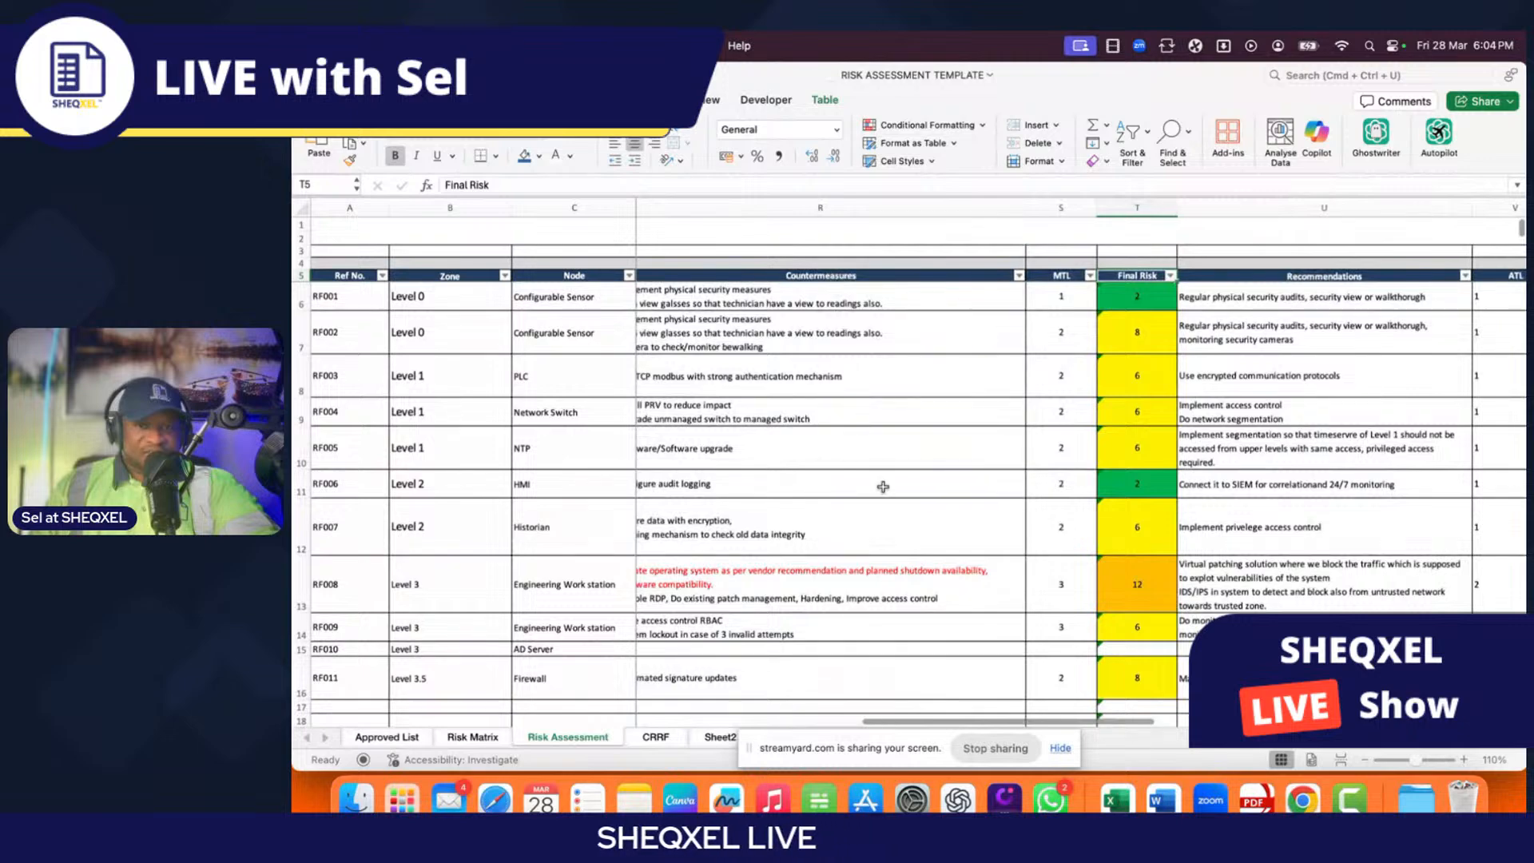
Step: Look over the risk assessment table from device details to residual risk and hide the screen-sharing notice
{"action": "scroll", "coordinate": [883, 486], "scroll_direction": "right", "scroll_amount": 5}
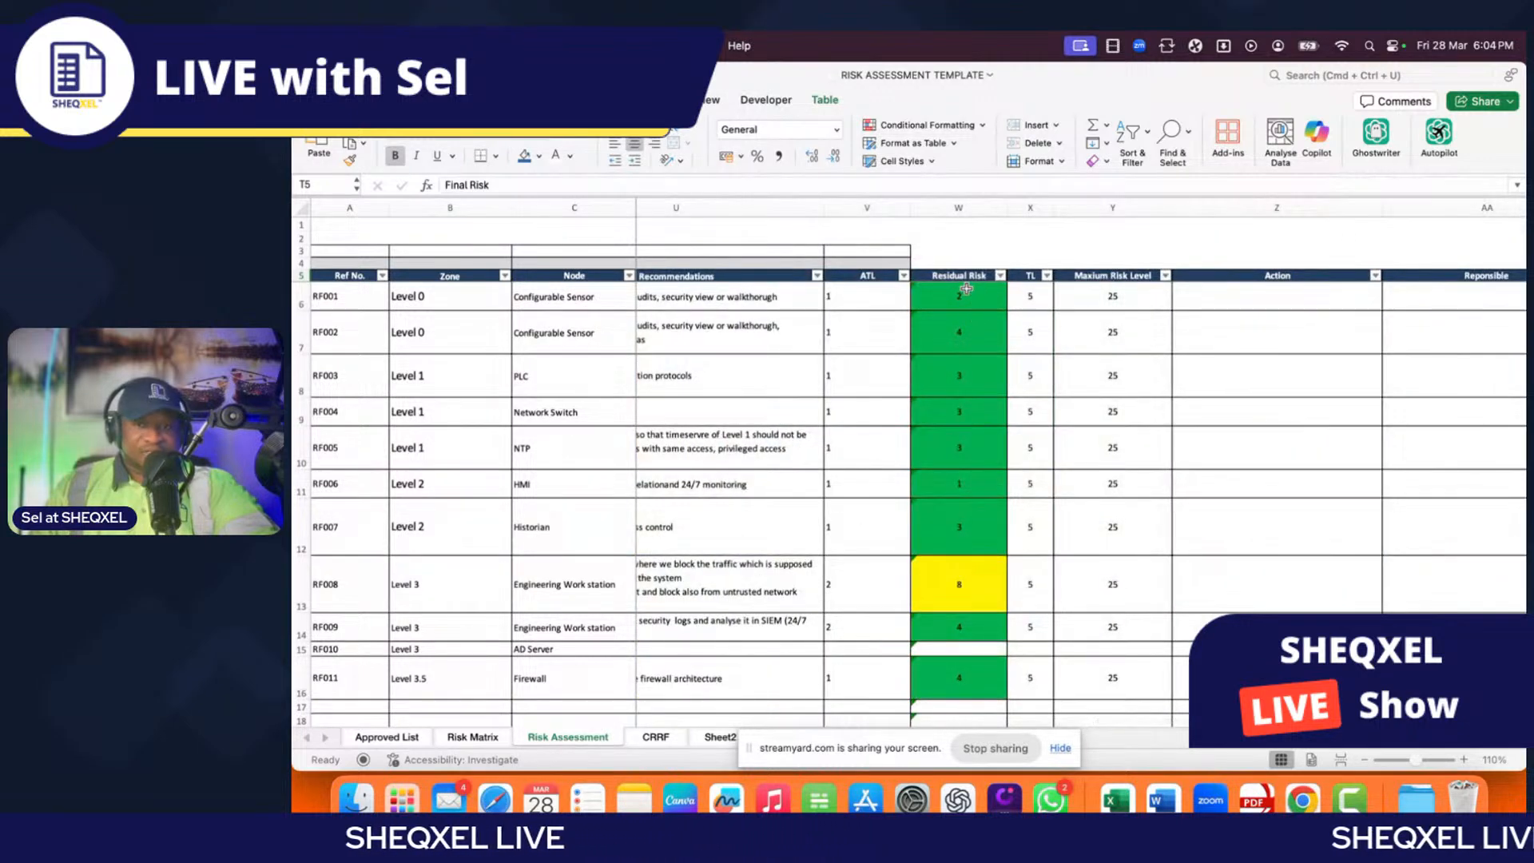
{"action": "scroll", "coordinate": [991, 376], "scroll_direction": "left", "scroll_amount": 3}
{"action": "scroll", "coordinate": [998, 432], "scroll_direction": "left", "scroll_amount": 5}
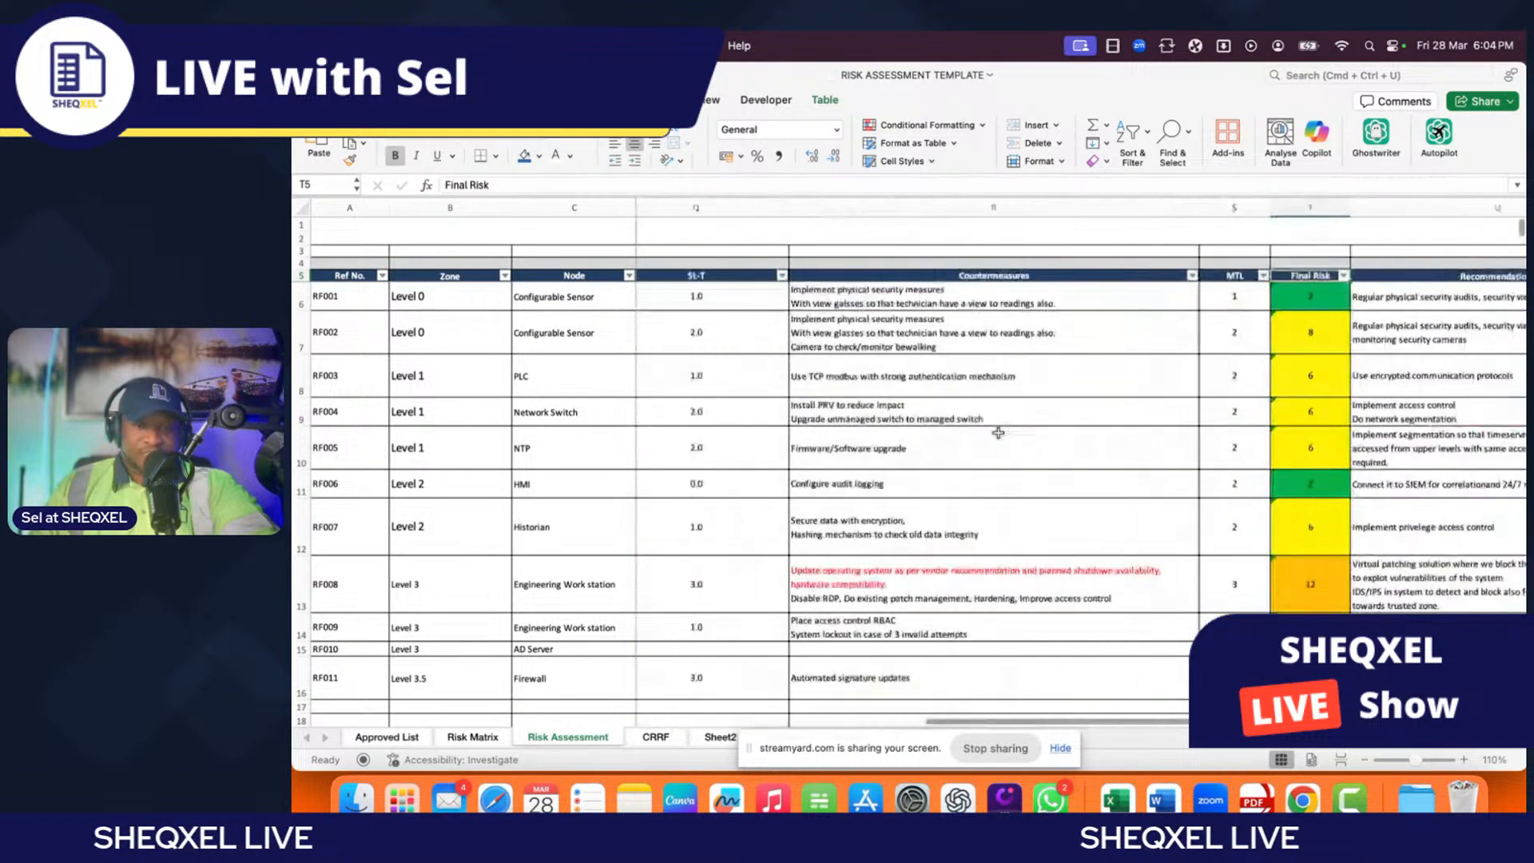
{"action": "scroll", "coordinate": [998, 432], "scroll_direction": "down", "scroll_amount": 1}
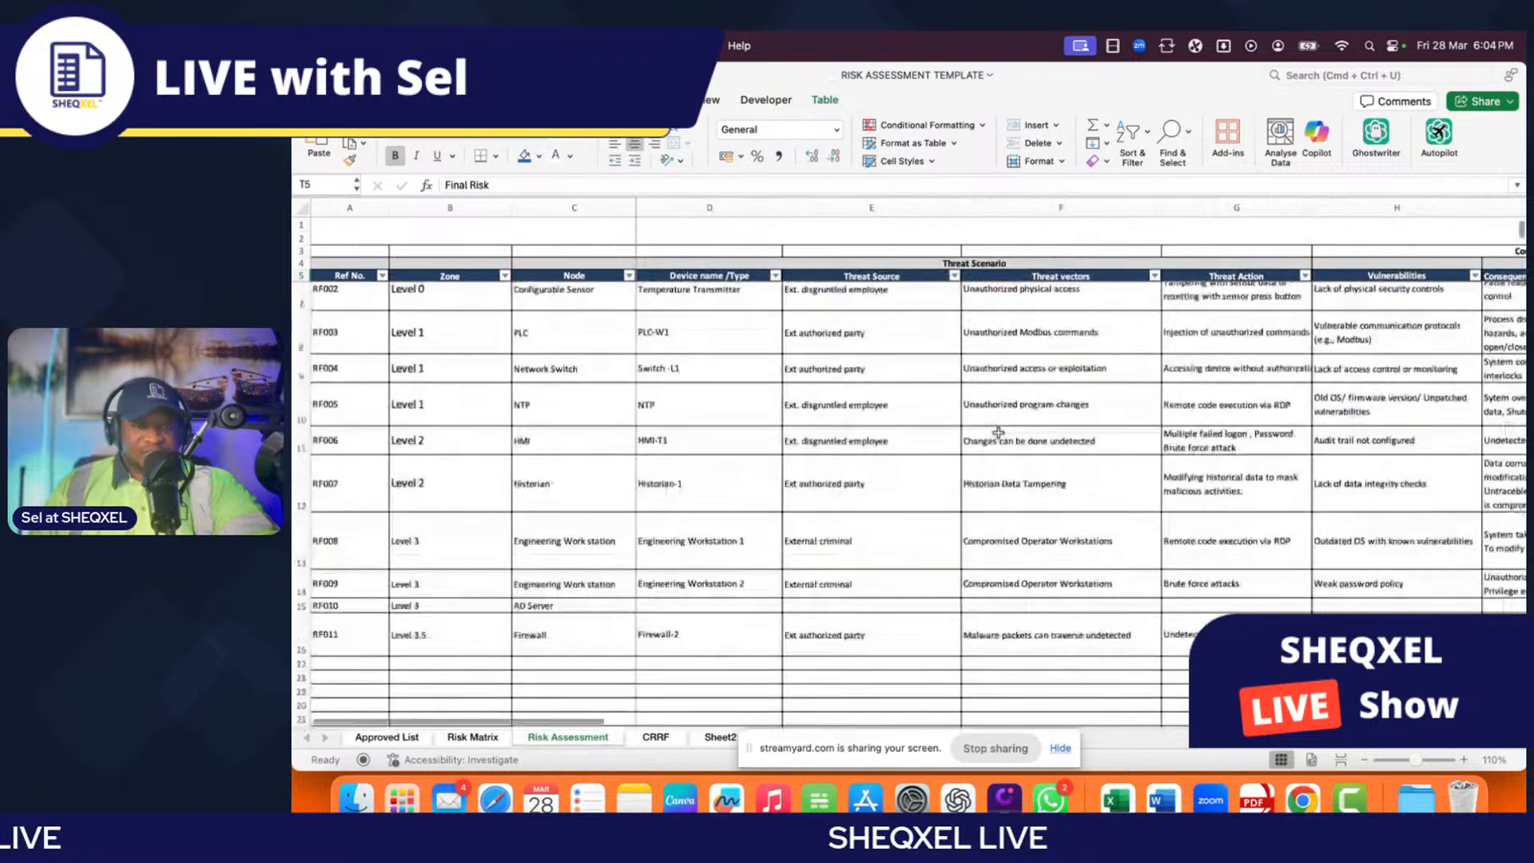
{"action": "scroll", "coordinate": [999, 433], "scroll_direction": "up", "scroll_amount": 1}
{"action": "scroll", "coordinate": [998, 432], "scroll_direction": "right", "scroll_amount": 5}
{"action": "scroll", "coordinate": [998, 432], "scroll_direction": "left", "scroll_amount": 5}
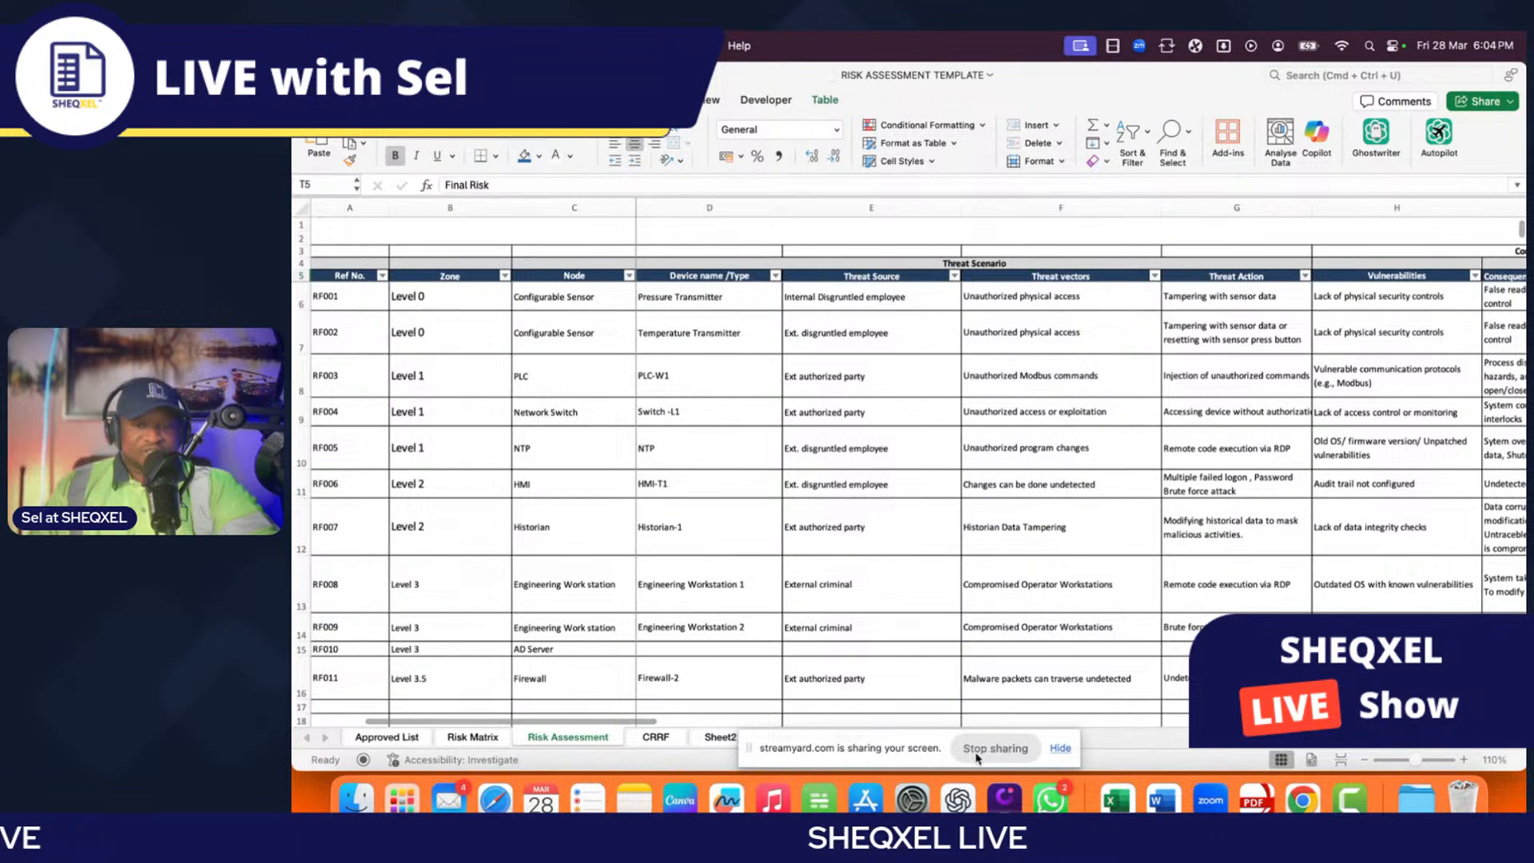
{"action": "left_click", "coordinate": [1061, 750]}
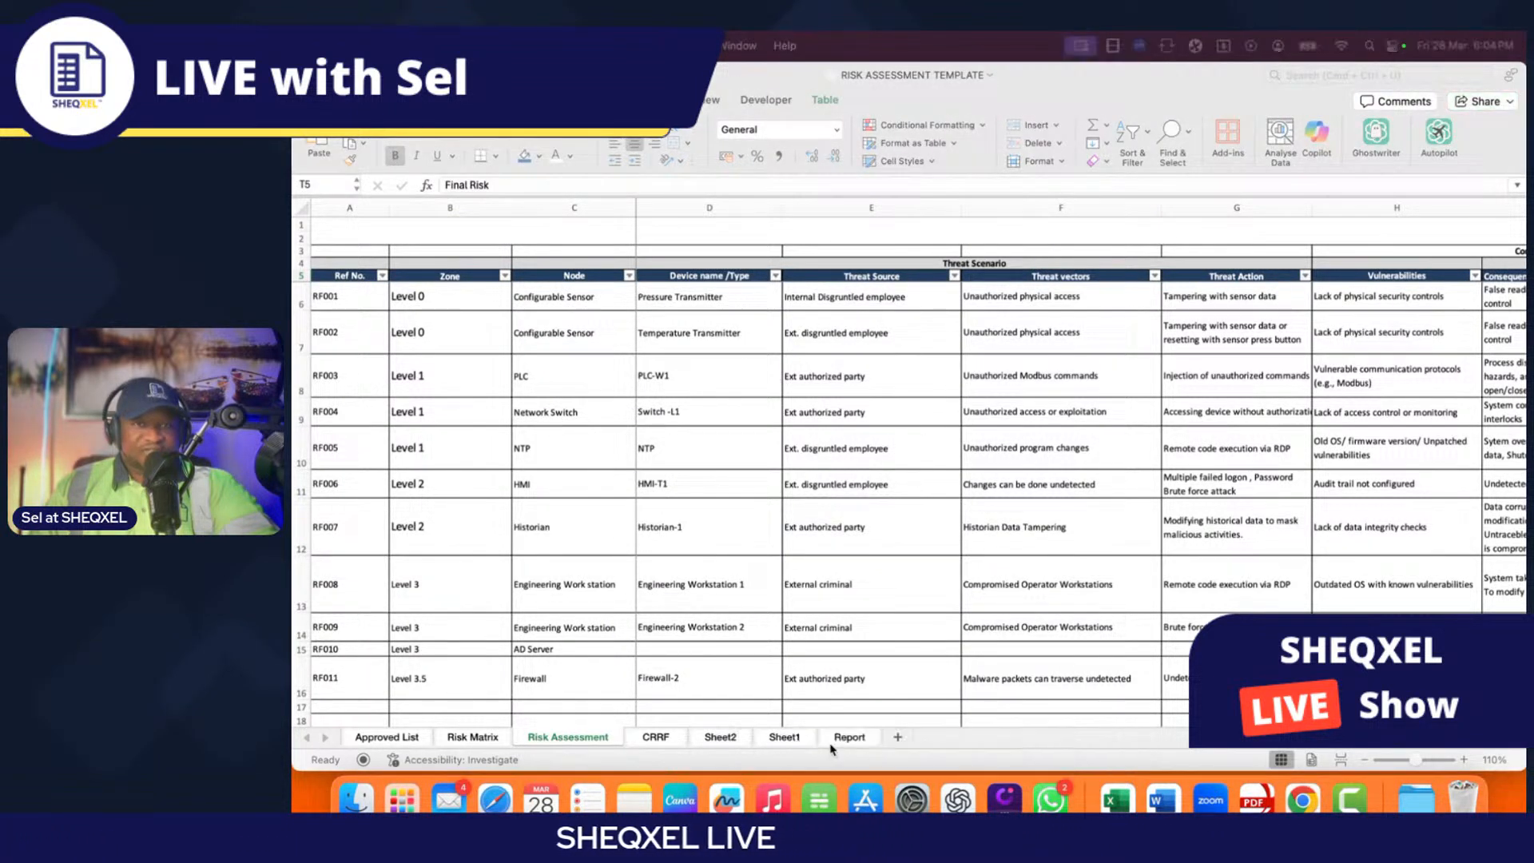
Step: Examine the Risk Matrix sheet's four impact criteria columns, the 1 to 5 impact scale and the likelihood ratings
{"action": "left_click", "coordinate": [477, 738]}
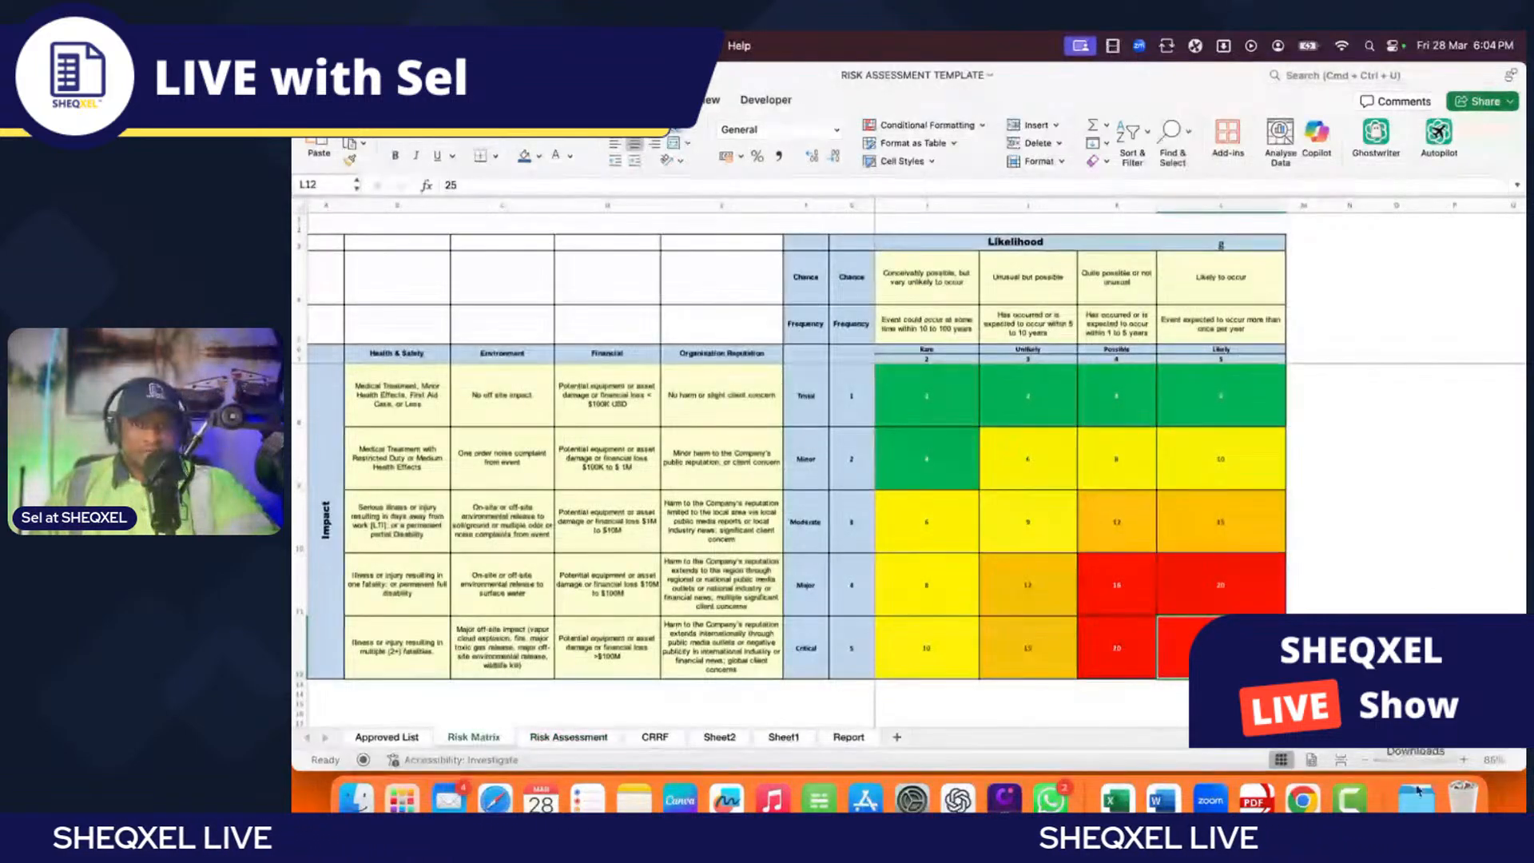
{"action": "left_click", "coordinate": [1466, 766]}
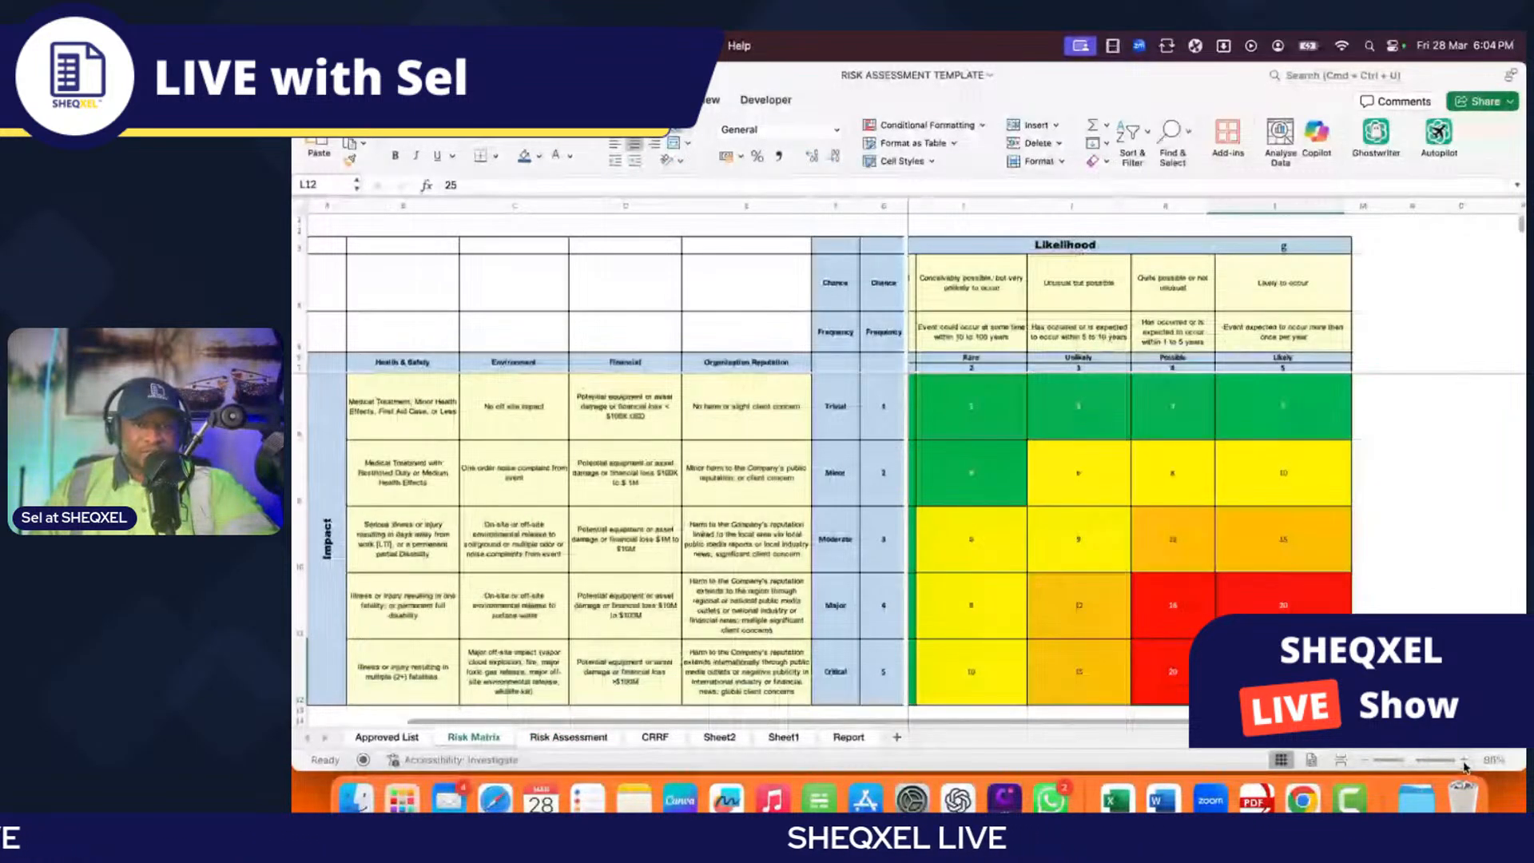
{"action": "left_click_drag", "start_coordinate": [382, 391], "coordinate": [387, 644]}
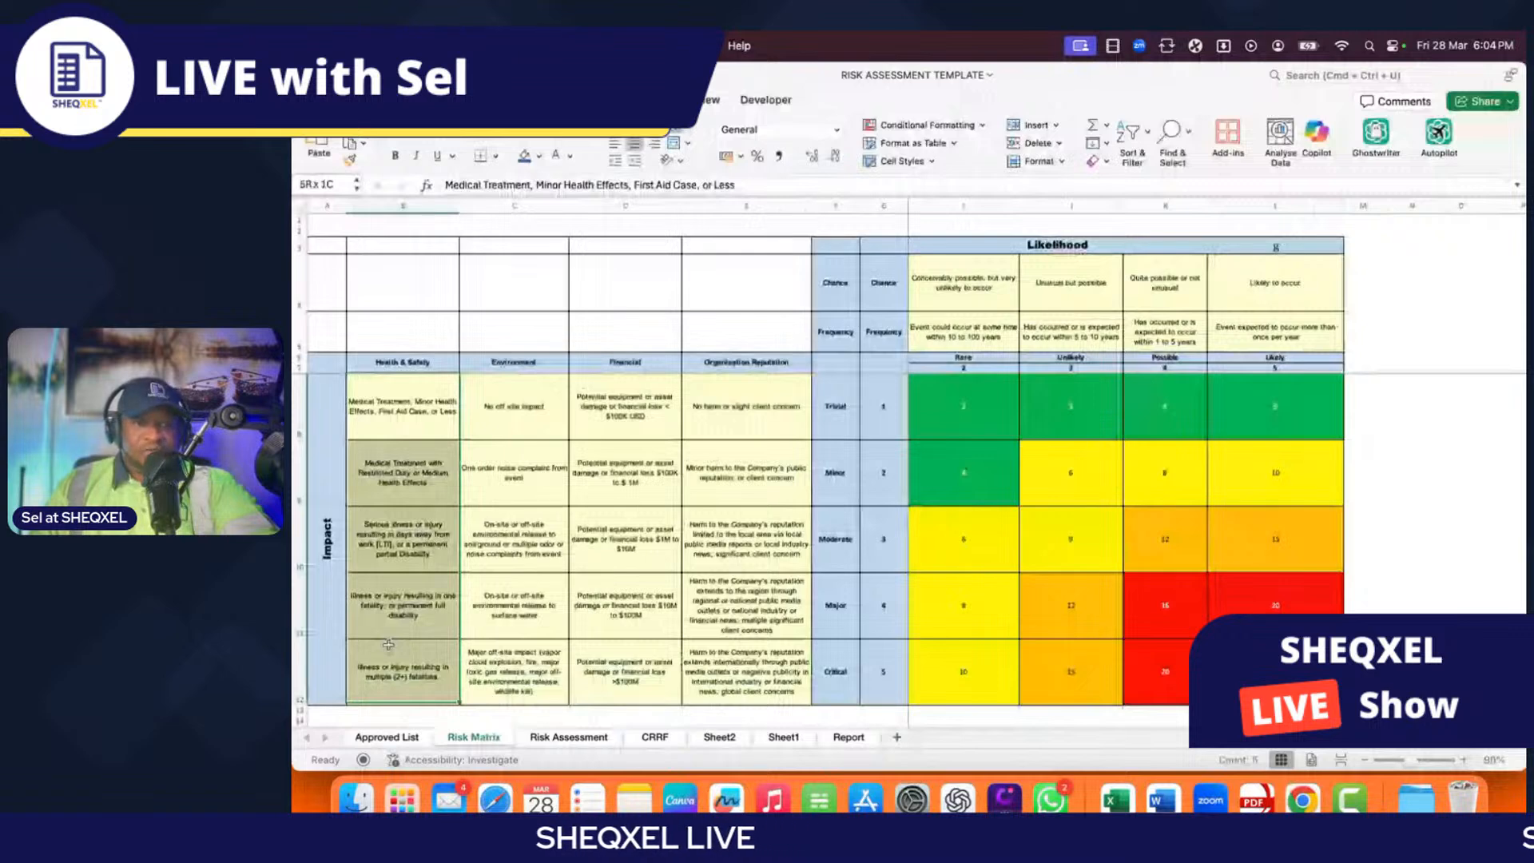
{"action": "left_click_drag", "start_coordinate": [529, 389], "coordinate": [516, 672]}
{"action": "left_click_drag", "start_coordinate": [625, 404], "coordinate": [625, 544]}
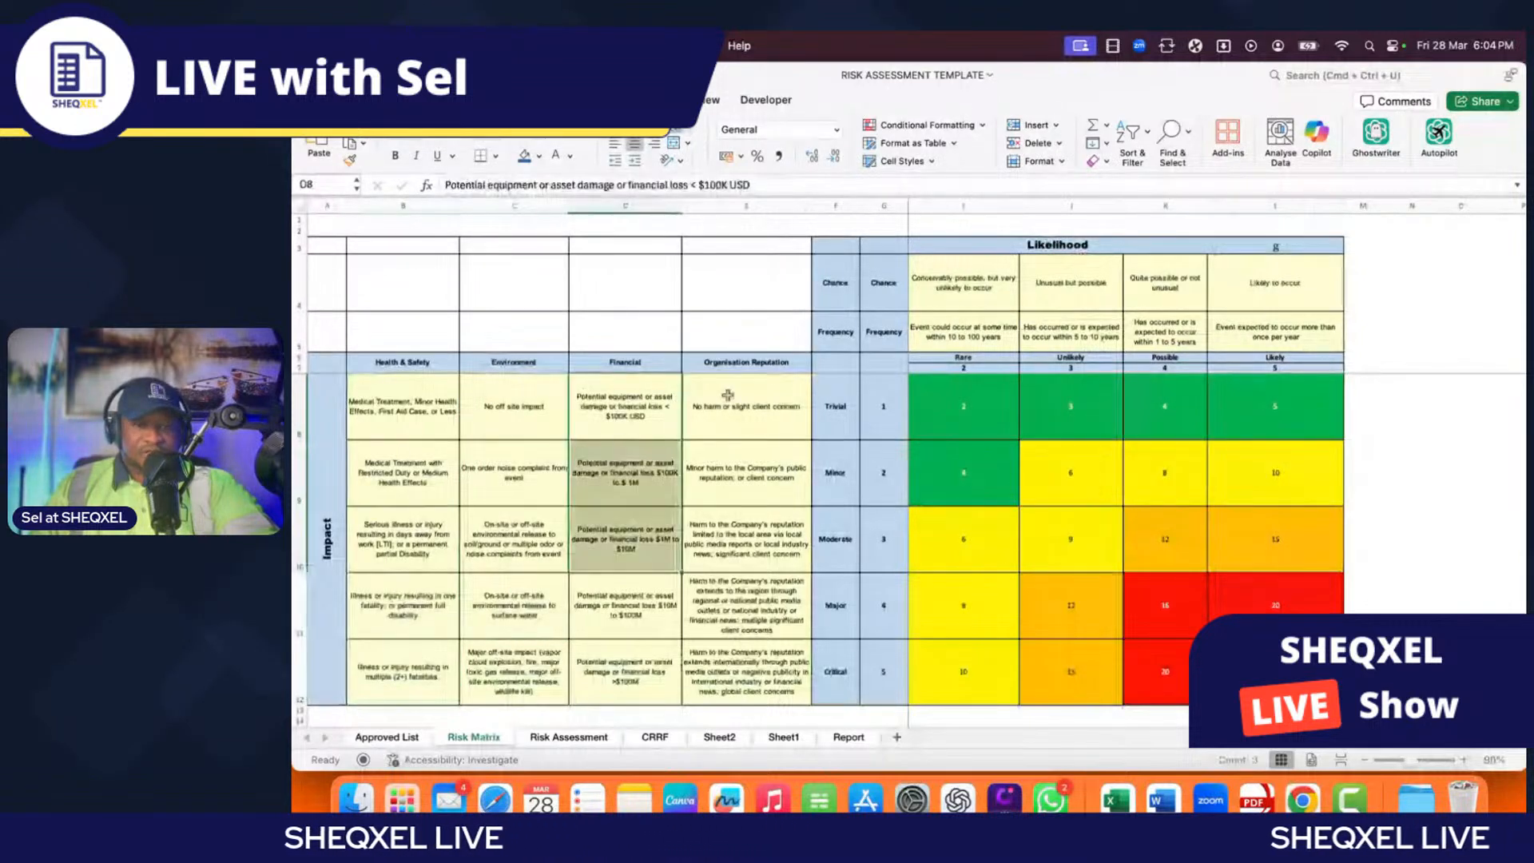
{"action": "left_click_drag", "start_coordinate": [747, 403], "coordinate": [741, 542]}
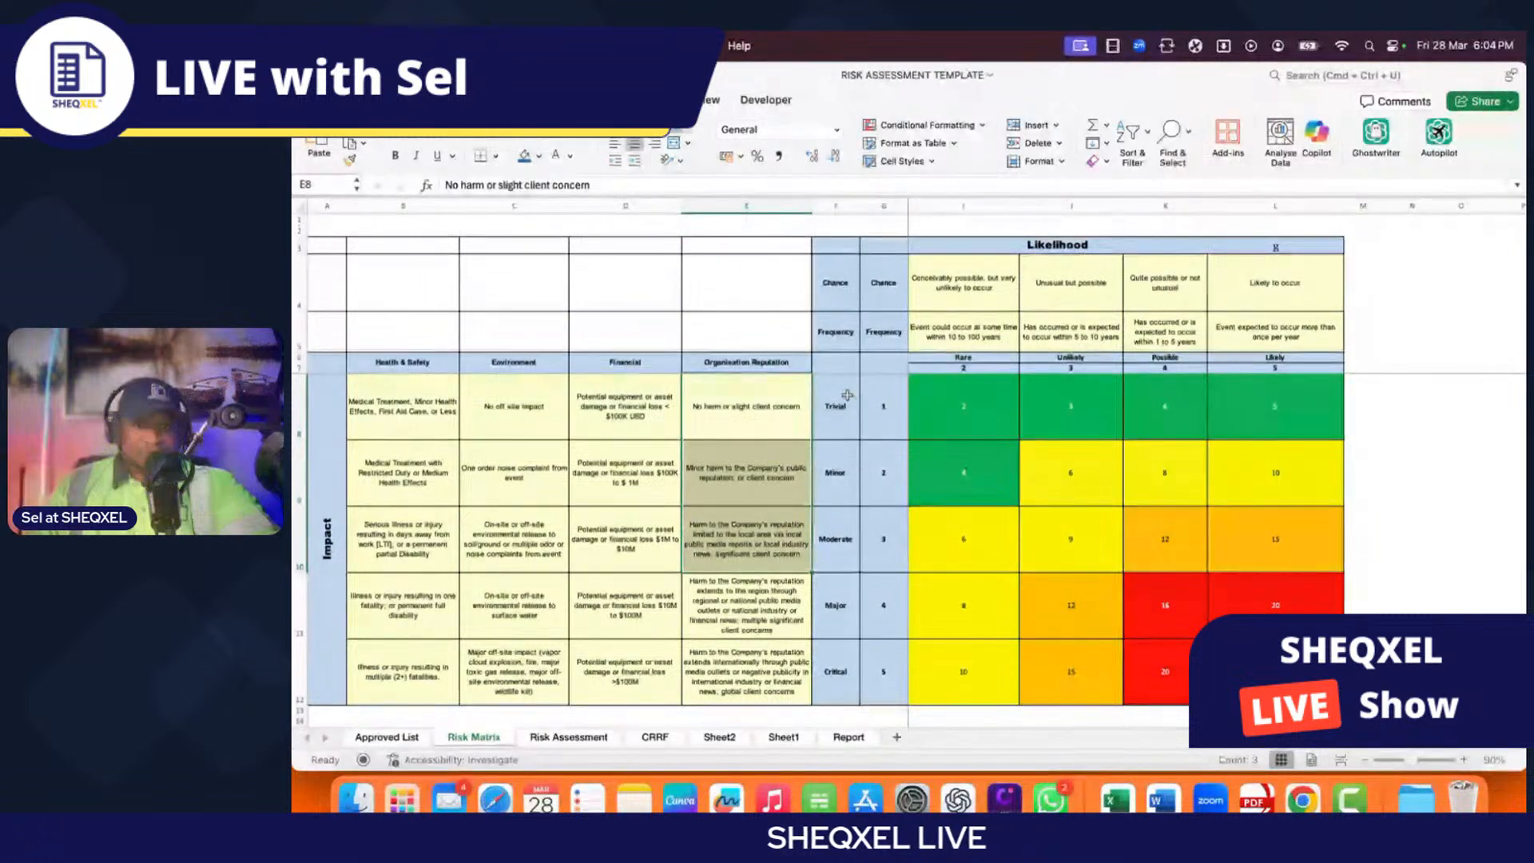
{"action": "left_click_drag", "start_coordinate": [891, 404], "coordinate": [875, 692]}
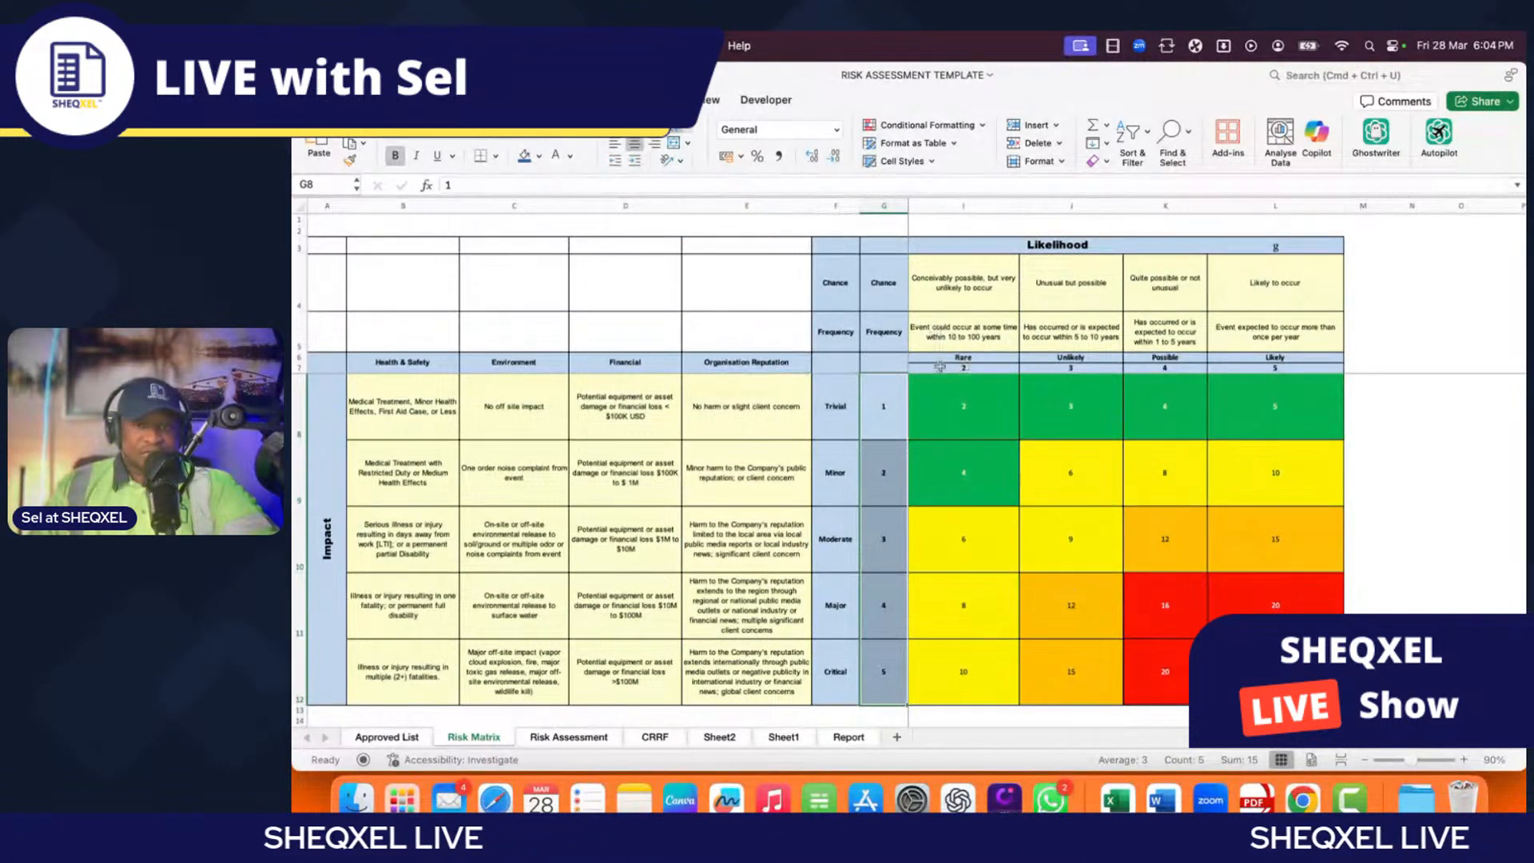
{"action": "left_click_drag", "start_coordinate": [964, 367], "coordinate": [1279, 358]}
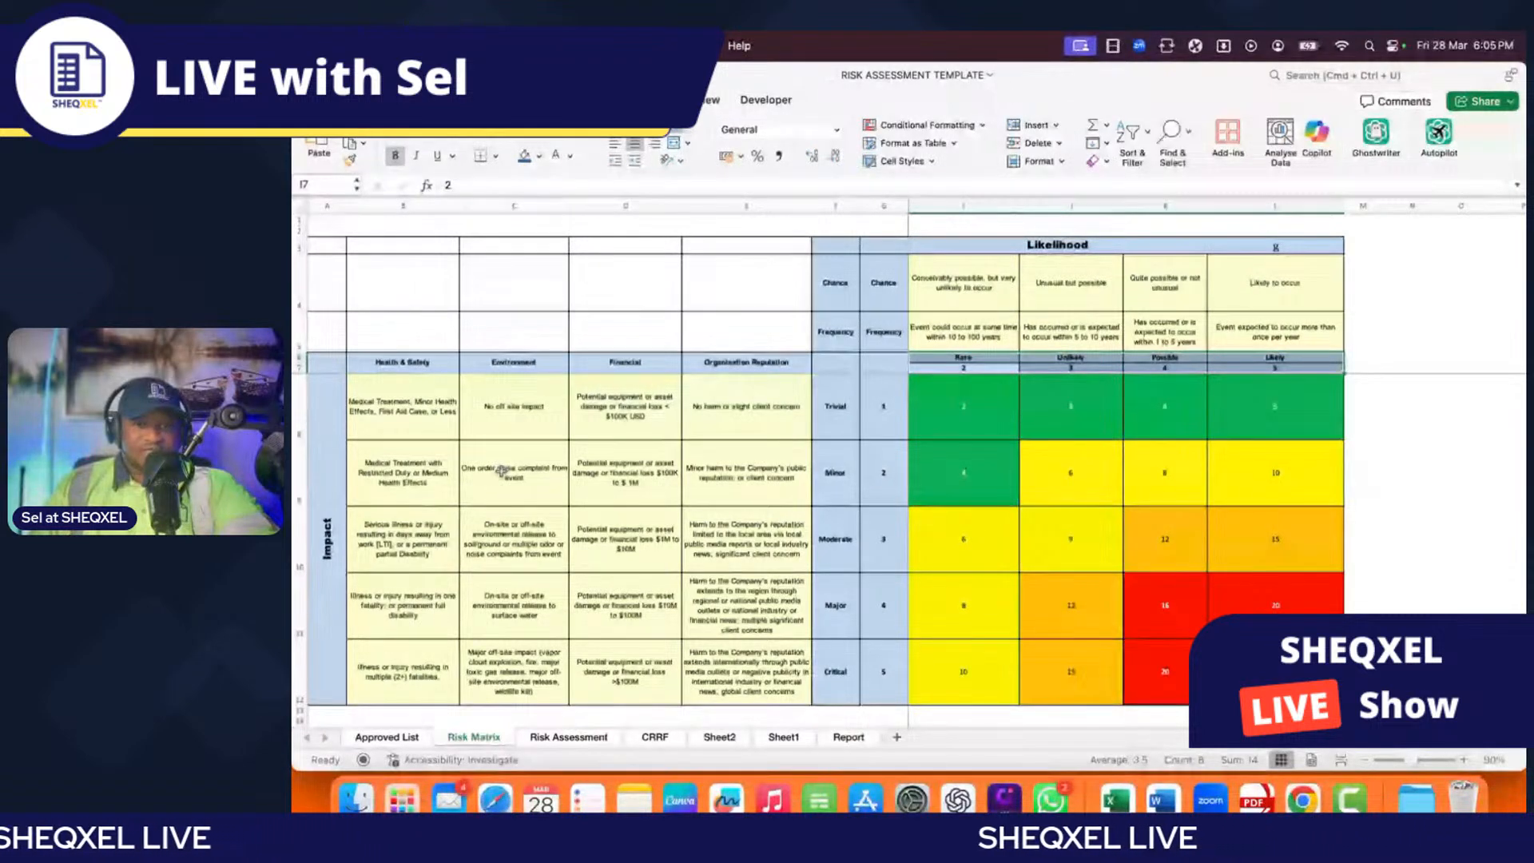
Step: Widen the S, E, F and R impact rating columns (J to M) on the Risk Assessment sheet
{"action": "left_click", "coordinate": [570, 737]}
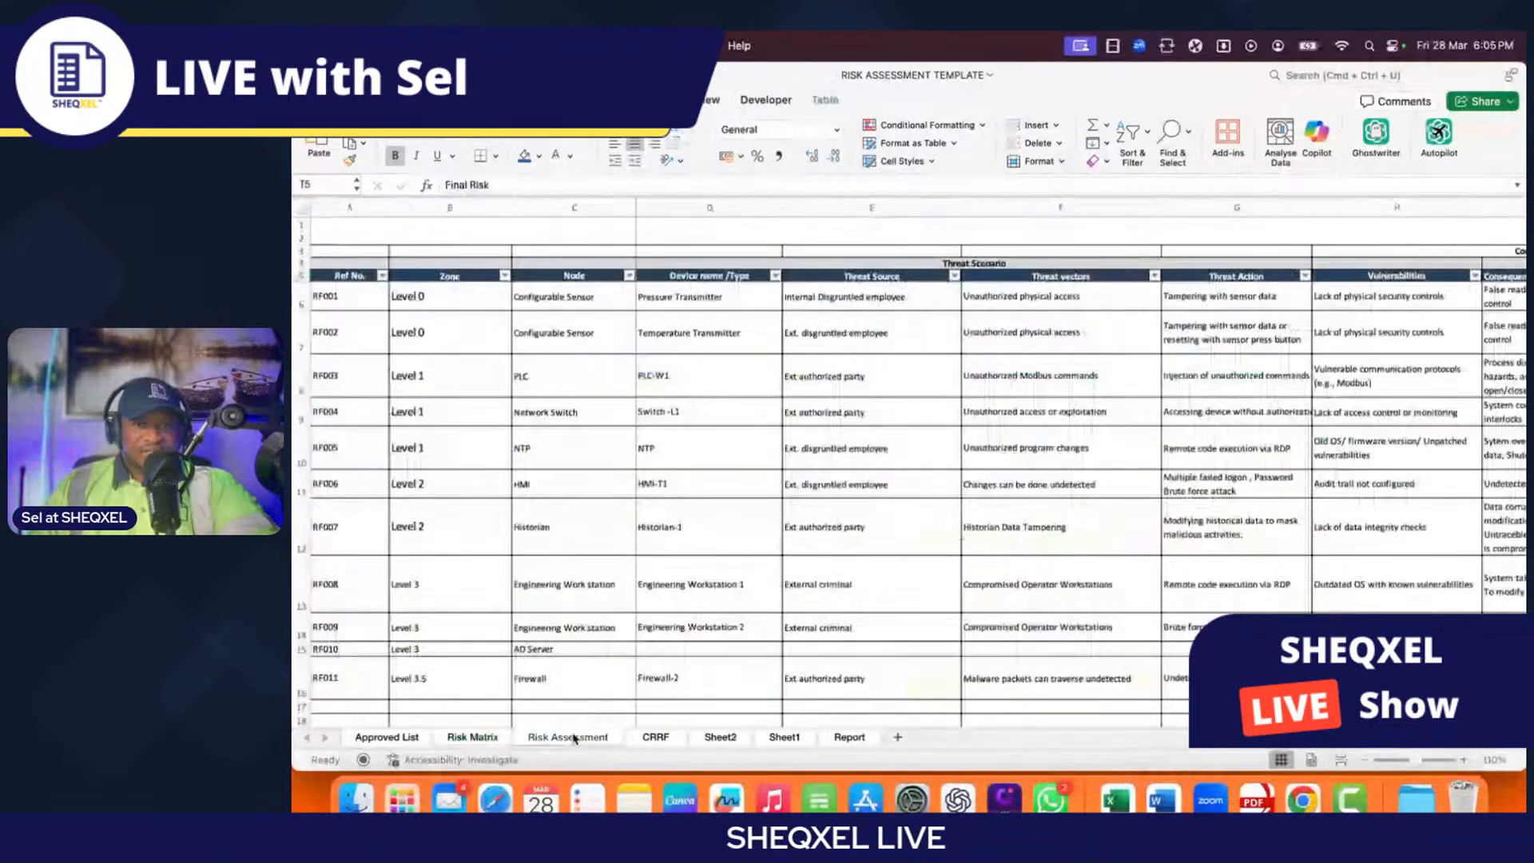
{"action": "scroll", "coordinate": [801, 499], "scroll_direction": "right", "scroll_amount": 10}
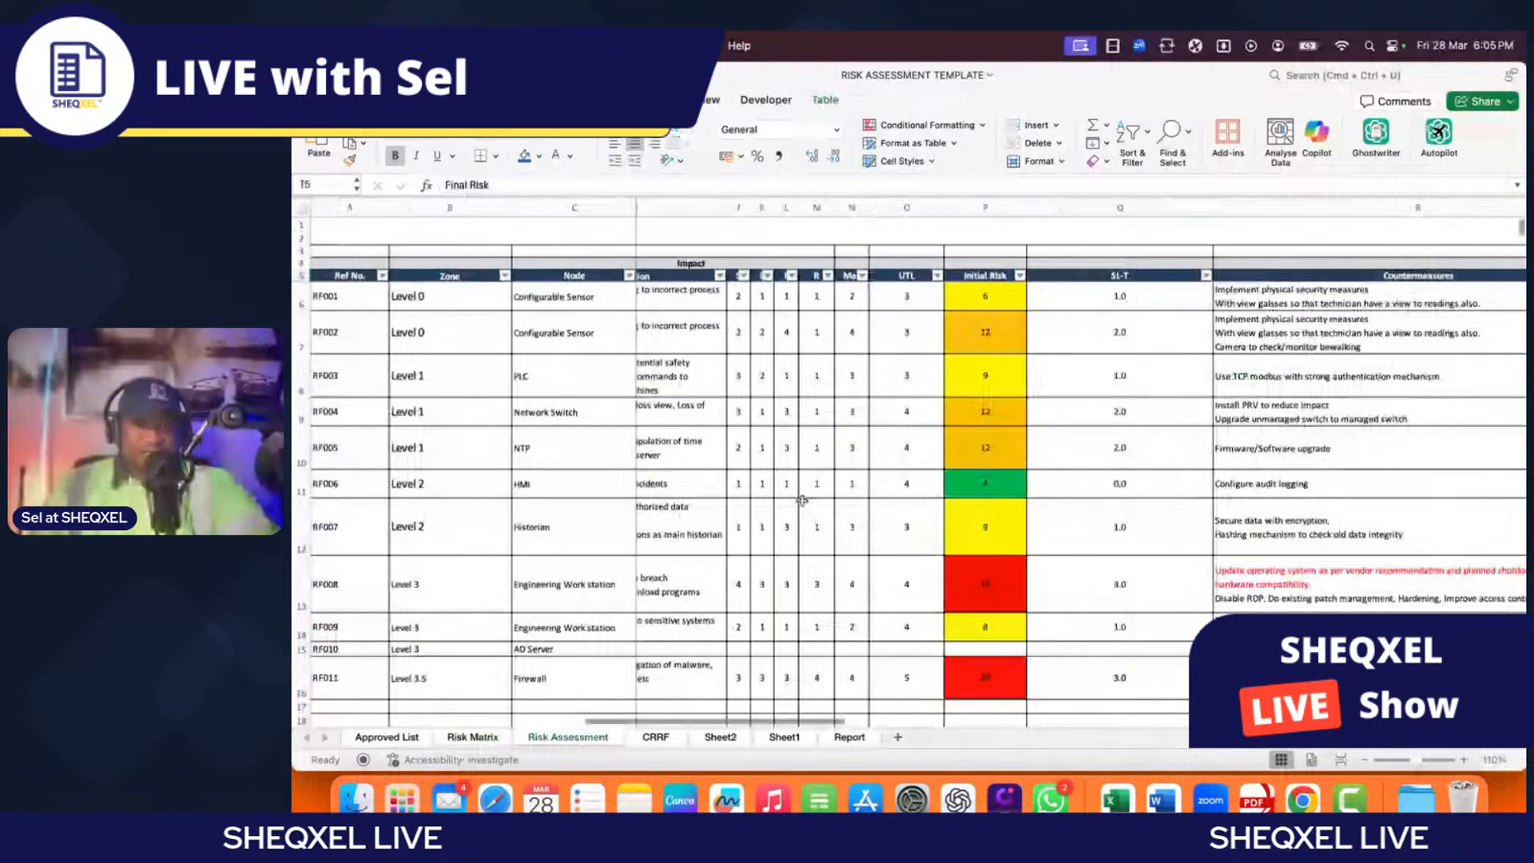
{"action": "scroll", "coordinate": [801, 499], "scroll_direction": "left", "scroll_amount": 3}
{"action": "left_click_drag", "start_coordinate": [823, 207], "coordinate": [944, 207]}
{"action": "left_click_drag", "start_coordinate": [841, 206], "coordinate": [842, 206]}
{"action": "double_click", "coordinate": [841, 206]}
Step: Go over the impact rating columns, from the S rating to the F and R headings
{"action": "left_click", "coordinate": [827, 332]}
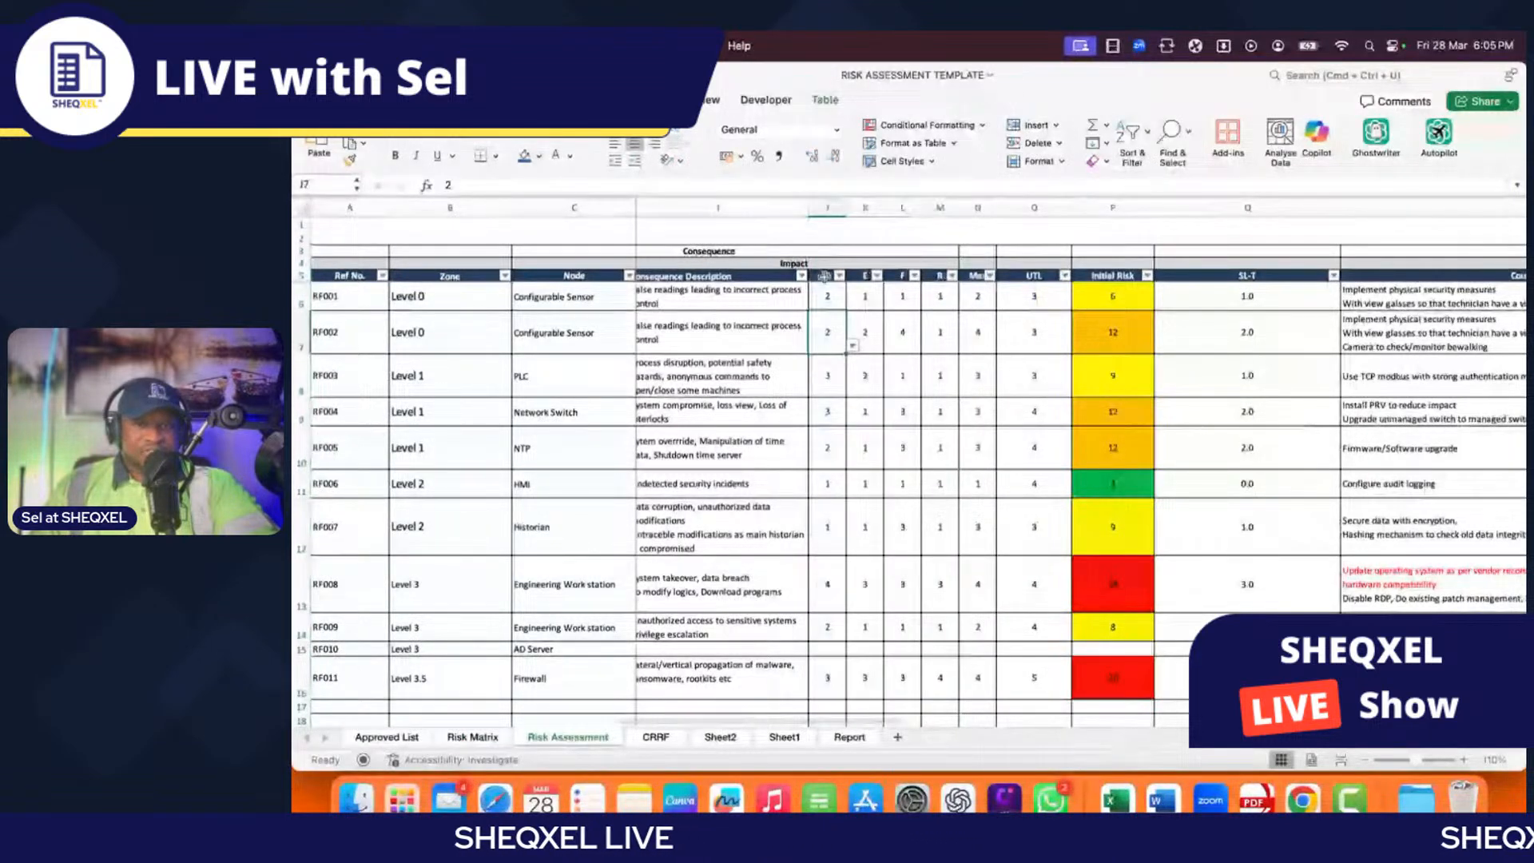
{"action": "left_click", "coordinate": [903, 276]}
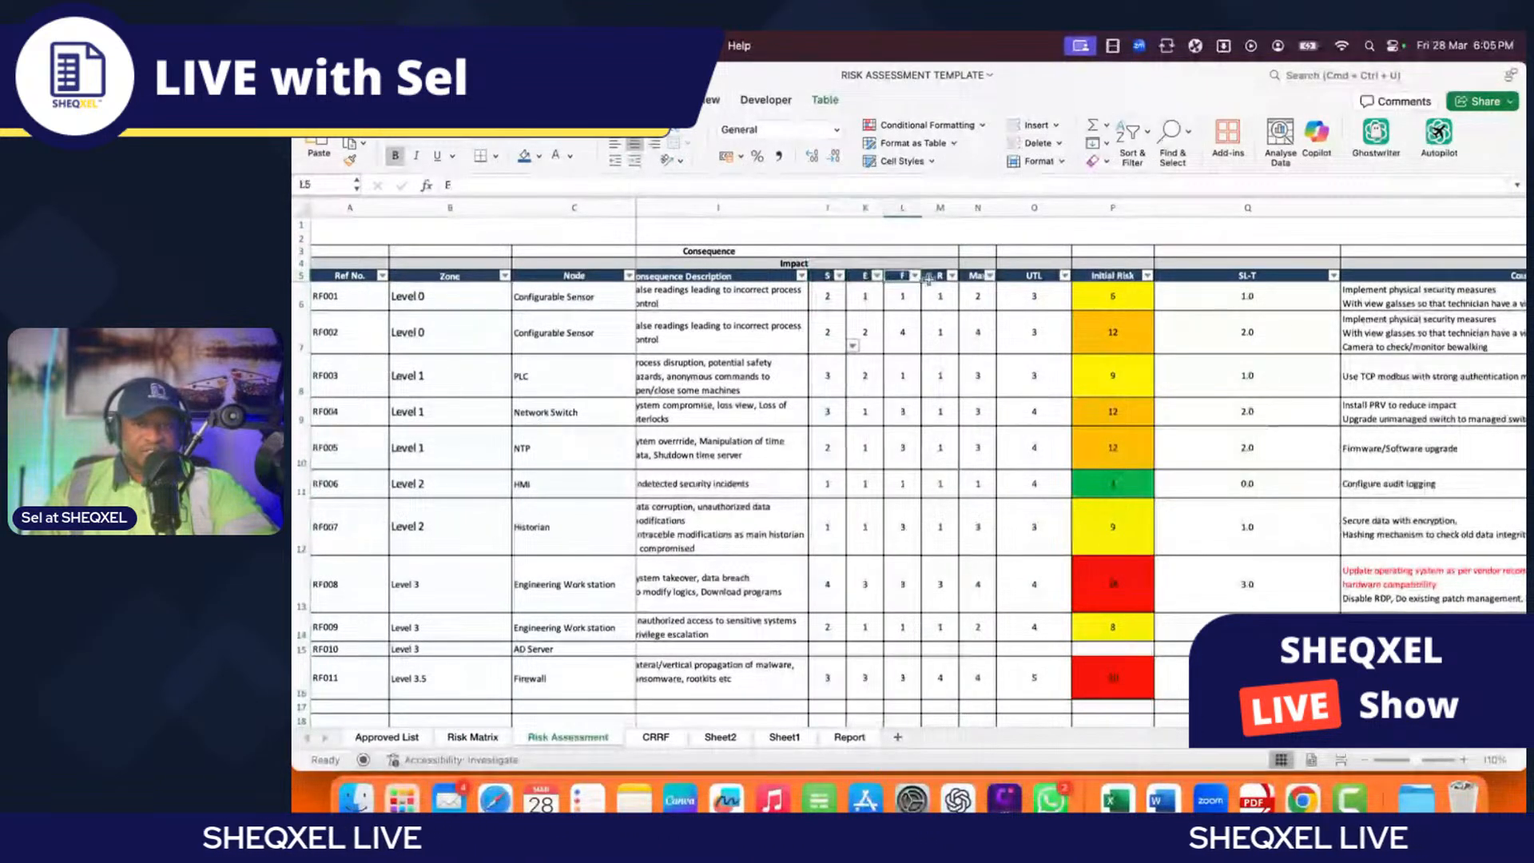
{"action": "left_click", "coordinate": [927, 279]}
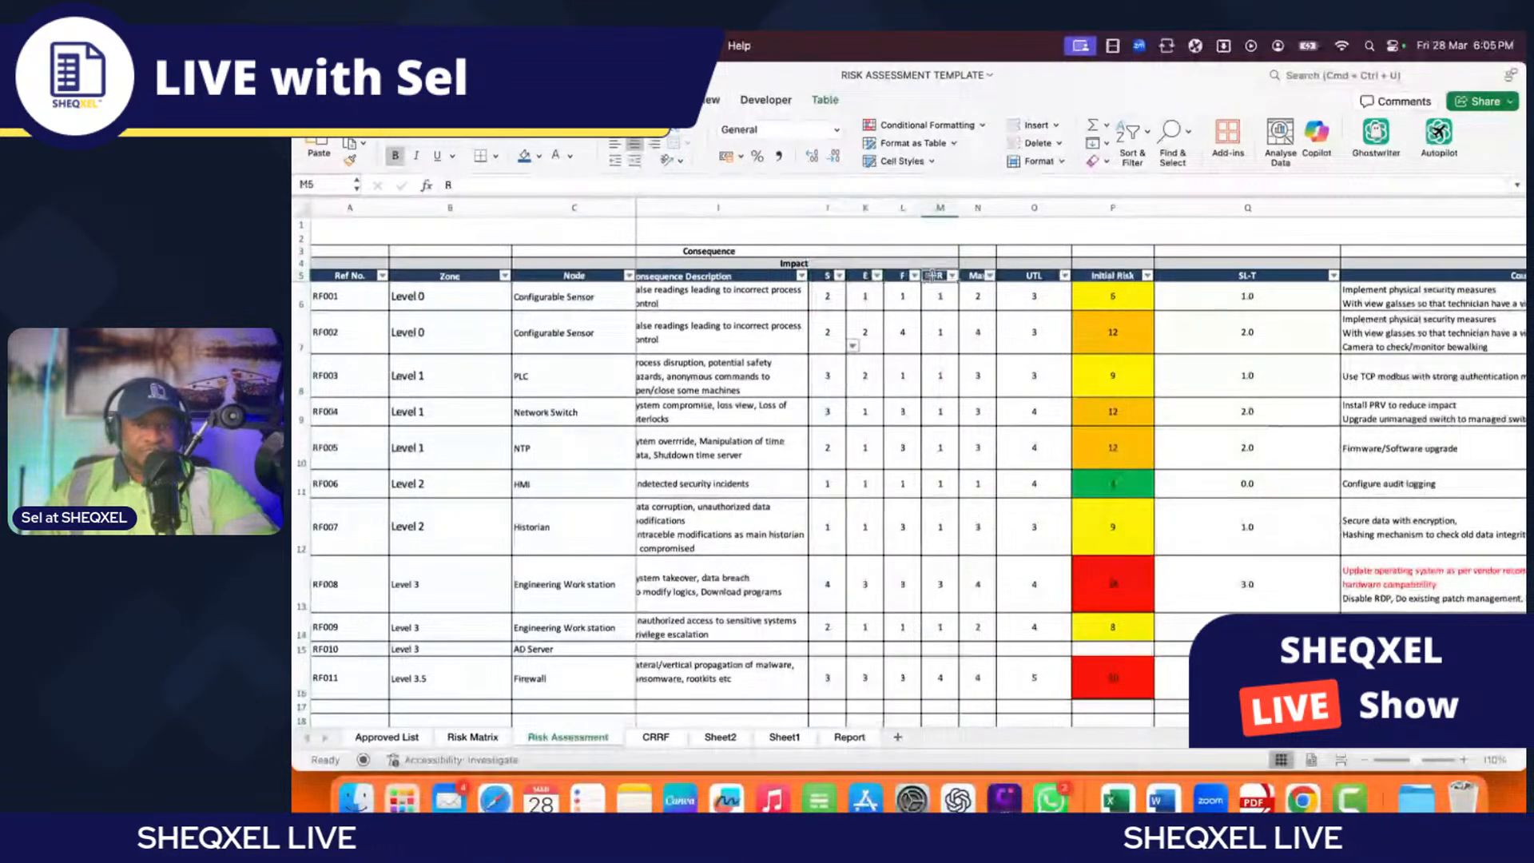
Step: Inspect the maximum-impact formula in N6 against RF001's S to R ratings, and compare the ratings in the RF003 row
{"action": "double_click", "coordinate": [978, 296]}
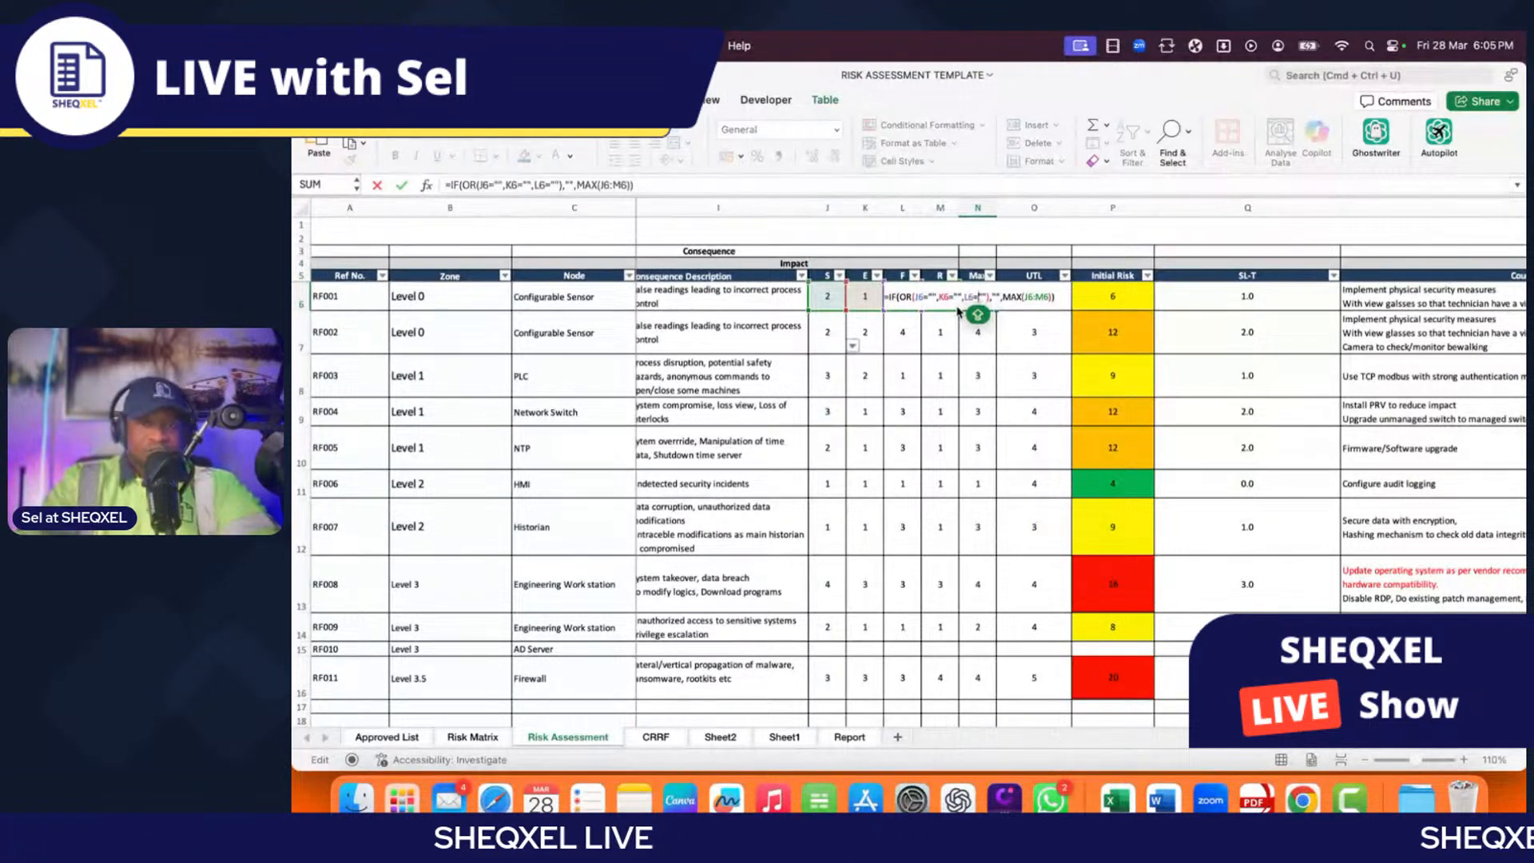
{"action": "key", "text": "Return"}
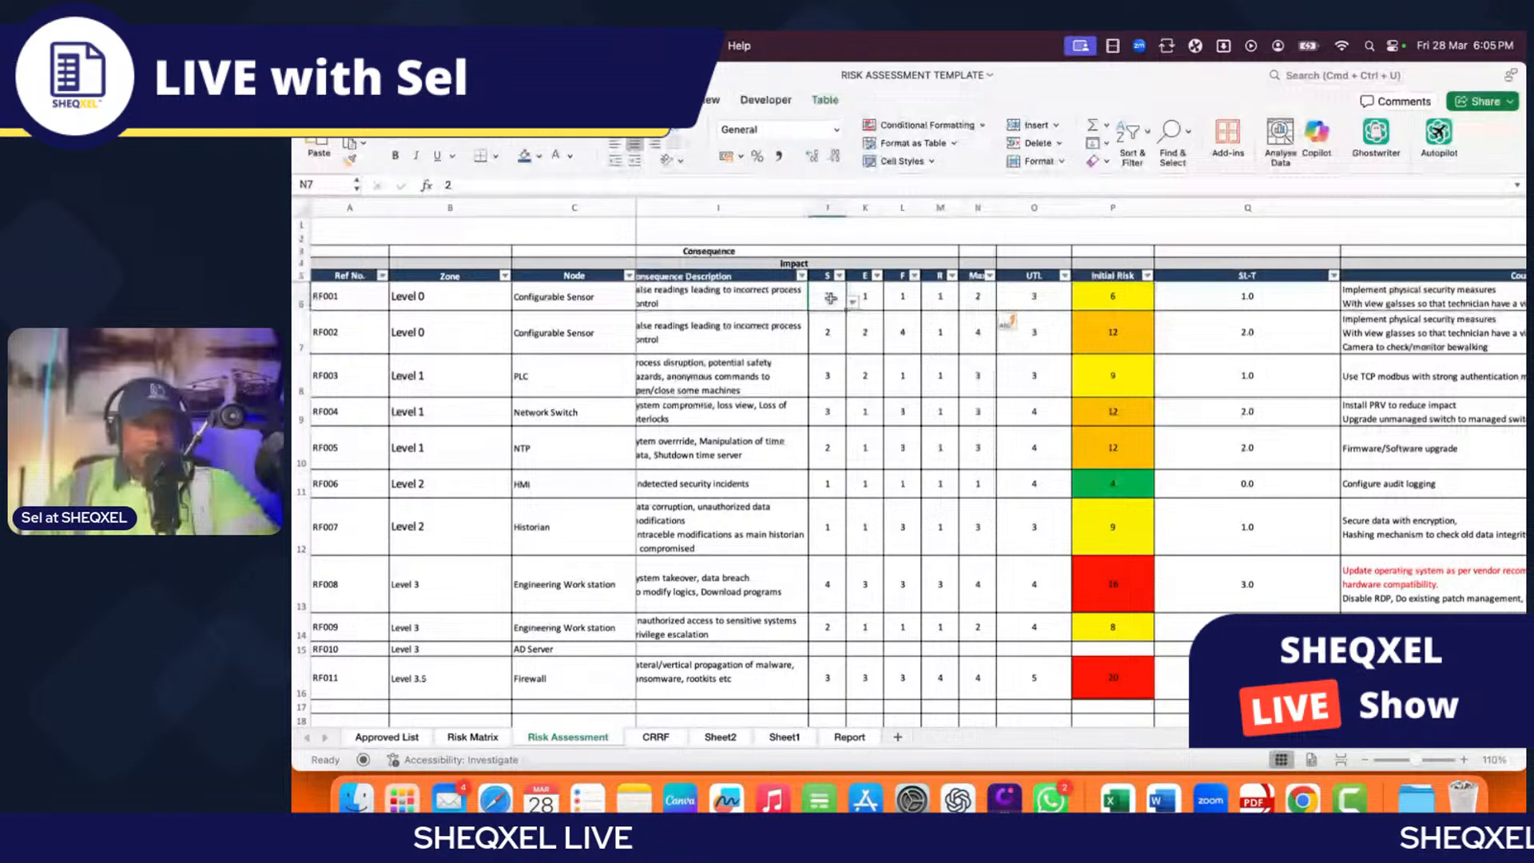
{"action": "left_click_drag", "start_coordinate": [832, 298], "coordinate": [941, 296]}
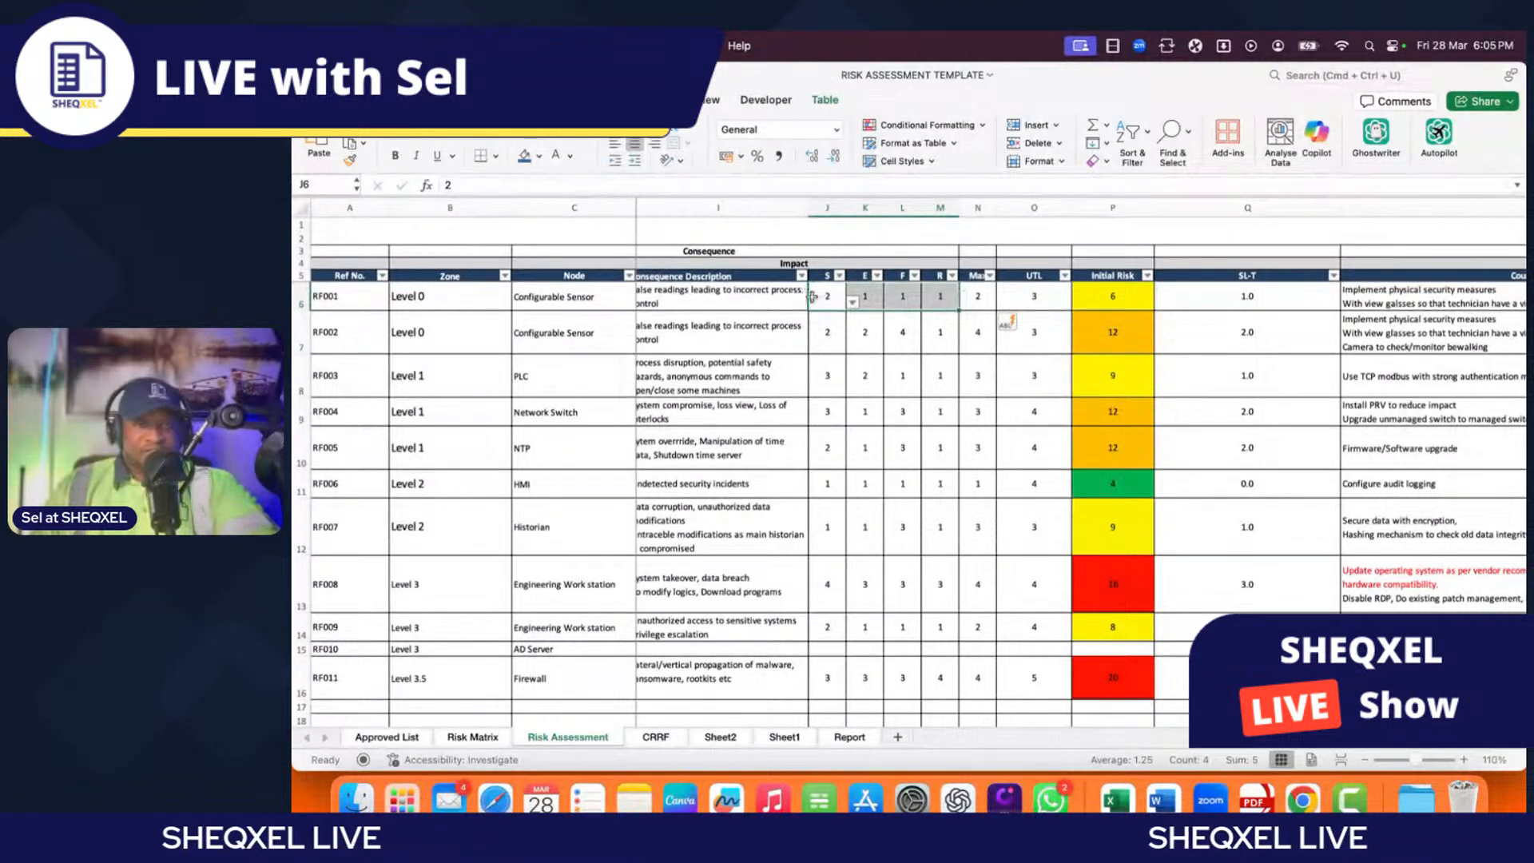
{"action": "left_click", "coordinate": [978, 295]}
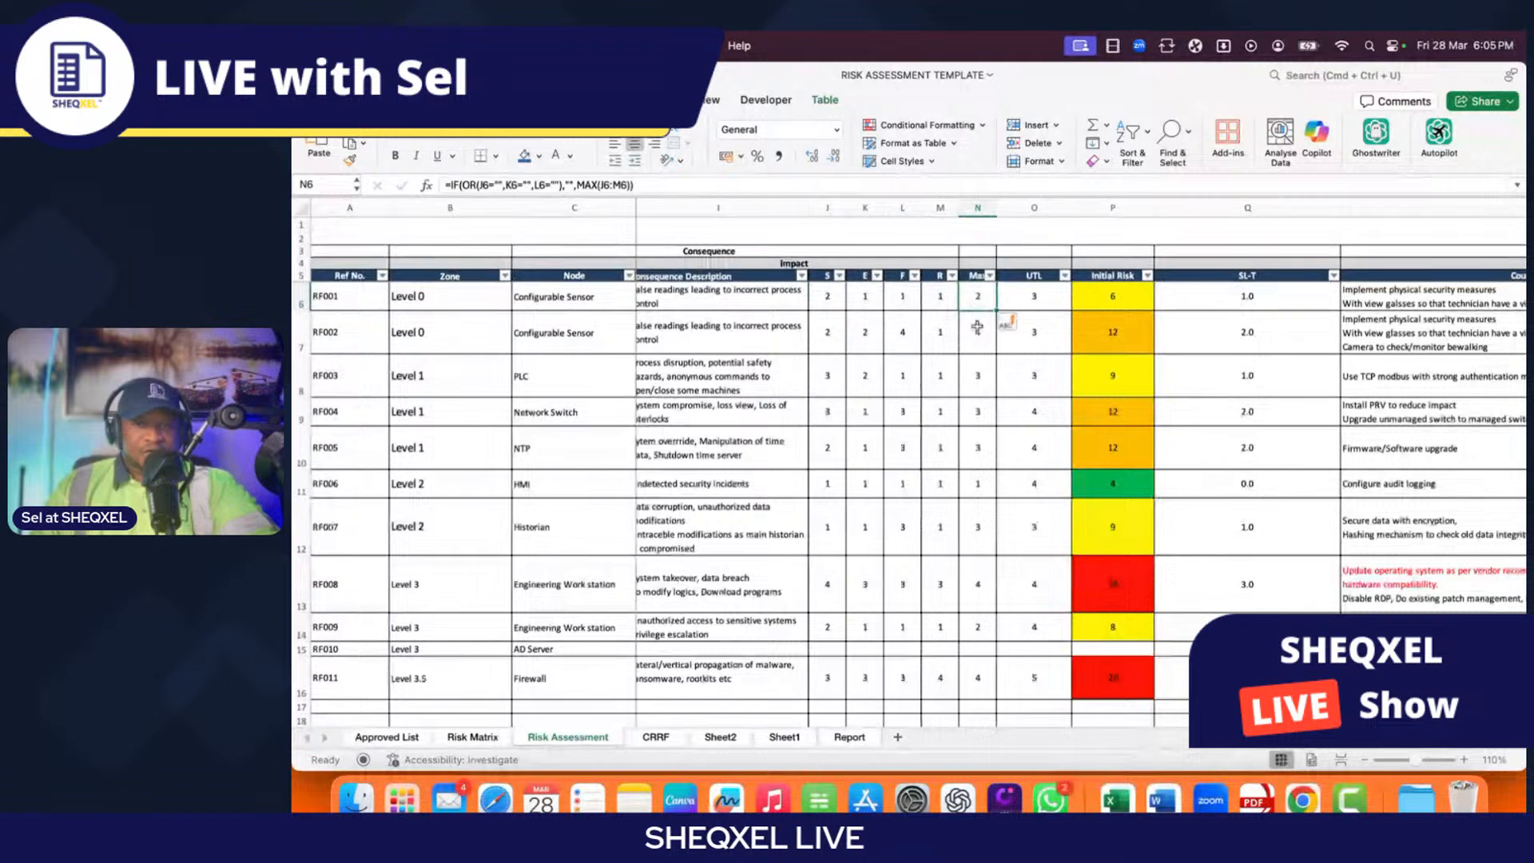
{"action": "left_click", "coordinate": [825, 375]}
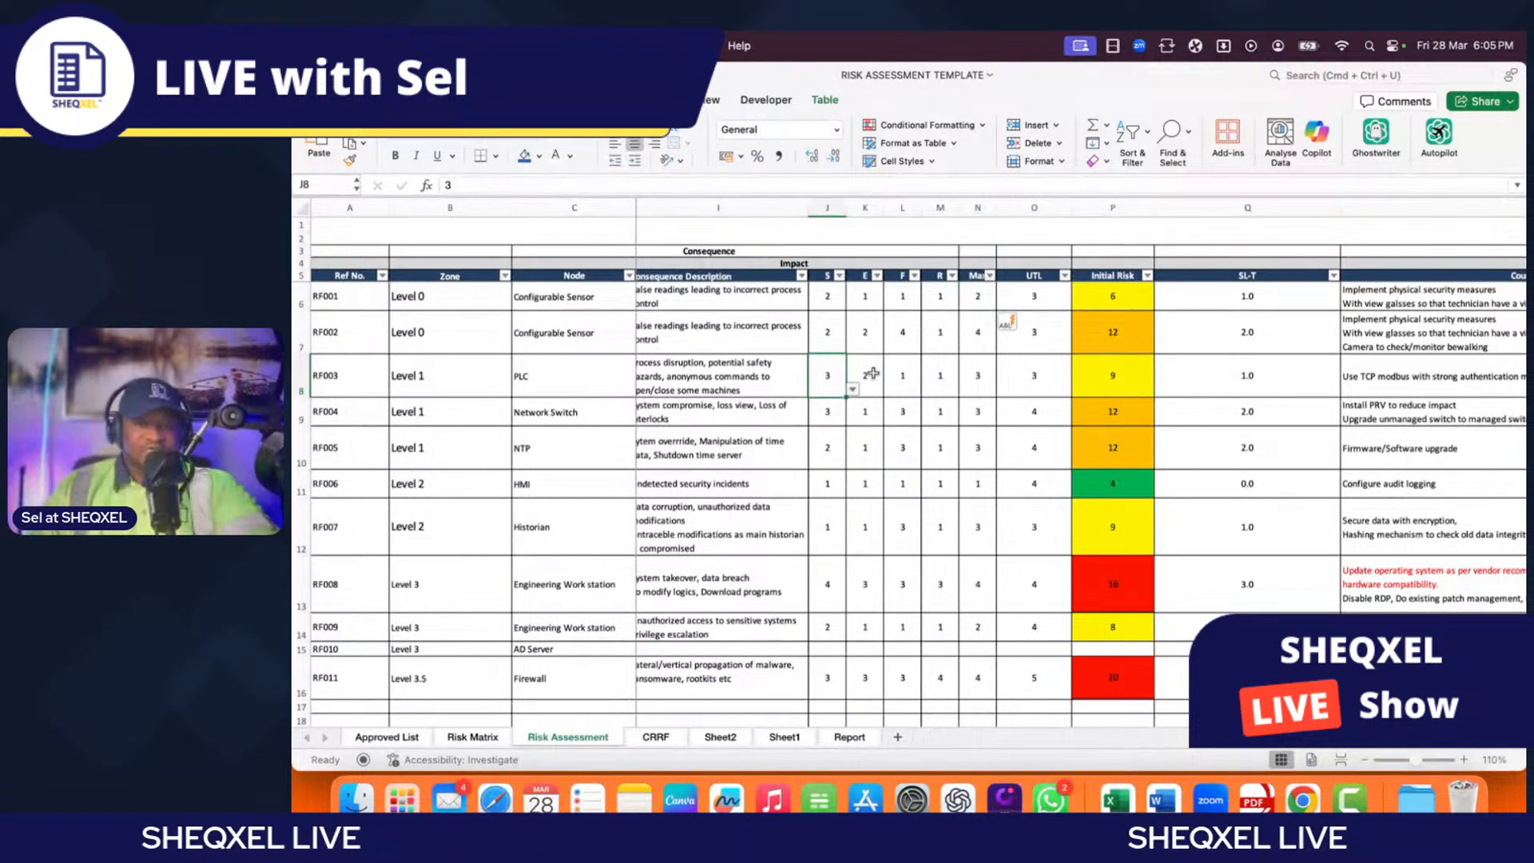
{"action": "left_click", "coordinate": [903, 376]}
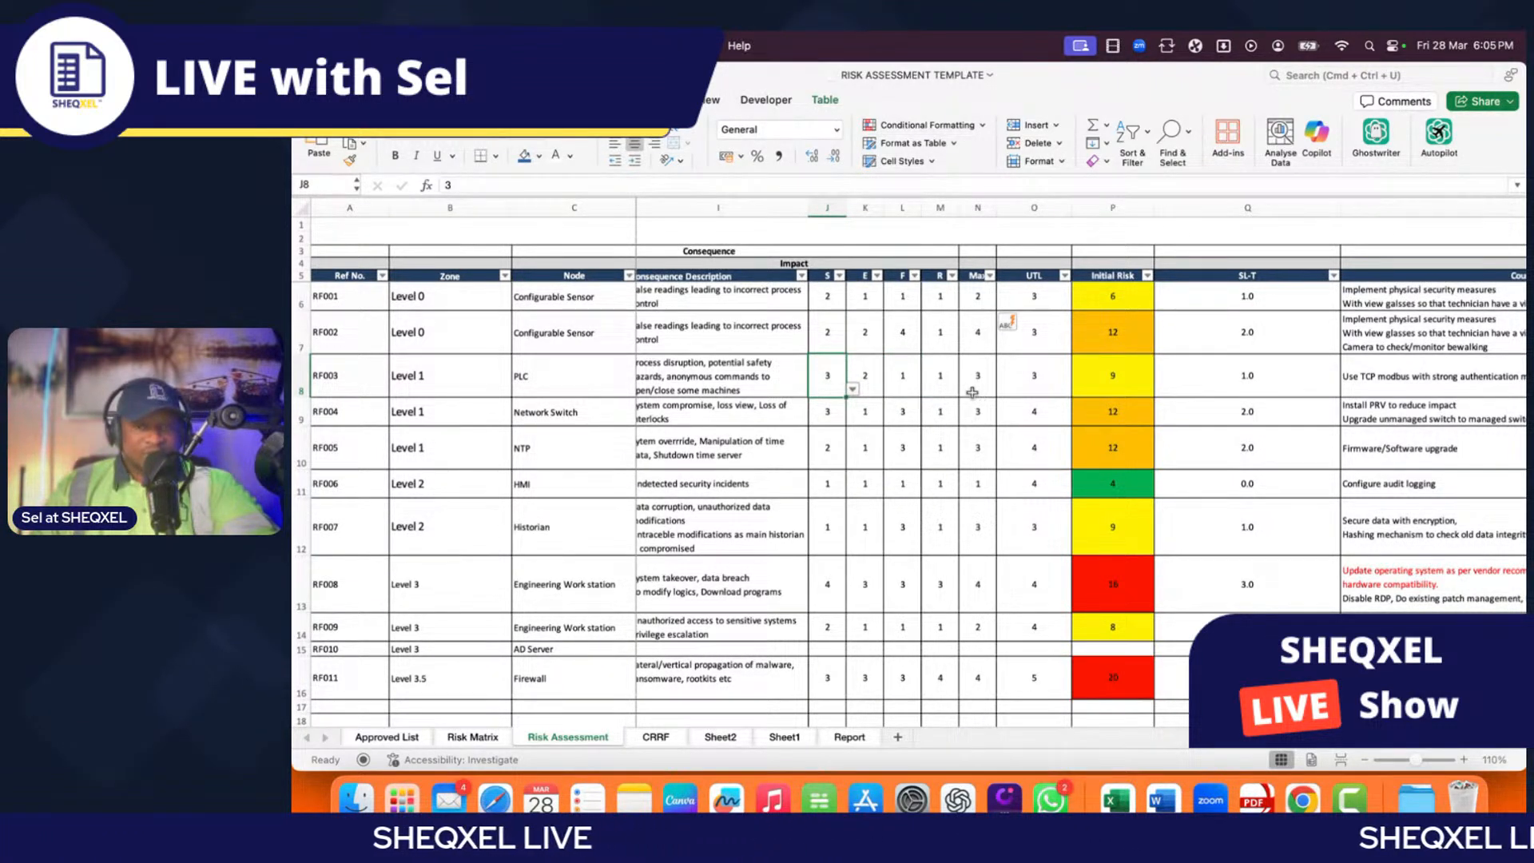
Step: View the values offered for RF001's UTL rating in O6, keeping the existing choice
{"action": "left_click", "coordinate": [1041, 297]}
{"action": "left_click", "coordinate": [1079, 303]}
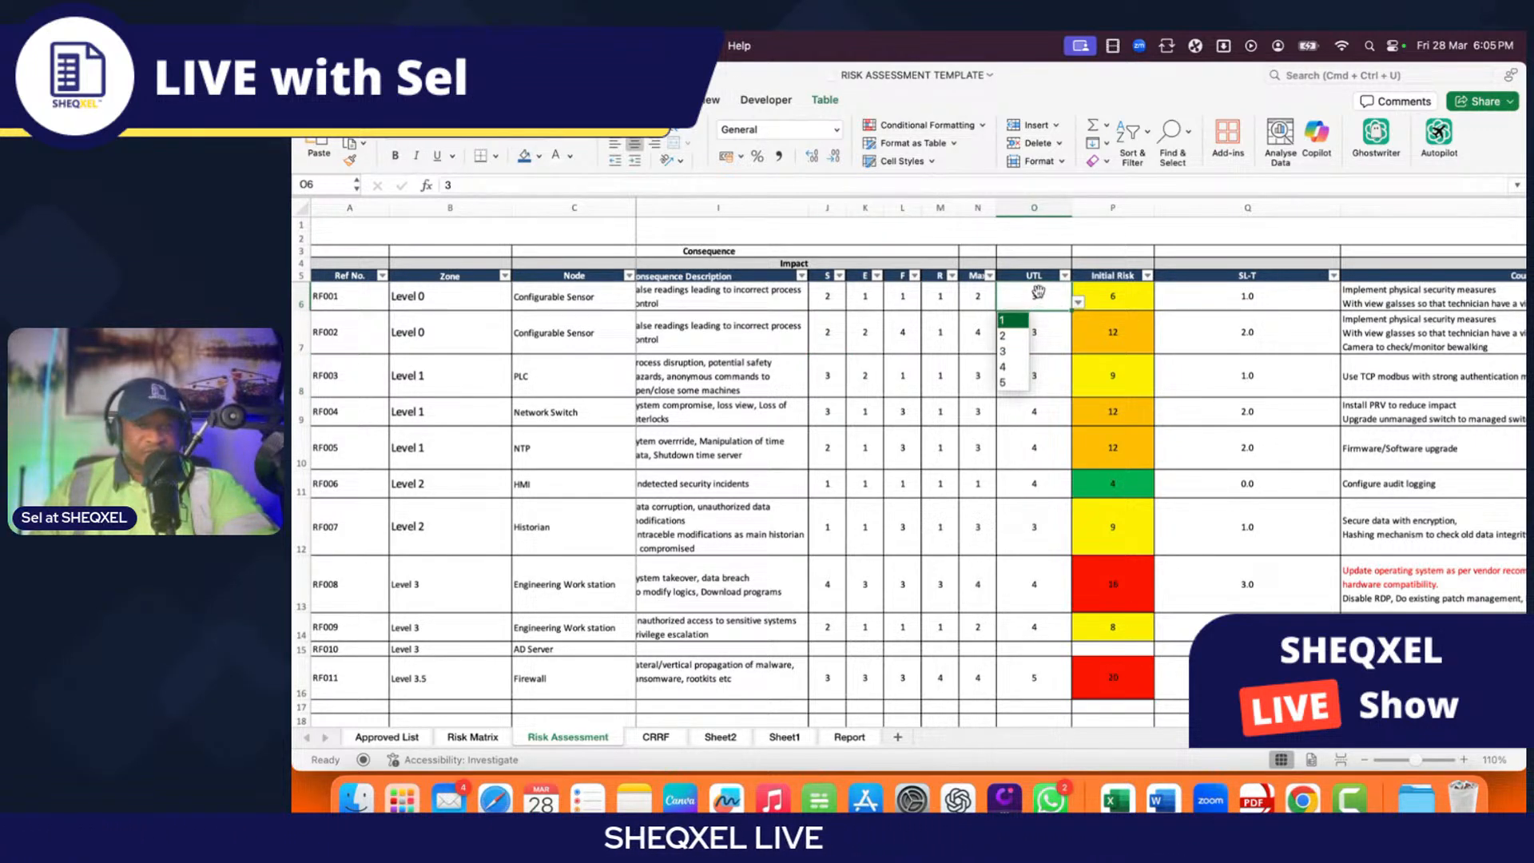
{"action": "key", "text": "Up"}
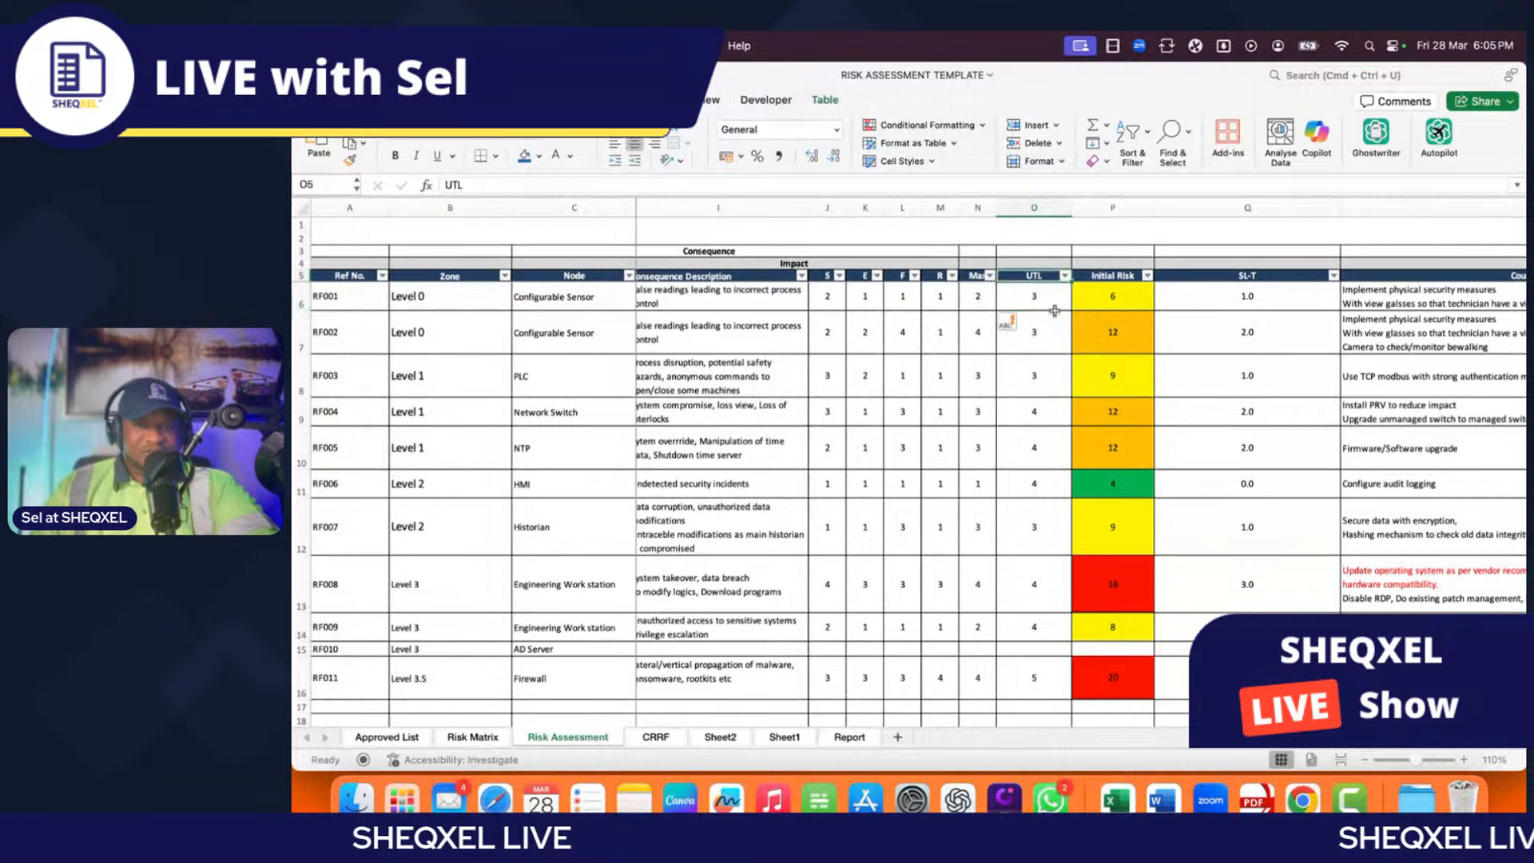
{"action": "left_click", "coordinate": [1037, 292]}
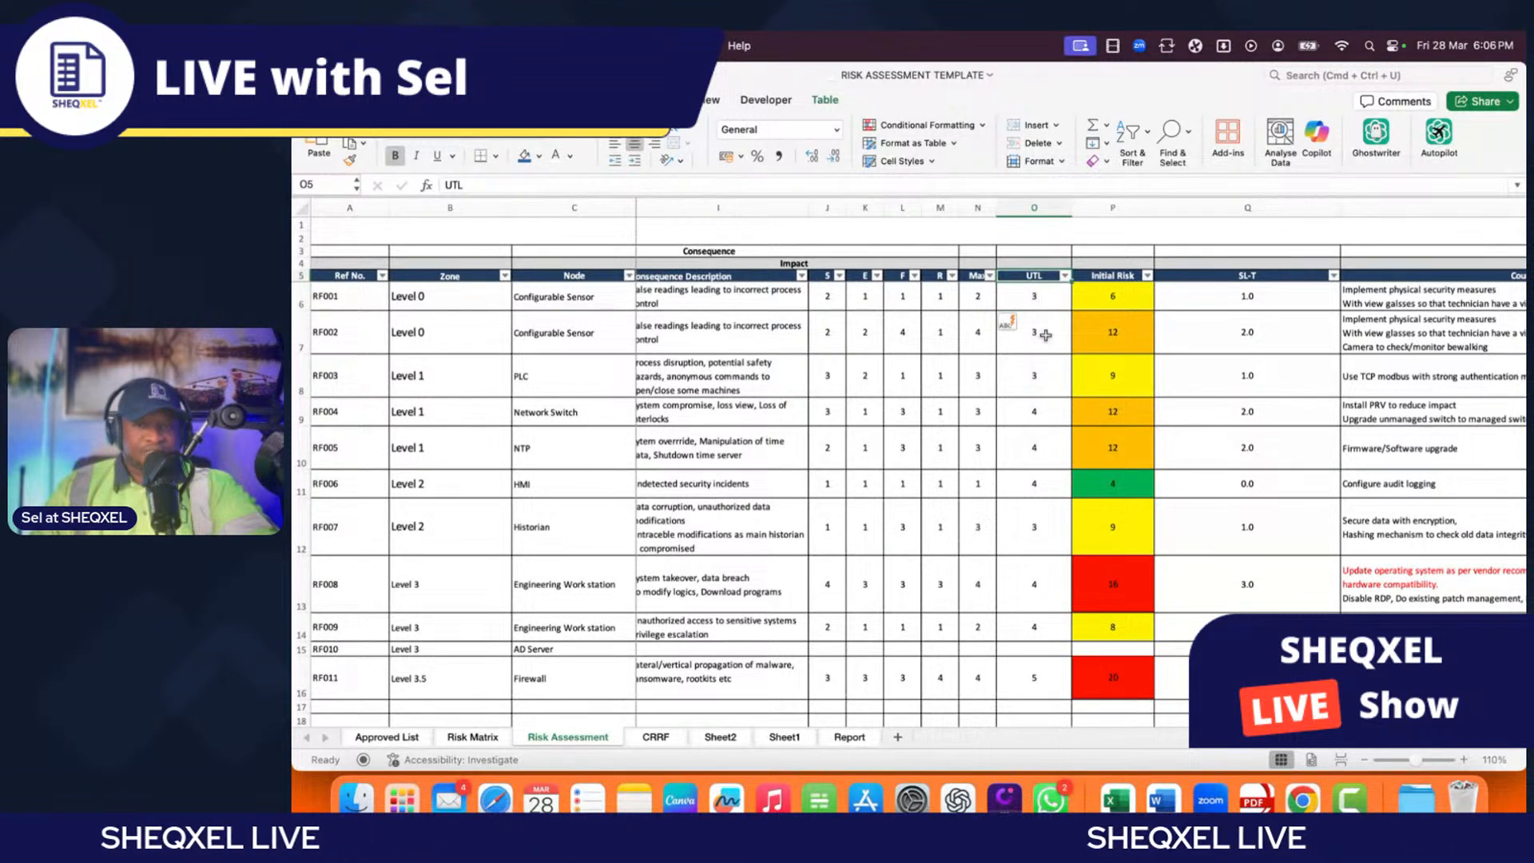
{"action": "left_click", "coordinate": [1077, 304]}
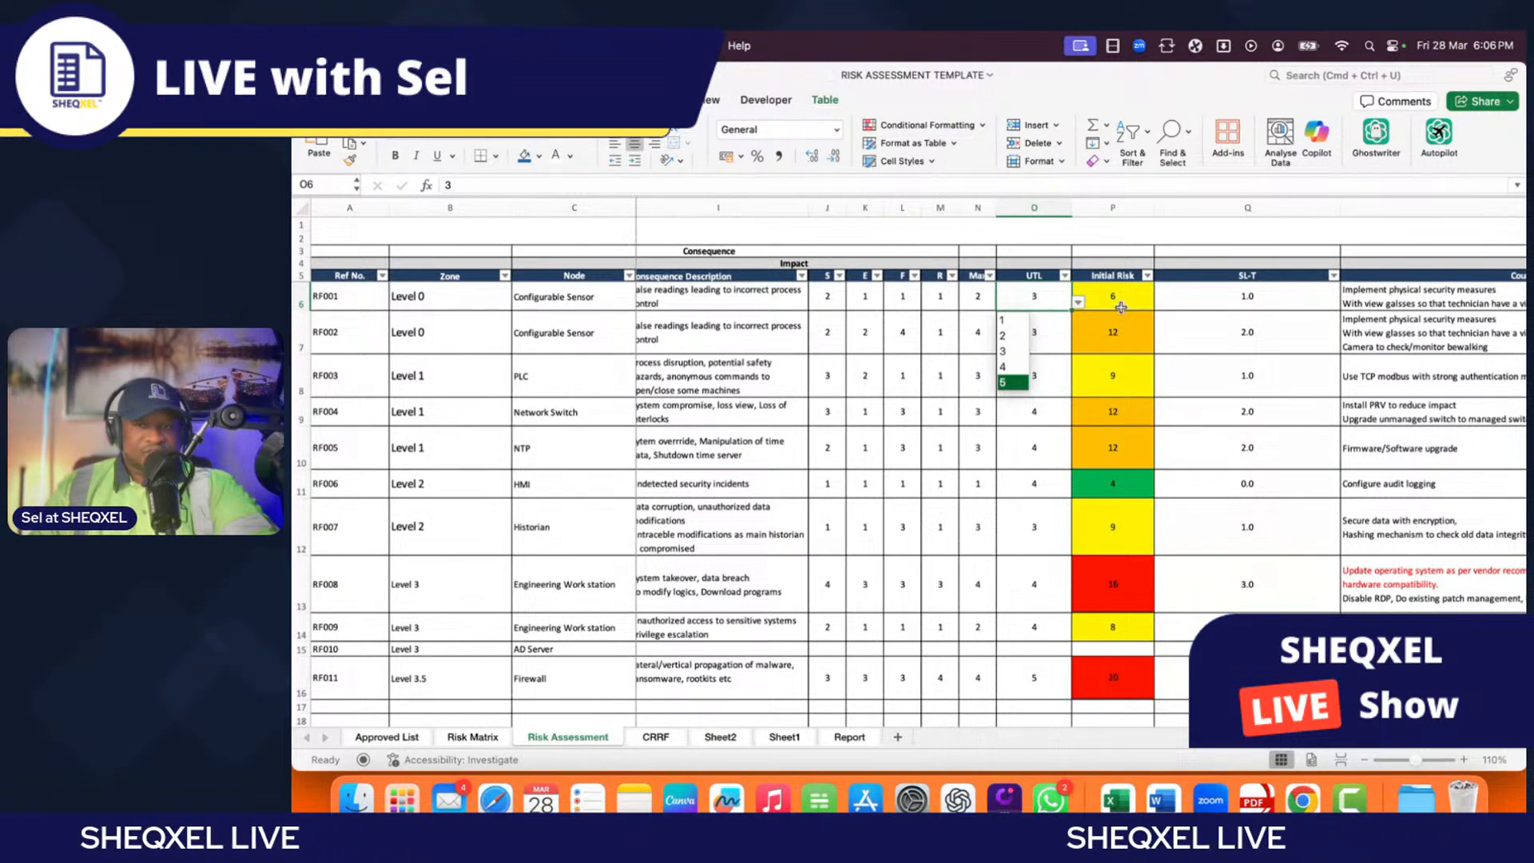
Step: Inspect the Initial Risk formula in P6 and the SL-T lookup formula in Q6
{"action": "left_click", "coordinate": [1123, 299]}
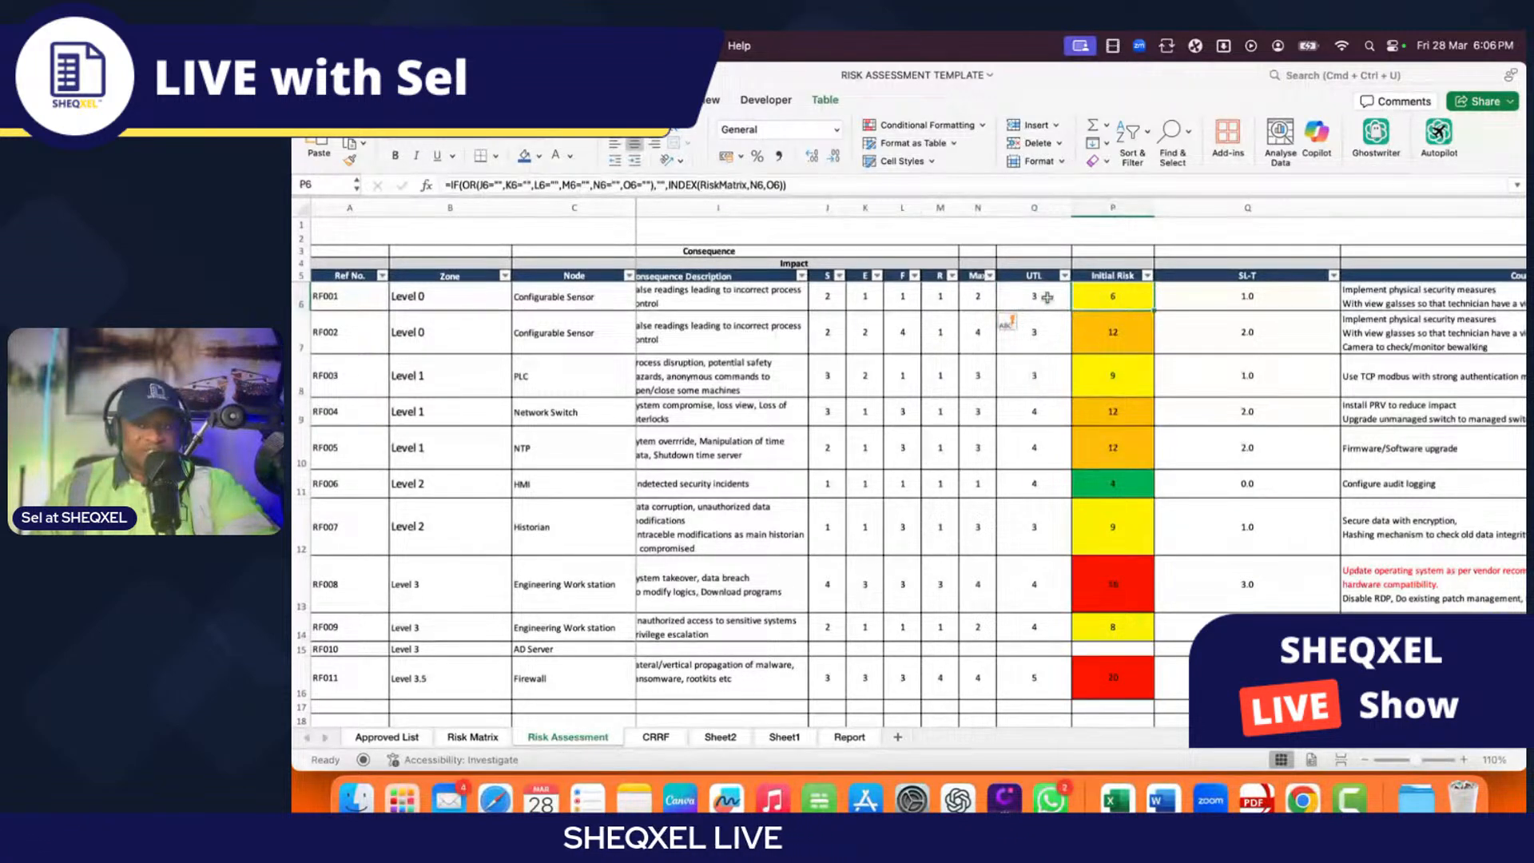
{"action": "left_click_drag", "start_coordinate": [1111, 304], "coordinate": [1113, 629]}
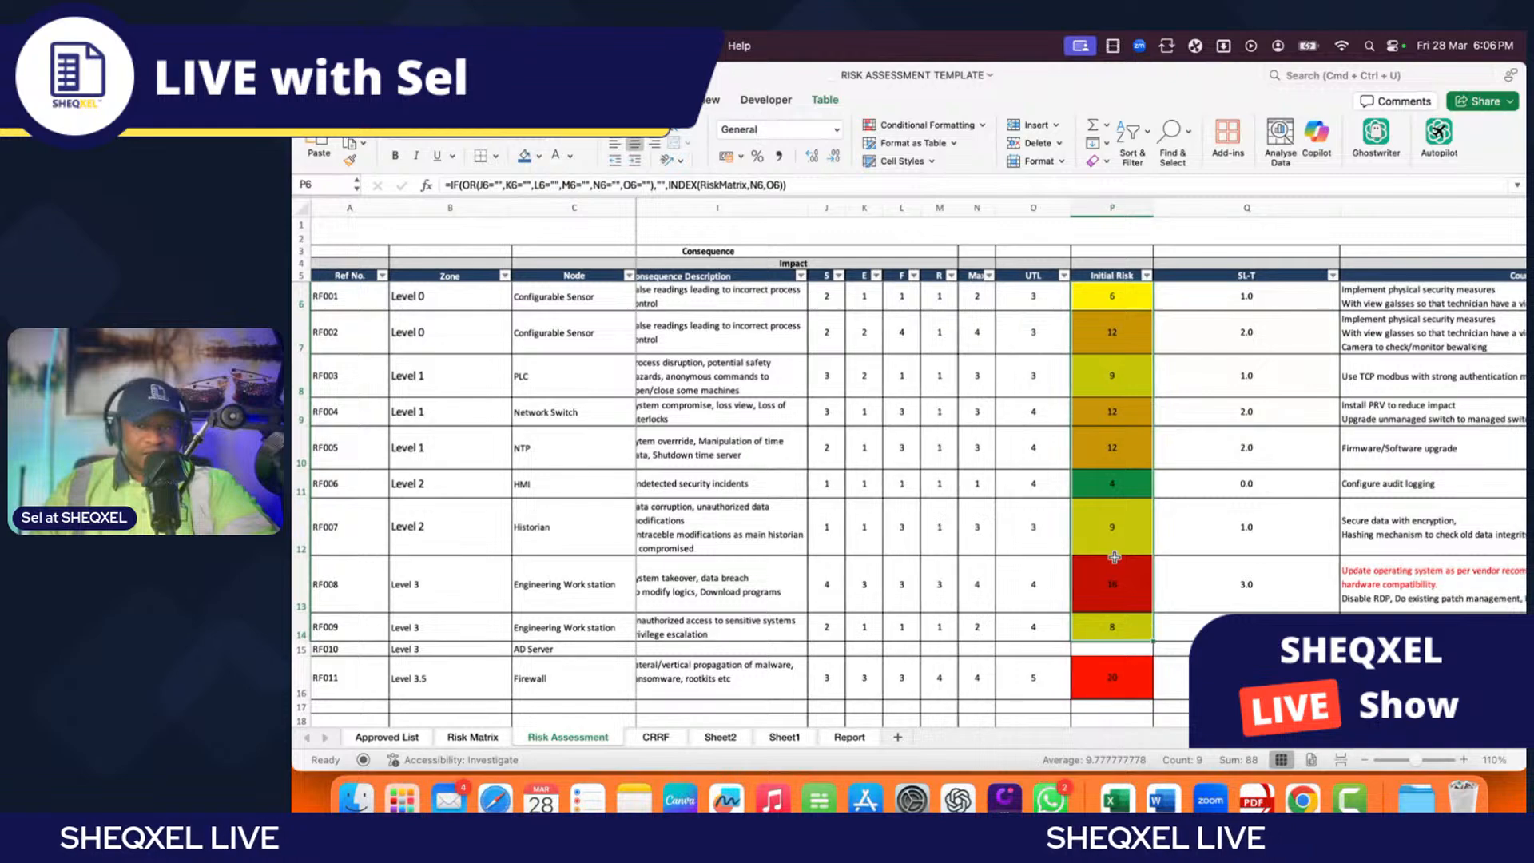
{"action": "scroll", "coordinate": [1114, 557], "scroll_direction": "right", "scroll_amount": 5}
{"action": "left_click_drag", "start_coordinate": [1013, 298], "coordinate": [1013, 332]}
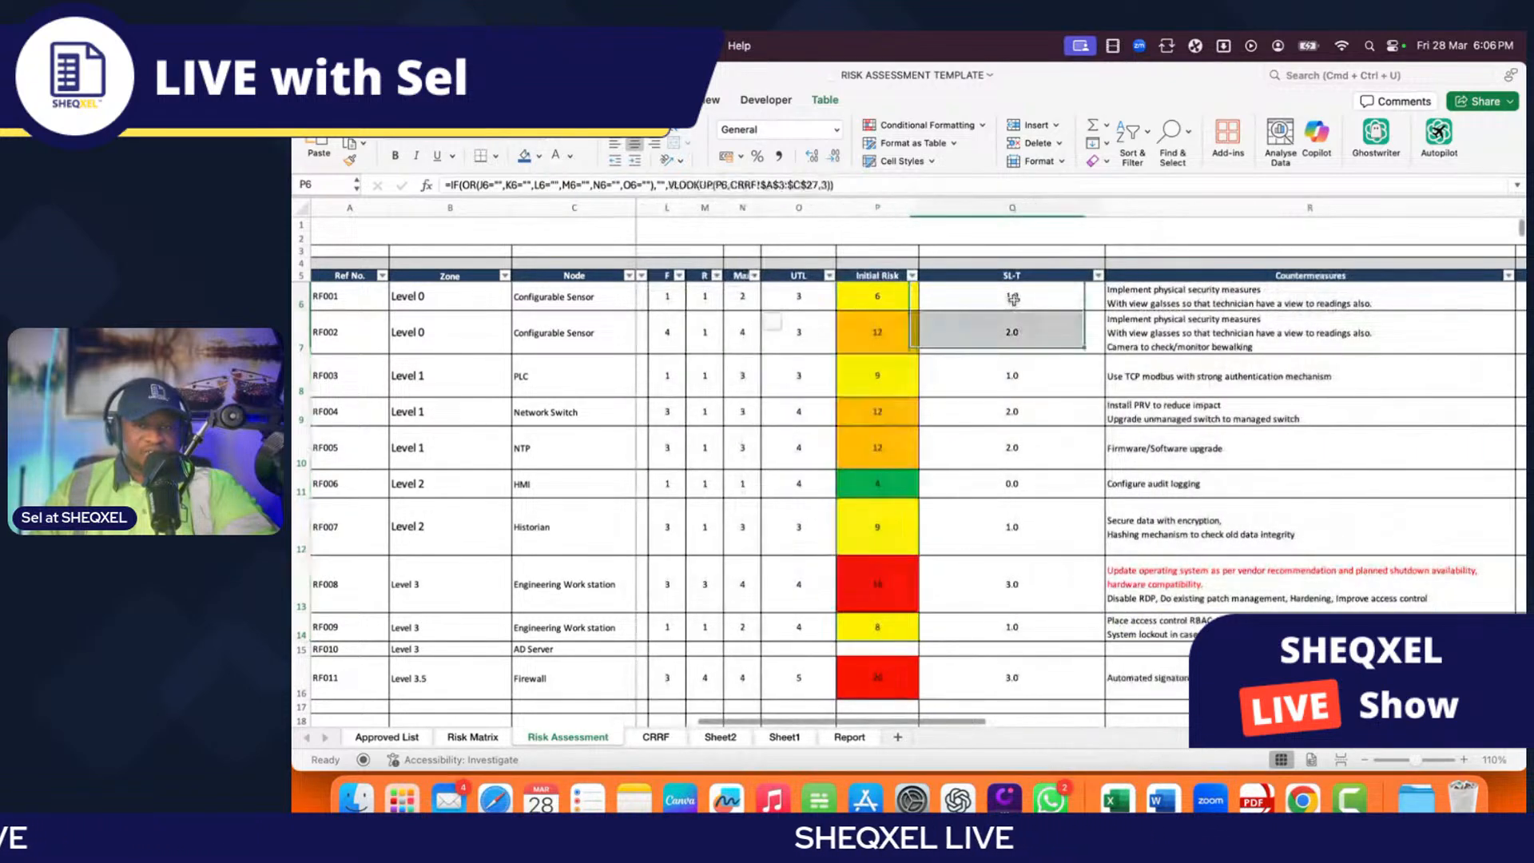
{"action": "left_click", "coordinate": [1014, 298]}
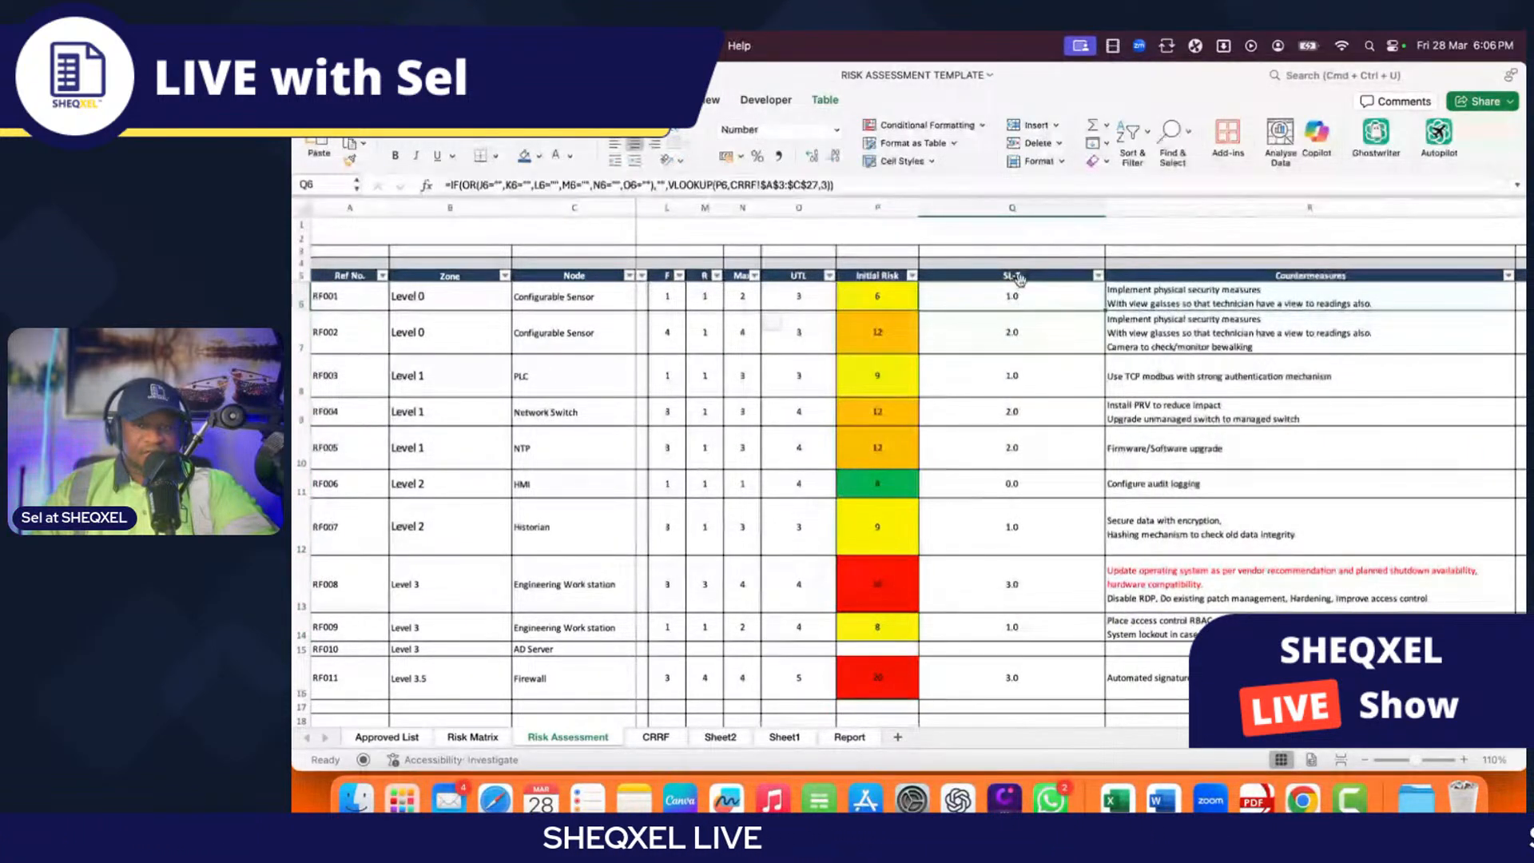
Step: Review the Countermeasures column alongside the initial and final risk ratings, starting with RF001's entry in R6
{"action": "scroll", "coordinate": [1019, 278], "scroll_direction": "left", "scroll_amount": 2}
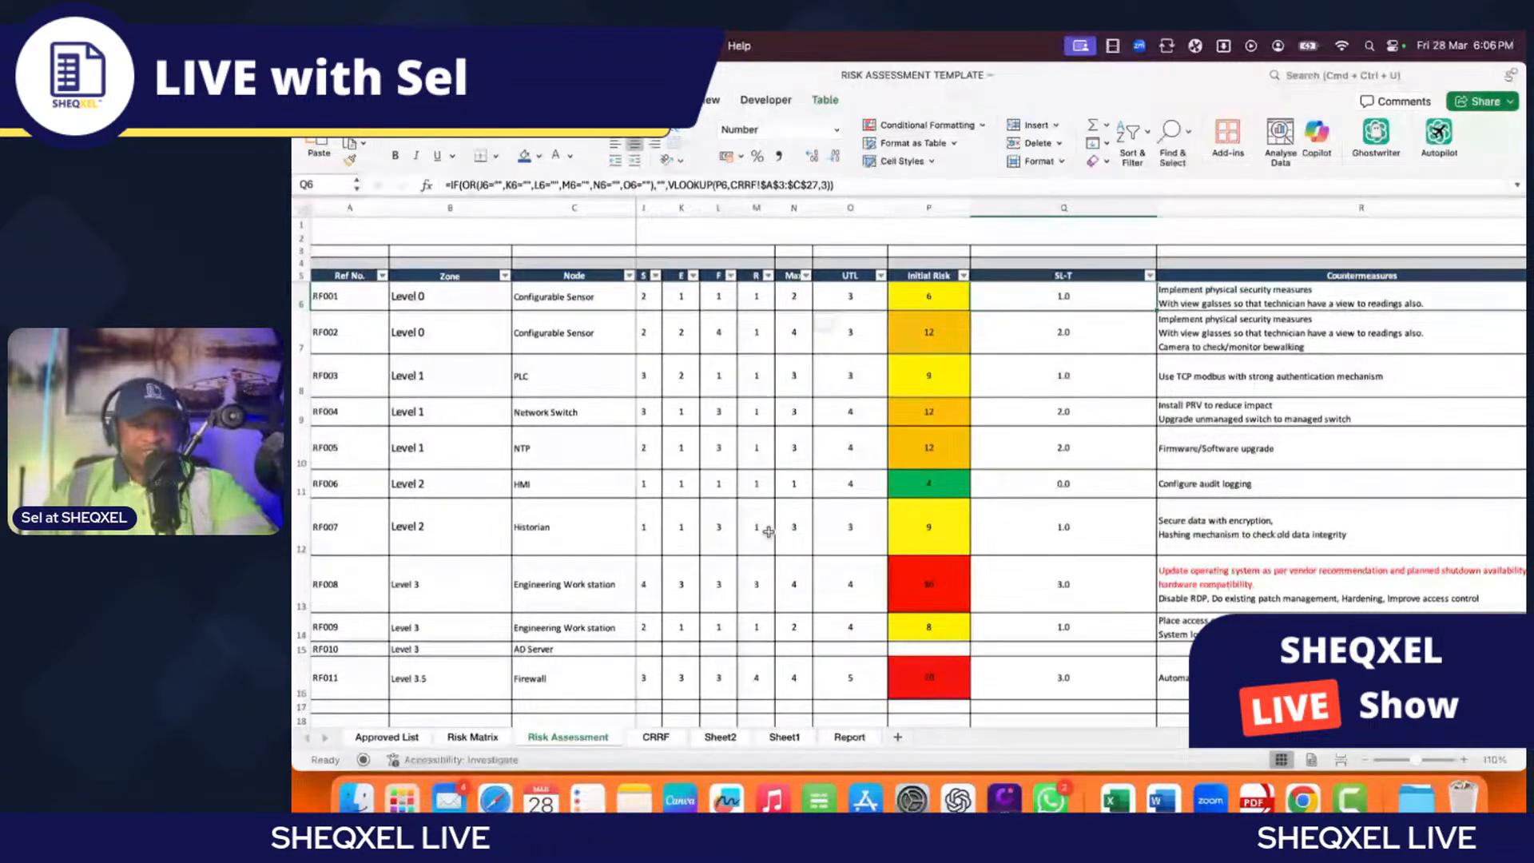
{"action": "scroll", "coordinate": [768, 531], "scroll_direction": "right", "scroll_amount": 6}
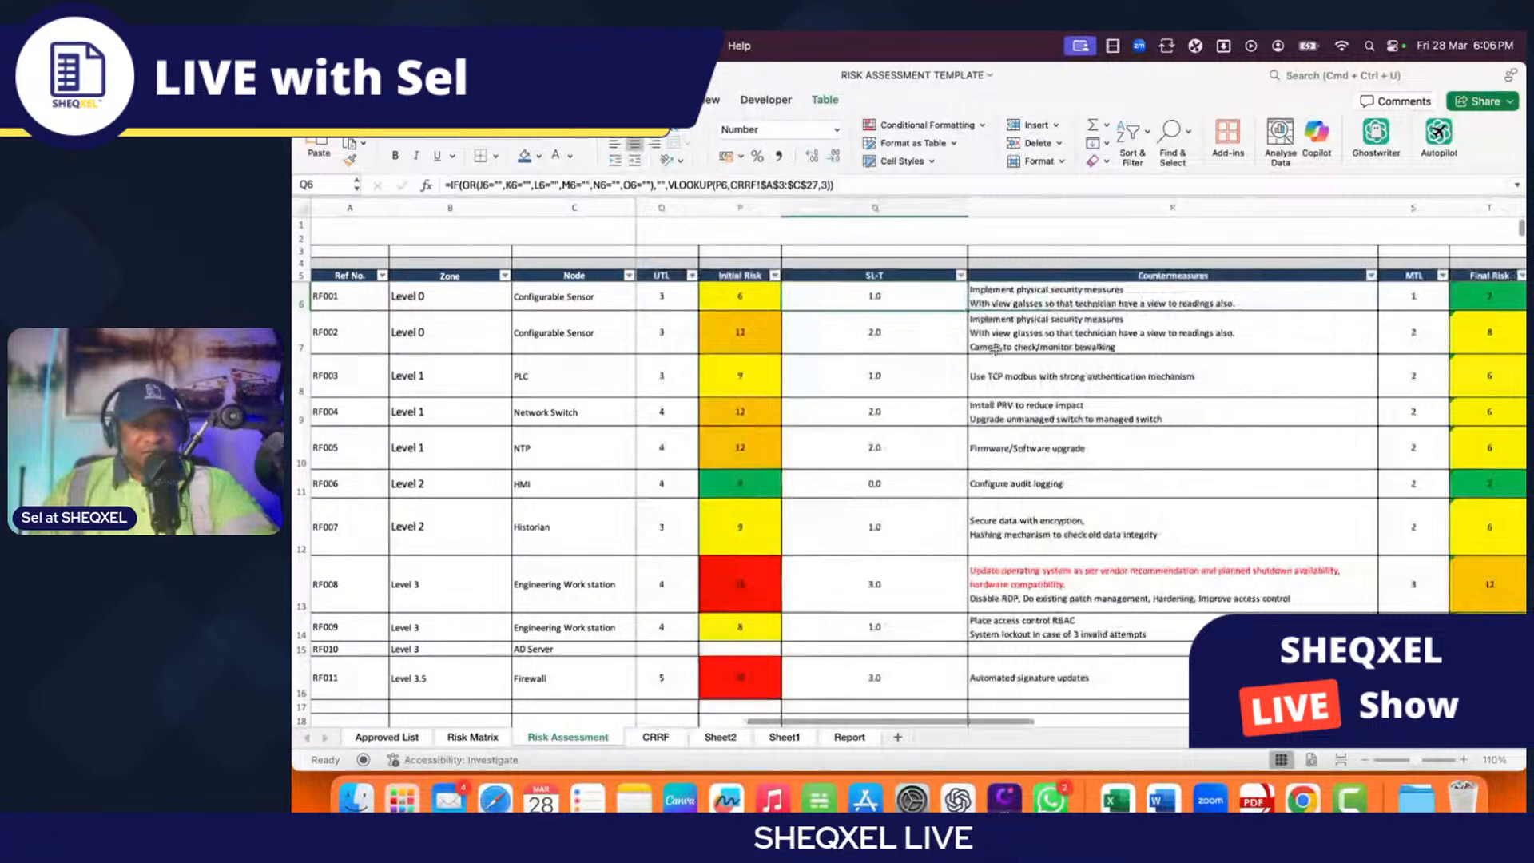
{"action": "left_click", "coordinate": [1079, 308]}
{"action": "scroll", "coordinate": [1080, 352], "scroll_direction": "right", "scroll_amount": 2}
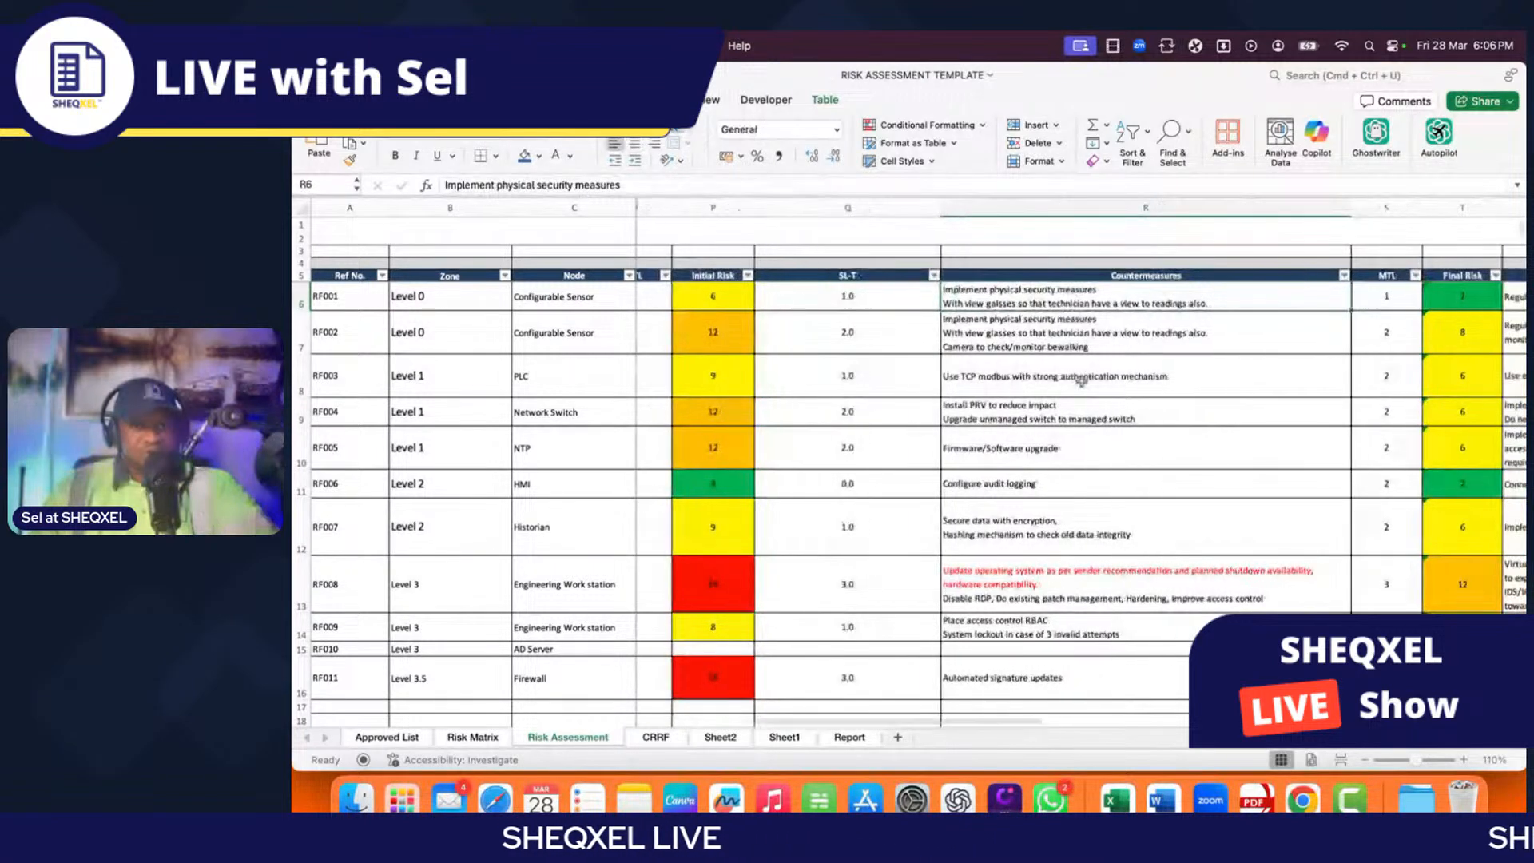
{"action": "scroll", "coordinate": [1080, 382], "scroll_direction": "right", "scroll_amount": 2}
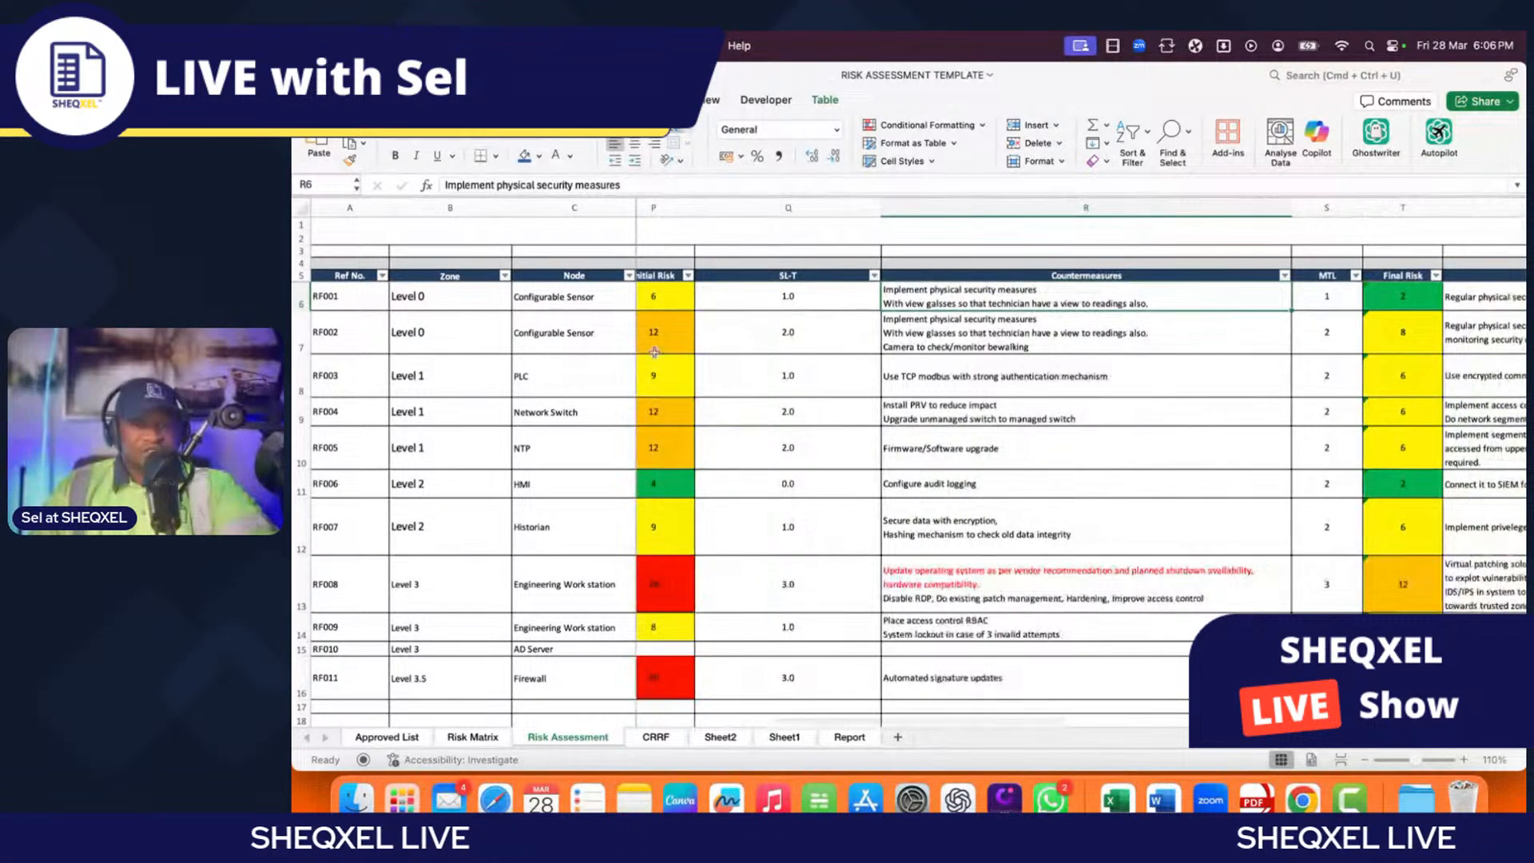
Step: Review the MTL column next to the countermeasures, checking RF001's rating in S6 and the column heading in S5
{"action": "scroll", "coordinate": [1061, 354], "scroll_direction": "right", "scroll_amount": 3}
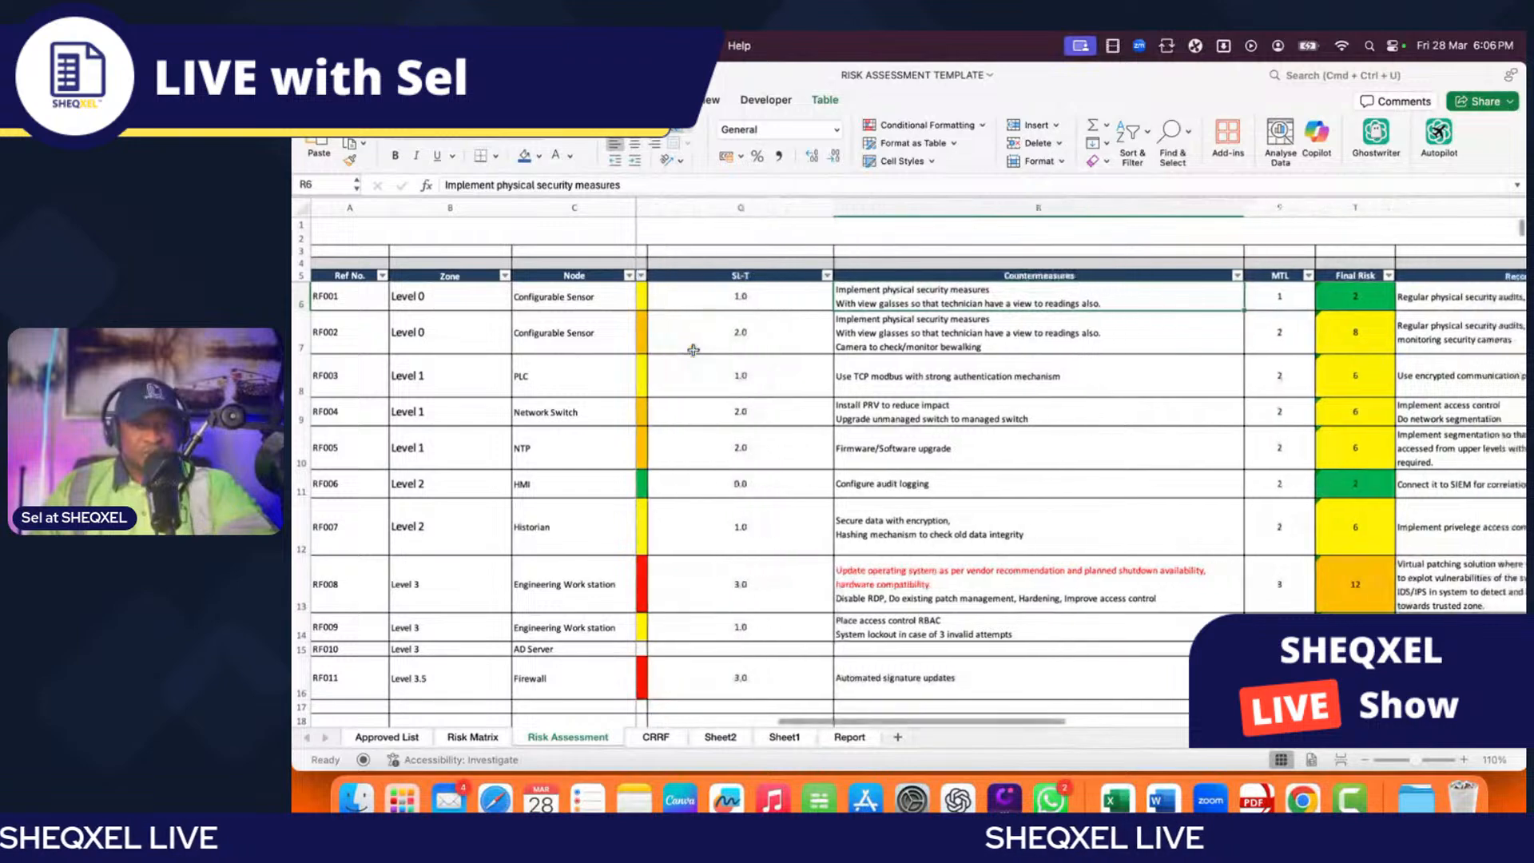
{"action": "scroll", "coordinate": [1061, 353], "scroll_direction": "right", "scroll_amount": 1}
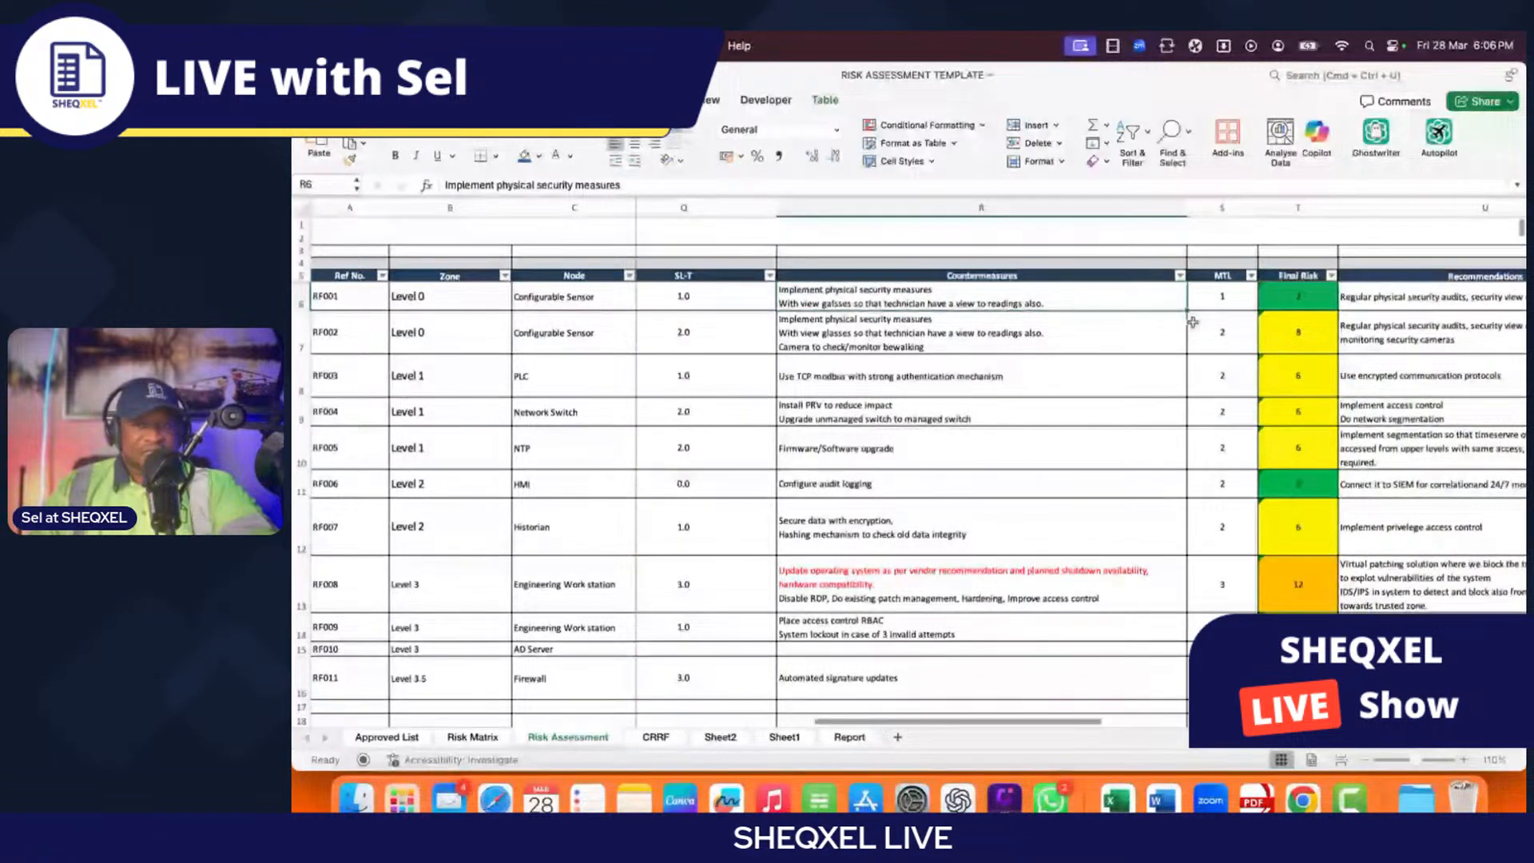
{"action": "scroll", "coordinate": [1193, 322], "scroll_direction": "right", "scroll_amount": 4}
{"action": "left_click", "coordinate": [1083, 308]}
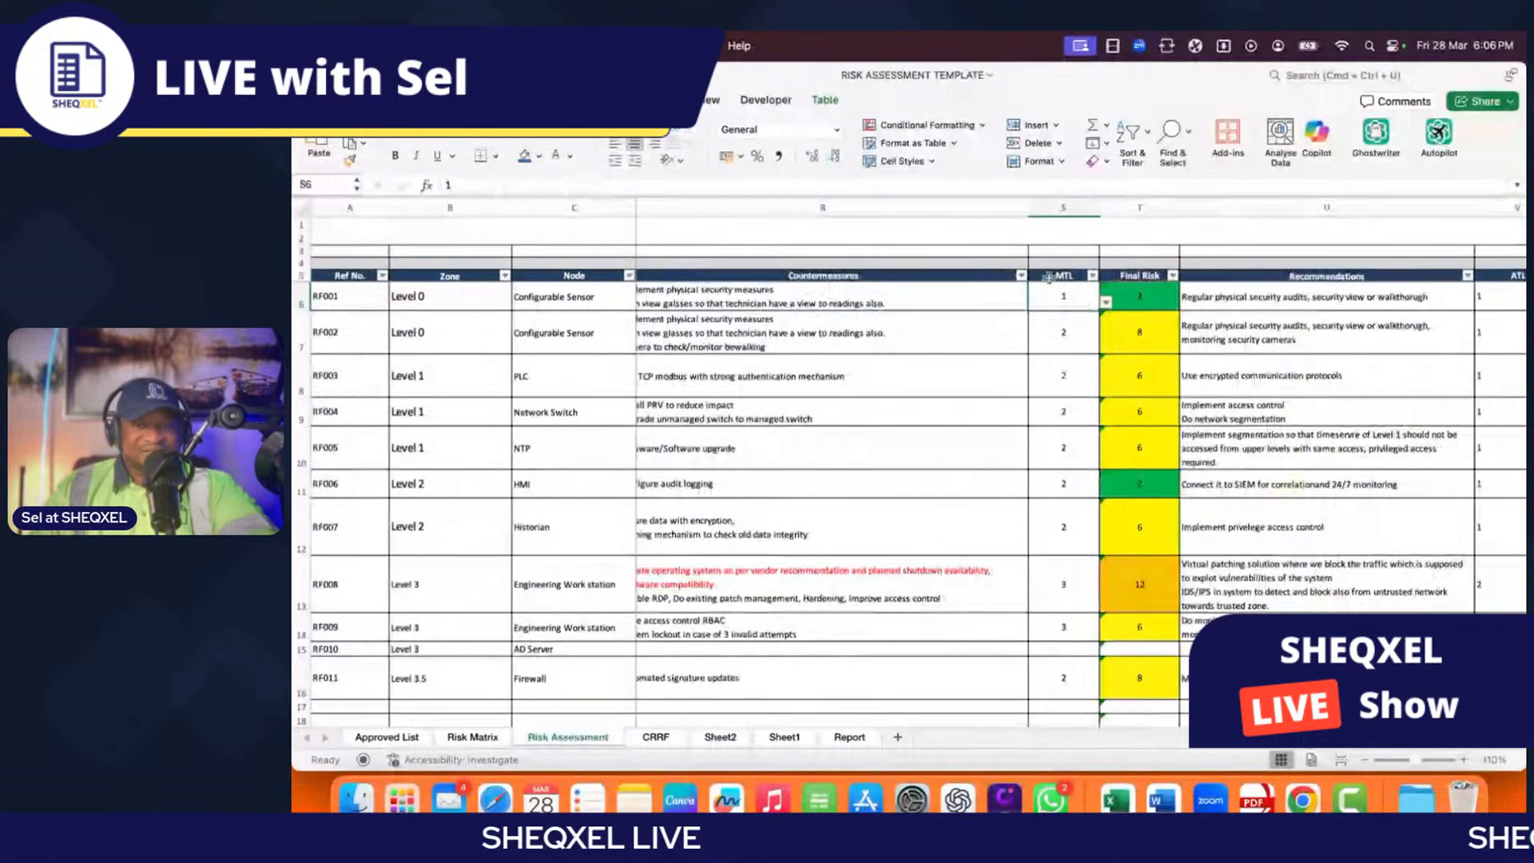
{"action": "left_click", "coordinate": [1107, 303]}
{"action": "key", "text": "Escape"}
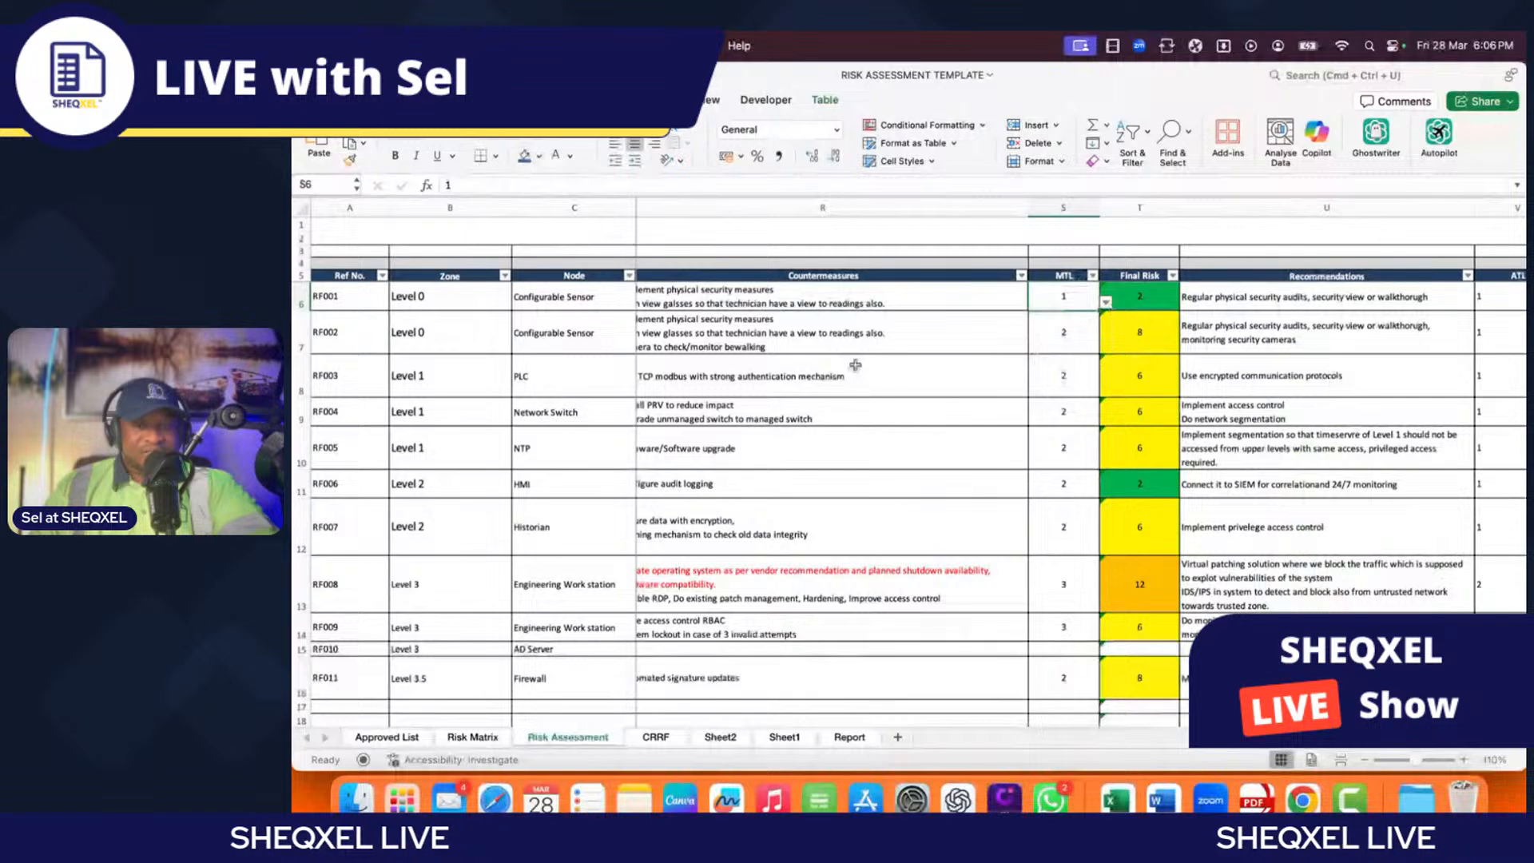
{"action": "left_click", "coordinate": [1063, 275]}
{"action": "scroll", "coordinate": [1021, 395], "scroll_direction": "left", "scroll_amount": 4}
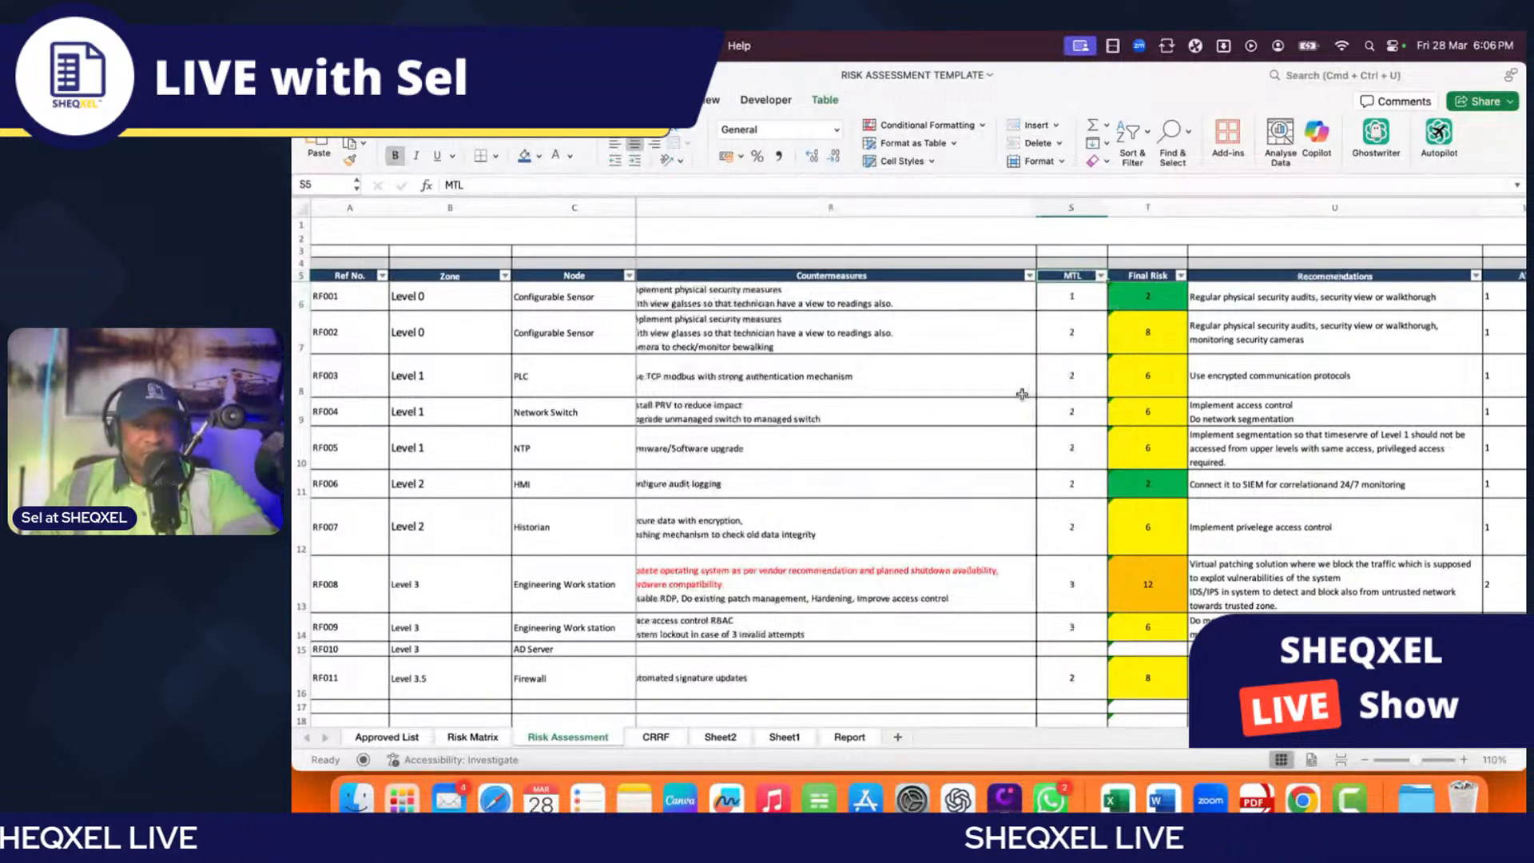
{"action": "scroll", "coordinate": [1021, 395], "scroll_direction": "right", "scroll_amount": 2}
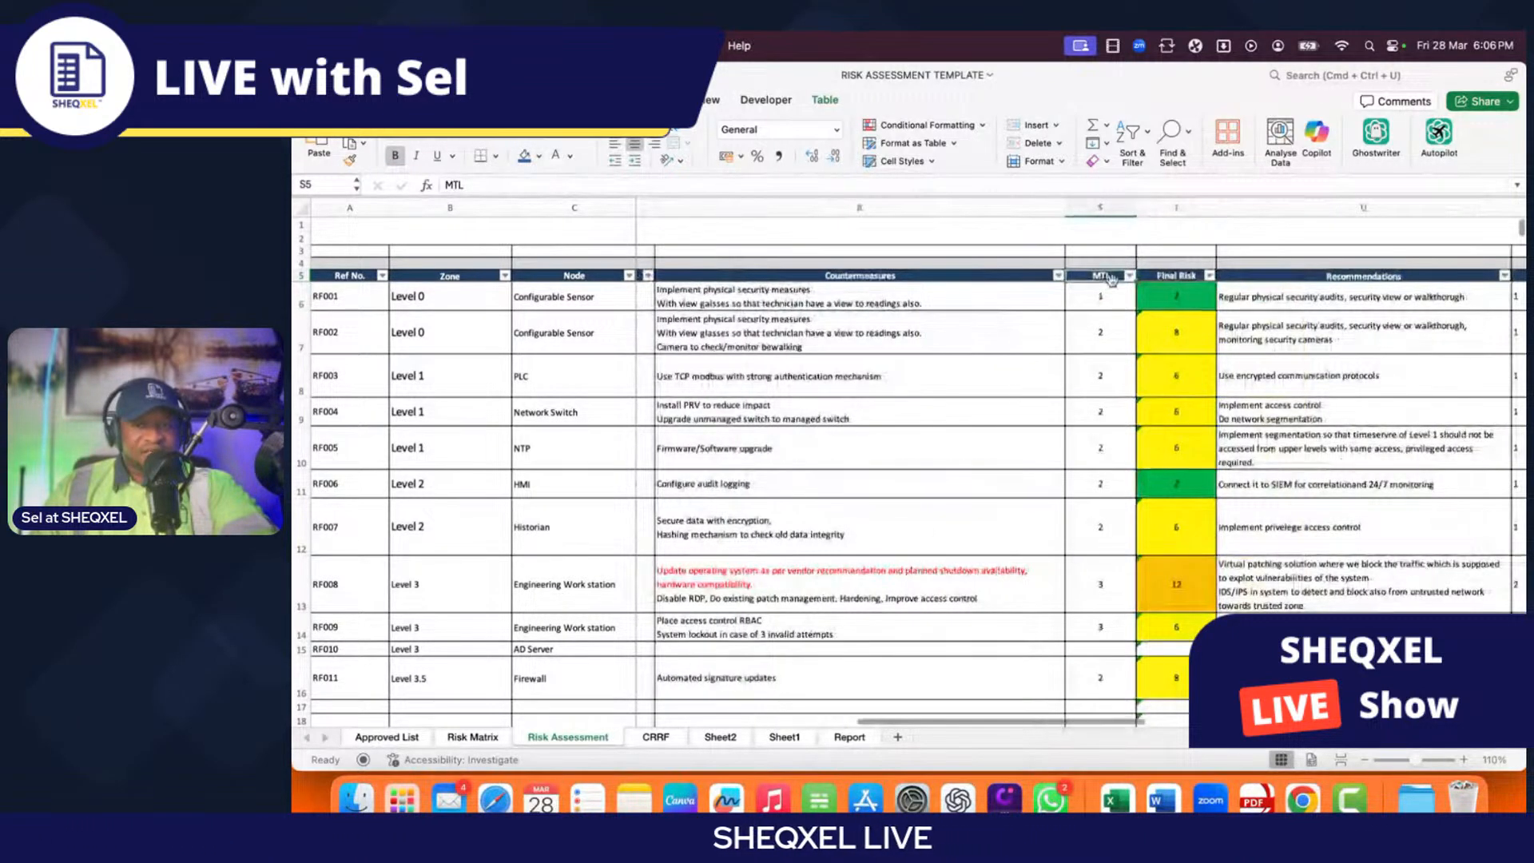
Step: View the values offered for RF001's MTL rating in S6, keeping the existing choice
{"action": "left_click", "coordinate": [1101, 301]}
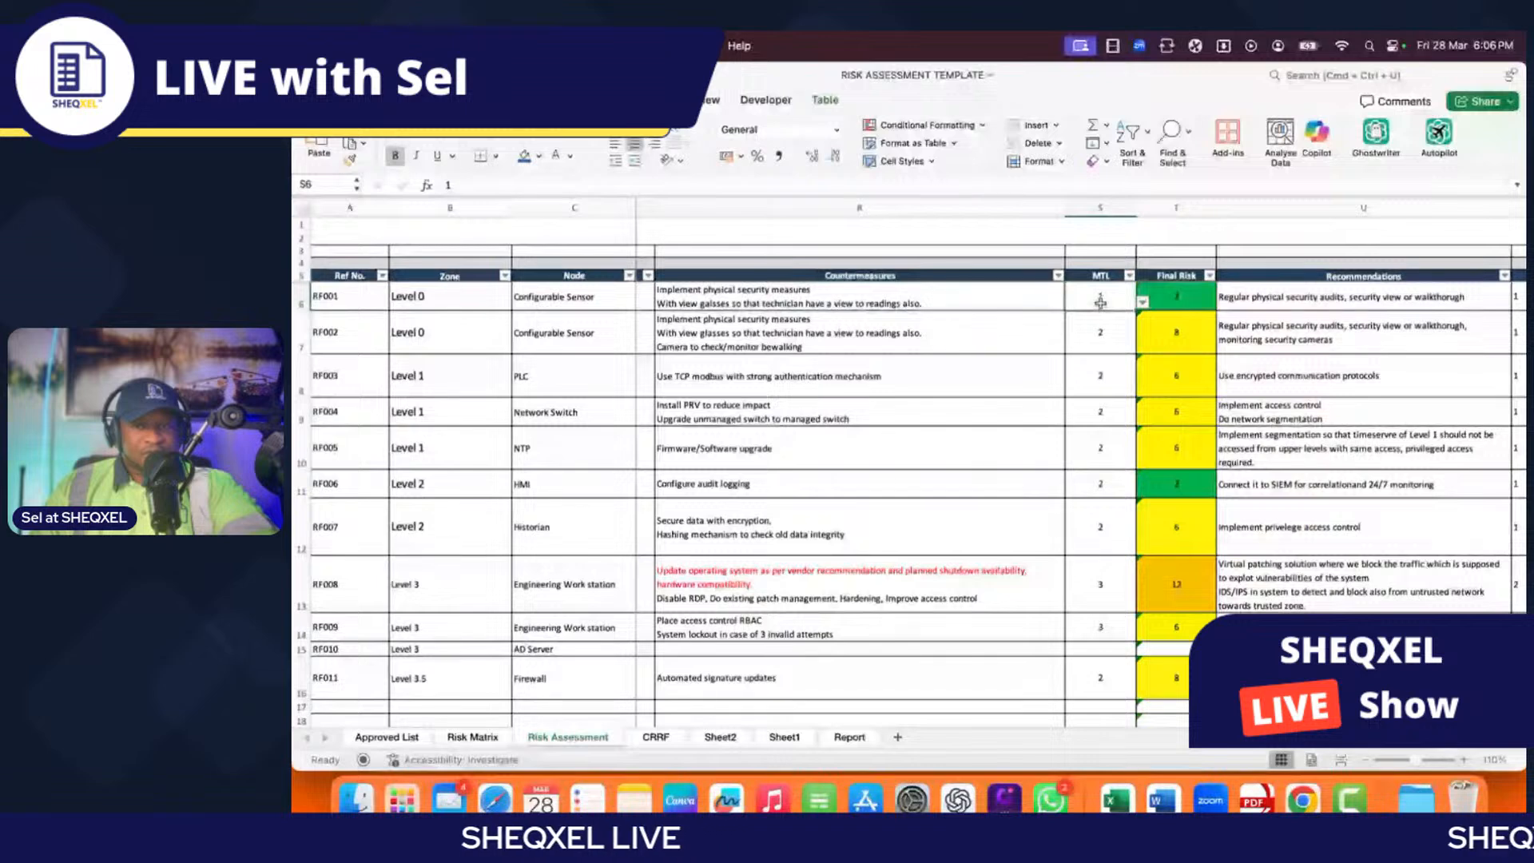
{"action": "scroll", "coordinate": [1101, 301], "scroll_direction": "right", "scroll_amount": 3}
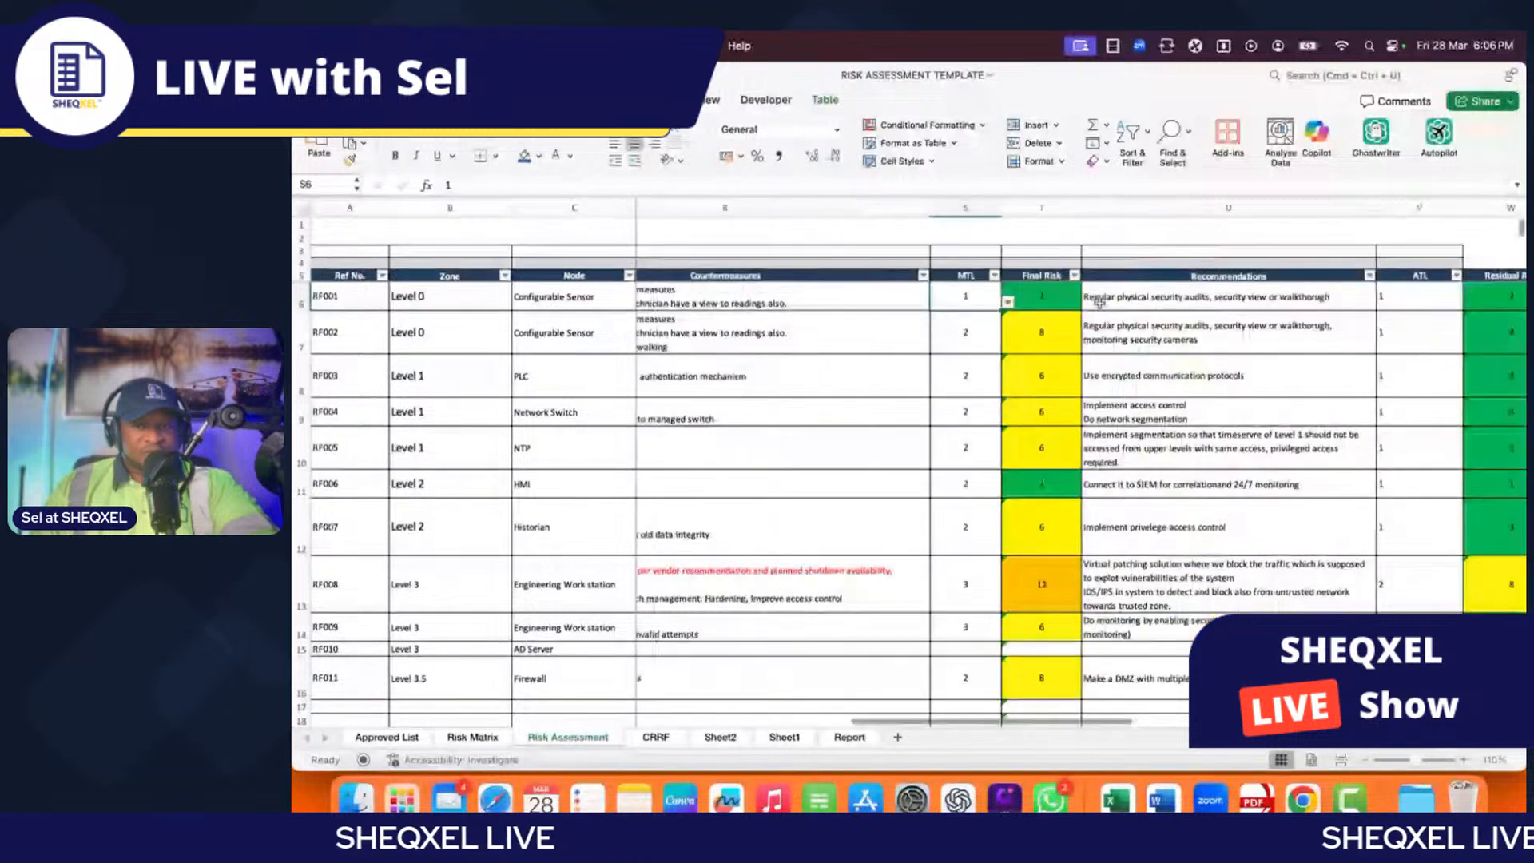
{"action": "left_click", "coordinate": [1010, 302]}
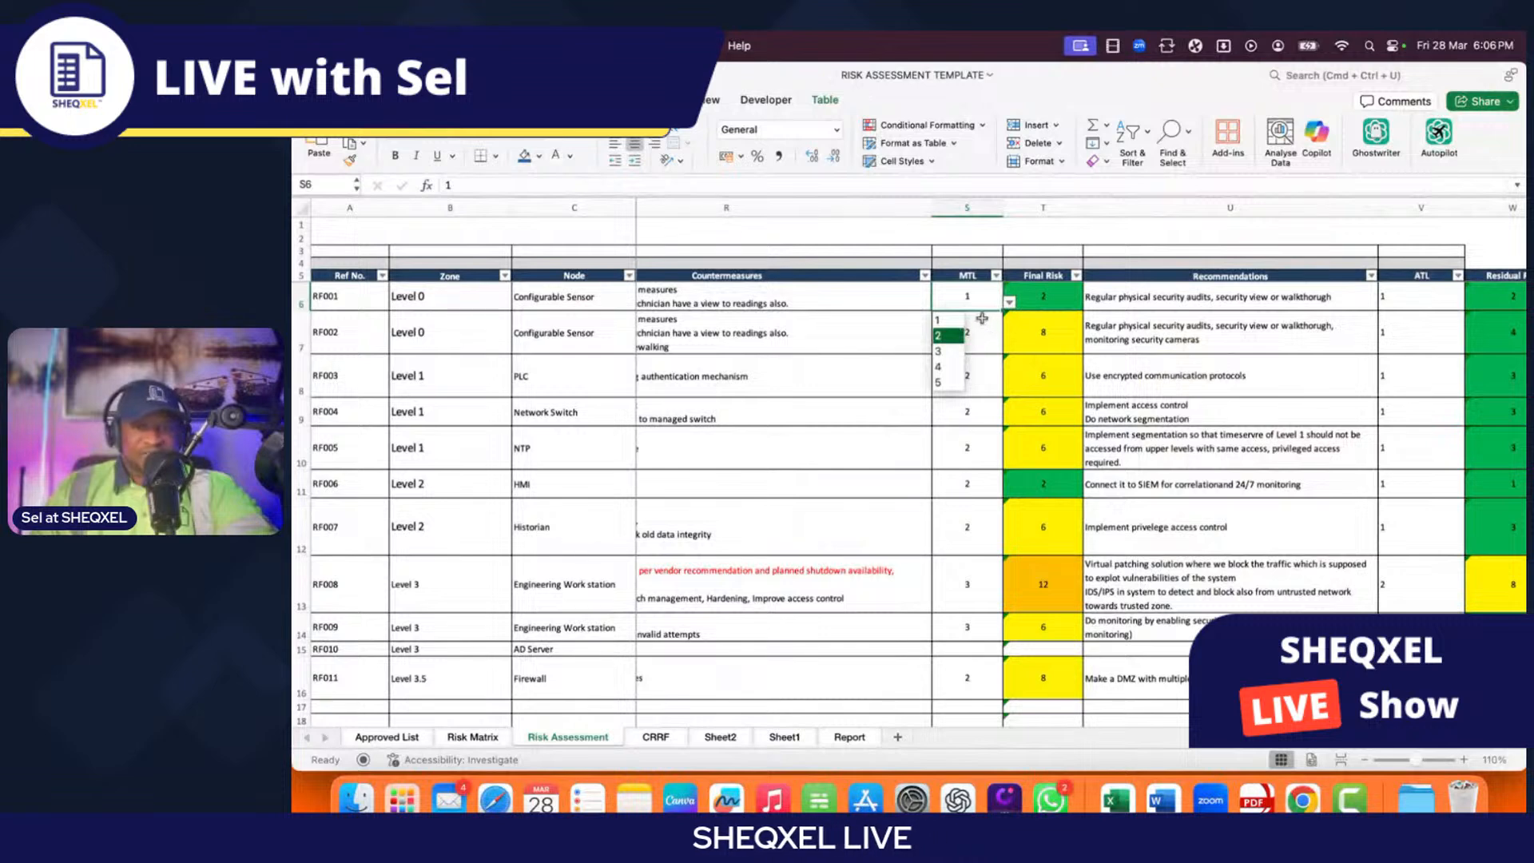
{"action": "left_click", "coordinate": [973, 319]}
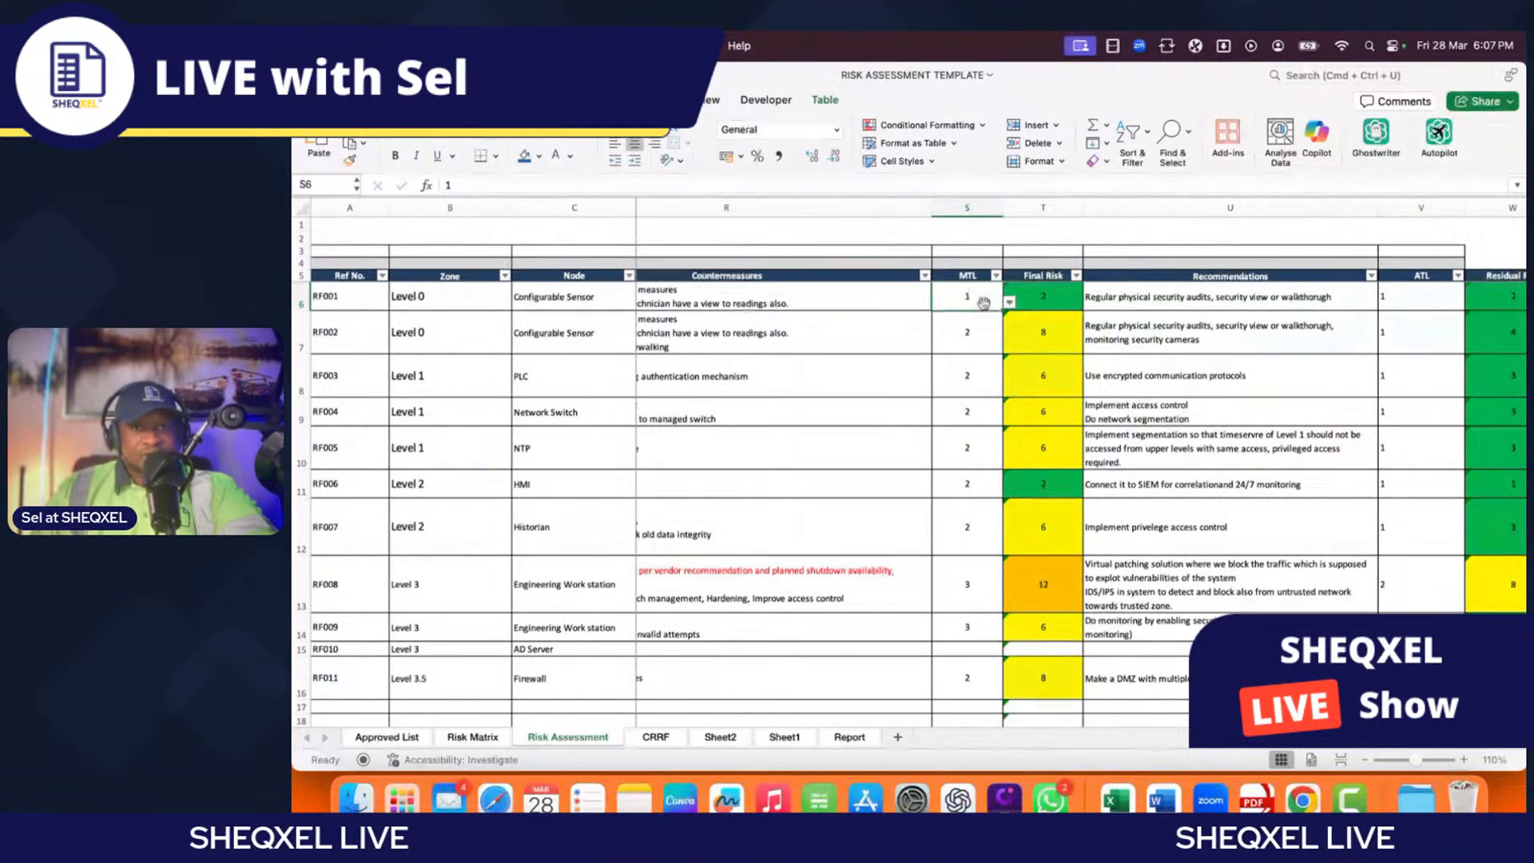
{"action": "left_click", "coordinate": [1006, 301]}
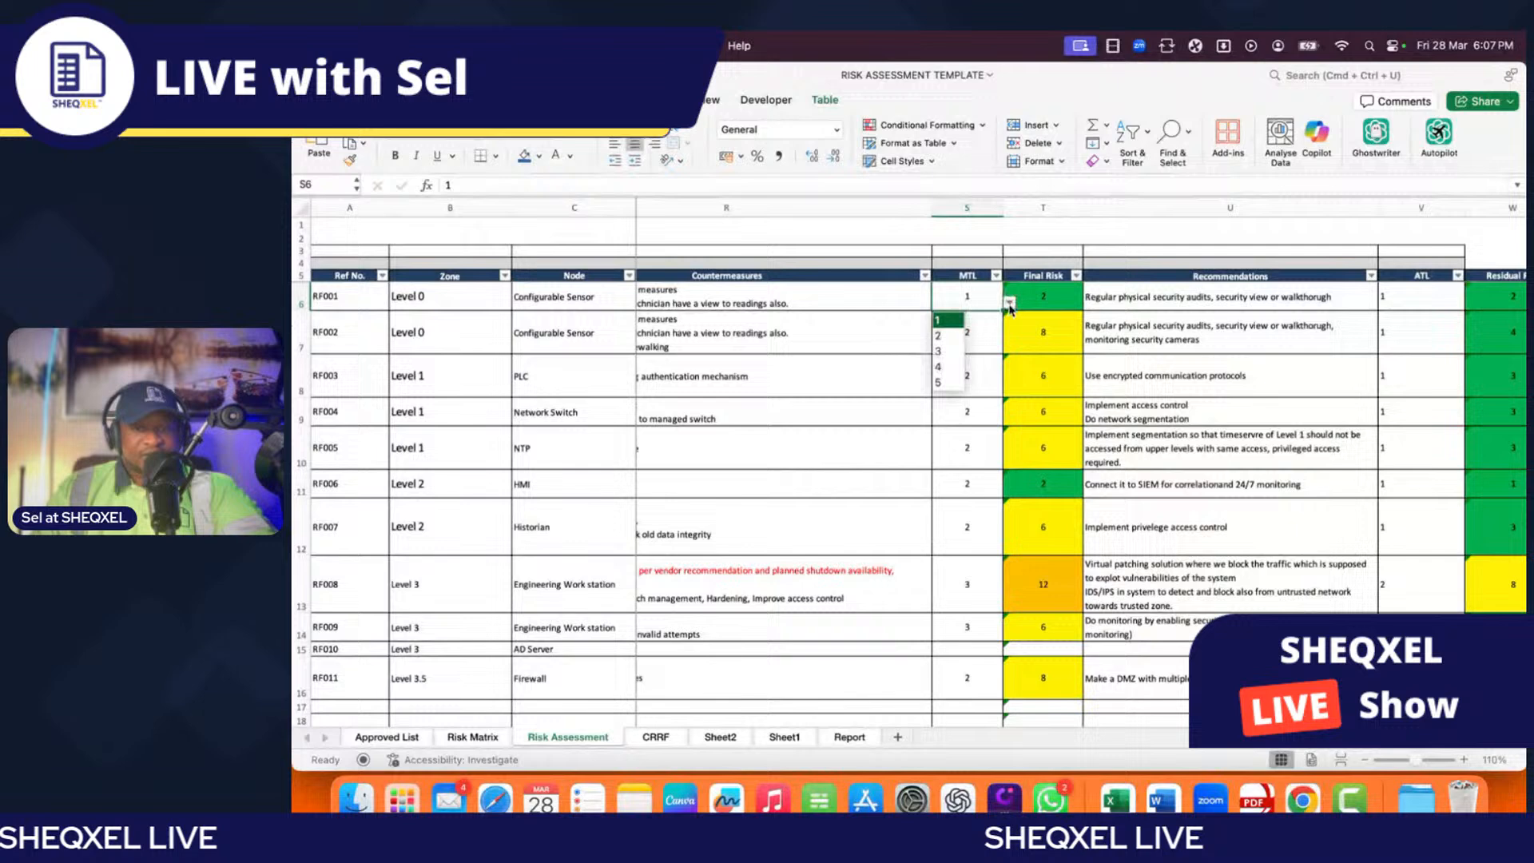
{"action": "left_click", "coordinate": [956, 323]}
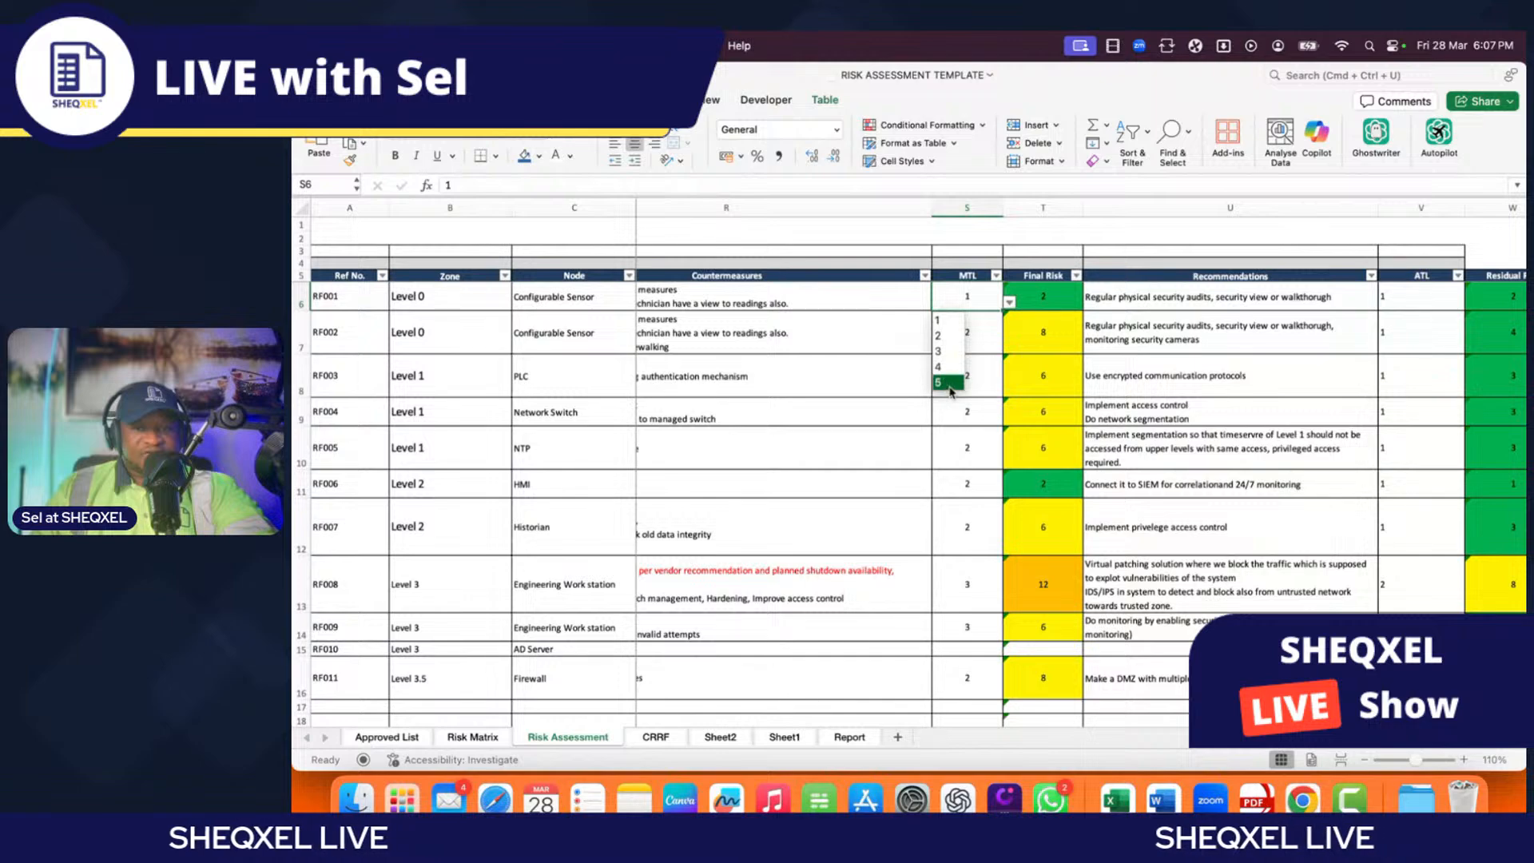
Step: Inspect the Final Risk formula in T6 and trace its references to the maximum impact in N6 and the MTL rating in S6
{"action": "scroll", "coordinate": [1047, 356], "scroll_direction": "left", "scroll_amount": 3}
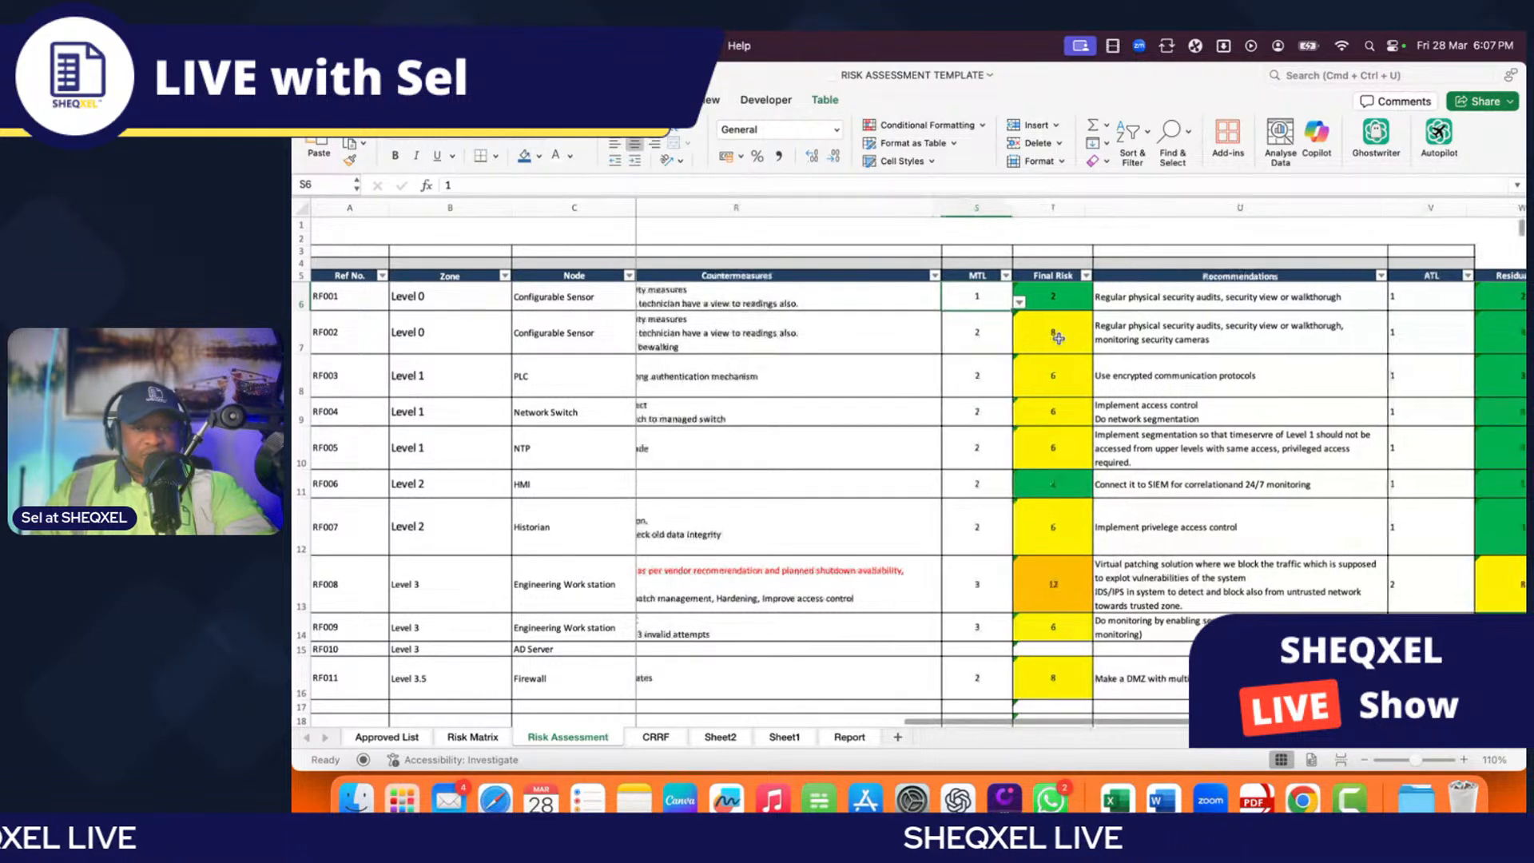
{"action": "scroll", "coordinate": [1058, 338], "scroll_direction": "left", "scroll_amount": 3}
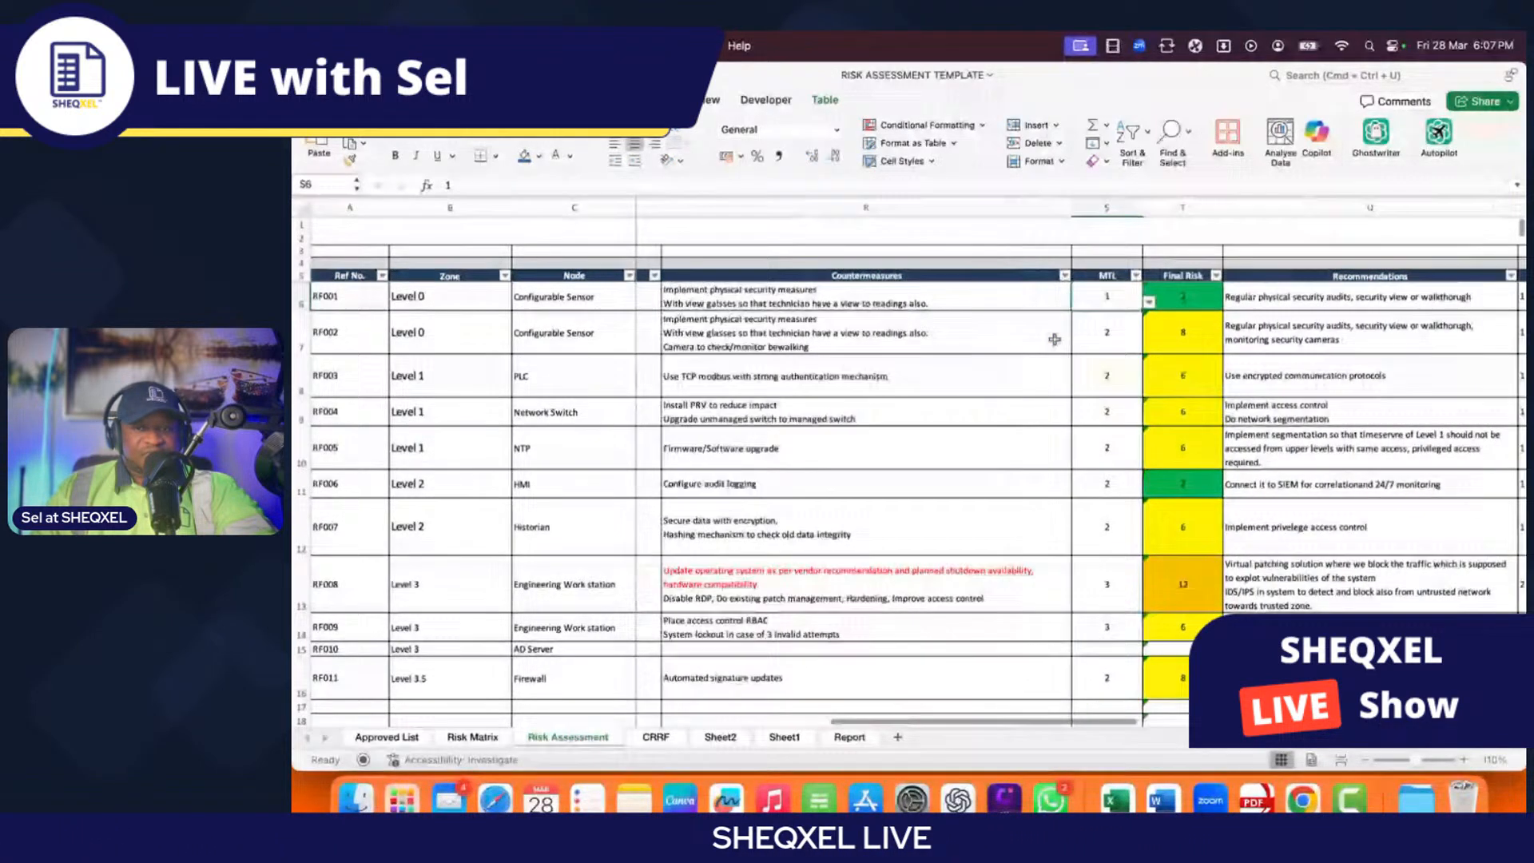
{"action": "double_click", "coordinate": [1191, 294]}
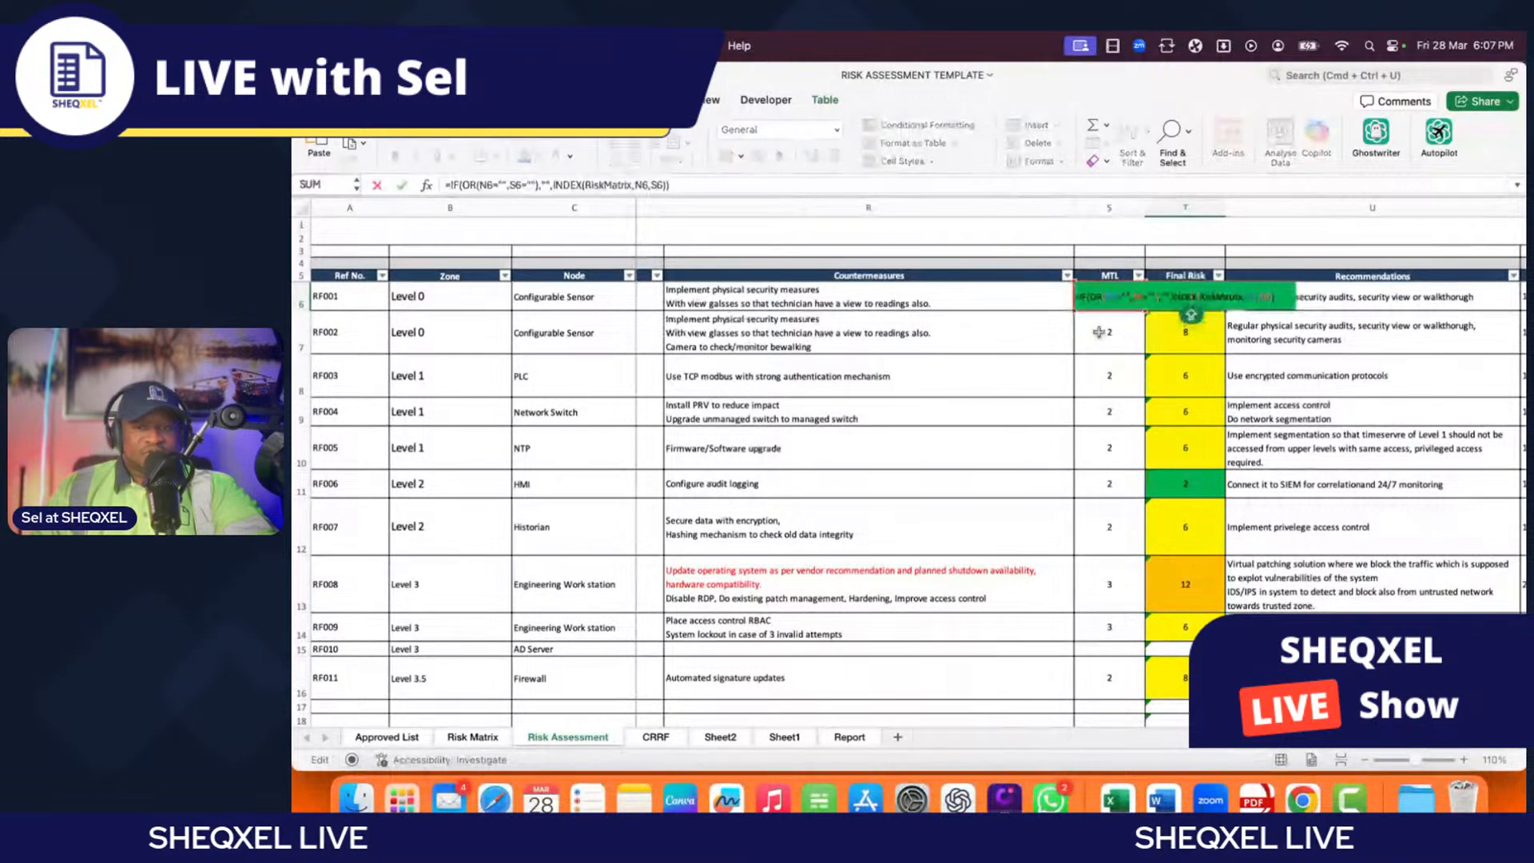
{"action": "scroll", "coordinate": [1111, 340], "scroll_direction": "left", "scroll_amount": 1}
{"action": "scroll", "coordinate": [1109, 339], "scroll_direction": "left", "scroll_amount": 6}
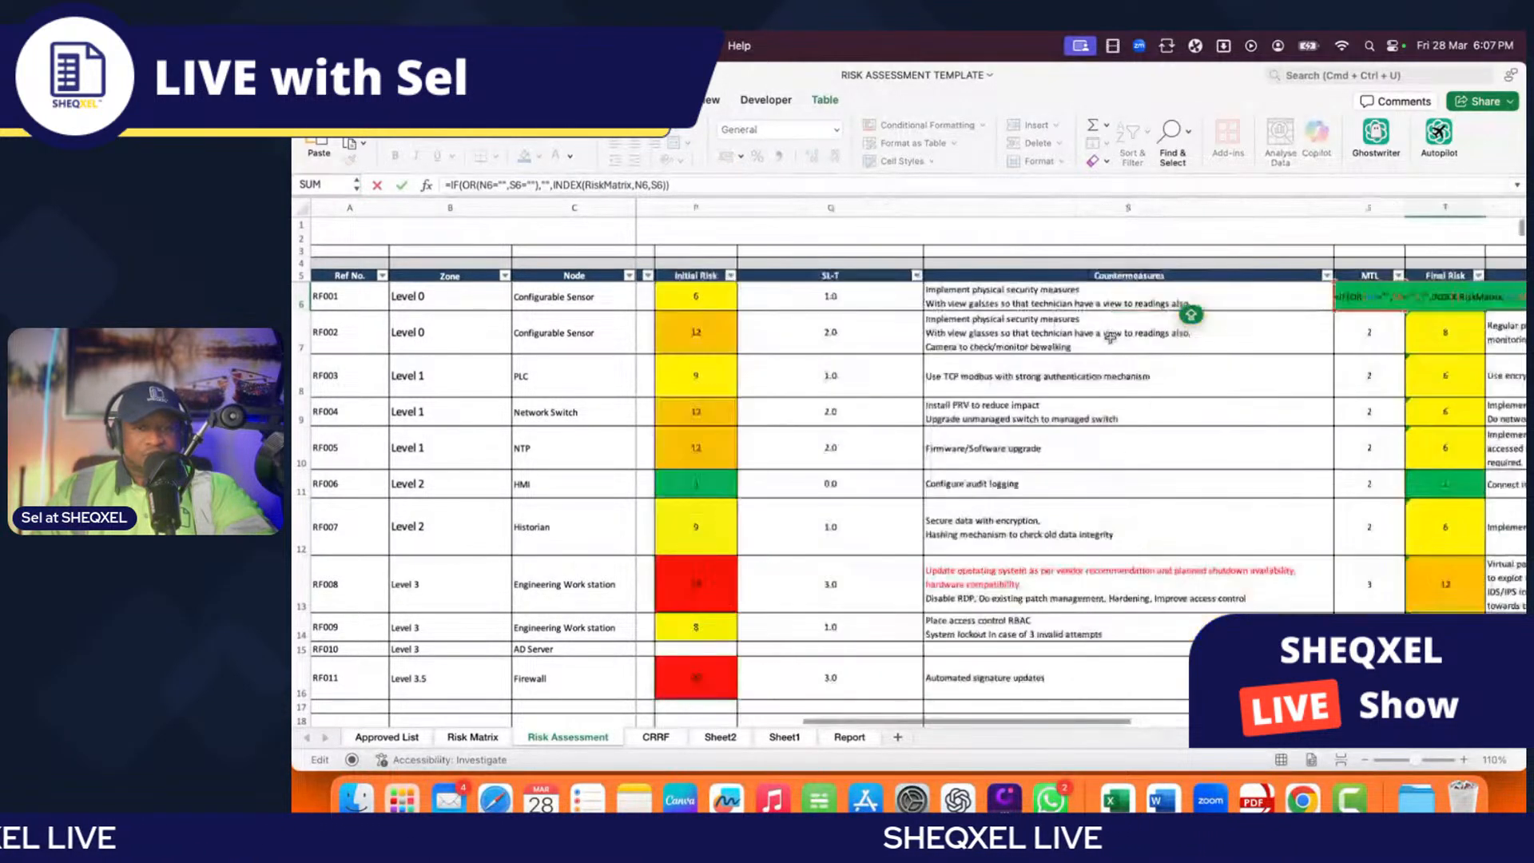
{"action": "scroll", "coordinate": [1110, 338], "scroll_direction": "left", "scroll_amount": 5}
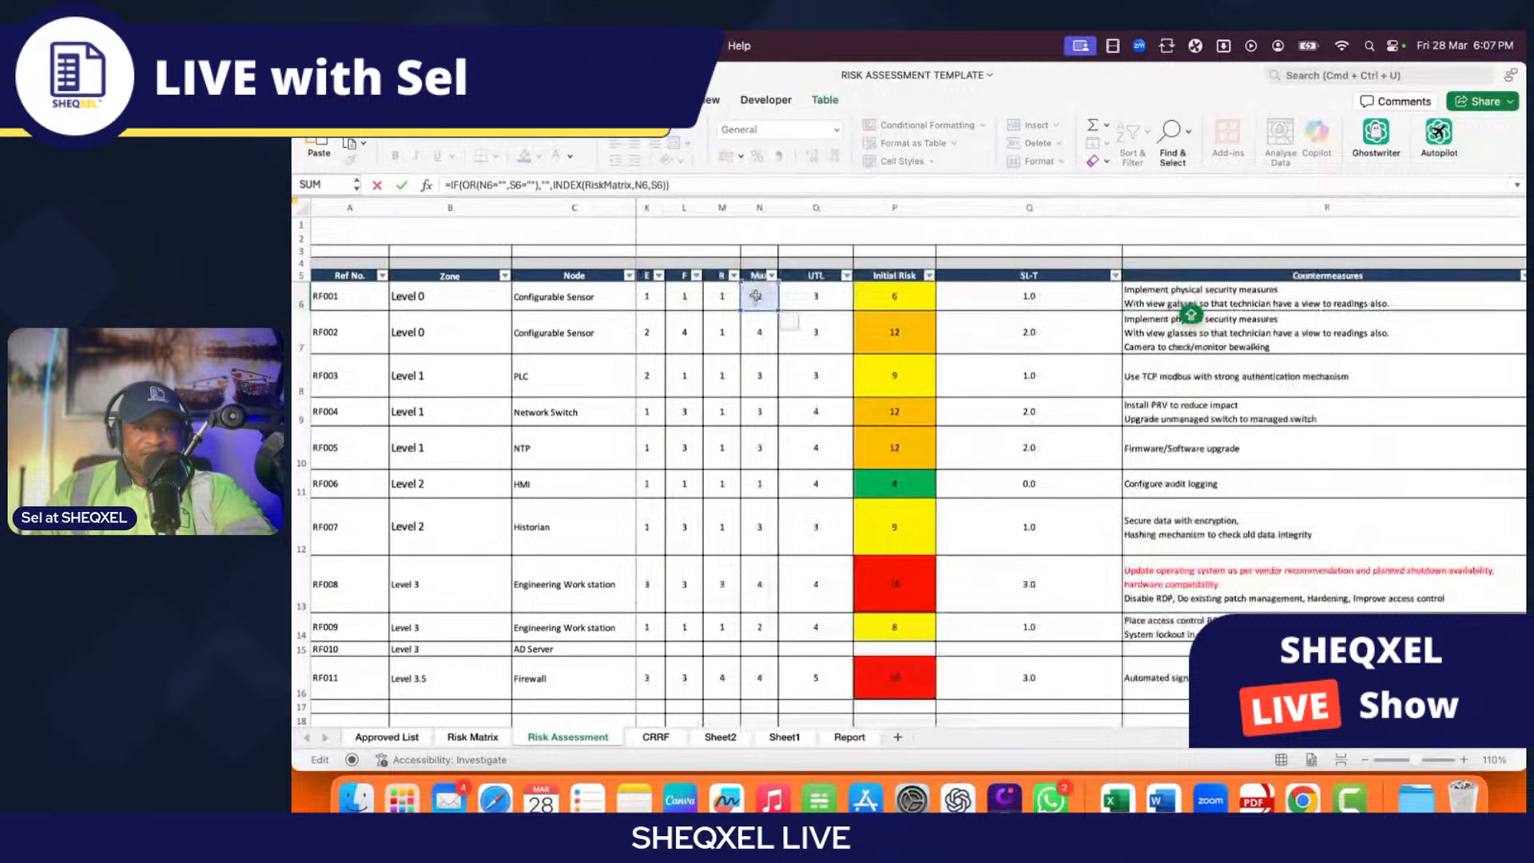
{"action": "scroll", "coordinate": [755, 296], "scroll_direction": "right", "scroll_amount": 10}
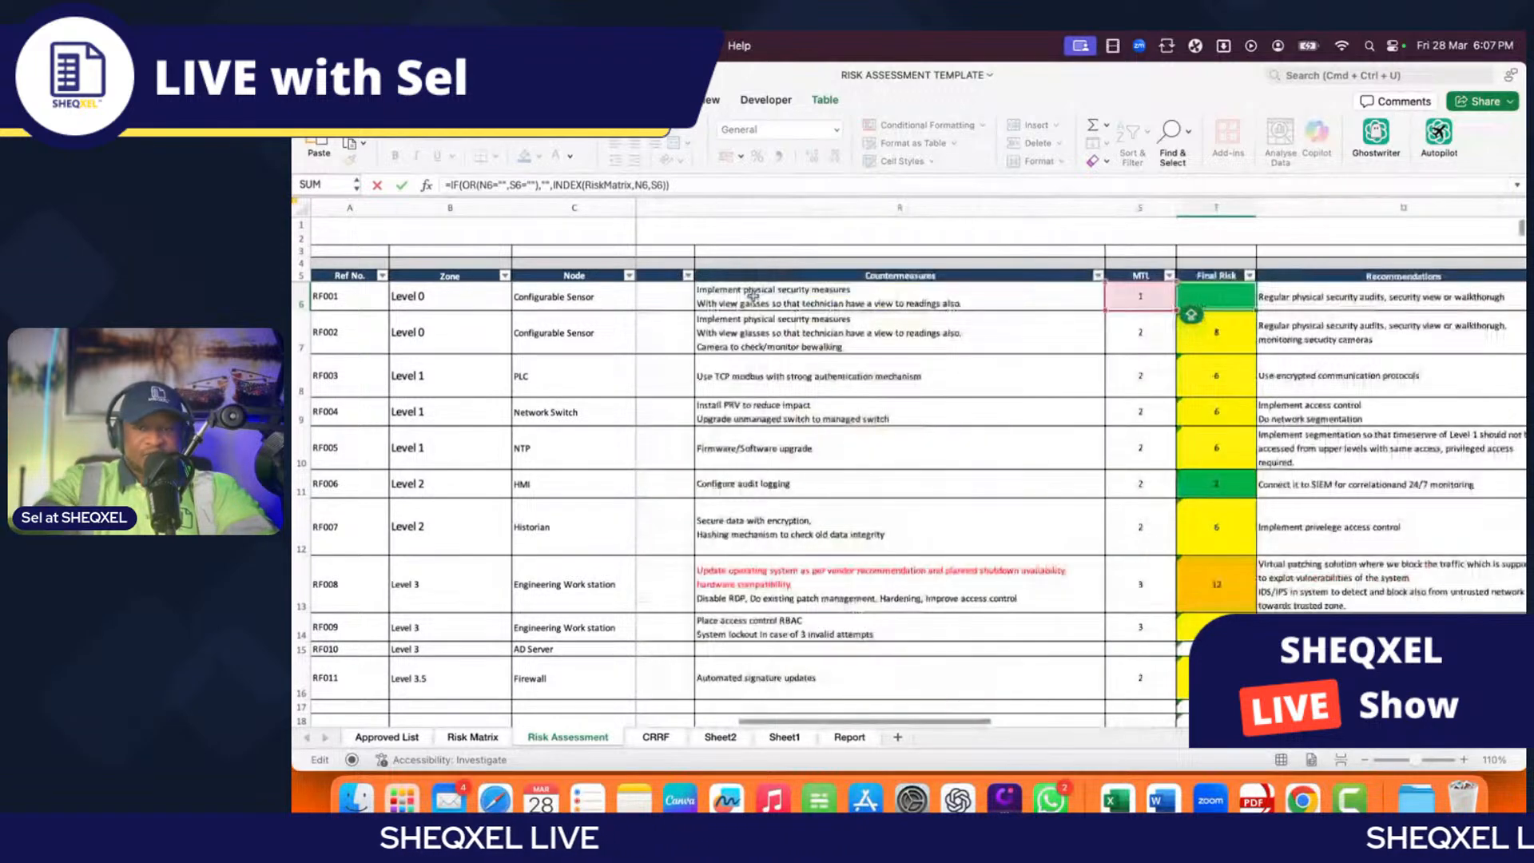
{"action": "scroll", "coordinate": [753, 297], "scroll_direction": "right", "scroll_amount": 4}
{"action": "left_click", "coordinate": [1024, 349]}
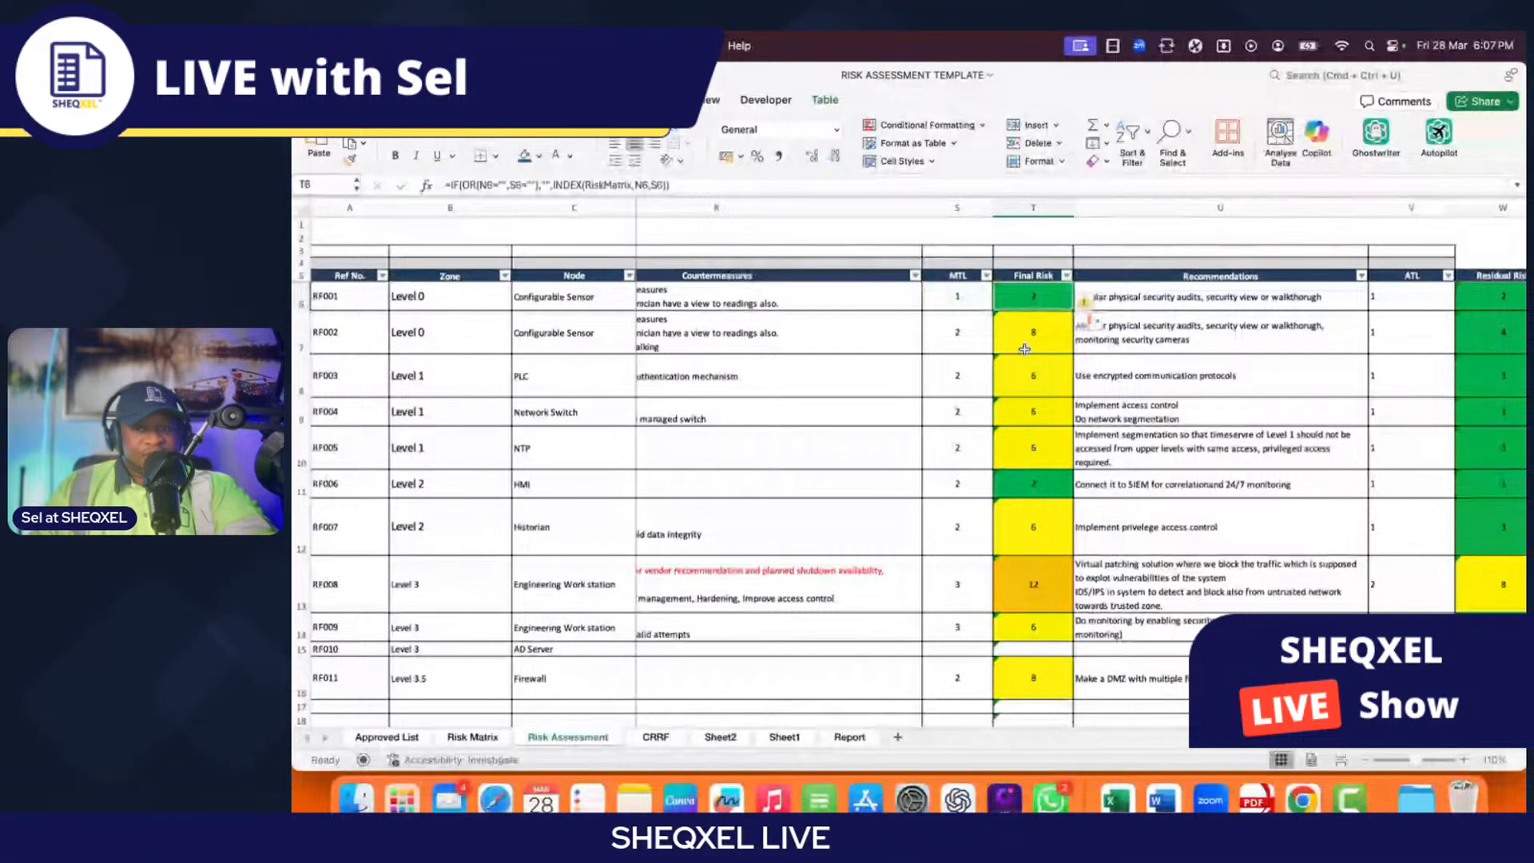
Step: Review RF001's recommendation in U6 and view the values offered for its ATL rating in V6
{"action": "scroll", "coordinate": [1024, 349], "scroll_direction": "right", "scroll_amount": 3}
{"action": "left_click", "coordinate": [1054, 296]}
{"action": "scroll", "coordinate": [1059, 316], "scroll_direction": "right", "scroll_amount": 3}
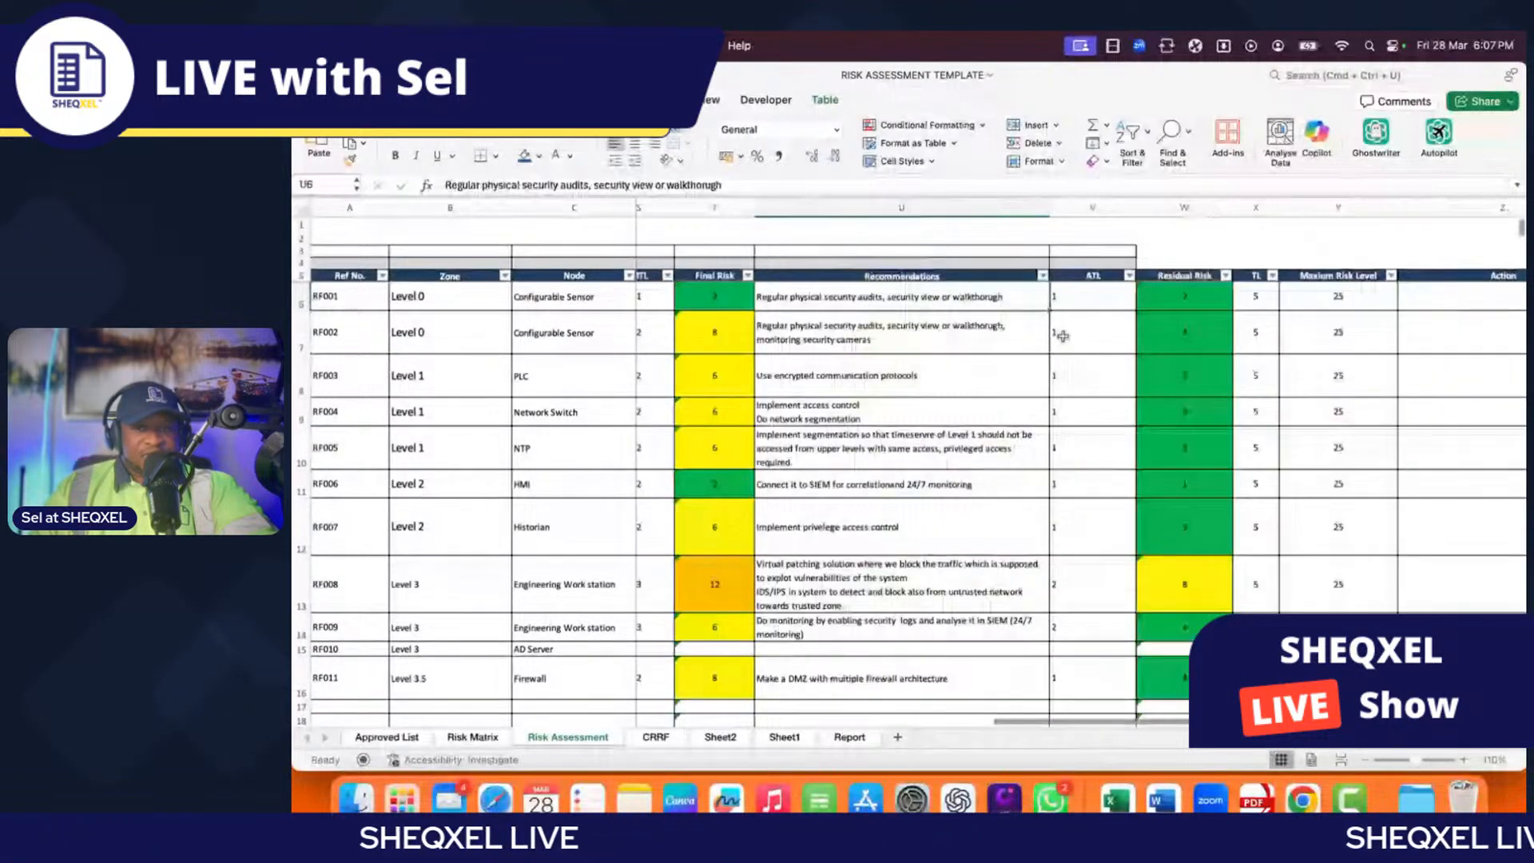
{"action": "scroll", "coordinate": [1061, 333], "scroll_direction": "right", "scroll_amount": 1}
{"action": "left_click", "coordinate": [1113, 308]}
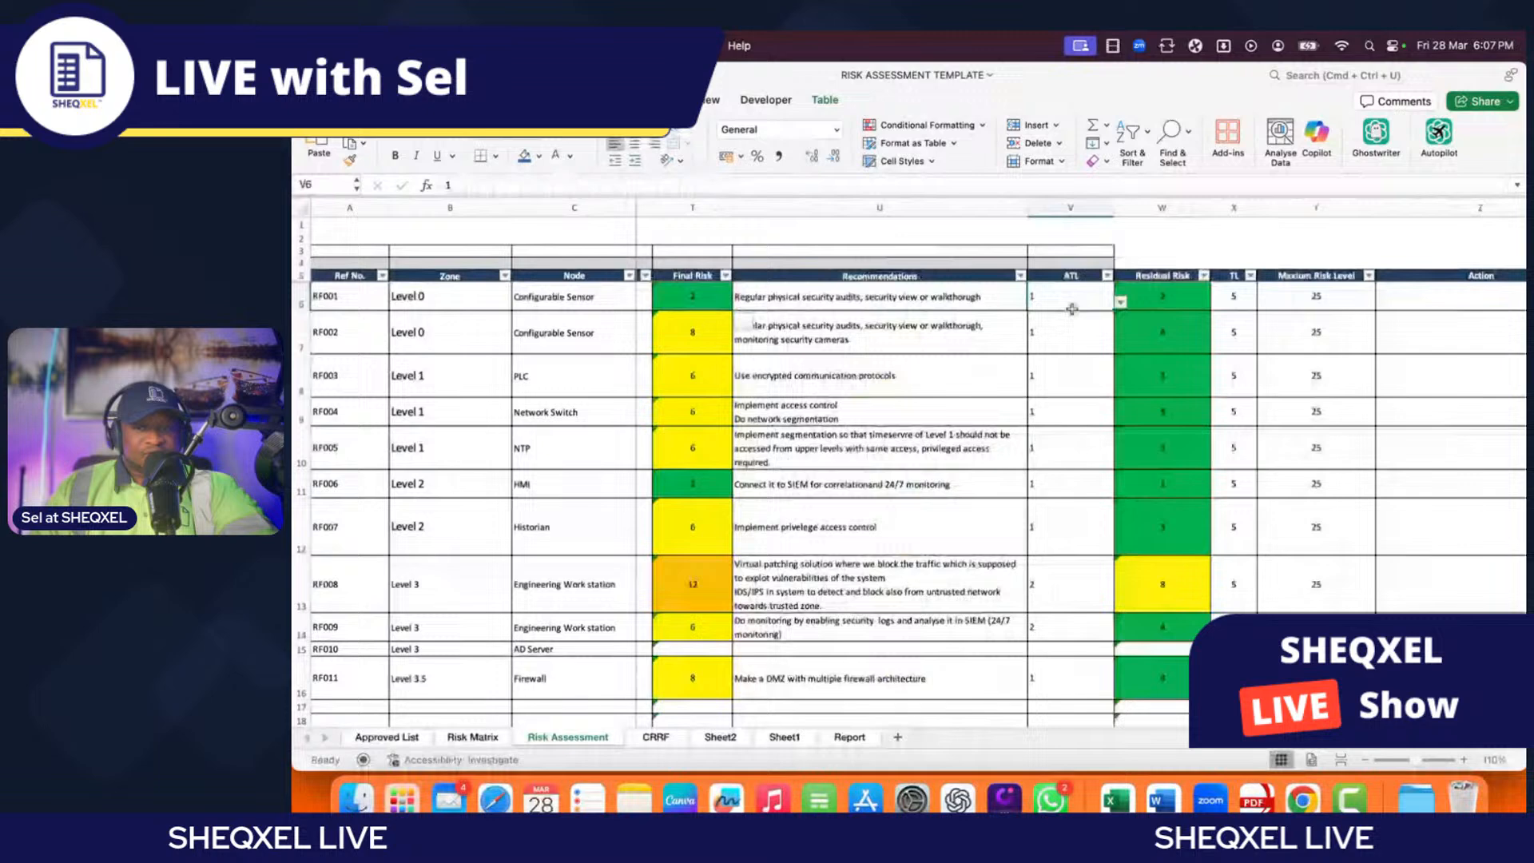
{"action": "left_click", "coordinate": [1122, 303]}
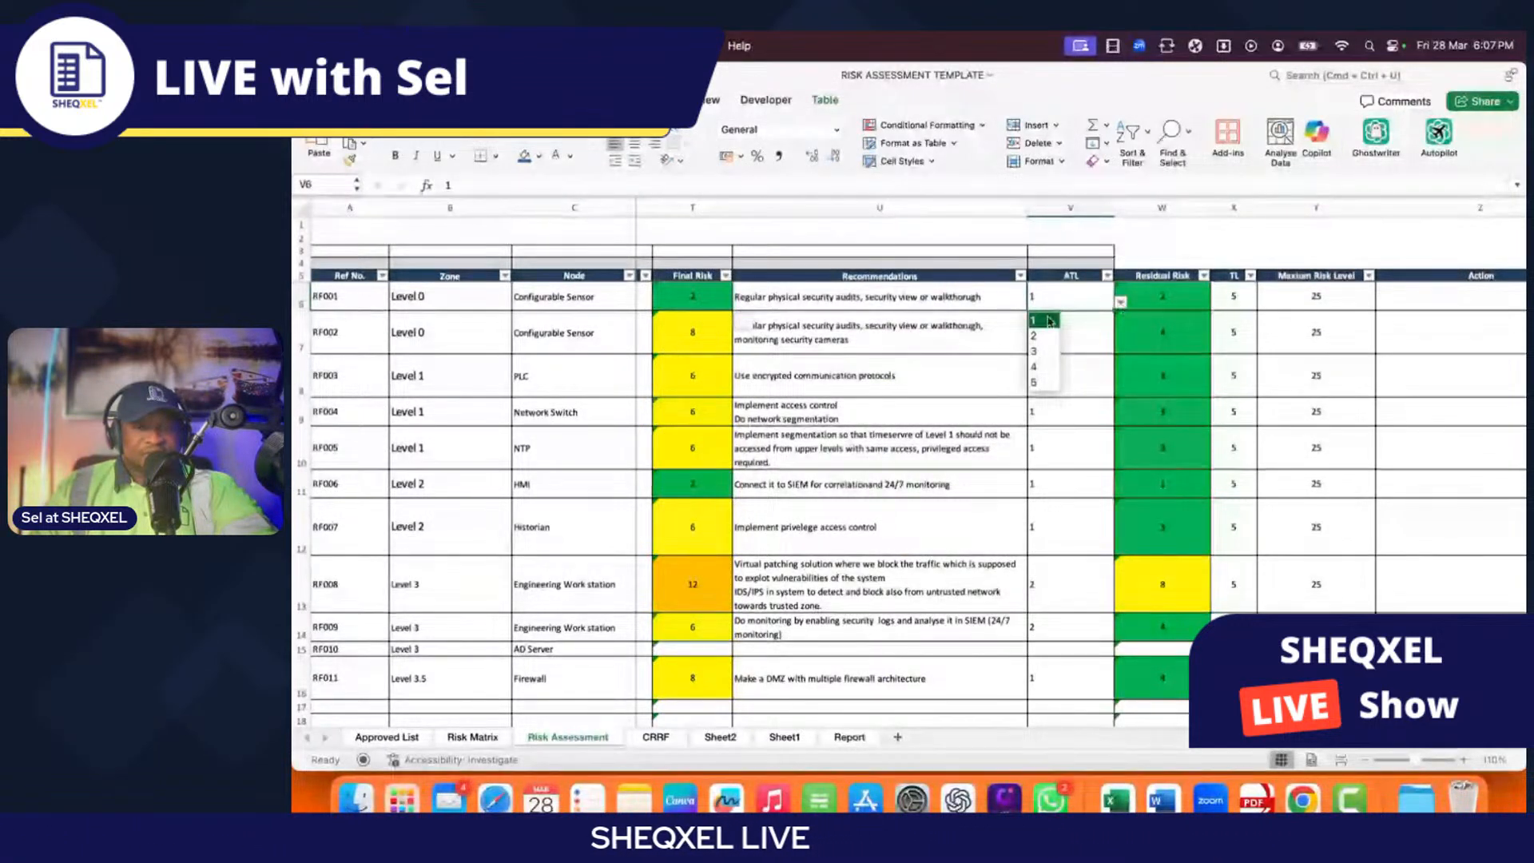
Step: Inspect the Residual Risk formula in W6 and review the neighbouring TL and Maxium Risk Level columns
{"action": "left_click", "coordinate": [1161, 300]}
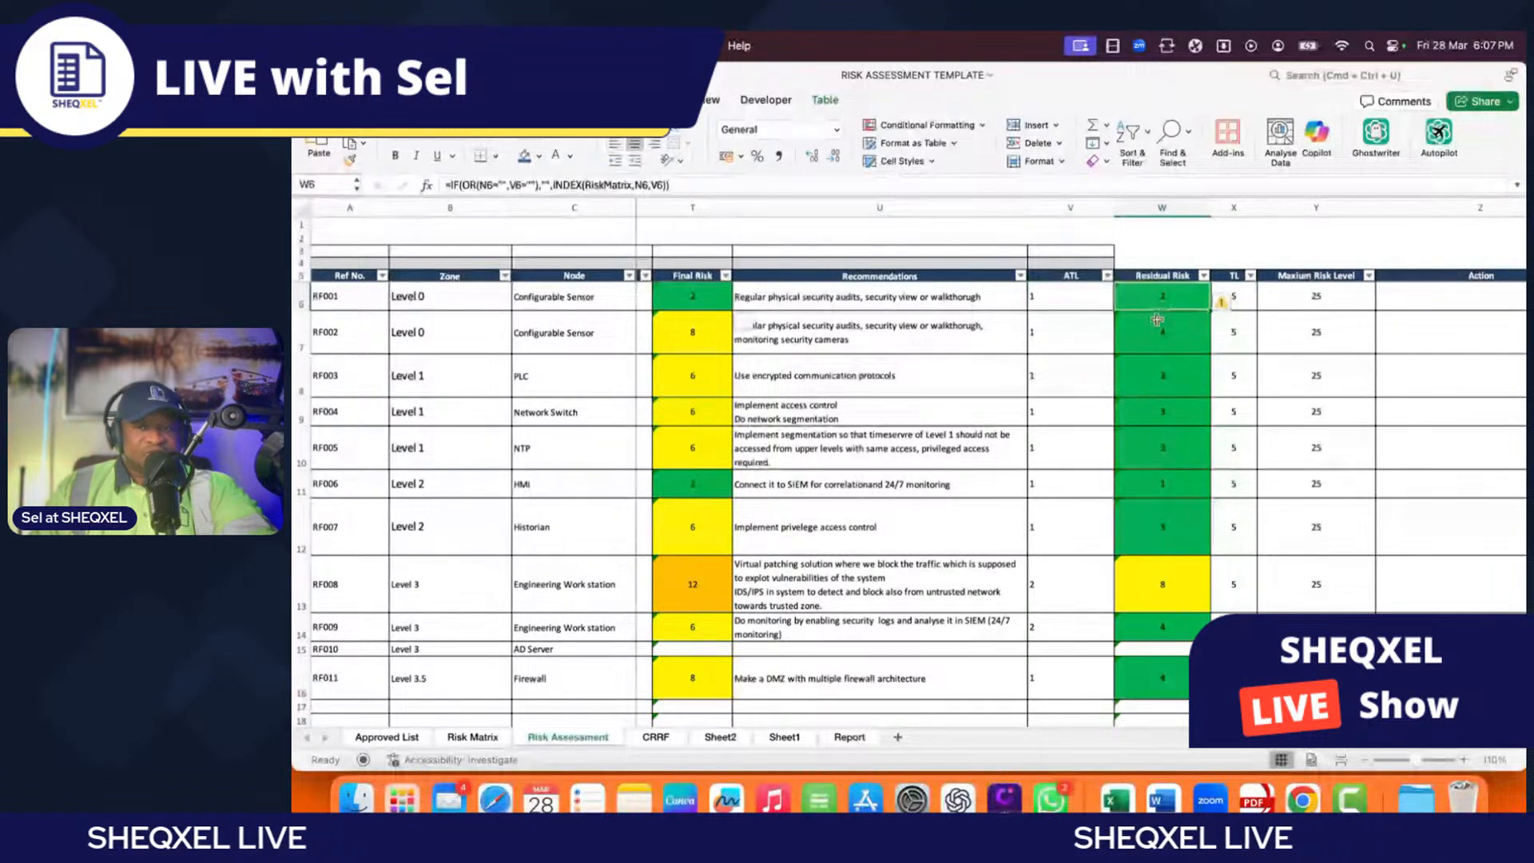
{"action": "scroll", "coordinate": [1157, 320], "scroll_direction": "right", "scroll_amount": 3}
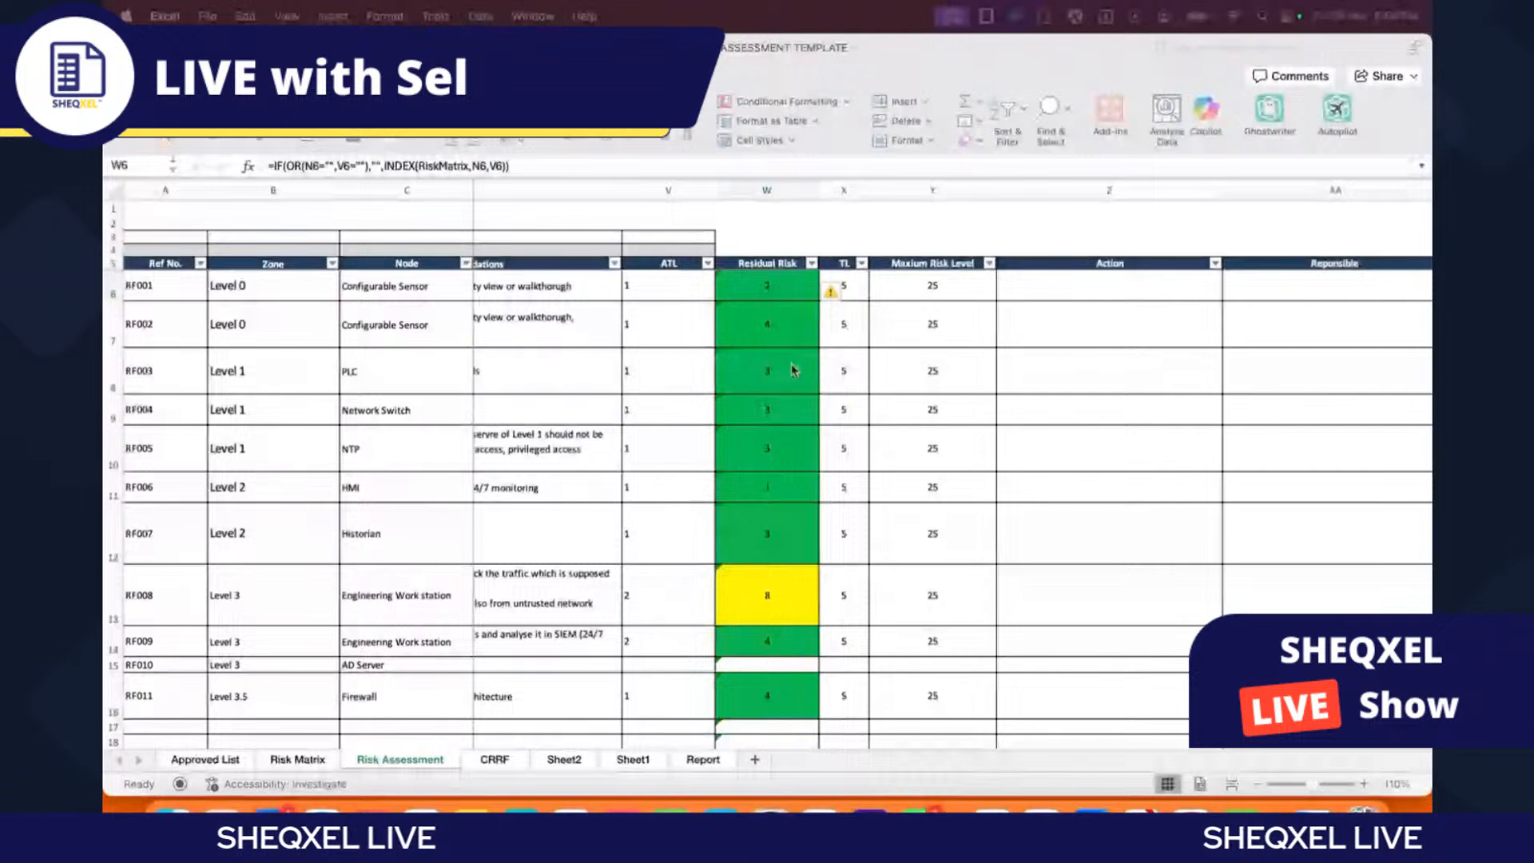
{"action": "scroll", "coordinate": [791, 371], "scroll_direction": "right", "scroll_amount": 3}
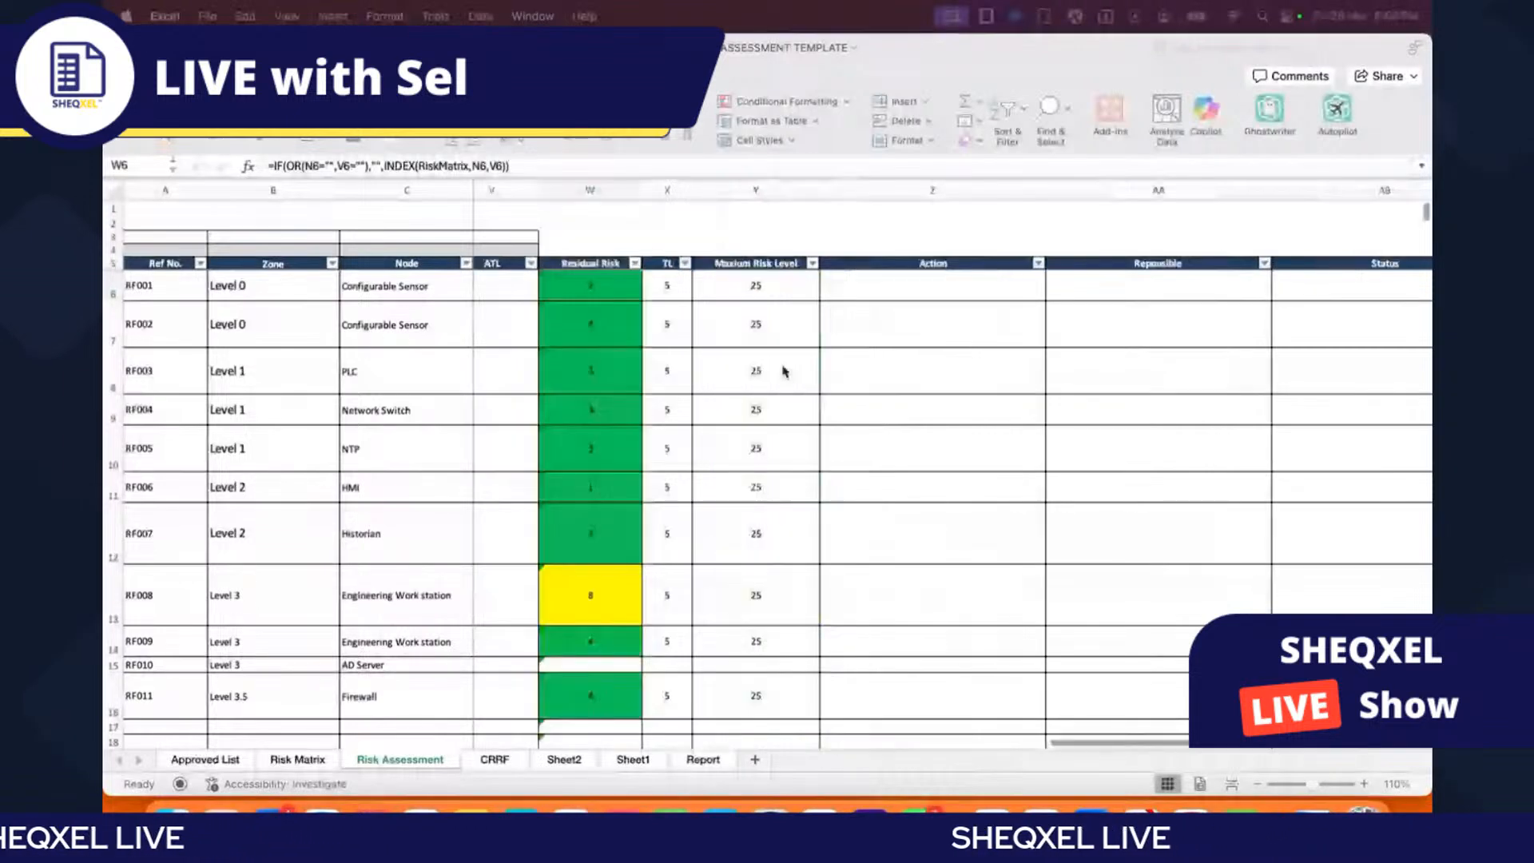
{"action": "scroll", "coordinate": [866, 308], "scroll_direction": "right", "scroll_amount": 1}
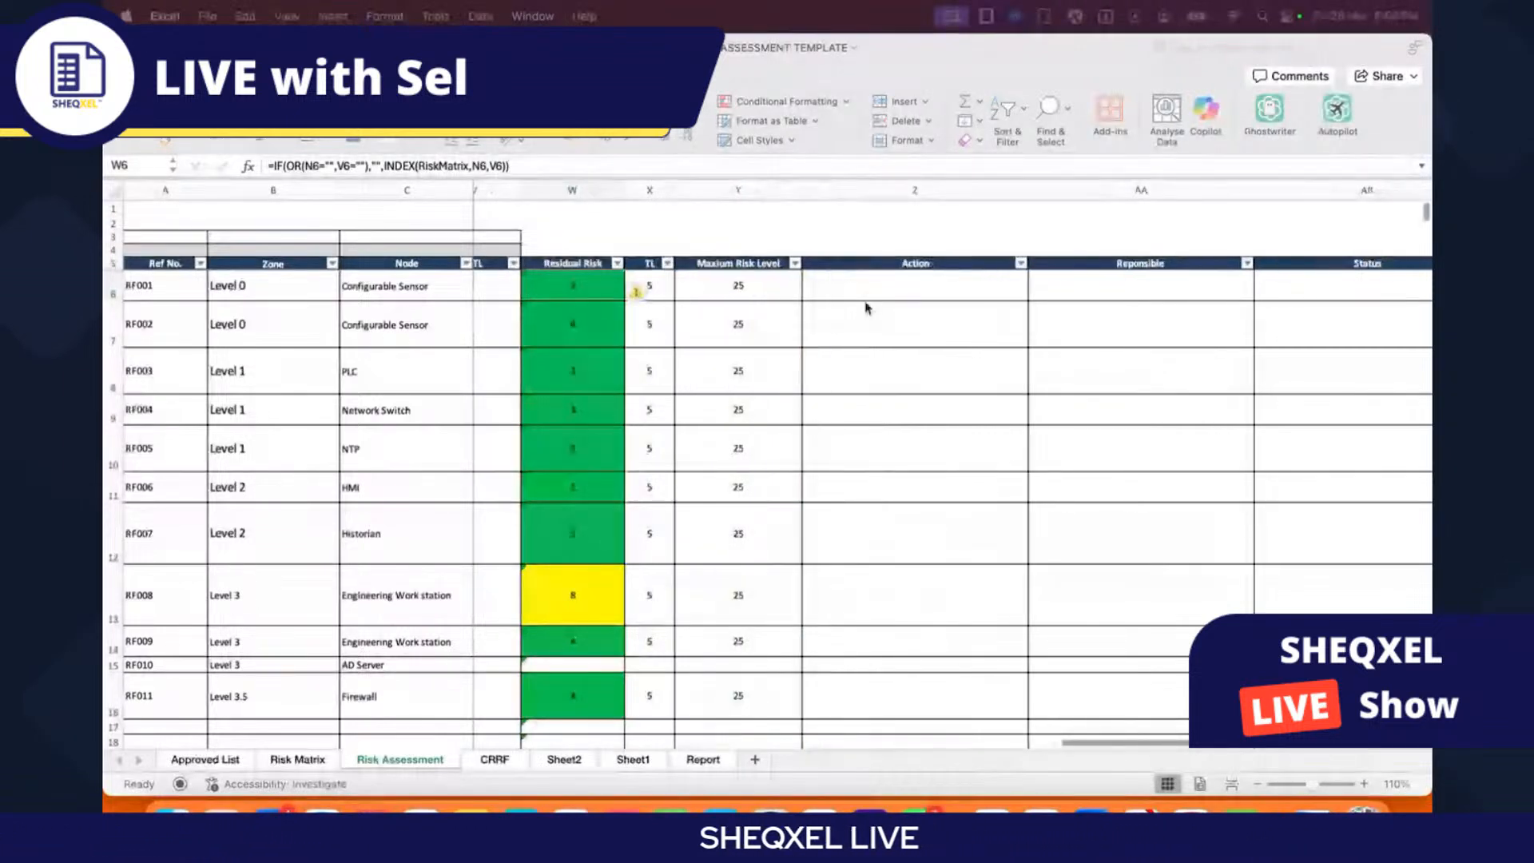
Step: Go through RF001's Action, Reponsible and Status cells in Z6, AA6 and AB6
{"action": "left_click", "coordinate": [879, 296]}
{"action": "scroll", "coordinate": [784, 335], "scroll_direction": "right", "scroll_amount": 3}
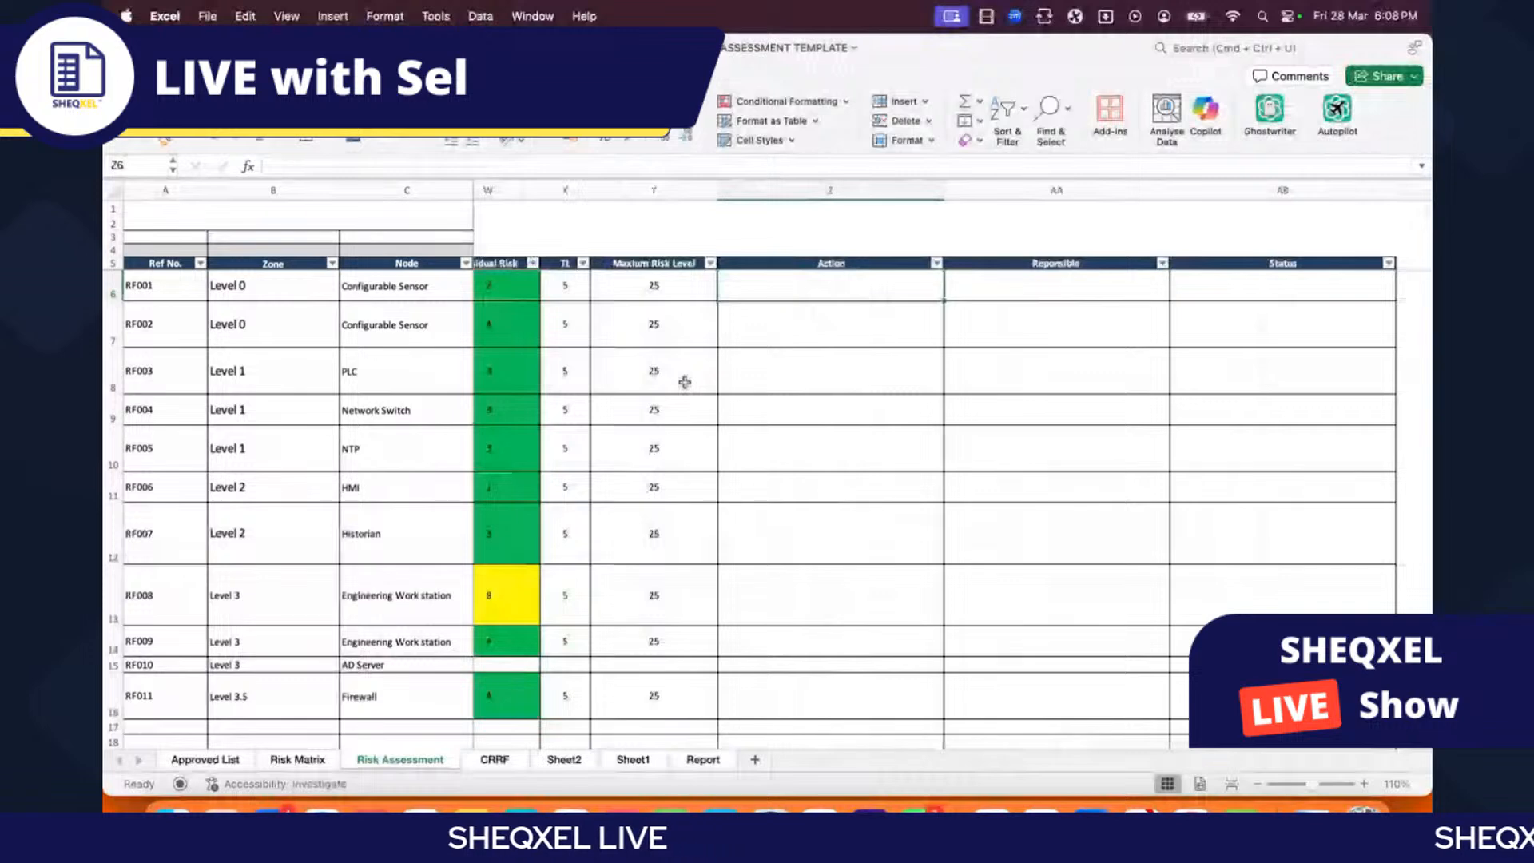
{"action": "left_click", "coordinate": [1047, 285]}
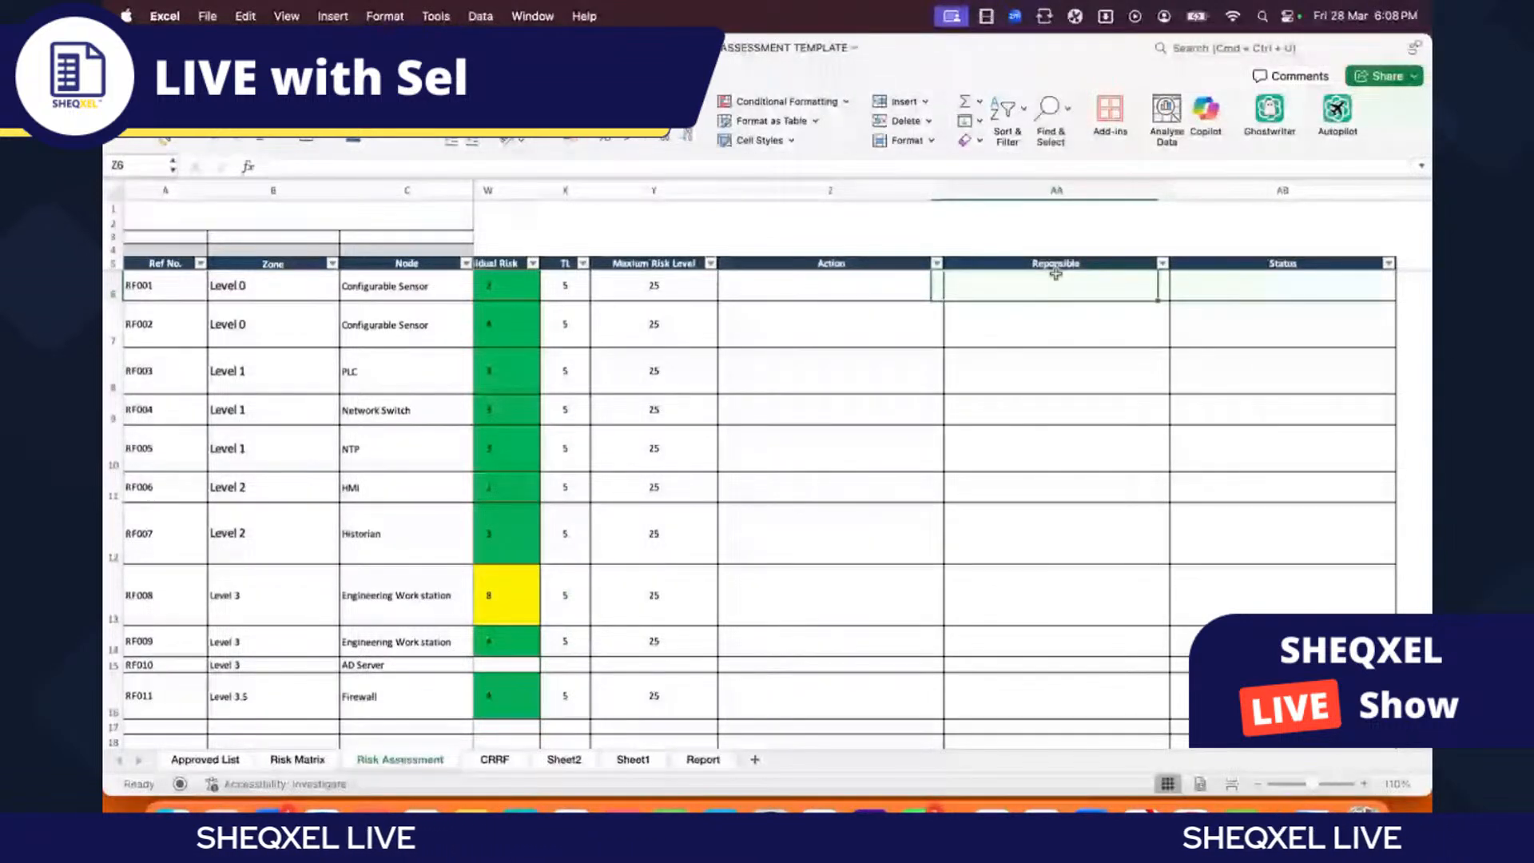
{"action": "left_click", "coordinate": [1264, 286]}
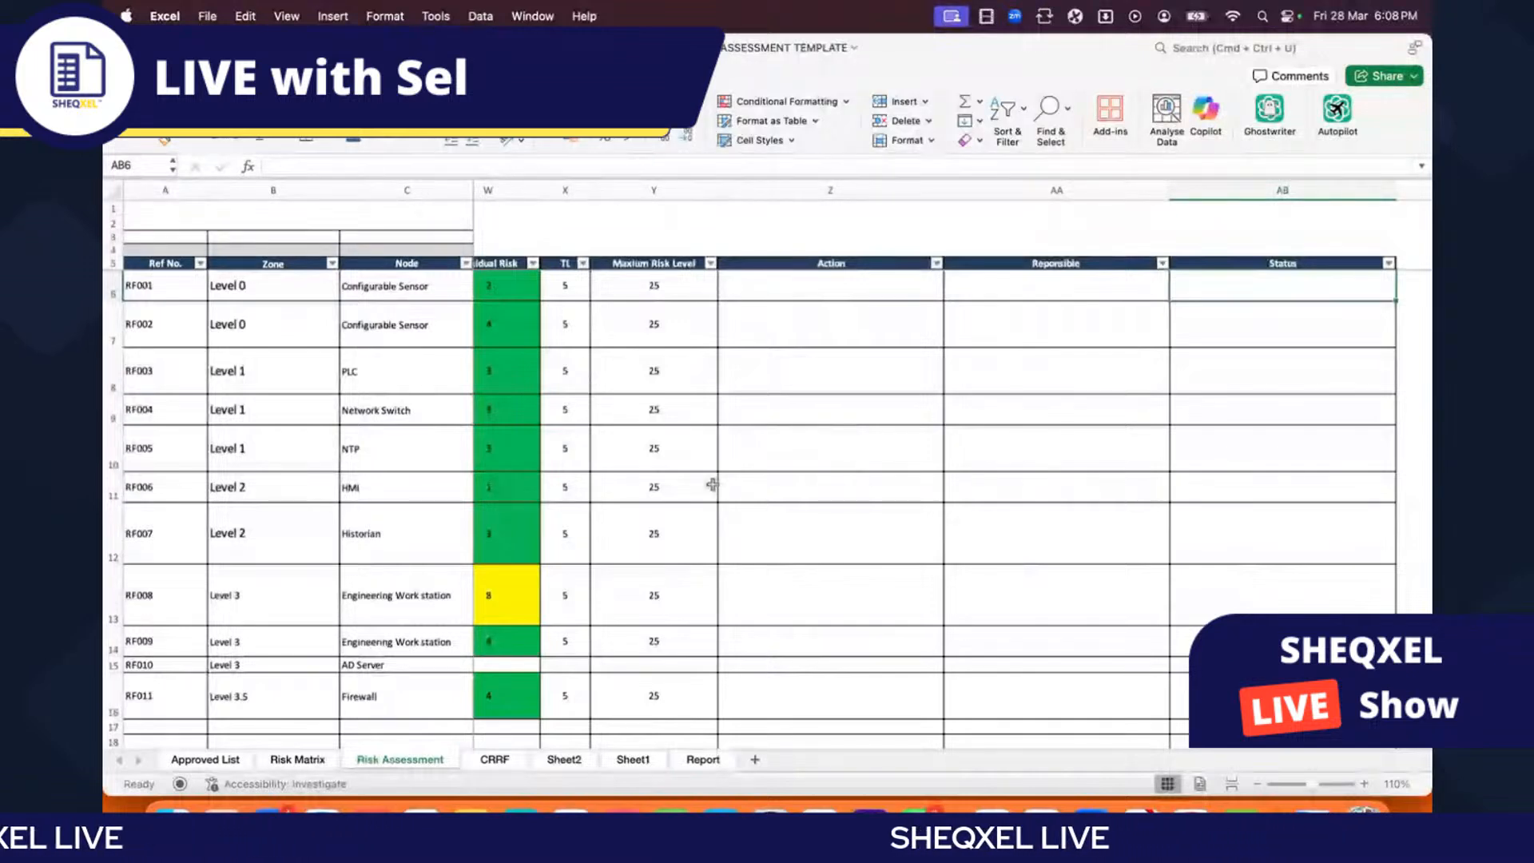
Step: Look over the threat scenario columns, check the Approved List sheet, and return to the Risk Assessment sheet
{"action": "scroll", "coordinate": [712, 484], "scroll_direction": "left", "scroll_amount": 3}
{"action": "scroll", "coordinate": [715, 483], "scroll_direction": "left", "scroll_amount": 5}
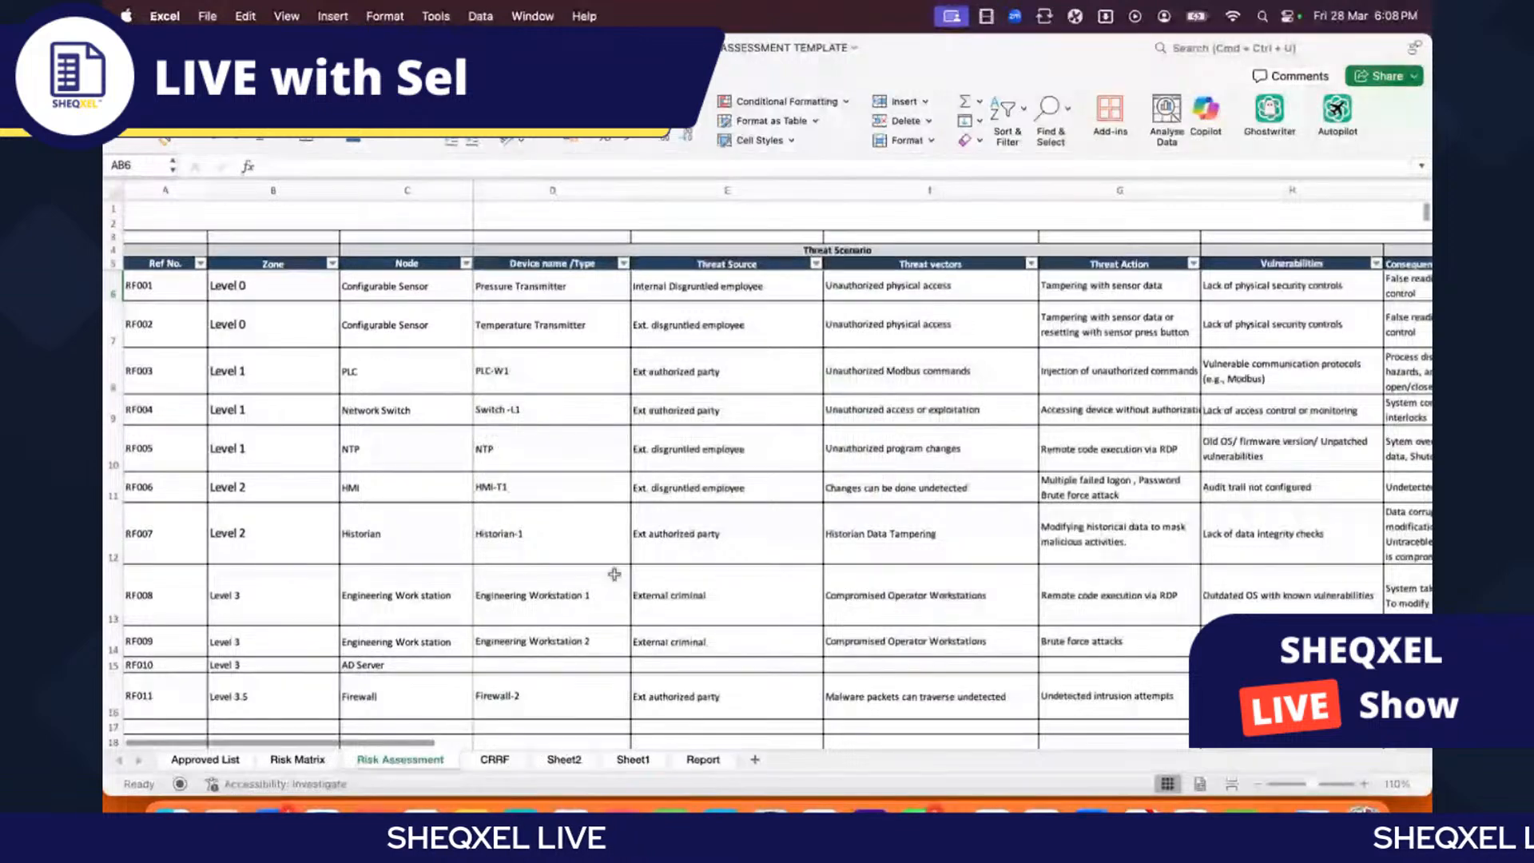
{"action": "left_click", "coordinate": [194, 760]}
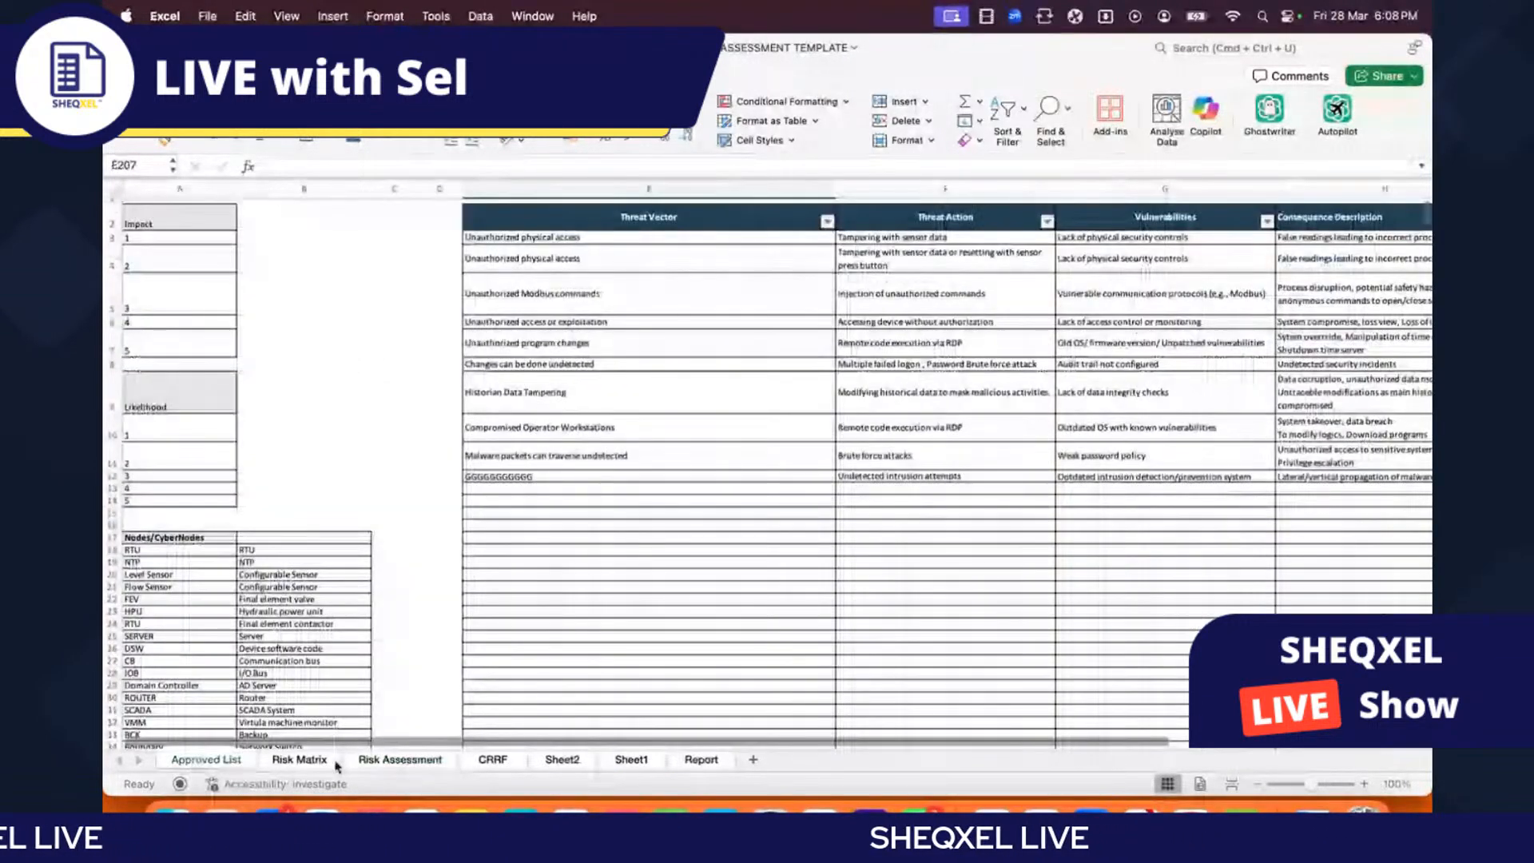
{"action": "left_click", "coordinate": [376, 760]}
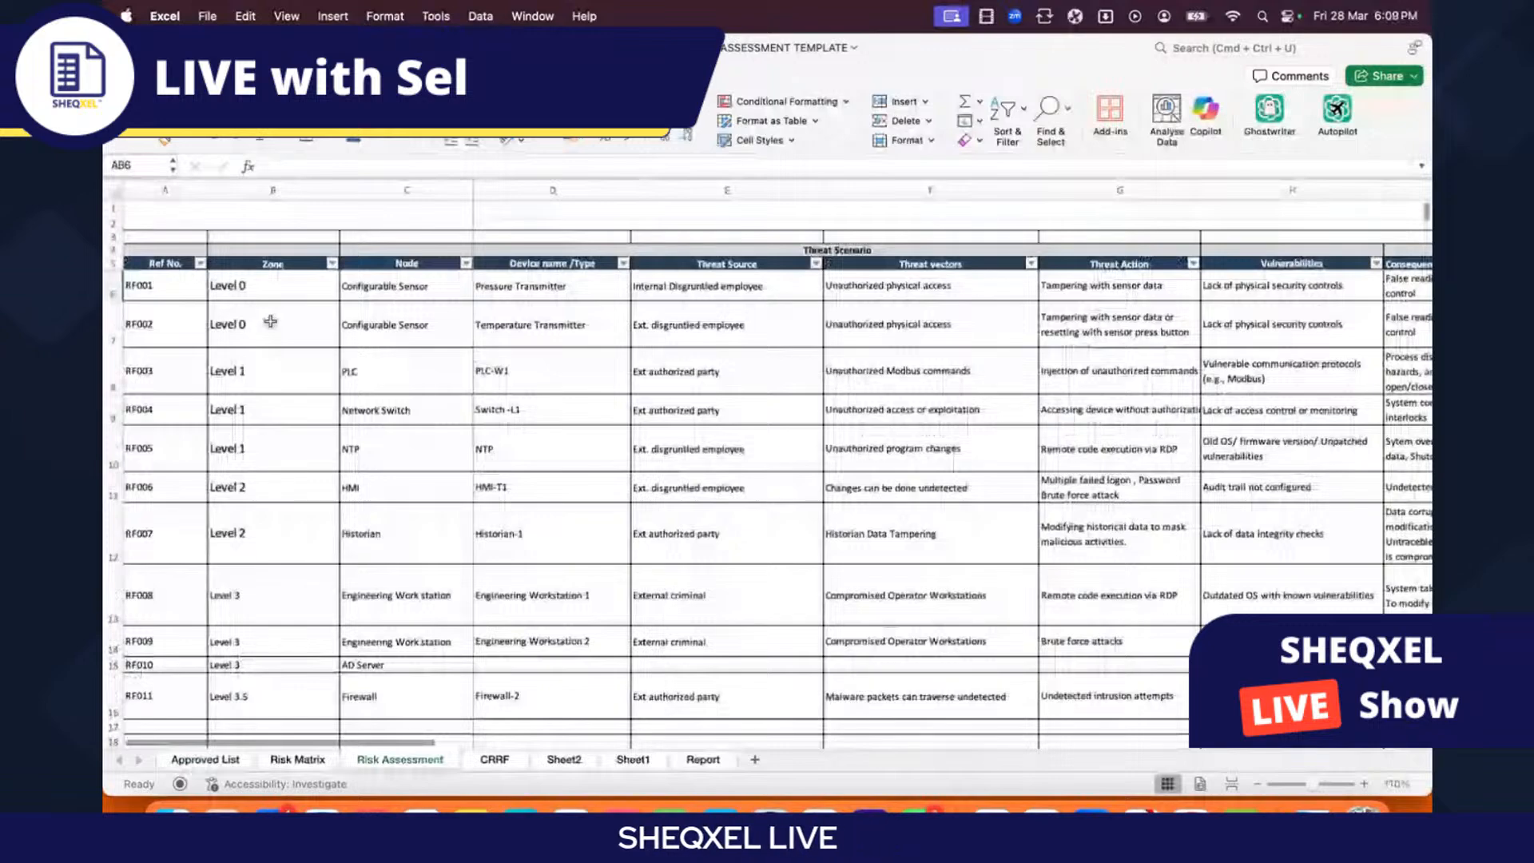
Step: View the level options offered for RF001's Zone in B6, leaving its value as is
{"action": "key", "text": "Home"}
{"action": "scroll", "coordinate": [242, 303], "scroll_direction": "down", "scroll_amount": 1}
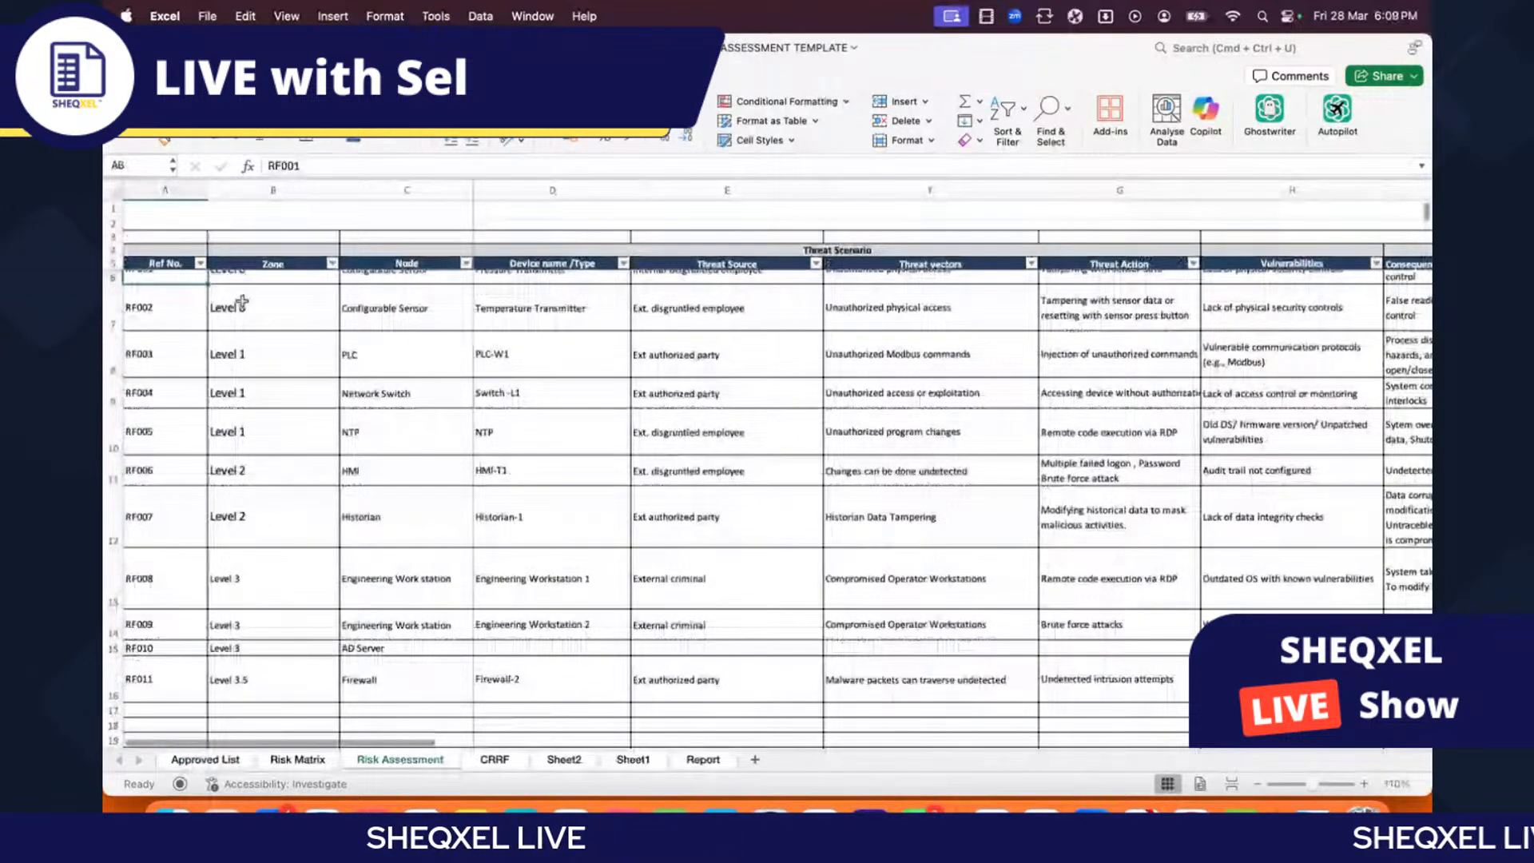
{"action": "scroll", "coordinate": [240, 298], "scroll_direction": "up", "scroll_amount": 1}
{"action": "left_click", "coordinate": [240, 298]}
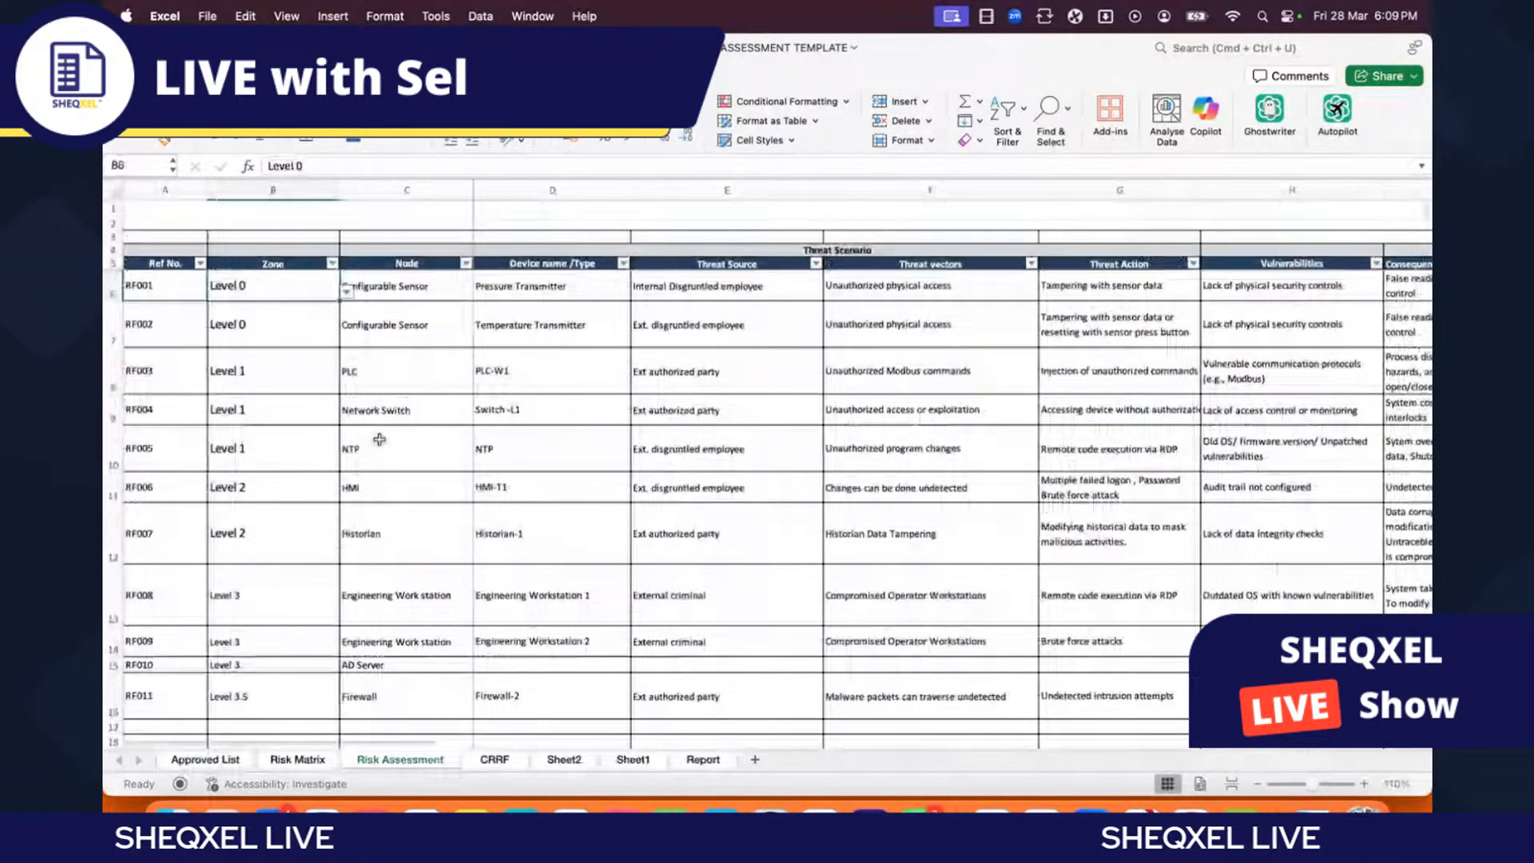
{"action": "left_click", "coordinate": [347, 292]}
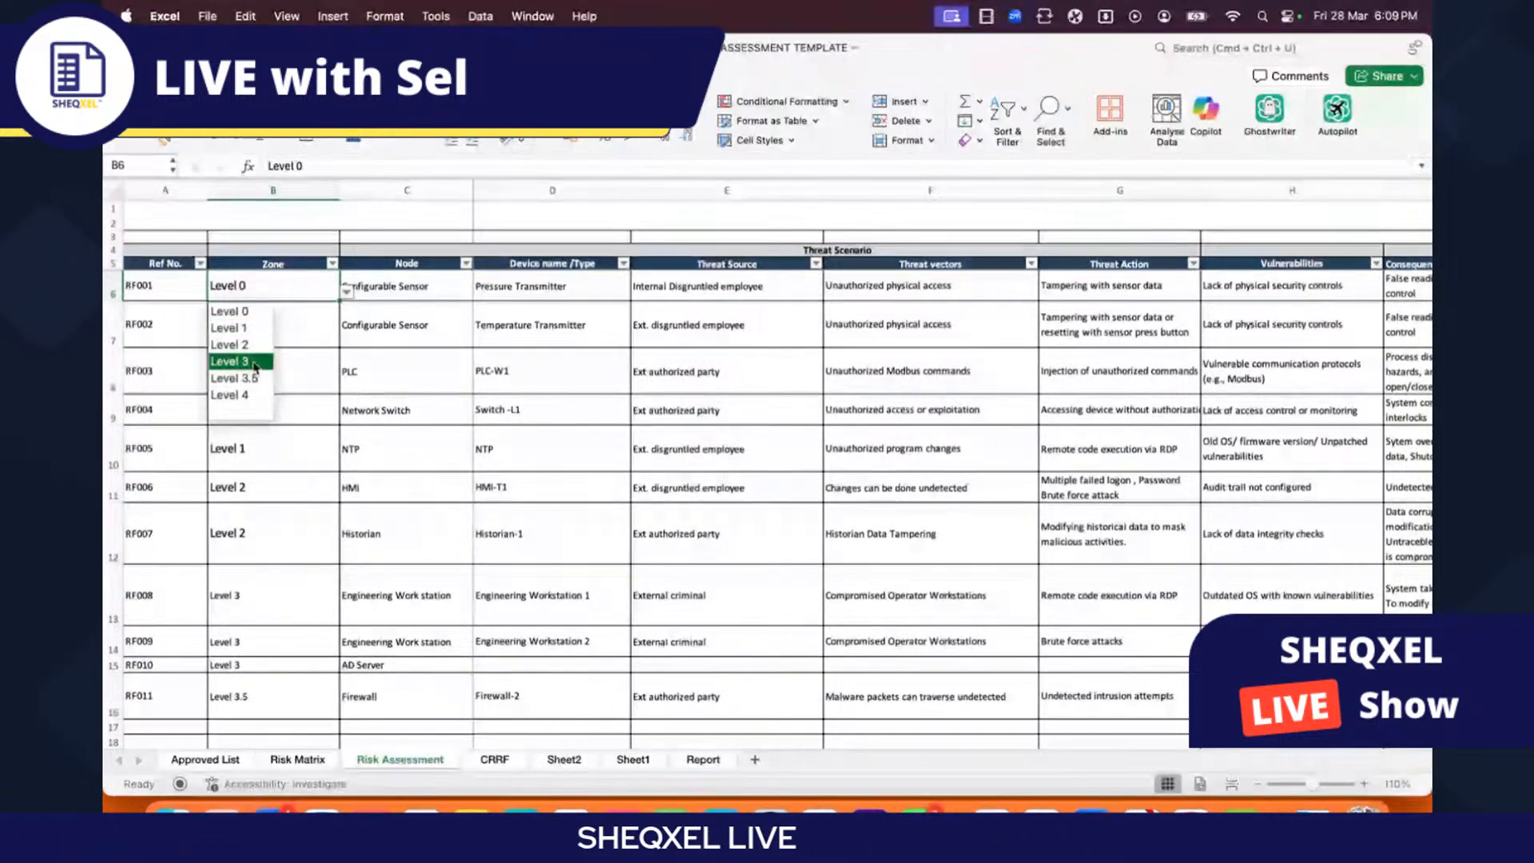
{"action": "key", "text": "Escape"}
Step: Go through RF001's Node, Device name /Type, Threat Source and Threat vectors cells, also checking D8 and E7
{"action": "key", "text": "Right"}
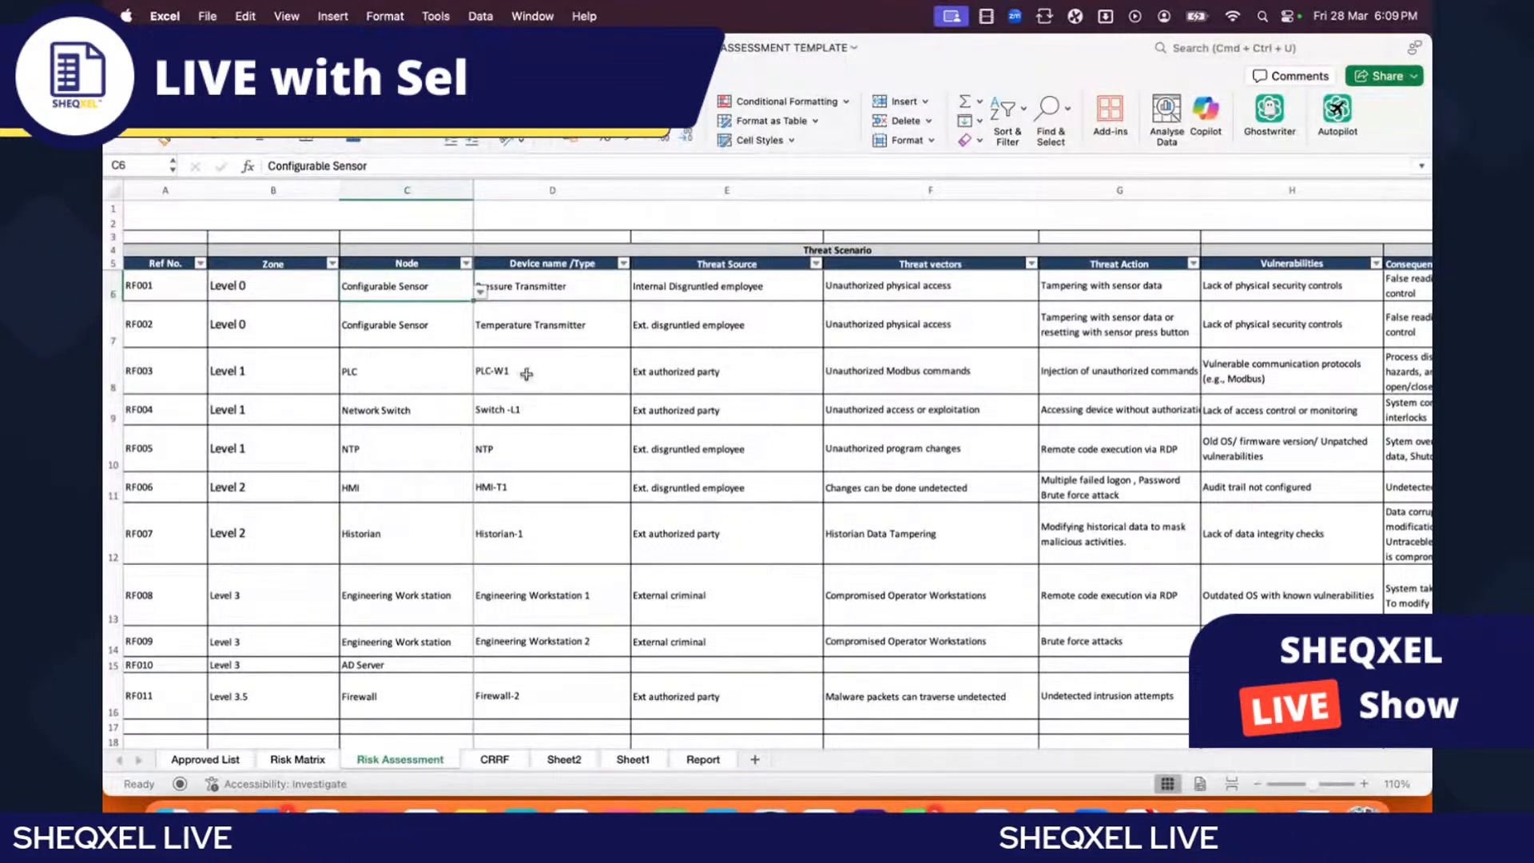
{"action": "left_click", "coordinate": [541, 293]}
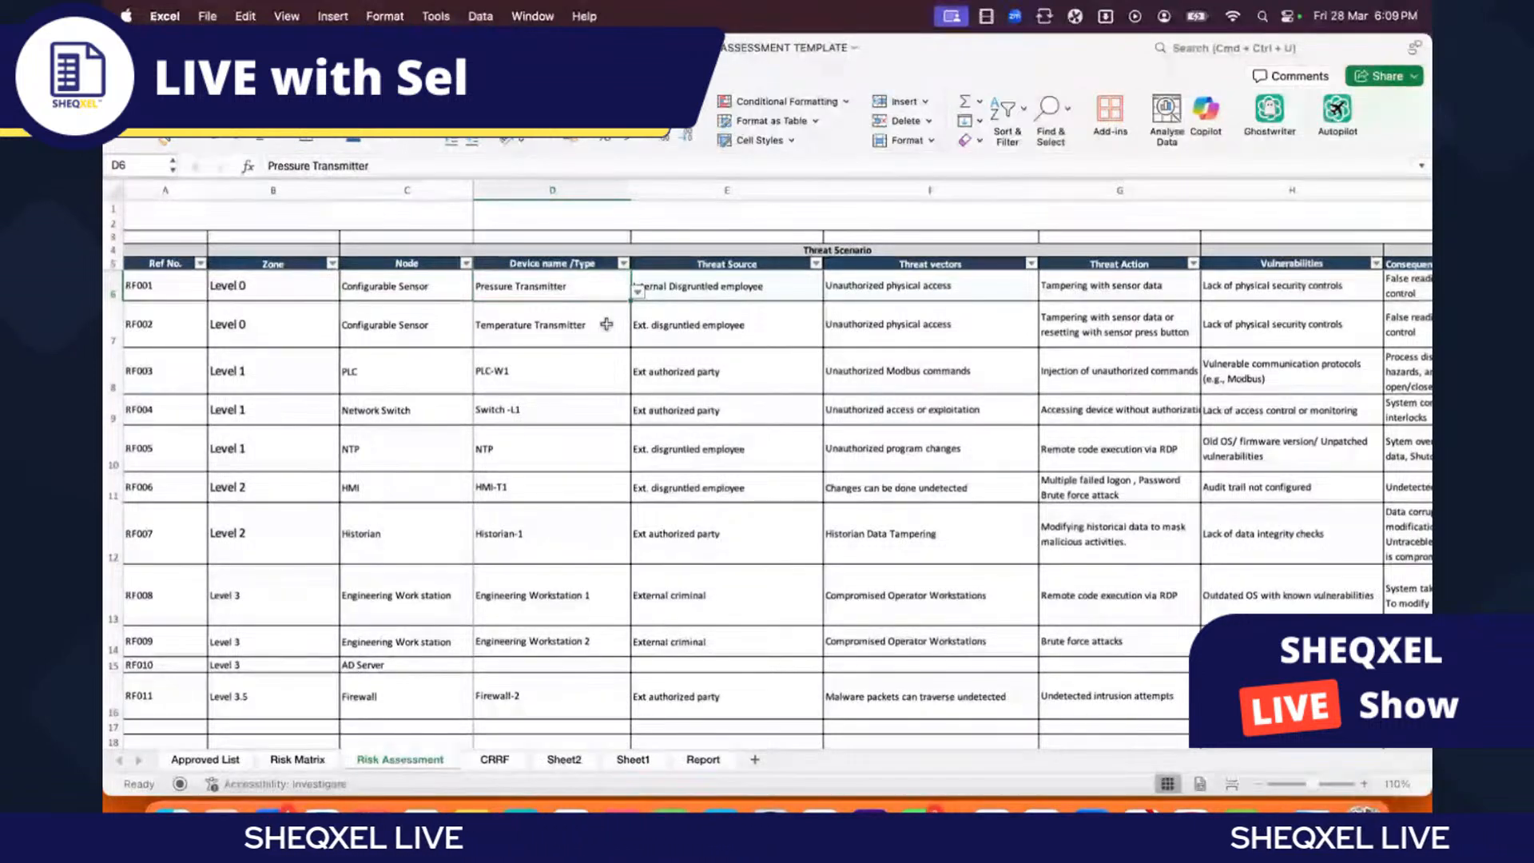
{"action": "left_click", "coordinate": [568, 383]}
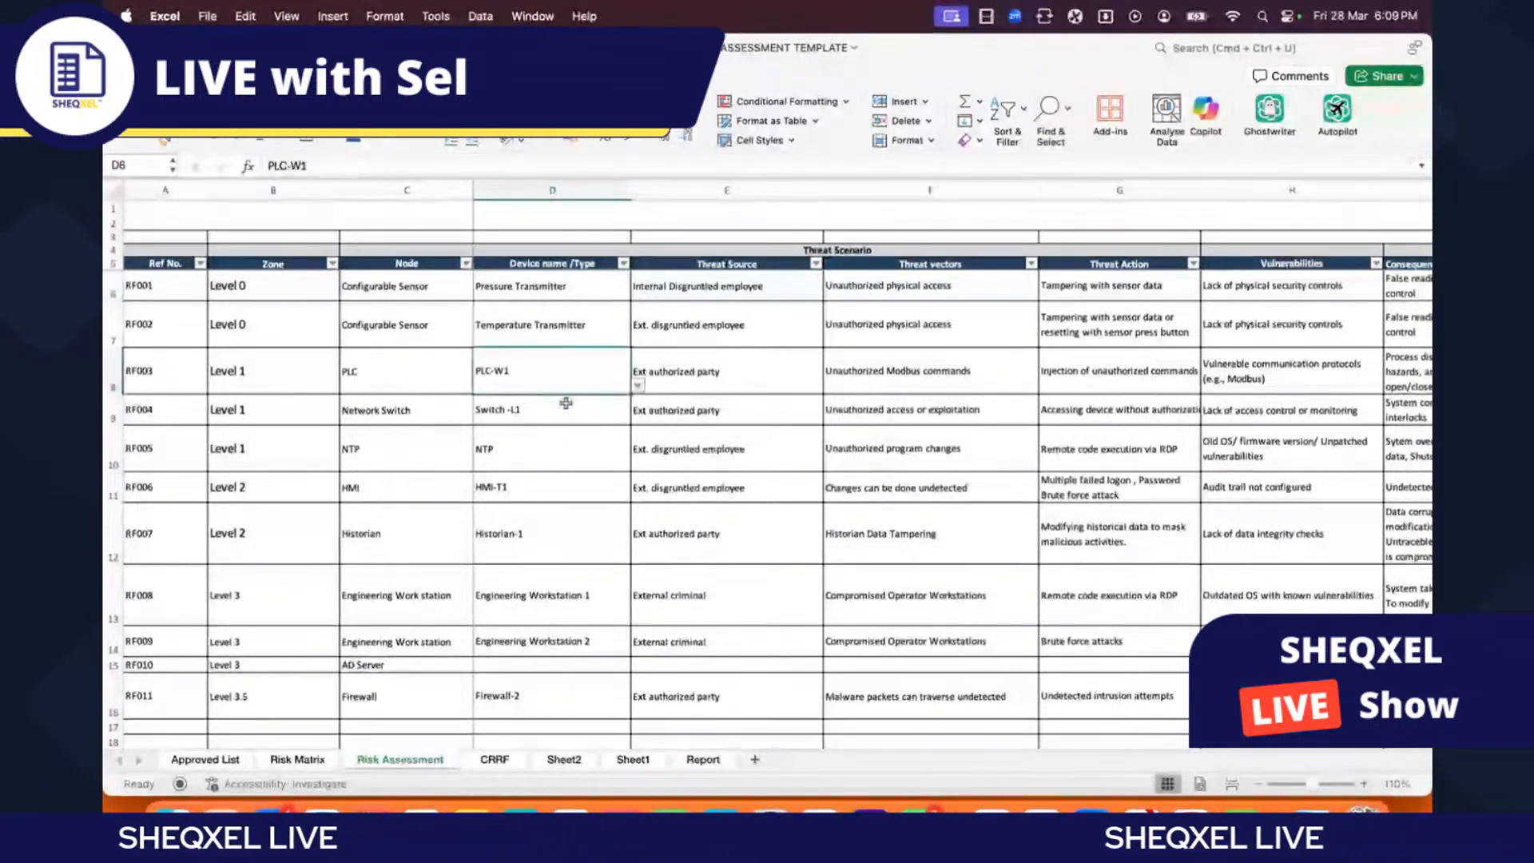
{"action": "left_click", "coordinate": [705, 318]}
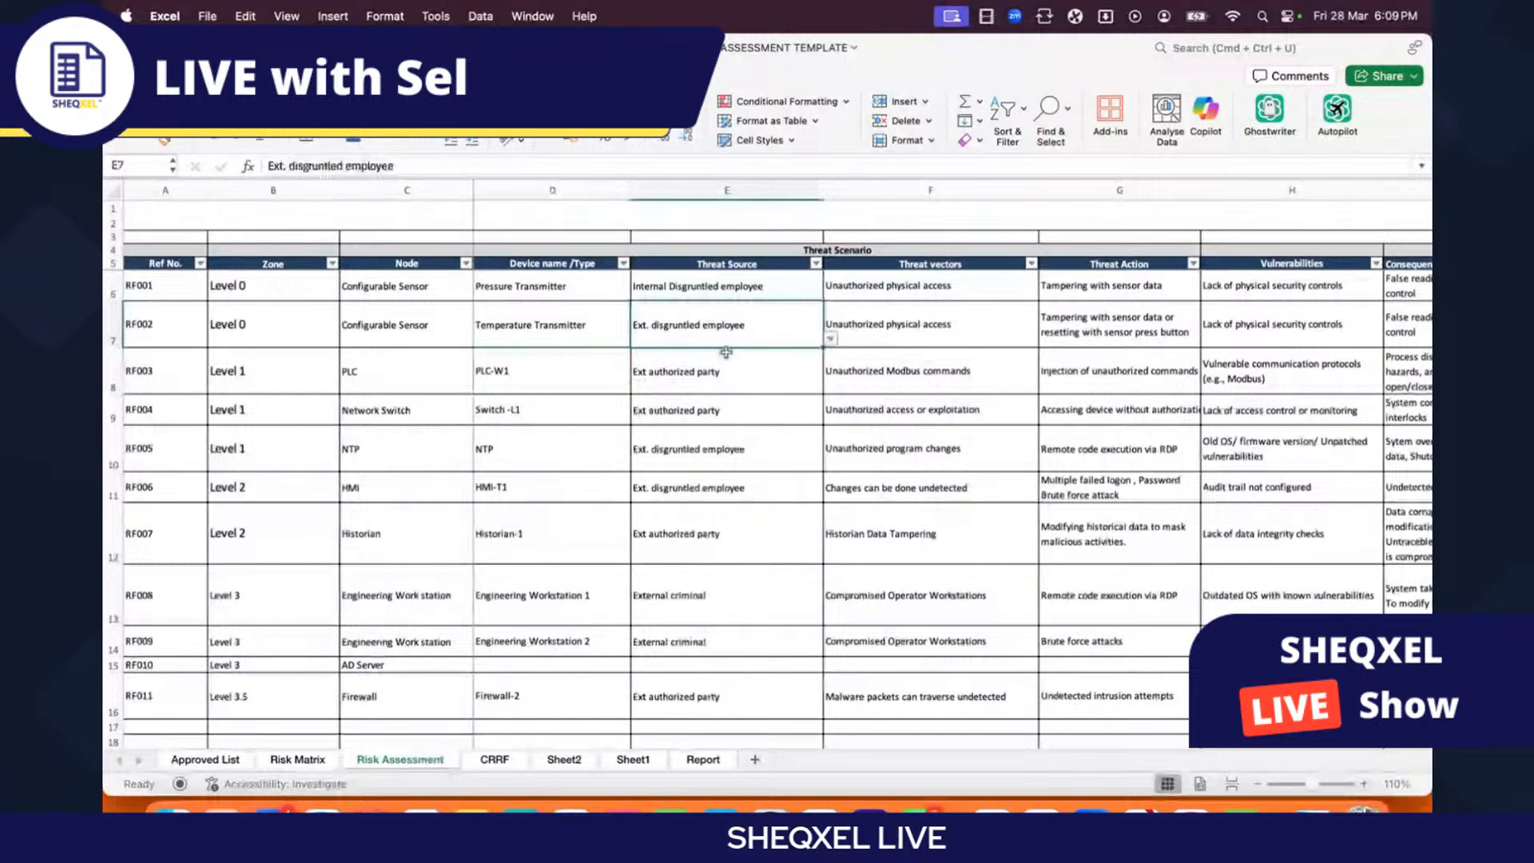
{"action": "left_click", "coordinate": [731, 285]}
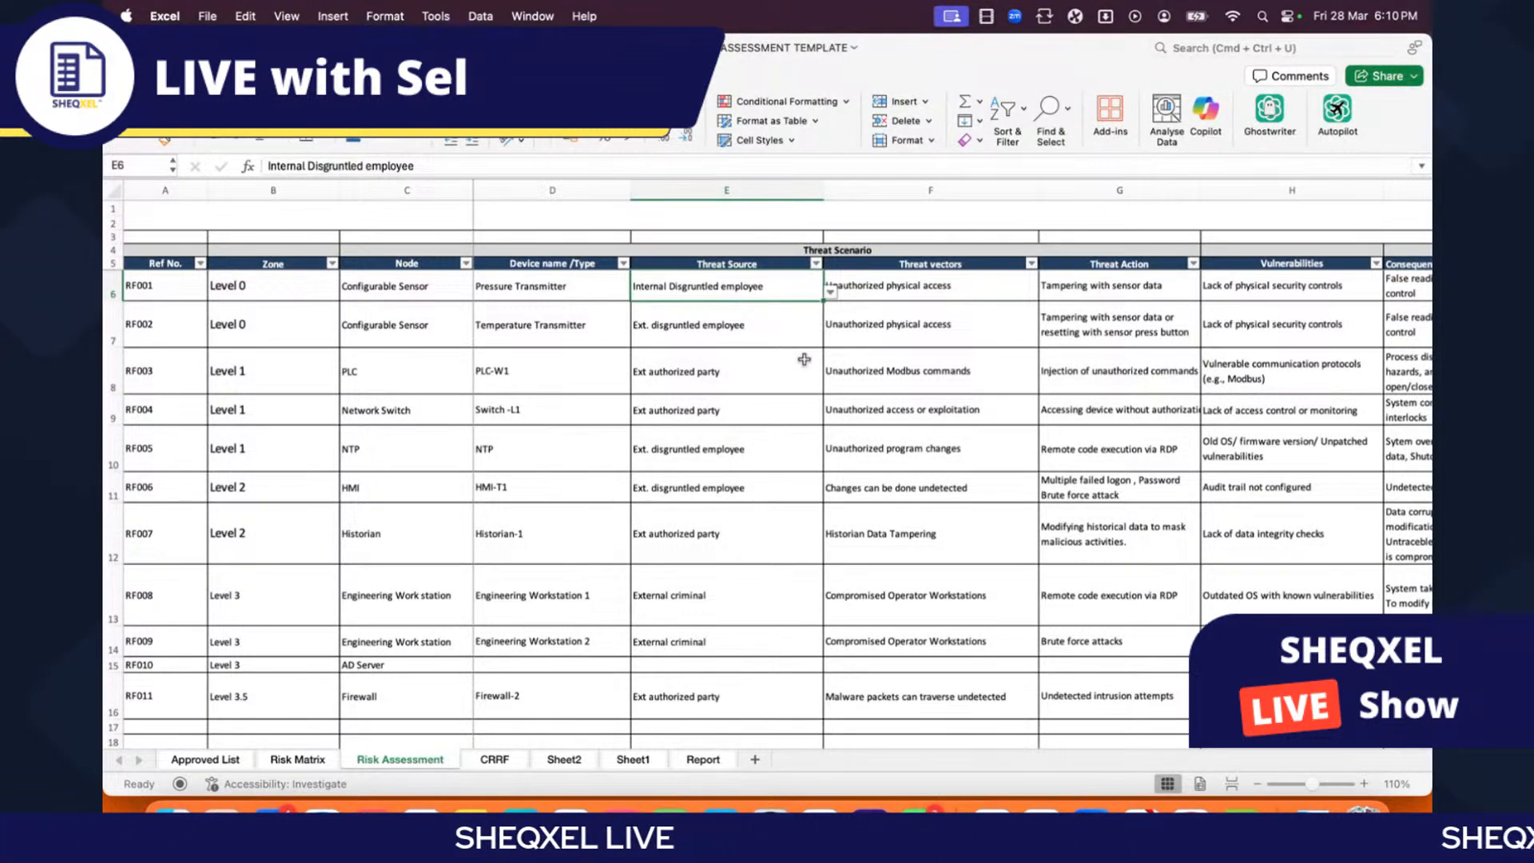
{"action": "left_click", "coordinate": [905, 281]}
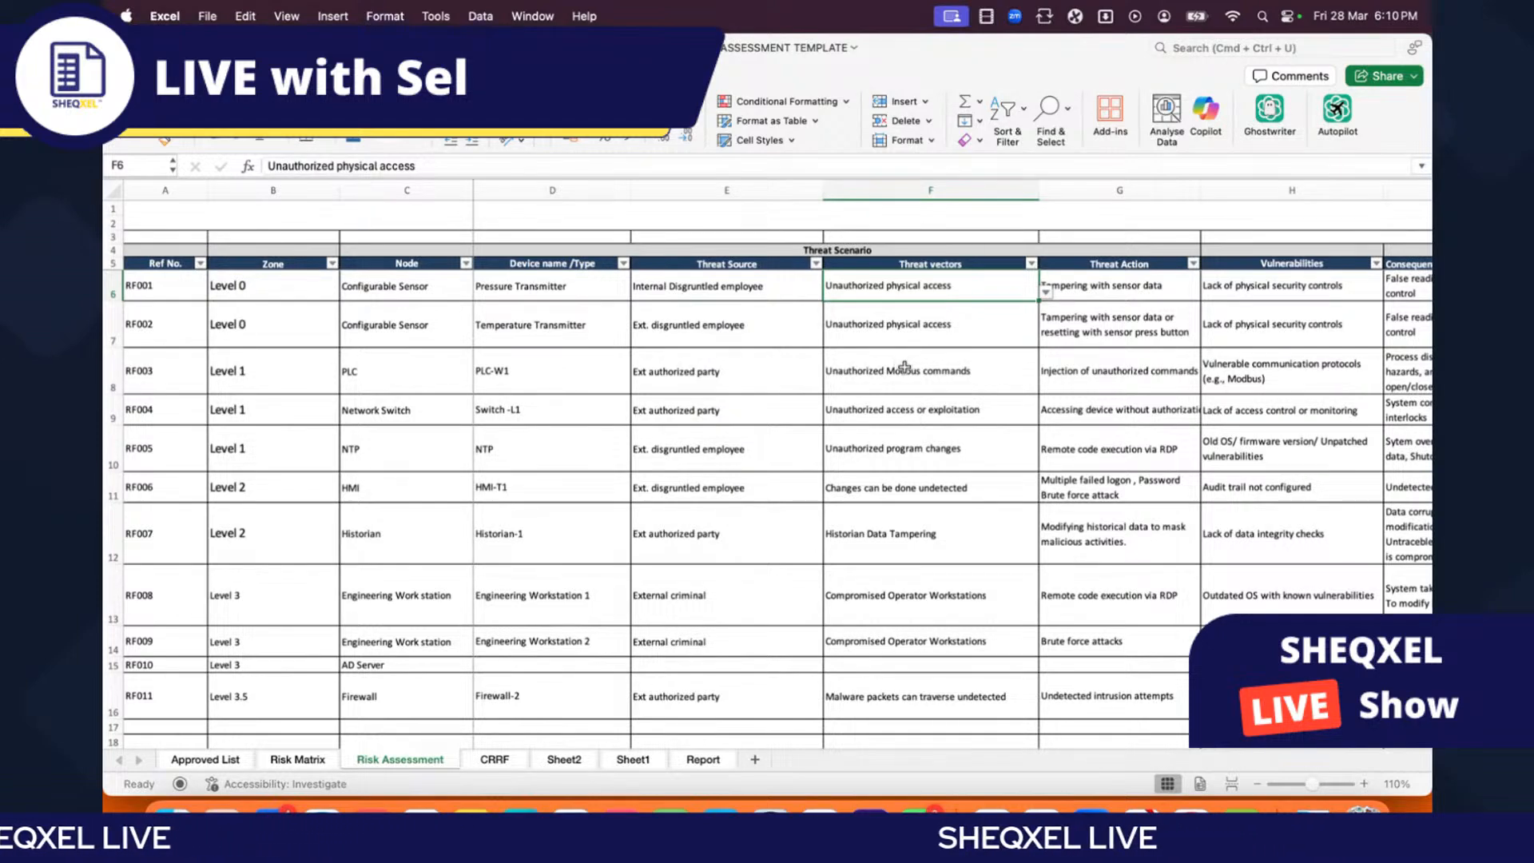
Step: Go through RF001's Threat Action, Vulnerabilities and Consequence Description cells in G6, H6 and I6
{"action": "scroll", "coordinate": [1070, 340], "scroll_direction": "right", "scroll_amount": 2}
{"action": "scroll", "coordinate": [1029, 304], "scroll_direction": "right", "scroll_amount": 1}
{"action": "left_click", "coordinate": [1031, 295]}
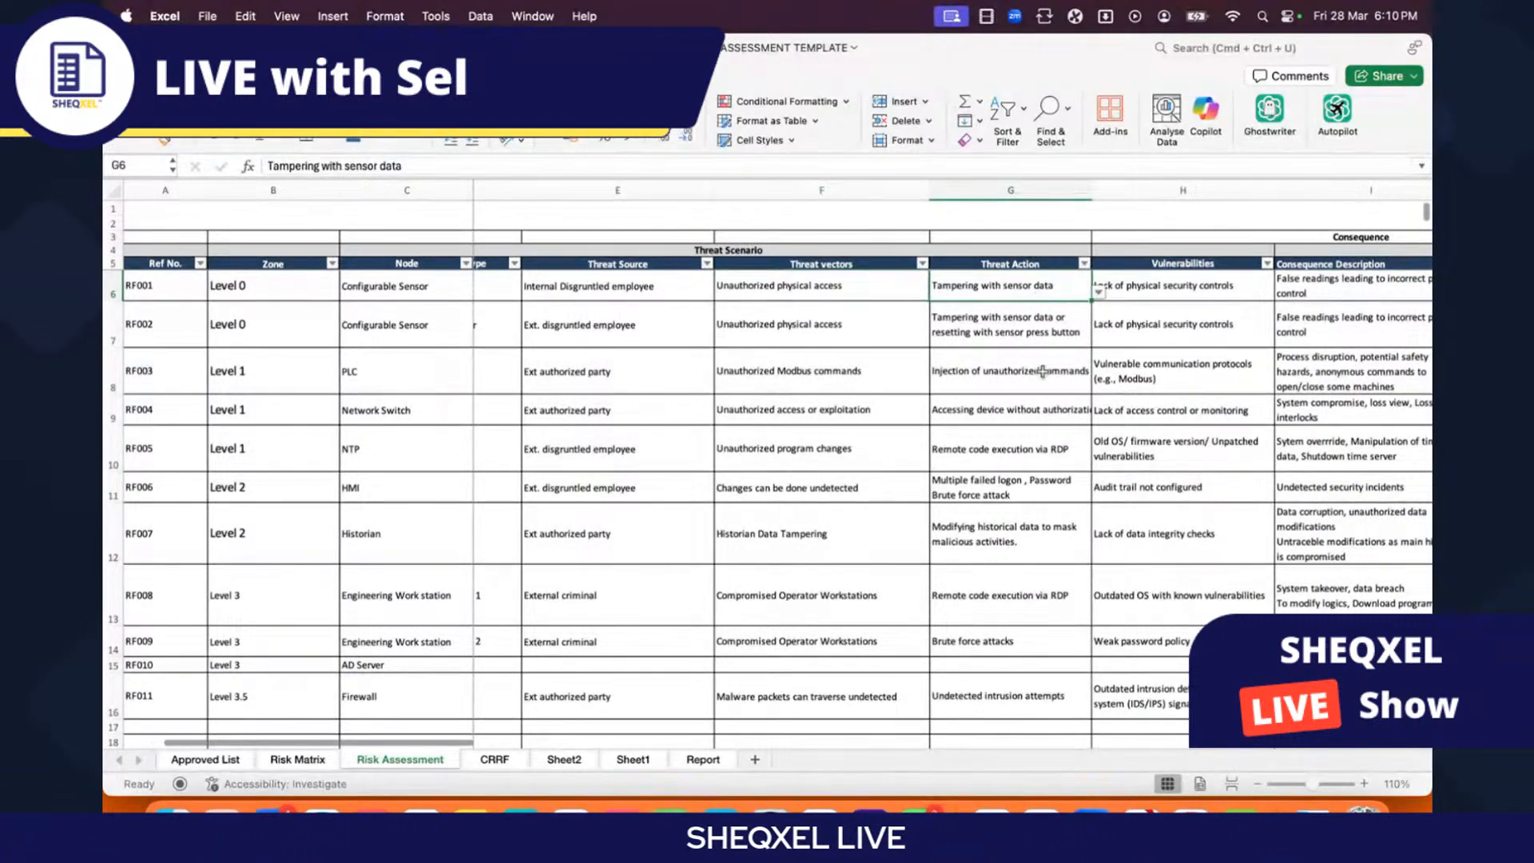
{"action": "scroll", "coordinate": [1011, 434], "scroll_direction": "right", "scroll_amount": 4}
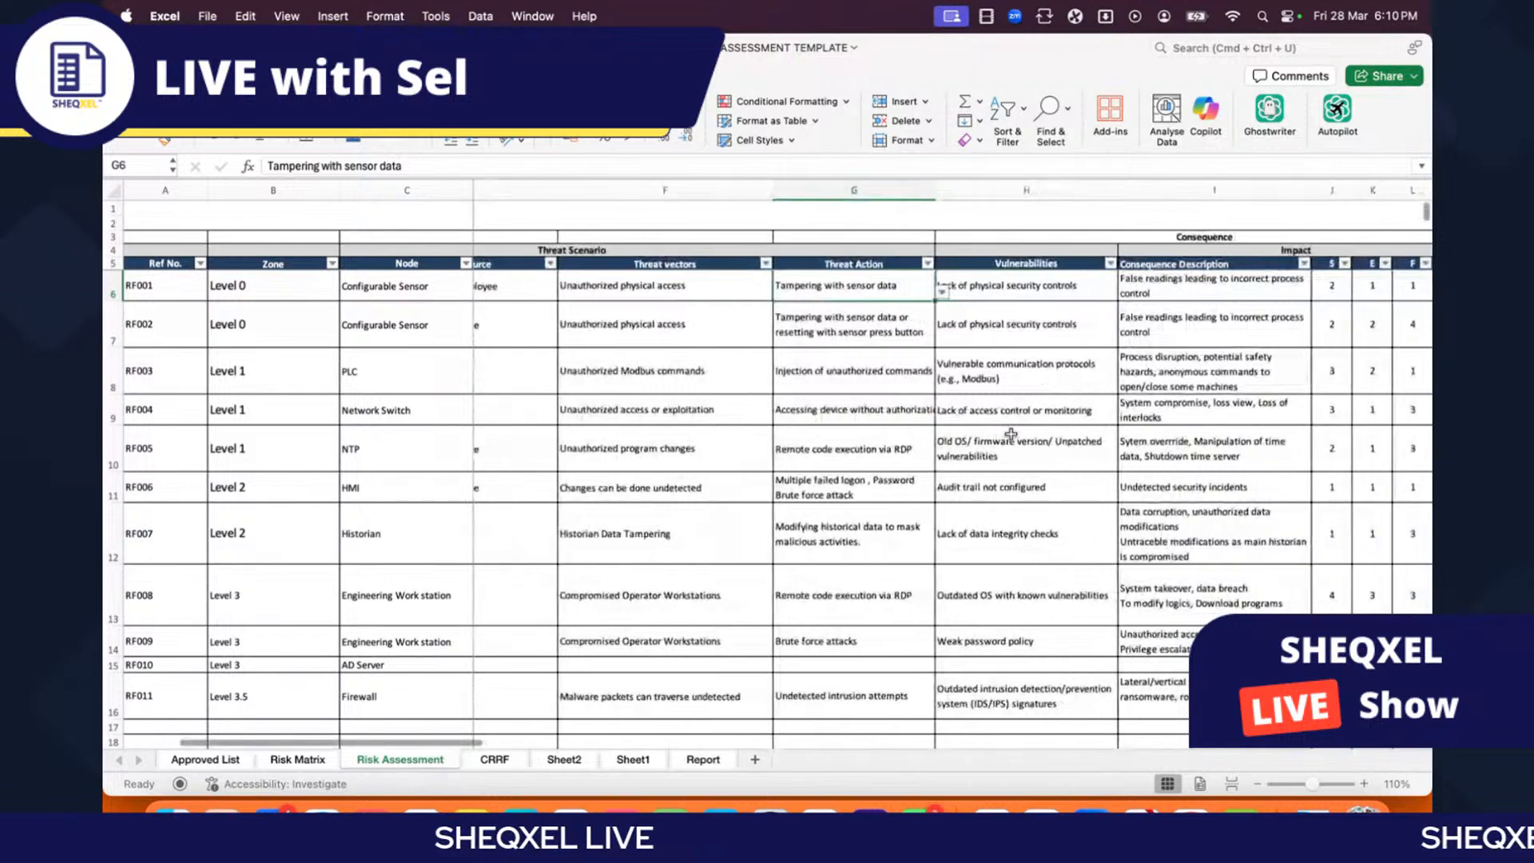
{"action": "scroll", "coordinate": [1011, 297], "scroll_direction": "right", "scroll_amount": 1}
{"action": "left_click", "coordinate": [1012, 295]}
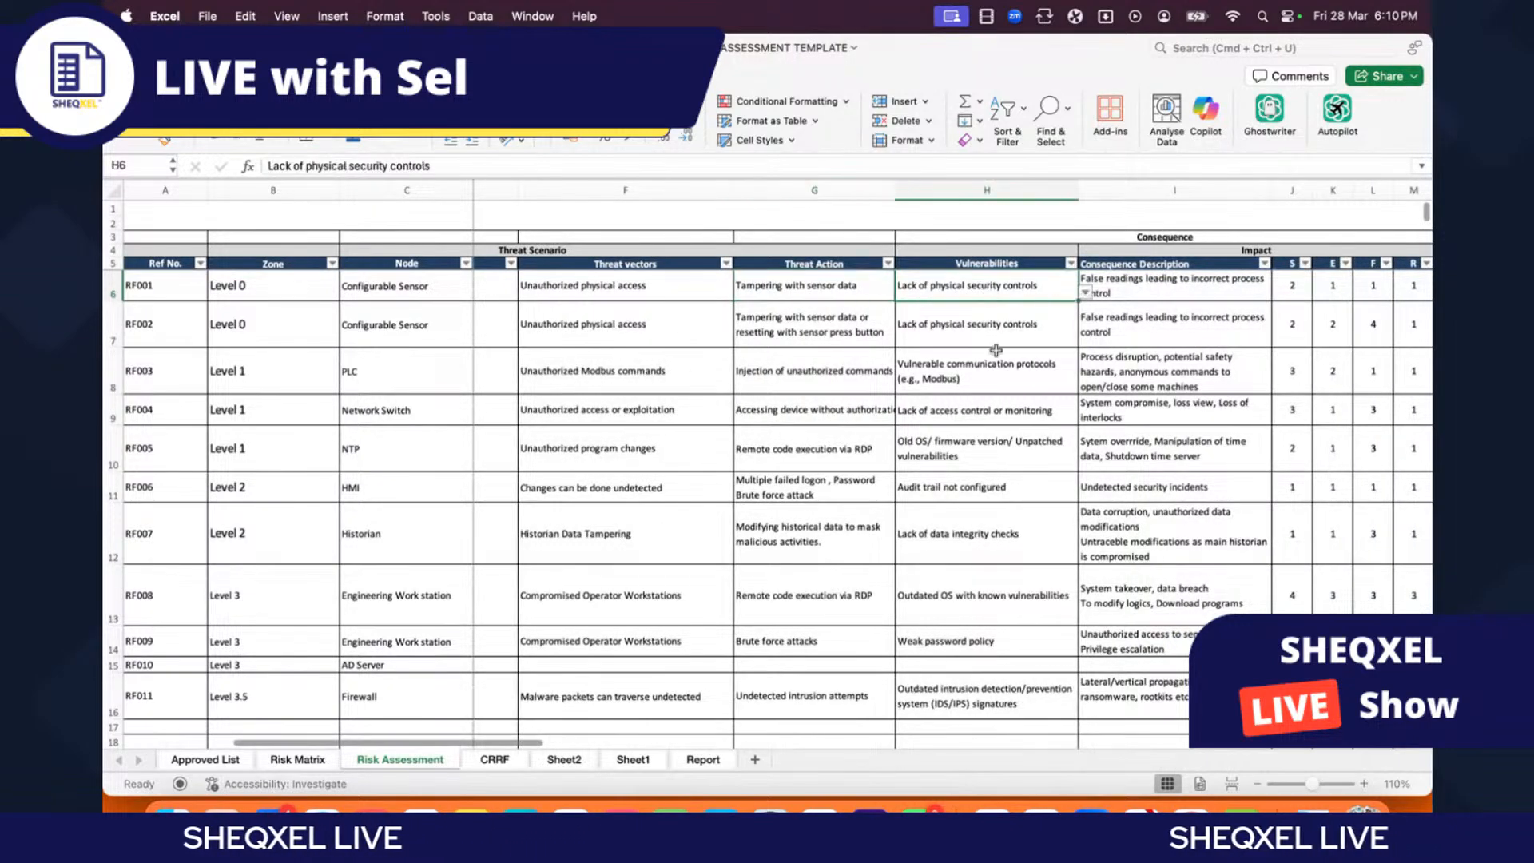
{"action": "scroll", "coordinate": [989, 386], "scroll_direction": "right", "scroll_amount": 5}
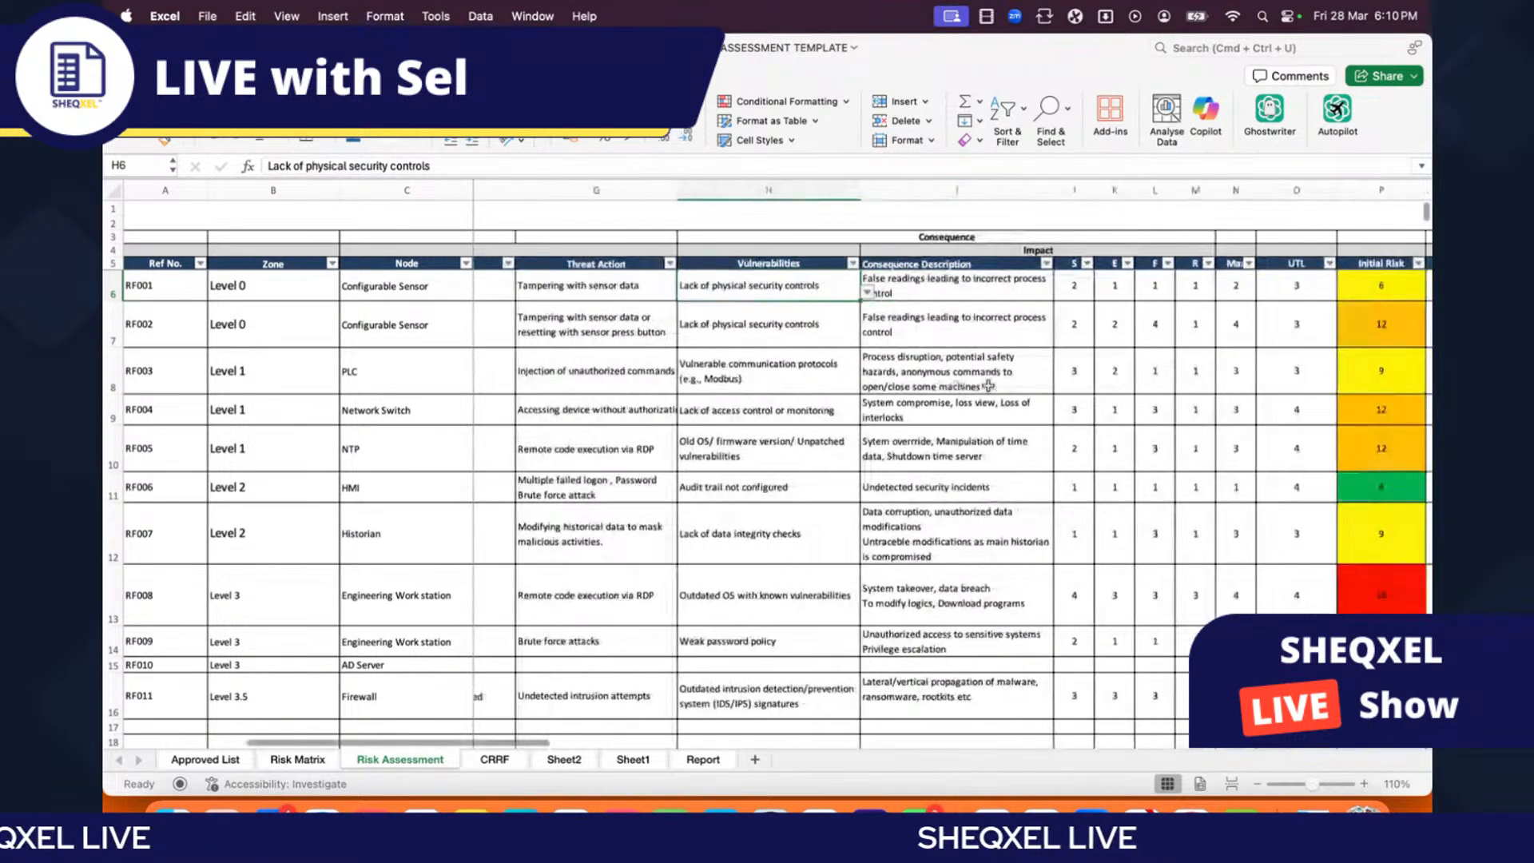
{"action": "left_click", "coordinate": [954, 299]}
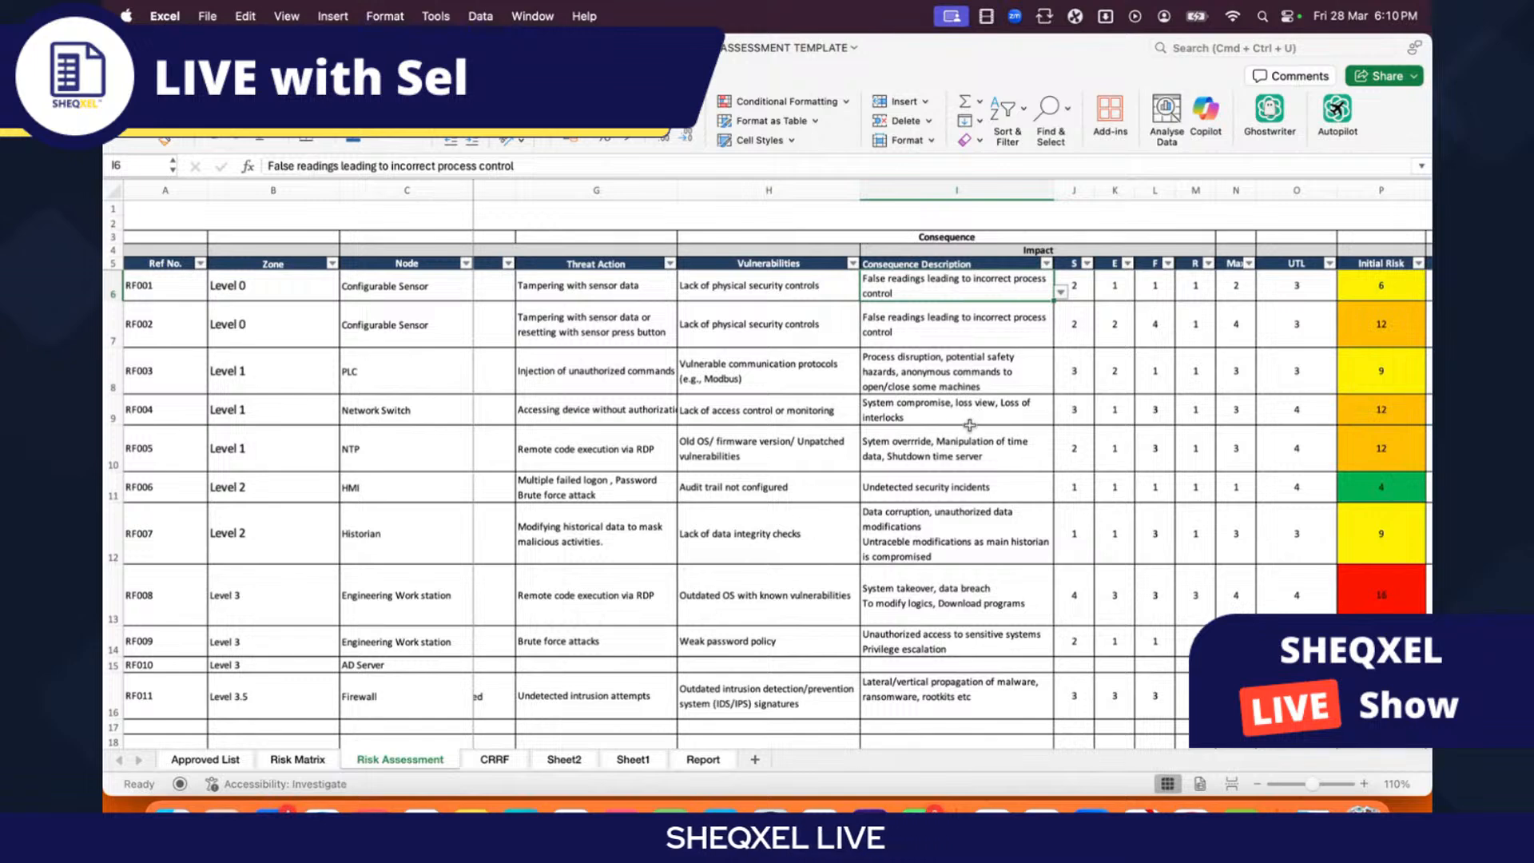
{"action": "scroll", "coordinate": [969, 424], "scroll_direction": "right", "scroll_amount": 1}
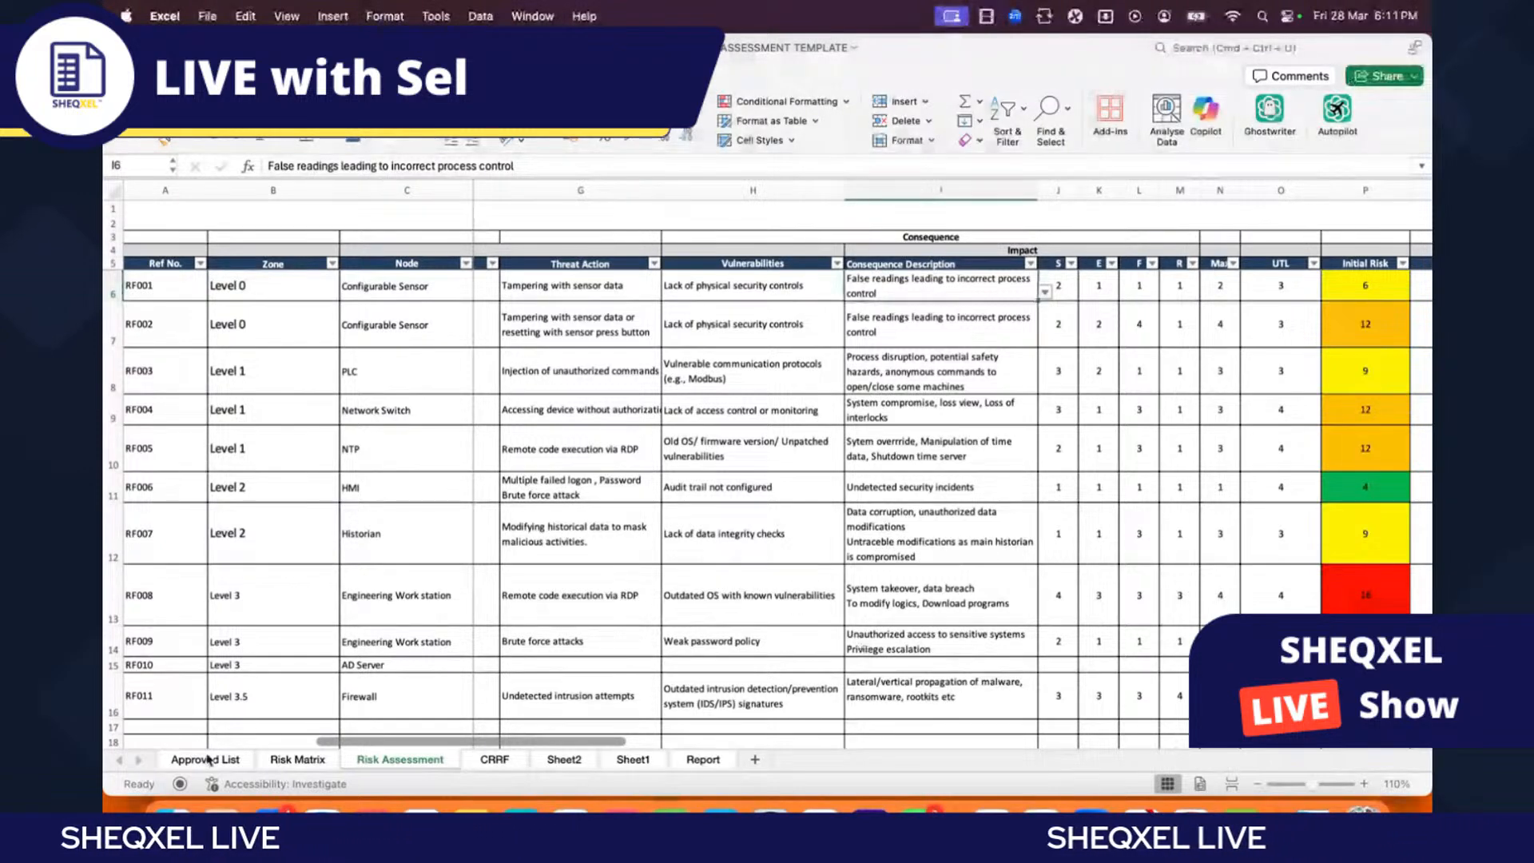
Step: Open the Approved List sheet and review its lists from Threat Vector across to Levels
{"action": "left_click", "coordinate": [208, 760]}
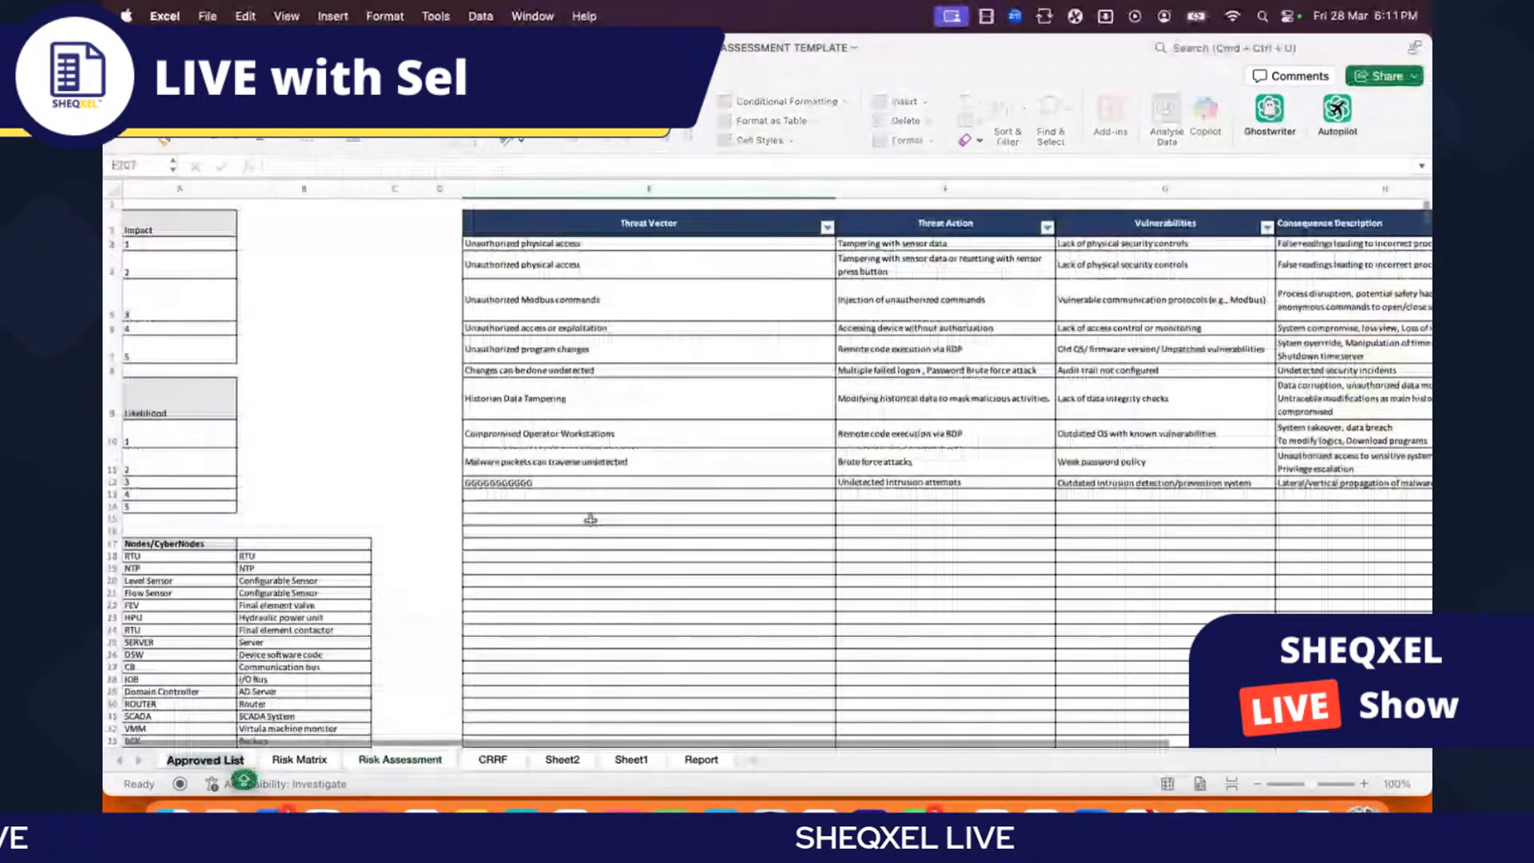
{"action": "scroll", "coordinate": [591, 520], "scroll_direction": "right", "scroll_amount": 5}
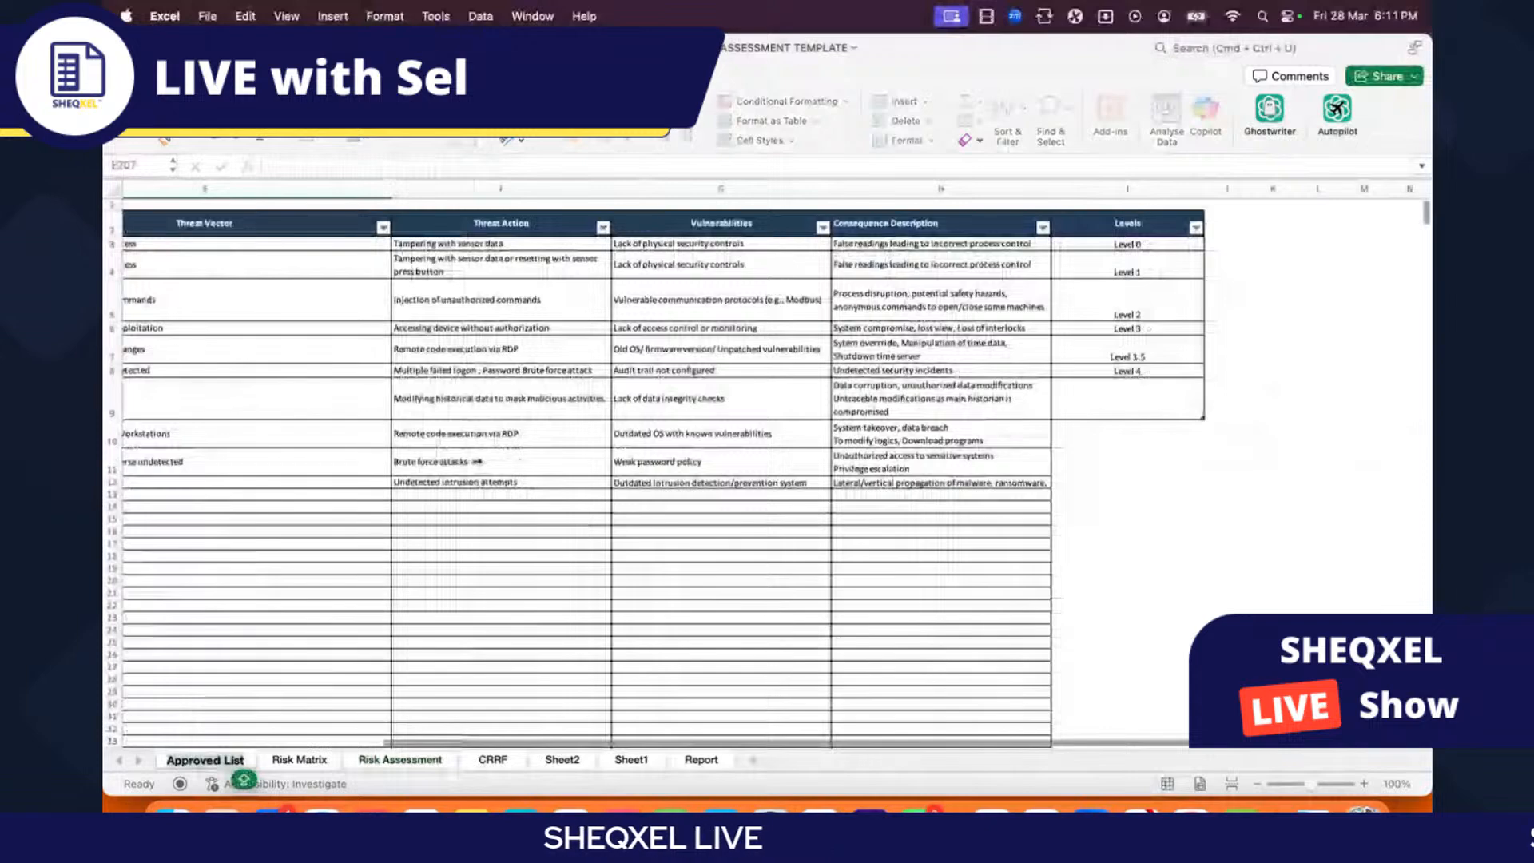
{"action": "scroll", "coordinate": [1003, 414], "scroll_direction": "left", "scroll_amount": 1}
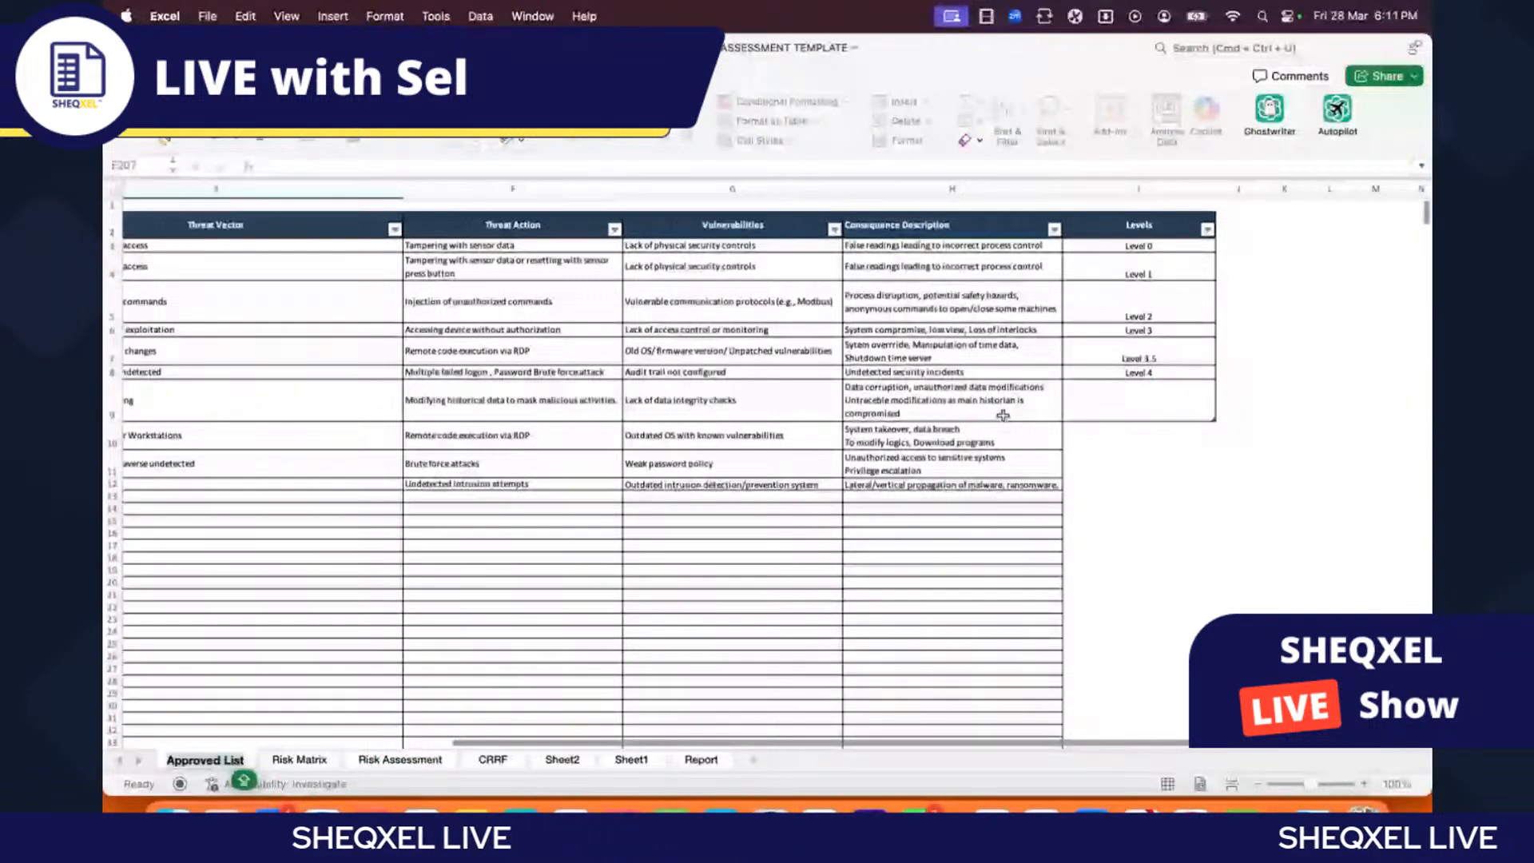
{"action": "scroll", "coordinate": [1003, 415], "scroll_direction": "left", "scroll_amount": 5}
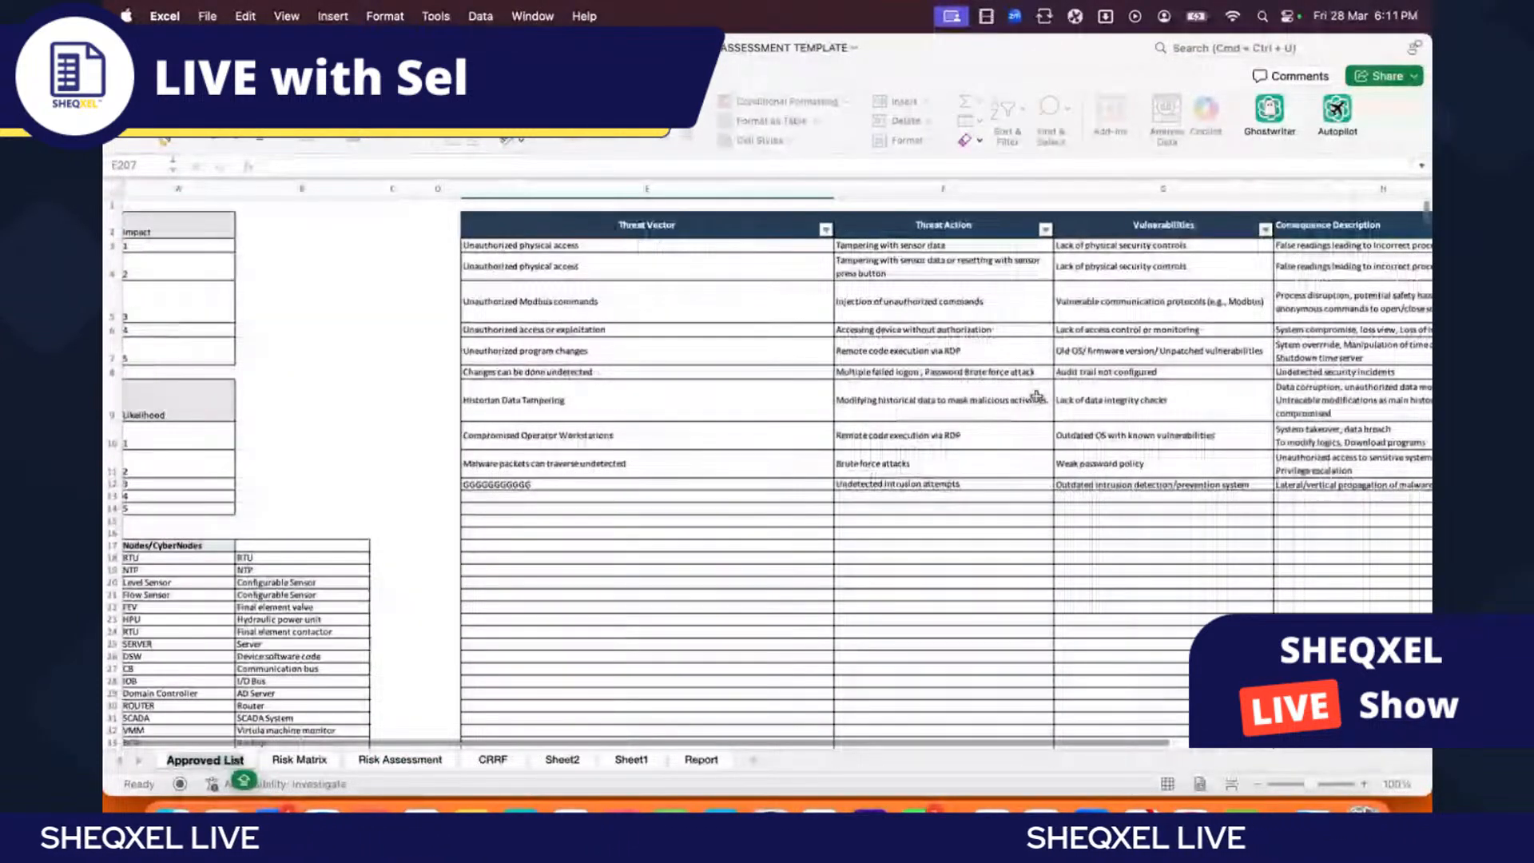
Step: Narrow the Threat Vector, Threat Action, Vulnerabilities, Consequence Description and Levels columns on the Approved List sheet
{"action": "left_click", "coordinate": [883, 192]}
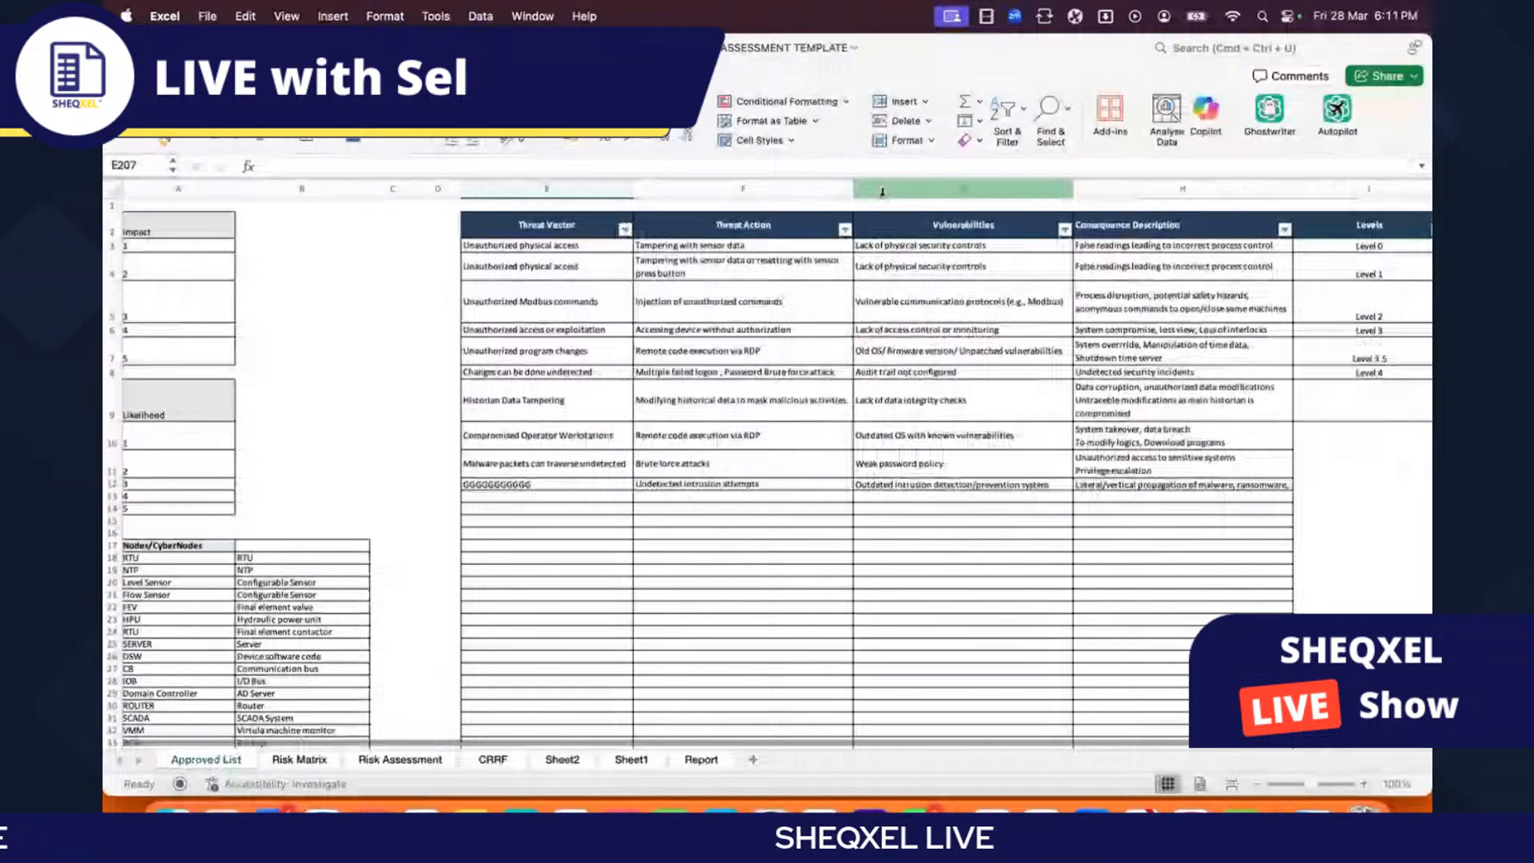
{"action": "left_click_drag", "start_coordinate": [1073, 189], "coordinate": [1070, 189]}
{"action": "left_click_drag", "start_coordinate": [1288, 189], "coordinate": [1276, 188]}
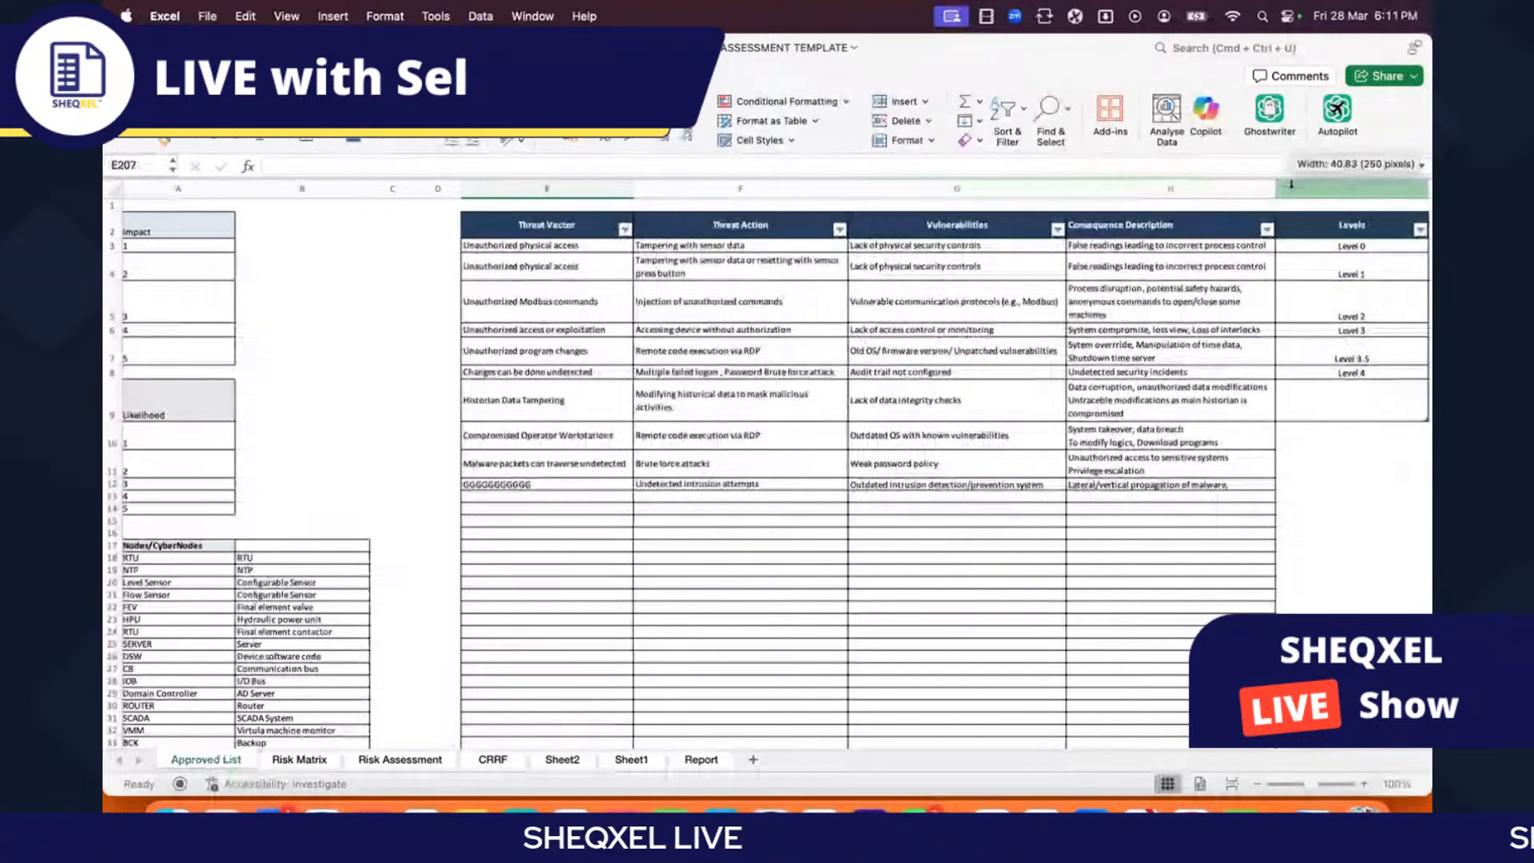
{"action": "scroll", "coordinate": [1238, 319], "scroll_direction": "right", "scroll_amount": 5}
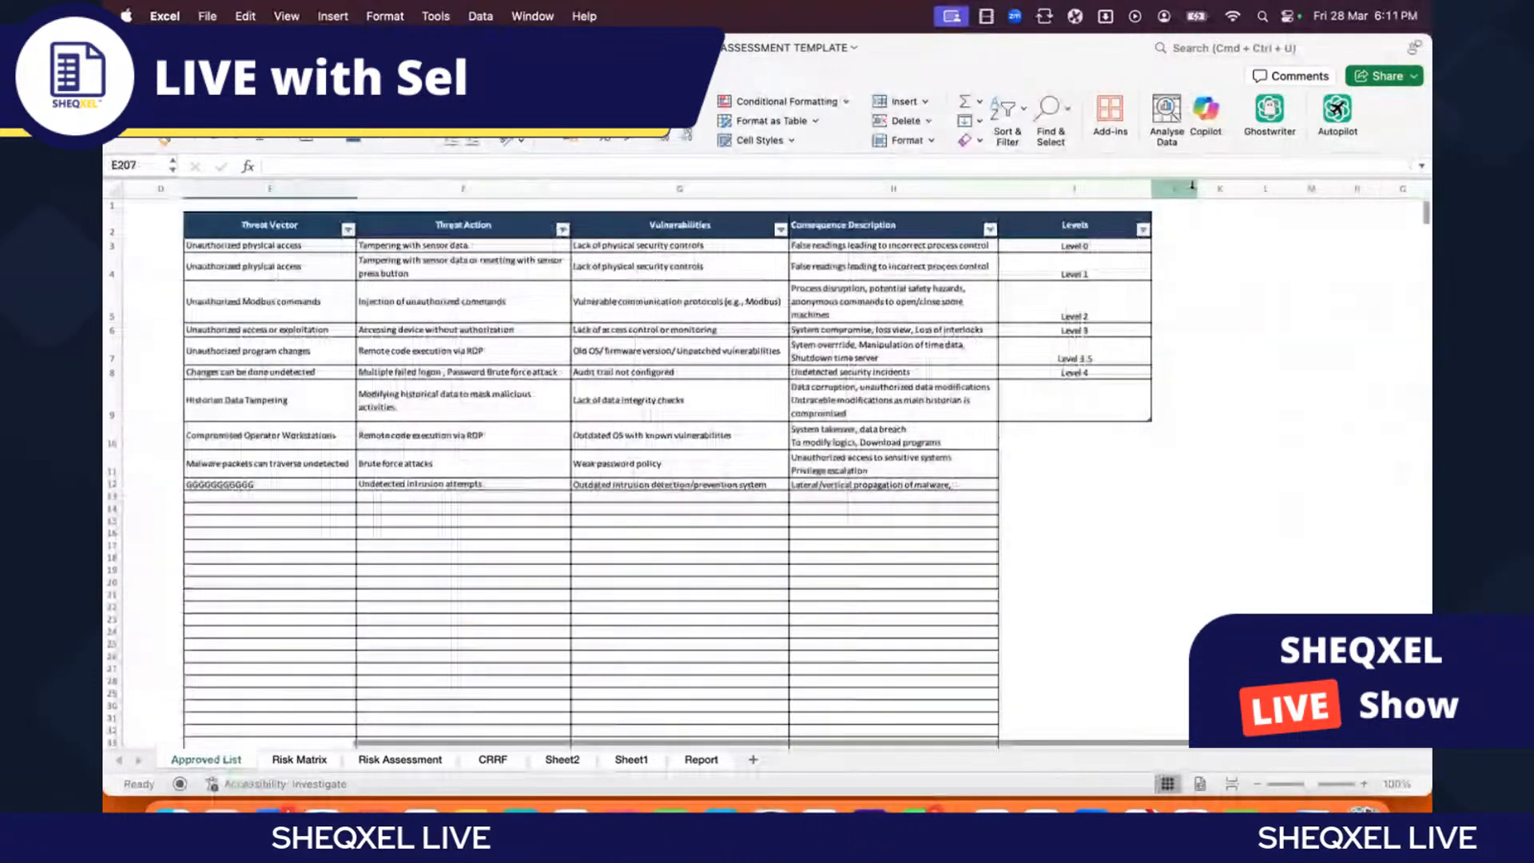
{"action": "scroll", "coordinate": [1085, 376], "scroll_direction": "left", "scroll_amount": 5}
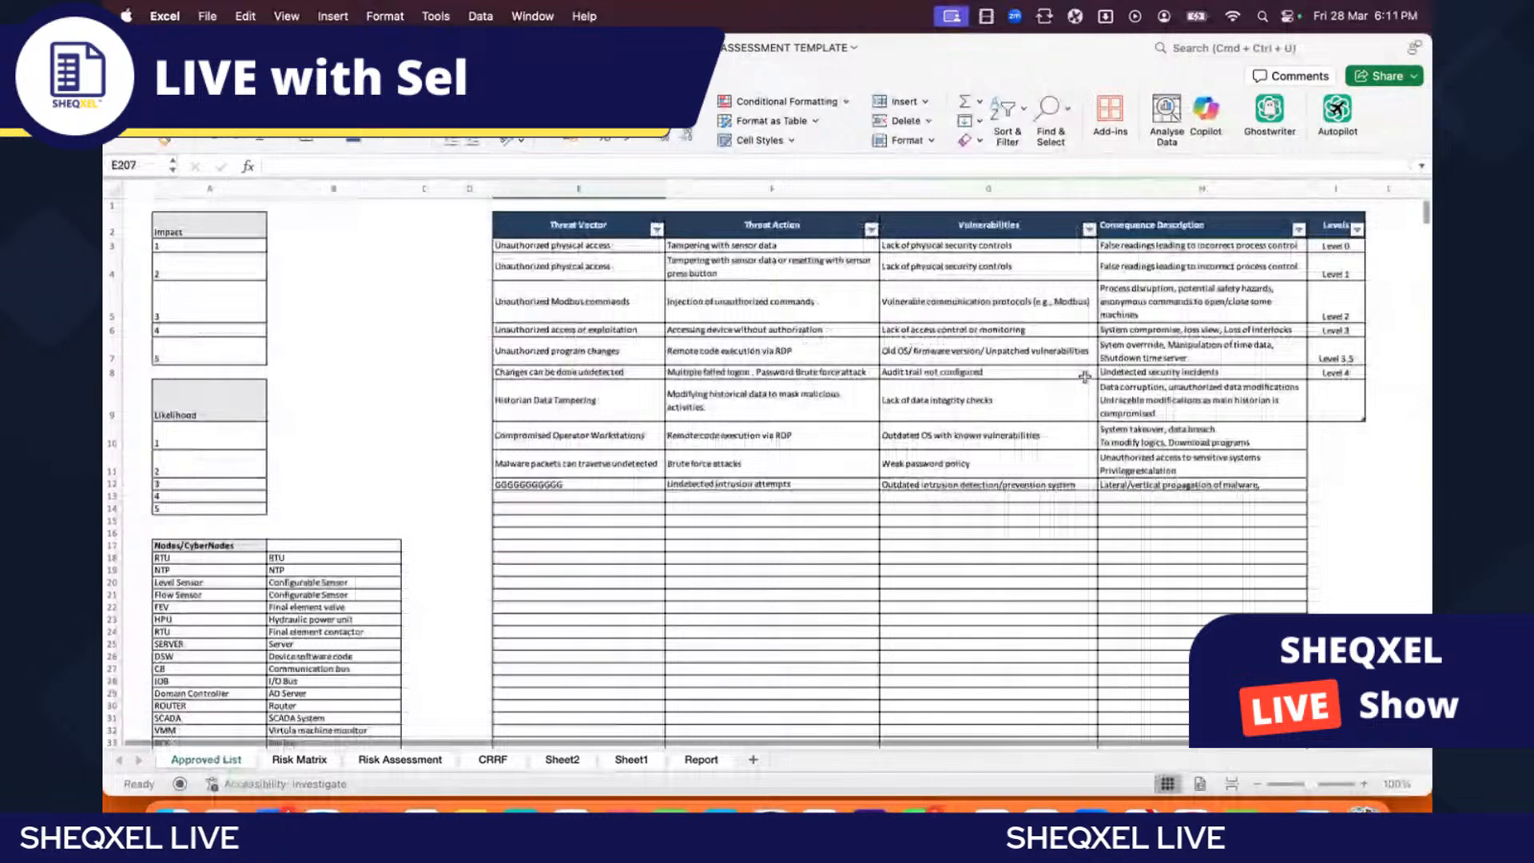
{"action": "scroll", "coordinate": [1085, 376], "scroll_direction": "right", "scroll_amount": 2}
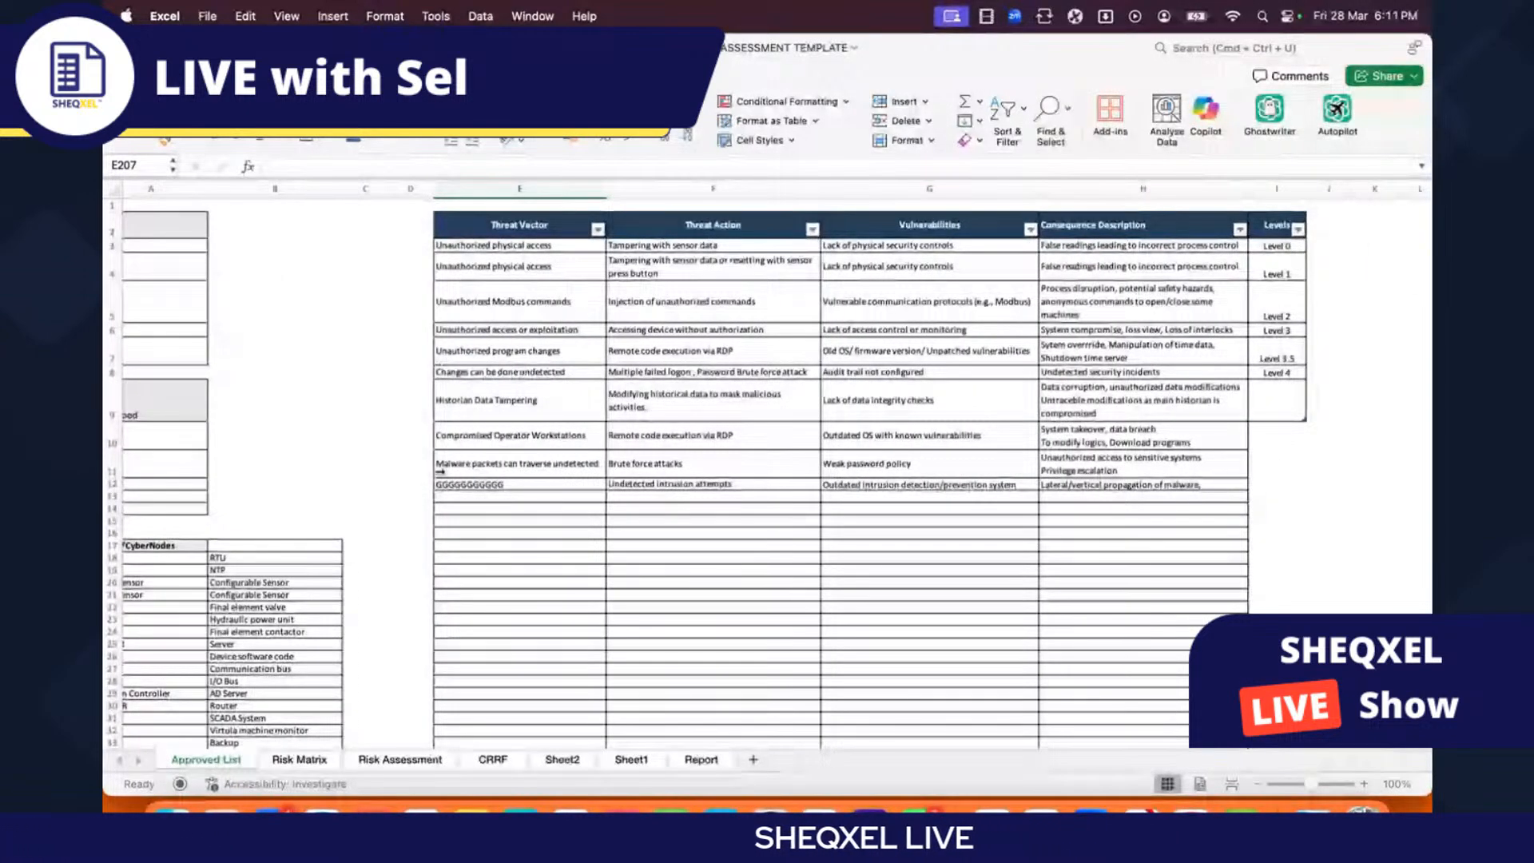
{"action": "scroll", "coordinate": [439, 472], "scroll_direction": "left", "scroll_amount": 2}
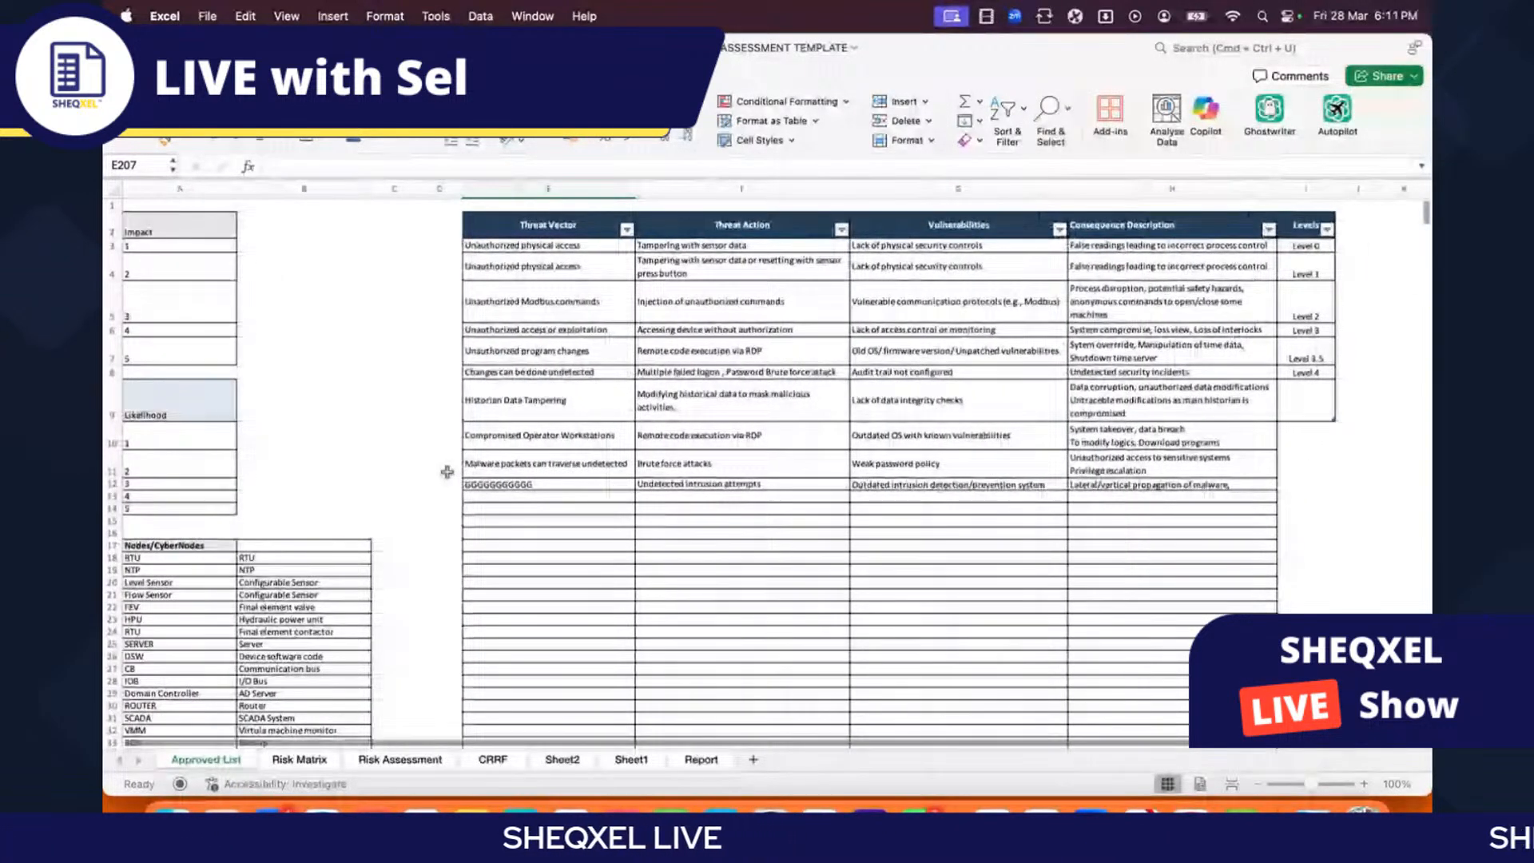
Step: Insert six blank columns at column D, between the node lists and the Threat Vector table
{"action": "left_click", "coordinate": [440, 189]}
{"action": "scroll", "coordinate": [459, 386], "scroll_direction": "down", "scroll_amount": 15}
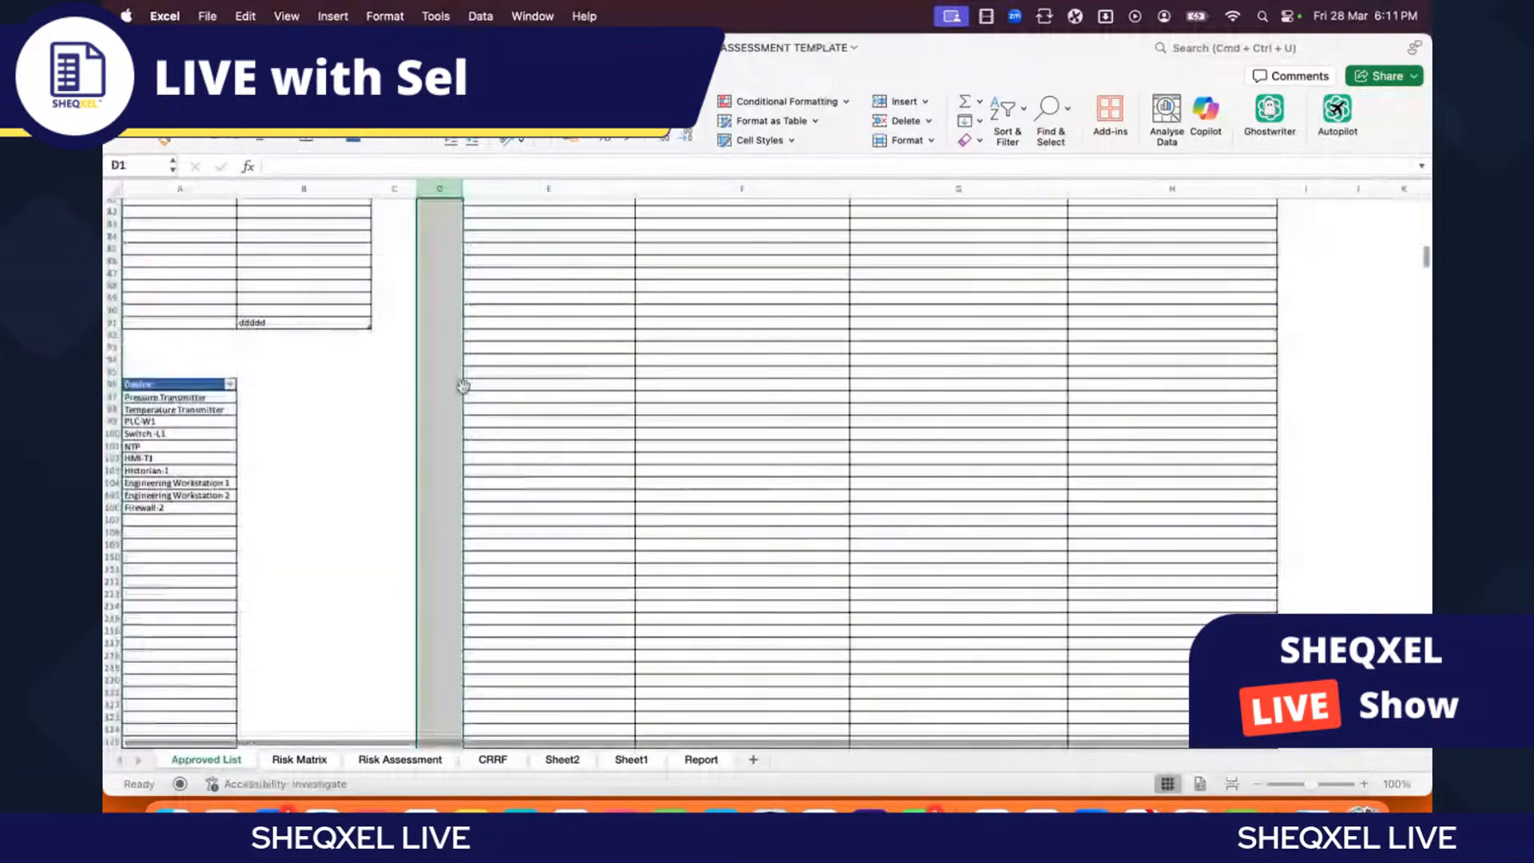
{"action": "scroll", "coordinate": [463, 387], "scroll_direction": "up", "scroll_amount": 5}
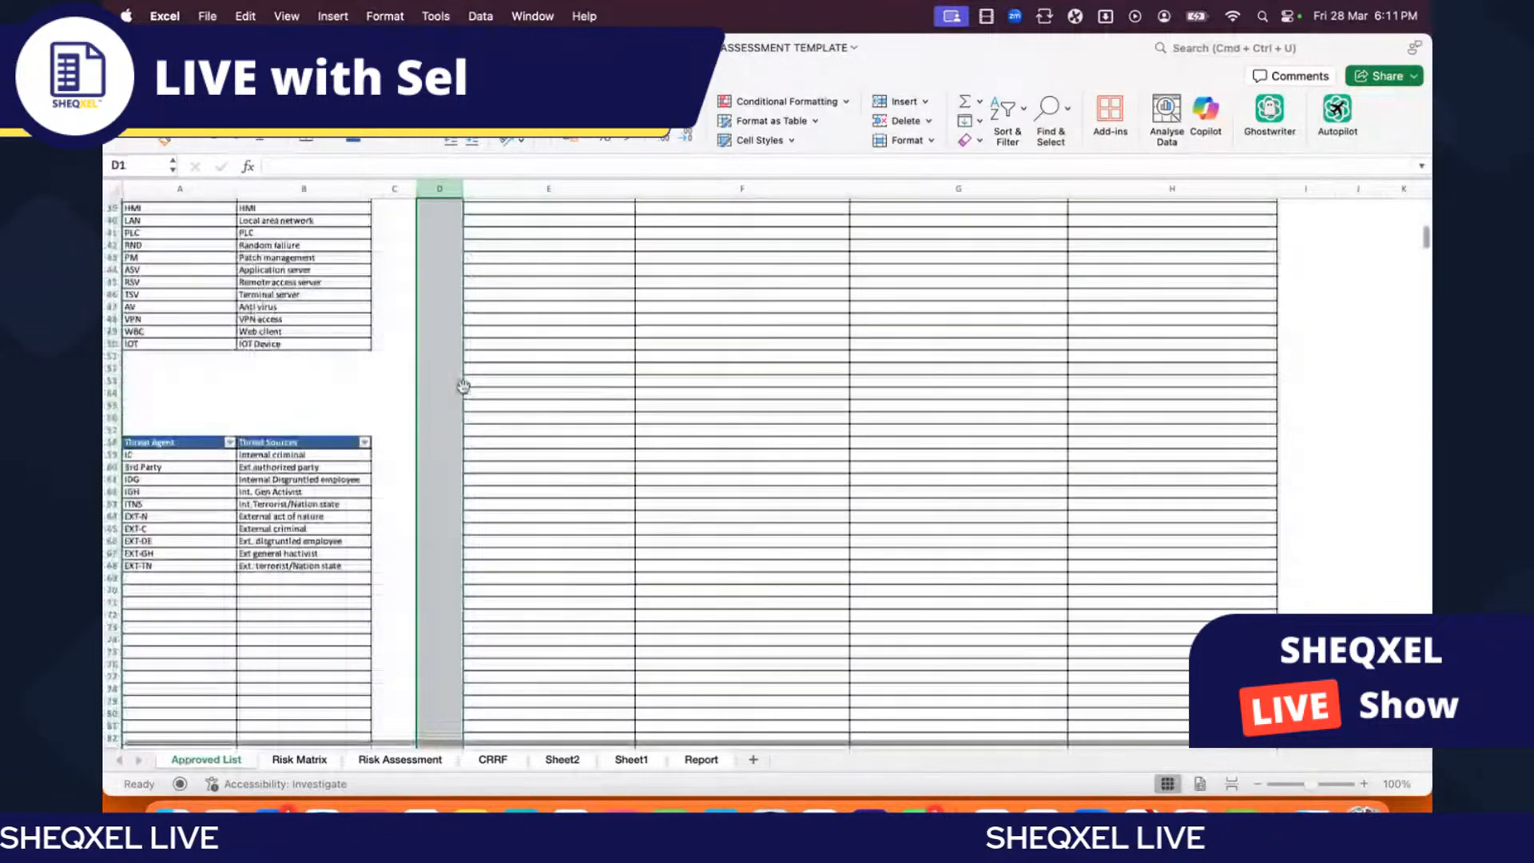
{"action": "scroll", "coordinate": [463, 387], "scroll_direction": "up", "scroll_amount": 10}
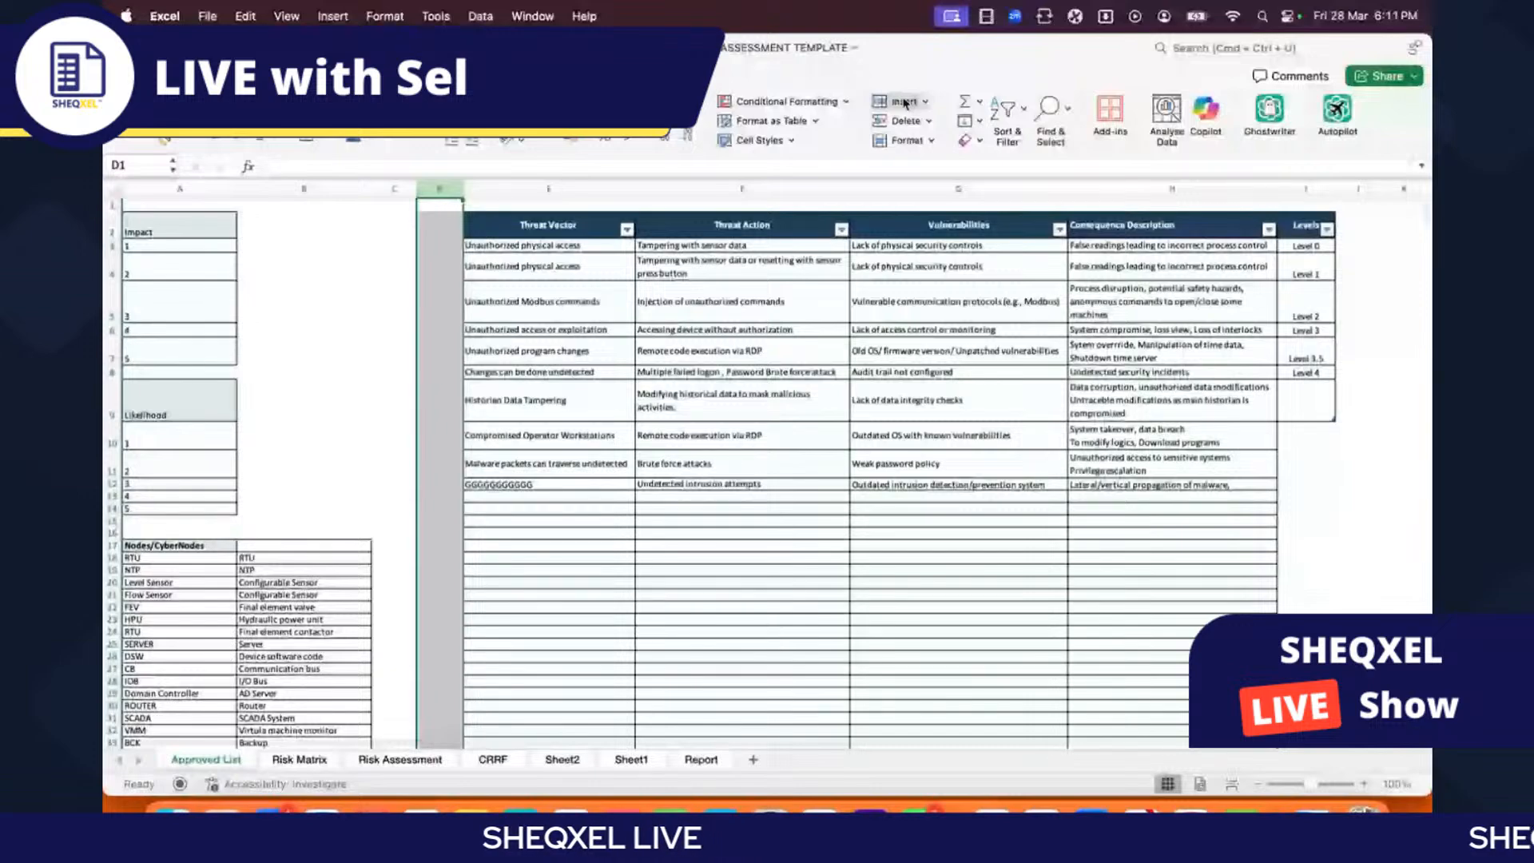
{"action": "left_click", "coordinate": [905, 102]}
{"action": "scroll", "coordinate": [566, 509], "scroll_direction": "down", "scroll_amount": 8}
{"action": "scroll", "coordinate": [511, 480], "scroll_direction": "up", "scroll_amount": 1}
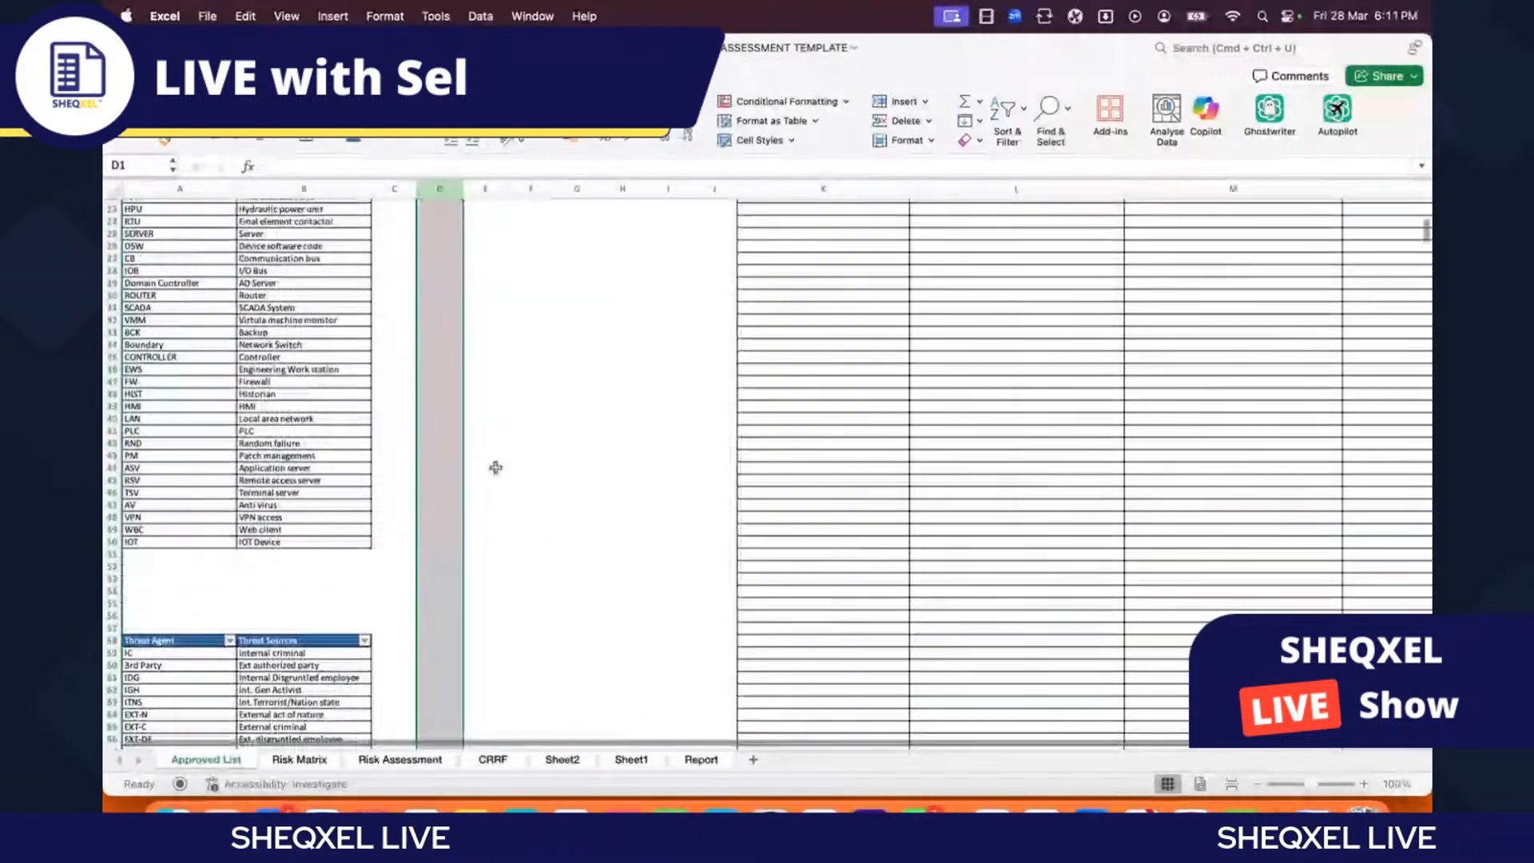
Step: Convert the Nodes/CyberNodes range A17:B50 into a table with headers
{"action": "scroll", "coordinate": [496, 468], "scroll_direction": "up", "scroll_amount": 5}
{"action": "left_click_drag", "start_coordinate": [164, 341], "coordinate": [286, 727]}
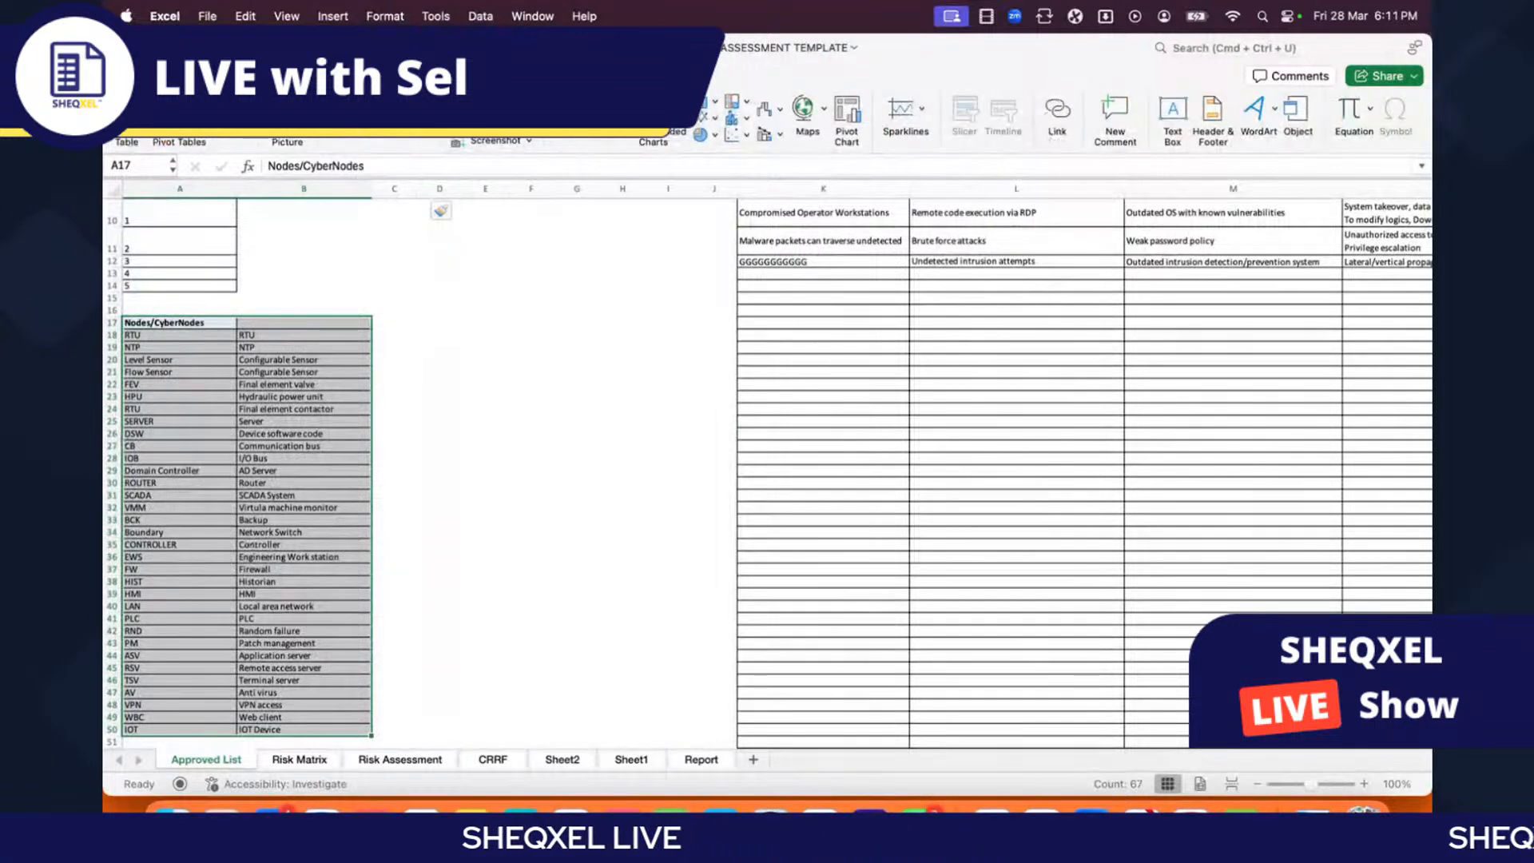
{"action": "left_click", "coordinate": [126, 116]}
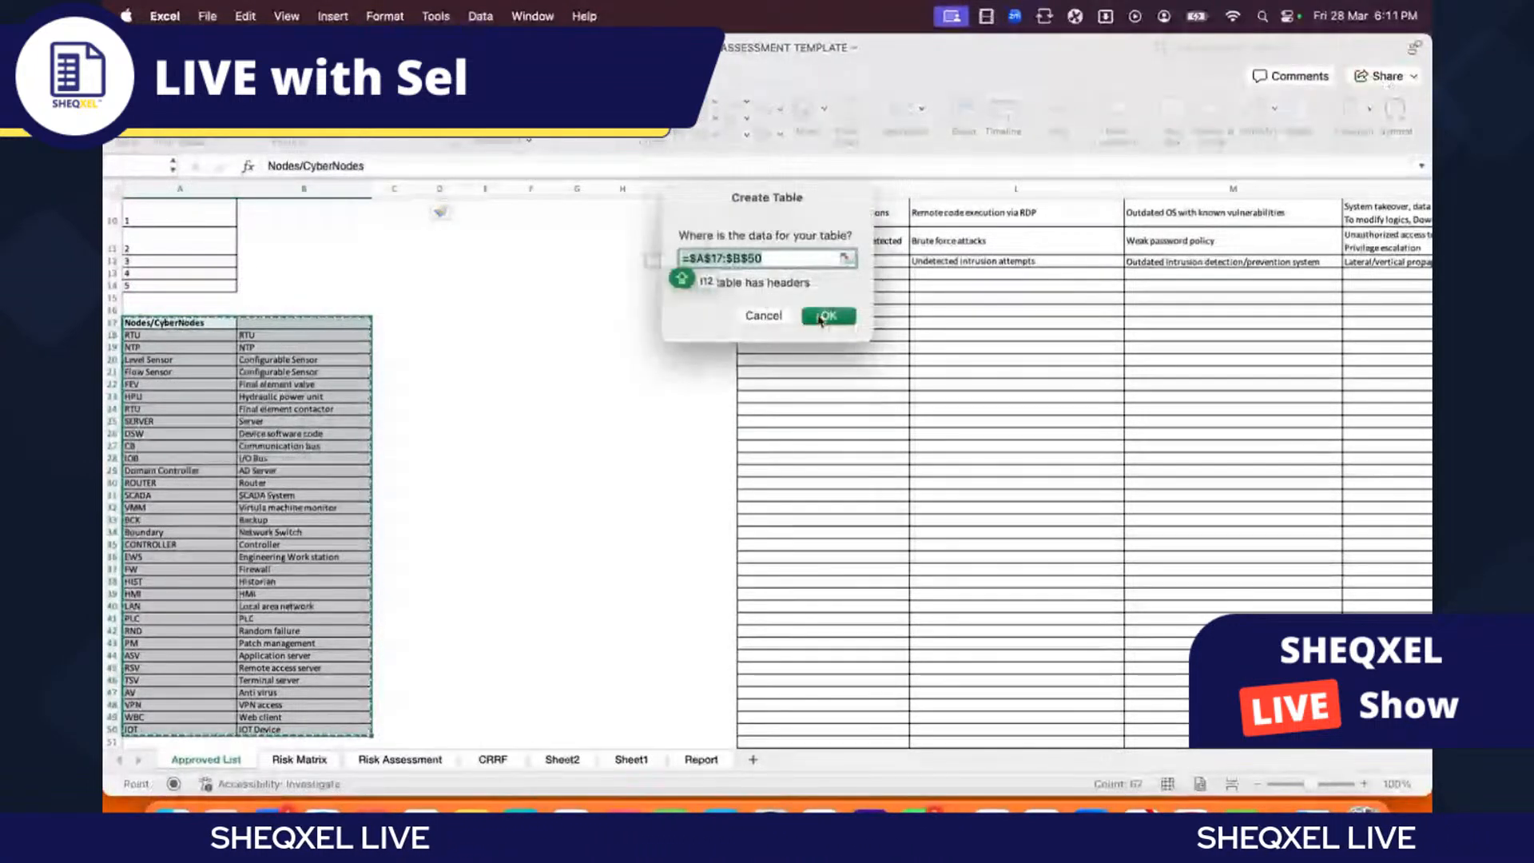
{"action": "left_click", "coordinate": [831, 316]}
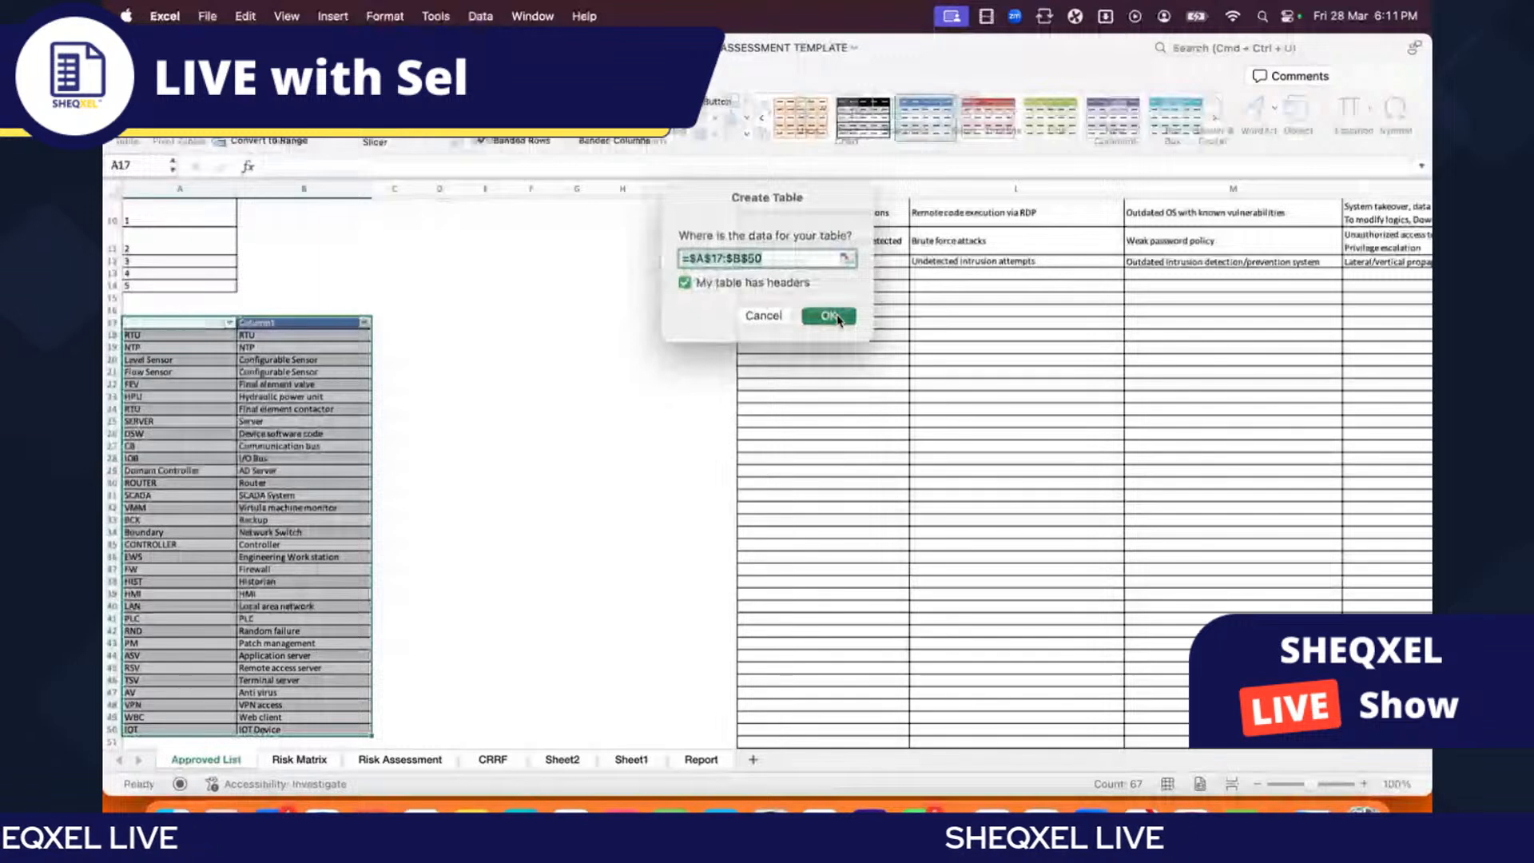
Step: Fill the header cells A17:B17 of the Nodes/CyberNodes table with dark blue
{"action": "left_click", "coordinate": [531, 433]}
{"action": "left_click_drag", "start_coordinate": [184, 322], "coordinate": [329, 320]}
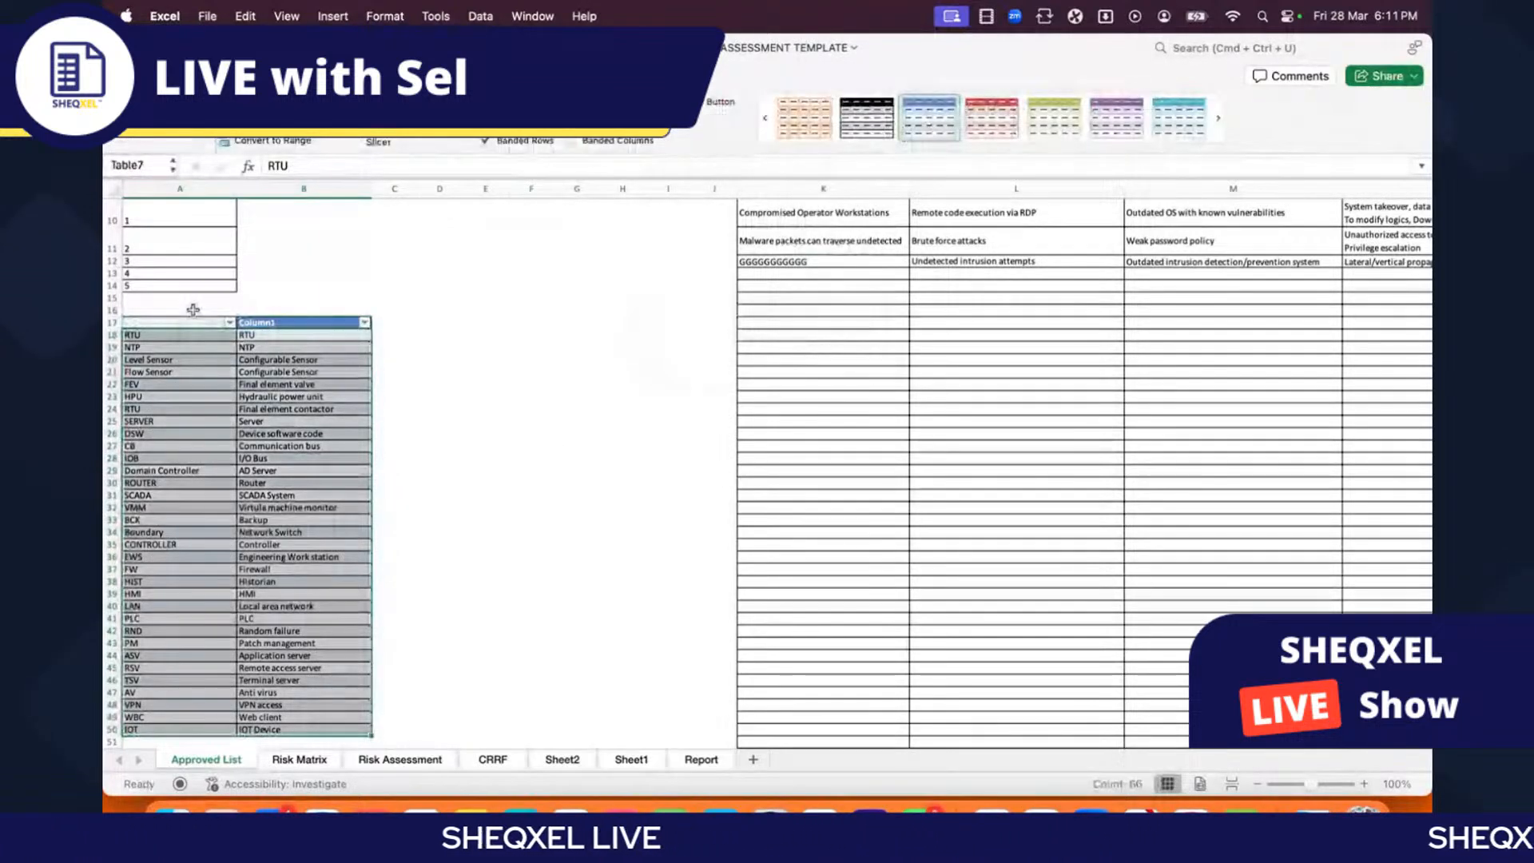
{"action": "left_click", "coordinate": [168, 323]}
{"action": "left_click_drag", "start_coordinate": [167, 324], "coordinate": [304, 322]}
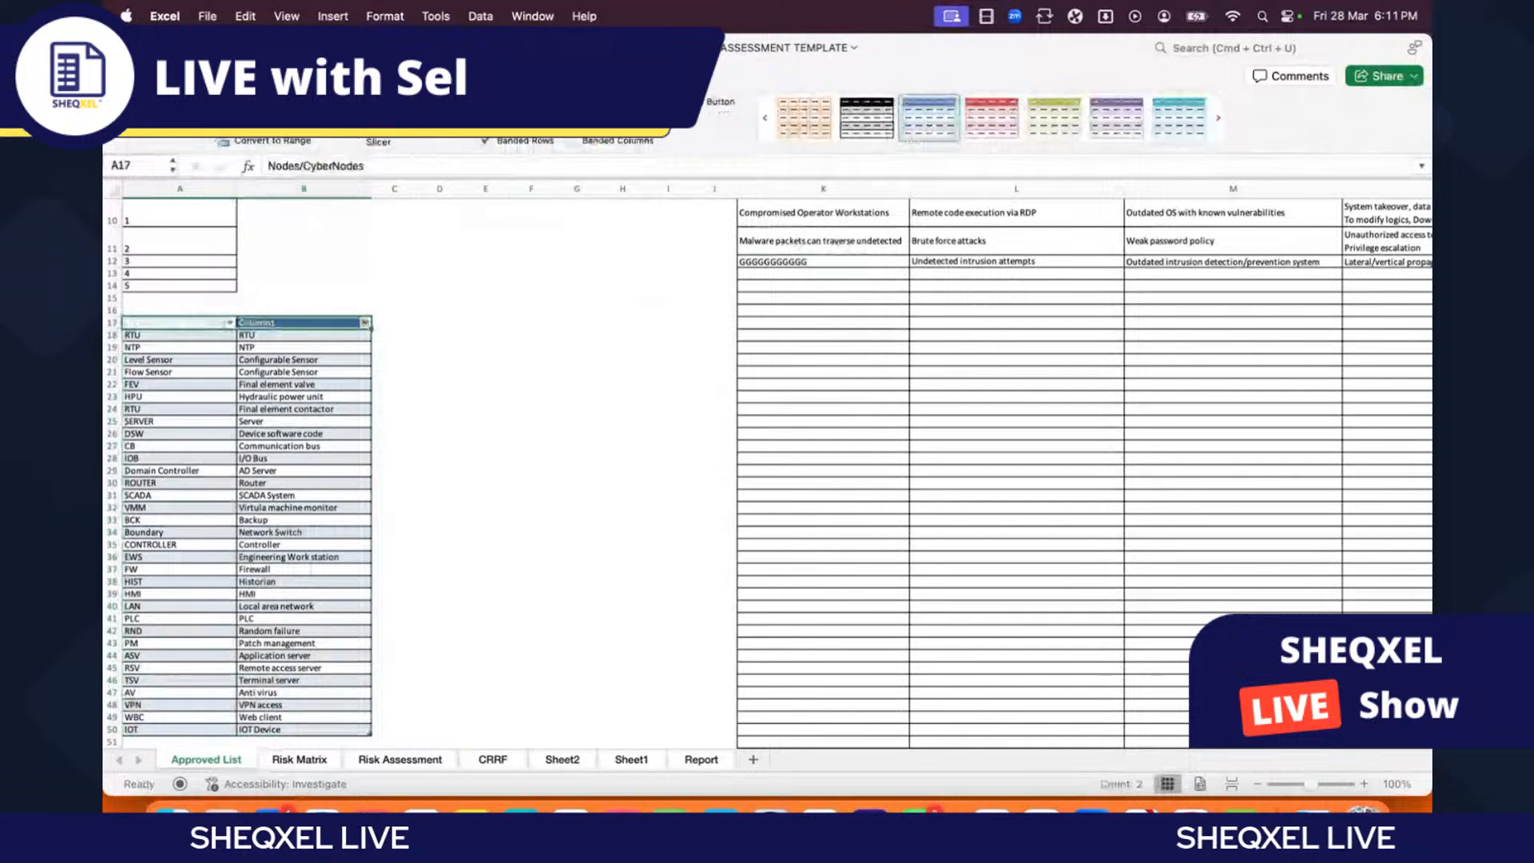
{"action": "left_click", "coordinate": [140, 74]}
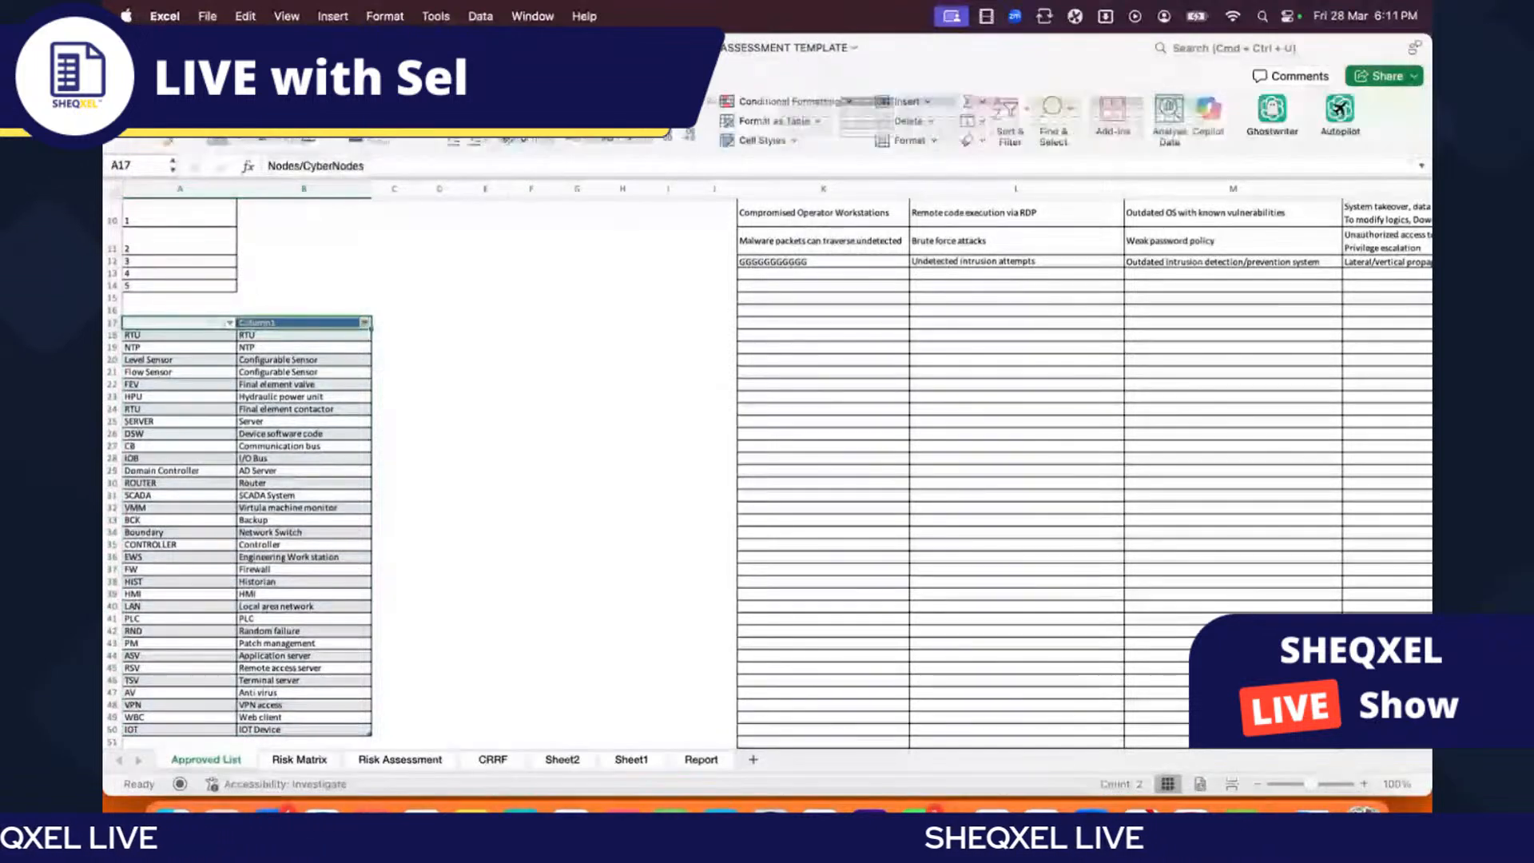
{"action": "left_click", "coordinate": [360, 140]}
{"action": "left_click", "coordinate": [411, 303]}
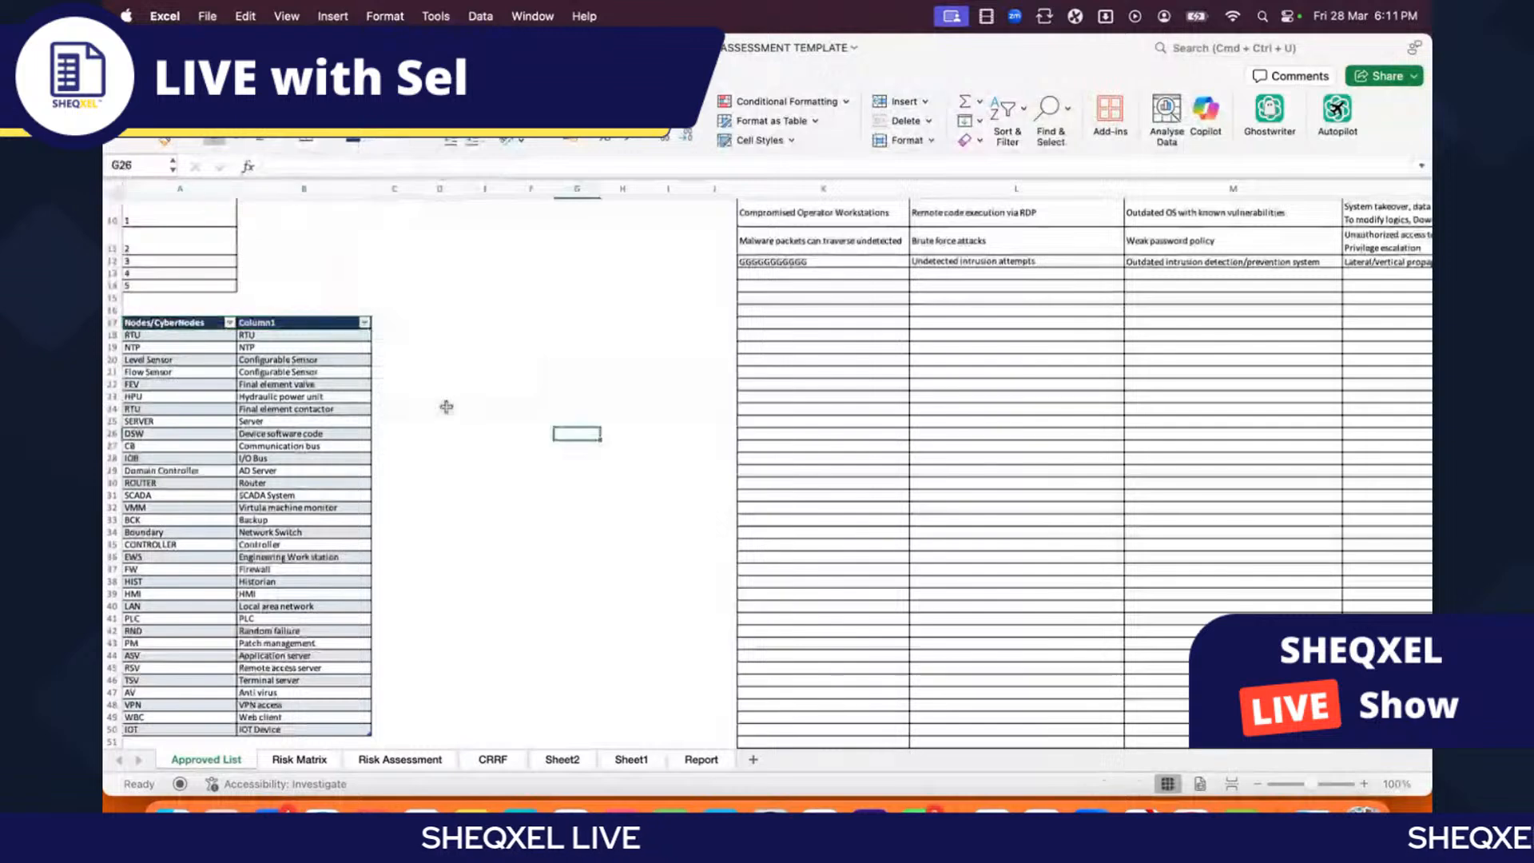
{"action": "double_click", "coordinate": [351, 322]}
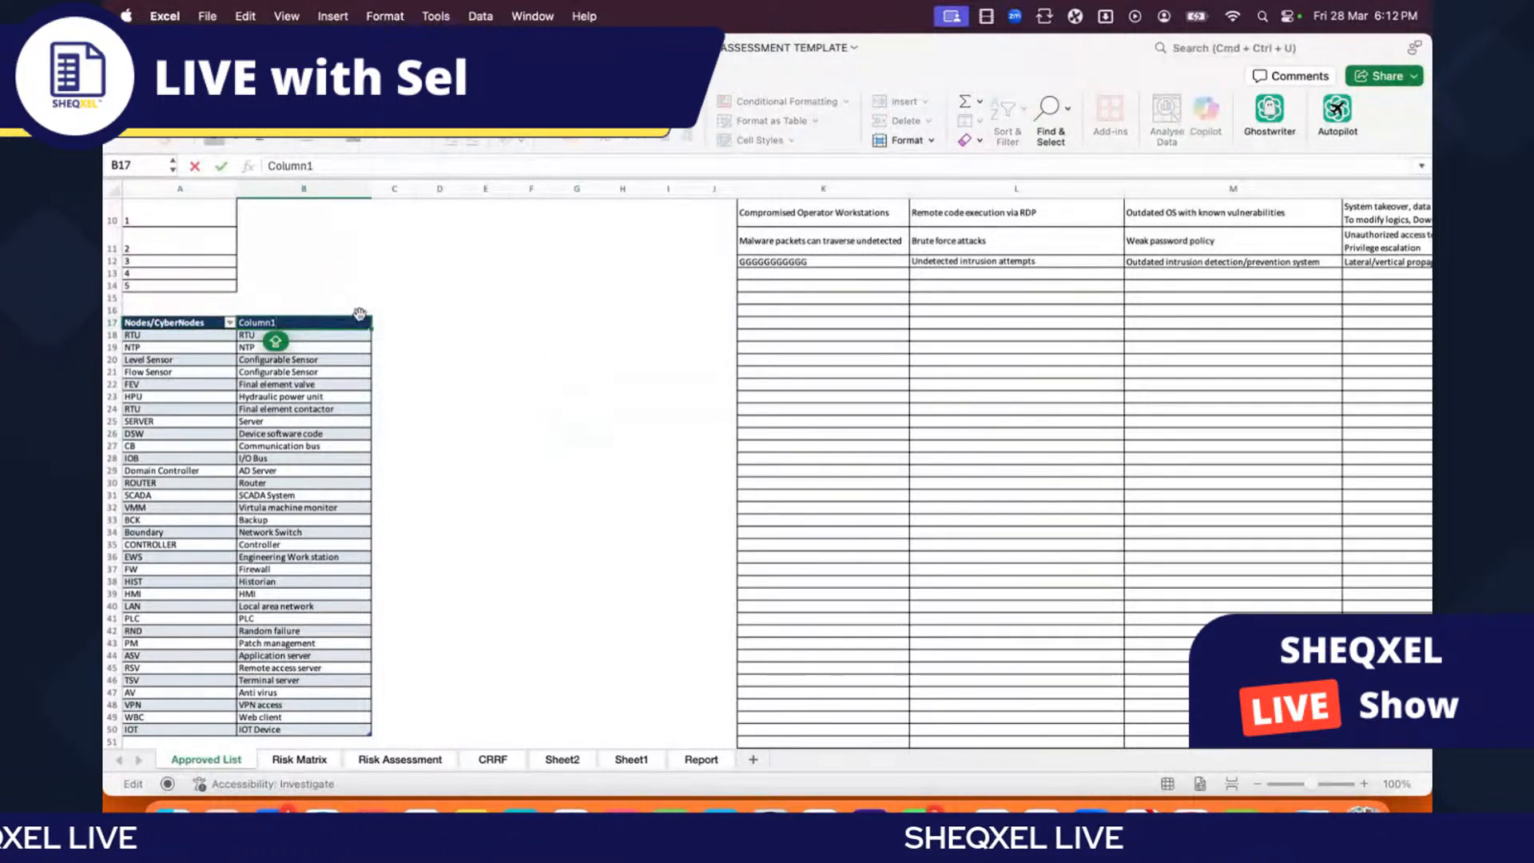
{"action": "left_click", "coordinate": [464, 389]}
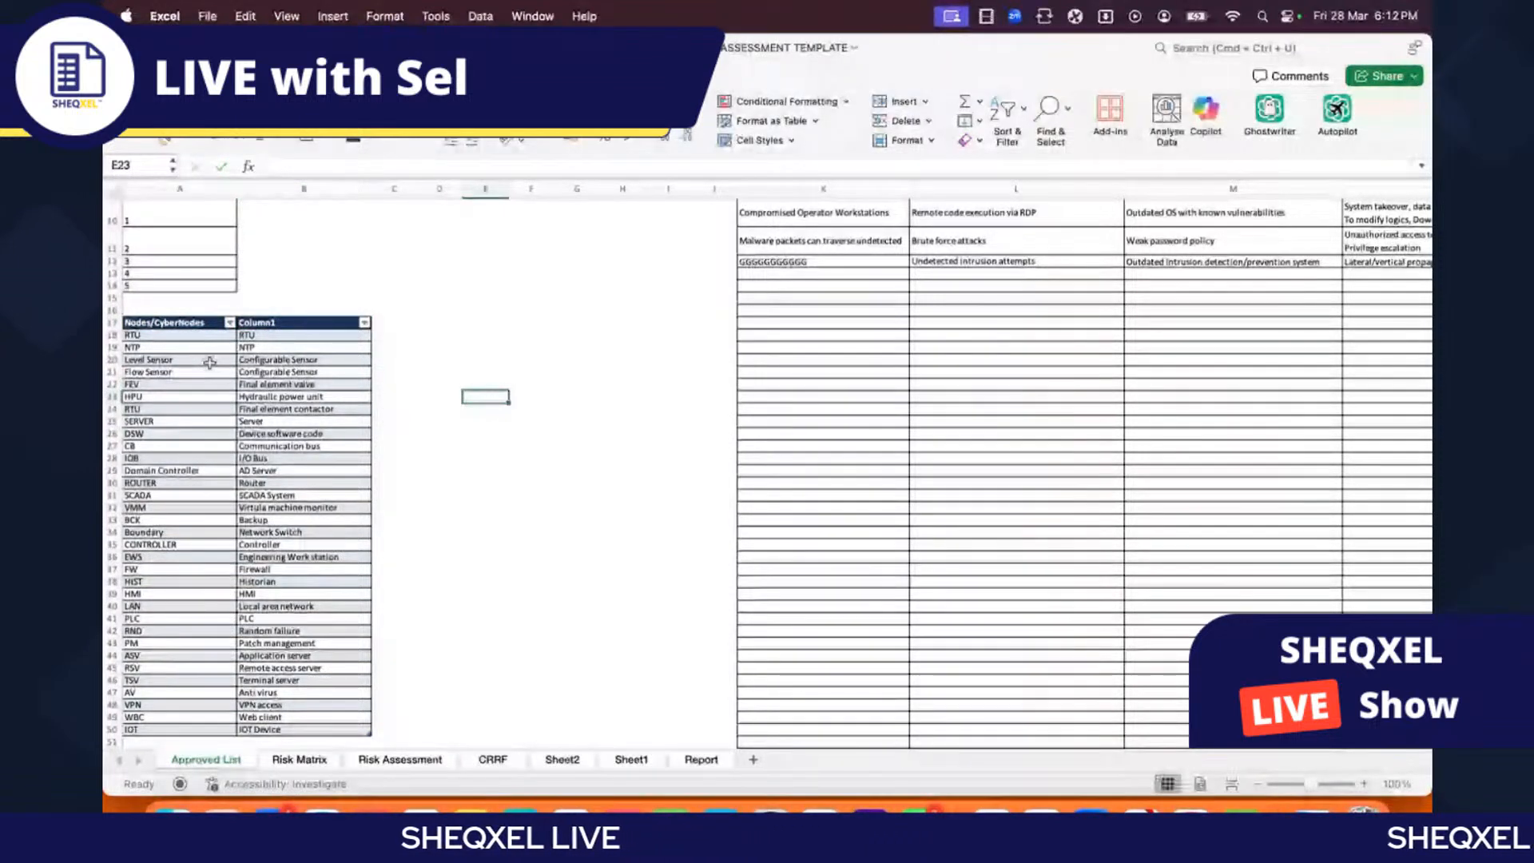
Step: Move the Nodes/CyberNodes table up beside the Threat Vector table so that its header row starts at H2
{"action": "left_click", "coordinate": [306, 311]}
{"action": "left_click_drag", "start_coordinate": [306, 311], "coordinate": [606, 216]}
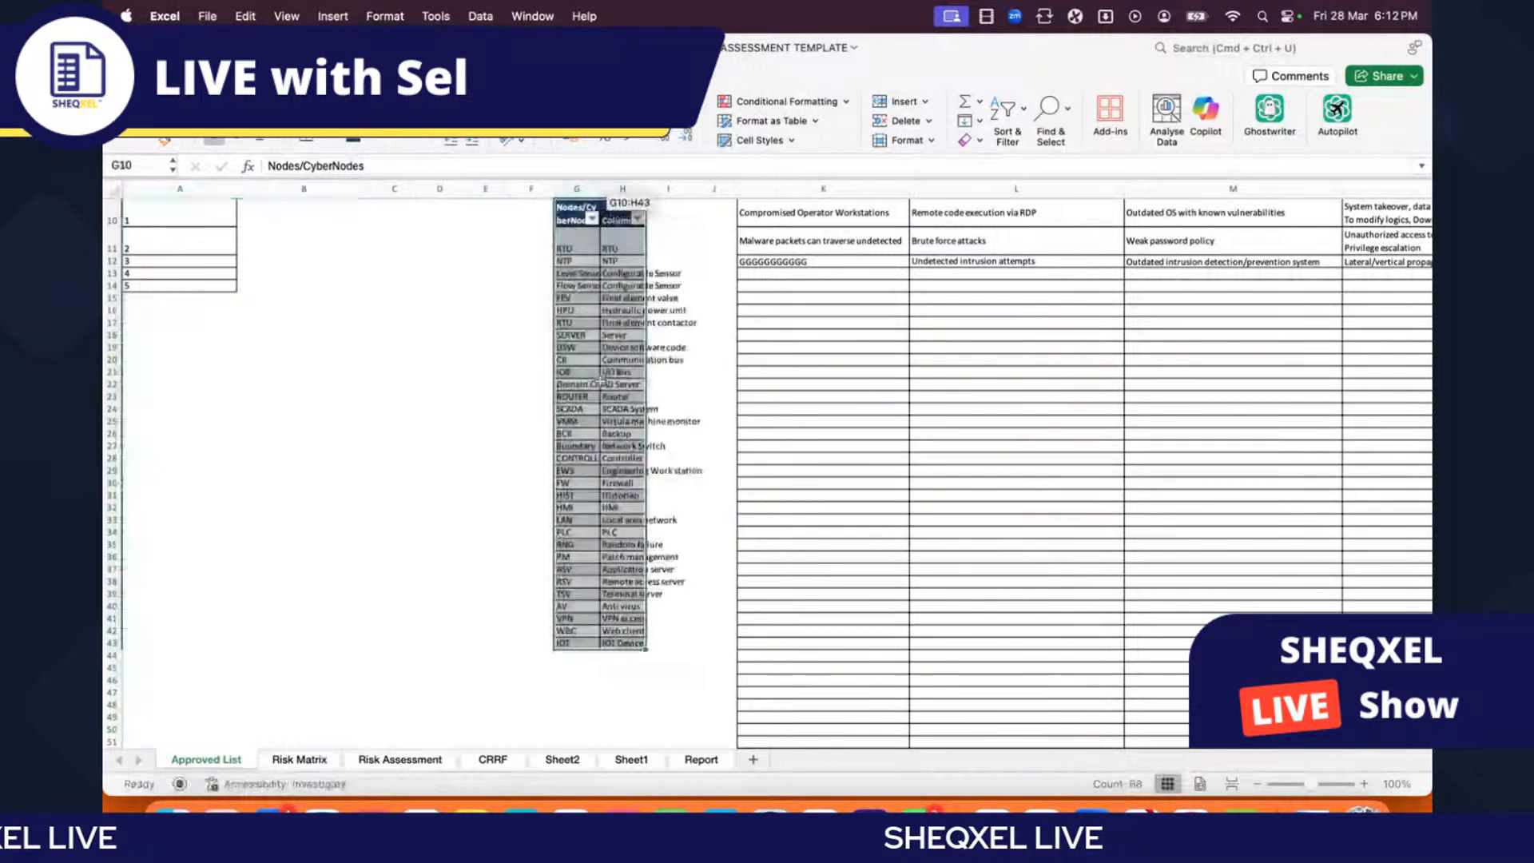
{"action": "scroll", "coordinate": [600, 382], "scroll_direction": "up", "scroll_amount": 3}
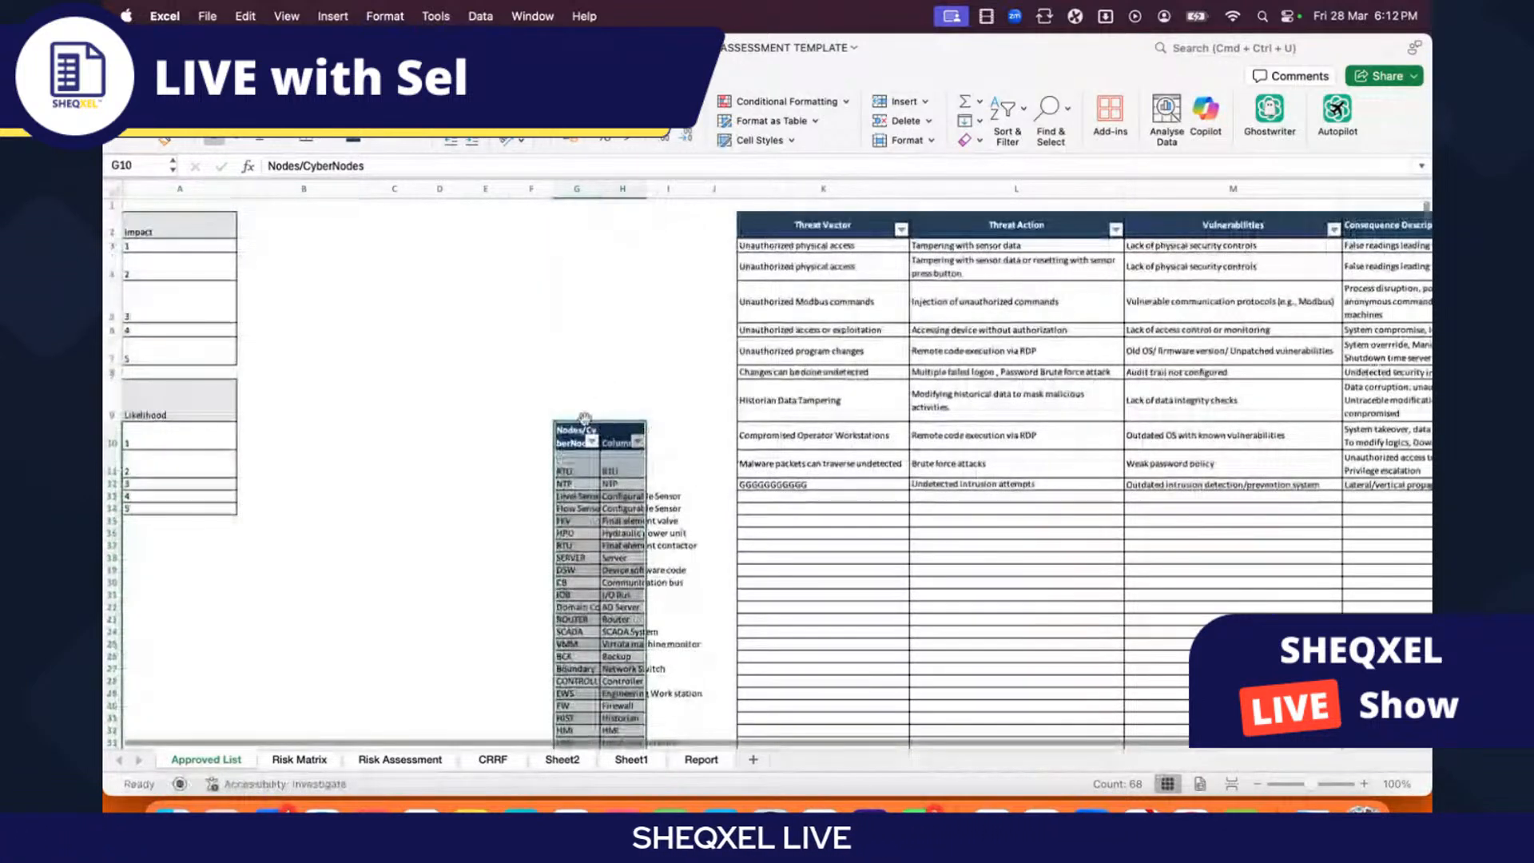
{"action": "left_click_drag", "start_coordinate": [595, 425], "coordinate": [466, 239]}
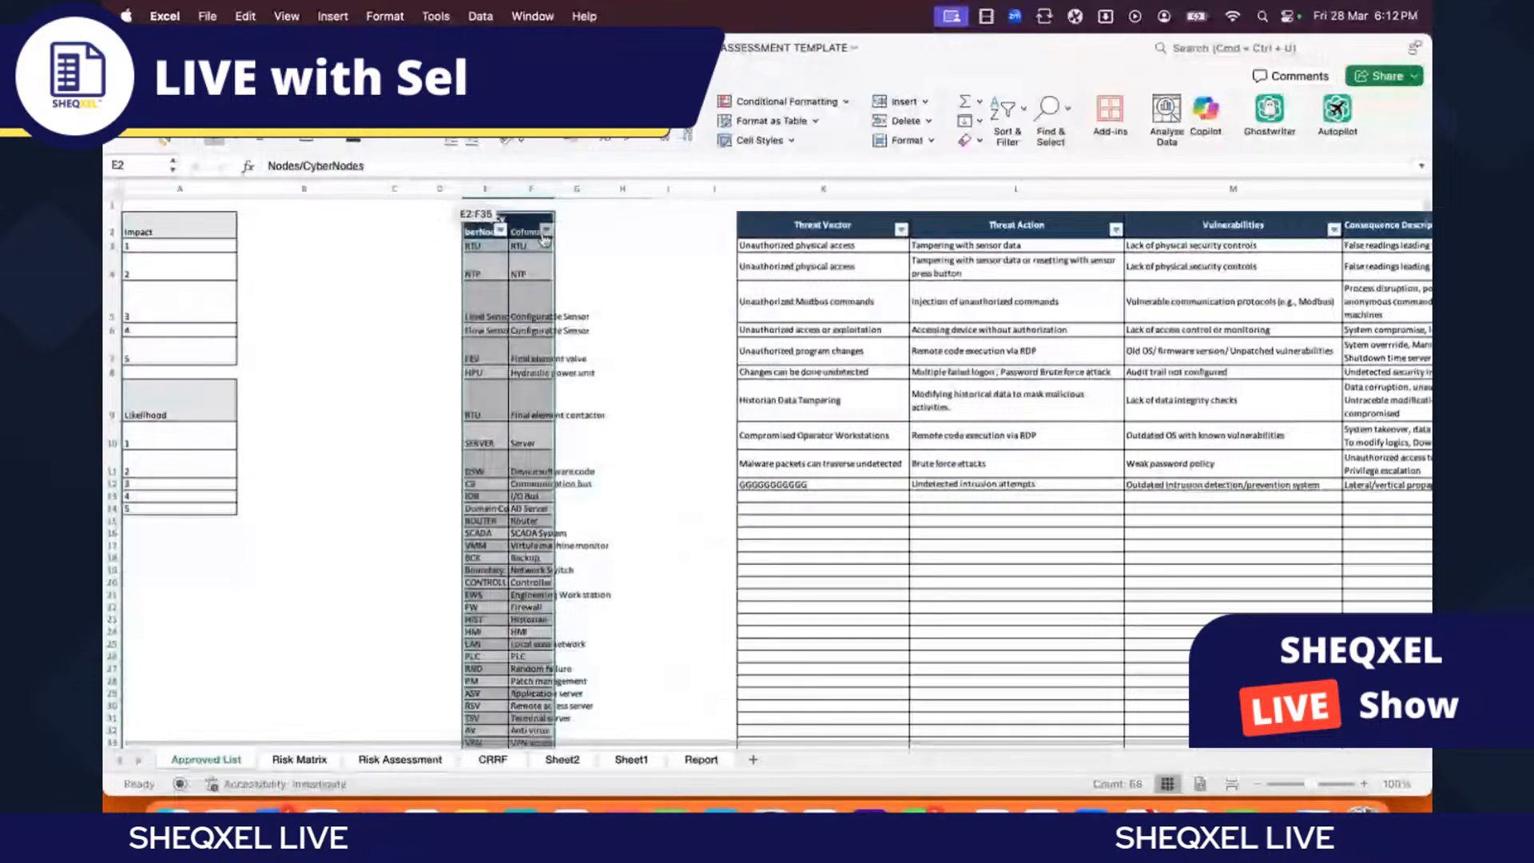
{"action": "left_click_drag", "start_coordinate": [557, 260], "coordinate": [694, 259]}
{"action": "left_click", "coordinate": [485, 355]}
Step: Move the Threat Agent/Threat Sources table from A58:B91 so that its header row starts at E2
{"action": "scroll", "coordinate": [484, 355], "scroll_direction": "down", "scroll_amount": 15}
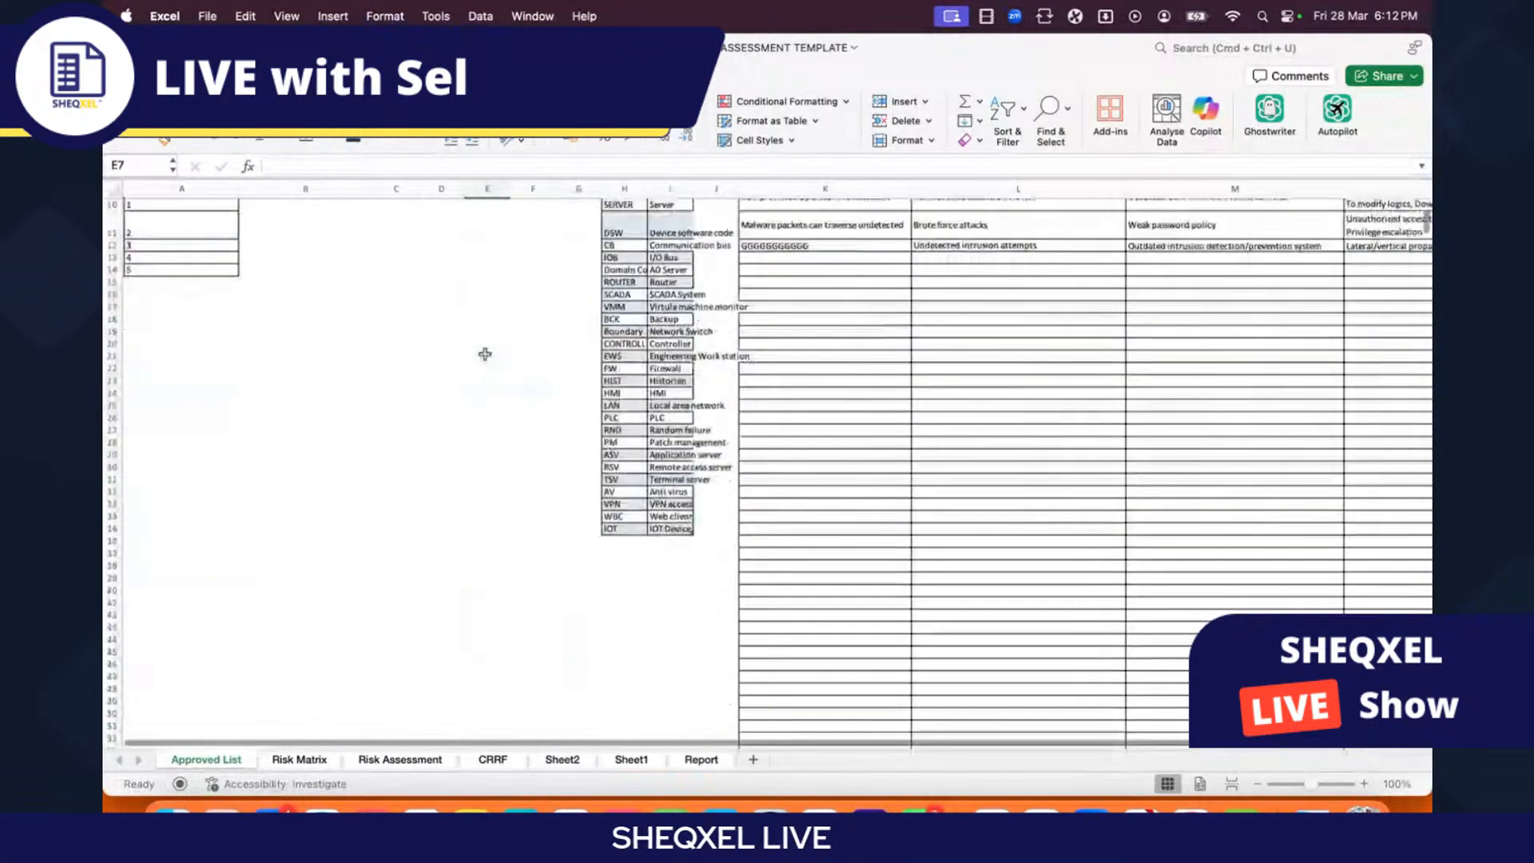
{"action": "scroll", "coordinate": [485, 355], "scroll_direction": "up", "scroll_amount": 3}
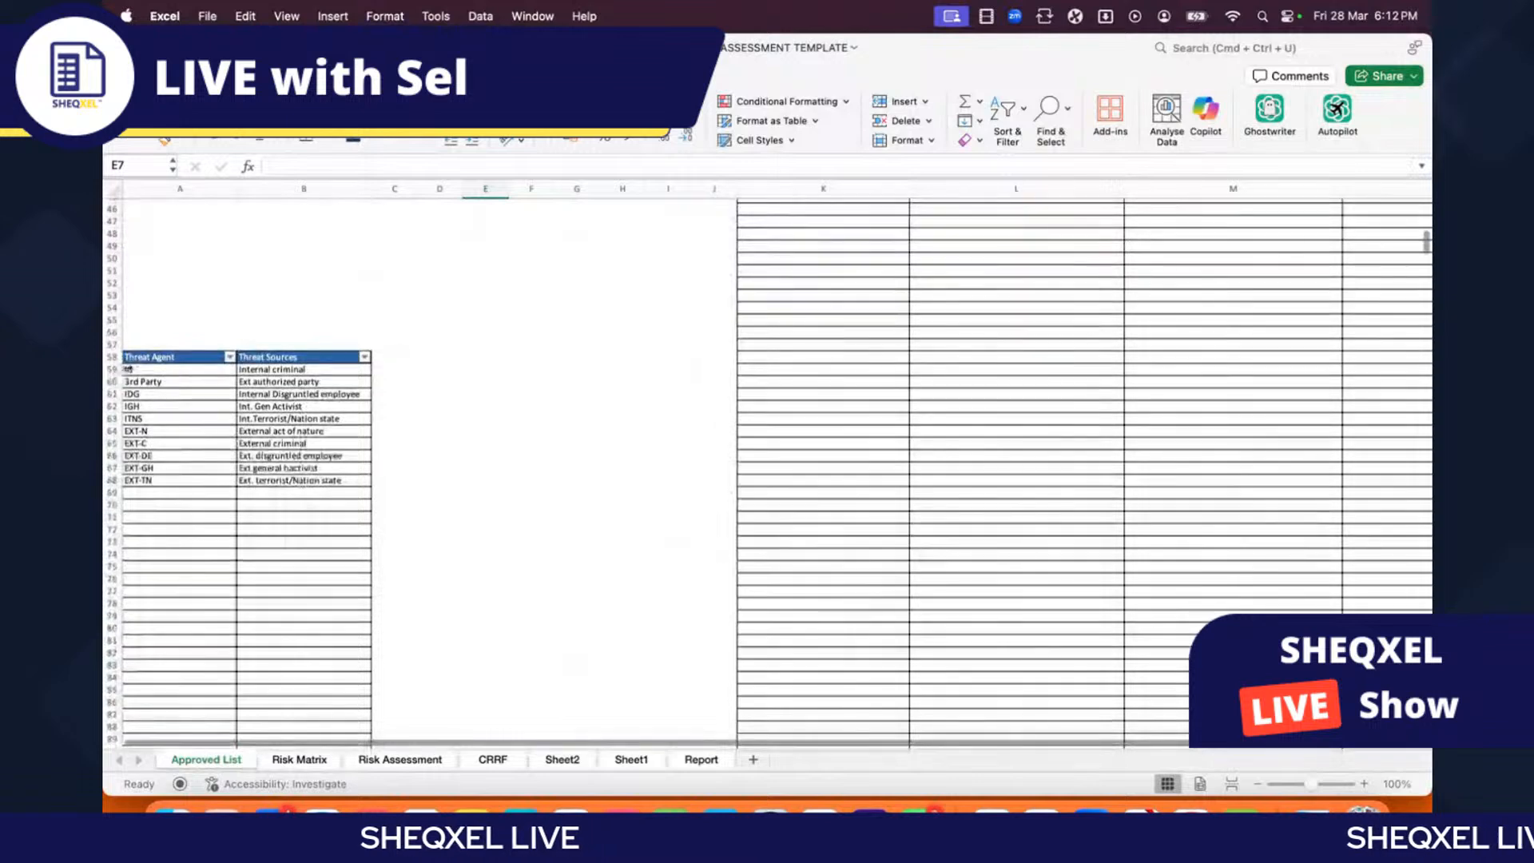
{"action": "left_click_drag", "start_coordinate": [160, 357], "coordinate": [353, 718]}
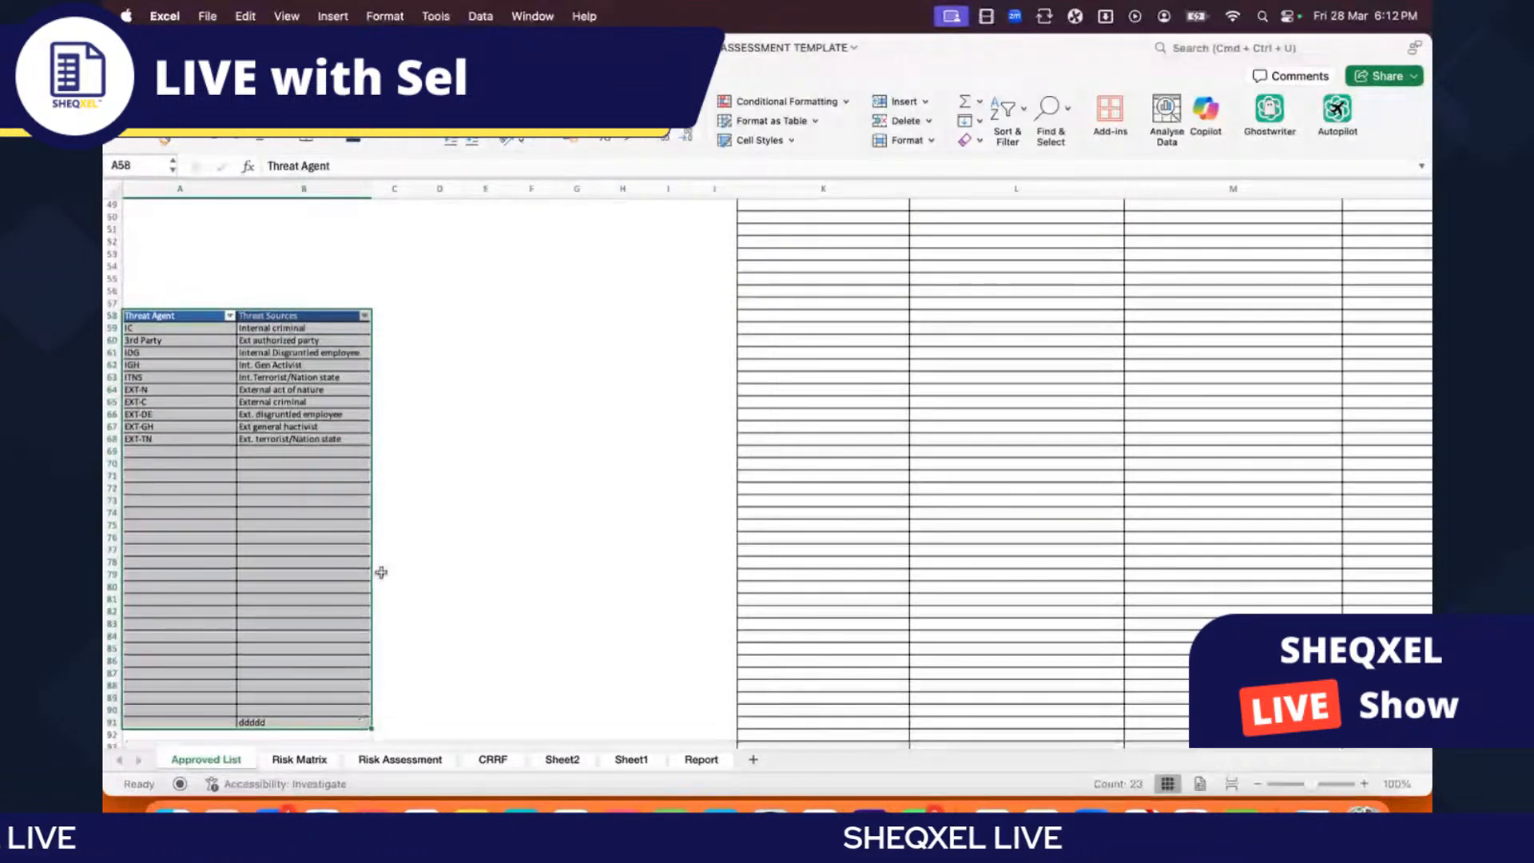
{"action": "scroll", "coordinate": [381, 569], "scroll_direction": "up", "scroll_amount": 5}
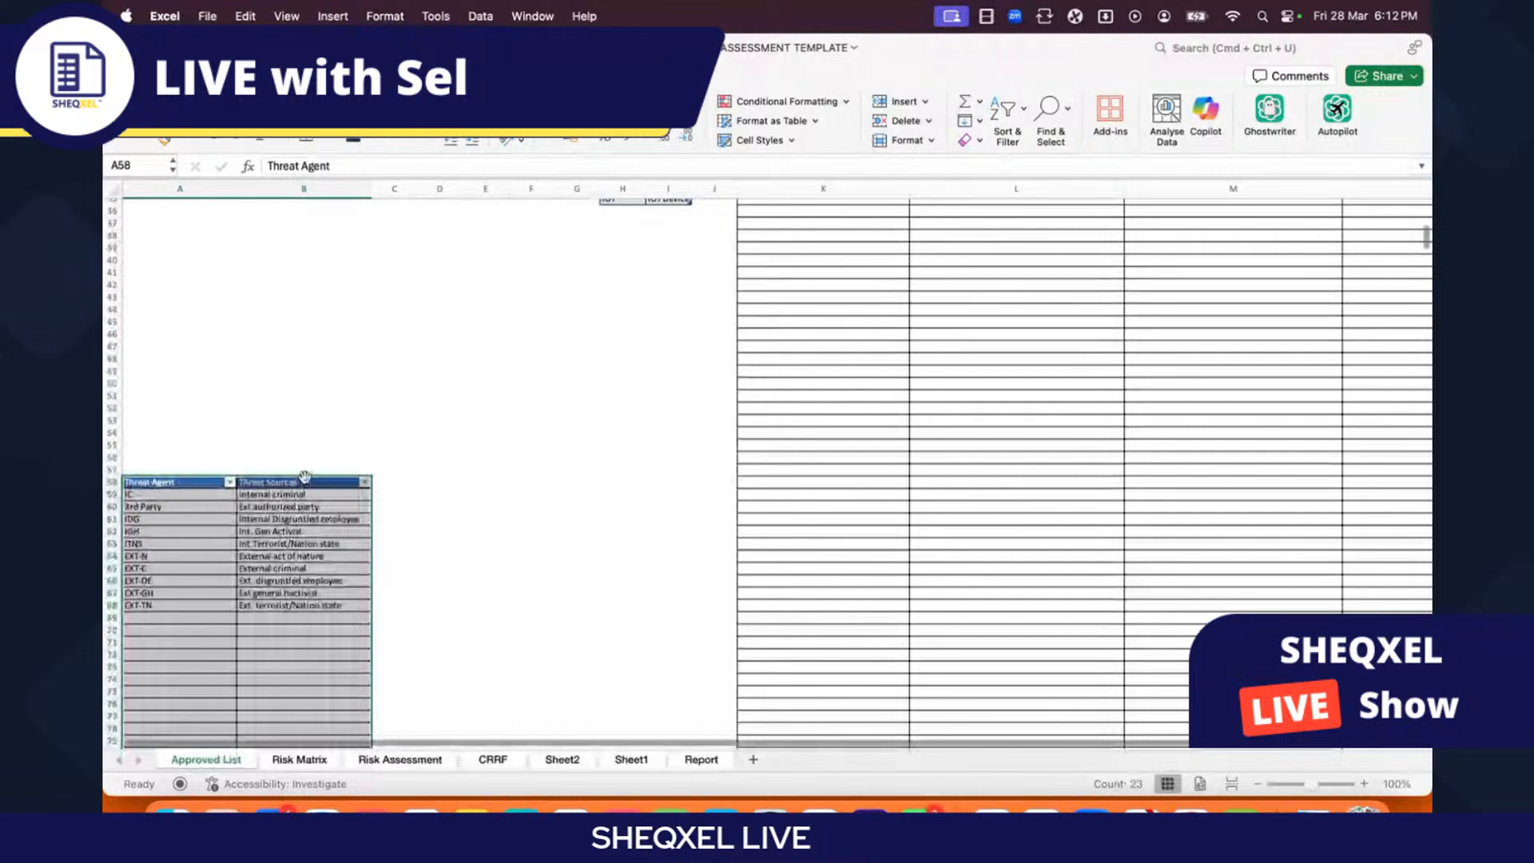
{"action": "left_click_drag", "start_coordinate": [305, 477], "coordinate": [392, 243]}
{"action": "scroll", "coordinate": [320, 447], "scroll_direction": "up", "scroll_amount": 5}
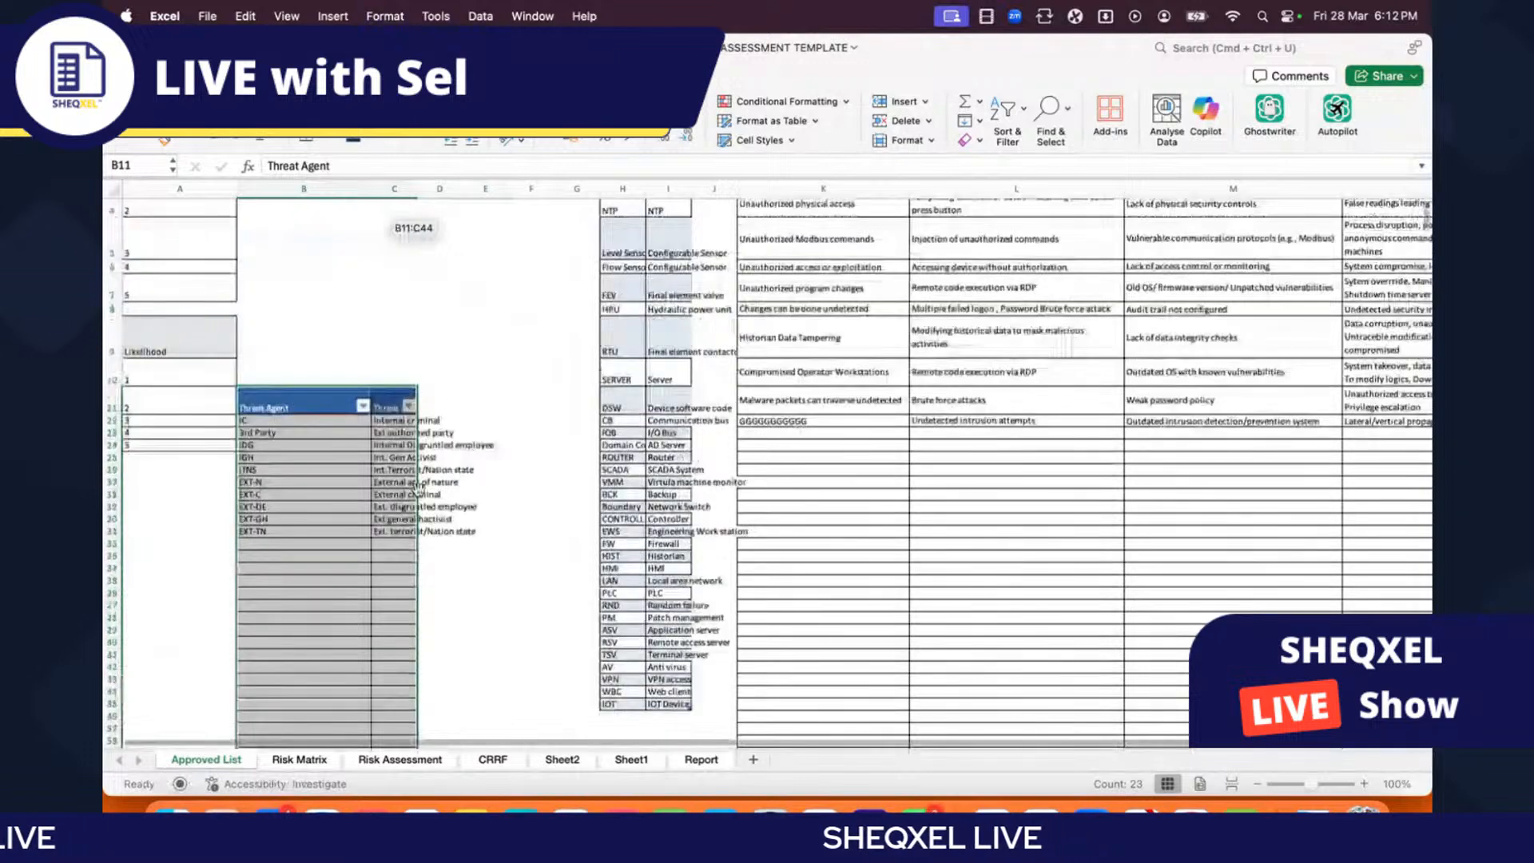
{"action": "left_click_drag", "start_coordinate": [412, 381], "coordinate": [493, 226]}
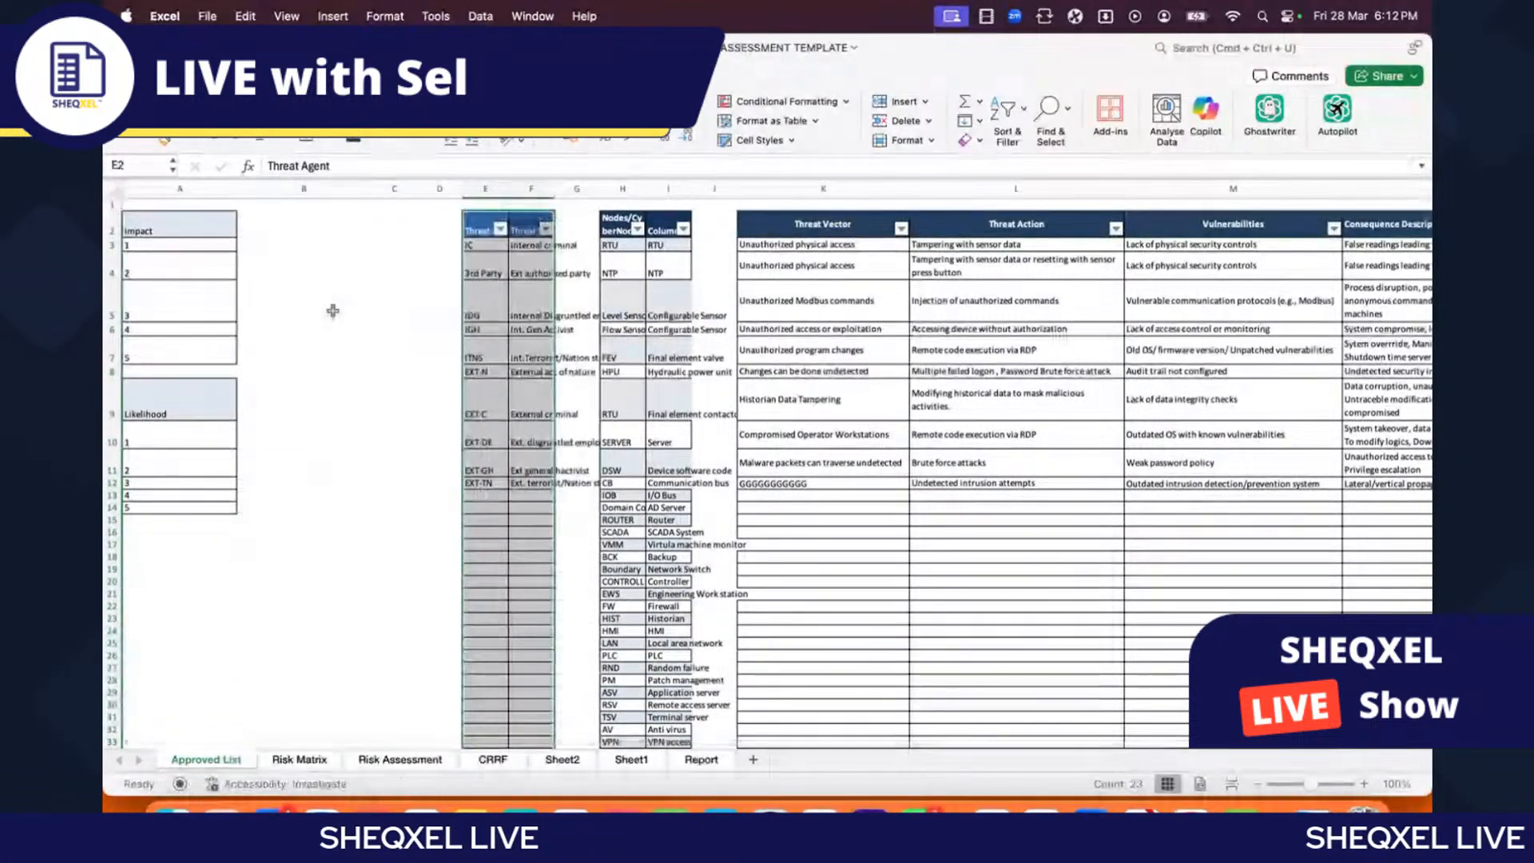
{"action": "left_click", "coordinate": [335, 311]}
Step: Move the Device table from column A, row 96, so that its header is in C2
{"action": "scroll", "coordinate": [363, 503], "scroll_direction": "down", "scroll_amount": 20}
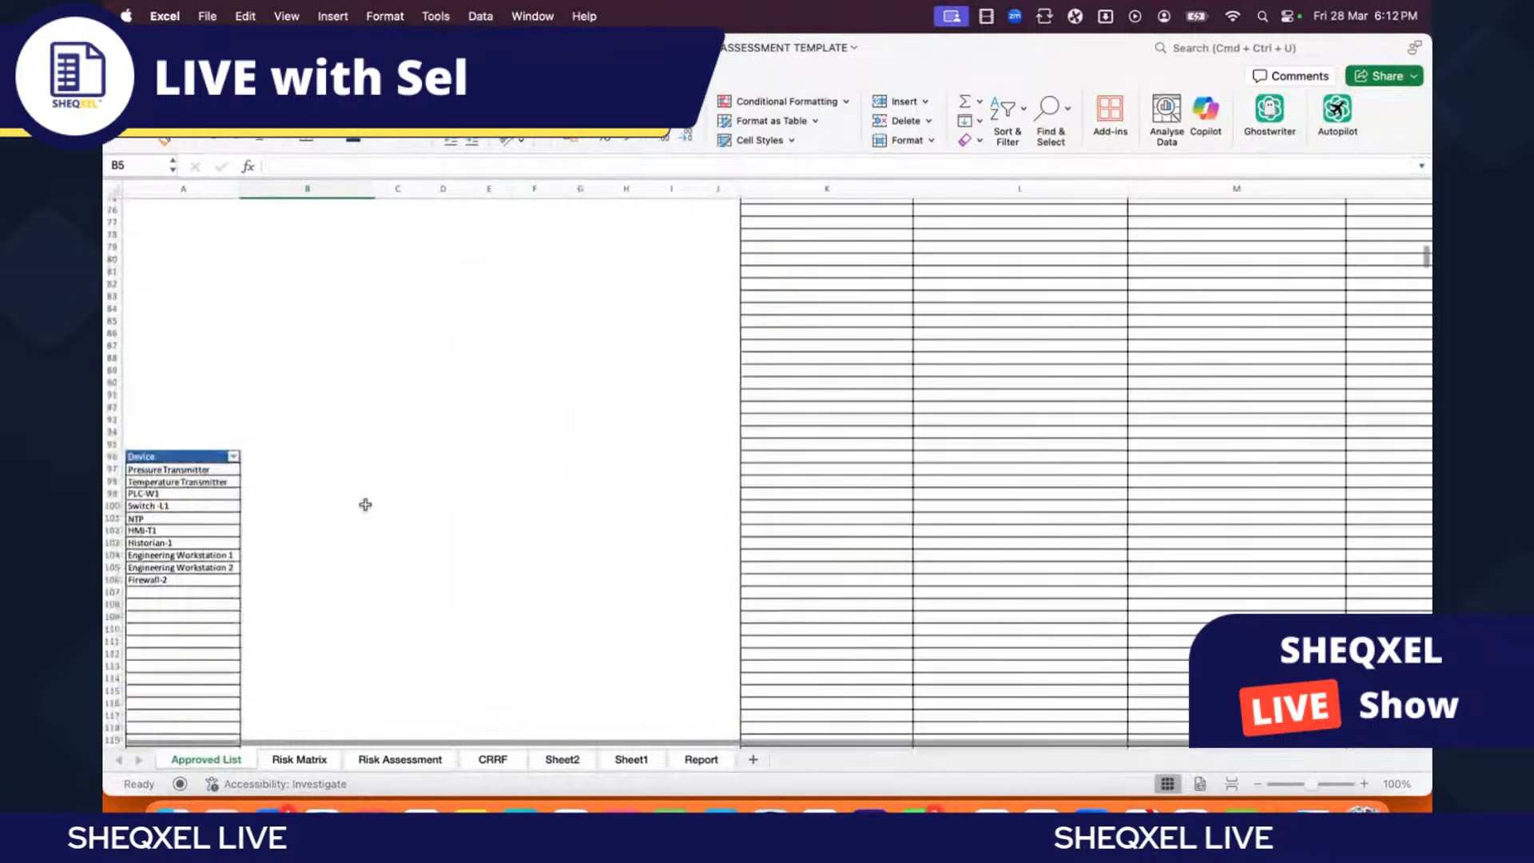
{"action": "scroll", "coordinate": [370, 502], "scroll_direction": "up", "scroll_amount": 11}
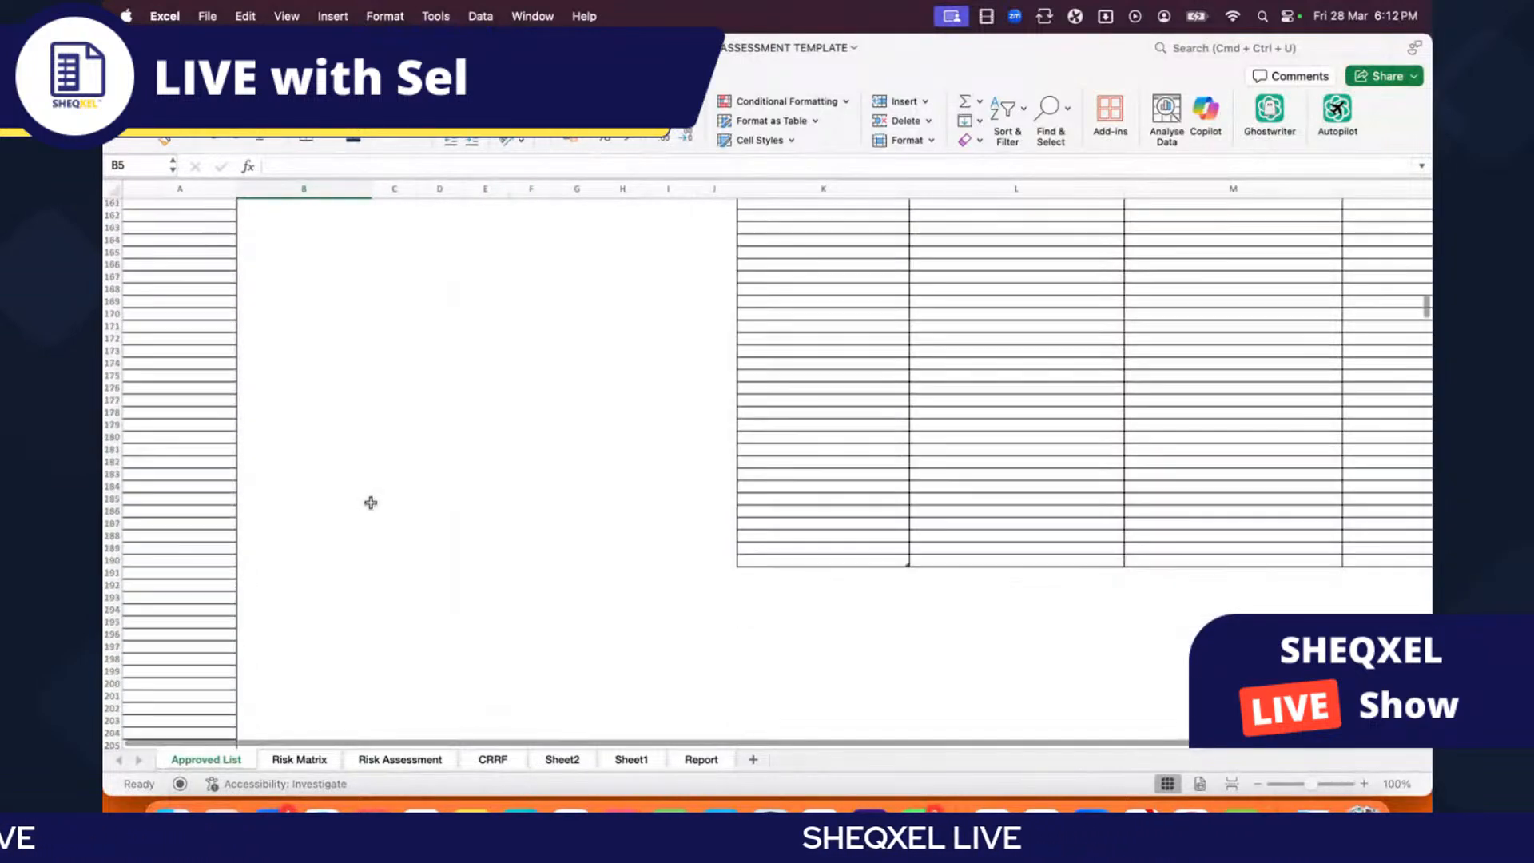
{"action": "scroll", "coordinate": [375, 495], "scroll_direction": "down", "scroll_amount": 5}
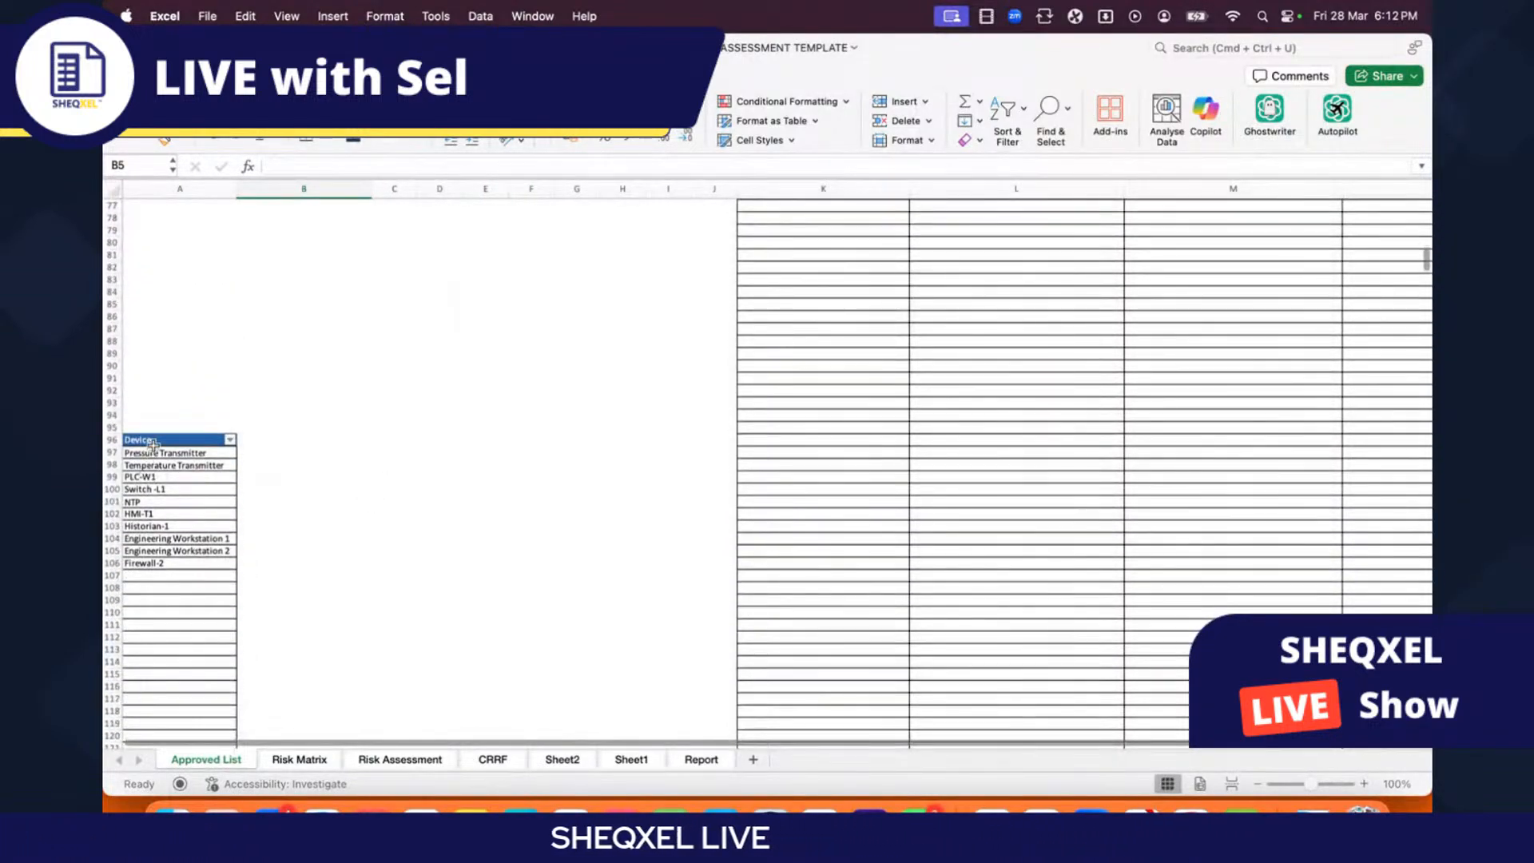
{"action": "left_click_drag", "start_coordinate": [154, 453], "coordinate": [247, 650]}
{"action": "scroll", "coordinate": [445, 669], "scroll_direction": "up", "scroll_amount": 11}
{"action": "scroll", "coordinate": [445, 669], "scroll_direction": "up", "scroll_amount": 10}
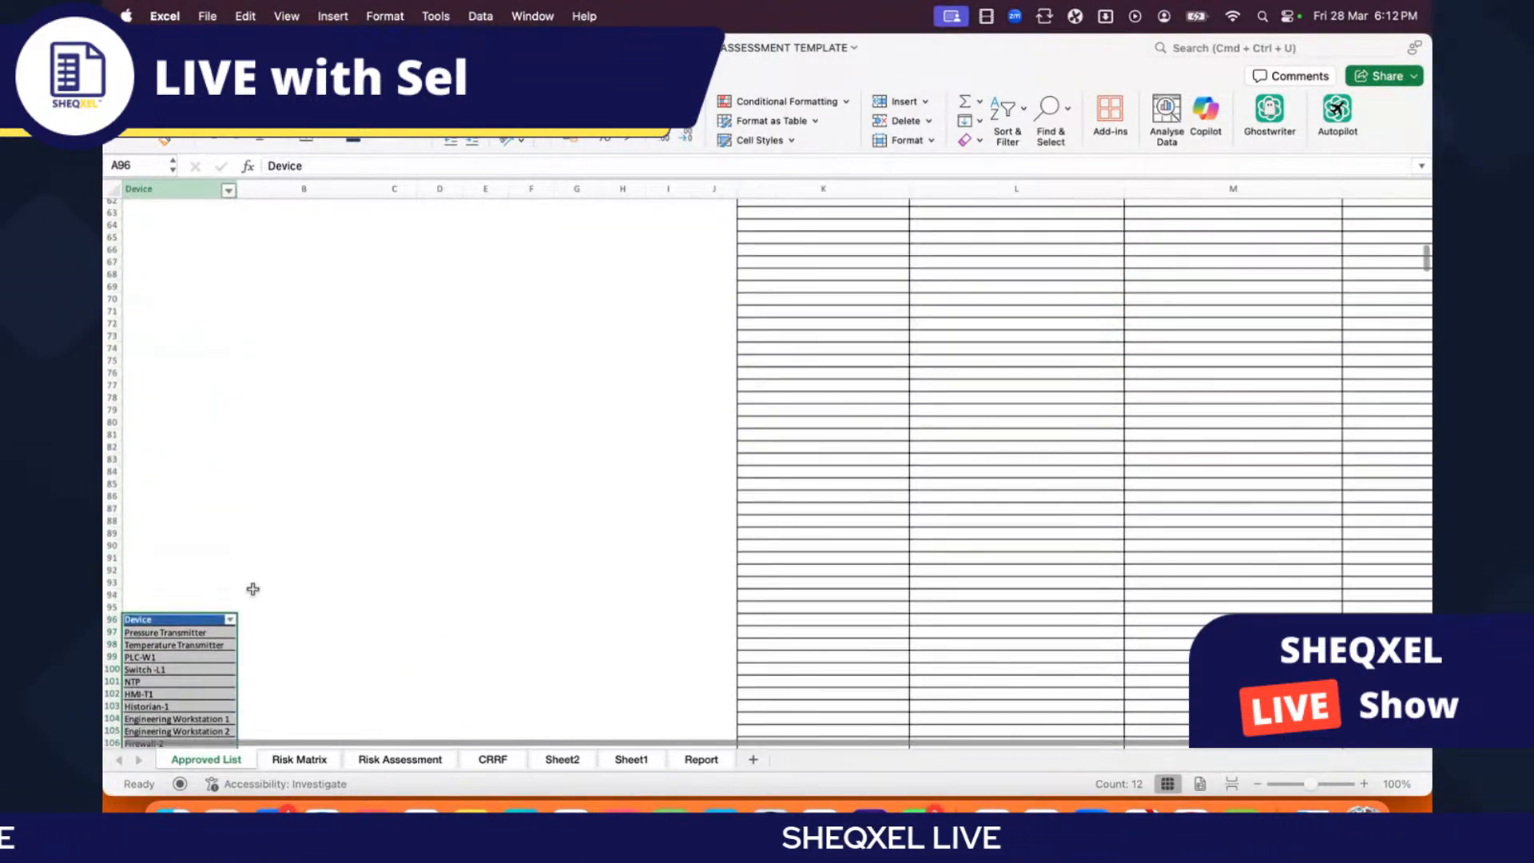
{"action": "left_click_drag", "start_coordinate": [197, 614], "coordinate": [440, 329]}
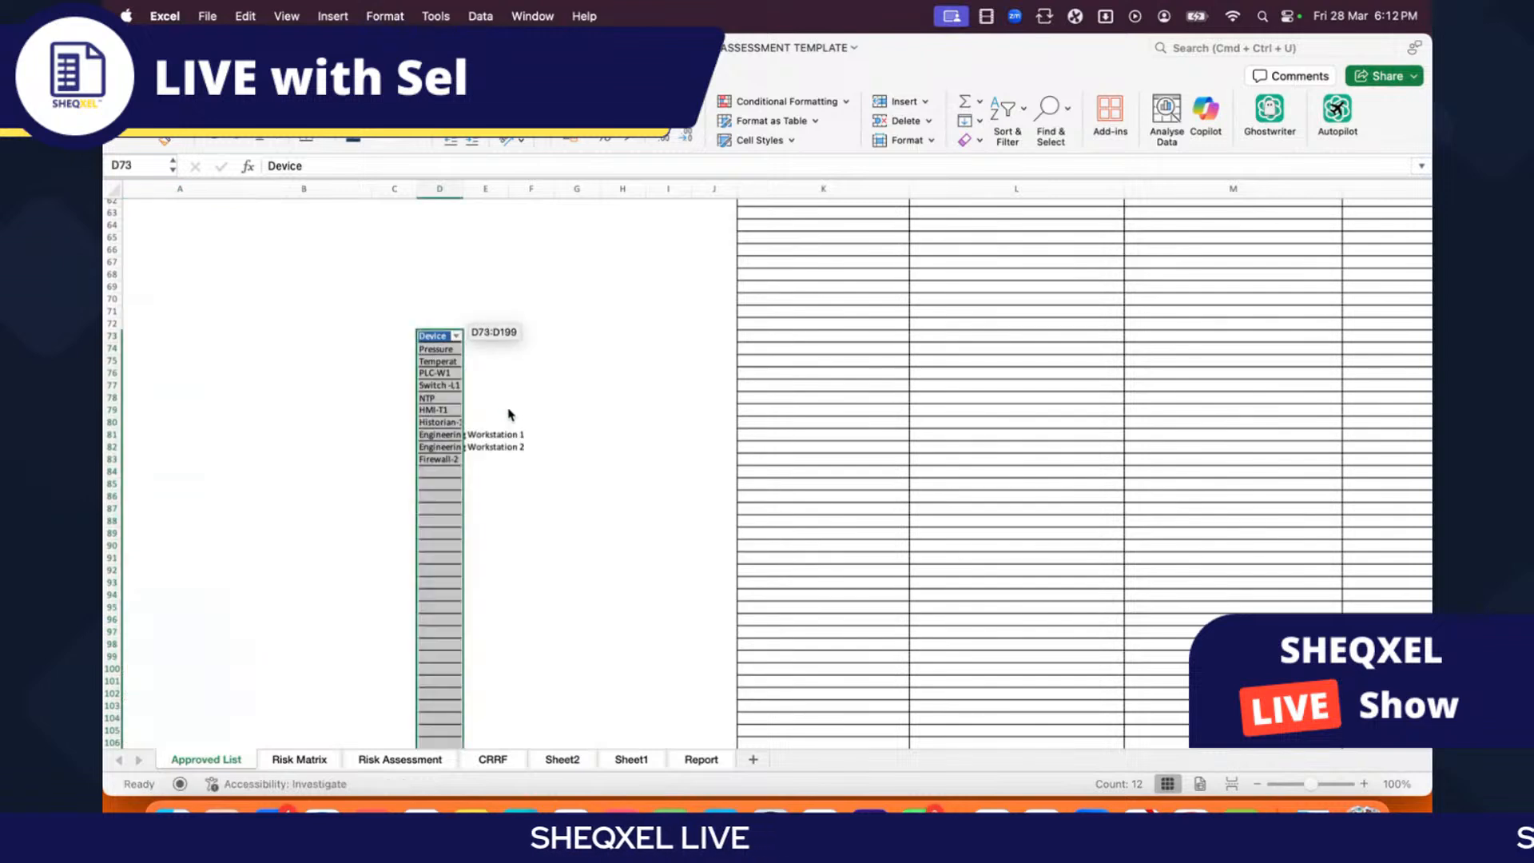
{"action": "scroll", "coordinate": [511, 455], "scroll_direction": "up", "scroll_amount": 8}
{"action": "left_click_drag", "start_coordinate": [425, 613], "coordinate": [587, 240]}
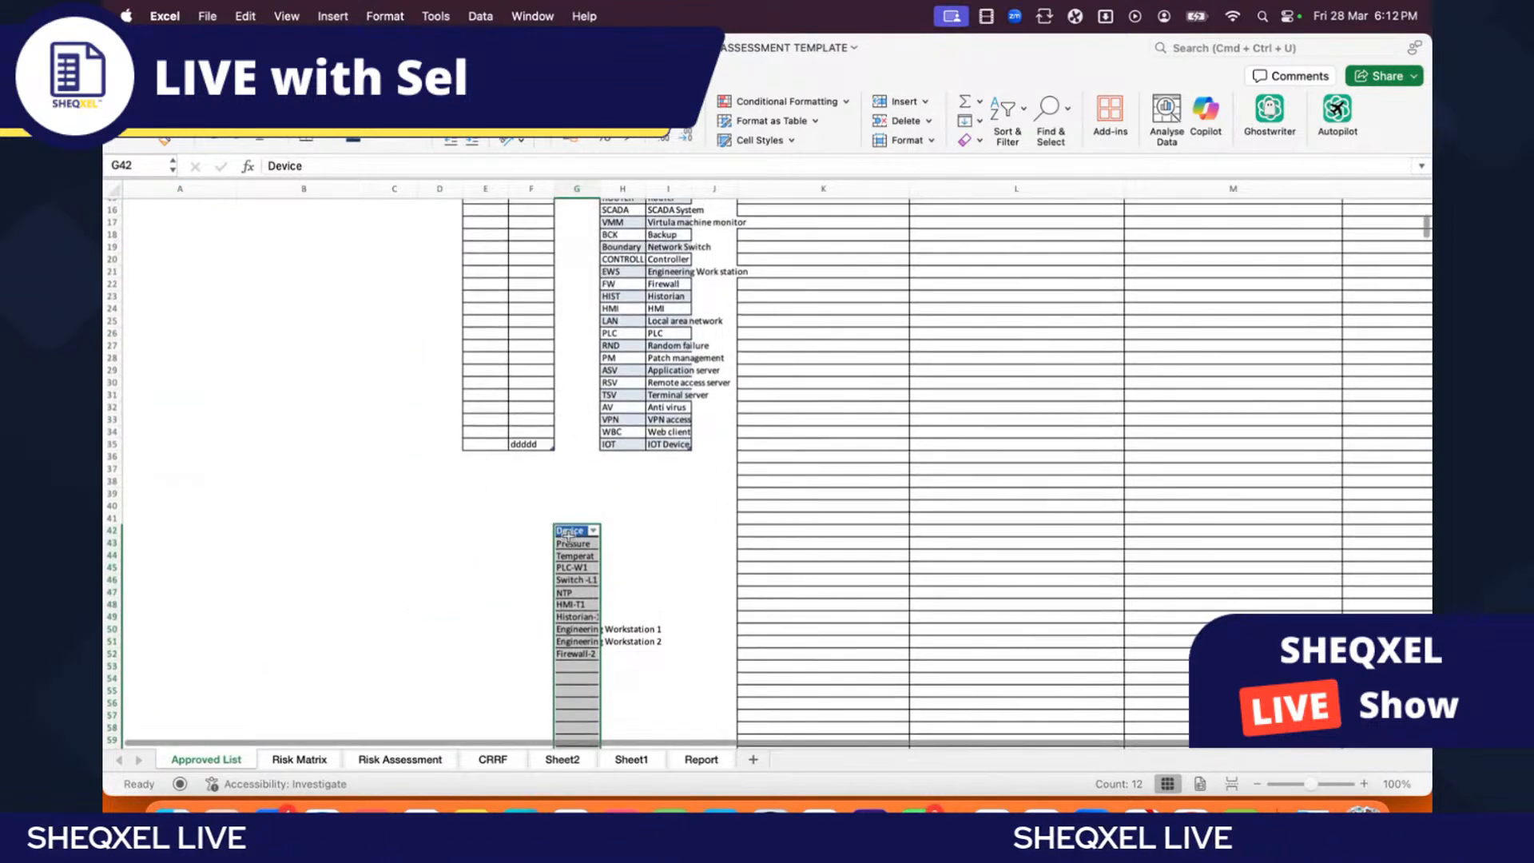
{"action": "left_click_drag", "start_coordinate": [573, 524], "coordinate": [333, 313]}
{"action": "scroll", "coordinate": [357, 370], "scroll_direction": "up", "scroll_amount": 5}
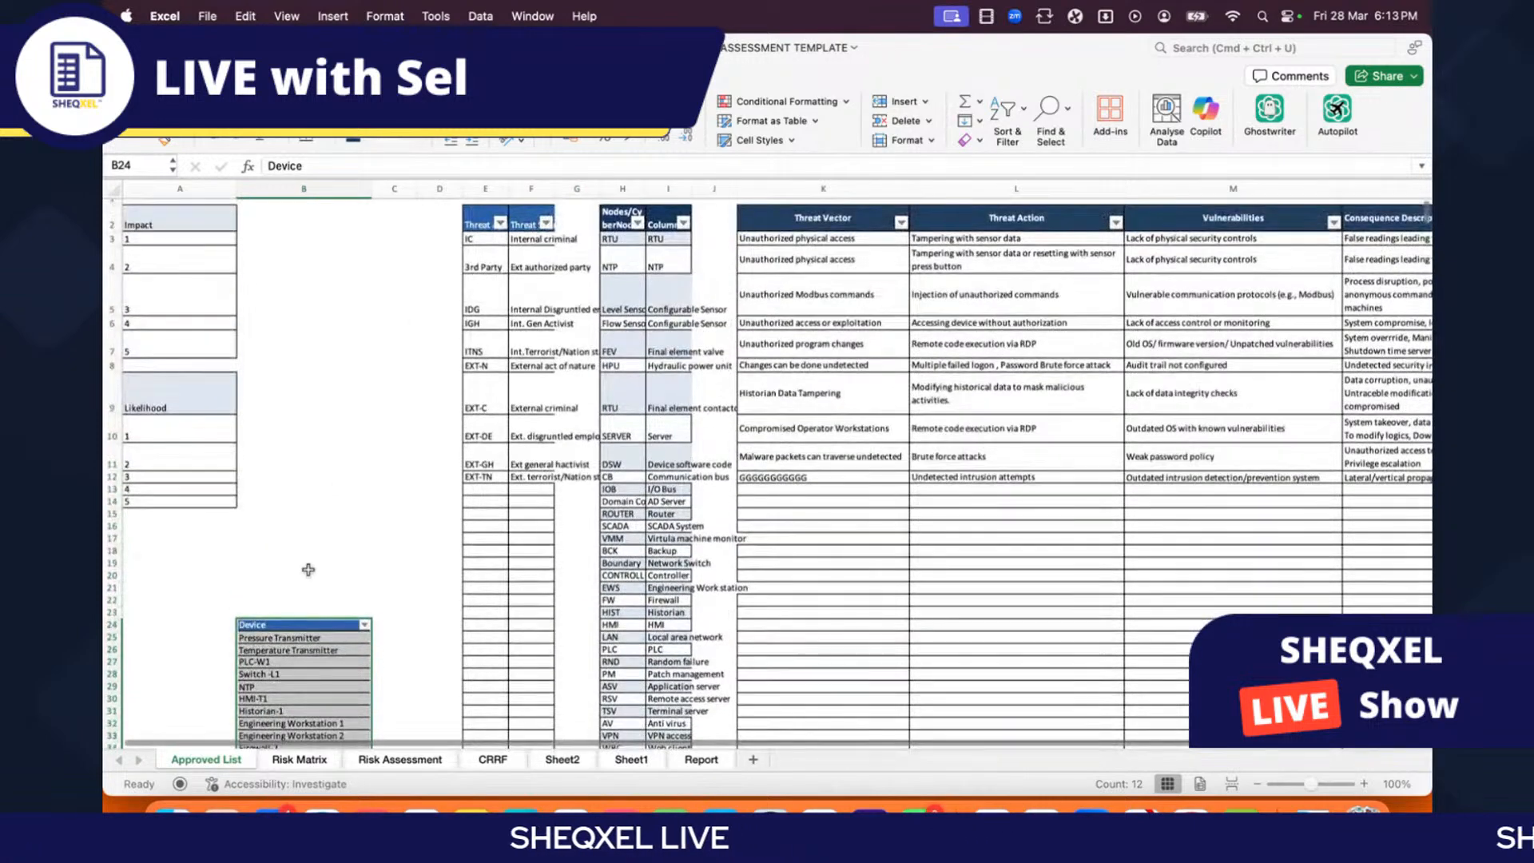
{"action": "left_click_drag", "start_coordinate": [302, 618], "coordinate": [407, 231]}
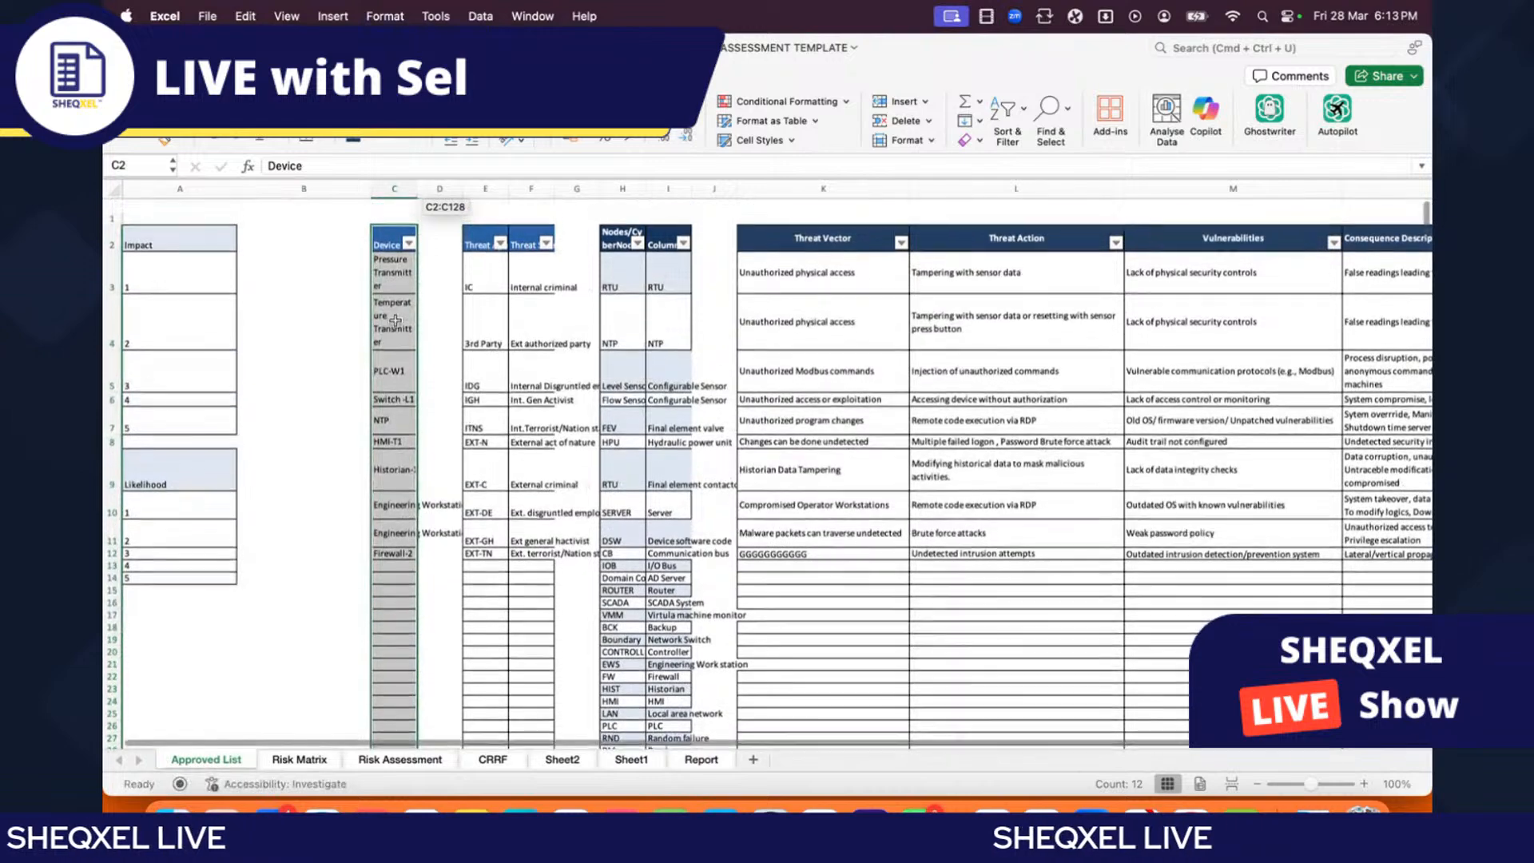
{"action": "left_click", "coordinate": [314, 400]}
Step: Autofit column C to the width of the Device entries
{"action": "scroll", "coordinate": [382, 453], "scroll_direction": "down", "scroll_amount": 20}
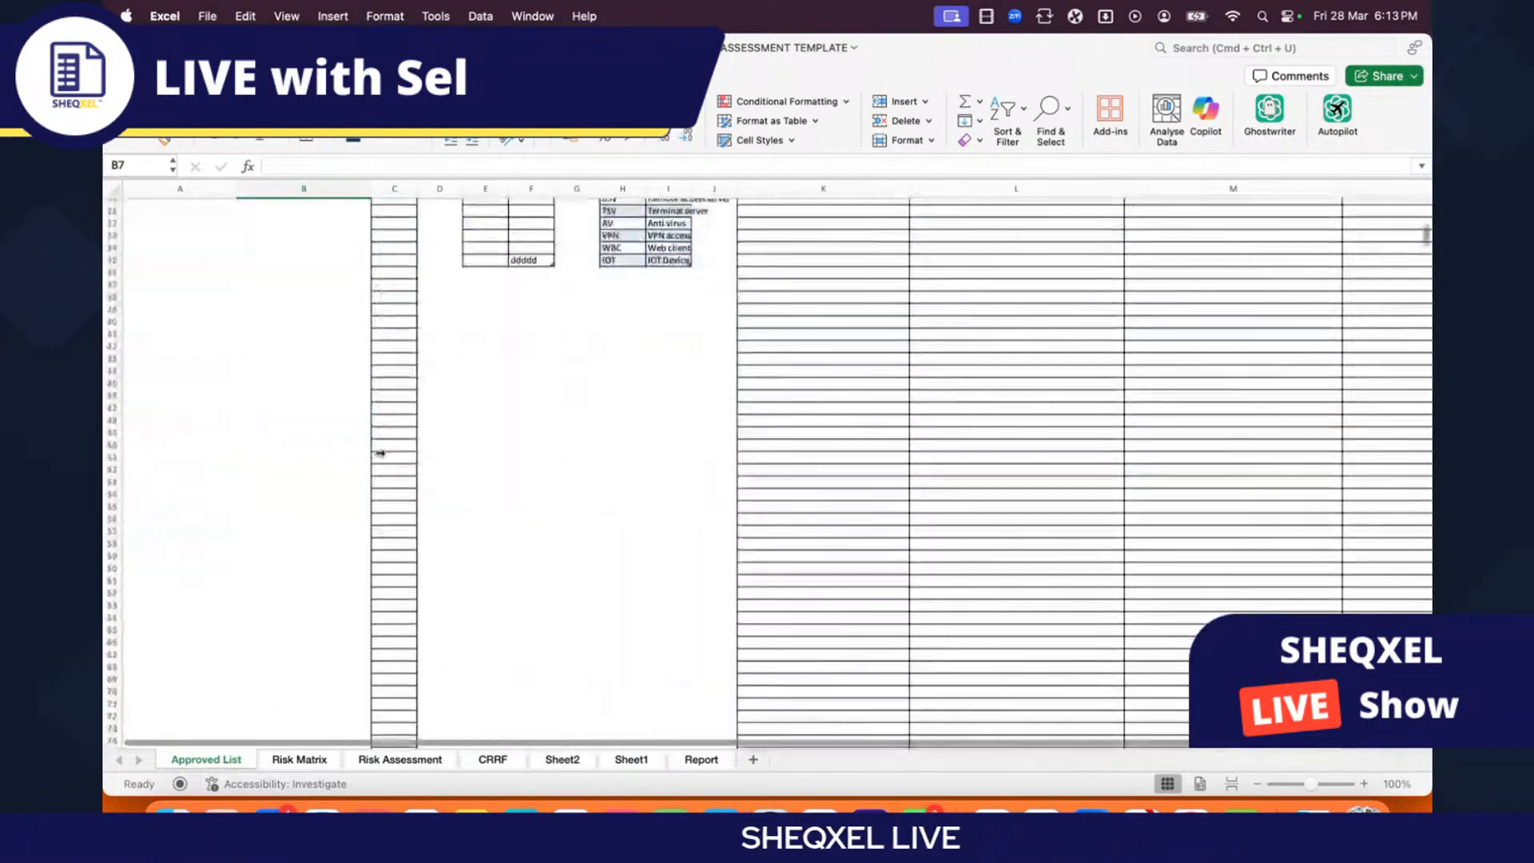
{"action": "scroll", "coordinate": [381, 453], "scroll_direction": "up", "scroll_amount": 20}
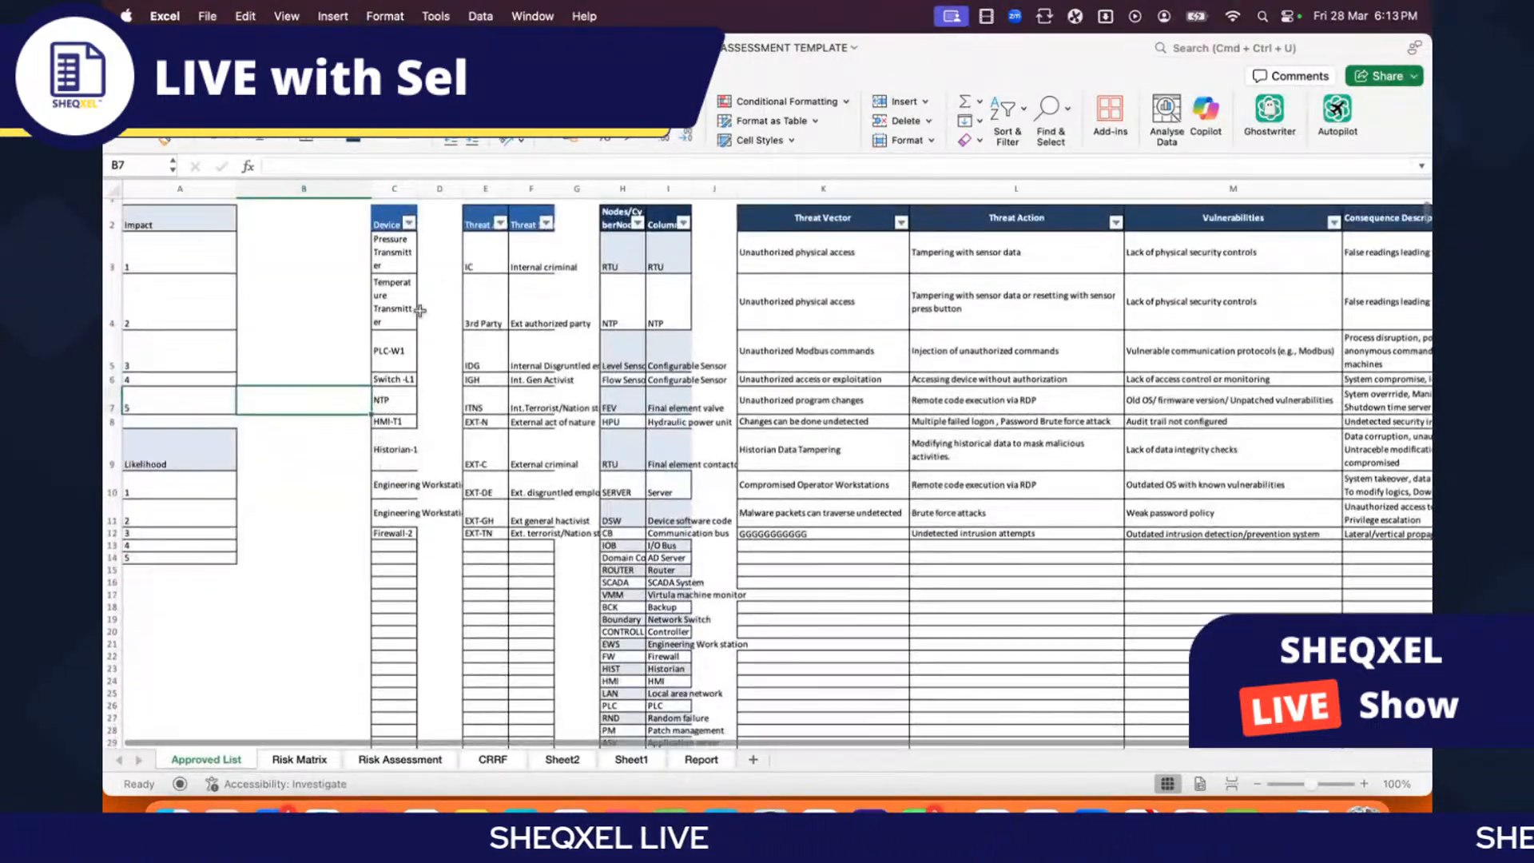
{"action": "double_click", "coordinate": [418, 194]}
{"action": "left_click", "coordinate": [295, 304]}
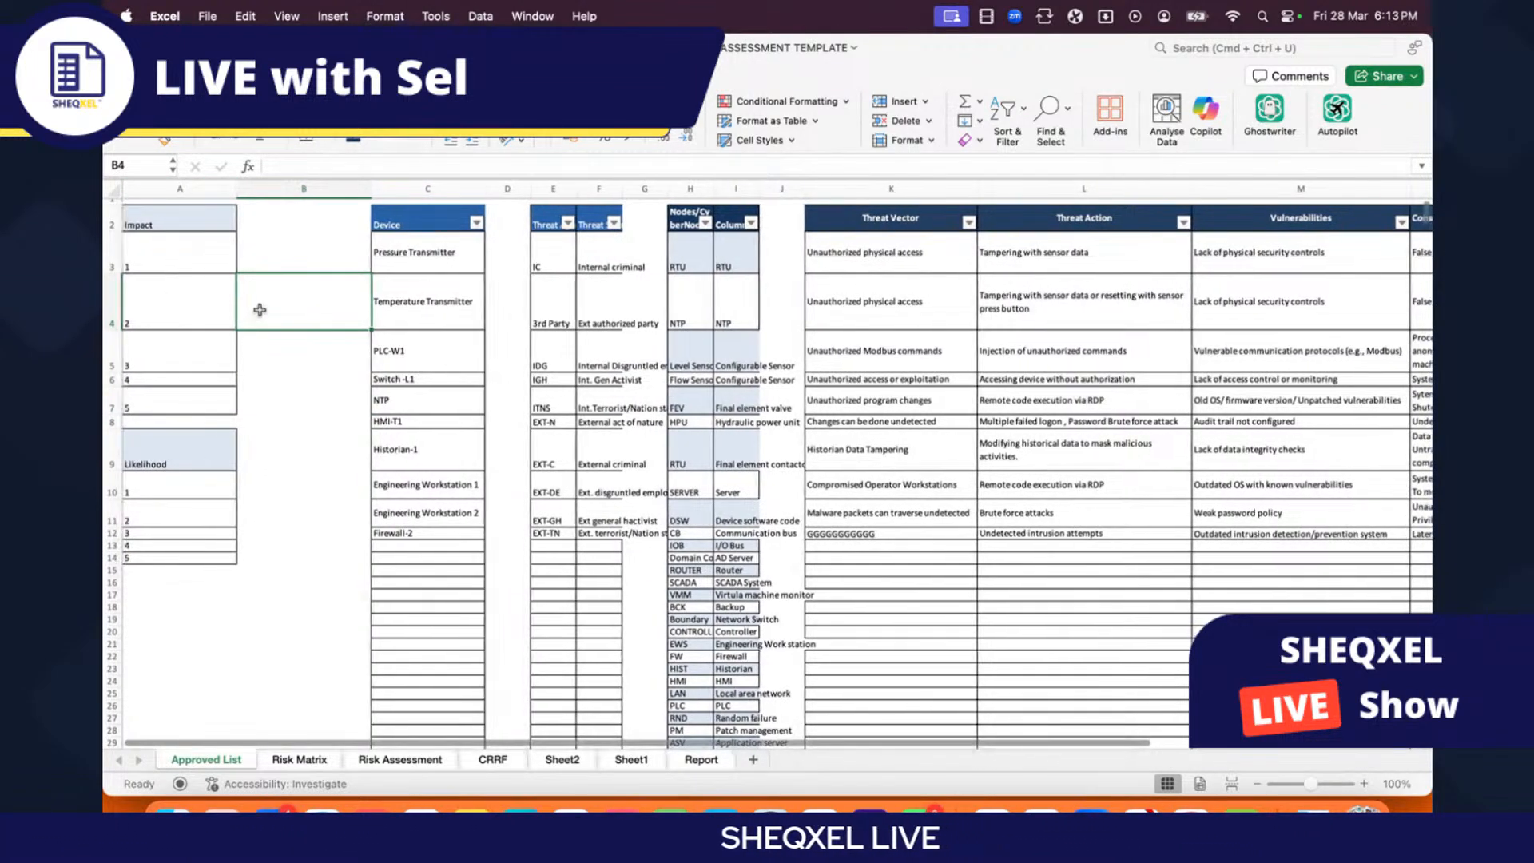
Step: Move the Impact and Likelihood lists from A2:A14 to column G, starting at G127 below the relocated tables
{"action": "left_click_drag", "start_coordinate": [171, 220], "coordinate": [182, 554]}
{"action": "scroll", "coordinate": [286, 444], "scroll_direction": "right", "scroll_amount": 3}
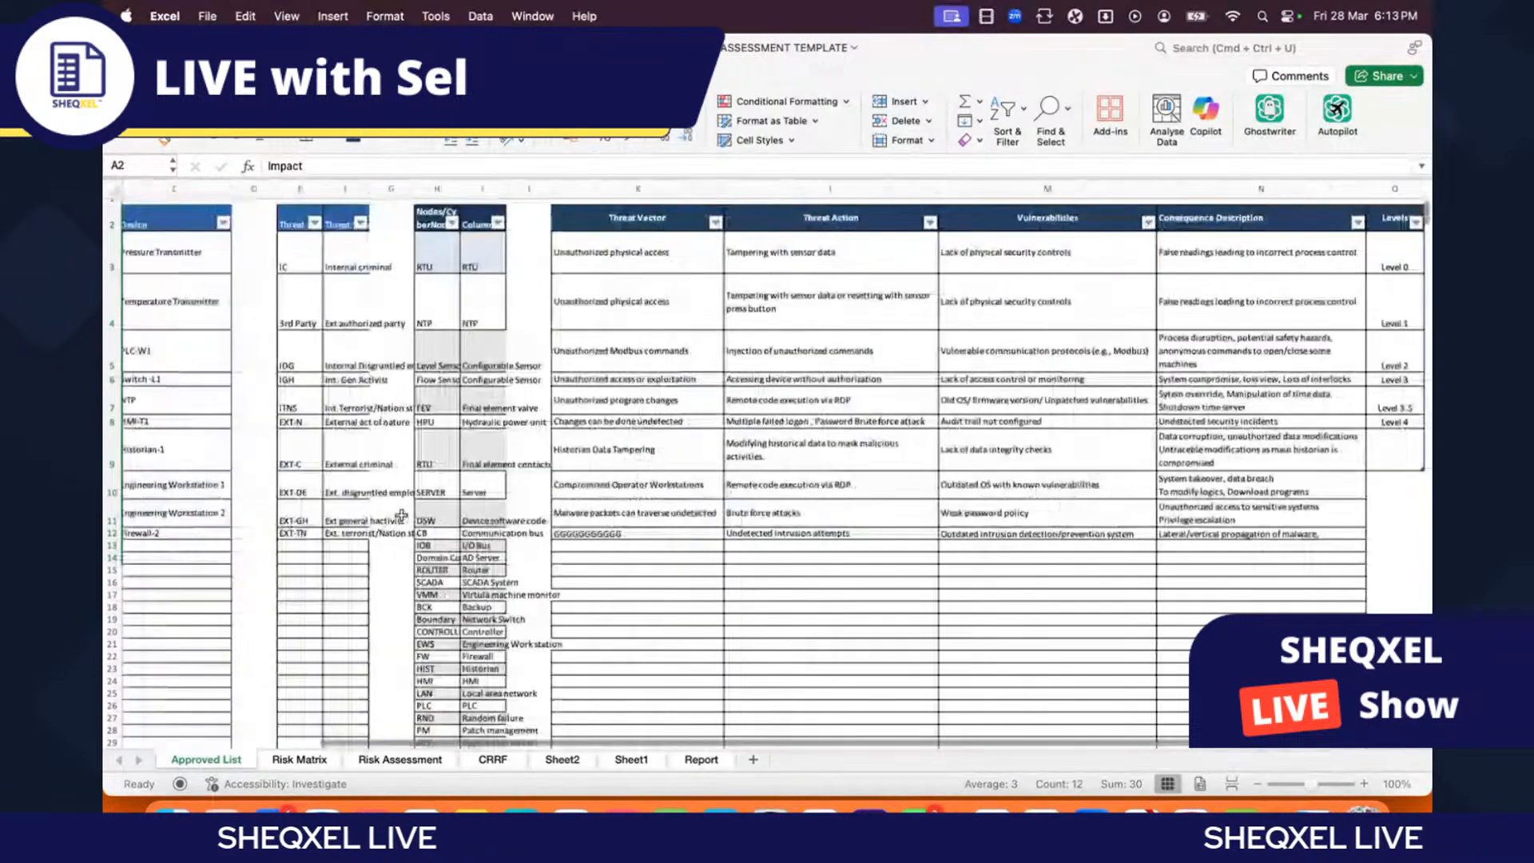
{"action": "scroll", "coordinate": [286, 444], "scroll_direction": "left", "scroll_amount": 3}
{"action": "scroll", "coordinate": [239, 401], "scroll_direction": "down", "scroll_amount": 3}
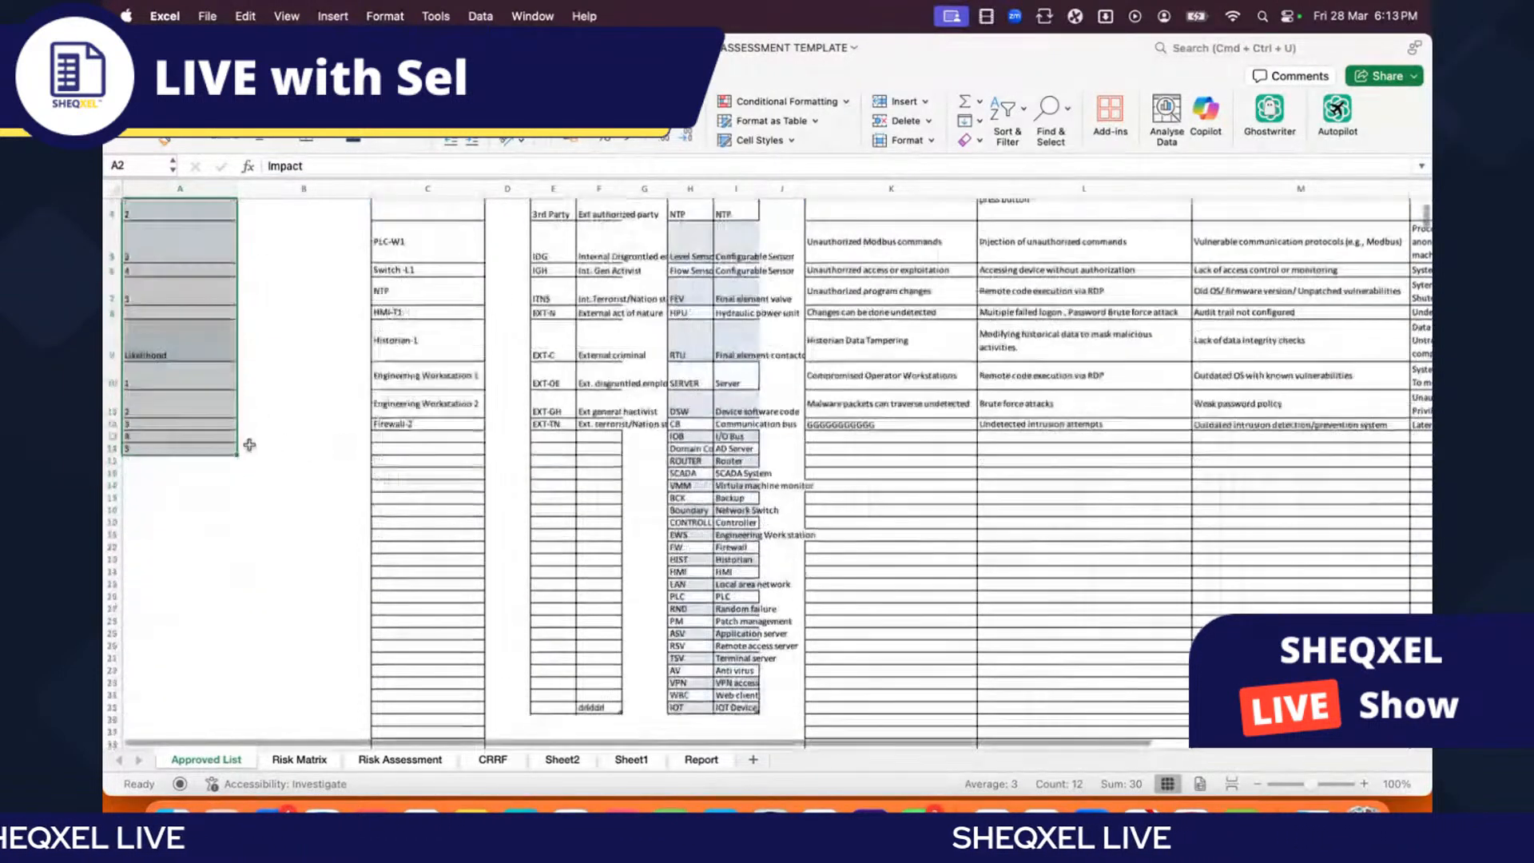
{"action": "left_click_drag", "start_coordinate": [202, 424], "coordinate": [661, 573]}
{"action": "key", "text": "Escape"}
{"action": "scroll", "coordinate": [574, 533], "scroll_direction": "up", "scroll_amount": 15}
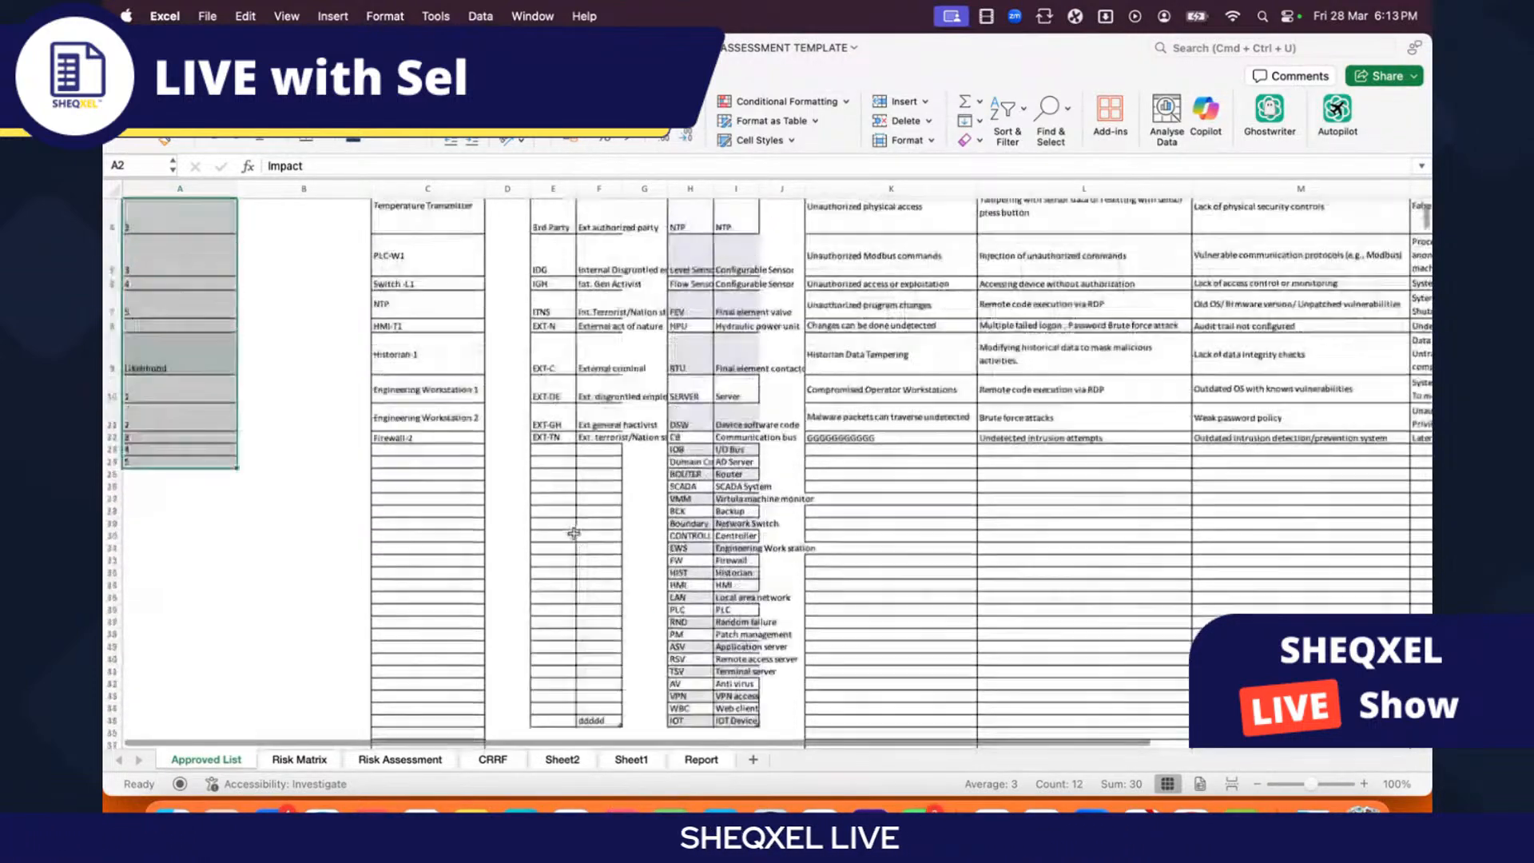
{"action": "scroll", "coordinate": [573, 533], "scroll_direction": "down", "scroll_amount": 2}
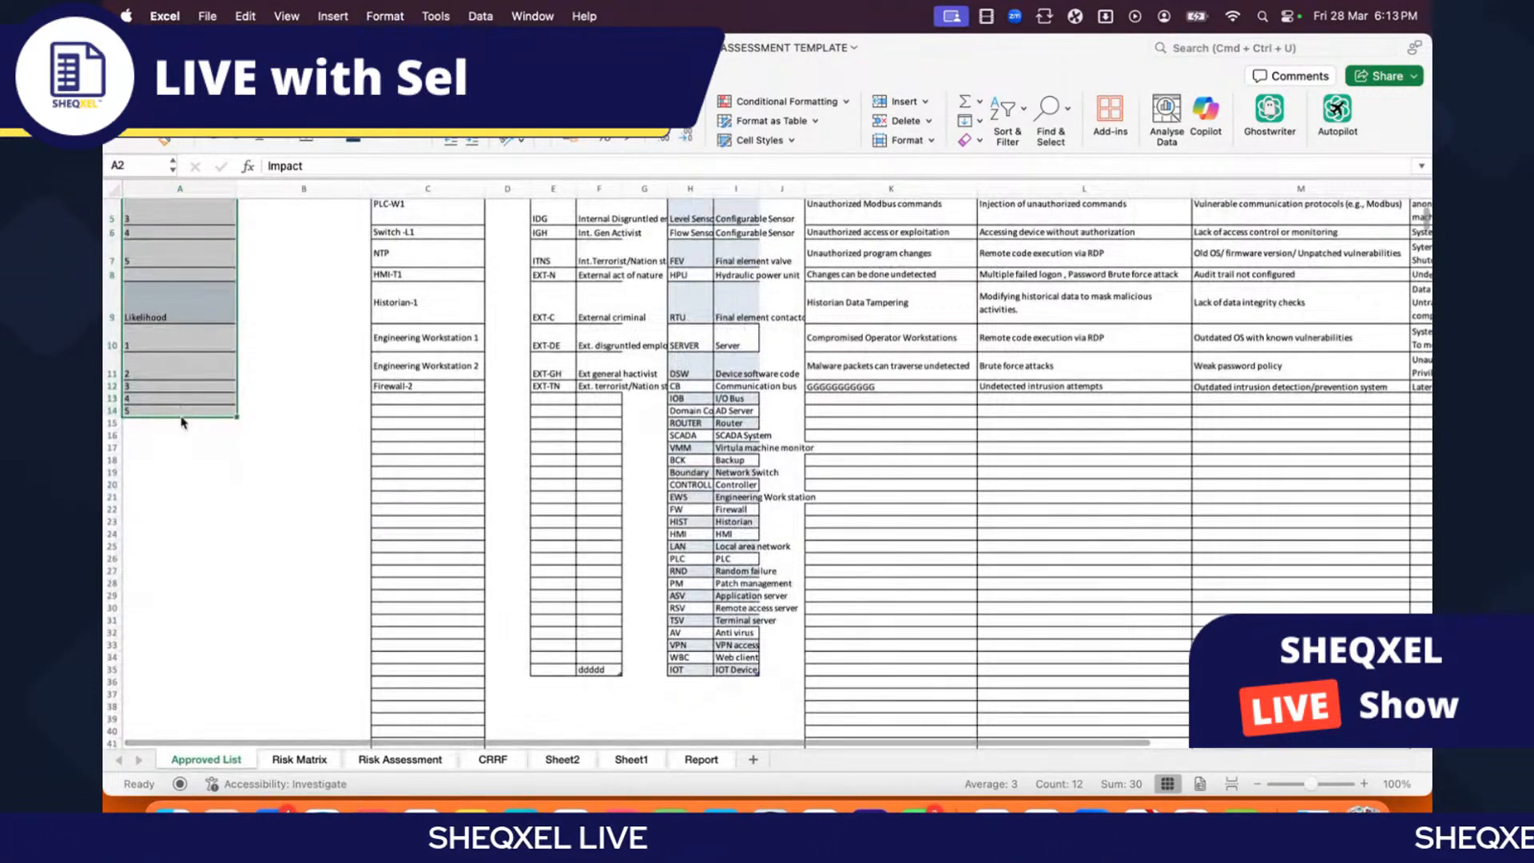
{"action": "left_click_drag", "start_coordinate": [182, 422], "coordinate": [660, 663]}
{"action": "scroll", "coordinate": [657, 658], "scroll_direction": "down", "scroll_amount": 5}
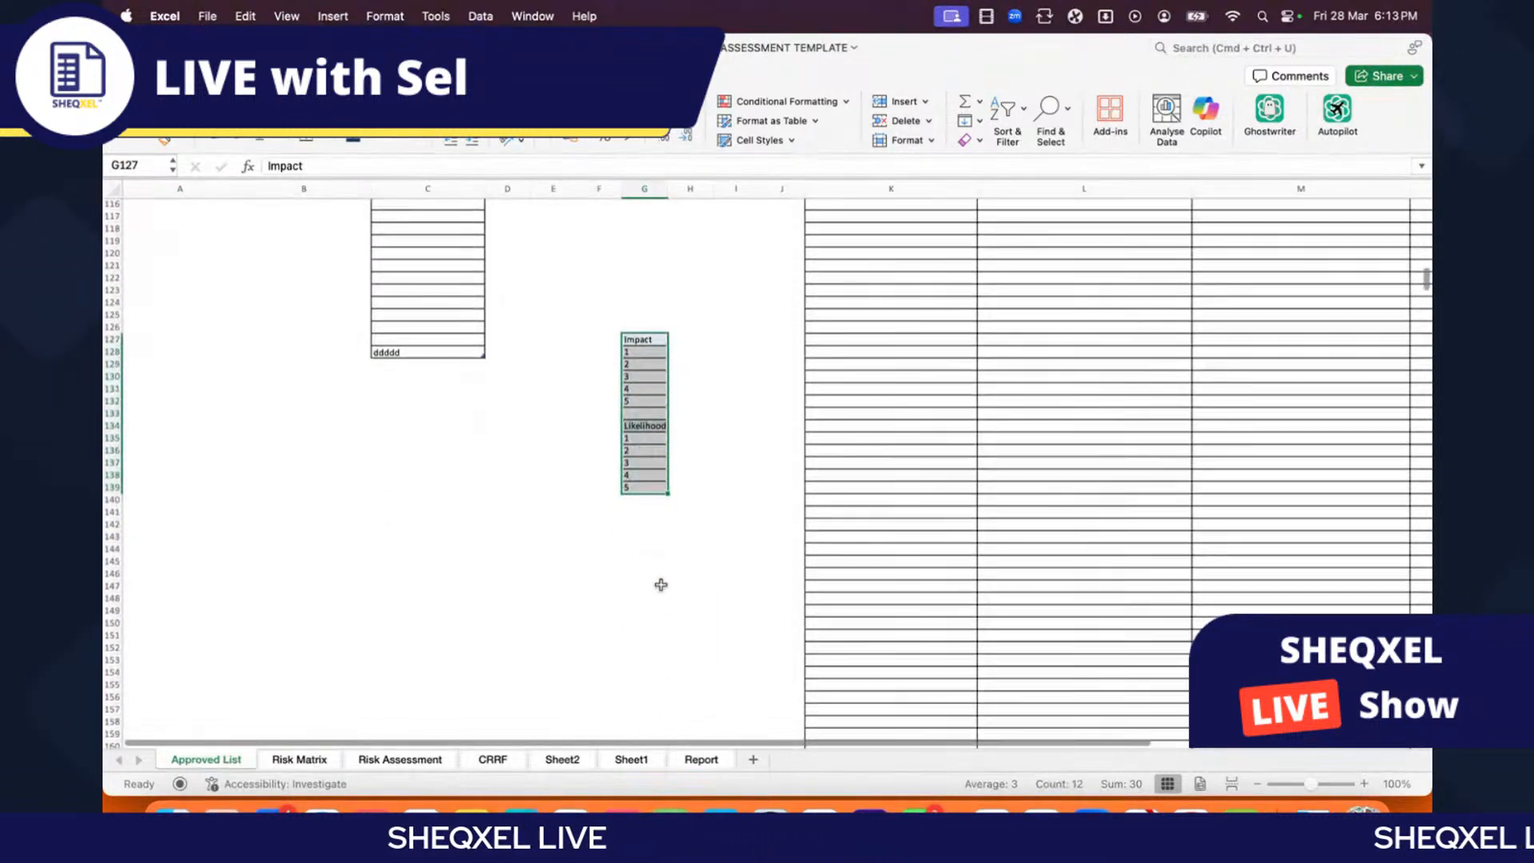
{"action": "scroll", "coordinate": [640, 514], "scroll_direction": "down", "scroll_amount": 2}
{"action": "left_click_drag", "start_coordinate": [655, 437], "coordinate": [667, 685]}
{"action": "left_click_drag", "start_coordinate": [787, 692], "coordinate": [459, 511]}
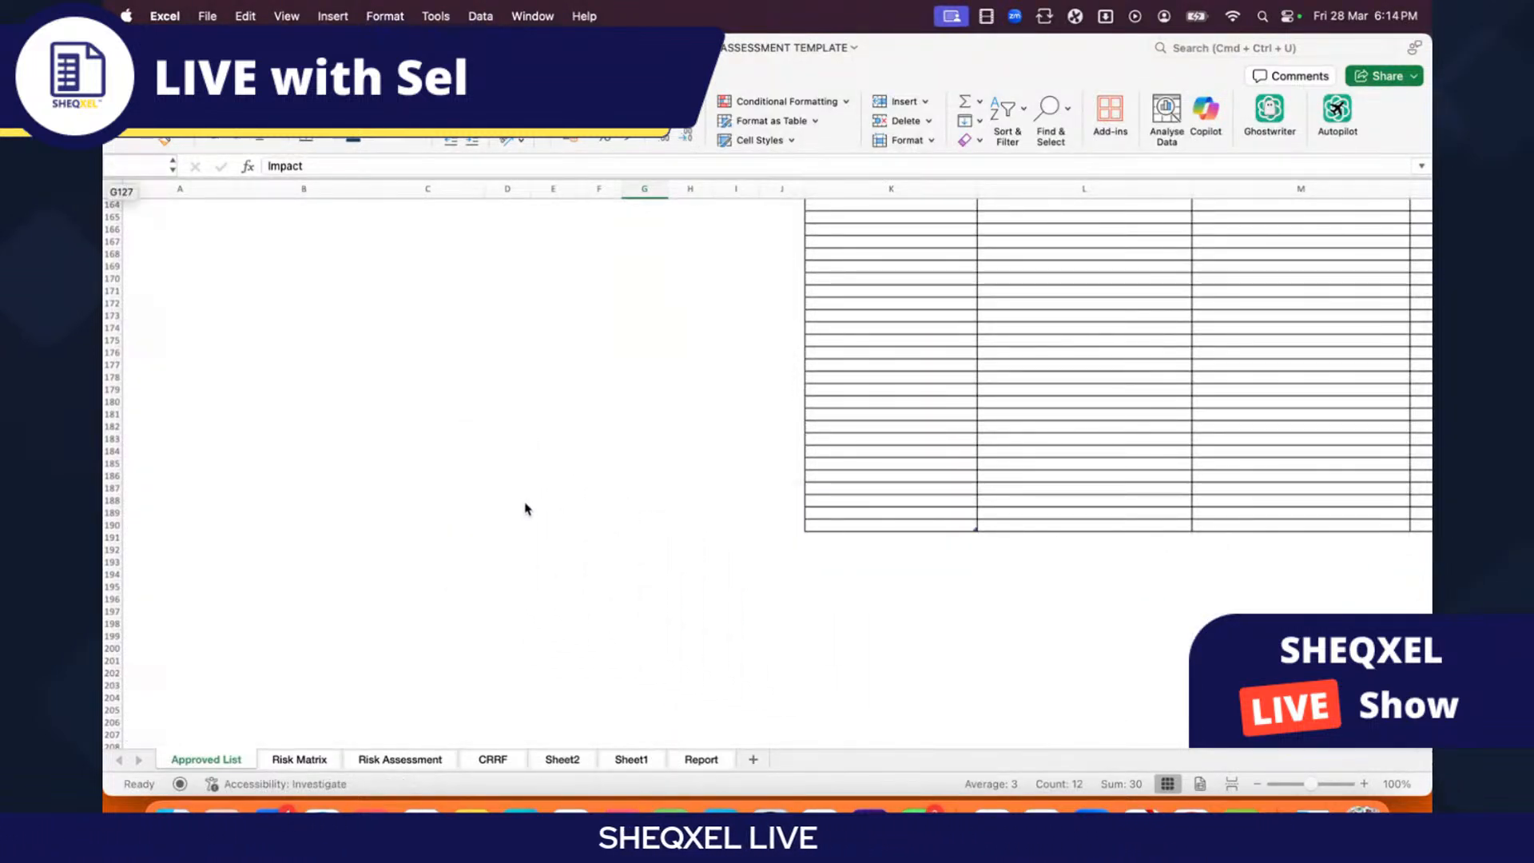
Step: Move the Impact and Likelihood lists from G127:G139 to M192:M204, below the Vulnerabilities column
{"action": "scroll", "coordinate": [525, 509], "scroll_direction": "up", "scroll_amount": 10}
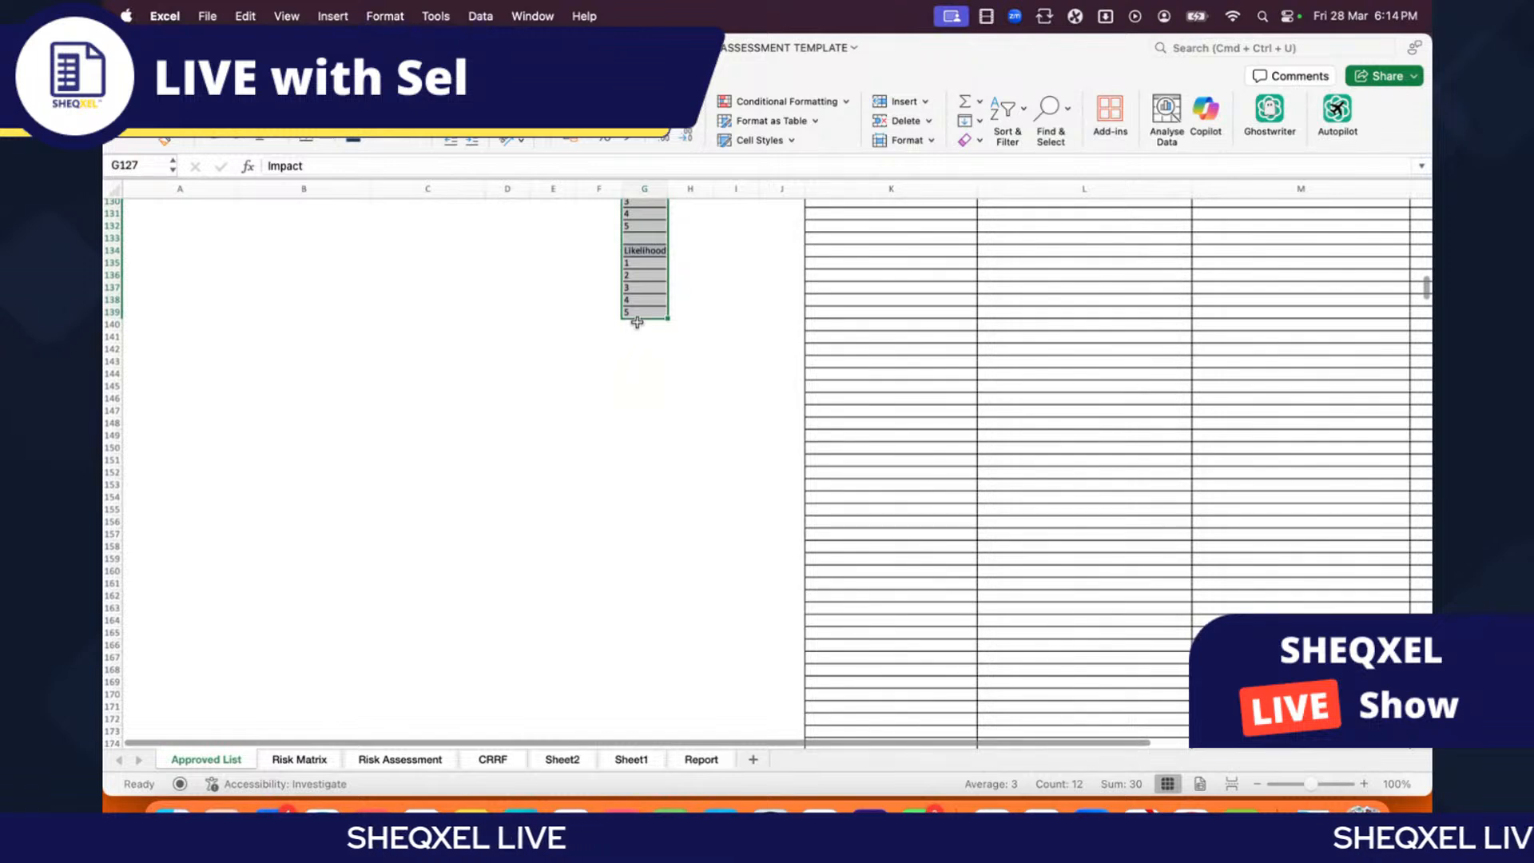
{"action": "left_click_drag", "start_coordinate": [637, 319], "coordinate": [913, 713]}
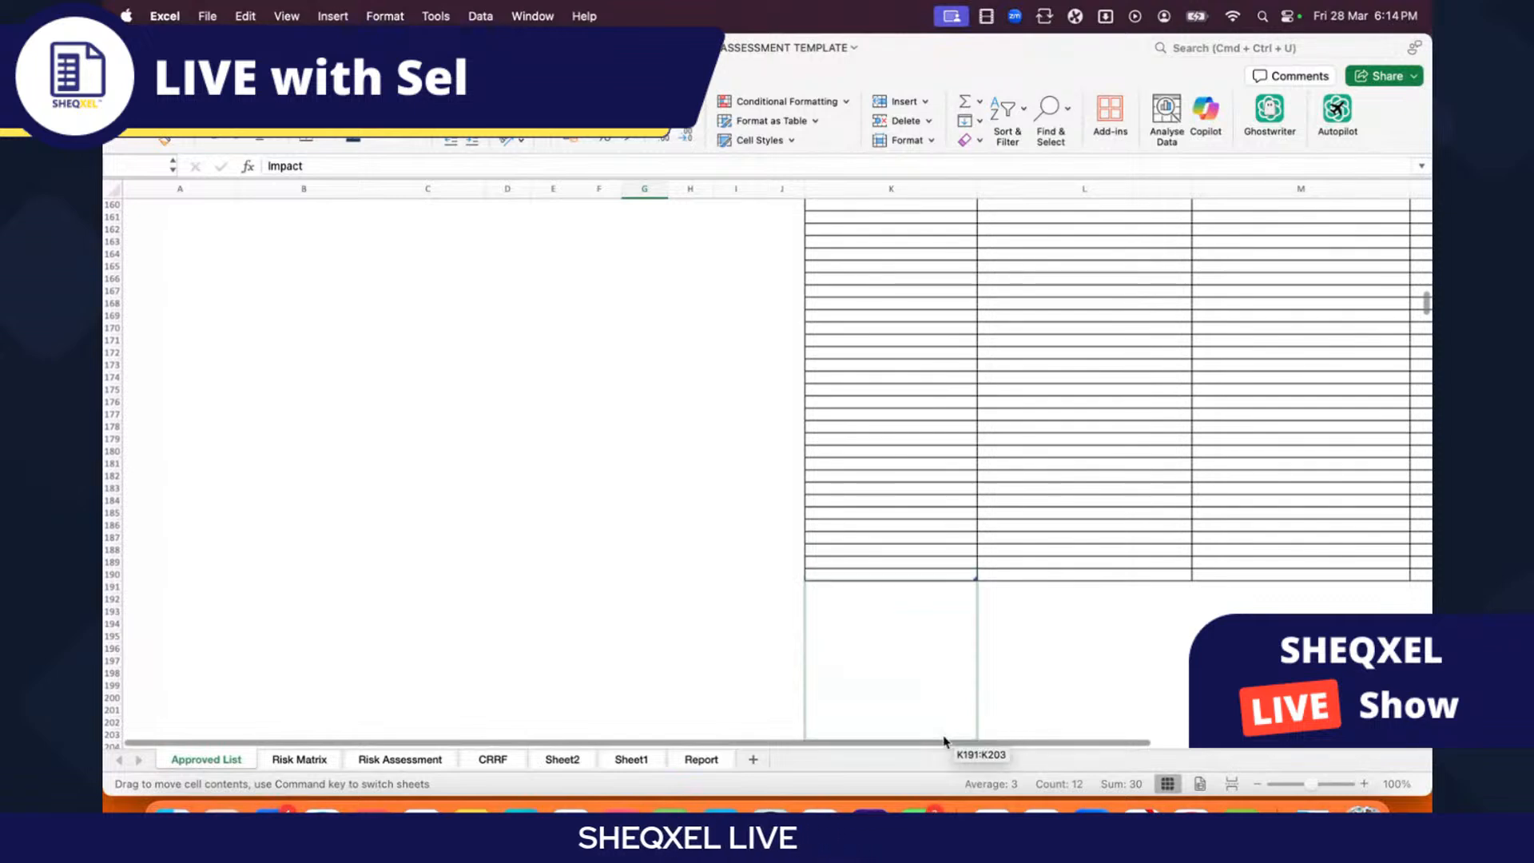
{"action": "left_click_drag", "start_coordinate": [1115, 743], "coordinate": [1240, 748]}
{"action": "scroll", "coordinate": [1003, 650], "scroll_direction": "right", "scroll_amount": 5}
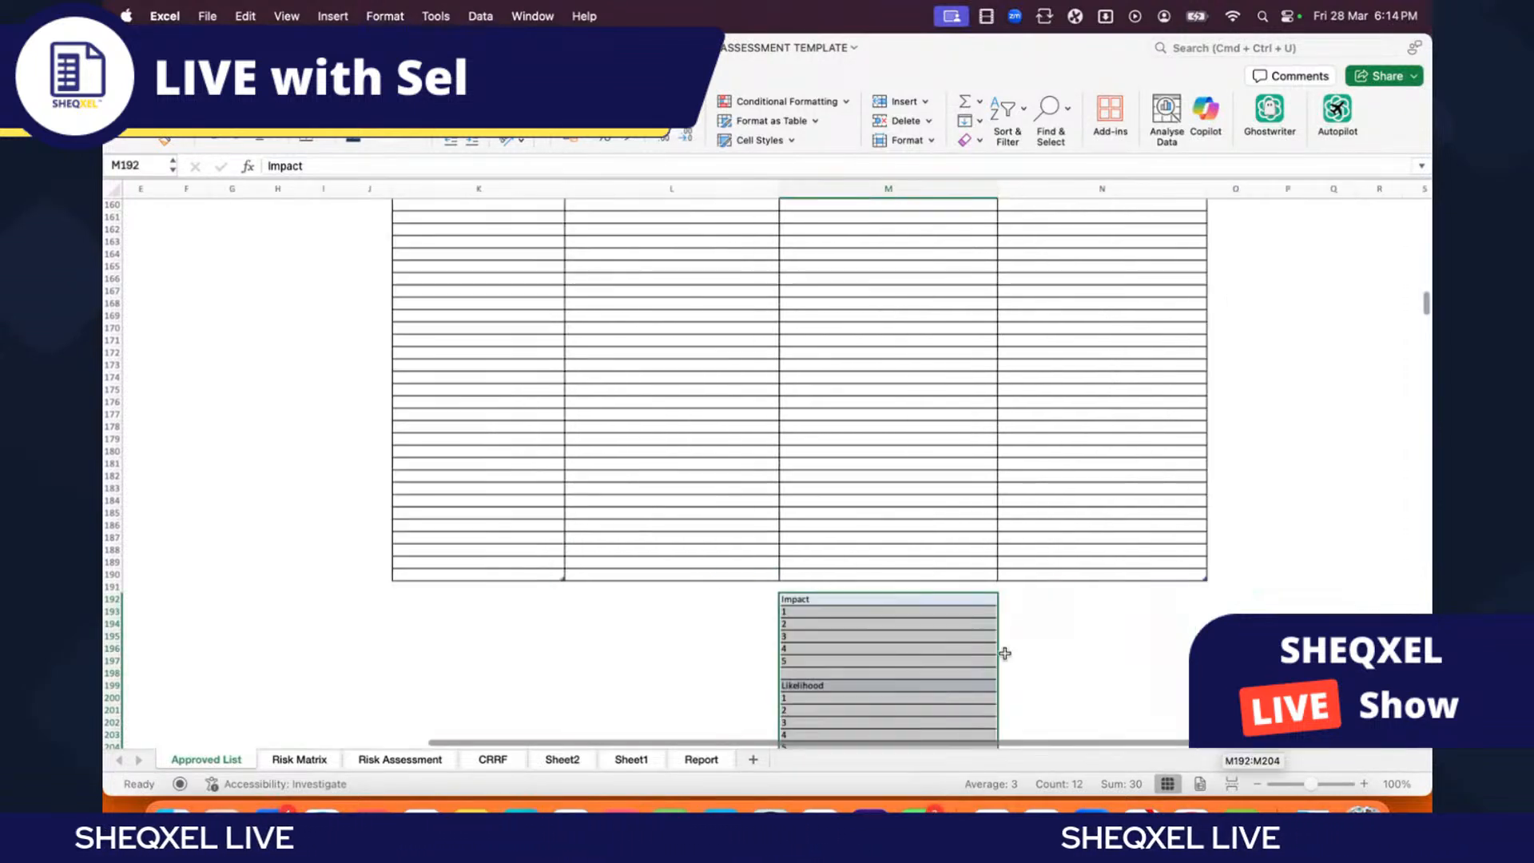
Step: Move the Impact and Likelihood lists from M192:M204 to P186:P198, beyond the edge of the tables
{"action": "scroll", "coordinate": [978, 654], "scroll_direction": "down", "scroll_amount": 5}
{"action": "left_click_drag", "start_coordinate": [713, 580], "coordinate": [1043, 505]}
{"action": "scroll", "coordinate": [1041, 562], "scroll_direction": "up", "scroll_amount": 3}
{"action": "scroll", "coordinate": [1041, 561], "scroll_direction": "up", "scroll_amount": 2}
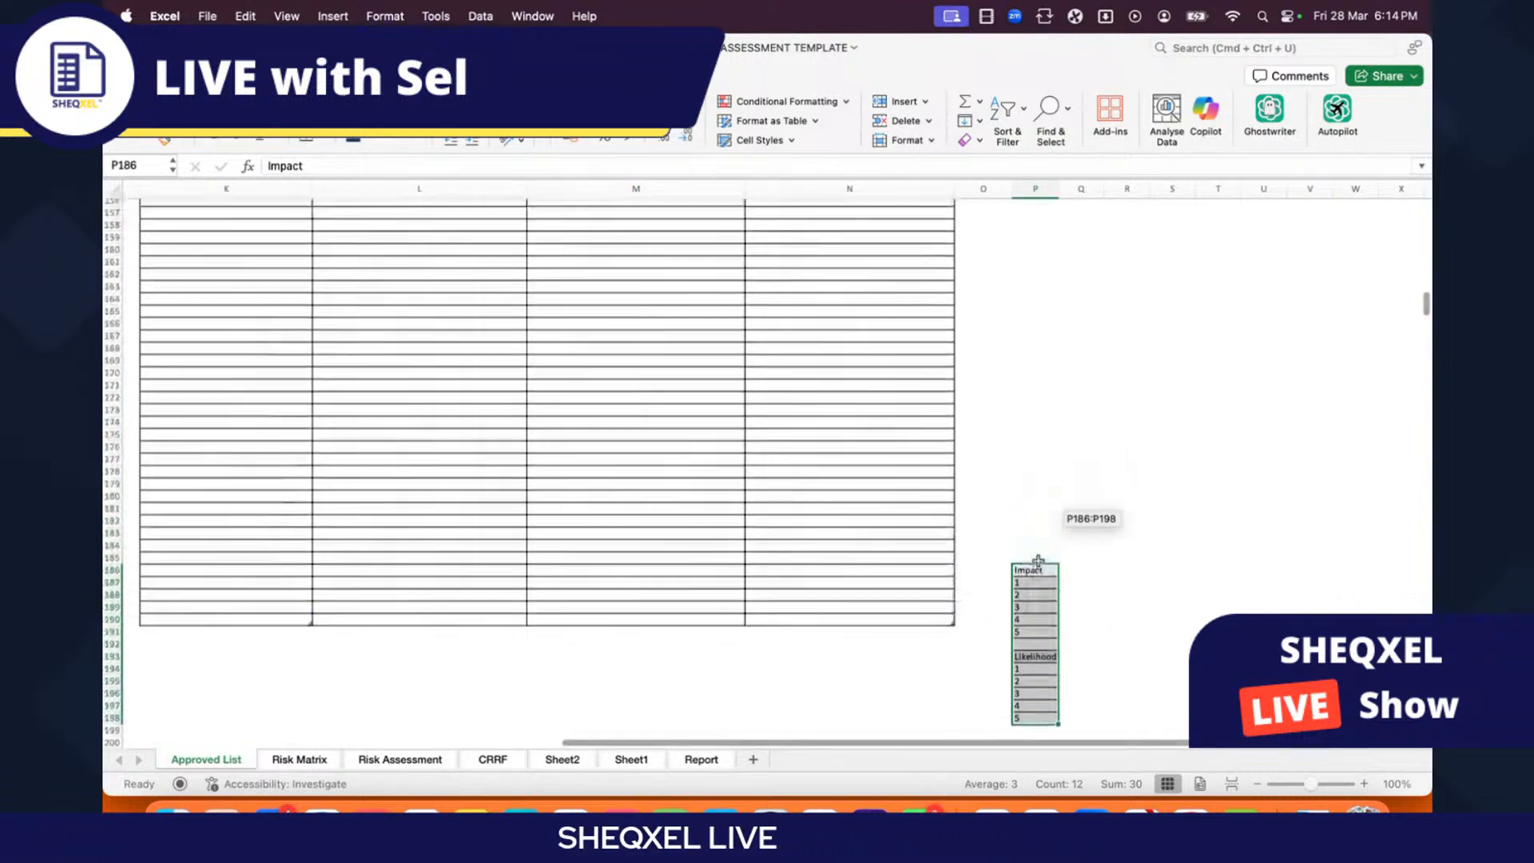
{"action": "left_click_drag", "start_coordinate": [1039, 561], "coordinate": [1023, 192]}
{"action": "left_click_drag", "start_coordinate": [1022, 191], "coordinate": [1089, 503]}
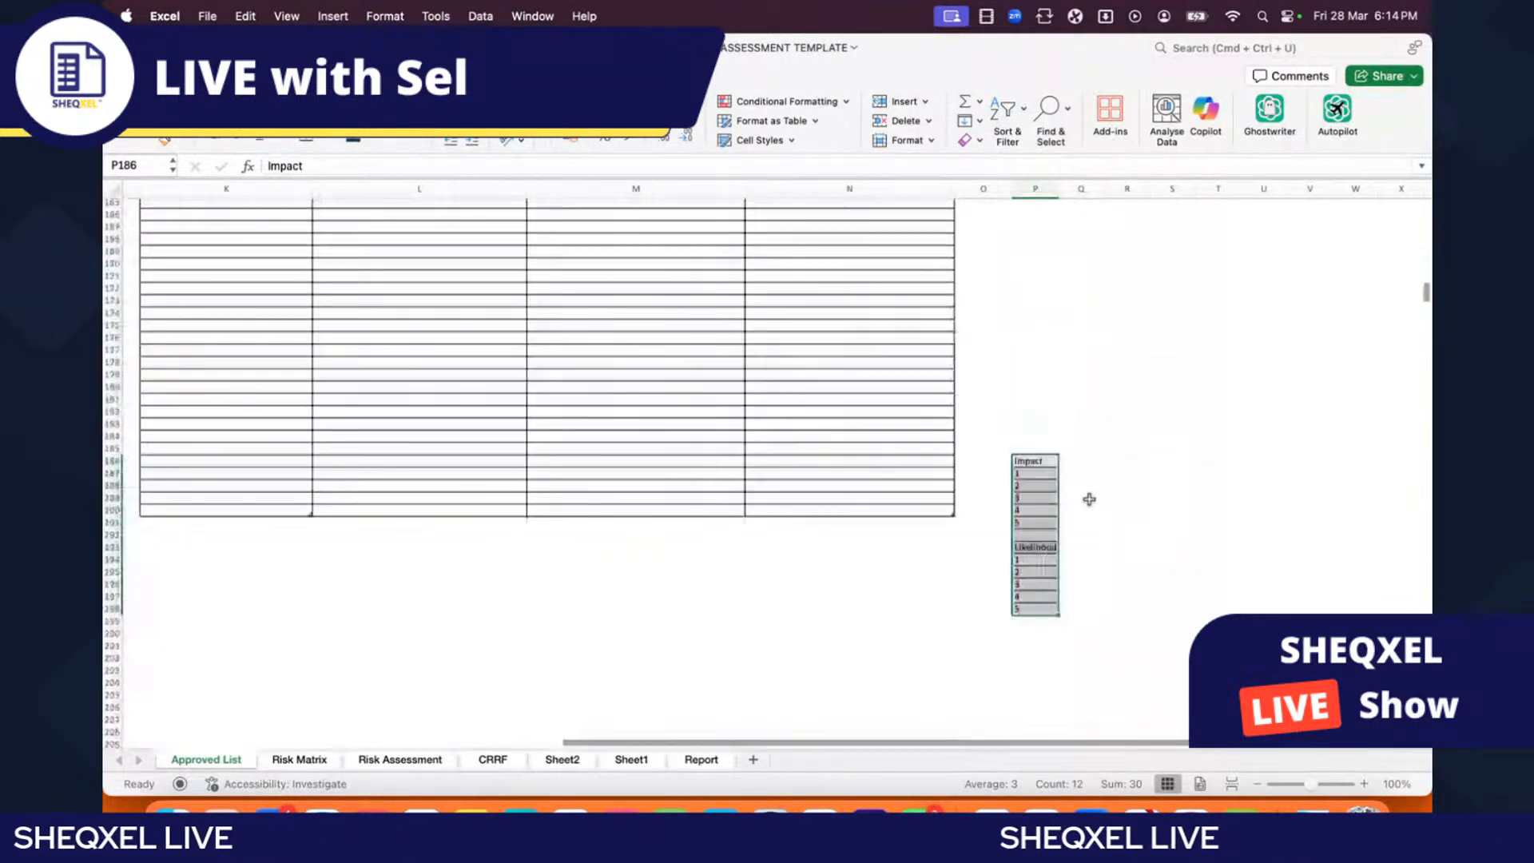
Step: Move the Impact and Likelihood lists up from P186 so that the Impact header sits in Q102
{"action": "left_click_drag", "start_coordinate": [1044, 520], "coordinate": [1174, 221]}
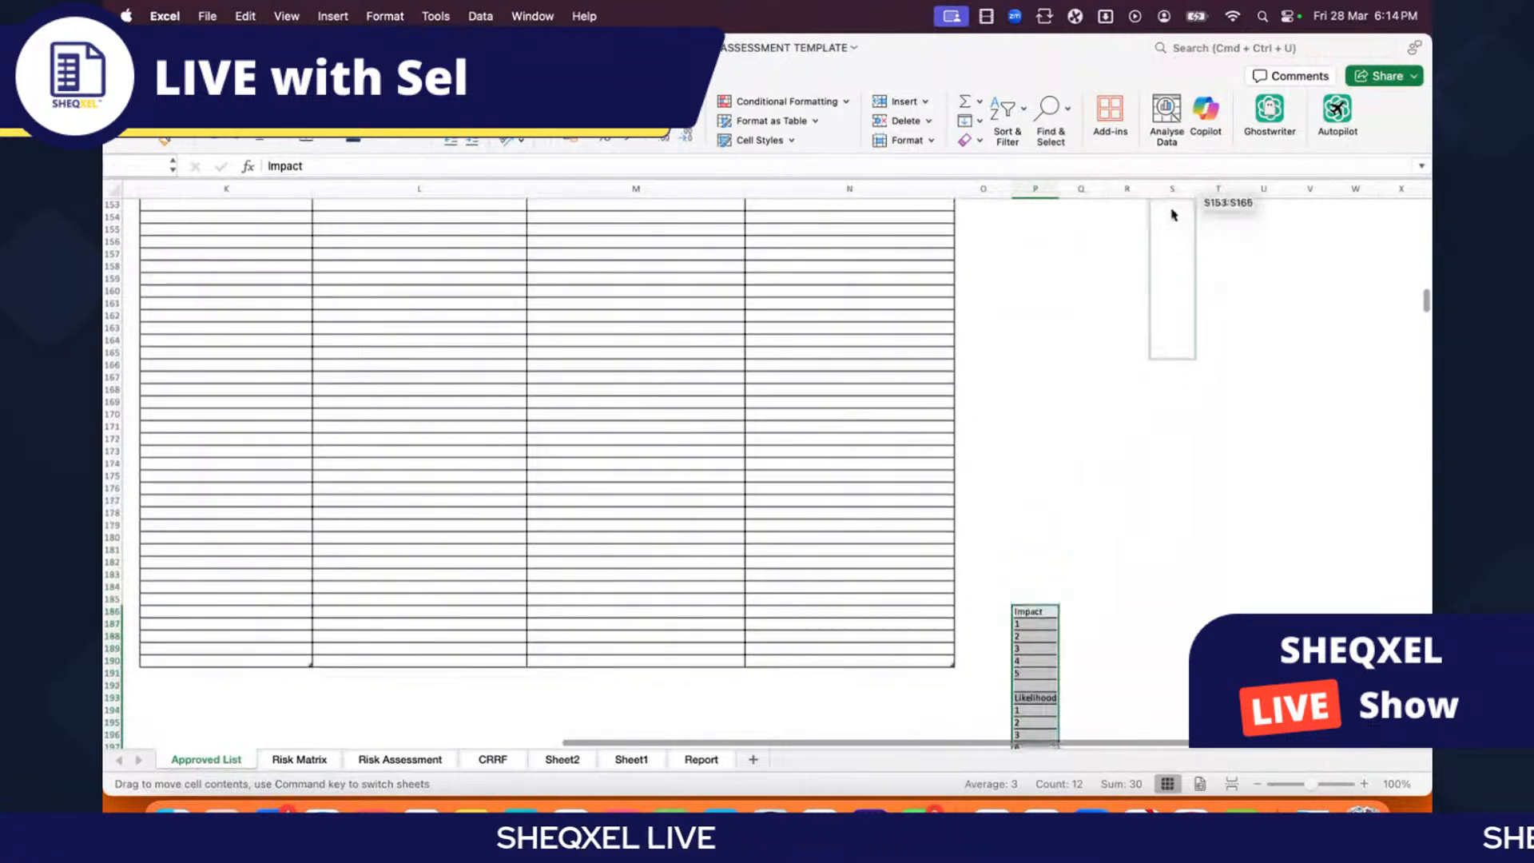
{"action": "left_click_drag", "start_coordinate": [1173, 214], "coordinate": [1117, 134]}
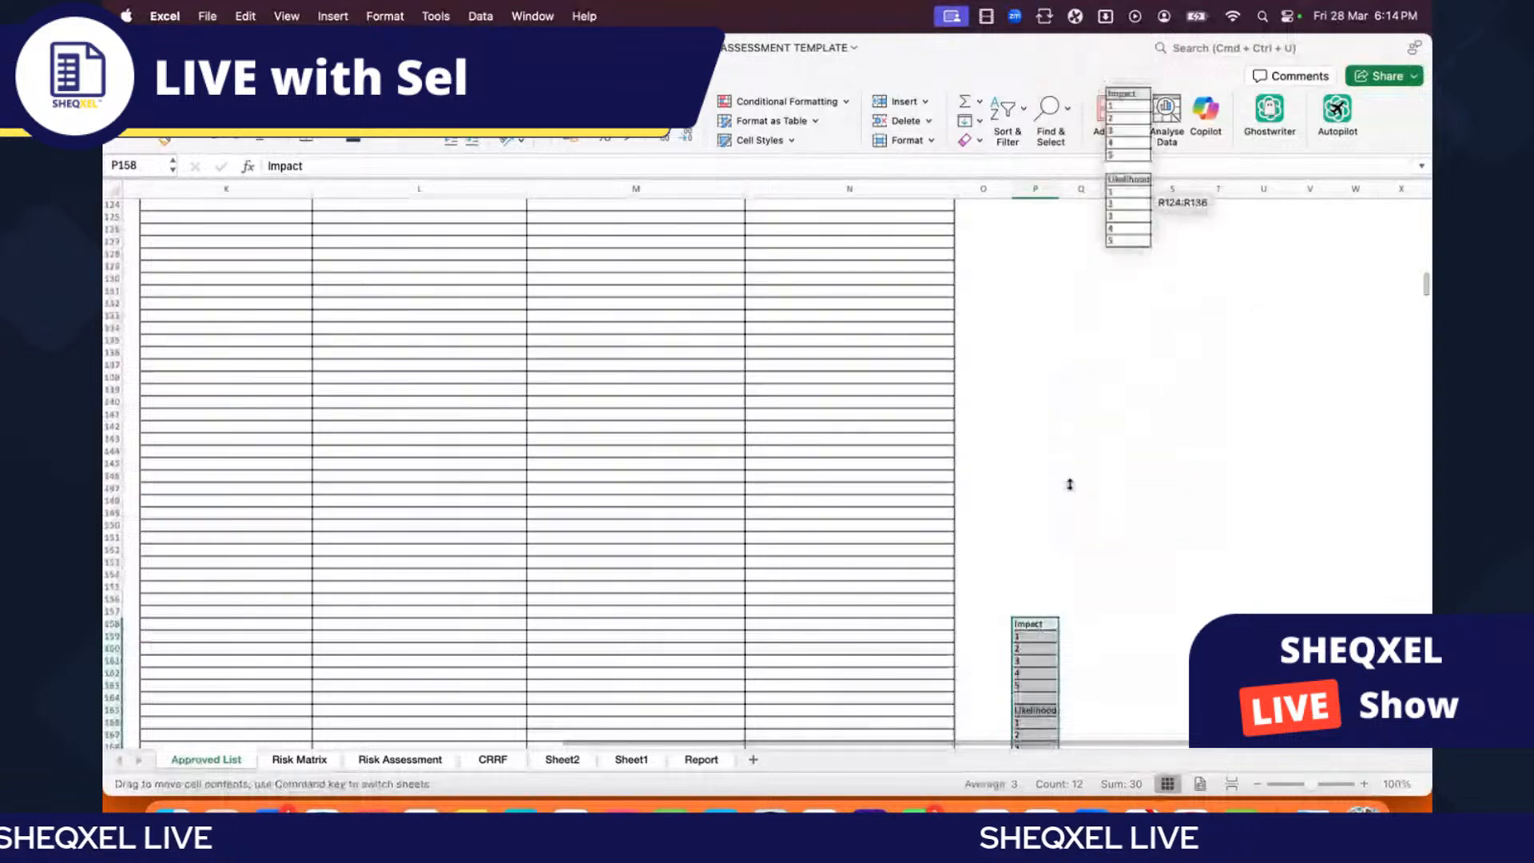
{"action": "left_click_drag", "start_coordinate": [1037, 707], "coordinate": [1057, 280]}
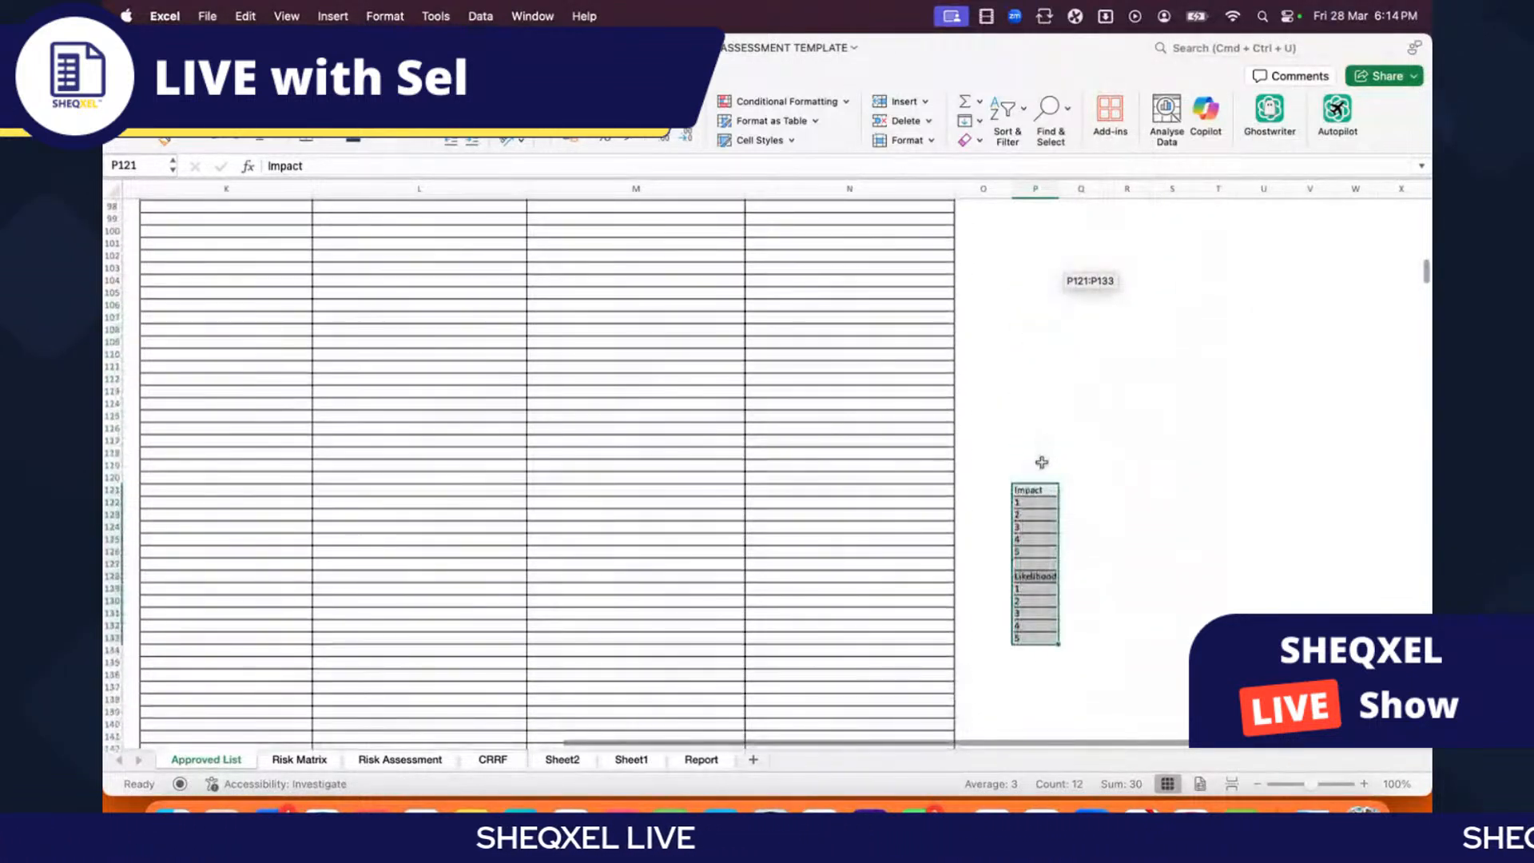
{"action": "left_click_drag", "start_coordinate": [1042, 462], "coordinate": [1064, 341]}
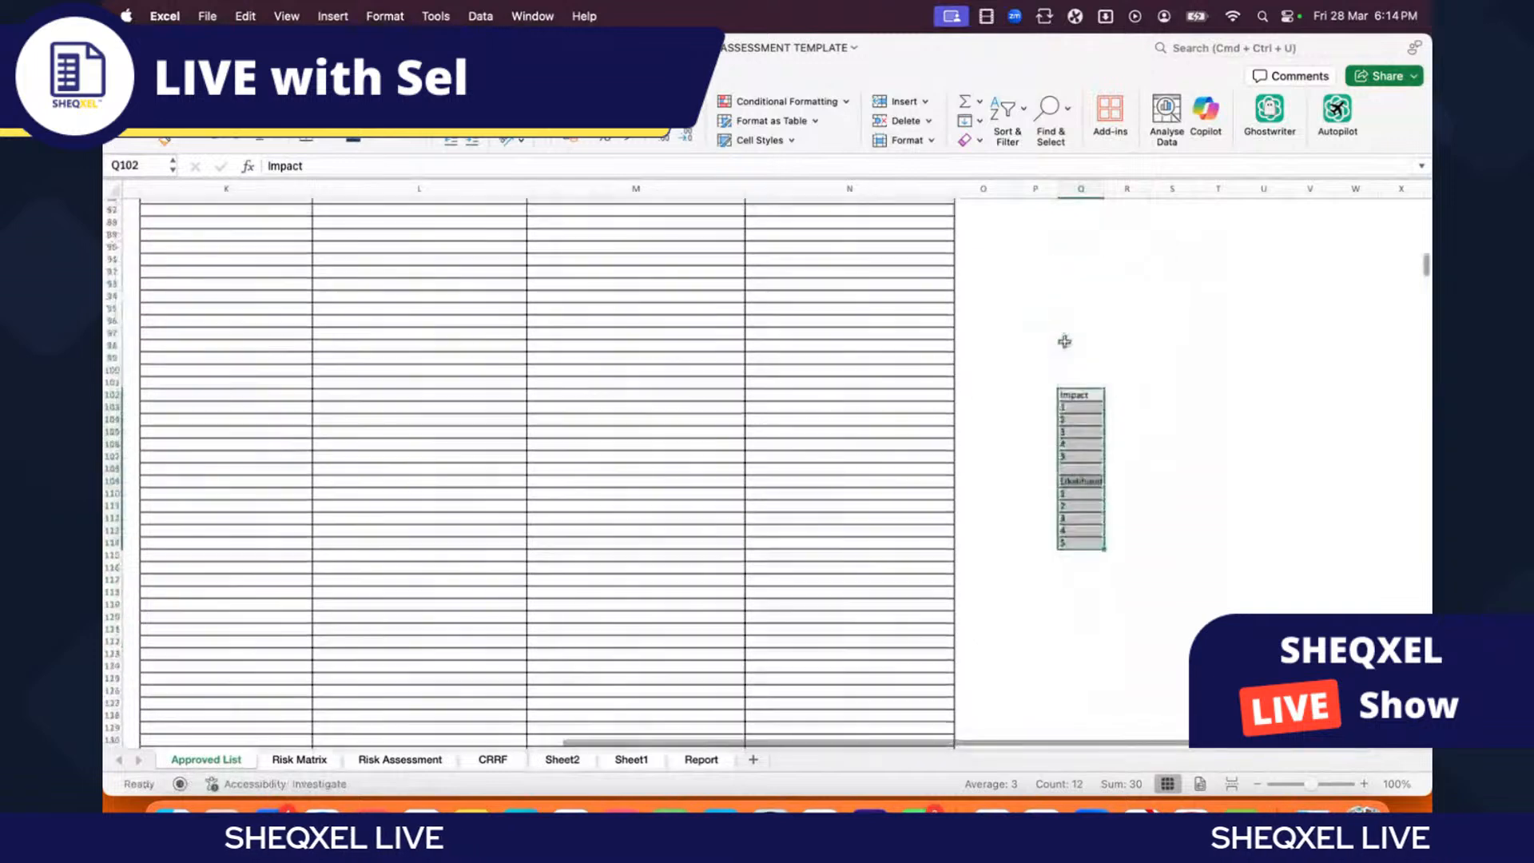
Step: Move the Impact and Likelihood lists up from Q102 so that the Impact header sits in Q21
{"action": "scroll", "coordinate": [1085, 472], "scroll_direction": "up", "scroll_amount": 3}
{"action": "left_click_drag", "start_coordinate": [1091, 563], "coordinate": [1045, 315]}
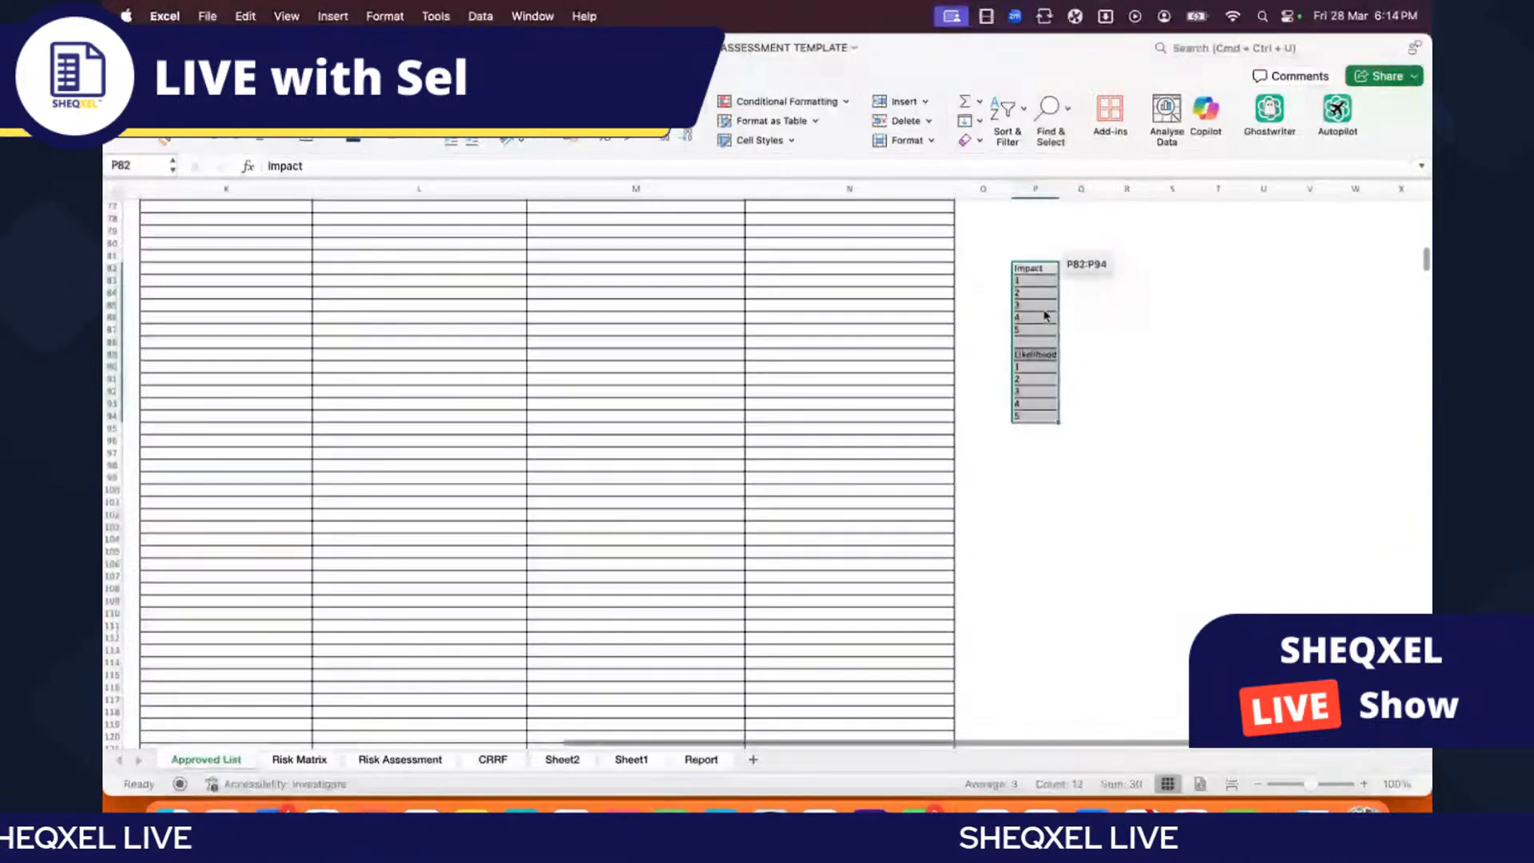
{"action": "scroll", "coordinate": [1045, 315], "scroll_direction": "up", "scroll_amount": 5}
{"action": "left_click_drag", "start_coordinate": [1034, 548], "coordinate": [1077, 222]}
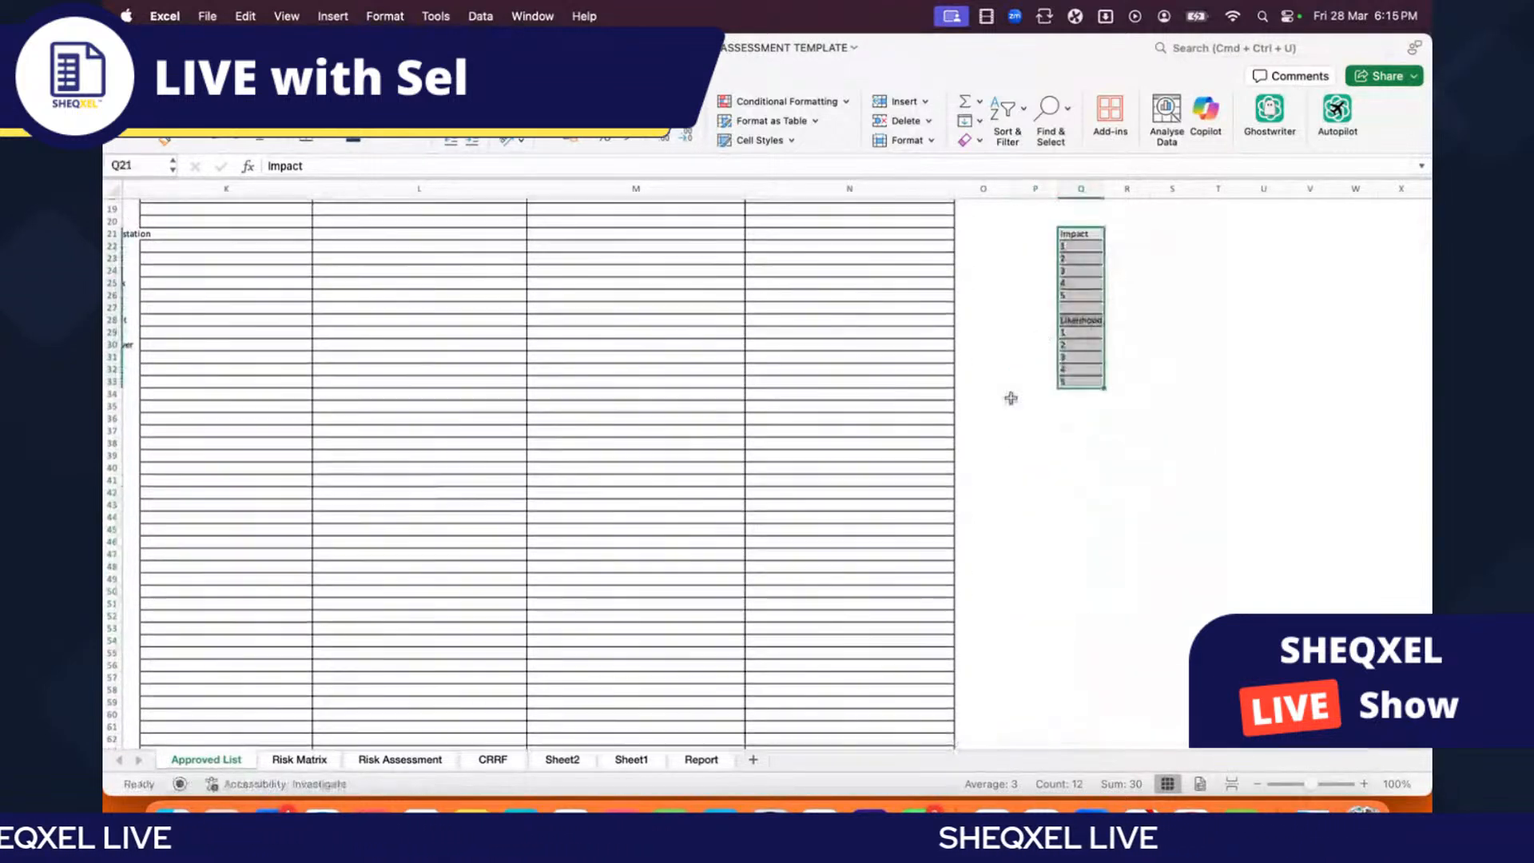
Step: Move the Impact and Likelihood lists from Q21 to Q2:Q14, level with the other tables, and widen column Q
{"action": "scroll", "coordinate": [1013, 397], "scroll_direction": "up", "scroll_amount": 5}
{"action": "left_click_drag", "start_coordinate": [1083, 460], "coordinate": [1095, 242]}
{"action": "left_click", "coordinate": [1218, 396]}
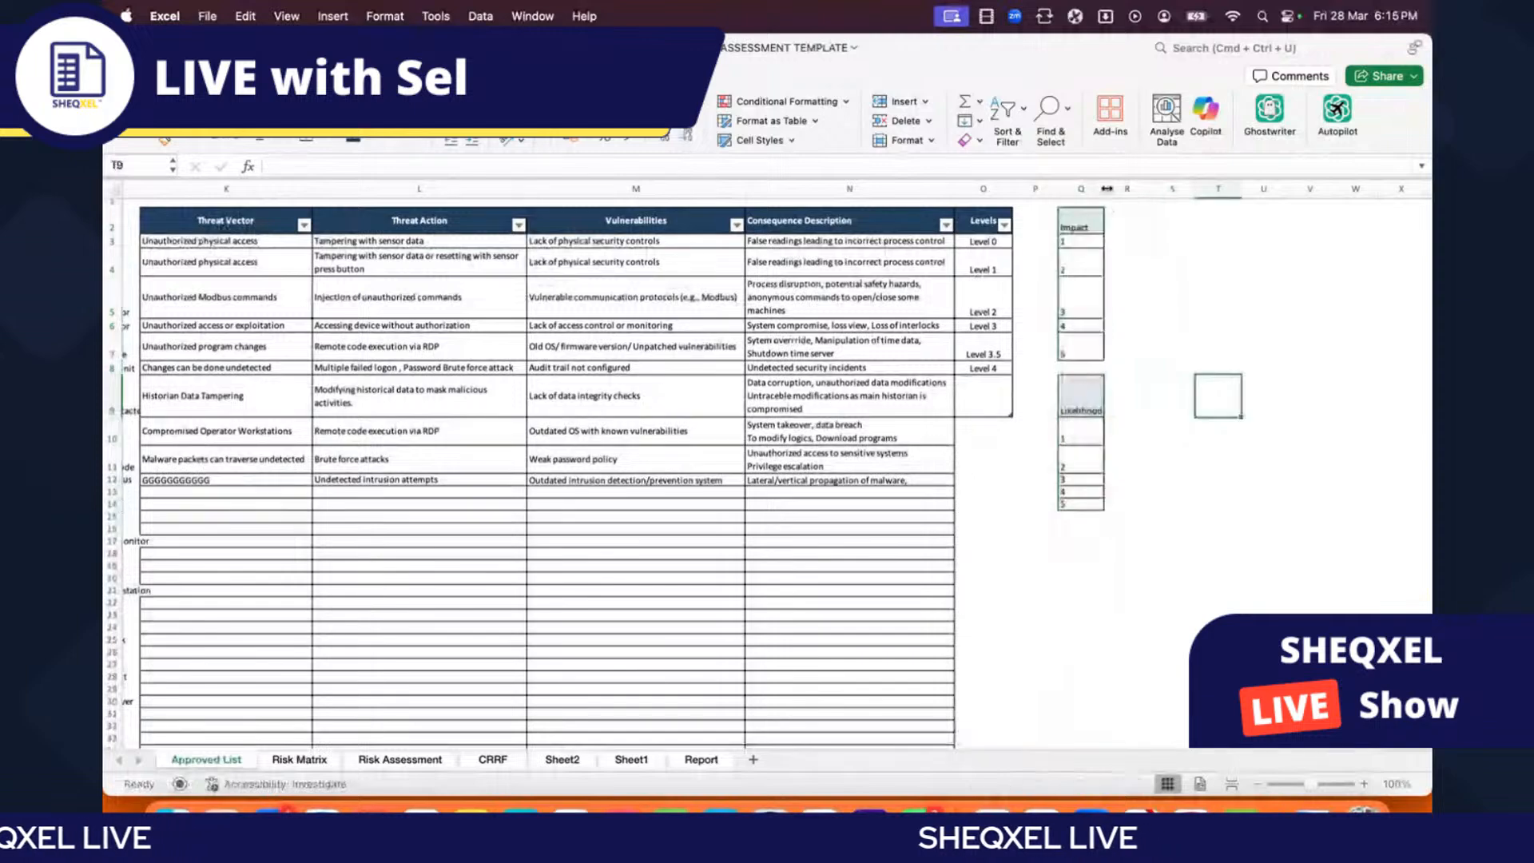
{"action": "left_click_drag", "start_coordinate": [1104, 189], "coordinate": [1199, 187]}
Step: Delete the empty columns A and B before the Device table, and widen the Threat Sources and Column1 columns to fit their entries
{"action": "scroll", "coordinate": [1110, 234], "scroll_direction": "left", "scroll_amount": 10}
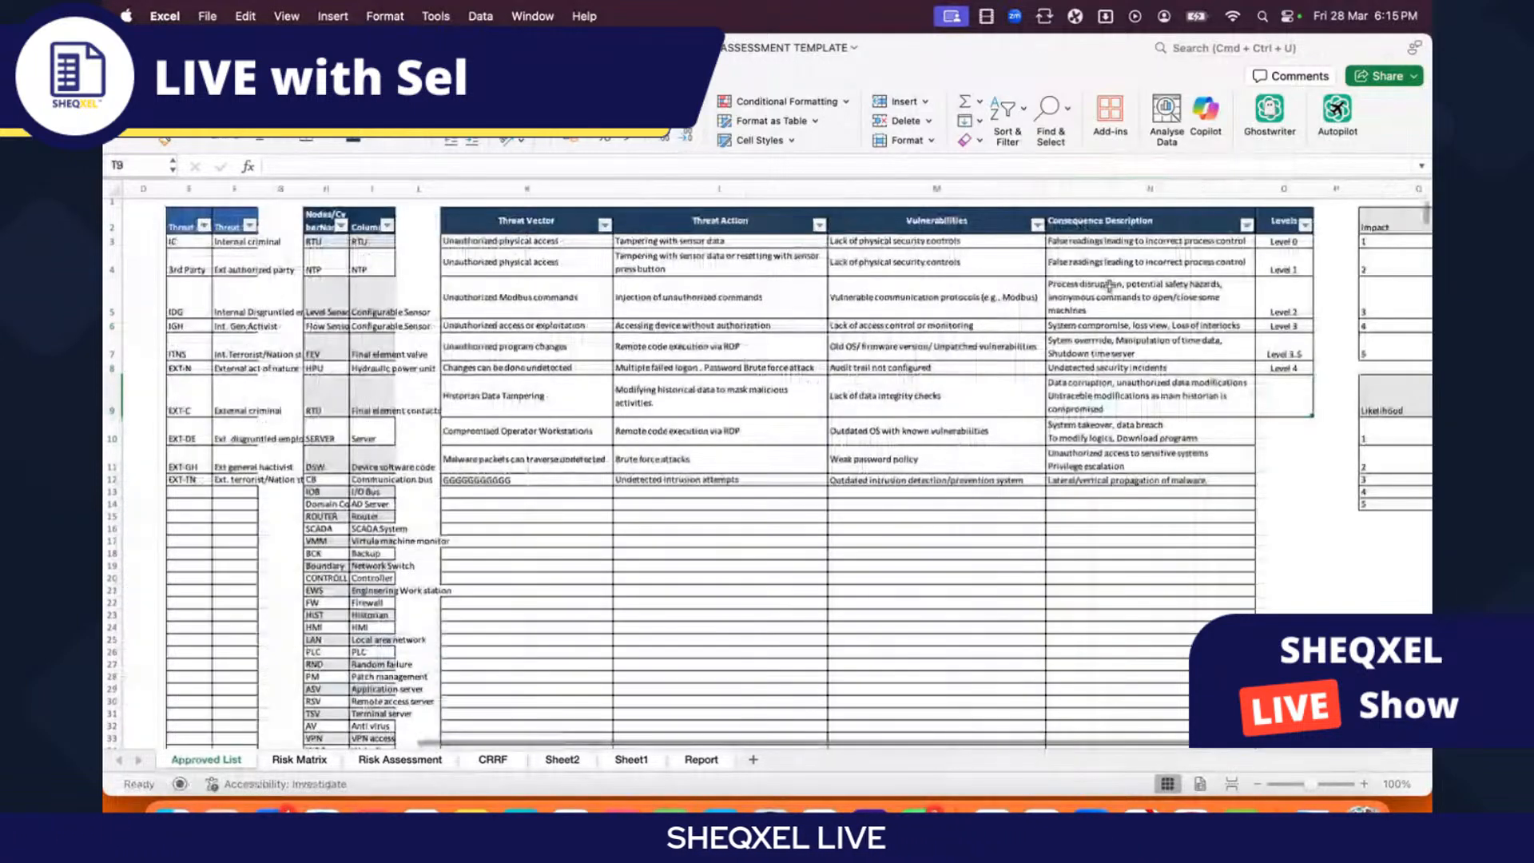
{"action": "scroll", "coordinate": [1110, 234], "scroll_direction": "left", "scroll_amount": 3}
{"action": "left_click", "coordinate": [180, 192]}
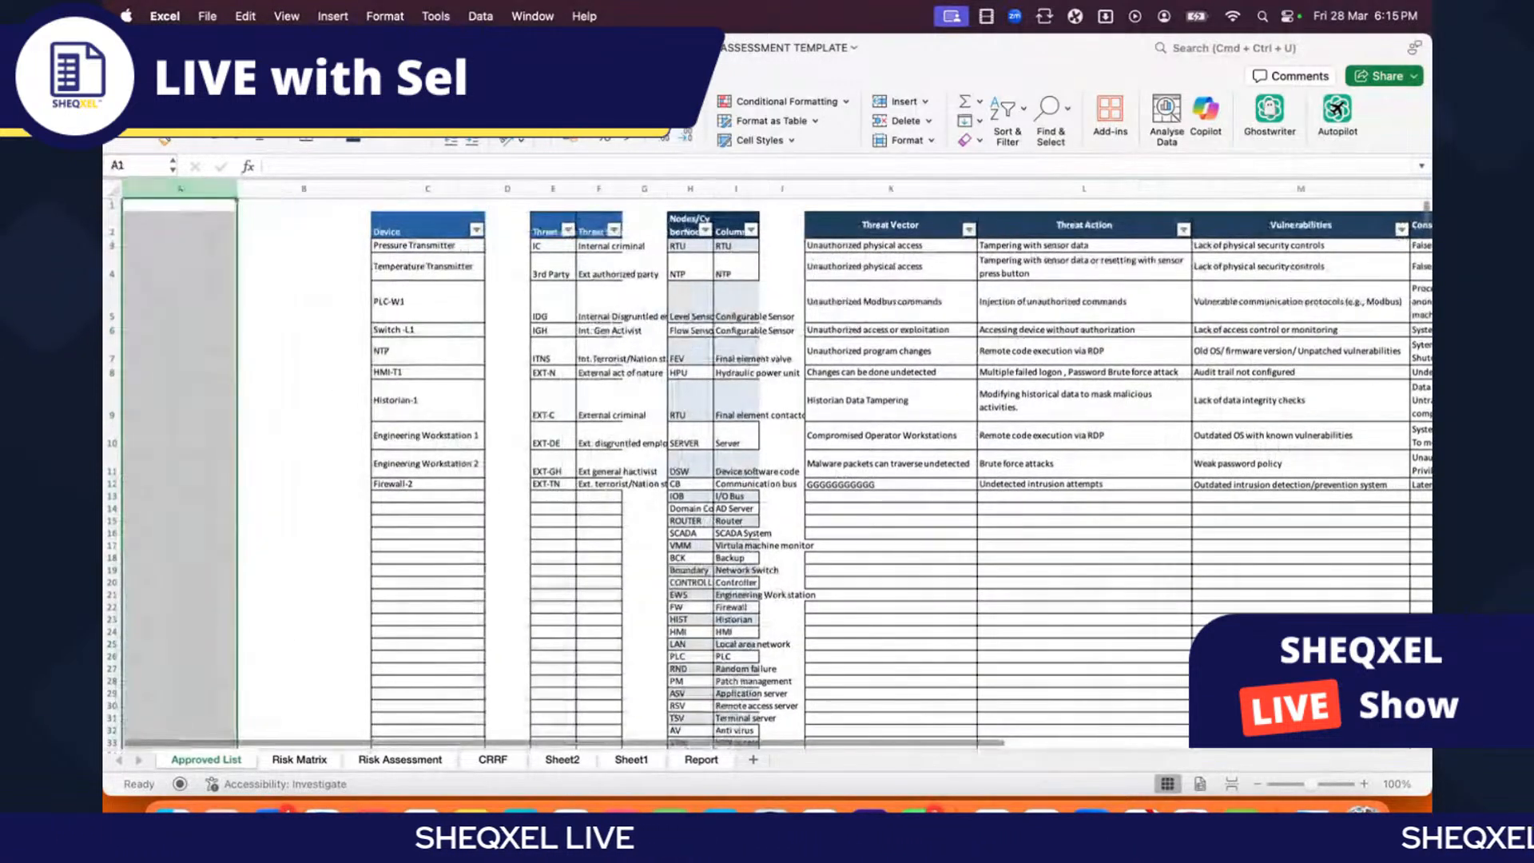
{"action": "left_click", "coordinate": [903, 122]}
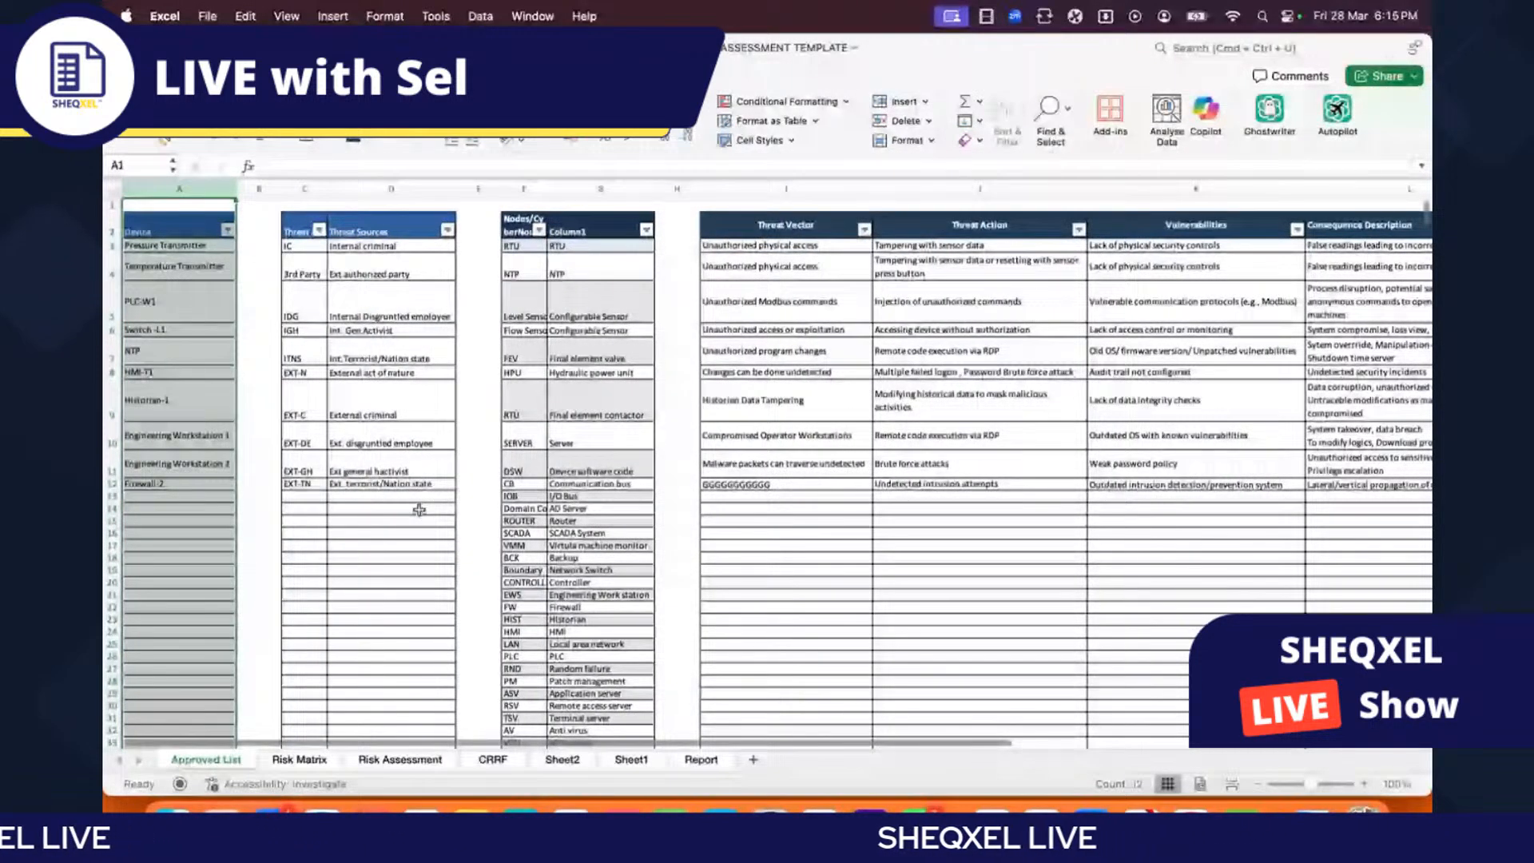
{"action": "scroll", "coordinate": [418, 510], "scroll_direction": "right", "scroll_amount": 10}
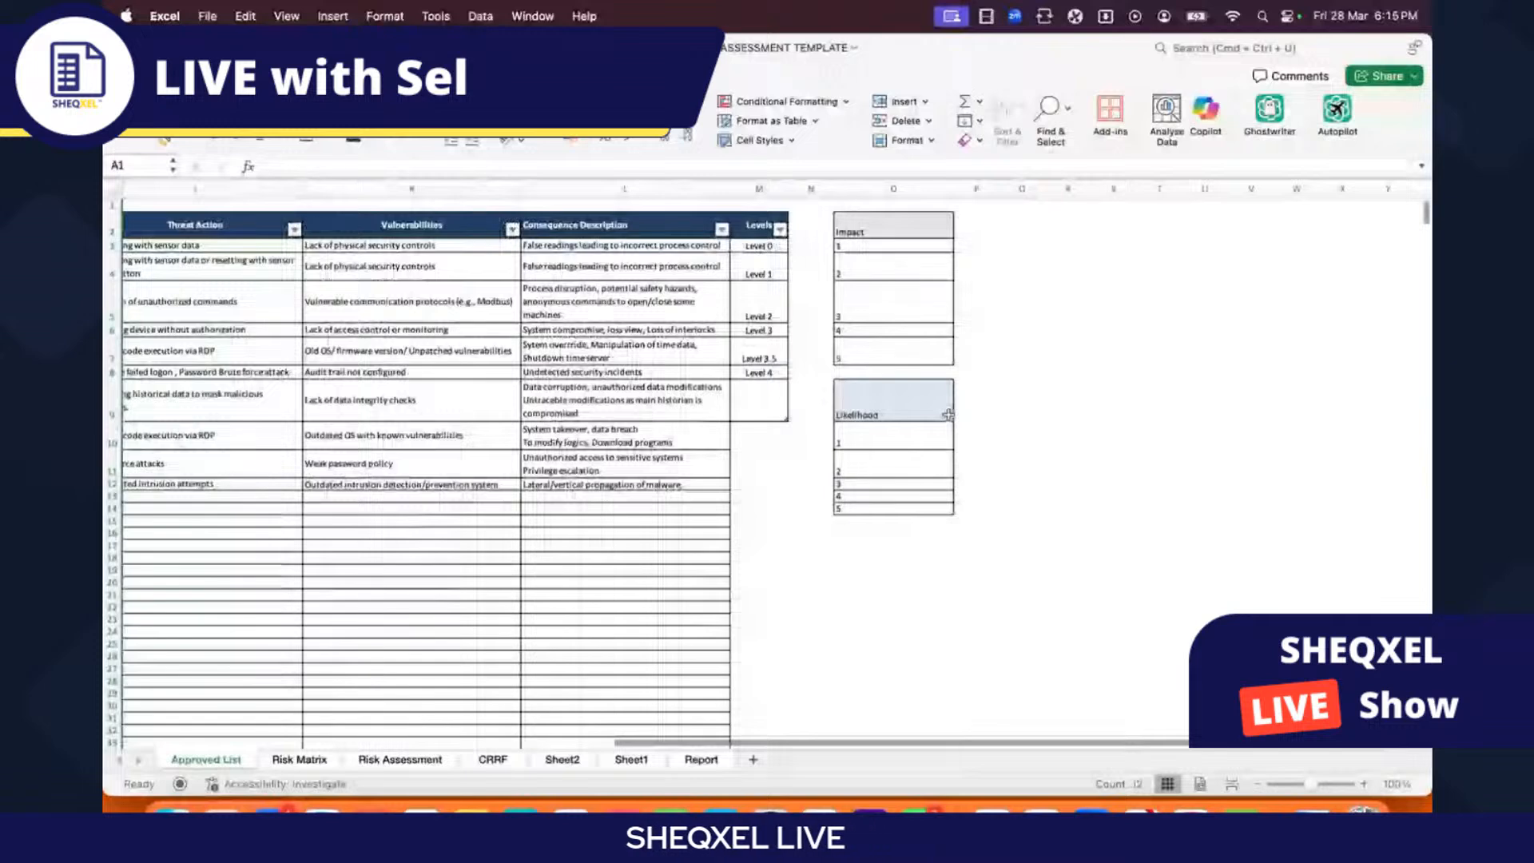
{"action": "scroll", "coordinate": [270, 281], "scroll_direction": "left", "scroll_amount": 15}
Step: Change the workbook's theme to one with a muted grey-blue palette for the table headers
{"action": "key", "text": "Down"}
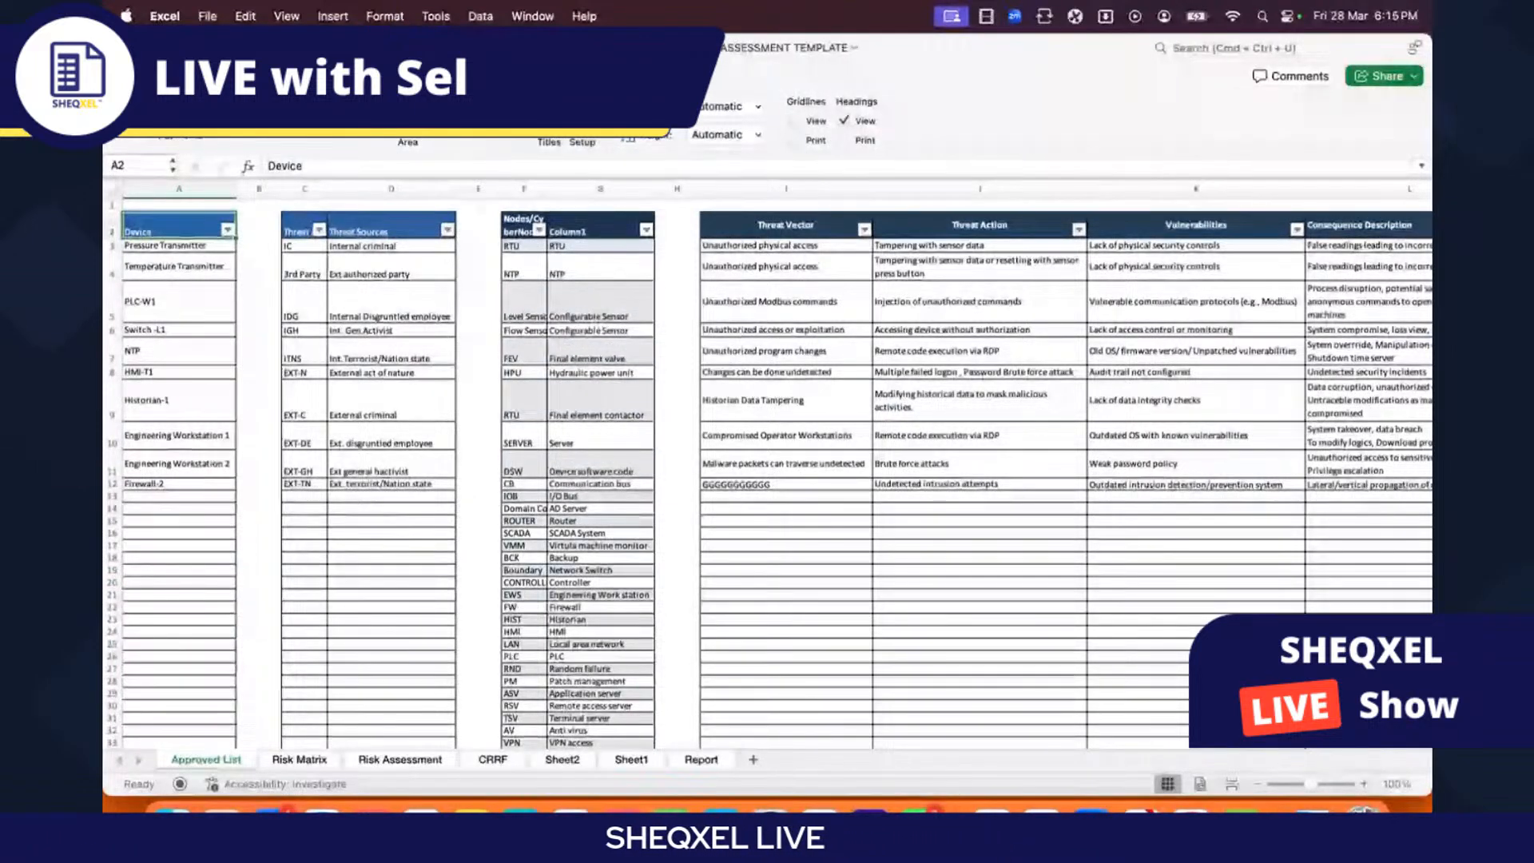
{"action": "left_click", "coordinate": [180, 94]}
{"action": "left_click", "coordinate": [290, 235]}
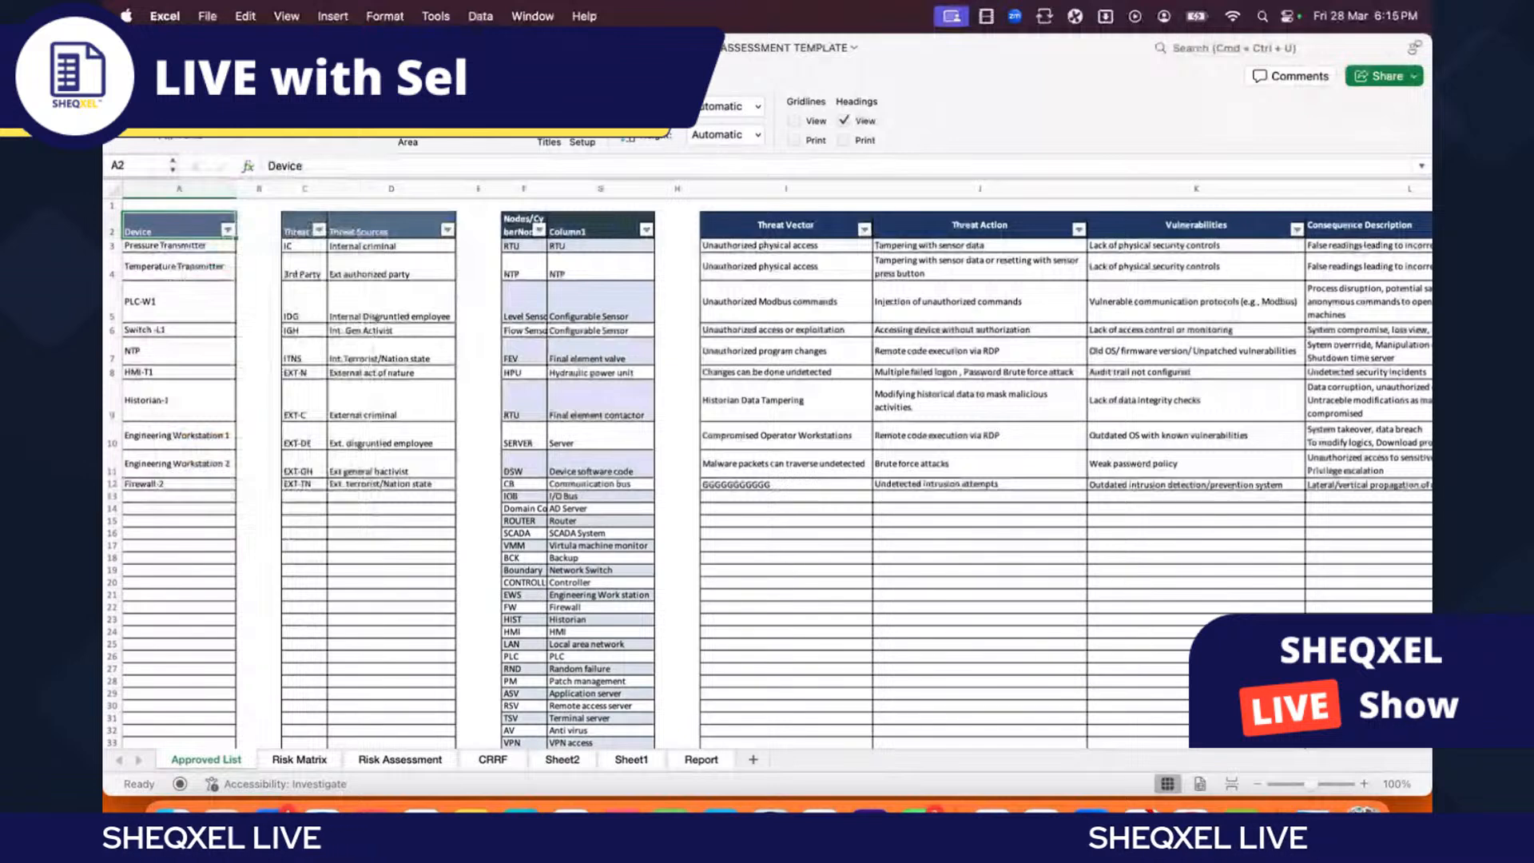
Step: Fill the Device header in A2 with a dark blue-grey theme colour
{"action": "left_click", "coordinate": [144, 73]}
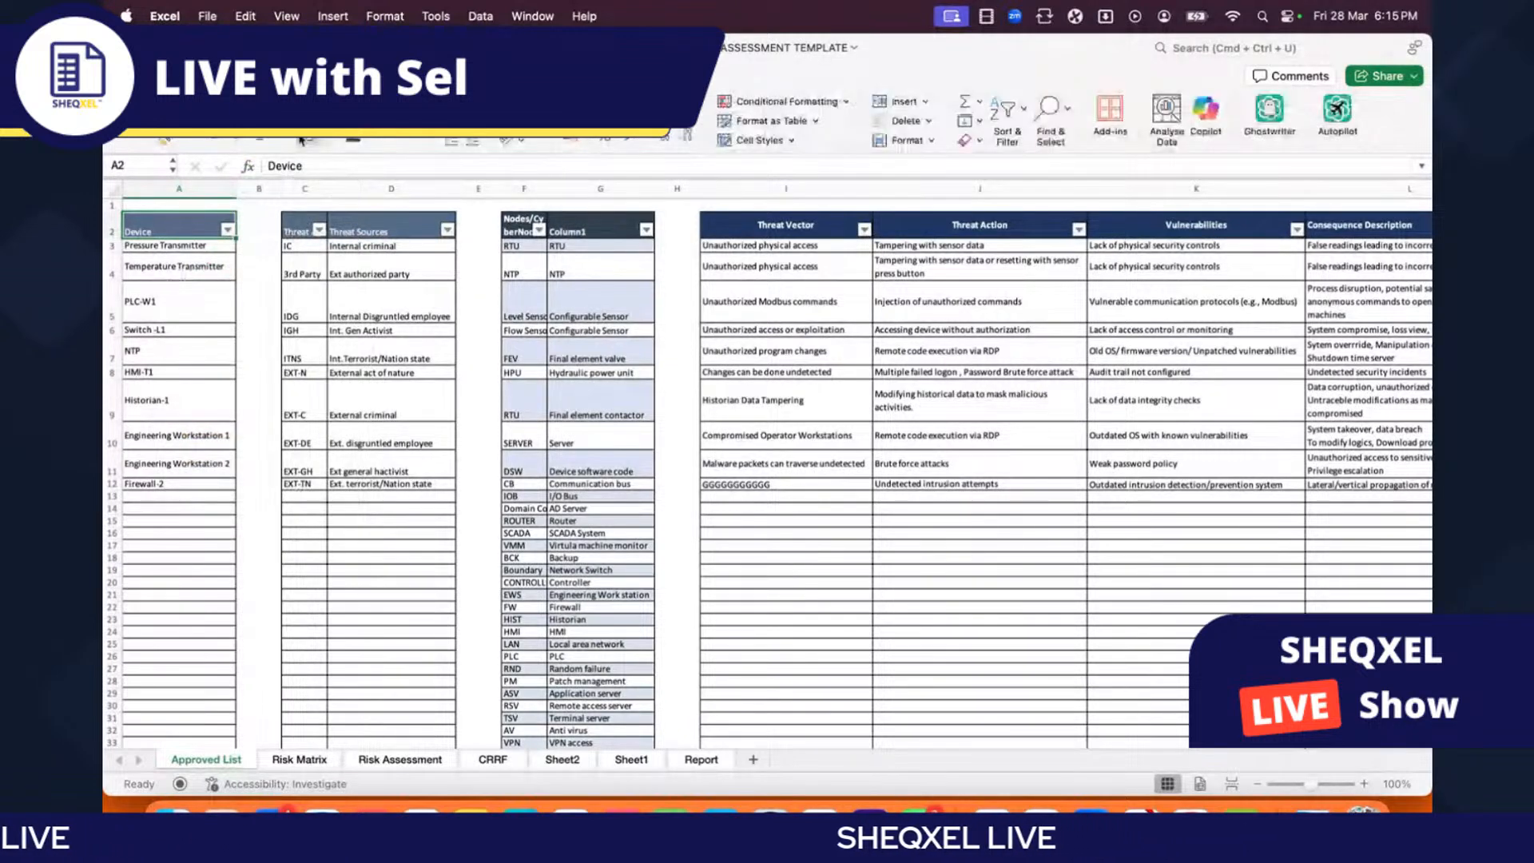
{"action": "left_click", "coordinate": [302, 141]}
{"action": "left_click", "coordinate": [404, 288]}
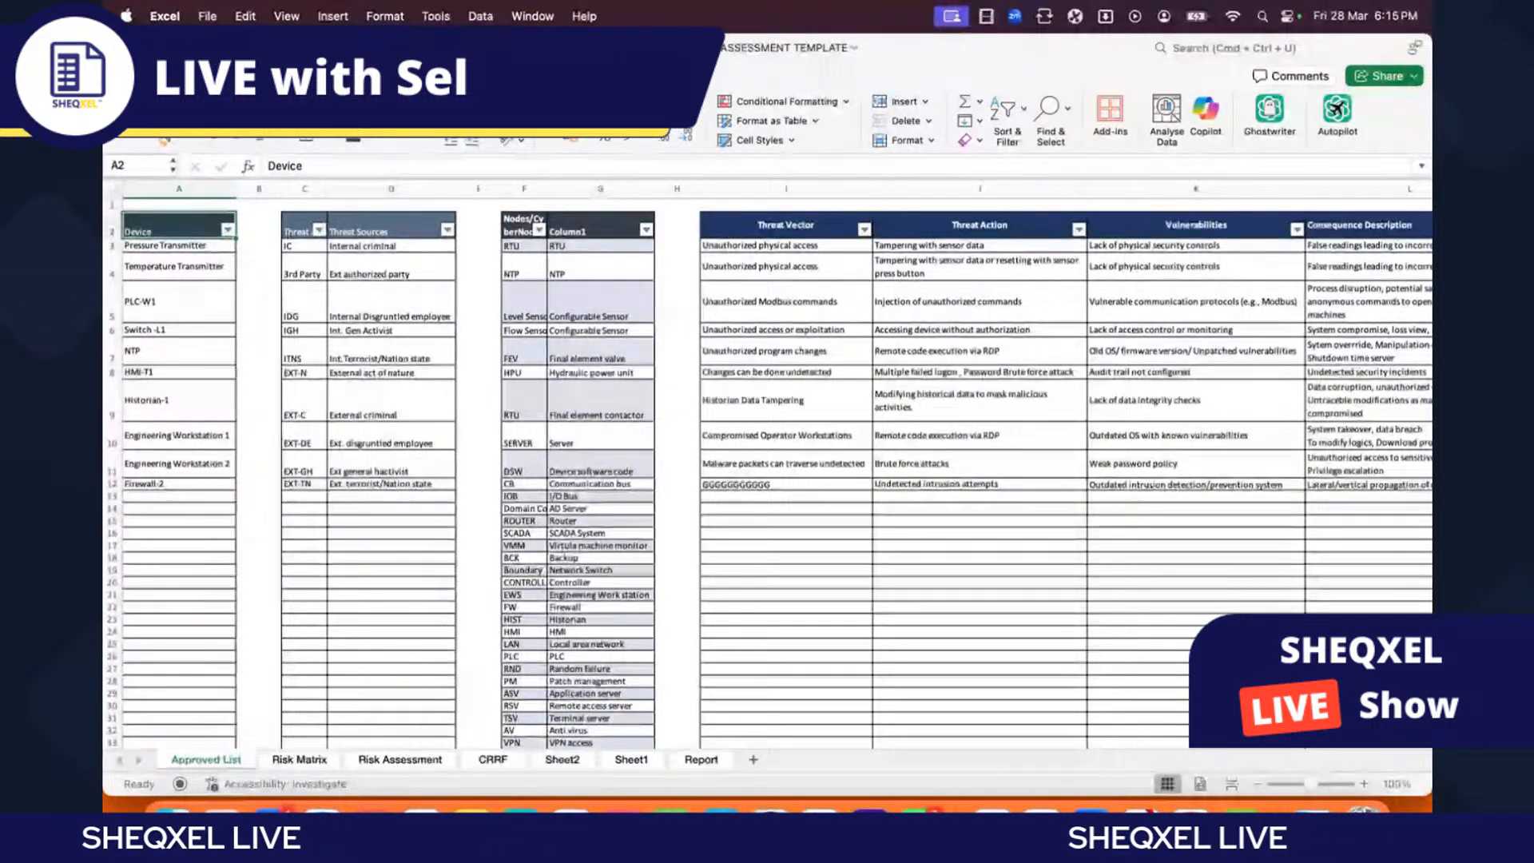
{"action": "left_click", "coordinate": [284, 76]}
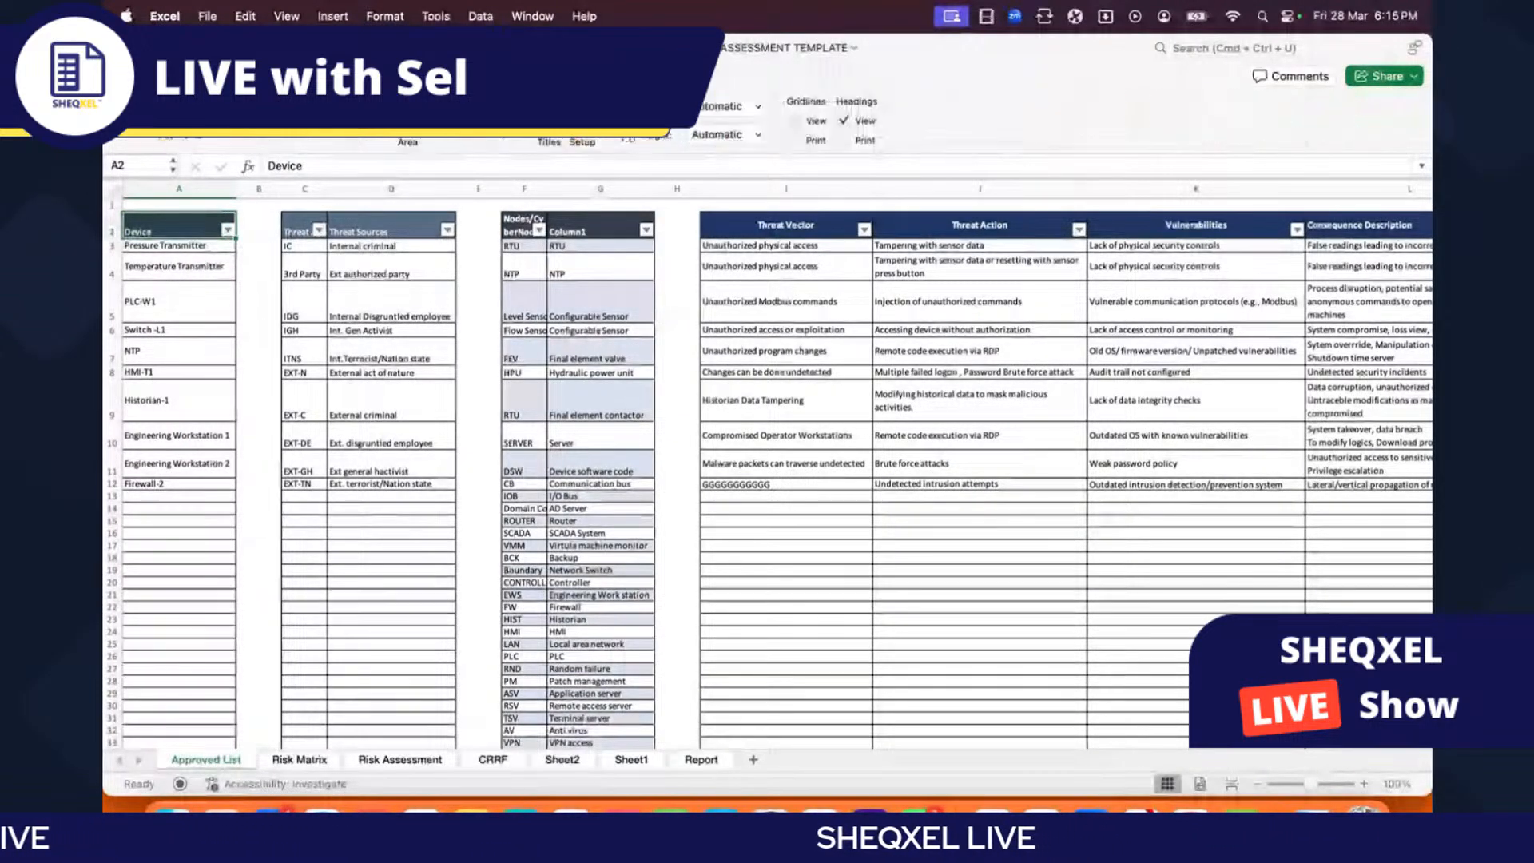
{"action": "left_click", "coordinate": [210, 100]}
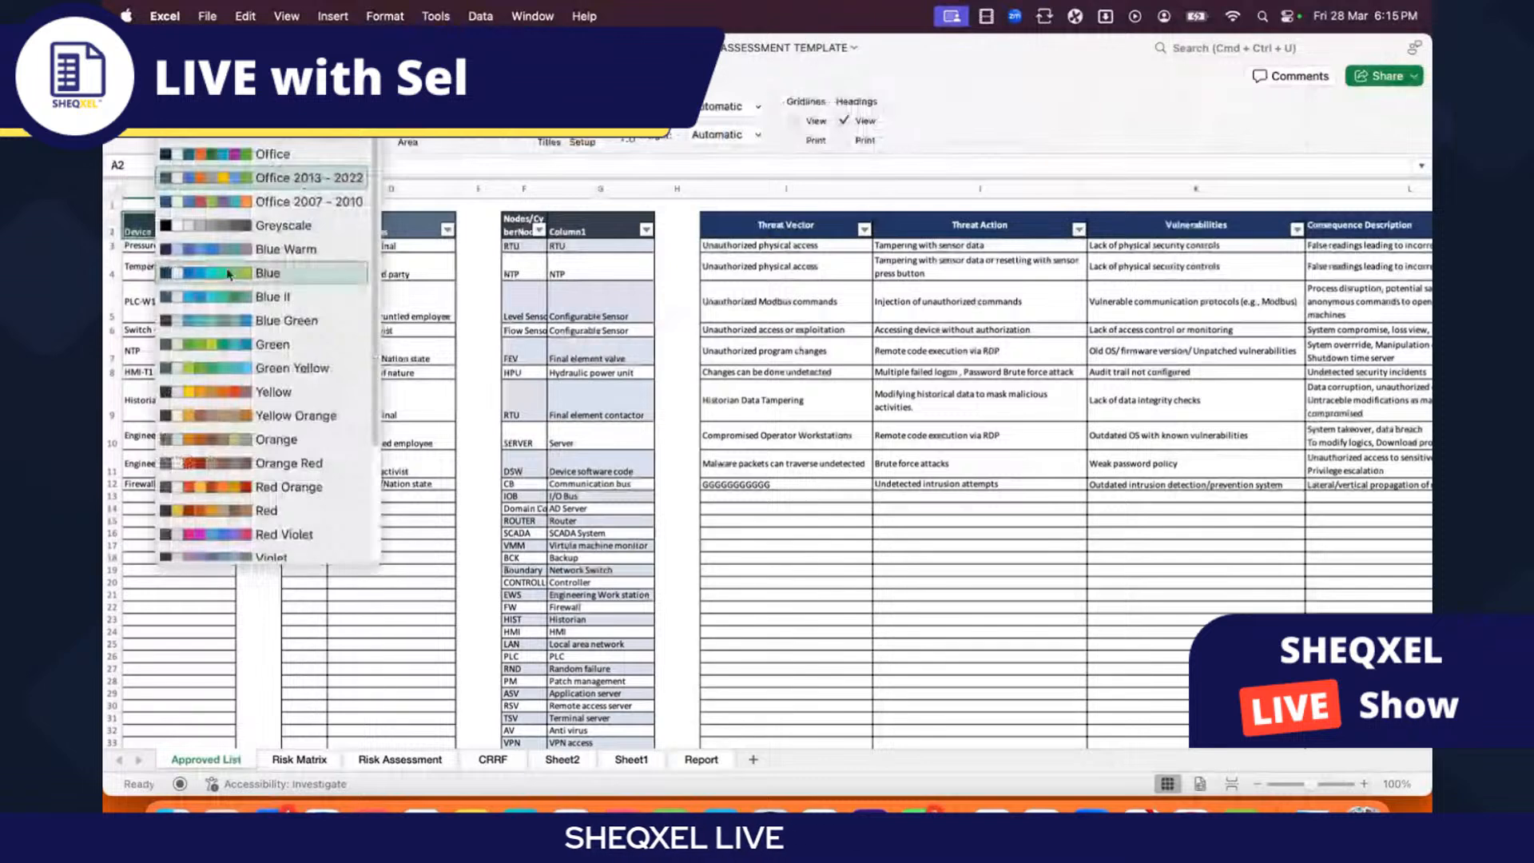
{"action": "left_click", "coordinate": [446, 306]}
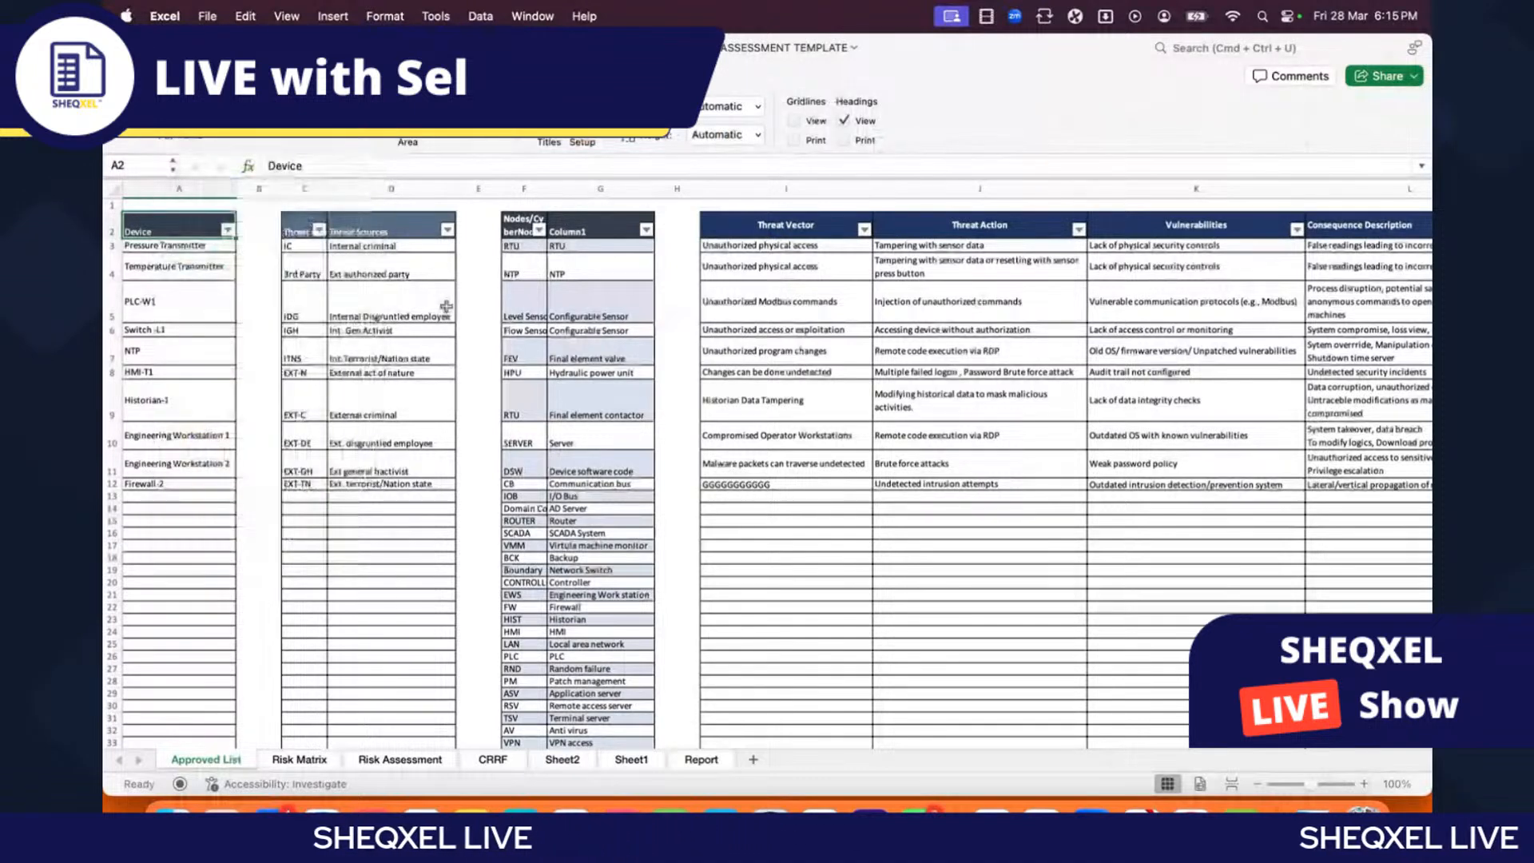
Step: Apply the same dark fill to the Threat Agent and Threat Sources headers and to the headers from Threat Vector through Levels
{"action": "left_click_drag", "start_coordinate": [303, 231], "coordinate": [392, 231]}
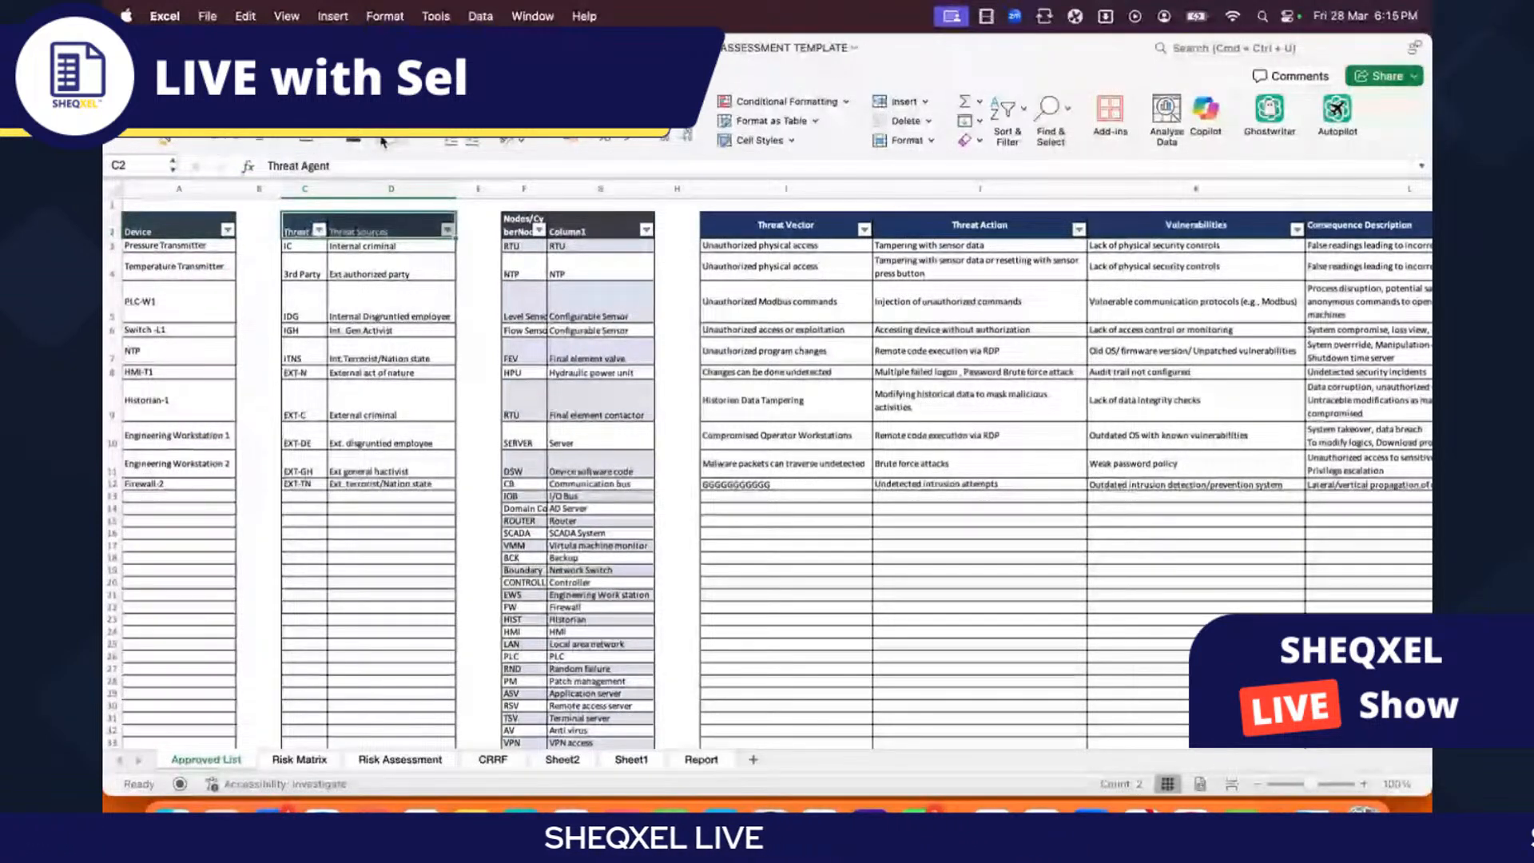
{"action": "left_click_drag", "start_coordinate": [786, 227], "coordinate": [1359, 232]}
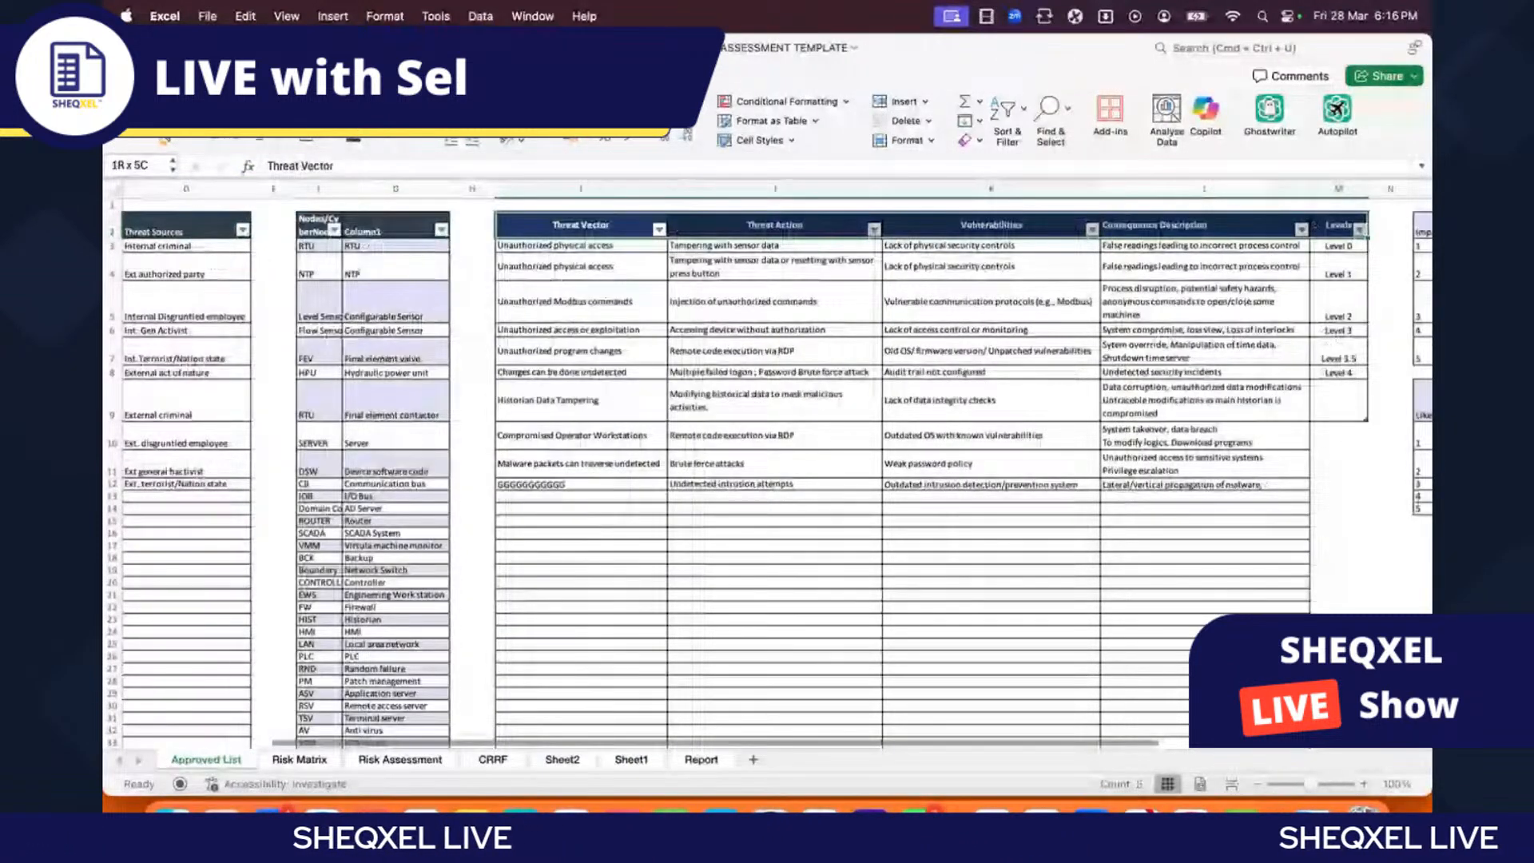
{"action": "scroll", "coordinate": [767, 480], "scroll_direction": "right", "scroll_amount": 3}
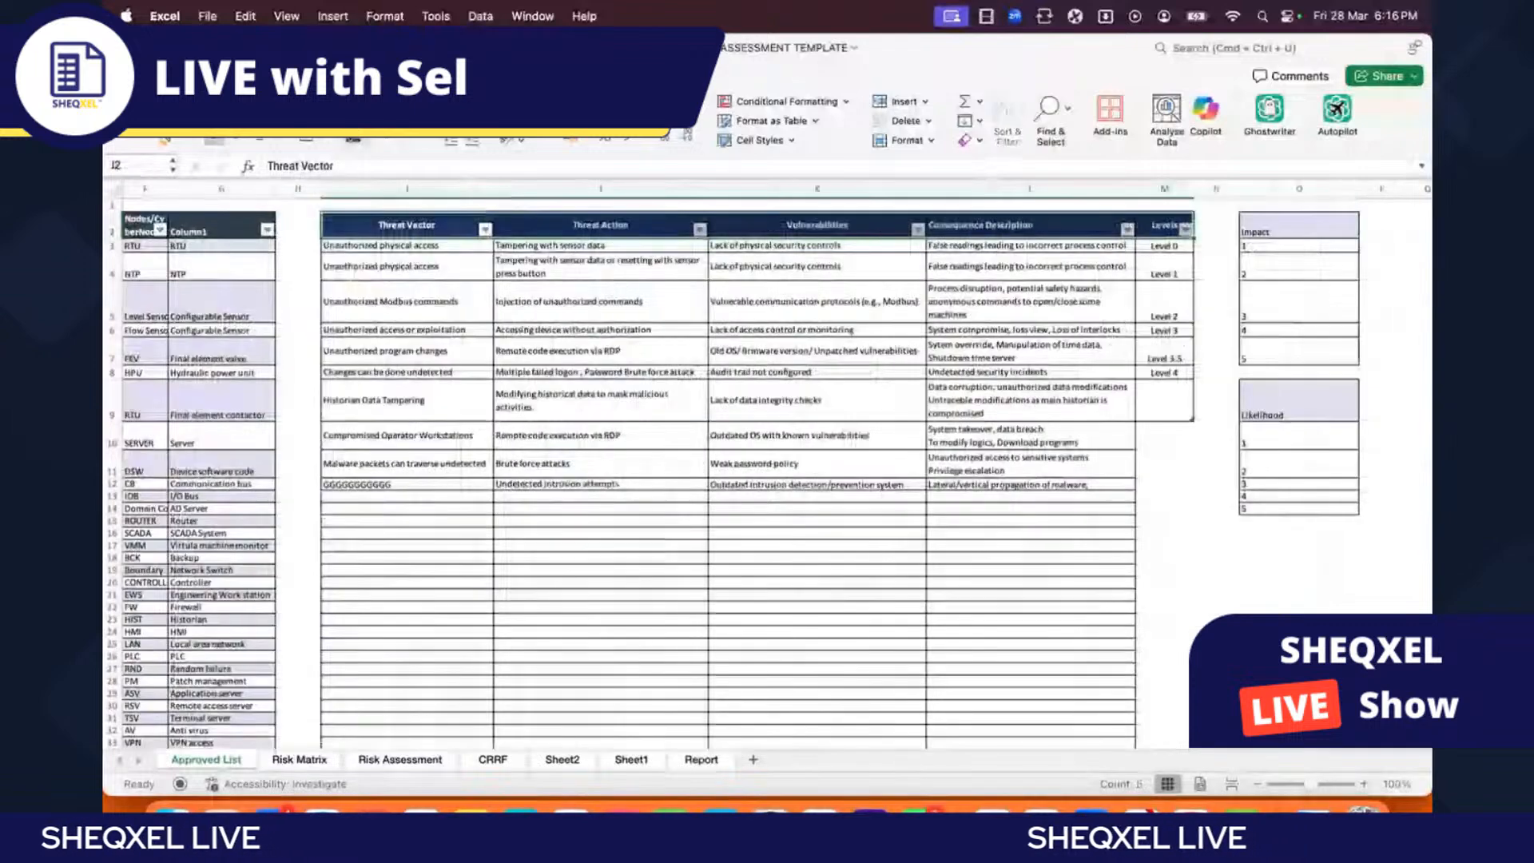
{"action": "left_click", "coordinate": [815, 436]}
Step: Apply the dark header fill to the Impact cell O2 and the Likelihood cell O9
{"action": "left_click", "coordinate": [1298, 231]}
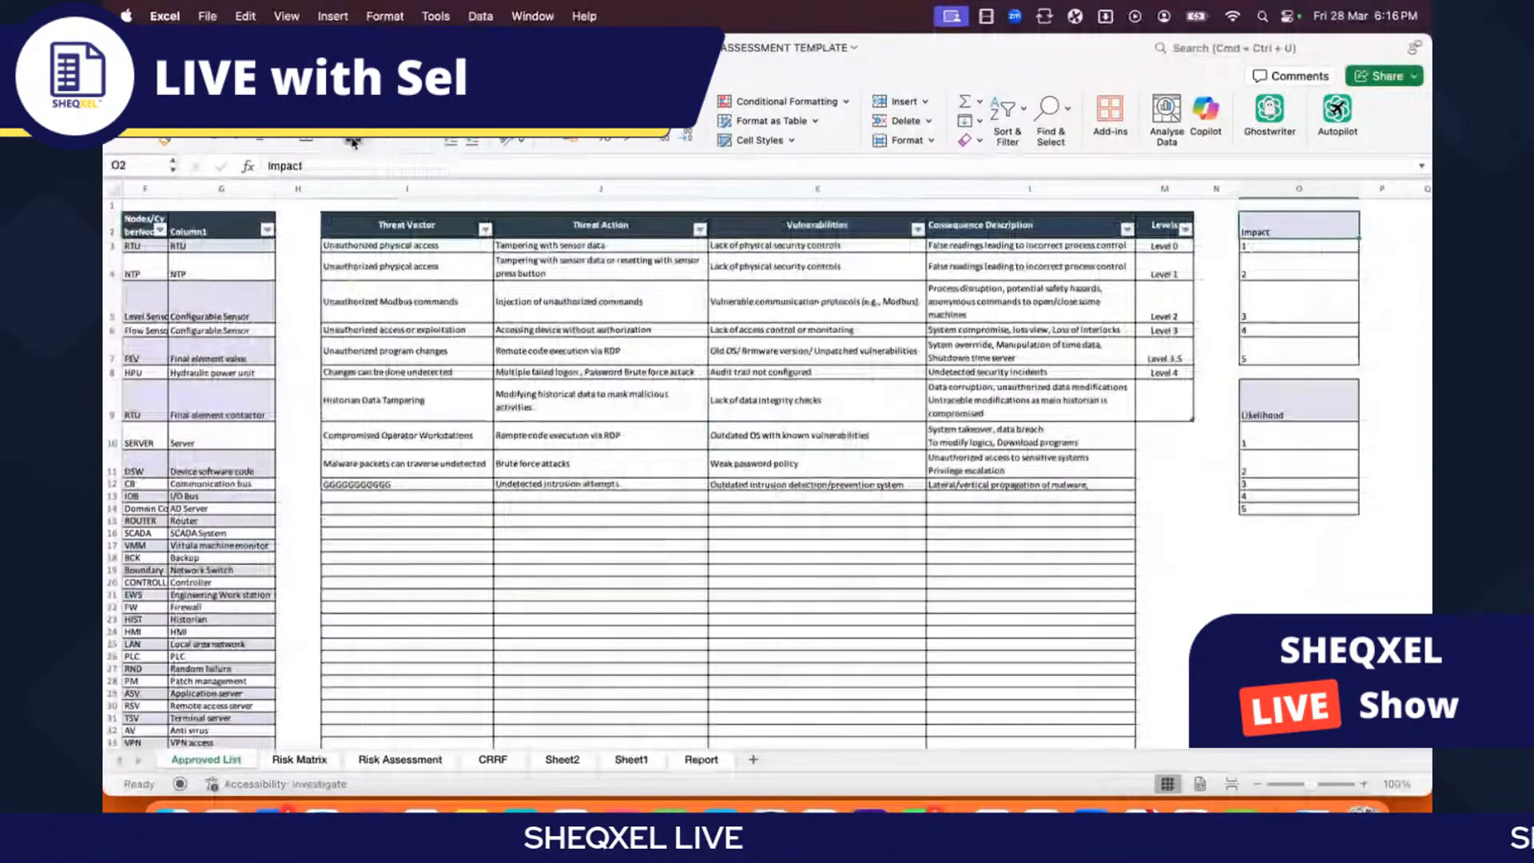
{"action": "left_click", "coordinate": [352, 142]}
{"action": "left_click", "coordinate": [1299, 399]}
{"action": "left_click", "coordinate": [352, 142]}
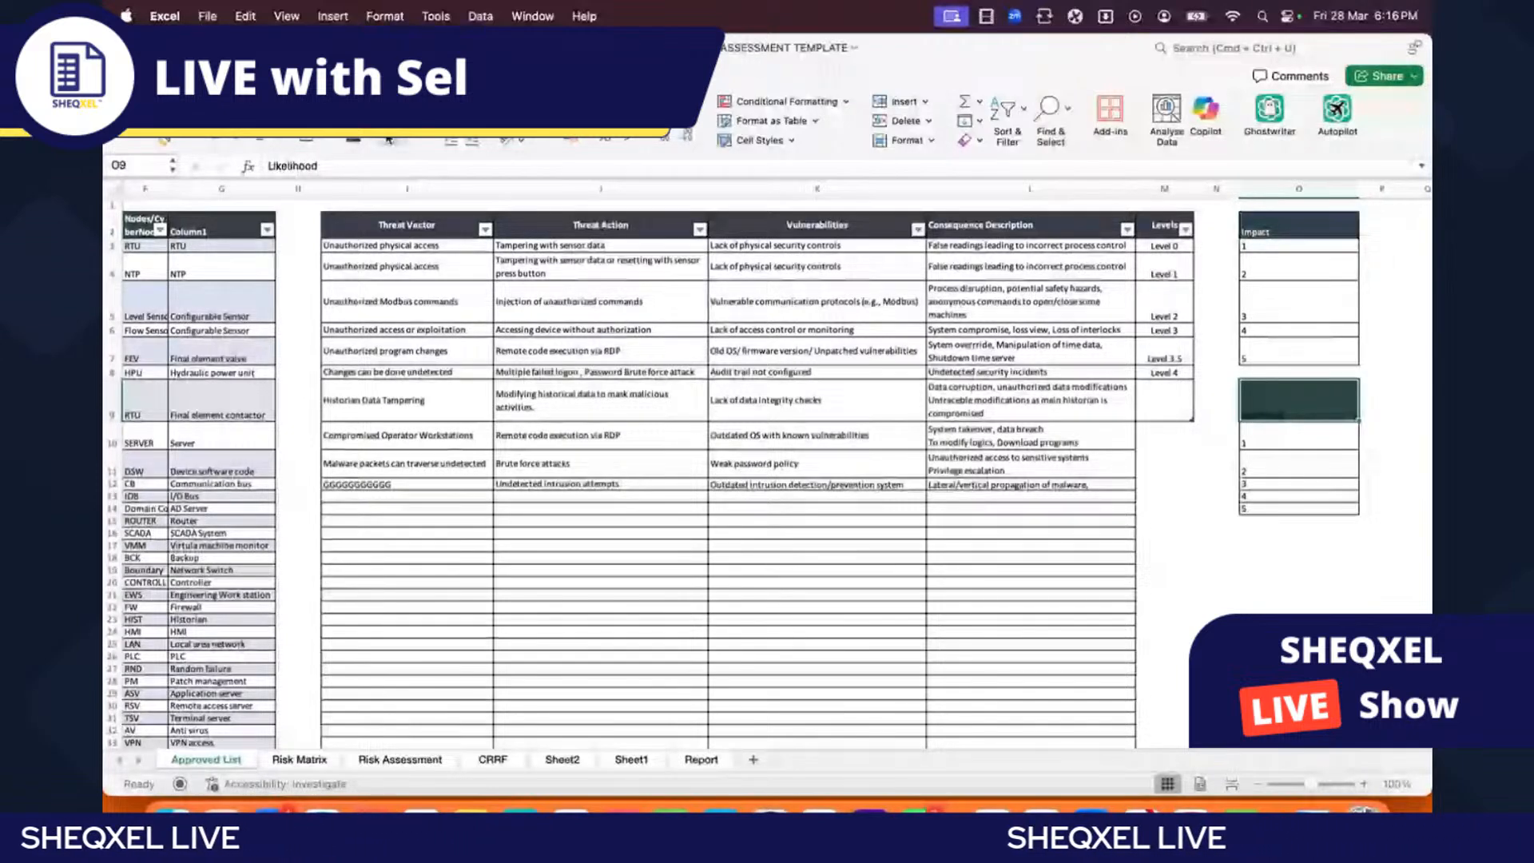
Step: Switch the Nodes table in columns F and G to a plain light table style without coloured row bands
{"action": "scroll", "coordinate": [607, 375], "scroll_direction": "left", "scroll_amount": 5}
{"action": "left_click", "coordinate": [607, 372]}
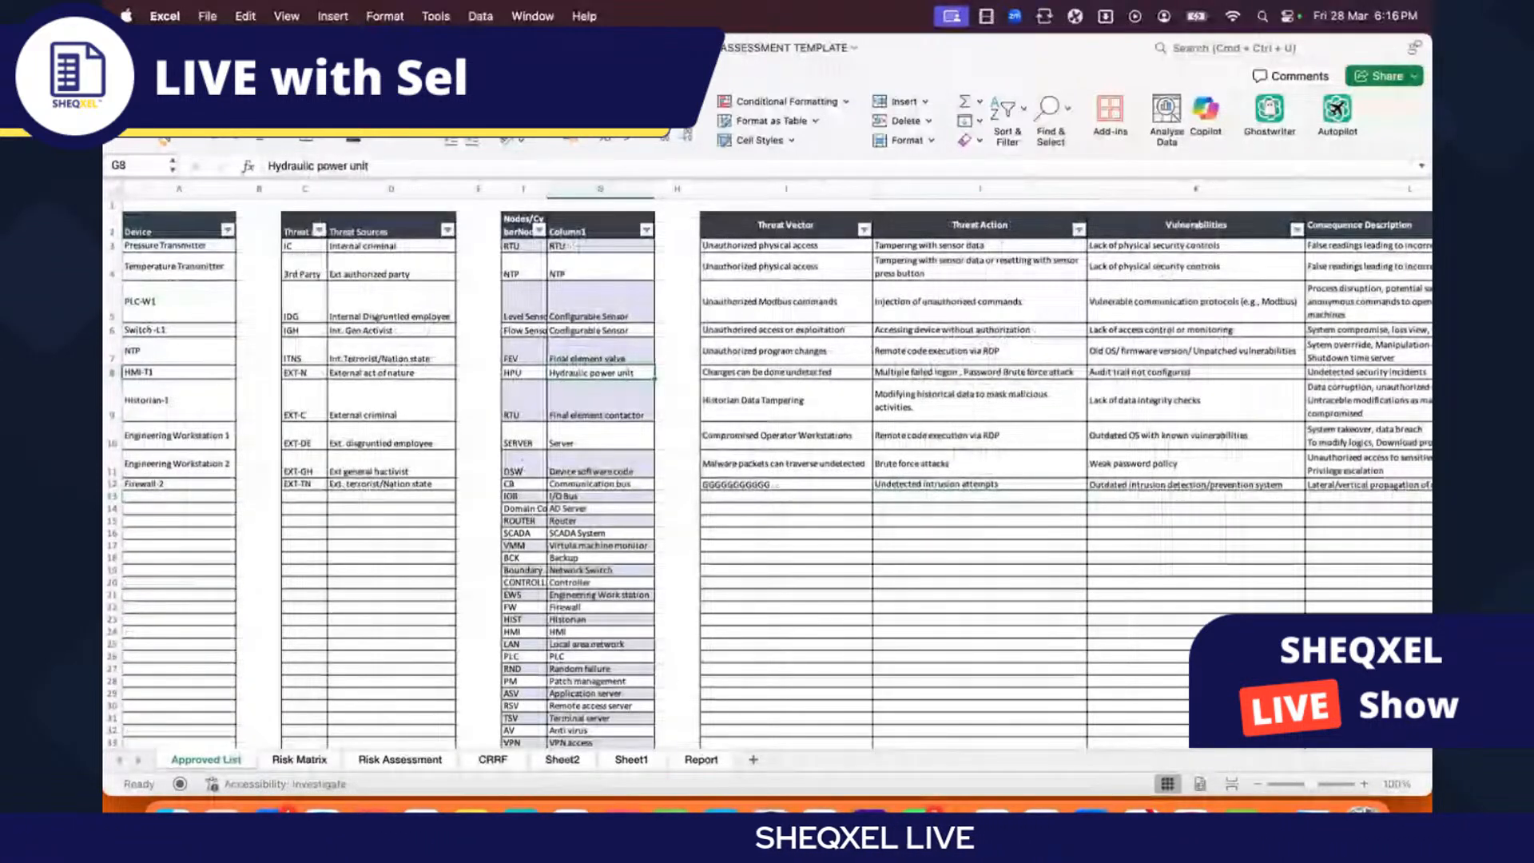
{"action": "left_click", "coordinate": [695, 76]}
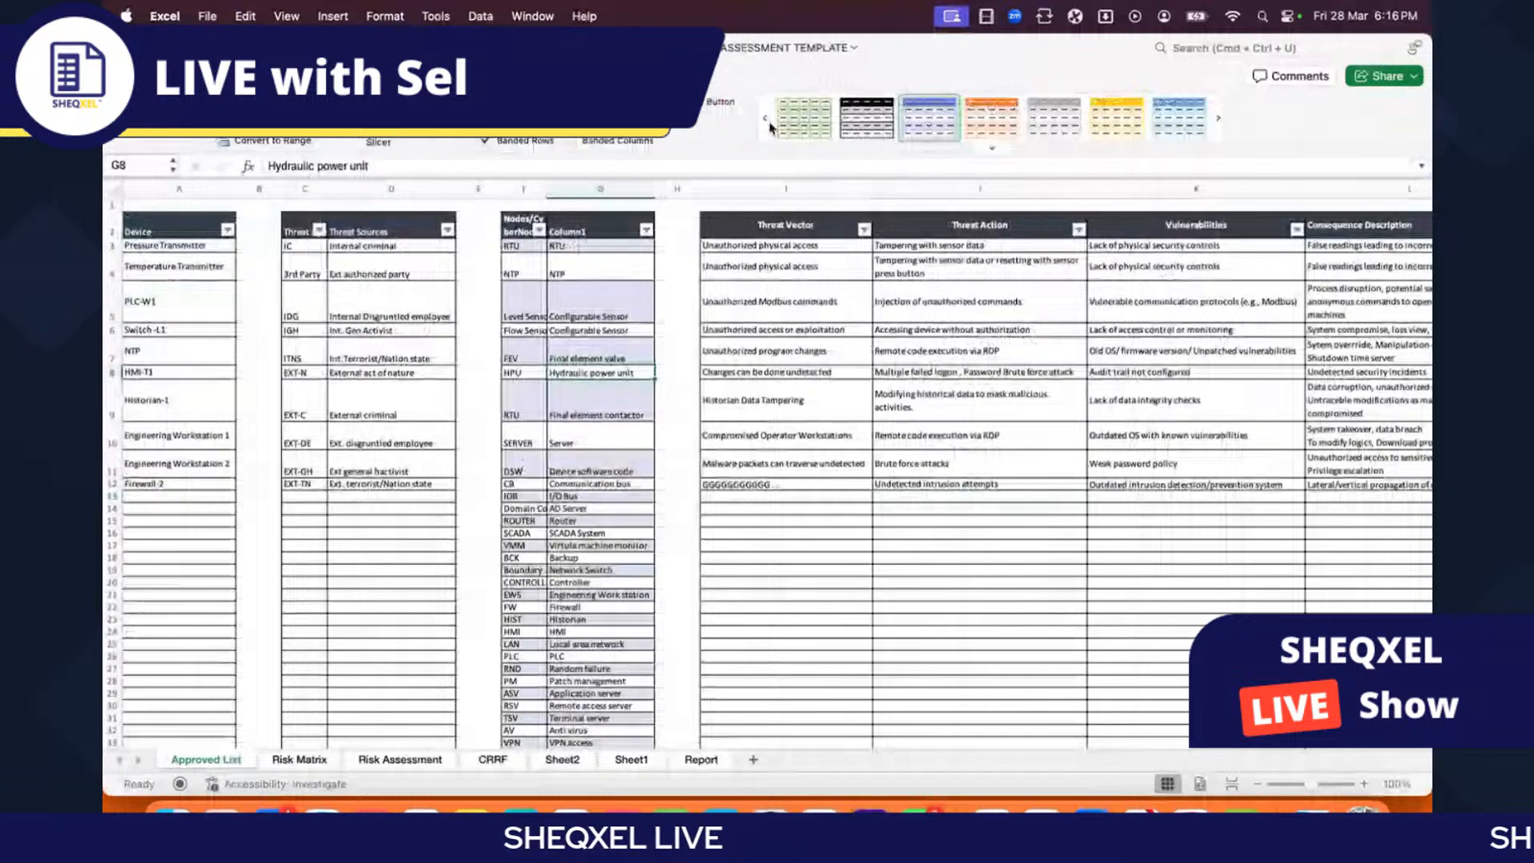
{"action": "left_click", "coordinate": [767, 120]}
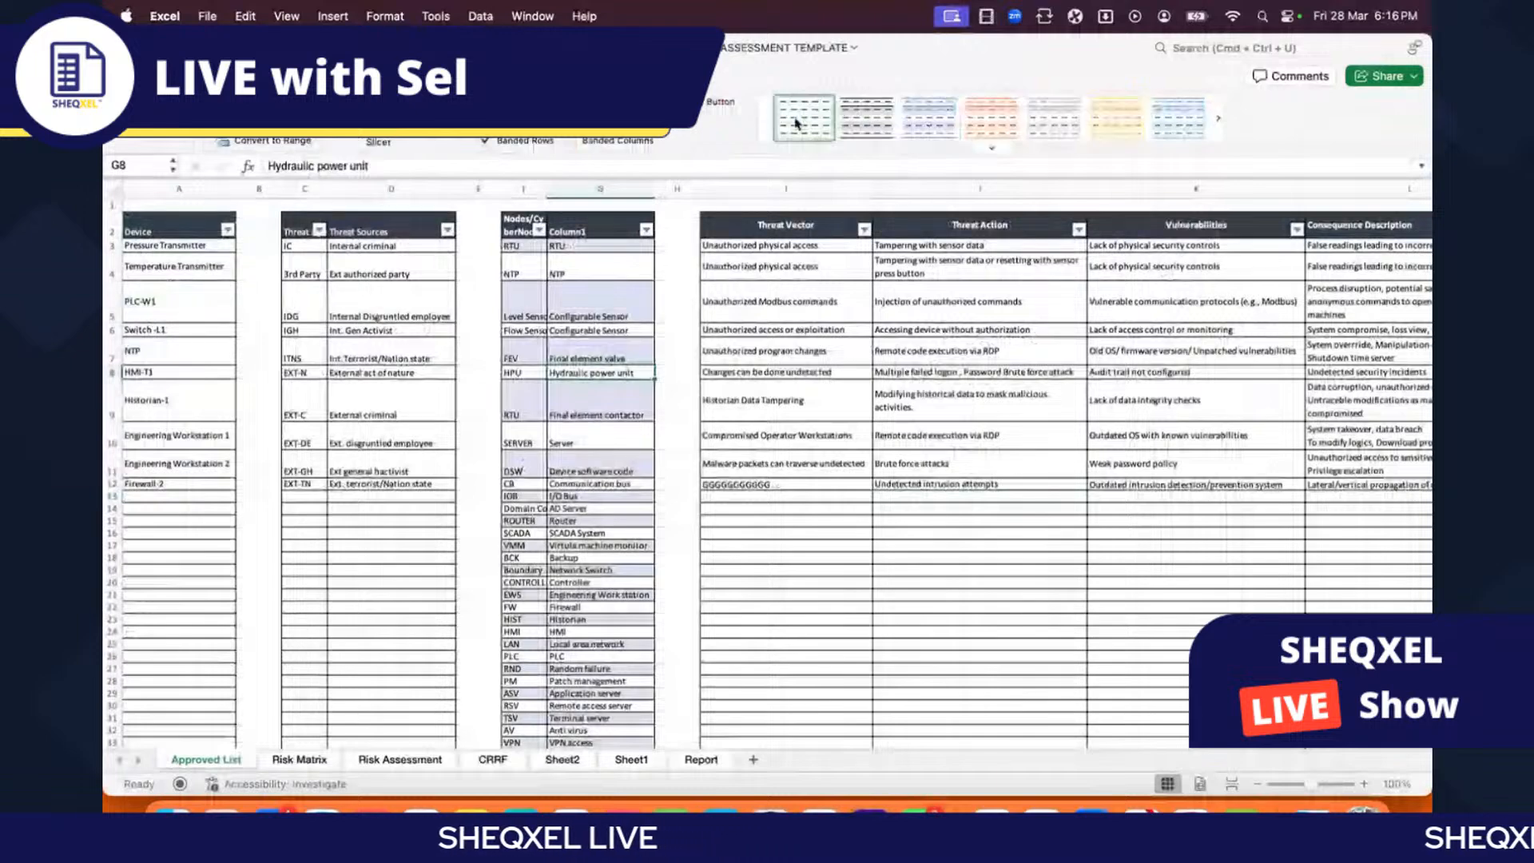
{"action": "left_click", "coordinate": [670, 343]}
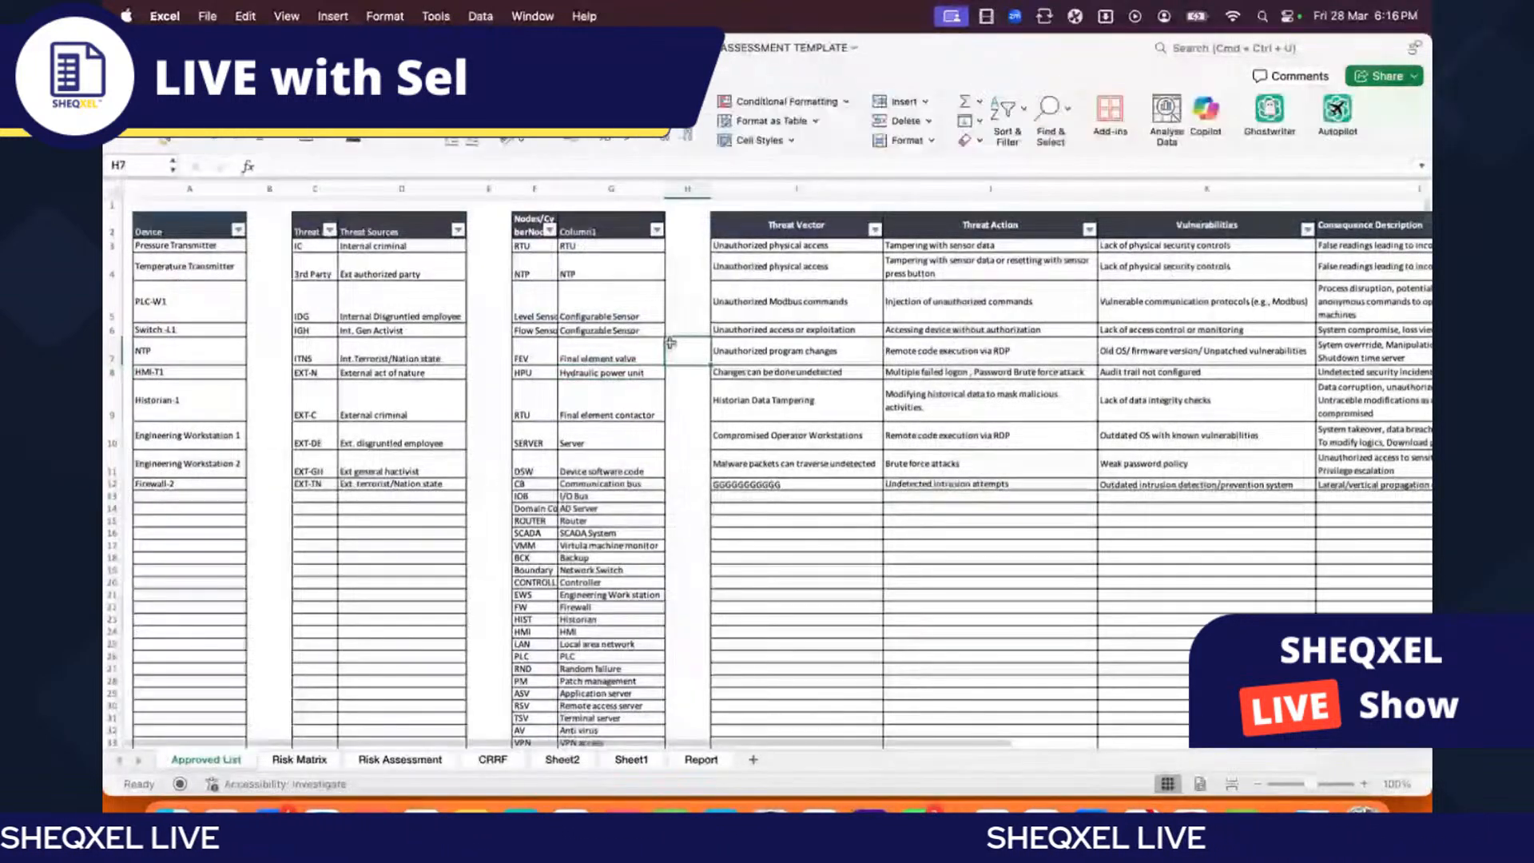
Step: Examine the rows at and below the end of the Device table, including rows 129 to 141, for leftover content
{"action": "scroll", "coordinate": [671, 343], "scroll_direction": "right", "scroll_amount": 1}
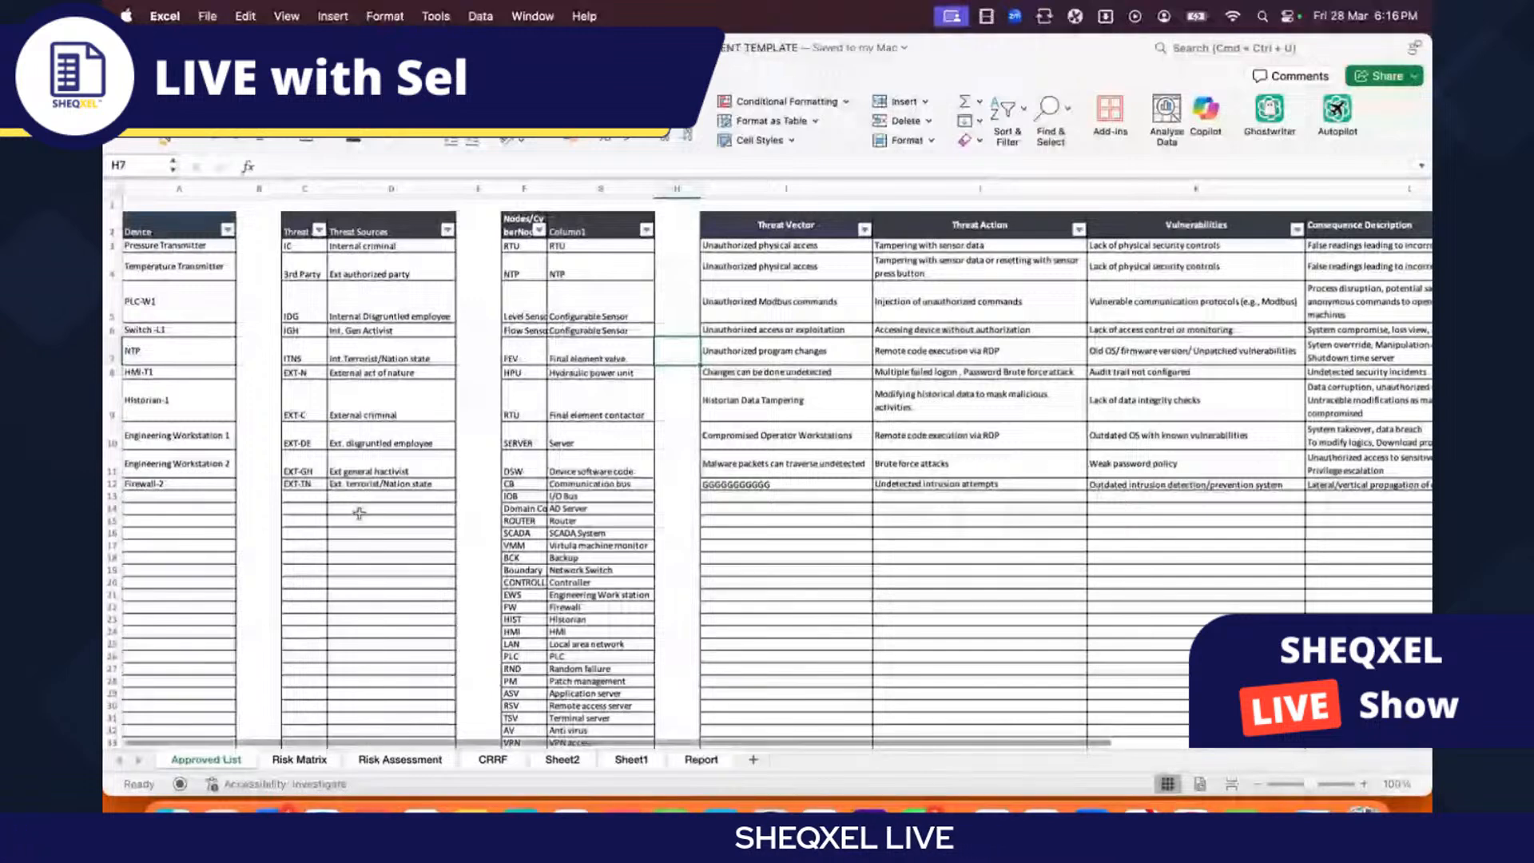
{"action": "scroll", "coordinate": [358, 513], "scroll_direction": "down", "scroll_amount": 10}
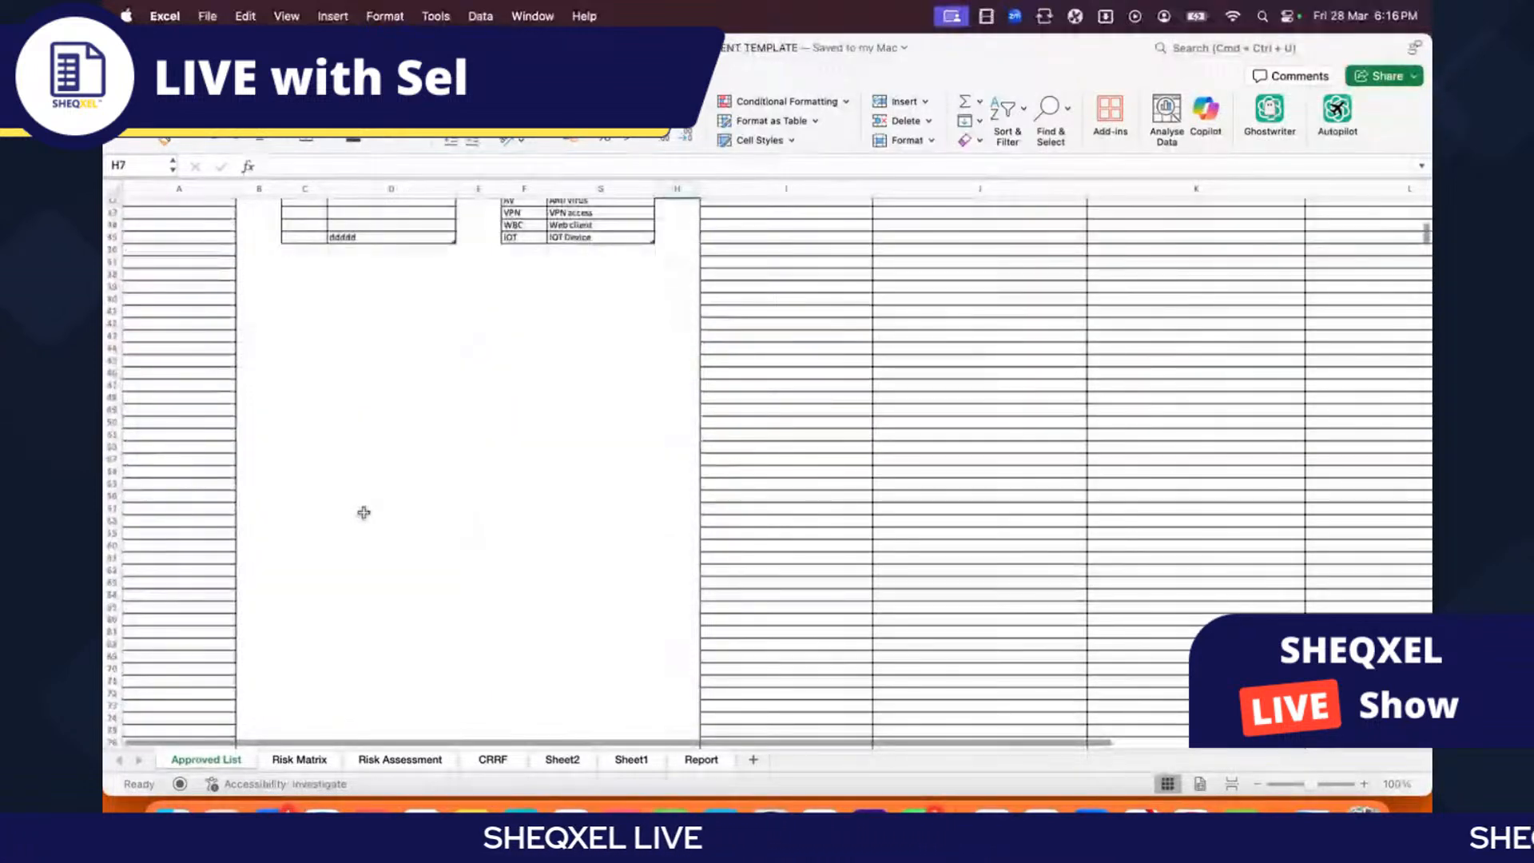
{"action": "scroll", "coordinate": [364, 512], "scroll_direction": "down", "scroll_amount": 5}
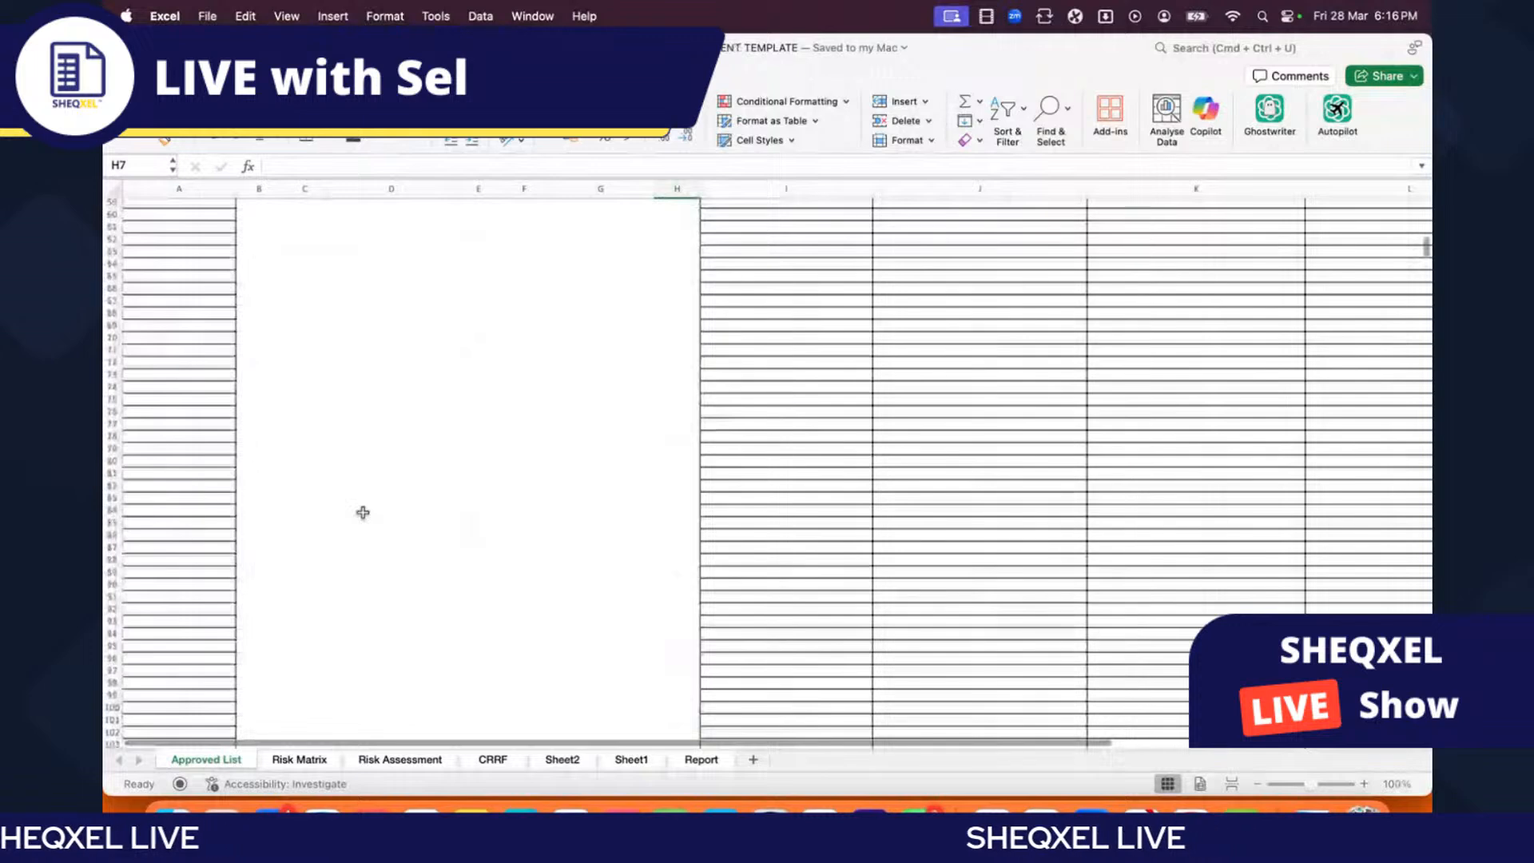
{"action": "scroll", "coordinate": [363, 512], "scroll_direction": "down", "scroll_amount": 2}
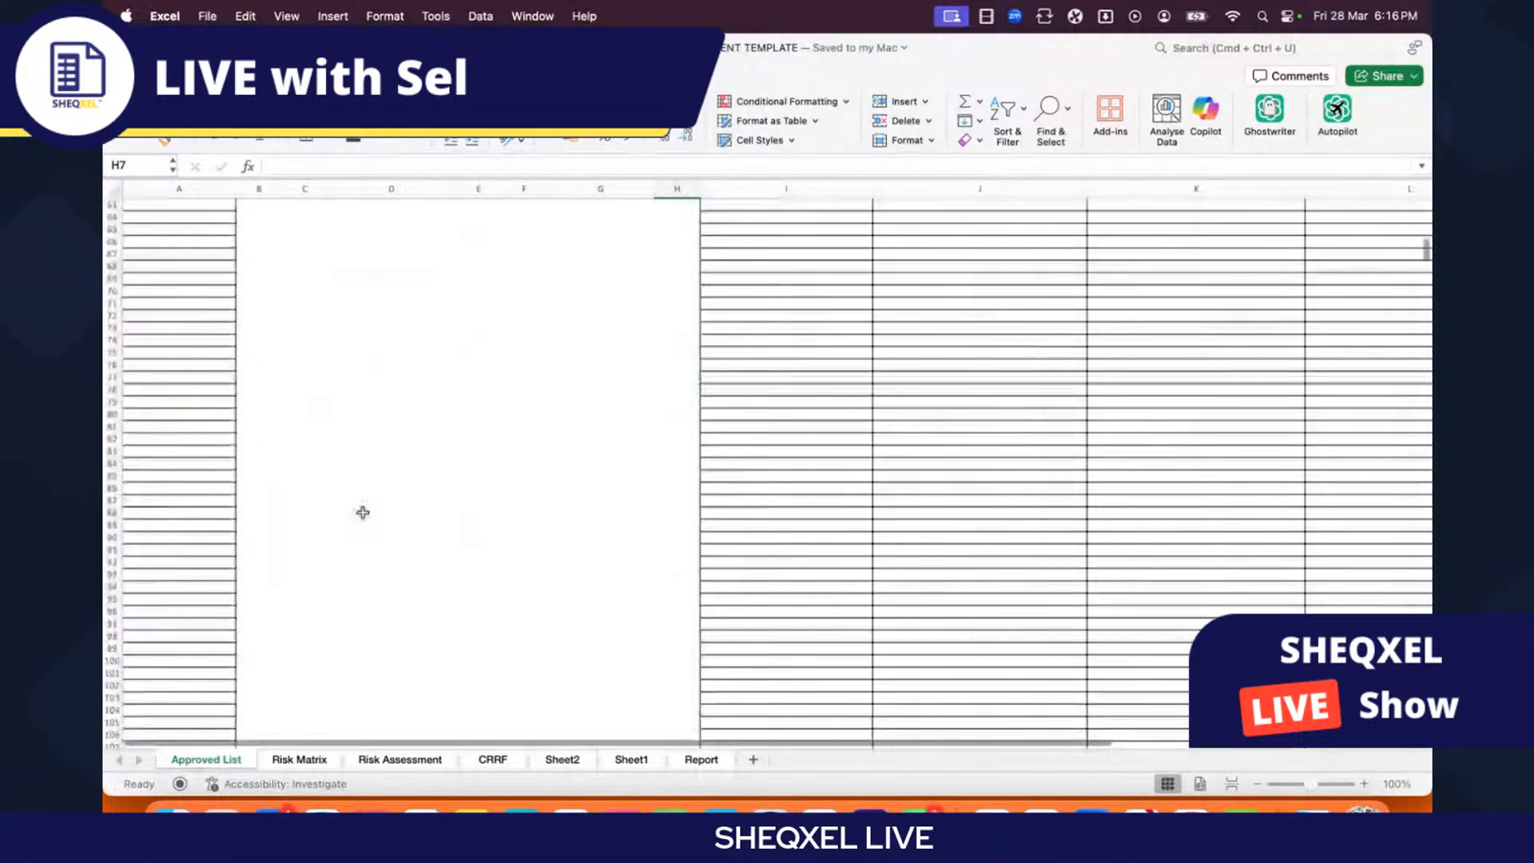
{"action": "scroll", "coordinate": [363, 512], "scroll_direction": "down", "scroll_amount": 5}
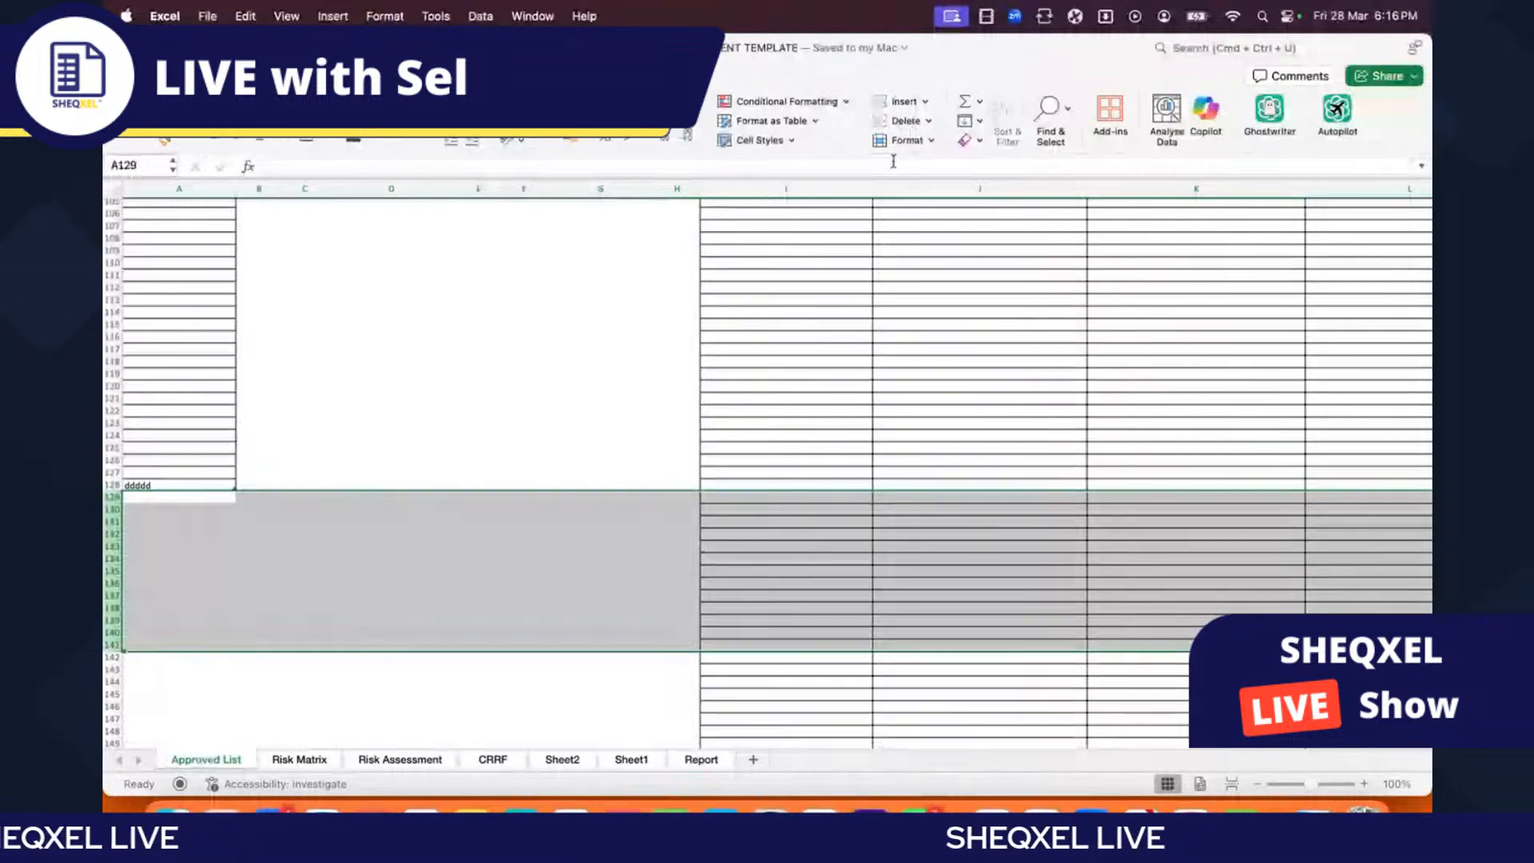
{"action": "left_click", "coordinate": [601, 349]}
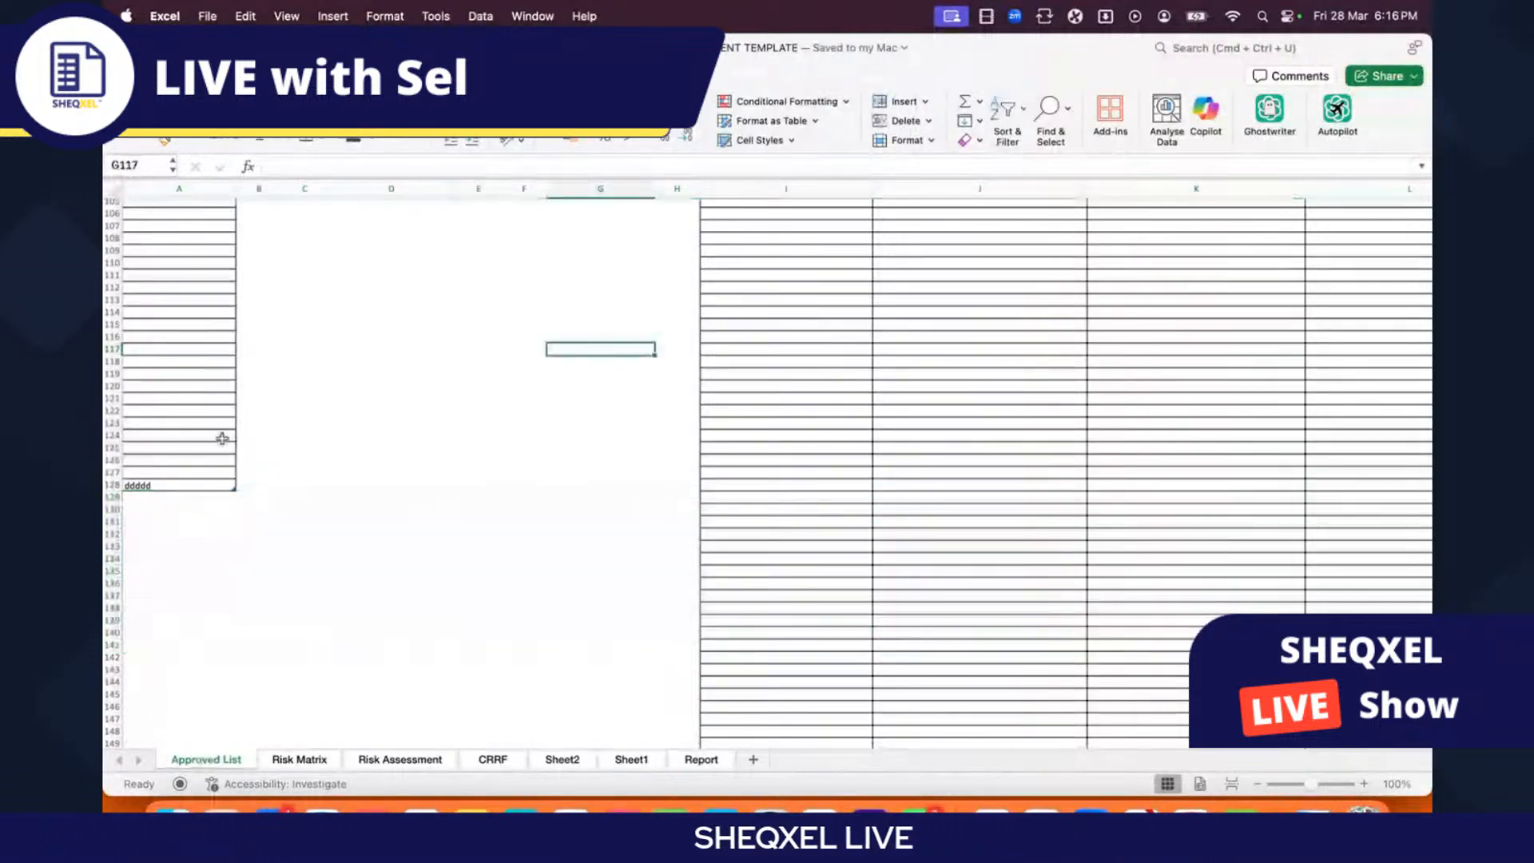
Step: Delete the Threat Vector table's surplus empty rows from row 127 down
{"action": "scroll", "coordinate": [318, 519], "scroll_direction": "right", "scroll_amount": 5}
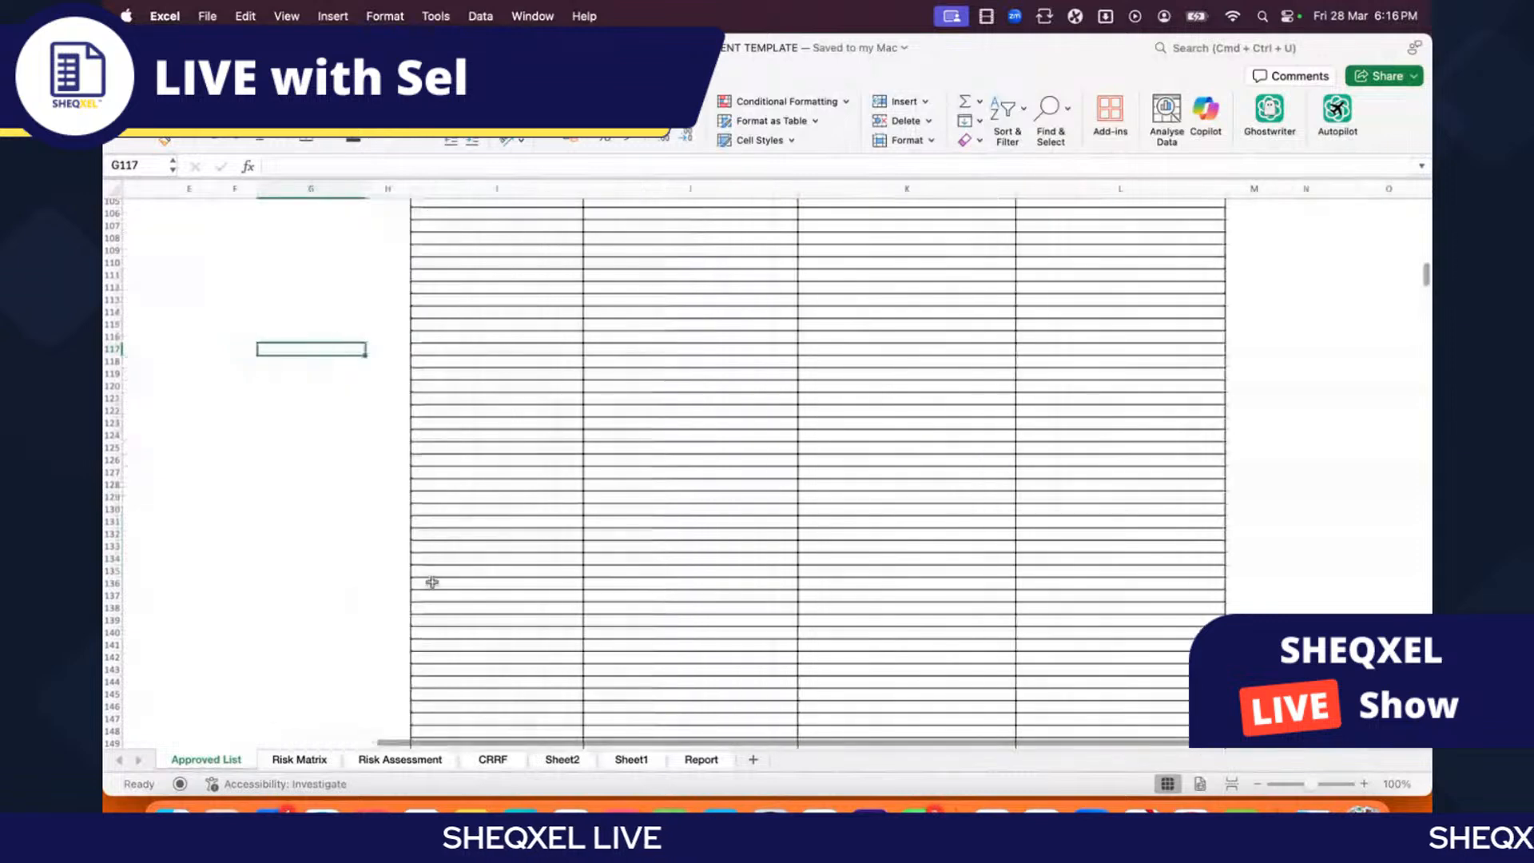
{"action": "scroll", "coordinate": [432, 583], "scroll_direction": "left", "scroll_amount": 5}
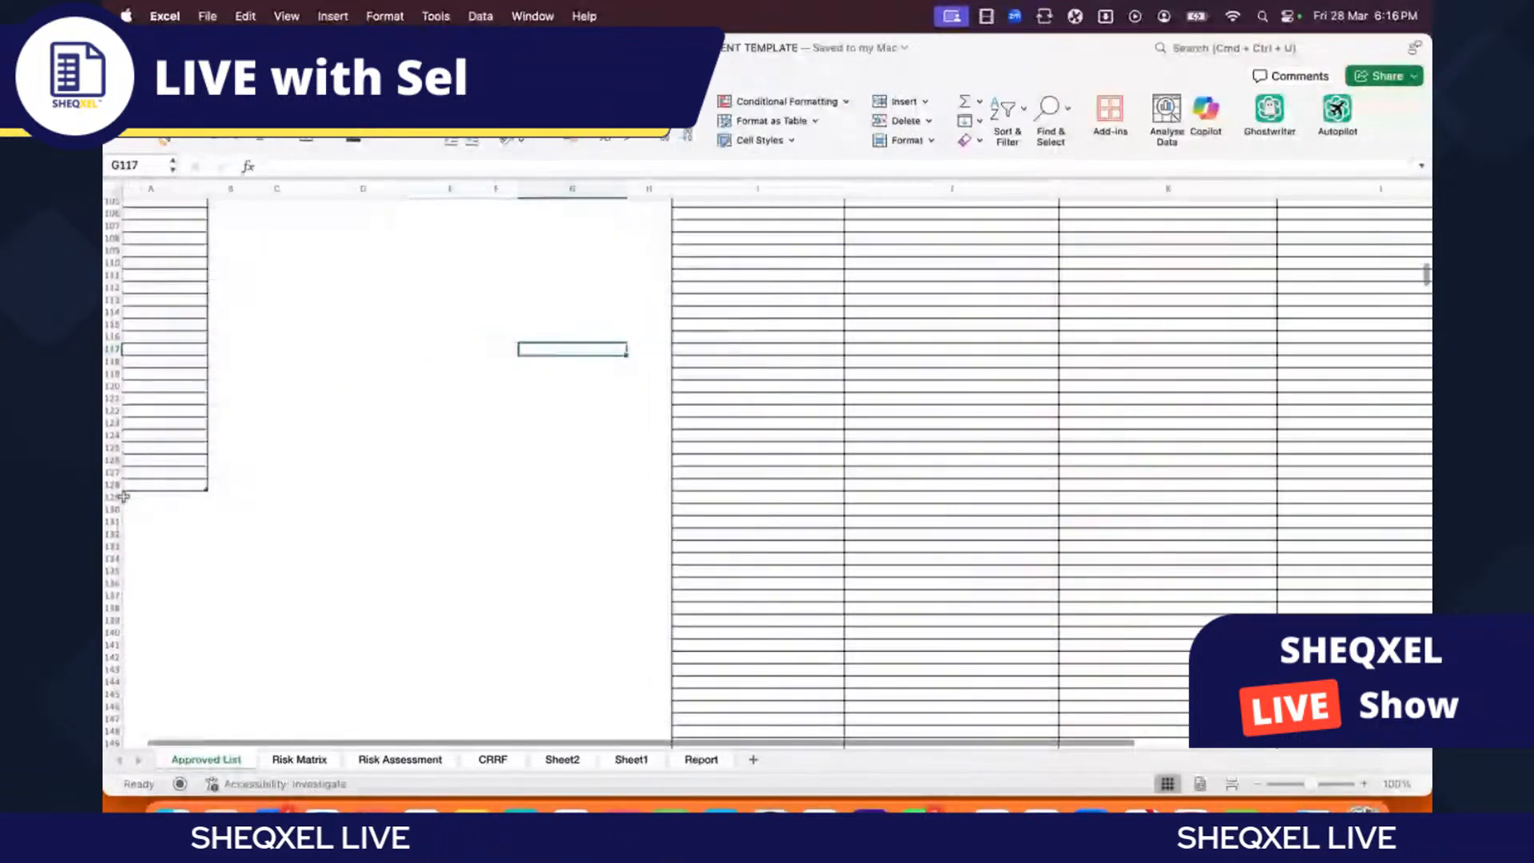
{"action": "key", "text": "super+z"}
{"action": "left_click", "coordinate": [724, 485]}
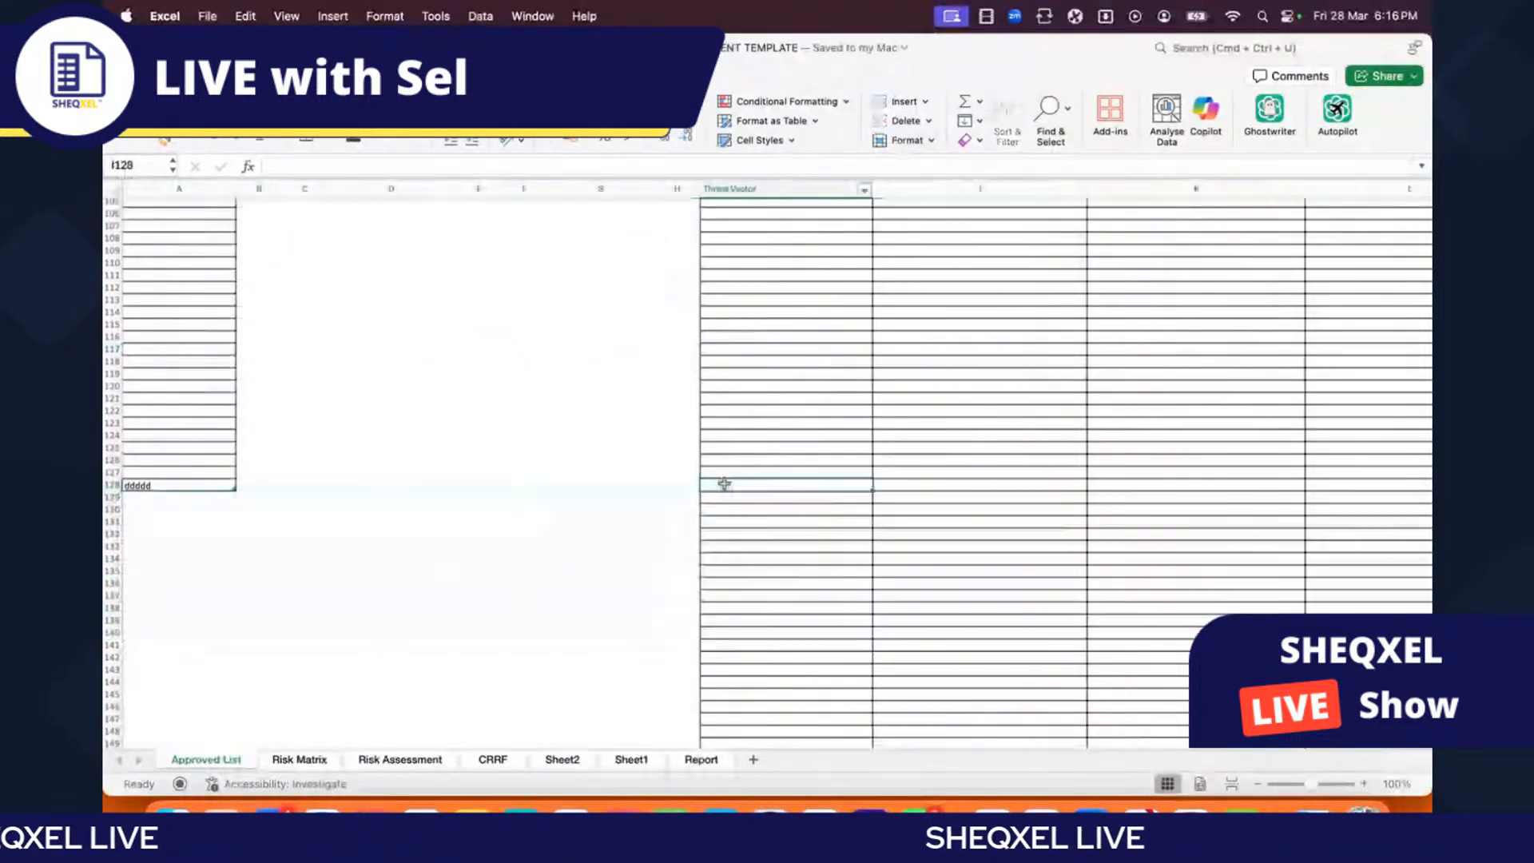
{"action": "left_click_drag", "start_coordinate": [724, 485], "coordinate": [1423, 485]}
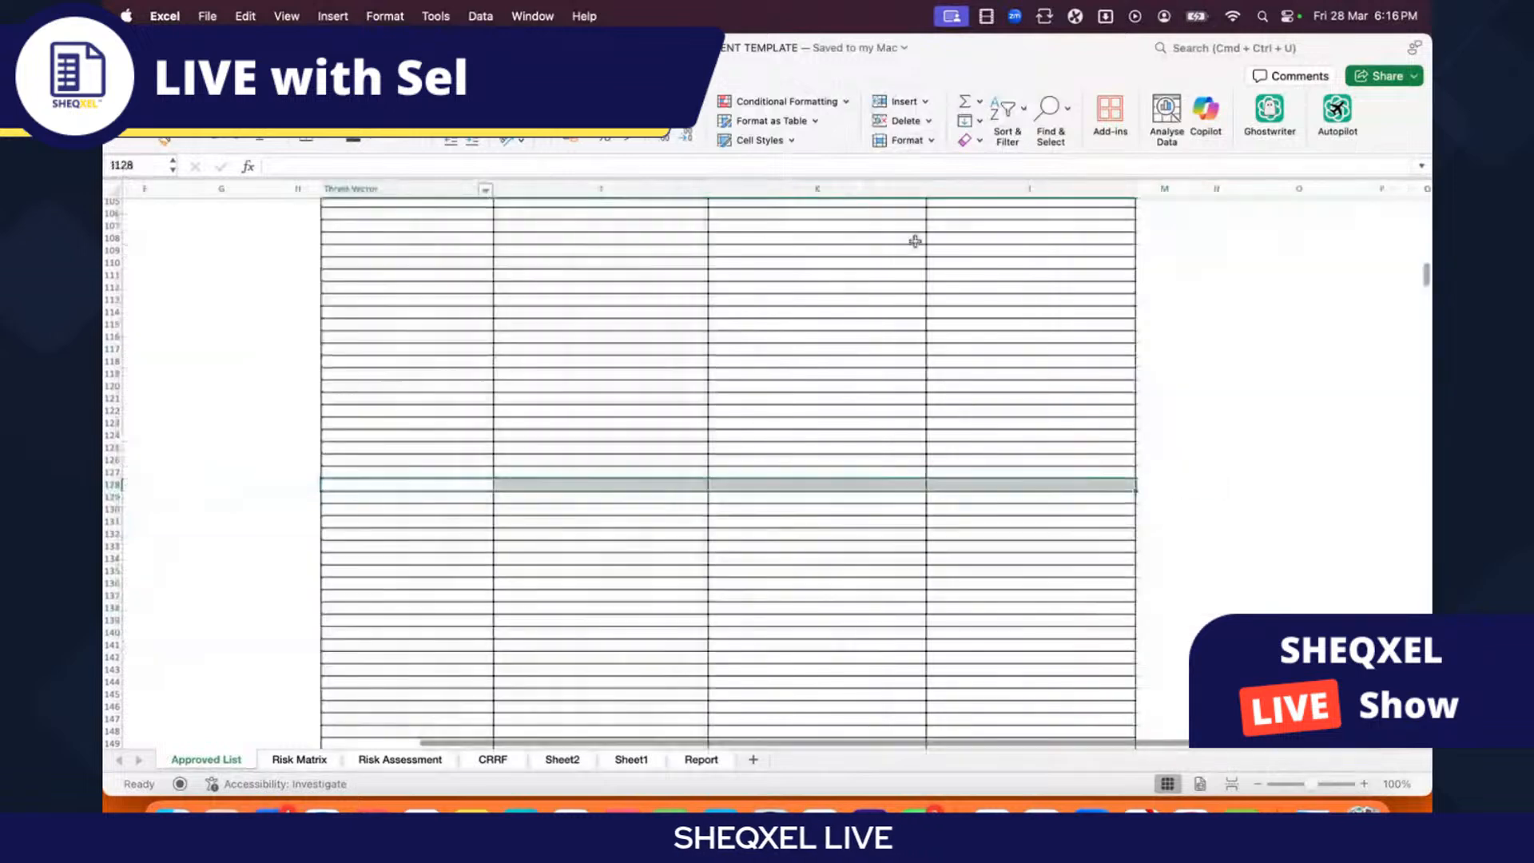
{"action": "left_click_drag", "start_coordinate": [659, 377], "coordinate": [428, 483]}
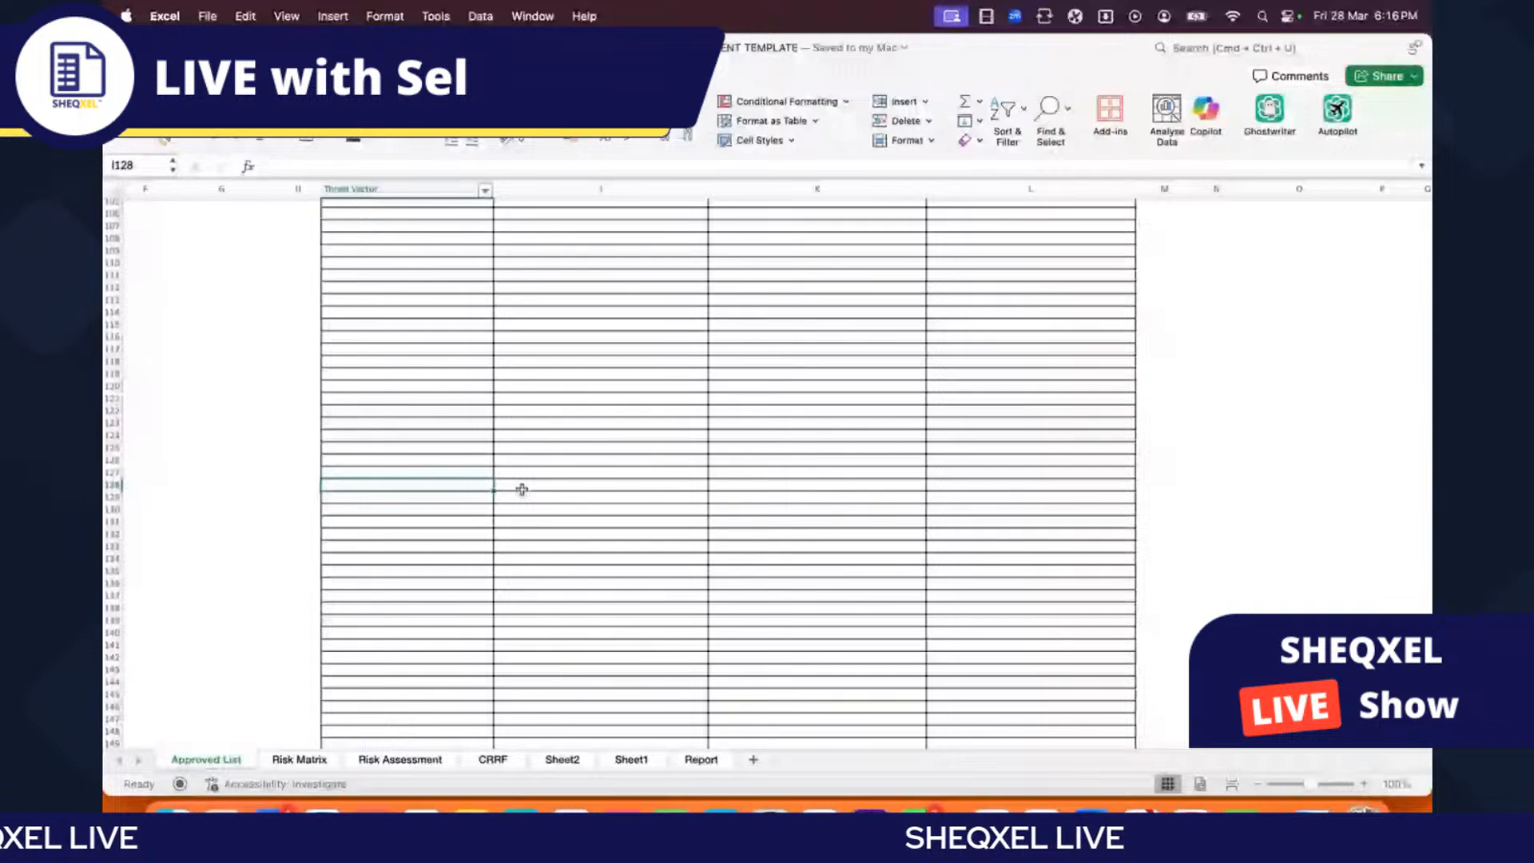
{"action": "left_click_drag", "start_coordinate": [521, 489], "coordinate": [1006, 487]}
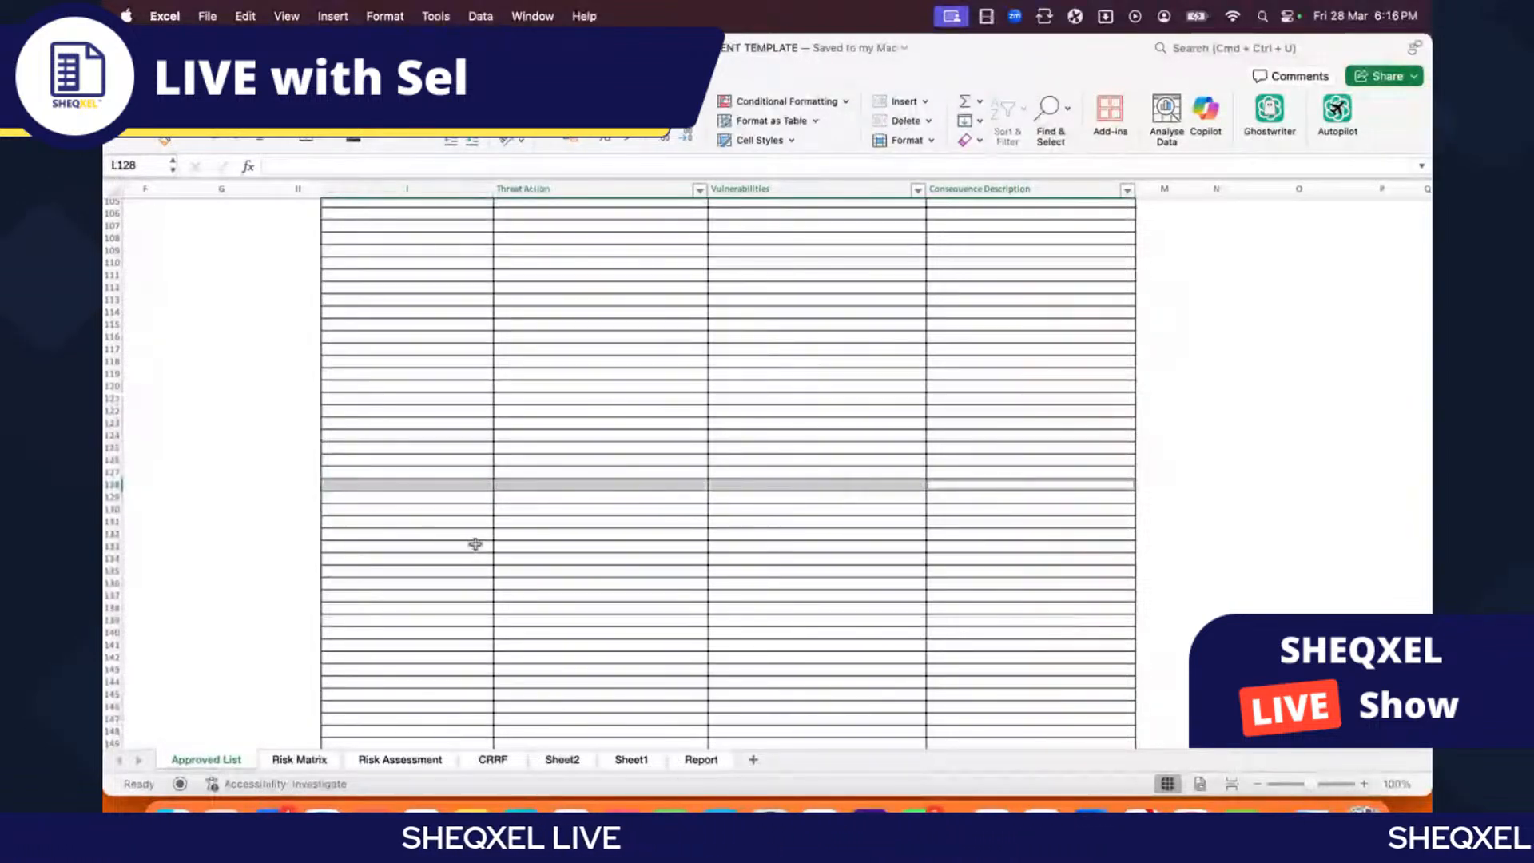
{"action": "mouse_move", "coordinate": [417, 473]}
{"action": "left_mouse_down"}
{"action": "mouse_move", "coordinate": [571, 468]}
{"action": "mouse_move", "coordinate": [415, 473]}
{"action": "left_mouse_up"}
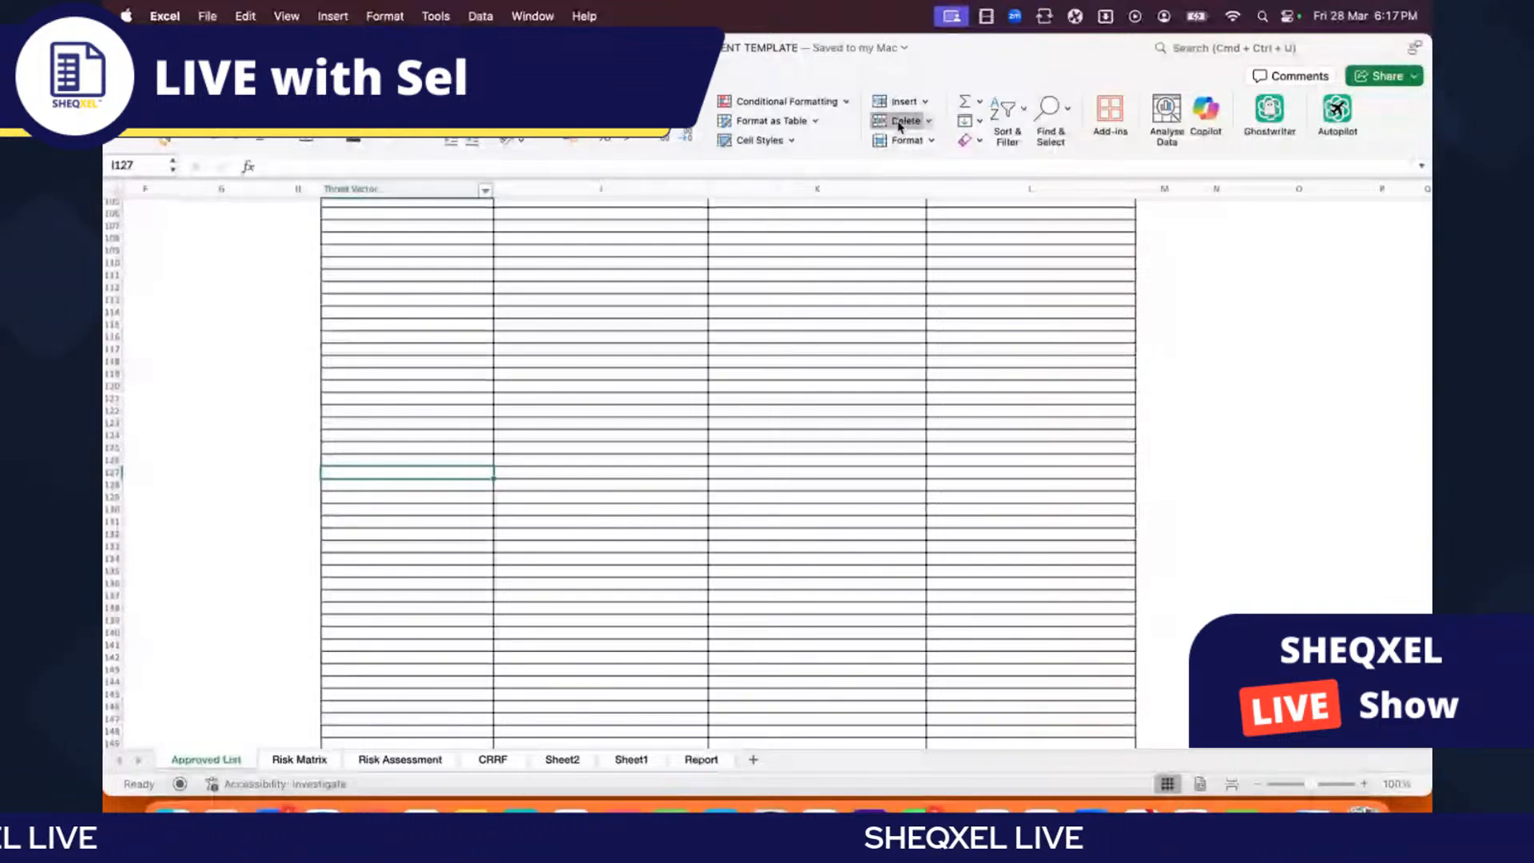
{"action": "scroll", "coordinate": [907, 126], "scroll_direction": "down", "scroll_amount": 3}
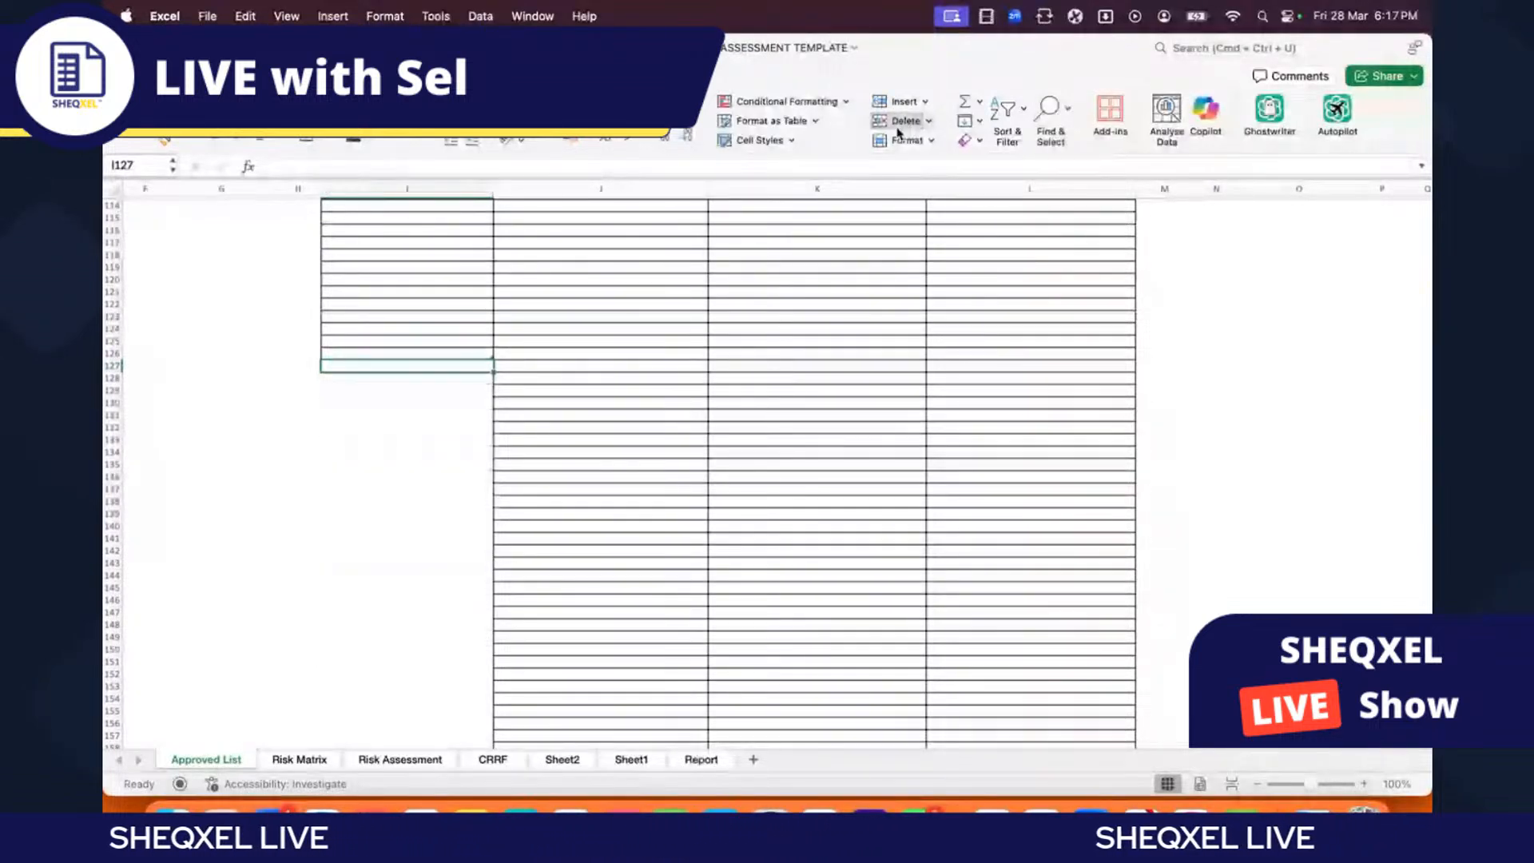
Step: Delete the surplus empty rows from row 127 down in the Threat Action, Vulnerabilities and Consequence Description table
{"action": "left_click", "coordinate": [624, 358]}
{"action": "key", "text": "Down"}
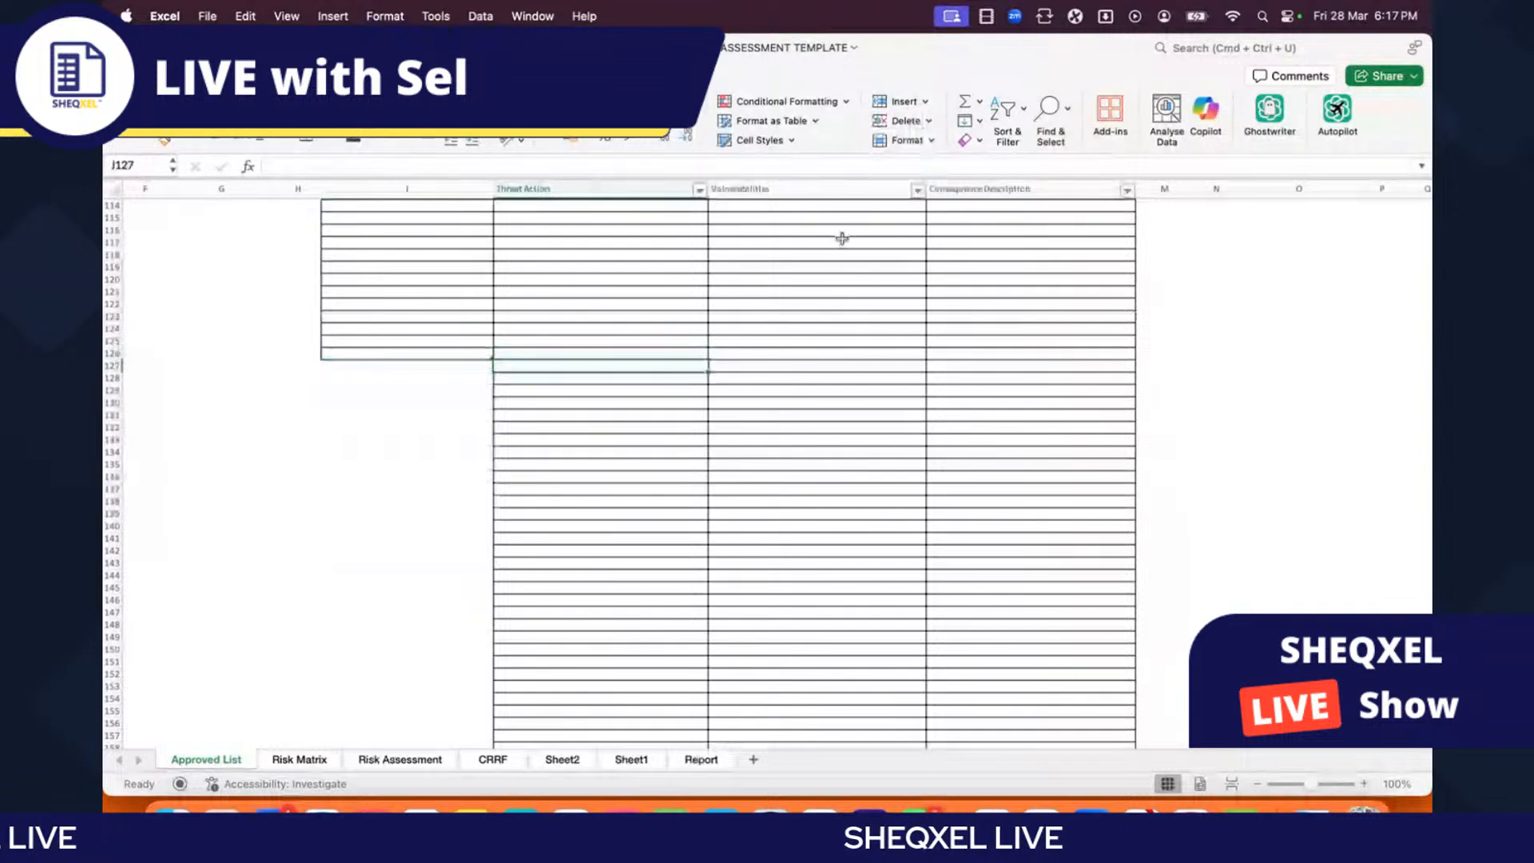
{"action": "left_click", "coordinate": [905, 122]}
{"action": "left_click", "coordinate": [904, 123]}
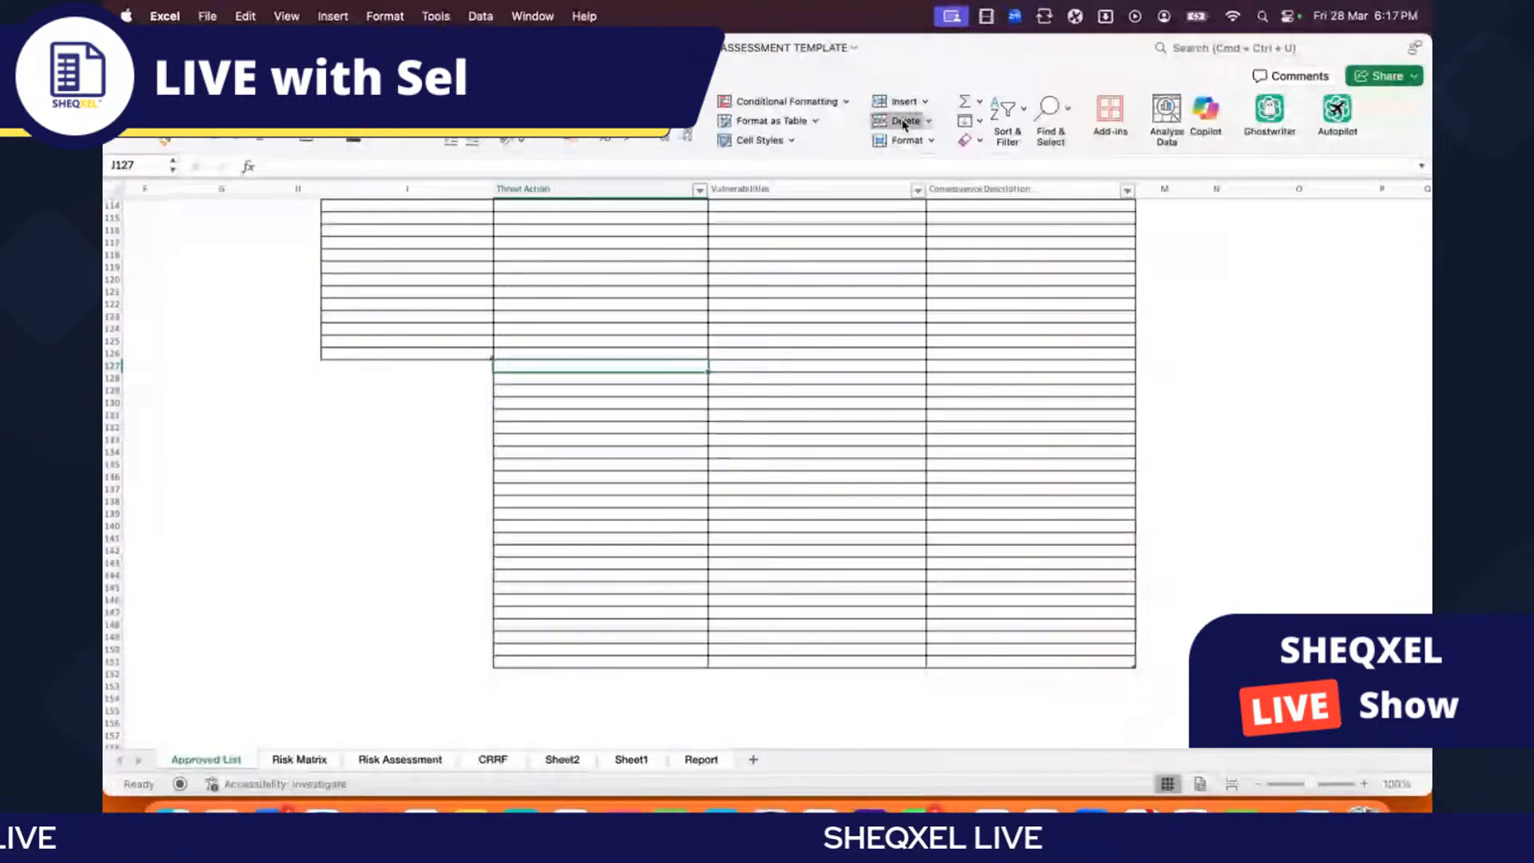
{"action": "left_click", "coordinate": [904, 123]}
{"action": "left_click", "coordinate": [904, 123]}
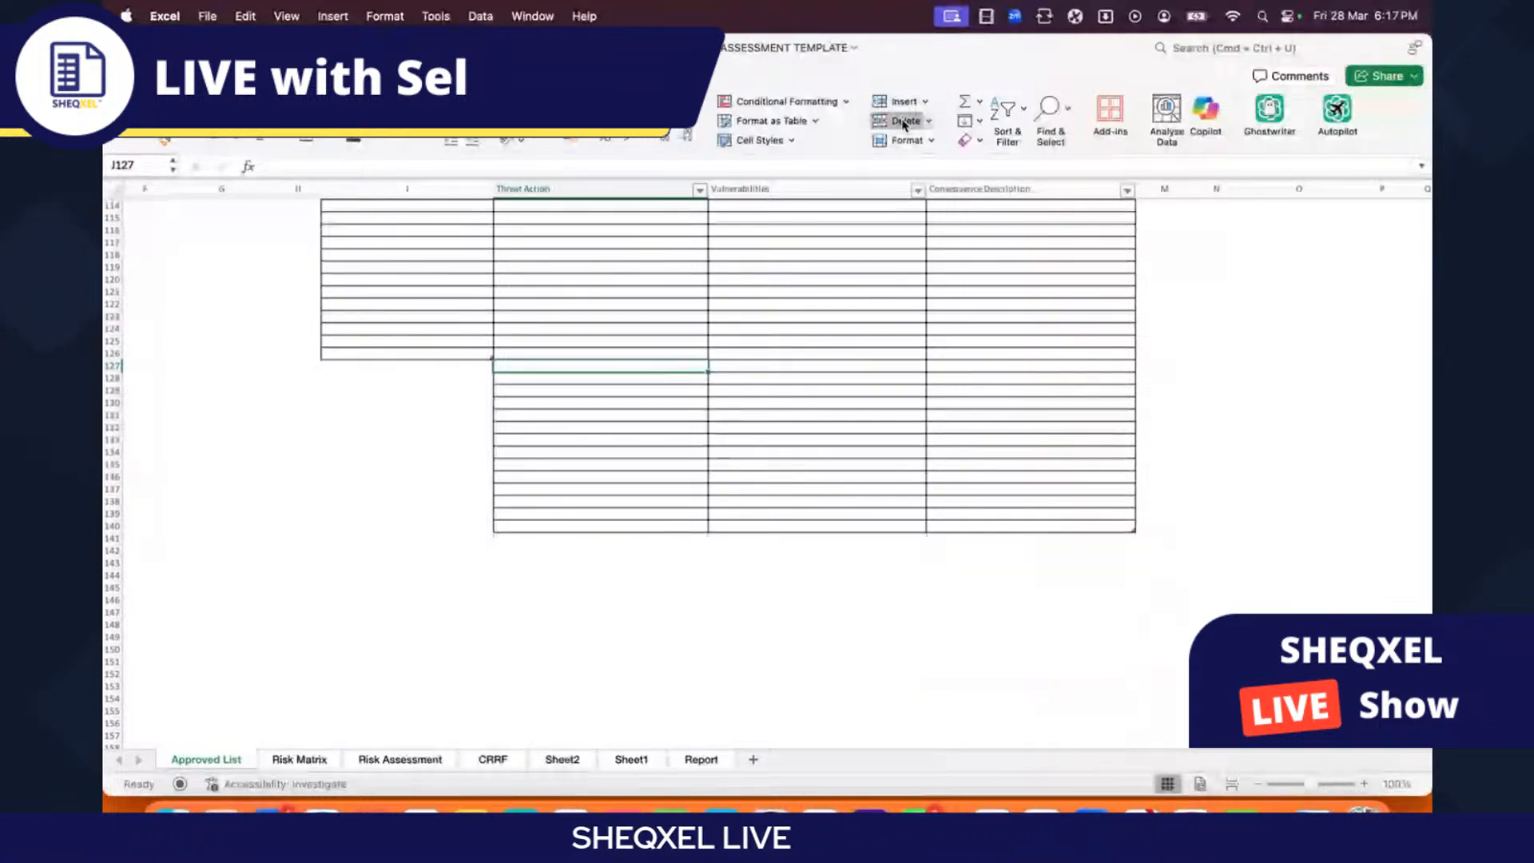
{"action": "left_click", "coordinate": [904, 123]}
{"action": "left_click", "coordinate": [905, 123]}
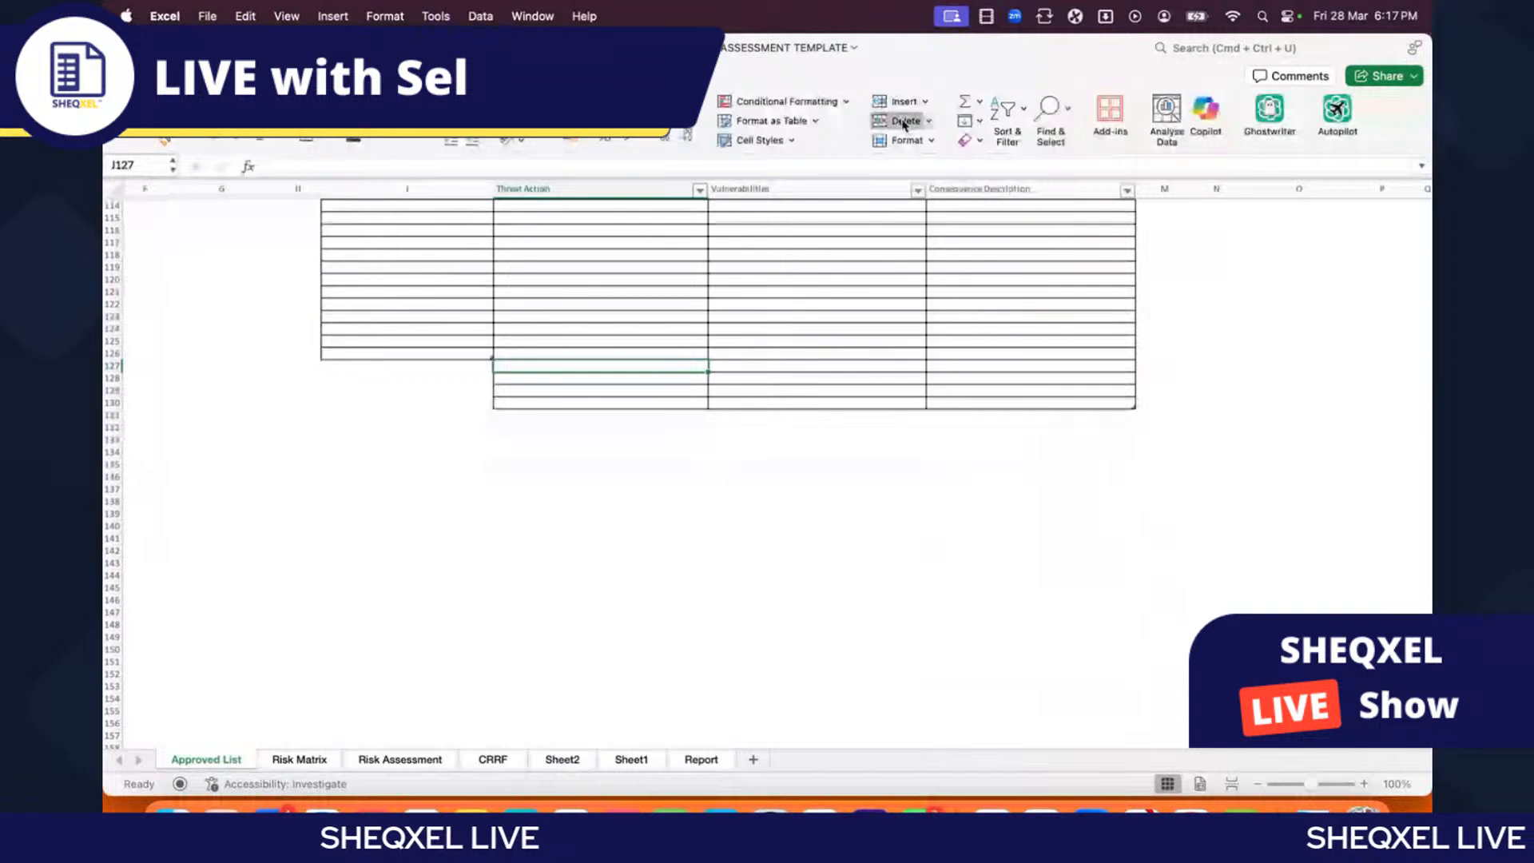
Step: Delete the remaining empty table row 127 under Vulnerabilities and Consequence Description
{"action": "scroll", "coordinate": [851, 334], "scroll_direction": "up", "scroll_amount": 20}
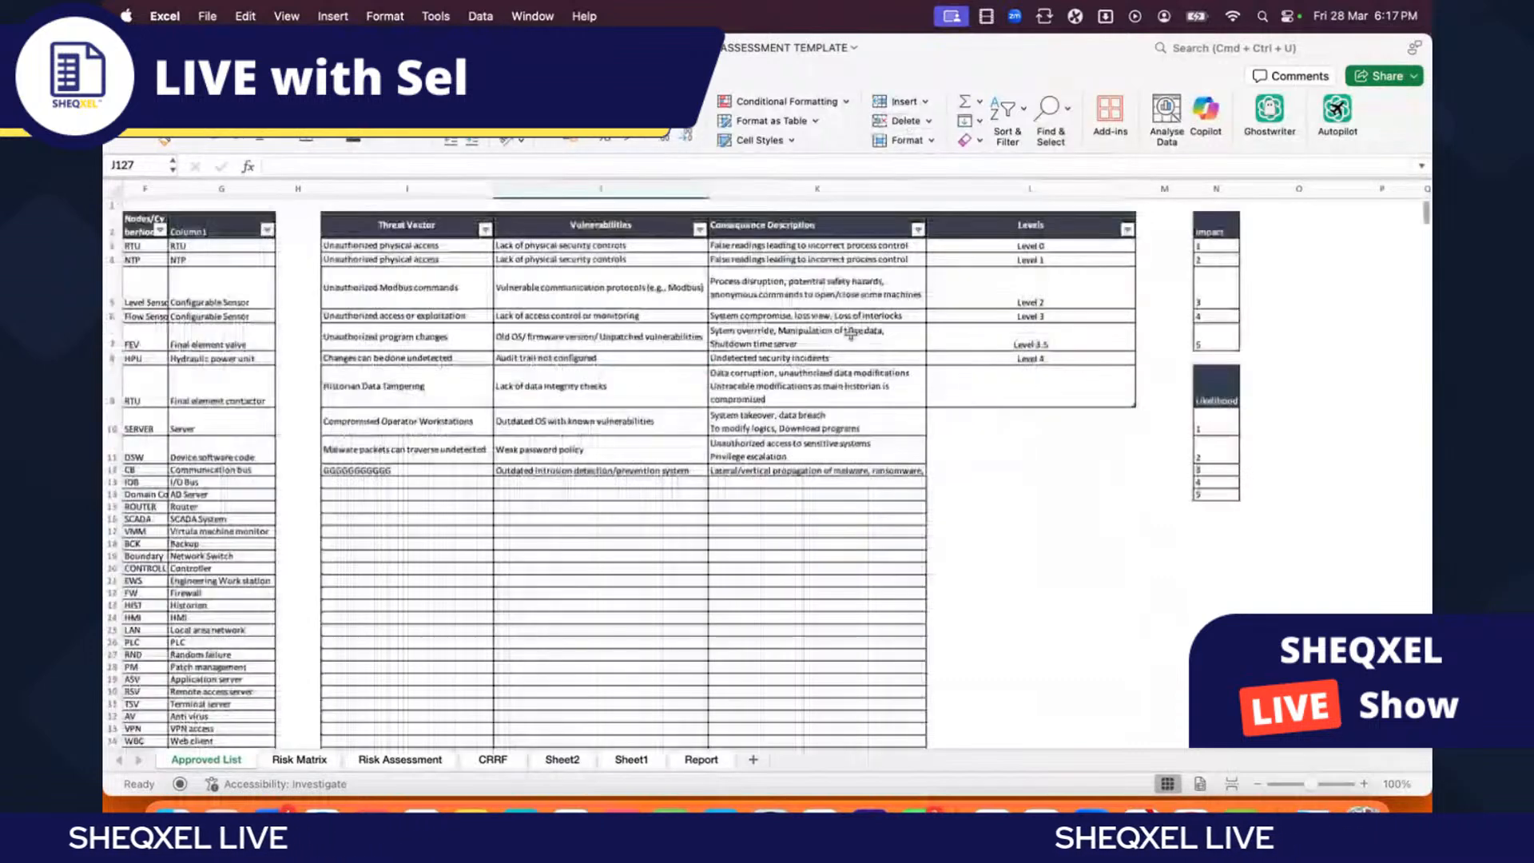
{"action": "scroll", "coordinate": [897, 433], "scroll_direction": "down", "scroll_amount": 4}
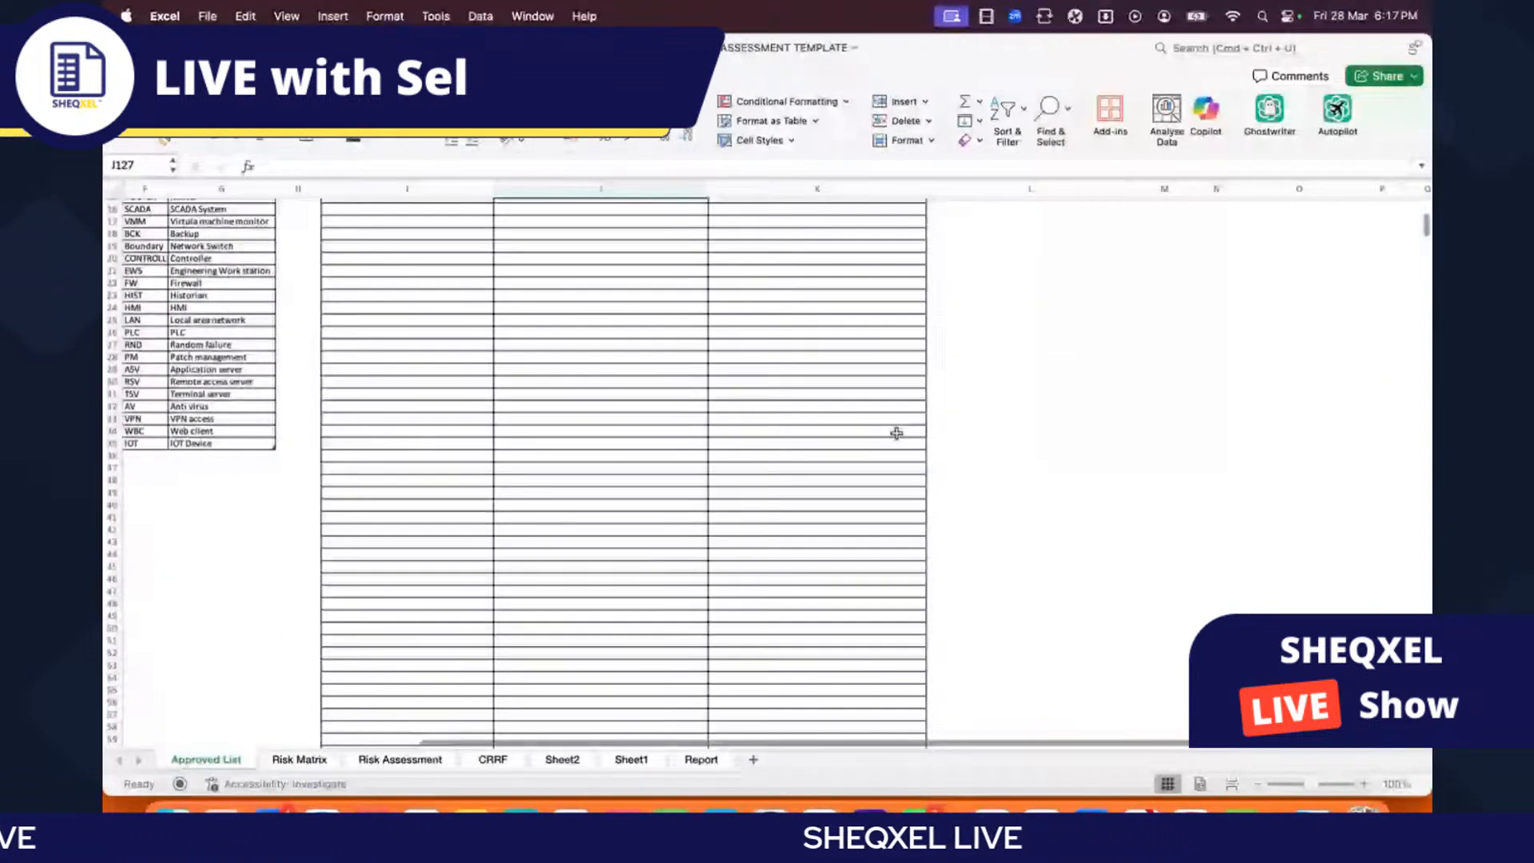
{"action": "scroll", "coordinate": [897, 434], "scroll_direction": "down", "scroll_amount": 20}
{"action": "left_click_drag", "start_coordinate": [596, 442], "coordinate": [746, 431]}
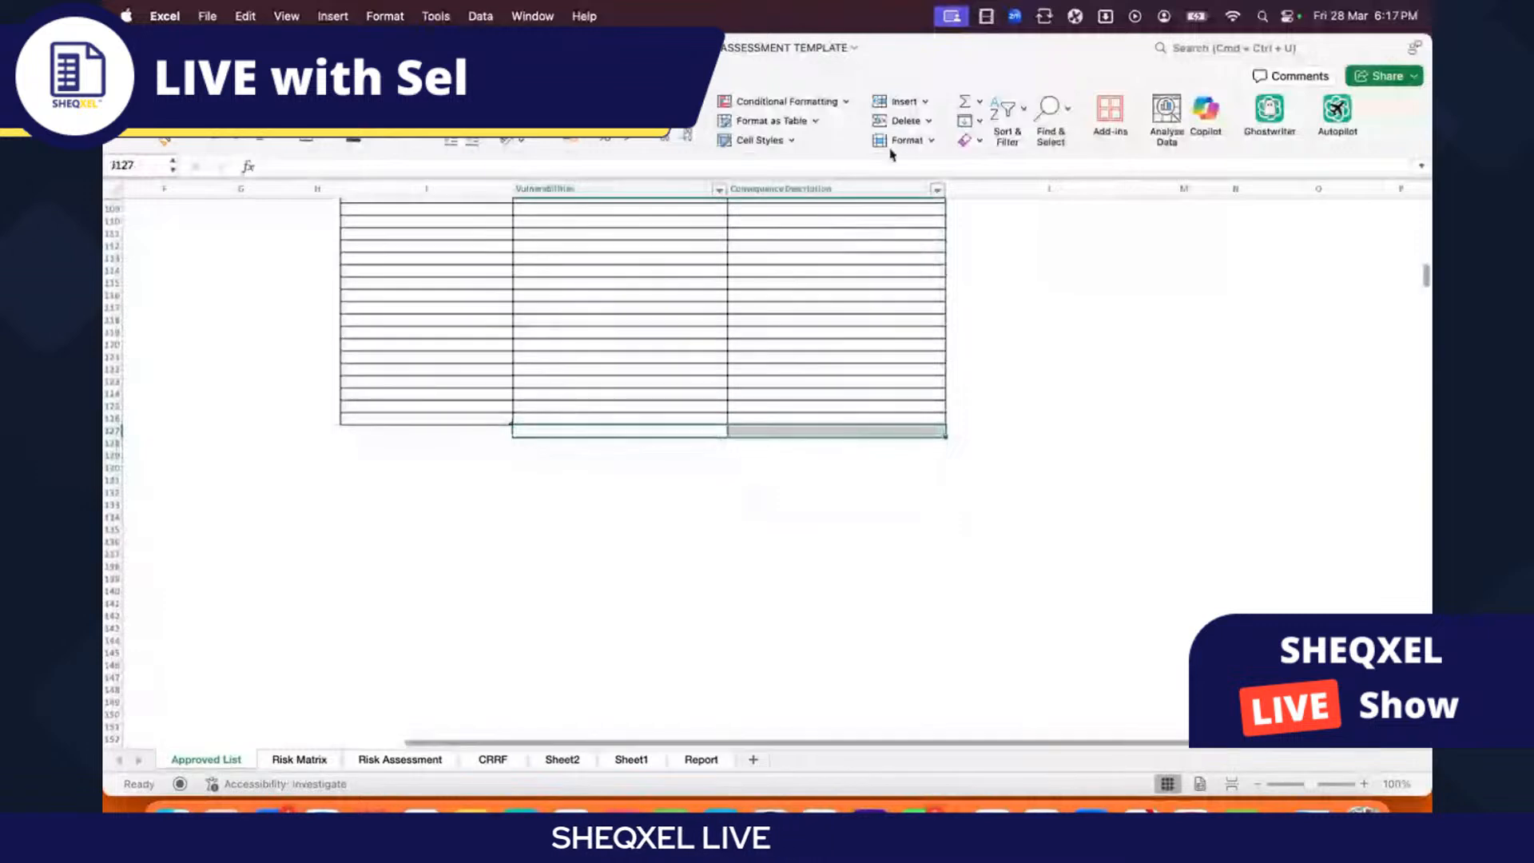
Step: Examine the trimmed Approved List tables, including the Levels, Impact and Likelihood lists and the Threat Sources and Nodes columns
{"action": "scroll", "coordinate": [770, 507], "scroll_direction": "up", "scroll_amount": 7}
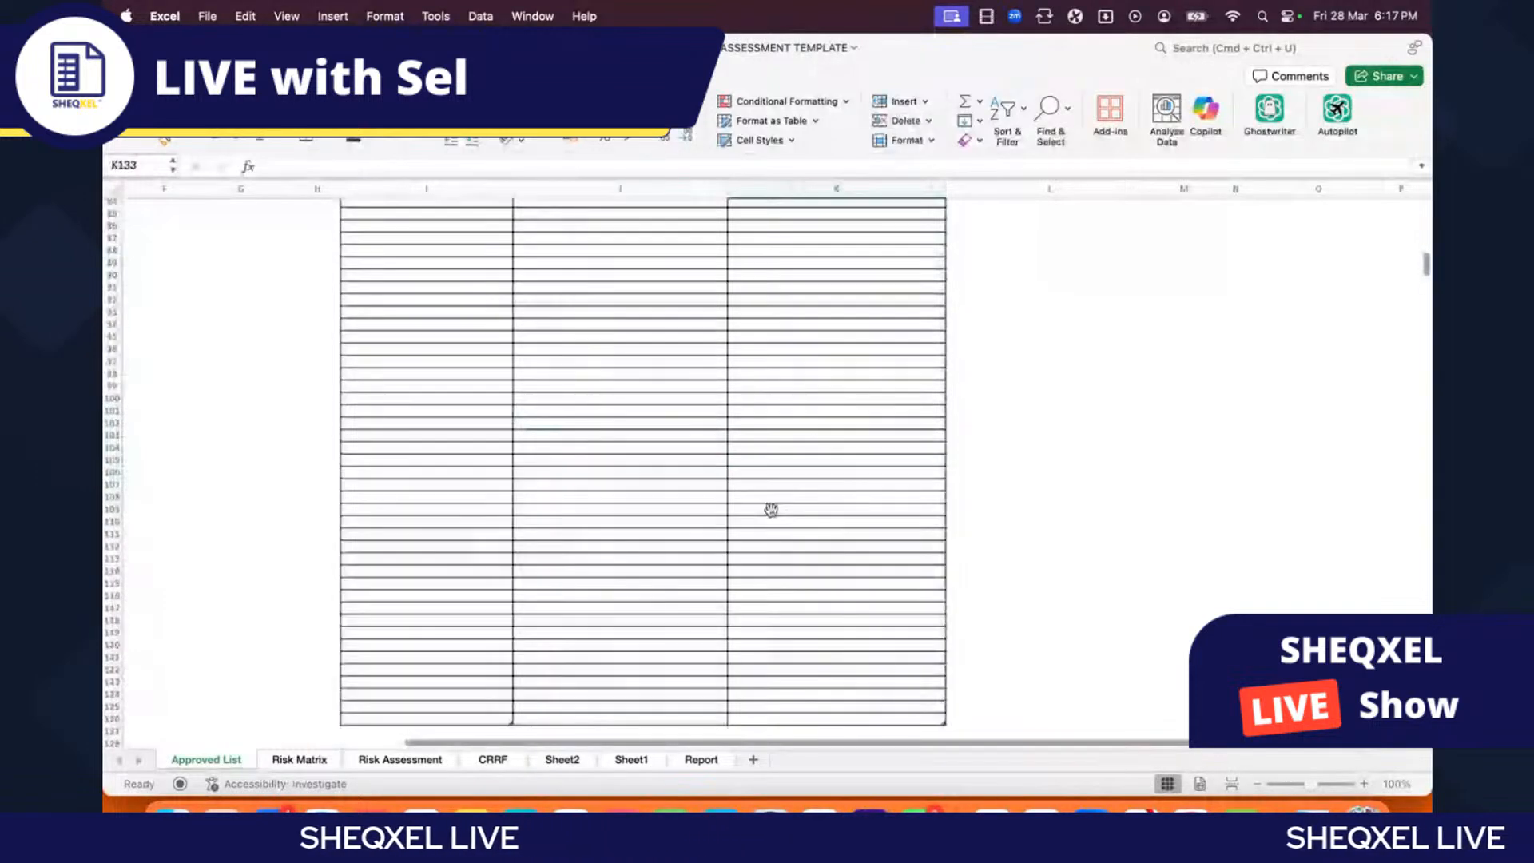
{"action": "scroll", "coordinate": [771, 510], "scroll_direction": "up", "scroll_amount": 20}
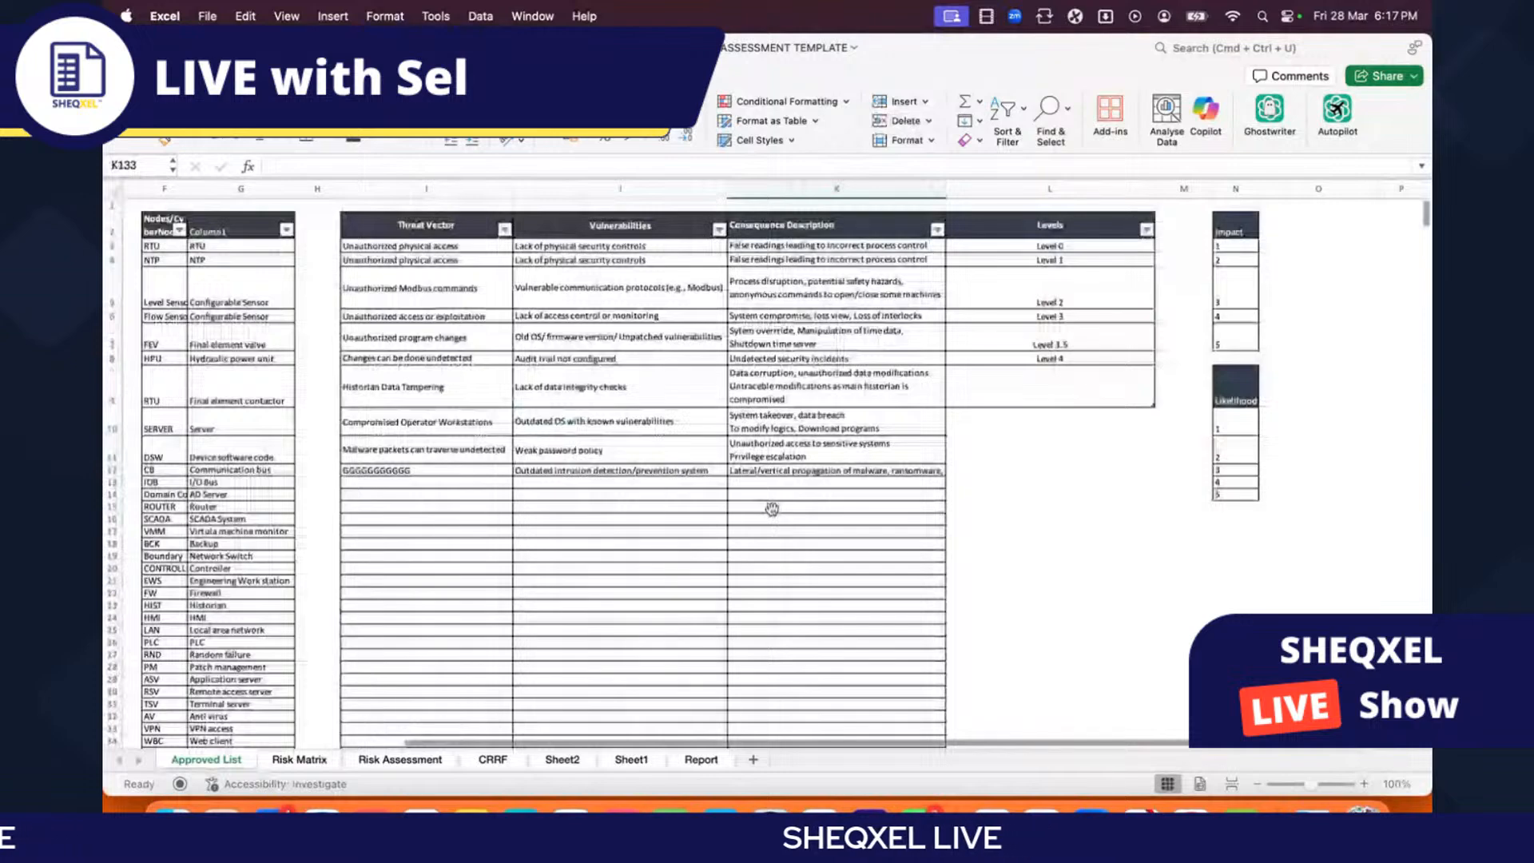
{"action": "scroll", "coordinate": [772, 509], "scroll_direction": "left", "scroll_amount": 4}
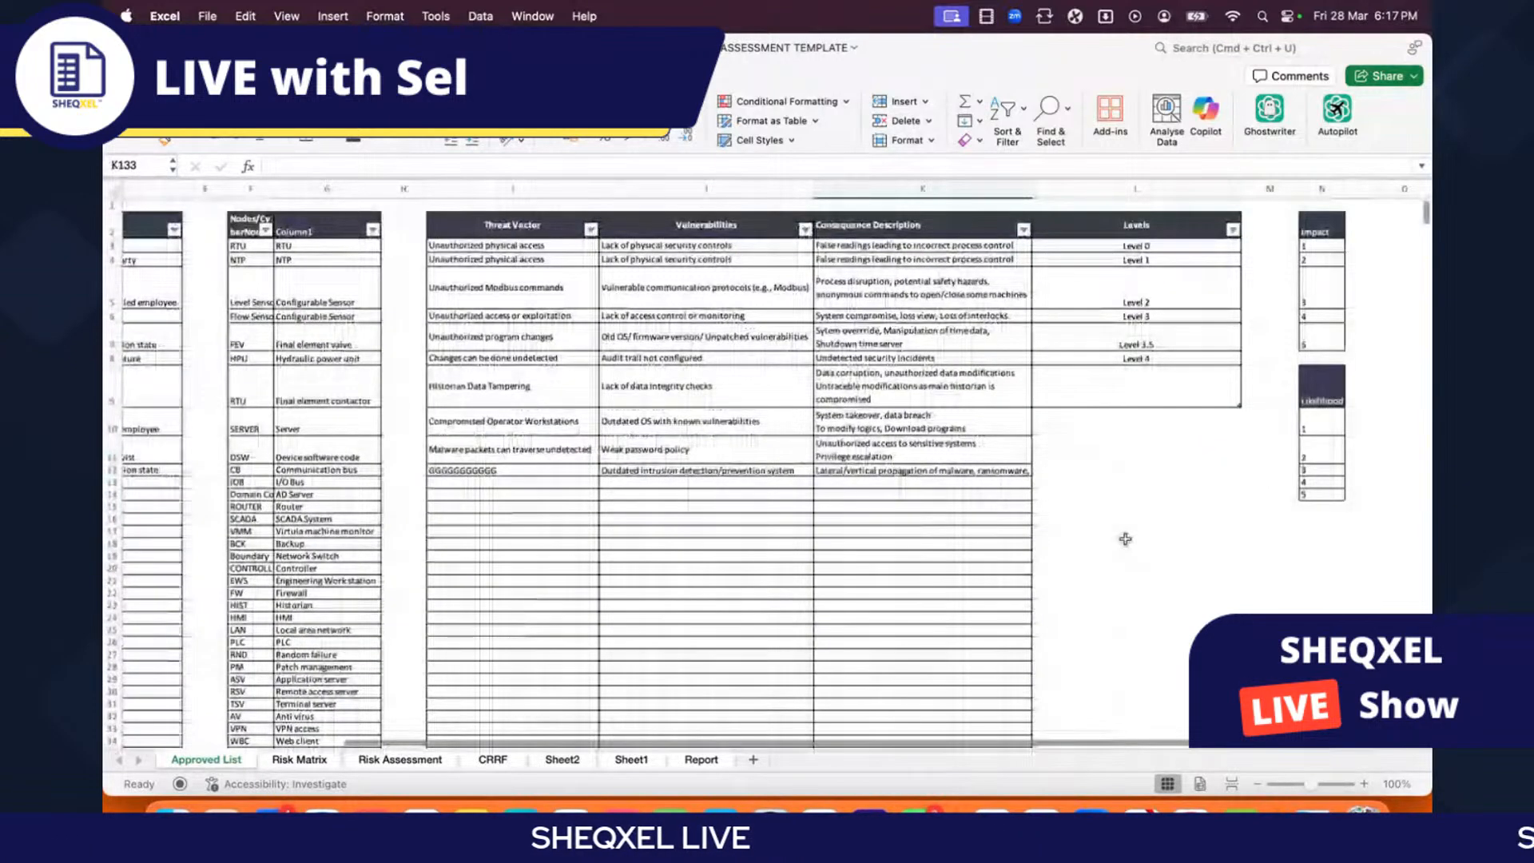
{"action": "scroll", "coordinate": [1125, 539], "scroll_direction": "right", "scroll_amount": 3}
{"action": "left_click", "coordinate": [952, 507]}
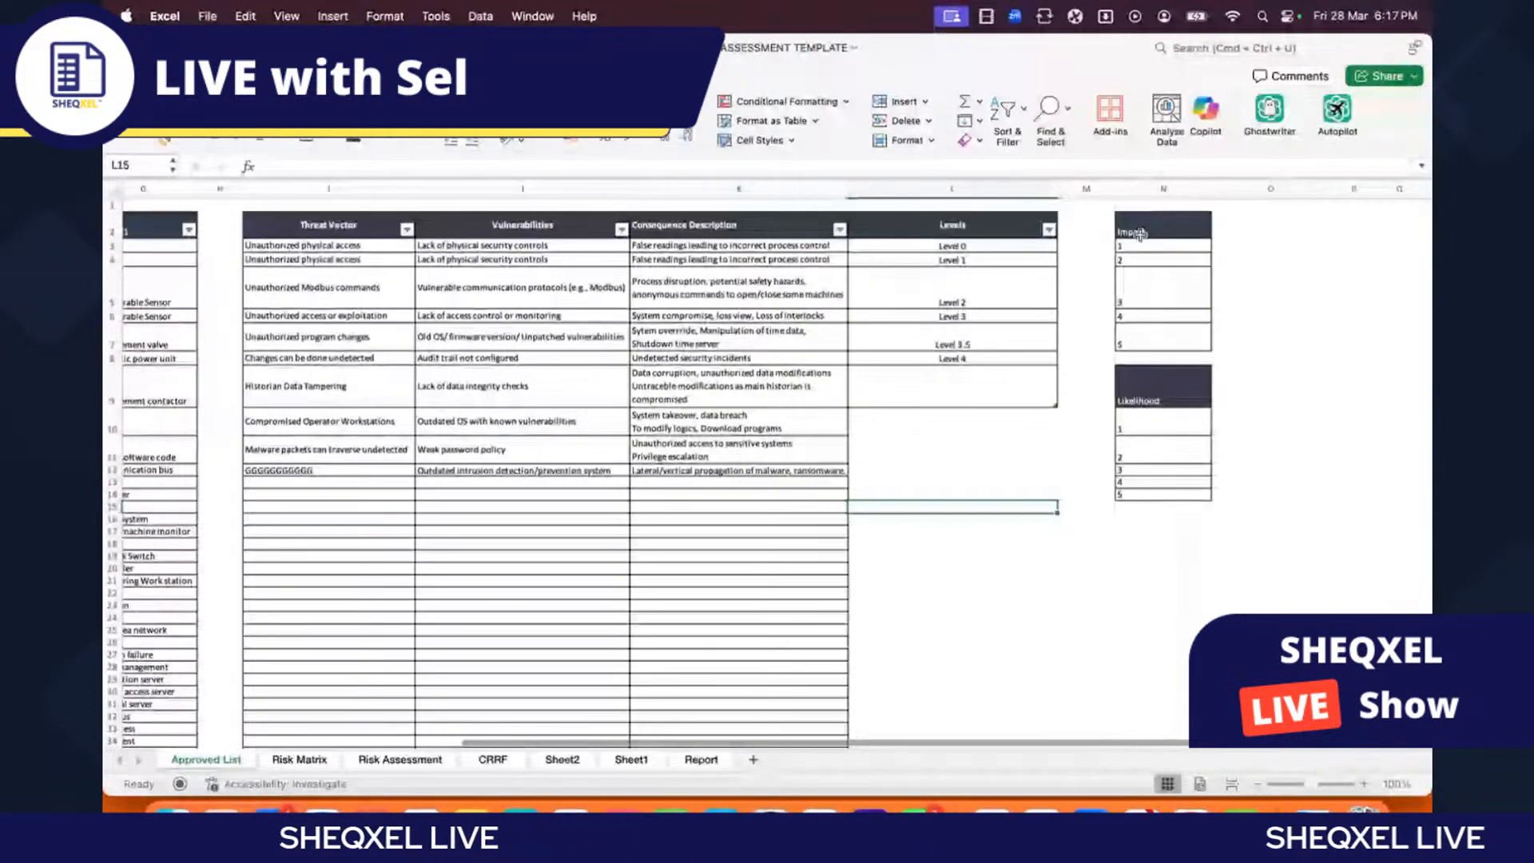
{"action": "left_click_drag", "start_coordinate": [1135, 244], "coordinate": [1151, 344]}
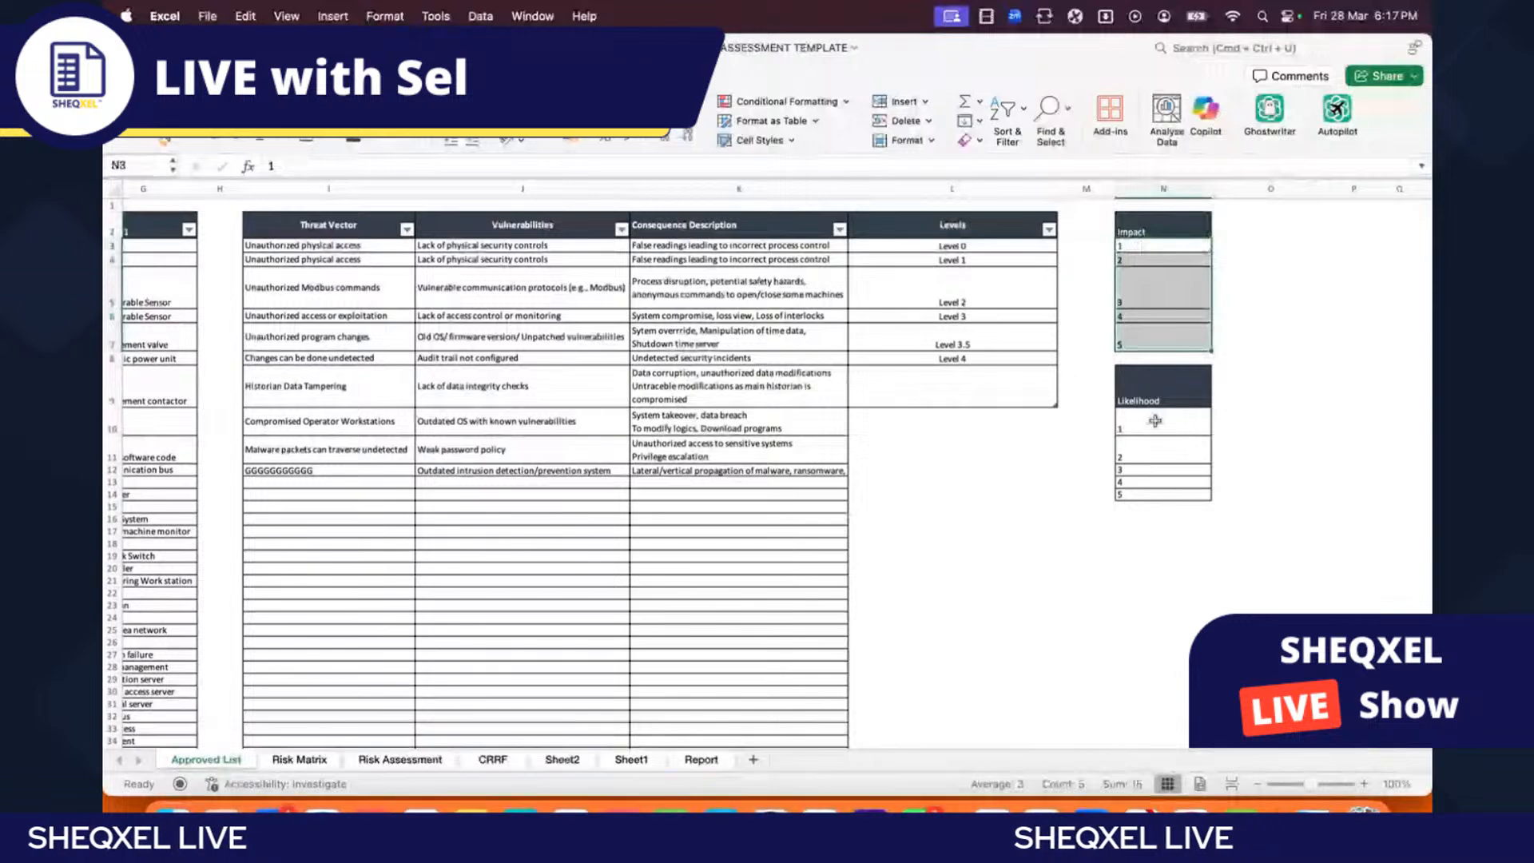
{"action": "left_click", "coordinate": [951, 568]}
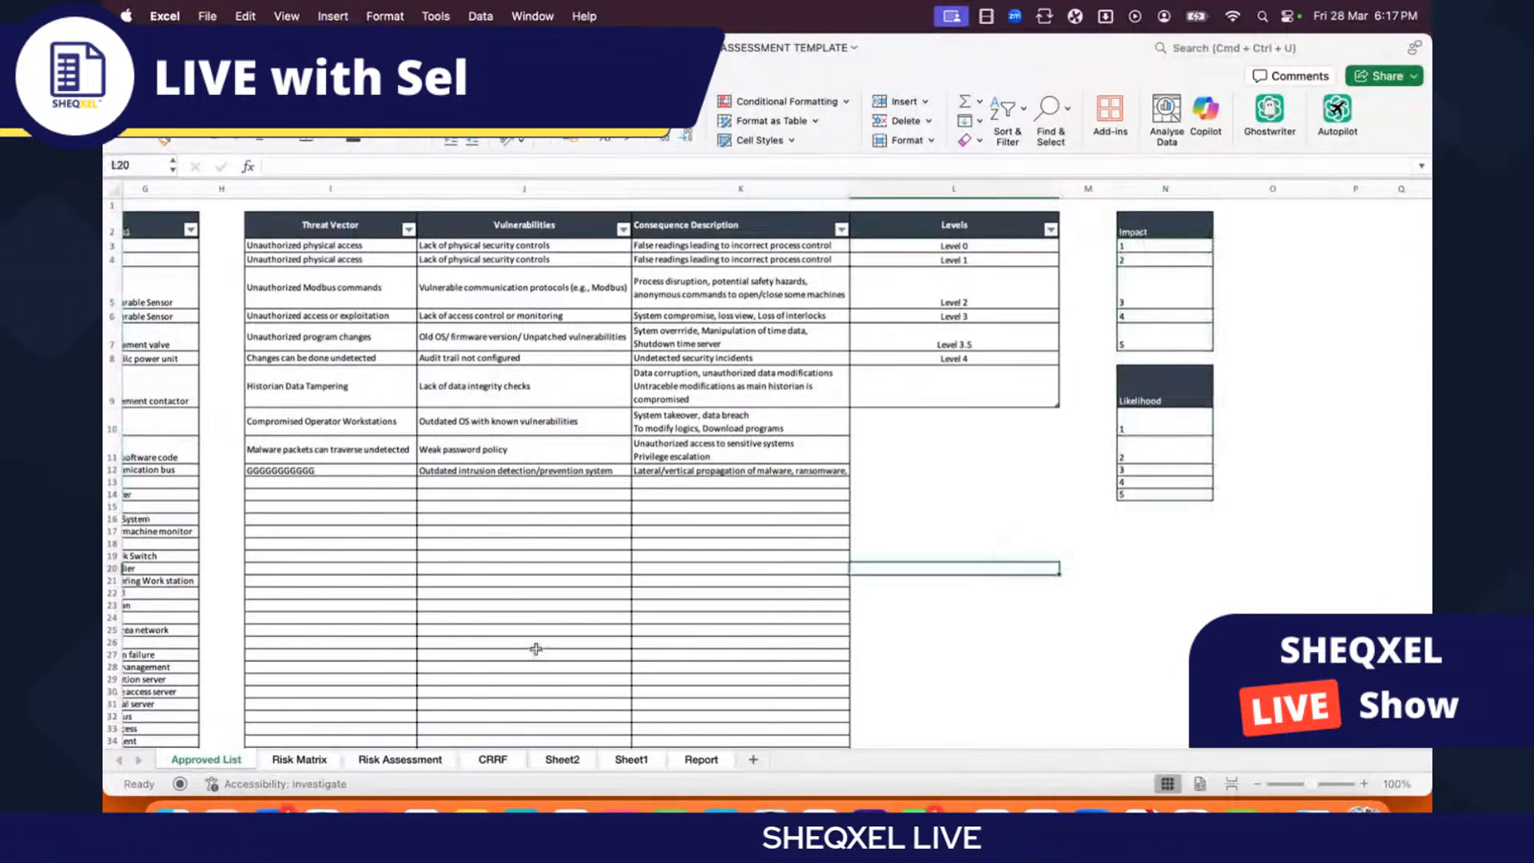
{"action": "scroll", "coordinate": [535, 649], "scroll_direction": "left", "scroll_amount": 5}
{"action": "scroll", "coordinate": [547, 649], "scroll_direction": "left", "scroll_amount": 1}
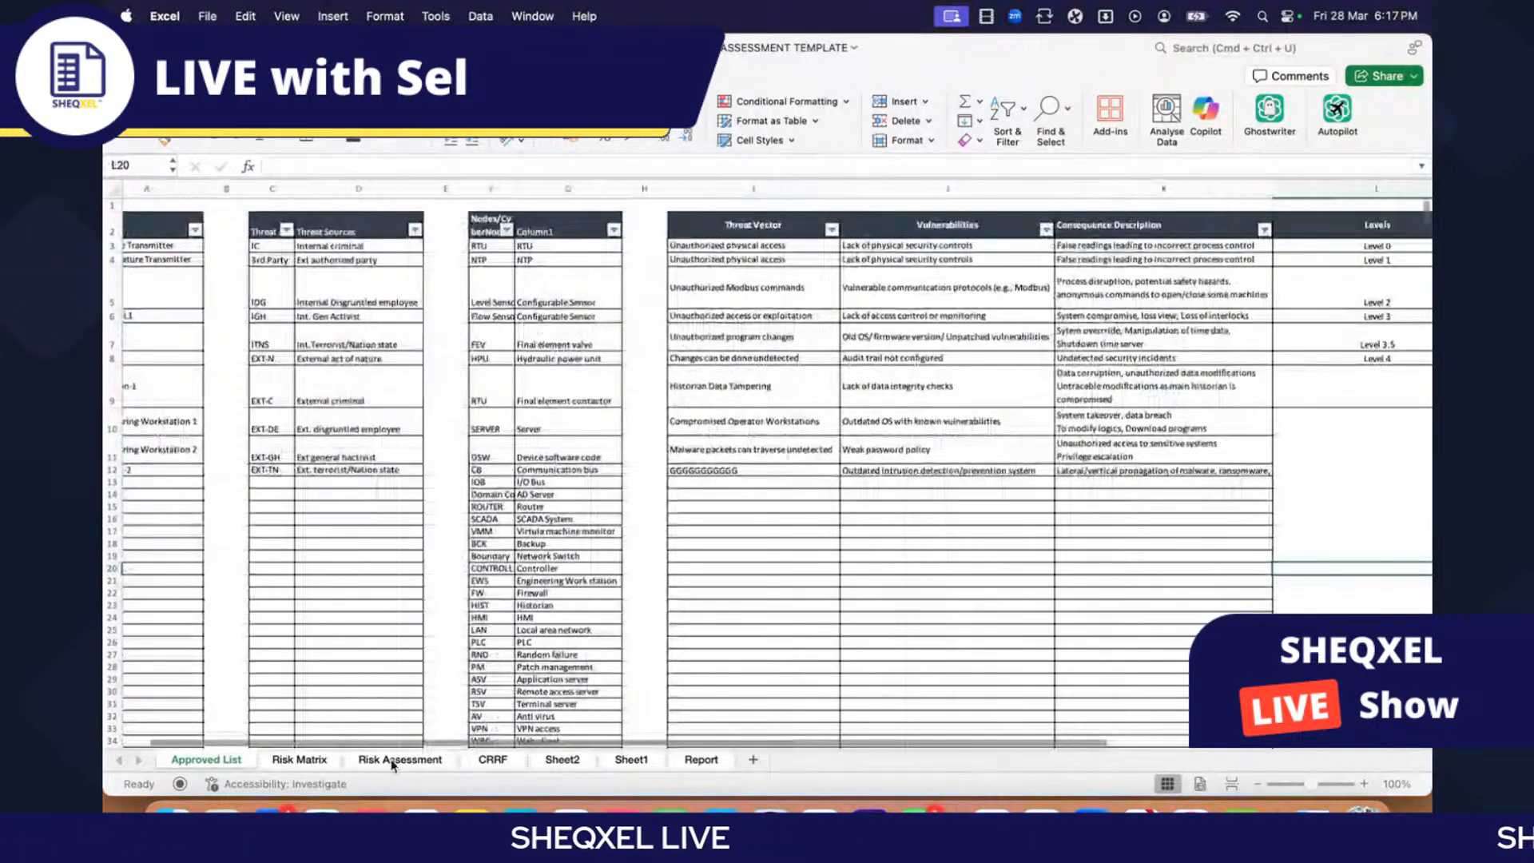
Step: Go to the Risk Assessment sheet and check the Zone drop-down options for row RF001
{"action": "left_click", "coordinate": [393, 761]}
{"action": "left_click", "coordinate": [161, 287]}
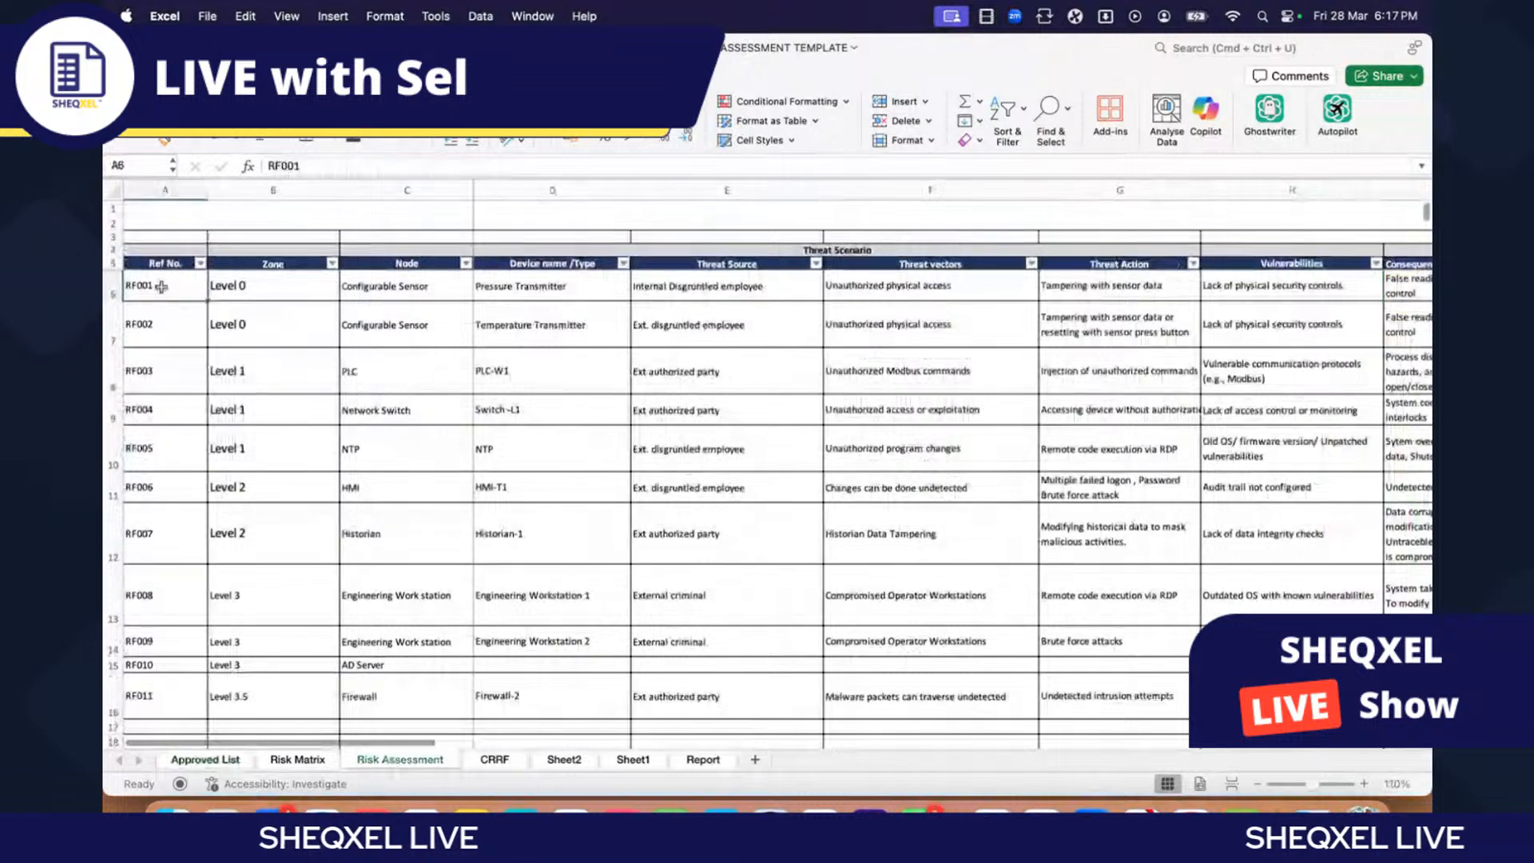
{"action": "left_click", "coordinate": [240, 286]}
{"action": "left_click", "coordinate": [346, 291]}
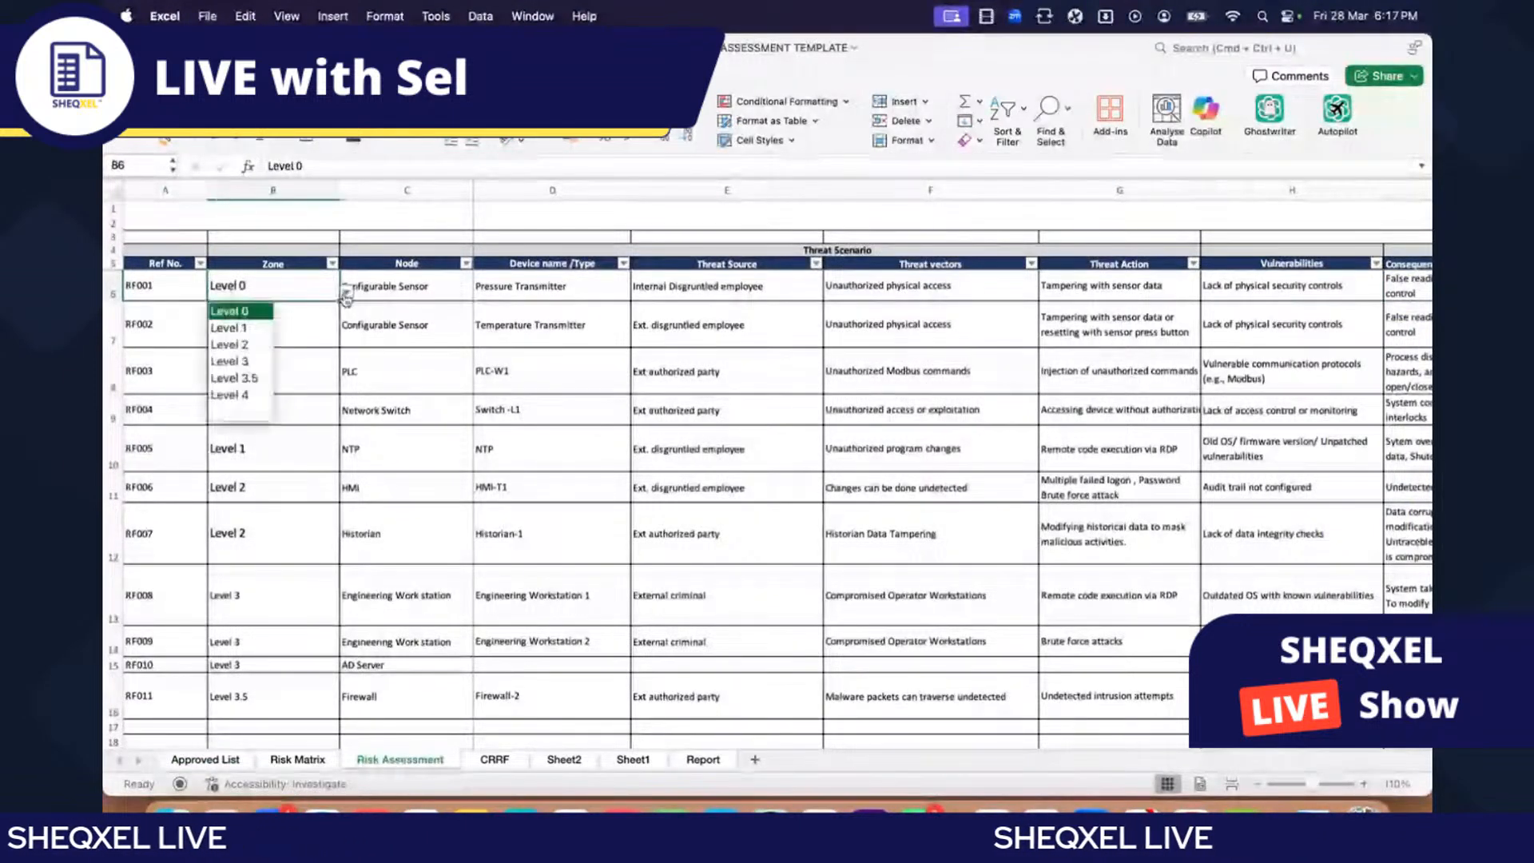
{"action": "key", "text": "Escape"}
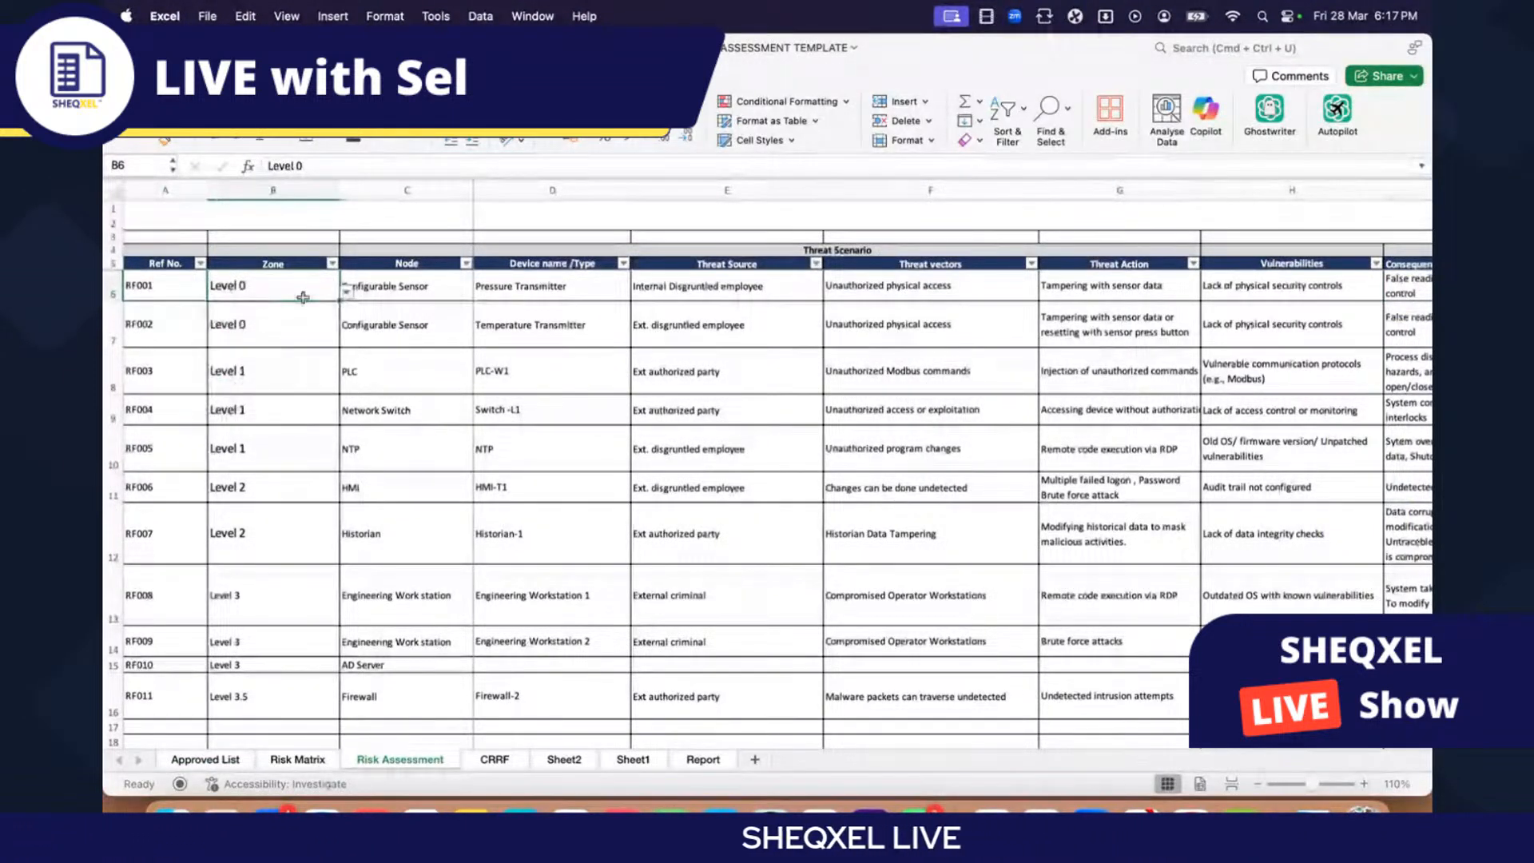
Step: Select the Zone cells from B6 down to B527 and open their data validation settings
{"action": "key", "text": "super+shift+Down"}
{"action": "key", "text": "super+shift+Down"}
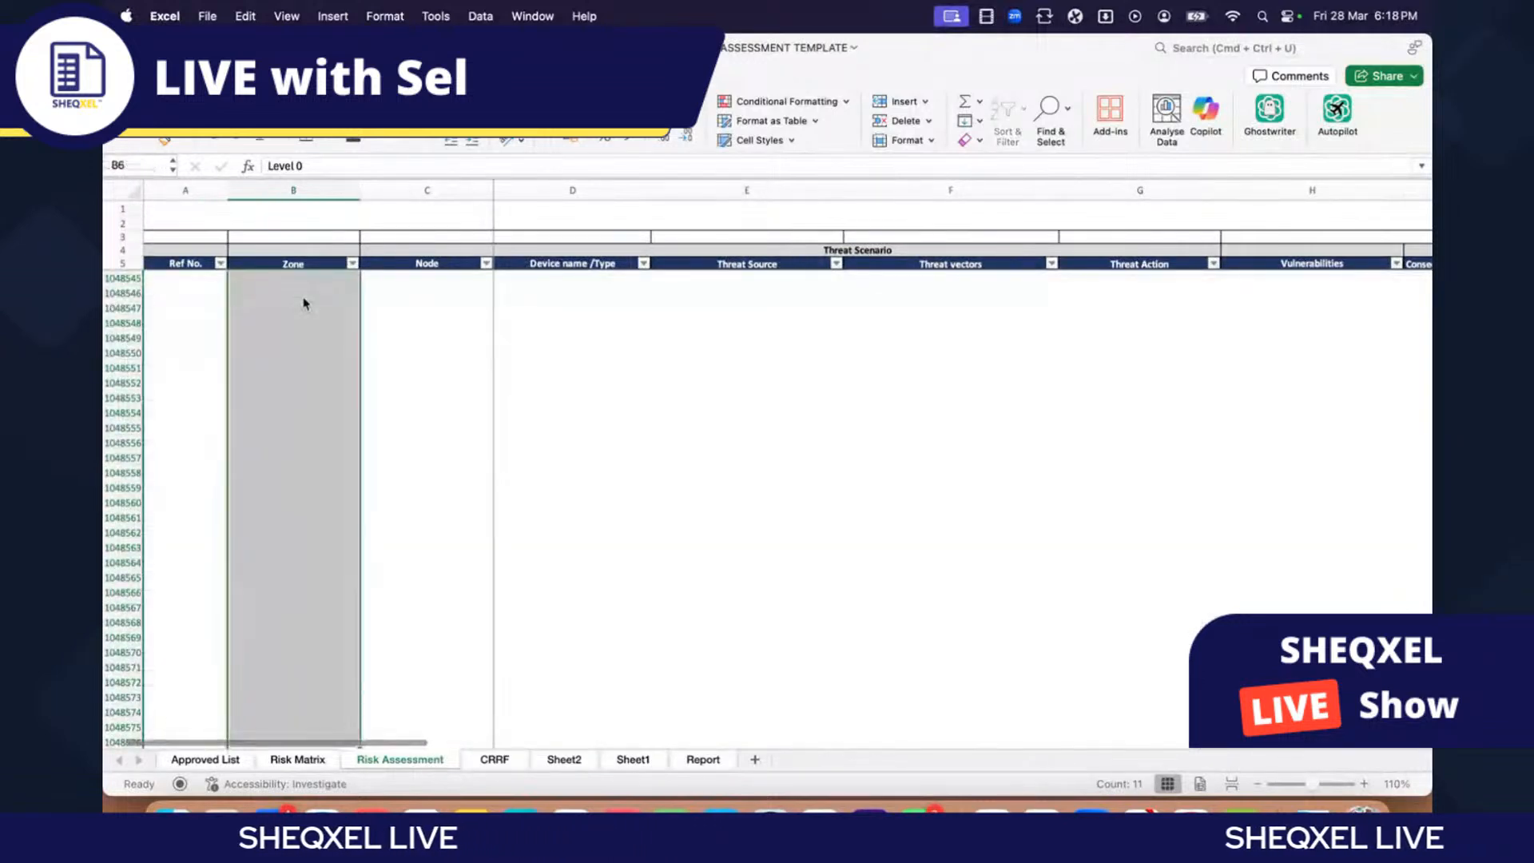
{"action": "key", "text": "super+shift+Up"}
{"action": "key", "text": "super+shift+Up"}
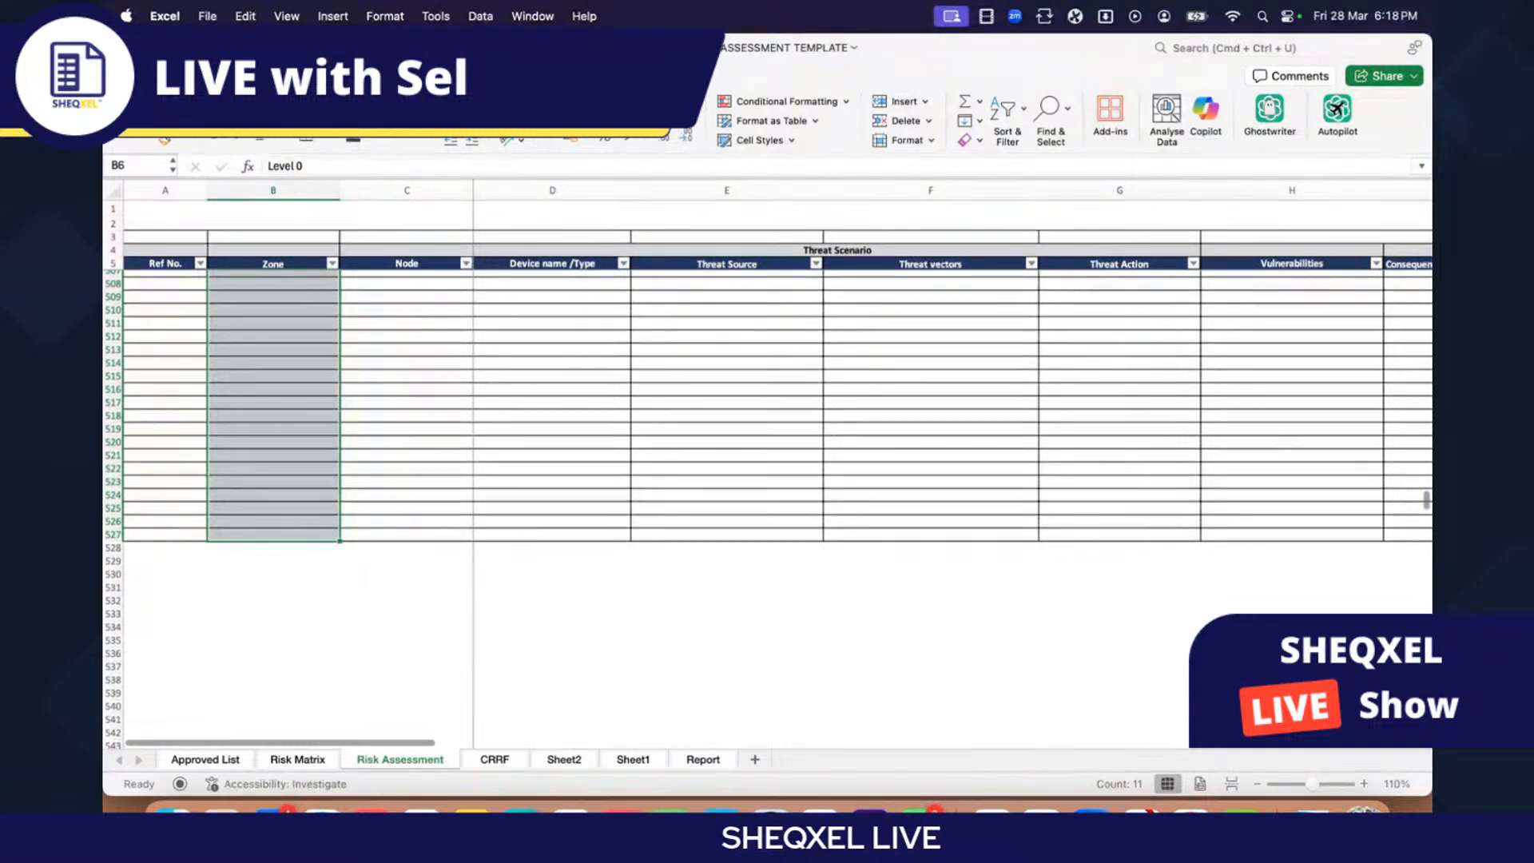
{"action": "left_click", "coordinate": [448, 76]}
{"action": "left_click", "coordinate": [1047, 104]}
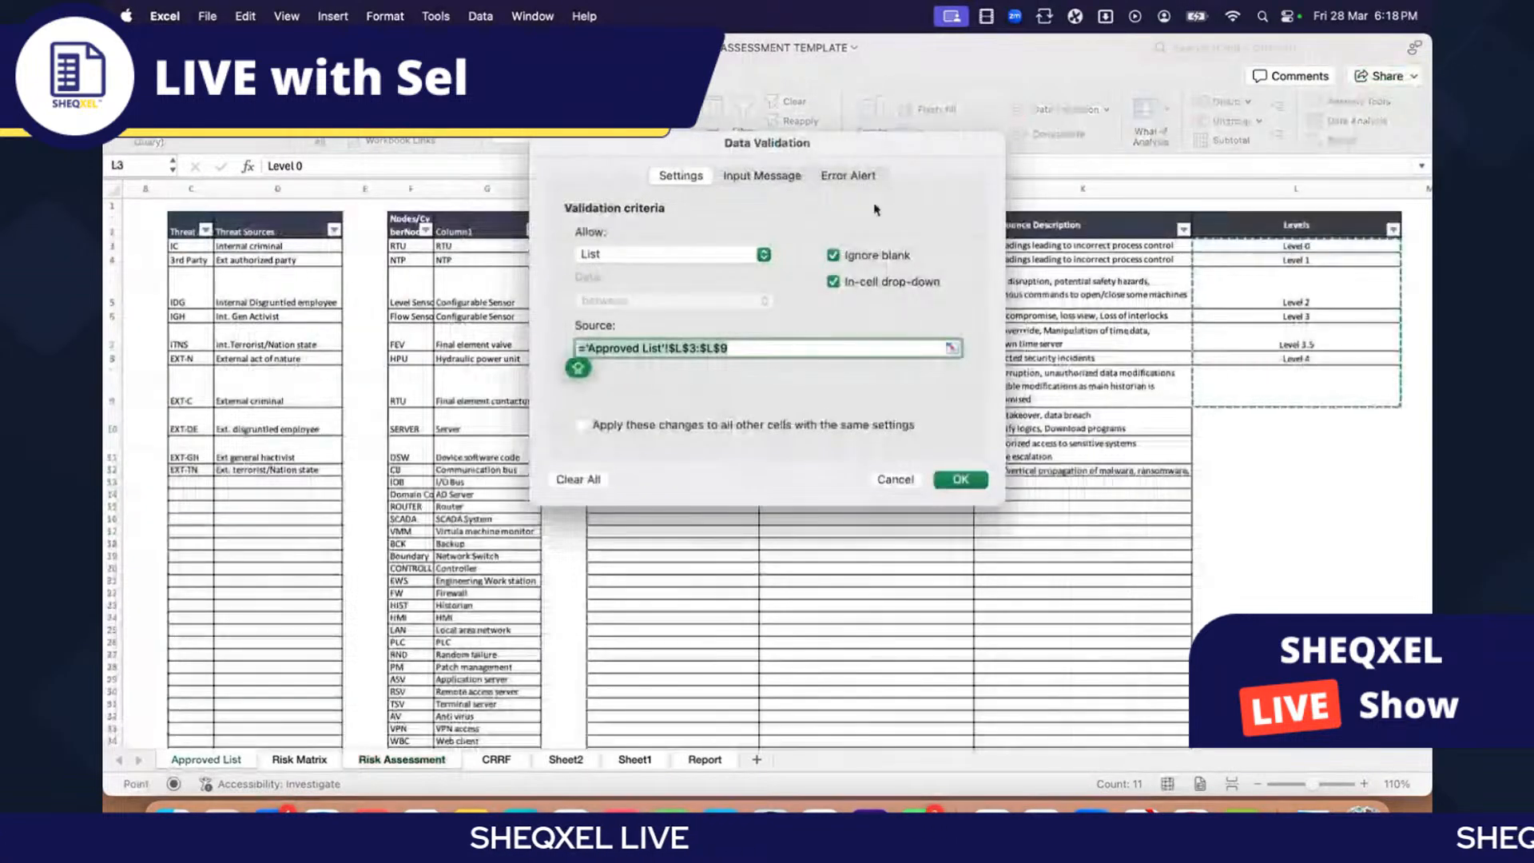
Step: Reselect the Levels list ='Approved List'!$L$3:$L$9 as the Zone drop-down source and apply the validation
{"action": "left_click_drag", "start_coordinate": [668, 159], "coordinate": [967, 217]}
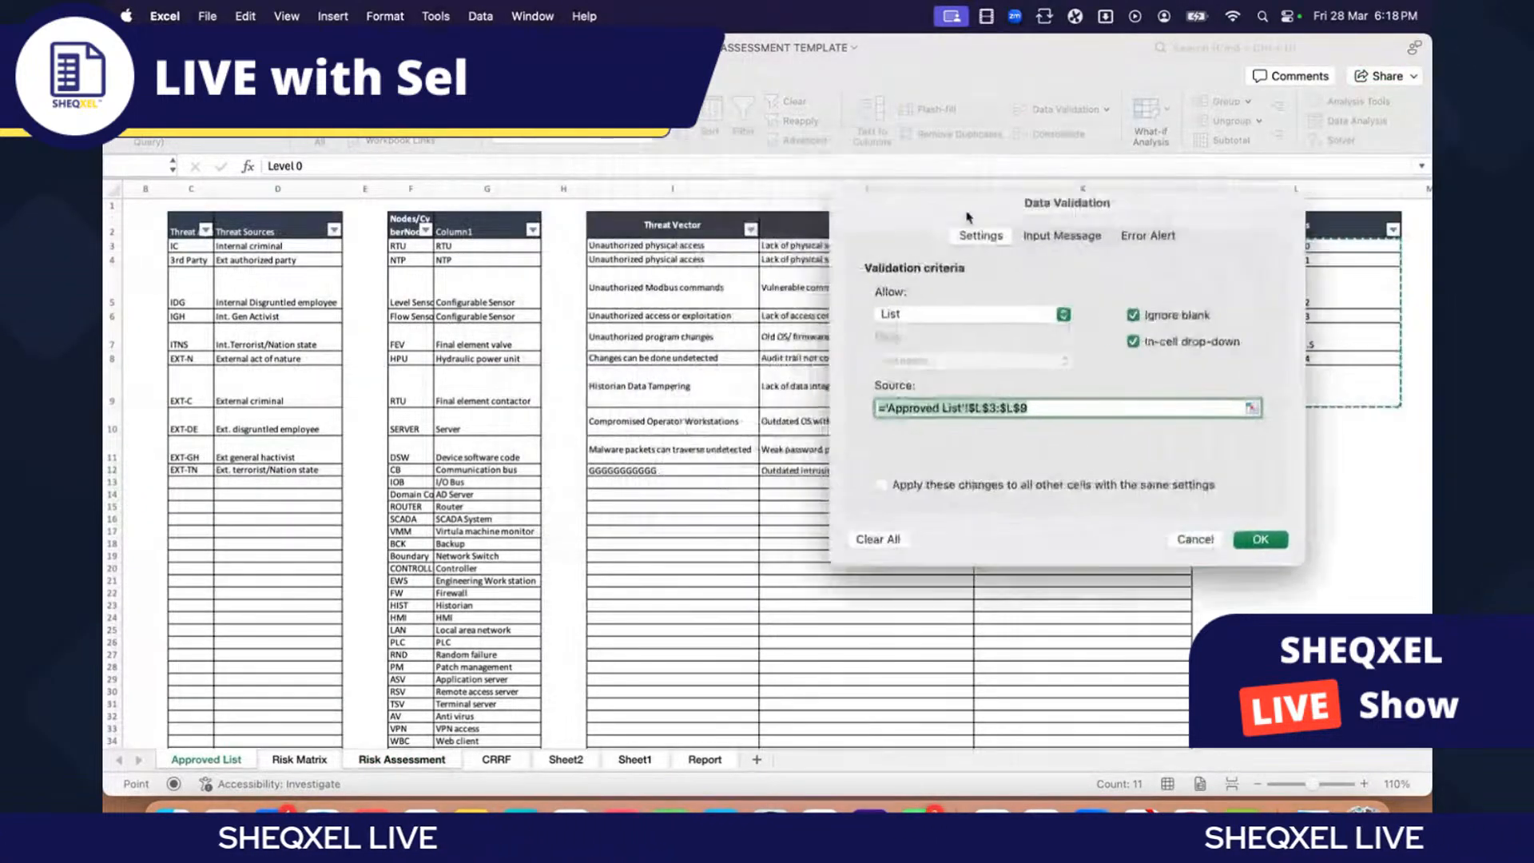
{"action": "scroll", "coordinate": [607, 556], "scroll_direction": "down", "scroll_amount": 10}
{"action": "scroll", "coordinate": [608, 557], "scroll_direction": "up", "scroll_amount": 15}
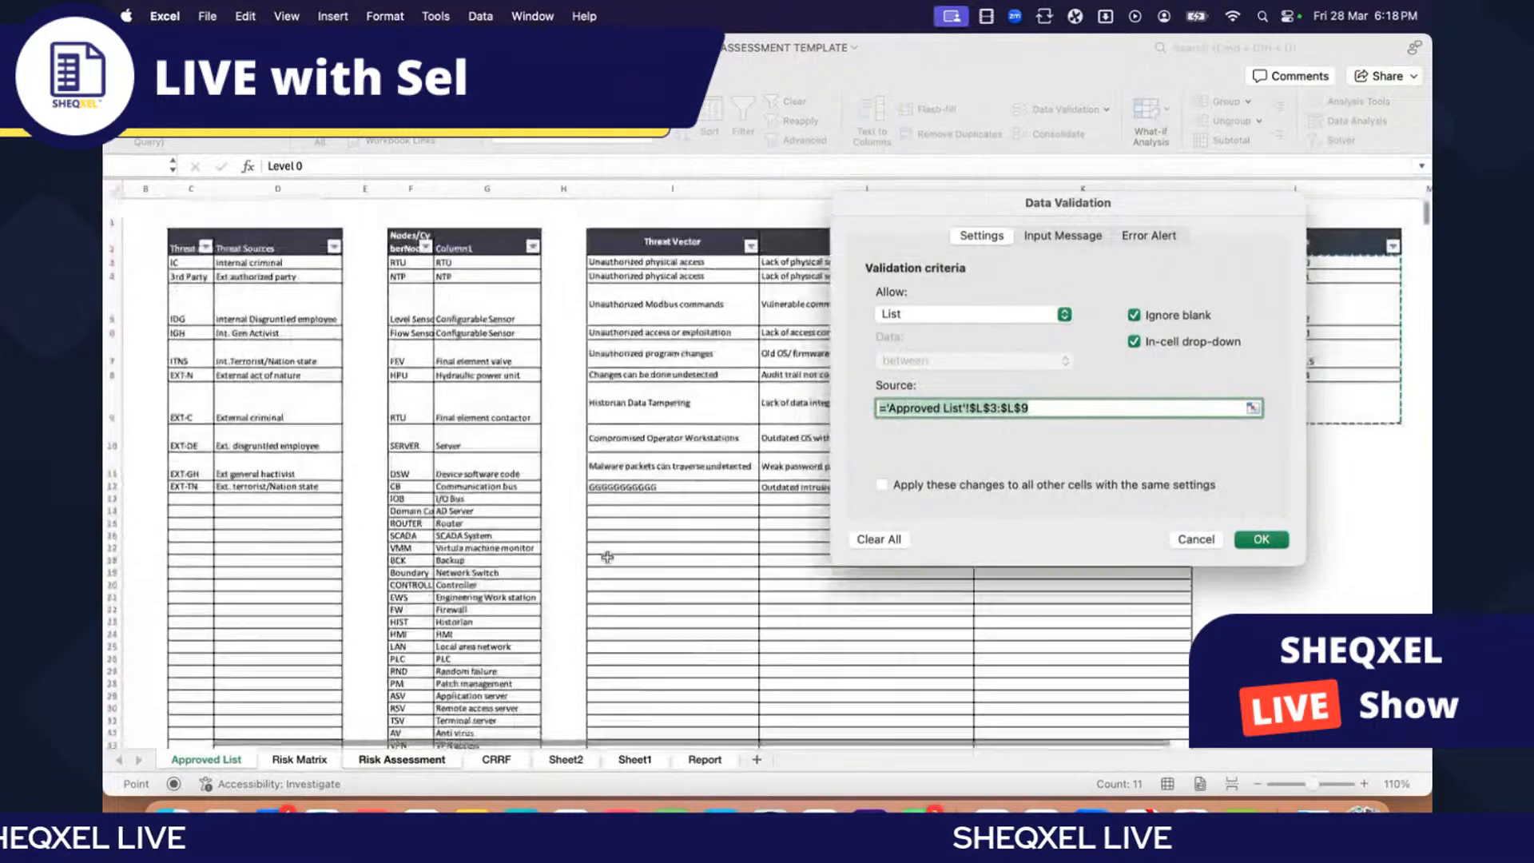
{"action": "scroll", "coordinate": [607, 557], "scroll_direction": "right", "scroll_amount": 10}
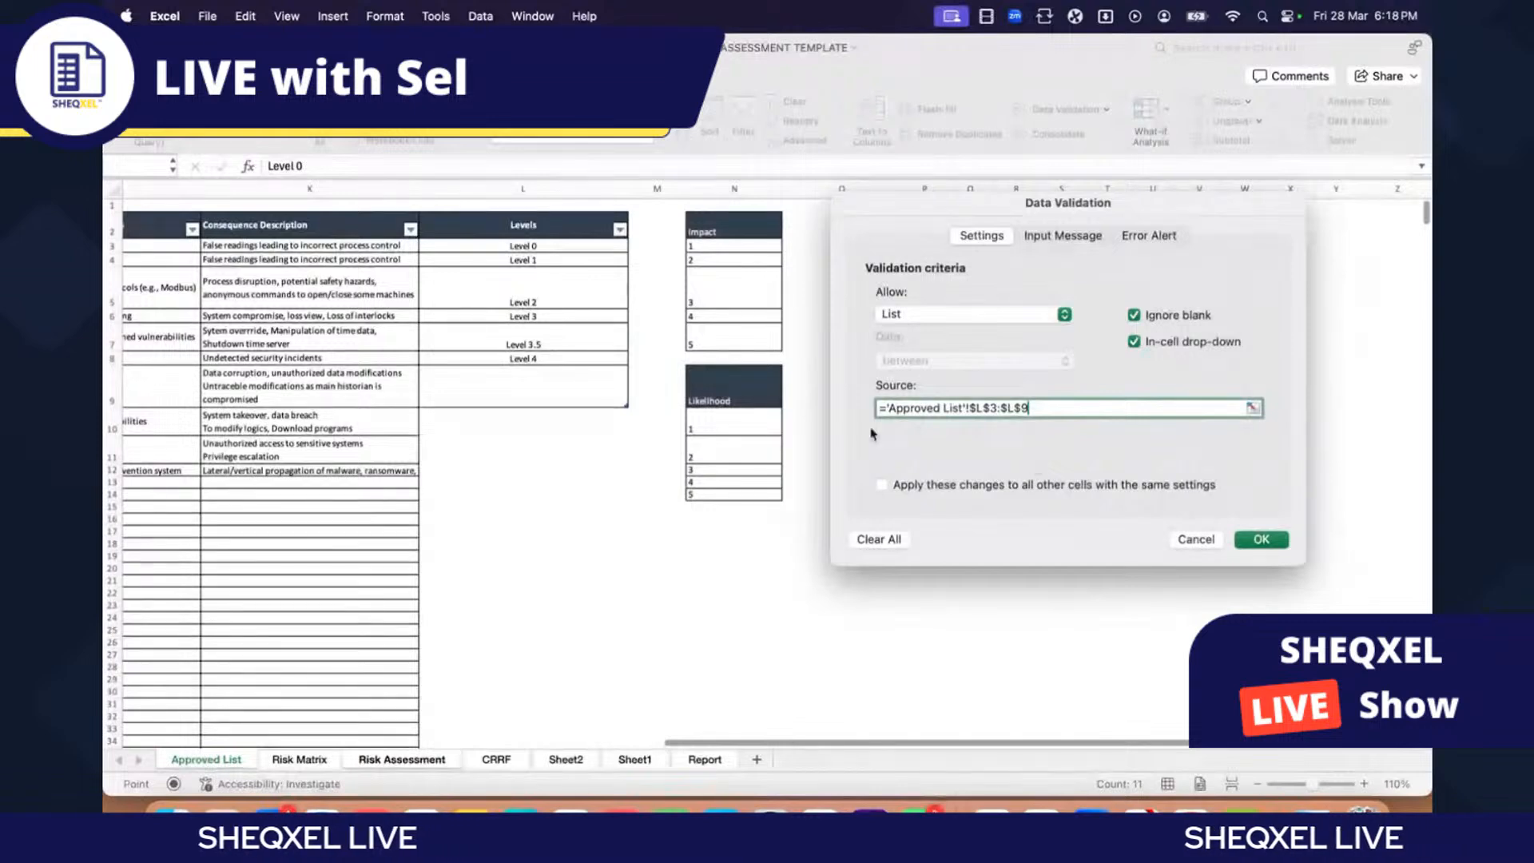
{"action": "scroll", "coordinate": [528, 480], "scroll_direction": "left", "scroll_amount": 1}
{"action": "left_click_drag", "start_coordinate": [445, 401], "coordinate": [518, 241]}
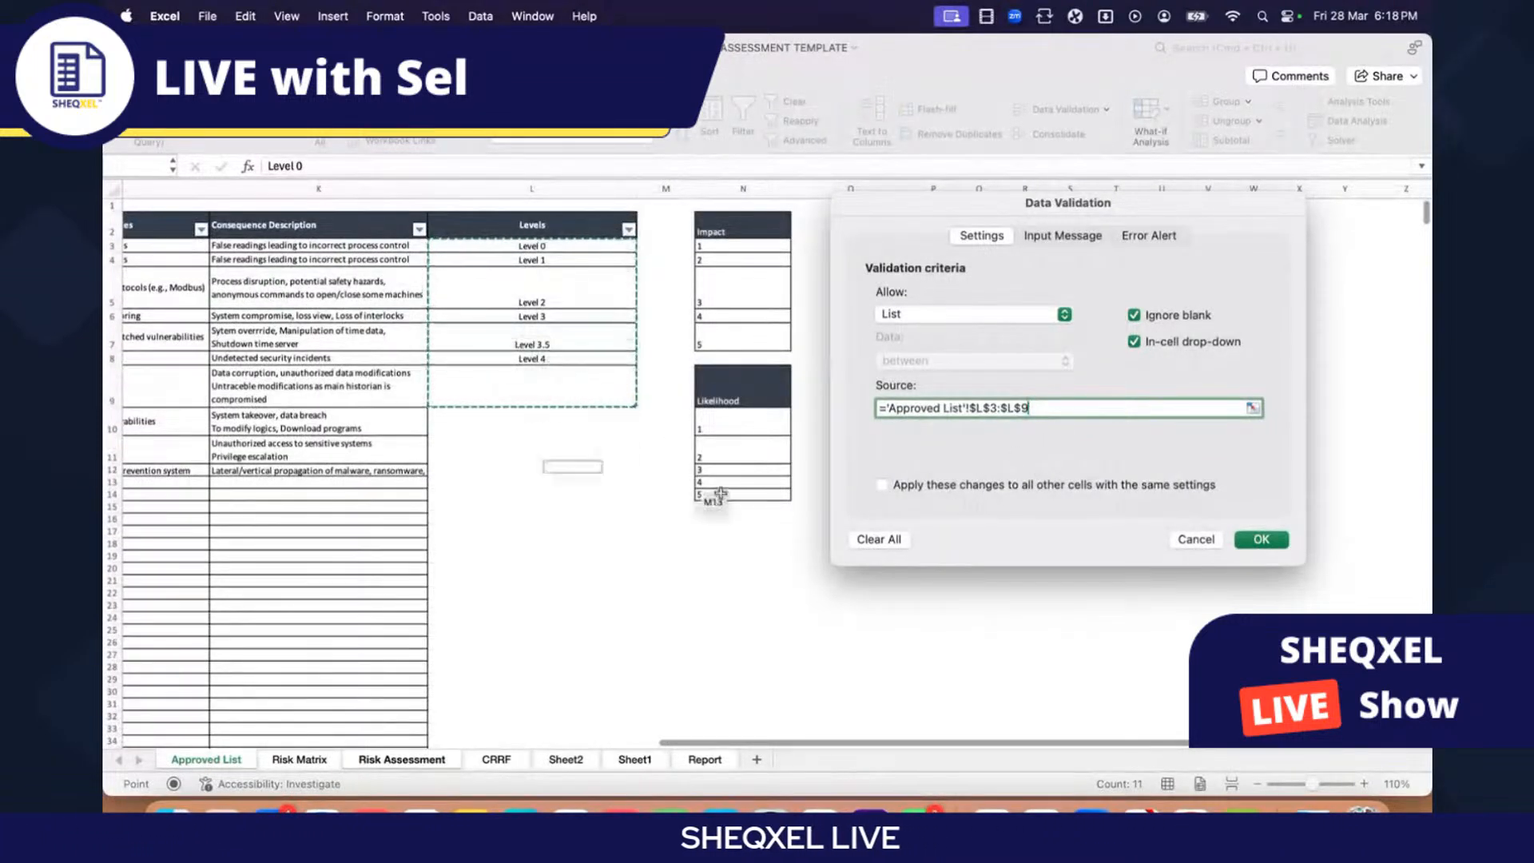
{"action": "left_click", "coordinate": [1269, 541]}
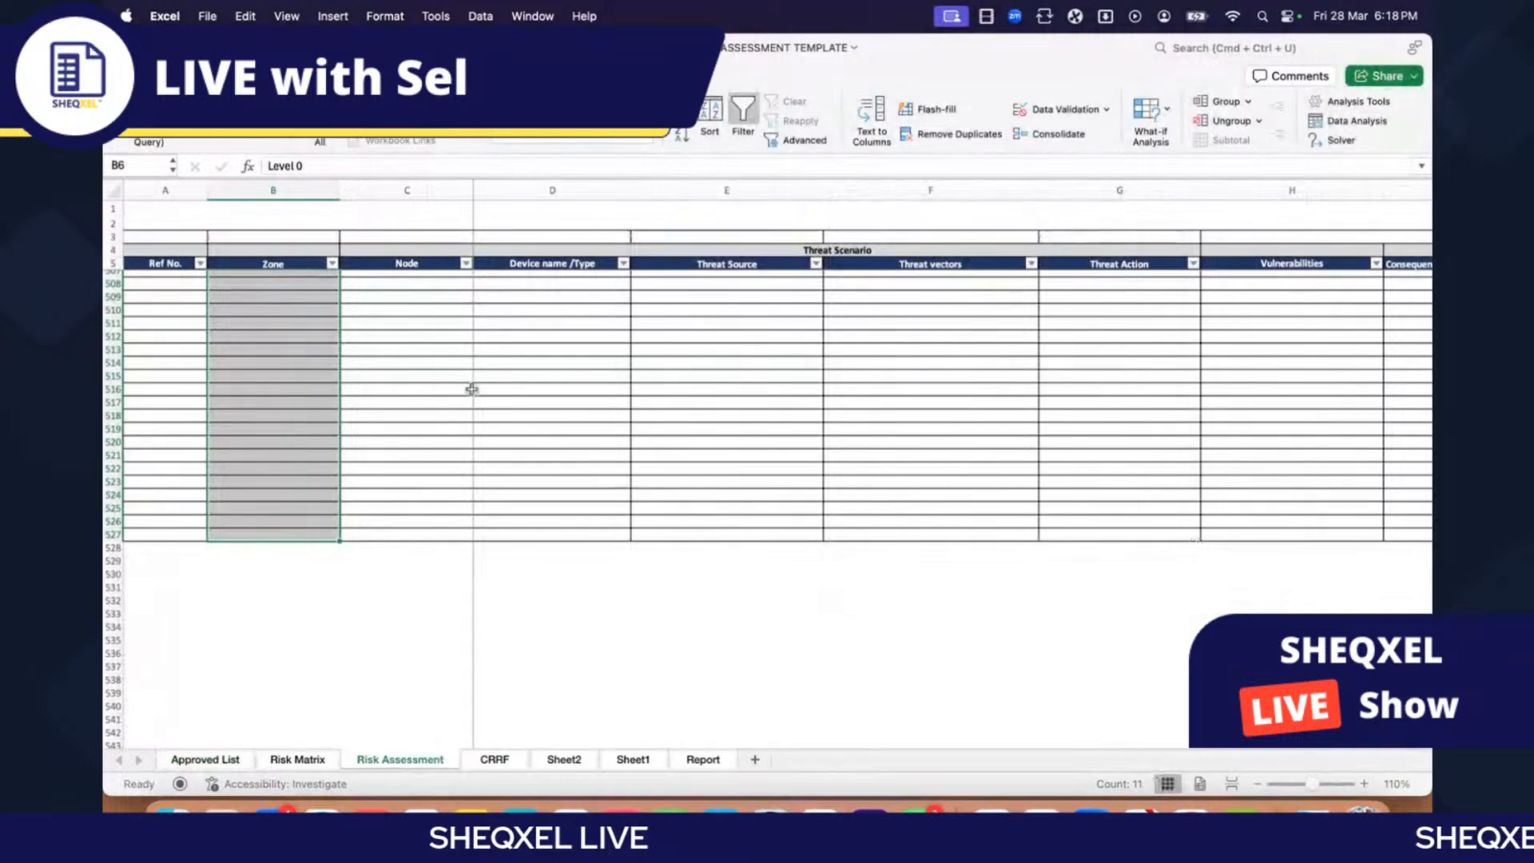
Step: Recolour the column header row 5 of the Risk Assessment sheet with a dark slate fill
{"action": "left_click", "coordinate": [411, 263]}
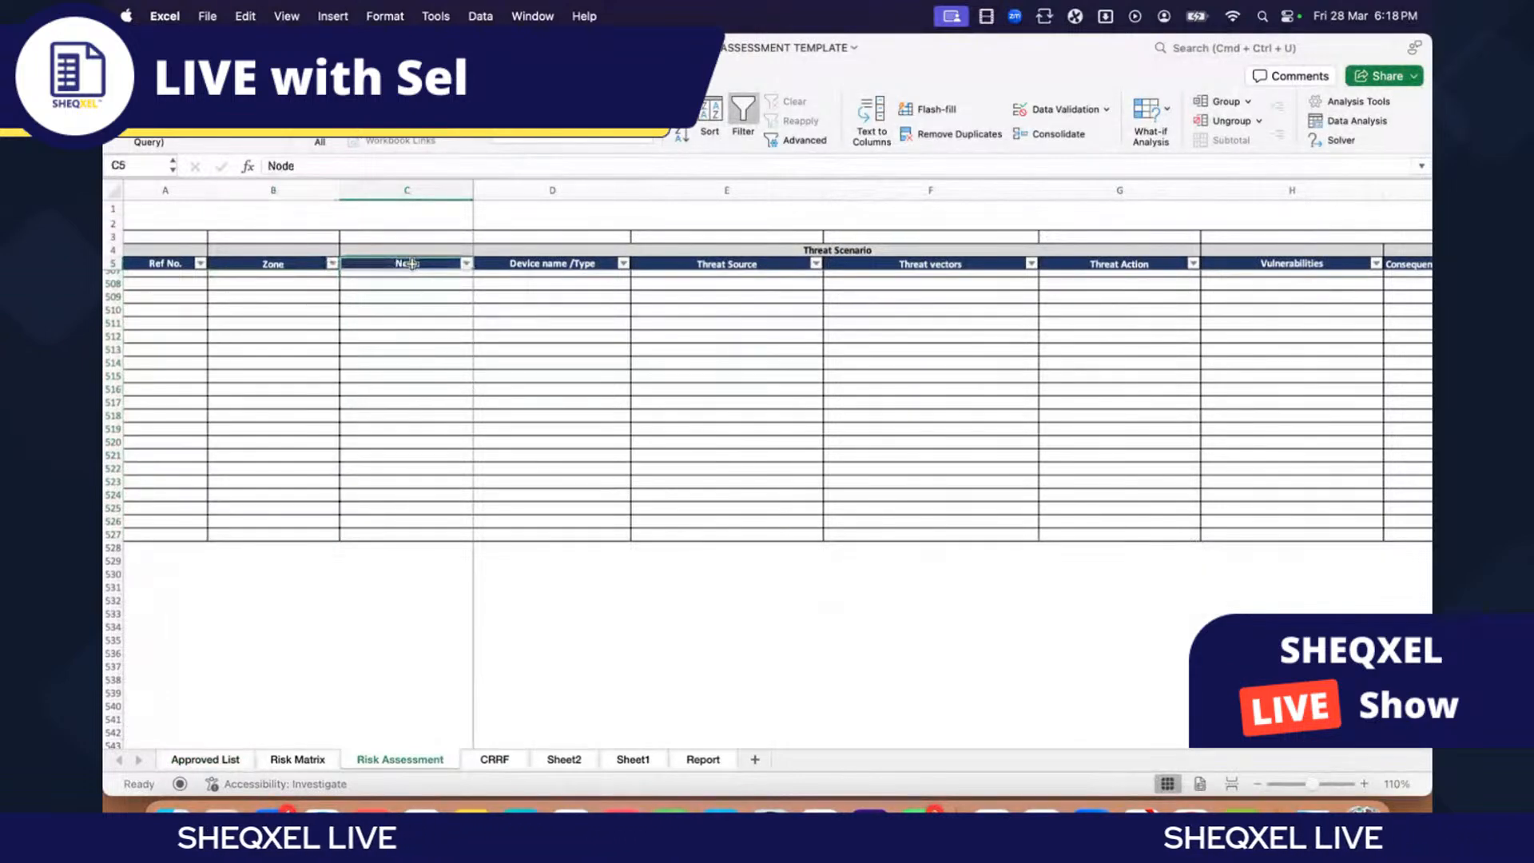
{"action": "key", "text": "Down"}
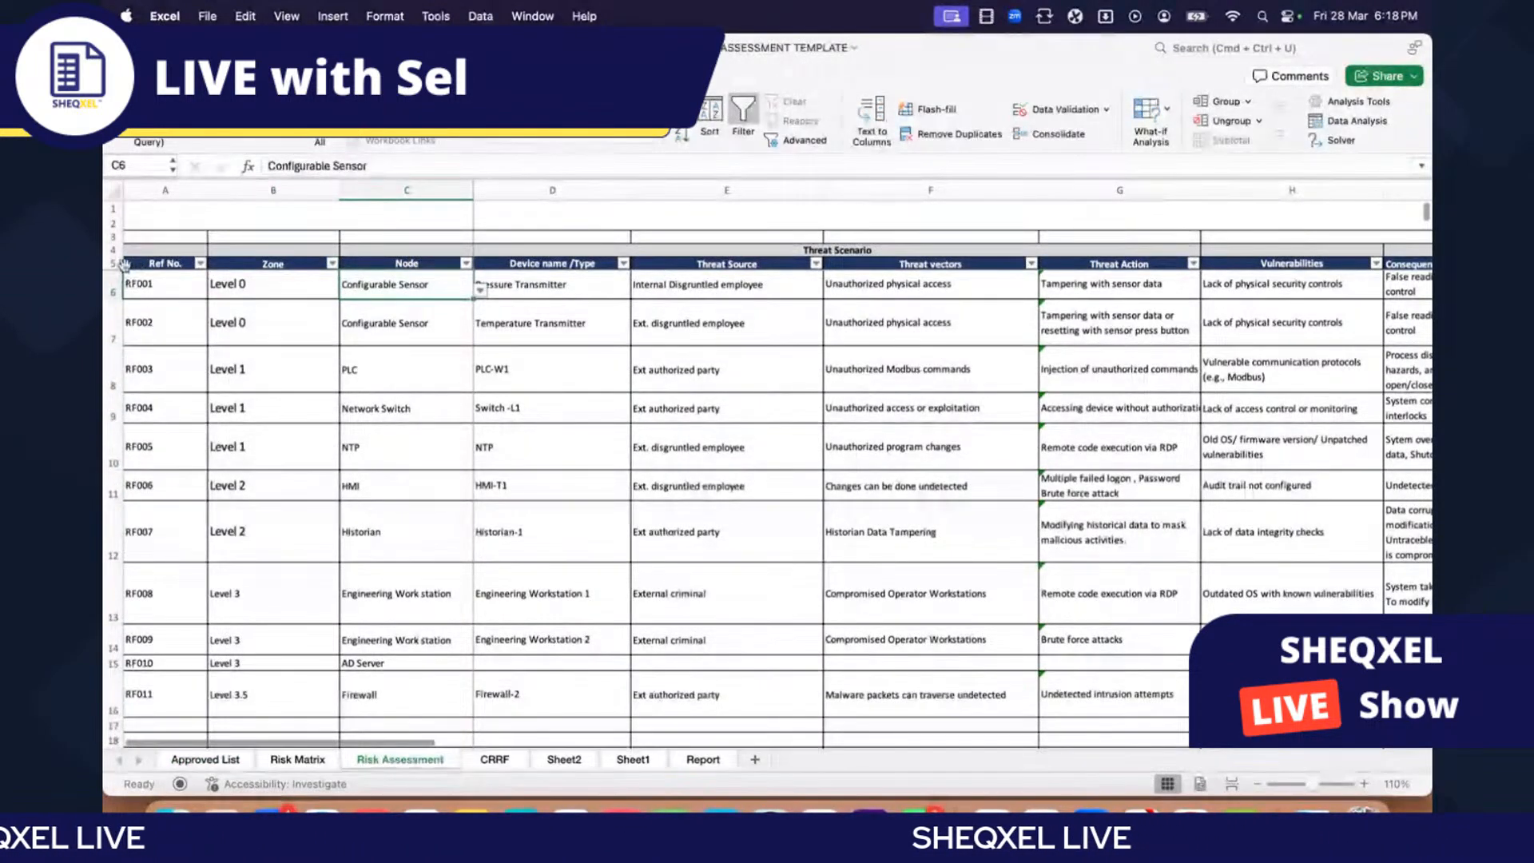
{"action": "left_click", "coordinate": [123, 263]}
{"action": "left_click", "coordinate": [131, 266]}
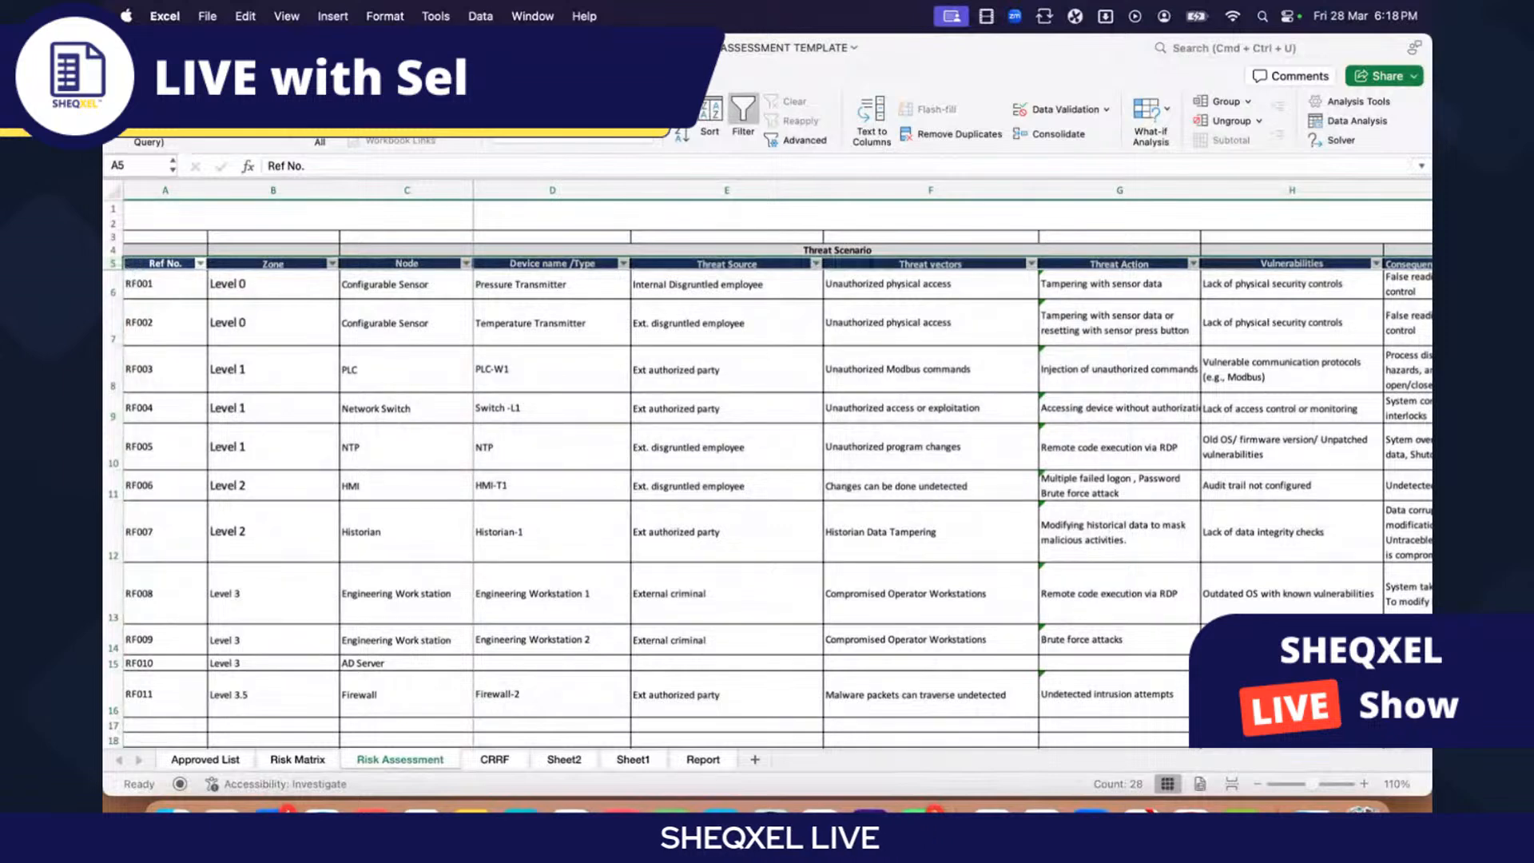
{"action": "left_click", "coordinate": [138, 76]}
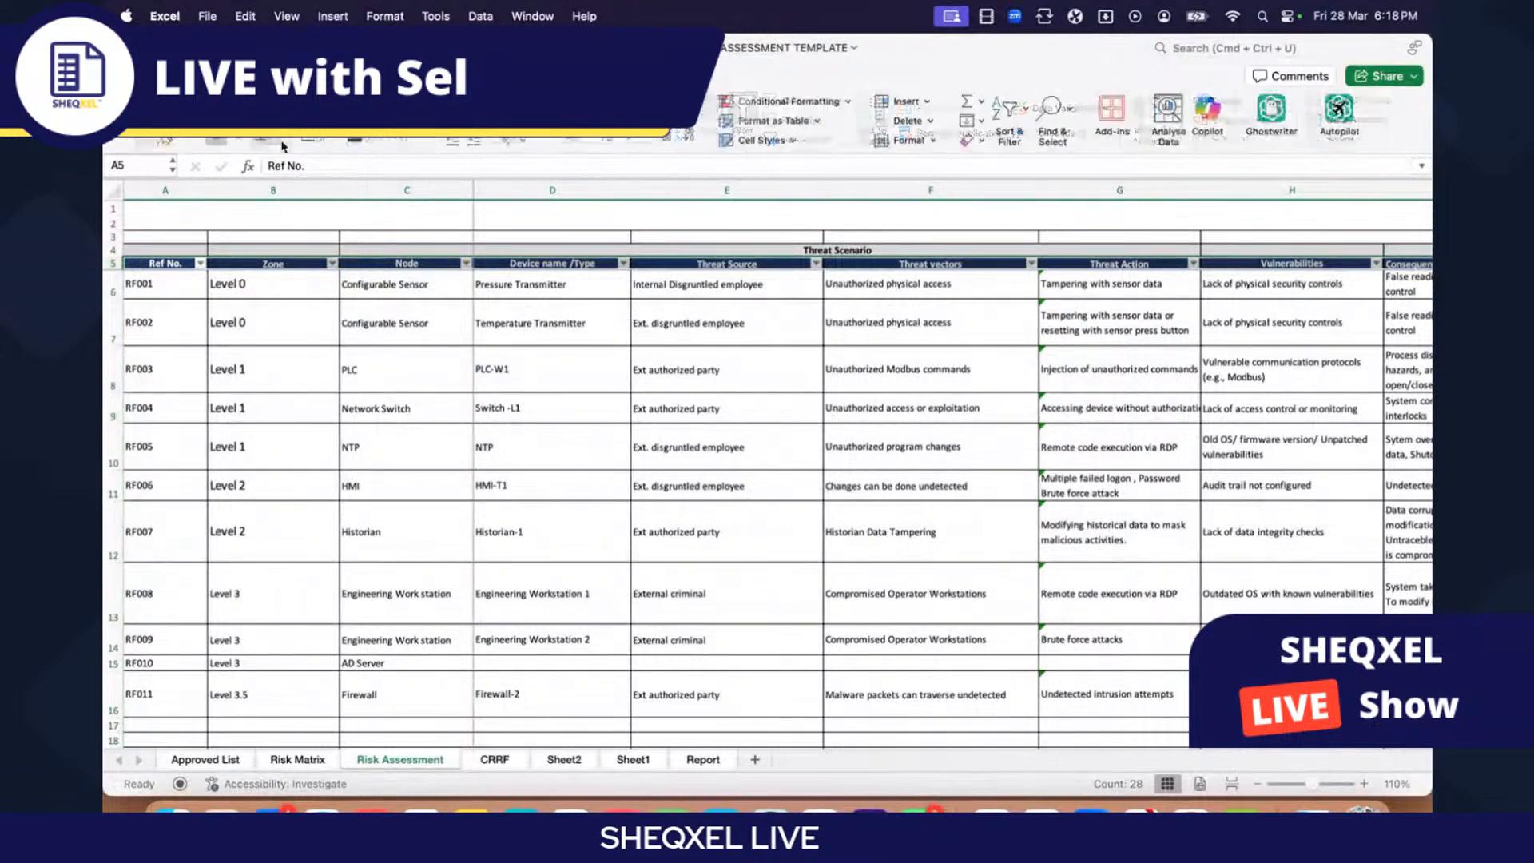
{"action": "left_click", "coordinate": [429, 436]}
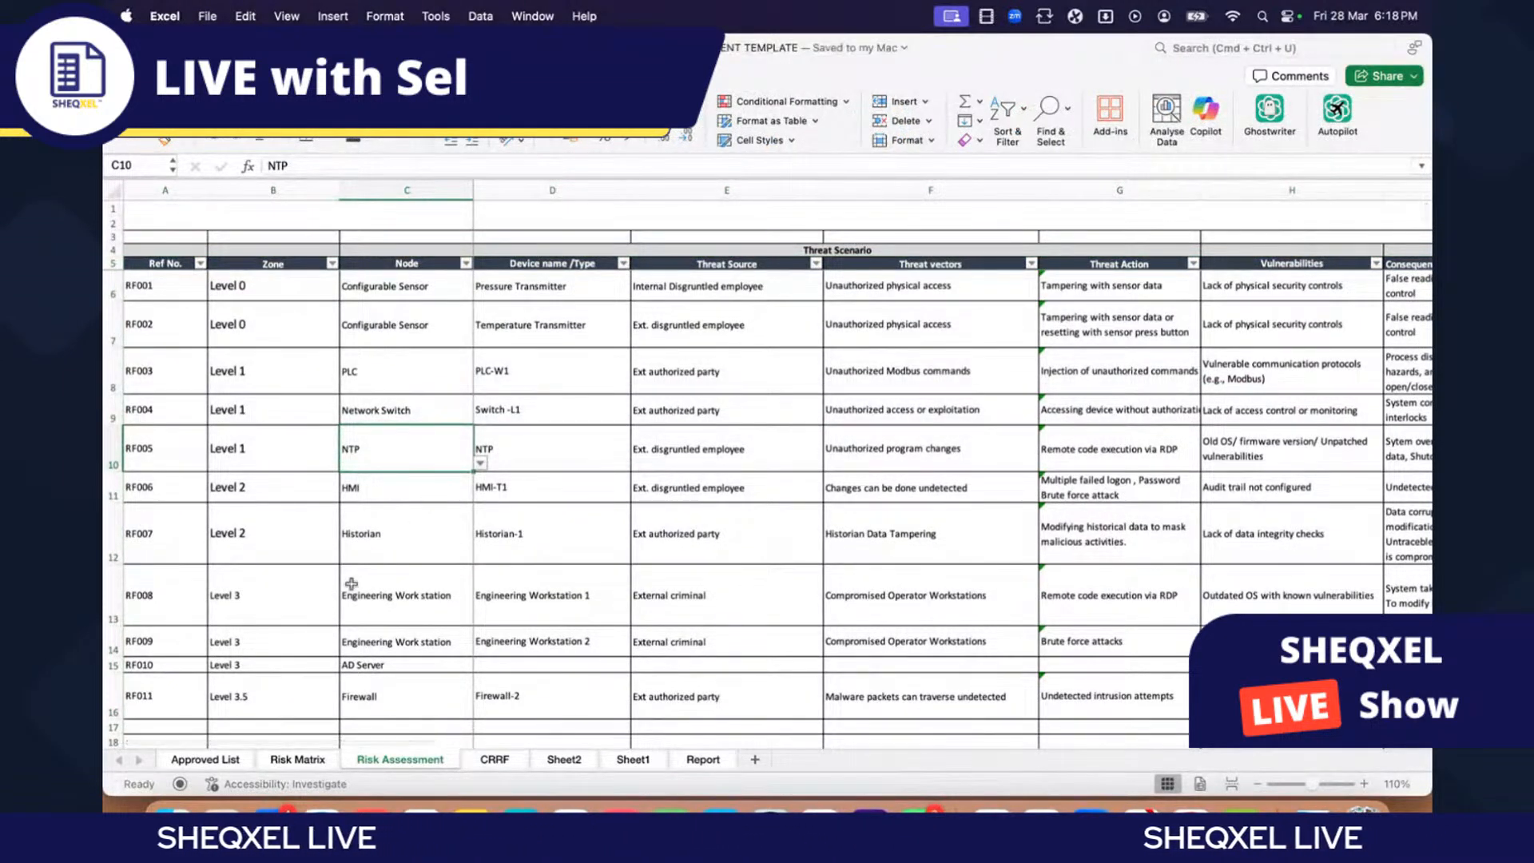
Step: Check the Device name/Type drop-down for row RF001 and verify its validation source range against the Device table in the Approved List
{"action": "left_click", "coordinate": [616, 286]}
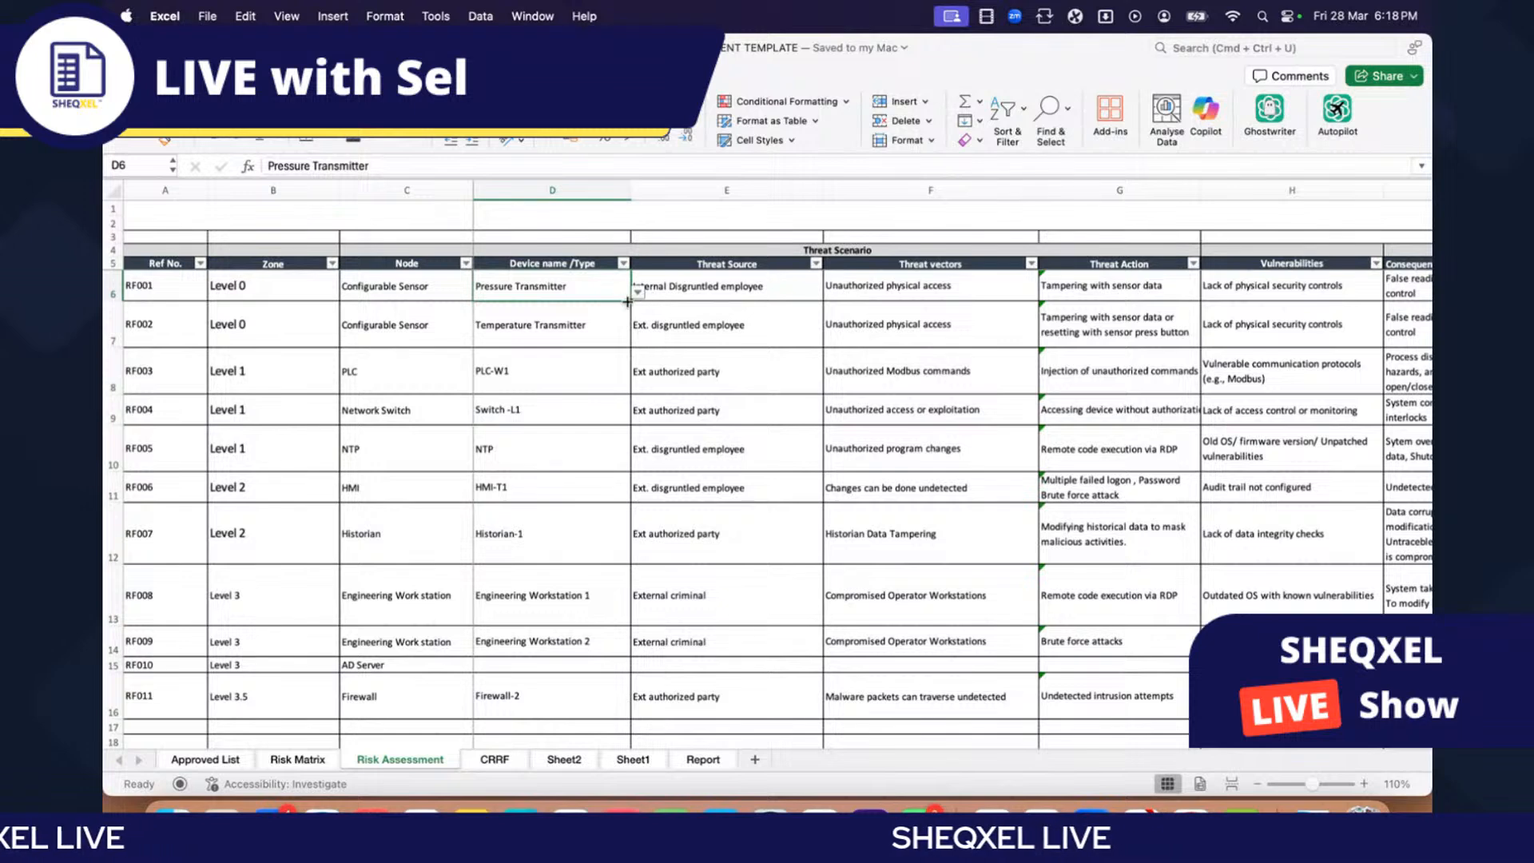
{"action": "left_click", "coordinate": [636, 292]}
{"action": "left_click", "coordinate": [820, 487]}
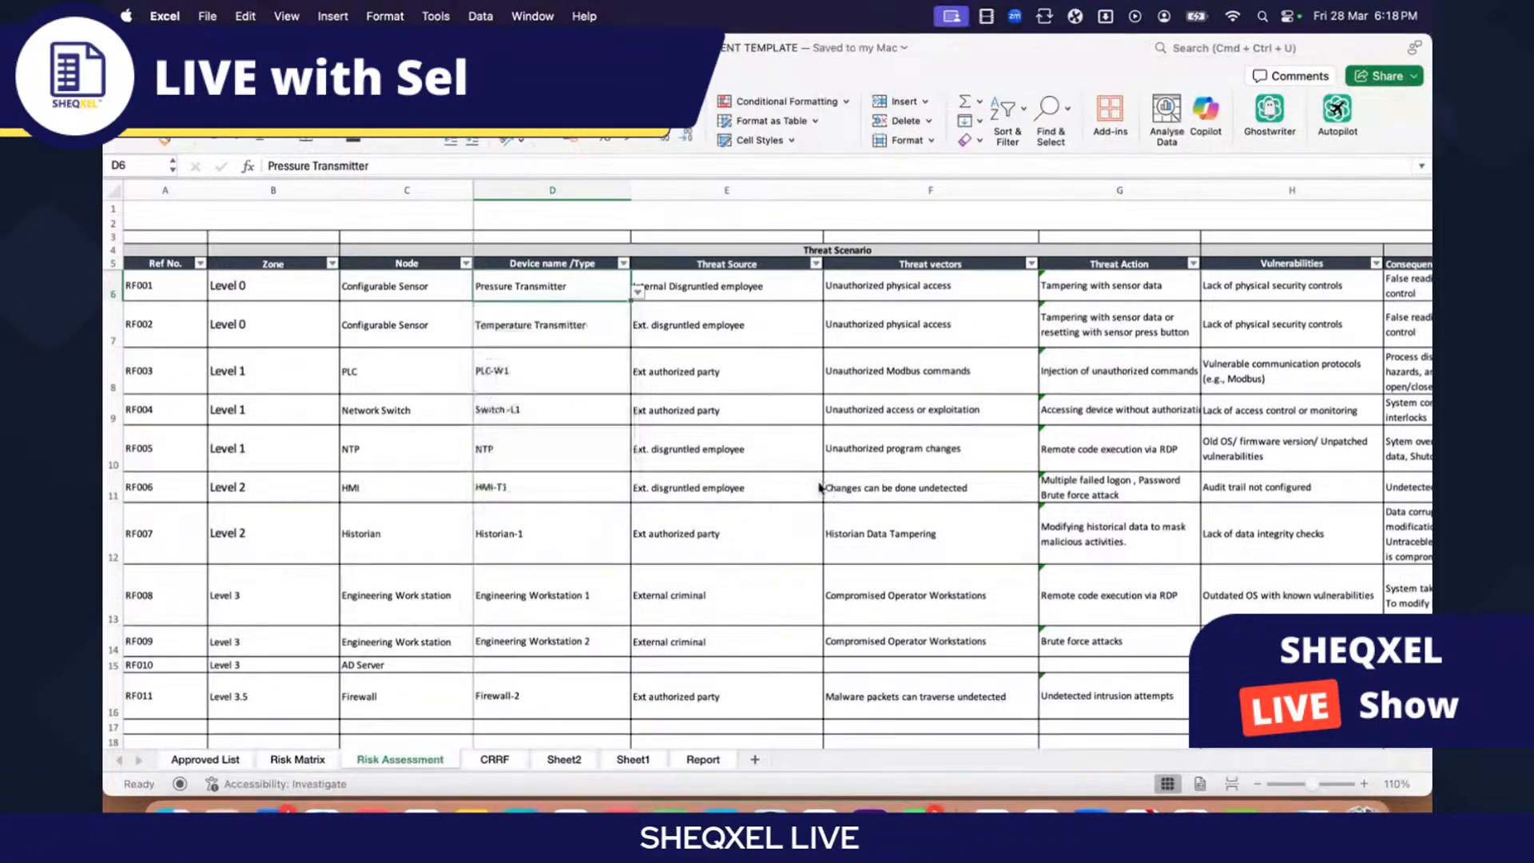
{"action": "left_click", "coordinate": [404, 76]}
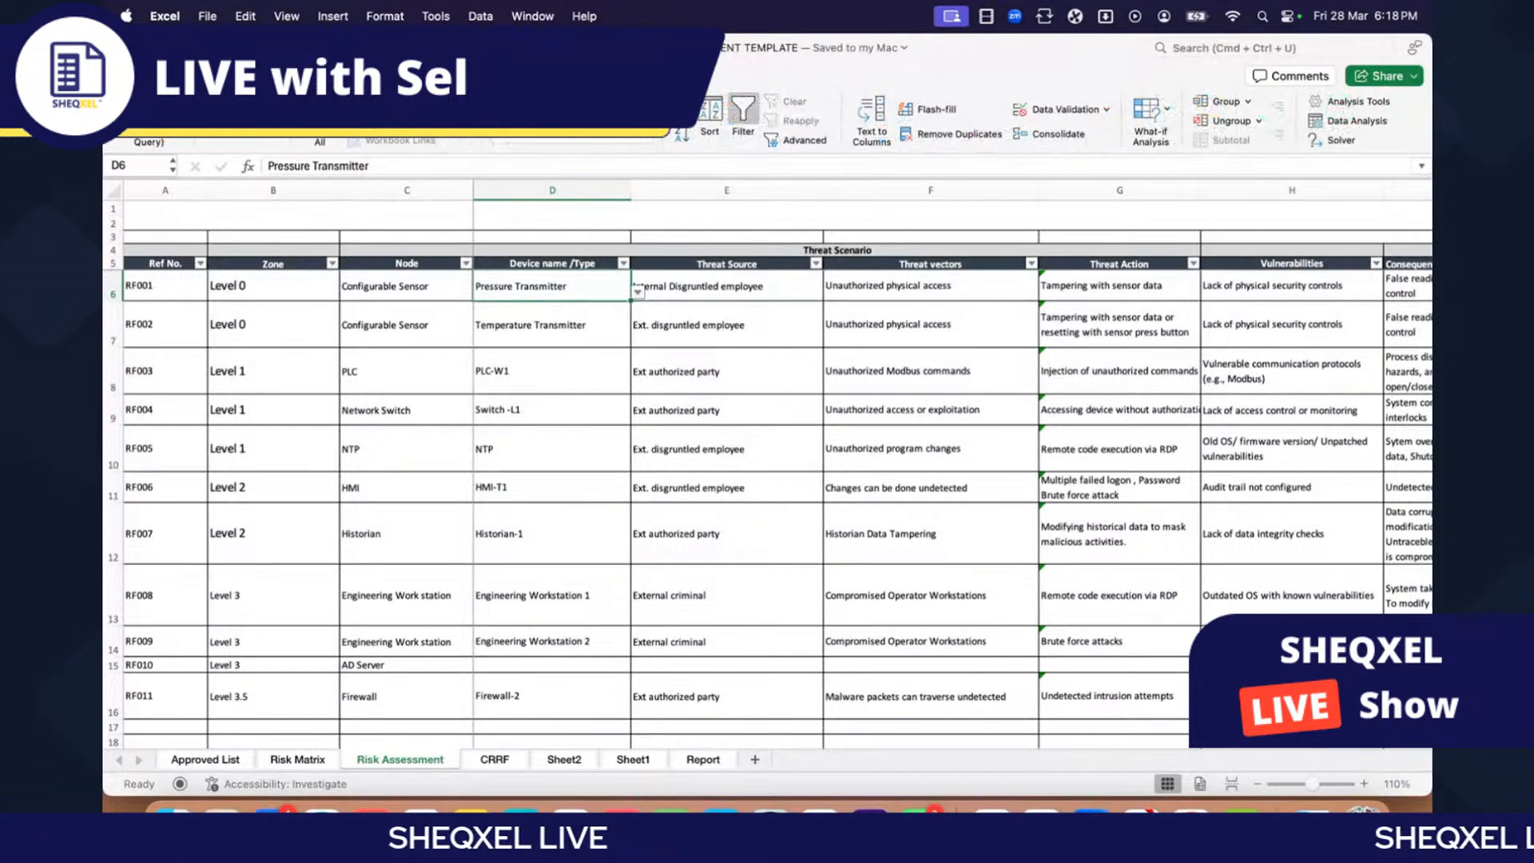
{"action": "left_click", "coordinate": [1059, 109]}
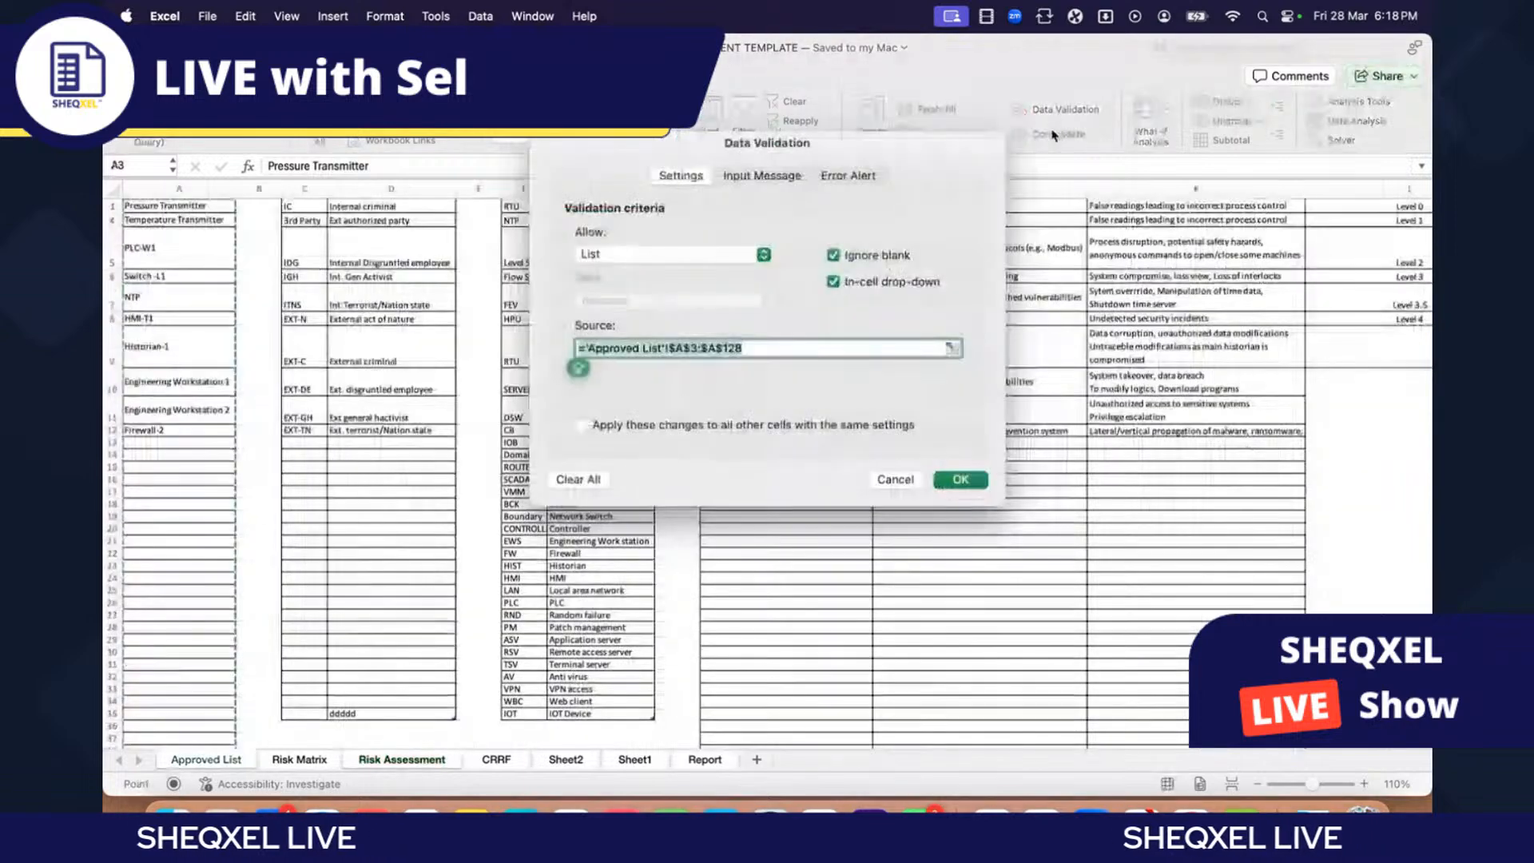
{"action": "scroll", "coordinate": [286, 540], "scroll_direction": "down", "scroll_amount": 20}
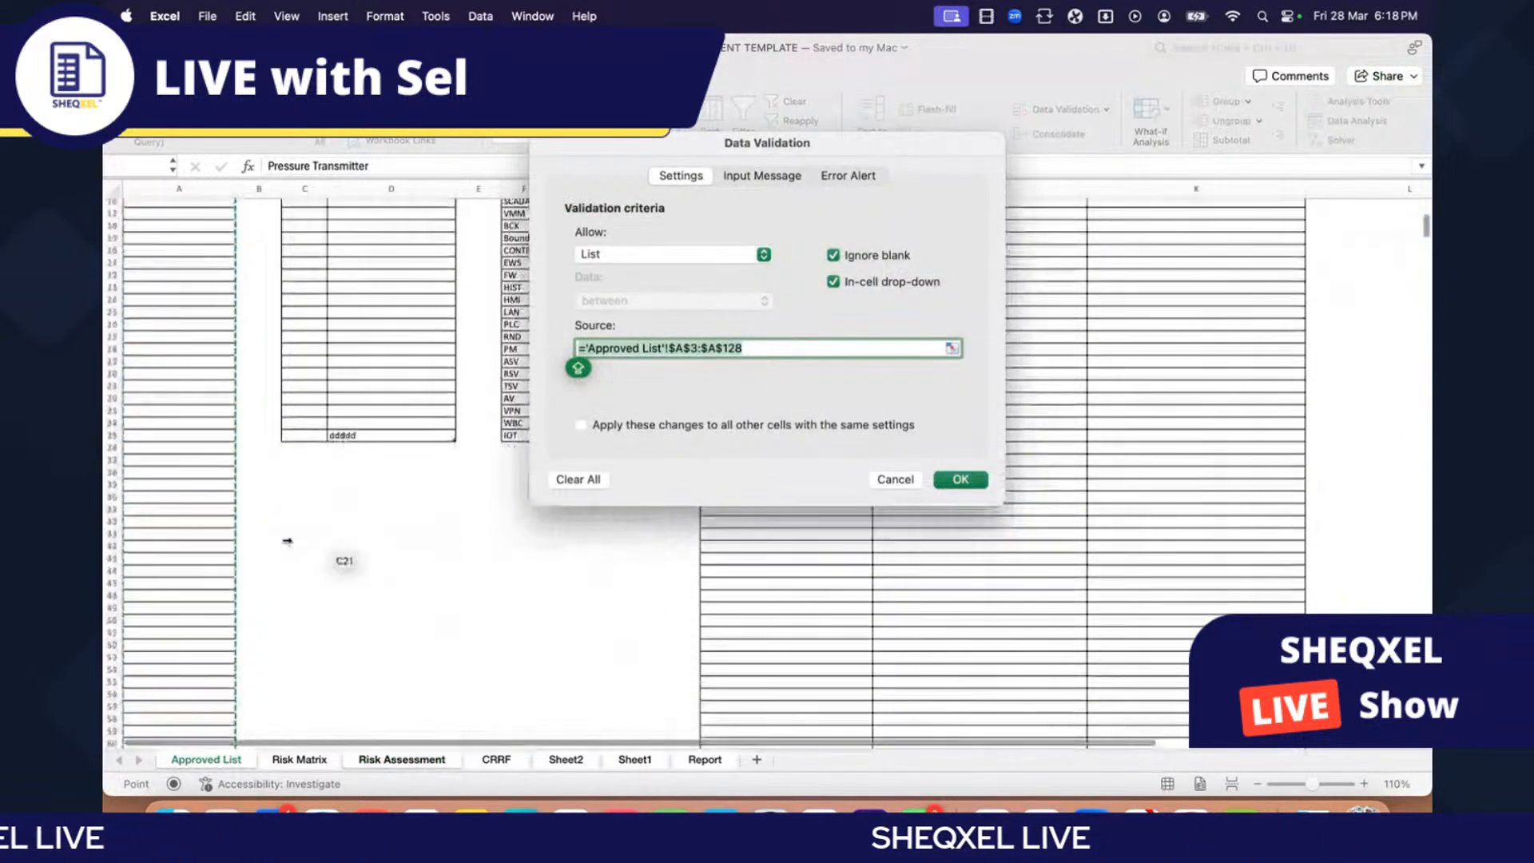
{"action": "scroll", "coordinate": [286, 540], "scroll_direction": "up", "scroll_amount": 20}
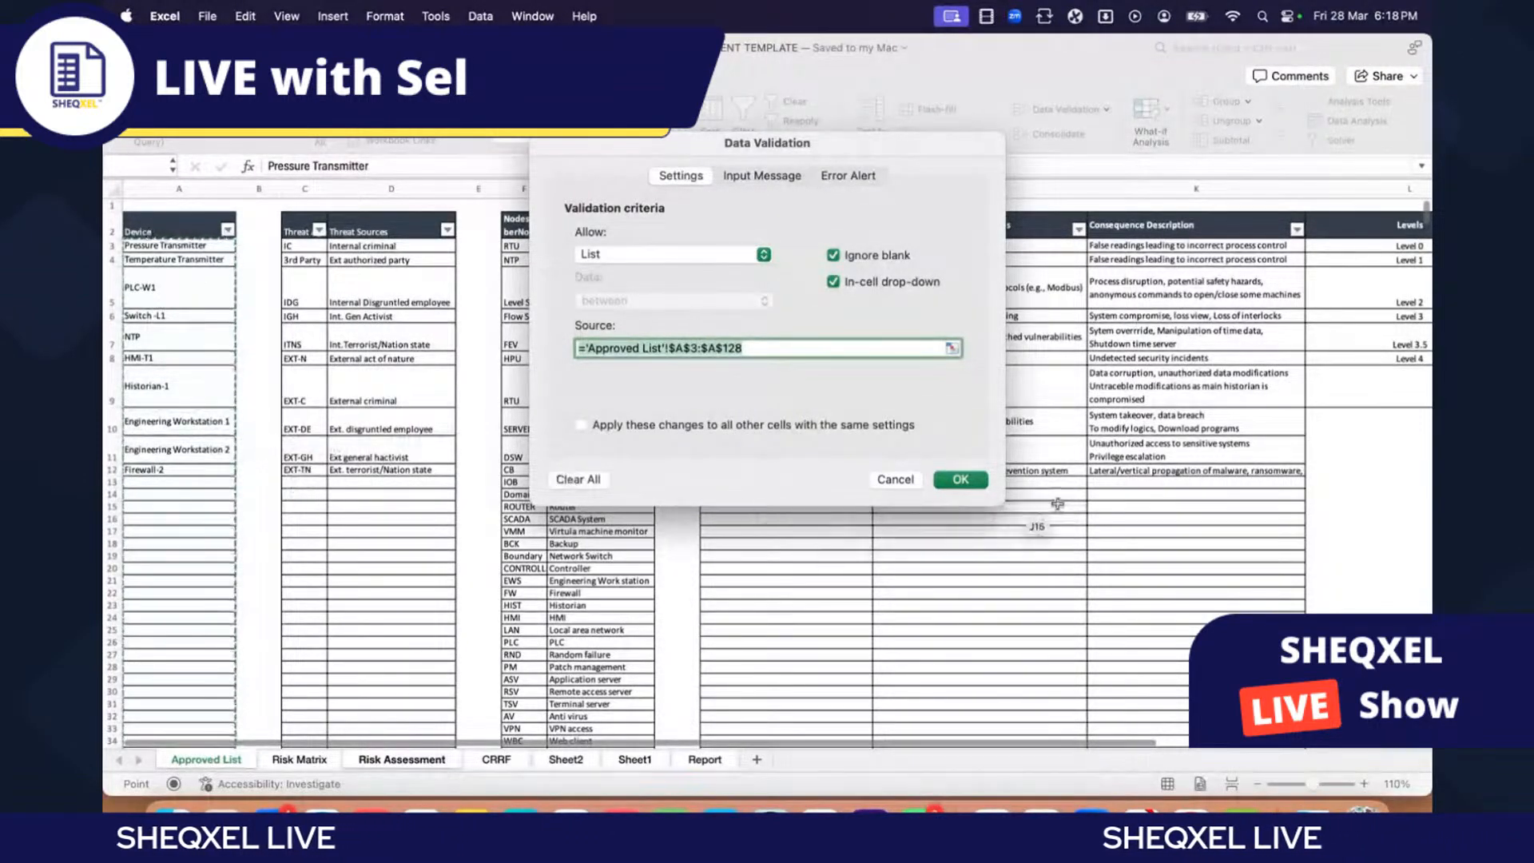
{"action": "left_click", "coordinate": [961, 480]}
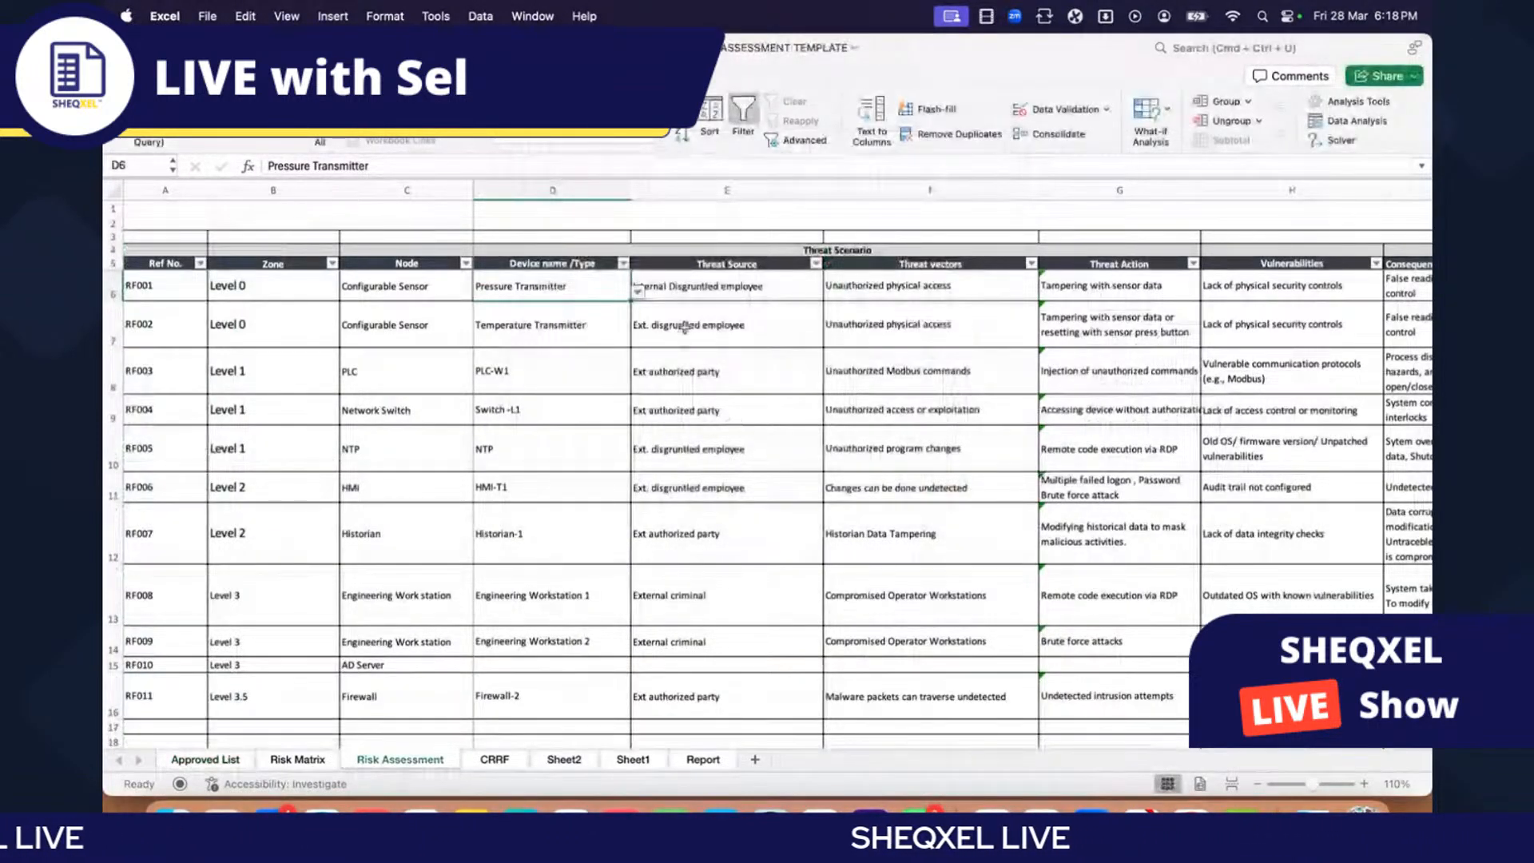
Step: Verify the Threat Source drop-down's validation range for row RF001 against the Threat Sources column in the Approved List
{"action": "left_click", "coordinate": [696, 289]}
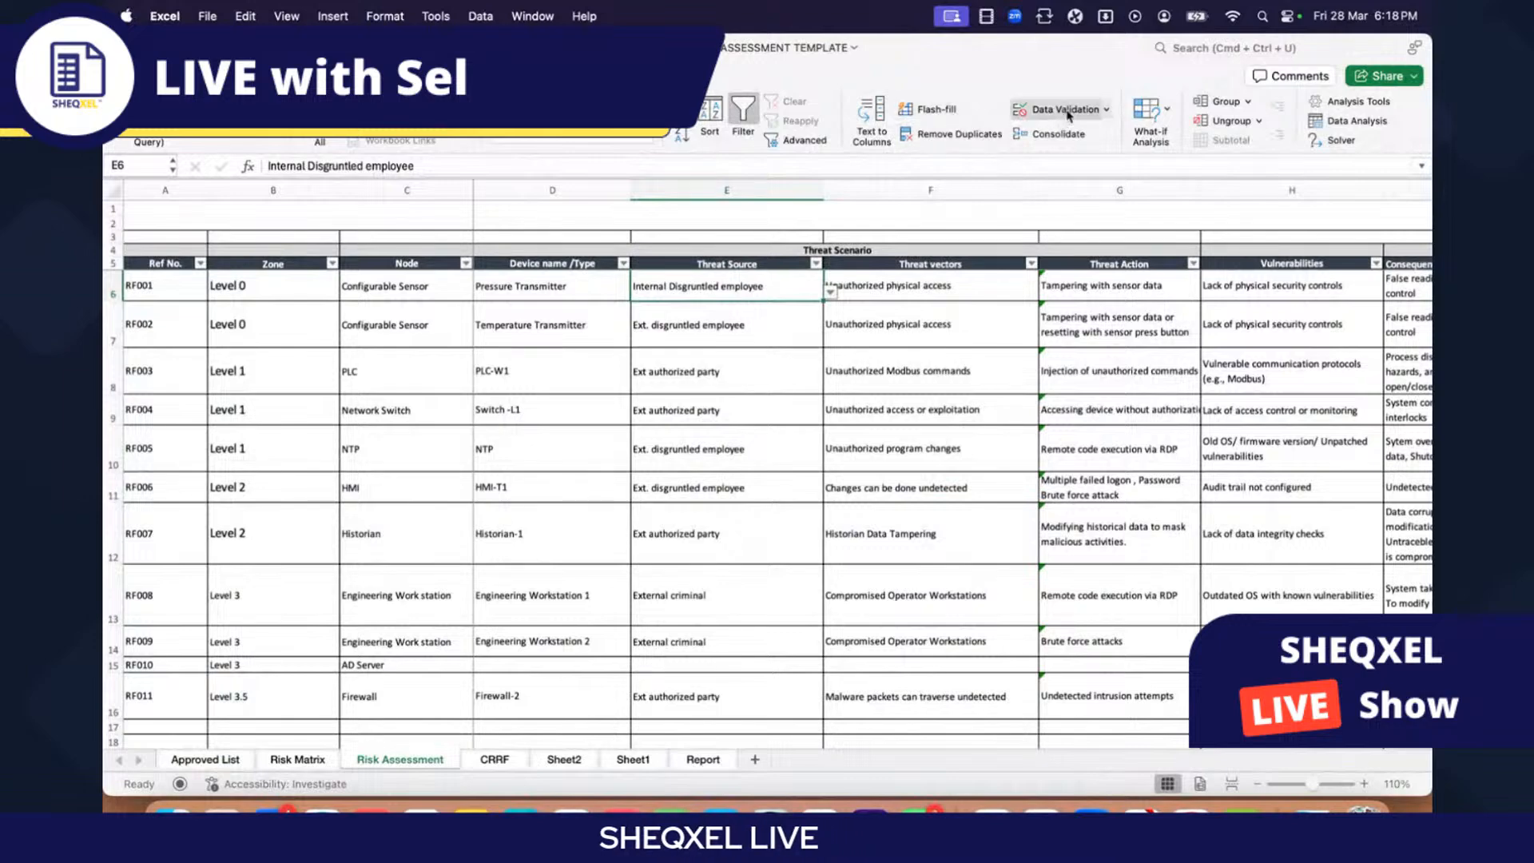
{"action": "left_click", "coordinate": [1062, 110]}
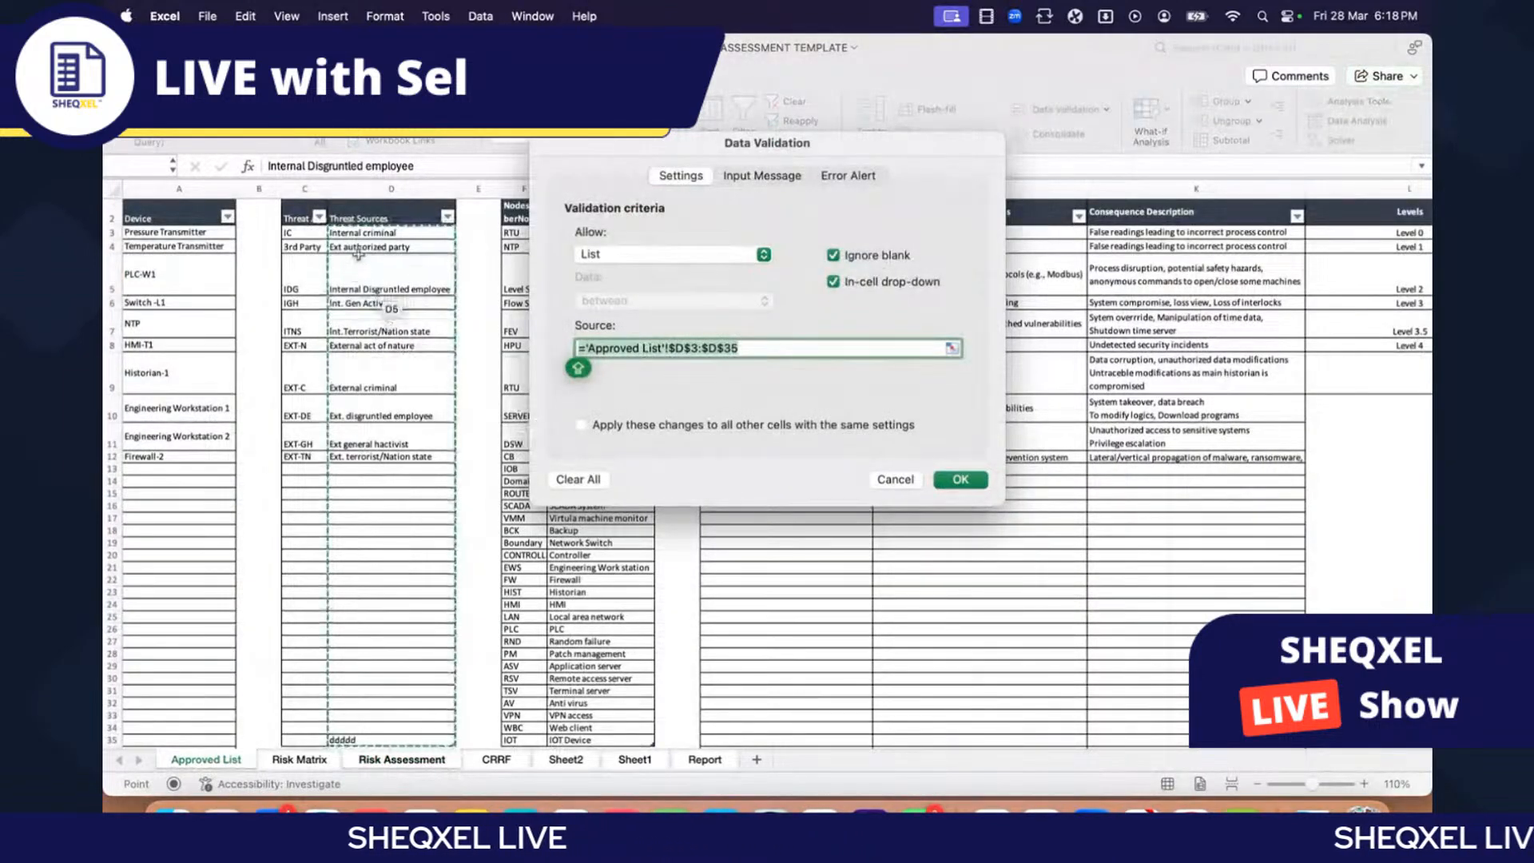
{"action": "scroll", "coordinate": [504, 599], "scroll_direction": "down", "scroll_amount": 5}
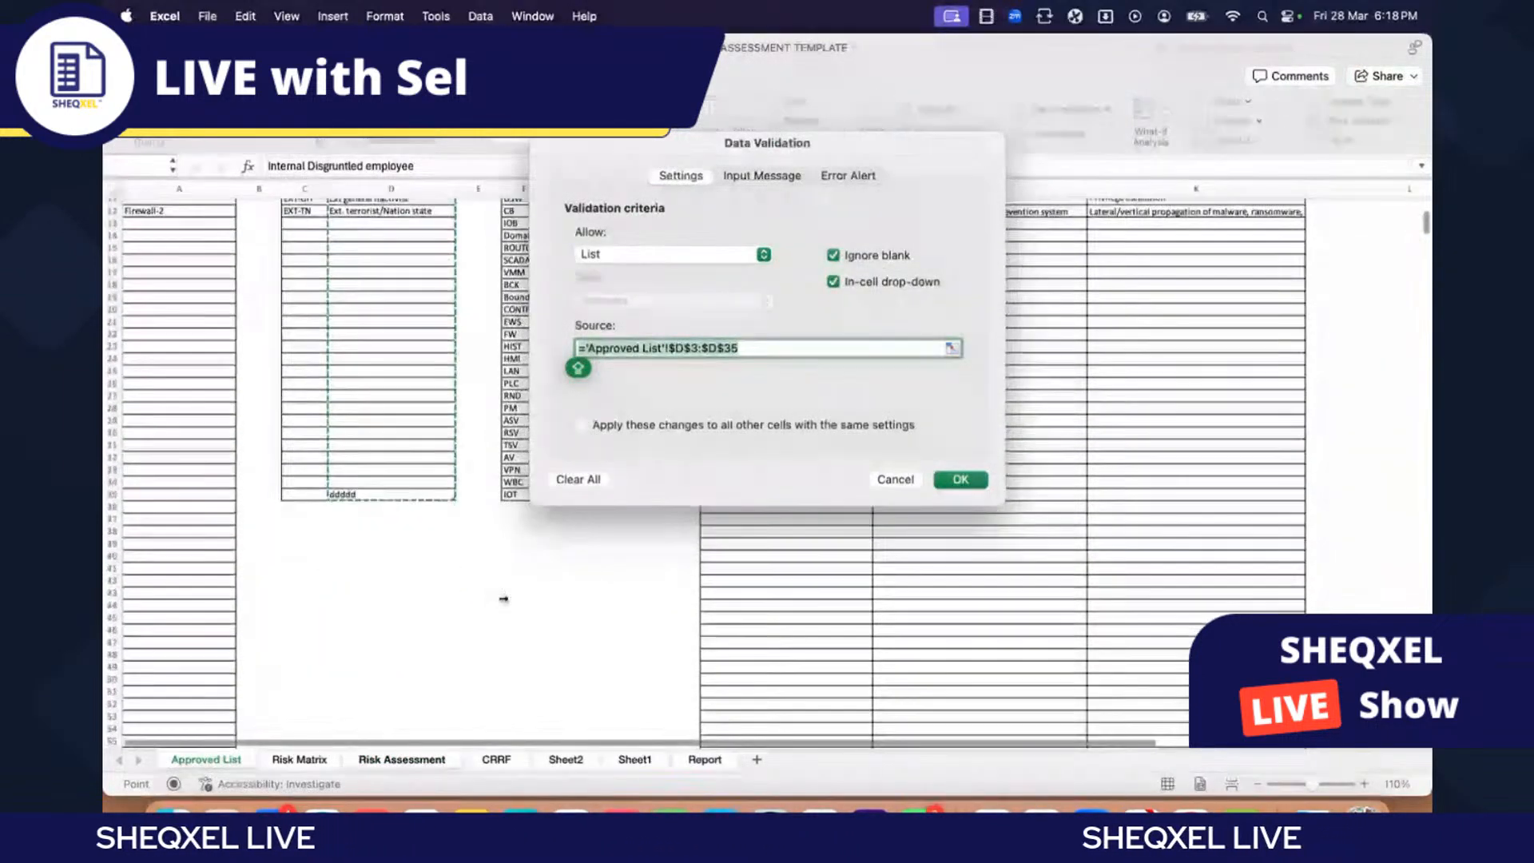
{"action": "left_click", "coordinate": [958, 482]}
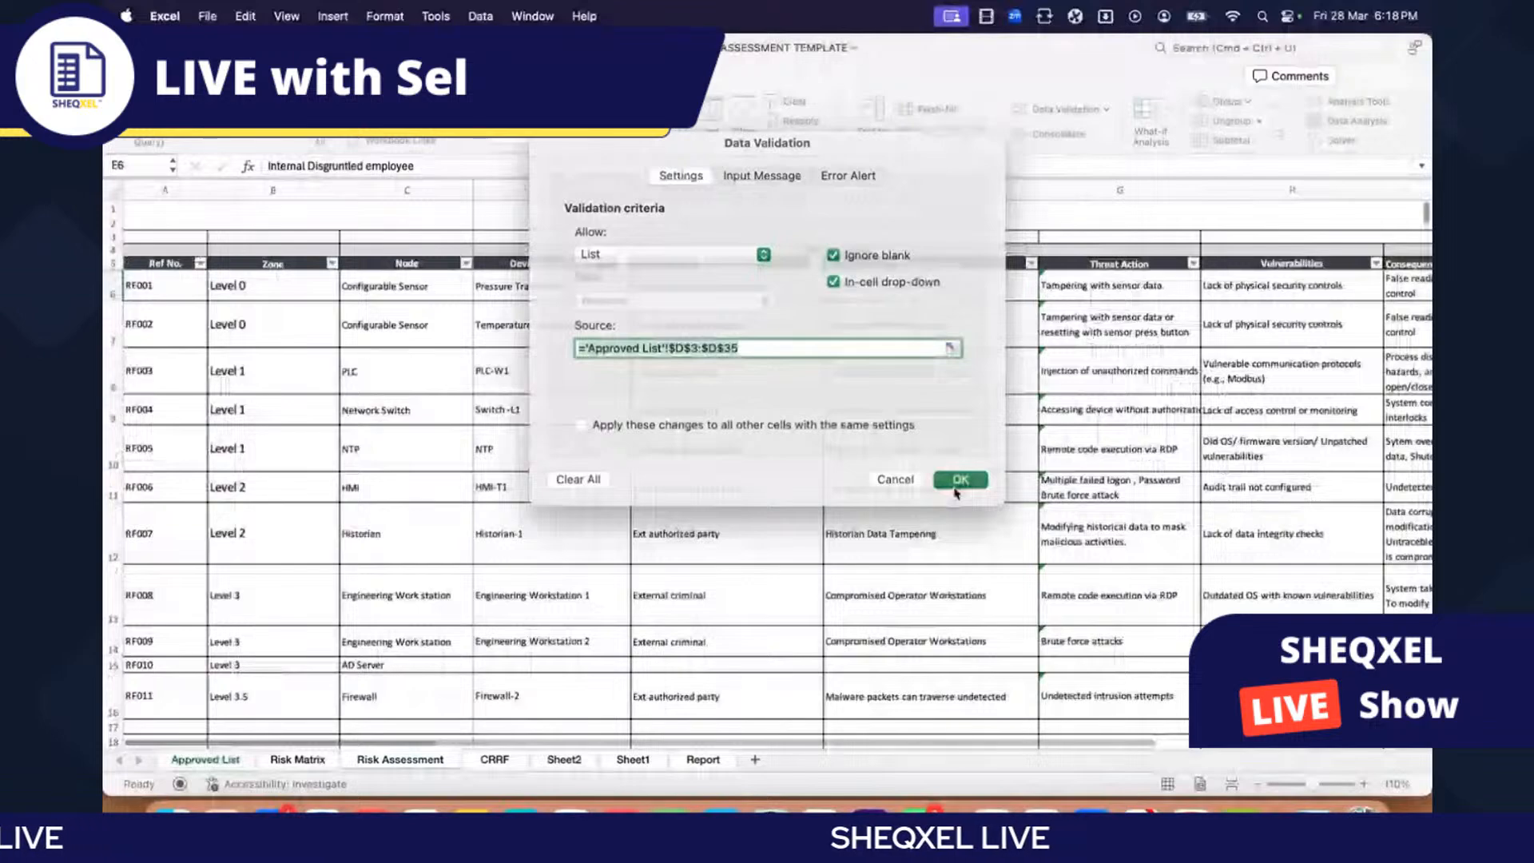
Step: Verify the Threat vectors drop-down's validation range for row RF001 down to the end of the Approved List's Threat Vector column
{"action": "key", "text": "Right"}
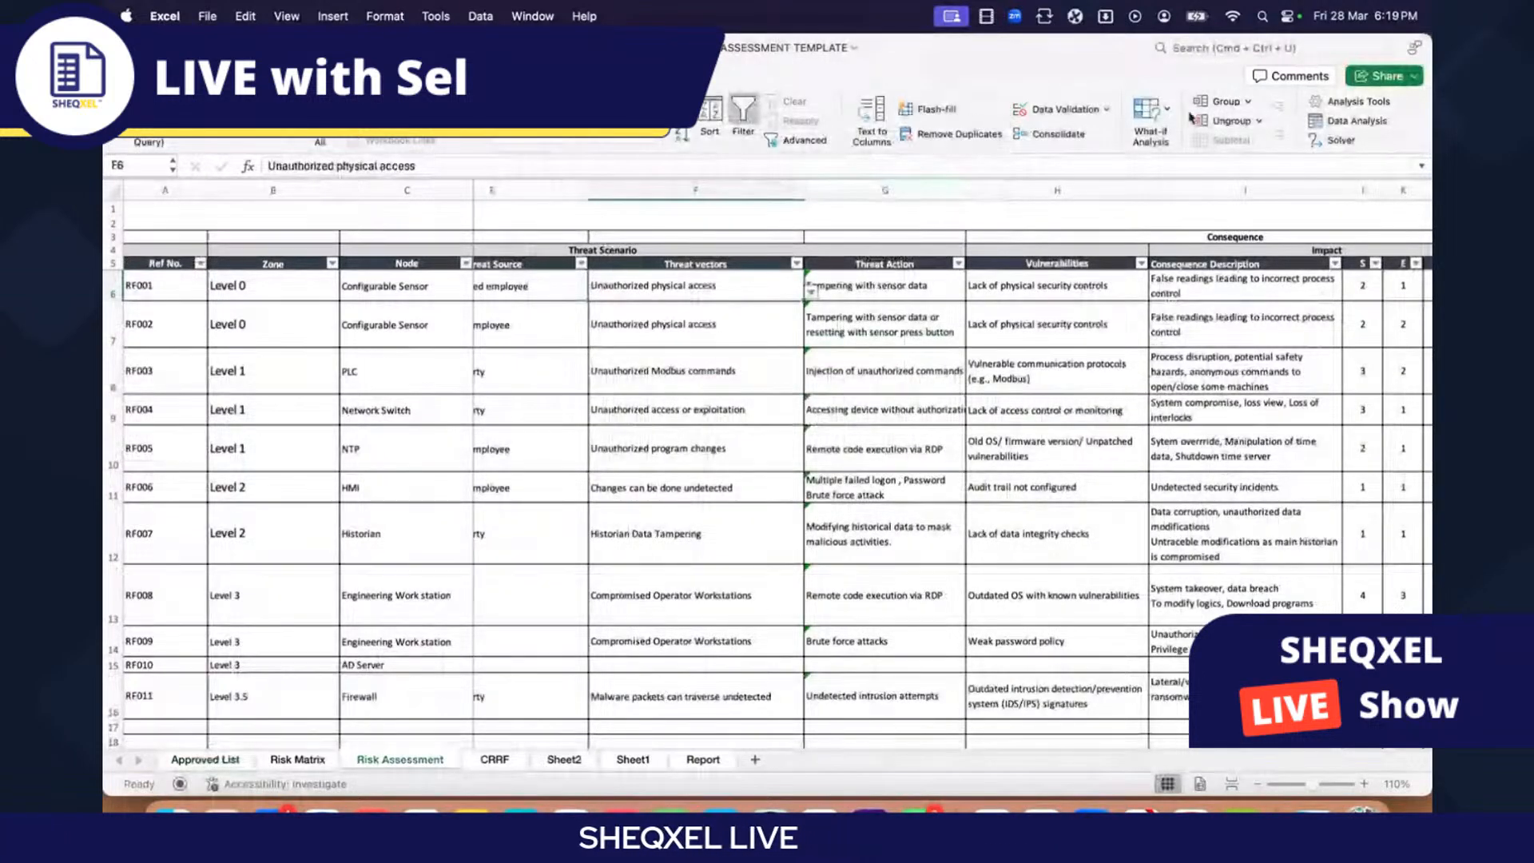
{"action": "left_click", "coordinate": [1065, 110]}
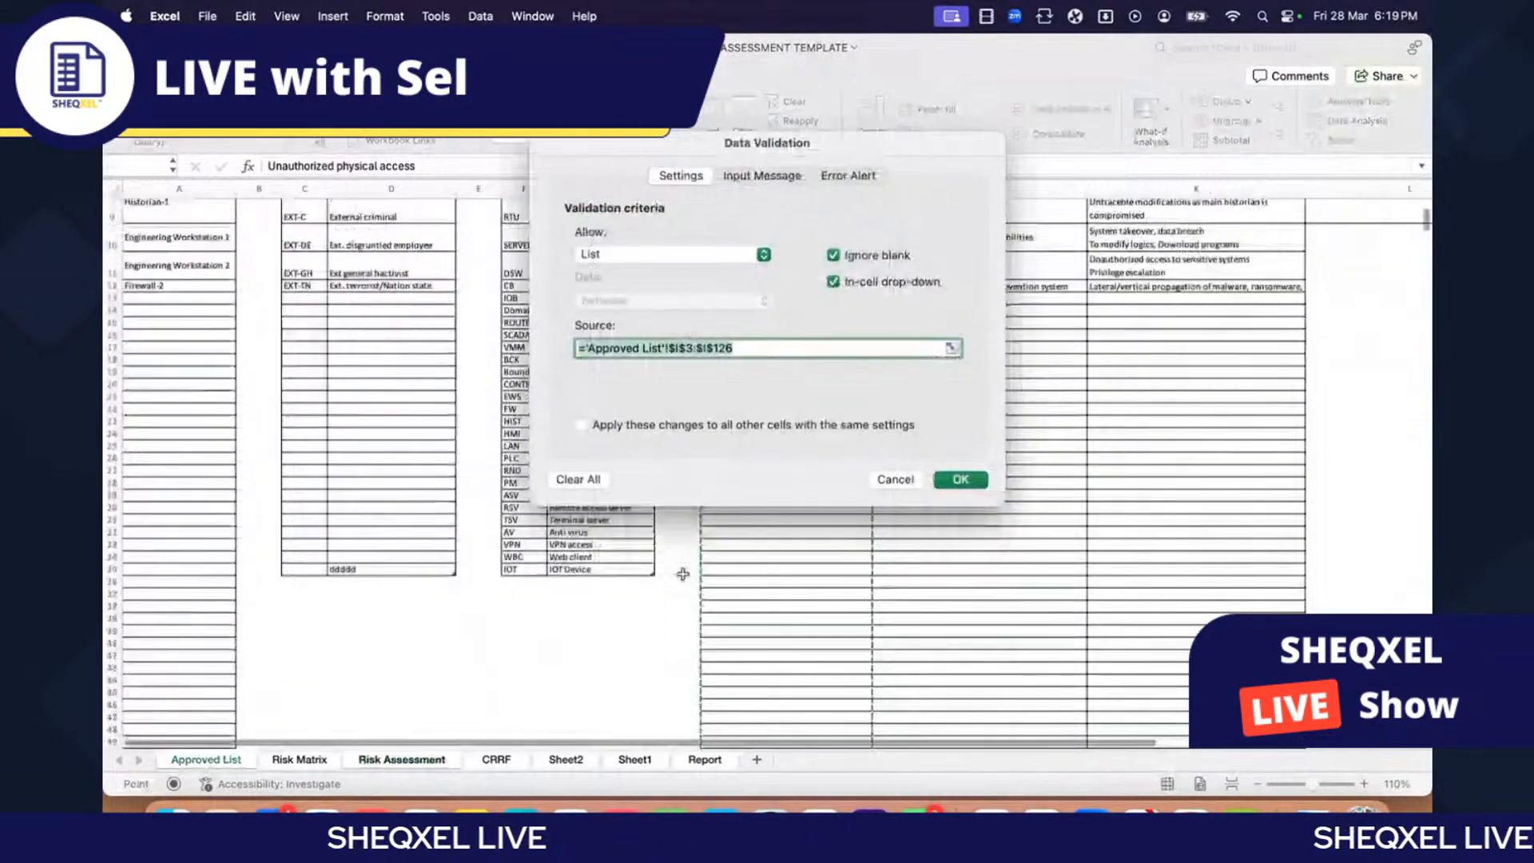
{"action": "left_click_drag", "start_coordinate": [988, 480], "coordinate": [1143, 569]}
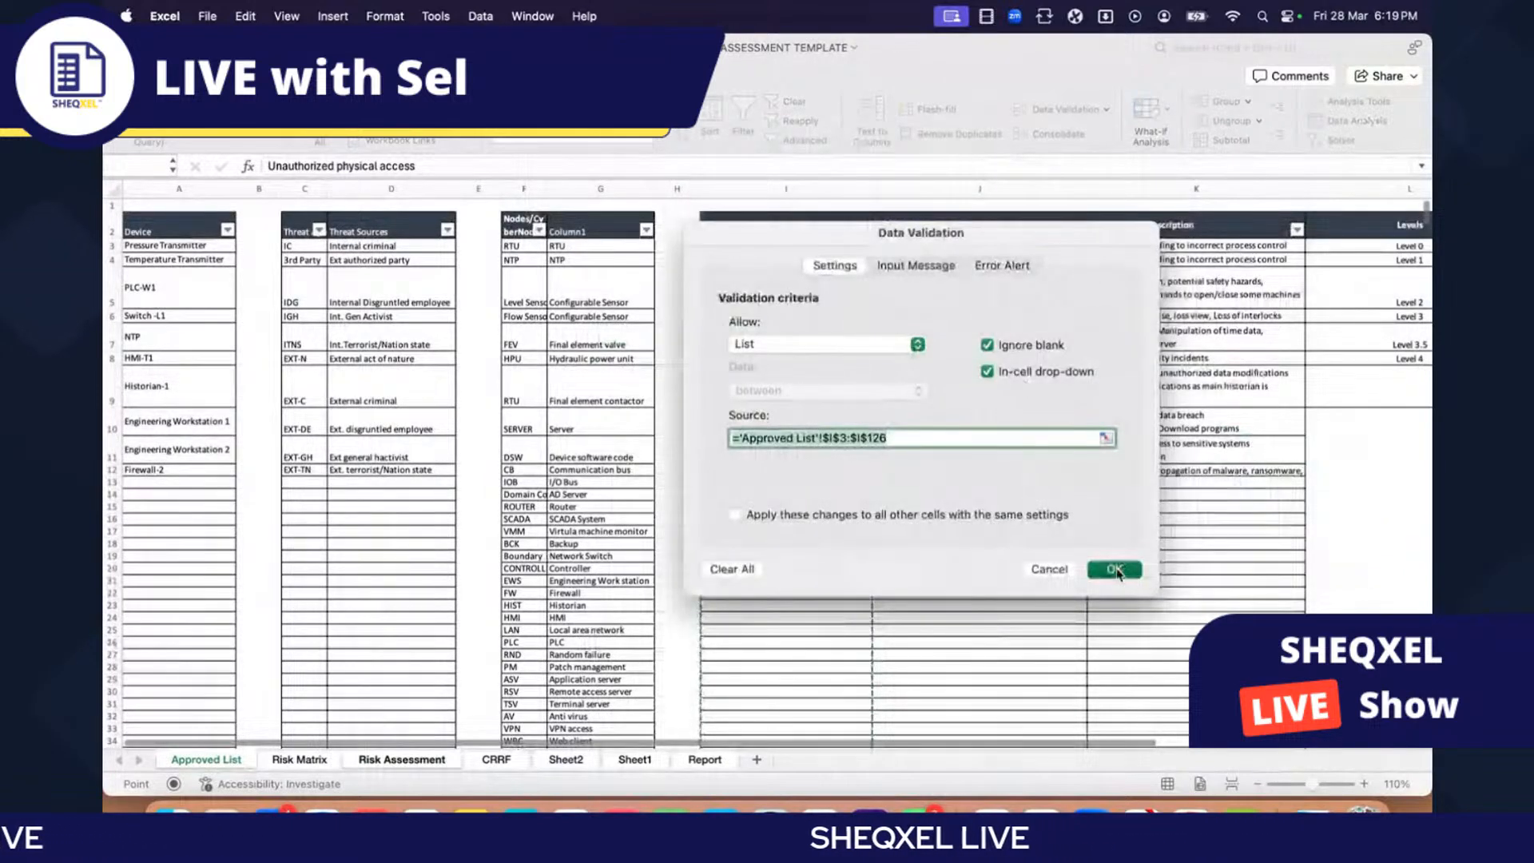
{"action": "left_click_drag", "start_coordinate": [852, 267], "coordinate": [1120, 292]}
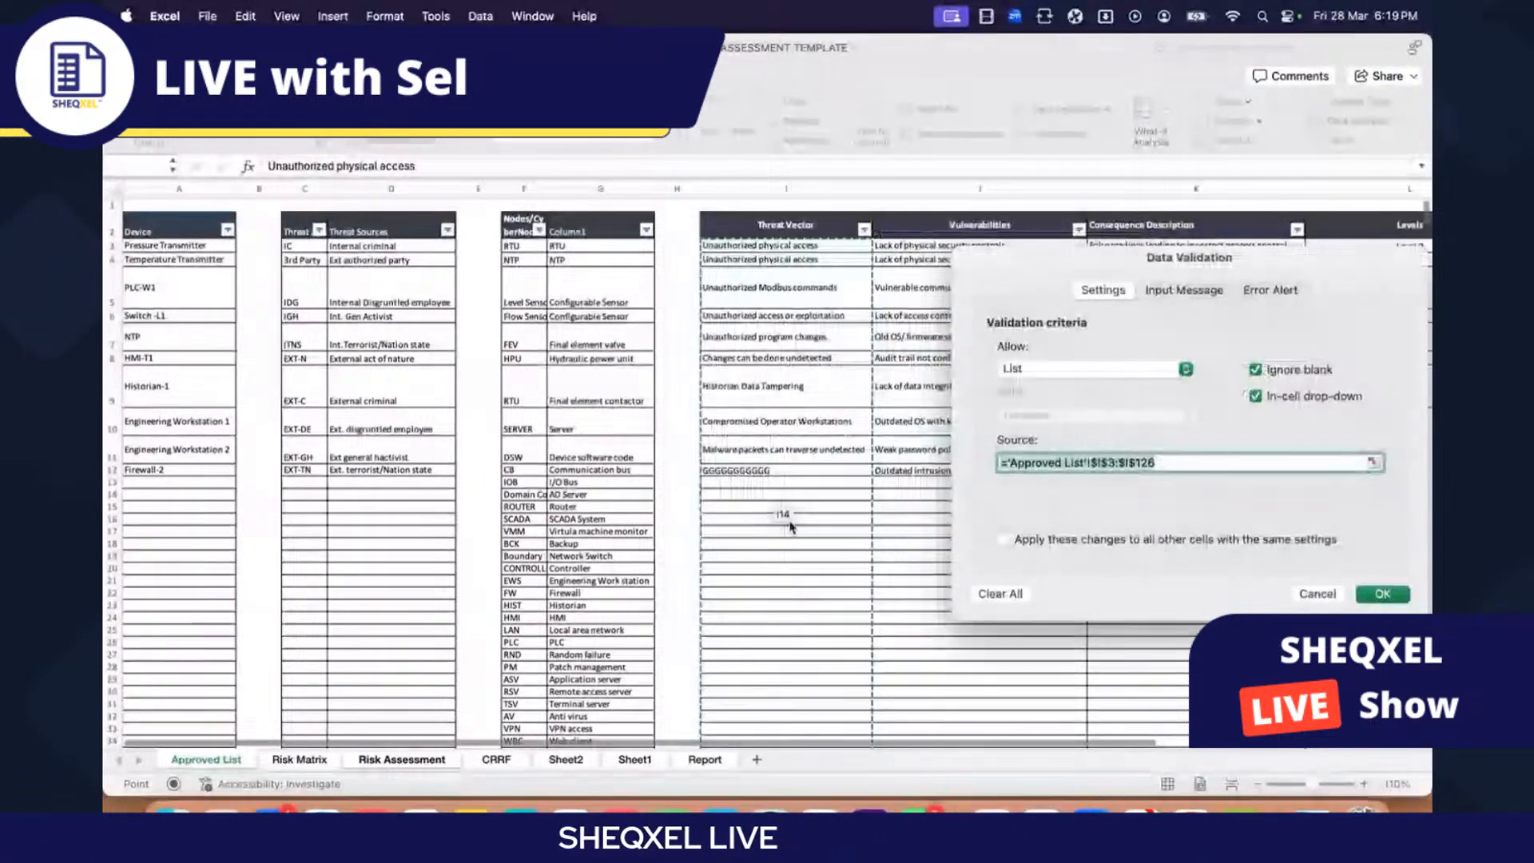
{"action": "scroll", "coordinate": [897, 552], "scroll_direction": "down", "scroll_amount": 20}
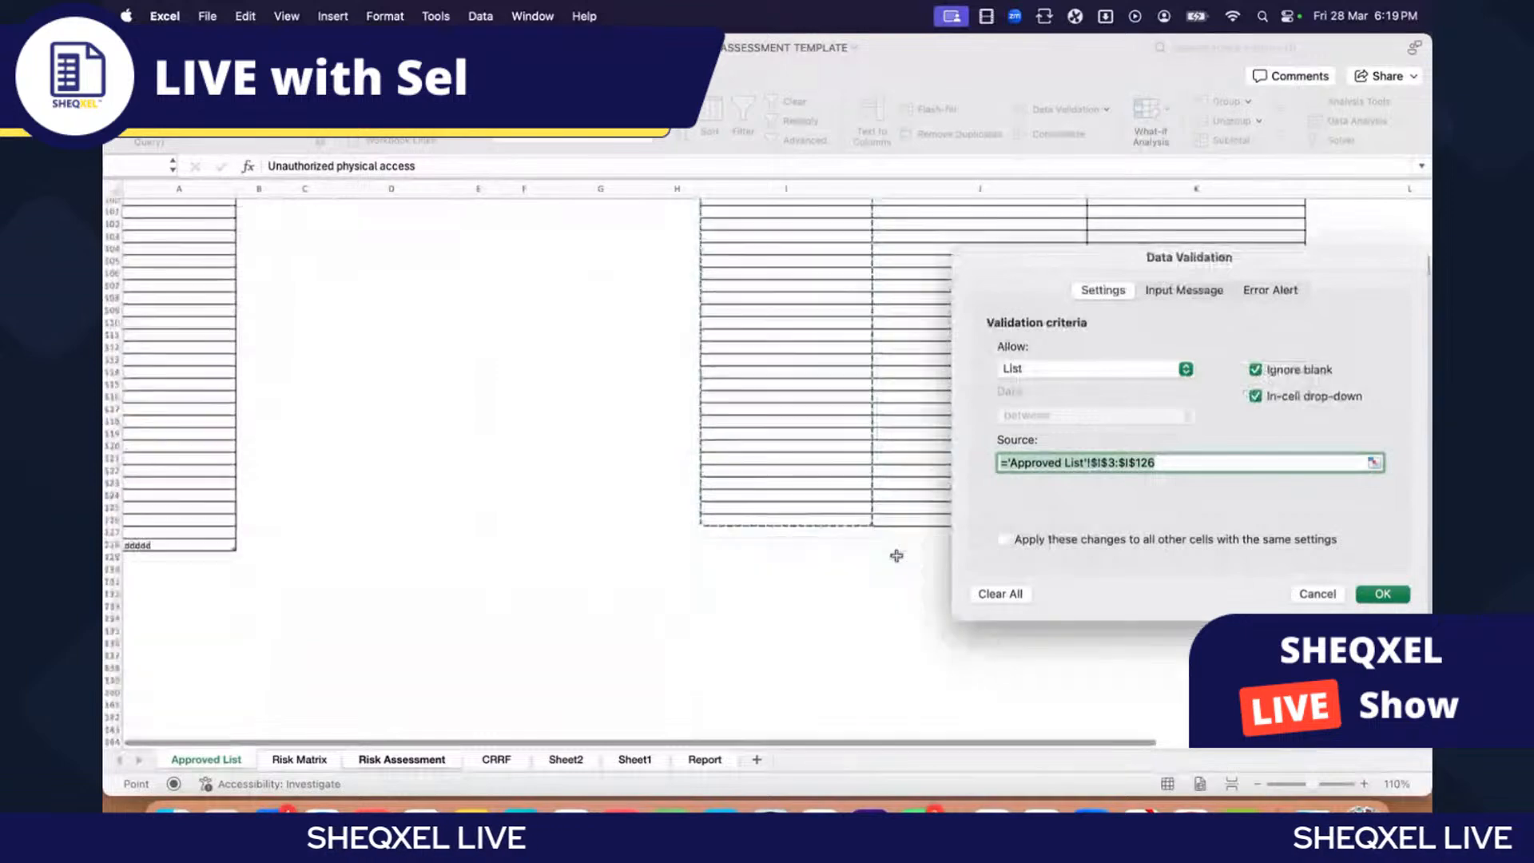
{"action": "scroll", "coordinate": [898, 555], "scroll_direction": "up", "scroll_amount": 20}
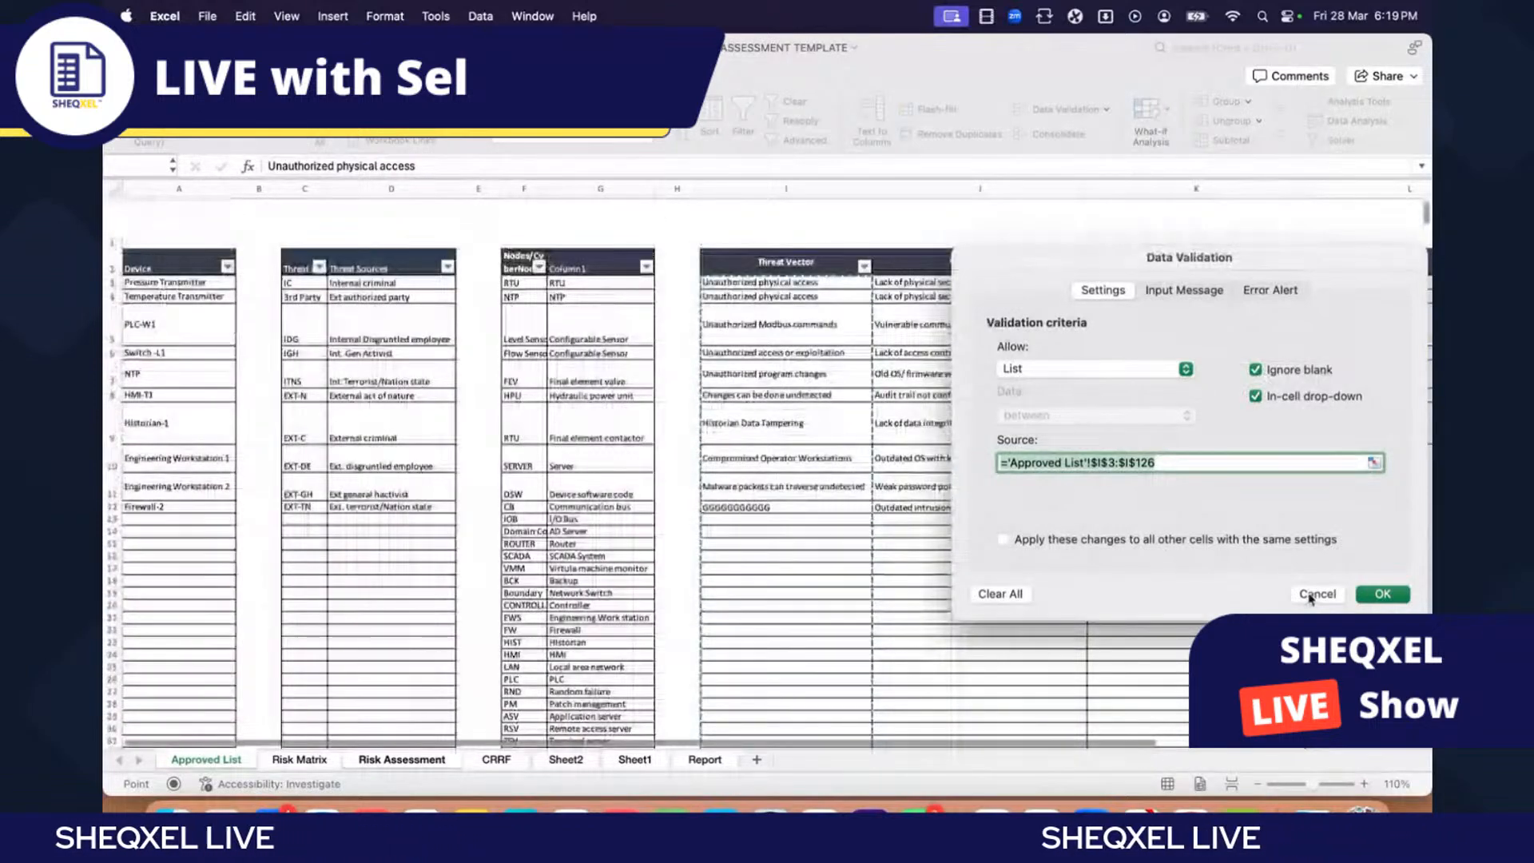
{"action": "left_click", "coordinate": [1382, 594]}
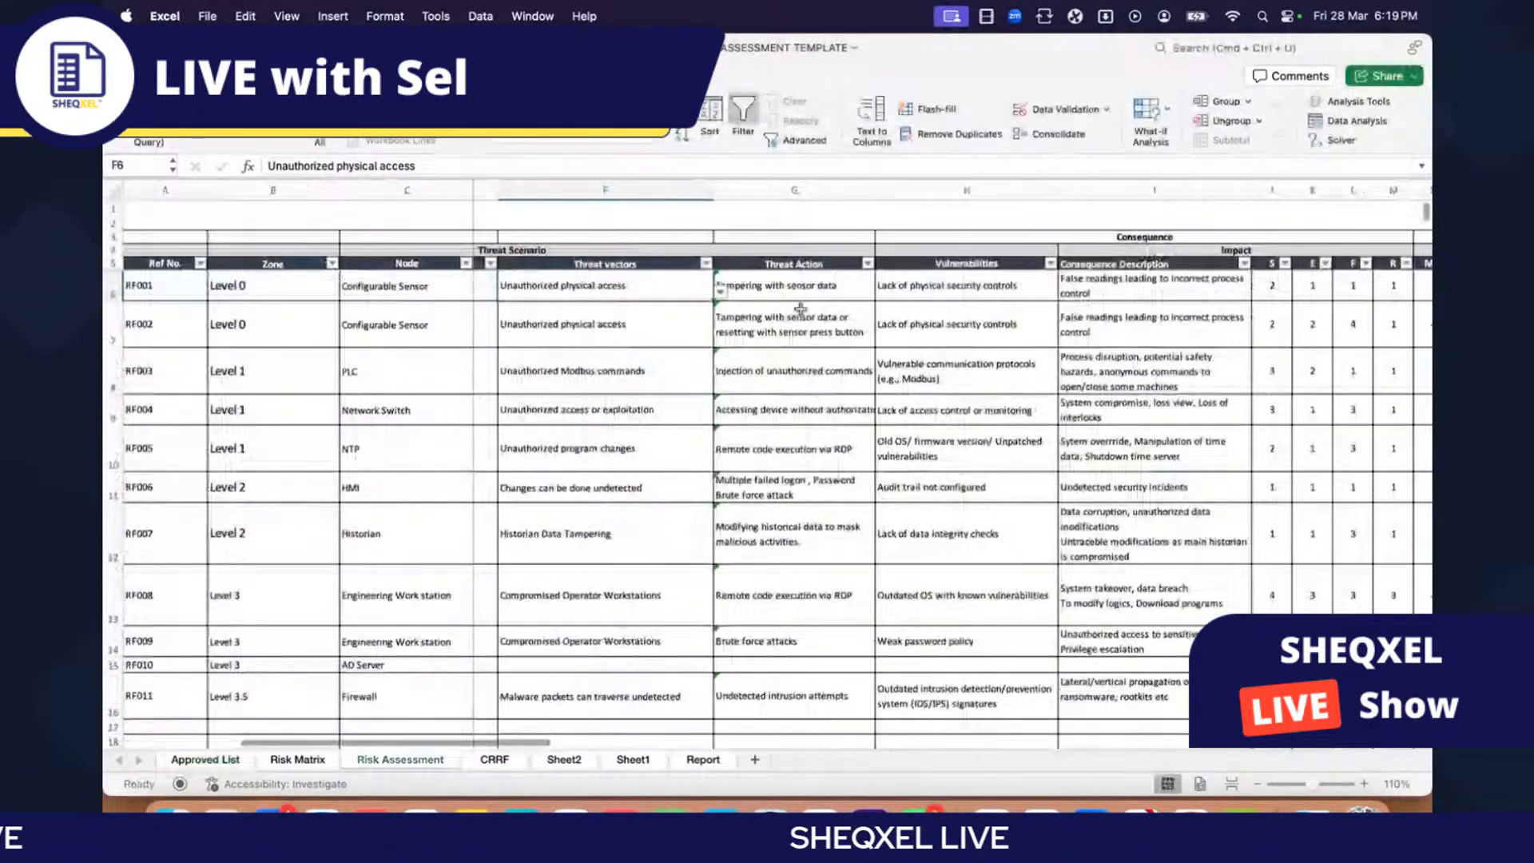
Step: Inspect the validation source of the Threat Action cell for row RF001 and close the settings without changing them
{"action": "left_click", "coordinate": [802, 289]}
{"action": "left_click", "coordinate": [795, 371]}
{"action": "left_click", "coordinate": [827, 291]}
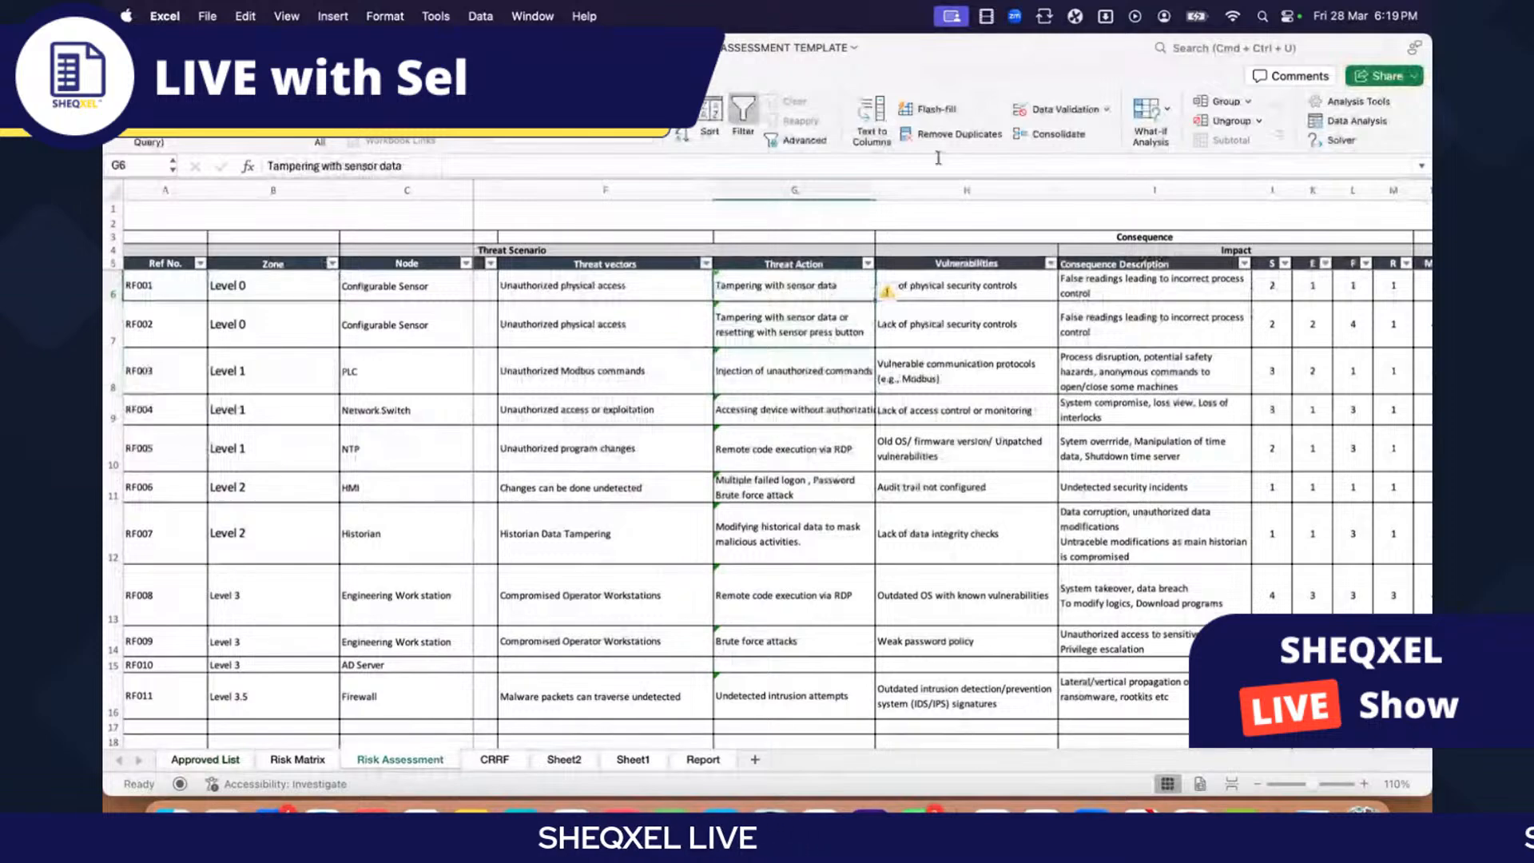
{"action": "left_click", "coordinate": [1063, 110]}
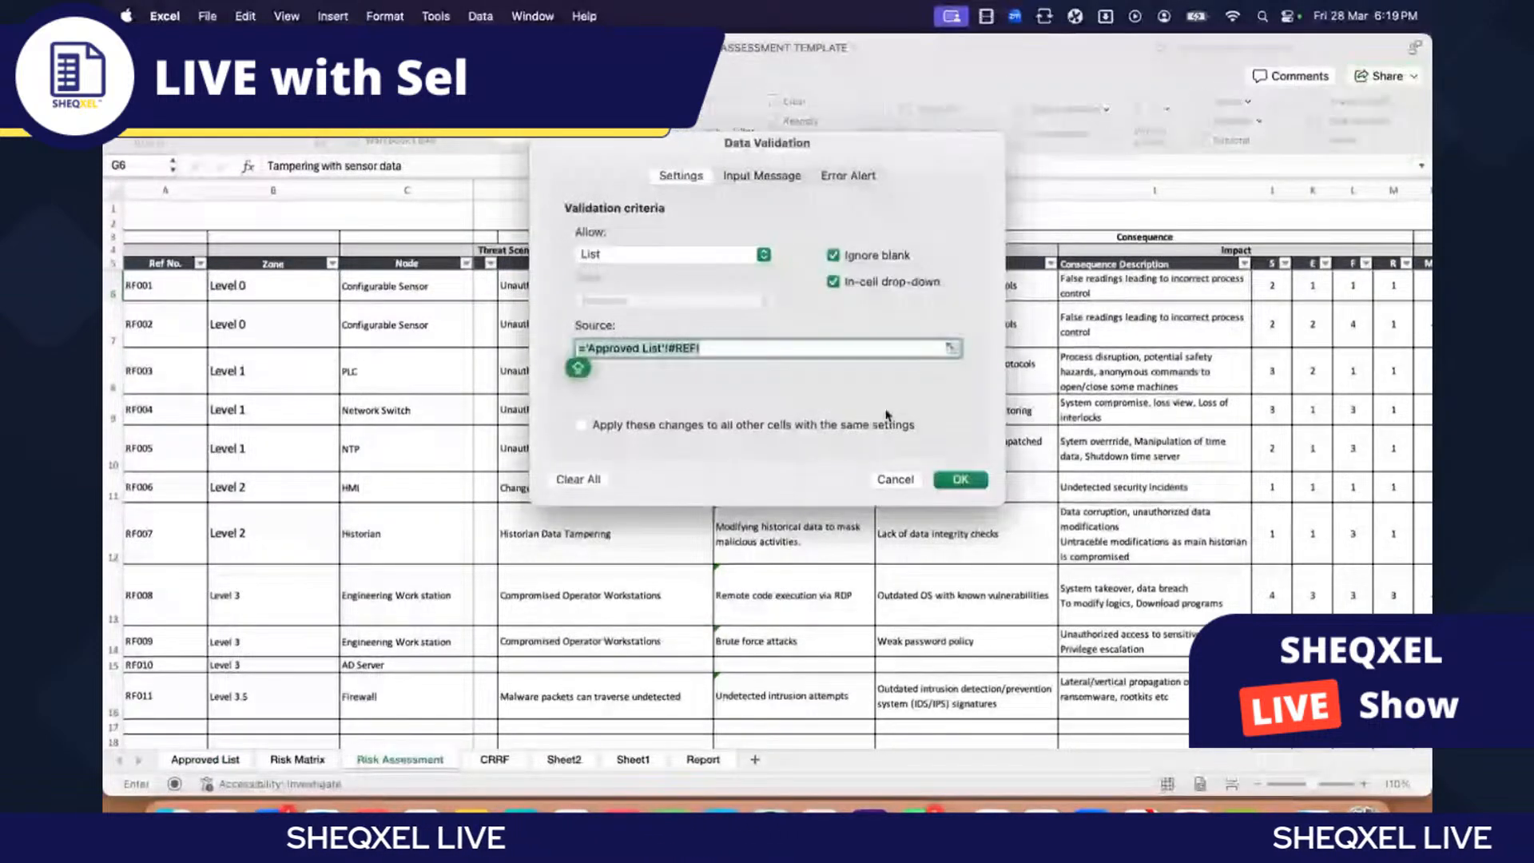
{"action": "left_click", "coordinate": [885, 481]}
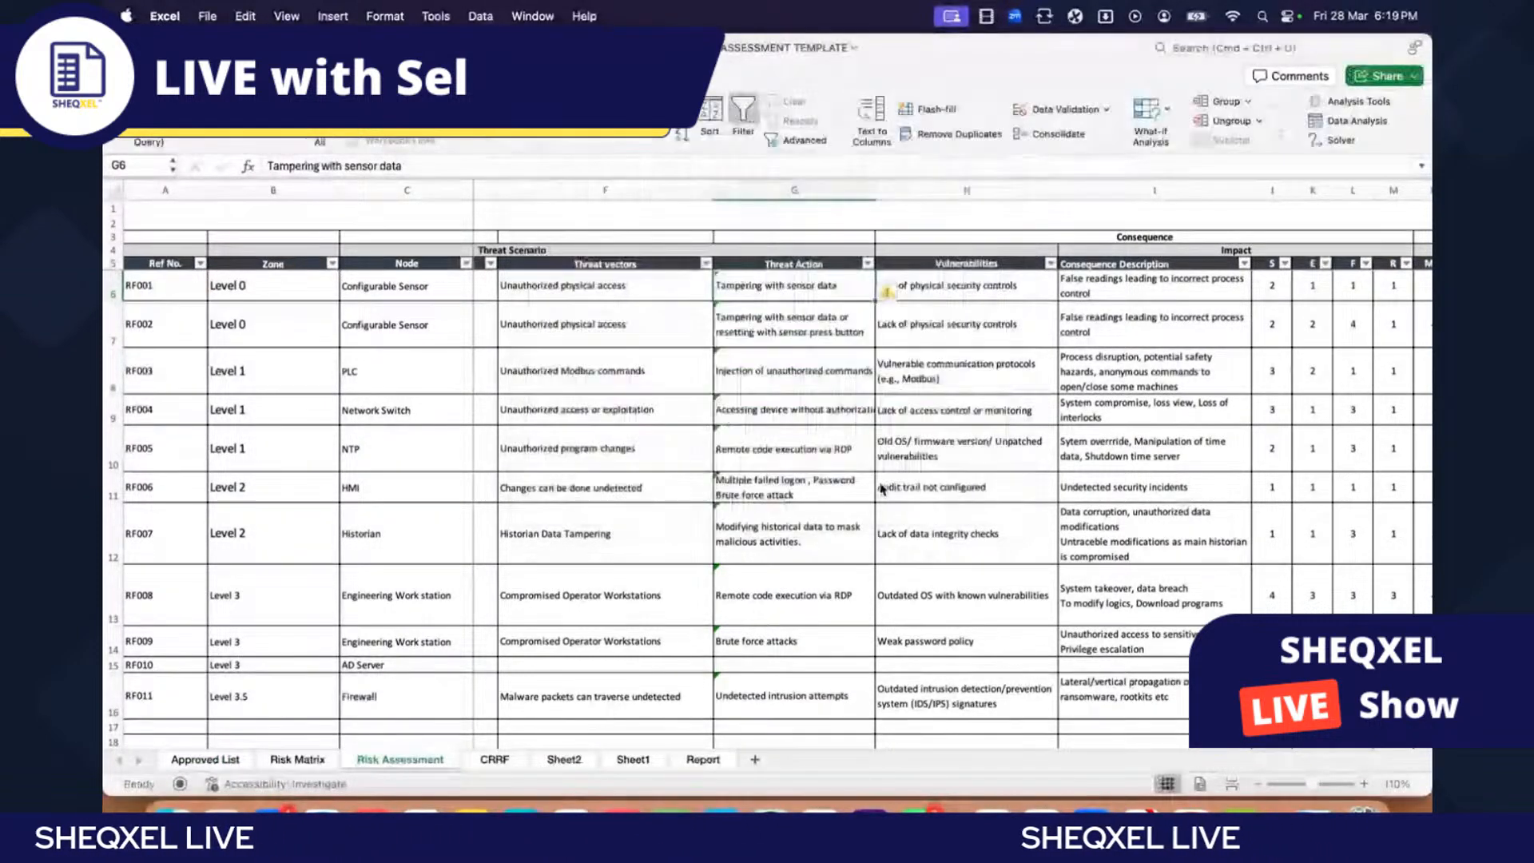
{"action": "scroll", "coordinate": [771, 523], "scroll_direction": "down", "scroll_amount": 1}
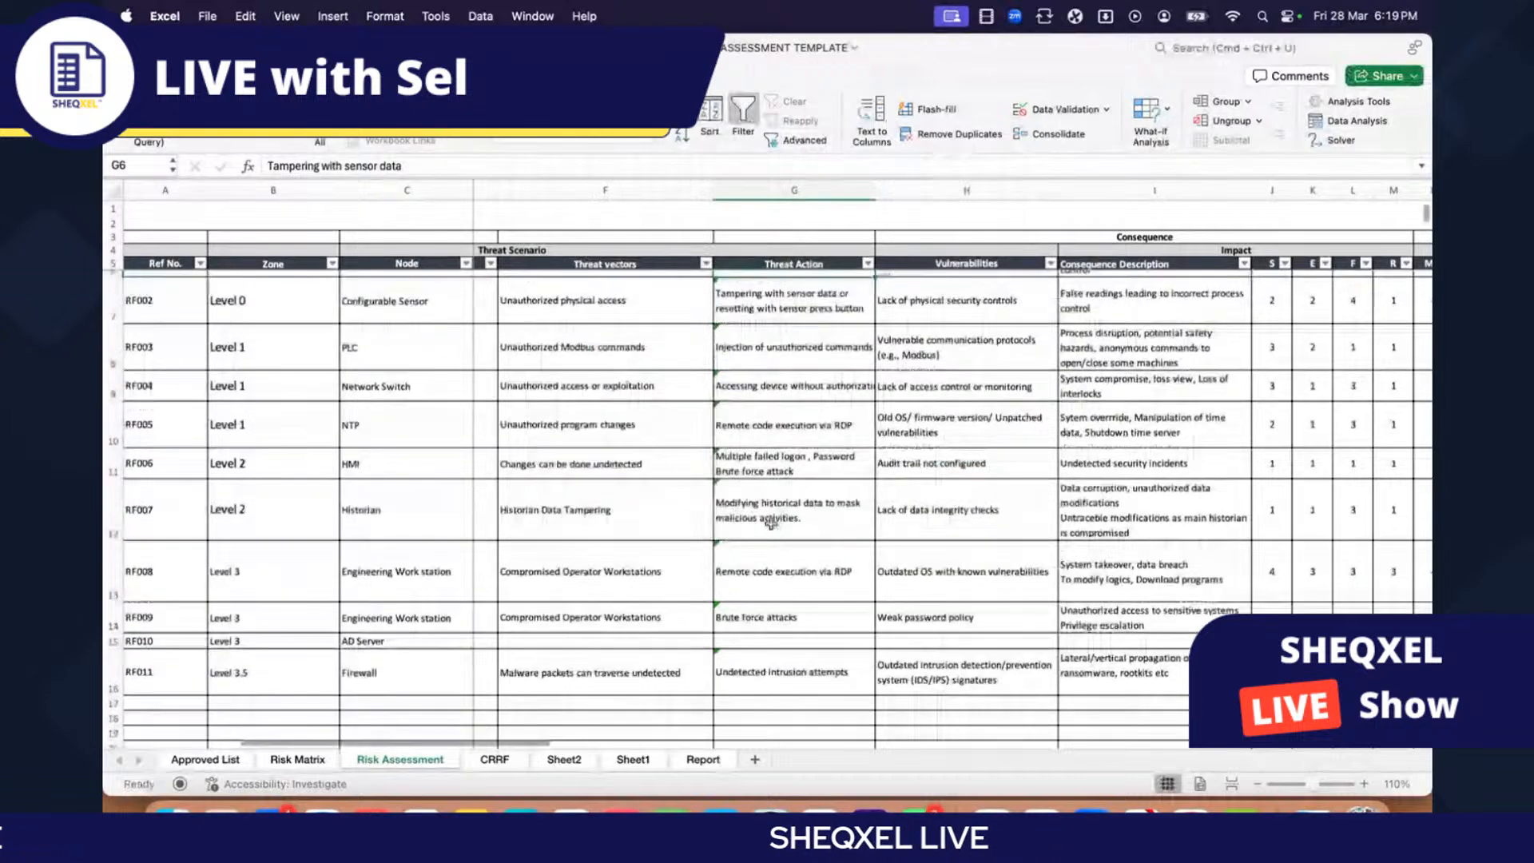
{"action": "scroll", "coordinate": [771, 523], "scroll_direction": "up", "scroll_amount": 1}
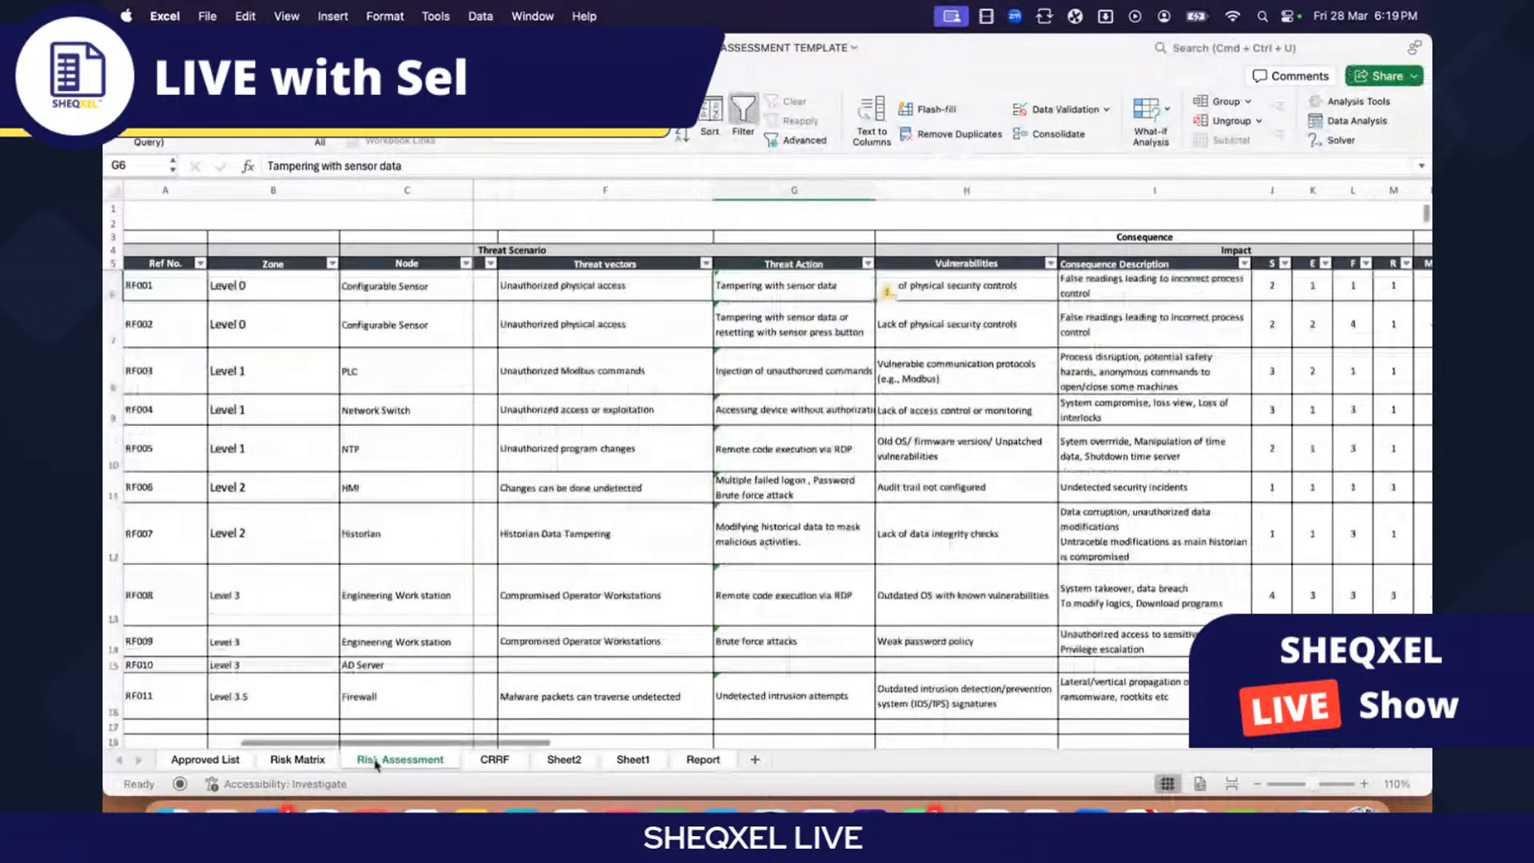
Step: Search all the Approved List sheet's tables for a Threat Action list that could feed the drop-down
{"action": "left_click", "coordinate": [206, 760]}
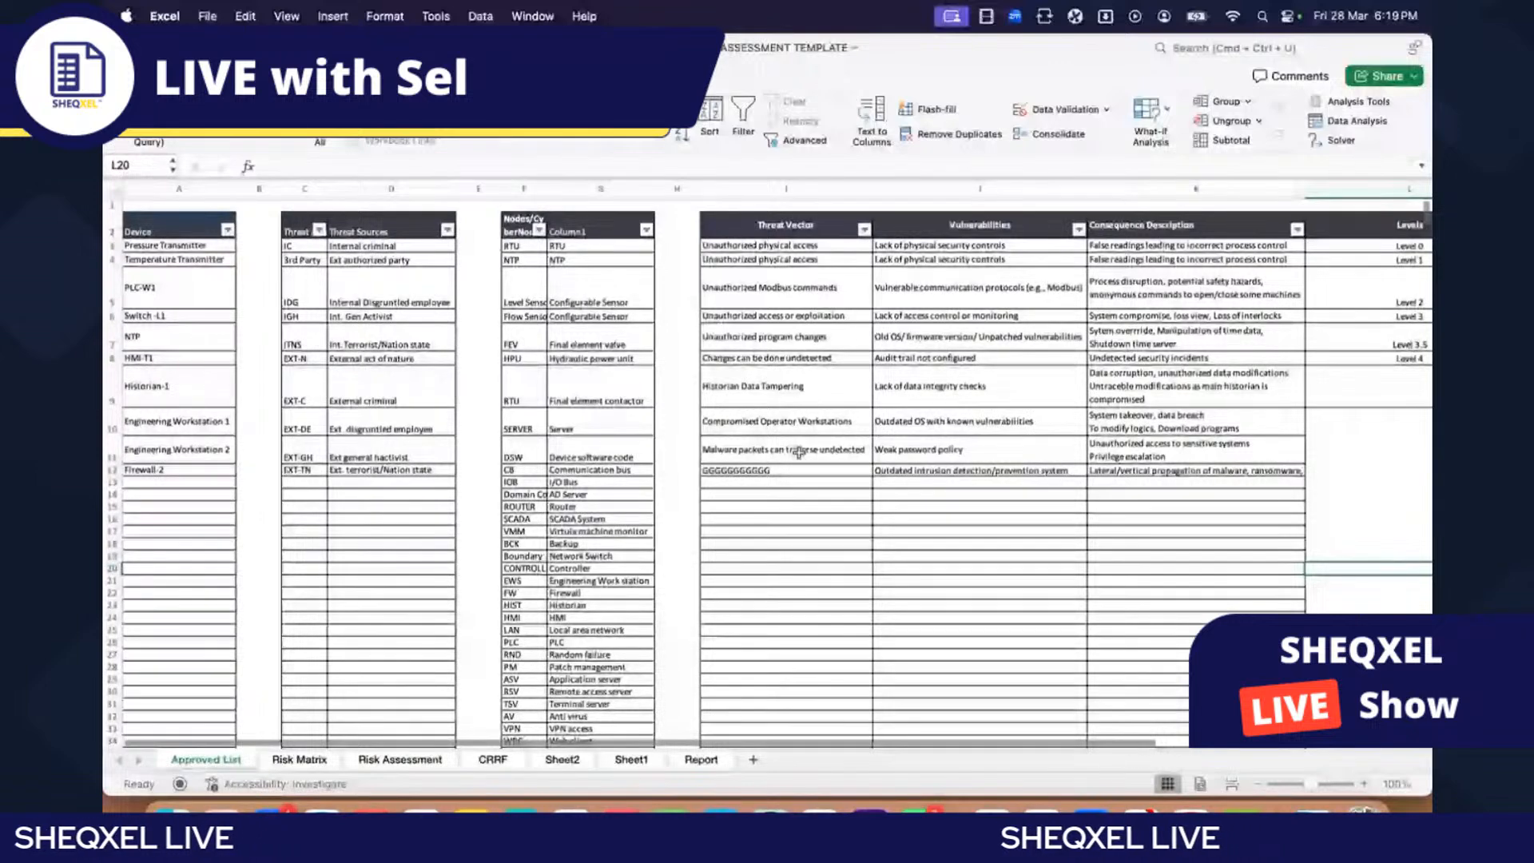
{"action": "scroll", "coordinate": [799, 451], "scroll_direction": "right", "scroll_amount": 4}
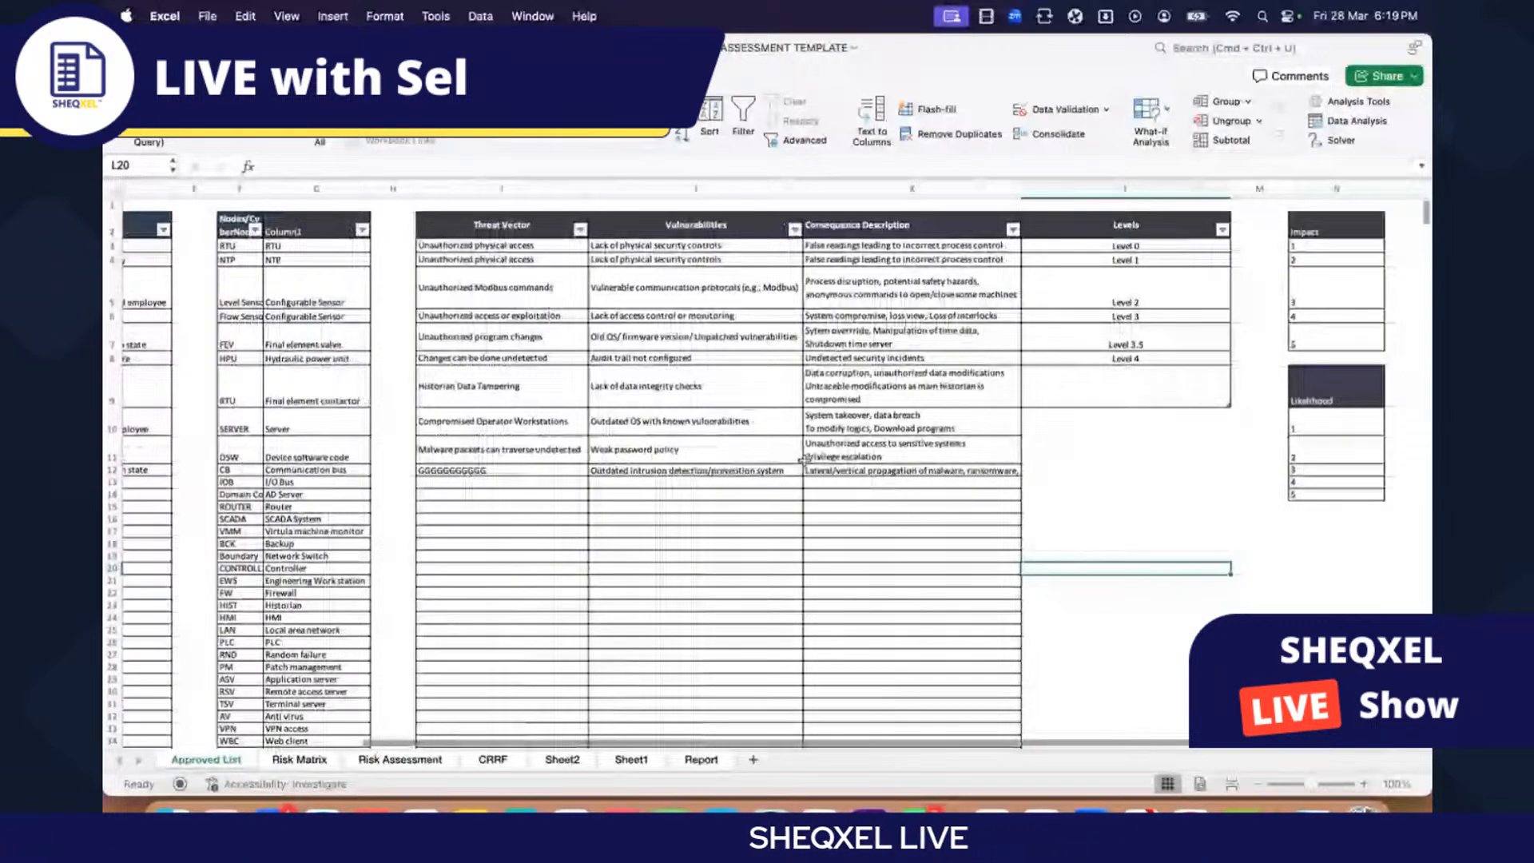
{"action": "scroll", "coordinate": [804, 459], "scroll_direction": "left", "scroll_amount": 3}
{"action": "scroll", "coordinate": [788, 704], "scroll_direction": "right", "scroll_amount": 10}
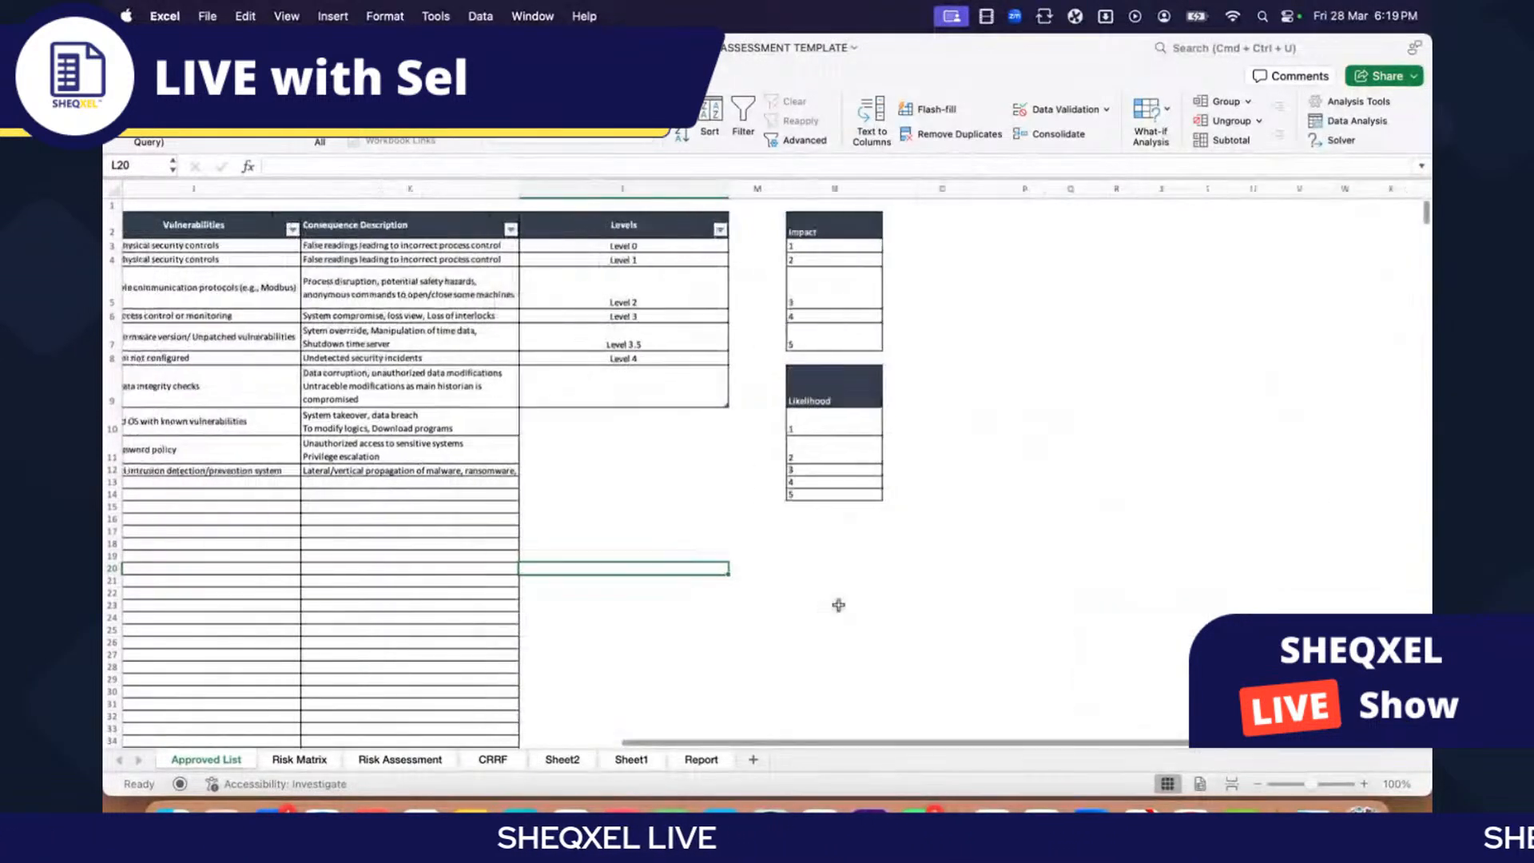
{"action": "scroll", "coordinate": [799, 639], "scroll_direction": "left", "scroll_amount": 10}
{"action": "scroll", "coordinate": [831, 607], "scroll_direction": "down", "scroll_amount": 10}
{"action": "scroll", "coordinate": [831, 607], "scroll_direction": "up", "scroll_amount": 15}
{"action": "scroll", "coordinate": [835, 606], "scroll_direction": "left", "scroll_amount": 2}
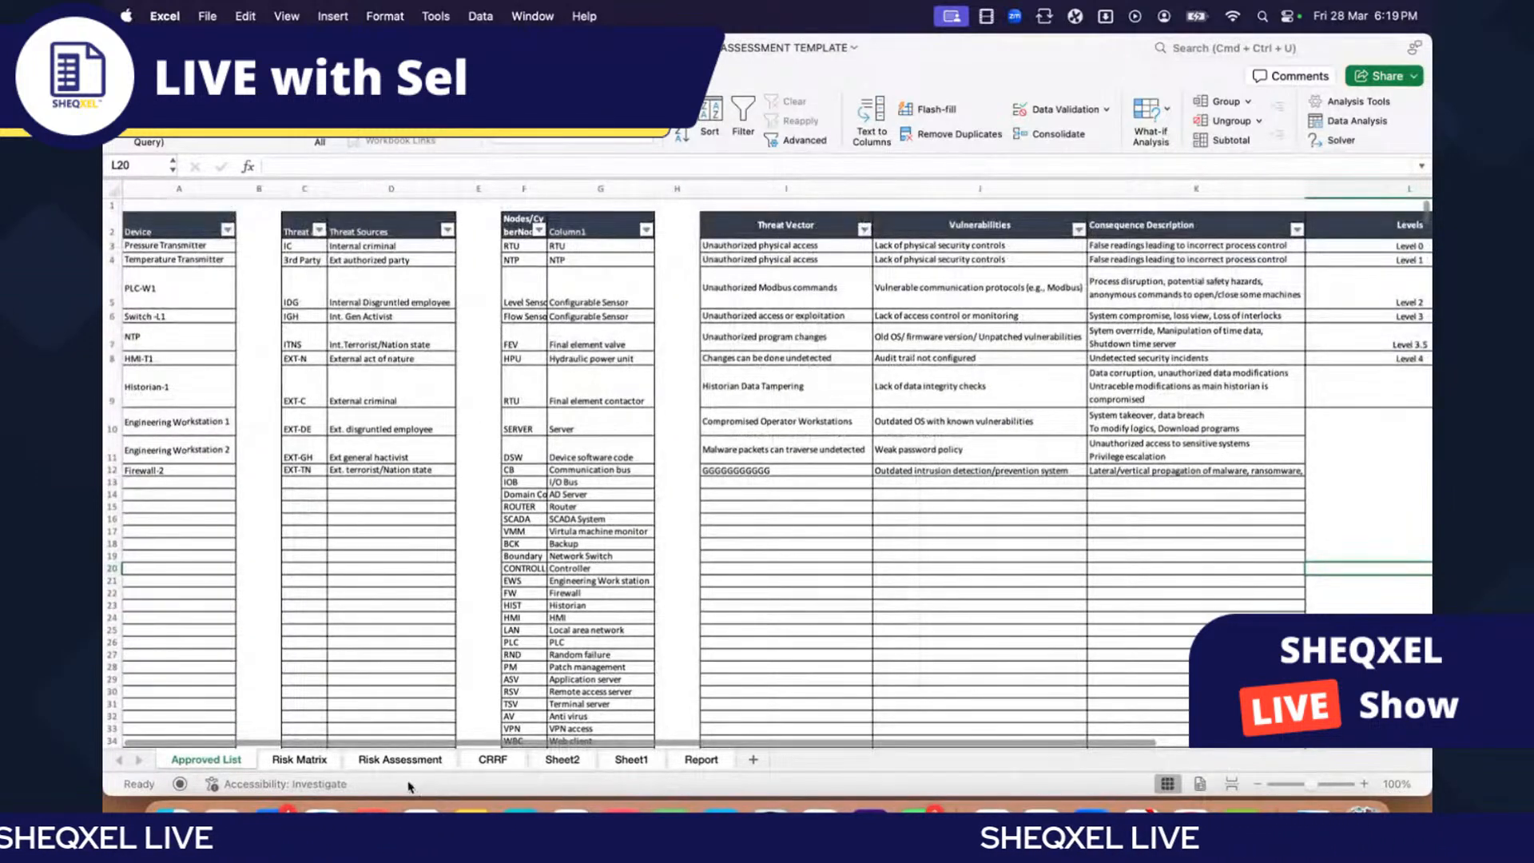
Step: Verify the Vulnerabilities drop-down's validation range for row RF001 against the Vulnerabilities column in the Approved List
{"action": "left_click", "coordinate": [383, 763]}
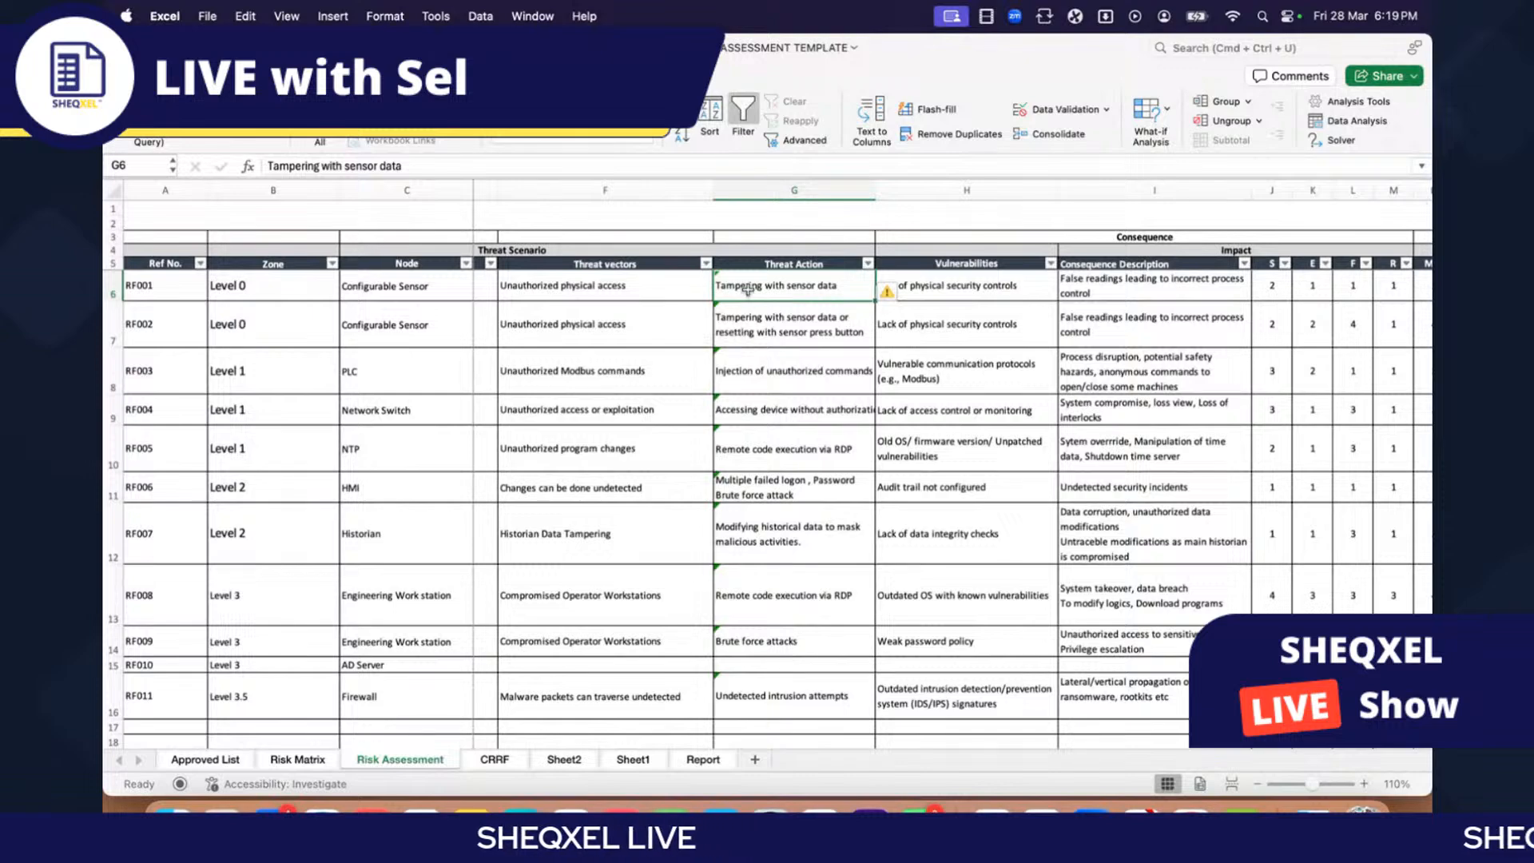
{"action": "left_click", "coordinate": [791, 611]}
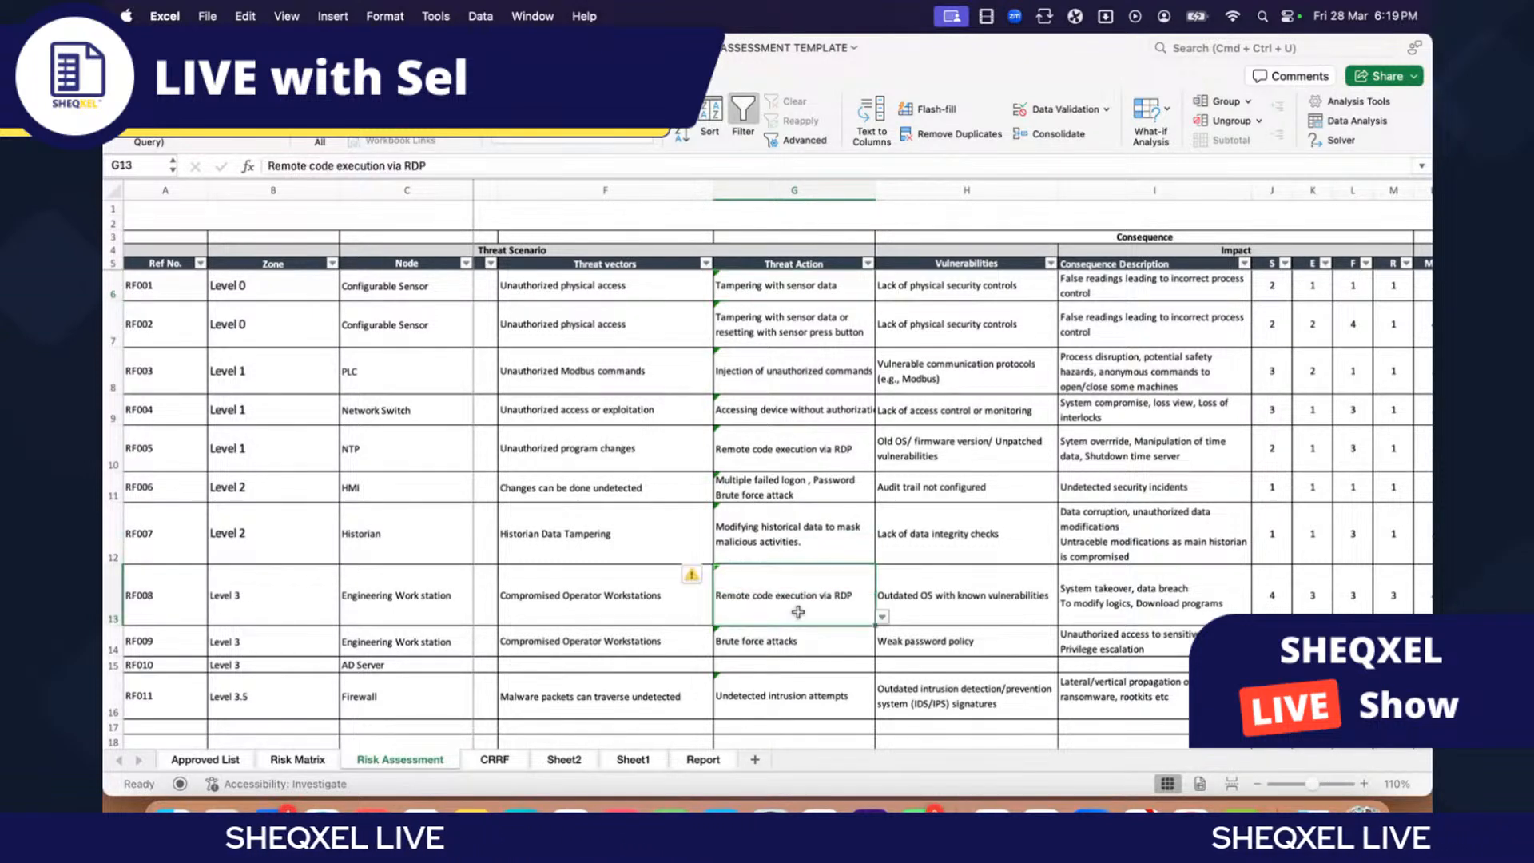
{"action": "left_click", "coordinate": [979, 410]}
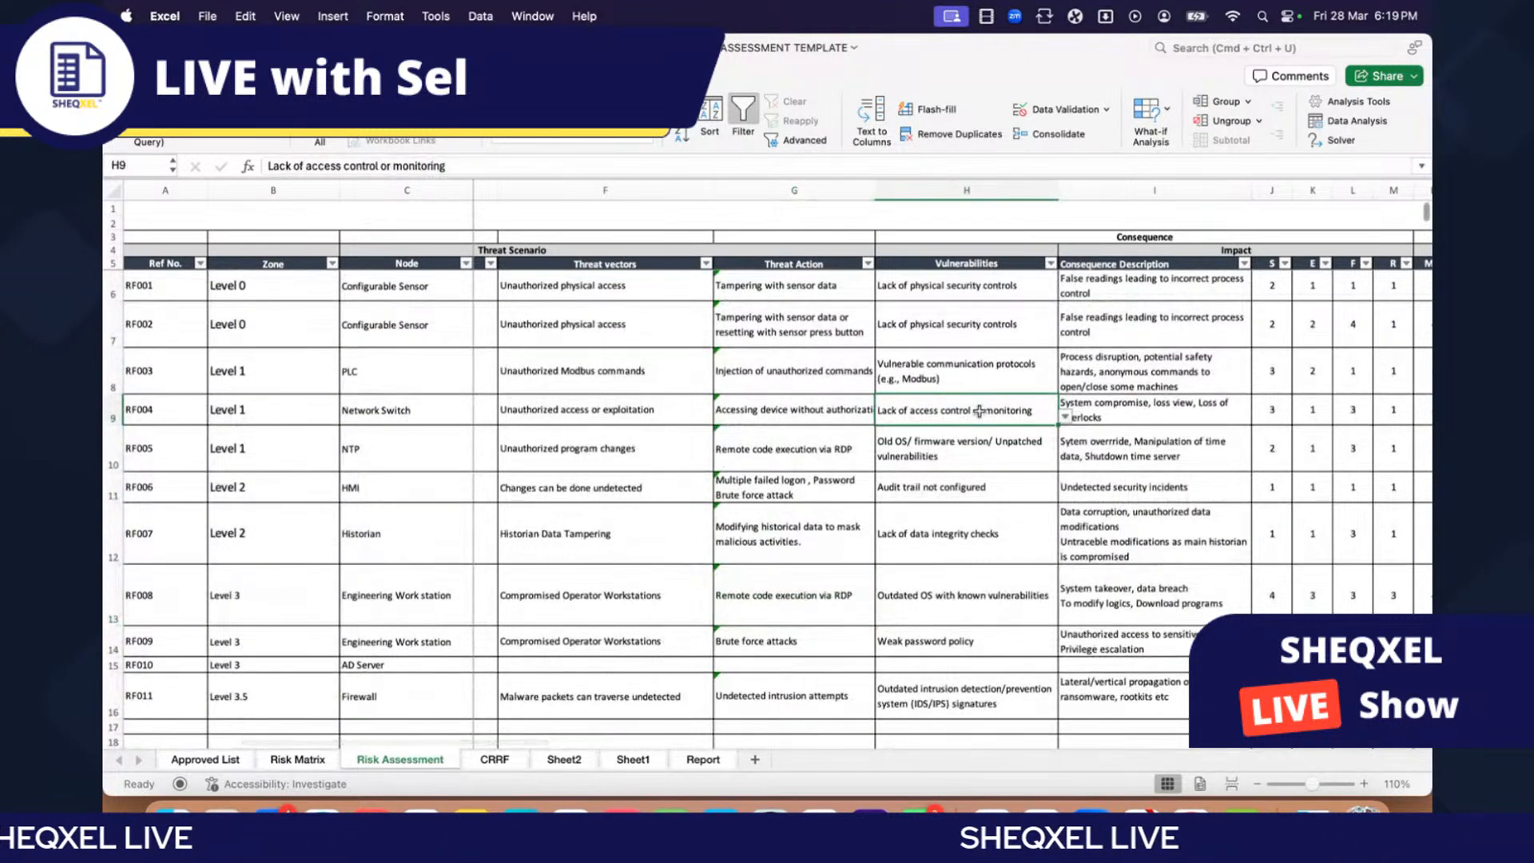
{"action": "left_click", "coordinate": [1001, 297]}
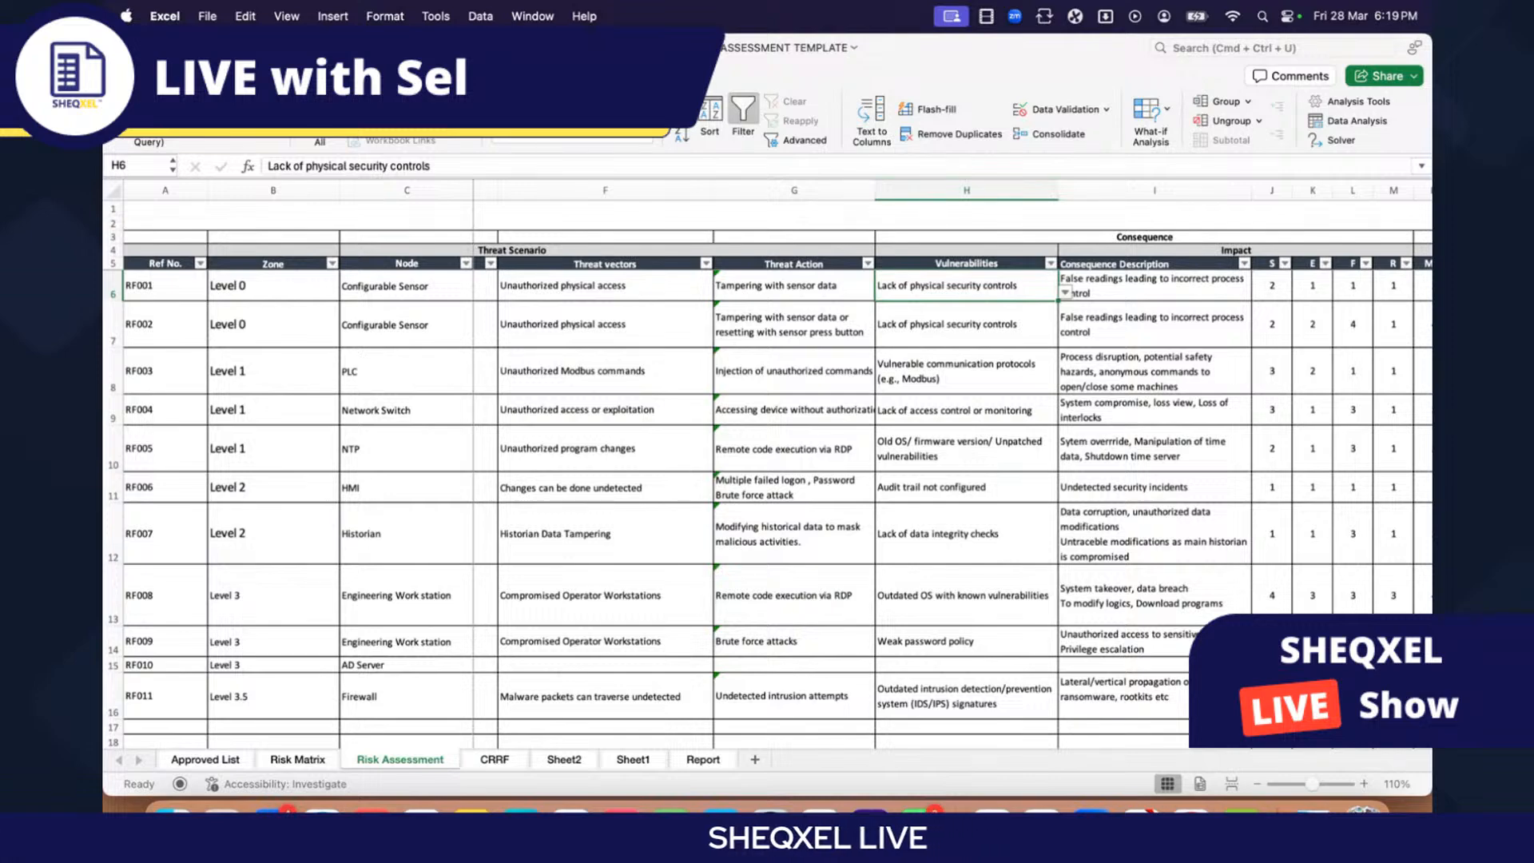
{"action": "key", "text": "super+alt+r"}
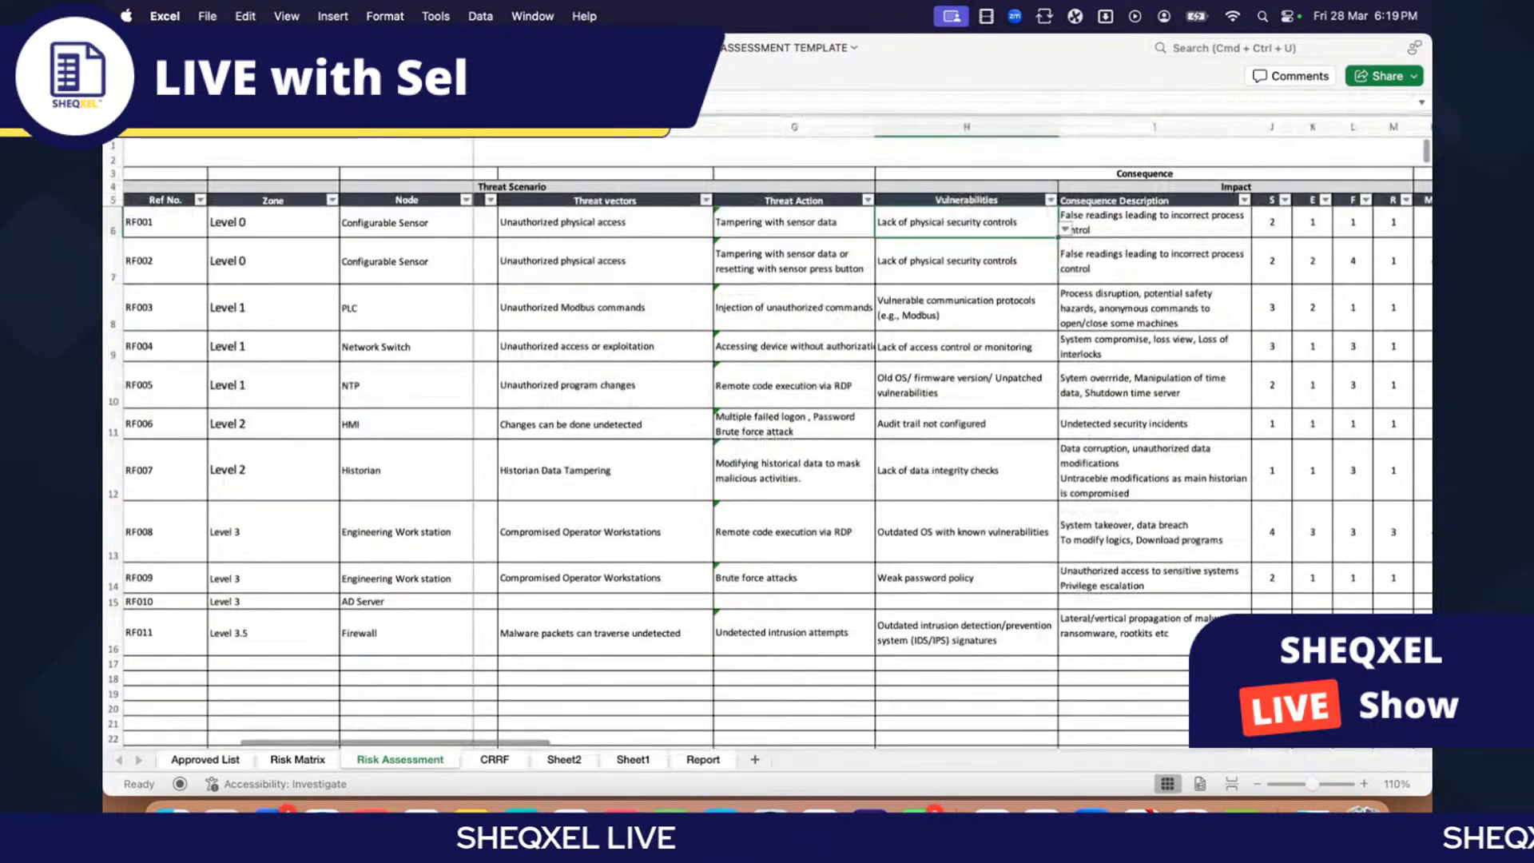
{"action": "key", "text": "super+alt+r"}
{"action": "left_click", "coordinate": [1041, 111]}
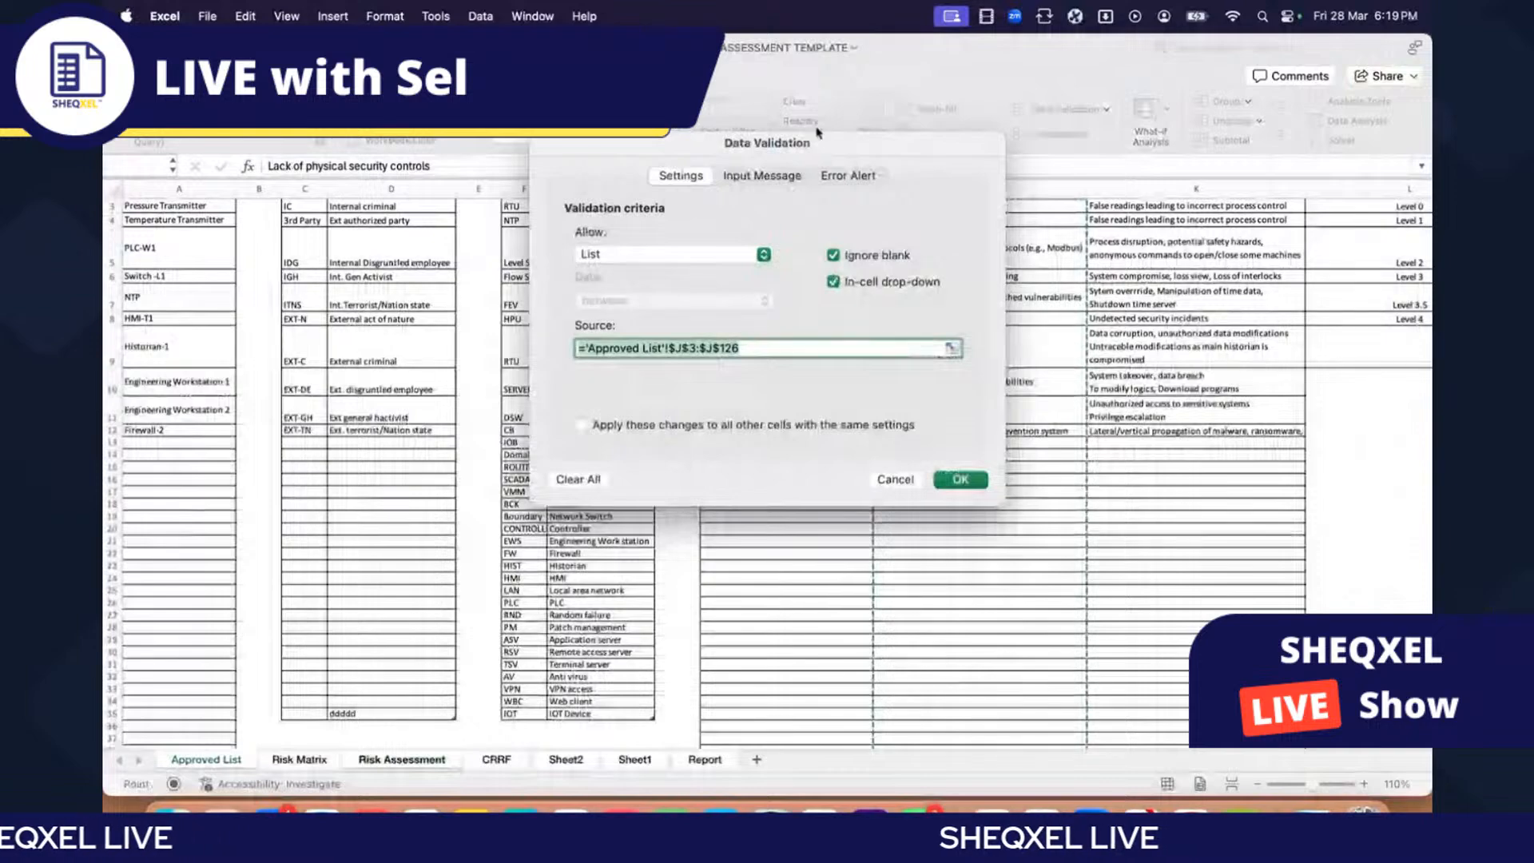
{"action": "left_click_drag", "start_coordinate": [823, 149], "coordinate": [401, 176]}
{"action": "scroll", "coordinate": [919, 488], "scroll_direction": "up", "scroll_amount": 1}
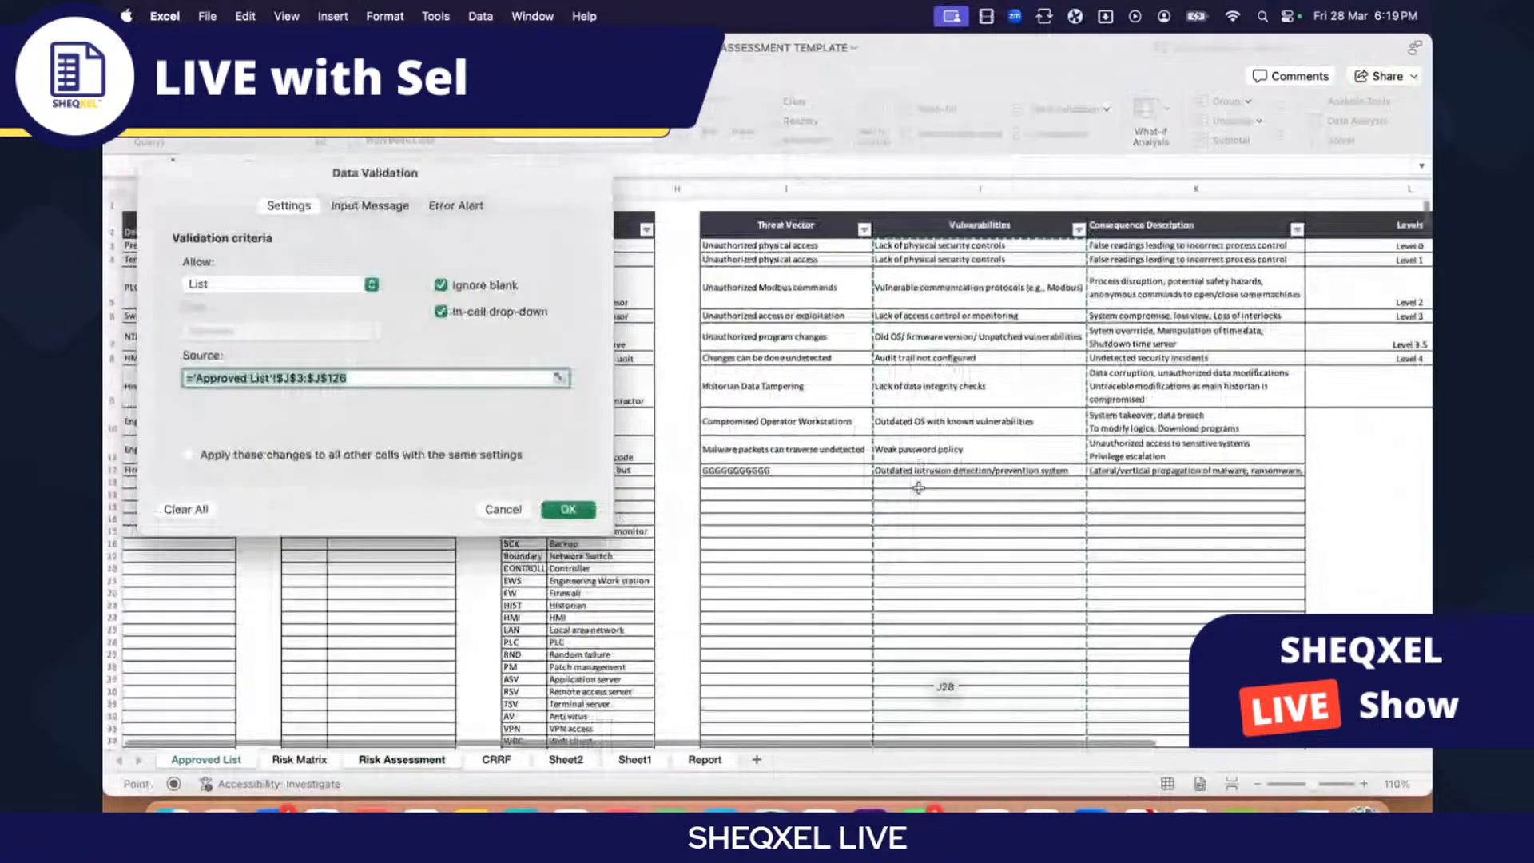
{"action": "key", "text": "Return"}
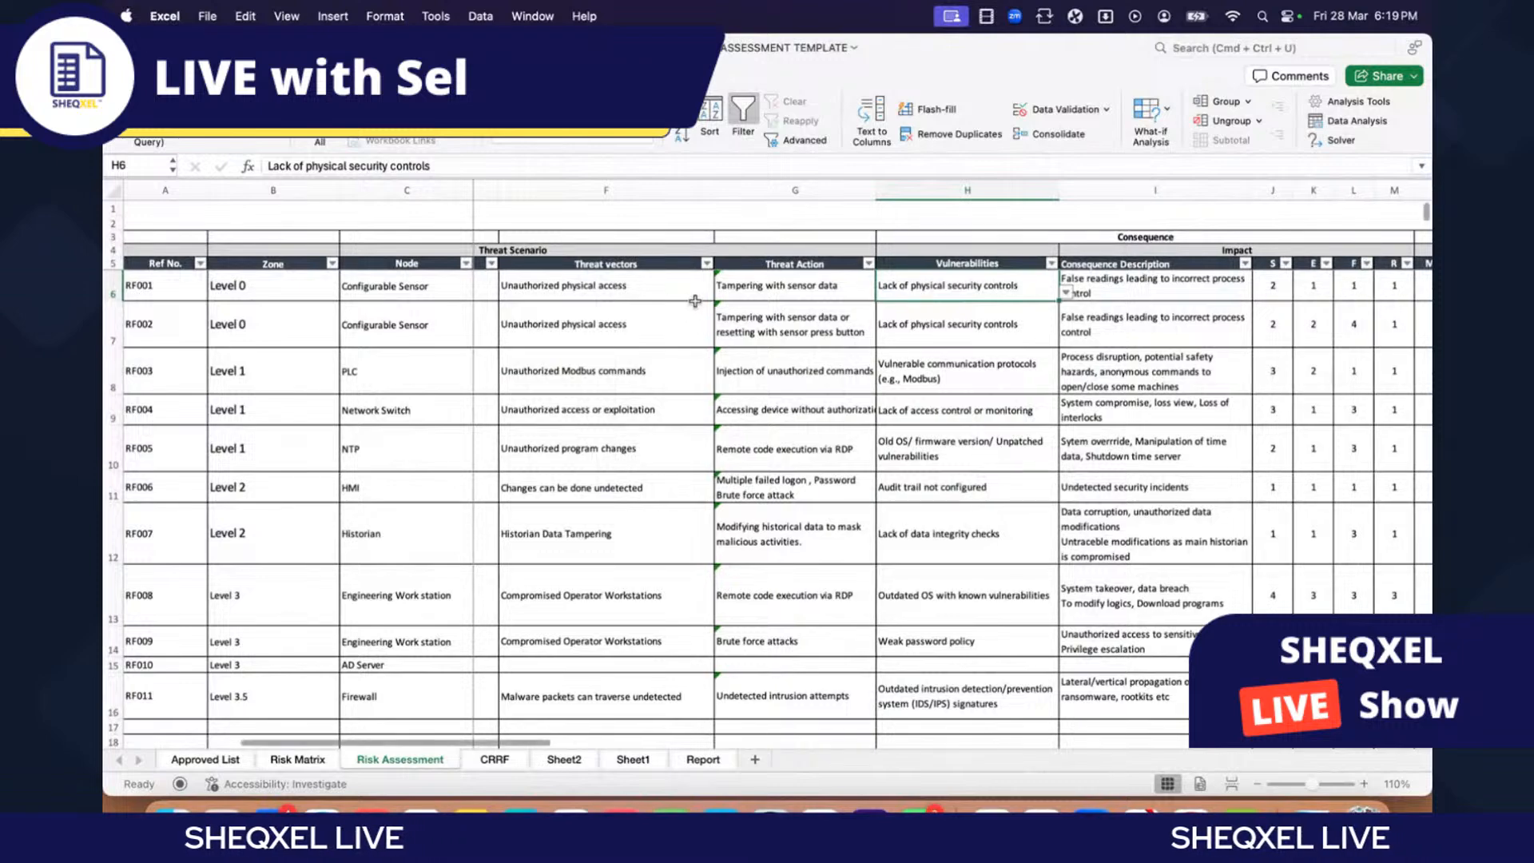
Step: Examine the Threat Action entries and their drop-downs alongside the neighbouring columns of the Risk Assessment rows
{"action": "left_click", "coordinate": [803, 287]}
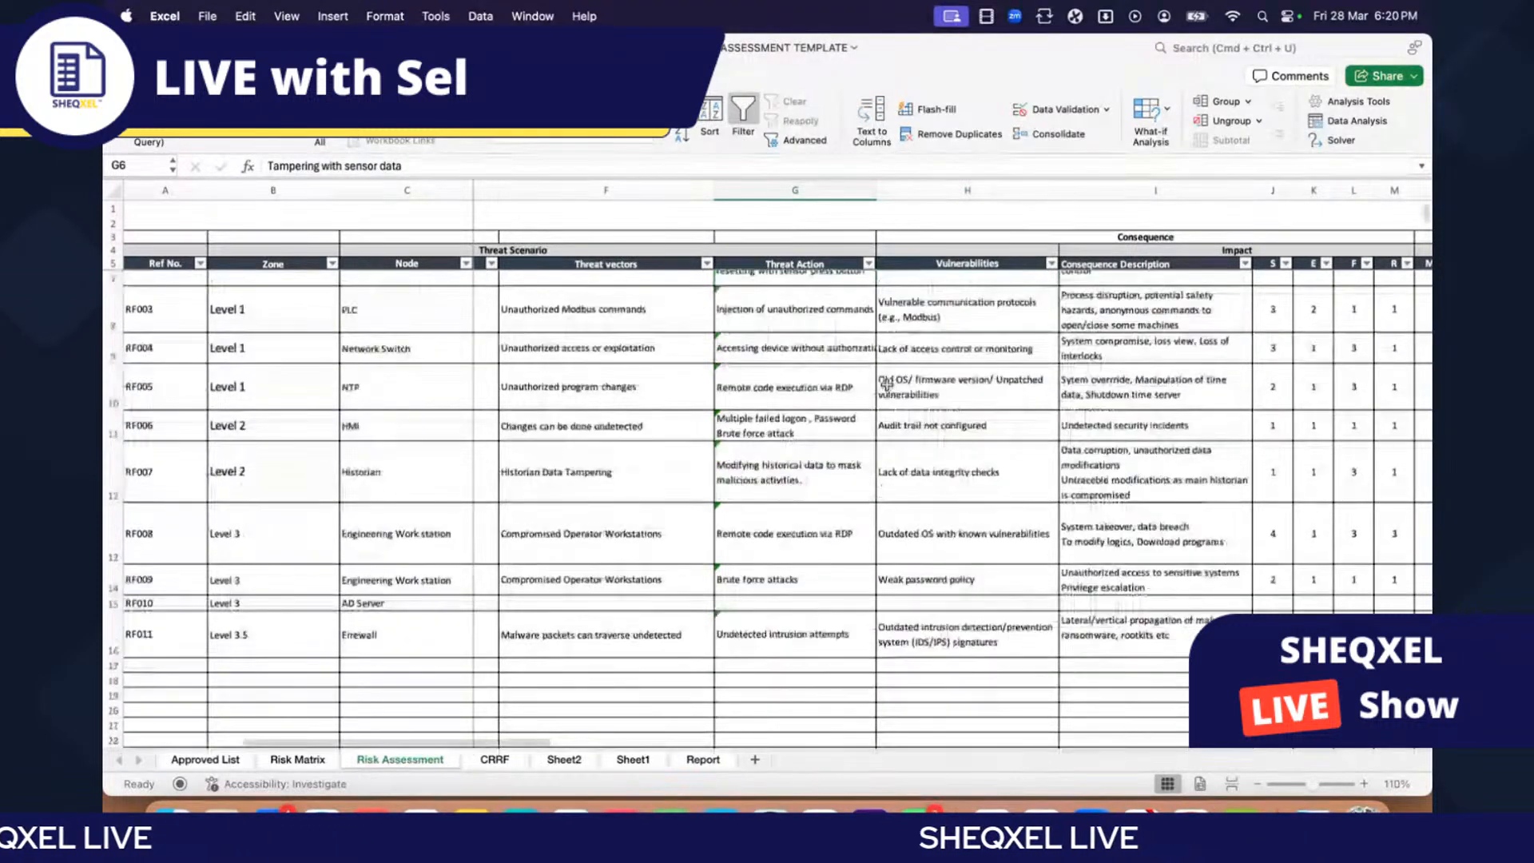
{"action": "scroll", "coordinate": [887, 382], "scroll_direction": "right", "scroll_amount": 1}
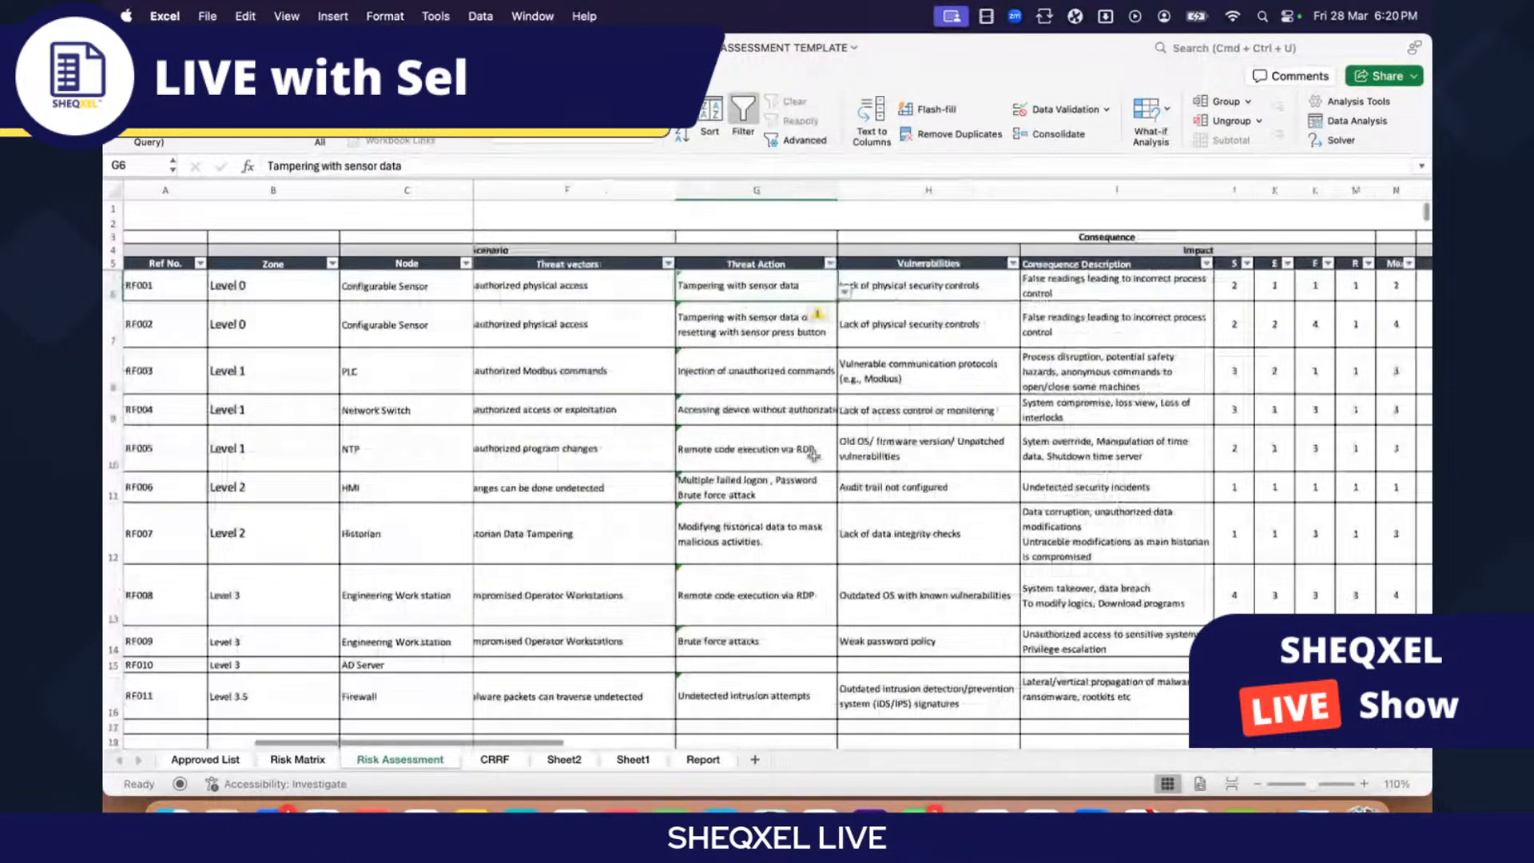
{"action": "left_click", "coordinate": [783, 397]}
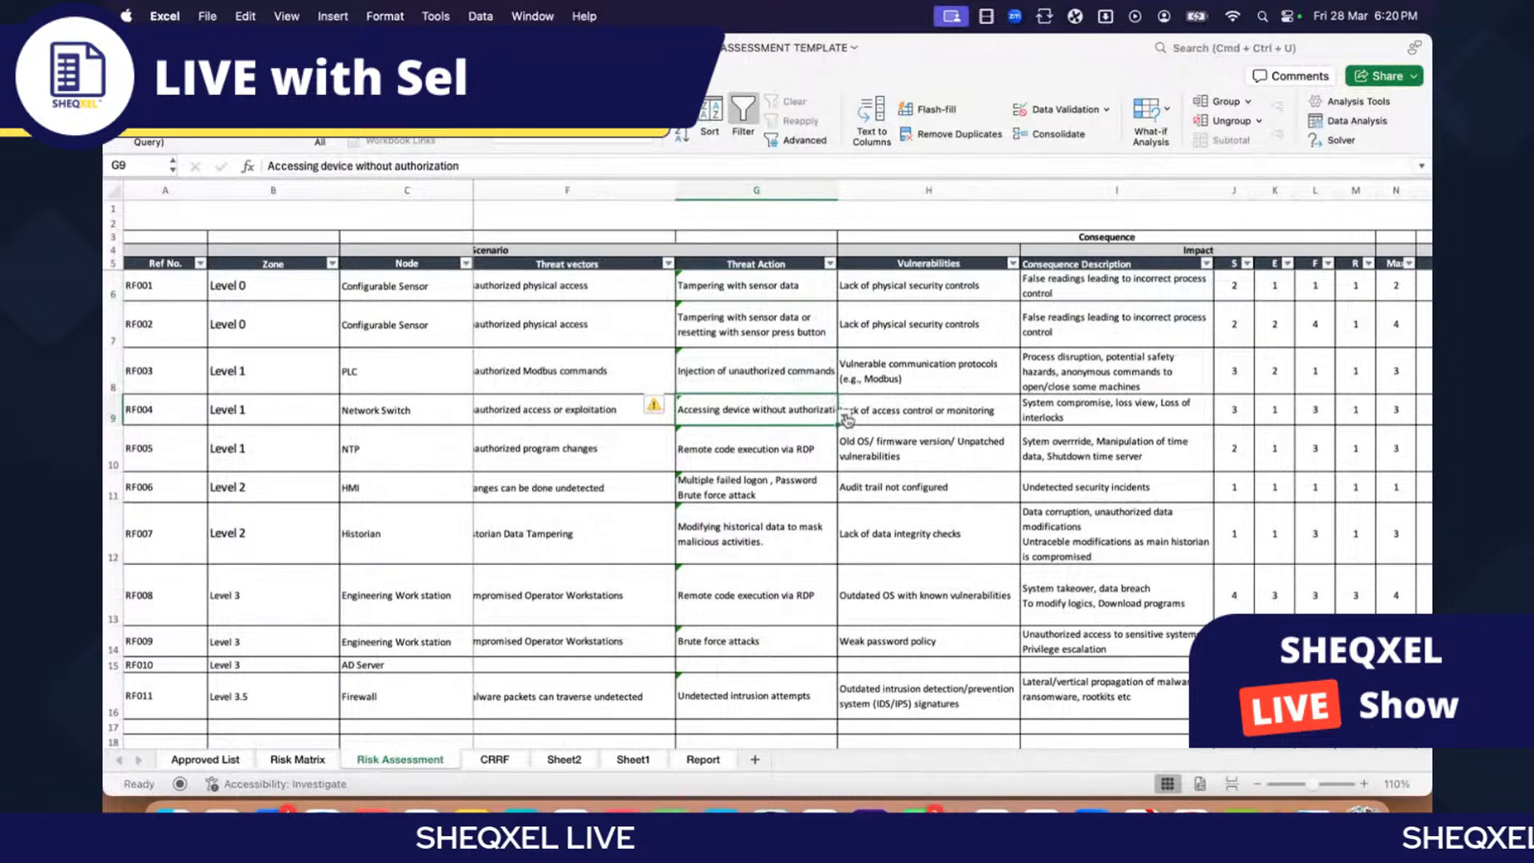
{"action": "key", "text": "Down"}
{"action": "left_click", "coordinate": [771, 409]}
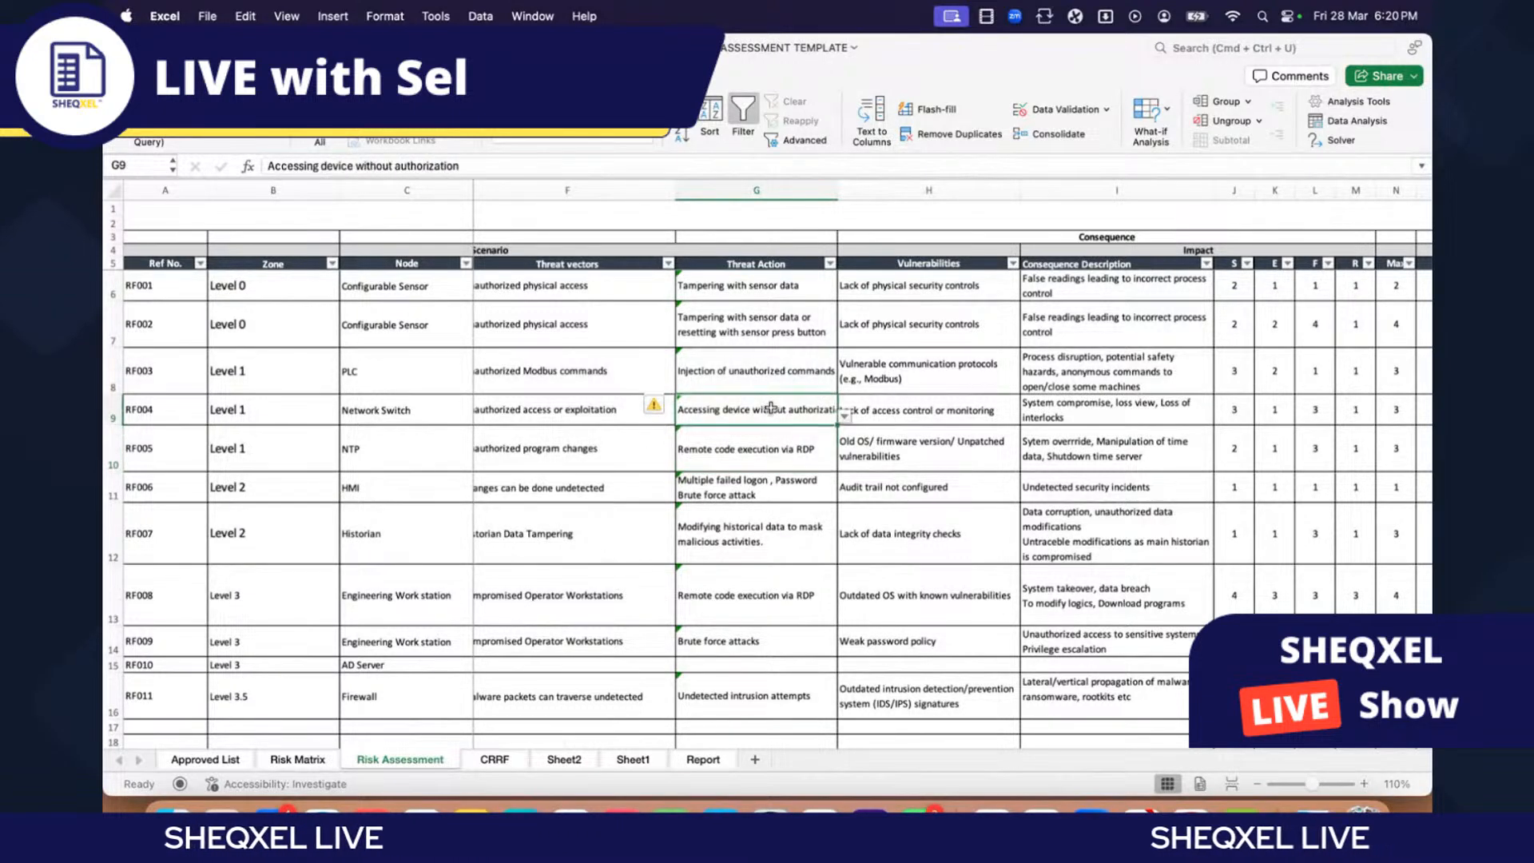
{"action": "scroll", "coordinate": [771, 409], "scroll_direction": "right", "scroll_amount": 1}
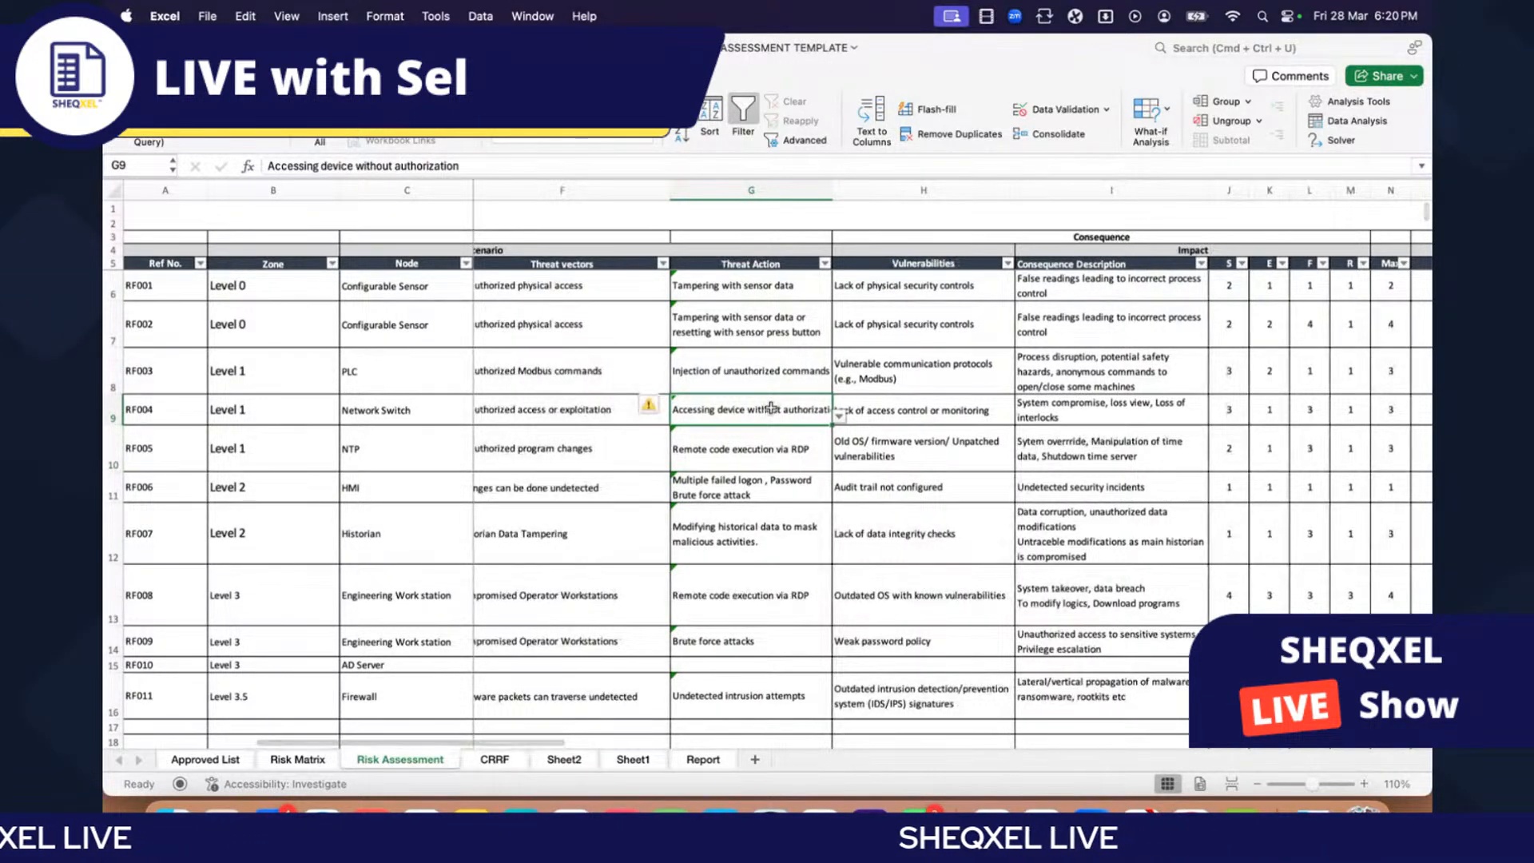
{"action": "scroll", "coordinate": [772, 408], "scroll_direction": "right", "scroll_amount": 3}
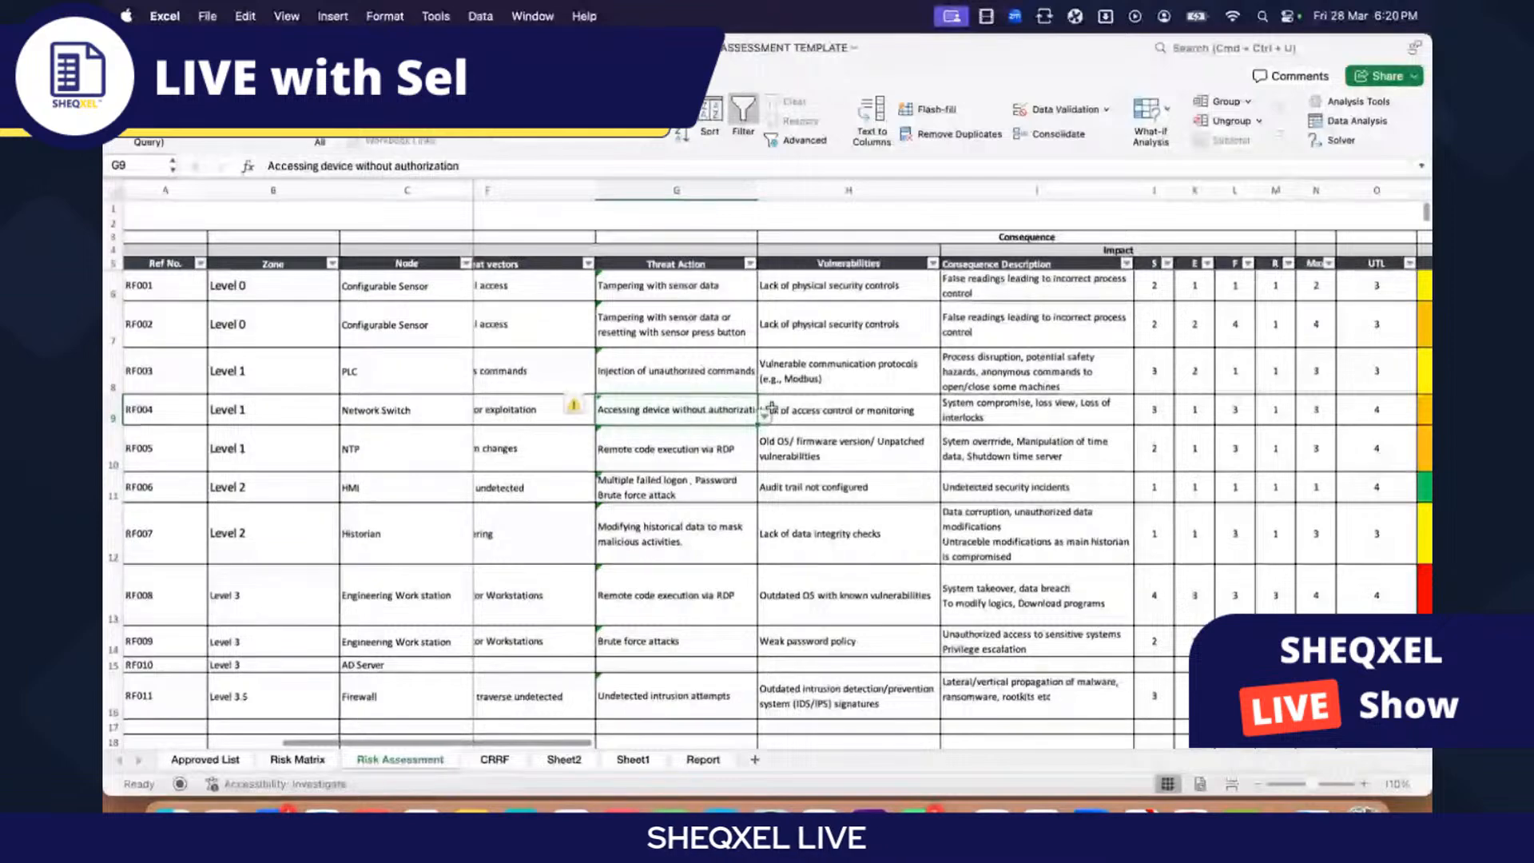
{"action": "scroll", "coordinate": [771, 408], "scroll_direction": "left", "scroll_amount": 6}
{"action": "scroll", "coordinate": [772, 411], "scroll_direction": "down", "scroll_amount": 4}
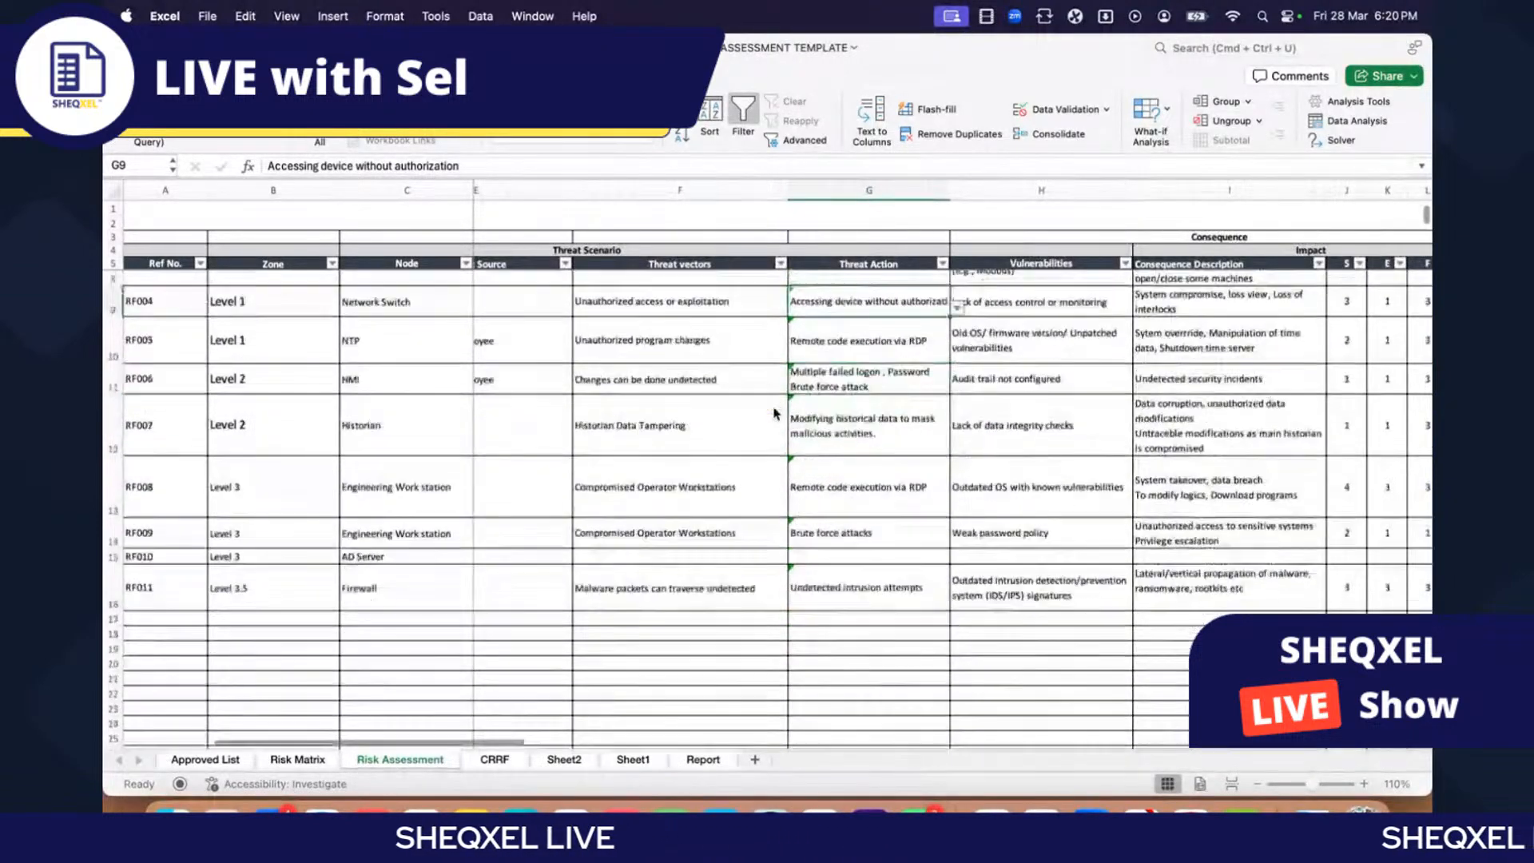
{"action": "scroll", "coordinate": [773, 413], "scroll_direction": "up", "scroll_amount": 4}
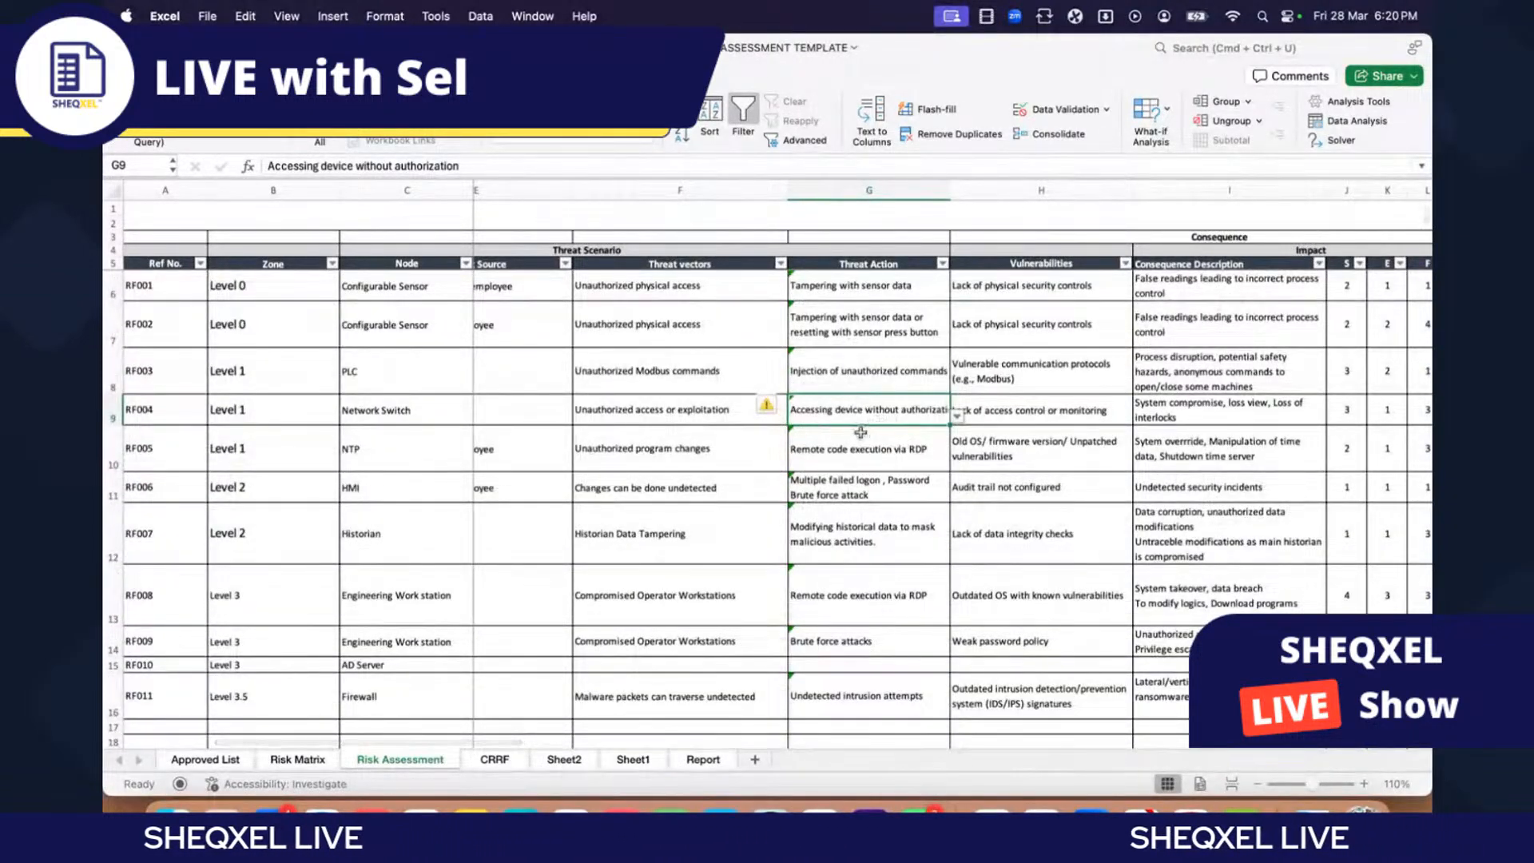
{"action": "scroll", "coordinate": [859, 424], "scroll_direction": "right", "scroll_amount": 2}
{"action": "scroll", "coordinate": [859, 425], "scroll_direction": "right", "scroll_amount": 5}
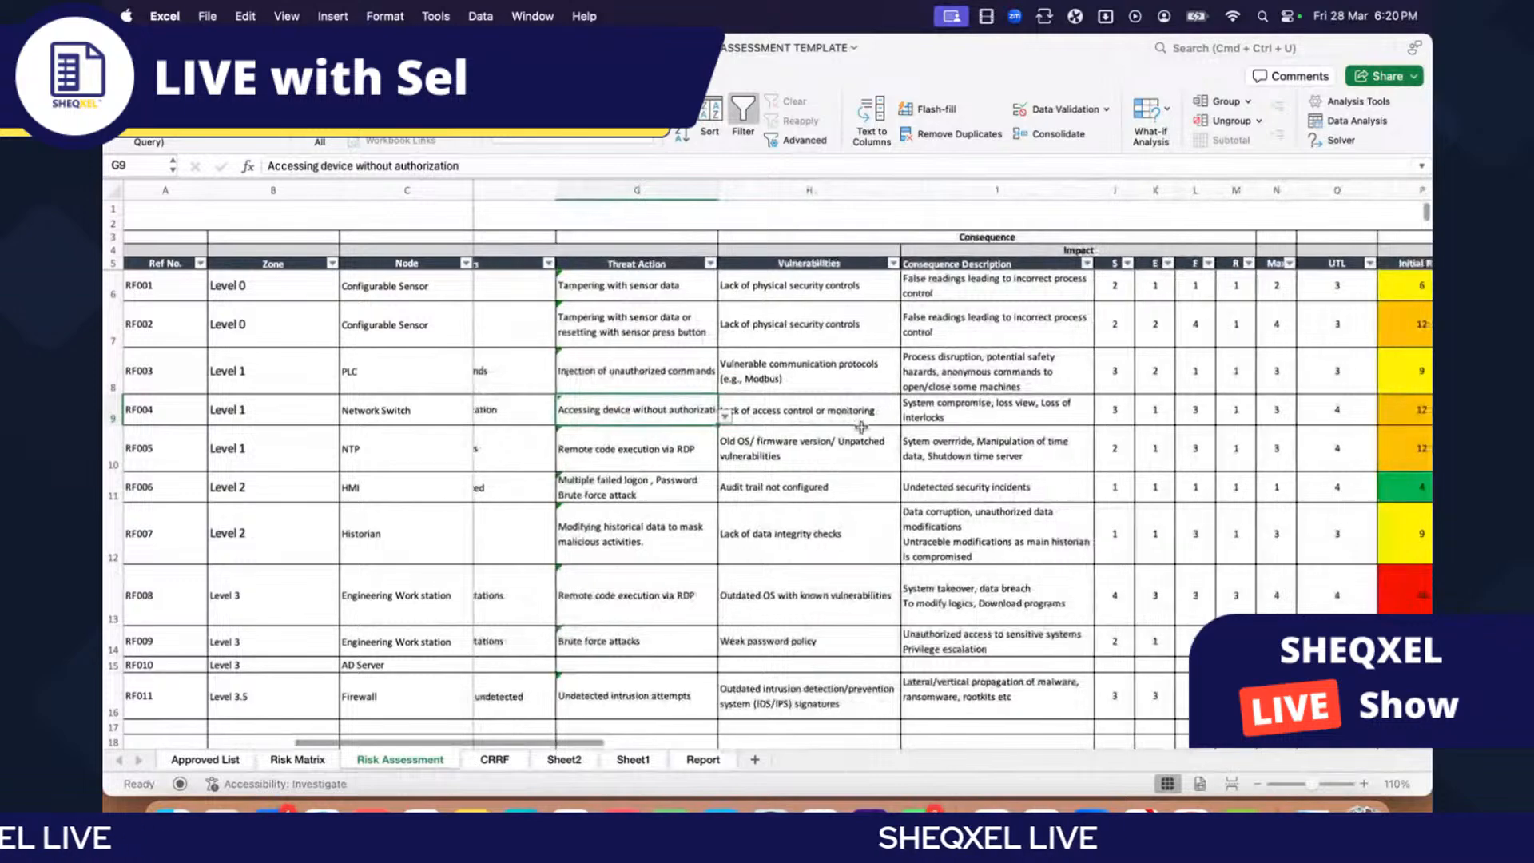
{"action": "scroll", "coordinate": [799, 320], "scroll_direction": "left", "scroll_amount": 2}
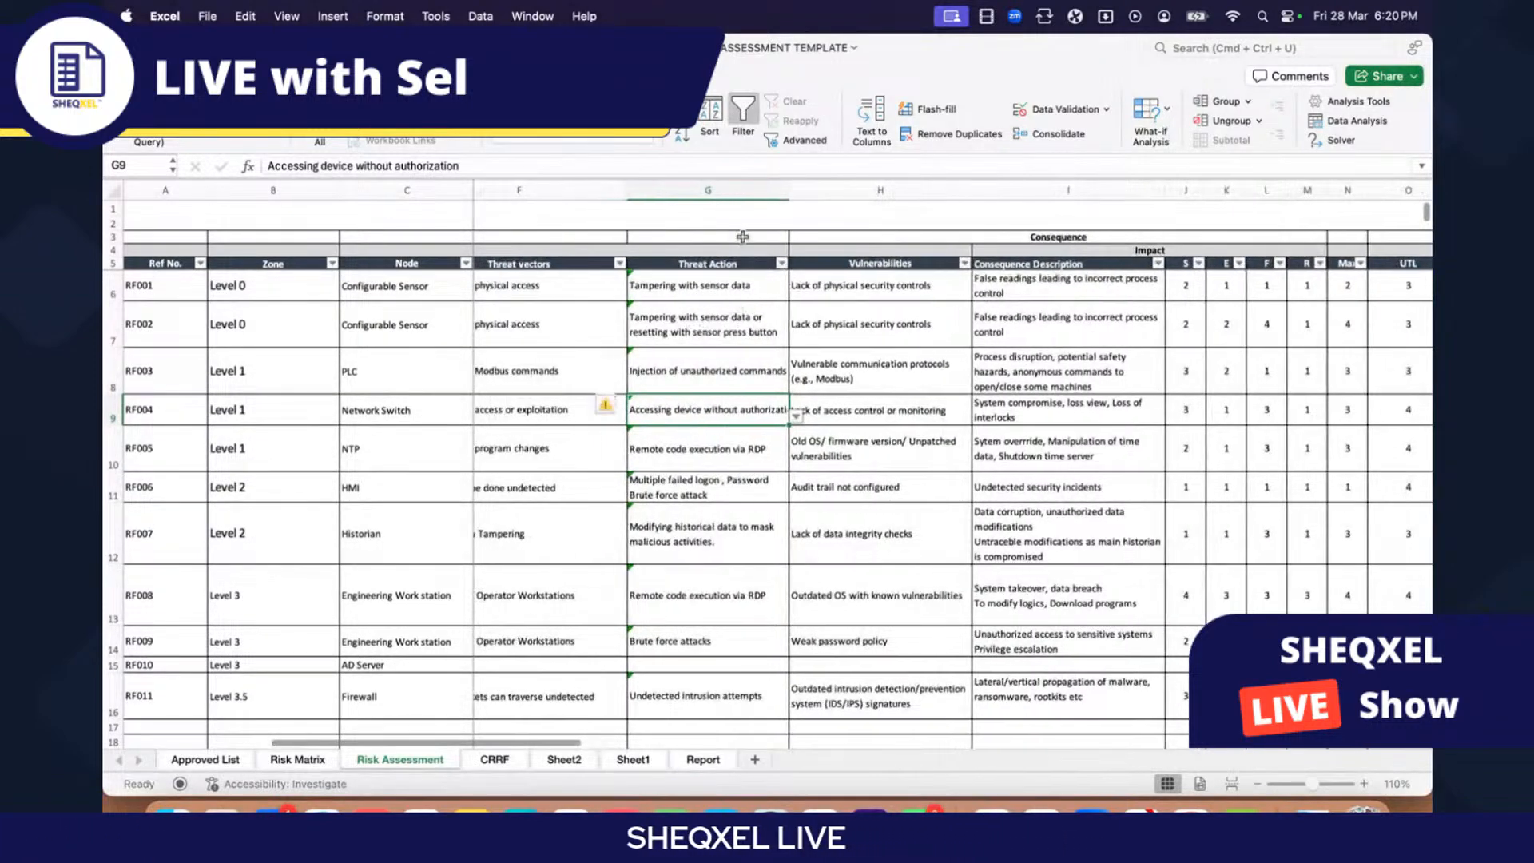
{"action": "left_click", "coordinate": [723, 218]}
{"action": "key", "text": "cmd+c"}
{"action": "left_click", "coordinate": [711, 288]}
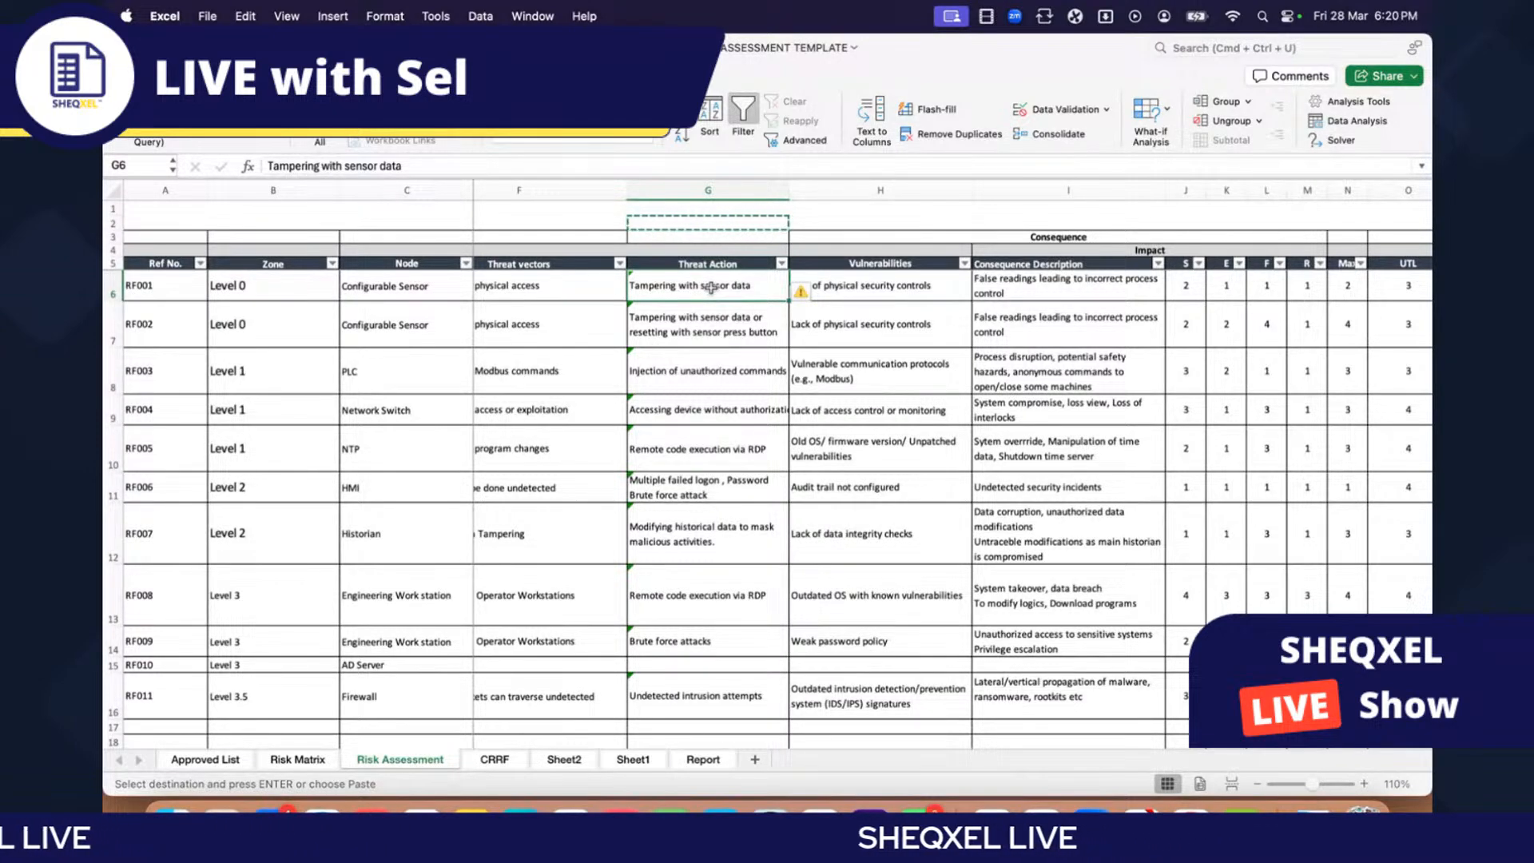
{"action": "left_click", "coordinate": [685, 352]}
{"action": "scroll", "coordinate": [685, 353], "scroll_direction": "down", "scroll_amount": 5}
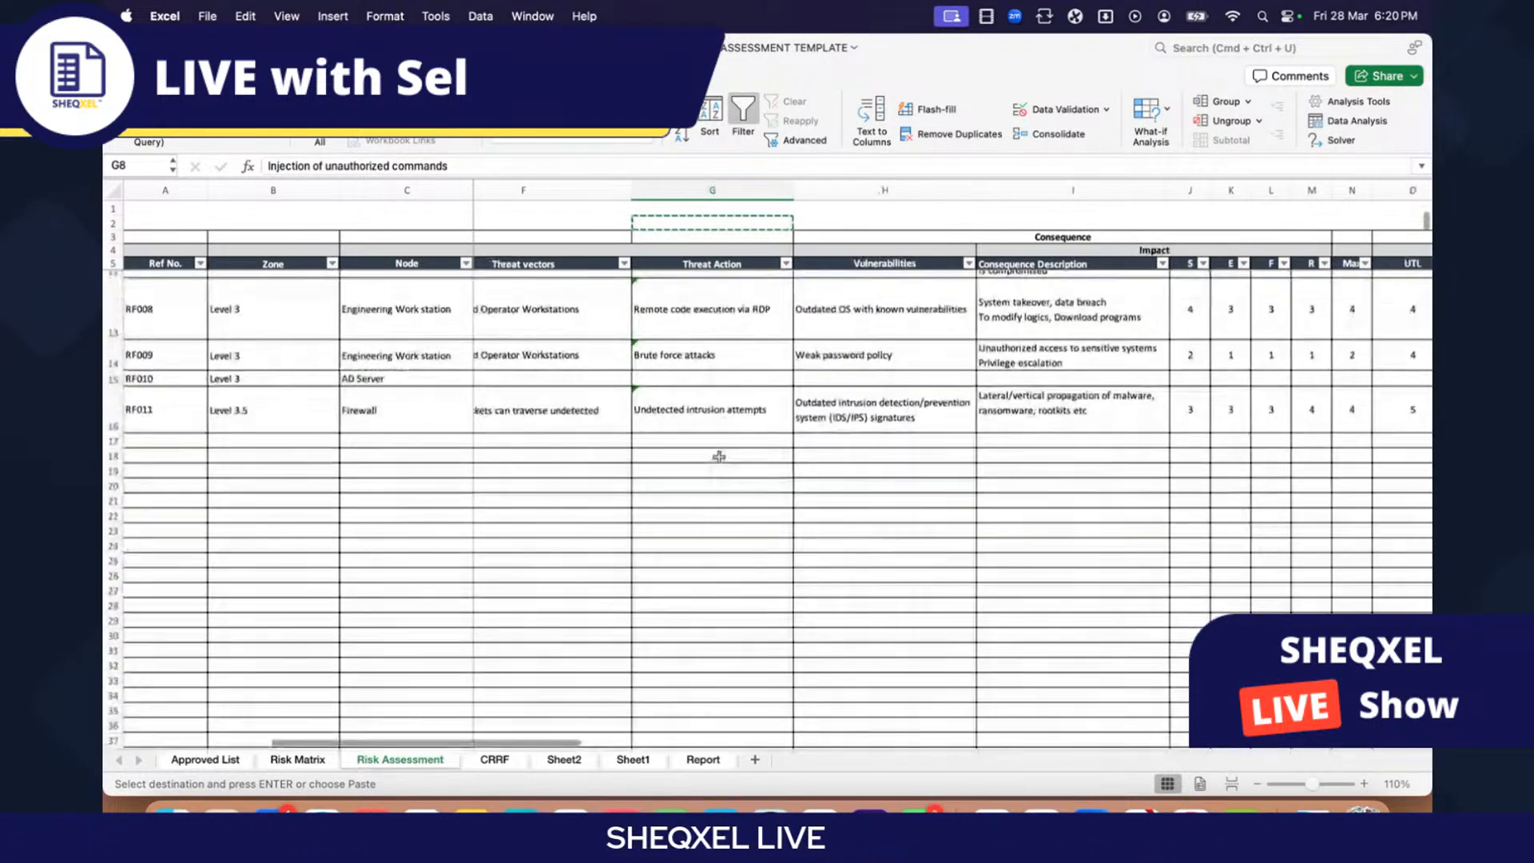
{"action": "scroll", "coordinate": [714, 464], "scroll_direction": "up", "scroll_amount": 1}
{"action": "scroll", "coordinate": [715, 464], "scroll_direction": "up", "scroll_amount": 4}
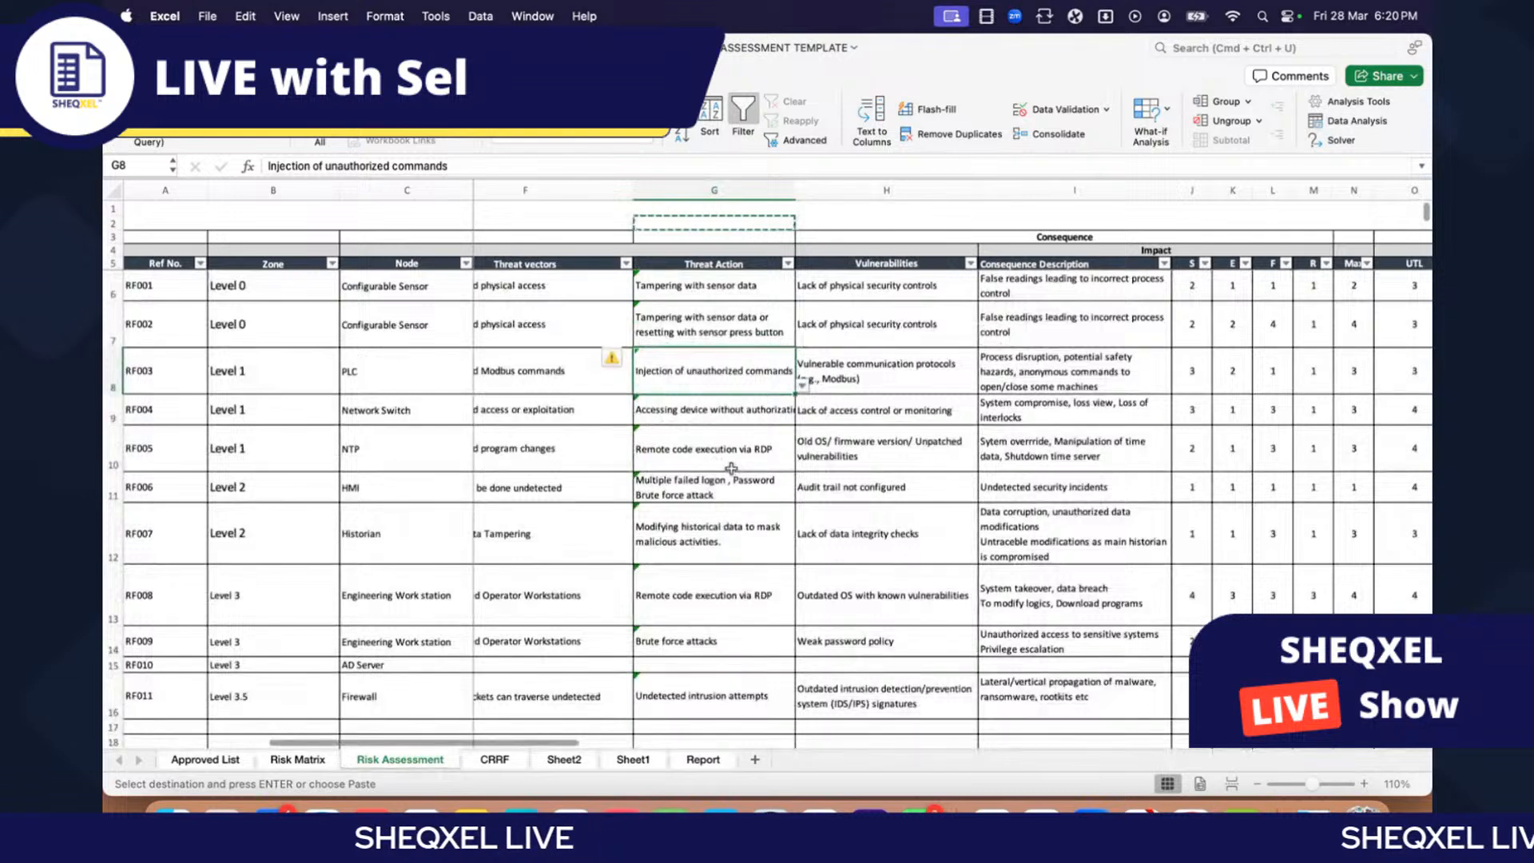
Step: Copy RF001's Threat Action text and search the Approved List sheet for "Tampering with sensor data"
{"action": "left_click", "coordinate": [686, 295]}
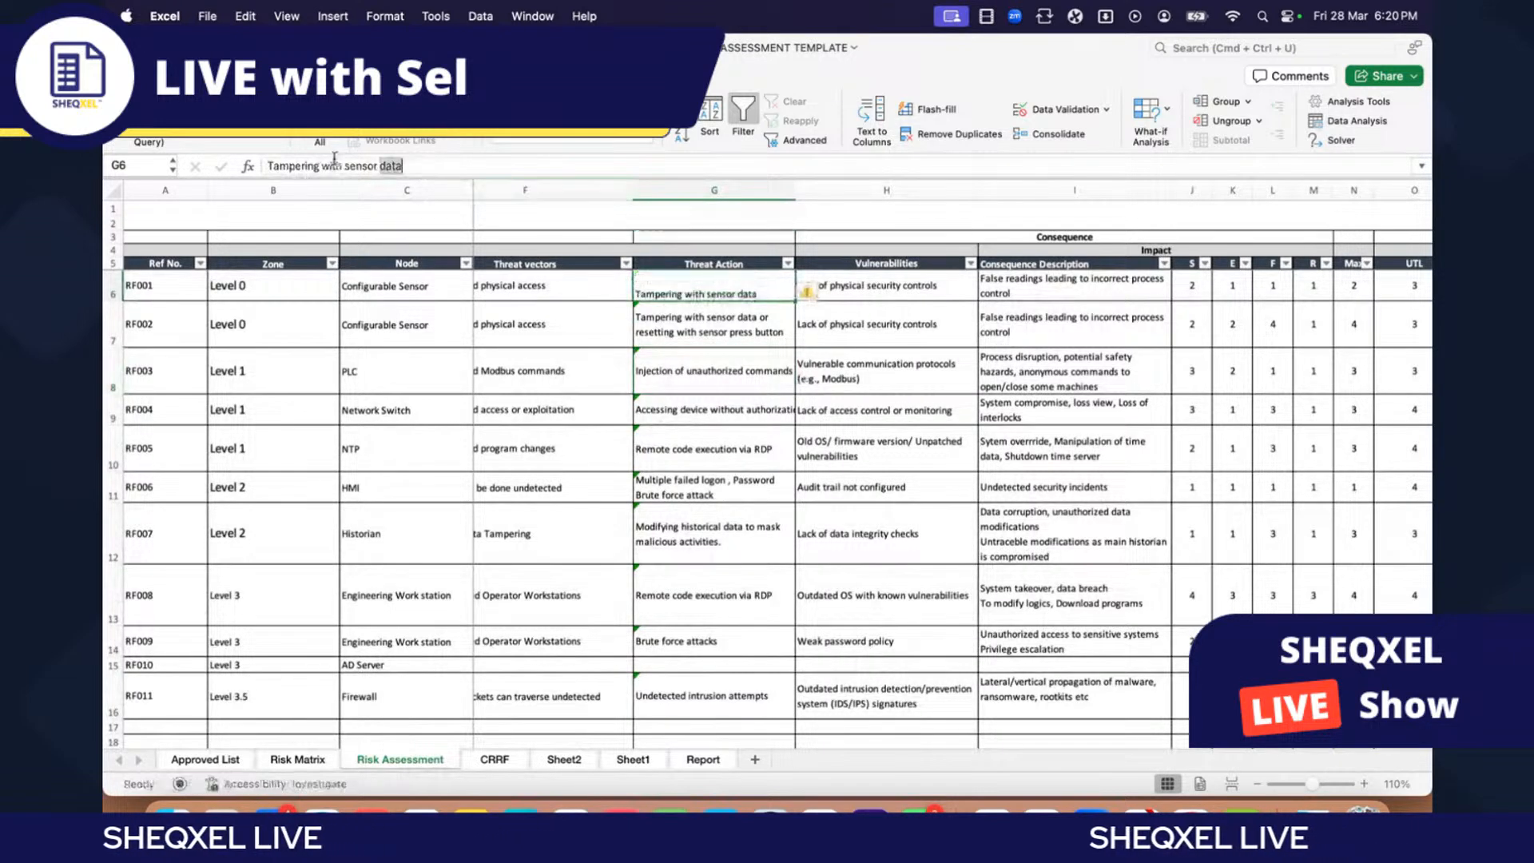
{"action": "left_click_drag", "start_coordinate": [269, 165], "coordinate": [401, 165]}
{"action": "key", "text": "Return"}
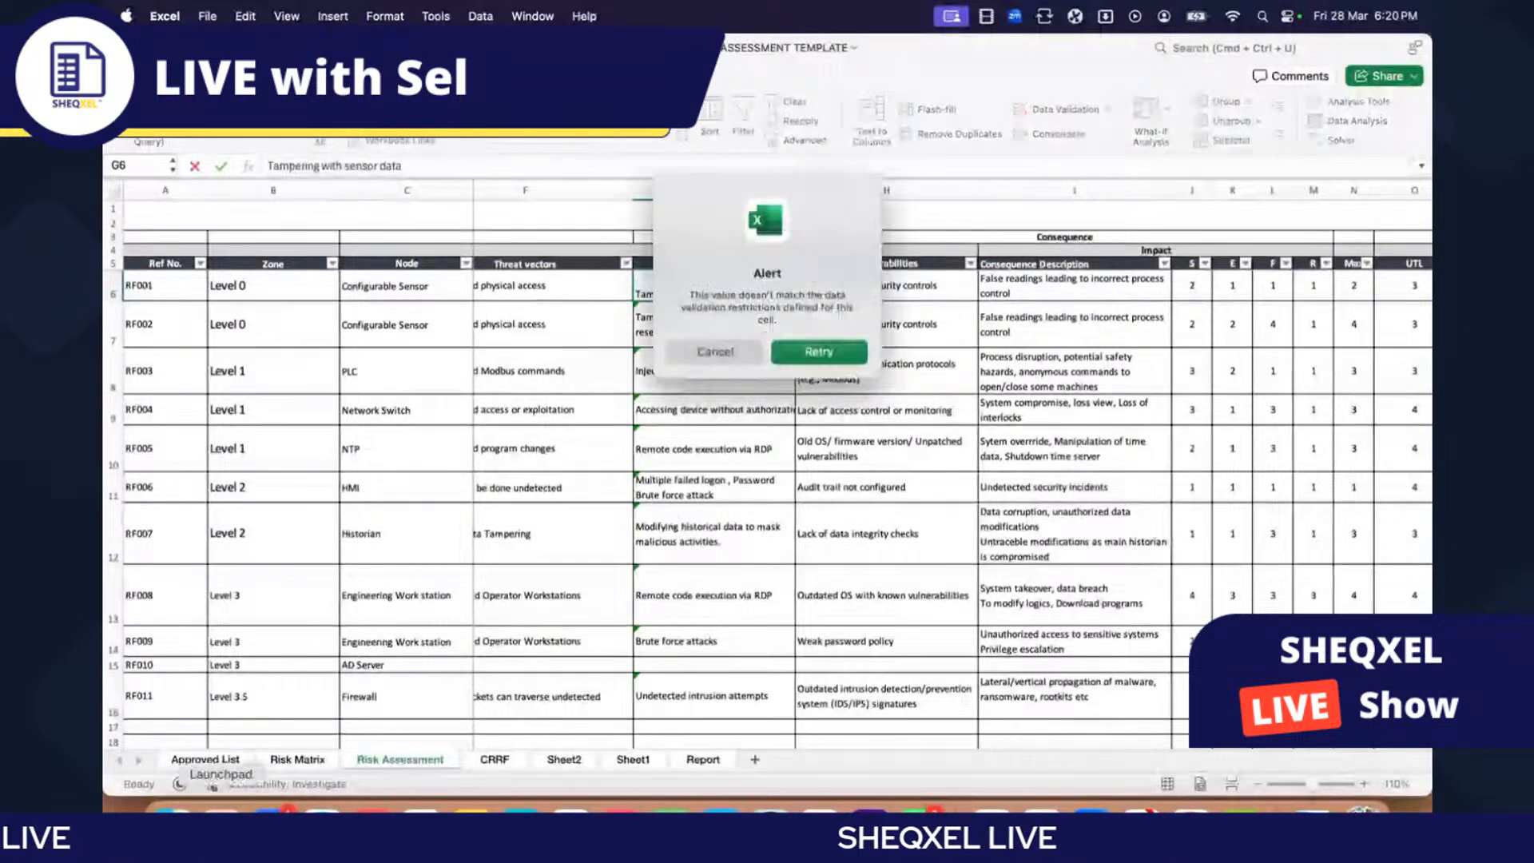
{"action": "left_click", "coordinate": [722, 350]}
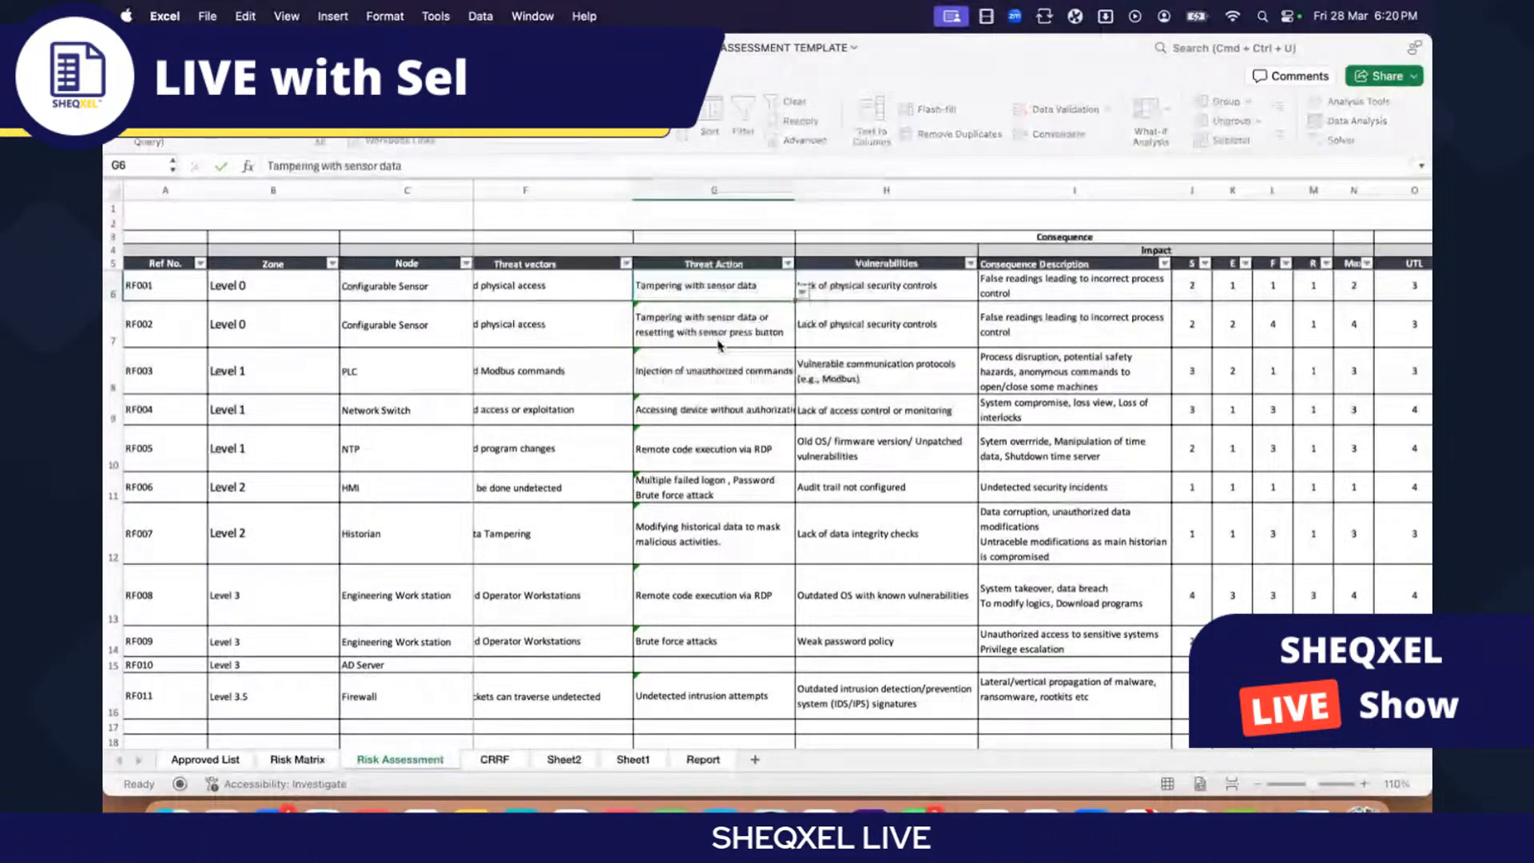
{"action": "left_click", "coordinate": [206, 761]}
{"action": "left_click", "coordinate": [783, 549]}
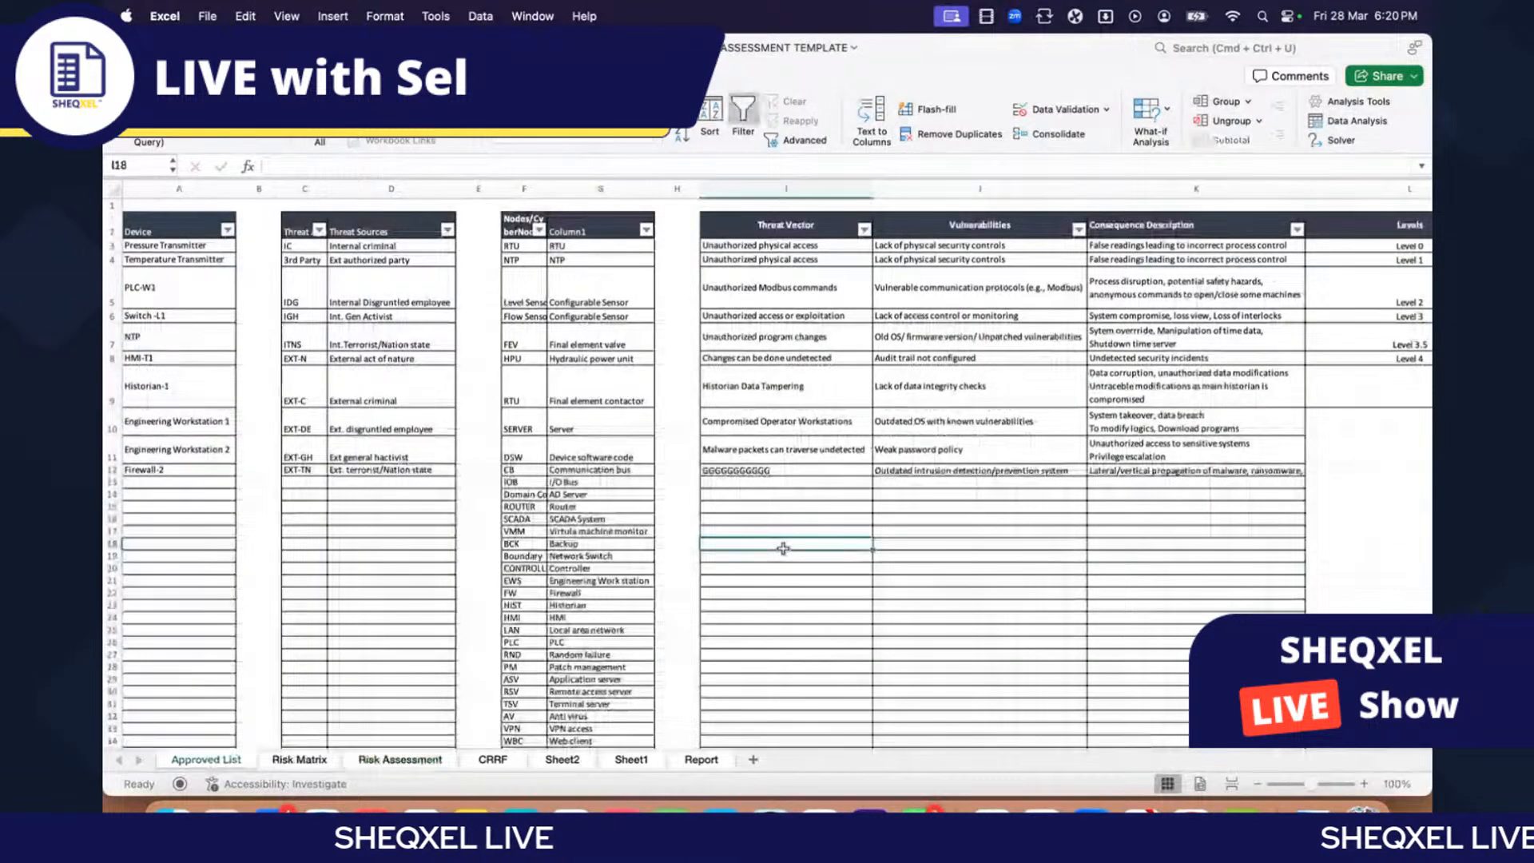
{"action": "key", "text": "super+f"}
{"action": "key", "text": "Return"}
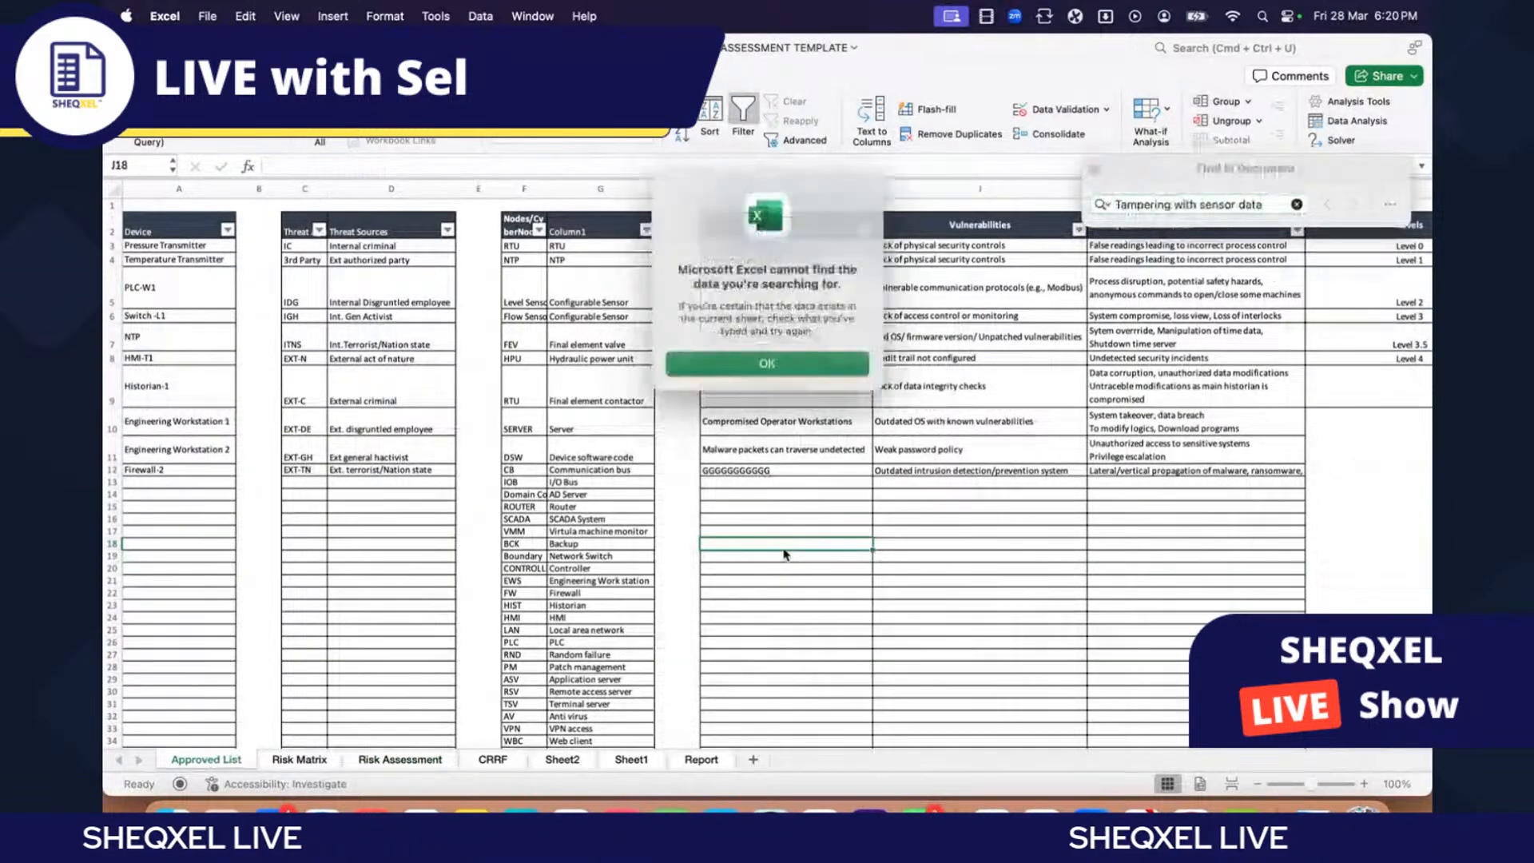
{"action": "key", "text": "Return"}
{"action": "left_click", "coordinate": [784, 550]}
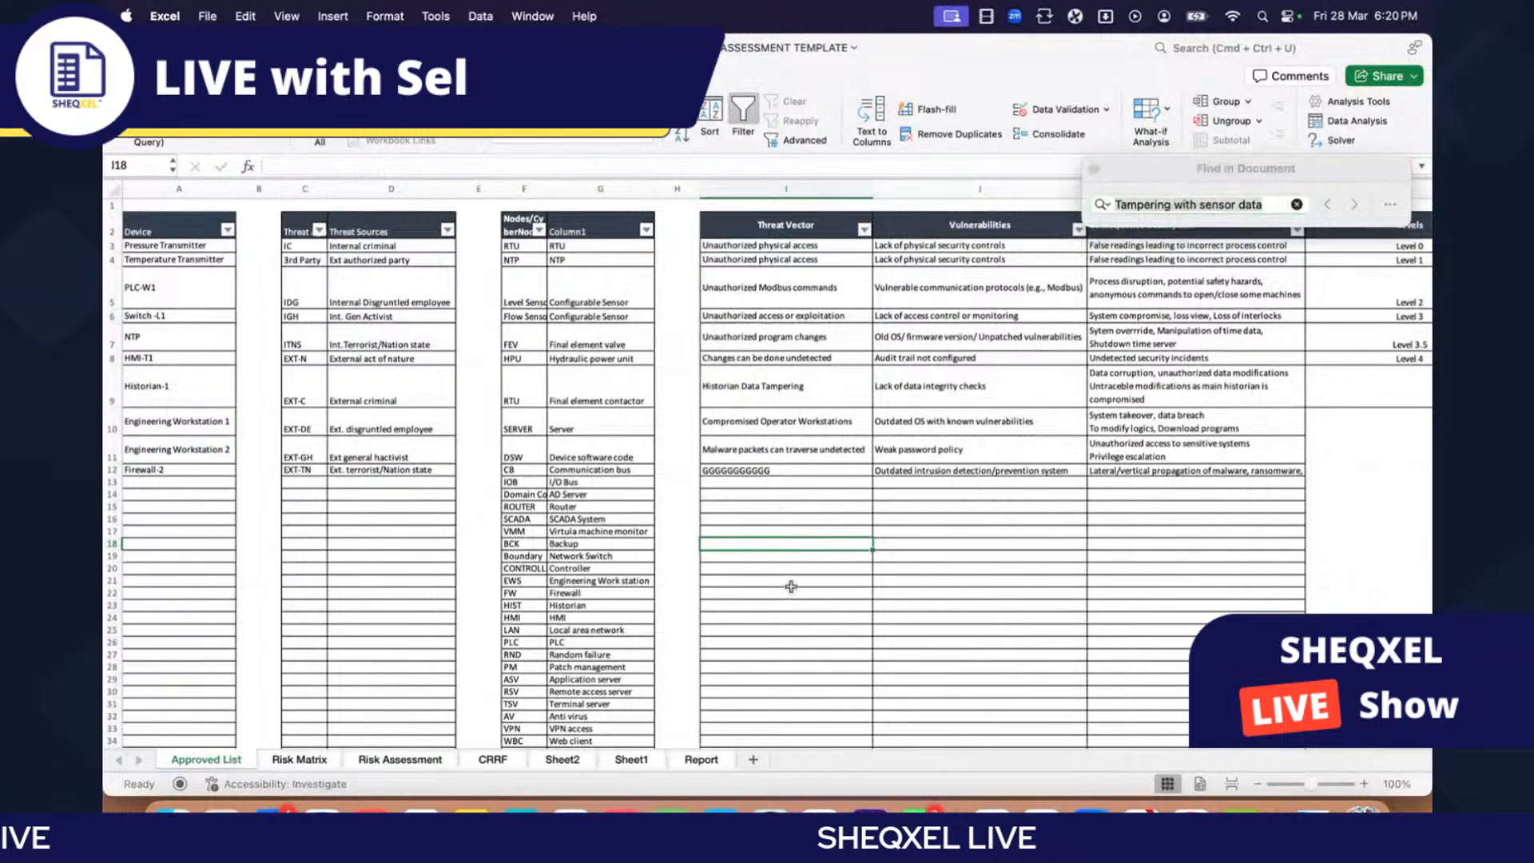
Step: Clear all data validation from the Threat Action column of the Risk Assessment sheet, from row RF001 down
{"action": "left_click", "coordinate": [380, 760]}
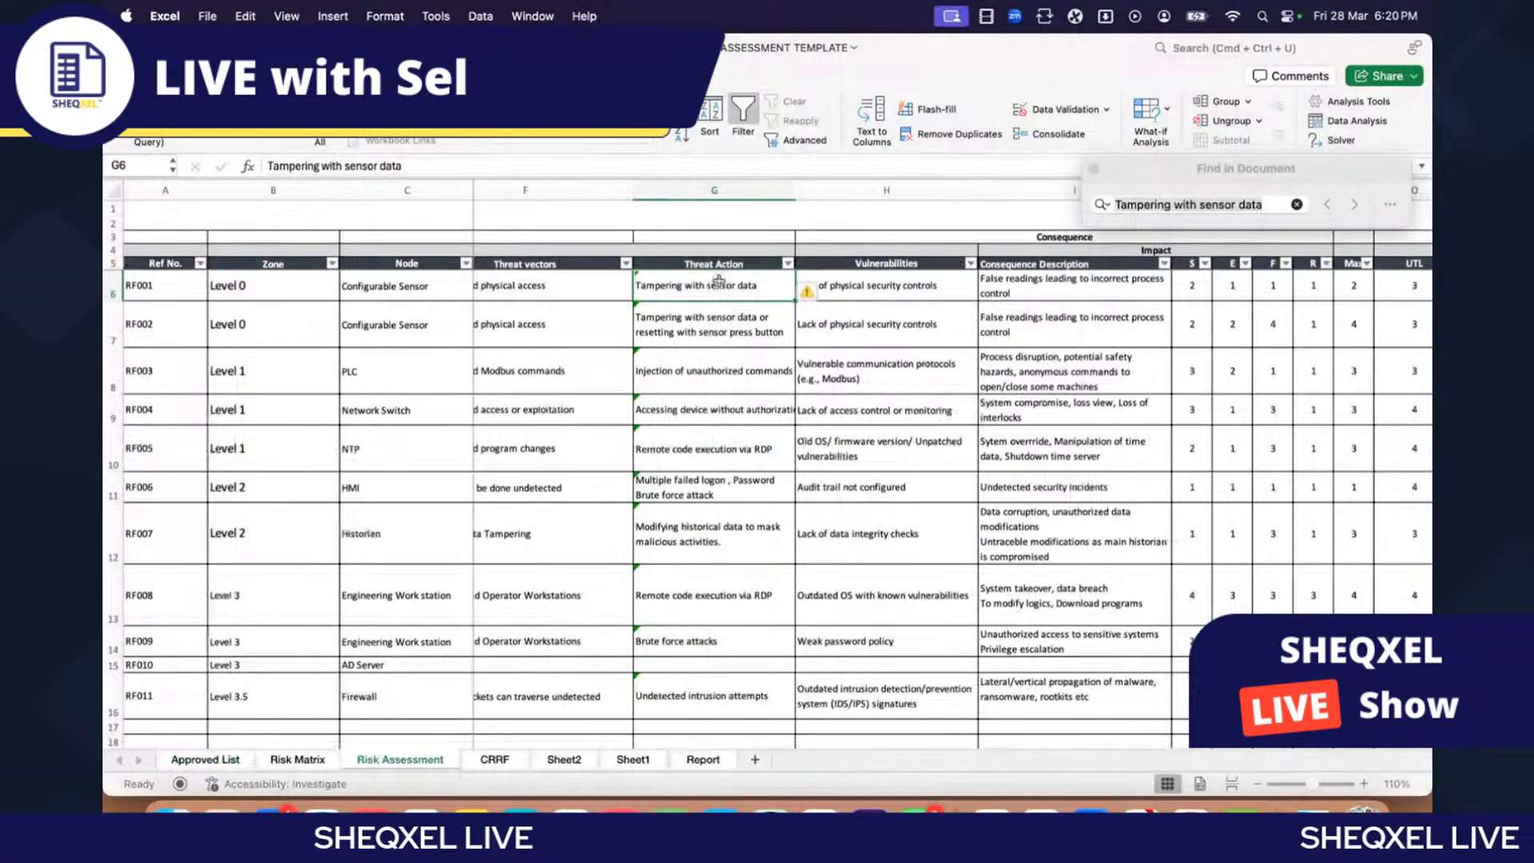
{"action": "key", "text": "super+shift+Down"}
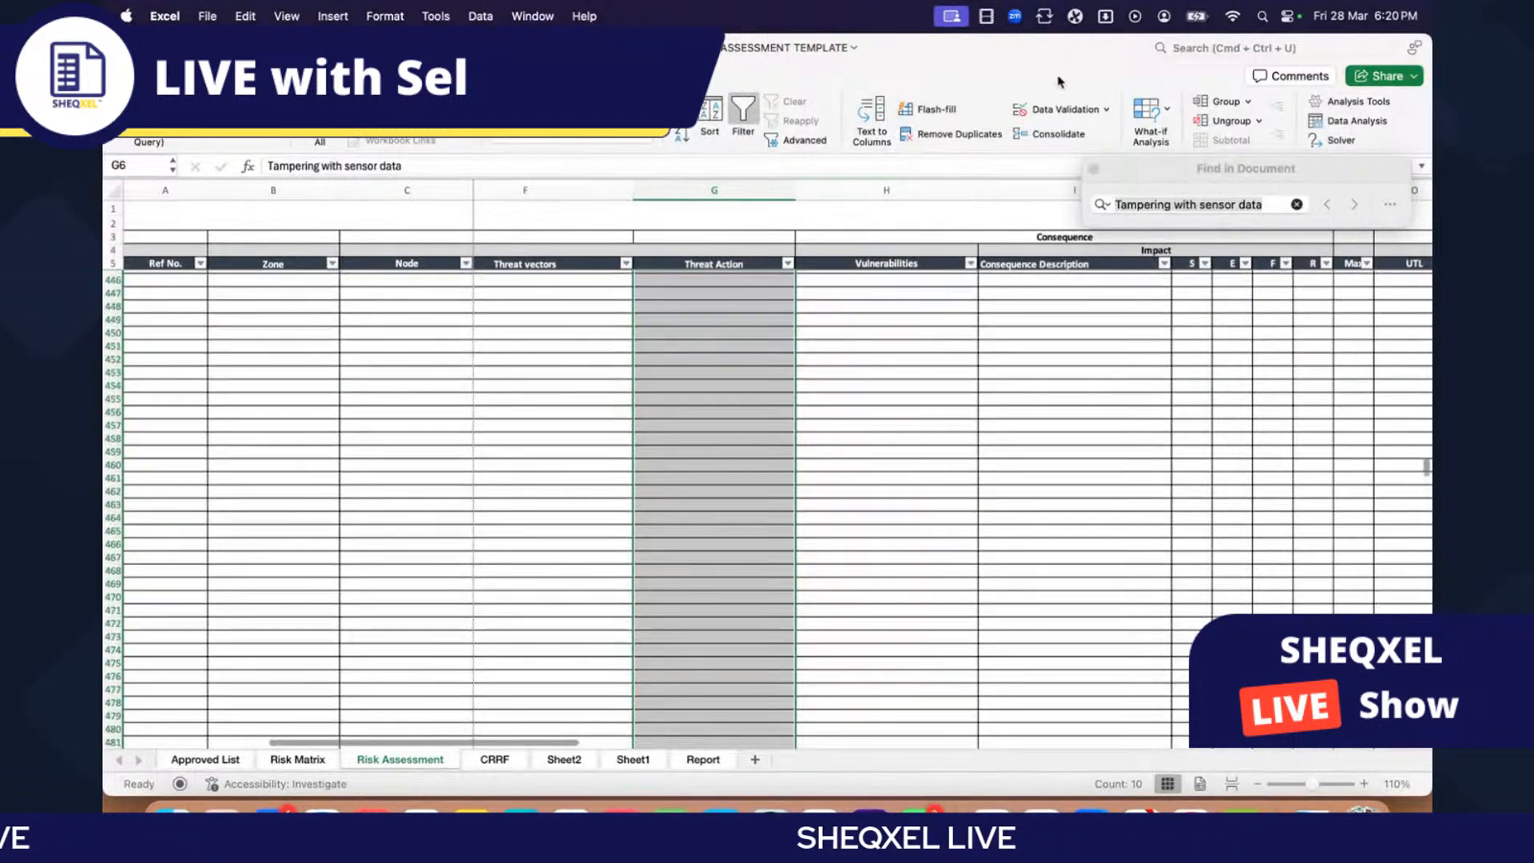
{"action": "left_click", "coordinate": [1051, 112]}
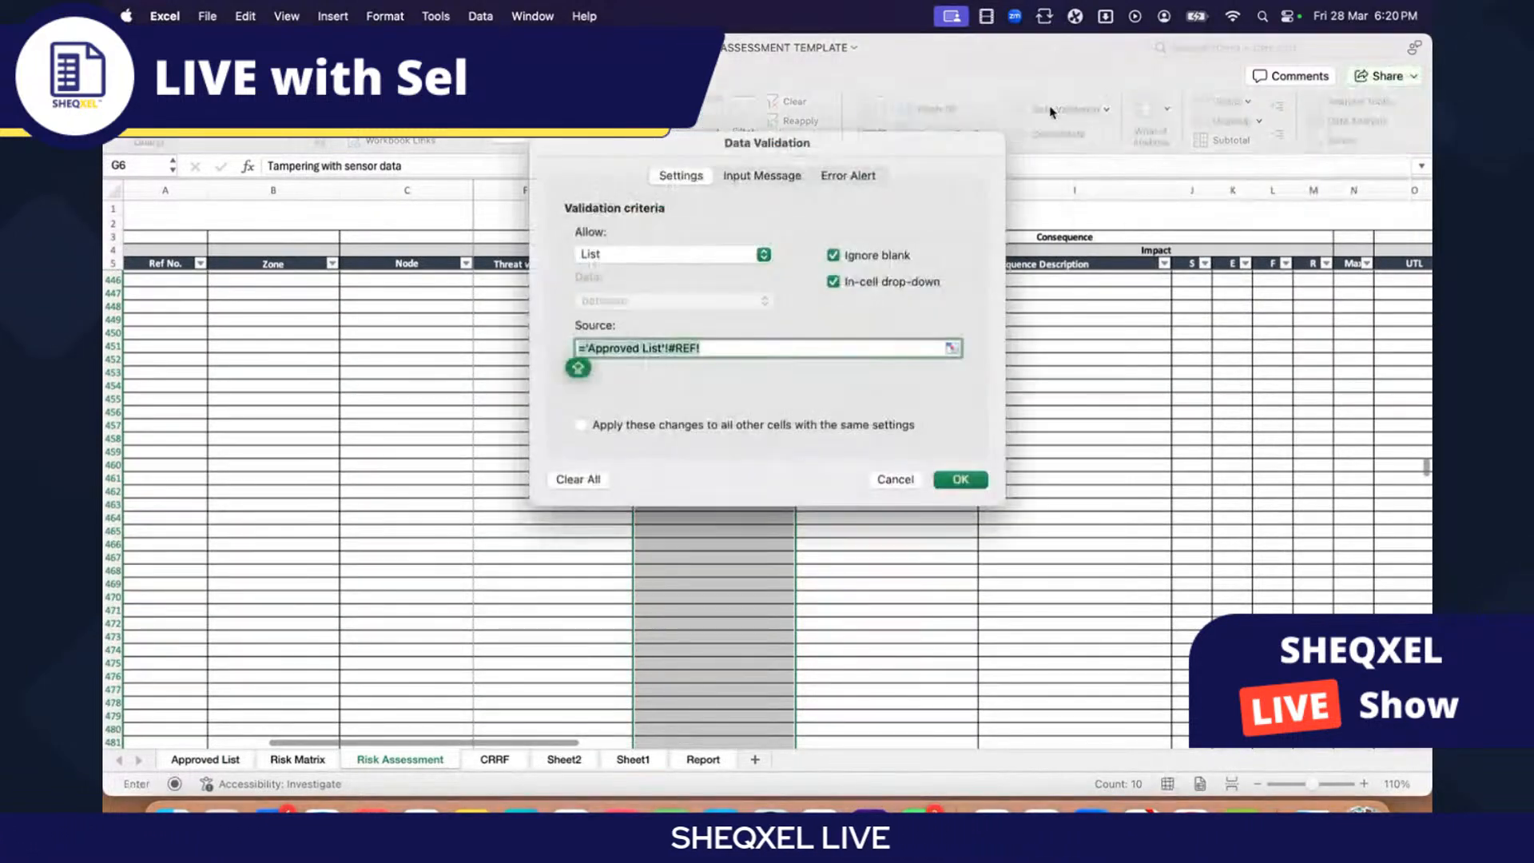
{"action": "left_click", "coordinate": [579, 483]}
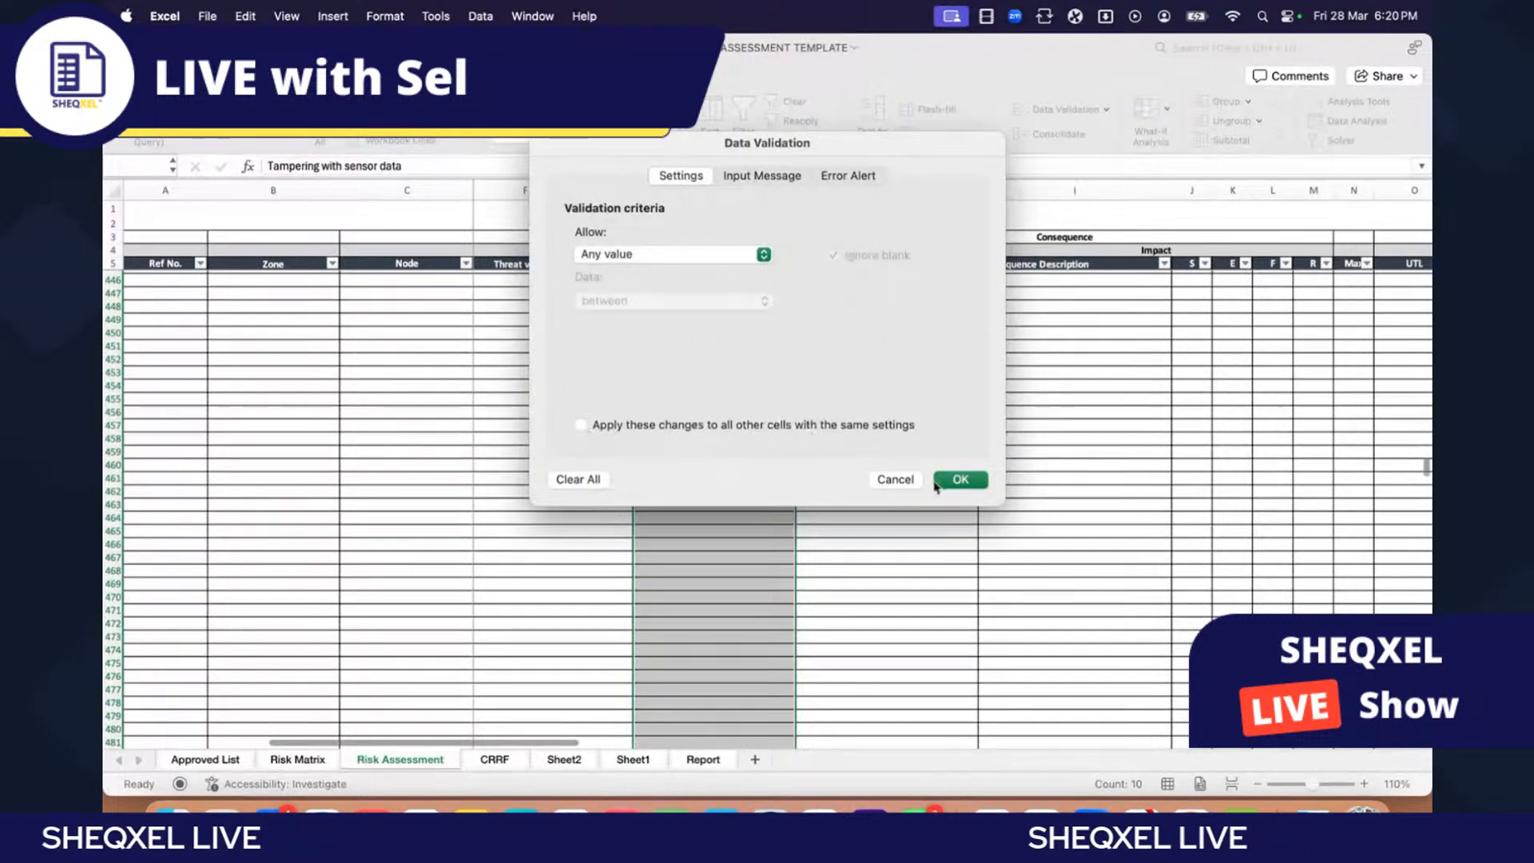
{"action": "key", "text": "Return"}
Step: Check the Threat Action cells from row RF001 down for leftover drop-downs or error flags
{"action": "left_click", "coordinate": [743, 516]}
{"action": "scroll", "coordinate": [743, 505], "scroll_direction": "up", "scroll_amount": 20}
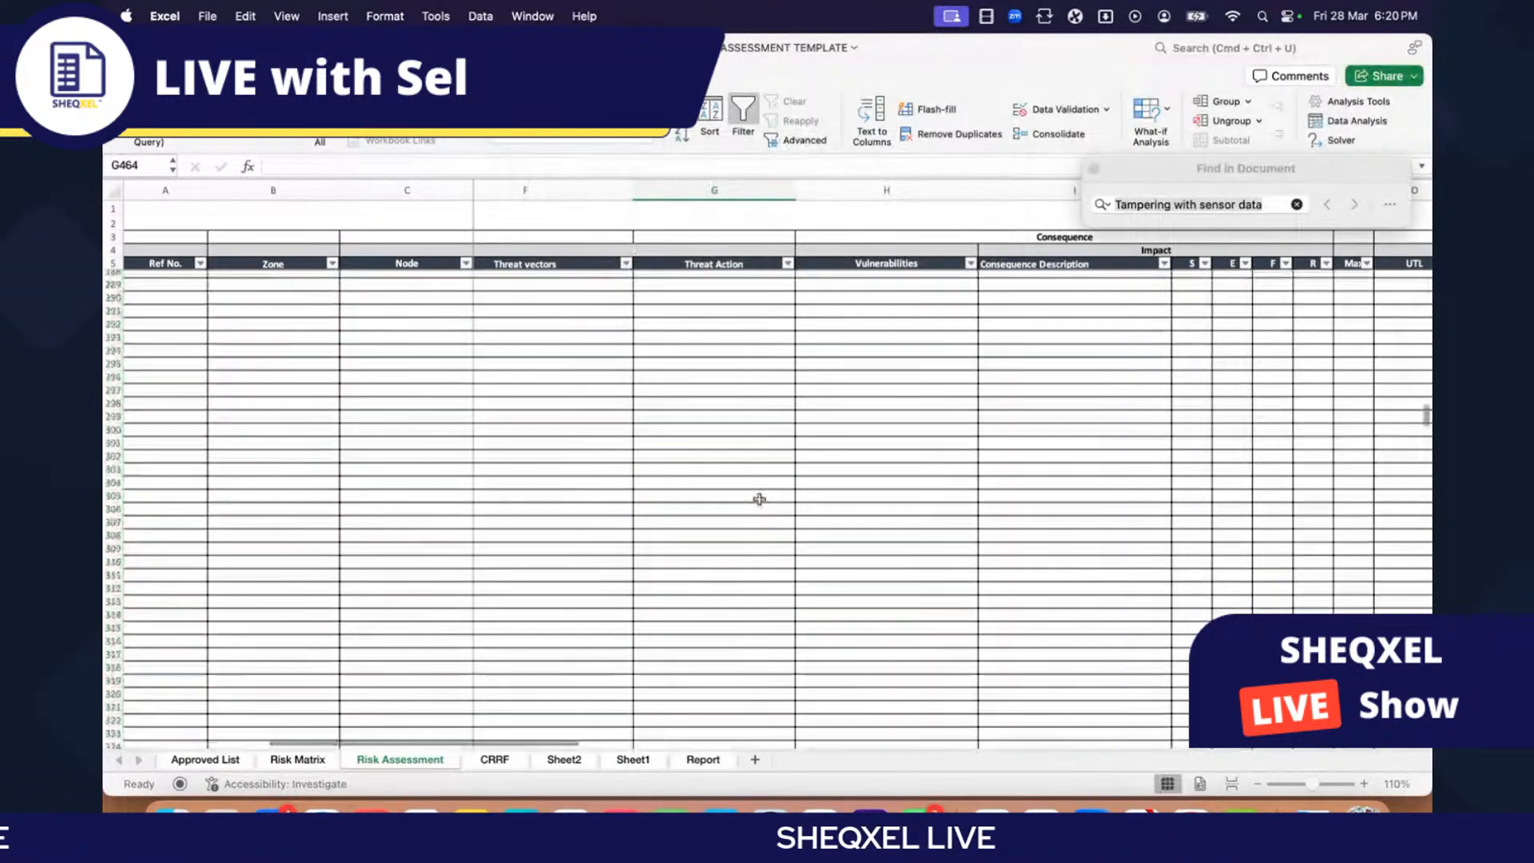
{"action": "left_click", "coordinate": [607, 334]}
{"action": "left_click", "coordinate": [769, 263]}
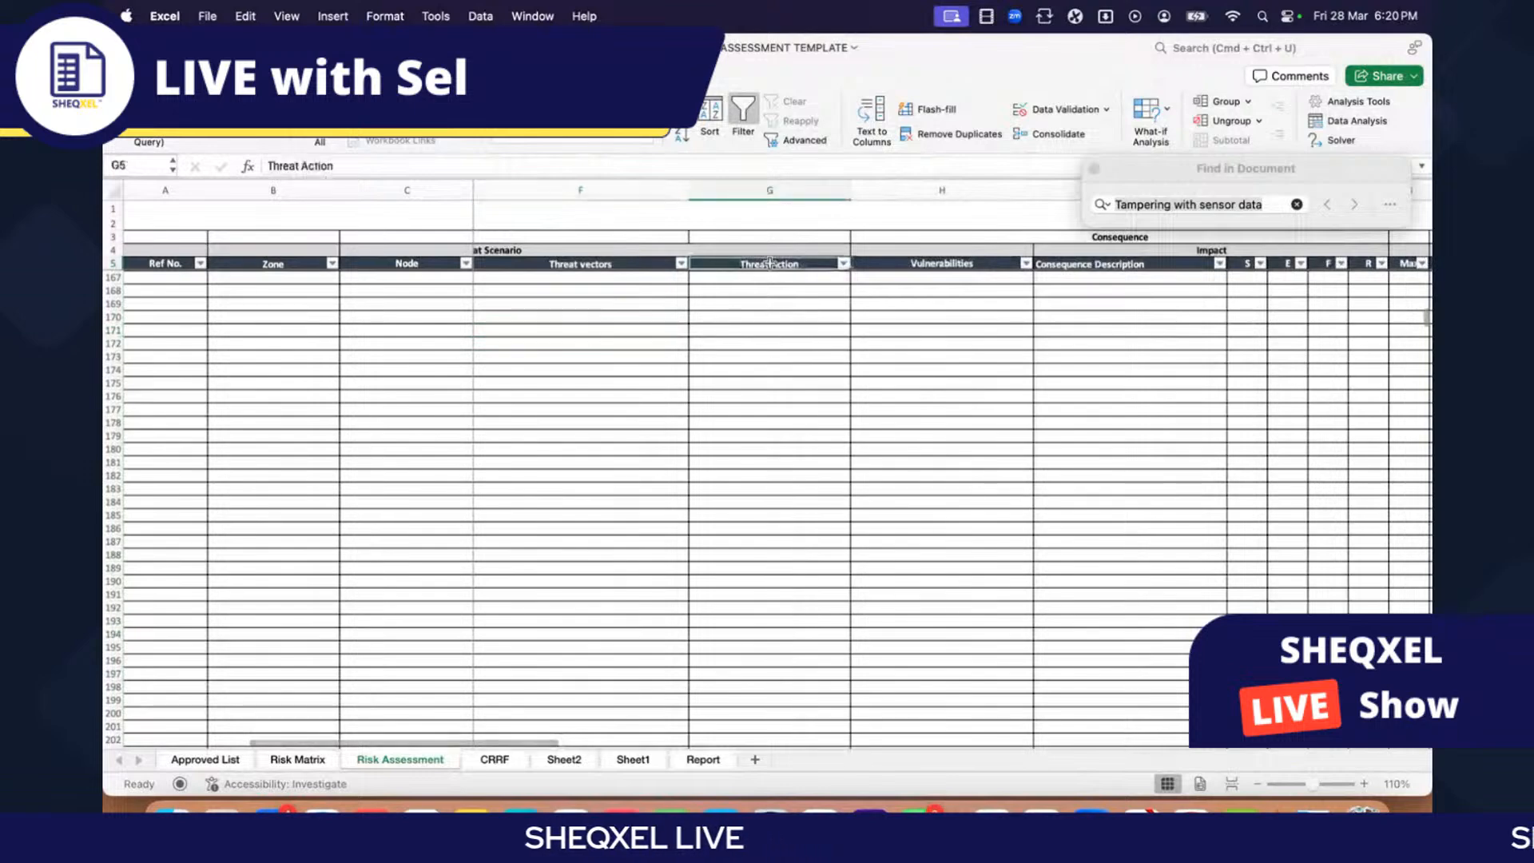
{"action": "key", "text": "Return"}
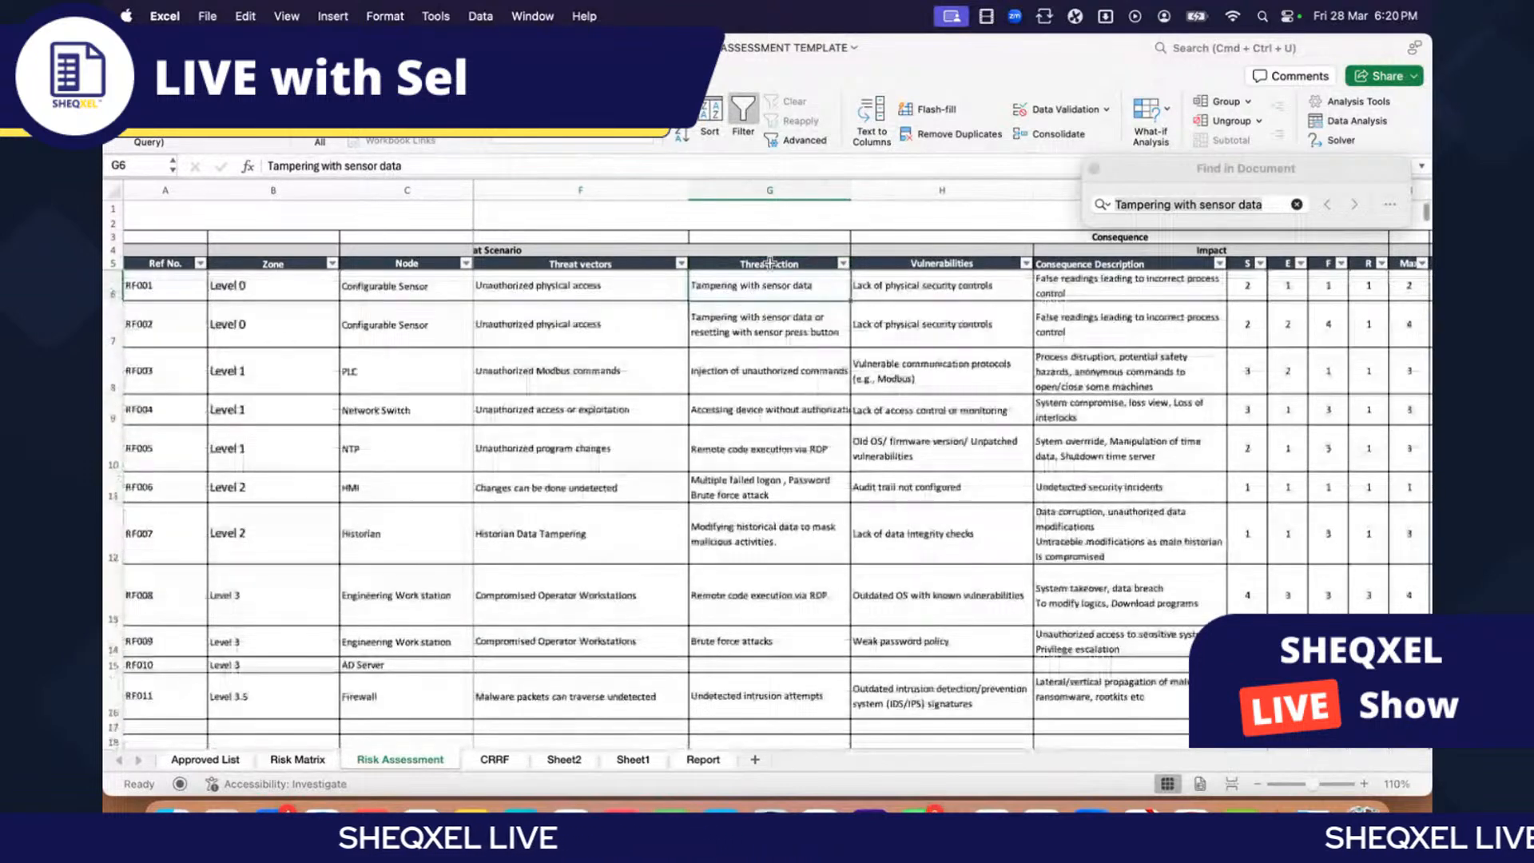
{"action": "left_click", "coordinate": [764, 388]}
{"action": "scroll", "coordinate": [741, 421], "scroll_direction": "right", "scroll_amount": 3}
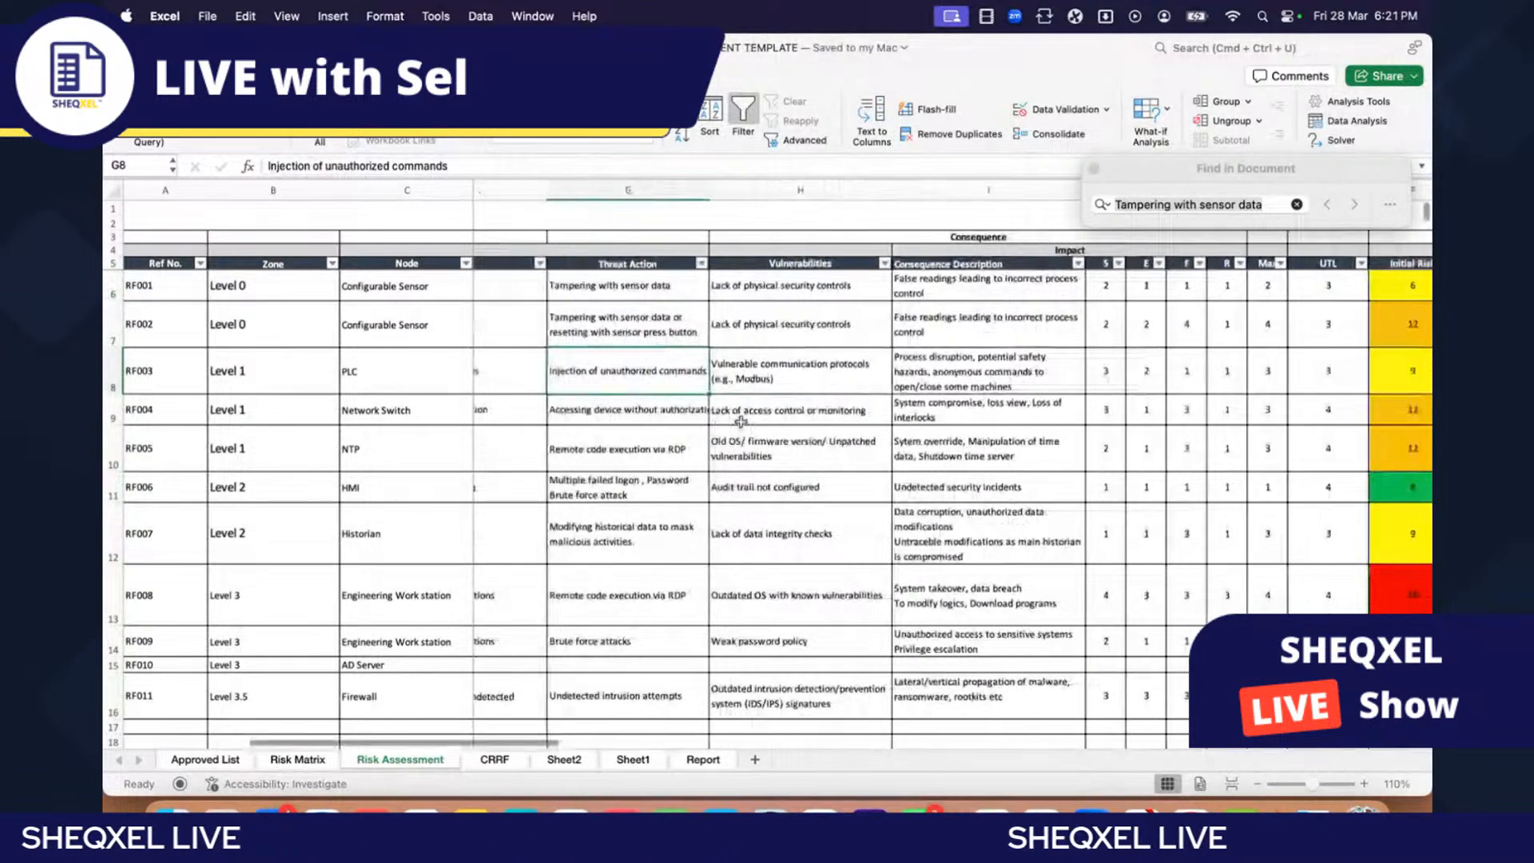
Step: Check RF001's cells from Vulnerabilities through the S, E, F and R impact scores for drop-downs, opening the R list
{"action": "left_click", "coordinate": [839, 285]}
{"action": "scroll", "coordinate": [738, 367], "scroll_direction": "right", "scroll_amount": 3}
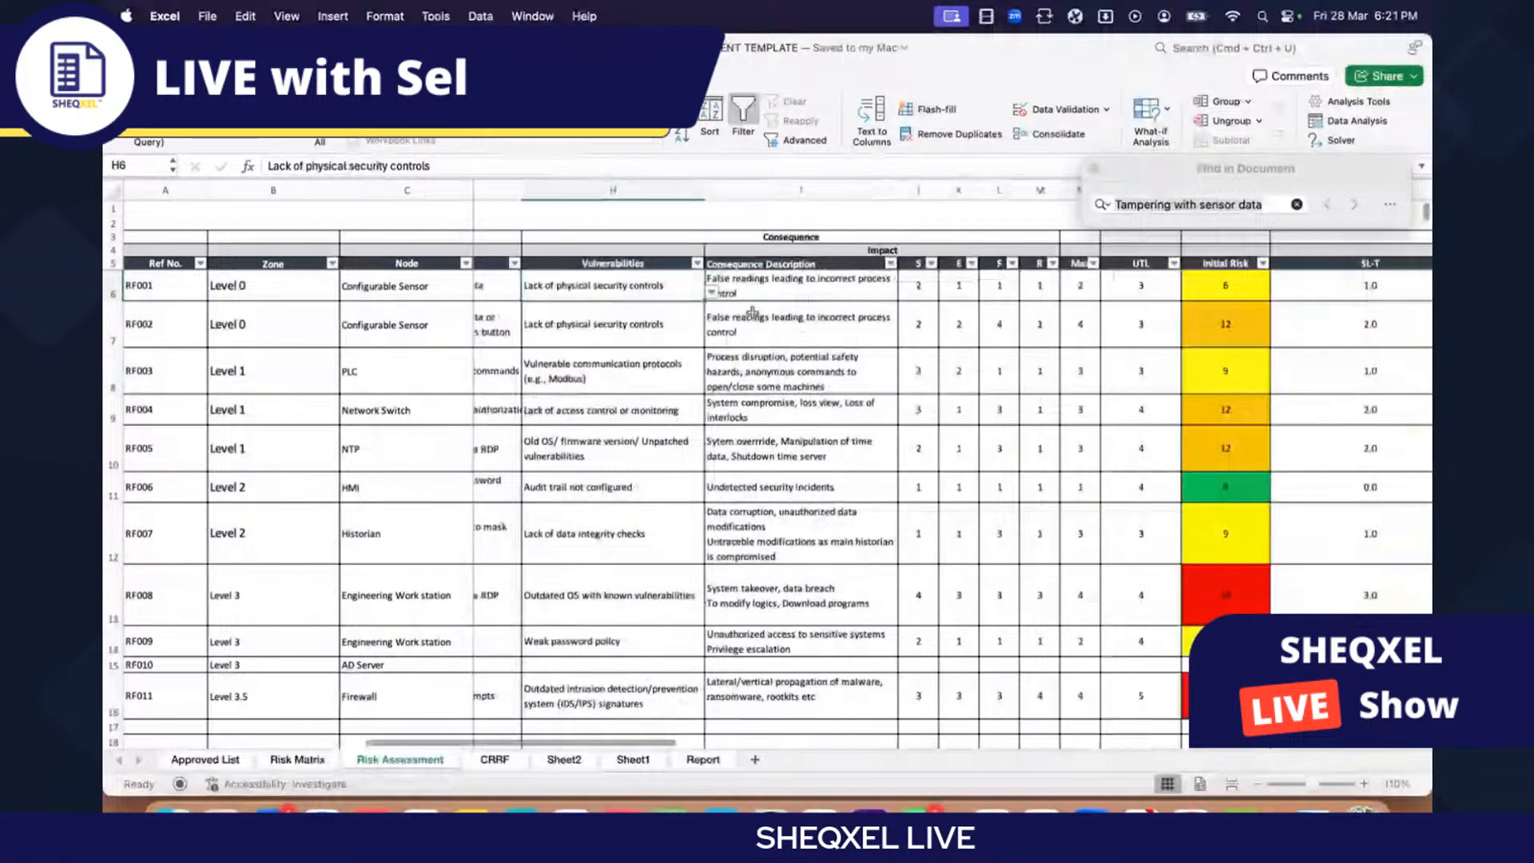
{"action": "key", "text": "Right"}
{"action": "scroll", "coordinate": [788, 383], "scroll_direction": "right", "scroll_amount": 3}
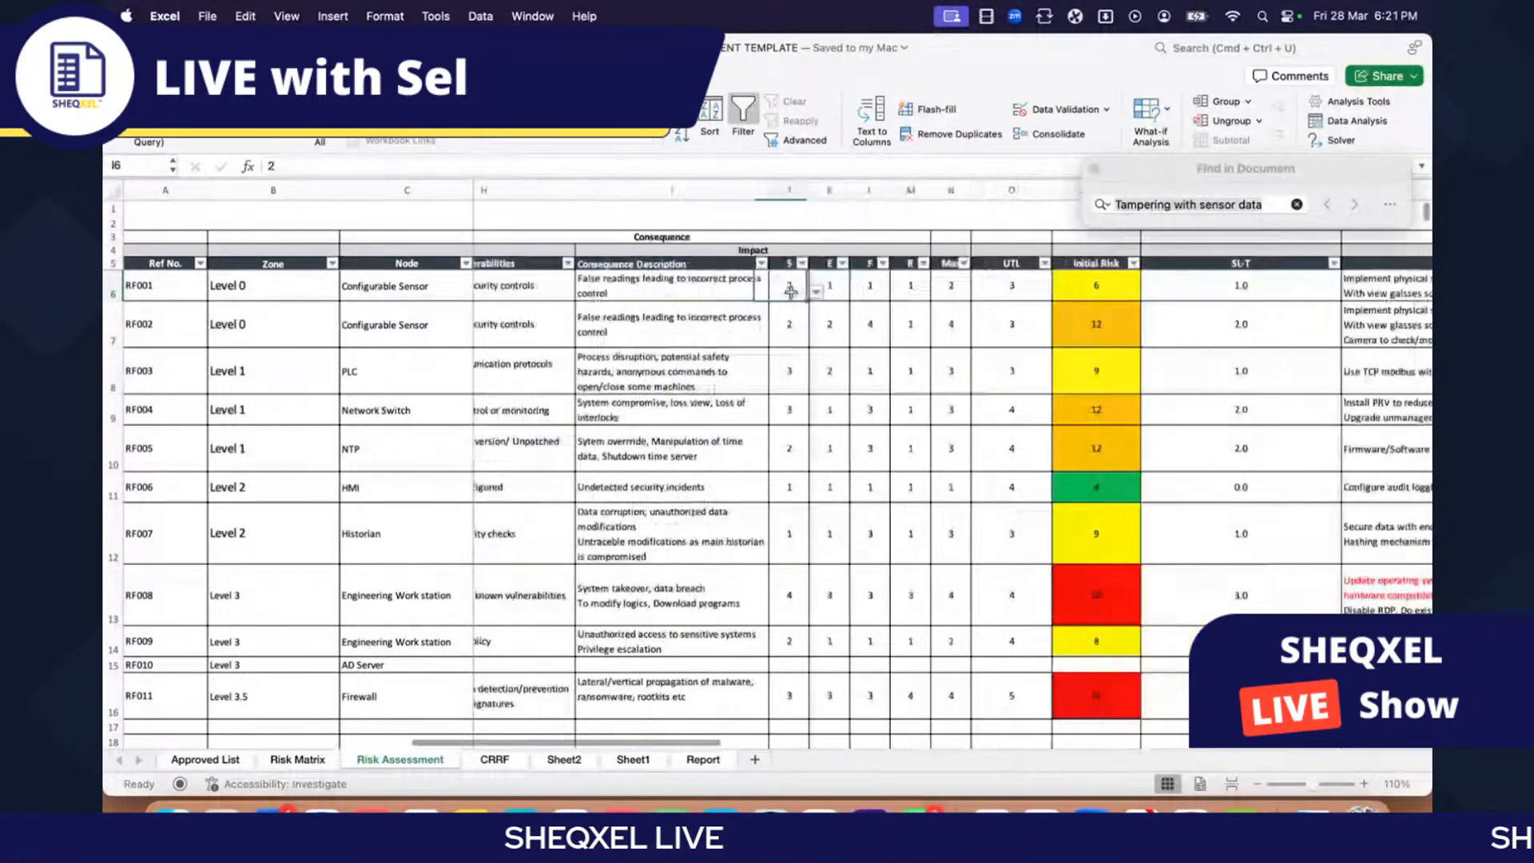
{"action": "key", "text": "Right"}
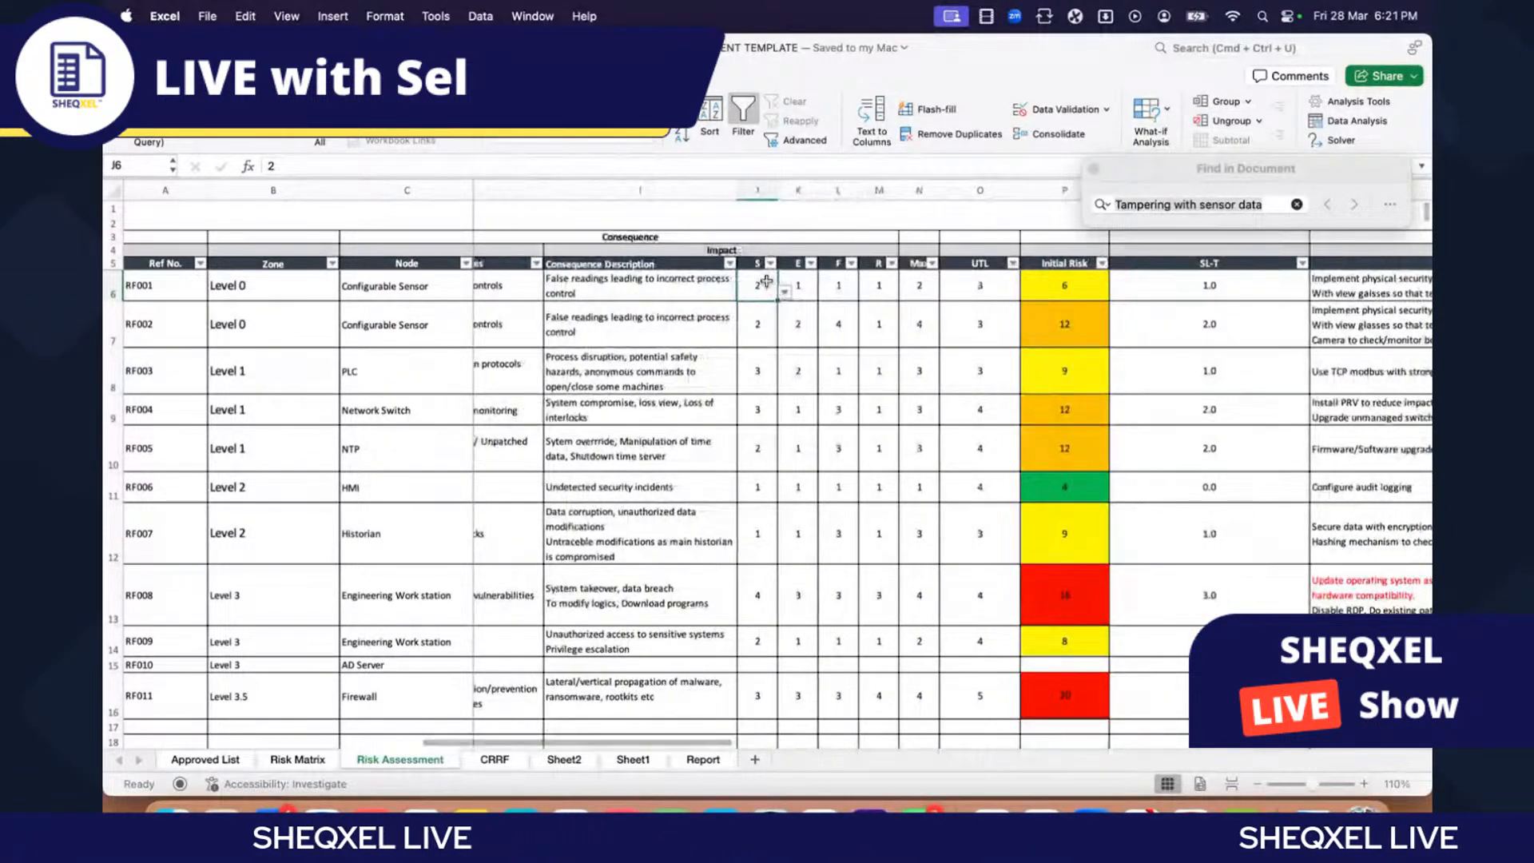
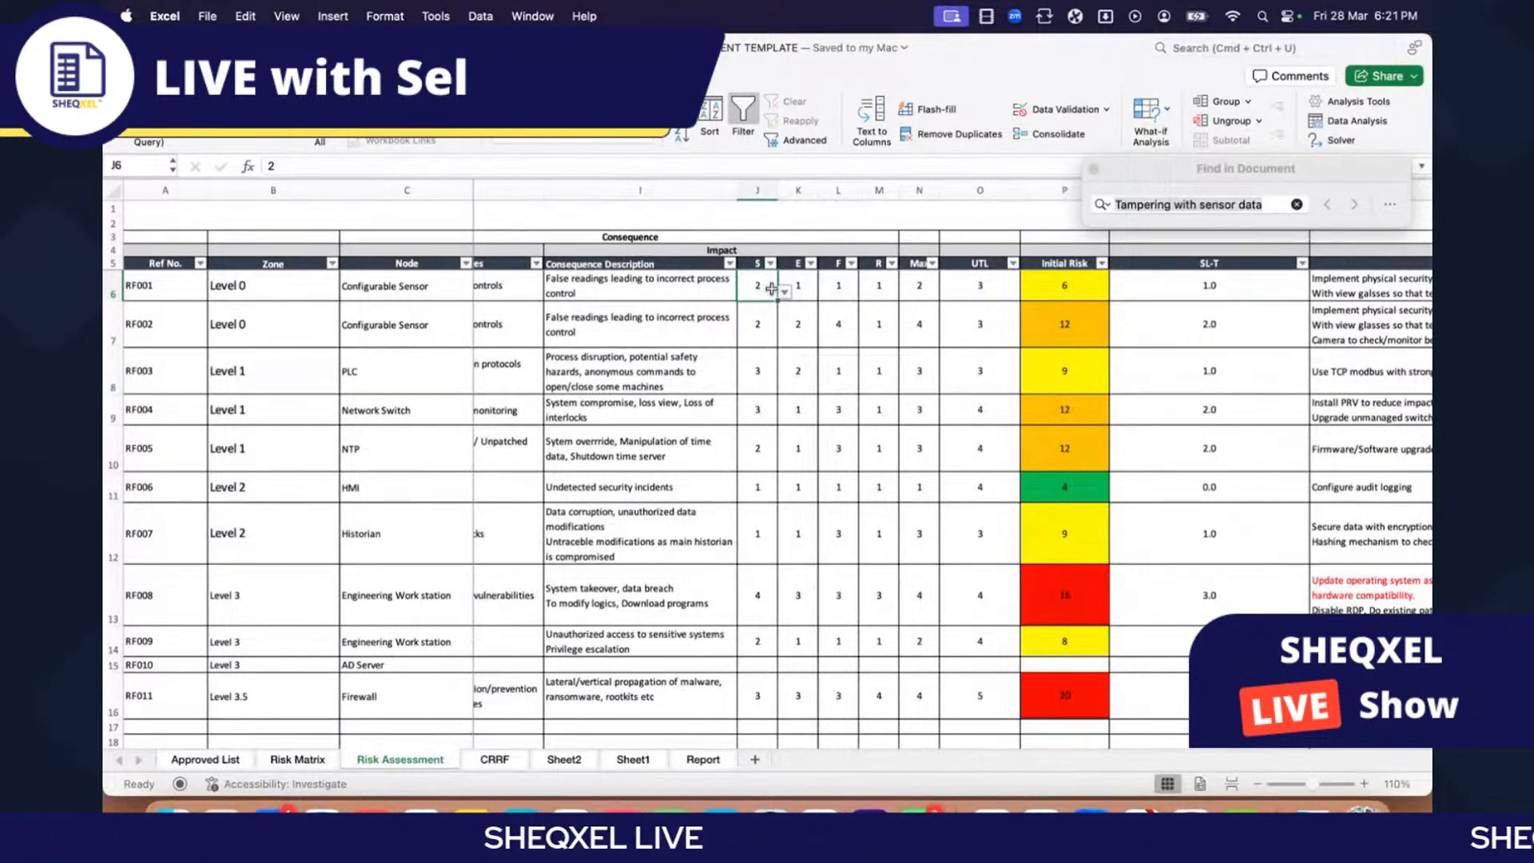
{"action": "key", "text": "Right"}
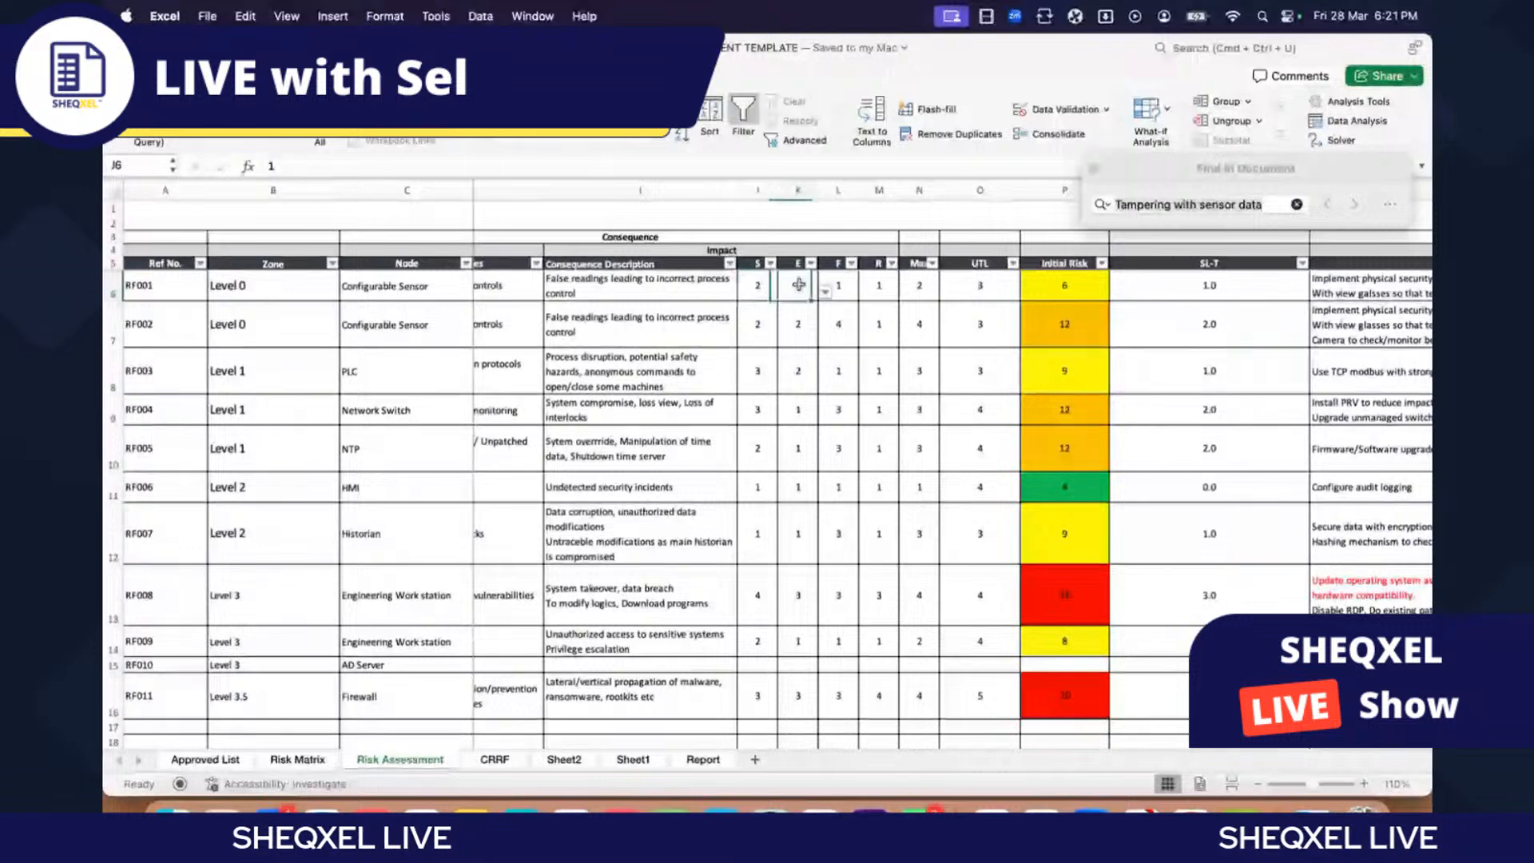
{"action": "left_click", "coordinate": [842, 297]}
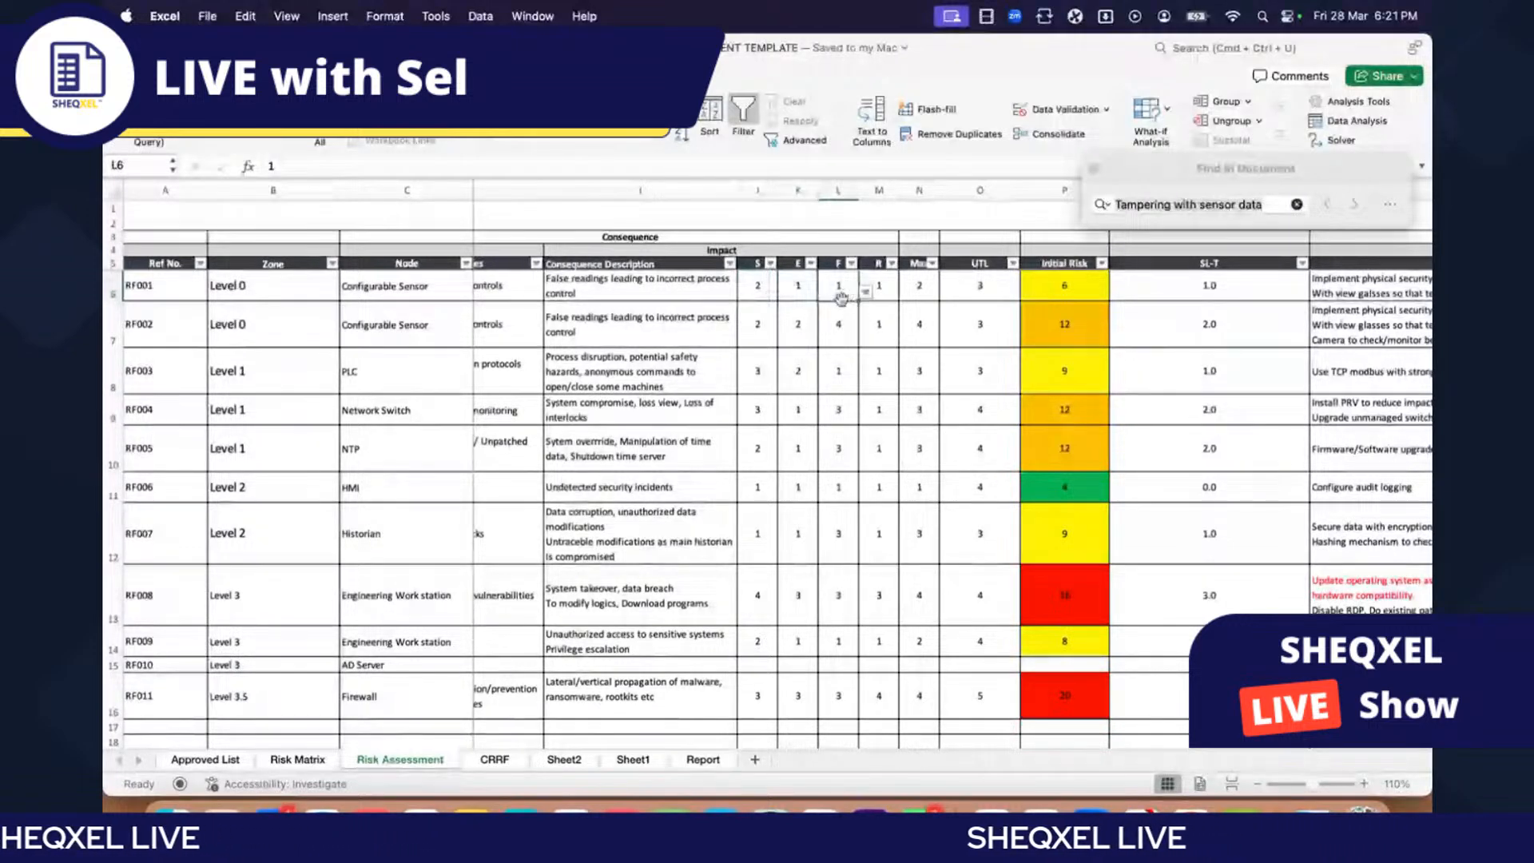
{"action": "left_click", "coordinate": [878, 290]}
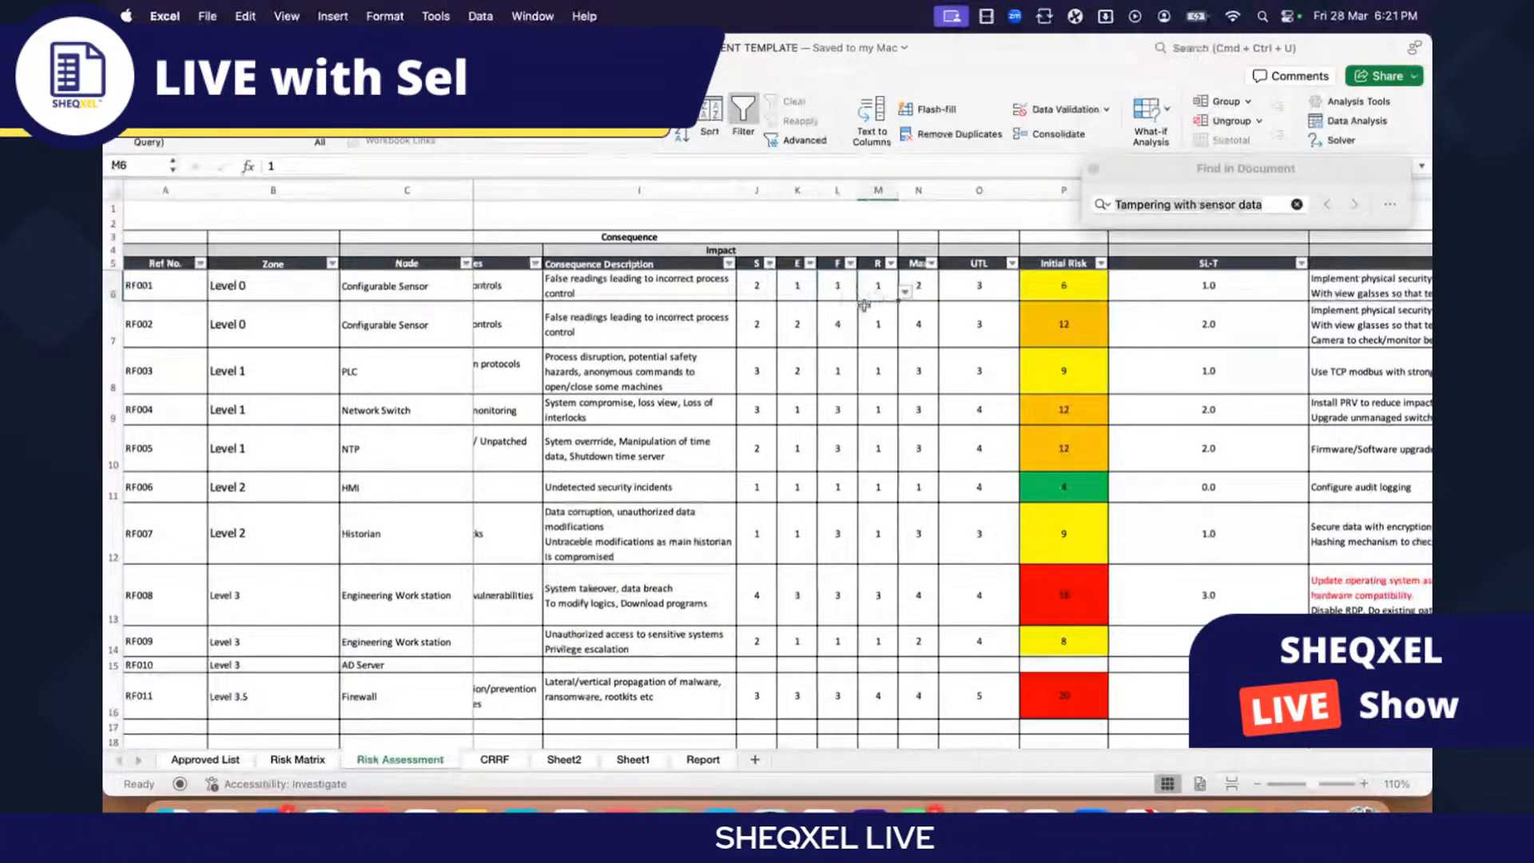
{"action": "scroll", "coordinate": [864, 305], "scroll_direction": "right", "scroll_amount": 2}
{"action": "left_click", "coordinate": [813, 293]}
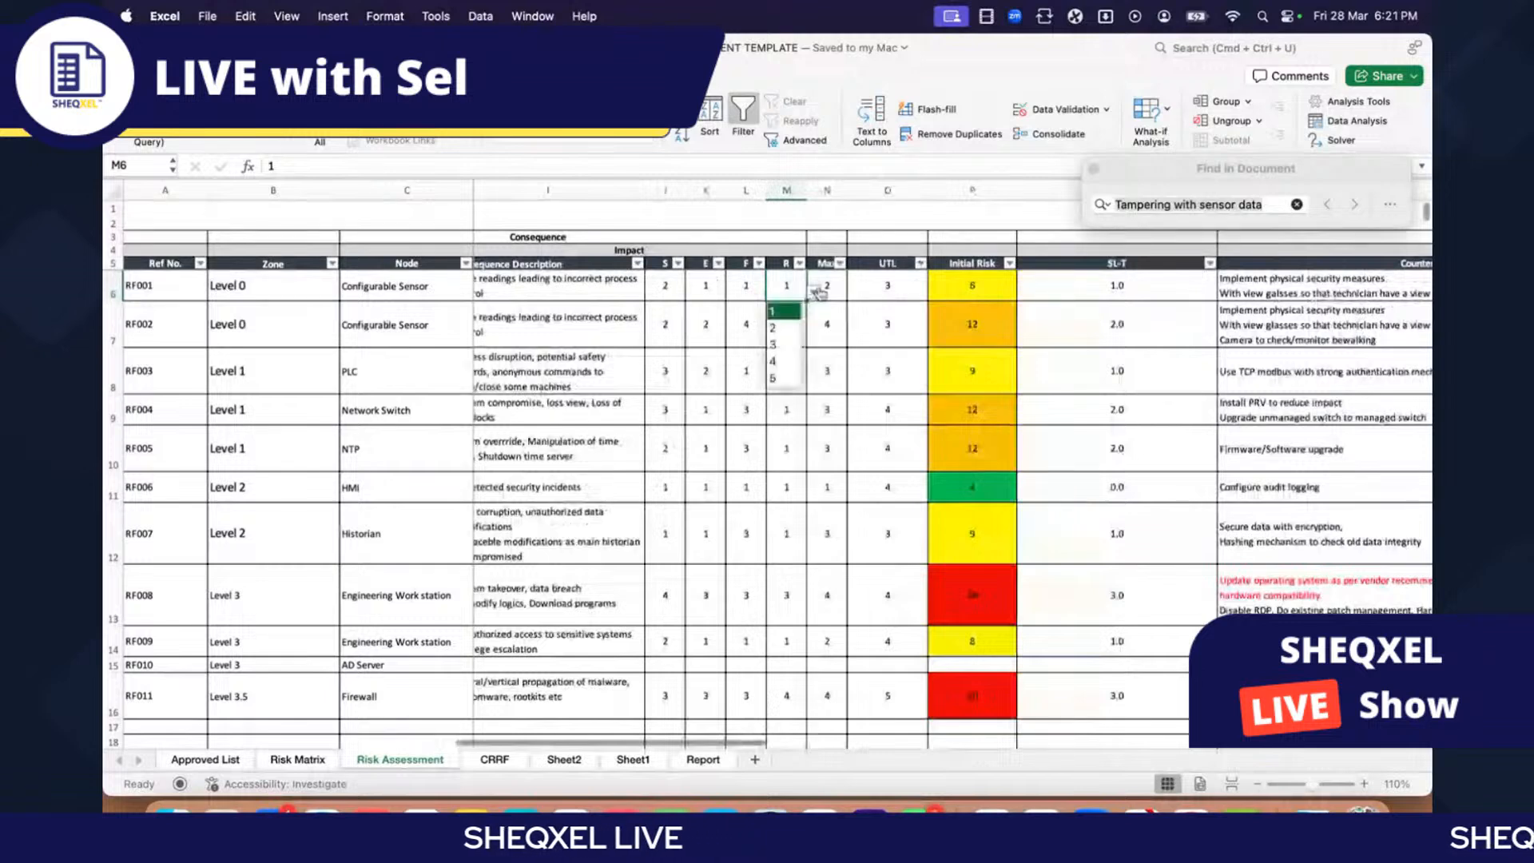
{"action": "key", "text": "Escape"}
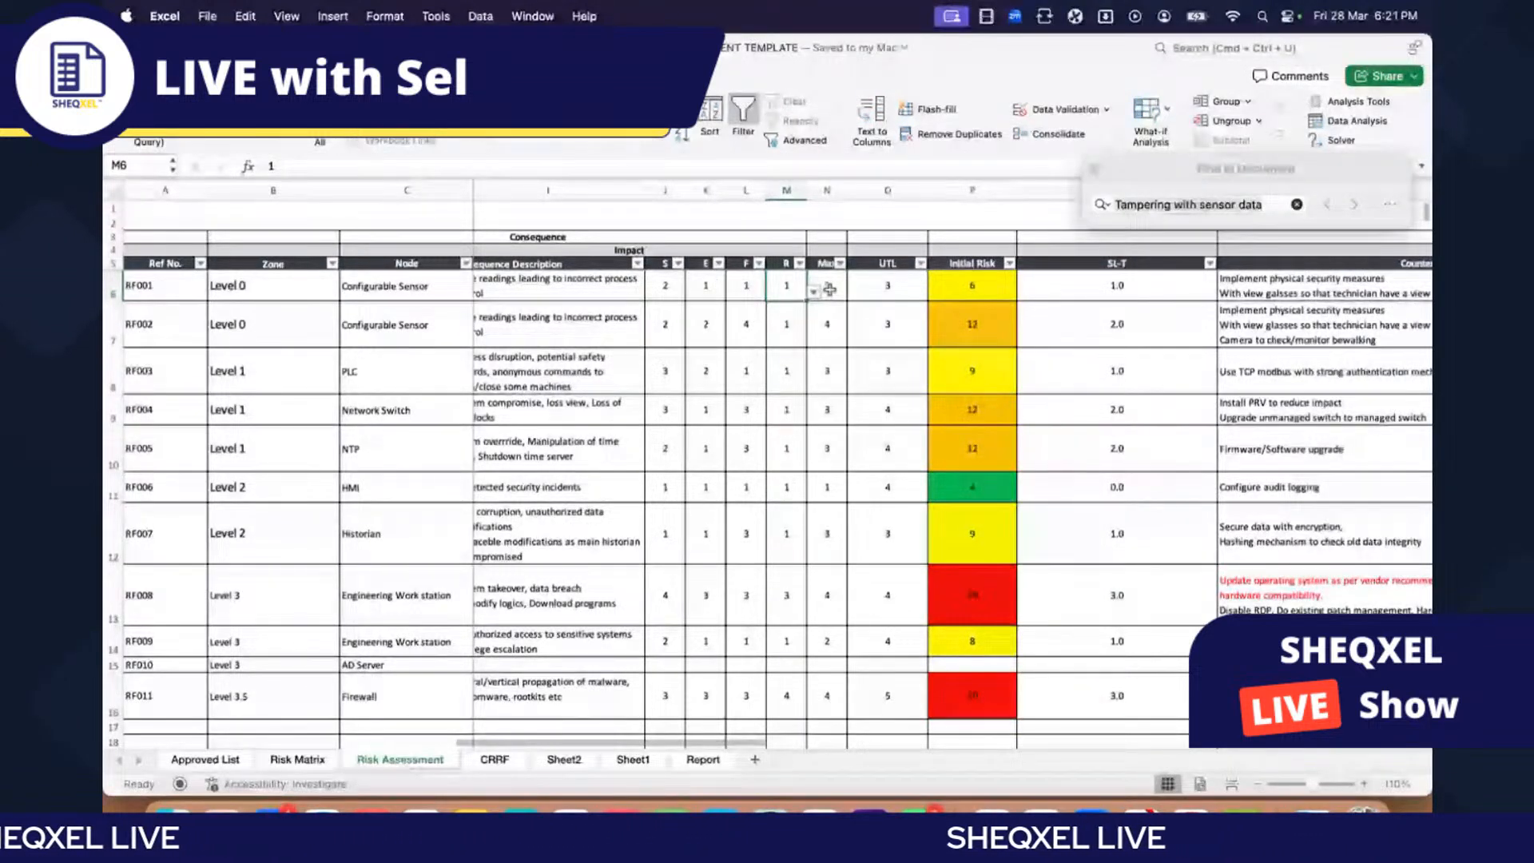
Step: Inspect RF001's Max, UTL and Initial Risk cells on the Risk Assessment sheet for formulas or drop-downs
{"action": "left_click", "coordinate": [830, 290]}
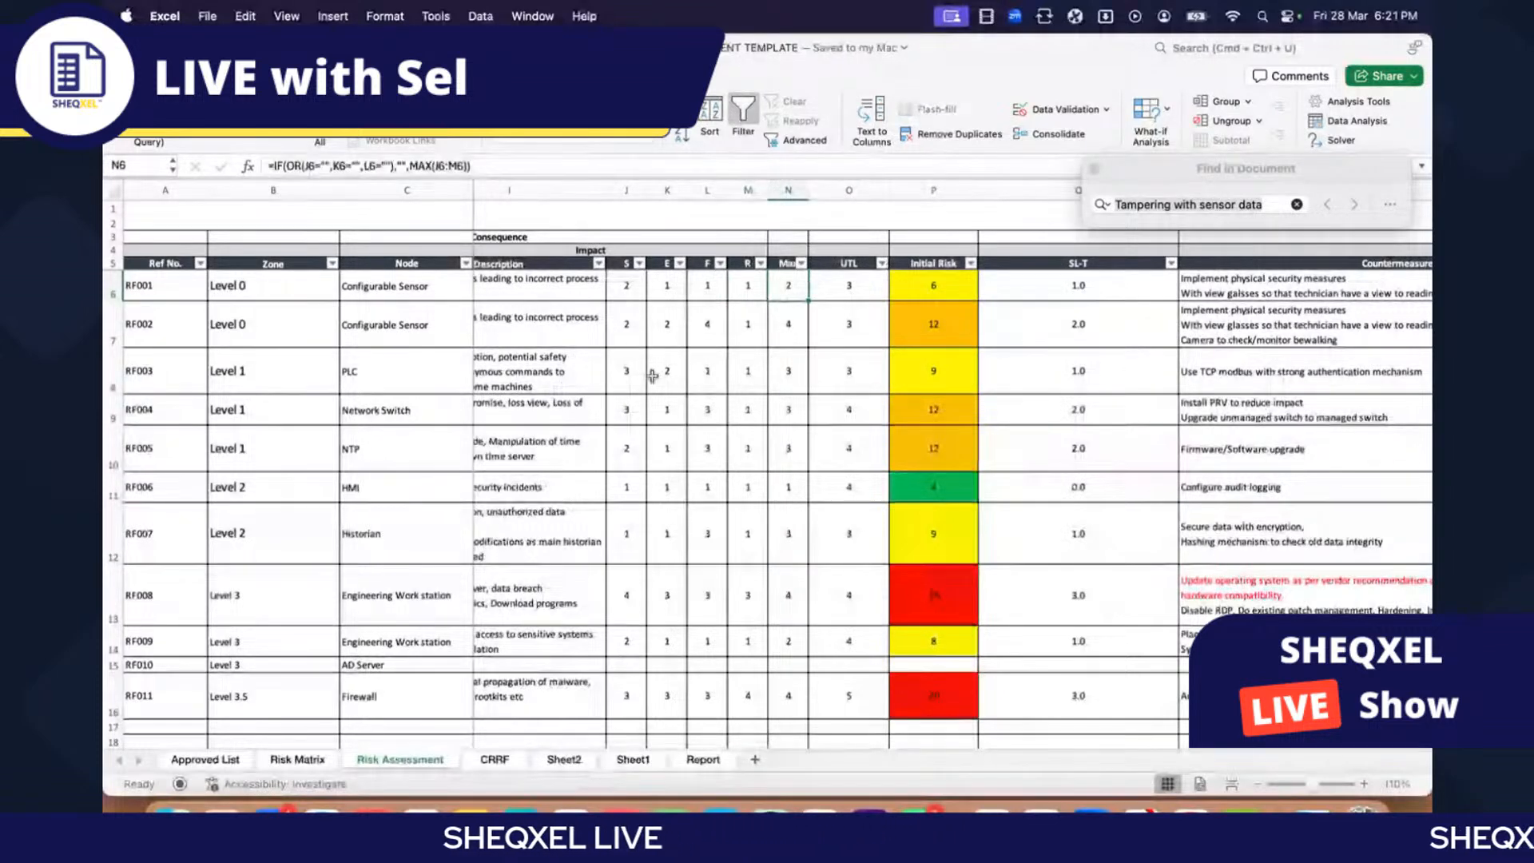
{"action": "scroll", "coordinate": [719, 369], "scroll_direction": "up", "scroll_amount": 2}
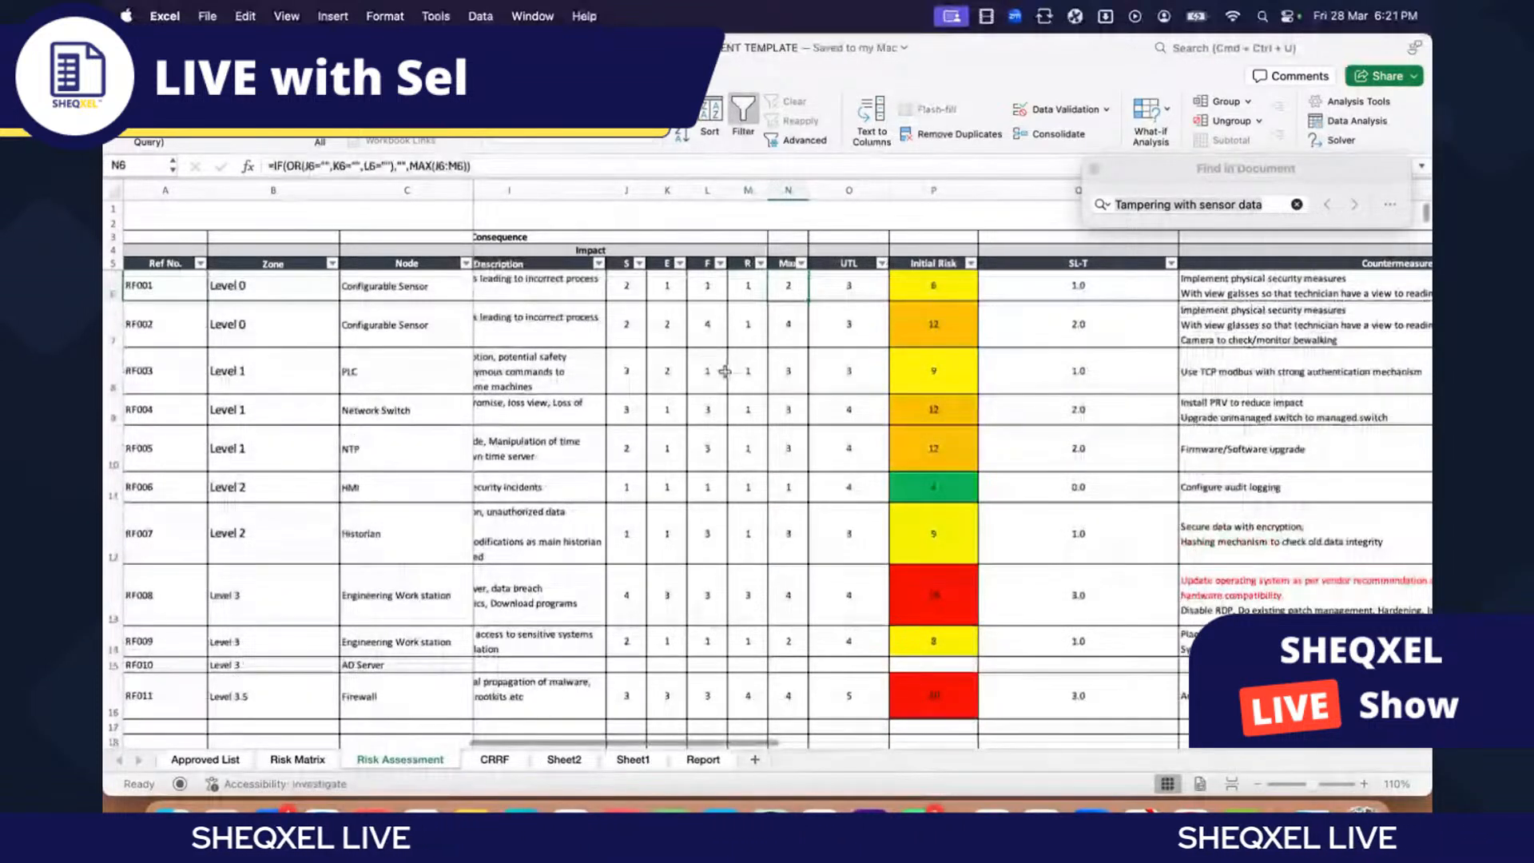
{"action": "key", "text": "Right"}
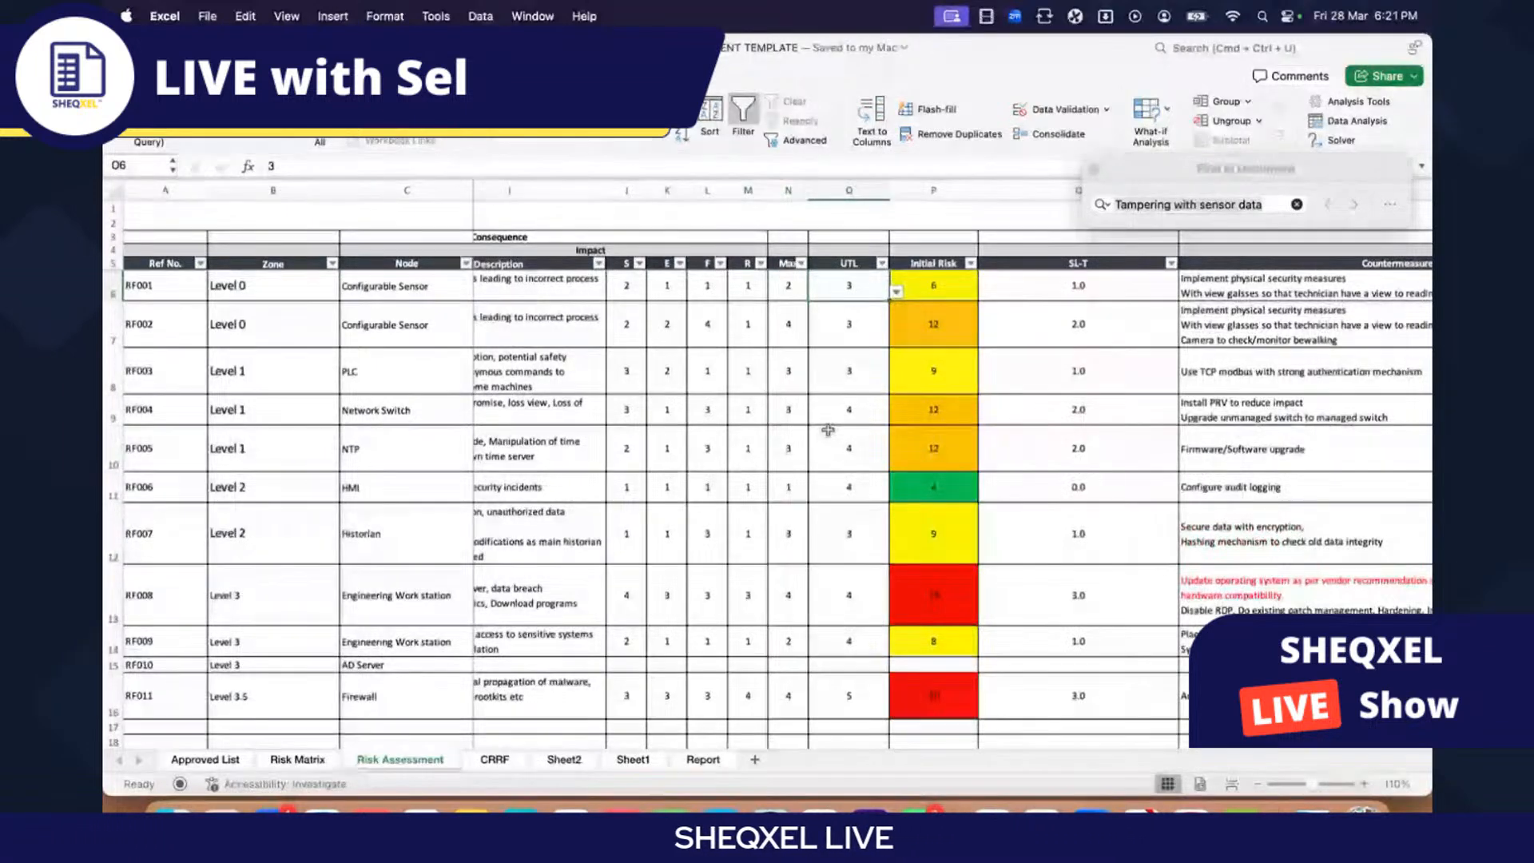
{"action": "scroll", "coordinate": [733, 272], "scroll_direction": "right", "scroll_amount": 3}
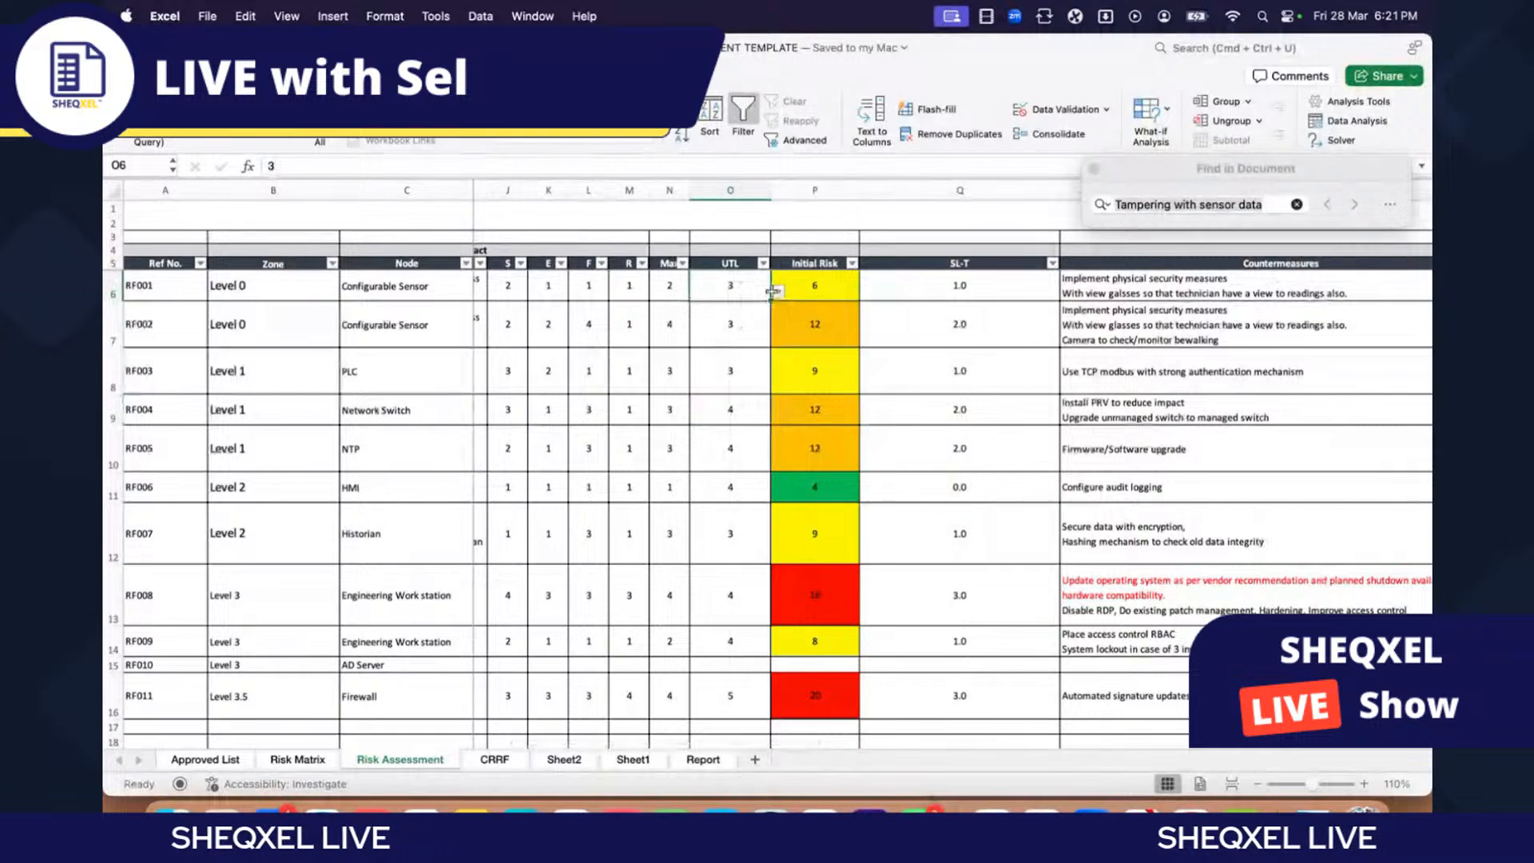
{"action": "scroll", "coordinate": [741, 411], "scroll_direction": "right", "scroll_amount": 2}
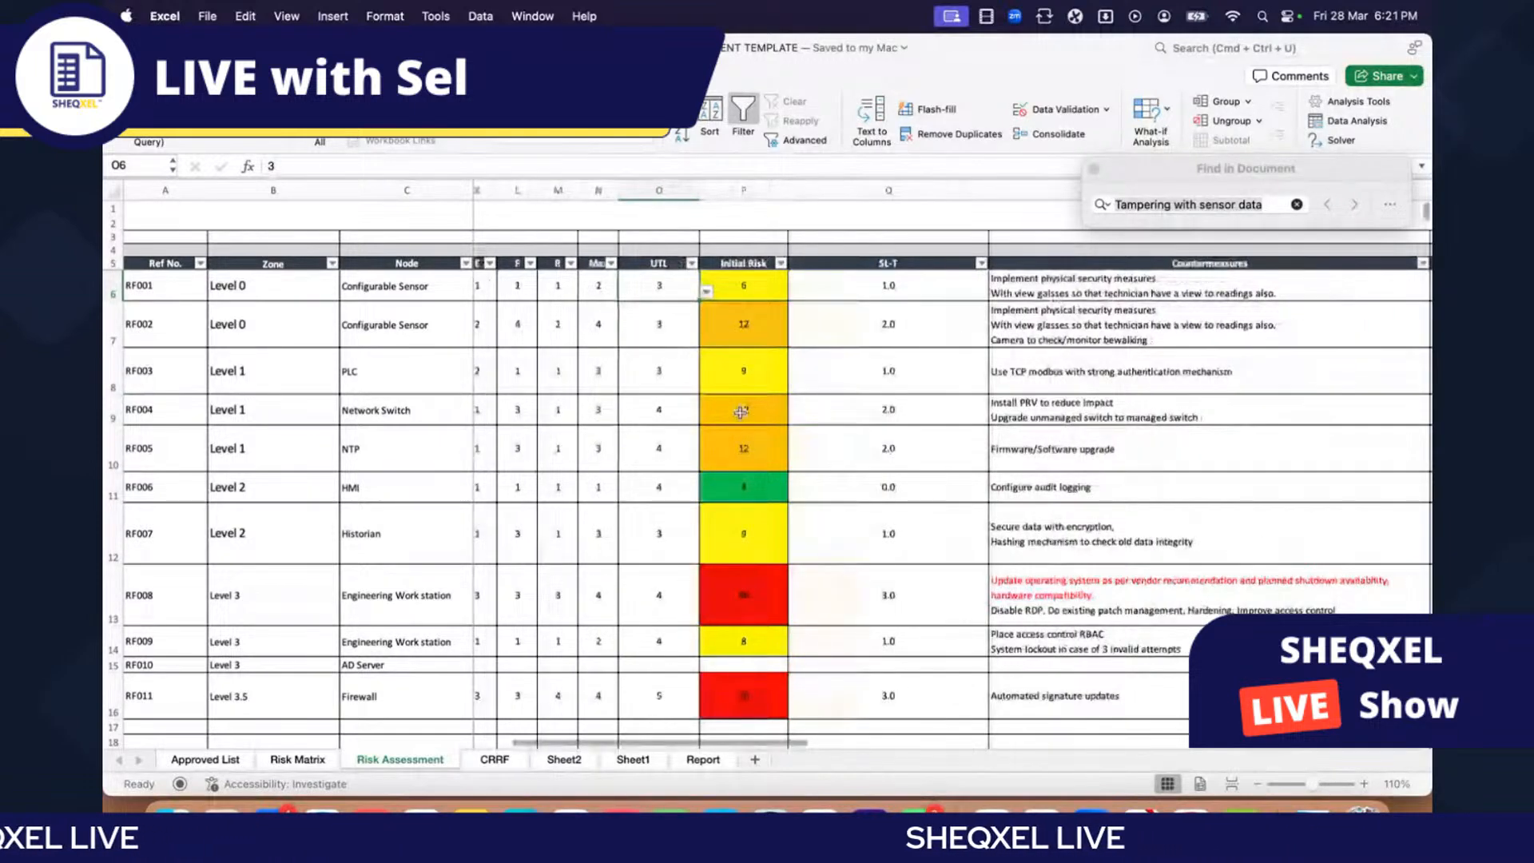
{"action": "scroll", "coordinate": [741, 411], "scroll_direction": "right", "scroll_amount": 2}
{"action": "key", "text": "Right"}
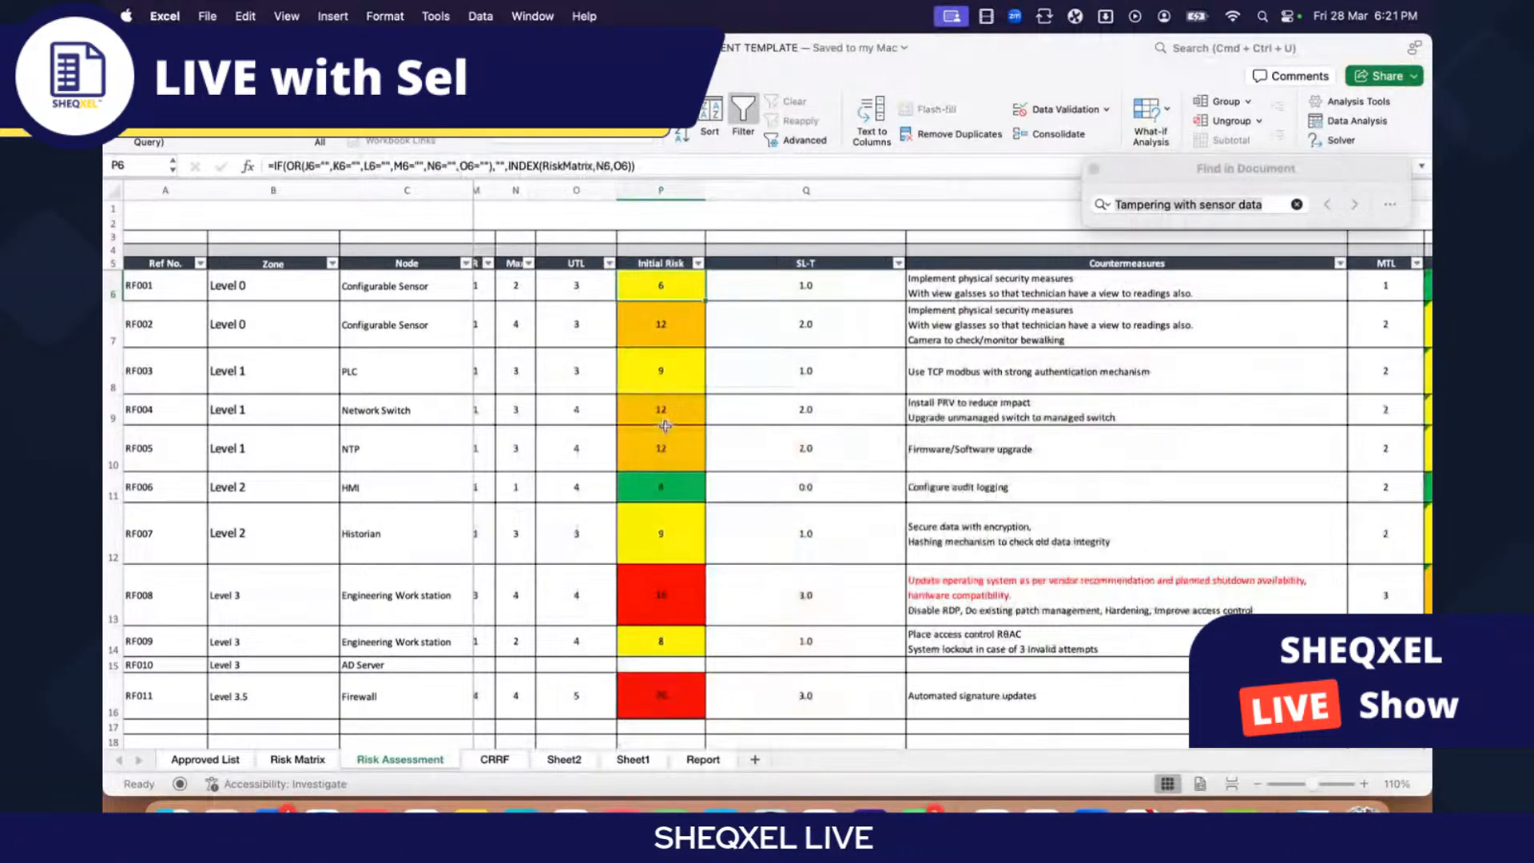
{"action": "scroll", "coordinate": [240, 719], "scroll_direction": "left", "scroll_amount": 1}
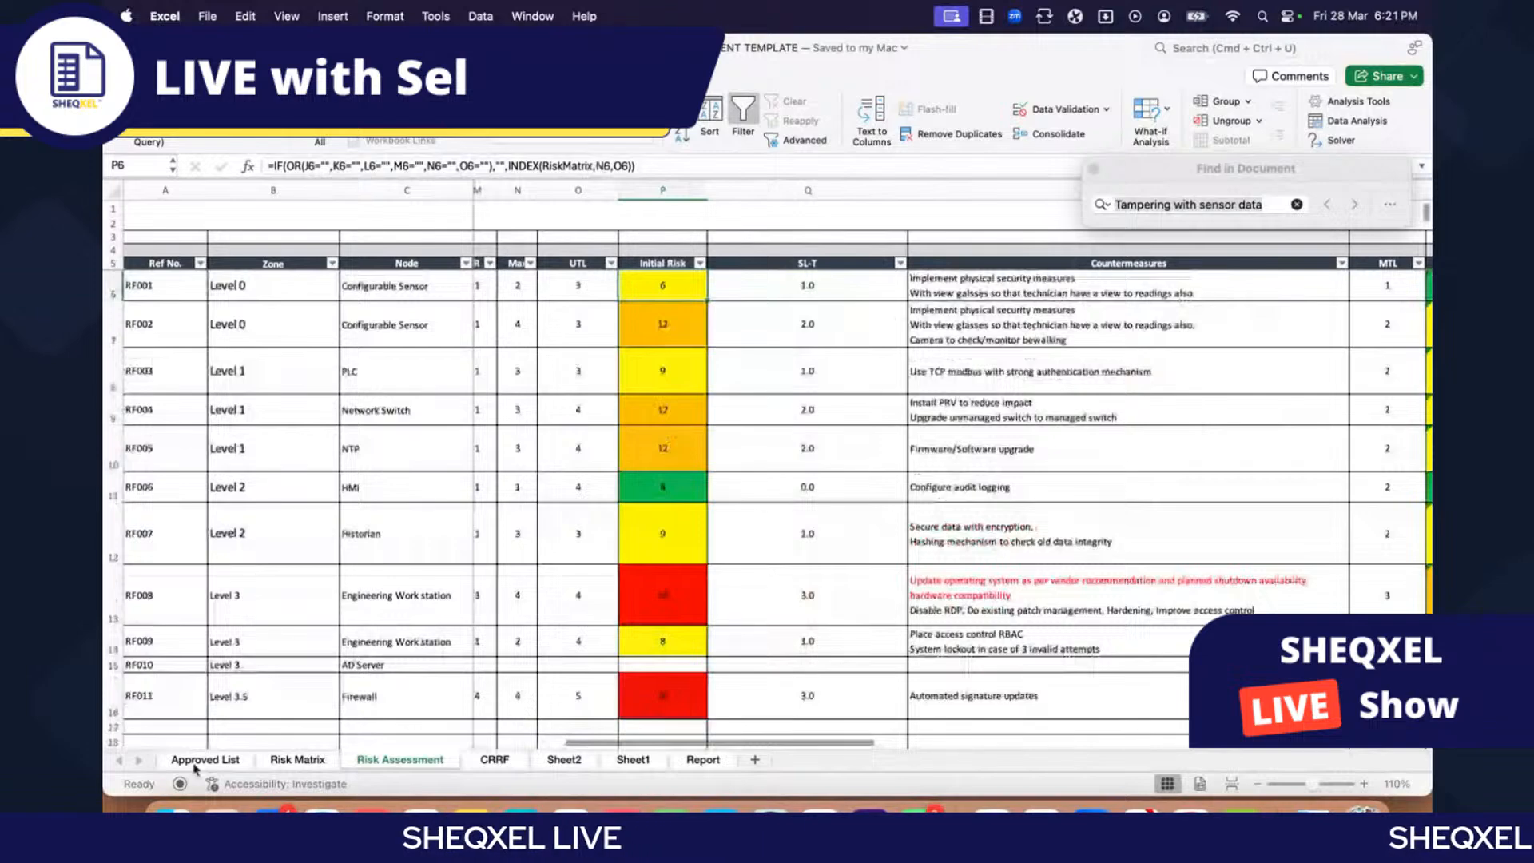
Step: Review the Risk Matrix sheet, and inspect RF001's Final Risk formula and the neighbouring columns on the Risk Assessment sheet
{"action": "left_click", "coordinate": [297, 760]}
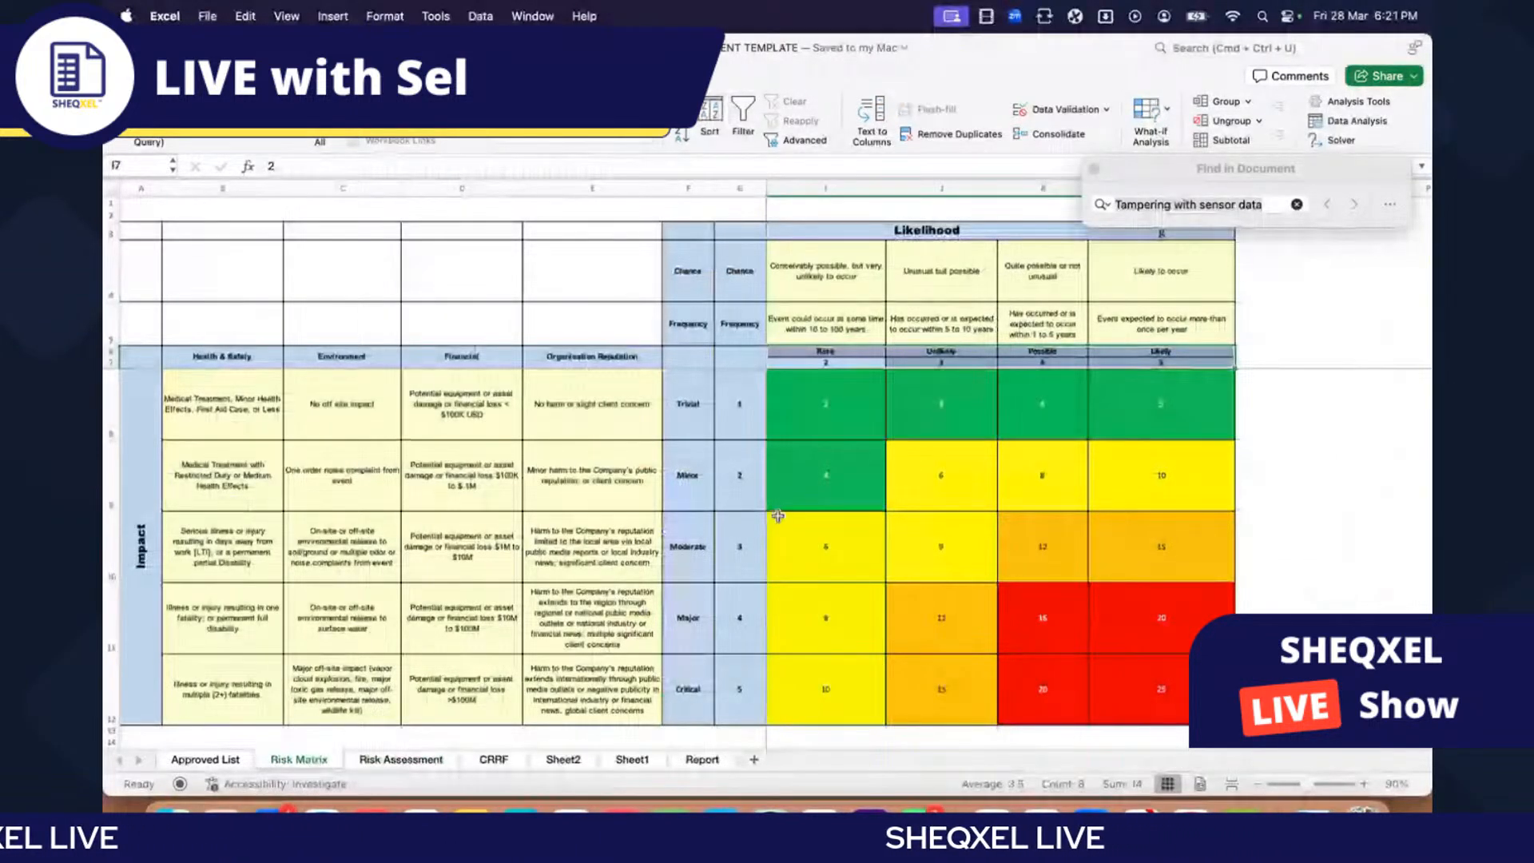
{"action": "key", "text": "ctrl+Page_Down"}
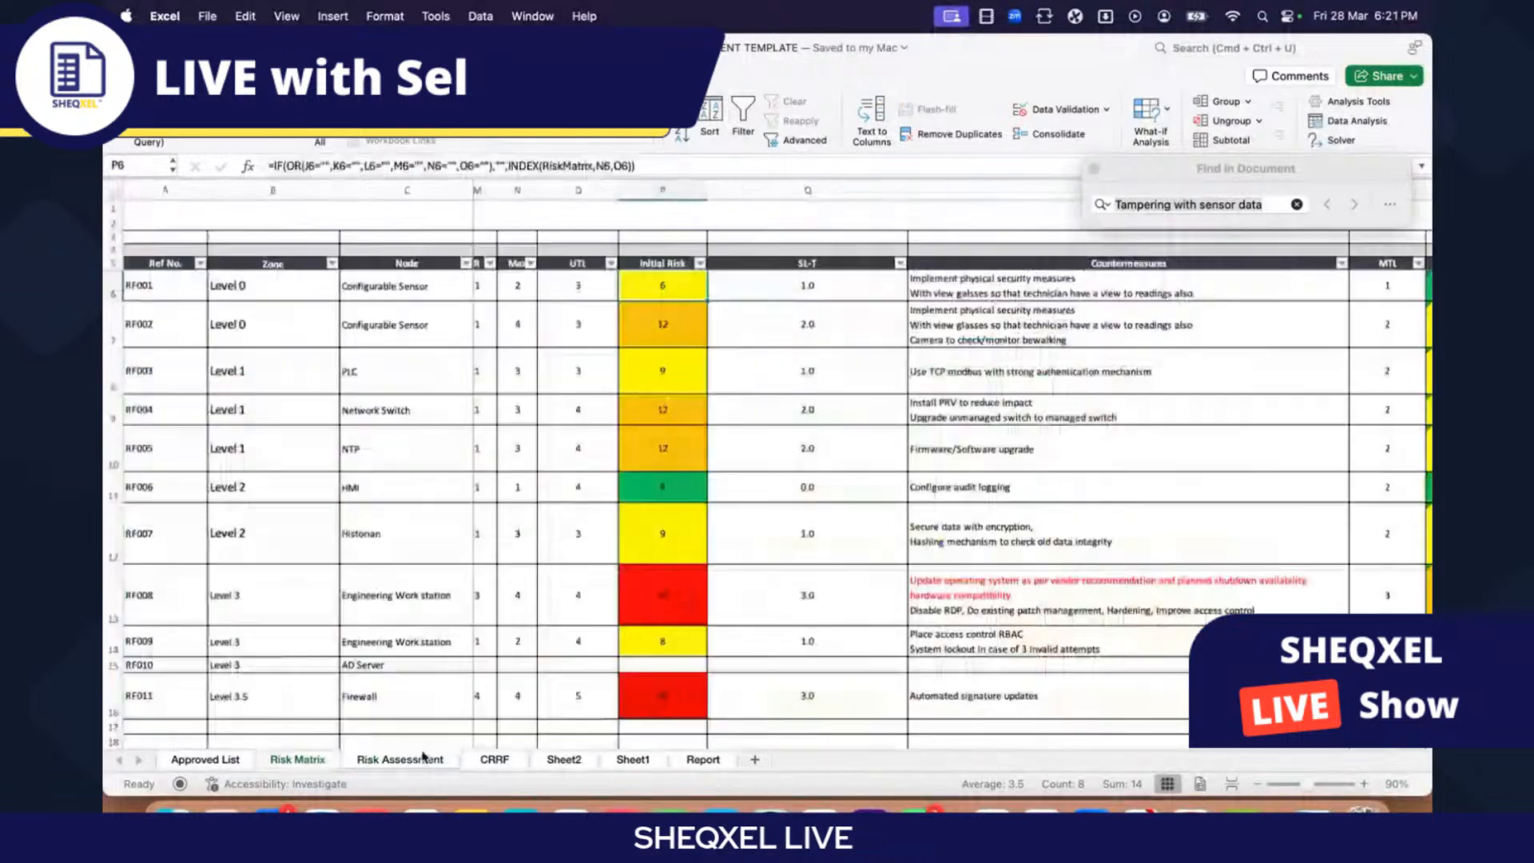
{"action": "scroll", "coordinate": [735, 502], "scroll_direction": "left", "scroll_amount": 3}
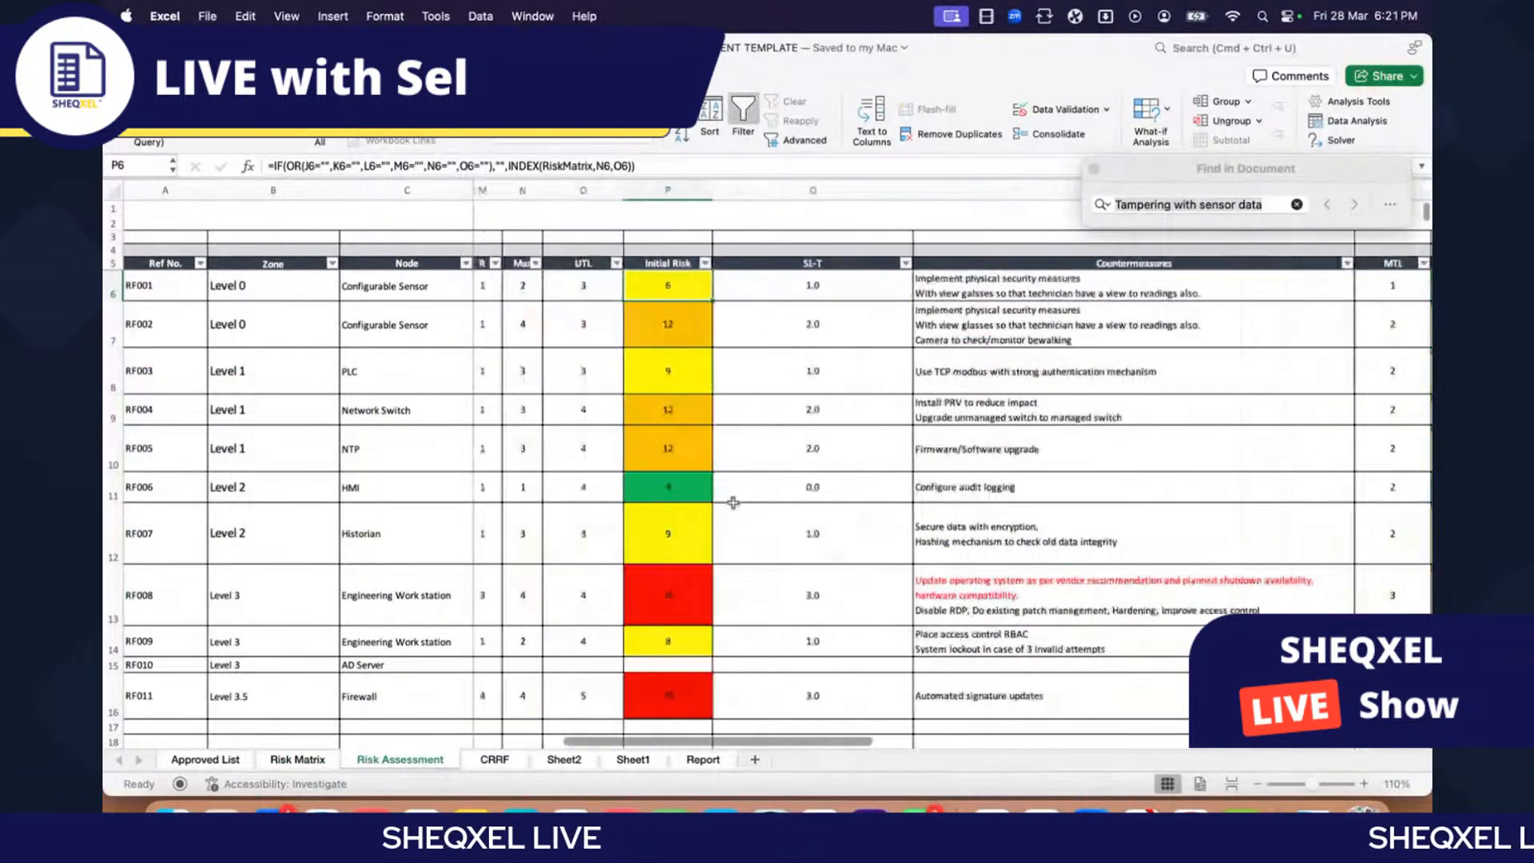
{"action": "scroll", "coordinate": [674, 299], "scroll_direction": "right", "scroll_amount": 5}
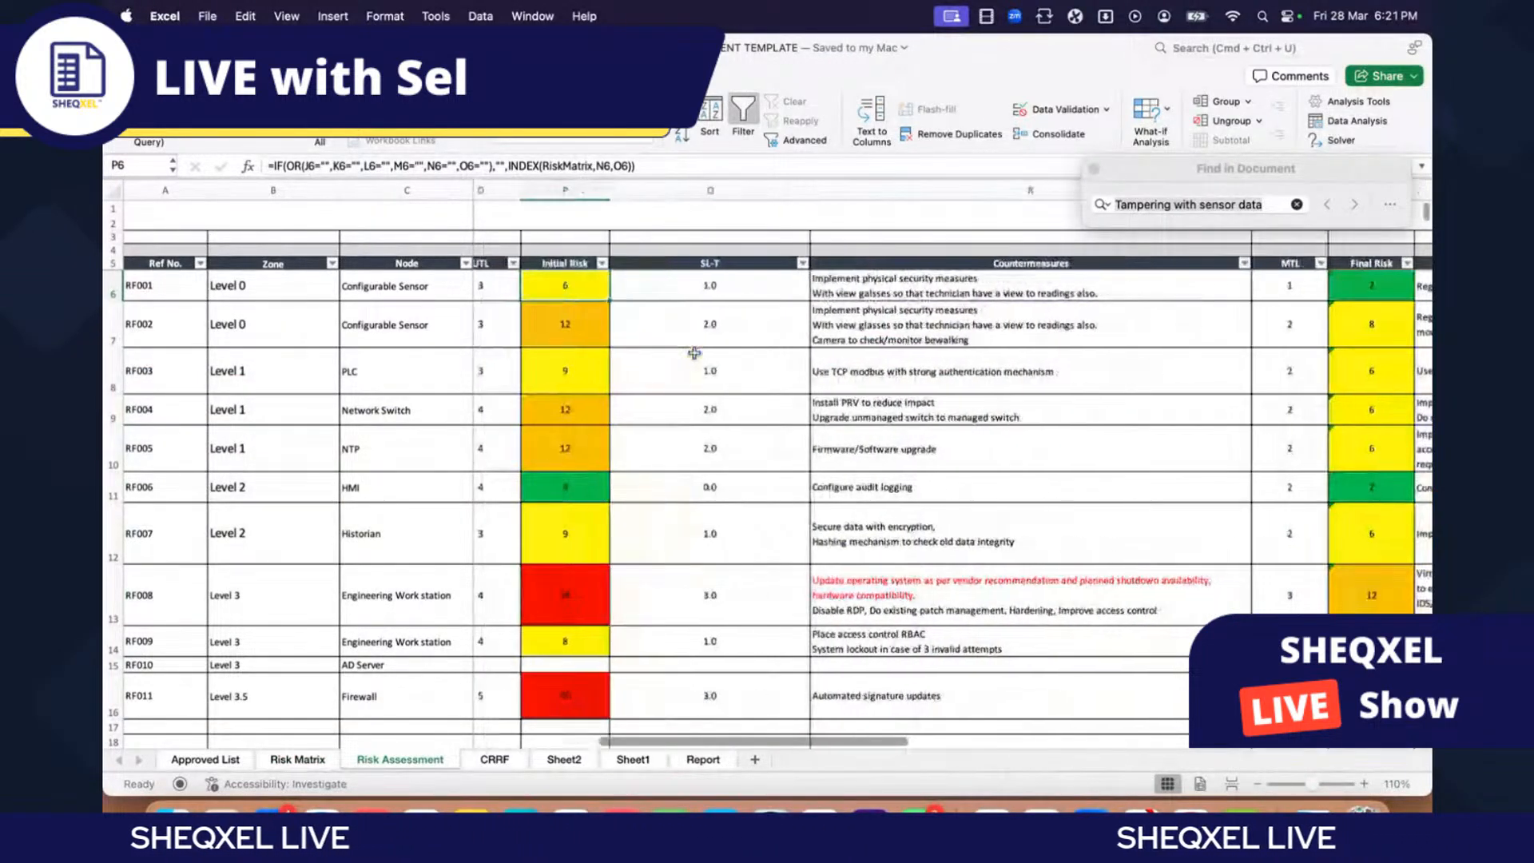
{"action": "scroll", "coordinate": [1047, 293], "scroll_direction": "right", "scroll_amount": 2}
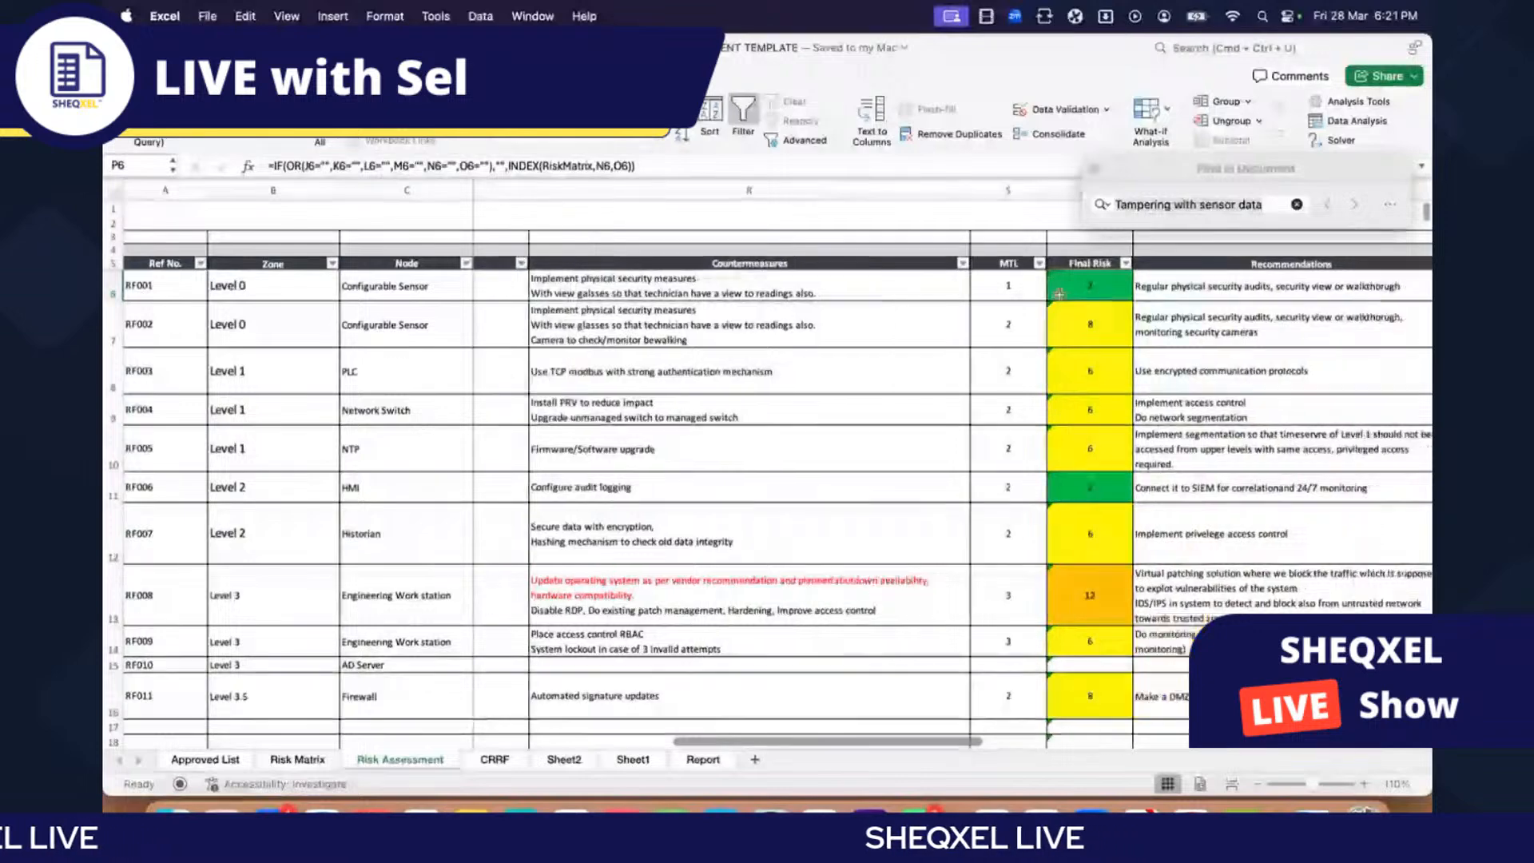
{"action": "left_click", "coordinate": [1059, 294]}
{"action": "scroll", "coordinate": [1053, 320], "scroll_direction": "right", "scroll_amount": 1}
{"action": "scroll", "coordinate": [1050, 334], "scroll_direction": "right", "scroll_amount": 4}
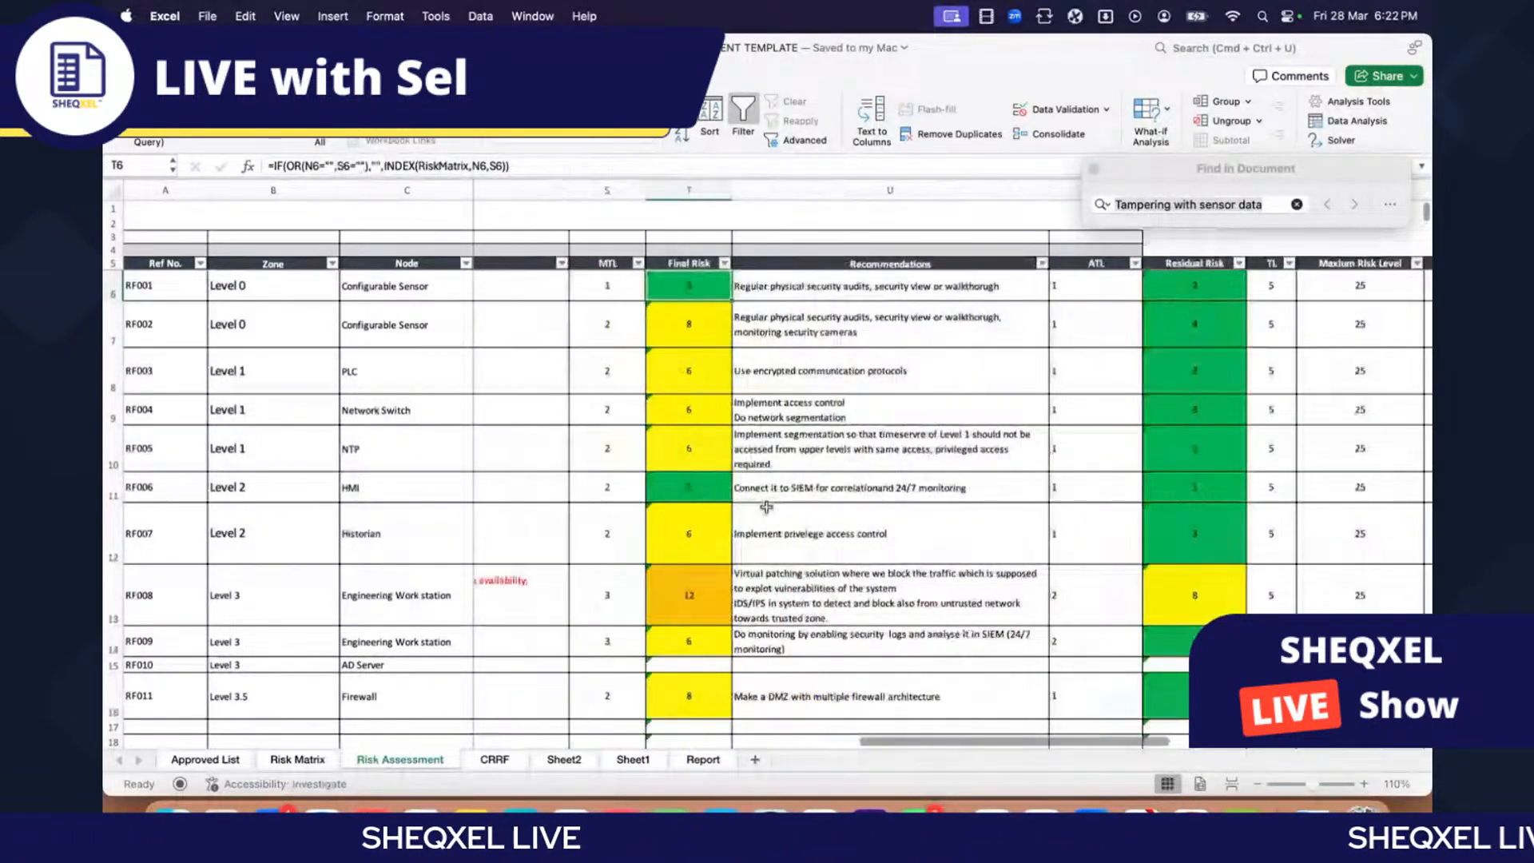
{"action": "scroll", "coordinate": [763, 506], "scroll_direction": "left", "scroll_amount": 4}
Step: Move the CRRF sheet to the front of the workbook, before the Approved List sheet
{"action": "left_click", "coordinate": [562, 759]}
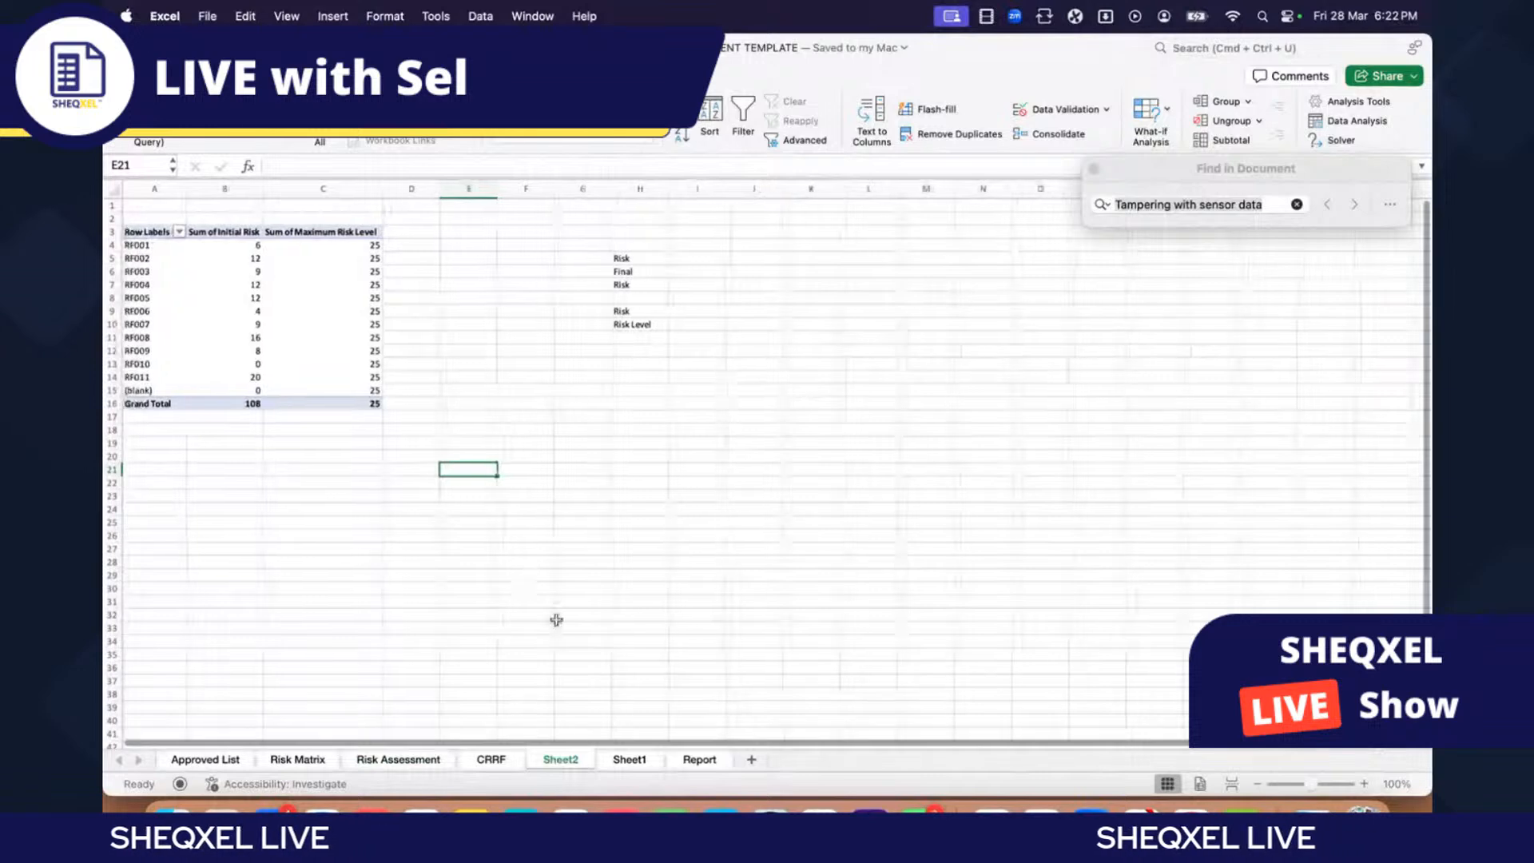
{"action": "left_click", "coordinate": [491, 759]}
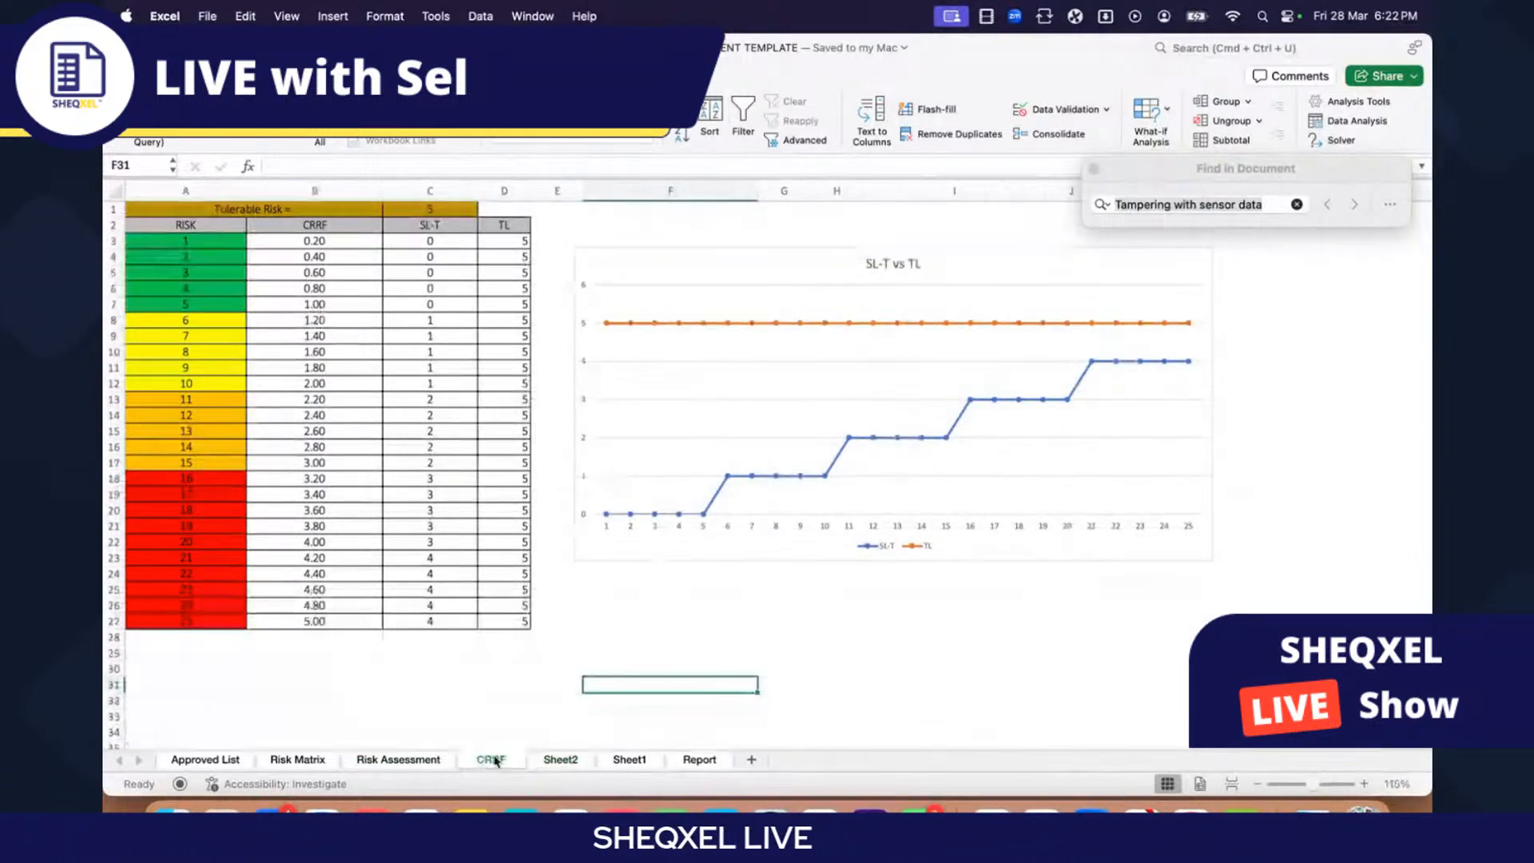
{"action": "left_click_drag", "start_coordinate": [496, 759], "coordinate": [229, 767]}
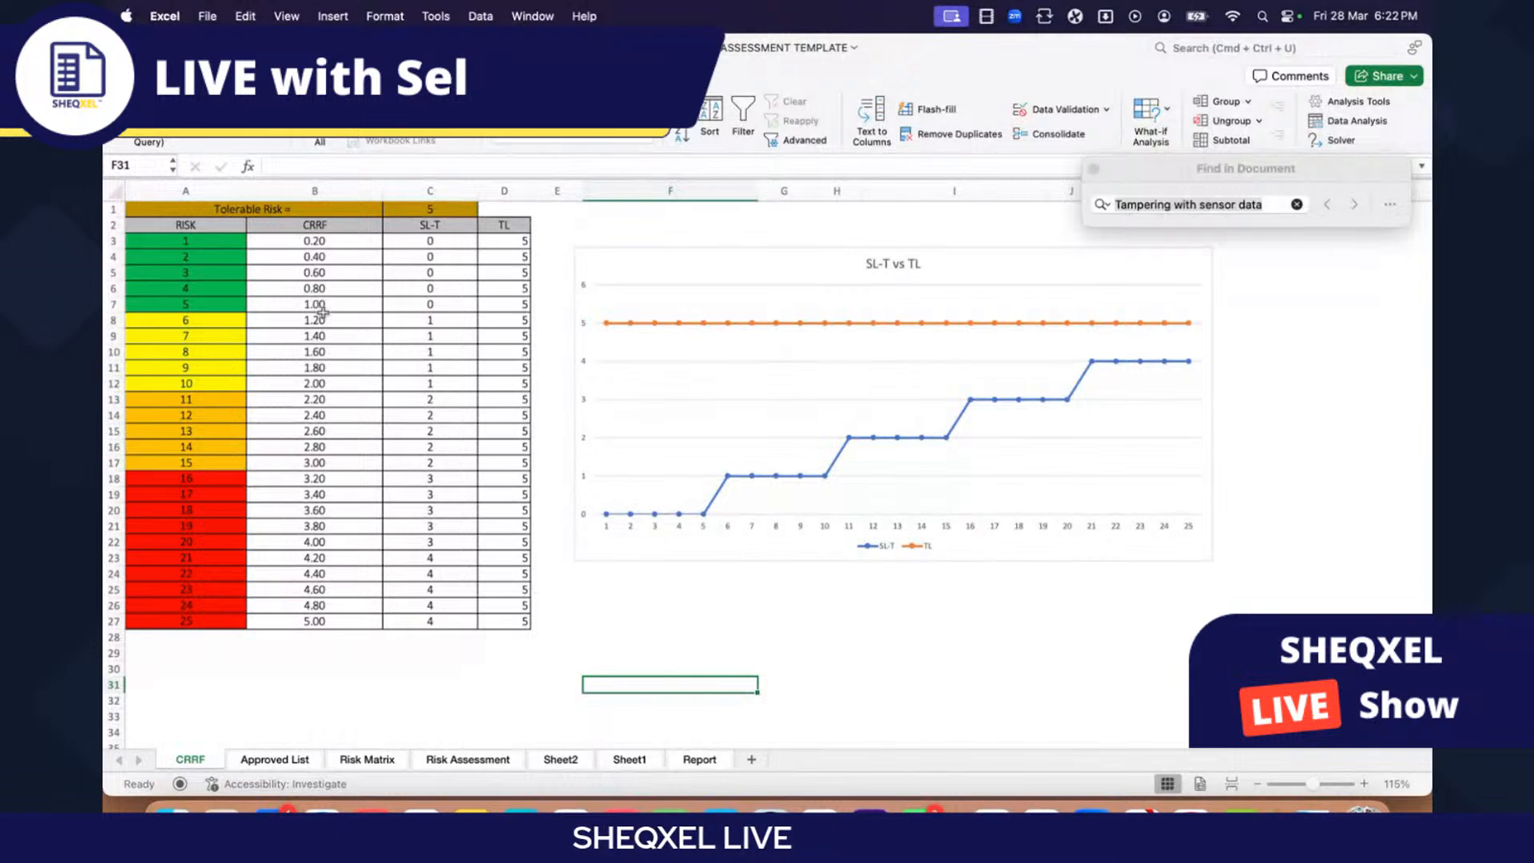
Step: Examine the CRRF sheet's Risk values and SL-T formulas, and view the Risk Matrix sheet
{"action": "left_click", "coordinate": [186, 241]}
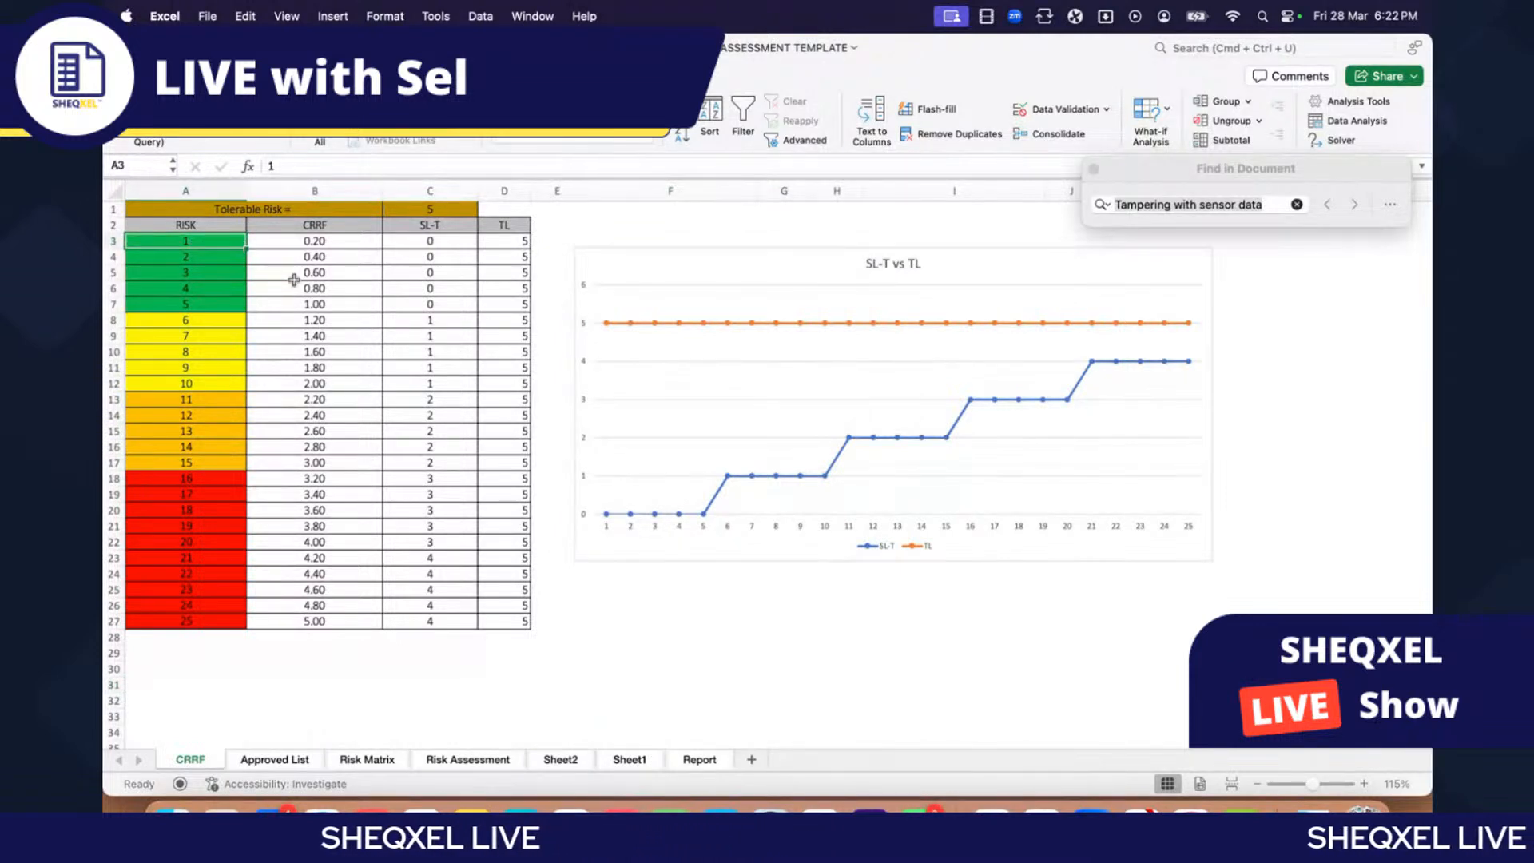
{"action": "left_click_drag", "start_coordinate": [424, 239], "coordinate": [400, 629]}
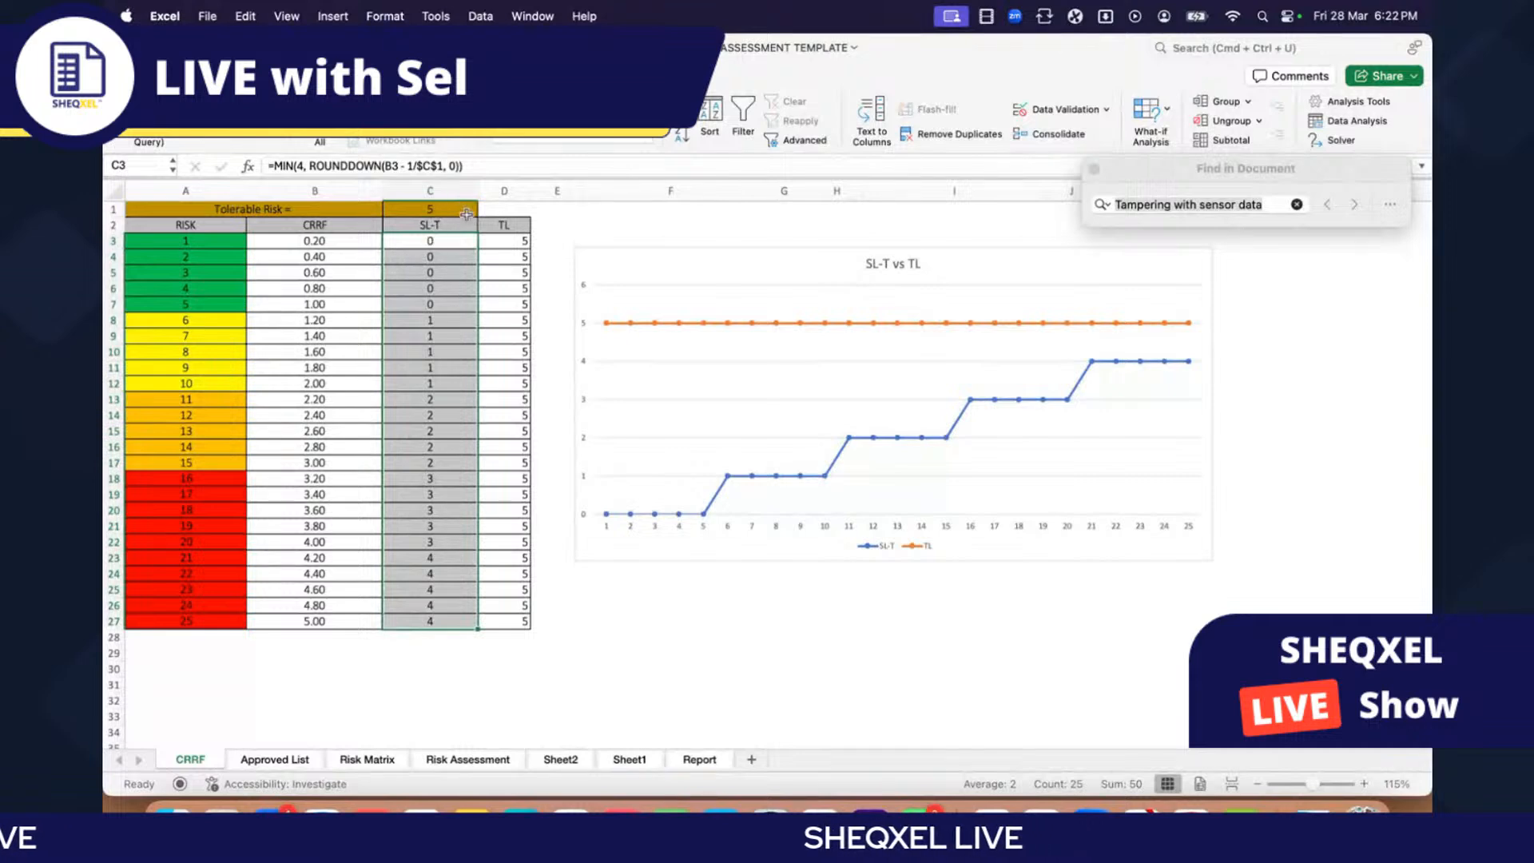
{"action": "left_click", "coordinate": [374, 762]}
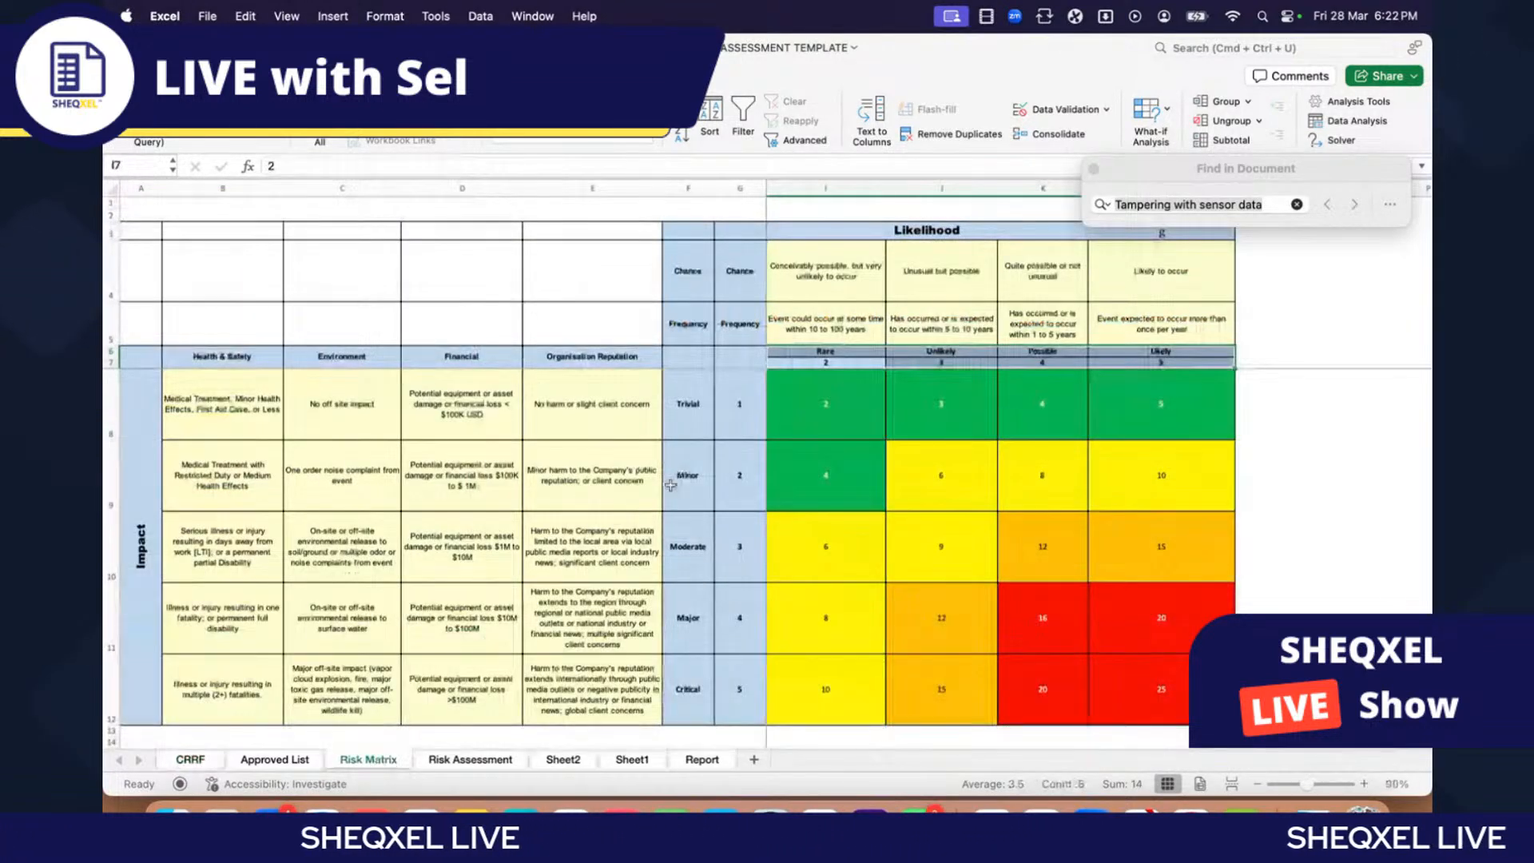
Step: Inspect RF001's SL-T lookup formula and its Initial Risk formula on the Risk Assessment sheet
{"action": "left_click", "coordinate": [471, 760]}
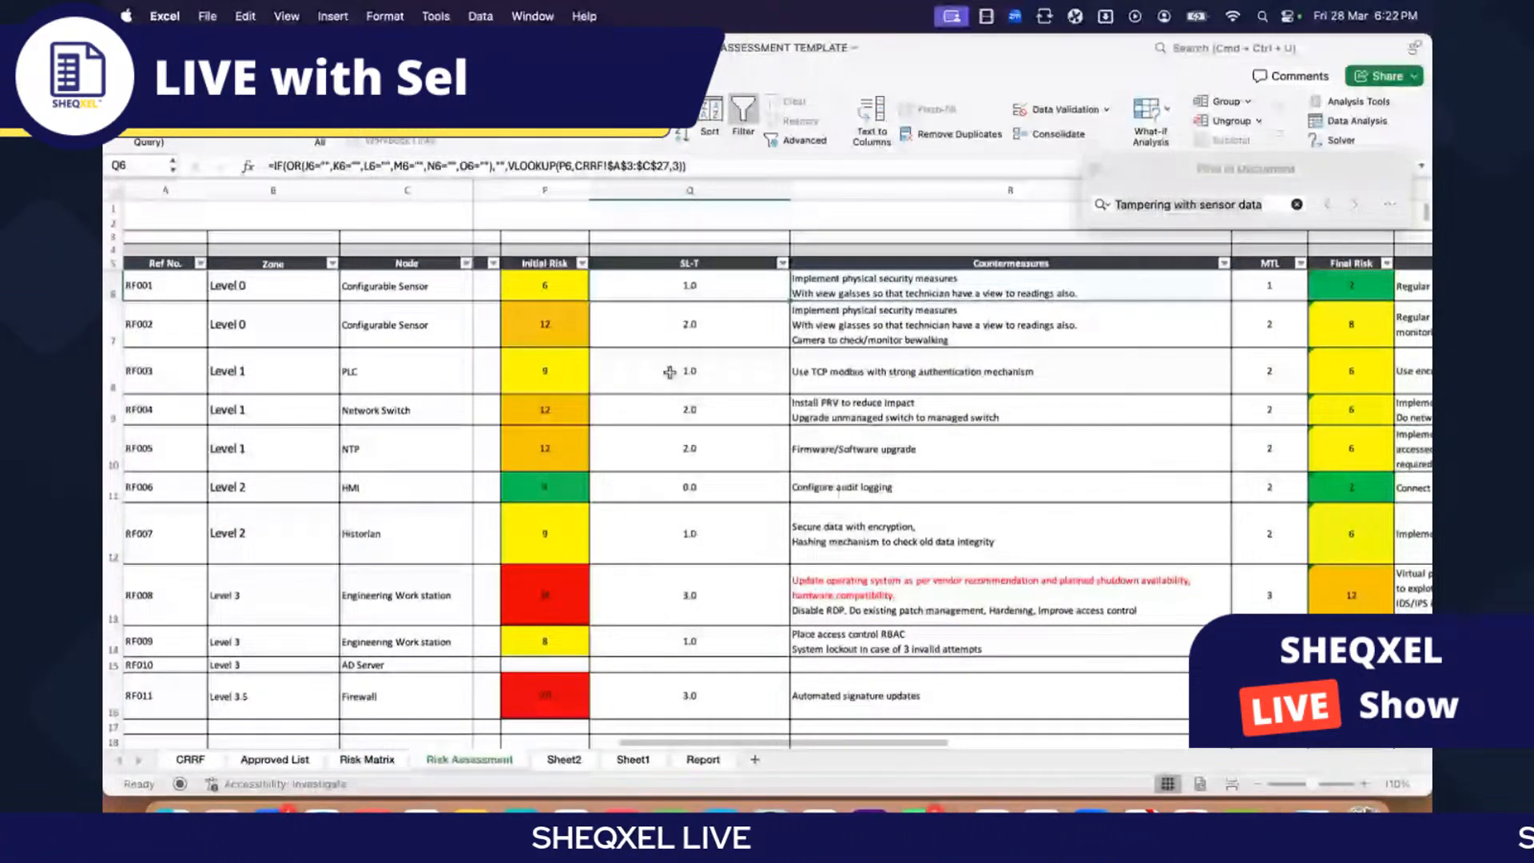
{"action": "key", "text": "F2"}
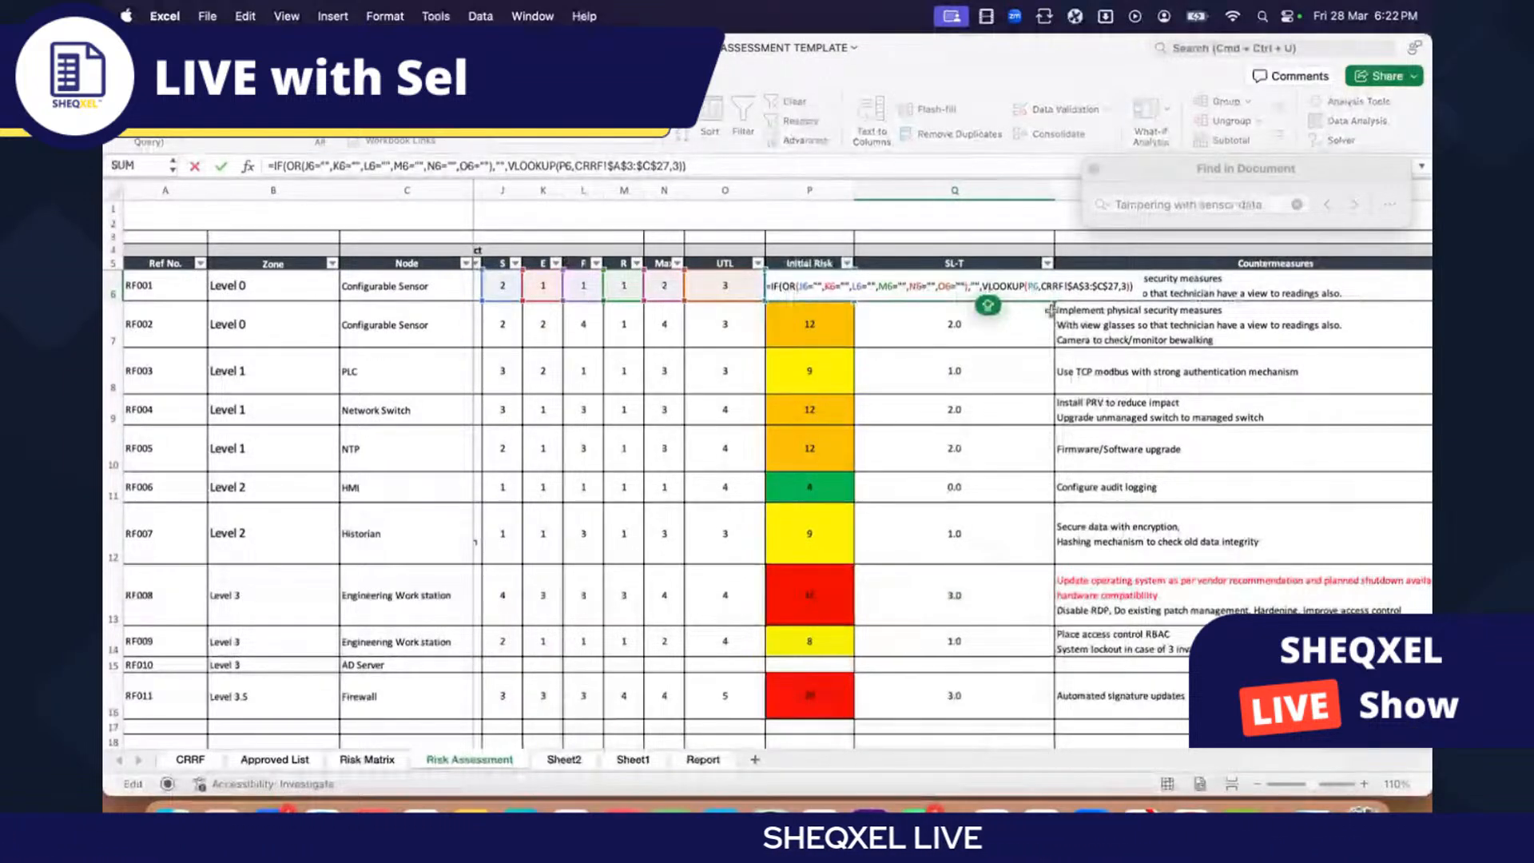
{"action": "key", "text": "Return"}
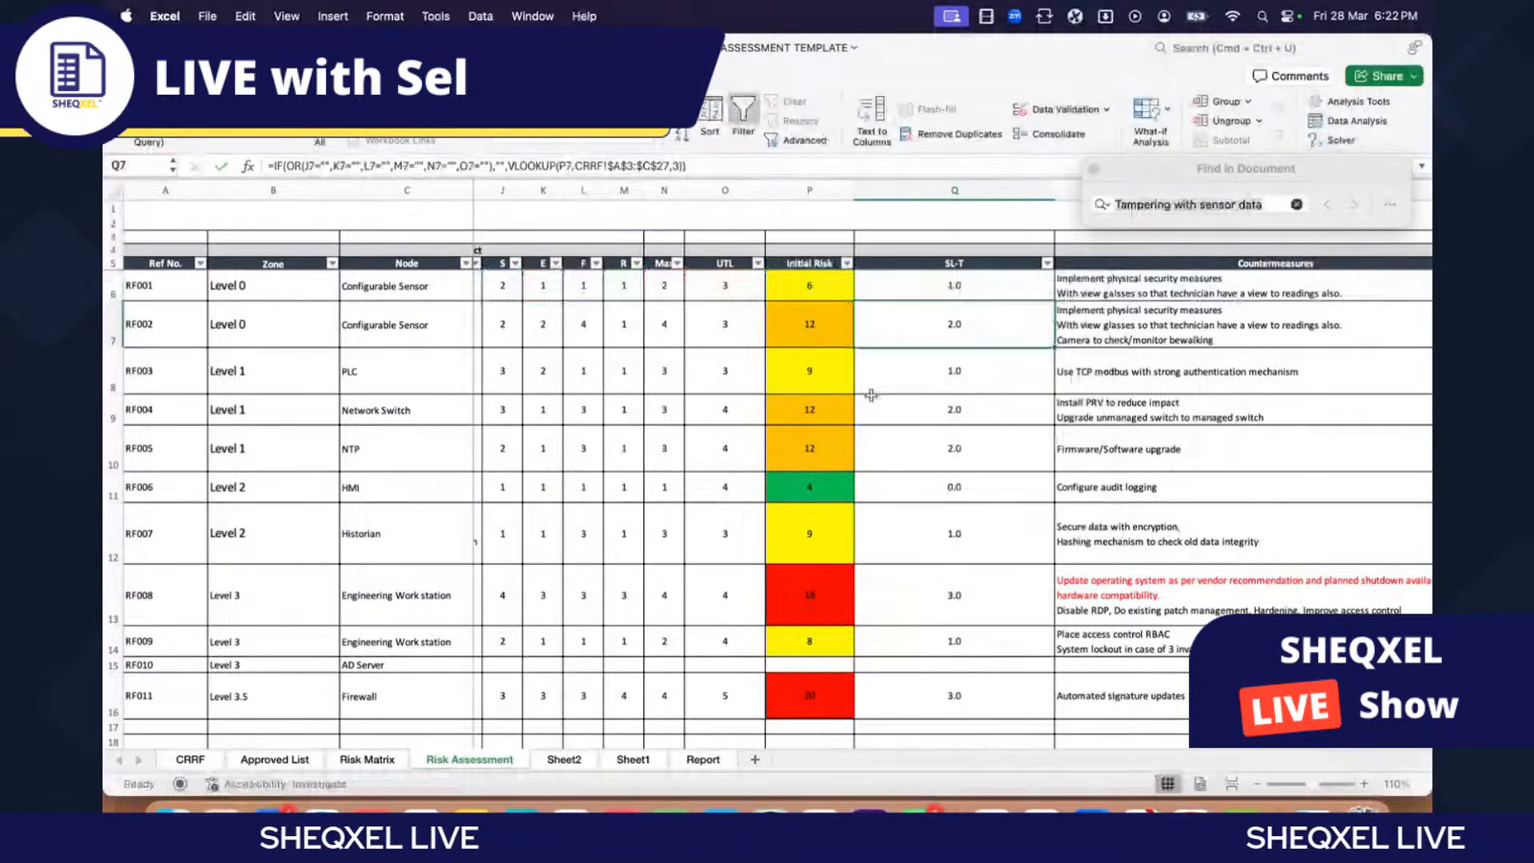
{"action": "left_click", "coordinate": [798, 284]}
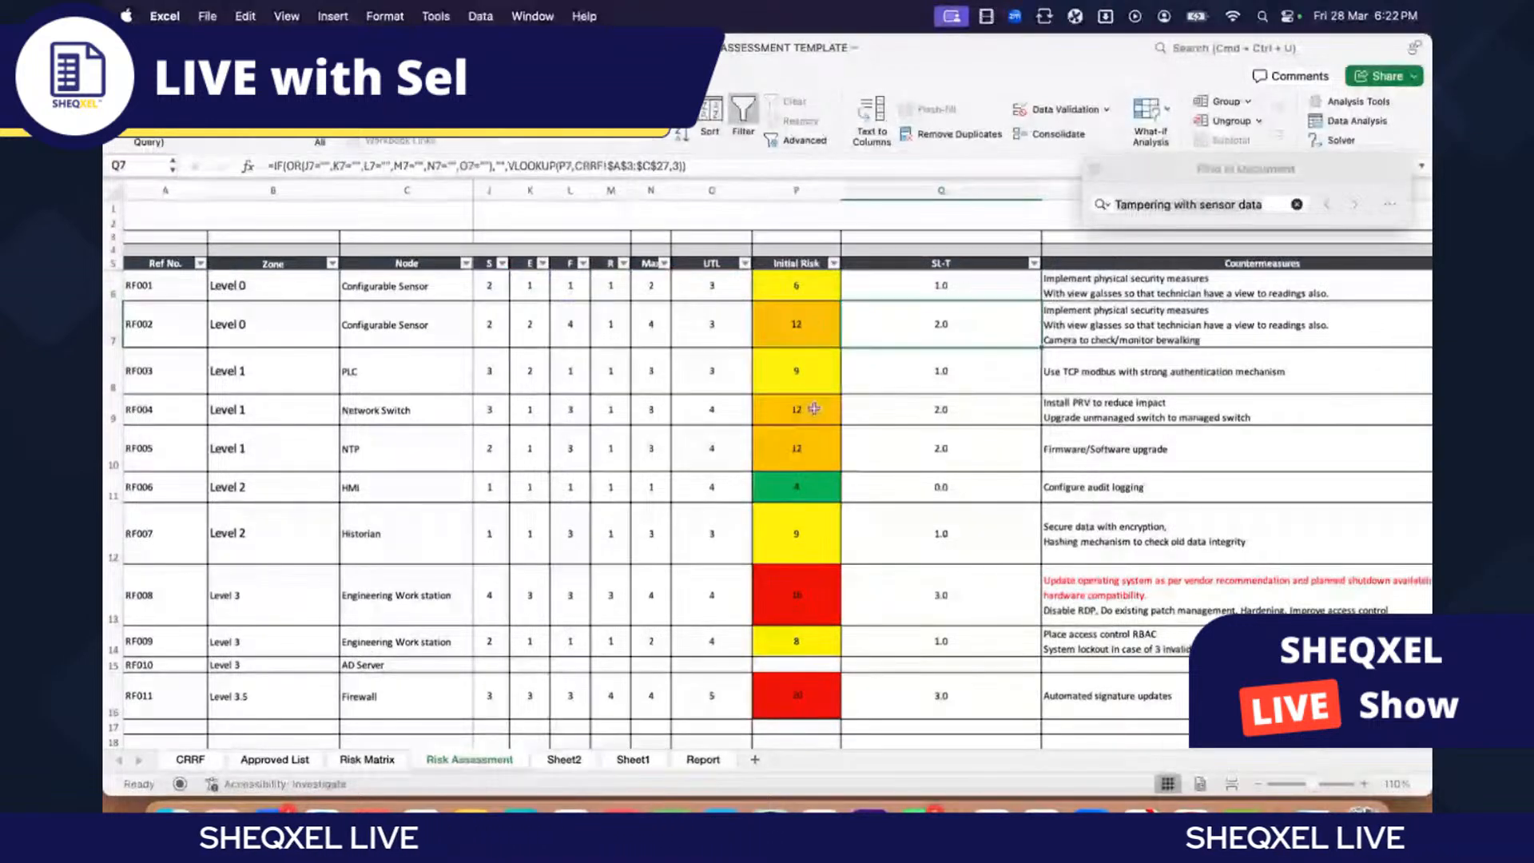
{"action": "double_click", "coordinate": [981, 286]}
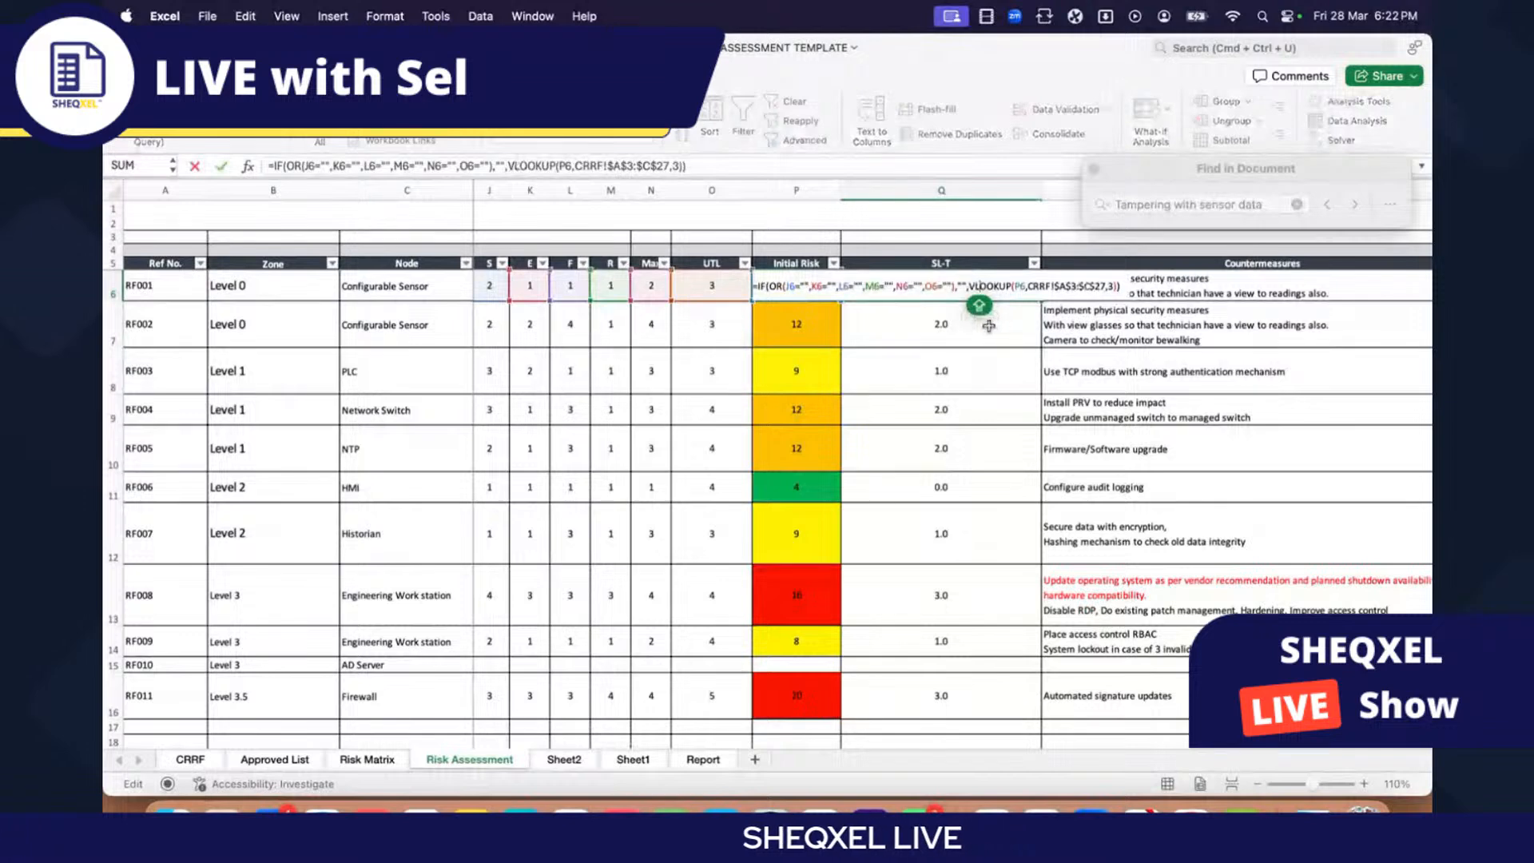
{"action": "key", "text": "Return"}
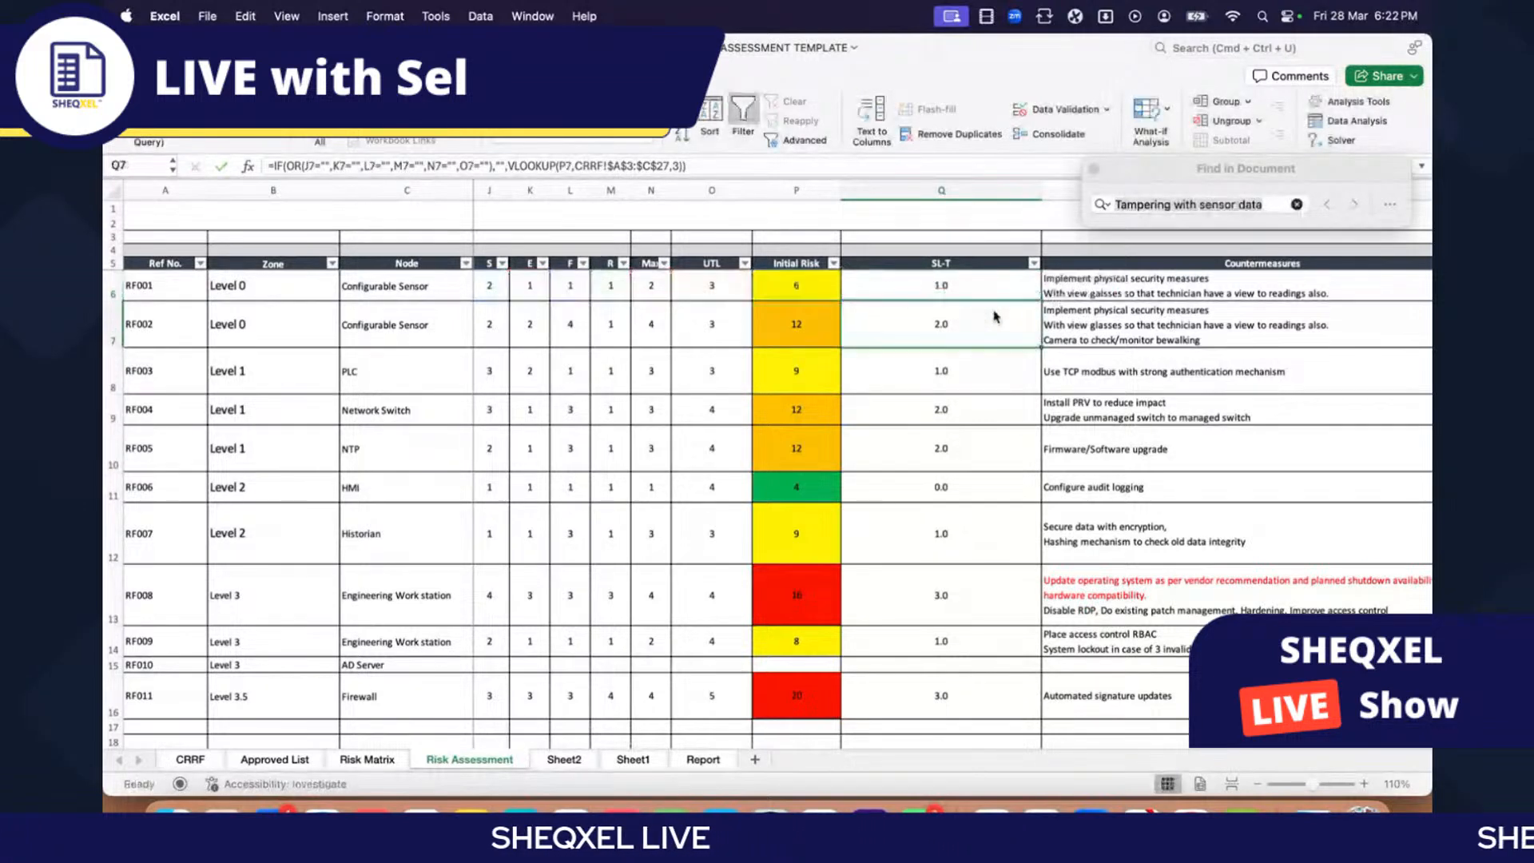
{"action": "left_click", "coordinate": [802, 286]}
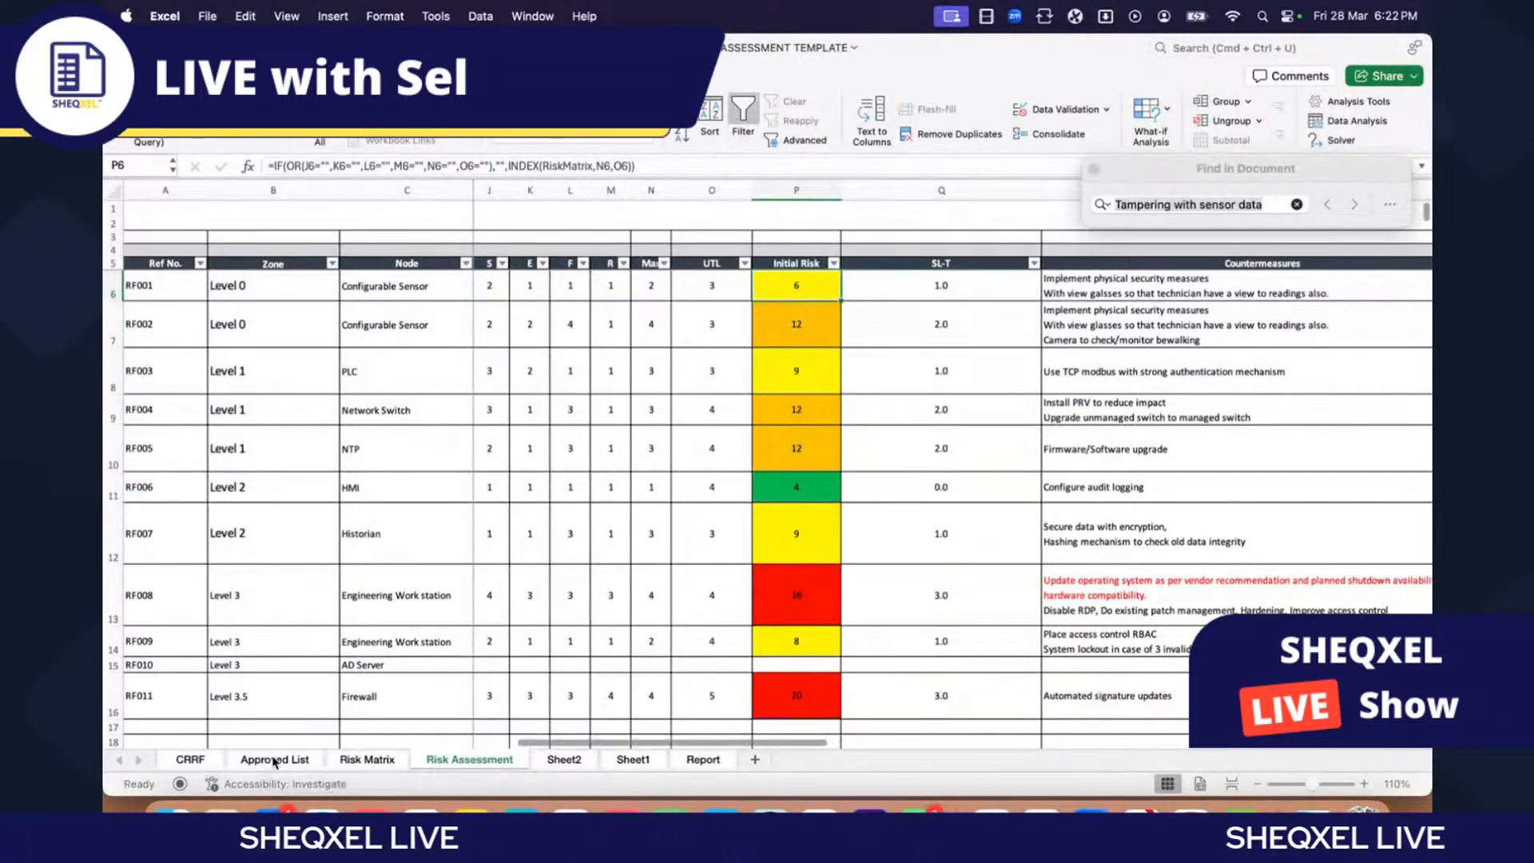
Step: Compare the CRRF sheet's SL-T formula for risk 6 with RF001's SL-T lookup formula on the Risk Assessment sheet
{"action": "left_click", "coordinate": [190, 759]}
{"action": "left_click", "coordinate": [196, 323]}
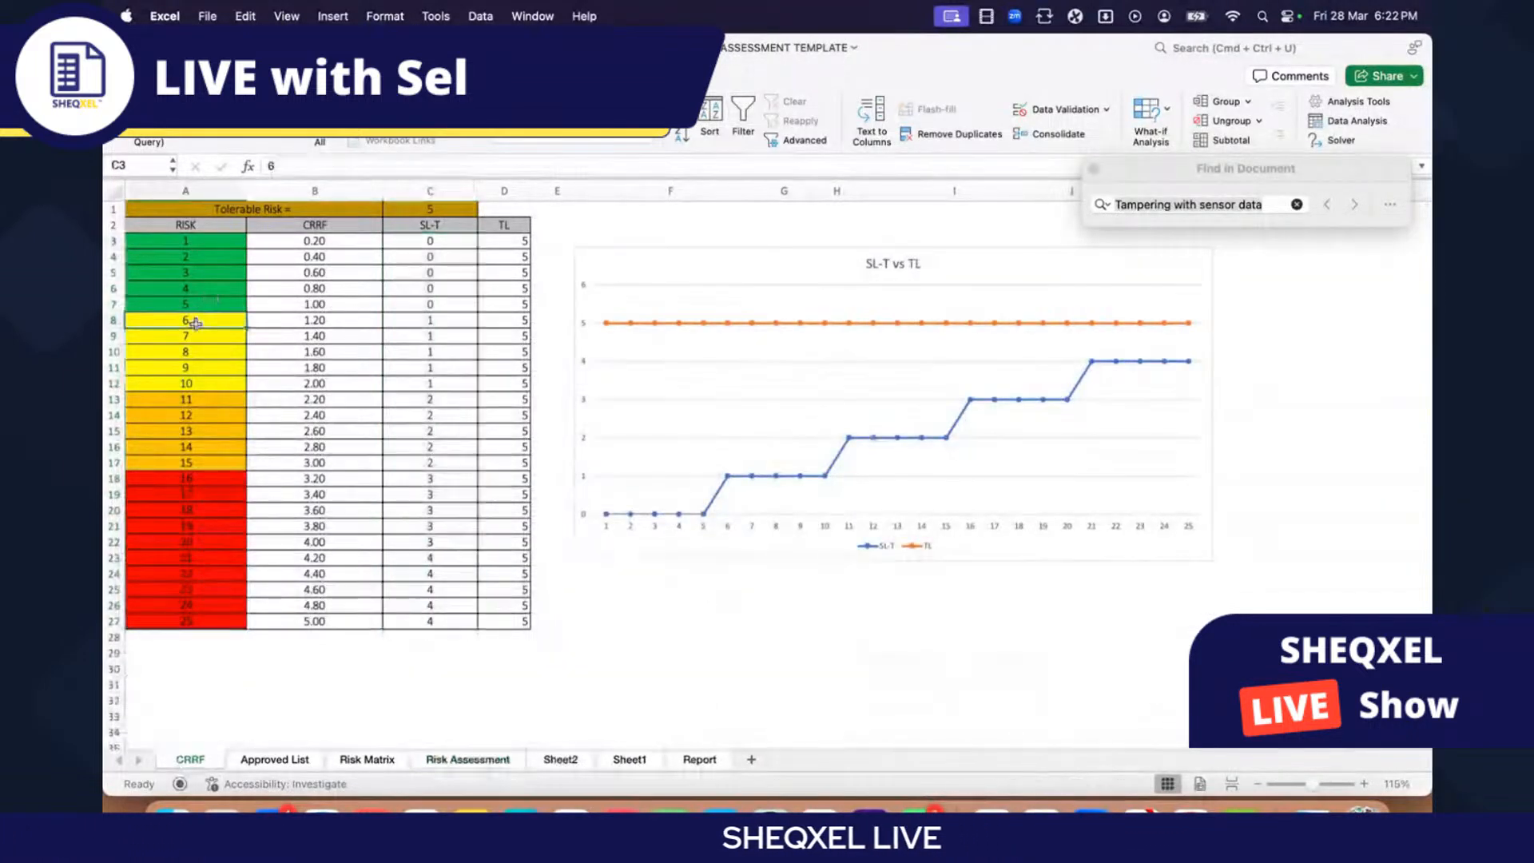
{"action": "left_click", "coordinate": [426, 321]}
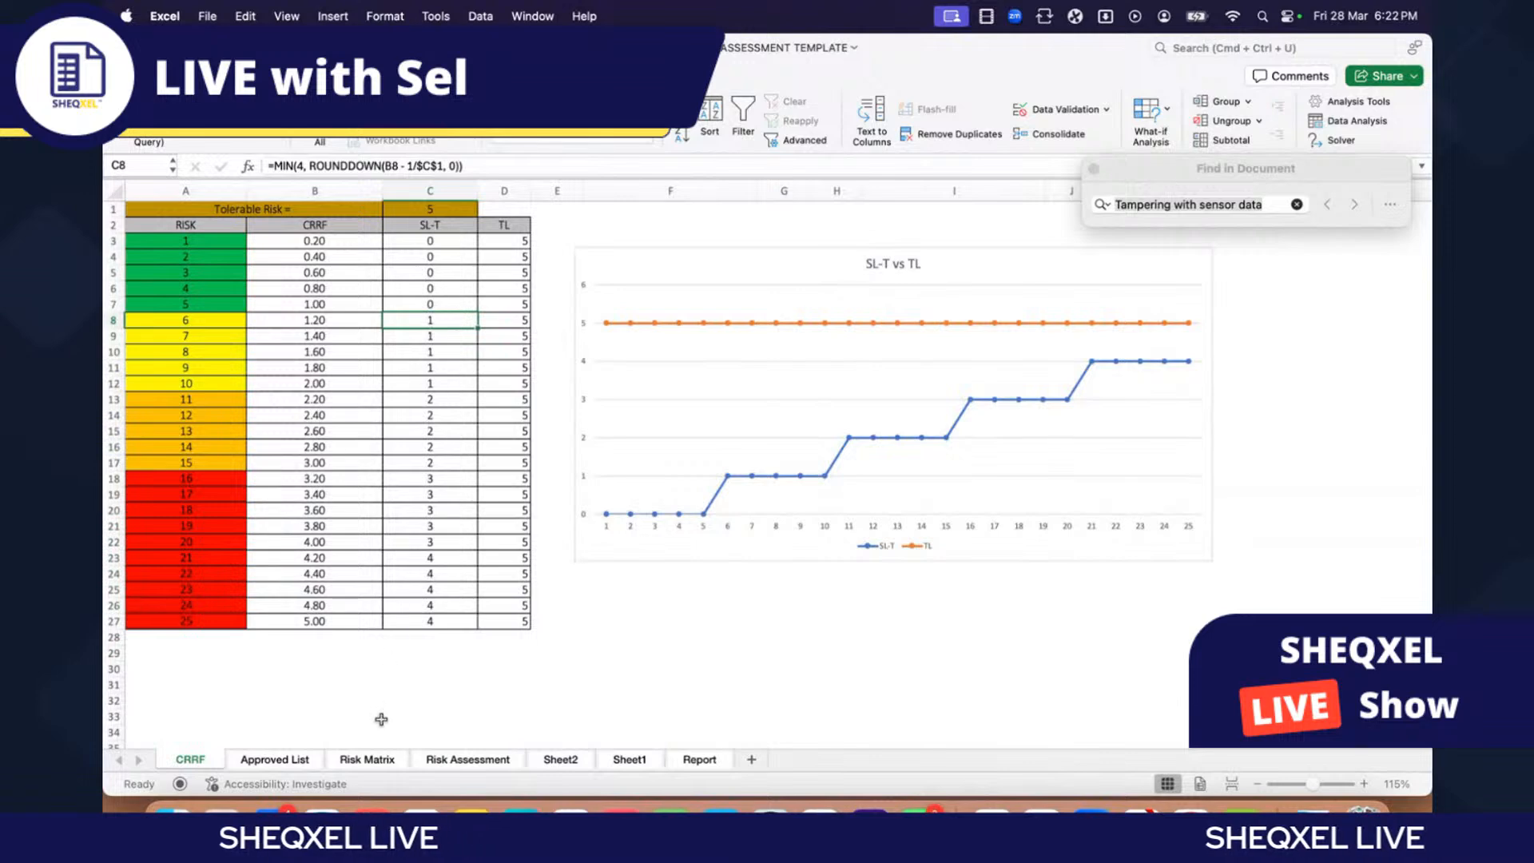
{"action": "left_click", "coordinate": [447, 761]}
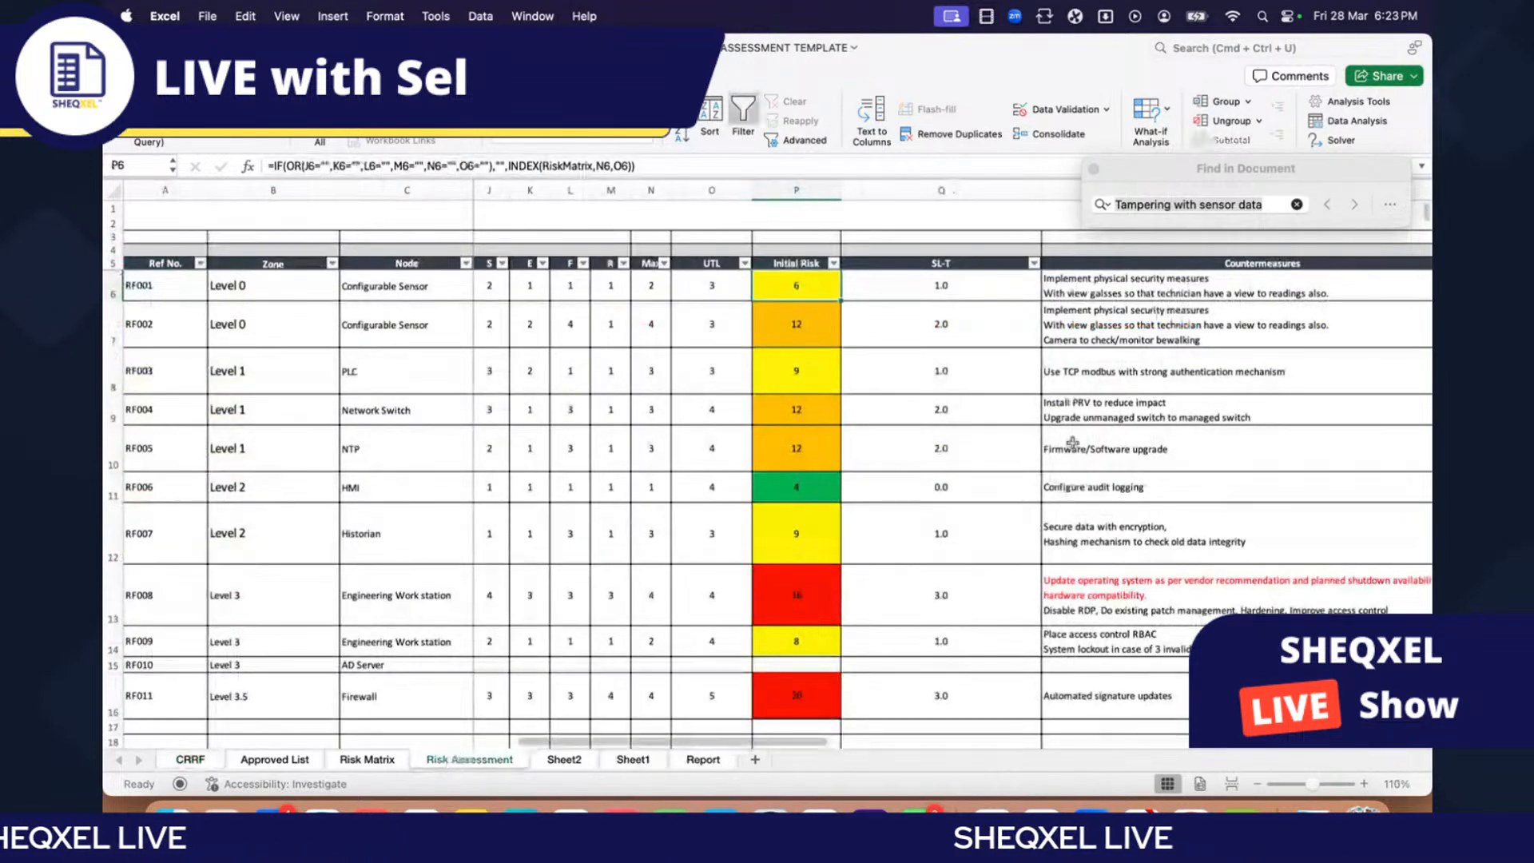
{"action": "left_click", "coordinate": [930, 286]}
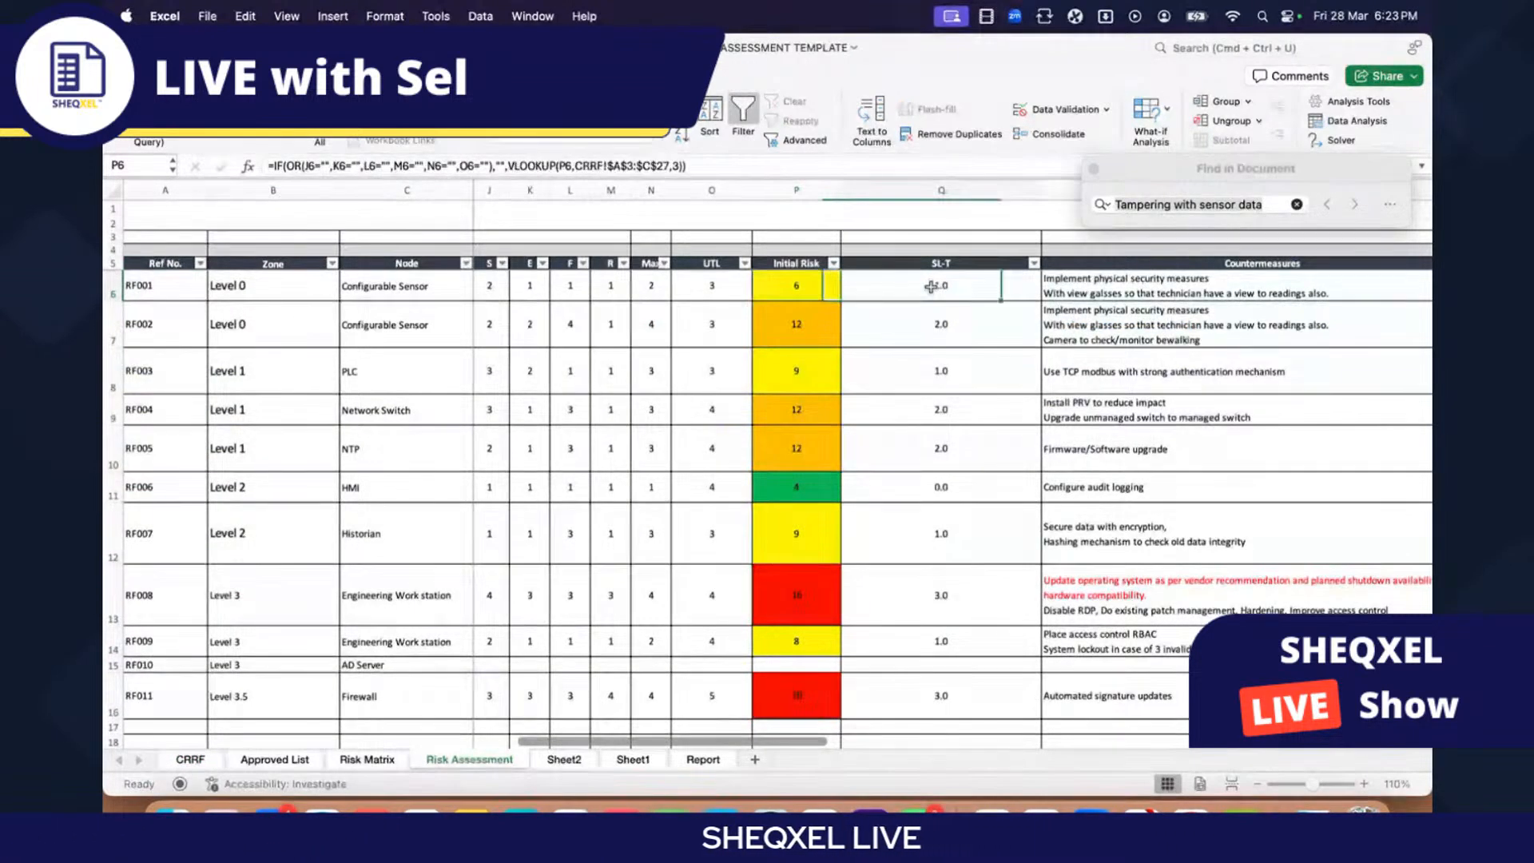
Step: Look over the Approved List, Risk Matrix, CRRF and Sheet2 sheets, and return to the Risk Assessment sheet
{"action": "left_click", "coordinate": [276, 761]}
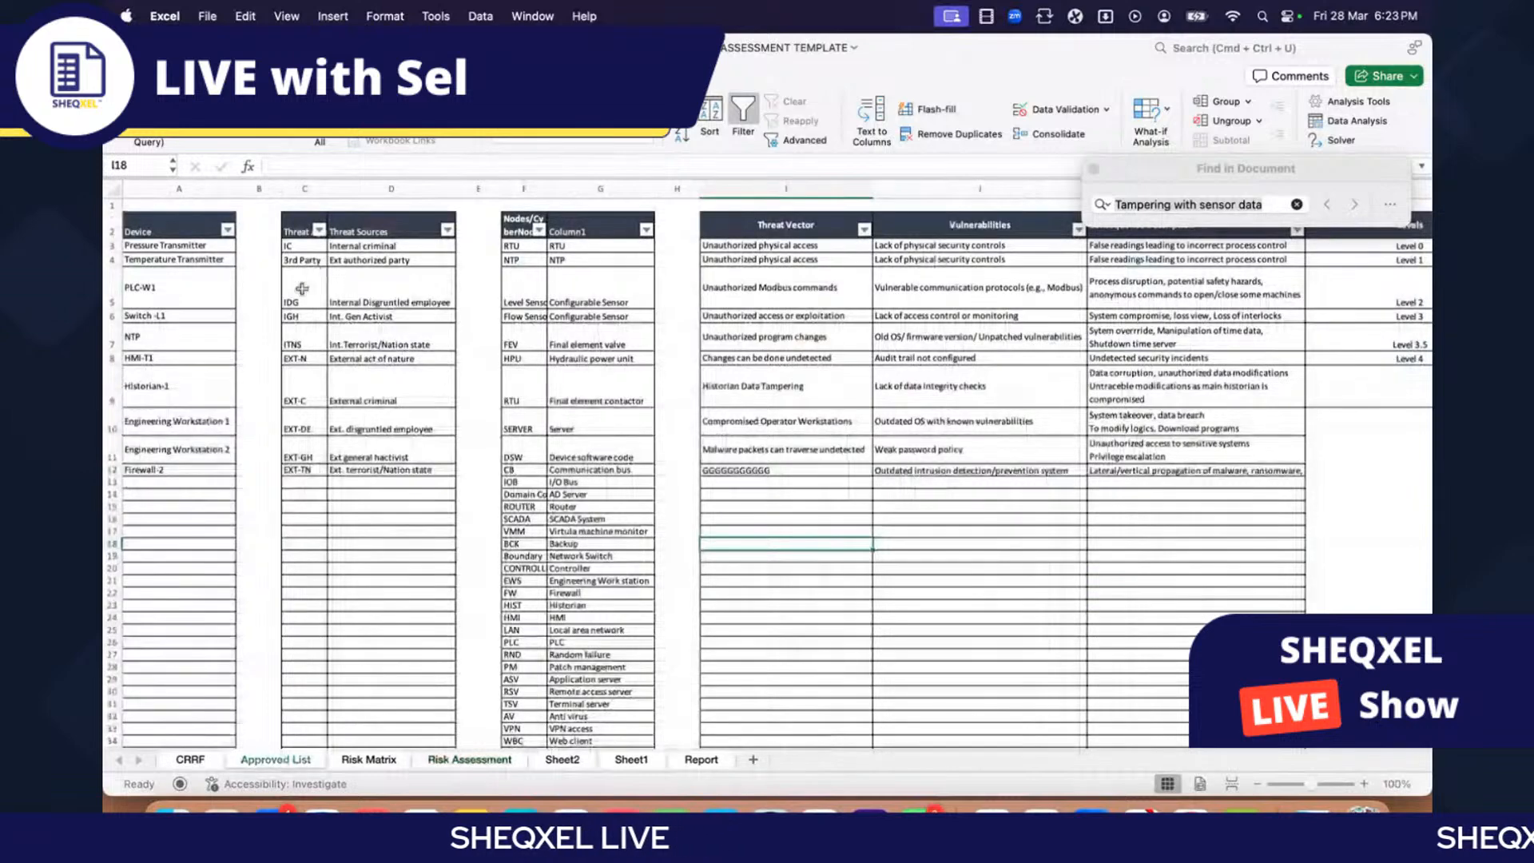
{"action": "left_click", "coordinate": [360, 760]}
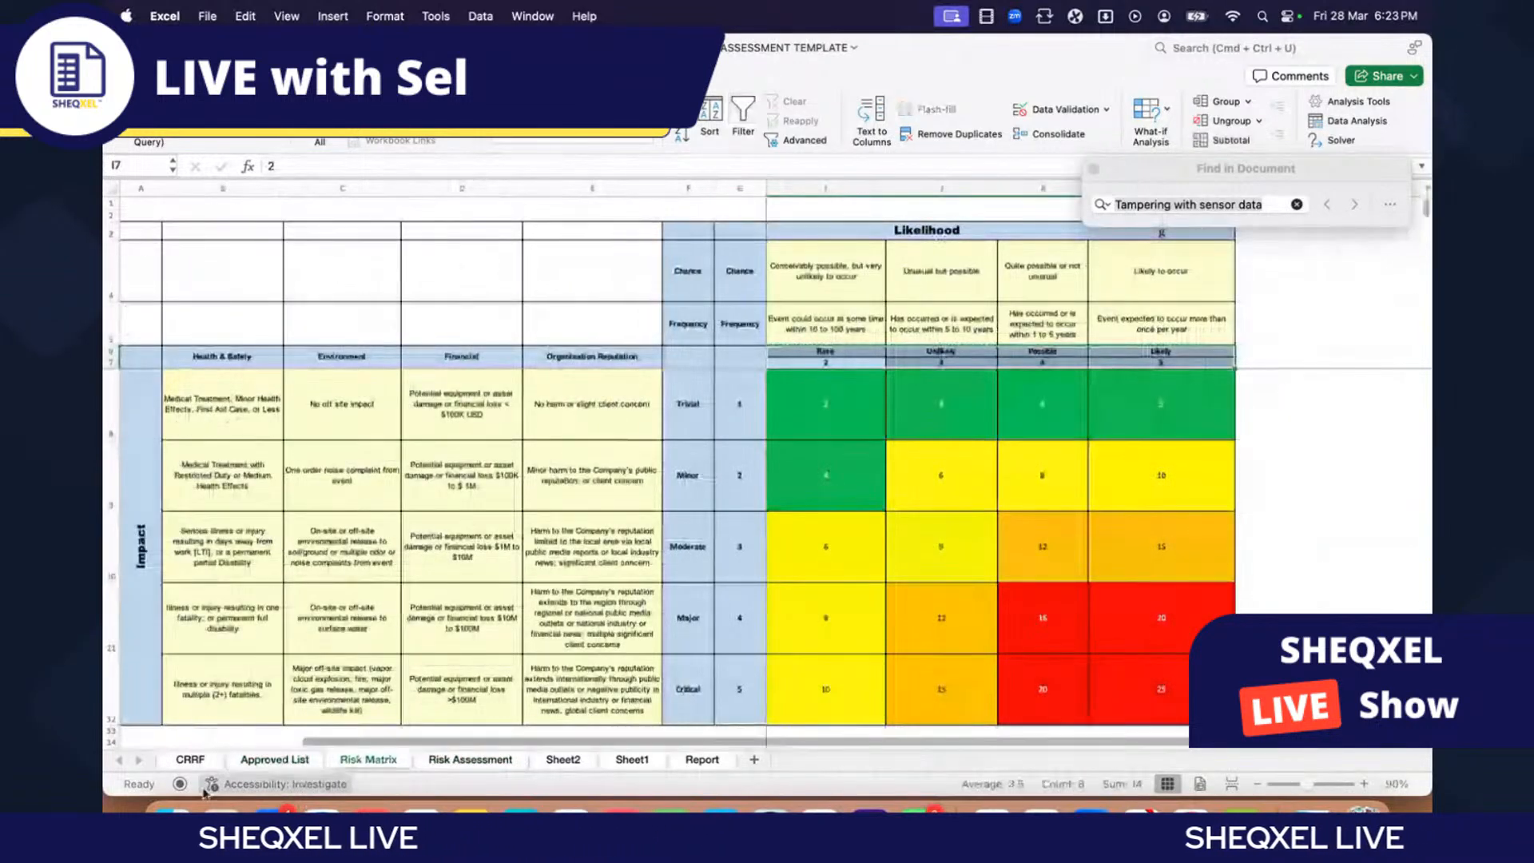
{"action": "left_click", "coordinate": [190, 761]}
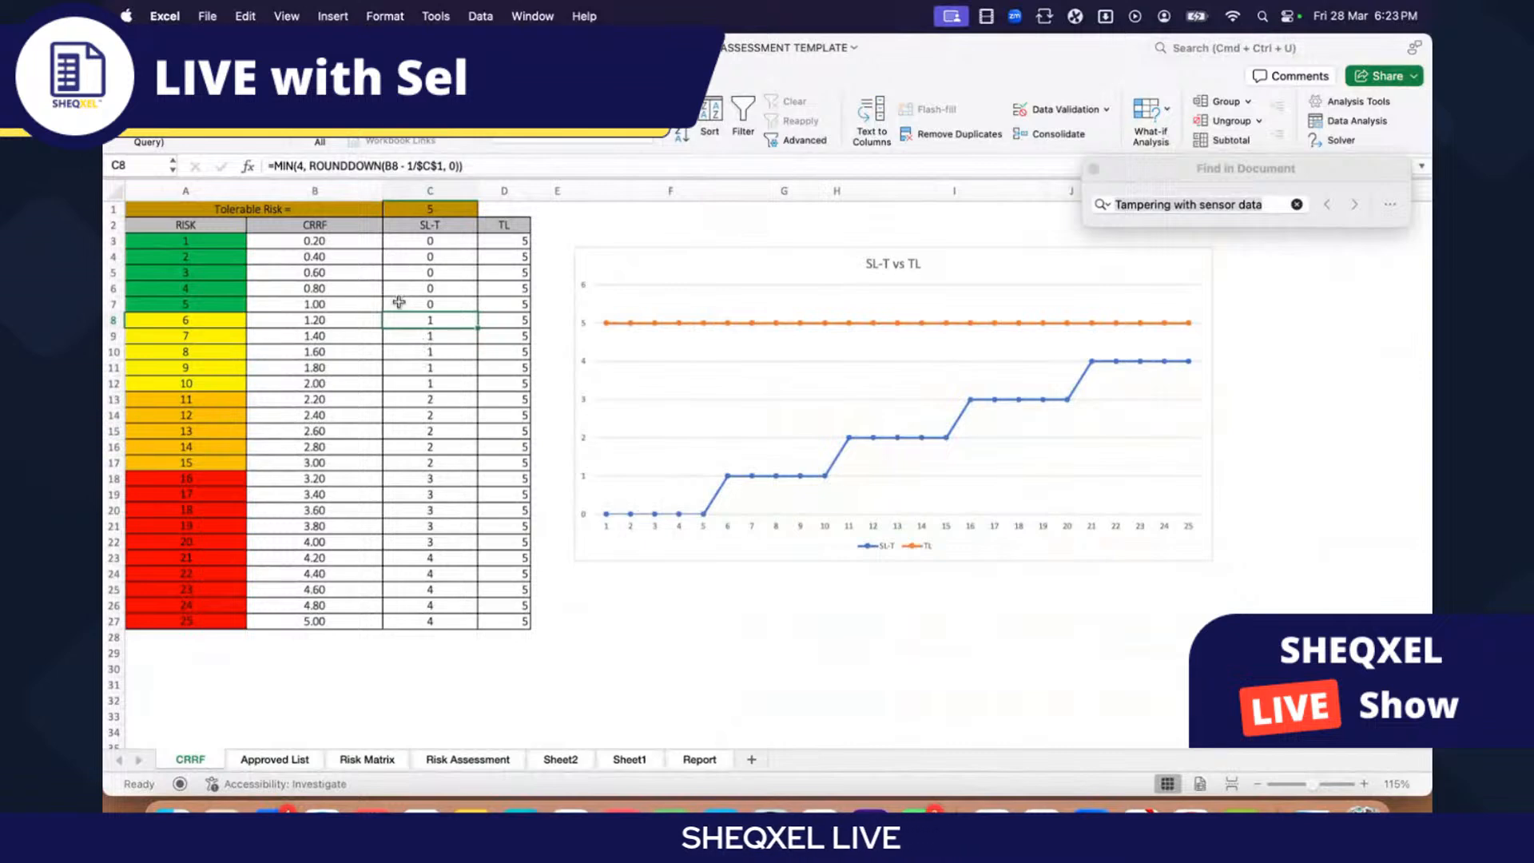
{"action": "left_click", "coordinate": [558, 760]}
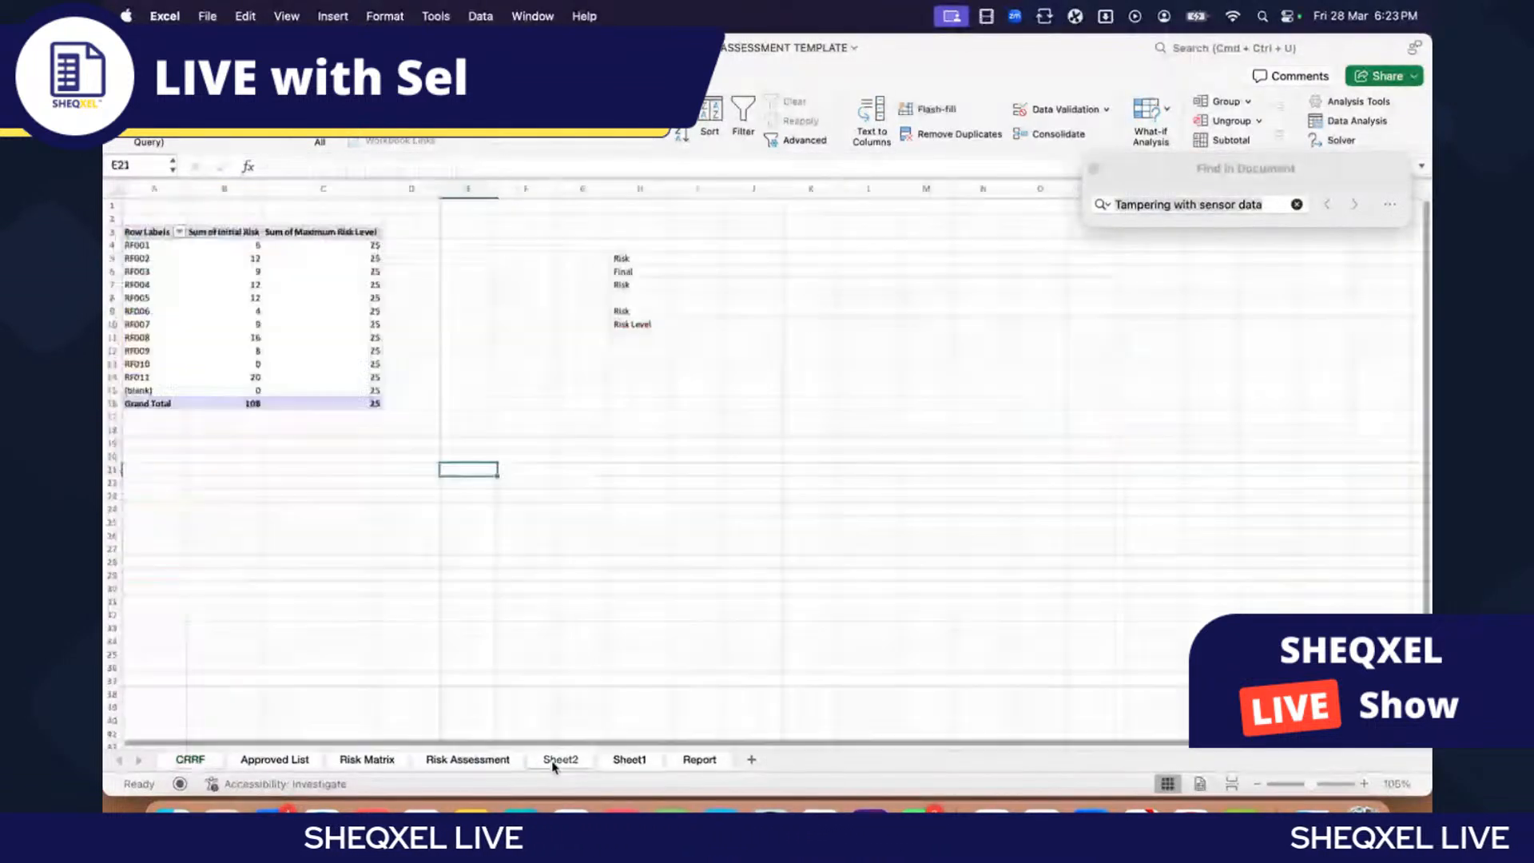
{"action": "left_click", "coordinate": [500, 760]}
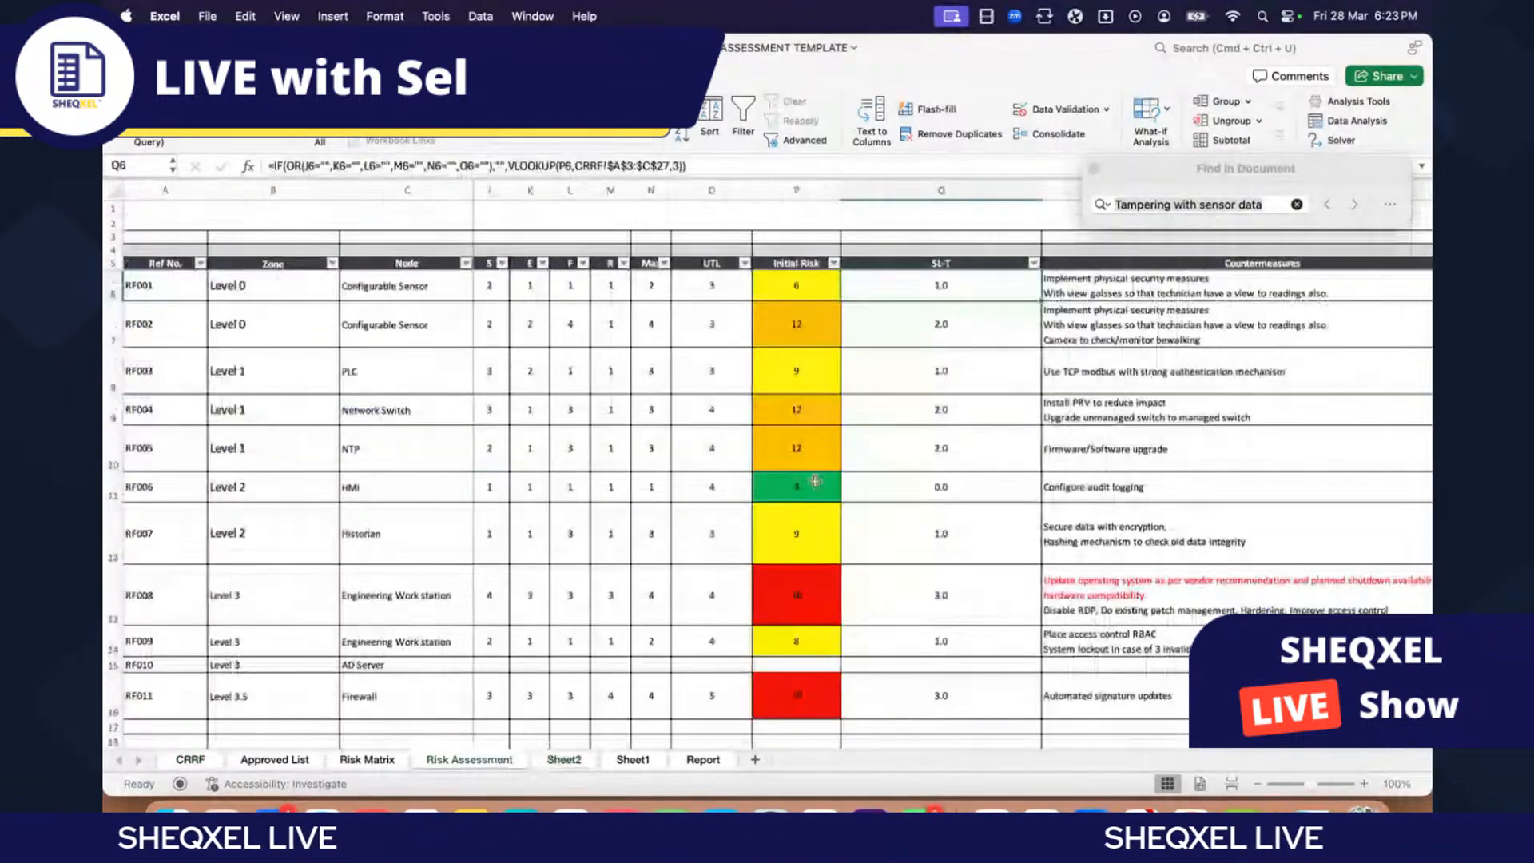
Step: Test RF001's SL-T formula by temporarily clearing the S rating, and restore the rating
{"action": "left_click", "coordinate": [485, 291]}
{"action": "scroll", "coordinate": [485, 291], "scroll_direction": "up", "scroll_amount": 1}
{"action": "left_click", "coordinate": [915, 287]}
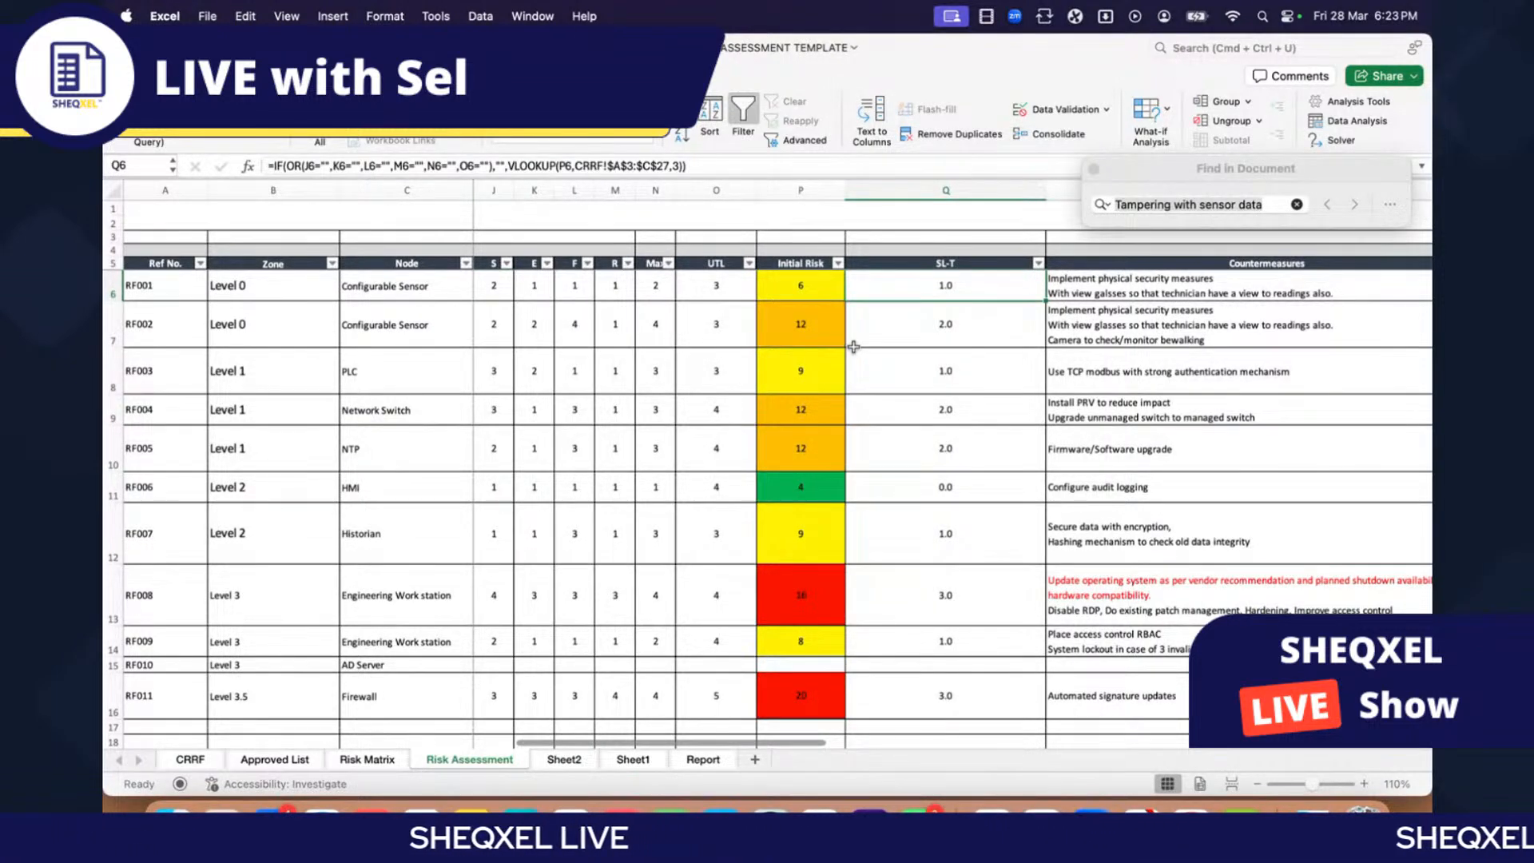
{"action": "left_click", "coordinate": [497, 291]}
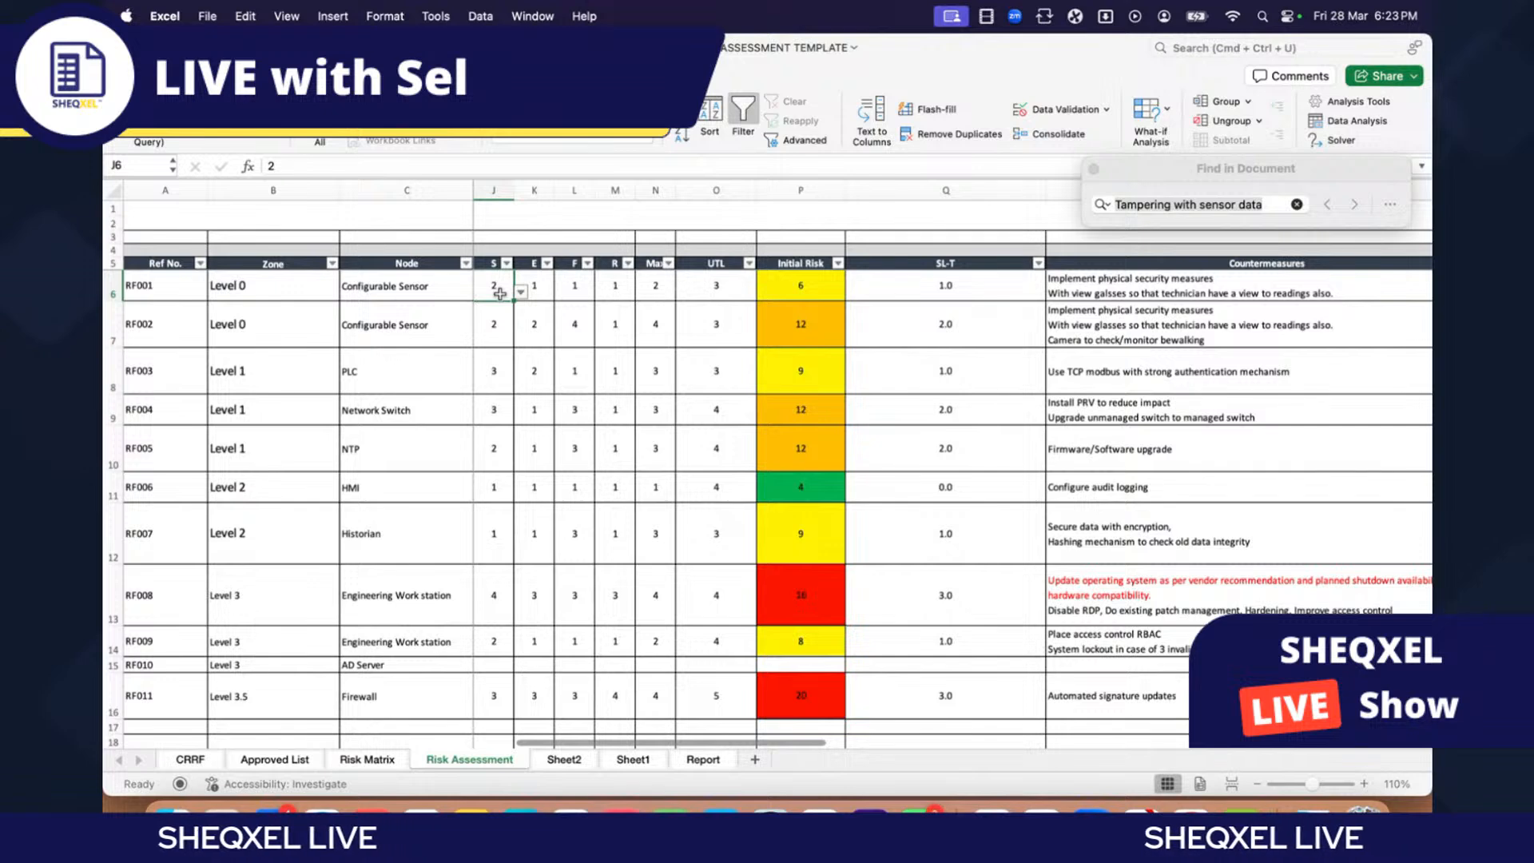
{"action": "key", "text": "BackSpace"}
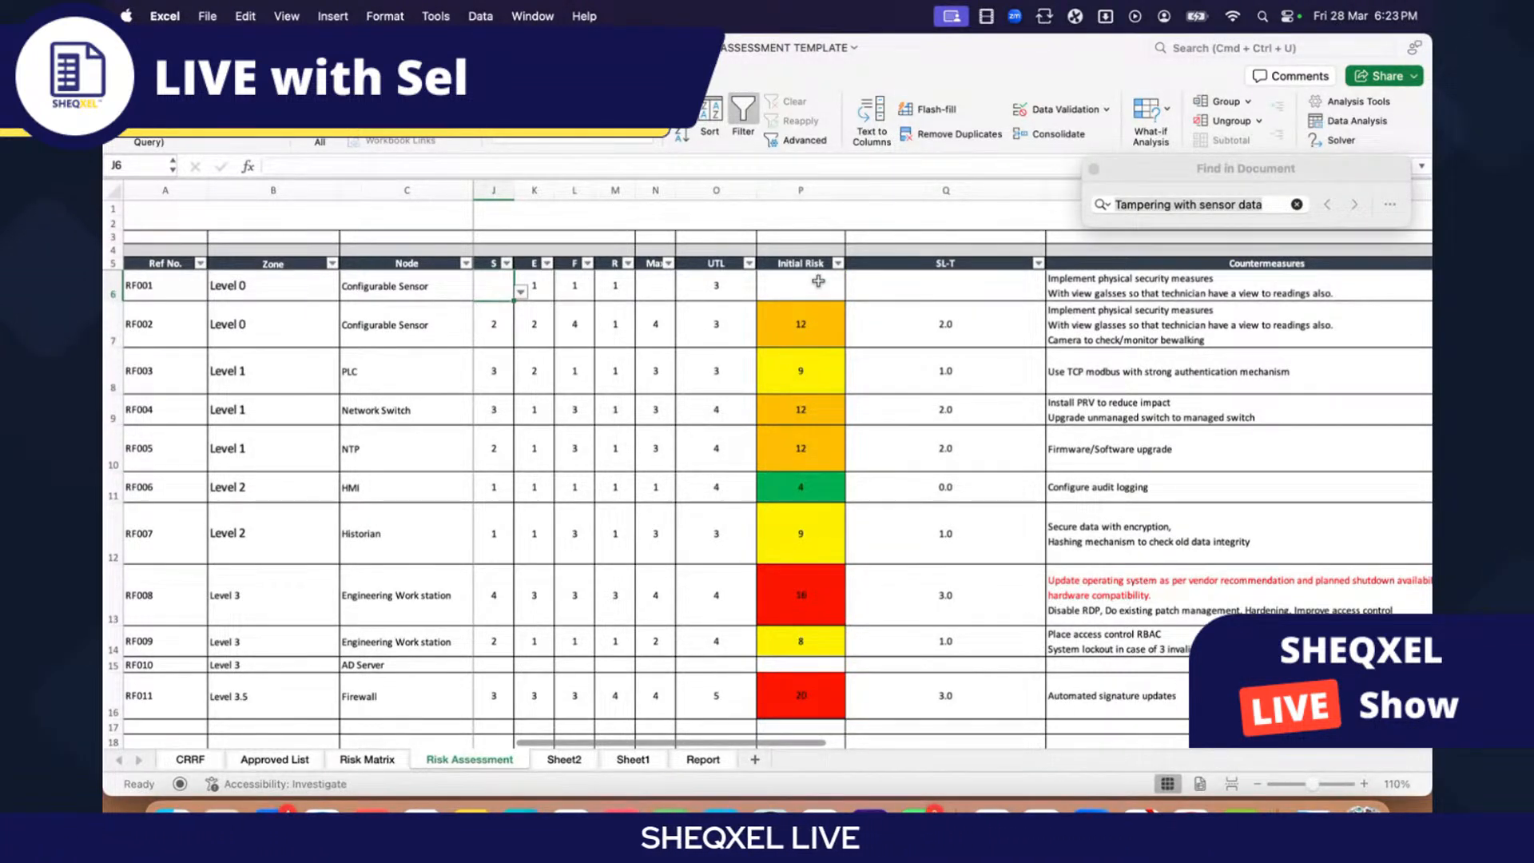
{"action": "left_click", "coordinate": [922, 282]}
Step: Review the Risk Assessment sheet's columns from the threat scenario through the risk ratings to the Action and Responsible columns
{"action": "scroll", "coordinate": [856, 320], "scroll_direction": "right", "scroll_amount": 10}
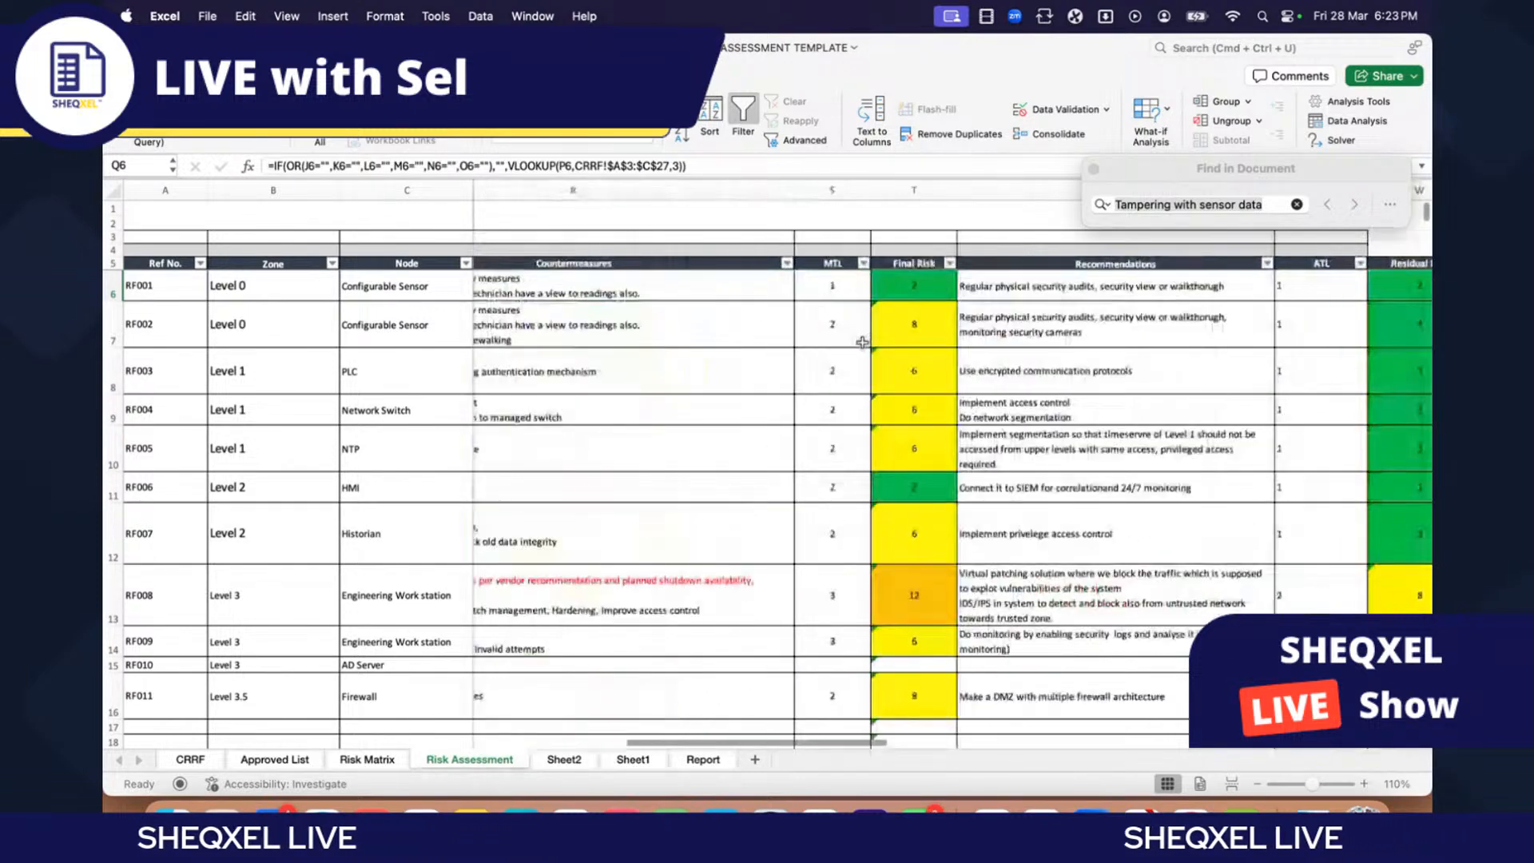
{"action": "scroll", "coordinate": [862, 342], "scroll_direction": "right", "scroll_amount": 6}
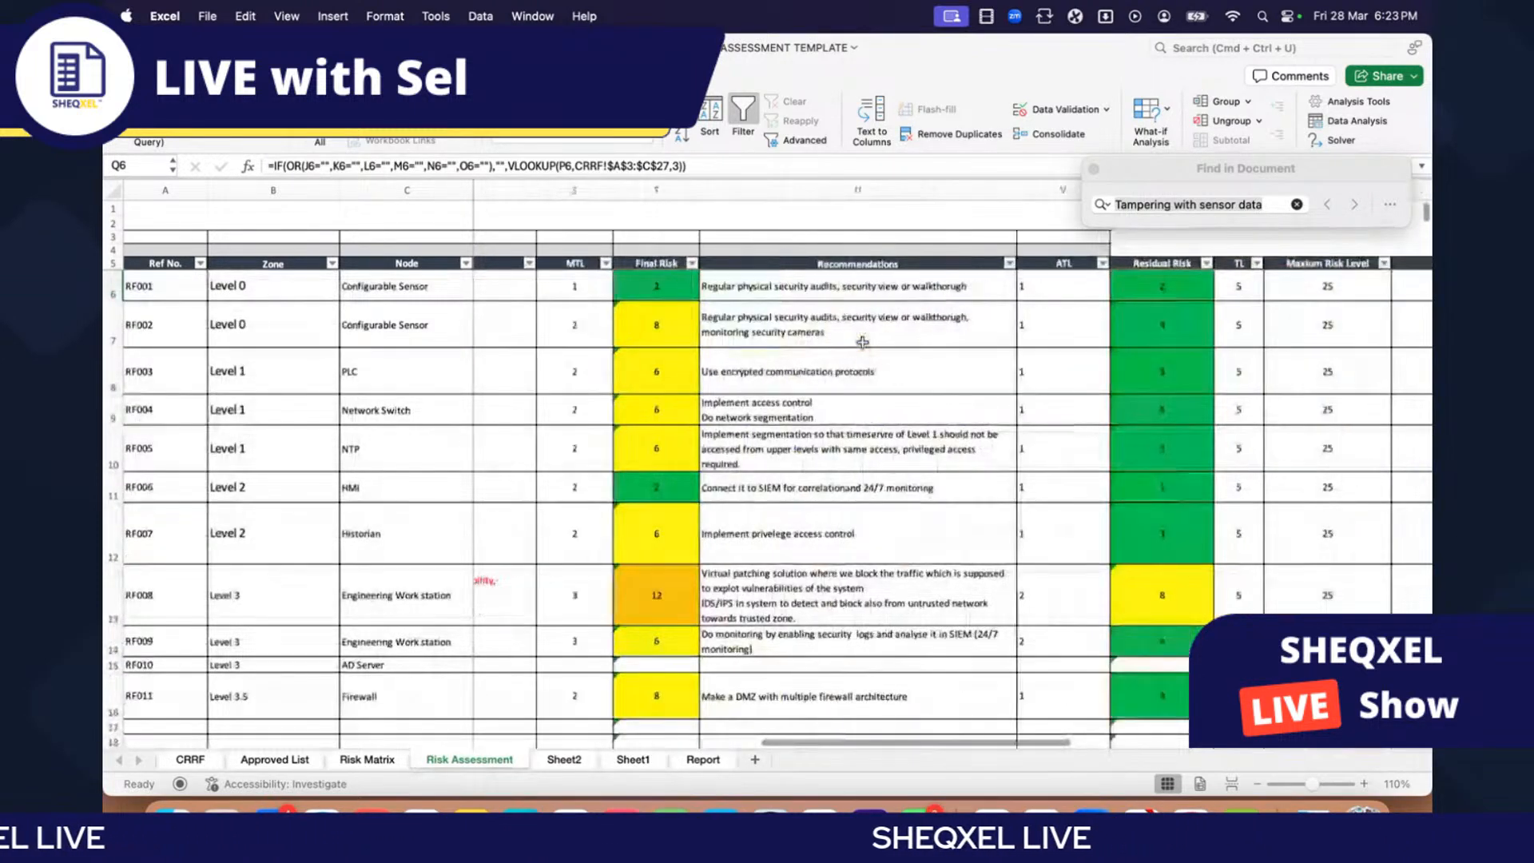
{"action": "scroll", "coordinate": [863, 342], "scroll_direction": "right", "scroll_amount": 5}
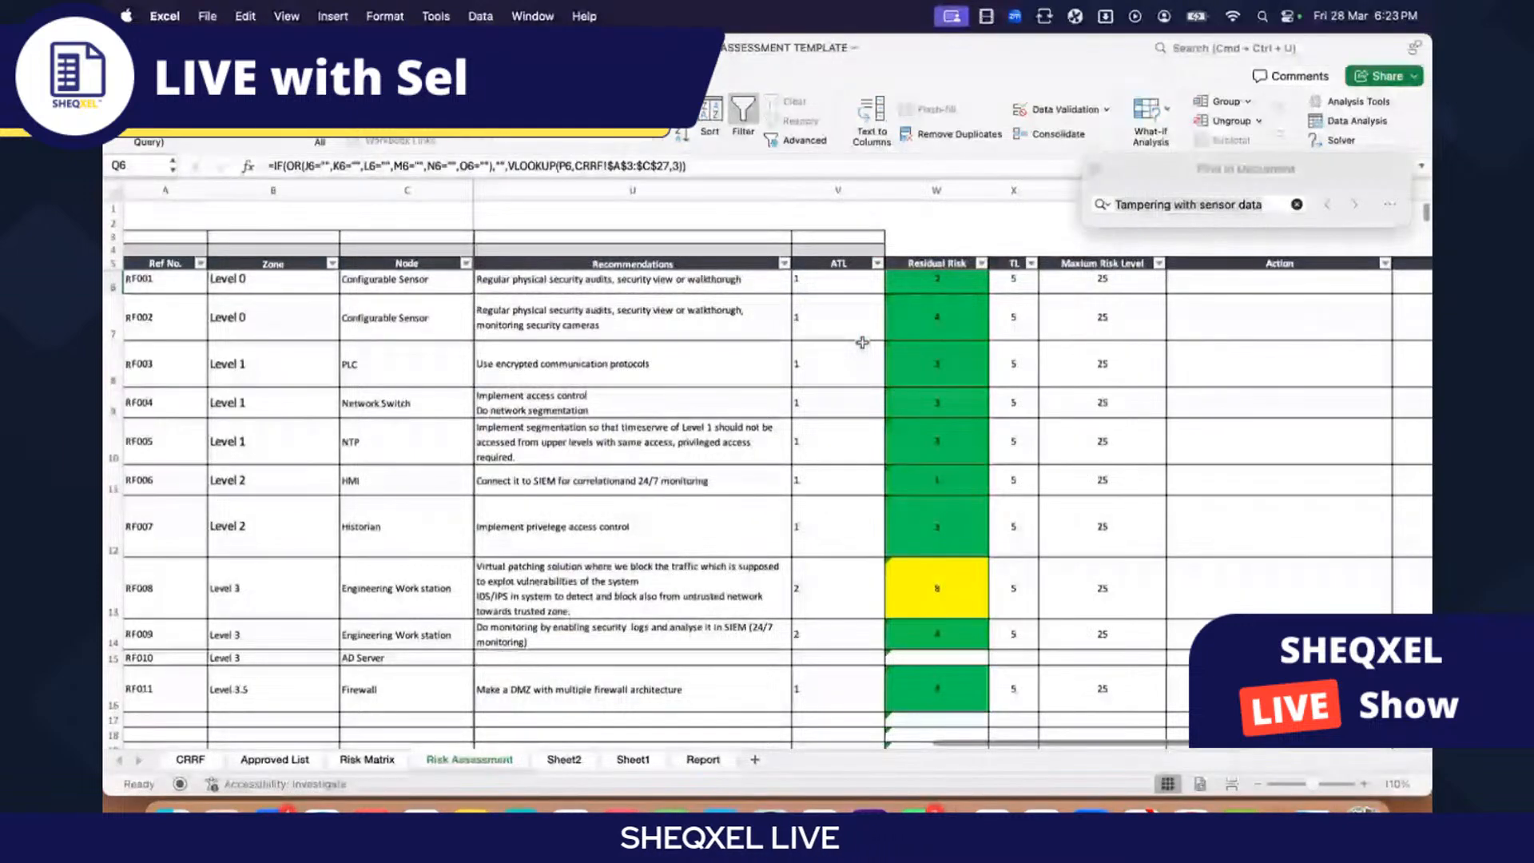
{"action": "scroll", "coordinate": [862, 342], "scroll_direction": "right", "scroll_amount": 6}
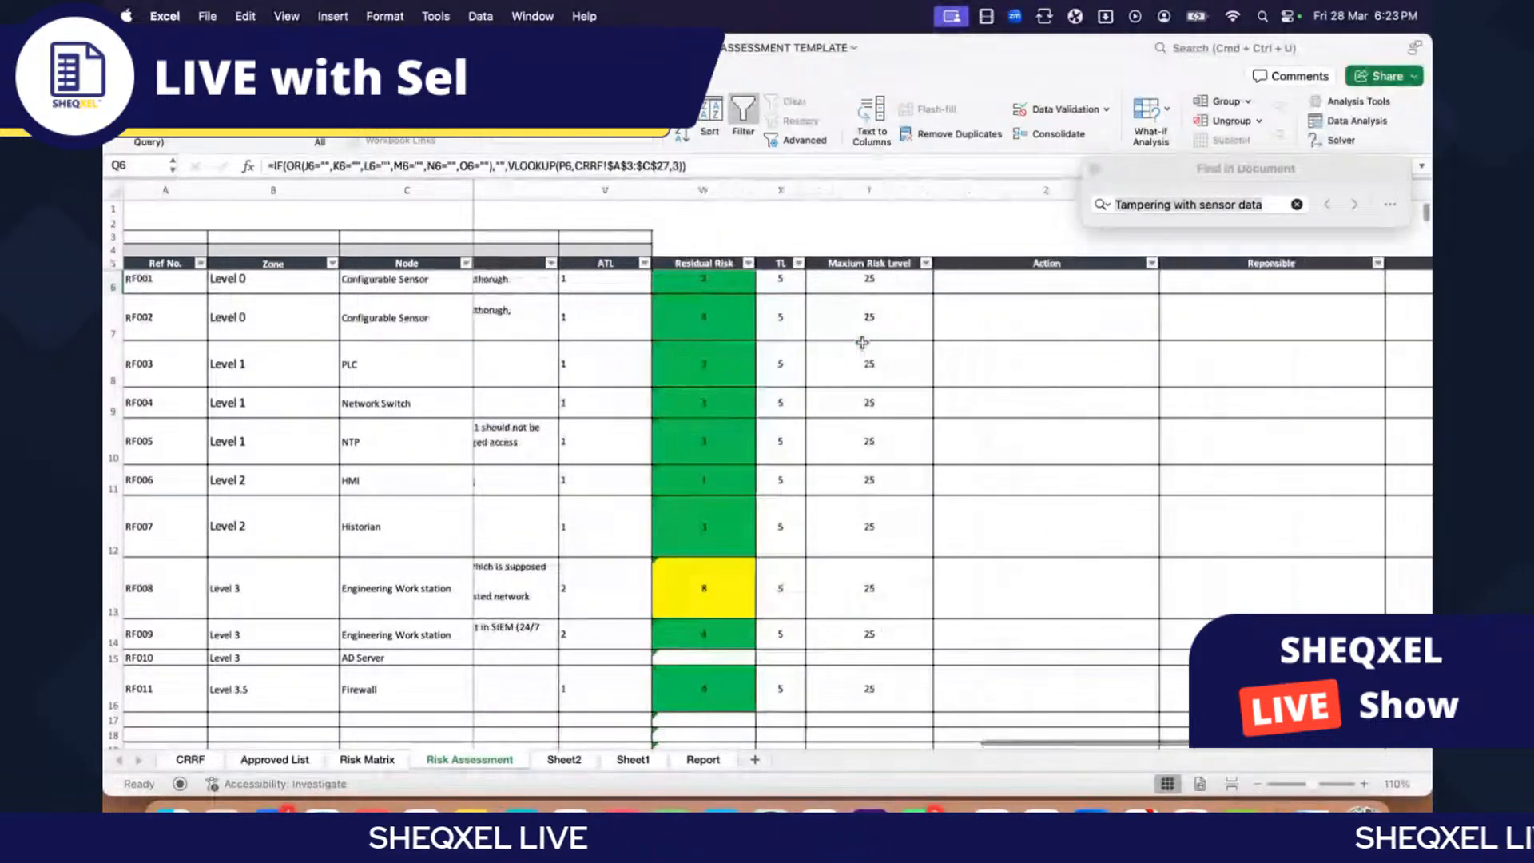
{"action": "scroll", "coordinate": [862, 342], "scroll_direction": "left", "scroll_amount": 20}
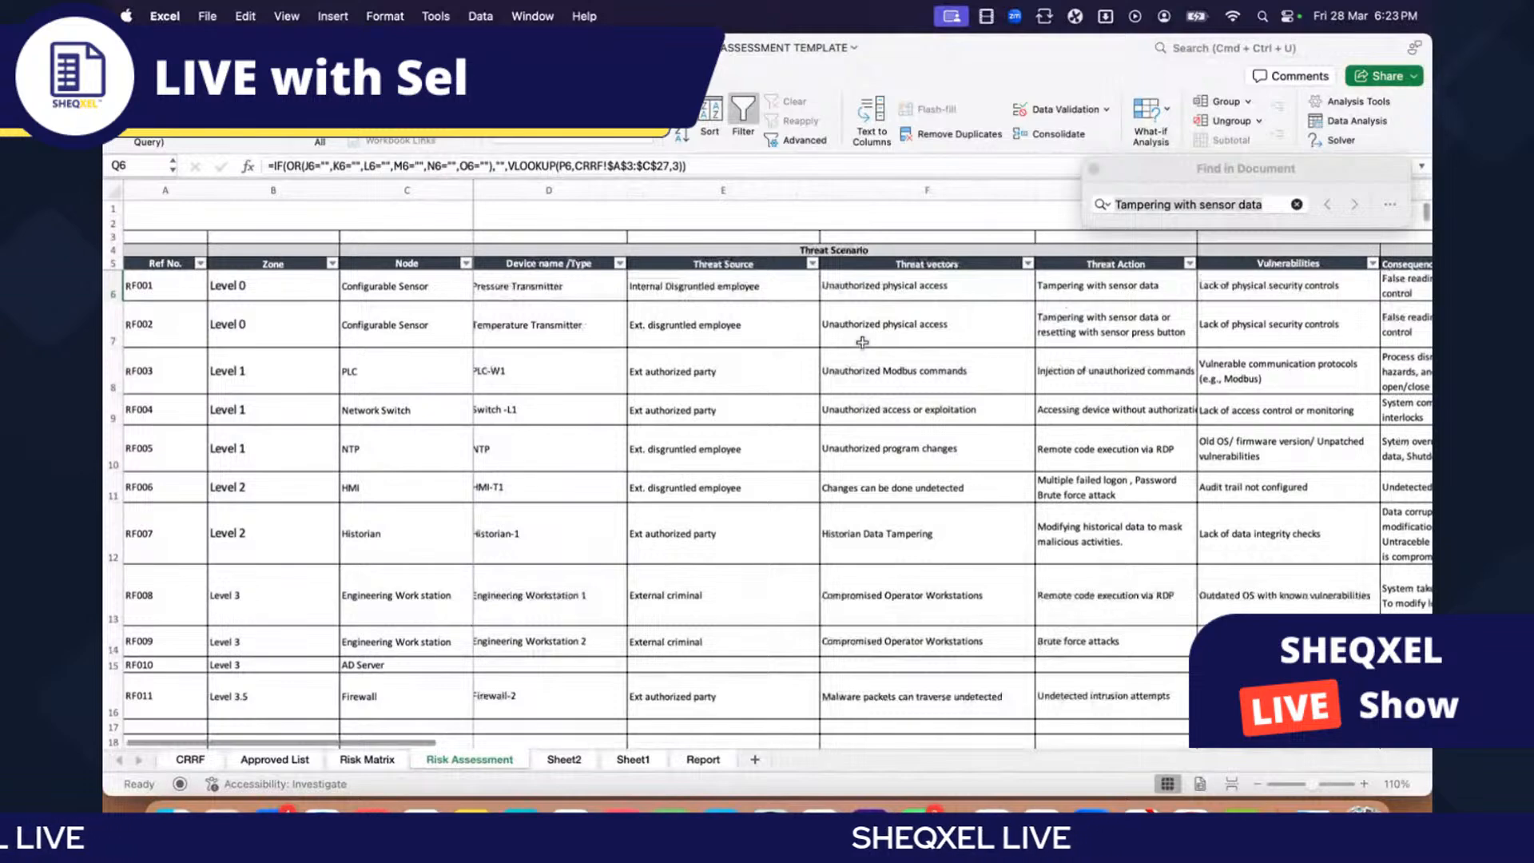
{"action": "scroll", "coordinate": [862, 342], "scroll_direction": "right", "scroll_amount": 1}
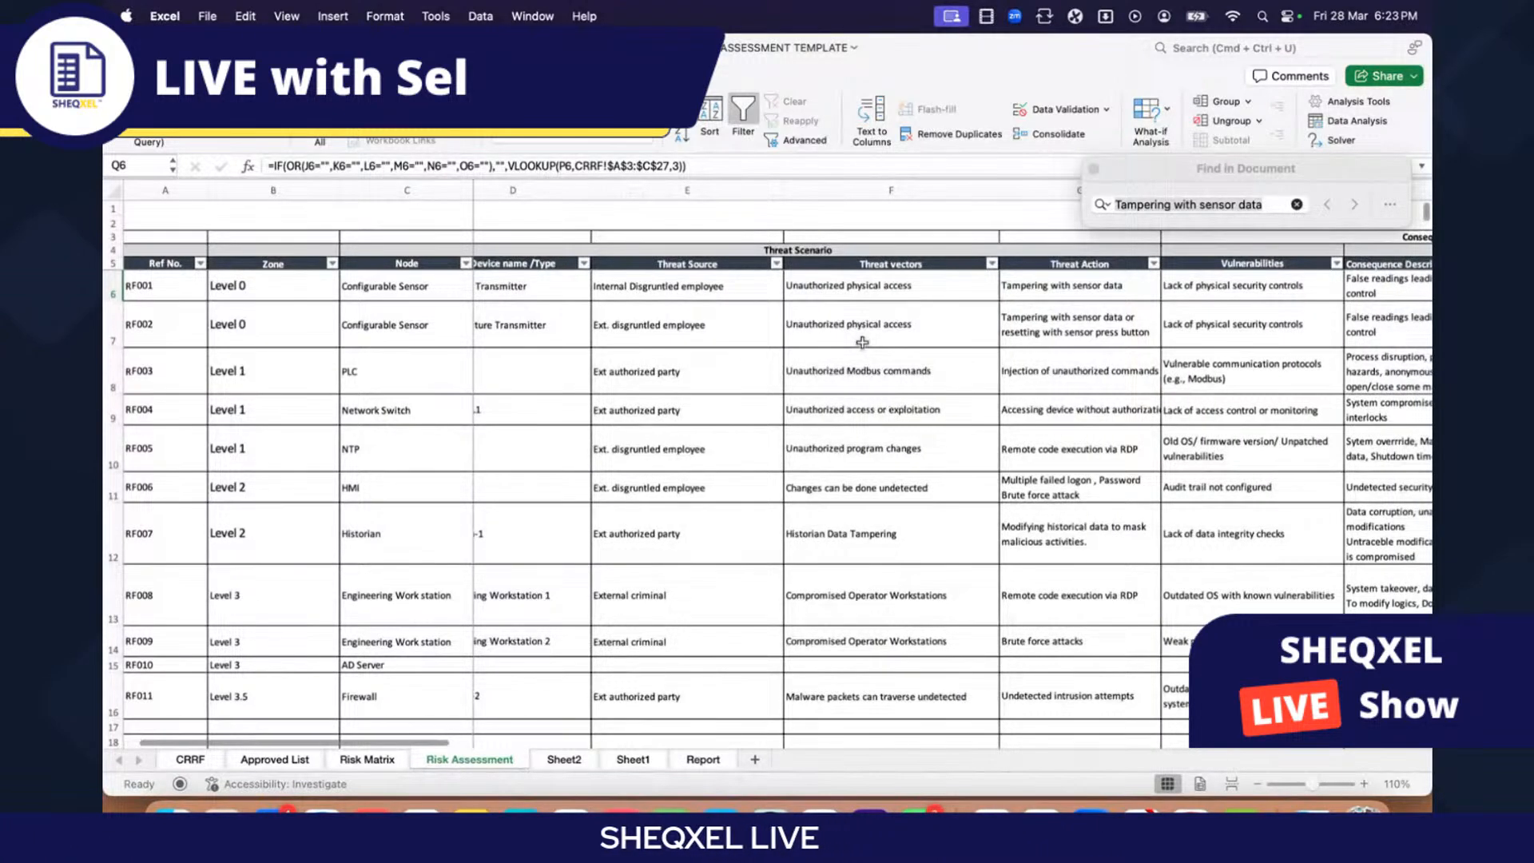
{"action": "scroll", "coordinate": [863, 342], "scroll_direction": "right", "scroll_amount": 4}
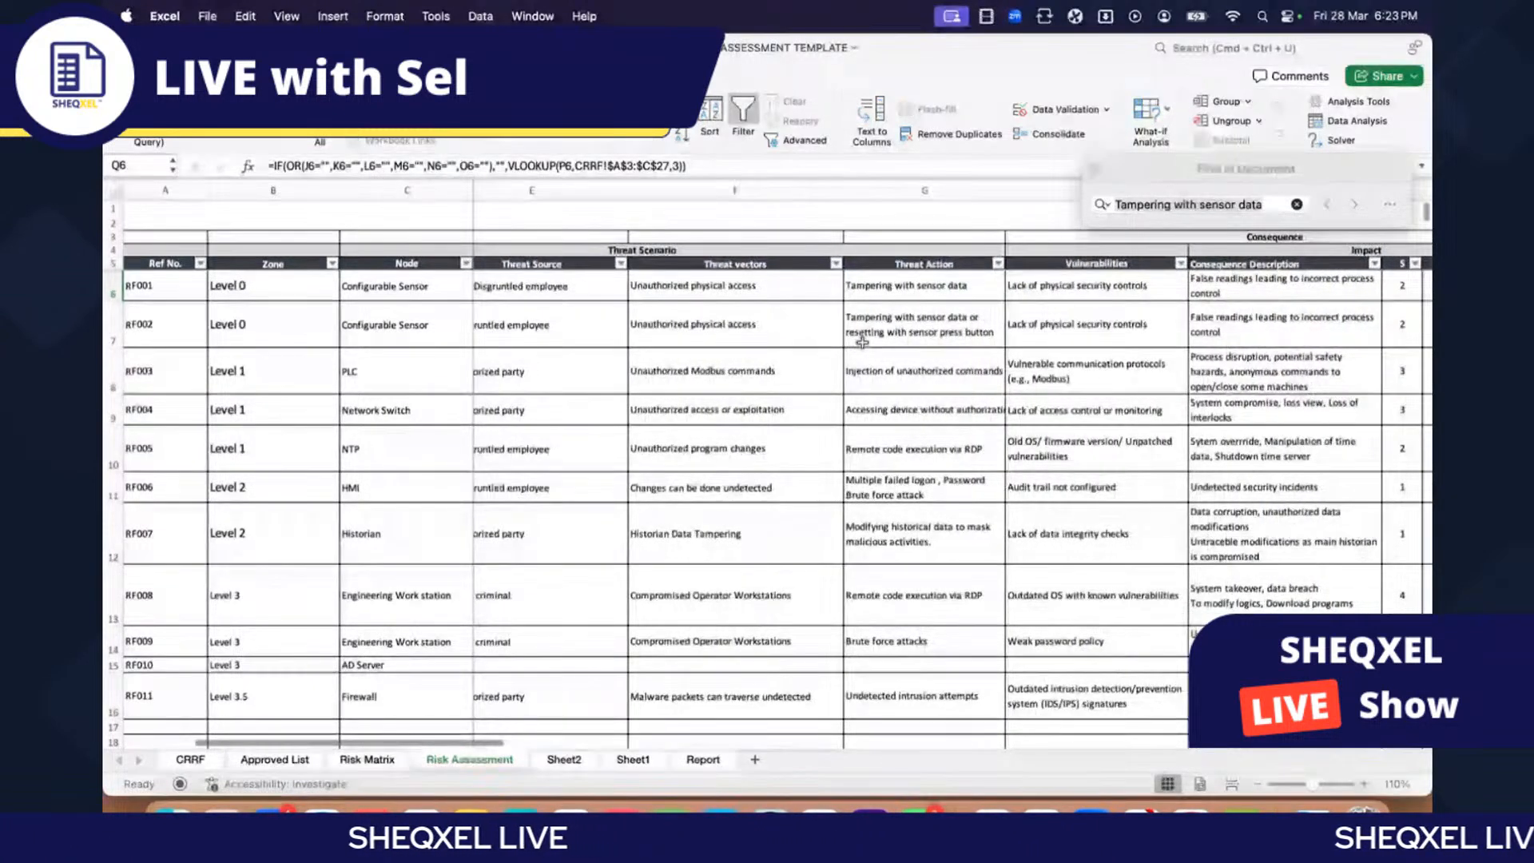
{"action": "scroll", "coordinate": [862, 342], "scroll_direction": "right", "scroll_amount": 15}
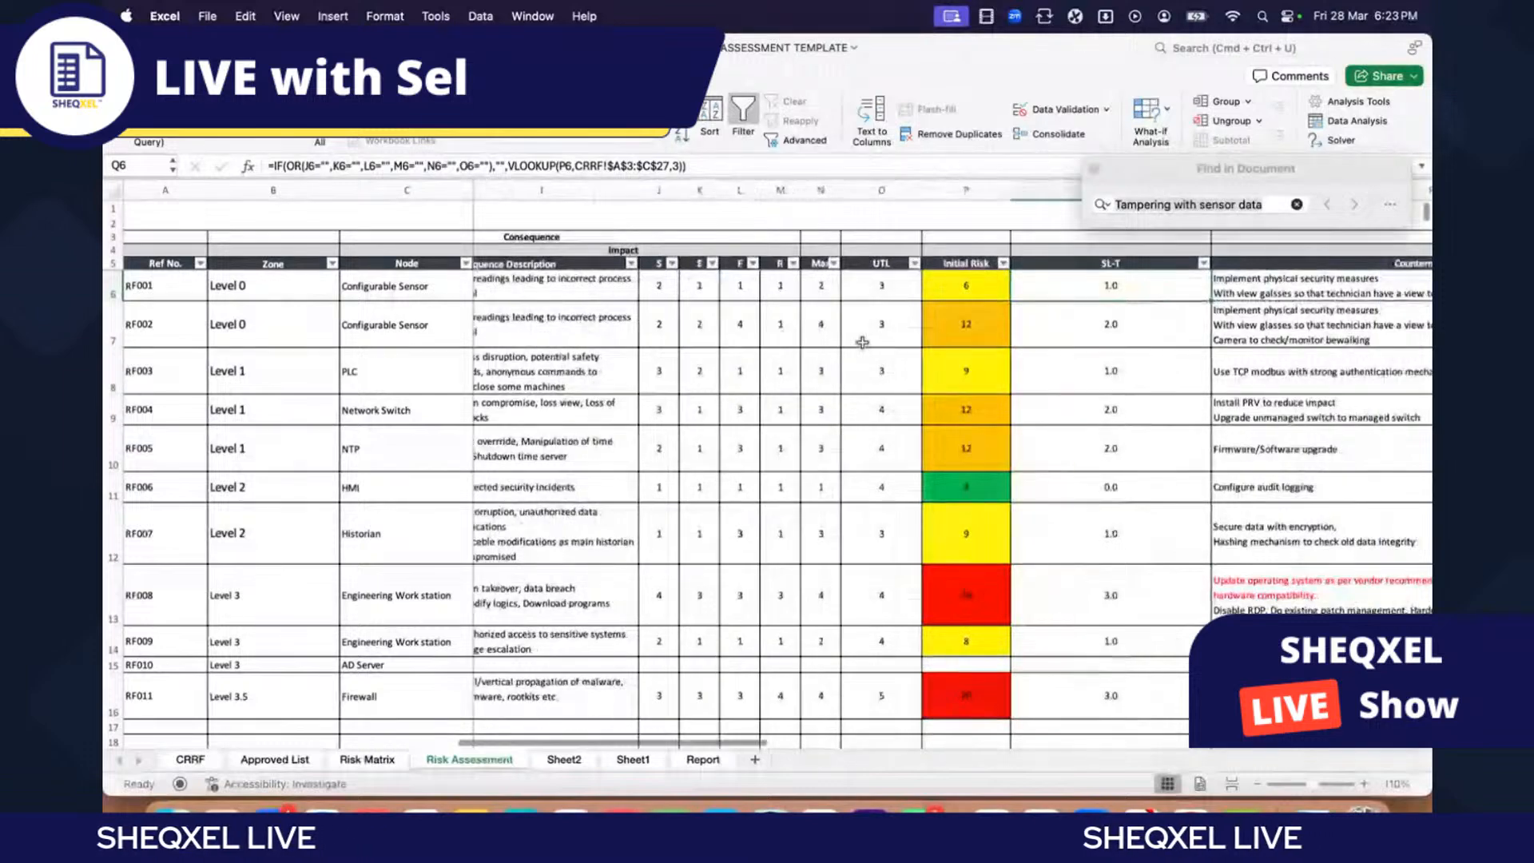
{"action": "scroll", "coordinate": [862, 342], "scroll_direction": "right", "scroll_amount": 3}
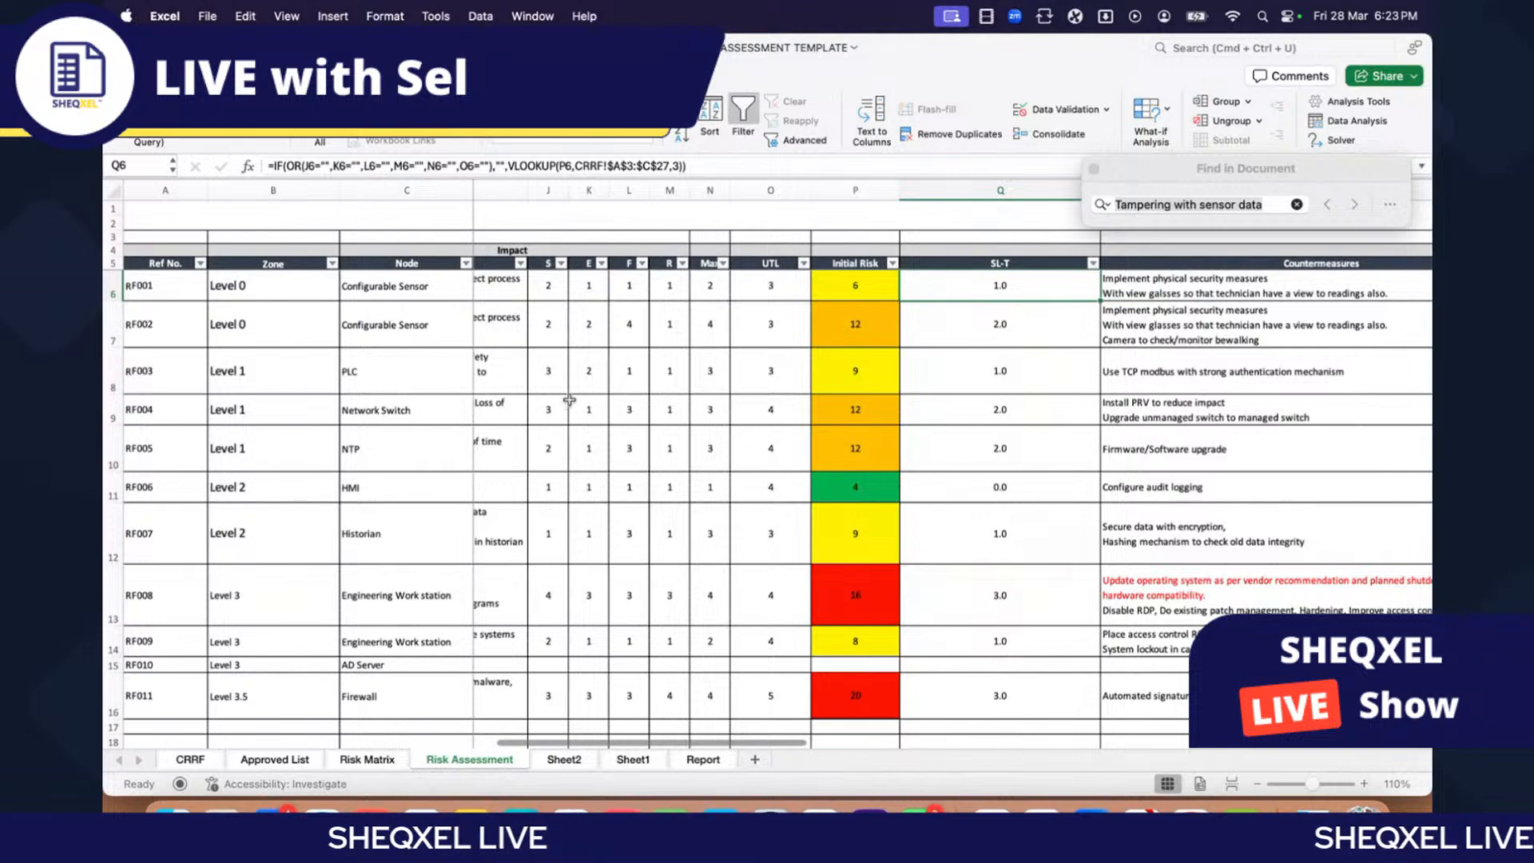
{"action": "scroll", "coordinate": [608, 416], "scroll_direction": "down", "scroll_amount": 1}
{"action": "scroll", "coordinate": [655, 426], "scroll_direction": "down", "scroll_amount": 2}
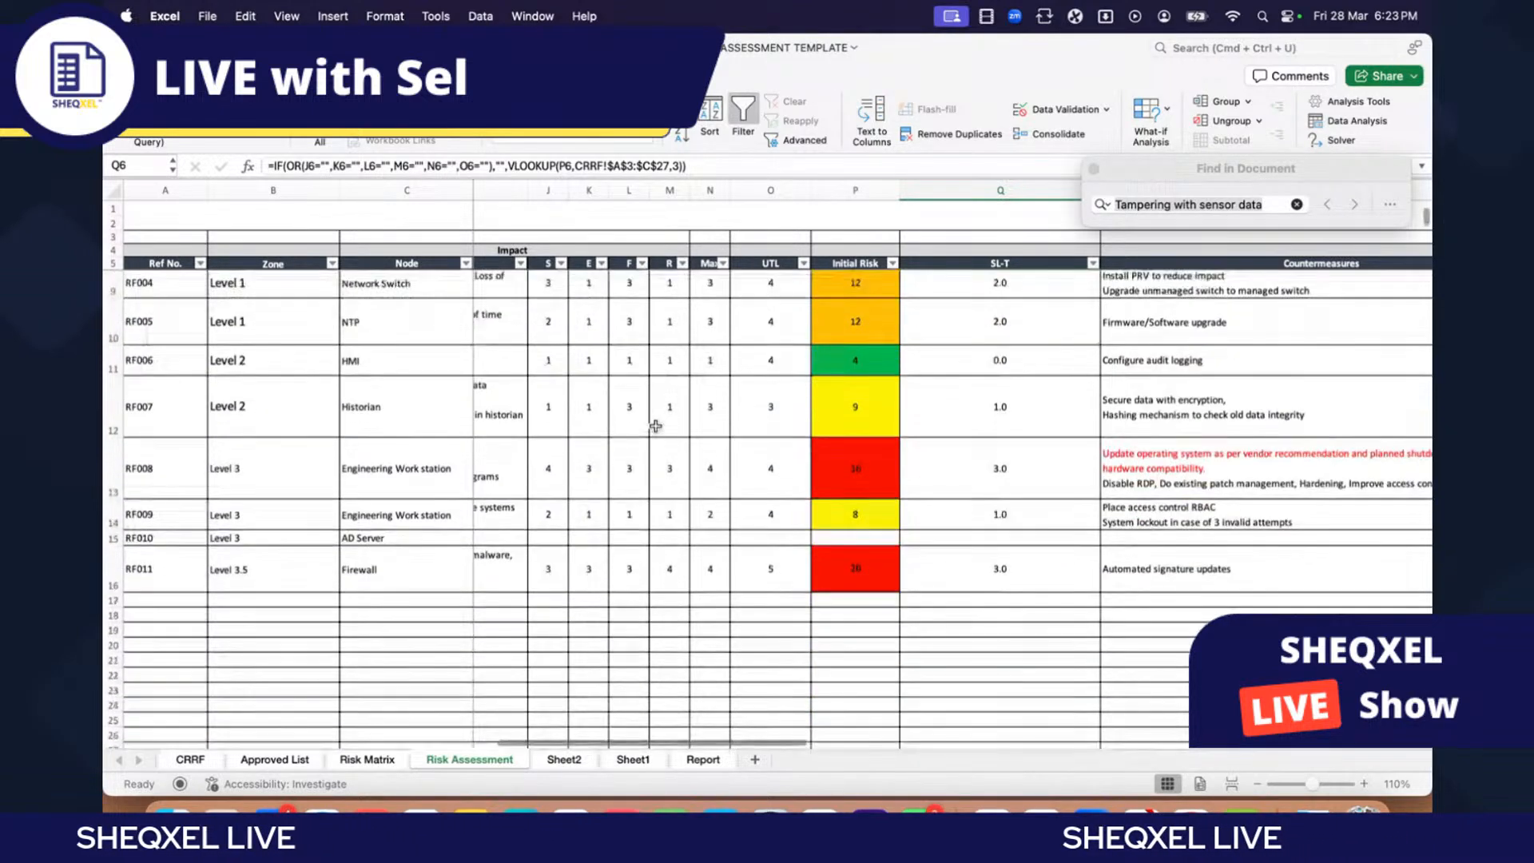
{"action": "scroll", "coordinate": [656, 426], "scroll_direction": "up", "scroll_amount": 2}
{"action": "scroll", "coordinate": [657, 435], "scroll_direction": "right", "scroll_amount": 3}
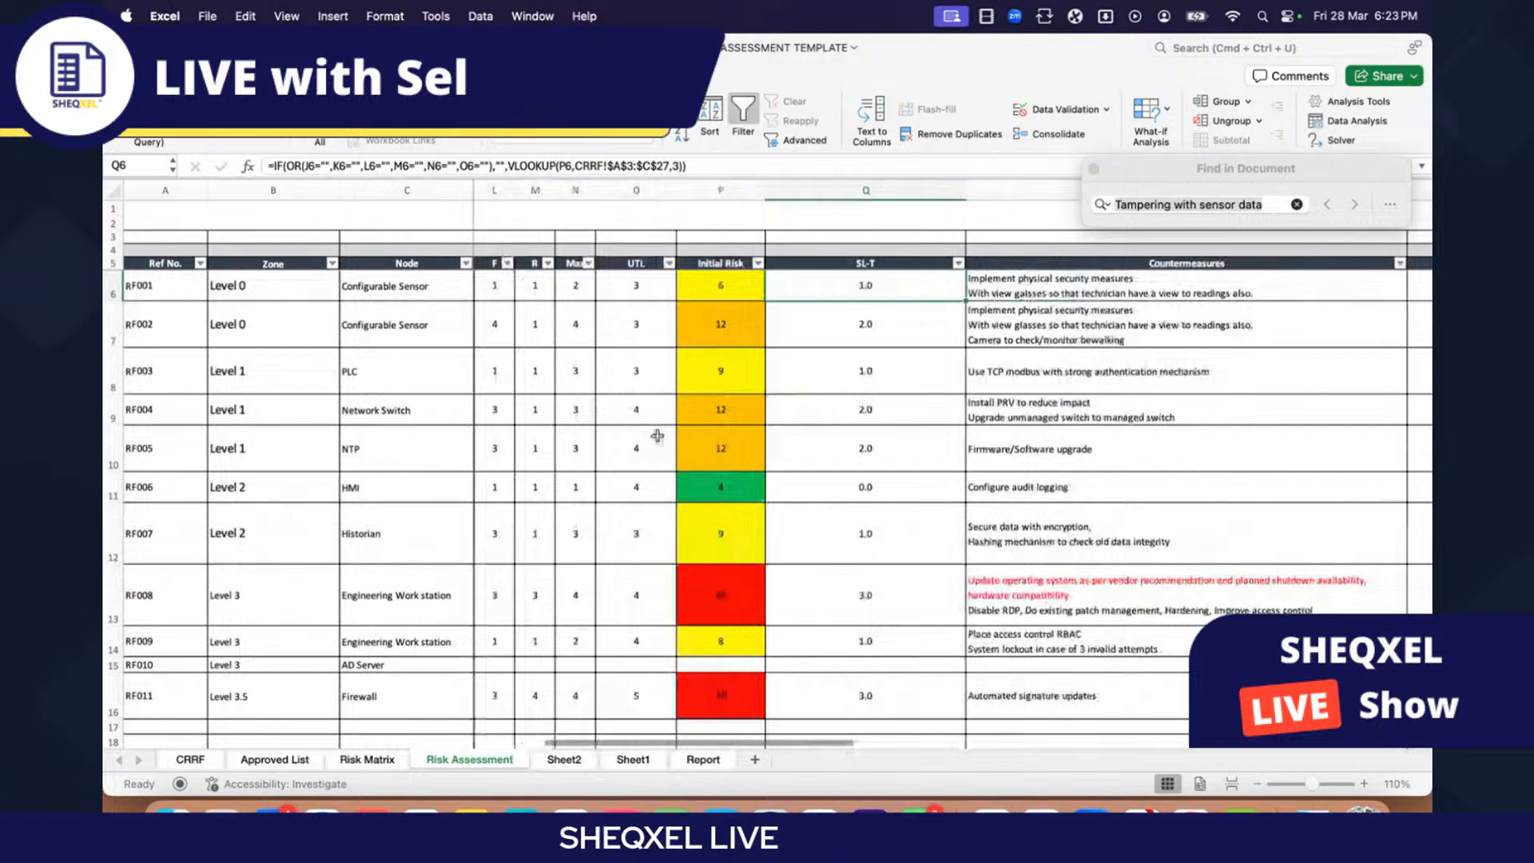
Step: Examine the Final Risk and Residual Risk columns, and inspect RF001's Maxium Risk Level formula and the Action and Responsible columns beside it
{"action": "scroll", "coordinate": [656, 436], "scroll_direction": "right", "scroll_amount": 5}
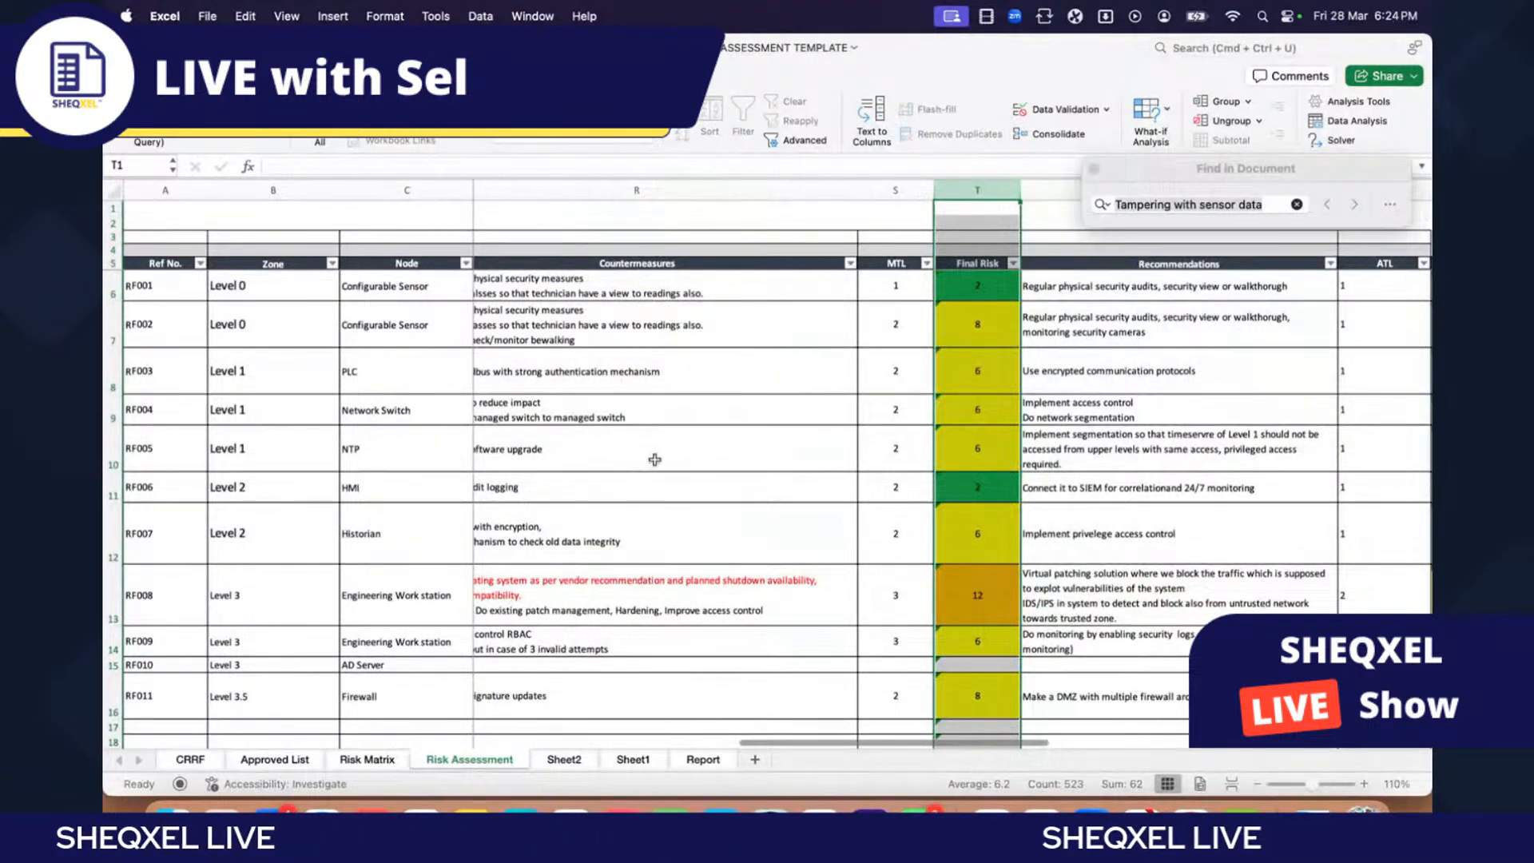
{"action": "scroll", "coordinate": [655, 459], "scroll_direction": "right", "scroll_amount": 5}
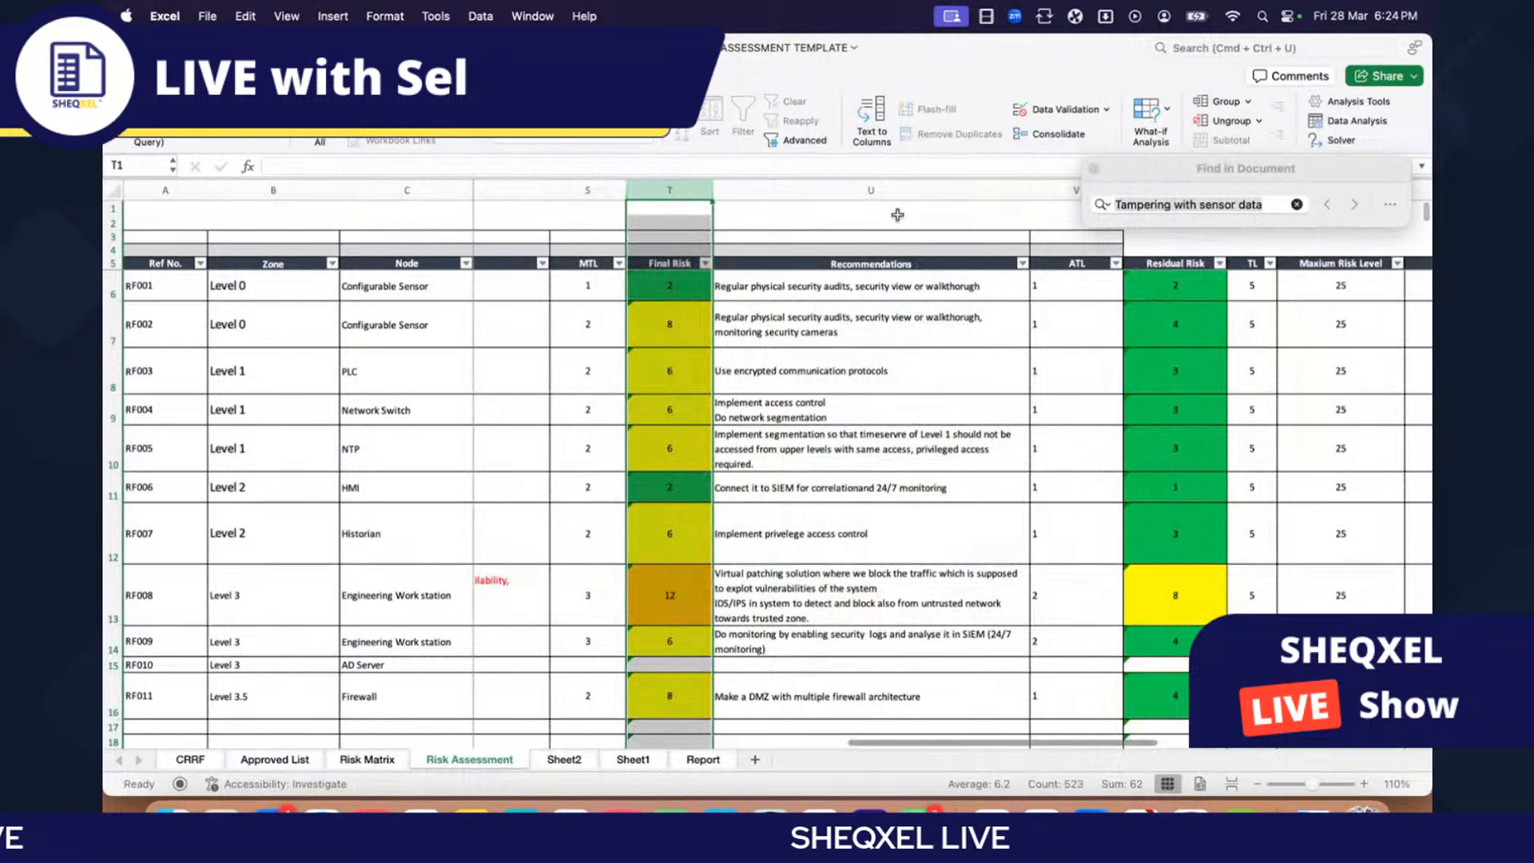
{"action": "scroll", "coordinate": [895, 483], "scroll_direction": "right", "scroll_amount": 2}
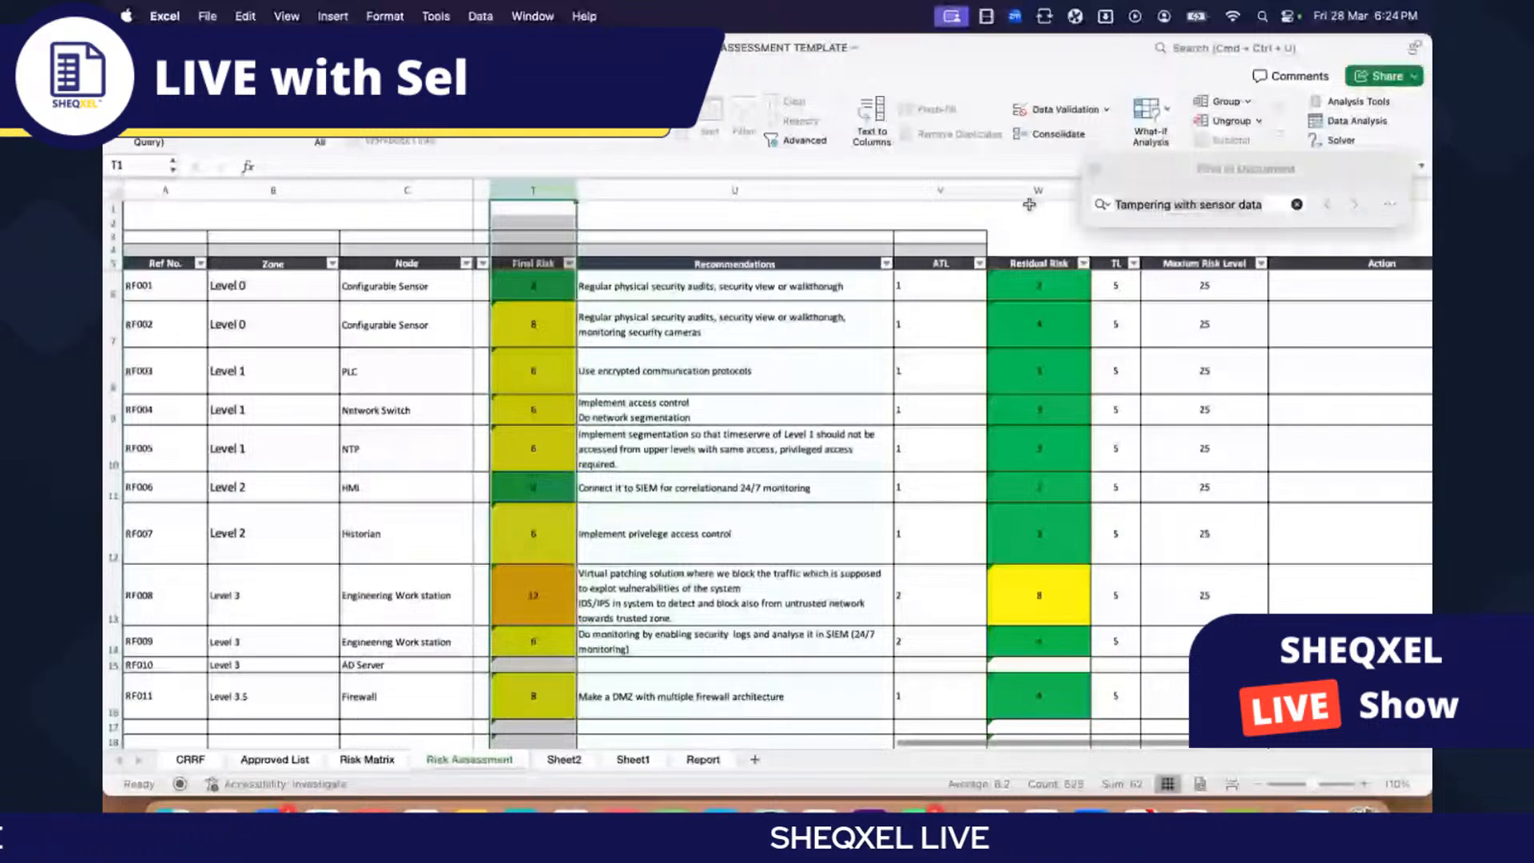
{"action": "scroll", "coordinate": [948, 387], "scroll_direction": "right", "scroll_amount": 2}
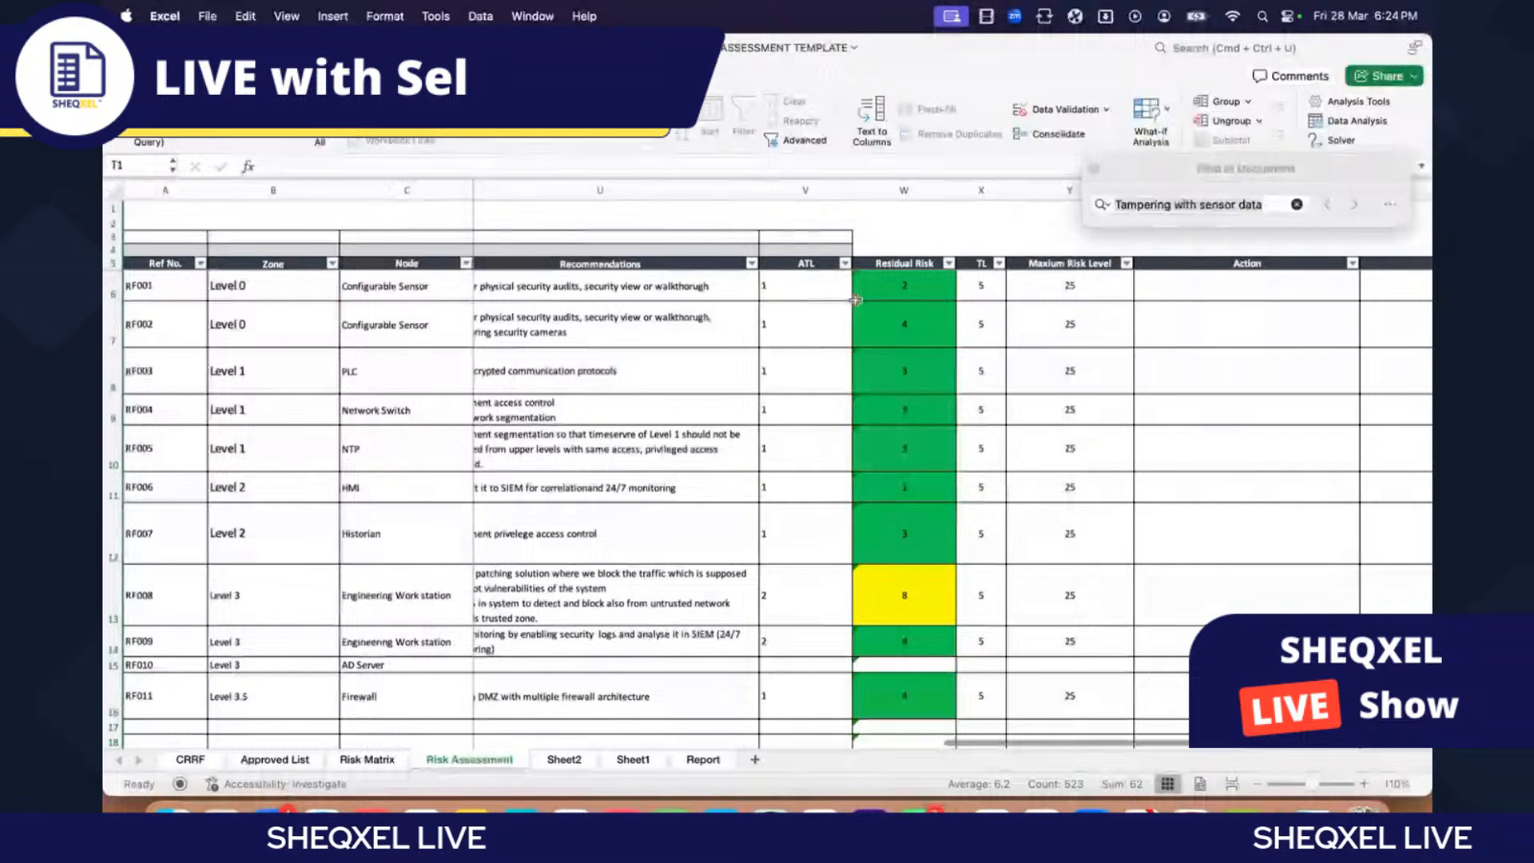
{"action": "scroll", "coordinate": [879, 303], "scroll_direction": "right", "scroll_amount": 2}
{"action": "left_click", "coordinate": [925, 296]}
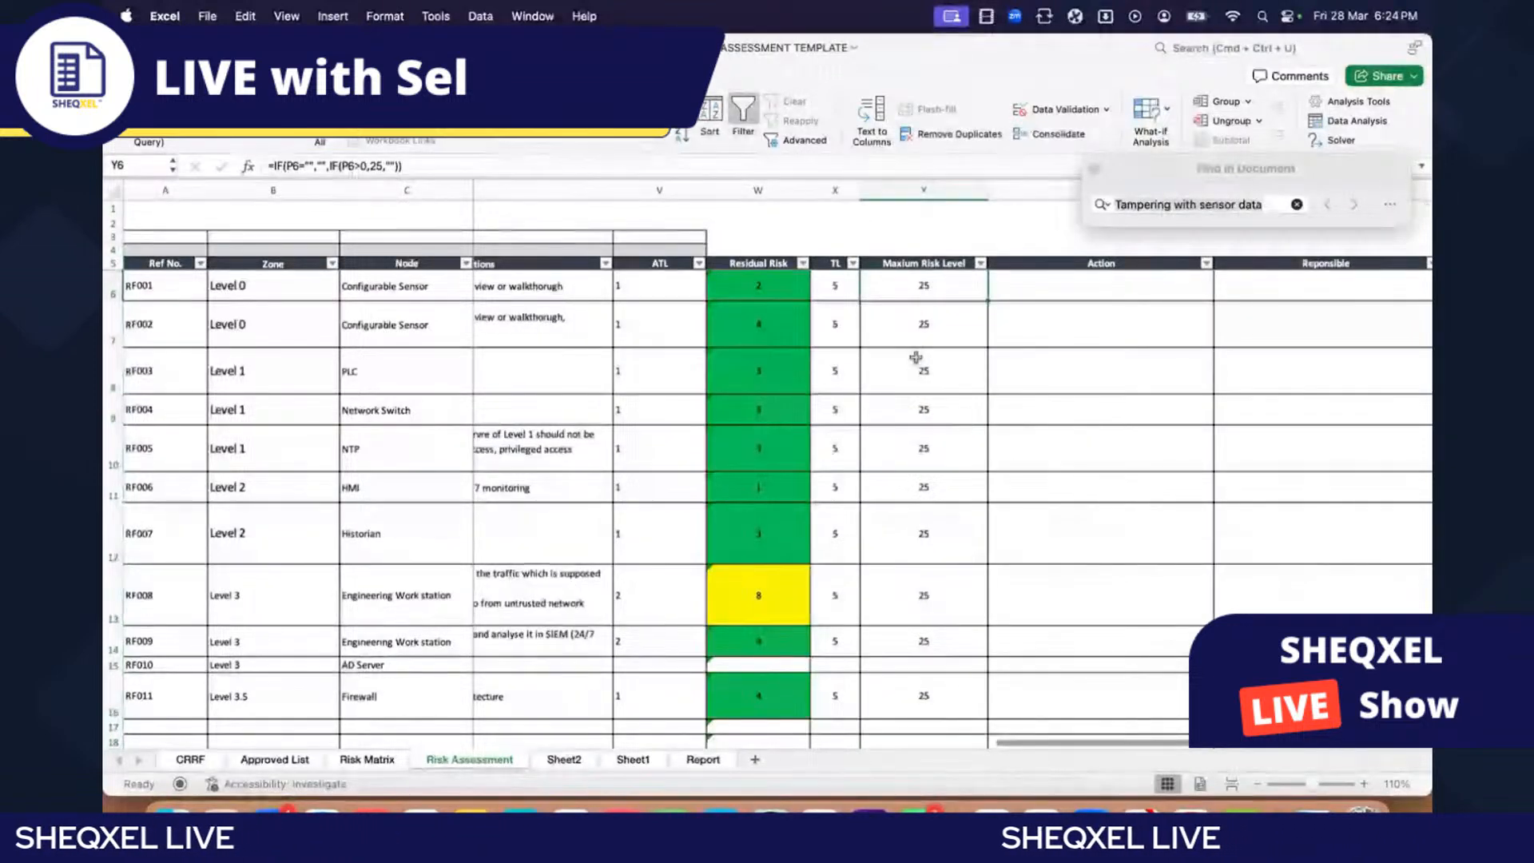
{"action": "scroll", "coordinate": [917, 352], "scroll_direction": "right", "scroll_amount": 1}
{"action": "scroll", "coordinate": [916, 359], "scroll_direction": "left", "scroll_amount": 1}
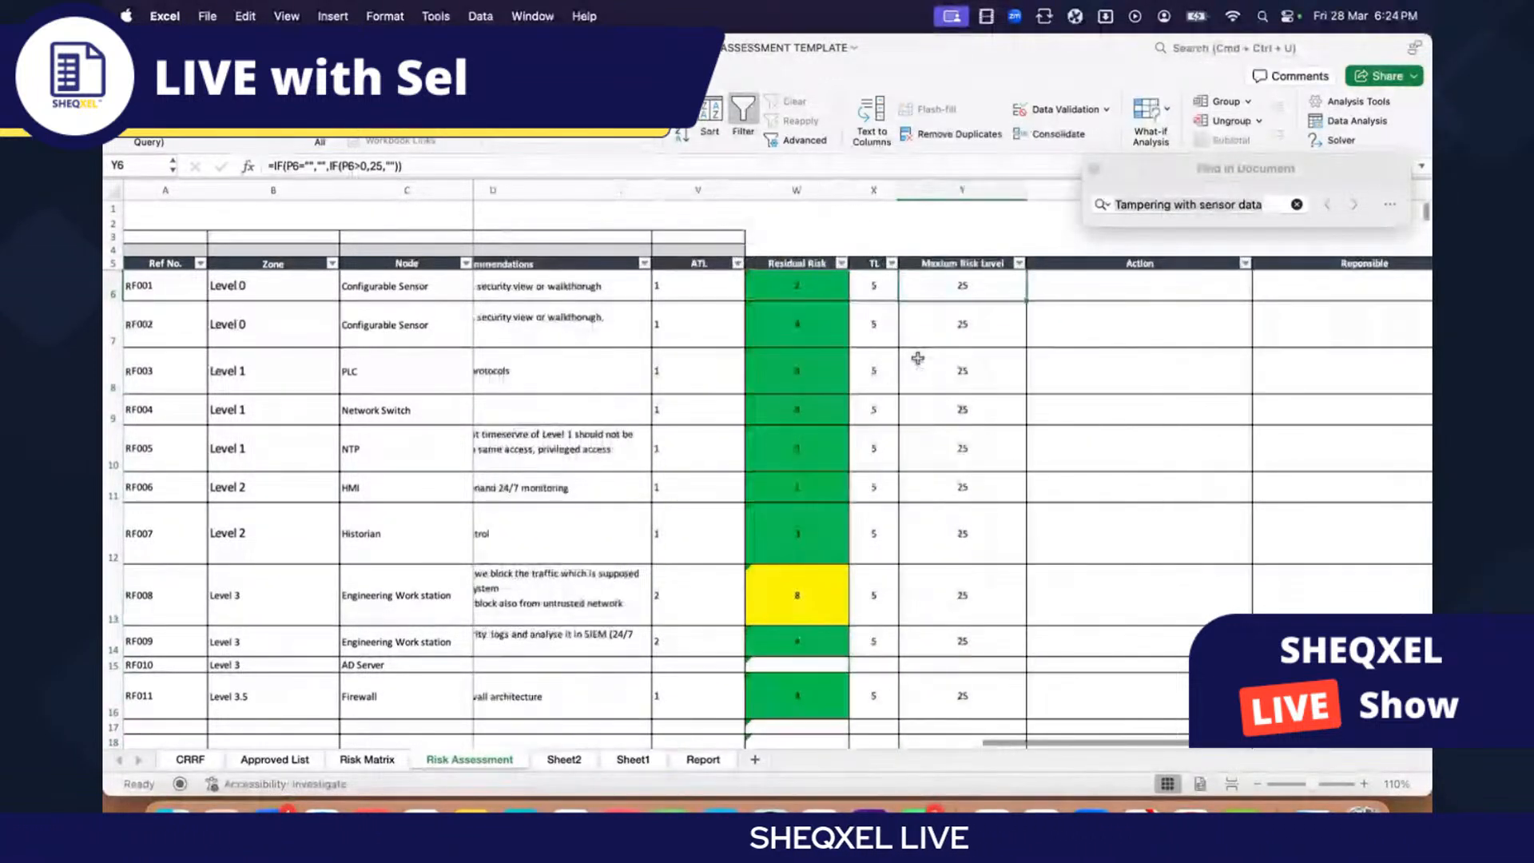
{"action": "scroll", "coordinate": [917, 359], "scroll_direction": "right", "scroll_amount": 1}
{"action": "scroll", "coordinate": [918, 358], "scroll_direction": "right", "scroll_amount": 1}
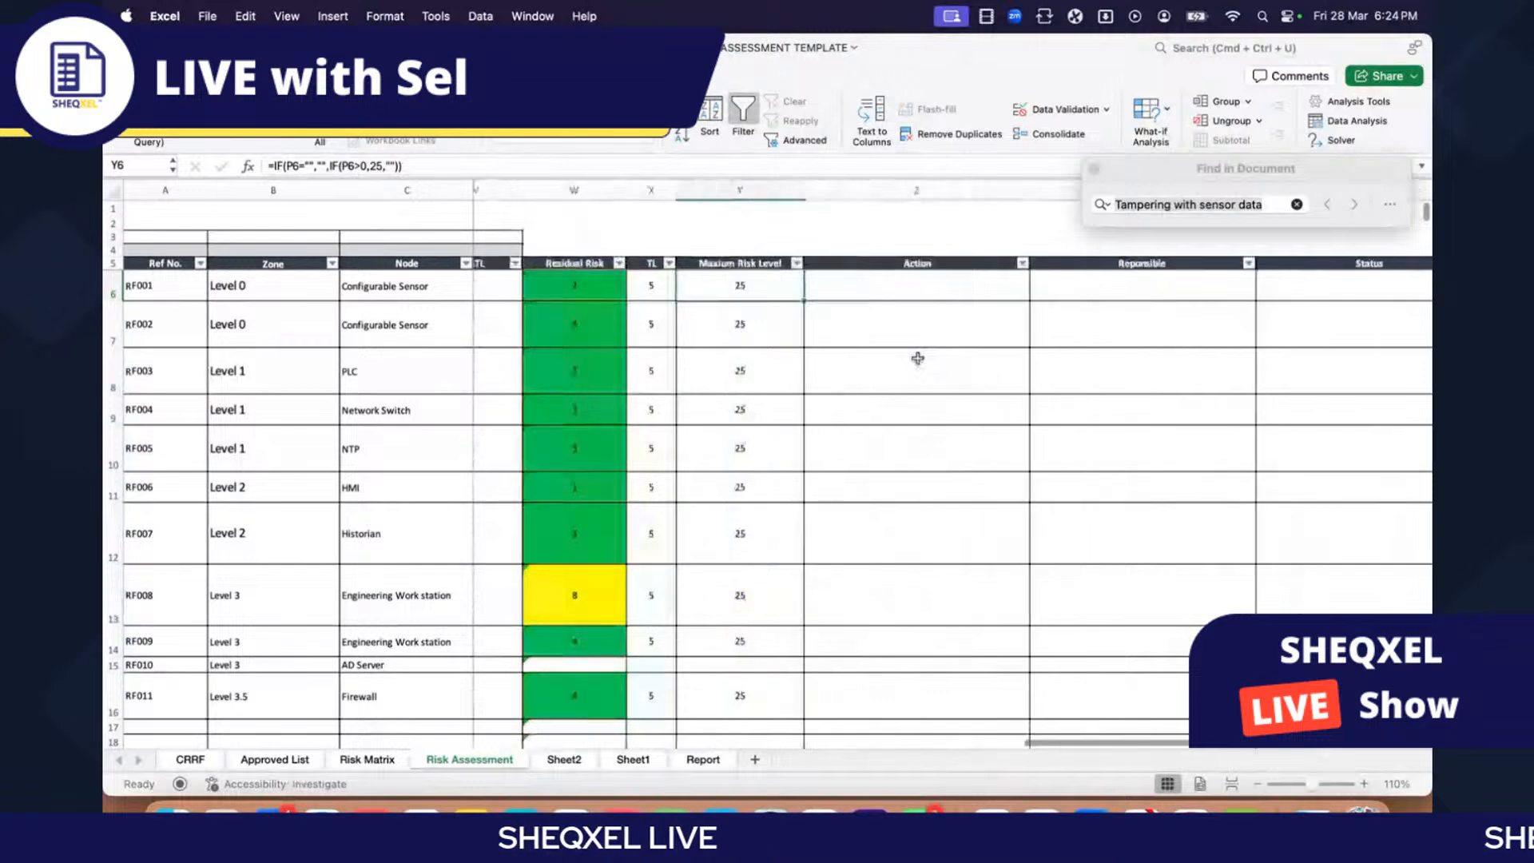
{"action": "scroll", "coordinate": [812, 400], "scroll_direction": "right", "scroll_amount": 1}
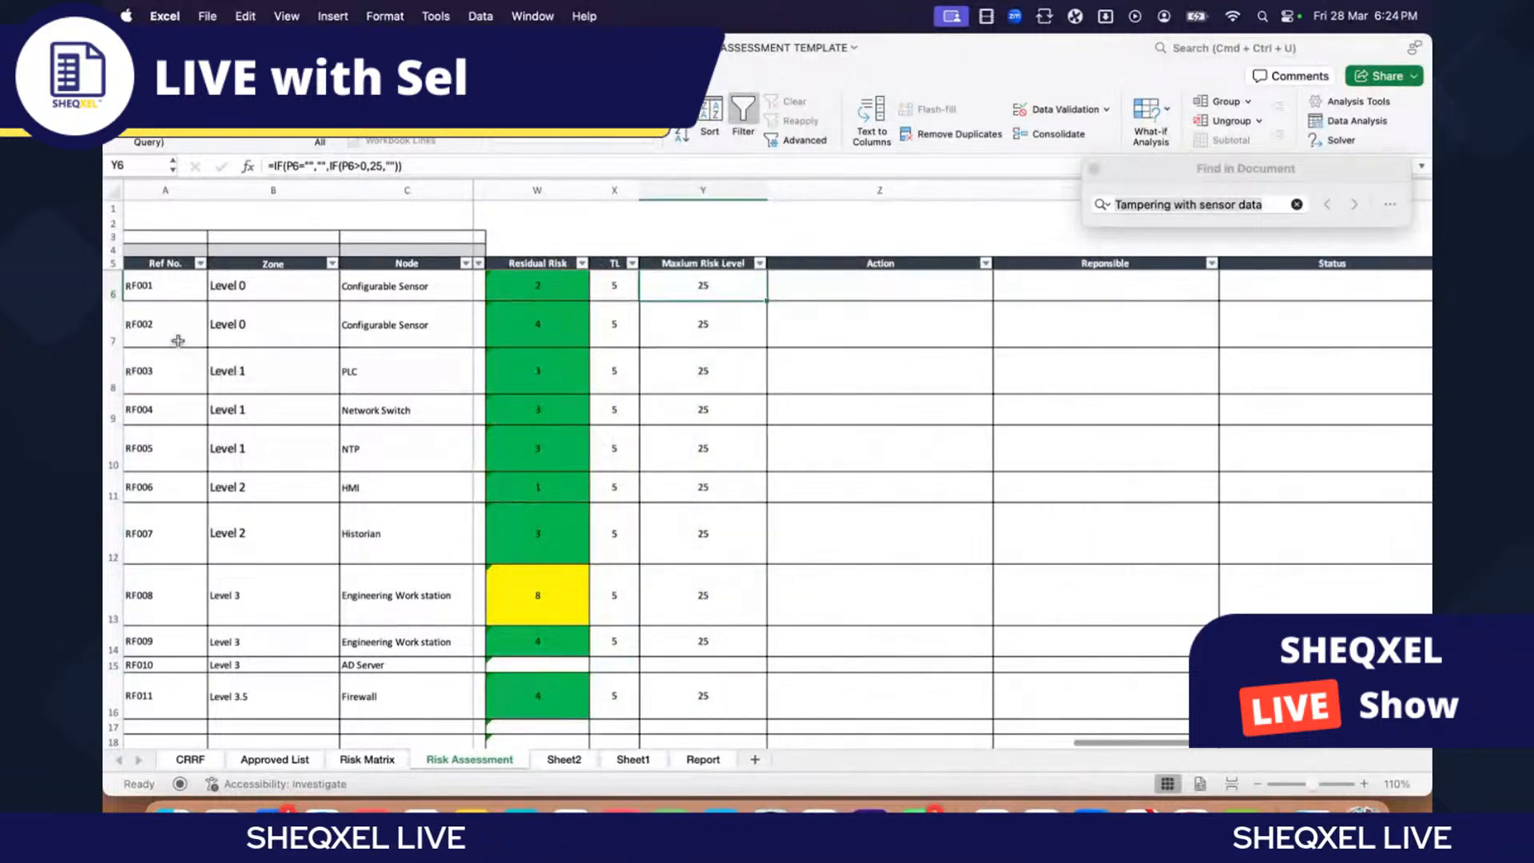
{"action": "scroll", "coordinate": [577, 356], "scroll_direction": "left", "scroll_amount": 3}
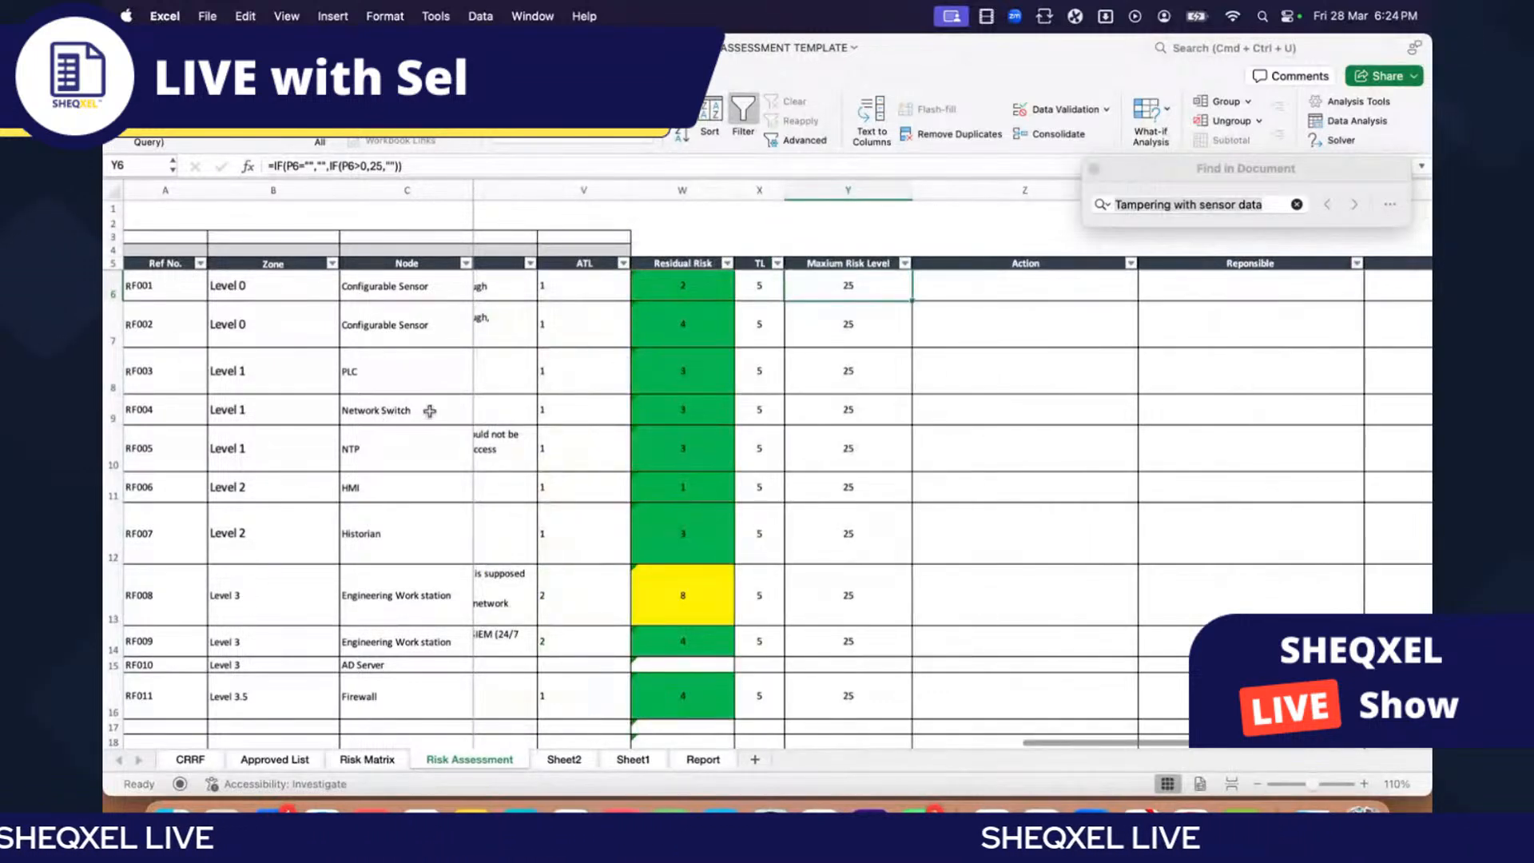
Step: Highlight the whole RF001 row, and recheck which risk cell its Maxium Risk Level formula depends on
{"action": "left_click", "coordinate": [148, 293]}
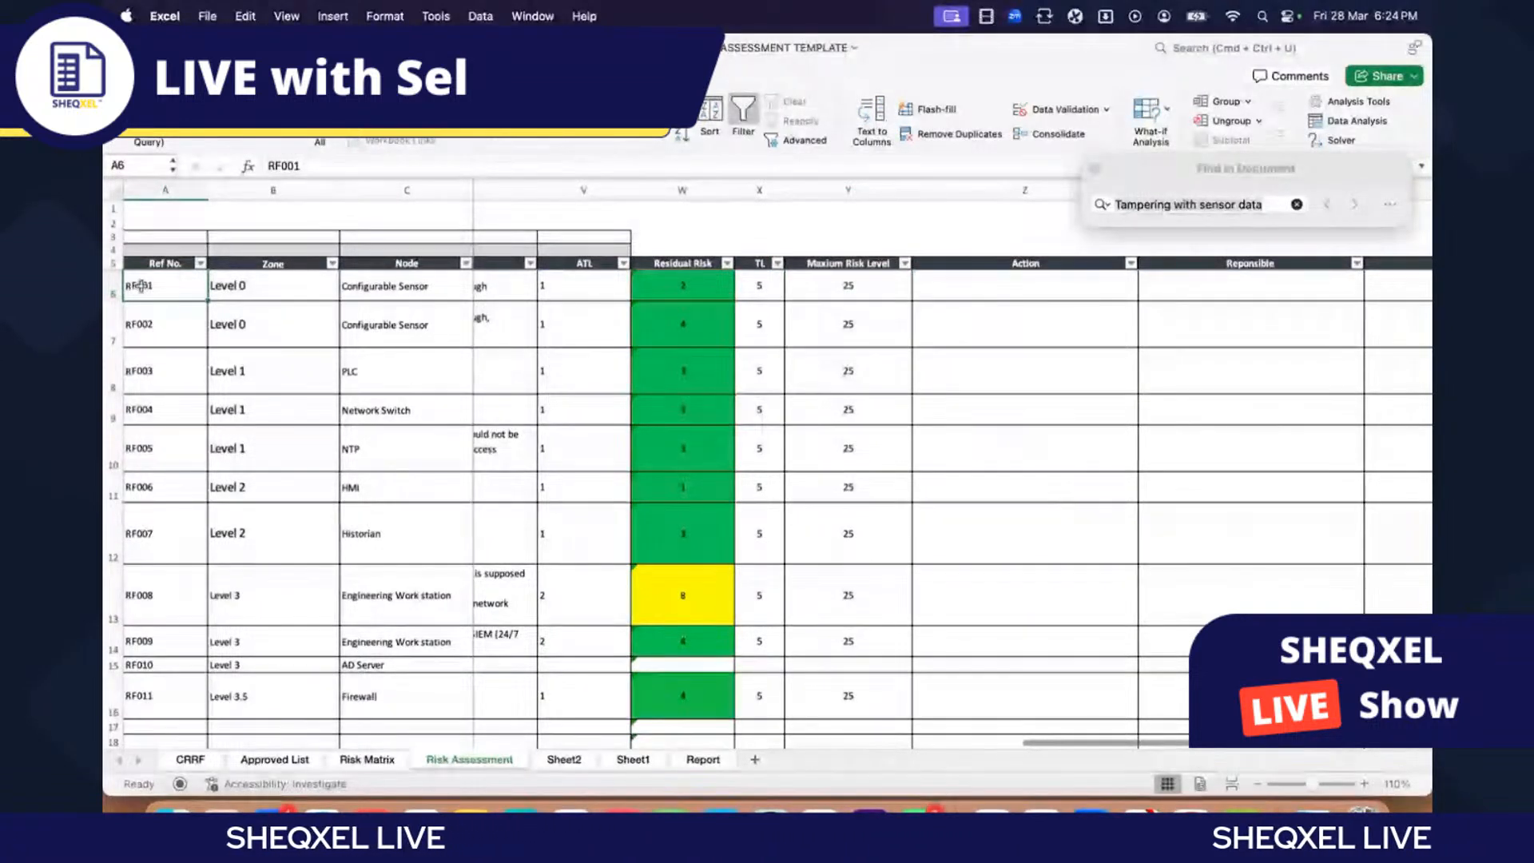
{"action": "key", "text": "shift+space"}
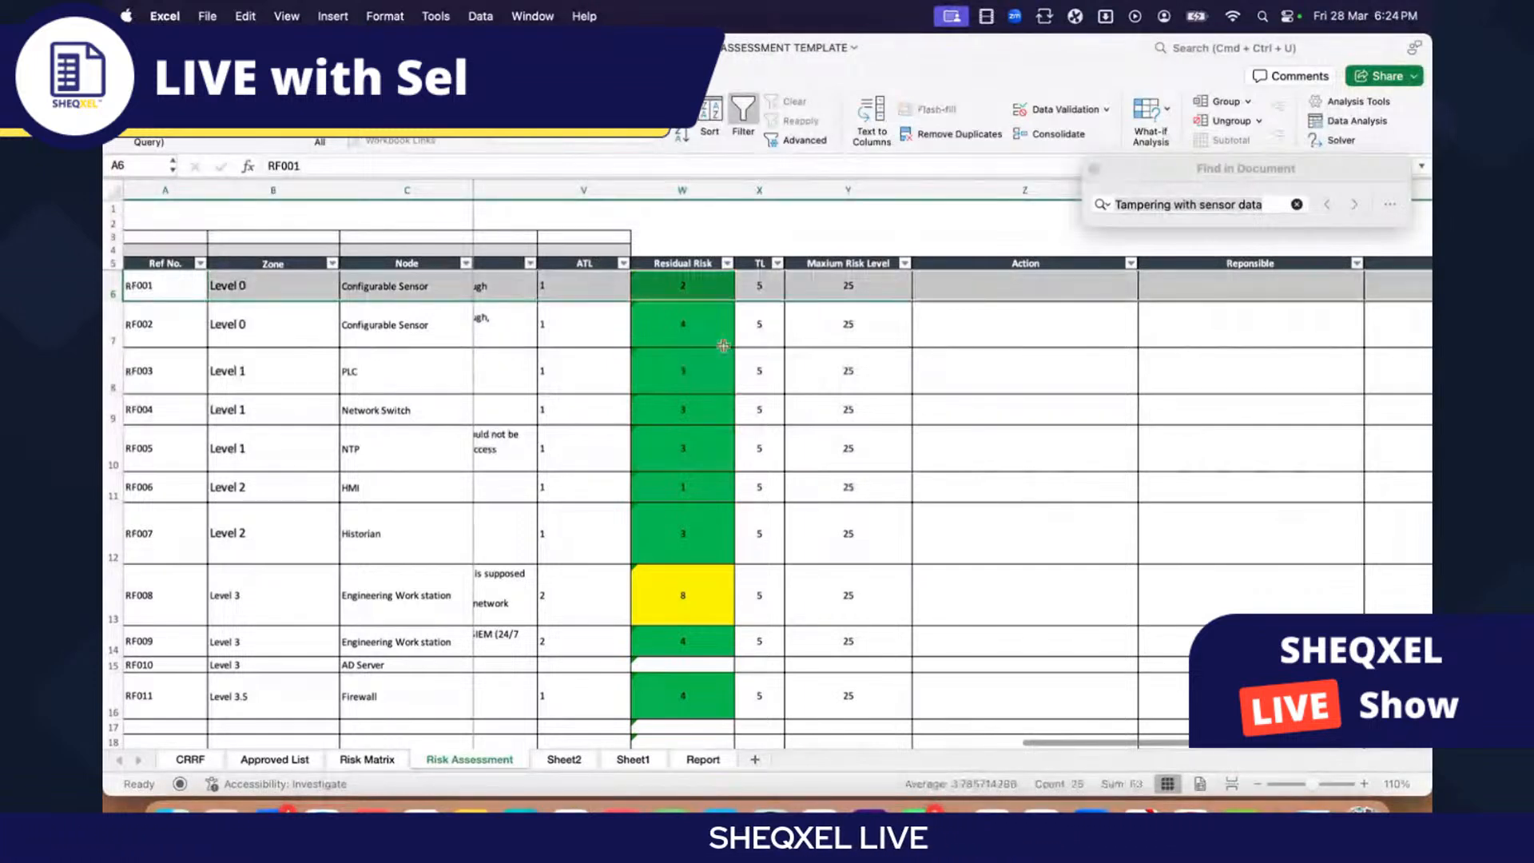
{"action": "left_click", "coordinate": [802, 349]}
{"action": "left_click", "coordinate": [887, 286]}
{"action": "scroll", "coordinate": [595, 318], "scroll_direction": "left", "scroll_amount": 6}
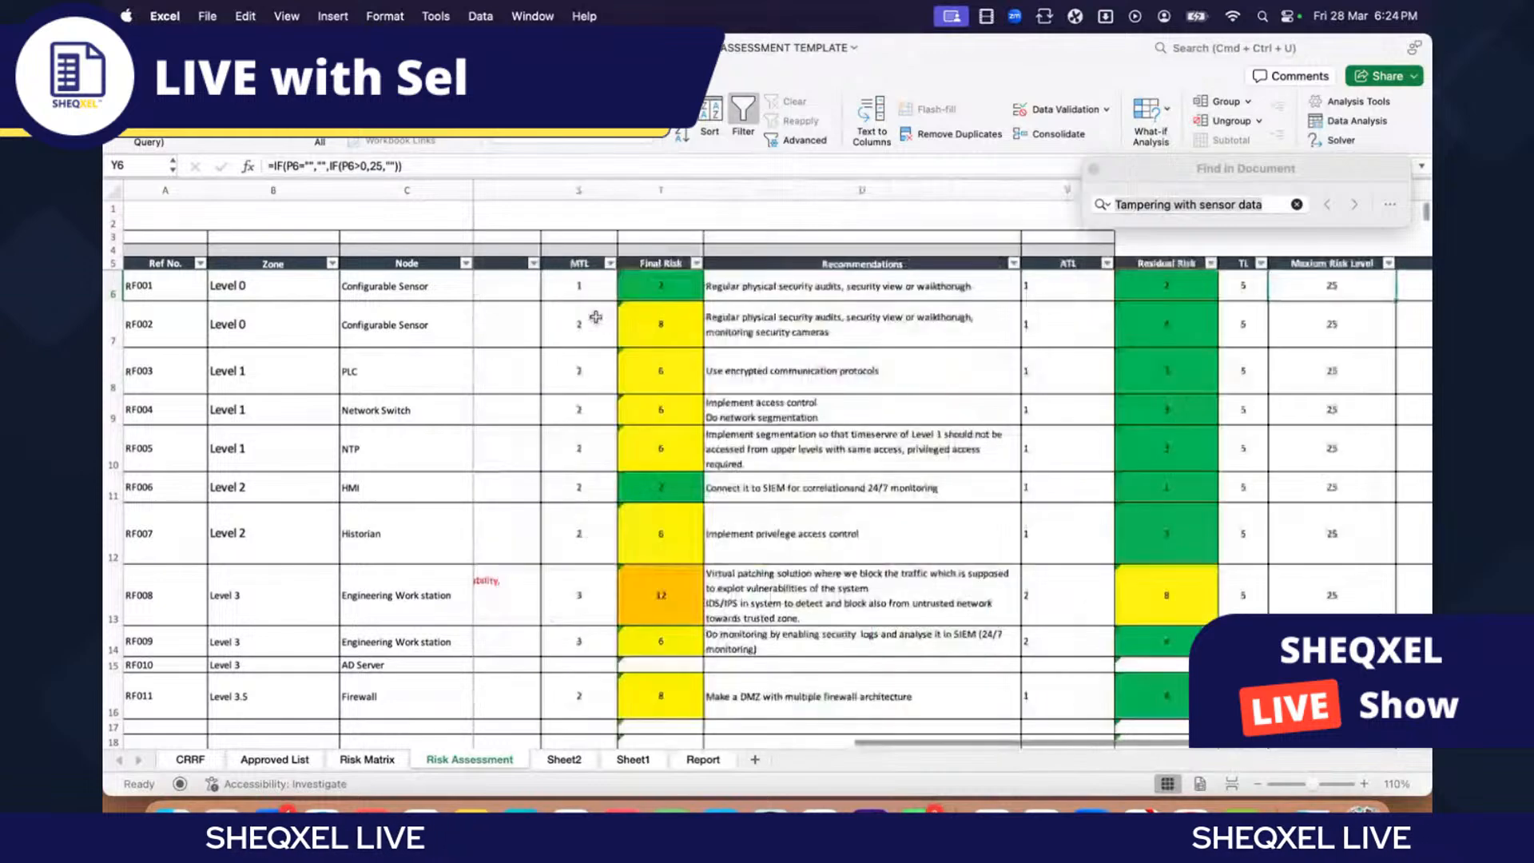
Step: Examine the Risk Assessment sheet's columns from SL-T and Countermeasures through Final Risk and Residual Risk to Maxium Risk Level
{"action": "scroll", "coordinate": [595, 317], "scroll_direction": "left", "scroll_amount": 4}
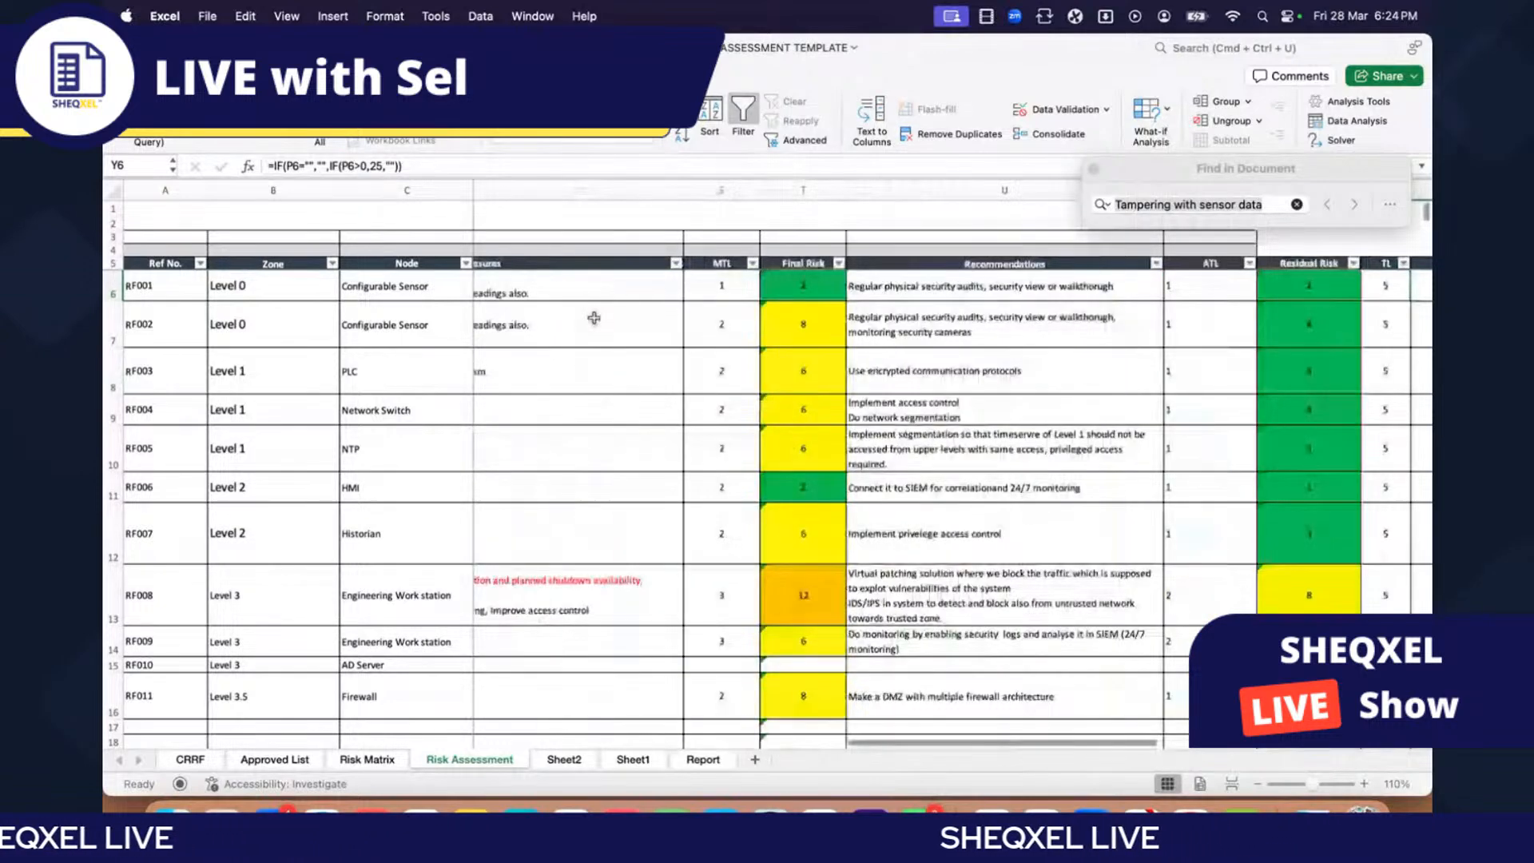
{"action": "scroll", "coordinate": [595, 318], "scroll_direction": "left", "scroll_amount": 6}
{"action": "scroll", "coordinate": [595, 318], "scroll_direction": "left", "scroll_amount": 2}
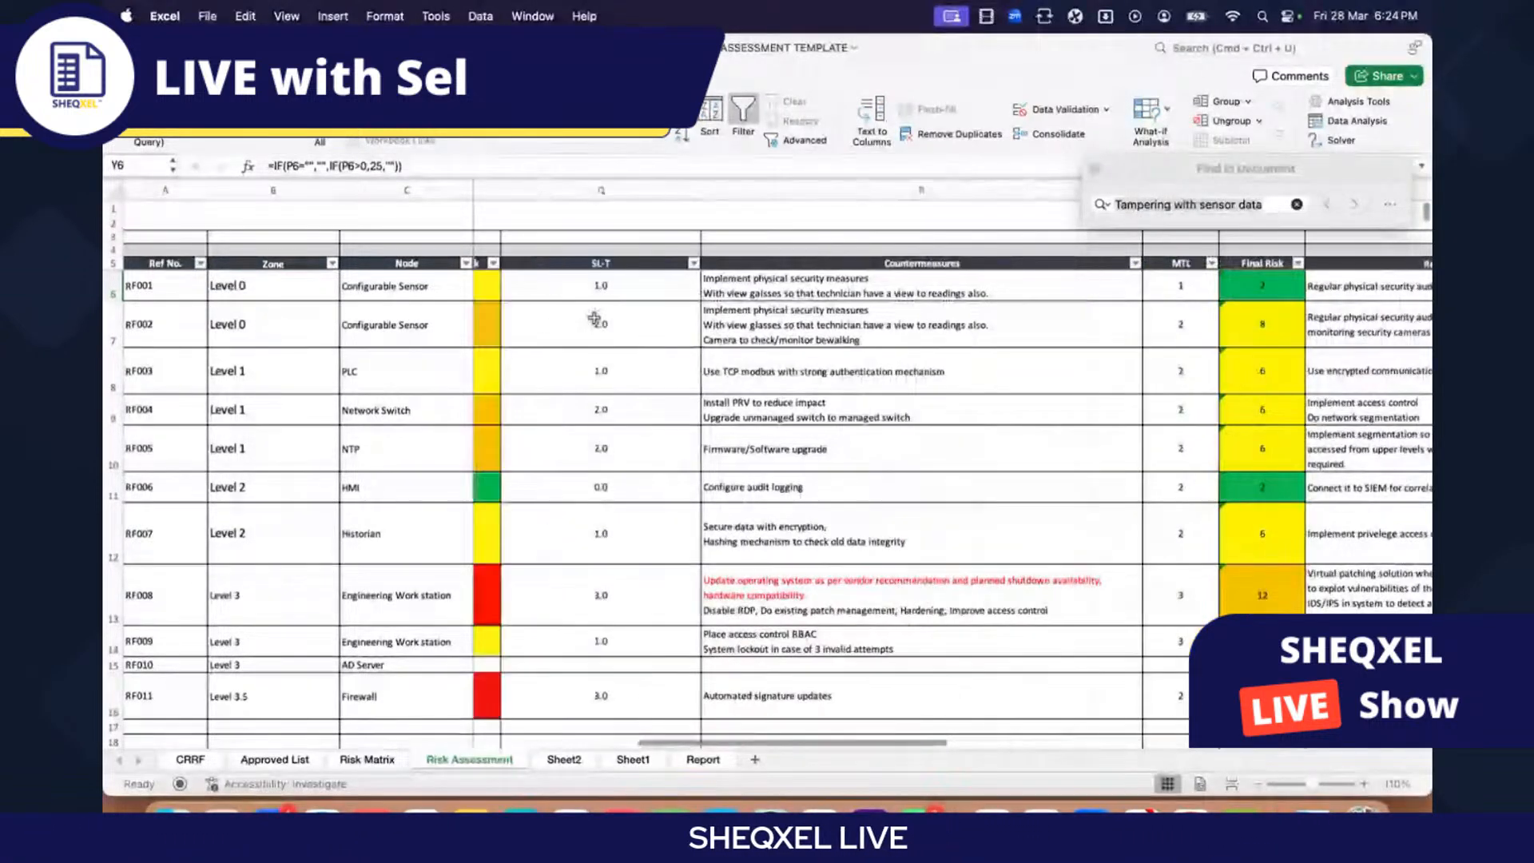
{"action": "scroll", "coordinate": [594, 318], "scroll_direction": "left", "scroll_amount": 4}
{"action": "scroll", "coordinate": [631, 319], "scroll_direction": "right", "scroll_amount": 5}
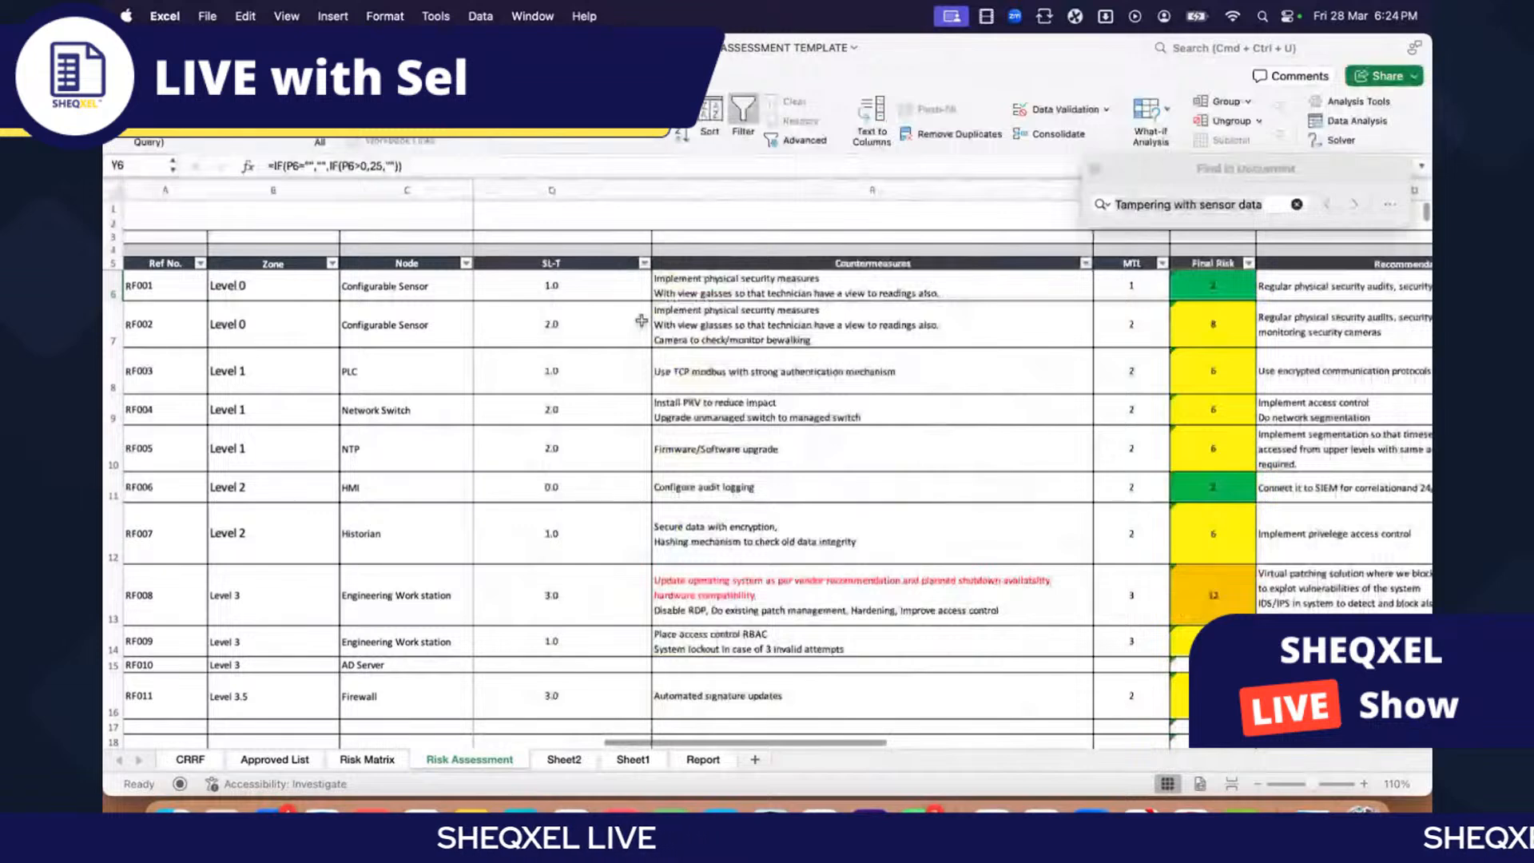
{"action": "scroll", "coordinate": [647, 321], "scroll_direction": "right", "scroll_amount": 6}
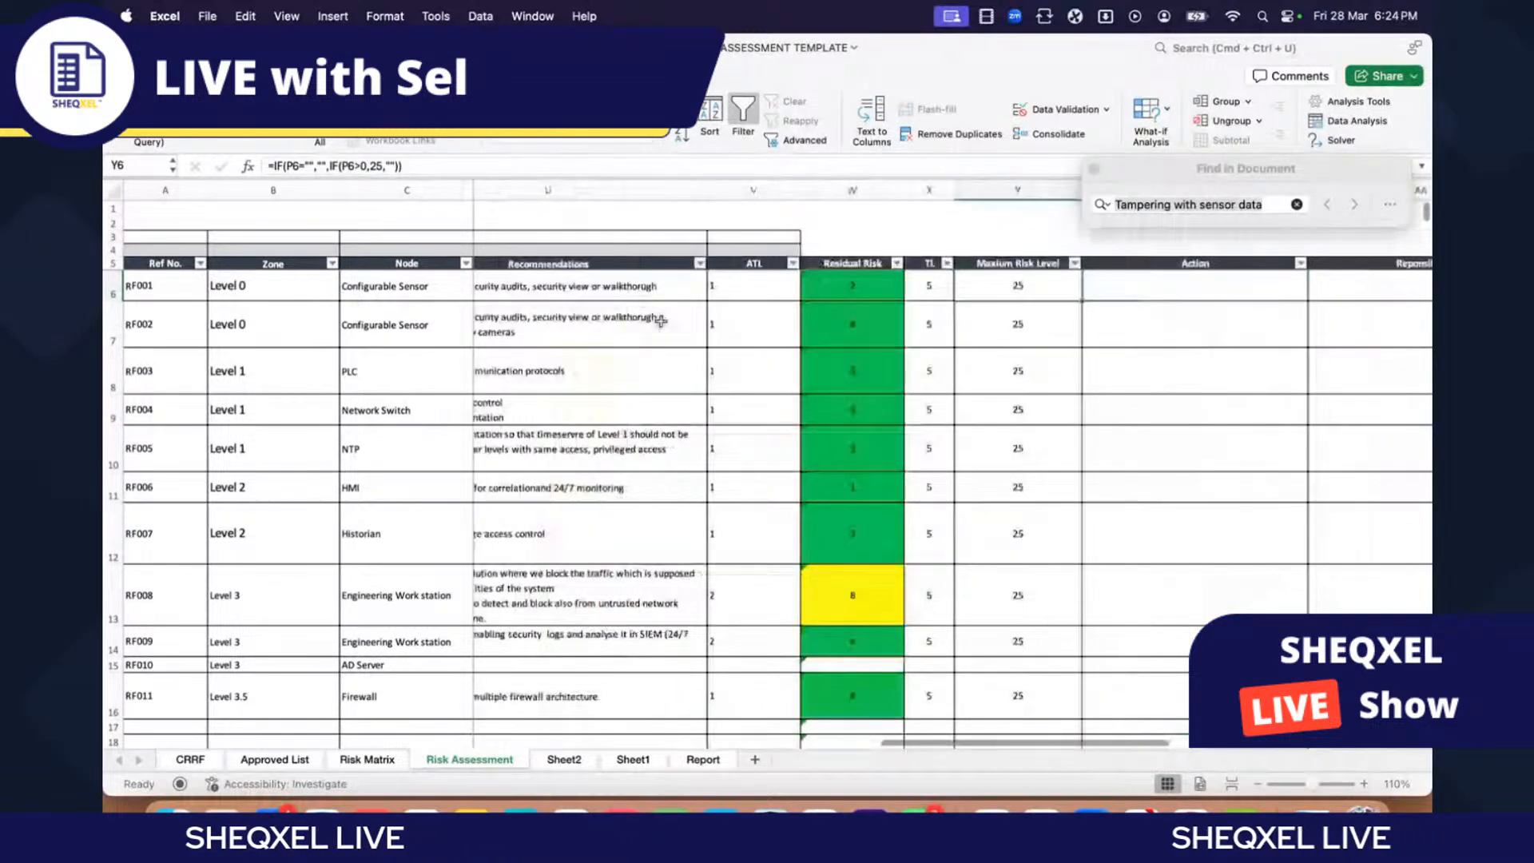
{"action": "scroll", "coordinate": [842, 289], "scroll_direction": "right", "scroll_amount": 1}
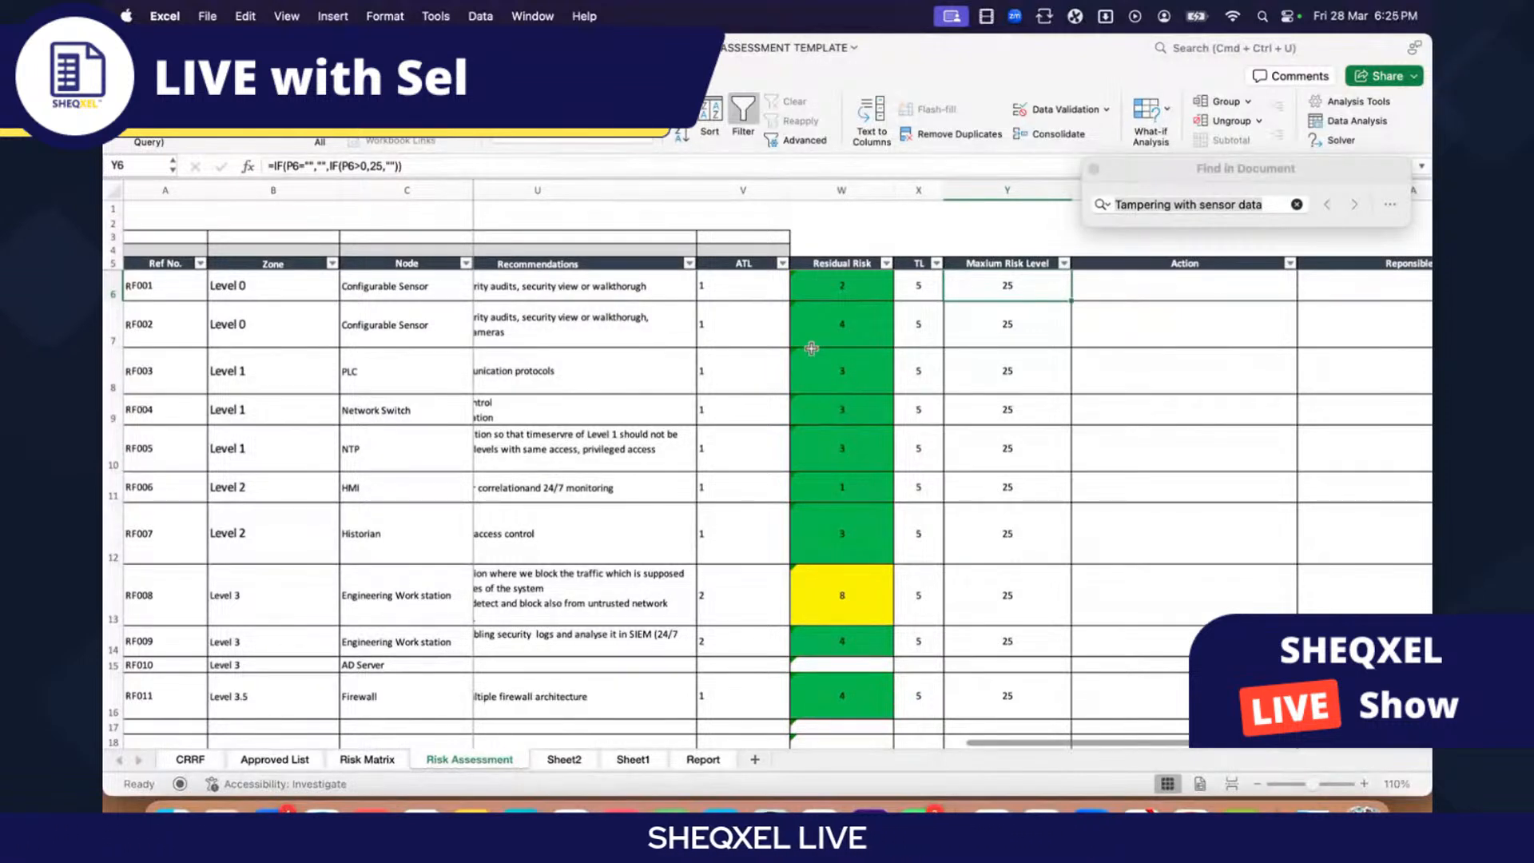
{"action": "scroll", "coordinate": [811, 349], "scroll_direction": "left", "scroll_amount": 1}
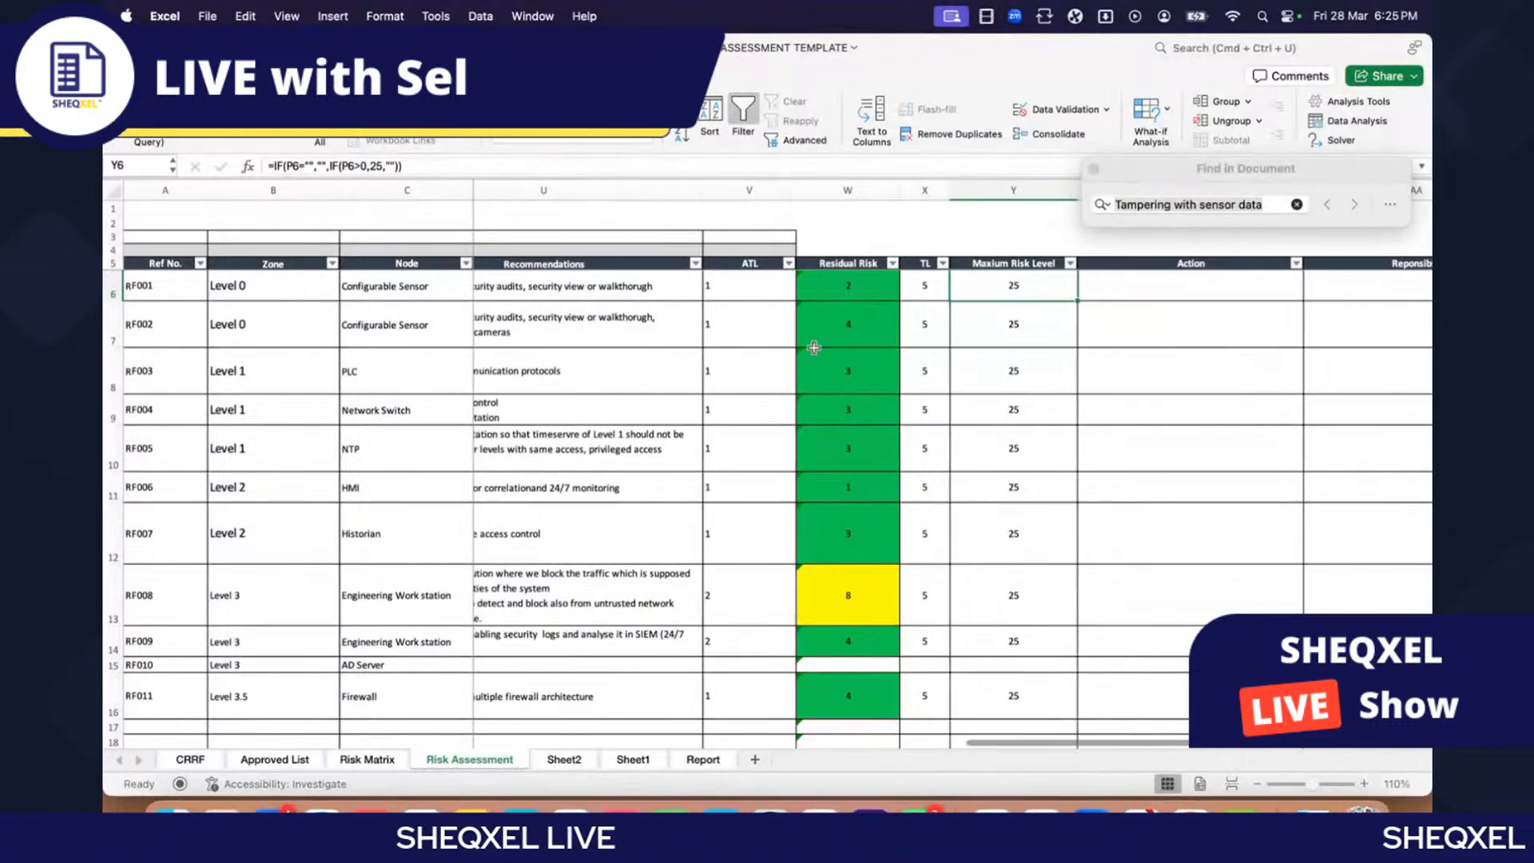
{"action": "scroll", "coordinate": [813, 347], "scroll_direction": "left", "scroll_amount": 1}
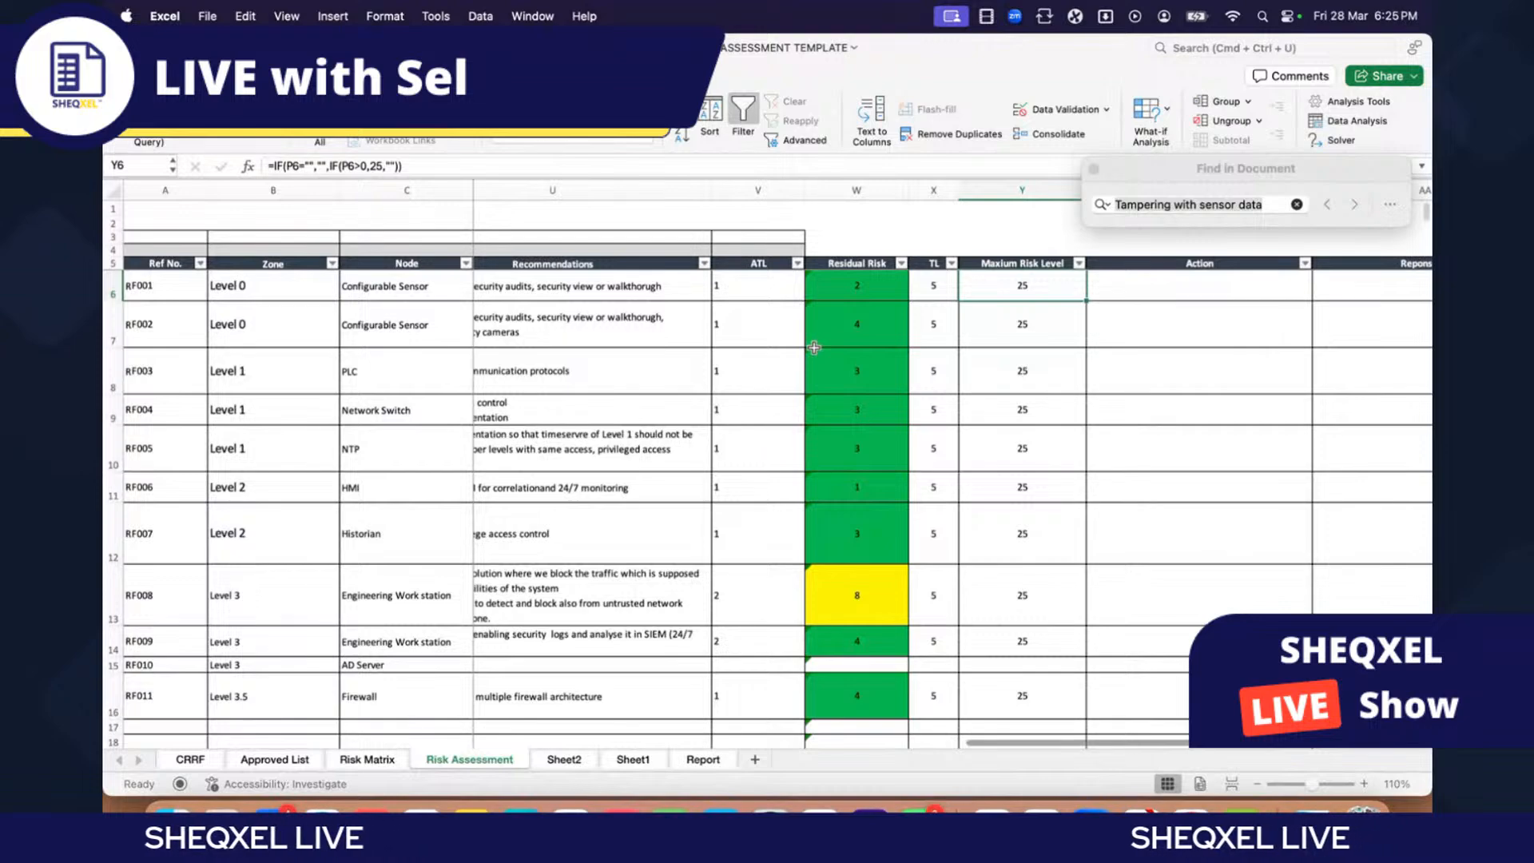
{"action": "scroll", "coordinate": [813, 347], "scroll_direction": "left", "scroll_amount": 5}
{"action": "scroll", "coordinate": [814, 347], "scroll_direction": "left", "scroll_amount": 10}
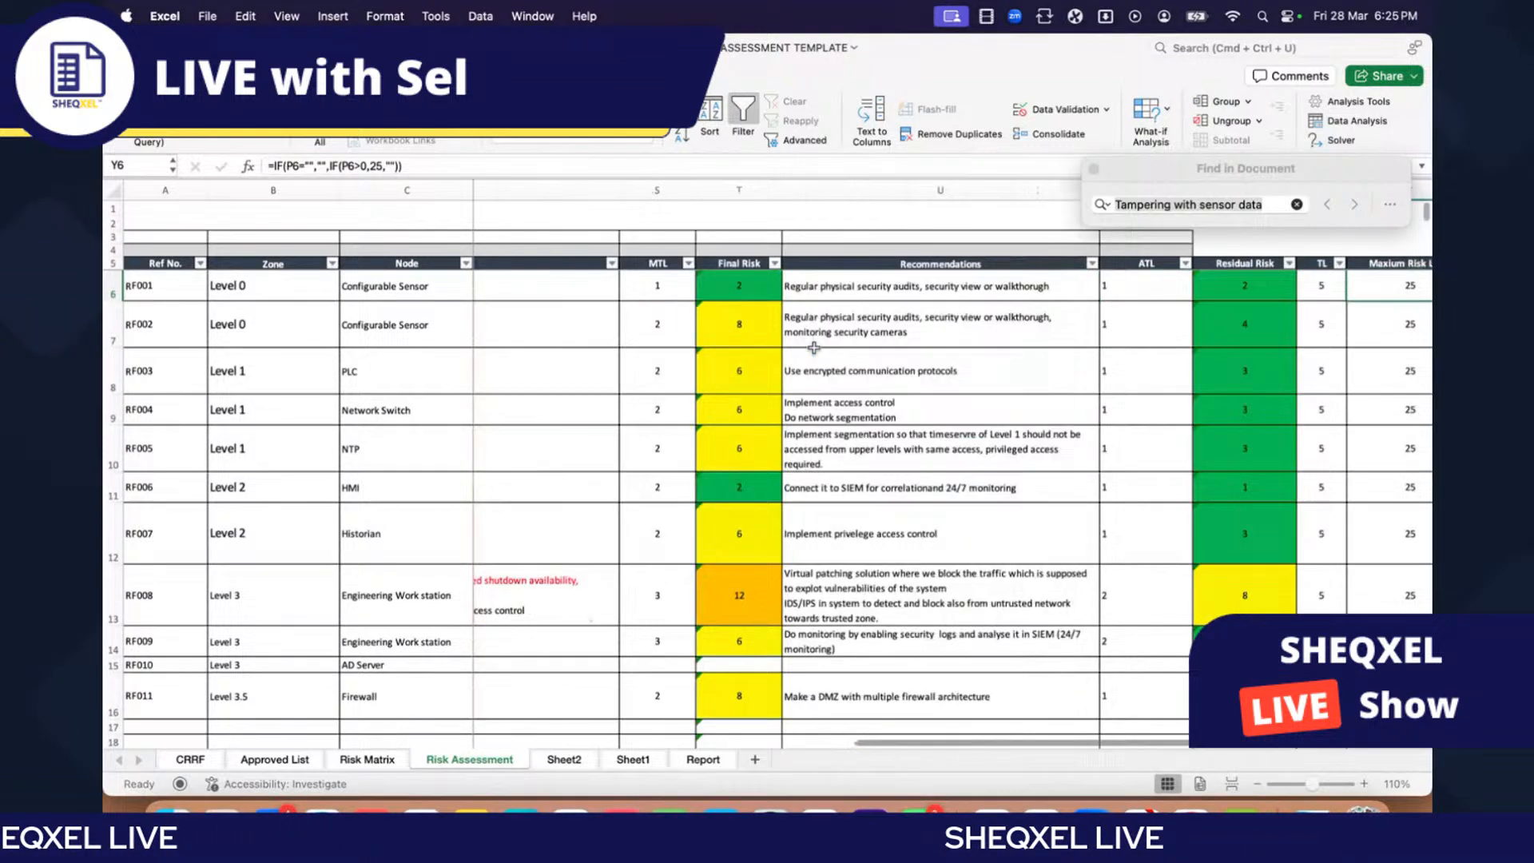
Step: Examine the Risk Matrix scores from the Trivial/Rare cell to the Critical/Likely cell to find the matrix's maximum risk level
{"action": "left_click", "coordinate": [364, 760]}
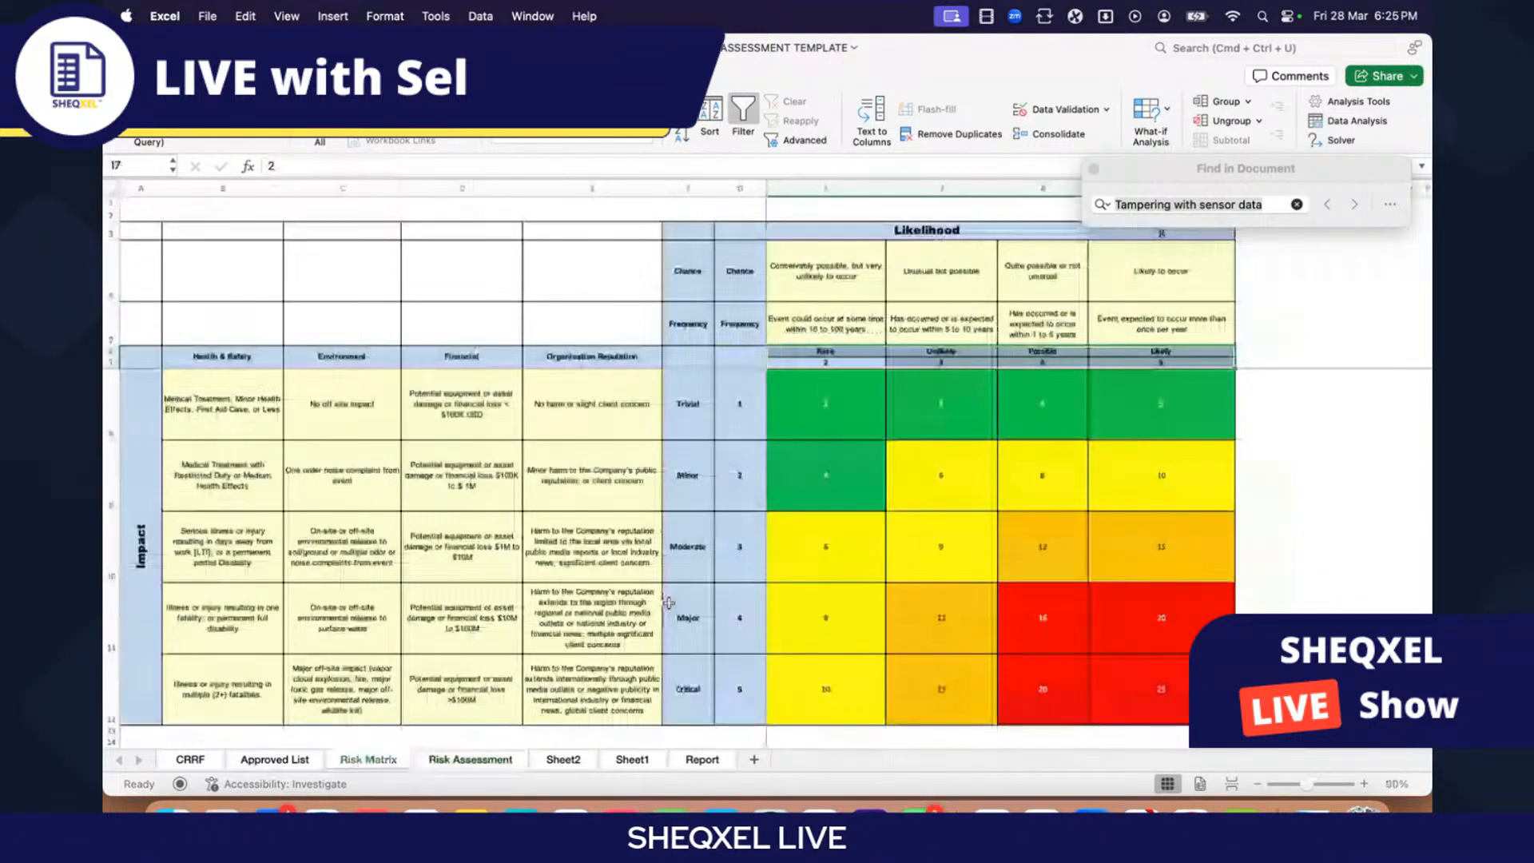
{"action": "scroll", "coordinate": [976, 535], "scroll_direction": "down", "scroll_amount": 1}
{"action": "scroll", "coordinate": [1120, 649], "scroll_direction": "up", "scroll_amount": 1}
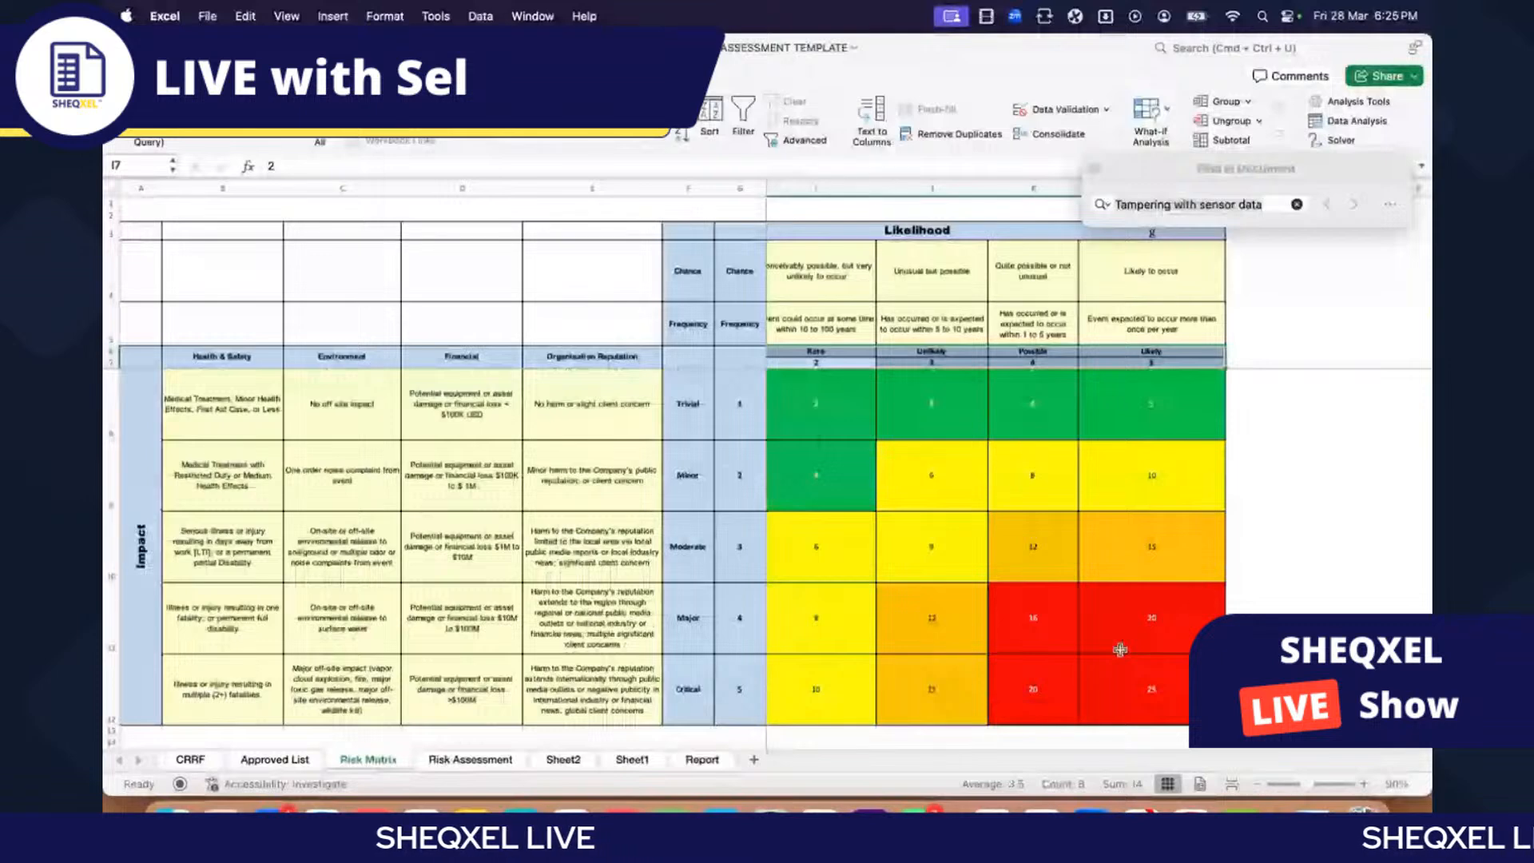
{"action": "left_click_drag", "start_coordinate": [1121, 650], "coordinate": [1150, 709]}
{"action": "left_click", "coordinate": [822, 401]}
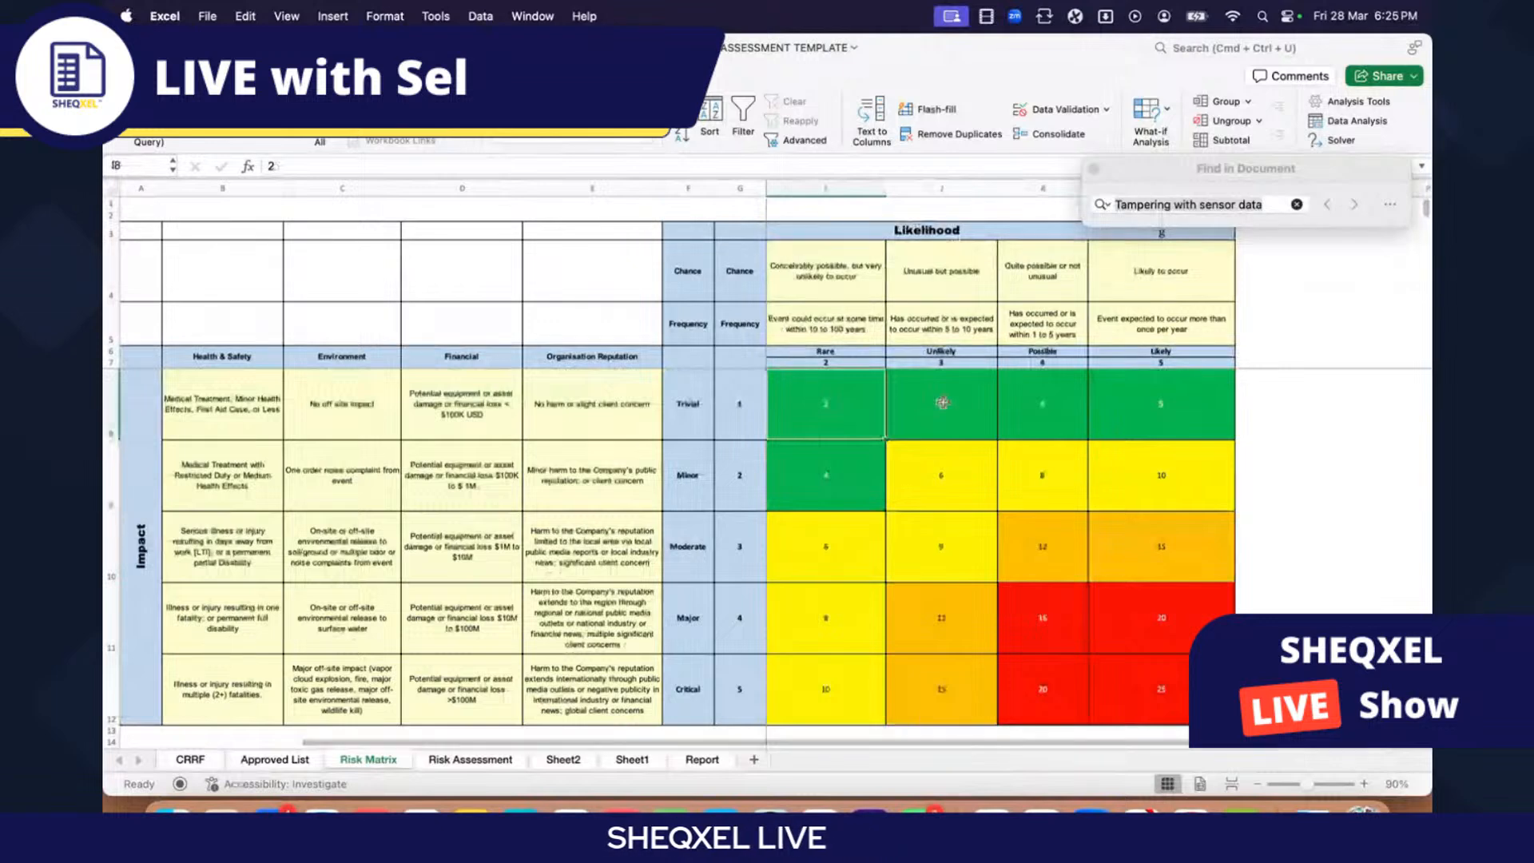
{"action": "left_click", "coordinate": [983, 520]}
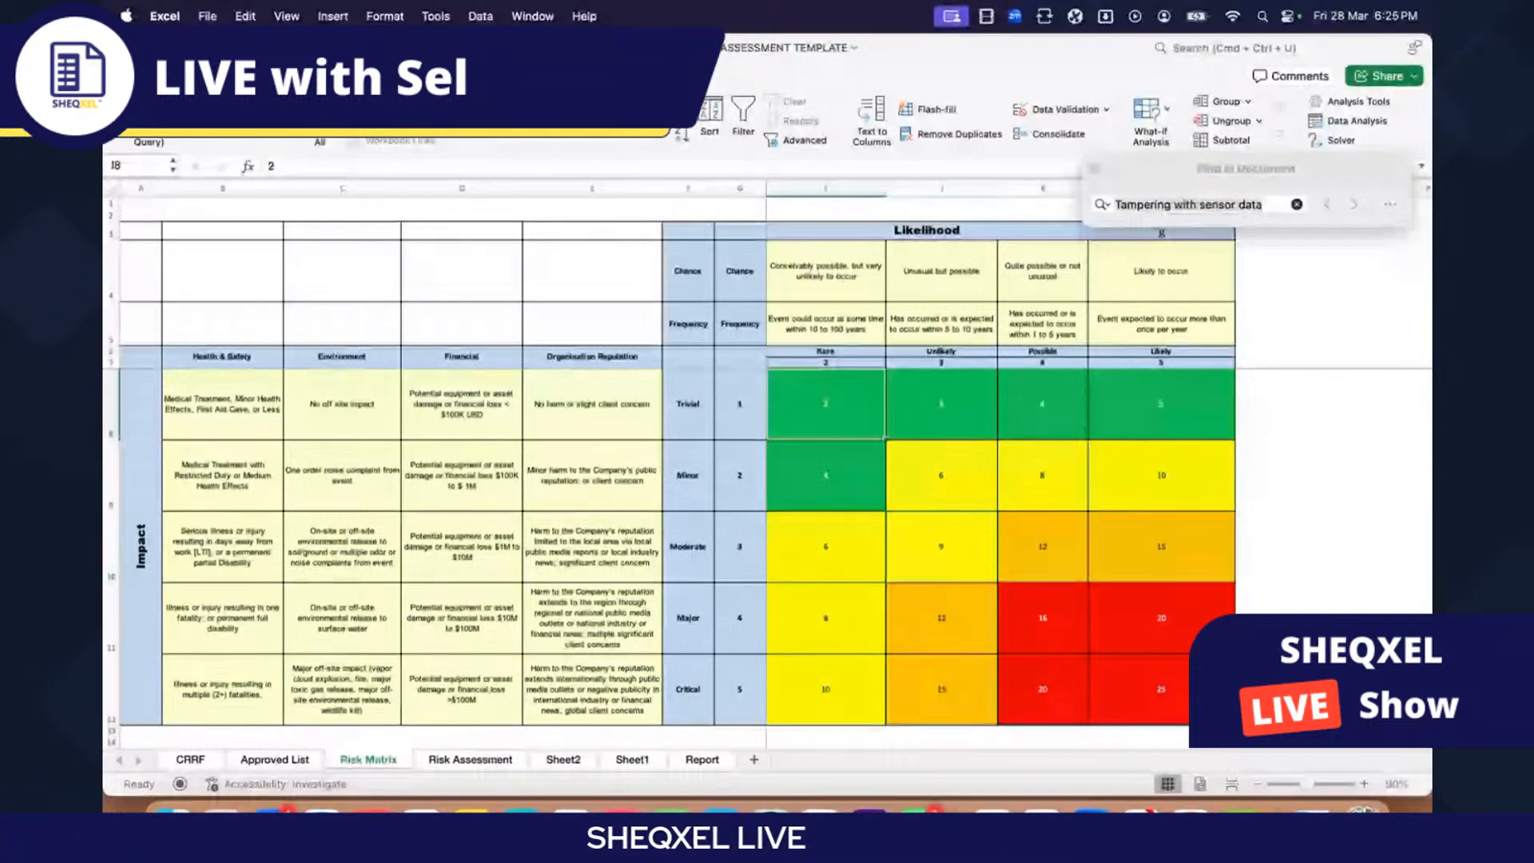
{"action": "left_click", "coordinate": [1180, 683]}
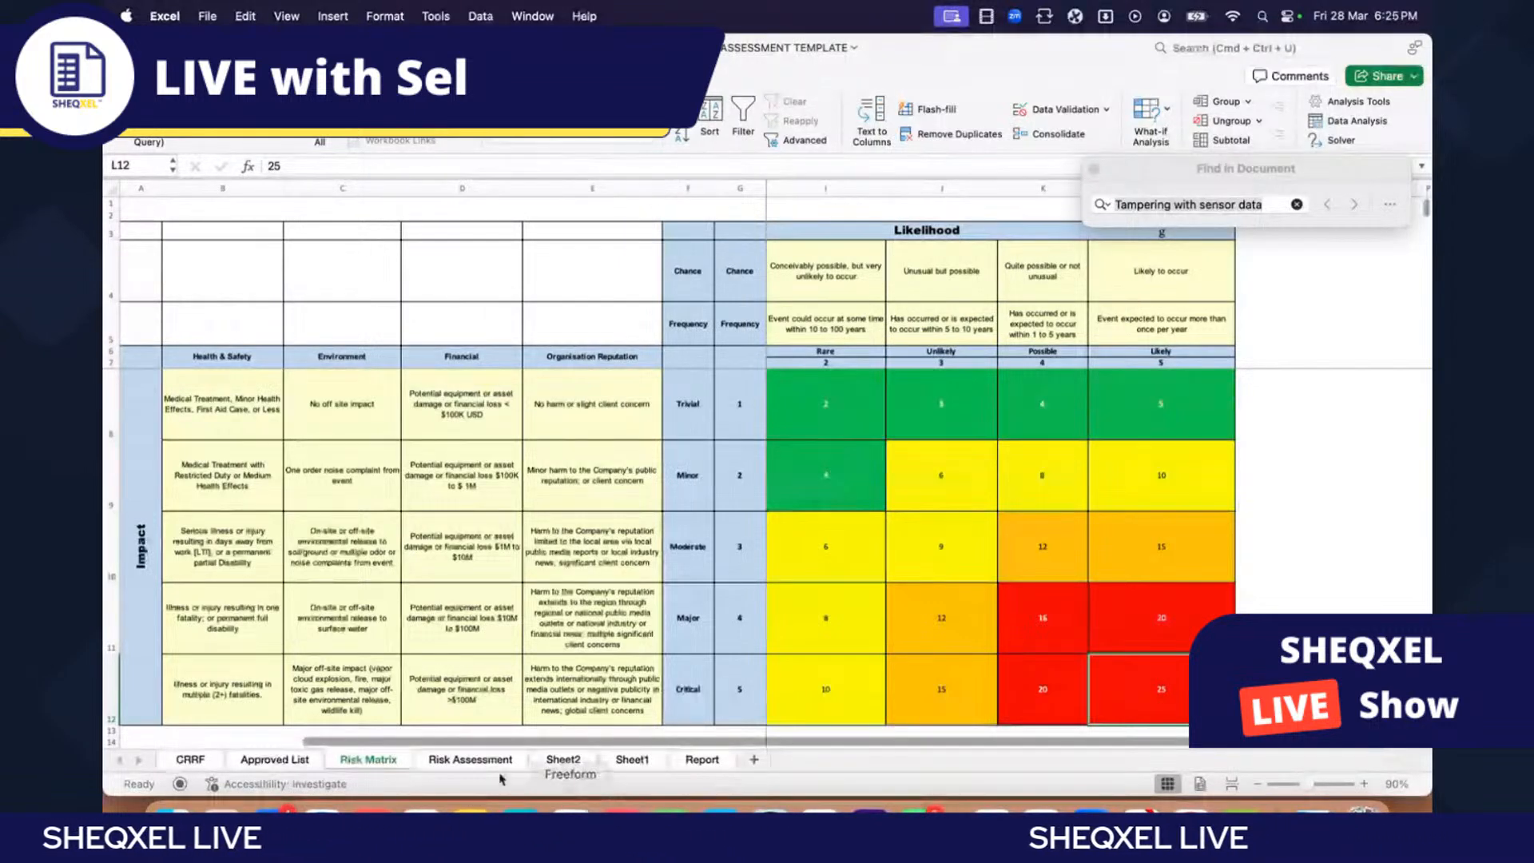
Step: Review the Initial Risk and SL-T columns on the Risk Assessment sheet, and check the existing pivot table on Sheet2
{"action": "left_click", "coordinate": [470, 760]}
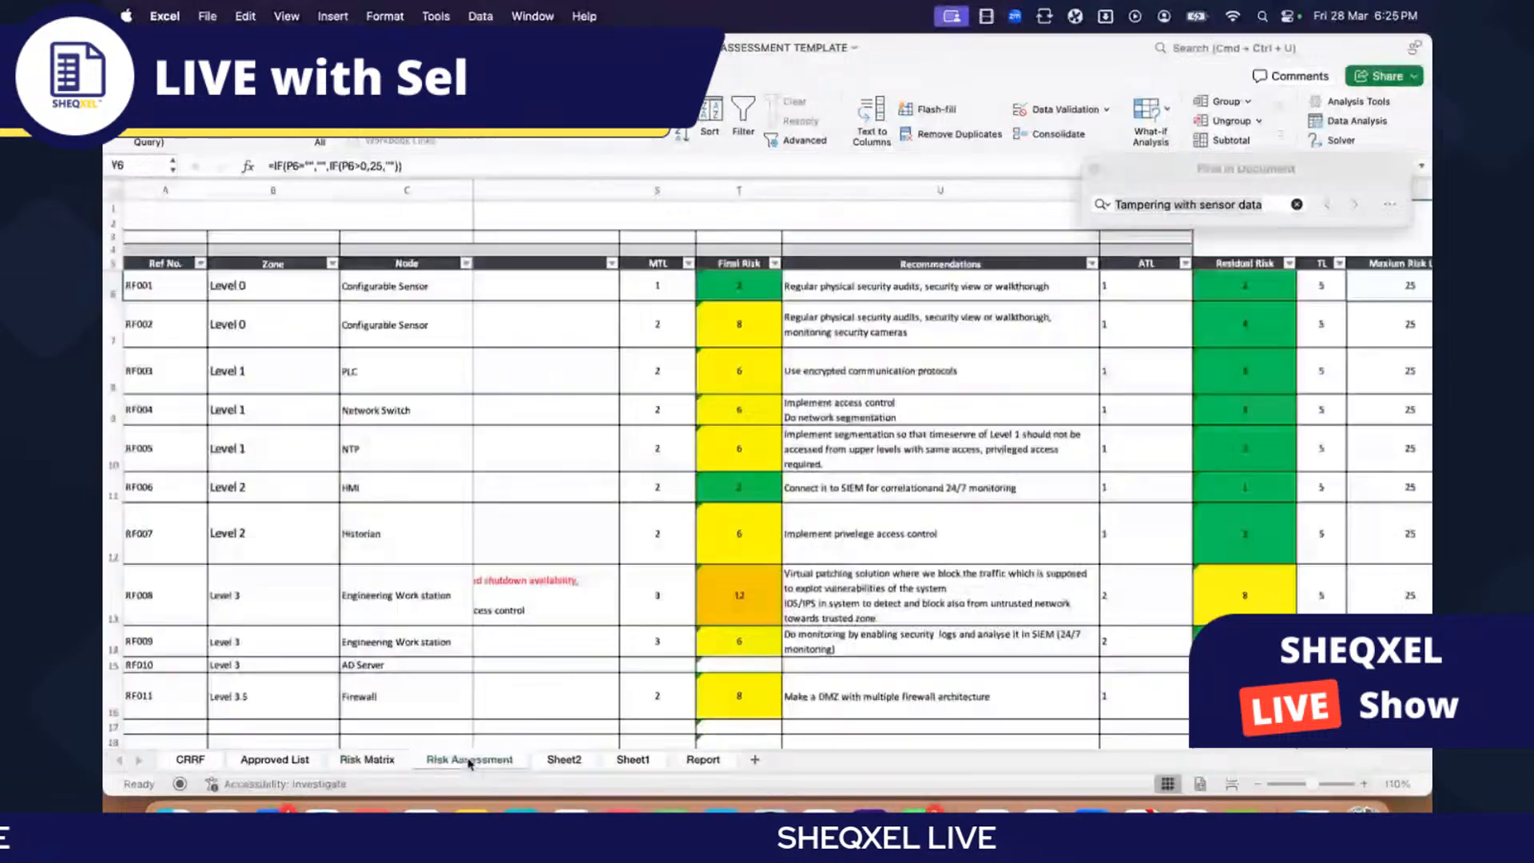
{"action": "scroll", "coordinate": [612, 629], "scroll_direction": "left", "scroll_amount": 3}
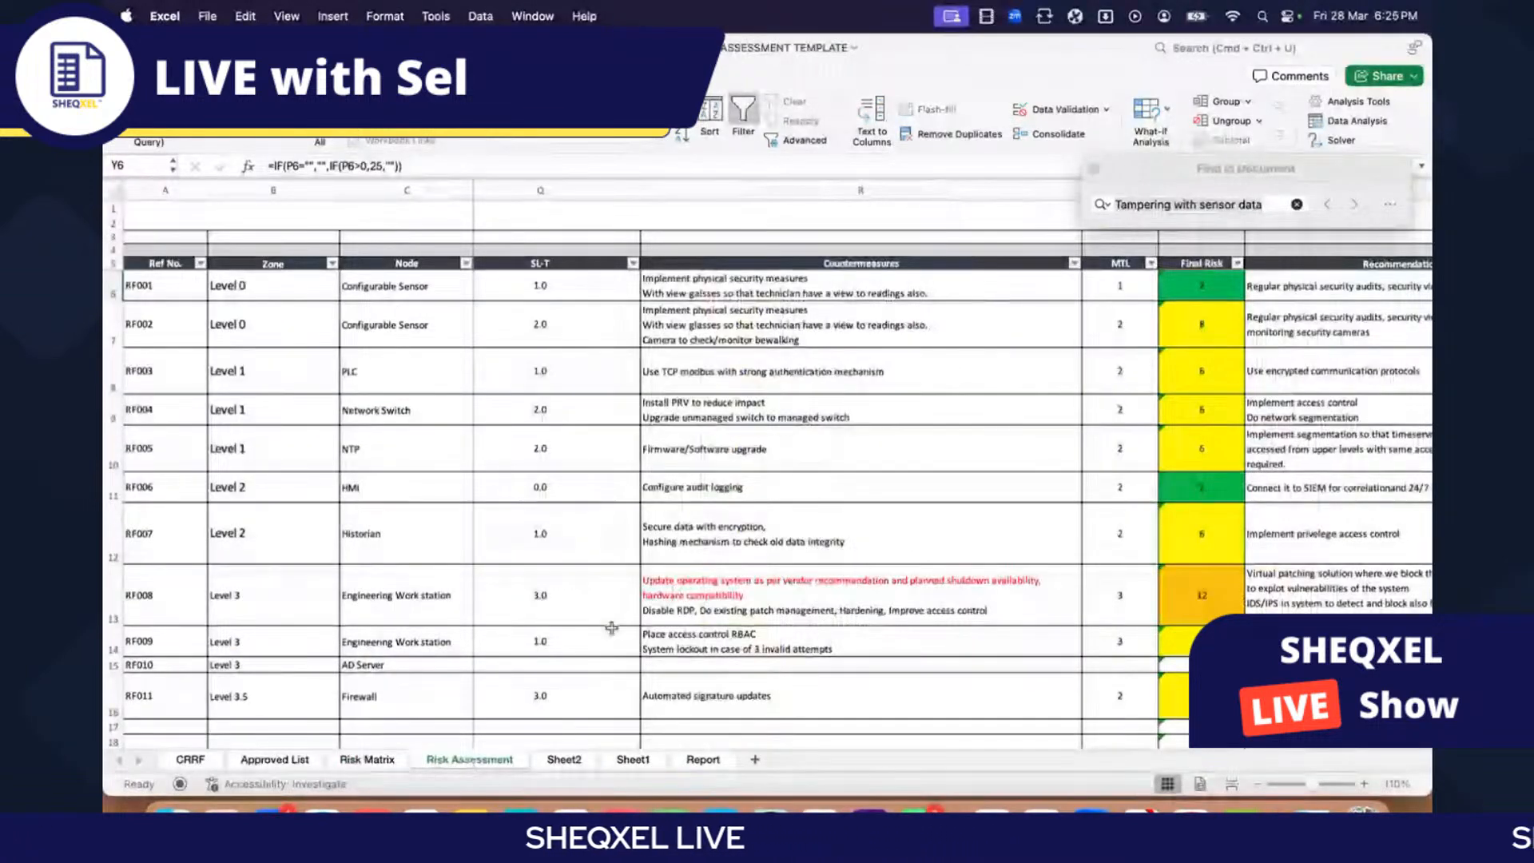
{"action": "scroll", "coordinate": [612, 628], "scroll_direction": "down", "scroll_amount": 1}
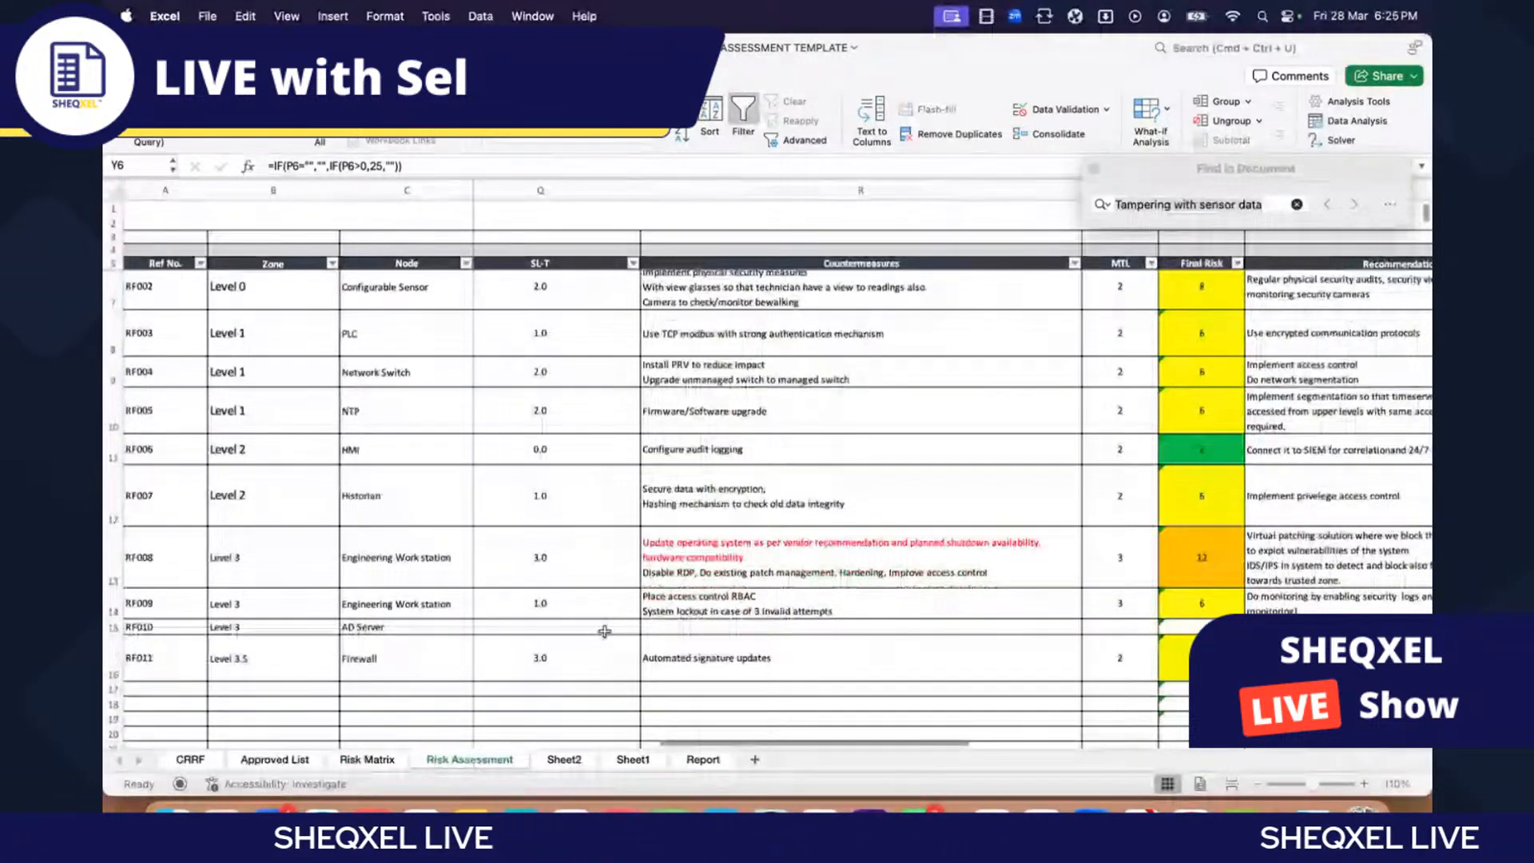
{"action": "scroll", "coordinate": [605, 632], "scroll_direction": "up", "scroll_amount": 1}
{"action": "scroll", "coordinate": [639, 633], "scroll_direction": "left", "scroll_amount": 1}
{"action": "scroll", "coordinate": [489, 537], "scroll_direction": "left", "scroll_amount": 4}
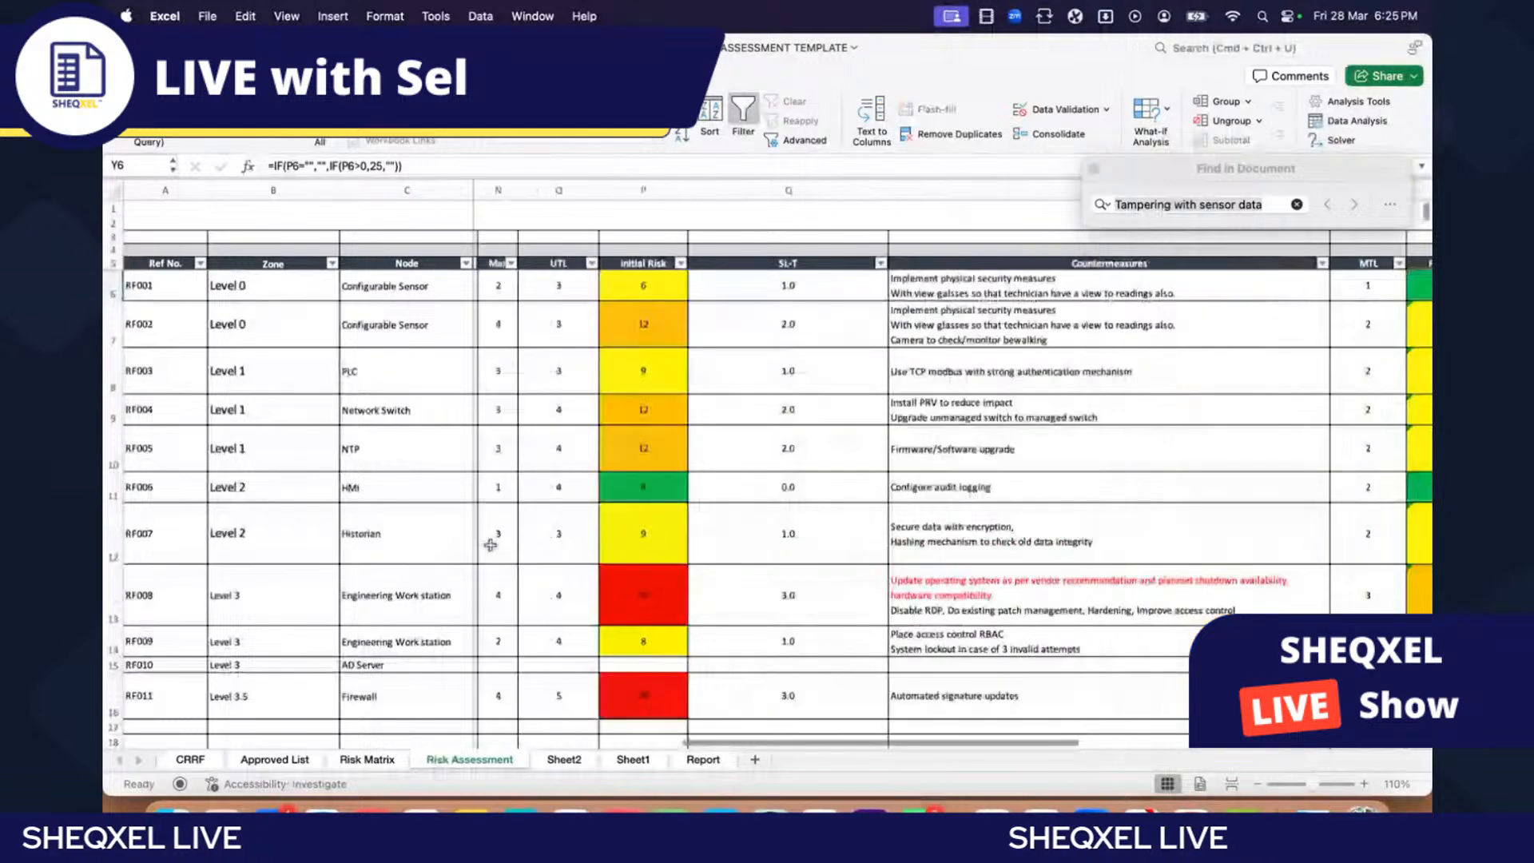
{"action": "left_click", "coordinate": [562, 760]}
{"action": "left_click", "coordinate": [591, 442]}
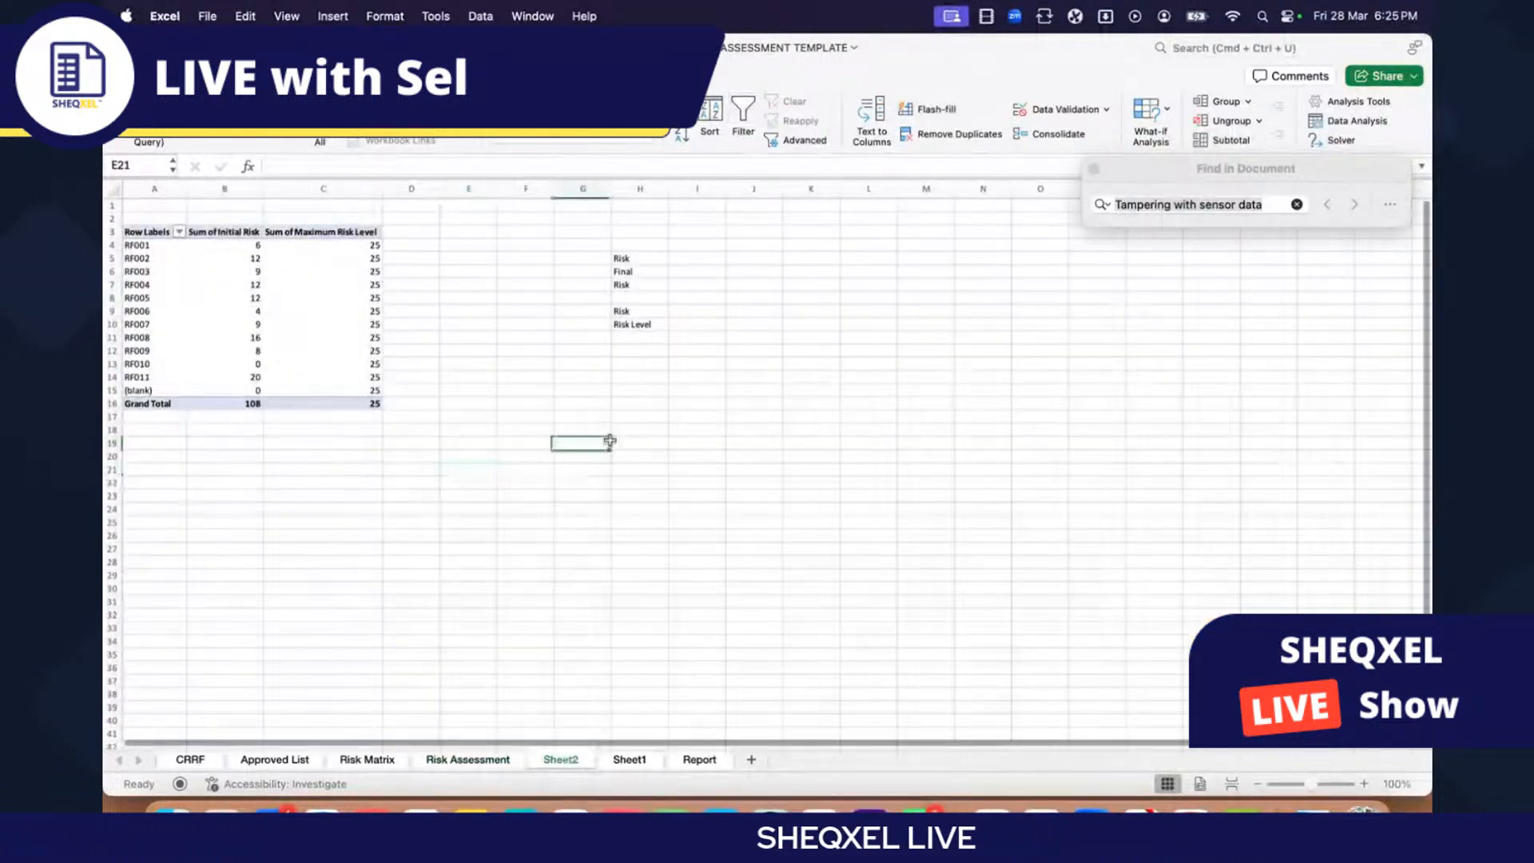
Step: Select the entire data table on the Risk Assessment sheet, and look over the rows and columns it covers
{"action": "left_click", "coordinate": [463, 759]}
{"action": "left_click", "coordinate": [342, 487]}
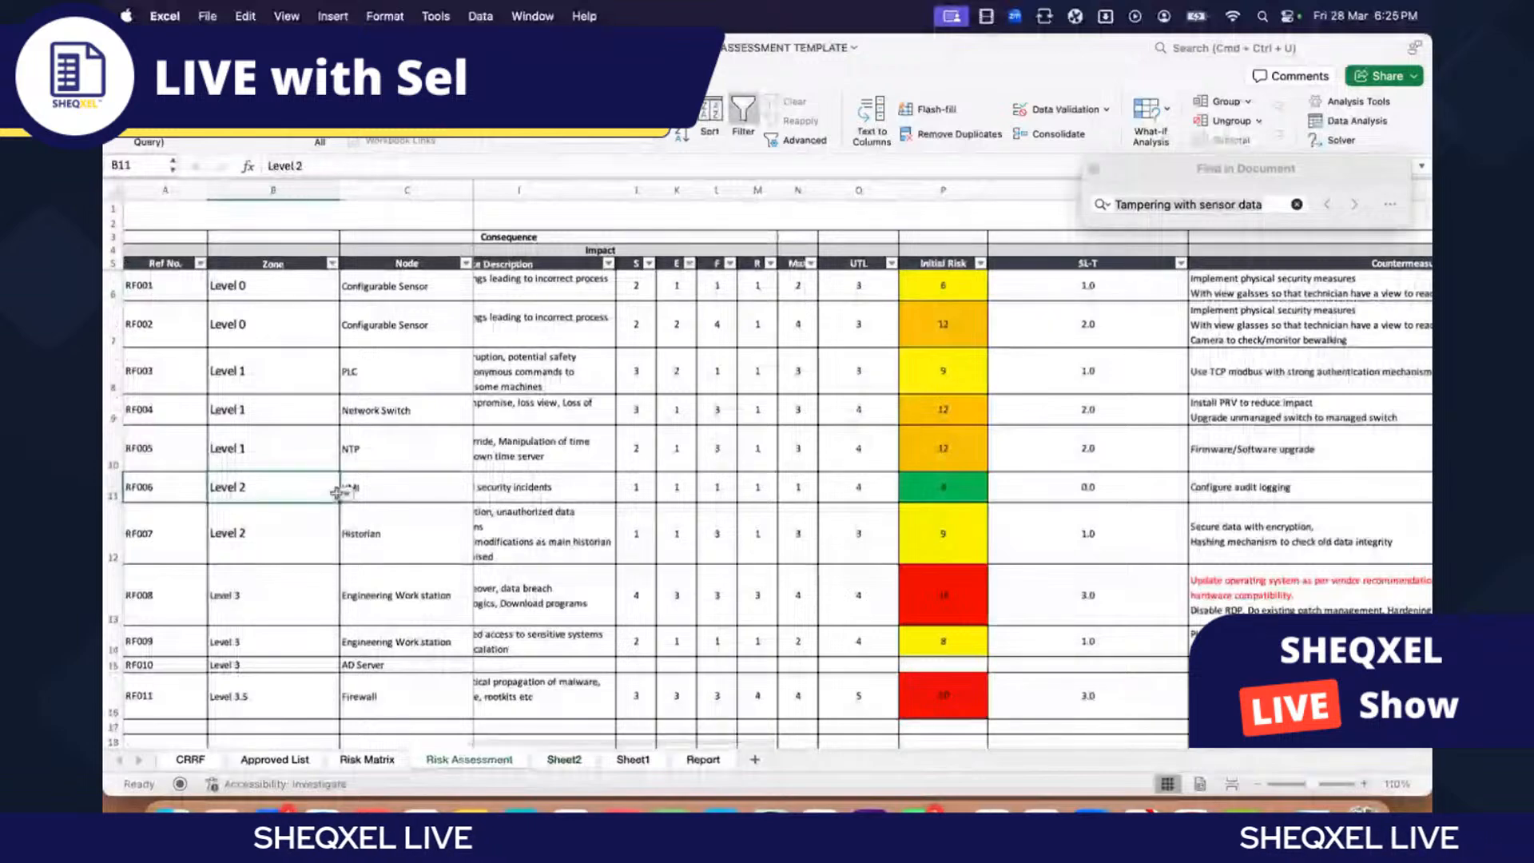
{"action": "key", "text": "super+a"}
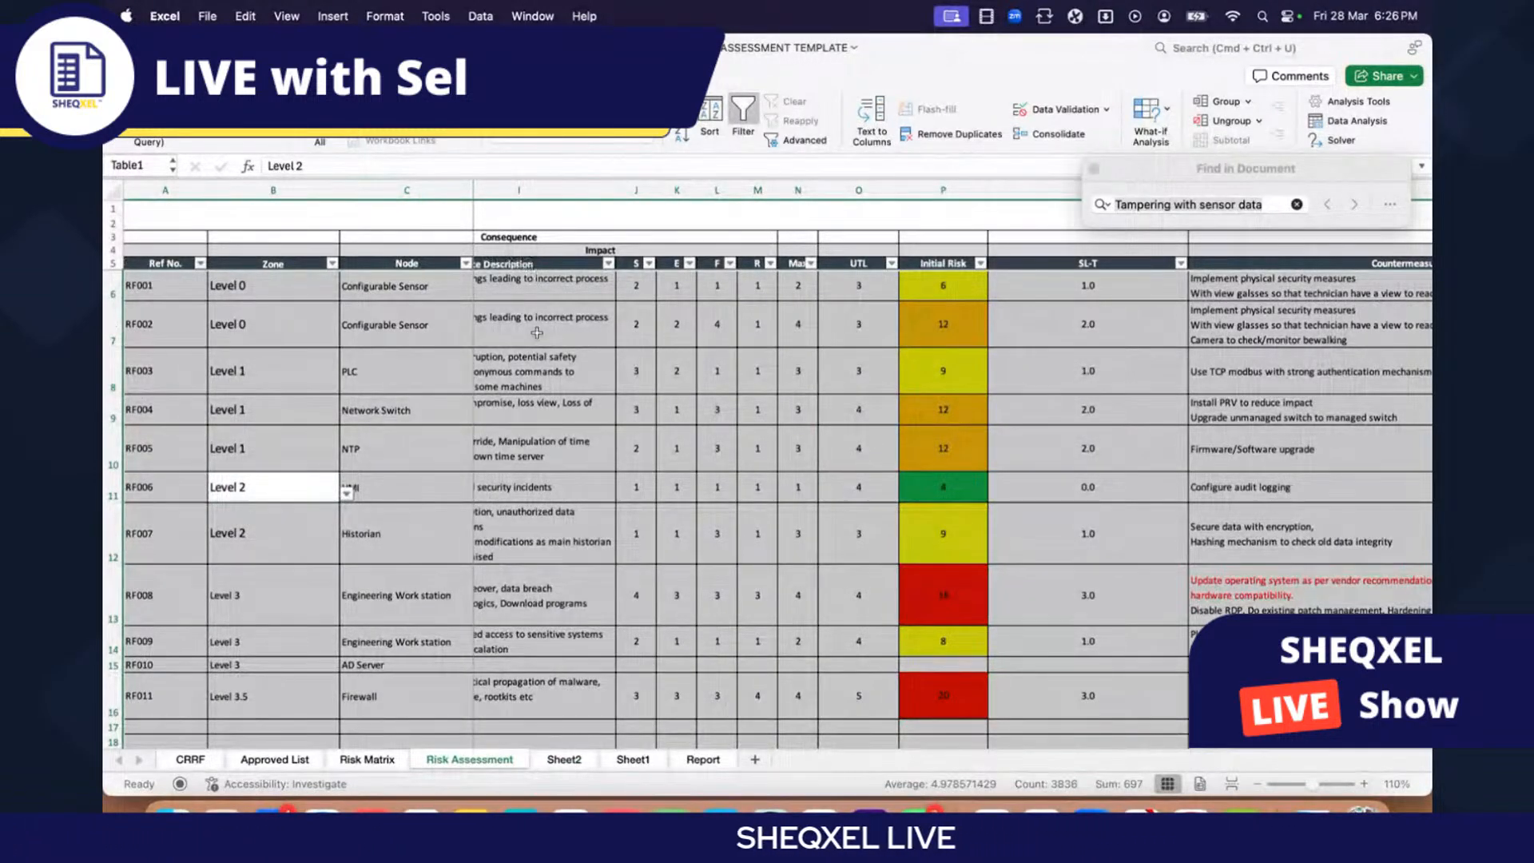
{"action": "scroll", "coordinate": [537, 333], "scroll_direction": "down", "scroll_amount": 3}
{"action": "scroll", "coordinate": [496, 367], "scroll_direction": "up", "scroll_amount": 3}
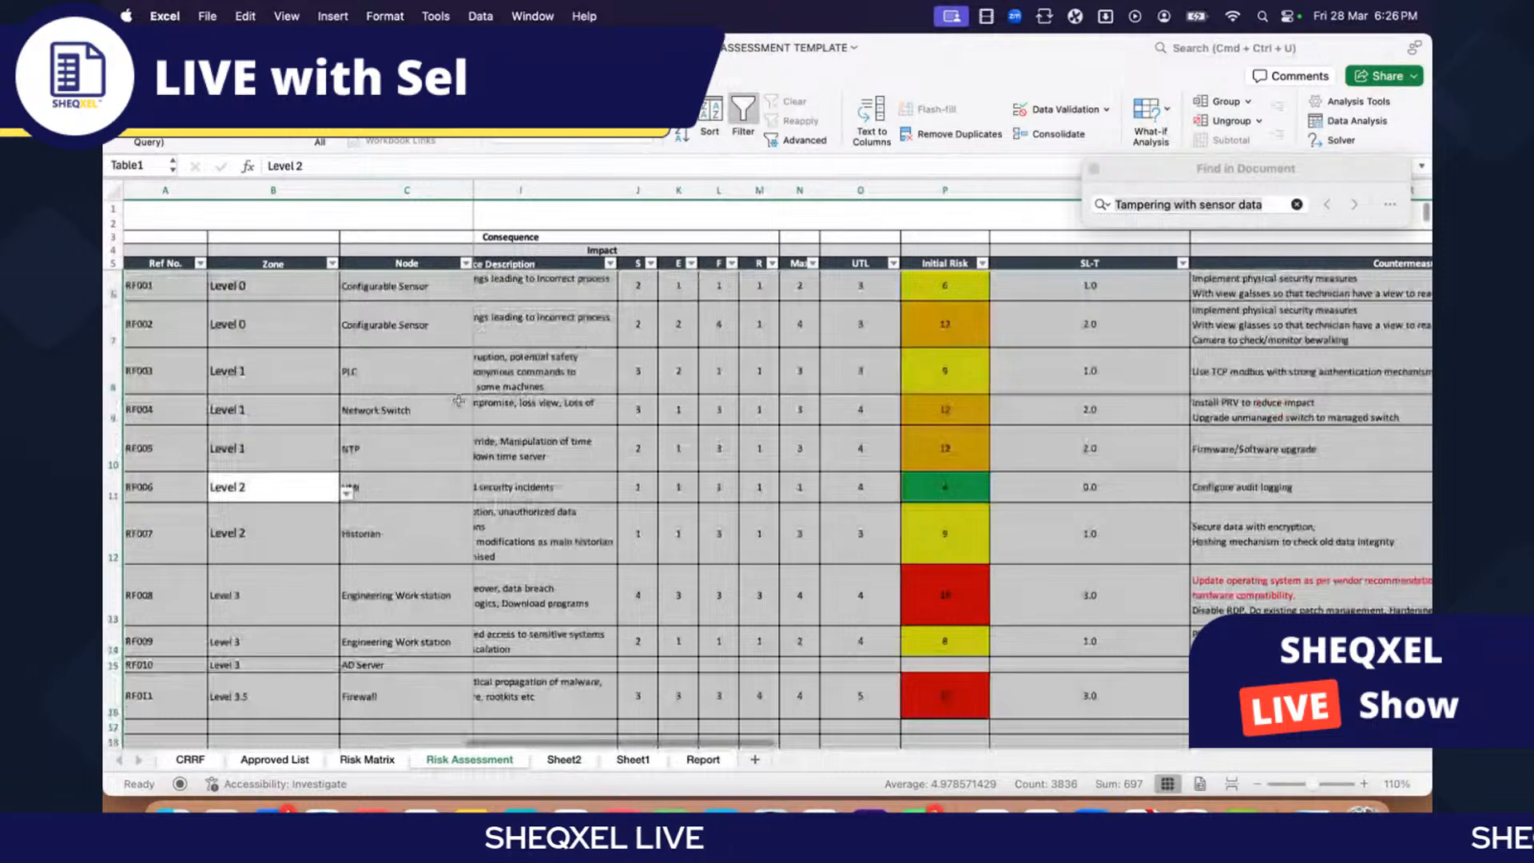
{"action": "scroll", "coordinate": [464, 400], "scroll_direction": "right", "scroll_amount": 5}
{"action": "scroll", "coordinate": [496, 400], "scroll_direction": "left", "scroll_amount": 10}
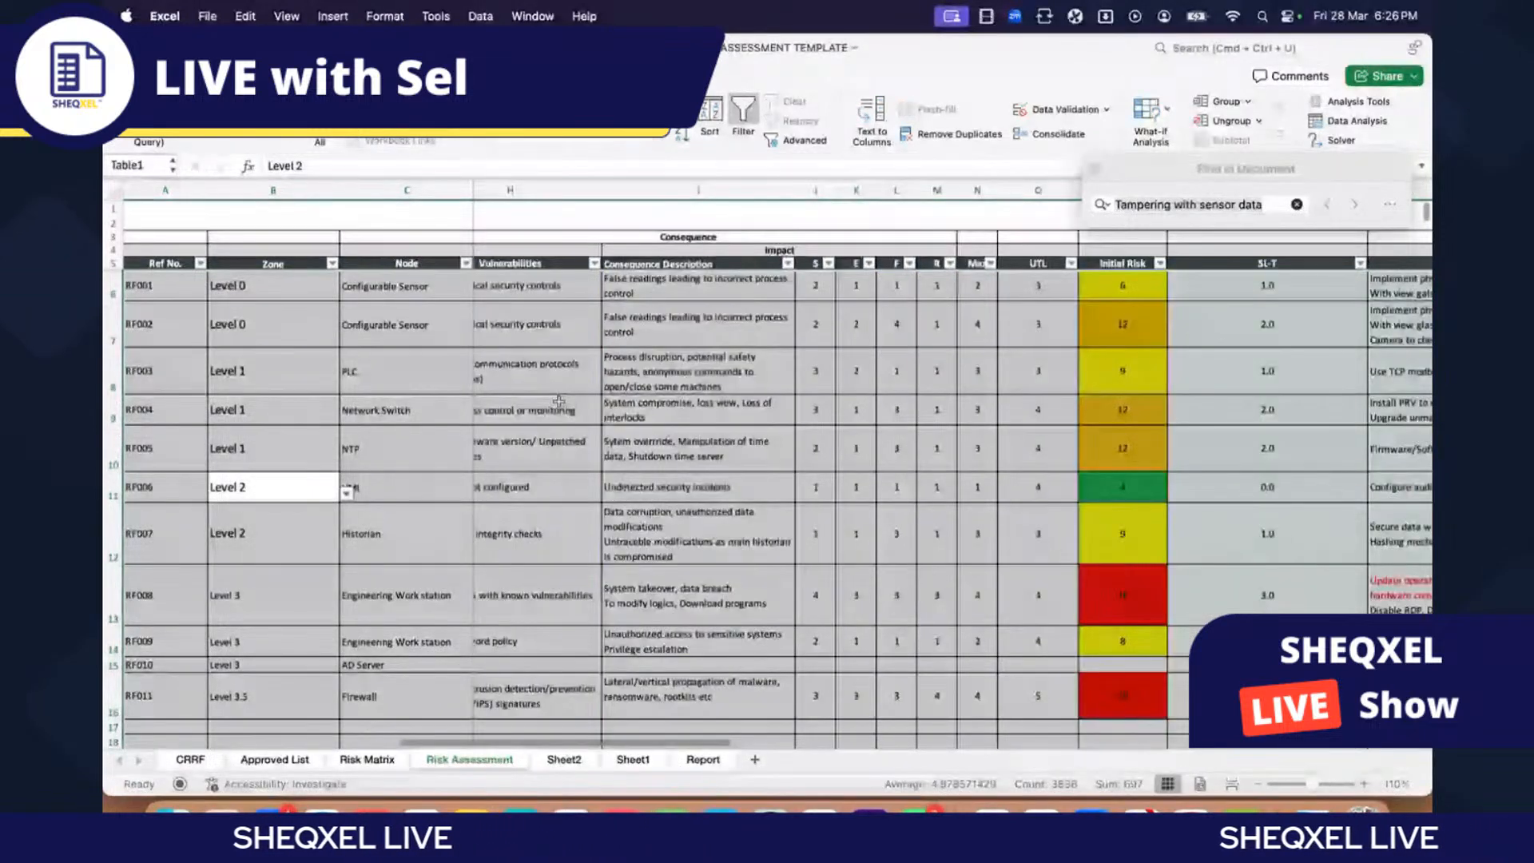
{"action": "scroll", "coordinate": [557, 401], "scroll_direction": "down", "scroll_amount": 5}
{"action": "scroll", "coordinate": [558, 401], "scroll_direction": "up", "scroll_amount": 5}
{"action": "scroll", "coordinate": [559, 400], "scroll_direction": "right", "scroll_amount": 8}
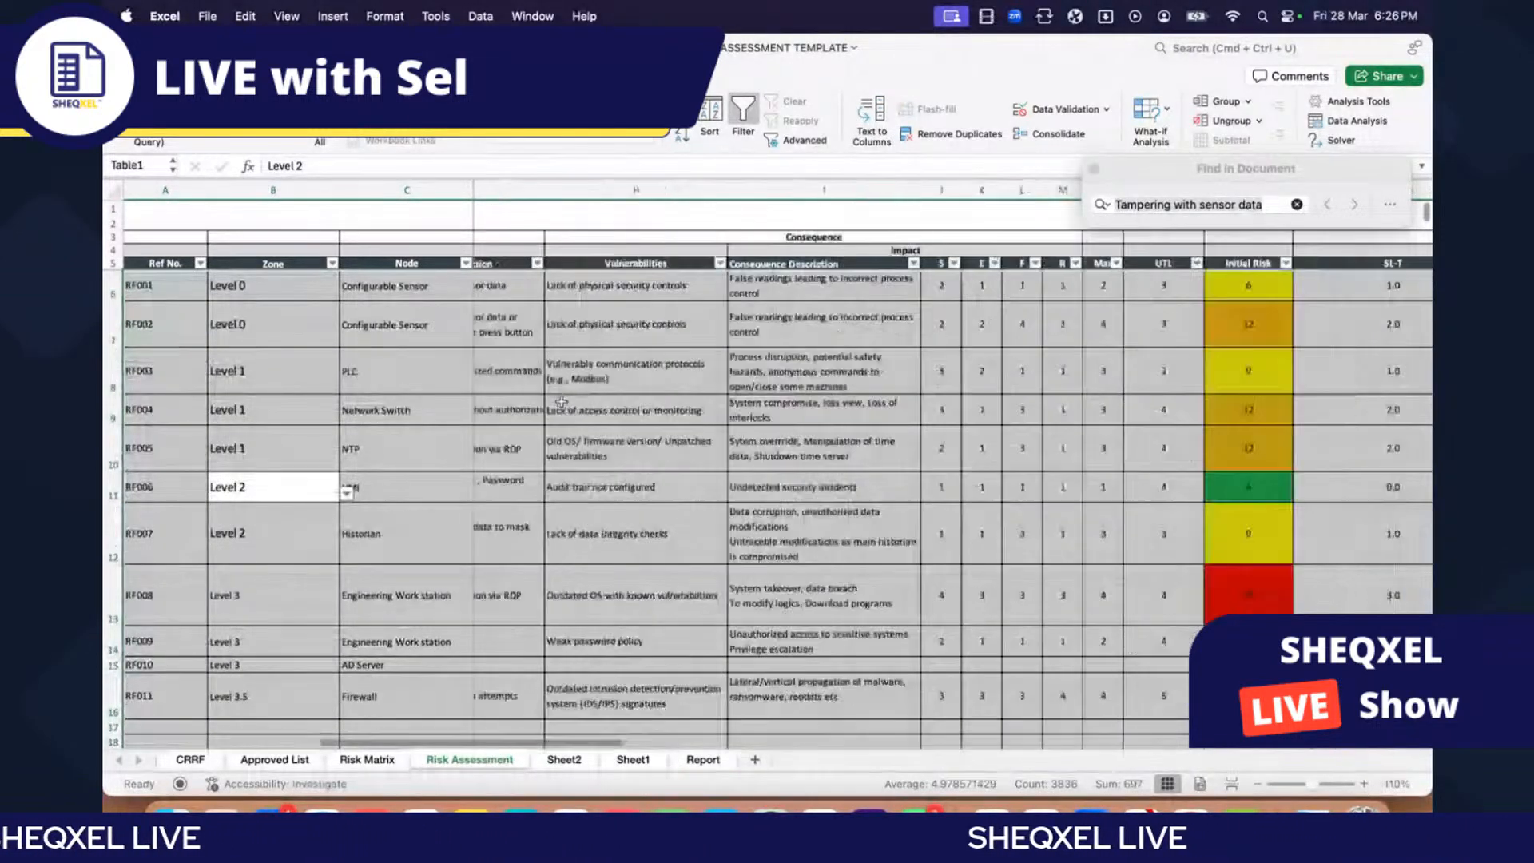
Step: Insert an empty pivot table from the whole risk table on a new worksheet and place that sheet directly after Risk Assessment
{"action": "scroll", "coordinate": [559, 399], "scroll_direction": "right", "scroll_amount": 10}
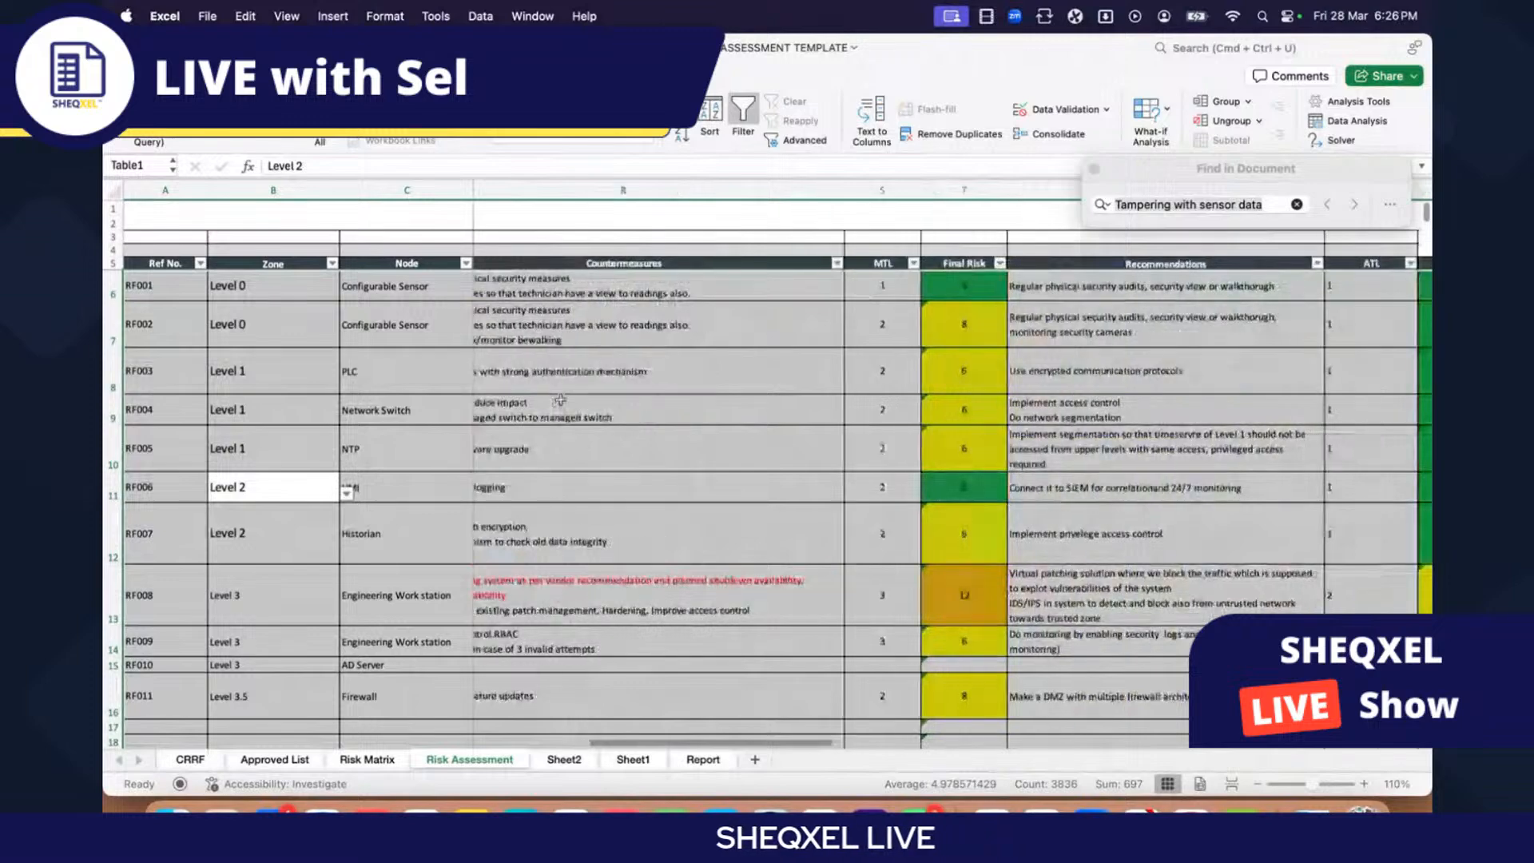
{"action": "scroll", "coordinate": [558, 400], "scroll_direction": "left", "scroll_amount": 15}
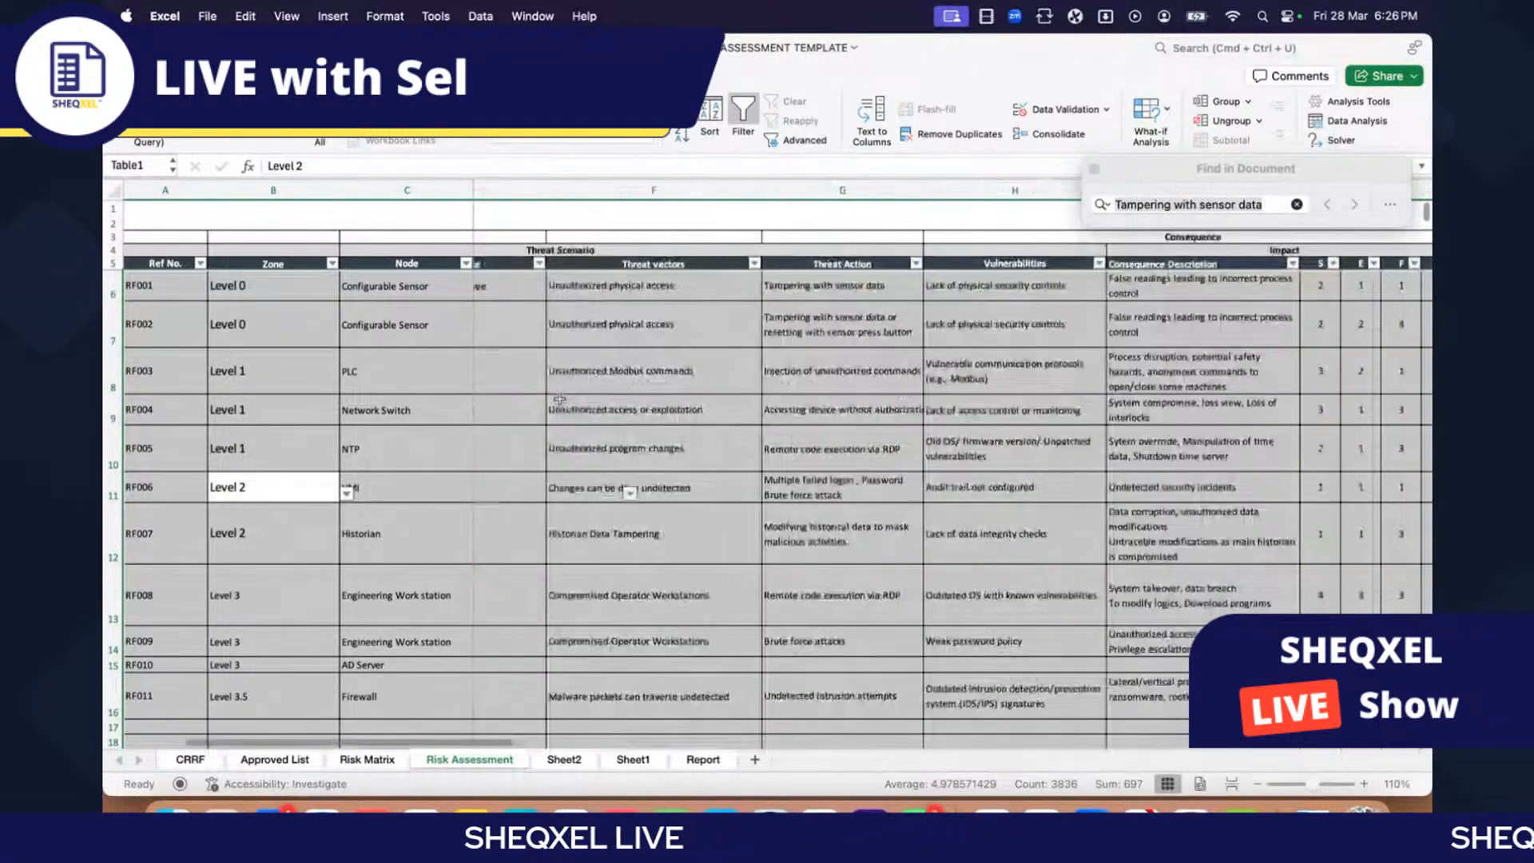
{"action": "scroll", "coordinate": [560, 399], "scroll_direction": "left", "scroll_amount": 3}
{"action": "left_click", "coordinate": [169, 333]}
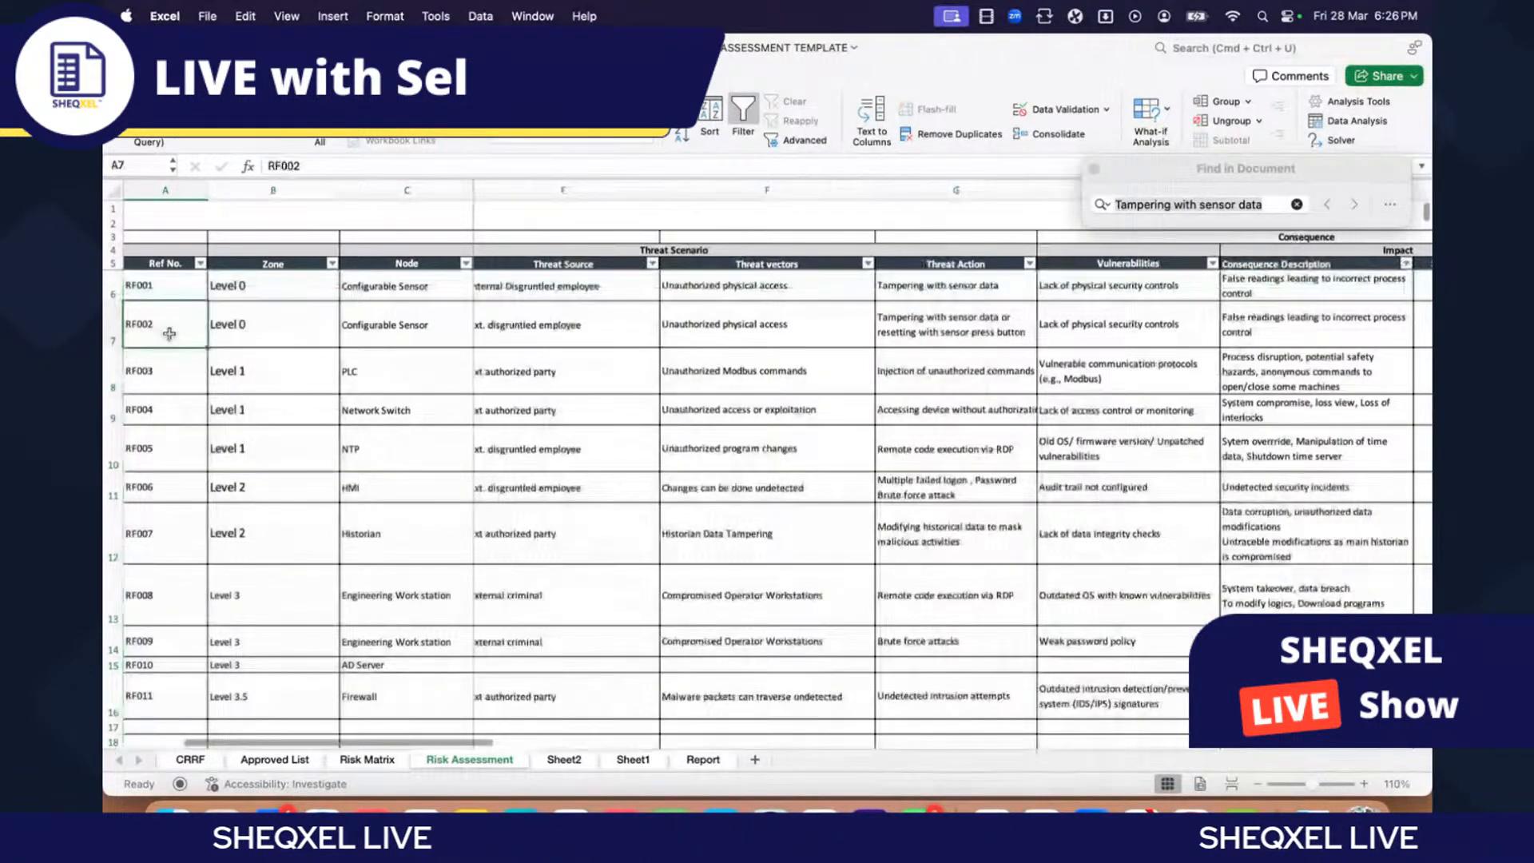
{"action": "scroll", "coordinate": [560, 400], "scroll_direction": "right", "scroll_amount": 5}
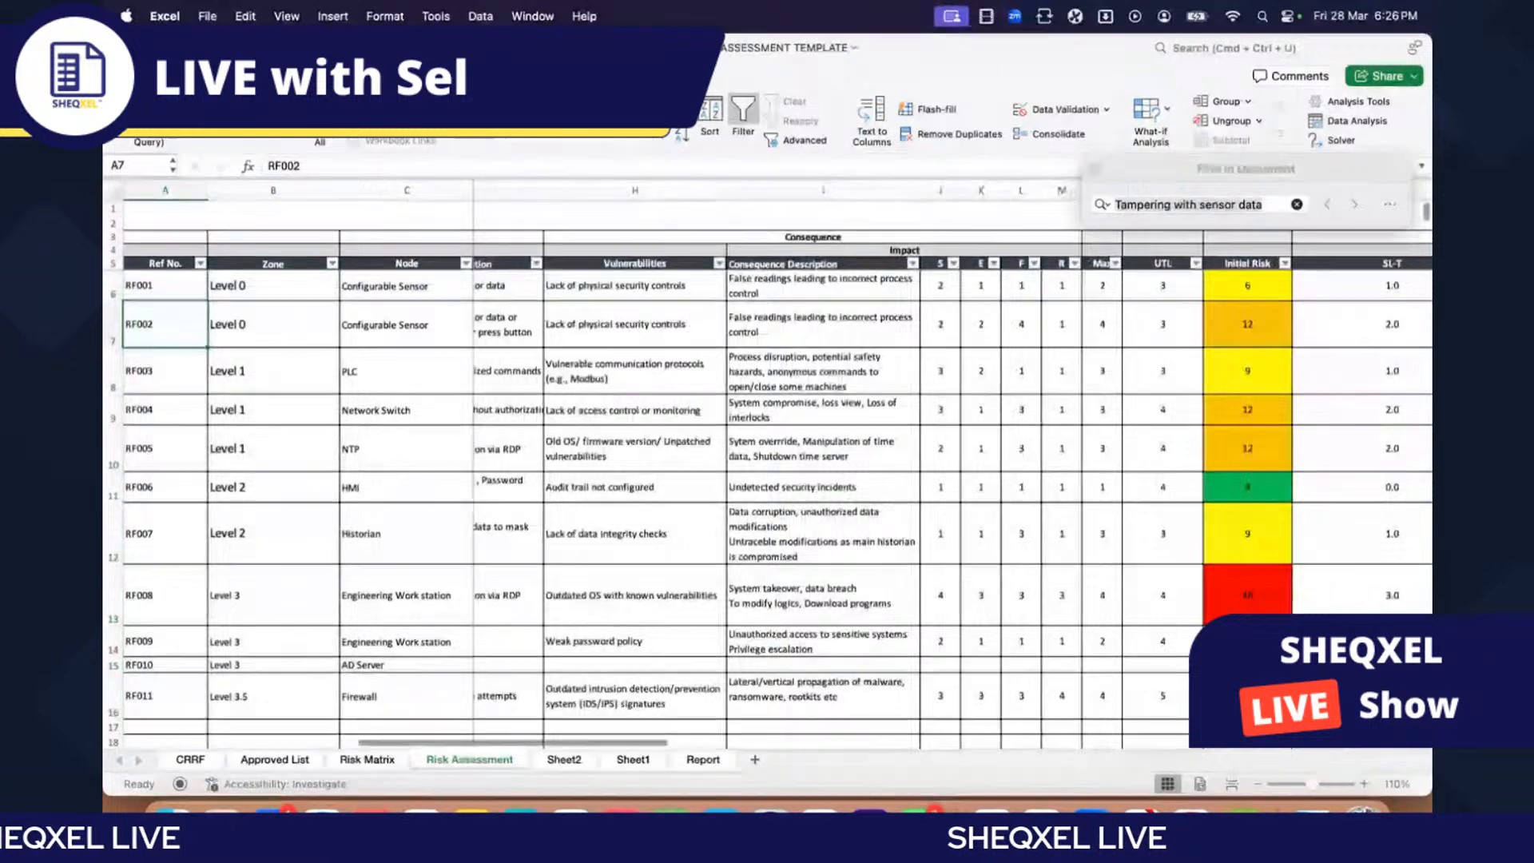
{"action": "key", "text": "super+a"}
{"action": "scroll", "coordinate": [767, 479], "scroll_direction": "right", "scroll_amount": 10}
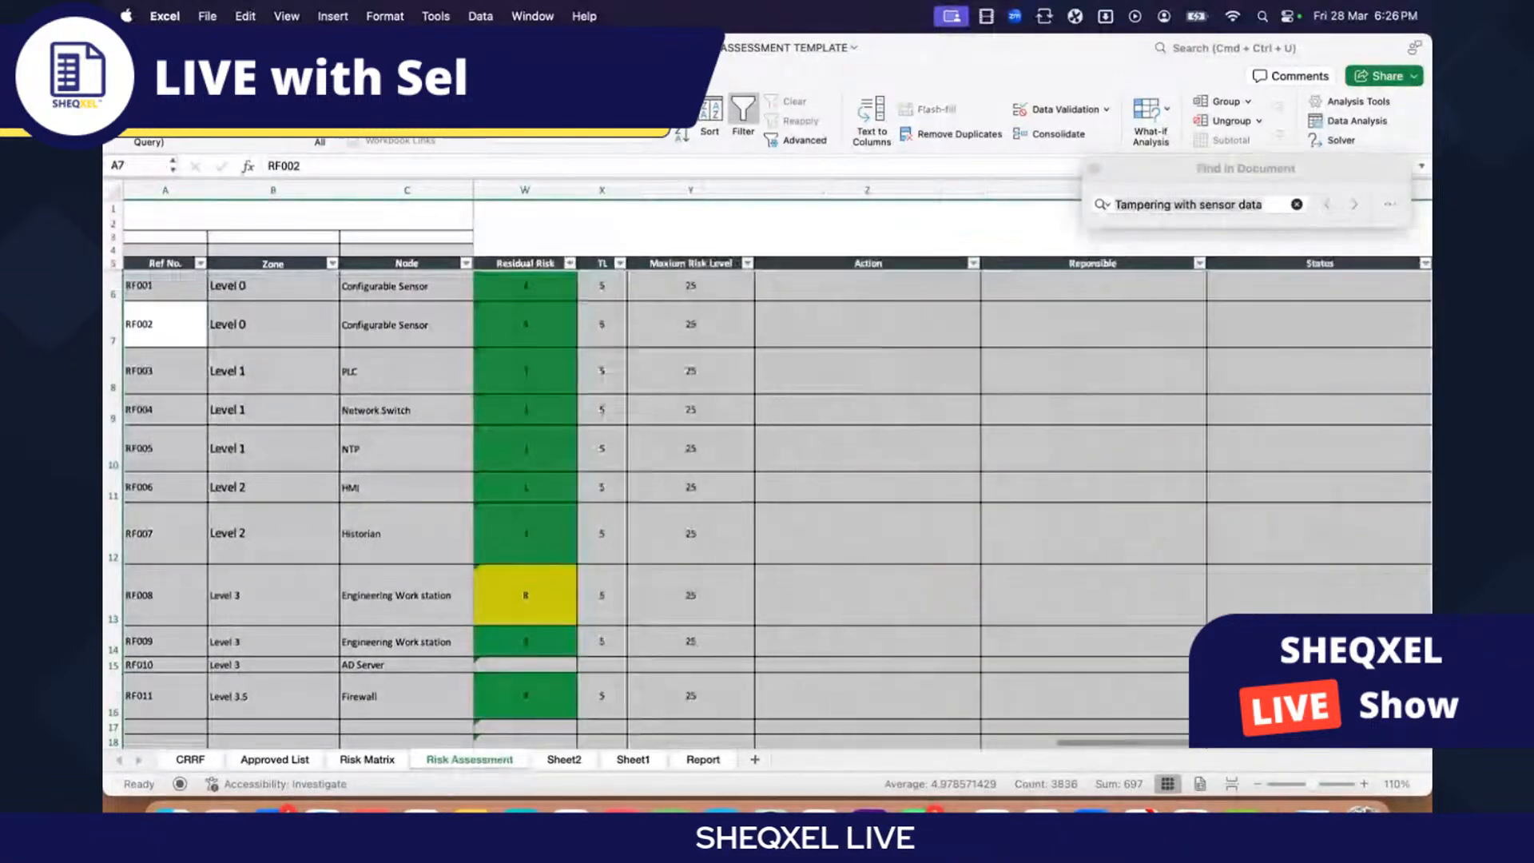
{"action": "left_click", "coordinate": [172, 89]}
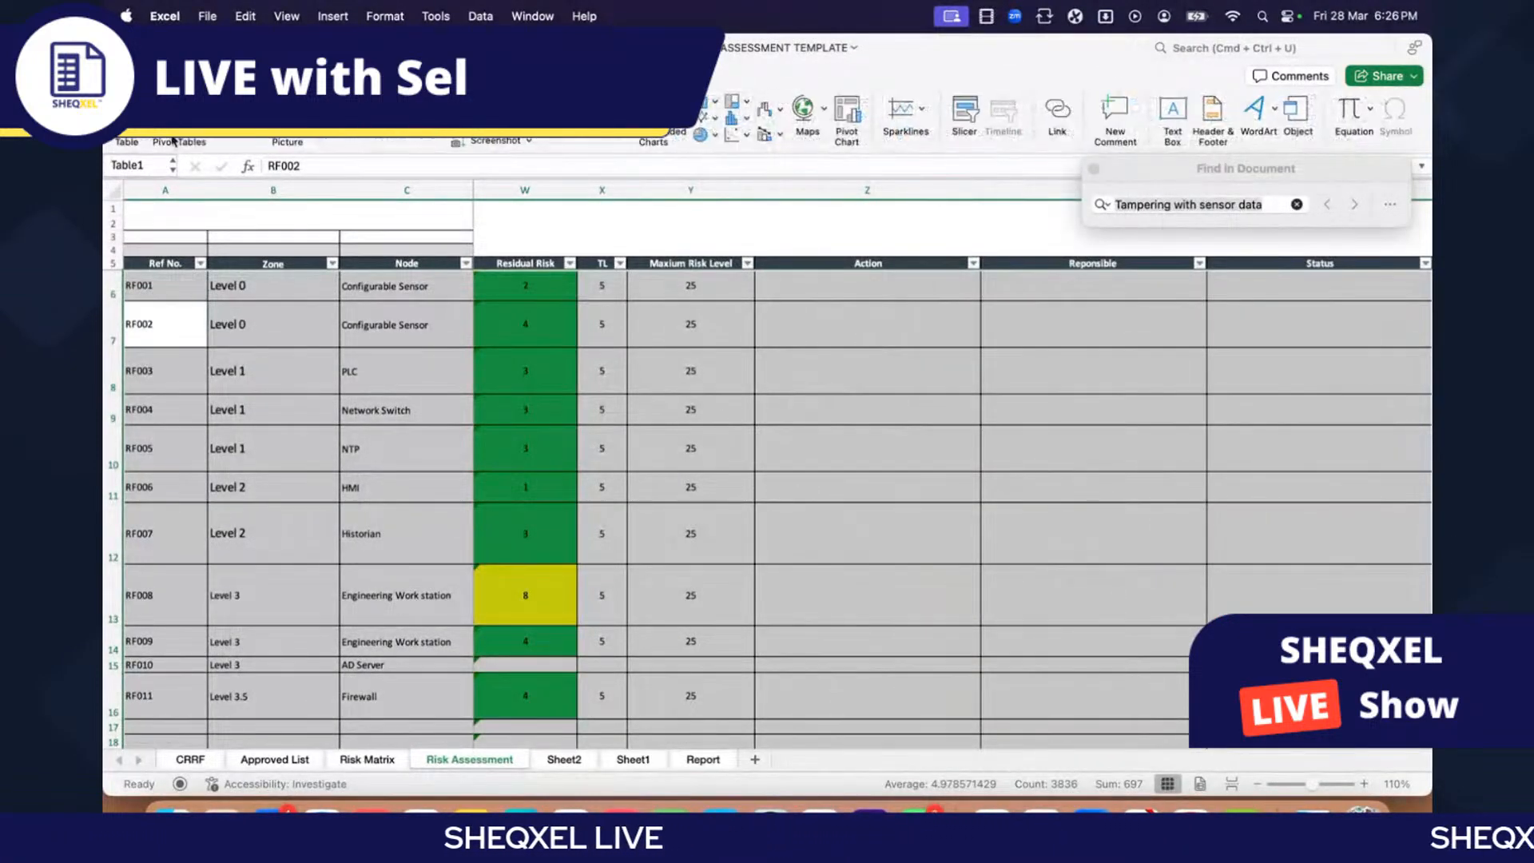
{"action": "left_click", "coordinate": [128, 112]}
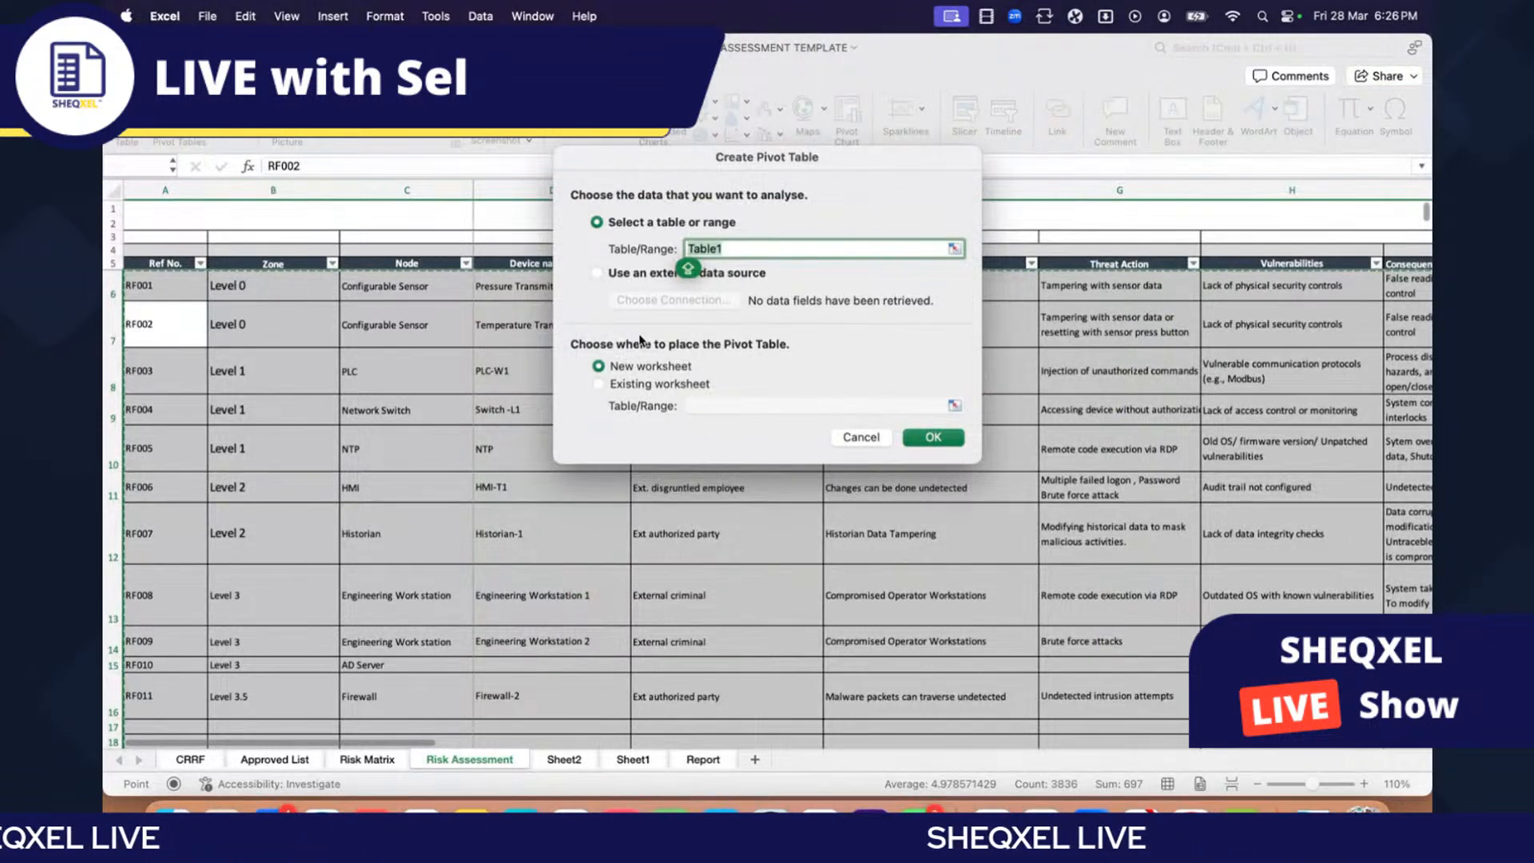
{"action": "left_click", "coordinate": [934, 438]}
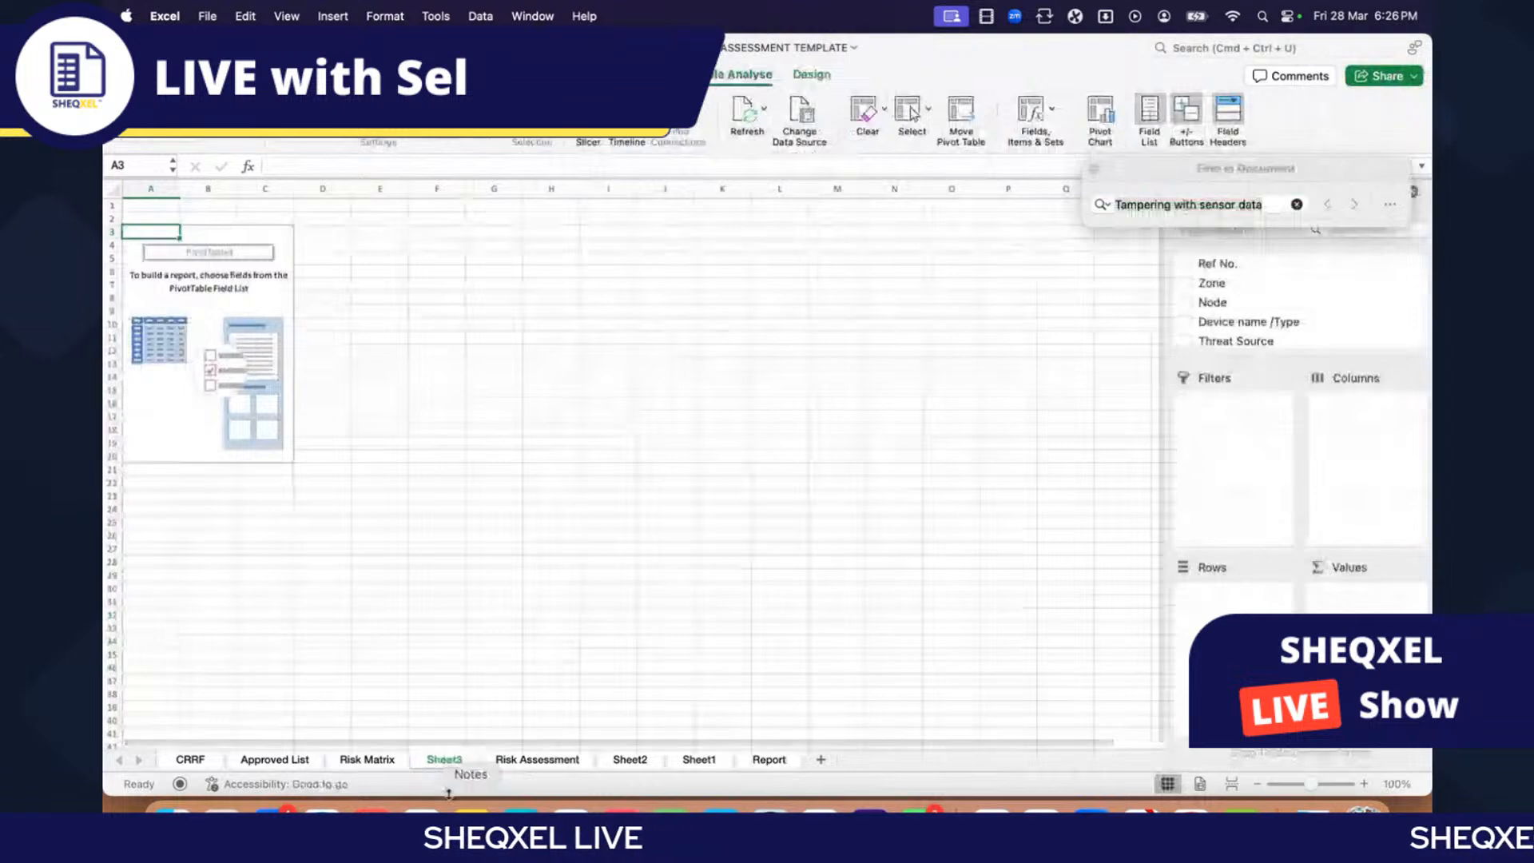
{"action": "left_click", "coordinate": [599, 764]}
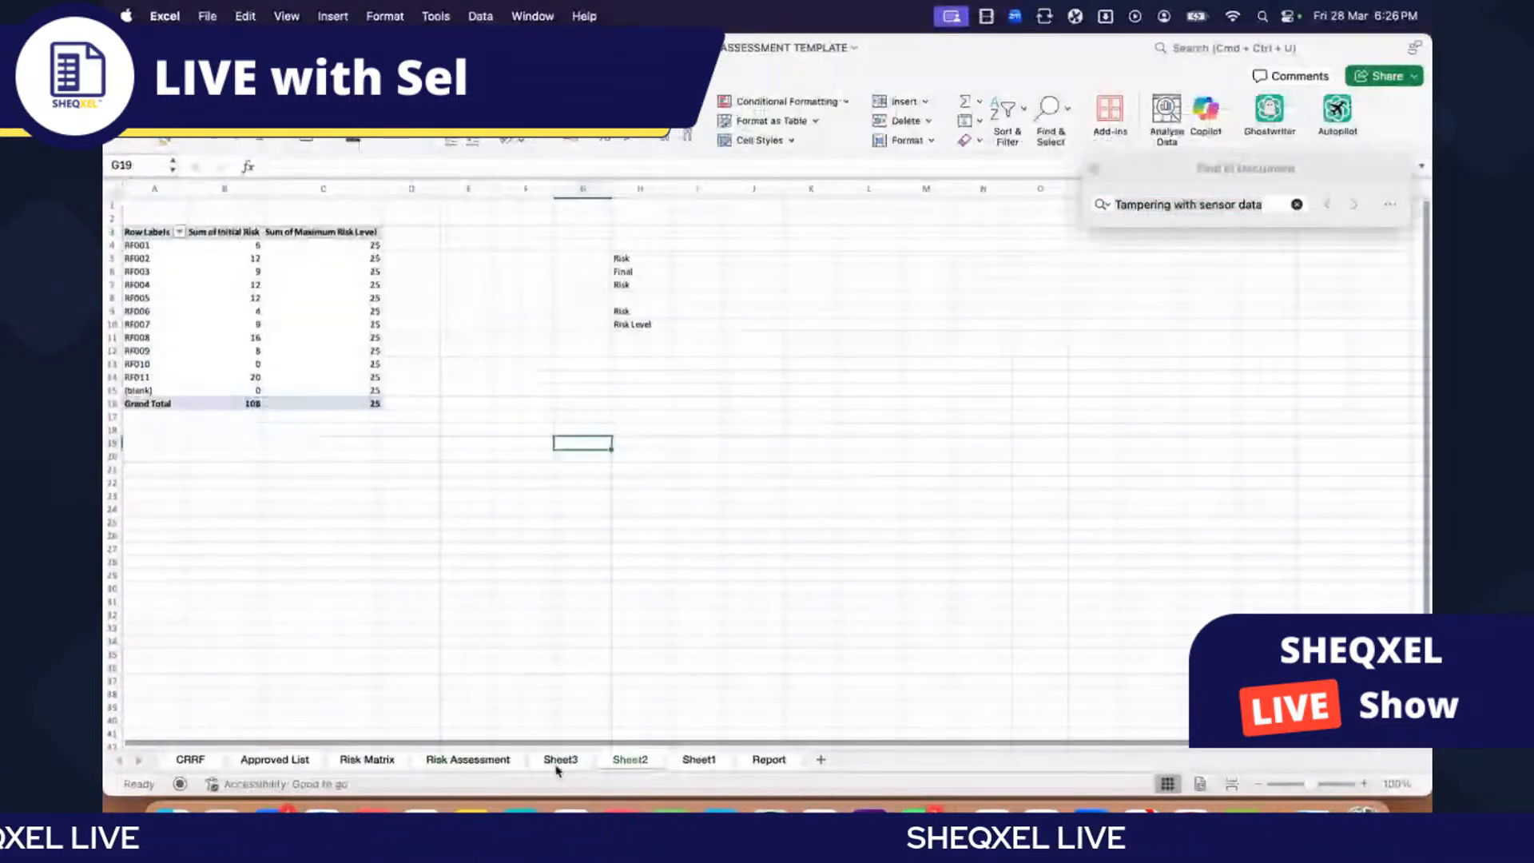
{"action": "left_click", "coordinate": [559, 765]}
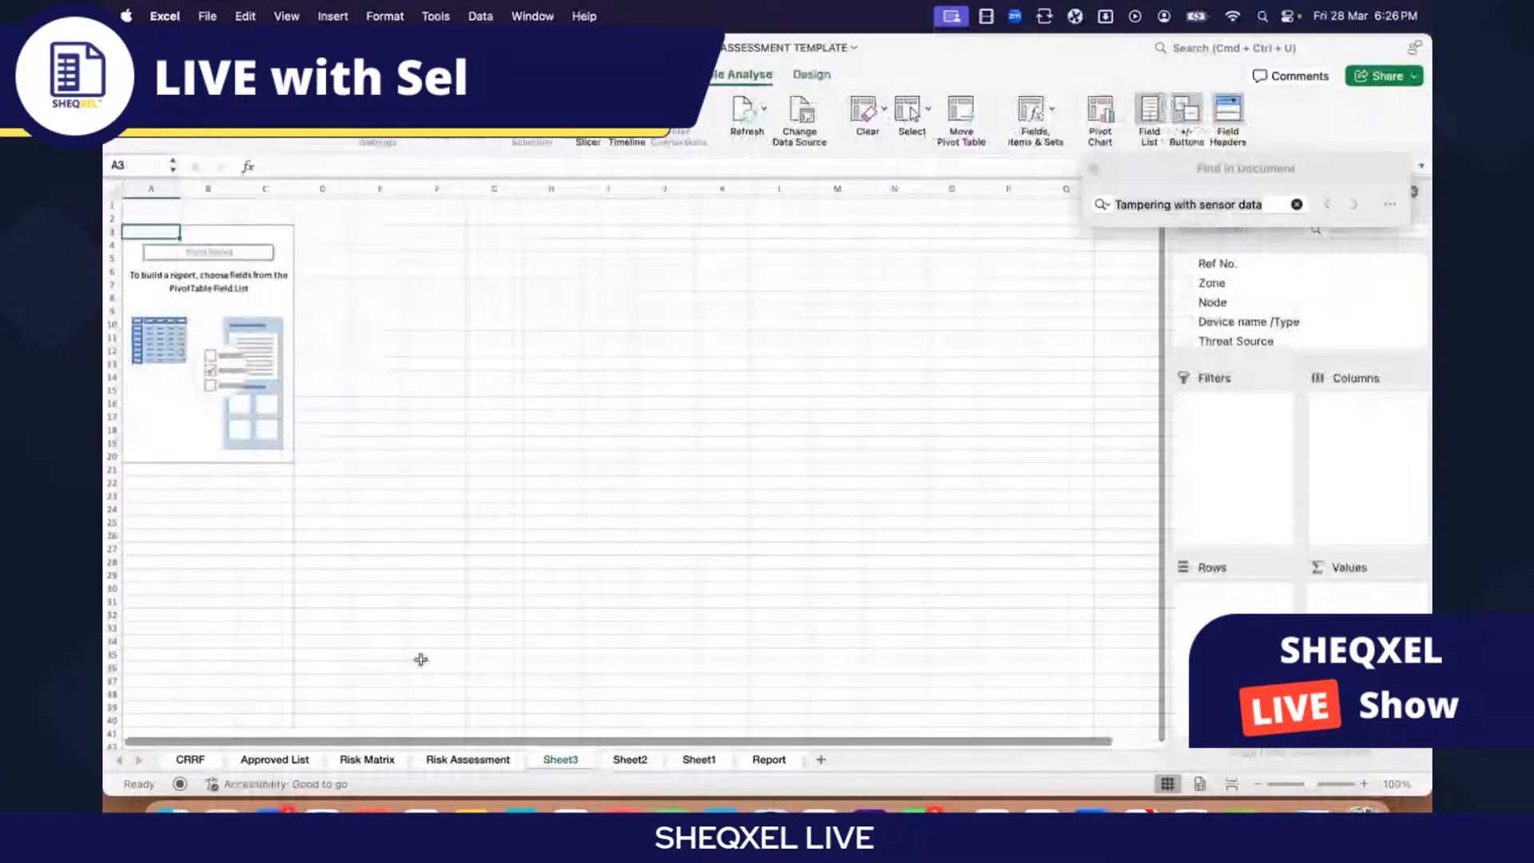
Step: Insert three blank columns before the Action column of the Risk Assessment table
{"action": "left_click", "coordinate": [370, 761]}
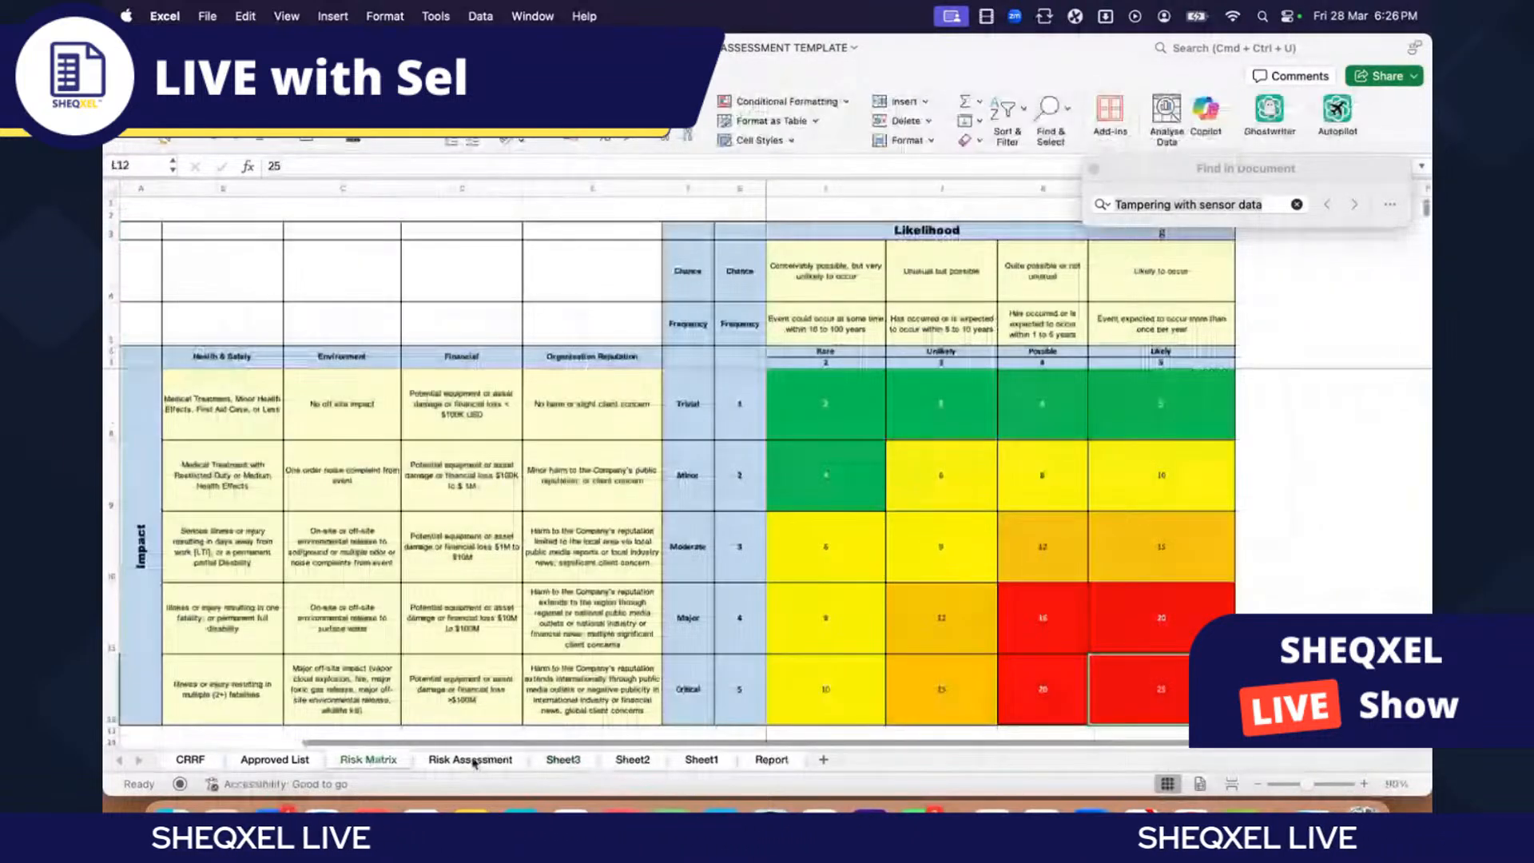
{"action": "left_click", "coordinate": [467, 759]}
{"action": "scroll", "coordinate": [727, 622], "scroll_direction": "right", "scroll_amount": 10}
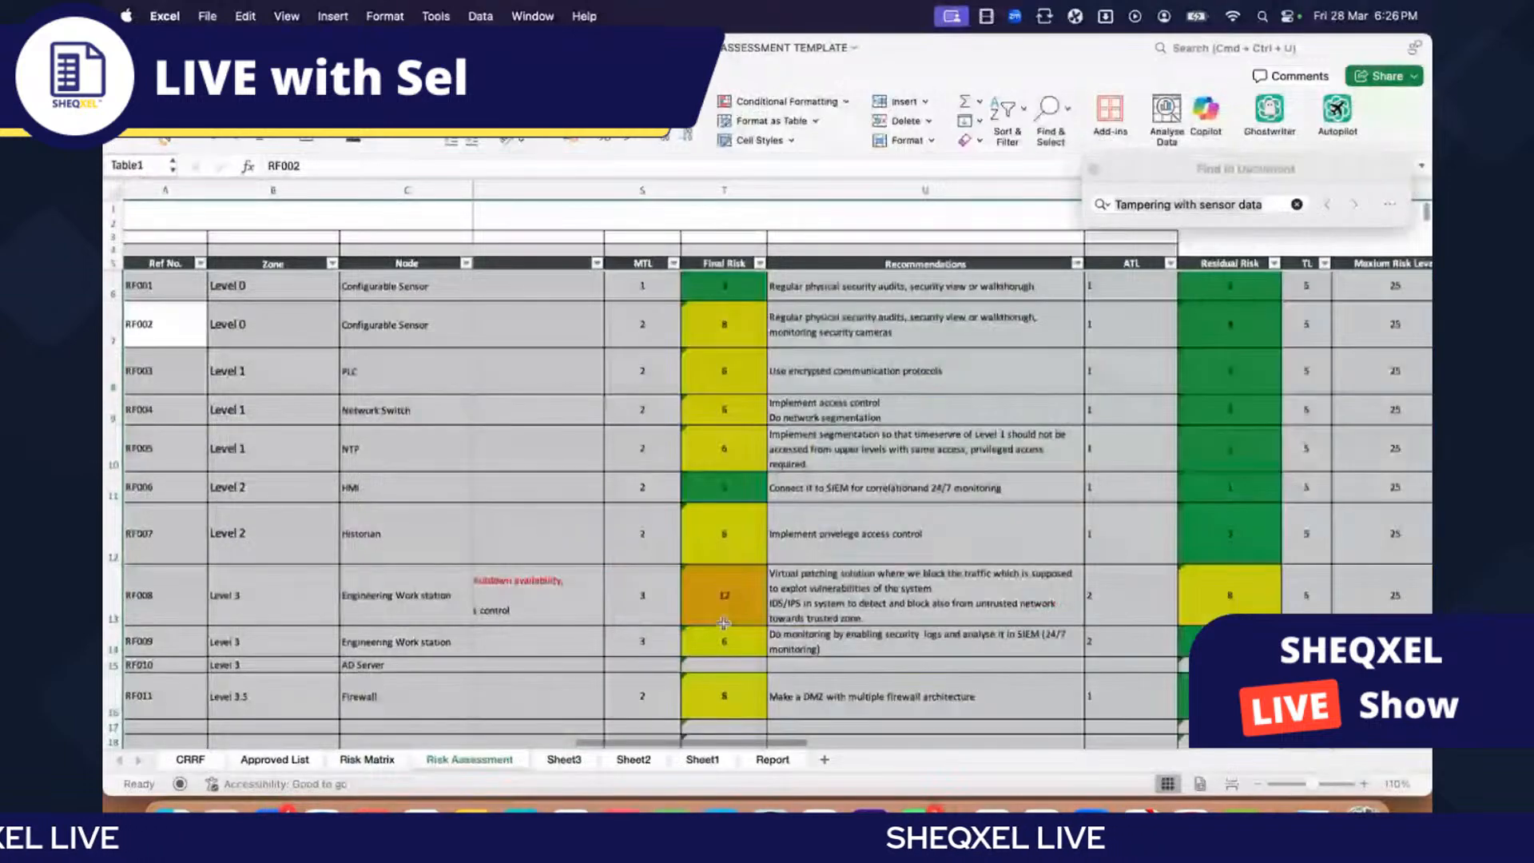
{"action": "scroll", "coordinate": [723, 623], "scroll_direction": "right", "scroll_amount": 4}
{"action": "left_click", "coordinate": [732, 623]}
{"action": "scroll", "coordinate": [732, 622], "scroll_direction": "right", "scroll_amount": 2}
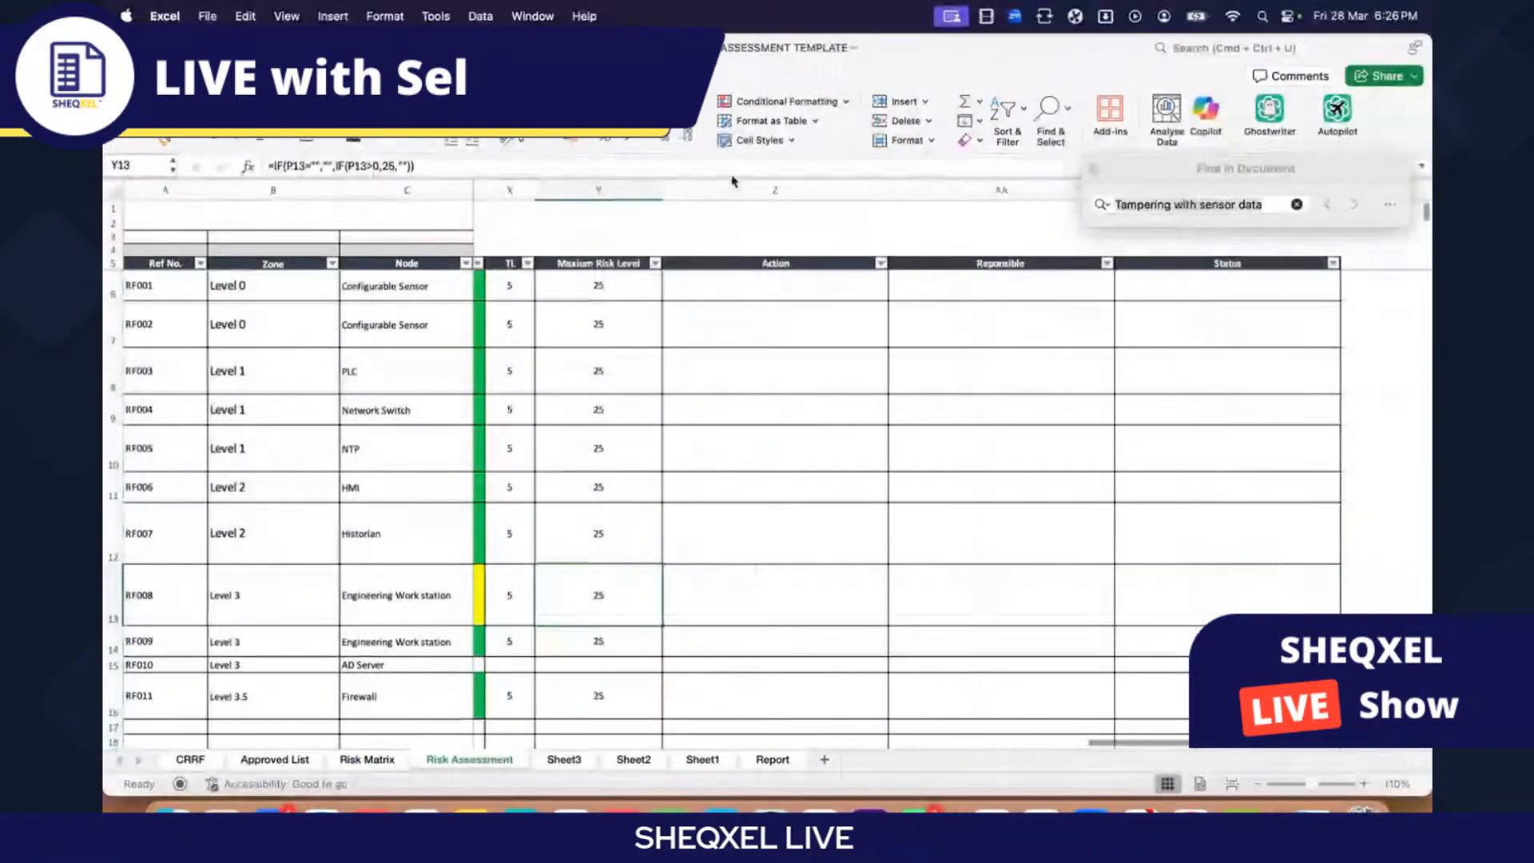
{"action": "left_click", "coordinate": [775, 190]}
{"action": "left_click", "coordinate": [901, 103]}
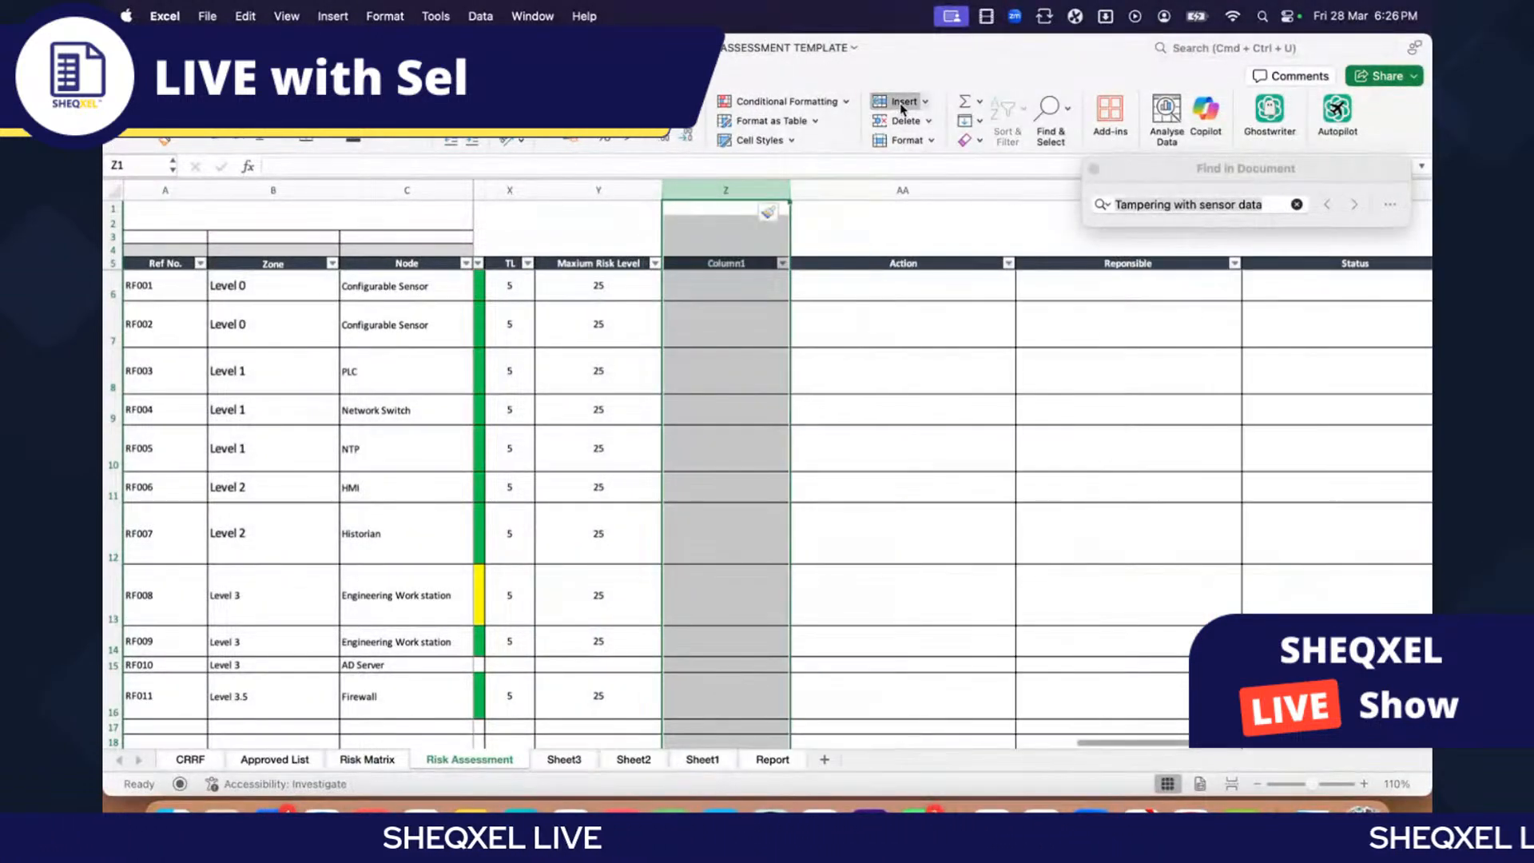
{"action": "left_click", "coordinate": [901, 102]}
{"action": "left_click", "coordinate": [901, 102]}
{"action": "left_click", "coordinate": [859, 439]}
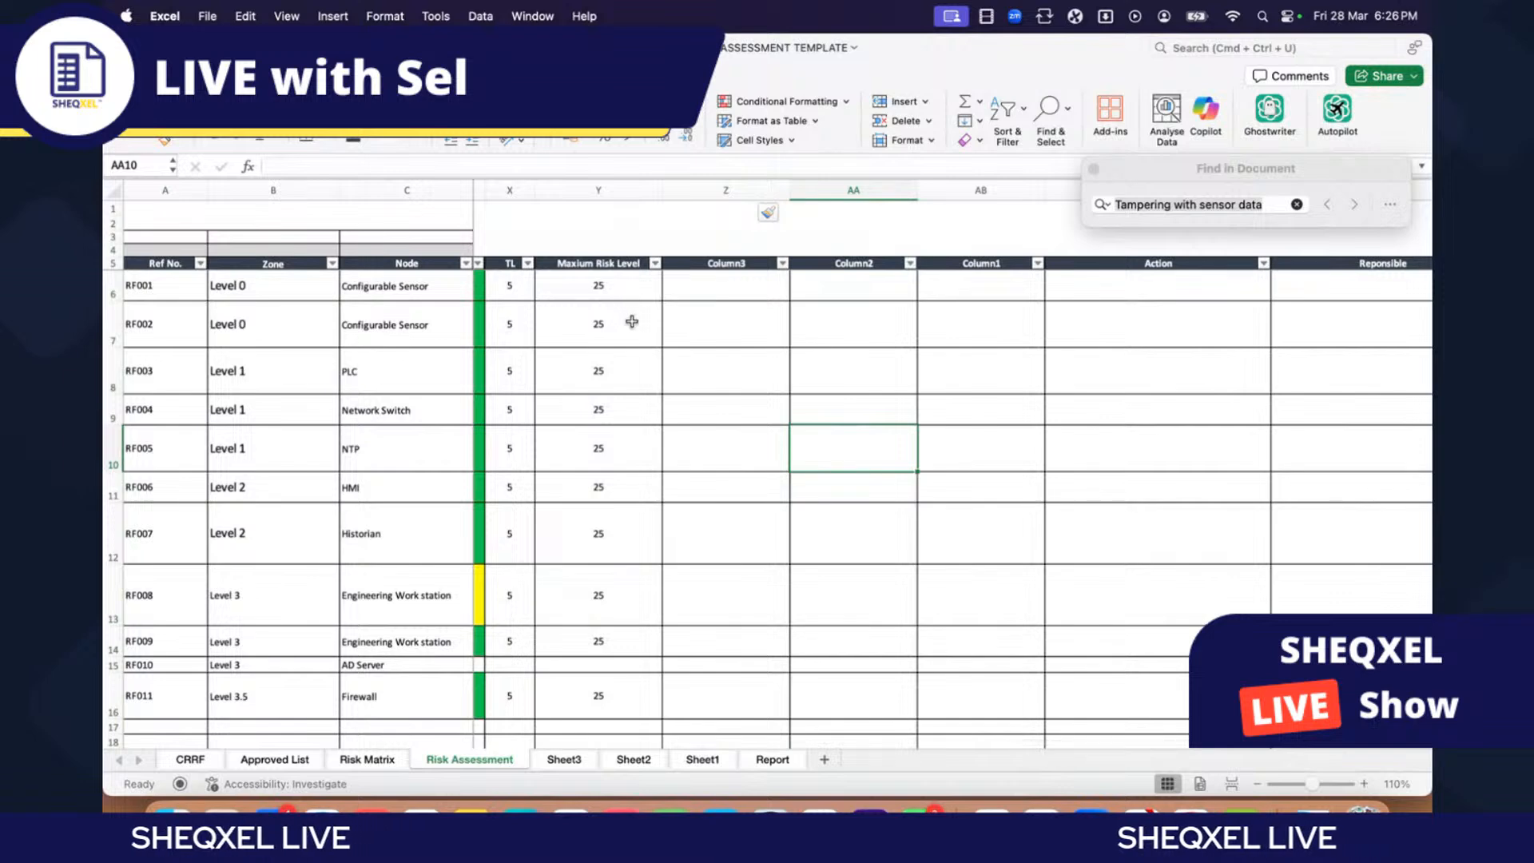
Step: Copy the "Initial Risk" heading text into the header of the first new column after Maxium Risk Level
{"action": "scroll", "coordinate": [695, 280], "scroll_direction": "left", "scroll_amount": 2}
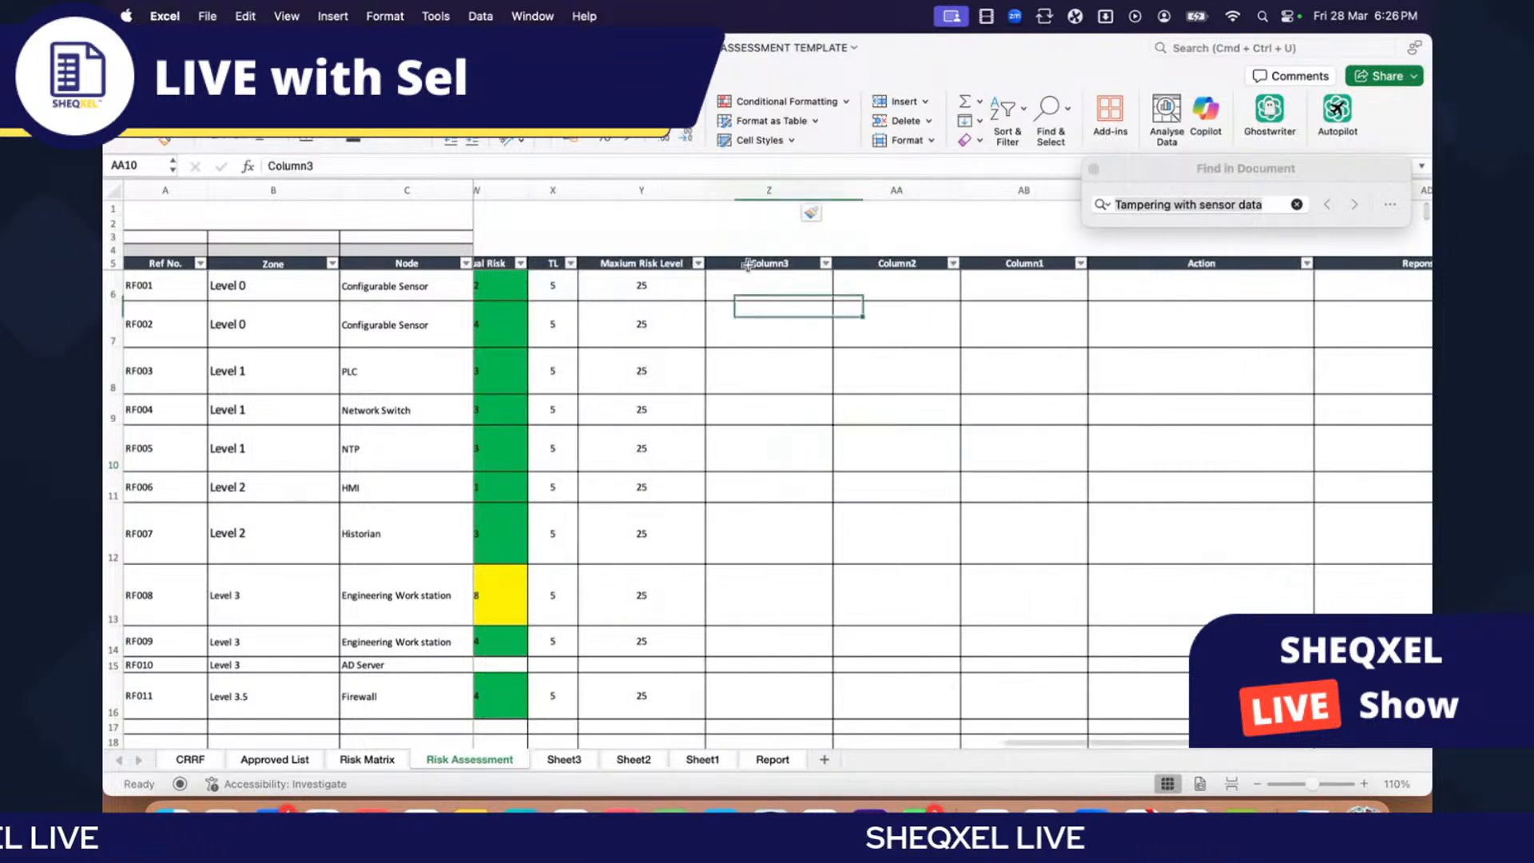
{"action": "left_click", "coordinate": [747, 264]}
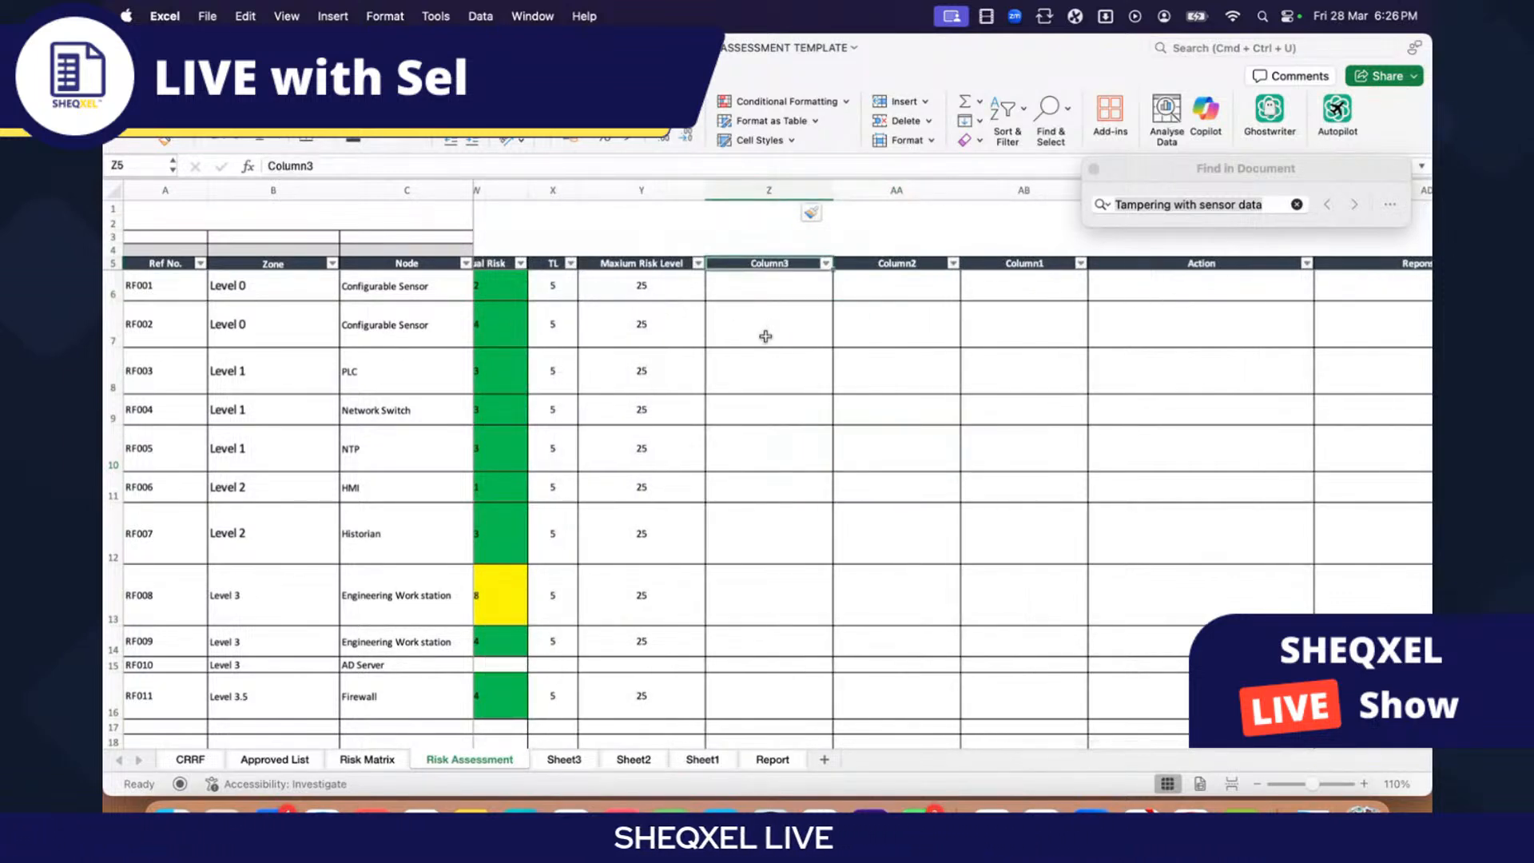
{"action": "scroll", "coordinate": [766, 336], "scroll_direction": "left", "scroll_amount": 10}
{"action": "double_click", "coordinate": [590, 263]}
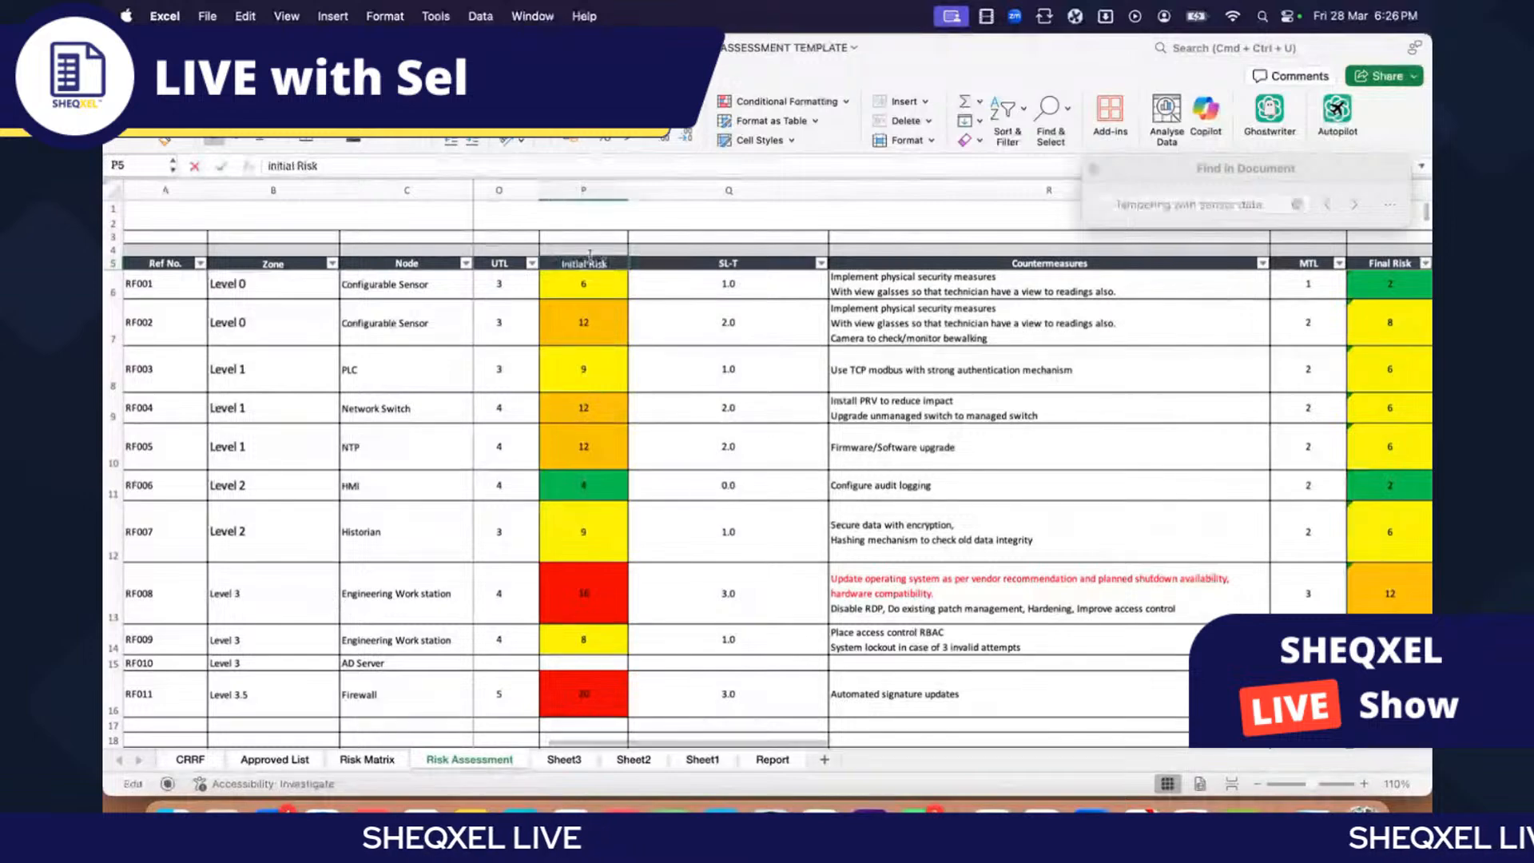
{"action": "triple_click", "coordinate": [304, 165]}
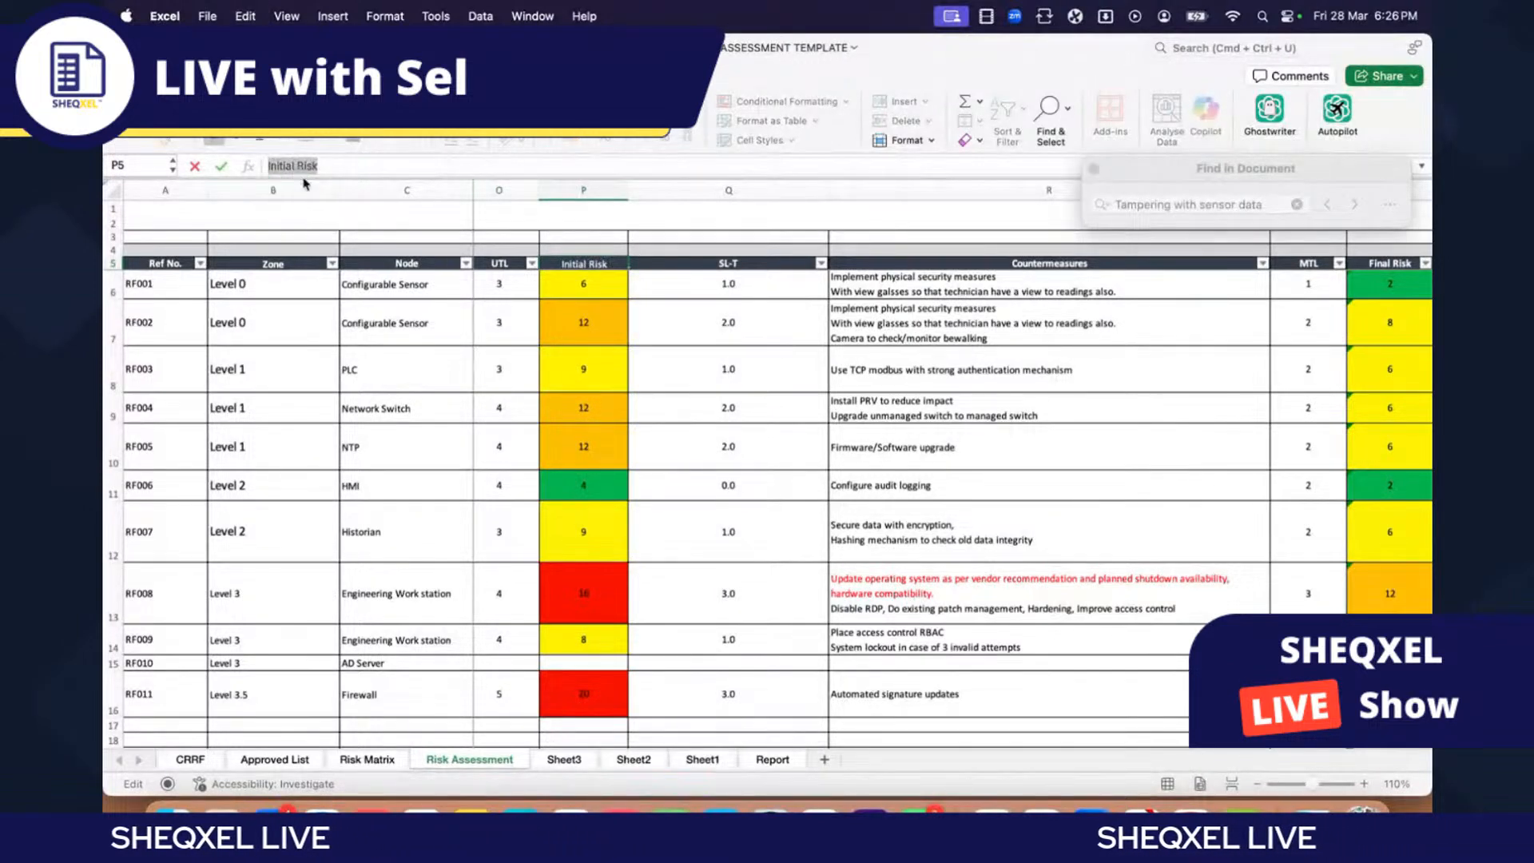
{"action": "key", "text": "Return"}
{"action": "scroll", "coordinate": [509, 442], "scroll_direction": "right", "scroll_amount": 3}
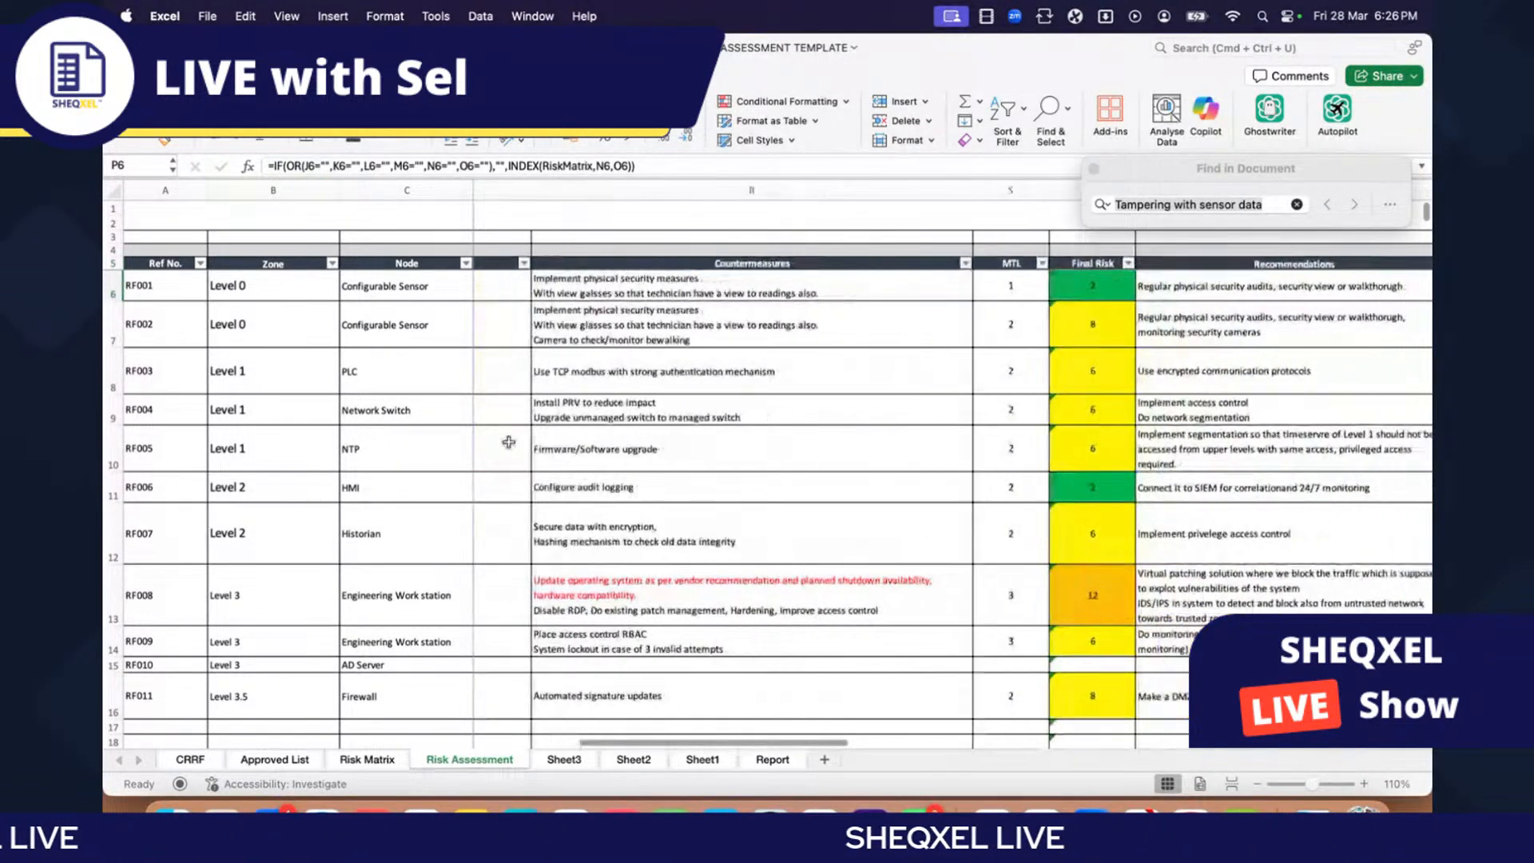
{"action": "scroll", "coordinate": [509, 442], "scroll_direction": "right", "scroll_amount": 2}
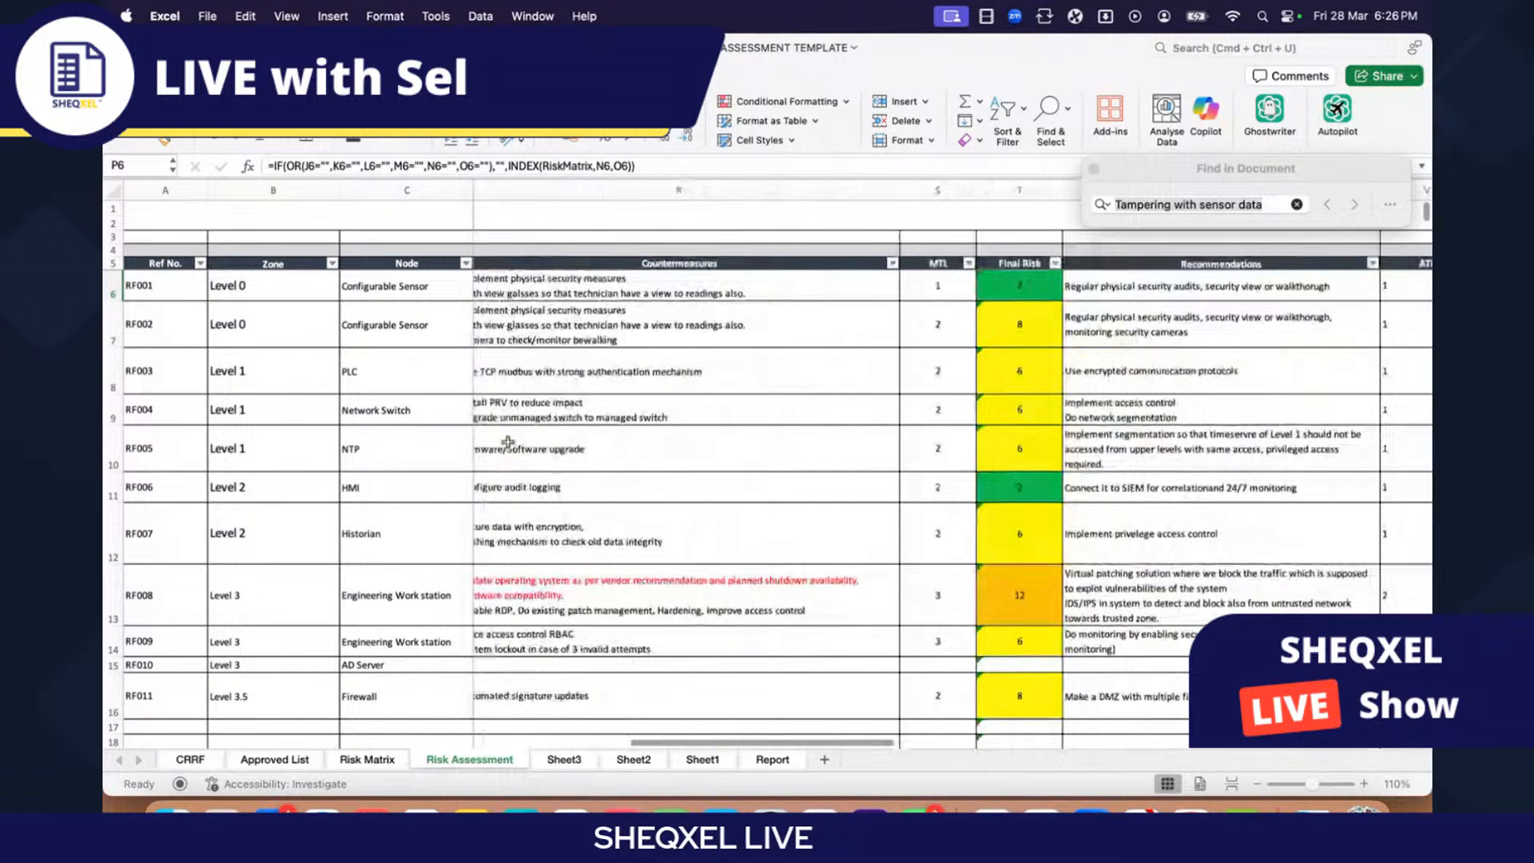
{"action": "scroll", "coordinate": [893, 362], "scroll_direction": "right", "scroll_amount": 3}
{"action": "left_click", "coordinate": [893, 407]}
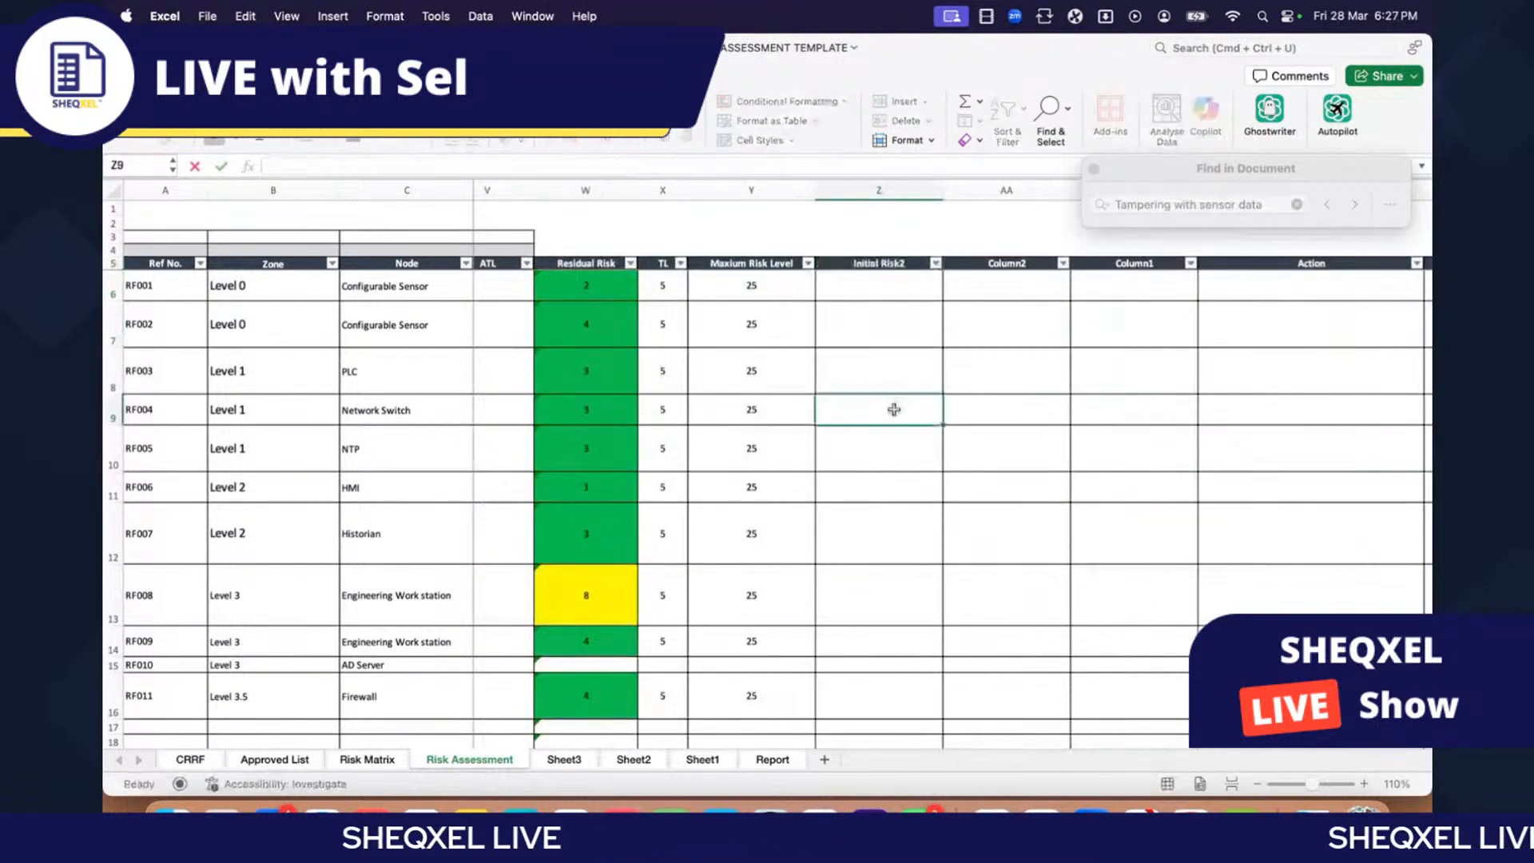
Step: Change the header of the first new column to "Initial Risk Score"
{"action": "double_click", "coordinate": [909, 263]}
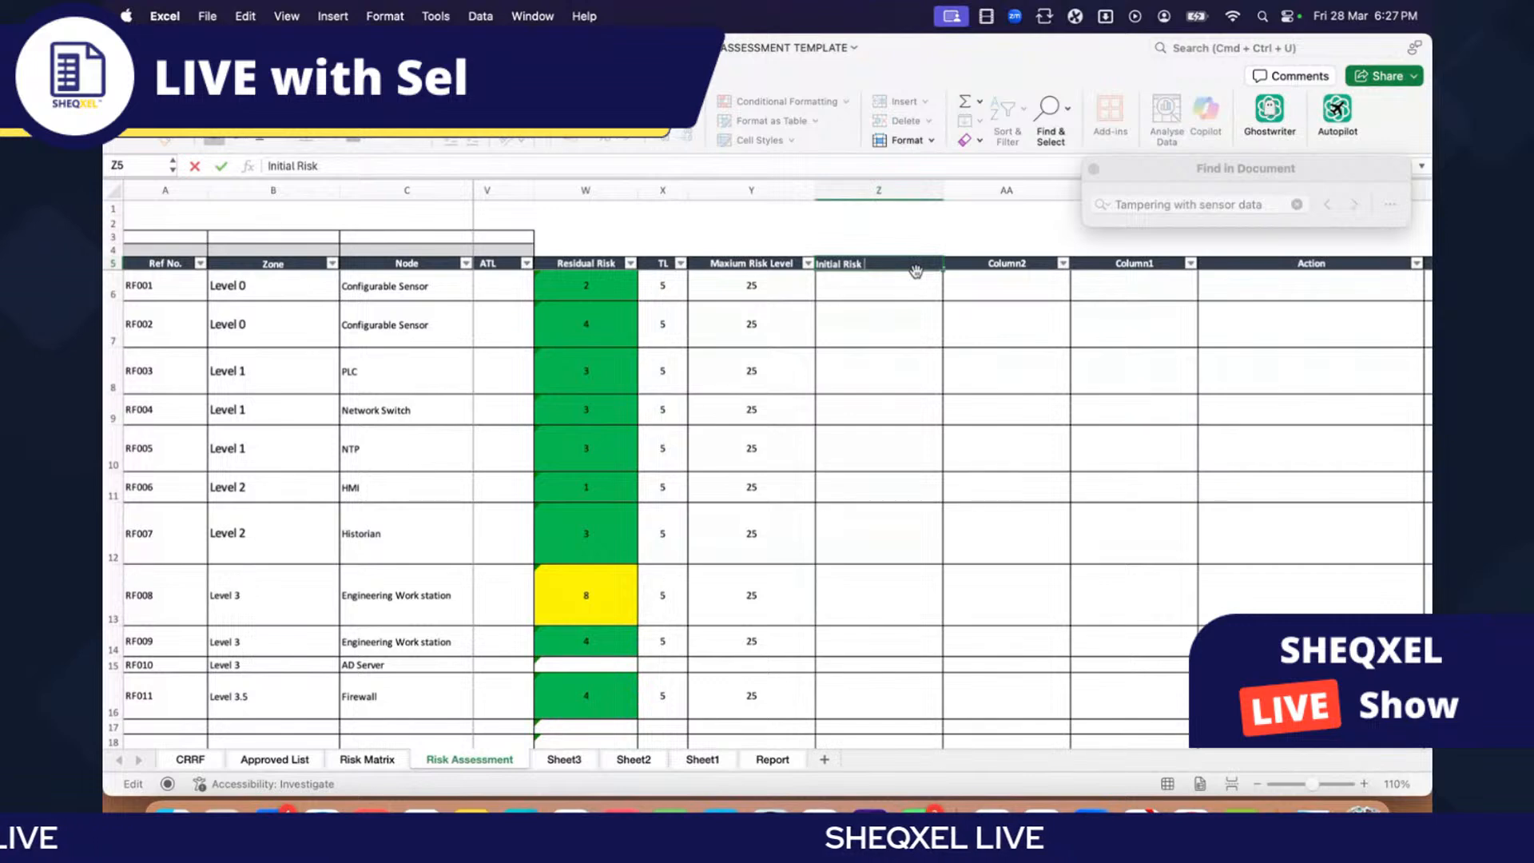
{"action": "type", "text": "Sco"}
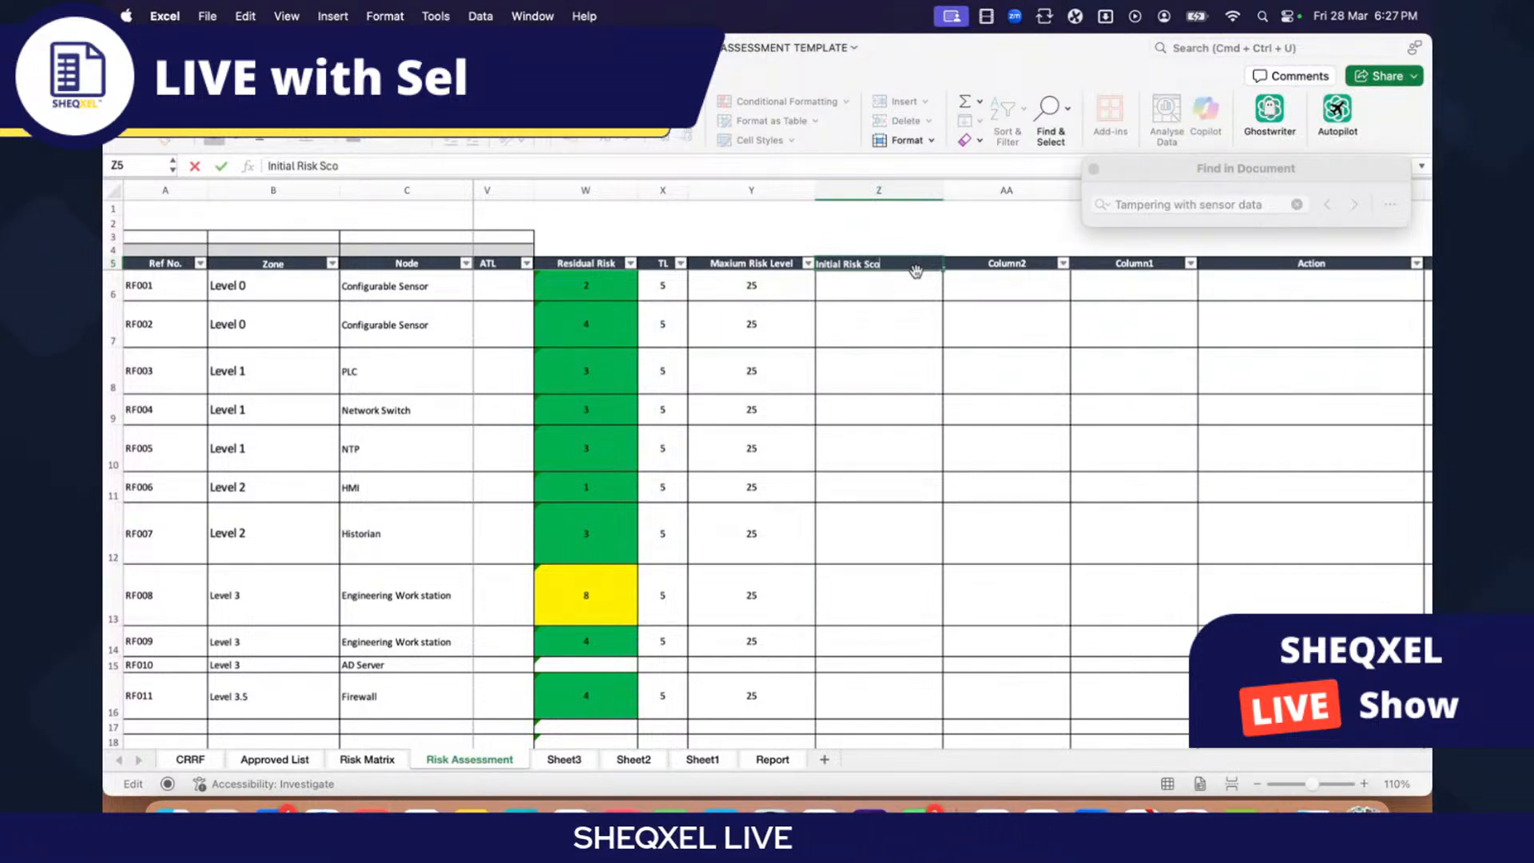
{"action": "type", "text": "re"}
{"action": "left_click", "coordinate": [879, 448]}
Step: Rename the second new column, Column2, as "Final Risk Score"
{"action": "scroll", "coordinate": [797, 270], "scroll_direction": "left", "scroll_amount": 3}
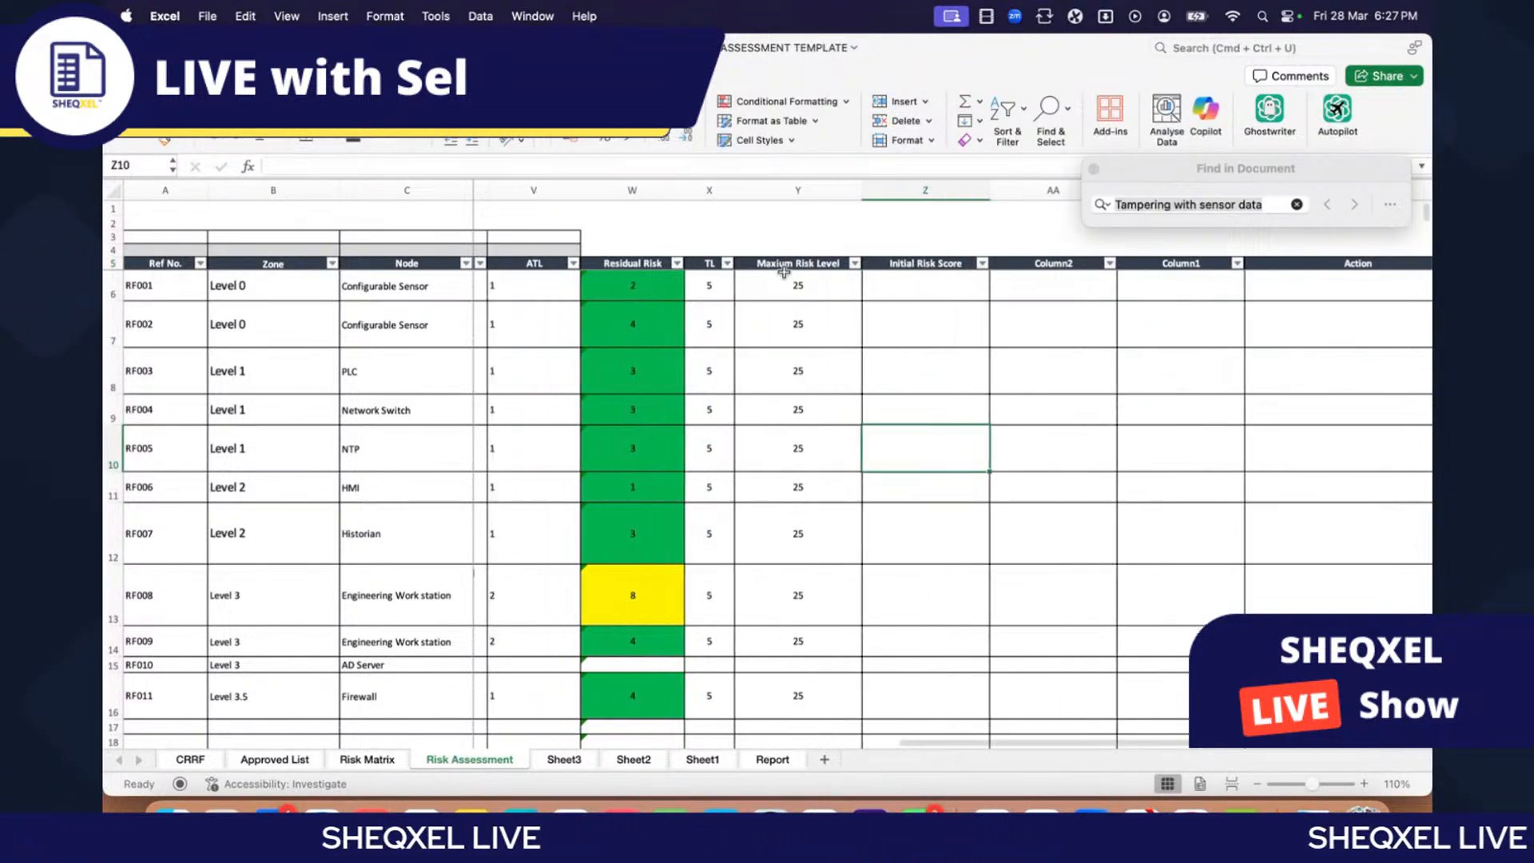
{"action": "scroll", "coordinate": [796, 270], "scroll_direction": "left", "scroll_amount": 3}
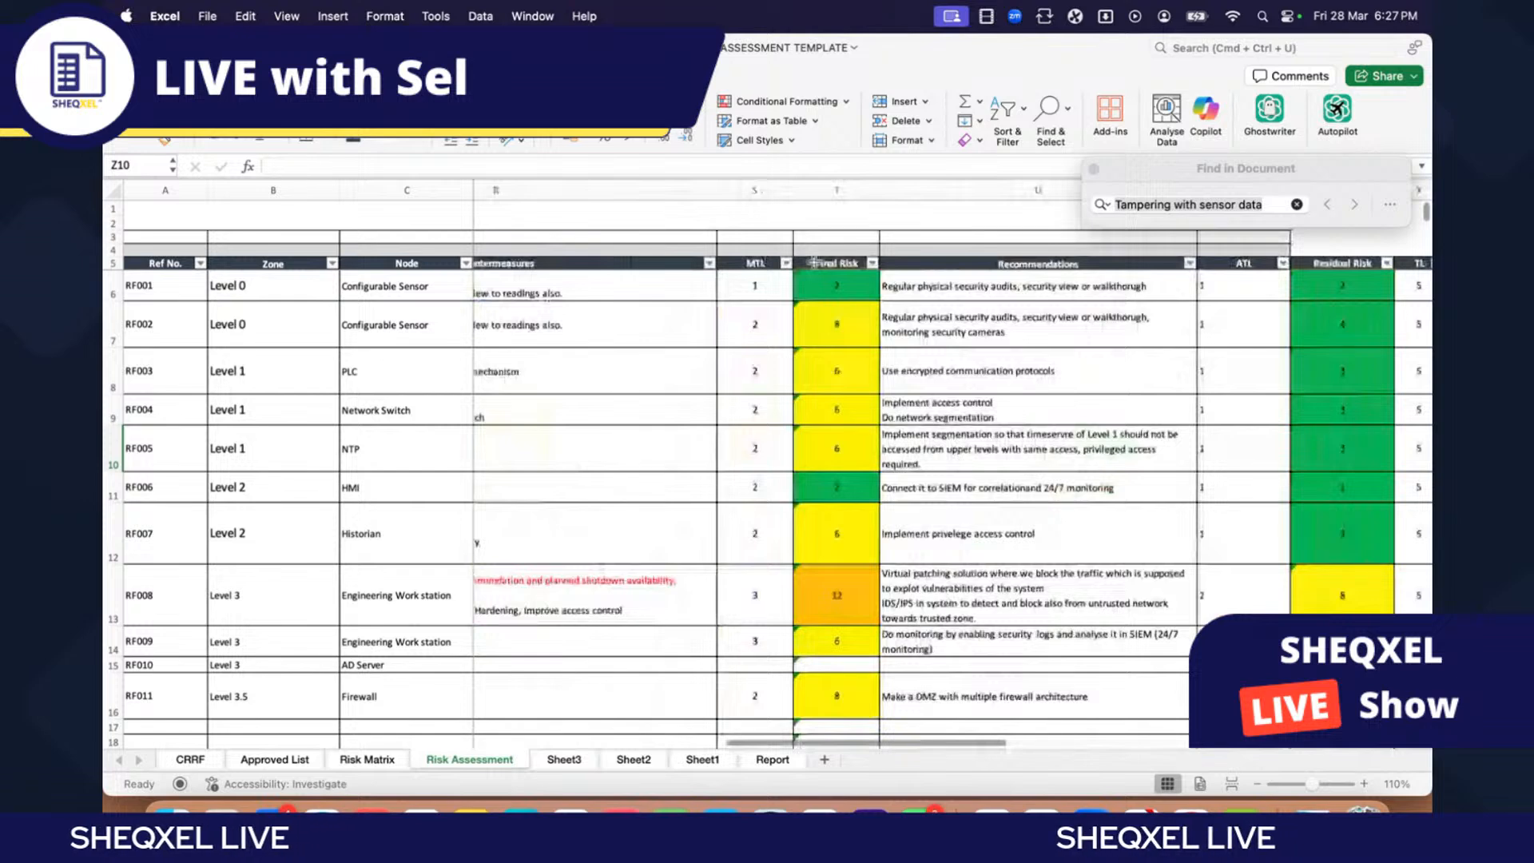
{"action": "scroll", "coordinate": [815, 302], "scroll_direction": "right", "scroll_amount": 5}
{"action": "left_click", "coordinate": [874, 263]}
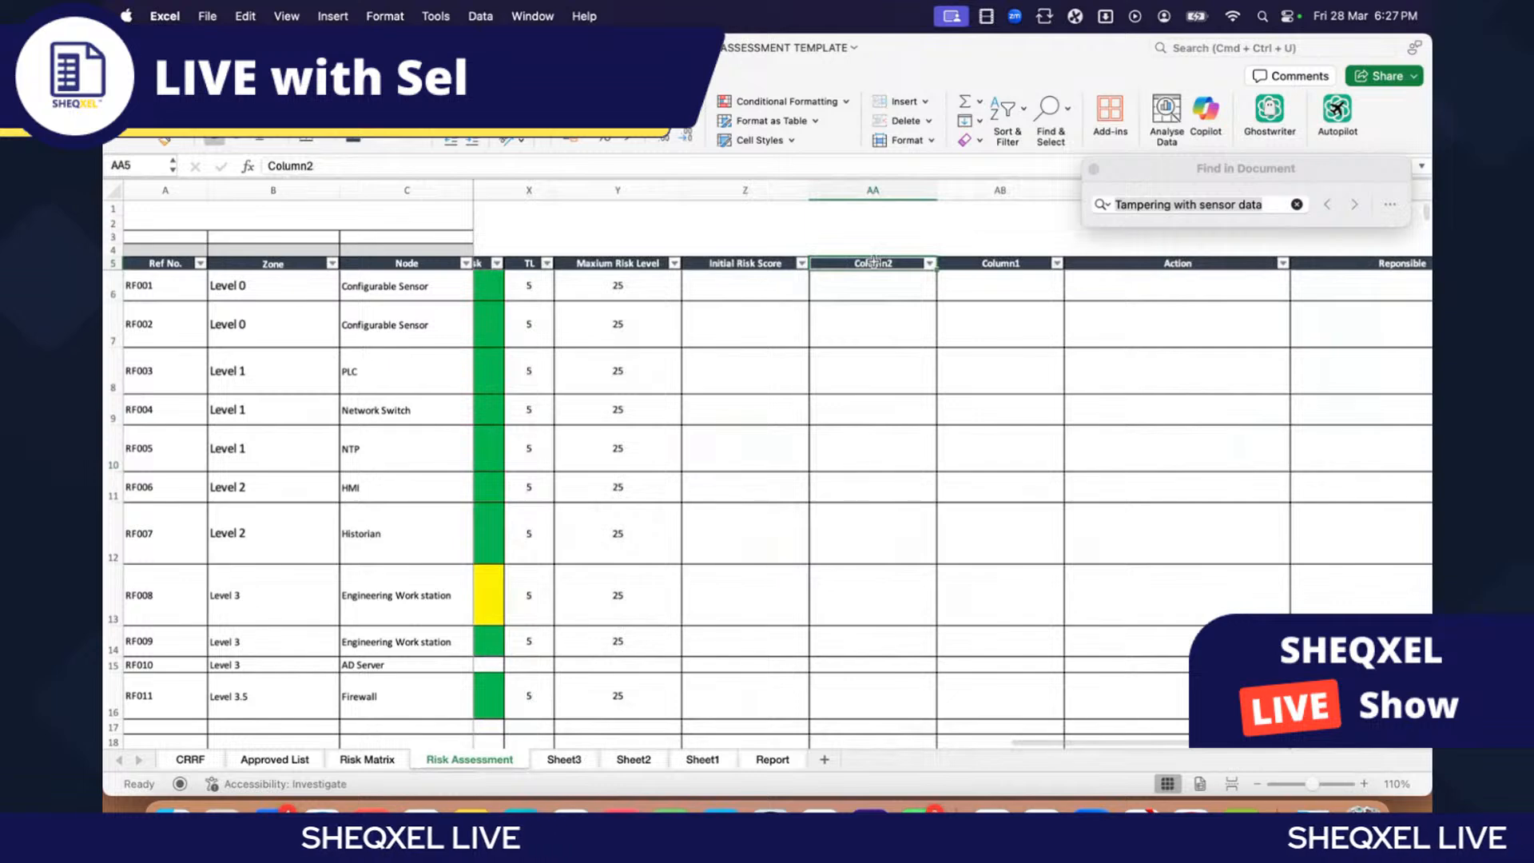
{"action": "type", "text": "Final Risk Score"}
{"action": "left_click", "coordinate": [873, 409]}
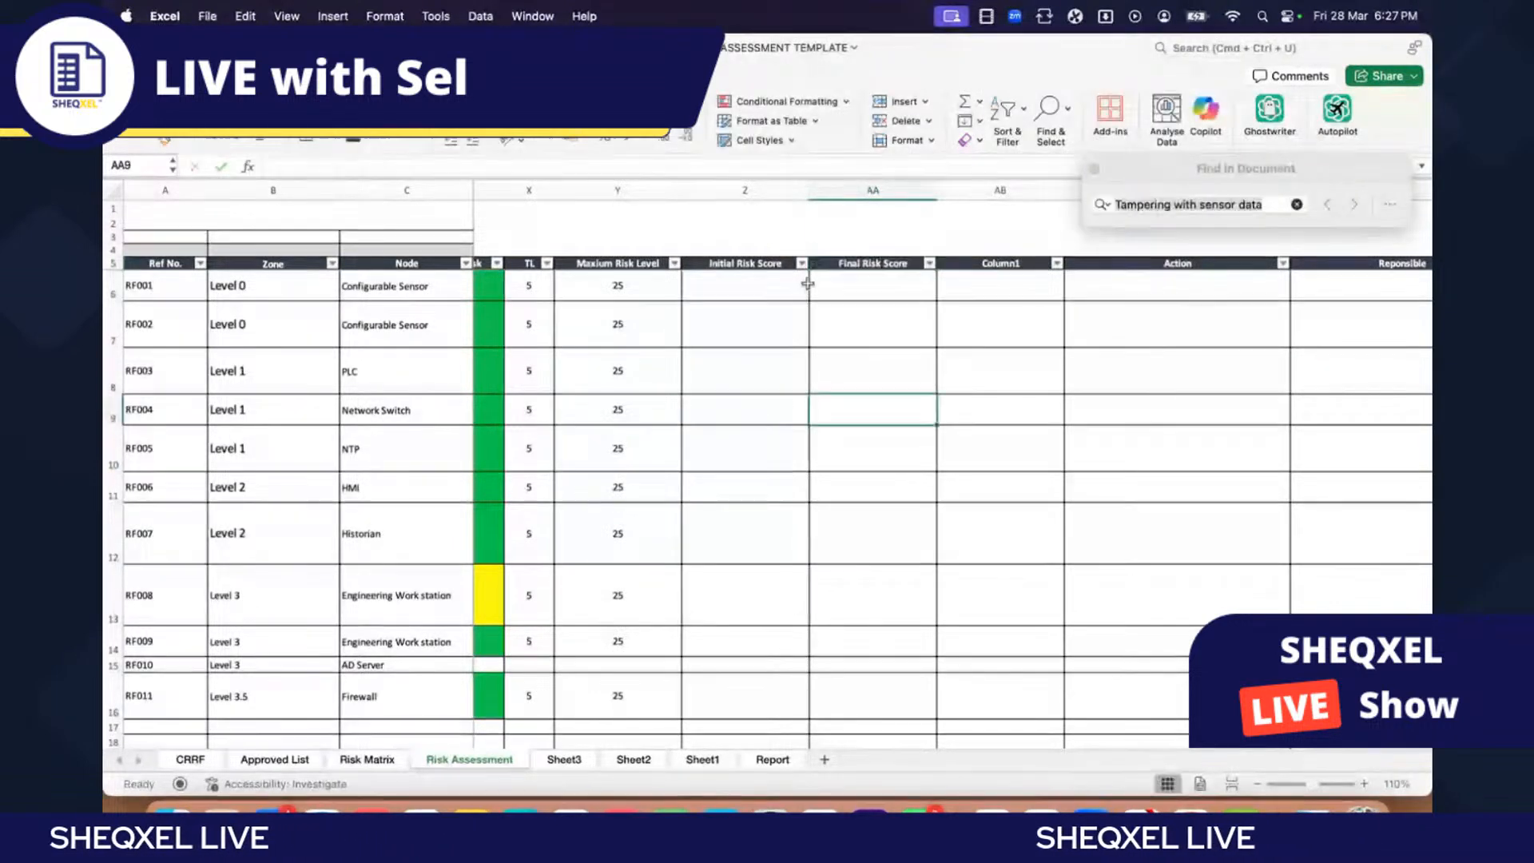
Step: Rename the third new column, Column1, as "Residual Risk Score", reusing the existing Residual Risk heading text
{"action": "scroll", "coordinate": [620, 278], "scroll_direction": "left", "scroll_amount": 2}
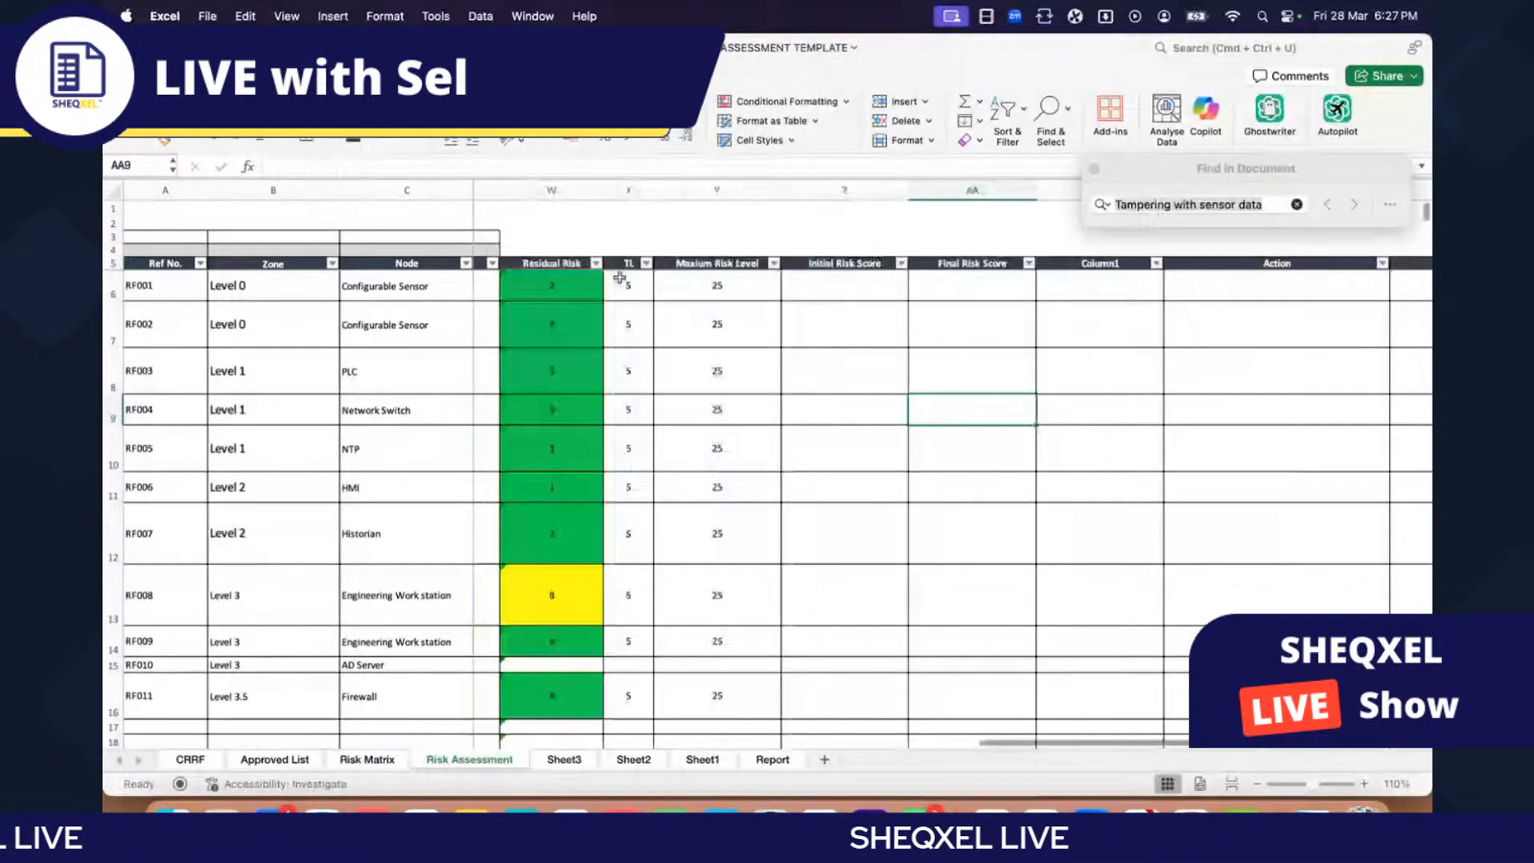
{"action": "left_click", "coordinate": [572, 262]}
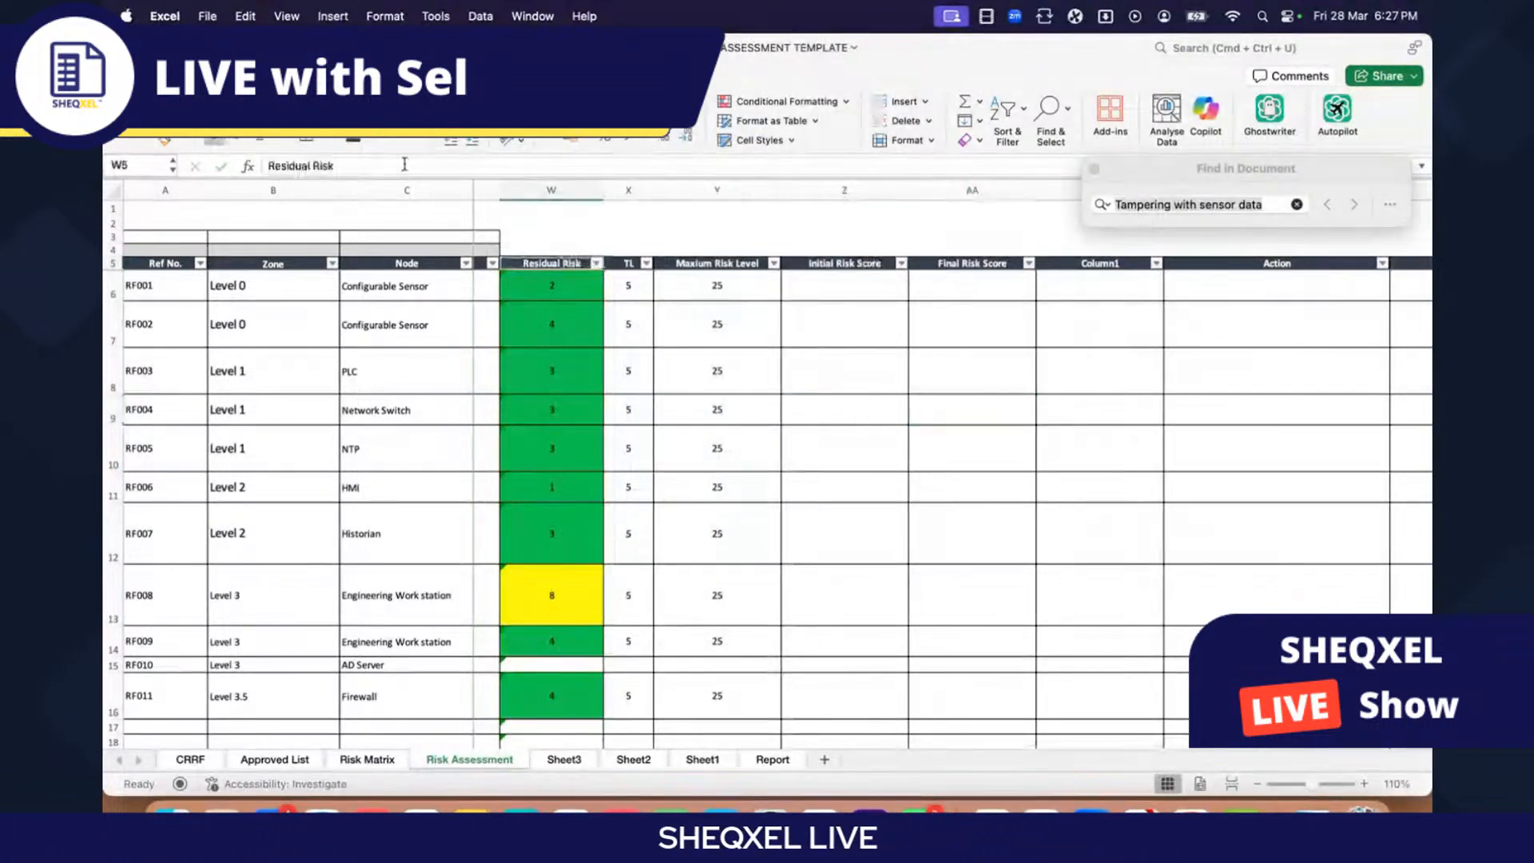
{"action": "left_click", "coordinate": [967, 409]}
{"action": "scroll", "coordinate": [907, 318], "scroll_direction": "right", "scroll_amount": 3}
{"action": "left_click", "coordinate": [792, 270]}
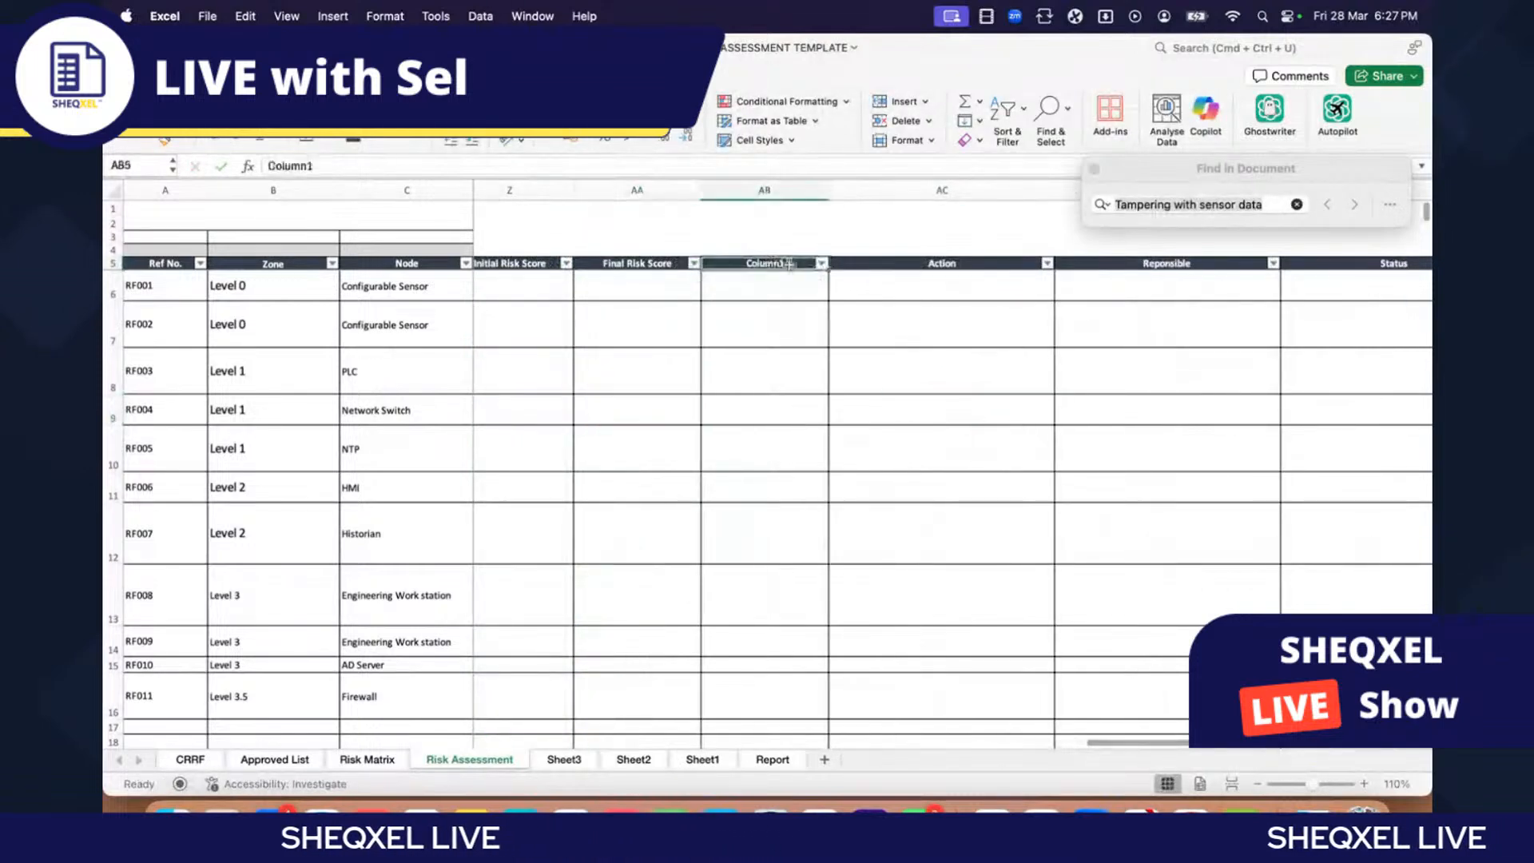
{"action": "type", "text": "Residual Risk"}
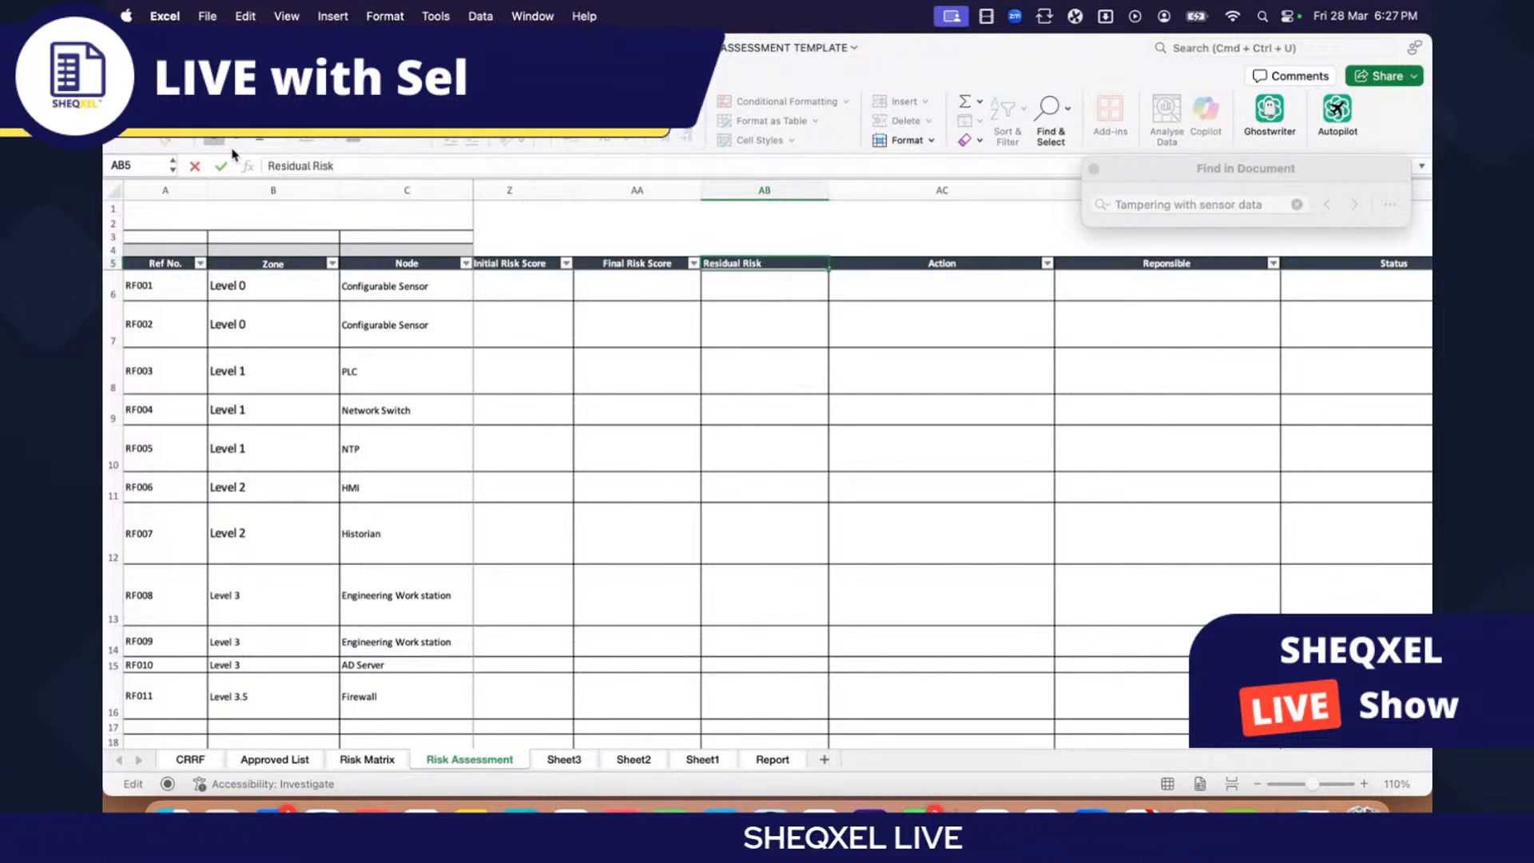
{"action": "type", "text": "e"}
{"action": "key", "text": "Return"}
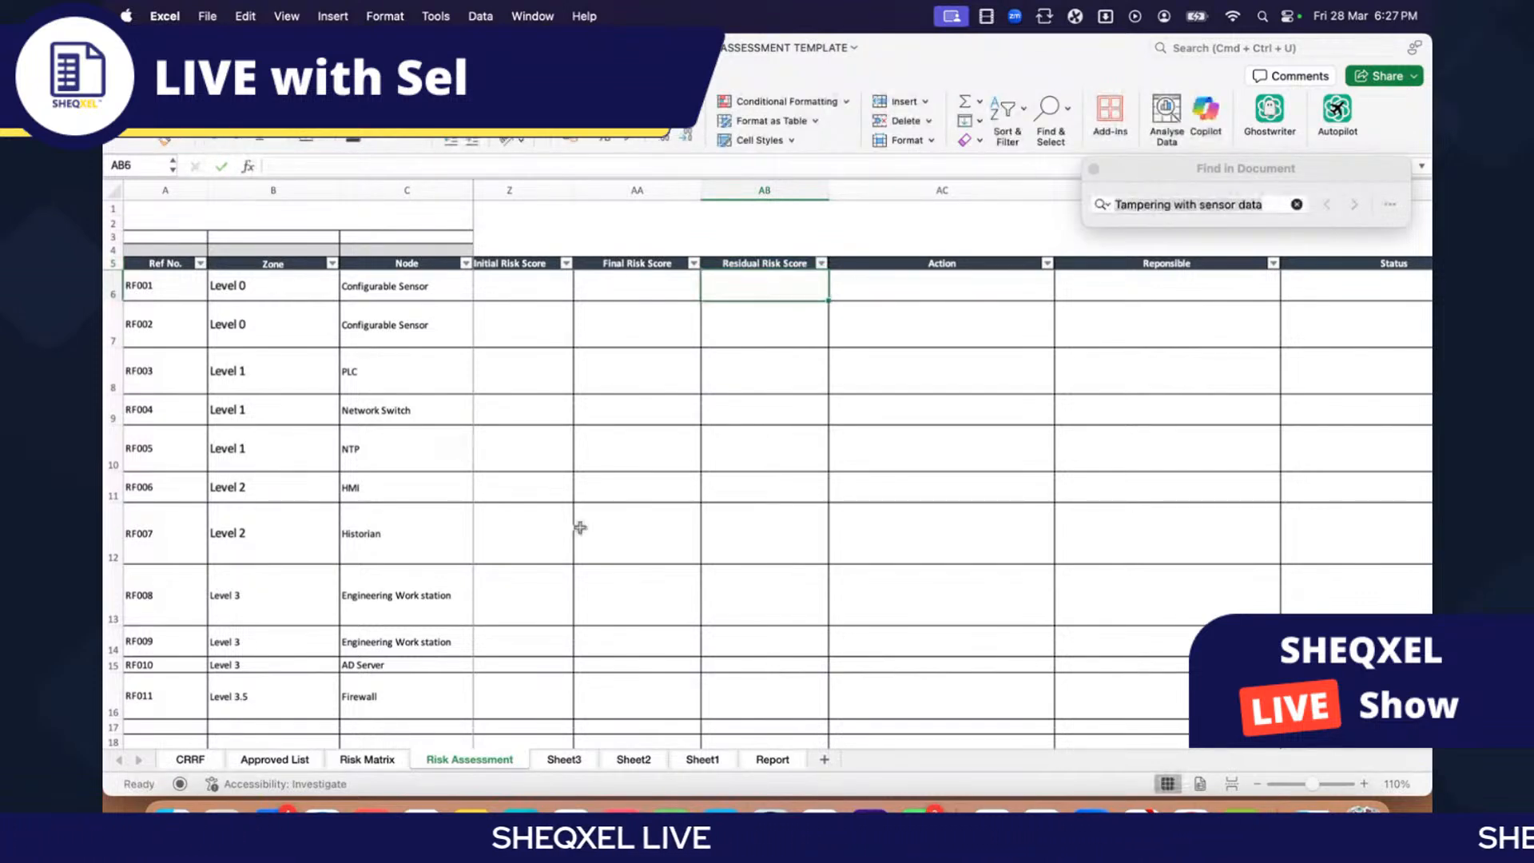
Step: Begin a formula in the first Initial Risk Score cell, Z6
{"action": "scroll", "coordinate": [581, 527], "scroll_direction": "left", "scroll_amount": 5}
{"action": "left_click", "coordinate": [958, 299]}
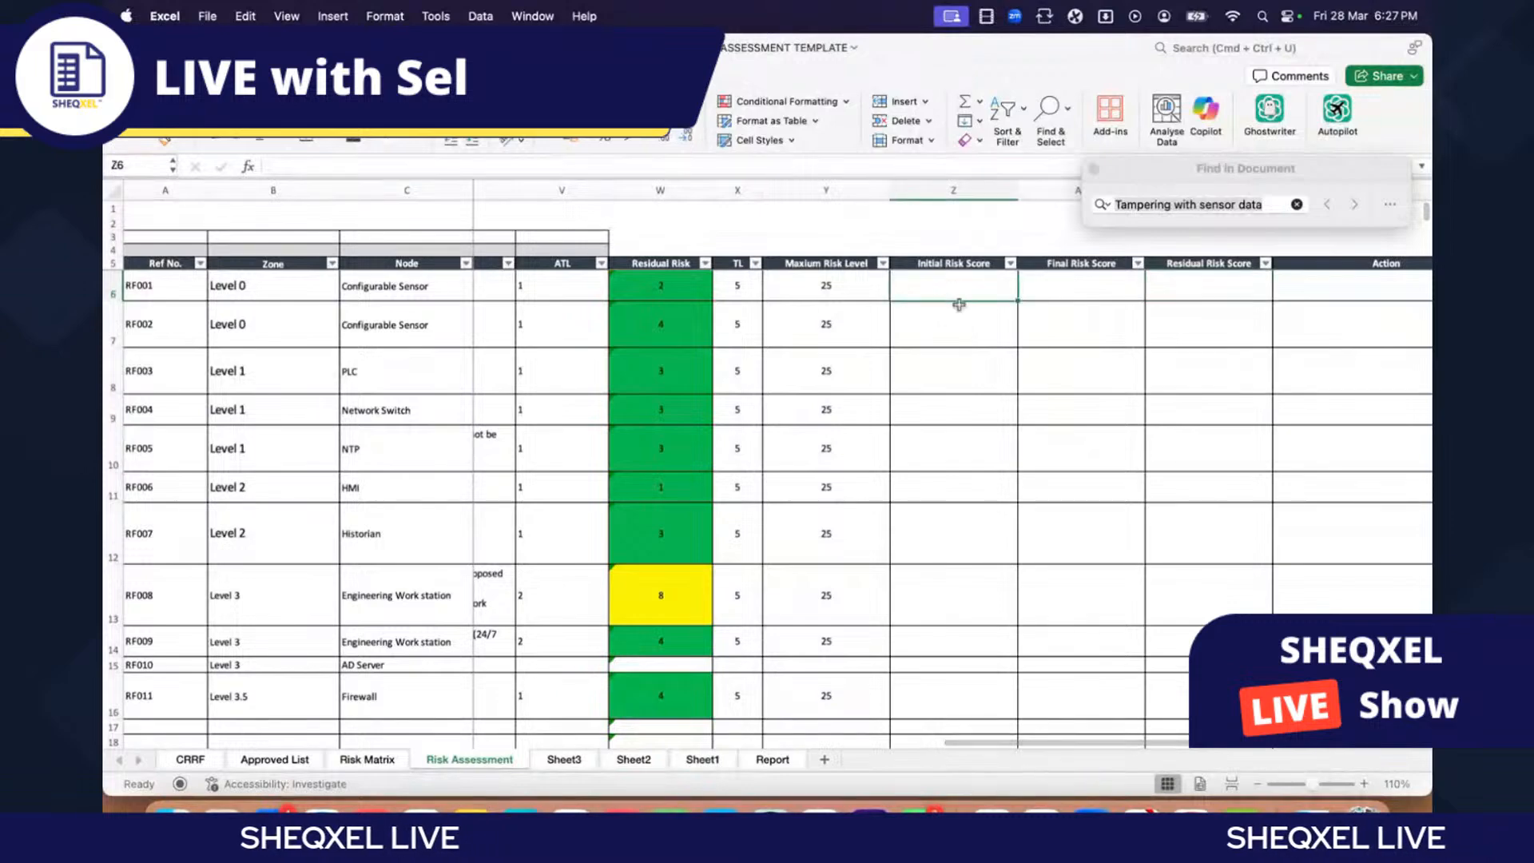
{"action": "scroll", "coordinate": [1051, 431], "scroll_direction": "left", "scroll_amount": 1}
{"action": "type", "text": "="}
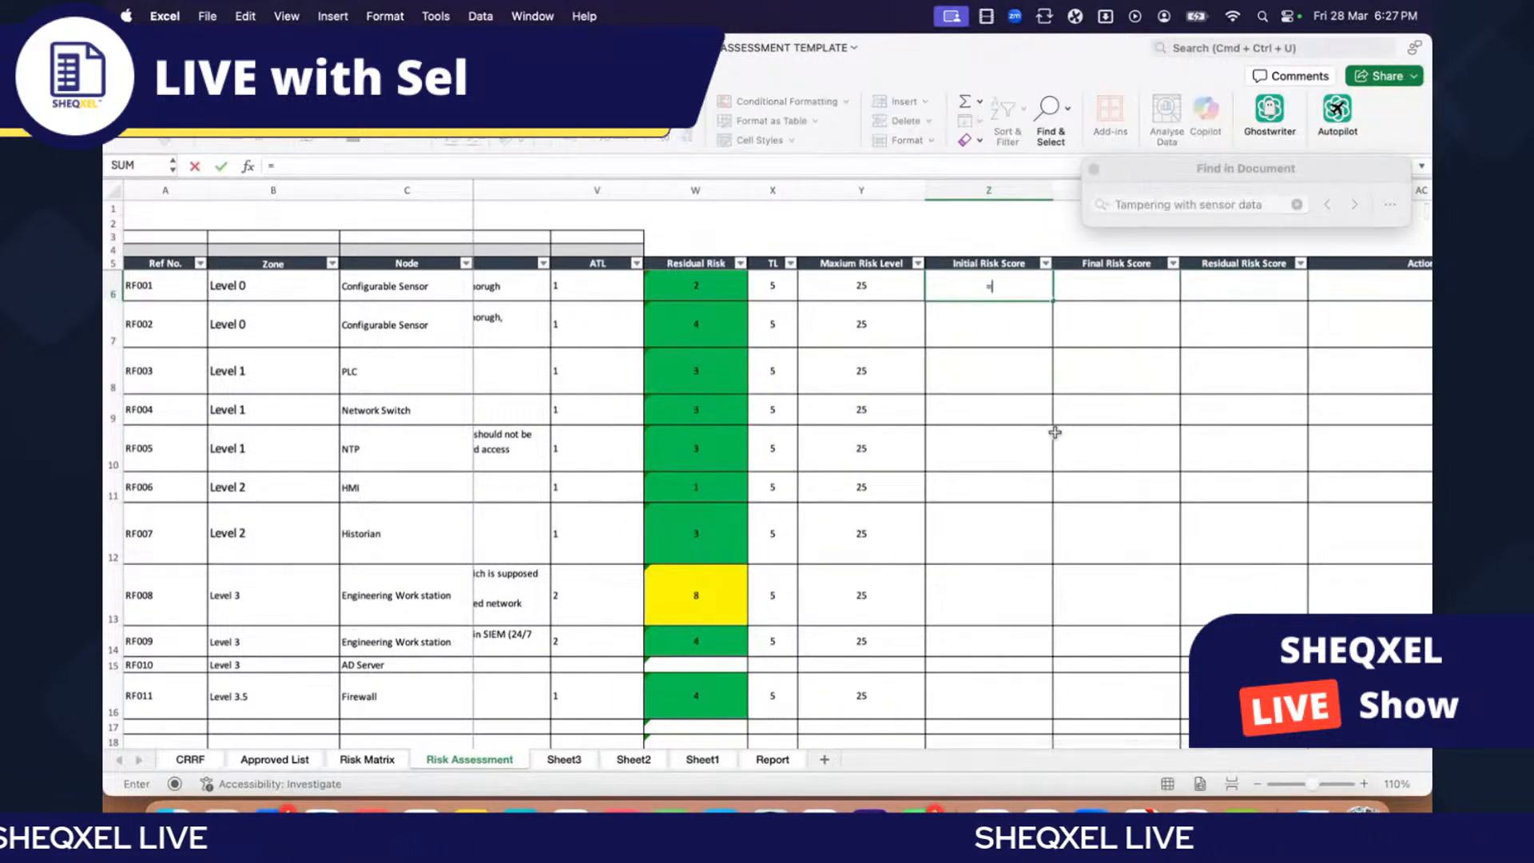
{"action": "scroll", "coordinate": [1055, 432], "scroll_direction": "left", "scroll_amount": 5}
{"action": "scroll", "coordinate": [1057, 433], "scroll_direction": "left", "scroll_amount": 5}
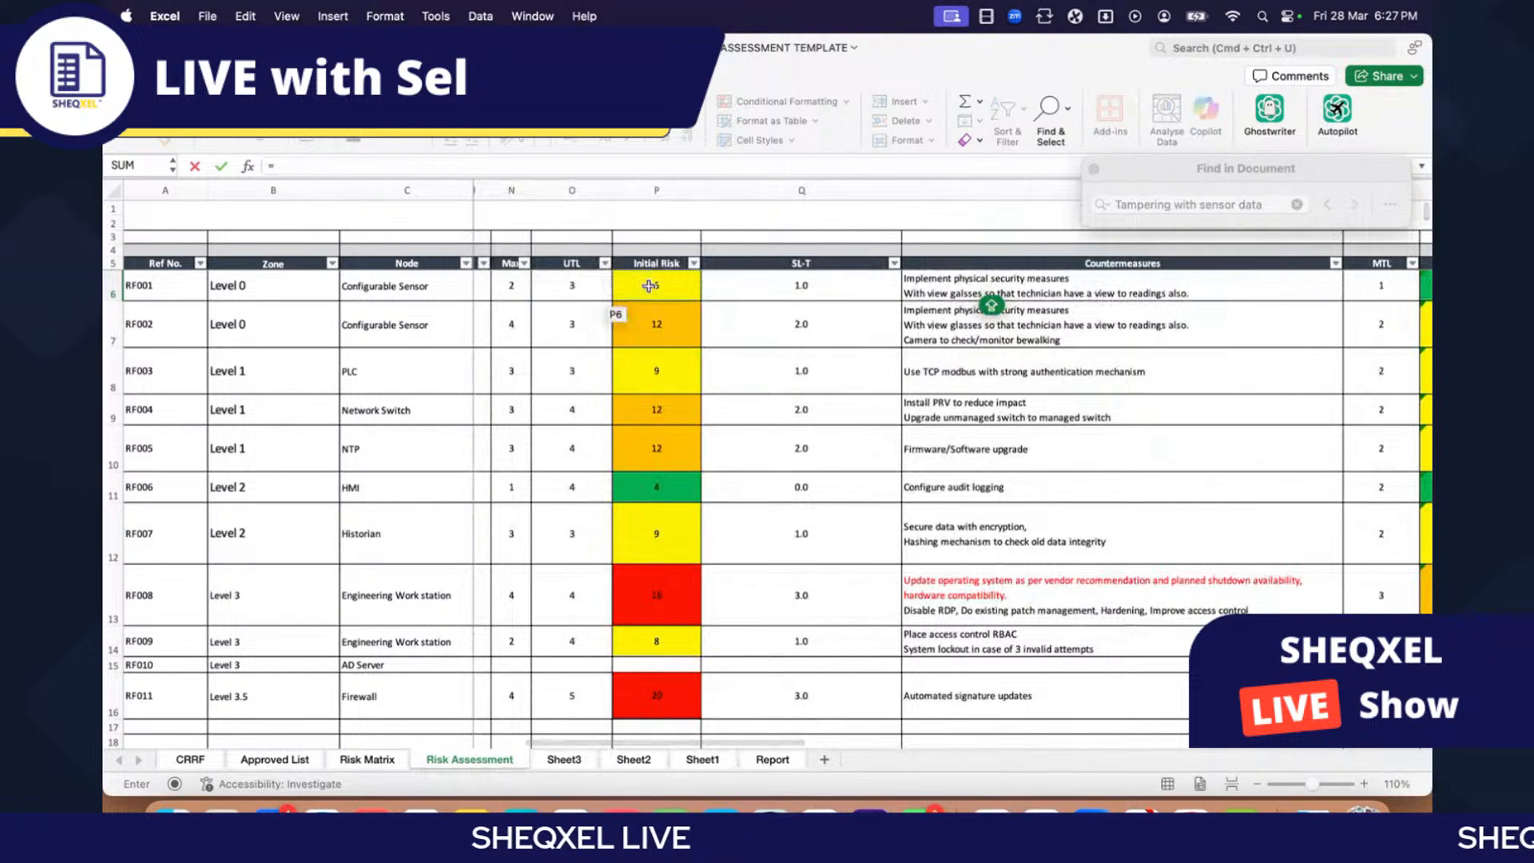
{"action": "left_click", "coordinate": [649, 286]}
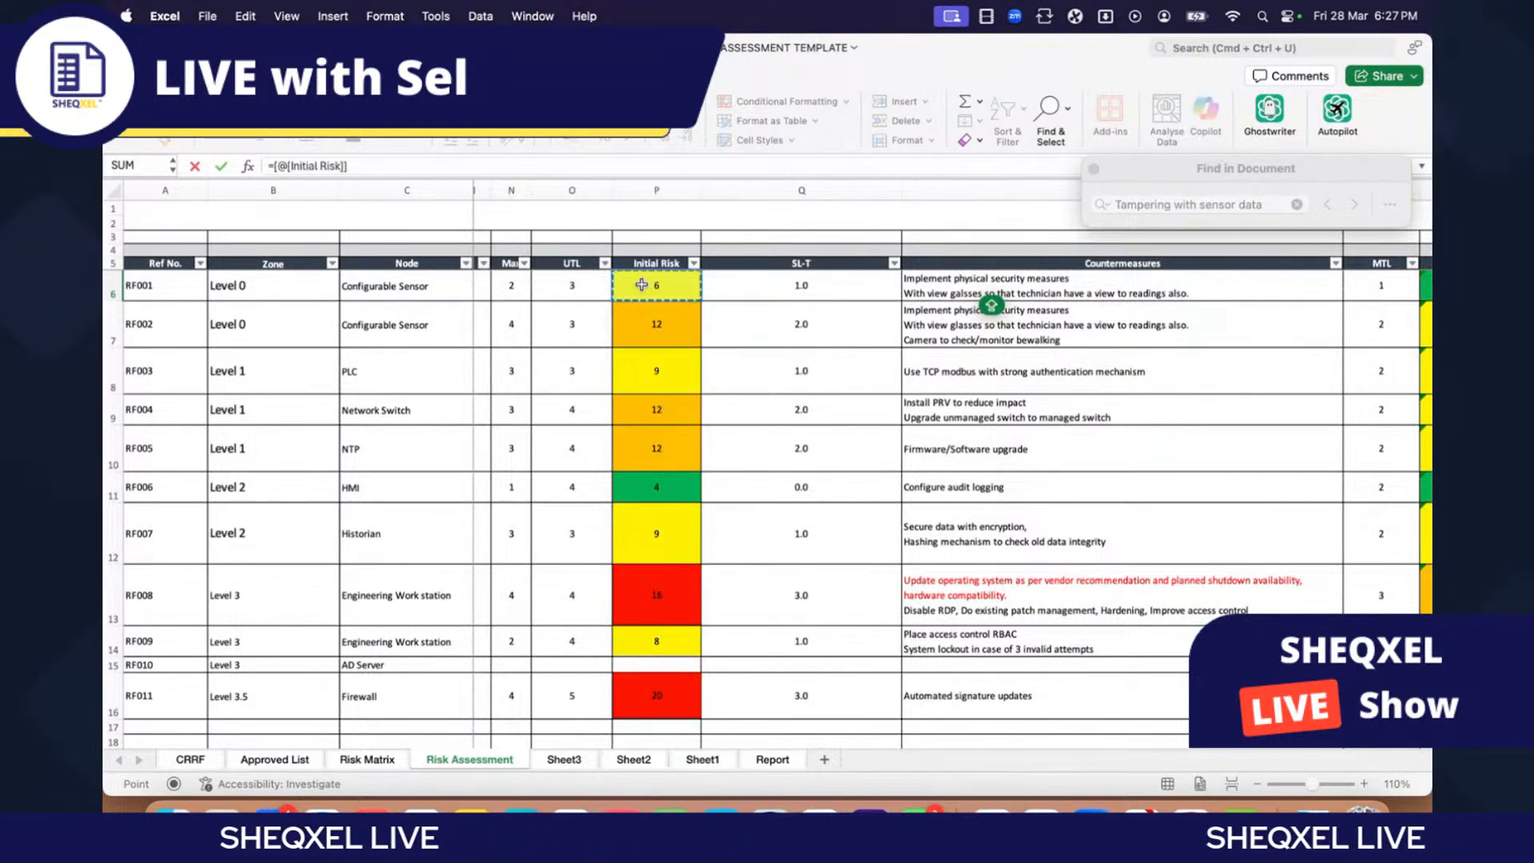
{"action": "left_click_drag", "start_coordinate": [369, 164], "coordinate": [273, 166]}
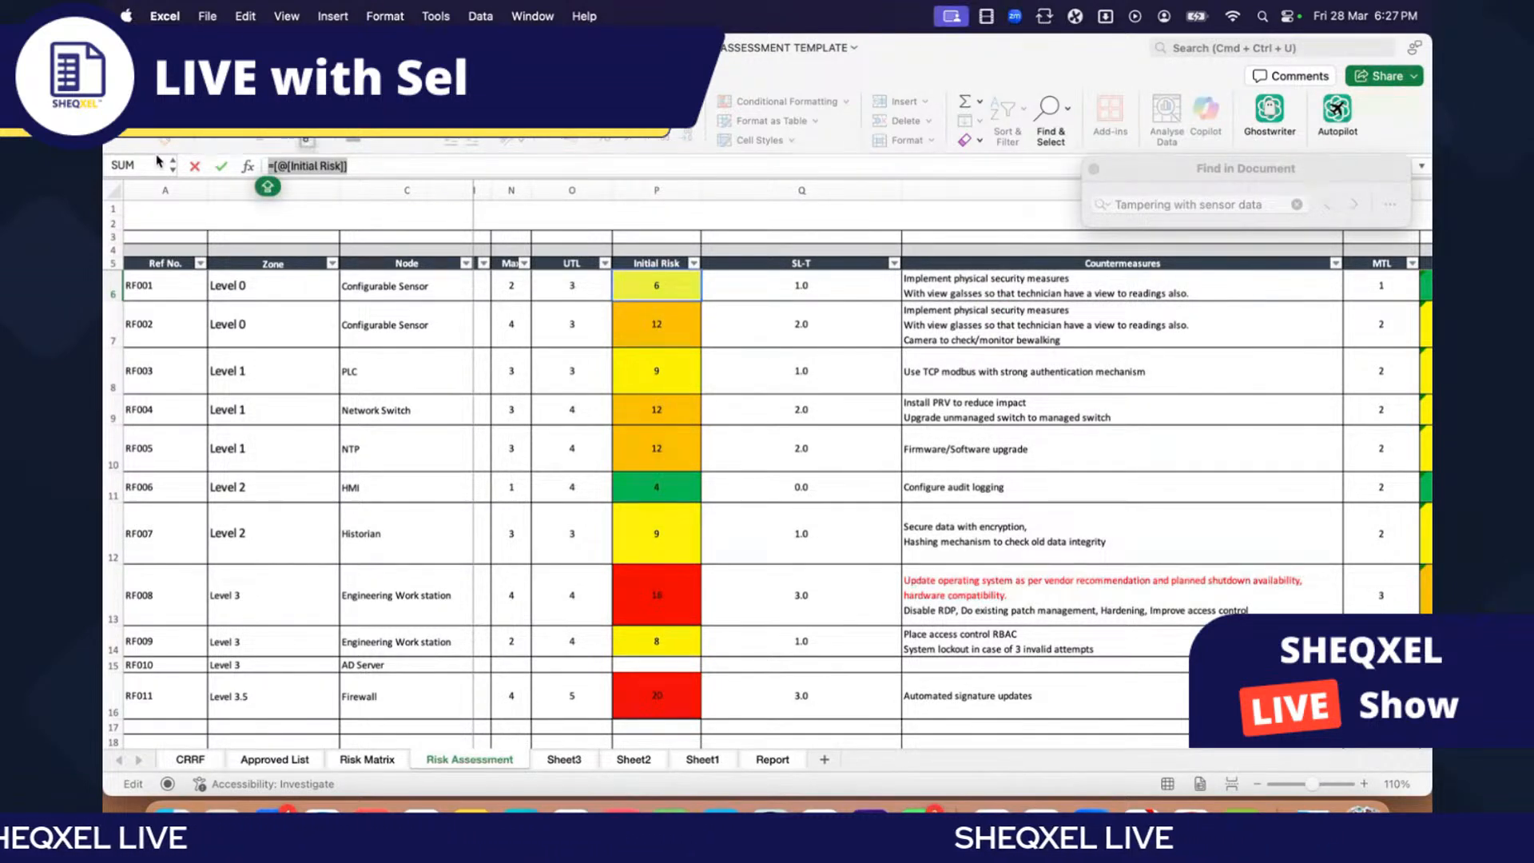
{"action": "key", "text": "BackSpace"}
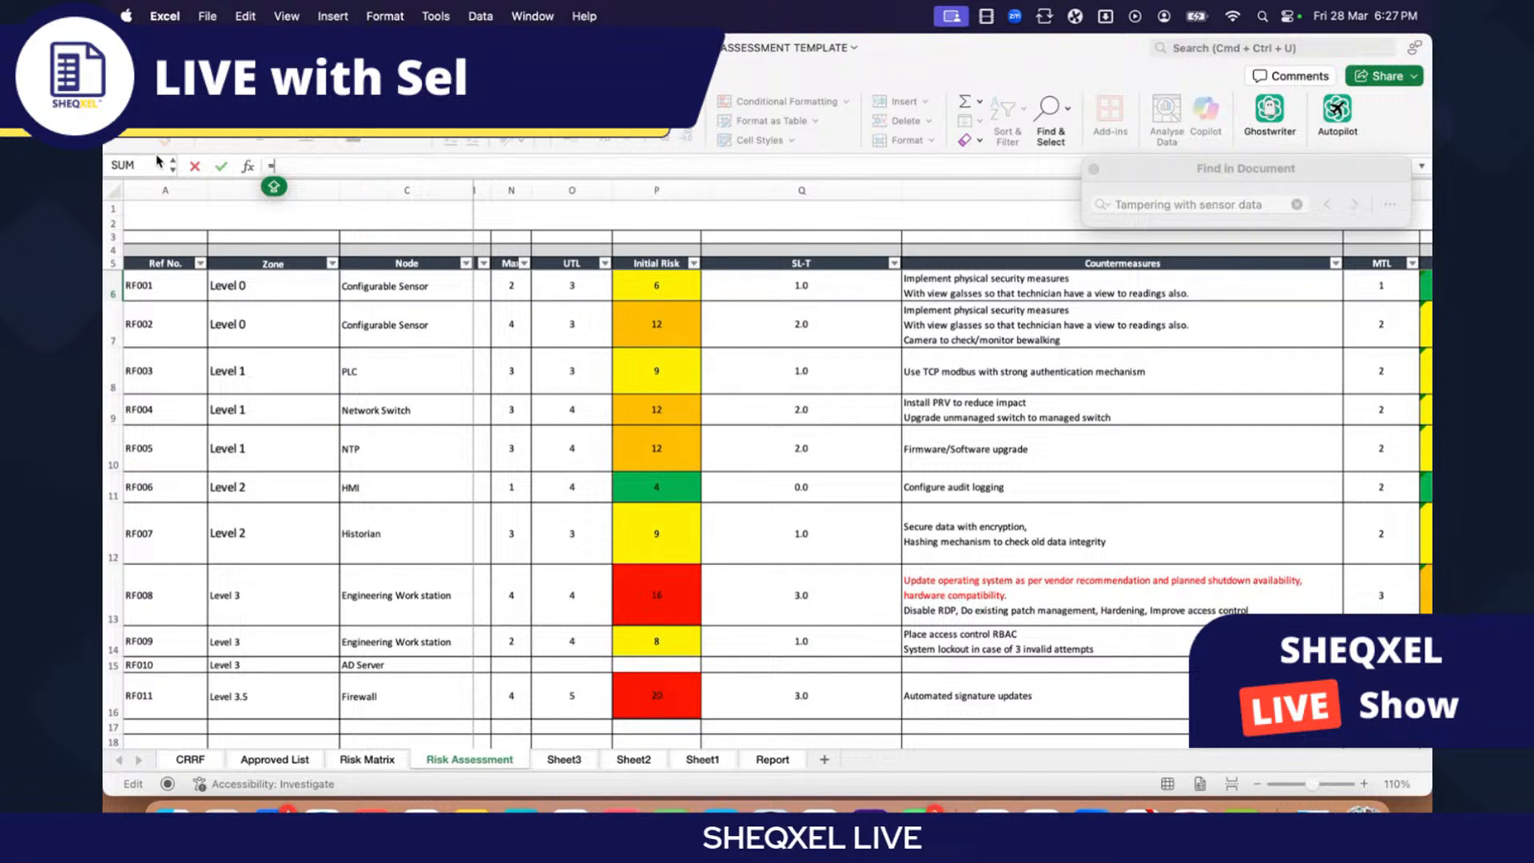
Step: Enter =P6/Y6 in Z6 to divide the Initial Risk by the Maxium Risk Level
{"action": "type", "text": "P"}
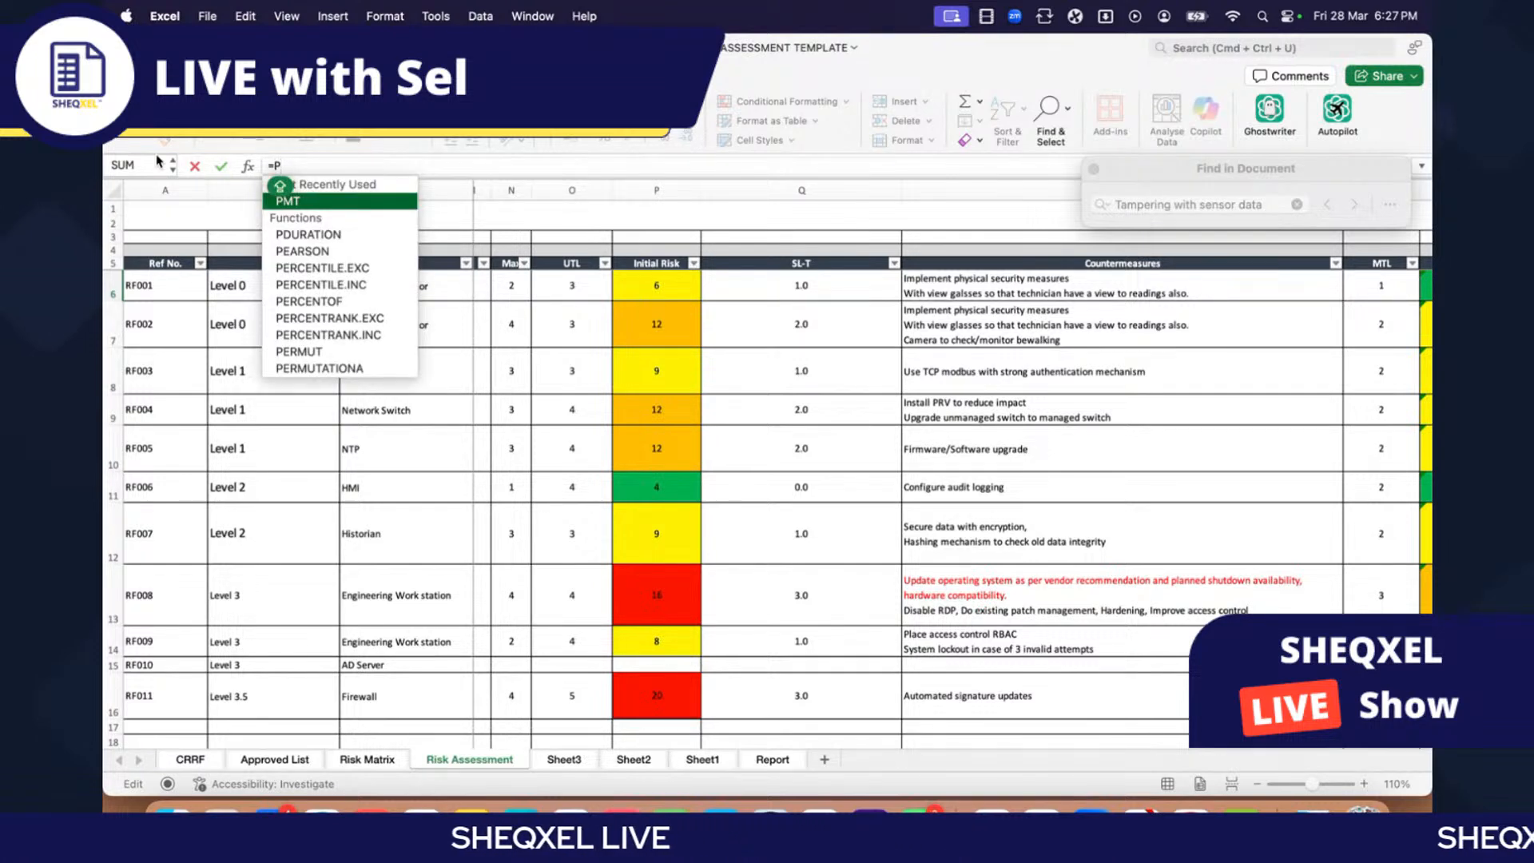
{"action": "type", "text": "6/"}
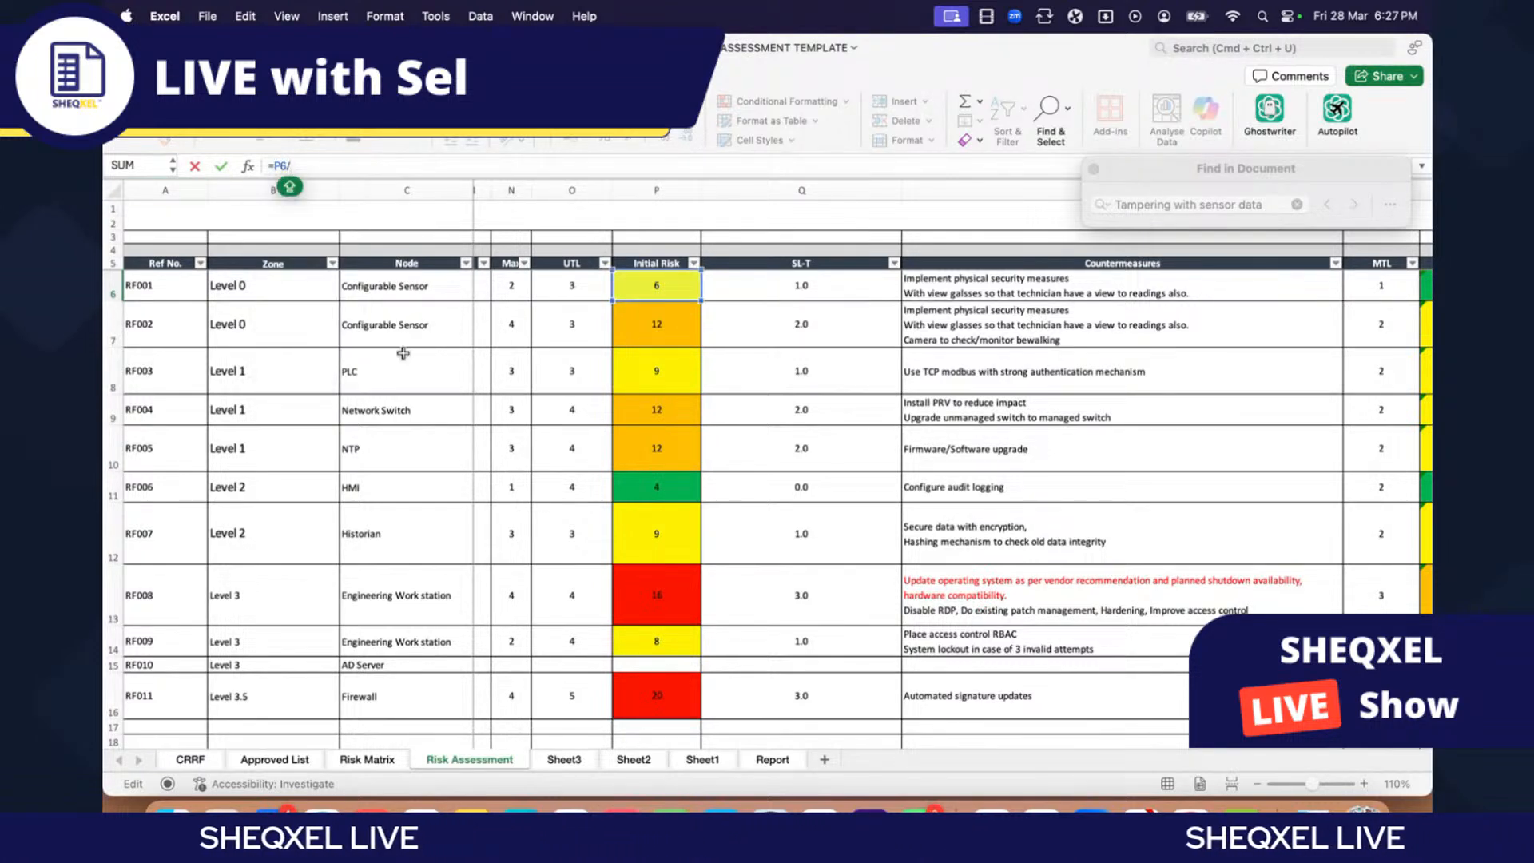
{"action": "scroll", "coordinate": [903, 447], "scroll_direction": "right", "scroll_amount": 10}
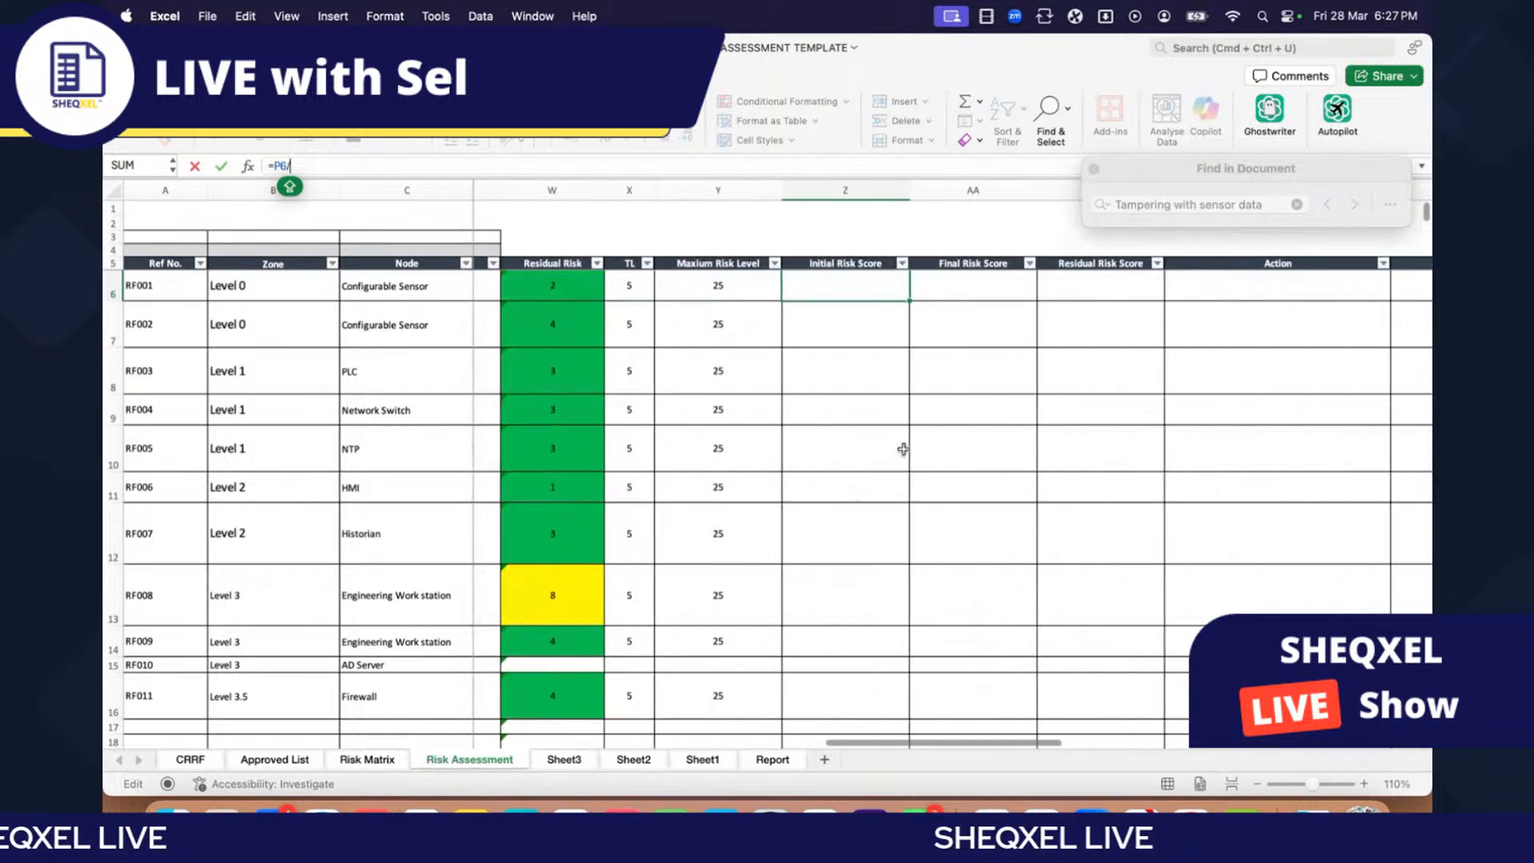
{"action": "scroll", "coordinate": [903, 447], "scroll_direction": "left", "scroll_amount": 2}
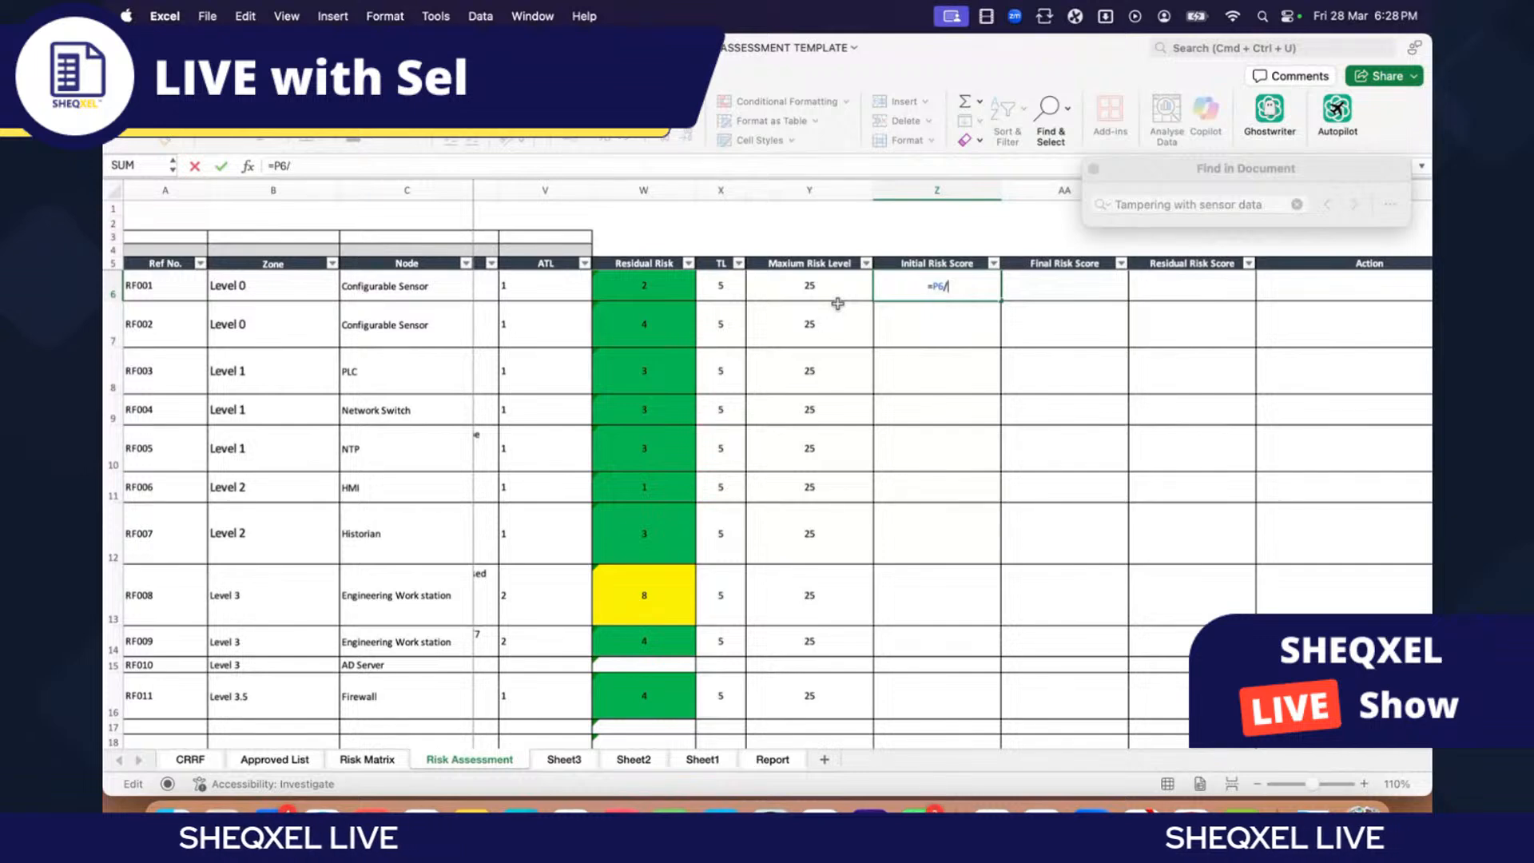
{"action": "type", "text": "Y"}
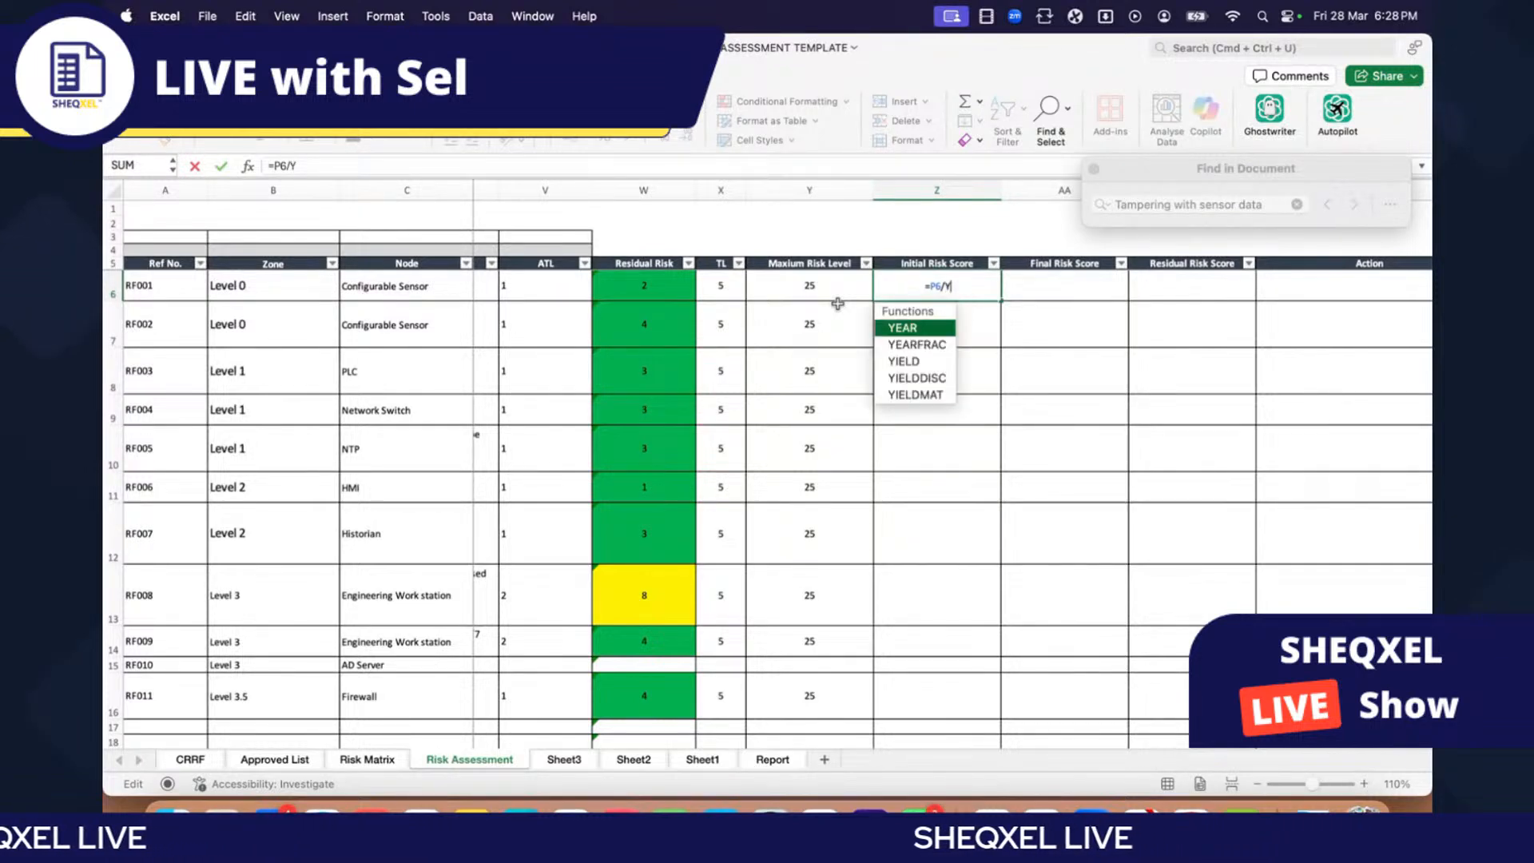
{"action": "type", "text": "6"}
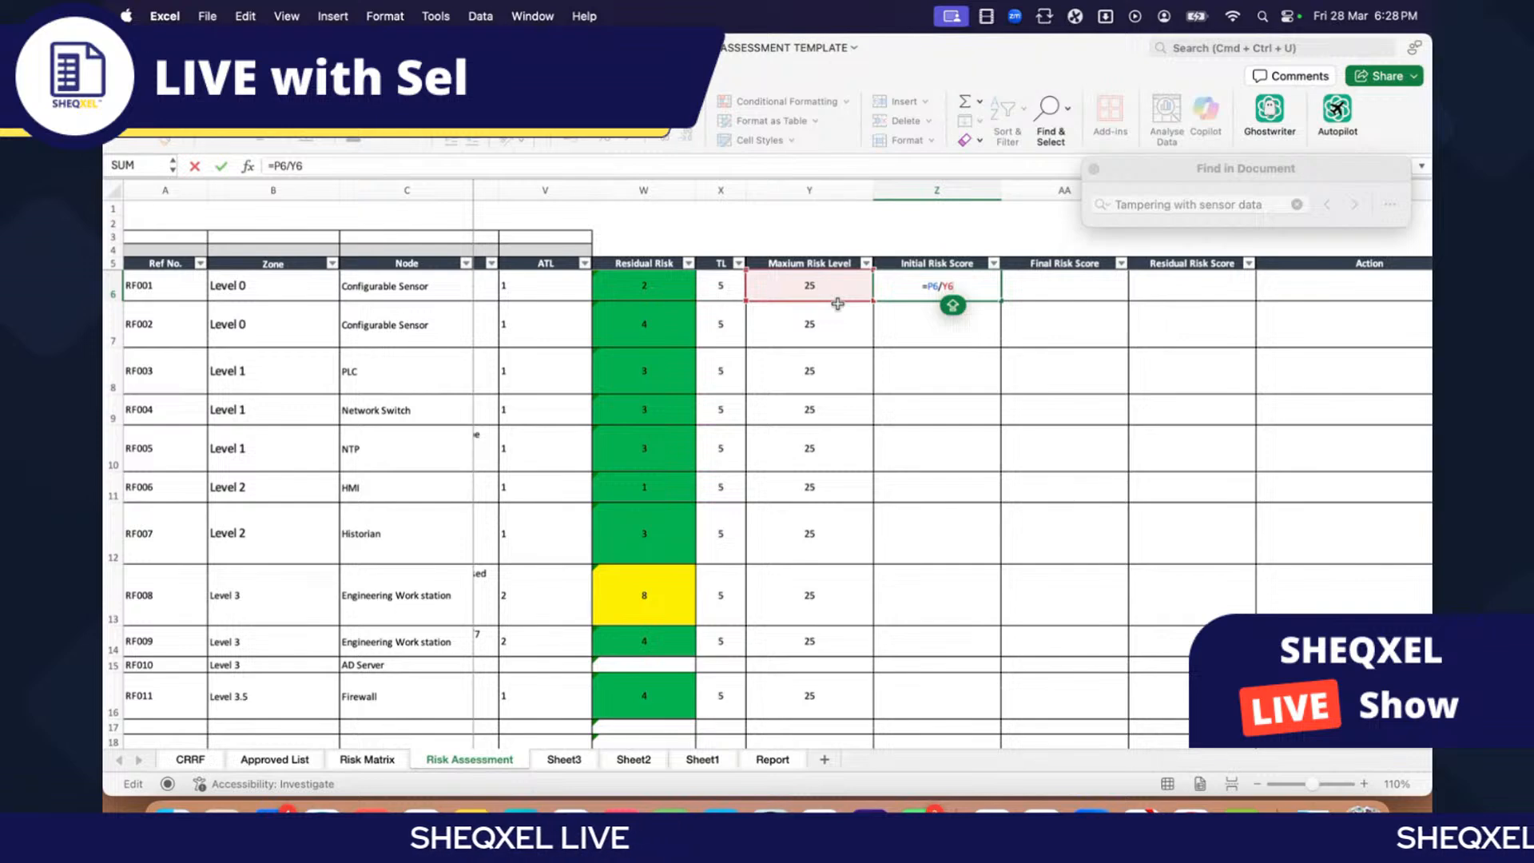
{"action": "key", "text": "Return"}
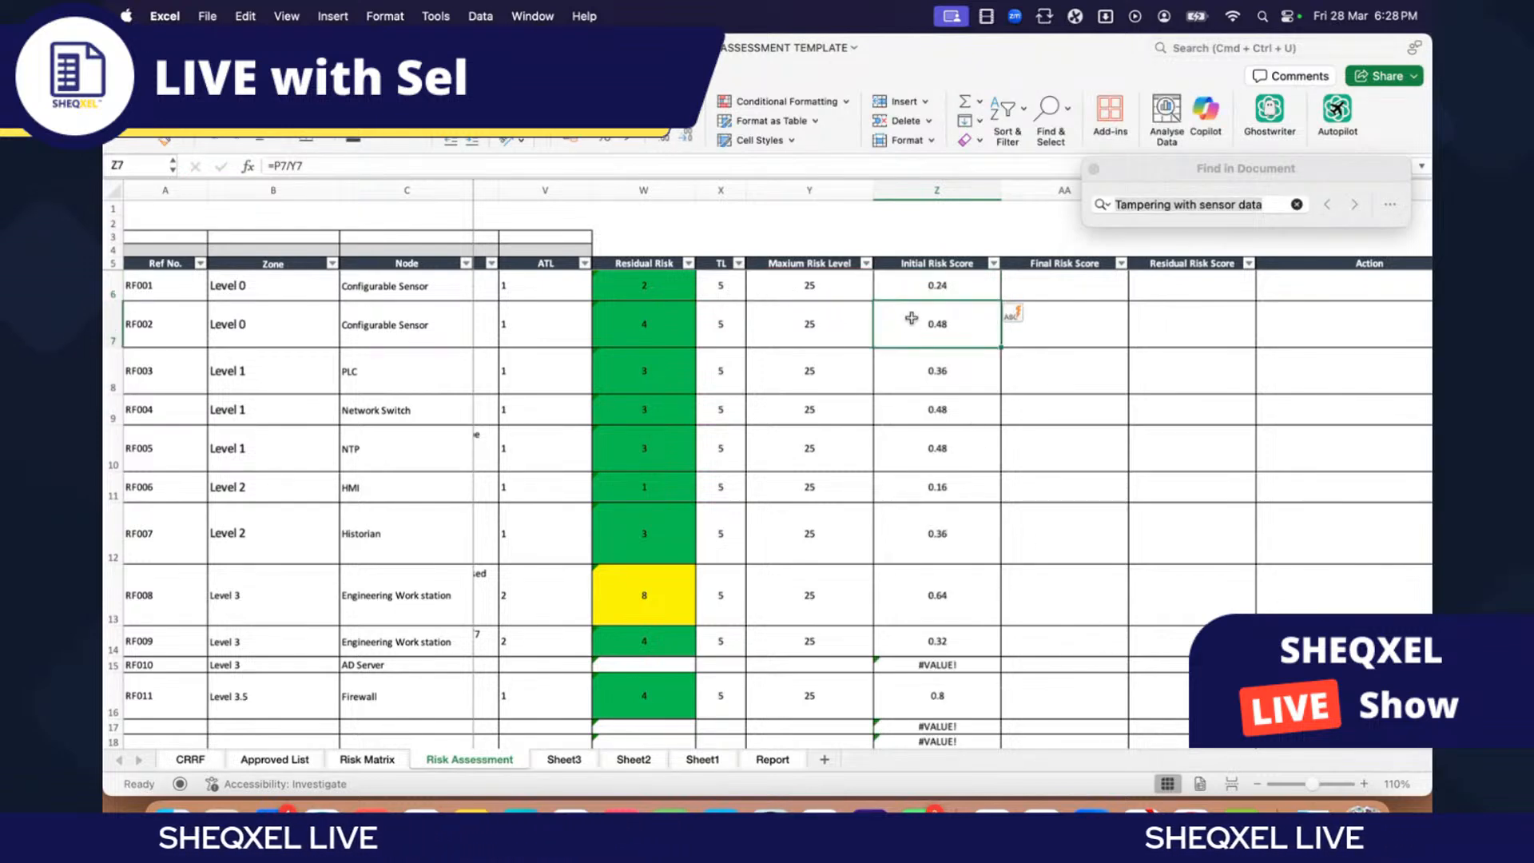
Step: Format the entire Initial Risk Score column as percentages, from the first record to the table's end
{"action": "left_click", "coordinate": [943, 283]}
{"action": "key", "text": "super+shift+Down"}
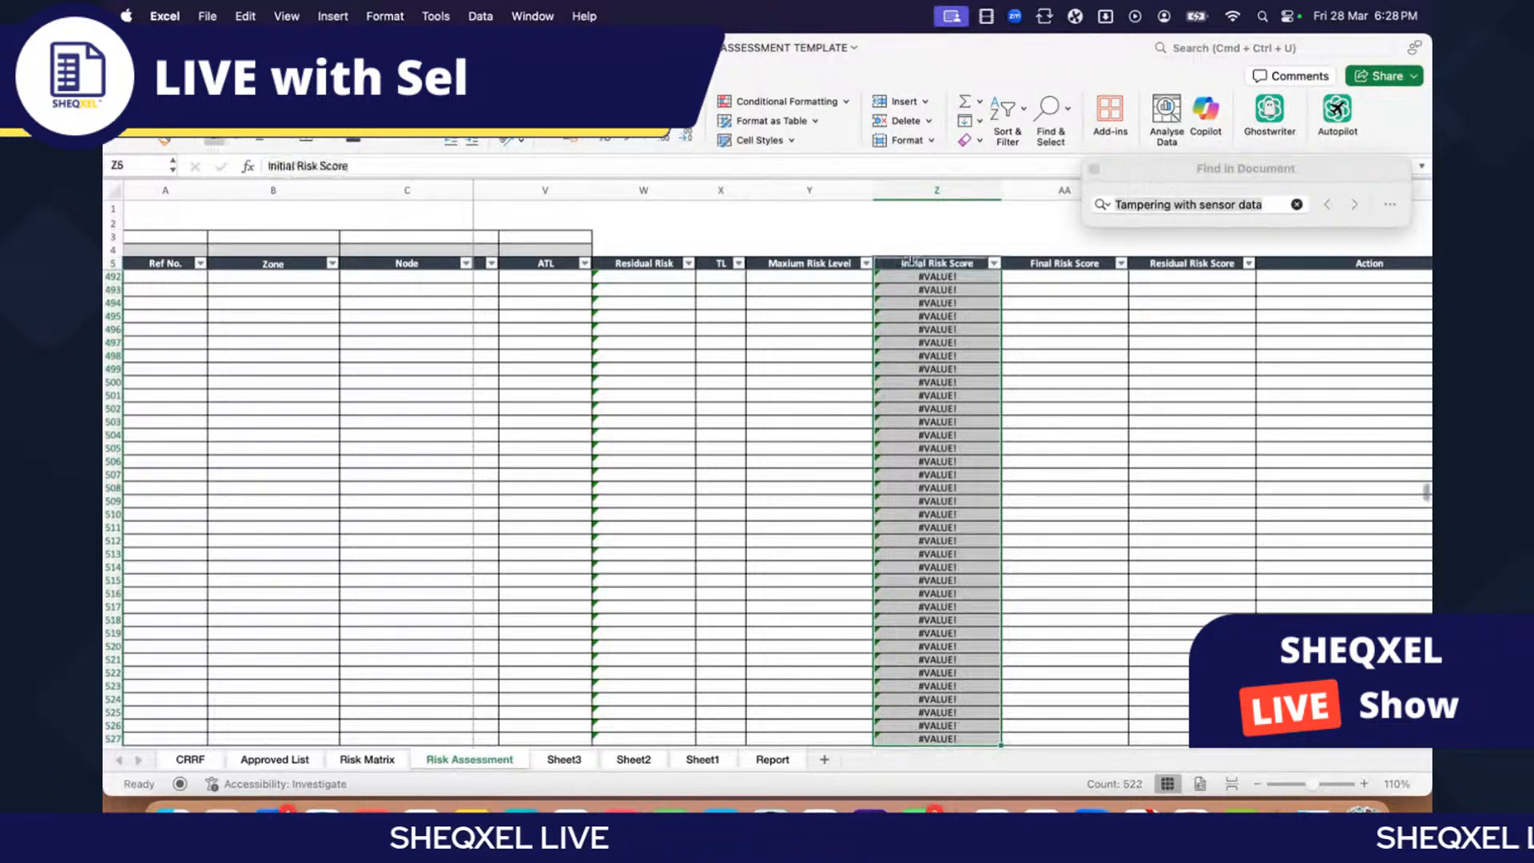
{"action": "key", "text": "super+Up"}
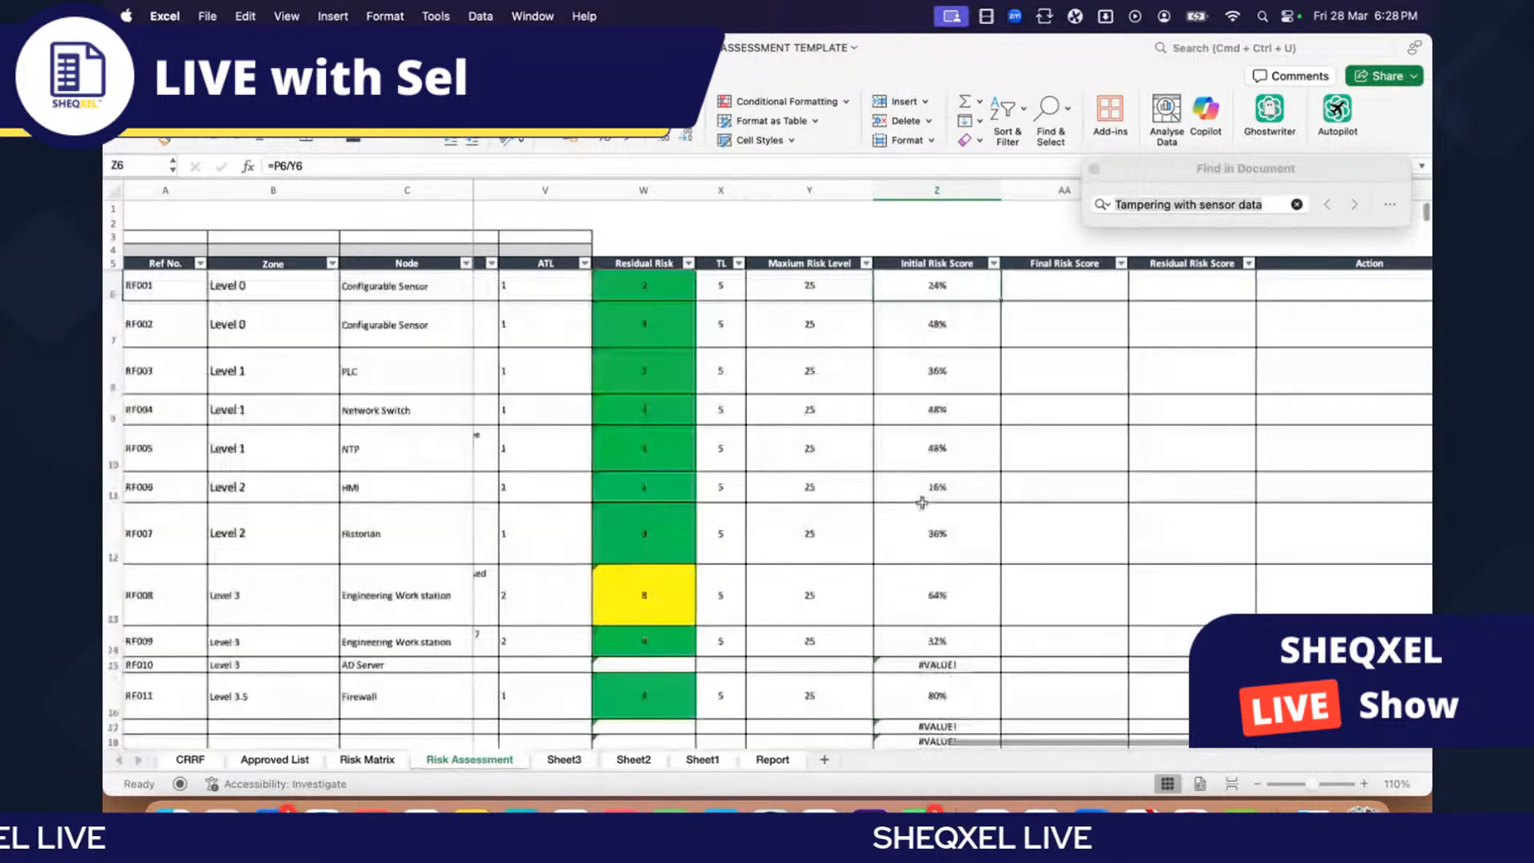
Step: Wrap the Initial Risk Score formula in IFERROR with 0 as the fallback, giving =IFERROR(P6/Y6,0)
{"action": "left_click", "coordinate": [276, 165]}
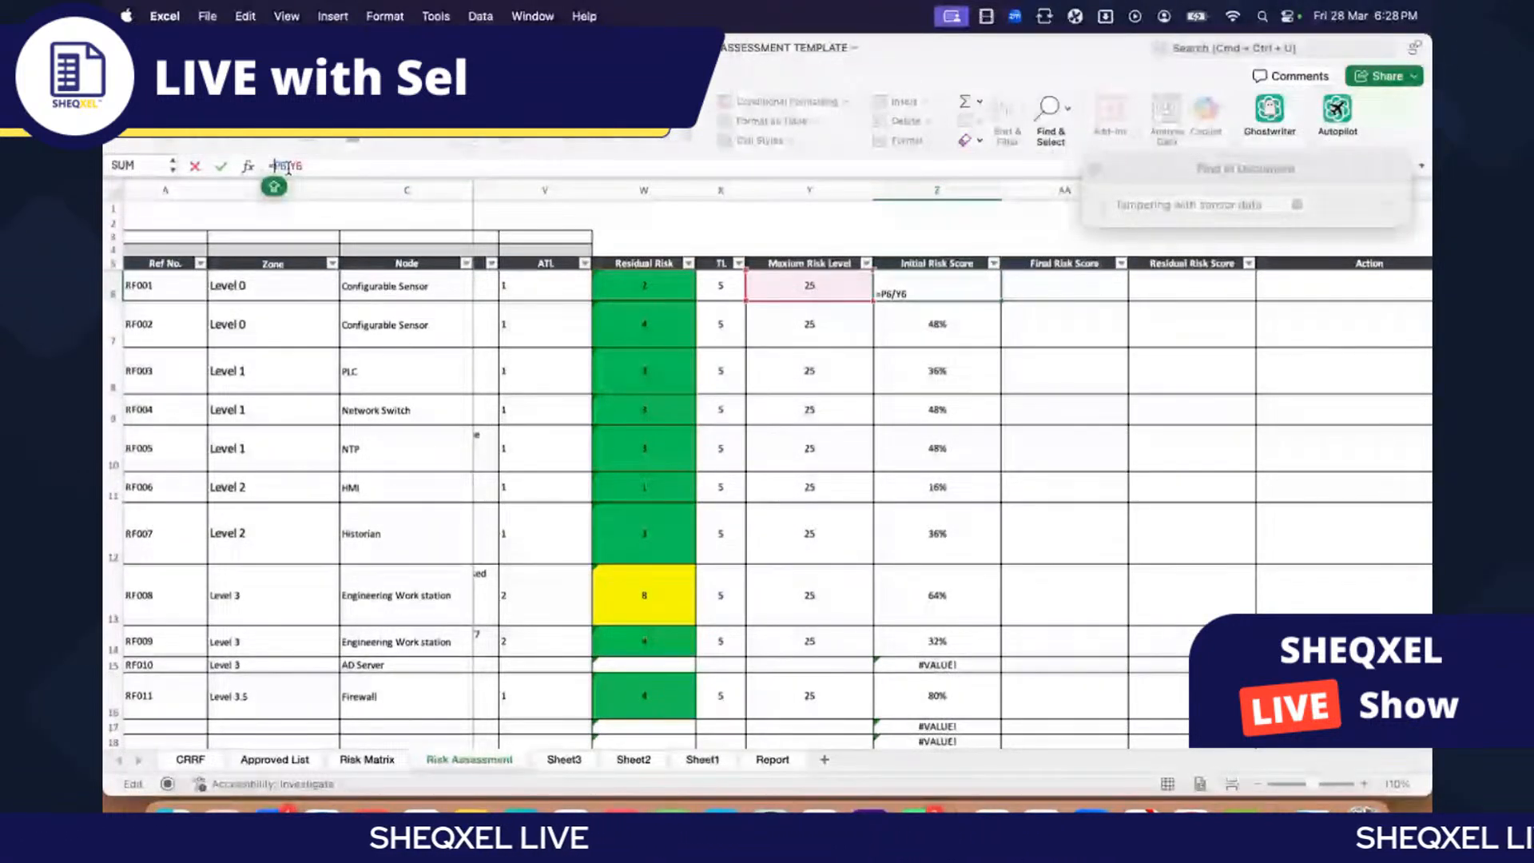
{"action": "type", "text": "IF"}
{"action": "double_click", "coordinate": [312, 253]}
{"action": "left_click", "coordinate": [379, 165]}
{"action": "type", "text": ","}
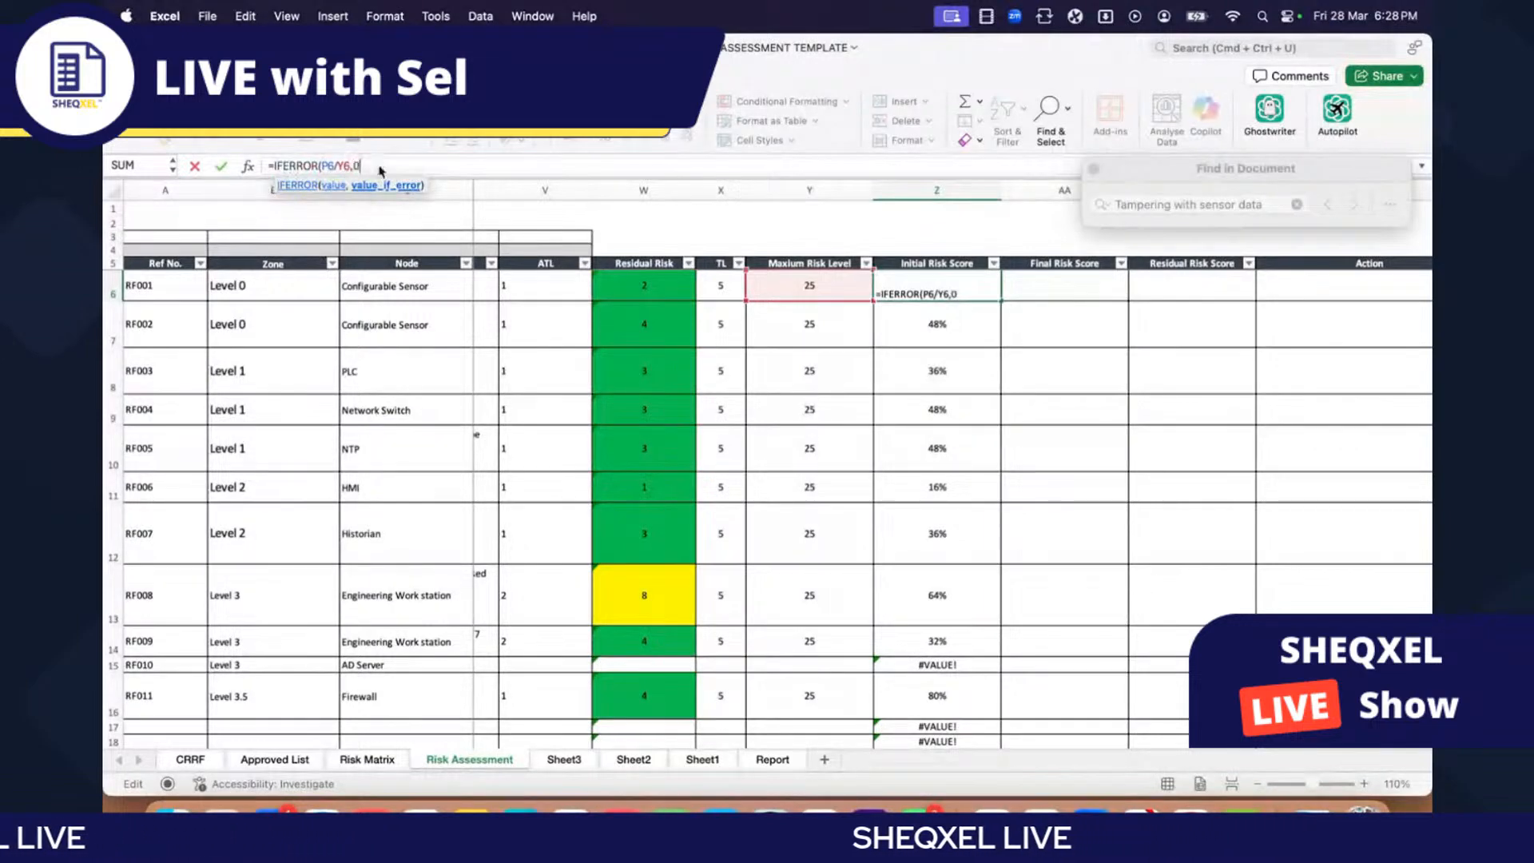
{"action": "type", "text": "0"}
{"action": "key", "text": "Return"}
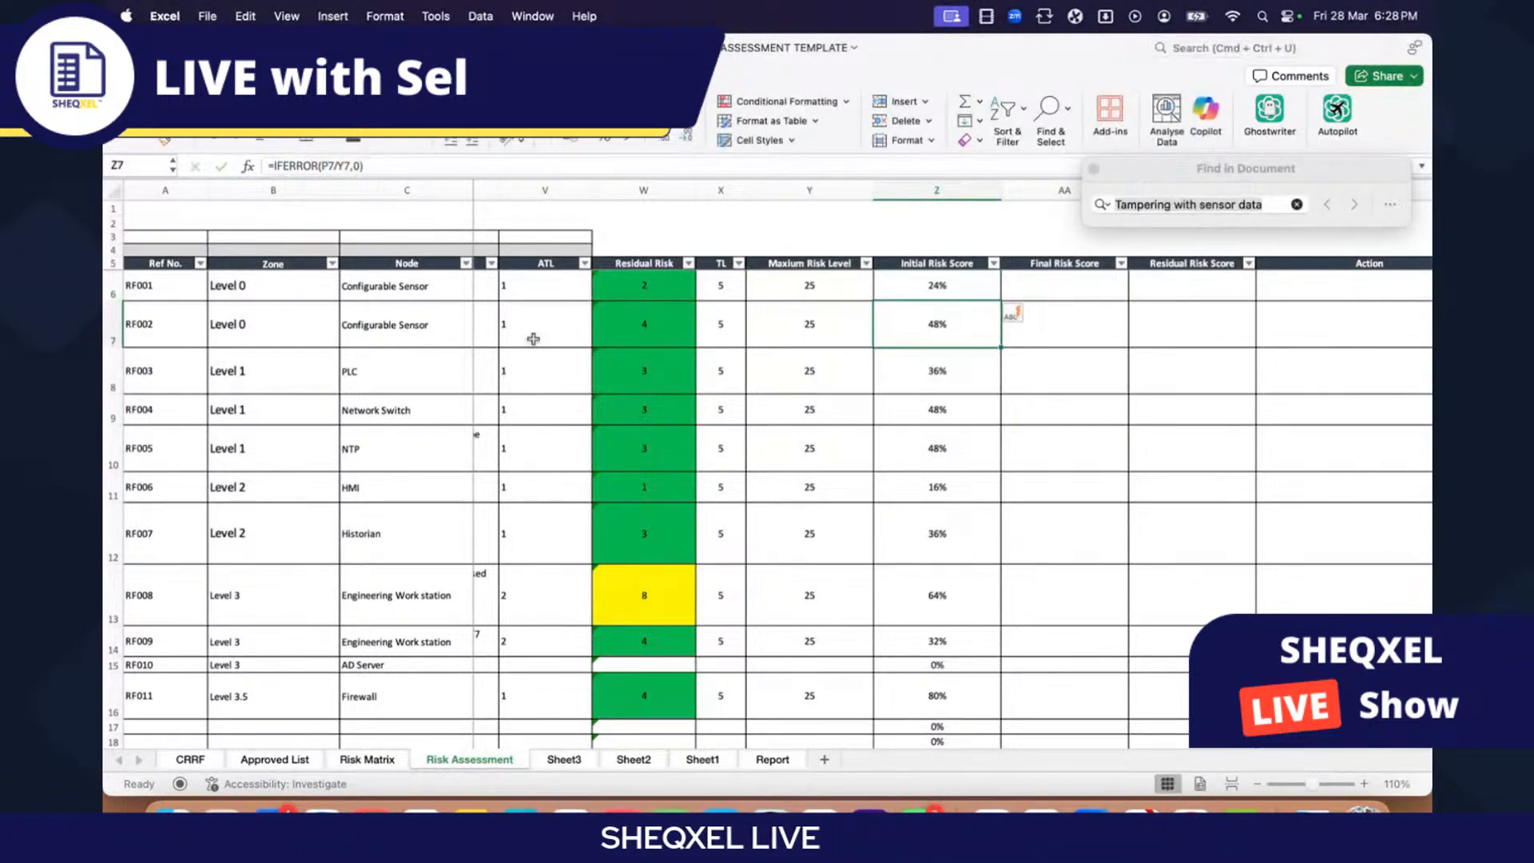
Step: Examine the Initial Risk Score results in the empty rows below the last record
{"action": "scroll", "coordinate": [734, 564], "scroll_direction": "down", "scroll_amount": 1}
{"action": "scroll", "coordinate": [735, 563], "scroll_direction": "down", "scroll_amount": 7}
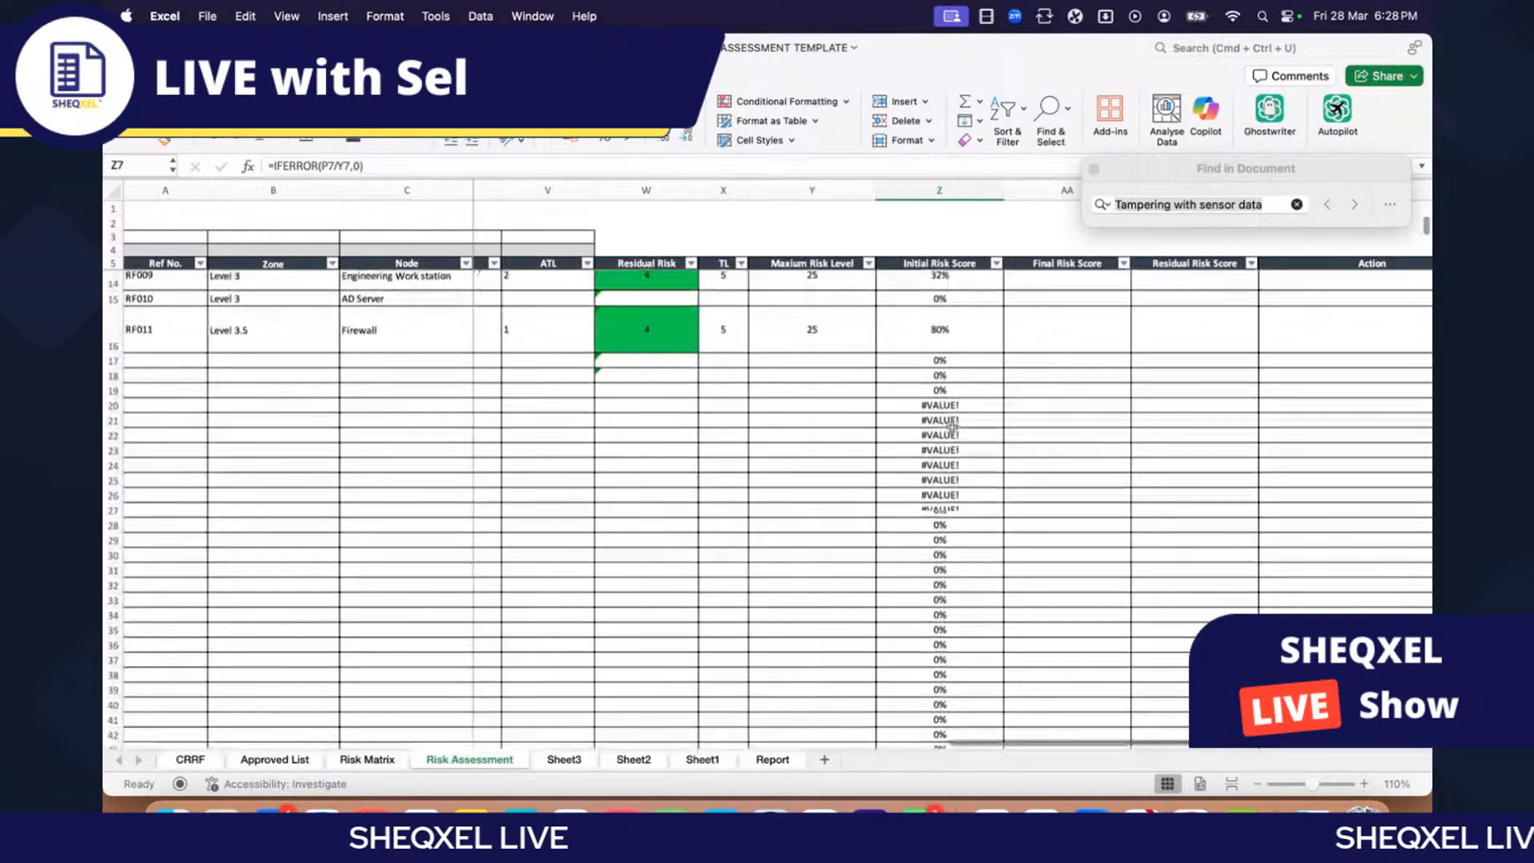
{"action": "left_click", "coordinate": [940, 379]}
{"action": "scroll", "coordinate": [969, 548], "scroll_direction": "up", "scroll_amount": 3}
{"action": "scroll", "coordinate": [969, 548], "scroll_direction": "down", "scroll_amount": 4}
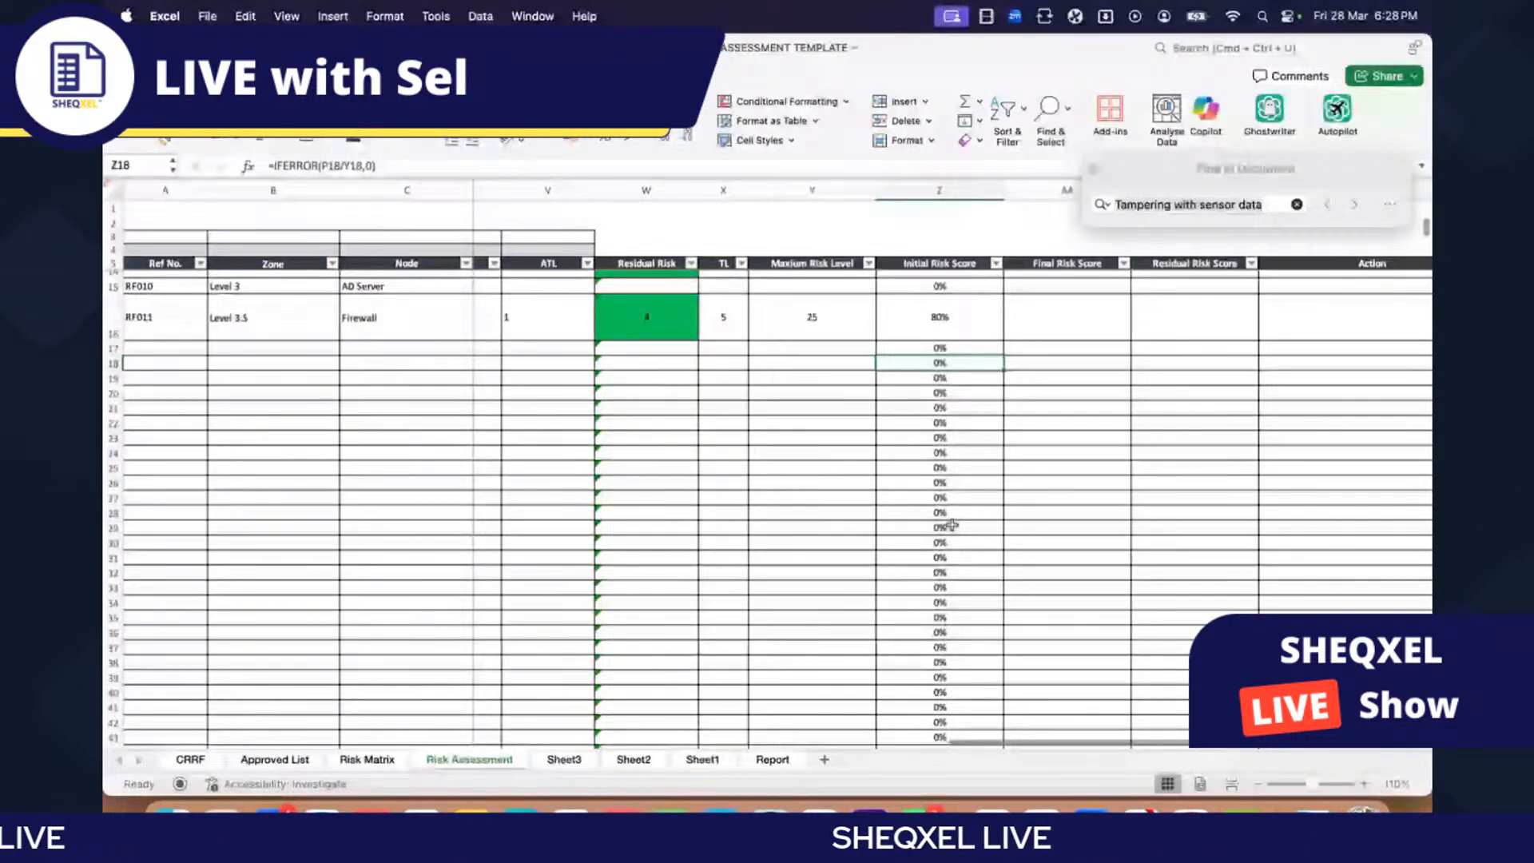
{"action": "scroll", "coordinate": [944, 286], "scroll_direction": "up", "scroll_amount": 9}
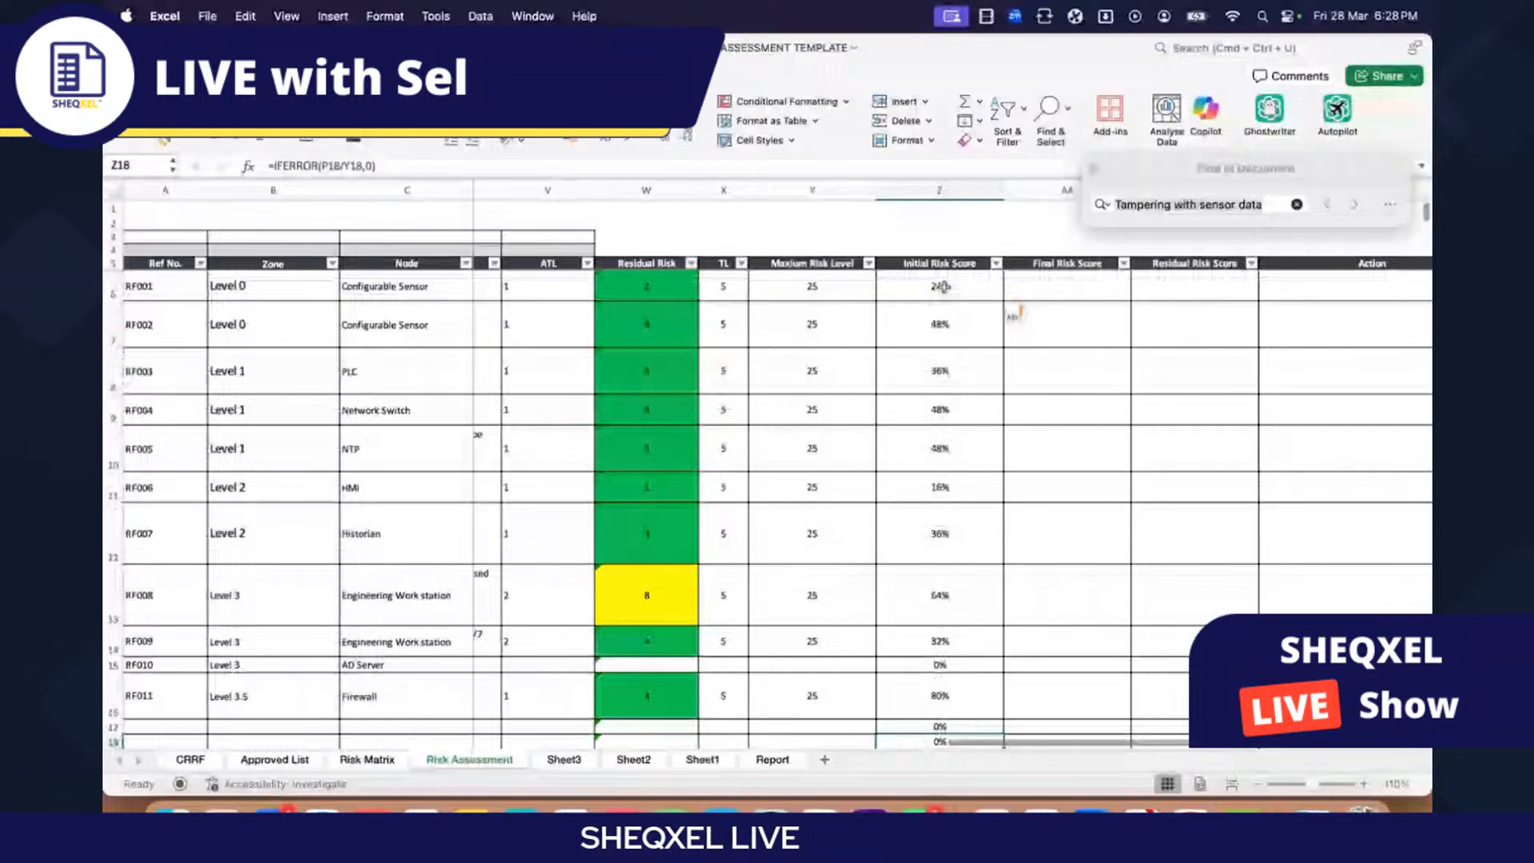
Step: Extend the Z6 formula to =IF(P6="","",IFERROR(P6/Y6,0)) so rows without an Initial Risk stay blank, and check an empty row
{"action": "left_click", "coordinate": [944, 286]}
{"action": "scroll", "coordinate": [953, 327], "scroll_direction": "left", "scroll_amount": 4}
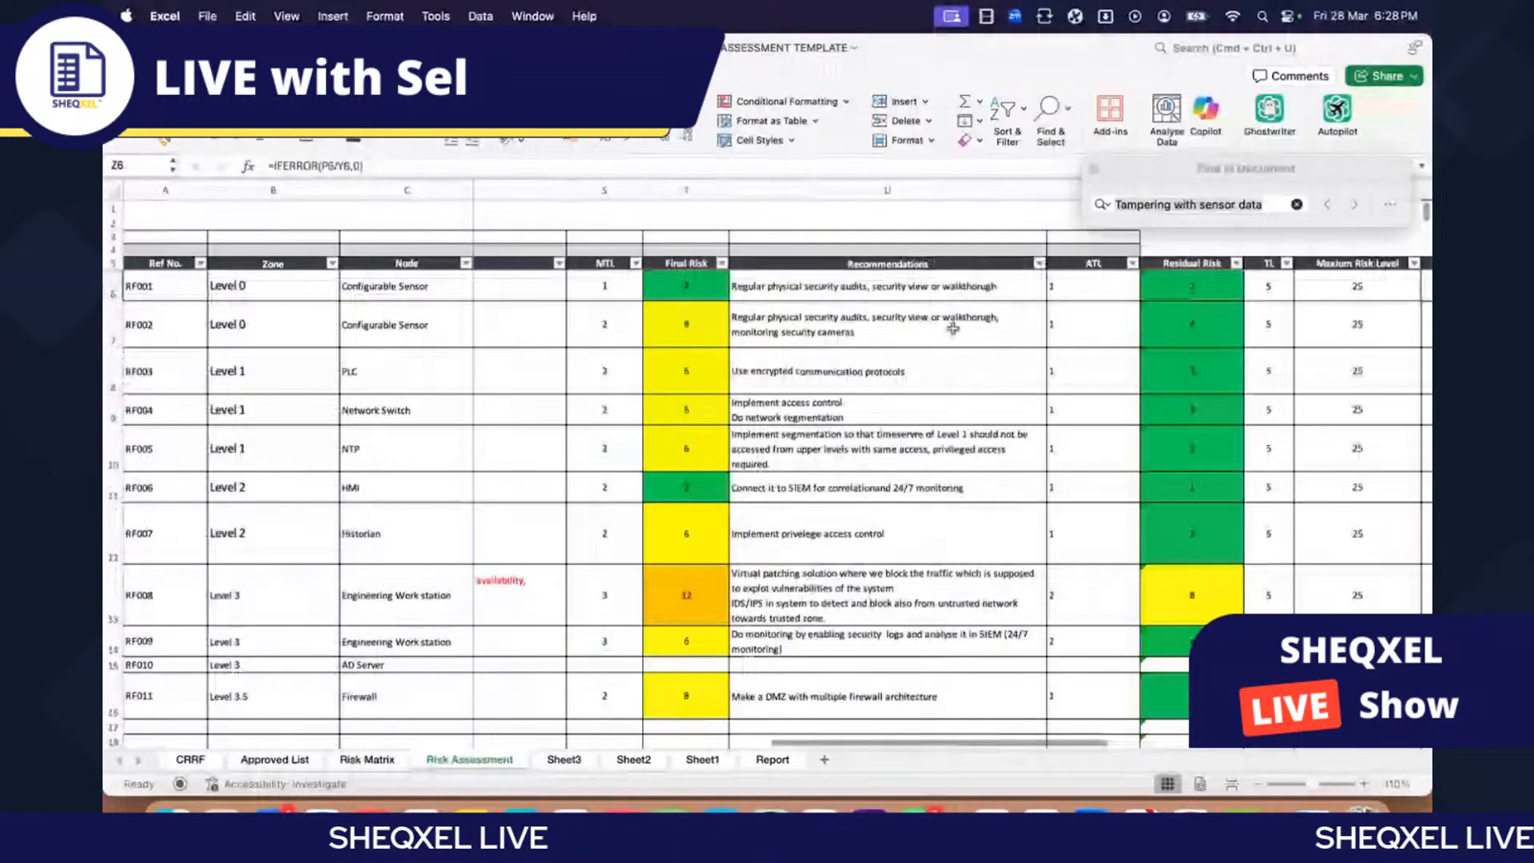
{"action": "scroll", "coordinate": [954, 328], "scroll_direction": "right", "scroll_amount": 3}
{"action": "scroll", "coordinate": [857, 326], "scroll_direction": "right", "scroll_amount": 3}
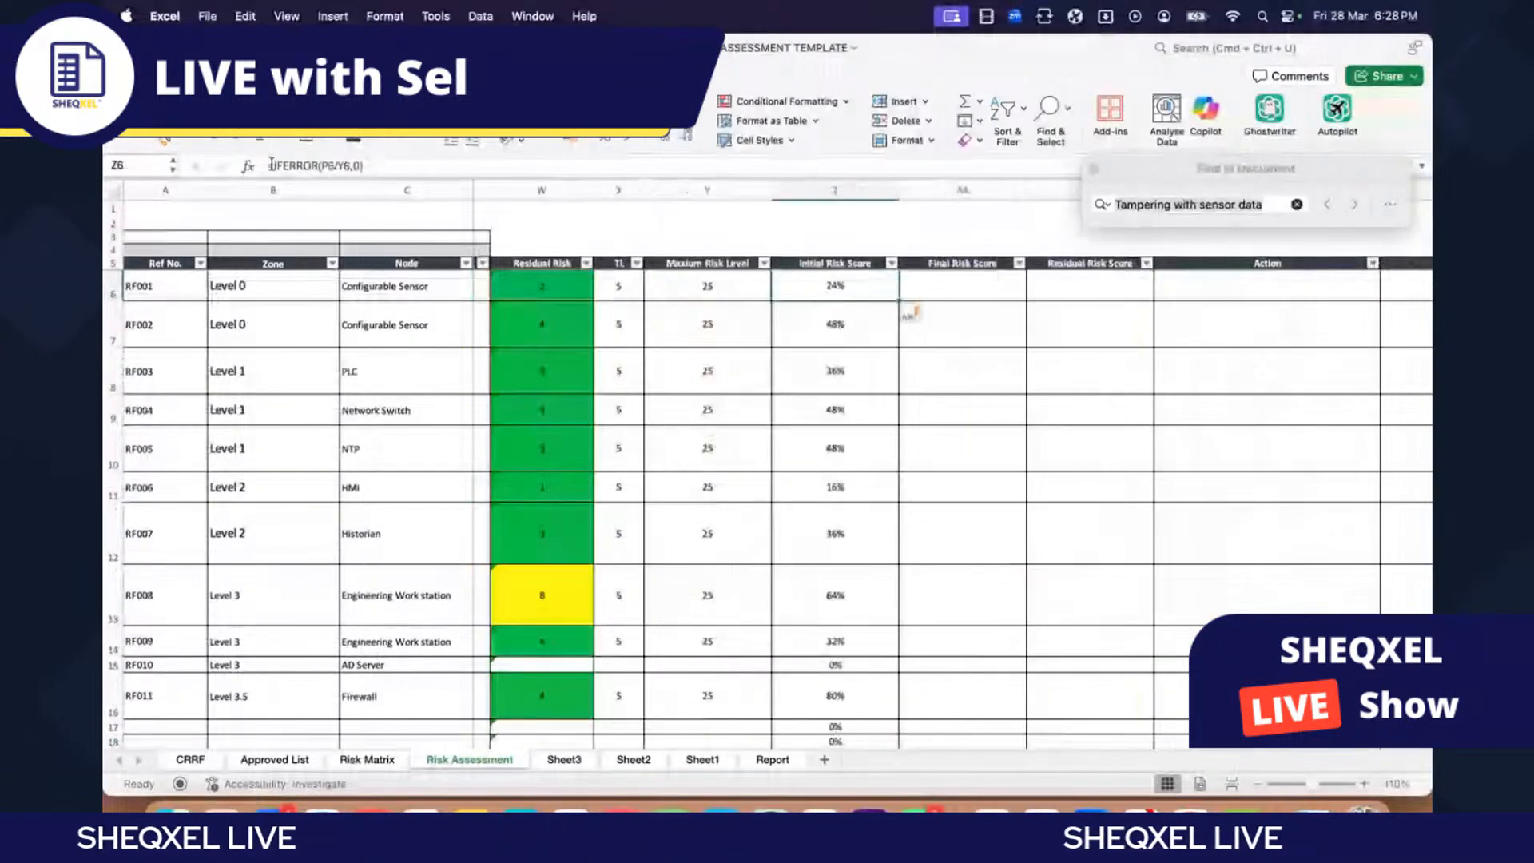
{"action": "left_click", "coordinate": [271, 166]}
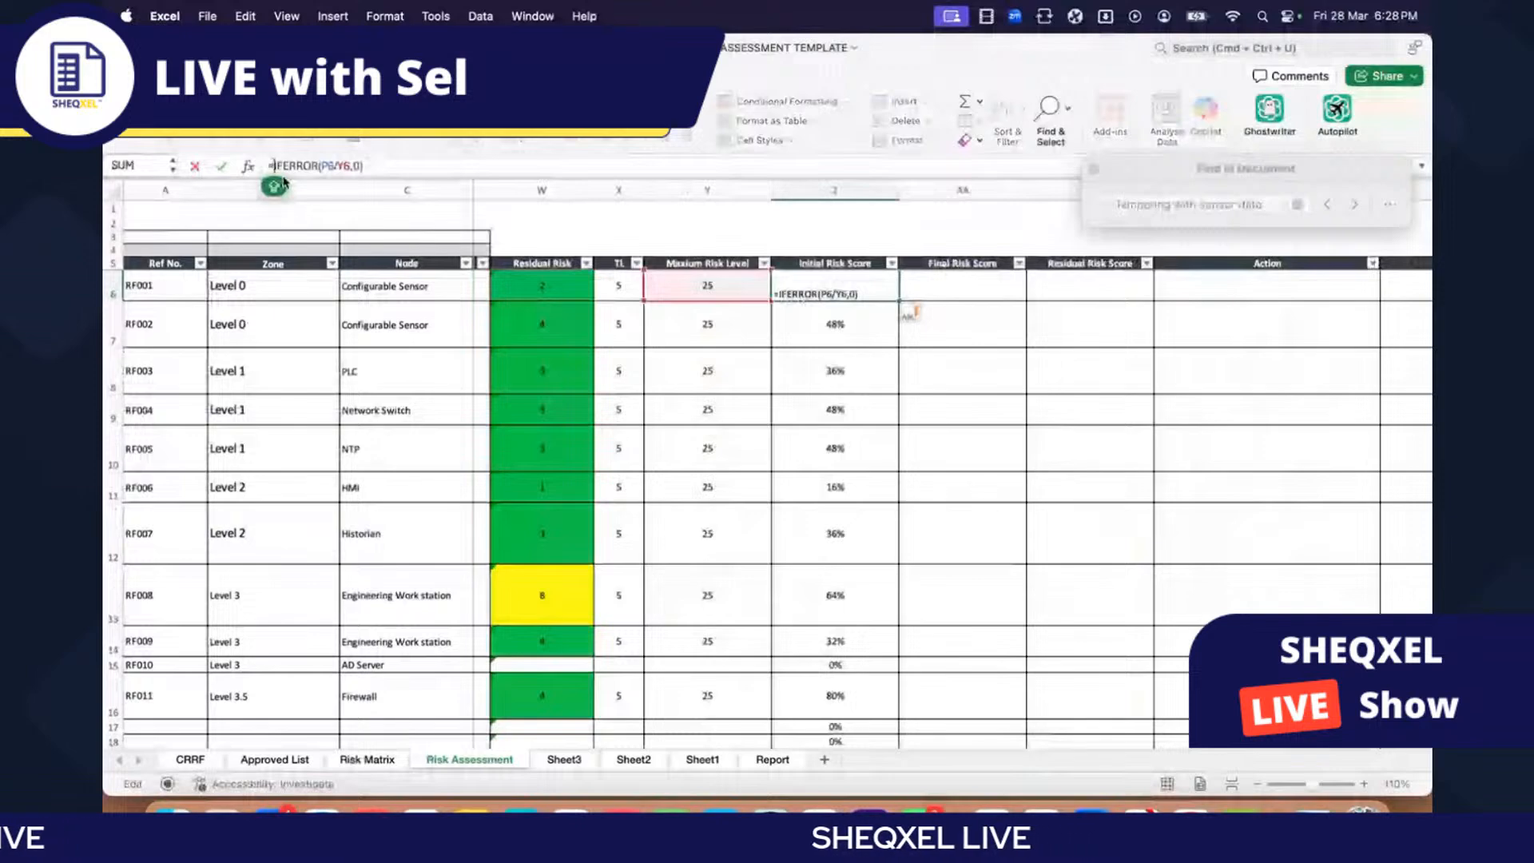
{"action": "type", "text": "IF("}
{"action": "scroll", "coordinate": [736, 445], "scroll_direction": "left", "scroll_amount": 5}
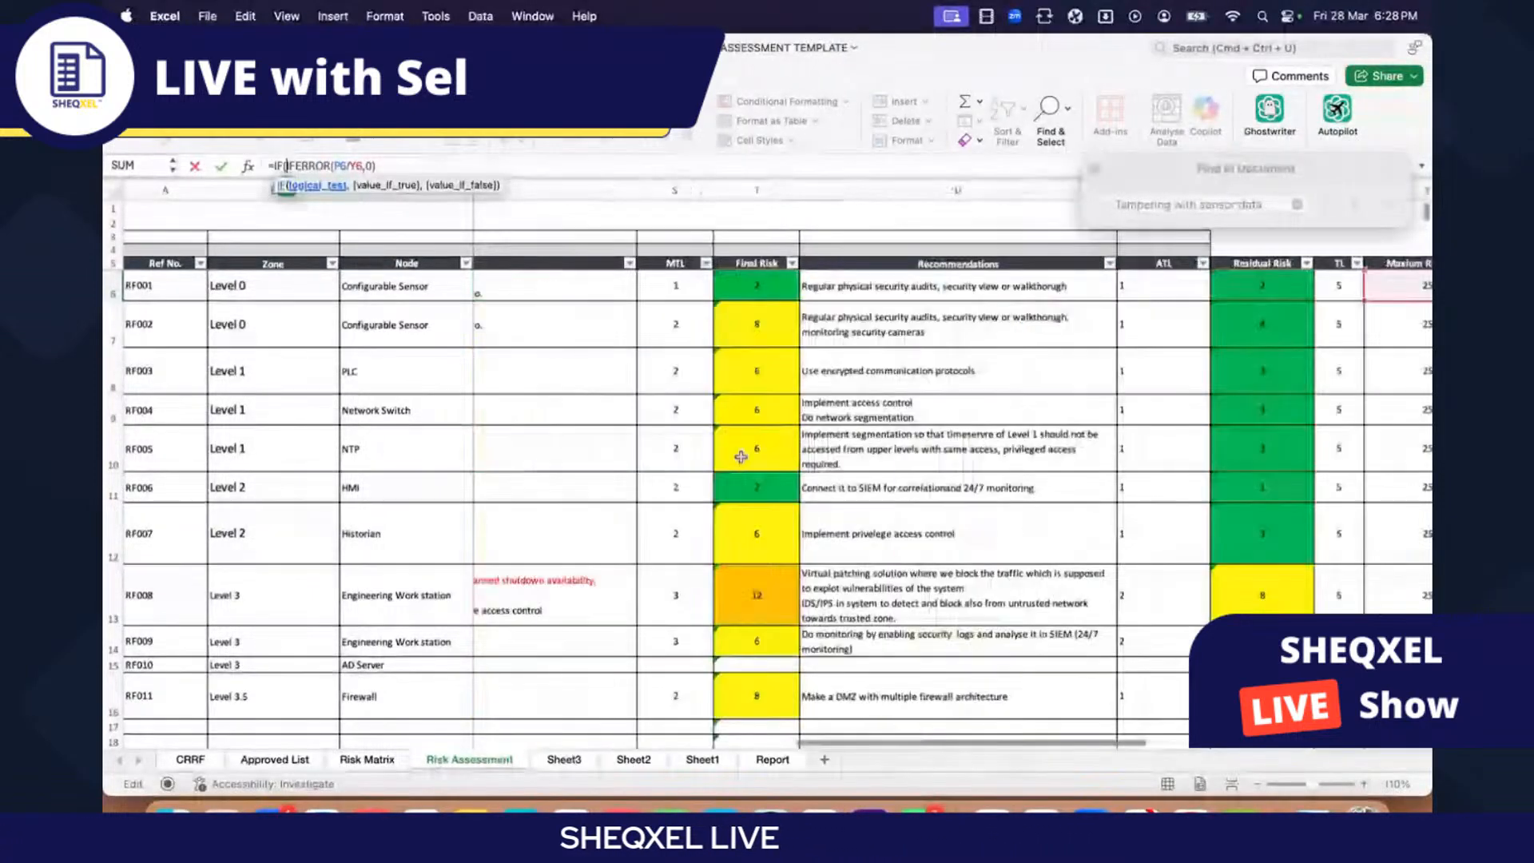
{"action": "scroll", "coordinate": [739, 457], "scroll_direction": "left", "scroll_amount": 6}
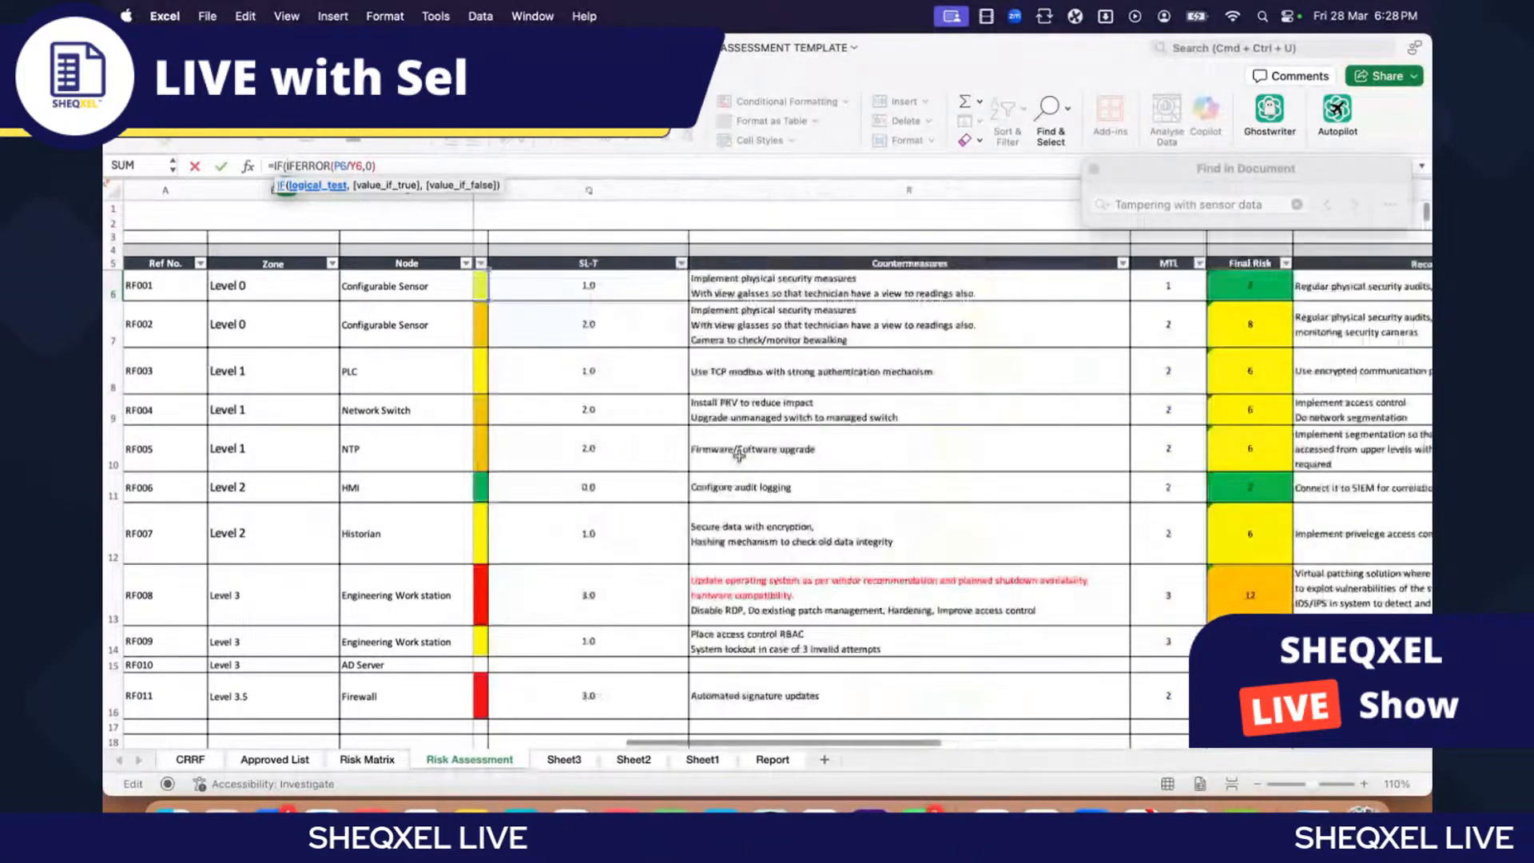
{"action": "scroll", "coordinate": [736, 456], "scroll_direction": "right", "scroll_amount": 5}
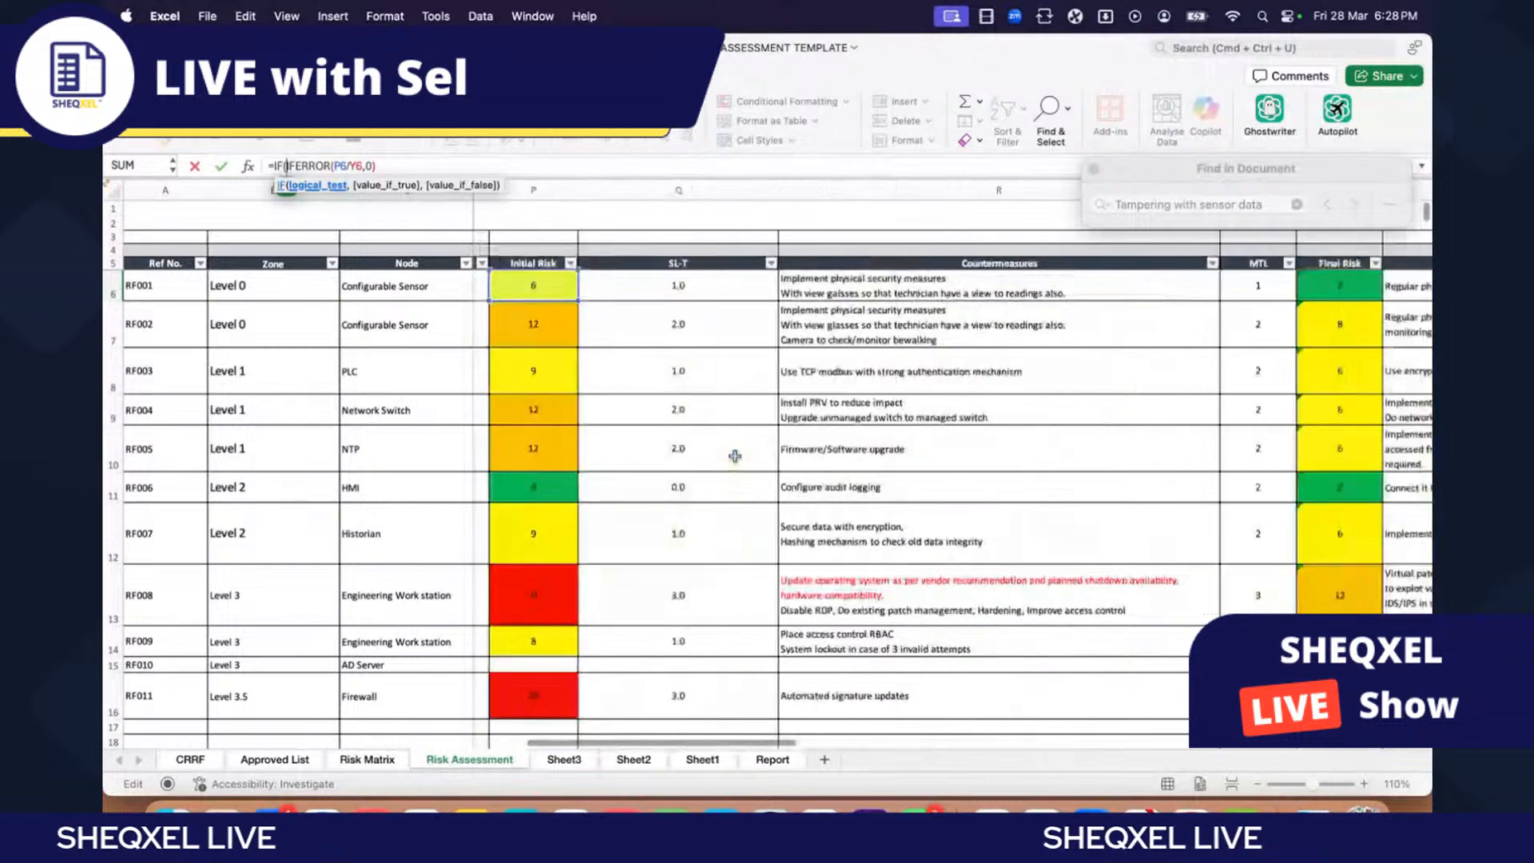
{"action": "type", "text": "P"}
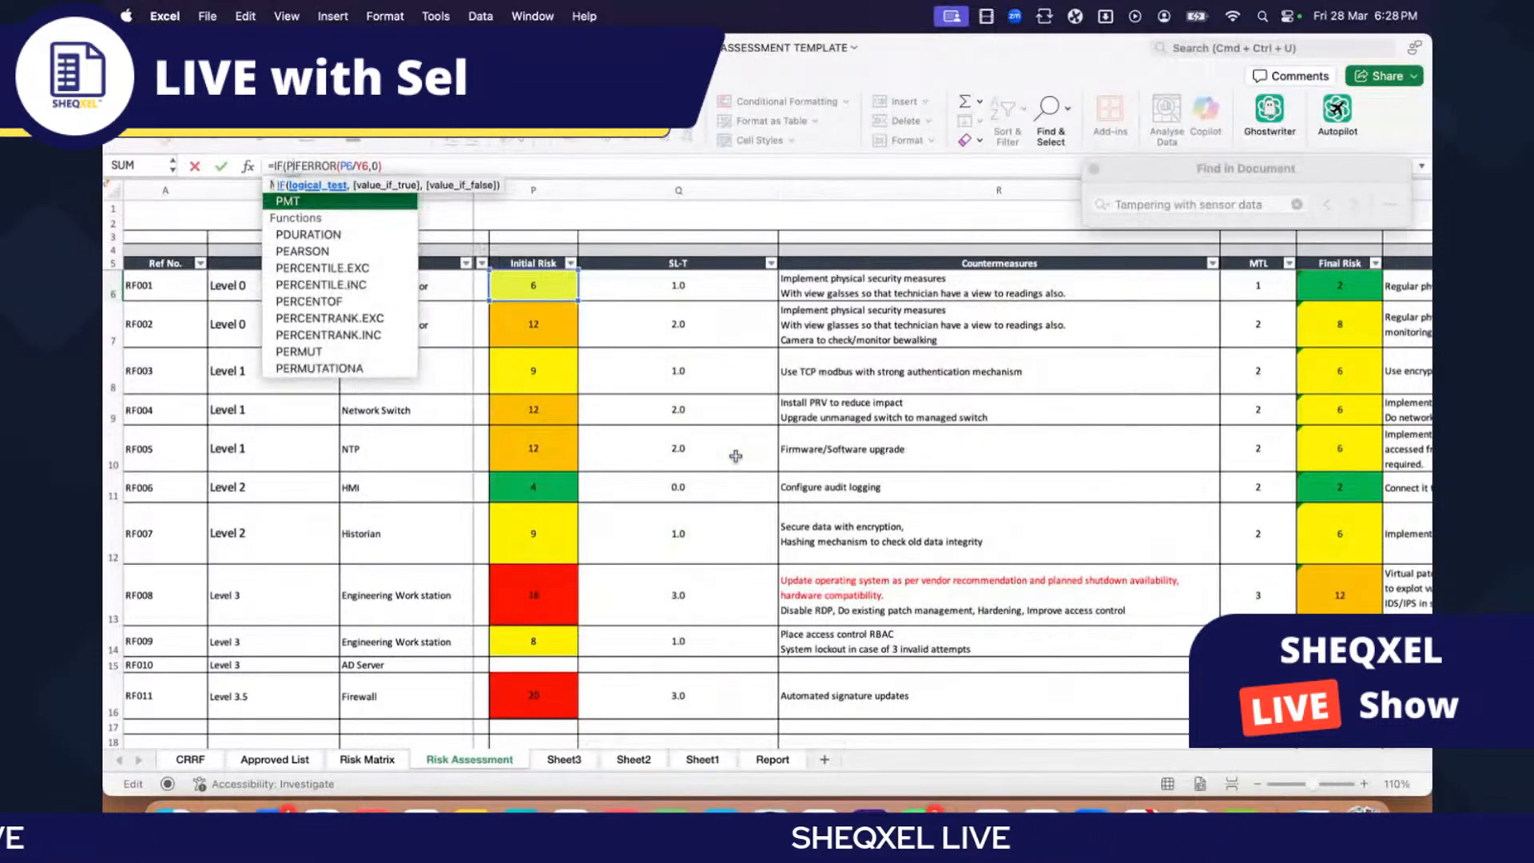
{"action": "type", "text": "6=\""}
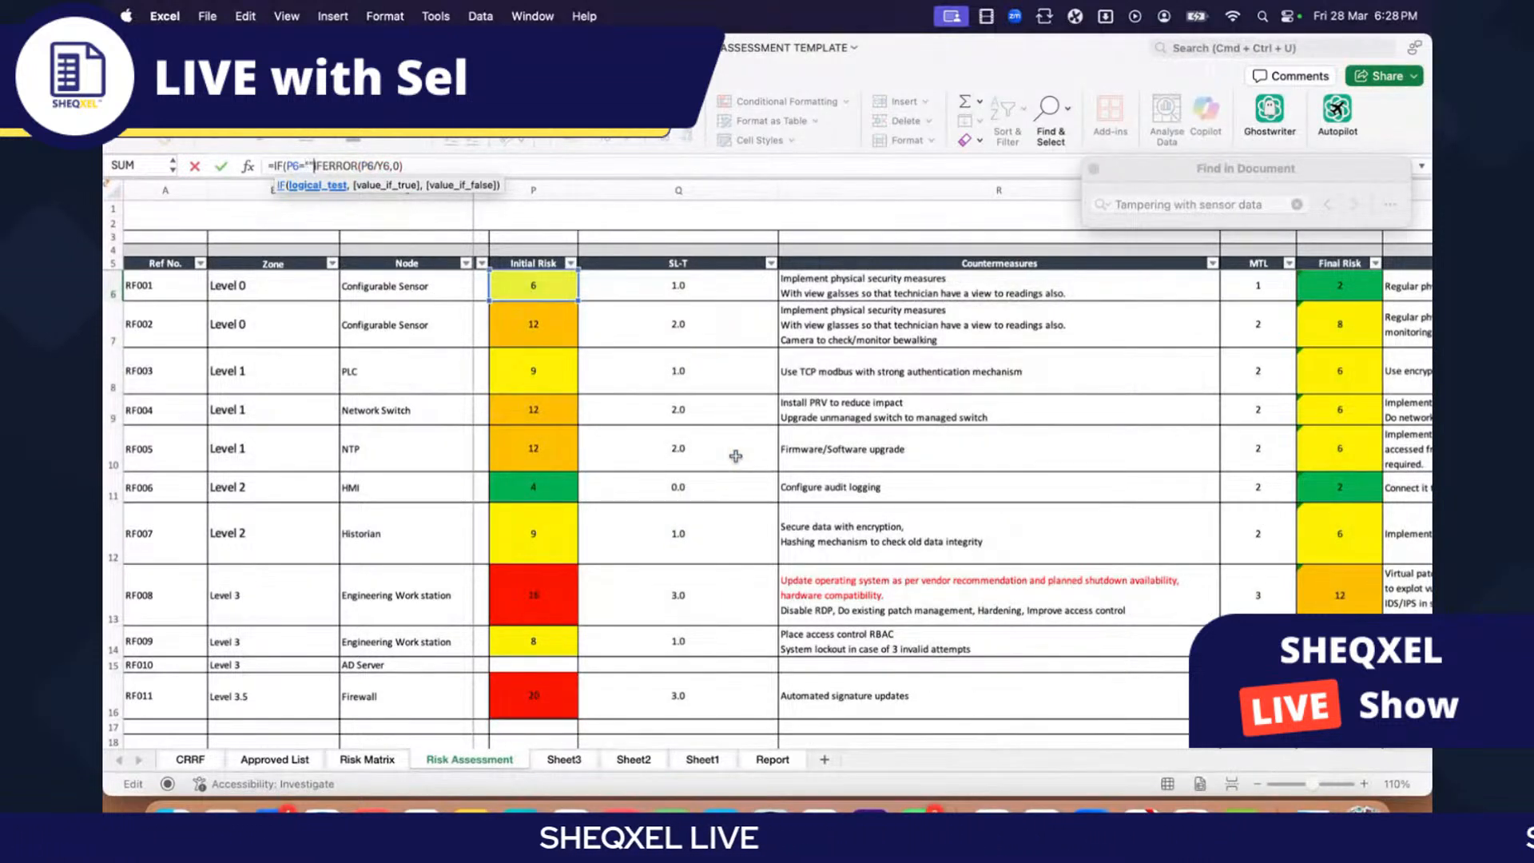
{"action": "type", "text": "\",\"\","}
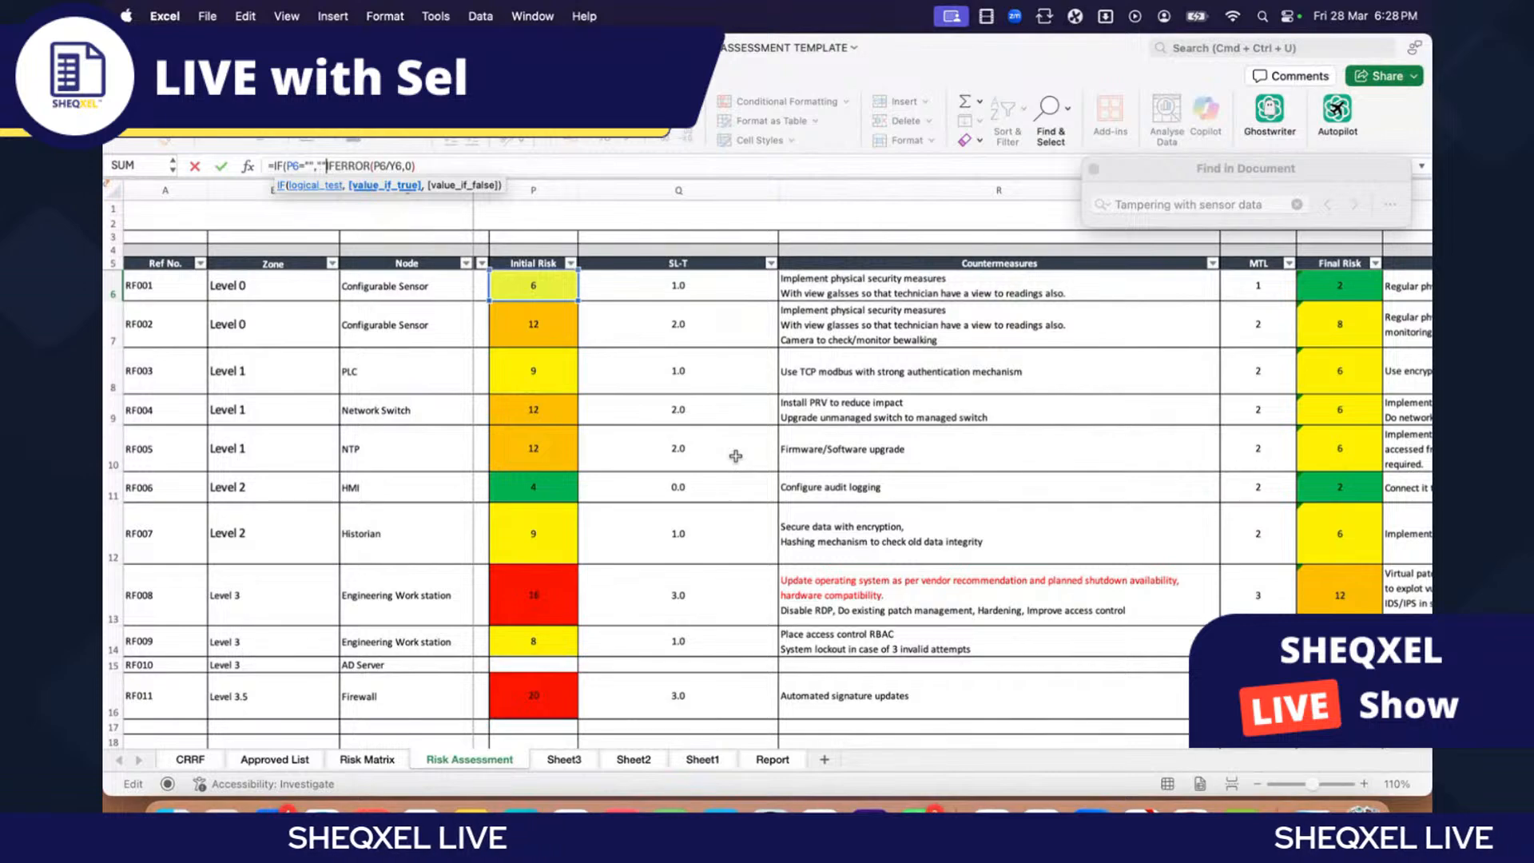
{"action": "left_click", "coordinate": [490, 163]}
{"action": "type", "text": ")"}
{"action": "key", "text": "Return"}
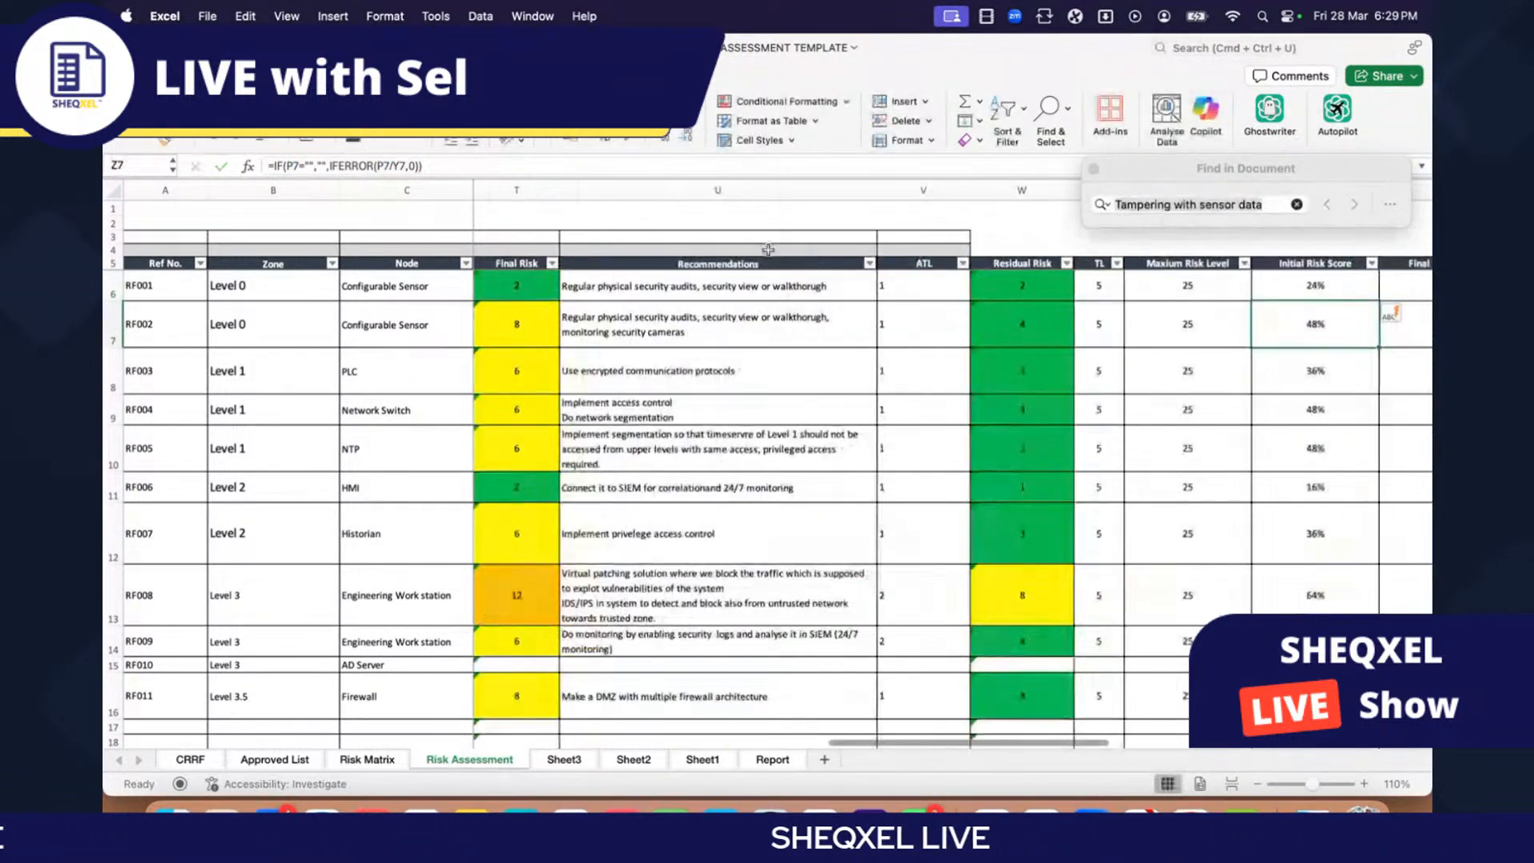
{"action": "scroll", "coordinate": [834, 445], "scroll_direction": "down", "scroll_amount": 2}
{"action": "scroll", "coordinate": [834, 445], "scroll_direction": "right", "scroll_amount": 3}
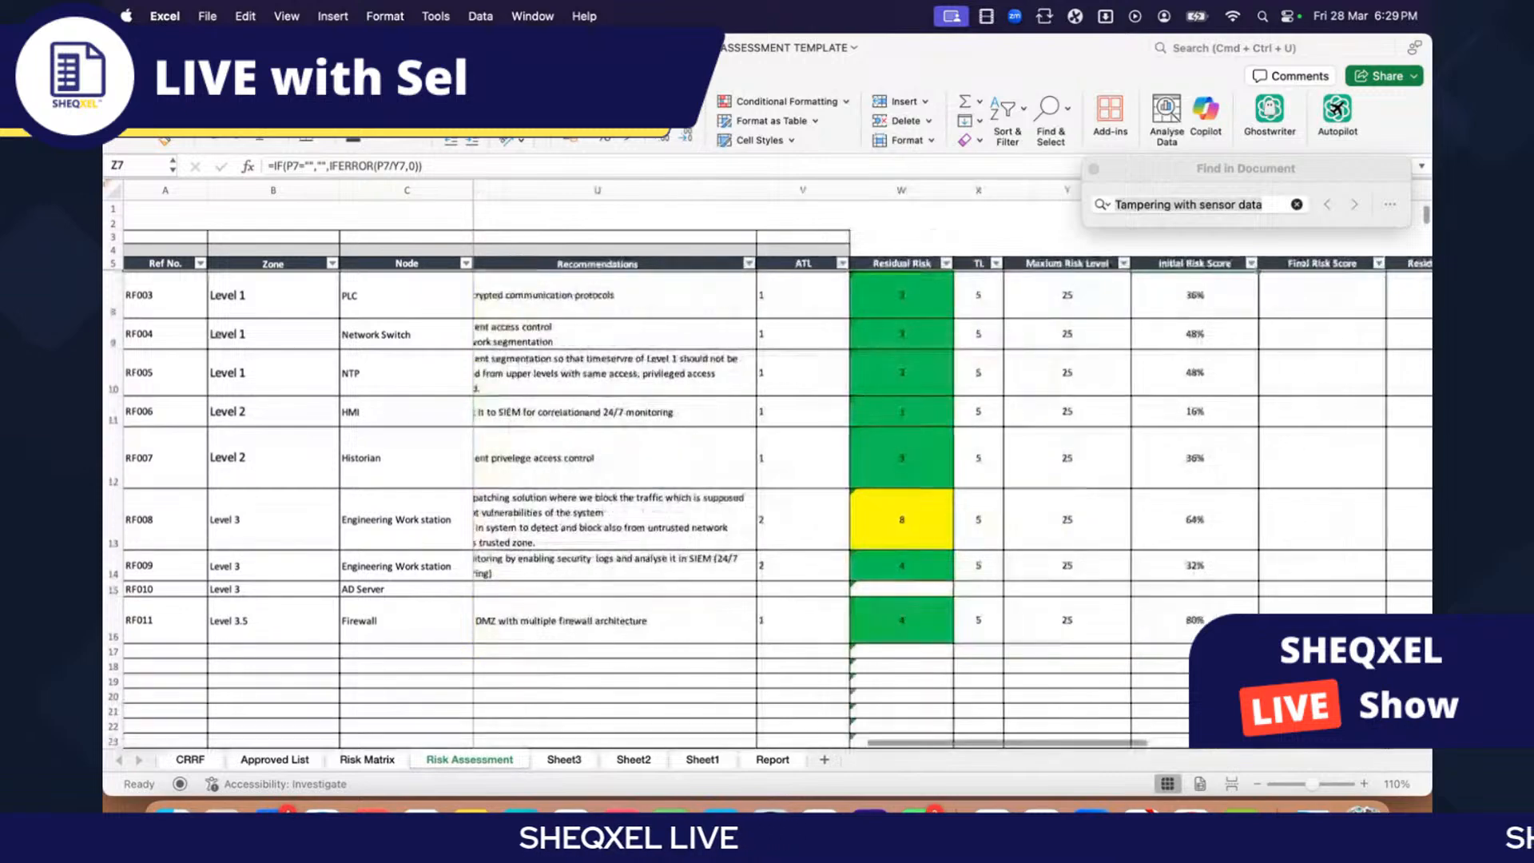
{"action": "left_click", "coordinate": [1180, 654]}
Step: Enter the Final Risk Score formula =T6/Y6 in AA6, dividing Final Risk by Maximum Risk Level
{"action": "scroll", "coordinate": [1180, 656], "scroll_direction": "up", "scroll_amount": 2}
{"action": "scroll", "coordinate": [1182, 657], "scroll_direction": "right", "scroll_amount": 3}
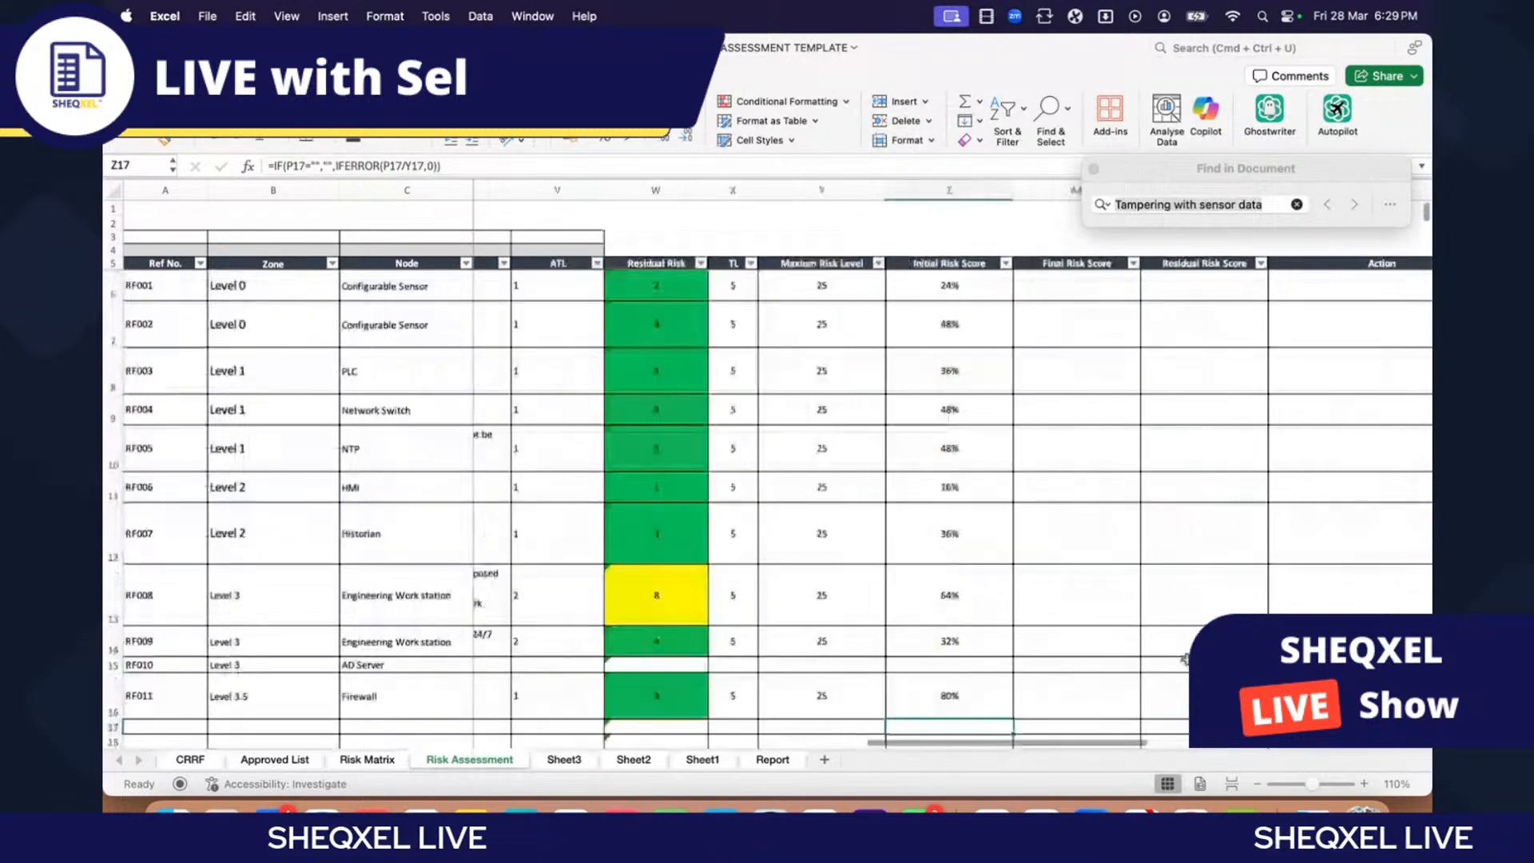
{"action": "left_click", "coordinate": [951, 285]}
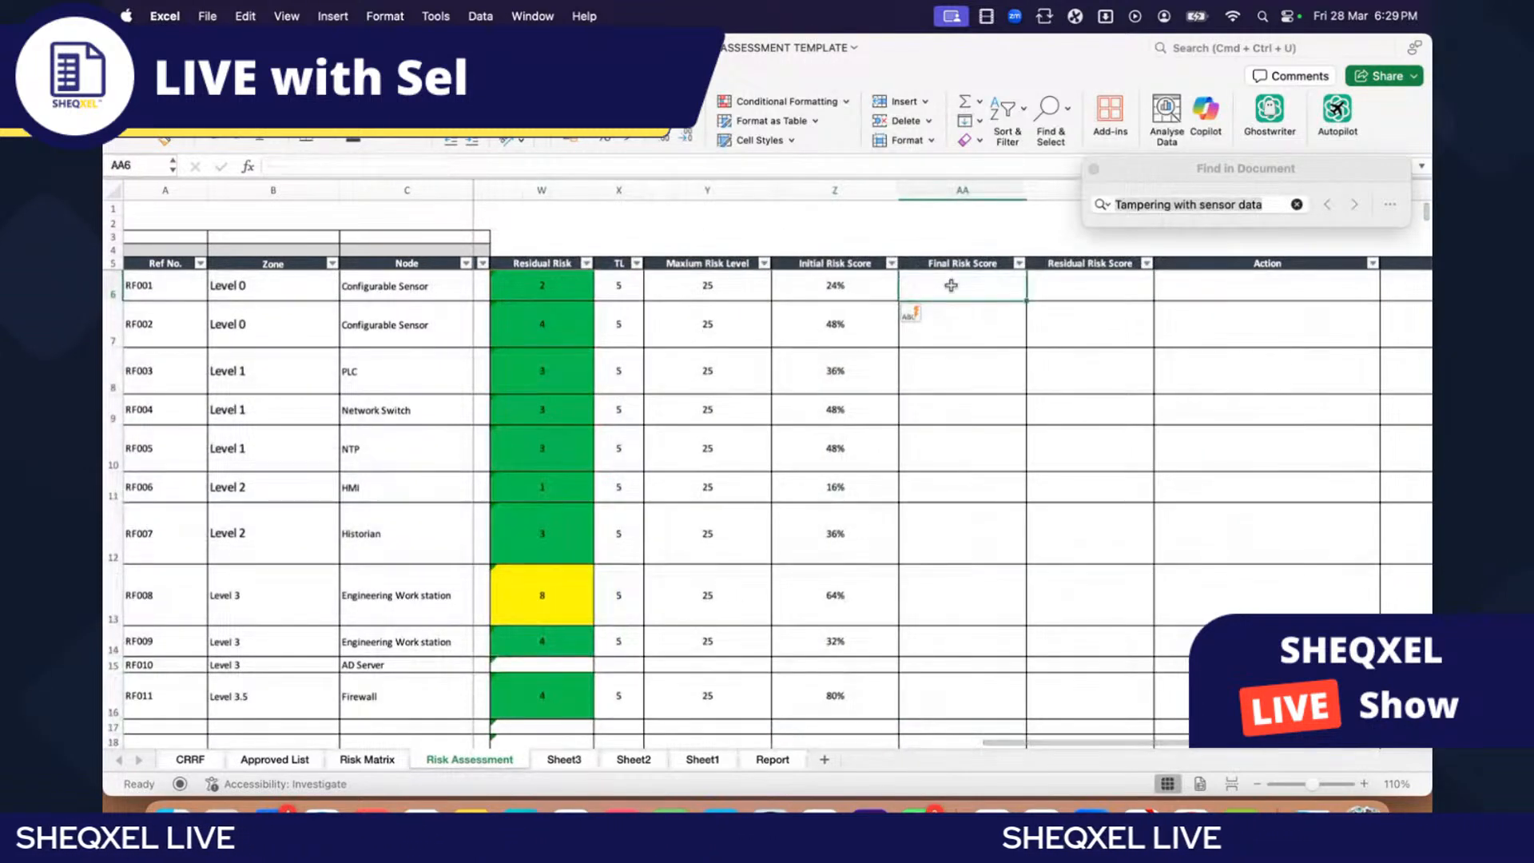
{"action": "type", "text": "="}
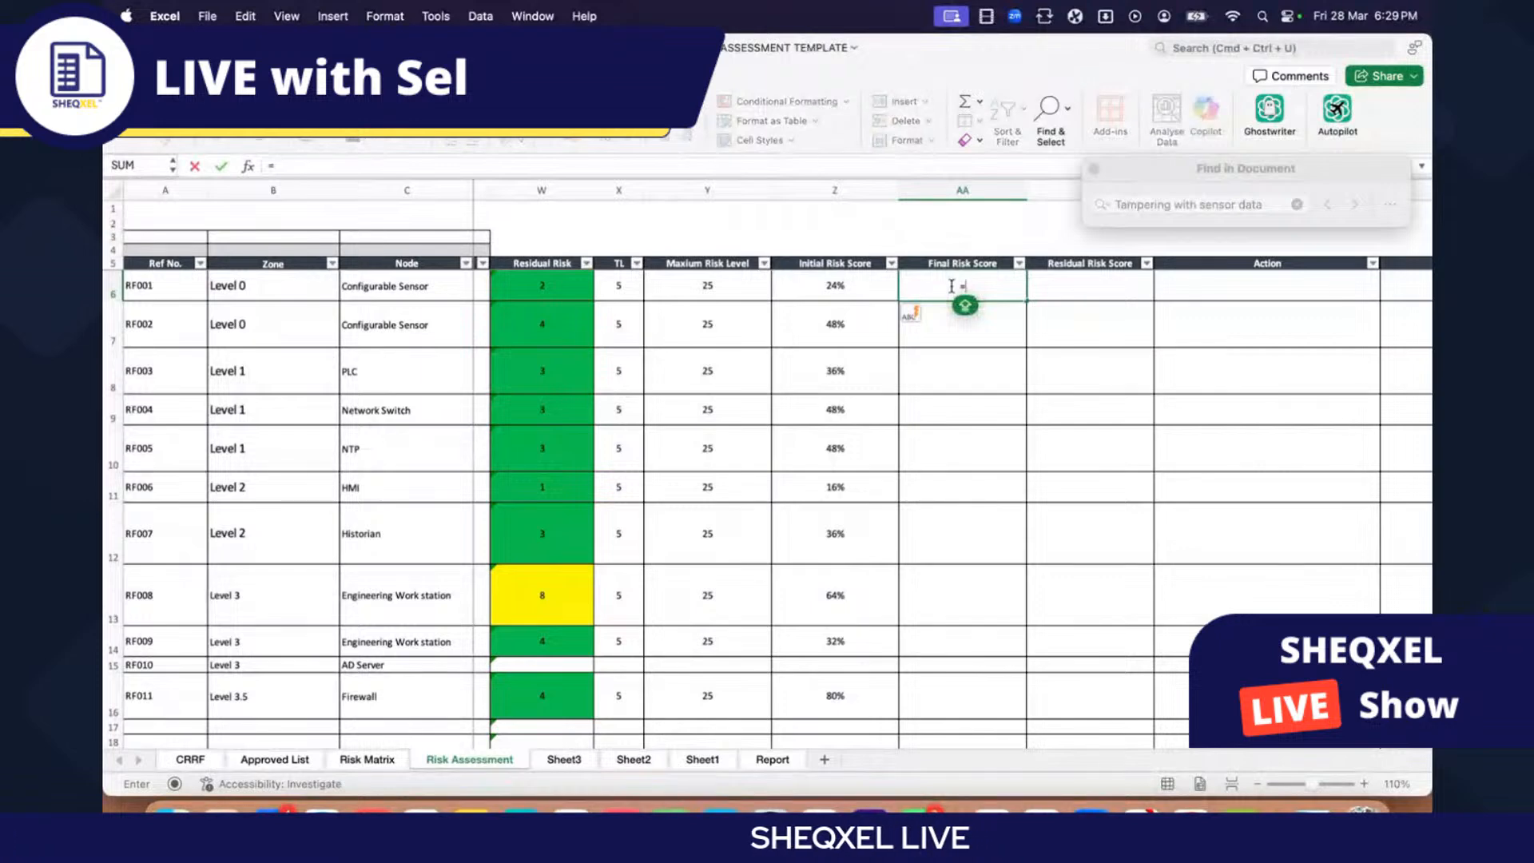
{"action": "scroll", "coordinate": [1144, 586], "scroll_direction": "left", "scroll_amount": 2}
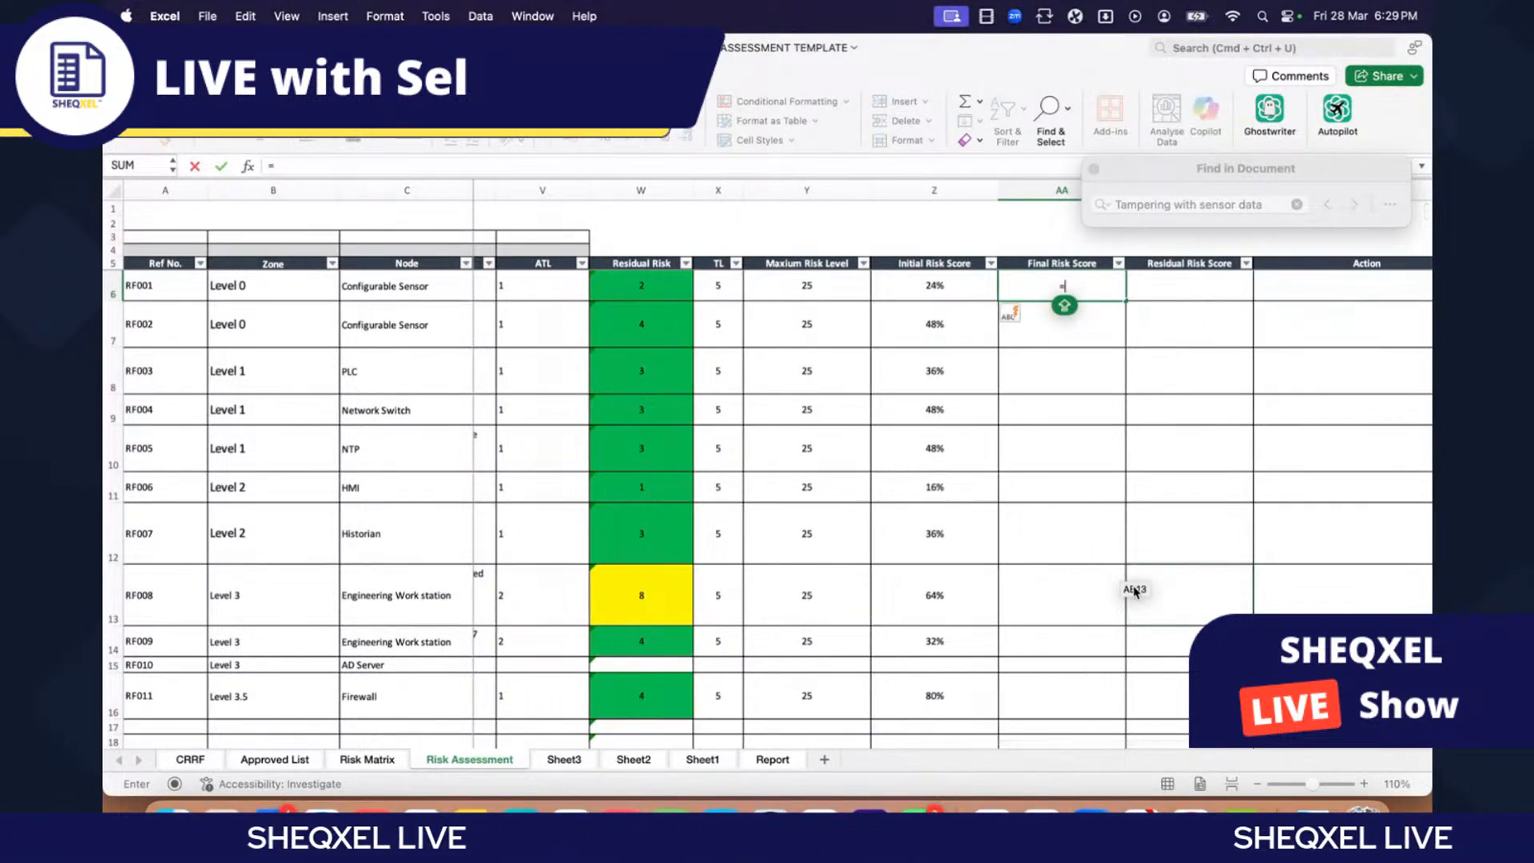
{"action": "scroll", "coordinate": [1130, 599], "scroll_direction": "left", "scroll_amount": 3}
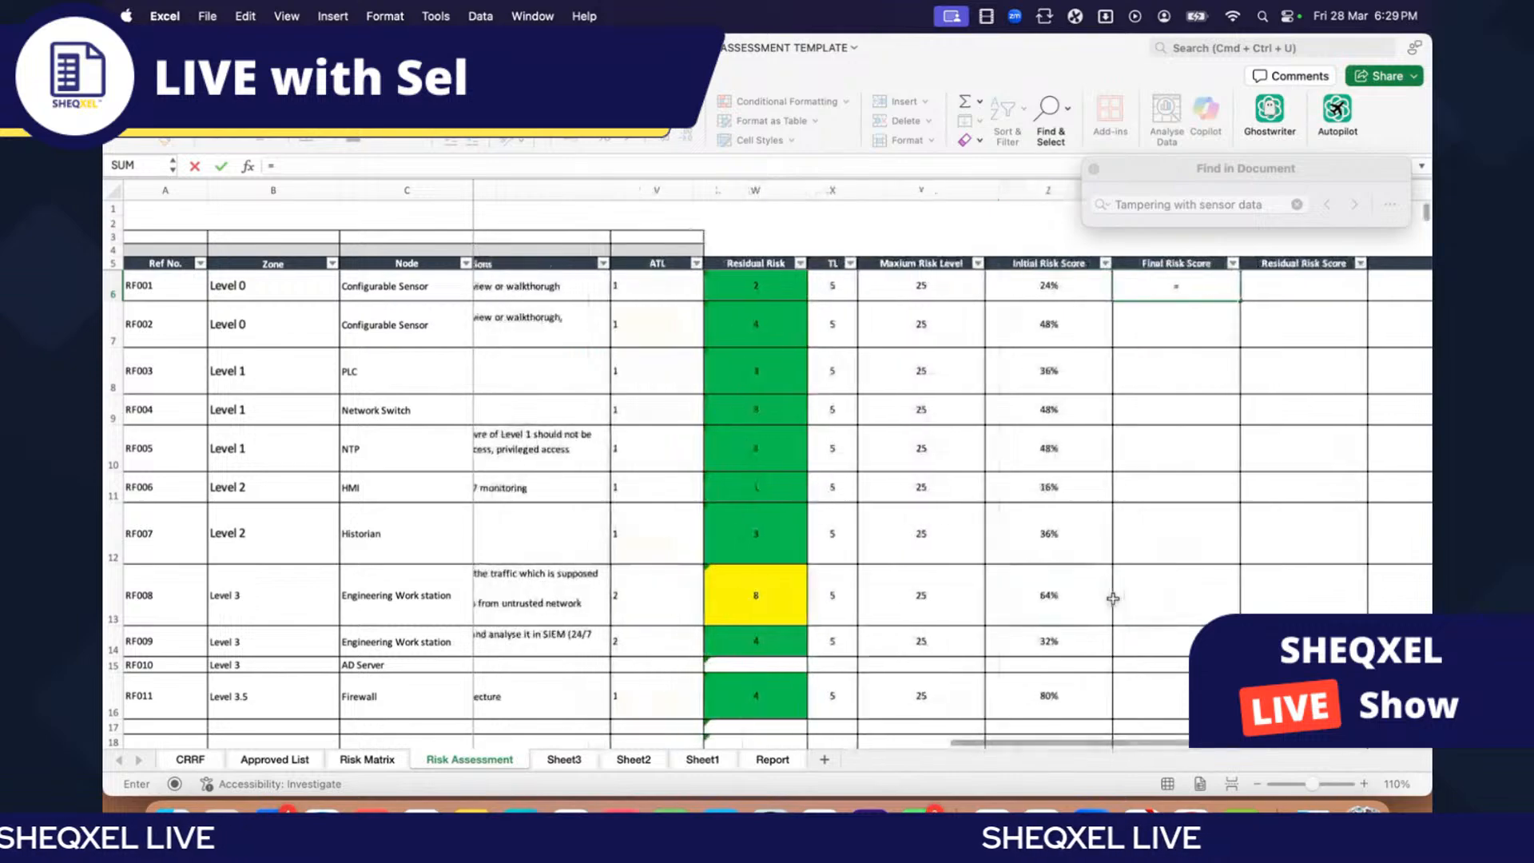
{"action": "scroll", "coordinate": [1113, 599], "scroll_direction": "left", "scroll_amount": 4}
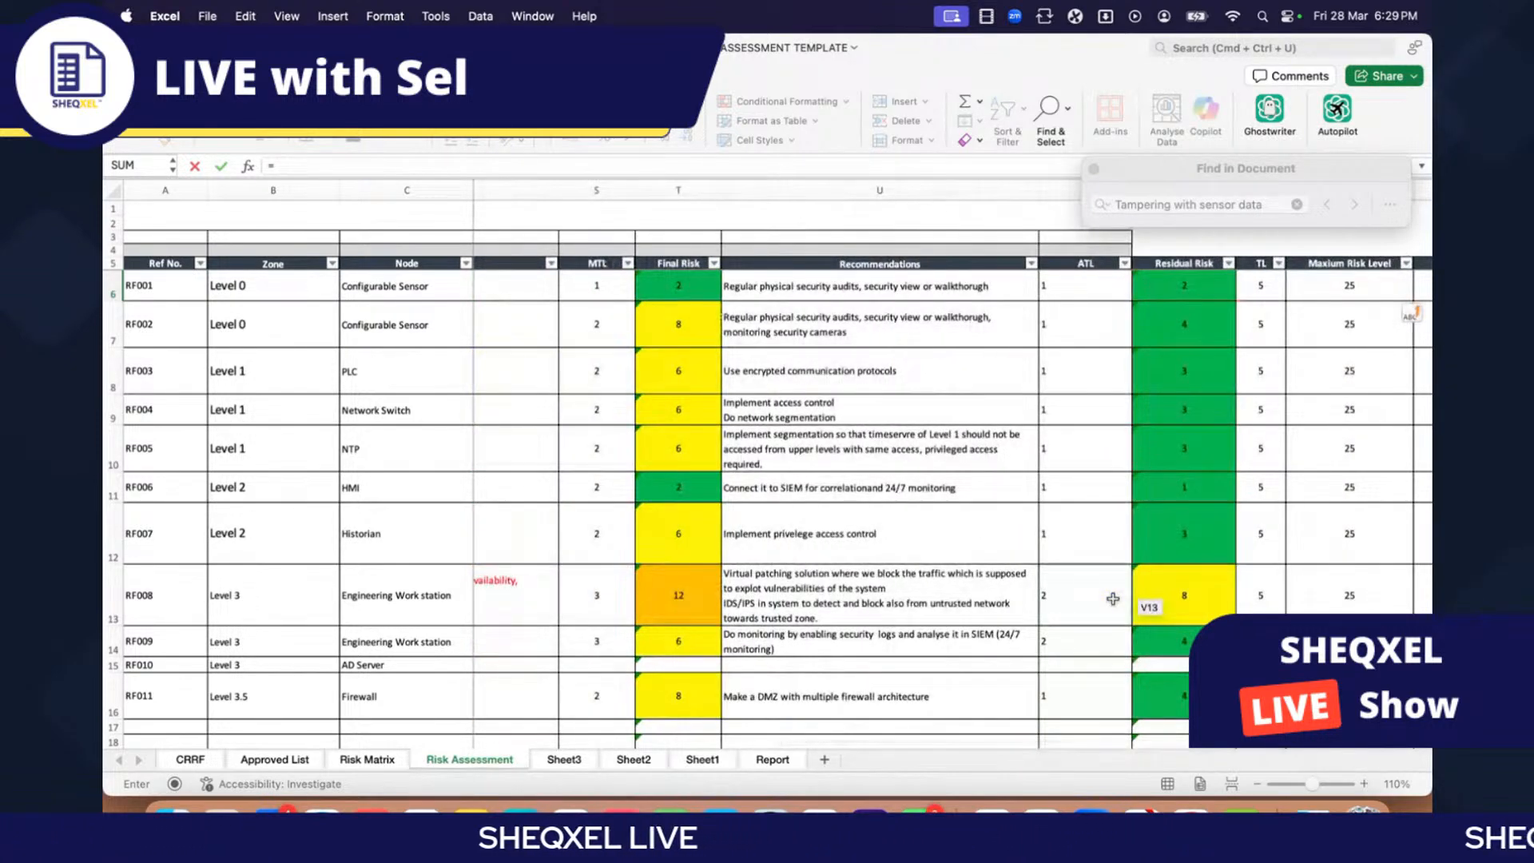
{"action": "type", "text": "T6"}
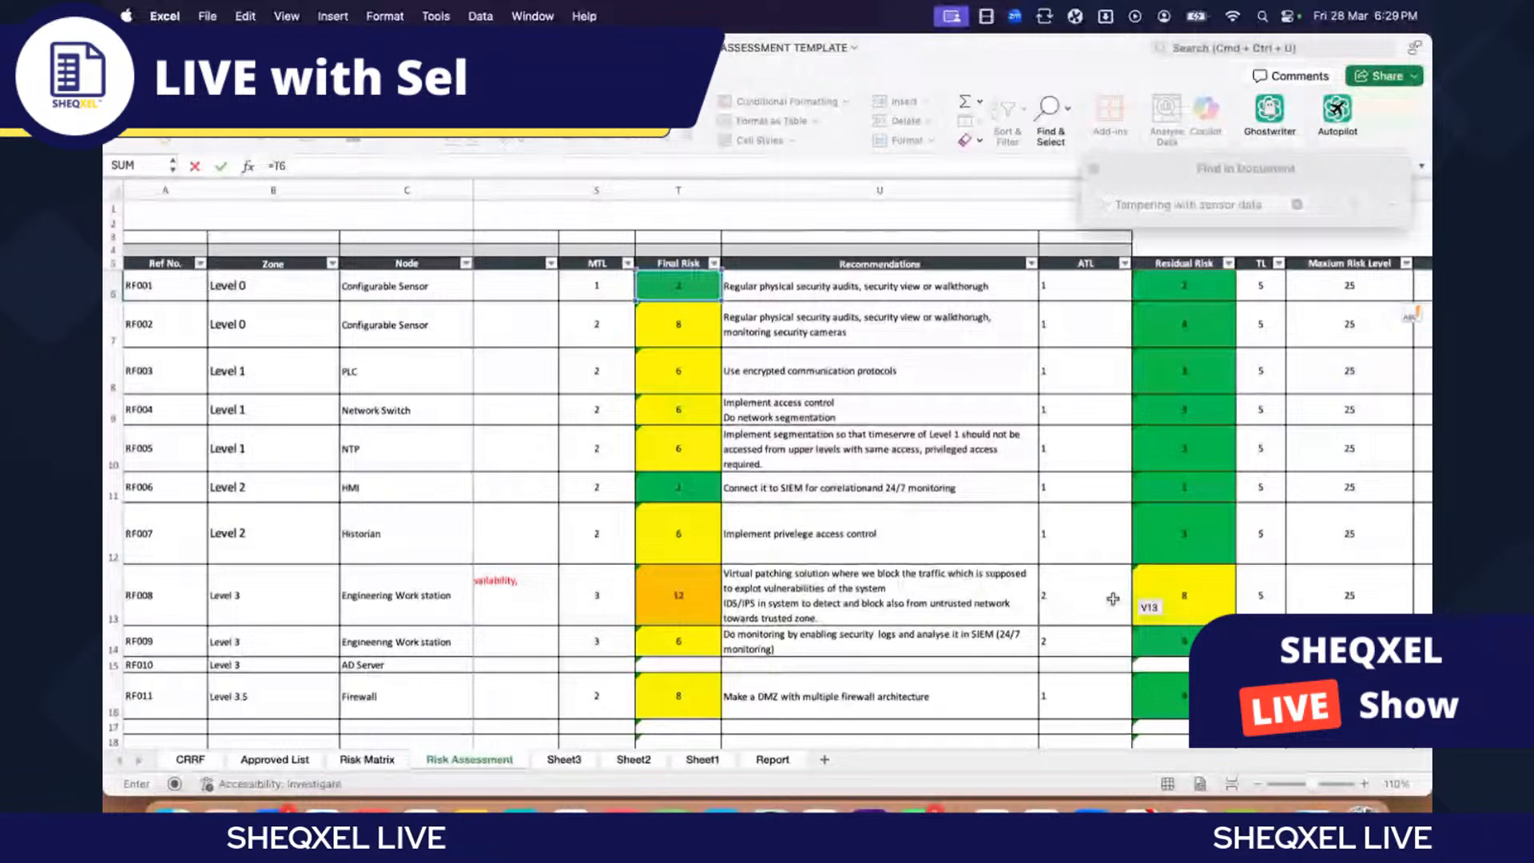
{"action": "type", "text": "/"}
{"action": "scroll", "coordinate": [1114, 598], "scroll_direction": "right", "scroll_amount": 5}
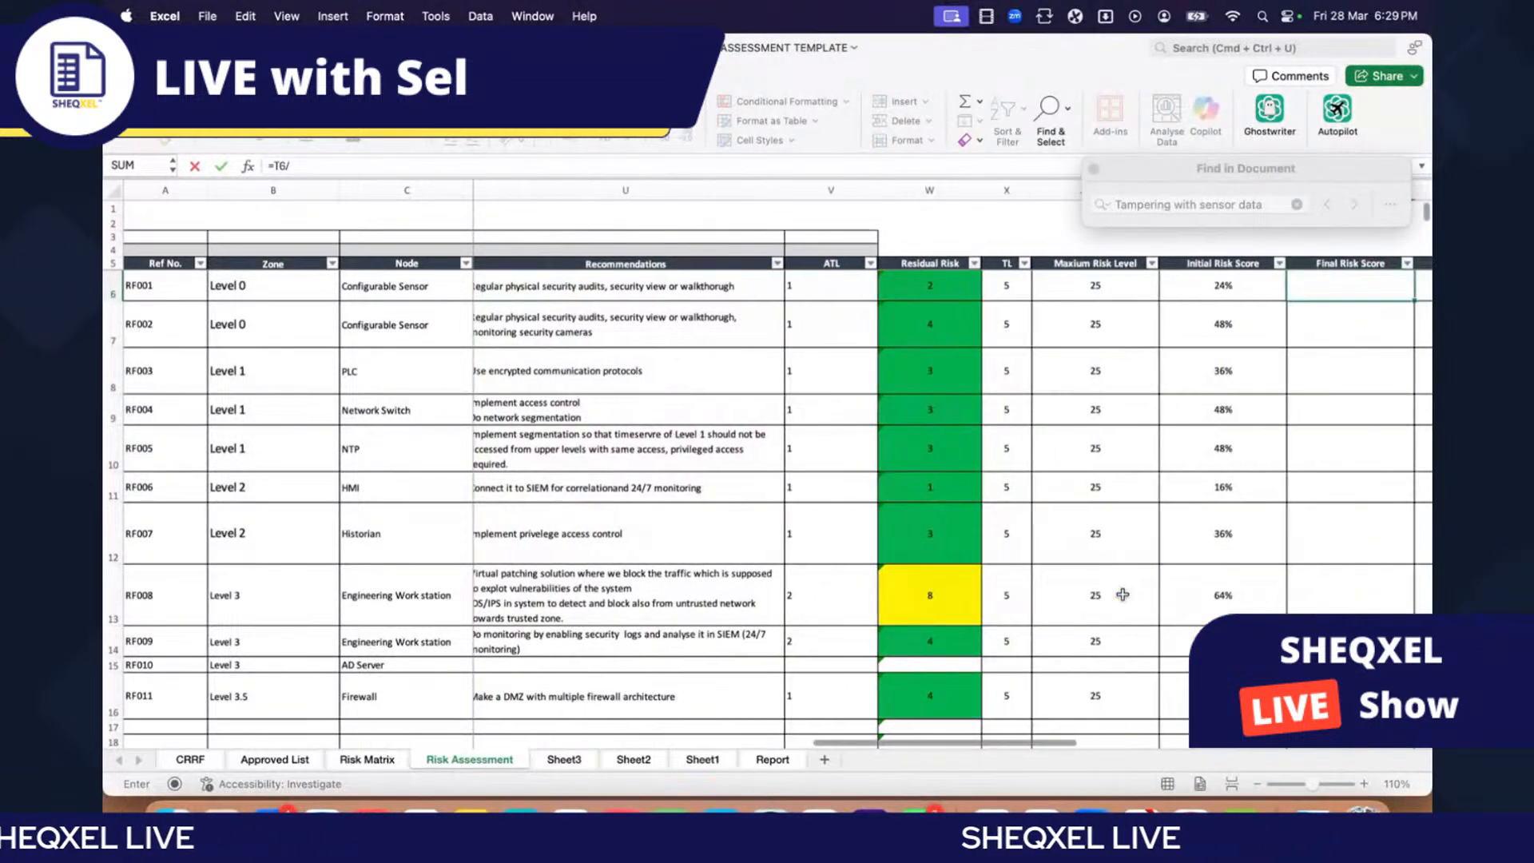
{"action": "scroll", "coordinate": [1122, 594], "scroll_direction": "right", "scroll_amount": 3}
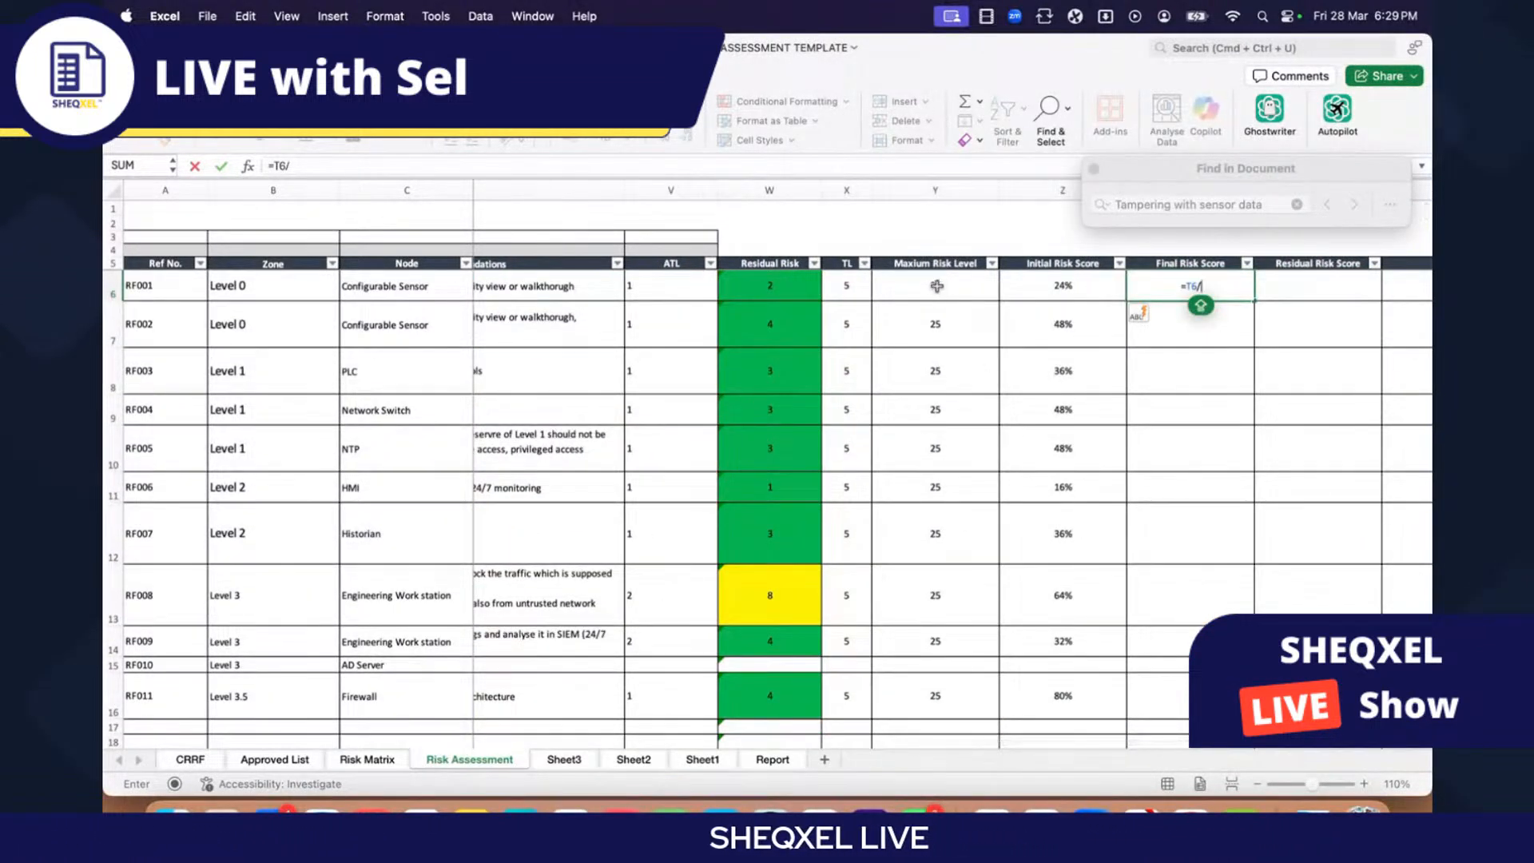
{"action": "type", "text": "Y6"}
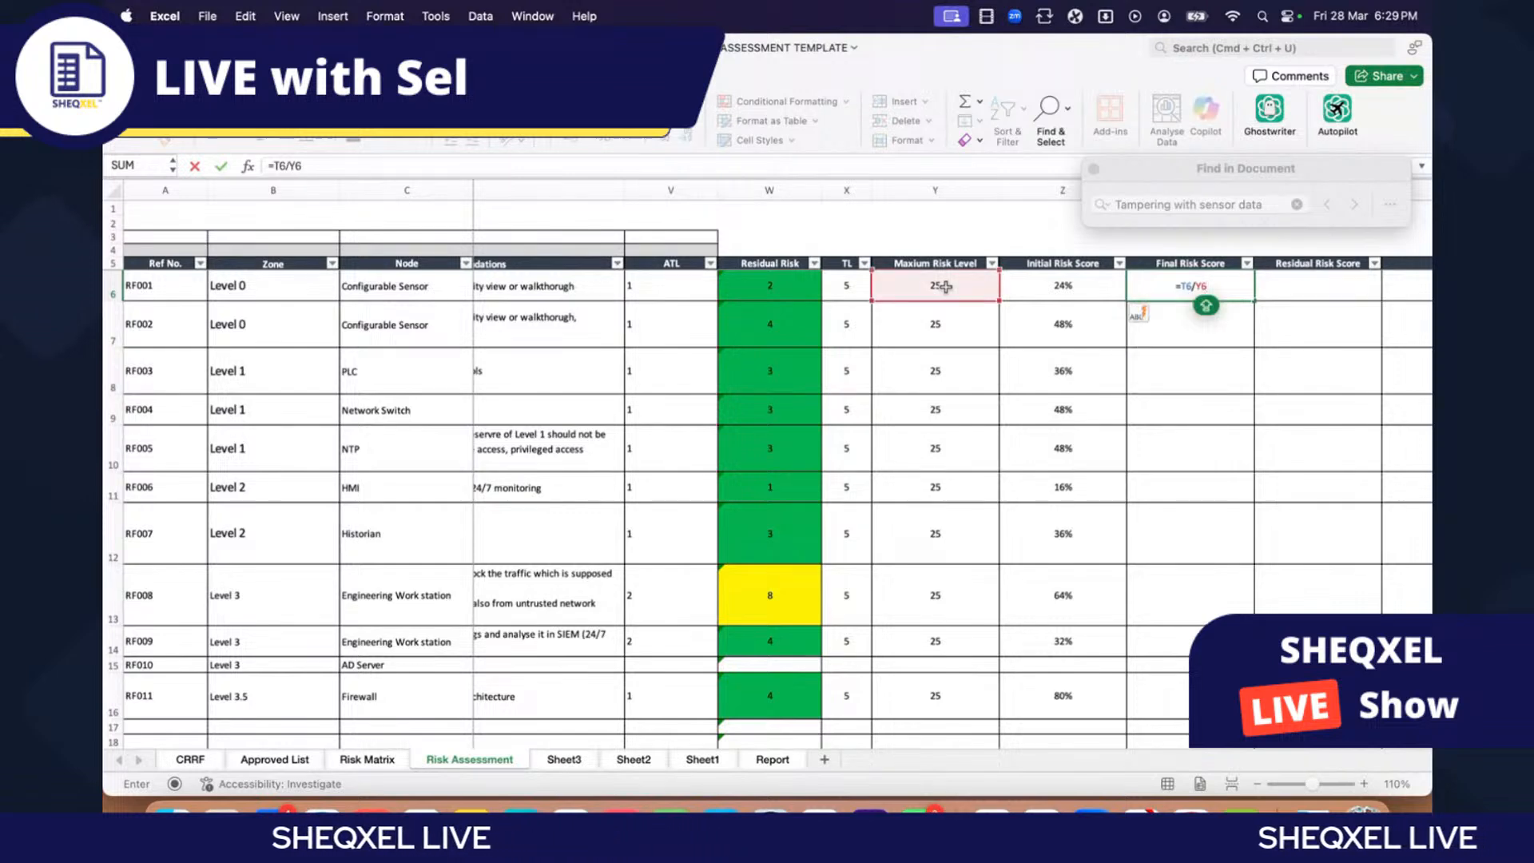
{"action": "key", "text": "Return"}
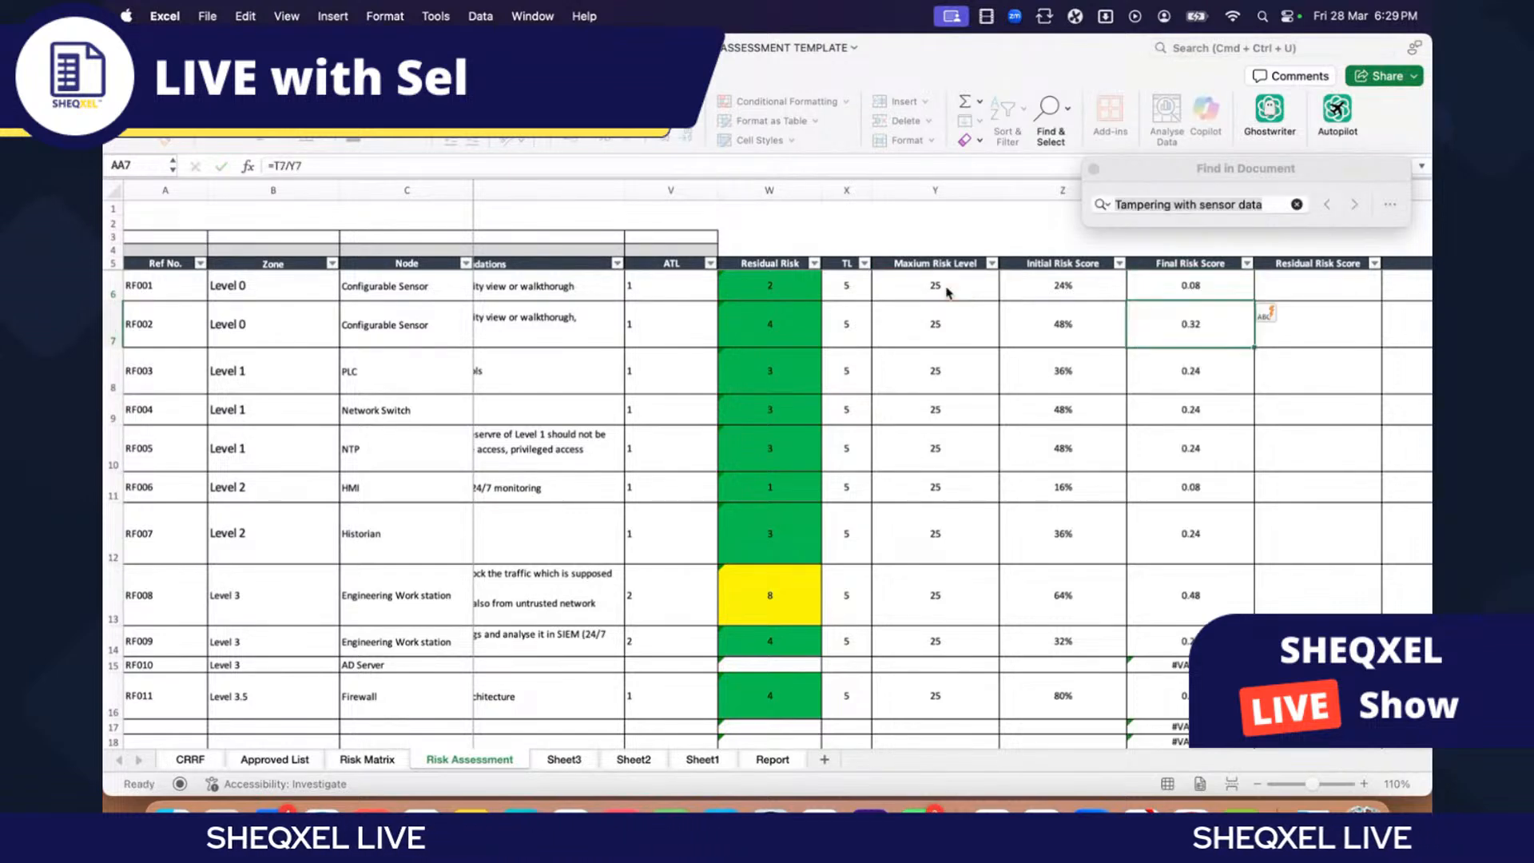
Step: Format the Final Risk Score column as percentages from the first record down to the table's end
{"action": "scroll", "coordinate": [1113, 414], "scroll_direction": "right", "scroll_amount": 4}
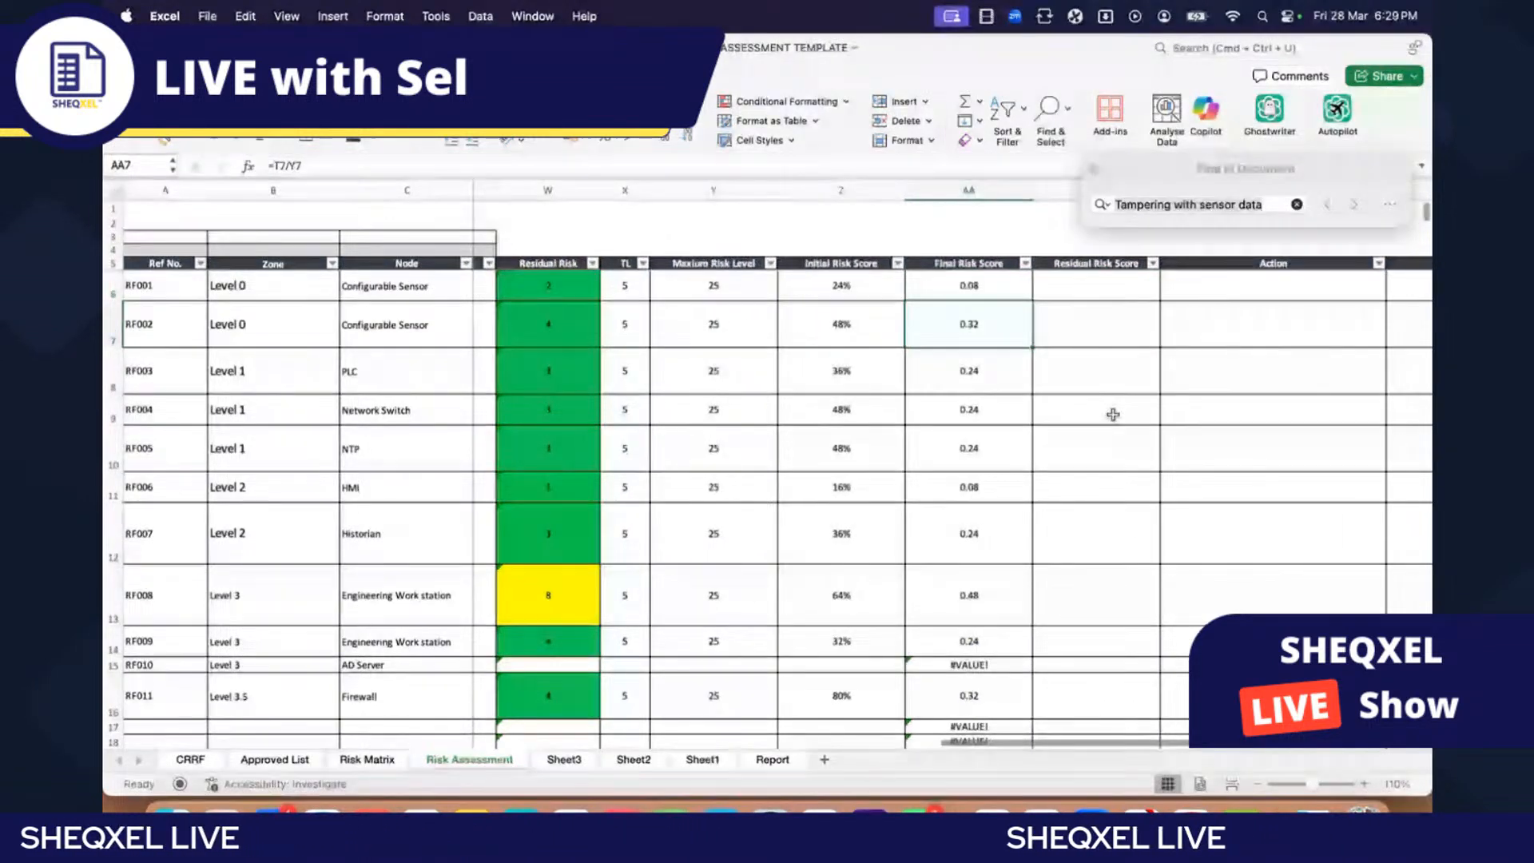
{"action": "left_click", "coordinate": [976, 286]}
{"action": "key", "text": "super+shift+Down"}
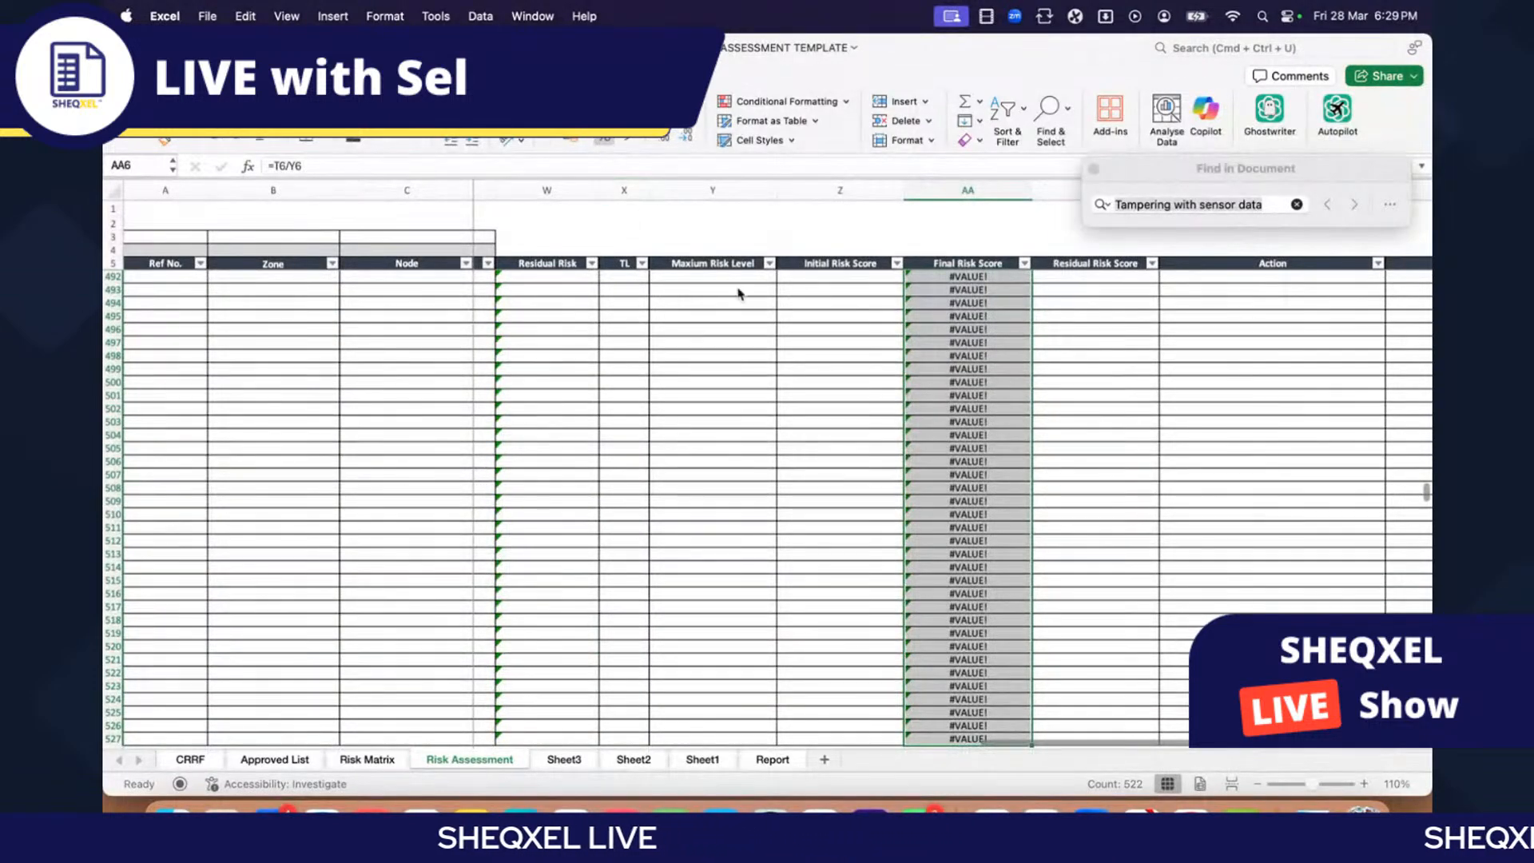
{"action": "scroll", "coordinate": [1082, 541], "scroll_direction": "up", "scroll_amount": 20}
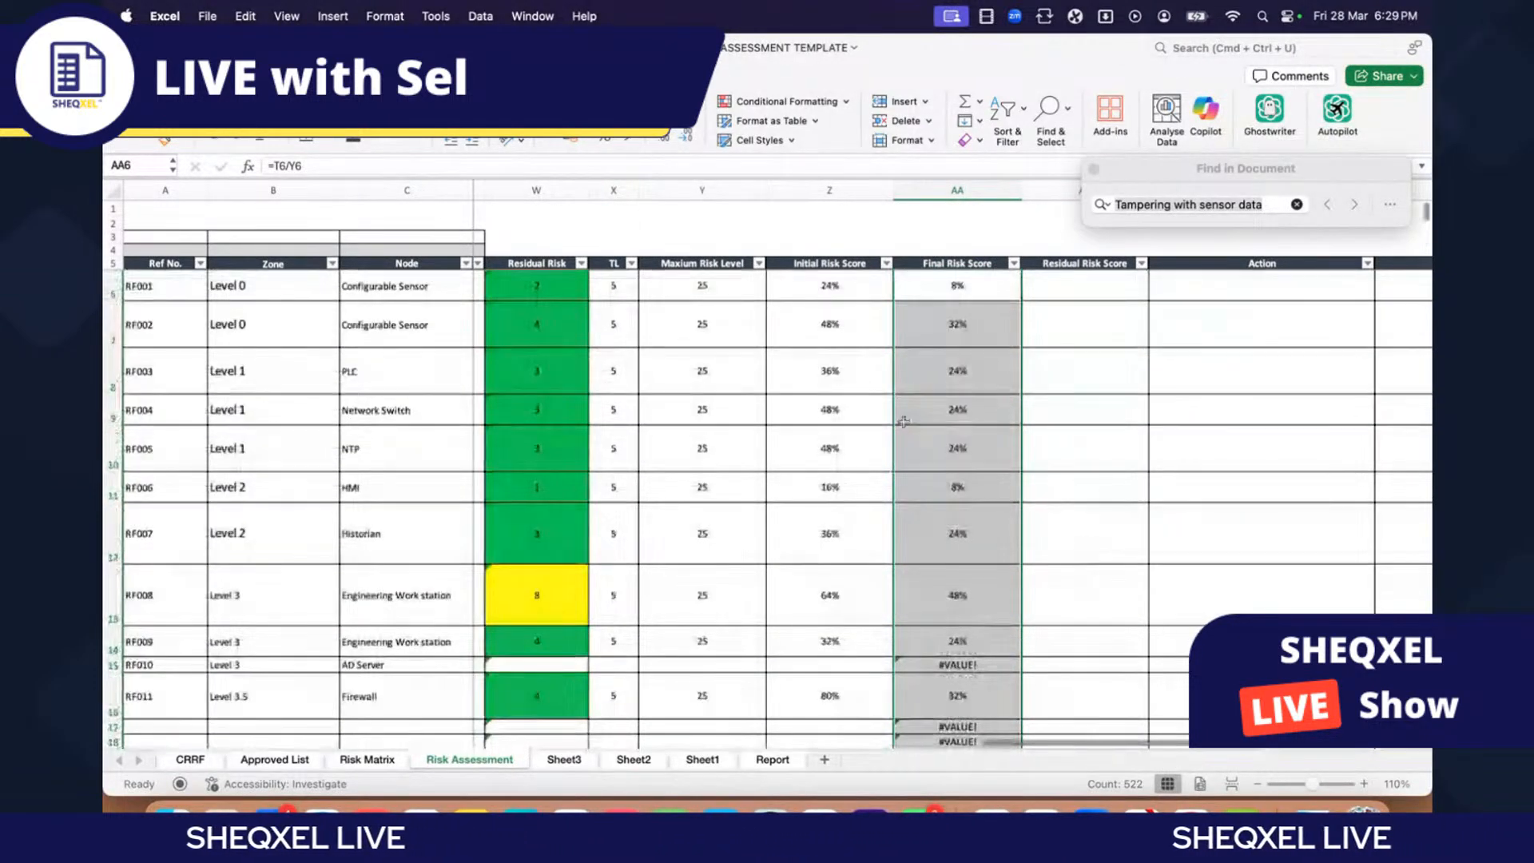
Step: Wrap the Final Risk Score formula in AA6 in IFERROR with 0 as the fallback, giving =IFERROR(T6/Y6,0)
{"action": "left_click", "coordinate": [956, 289]}
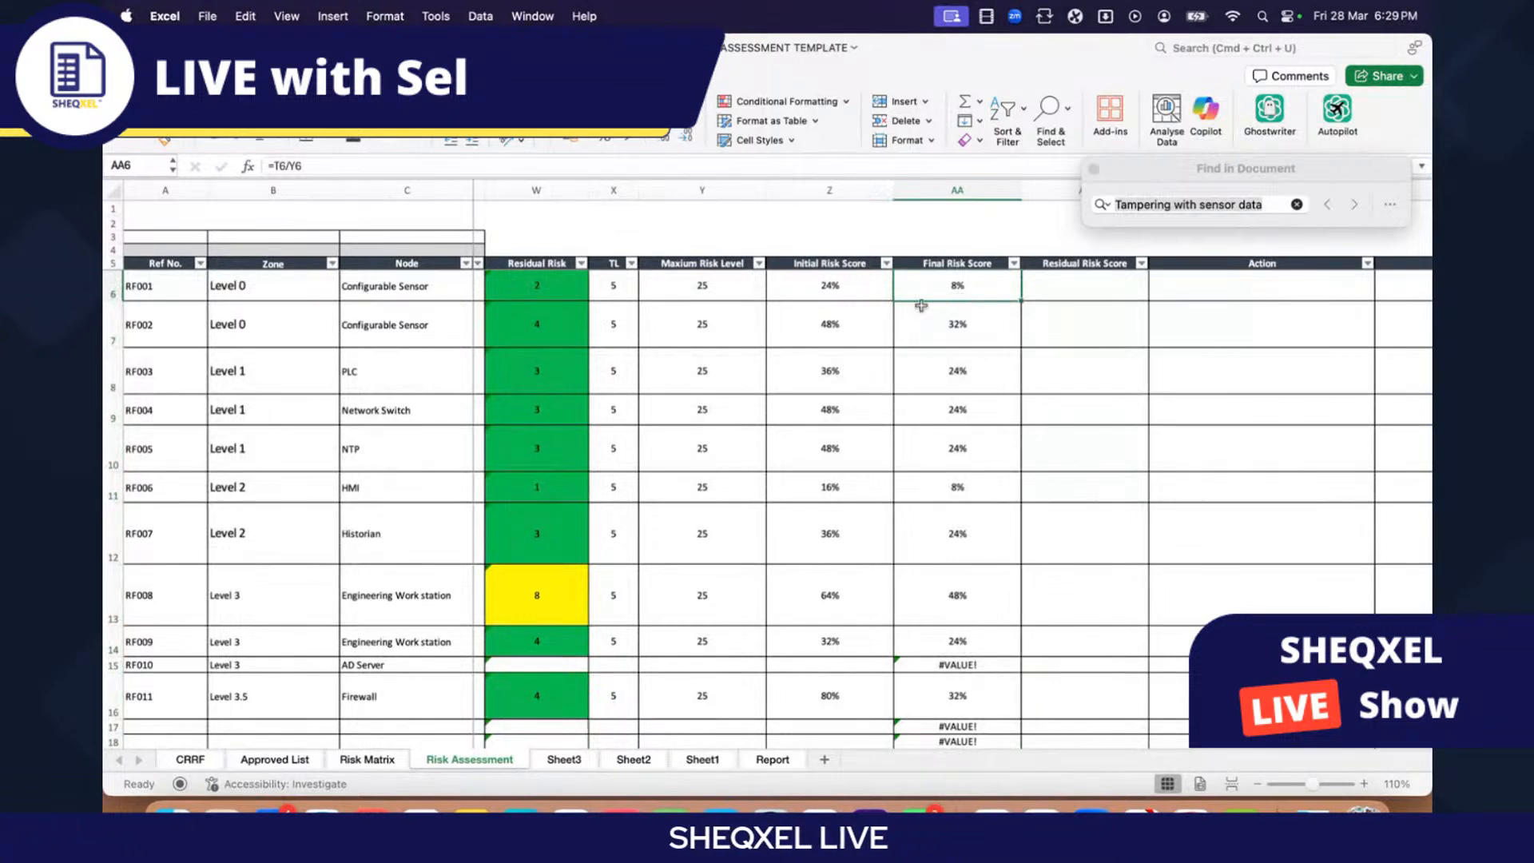
{"action": "scroll", "coordinate": [921, 305], "scroll_direction": "left", "scroll_amount": 3}
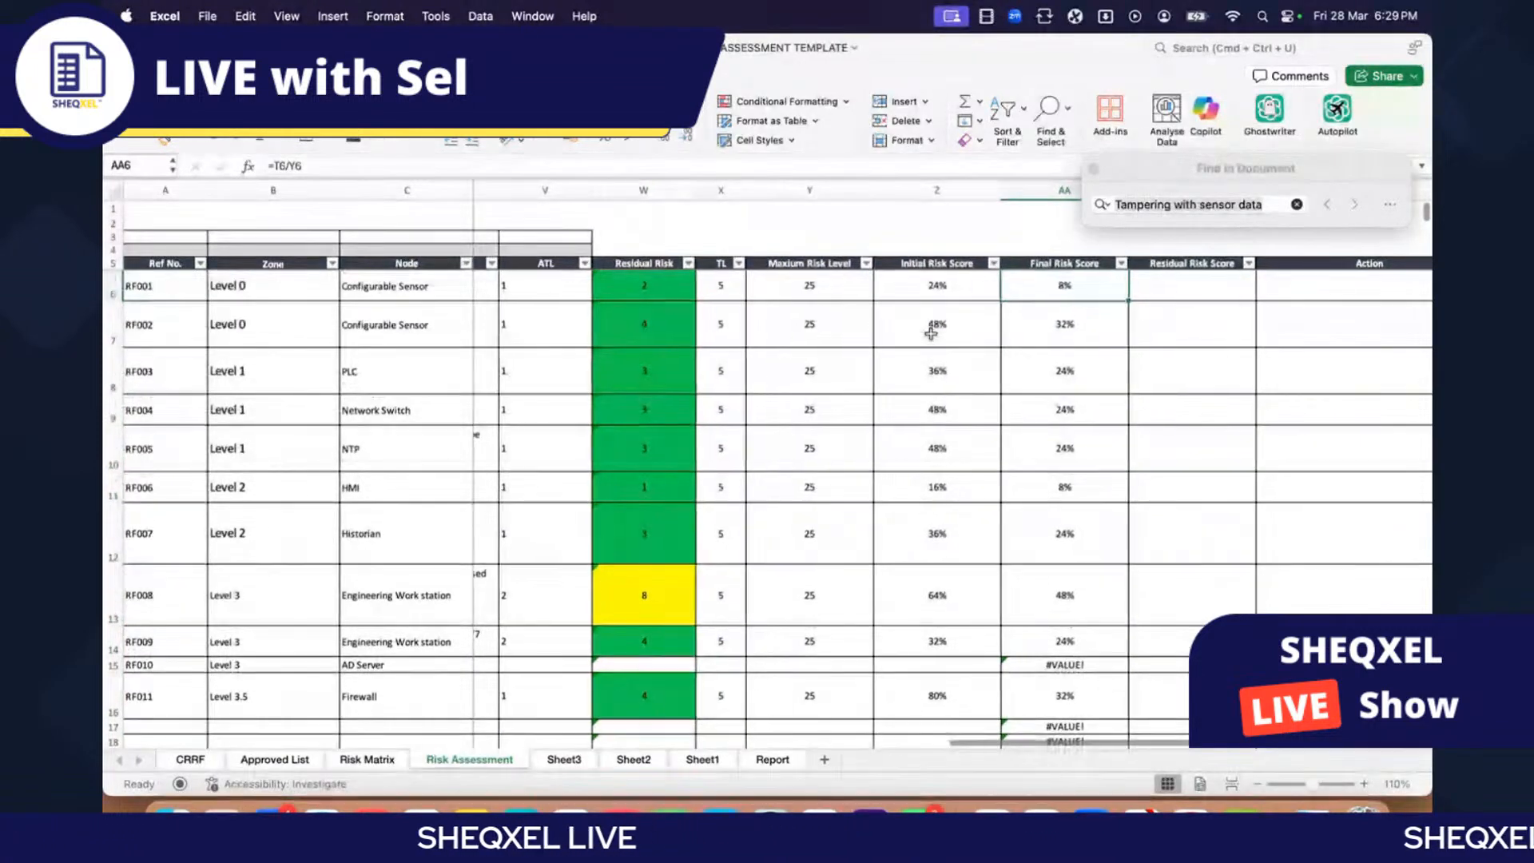
{"action": "scroll", "coordinate": [931, 333], "scroll_direction": "right", "scroll_amount": 1}
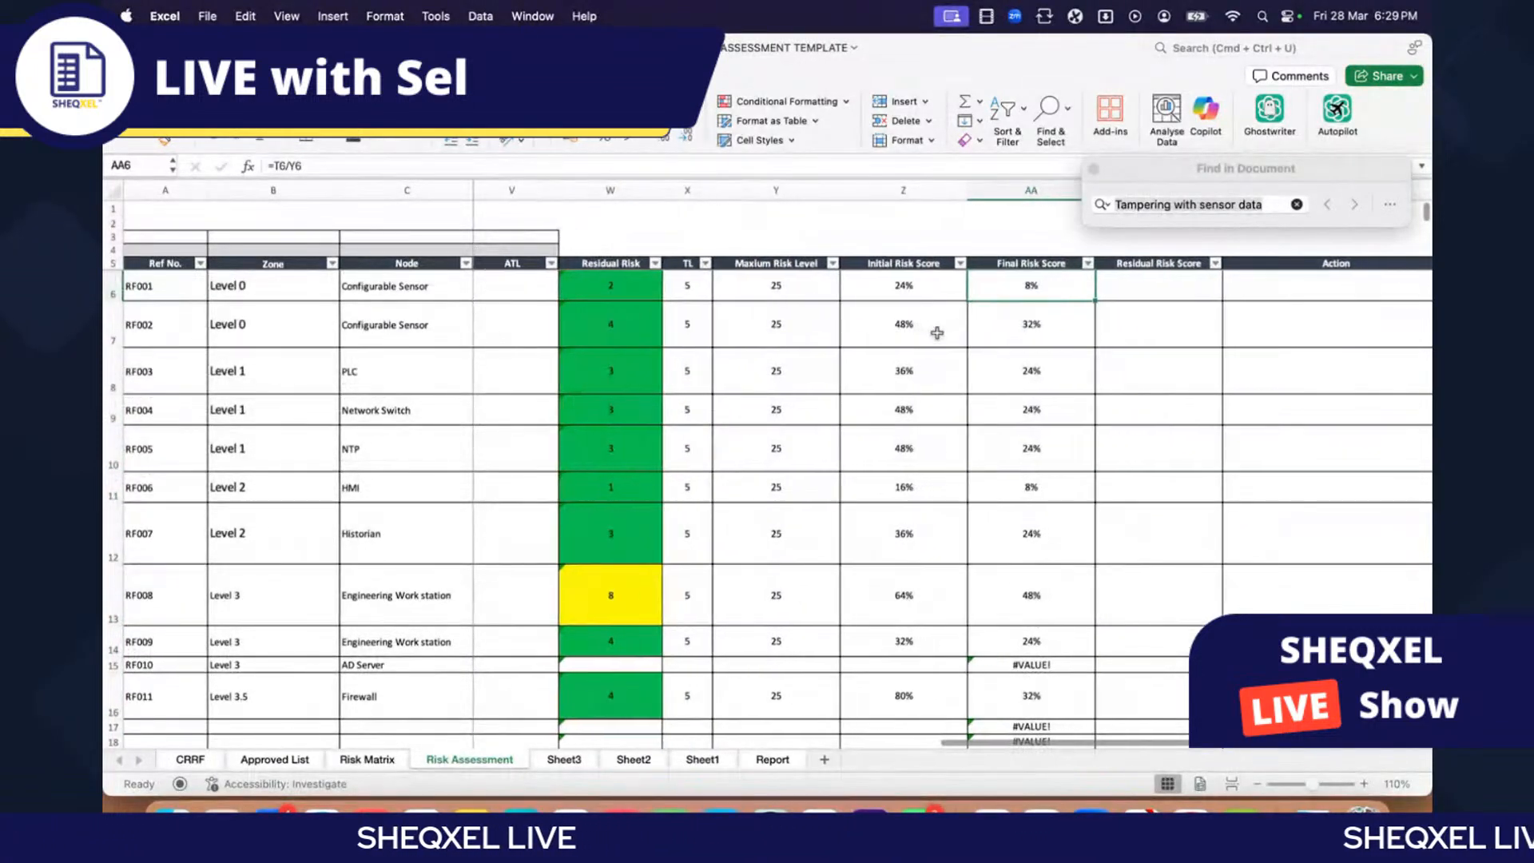
{"action": "left_click", "coordinate": [272, 165]}
{"action": "type", "text": "IF"}
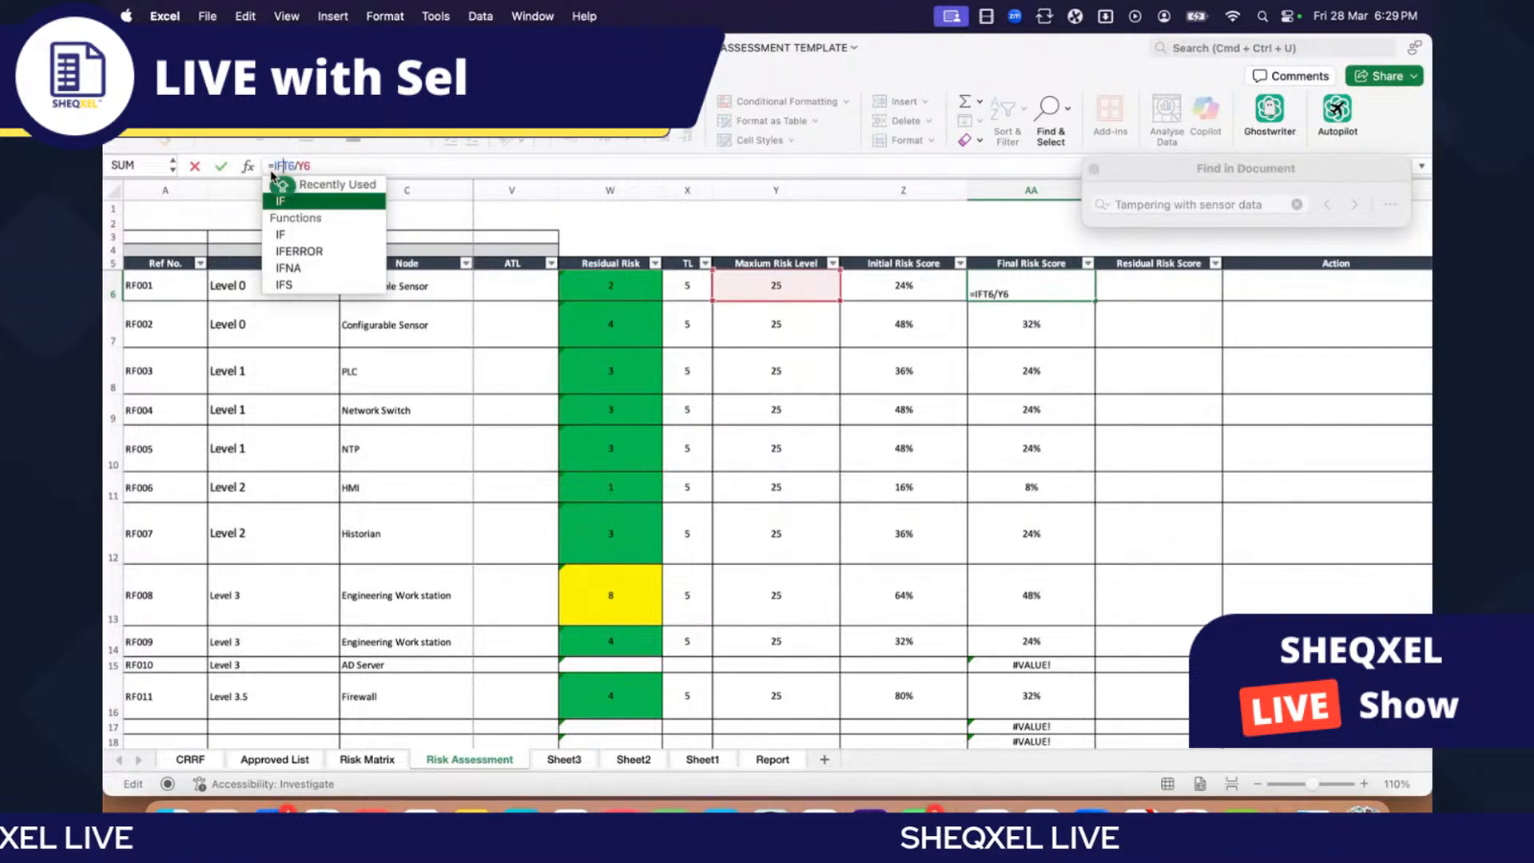
{"action": "double_click", "coordinate": [304, 252]}
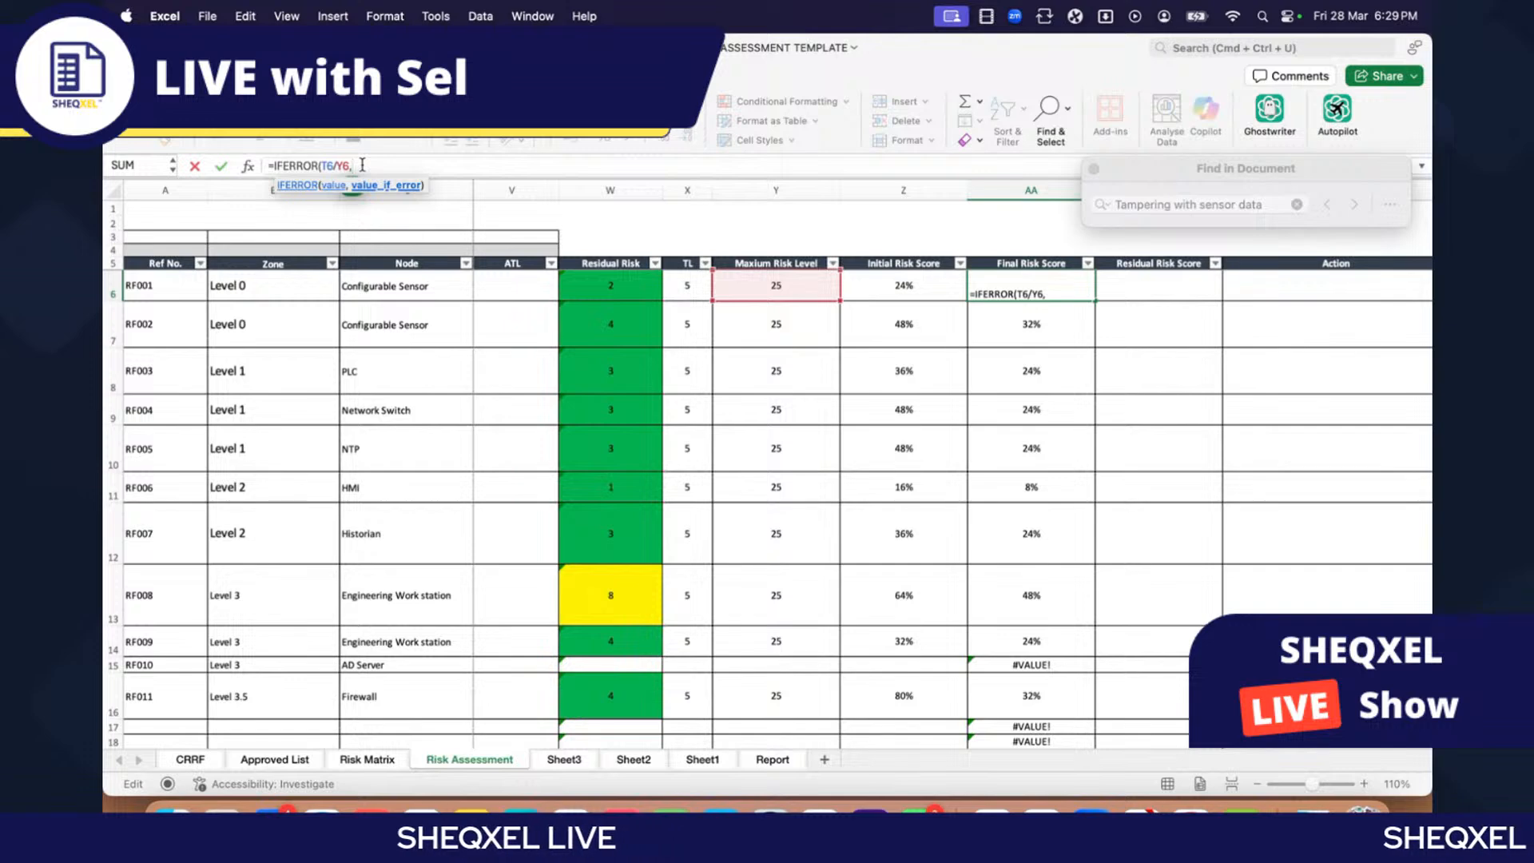
{"action": "type", "text": ",0"}
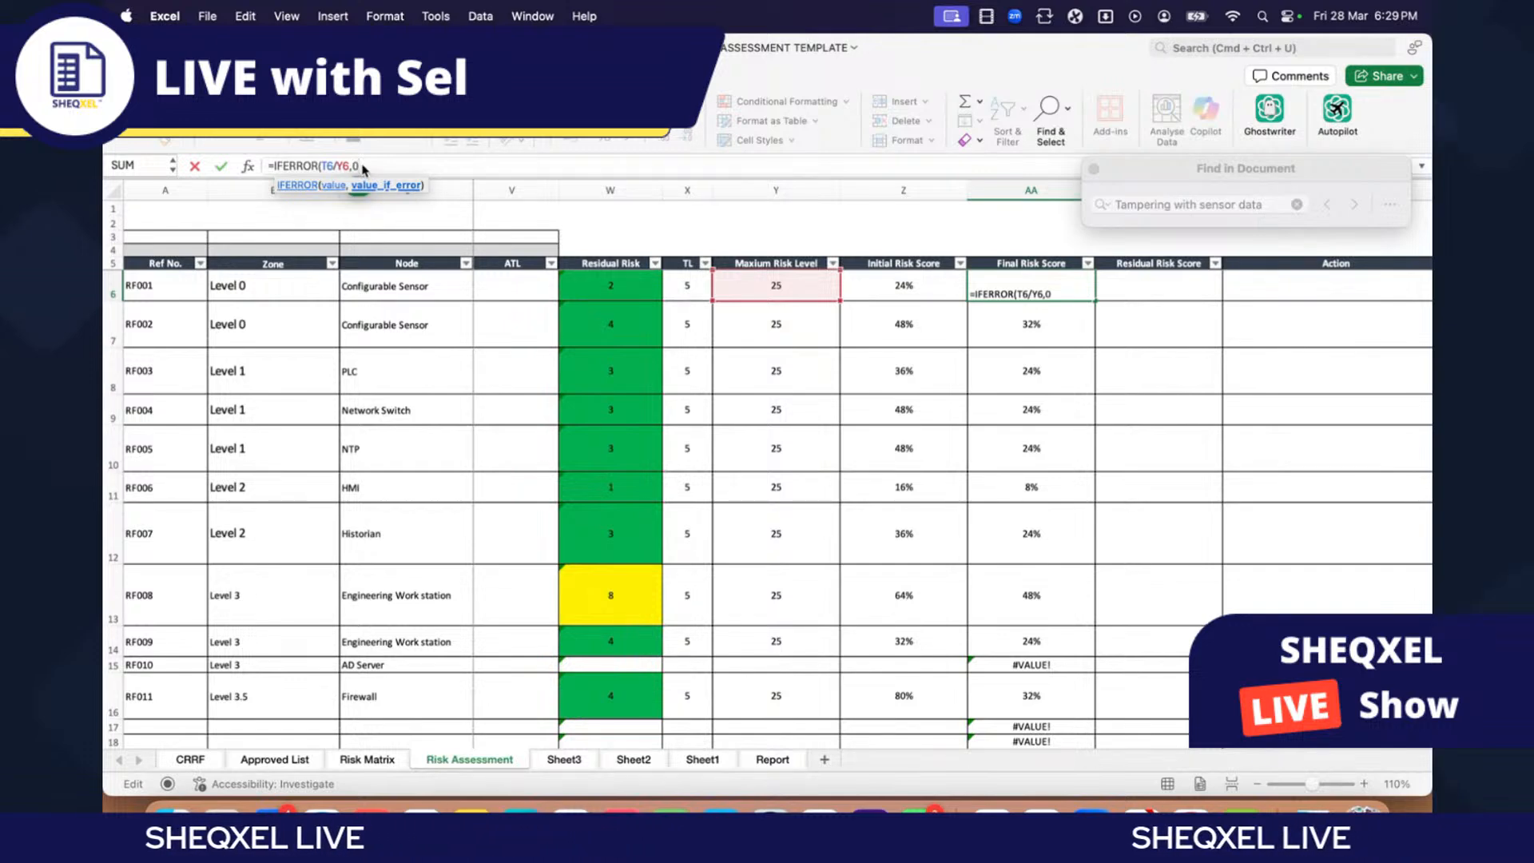
{"action": "type", "text": ")"}
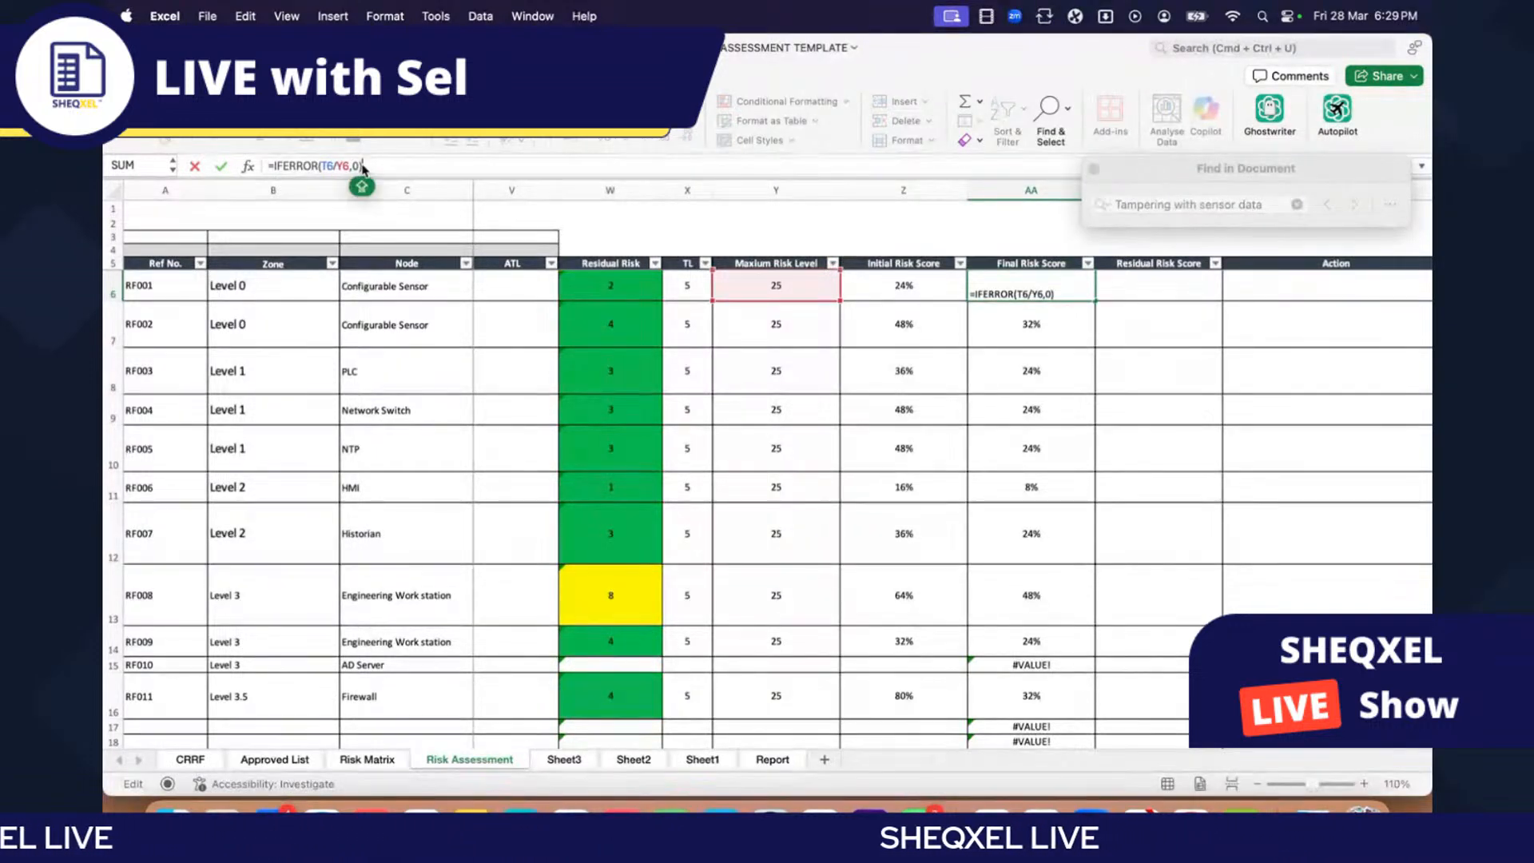
{"action": "key", "text": "Return"}
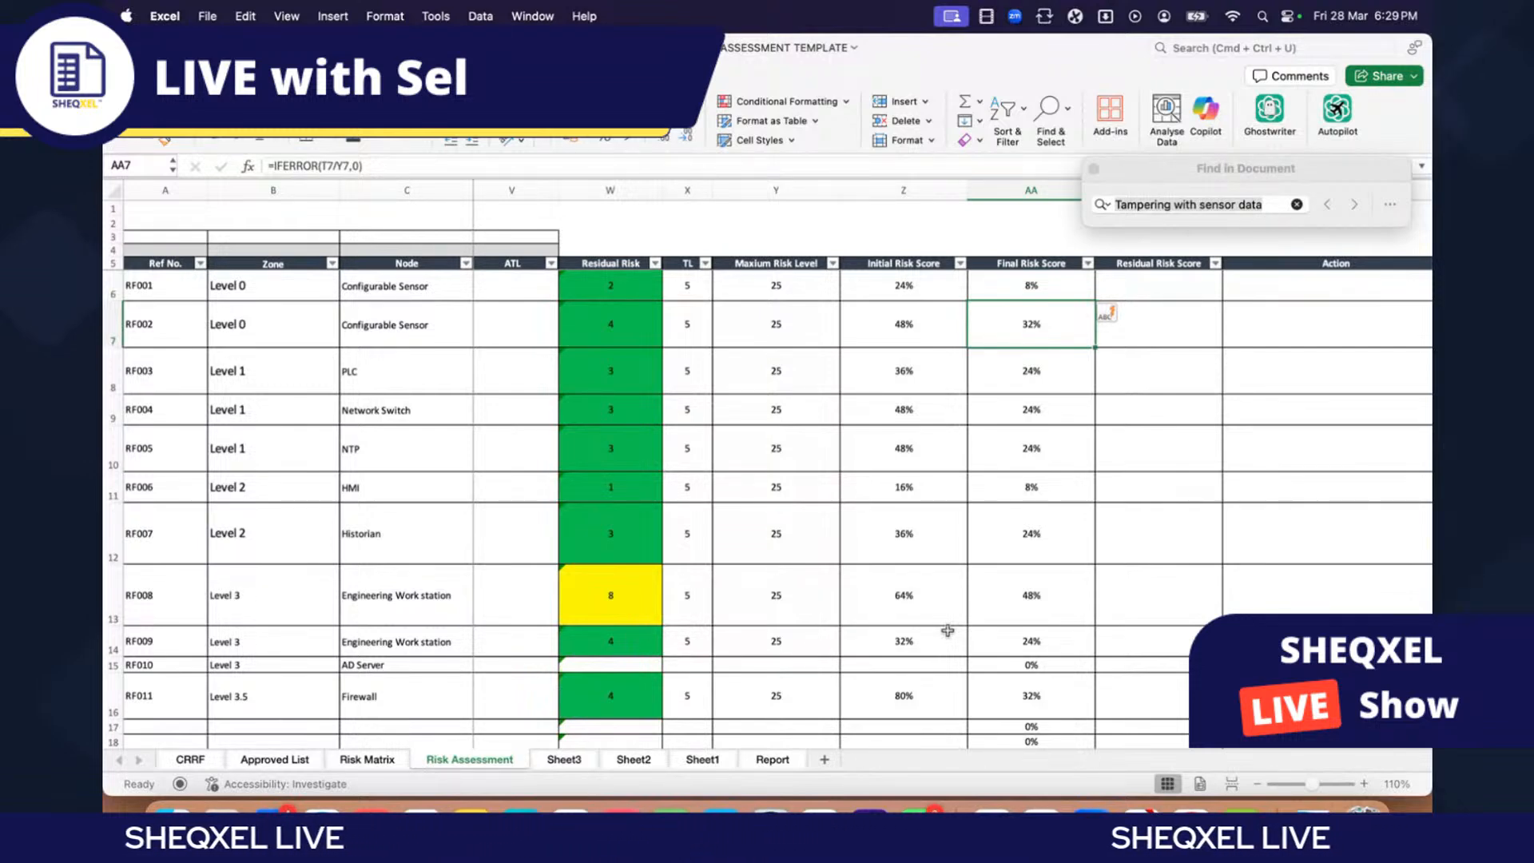
Step: Extend the AA6 formula to =IF(T6="","",IFERROR(T6/Y6,0)) so rows without a Final Risk stay blank
{"action": "key", "text": "Up"}
{"action": "scroll", "coordinate": [987, 352], "scroll_direction": "left", "scroll_amount": 5}
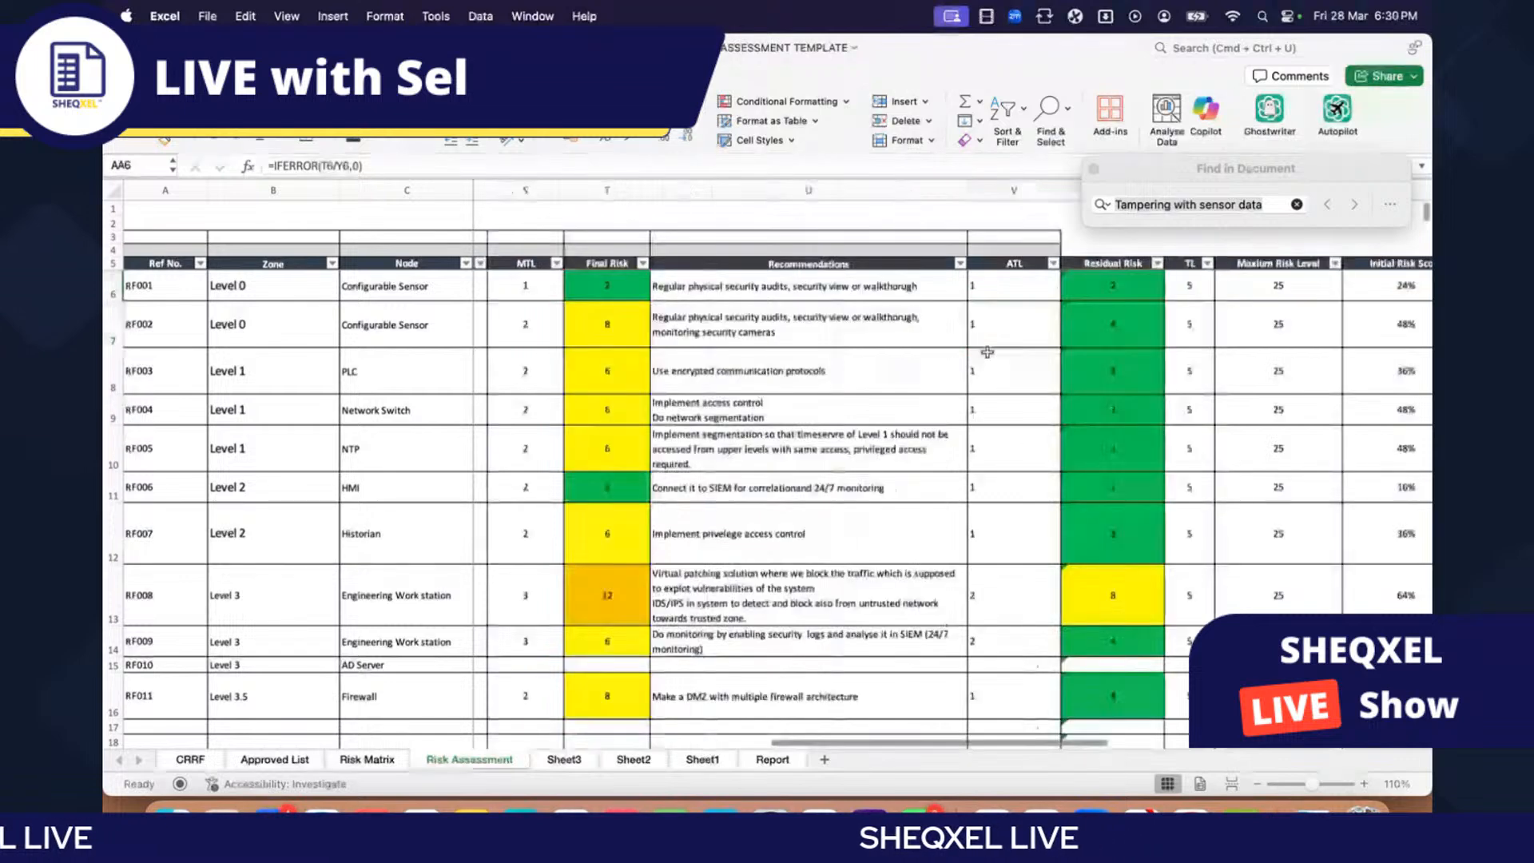
{"action": "left_click", "coordinate": [607, 287]}
{"action": "key", "text": "super+Right"}
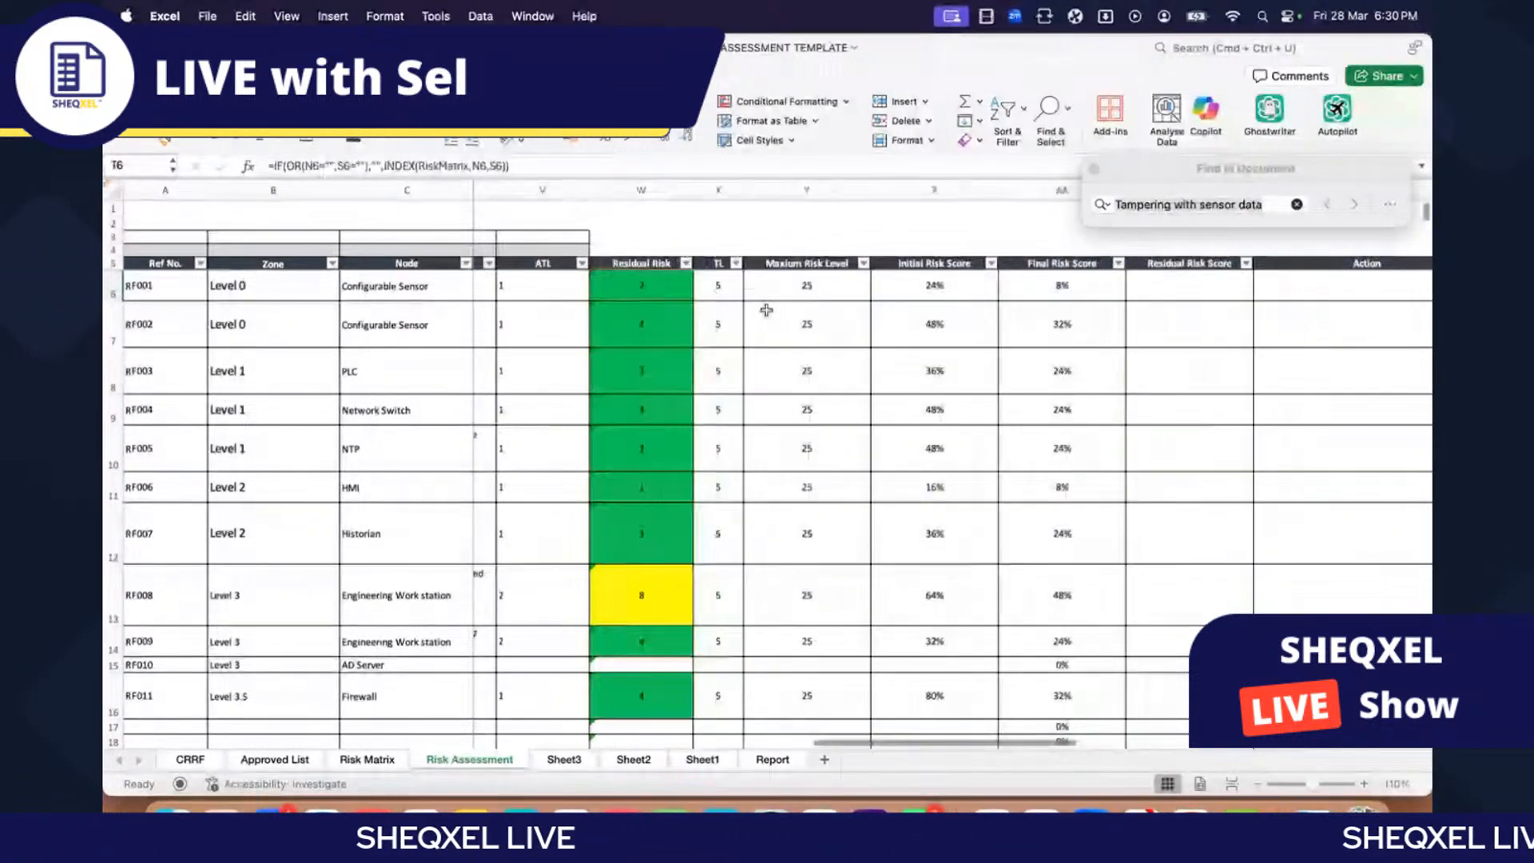
{"action": "scroll", "coordinate": [1070, 304], "scroll_direction": "right", "scroll_amount": 2}
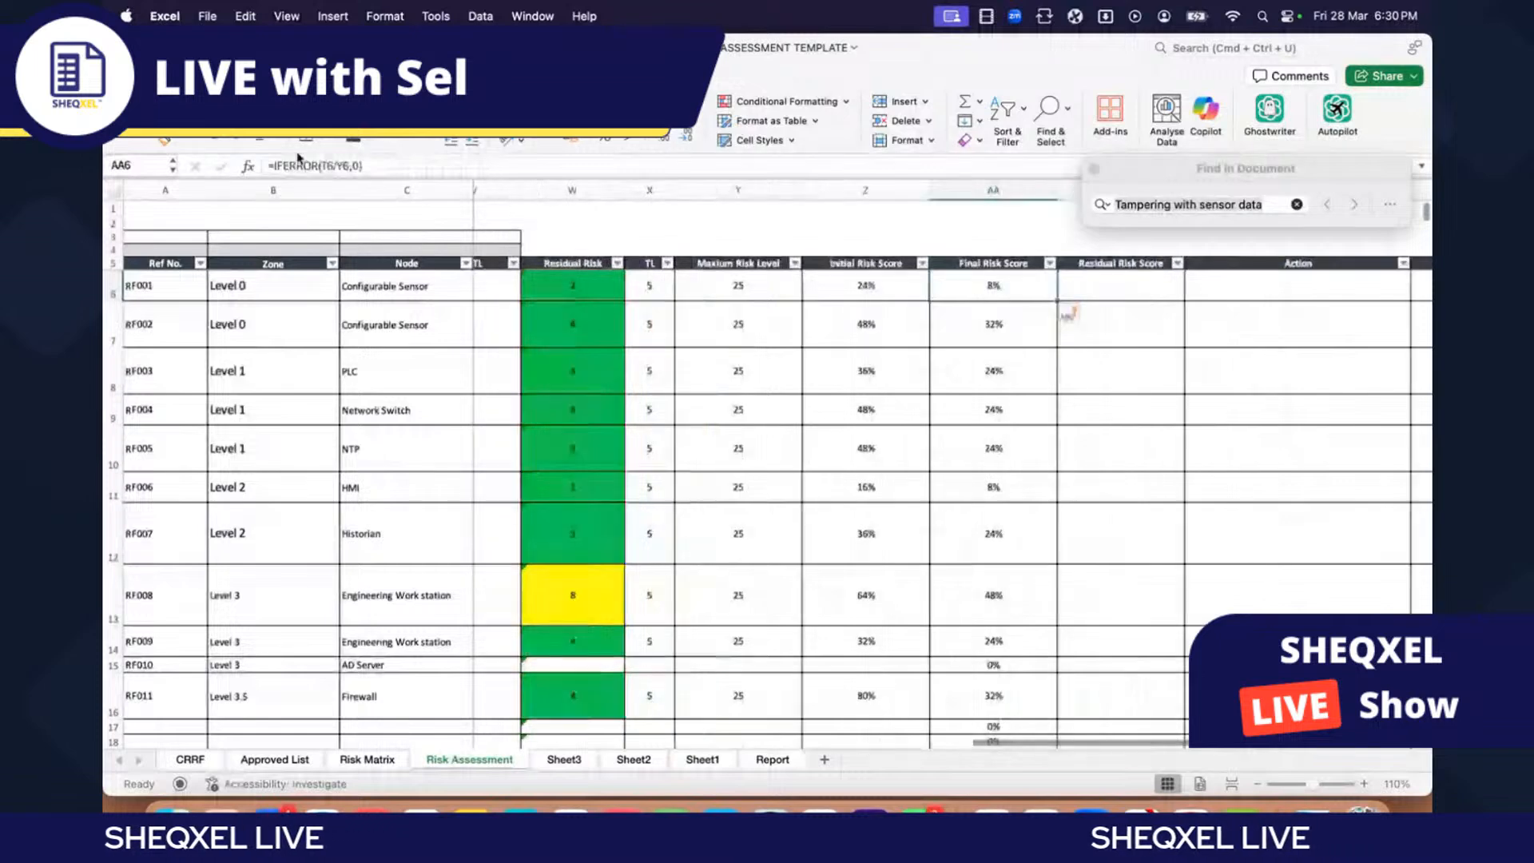
{"action": "left_click", "coordinate": [272, 166]}
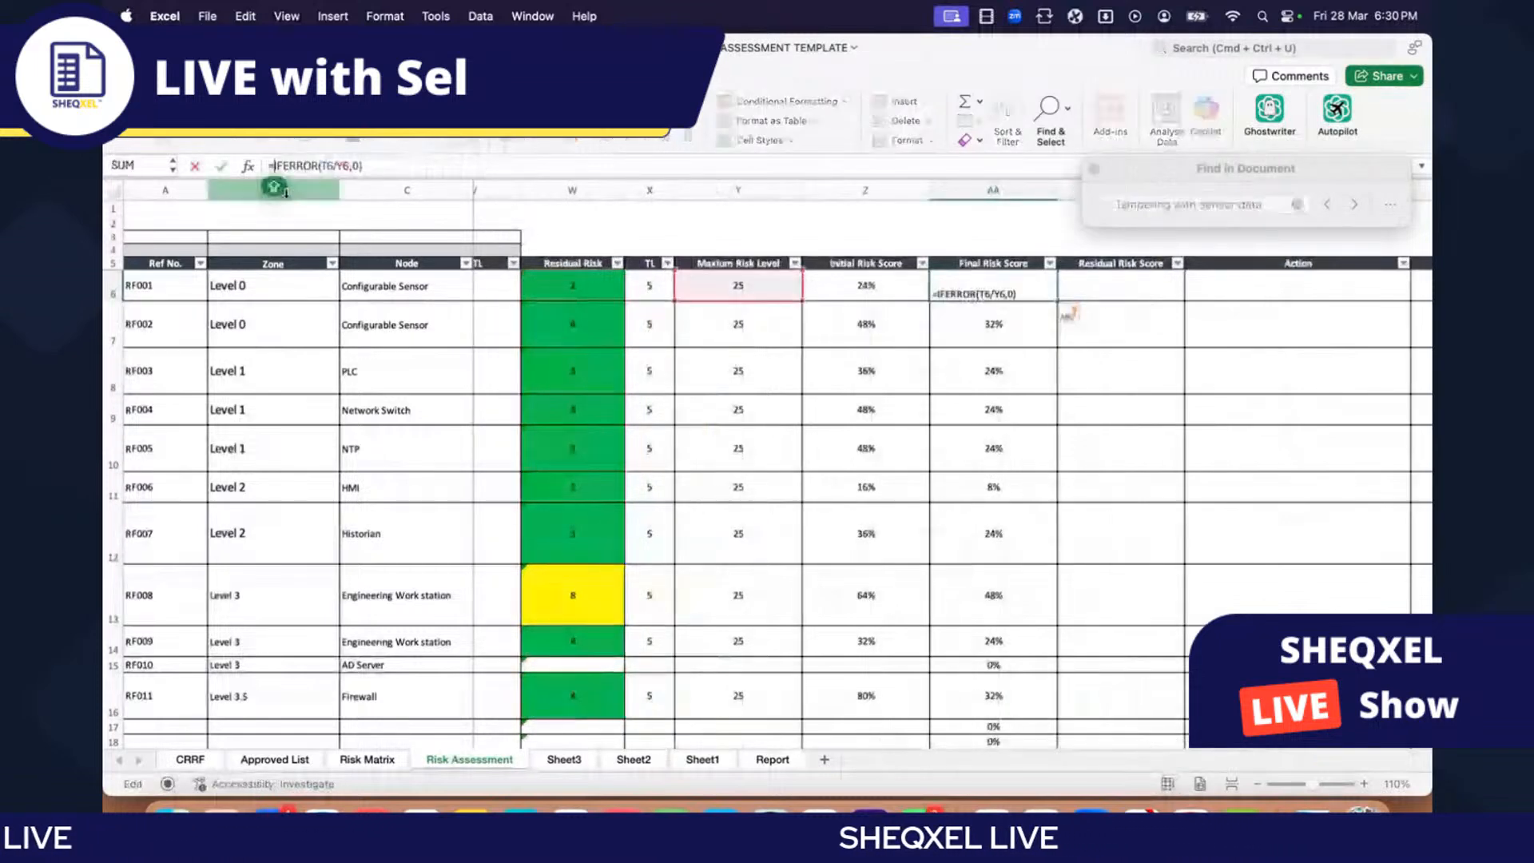
{"action": "type", "text": "IF("}
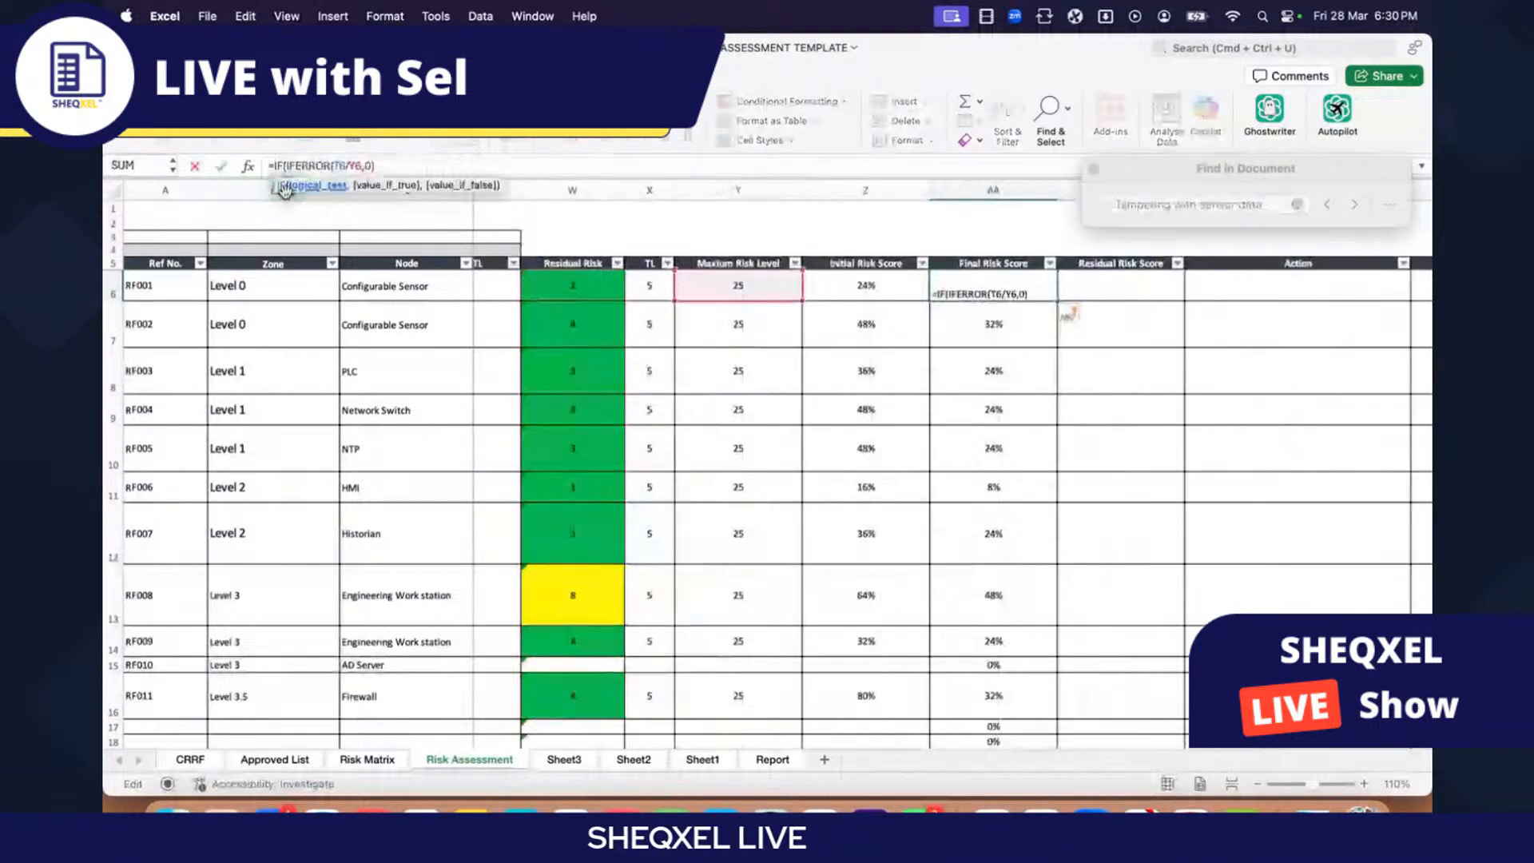
{"action": "scroll", "coordinate": [642, 343], "scroll_direction": "left", "scroll_amount": 1}
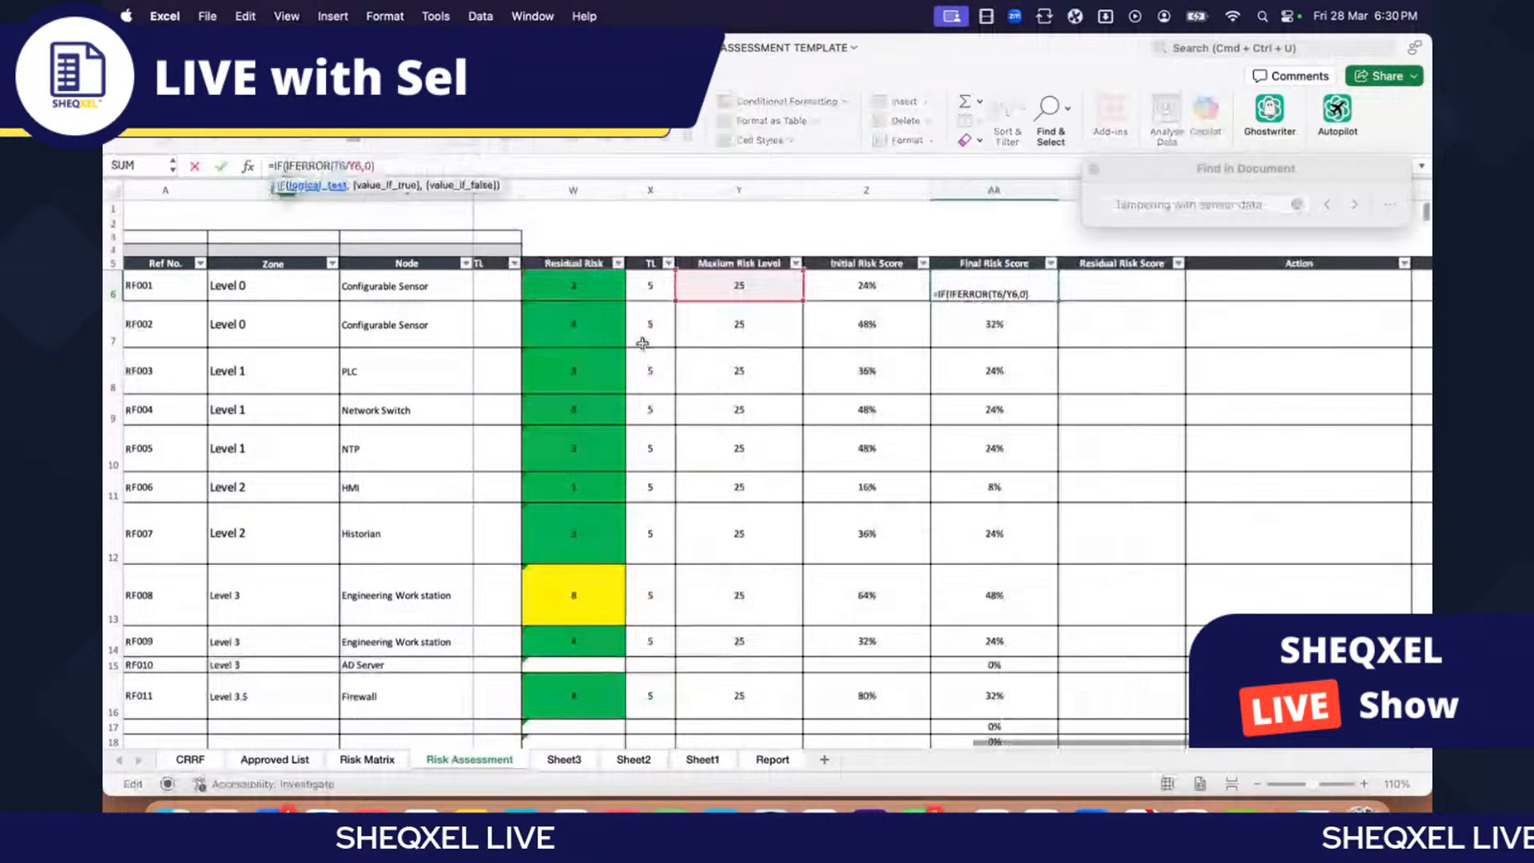
{"action": "scroll", "coordinate": [642, 344], "scroll_direction": "left", "scroll_amount": 5}
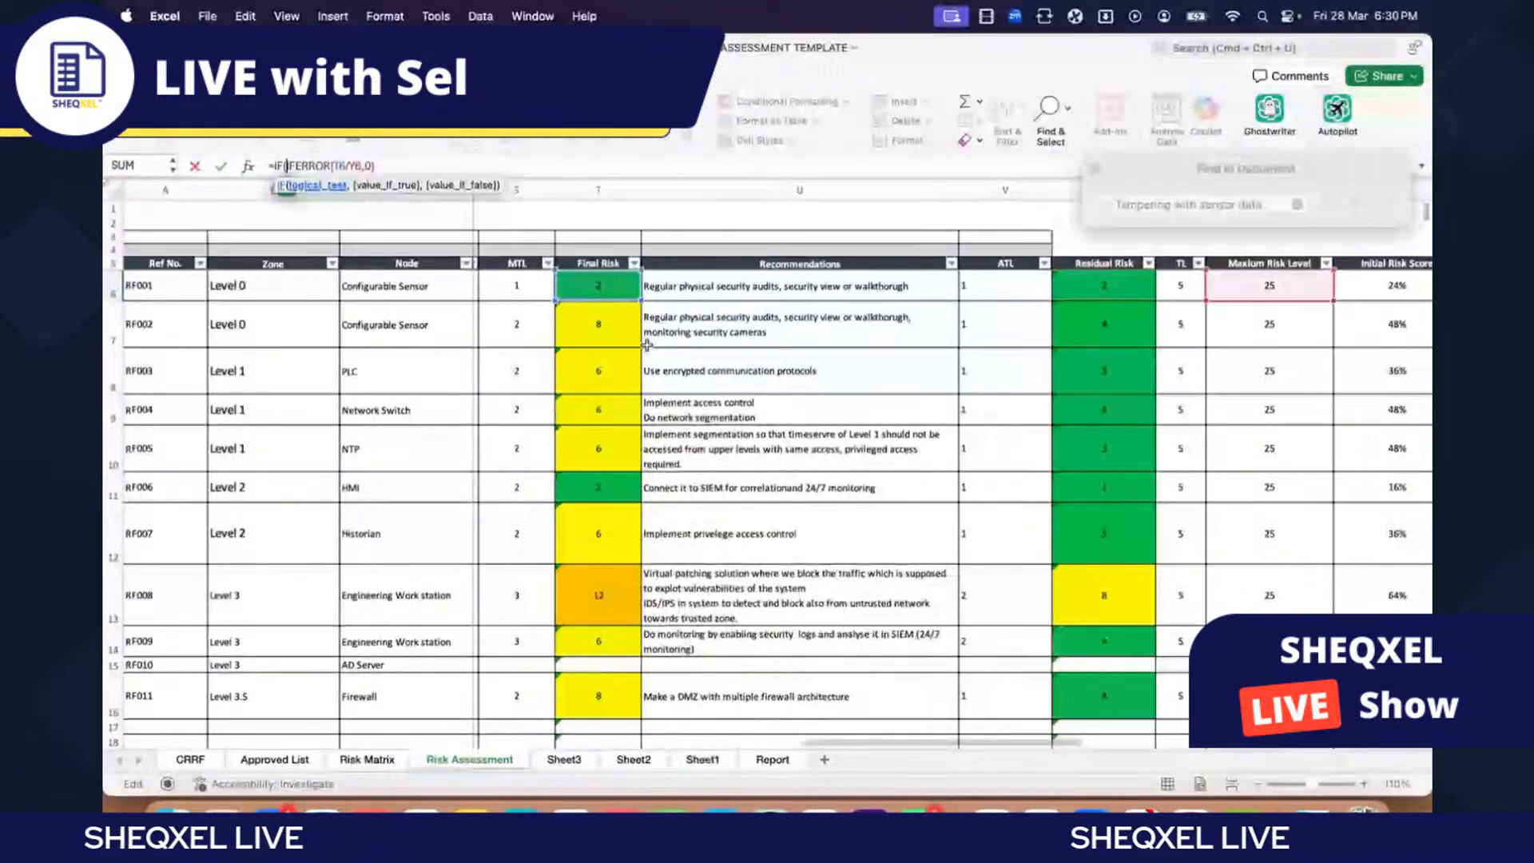
{"action": "type", "text": "T6=\""}
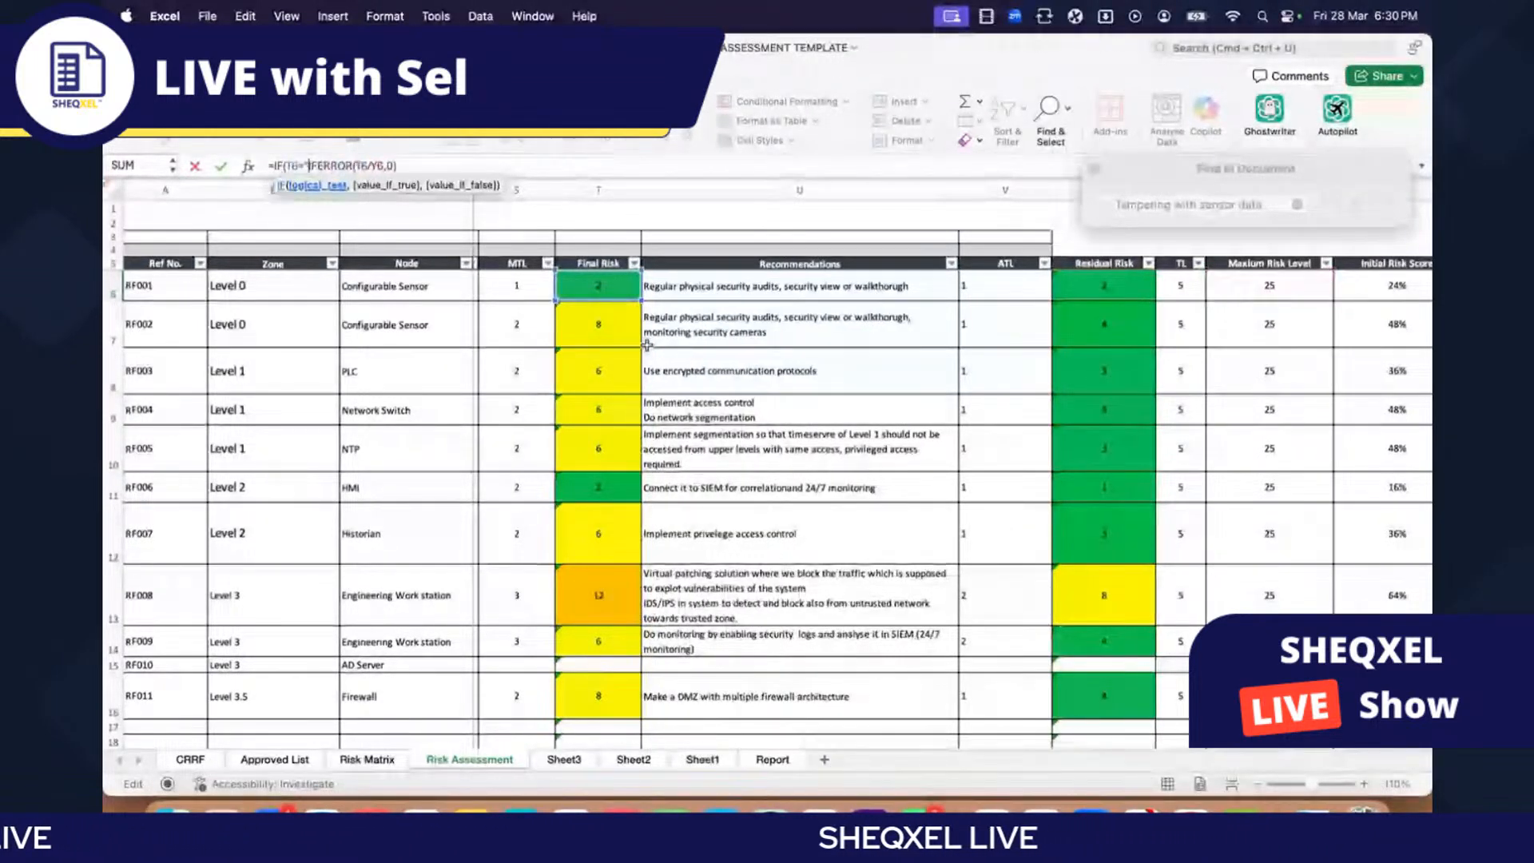
{"action": "type", "text": "\",\"\","}
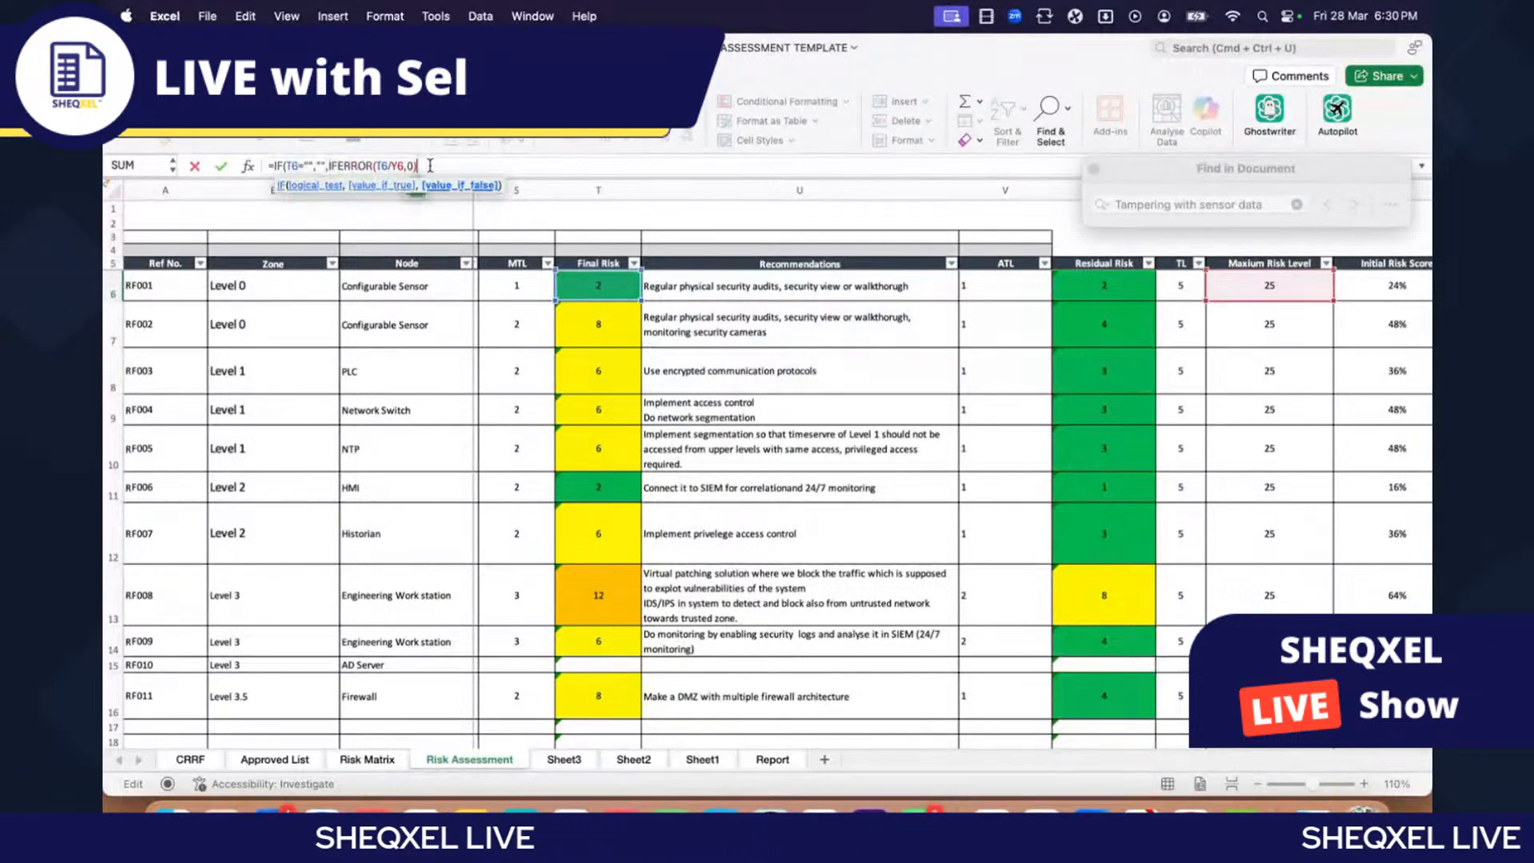
{"action": "type", "text": ")"}
{"action": "key", "text": "Return"}
Step: Check the Final Risk Score column in the filled records and the empty rows below them
{"action": "scroll", "coordinate": [712, 405], "scroll_direction": "right", "scroll_amount": 5}
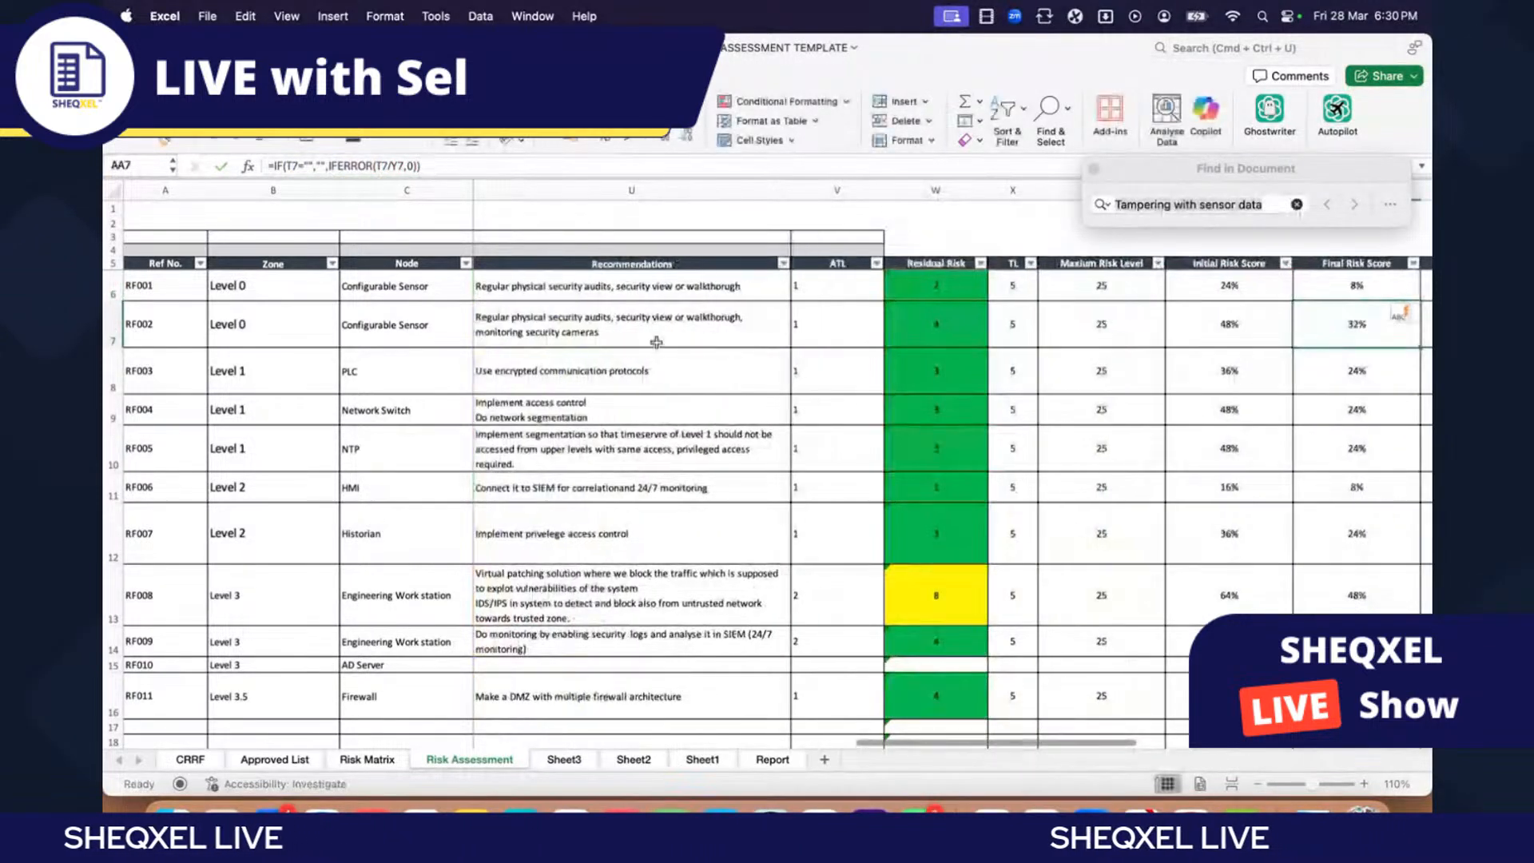
{"action": "scroll", "coordinate": [756, 463], "scroll_direction": "down", "scroll_amount": 2}
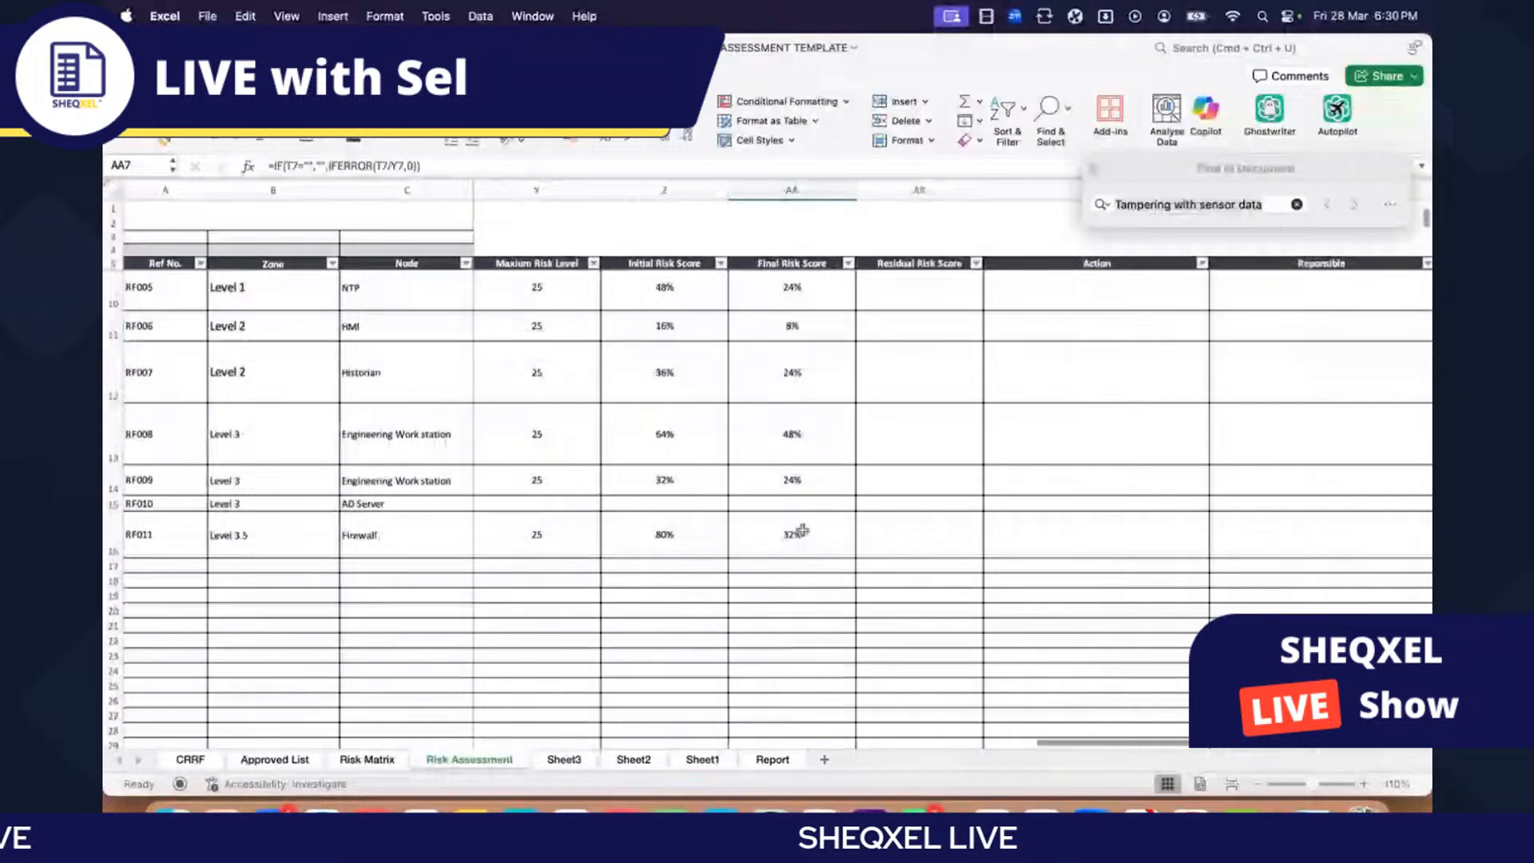
{"action": "scroll", "coordinate": [799, 536], "scroll_direction": "down", "scroll_amount": 2}
{"action": "scroll", "coordinate": [799, 542], "scroll_direction": "up", "scroll_amount": 4}
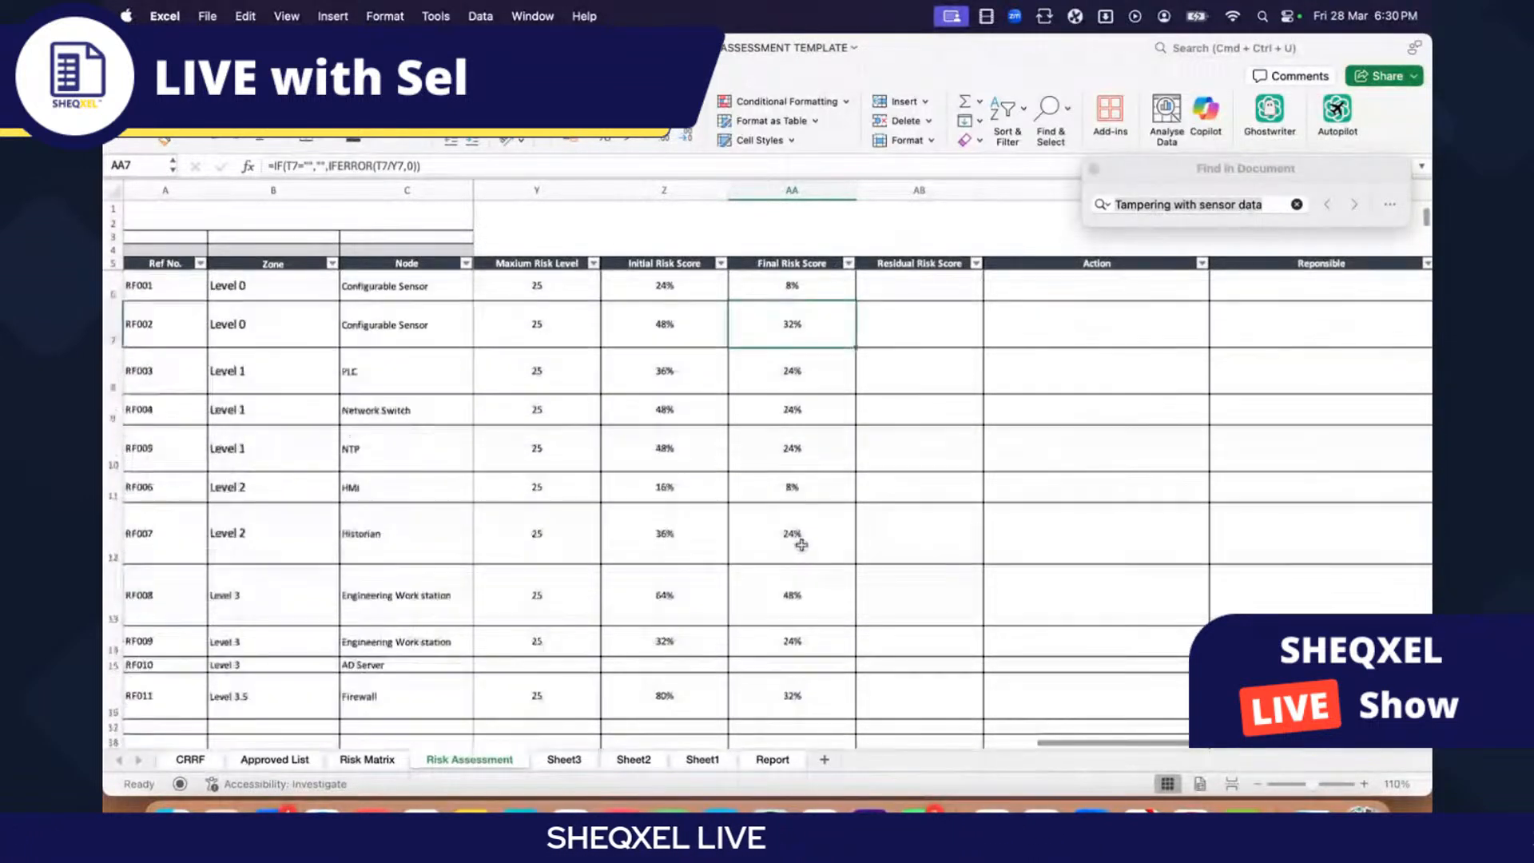
{"action": "scroll", "coordinate": [823, 519], "scroll_direction": "left", "scroll_amount": 1}
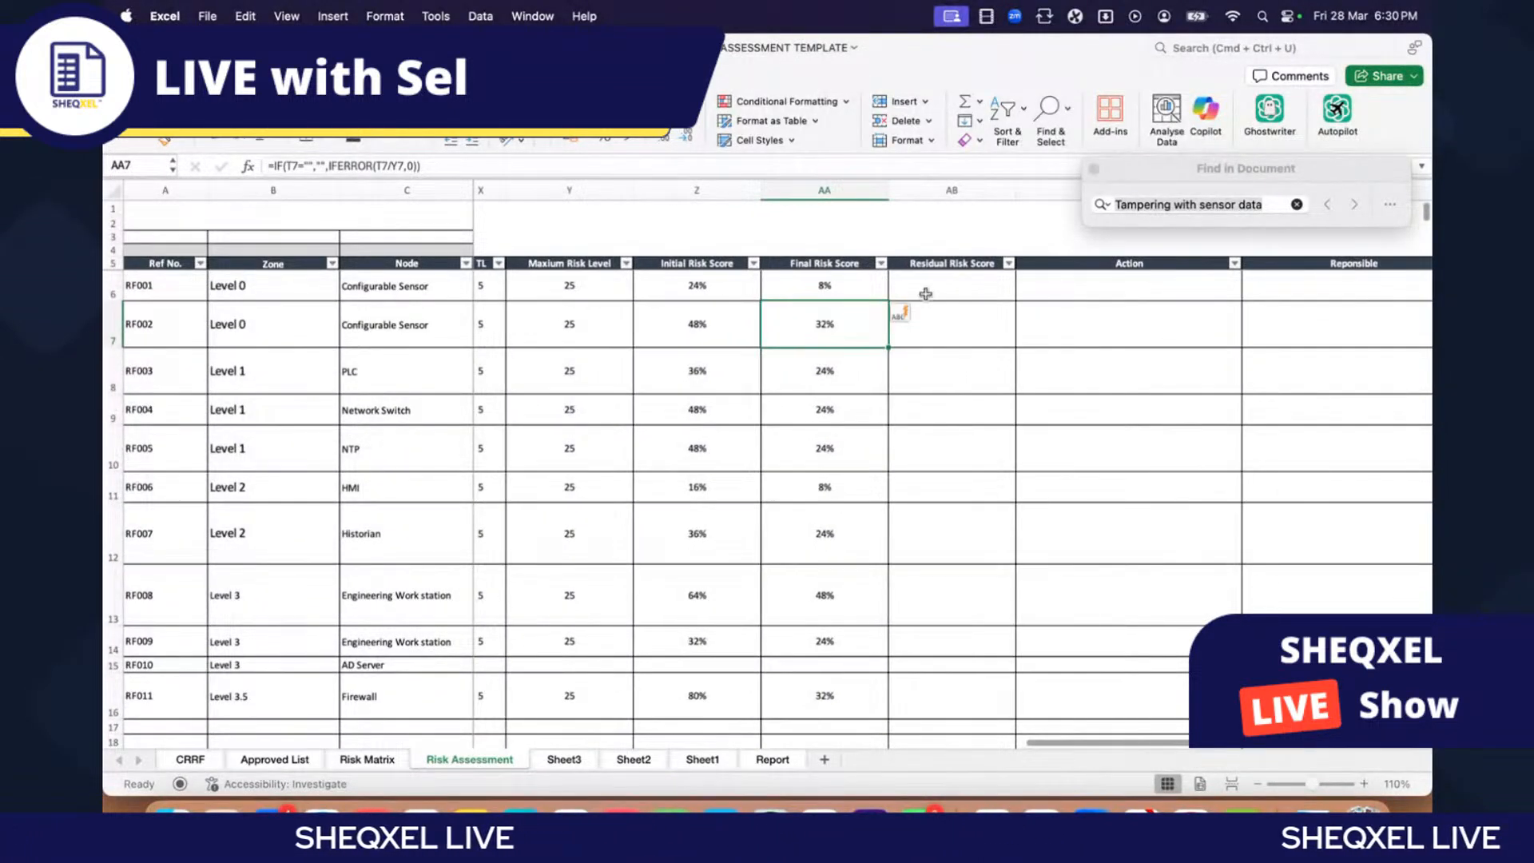
Step: Enter =W6/Y6 in AB6 to calculate the first record's Residual Risk Score from its Residual Risk and Maximum Risk Level
{"action": "left_click", "coordinate": [899, 289]}
{"action": "scroll", "coordinate": [898, 562], "scroll_direction": "left", "scroll_amount": 1}
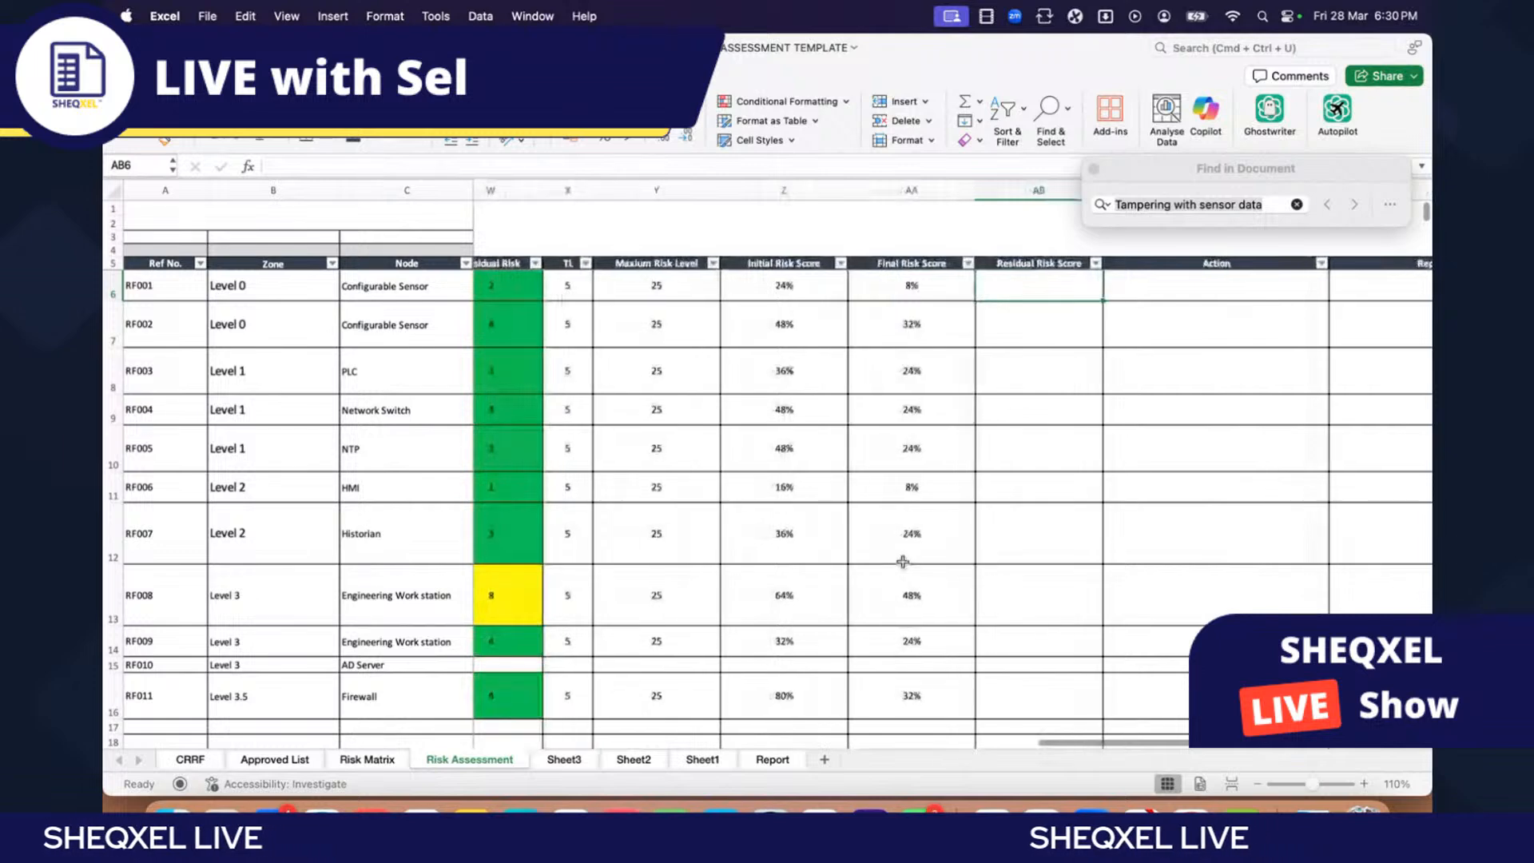
{"action": "scroll", "coordinate": [903, 561], "scroll_direction": "left", "scroll_amount": 2}
{"action": "type", "text": "="}
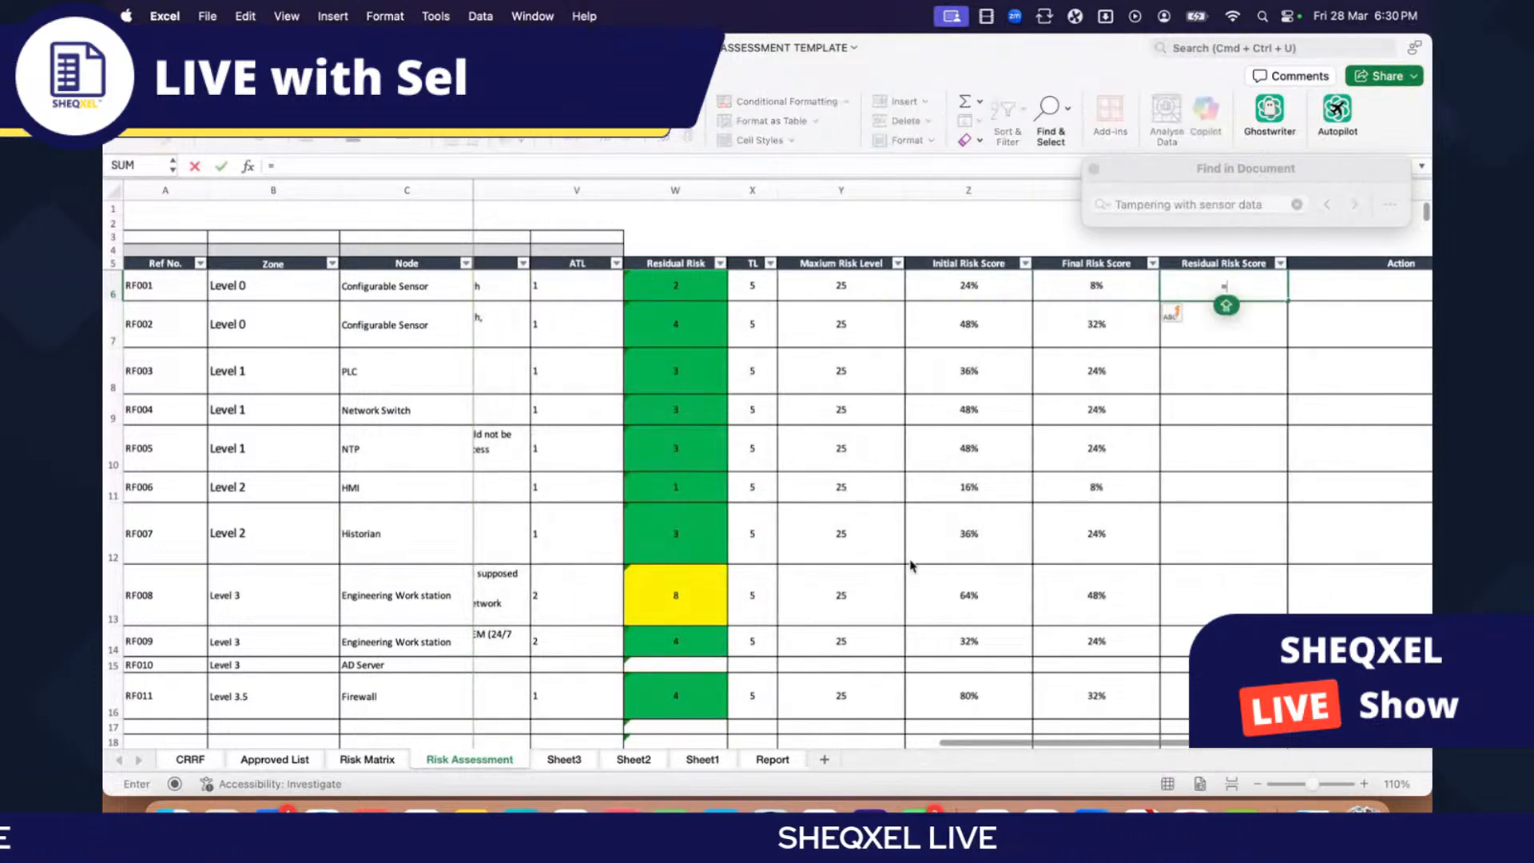
{"action": "scroll", "coordinate": [911, 562], "scroll_direction": "left", "scroll_amount": 2}
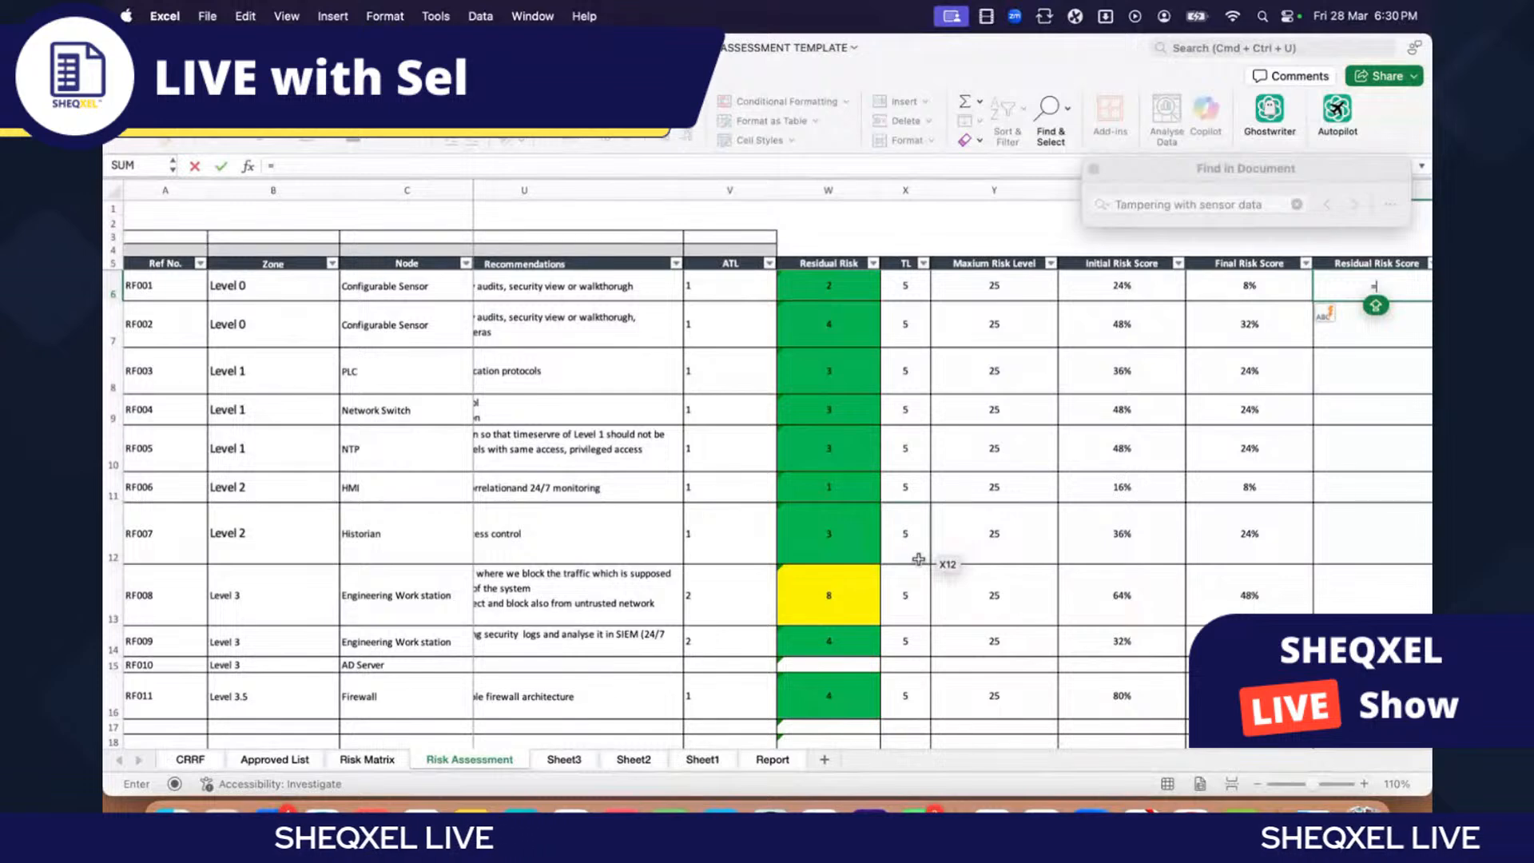
{"action": "type", "text": "W6"}
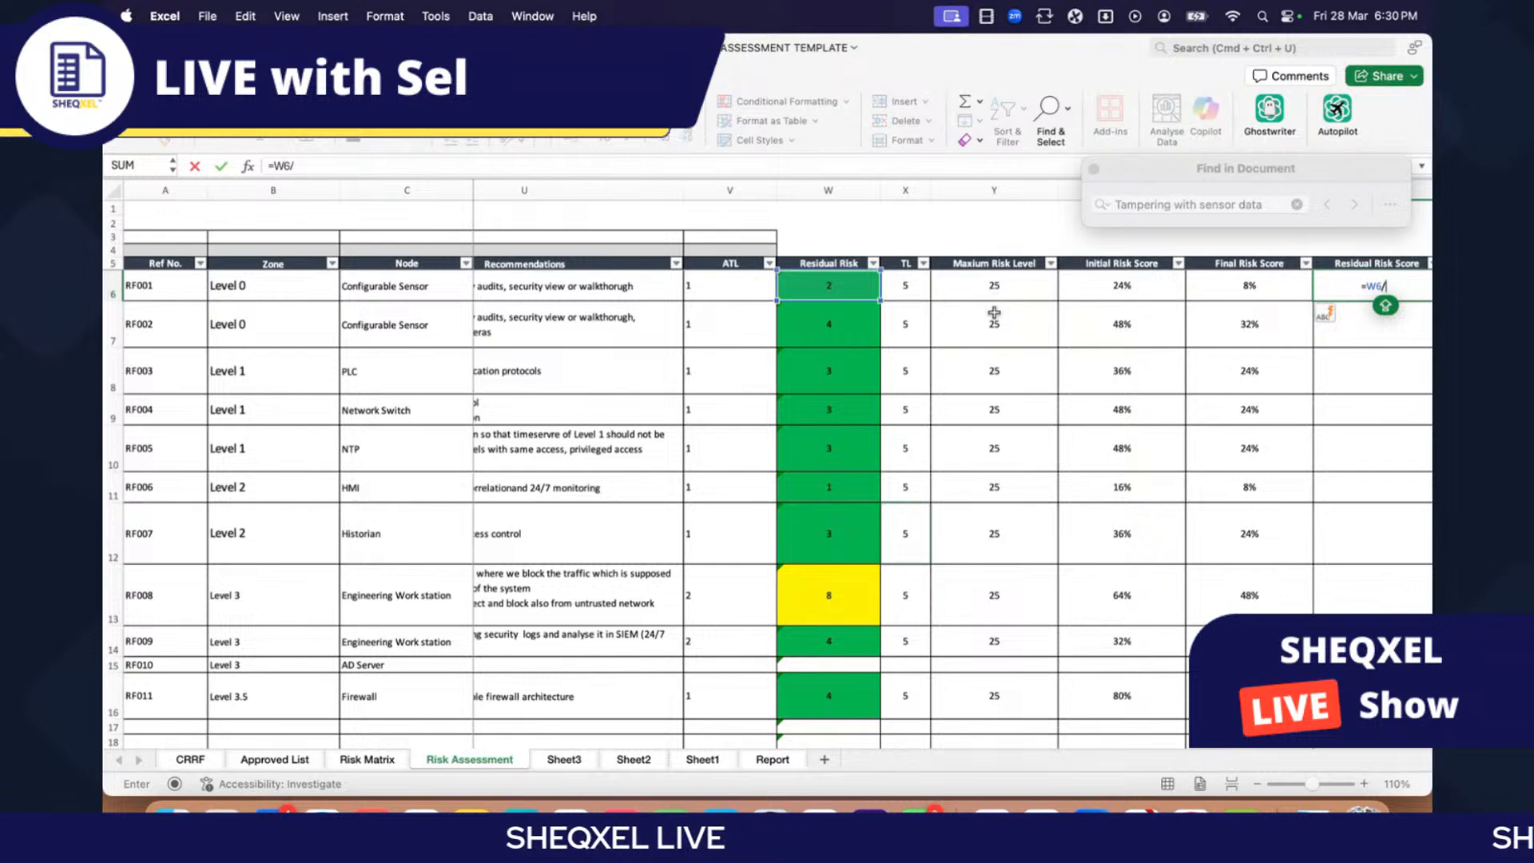
{"action": "type", "text": "/Y6"}
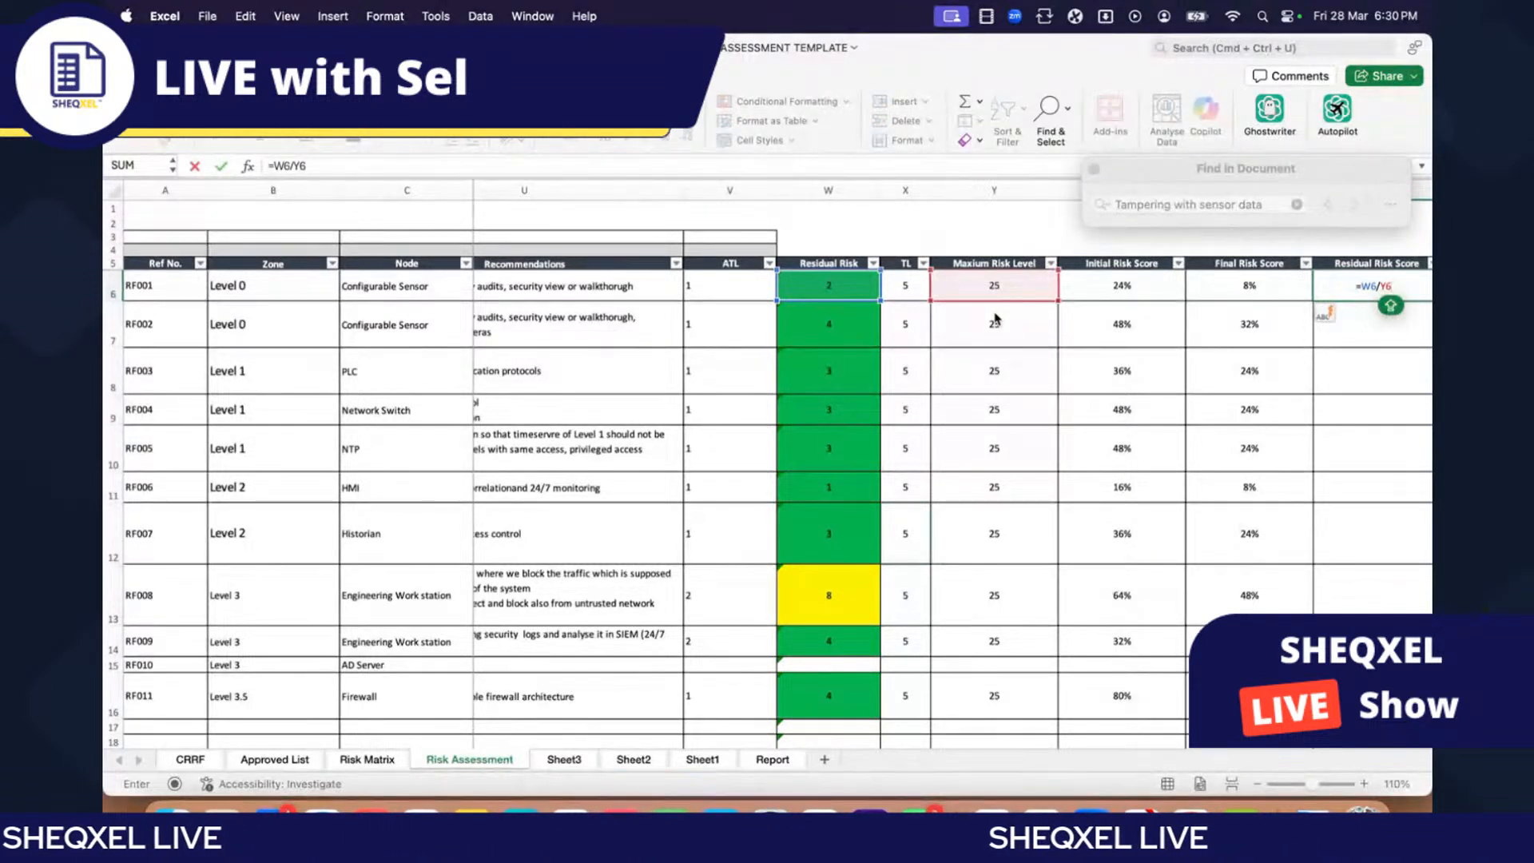
{"action": "key", "text": "Return"}
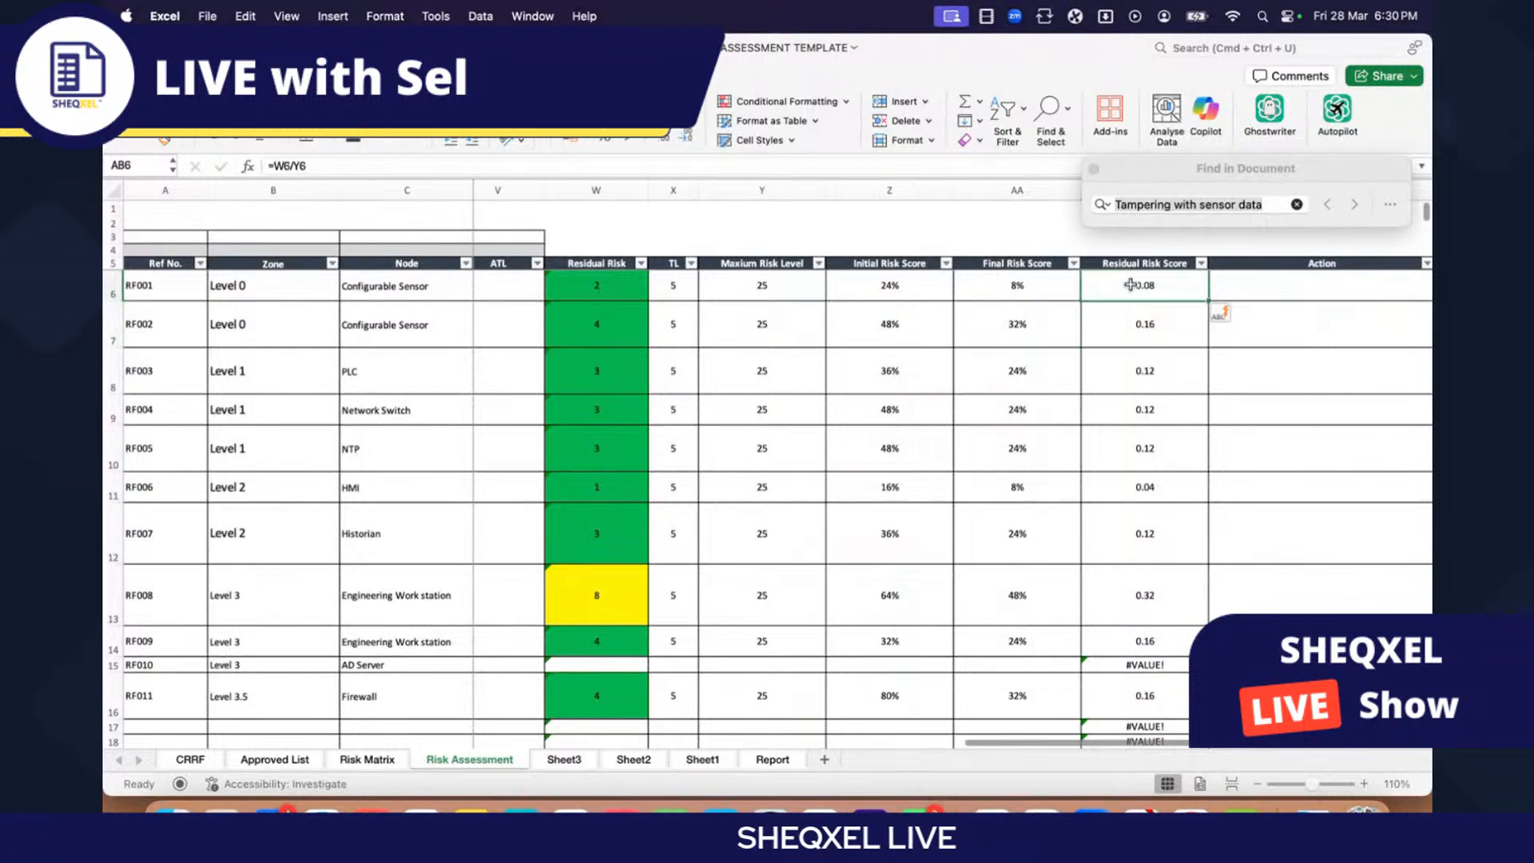
Step: Format the Residual Risk Score column as percentages from the first record down to the table's end
{"action": "key", "text": "super+shift+Down"}
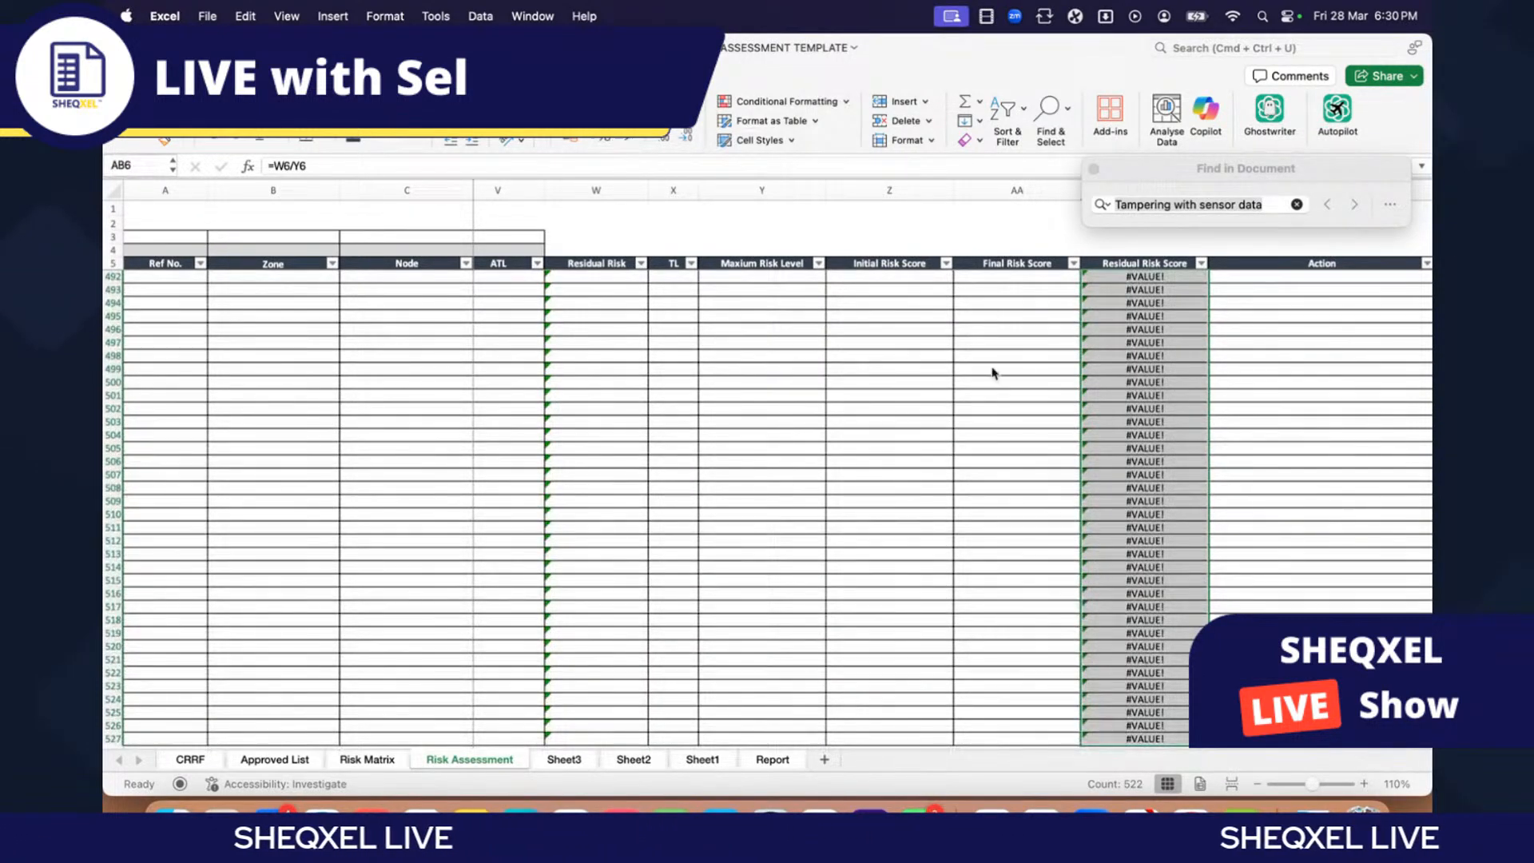
{"action": "scroll", "coordinate": [1110, 346], "scroll_direction": "up", "scroll_amount": 6}
{"action": "scroll", "coordinate": [1109, 346], "scroll_direction": "down", "scroll_amount": 3}
{"action": "left_click", "coordinate": [1137, 265]}
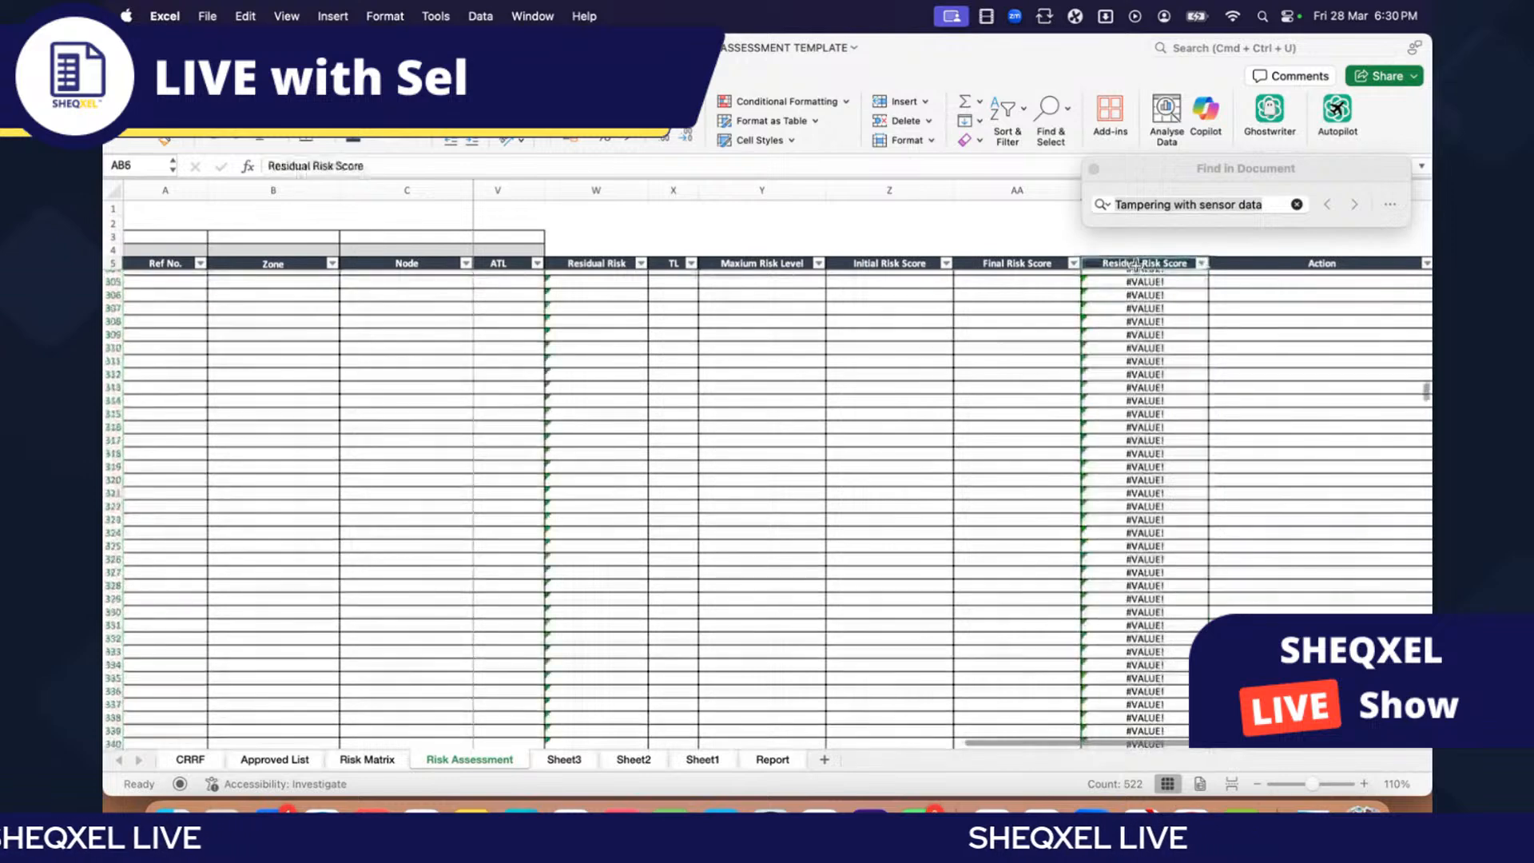
Step: Wrap the Residual Risk Score formula in AB6 in IFERROR with 0 as the fallback, giving =IFERROR(W6/Y6,0)
{"action": "key", "text": "Down"}
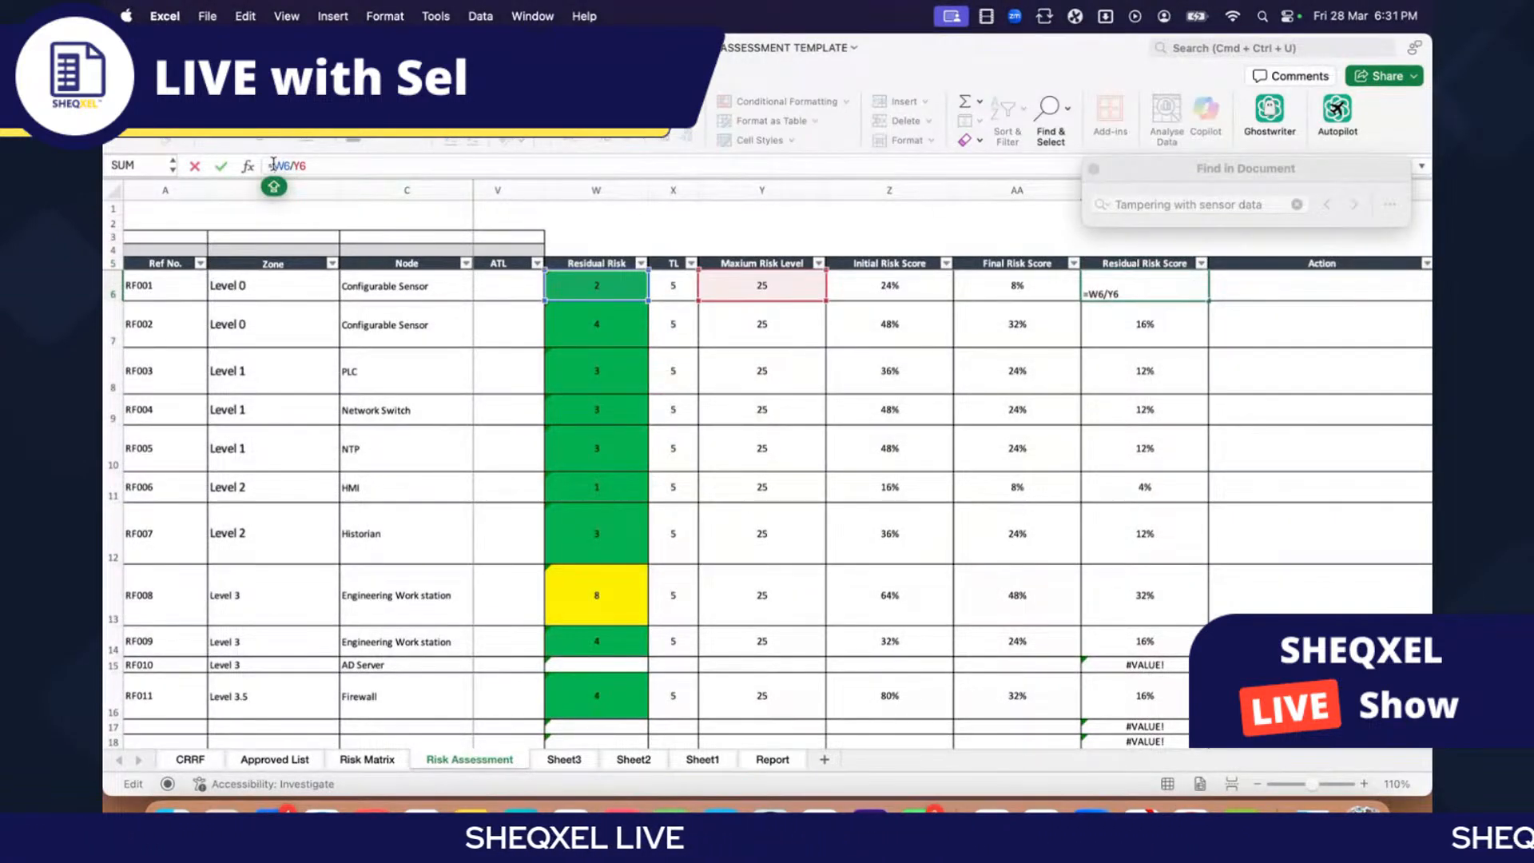
{"action": "type", "text": "IFERROR(W7/Y7"}
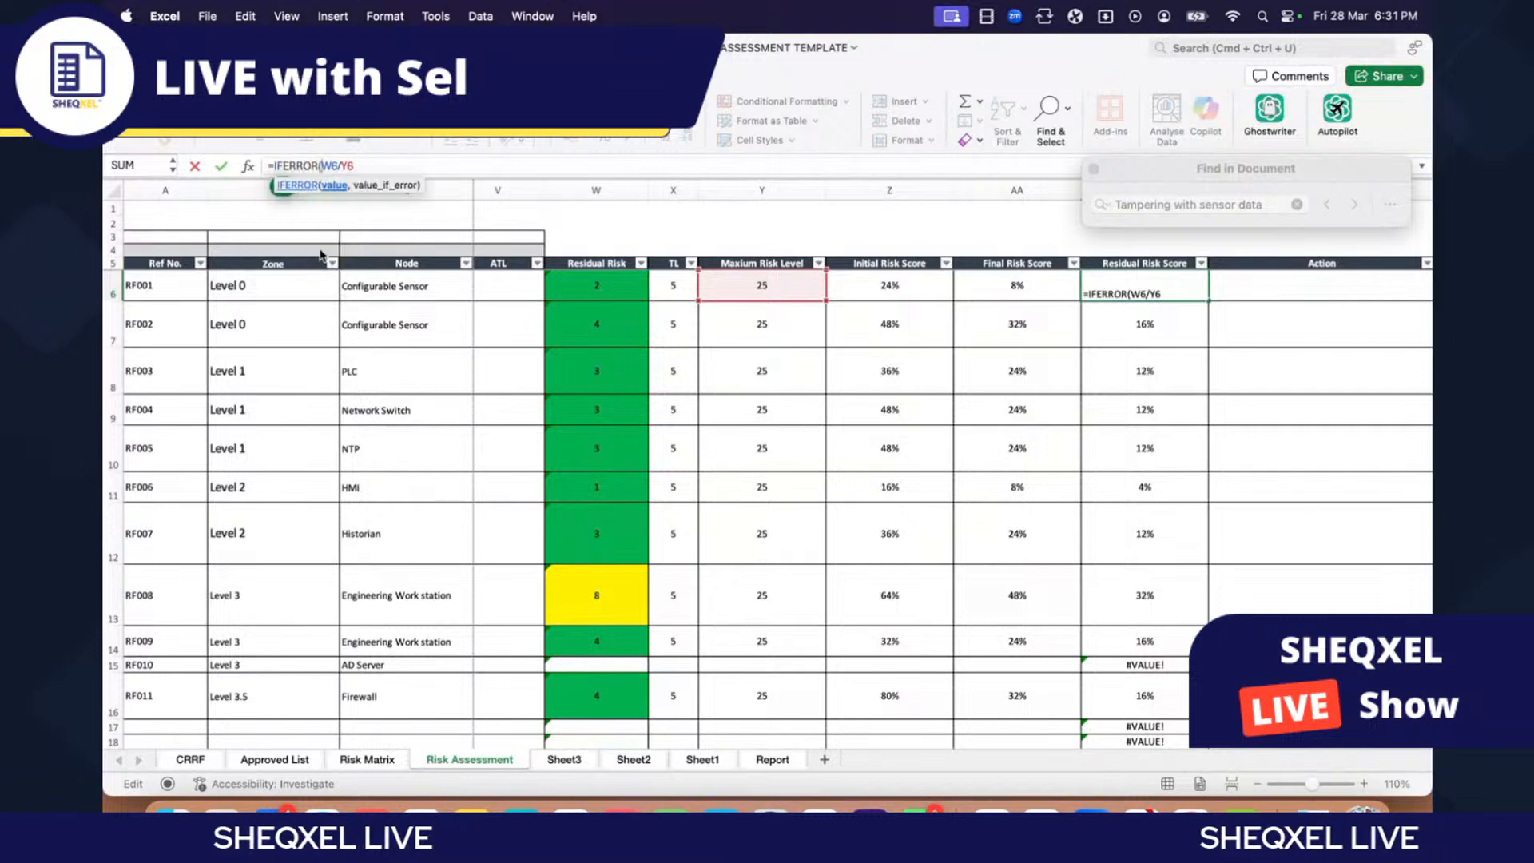
{"action": "type", "text": ",0"}
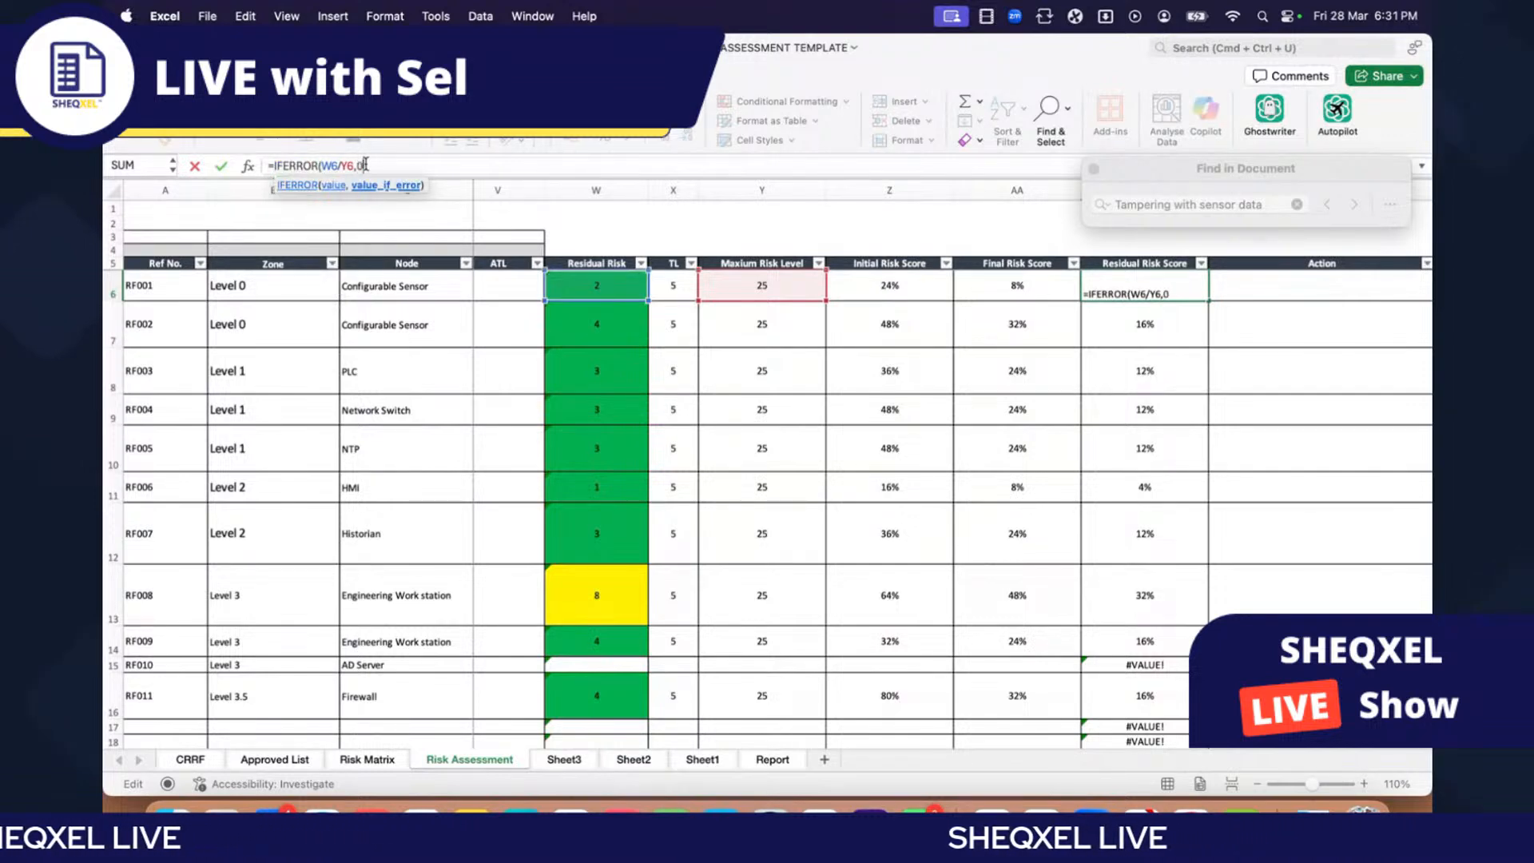
{"action": "type", "text": ")"}
{"action": "key", "text": "Return"}
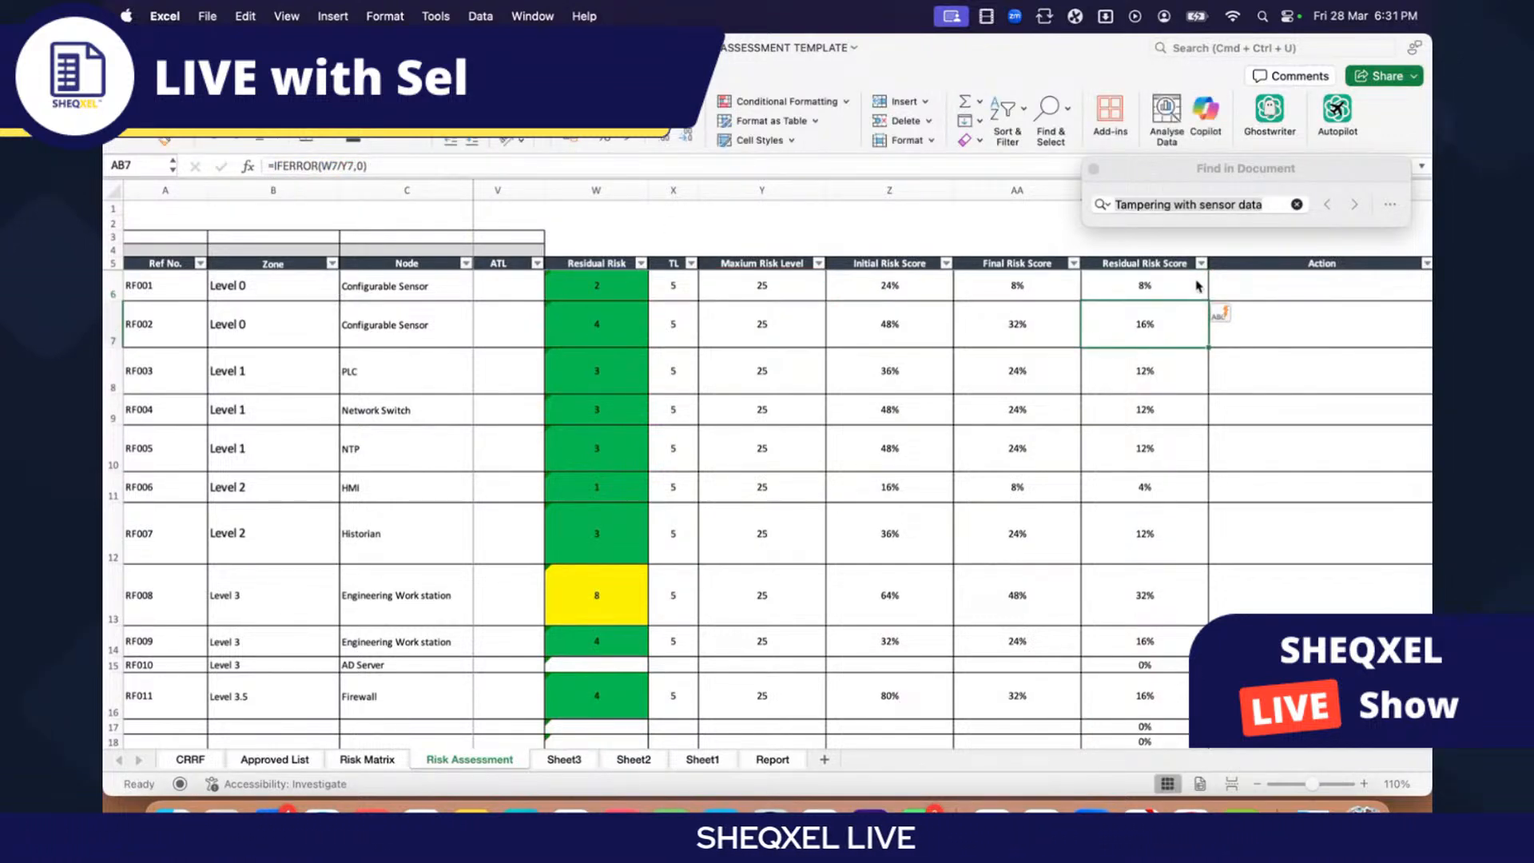
Step: Extend the AB6 formula to =IF(W6="","",IFERROR(W6/Y6,0)) so rows without a Residual Risk stay blank
{"action": "scroll", "coordinate": [1178, 616], "scroll_direction": "down", "scroll_amount": 3}
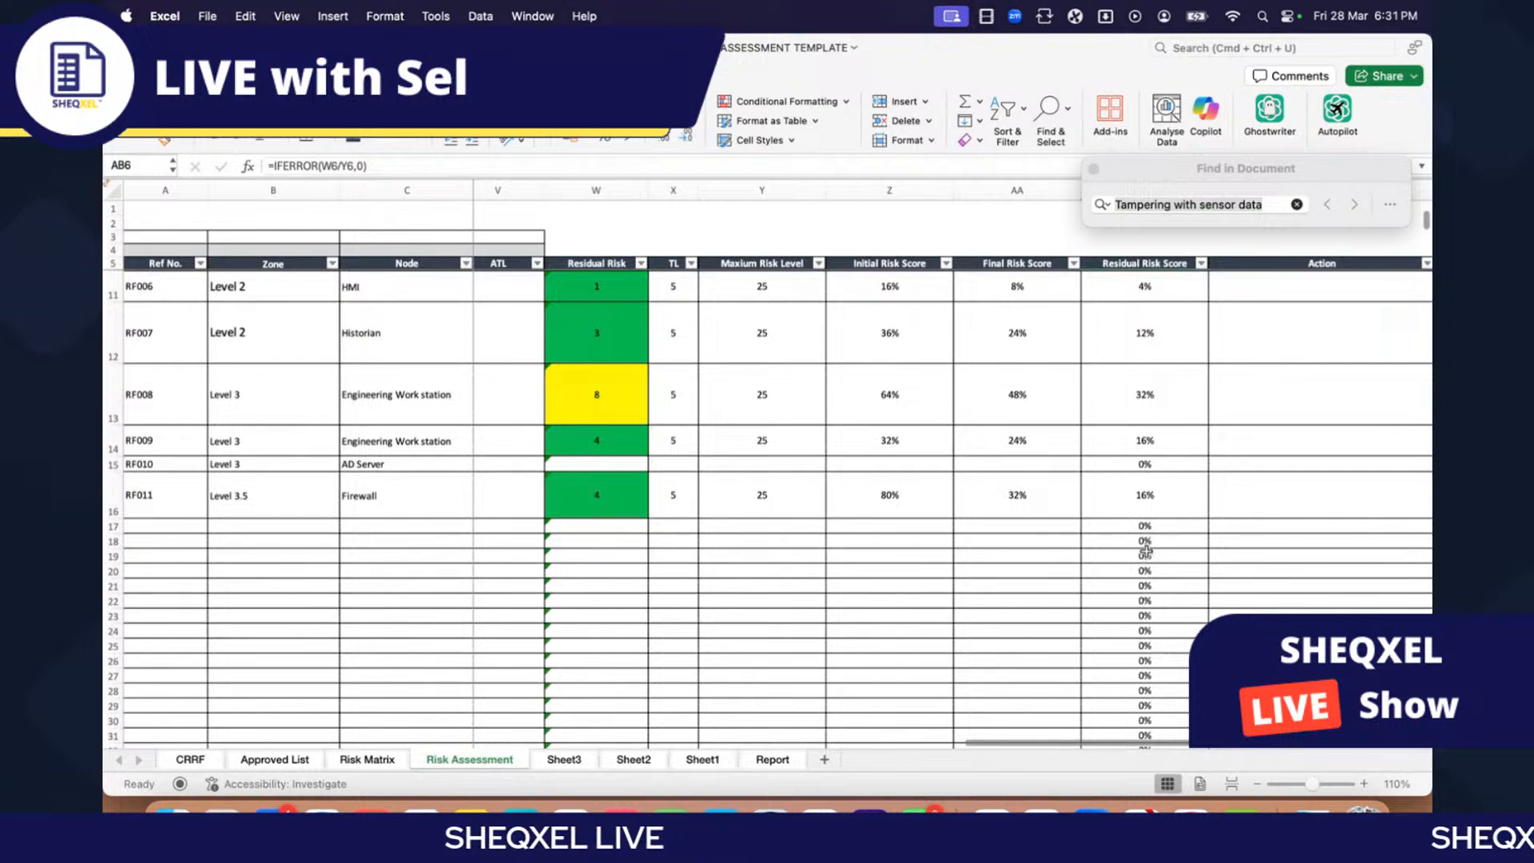
{"action": "scroll", "coordinate": [1146, 548], "scroll_direction": "up", "scroll_amount": 3}
{"action": "scroll", "coordinate": [1215, 309], "scroll_direction": "left", "scroll_amount": 3}
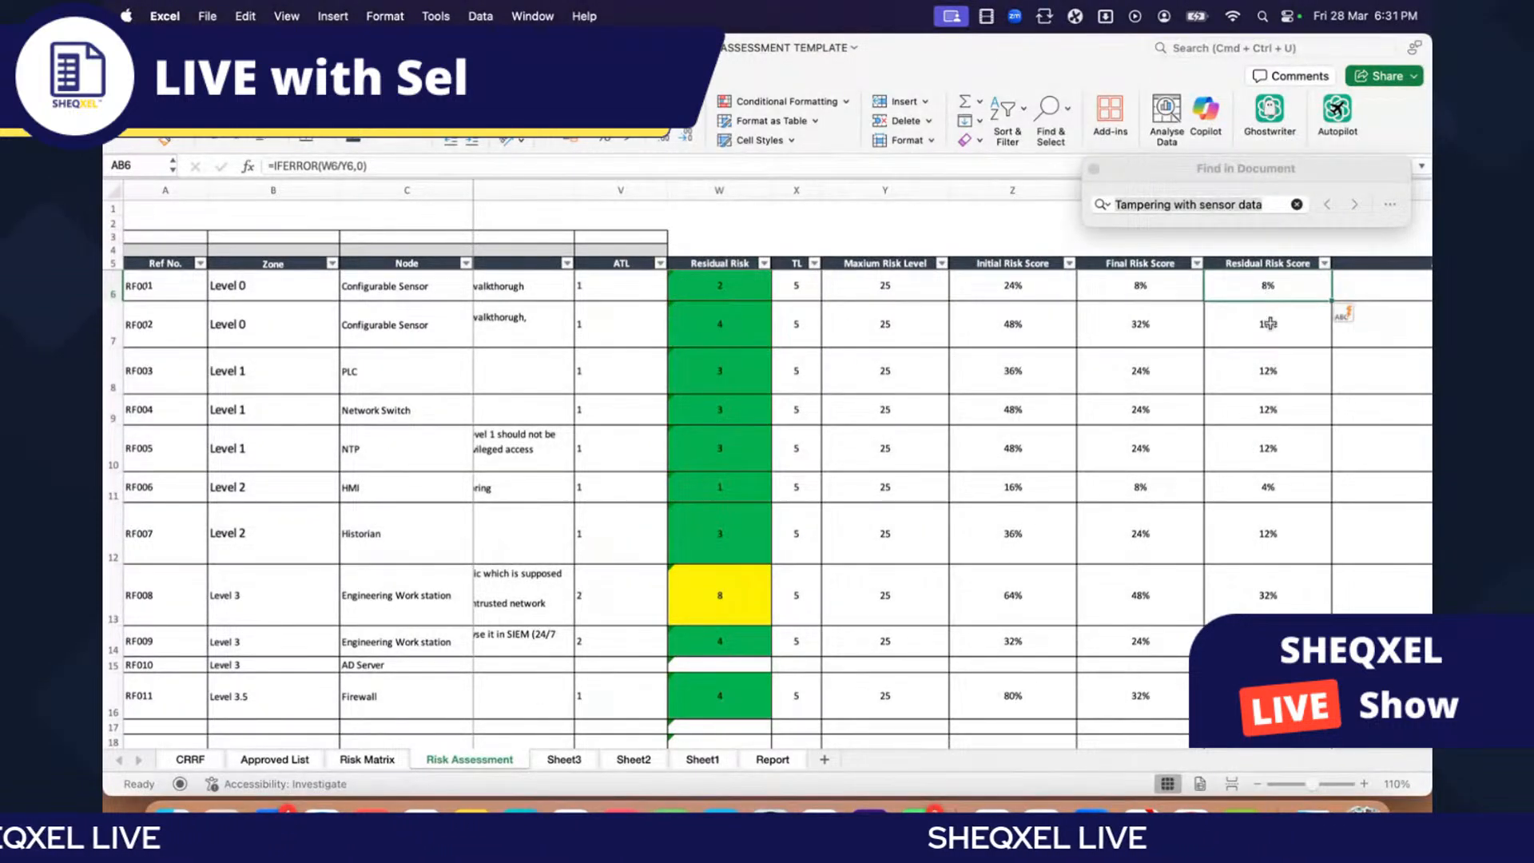
{"action": "scroll", "coordinate": [1168, 397], "scroll_direction": "down", "scroll_amount": 3}
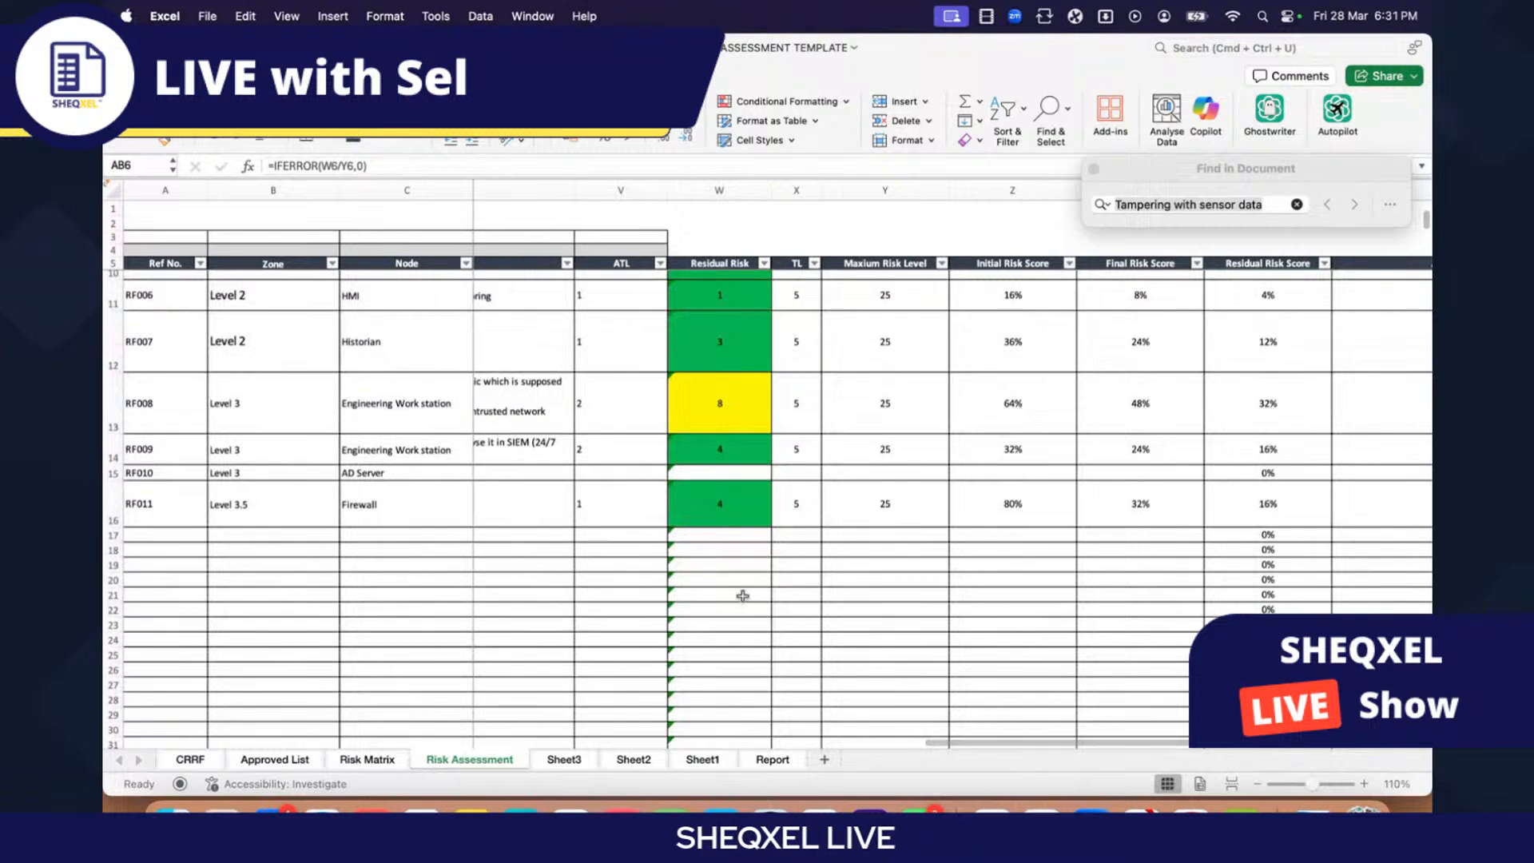
{"action": "scroll", "coordinate": [1234, 303], "scroll_direction": "up", "scroll_amount": 3}
{"action": "scroll", "coordinate": [1235, 303], "scroll_direction": "right", "scroll_amount": 1}
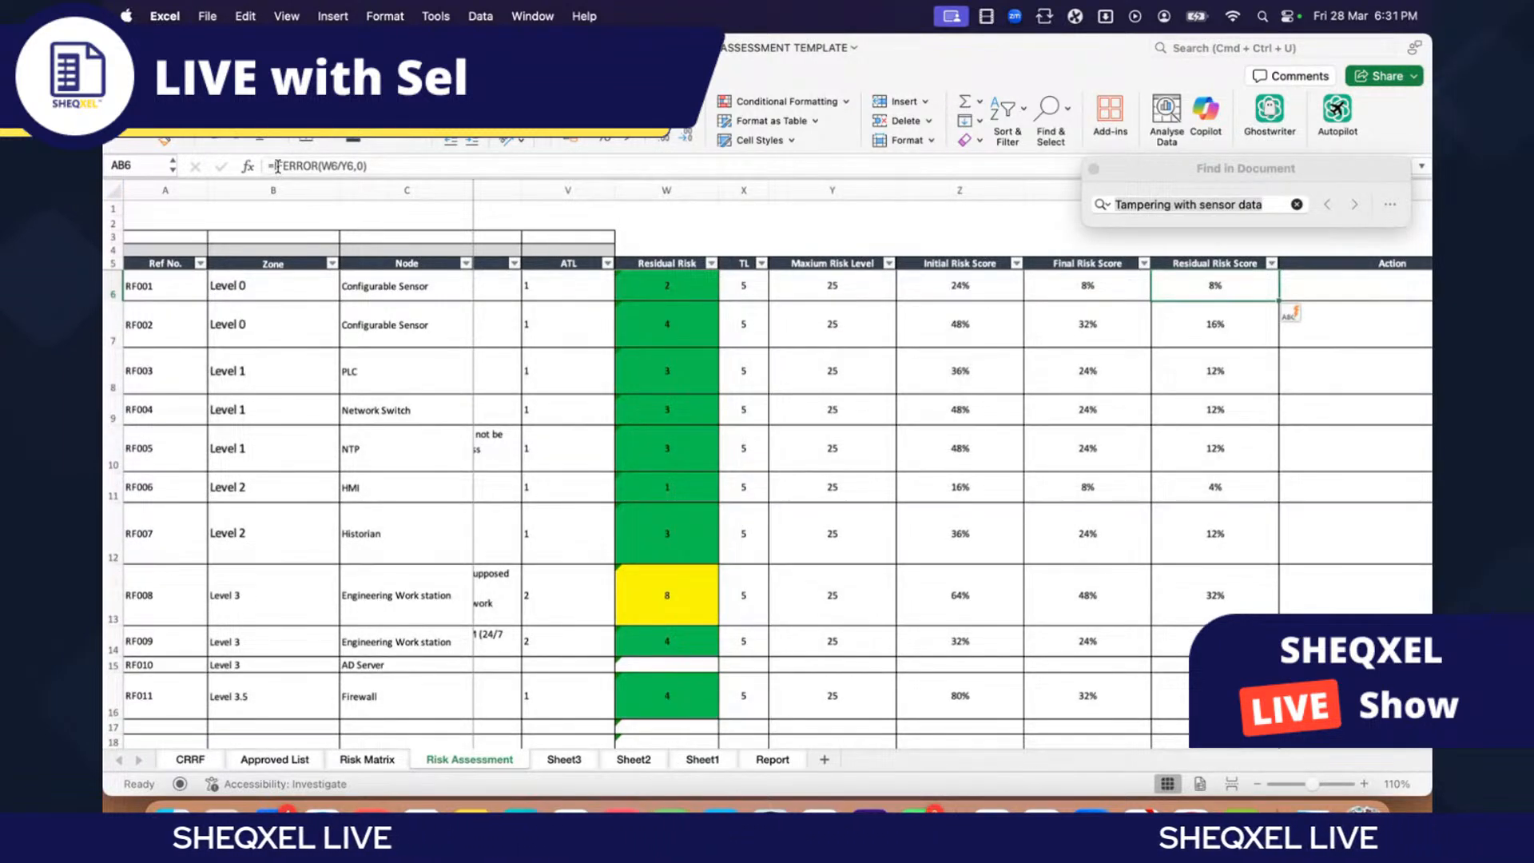
{"action": "left_click", "coordinate": [273, 165]}
{"action": "type", "text": "IF"}
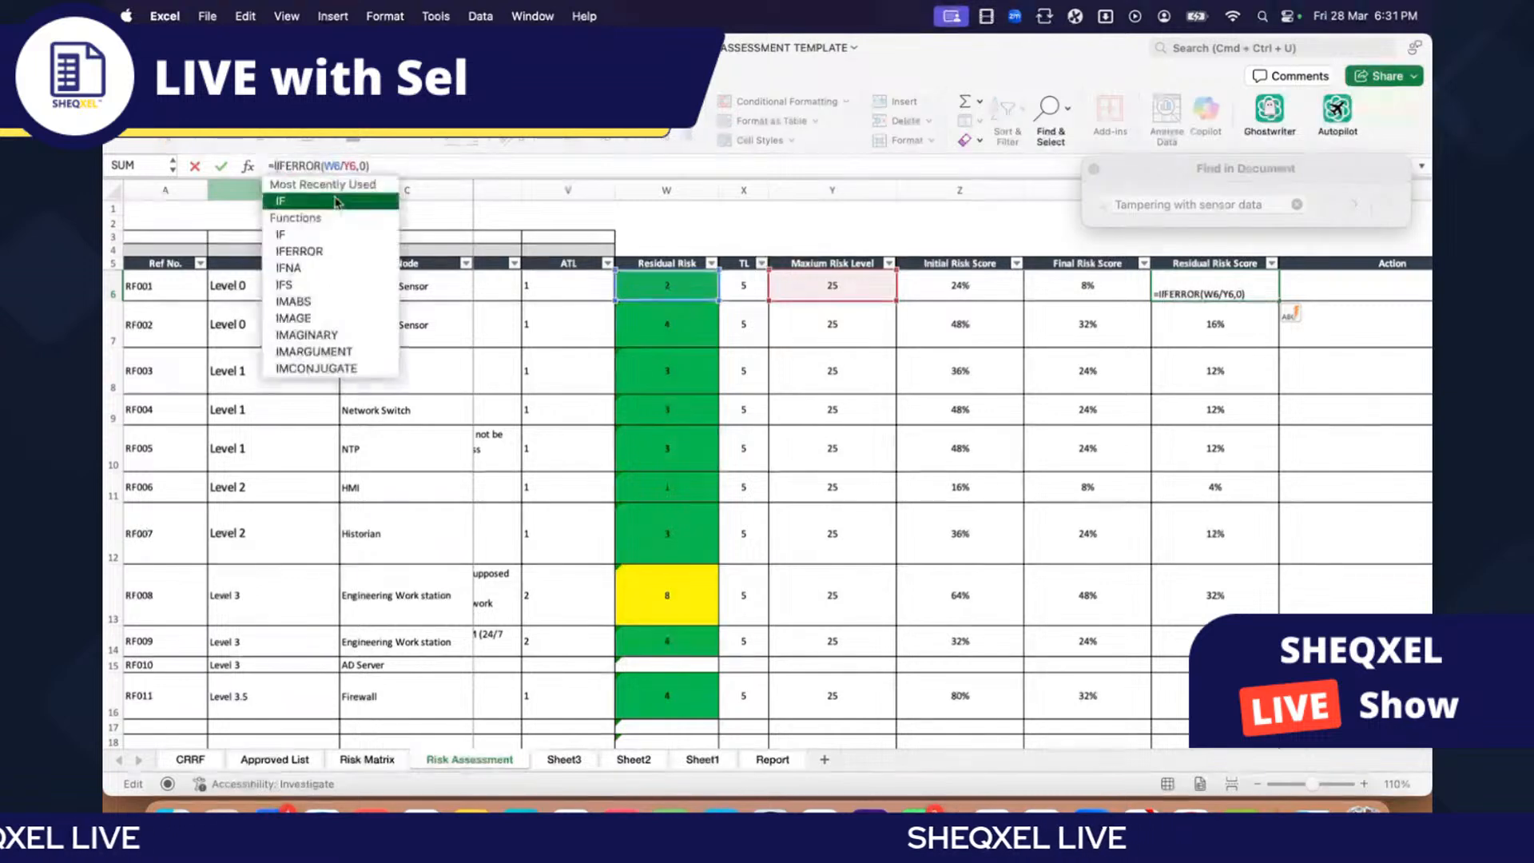
{"action": "double_click", "coordinate": [336, 201]}
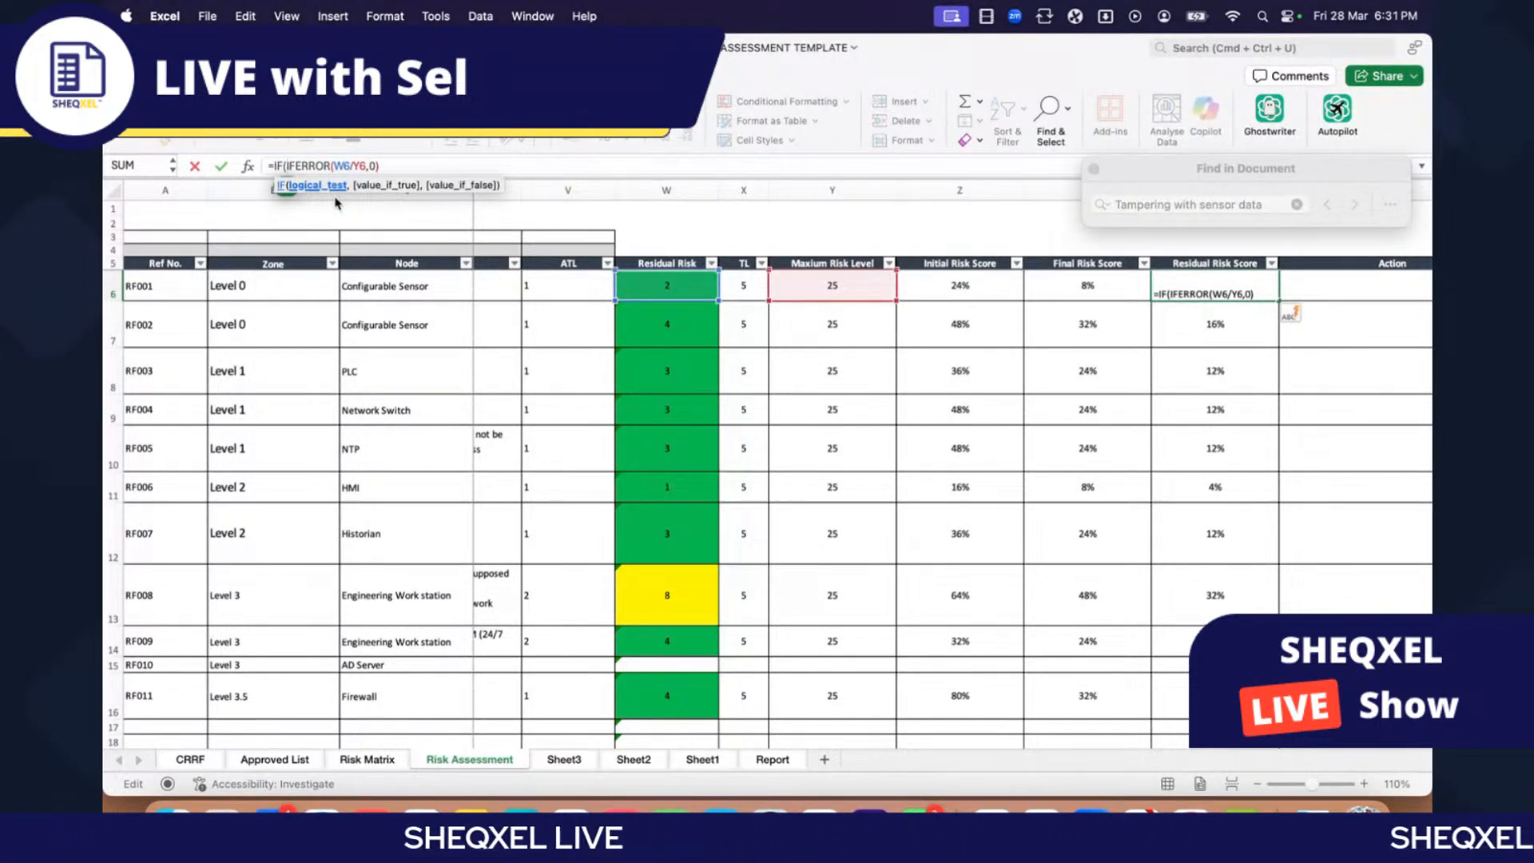
{"action": "type", "text": "W6"}
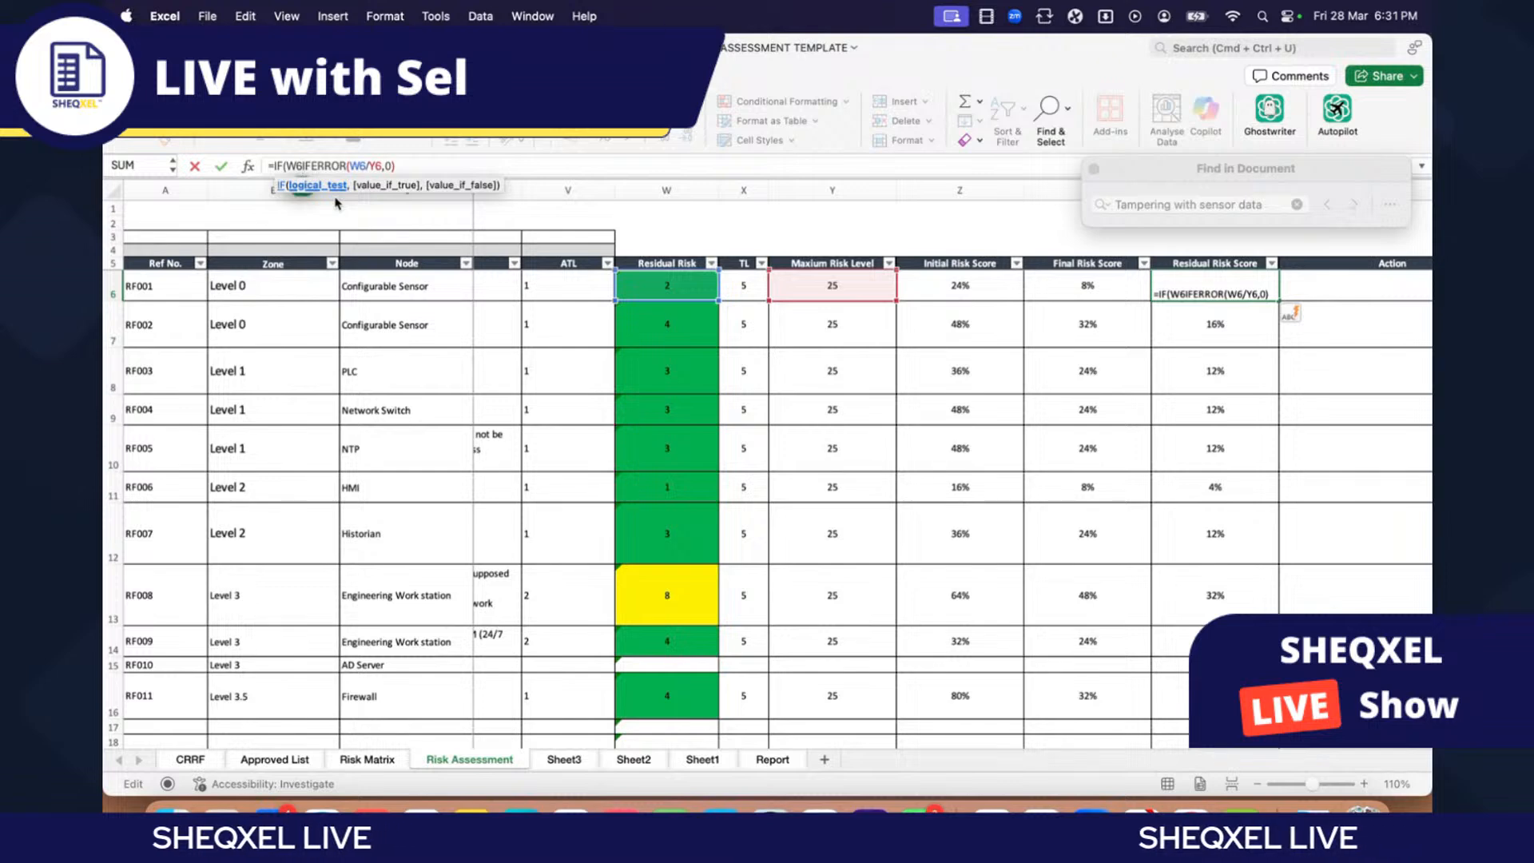
{"action": "type", "text": "=\"\",\""}
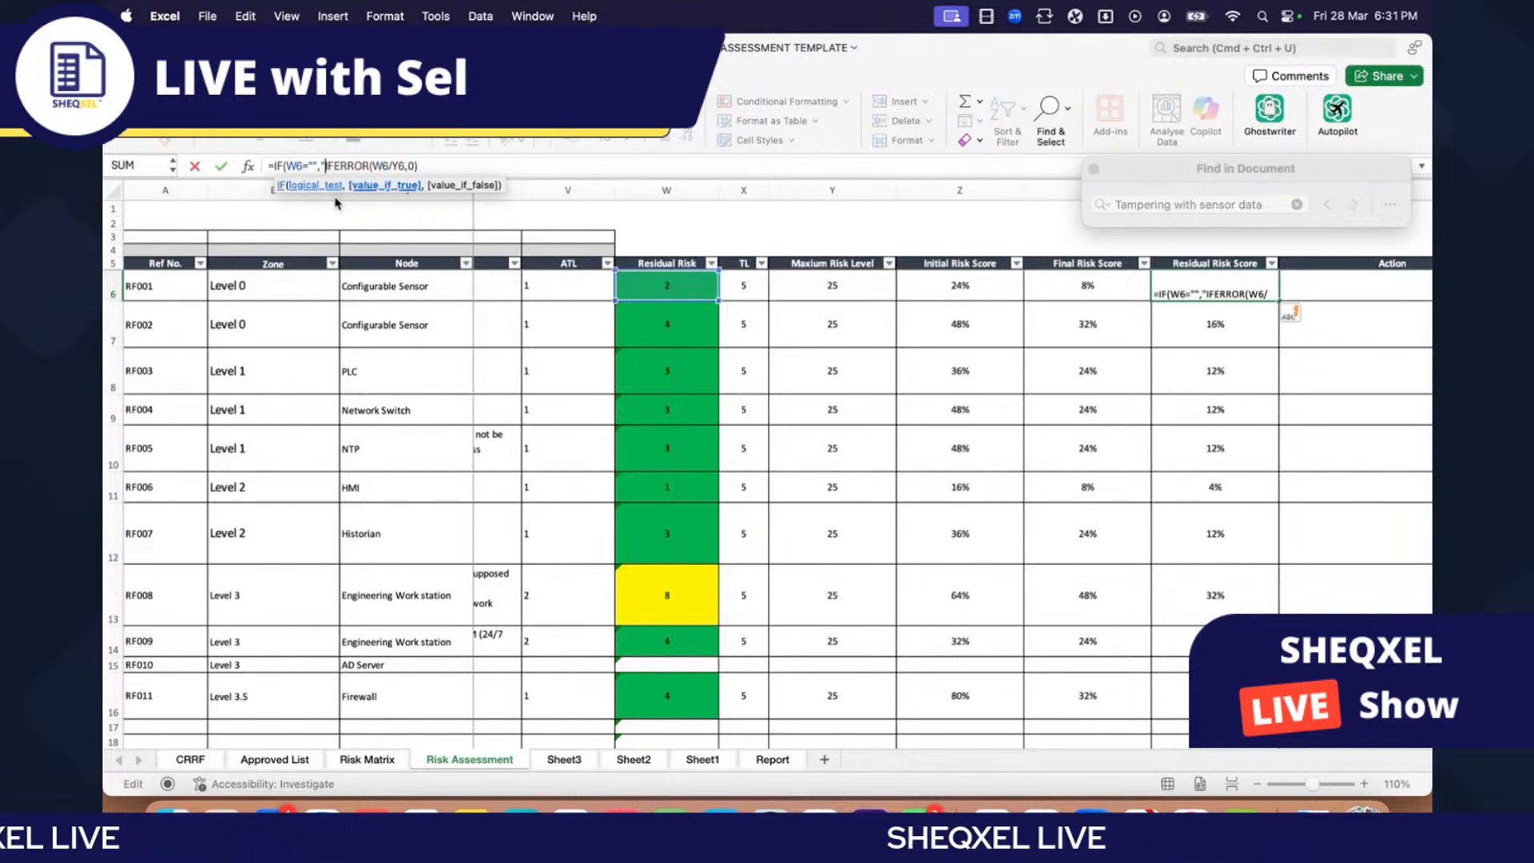
{"action": "type", "text": "\","}
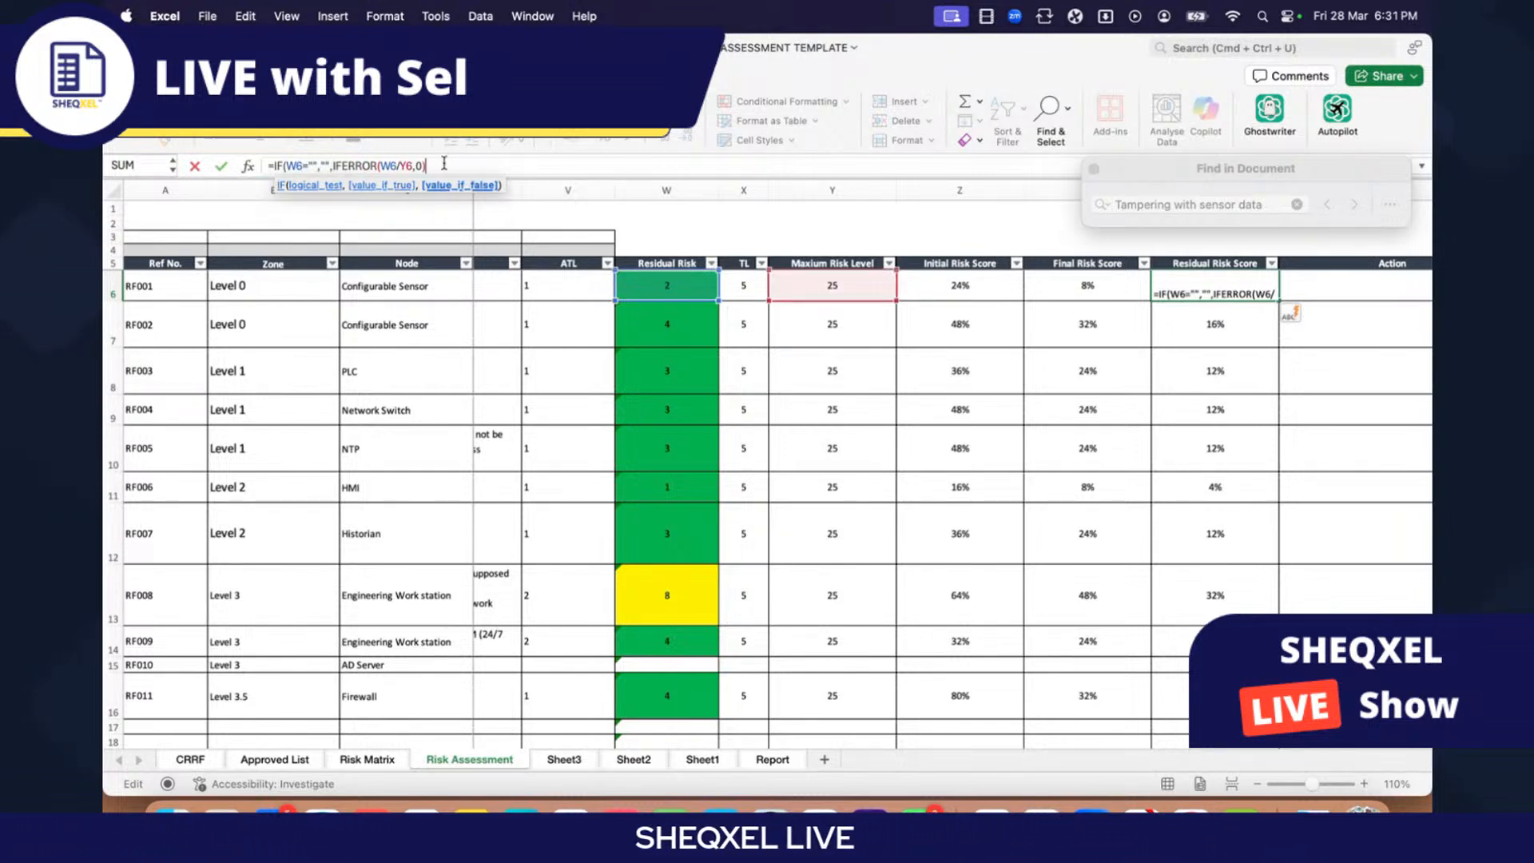
{"action": "type", "text": ")"}
{"action": "key", "text": "Return"}
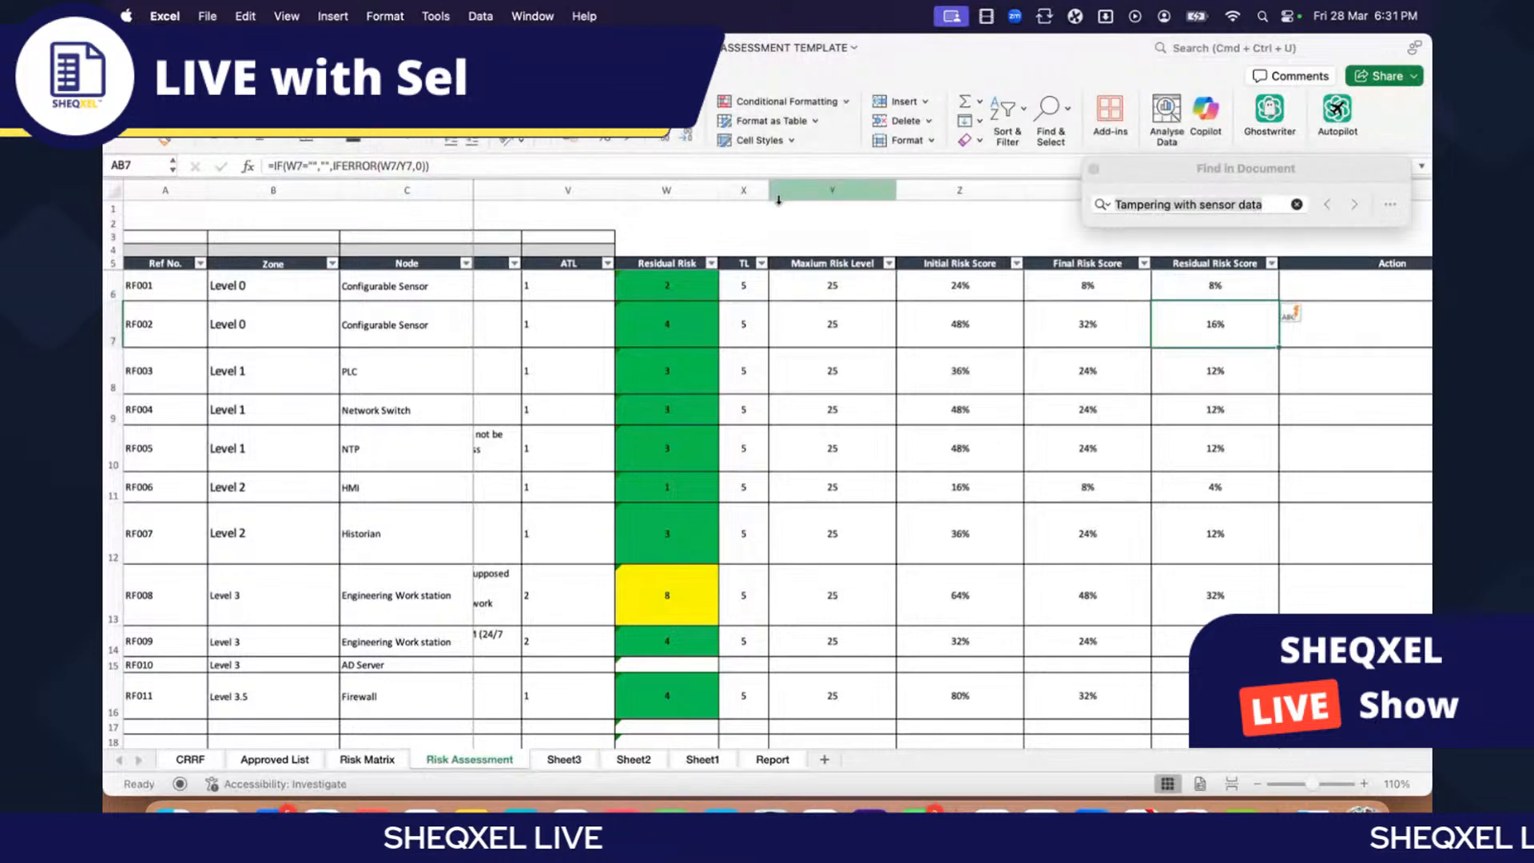
Step: Review the three risk score columns for the filled records and trace the first record back to its MTL and Initial Risk cells
{"action": "left_click_drag", "start_coordinate": [950, 298], "coordinate": [1222, 695]}
{"action": "scroll", "coordinate": [947, 588], "scroll_direction": "right", "scroll_amount": 1}
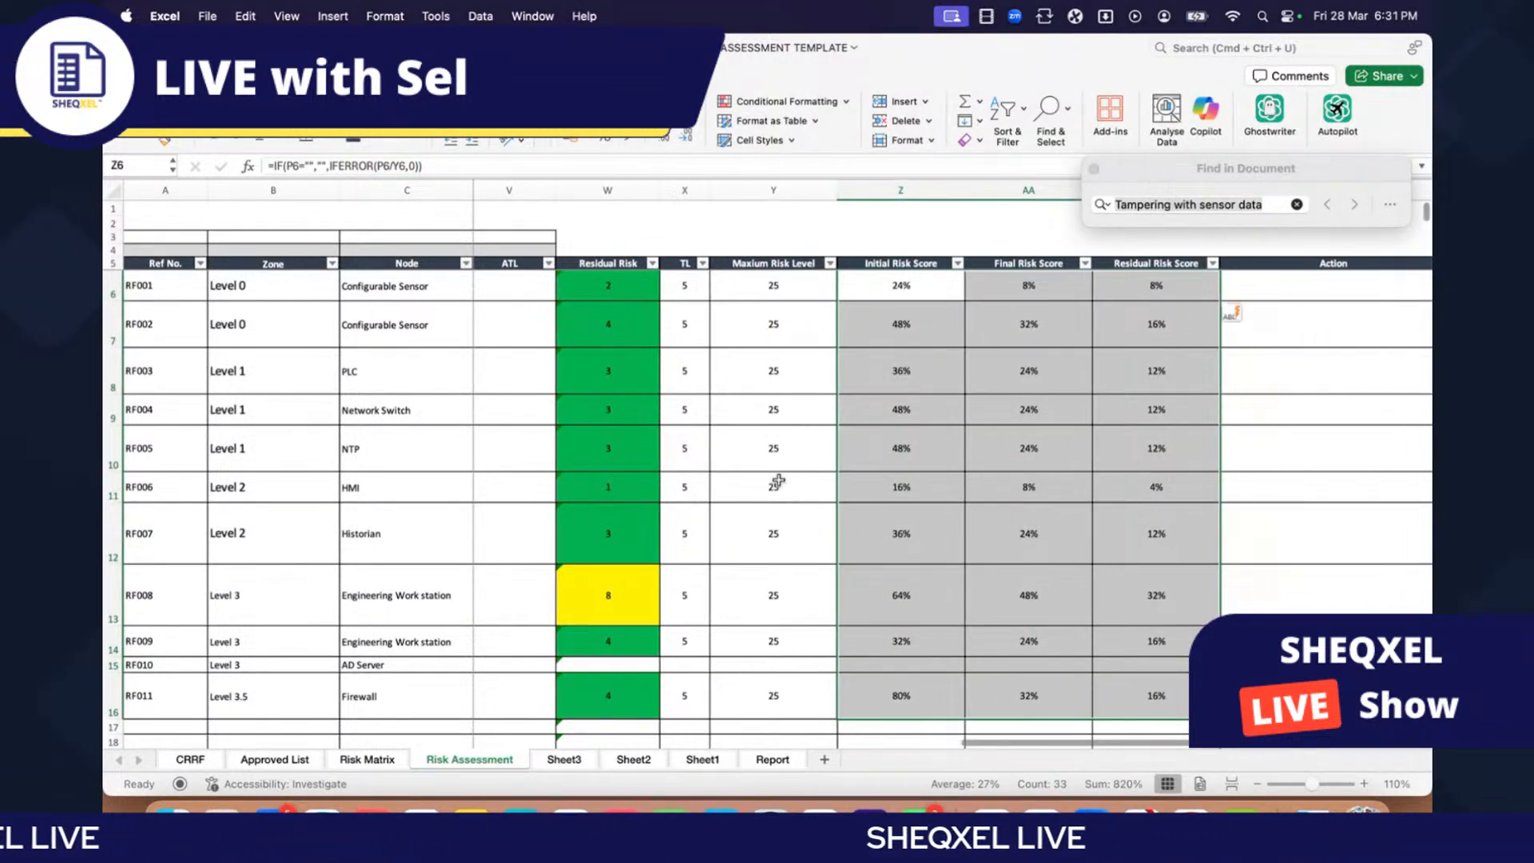
{"action": "left_click", "coordinate": [773, 474]}
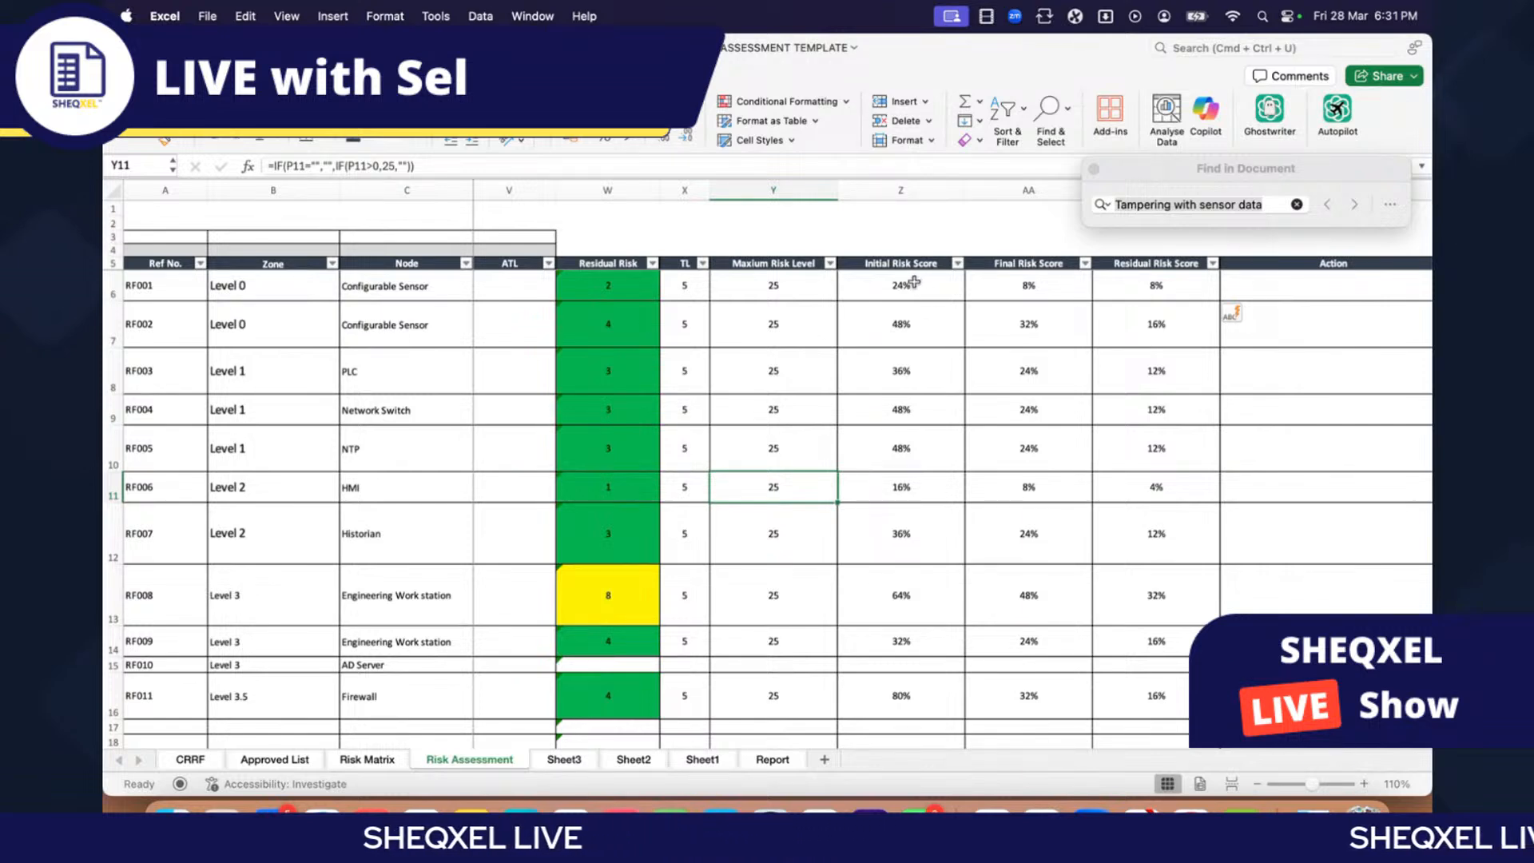
{"action": "left_click", "coordinate": [909, 296]}
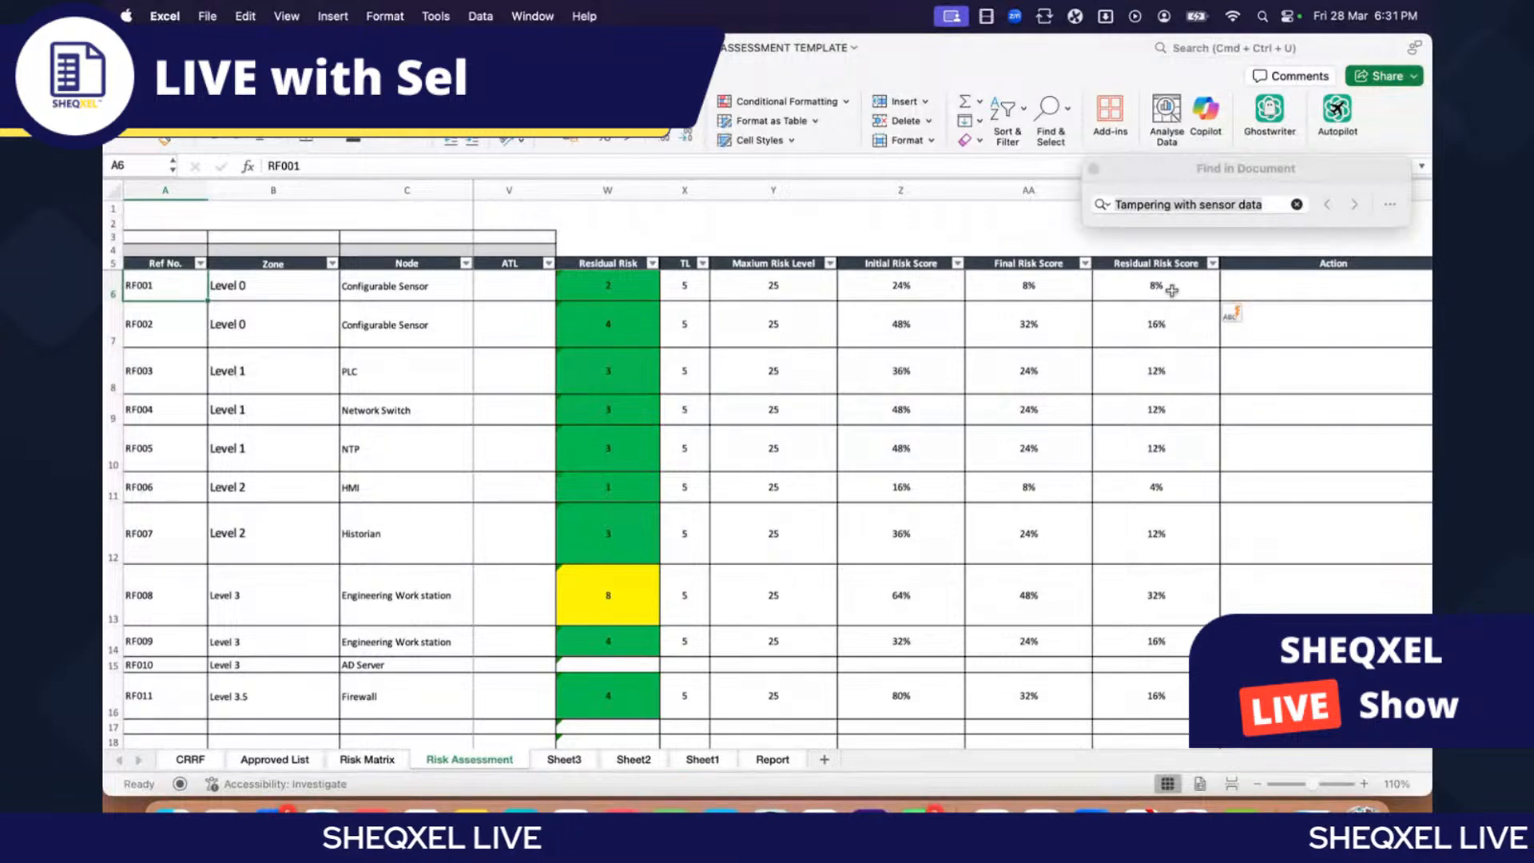
{"action": "key", "text": "super+Right"}
{"action": "scroll", "coordinate": [1114, 336], "scroll_direction": "left", "scroll_amount": 2}
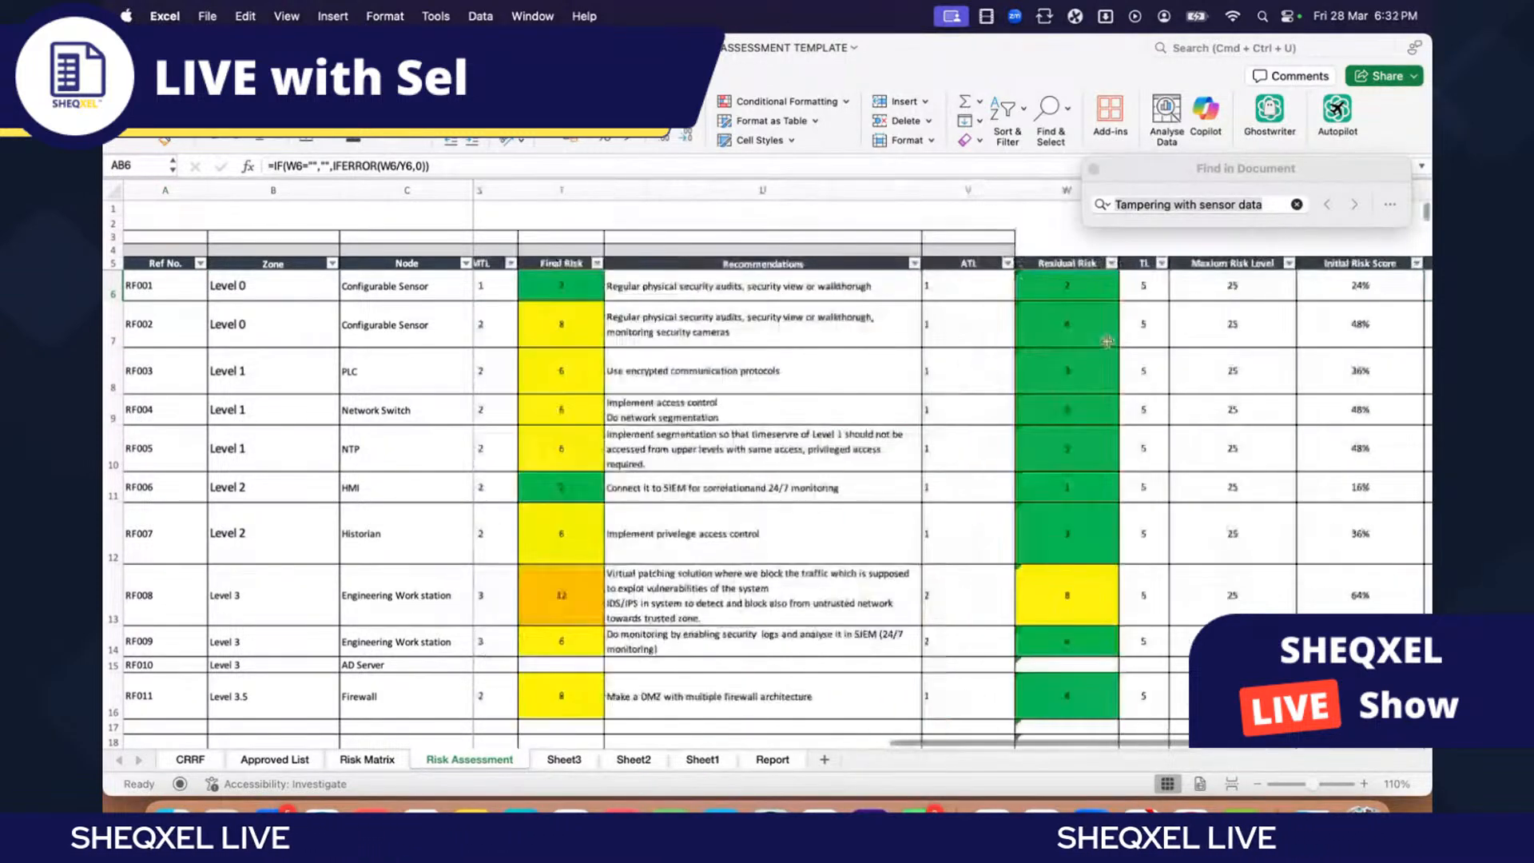
{"action": "scroll", "coordinate": [1117, 339], "scroll_direction": "left", "scroll_amount": 4}
{"action": "left_click", "coordinate": [755, 295]}
{"action": "scroll", "coordinate": [780, 310], "scroll_direction": "left", "scroll_amount": 3}
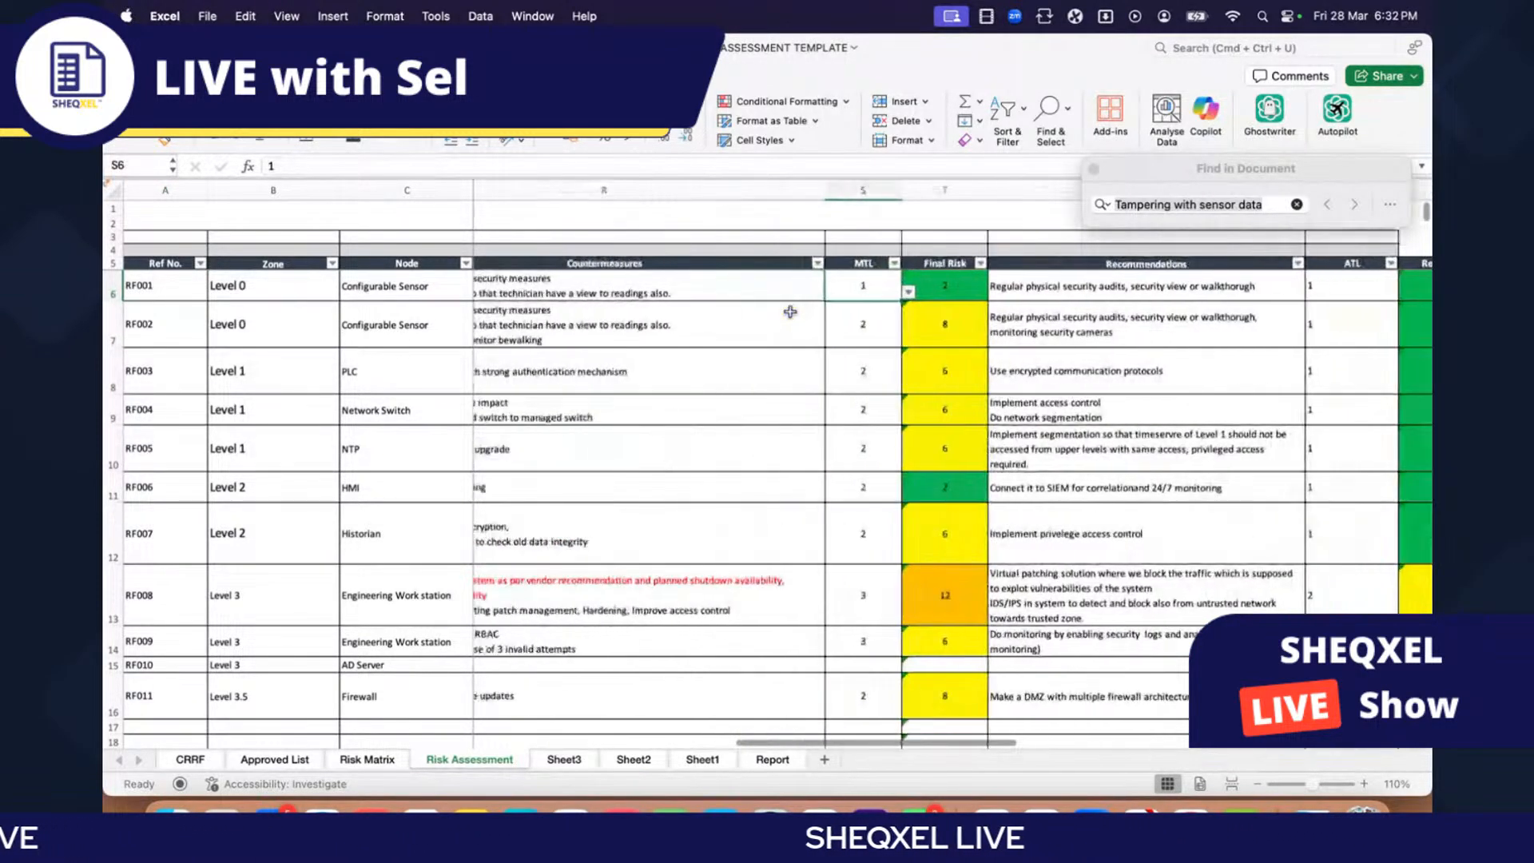
{"action": "scroll", "coordinate": [819, 339], "scroll_direction": "left", "scroll_amount": 5}
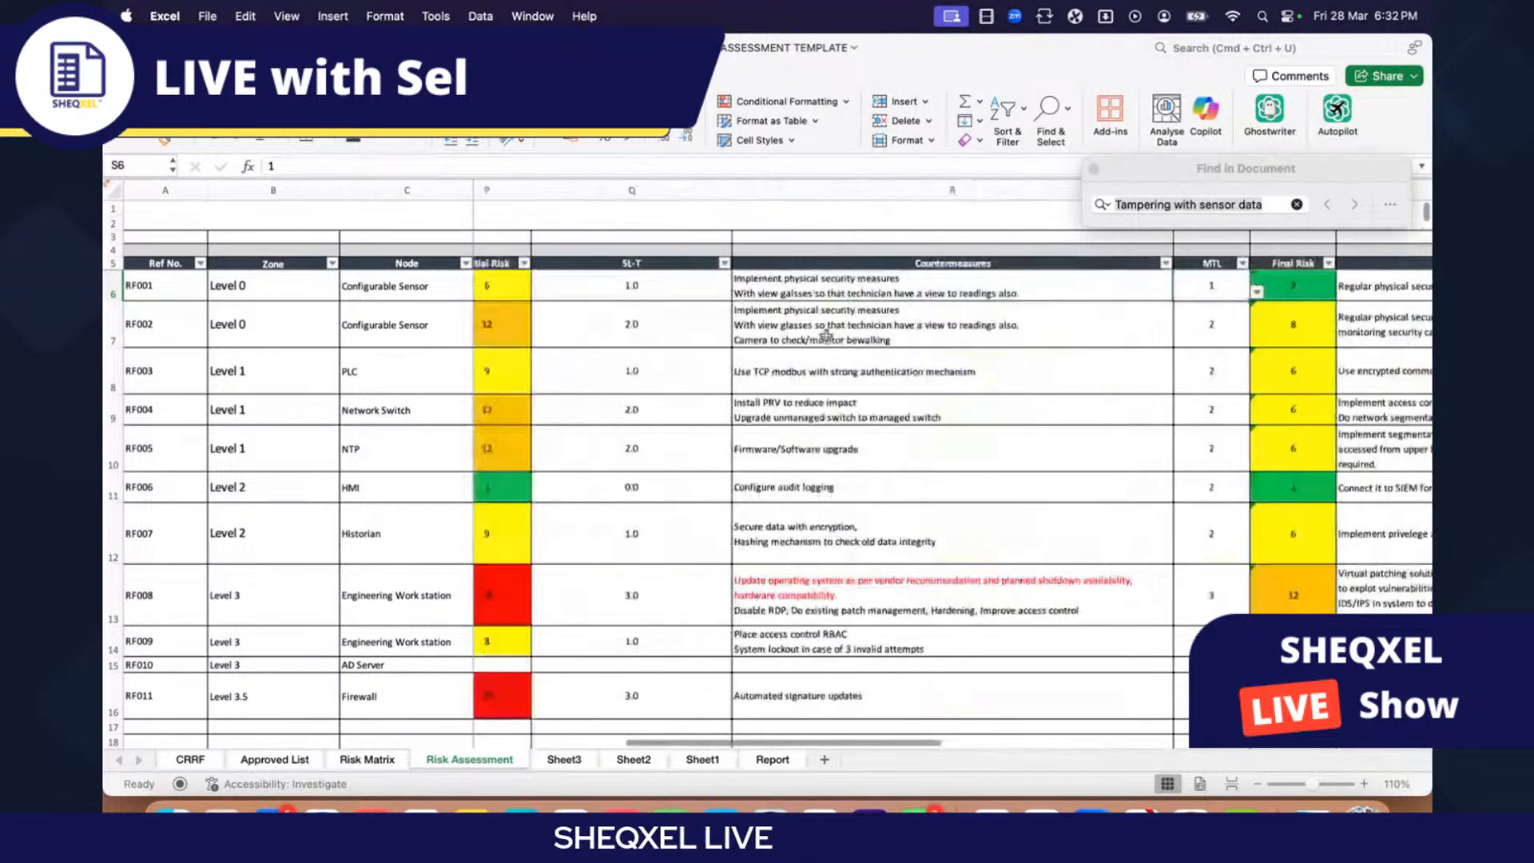
{"action": "left_click", "coordinate": [661, 289]}
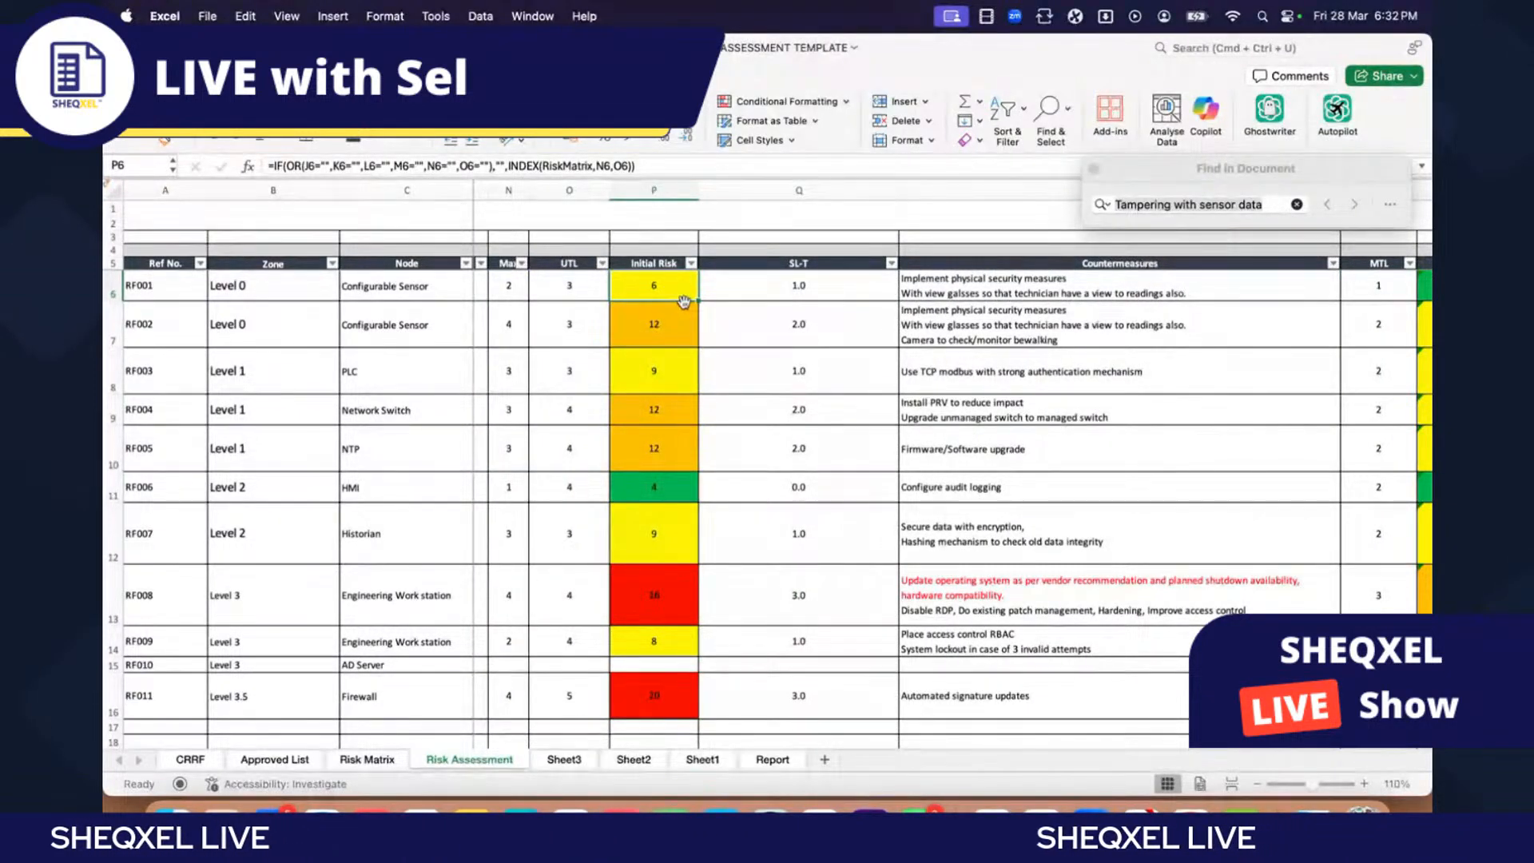
Step: Test the RF001 record with an MTL of 2 in S6 and return it to 1
{"action": "scroll", "coordinate": [683, 300], "scroll_direction": "right", "scroll_amount": 3}
{"action": "scroll", "coordinate": [684, 302], "scroll_direction": "right", "scroll_amount": 3}
{"action": "left_click", "coordinate": [1023, 287]}
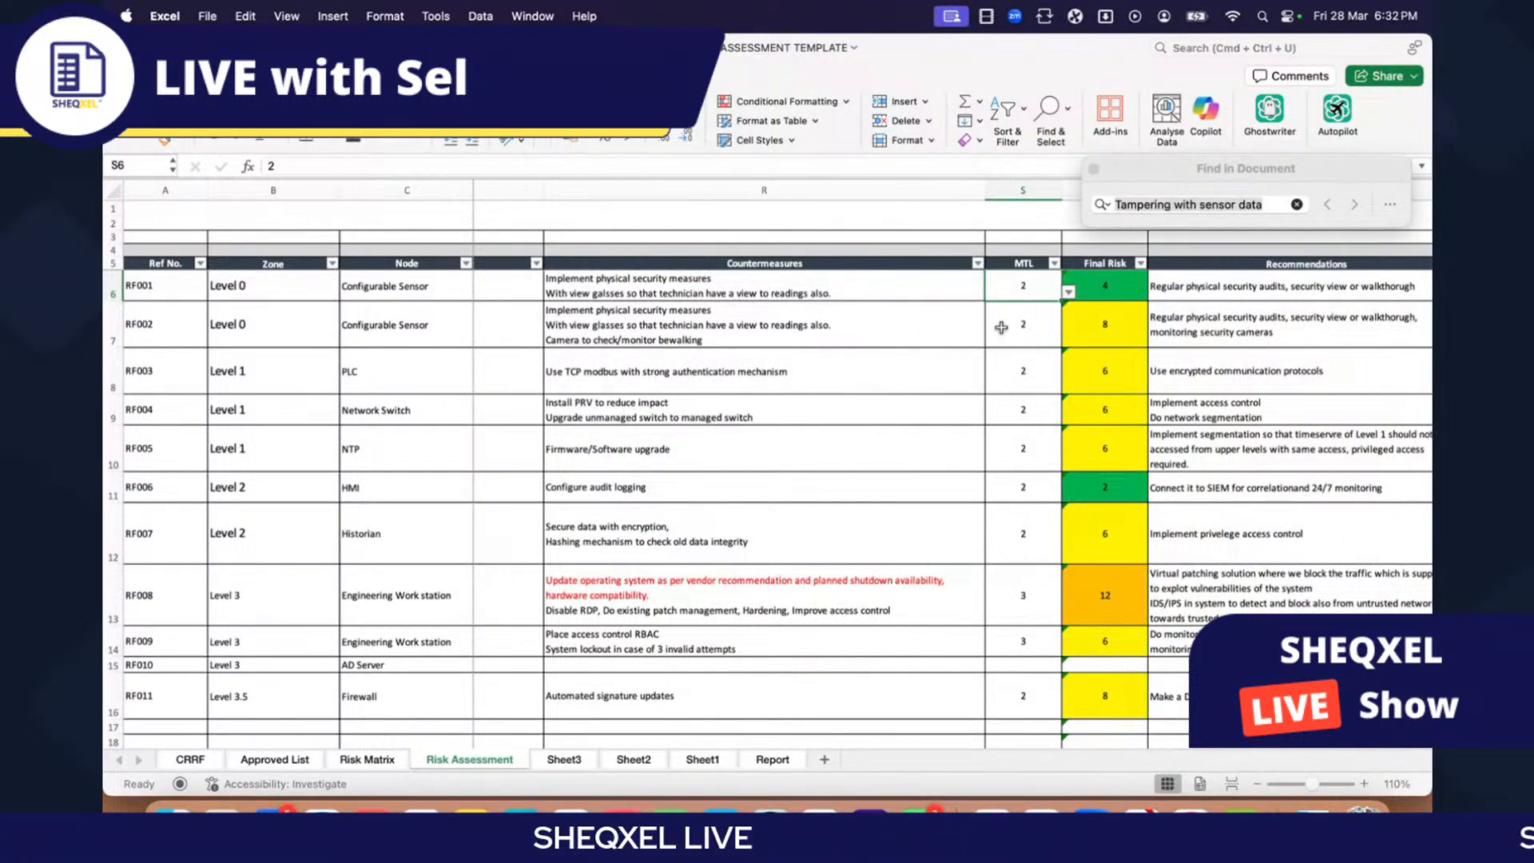
{"action": "scroll", "coordinate": [1051, 321], "scroll_direction": "right", "scroll_amount": 2}
{"action": "left_click", "coordinate": [1005, 292]}
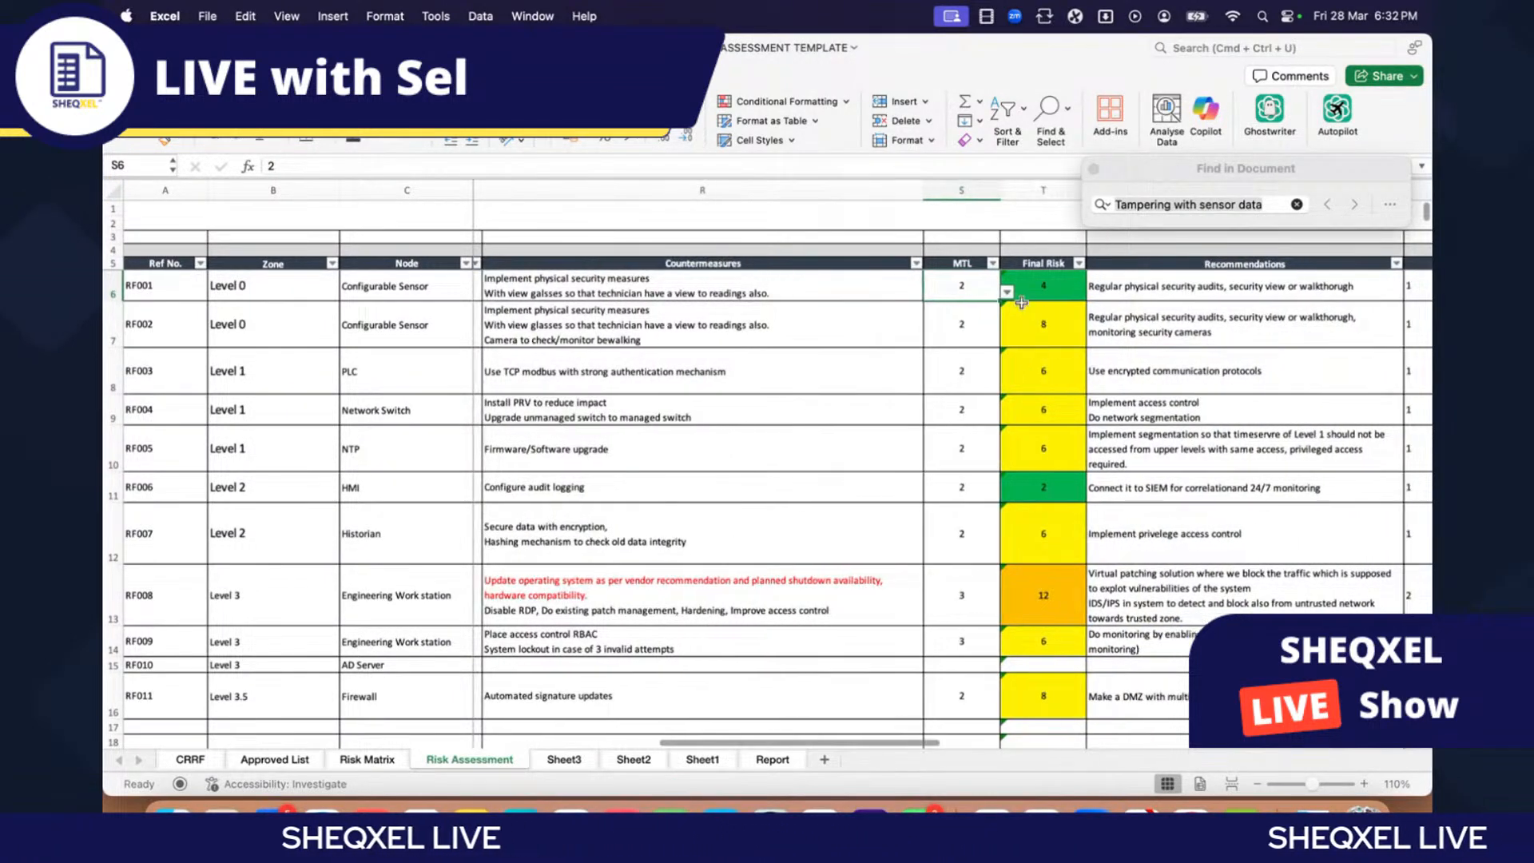
{"action": "left_click", "coordinate": [930, 311]}
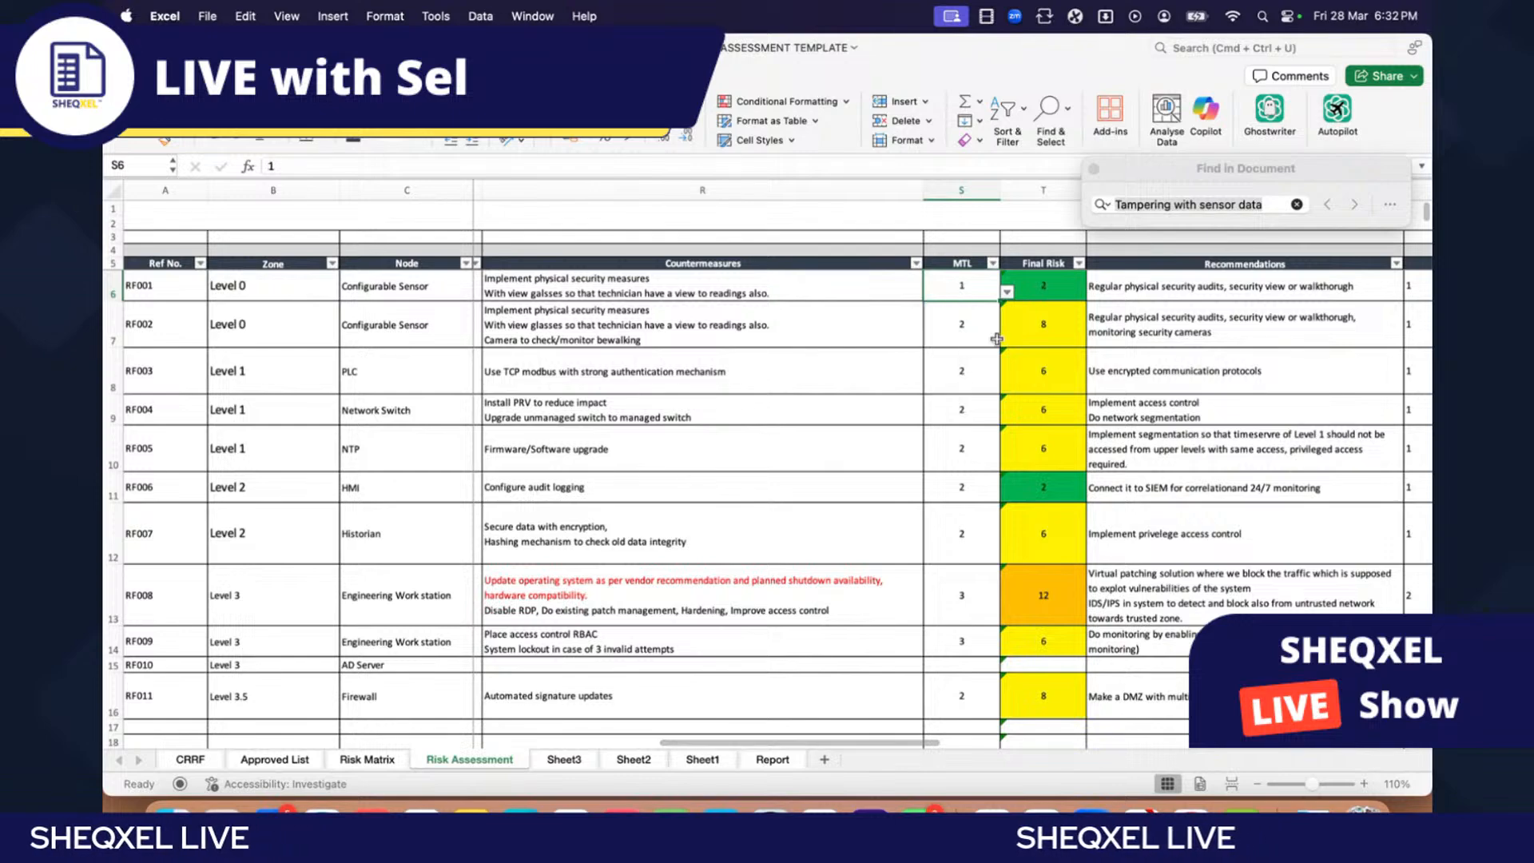
{"action": "scroll", "coordinate": [1001, 338], "scroll_direction": "right", "scroll_amount": 3}
{"action": "scroll", "coordinate": [1000, 319], "scroll_direction": "left", "scroll_amount": 3}
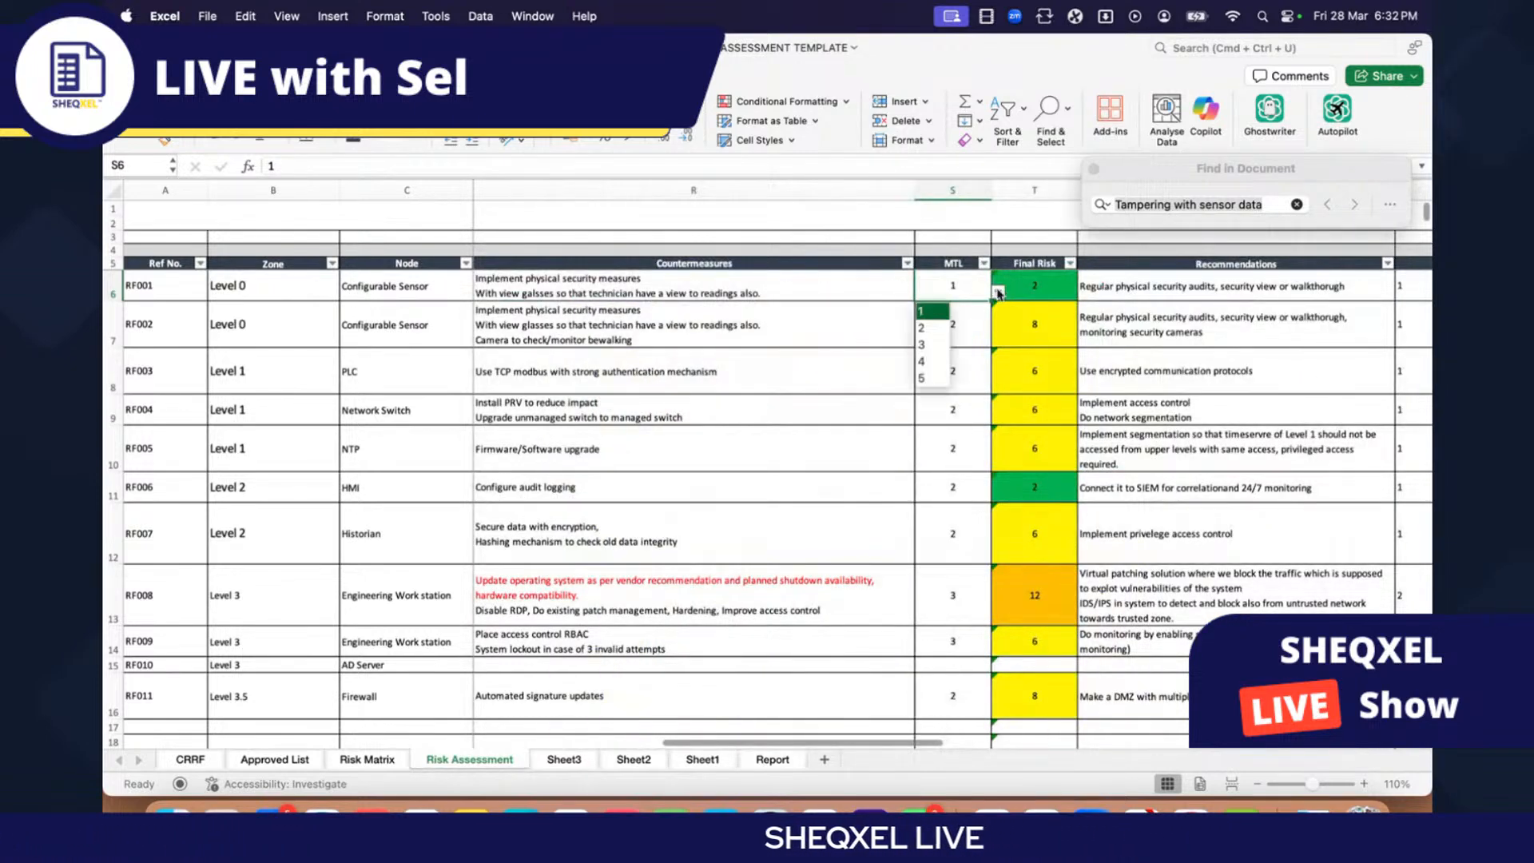
{"action": "scroll", "coordinate": [923, 301], "scroll_direction": "left", "scroll_amount": 5}
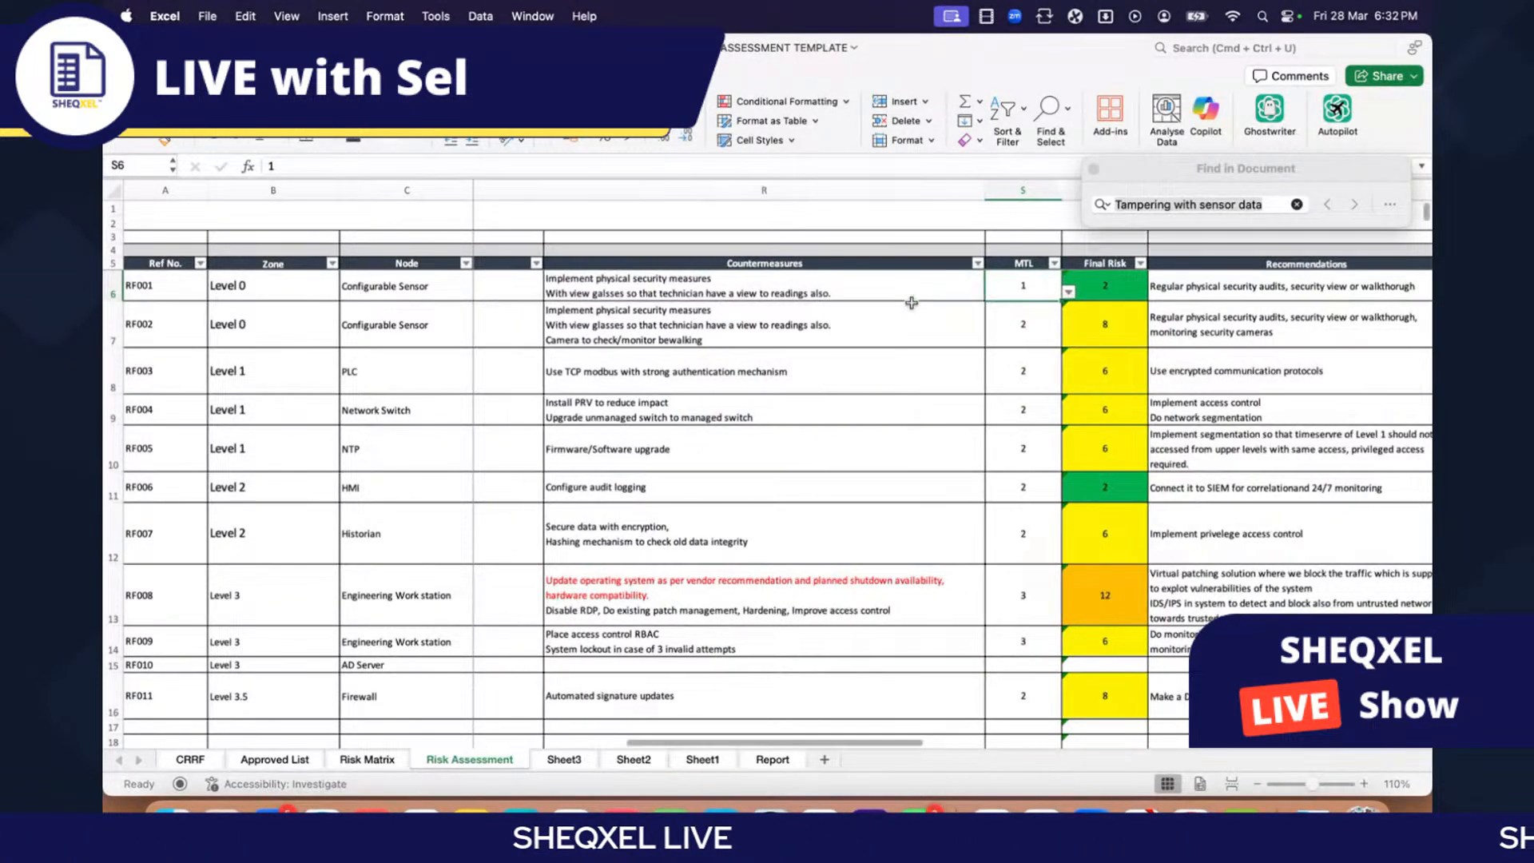
{"action": "scroll", "coordinate": [879, 294], "scroll_direction": "left", "scroll_amount": 3}
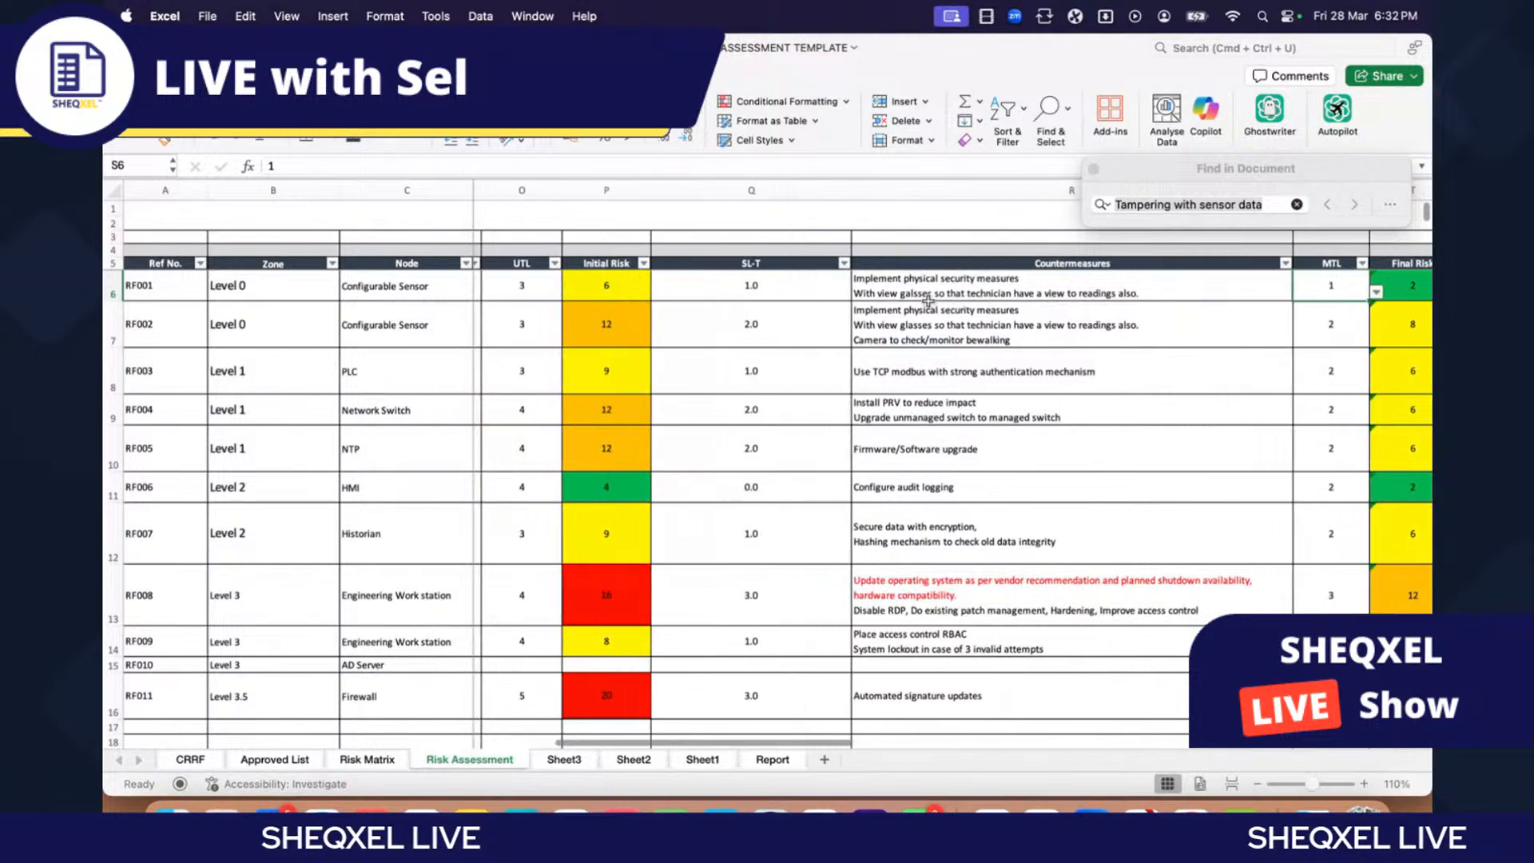
Step: Review the RF001 to RF011 records across to the Initial, Final and Residual Risk Score columns
{"action": "scroll", "coordinate": [835, 288], "scroll_direction": "right", "scroll_amount": 8}
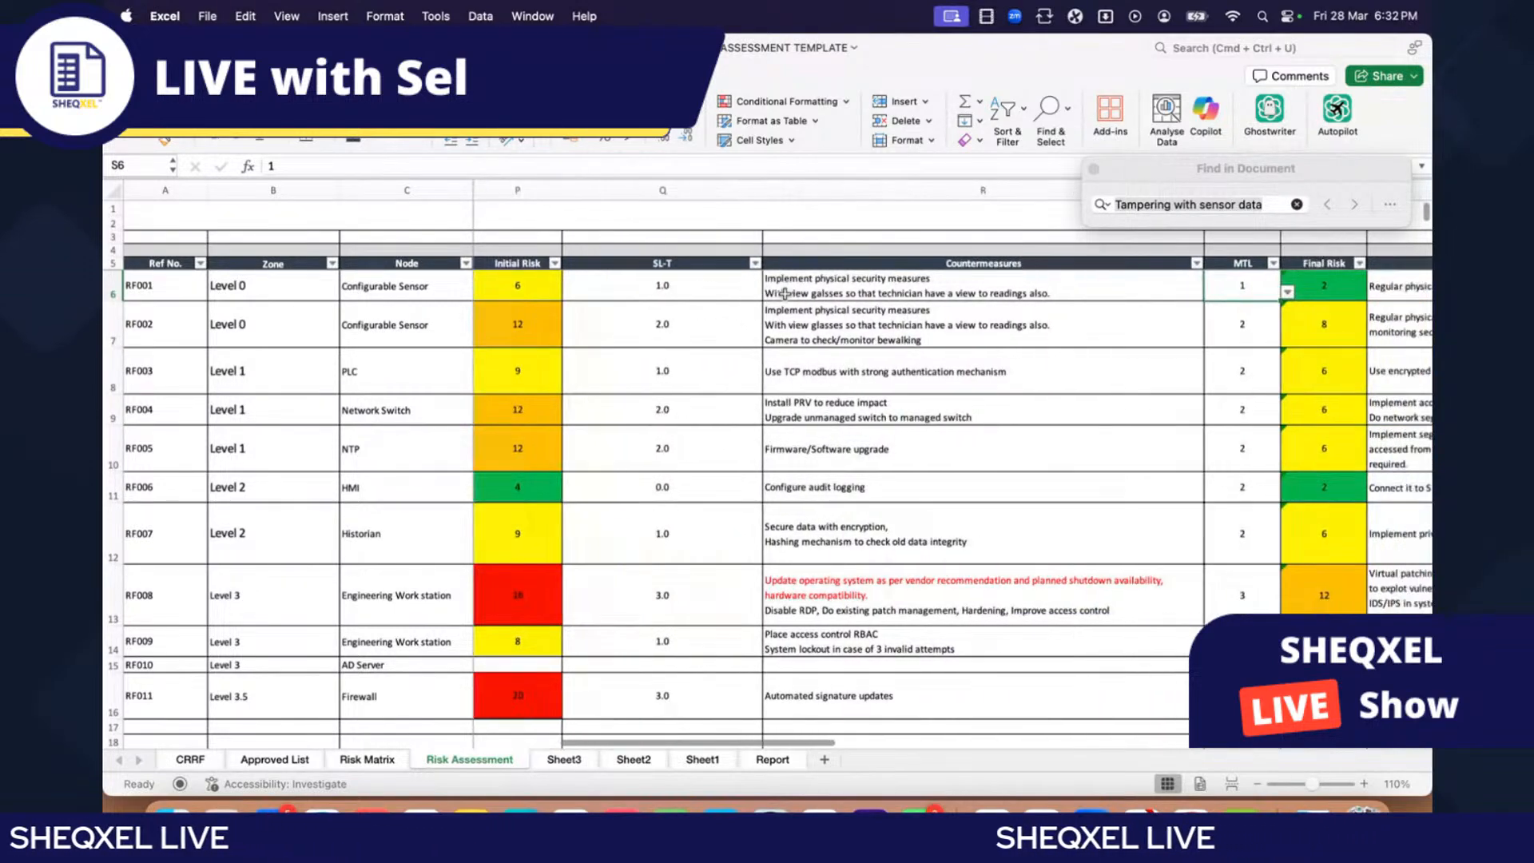
{"action": "scroll", "coordinate": [791, 294], "scroll_direction": "right", "scroll_amount": 3}
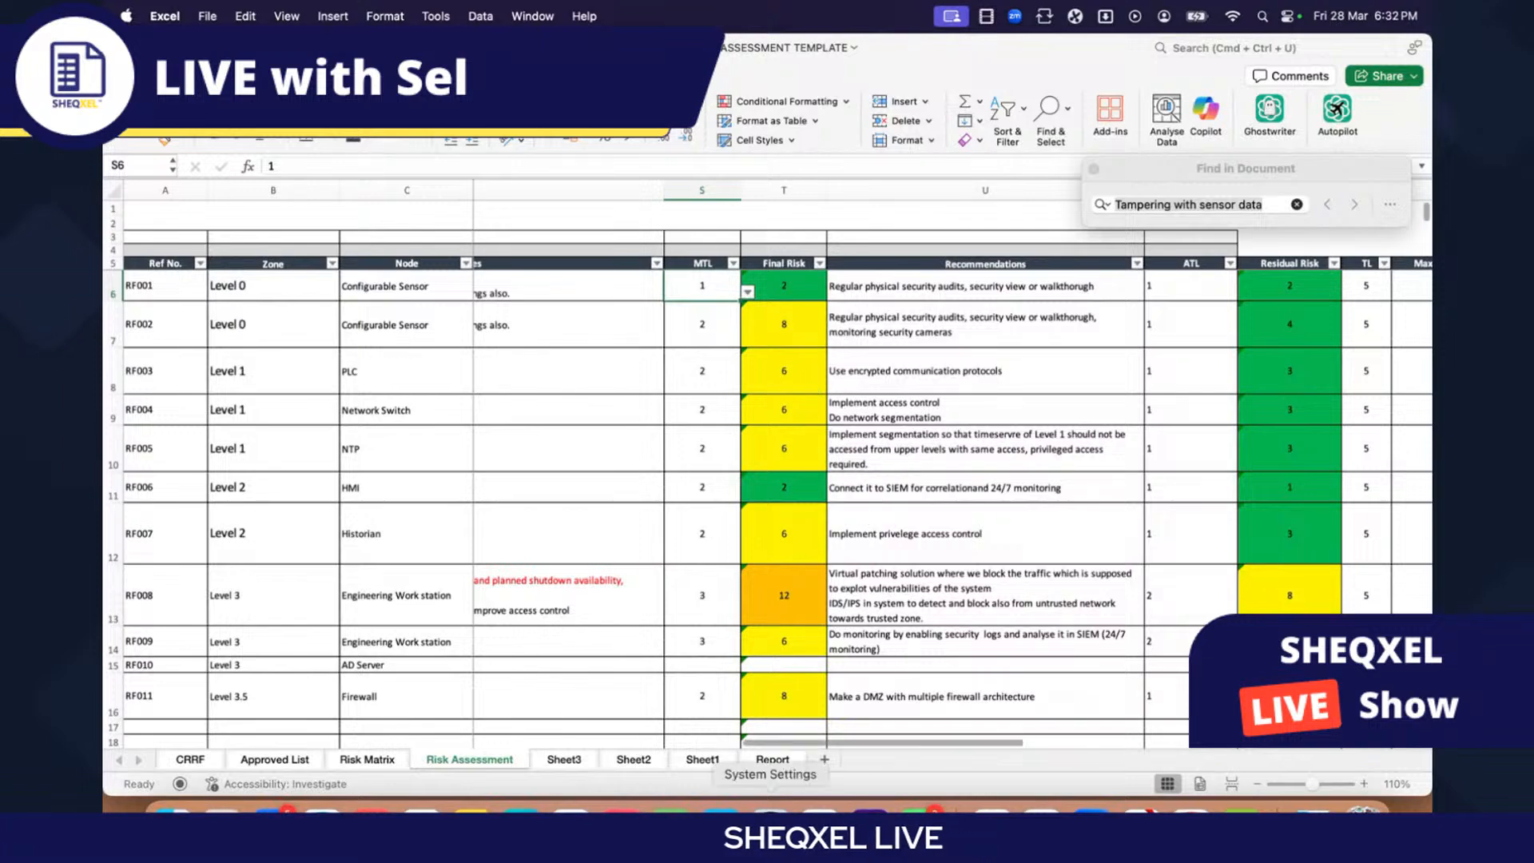
{"action": "scroll", "coordinate": [964, 652], "scroll_direction": "right", "scroll_amount": 6}
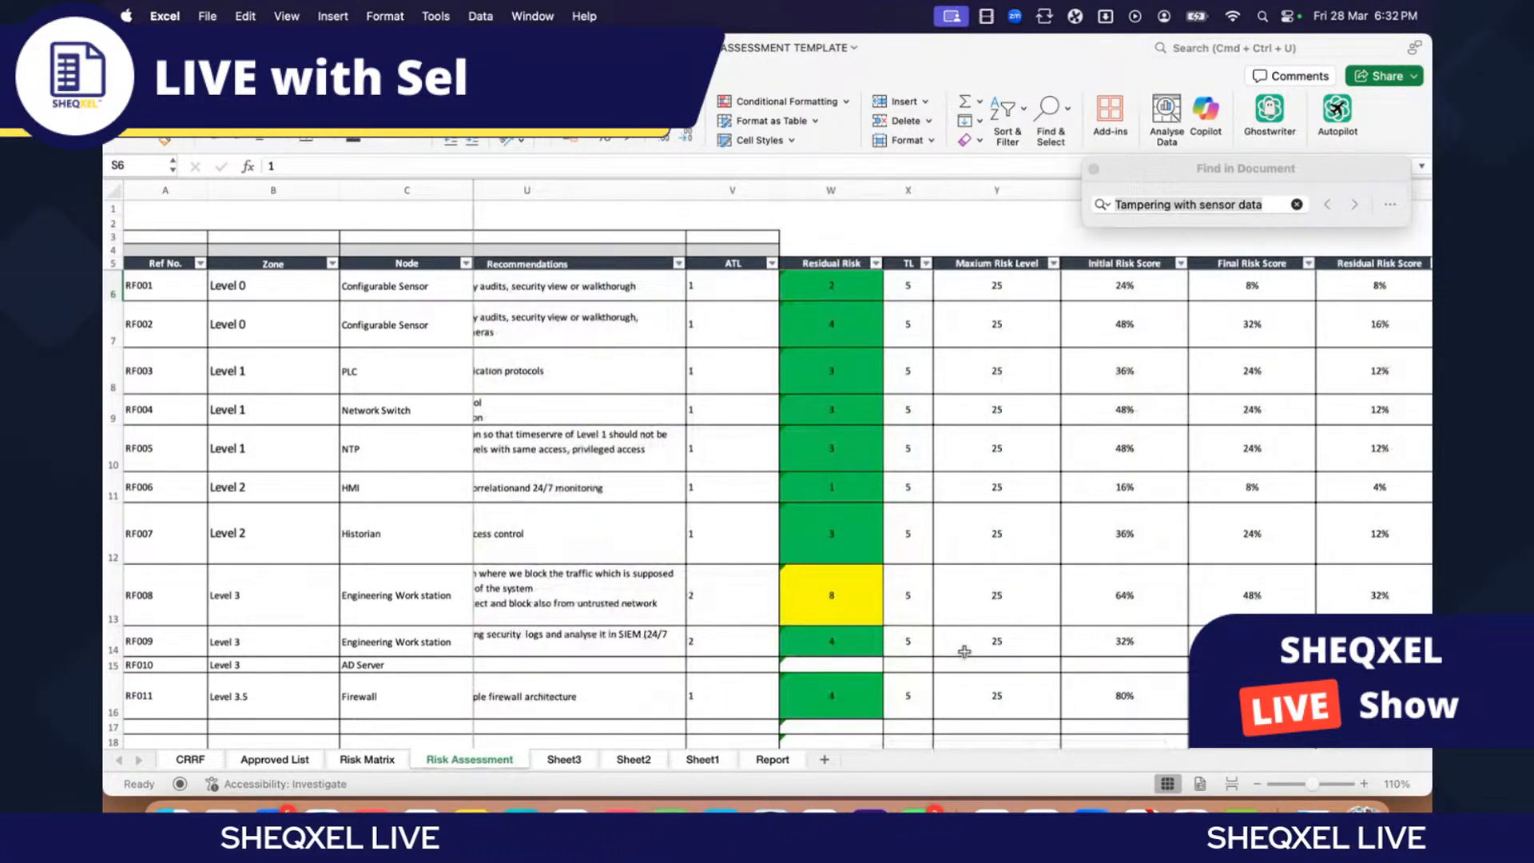
{"action": "scroll", "coordinate": [964, 651], "scroll_direction": "right", "scroll_amount": 2}
{"action": "scroll", "coordinate": [965, 651], "scroll_direction": "right", "scroll_amount": 3}
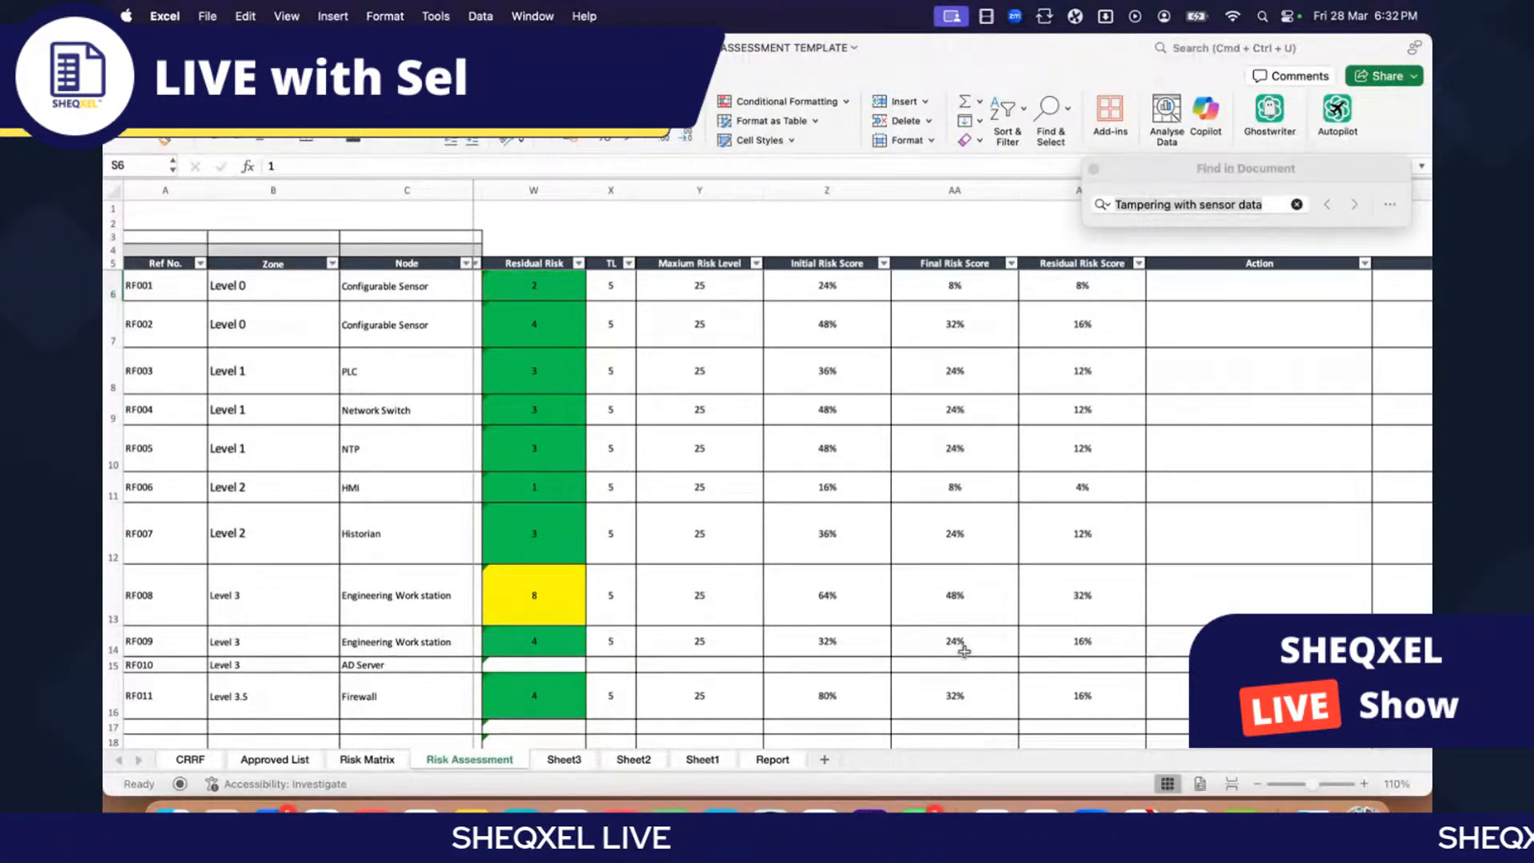
{"action": "left_click", "coordinate": [828, 270]}
{"action": "left_click_drag", "start_coordinate": [828, 269], "coordinate": [1041, 588]}
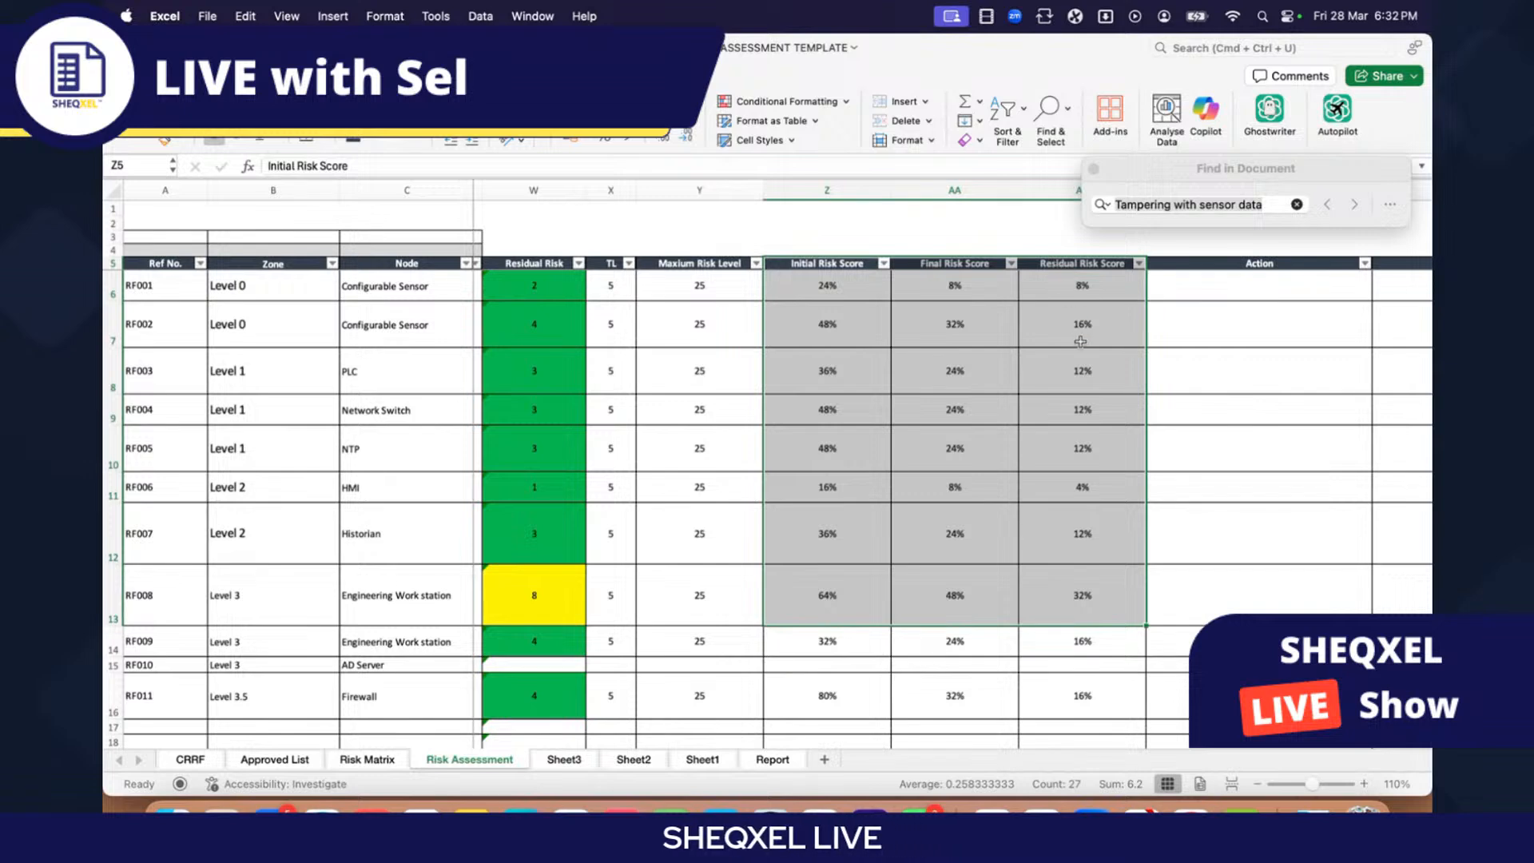
{"action": "scroll", "coordinate": [1071, 452], "scroll_direction": "left", "scroll_amount": 2}
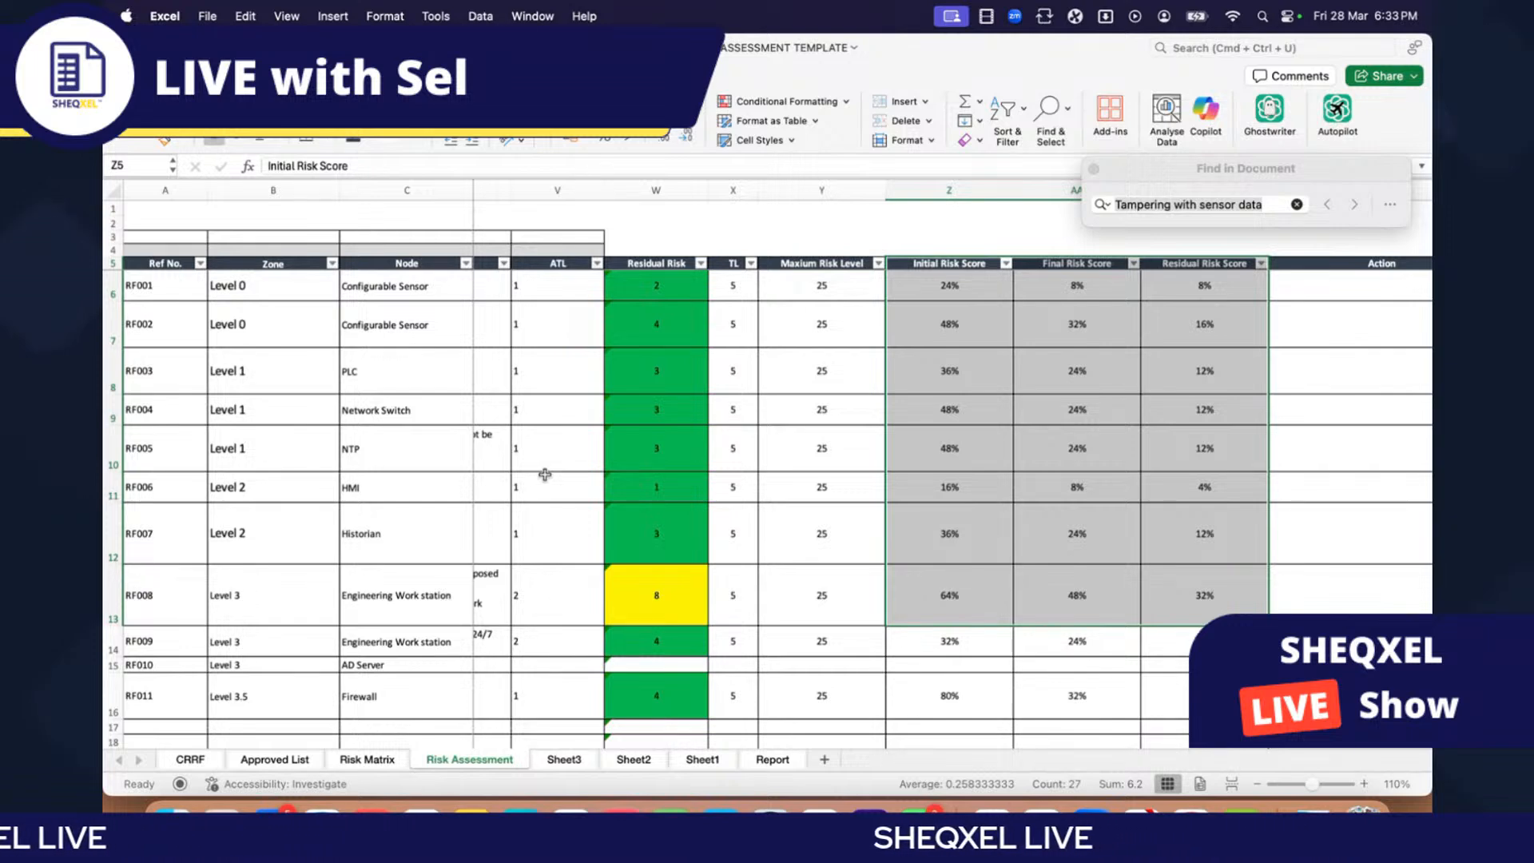
{"action": "scroll", "coordinate": [545, 474], "scroll_direction": "right", "scroll_amount": 1}
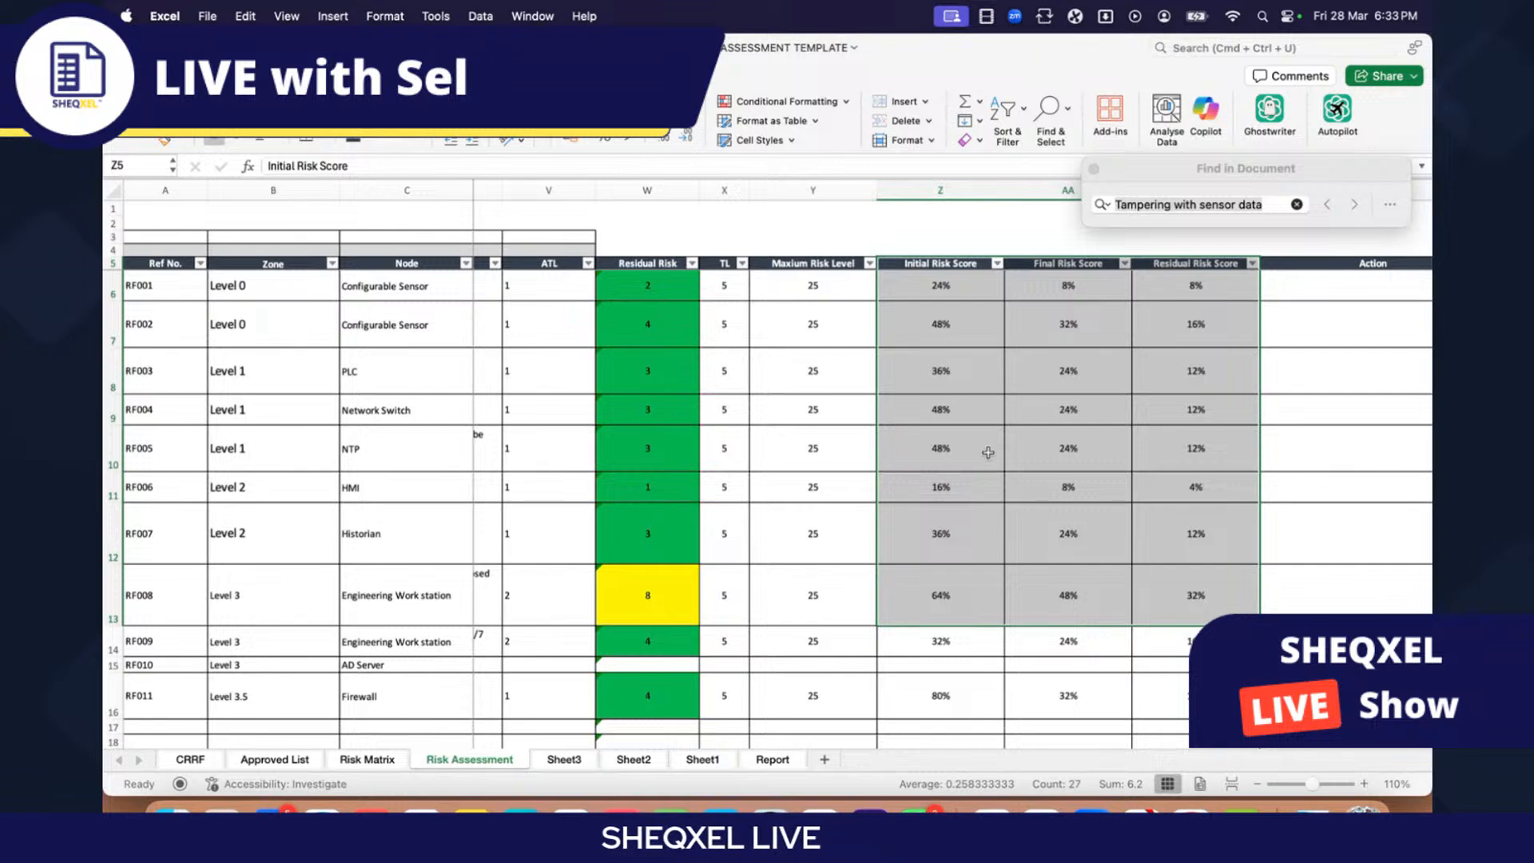
Step: Examine the empty Action, Responsible and Status columns of the risk assessment table
{"action": "scroll", "coordinate": [989, 400], "scroll_direction": "right", "scroll_amount": 5}
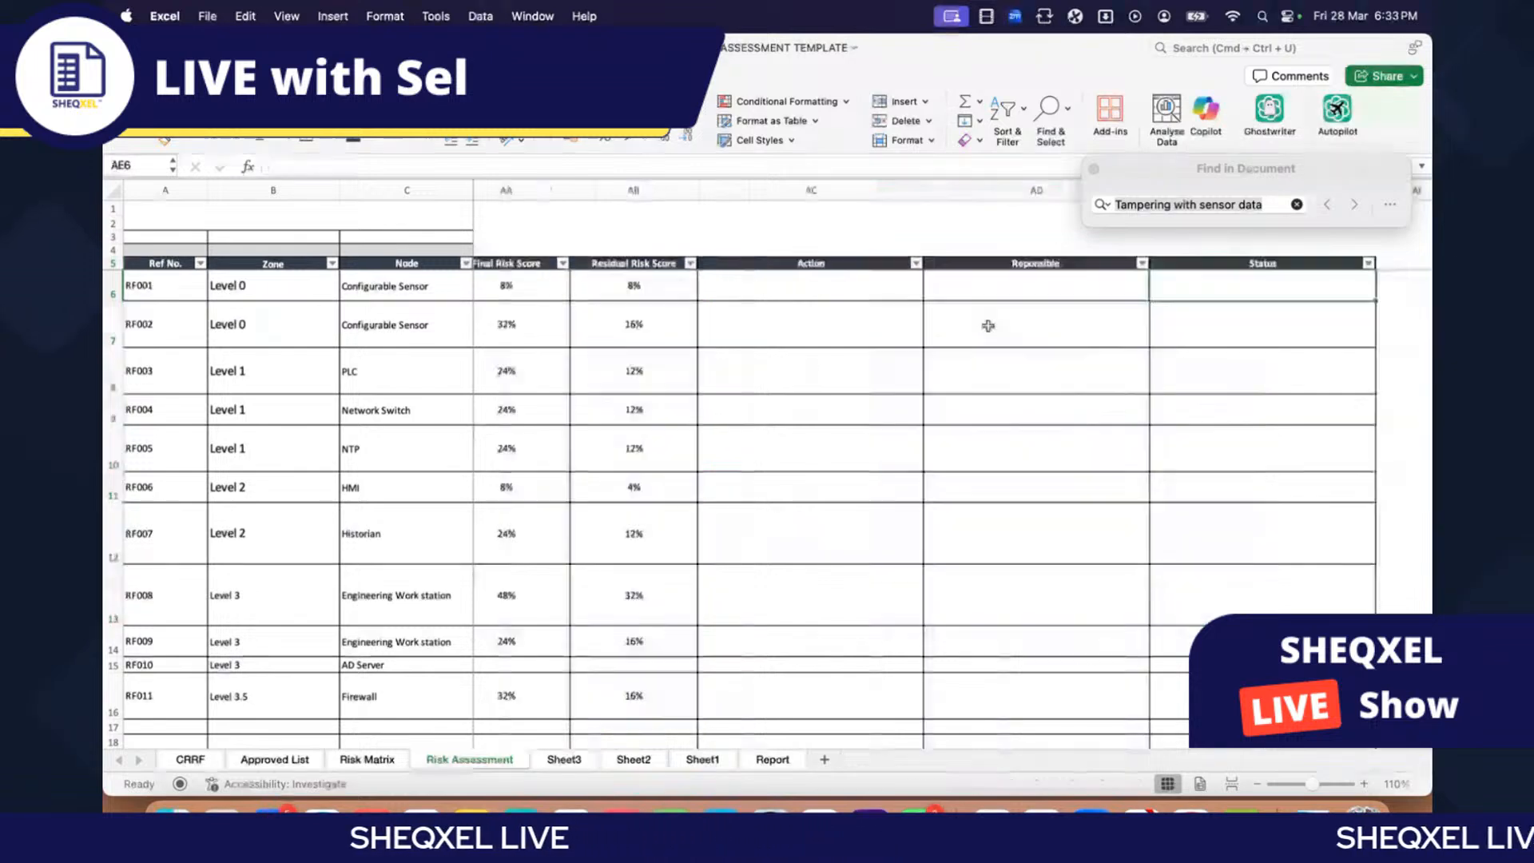
{"action": "left_click_drag", "start_coordinate": [1250, 286], "coordinate": [1243, 458]}
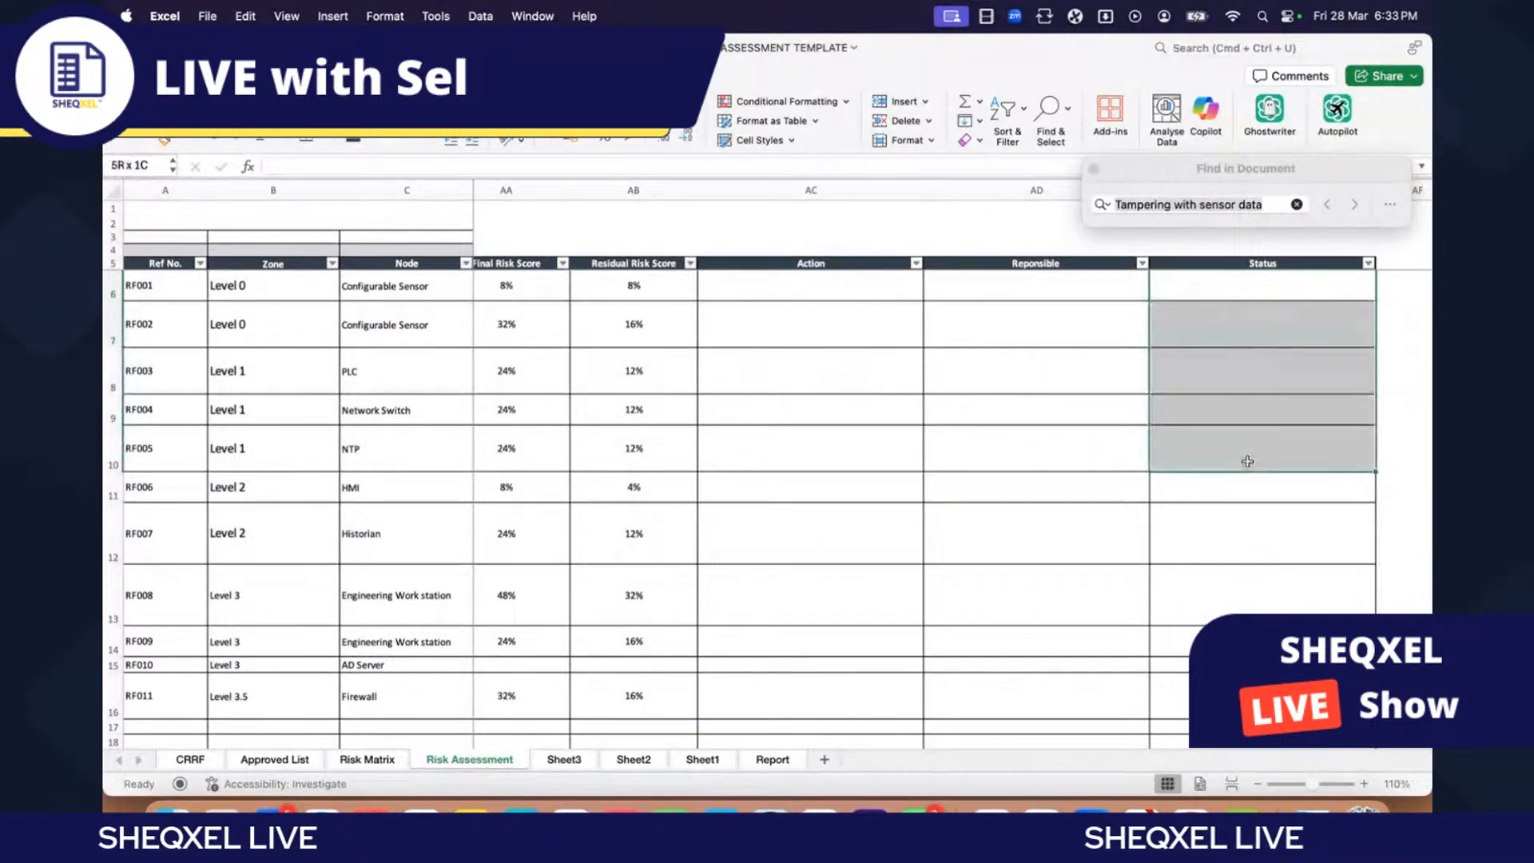
{"action": "left_click", "coordinate": [777, 285]}
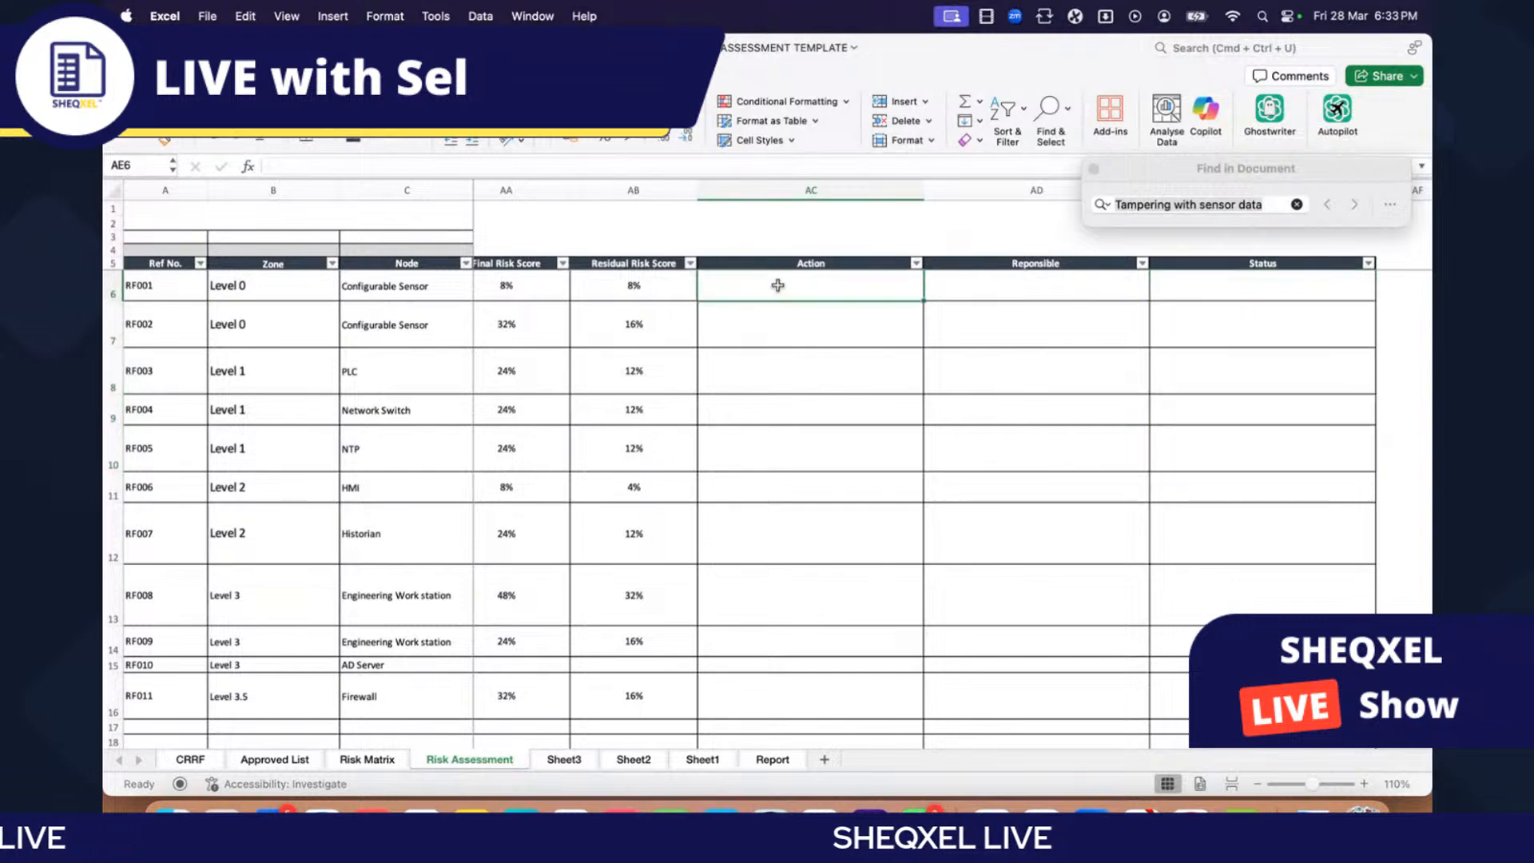
{"action": "left_click_drag", "start_coordinate": [778, 285], "coordinate": [798, 386]}
{"action": "left_click", "coordinate": [1066, 279]}
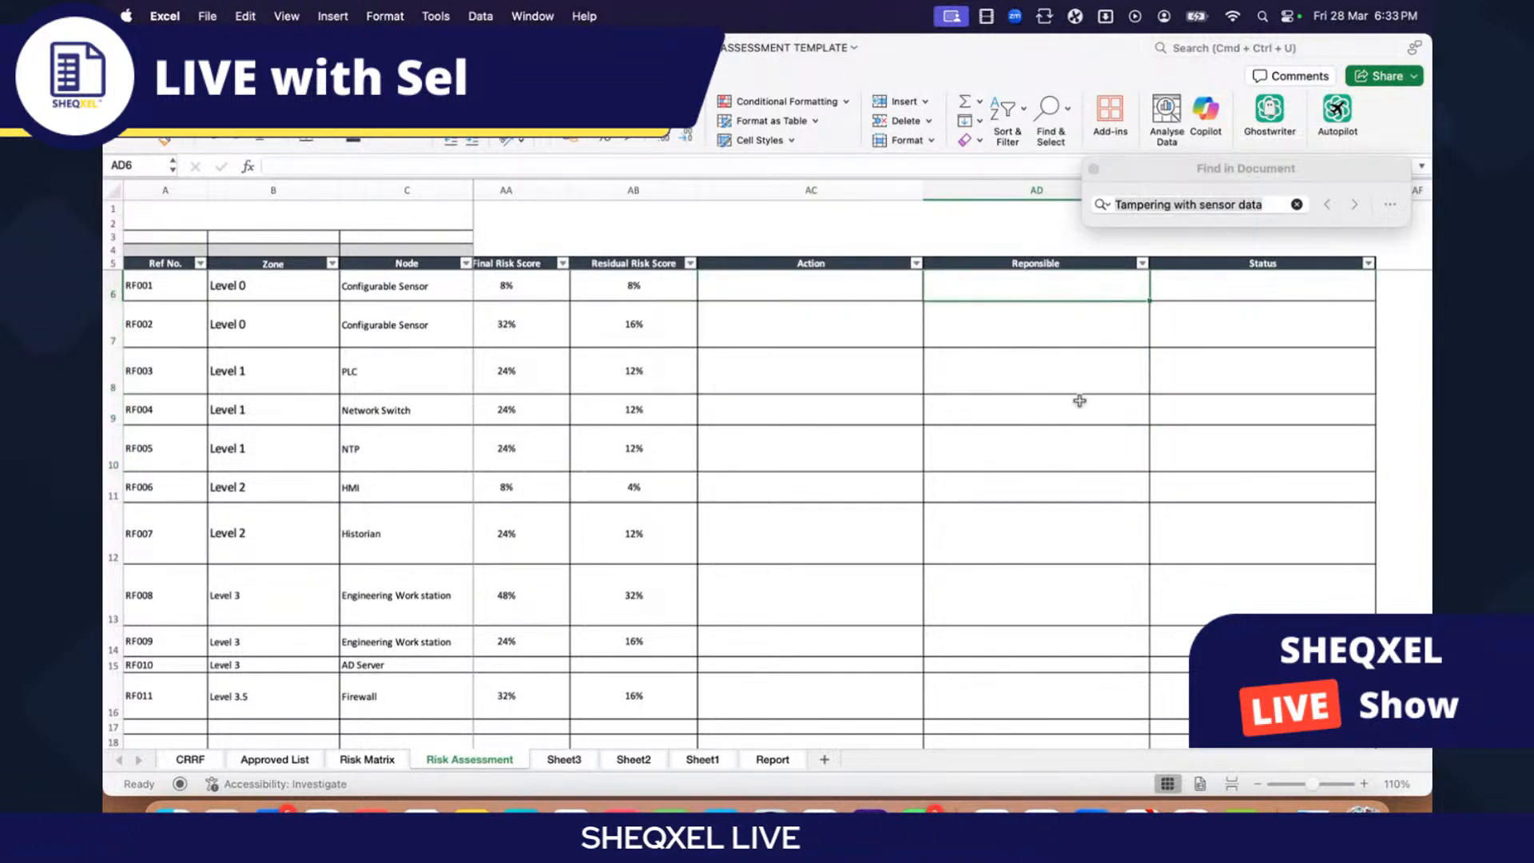
{"action": "left_click", "coordinate": [1231, 279]}
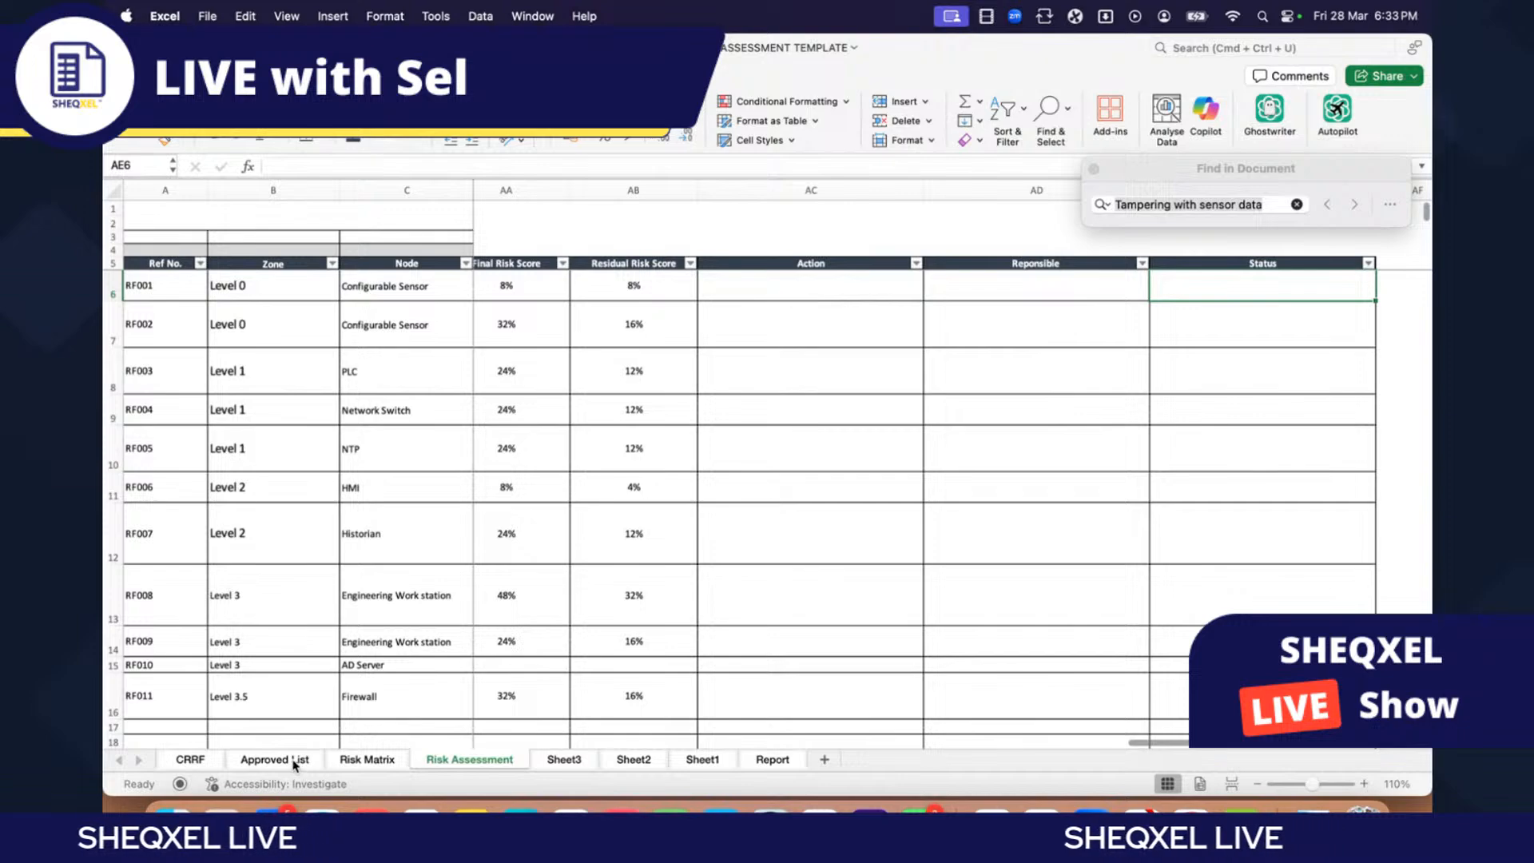
Step: On the Approved List sheet, widen column P and enter the heading Responsible Persons in P2
{"action": "left_click", "coordinate": [296, 762]}
{"action": "scroll", "coordinate": [776, 586], "scroll_direction": "right", "scroll_amount": 10}
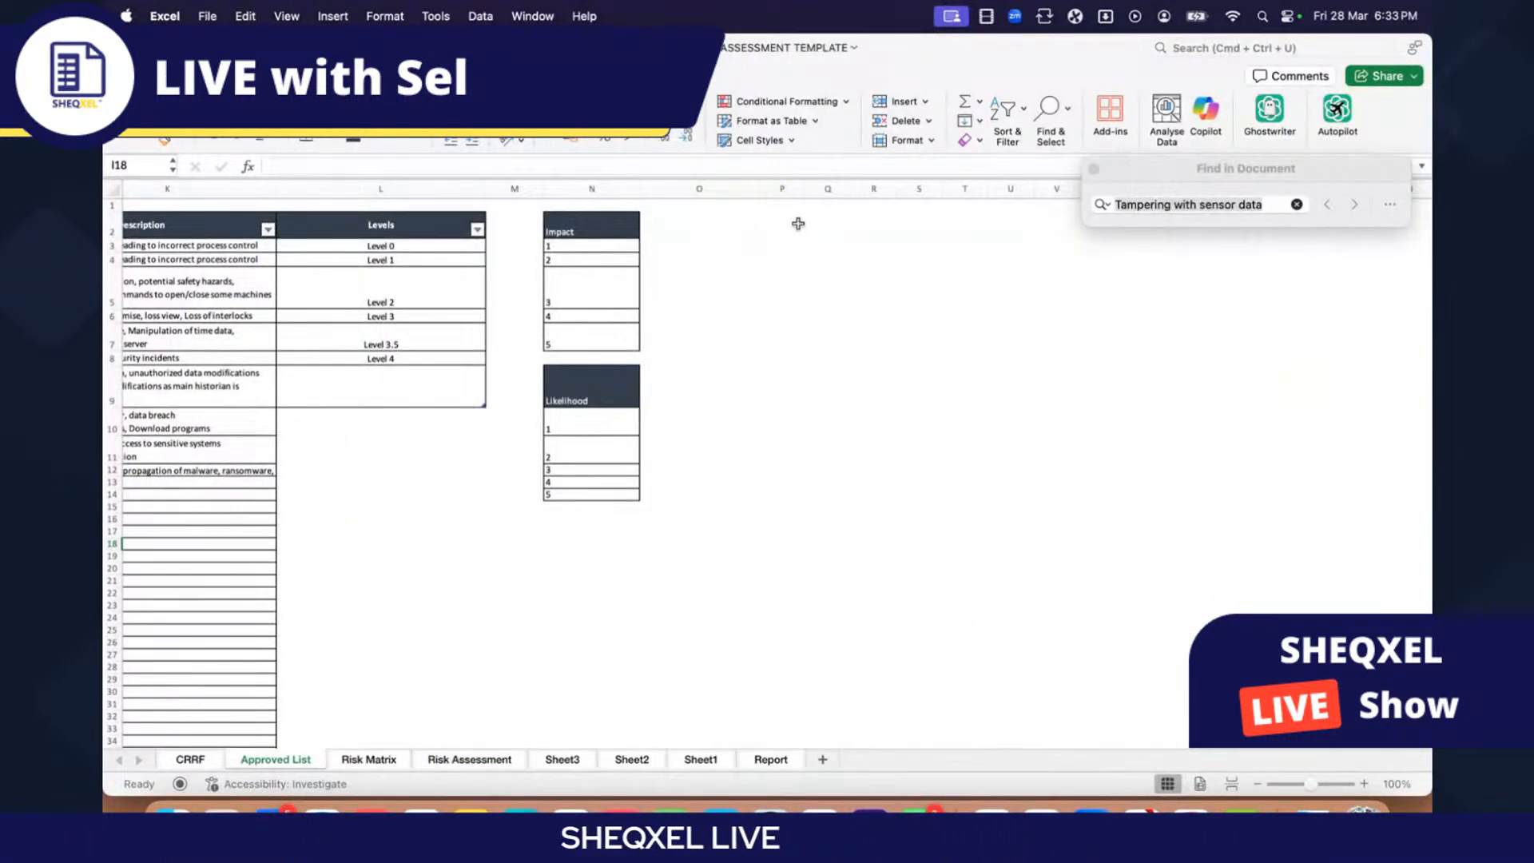
{"action": "left_click_drag", "start_coordinate": [764, 192], "coordinate": [836, 190]}
{"action": "left_click", "coordinate": [751, 219]}
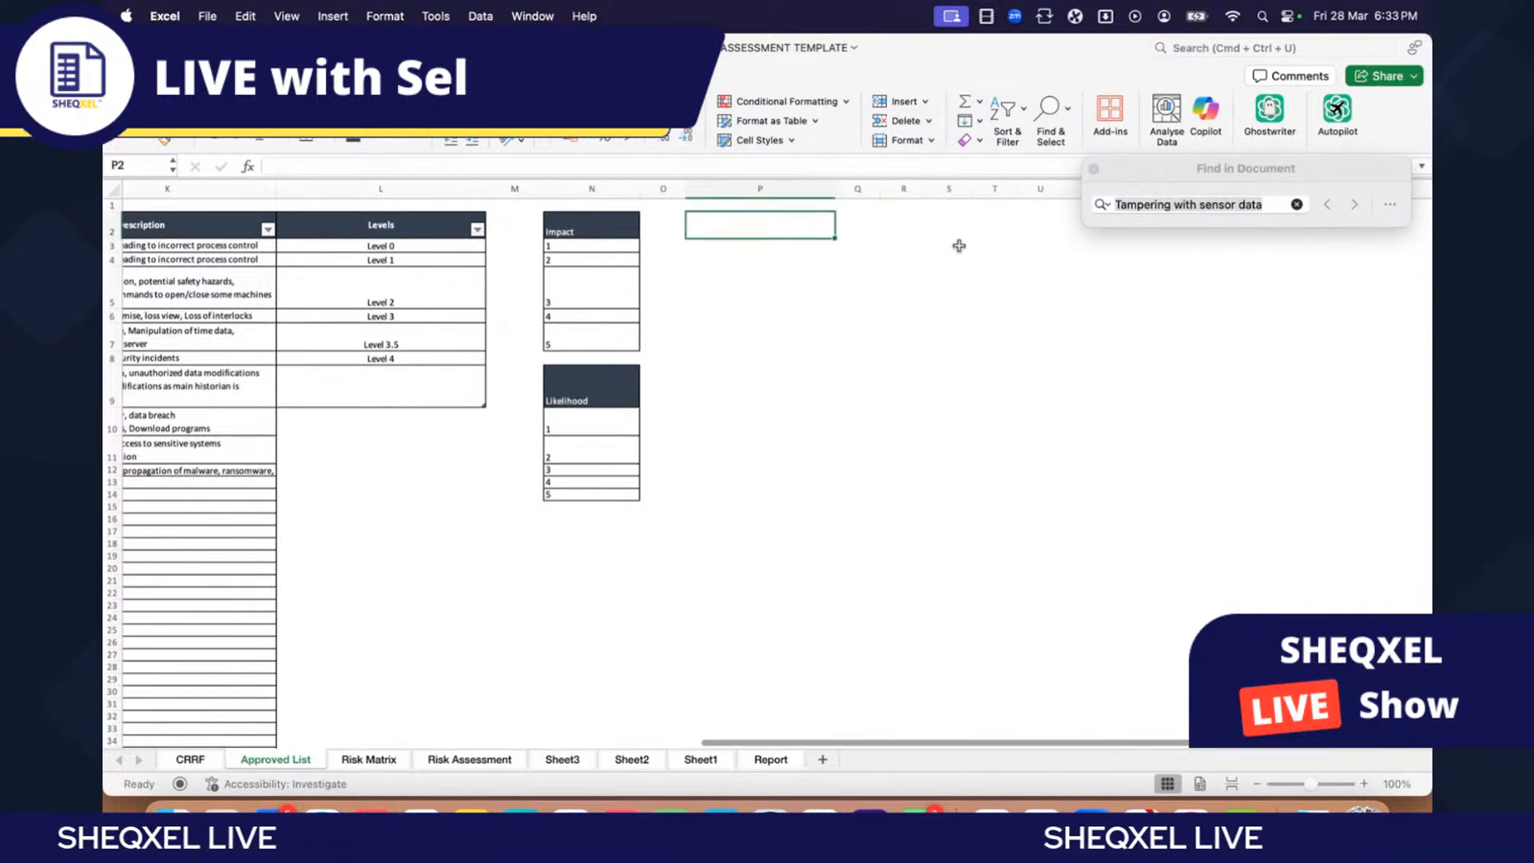
{"action": "type", "text": "Res"}
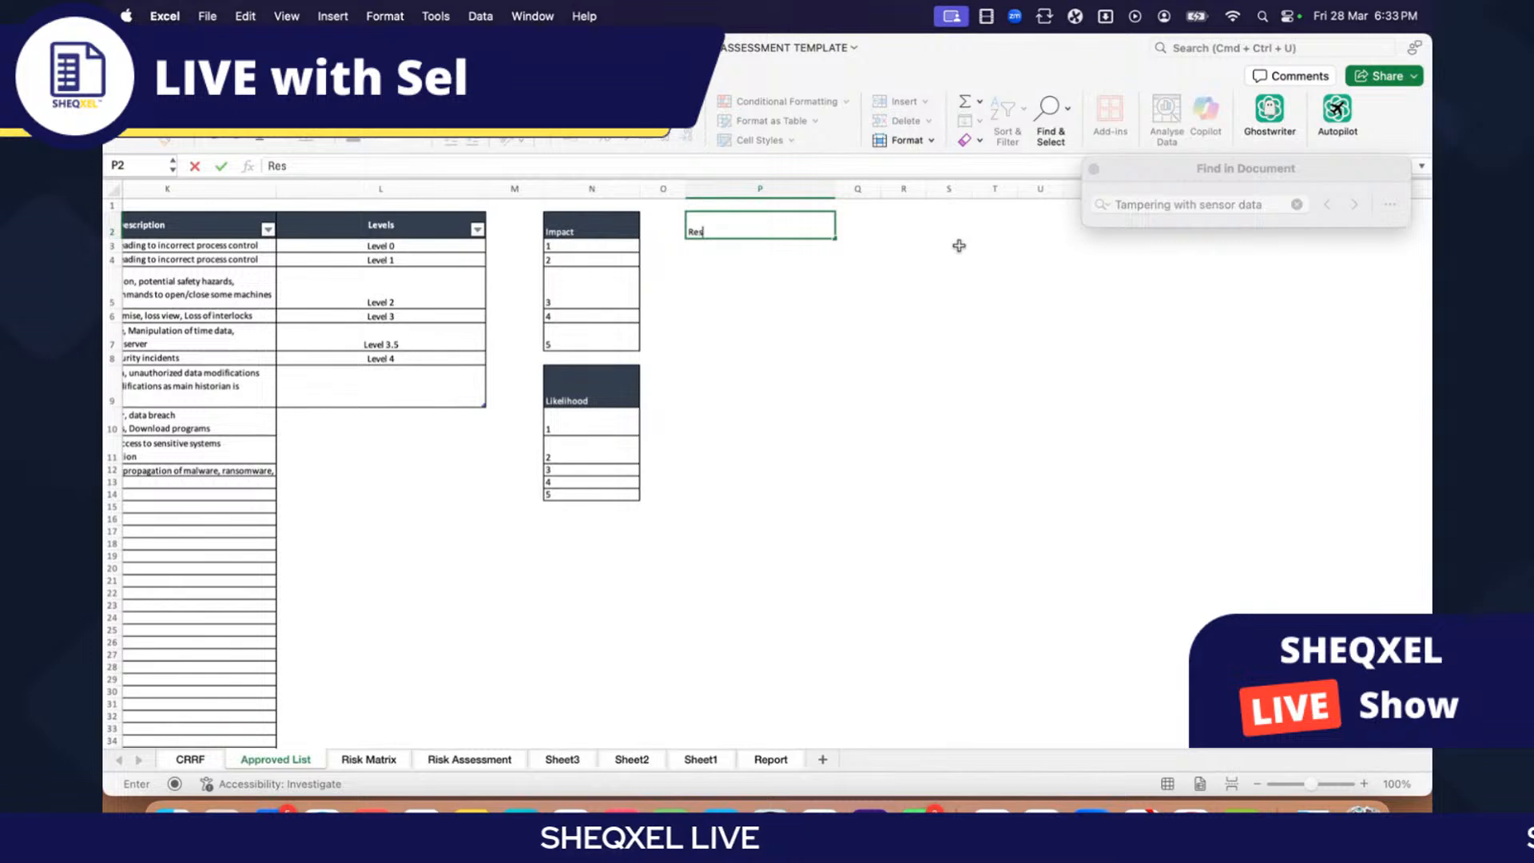
{"action": "type", "text": "ponsibl"}
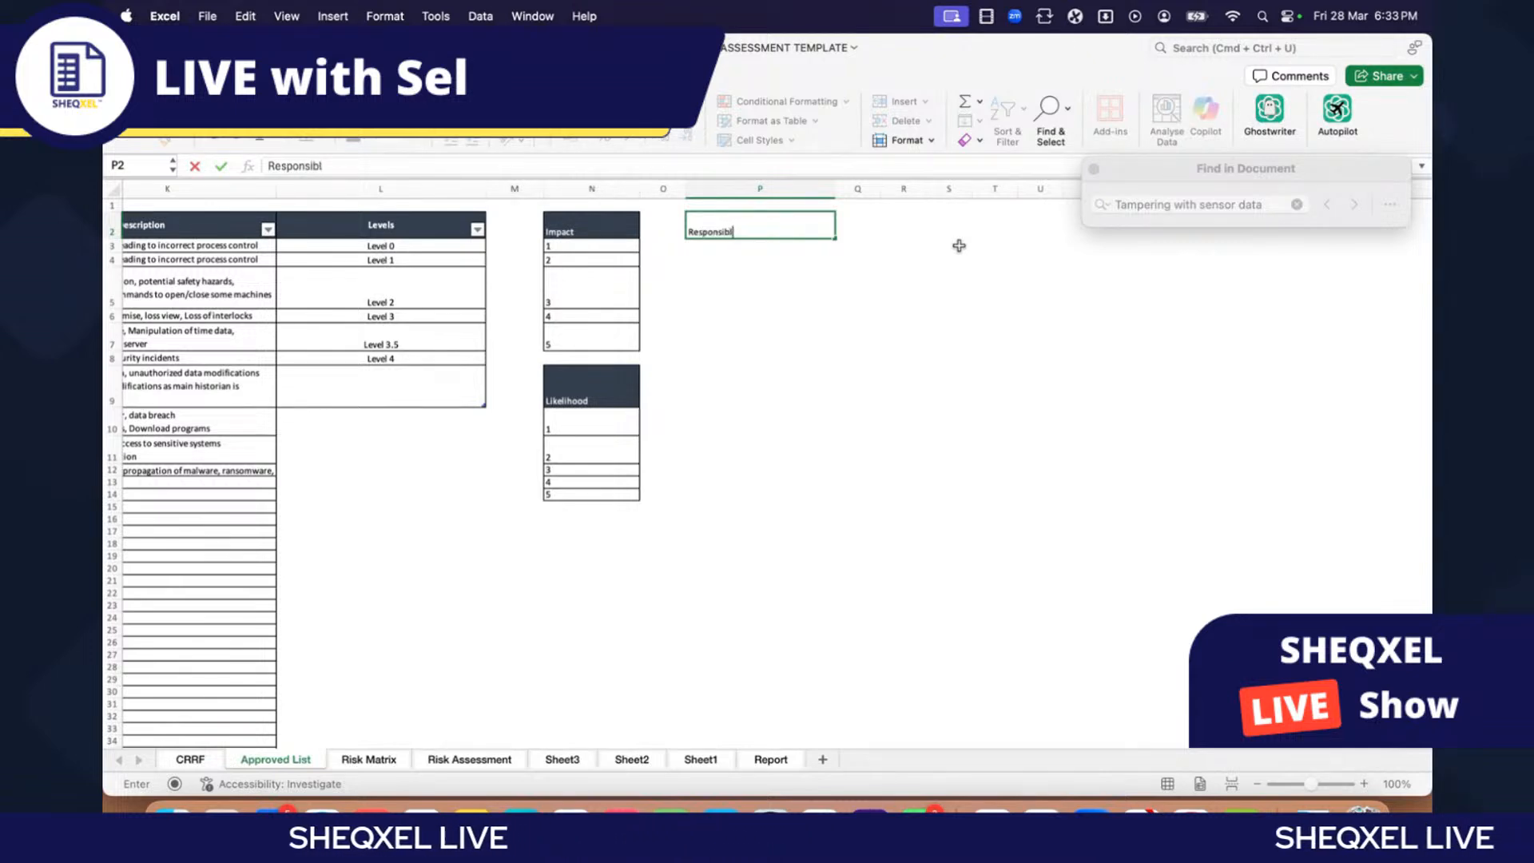
{"action": "type", "text": "e Persons"}
{"action": "key", "text": "Return"}
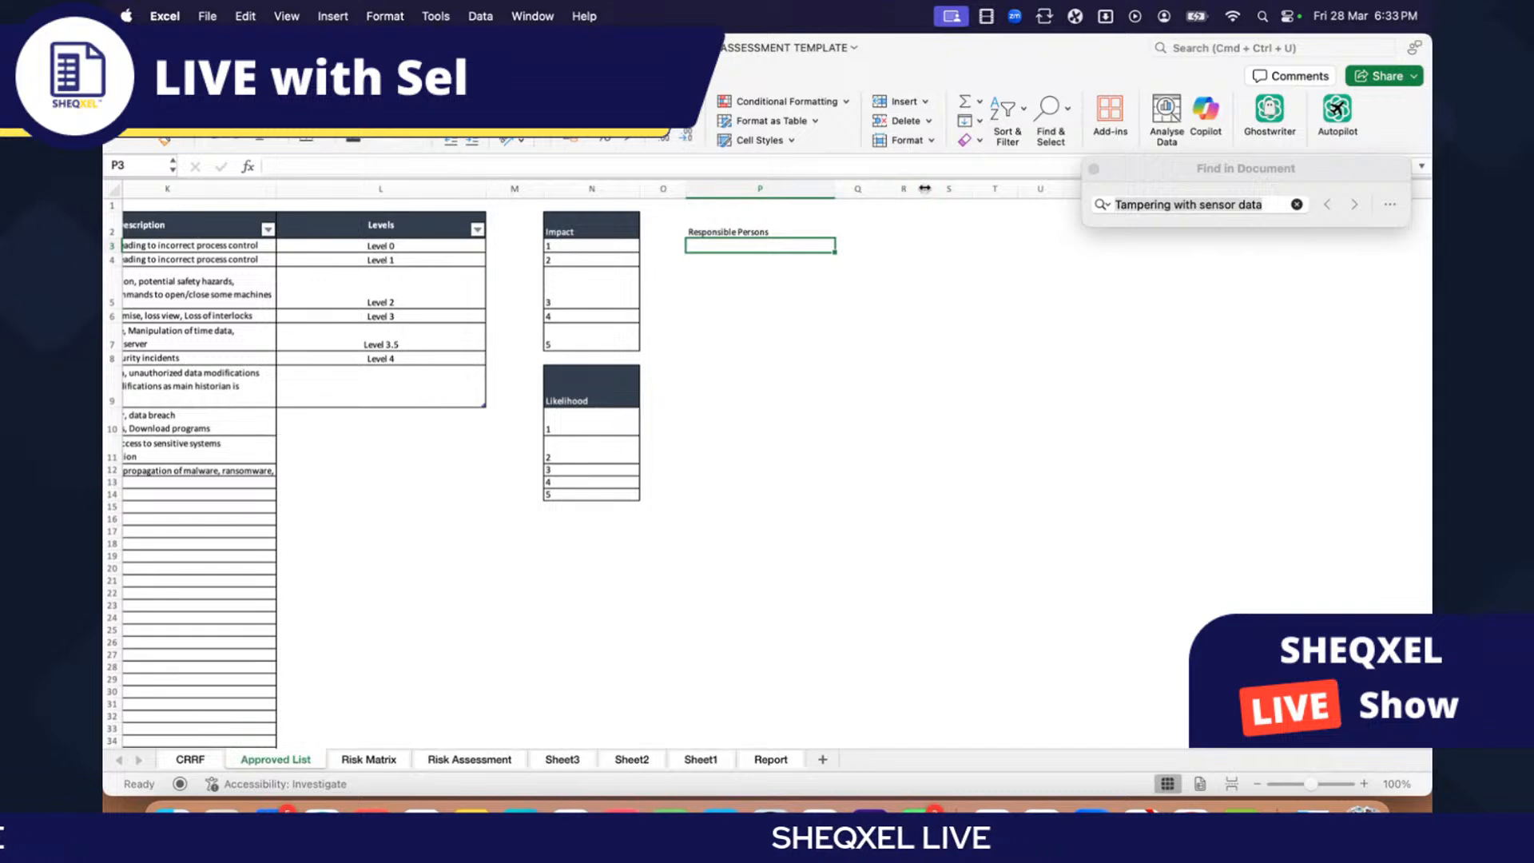
Step: Widen column R and enter the heading Action Status in R2
{"action": "left_click_drag", "start_coordinate": [924, 189], "coordinate": [976, 188]}
{"action": "left_click", "coordinate": [906, 229]}
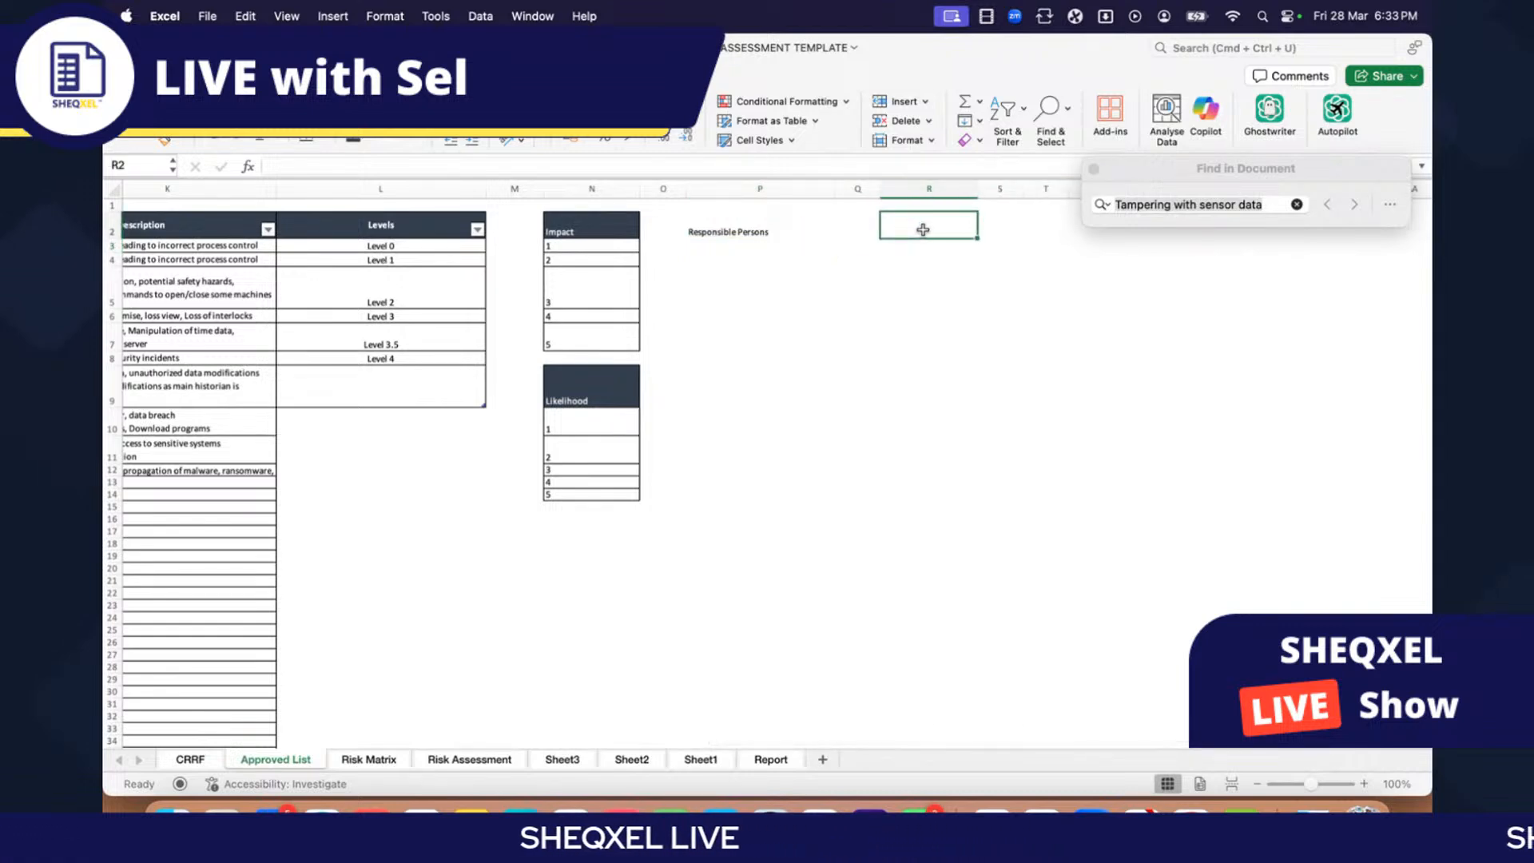
{"action": "type", "text": "Acti"}
{"action": "key", "text": "BackSpace"}
{"action": "key", "text": "BackSpace"}
{"action": "key", "text": "BackSpace"}
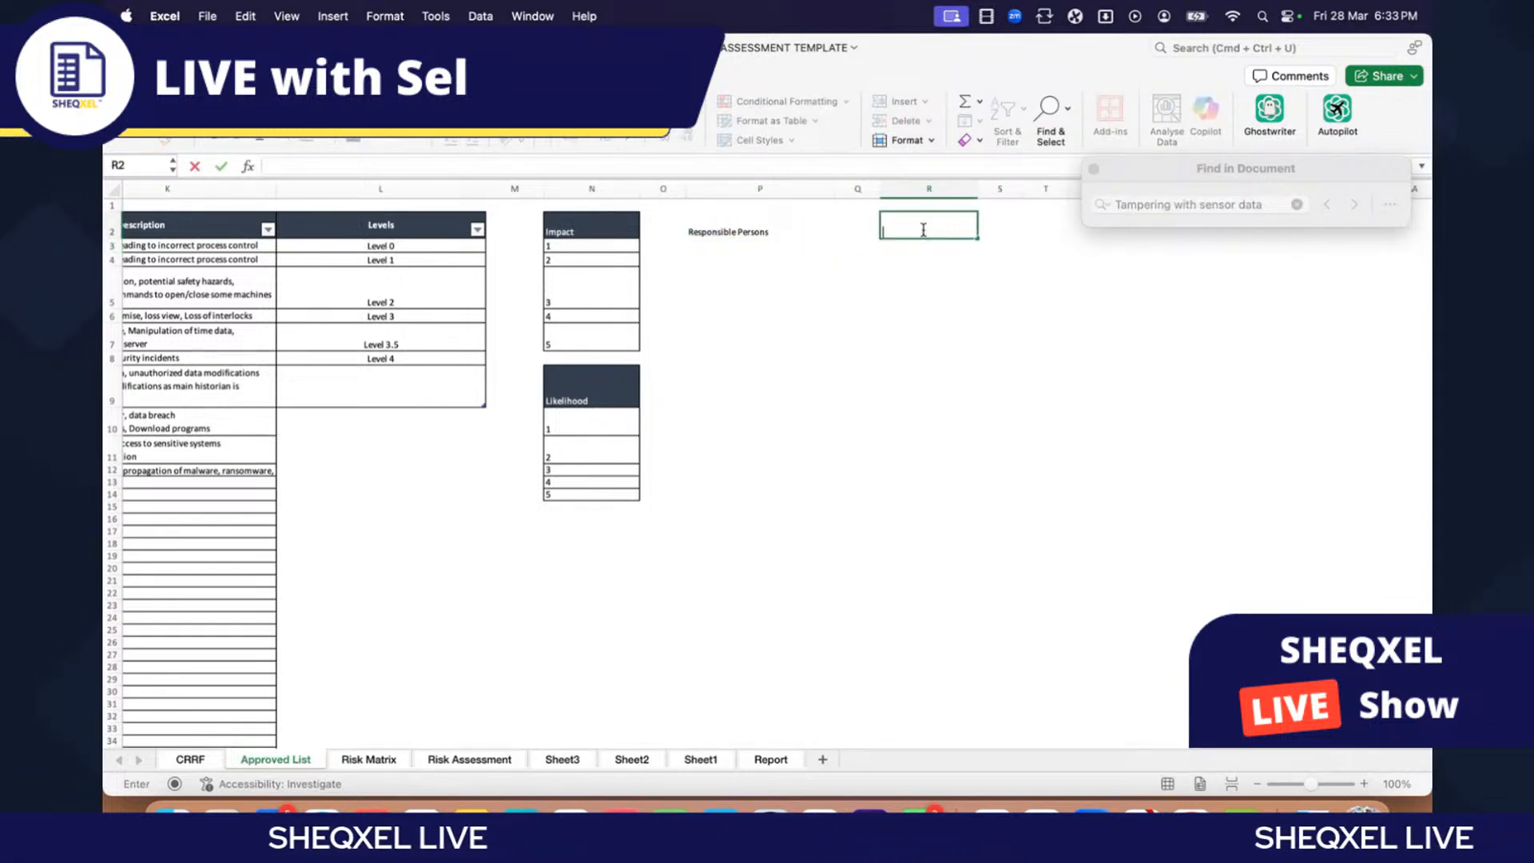
{"action": "type", "text": "ction Stat"}
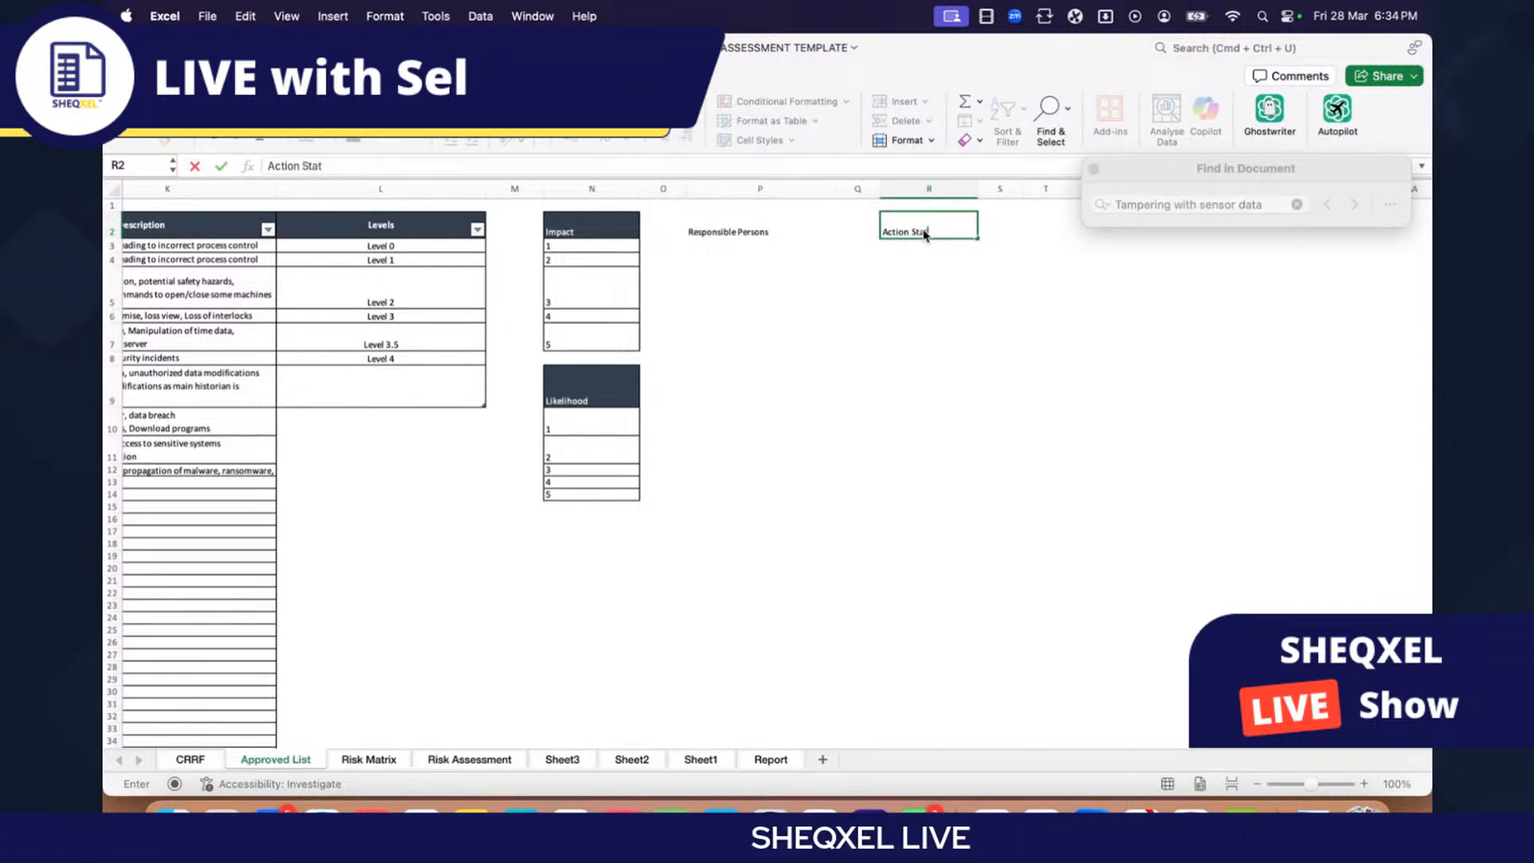
{"action": "type", "text": "us"}
{"action": "key", "text": "Return"}
Step: List the options Open and Closed in R3 and R4 under the Action Status heading
{"action": "type", "text": "Open"}
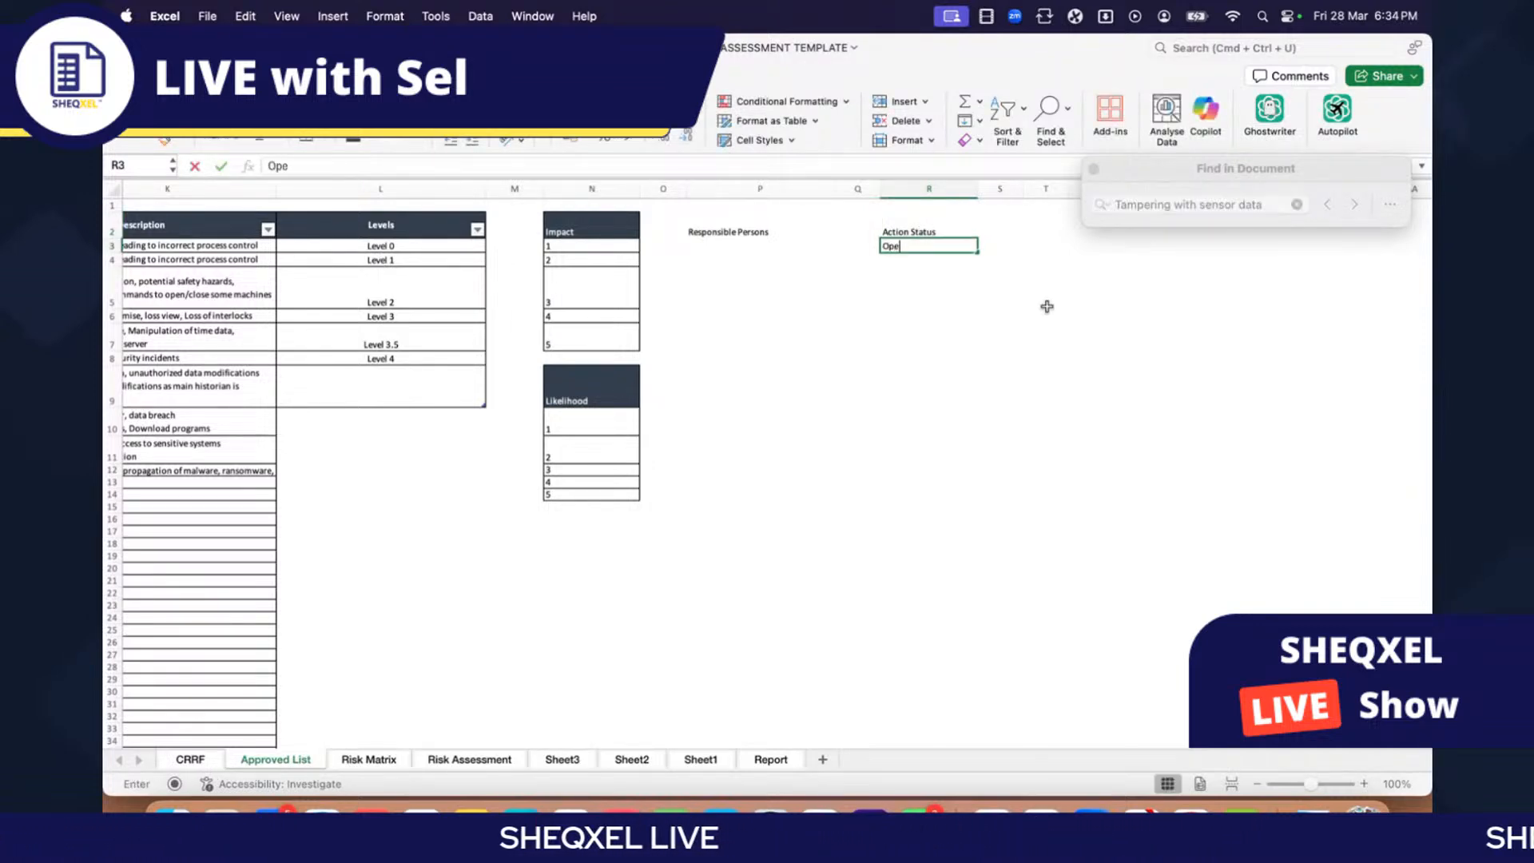
{"action": "key", "text": "Return"}
{"action": "type", "text": "Closed"}
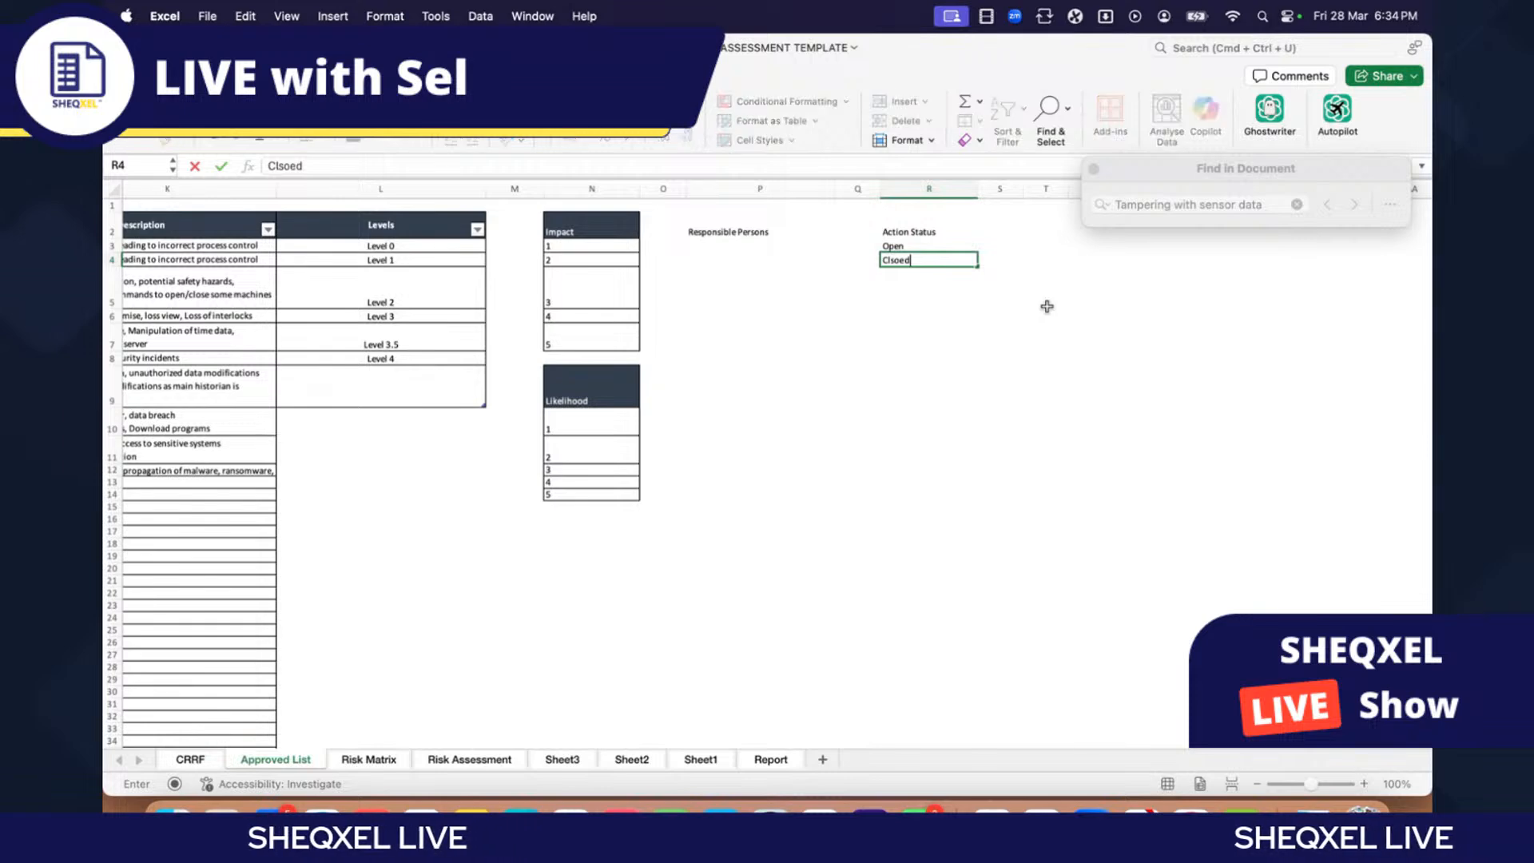
{"action": "key", "text": "BackSpace"}
{"action": "key", "text": "BackSpace"}
{"action": "key", "text": "BackSpace"}
{"action": "key", "text": "BackSpace"}
{"action": "type", "text": "so"}
{"action": "key", "text": "BackSpace"}
{"action": "key", "text": "BackSpace"}
{"action": "type", "text": "osed"}
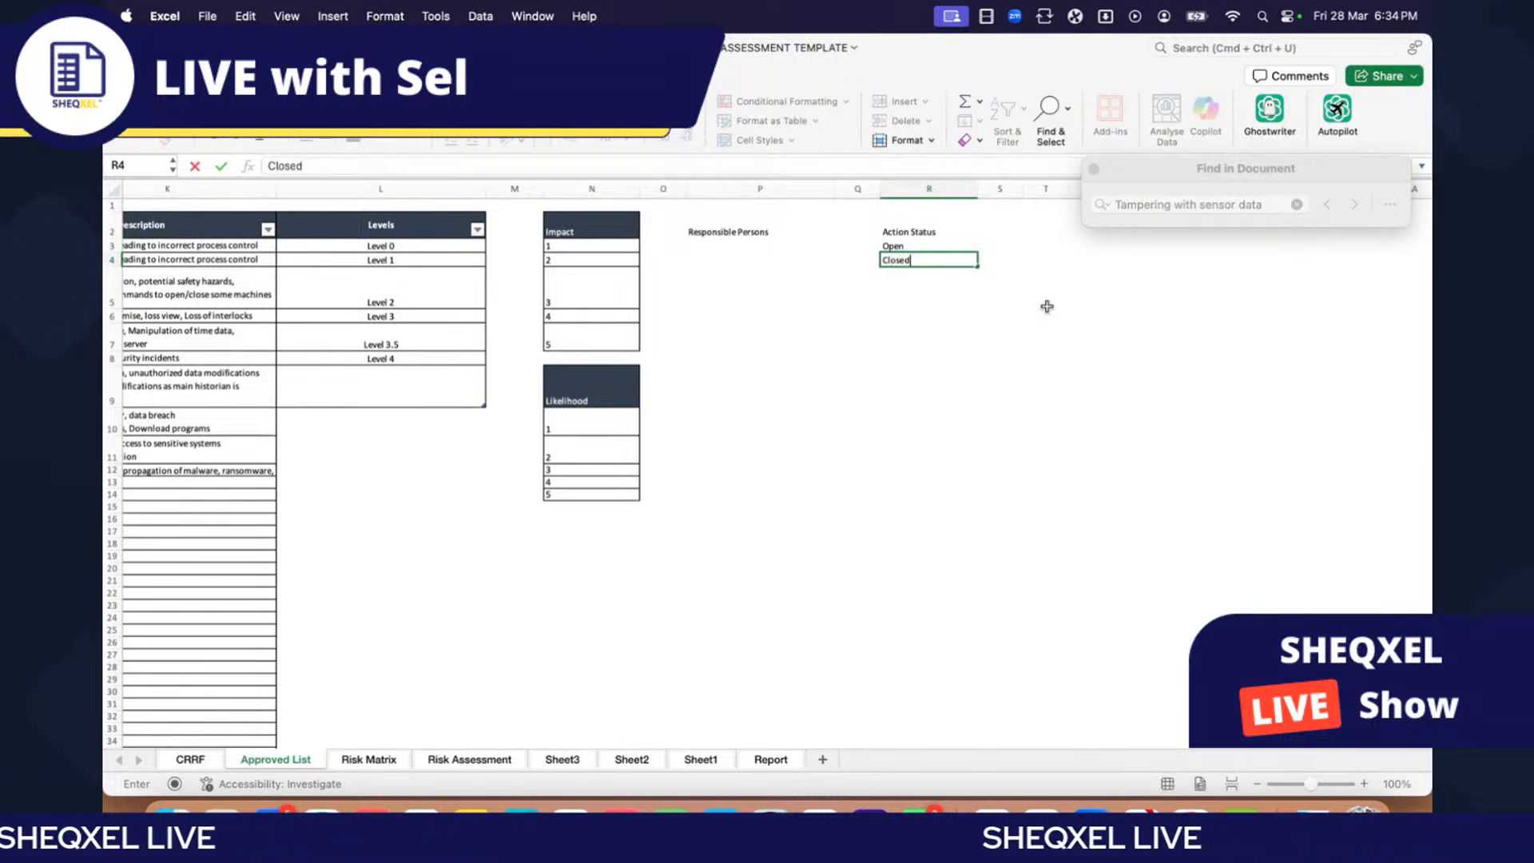
{"action": "key", "text": "Return"}
Step: Enter three people's names in P3 to P5 under the Responsible Persons heading
{"action": "scroll", "coordinate": [1276, 316], "scroll_direction": "up", "scroll_amount": 3}
{"action": "scroll", "coordinate": [548, 366], "scroll_direction": "up", "scroll_amount": 3}
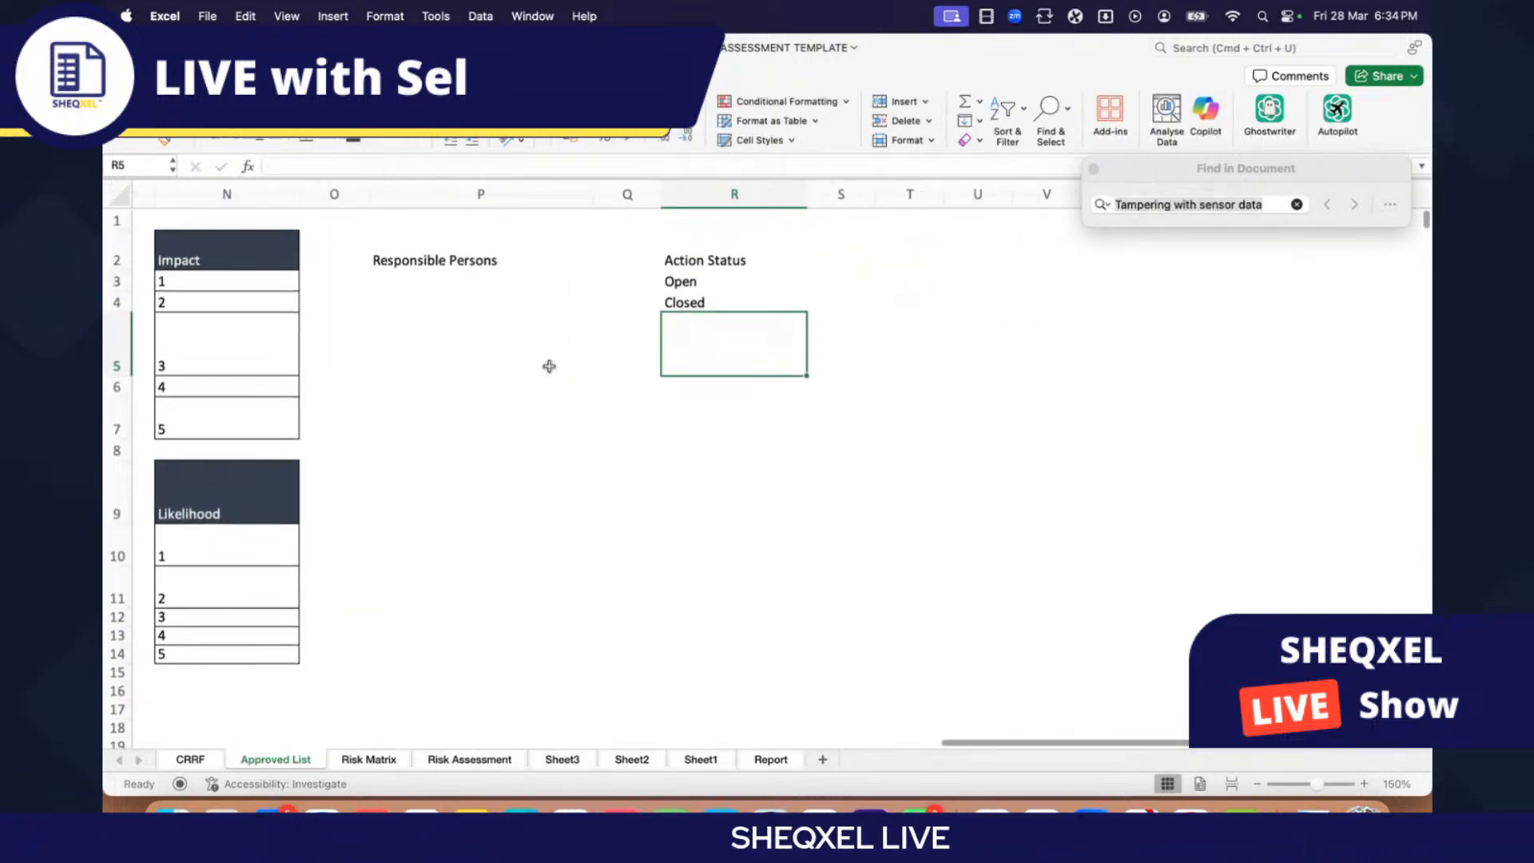
{"action": "left_click", "coordinate": [417, 285]}
{"action": "scroll", "coordinate": [539, 306], "scroll_direction": "up", "scroll_amount": 2}
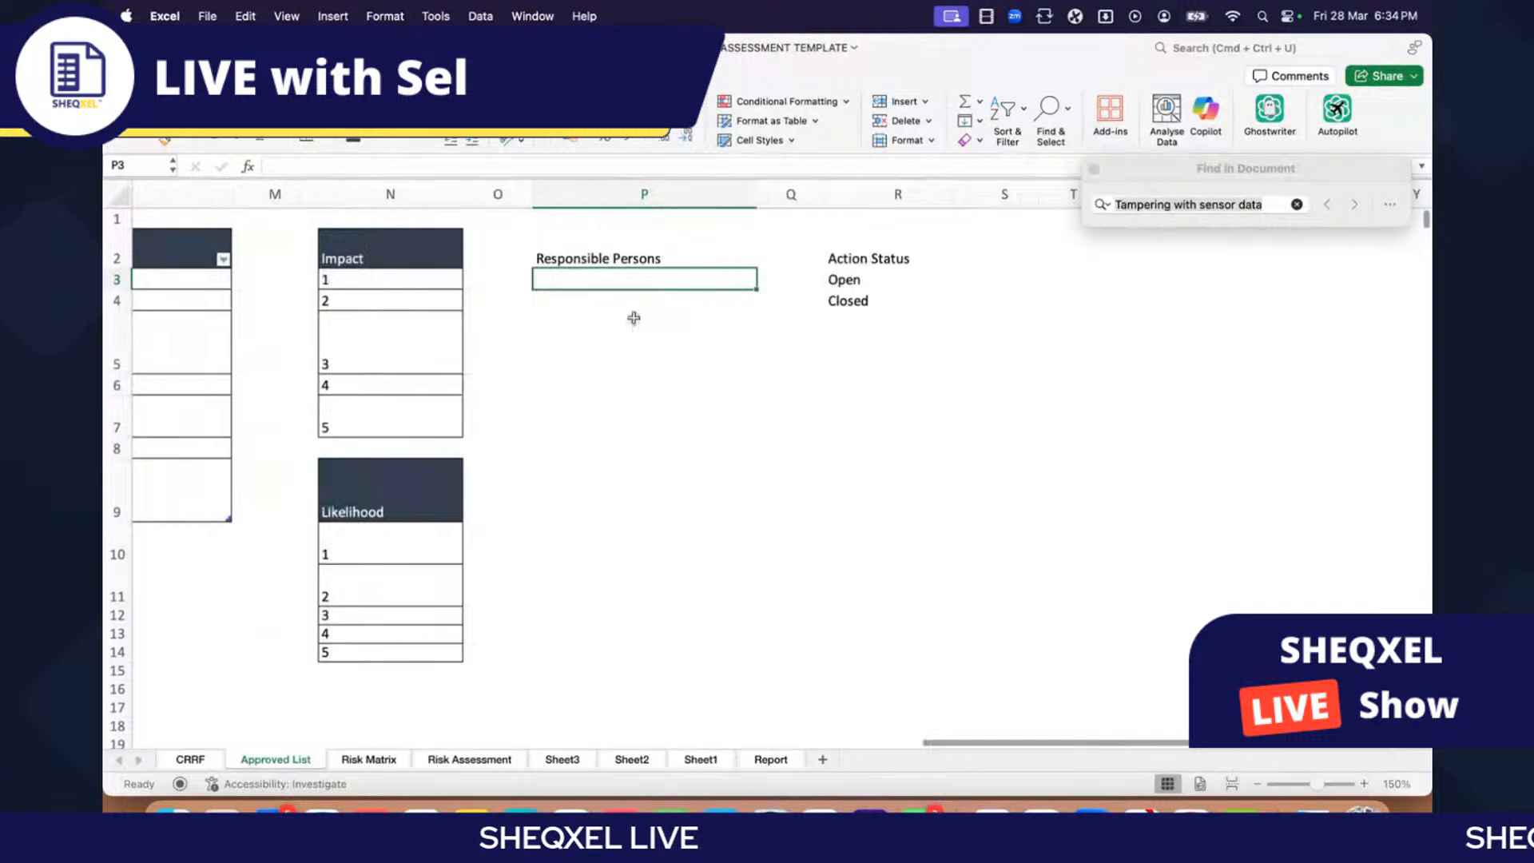
{"action": "type", "text": "Alfred"}
{"action": "key", "text": "Return"}
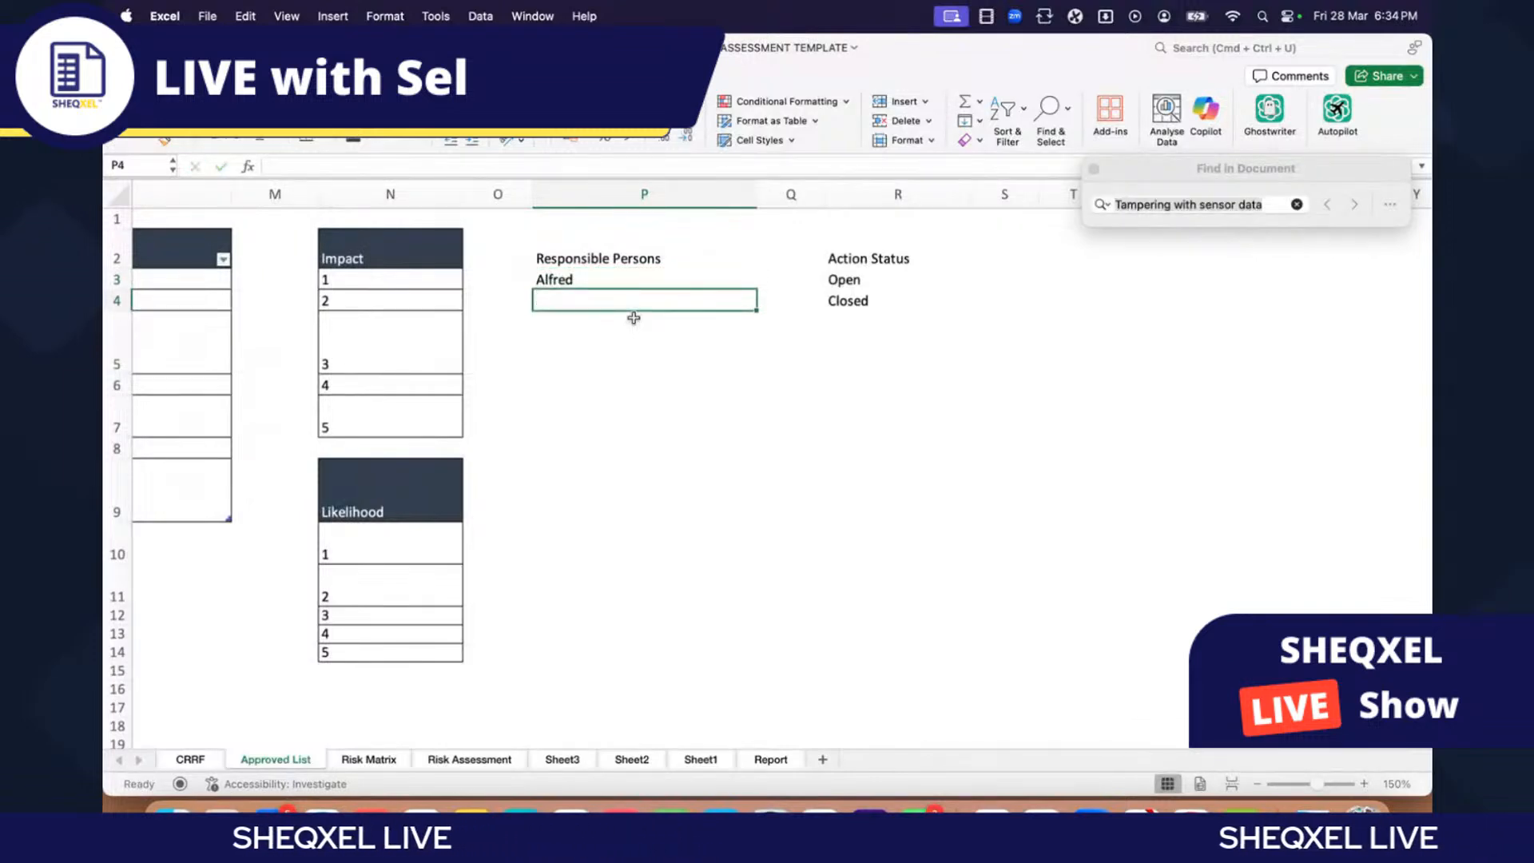
{"action": "type", "text": "Selorm"}
{"action": "key", "text": "Return"}
{"action": "type", "text": "Ame"}
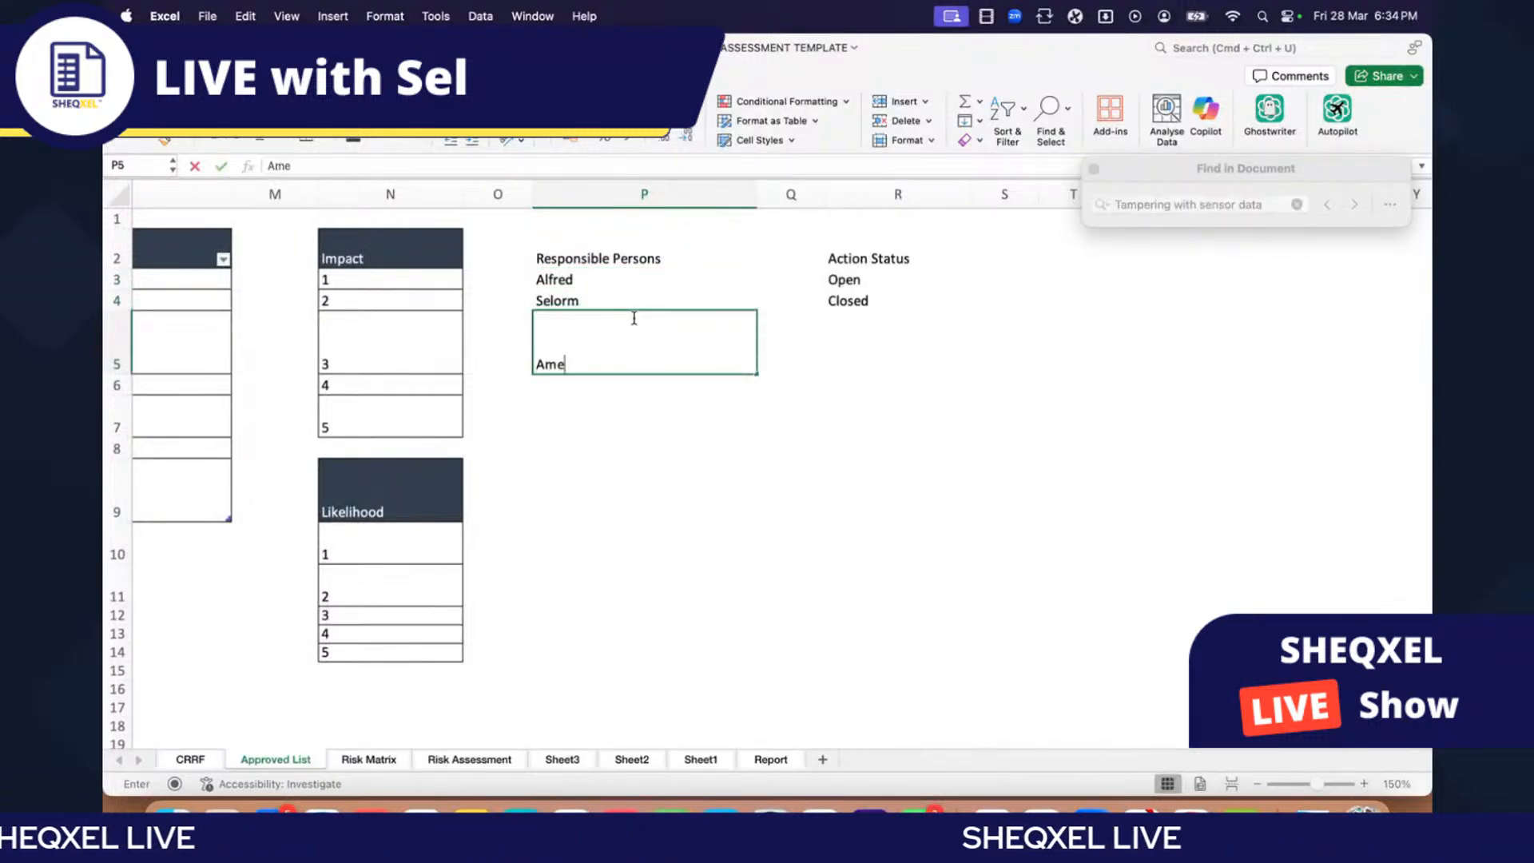
{"action": "type", "text": "tewew"}
{"action": "key", "text": "BackSpace"}
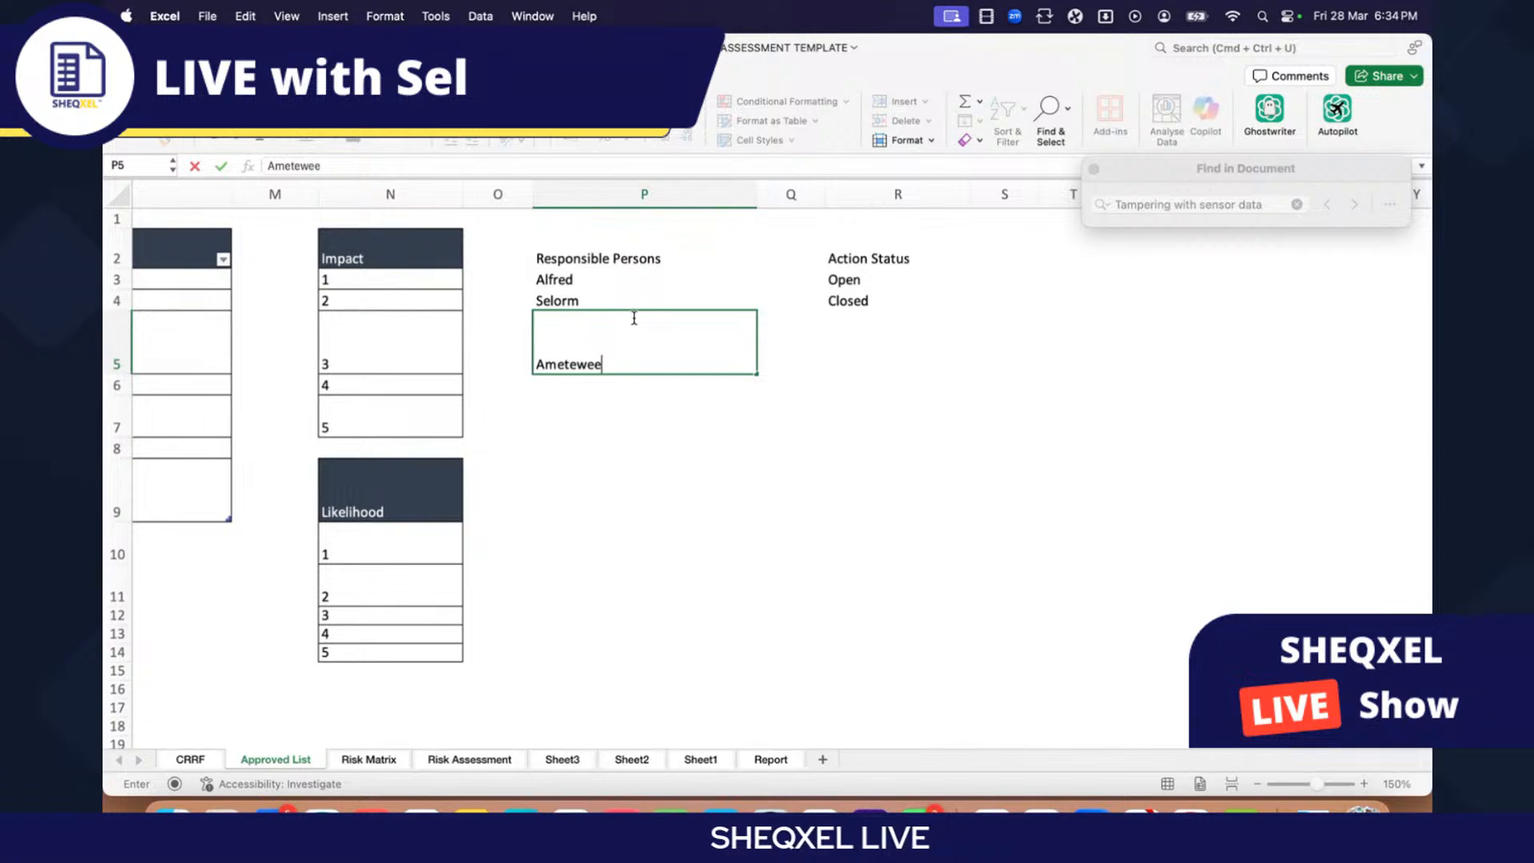
{"action": "type", "text": "e"}
{"action": "key", "text": "Return"}
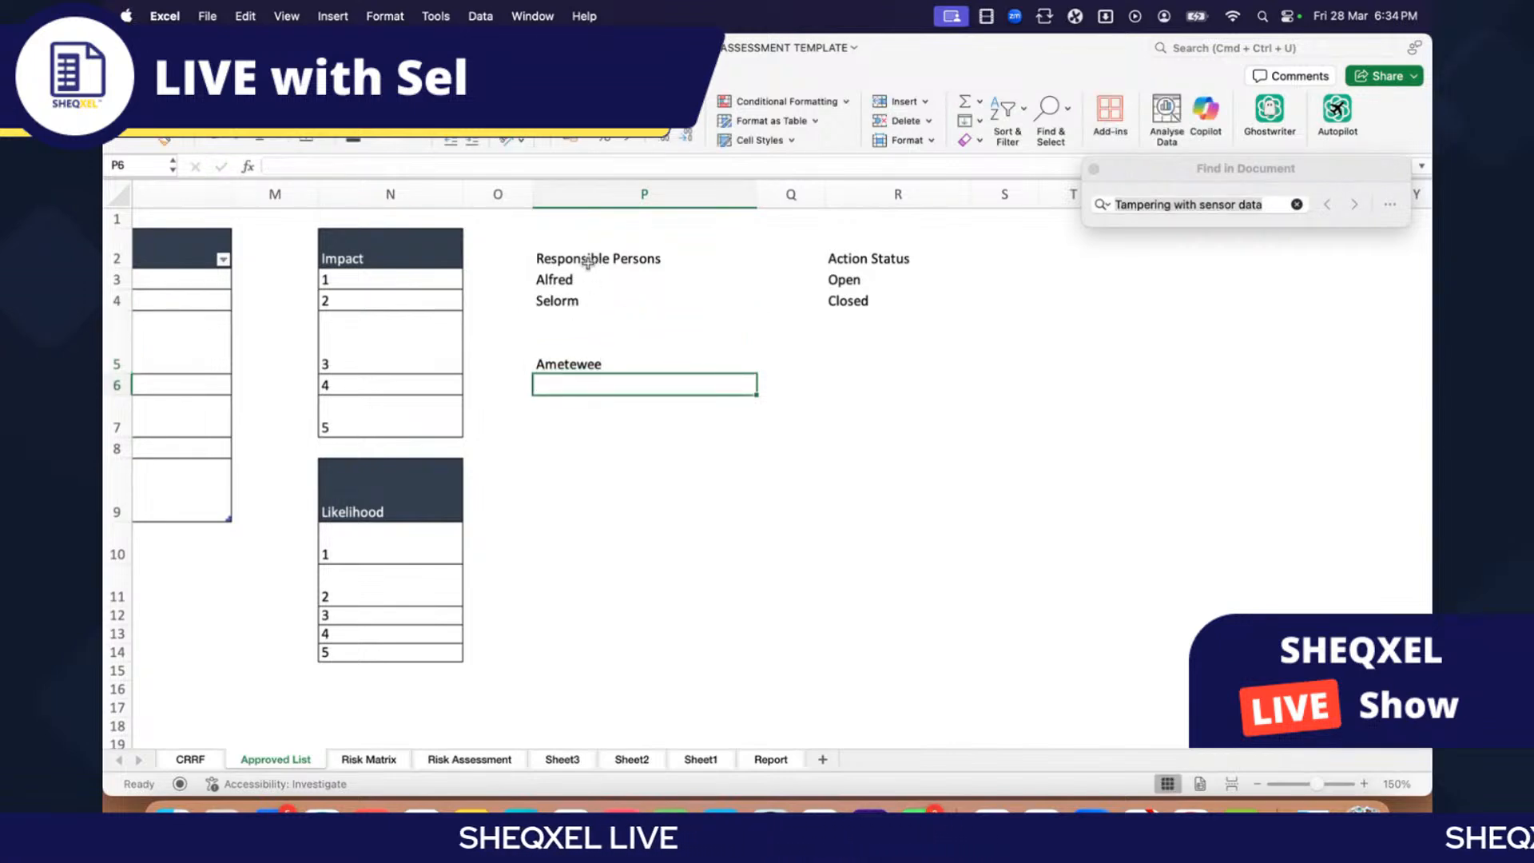
Step: Convert the Responsible Persons list in P2:P5 into a table with headers
{"action": "left_click_drag", "start_coordinate": [588, 262], "coordinate": [600, 361]}
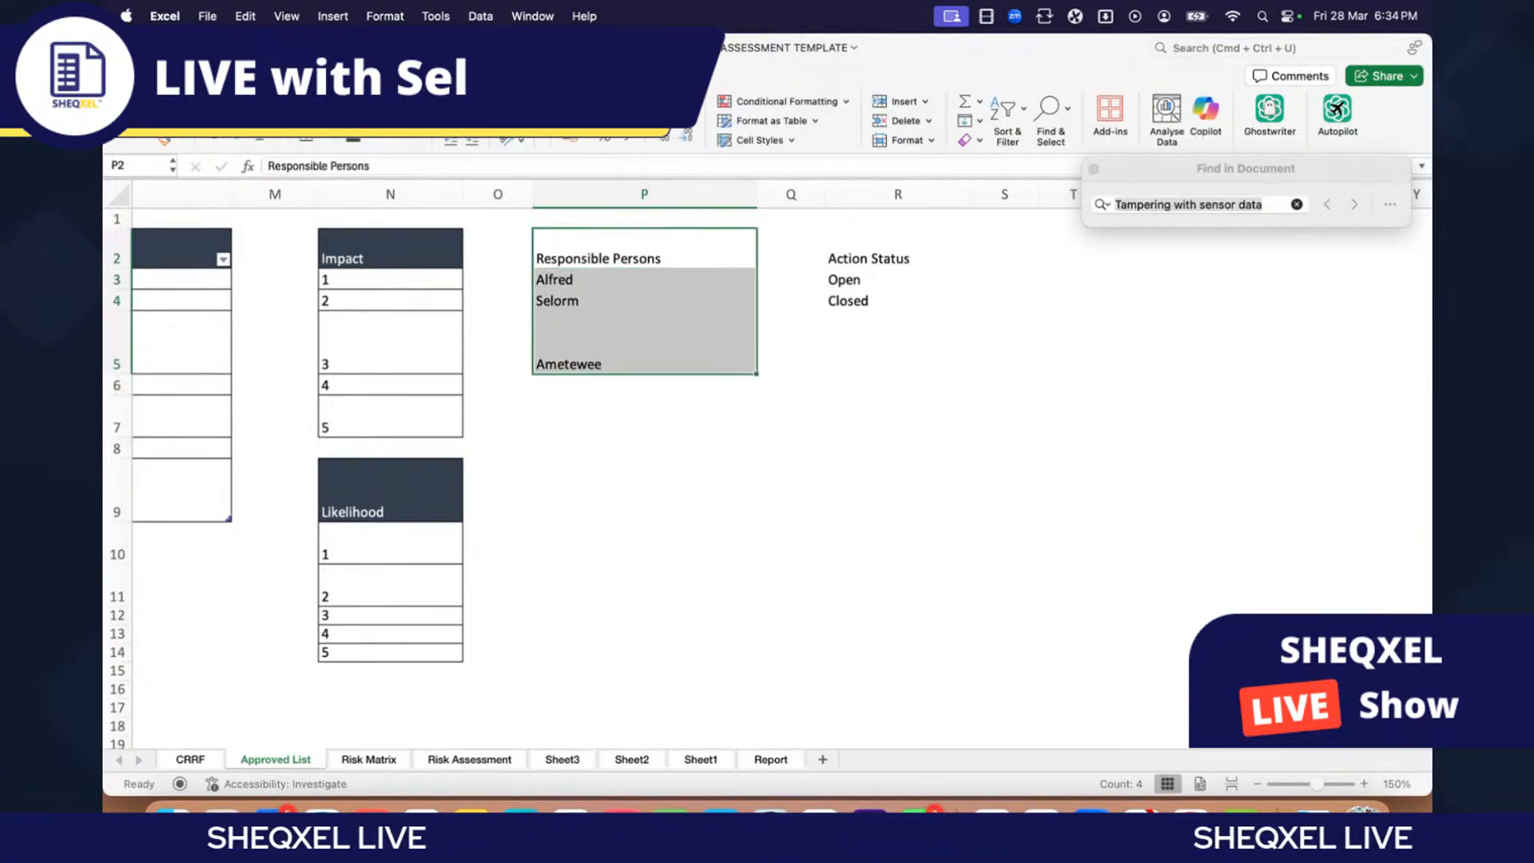
{"action": "left_click", "coordinate": [195, 80]}
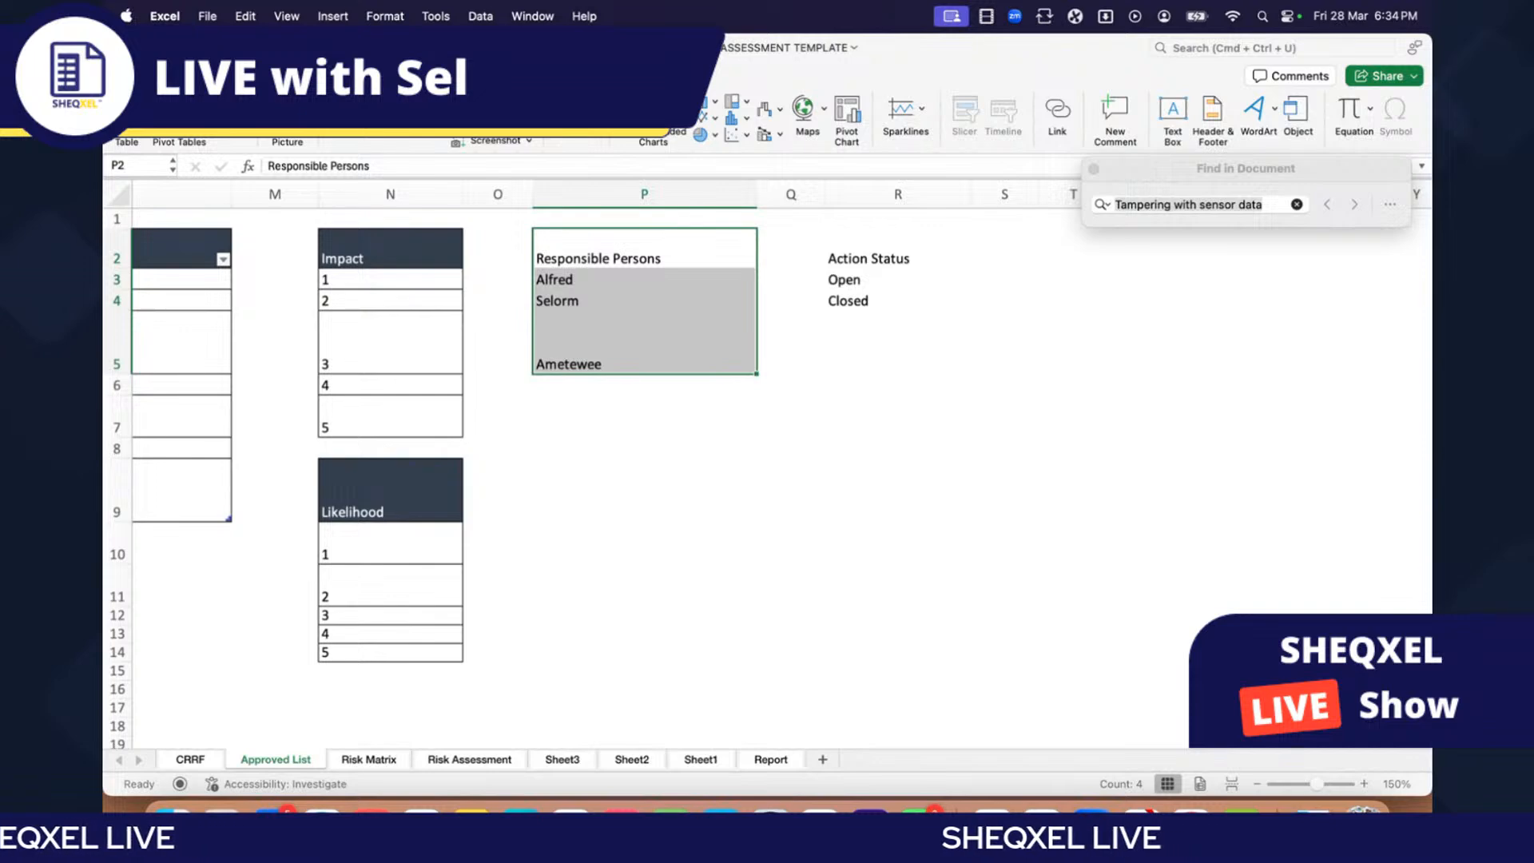
{"action": "key", "text": "super+t"}
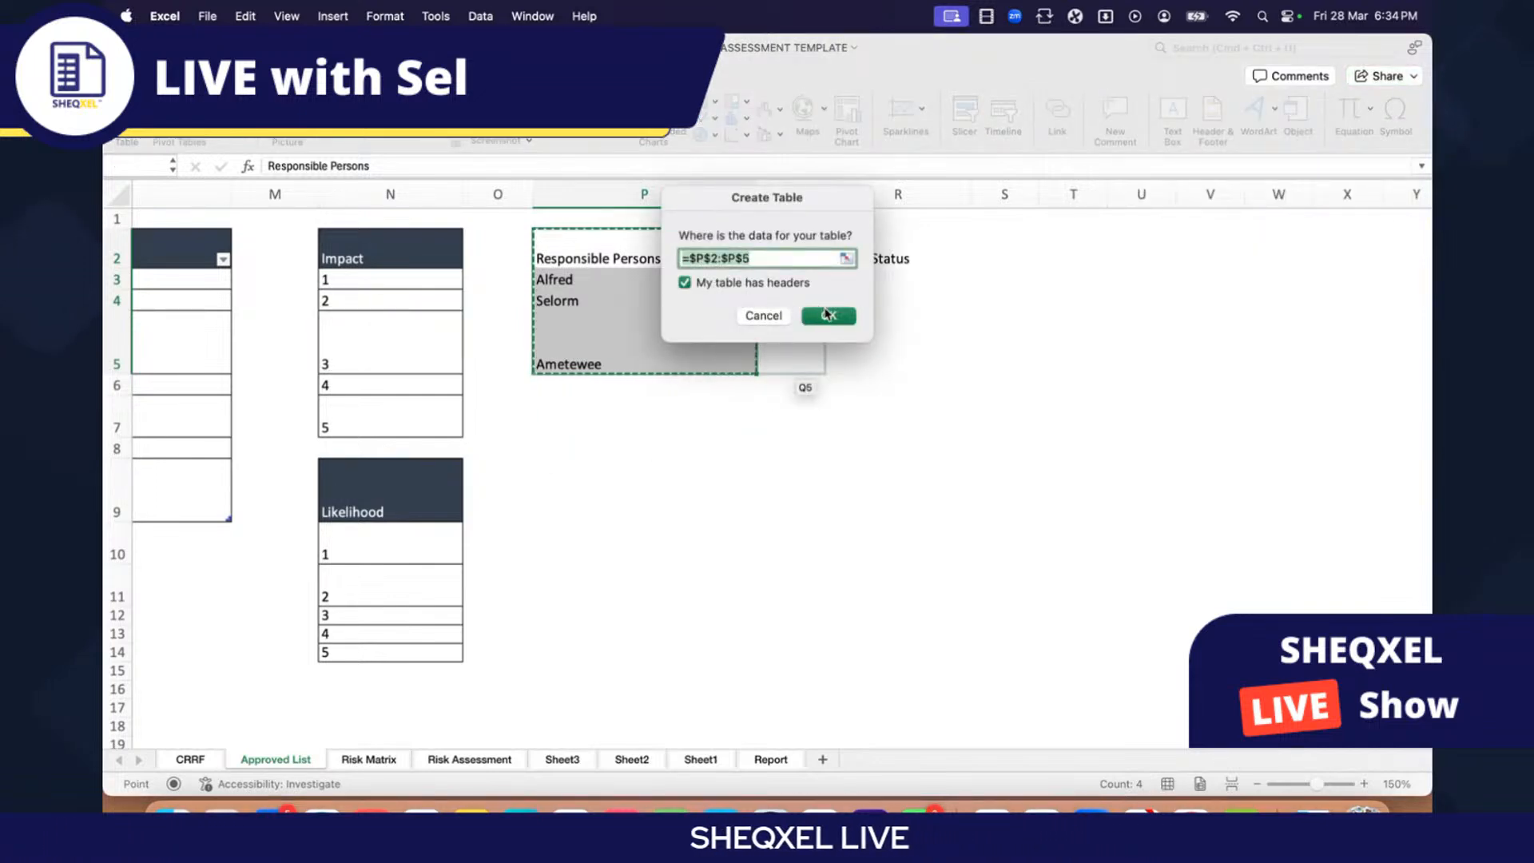
{"action": "left_click", "coordinate": [829, 316]}
{"action": "left_click", "coordinate": [798, 464]}
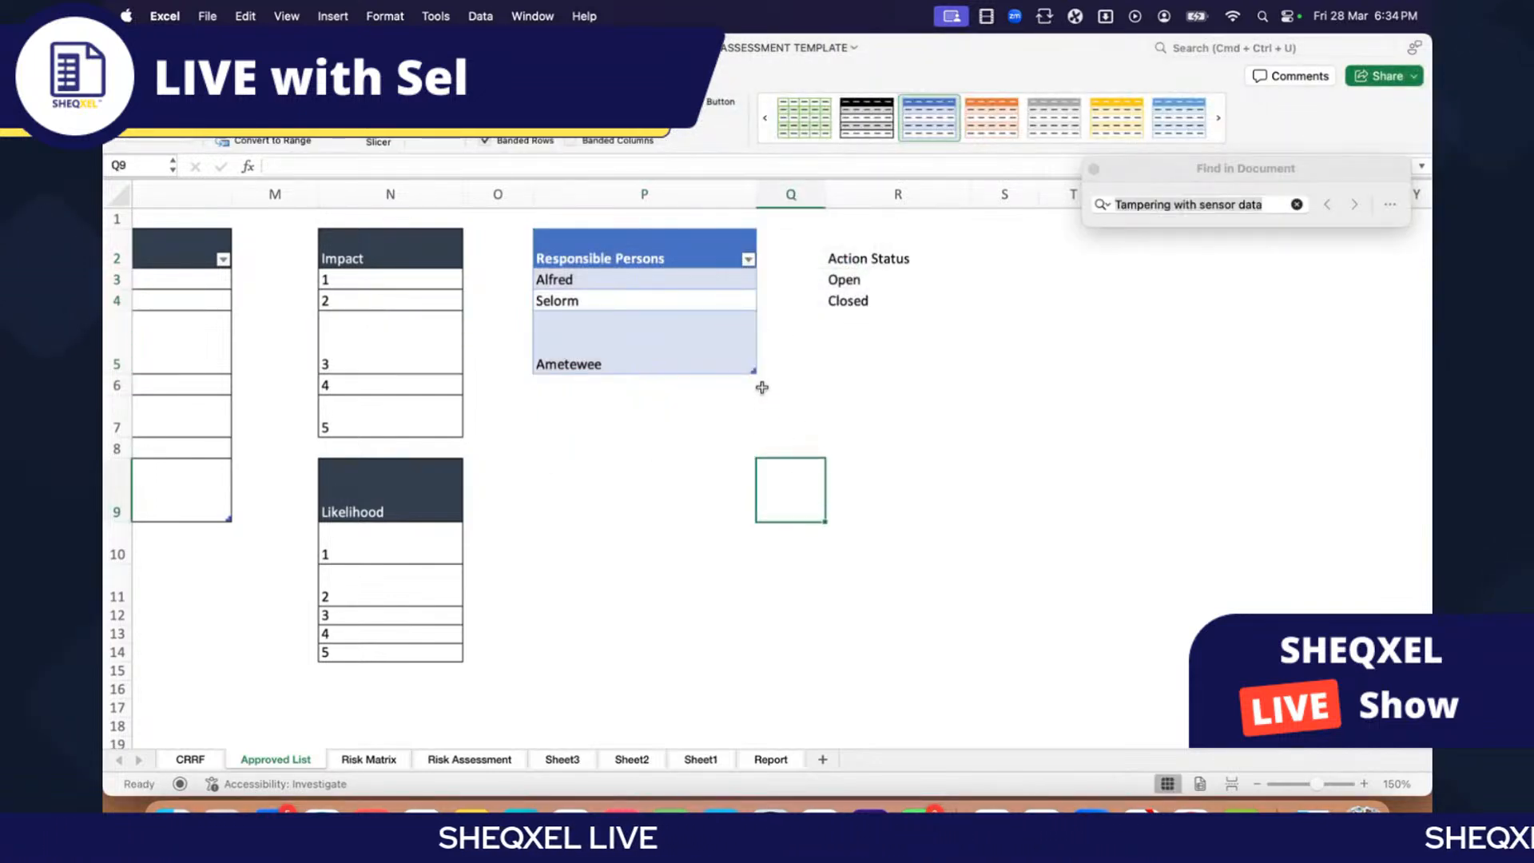
Step: Extend the Responsible Persons table down to row 17 and clear the entries in P5:P17
{"action": "left_click", "coordinate": [750, 368]}
{"action": "left_click_drag", "start_coordinate": [751, 370], "coordinate": [718, 716]}
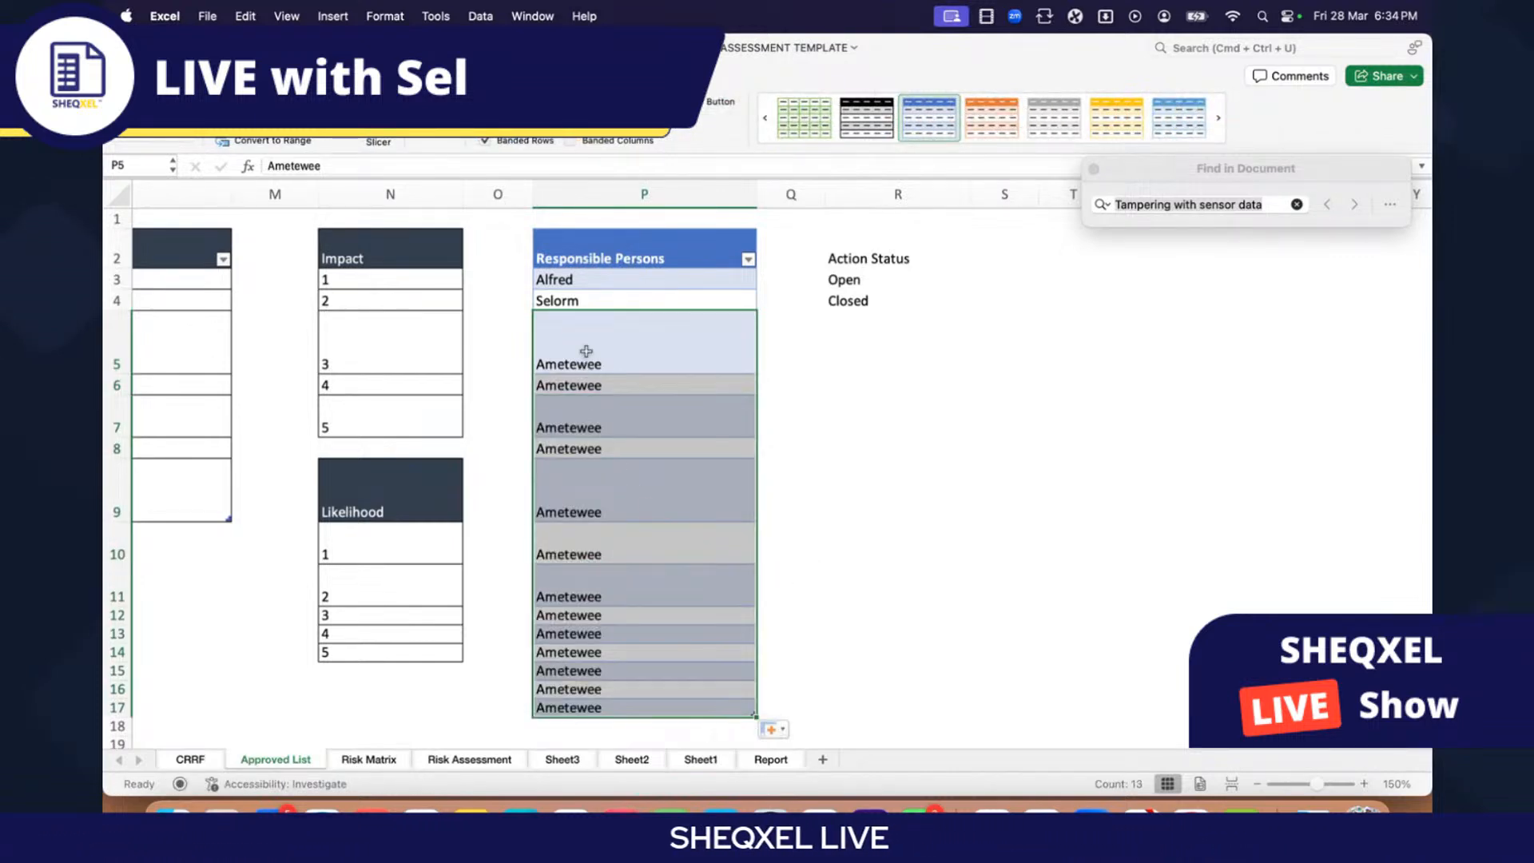
{"action": "left_click_drag", "start_coordinate": [587, 350], "coordinate": [578, 616]}
{"action": "left_click_drag", "start_coordinate": [583, 349], "coordinate": [573, 704]}
{"action": "key", "text": "Delete"}
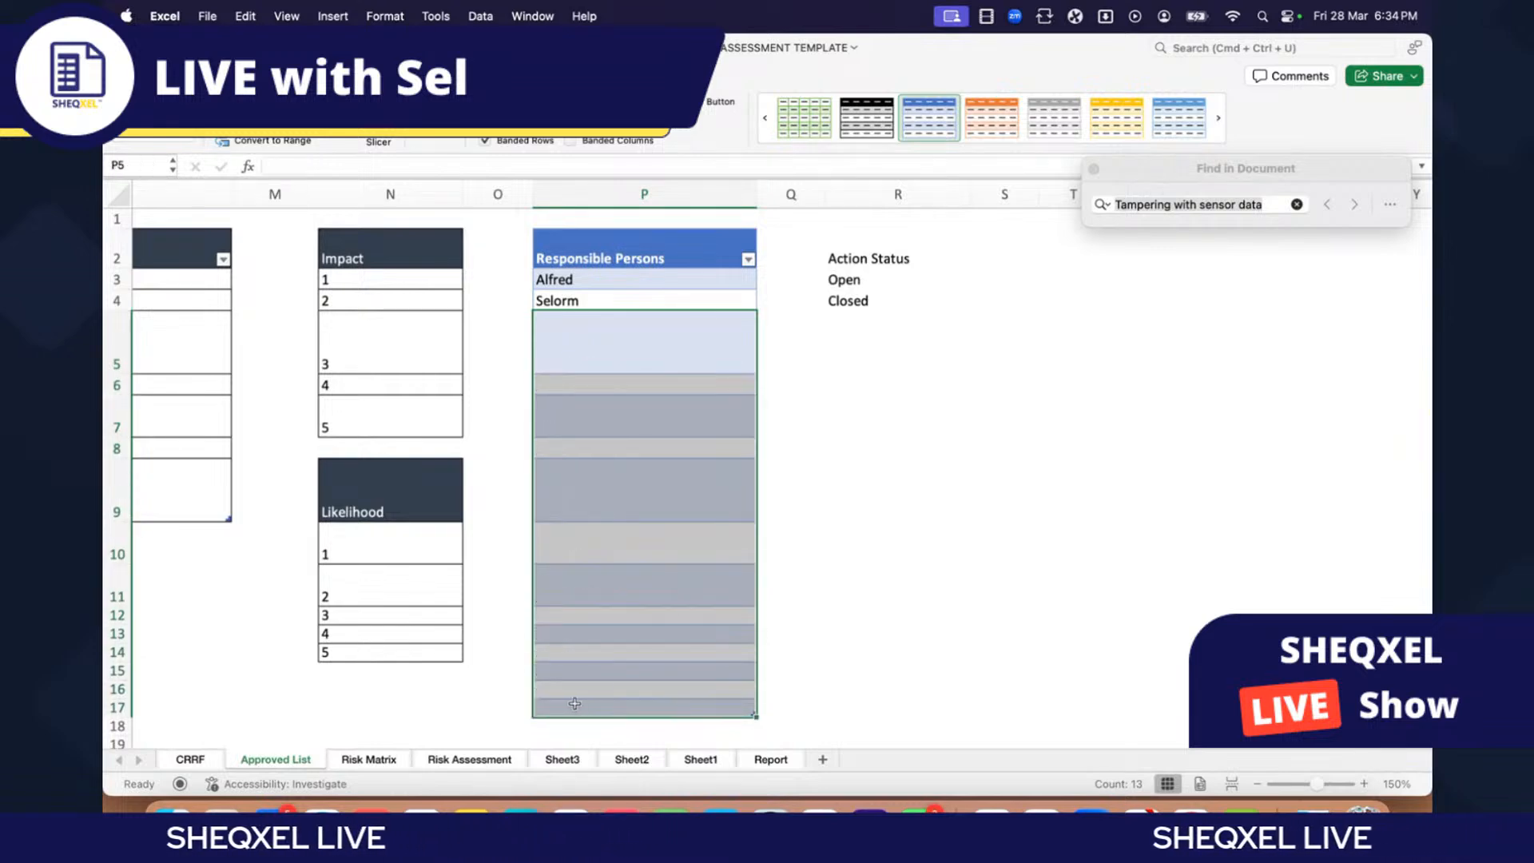
Step: Extend the Responsible Persons table down to row 41
{"action": "scroll", "coordinate": [719, 464], "scroll_direction": "down", "scroll_amount": 3}
{"action": "left_click", "coordinate": [712, 486]}
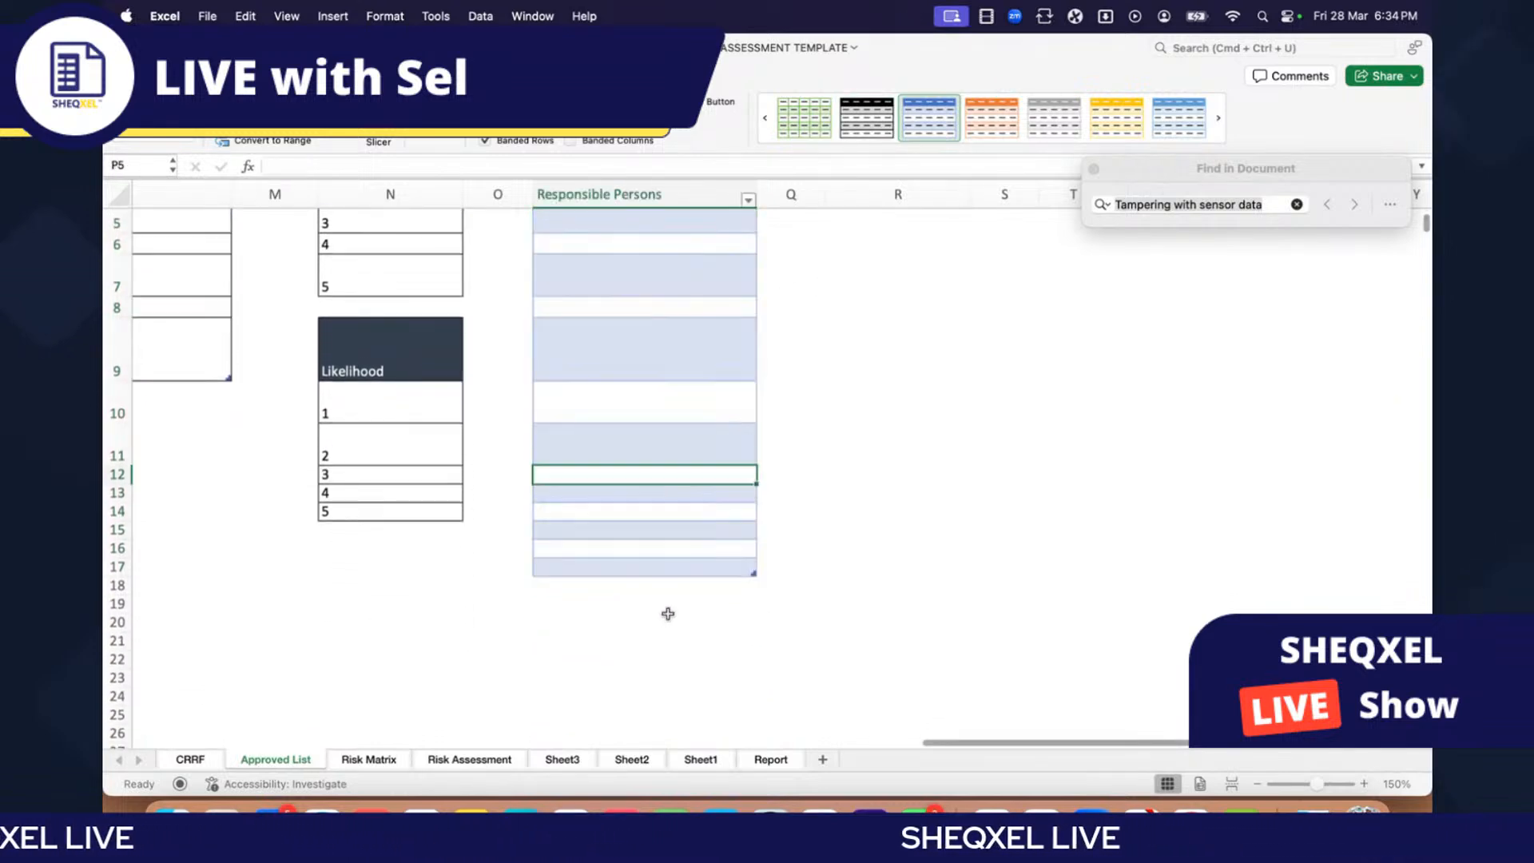
{"action": "left_click", "coordinate": [740, 575], "text": "shift"}
{"action": "scroll", "coordinate": [799, 571], "scroll_direction": "down", "scroll_amount": 2}
{"action": "left_click", "coordinate": [877, 548]}
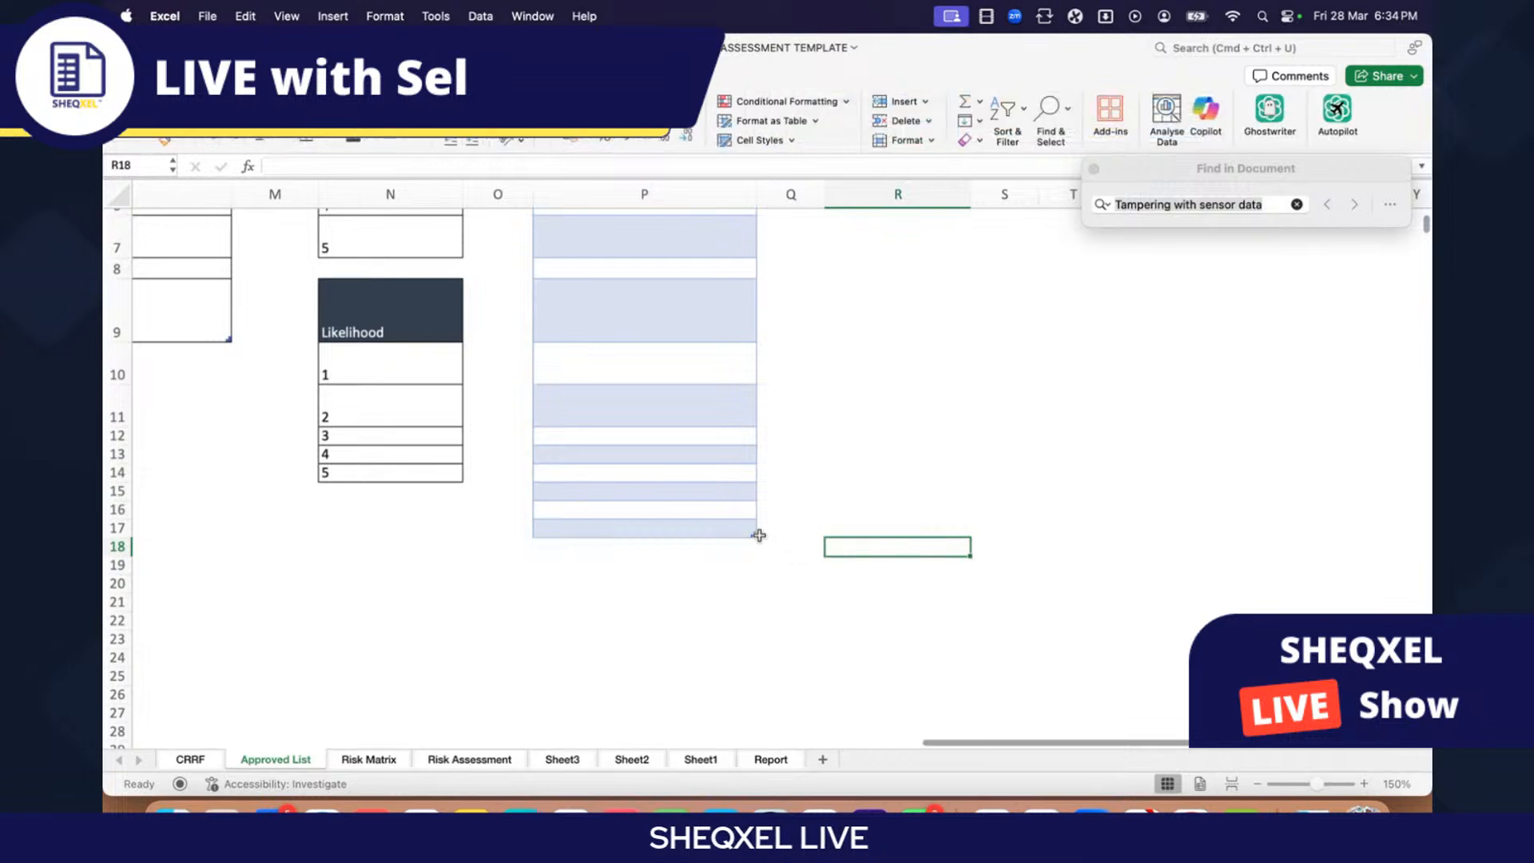
{"action": "left_click_drag", "start_coordinate": [751, 536], "coordinate": [726, 589]}
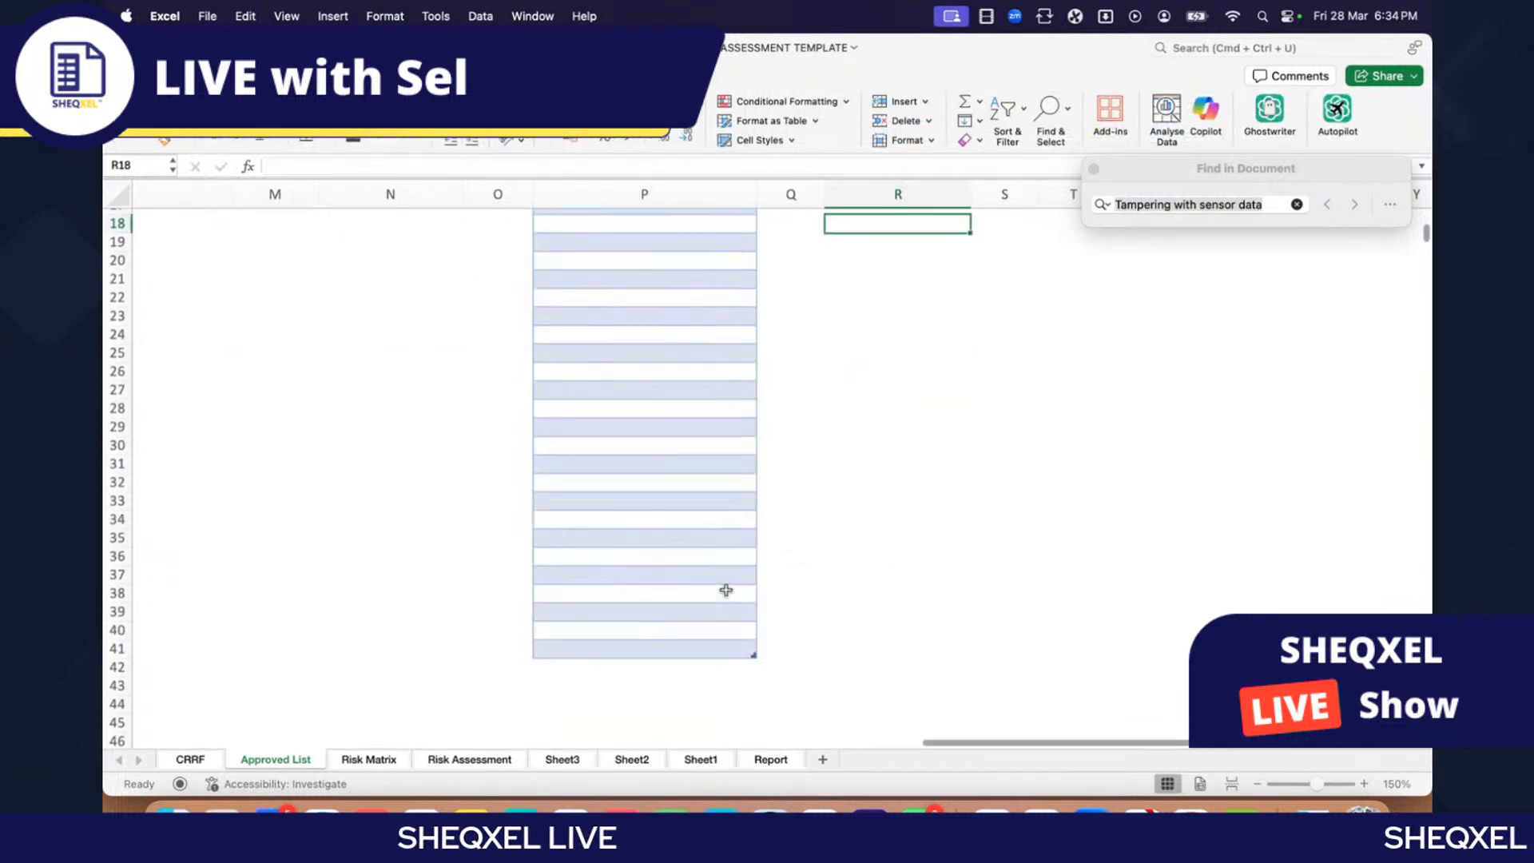
Step: Set the Responsible Persons table to the plain style without colours and add borders around all its cells
{"action": "scroll", "coordinate": [615, 368], "scroll_direction": "up", "scroll_amount": 6}
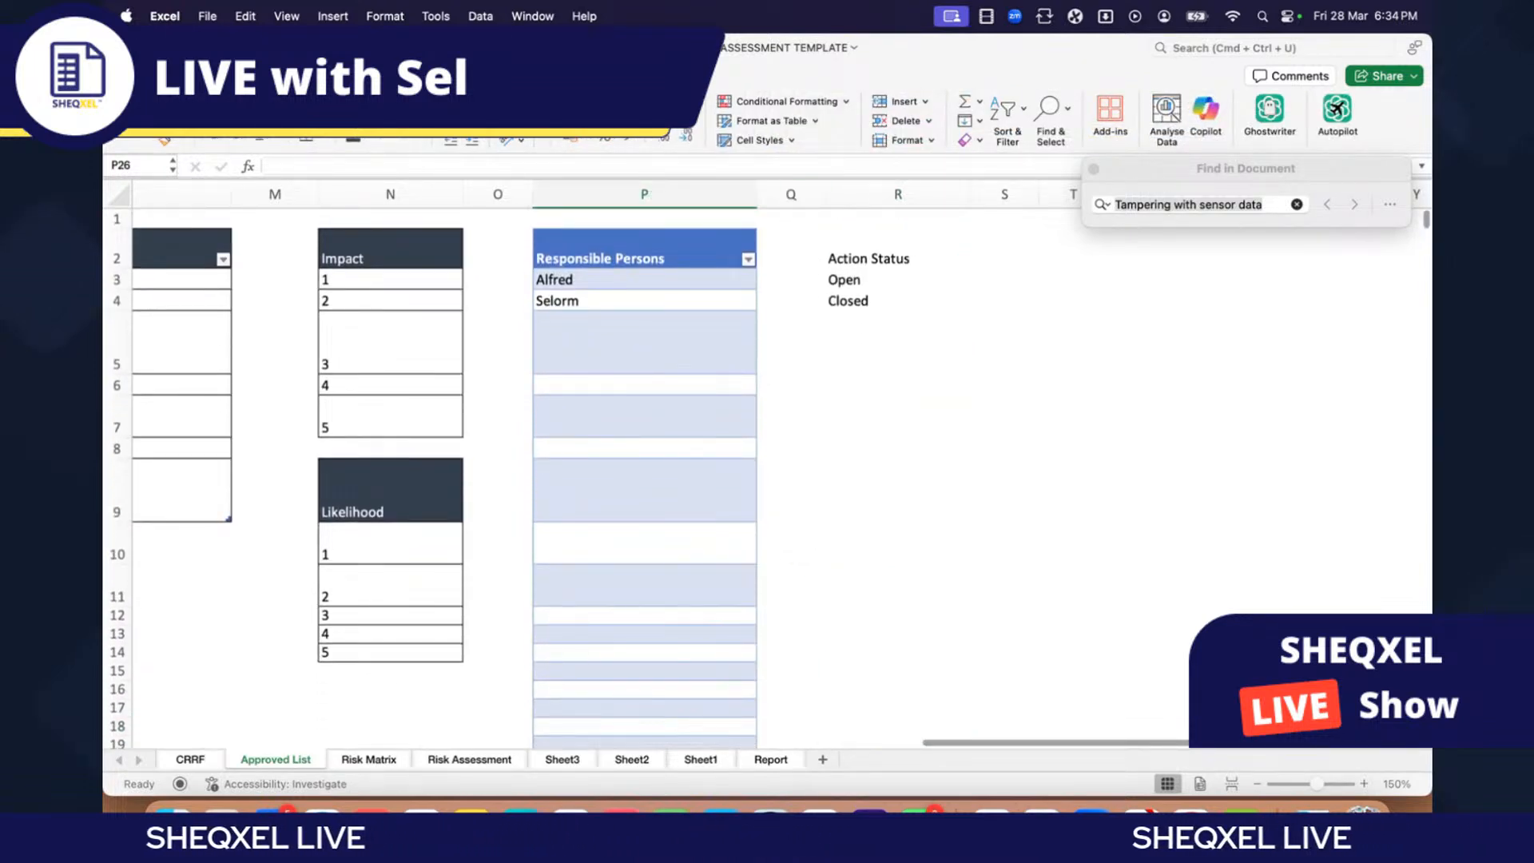
{"action": "scroll", "coordinate": [879, 118], "scroll_direction": "up", "scroll_amount": 2}
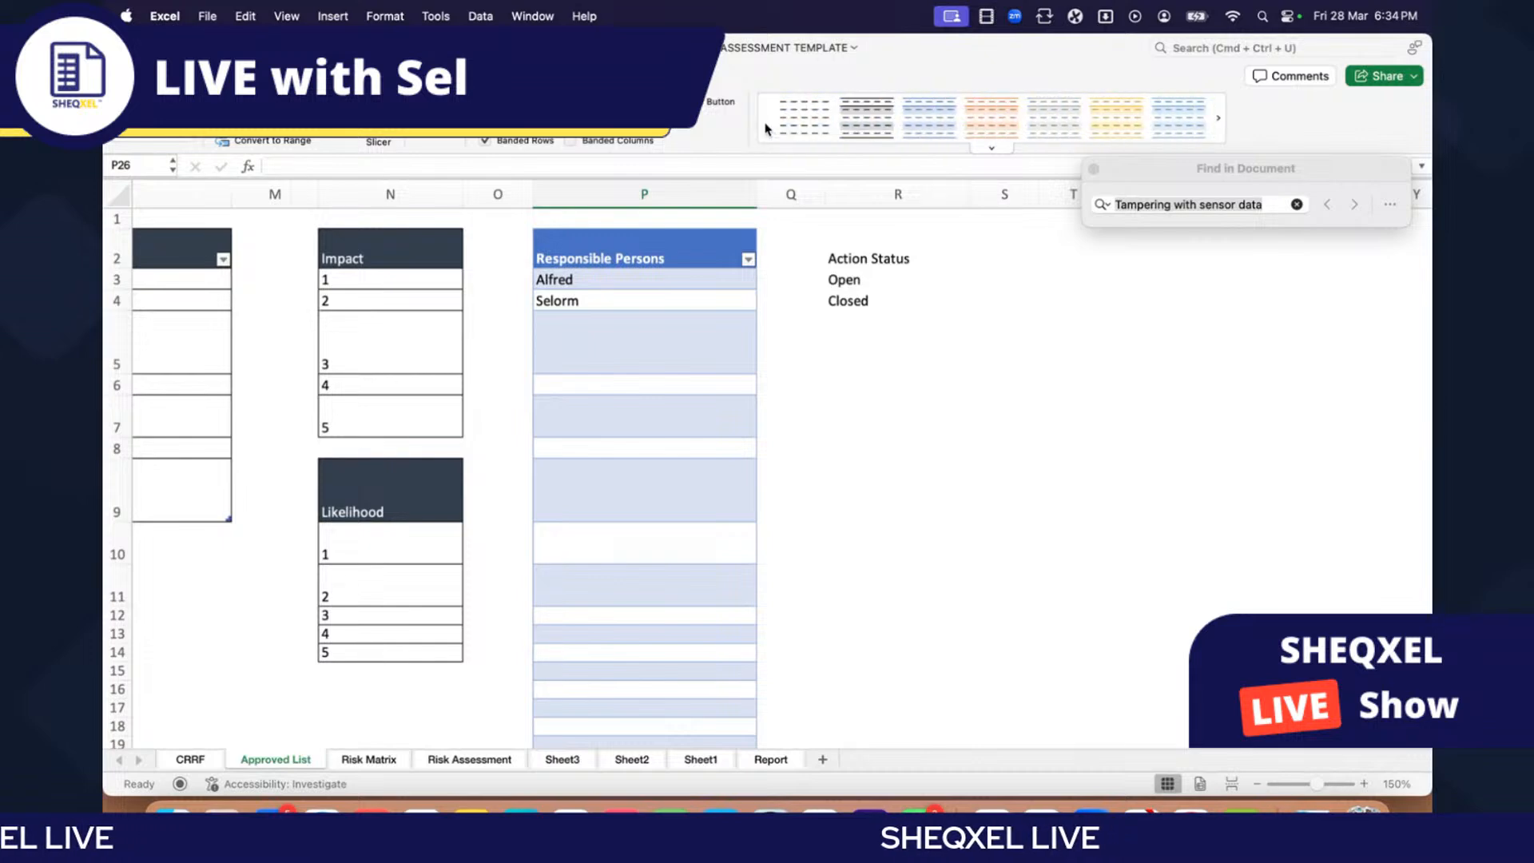
{"action": "left_click", "coordinate": [804, 117]}
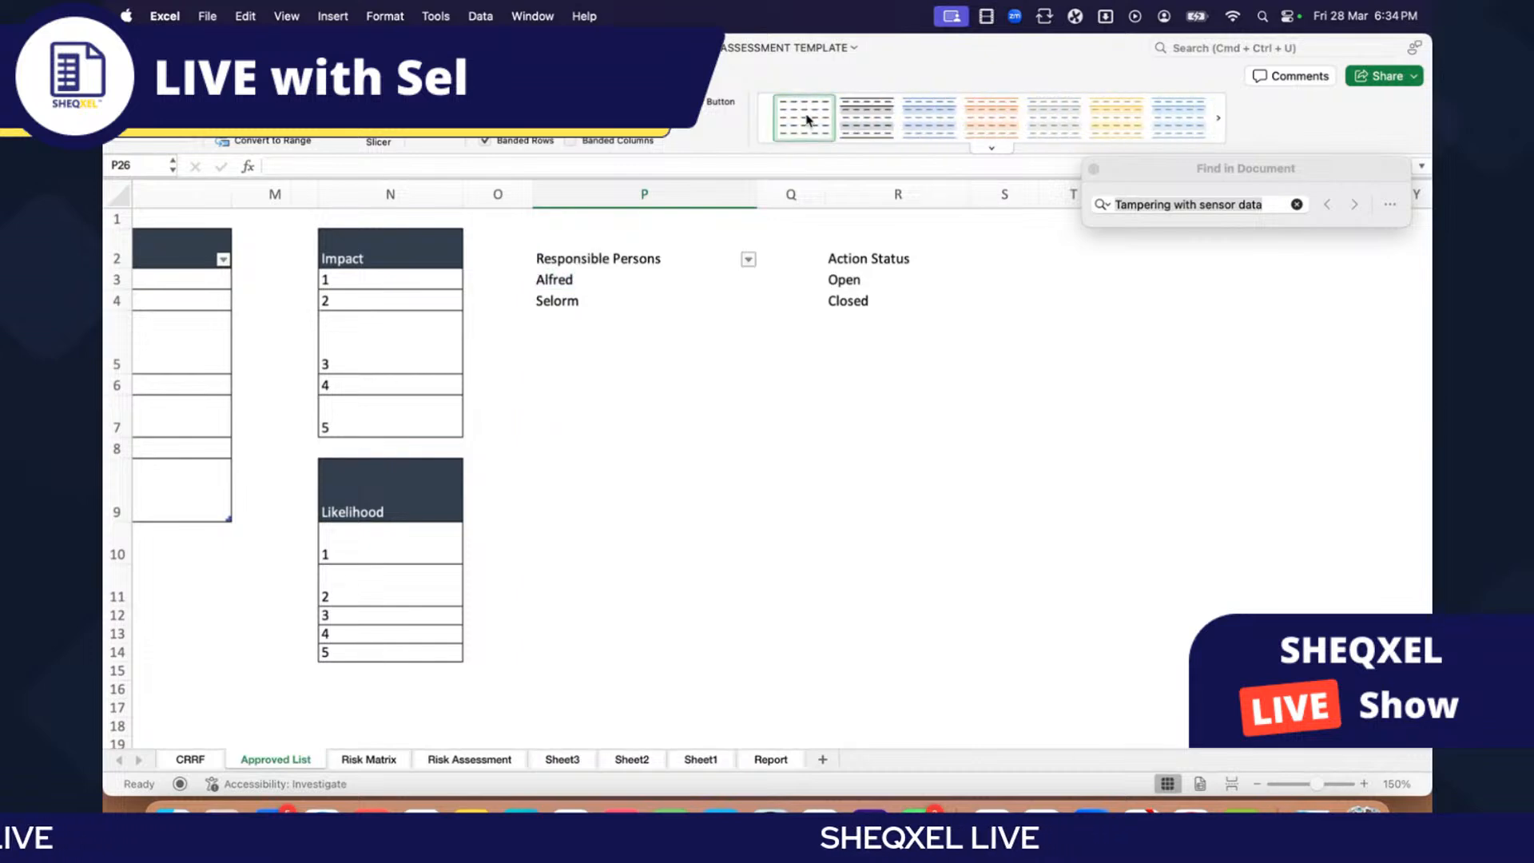
{"action": "left_click", "coordinate": [598, 259]}
{"action": "scroll", "coordinate": [600, 264], "scroll_direction": "down", "scroll_amount": 5}
{"action": "scroll", "coordinate": [653, 460], "scroll_direction": "up", "scroll_amount": 5}
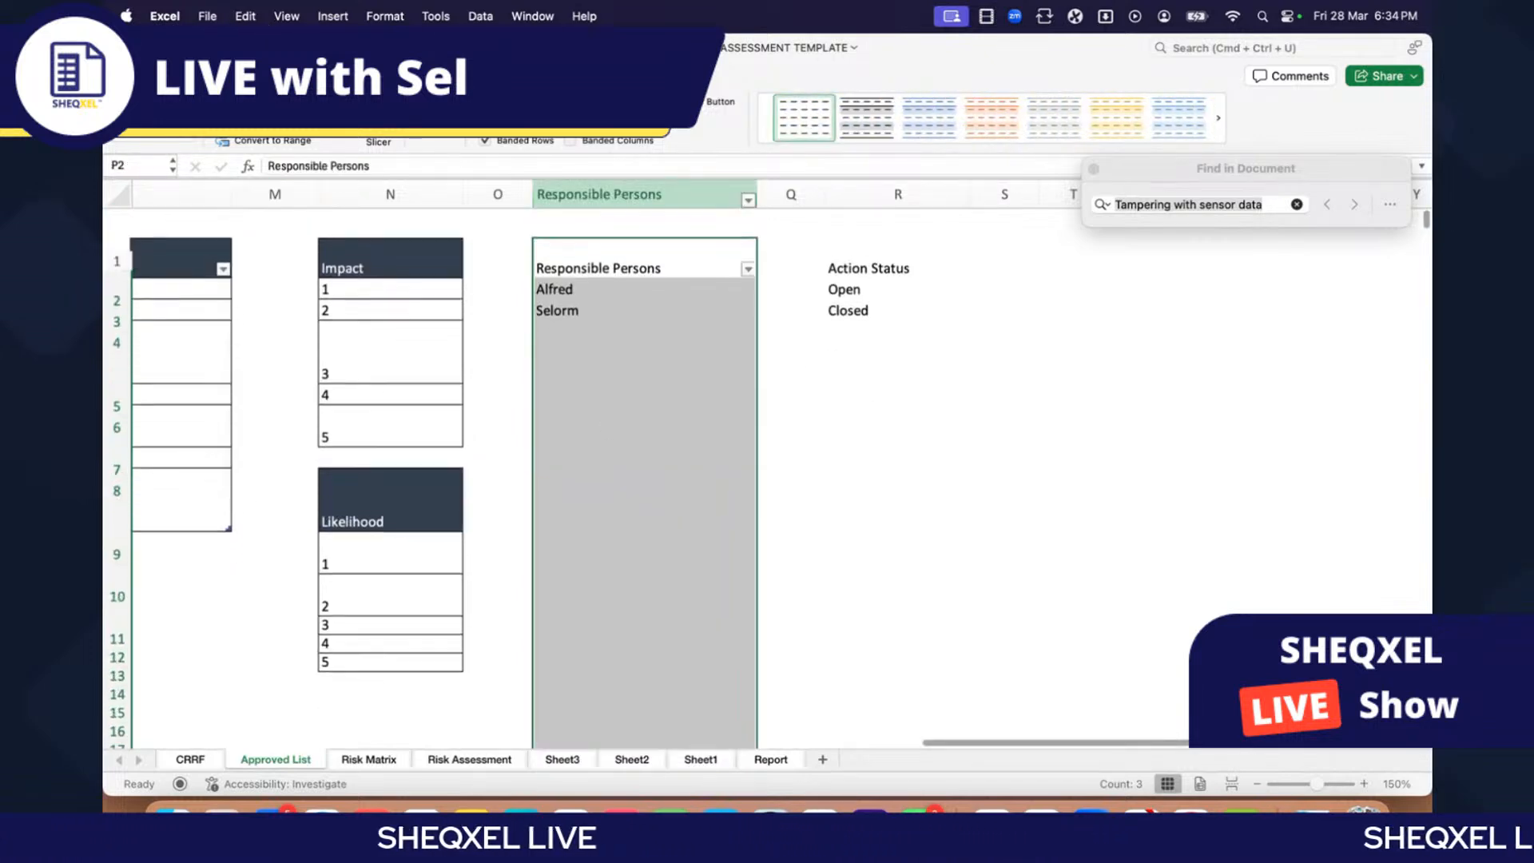
{"action": "left_click", "coordinate": [140, 75]}
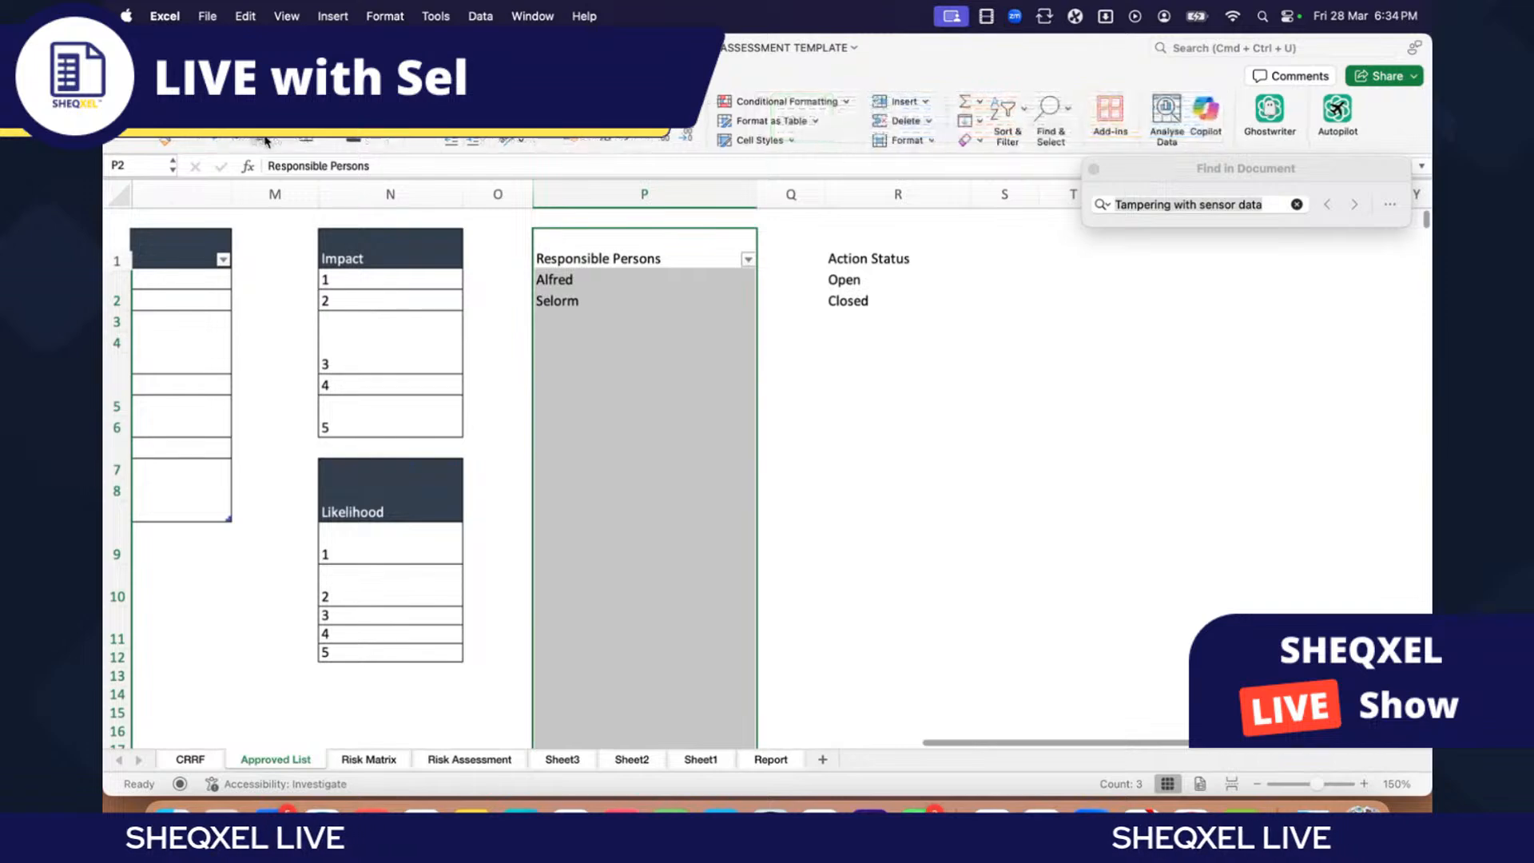
{"action": "left_click", "coordinate": [322, 142]}
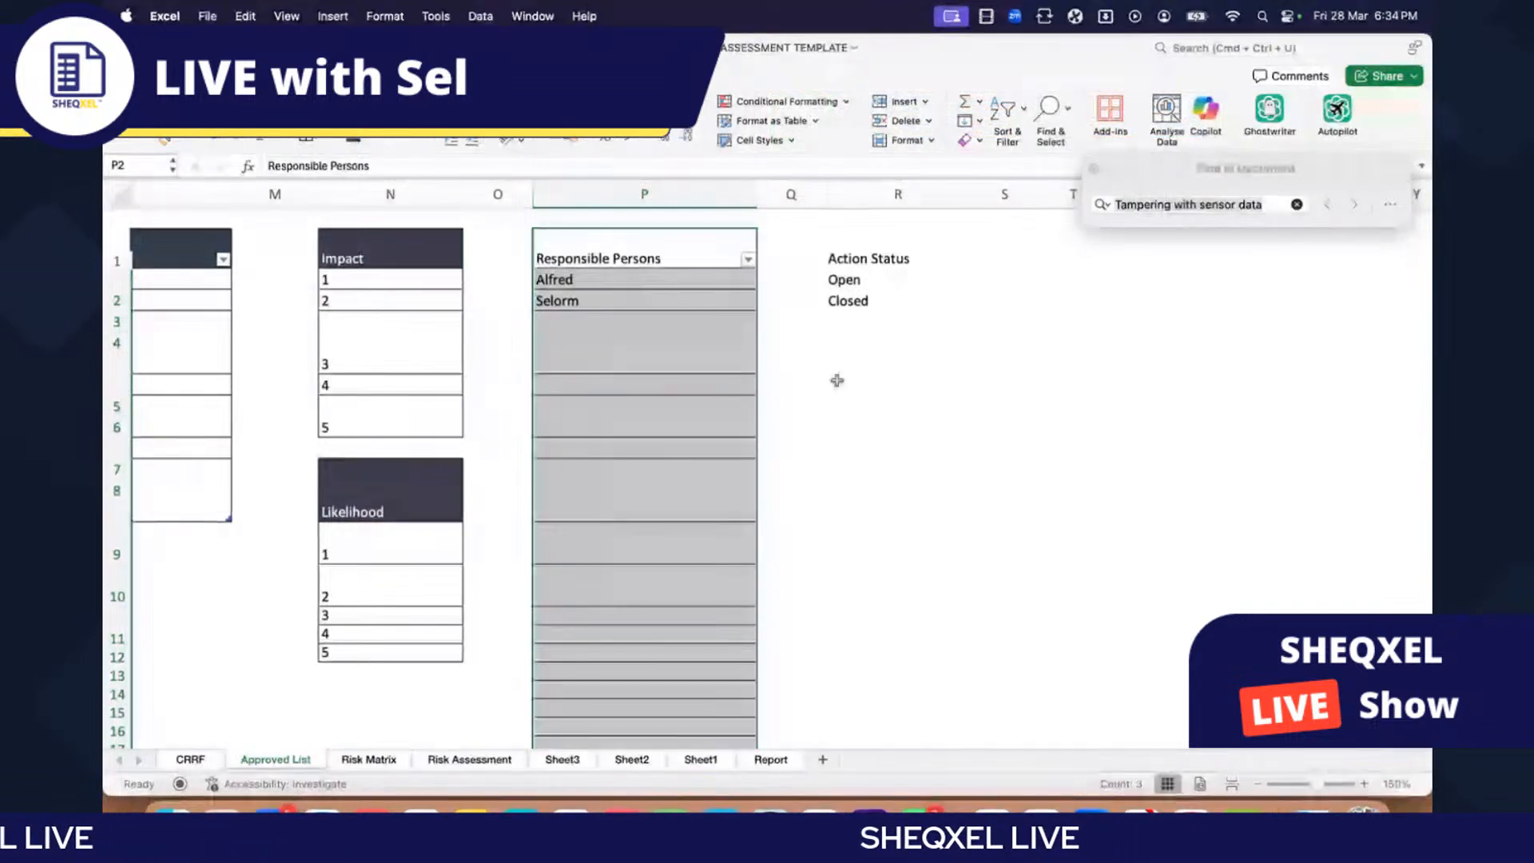
Step: Copy the Impact heading's formatting onto the Responsible Persons header in P2
{"action": "left_click", "coordinate": [390, 249]}
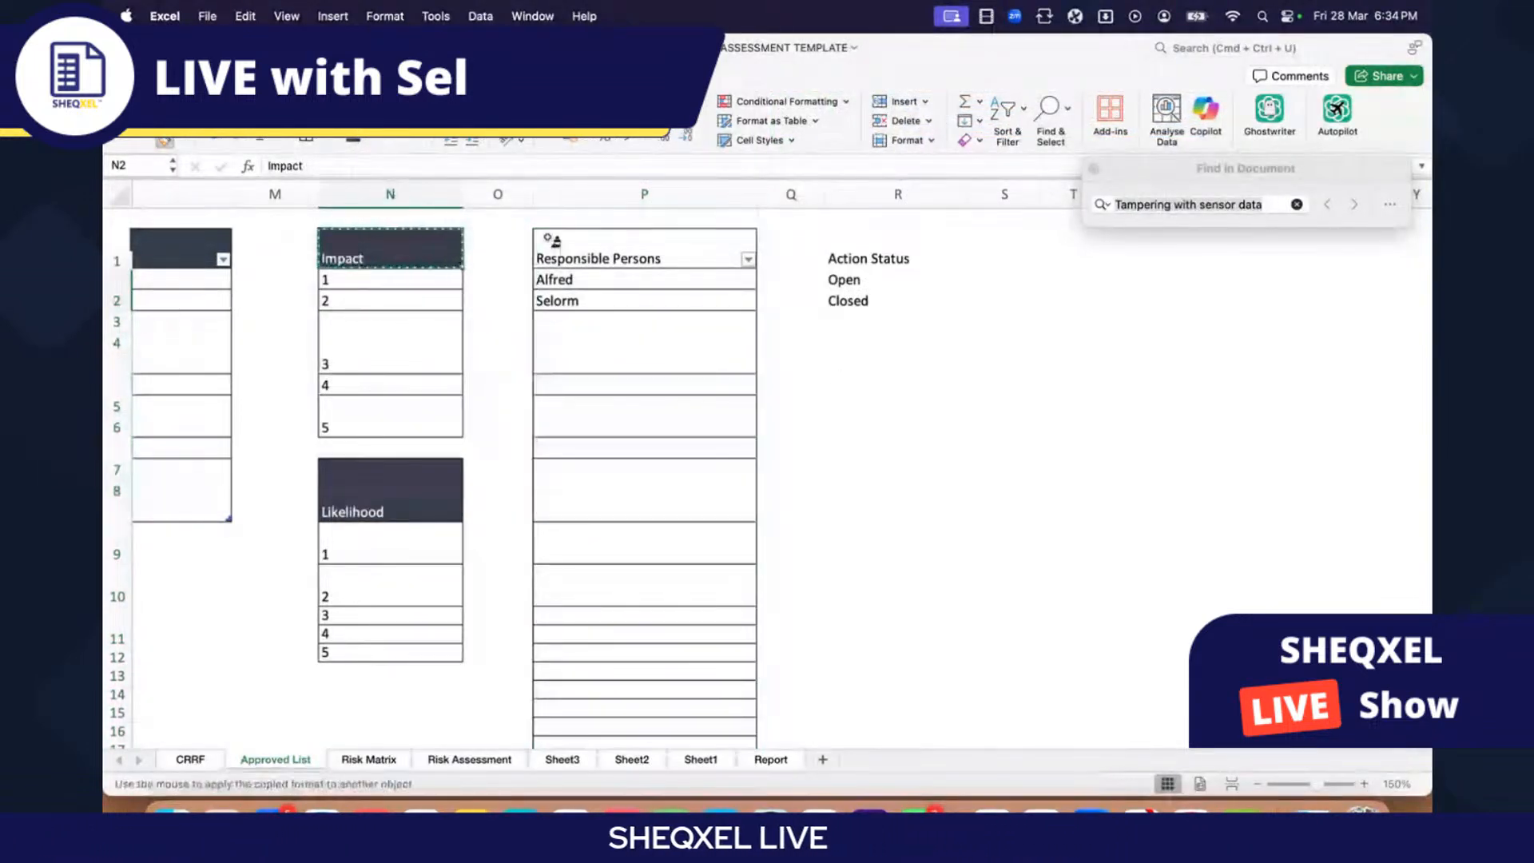
{"action": "left_click", "coordinate": [560, 241]}
{"action": "left_click", "coordinate": [829, 364]}
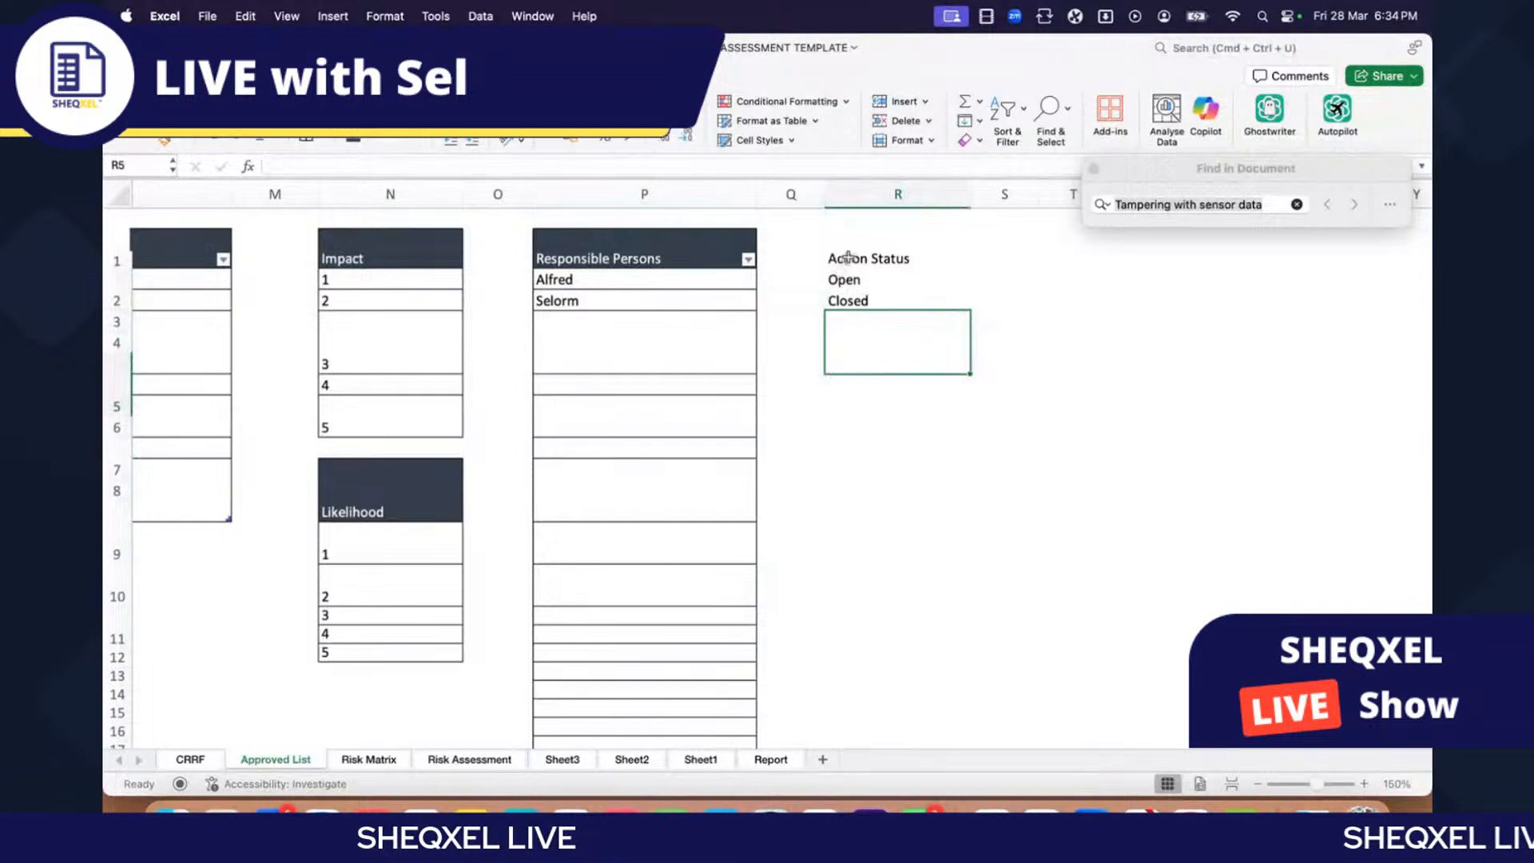
Step: Convert the Action Status list in R2:R4 into a table, leaving the headers option off
{"action": "left_click_drag", "start_coordinate": [847, 258], "coordinate": [847, 304]}
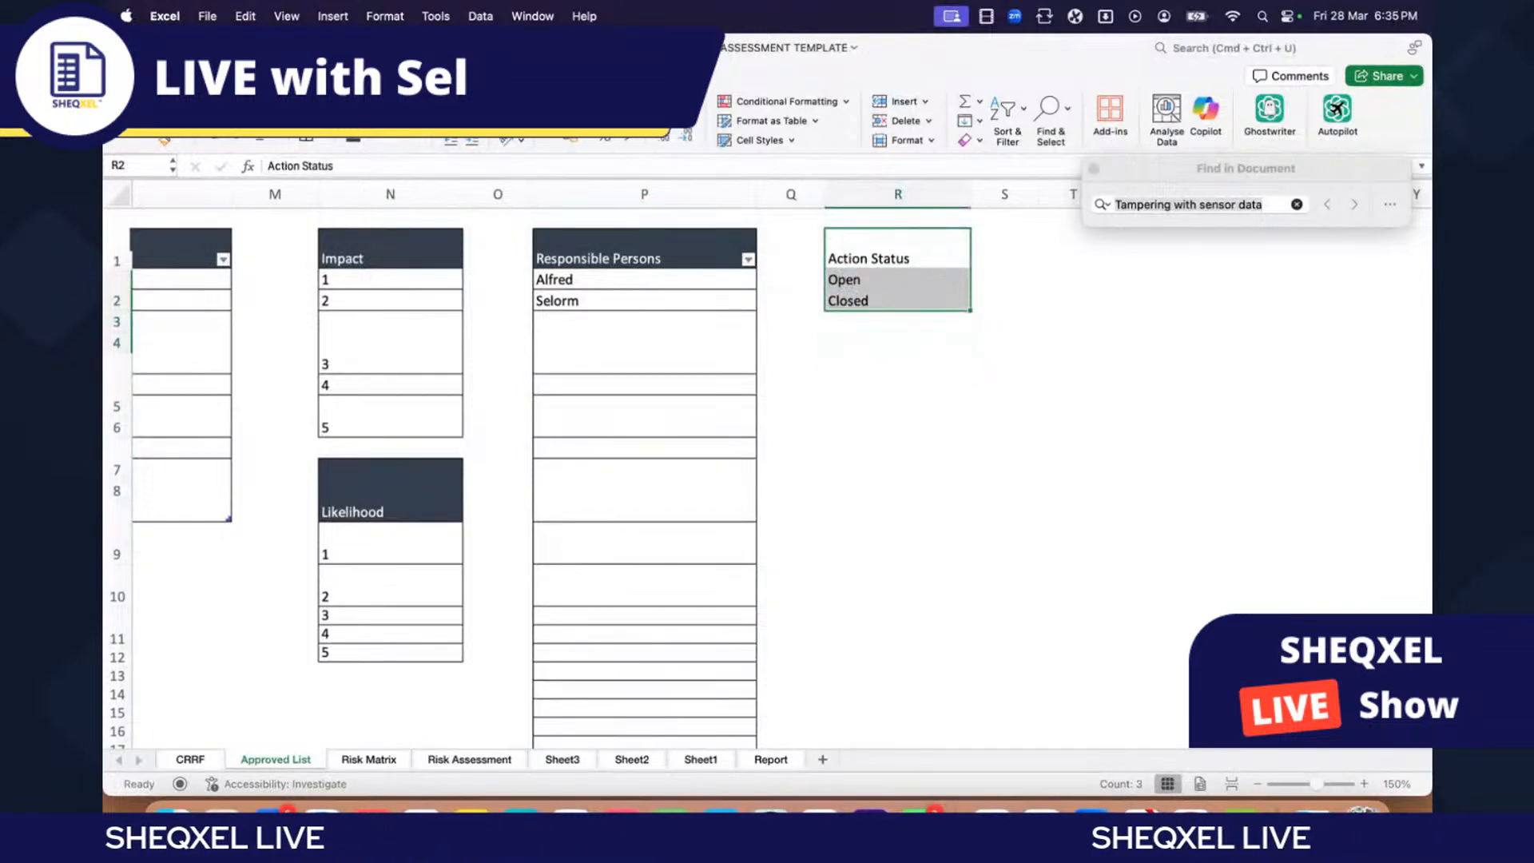
{"action": "left_click", "coordinate": [185, 113]}
{"action": "left_click", "coordinate": [127, 112]}
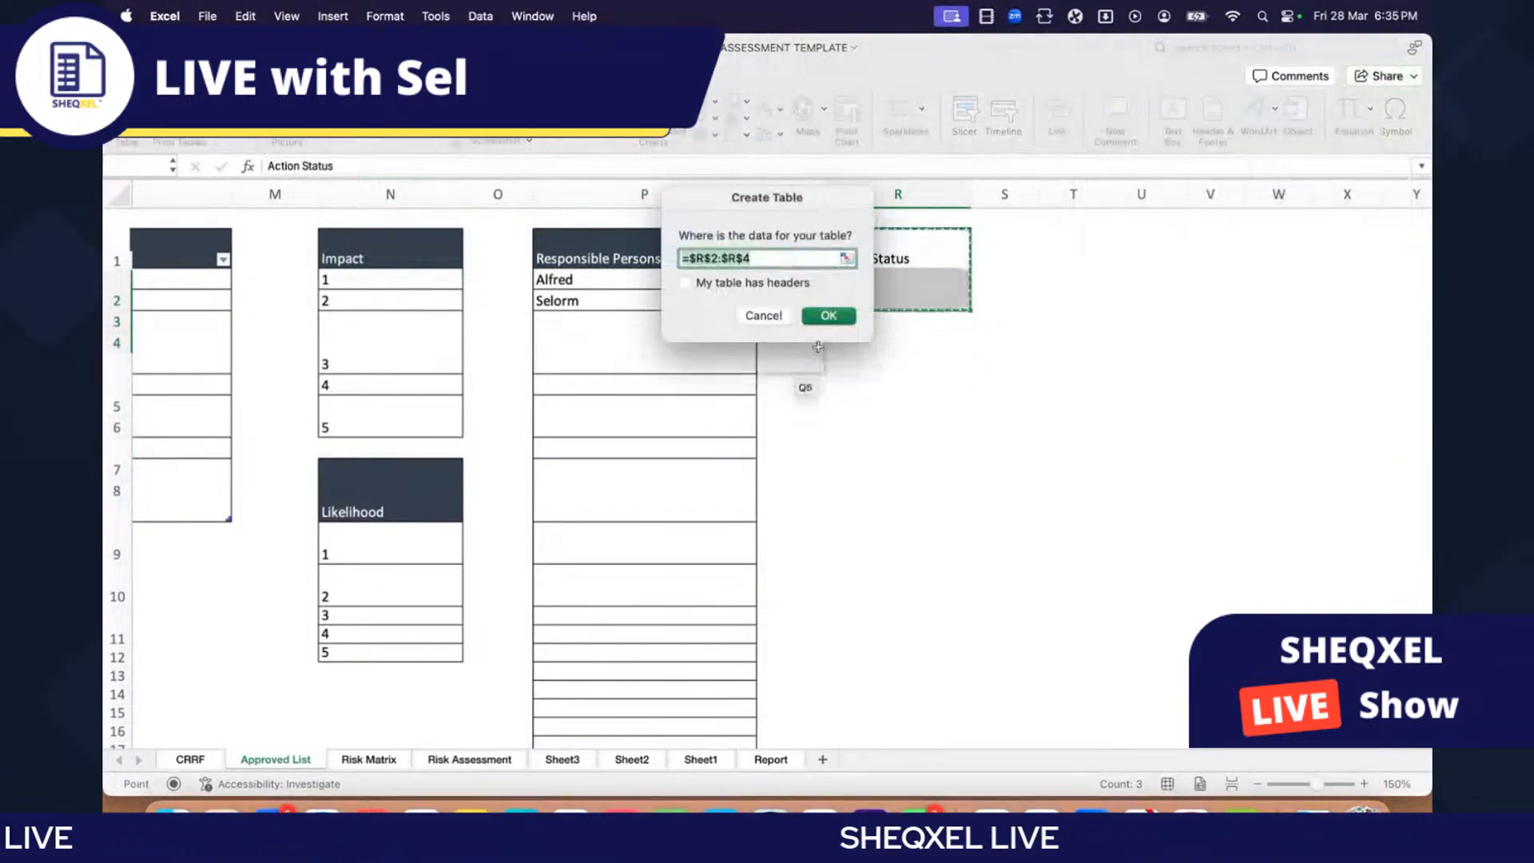
{"action": "left_click", "coordinate": [829, 316]}
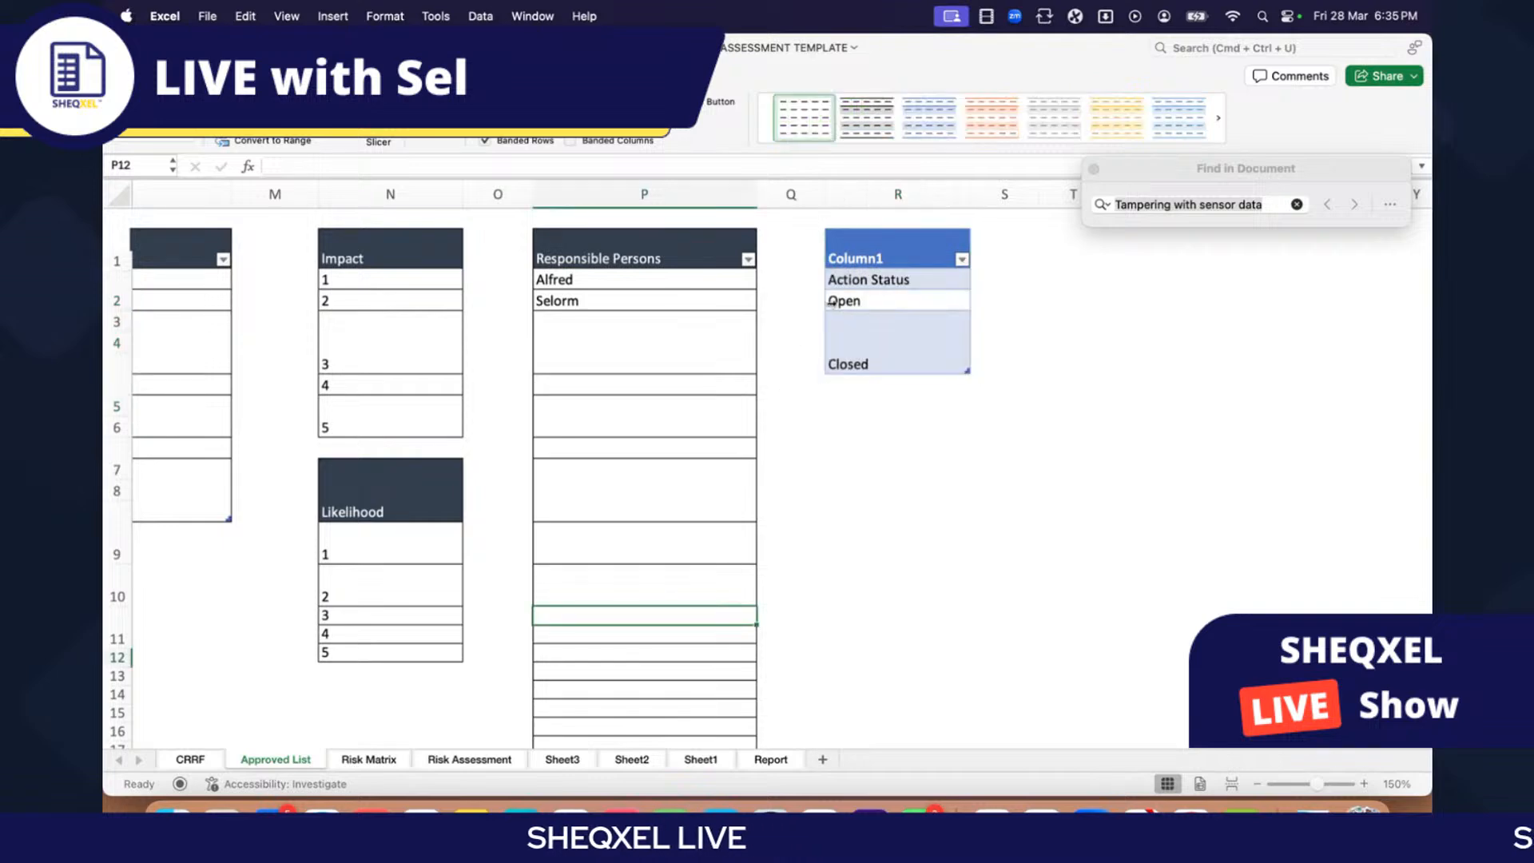
{"action": "double_click", "coordinate": [867, 281]}
{"action": "key", "text": "Up"}
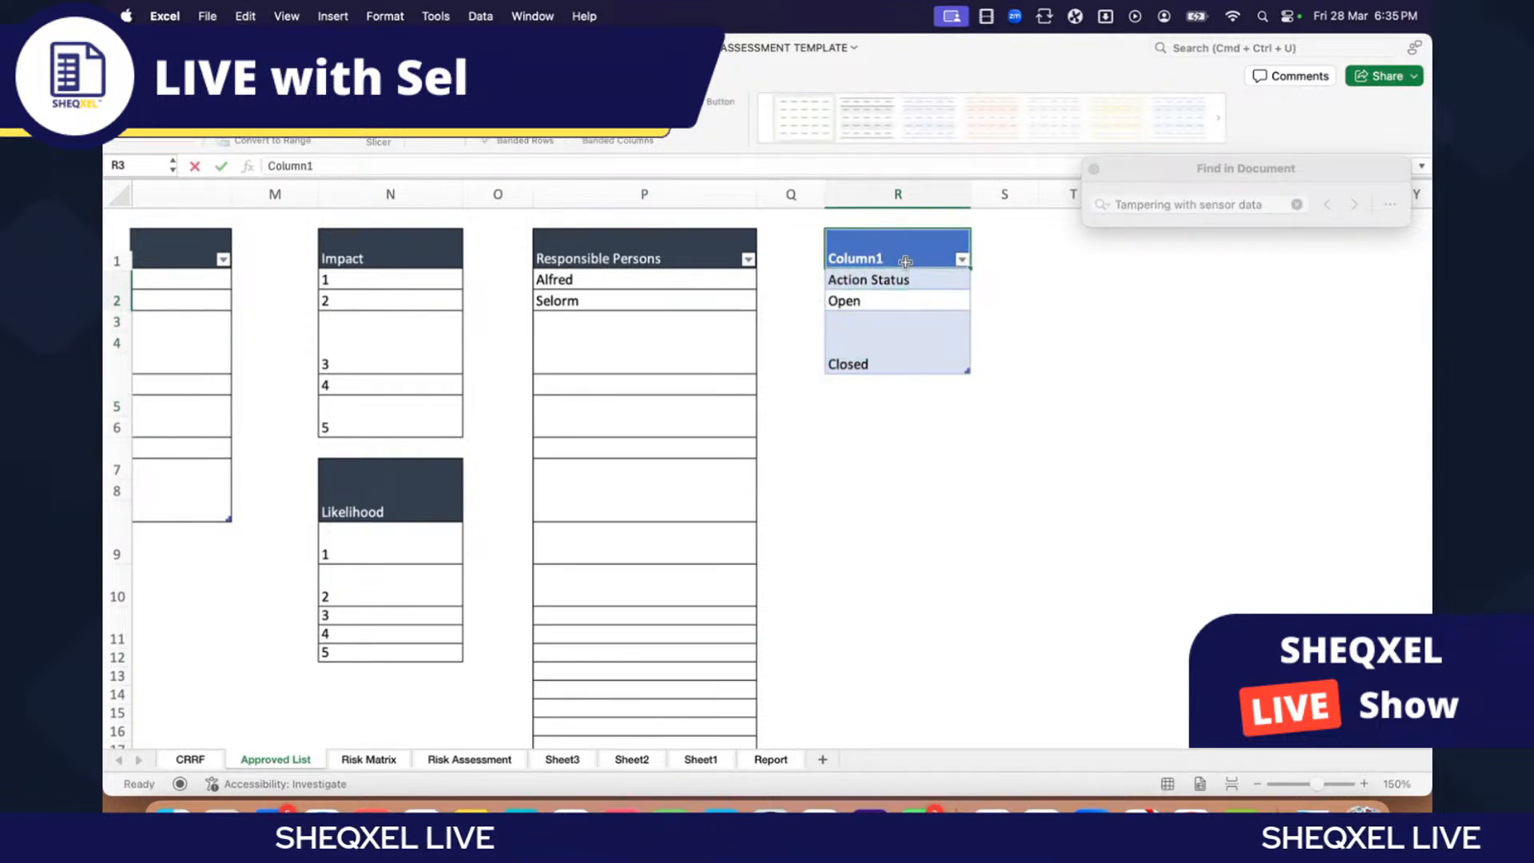
{"action": "key", "text": "shift+Left"}
{"action": "left_click", "coordinate": [1028, 349]}
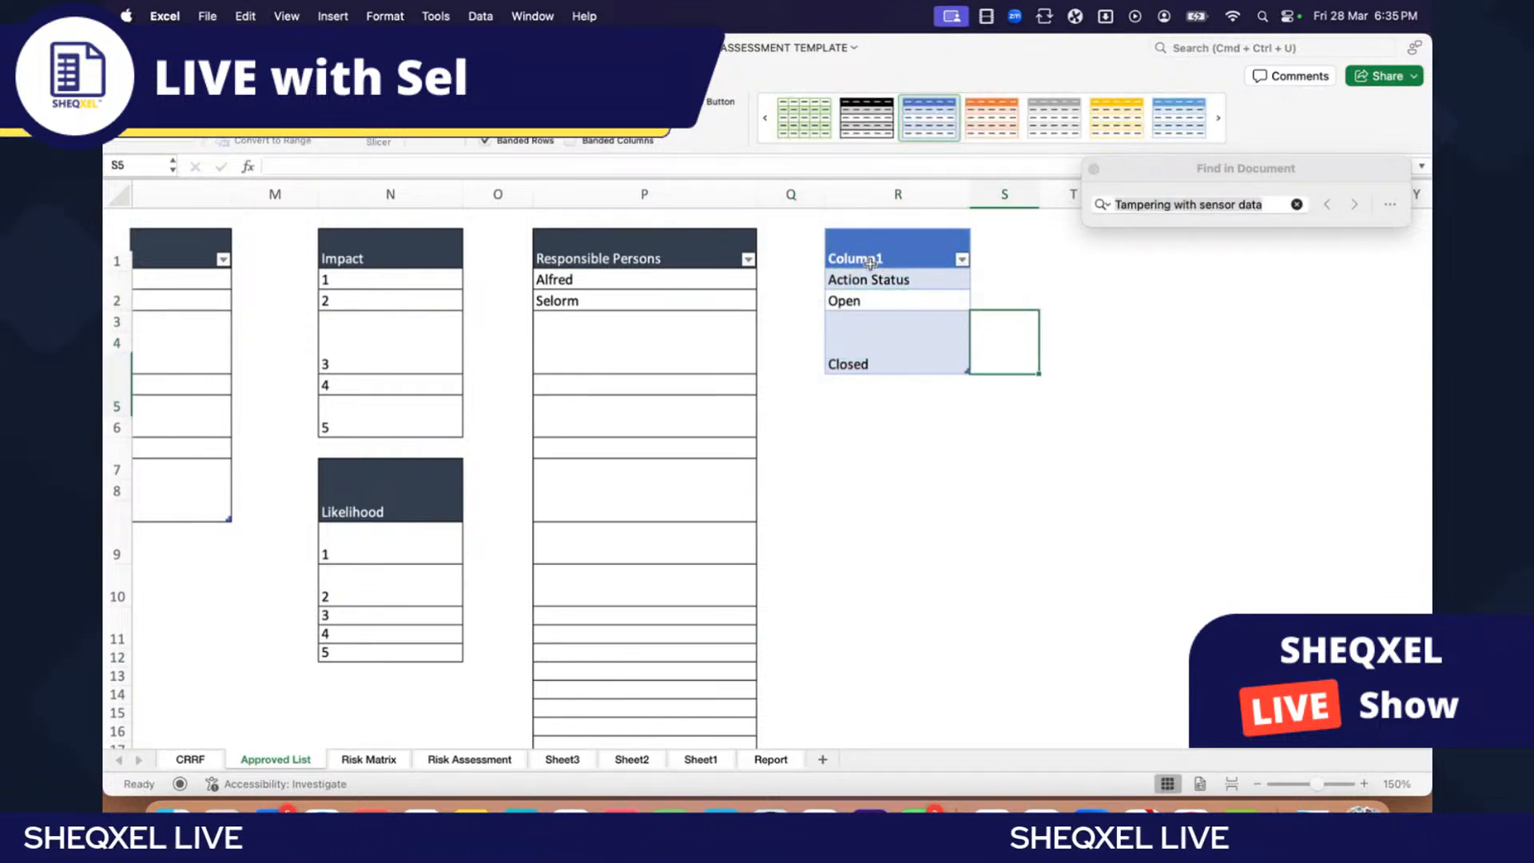
{"action": "left_click", "coordinate": [917, 281]}
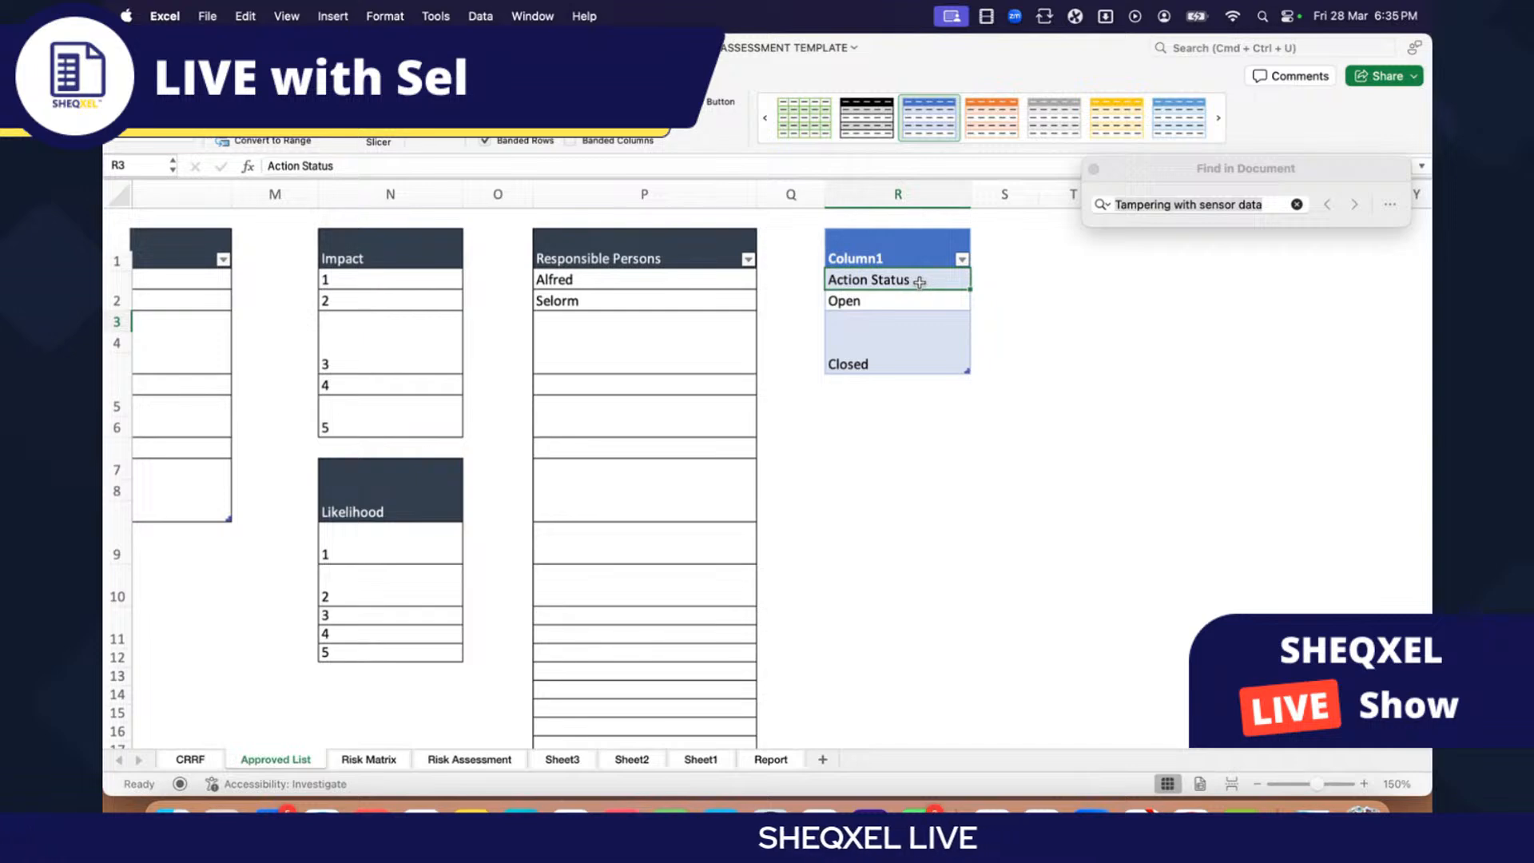
{"action": "left_click", "coordinate": [1055, 342]}
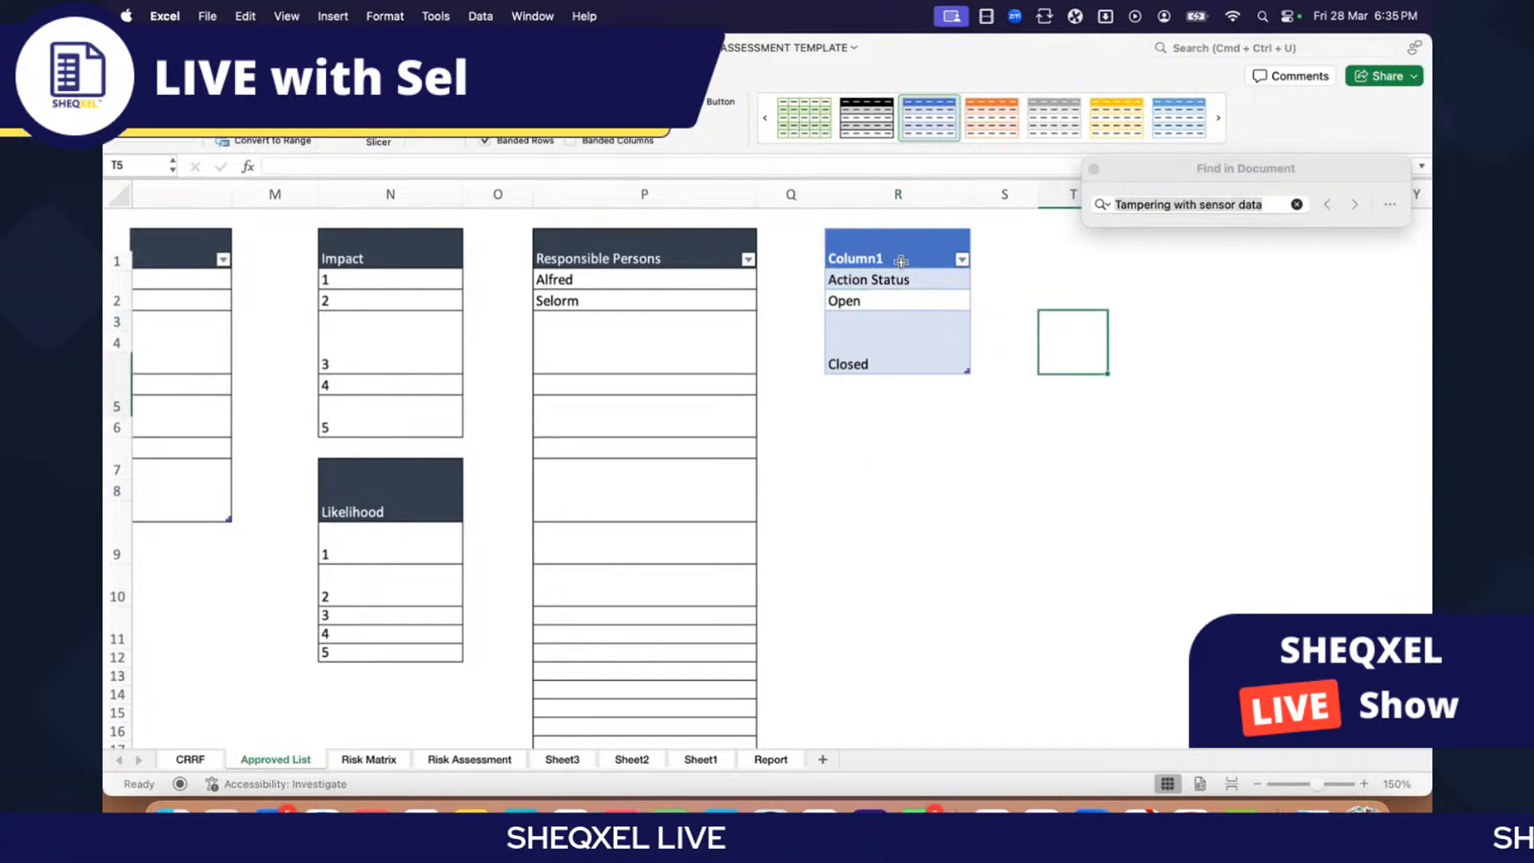
Step: Cut the Action Status text out of R3 and use it to replace the Column1 header in R2
{"action": "left_click", "coordinate": [920, 279]}
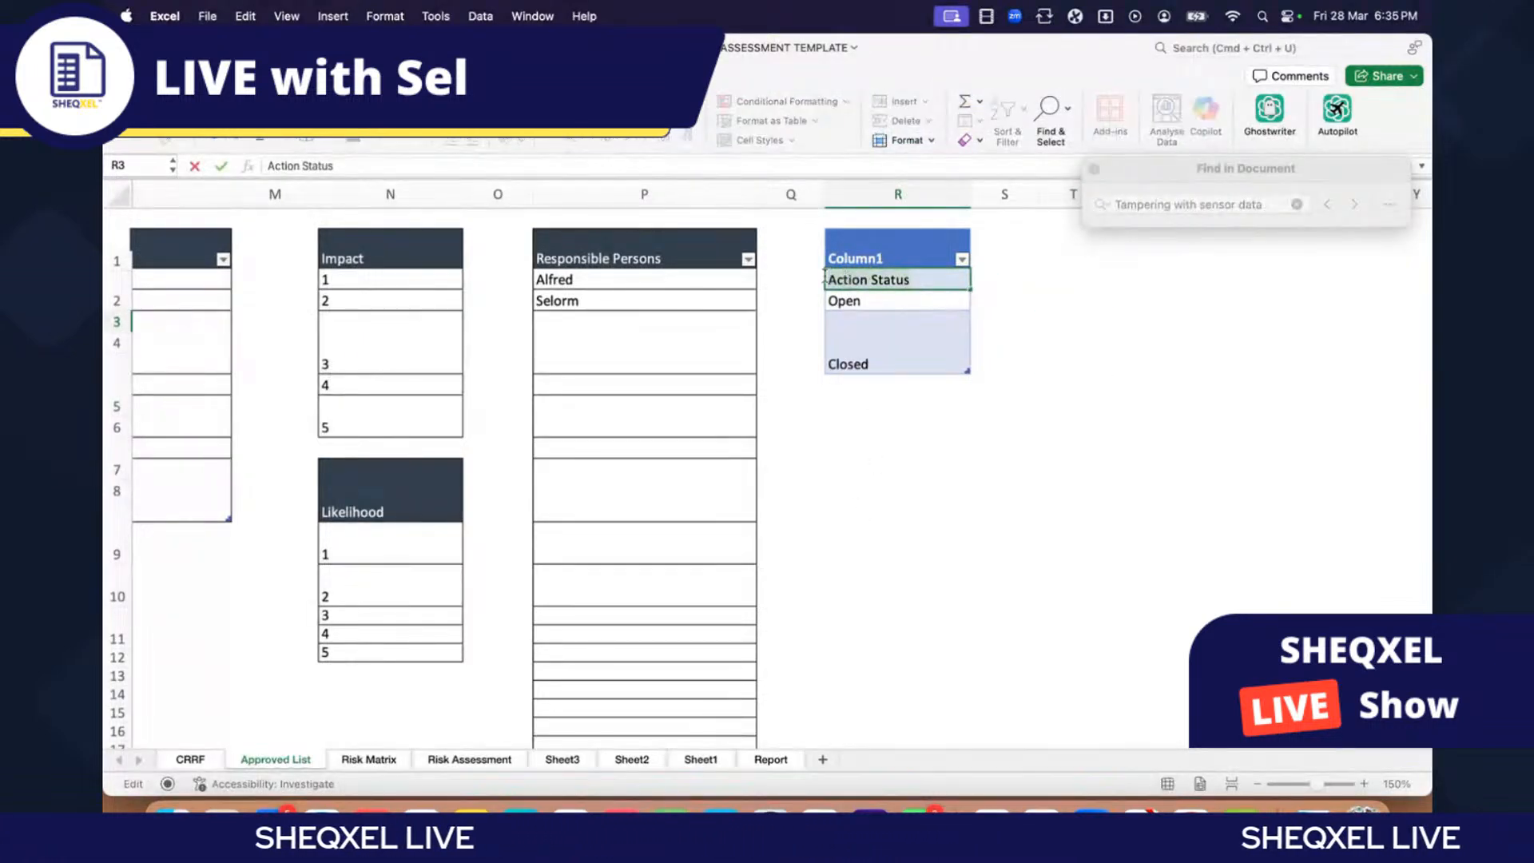
{"action": "key", "text": "BackSpace"}
{"action": "key", "text": "Escape"}
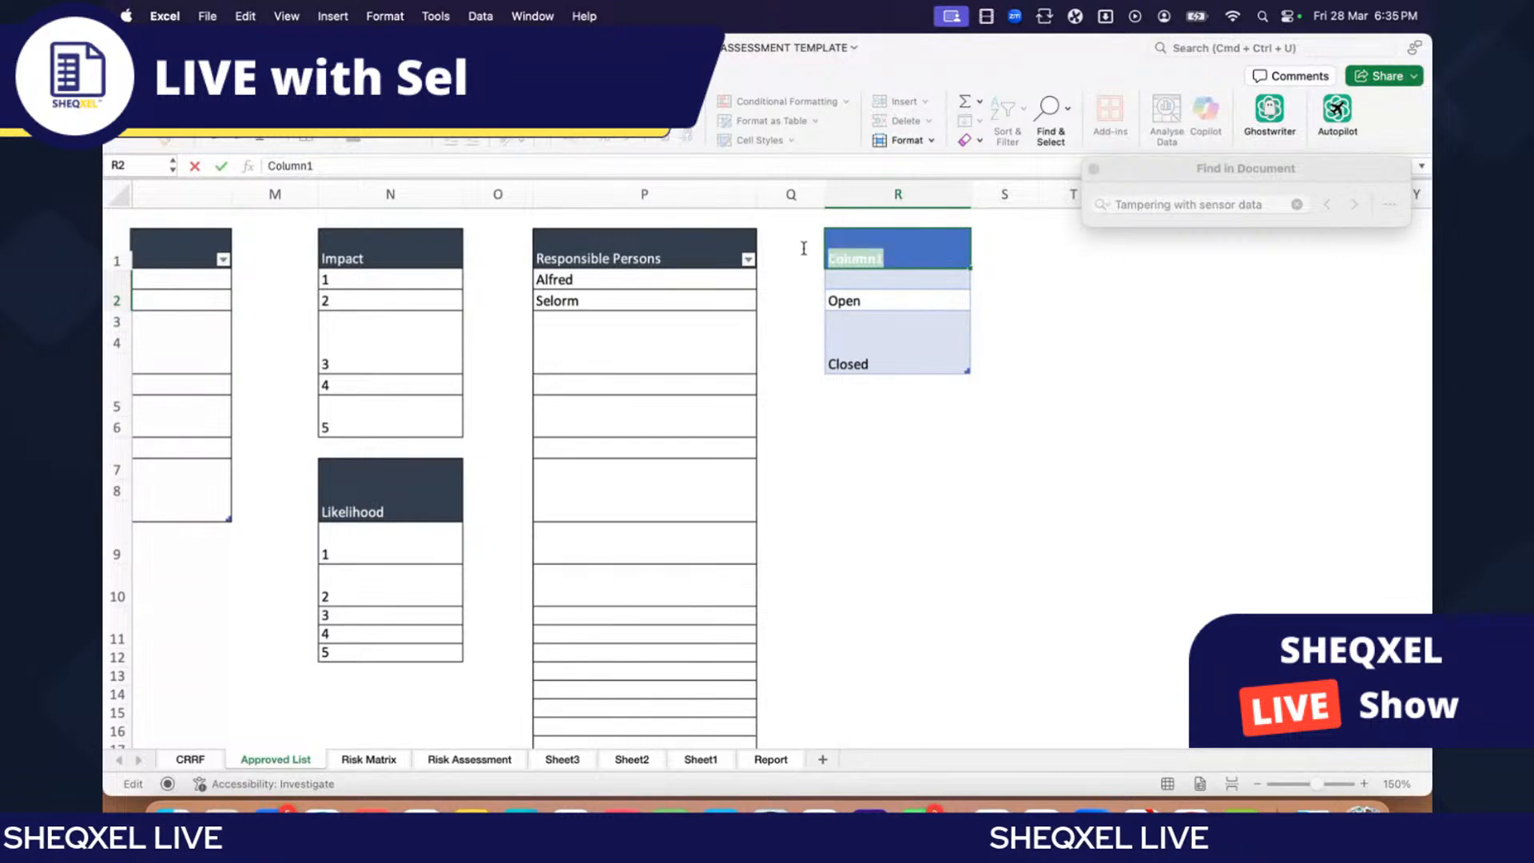
{"action": "left_click", "coordinate": [1140, 342]}
Step: Move the Open and Closed entries up one row into R3 and R4, directly below the Action Status header
{"action": "left_click", "coordinate": [843, 308]}
{"action": "left_click_drag", "start_coordinate": [843, 313], "coordinate": [853, 347]}
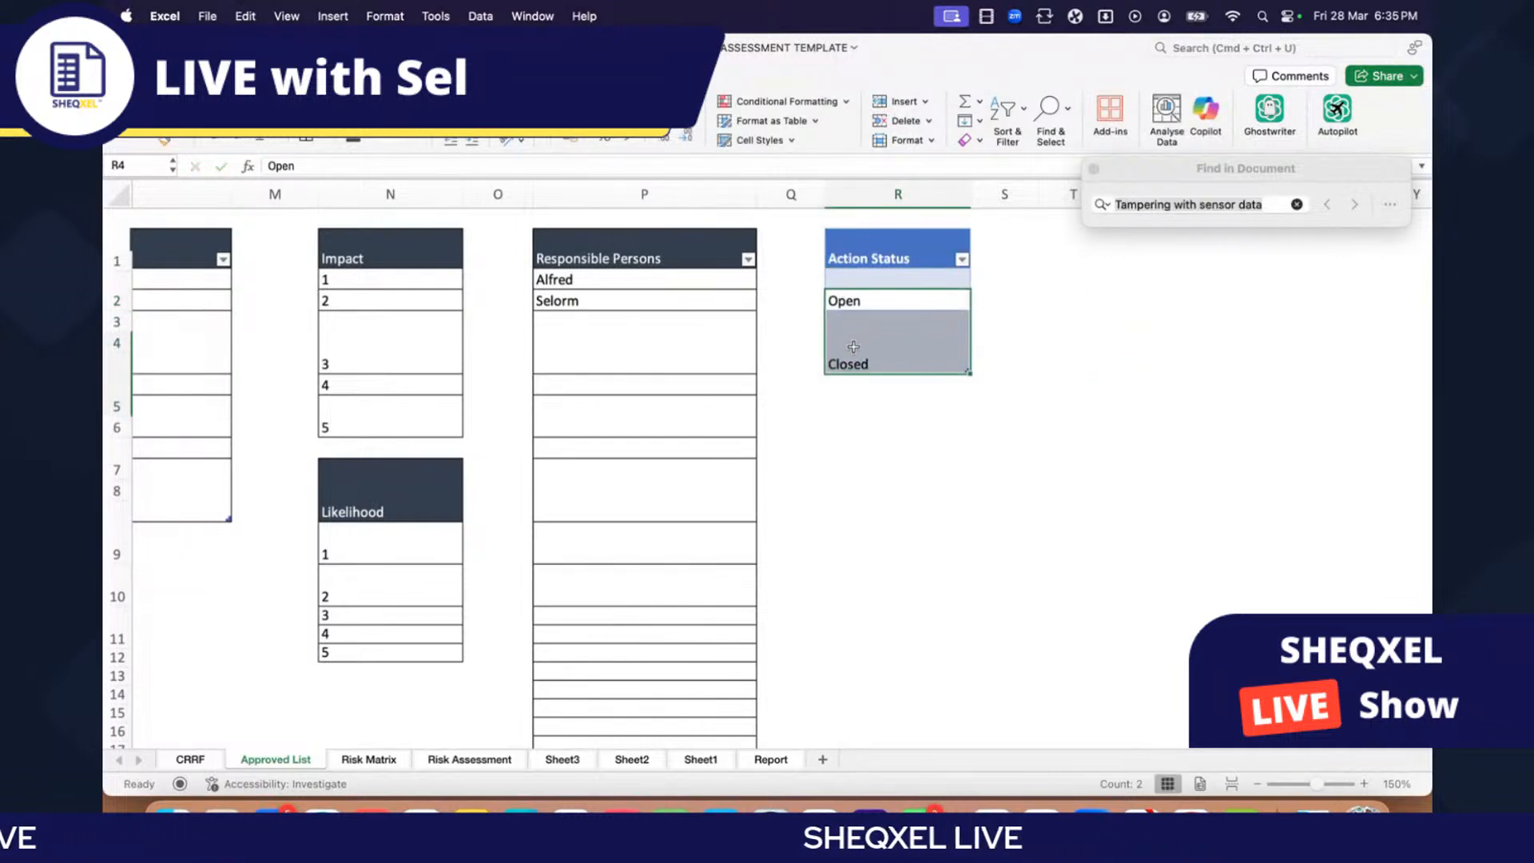
{"action": "left_click", "coordinate": [881, 280]}
{"action": "key", "text": "Return"}
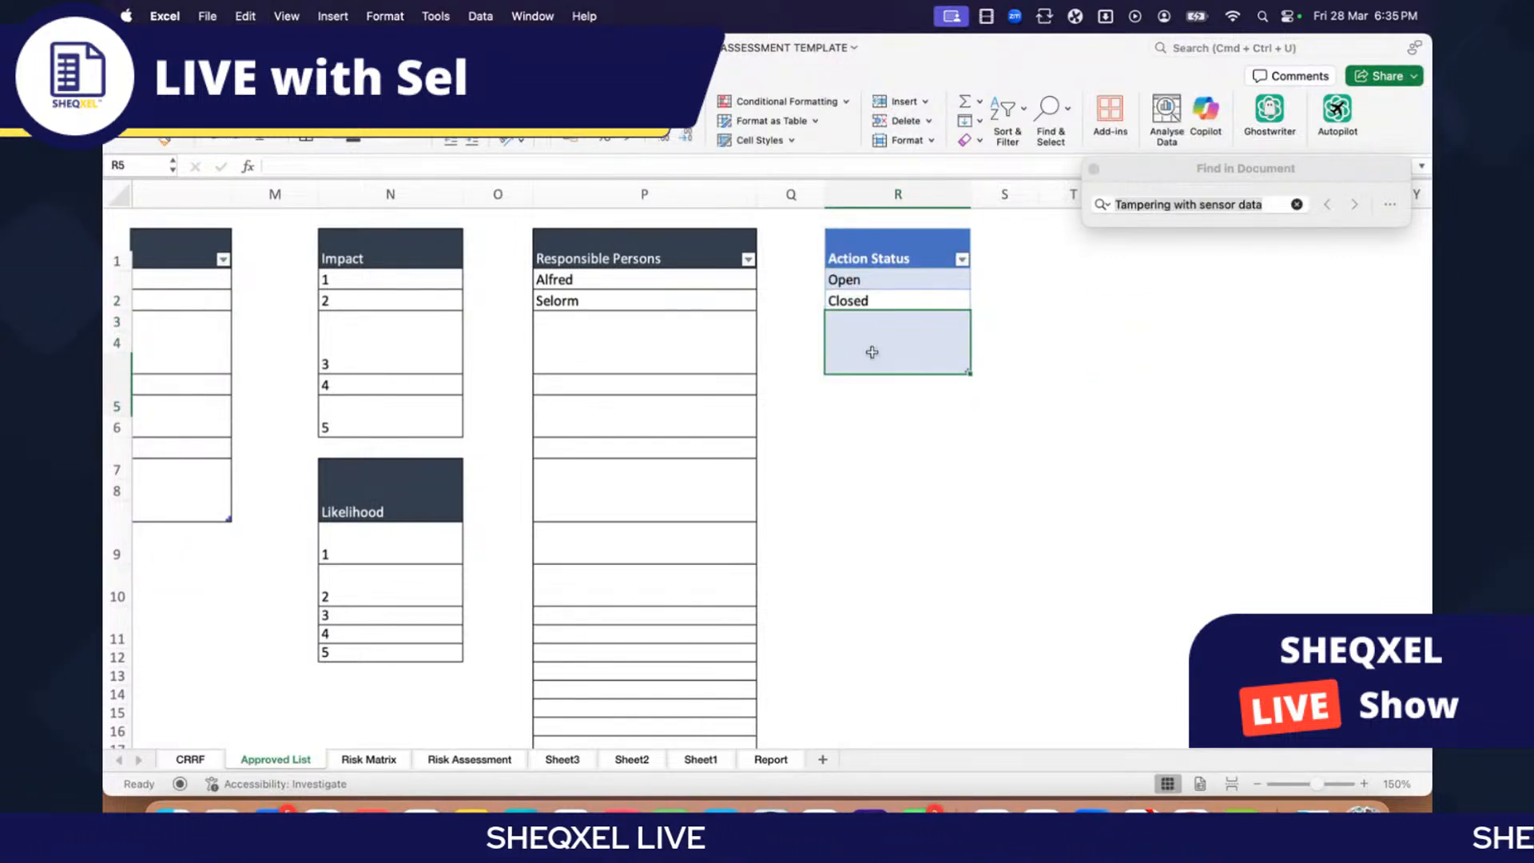
Step: Extend the Action Status table down to row 16
{"action": "left_click_drag", "start_coordinate": [967, 373], "coordinate": [969, 692]}
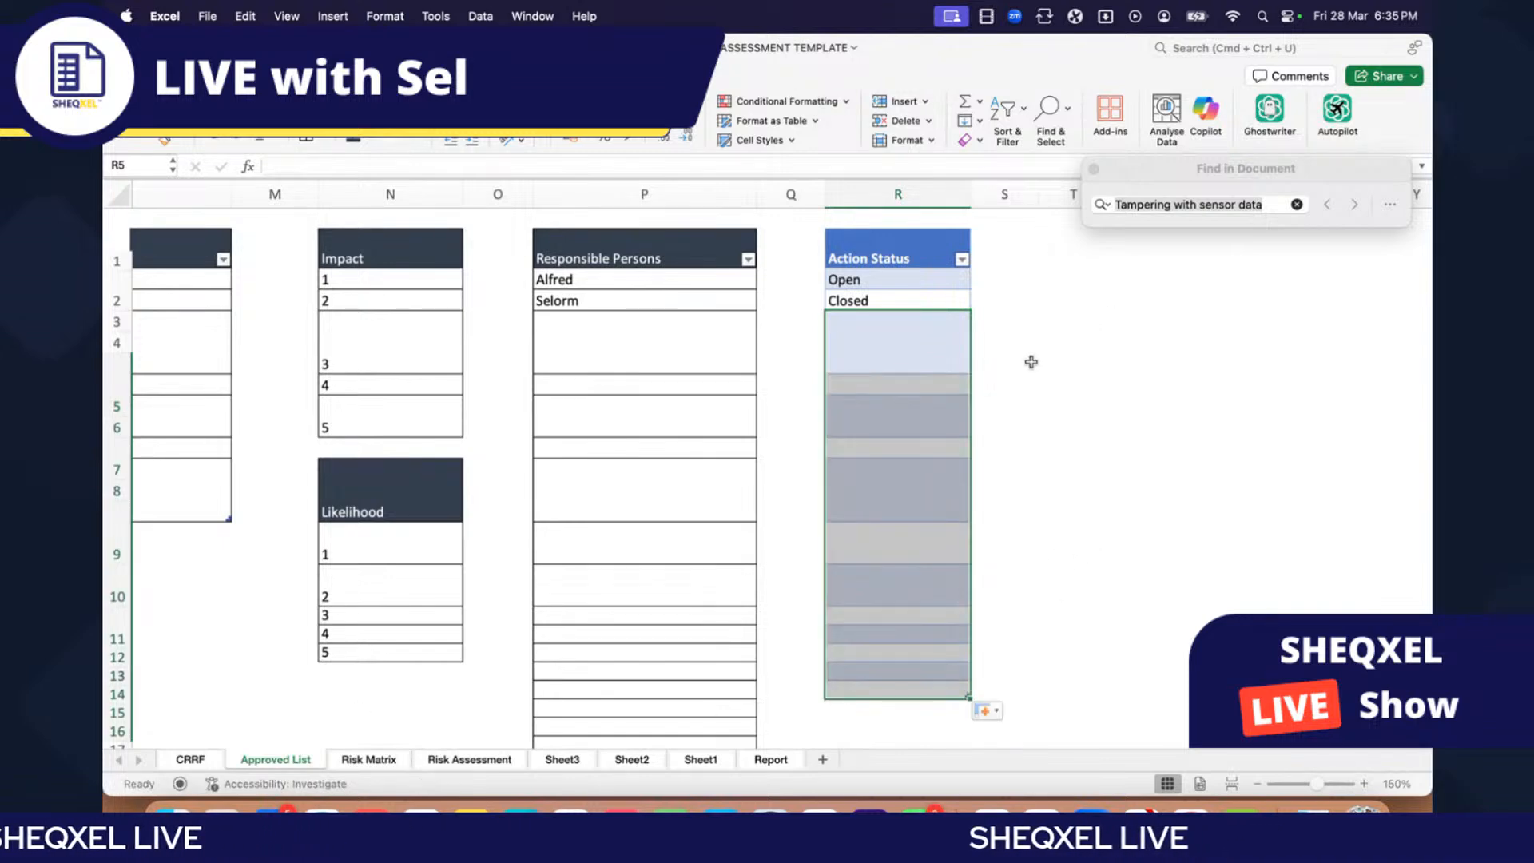
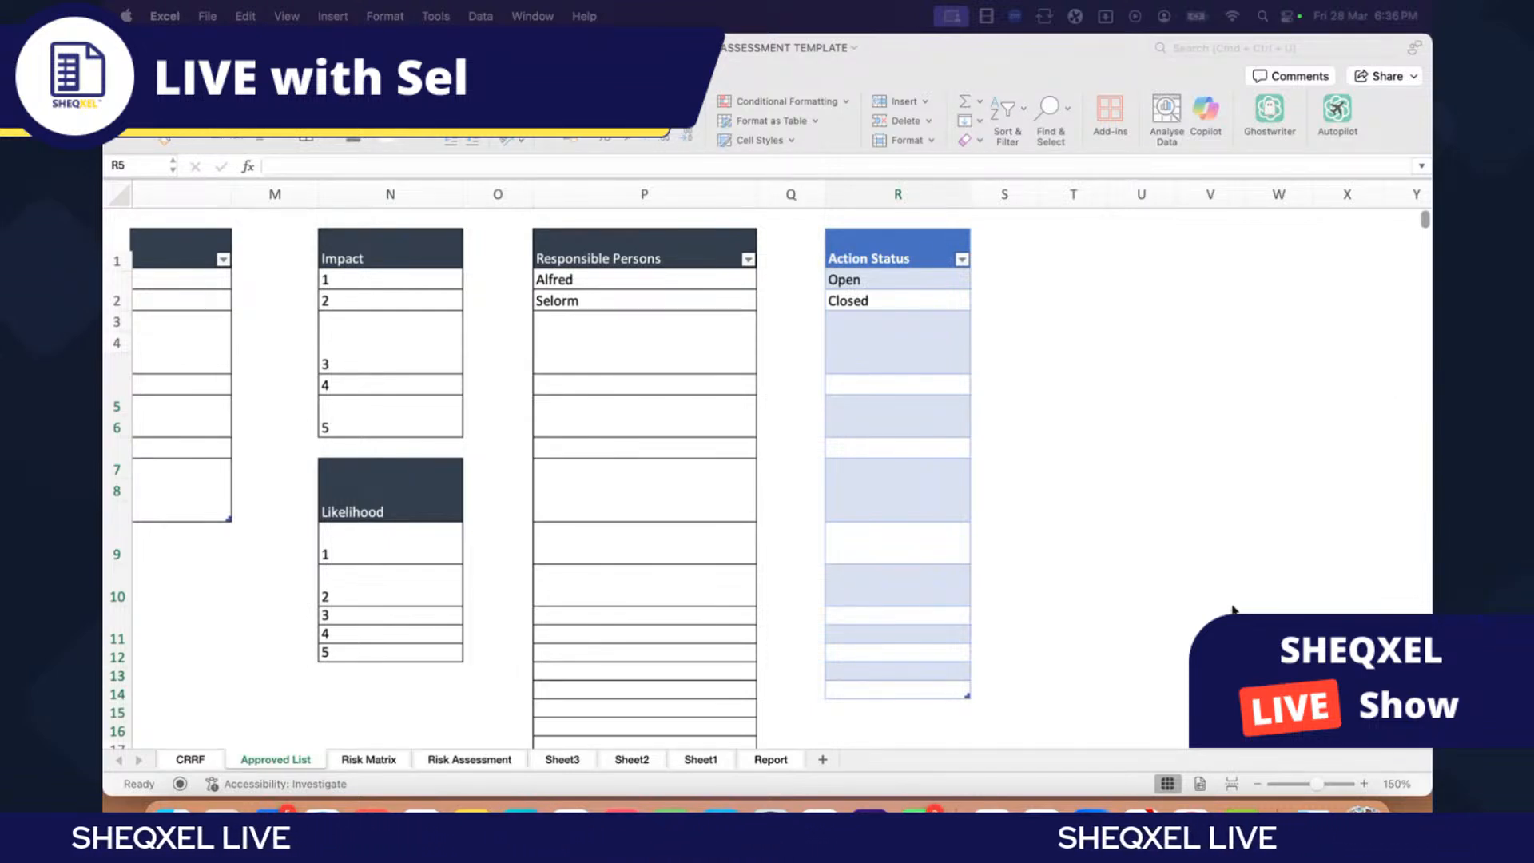
{"action": "left_click", "coordinate": [908, 376]}
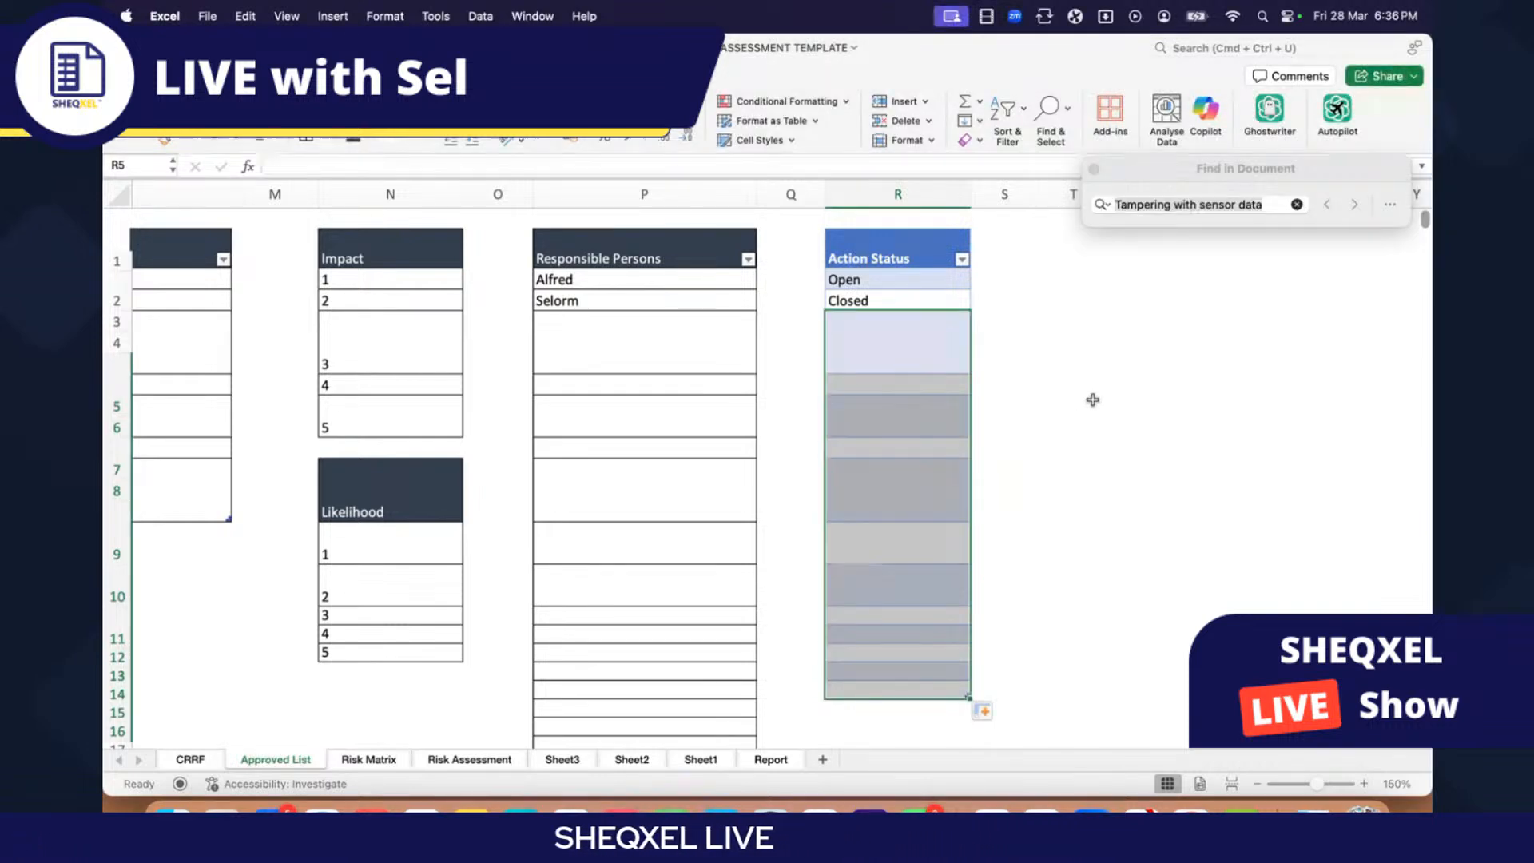
{"action": "left_click", "coordinate": [1093, 400]}
Step: Set the Action Status table to the plain style without colours and add borders to all cells in R3:R16
{"action": "left_click", "coordinate": [895, 384]}
{"action": "left_click", "coordinate": [764, 121]}
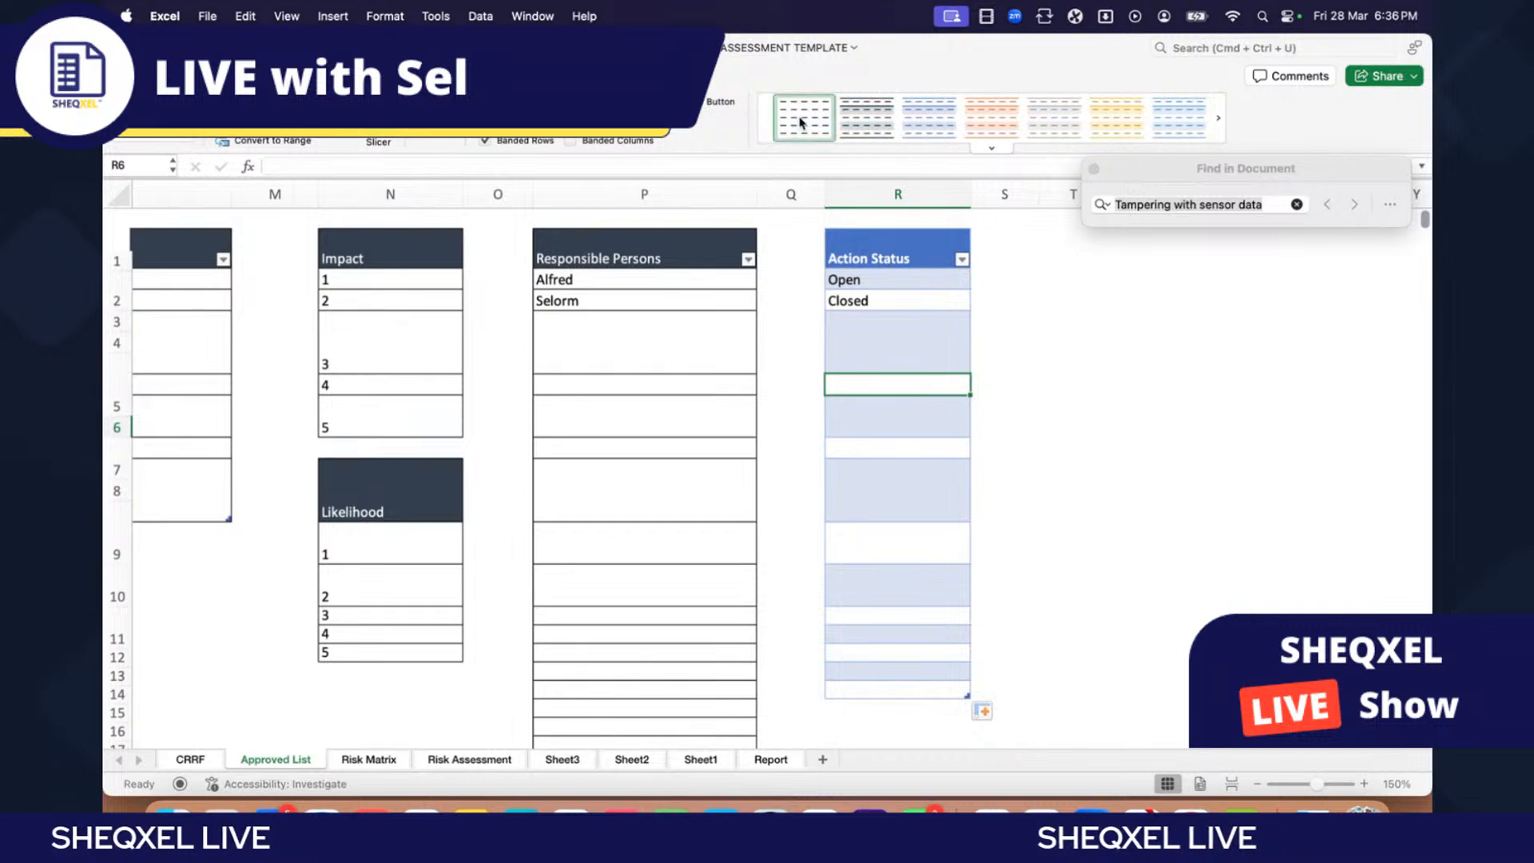
{"action": "left_click", "coordinate": [802, 117]}
{"action": "left_click", "coordinate": [867, 279]}
{"action": "left_click_drag", "start_coordinate": [867, 279], "coordinate": [895, 694]}
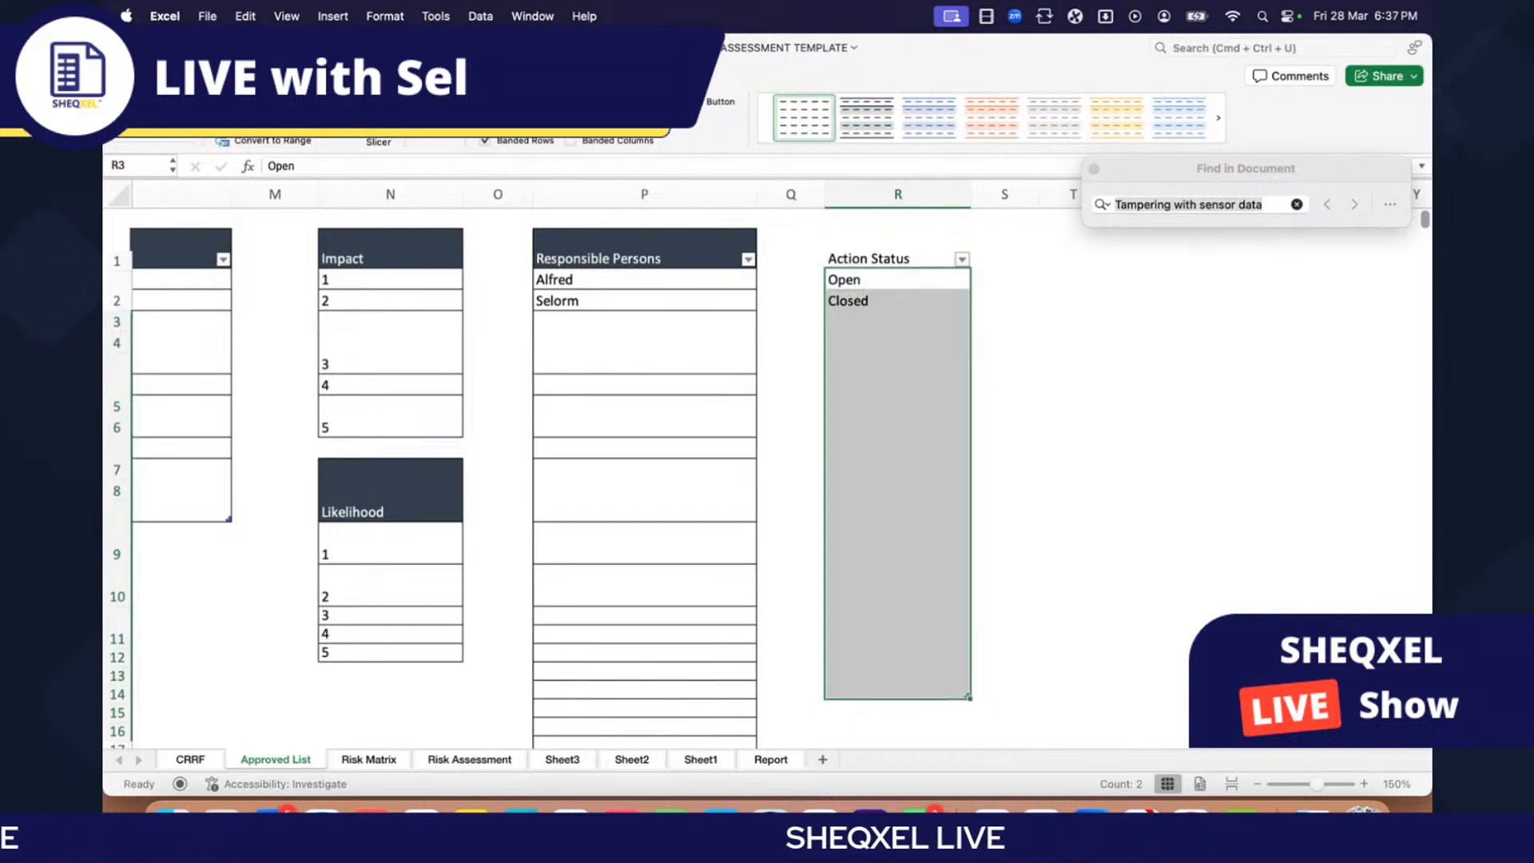
{"action": "left_click", "coordinate": [170, 75]}
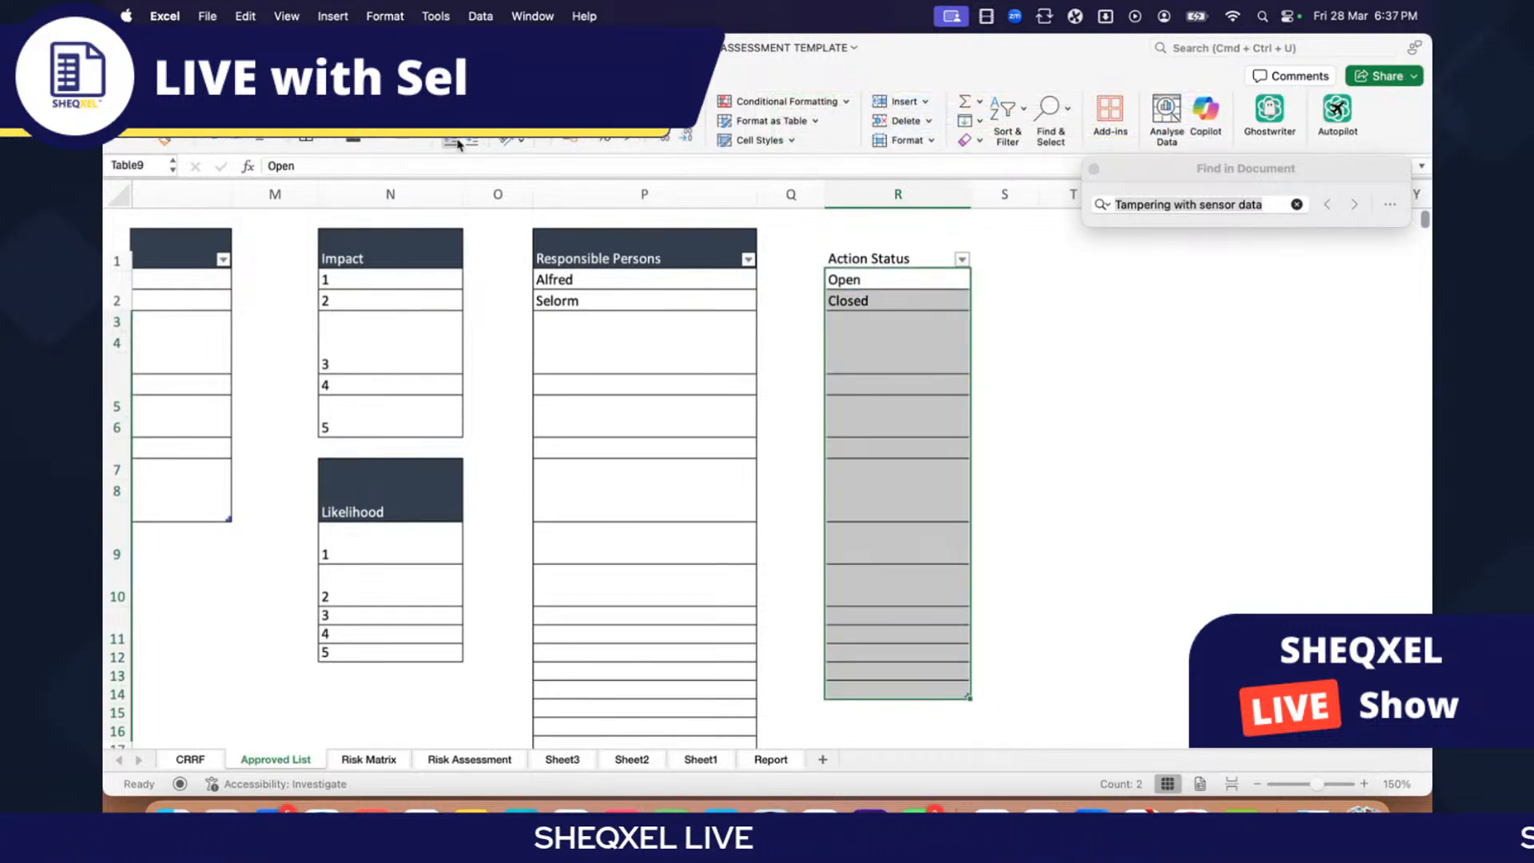
{"action": "left_click", "coordinate": [1047, 365]}
Step: Copy the Responsible Persons header's formatting onto the Action Status header in R2
{"action": "left_click", "coordinate": [678, 253]}
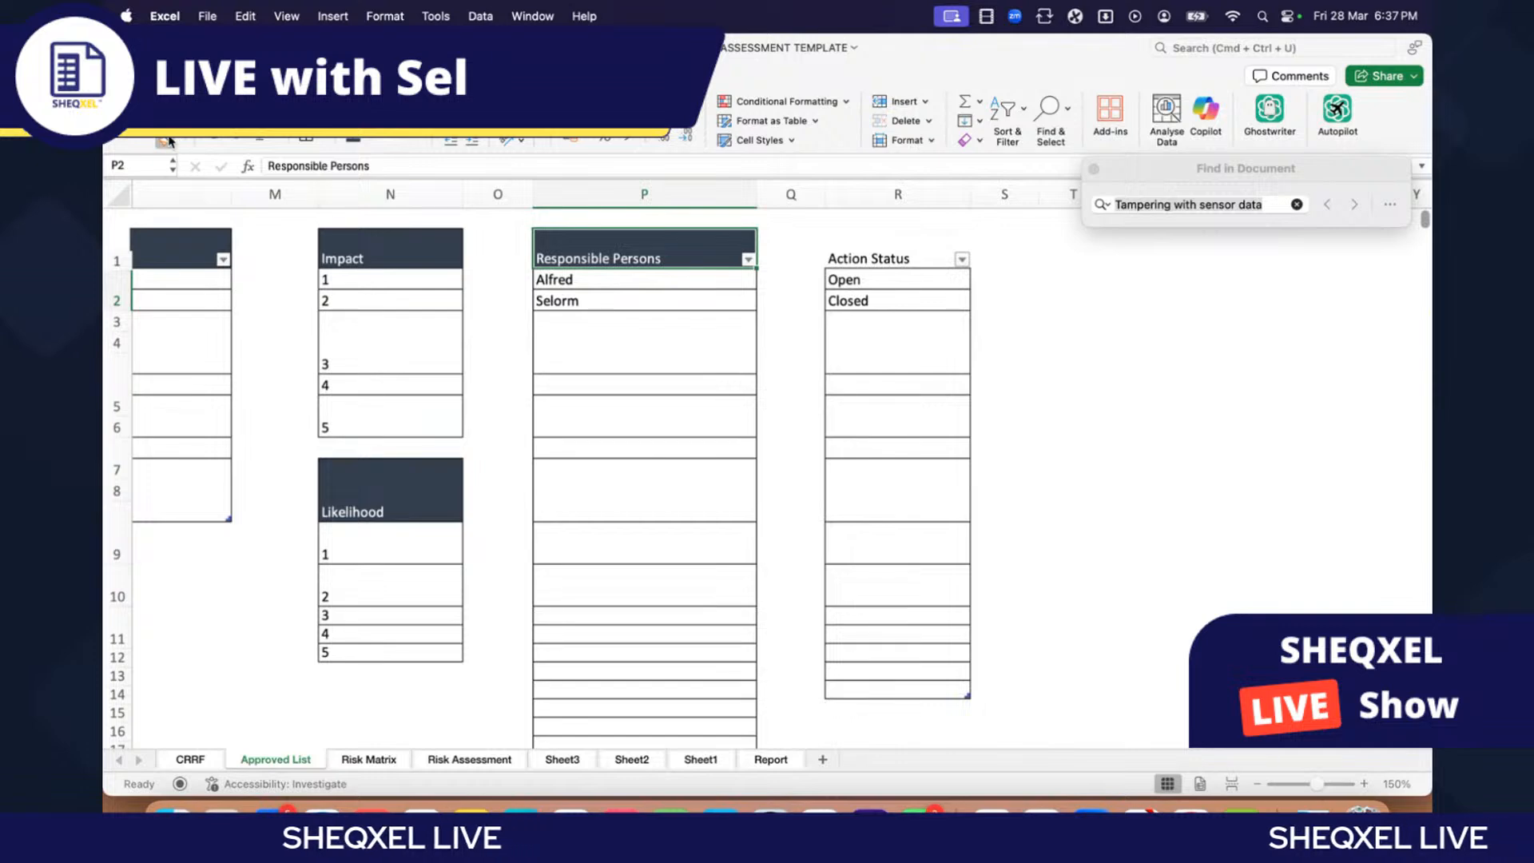
{"action": "left_click", "coordinate": [163, 141]}
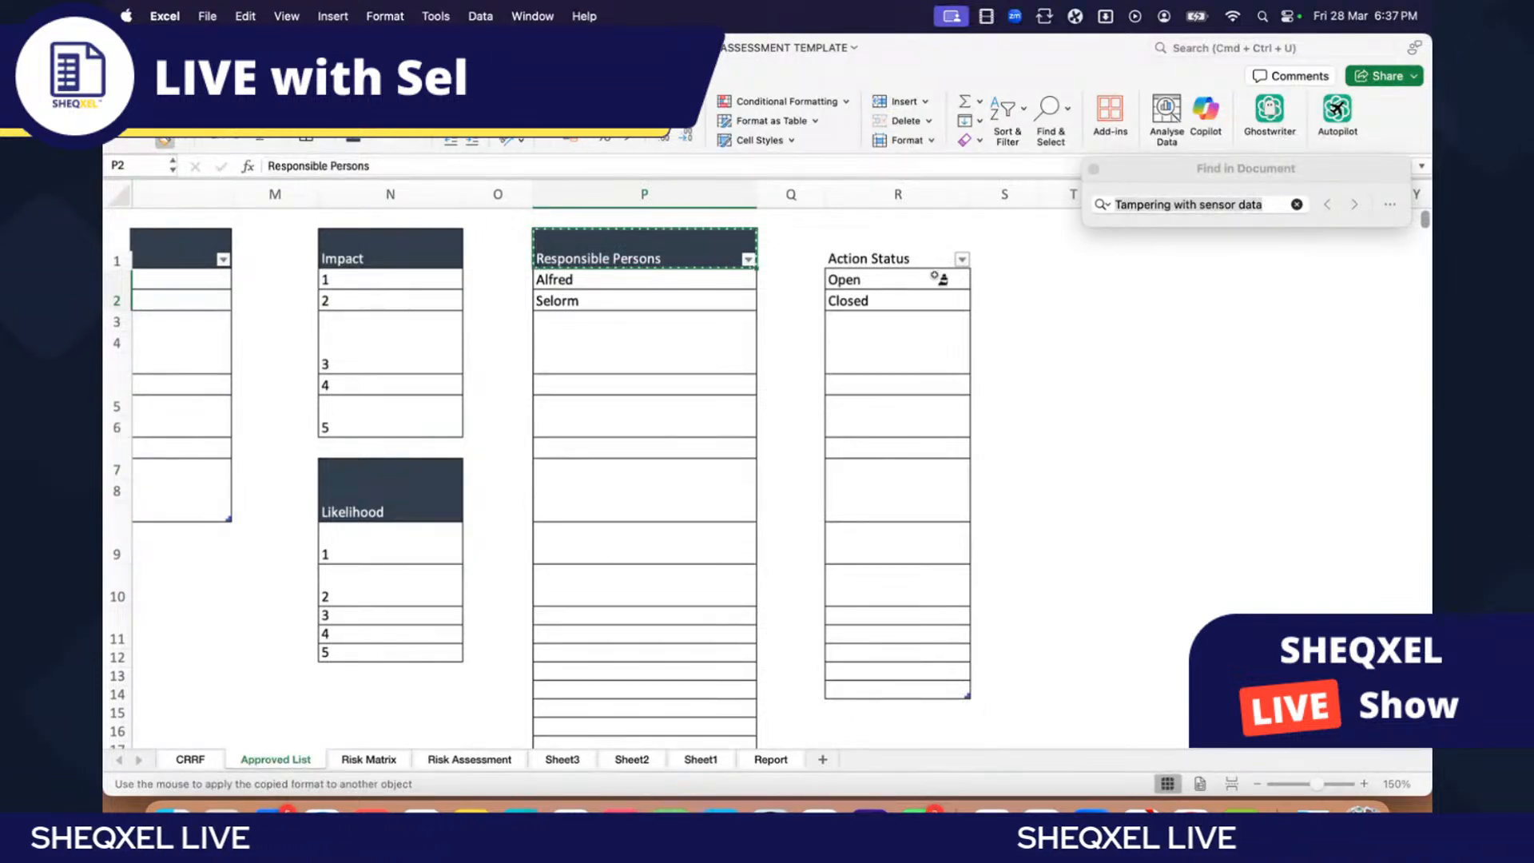
{"action": "left_click", "coordinate": [916, 263]}
{"action": "left_click", "coordinate": [1059, 446]}
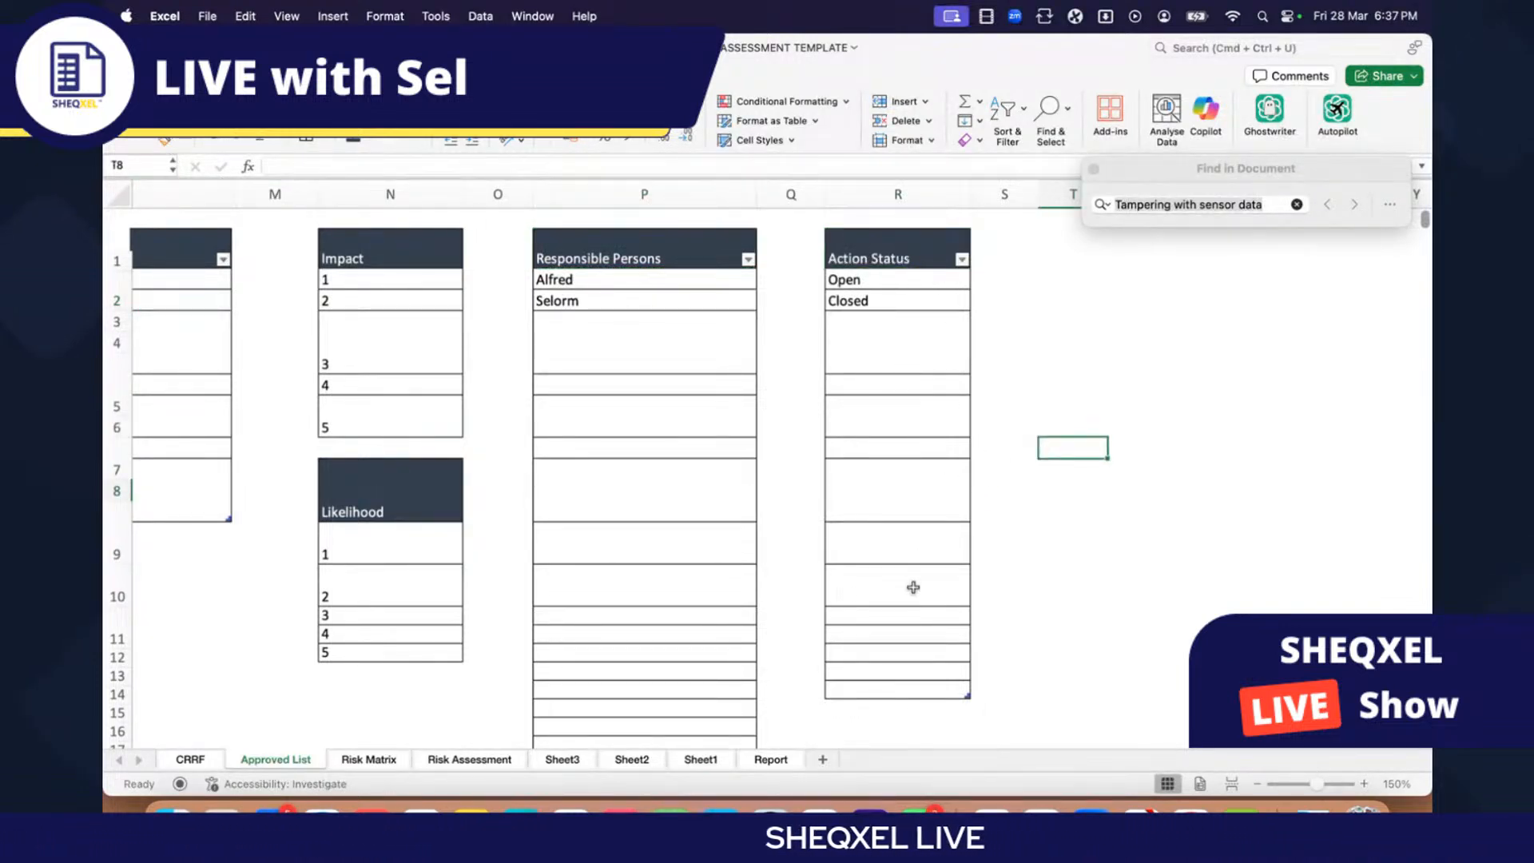
{"action": "left_click_drag", "start_coordinate": [881, 285], "coordinate": [881, 298]}
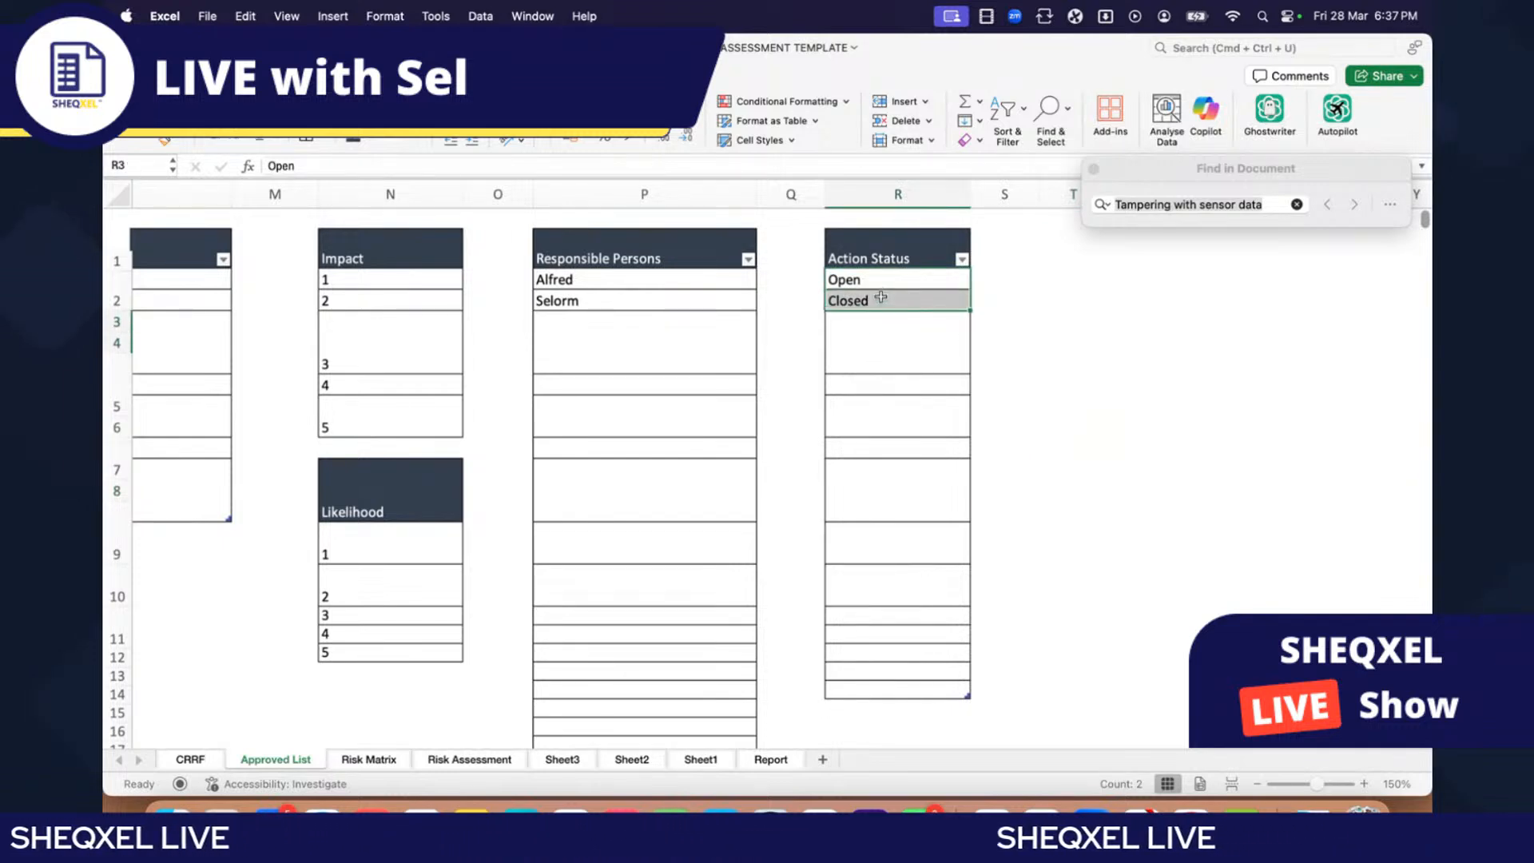
{"action": "left_click", "coordinate": [886, 387]}
{"action": "scroll", "coordinate": [933, 557], "scroll_direction": "down", "scroll_amount": 3}
{"action": "scroll", "coordinate": [935, 558], "scroll_direction": "up", "scroll_amount": 3}
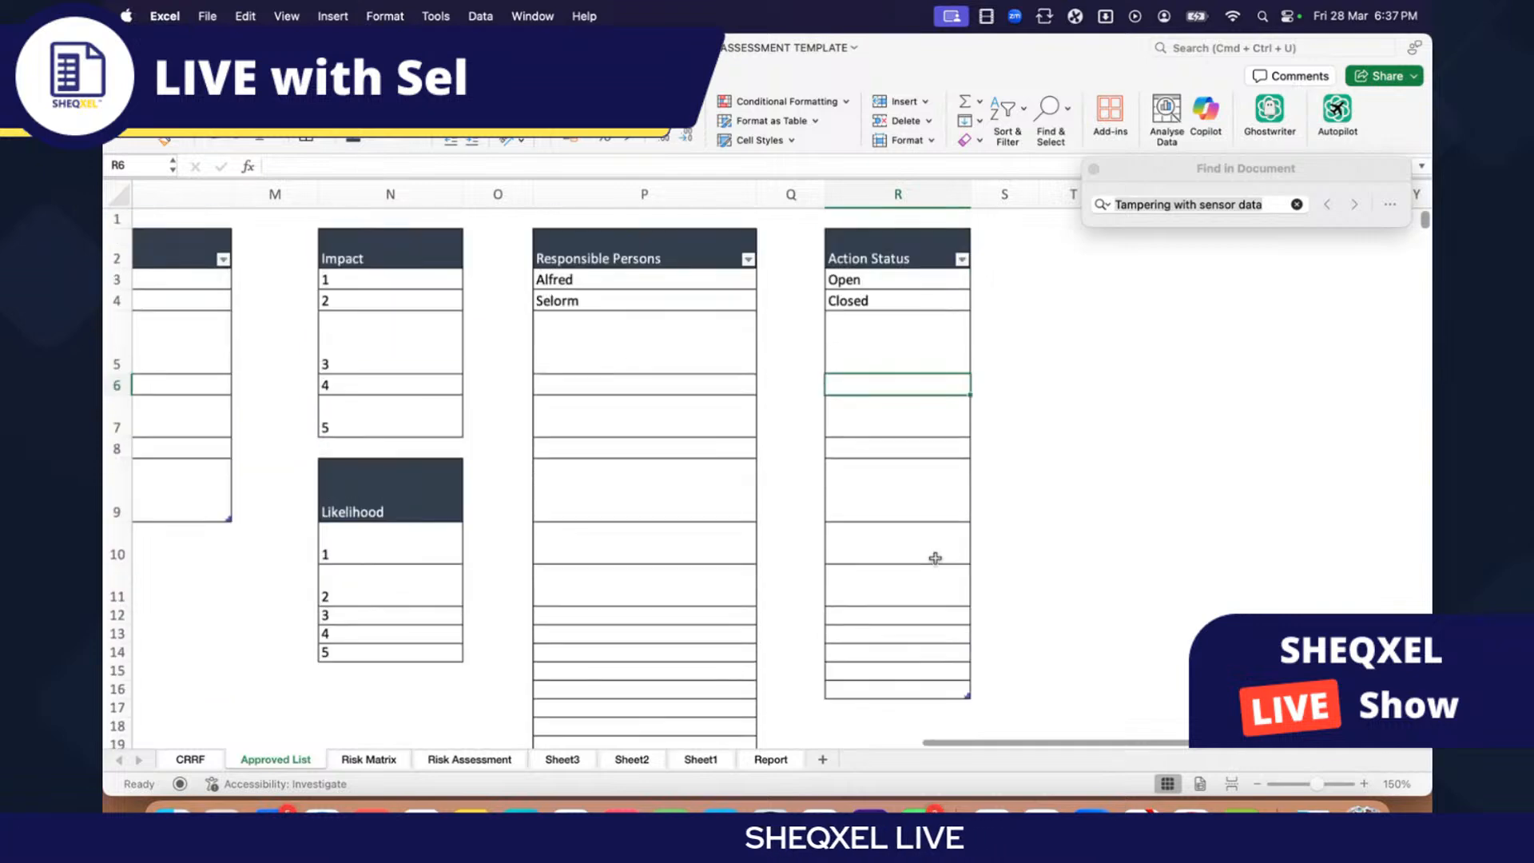
Step: Add list validation to the Responsible column of the Risk Assessment sheet, from row 6 to 527, using 'Approved List'!$P$3:$P$41 as source
{"action": "left_click", "coordinate": [369, 760]}
{"action": "left_click", "coordinate": [471, 760]}
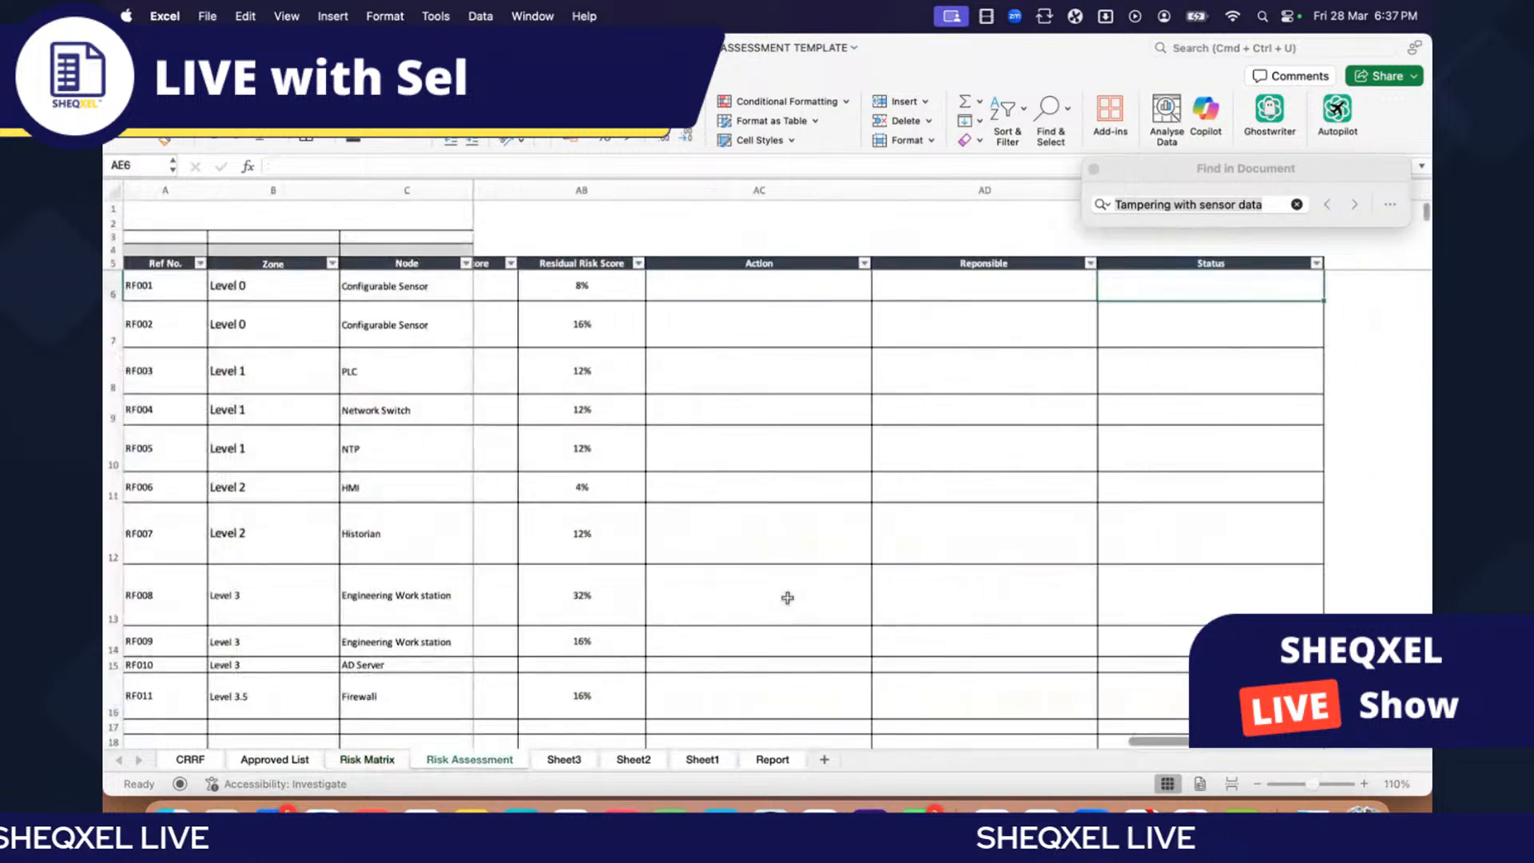
{"action": "left_click", "coordinate": [951, 283]}
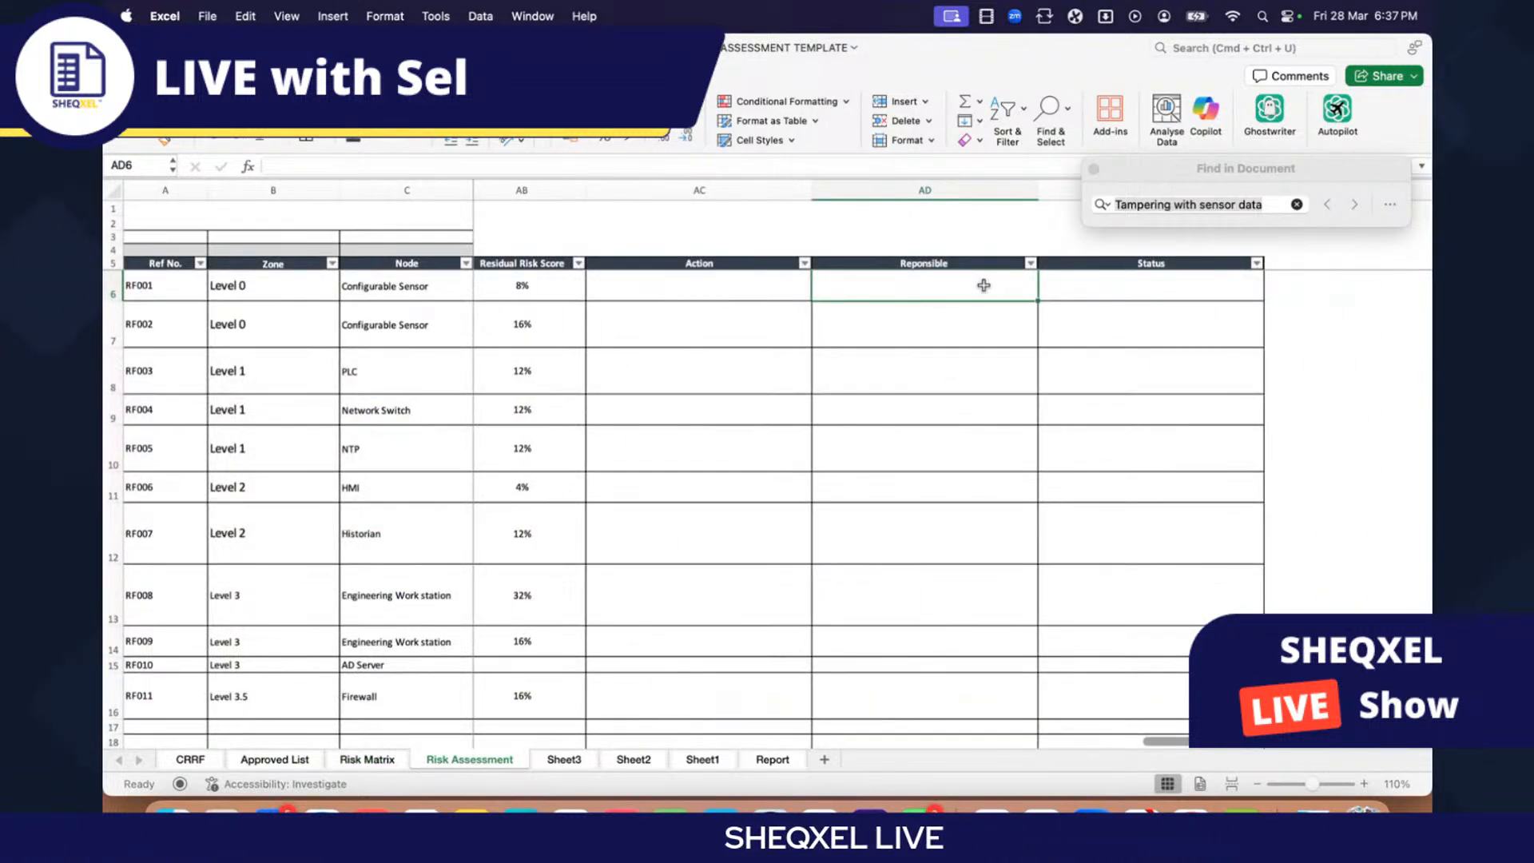
{"action": "key", "text": "ctrl+shift+Down"}
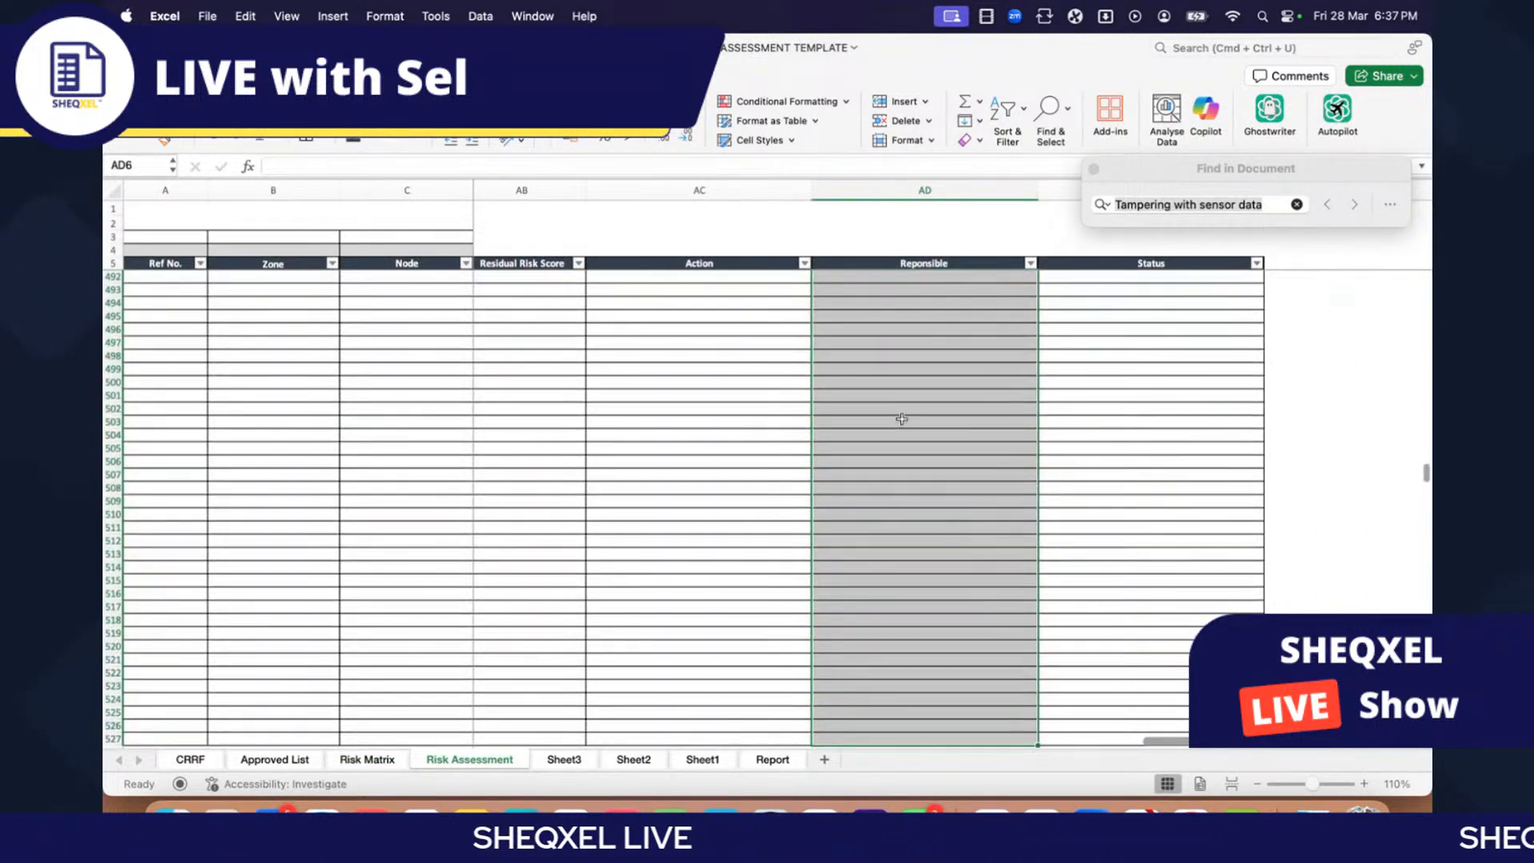
{"action": "scroll", "coordinate": [901, 419], "scroll_direction": "down", "scroll_amount": 7}
{"action": "left_click", "coordinate": [416, 76]}
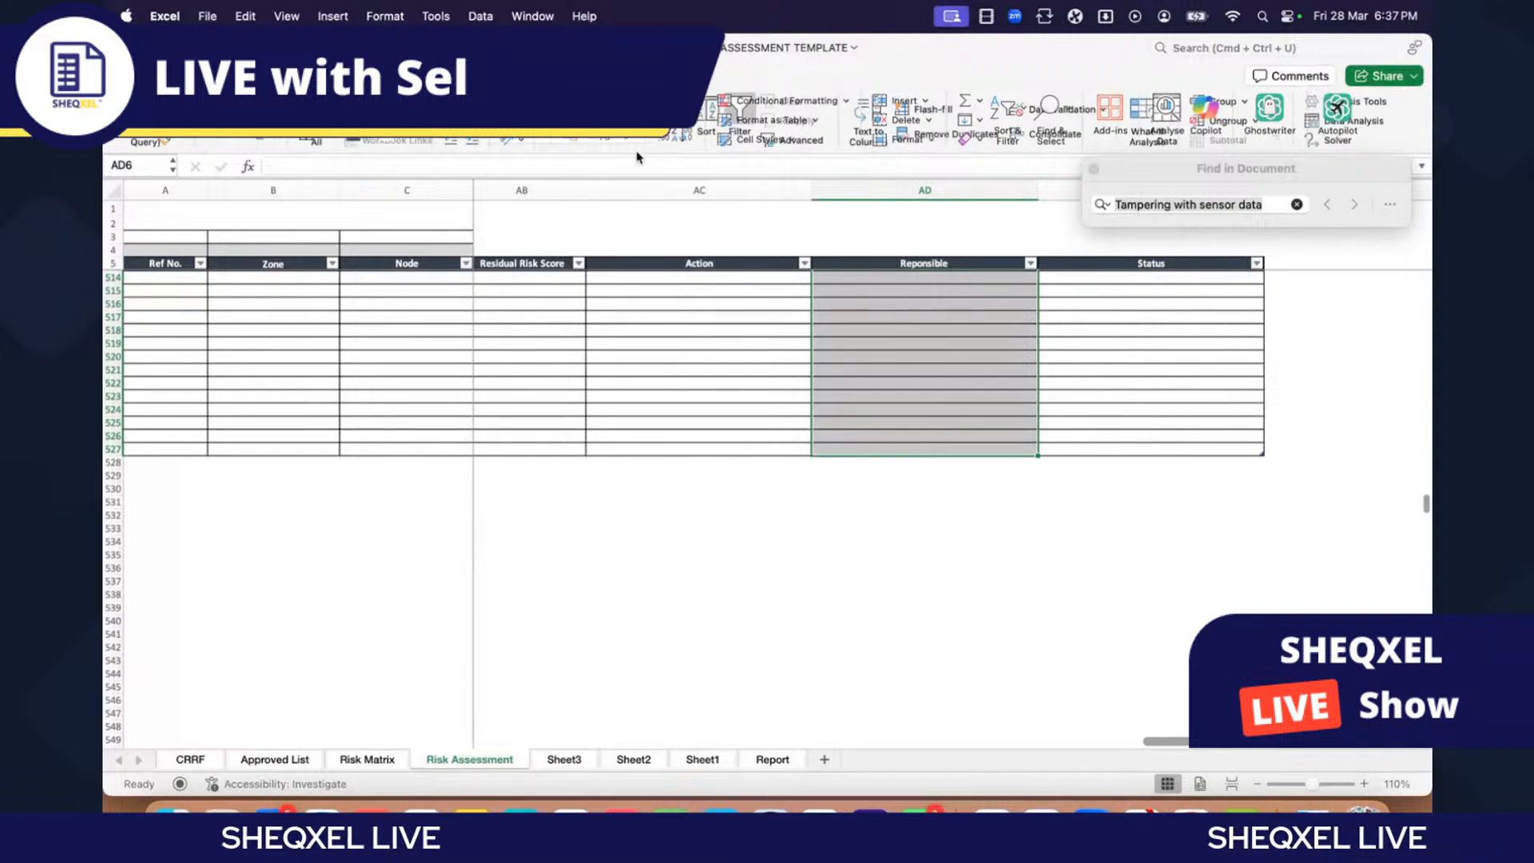
{"action": "left_click", "coordinate": [1059, 109]}
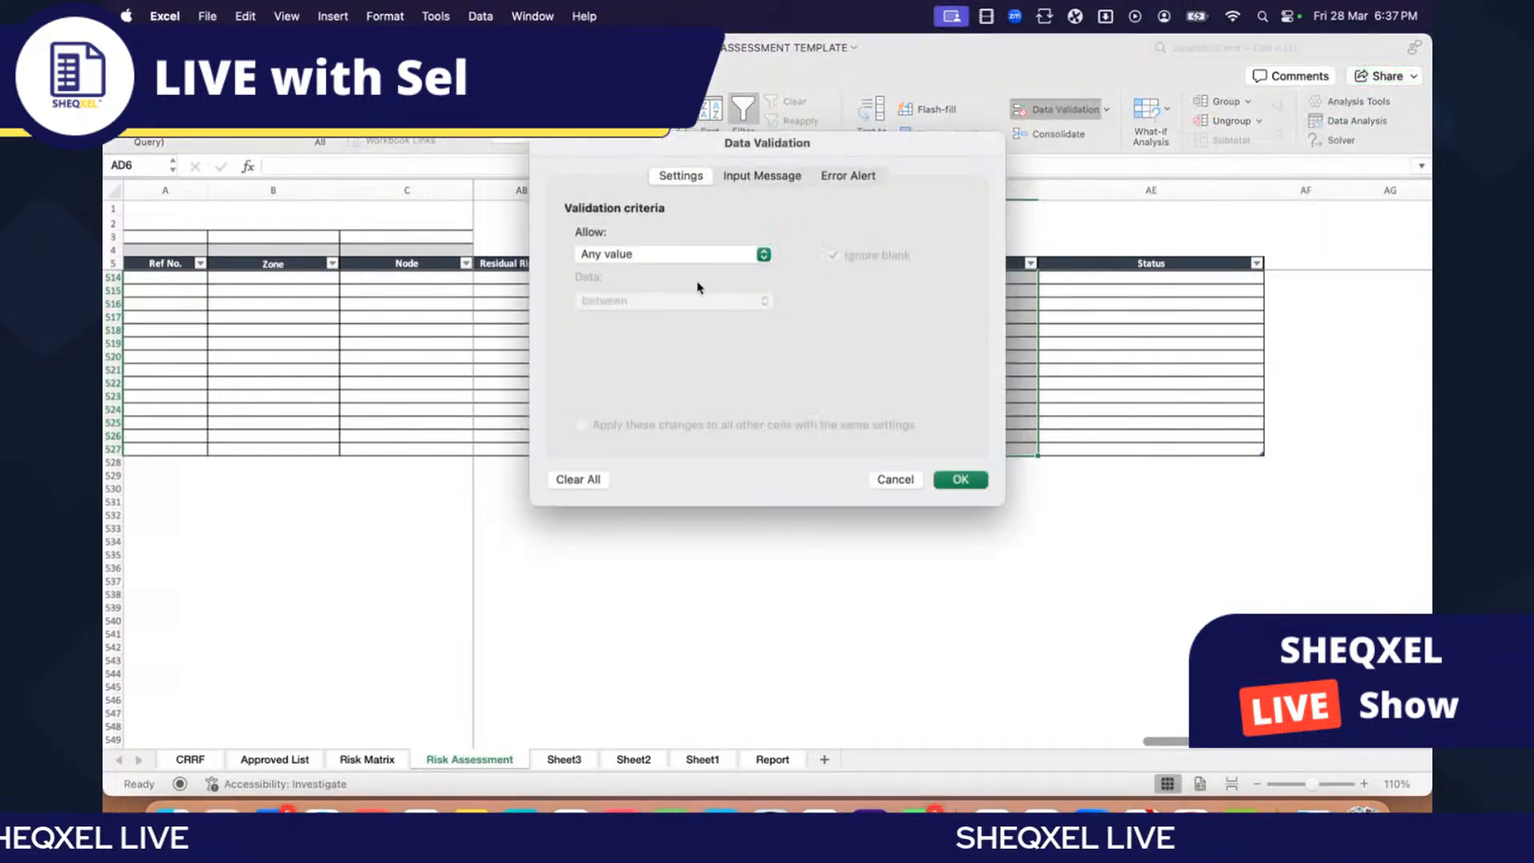
{"action": "left_click", "coordinate": [675, 253]}
{"action": "left_click", "coordinate": [634, 311]}
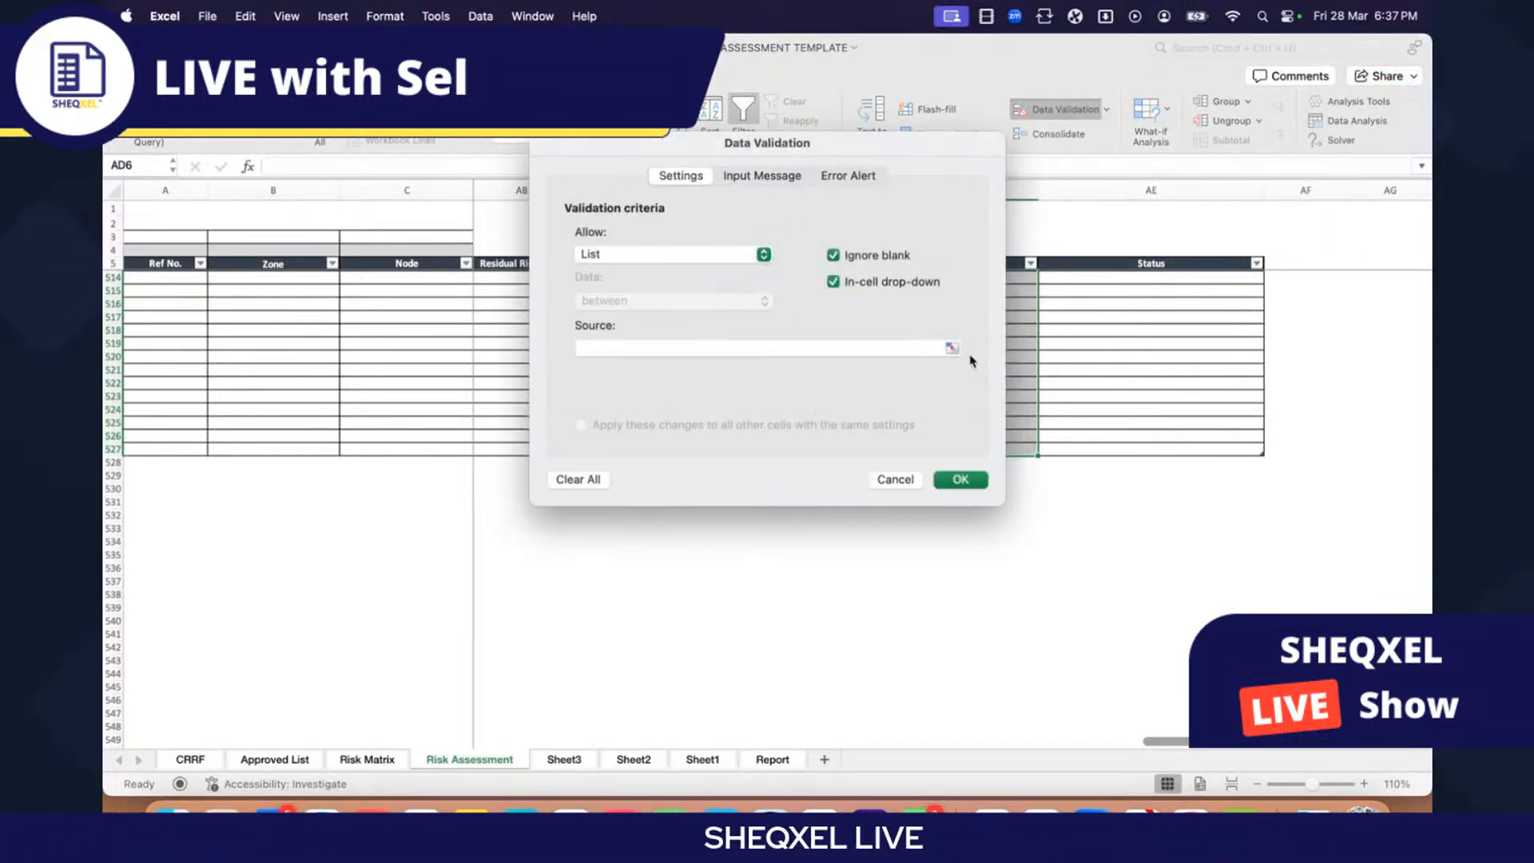
{"action": "left_click", "coordinate": [951, 347]}
{"action": "left_click", "coordinate": [308, 763]}
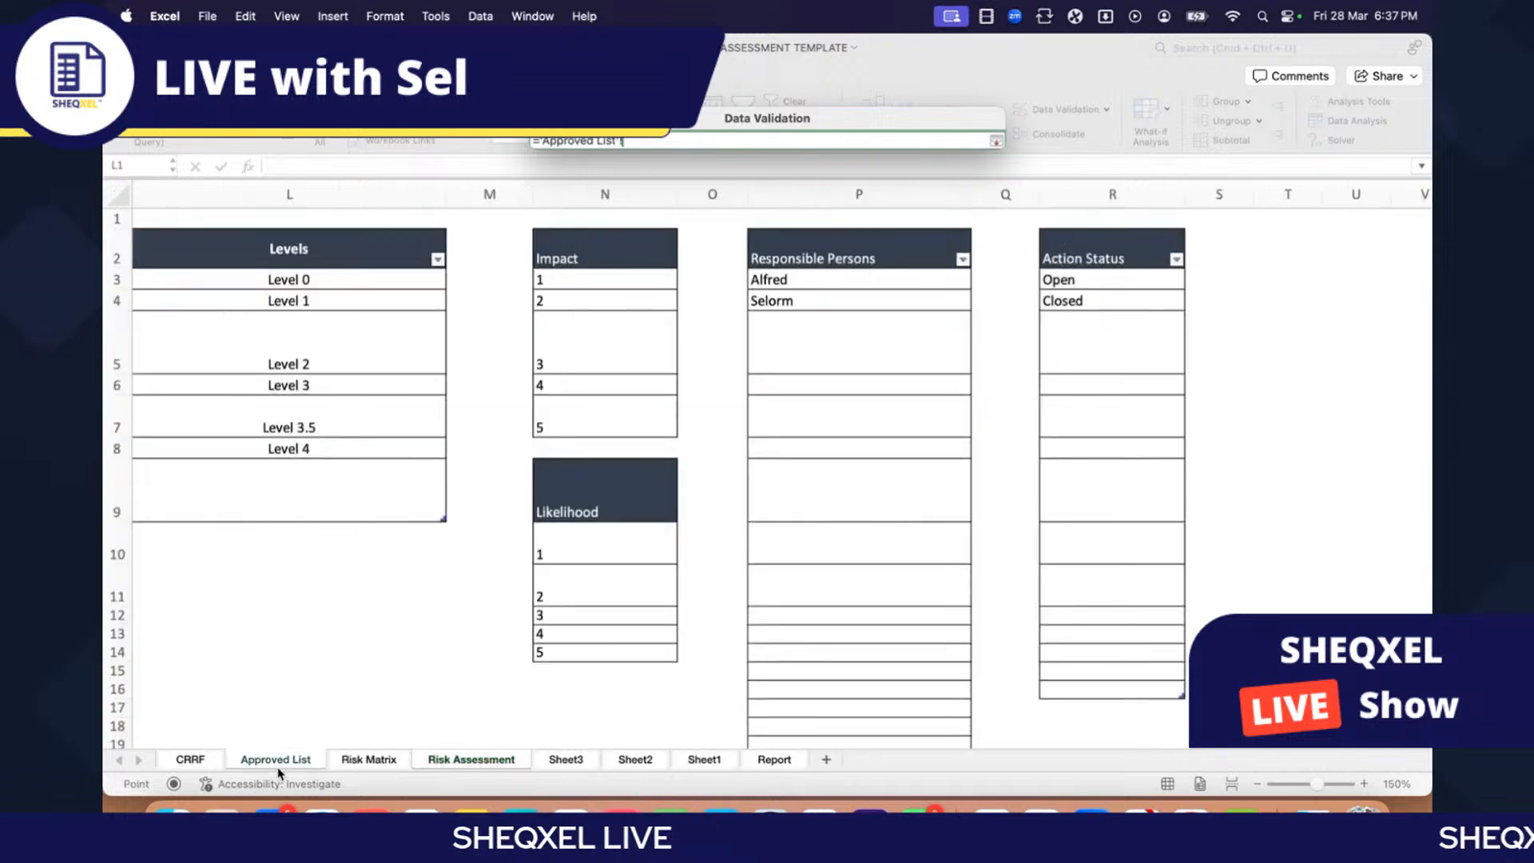
{"action": "left_click_drag", "start_coordinate": [771, 280], "coordinate": [838, 658]}
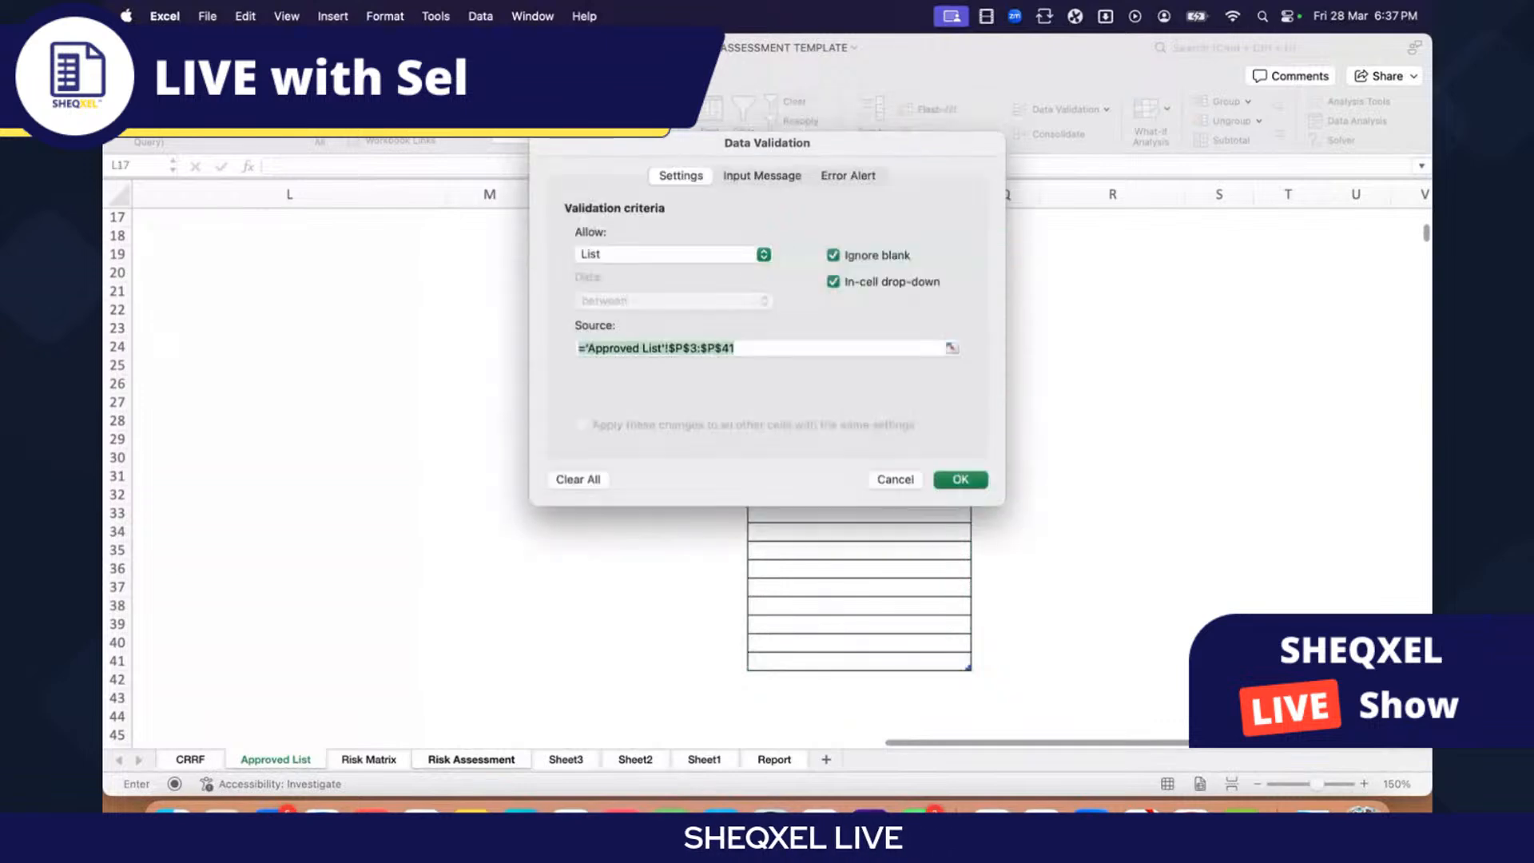
{"action": "left_click", "coordinate": [961, 479]}
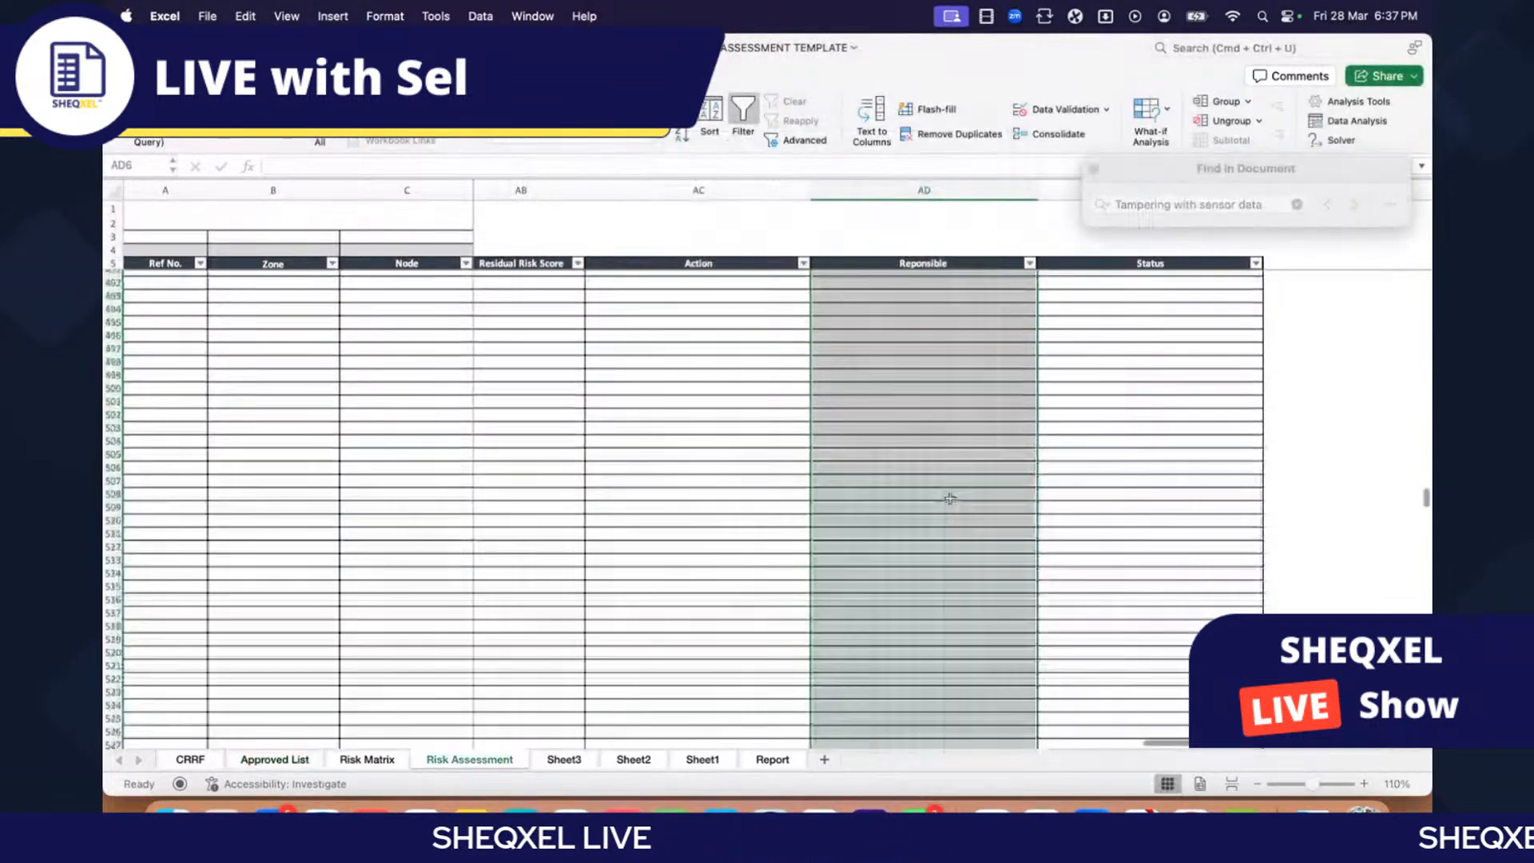
Step: Add list validation to the Status column from row 6 down to 527, with the Approved List's Action Status cells R3:R16 as source
{"action": "left_click", "coordinate": [1164, 268]}
{"action": "left_click_drag", "start_coordinate": [1165, 268], "coordinate": [1164, 268]}
{"action": "key", "text": "super+shift+Down"}
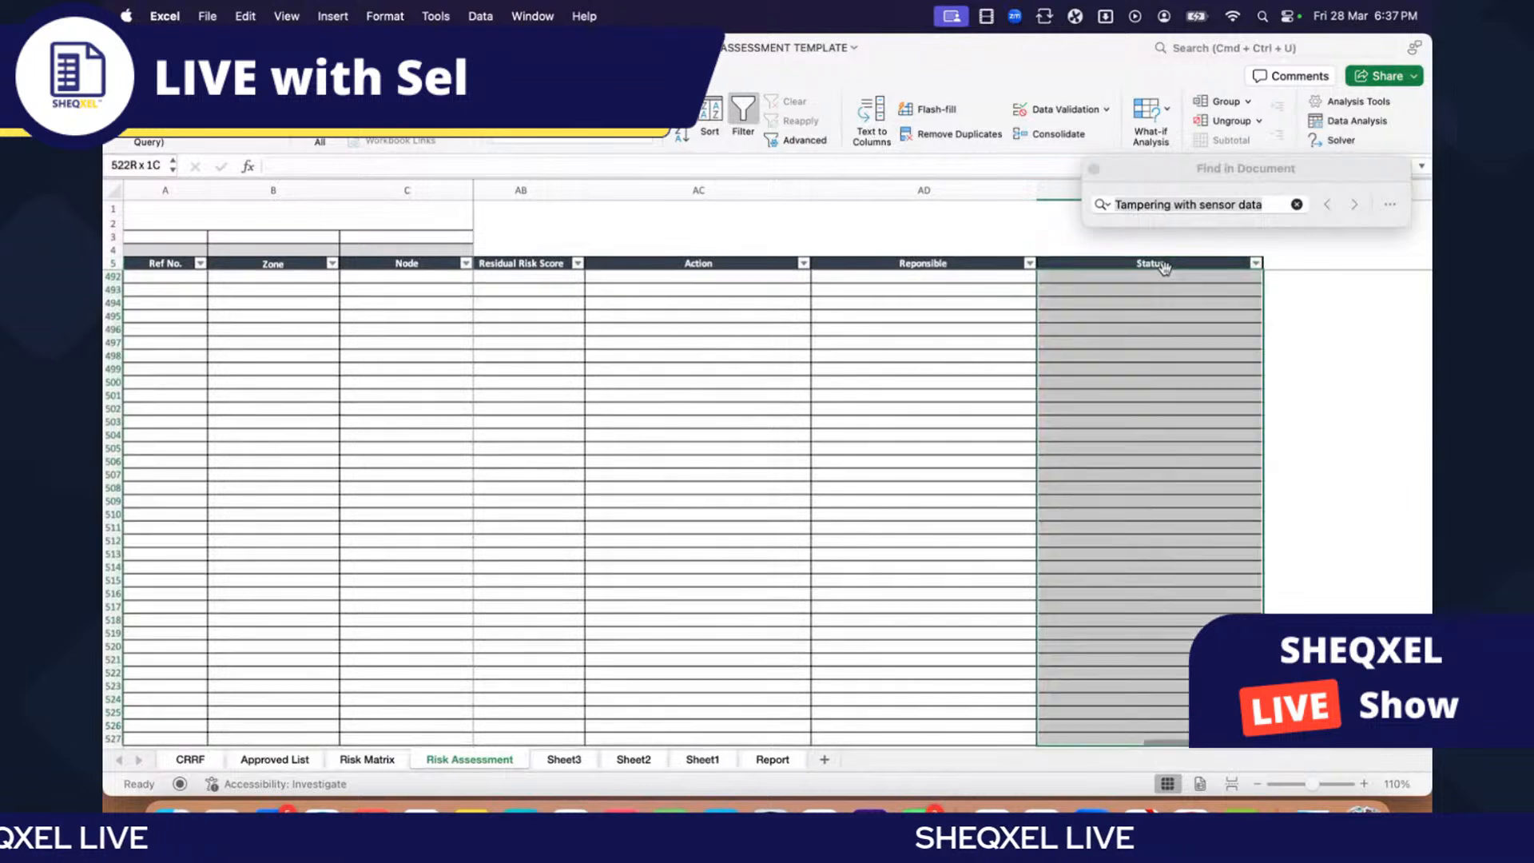
{"action": "scroll", "coordinate": [1160, 274], "scroll_direction": "up", "scroll_amount": 15}
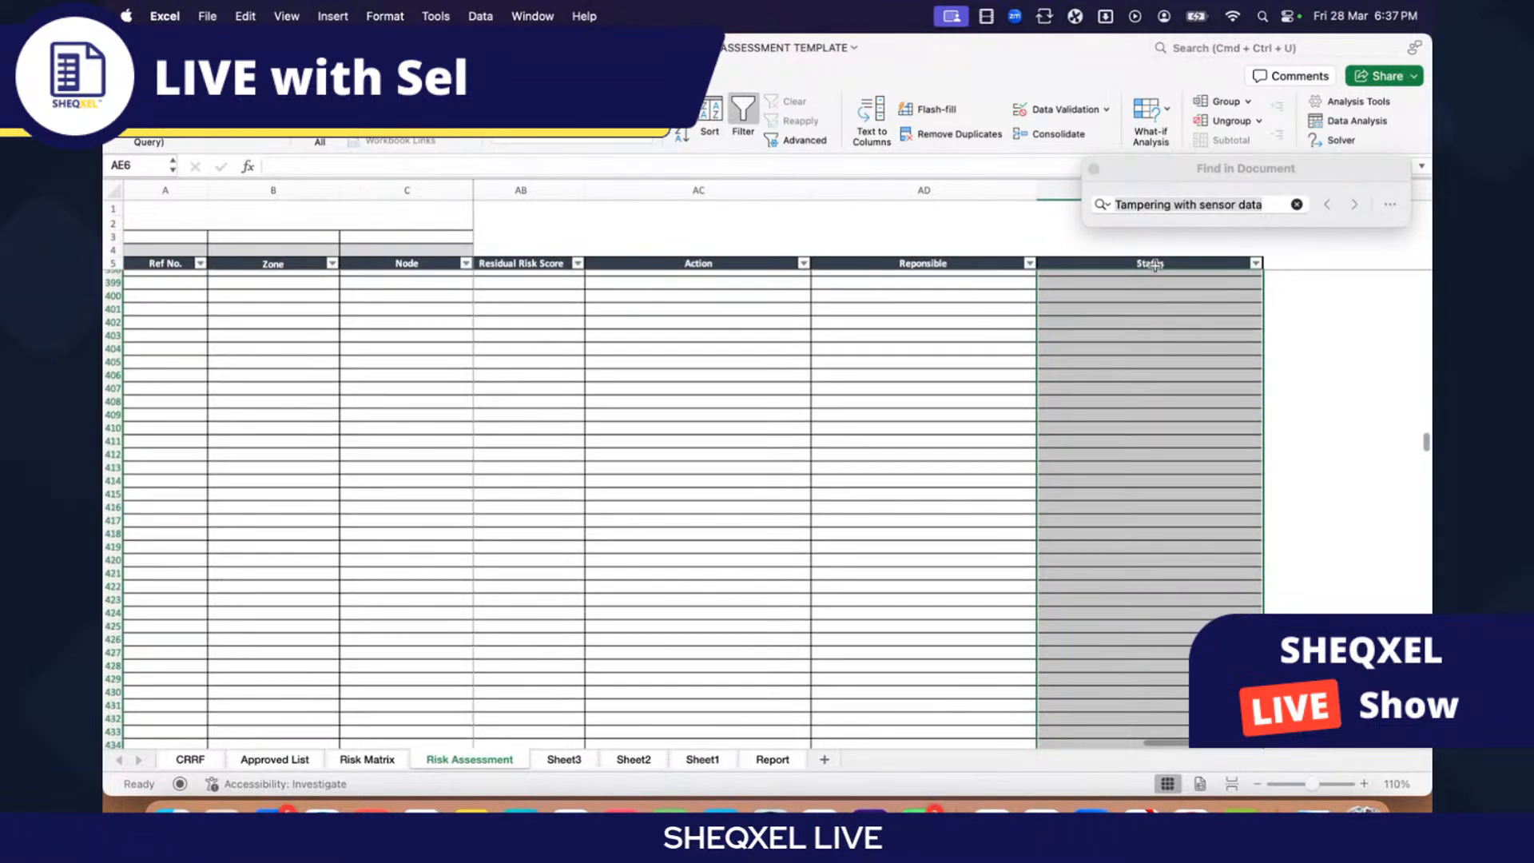
{"action": "left_click", "coordinate": [1154, 267]}
{"action": "key", "text": "shift+Down"}
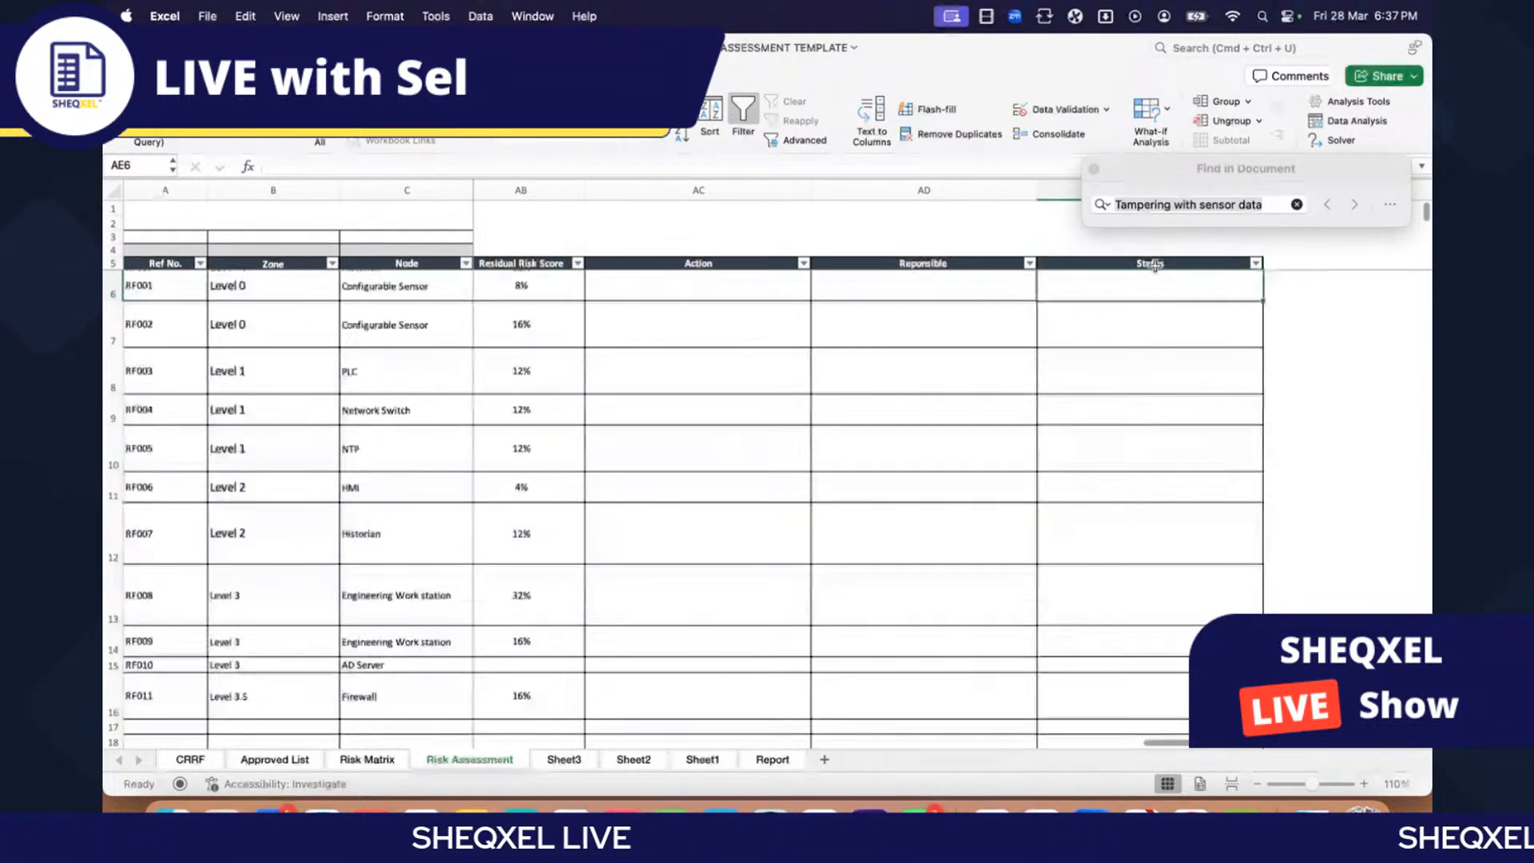
{"action": "key", "text": "super+shift+Down"}
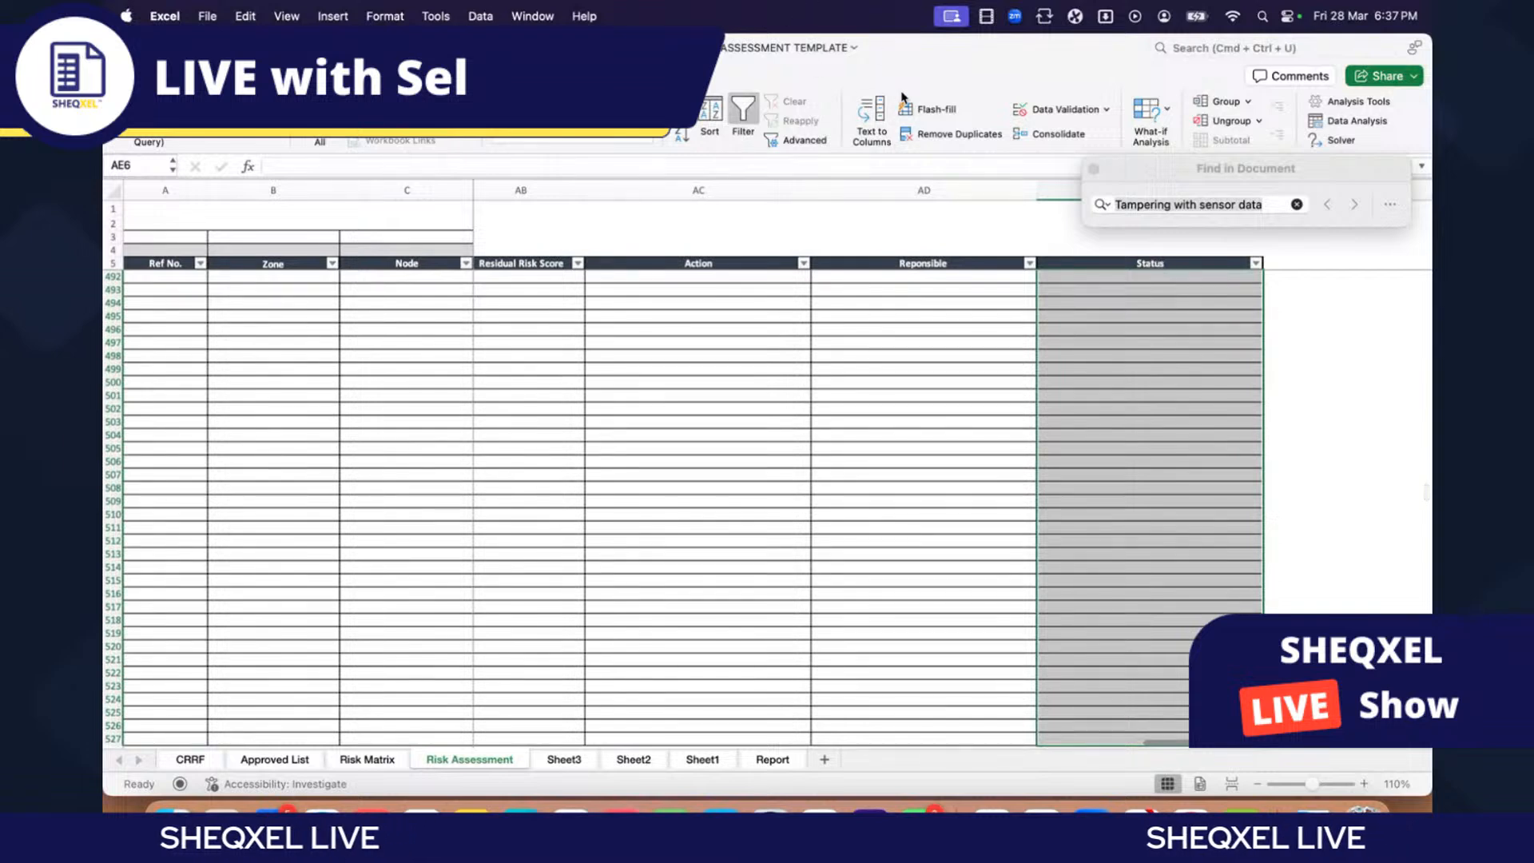
{"action": "left_click", "coordinate": [1063, 110]}
{"action": "left_click", "coordinate": [719, 254]}
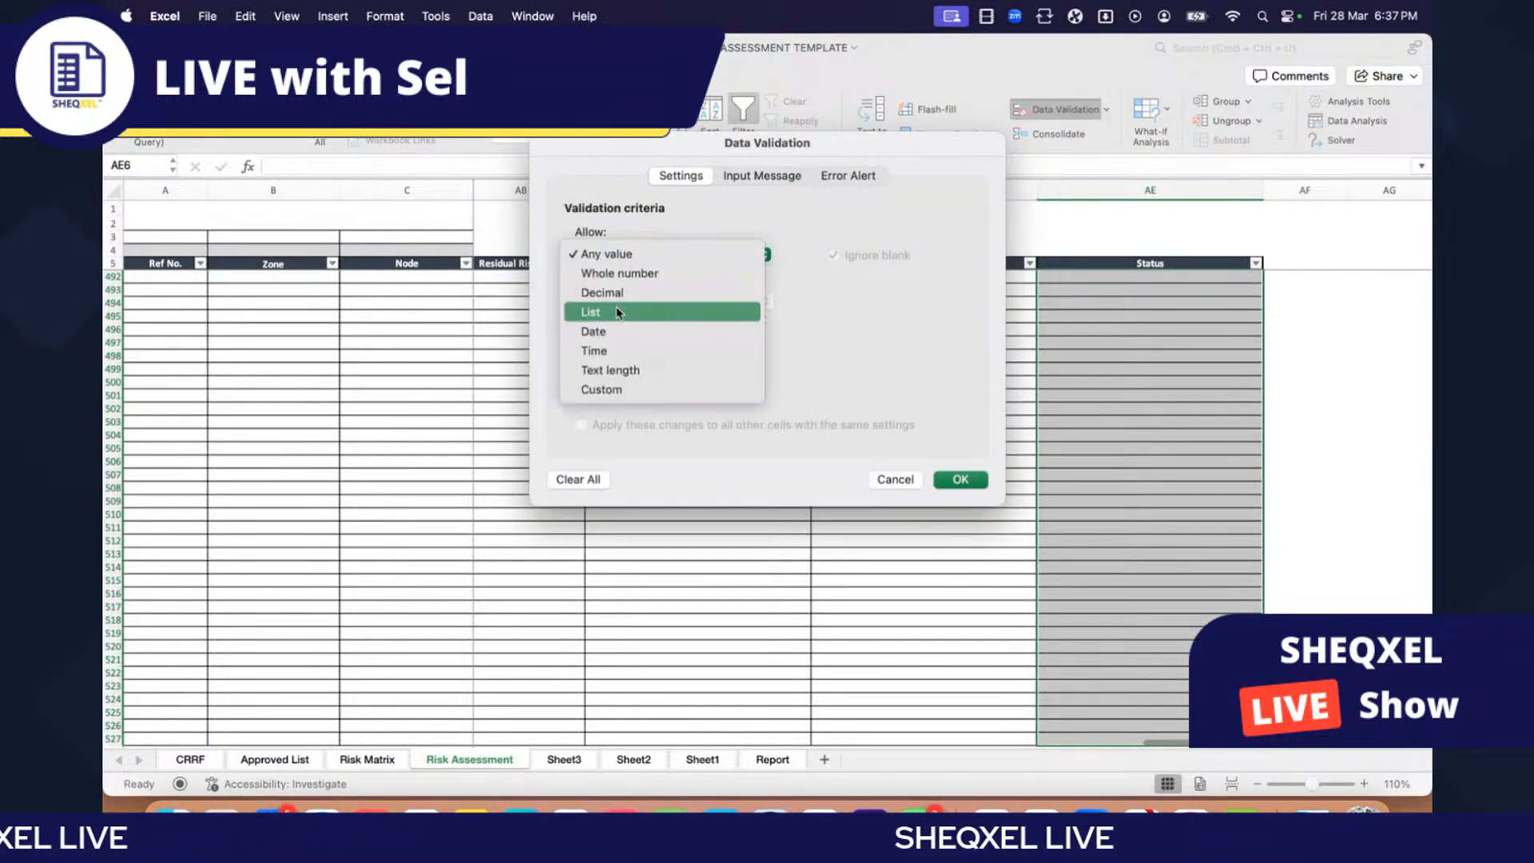
{"action": "left_click", "coordinate": [631, 312]}
{"action": "left_click", "coordinate": [954, 346]}
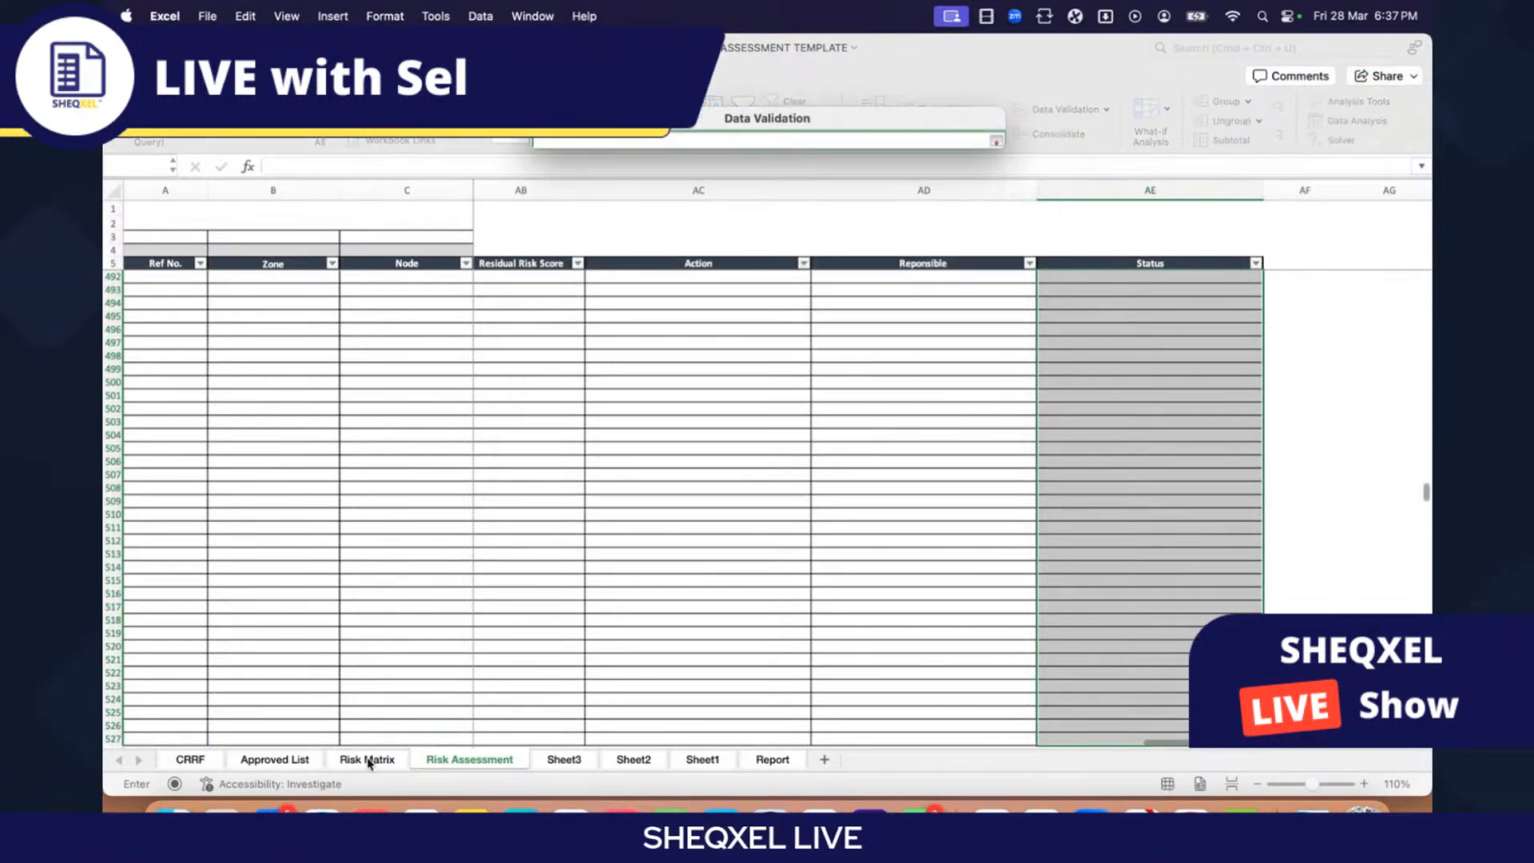
{"action": "left_click", "coordinate": [366, 759]}
{"action": "left_click", "coordinate": [300, 761]}
{"action": "scroll", "coordinate": [836, 463], "scroll_direction": "up", "scroll_amount": 10}
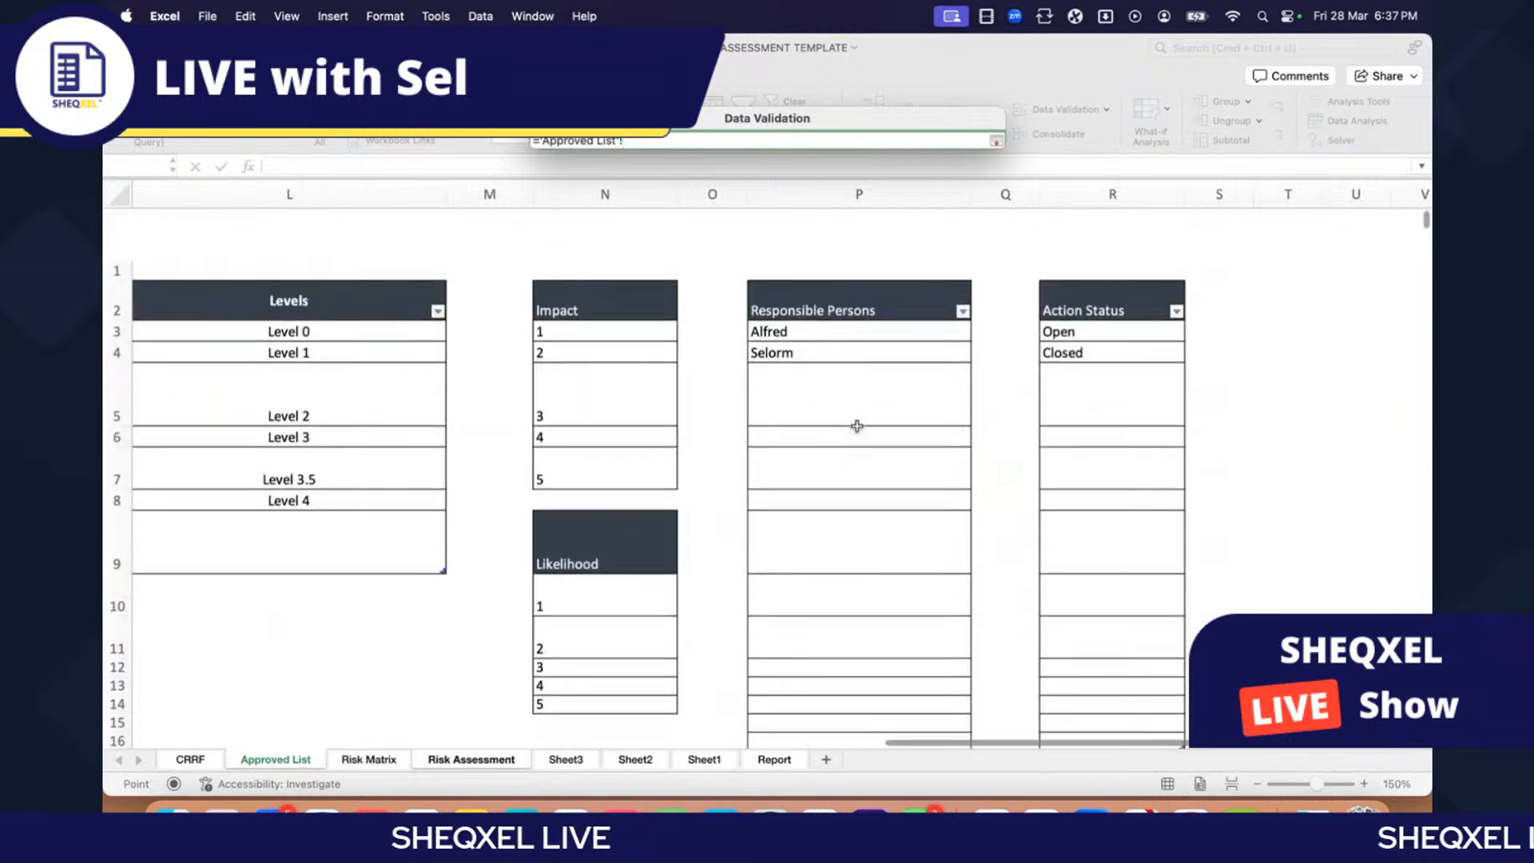
{"action": "left_click", "coordinate": [1079, 280]}
{"action": "left_click_drag", "start_coordinate": [1078, 281], "coordinate": [1137, 689]}
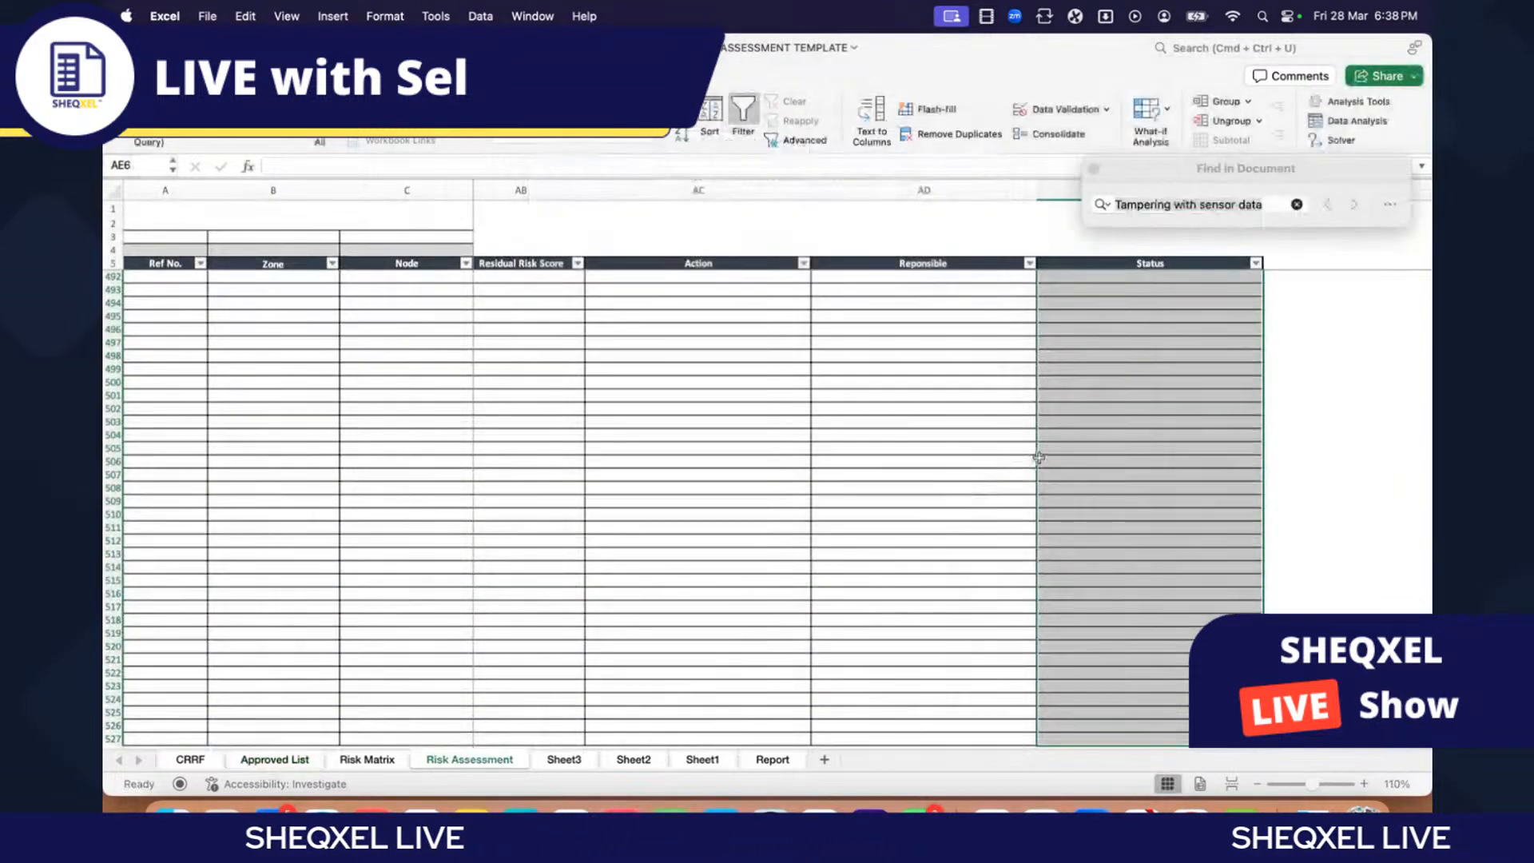
Step: Set the status of RF001 and RF002 to Open and of RF003 to Closed from the drop-down list
{"action": "scroll", "coordinate": [1030, 460], "scroll_direction": "up", "scroll_amount": 10}
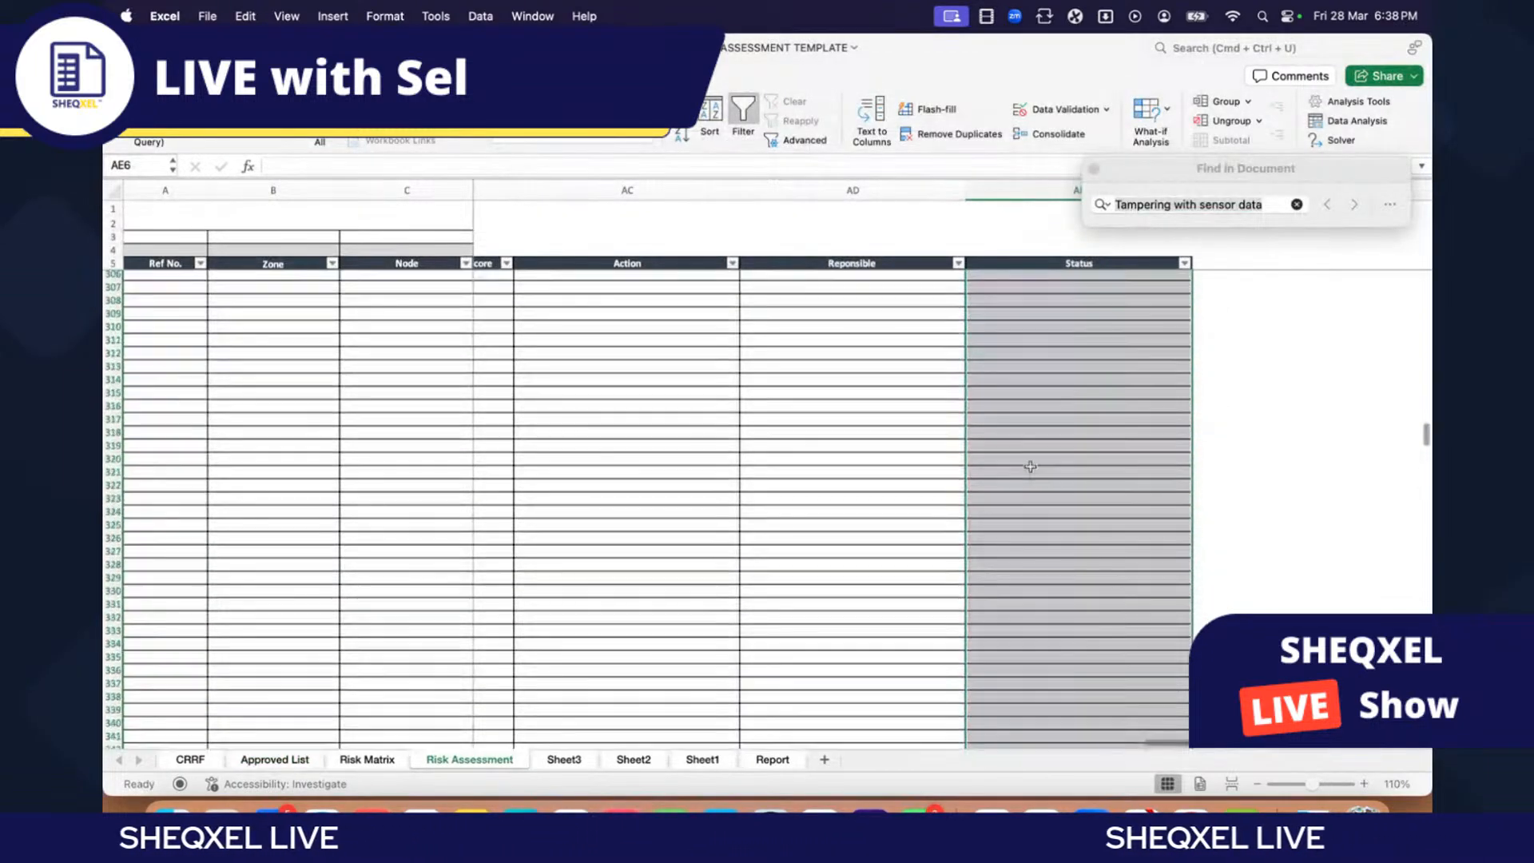
{"action": "scroll", "coordinate": [1036, 461], "scroll_direction": "up", "scroll_amount": 15}
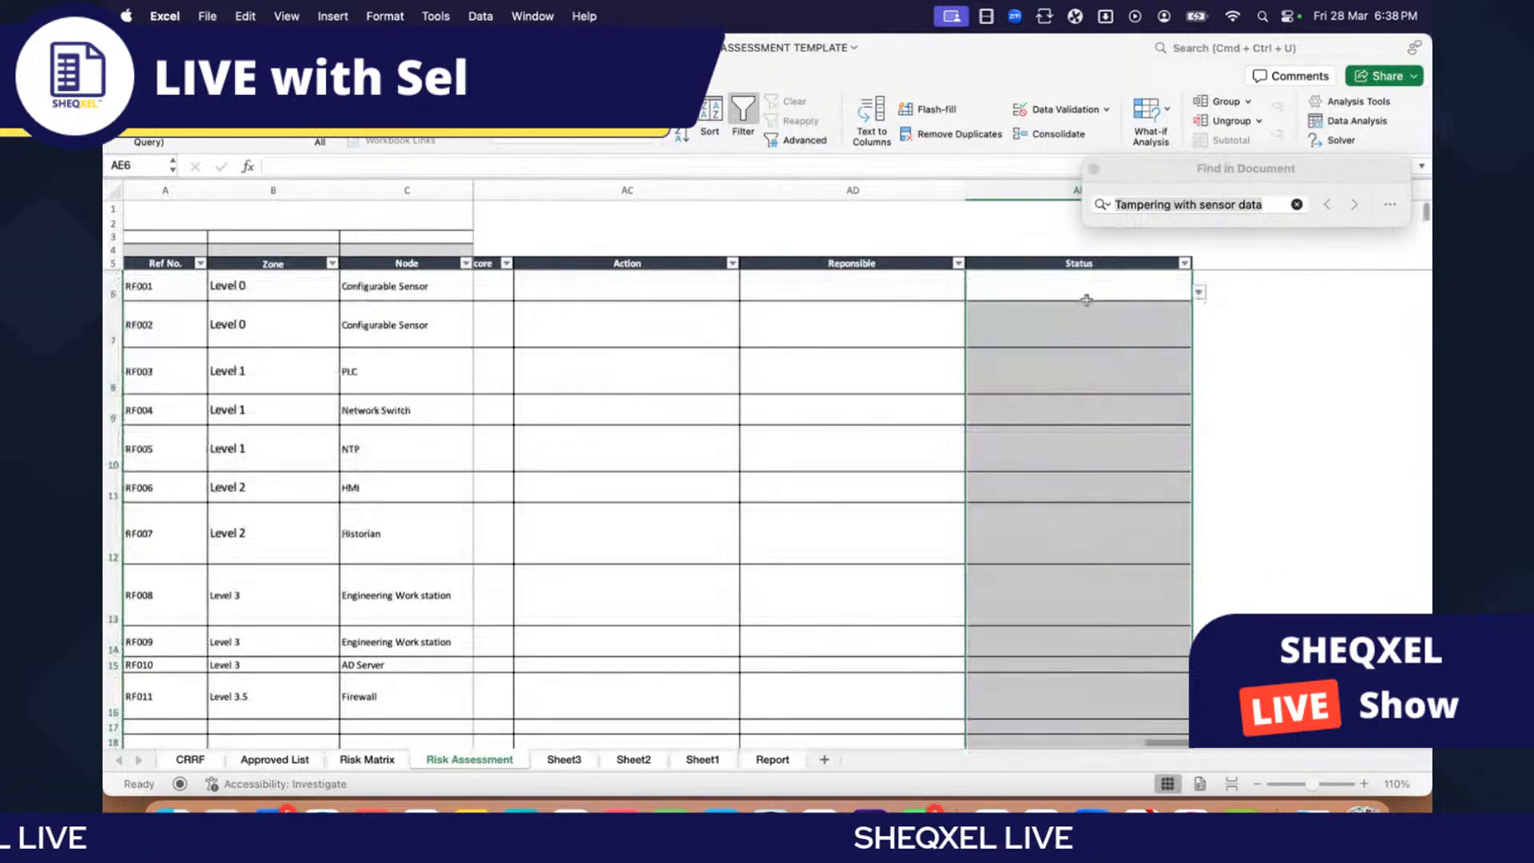
{"action": "key", "text": "Down"}
{"action": "left_click", "coordinate": [1181, 294]}
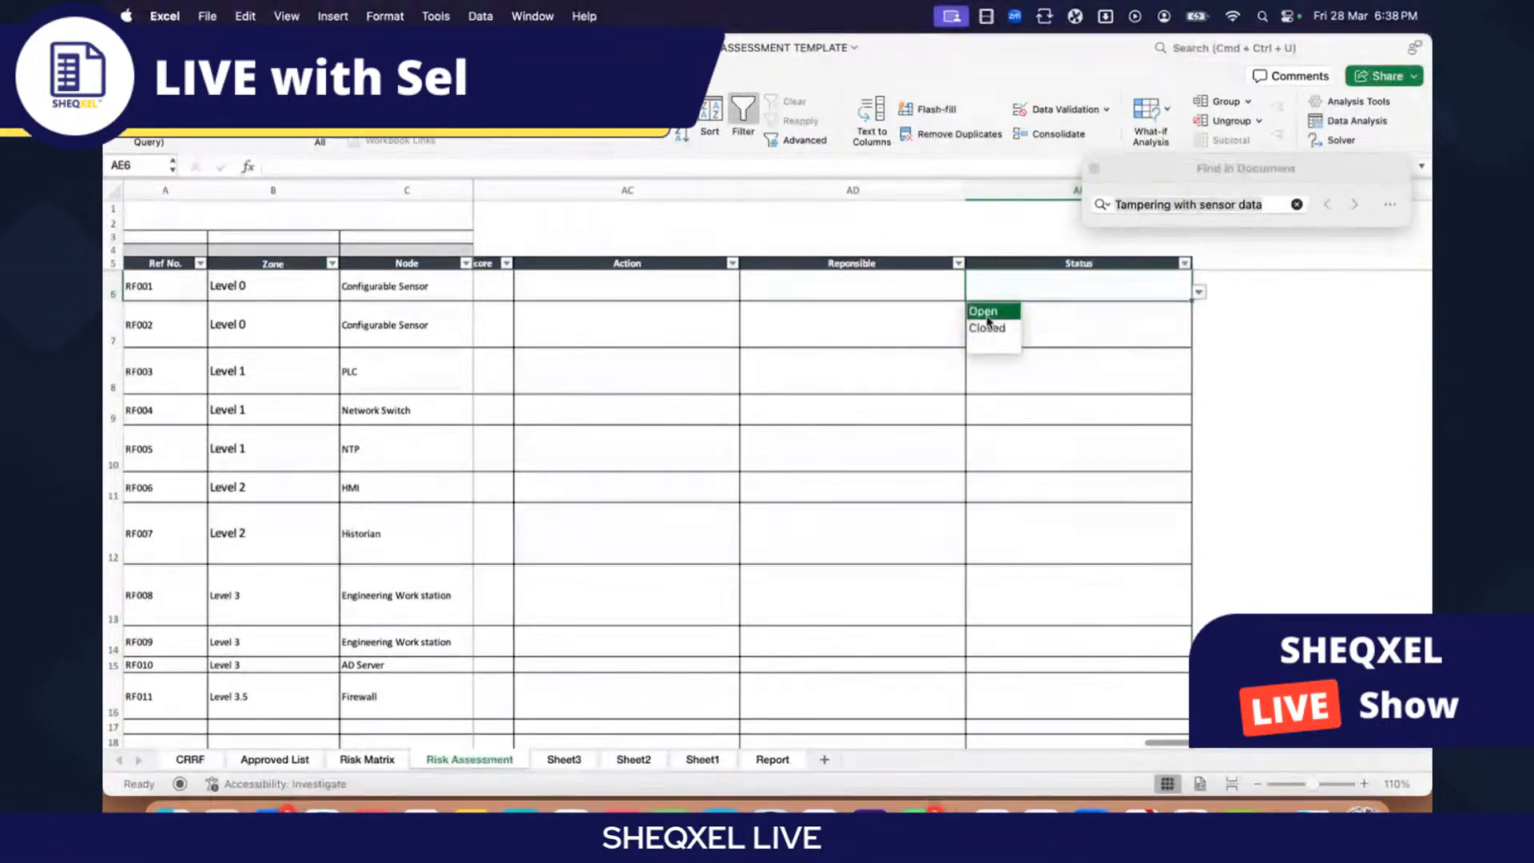
{"action": "left_click", "coordinate": [984, 312]}
{"action": "key", "text": "Down"}
{"action": "left_click", "coordinate": [1198, 344]}
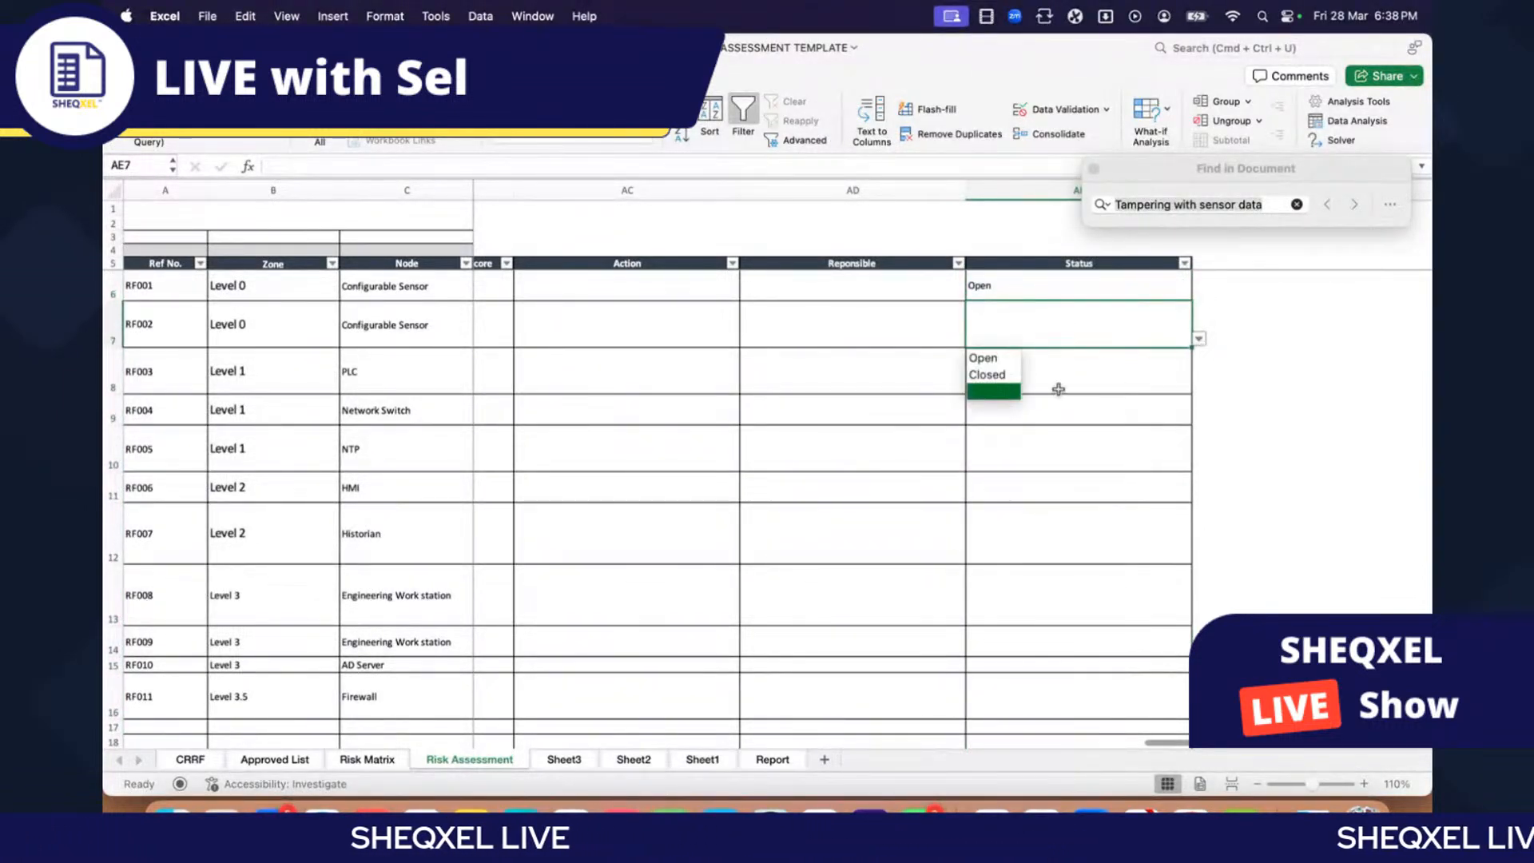
{"action": "left_click", "coordinate": [991, 357]}
{"action": "key", "text": "Down"}
{"action": "left_click", "coordinate": [1196, 385]}
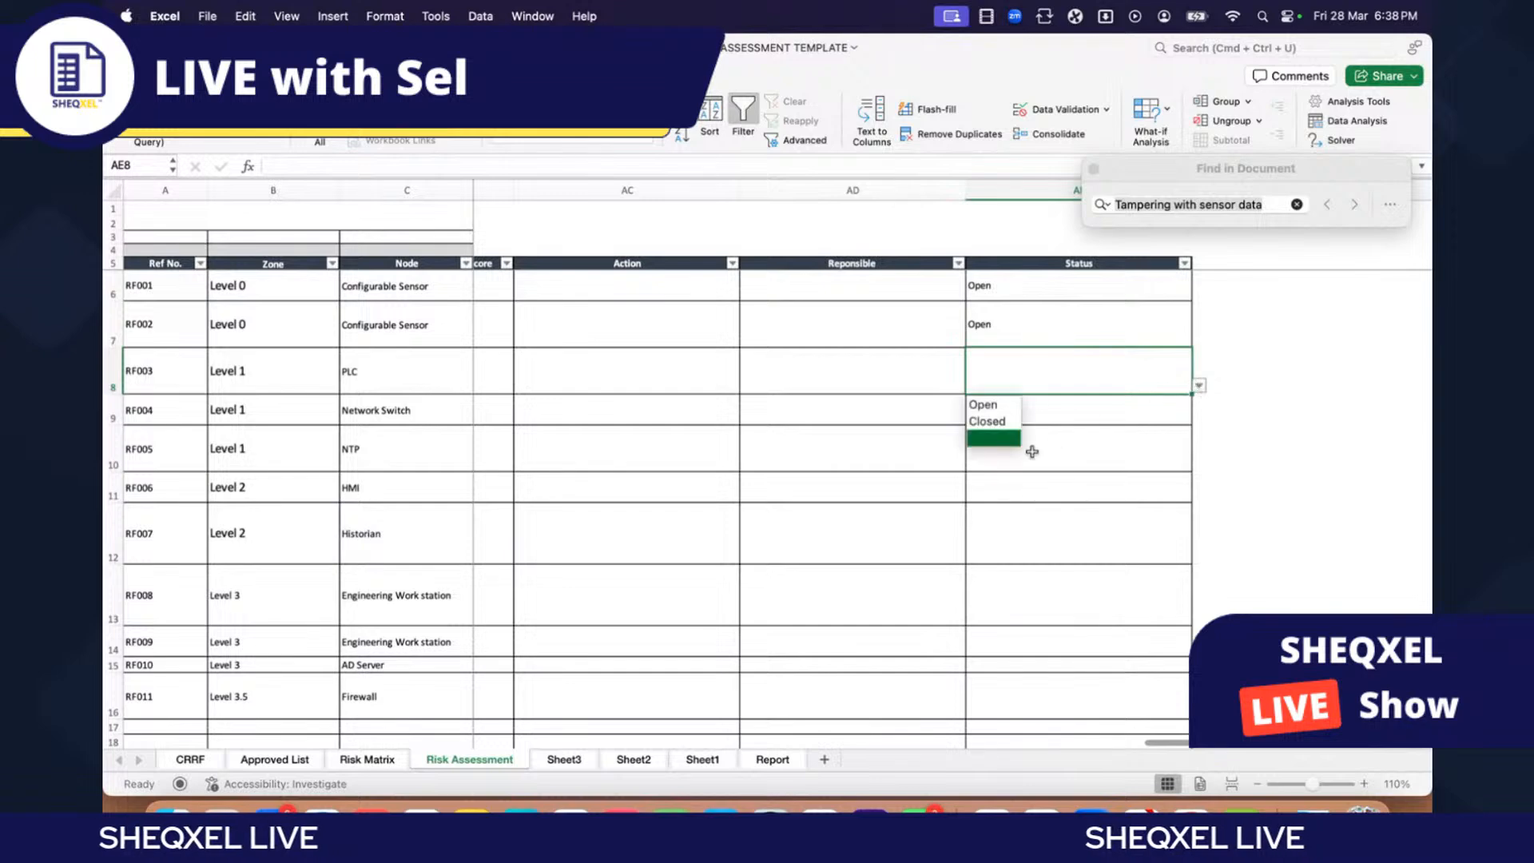
{"action": "left_click", "coordinate": [991, 419]}
Step: Fill the Open, Open, Closed status pattern from the first three rows down to RF011
{"action": "left_click_drag", "start_coordinate": [1010, 301], "coordinate": [1009, 370]}
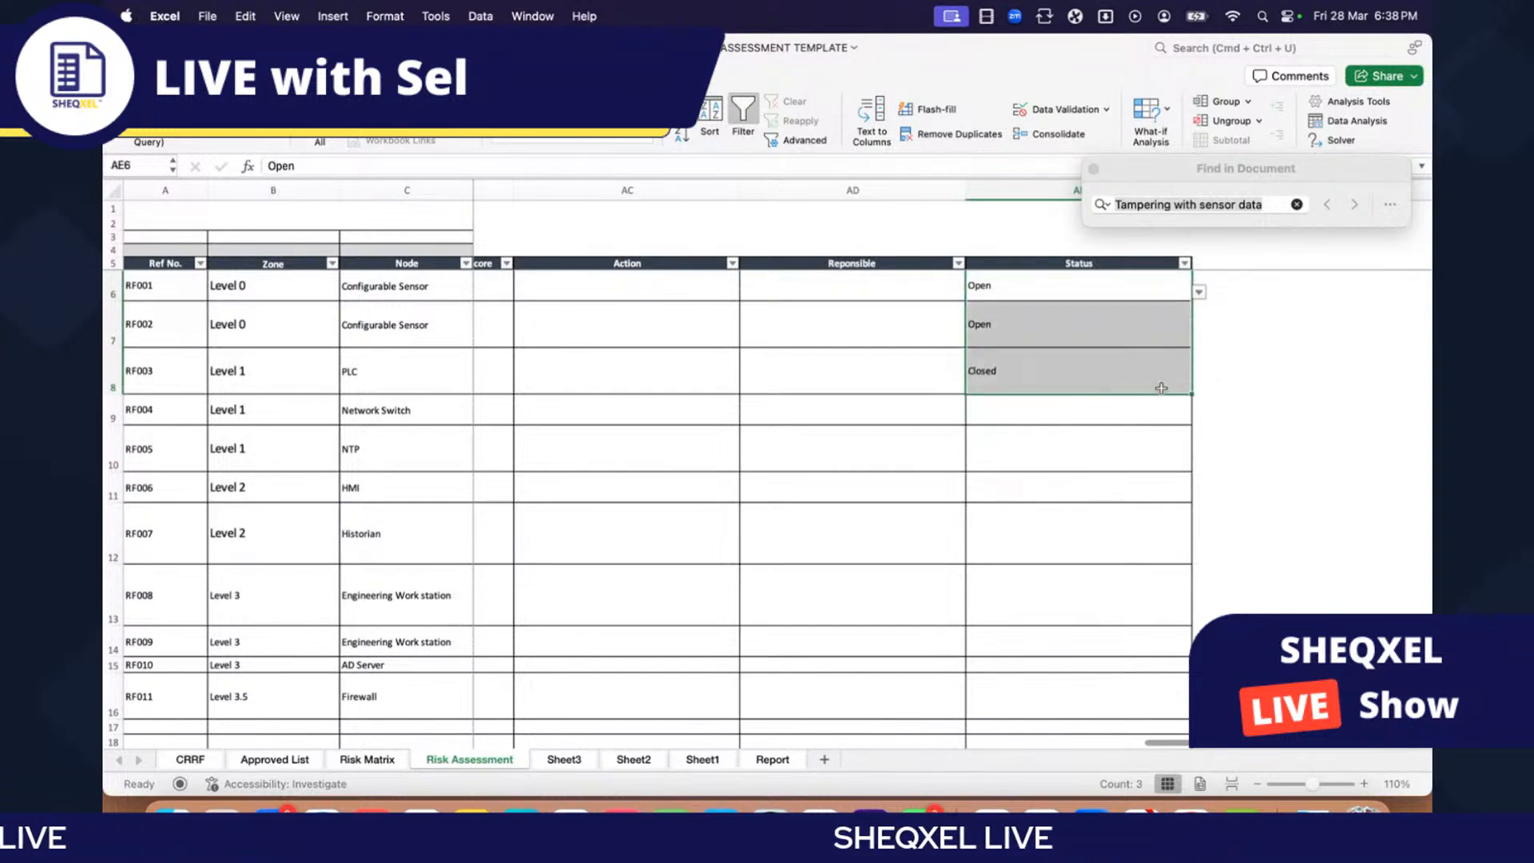
{"action": "scroll", "coordinate": [1207, 396], "scroll_direction": "down", "scroll_amount": 1}
{"action": "left_click_drag", "start_coordinate": [1190, 373], "coordinate": [1205, 590]}
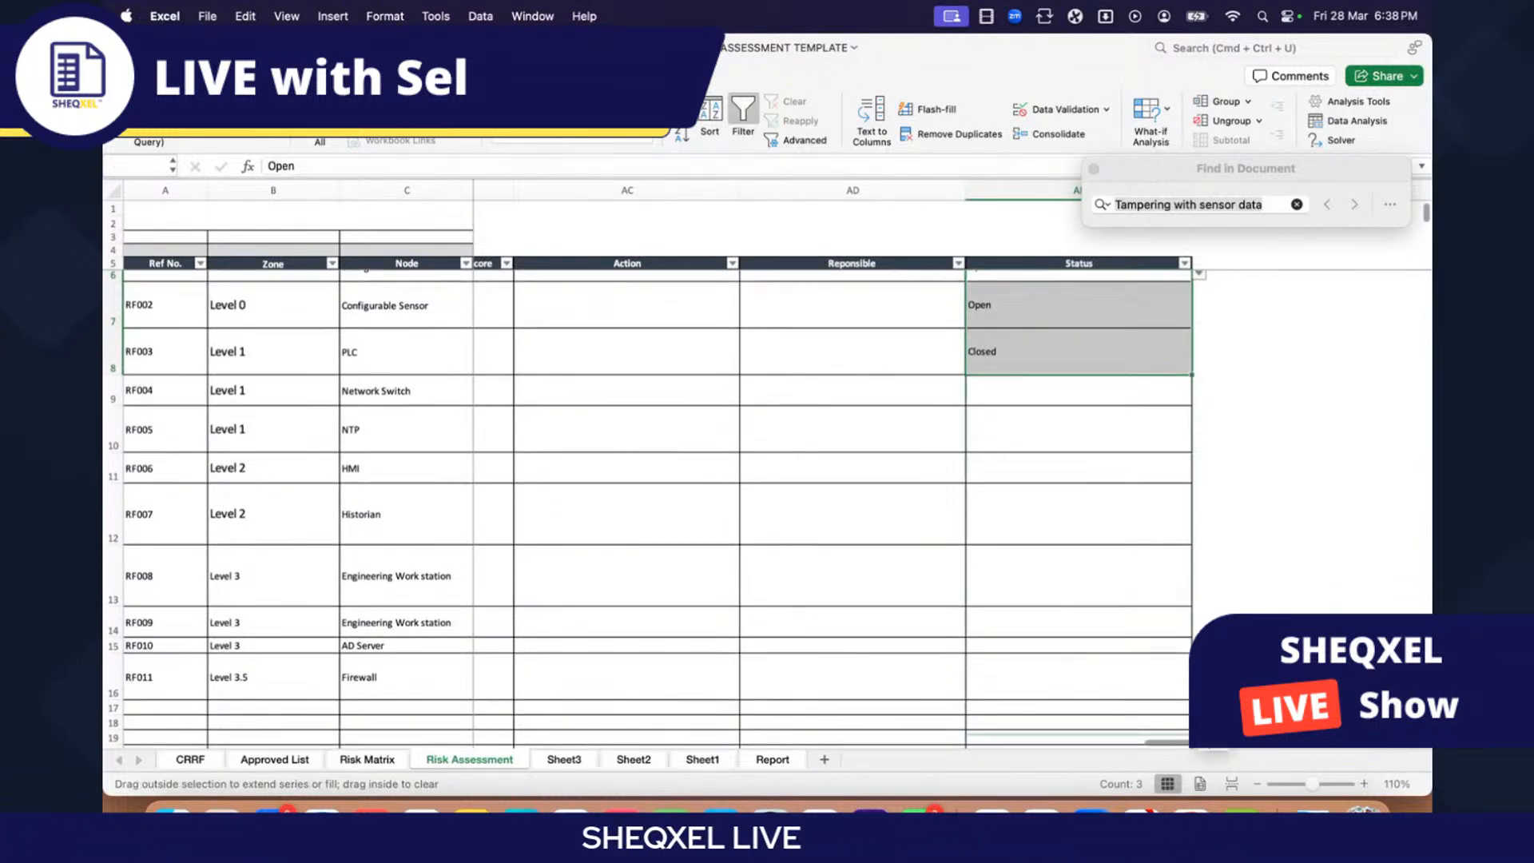
{"action": "left_click_drag", "start_coordinate": [1199, 675], "coordinate": [1183, 679]}
{"action": "left_click", "coordinate": [1036, 494]}
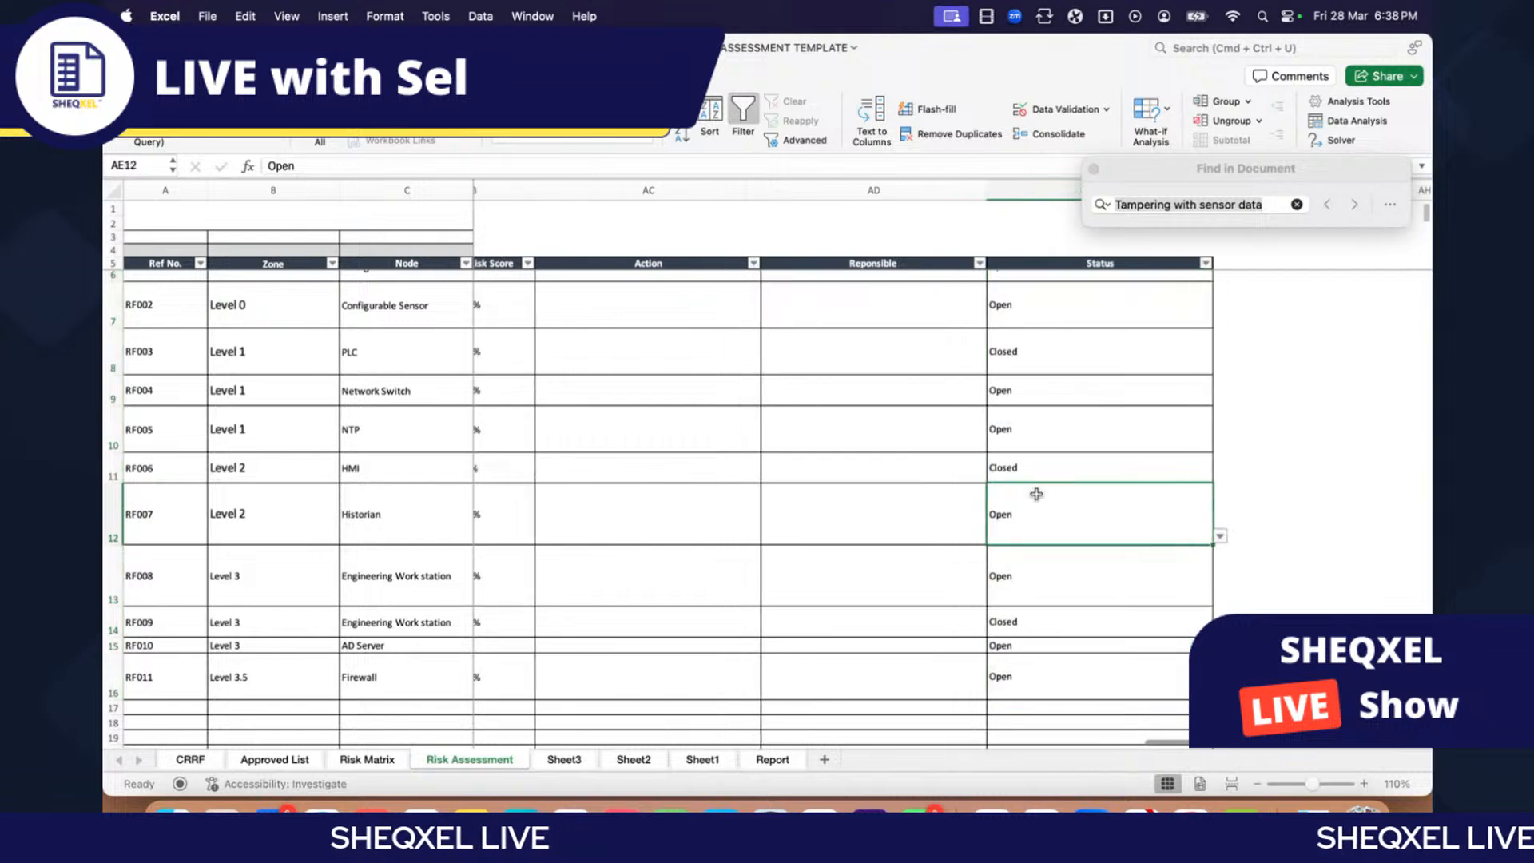
Step: Assign the first listed responsible person to RF001 and the second to RF002, and fill the alternating pair down to RF011
{"action": "scroll", "coordinate": [1037, 494], "scroll_direction": "right", "scroll_amount": 2}
{"action": "left_click", "coordinate": [774, 309]}
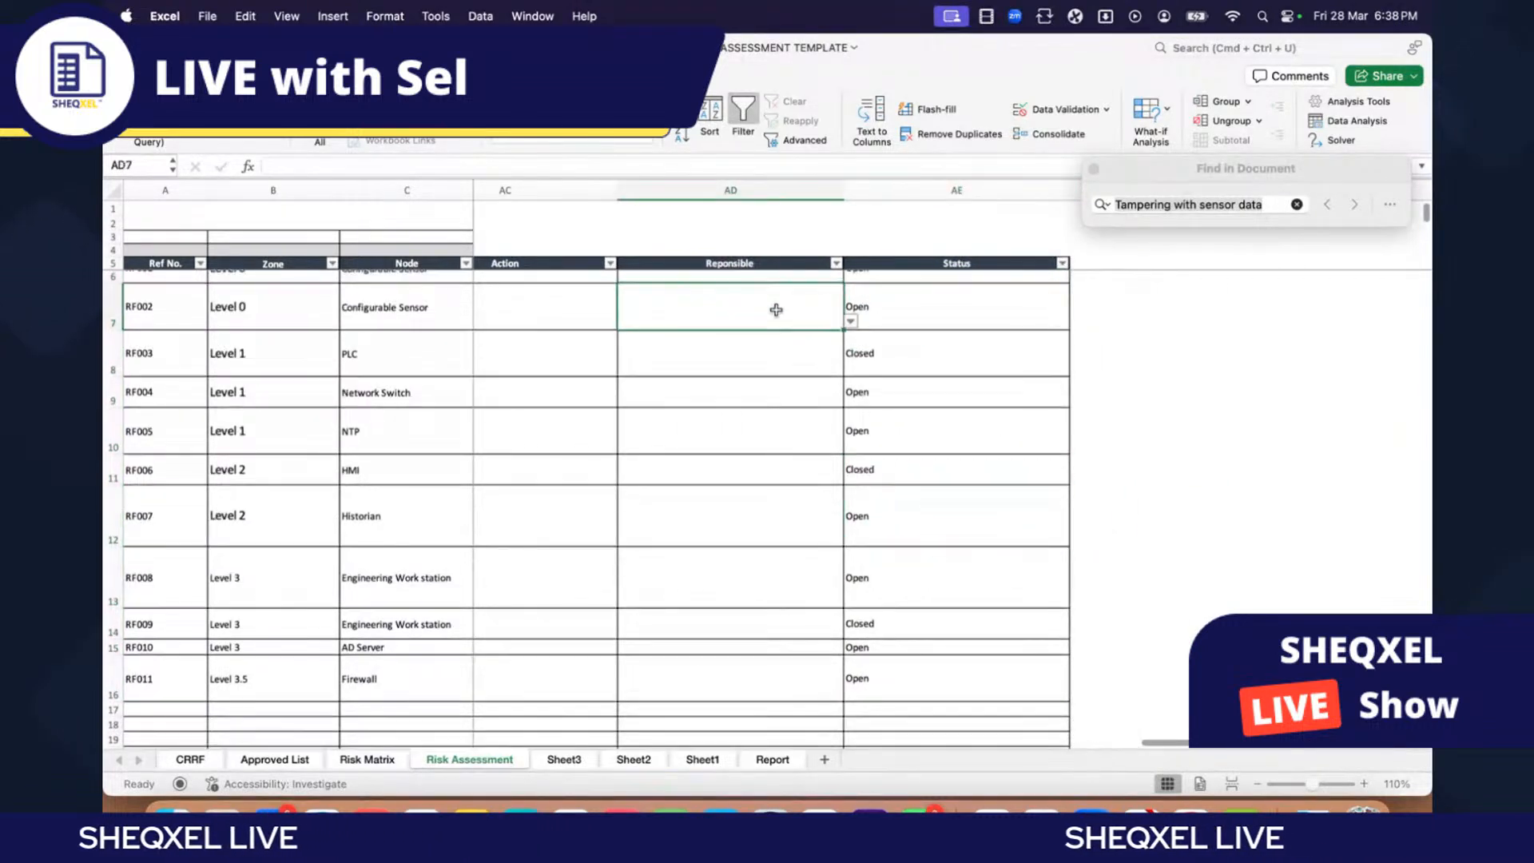
{"action": "scroll", "coordinate": [781, 284], "scroll_direction": "up", "scroll_amount": 1}
{"action": "left_click", "coordinate": [781, 285]}
{"action": "left_click", "coordinate": [850, 291]}
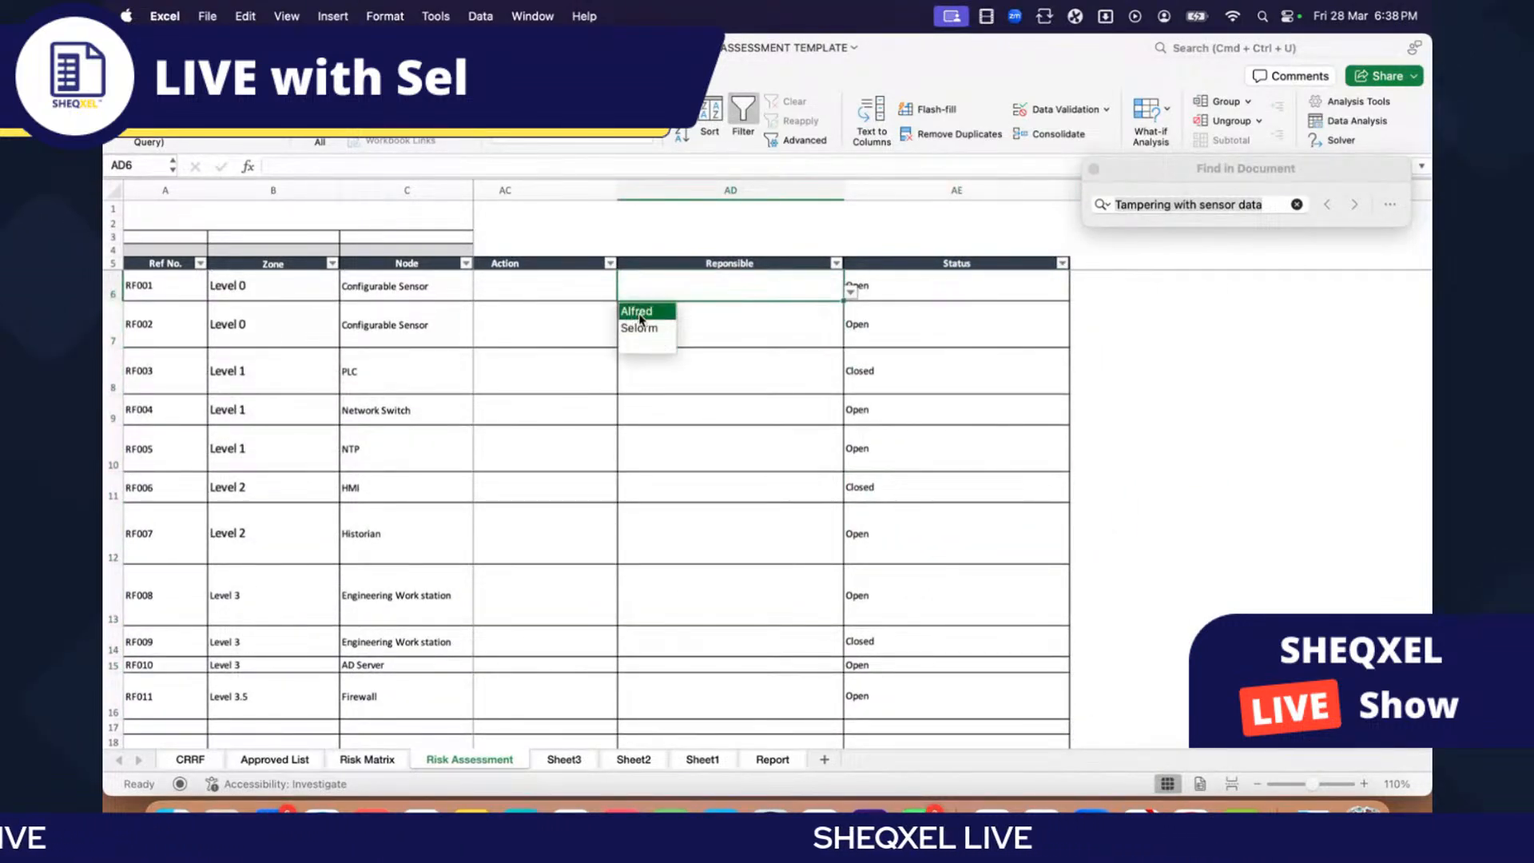
{"action": "left_click", "coordinate": [637, 311]}
{"action": "left_click", "coordinate": [730, 334]}
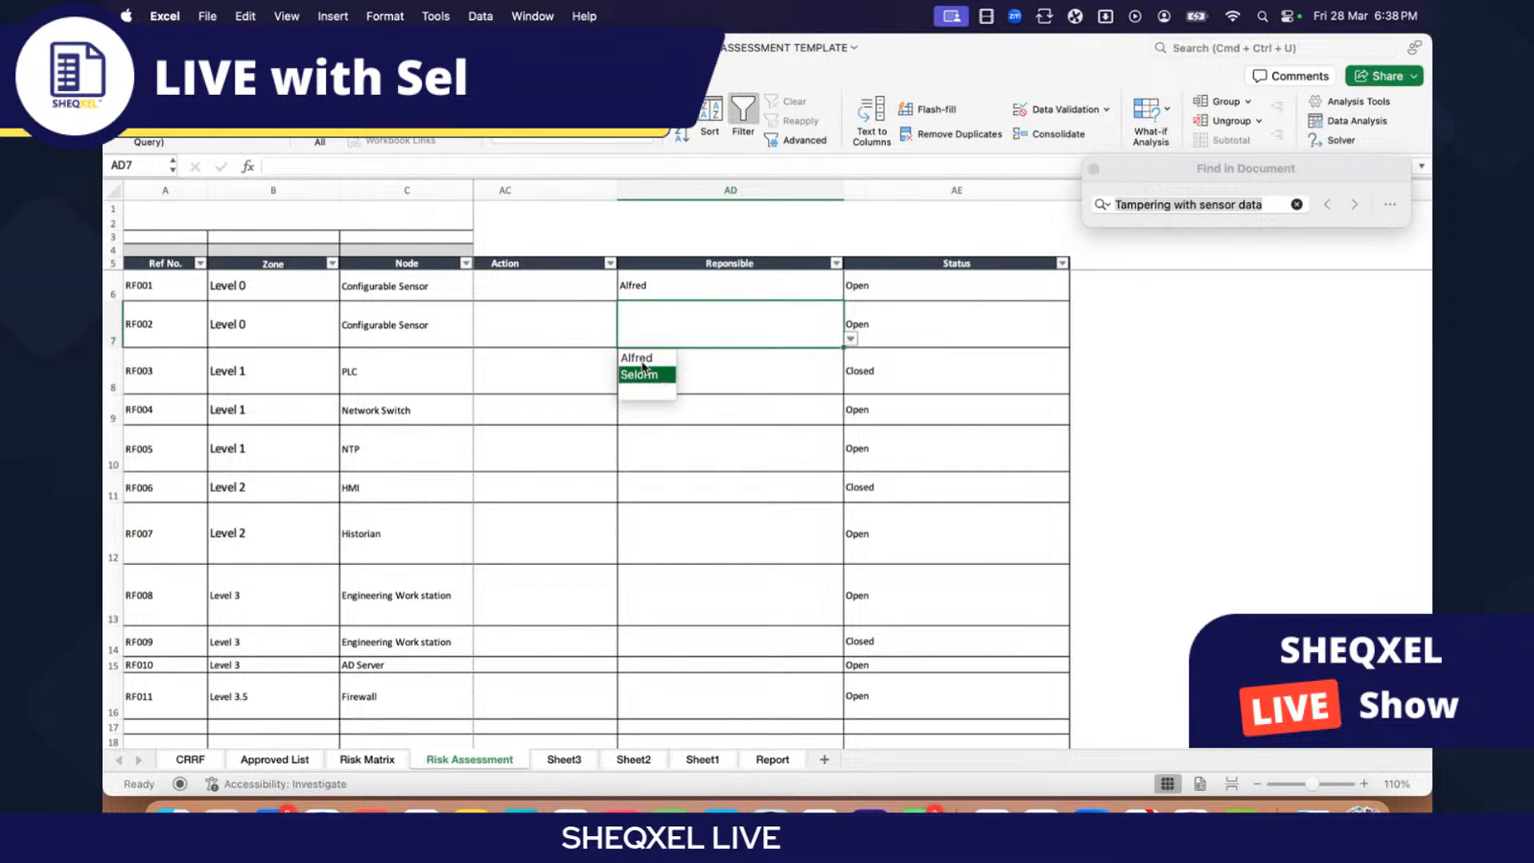
{"action": "left_click_drag", "start_coordinate": [677, 288], "coordinate": [738, 340]}
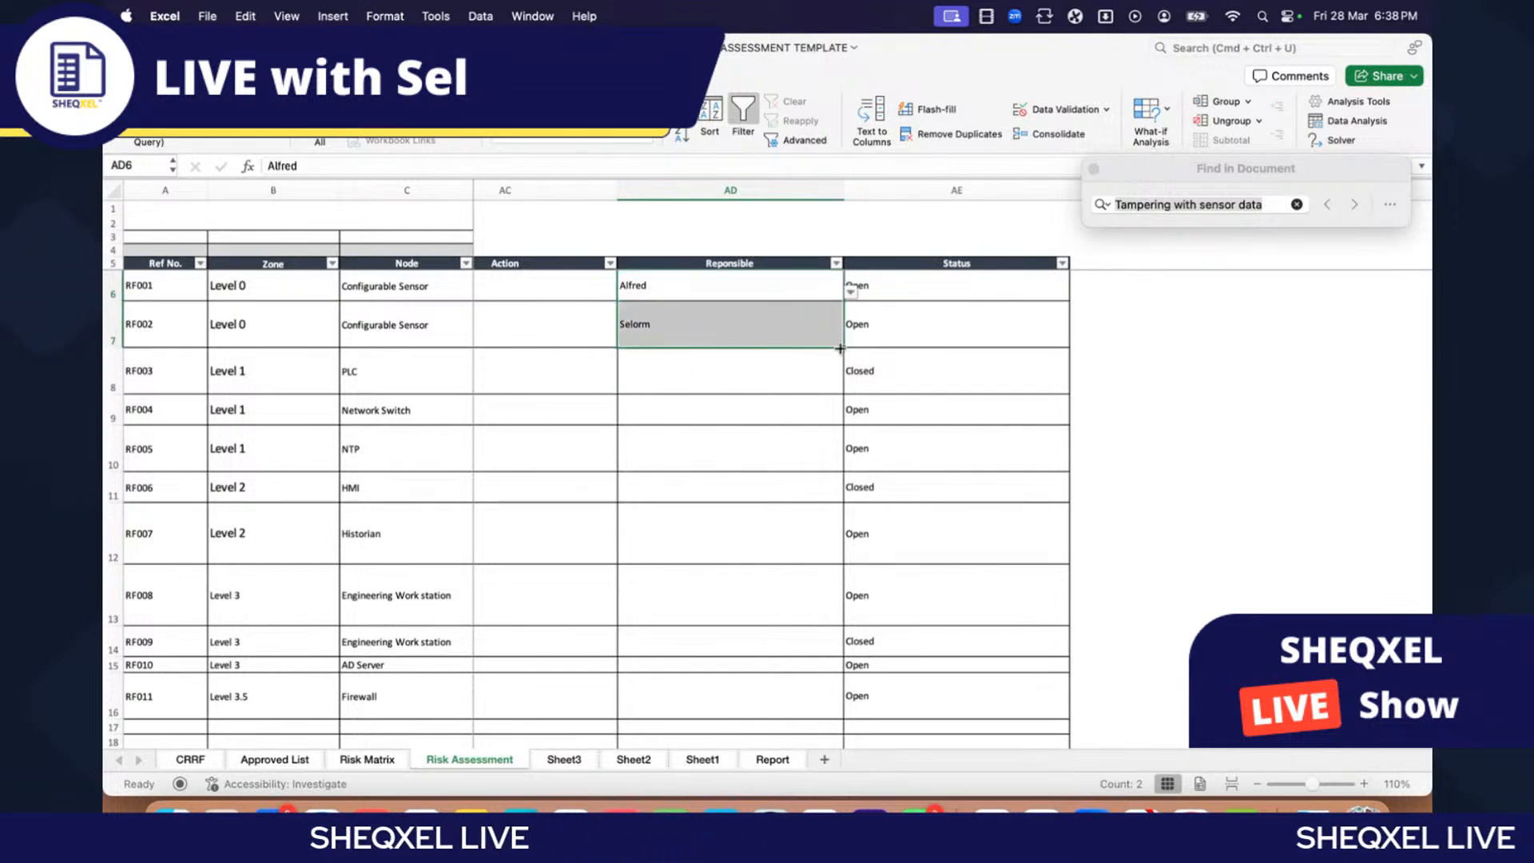
{"action": "left_click_drag", "start_coordinate": [840, 347], "coordinate": [842, 717]}
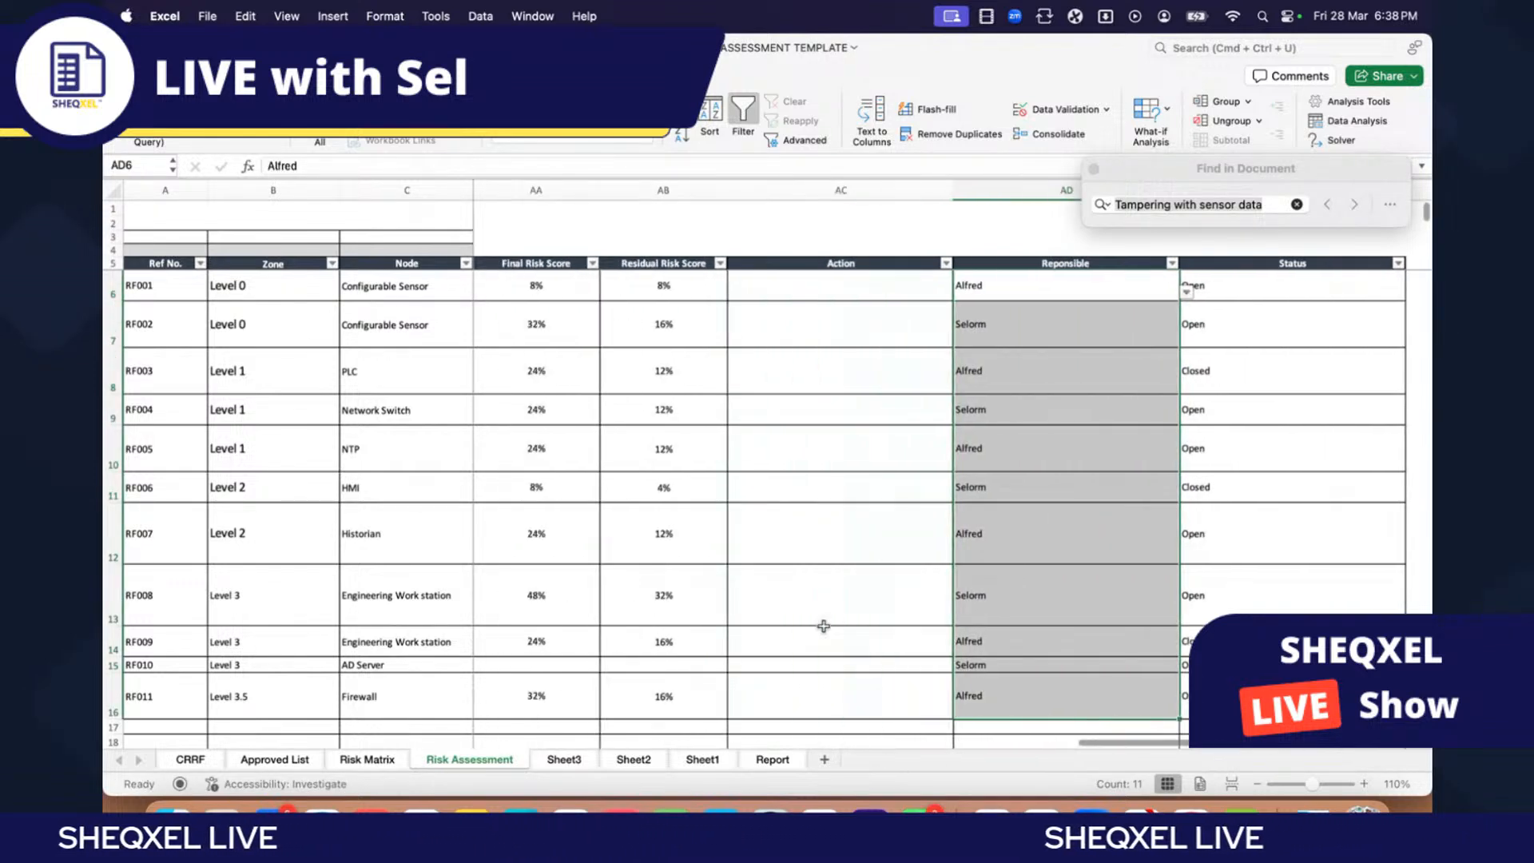
Step: Enter Perform as the action for RF001
{"action": "left_click", "coordinate": [747, 287]}
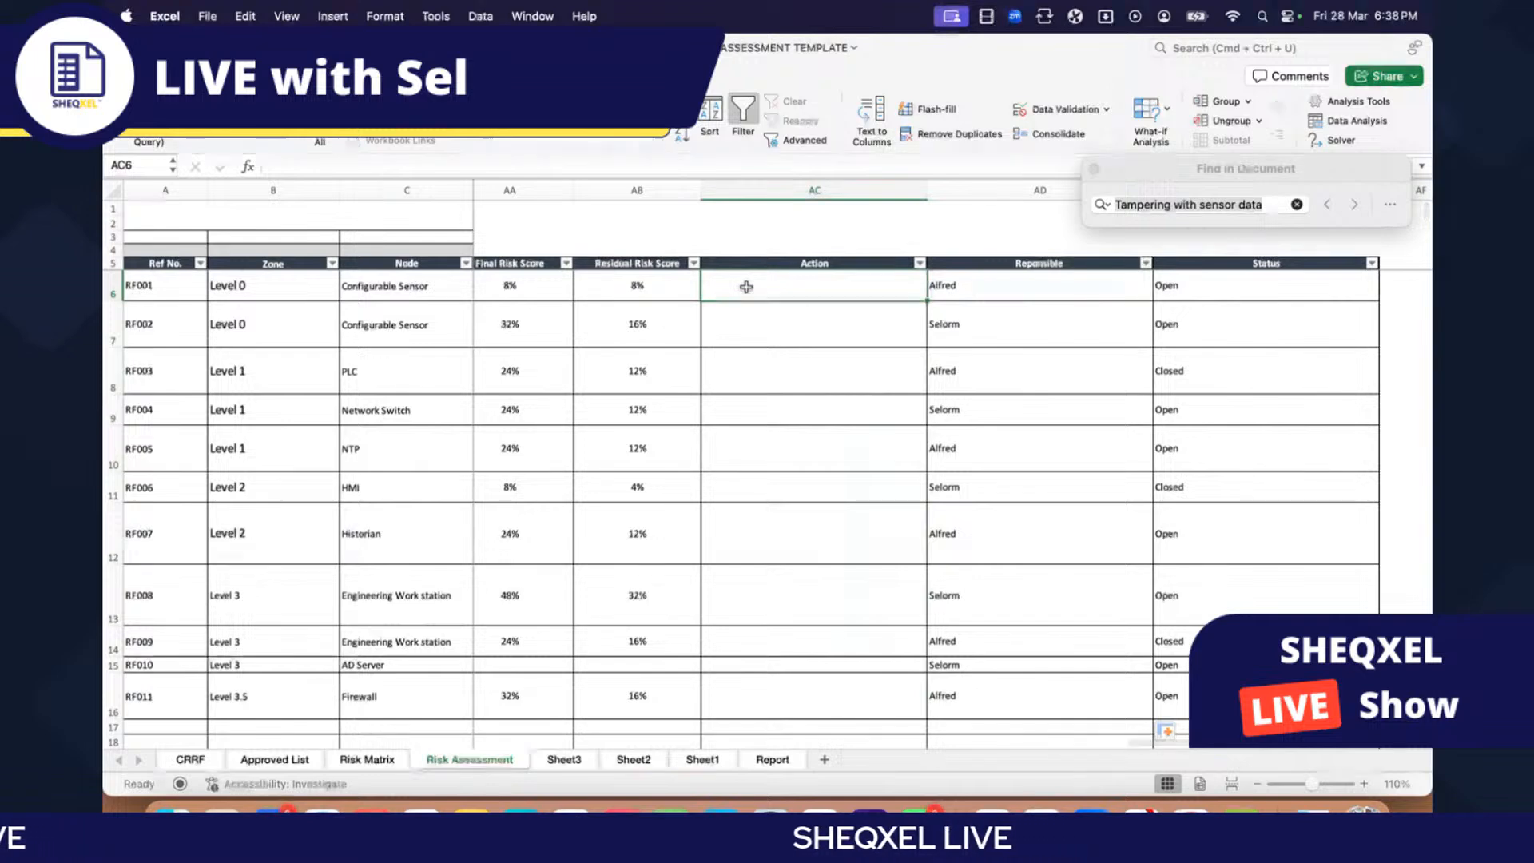
{"action": "type", "text": "dd"}
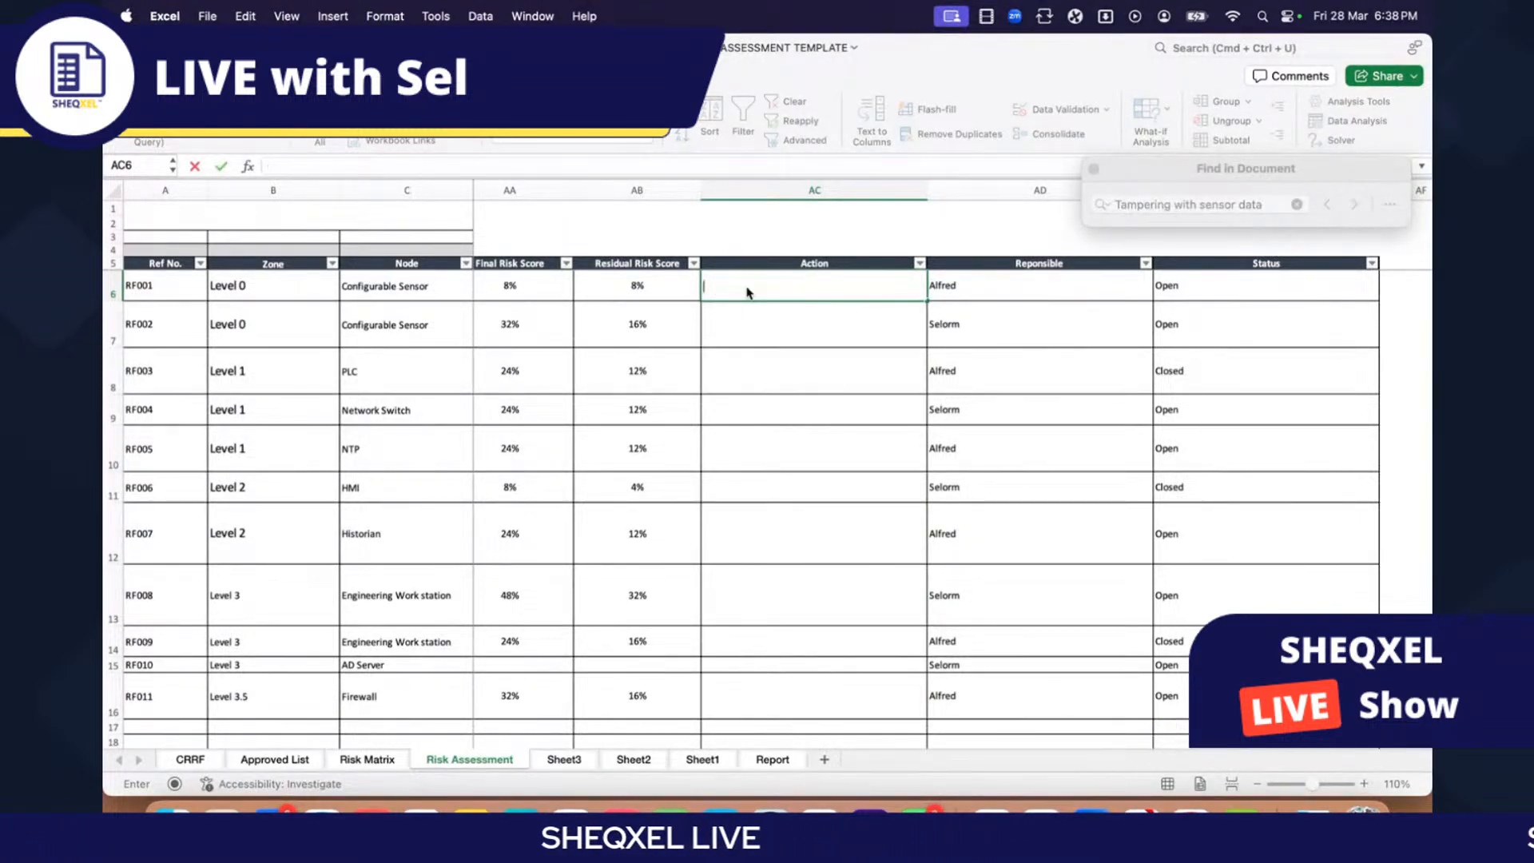
{"action": "type", "text": "dd"}
{"action": "key", "text": "BackSpace"}
{"action": "key", "text": "BackSpace"}
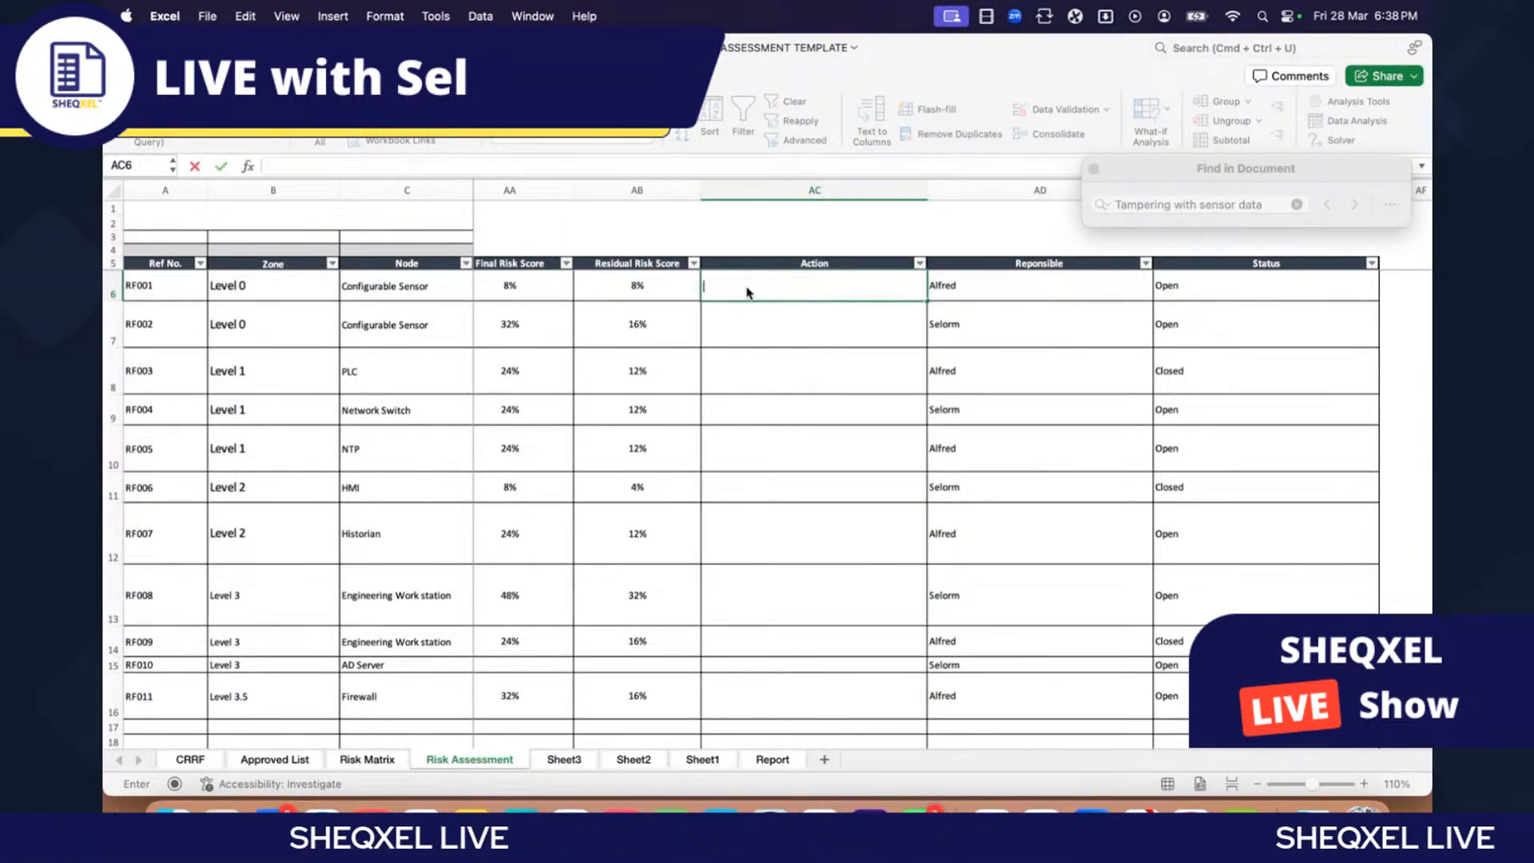
{"action": "type", "text": "pEROF"}
{"action": "key", "text": "BackSpace"}
{"action": "key", "text": "BackSpace"}
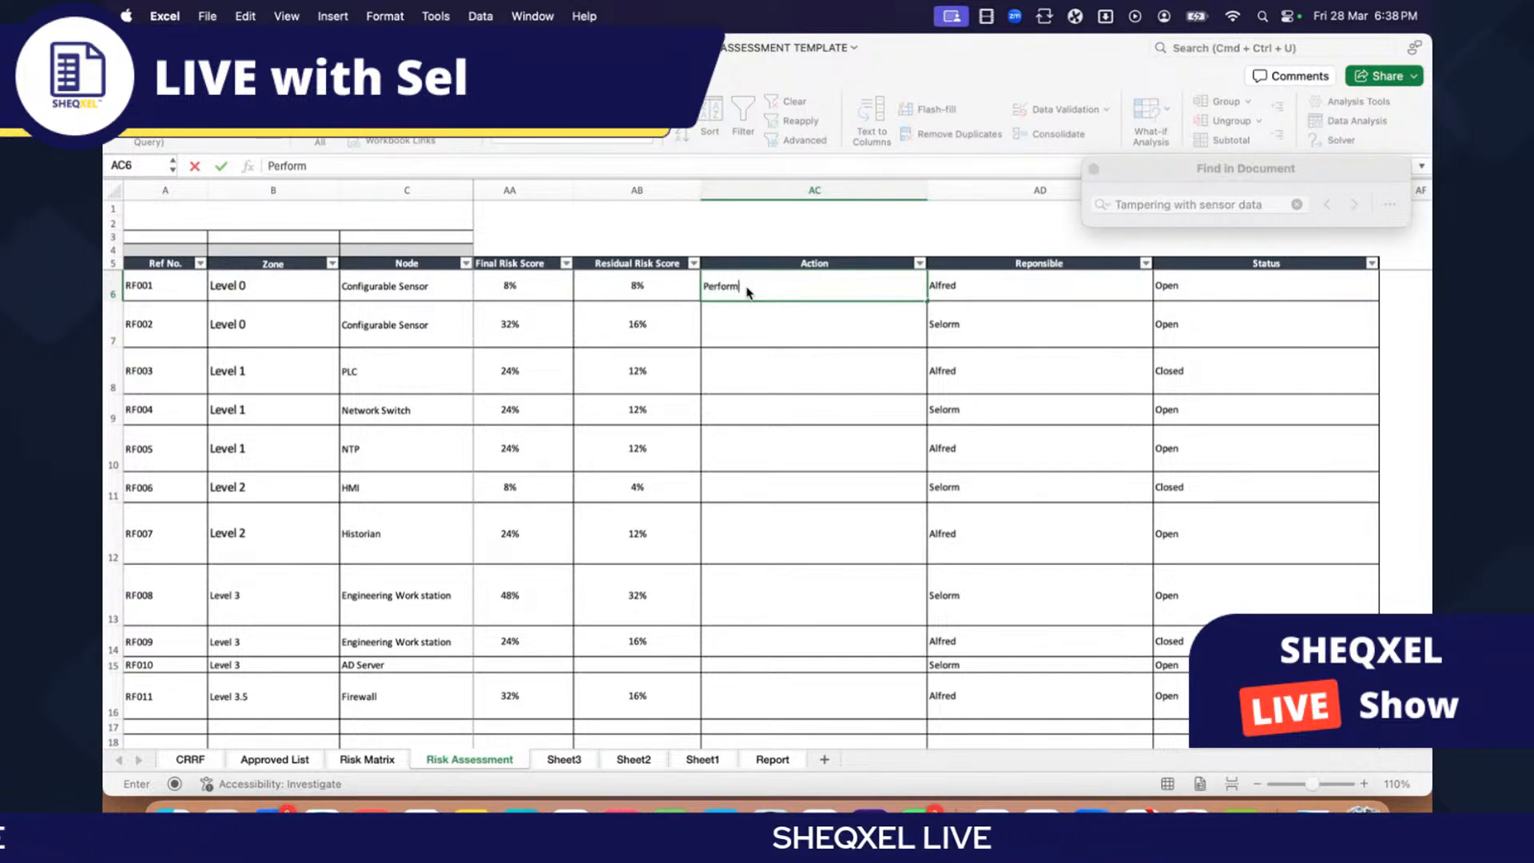
{"action": "key", "text": "Return"}
Step: Fill the Perform action down the Action column to RF011
{"action": "left_click_drag", "start_coordinate": [743, 292], "coordinate": [824, 701]}
{"action": "key", "text": "ctrl+d"}
{"action": "scroll", "coordinate": [887, 640], "scroll_direction": "down", "scroll_amount": 3}
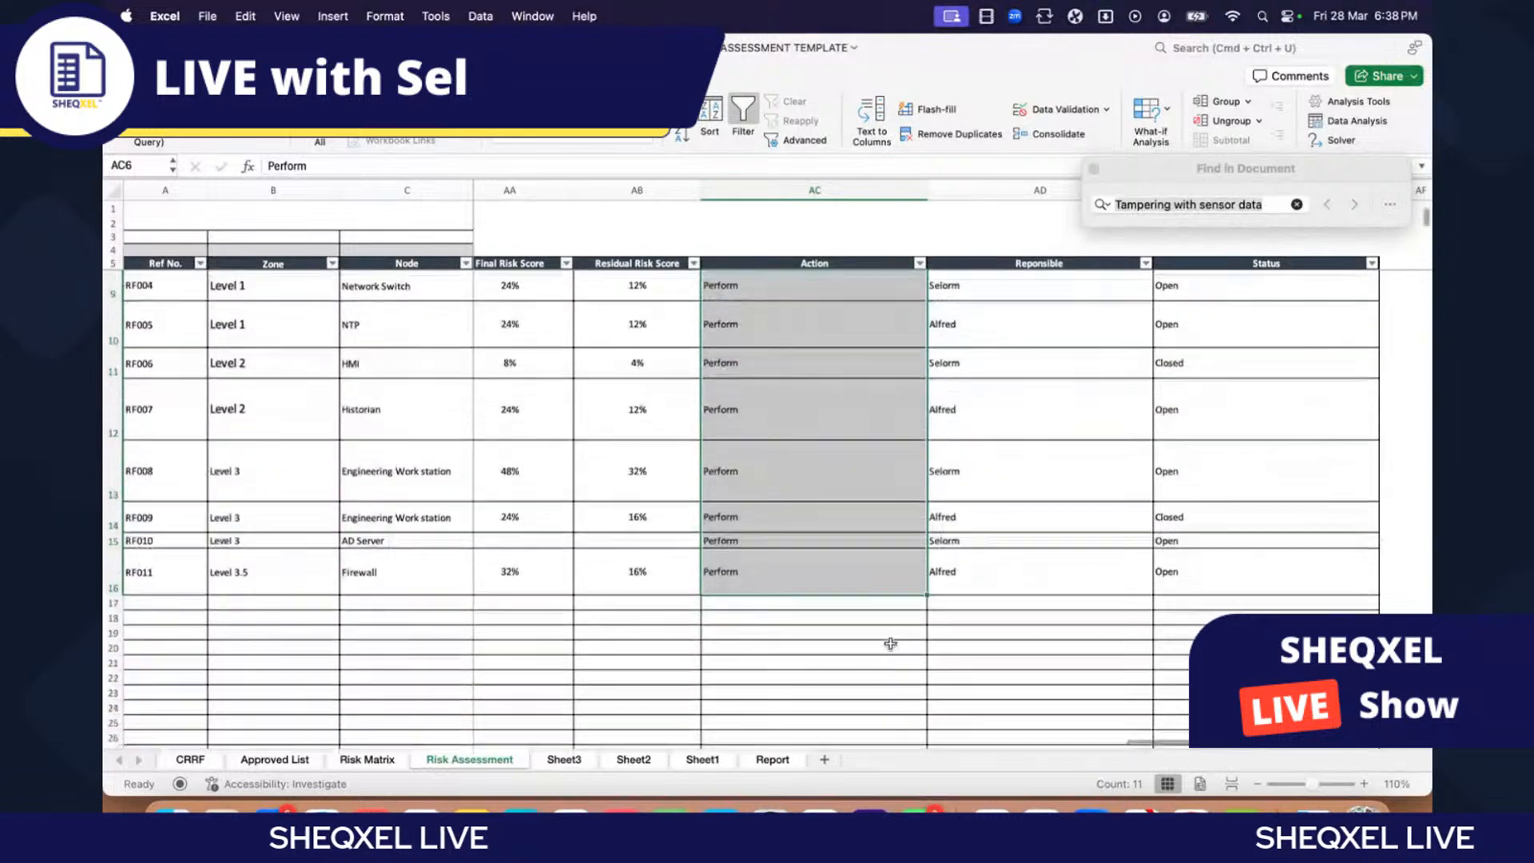
Step: Autofit the widths of the Responsible and Status columns to their contents
{"action": "scroll", "coordinate": [887, 640], "scroll_direction": "up", "scroll_amount": 3}
{"action": "scroll", "coordinate": [927, 604], "scroll_direction": "right", "scroll_amount": 2}
{"action": "scroll", "coordinate": [927, 604], "scroll_direction": "right", "scroll_amount": 1}
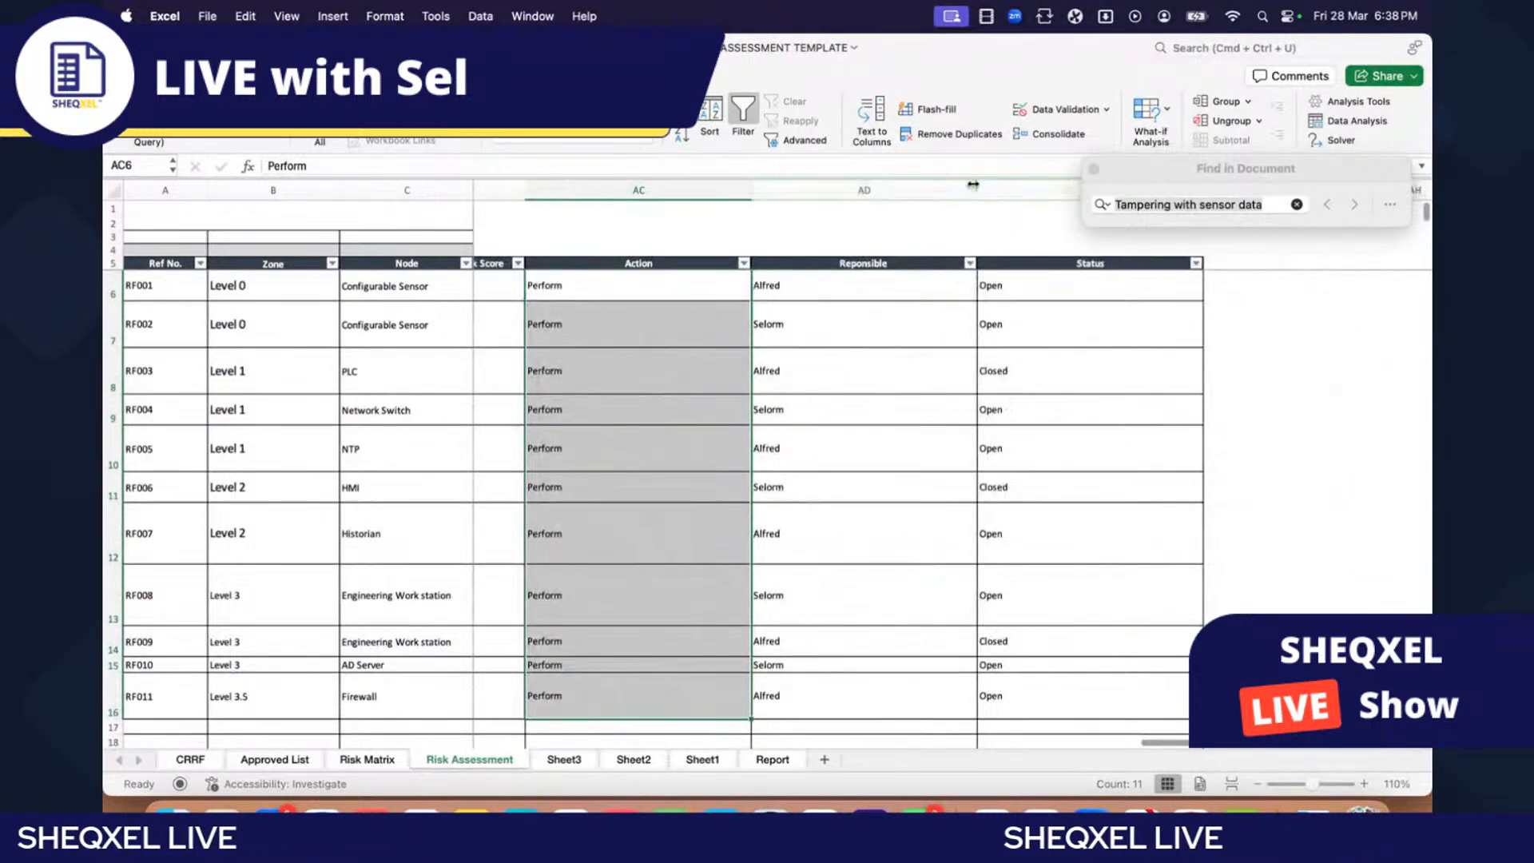
{"action": "double_click", "coordinate": [978, 192]}
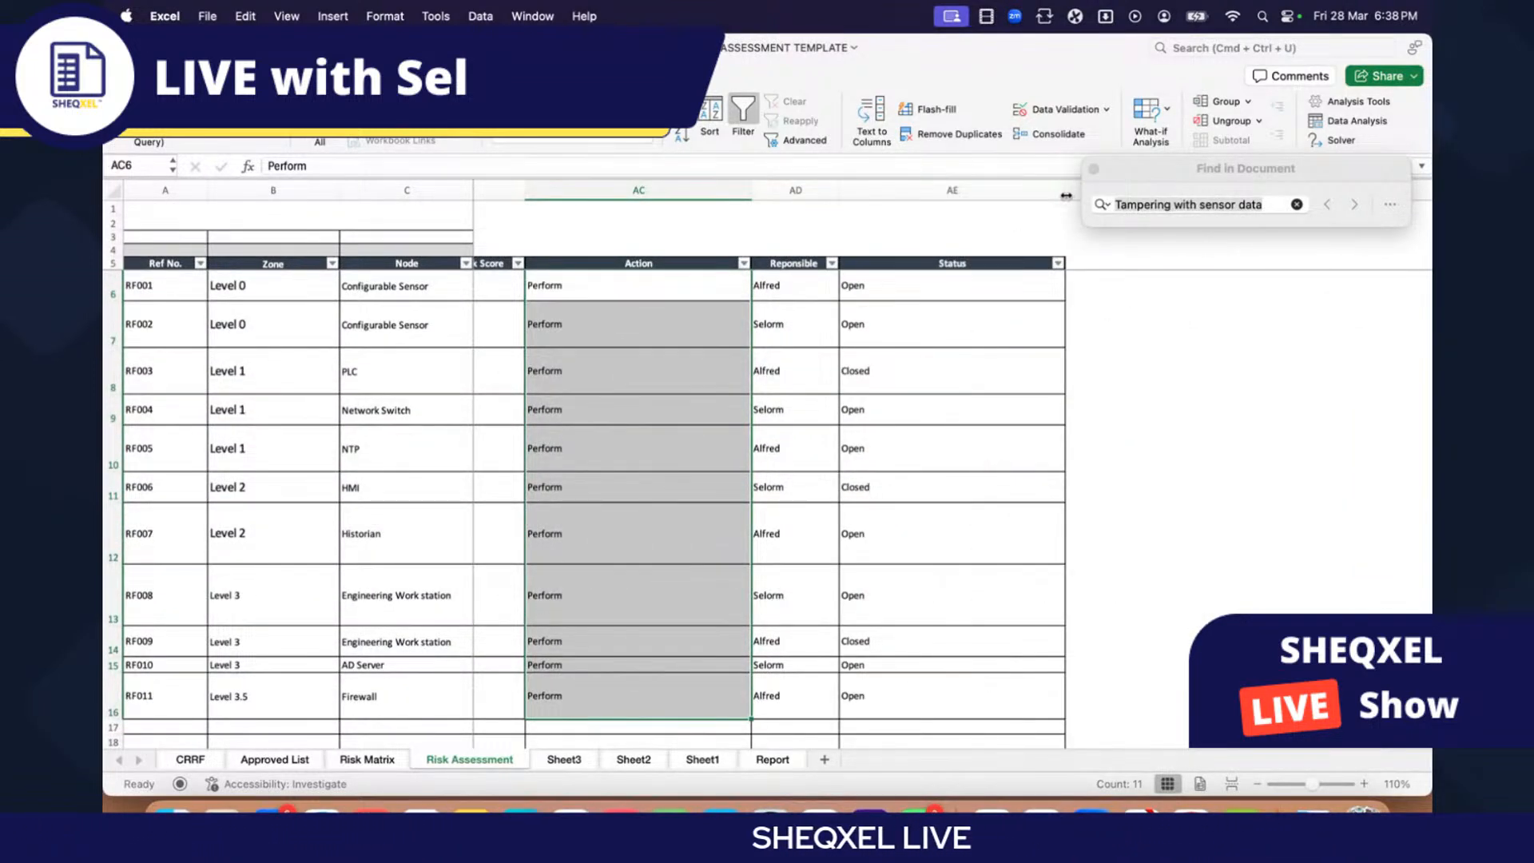
{"action": "double_click", "coordinate": [1066, 191]}
Step: Create a Classic conditional formatting rule on all Status cells, from RF001 to row 527, for specific text containing Open
{"action": "left_click", "coordinate": [863, 287]}
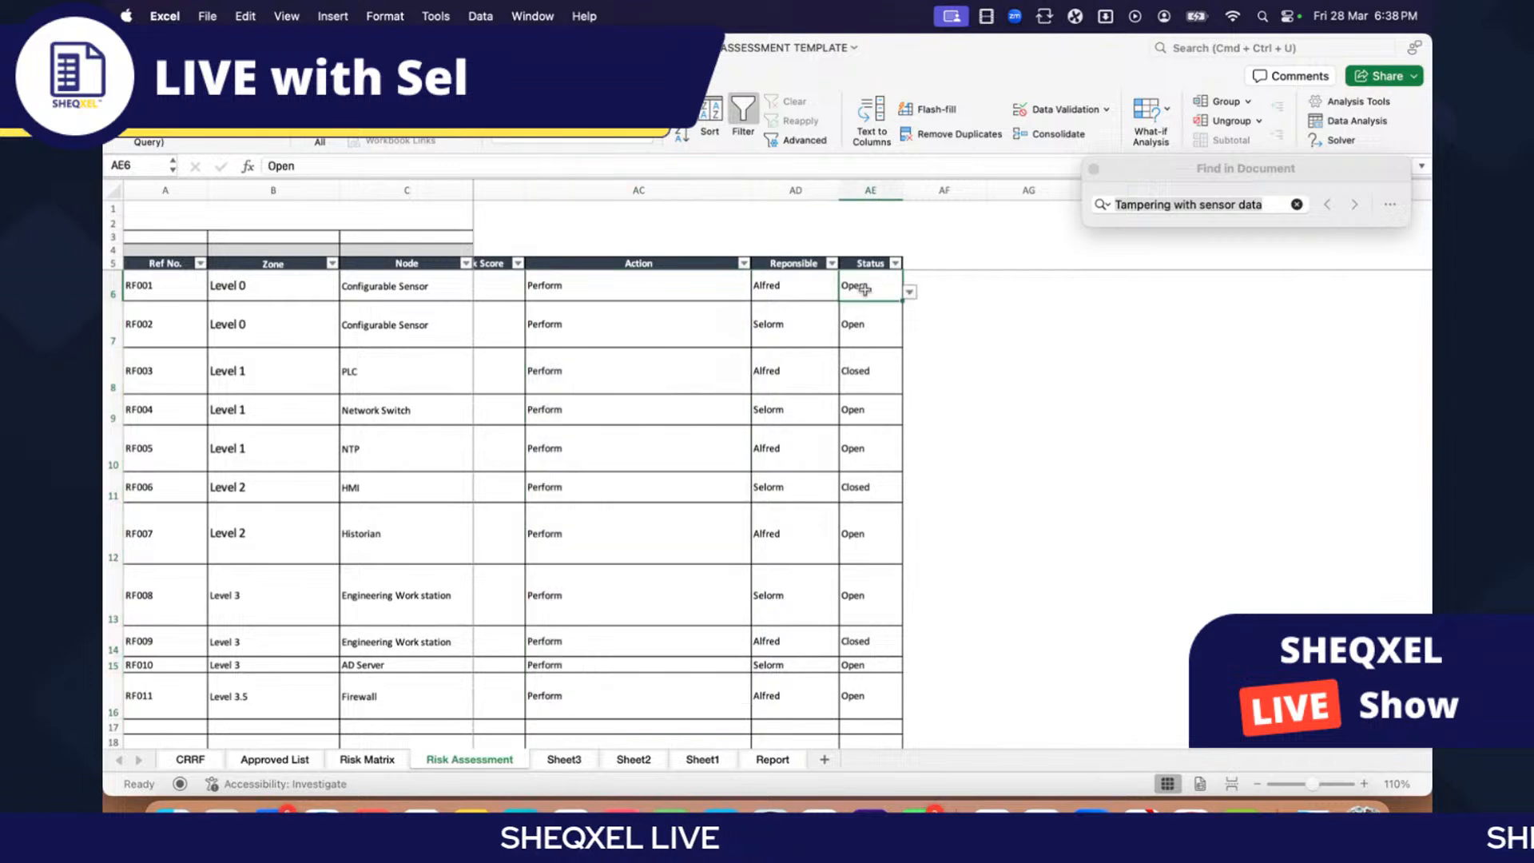
{"action": "key", "text": "ctrl+shift+Down"}
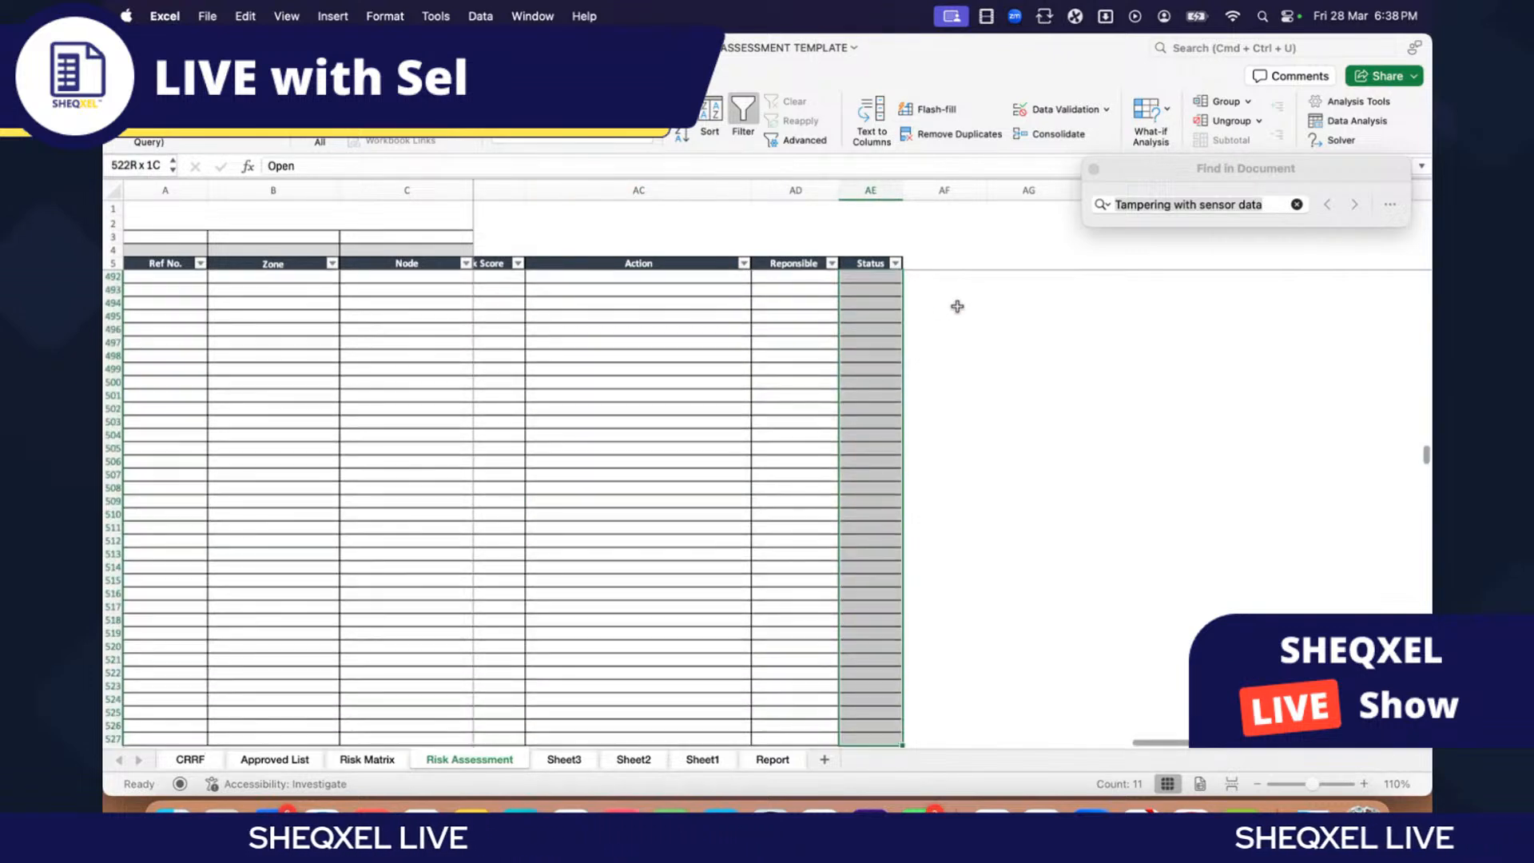
{"action": "left_click", "coordinate": [148, 76]}
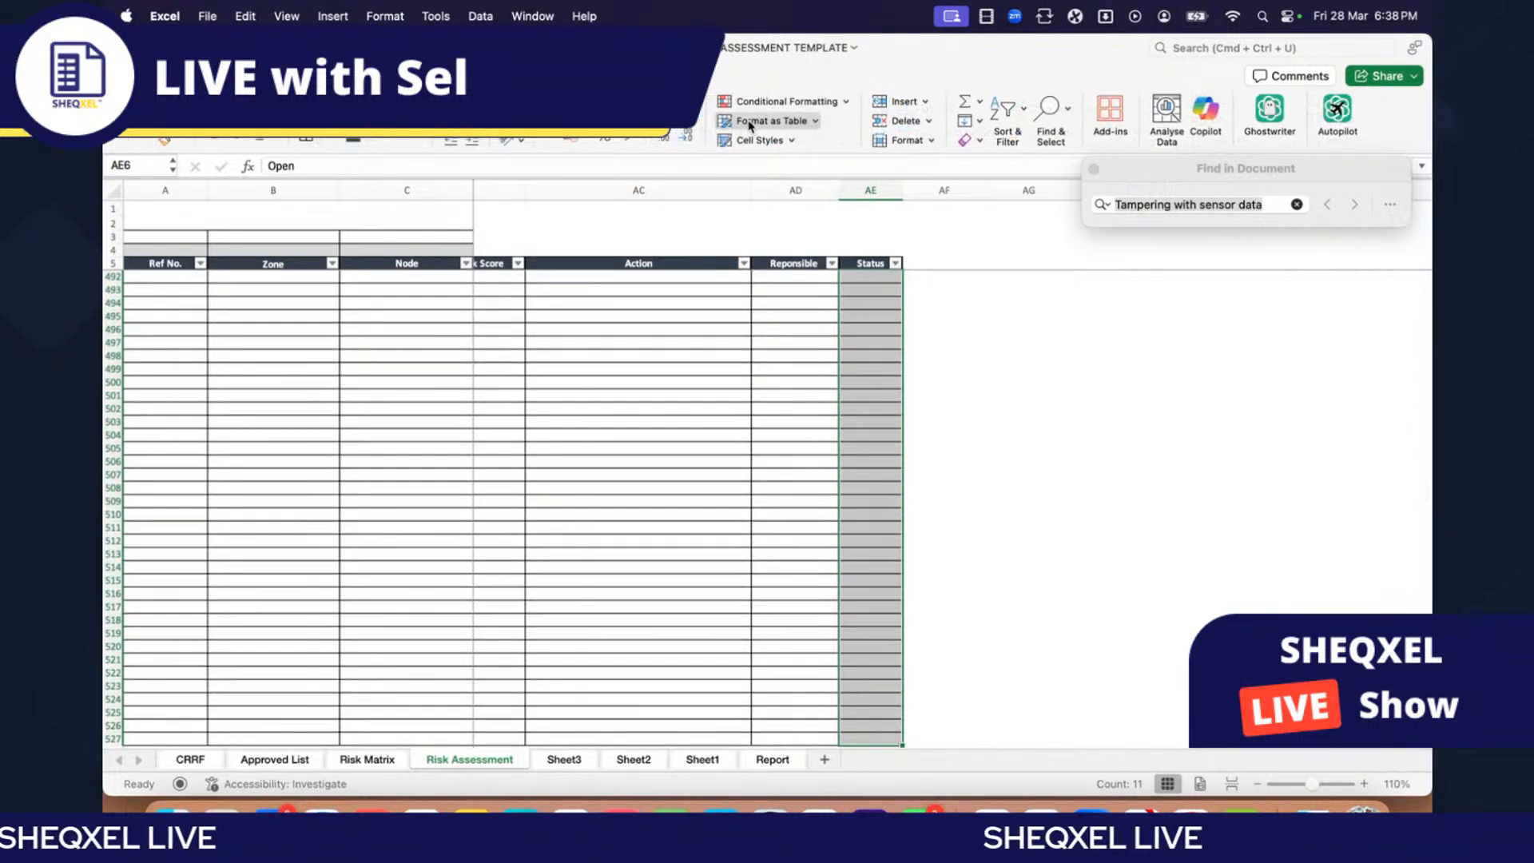
{"action": "left_click", "coordinate": [758, 102]}
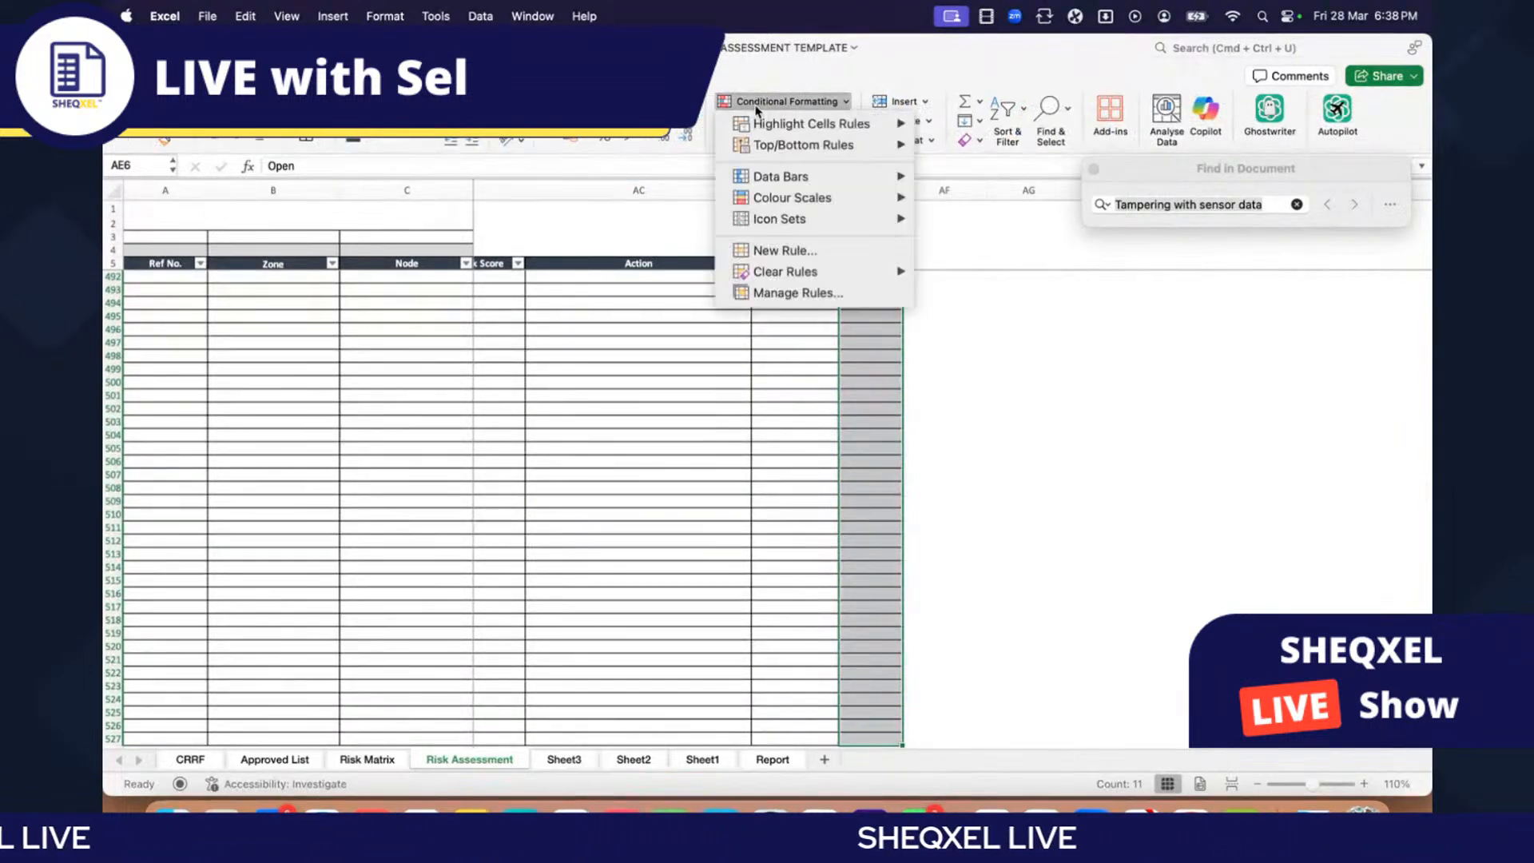
{"action": "left_click", "coordinate": [797, 293]}
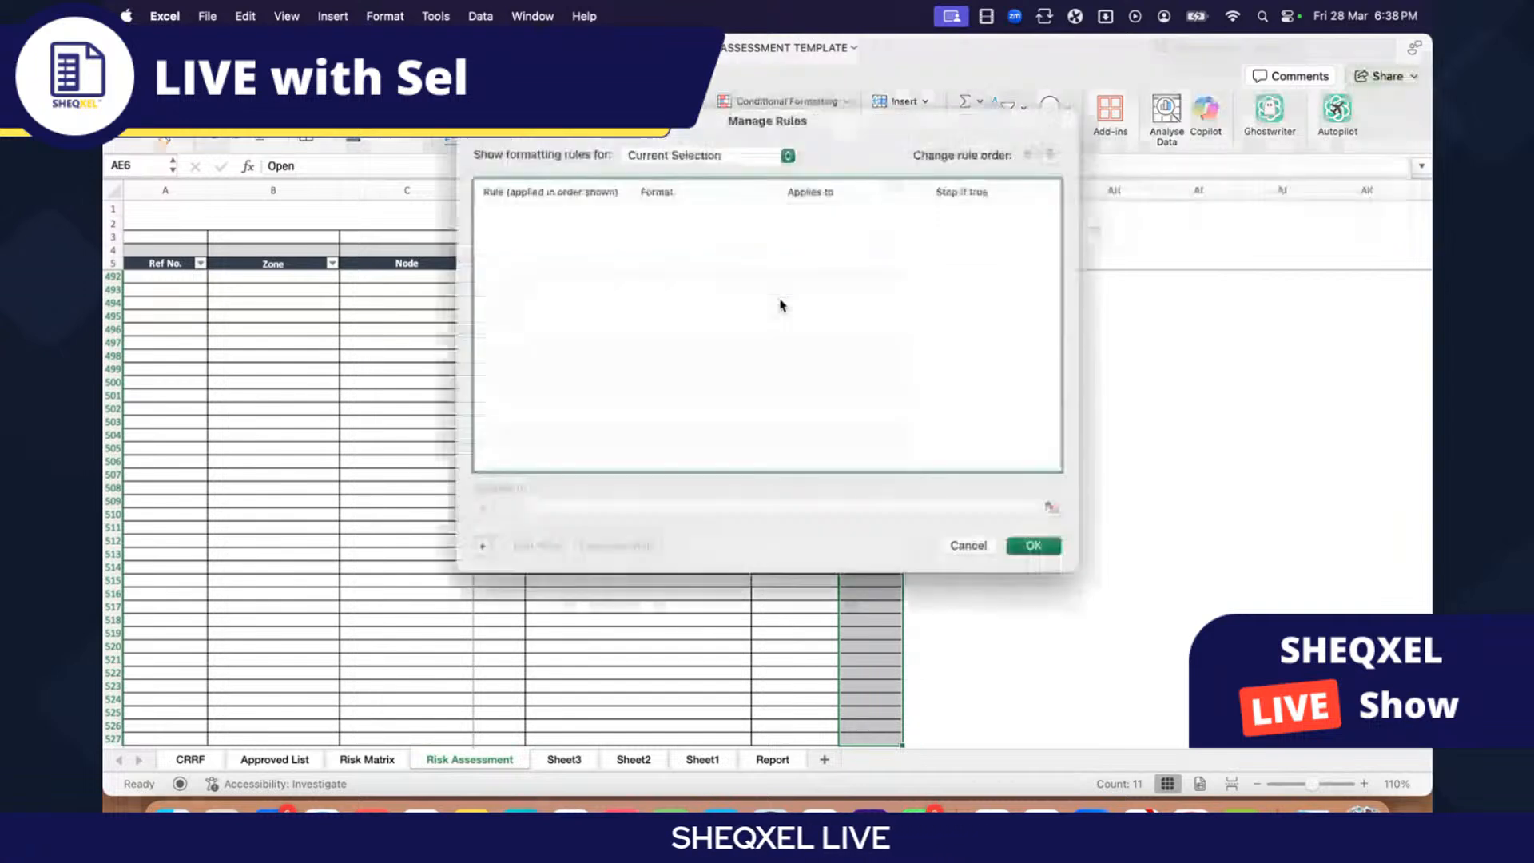
{"action": "left_click", "coordinate": [483, 547]}
{"action": "left_click", "coordinate": [703, 219]}
{"action": "left_click", "coordinate": [663, 294]}
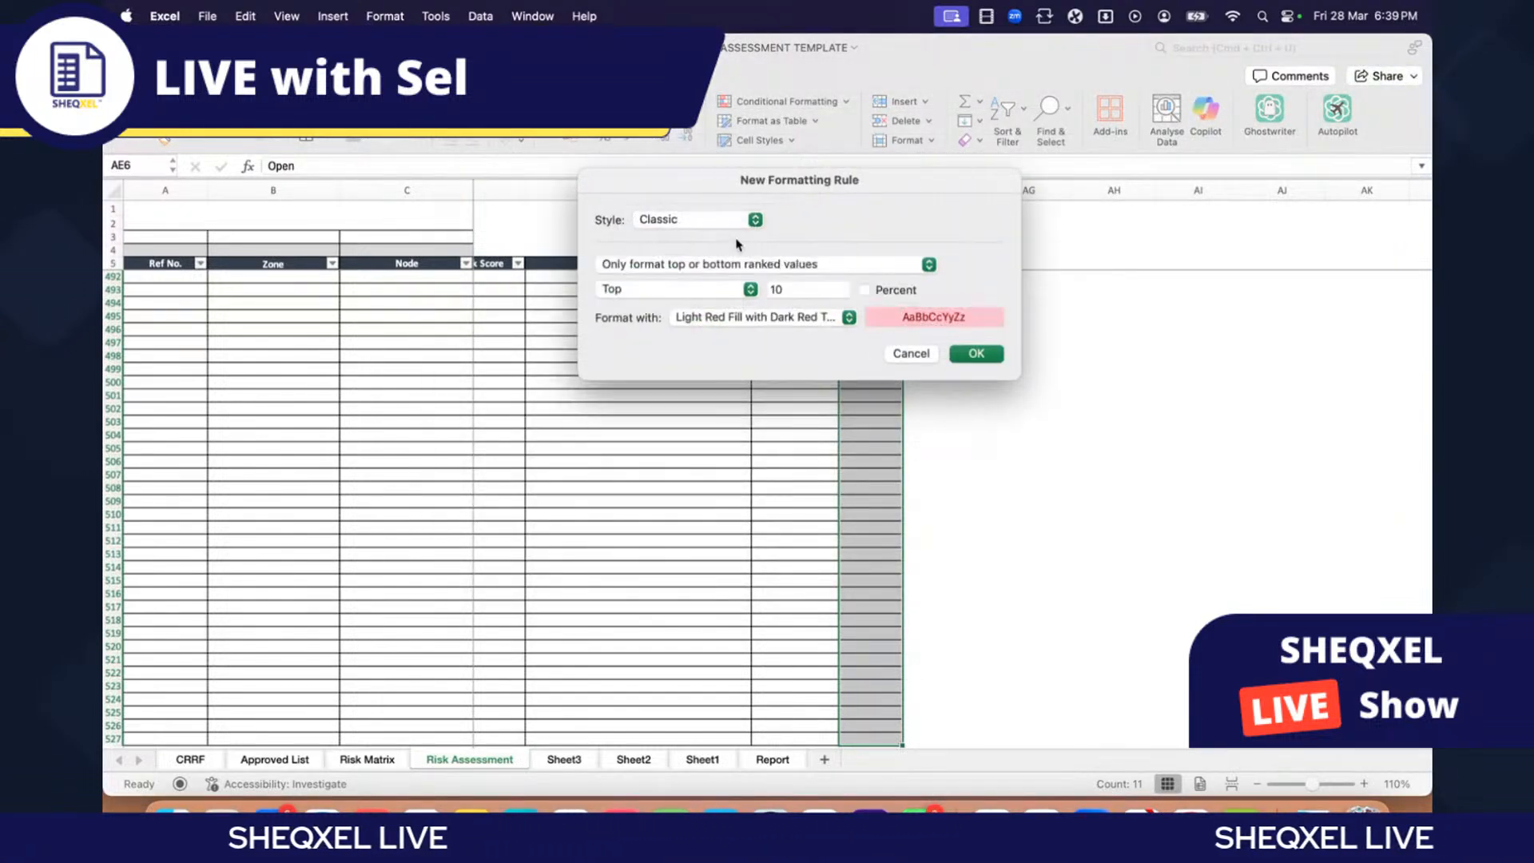
{"action": "left_click", "coordinate": [700, 262]}
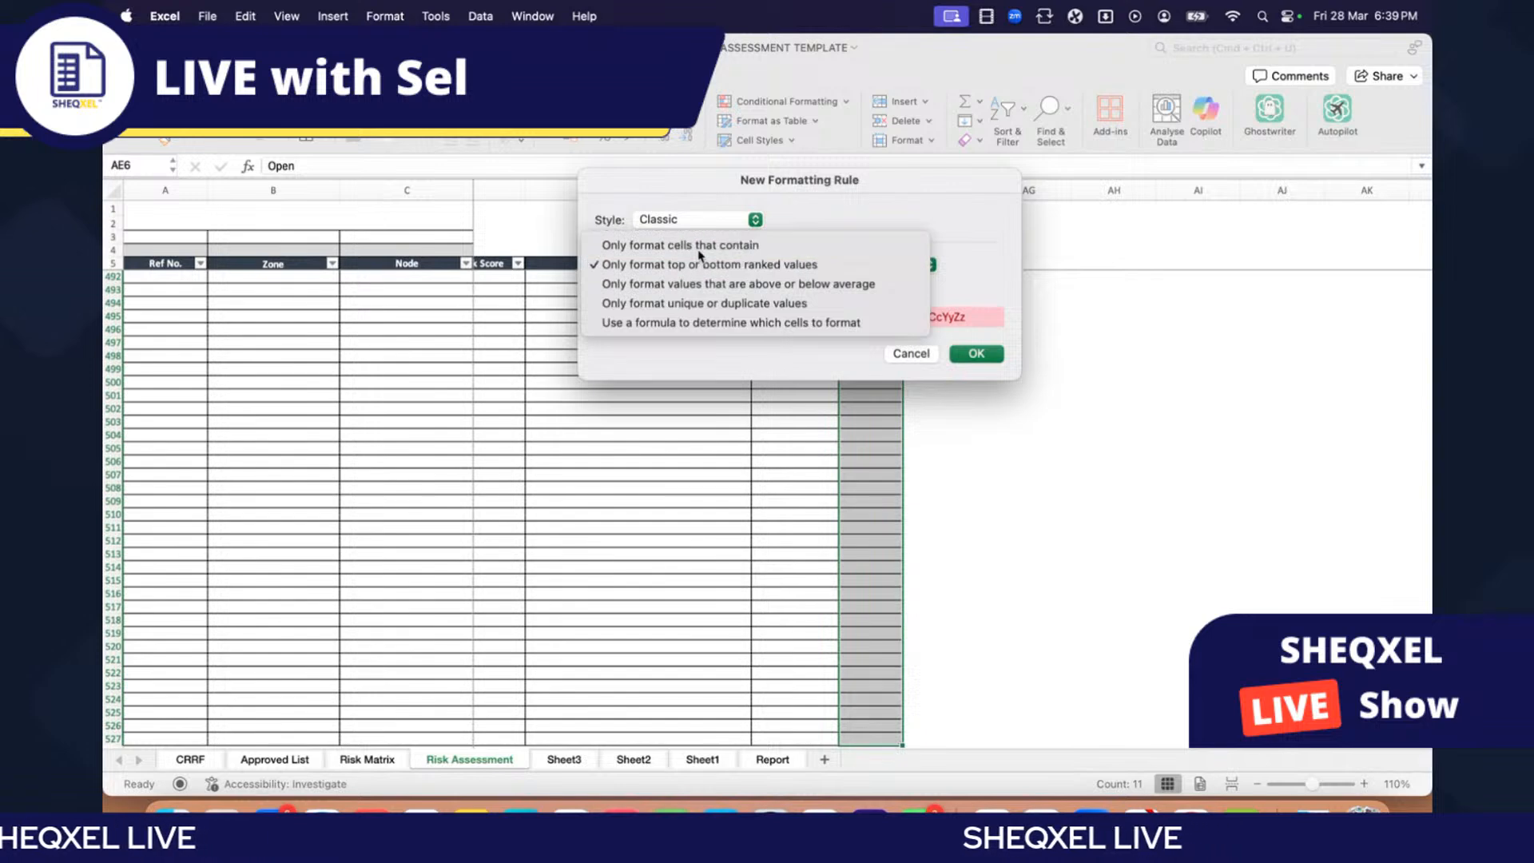
{"action": "left_click", "coordinate": [700, 245]}
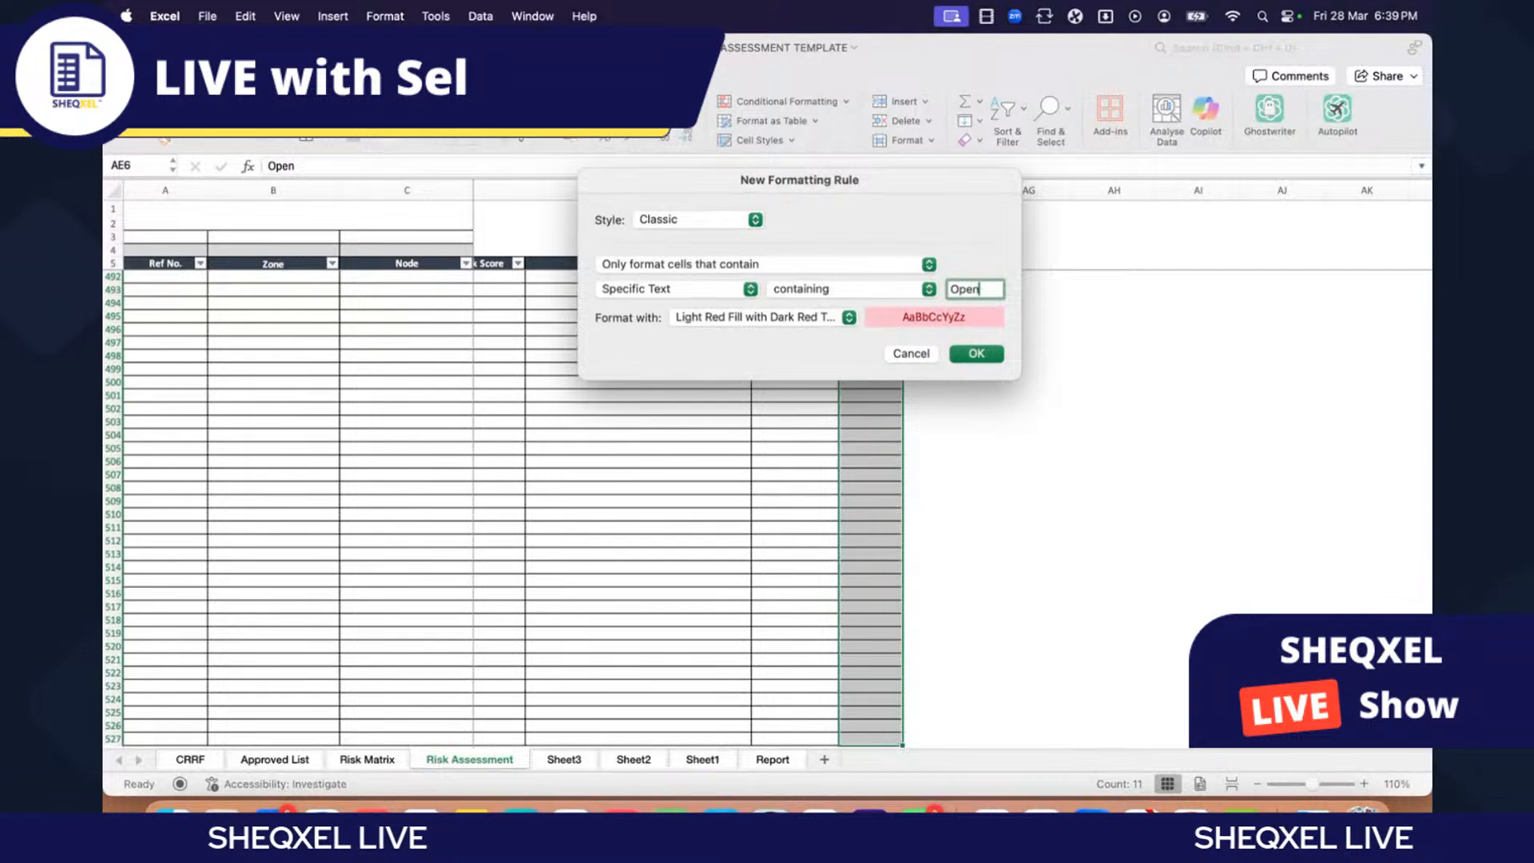
Step: Give the Open rule a custom format with red fill and white font, and apply it to the Status column
{"action": "left_click", "coordinate": [759, 318]}
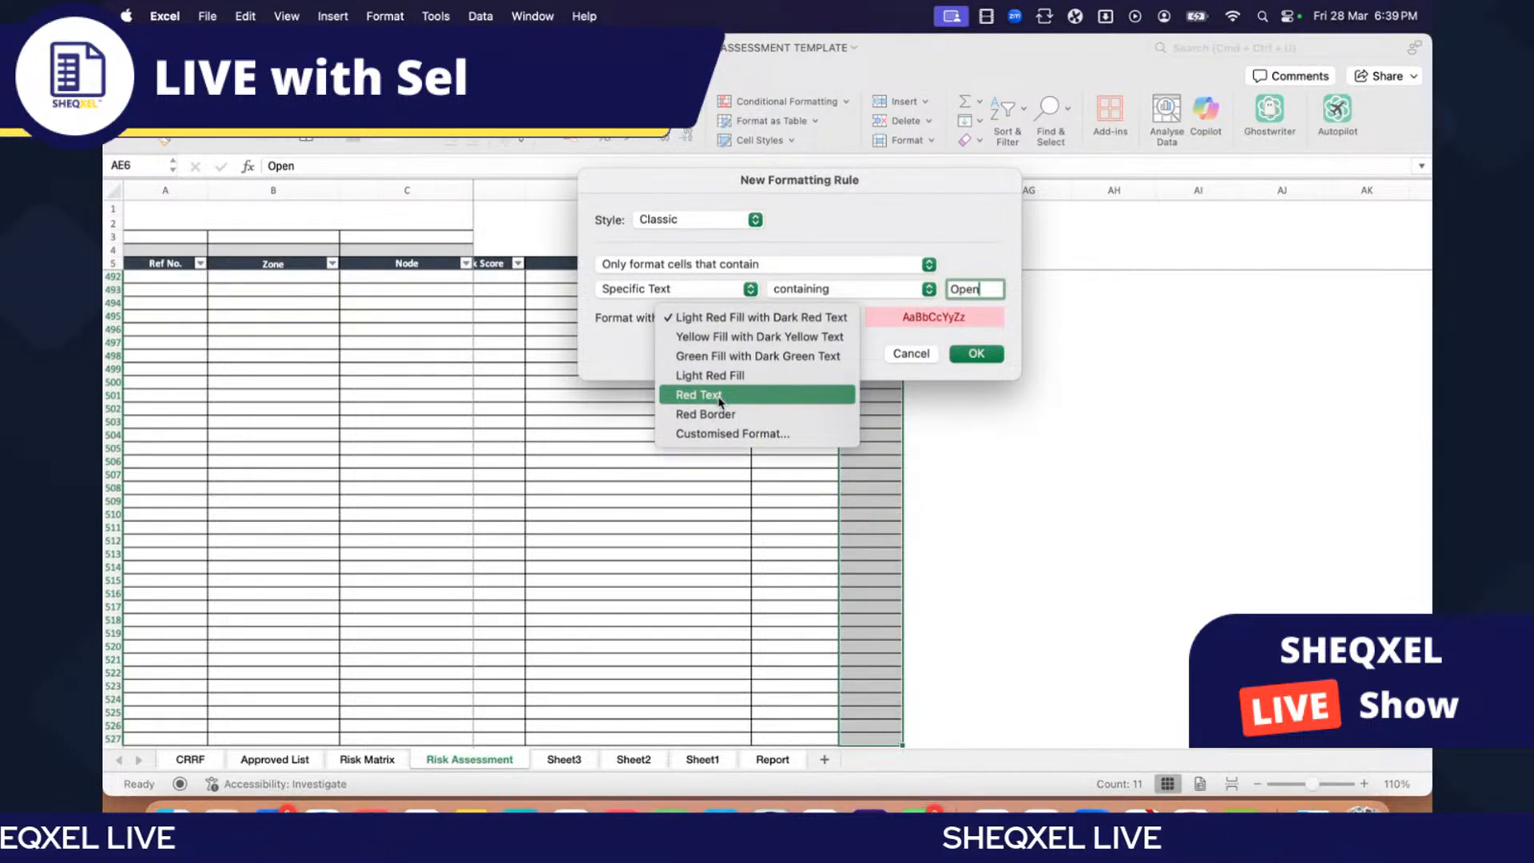
{"action": "left_click", "coordinate": [714, 433]}
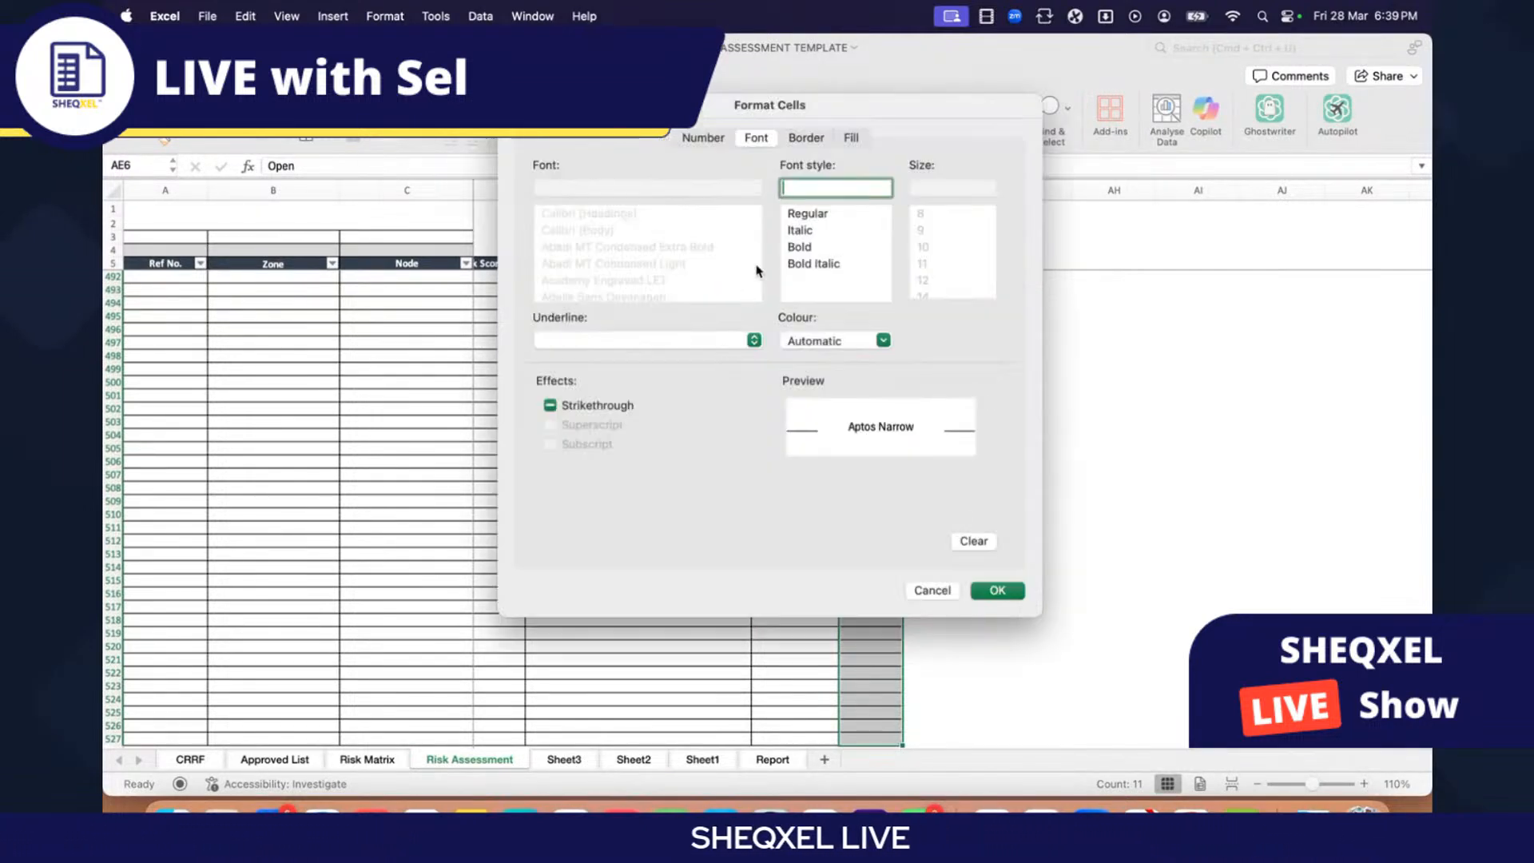
{"action": "left_click", "coordinate": [860, 142]}
{"action": "left_click", "coordinate": [636, 202]}
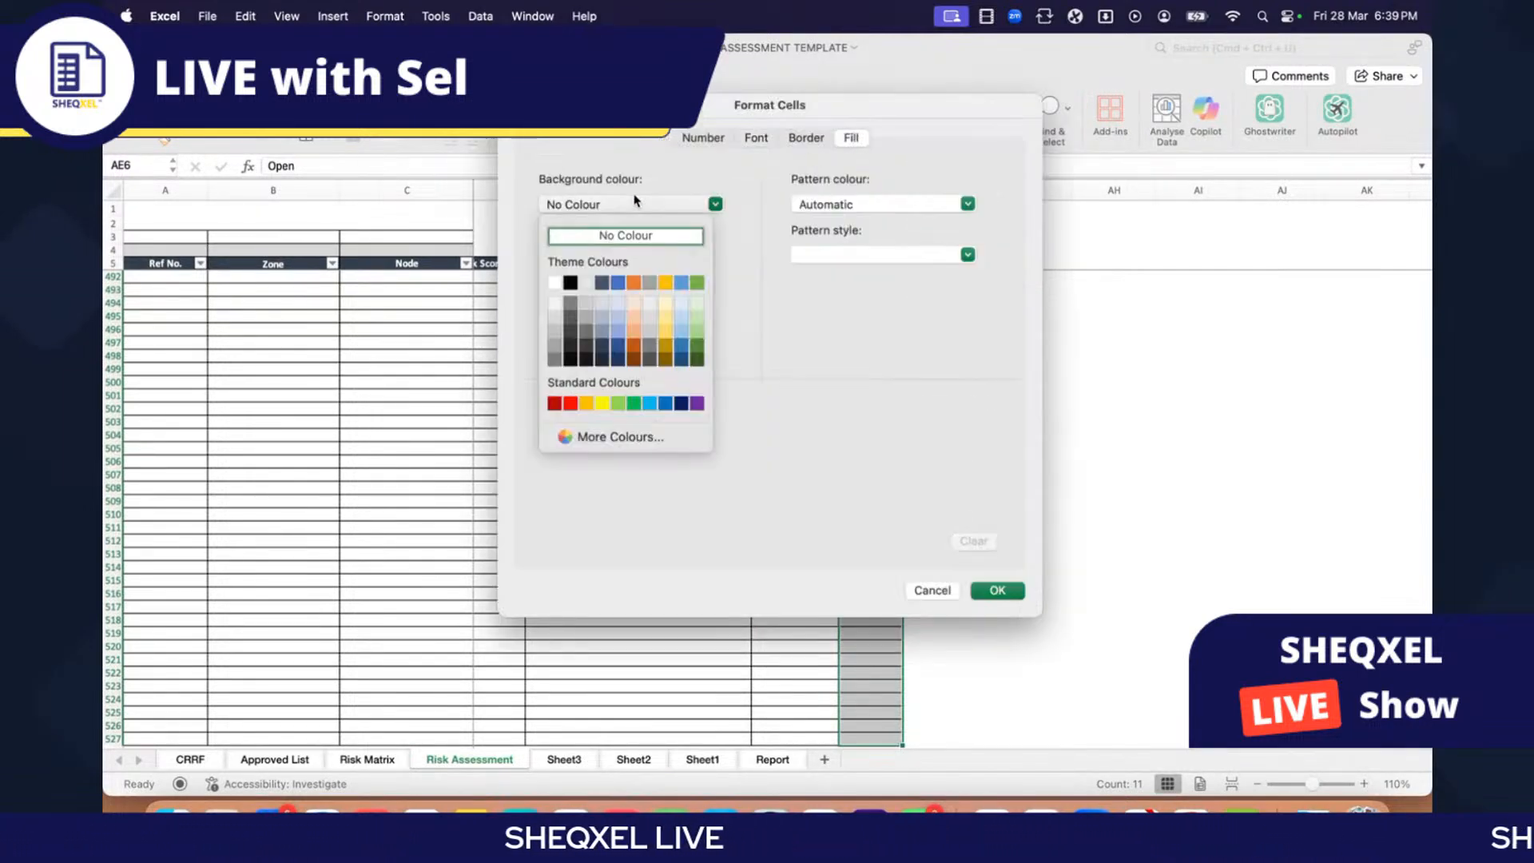
{"action": "left_click", "coordinate": [570, 403]}
{"action": "left_click", "coordinate": [756, 138]}
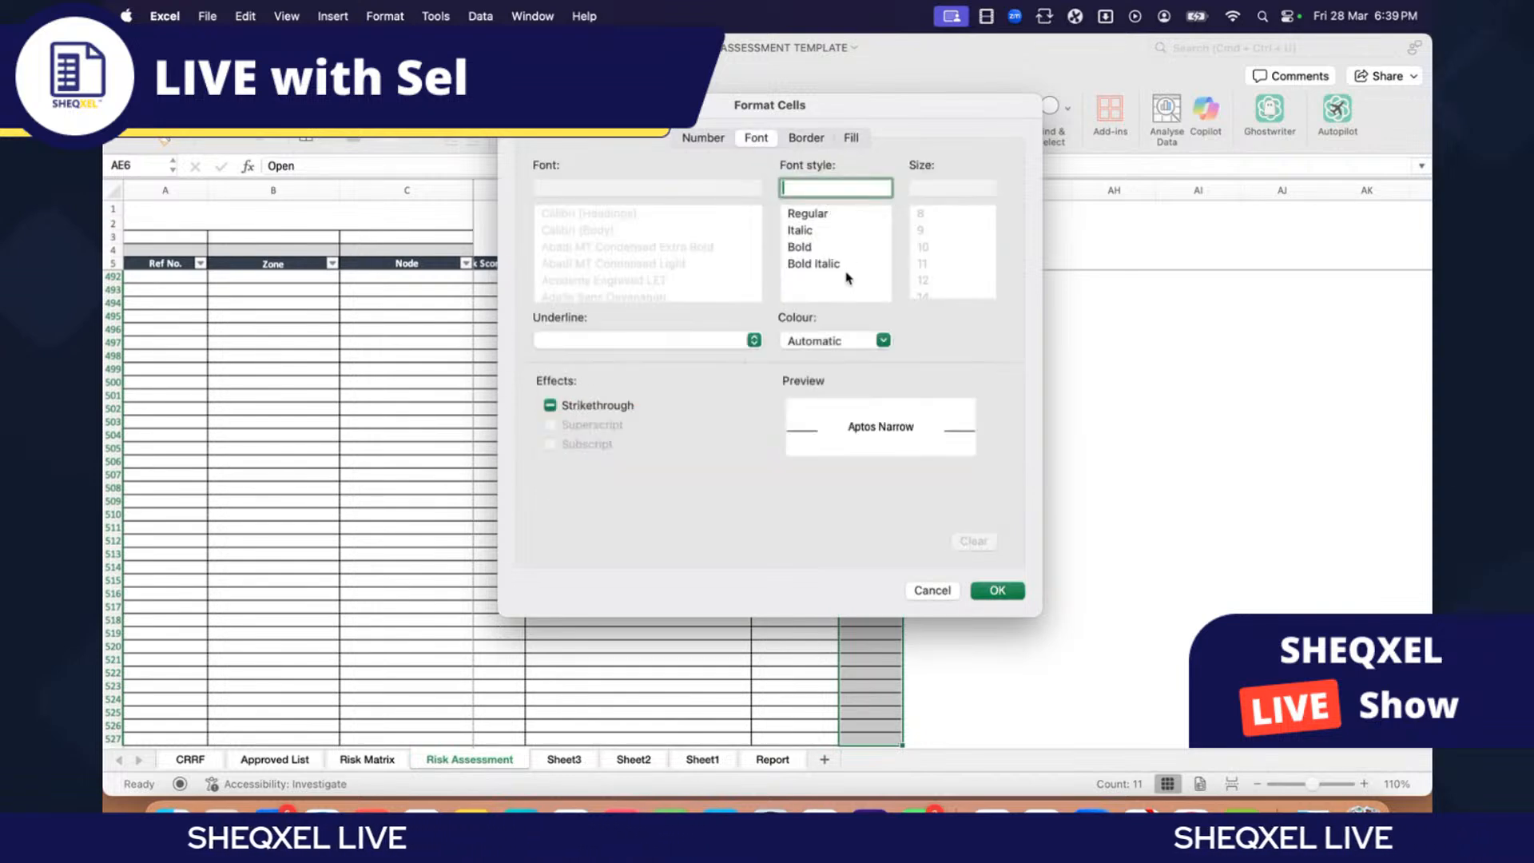
{"action": "left_click", "coordinate": [816, 341]}
{"action": "left_click", "coordinate": [810, 416]}
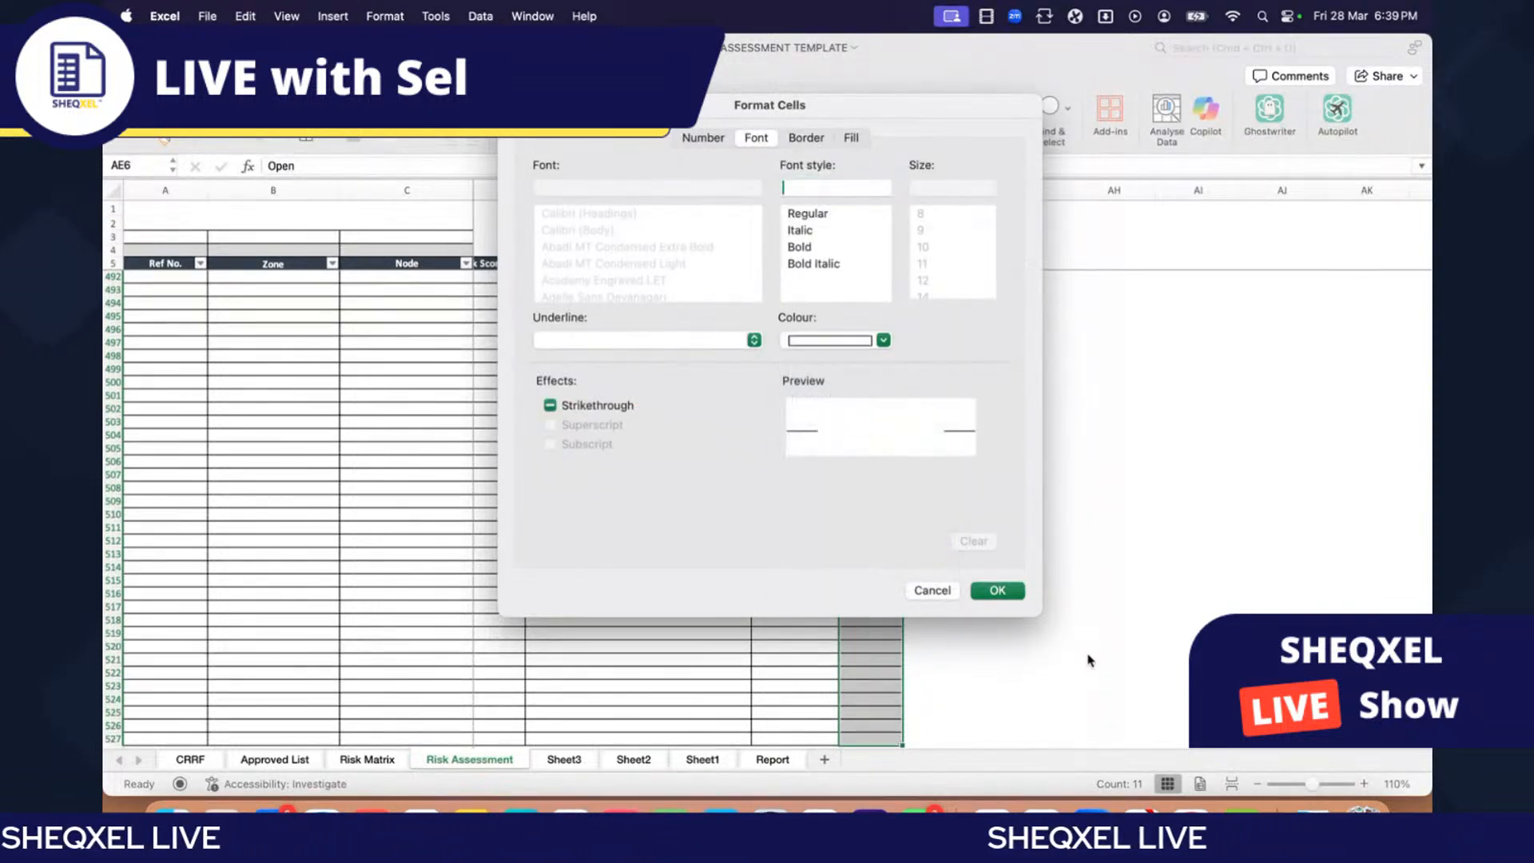
{"action": "left_click", "coordinate": [998, 591]}
{"action": "left_click", "coordinate": [977, 353]}
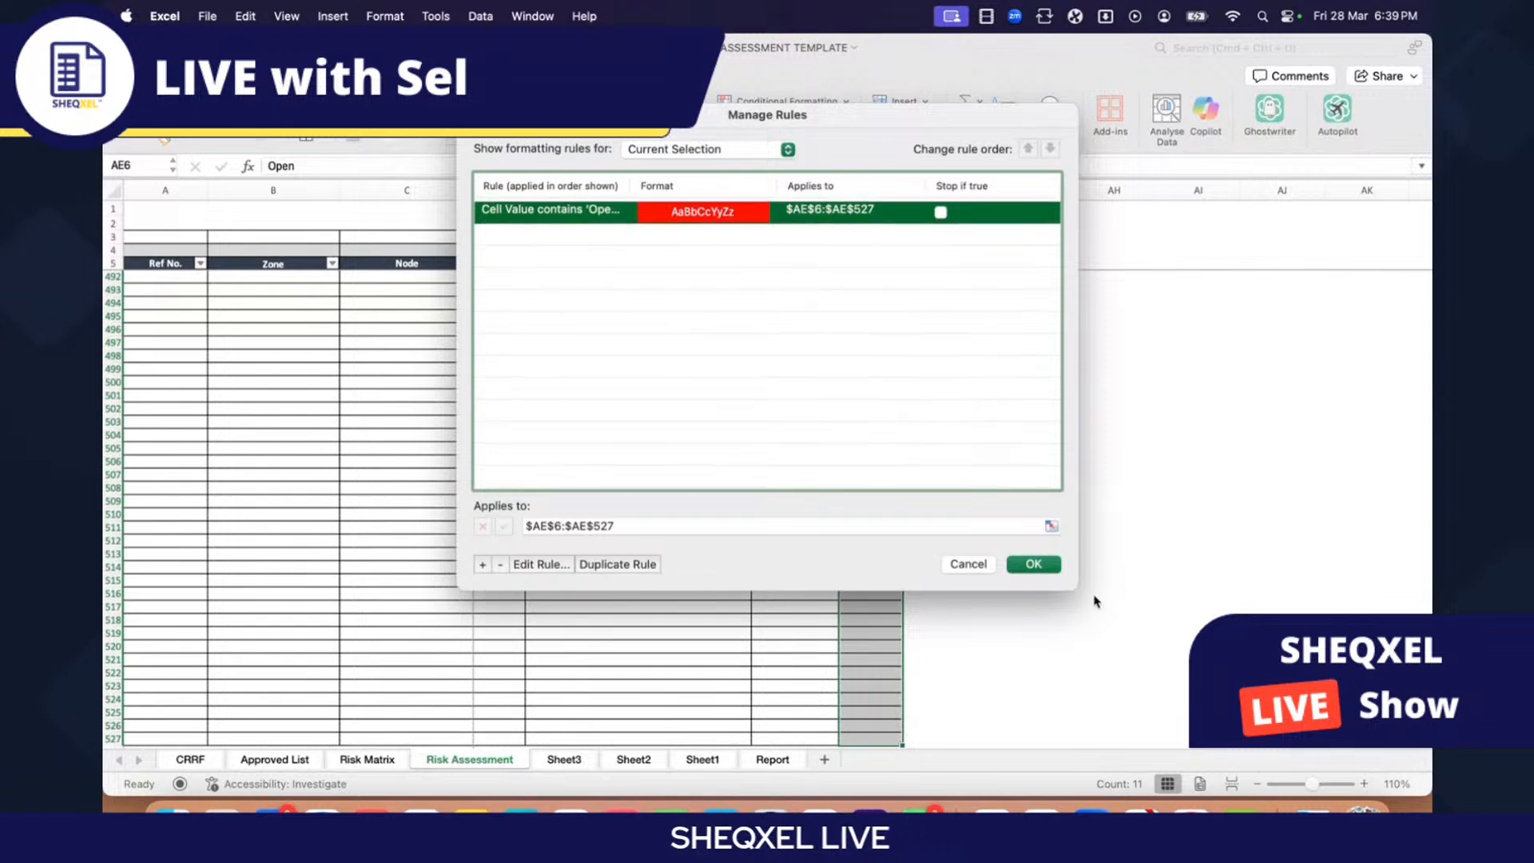
{"action": "left_click", "coordinate": [1035, 561]}
{"action": "scroll", "coordinate": [956, 547], "scroll_direction": "up", "scroll_amount": 20}
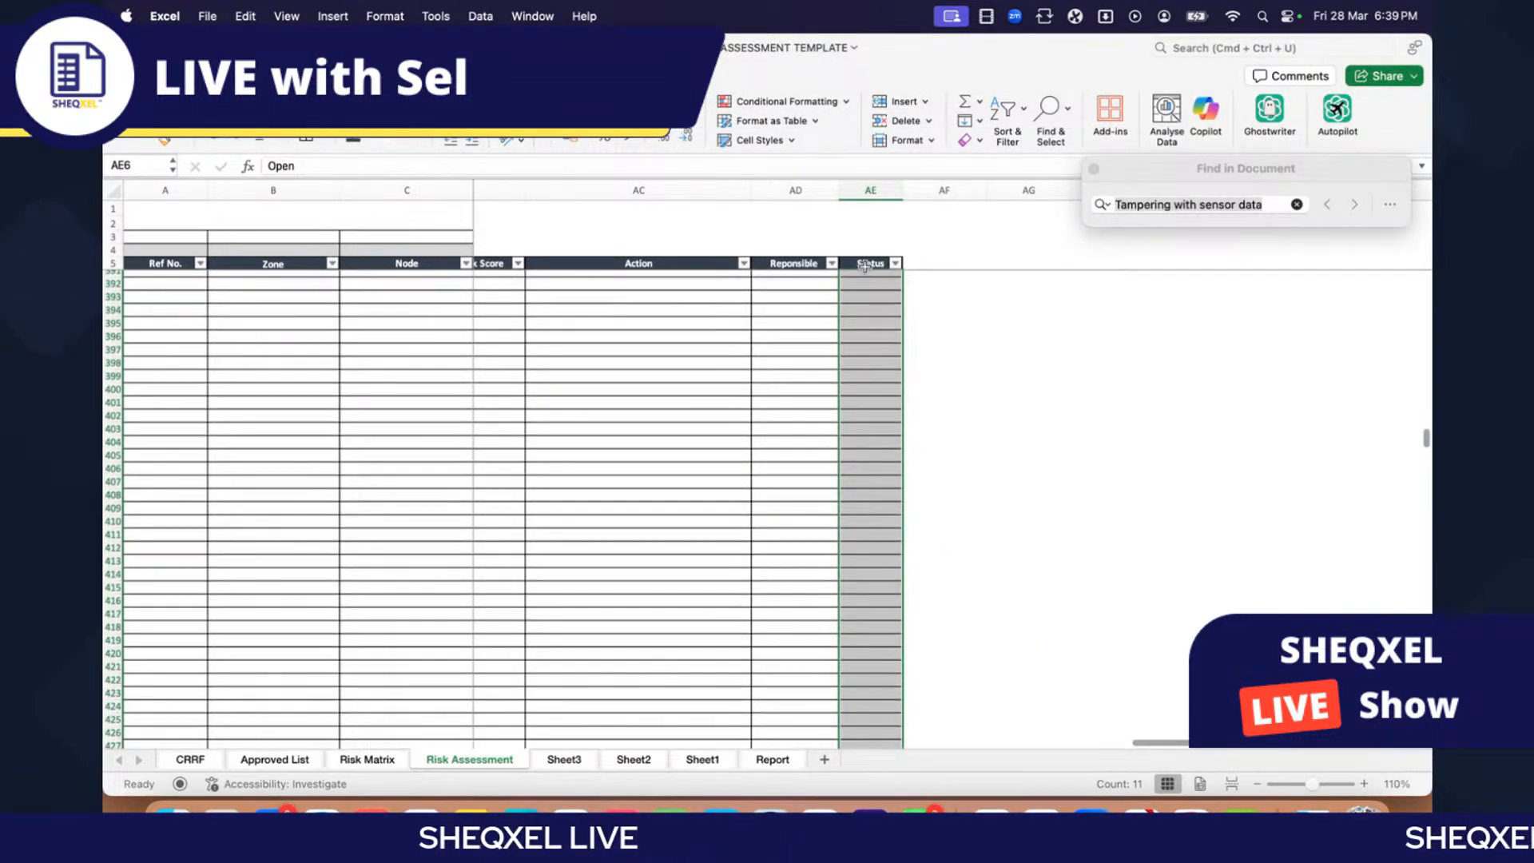
{"action": "double_click", "coordinate": [867, 264]}
{"action": "key", "text": "Escape"}
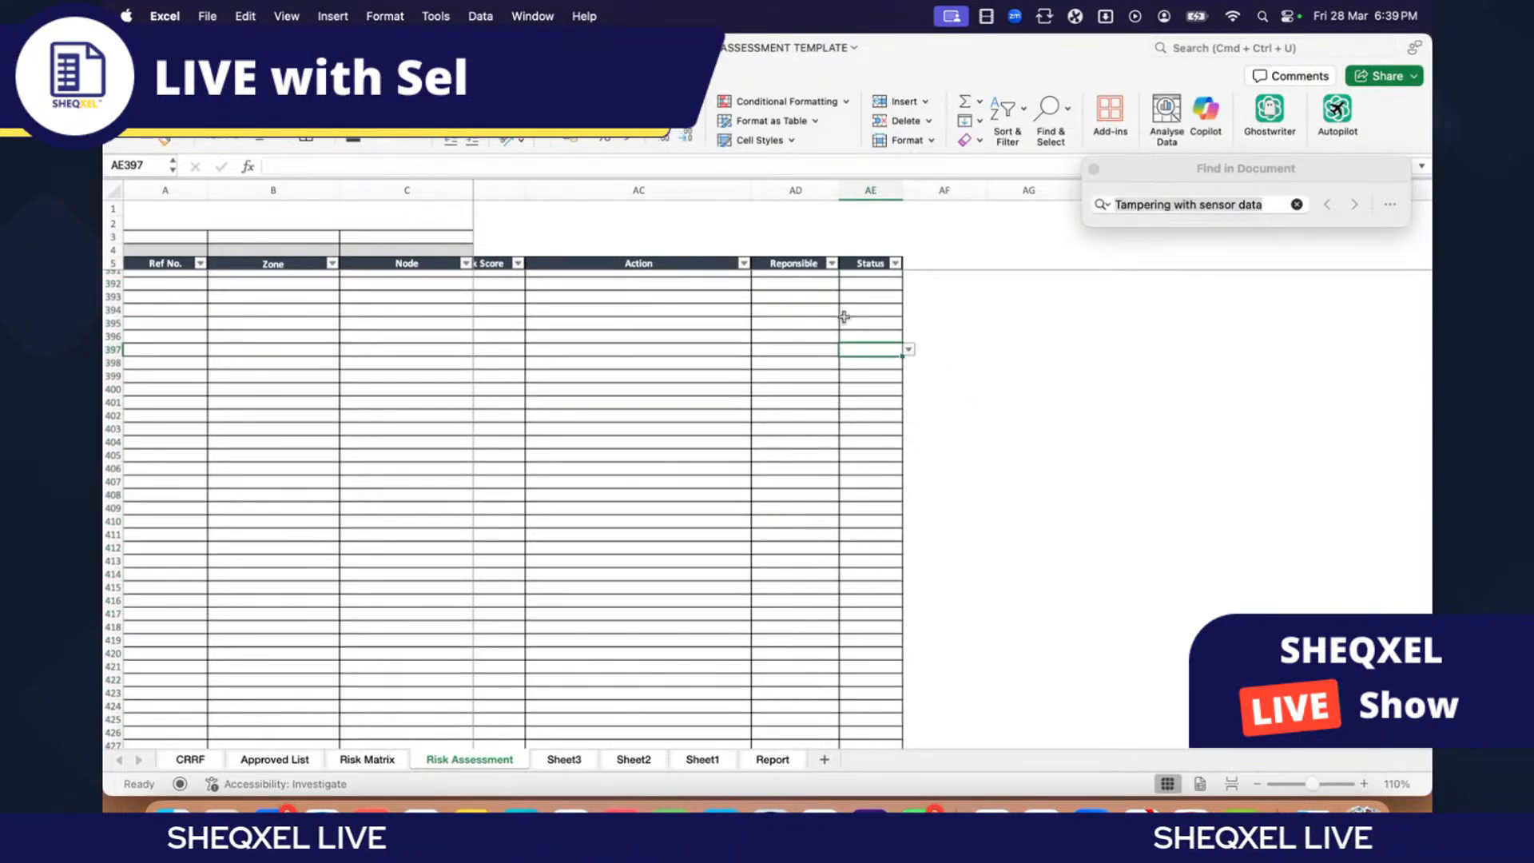
{"action": "key", "text": "Return"}
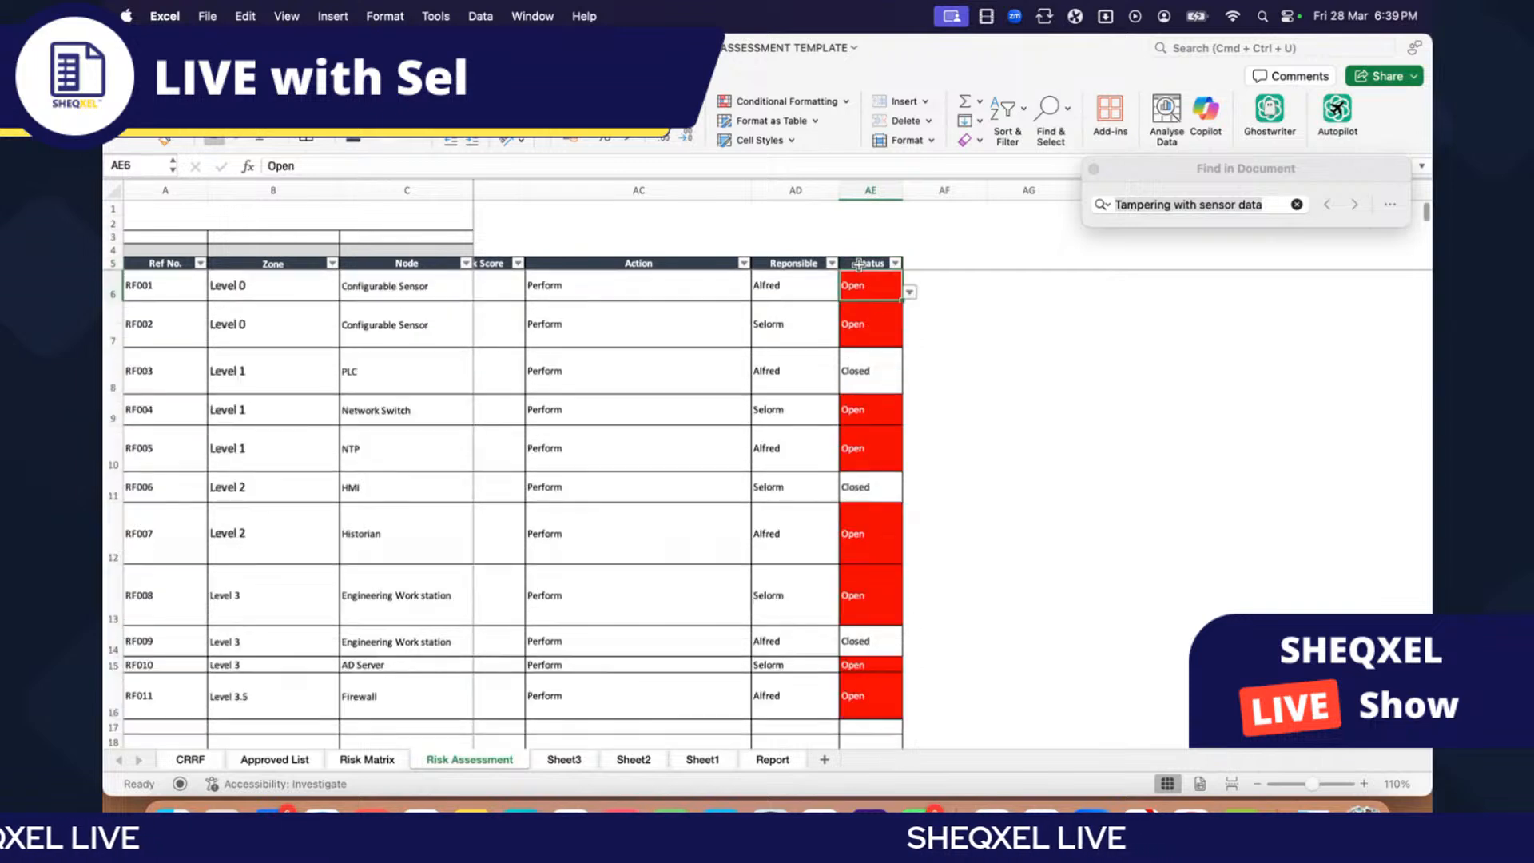
Step: Add a second Classic rule on the Status cells, AE6 to AE527, for specific text containing Closed
{"action": "key", "text": "ctrl+shift+Down"}
{"action": "key", "text": "ctrl+shift+Down"}
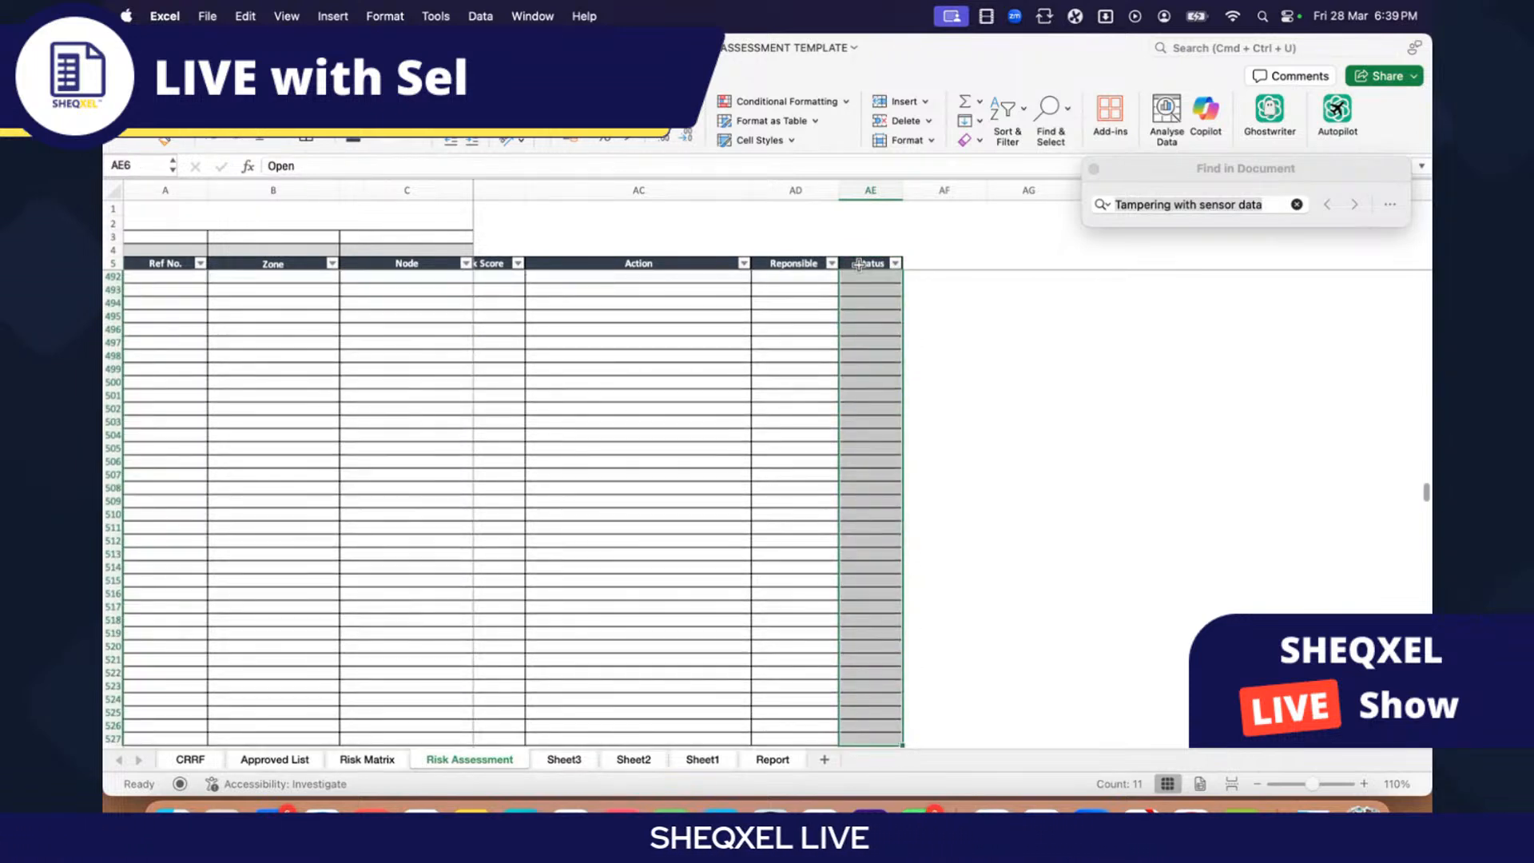
{"action": "left_click", "coordinate": [787, 101]}
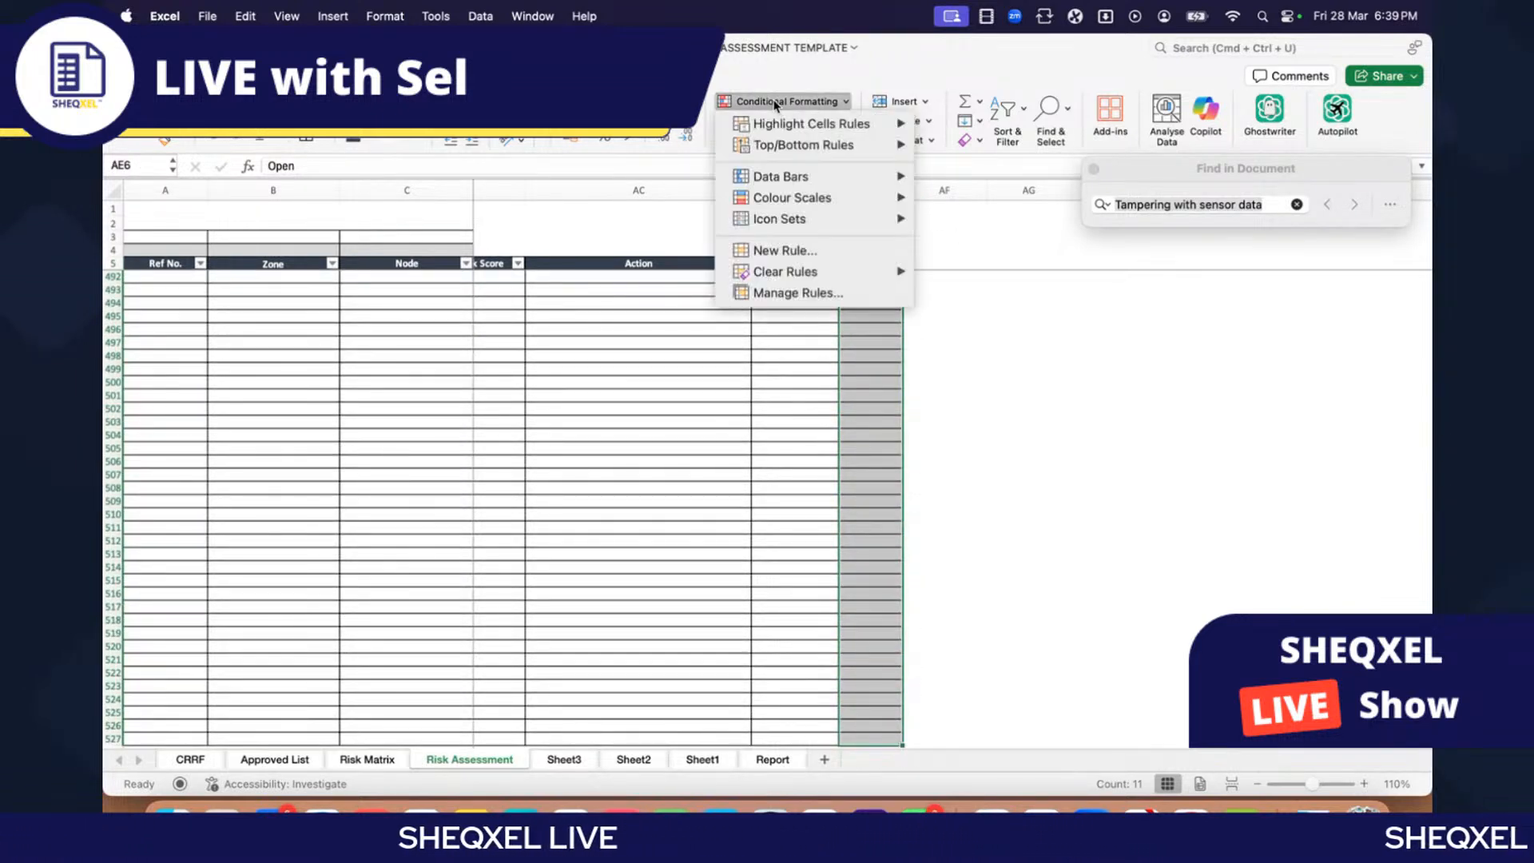
{"action": "left_click", "coordinate": [779, 291]}
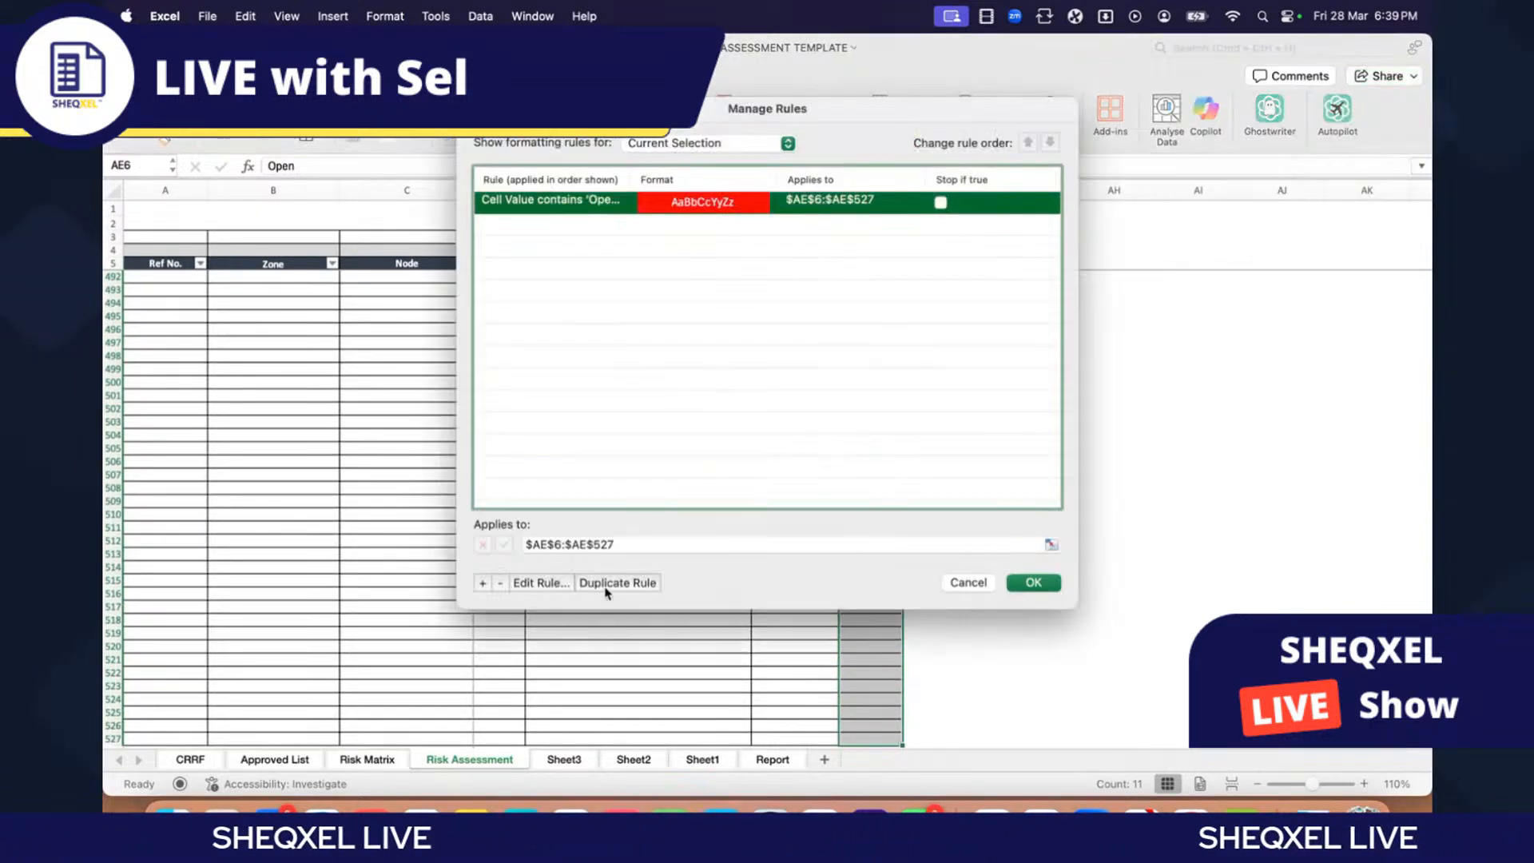
{"action": "left_click", "coordinate": [482, 584]}
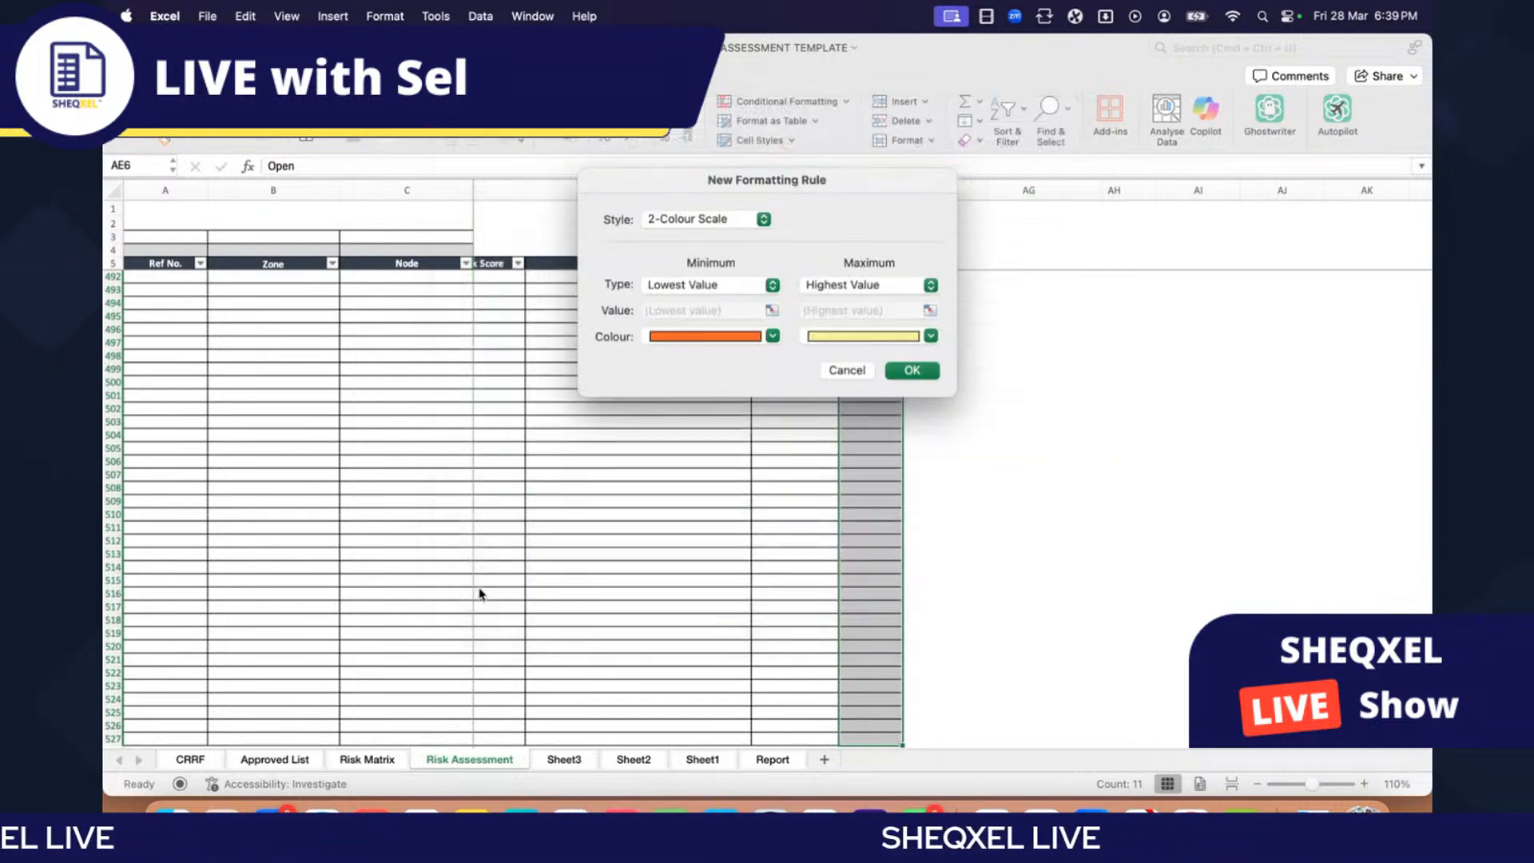
{"action": "left_click", "coordinate": [707, 219]}
{"action": "left_click", "coordinate": [667, 291]}
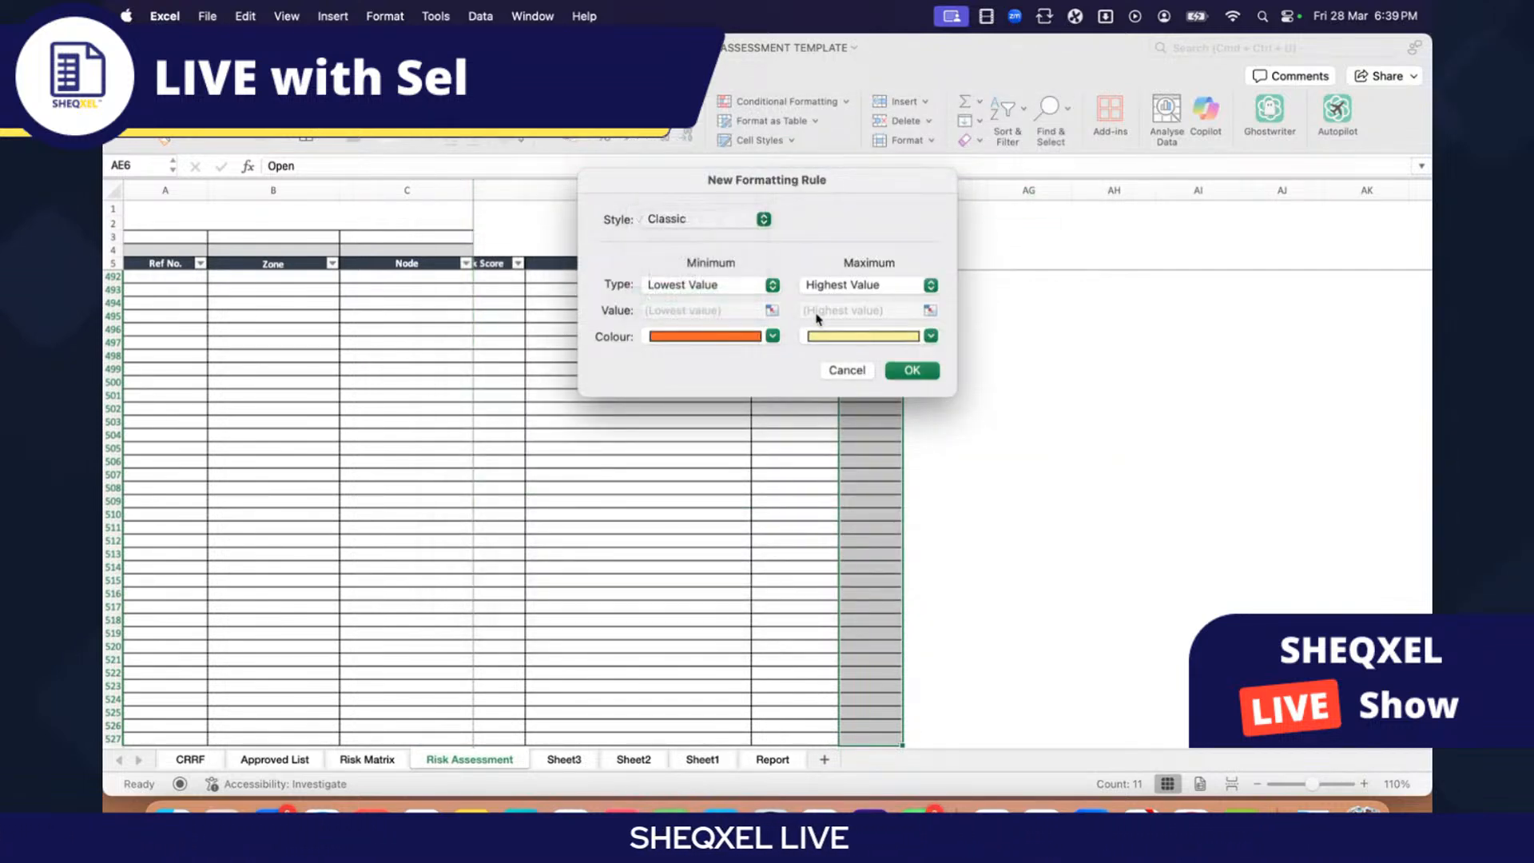
{"action": "left_click", "coordinate": [821, 266]}
{"action": "left_click", "coordinate": [779, 232]}
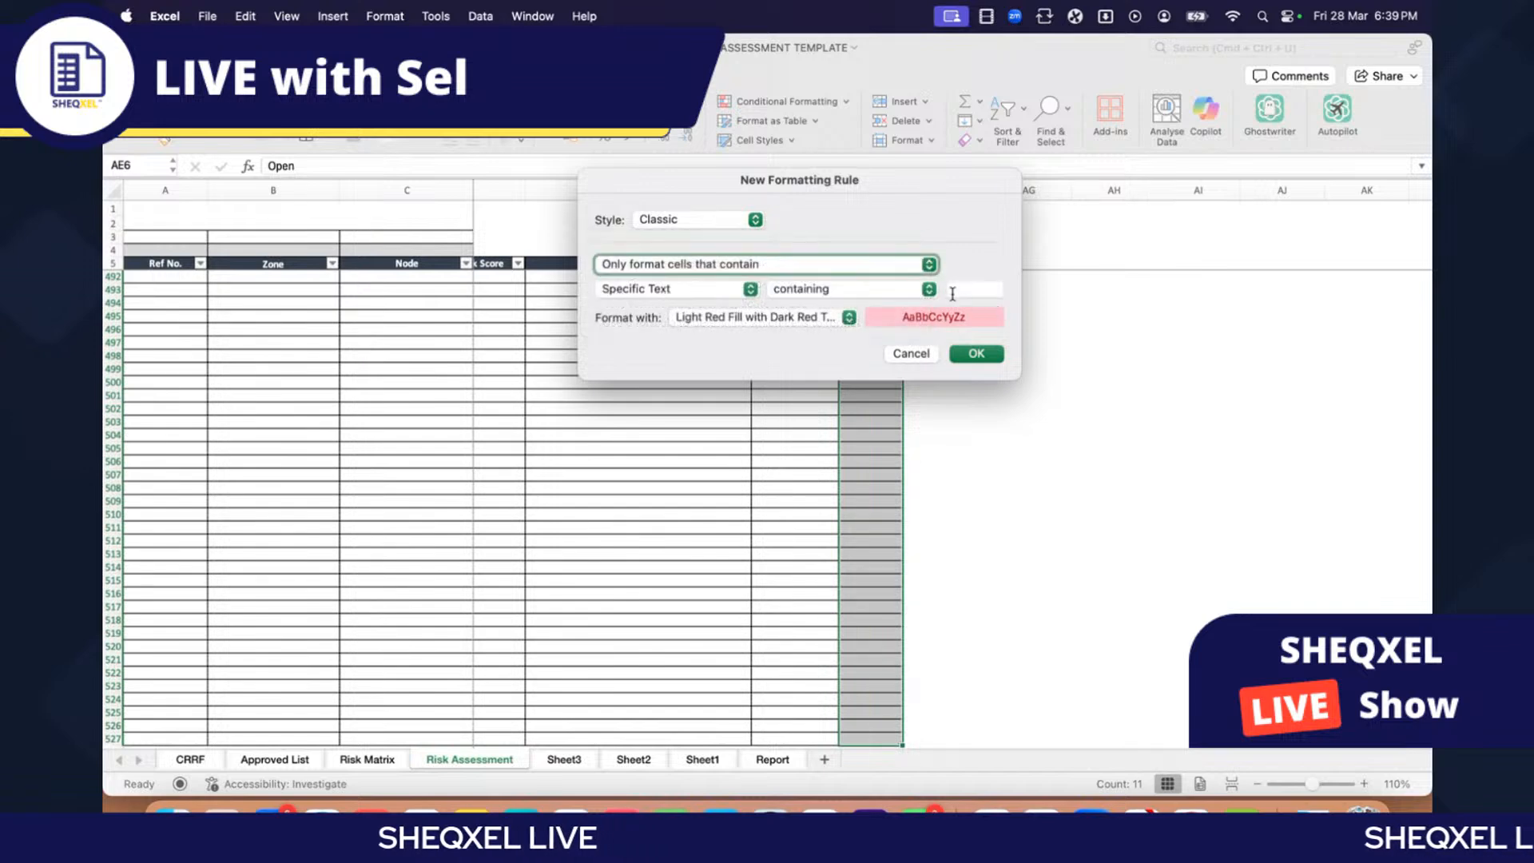
{"action": "left_click", "coordinate": [966, 292]}
{"action": "type", "text": "Clsoed"}
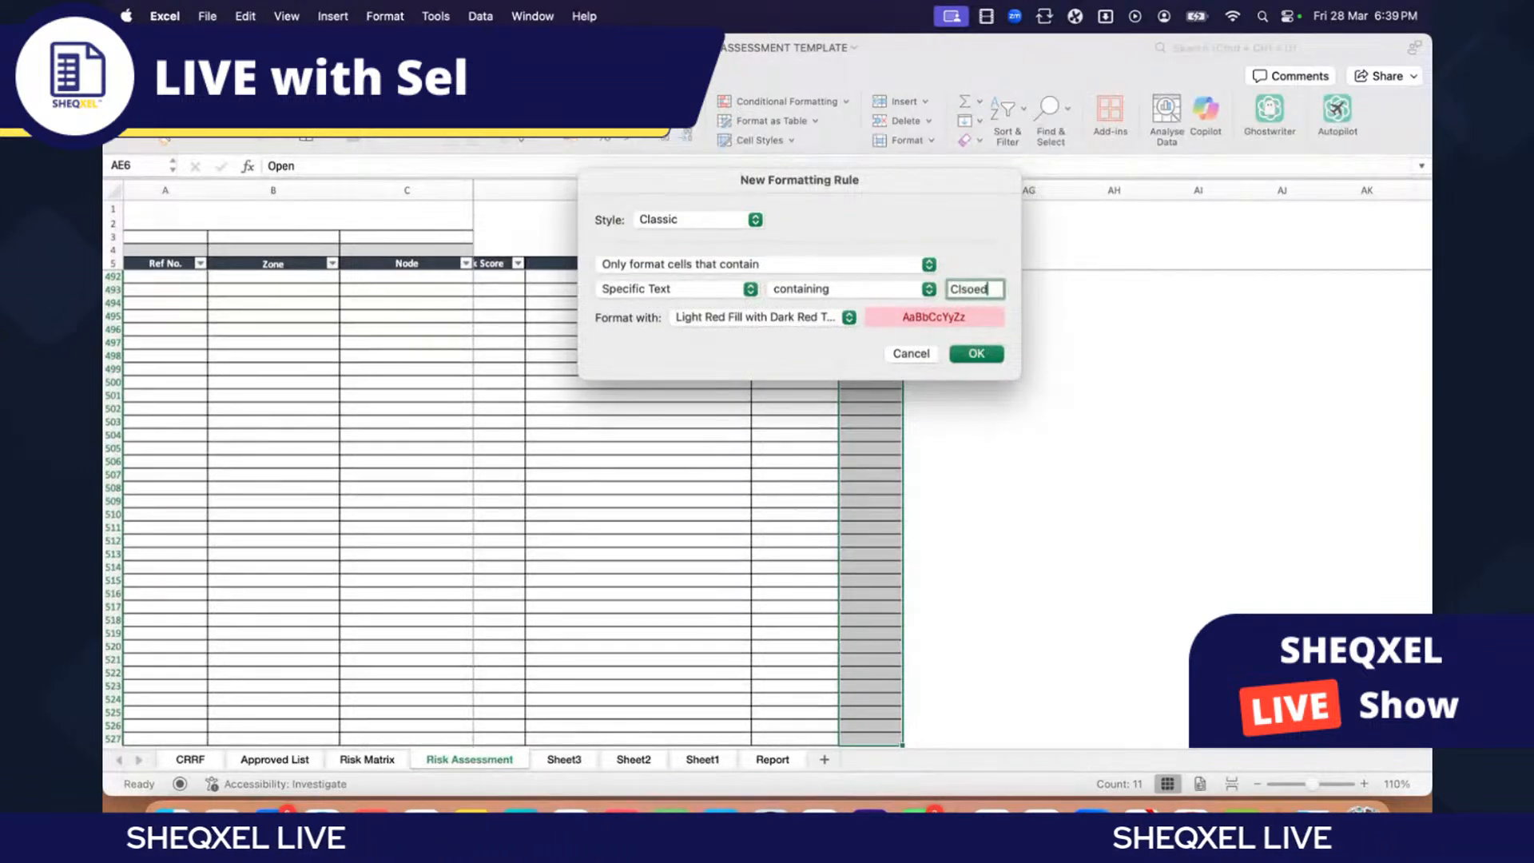
{"action": "key", "text": "BackSpace"}
{"action": "key", "text": "BackSpace"}
{"action": "key", "text": "BackSpace"}
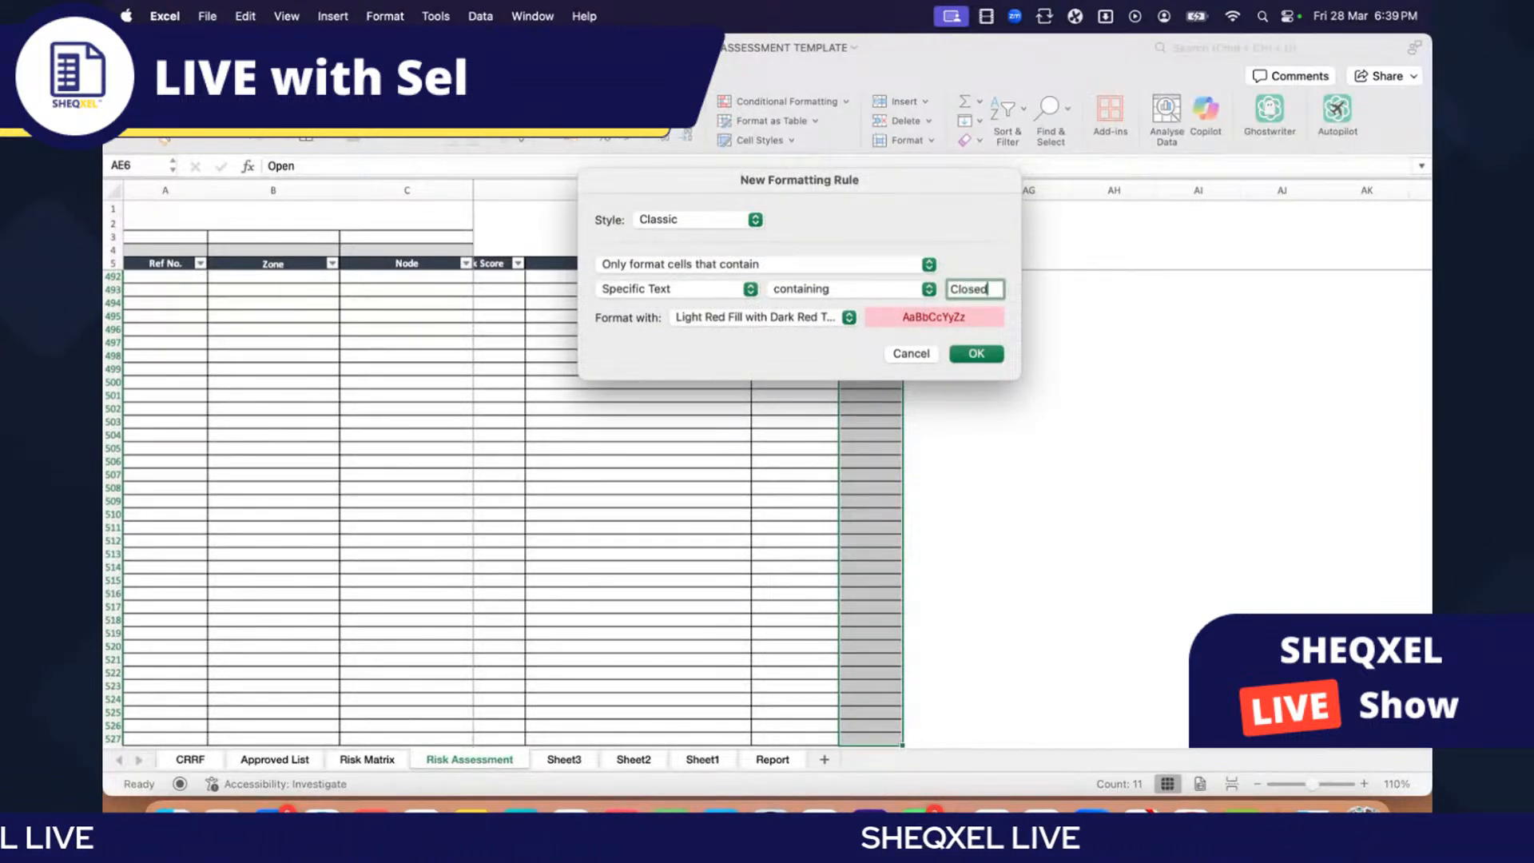
Step: Give the Closed rule a custom format with green fill and white font, and apply it to the Status column
{"action": "left_click", "coordinate": [789, 318]}
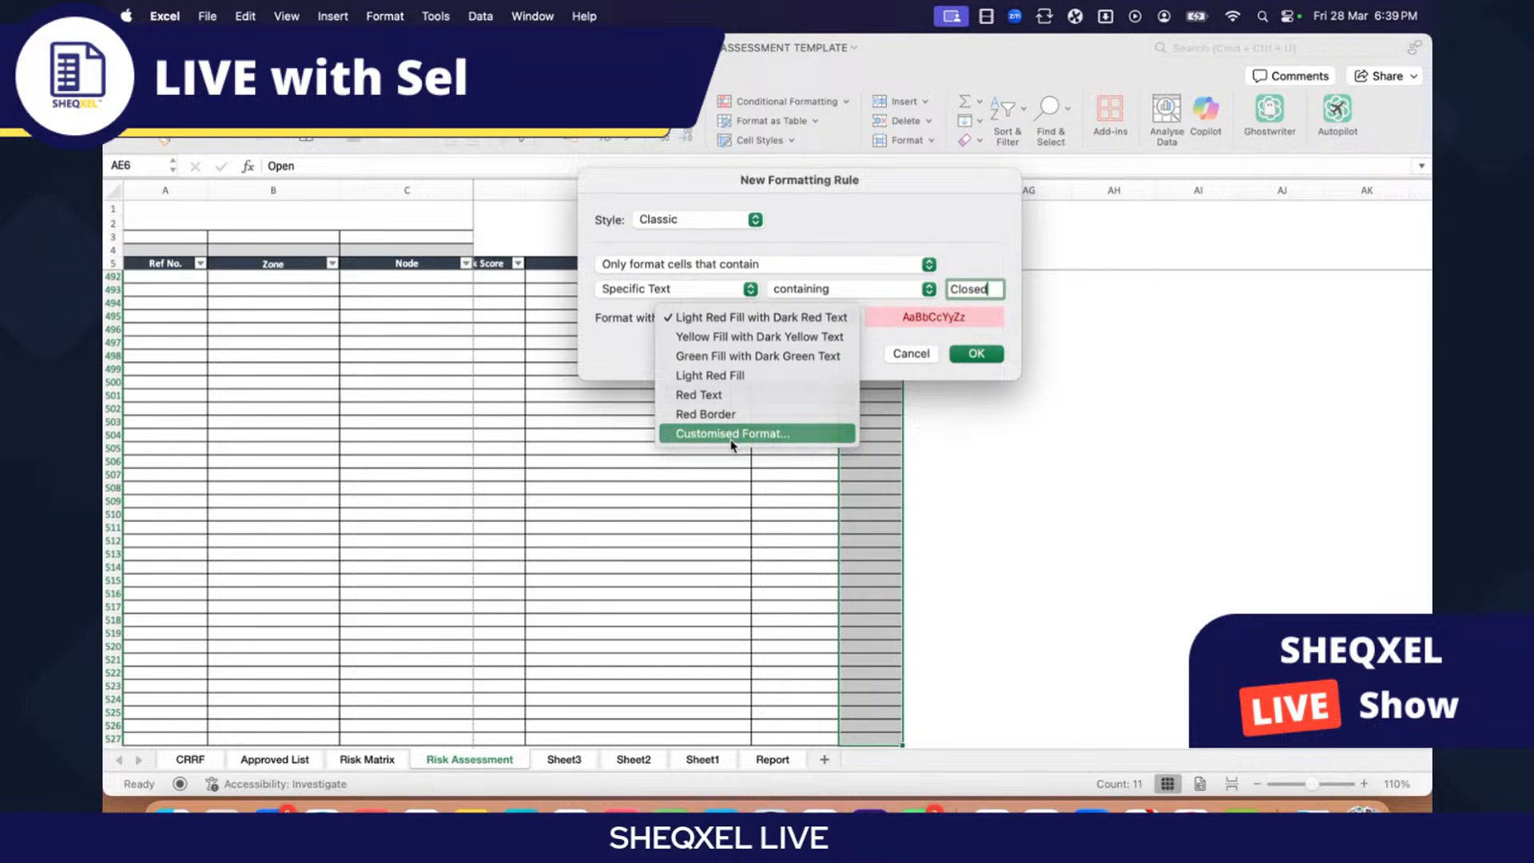
{"action": "left_click", "coordinate": [743, 436]}
{"action": "left_click", "coordinate": [852, 139]}
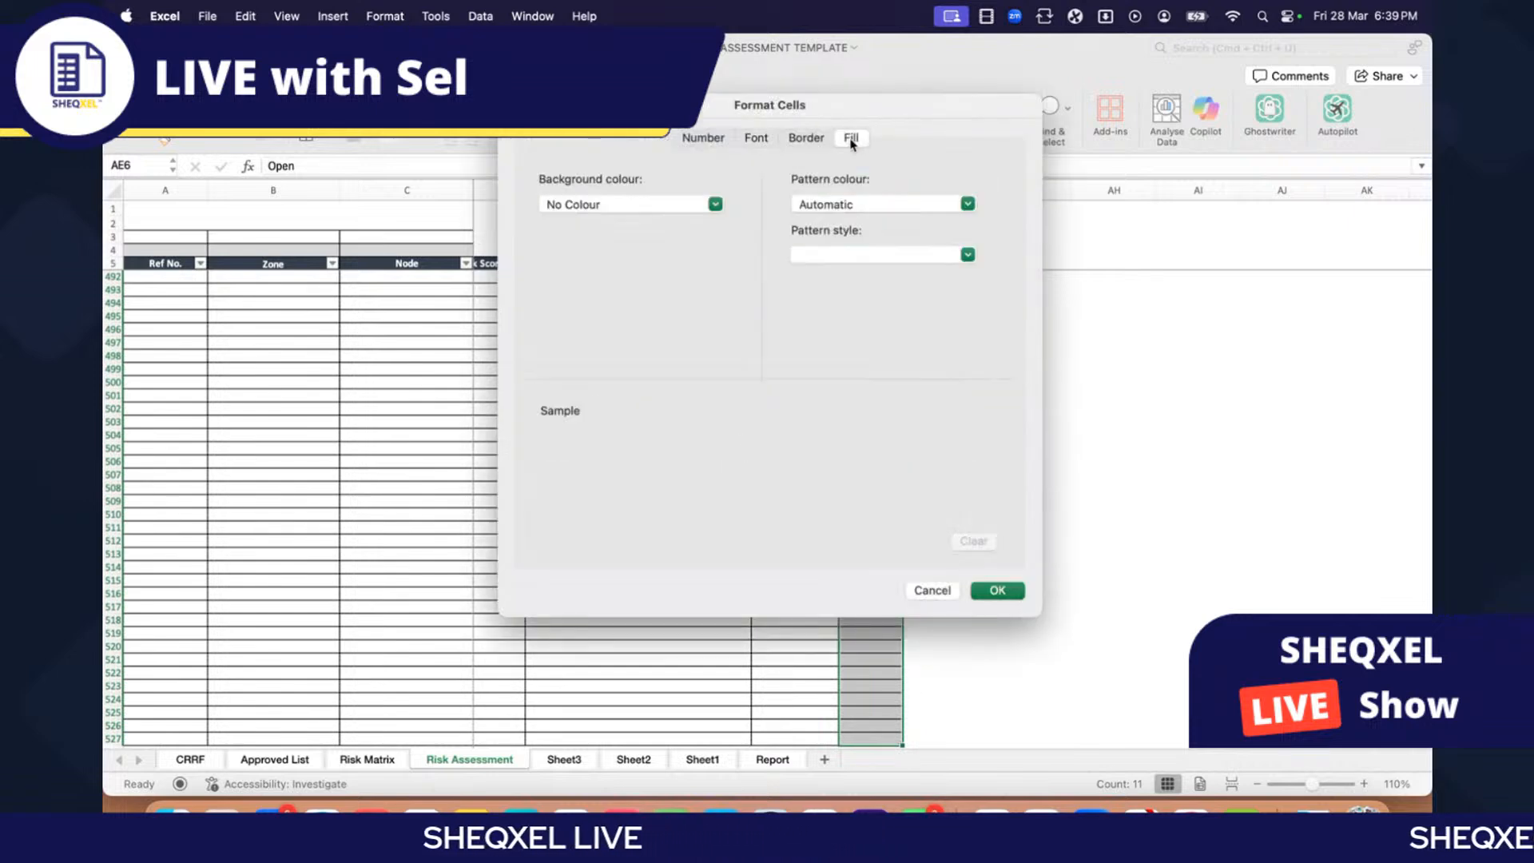
{"action": "left_click", "coordinate": [662, 209]}
{"action": "left_click", "coordinate": [637, 404]}
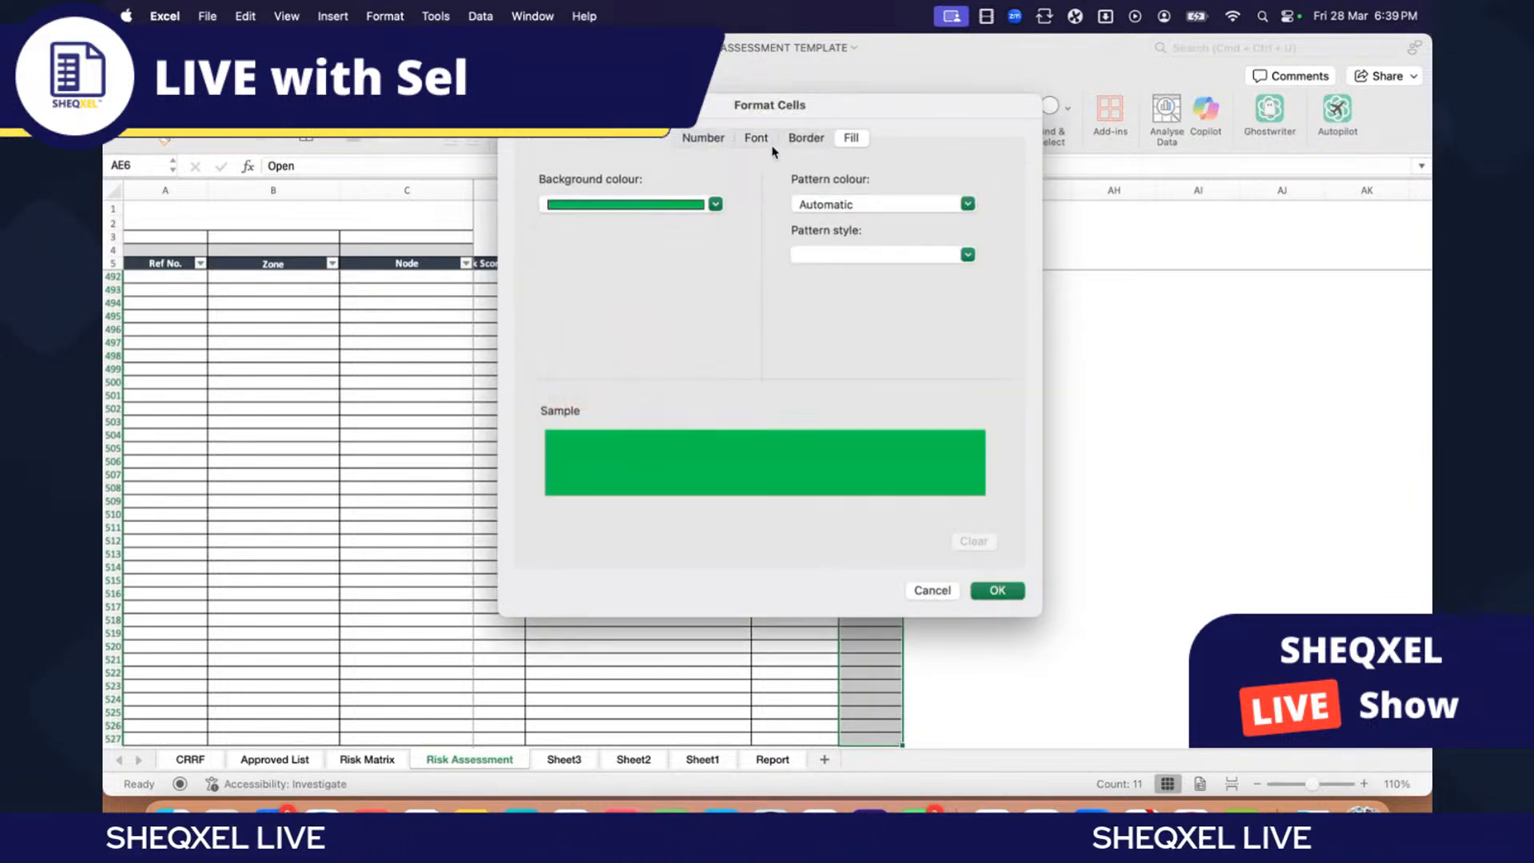
{"action": "left_click", "coordinate": [757, 139]}
{"action": "left_click", "coordinate": [883, 341]}
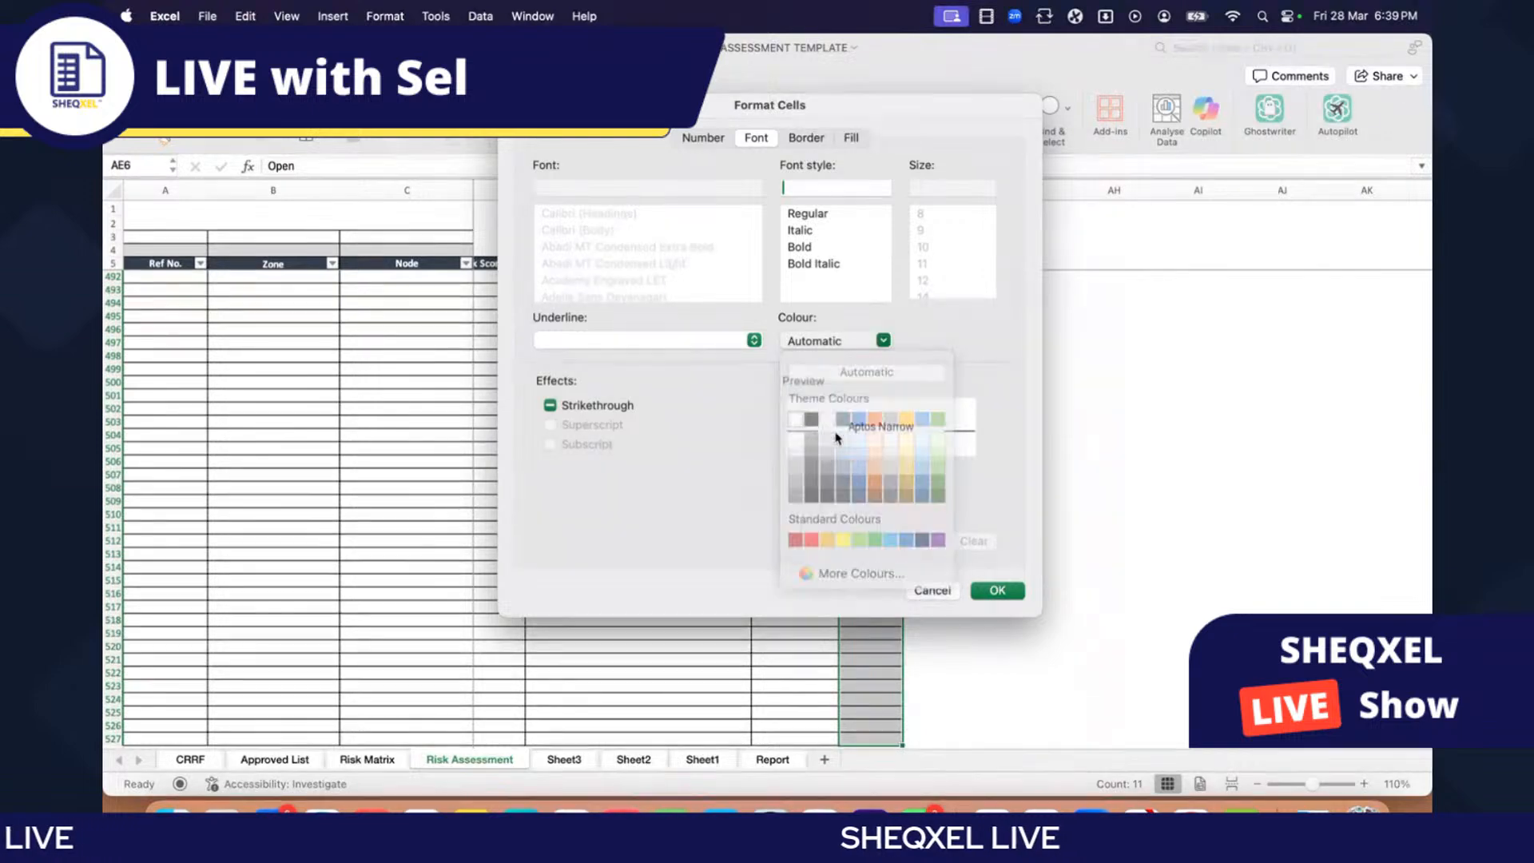
{"action": "left_click", "coordinate": [837, 438]}
{"action": "left_click", "coordinate": [998, 590]}
{"action": "left_click", "coordinate": [973, 351]}
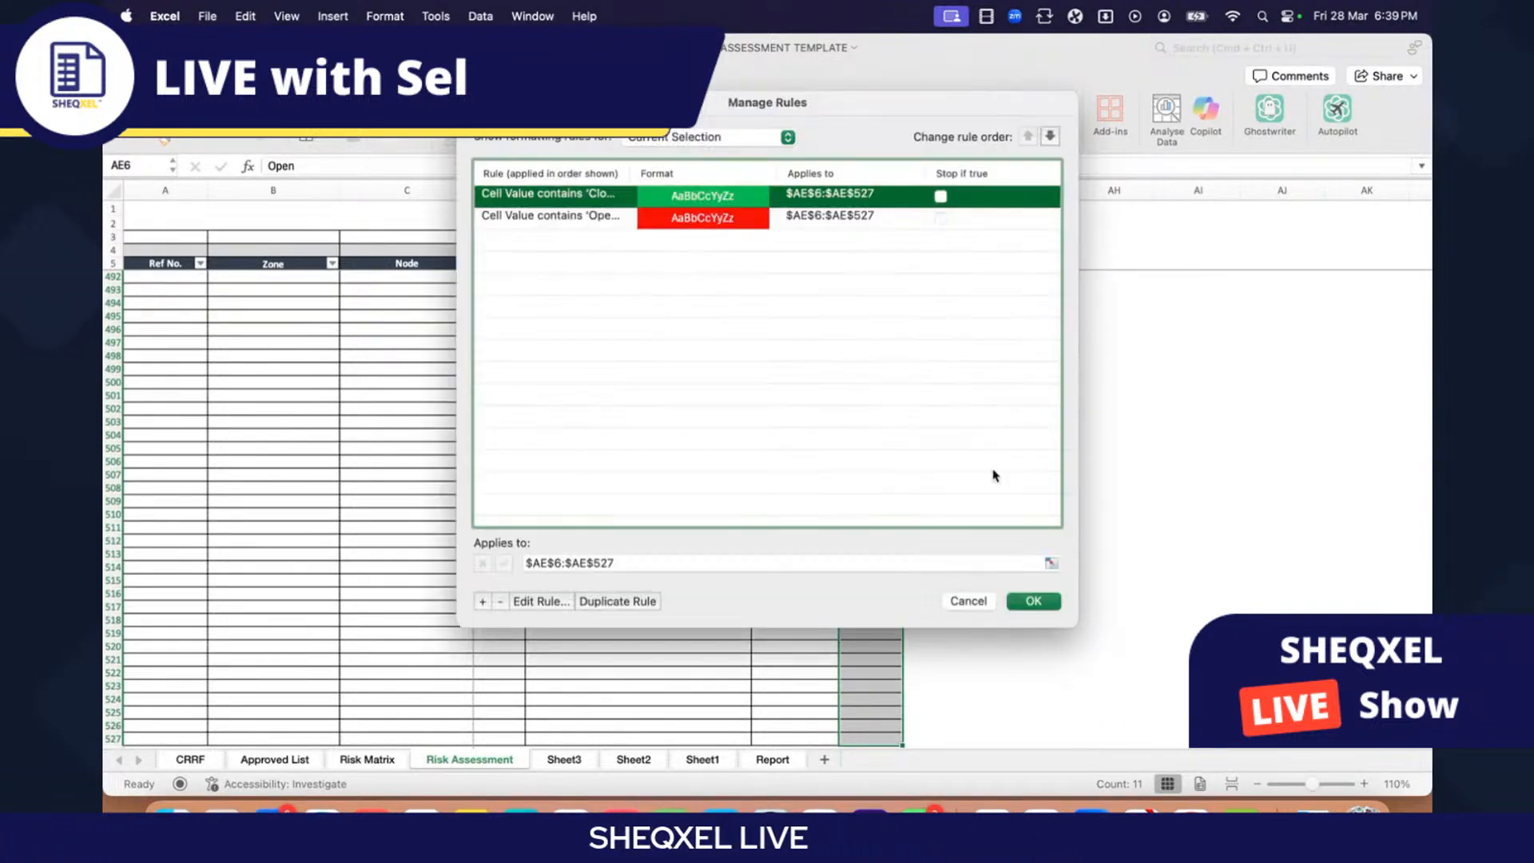
{"action": "left_click", "coordinate": [1032, 601]}
{"action": "scroll", "coordinate": [799, 480], "scroll_direction": "up", "scroll_amount": 15}
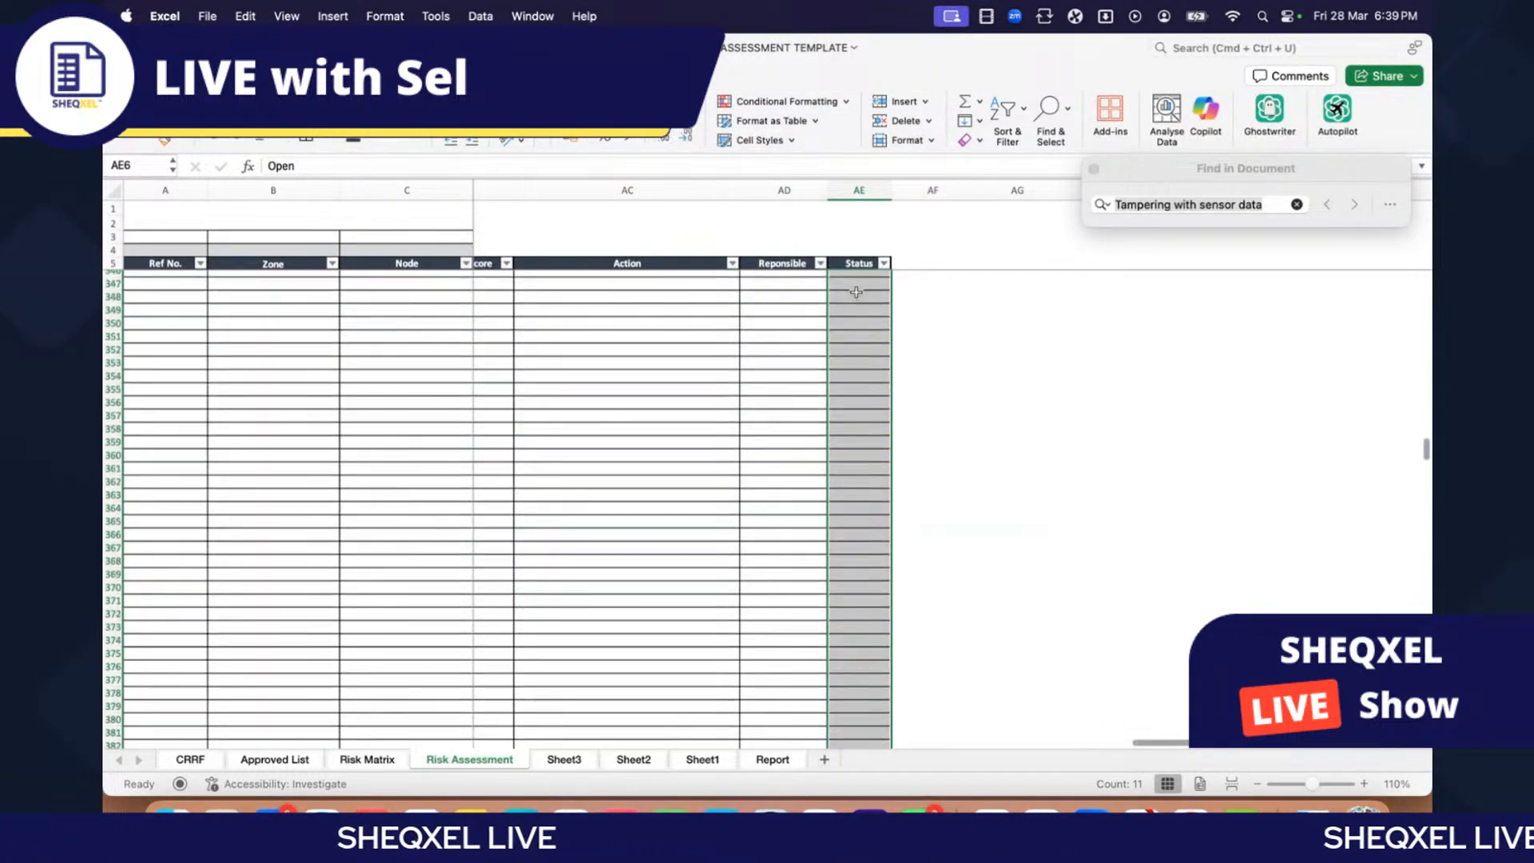
{"action": "left_click", "coordinate": [849, 263]}
{"action": "key", "text": "Down"}
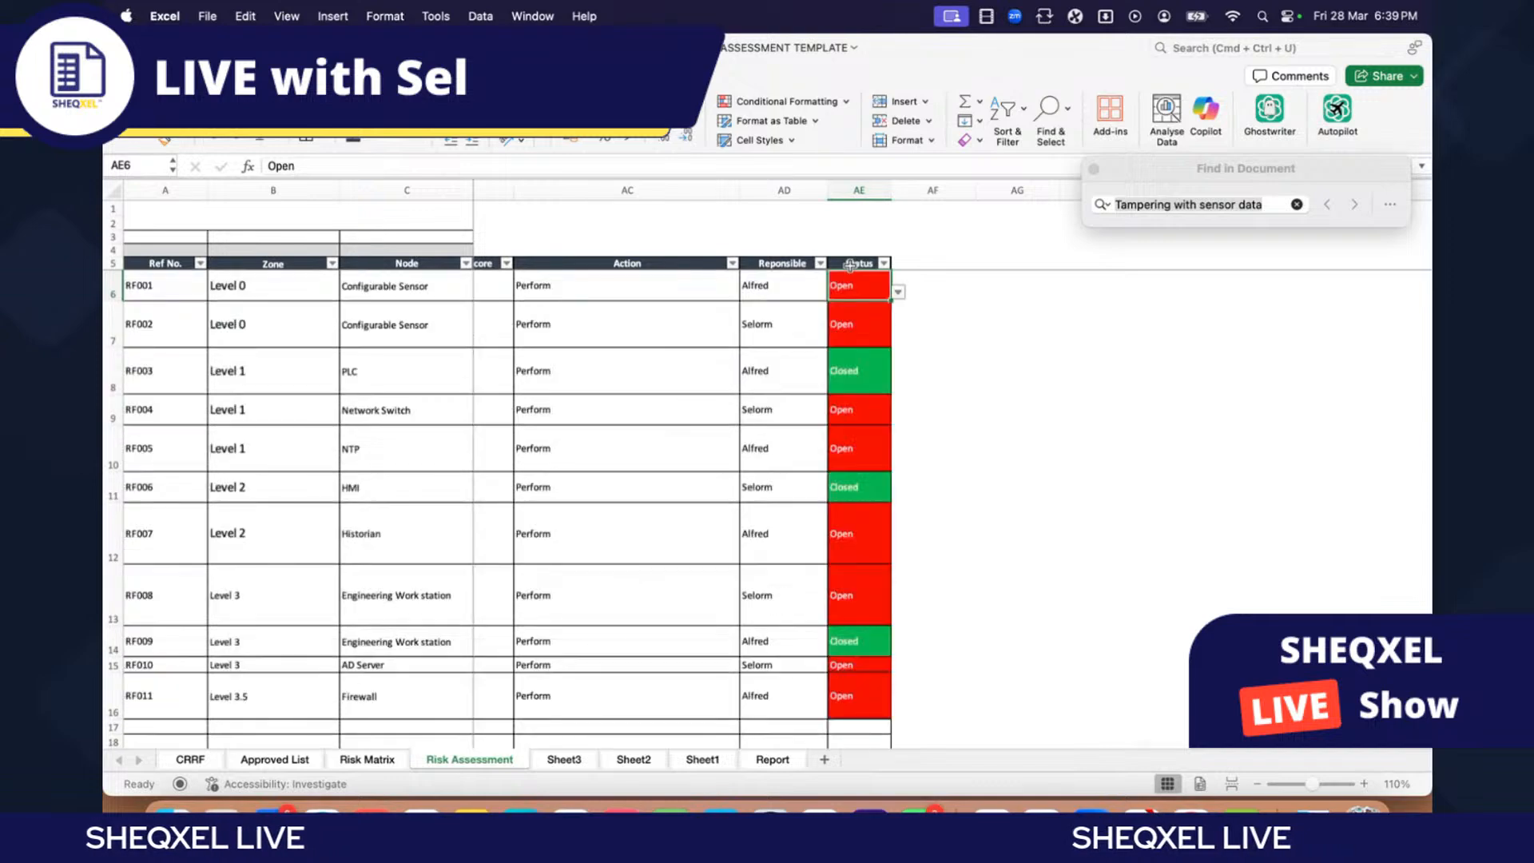
{"action": "scroll", "coordinate": [892, 519], "scroll_direction": "left", "scroll_amount": 1}
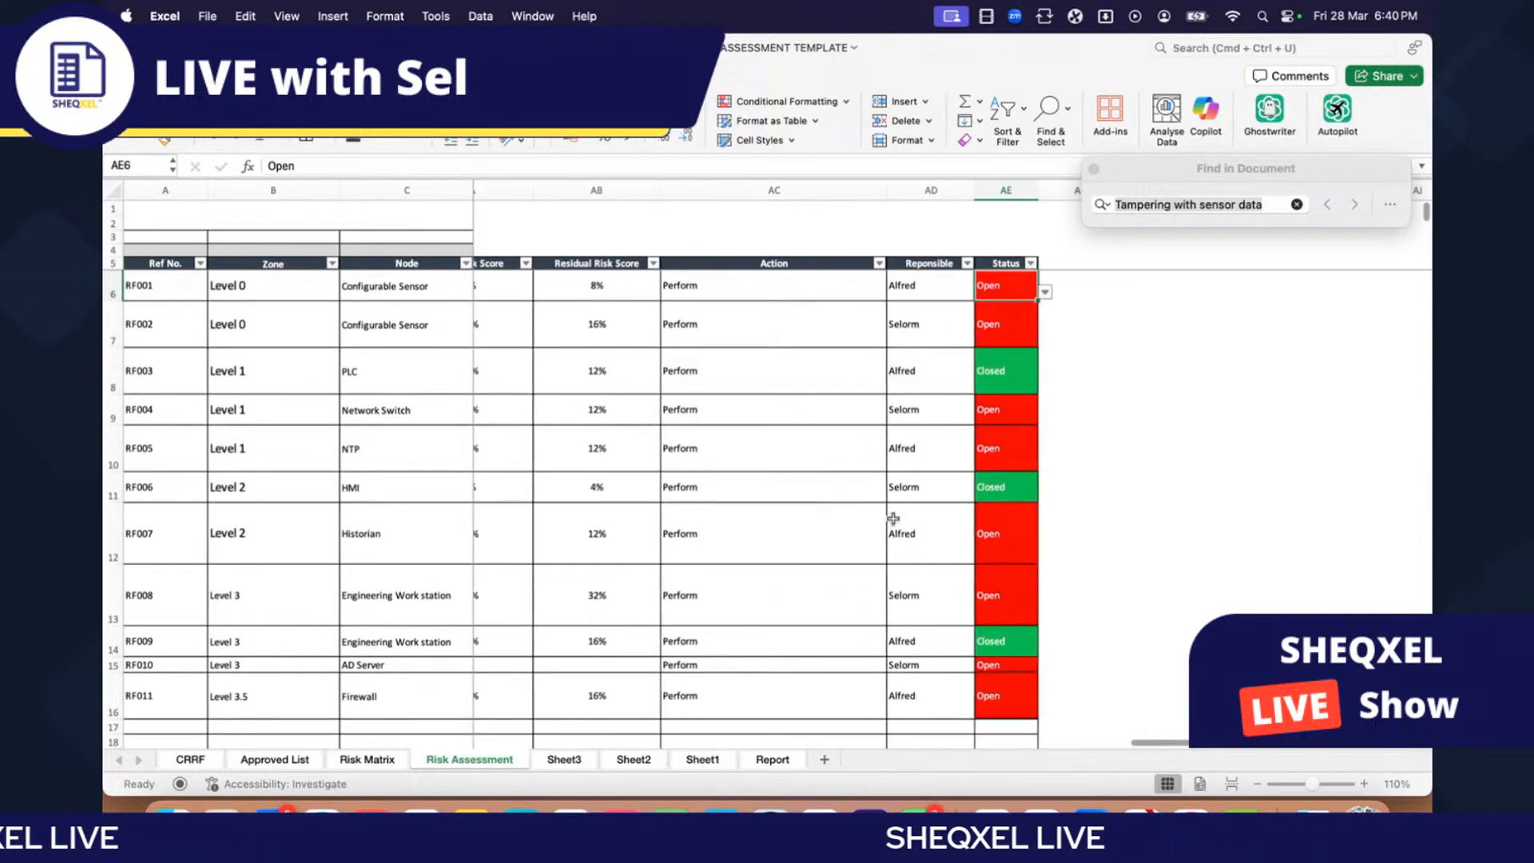
{"action": "left_click", "coordinate": [831, 433]}
{"action": "scroll", "coordinate": [827, 444], "scroll_direction": "left", "scroll_amount": 10}
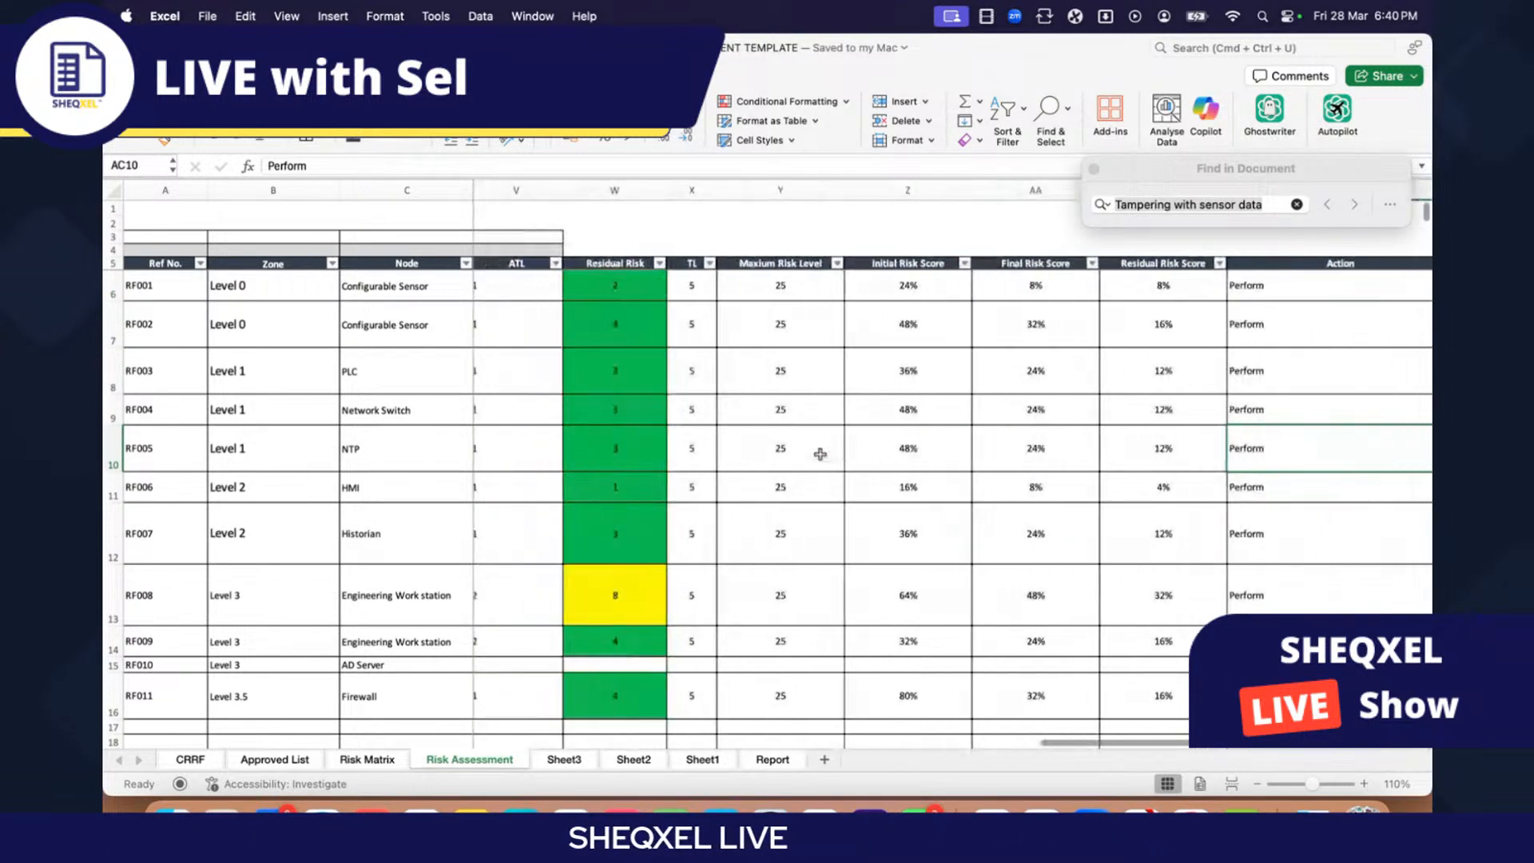
{"action": "scroll", "coordinate": [828, 448], "scroll_direction": "right", "scroll_amount": 6}
{"action": "scroll", "coordinate": [1102, 423], "scroll_direction": "left", "scroll_amount": 10}
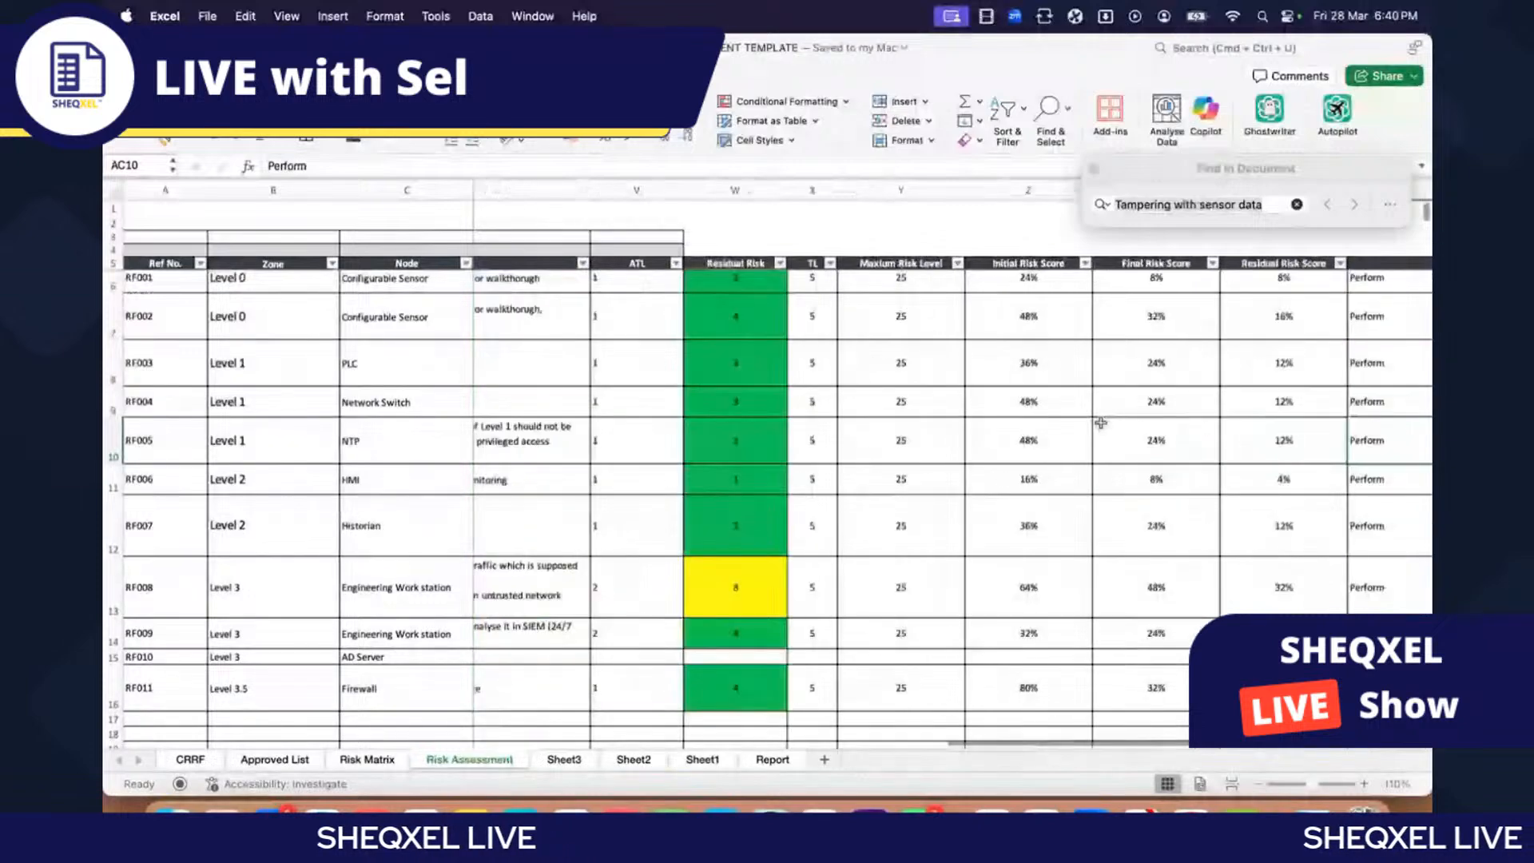
{"action": "scroll", "coordinate": [1101, 427], "scroll_direction": "left", "scroll_amount": 8}
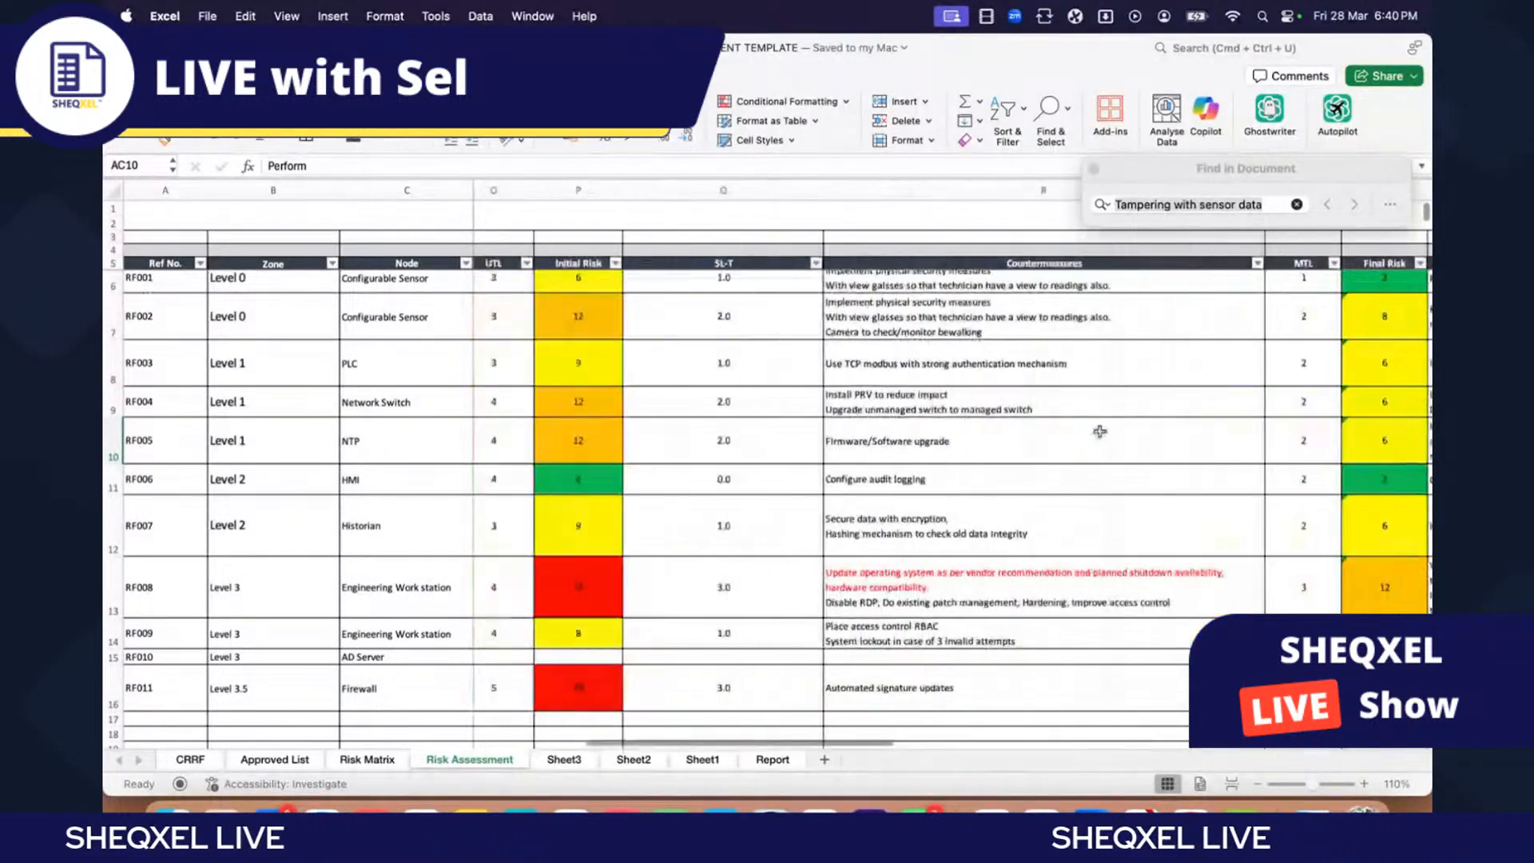
{"action": "scroll", "coordinate": [740, 552], "scroll_direction": "left", "scroll_amount": 10}
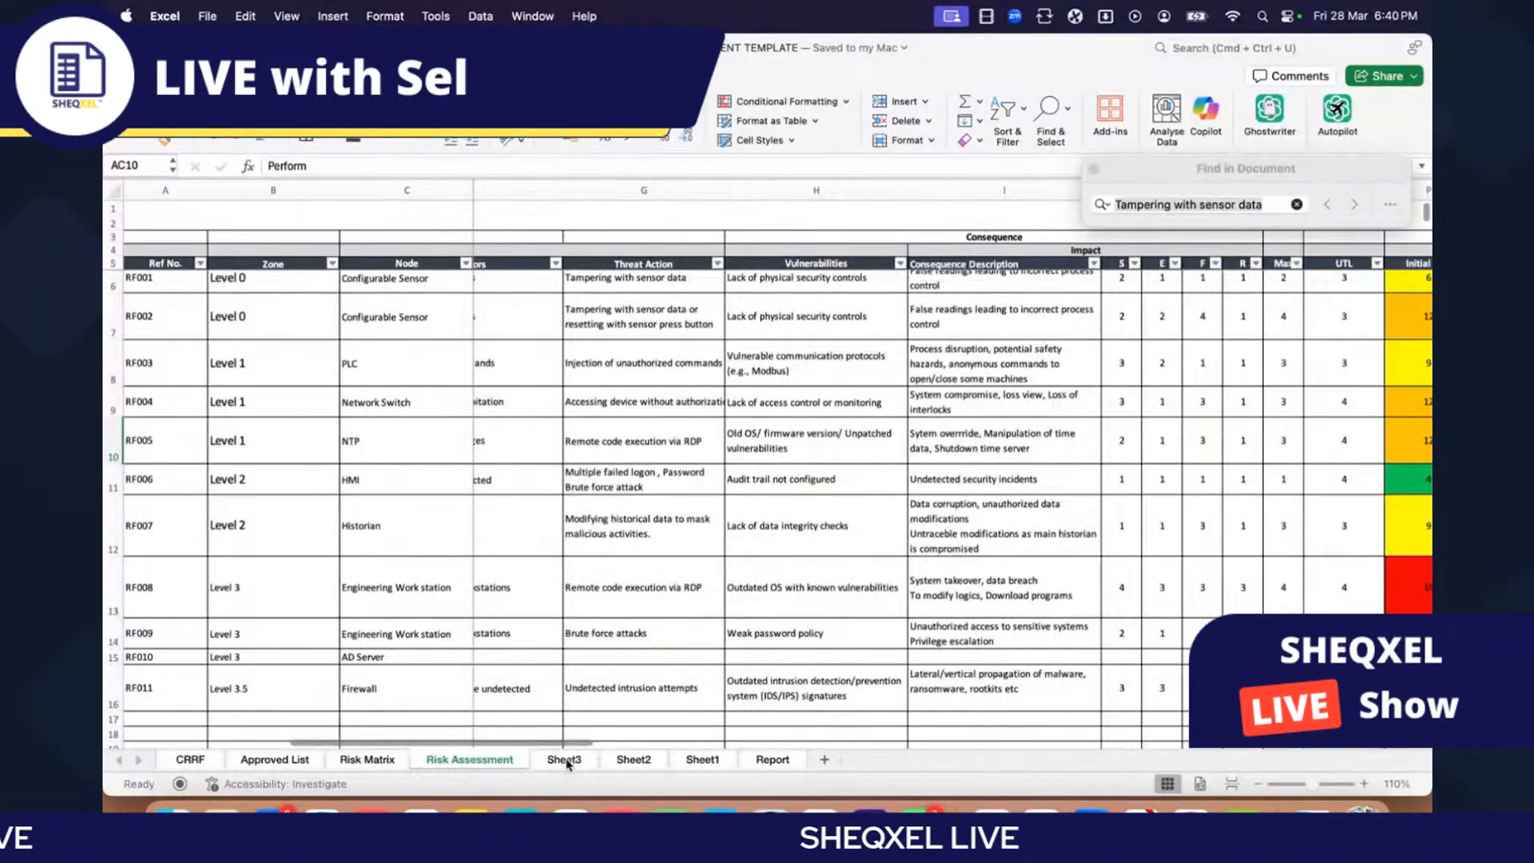
Step: In the empty pivot table on Sheet3, add Ref No. as rows and Initial Risk Score as values
{"action": "left_click", "coordinate": [564, 759]}
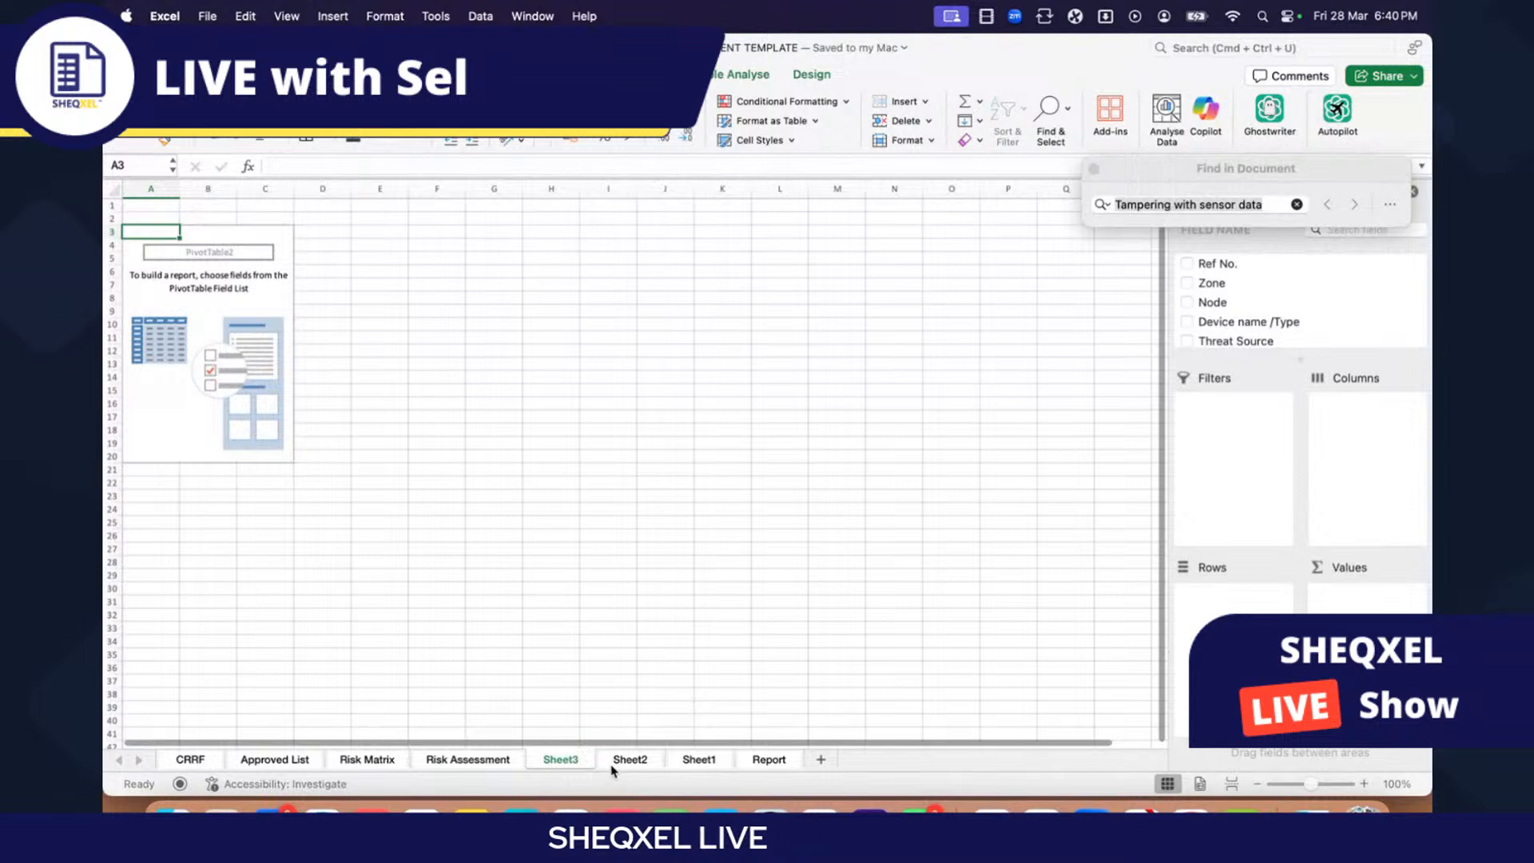
{"action": "left_click_drag", "start_coordinate": [1219, 267], "coordinate": [1230, 596]}
{"action": "scroll", "coordinate": [1260, 298], "scroll_direction": "down", "scroll_amount": 5}
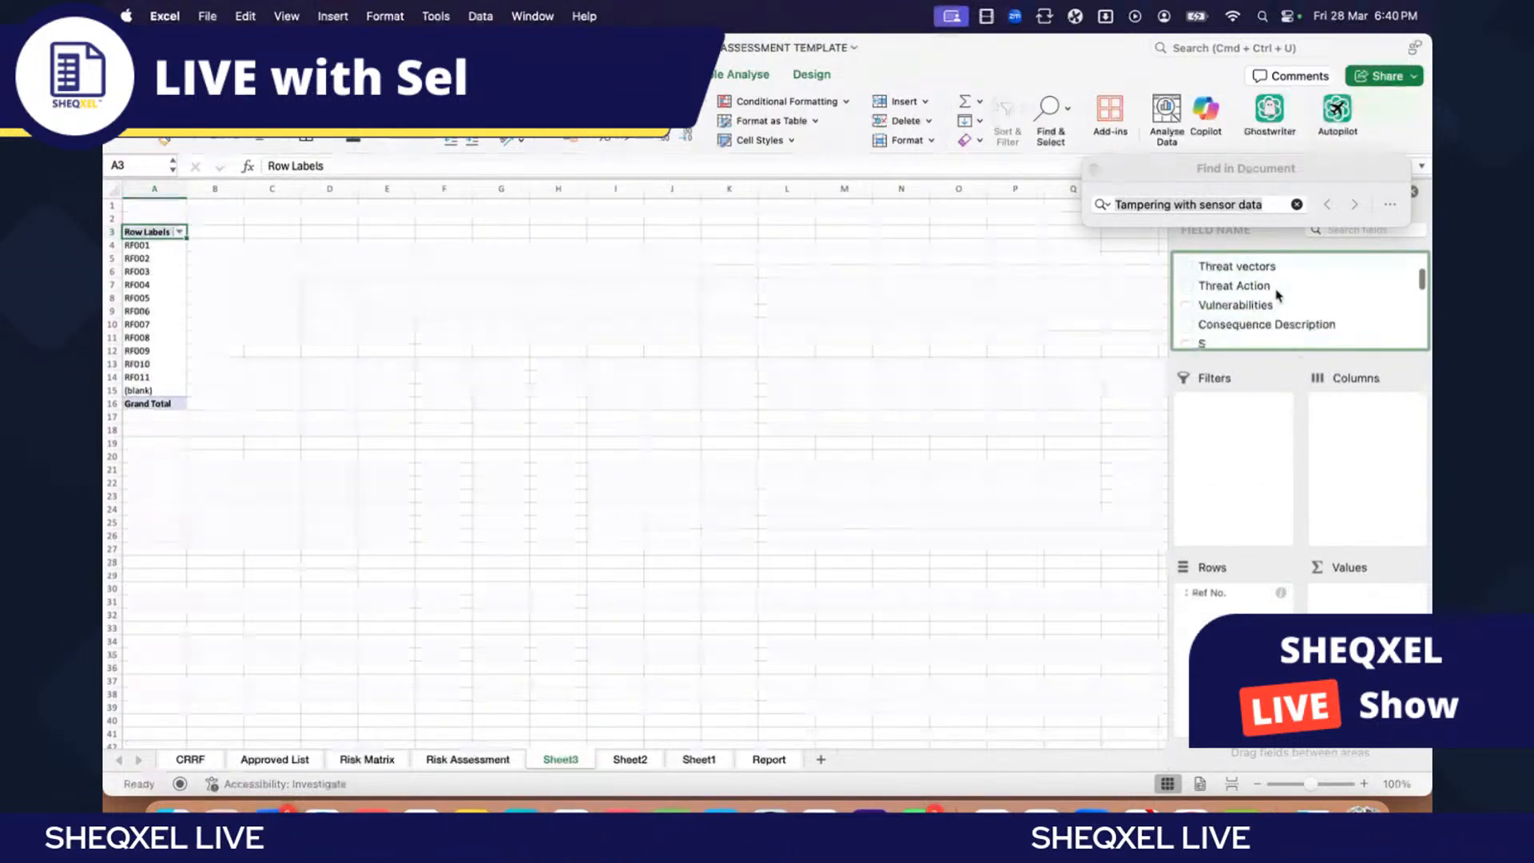
{"action": "scroll", "coordinate": [1279, 297], "scroll_direction": "up", "scroll_amount": 1}
{"action": "scroll", "coordinate": [1279, 298], "scroll_direction": "down", "scroll_amount": 4}
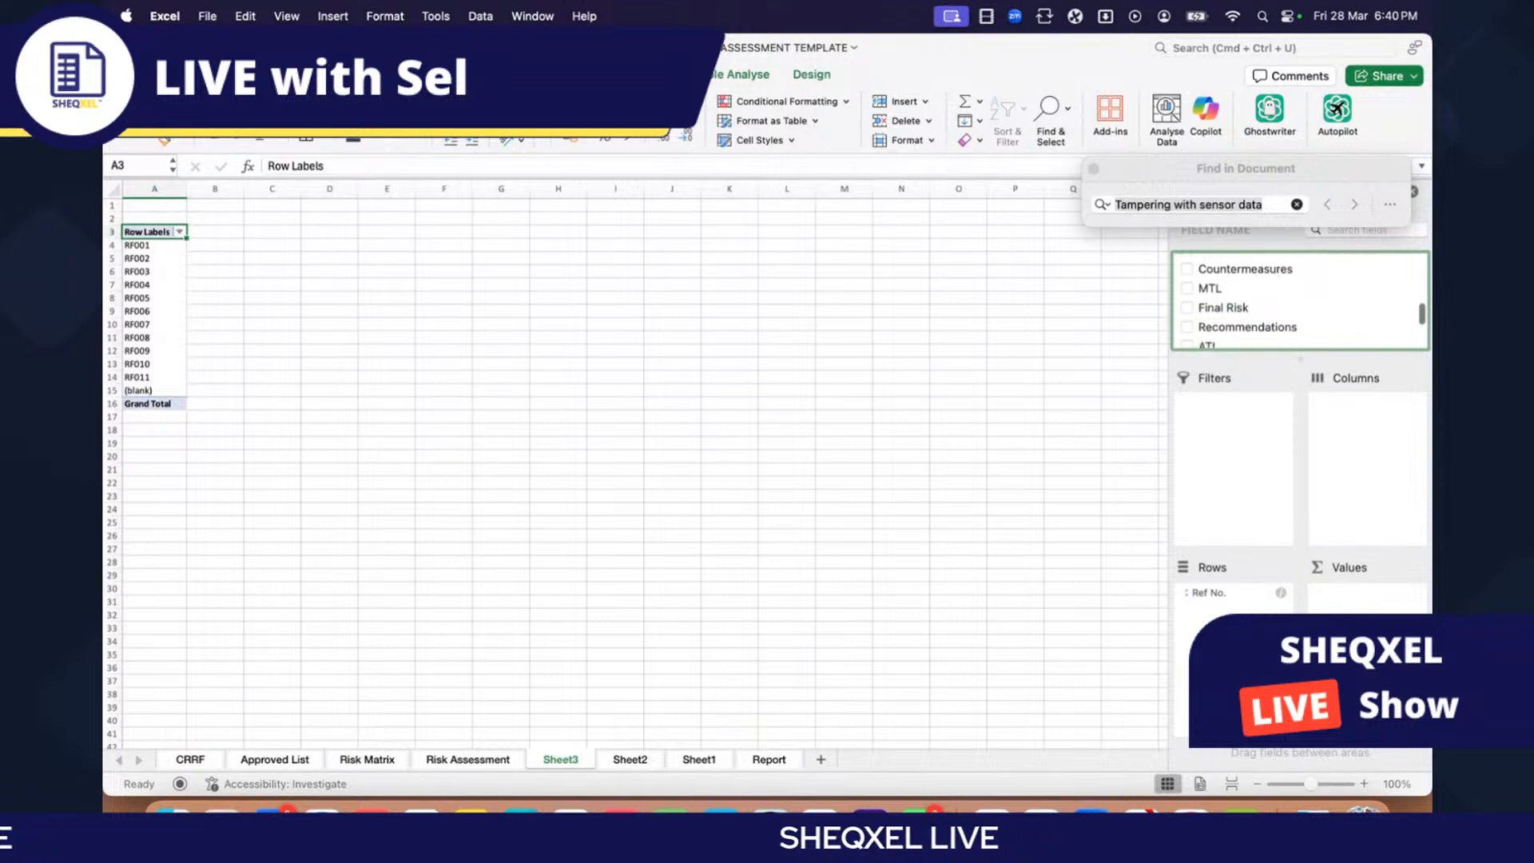
{"action": "left_click", "coordinate": [436, 74]}
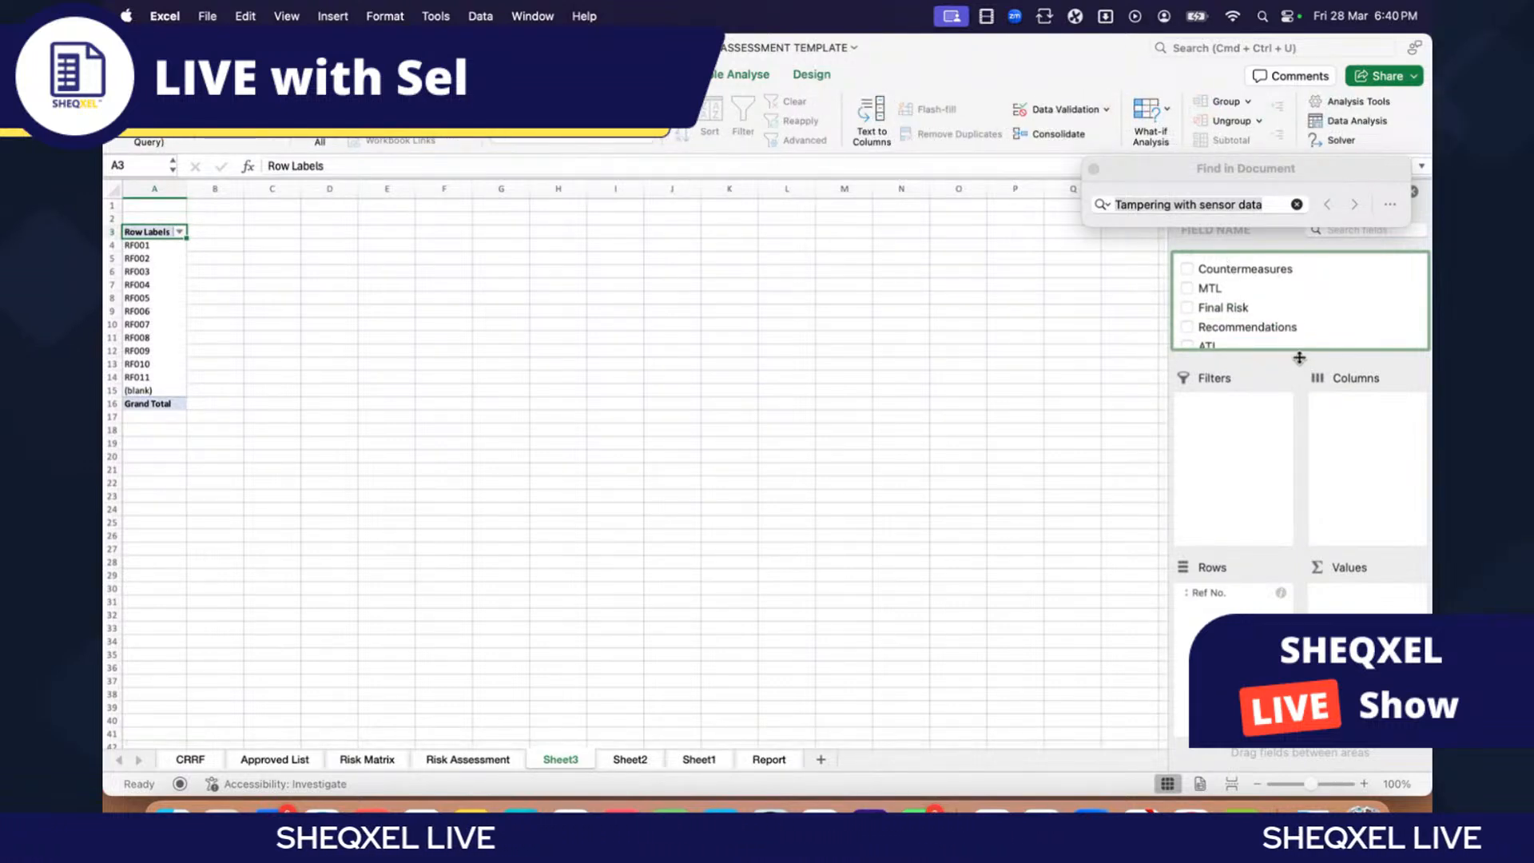
{"action": "left_click_drag", "start_coordinate": [1298, 356], "coordinate": [1287, 460]}
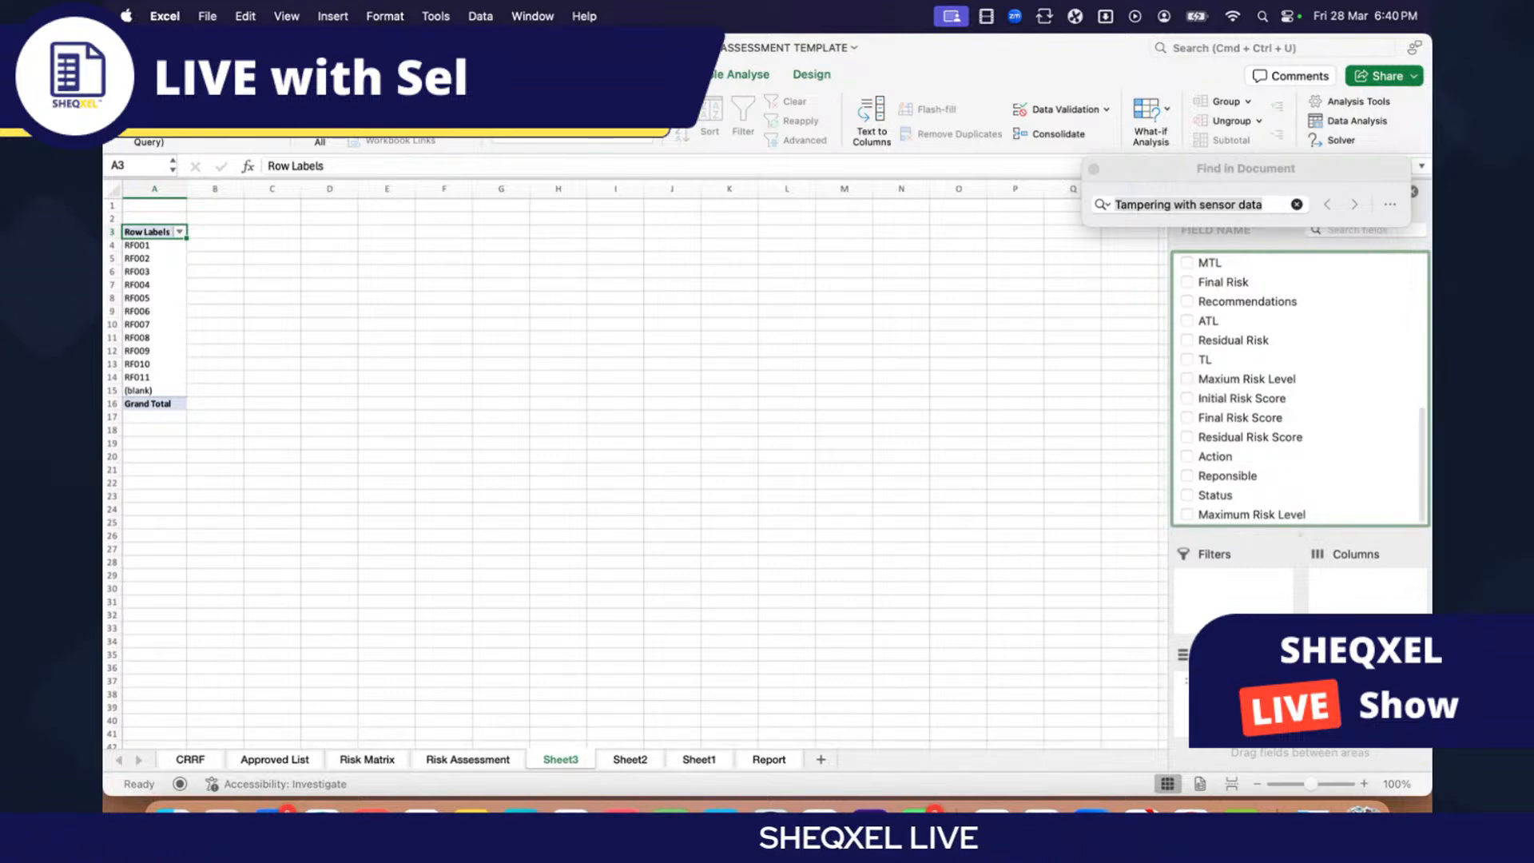
{"action": "left_click", "coordinate": [1188, 398]}
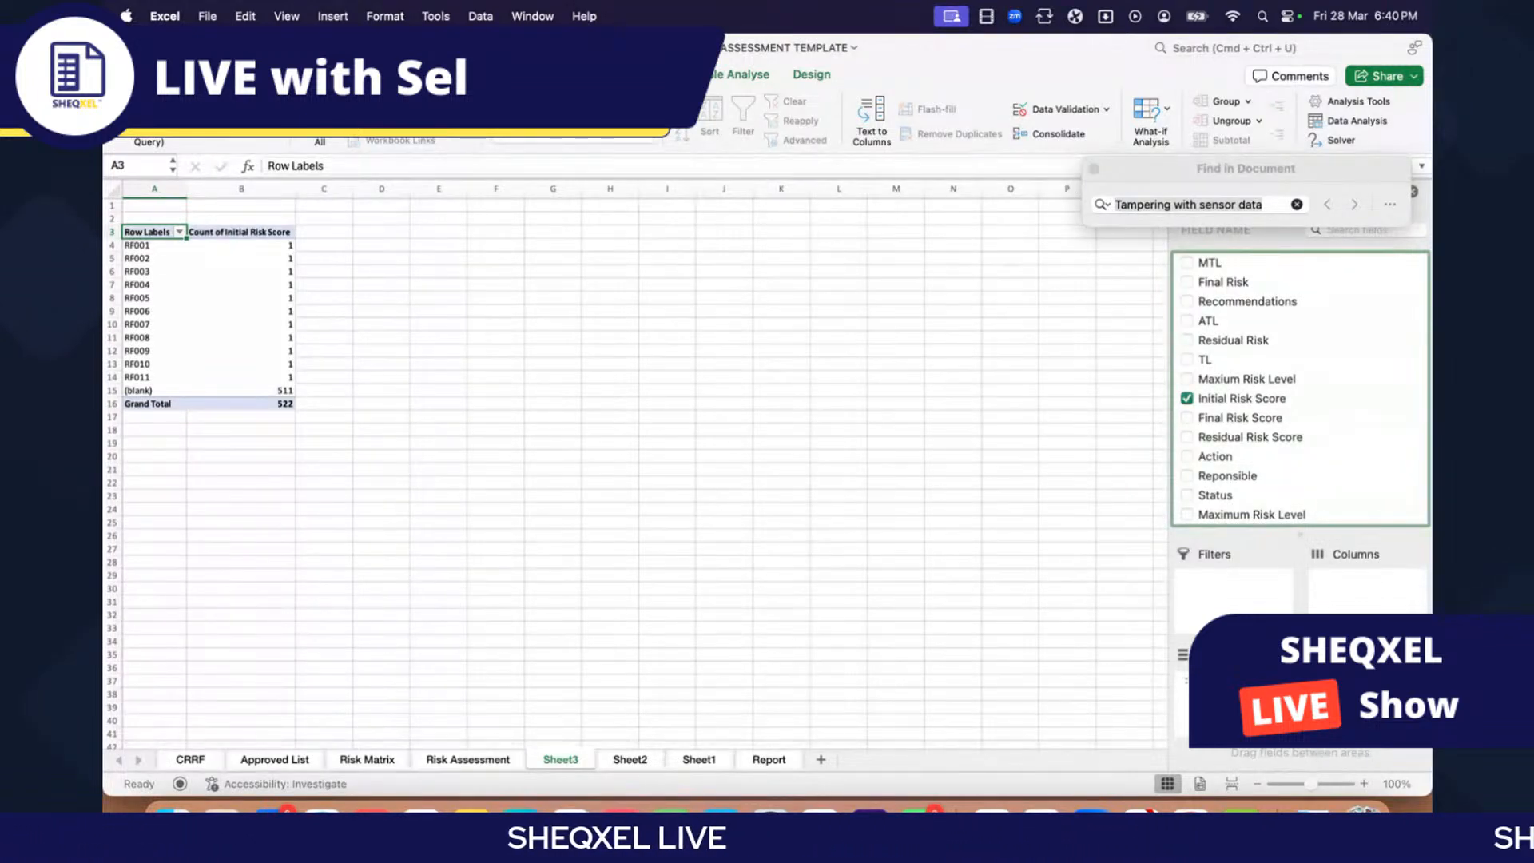
Step: Summarise the pivot table's Initial Risk Score values by Average
{"action": "left_click", "coordinate": [1359, 687]}
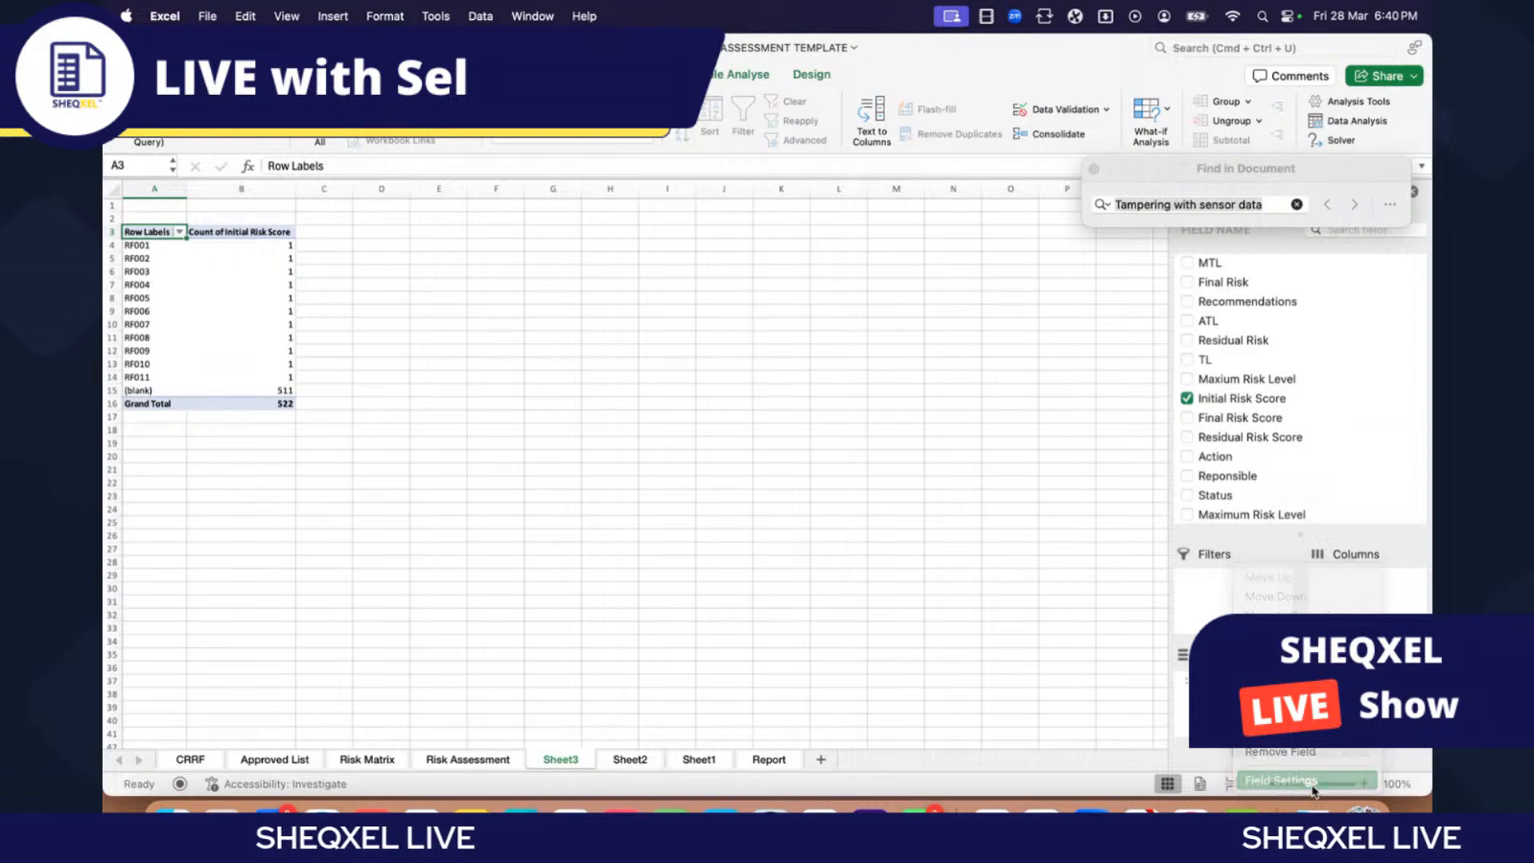
{"action": "left_click", "coordinate": [1281, 780]}
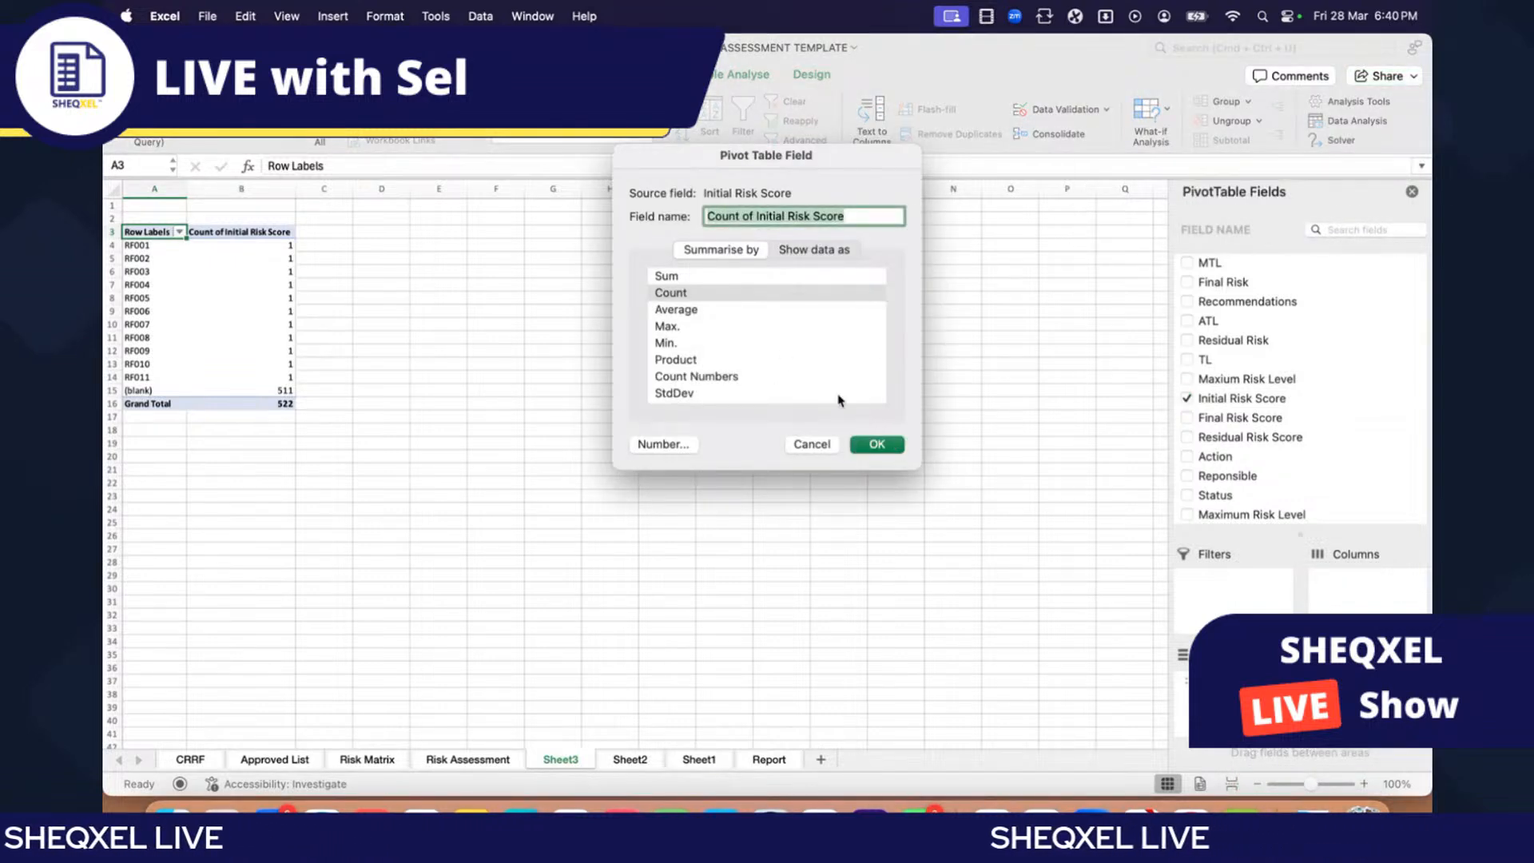
{"action": "left_click", "coordinate": [676, 309]}
{"action": "left_click", "coordinate": [876, 445]}
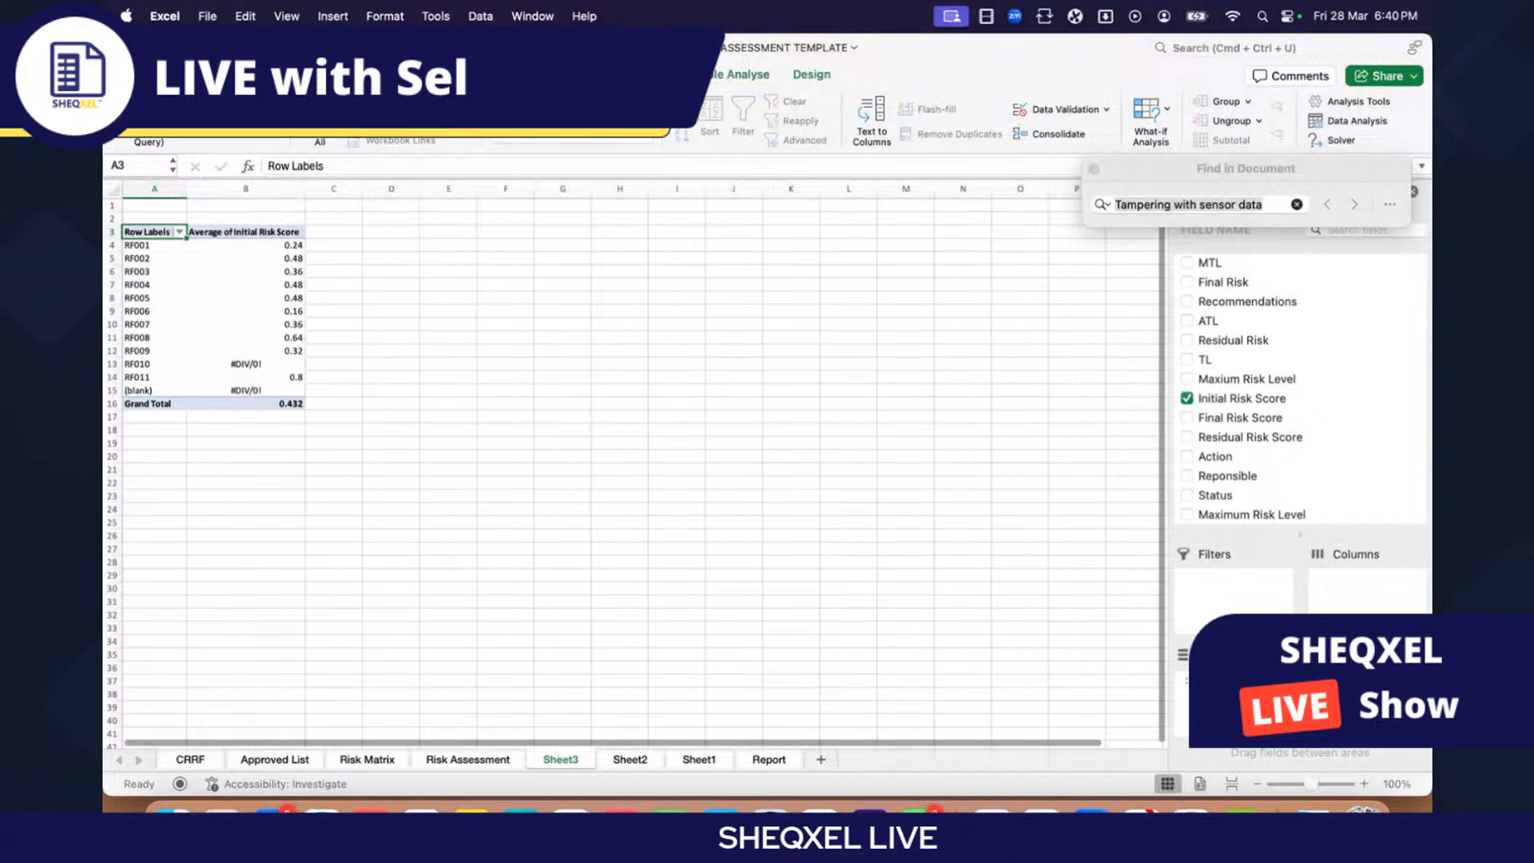
Step: Format the average Initial Risk Score pivot values as Percentage with 0 decimal places
{"action": "left_click", "coordinate": [1295, 719]}
{"action": "left_click", "coordinate": [1270, 814]}
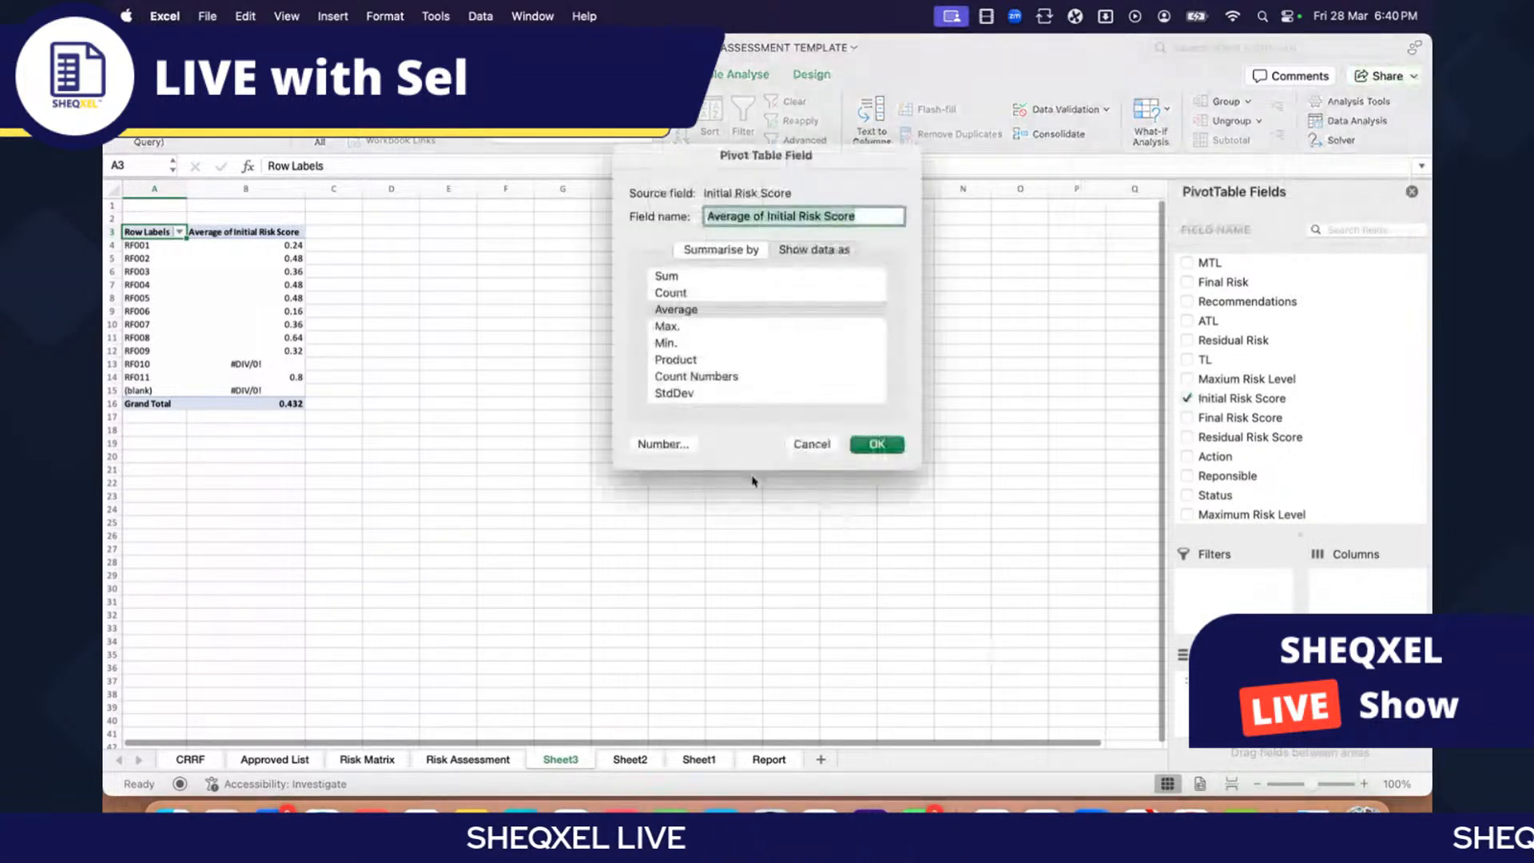
{"action": "left_click", "coordinate": [663, 445]}
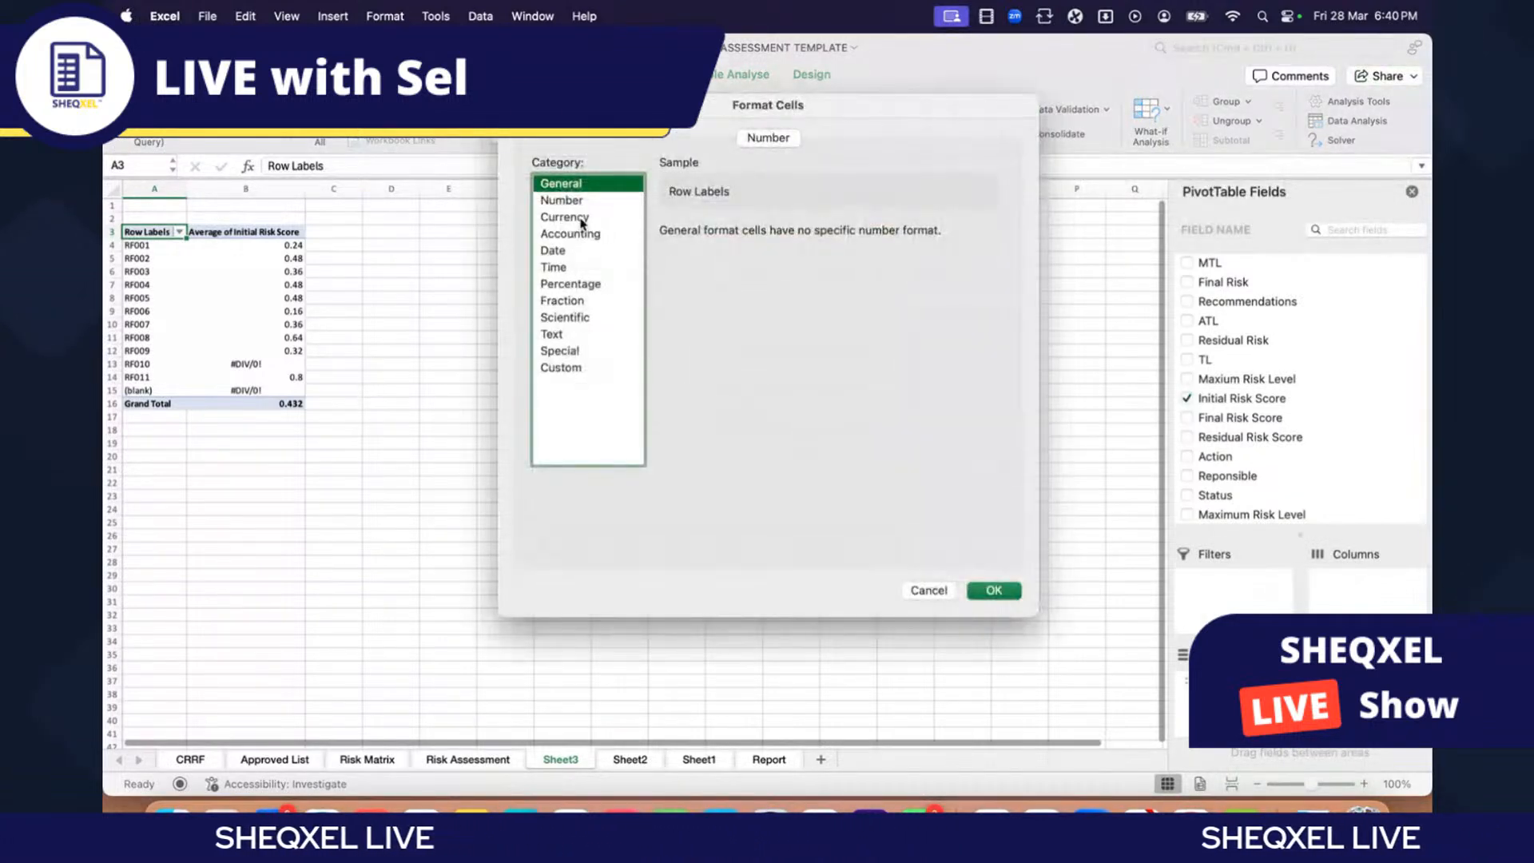
{"action": "left_click", "coordinate": [560, 251]}
{"action": "left_click", "coordinate": [567, 284]}
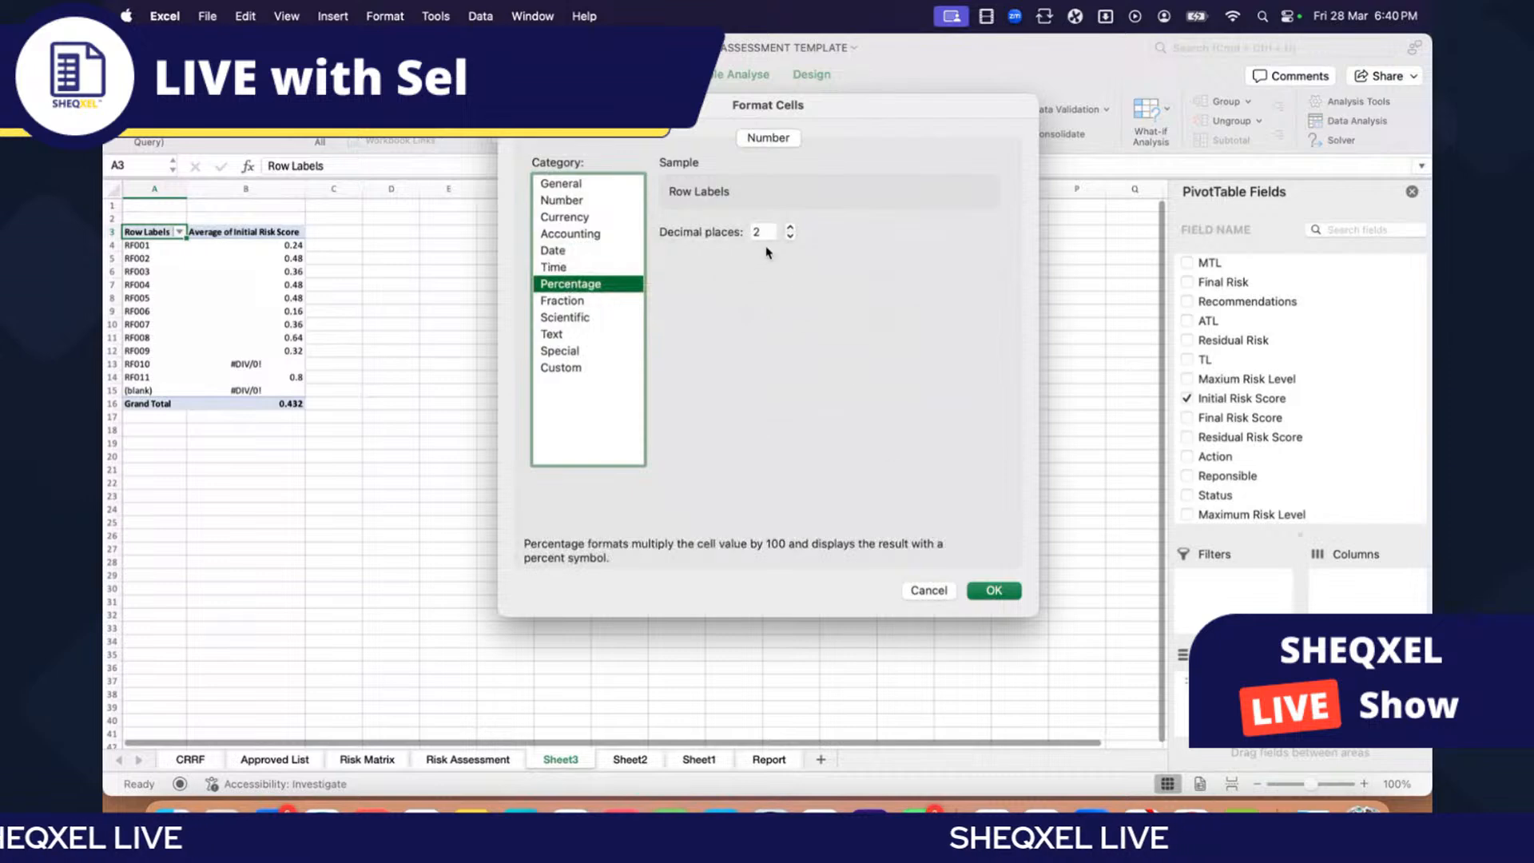
{"action": "left_click", "coordinate": [791, 237]}
{"action": "left_click", "coordinate": [995, 592]}
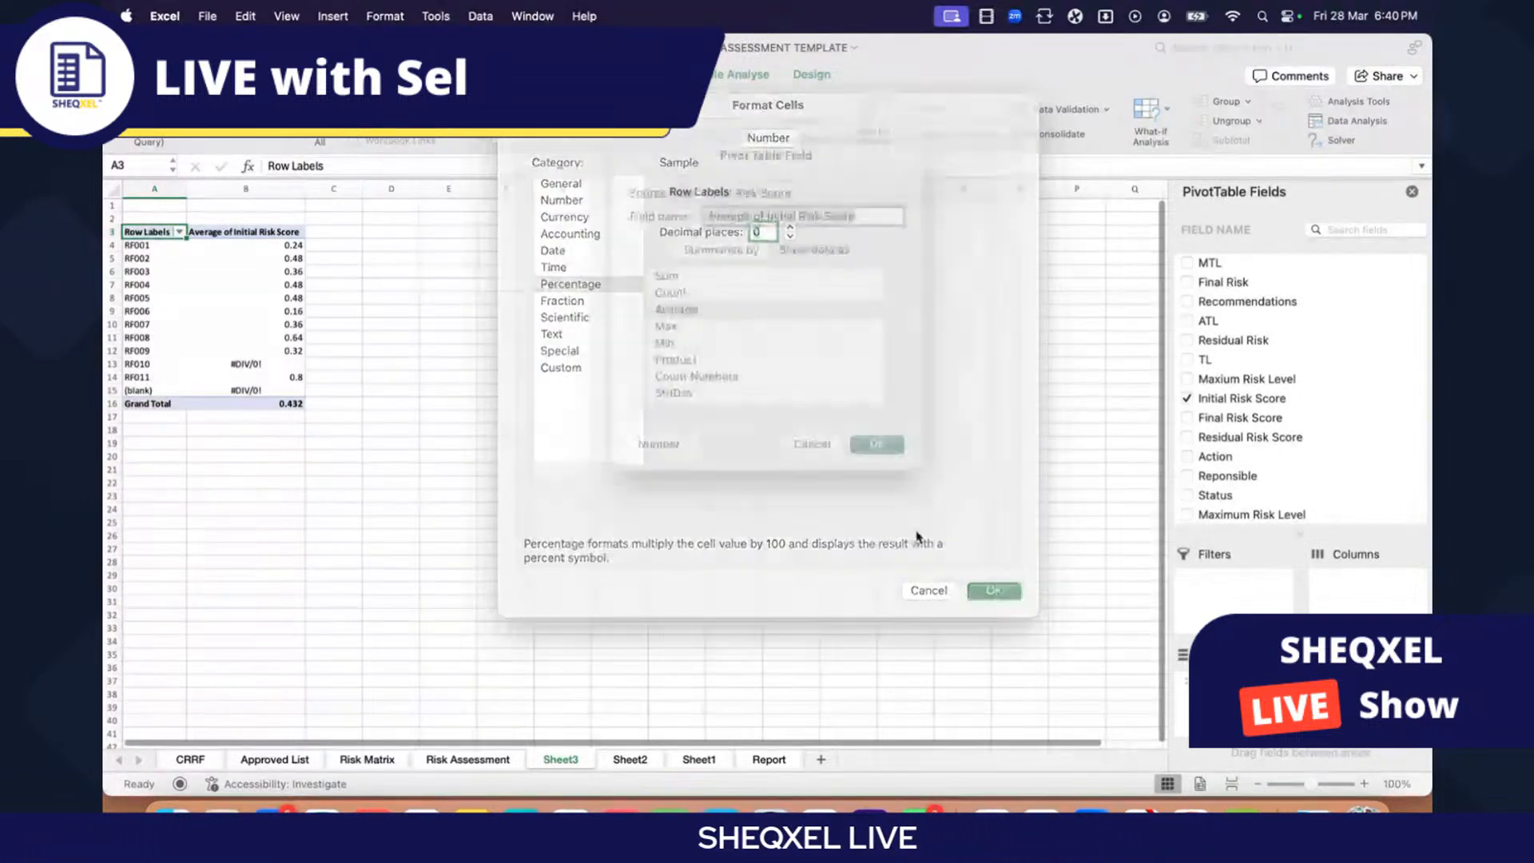
{"action": "left_click", "coordinate": [877, 444]}
{"action": "left_click", "coordinate": [561, 404]}
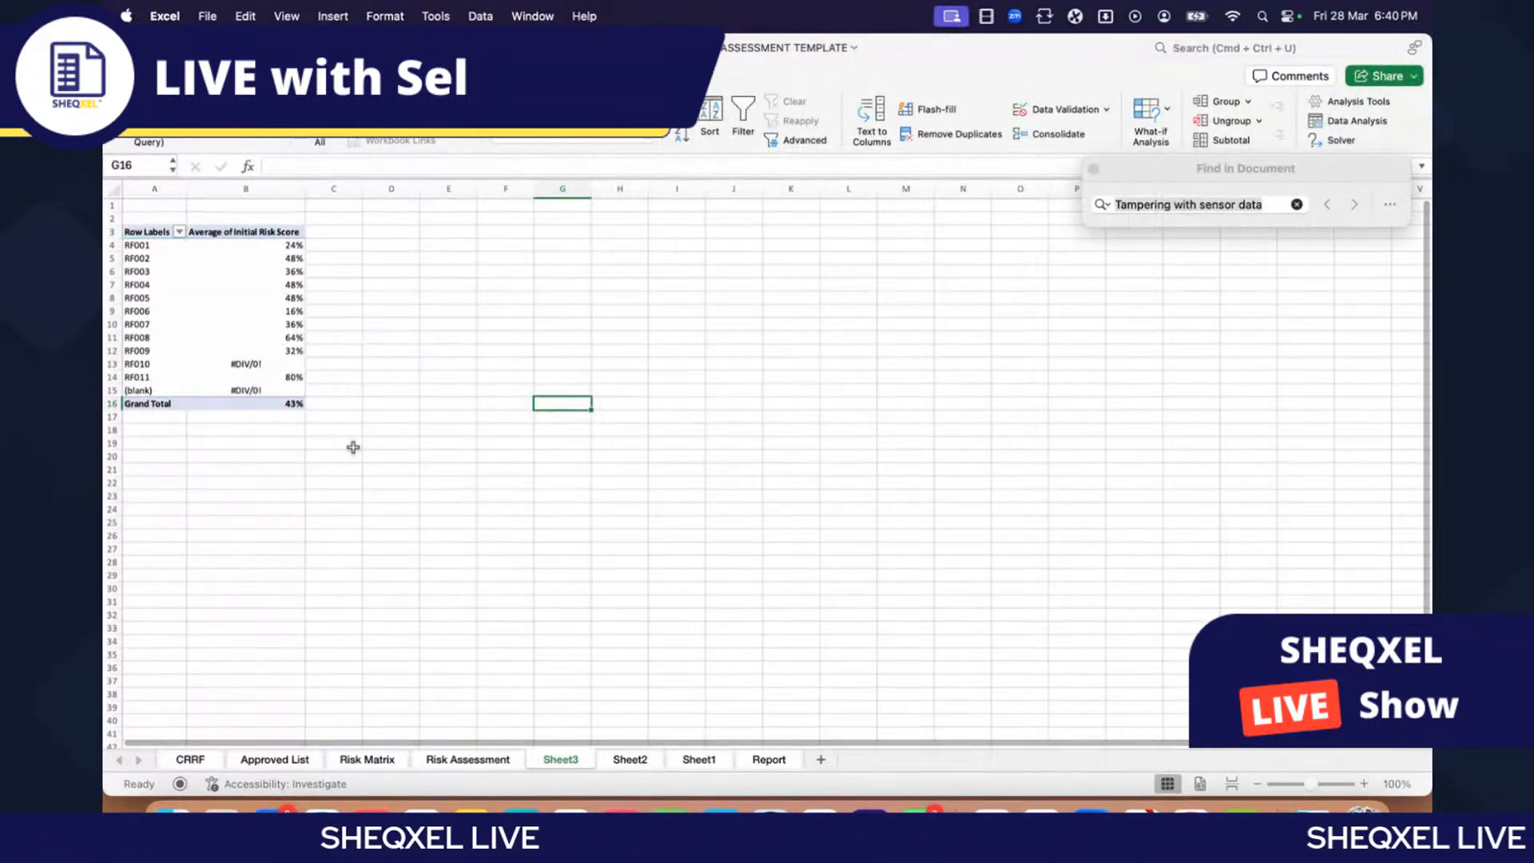
Step: Examine the Initial Risk Score column and its filter values on the Risk Assessment sheet to trace the pivot table's division errors
{"action": "left_click", "coordinate": [245, 365]}
{"action": "left_click", "coordinate": [615, 479]}
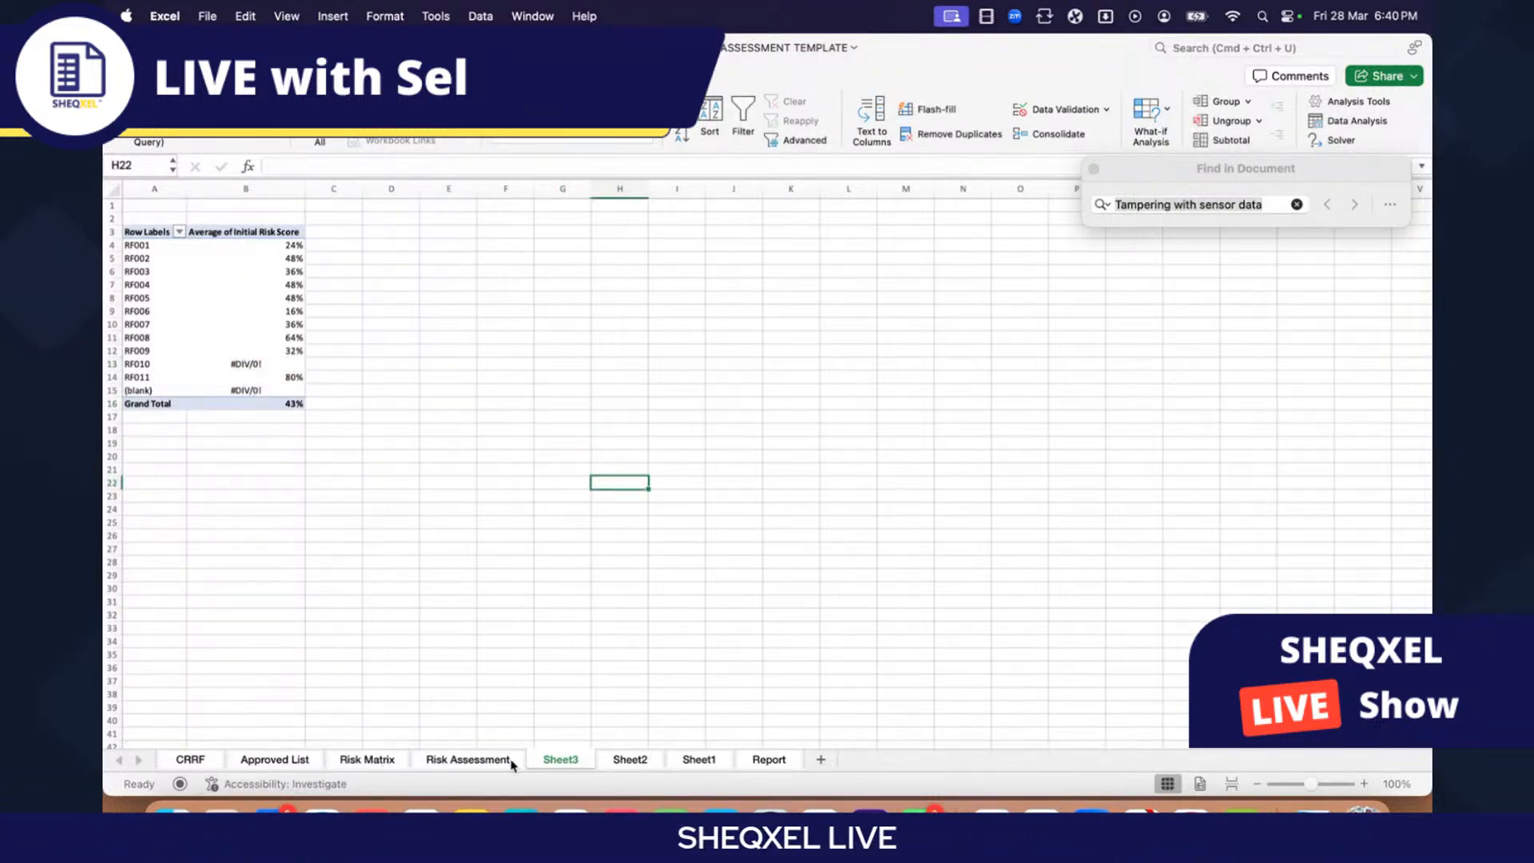
{"action": "left_click", "coordinate": [459, 760]}
{"action": "scroll", "coordinate": [687, 532], "scroll_direction": "right", "scroll_amount": 5}
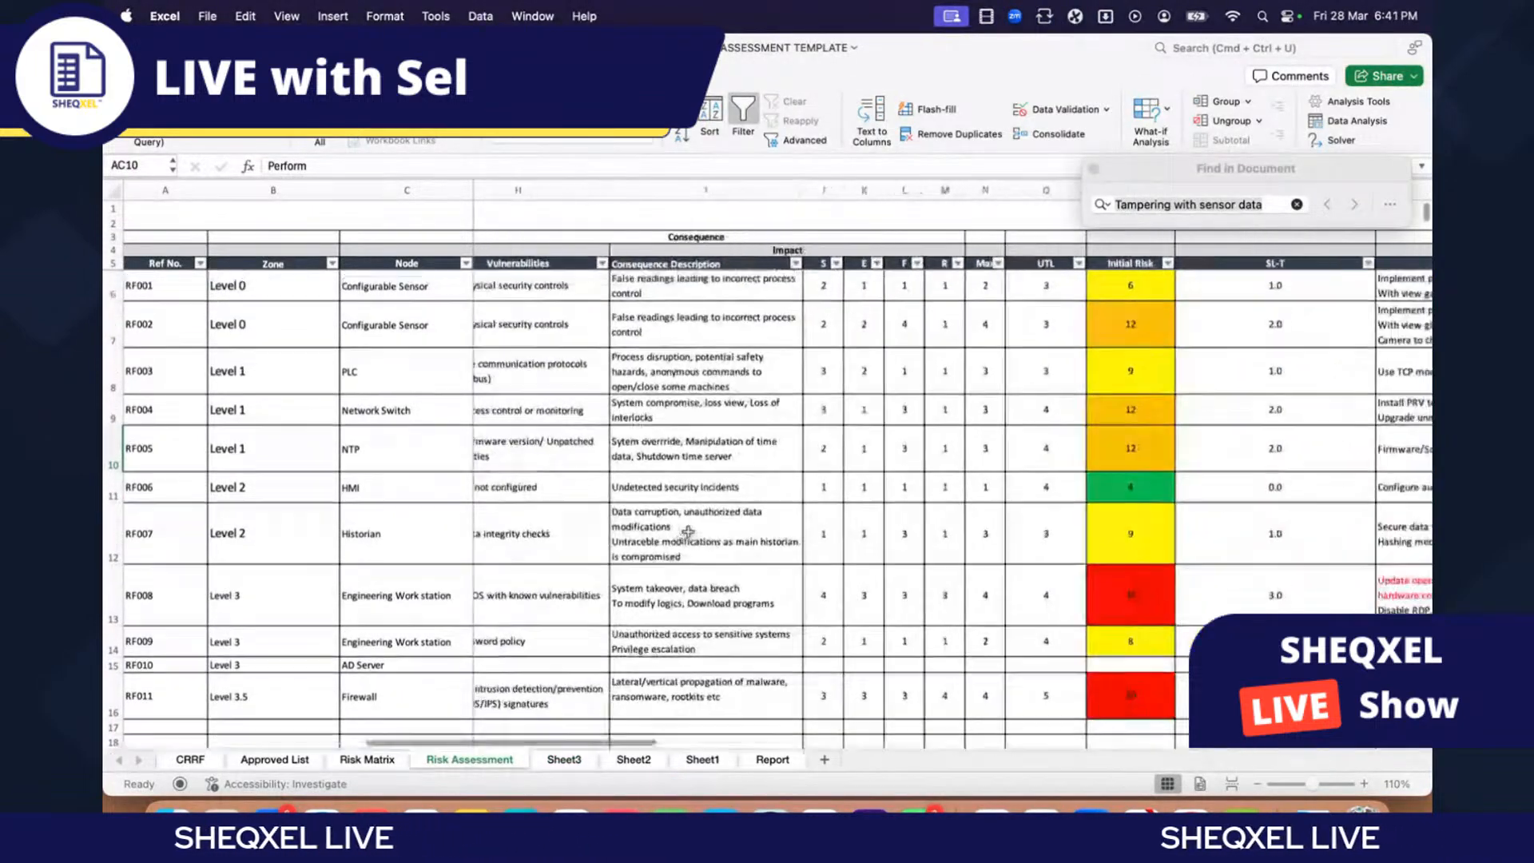
{"action": "scroll", "coordinate": [688, 532], "scroll_direction": "right", "scroll_amount": 5}
{"action": "scroll", "coordinate": [691, 530], "scroll_direction": "right", "scroll_amount": 10}
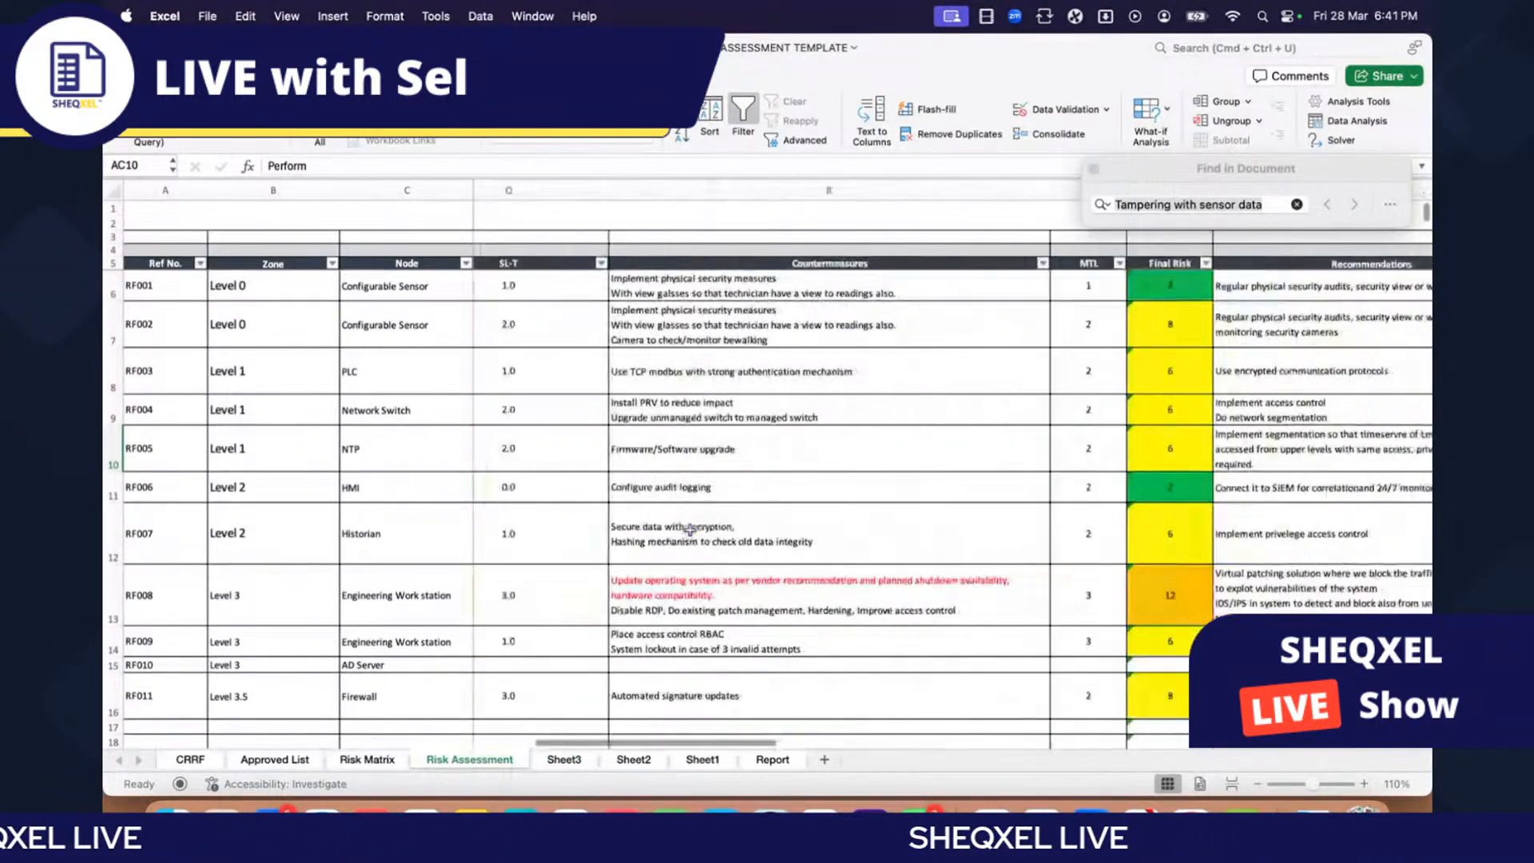
{"action": "scroll", "coordinate": [690, 530], "scroll_direction": "down", "scroll_amount": 5}
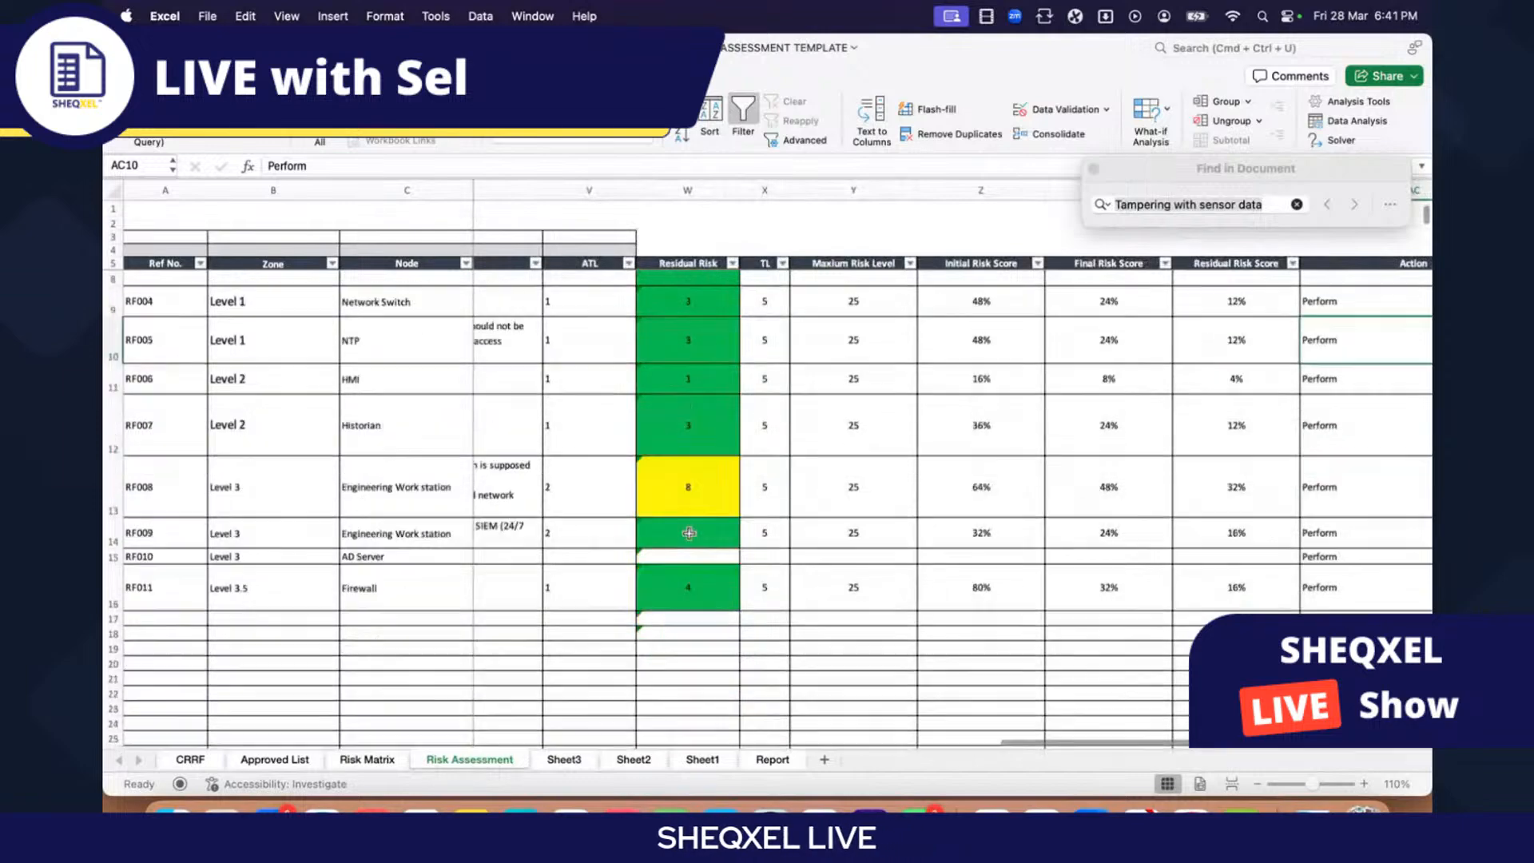
{"action": "scroll", "coordinate": [690, 532], "scroll_direction": "up", "scroll_amount": 5}
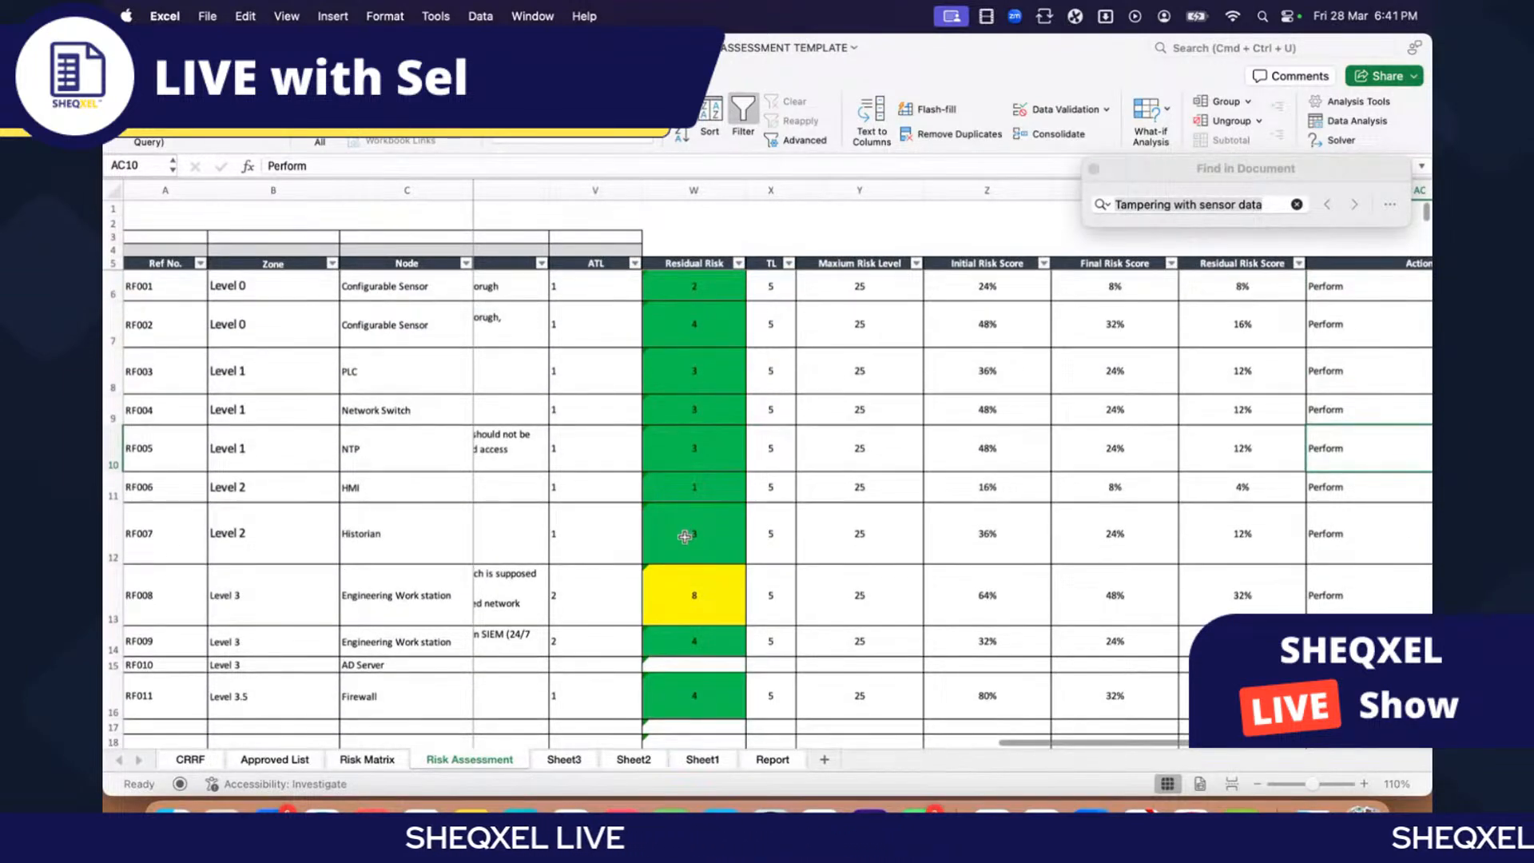
{"action": "left_click", "coordinate": [1043, 264]}
{"action": "scroll", "coordinate": [1164, 505], "scroll_direction": "down", "scroll_amount": 3}
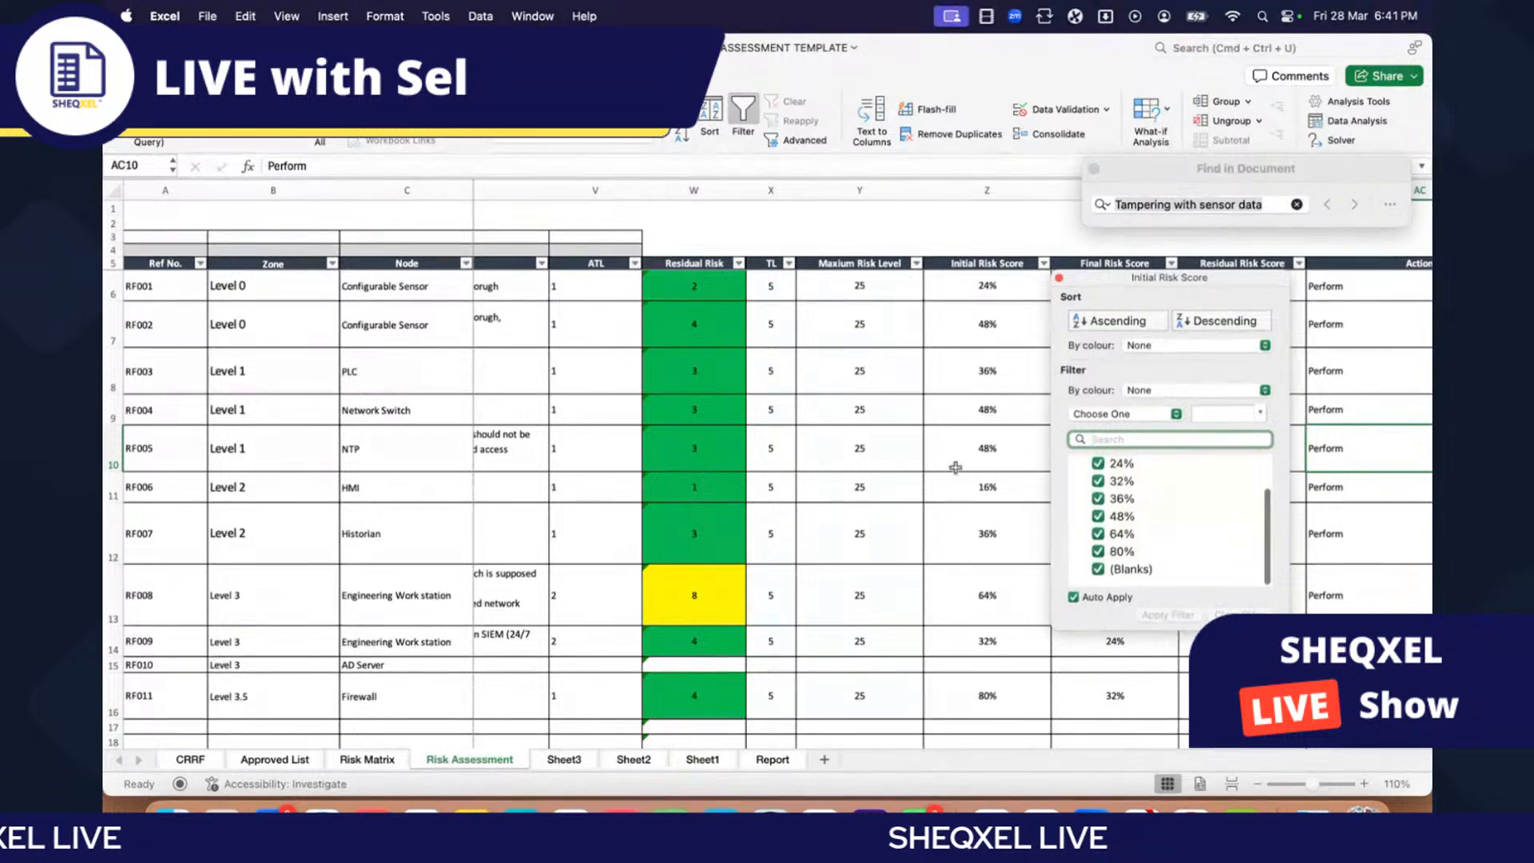
{"action": "left_click", "coordinate": [859, 456]}
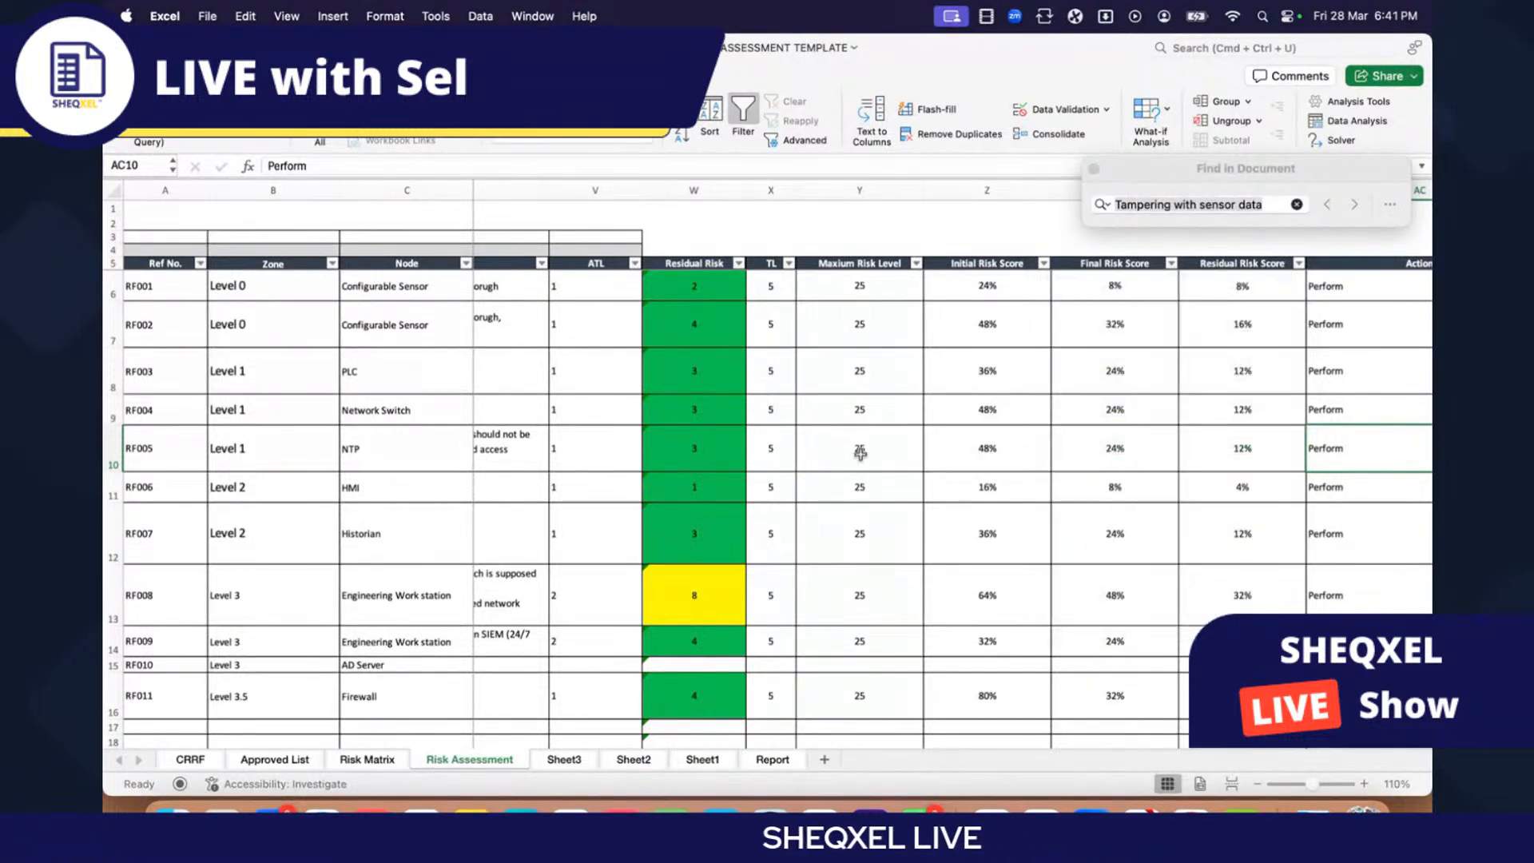
Step: Fill the Ref No. series from RF001 down to RF011 and check the column's filter values
{"action": "left_click", "coordinate": [154, 286]}
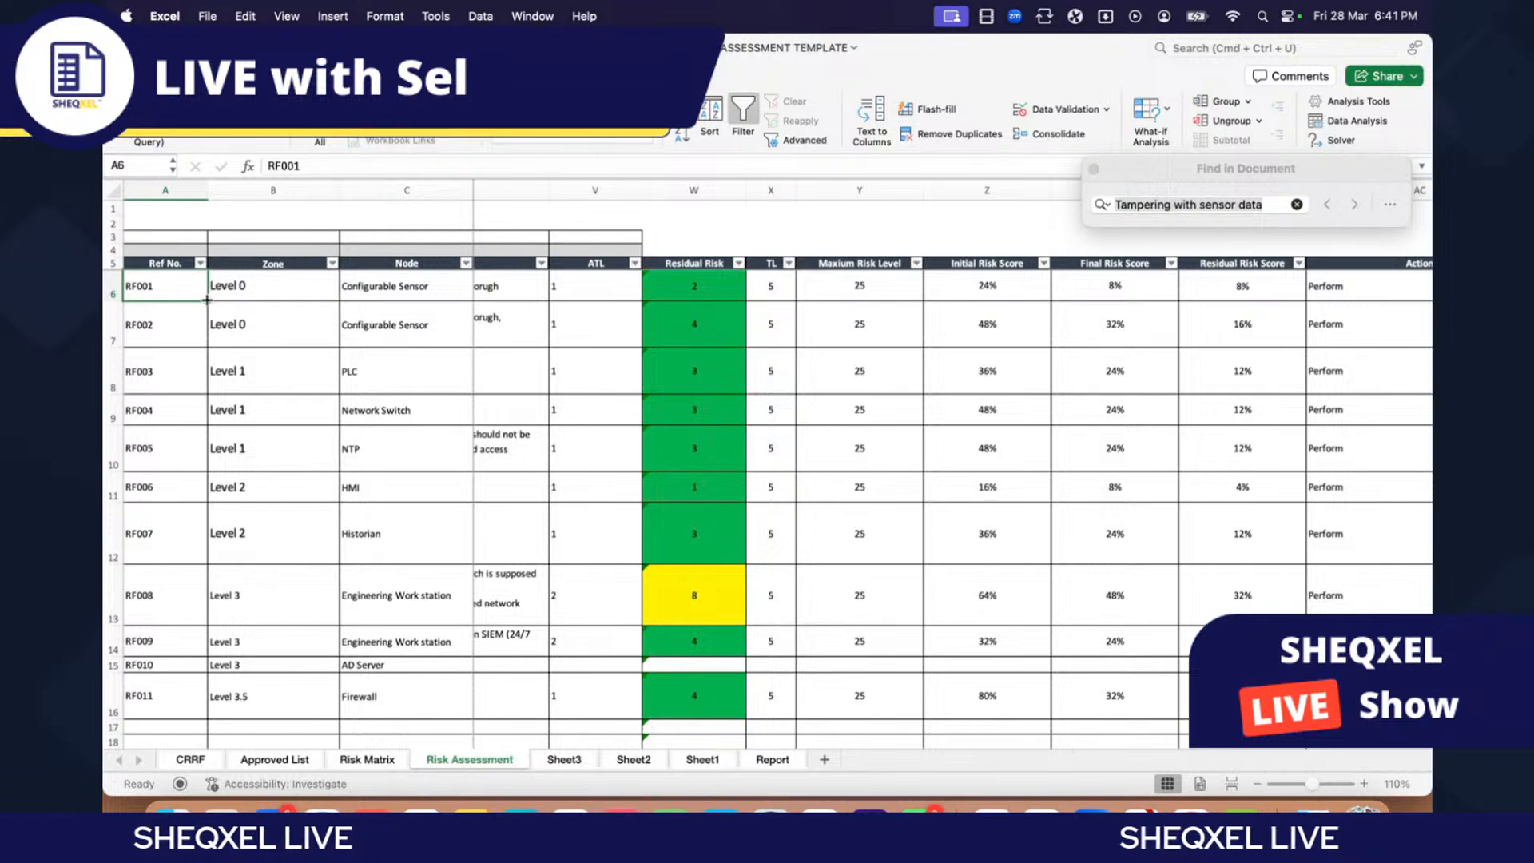
{"action": "left_click_drag", "start_coordinate": [201, 284], "coordinate": [225, 728]}
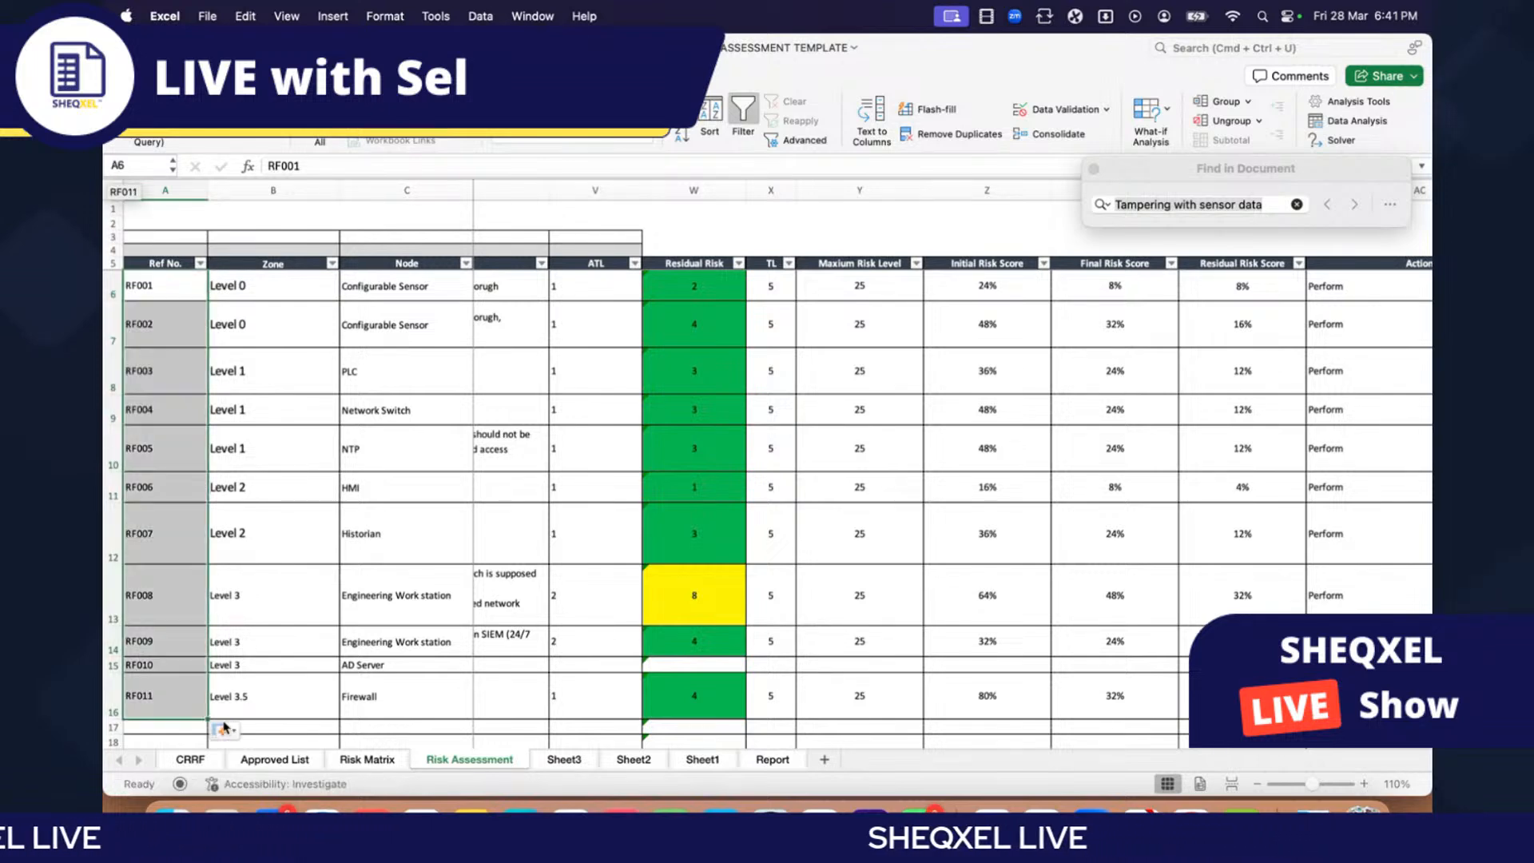
{"action": "scroll", "coordinate": [276, 668], "scroll_direction": "down", "scroll_amount": 5}
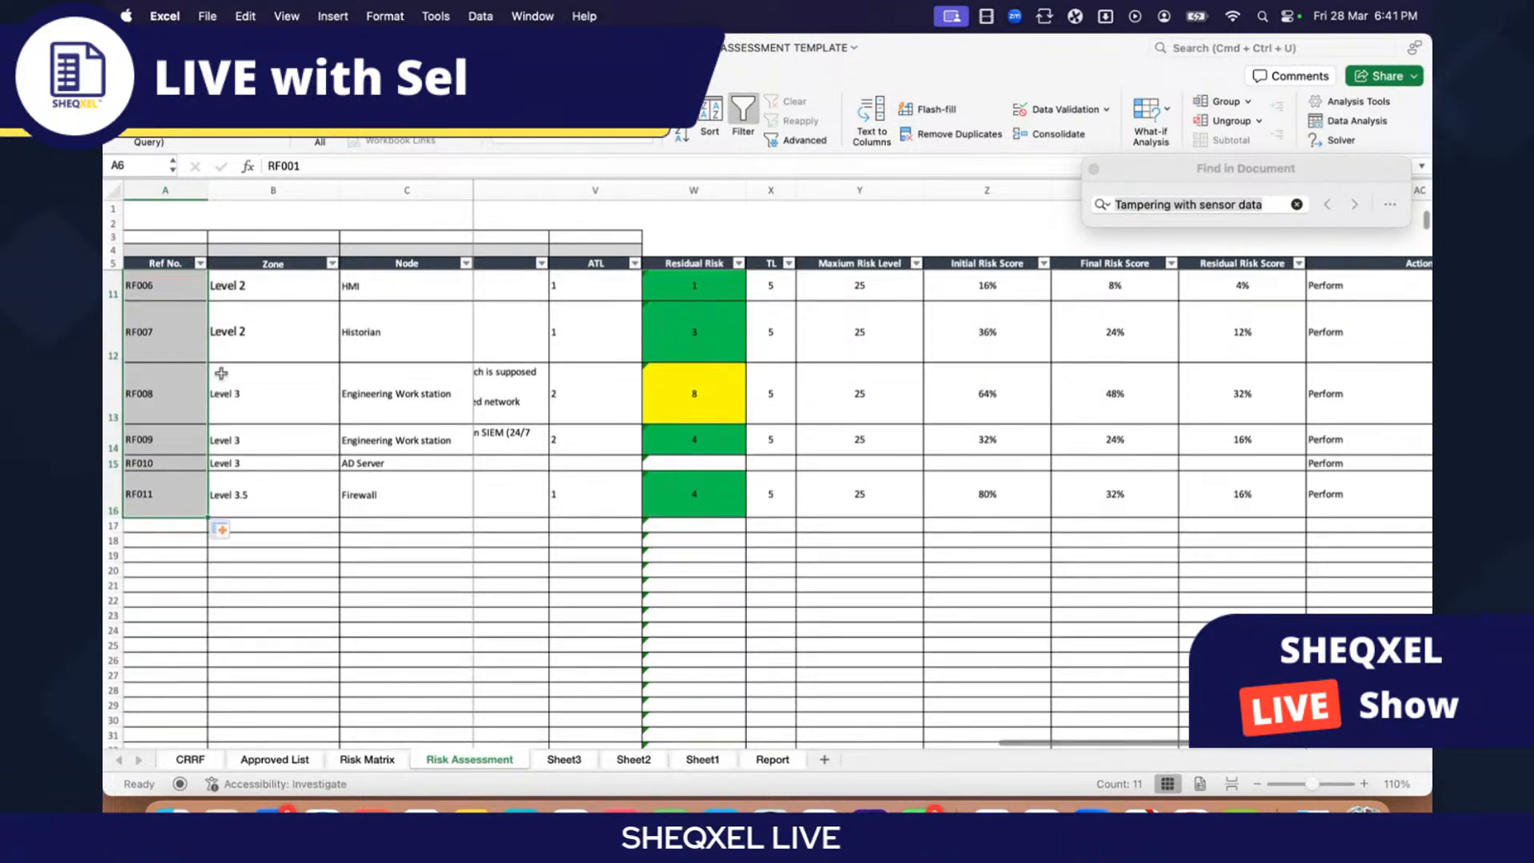
{"action": "left_click", "coordinate": [201, 264]}
{"action": "scroll", "coordinate": [320, 528], "scroll_direction": "down", "scroll_amount": 3}
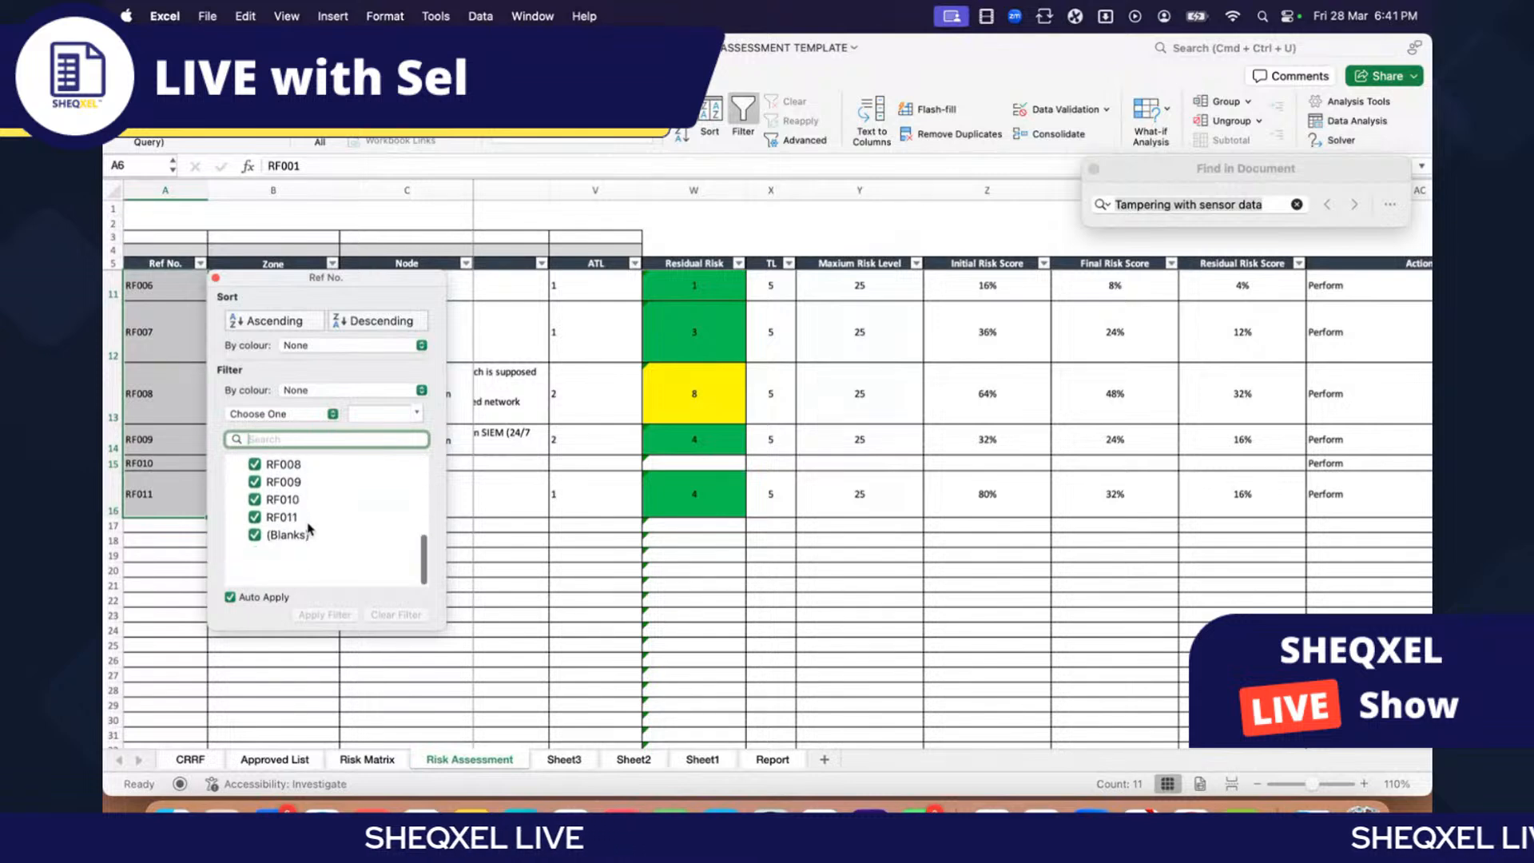
{"action": "left_click", "coordinate": [501, 583]}
{"action": "scroll", "coordinate": [501, 583], "scroll_direction": "up", "scroll_amount": 5}
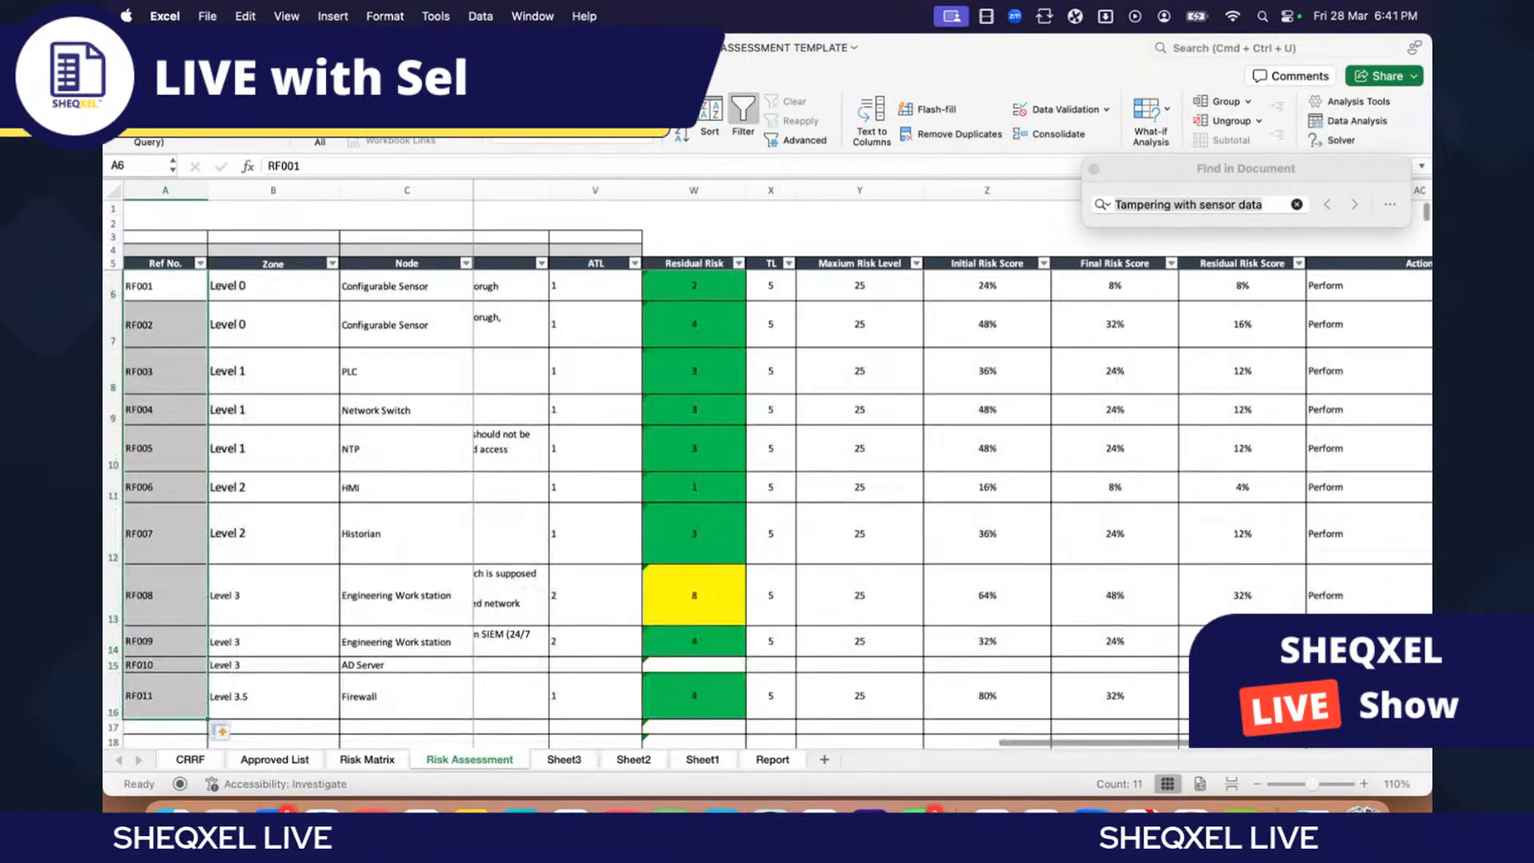
Step: Check the RF010 row in the Sheet3 pivot table and search for RF010 on the Risk Assessment sheet
{"action": "left_click", "coordinate": [563, 760]}
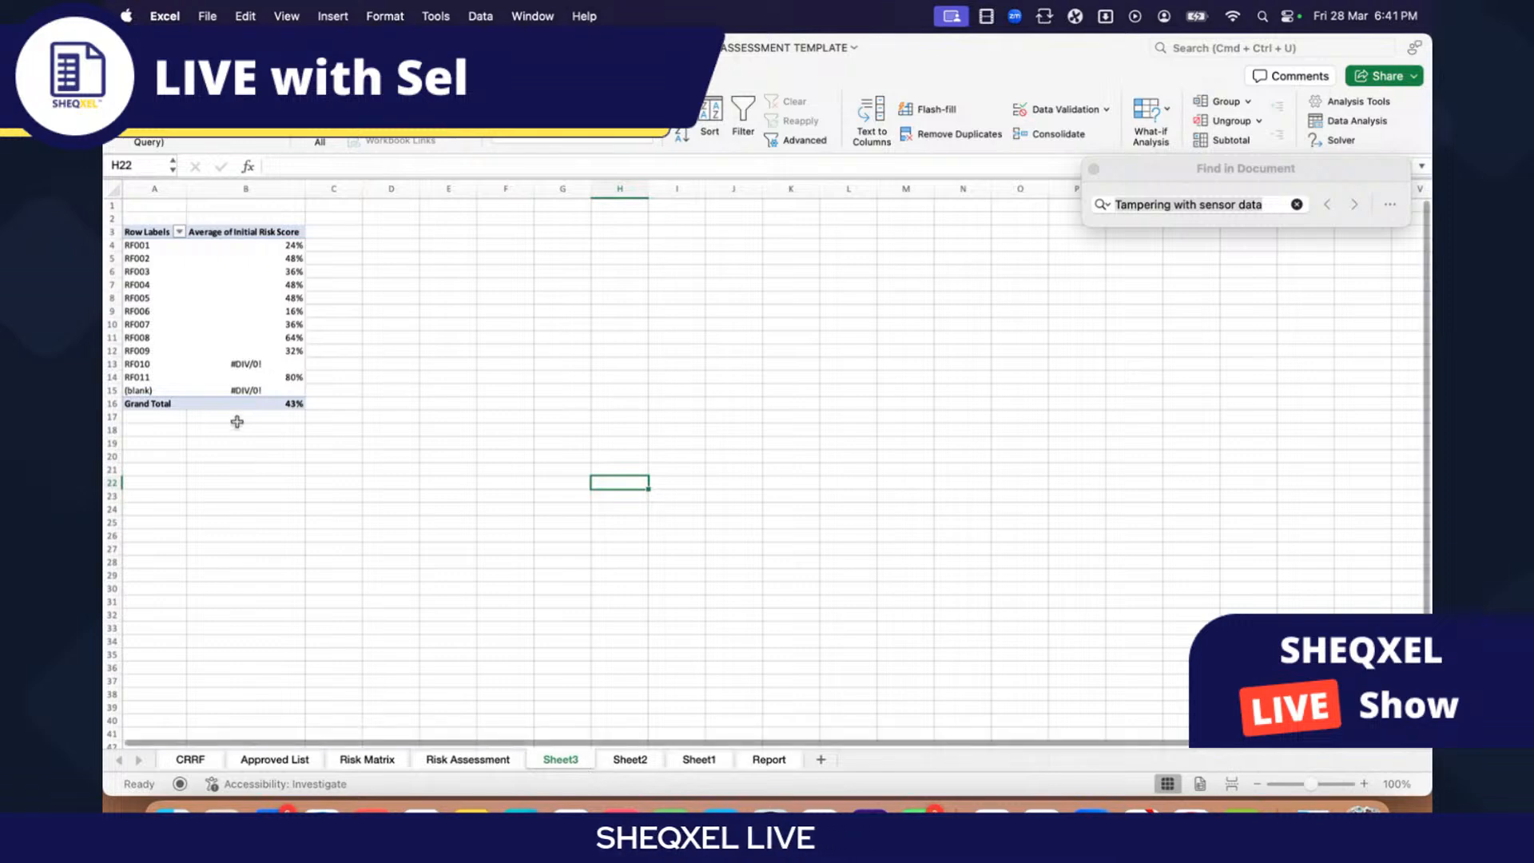
{"action": "left_click", "coordinate": [171, 364]}
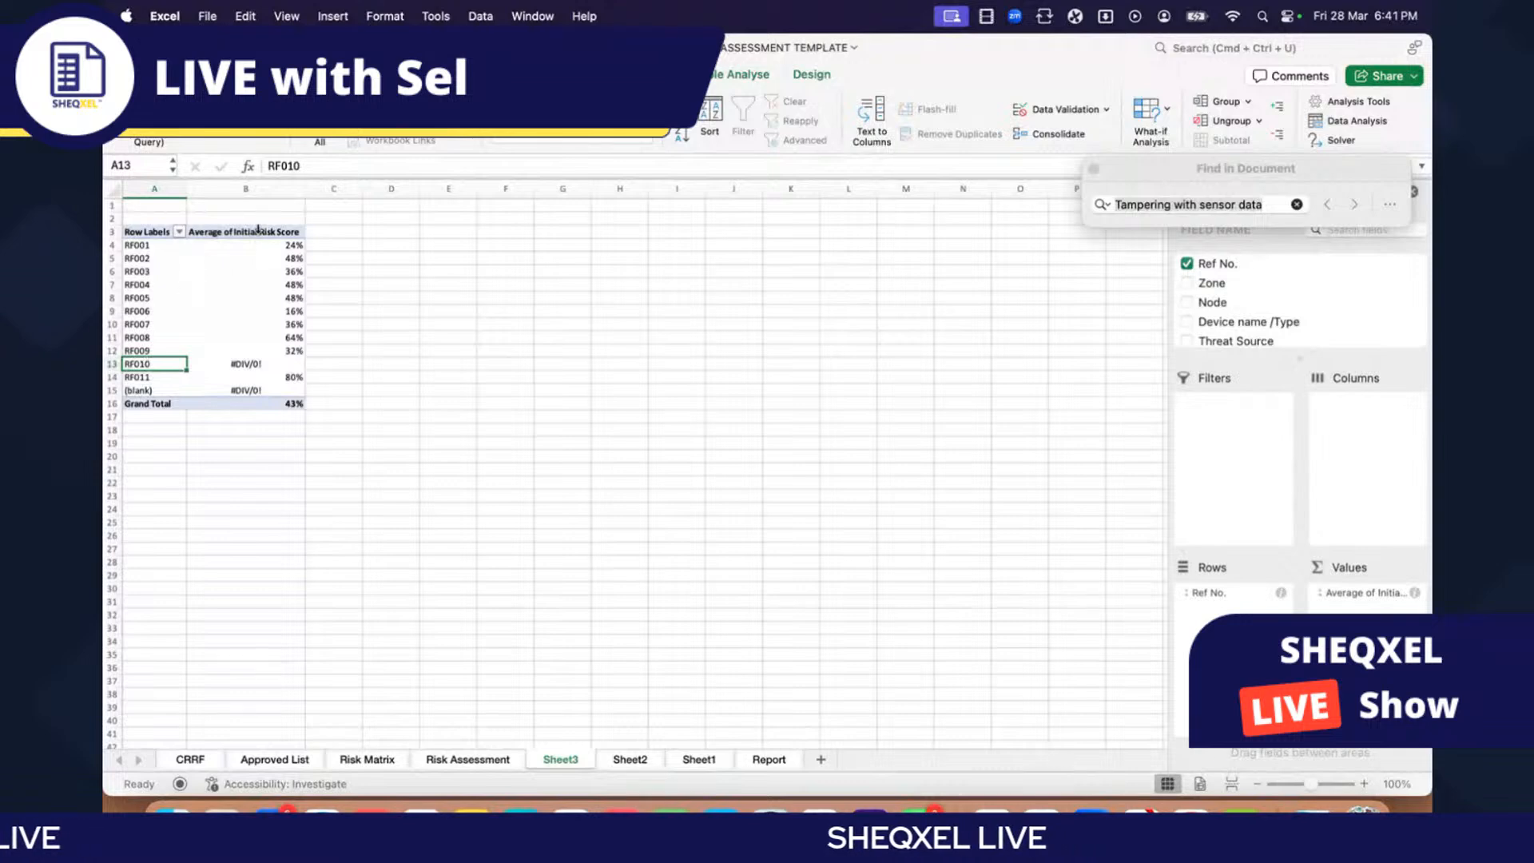
{"action": "left_click", "coordinate": [528, 470]}
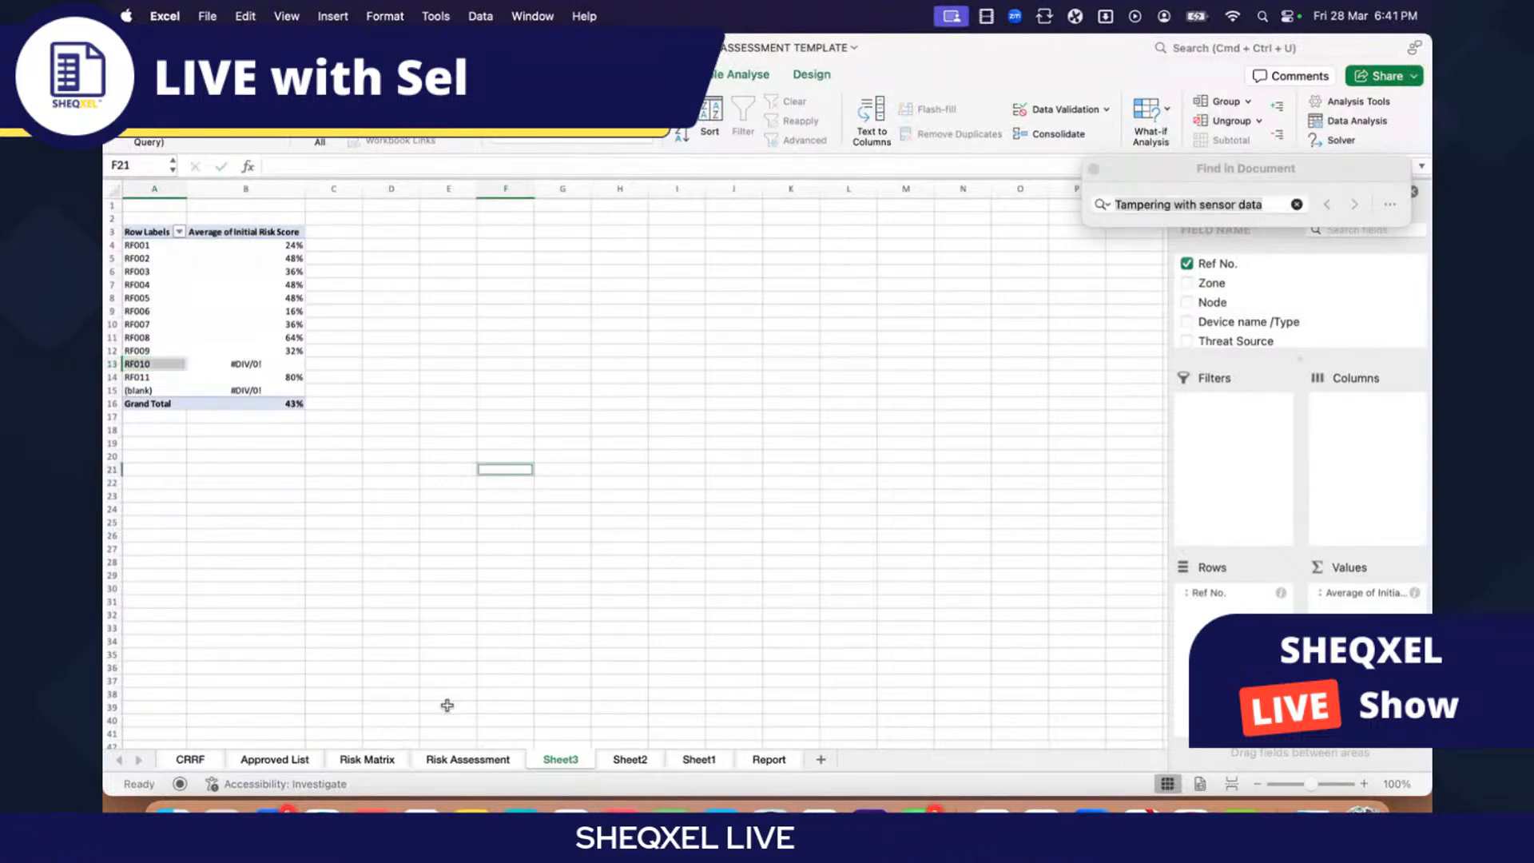
{"action": "left_click", "coordinate": [468, 760]}
{"action": "left_click", "coordinate": [456, 546]}
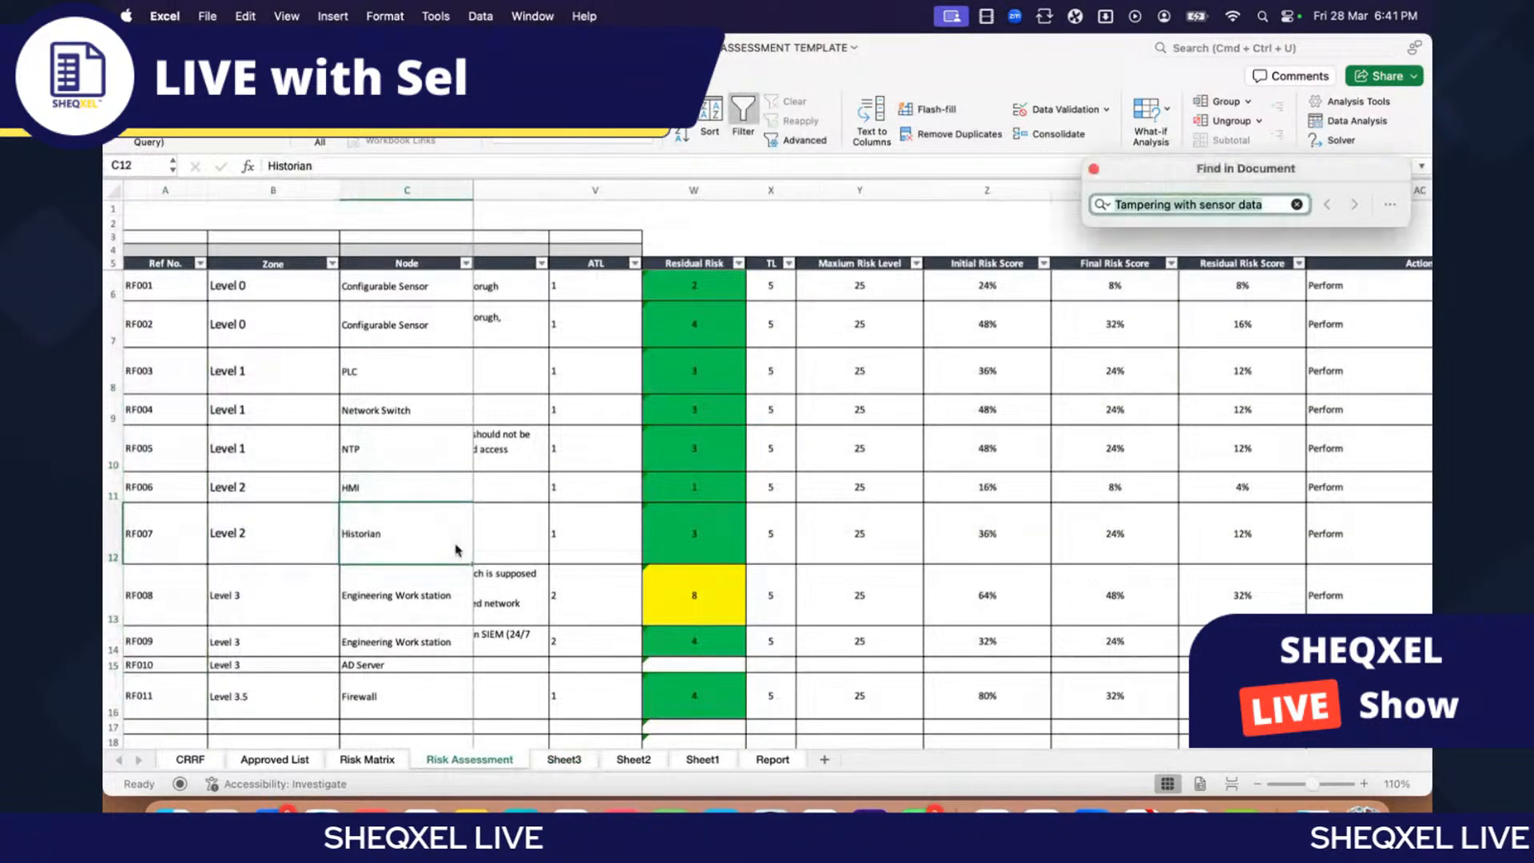
{"action": "type", "text": "RF010"}
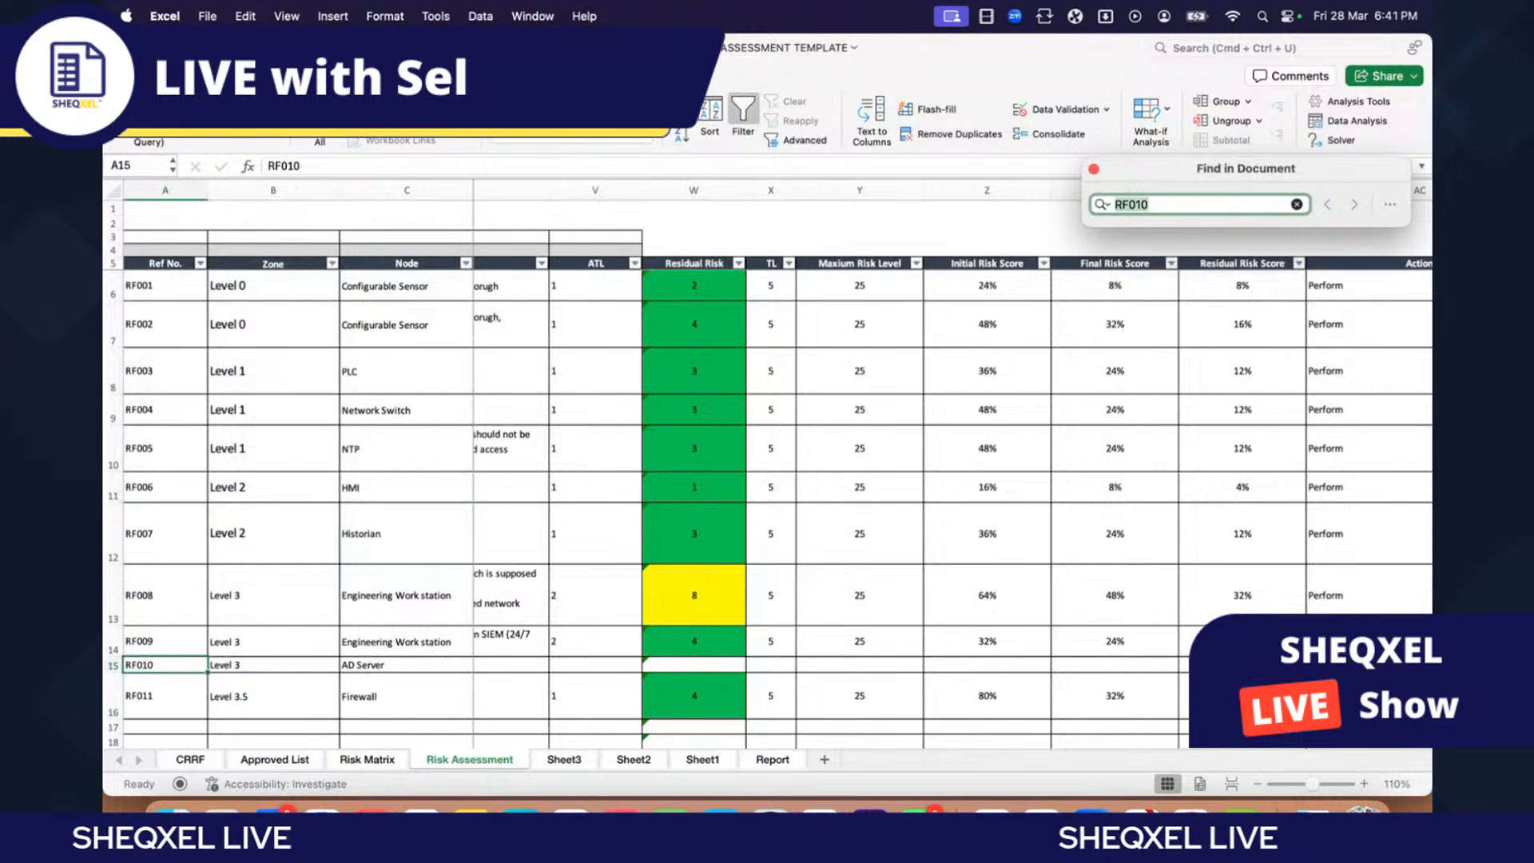
Step: Check the RF010 row on the Risk Assessment sheet for missing ratings from Residual Risk back to the impact columns
{"action": "left_click", "coordinate": [174, 662]}
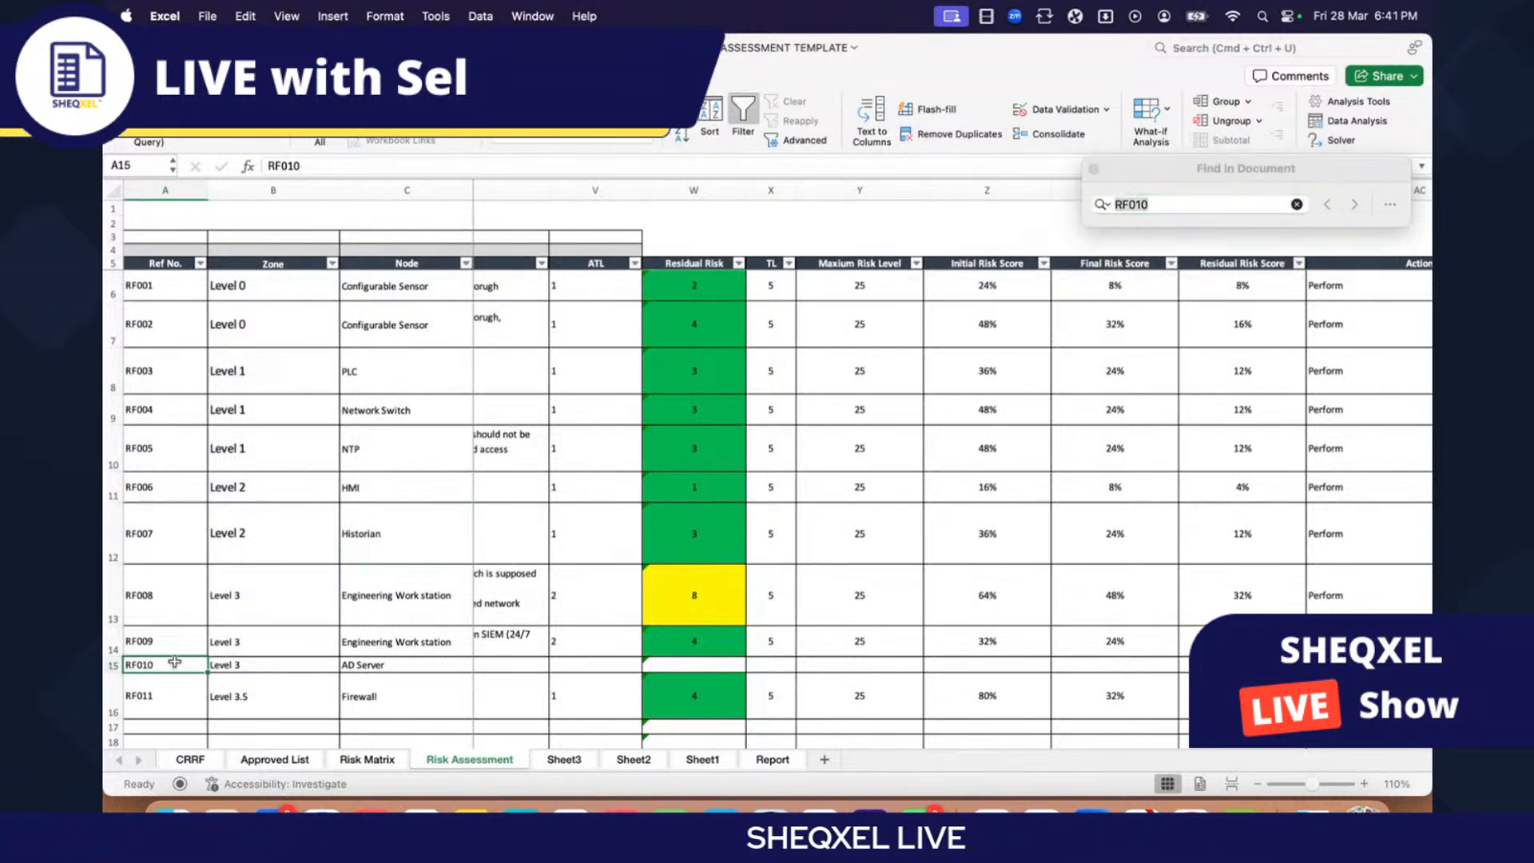
{"action": "left_click", "coordinate": [714, 666]}
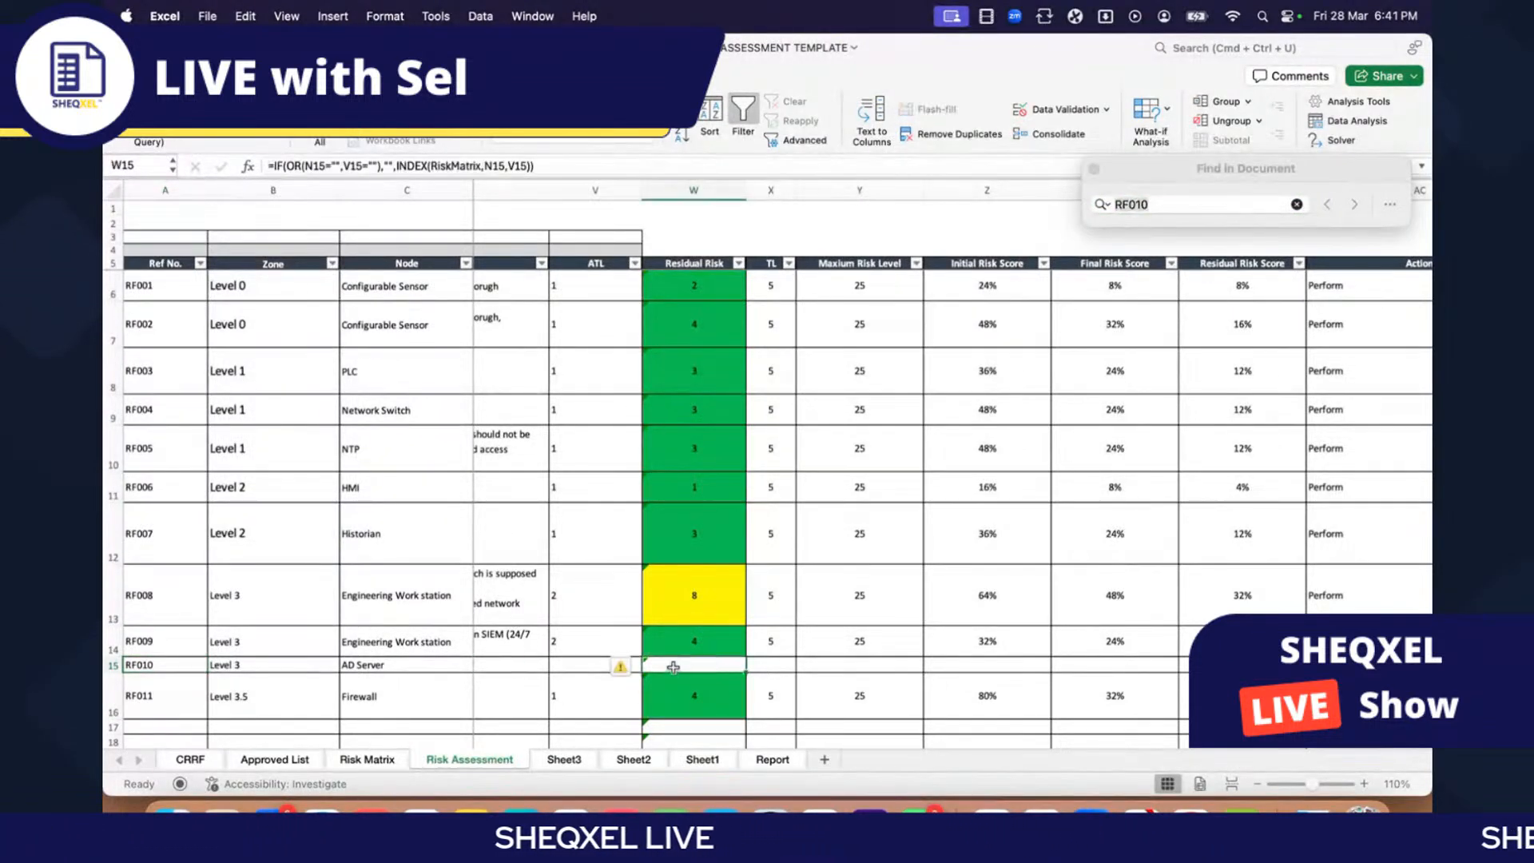
{"action": "left_click", "coordinate": [492, 666]}
{"action": "scroll", "coordinate": [599, 657], "scroll_direction": "left", "scroll_amount": 3}
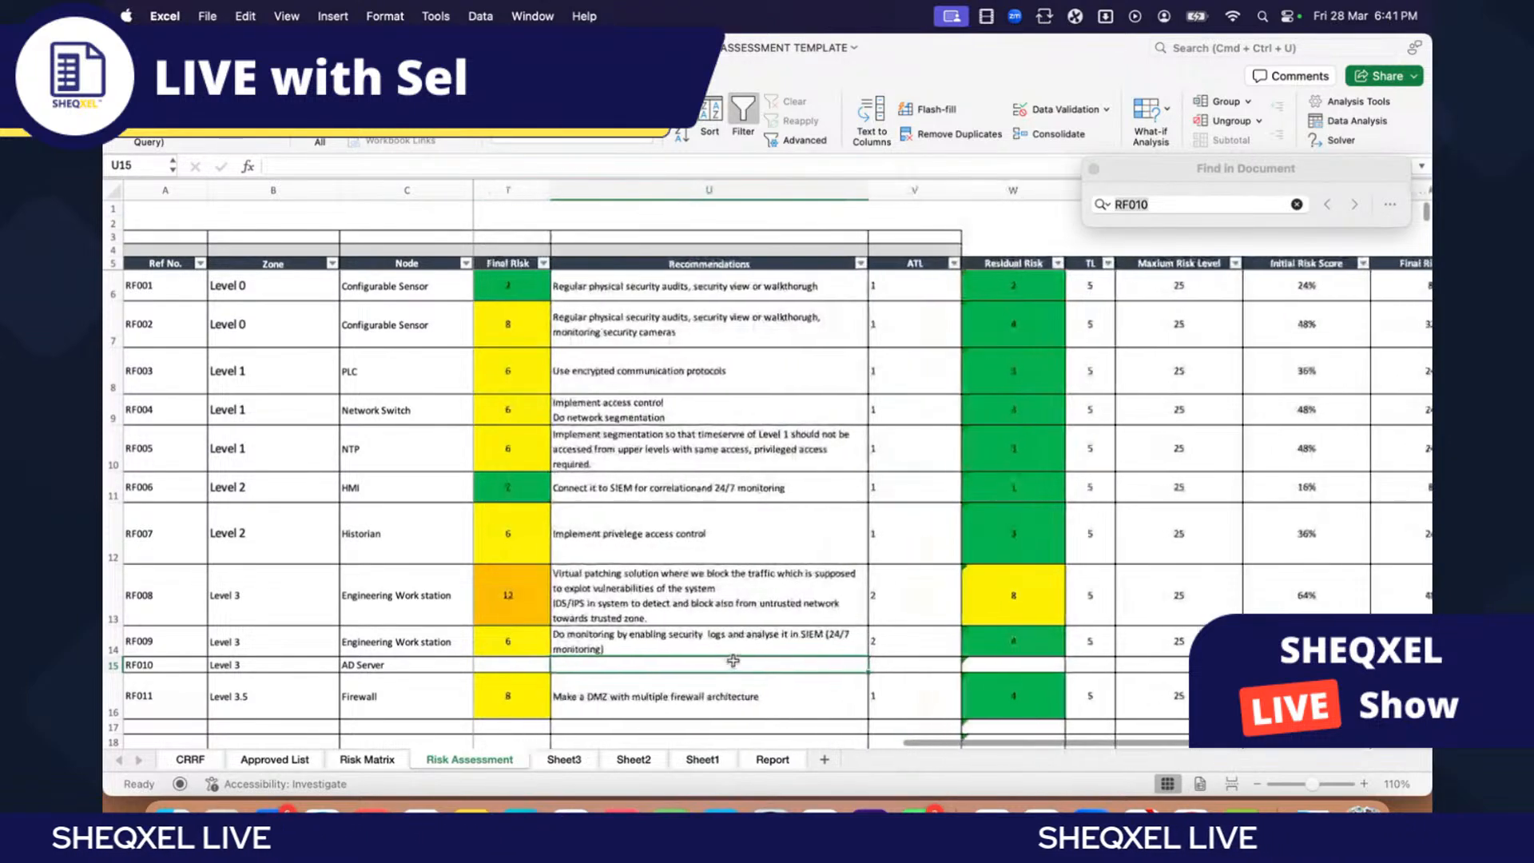
{"action": "scroll", "coordinate": [733, 660], "scroll_direction": "left", "scroll_amount": 5}
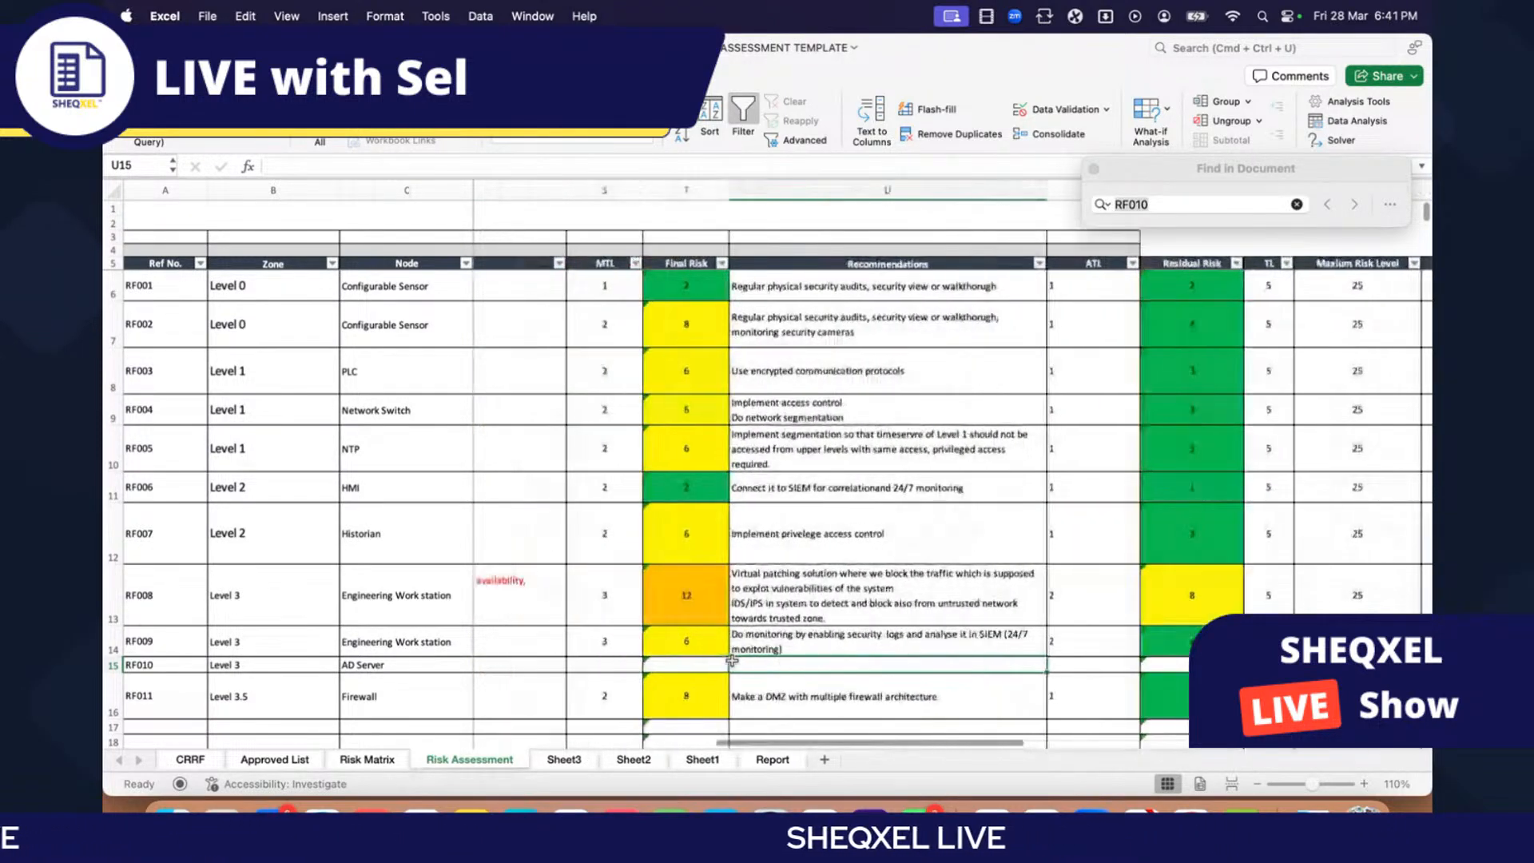
{"action": "scroll", "coordinate": [735, 660], "scroll_direction": "left", "scroll_amount": 8}
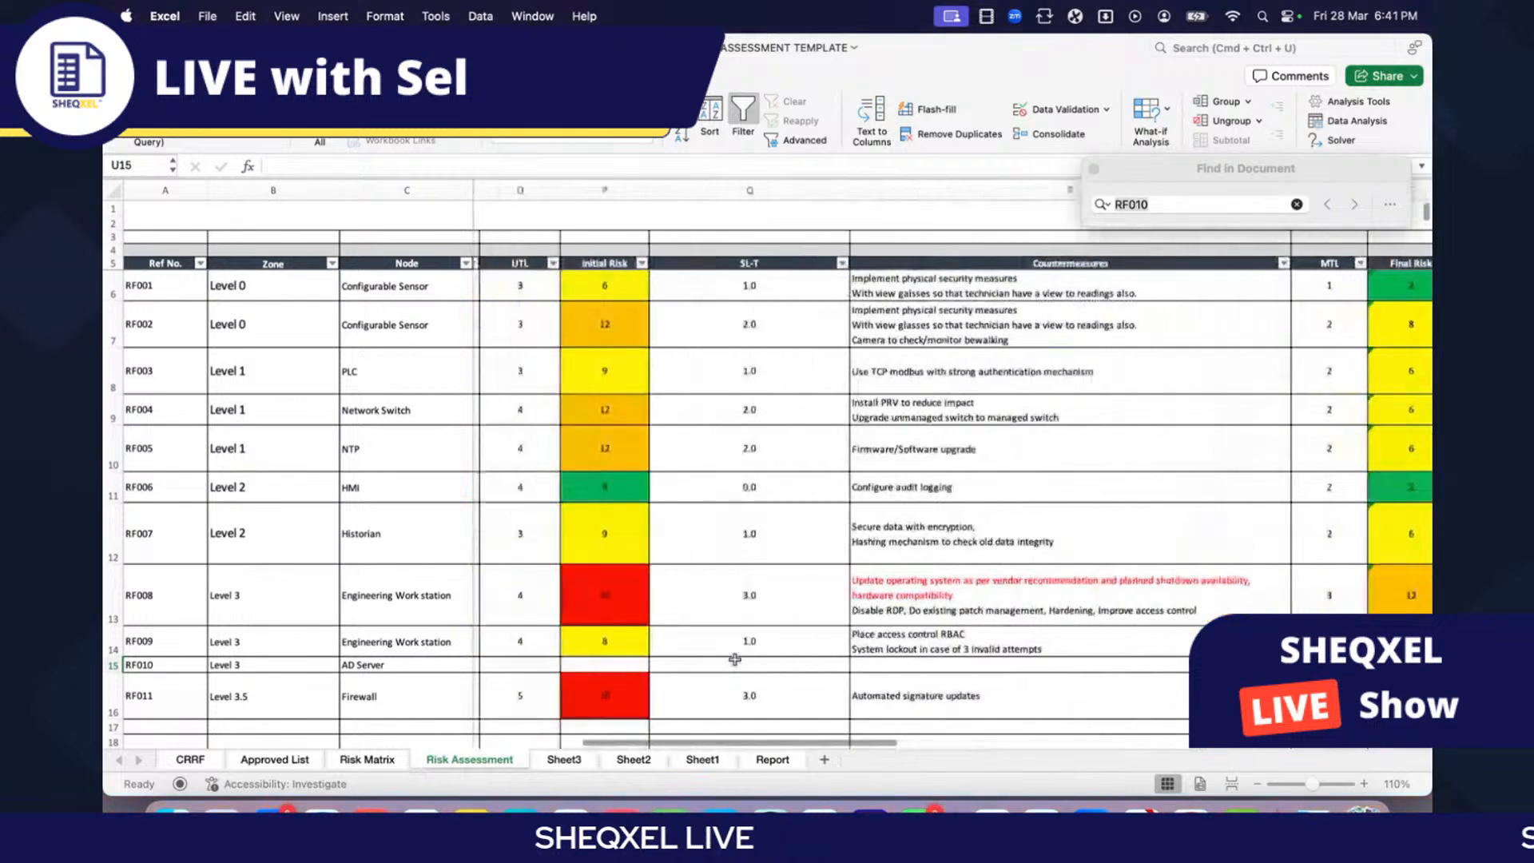
{"action": "scroll", "coordinate": [734, 659], "scroll_direction": "left", "scroll_amount": 3}
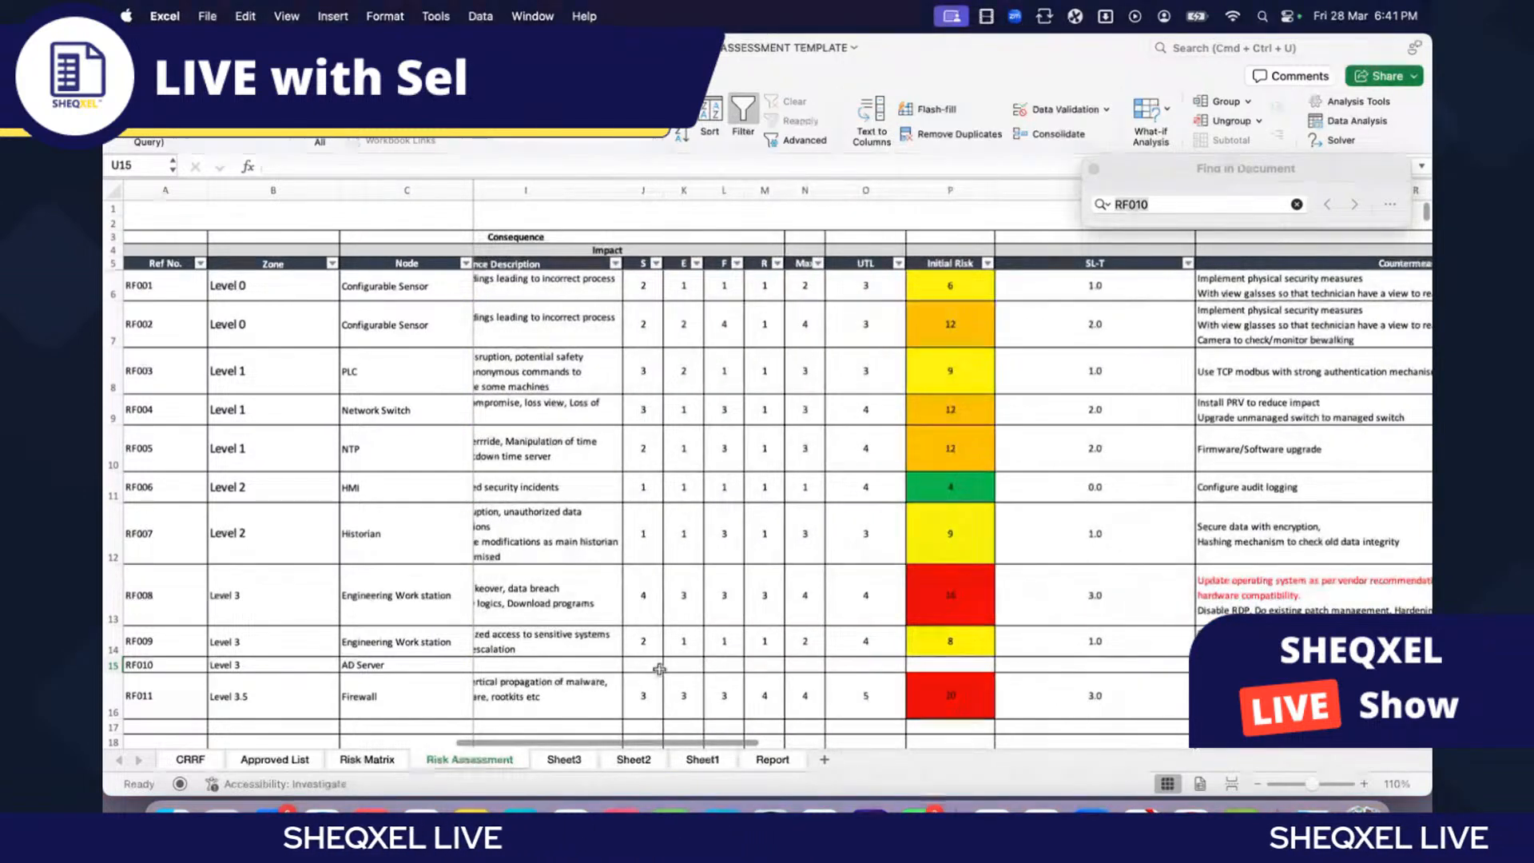
Step: Set the RF010 impact ratings to S 1, E 2, F 2 and R 3, and its UTL to 3
{"action": "left_click", "coordinate": [636, 665]}
{"action": "left_click", "coordinate": [670, 665]}
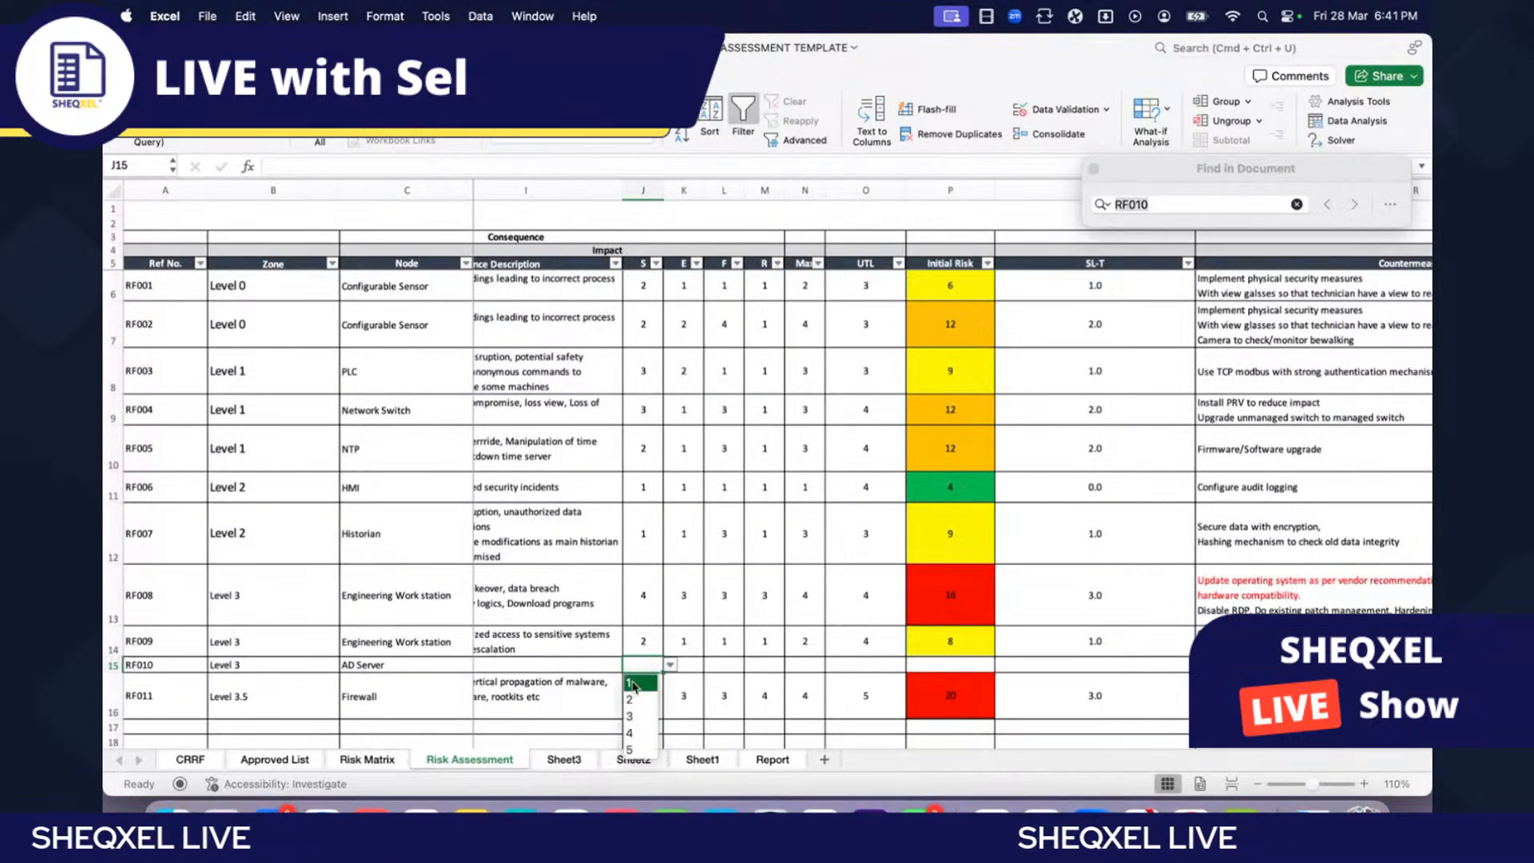
{"action": "left_click", "coordinate": [635, 684]}
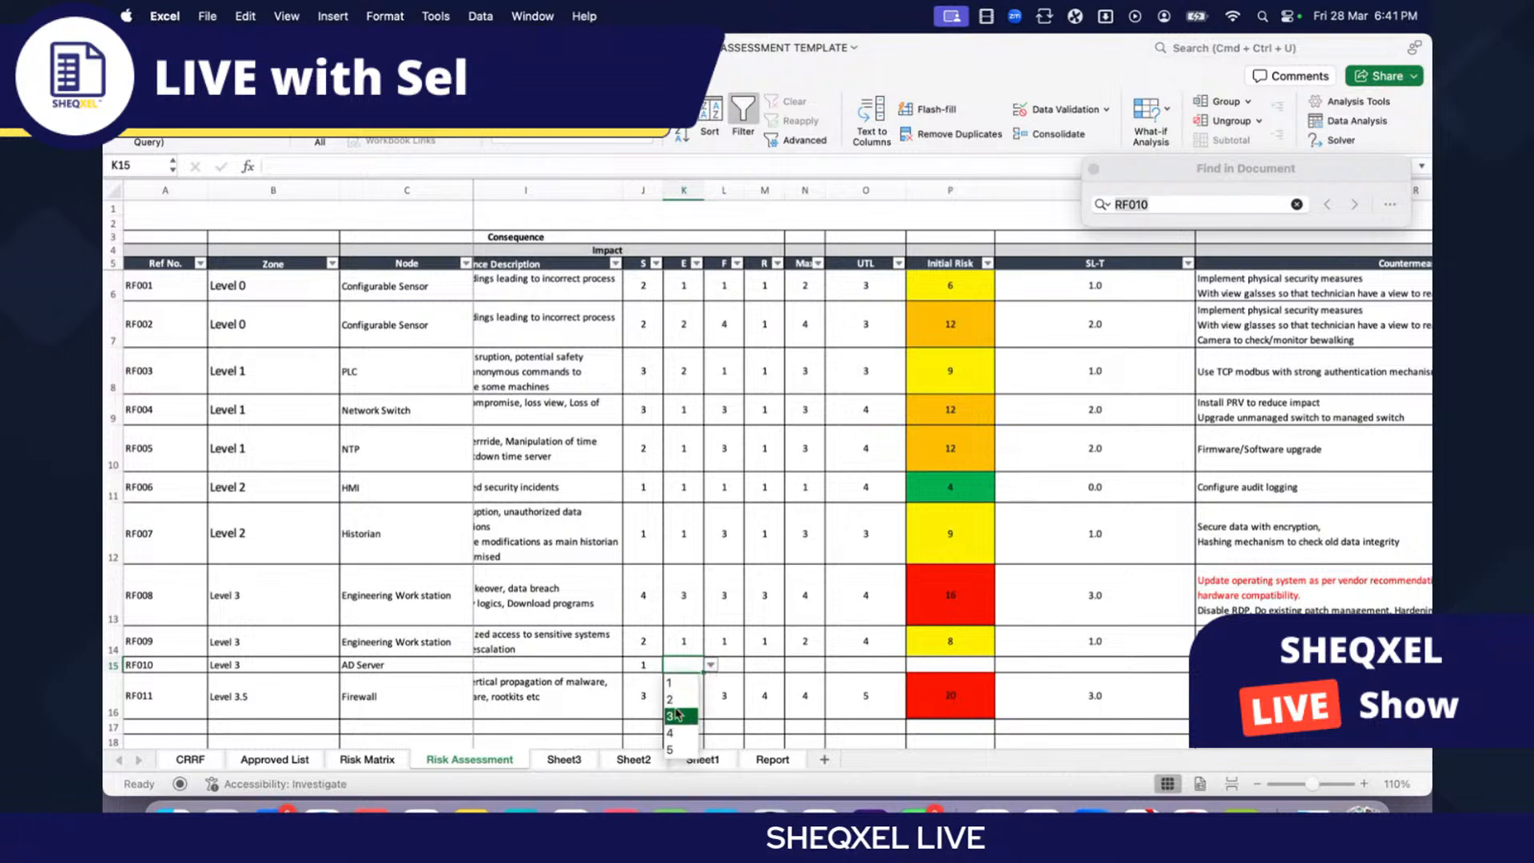
{"action": "left_click", "coordinate": [791, 664]}
{"action": "left_click", "coordinate": [759, 716]}
{"action": "left_click", "coordinate": [865, 665]}
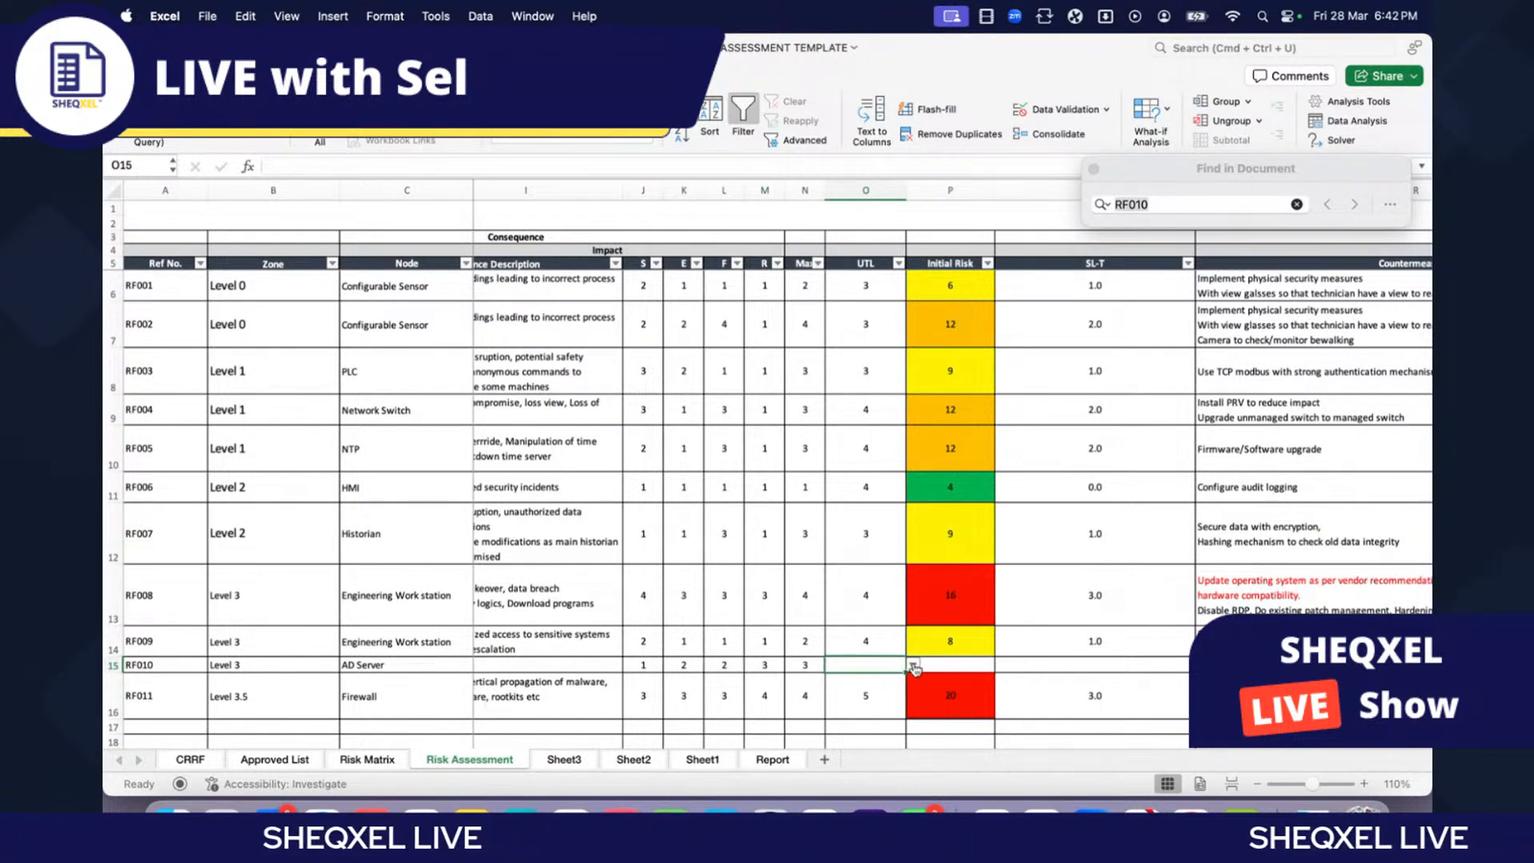
{"action": "left_click", "coordinate": [913, 665]}
{"action": "left_click", "coordinate": [846, 716]}
Step: Set the RF010 MTL to 2 and fill its Recommendations cell with the RF009 text
{"action": "scroll", "coordinate": [663, 669], "scroll_direction": "right", "scroll_amount": 10}
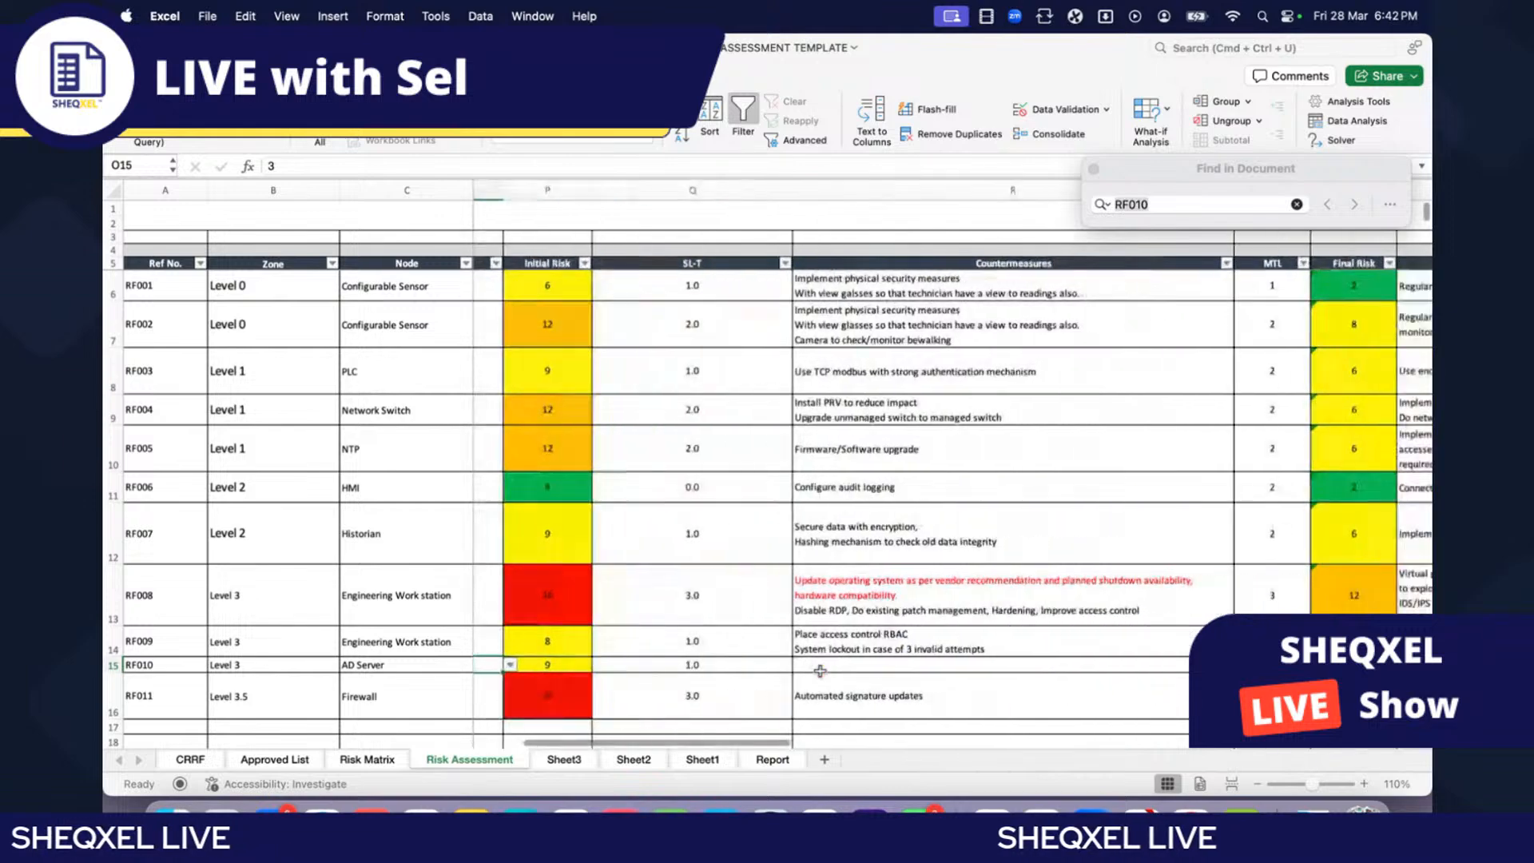
{"action": "left_click", "coordinate": [662, 669]}
{"action": "scroll", "coordinate": [687, 671], "scroll_direction": "right", "scroll_amount": 5}
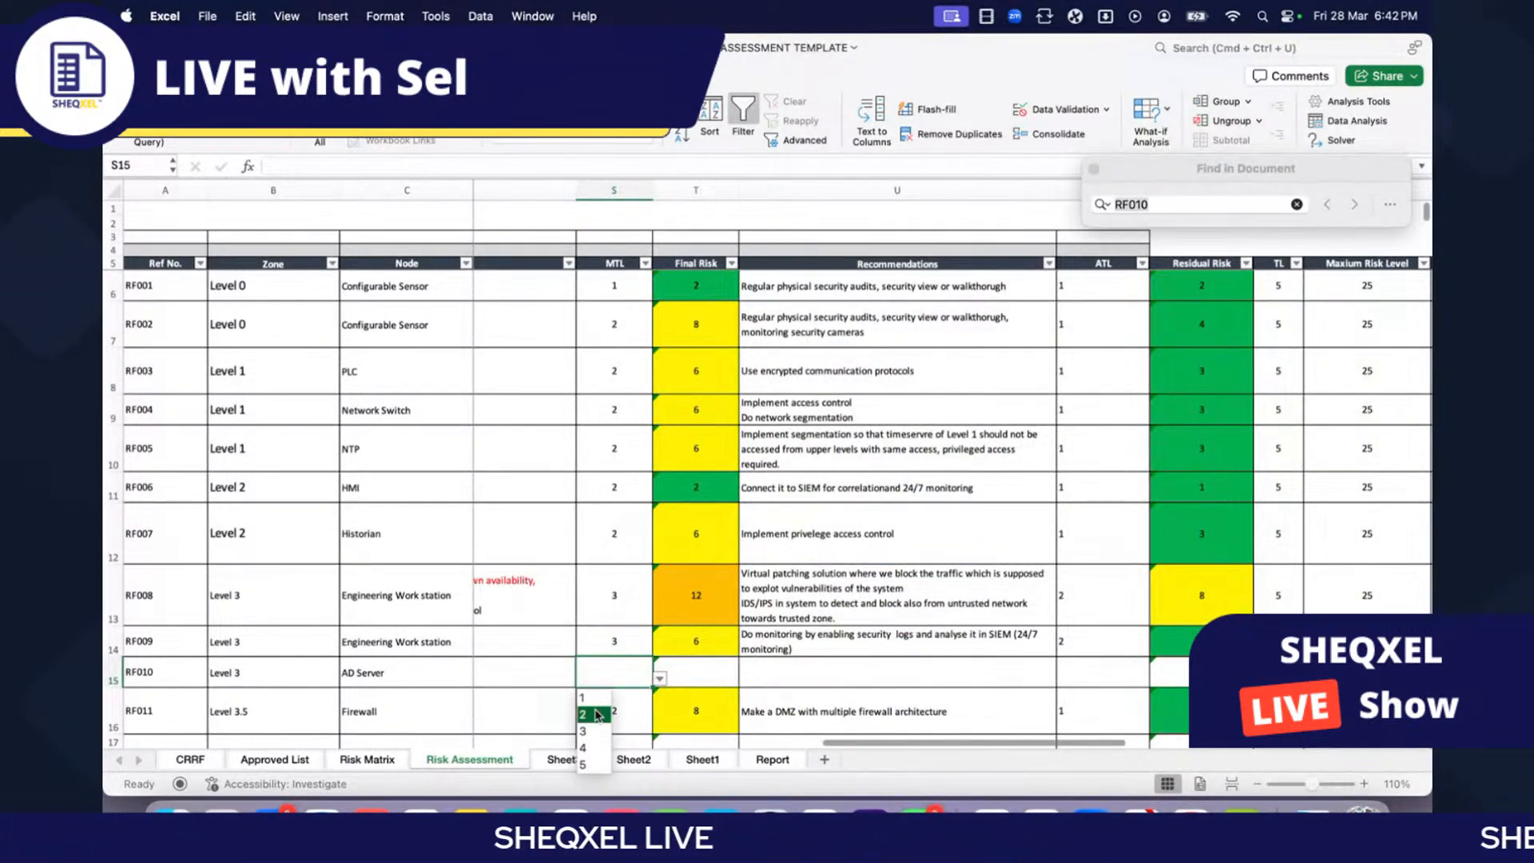
{"action": "left_click", "coordinate": [595, 714]}
{"action": "scroll", "coordinate": [607, 703], "scroll_direction": "right", "scroll_amount": 3}
{"action": "left_click_drag", "start_coordinate": [631, 674], "coordinate": [789, 677]}
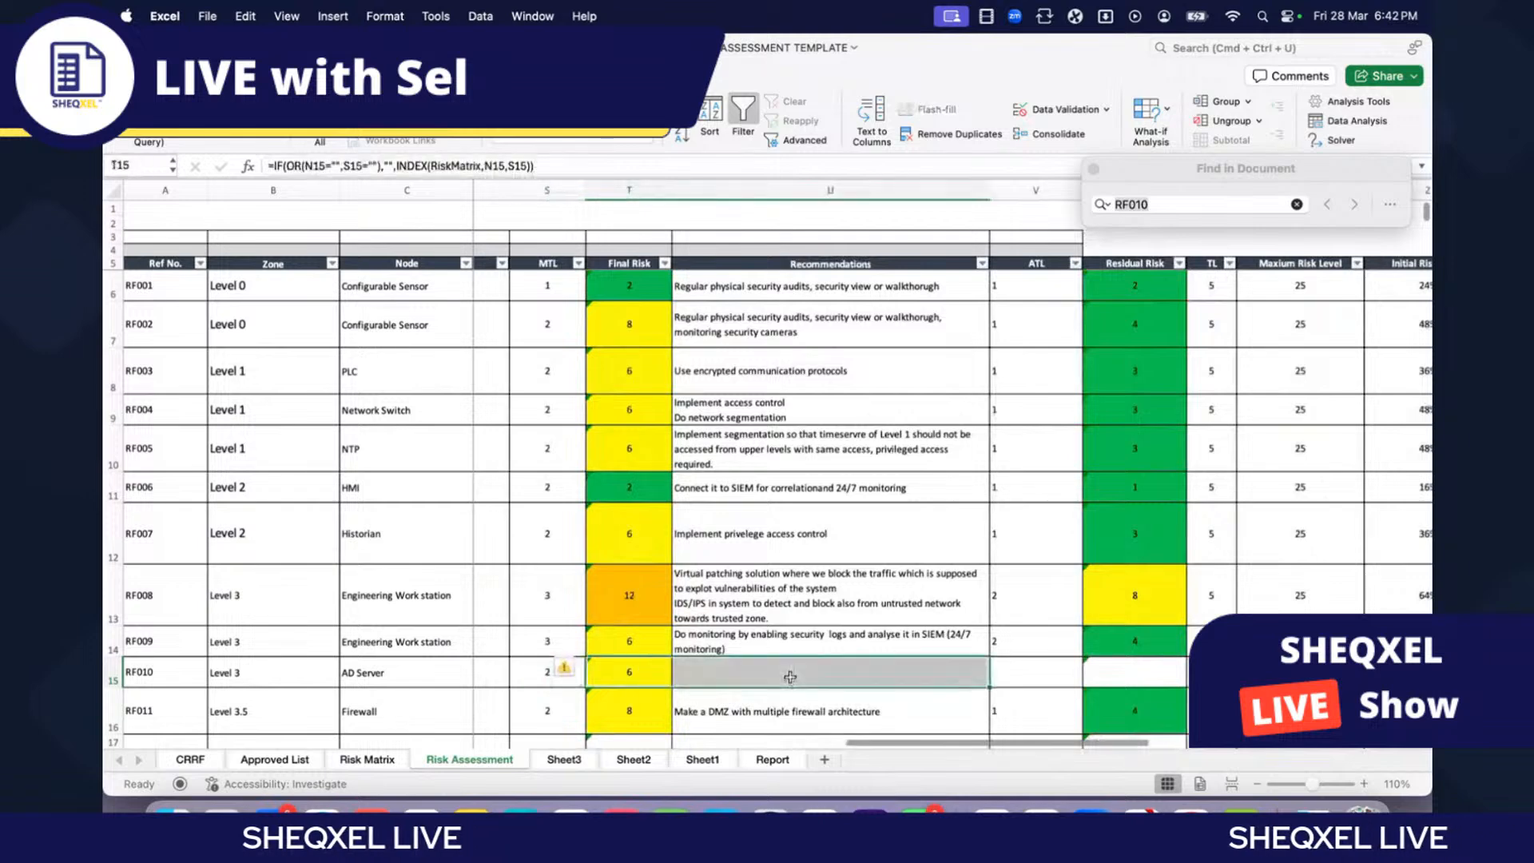
{"action": "scroll", "coordinate": [790, 677], "scroll_direction": "right", "scroll_amount": 3}
Step: Set the ATL of RF010 to 3 and look over the completed row
{"action": "left_click", "coordinate": [789, 675]}
{"action": "left_click", "coordinate": [828, 680]}
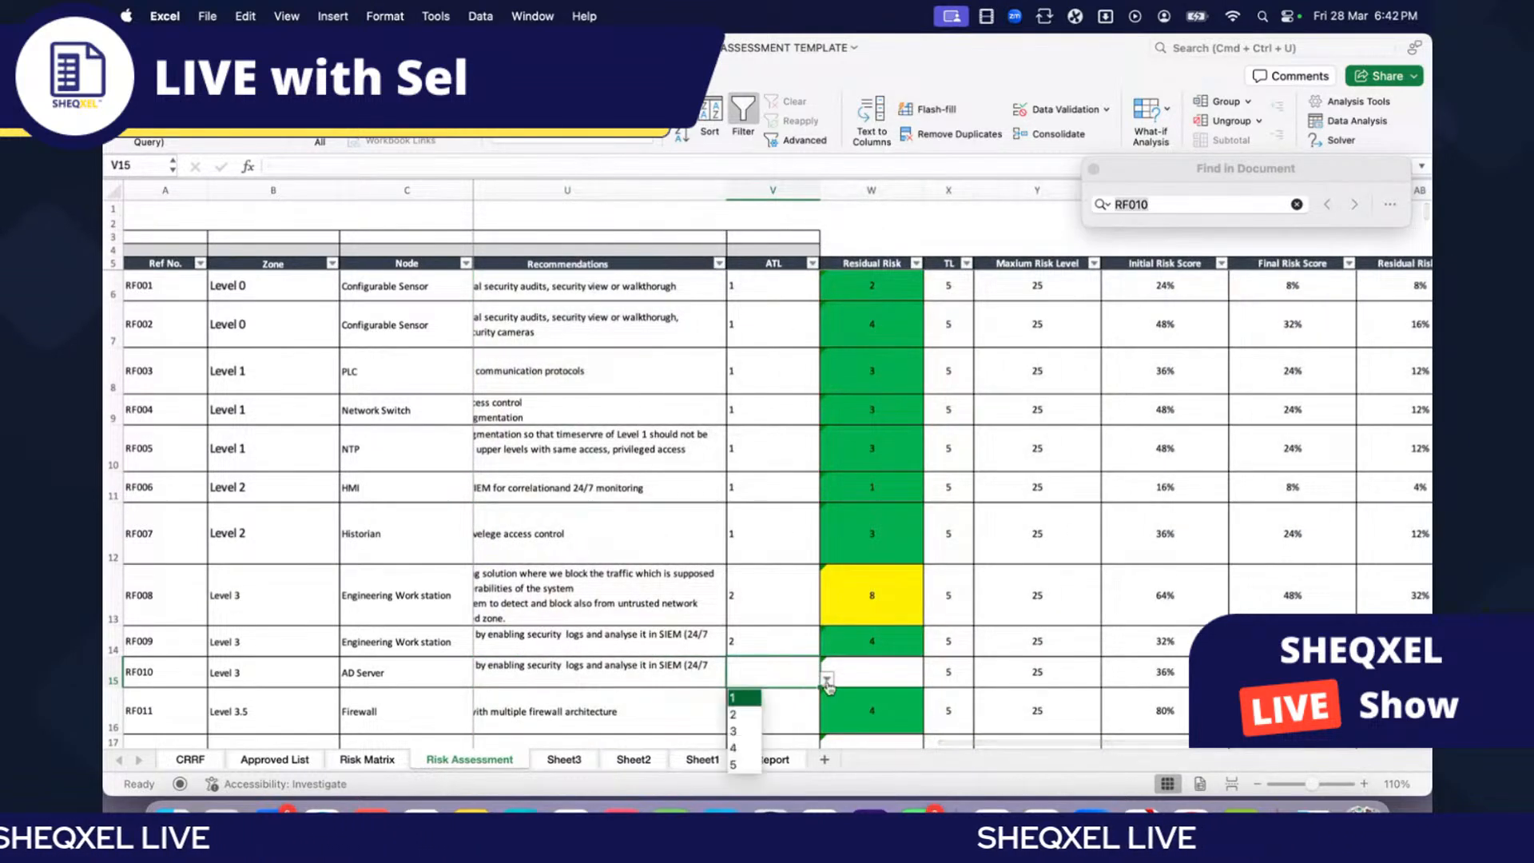
{"action": "left_click", "coordinate": [828, 681]}
{"action": "left_click", "coordinate": [898, 671]}
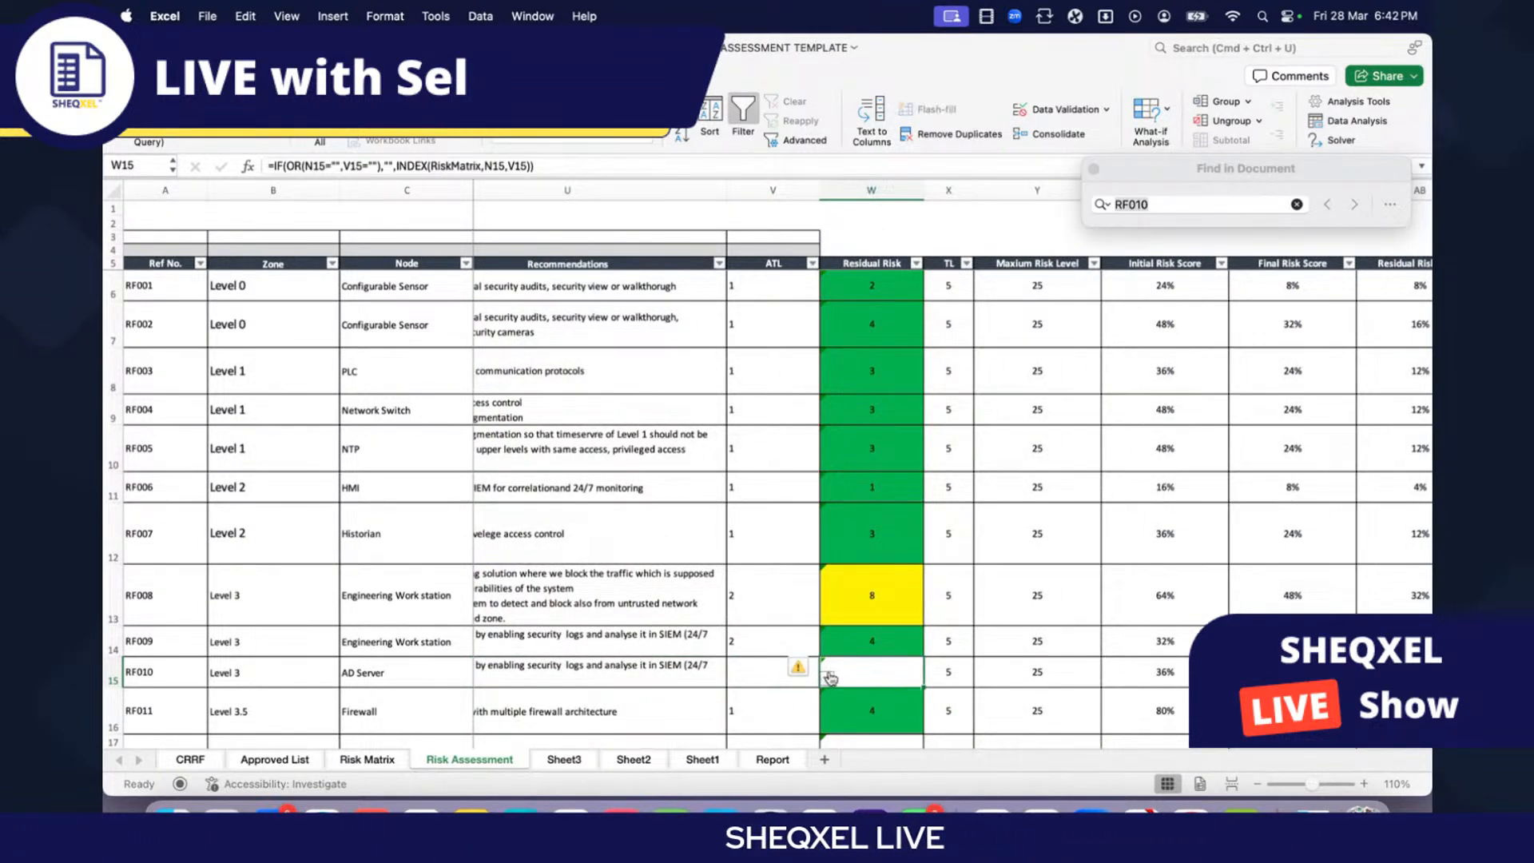
{"action": "scroll", "coordinate": [901, 674], "scroll_direction": "left", "scroll_amount": 2}
{"action": "left_click", "coordinate": [901, 684]}
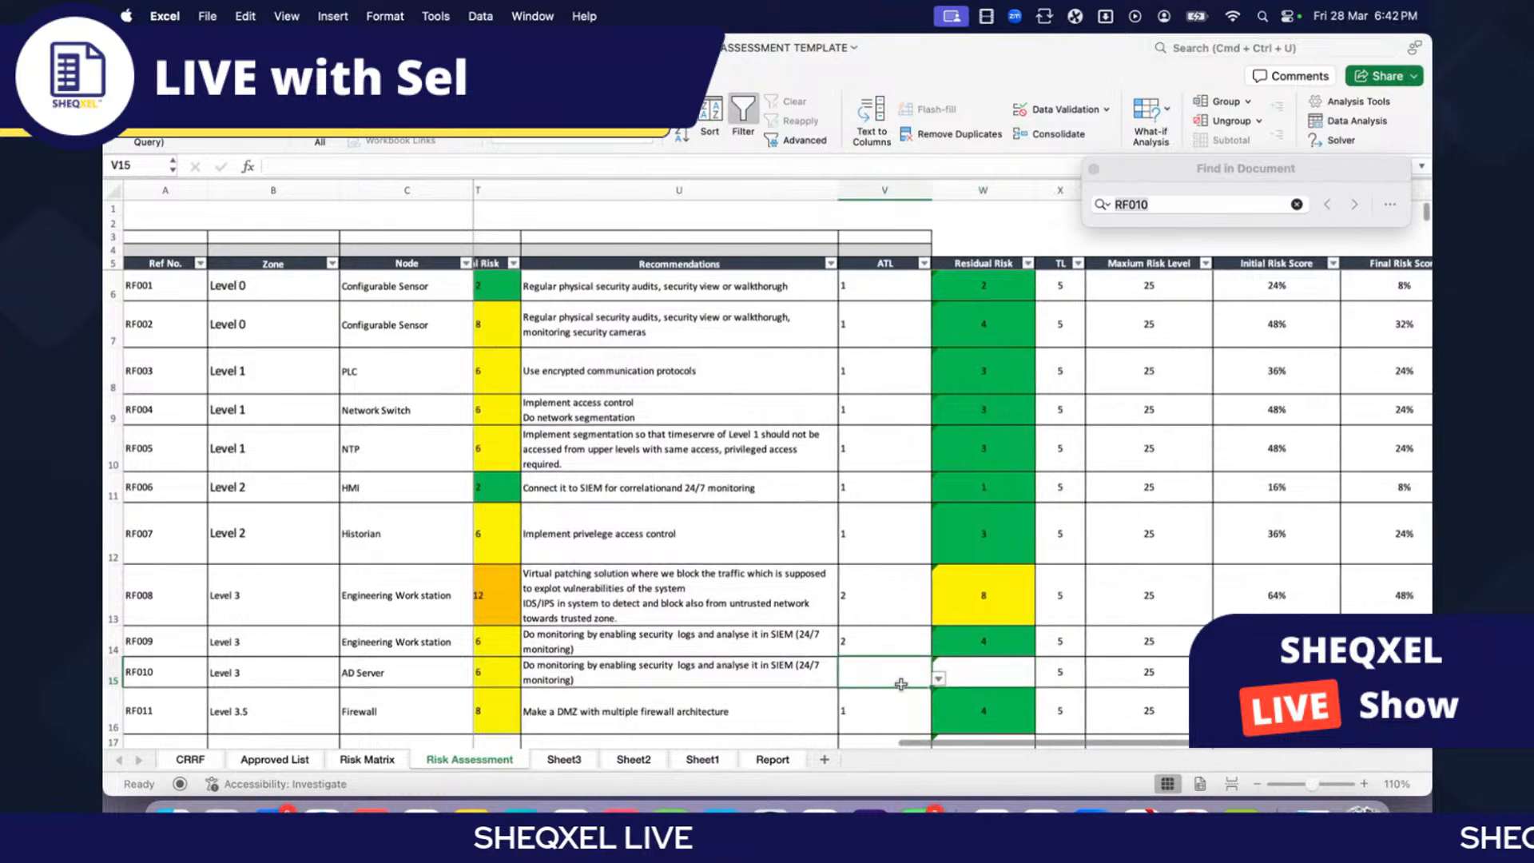
{"action": "left_click", "coordinate": [938, 679]}
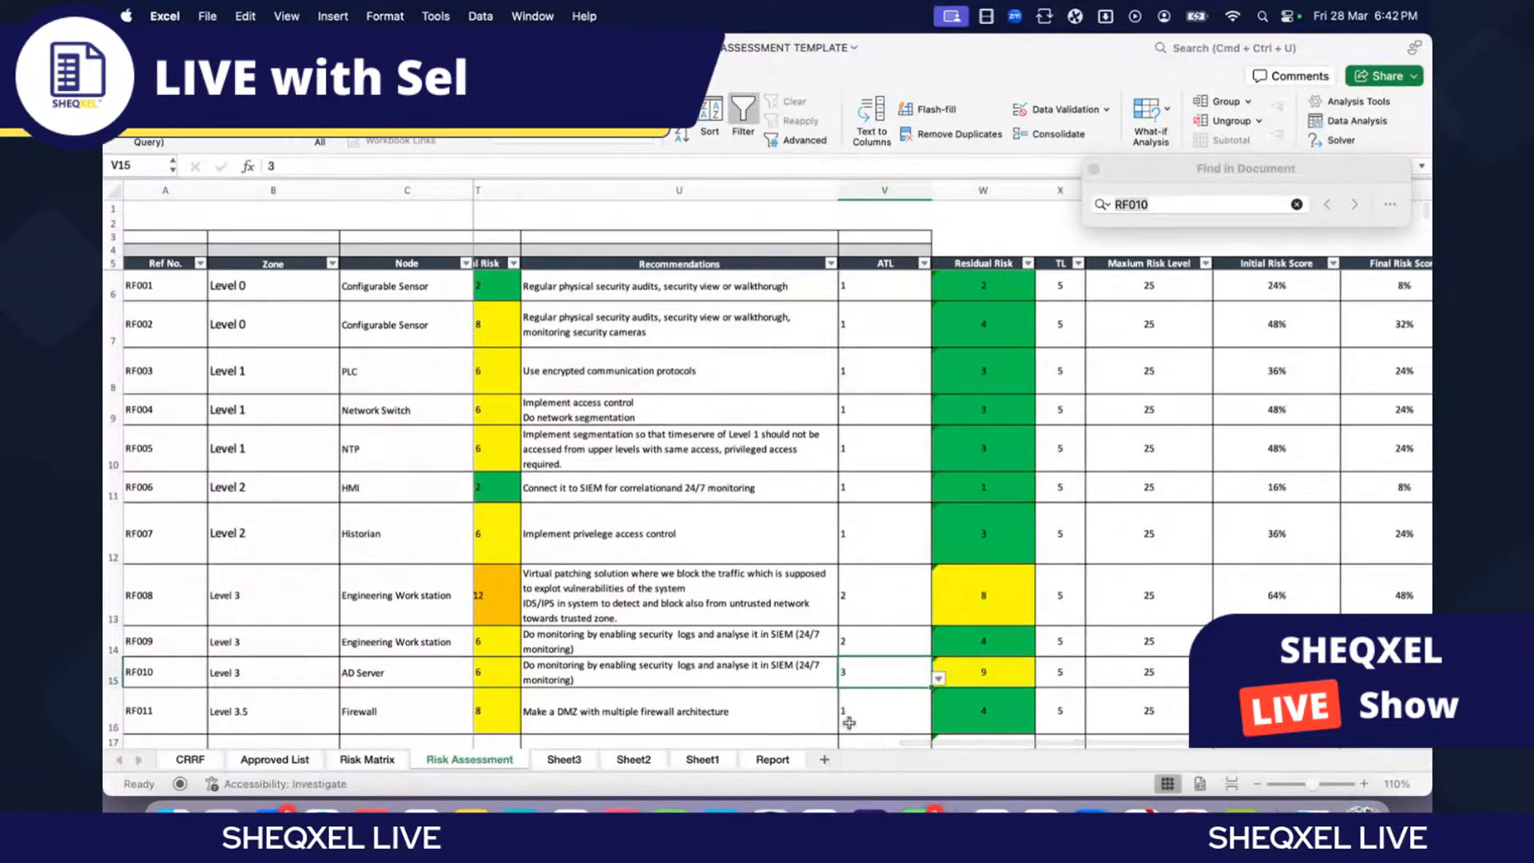
{"action": "left_click", "coordinate": [848, 696]}
{"action": "scroll", "coordinate": [849, 697], "scroll_direction": "right", "scroll_amount": 3}
{"action": "scroll", "coordinate": [849, 697], "scroll_direction": "right", "scroll_amount": 3}
{"action": "scroll", "coordinate": [849, 697], "scroll_direction": "left", "scroll_amount": 8}
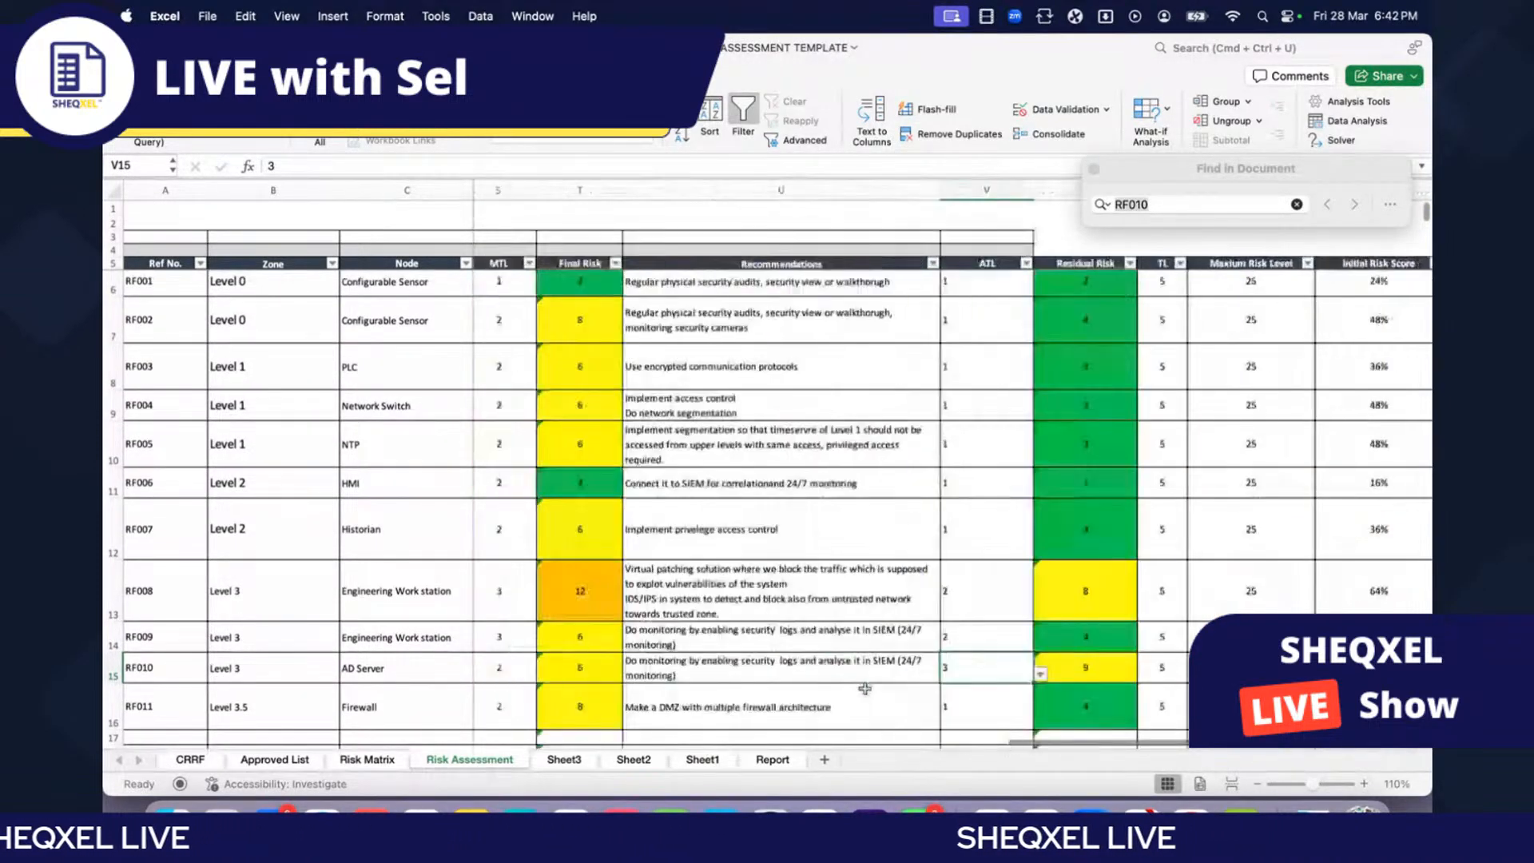
Step: Rename the pivot table sheet Sheet3 as "Iniitial Risk Score"
{"action": "left_click", "coordinate": [569, 762]}
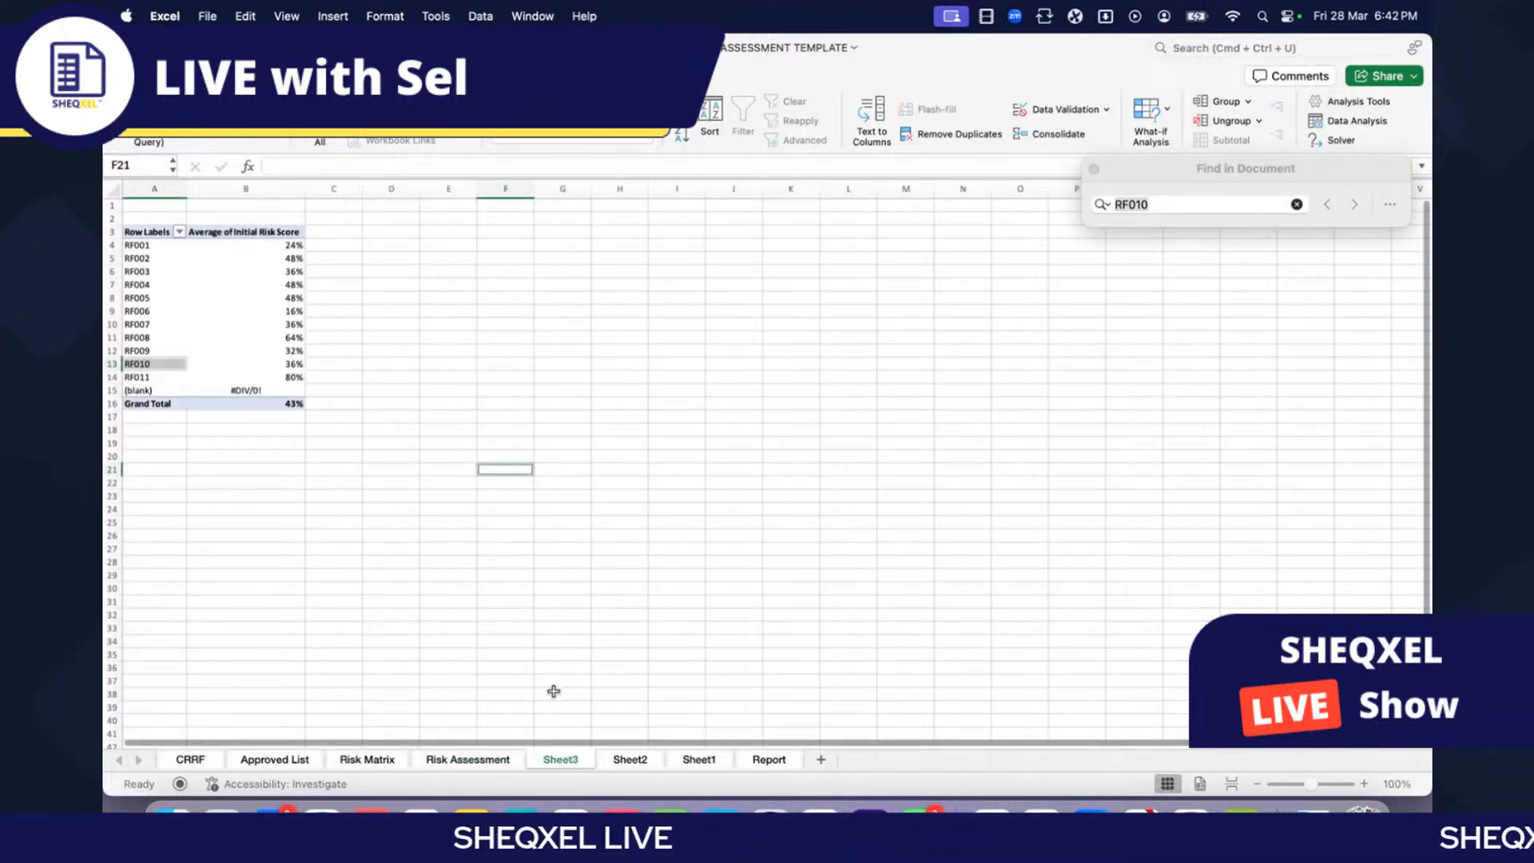
{"action": "double_click", "coordinate": [561, 759]}
{"action": "type", "text": "In"}
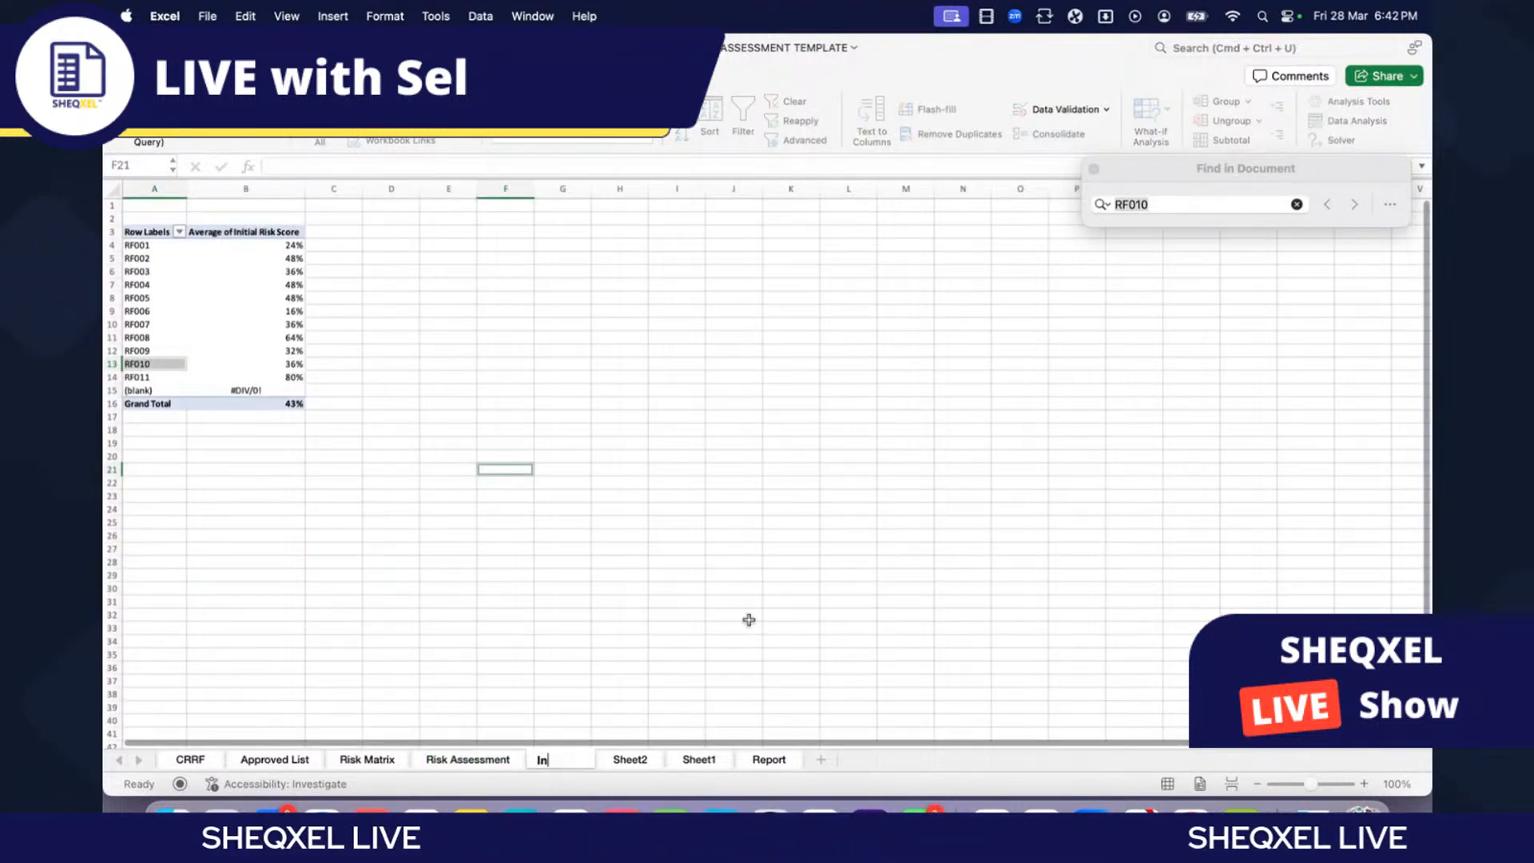
{"action": "type", "text": "iitial"}
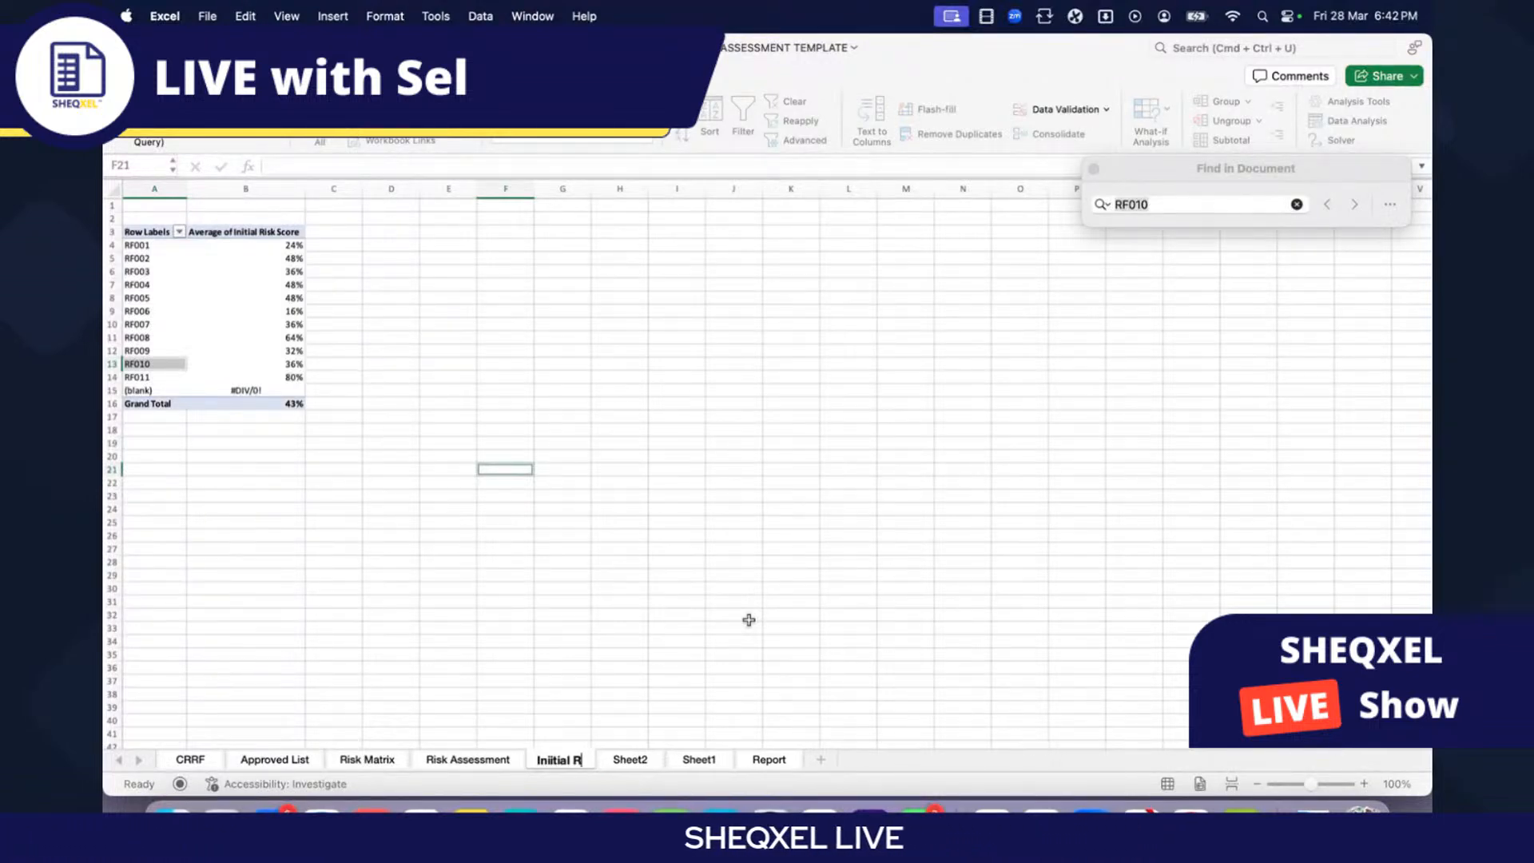
{"action": "type", "text": "R"}
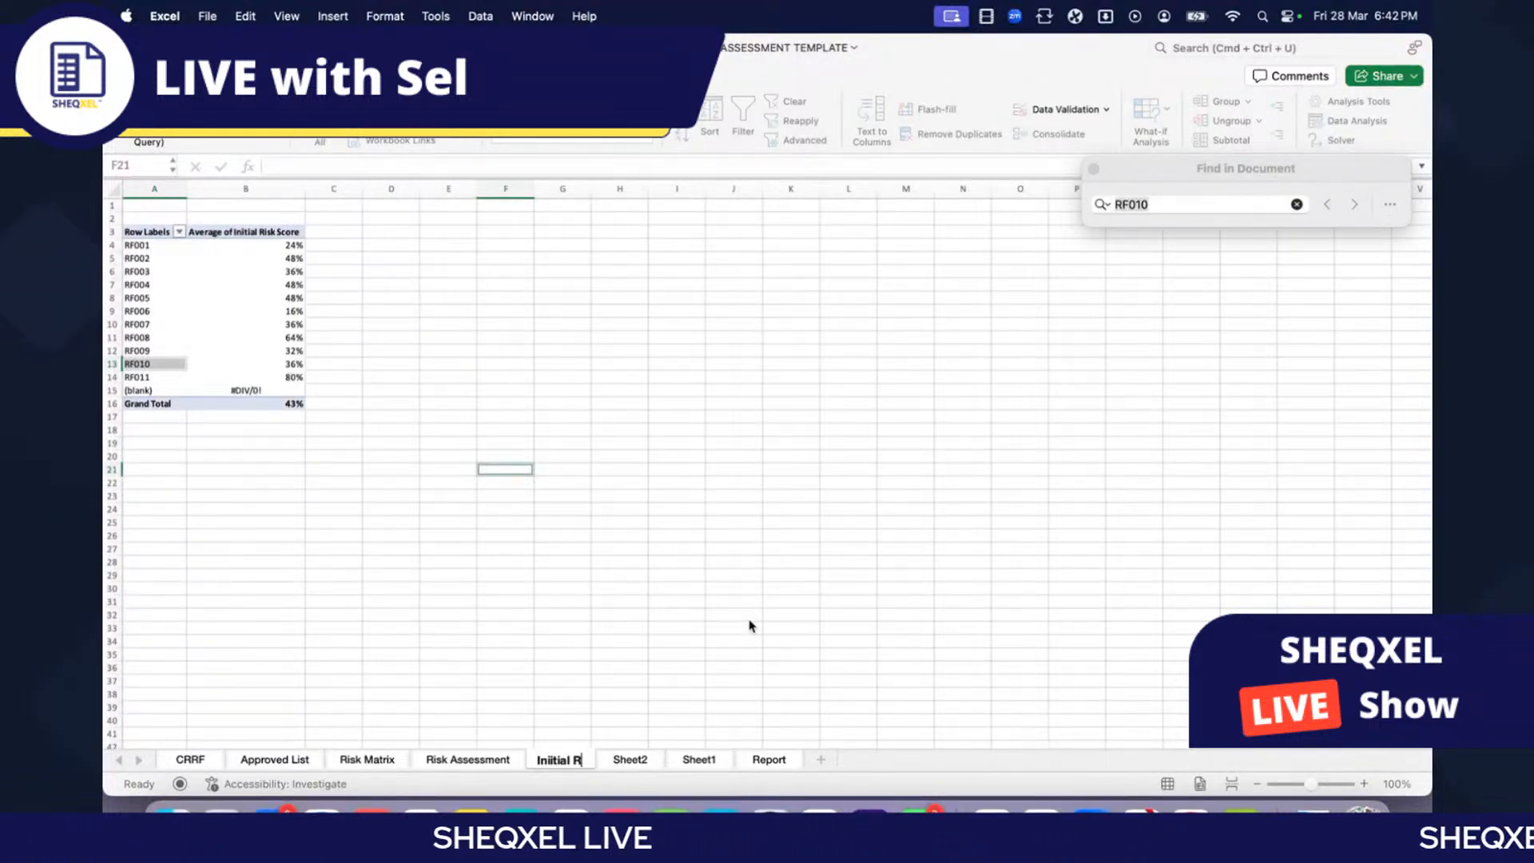
{"action": "type", "text": "isk Sc"}
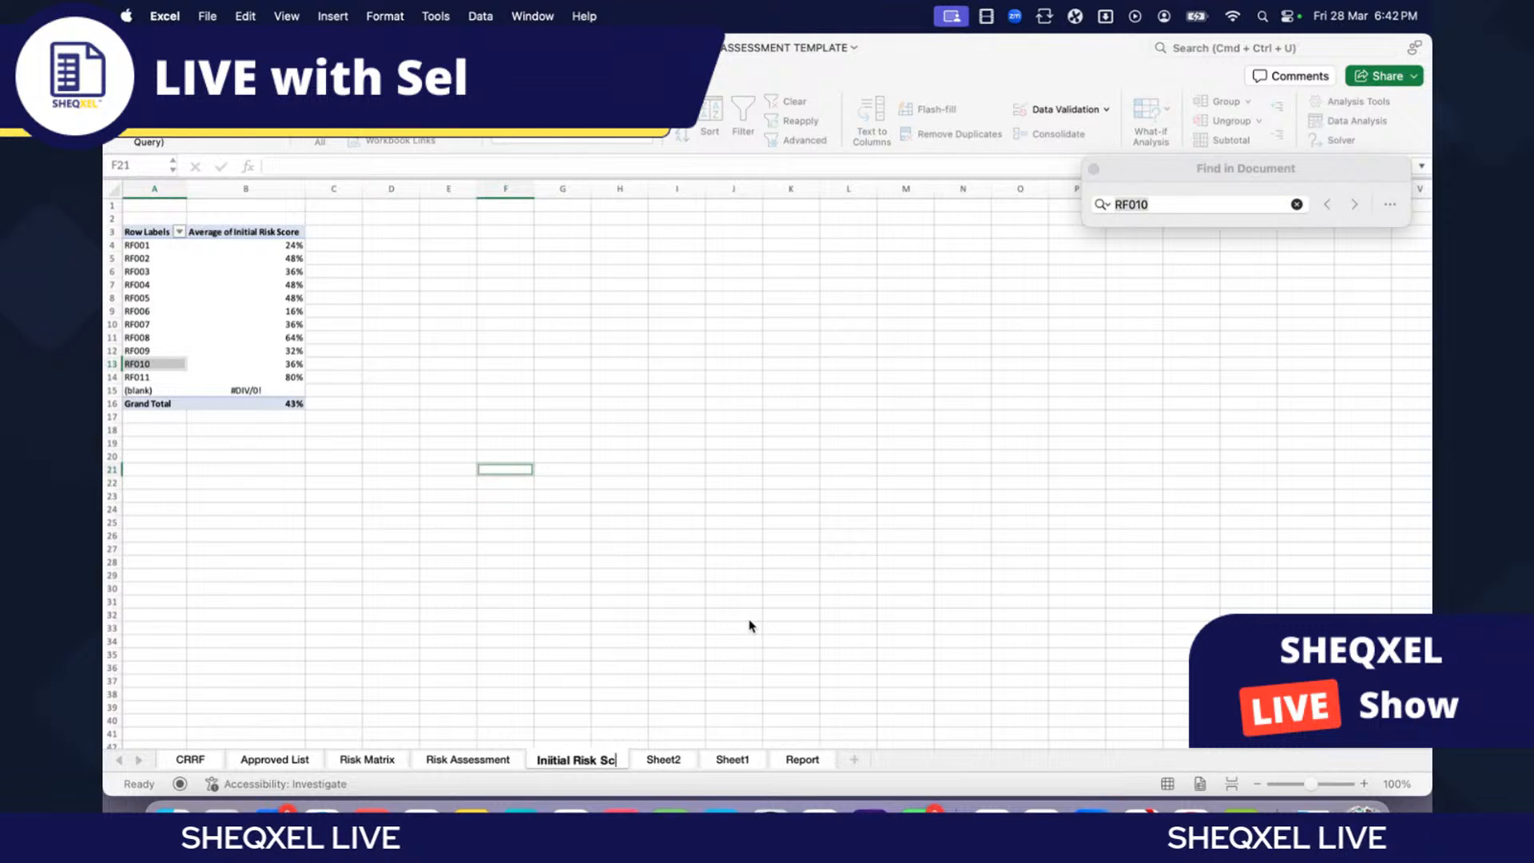
{"action": "type", "text": "or"}
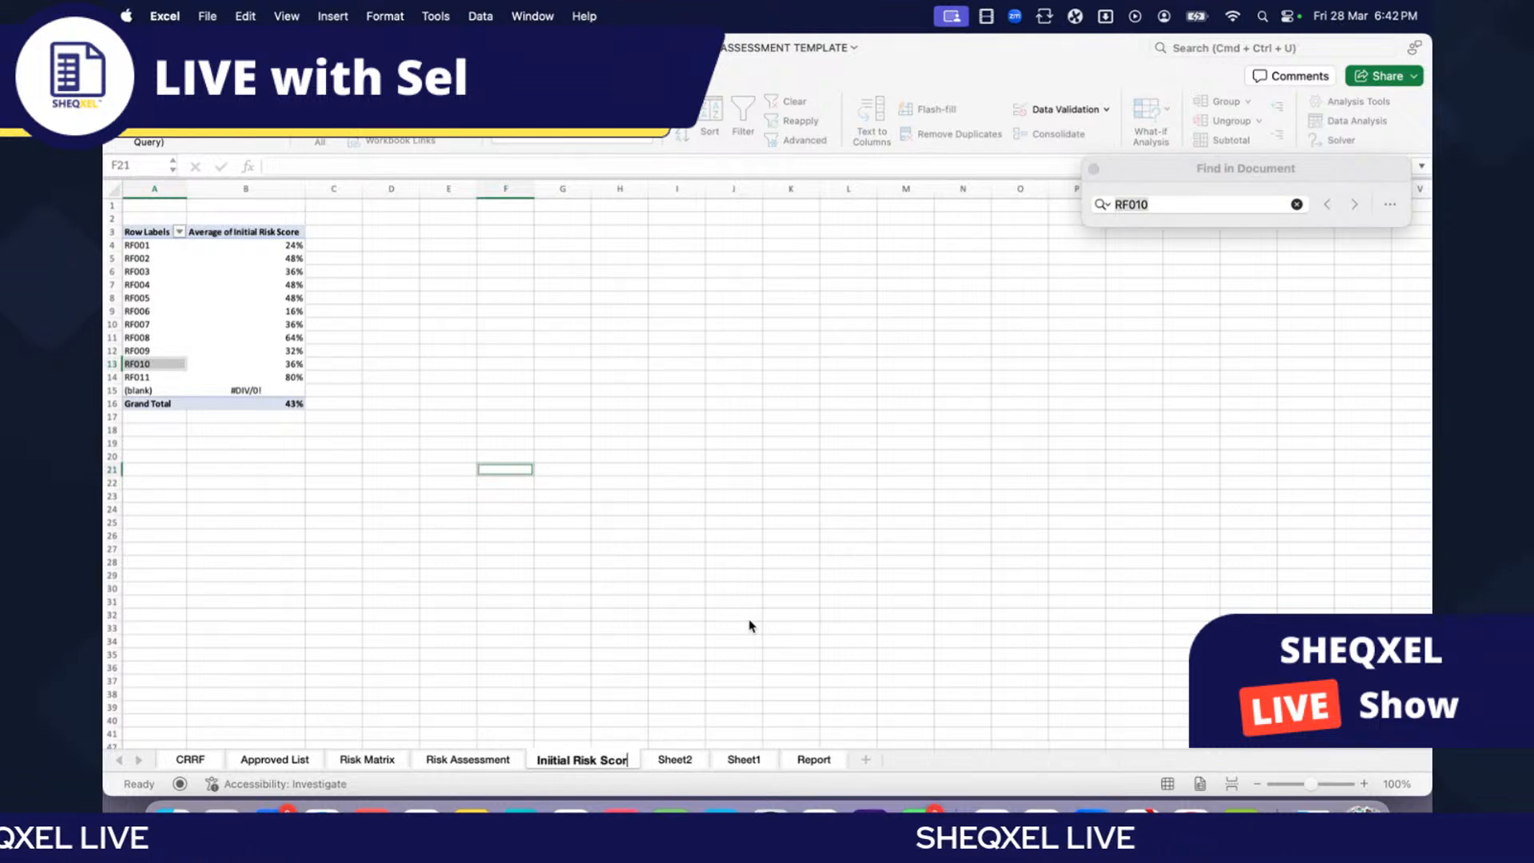
{"action": "type", "text": "e"}
{"action": "left_click", "coordinate": [505, 654]}
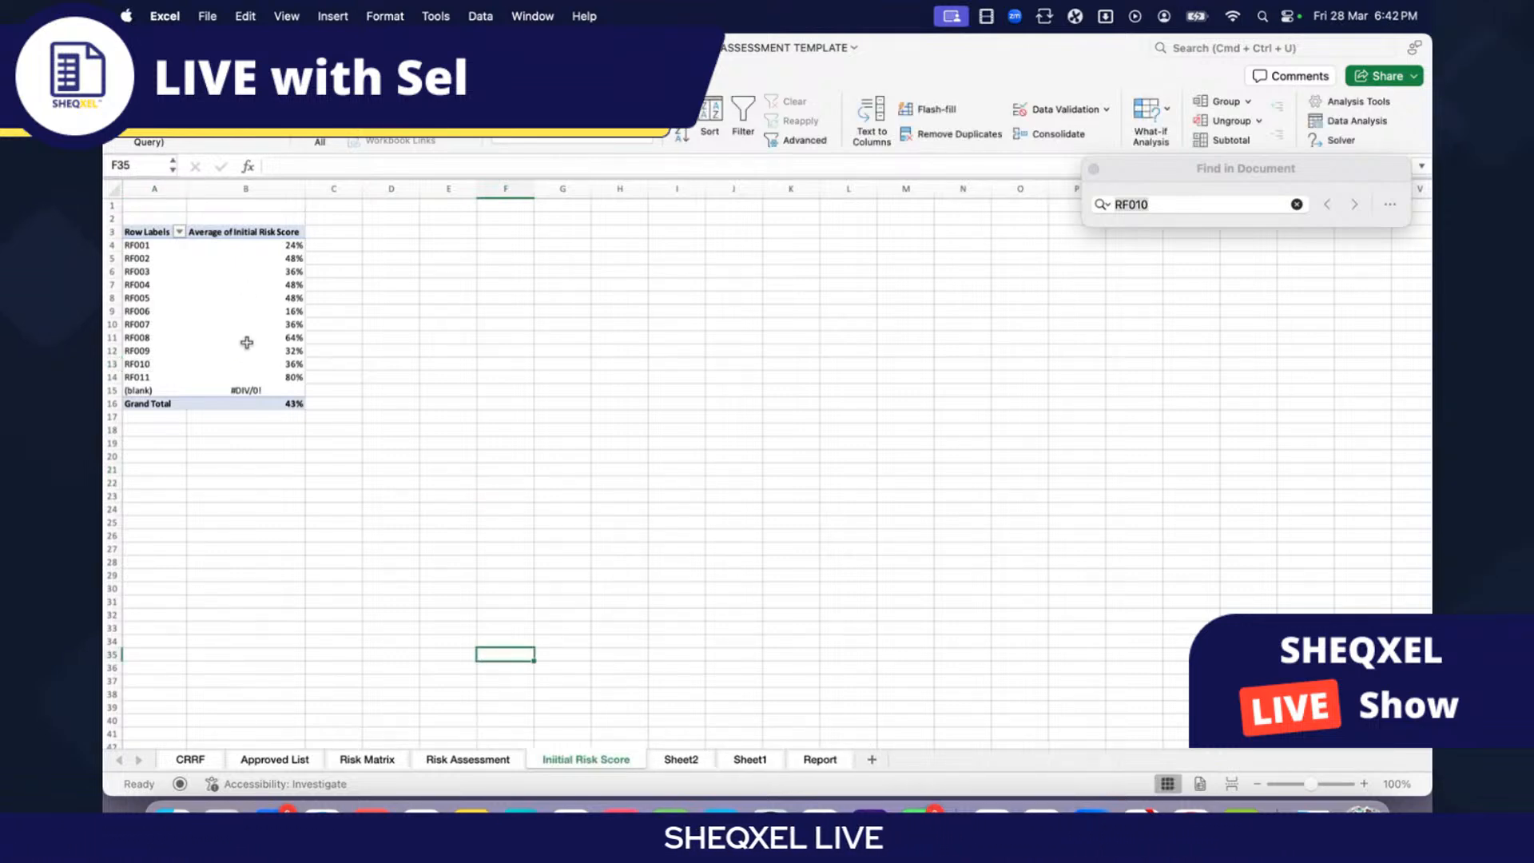
Step: Widen the pivot table's Row Labels and Average of Initial Risk Score columns and hide the sheet's gridlines
{"action": "left_click", "coordinate": [240, 344]}
{"action": "left_click_drag", "start_coordinate": [191, 187], "coordinate": [227, 187]}
{"action": "left_click_drag", "start_coordinate": [346, 187], "coordinate": [379, 187]}
{"action": "left_click", "coordinate": [547, 407]}
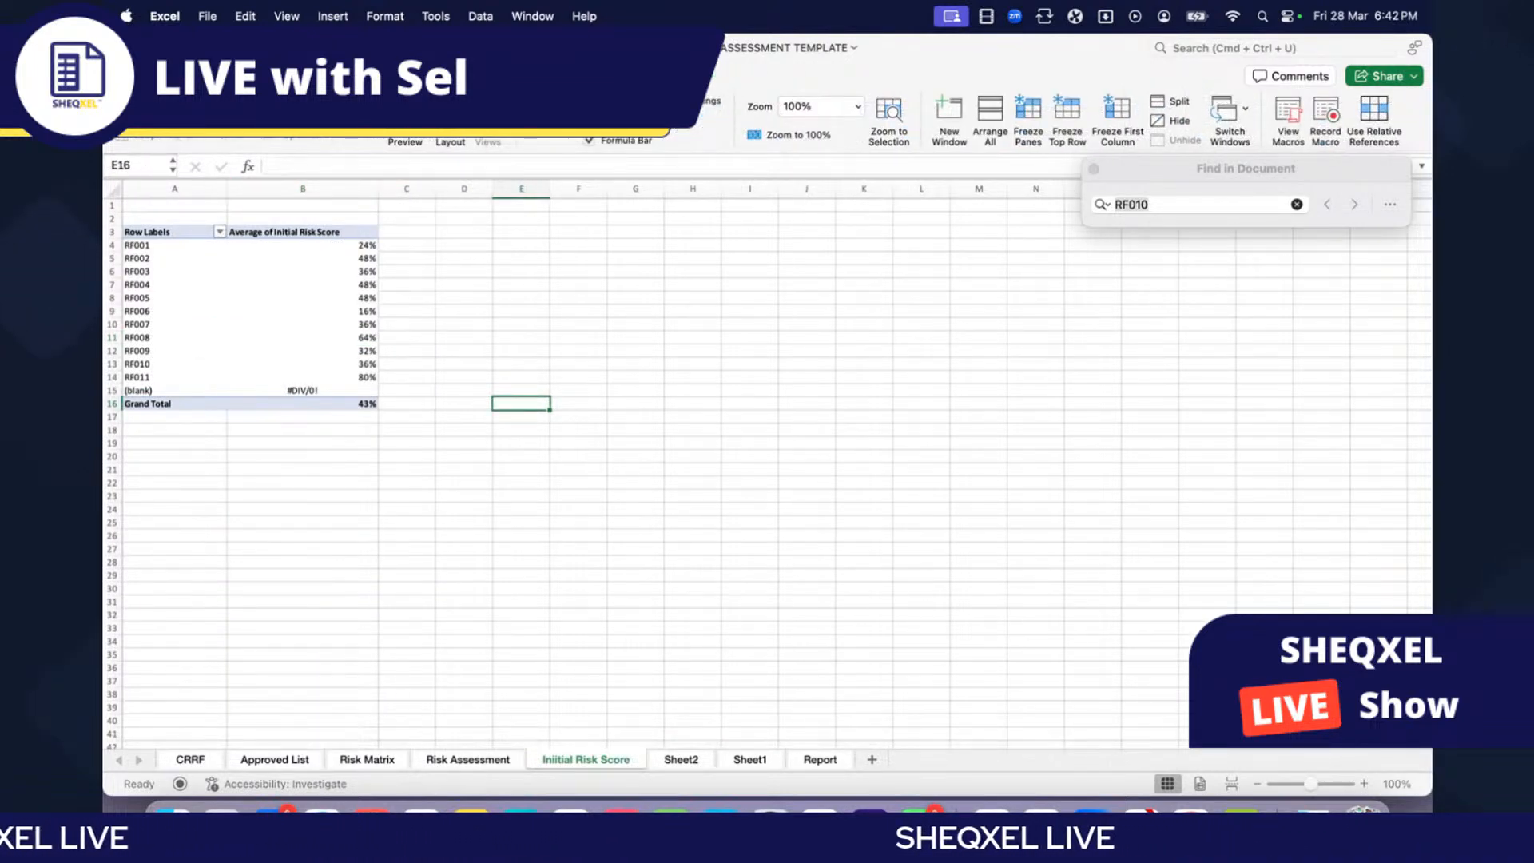
{"action": "left_click", "coordinate": [589, 120]}
Step: Turn off auto-fit column widths on update in the pivot table's options and review its data options
{"action": "left_click", "coordinate": [240, 297]}
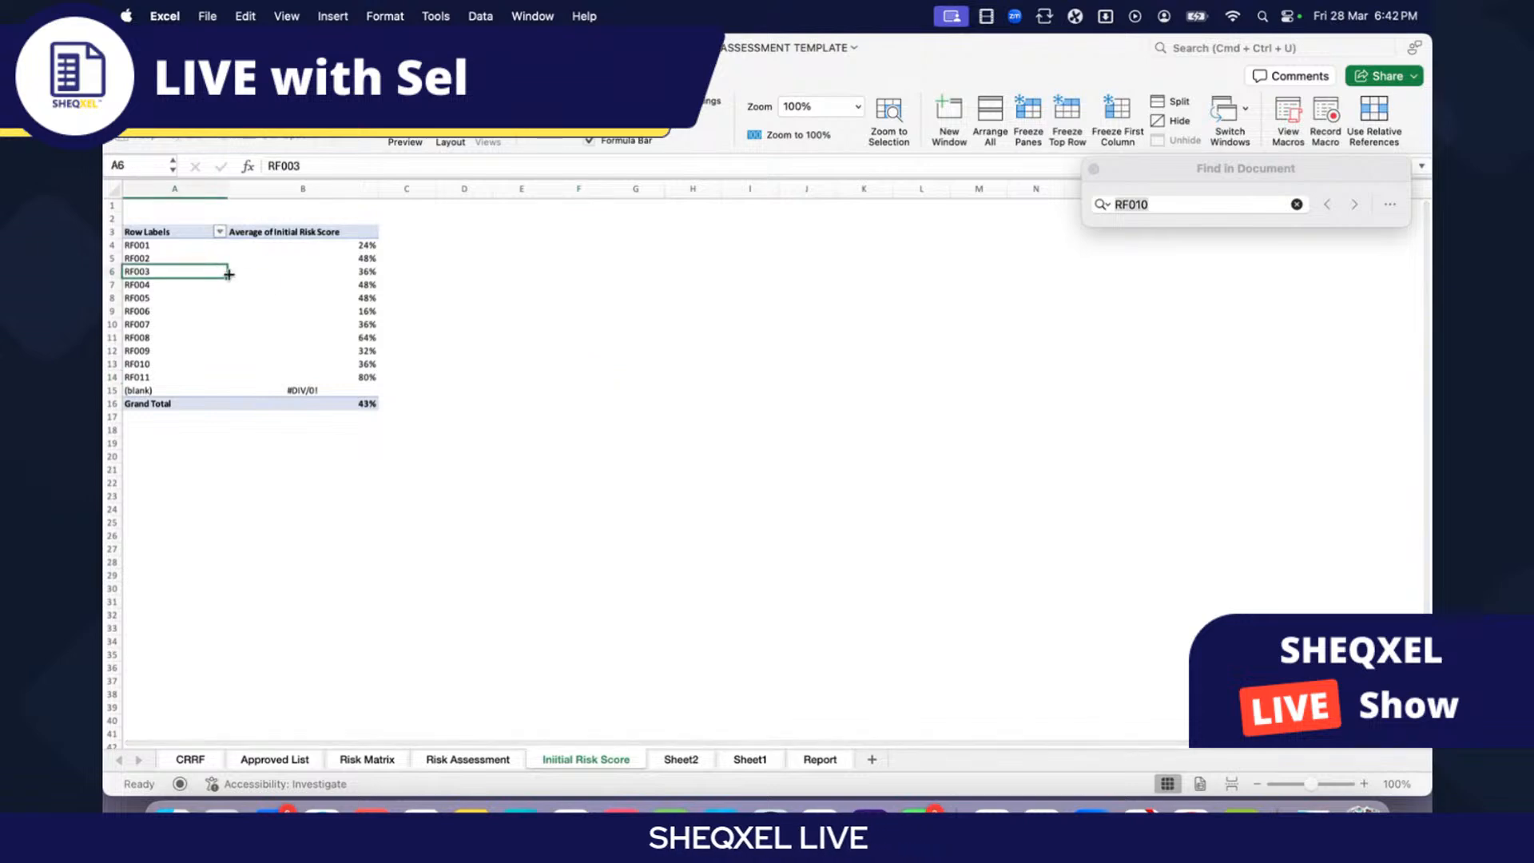
{"action": "right_click", "coordinate": [262, 294]}
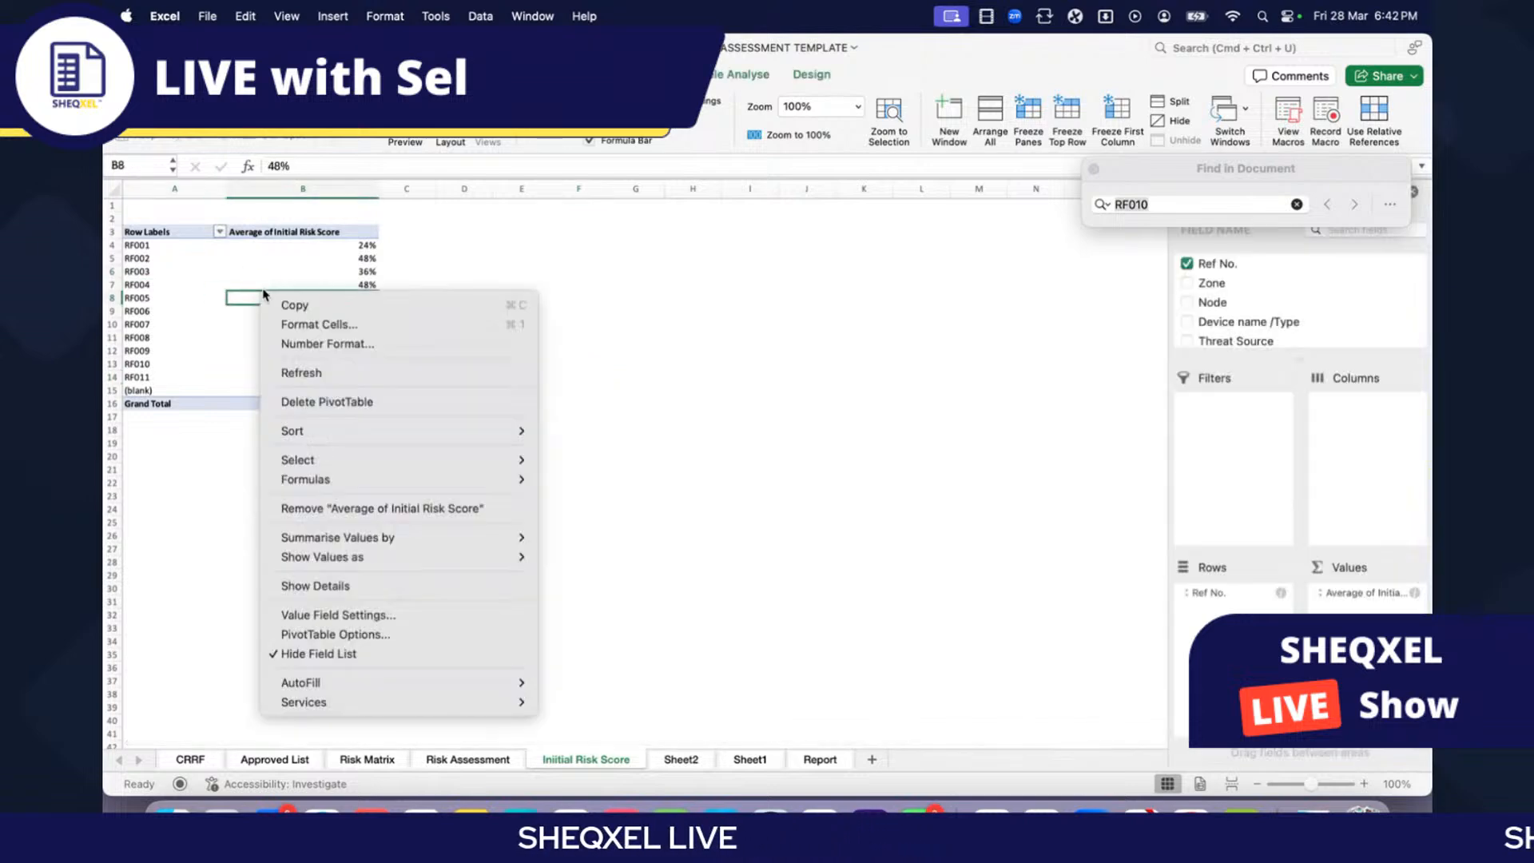
{"action": "left_click", "coordinate": [335, 633]}
{"action": "left_click_drag", "start_coordinate": [546, 297], "coordinate": [588, 235]}
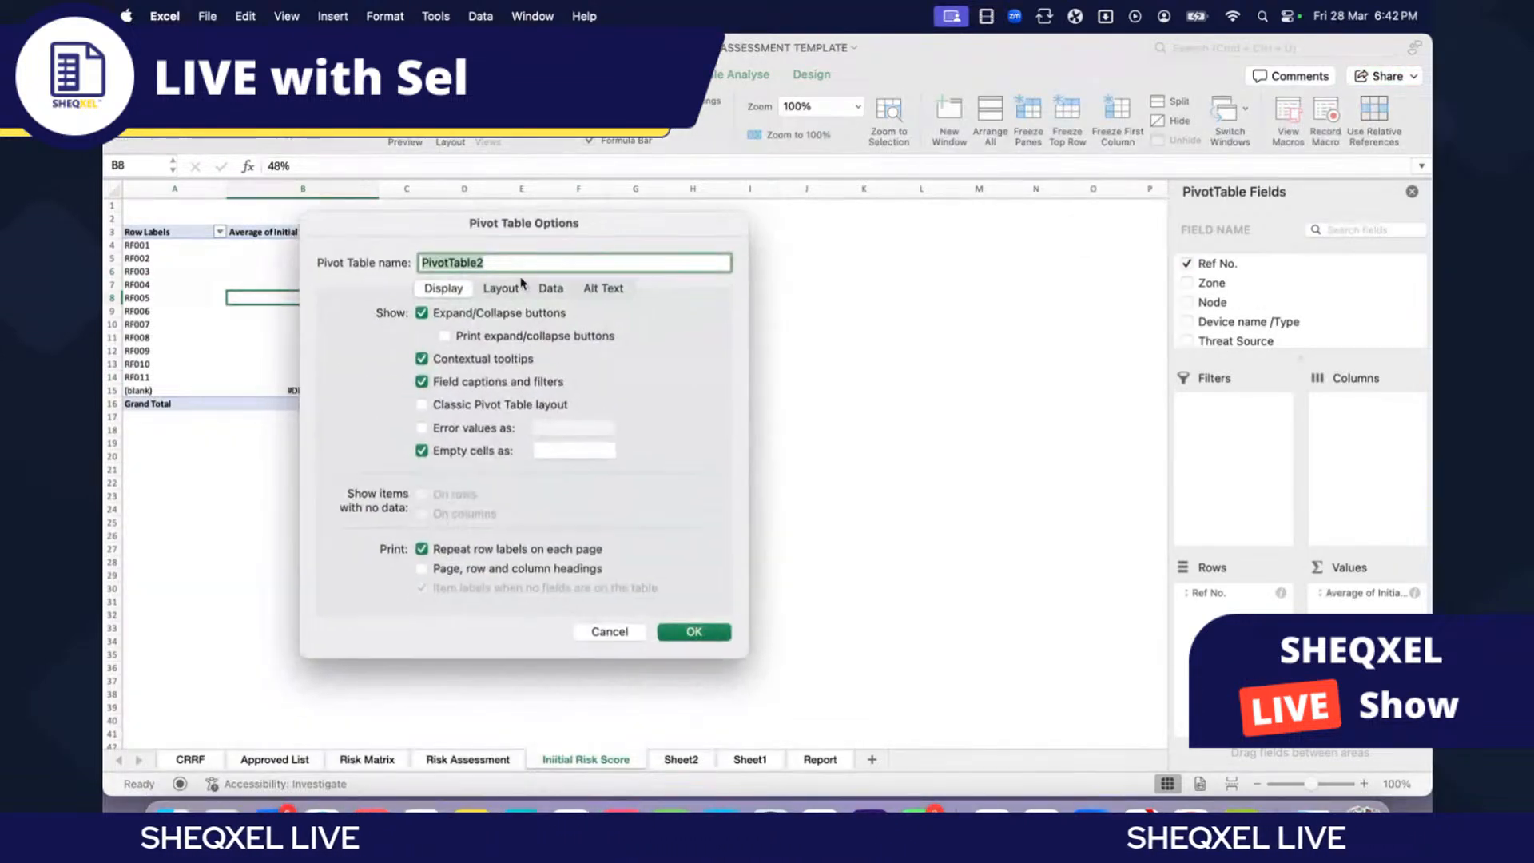
{"action": "left_click", "coordinate": [500, 289]}
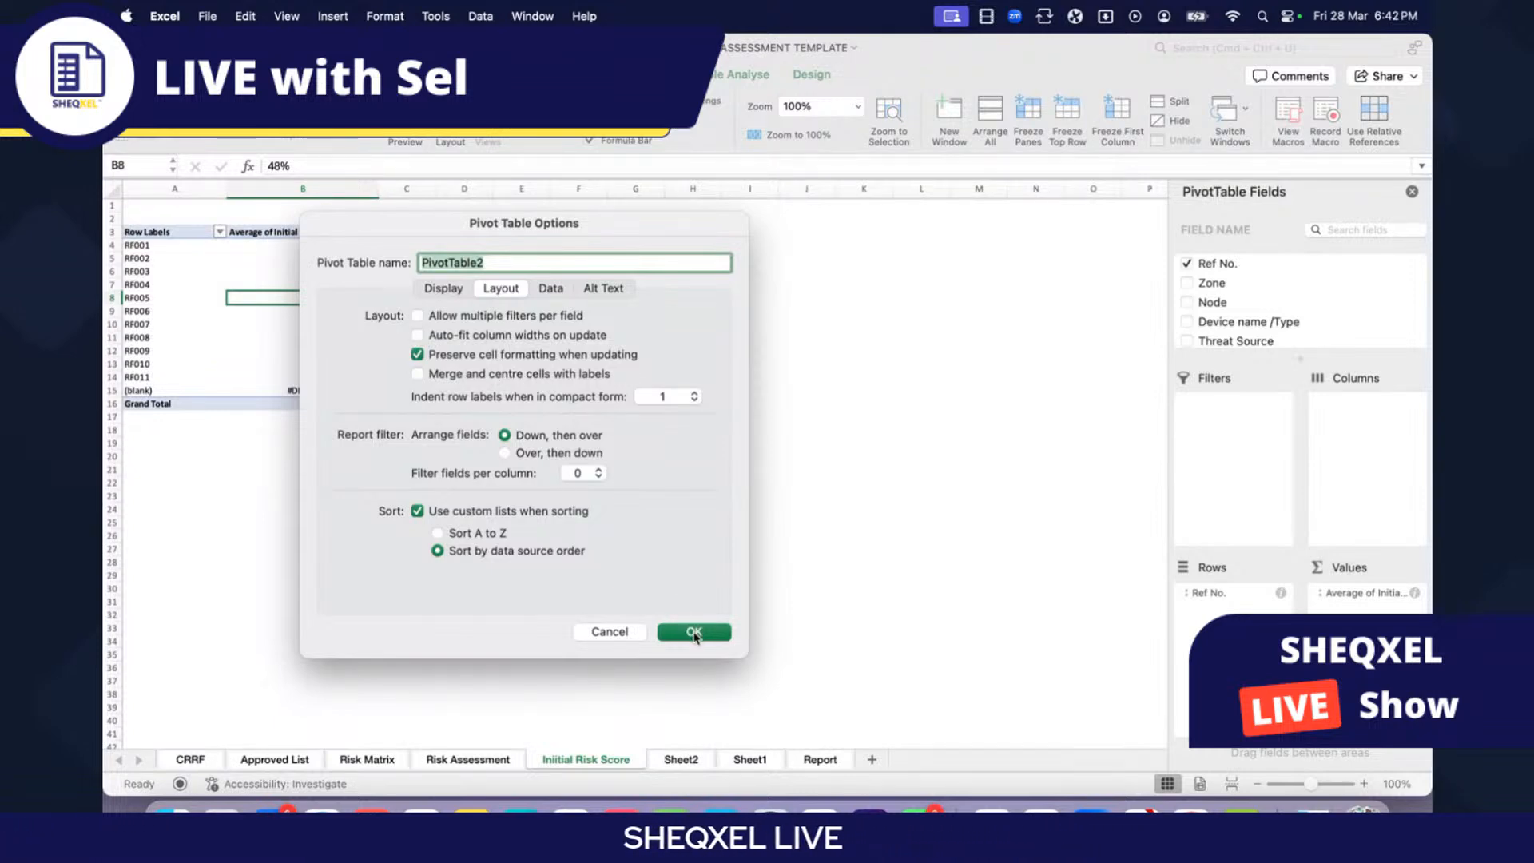
{"action": "left_click", "coordinate": [551, 289]}
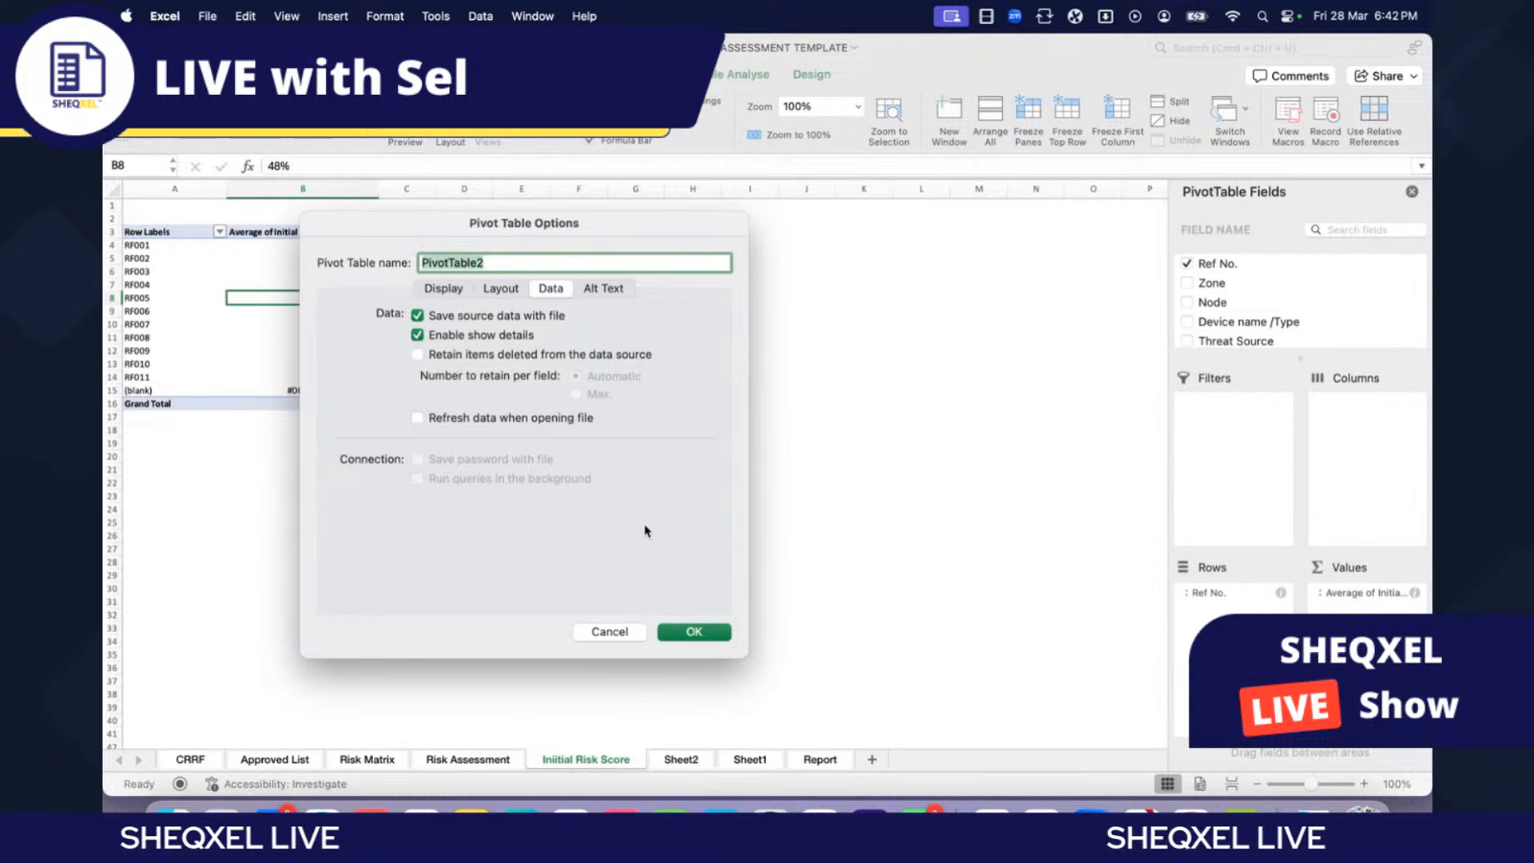
{"action": "left_click", "coordinate": [687, 631]}
{"action": "left_click", "coordinate": [528, 479]}
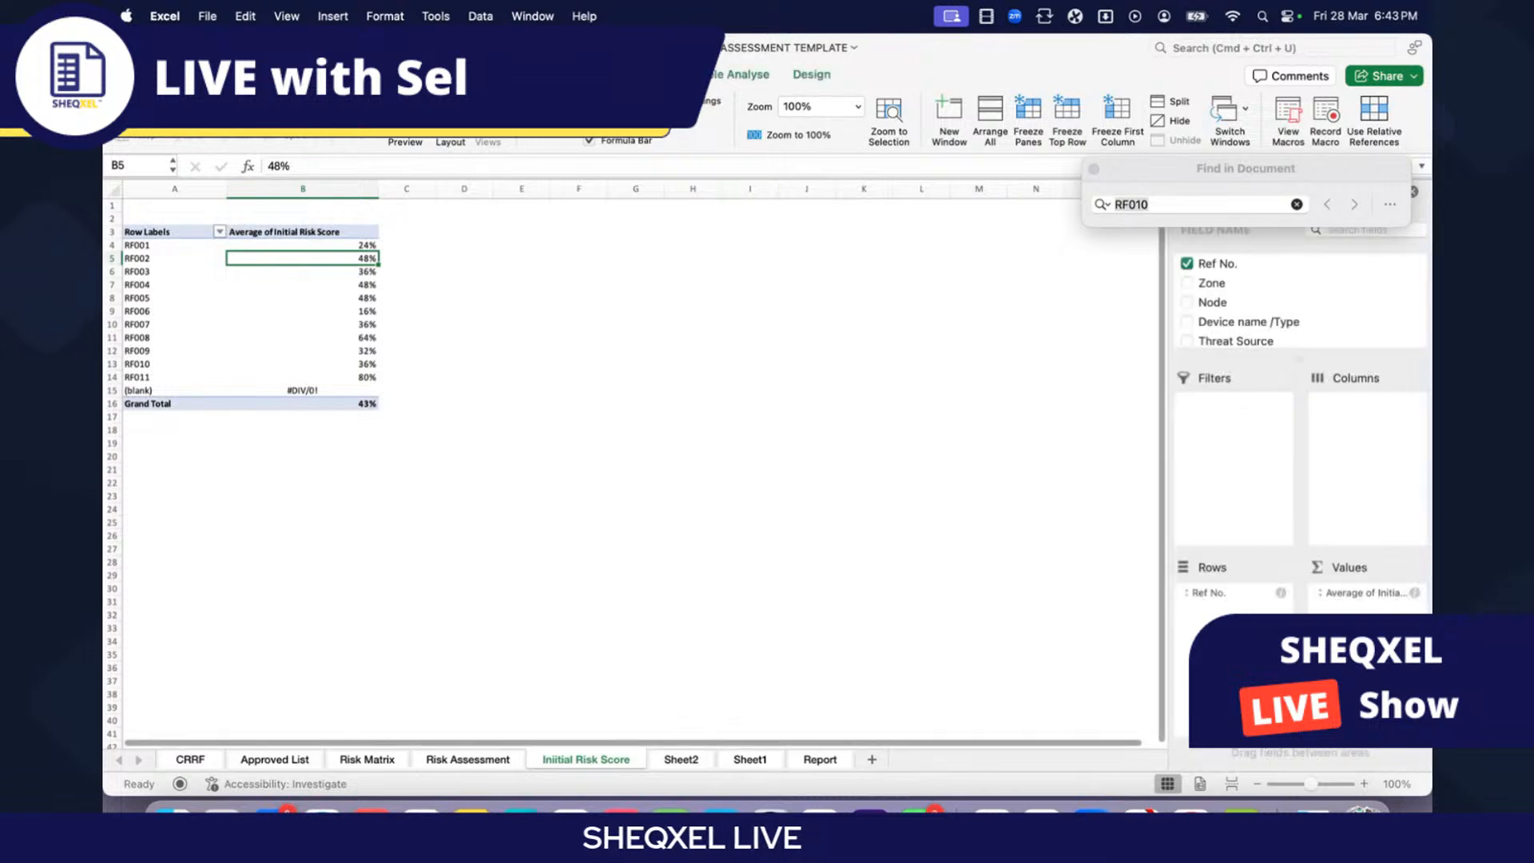
Step: Set the font of the whole Initial Risk Score sheet to Calibri Light and increase its font size
{"action": "left_click", "coordinate": [811, 73]}
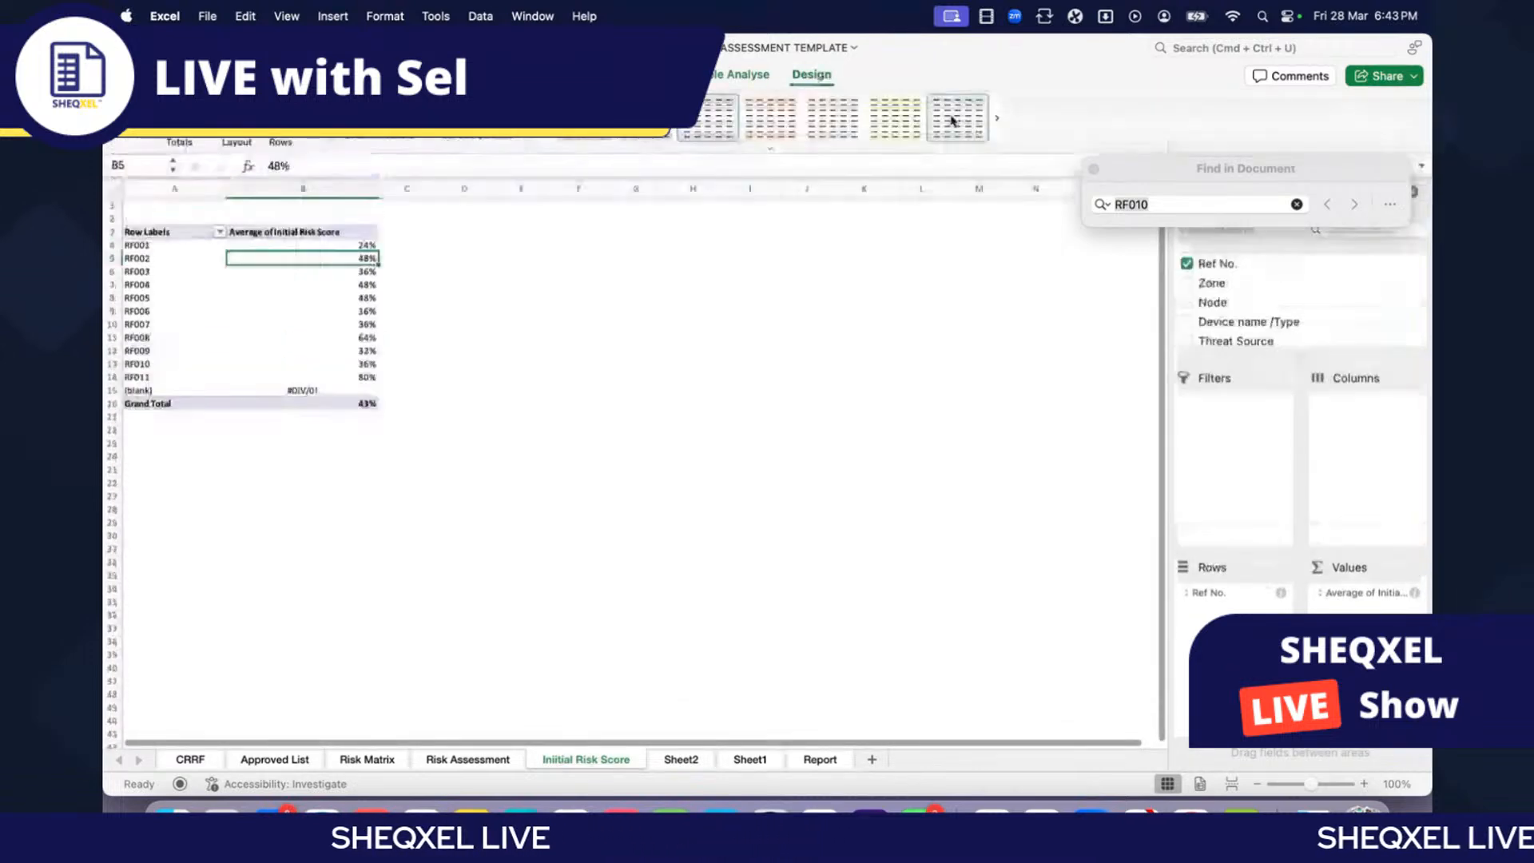
{"action": "left_click", "coordinate": [471, 469]}
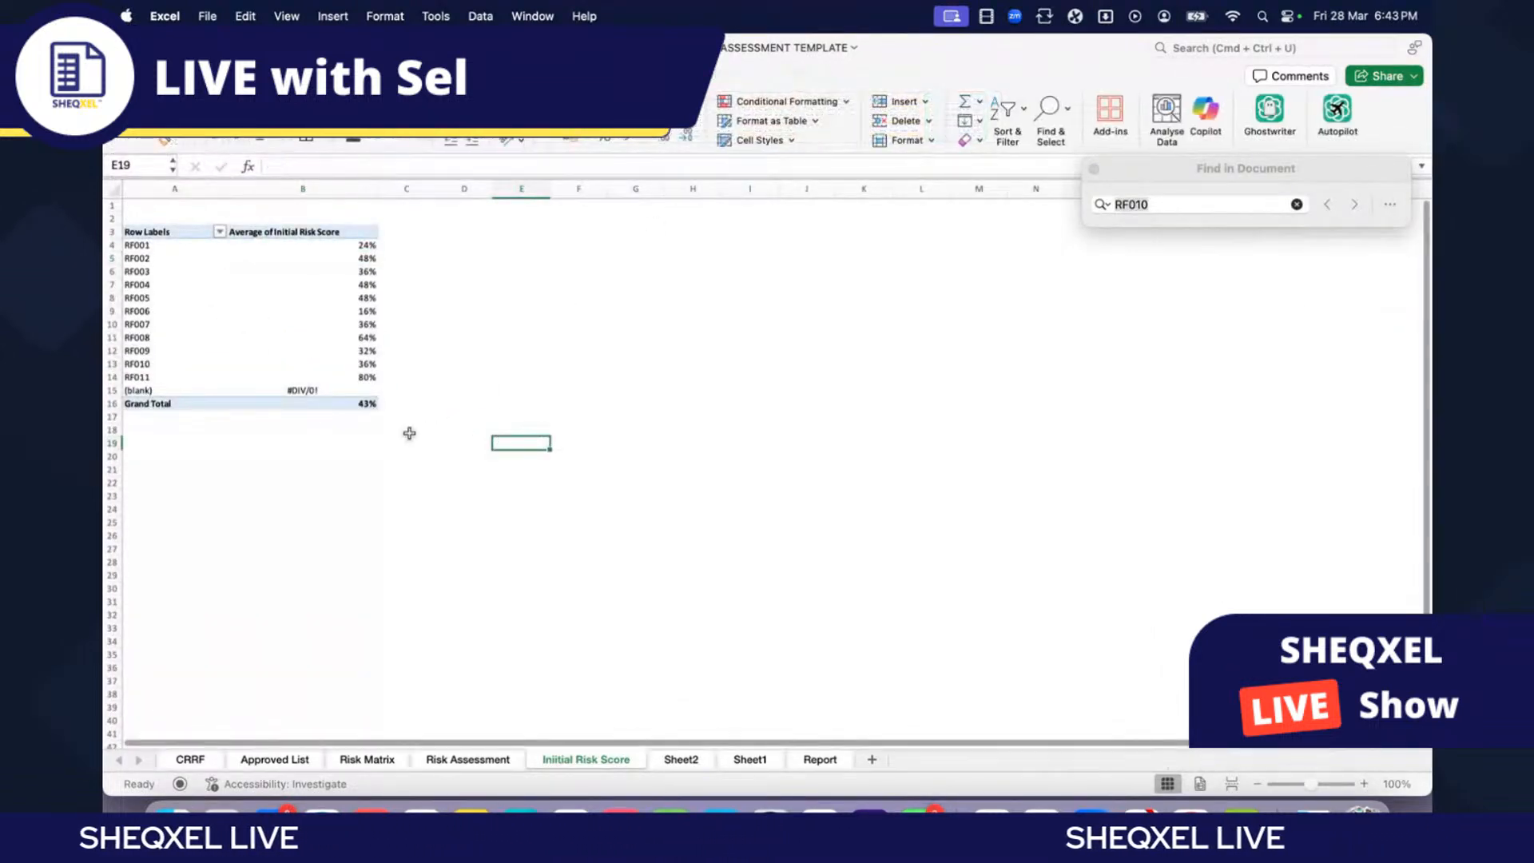
{"action": "key", "text": "super+a"}
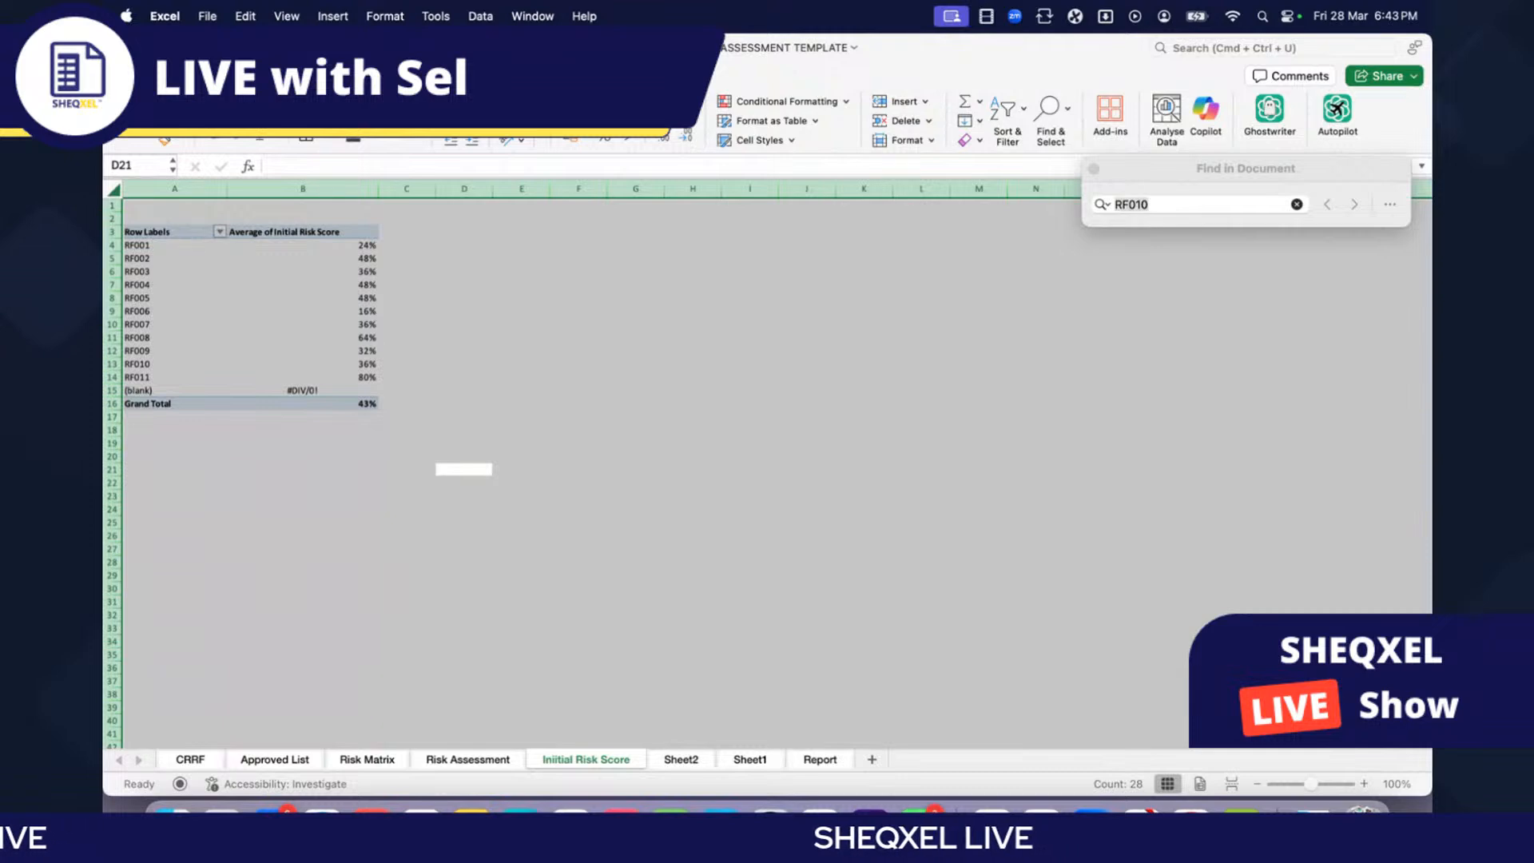
{"action": "left_click", "coordinate": [294, 109]}
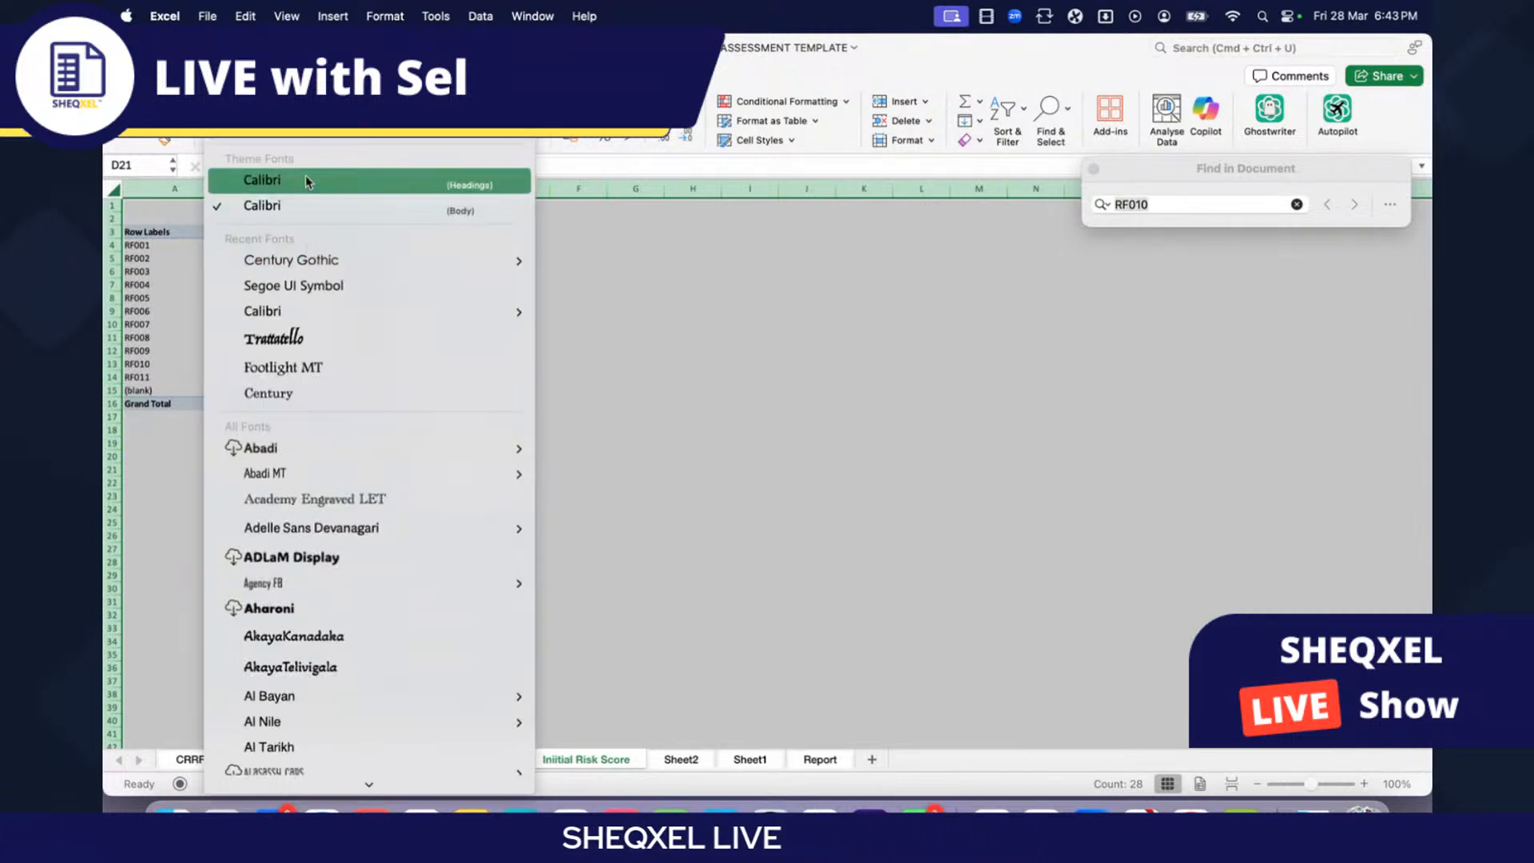
{"action": "mouse_move", "coordinate": [519, 312]}
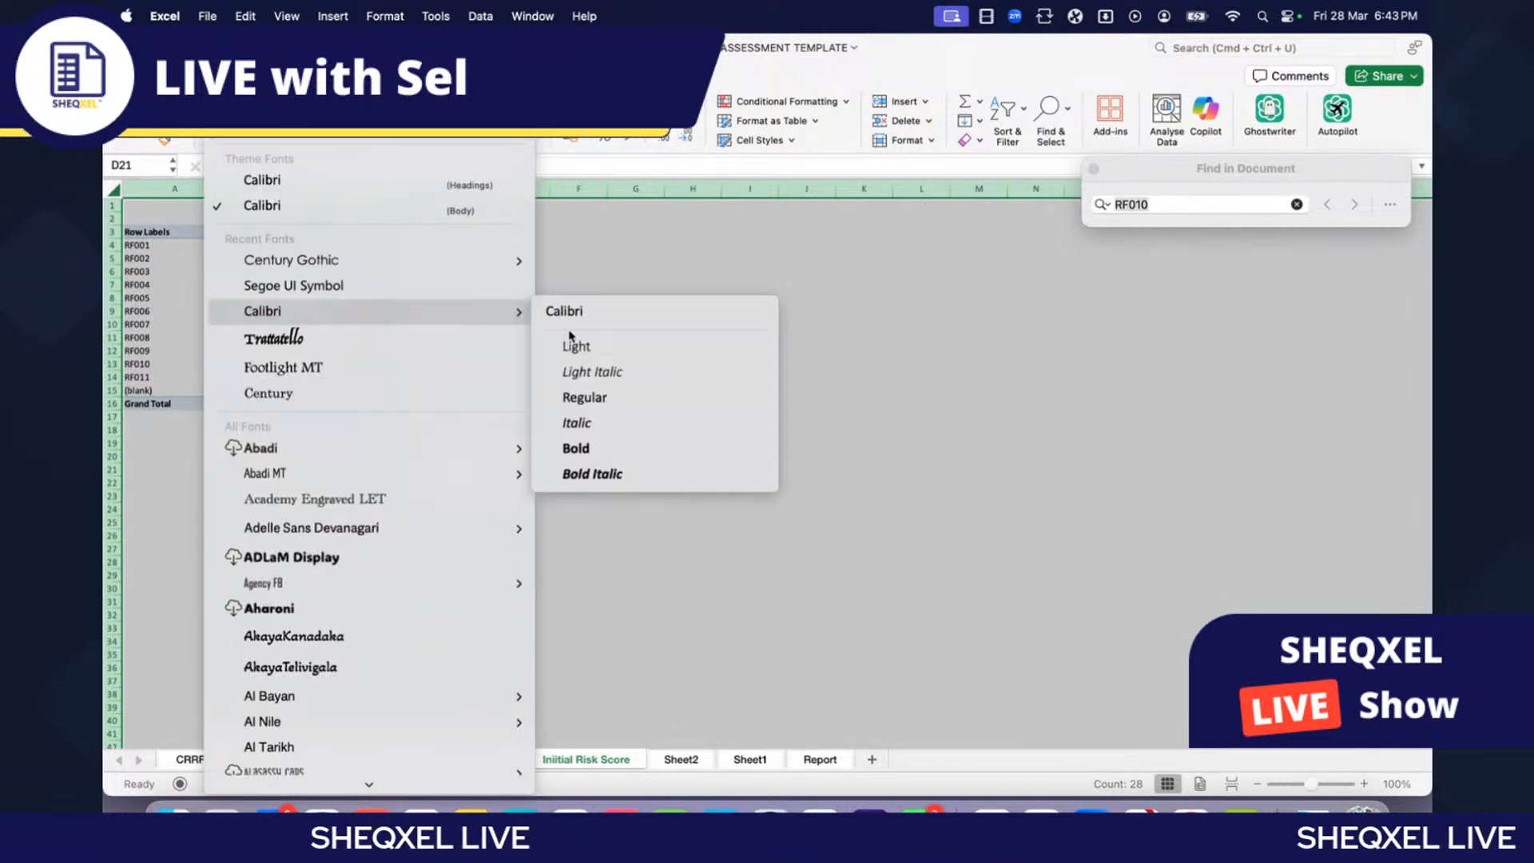
{"action": "left_click", "coordinate": [575, 345]}
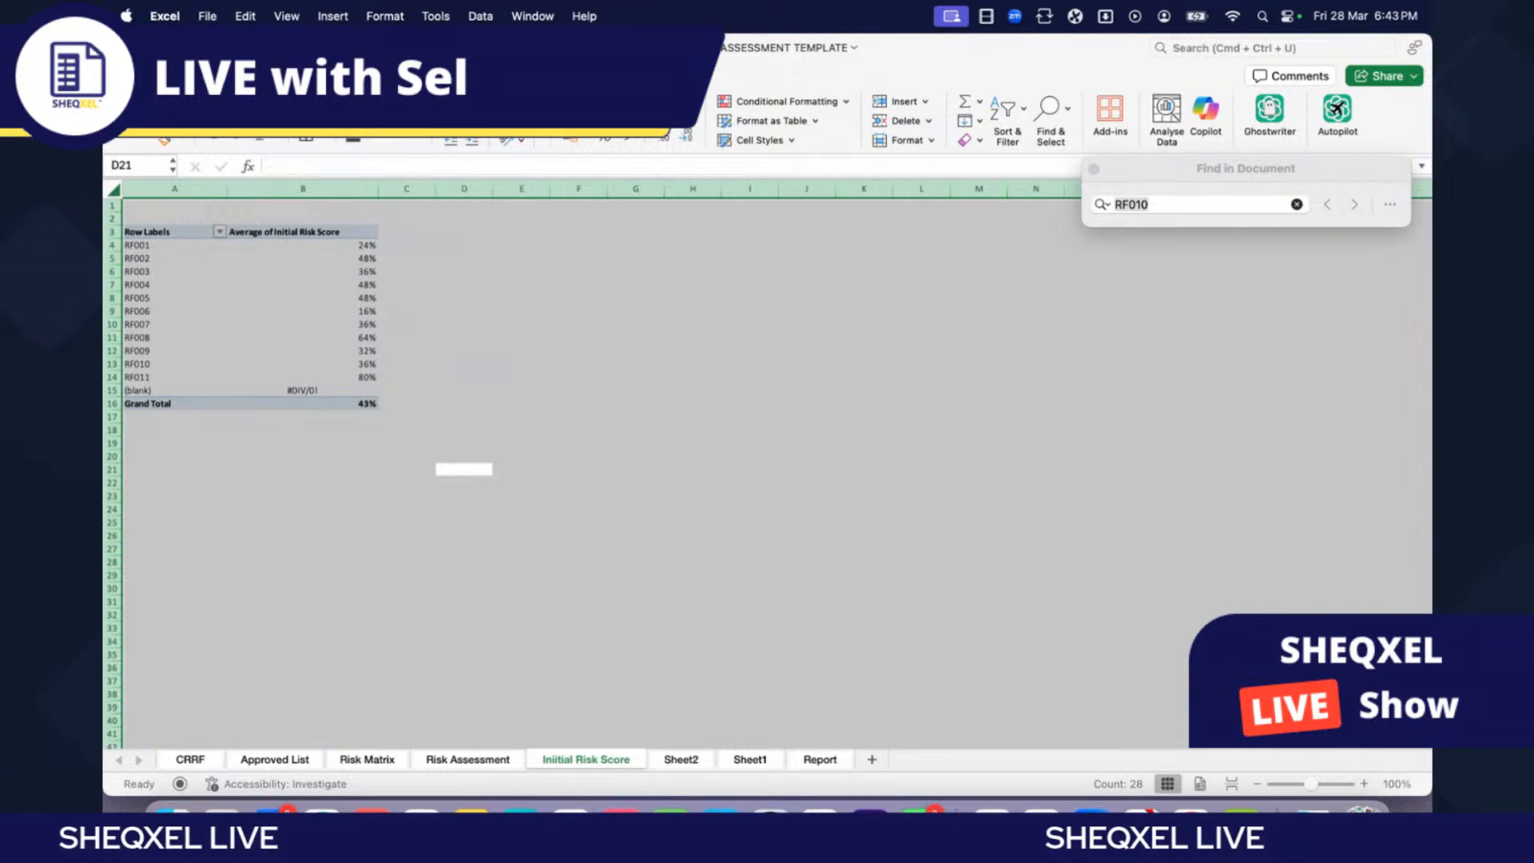
{"action": "left_click", "coordinate": [368, 110]}
{"action": "left_click", "coordinate": [353, 213]}
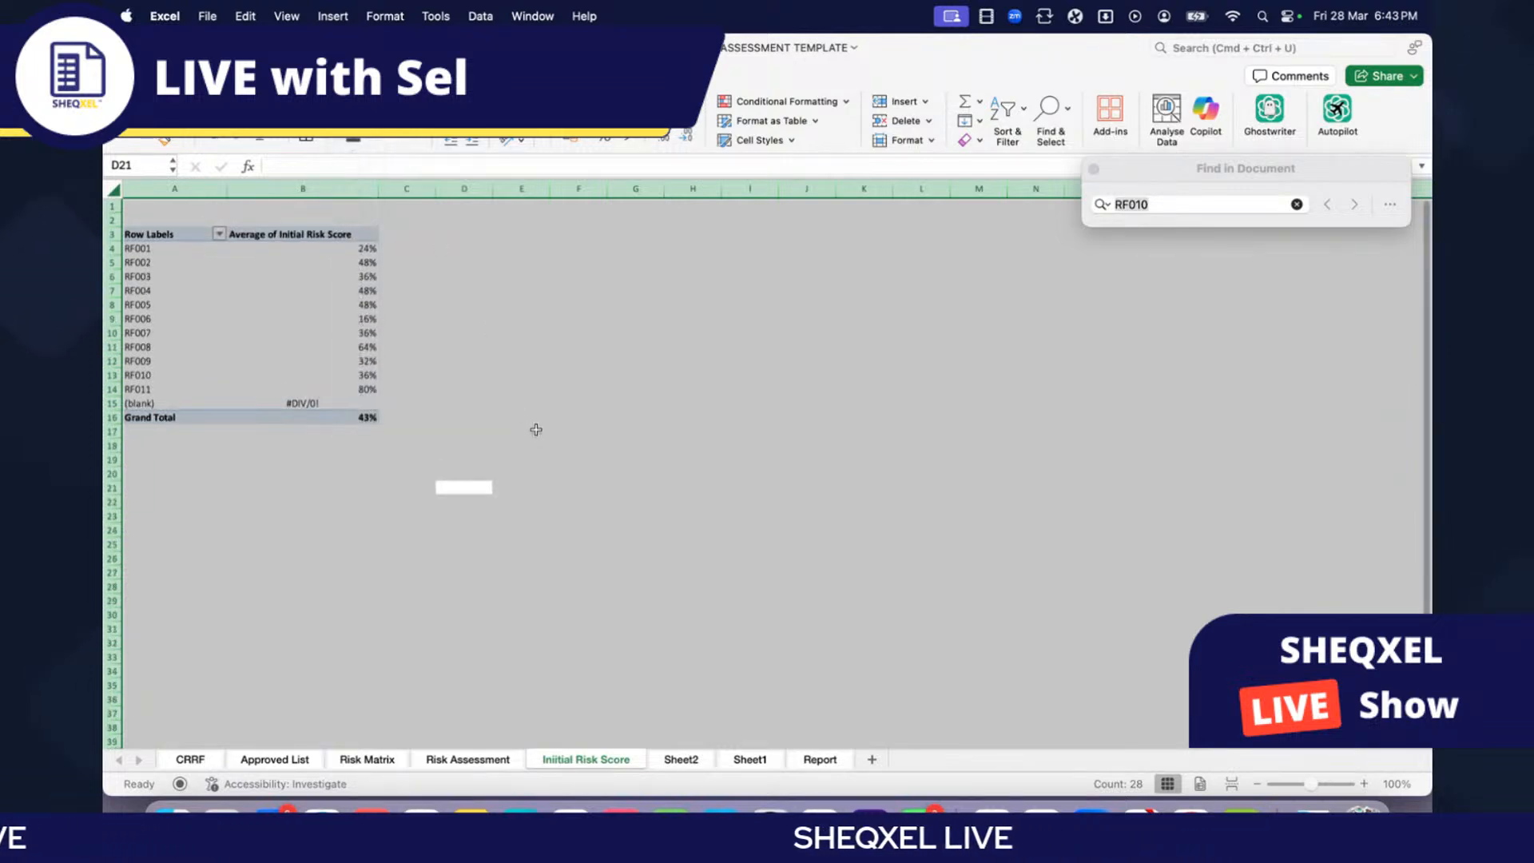
{"action": "left_click", "coordinate": [530, 431]}
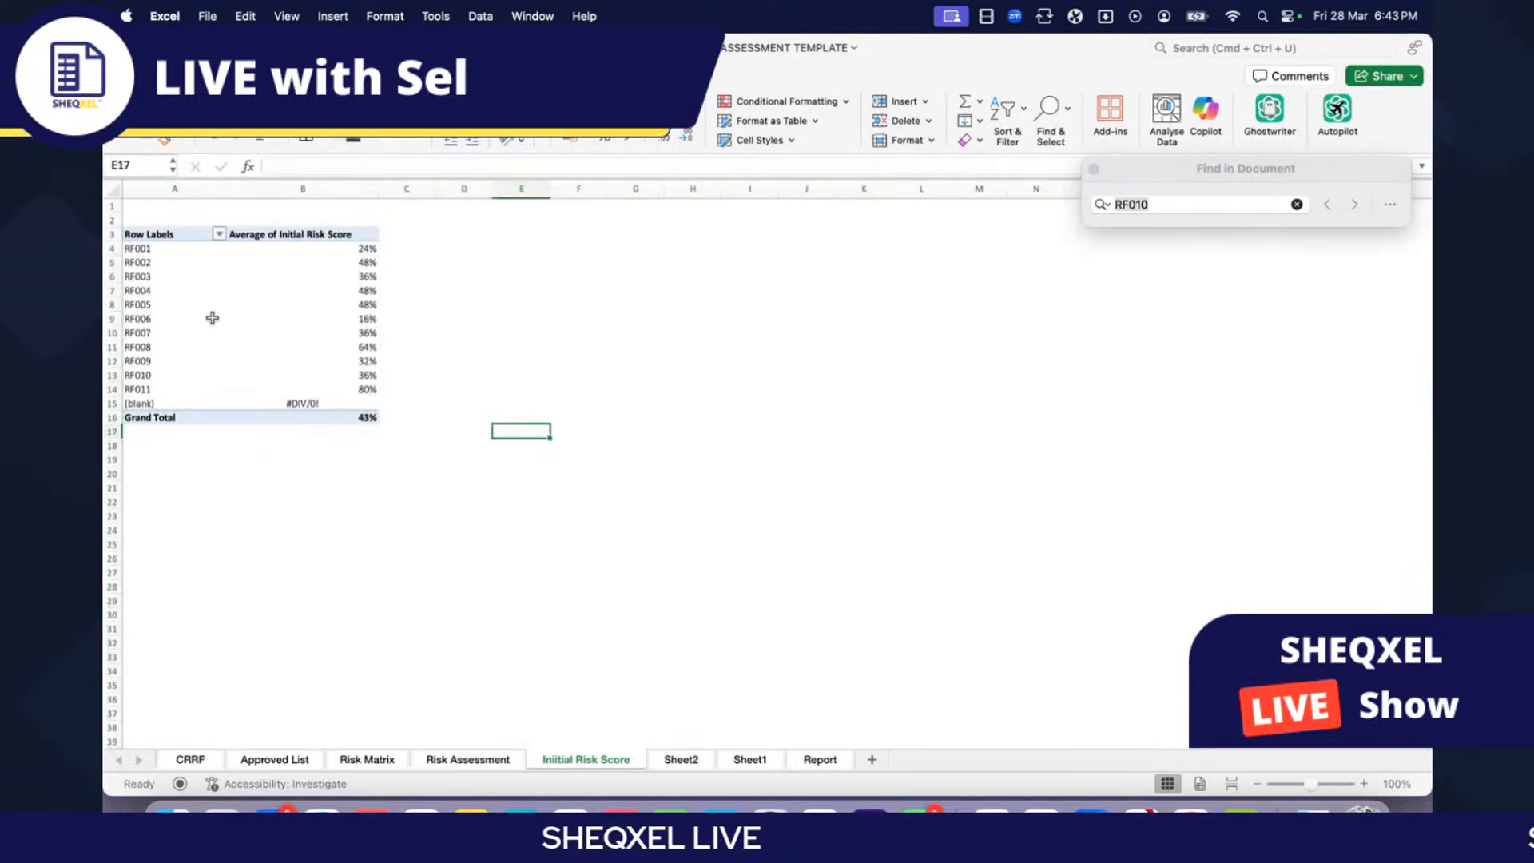
Step: Clear the RF010 search text from the document search
{"action": "left_click", "coordinate": [145, 295]}
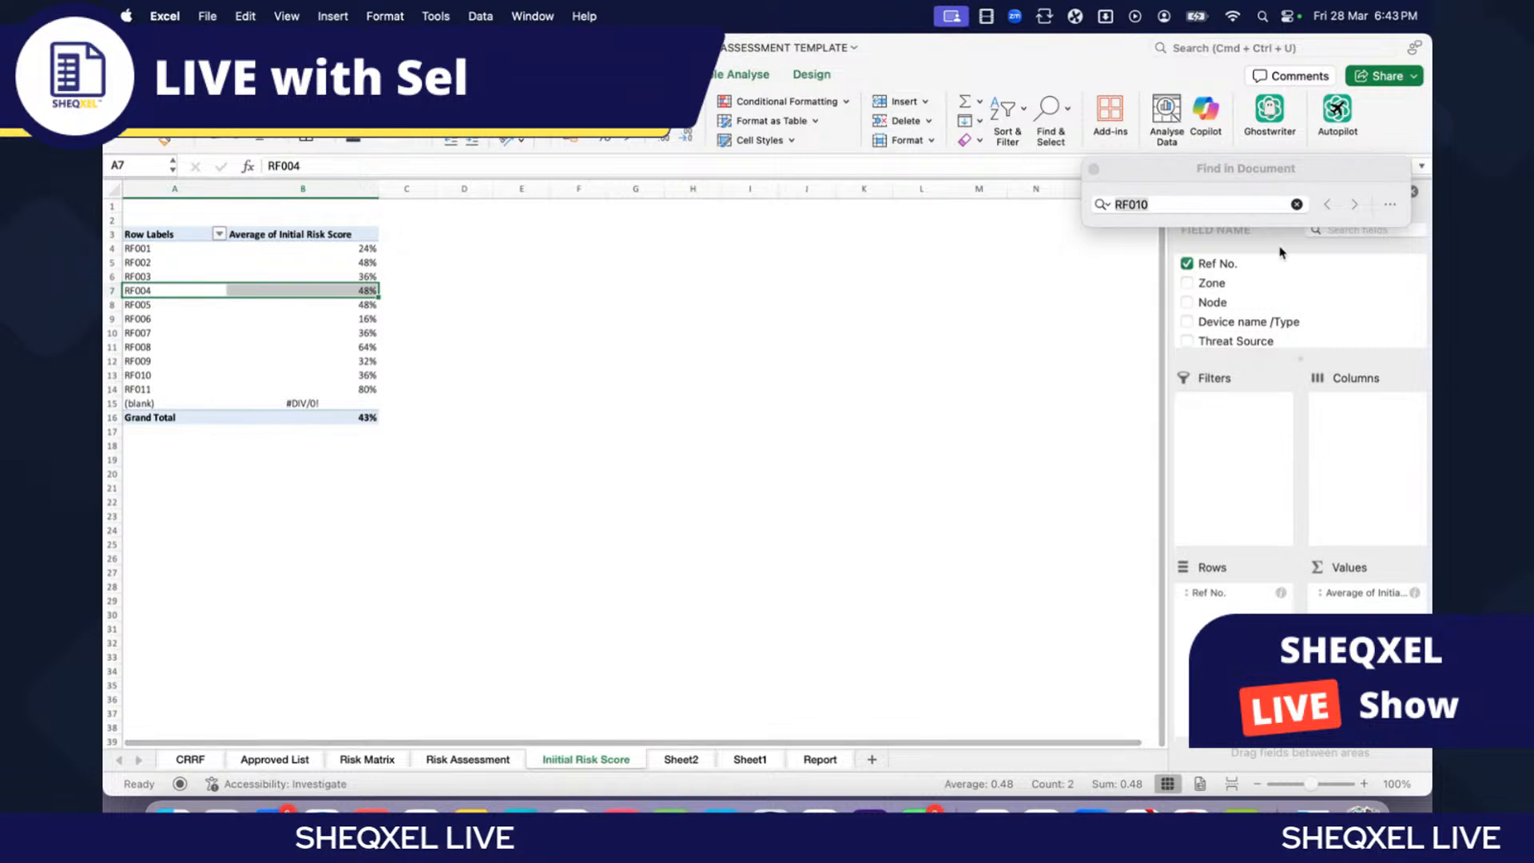
{"action": "left_click", "coordinate": [1298, 204]}
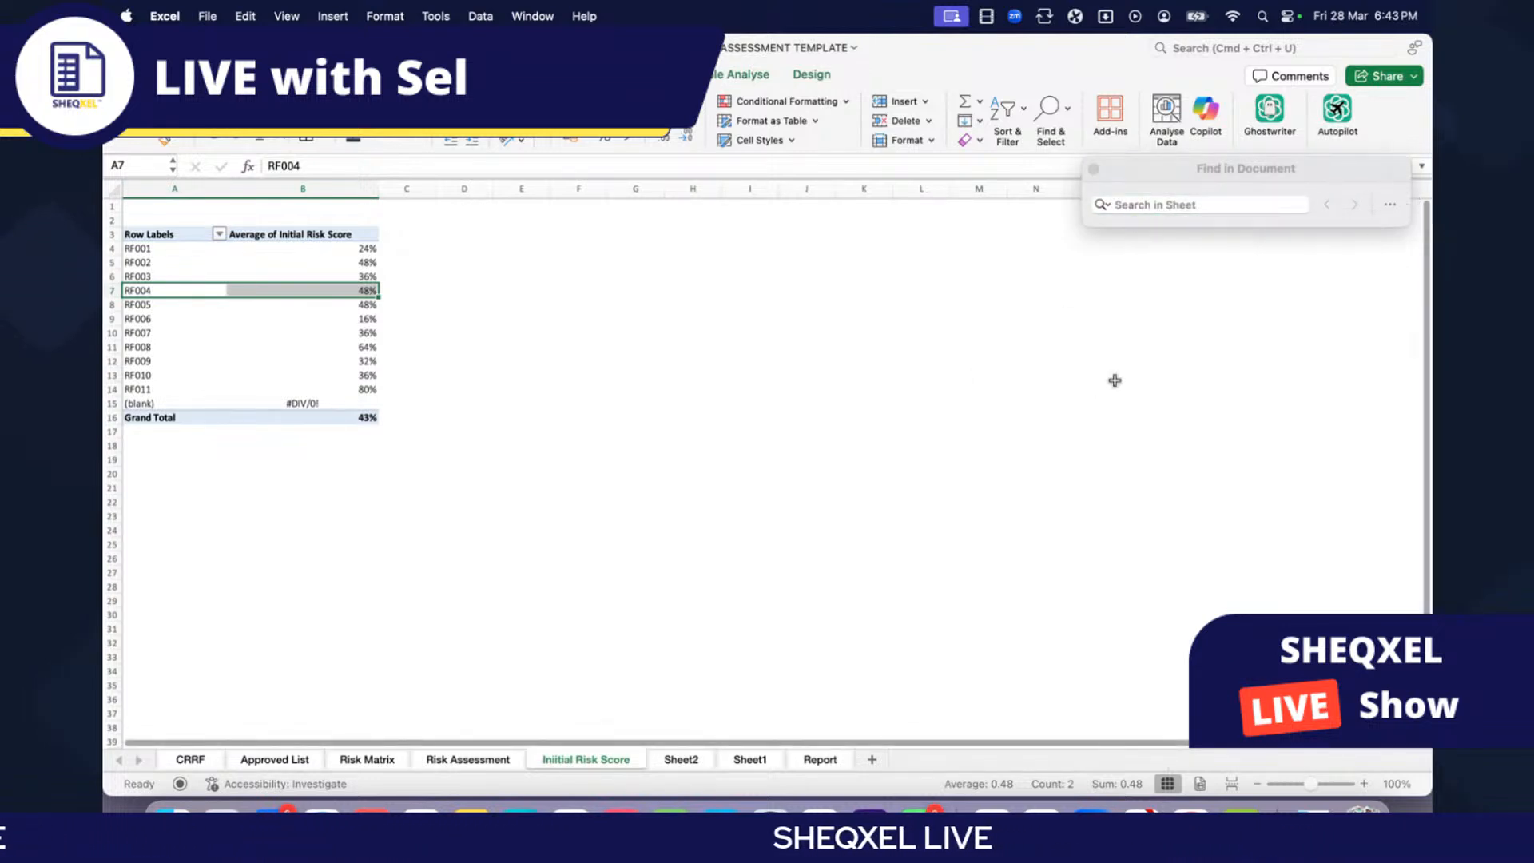
{"action": "left_click", "coordinate": [812, 546]}
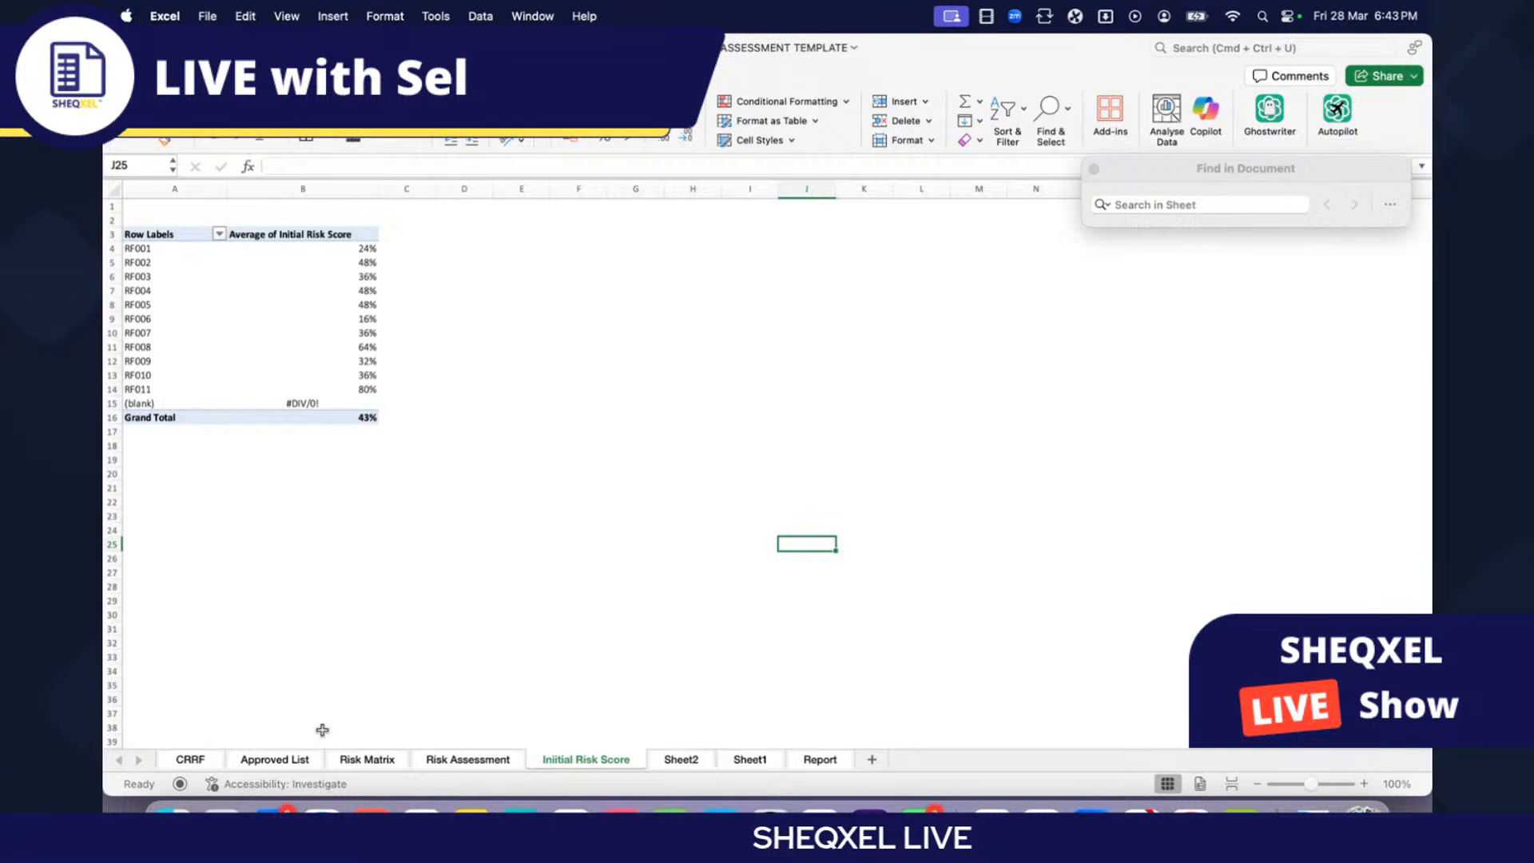
Step: Examine how the reference numbers are assigned to zones on the Risk Assessment sheet, and return to the pivot table sheet
{"action": "left_click", "coordinate": [367, 760]}
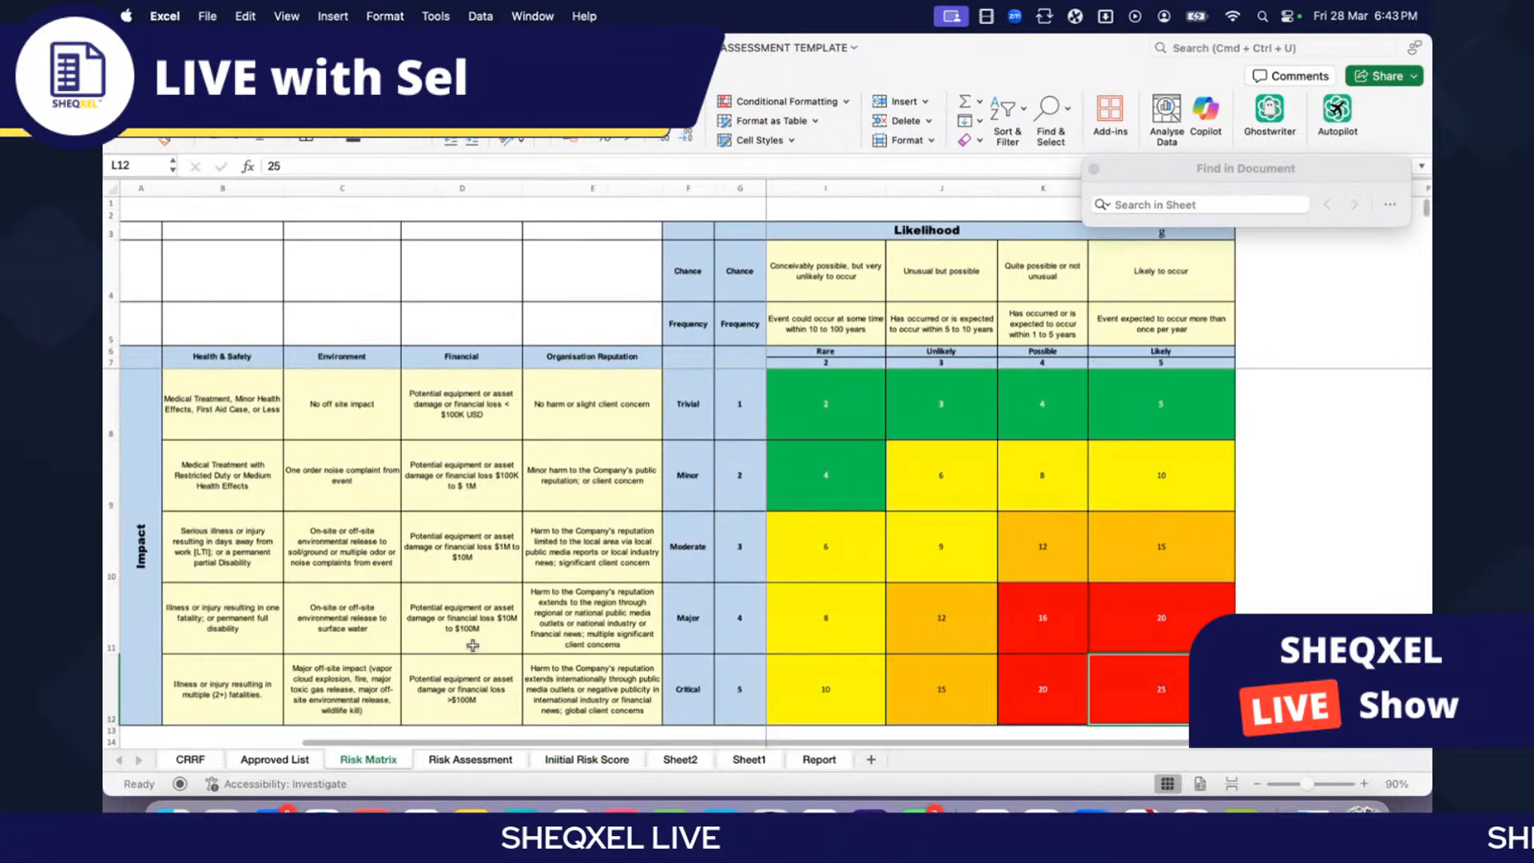
{"action": "left_click", "coordinate": [587, 760]}
{"action": "left_click", "coordinate": [470, 760]}
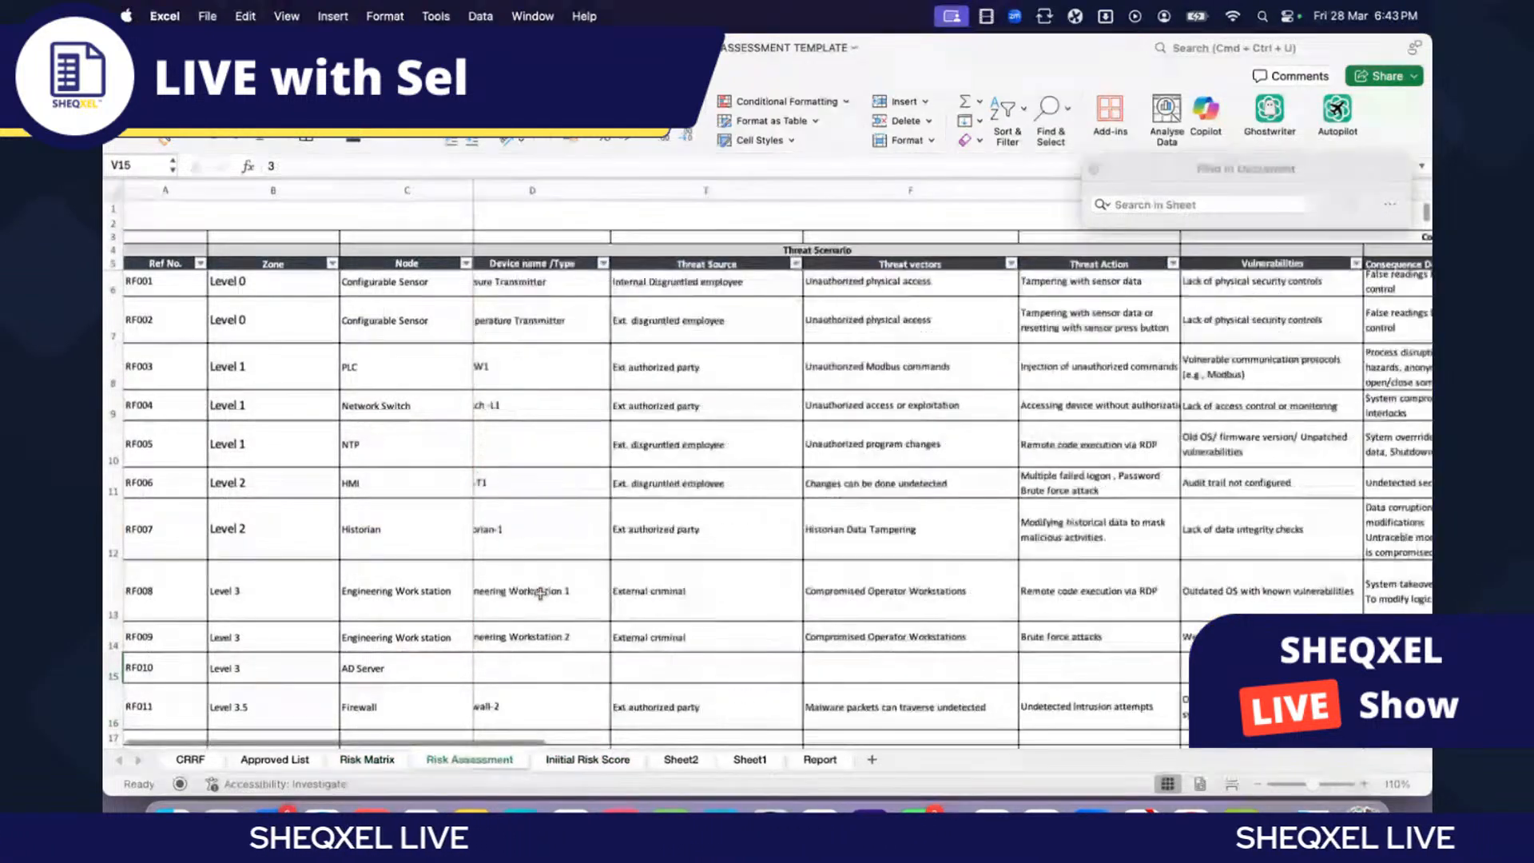
{"action": "left_click_drag", "start_coordinate": [184, 316], "coordinate": [183, 511]}
{"action": "scroll", "coordinate": [302, 572], "scroll_direction": "down", "scroll_amount": 3}
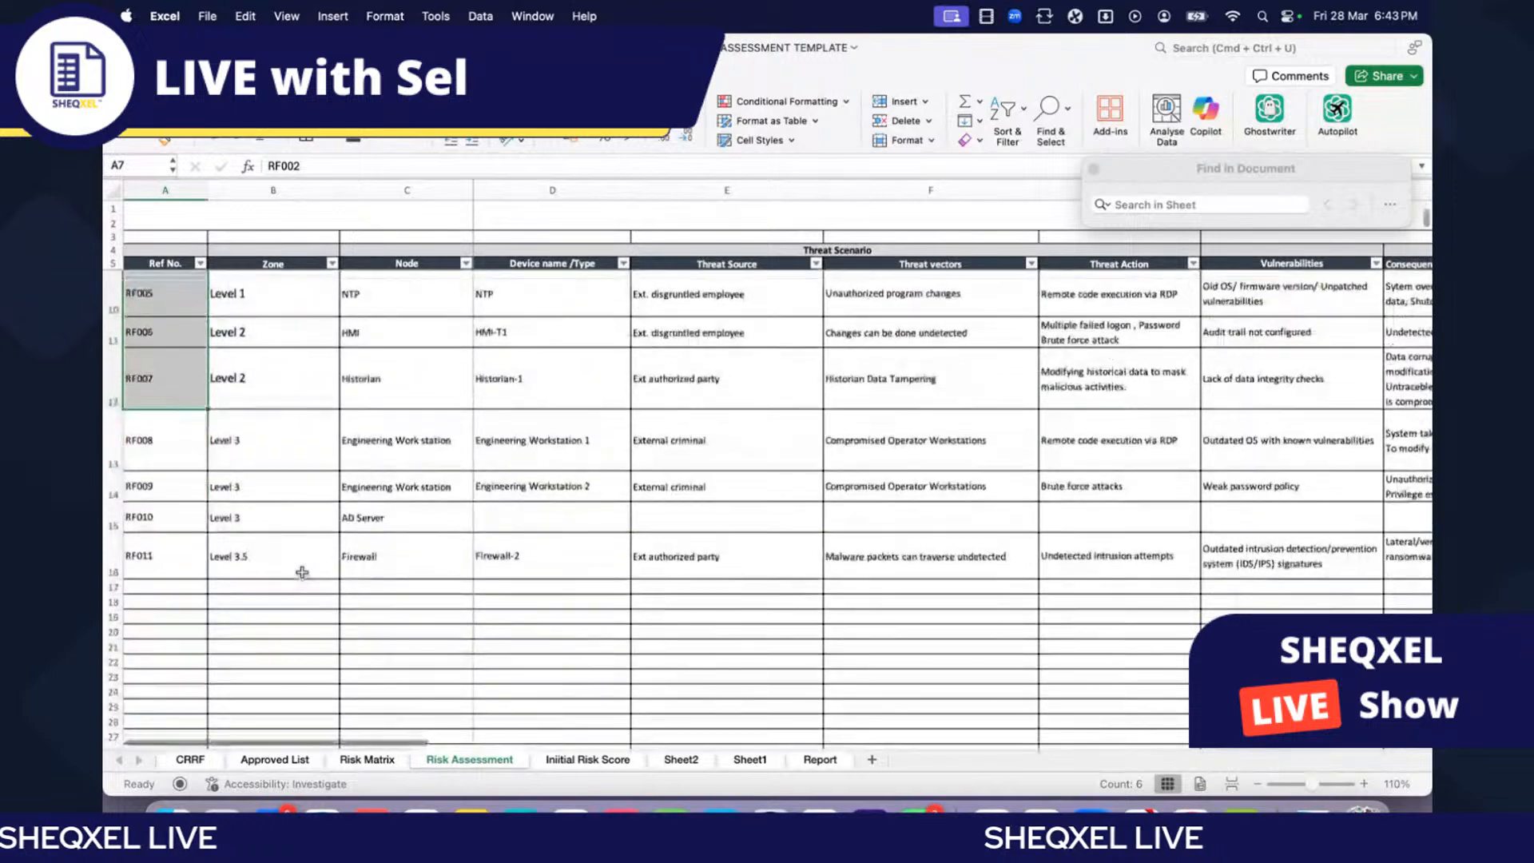
{"action": "scroll", "coordinate": [302, 573], "scroll_direction": "up", "scroll_amount": 3}
{"action": "left_click_drag", "start_coordinate": [296, 385], "coordinate": [291, 441]}
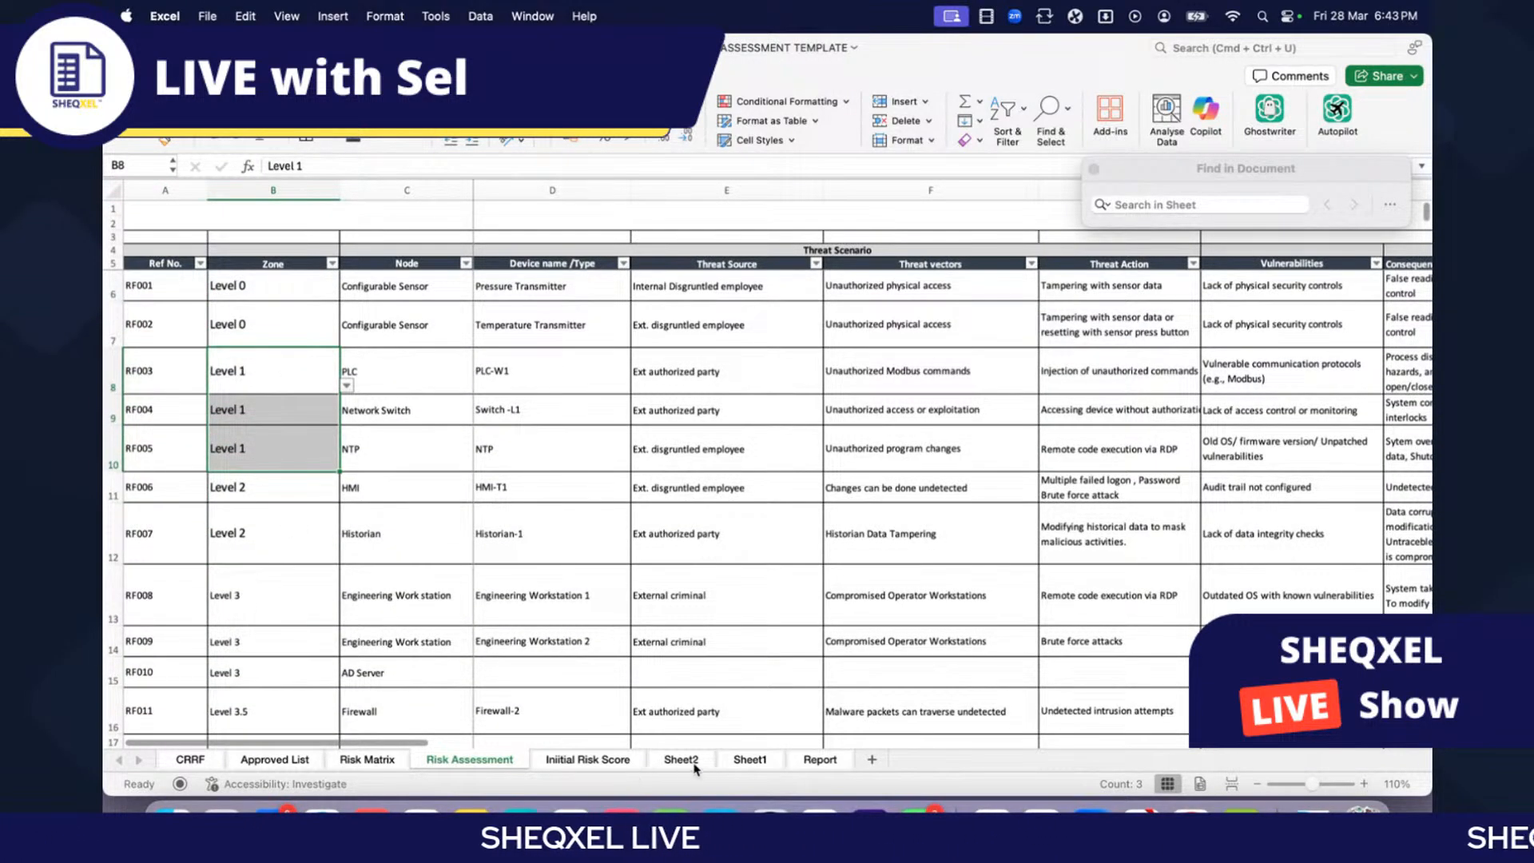
{"action": "left_click", "coordinate": [607, 762]}
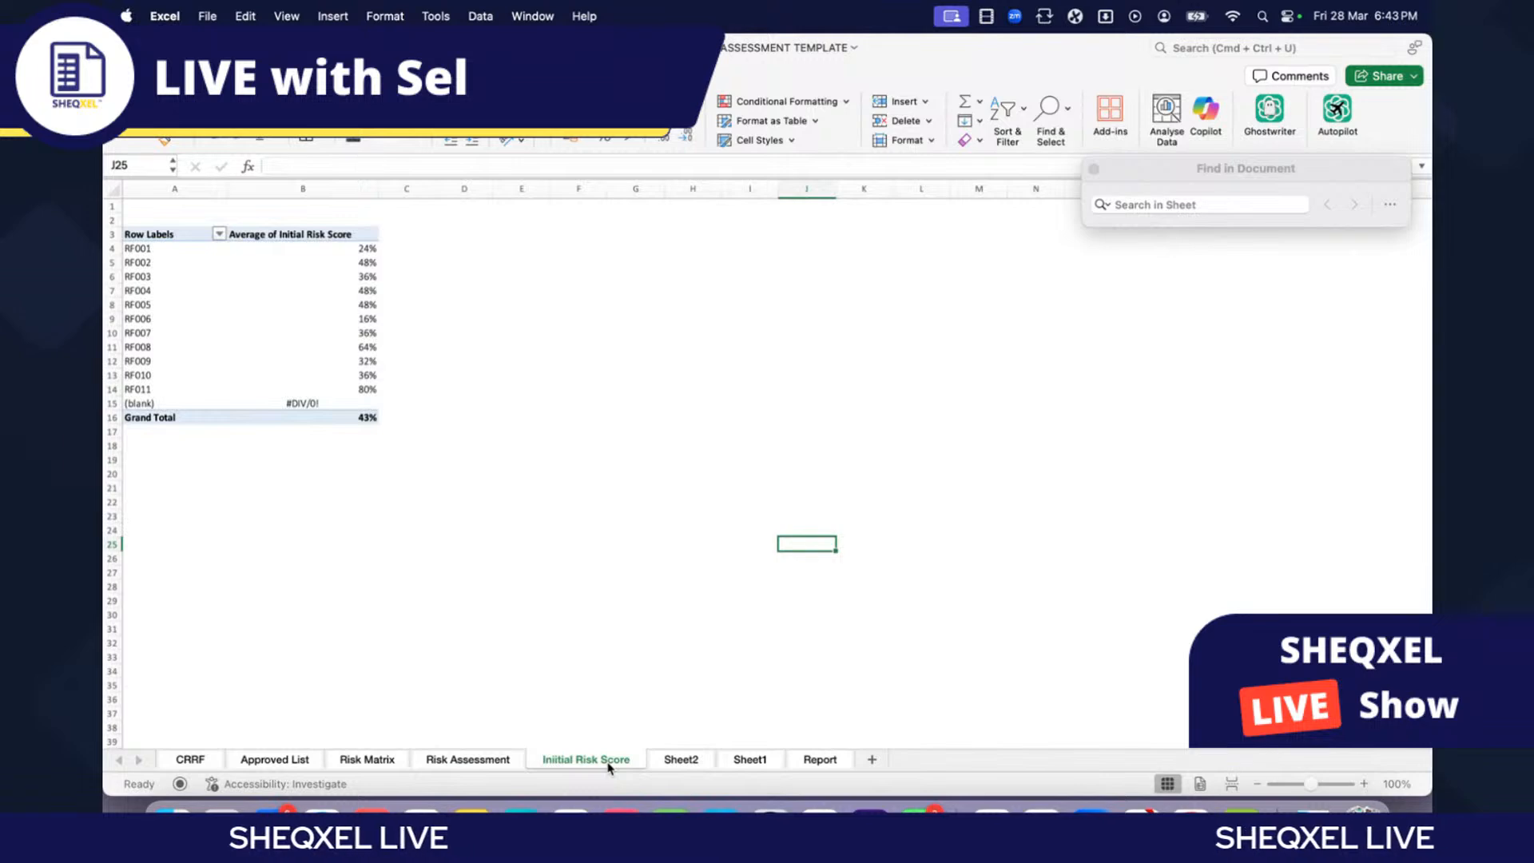
Step: Close the search dialog and group the pivot table by zone, placing the Zone field above Ref No. in the rows
{"action": "left_click", "coordinate": [191, 294]}
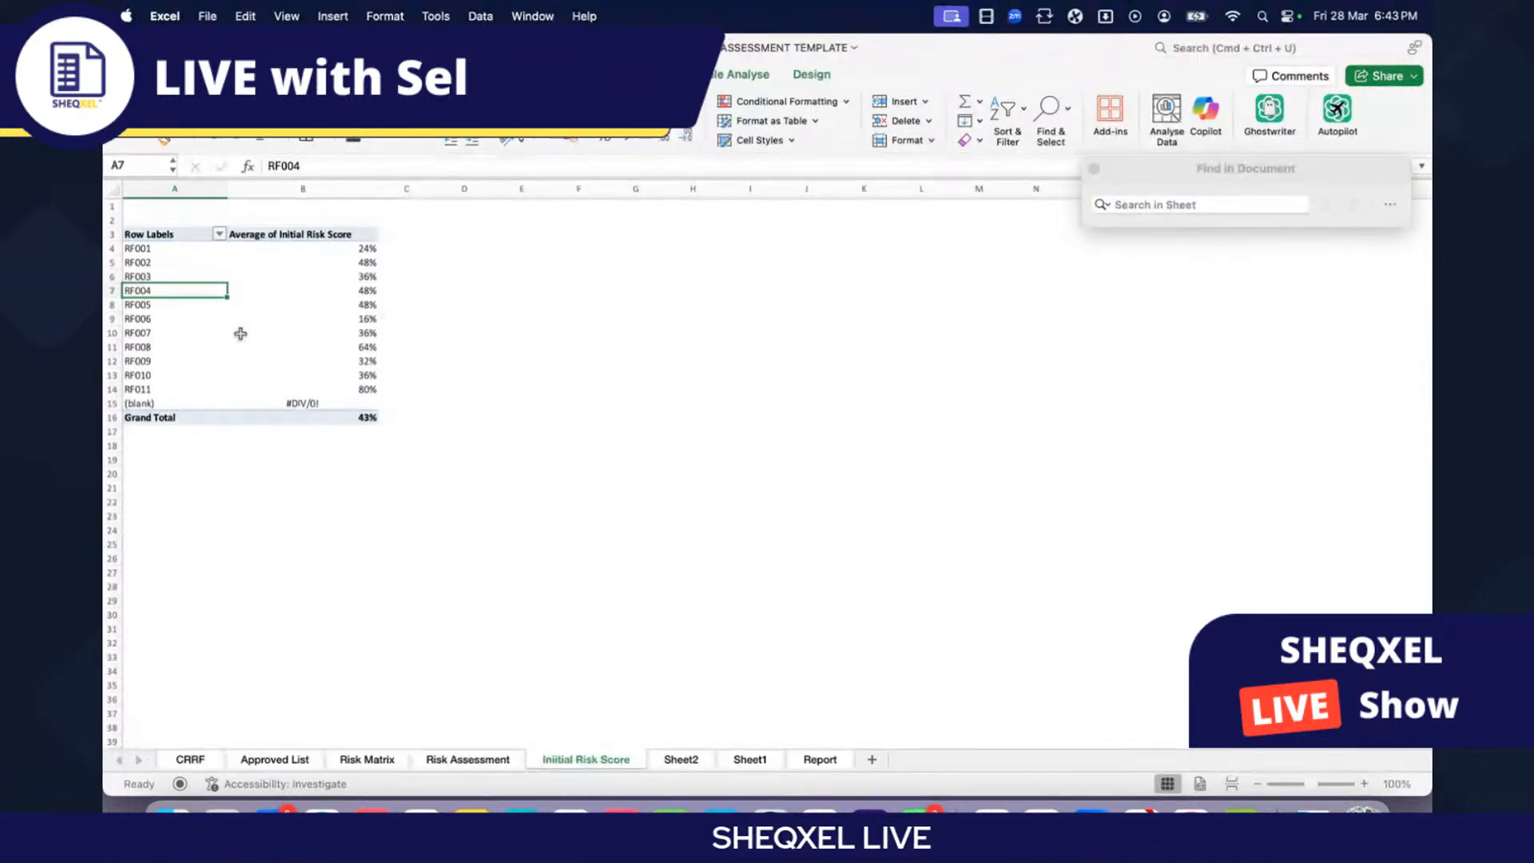
{"action": "left_click", "coordinate": [180, 332]}
{"action": "left_click", "coordinate": [1092, 169]}
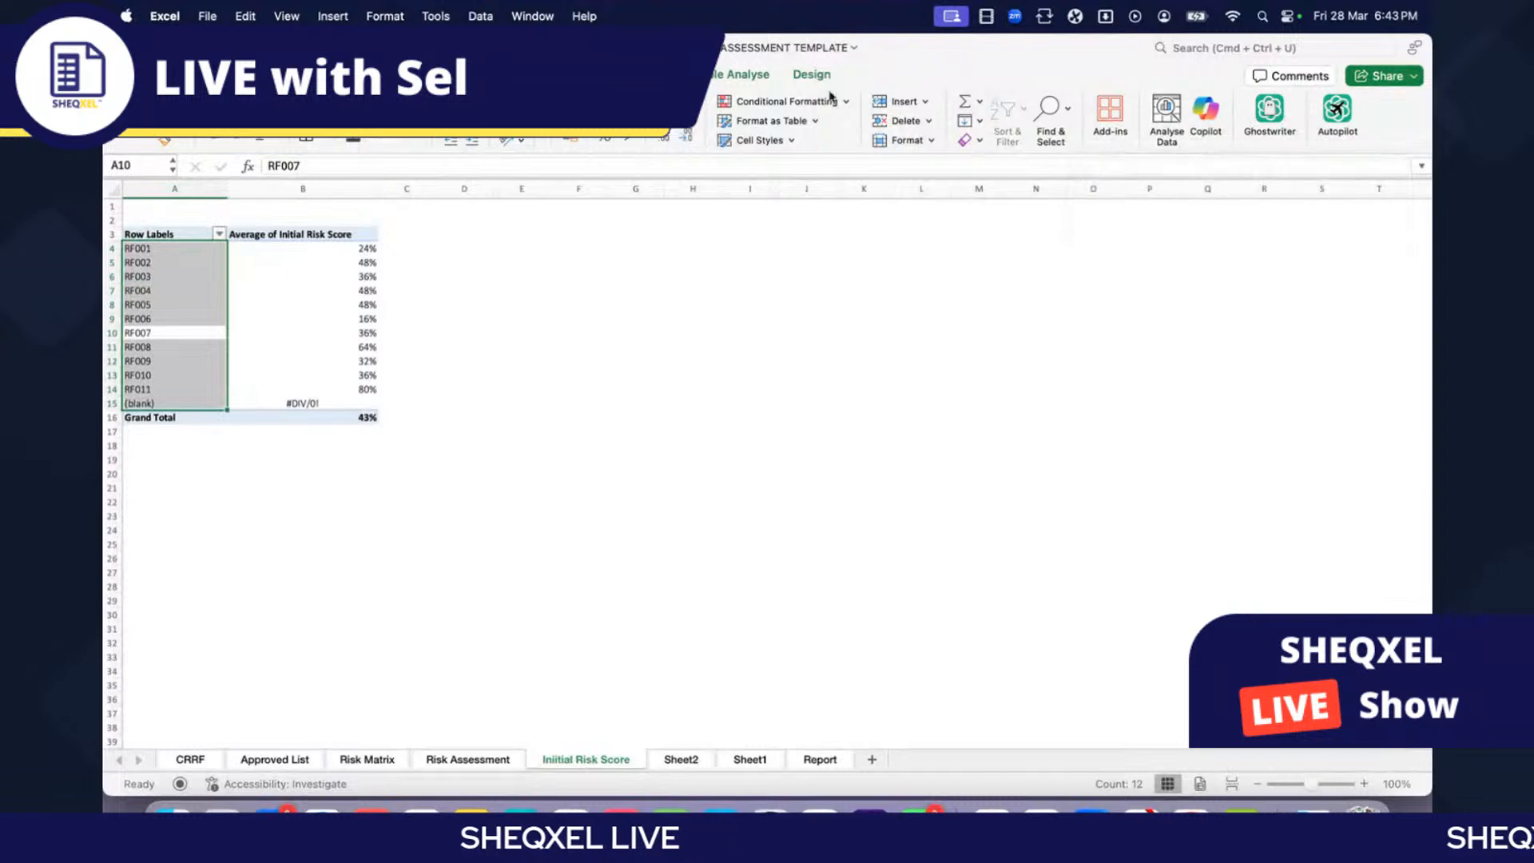
{"action": "left_click", "coordinate": [743, 74]}
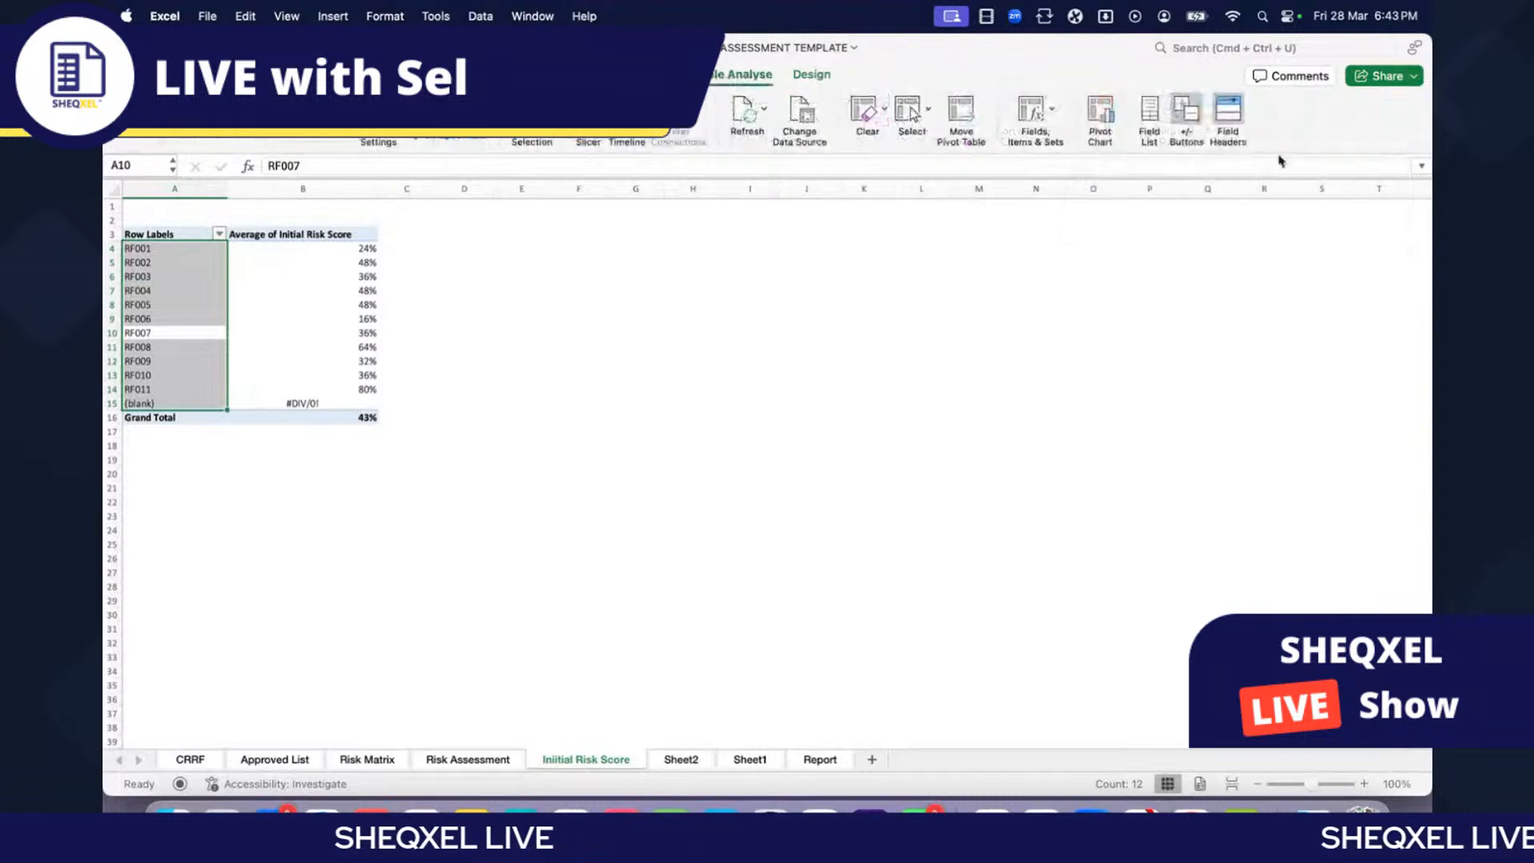
{"action": "left_click", "coordinate": [1149, 112]}
{"action": "left_click_drag", "start_coordinate": [1211, 283], "coordinate": [1234, 590]}
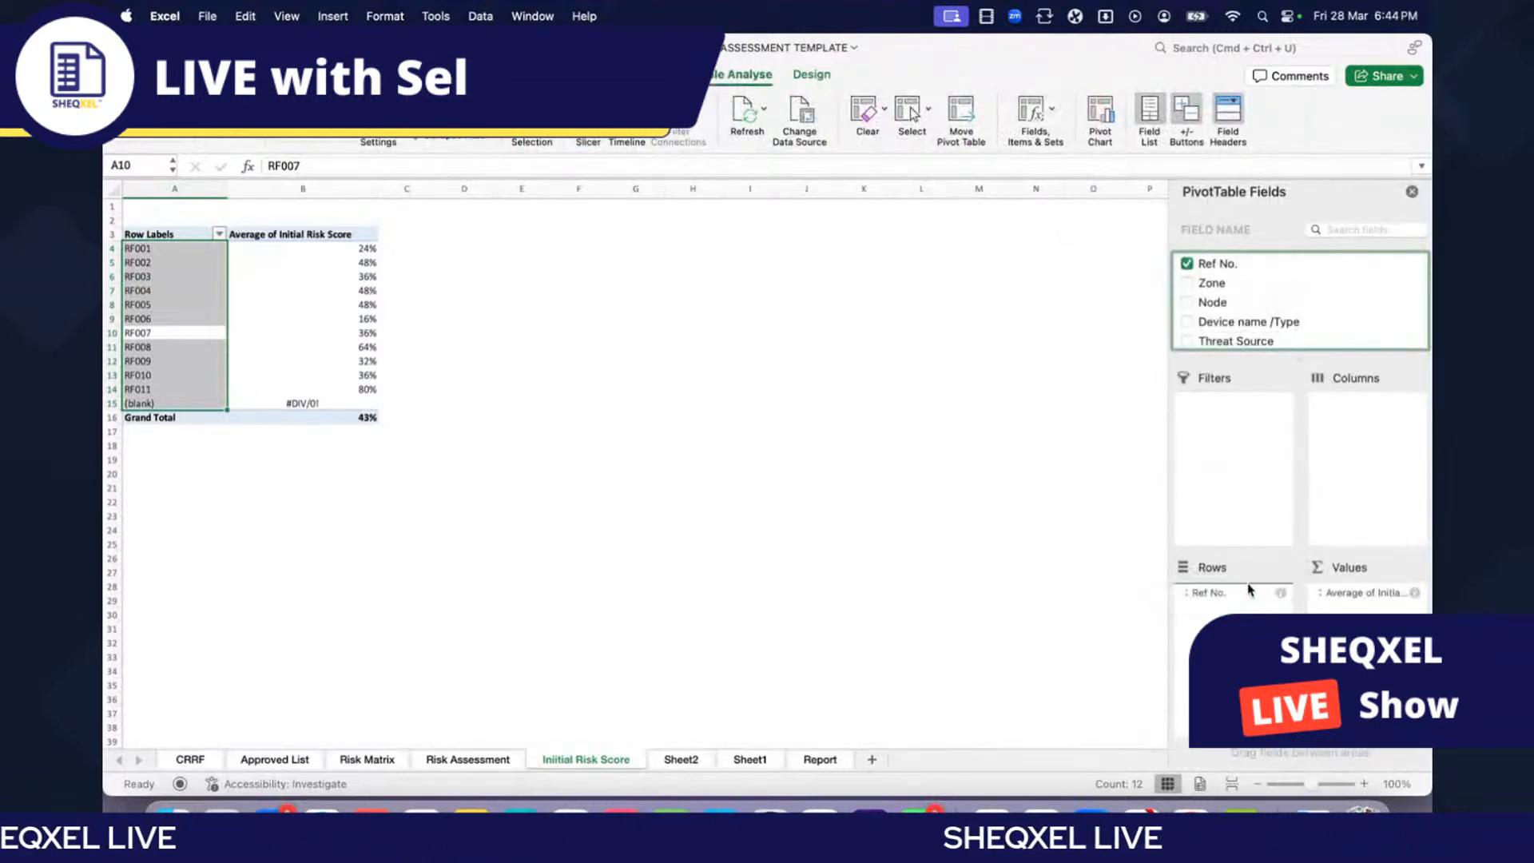
{"action": "left_click", "coordinate": [635, 612]}
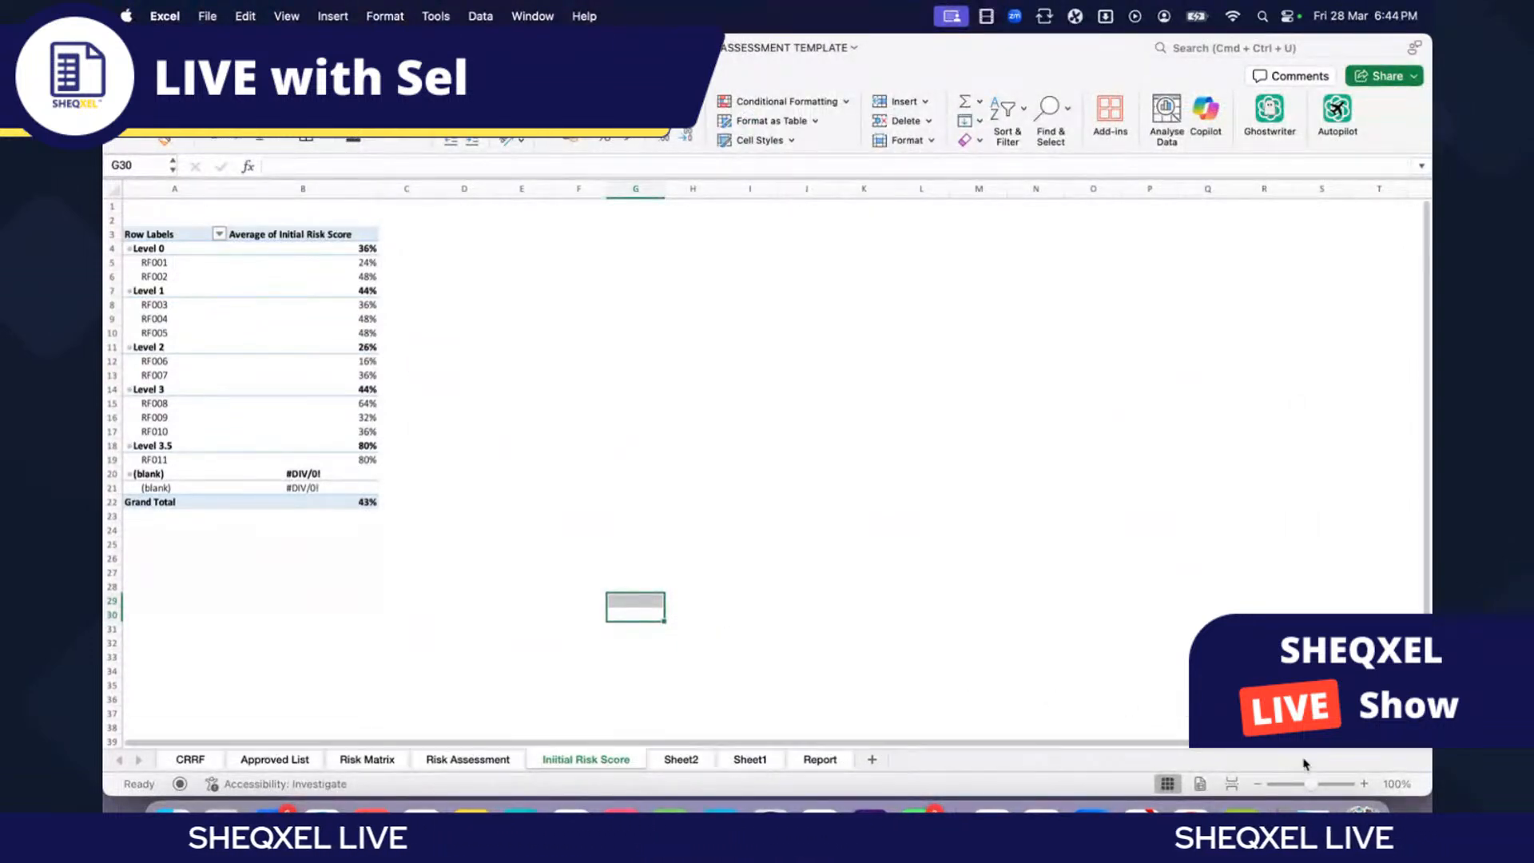
Step: Collapse the Level 0 group in the pivot table
{"action": "left_click", "coordinate": [1364, 784]}
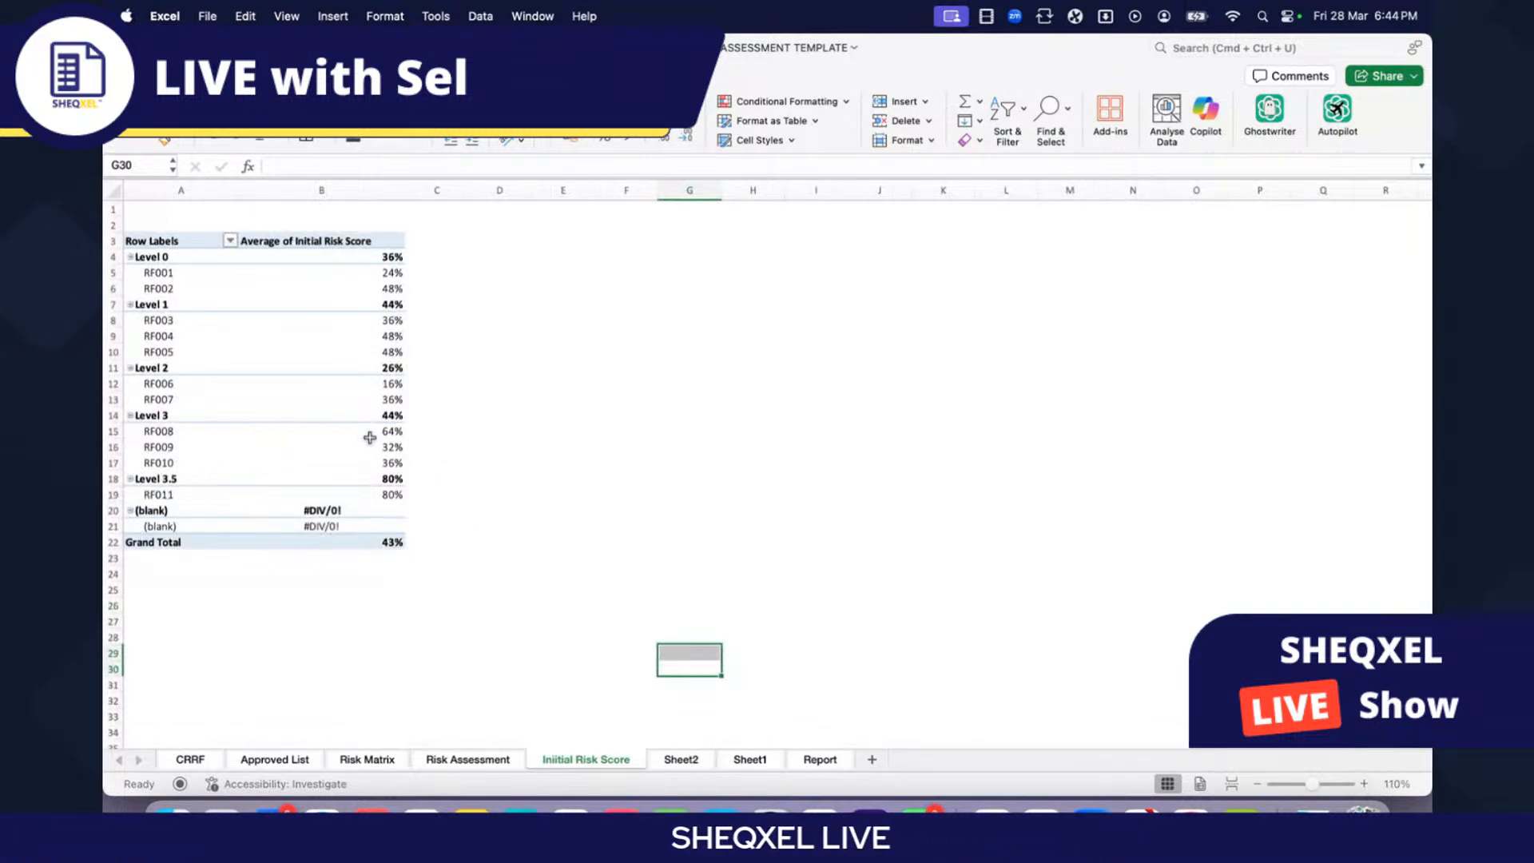
{"action": "left_click", "coordinate": [130, 258]}
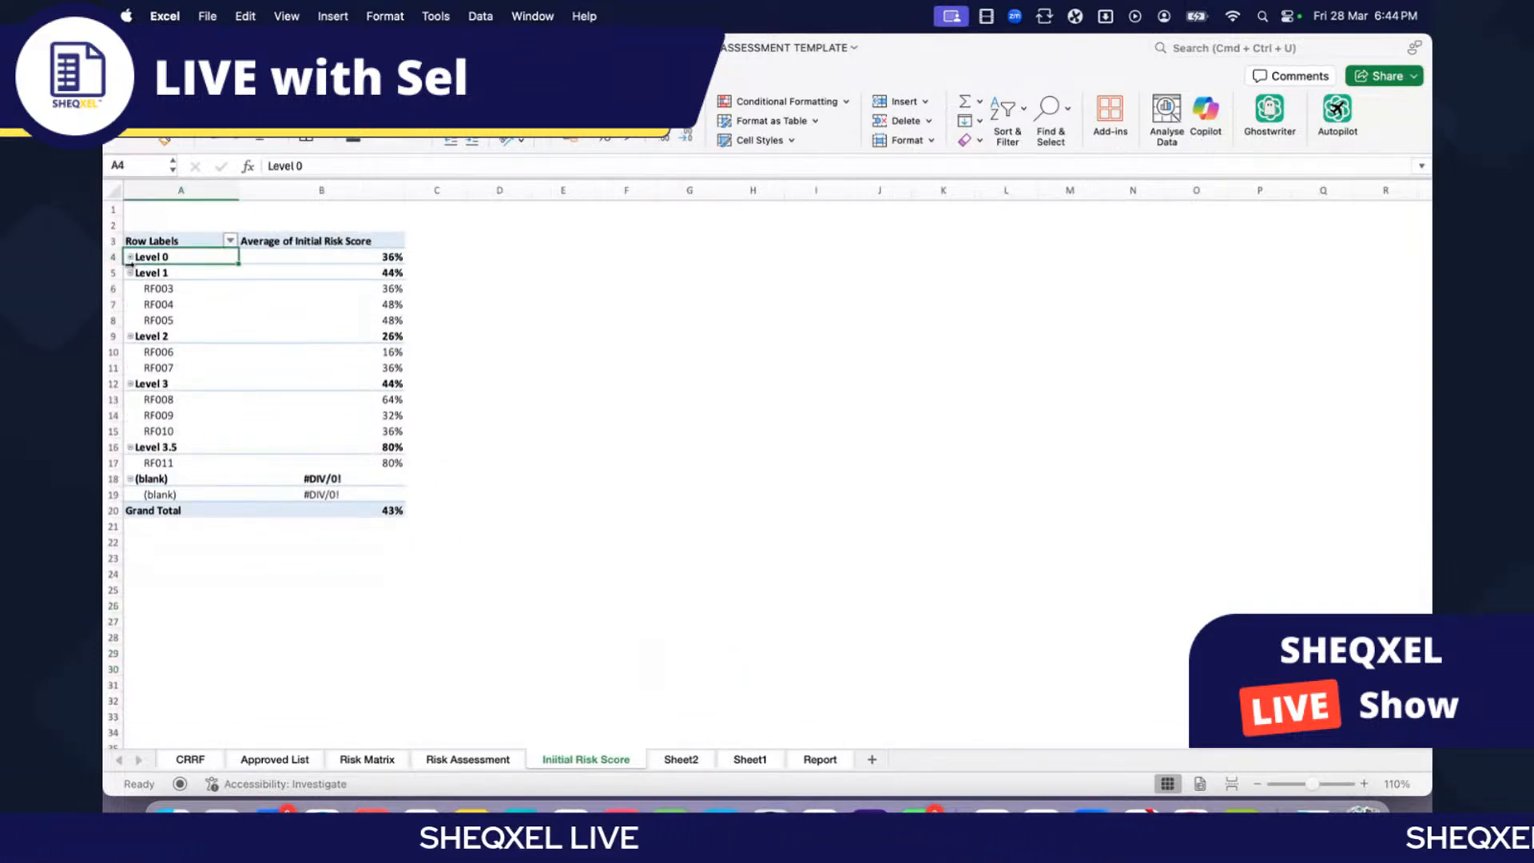
Step: Collapse the Level 1, Level 2, Level 3 and Level 3.5 groups in the Initial Risk Score pivot table
{"action": "left_click", "coordinate": [129, 289]}
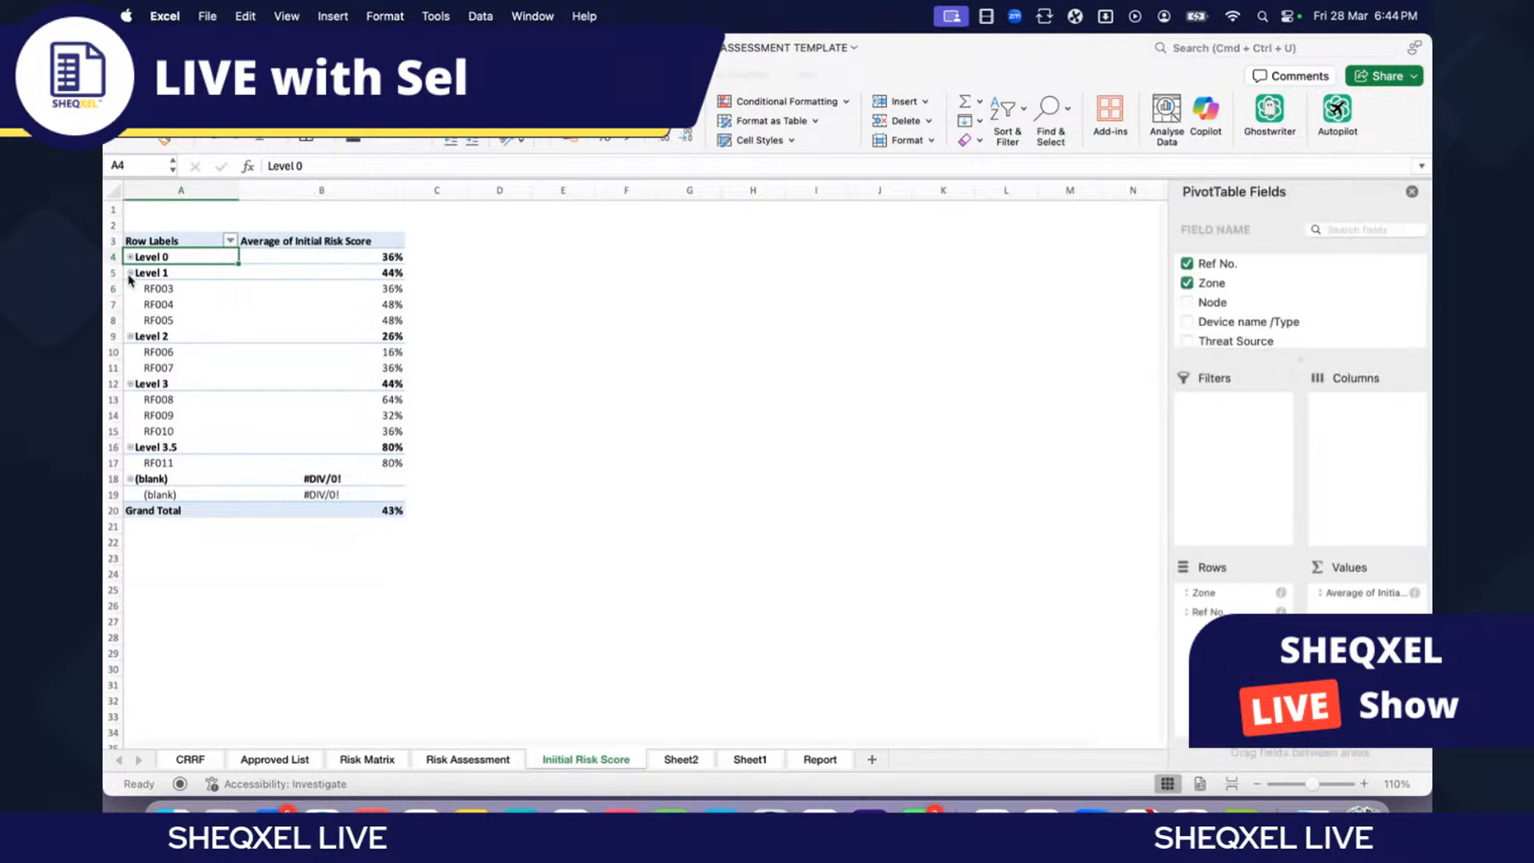
{"action": "left_click", "coordinate": [129, 290]}
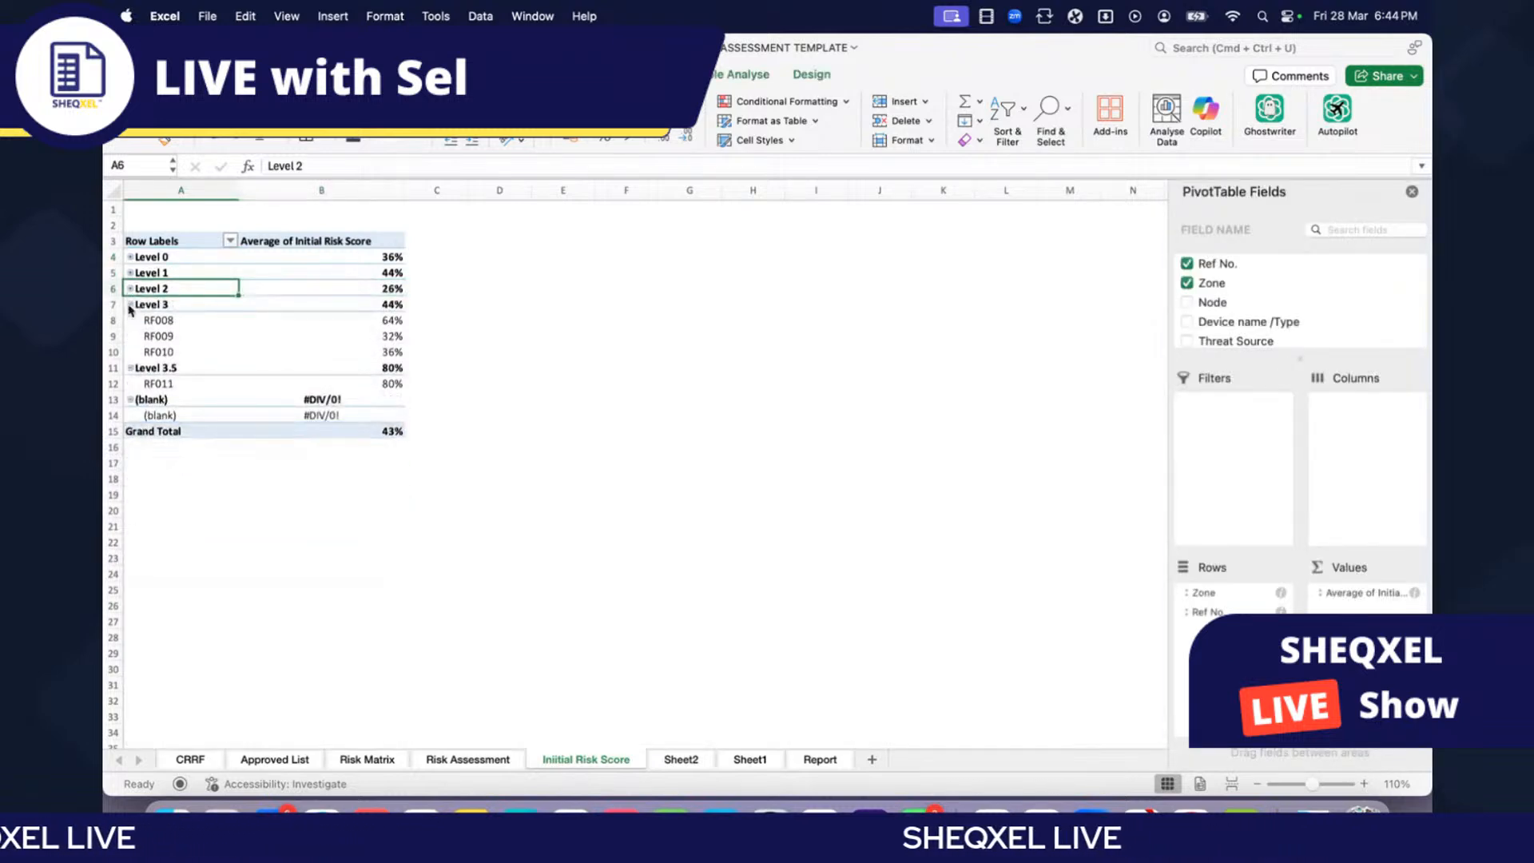
{"action": "left_click", "coordinate": [130, 305]}
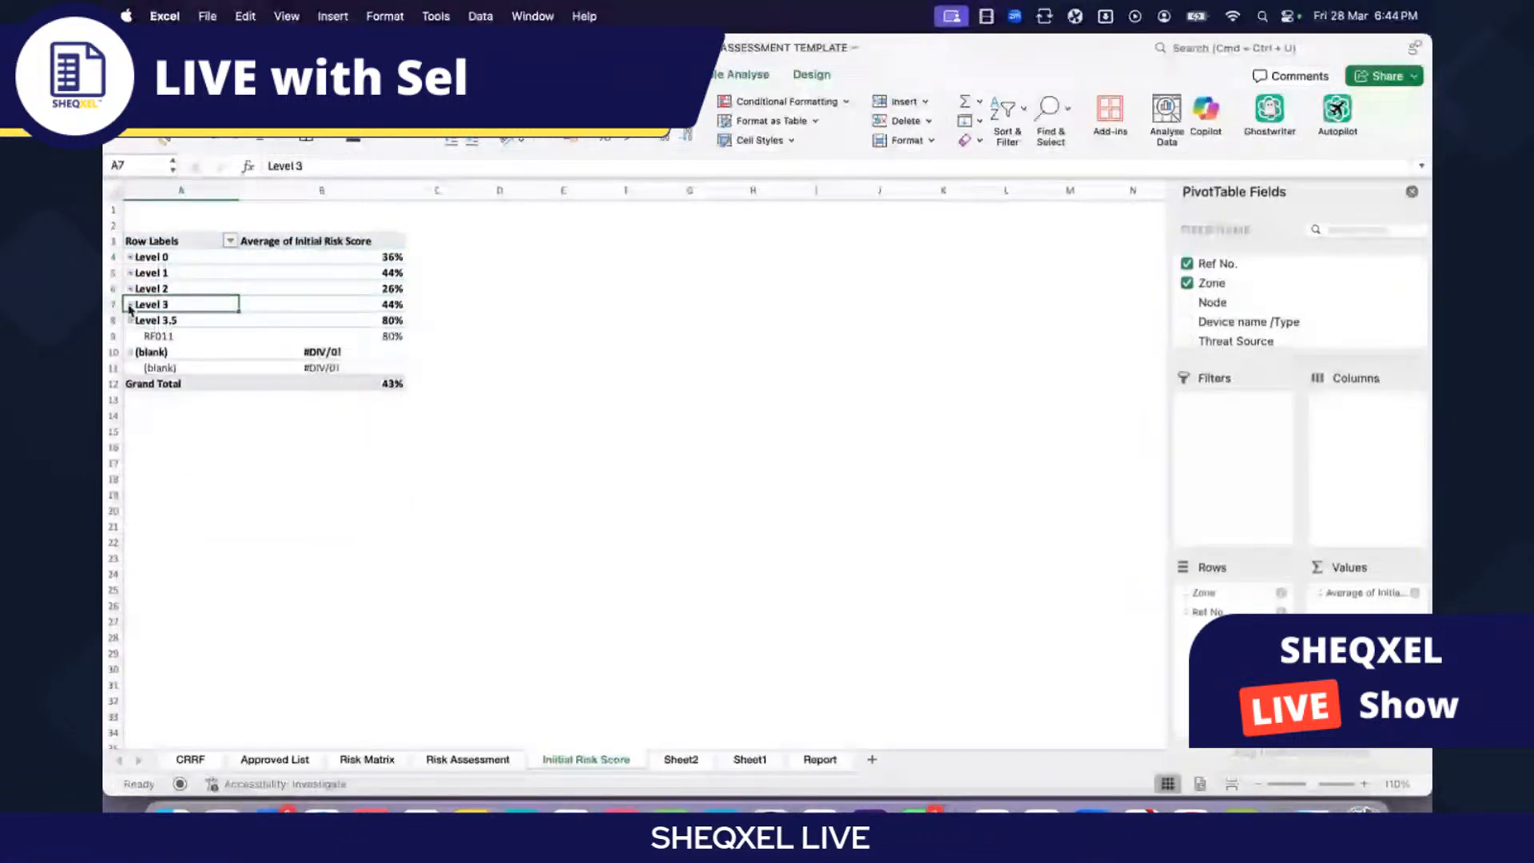
{"action": "left_click", "coordinate": [130, 321]}
{"action": "left_click", "coordinate": [152, 304]}
{"action": "left_click_drag", "start_coordinate": [154, 304], "coordinate": [177, 304]}
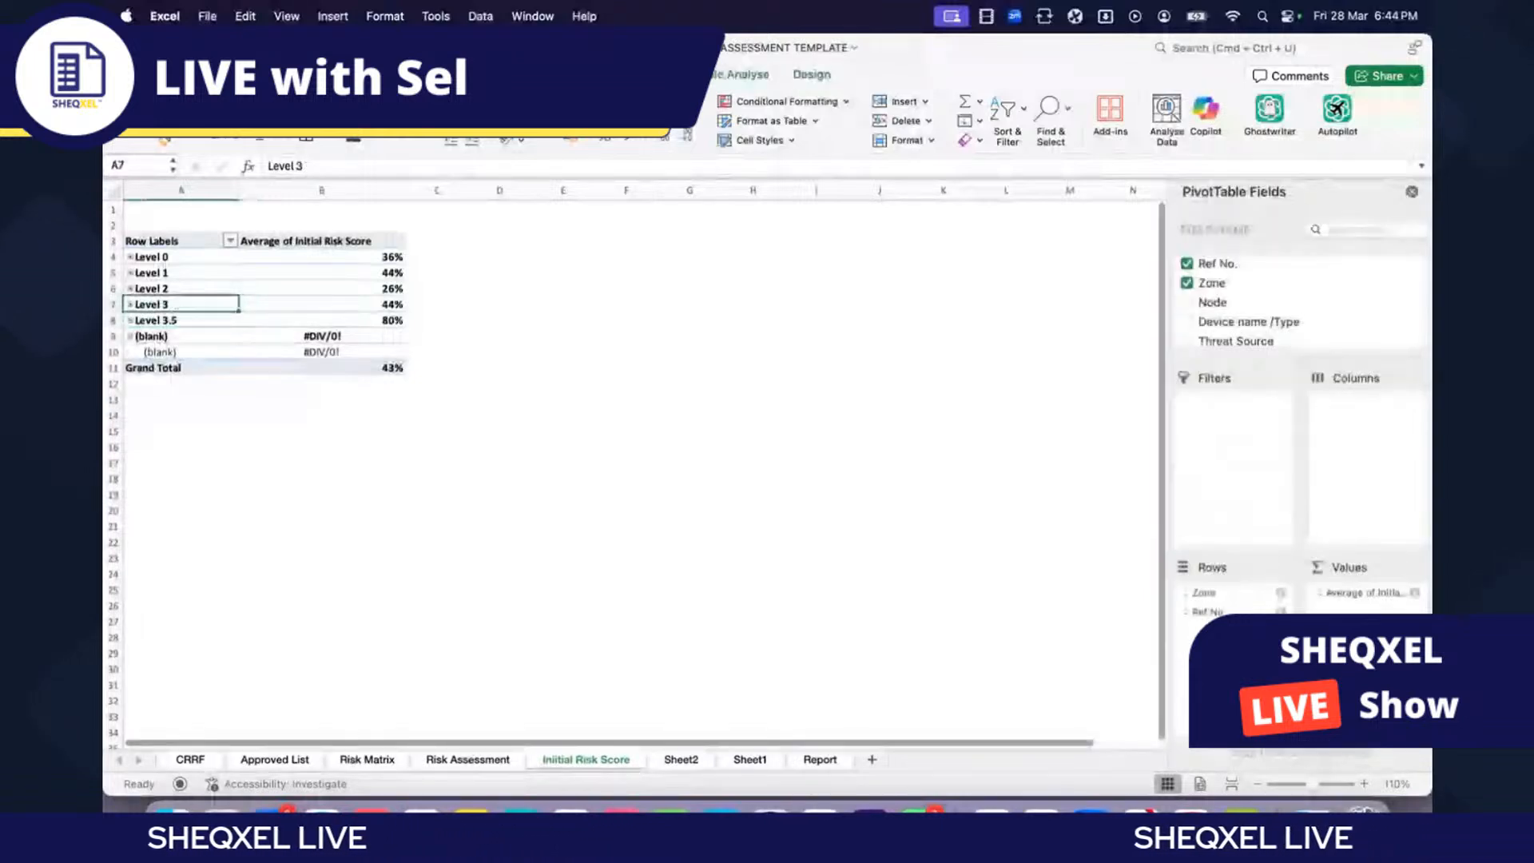
{"action": "left_click", "coordinate": [180, 74]}
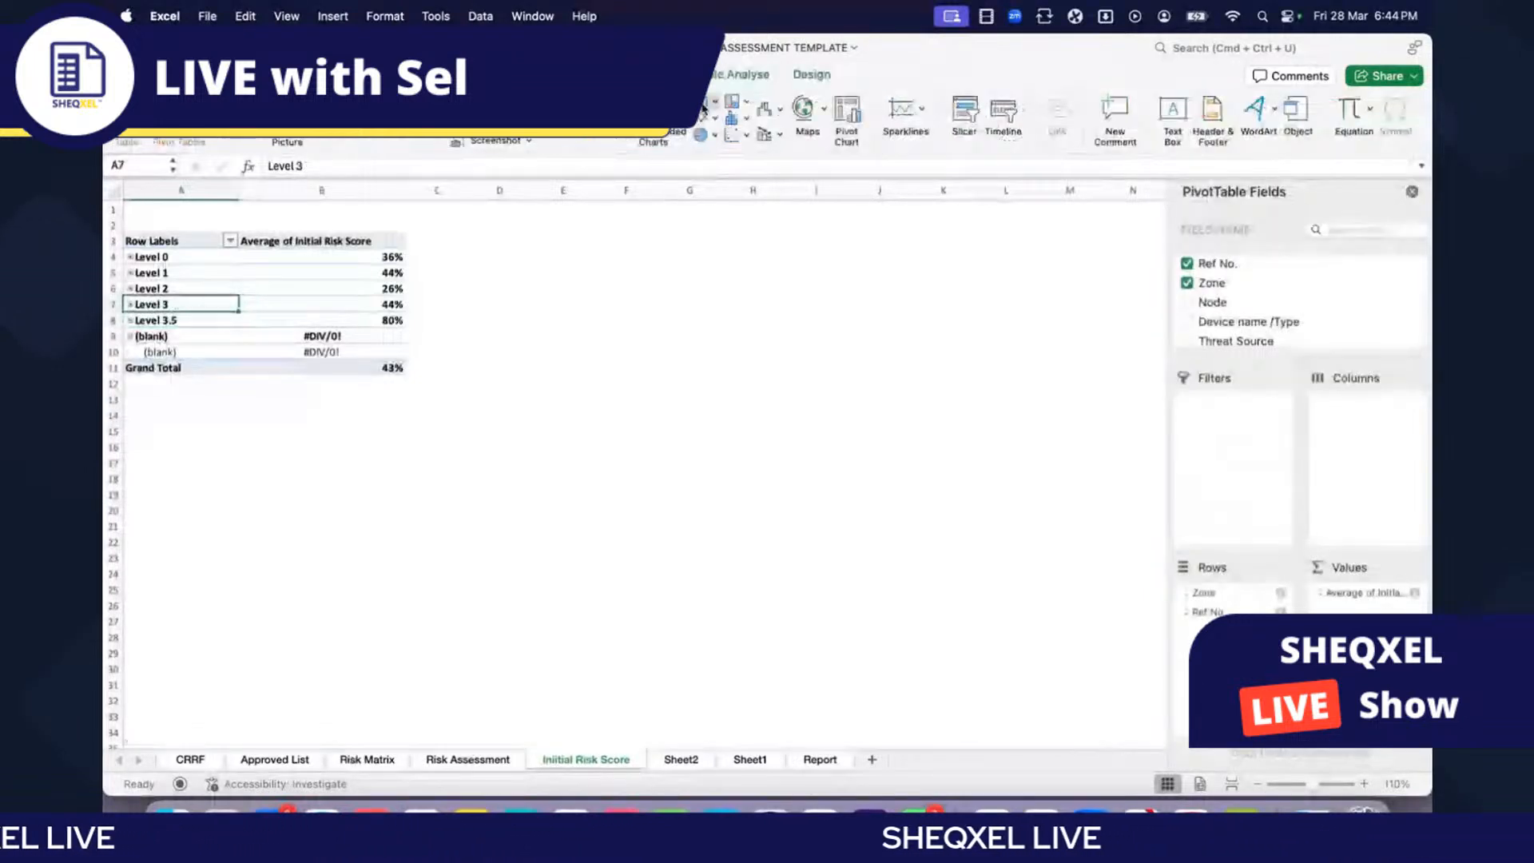
{"action": "left_click", "coordinate": [704, 107]}
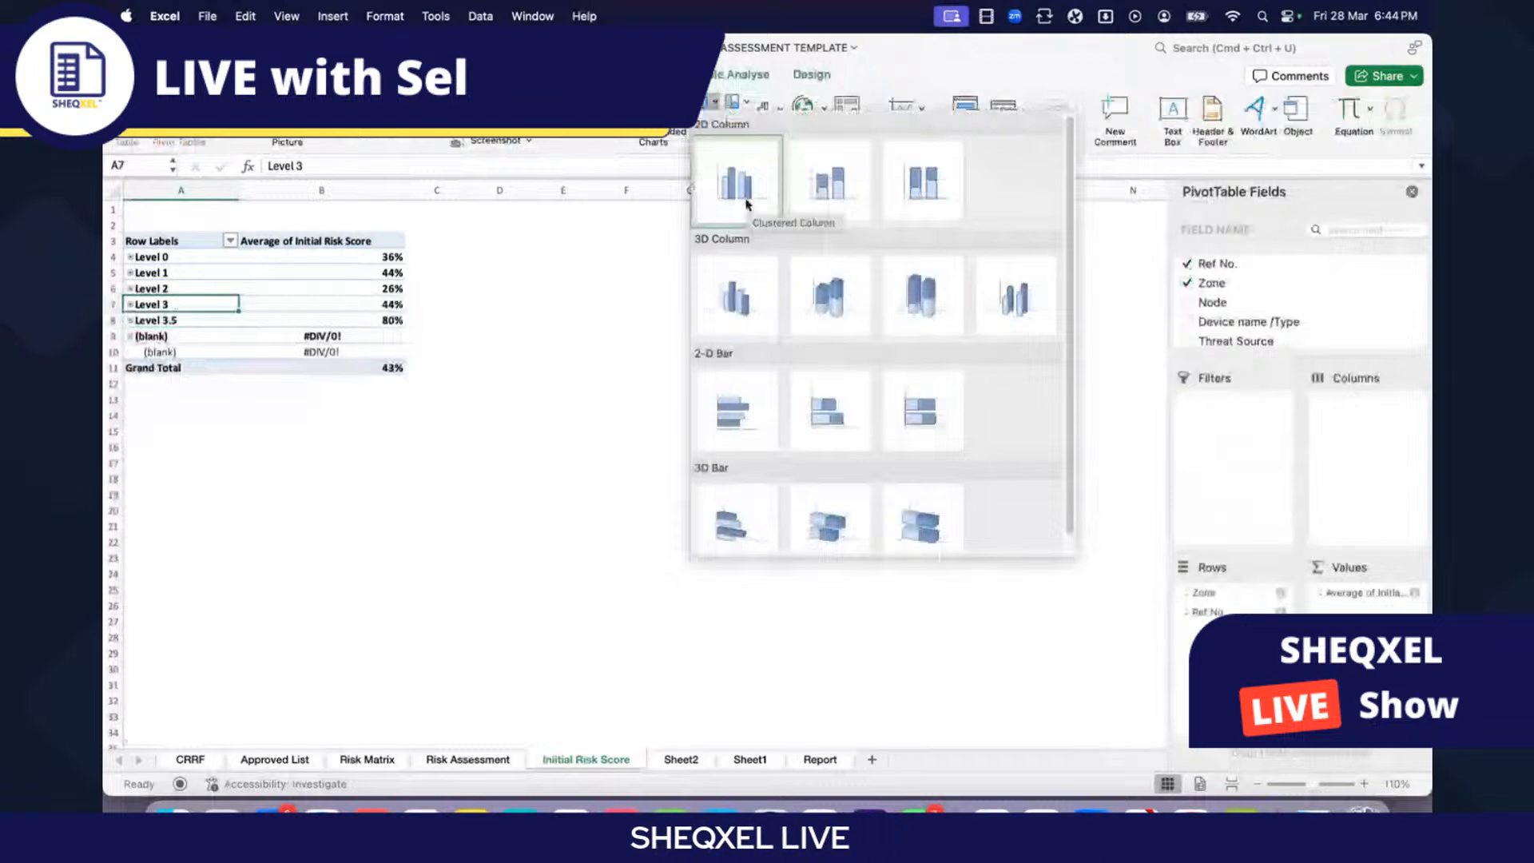
{"action": "left_click", "coordinate": [747, 201]}
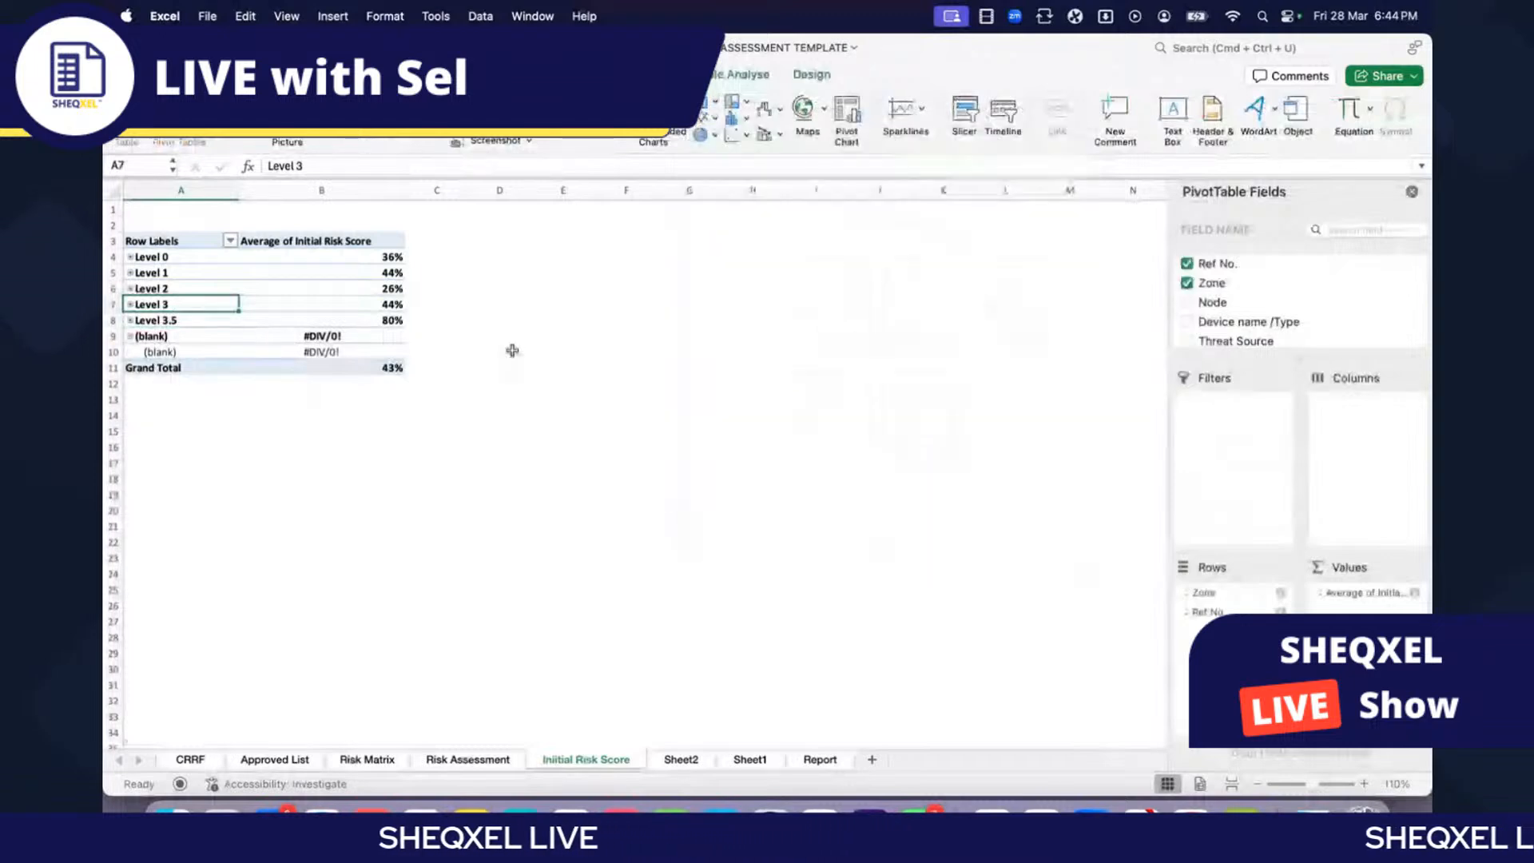
{"action": "left_click", "coordinate": [341, 268]}
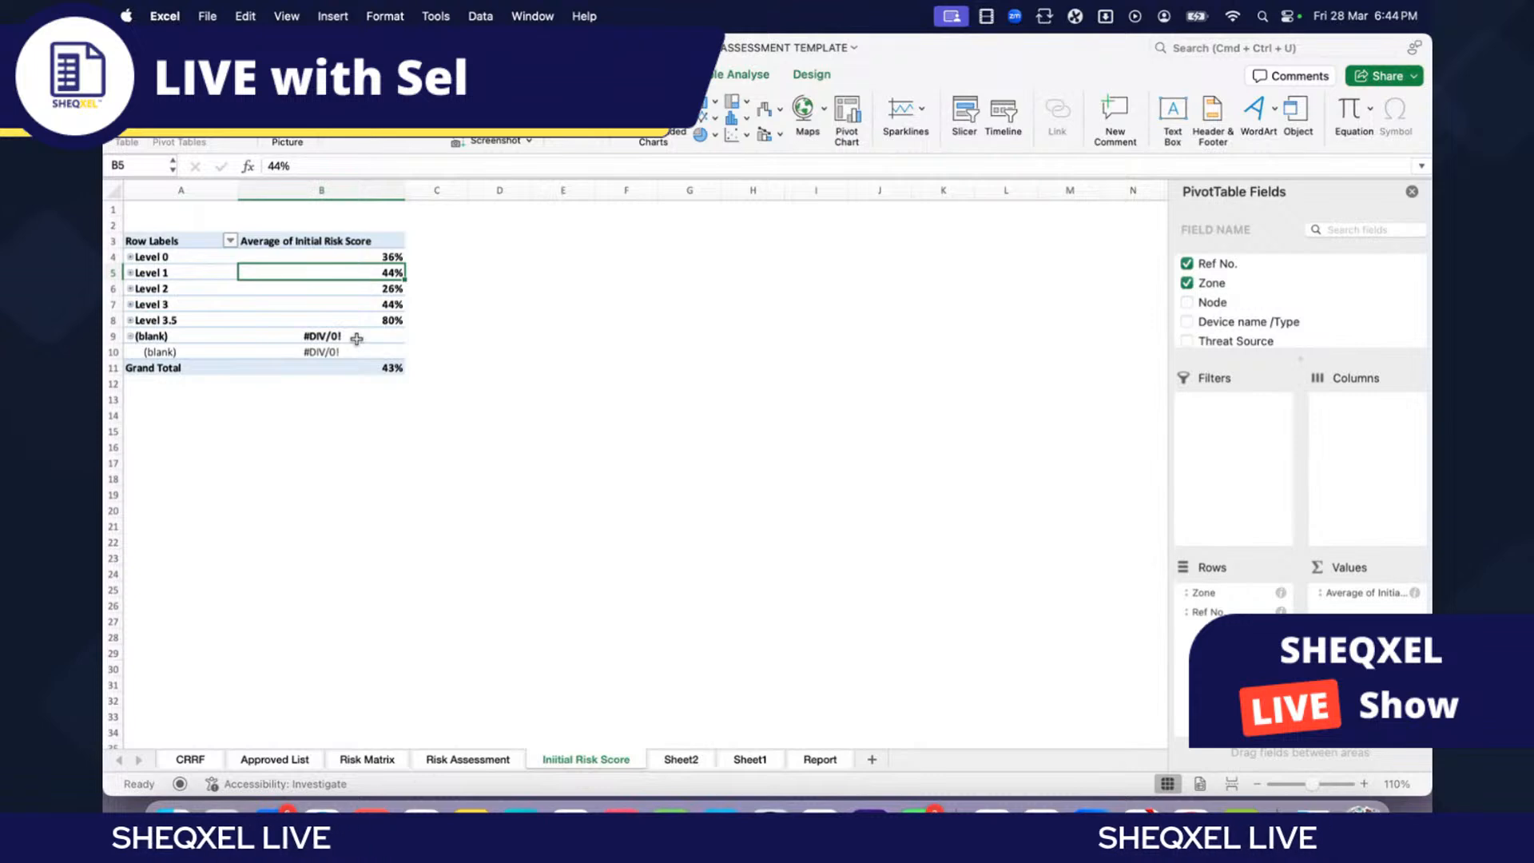
{"action": "left_click_drag", "start_coordinate": [422, 239], "coordinate": [439, 322]}
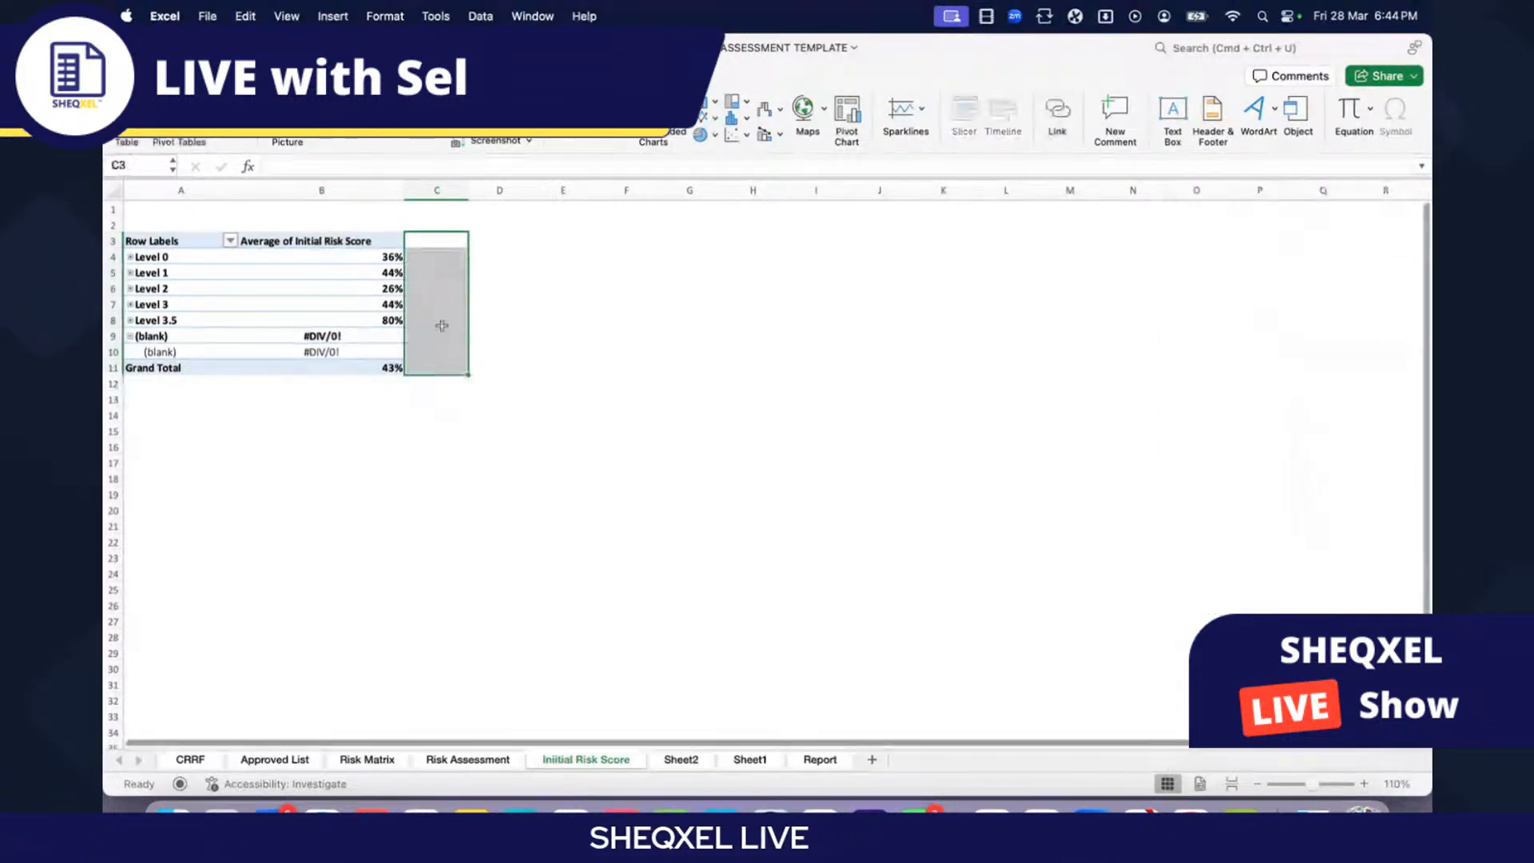
Step: Add a calculated field named Target with the formula = 1 to the pivot table
{"action": "left_click", "coordinate": [309, 304]}
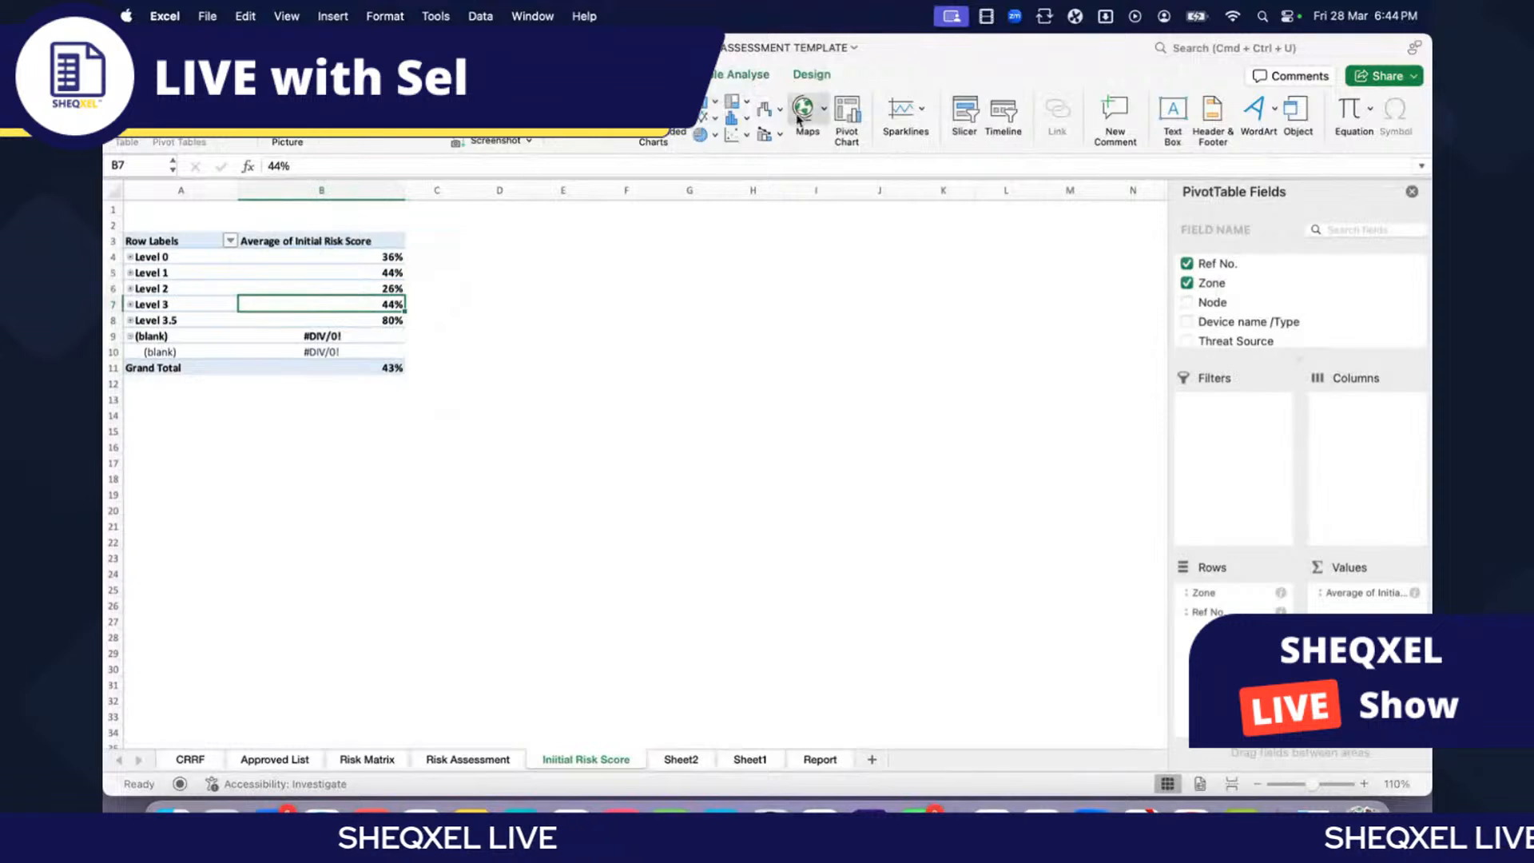
{"action": "left_click", "coordinate": [755, 76]}
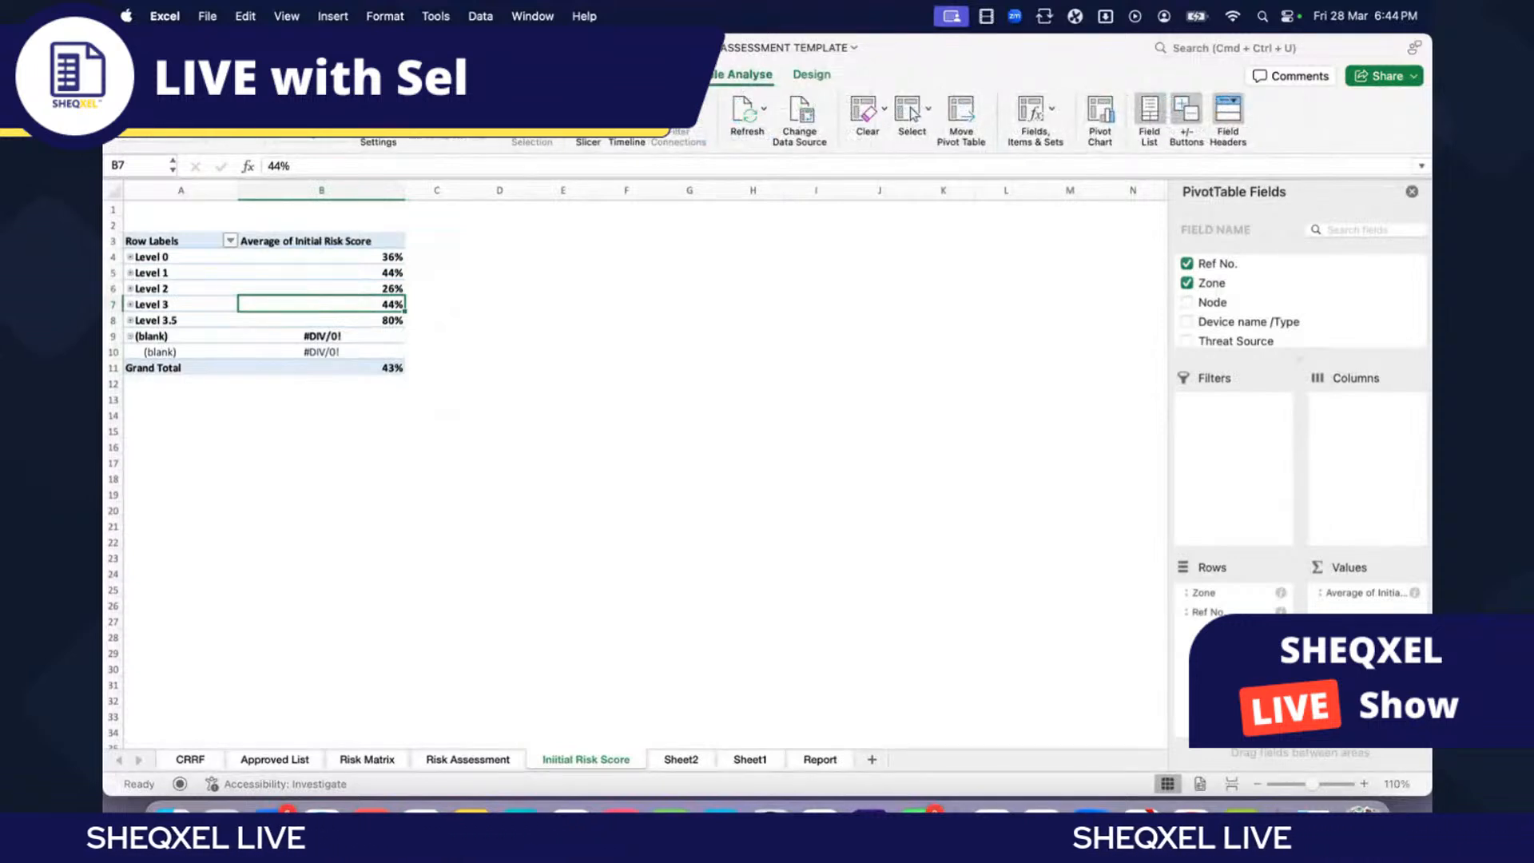
{"action": "left_click", "coordinate": [1033, 112]}
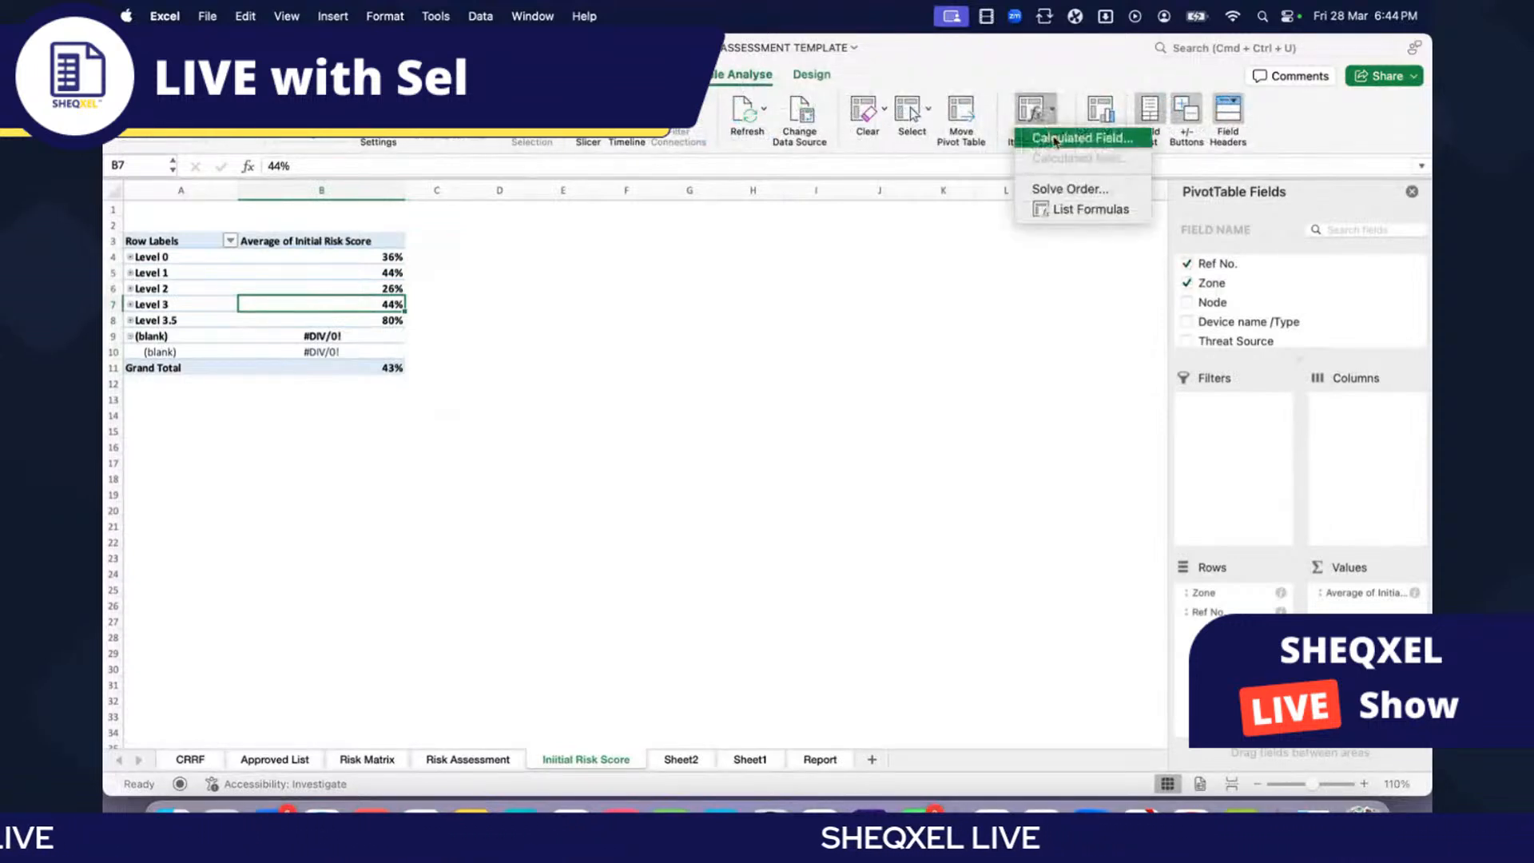
{"action": "left_click", "coordinate": [1053, 139]}
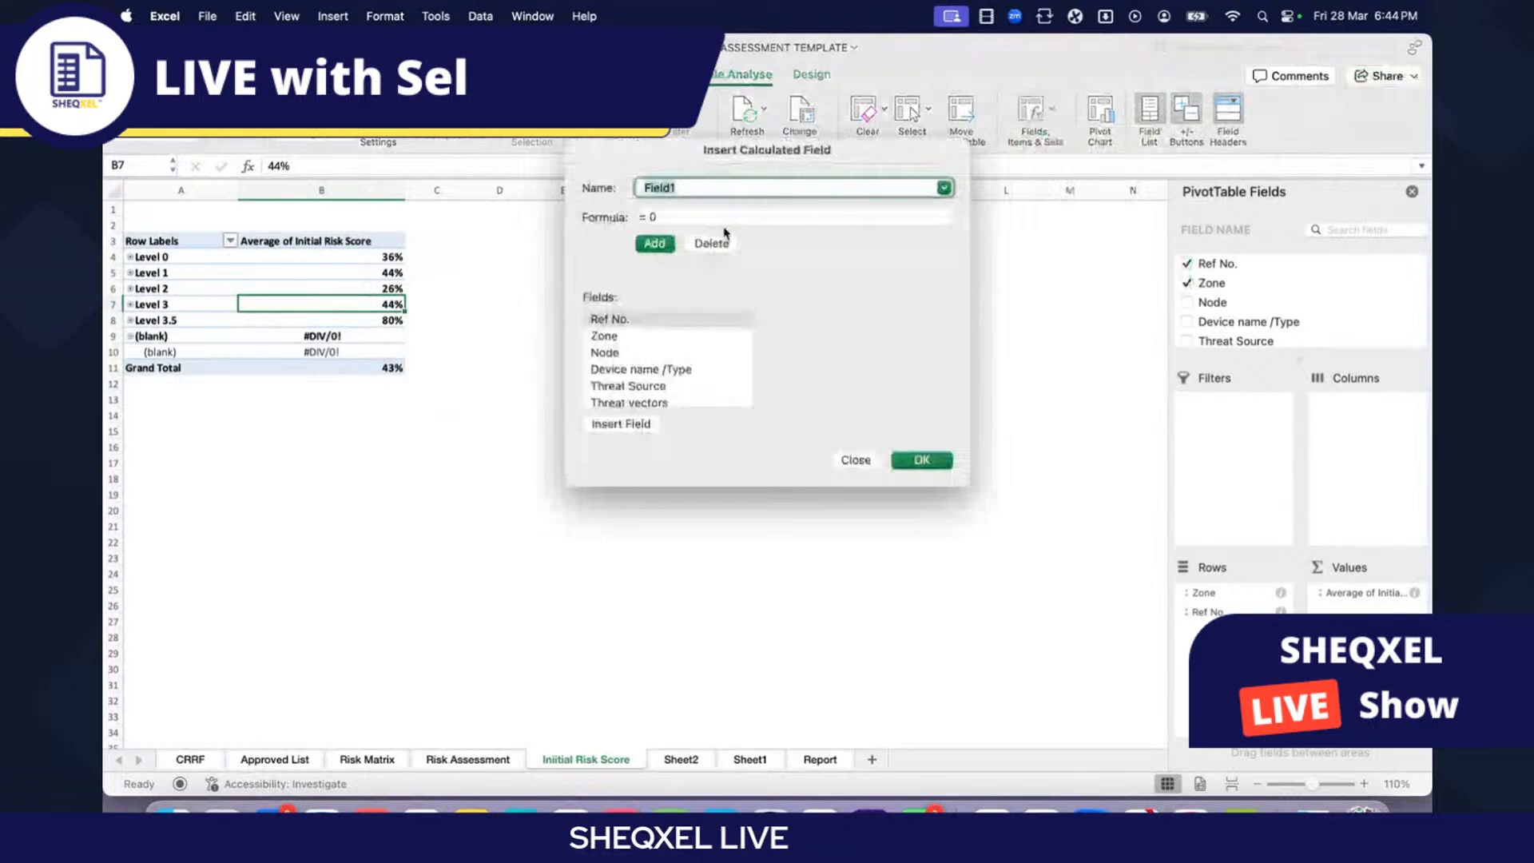
{"action": "type", "text": "T"}
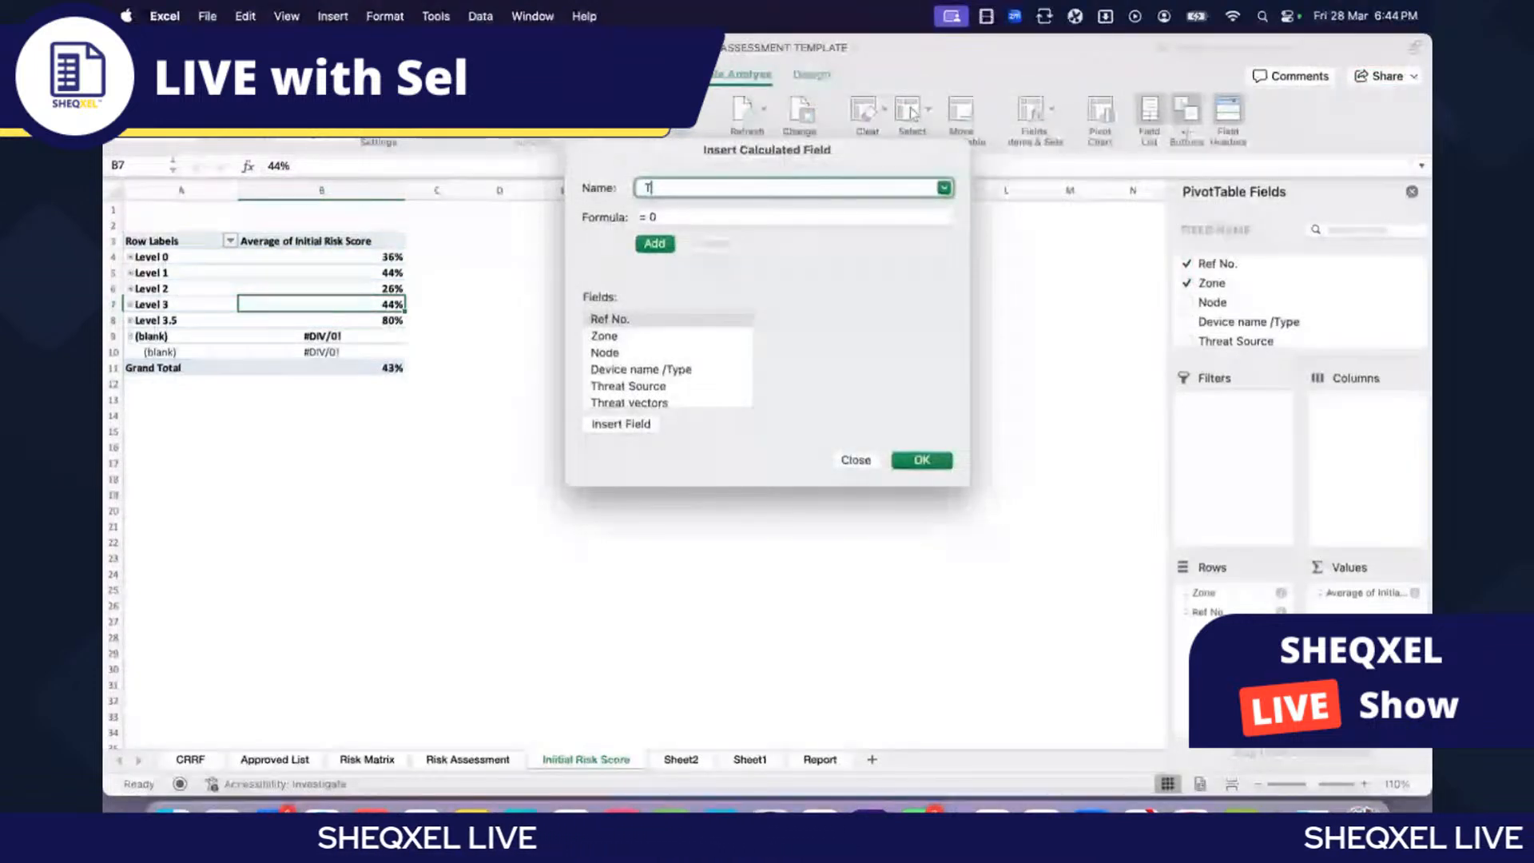
{"action": "type", "text": "arget"}
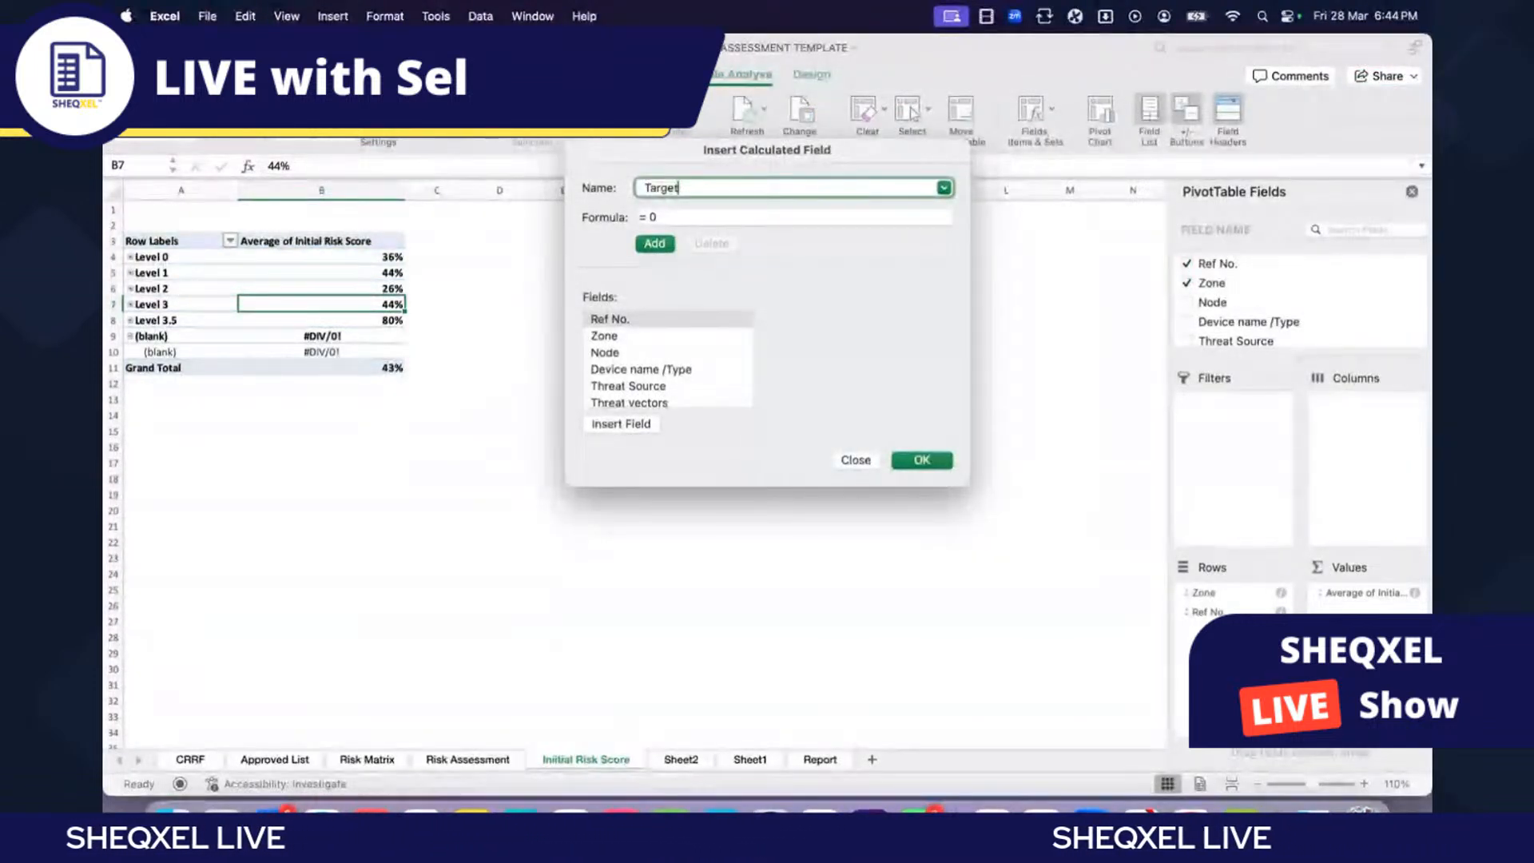
{"action": "left_click", "coordinate": [730, 217]}
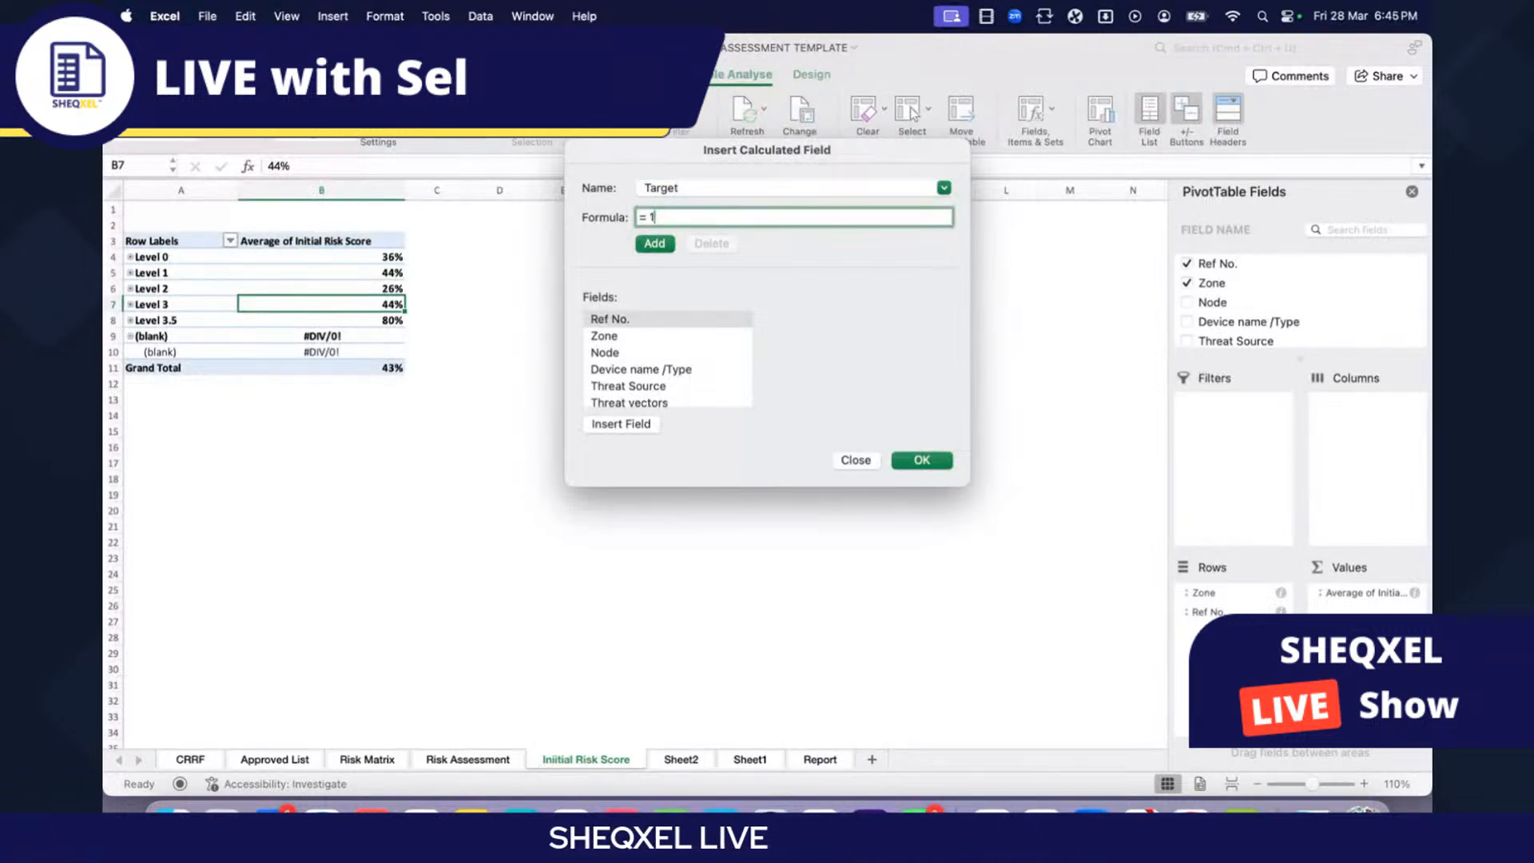
{"action": "left_click", "coordinate": [922, 461]}
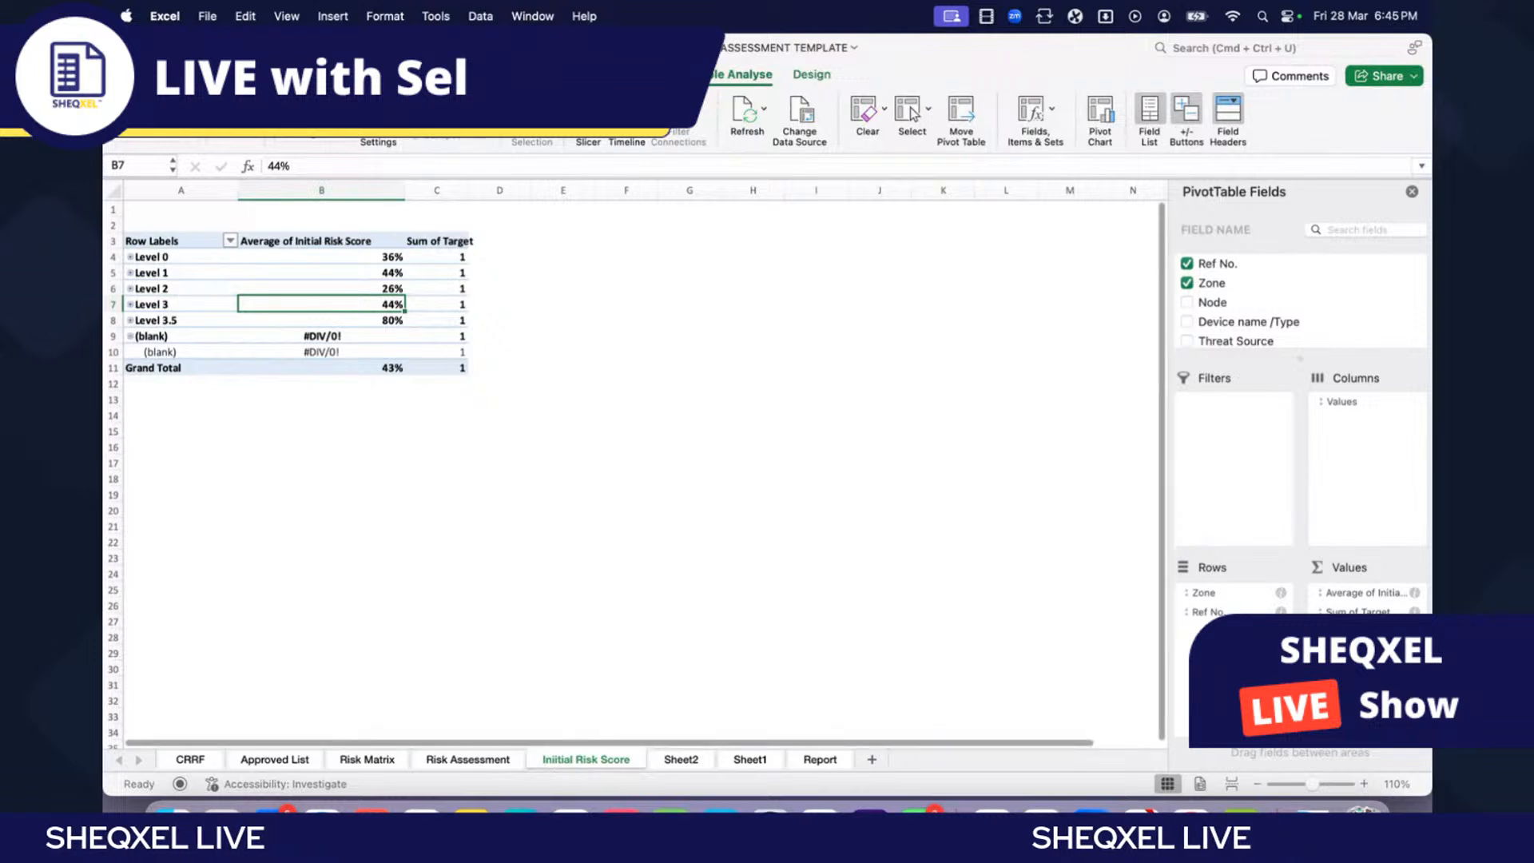
Step: Format the Sum of Target values as percentages with 0 decimal places
{"action": "left_click", "coordinate": [1362, 610]}
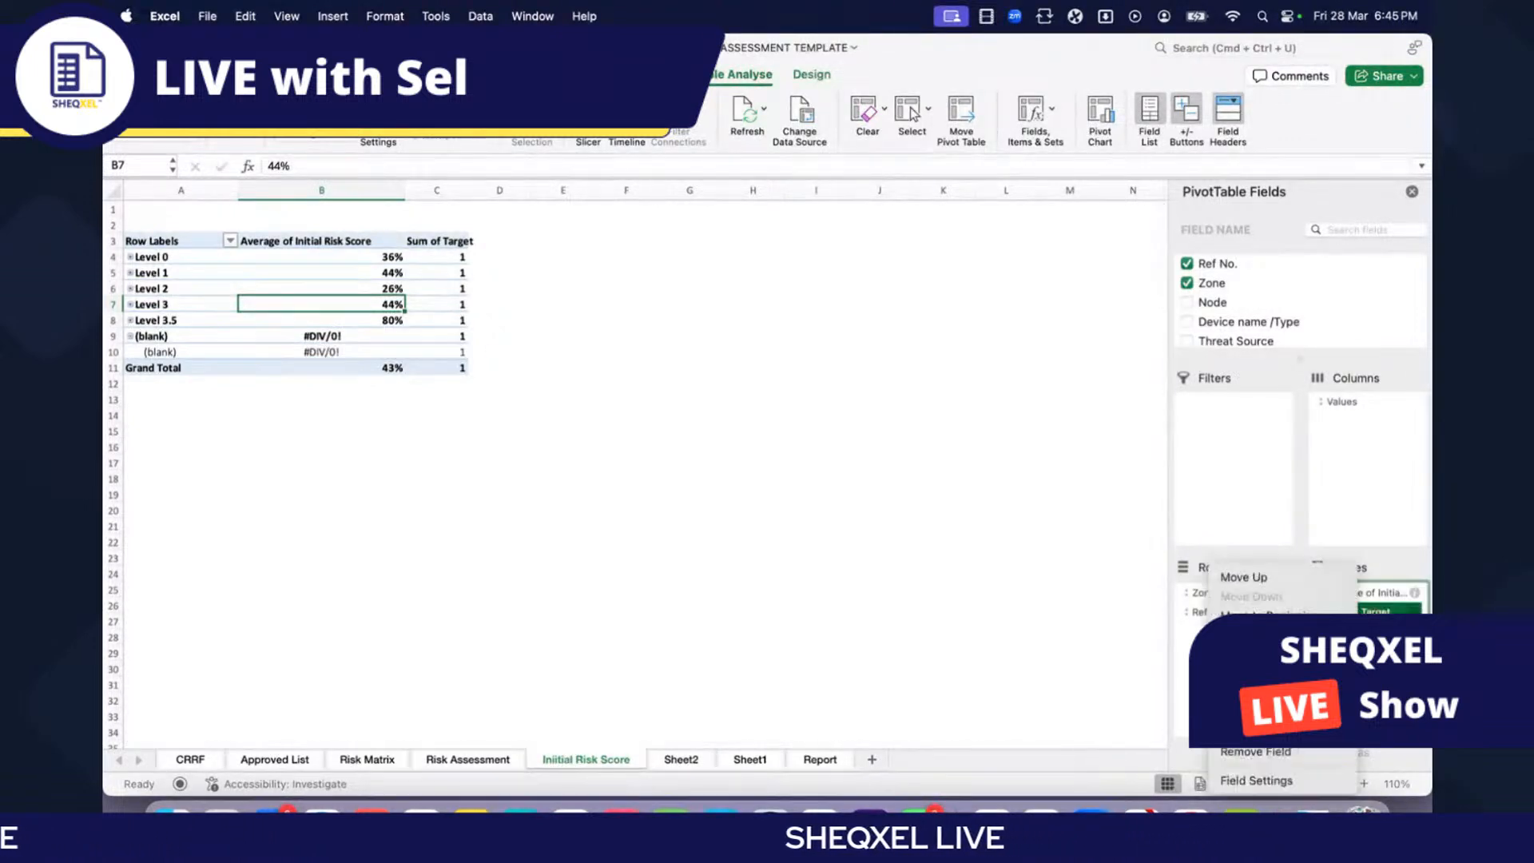
{"action": "left_click", "coordinate": [1261, 787]}
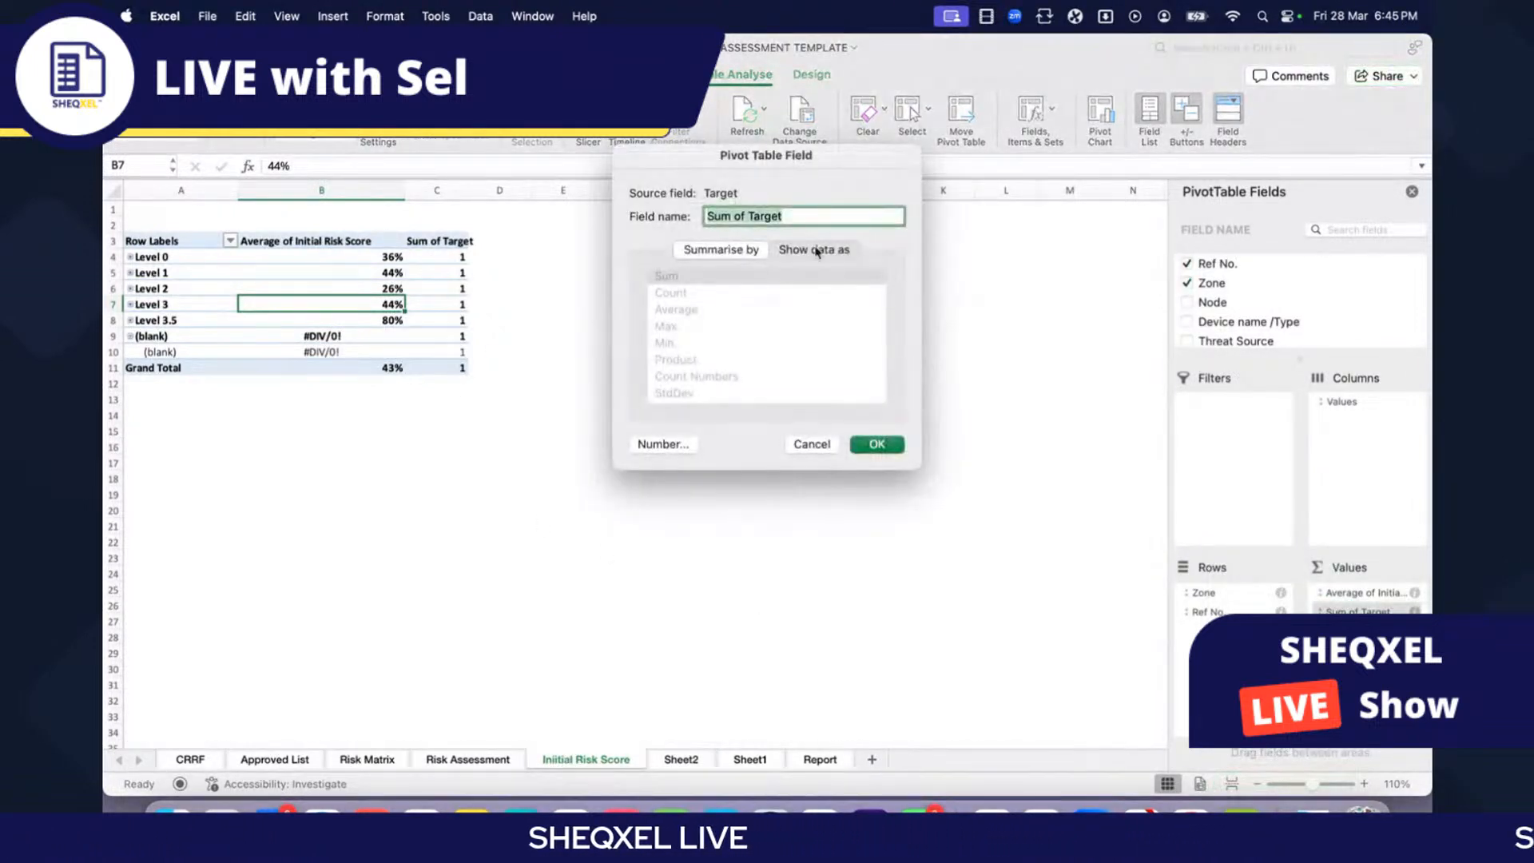
{"action": "left_click", "coordinate": [657, 445]}
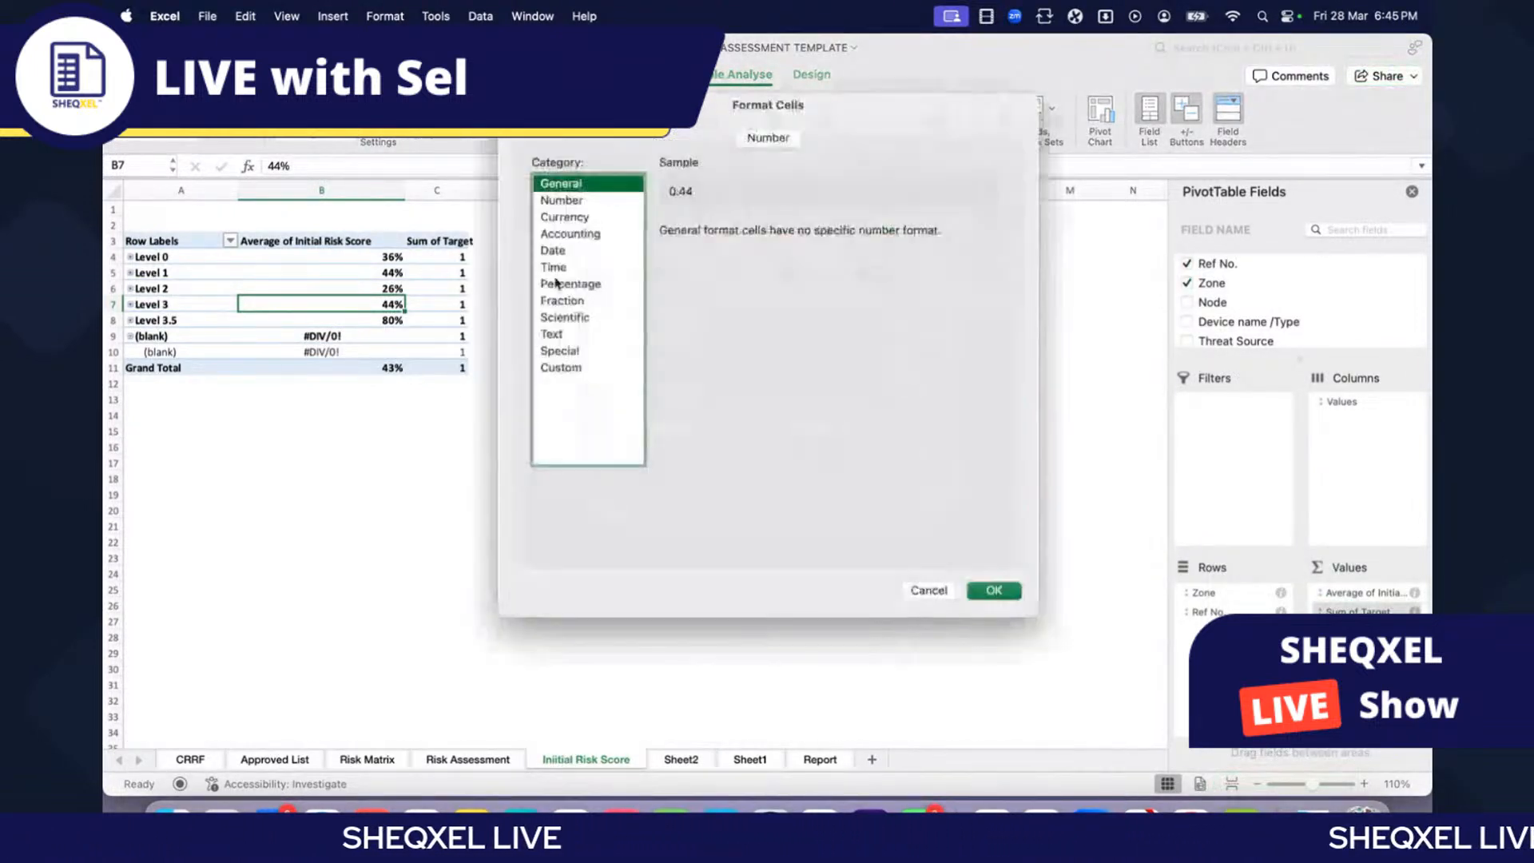
{"action": "left_click", "coordinate": [560, 200]}
{"action": "left_click", "coordinate": [571, 284]}
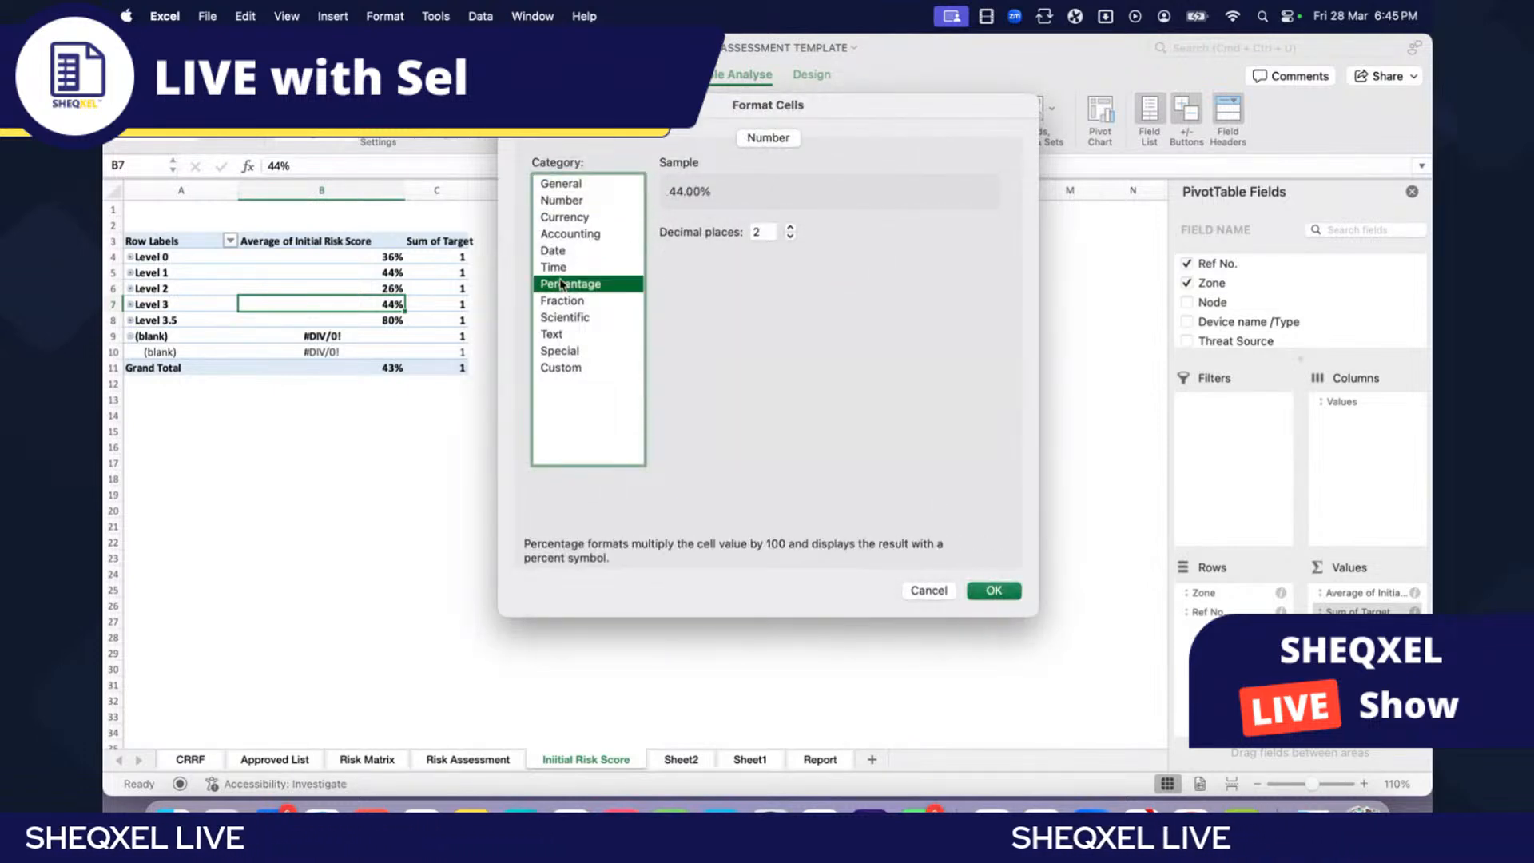
{"action": "left_click", "coordinate": [791, 236]}
{"action": "left_click", "coordinate": [790, 235]}
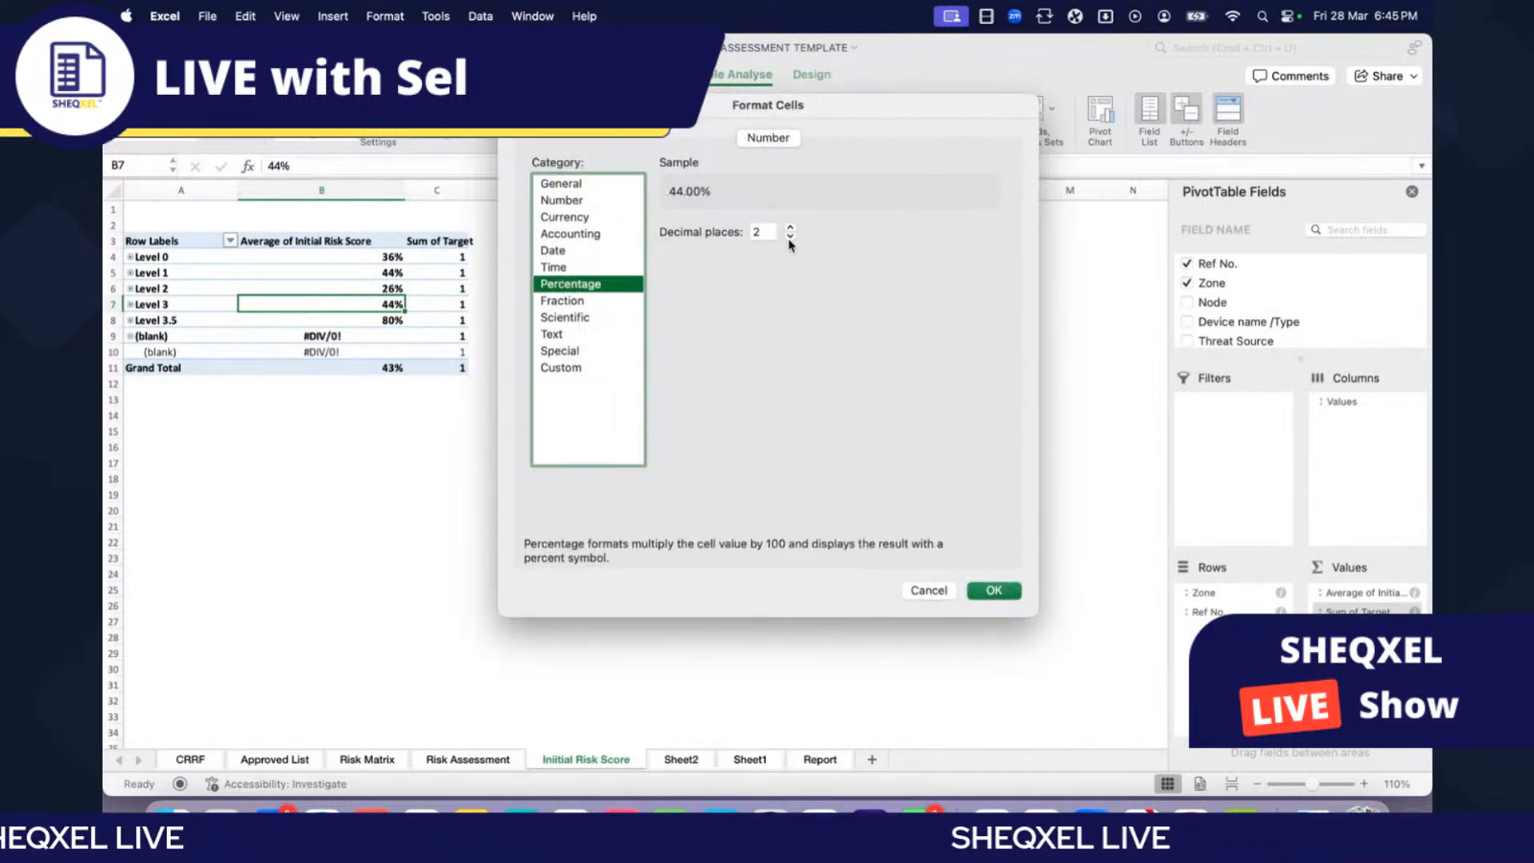
{"action": "left_click", "coordinate": [994, 591]}
{"action": "left_click", "coordinate": [877, 444]}
{"action": "left_click", "coordinate": [625, 475]}
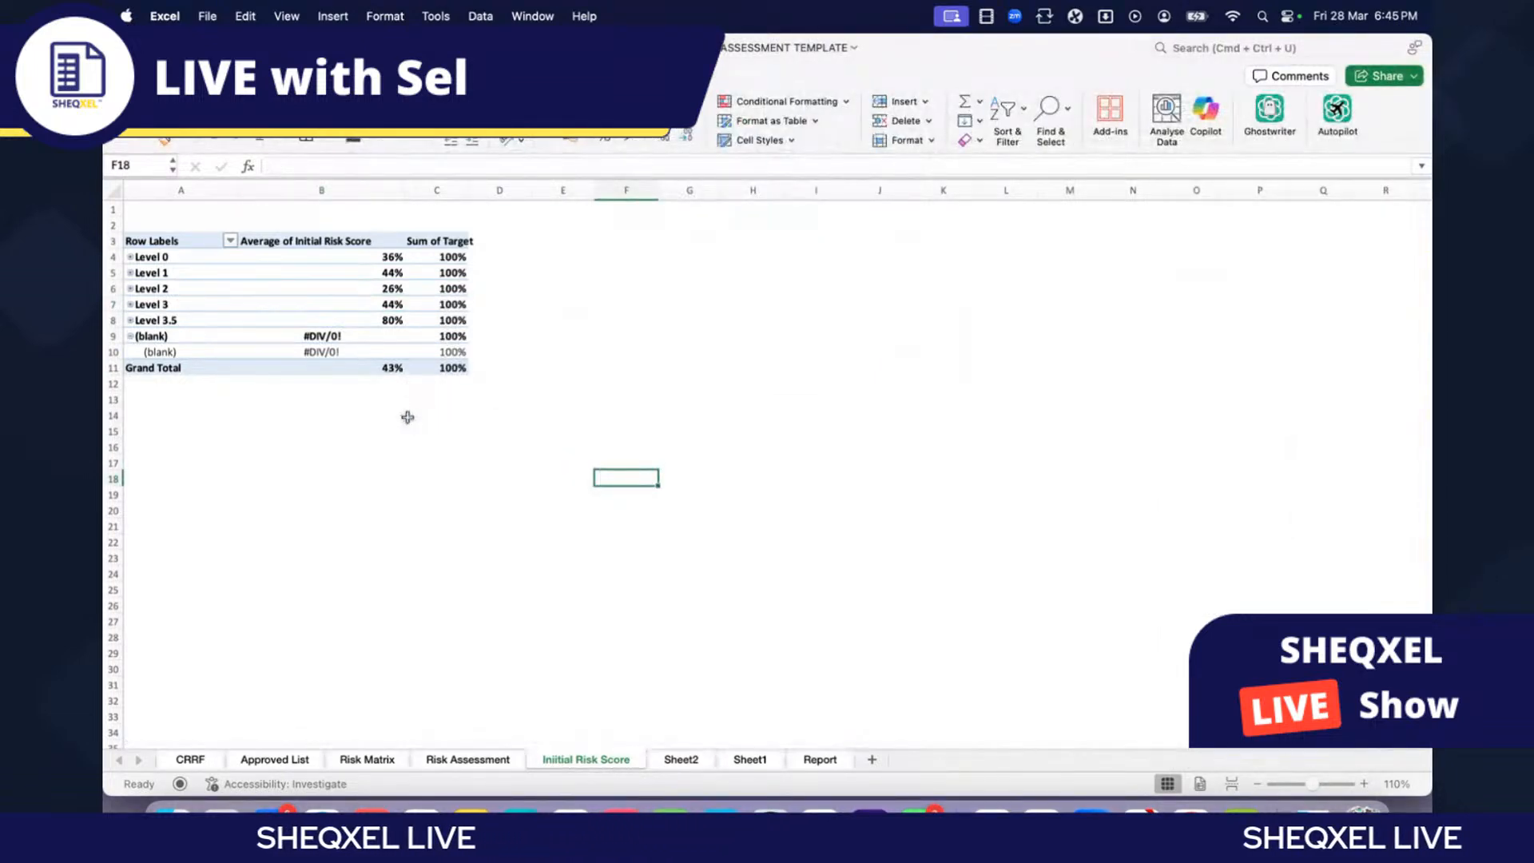
Step: Insert a slicer for the Zone field of the pivot table
{"action": "left_click", "coordinate": [180, 289]}
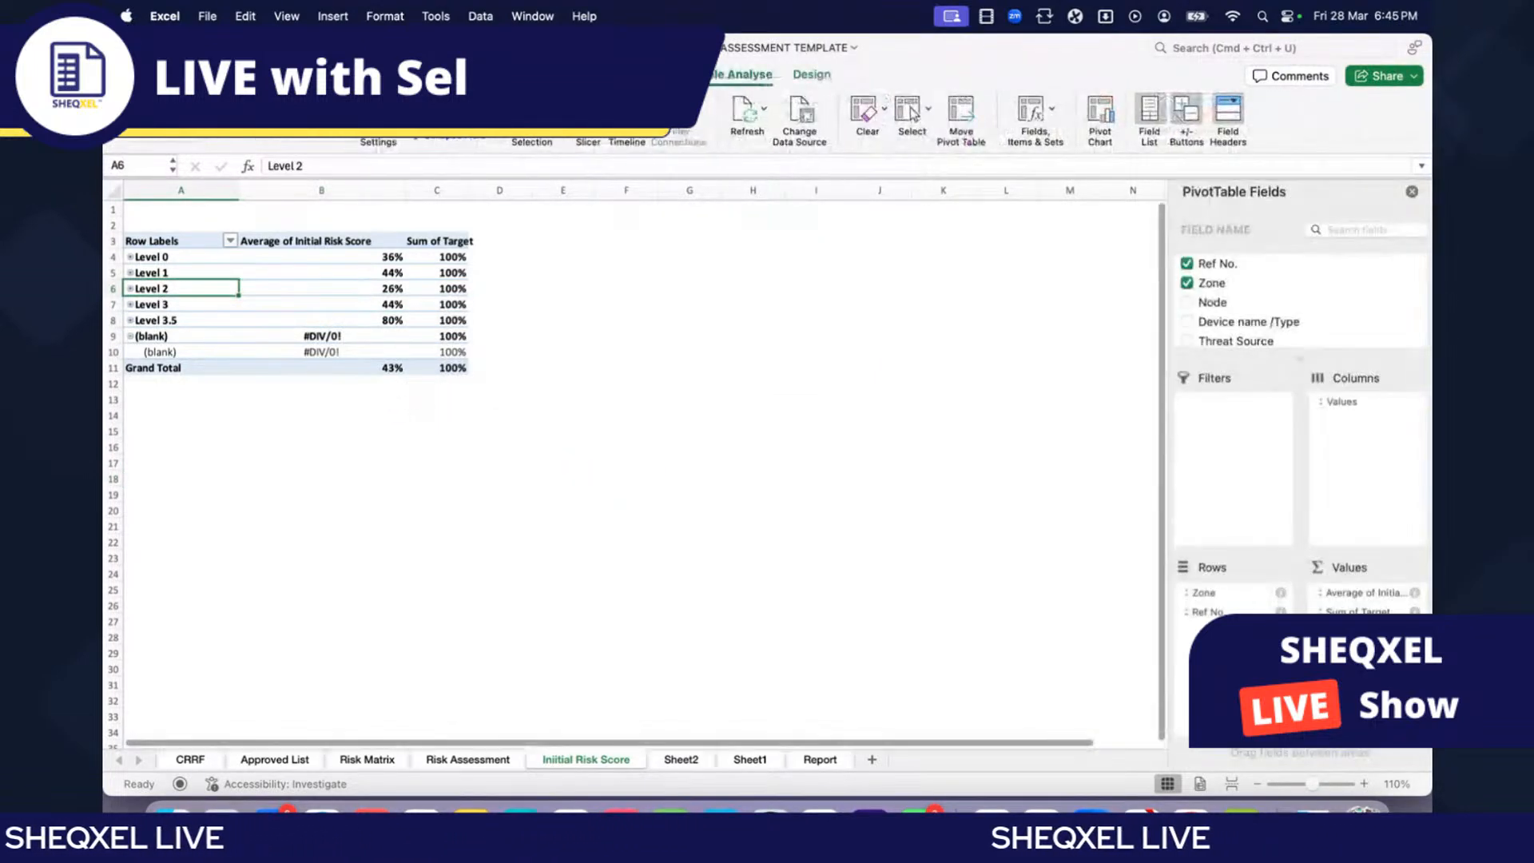
{"action": "left_click", "coordinate": [965, 116]}
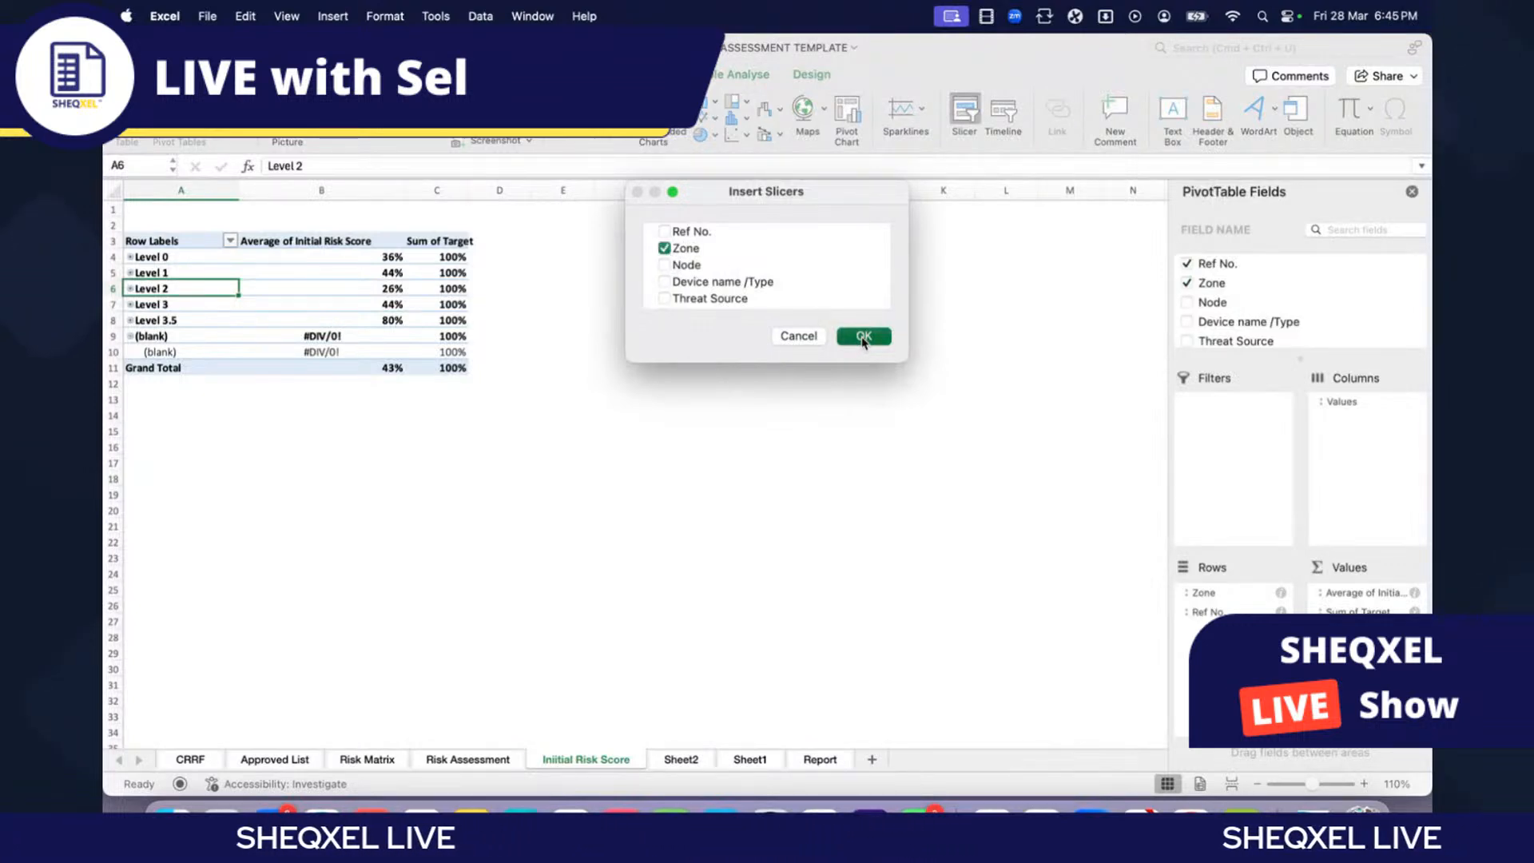
{"action": "left_click", "coordinate": [863, 336]}
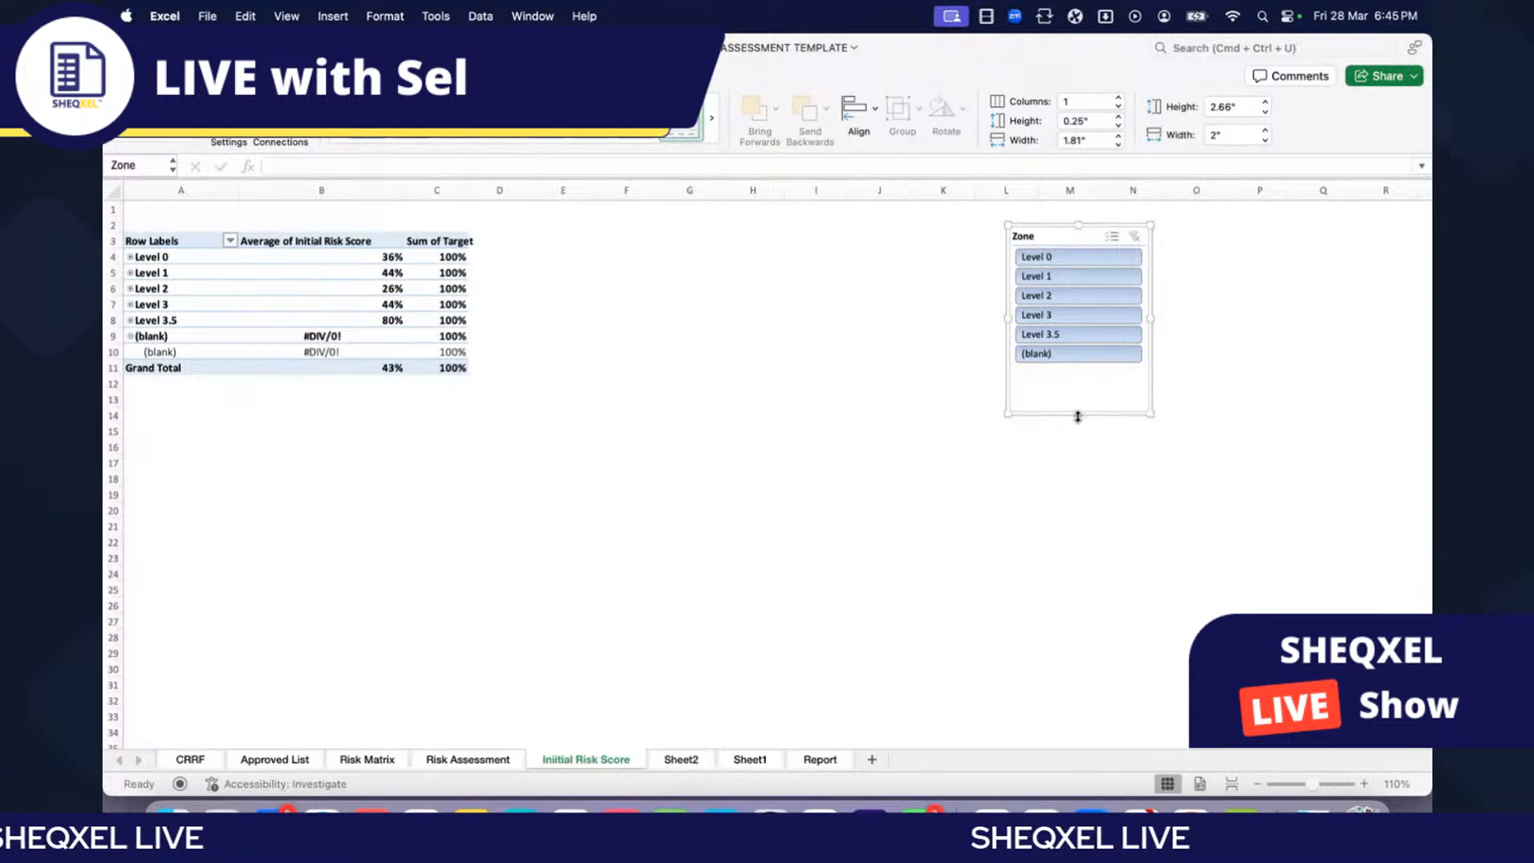
Step: Enlarge the Zone slicer to about 4.33" high with 0.5" buttons, and filter it to Level 0 through Level 3.5
{"action": "left_click_drag", "start_coordinate": [1078, 415], "coordinate": [1079, 468]}
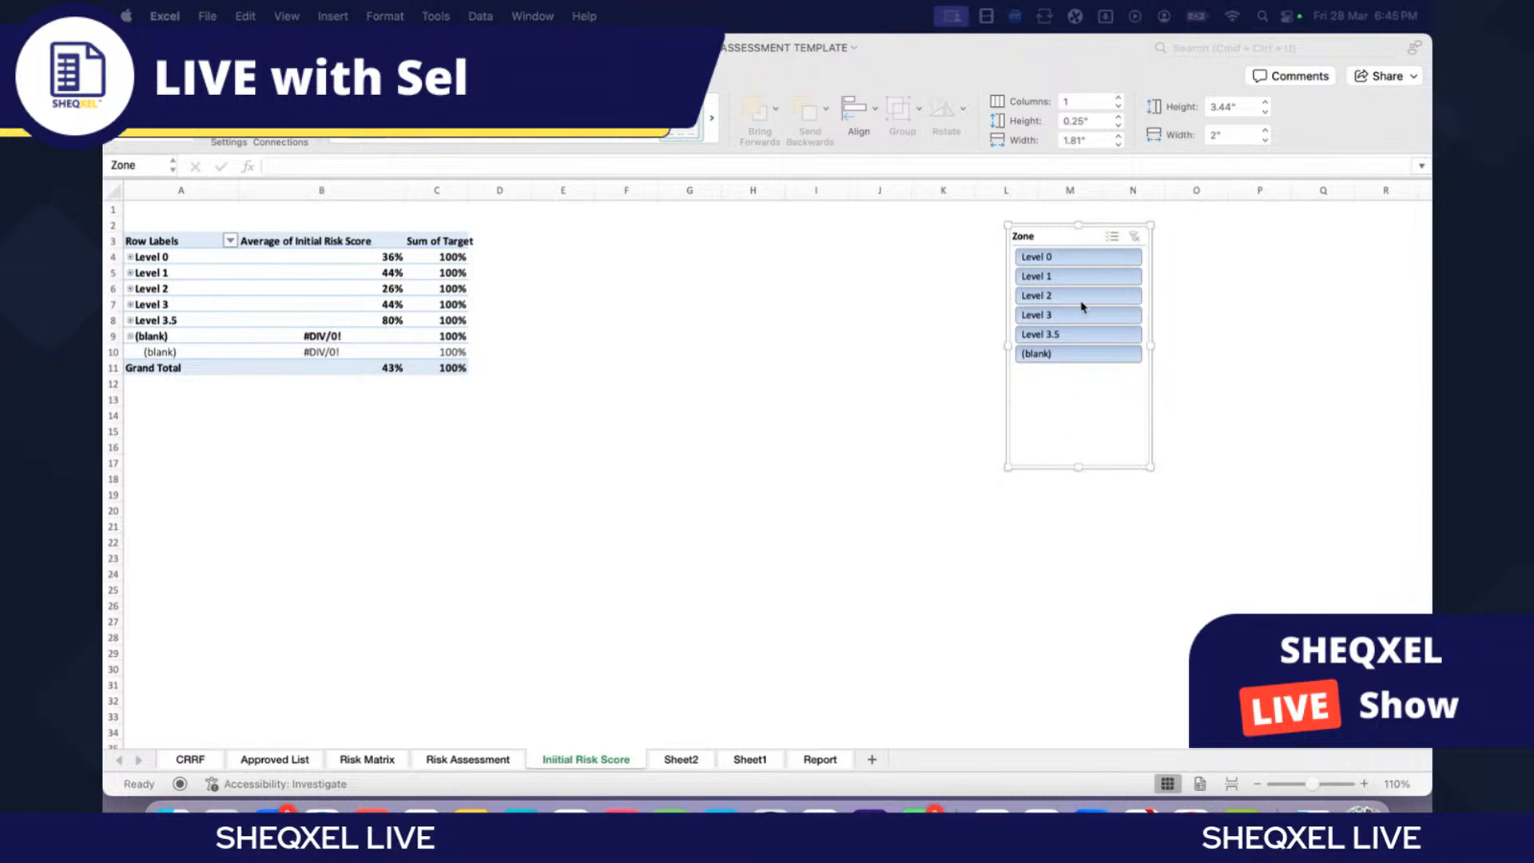
{"action": "left_click", "coordinate": [1116, 119]}
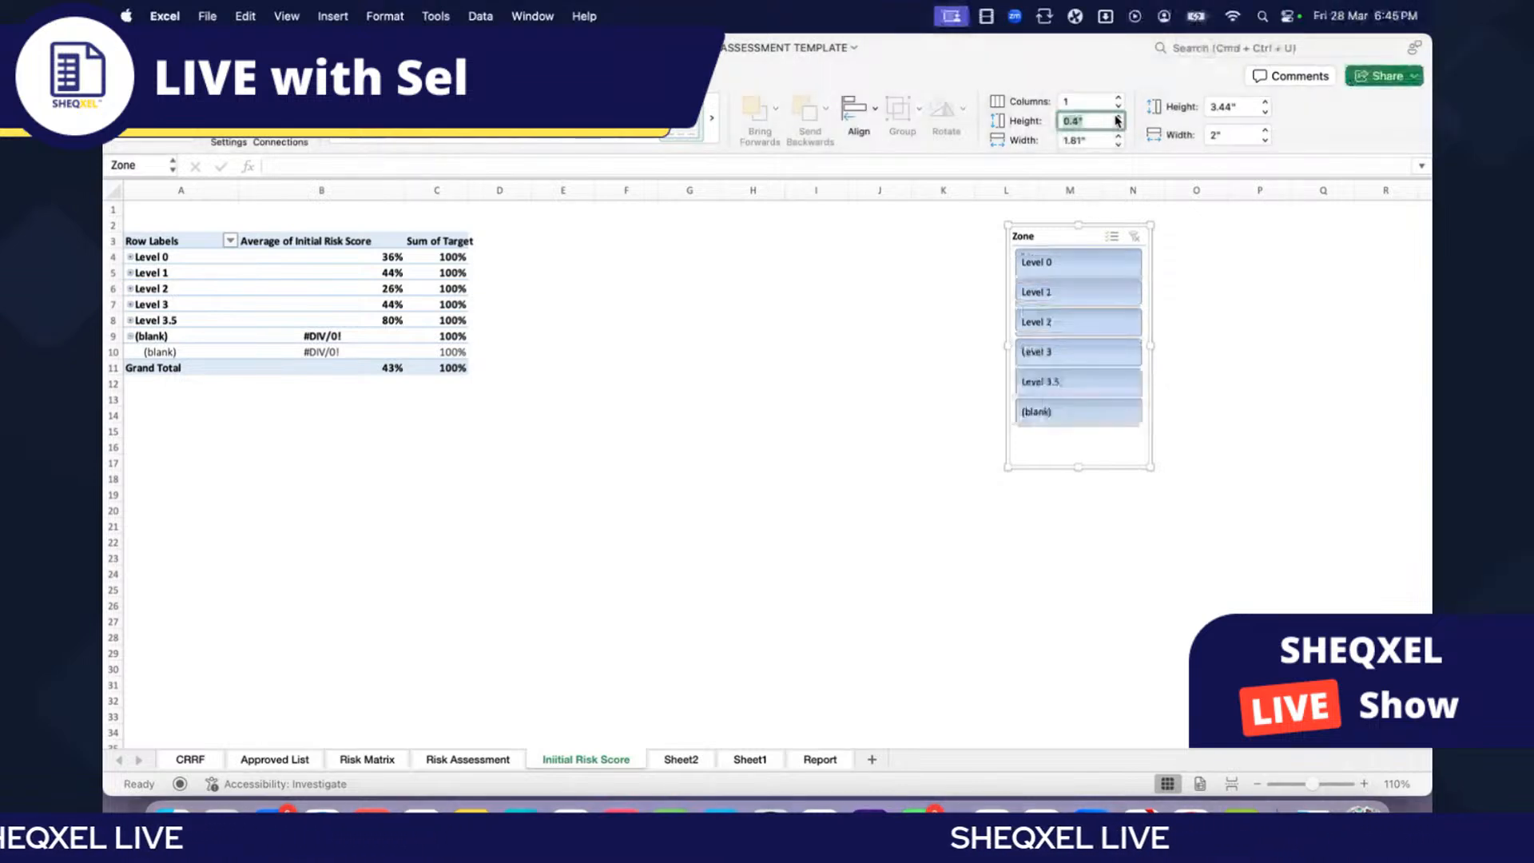
{"action": "left_click_drag", "start_coordinate": [1078, 468], "coordinate": [1079, 528]}
{"action": "left_click", "coordinate": [689, 557]}
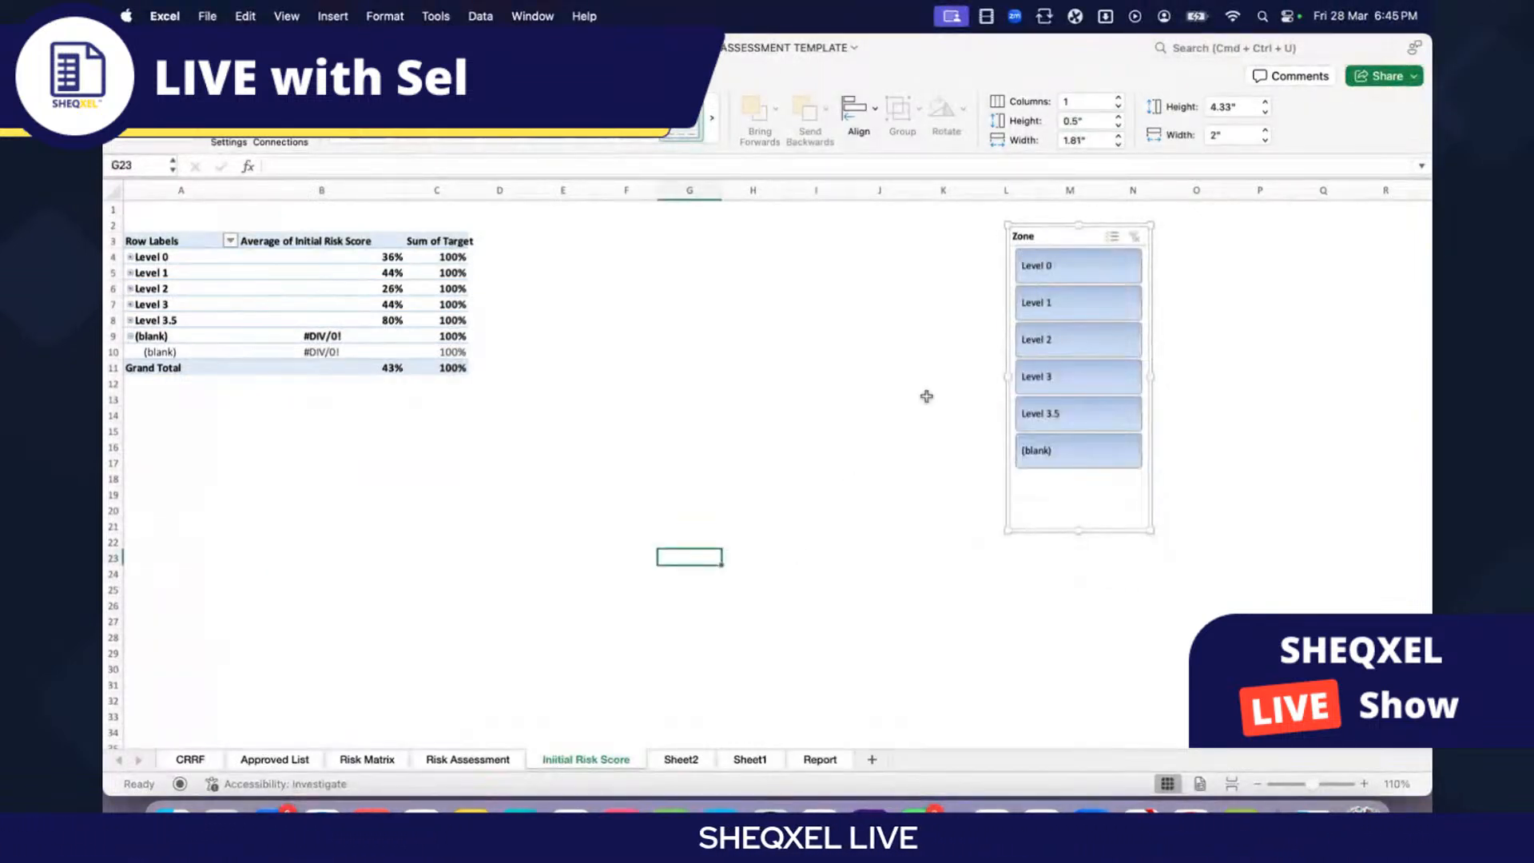
{"action": "left_click_drag", "start_coordinate": [1042, 266], "coordinate": [1061, 419]}
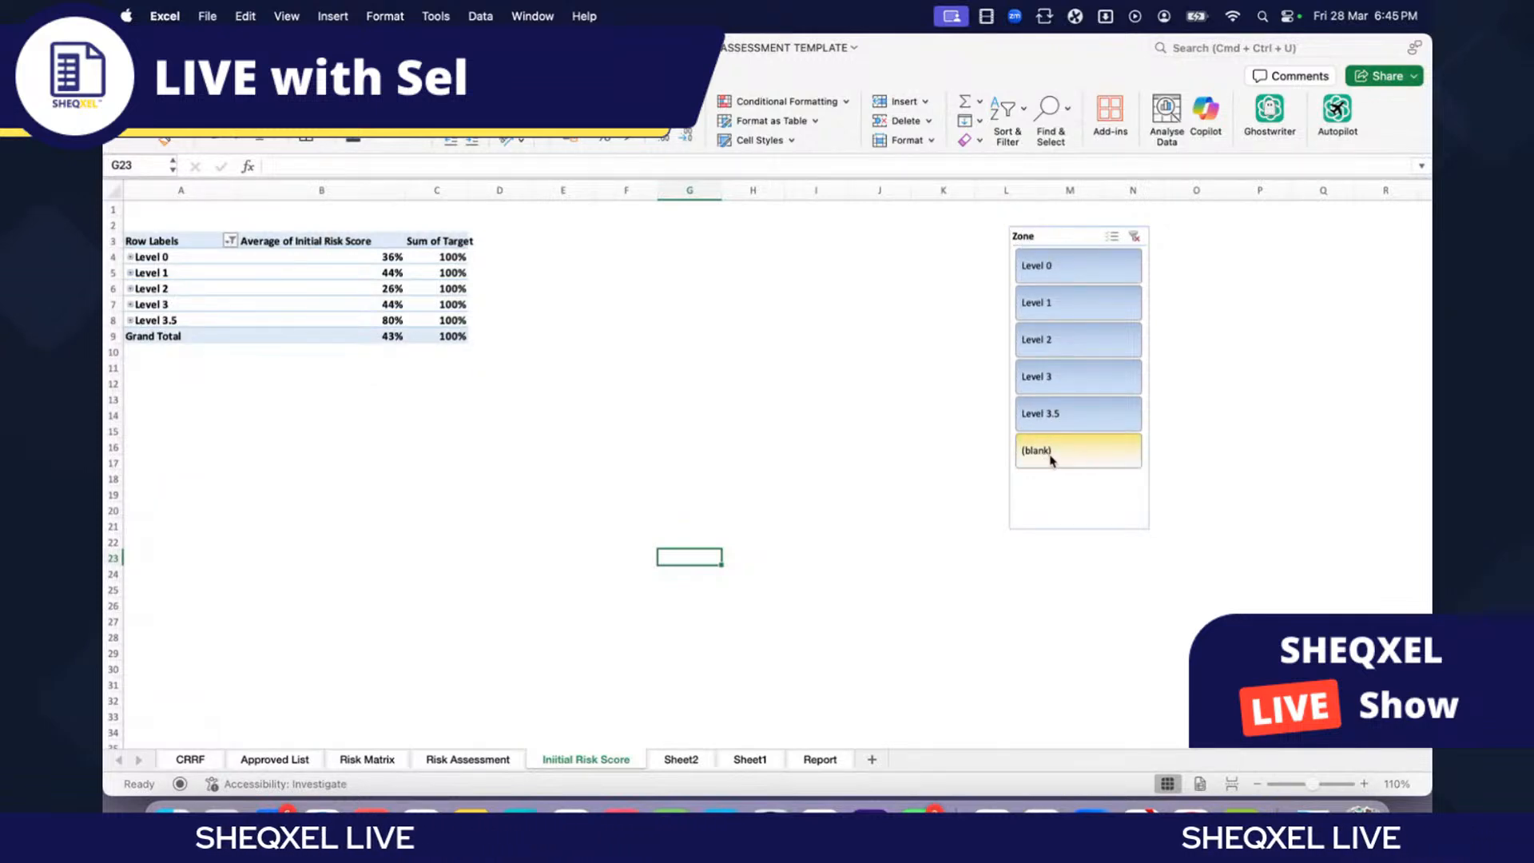
Step: Insert a 2-D clustered bar chart from the filtered pivot table
{"action": "left_click", "coordinate": [182, 288]}
{"action": "left_click", "coordinate": [188, 74]}
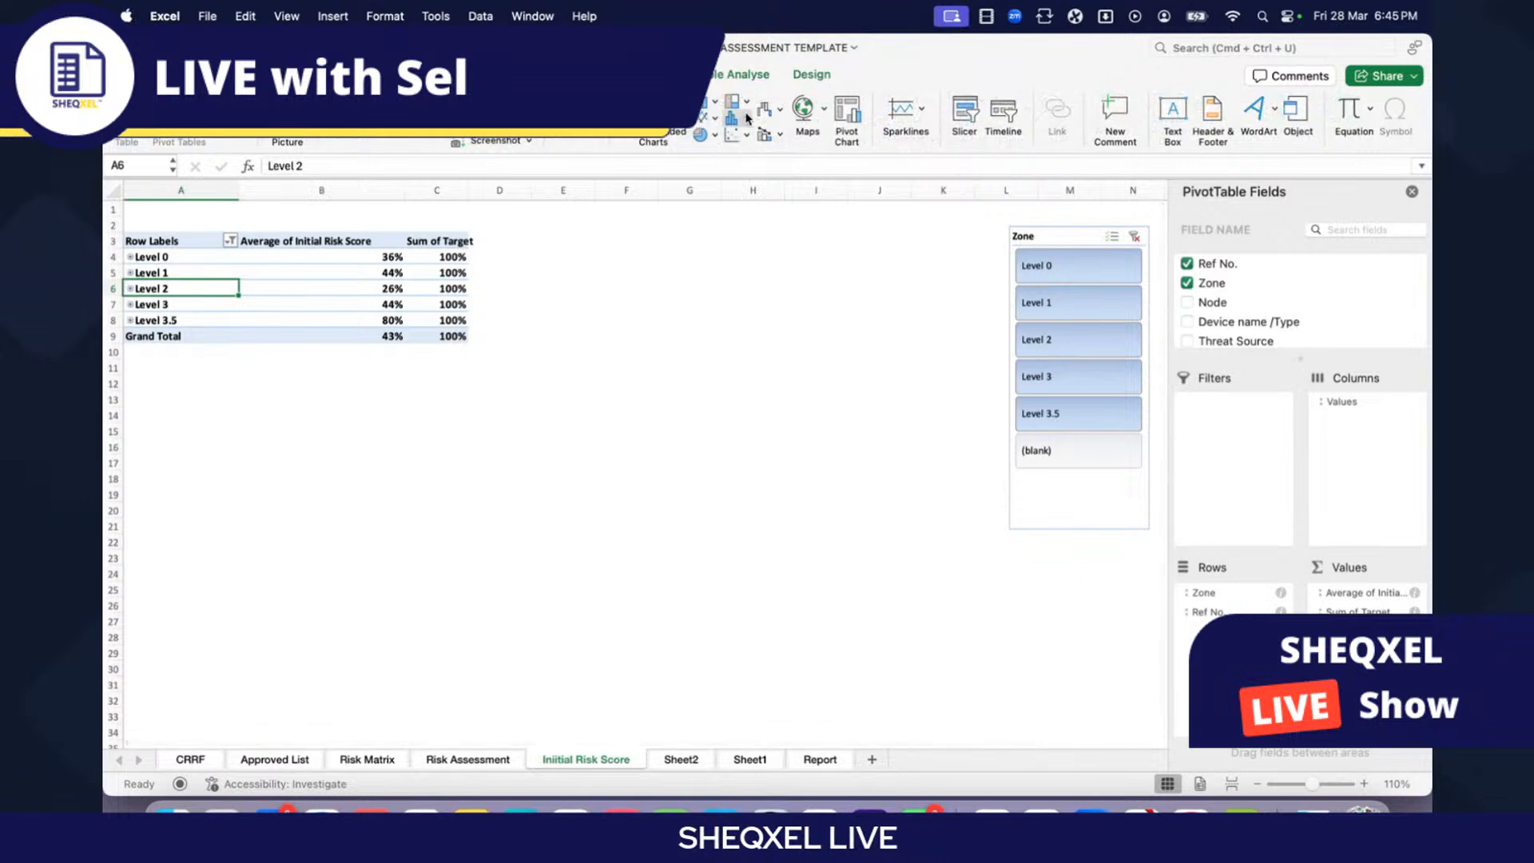
{"action": "left_click", "coordinate": [714, 108]}
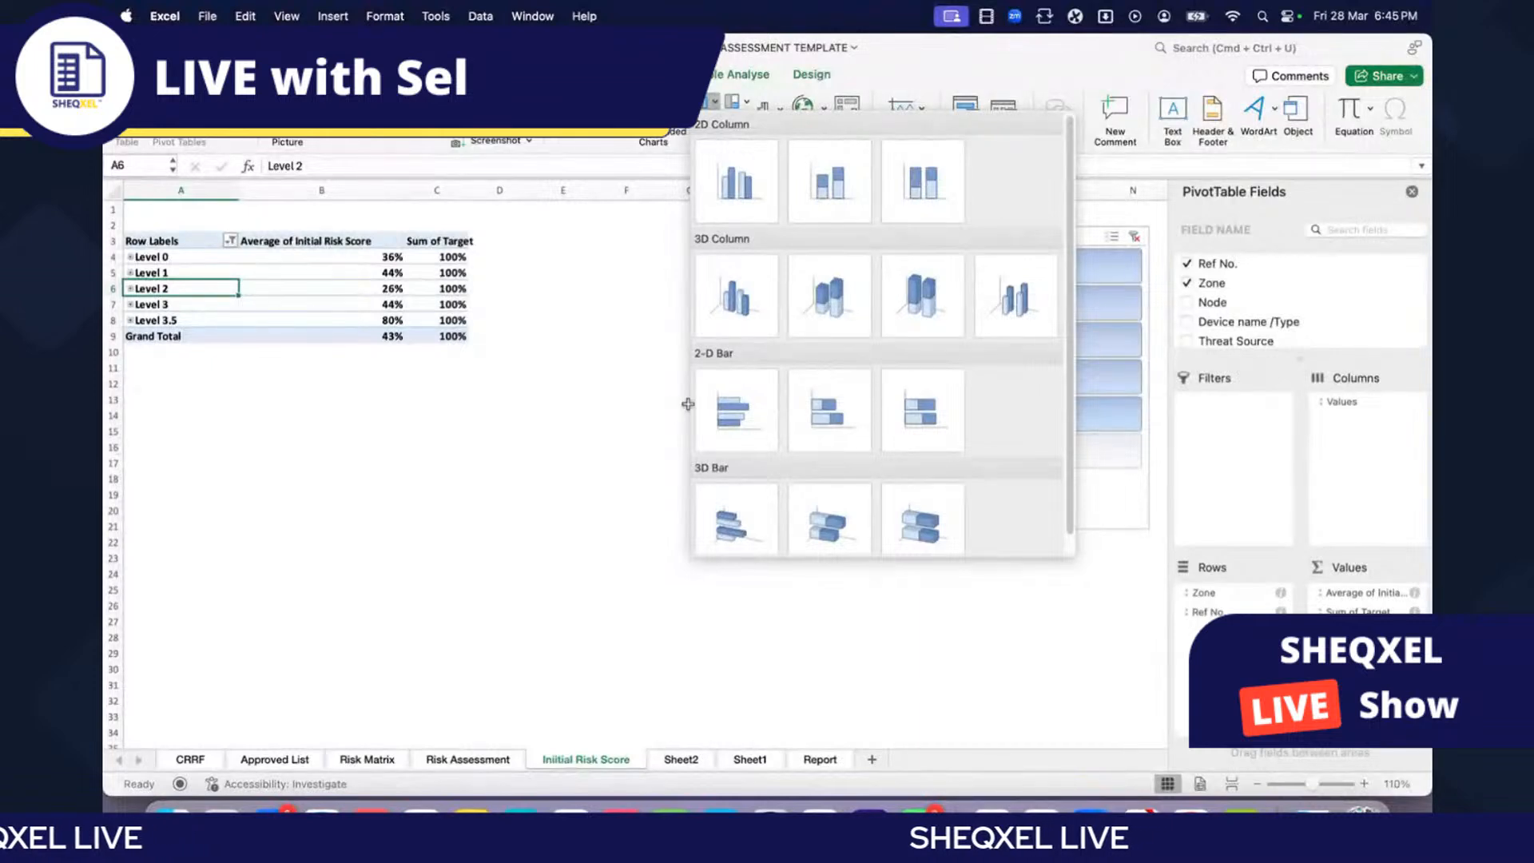
{"action": "left_click", "coordinate": [754, 414]}
Step: Place and enlarge the bar chart between the pivot table and the Zone slicer, and delete its legend
{"action": "left_click_drag", "start_coordinate": [730, 411], "coordinate": [767, 284]}
{"action": "left_click_drag", "start_coordinate": [869, 455], "coordinate": [958, 547]}
{"action": "left_click", "coordinate": [879, 405]}
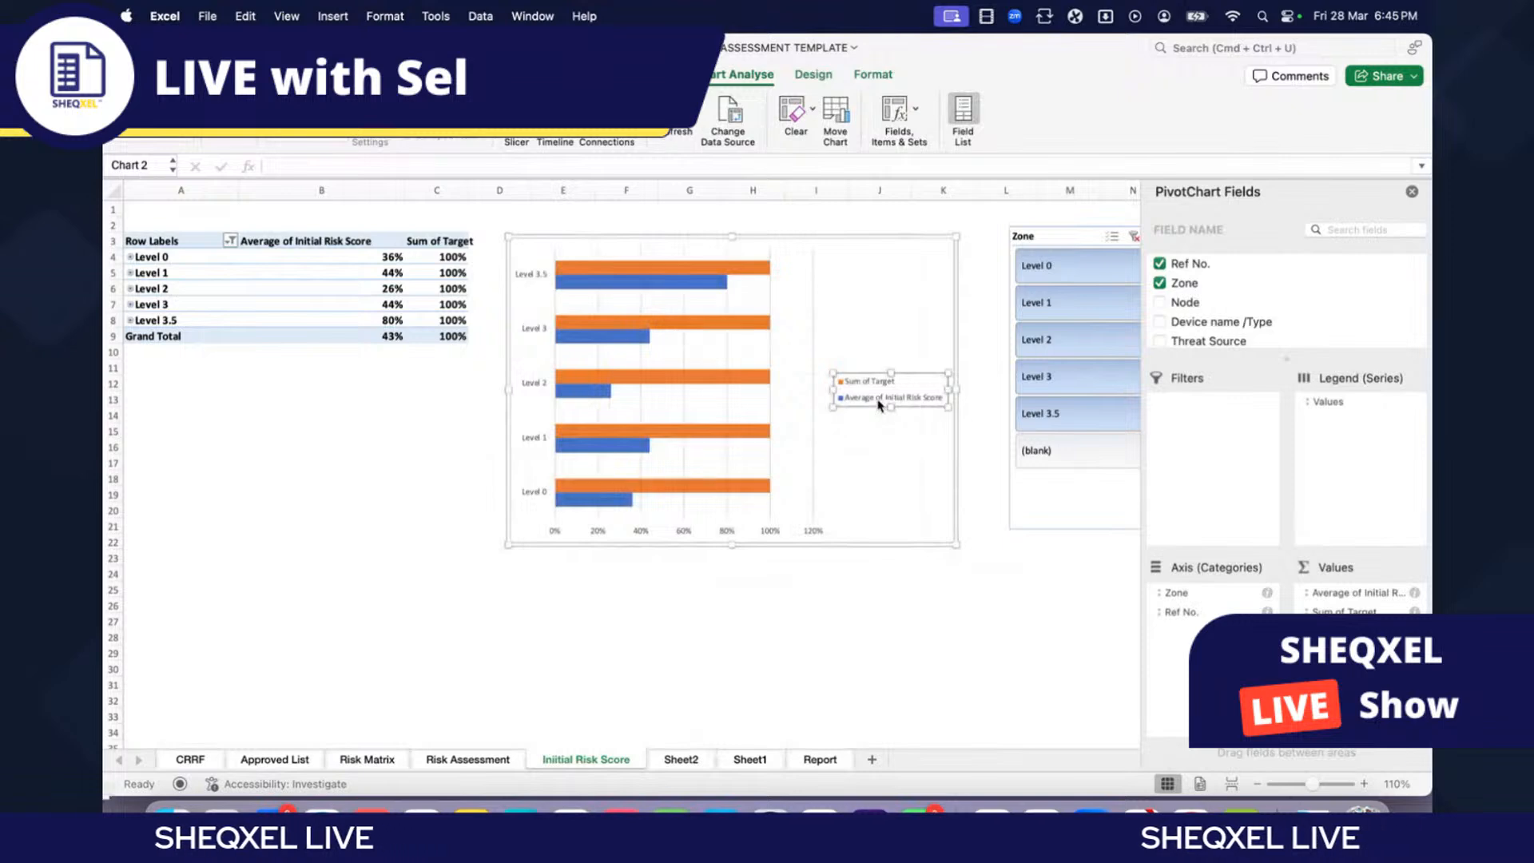
{"action": "key", "text": "Delete"}
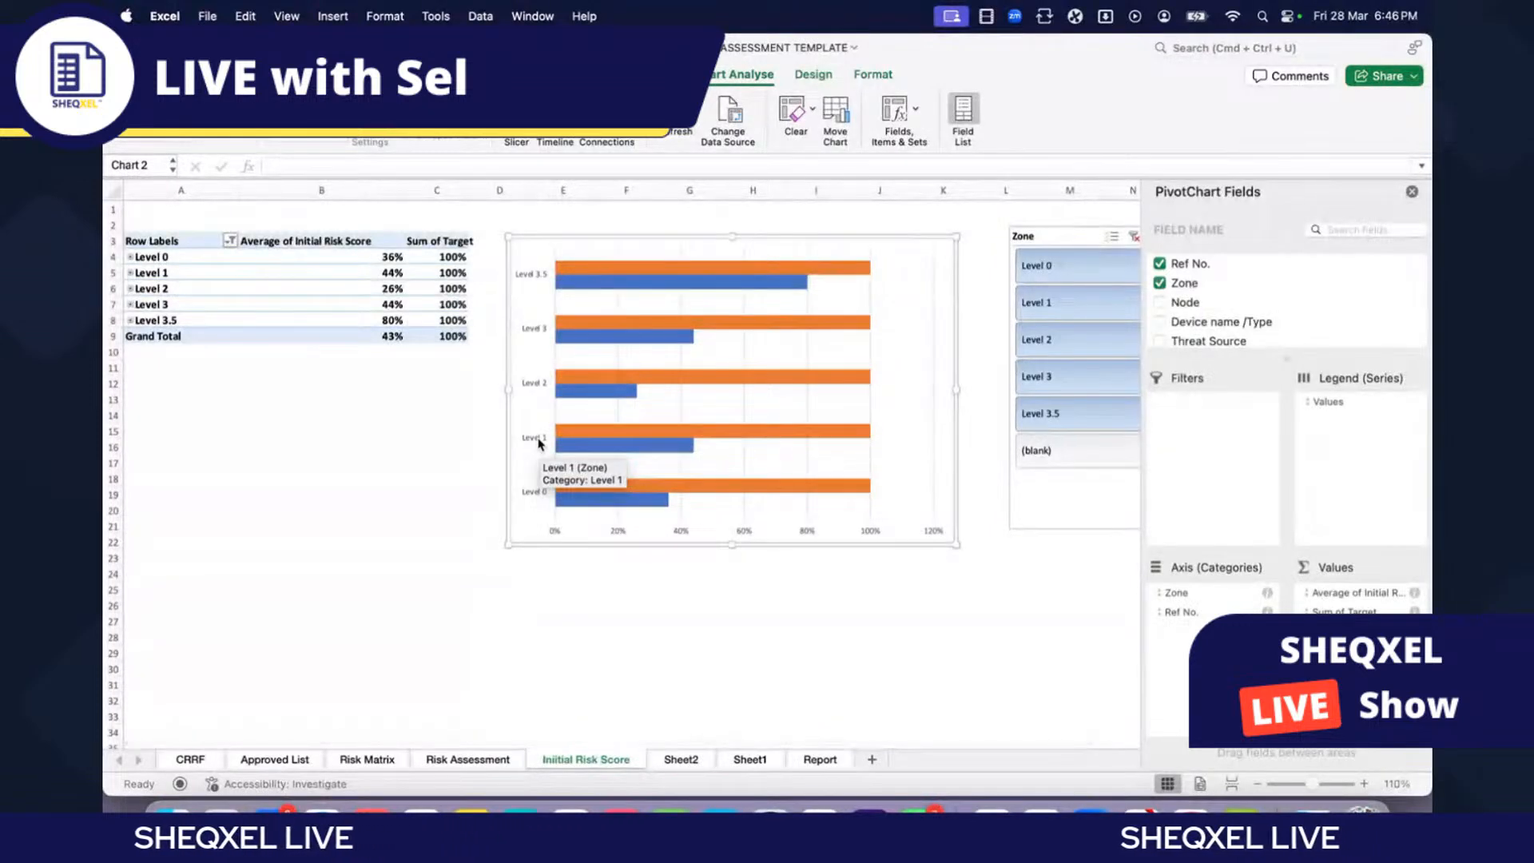
{"action": "left_click", "coordinate": [368, 225]}
{"action": "left_click_drag", "start_coordinate": [367, 225], "coordinate": [394, 386]}
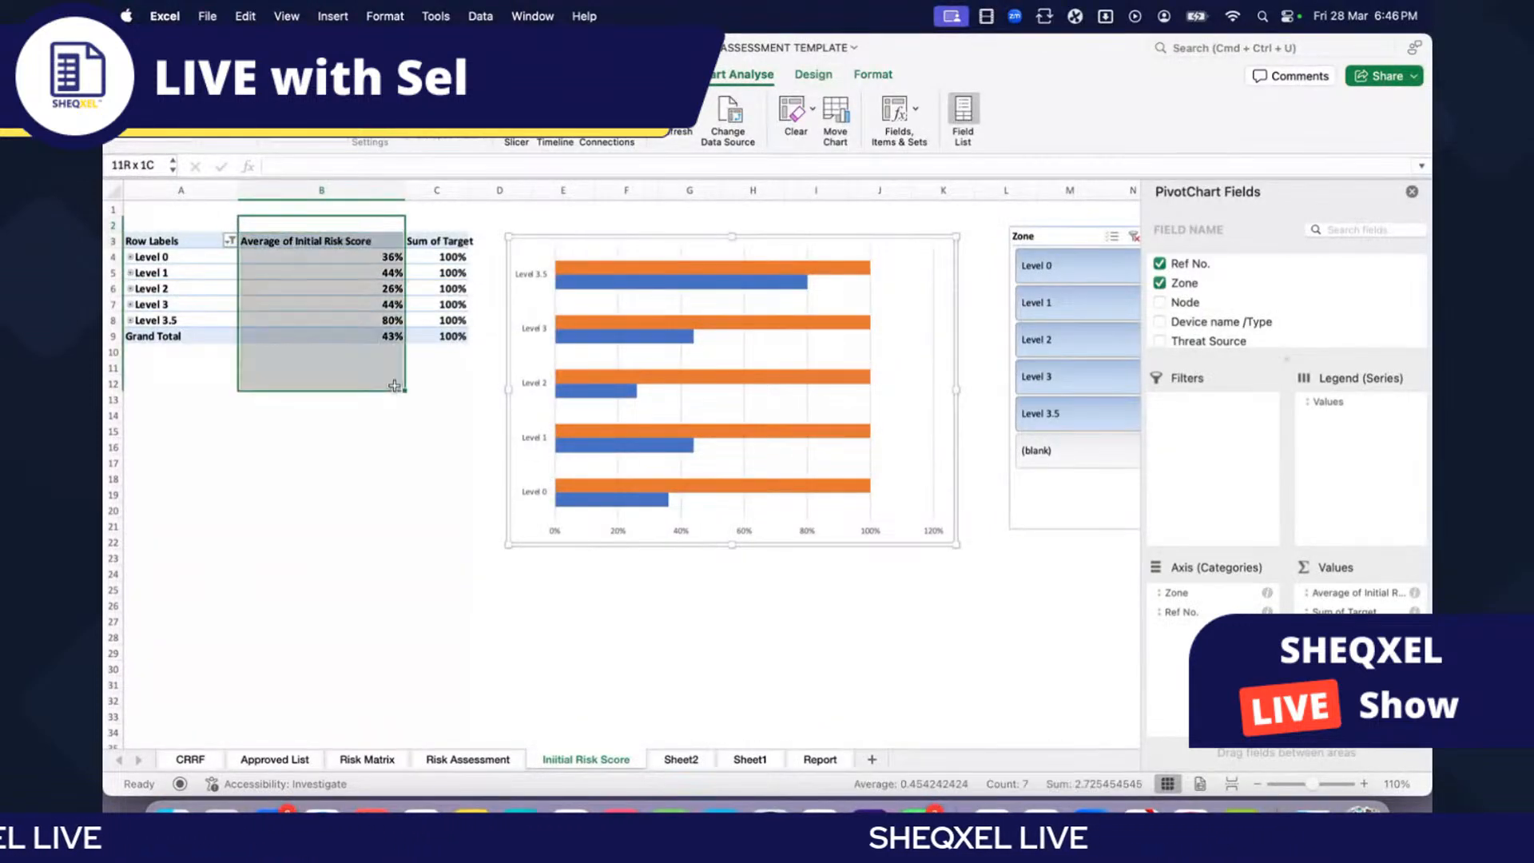
{"action": "left_click_drag", "start_coordinate": [431, 227], "coordinate": [435, 384]}
{"action": "left_click", "coordinate": [411, 476]}
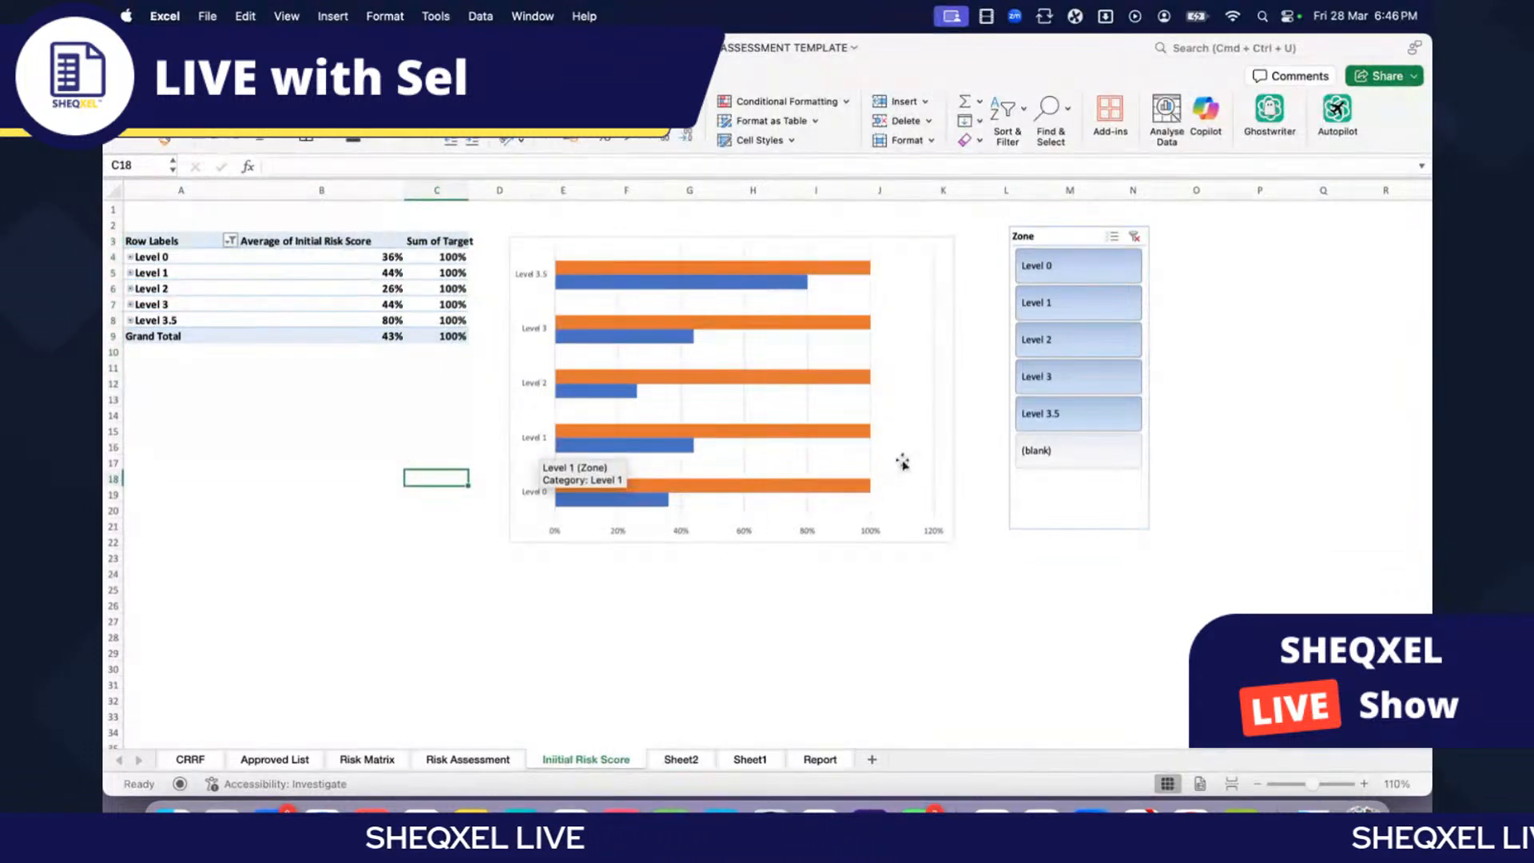
Step: Set the series overlap of the bar chart's Average of Initial Risk Score series to 100%
{"action": "left_click", "coordinate": [870, 454]}
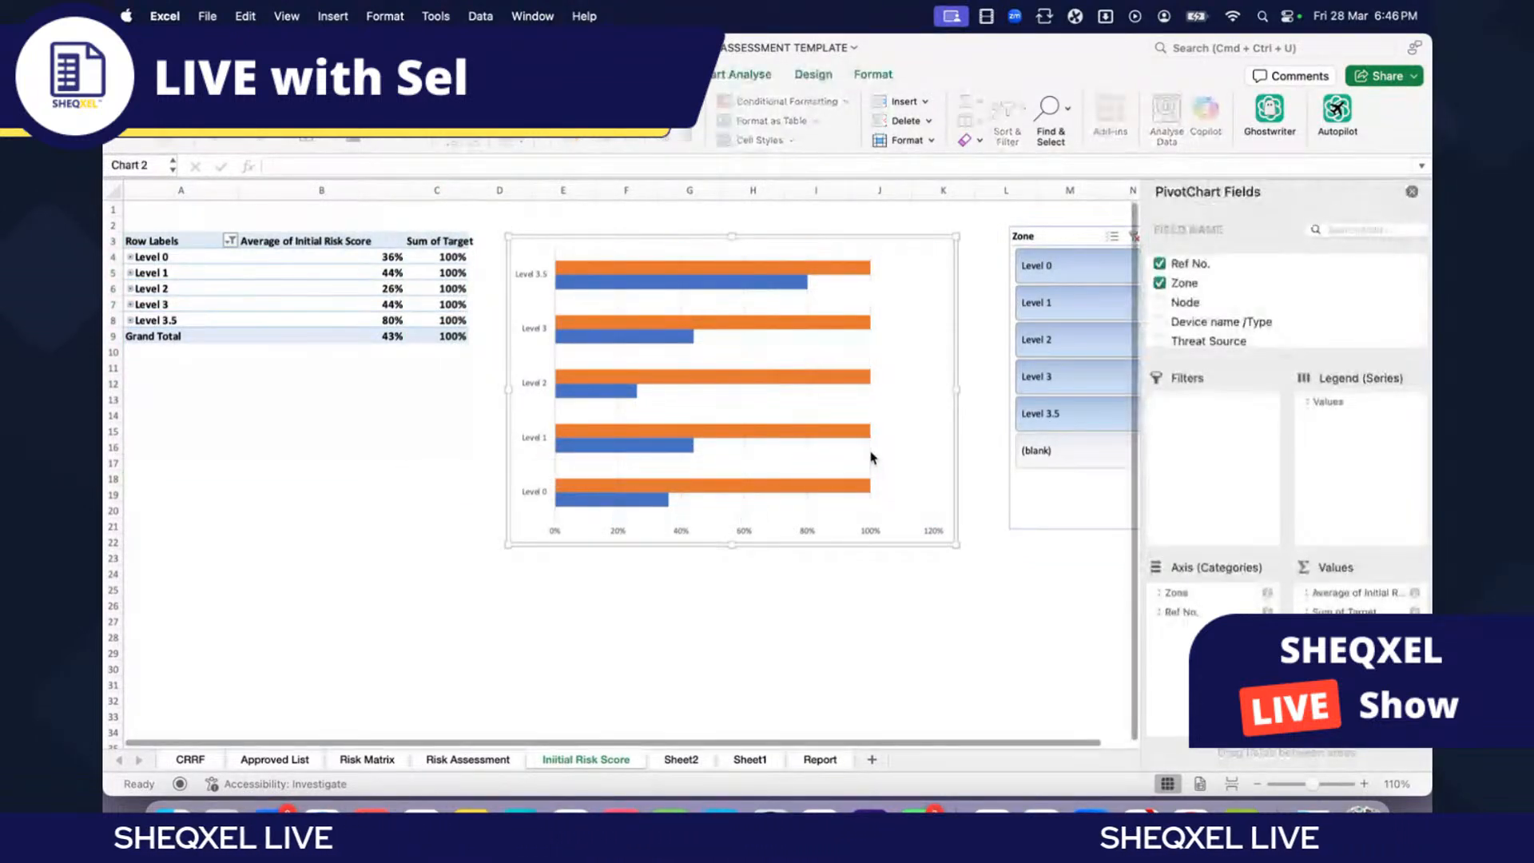
{"action": "left_click", "coordinate": [535, 437]}
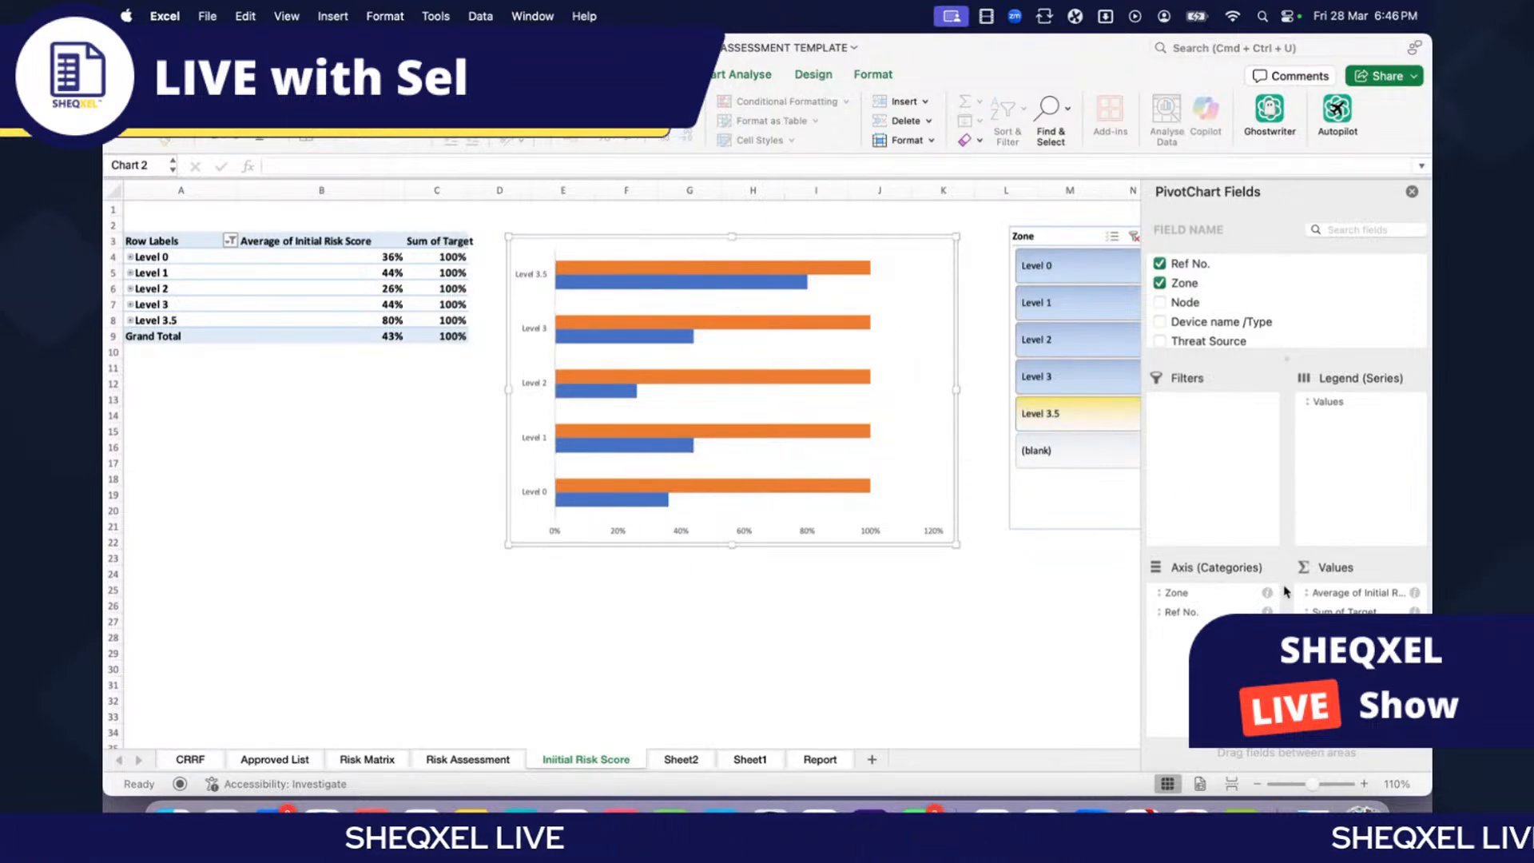
{"action": "right_click", "coordinate": [766, 297]}
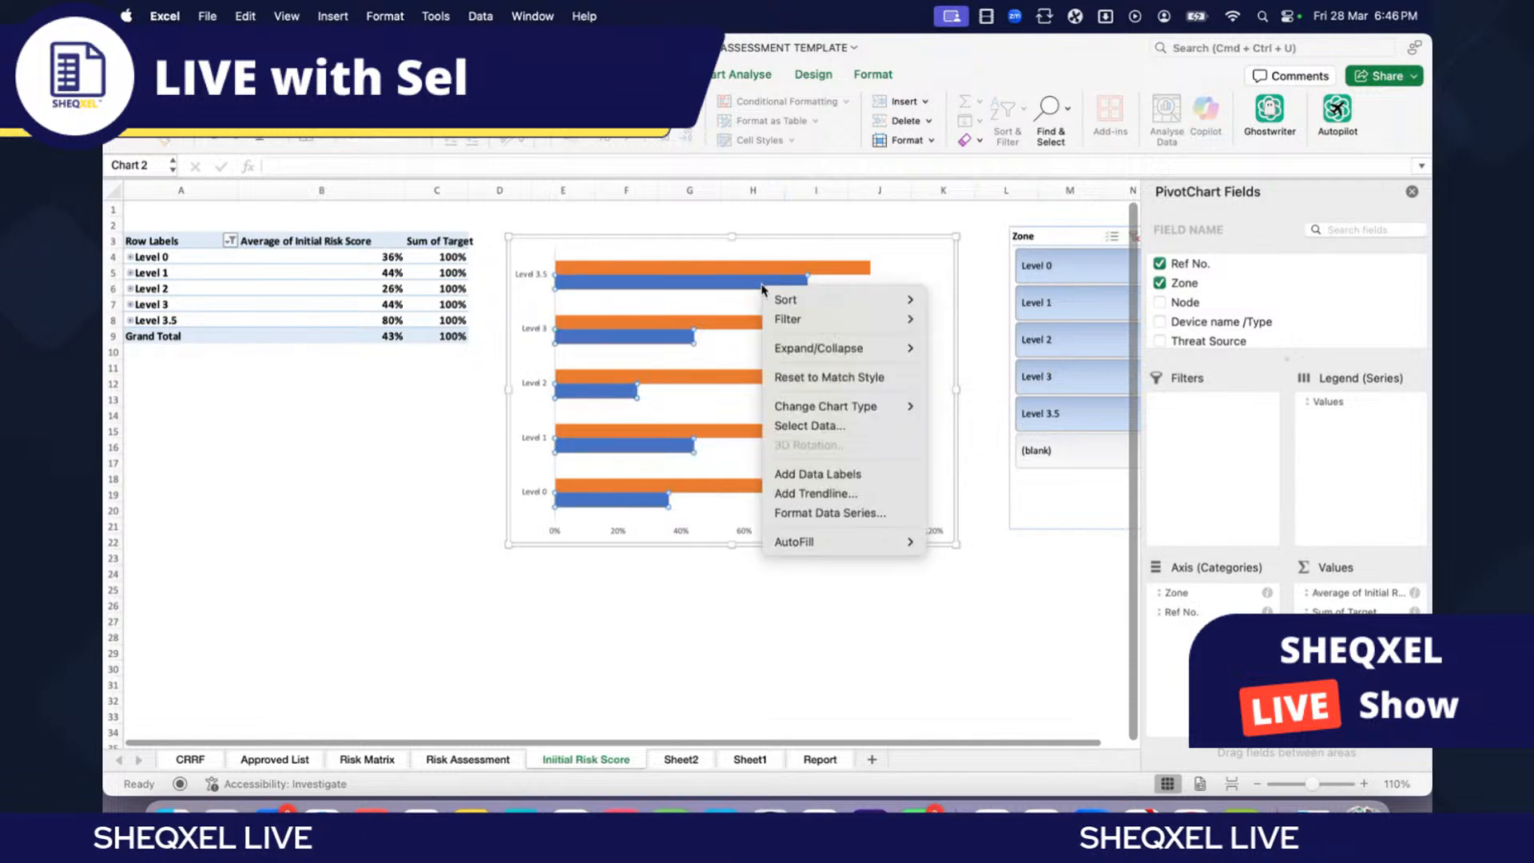
{"action": "left_click", "coordinate": [828, 512]}
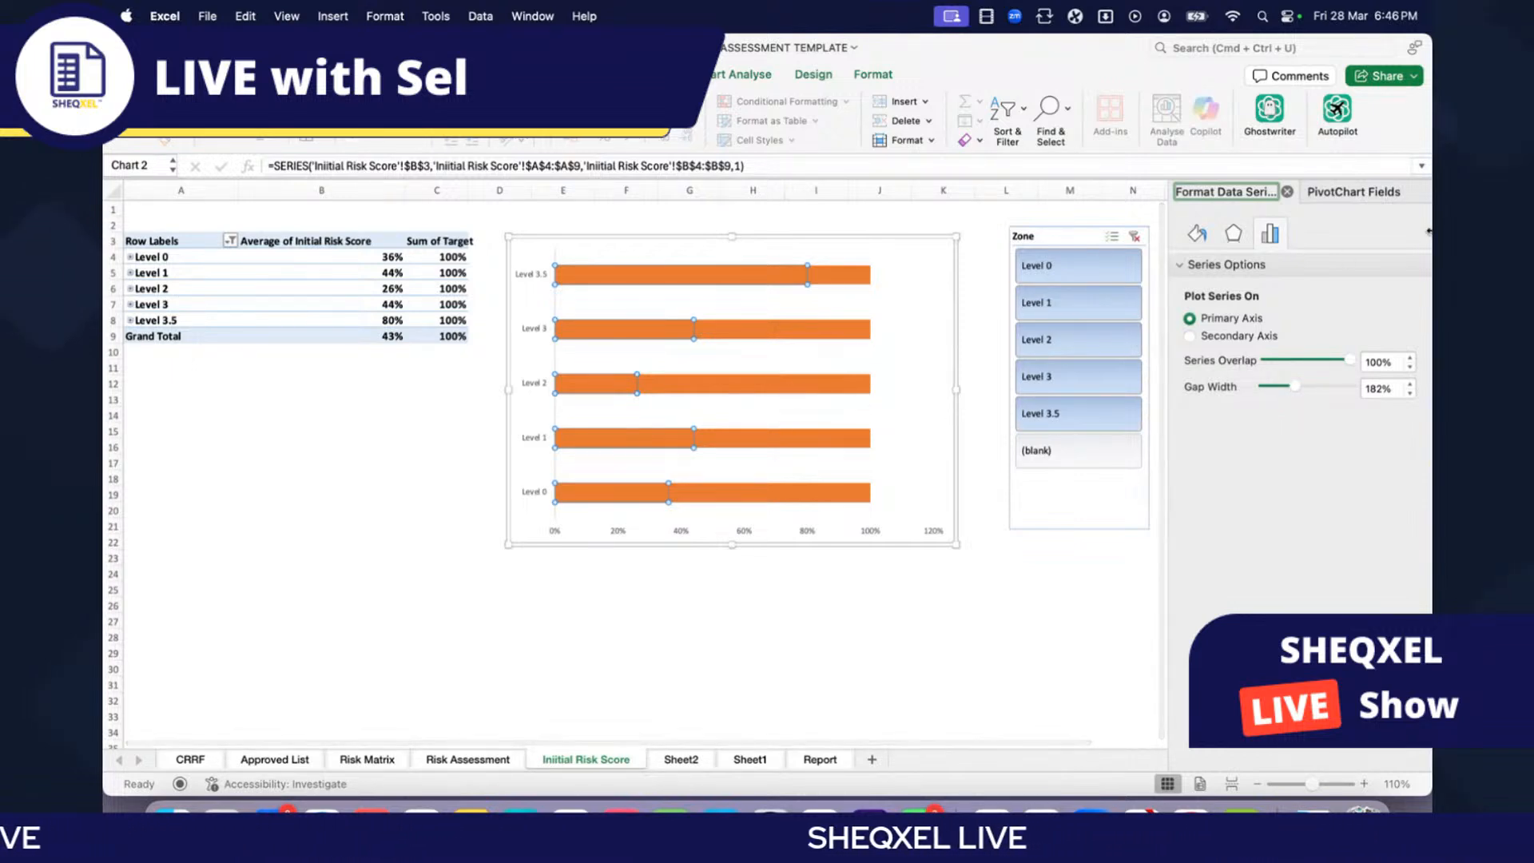
Step: Reorder the chart's Values fields so Sum of Target comes before Average of Initial Risk Score
{"action": "left_click", "coordinate": [1003, 541]}
{"action": "left_click", "coordinate": [789, 445]}
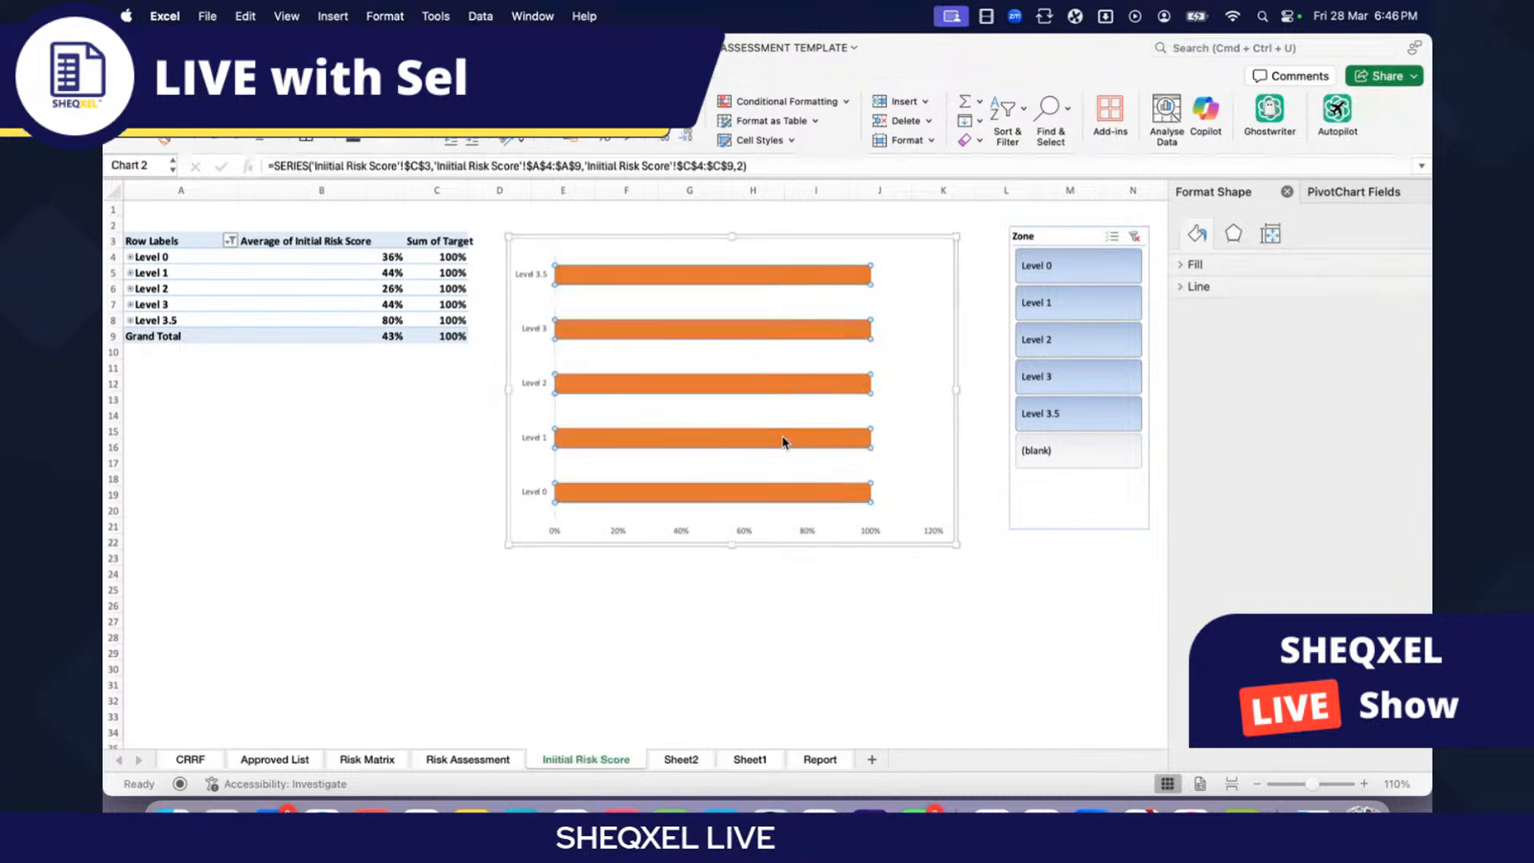
{"action": "left_click", "coordinate": [1196, 233]}
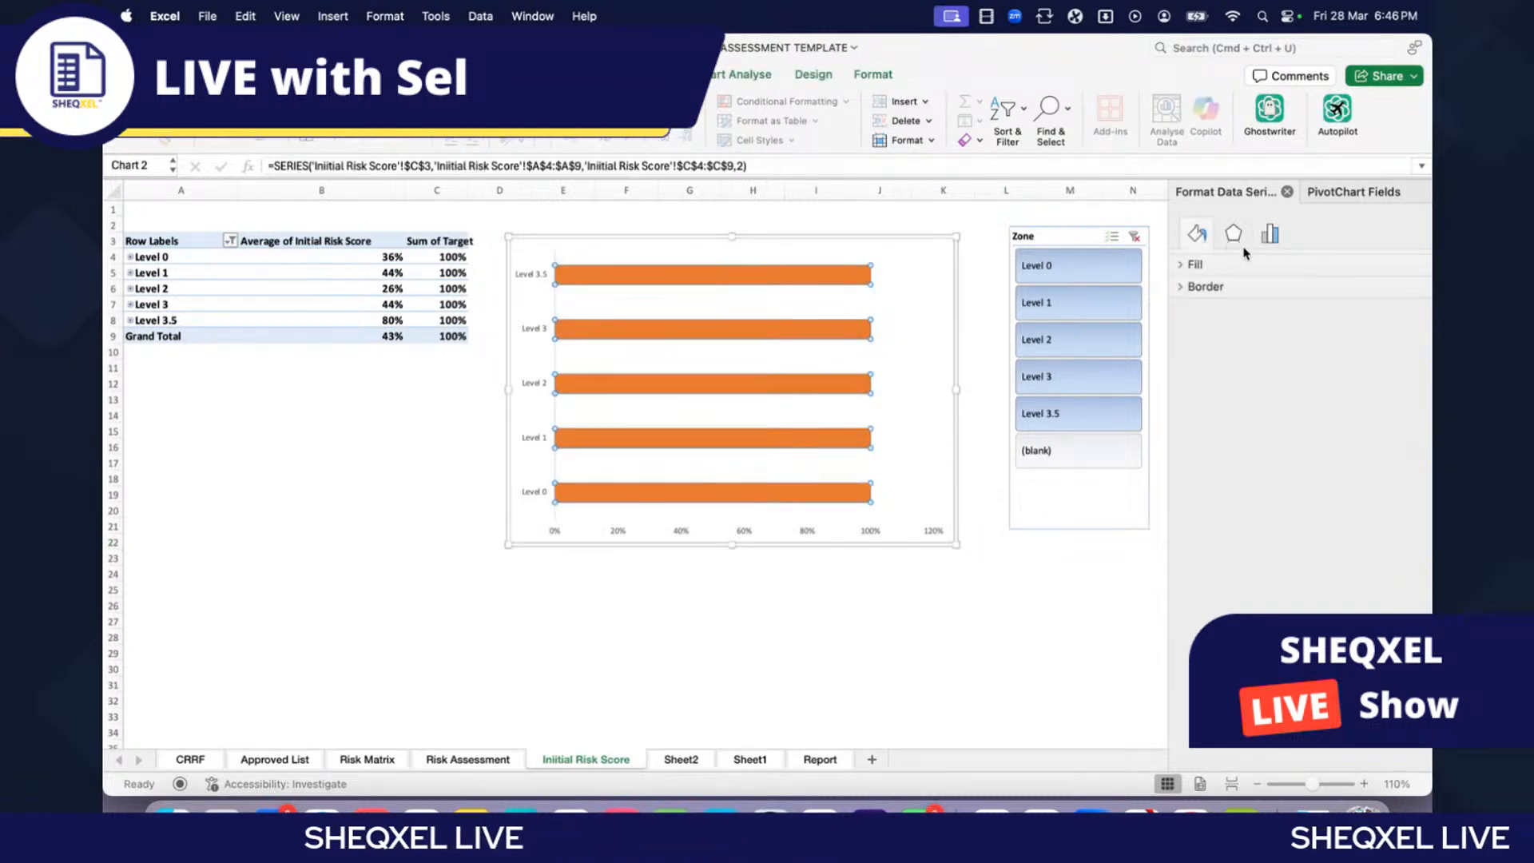
{"action": "left_click", "coordinate": [1270, 233]}
{"action": "left_click", "coordinate": [1352, 193]}
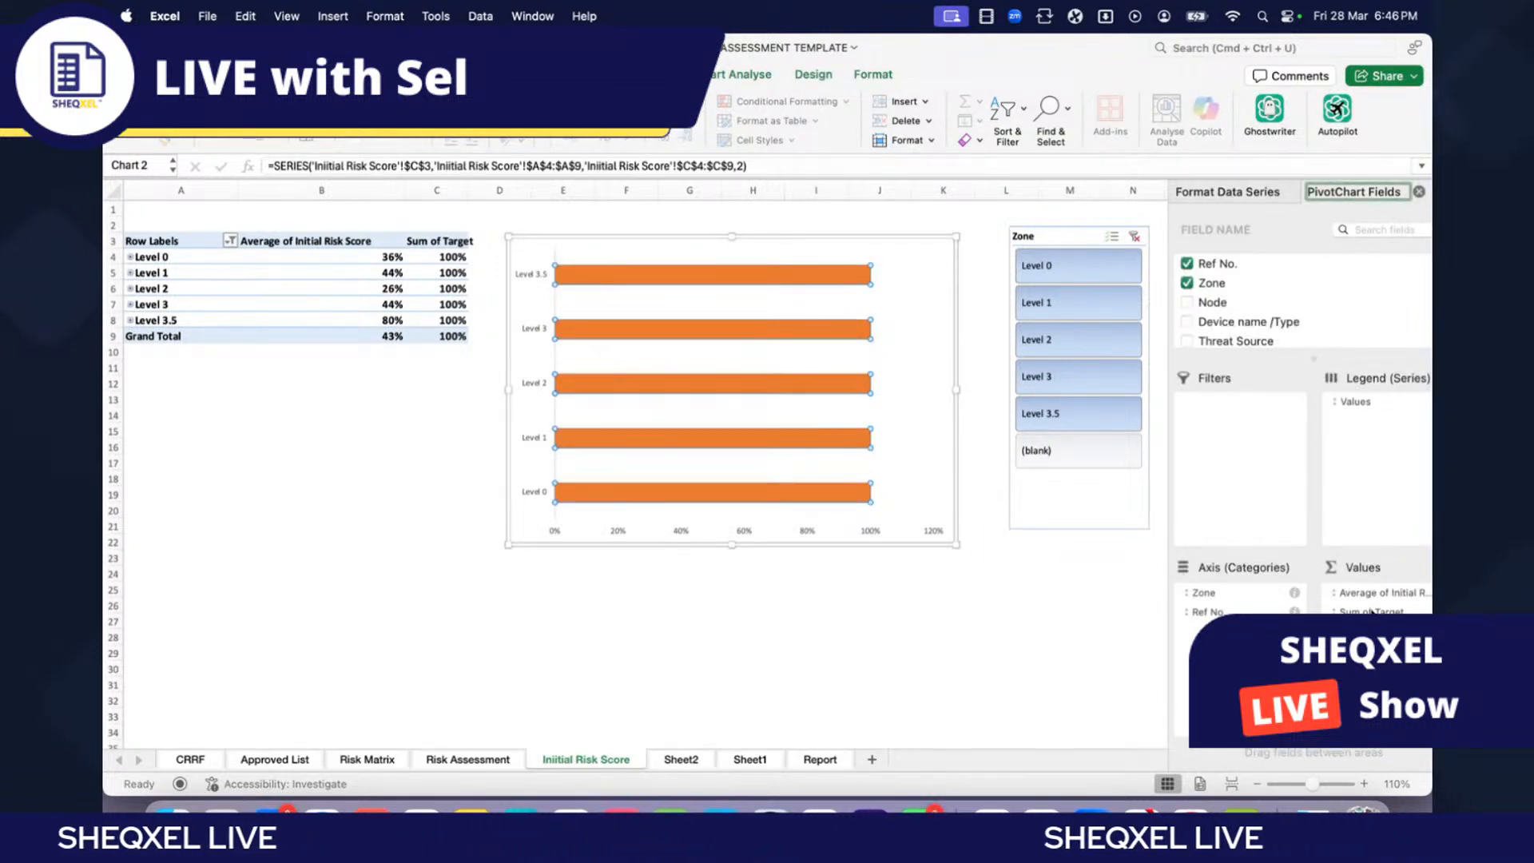
{"action": "left_click", "coordinate": [1295, 612]}
{"action": "left_click", "coordinate": [1282, 578]}
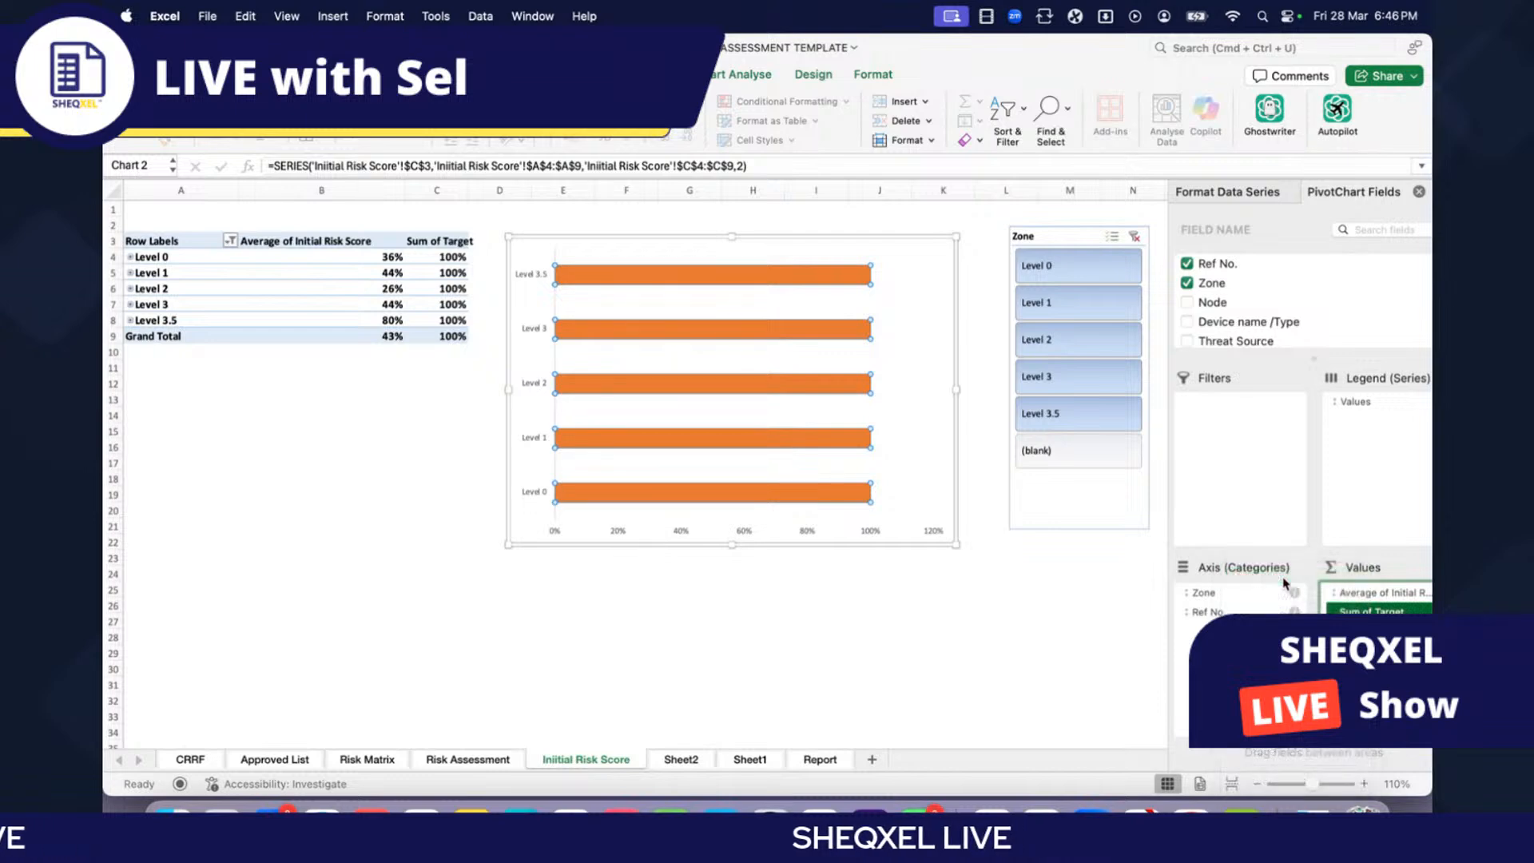
{"action": "scroll", "coordinate": [661, 403], "scroll_direction": "right", "scroll_amount": 1}
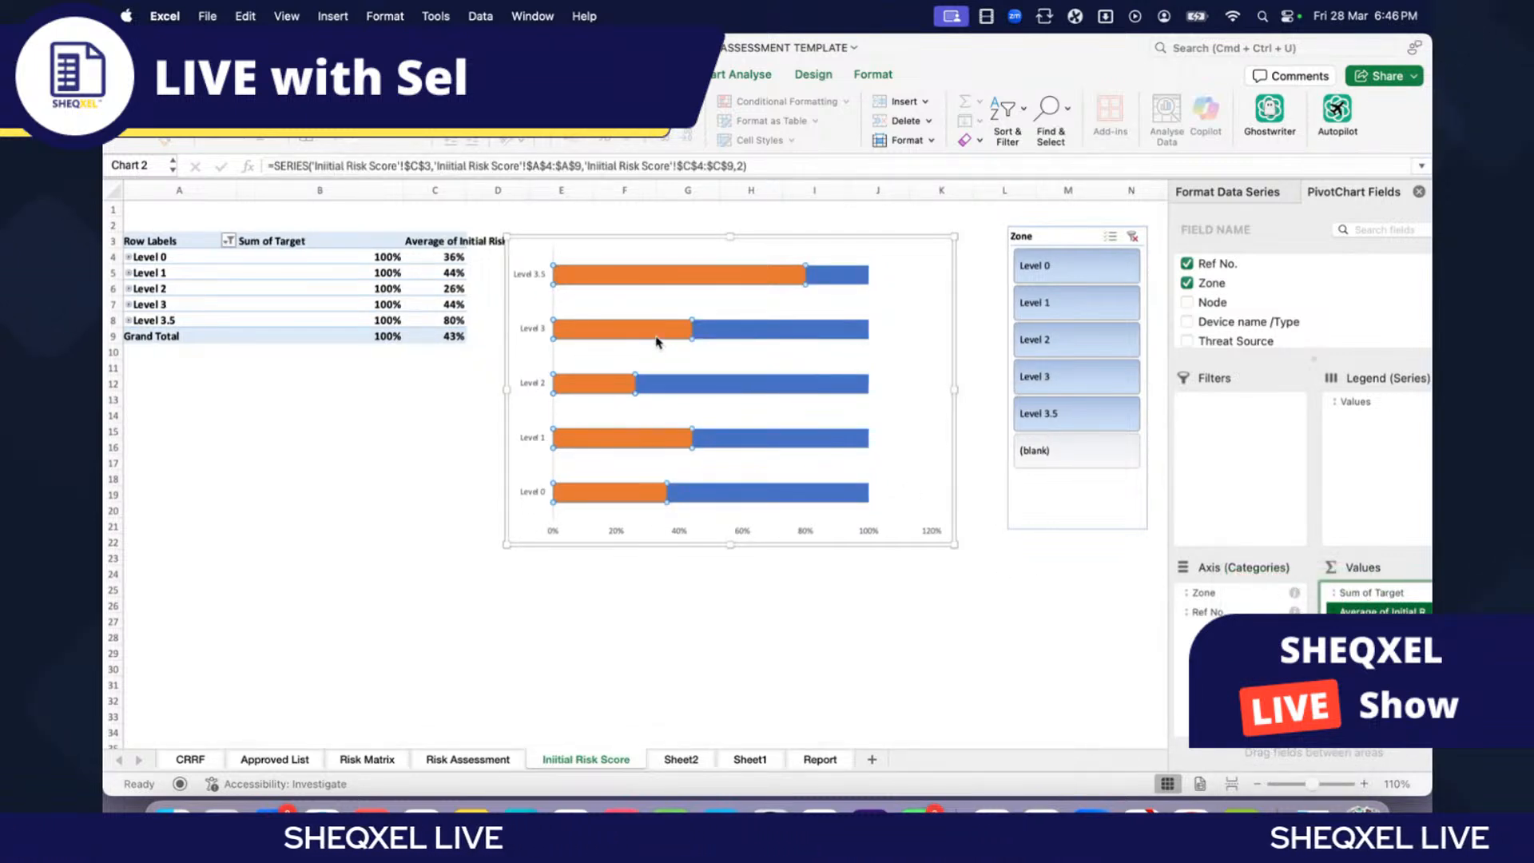
Step: Select the Sum of Target series in the chart and close the PivotChart Fields pane
{"action": "left_click", "coordinate": [743, 334]}
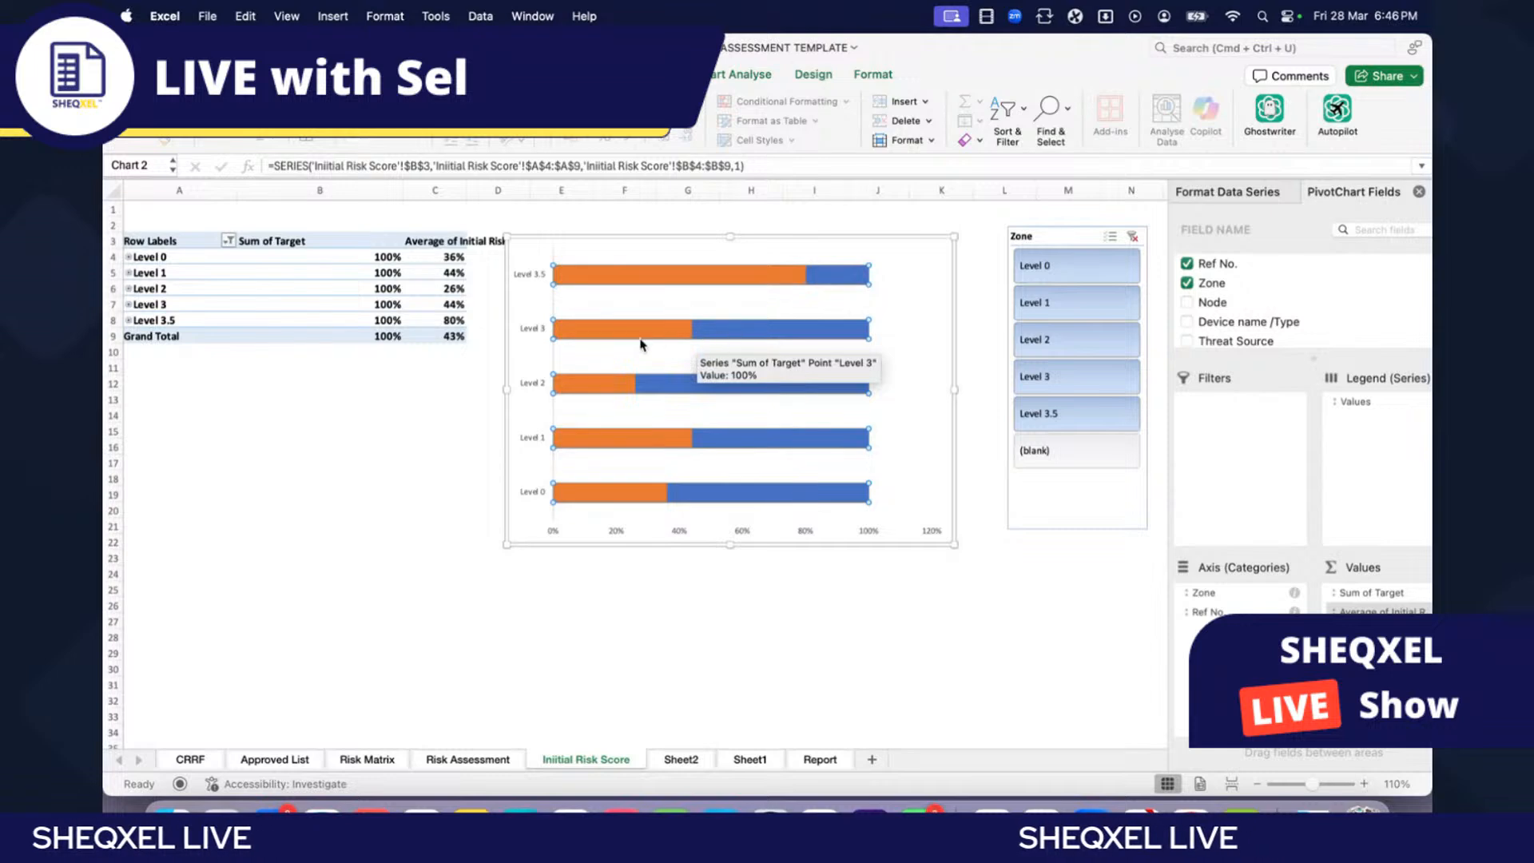
{"action": "left_click", "coordinate": [626, 581]}
{"action": "left_click", "coordinate": [774, 441]}
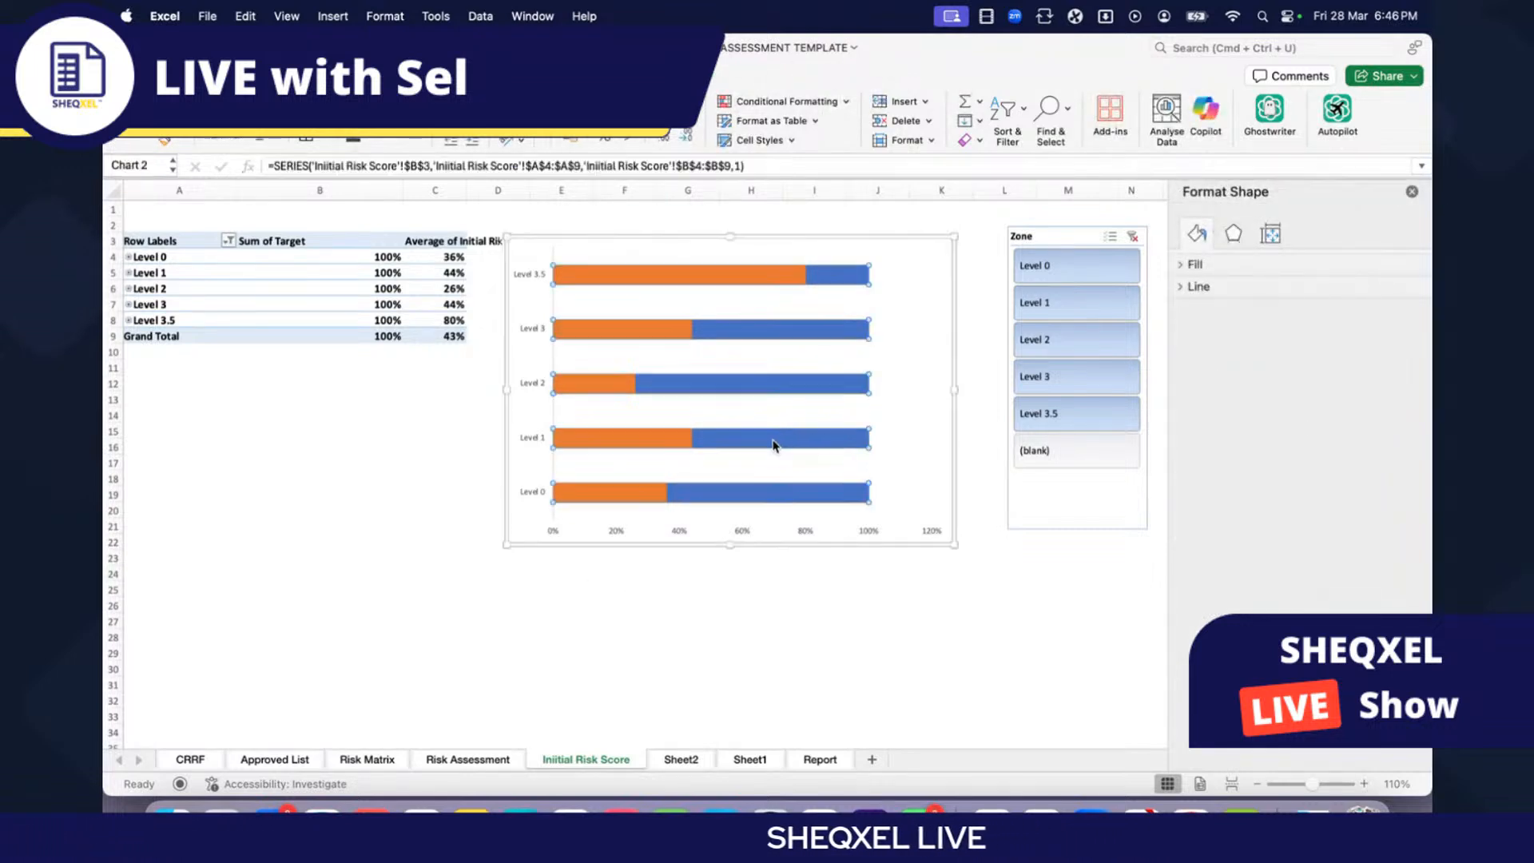
{"action": "right_click", "coordinate": [777, 441]}
{"action": "left_click", "coordinate": [827, 668]}
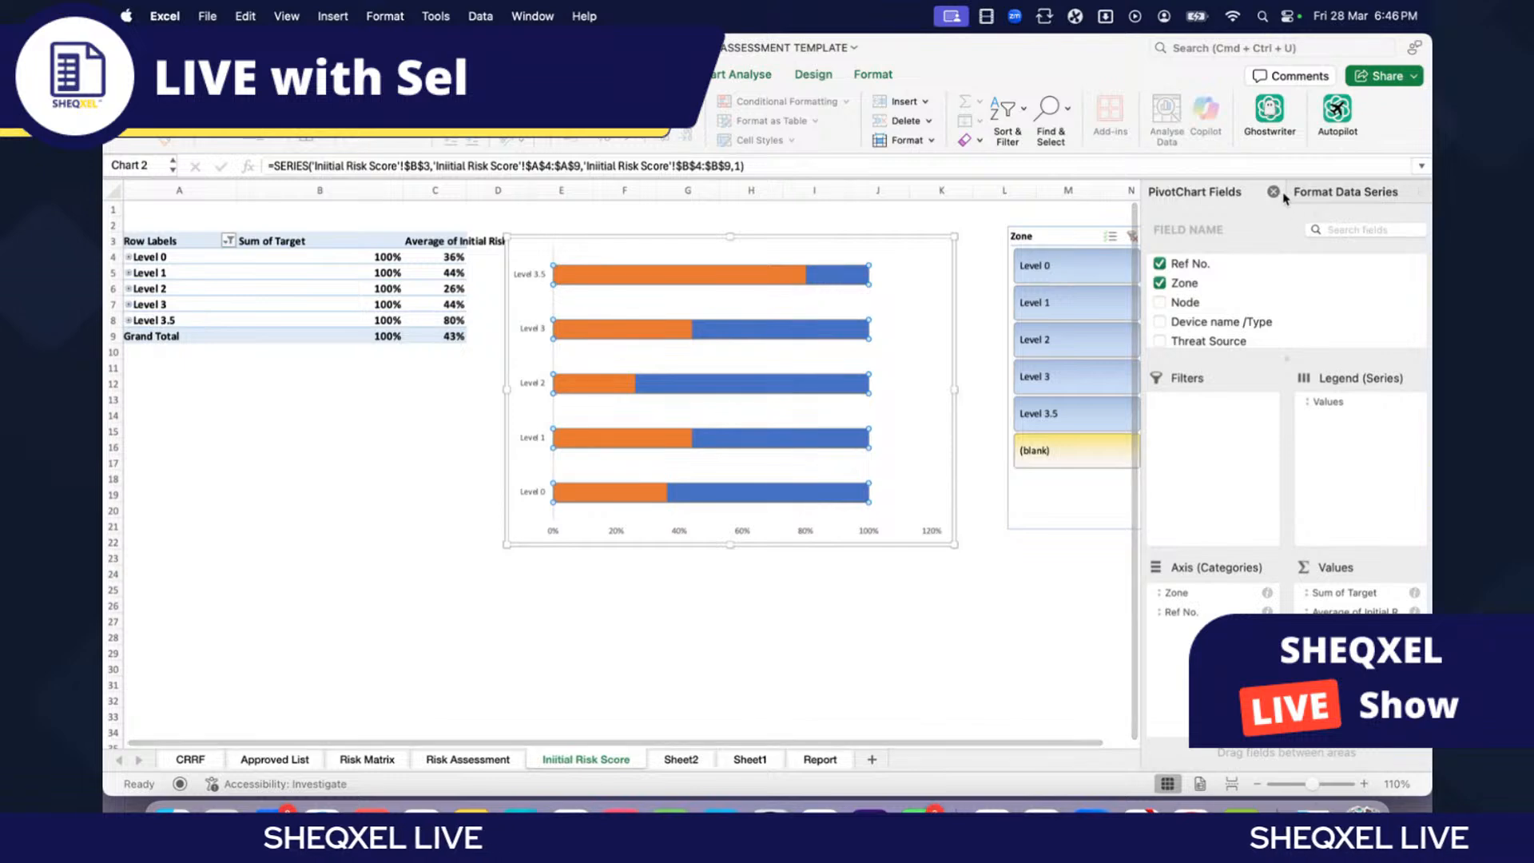
{"action": "left_click", "coordinate": [1273, 192]}
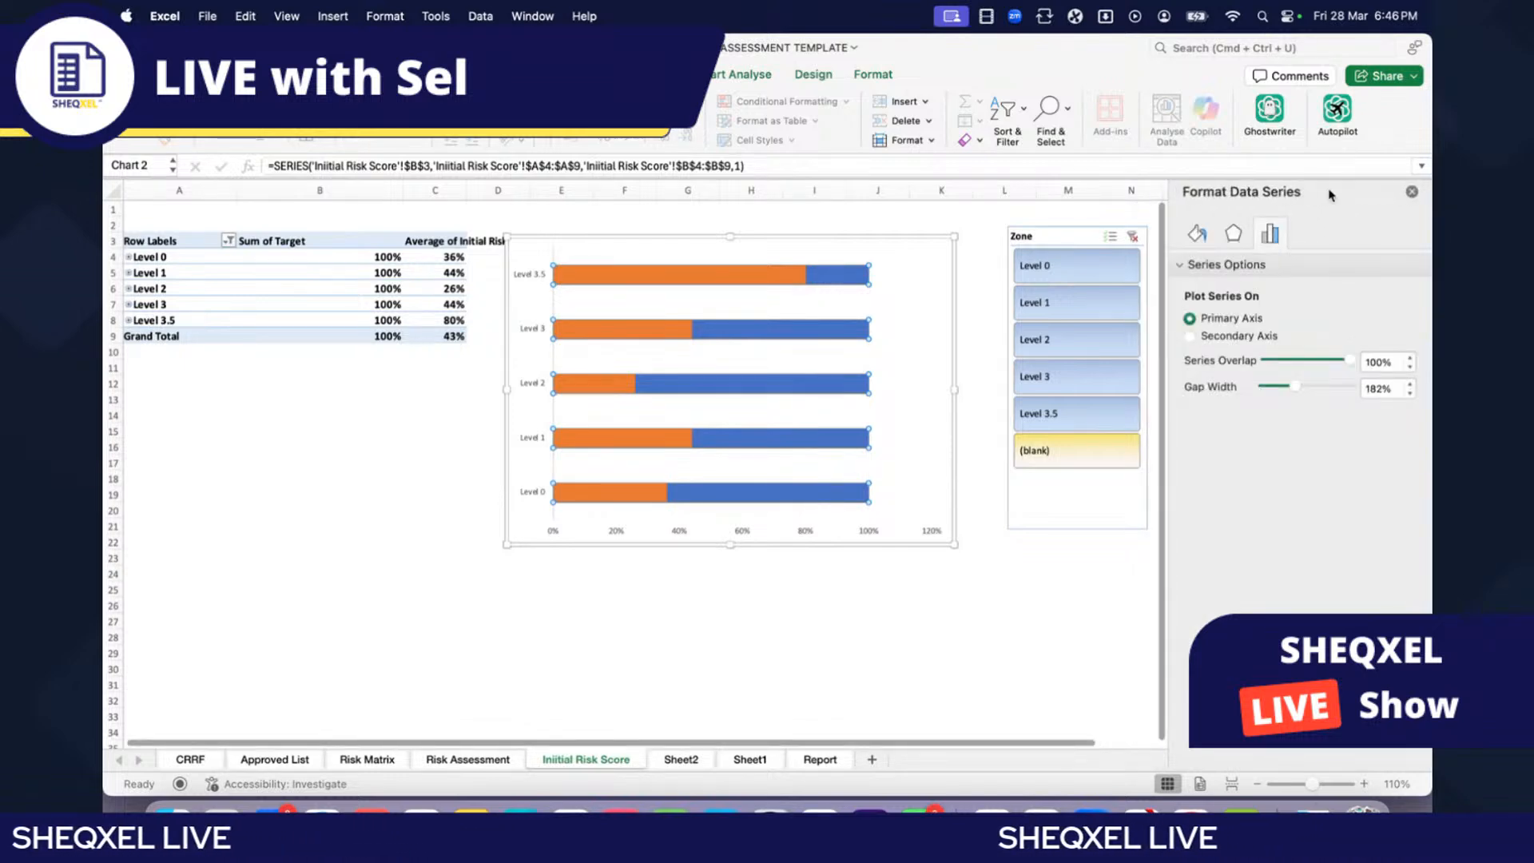
{"action": "left_click", "coordinate": [1412, 193]}
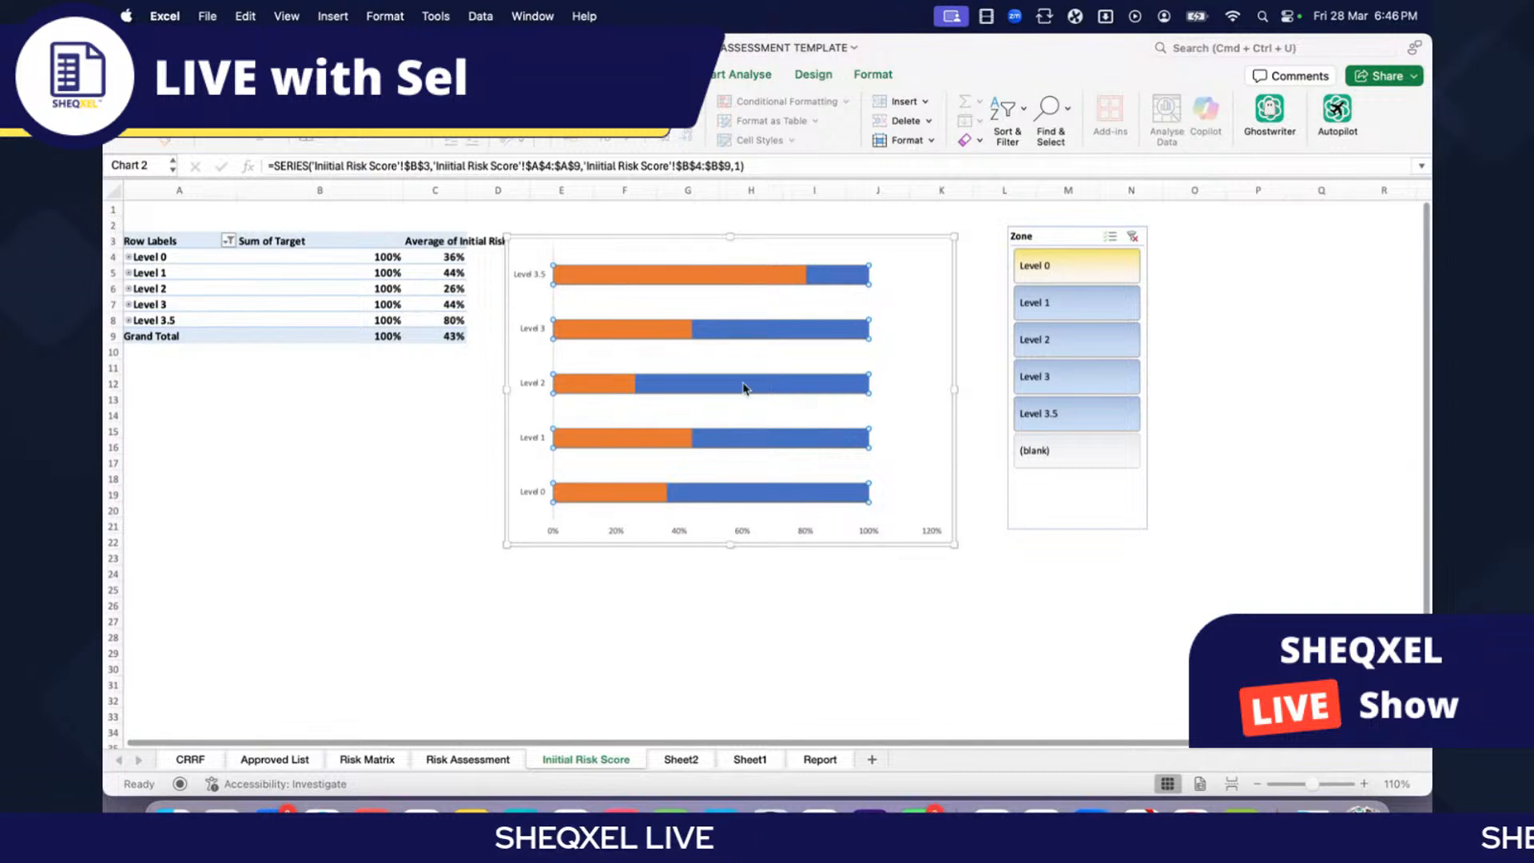
Step: Give the Sum of Target bars a solid light grey fill
{"action": "right_click", "coordinate": [743, 390]}
{"action": "left_click", "coordinate": [799, 608]}
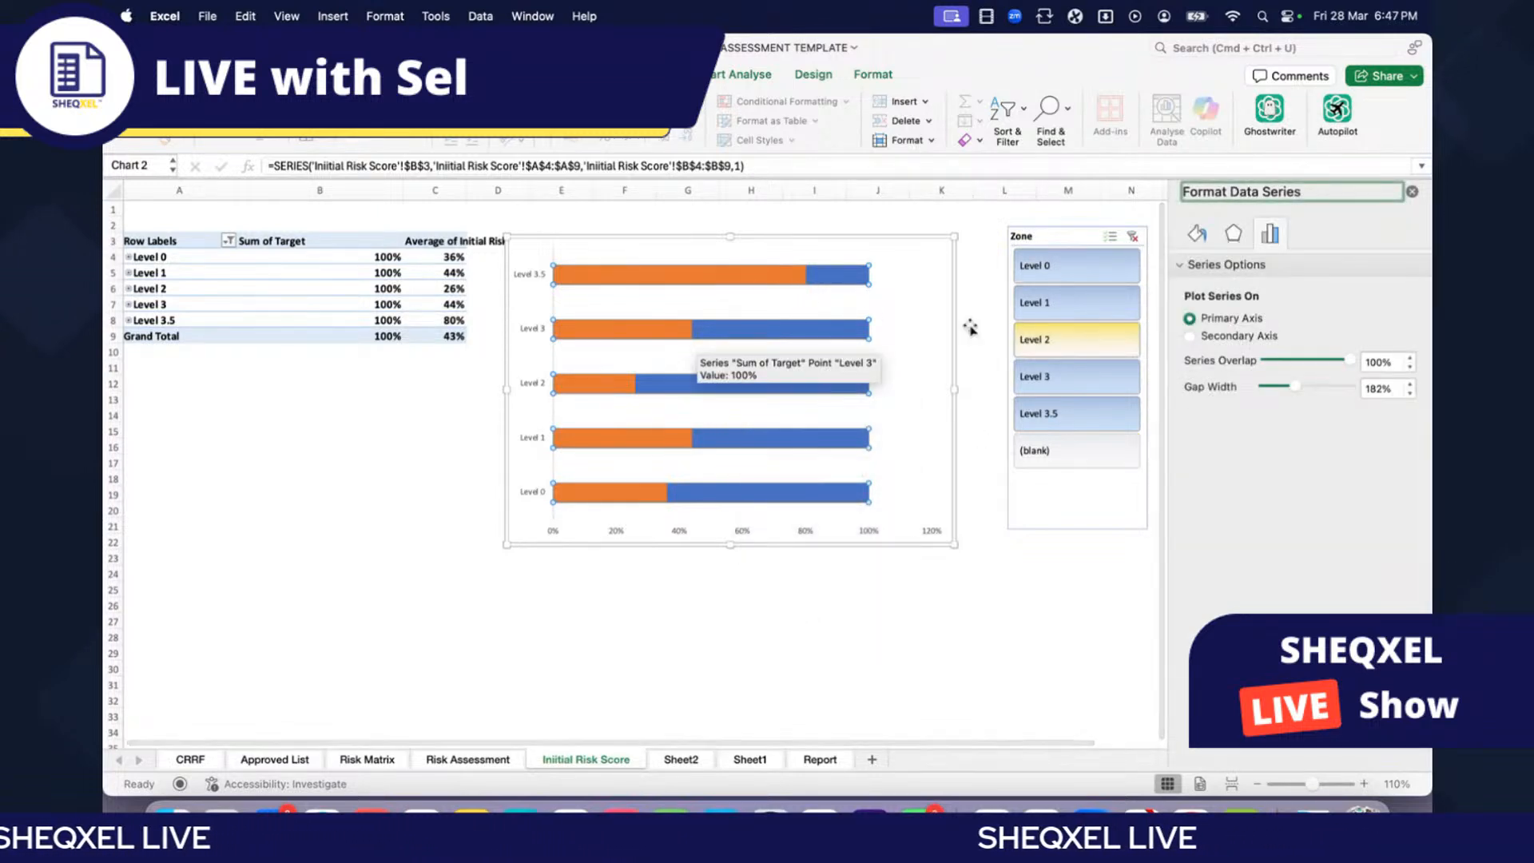
{"action": "left_click", "coordinate": [1195, 234]}
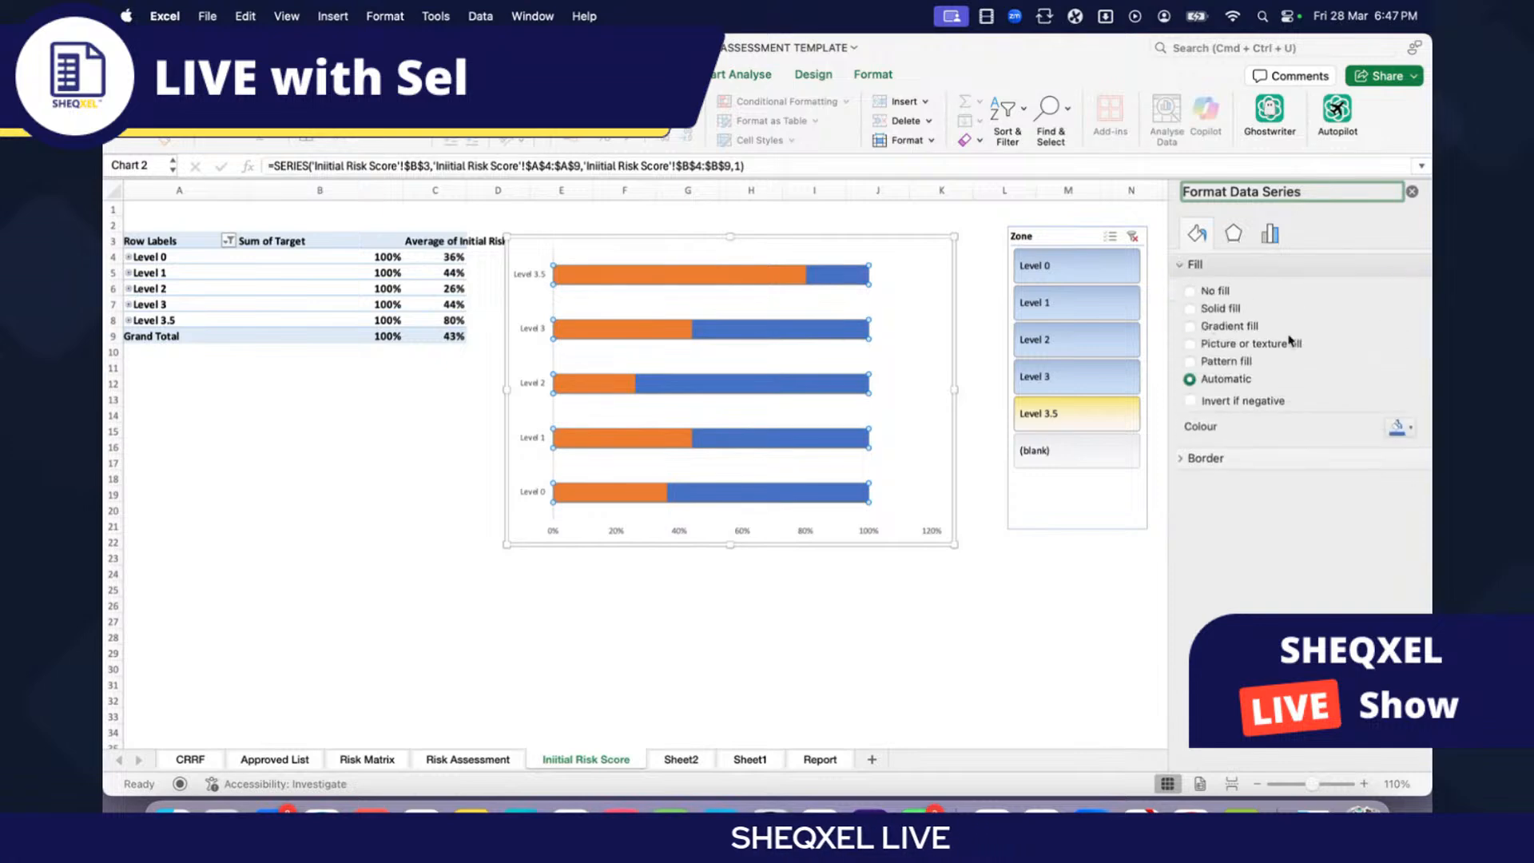
{"action": "left_click", "coordinate": [1191, 310]}
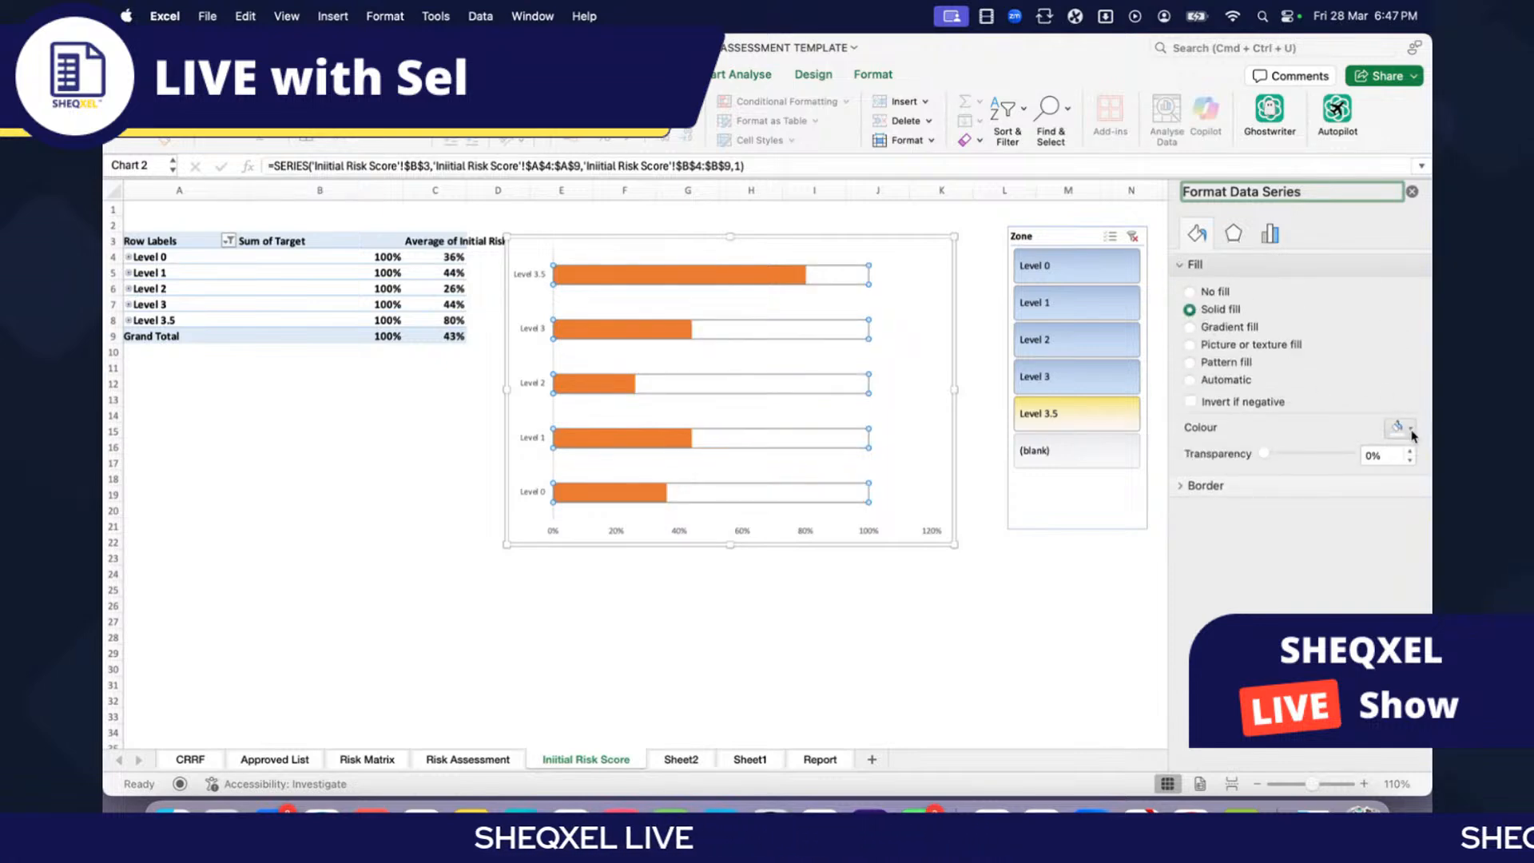
{"action": "left_click", "coordinate": [1412, 430]}
{"action": "left_click", "coordinate": [1274, 511]}
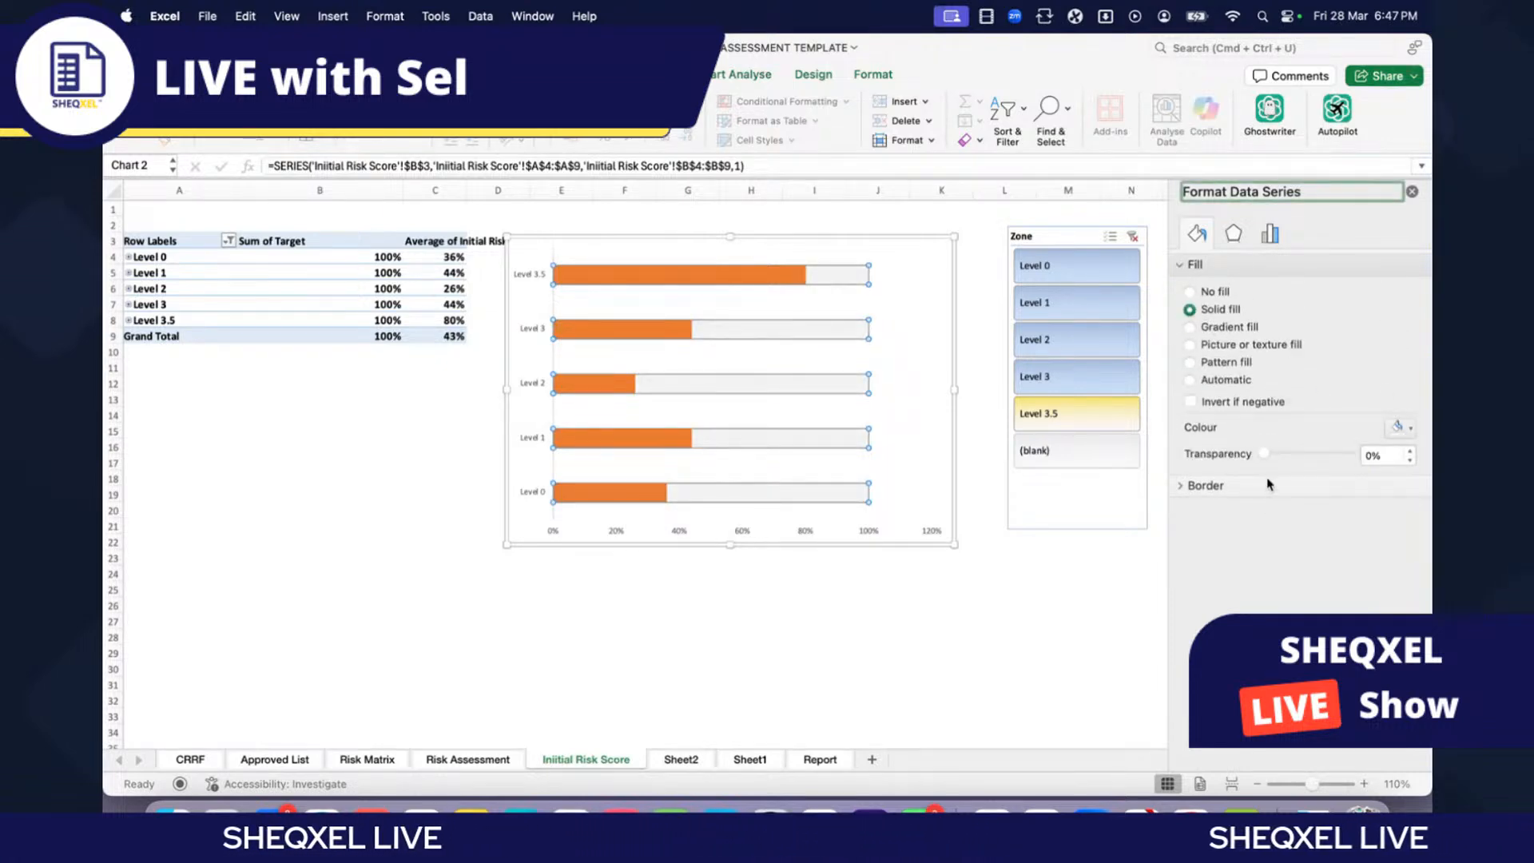
Step: Give the Sum of Target bars a solid border line in light grey matching their fill
{"action": "left_click", "coordinate": [1209, 488]}
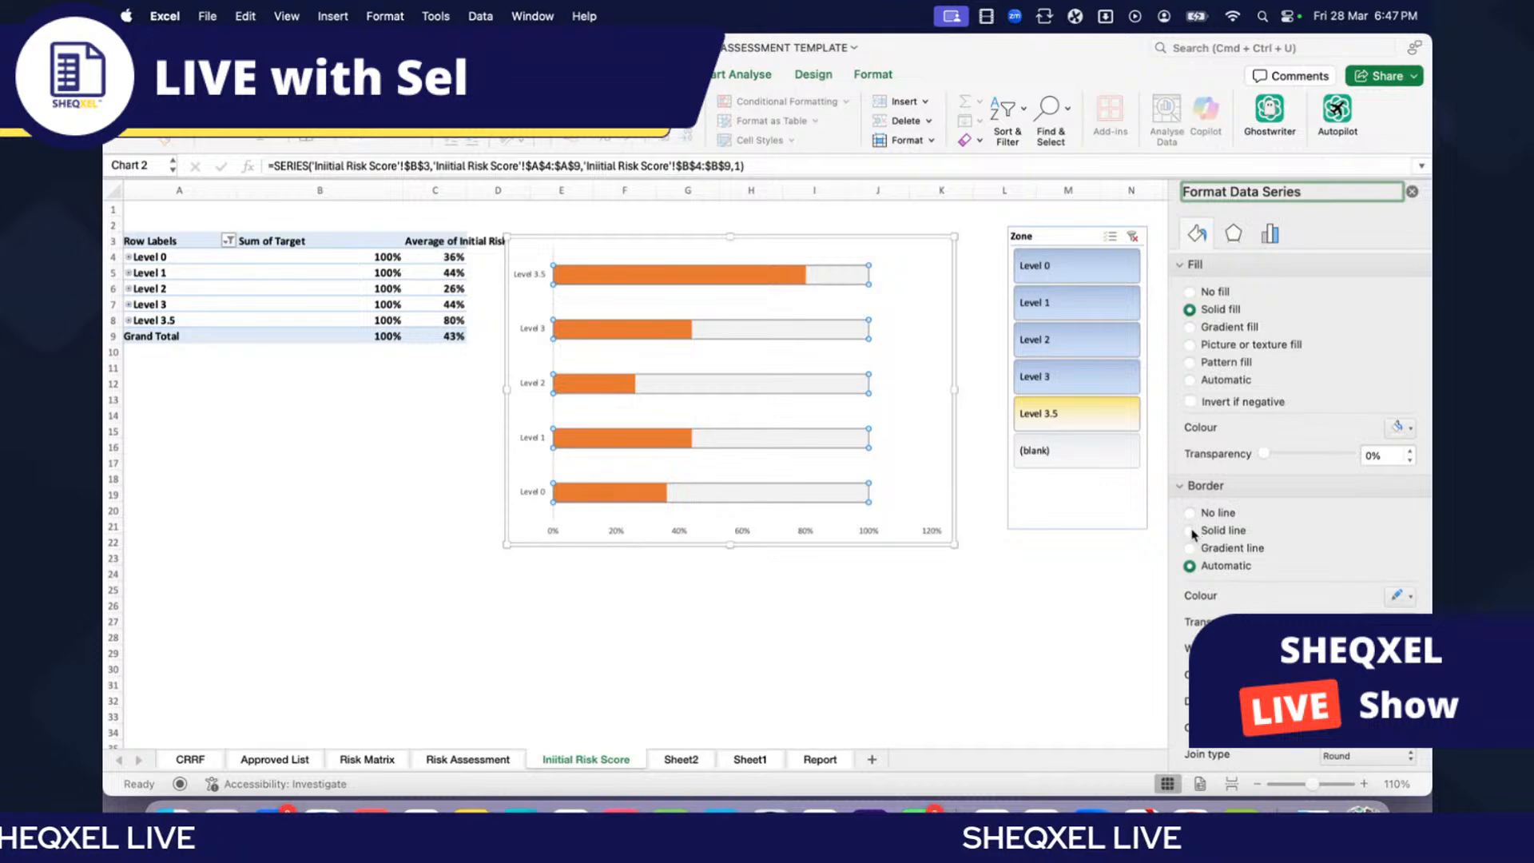
{"action": "left_click", "coordinate": [1400, 598]}
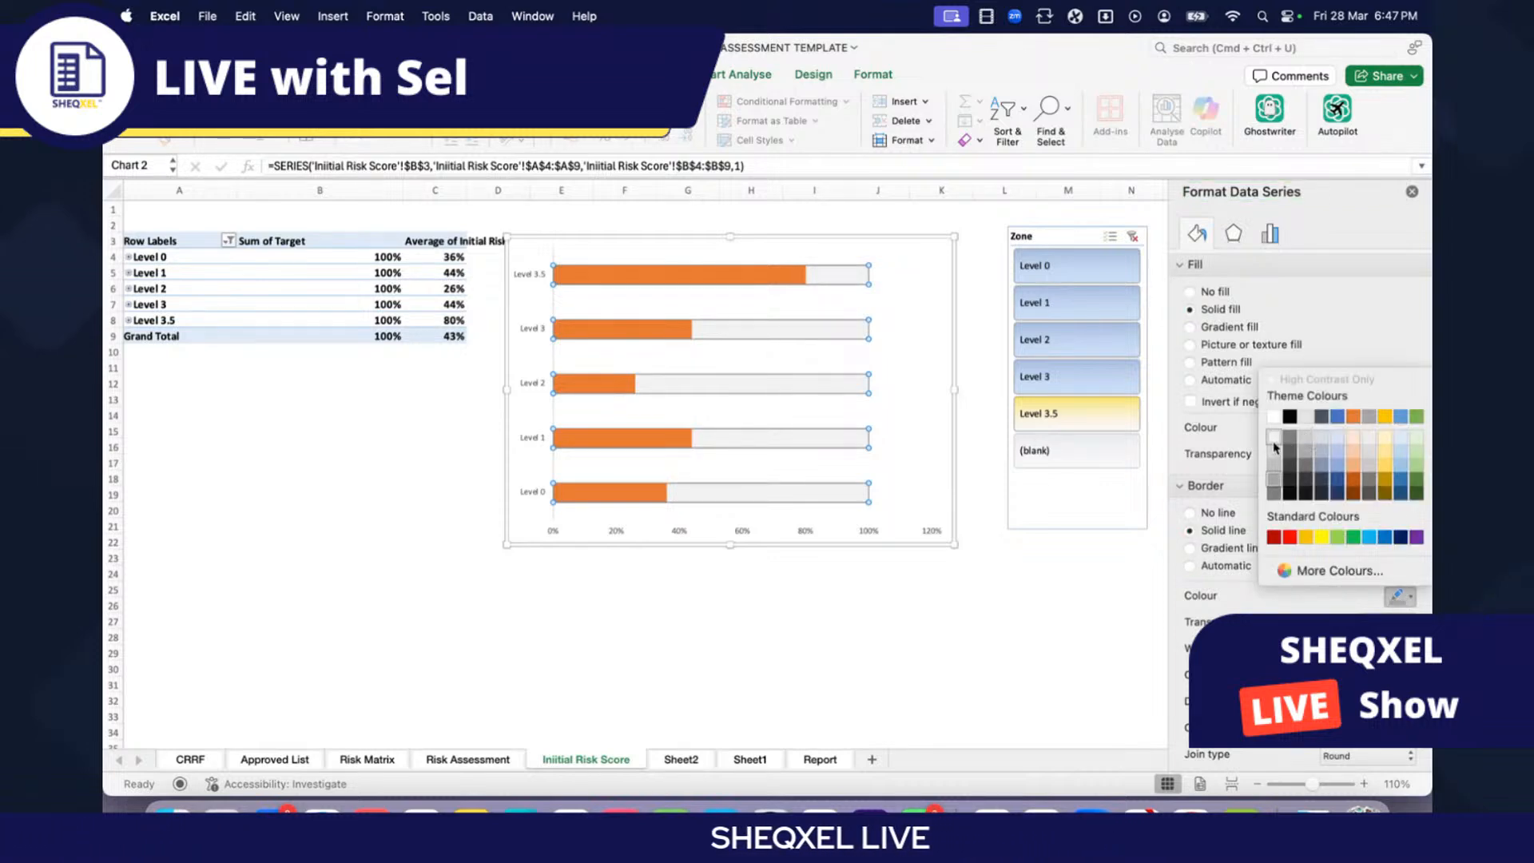
{"action": "left_click", "coordinate": [1273, 444]}
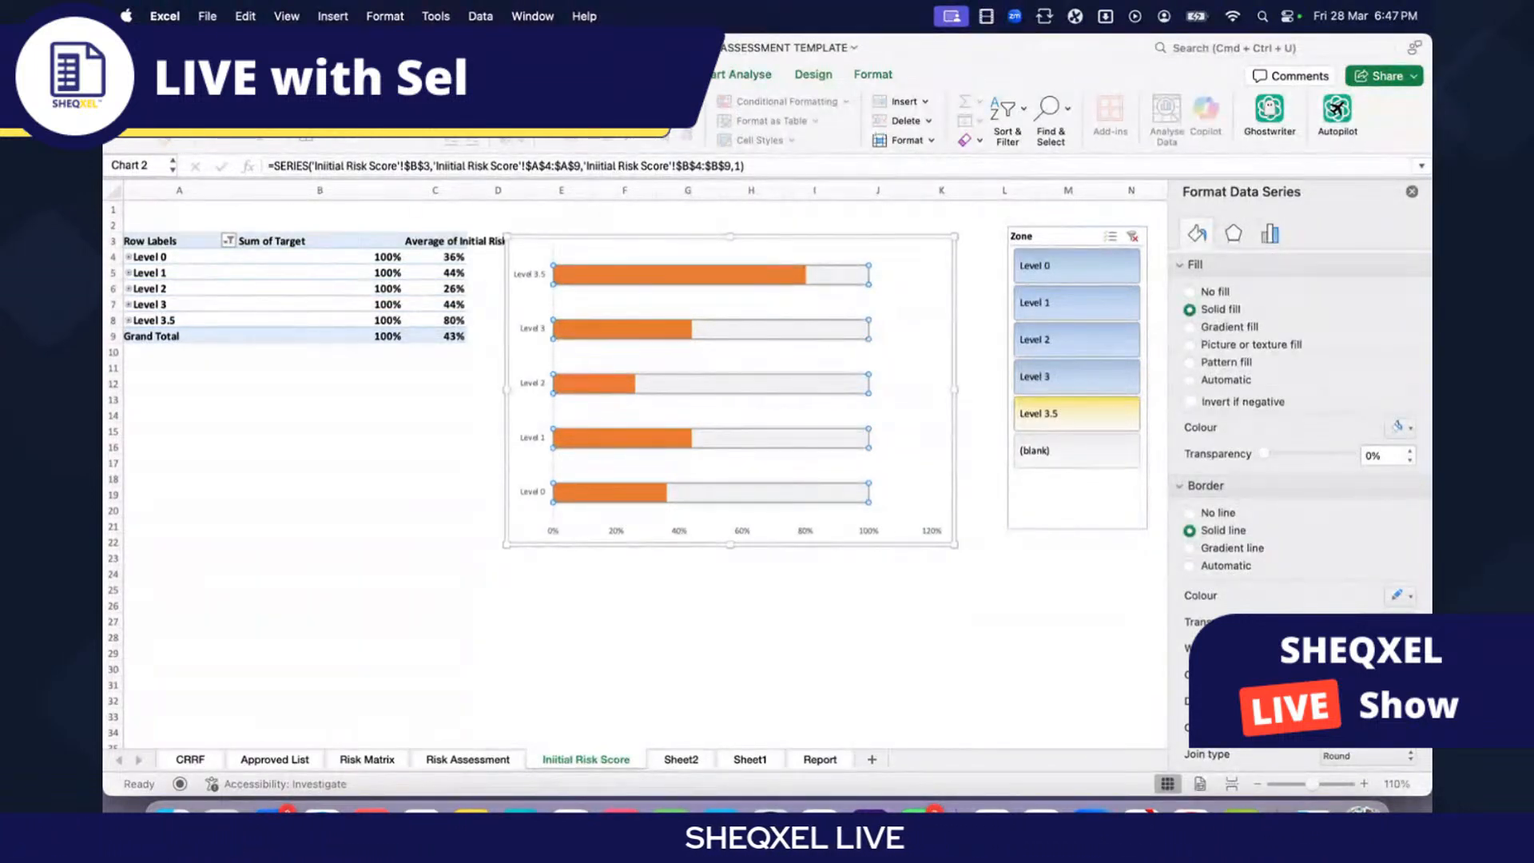
{"action": "left_click", "coordinate": [778, 637]}
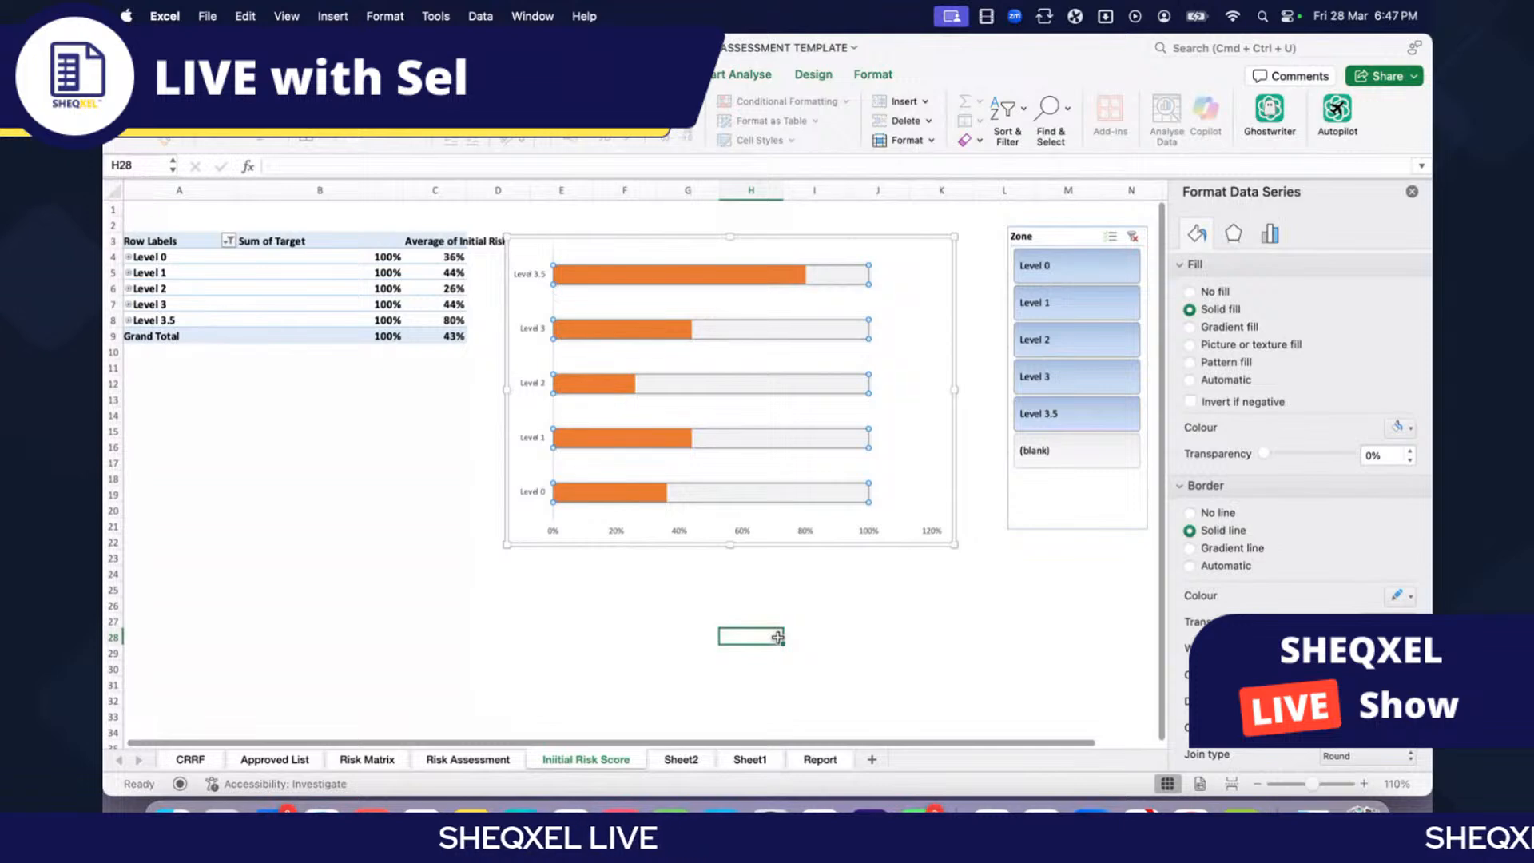
Step: Fill the Average of Initial Risk Score bars with dark blue-grey and delete the chart's horizontal percentage axis
{"action": "left_click", "coordinate": [694, 329]}
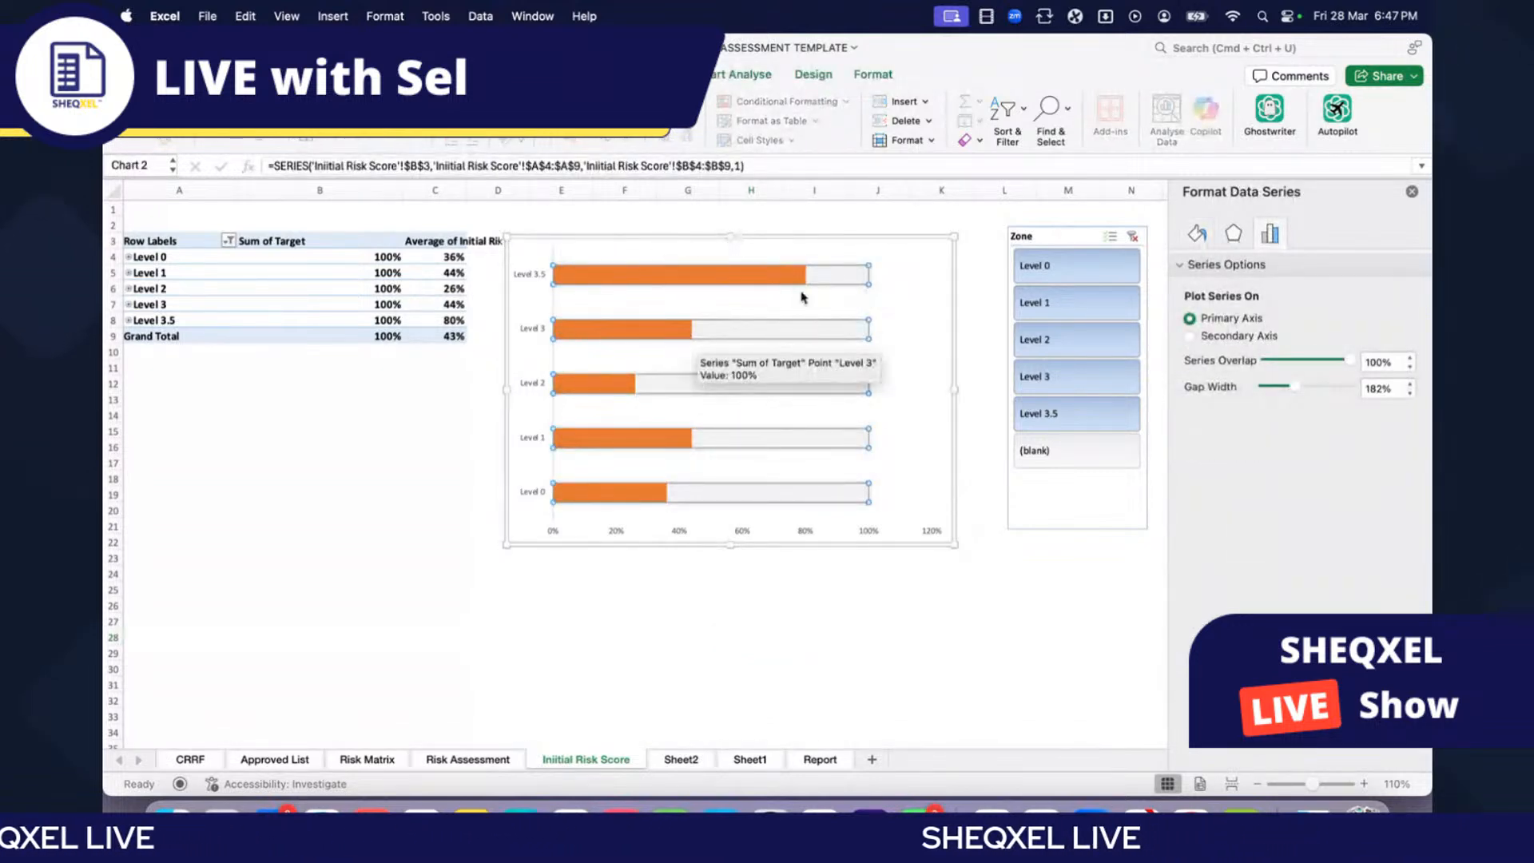
{"action": "left_click", "coordinate": [685, 330]}
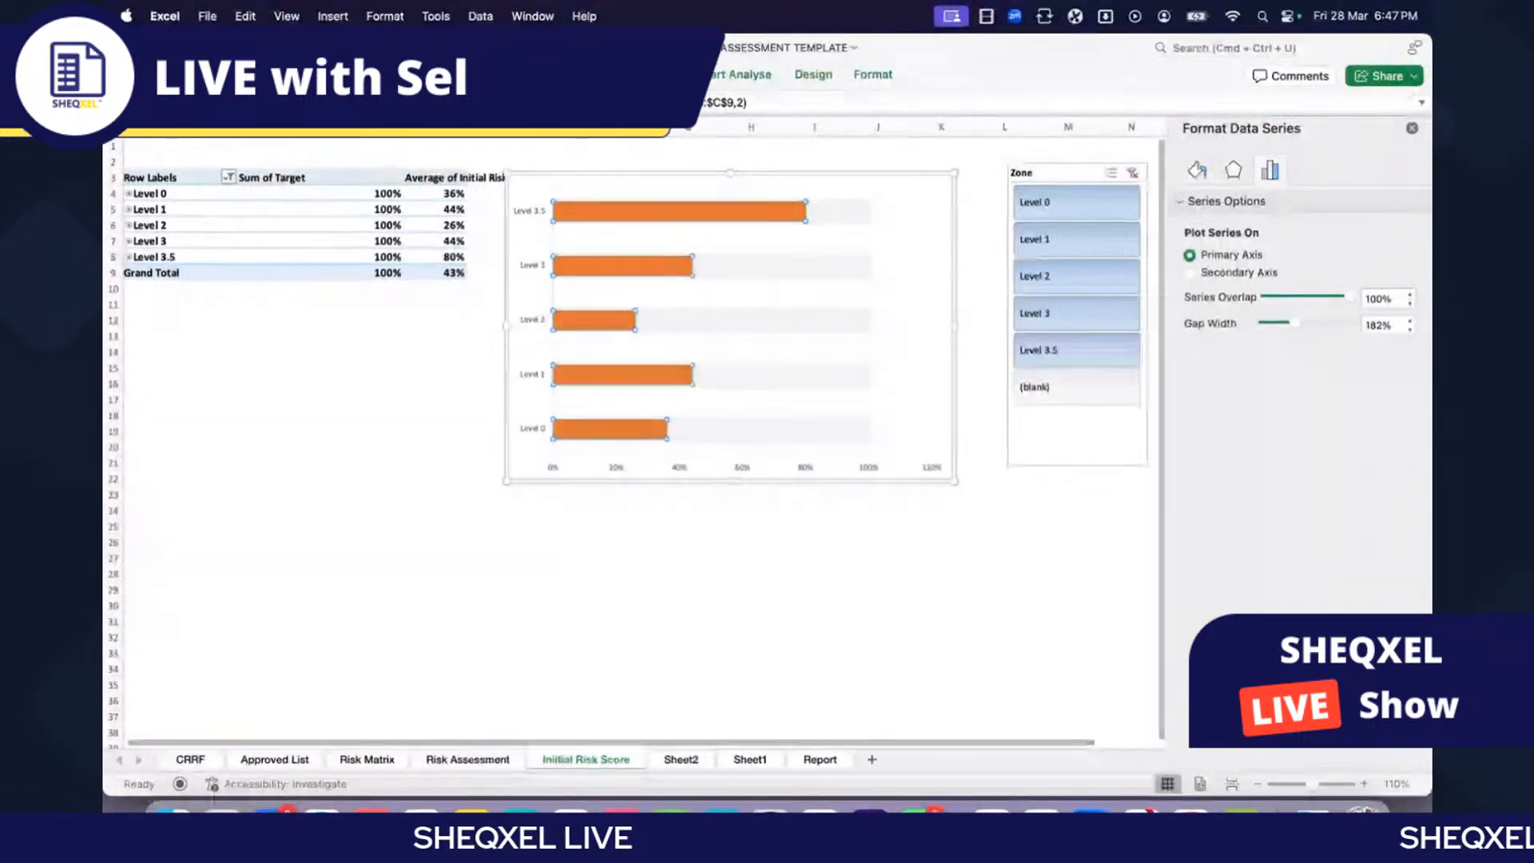
{"action": "left_click", "coordinate": [369, 137]}
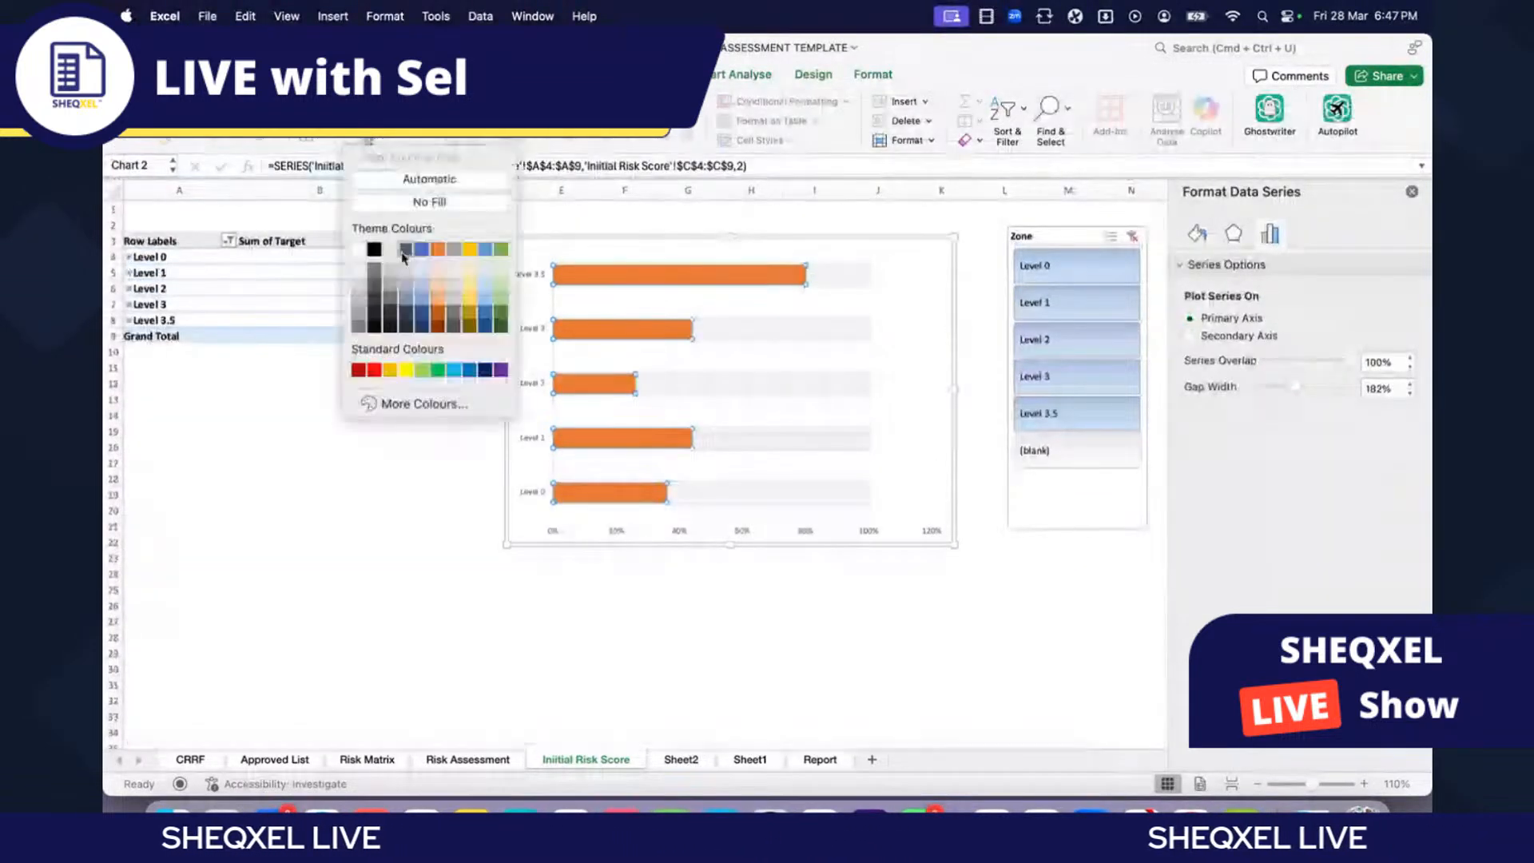
{"action": "left_click", "coordinate": [405, 321]}
{"action": "left_click", "coordinate": [763, 548]}
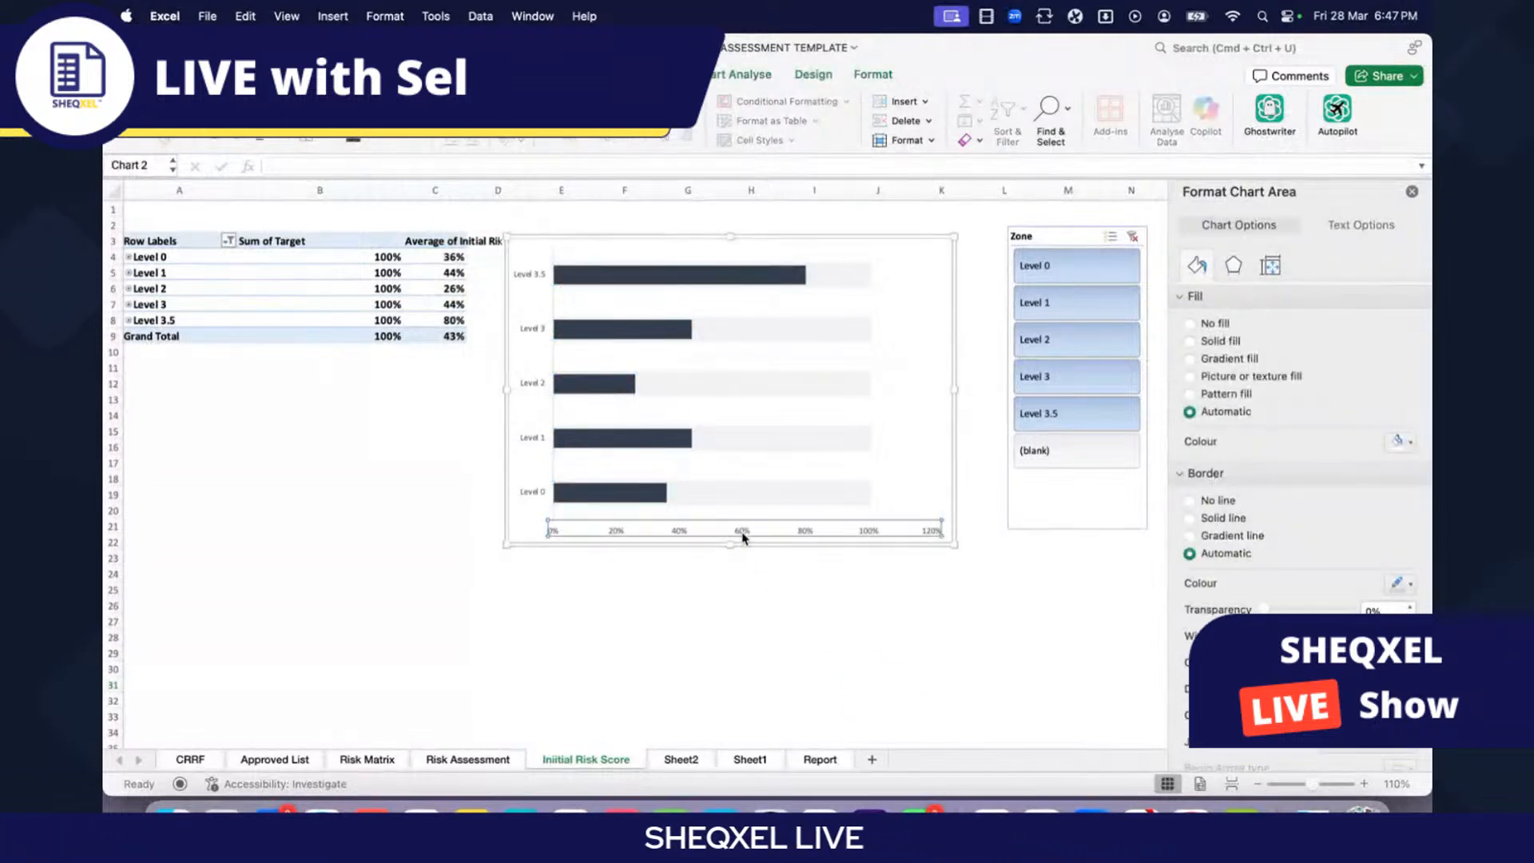
{"action": "key", "text": "Delete"}
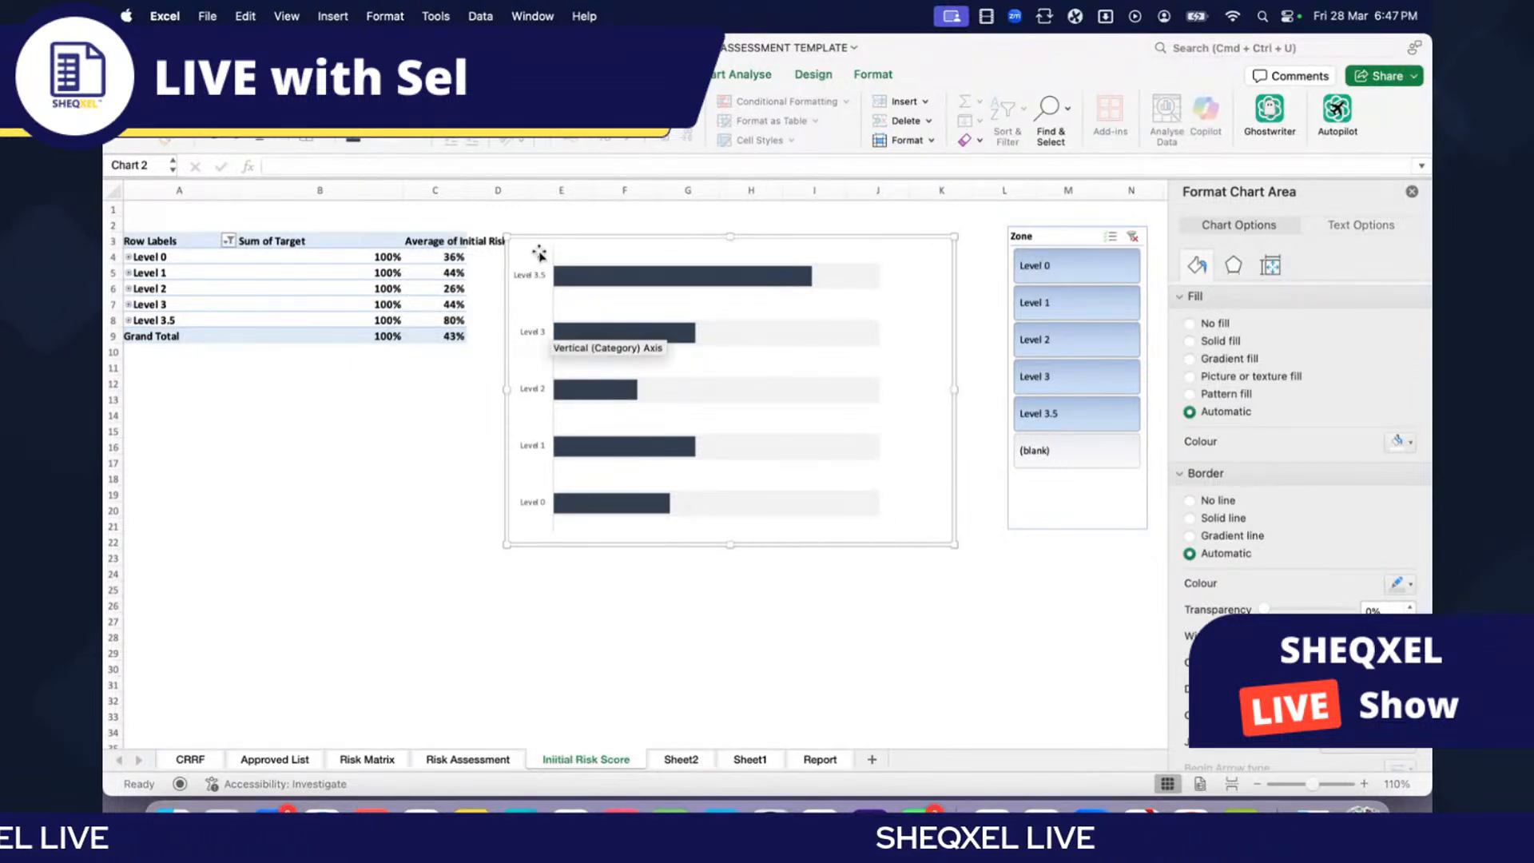
Step: Change the chart's zone labels to black text in the Century Gothic font
{"action": "left_click", "coordinate": [530, 343]}
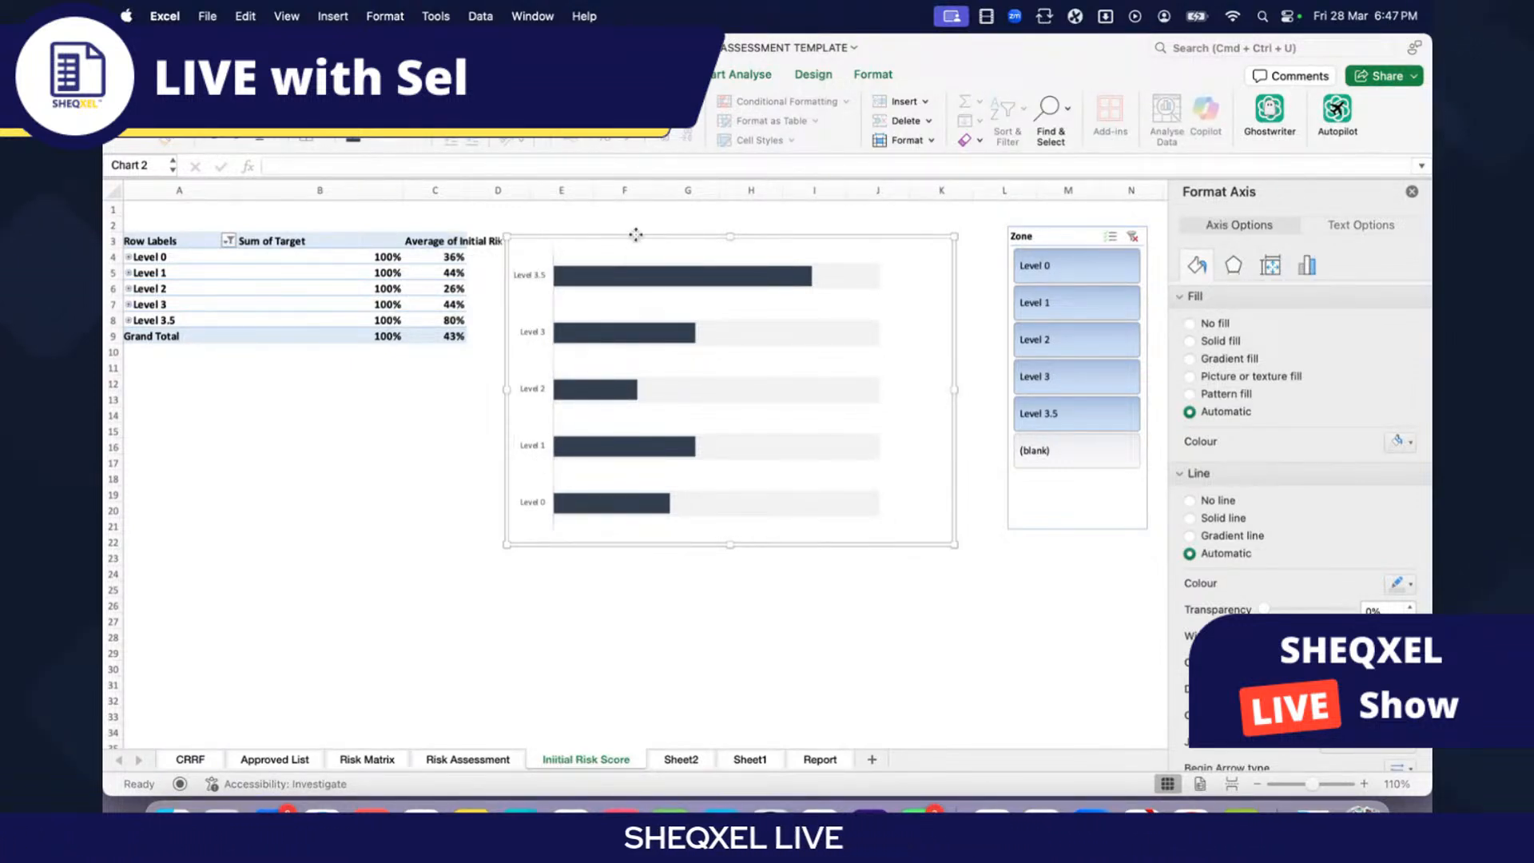
{"action": "left_click", "coordinate": [404, 140]}
{"action": "left_click", "coordinate": [411, 228]}
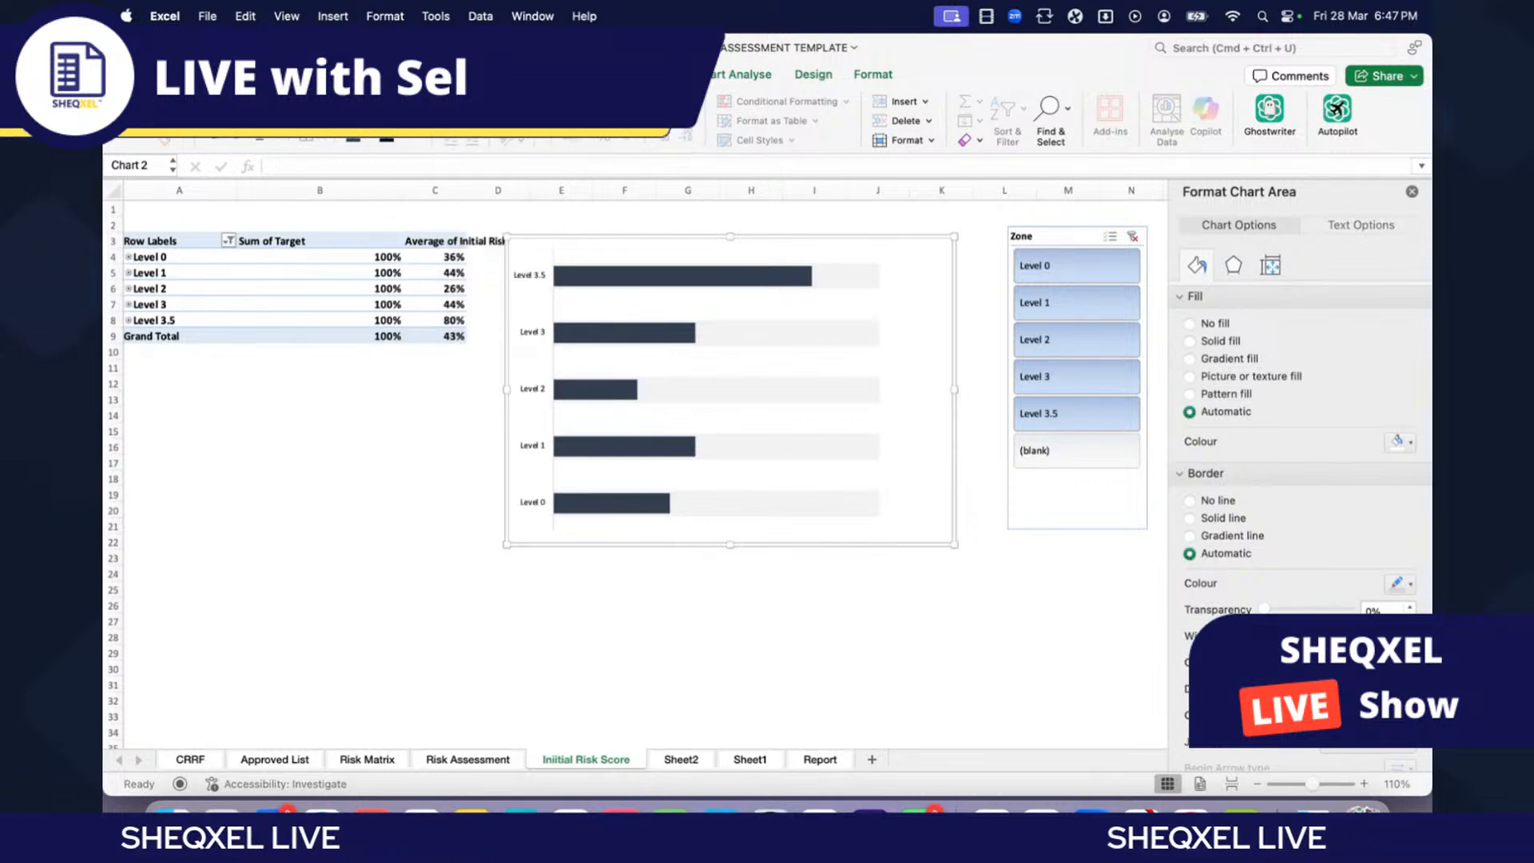
{"action": "left_click", "coordinate": [264, 102]}
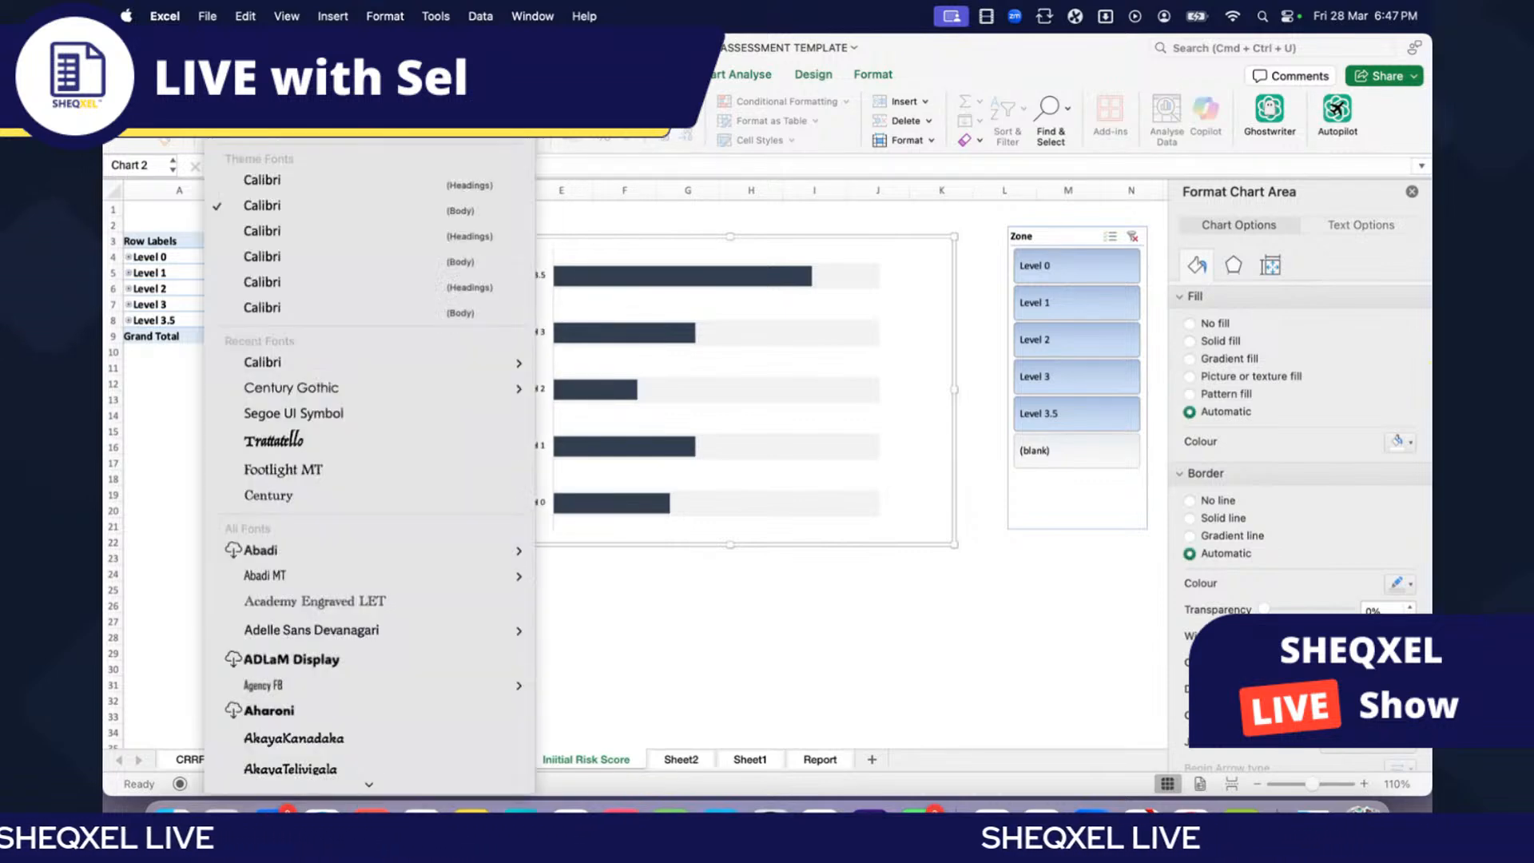
{"action": "left_click", "coordinate": [312, 389]}
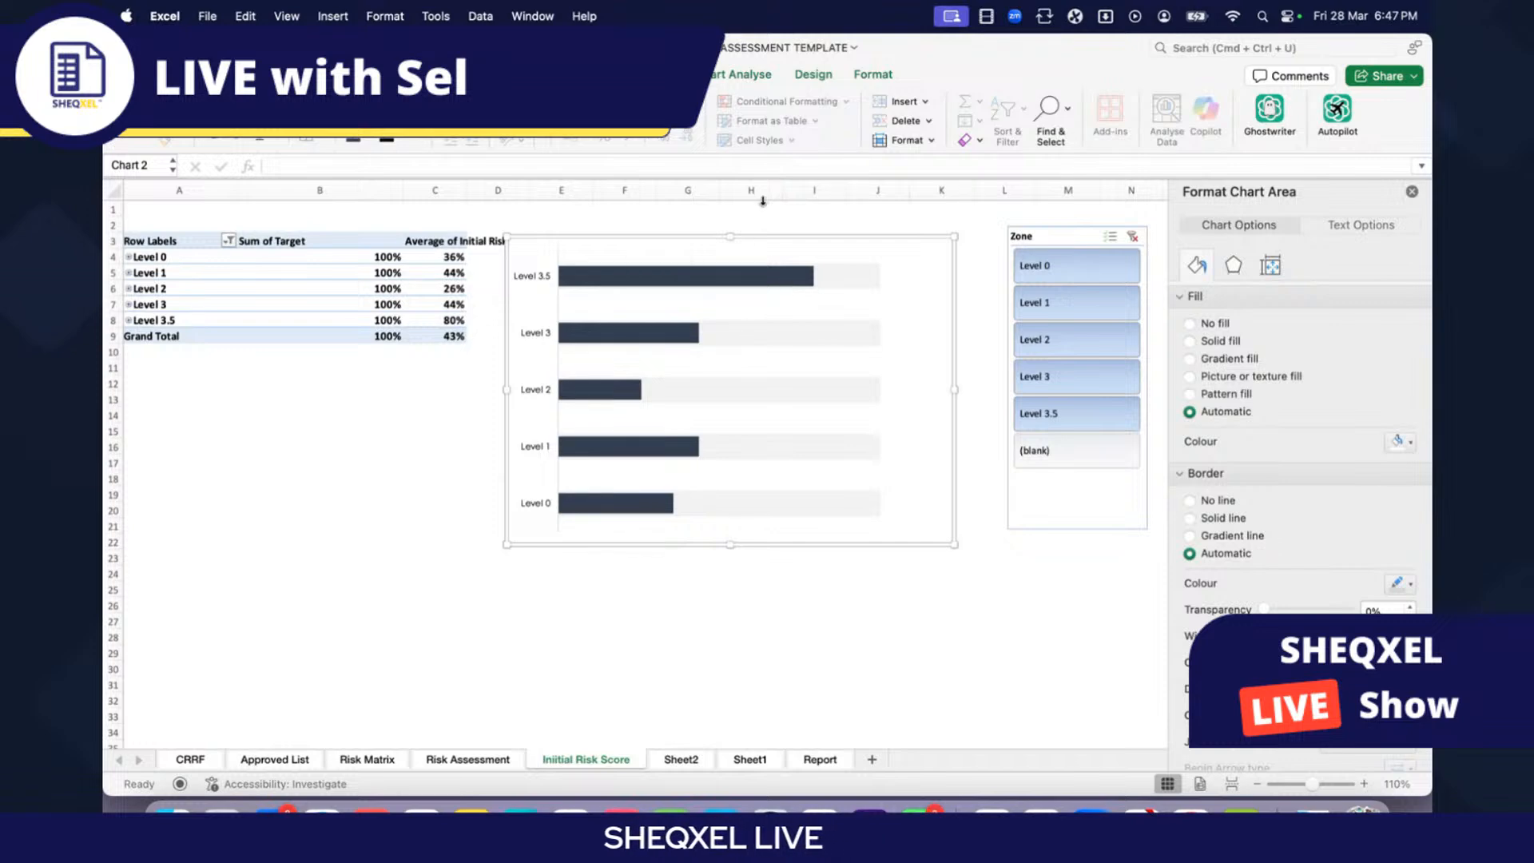
Step: Add a title above the bar chart reading "Initial Risk Scores"
{"action": "left_click", "coordinate": [814, 74]}
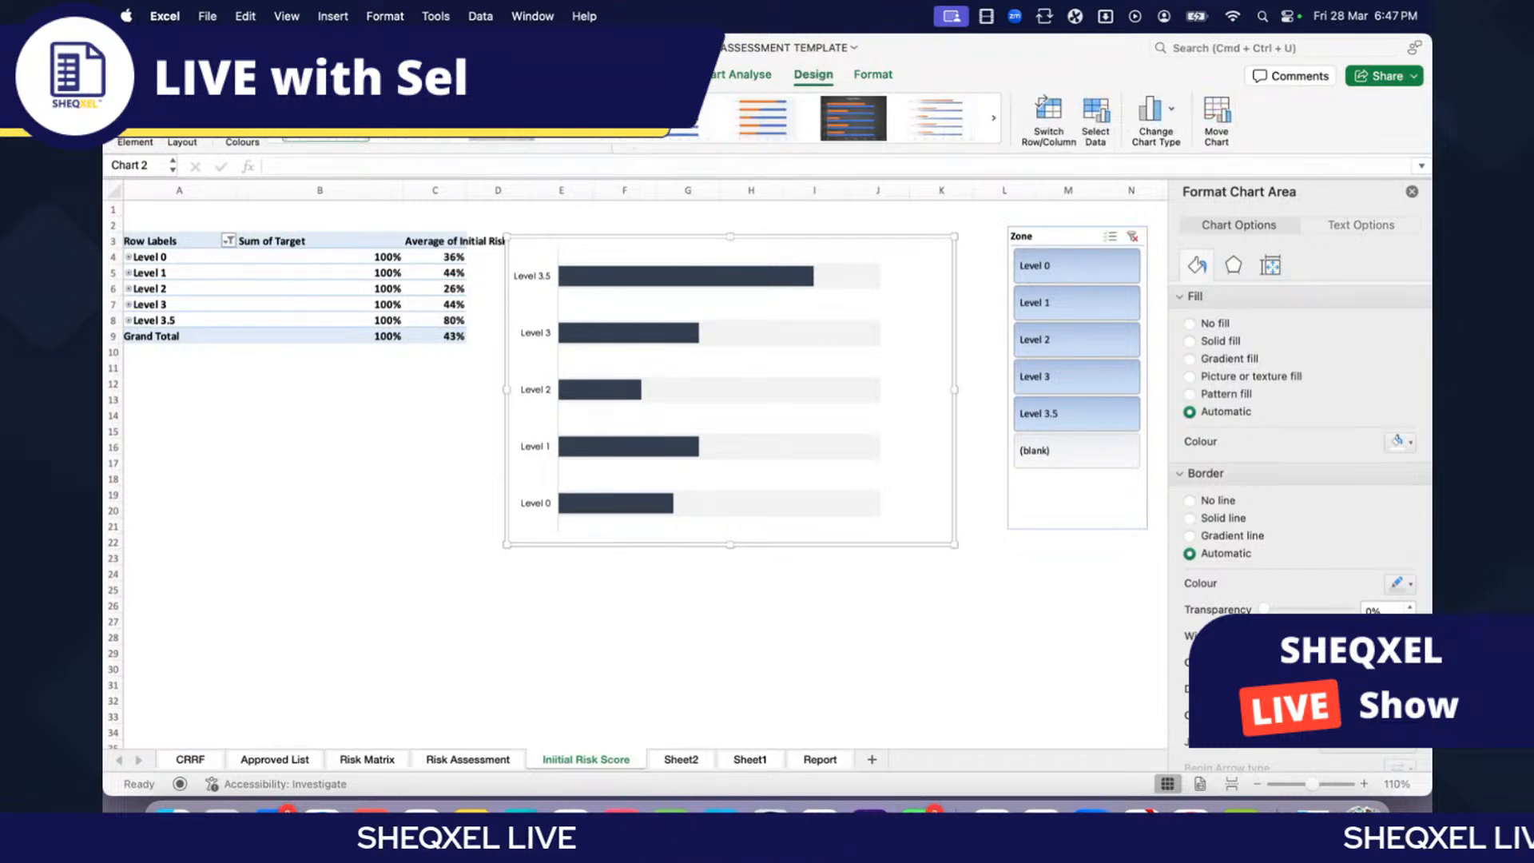
{"action": "left_click", "coordinate": [134, 116]}
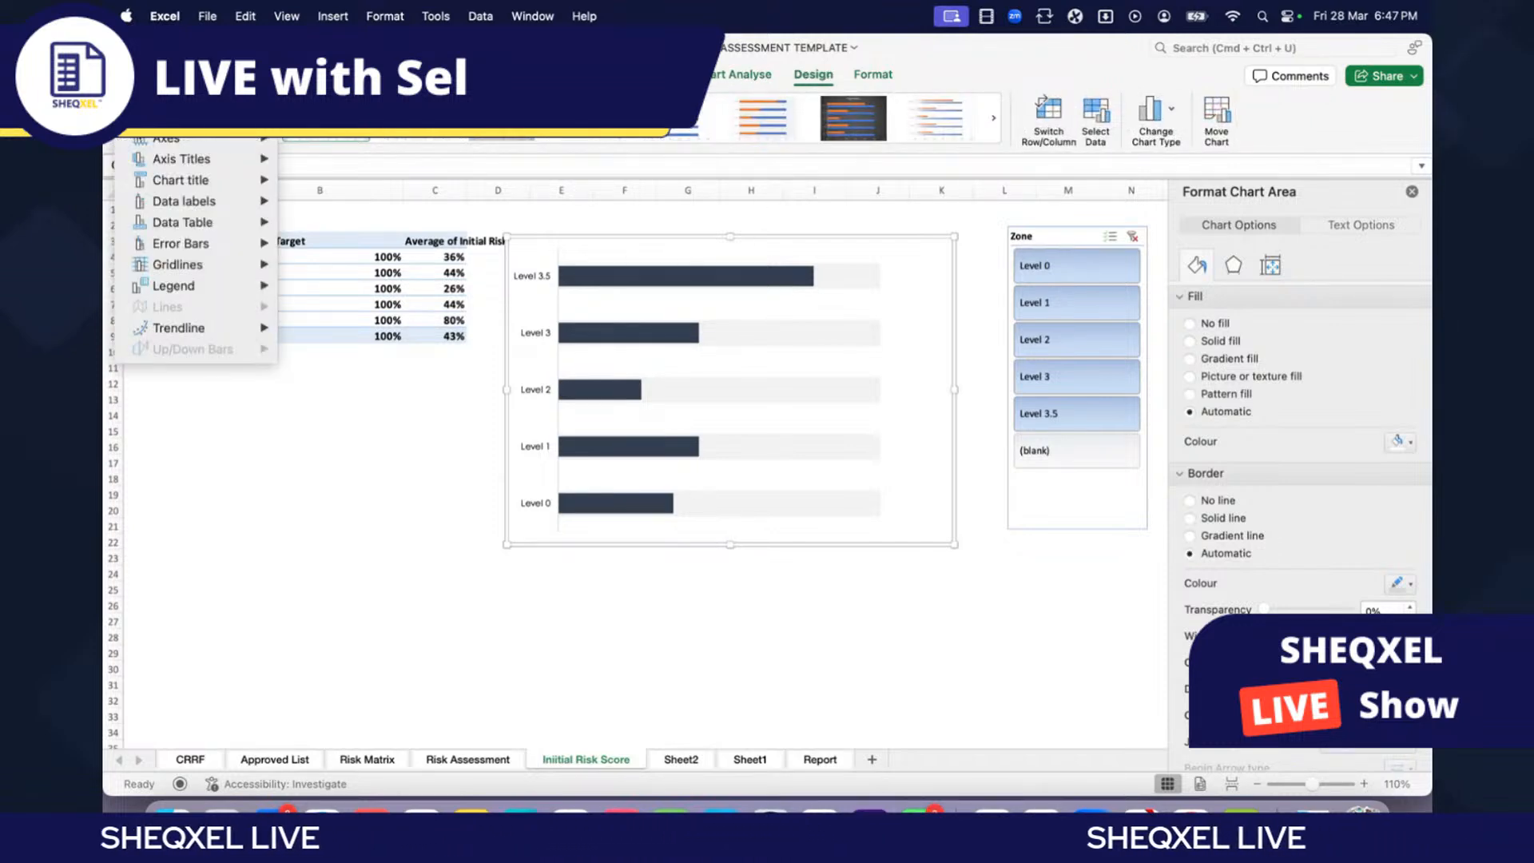
{"action": "mouse_move", "coordinate": [144, 148]}
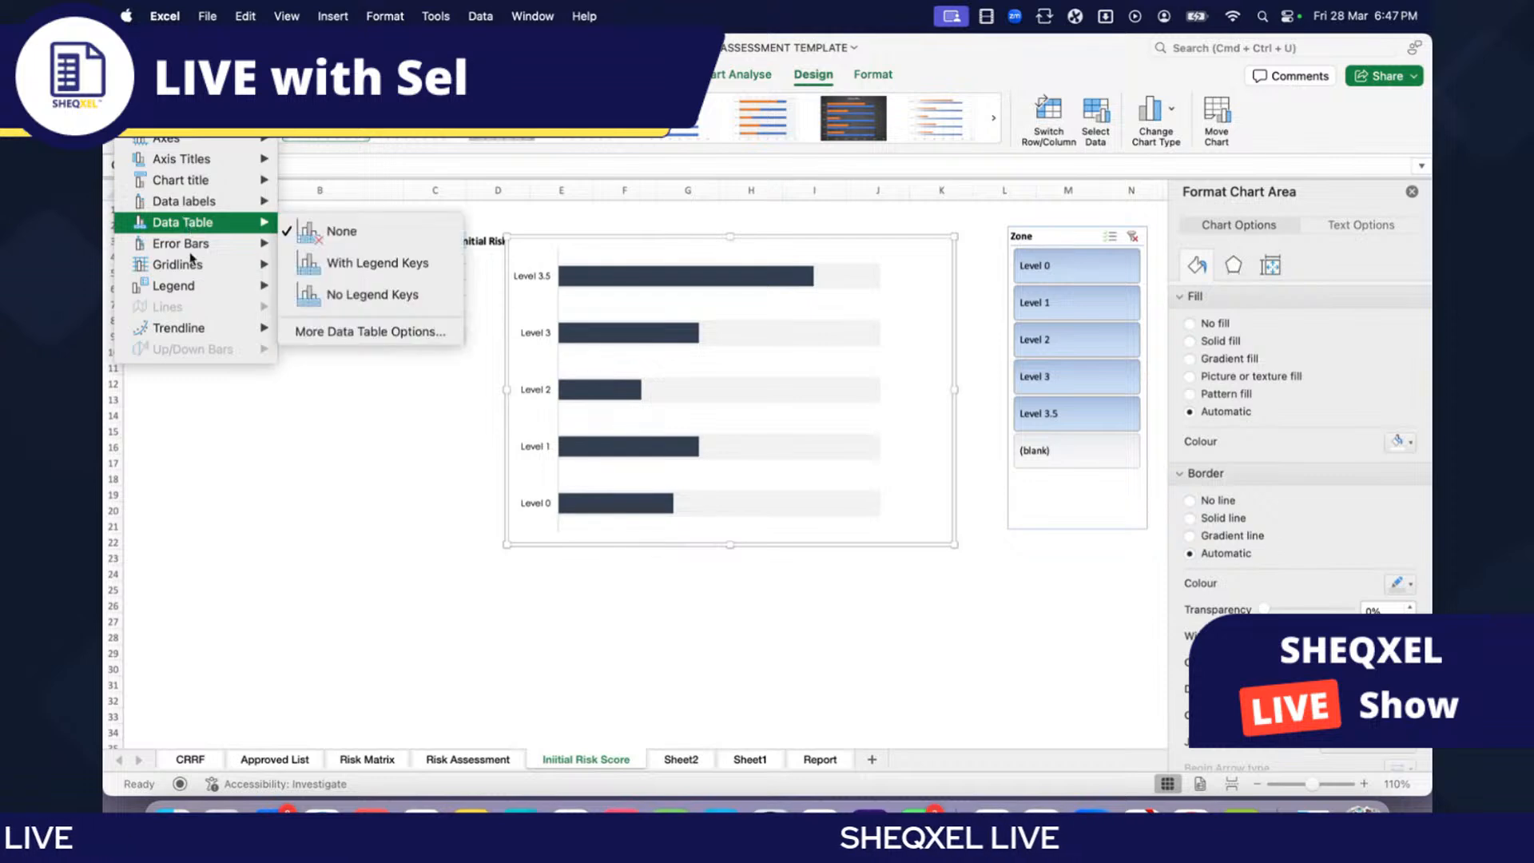
{"action": "mouse_move", "coordinate": [191, 181]}
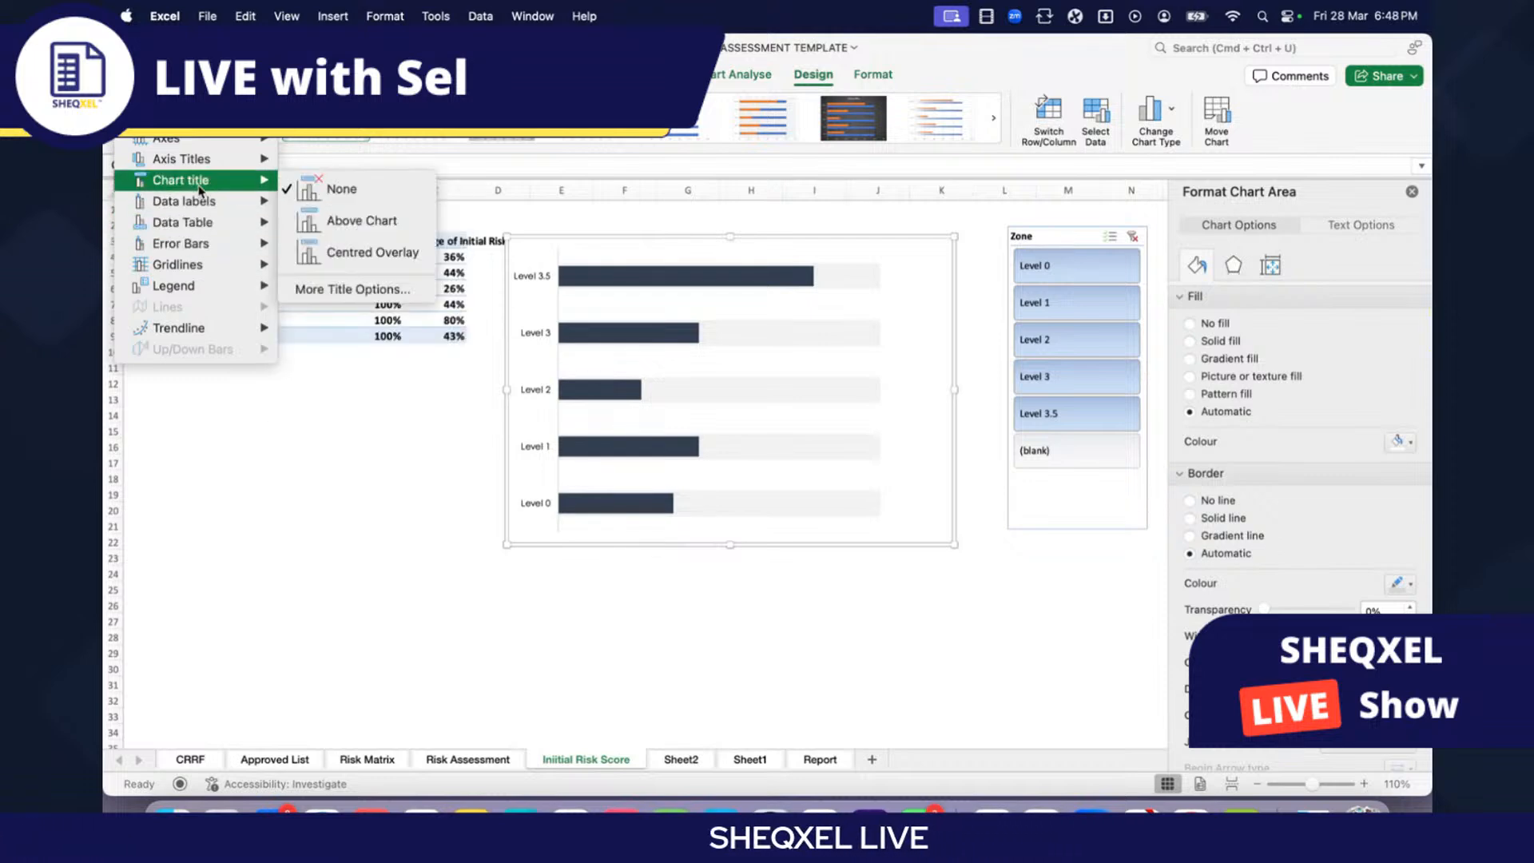
{"action": "left_click", "coordinate": [353, 224]}
{"action": "triple_click", "coordinate": [737, 251]}
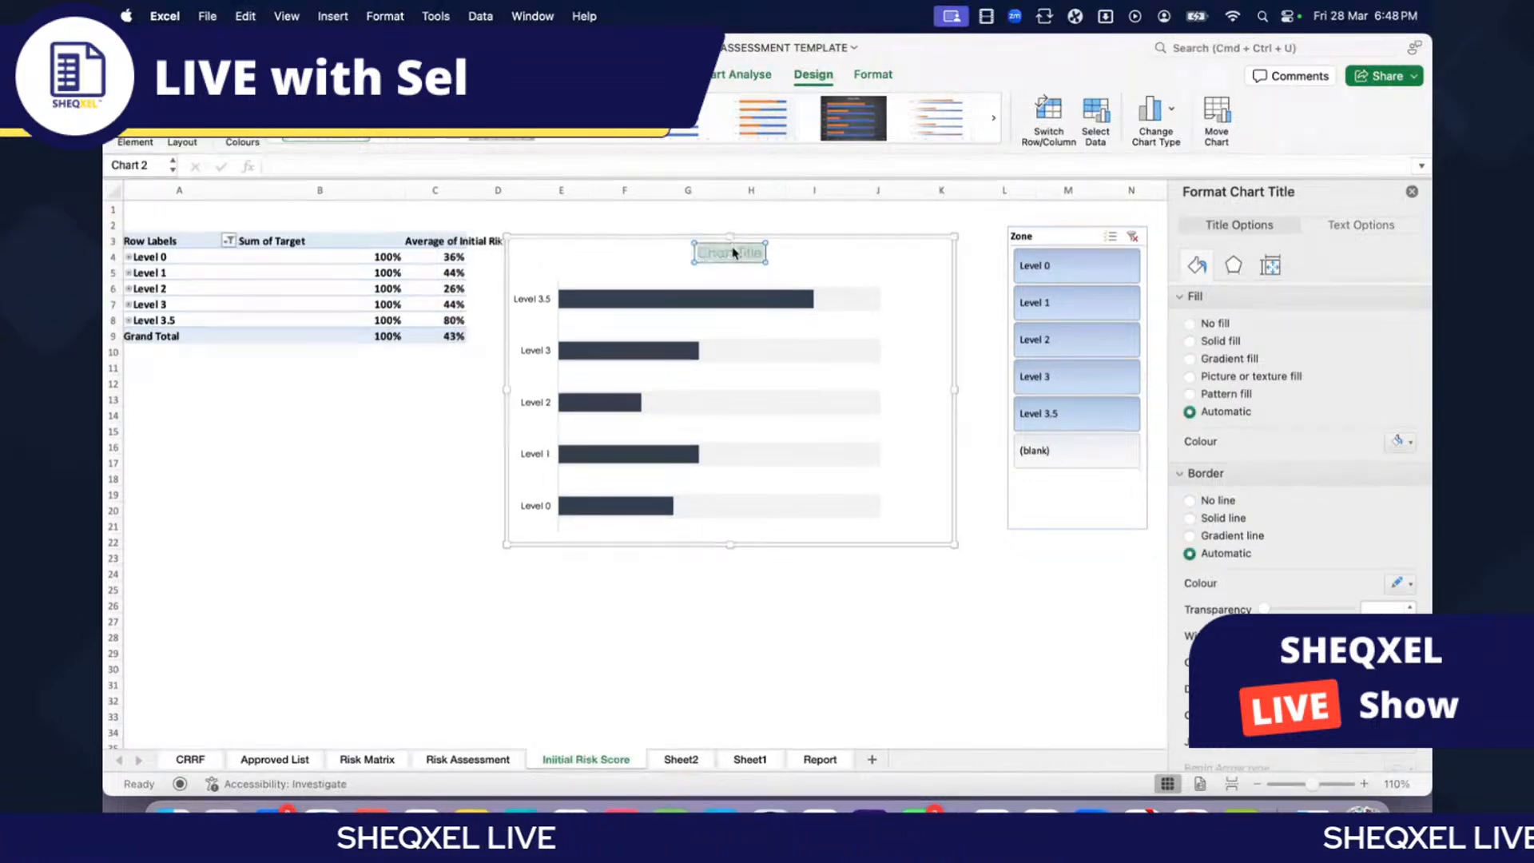
{"action": "type", "text": "Insi"}
{"action": "key", "text": "BackSpace"}
{"action": "key", "text": "BackSpace"}
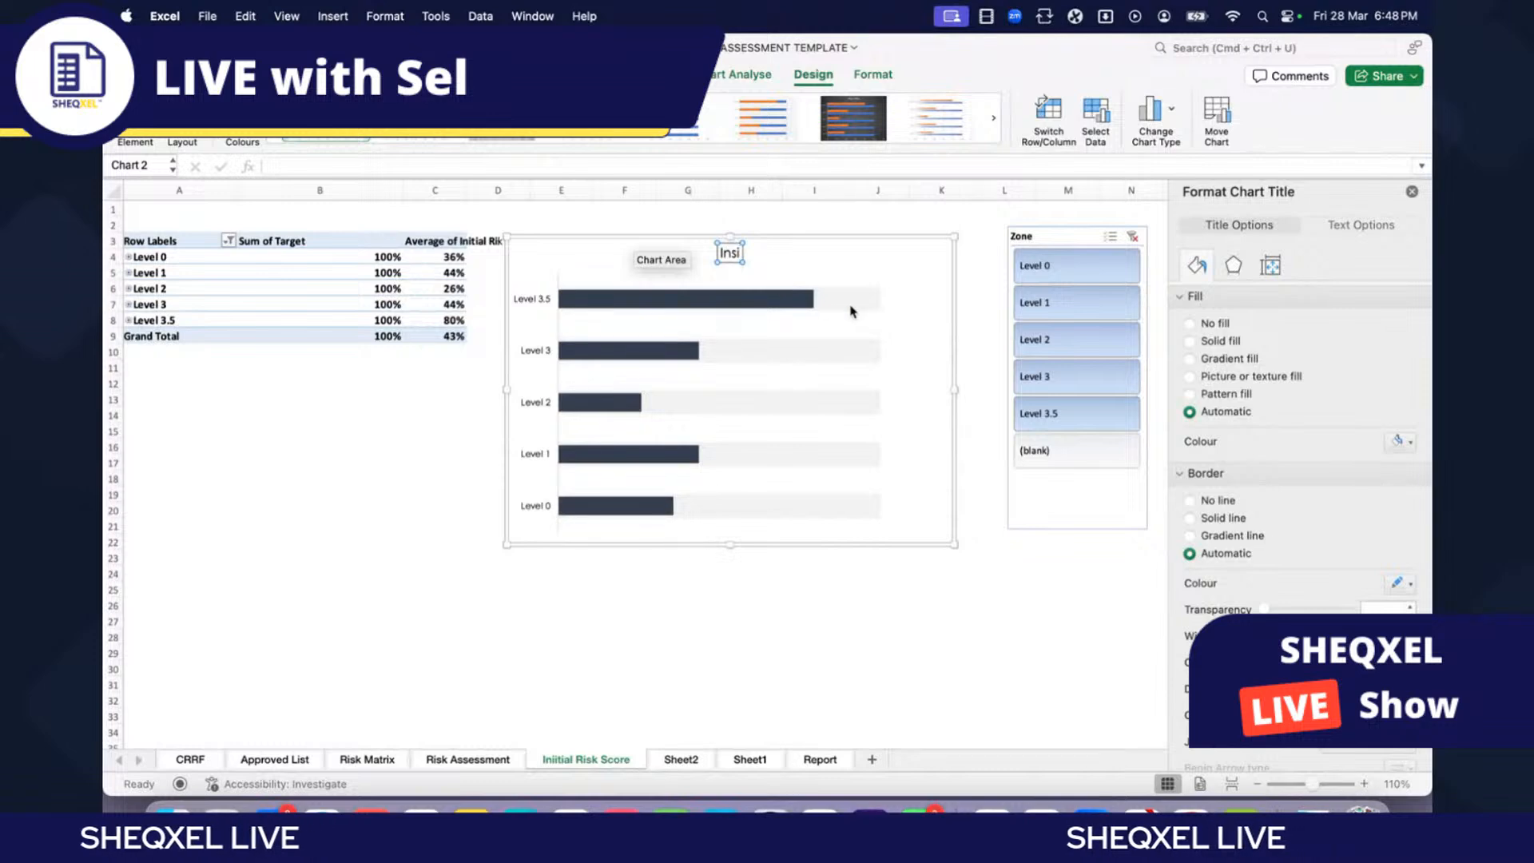
{"action": "type", "text": "itial Risk Sc"}
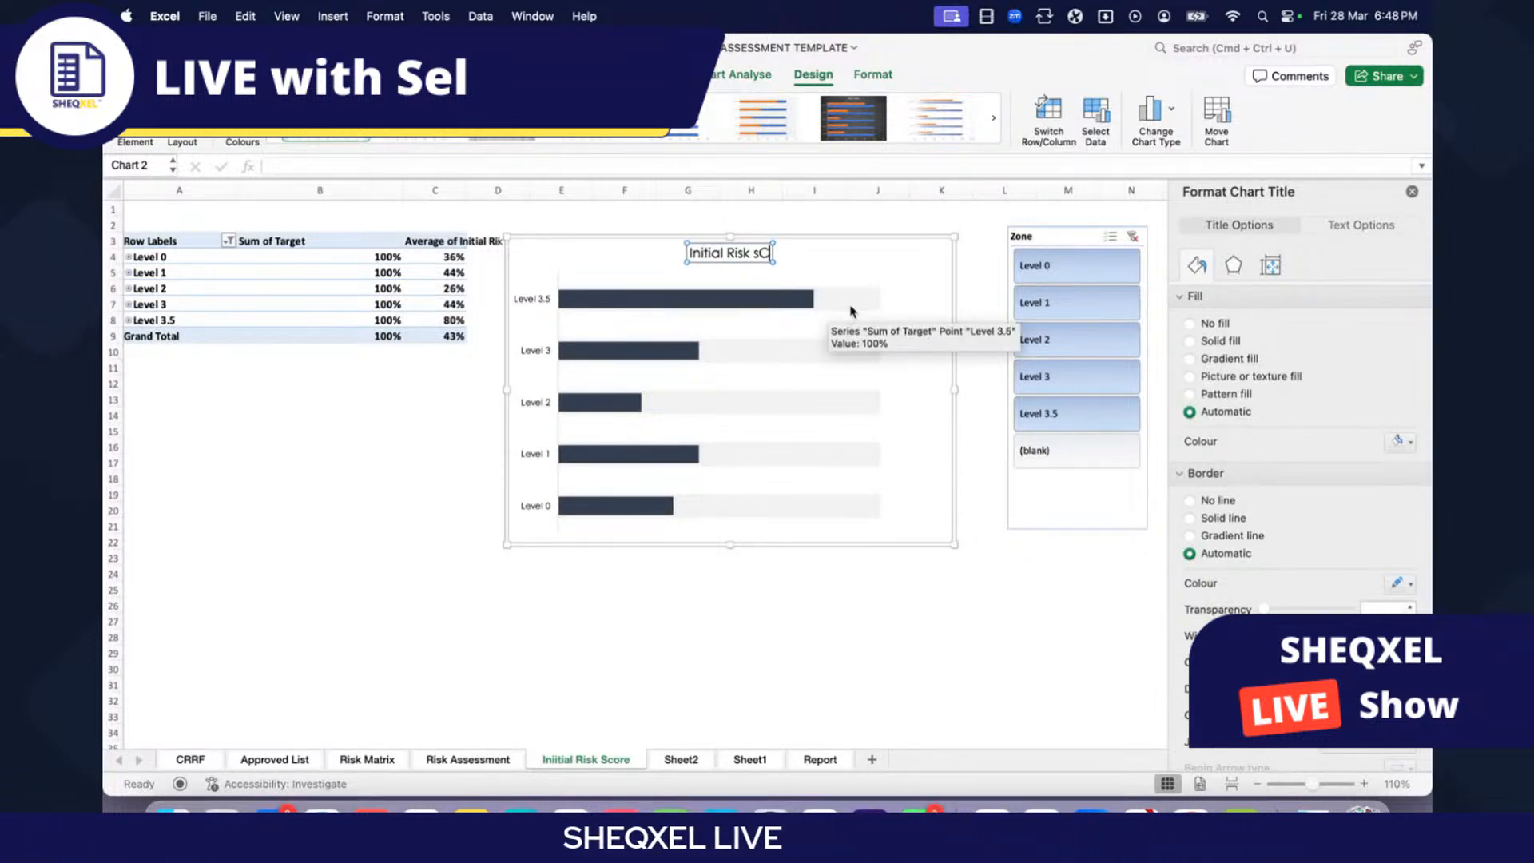
{"action": "type", "text": "ores"}
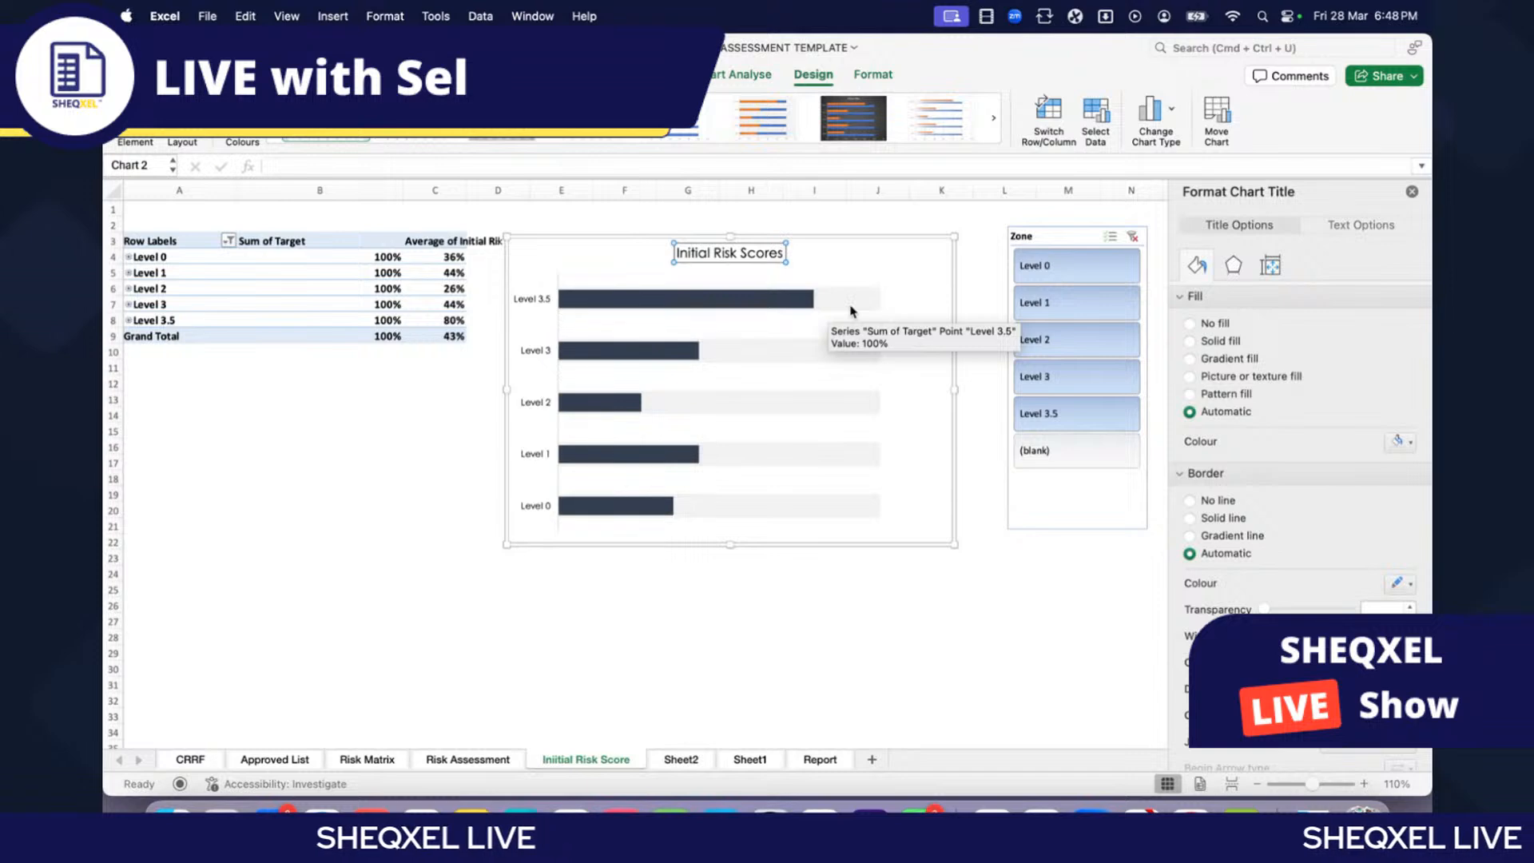
{"action": "left_click", "coordinate": [751, 589]}
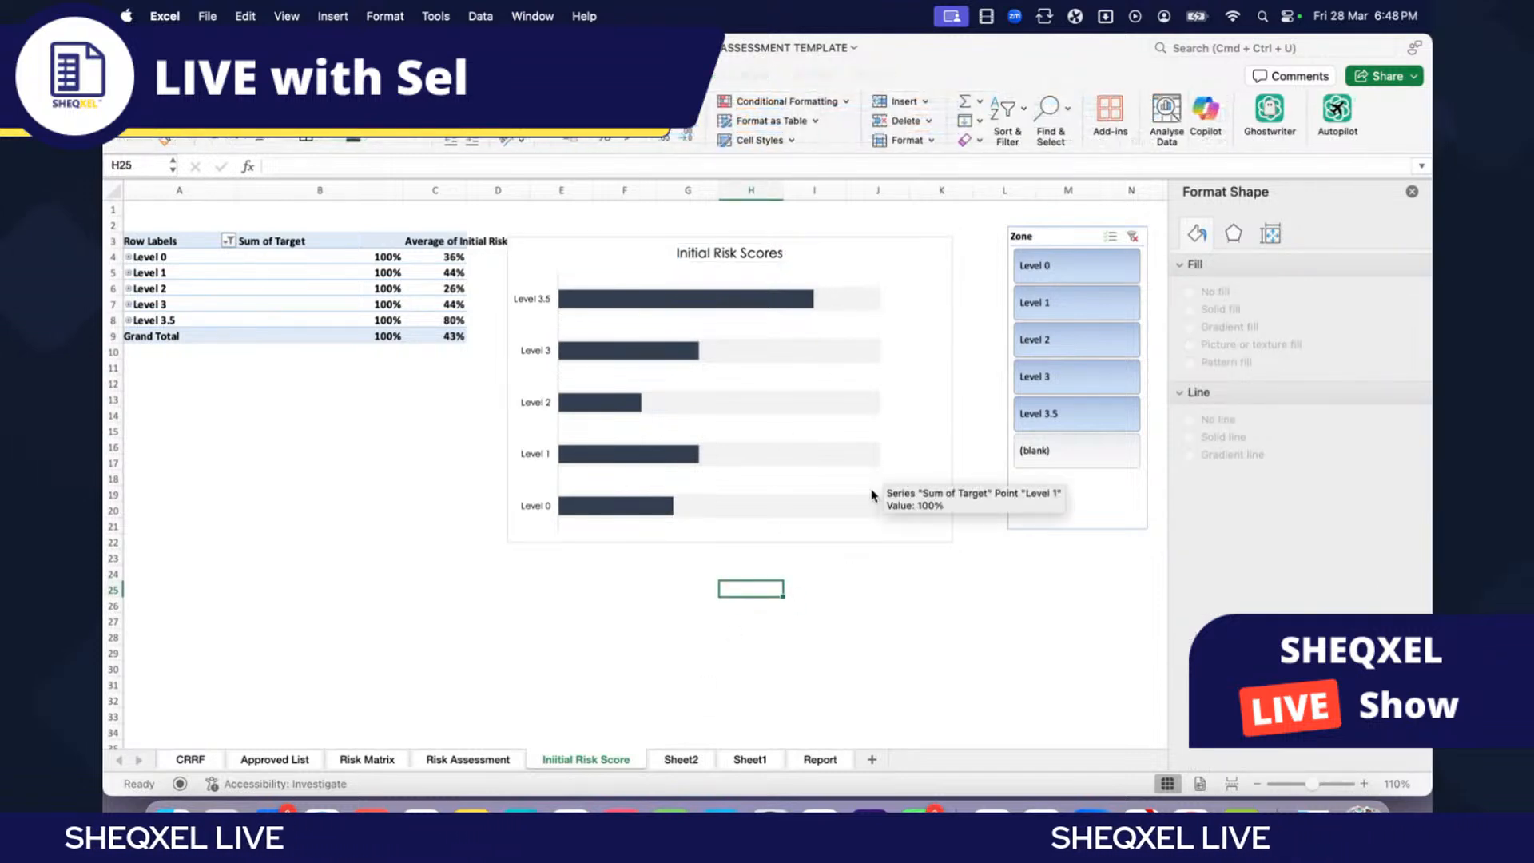
Step: Expand Level 0 in the pivot table to view its individual risks in the chart, and collapse it again
{"action": "left_click", "coordinate": [128, 258]}
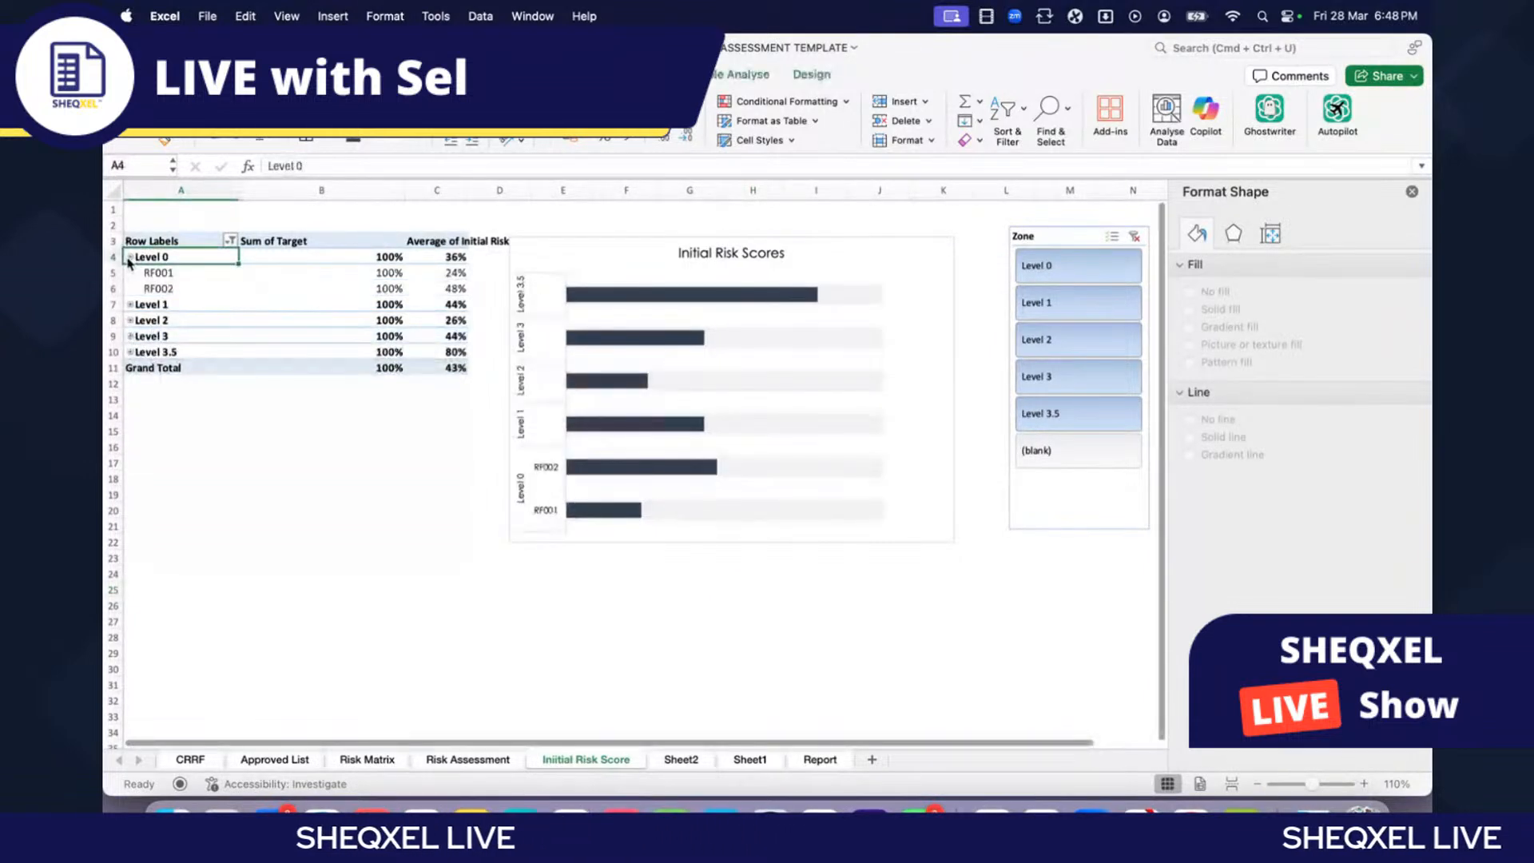
{"action": "left_click", "coordinate": [129, 304]}
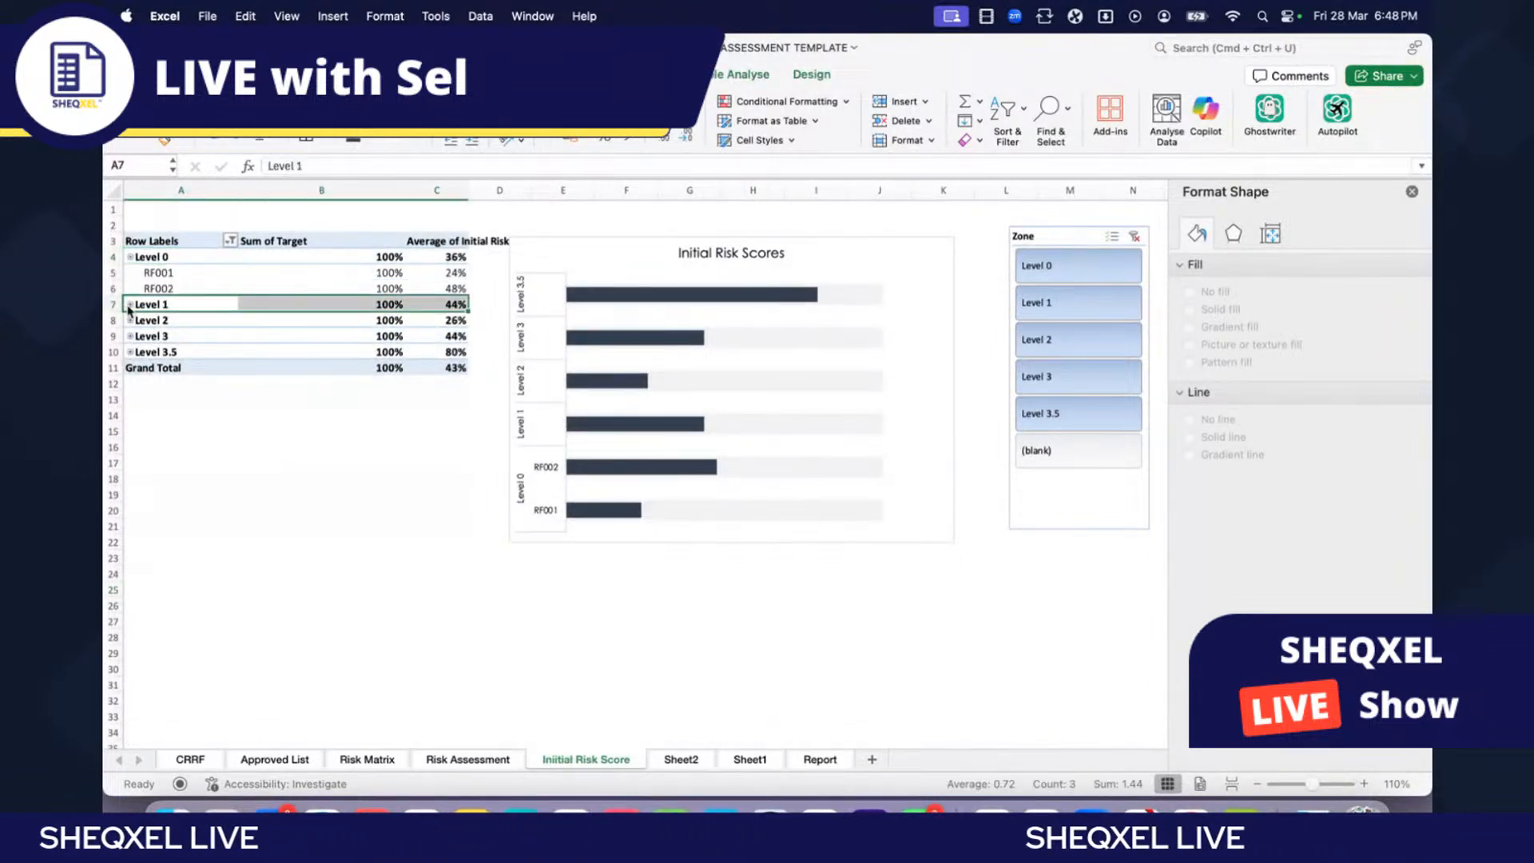
{"action": "left_click", "coordinate": [129, 304]}
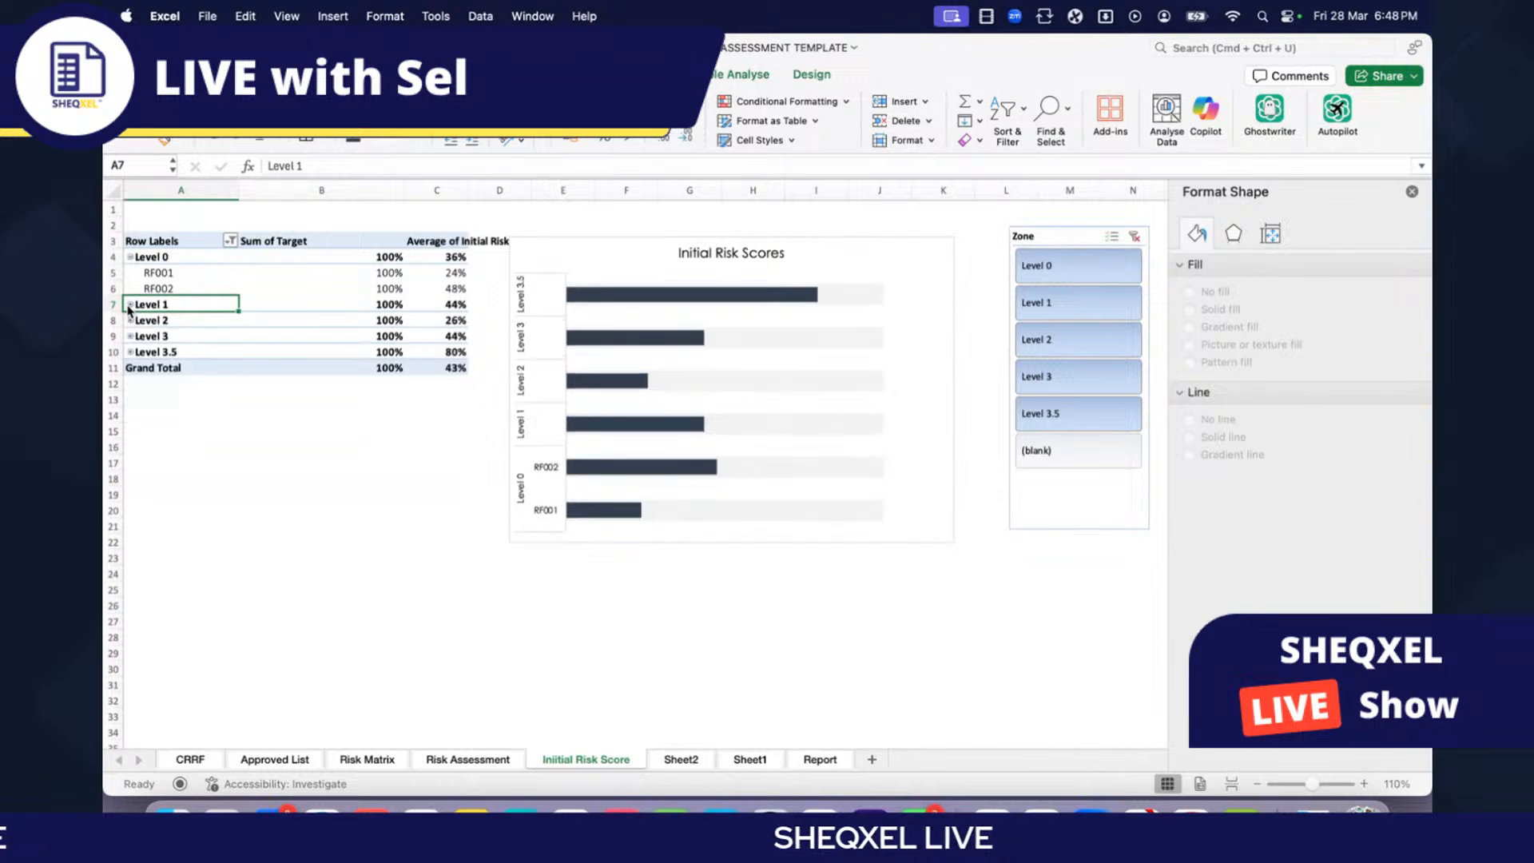
{"action": "left_click", "coordinate": [129, 258]}
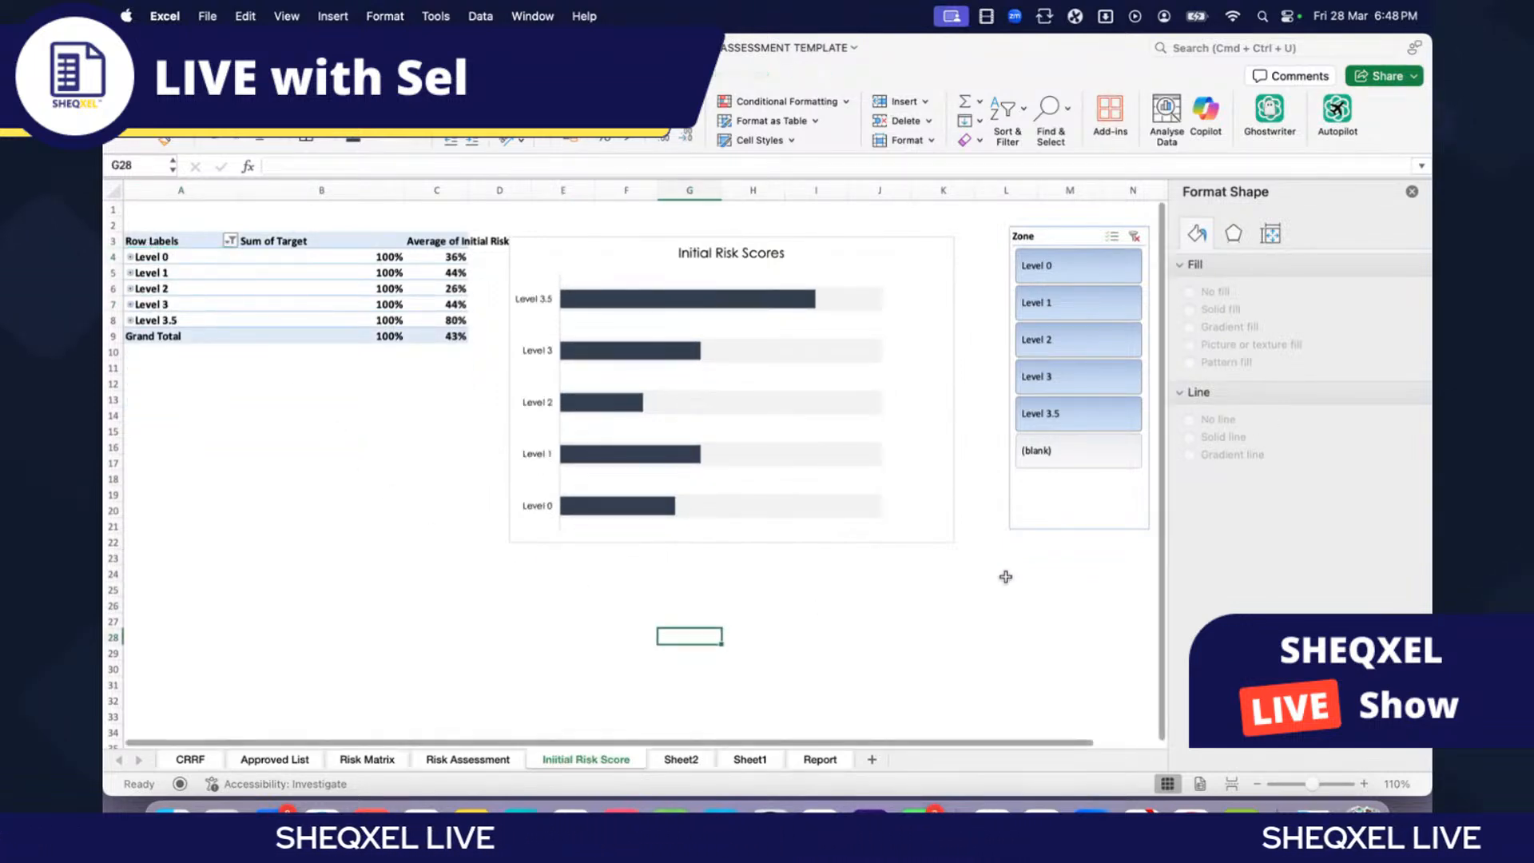
Step: Enlarge the Initial Risk Scores chart, making it slightly wider and extending it down to about row 27
{"action": "left_click", "coordinate": [919, 535]}
{"action": "left_click_drag", "start_coordinate": [957, 546], "coordinate": [989, 622]}
Step: Expand Level 0, Level 1 and Level 2 in the pivot table to check the chart's drill-down, and collapse all three
{"action": "left_click", "coordinate": [130, 258]}
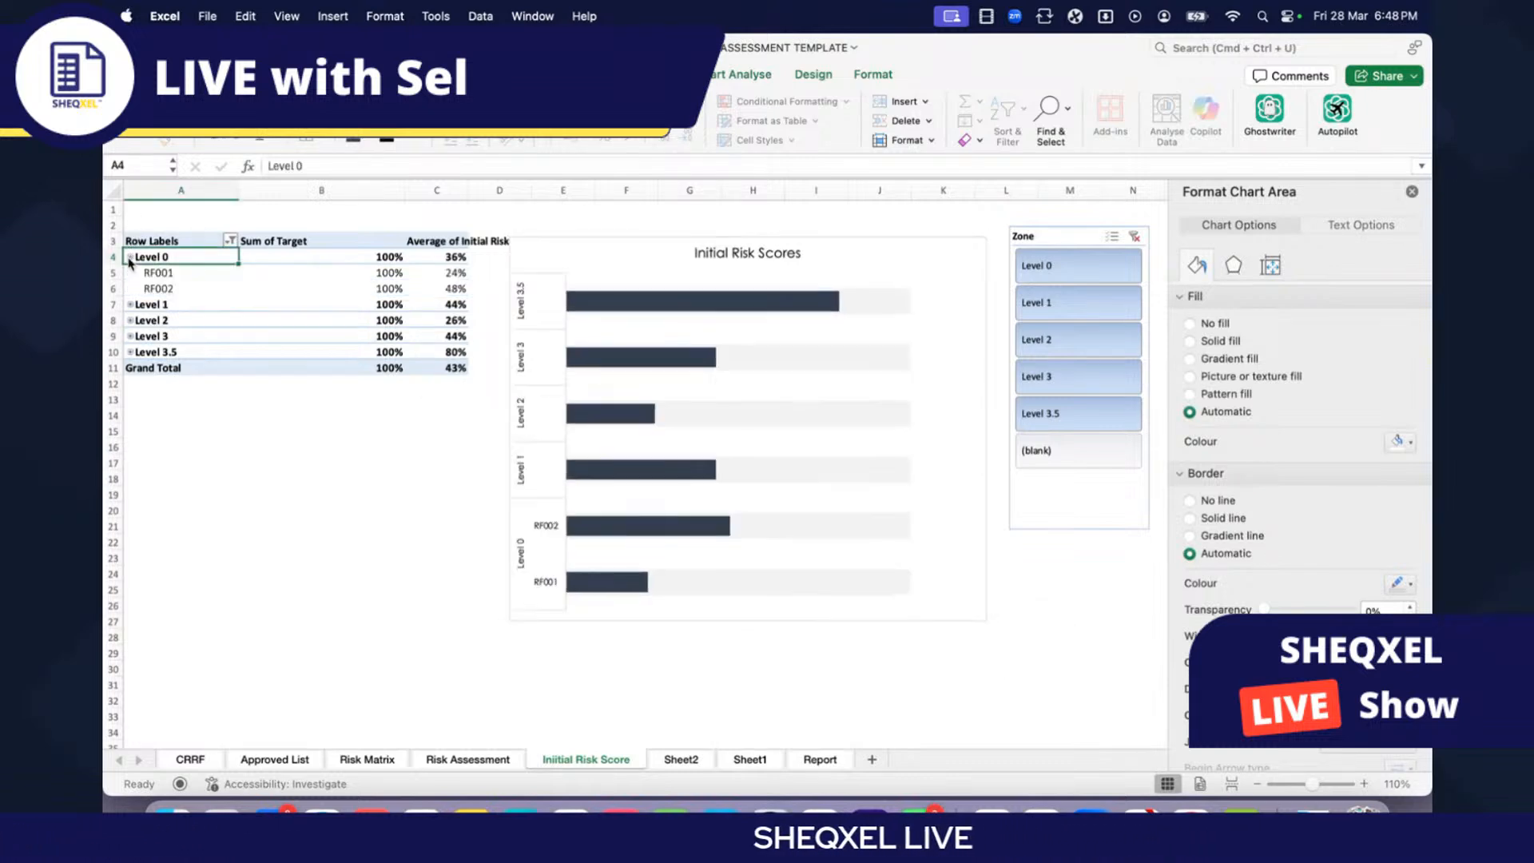
{"action": "left_click", "coordinate": [129, 305]}
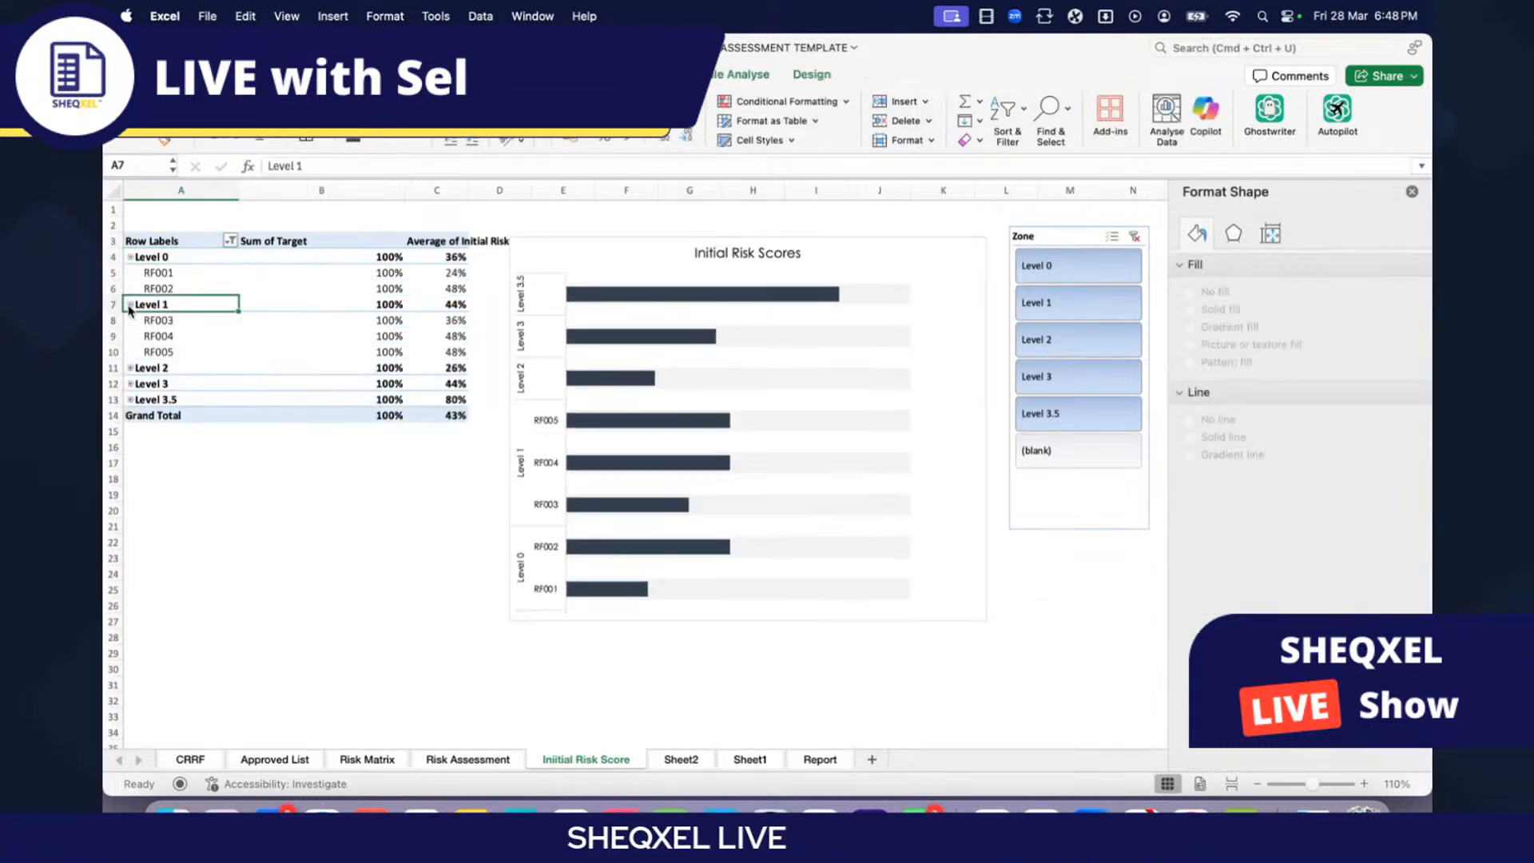
{"action": "left_click", "coordinate": [130, 369]}
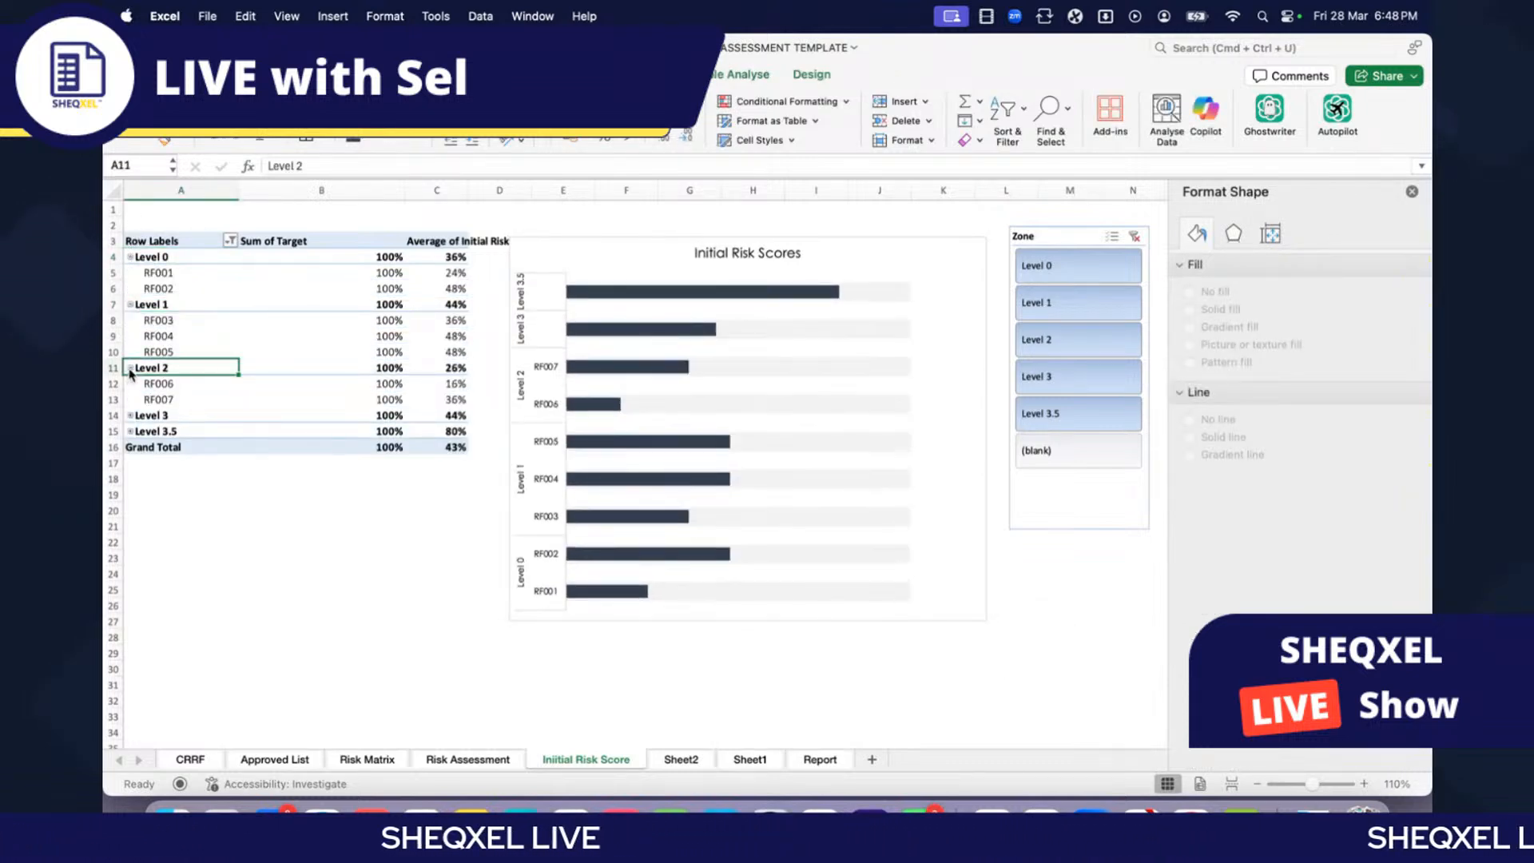
{"action": "left_click", "coordinate": [129, 257]}
{"action": "left_click", "coordinate": [130, 272]}
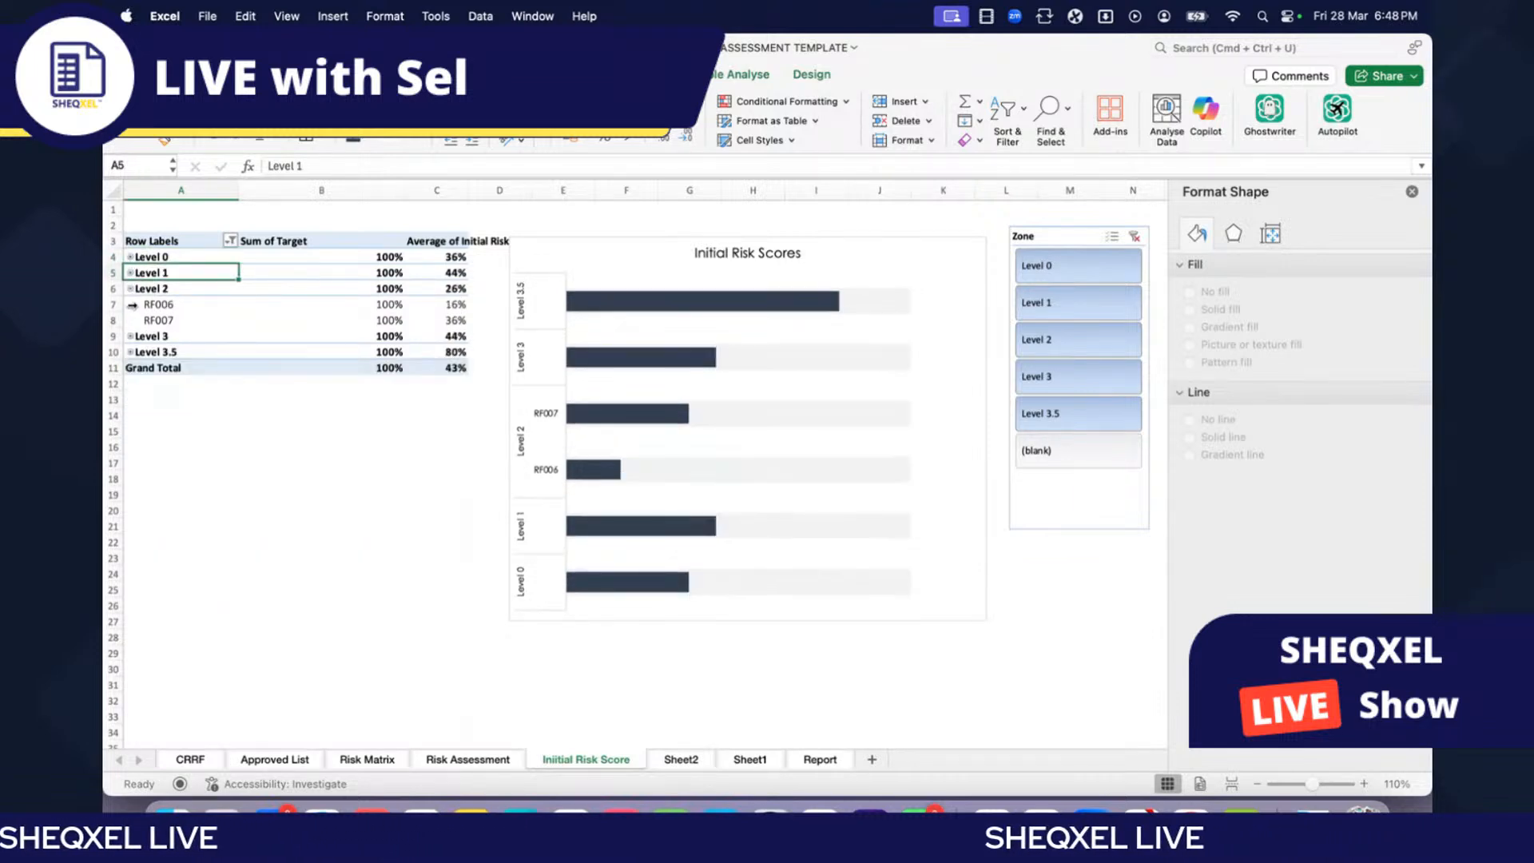
{"action": "left_click", "coordinate": [131, 289]}
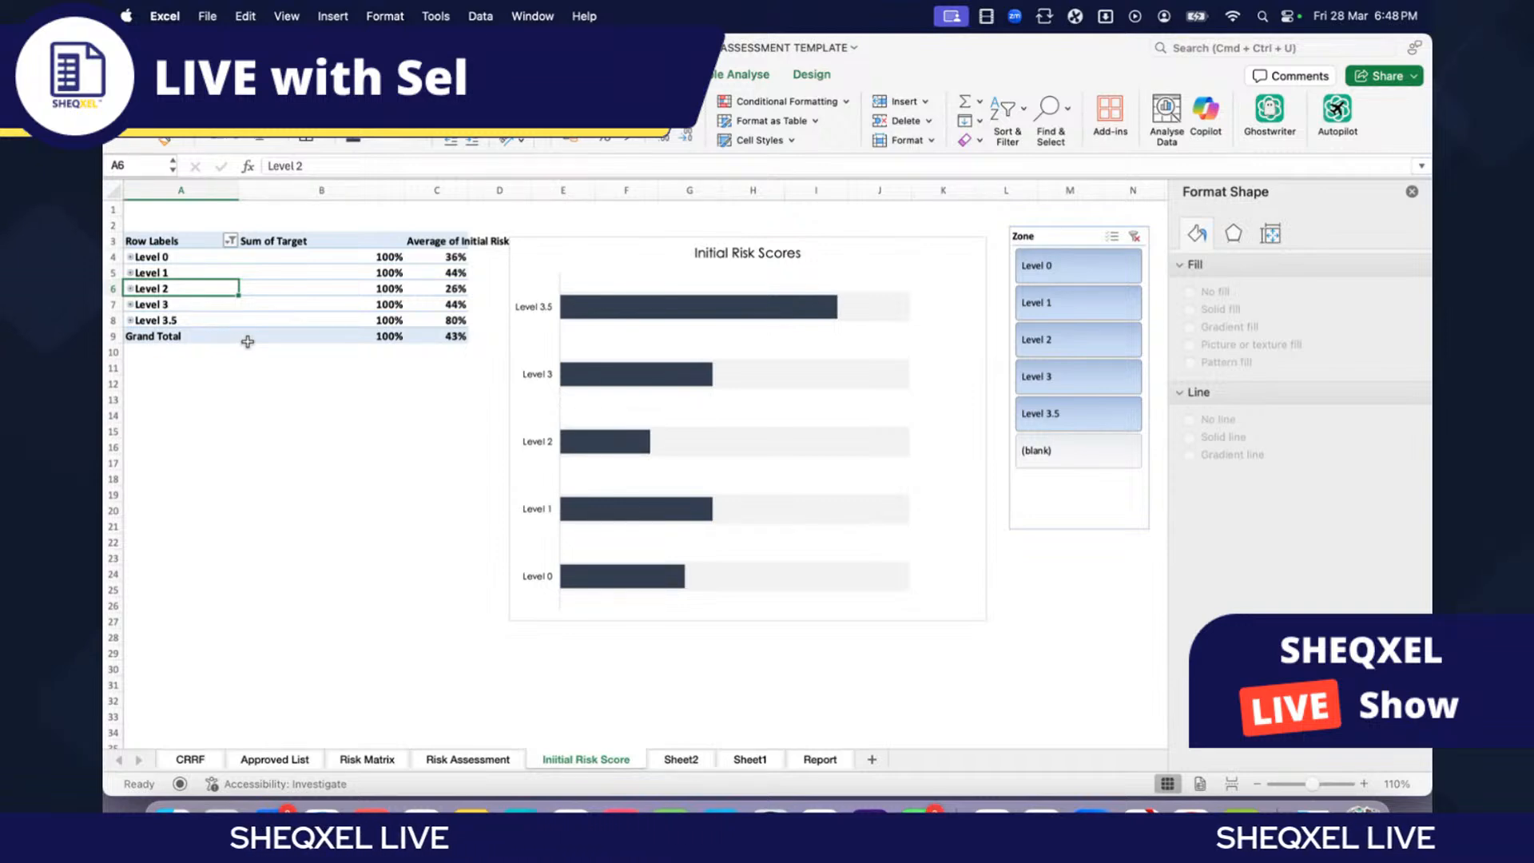
Step: Add value data labels to the Average of Initial Risk Score bars and position them at Inside Base
{"action": "right_click", "coordinate": [665, 314]}
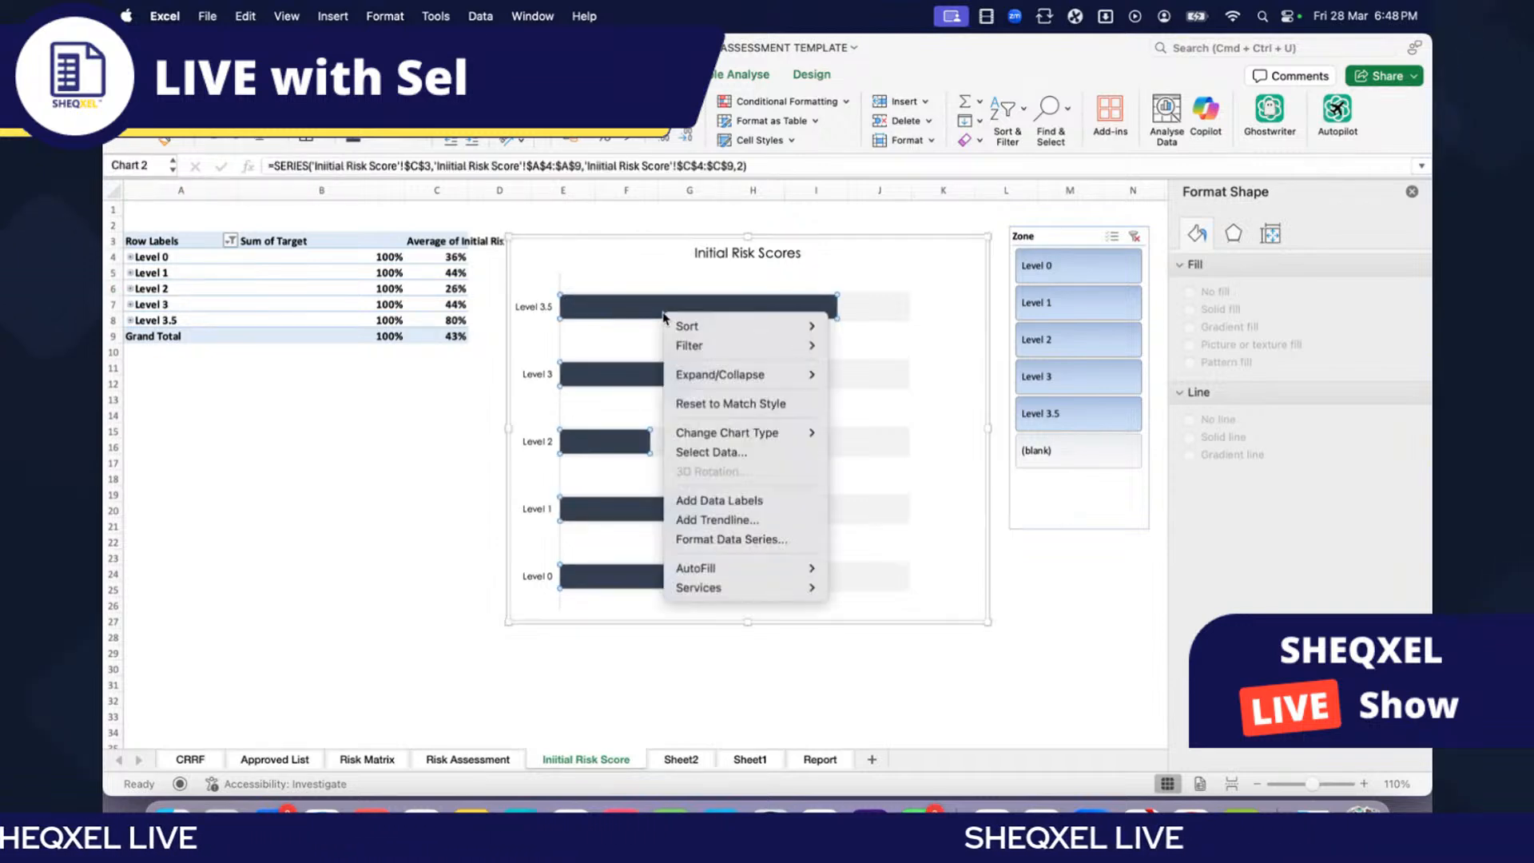
{"action": "left_click", "coordinate": [722, 500]}
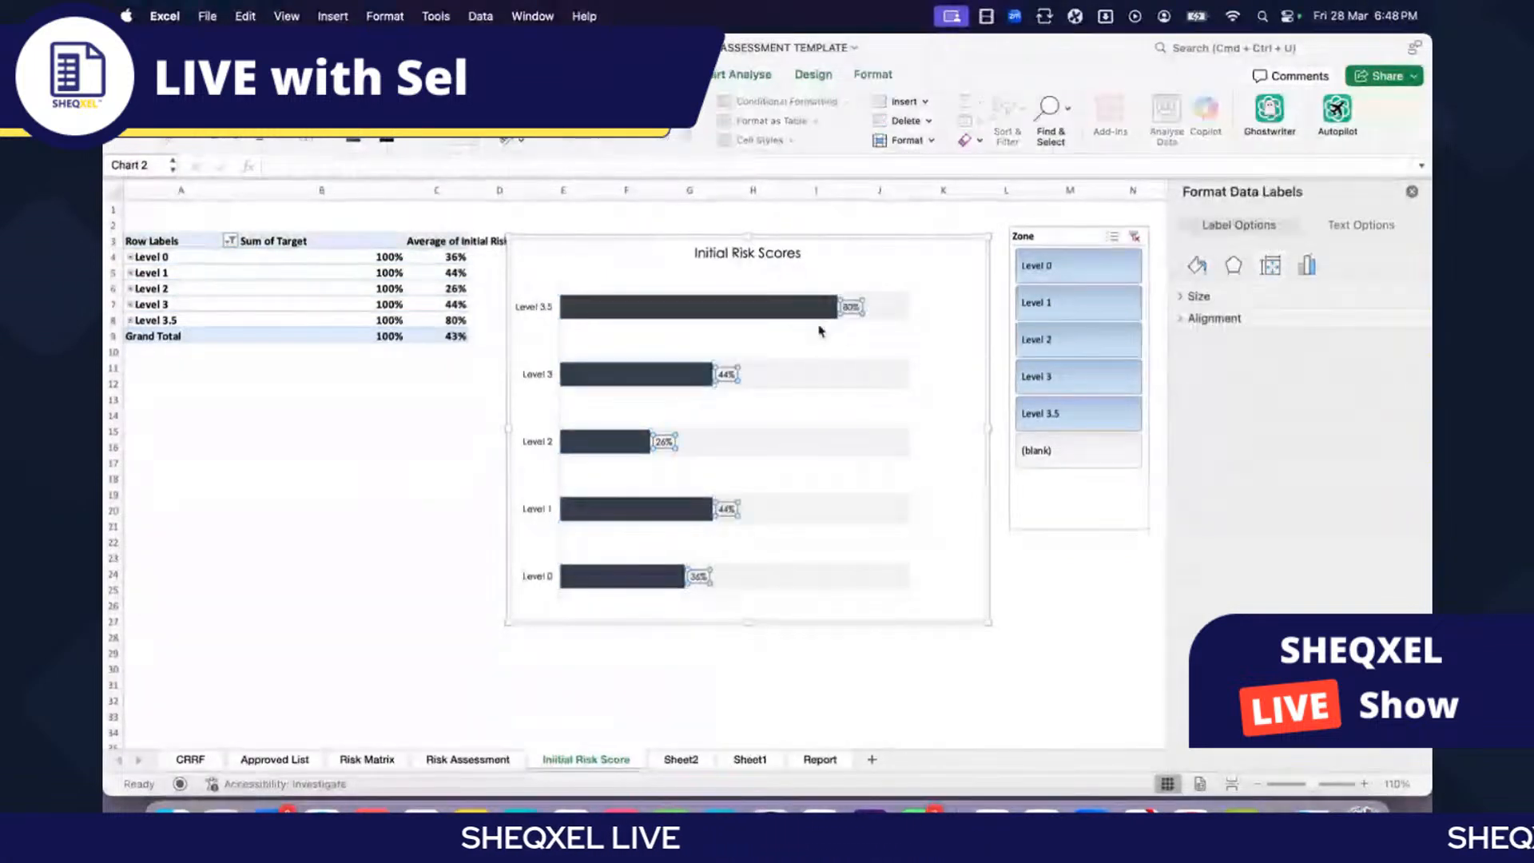
{"action": "right_click", "coordinate": [852, 311]}
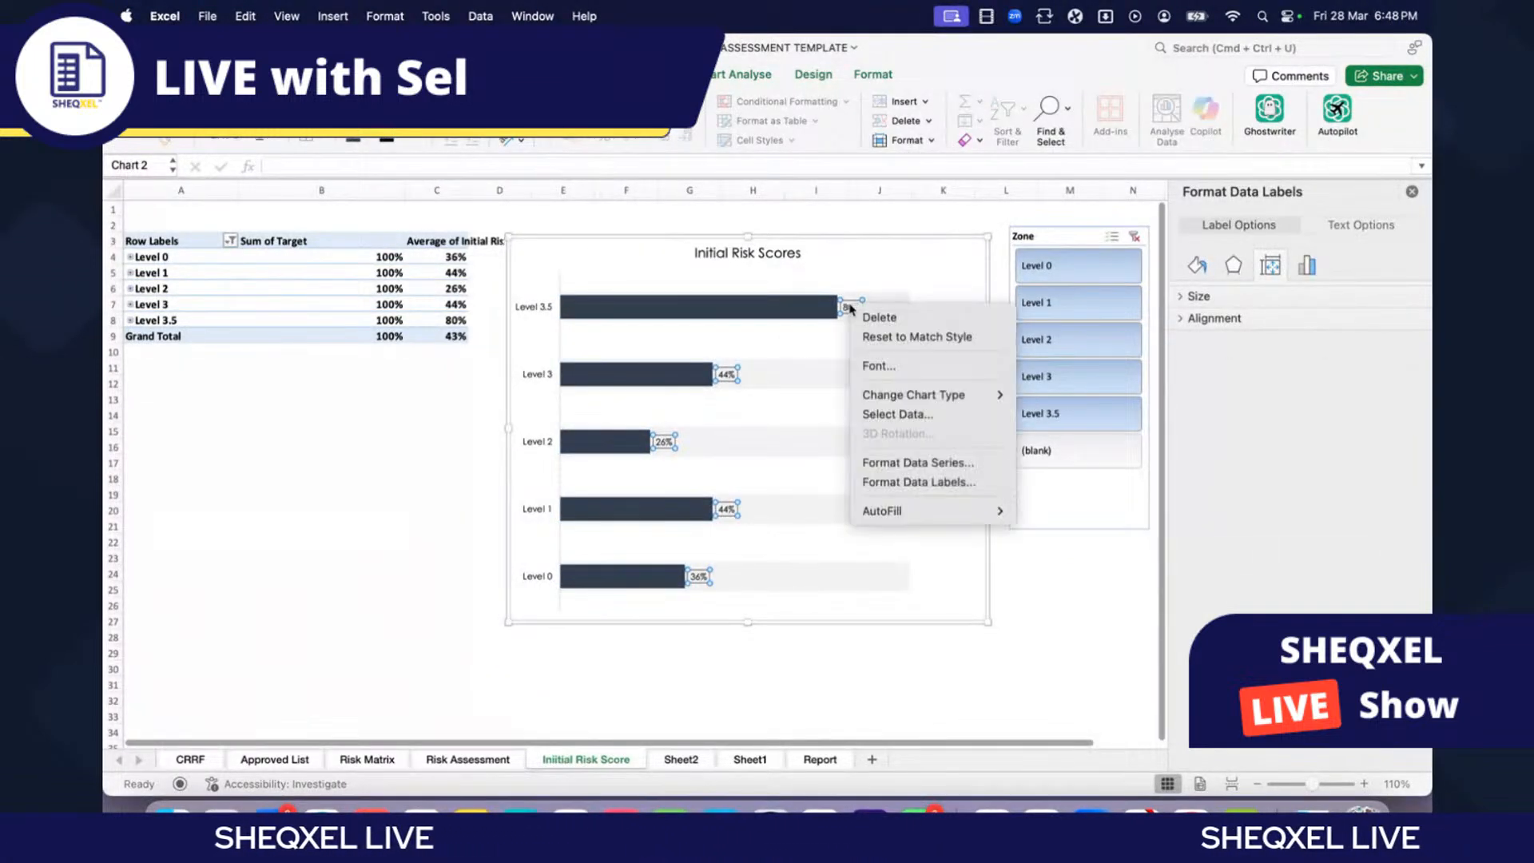
{"action": "left_click", "coordinate": [924, 483]}
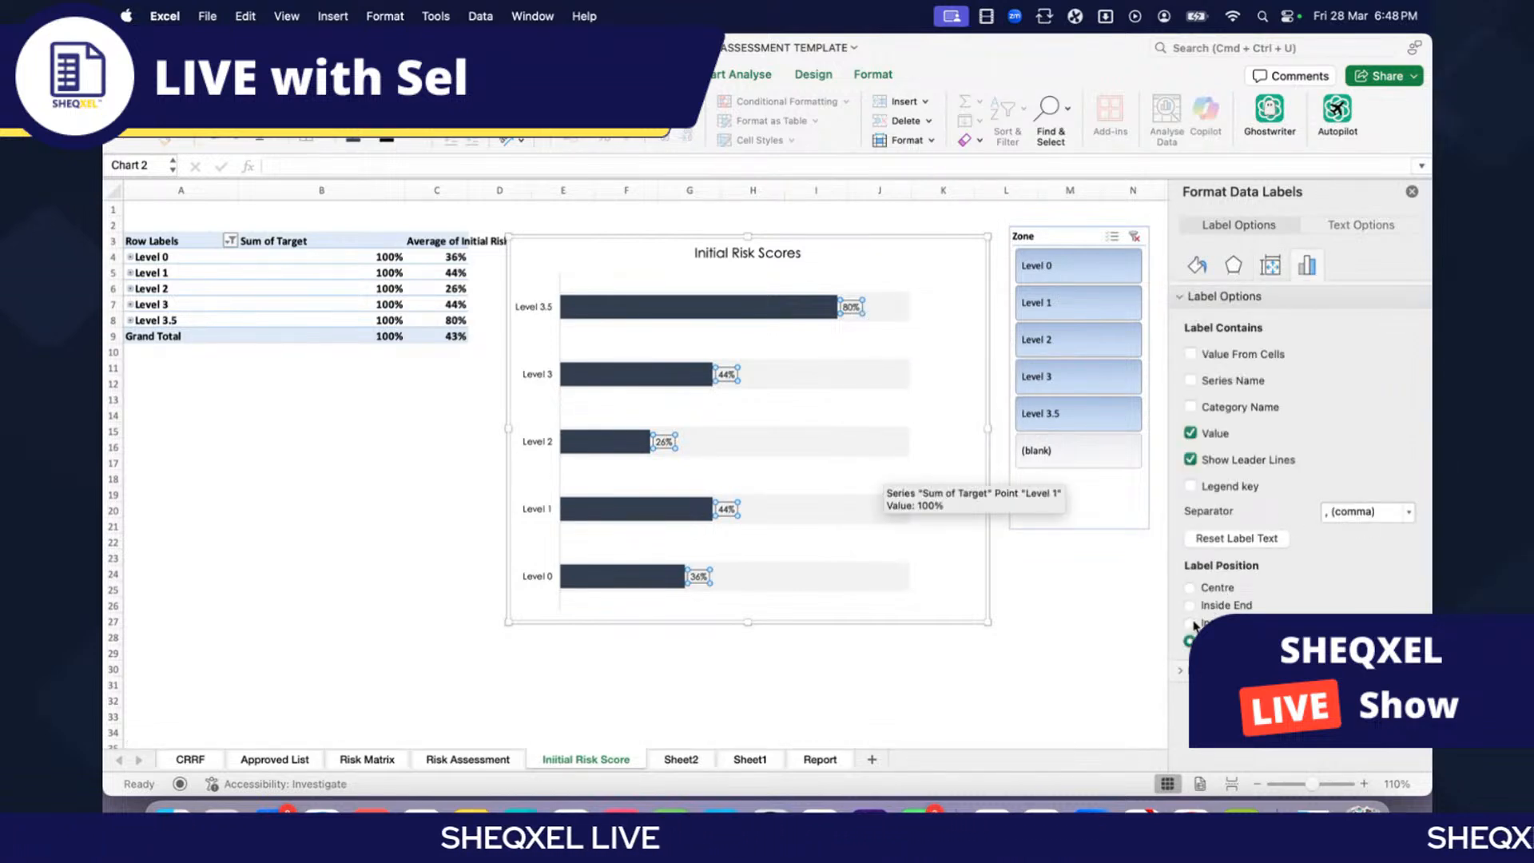
{"action": "left_click", "coordinate": [1191, 623]}
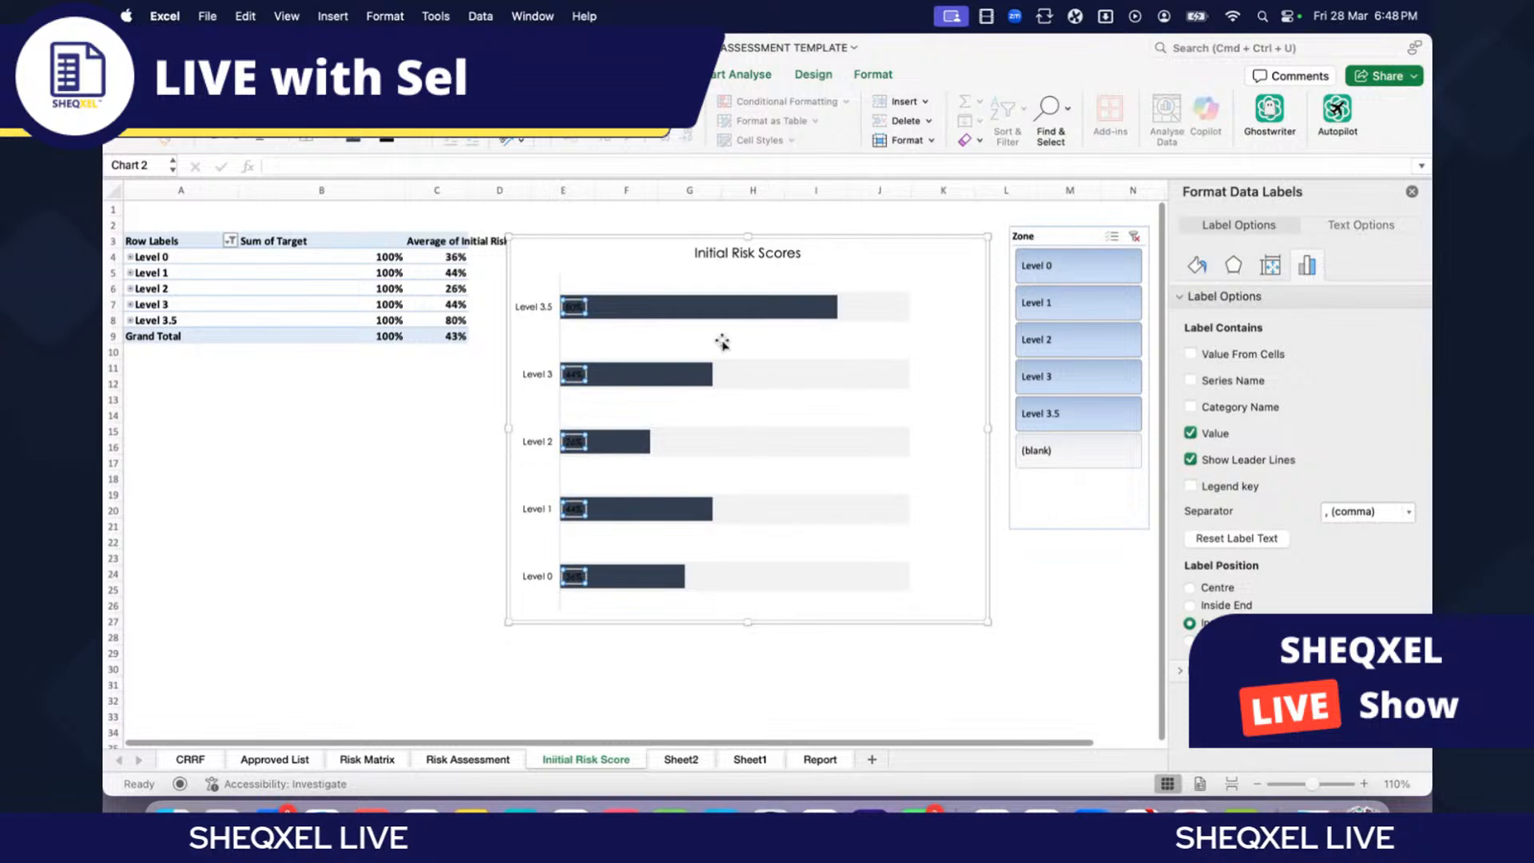
Step: Set the bars' data labels to white text at font size 12
{"action": "left_click", "coordinate": [403, 140]}
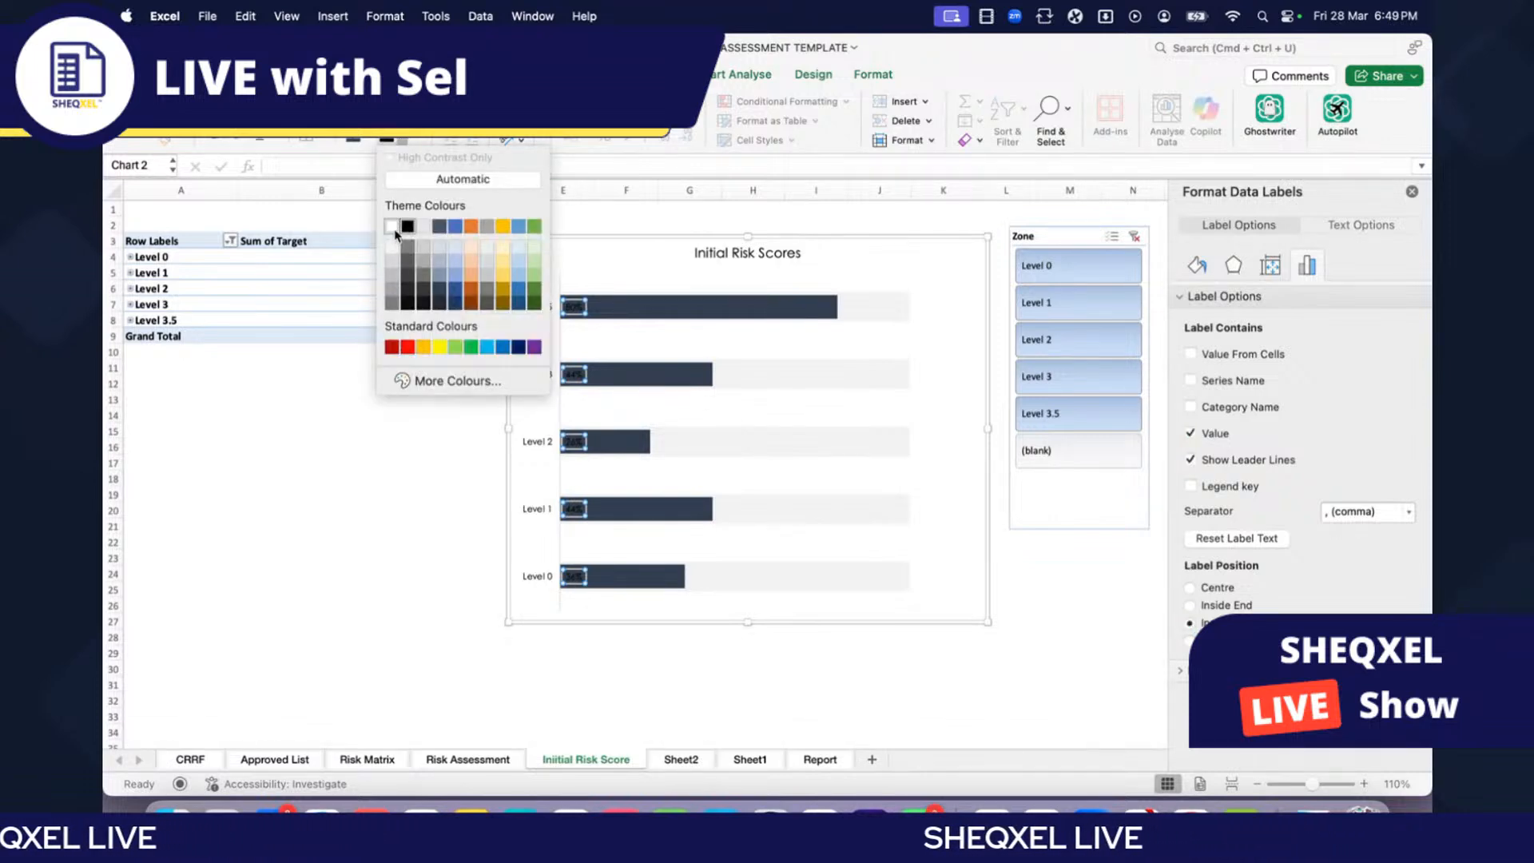
{"action": "left_click", "coordinate": [392, 227]}
{"action": "left_click", "coordinate": [374, 102]}
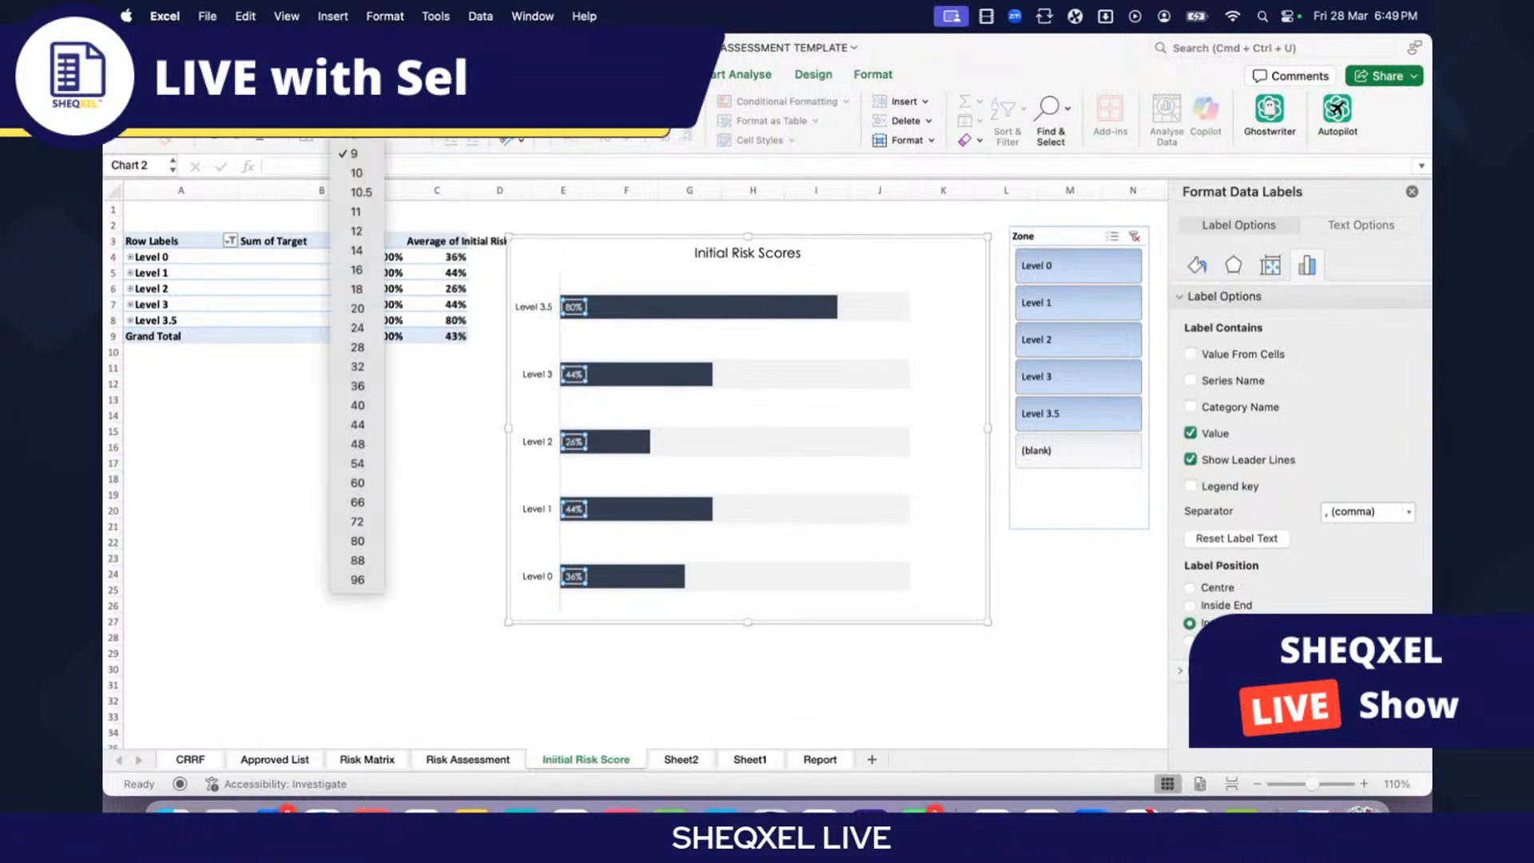
{"action": "left_click", "coordinate": [356, 234]}
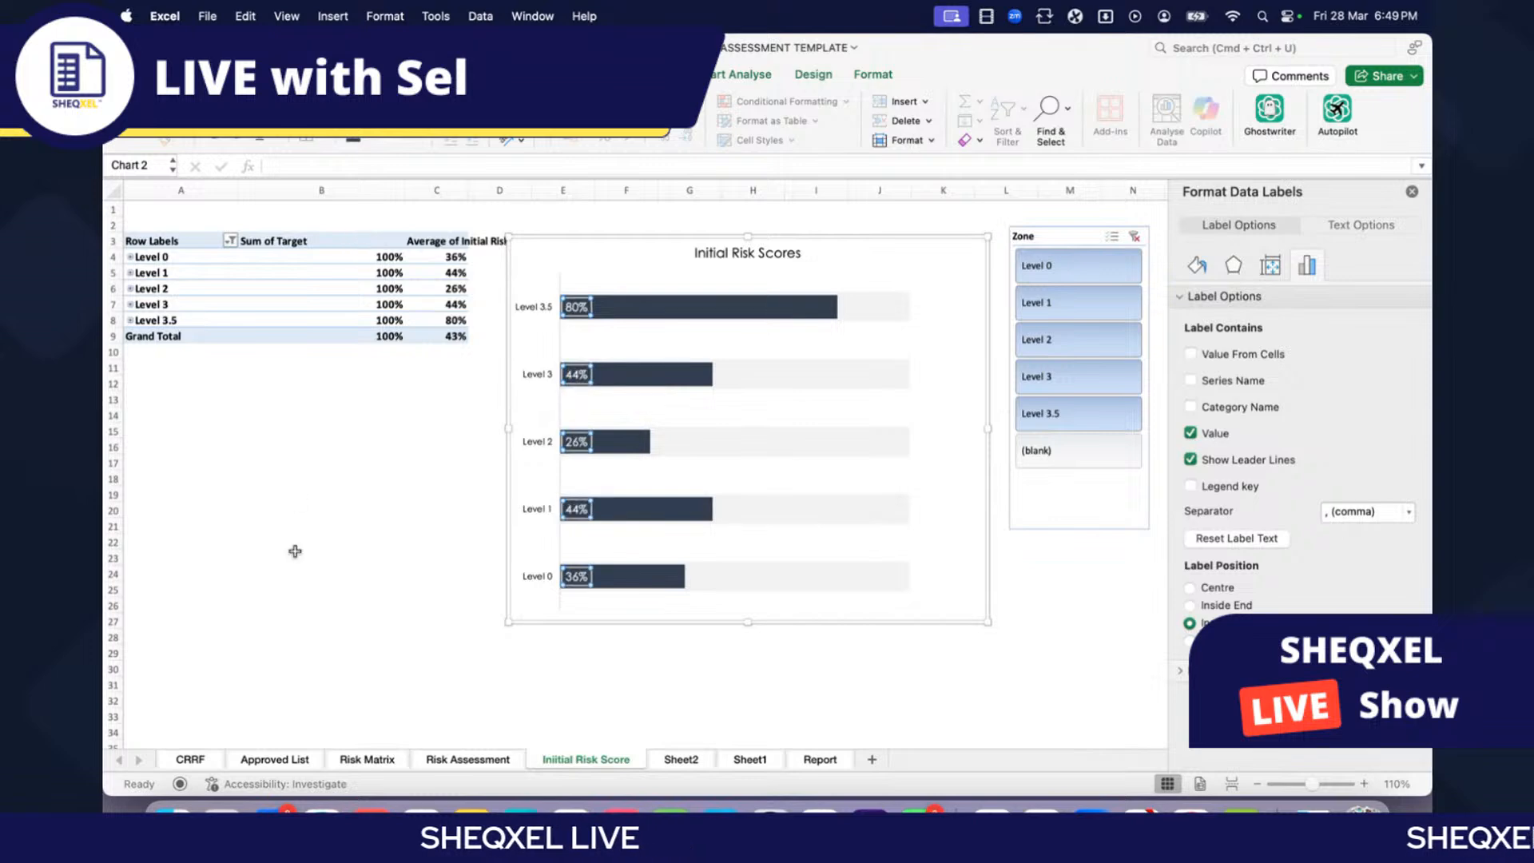
{"action": "left_click", "coordinate": [328, 573]}
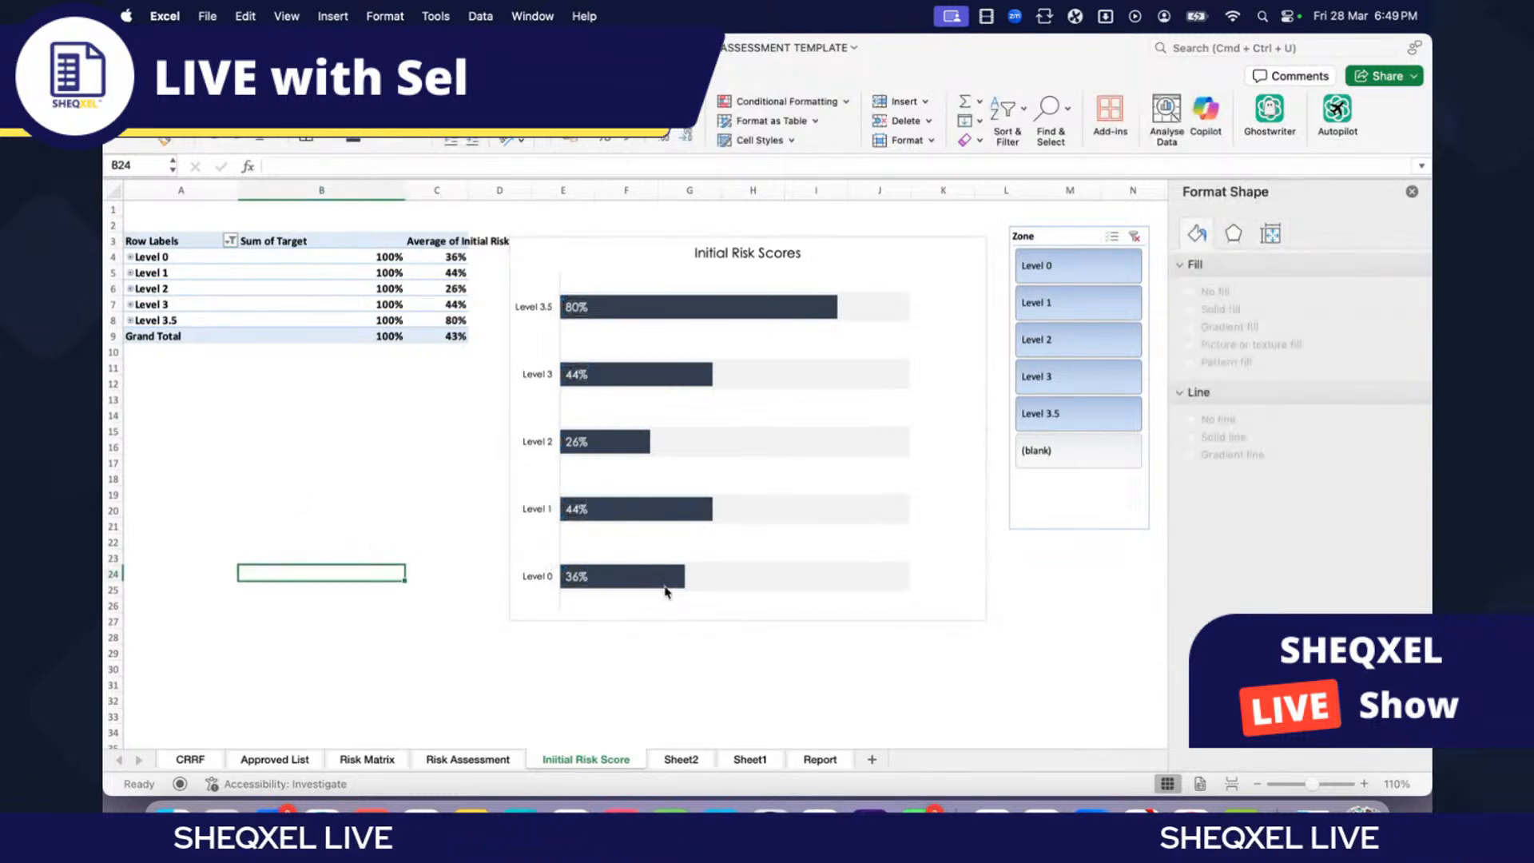
Step: Select the Grand Total cell for the average initial risk score and close the formatting pane
{"action": "mouse_move", "coordinate": [668, 592]}
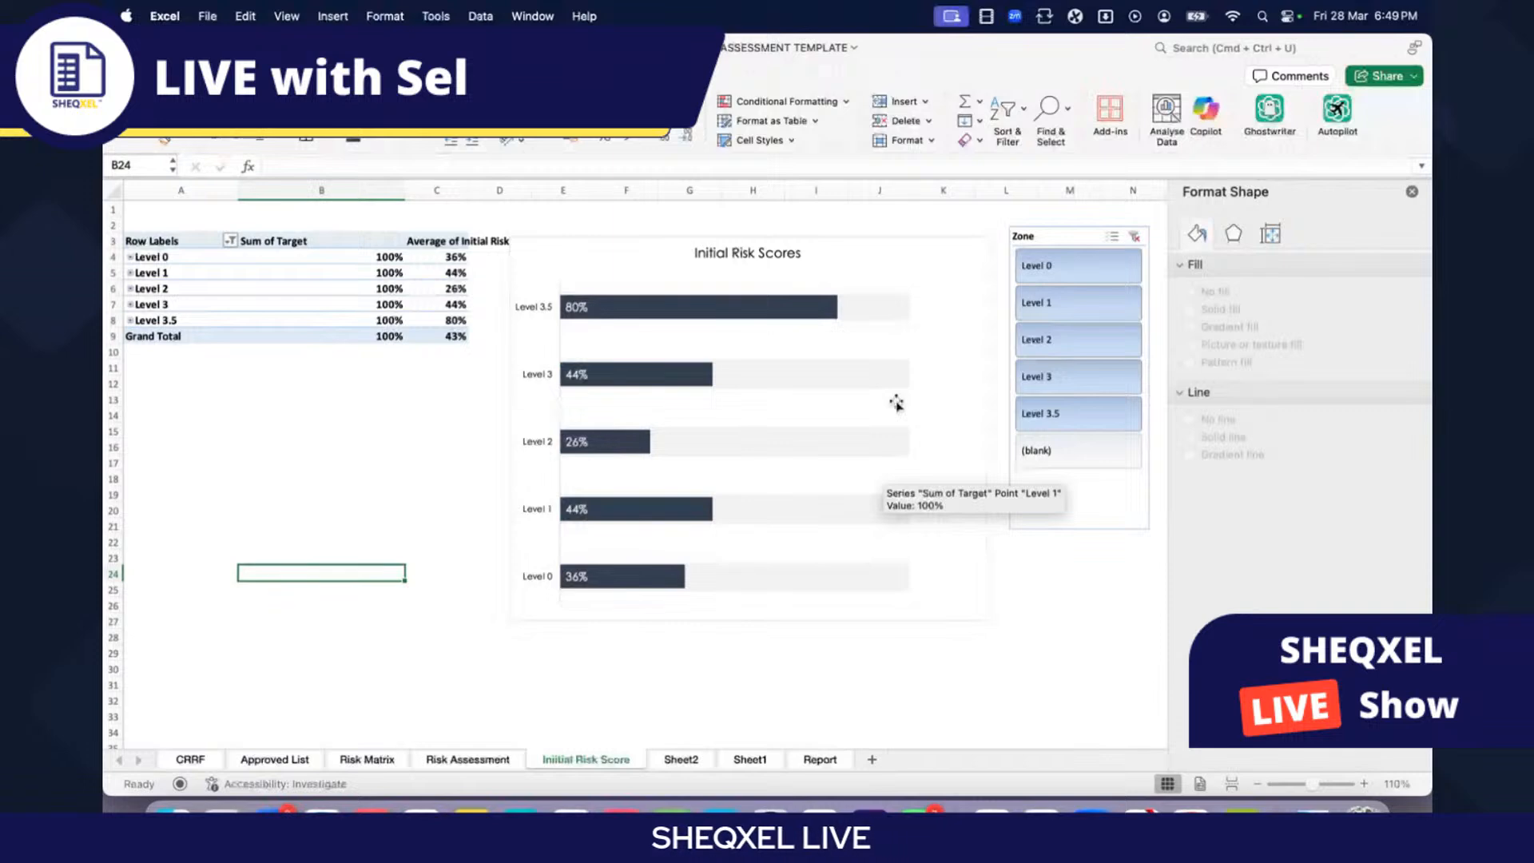
{"action": "left_click", "coordinate": [866, 609]}
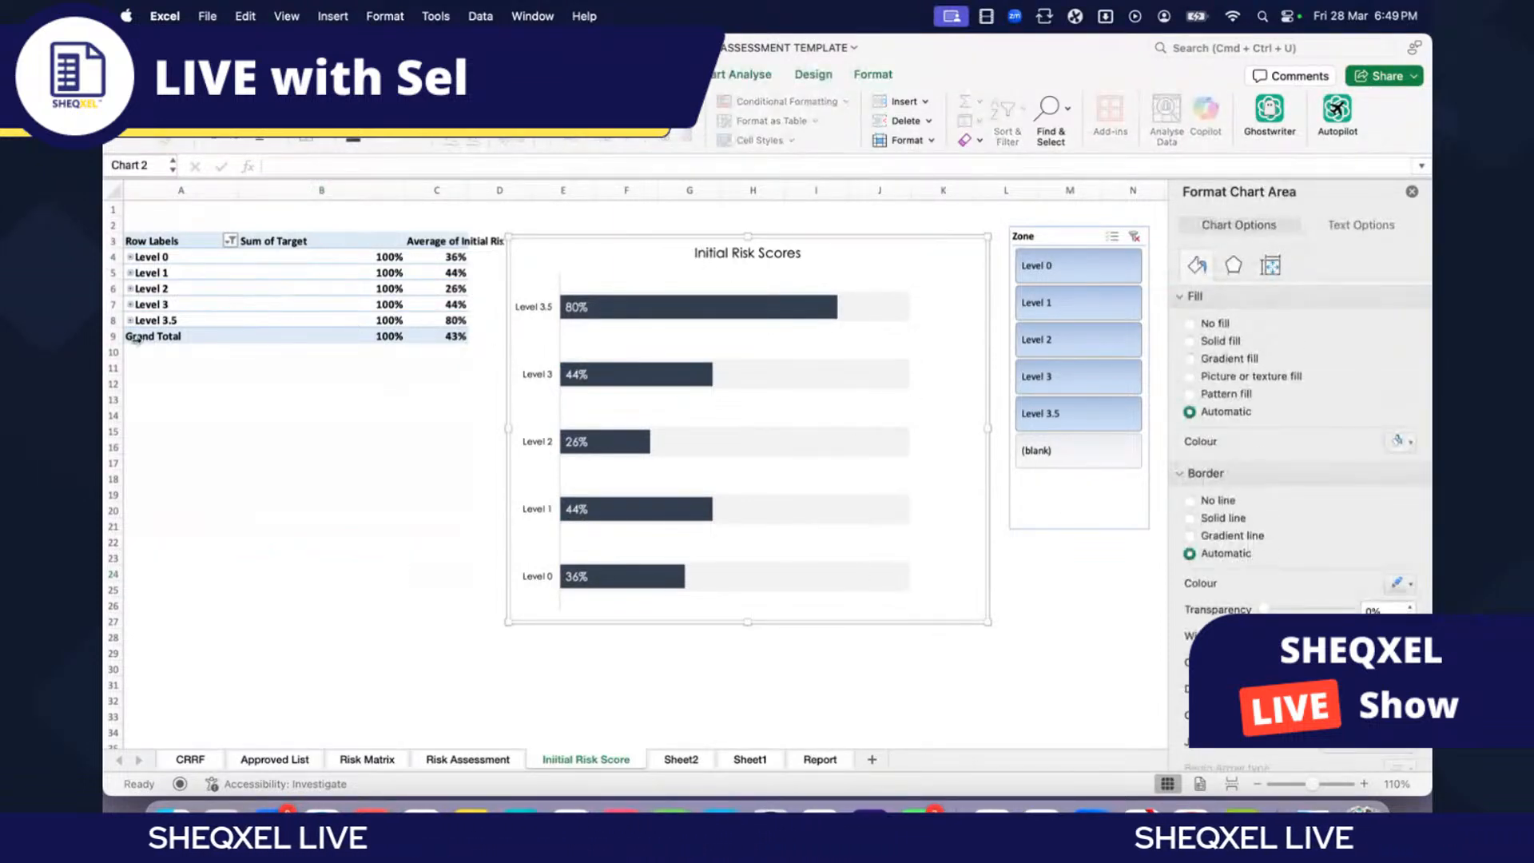
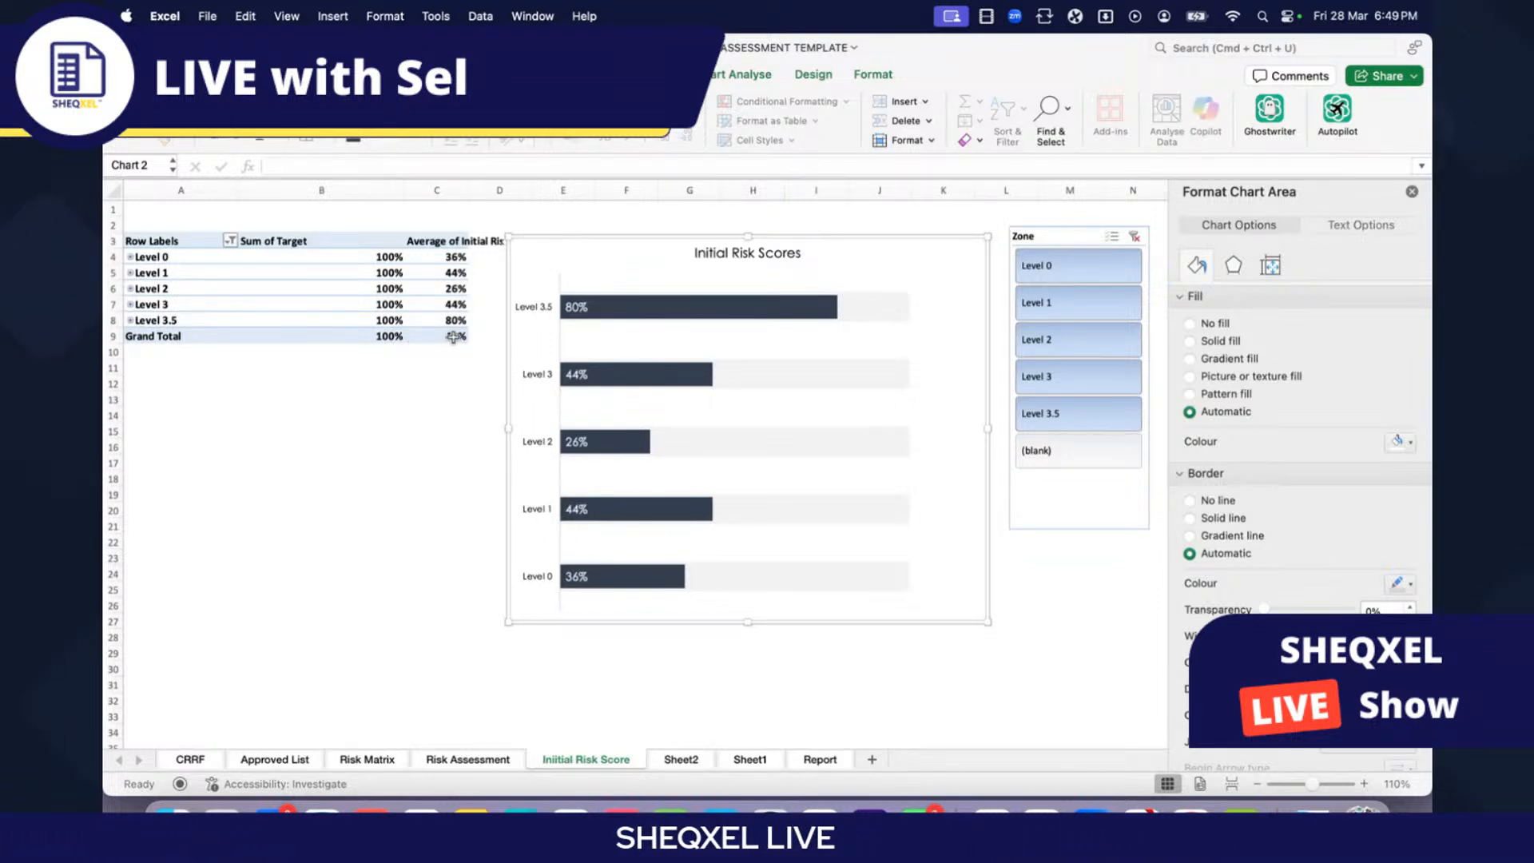
{"action": "left_click", "coordinate": [430, 387]}
{"action": "left_click", "coordinate": [455, 336]}
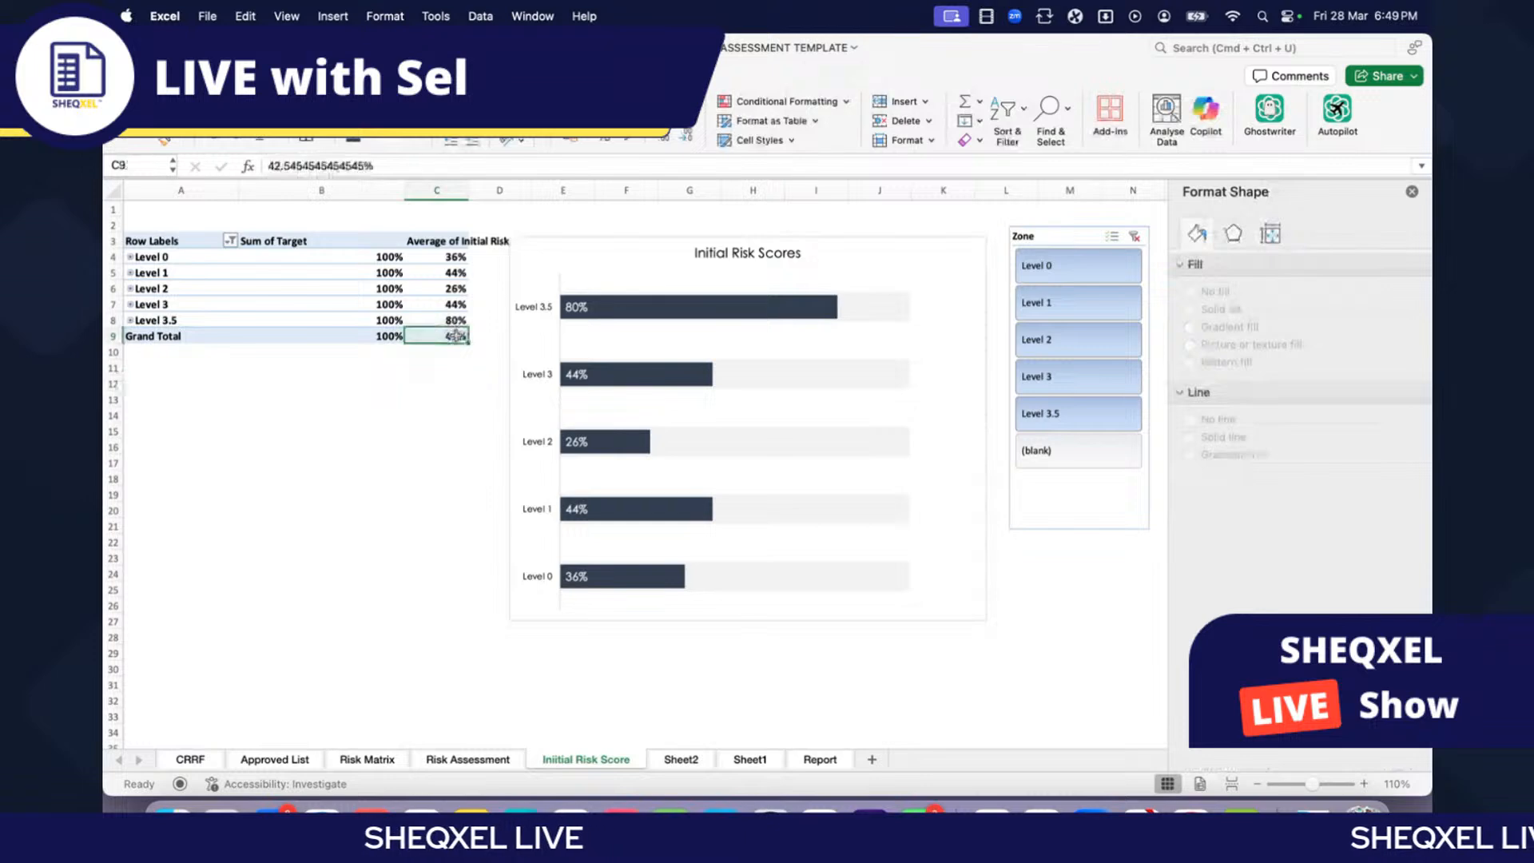
{"action": "left_click", "coordinate": [1413, 192]}
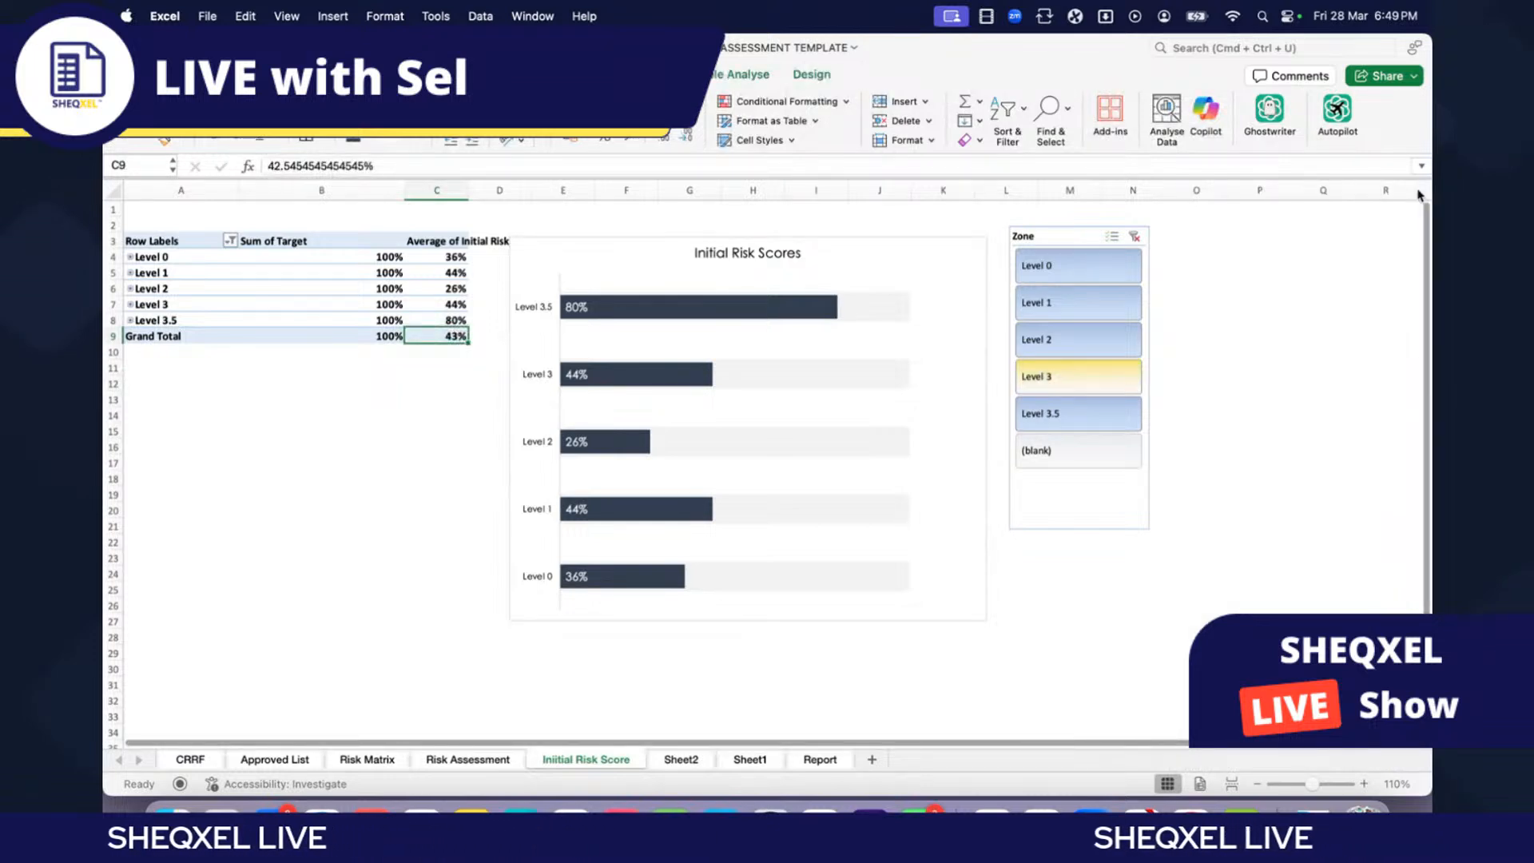
Step: Review the pivot table's Row Labels, Sum of Target and Average of Initial Risk Score columns by selecting each in turn
{"action": "left_click", "coordinate": [440, 240]}
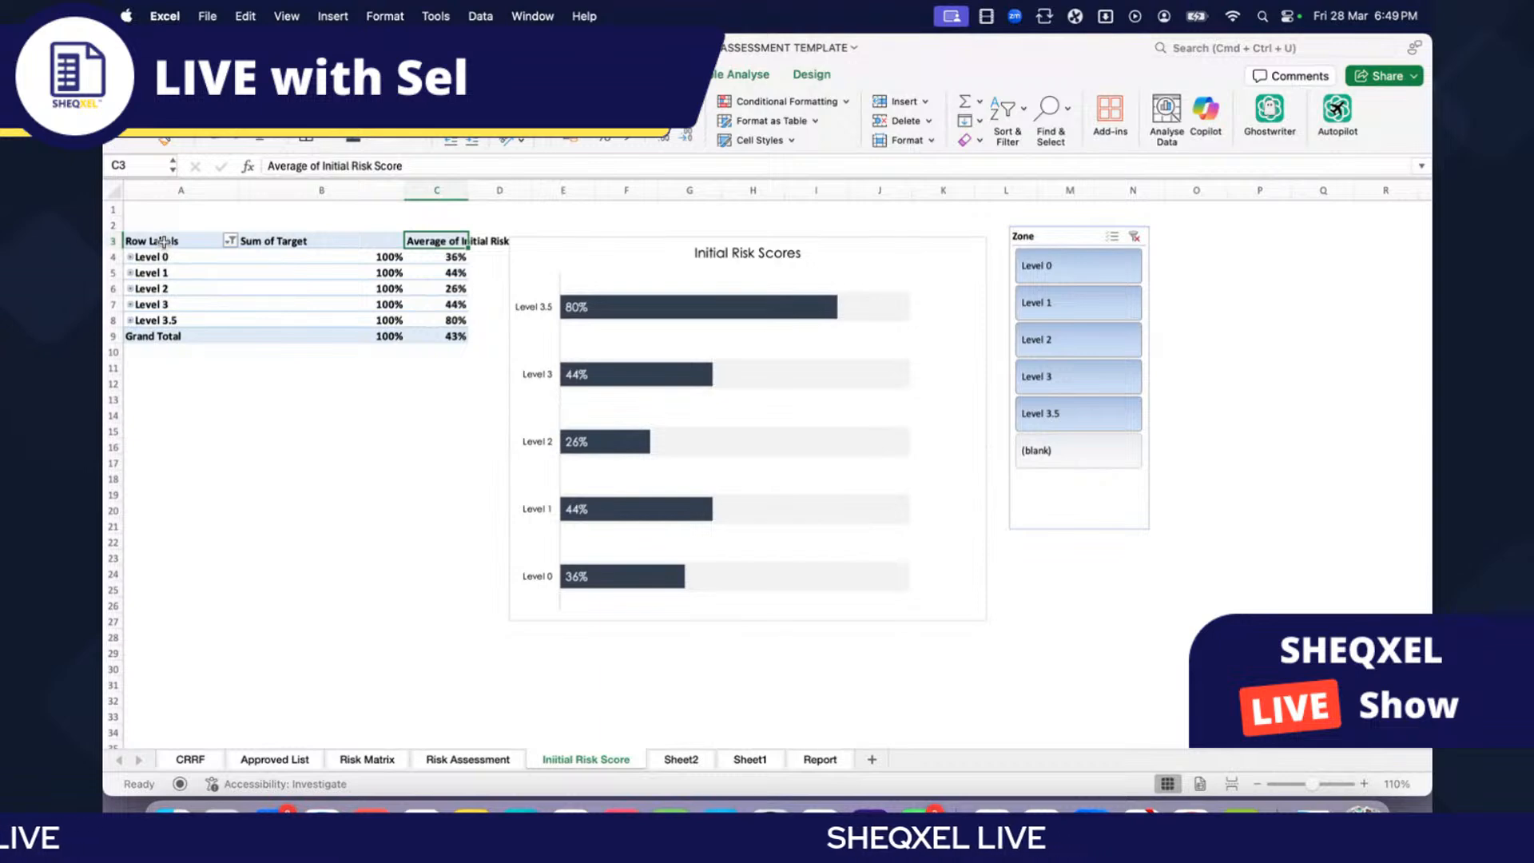
{"action": "left_click_drag", "start_coordinate": [164, 242], "coordinate": [166, 365]}
{"action": "left_click_drag", "start_coordinate": [272, 248], "coordinate": [282, 342]}
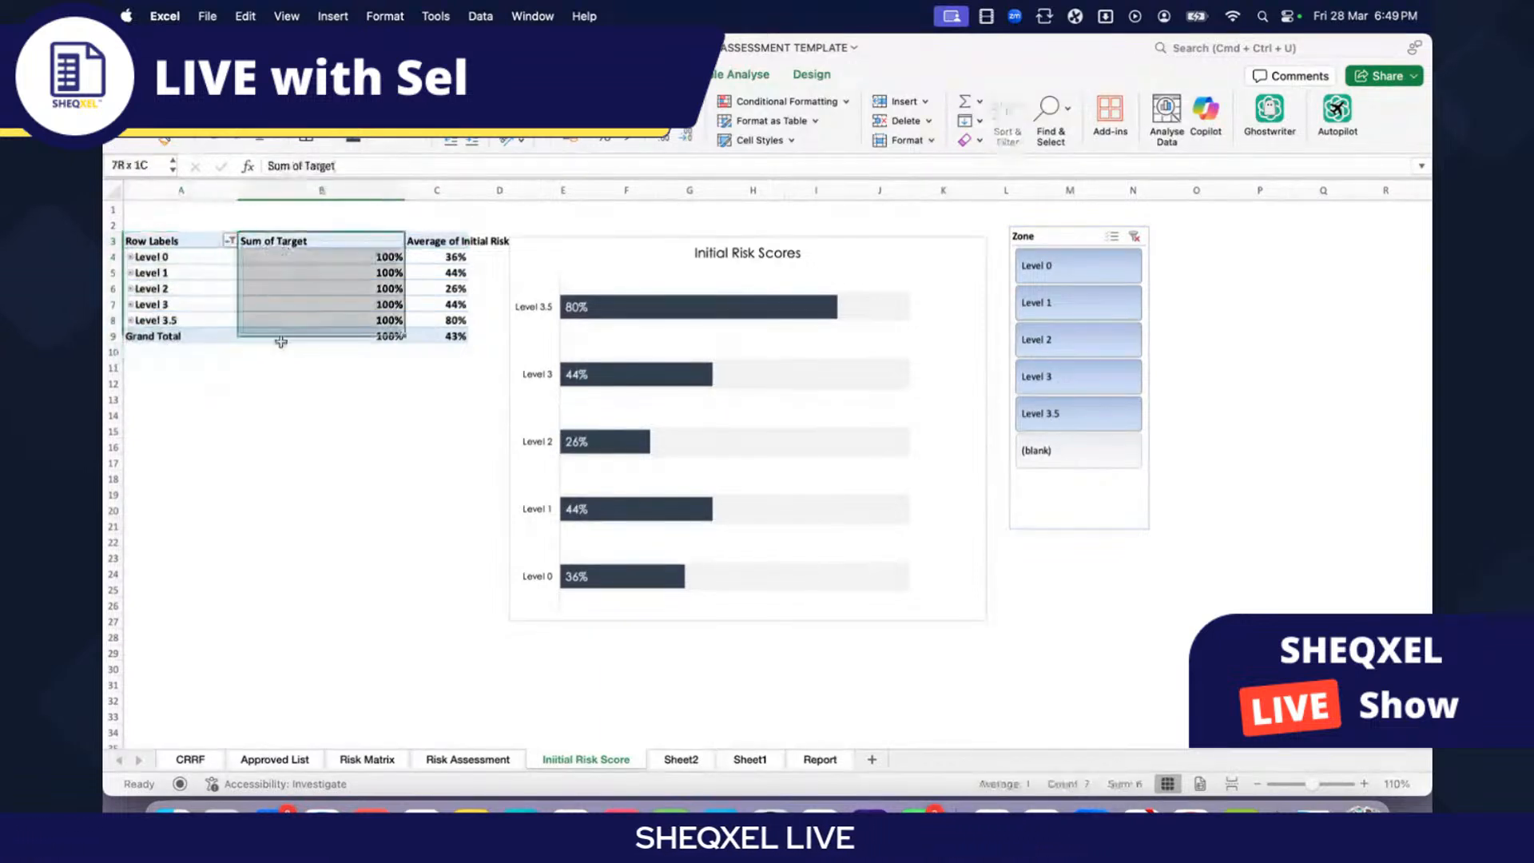
{"action": "left_click_drag", "start_coordinate": [436, 241], "coordinate": [459, 342]}
{"action": "left_click", "coordinate": [453, 256]}
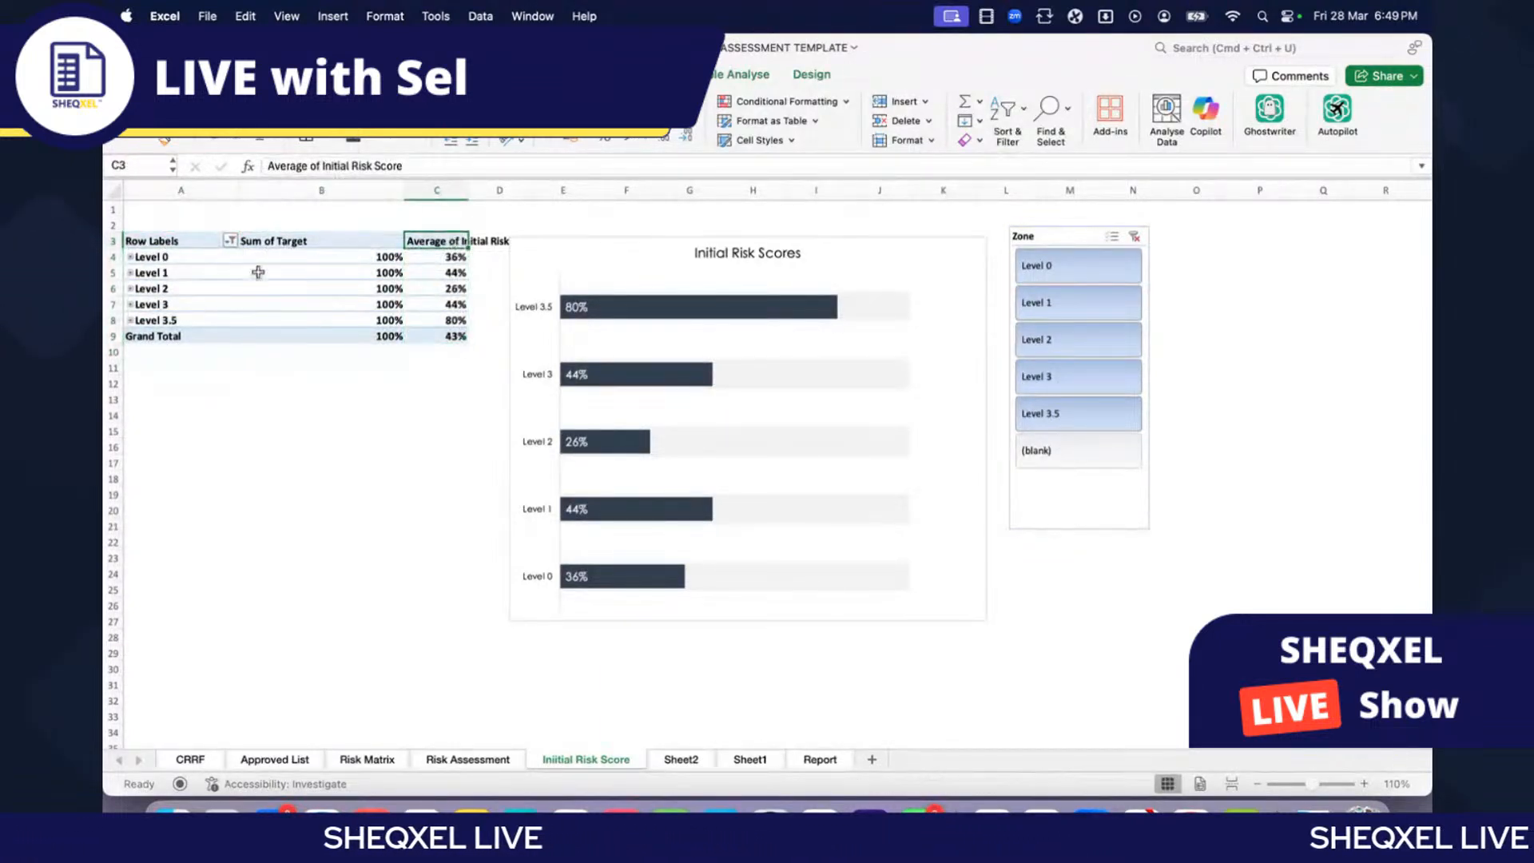
Step: Examine the pivot table's Grand Total row, average risk score header and zone level labels
{"action": "left_click", "coordinate": [155, 337]}
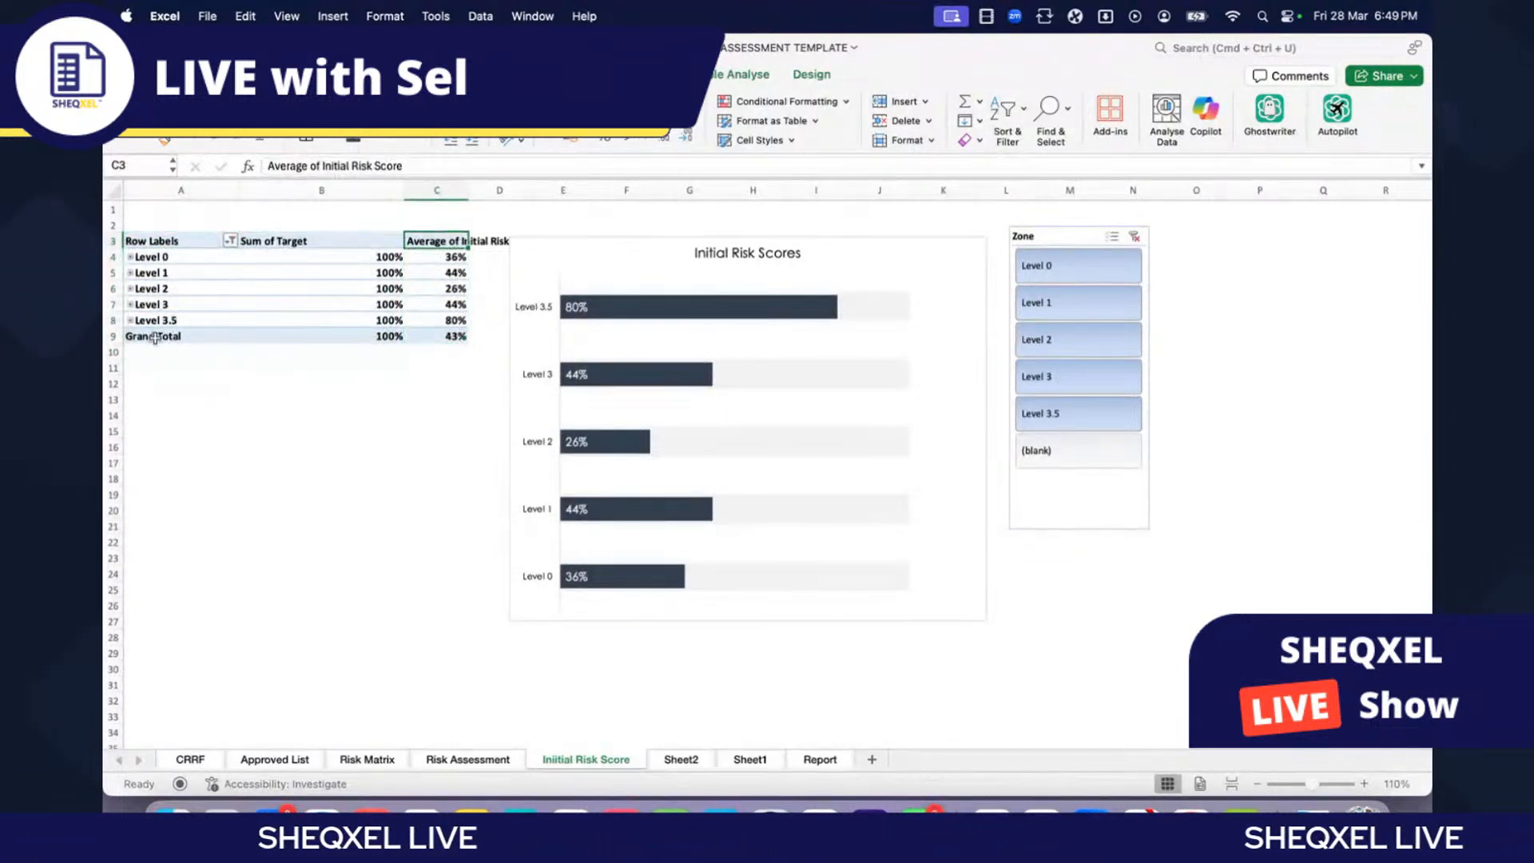
{"action": "left_click", "coordinate": [458, 335]}
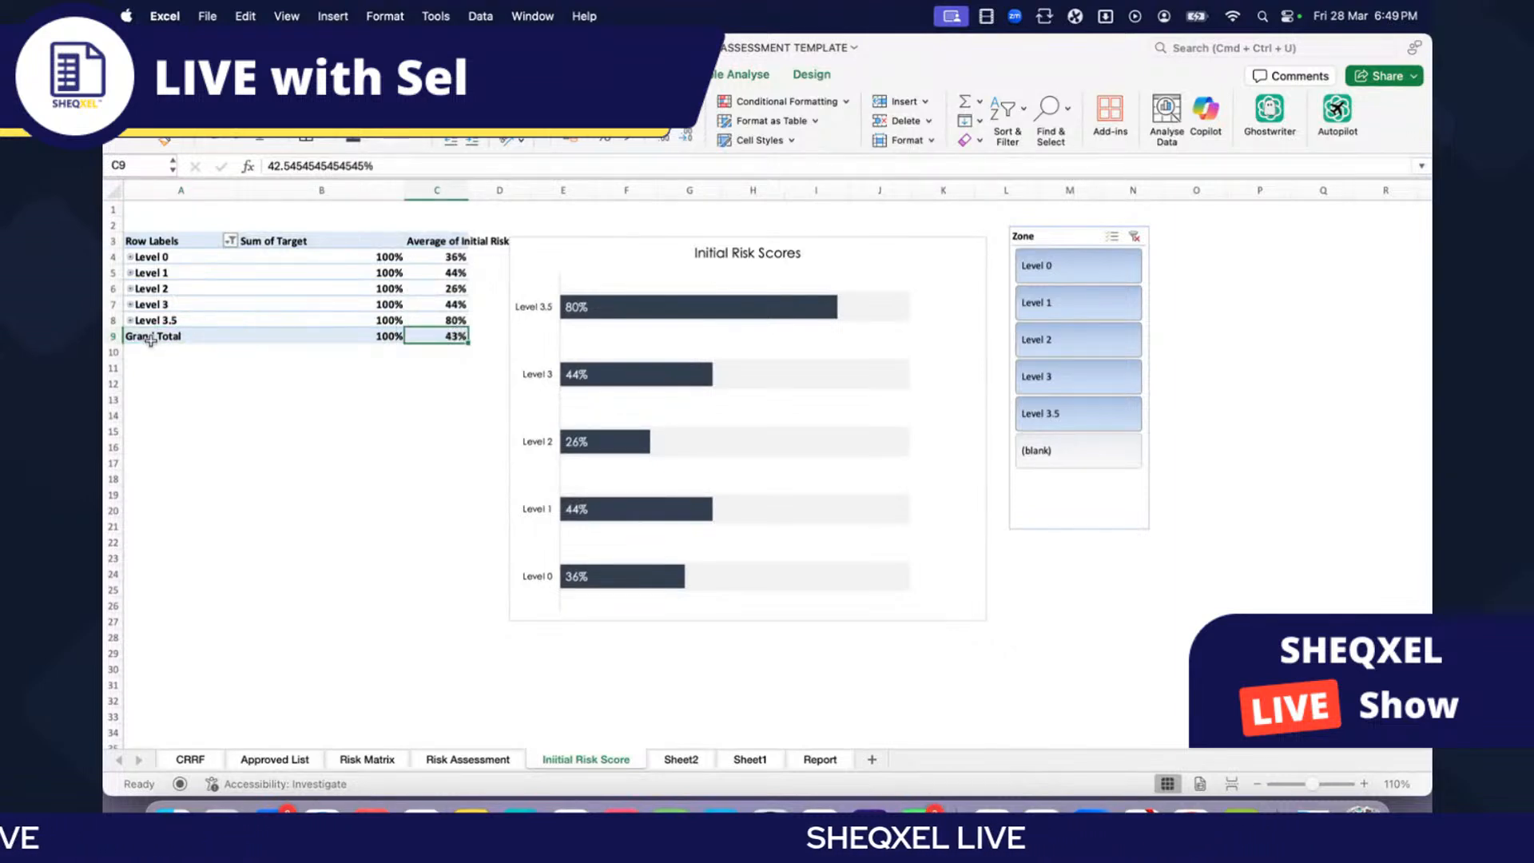
{"action": "left_click", "coordinate": [441, 243]}
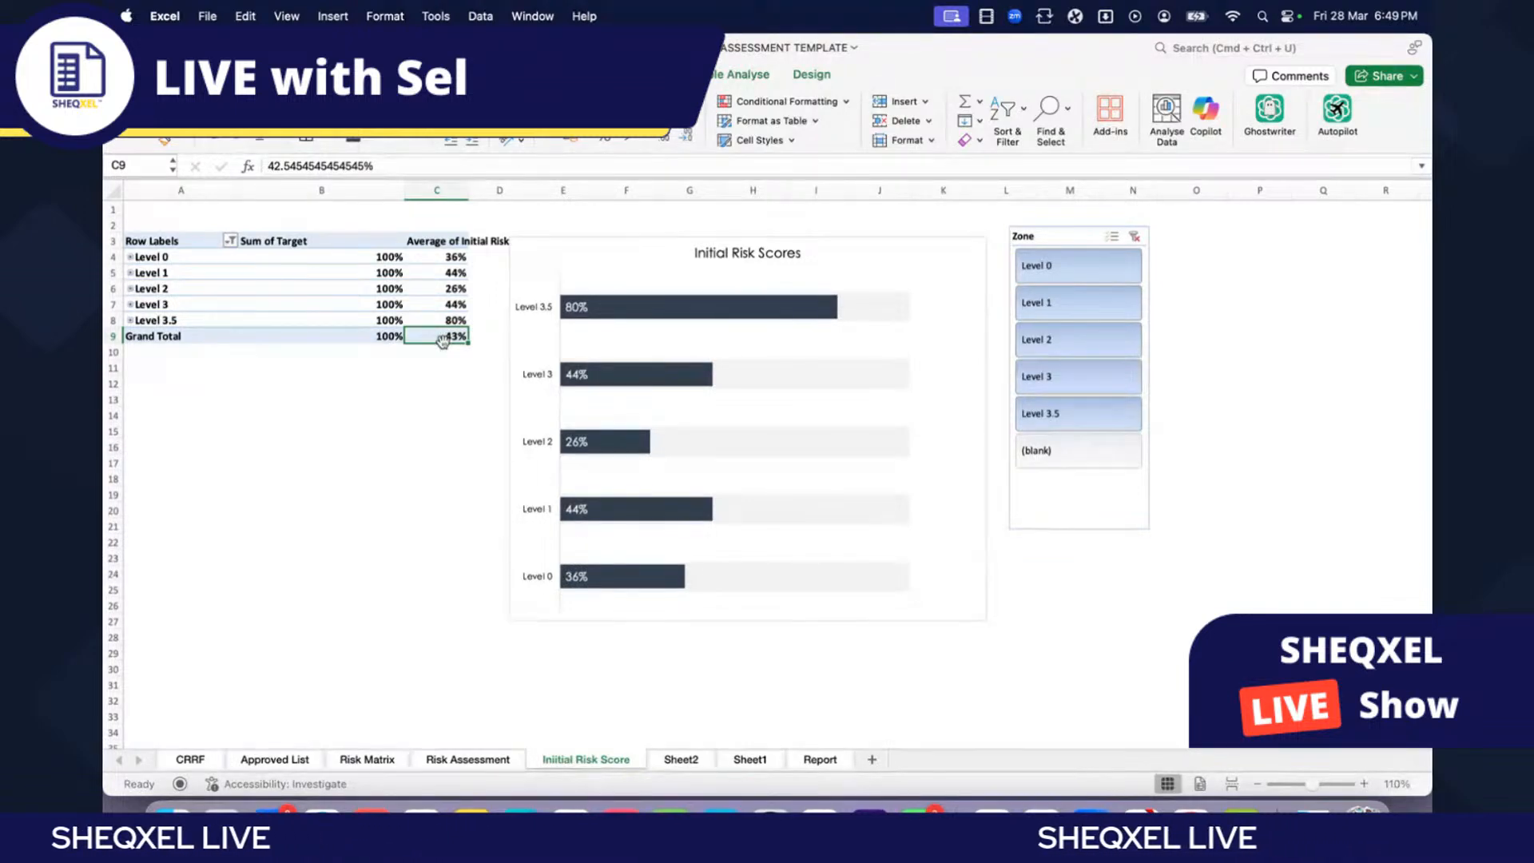
{"action": "scroll", "coordinate": [440, 344], "scroll_direction": "right", "scroll_amount": 3}
{"action": "scroll", "coordinate": [320, 336], "scroll_direction": "left", "scroll_amount": 3}
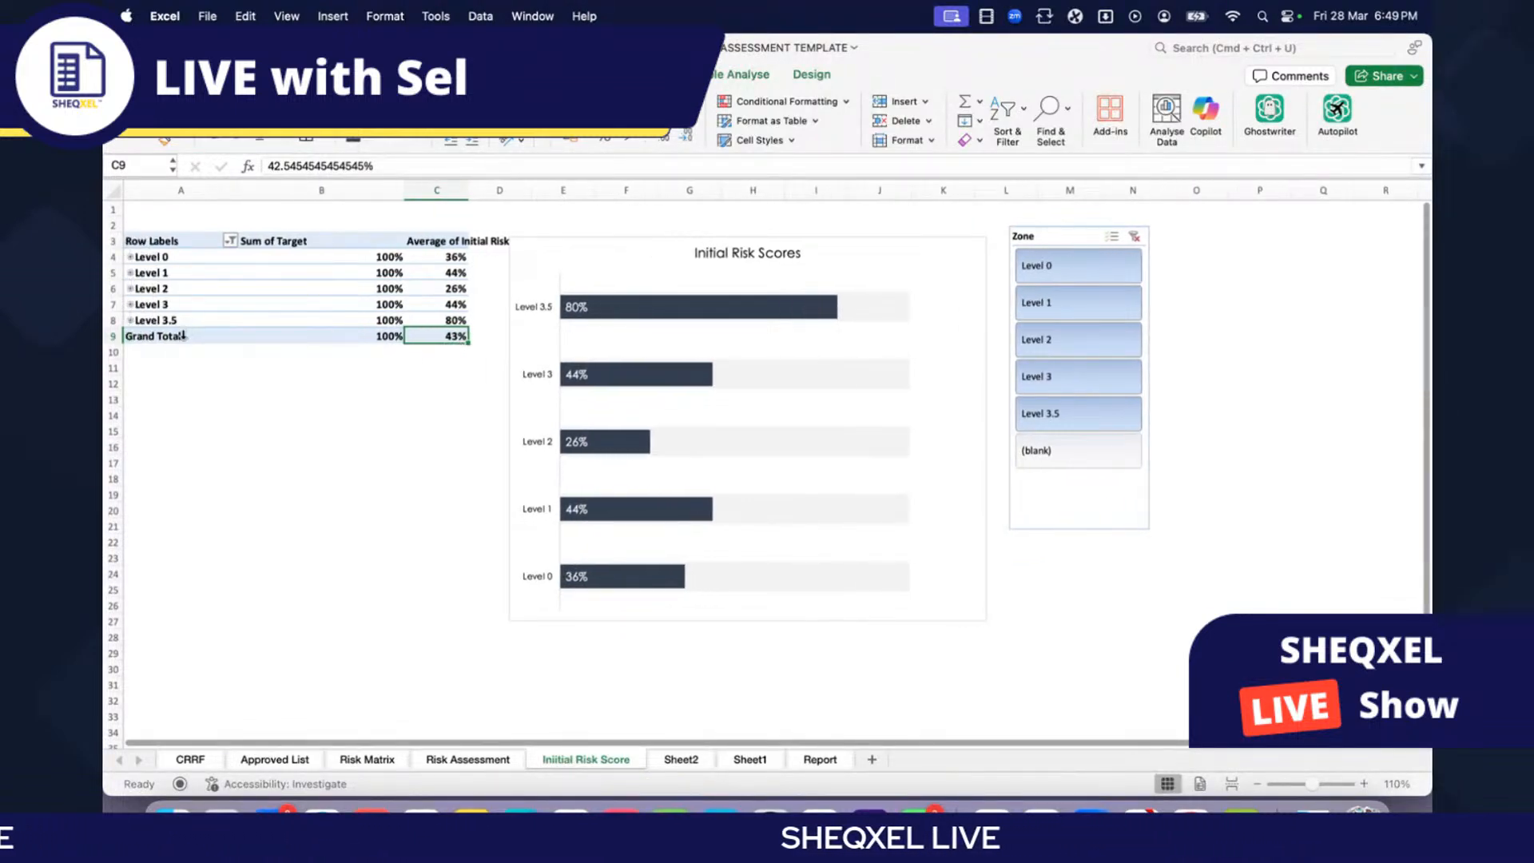
{"action": "left_click_drag", "start_coordinate": [160, 256], "coordinate": [160, 320]}
{"action": "key", "text": "Up"}
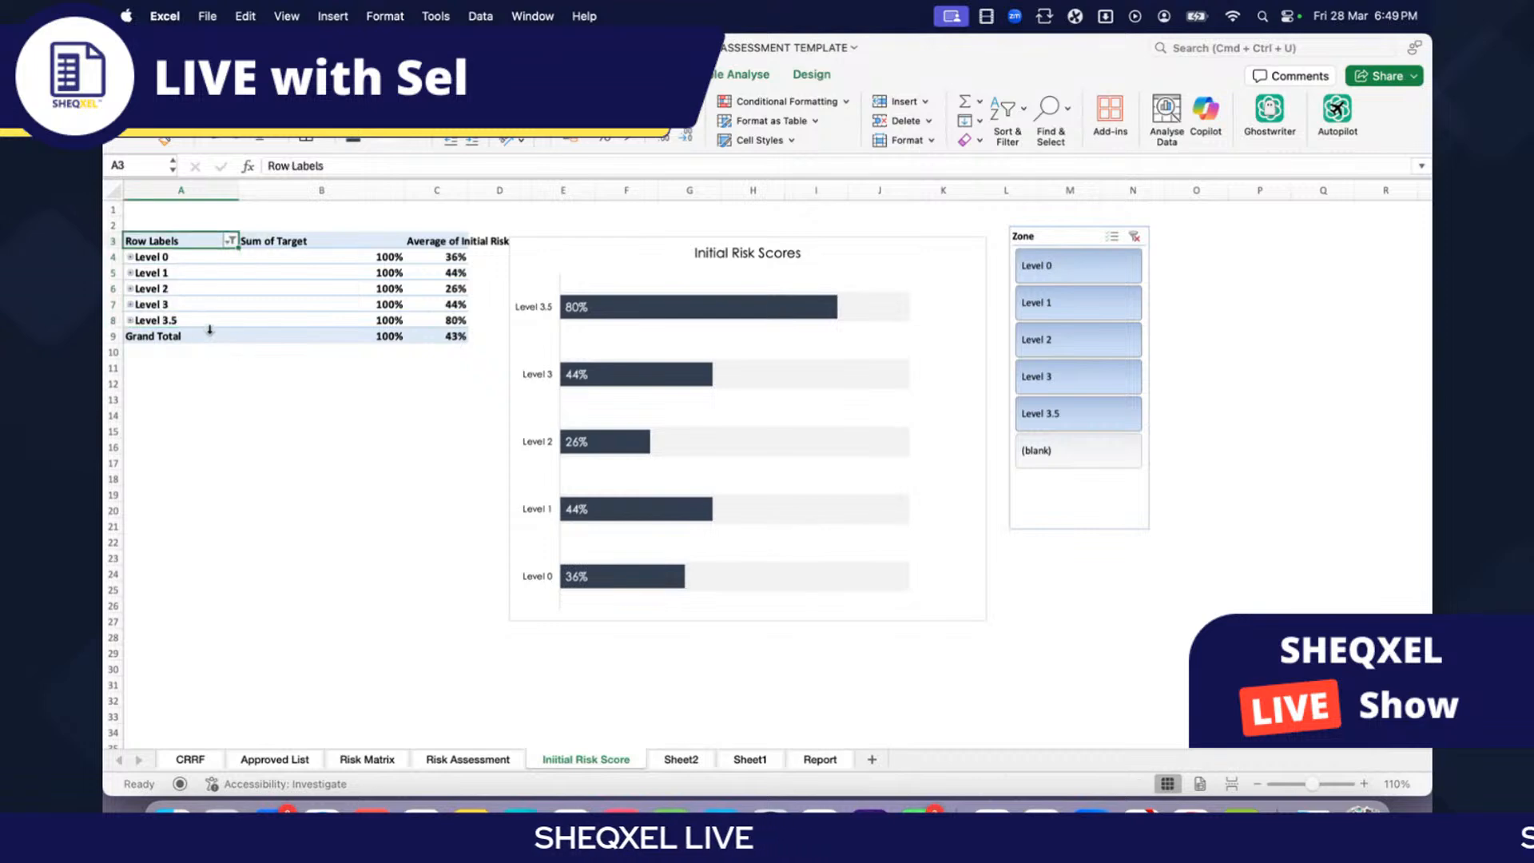
{"action": "left_click_drag", "start_coordinate": [160, 257], "coordinate": [160, 320]}
{"action": "left_click_drag", "start_coordinate": [181, 431], "coordinate": [181, 415]}
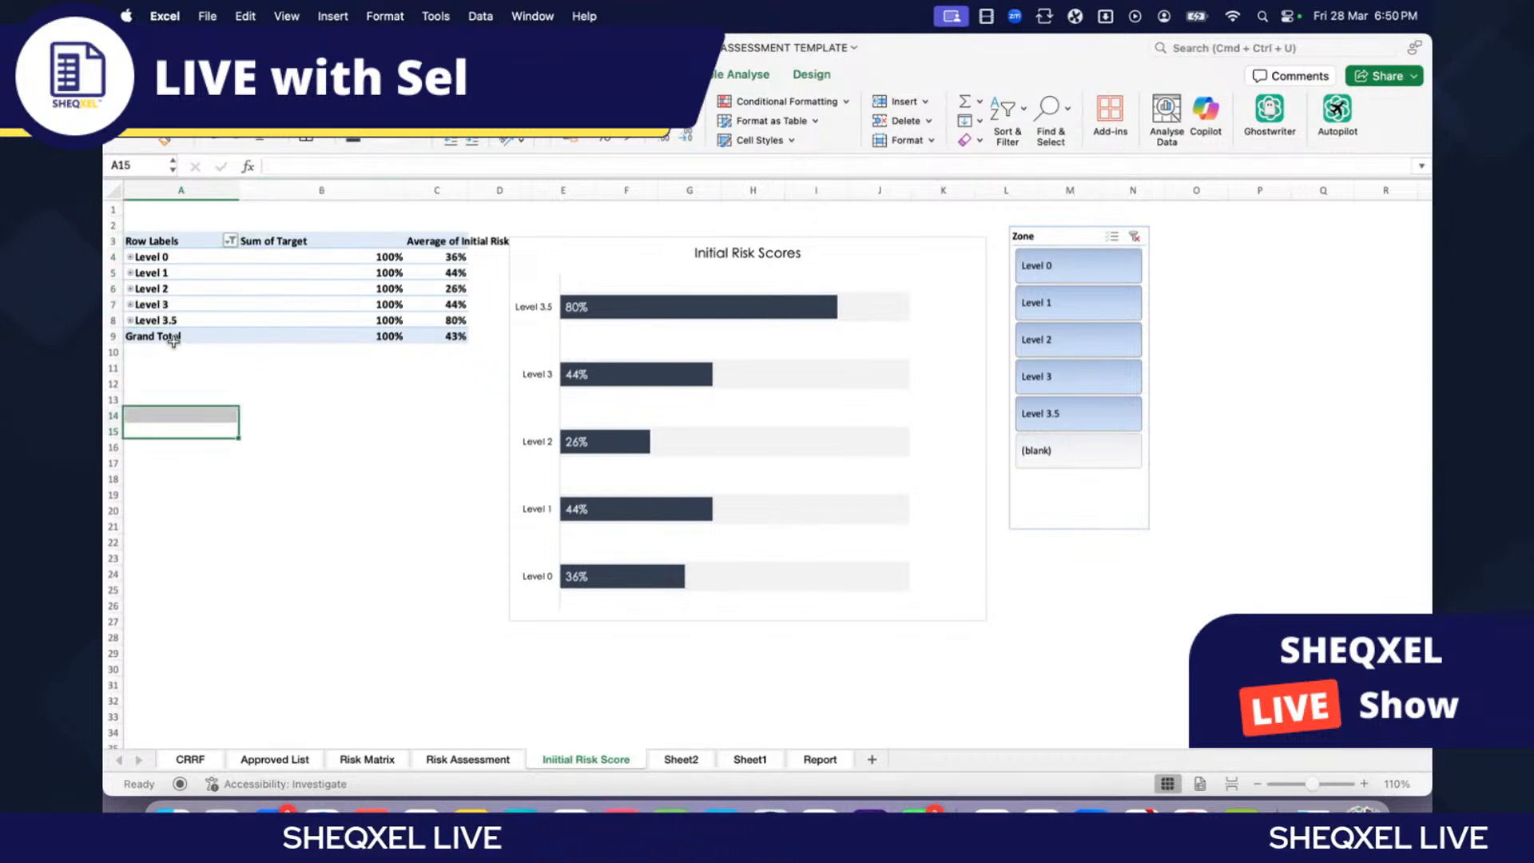
Step: Copy the pivot table's "Grand Total" label into cell T4, beyond the Zone slicer
{"action": "double_click", "coordinate": [183, 337]}
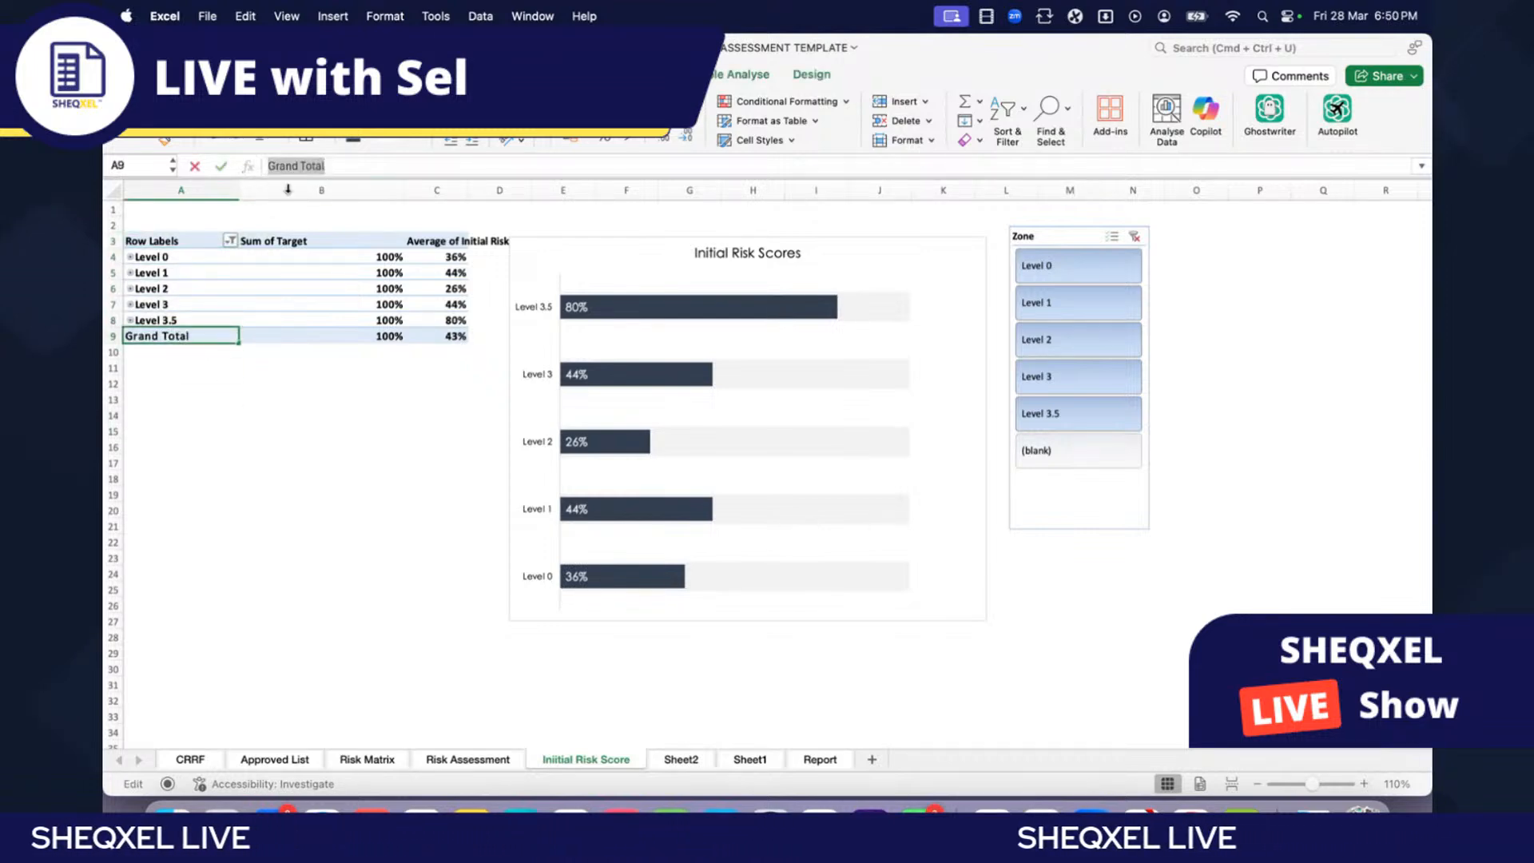
{"action": "left_click", "coordinate": [421, 535]}
{"action": "scroll", "coordinate": [458, 503], "scroll_direction": "right", "scroll_amount": 10}
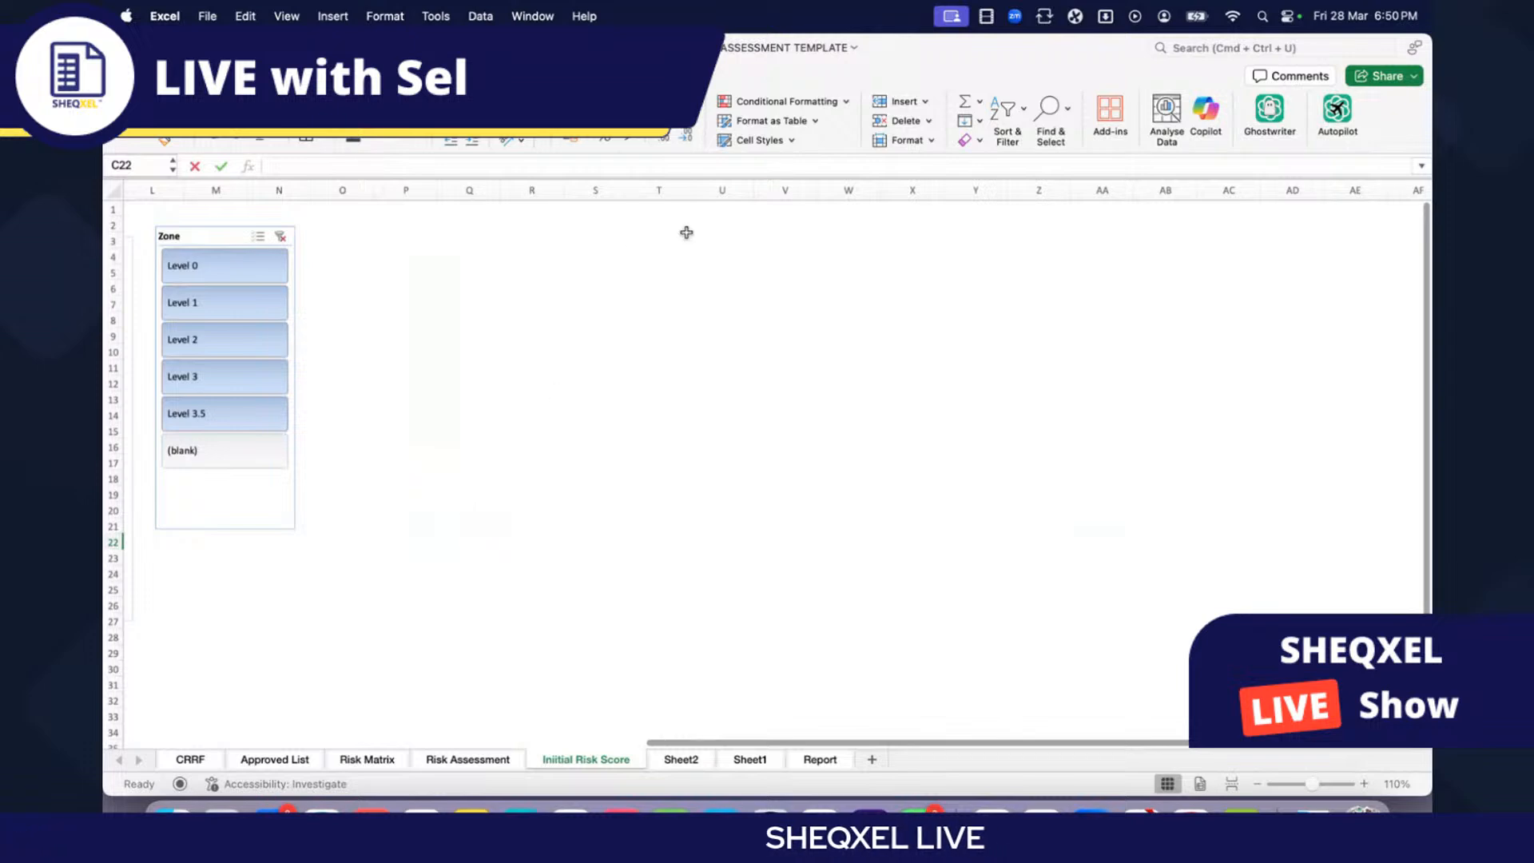
{"action": "key", "text": "super+z"}
{"action": "left_click", "coordinate": [715, 350]}
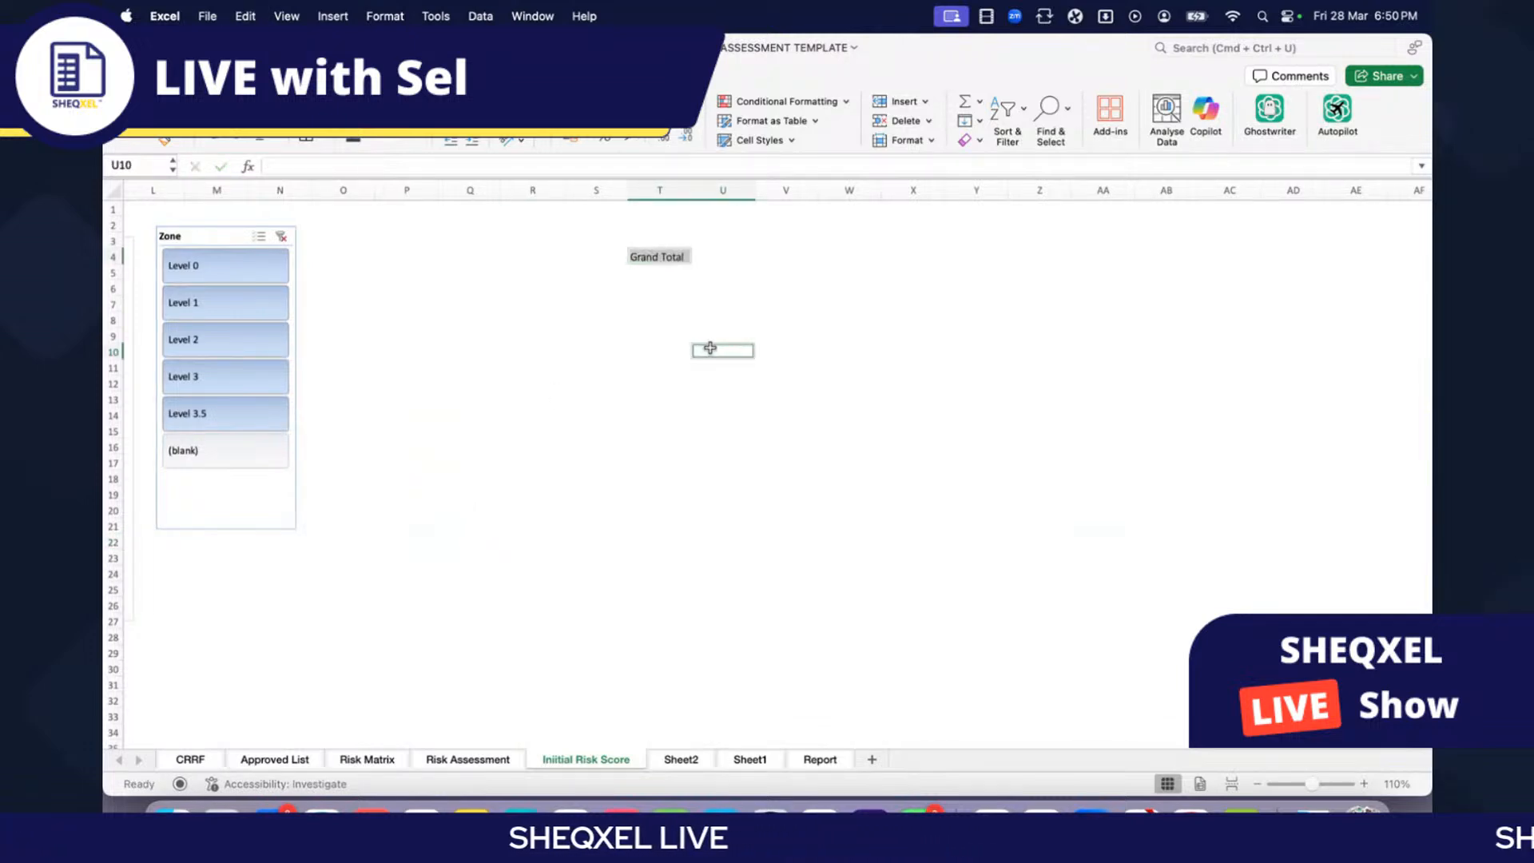
Step: Copy the pivot header "Average of Initial Risk Score" into cell U4 beside the Grand Total label
{"action": "scroll", "coordinate": [720, 346], "scroll_direction": "left", "scroll_amount": 10}
{"action": "scroll", "coordinate": [720, 346], "scroll_direction": "left", "scroll_amount": 3}
{"action": "left_click", "coordinate": [434, 240]}
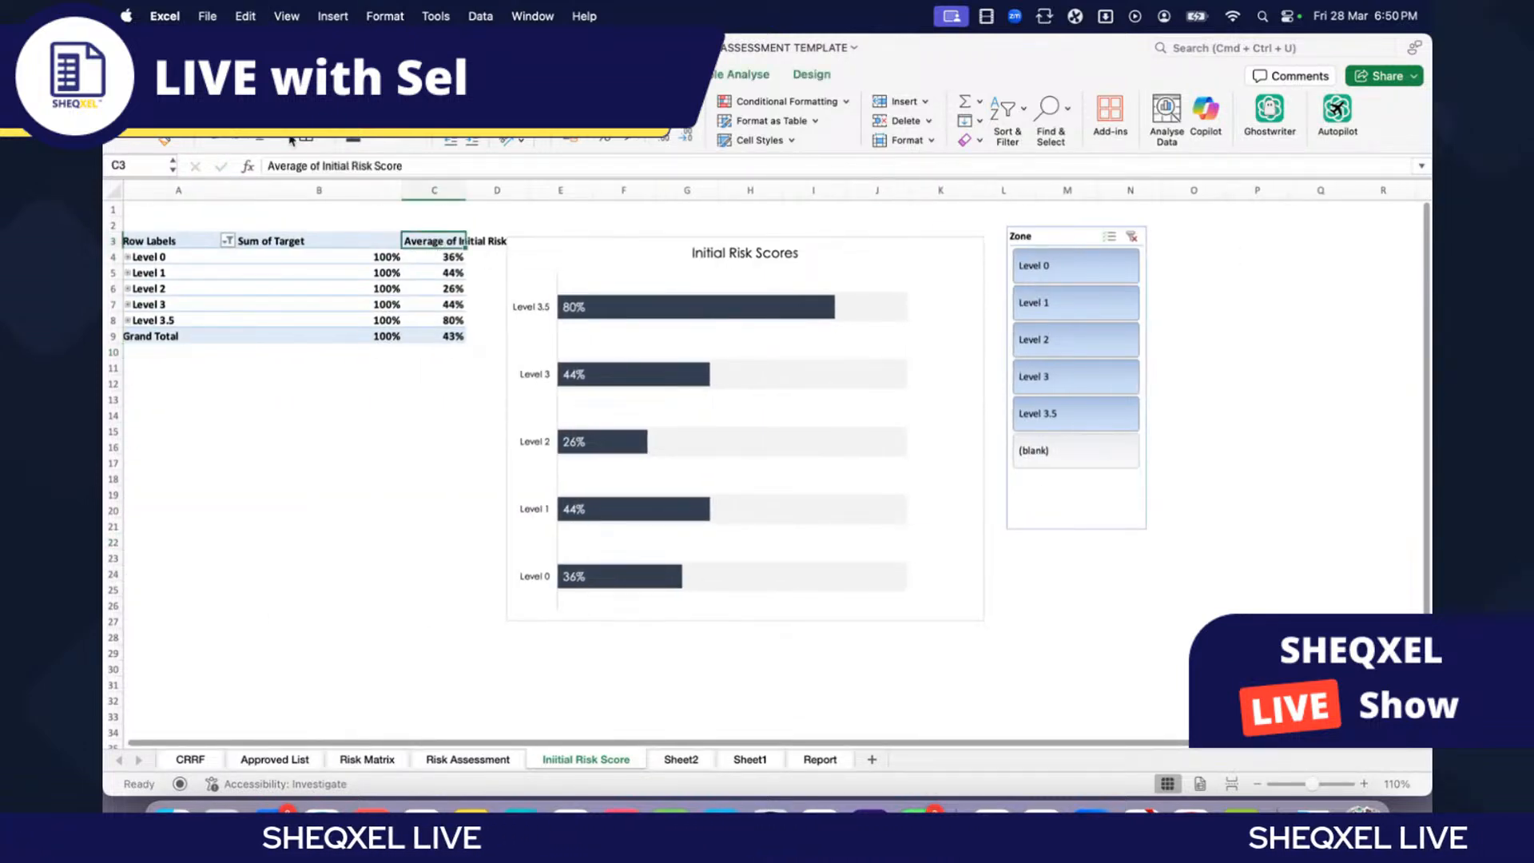
{"action": "left_click", "coordinate": [366, 446]}
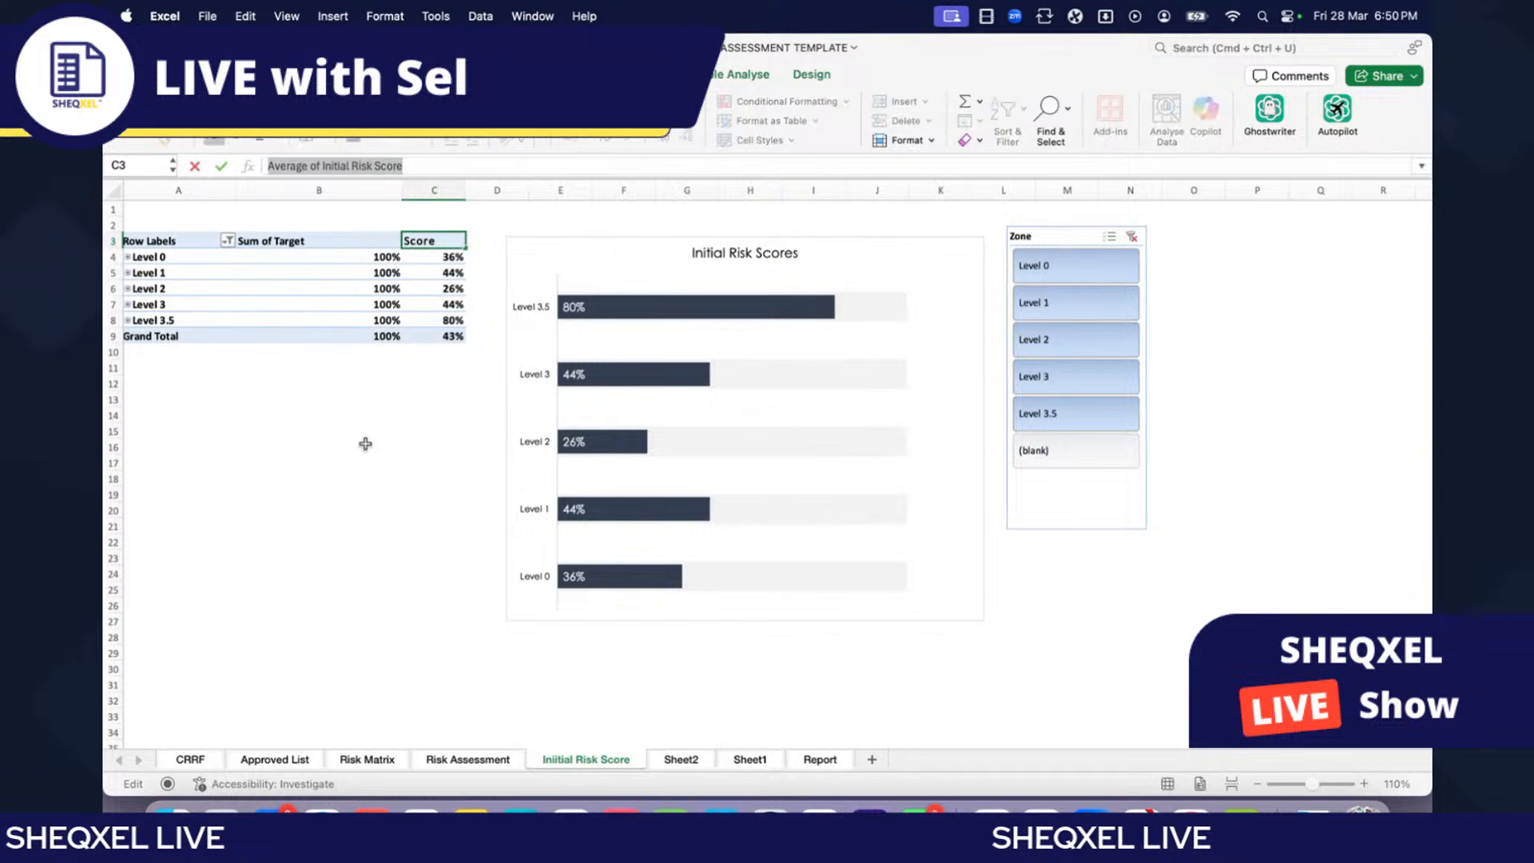
{"action": "scroll", "coordinate": [376, 435], "scroll_direction": "right", "scroll_amount": 8}
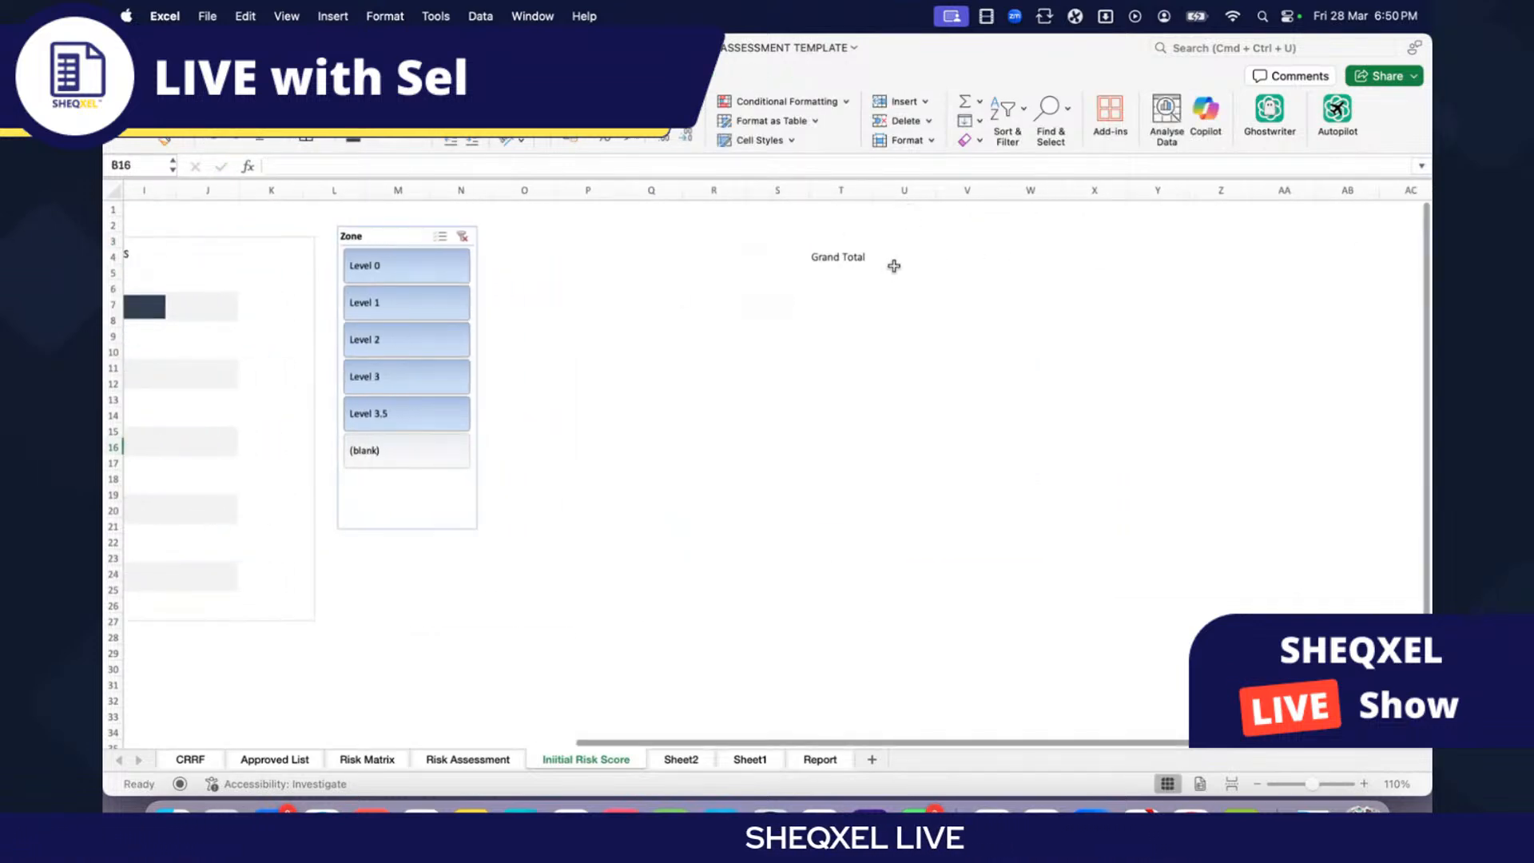
{"action": "type", "text": "Average of Initial Risk Score"}
{"action": "left_click", "coordinate": [912, 383]}
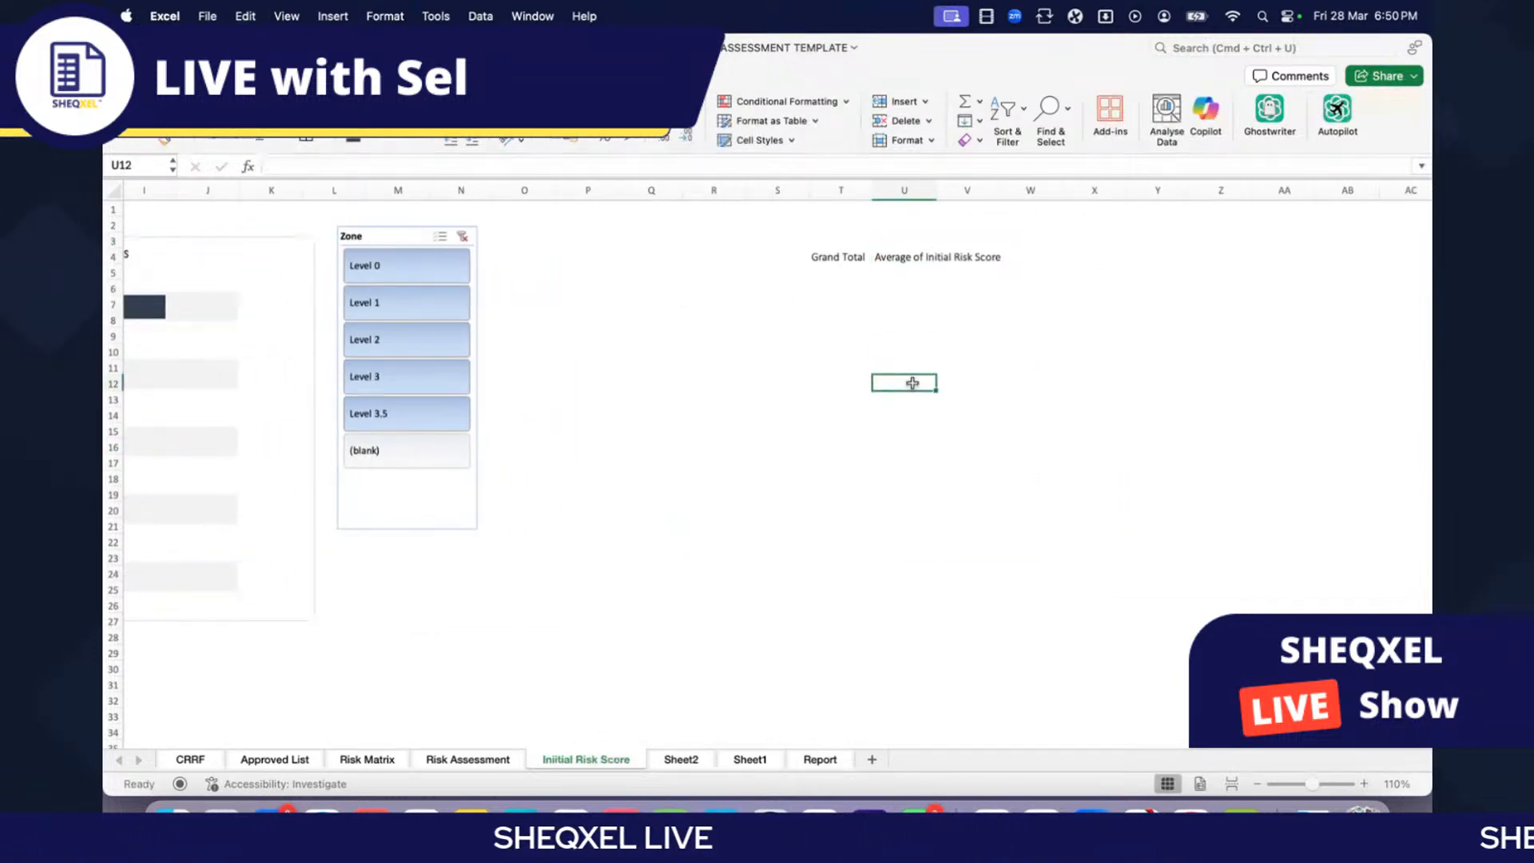
Step: Rename the pivot table's Sum of Target header to "Target" and the average score header to "Initial Risk Score"
{"action": "scroll", "coordinate": [915, 382], "scroll_direction": "left", "scroll_amount": 8}
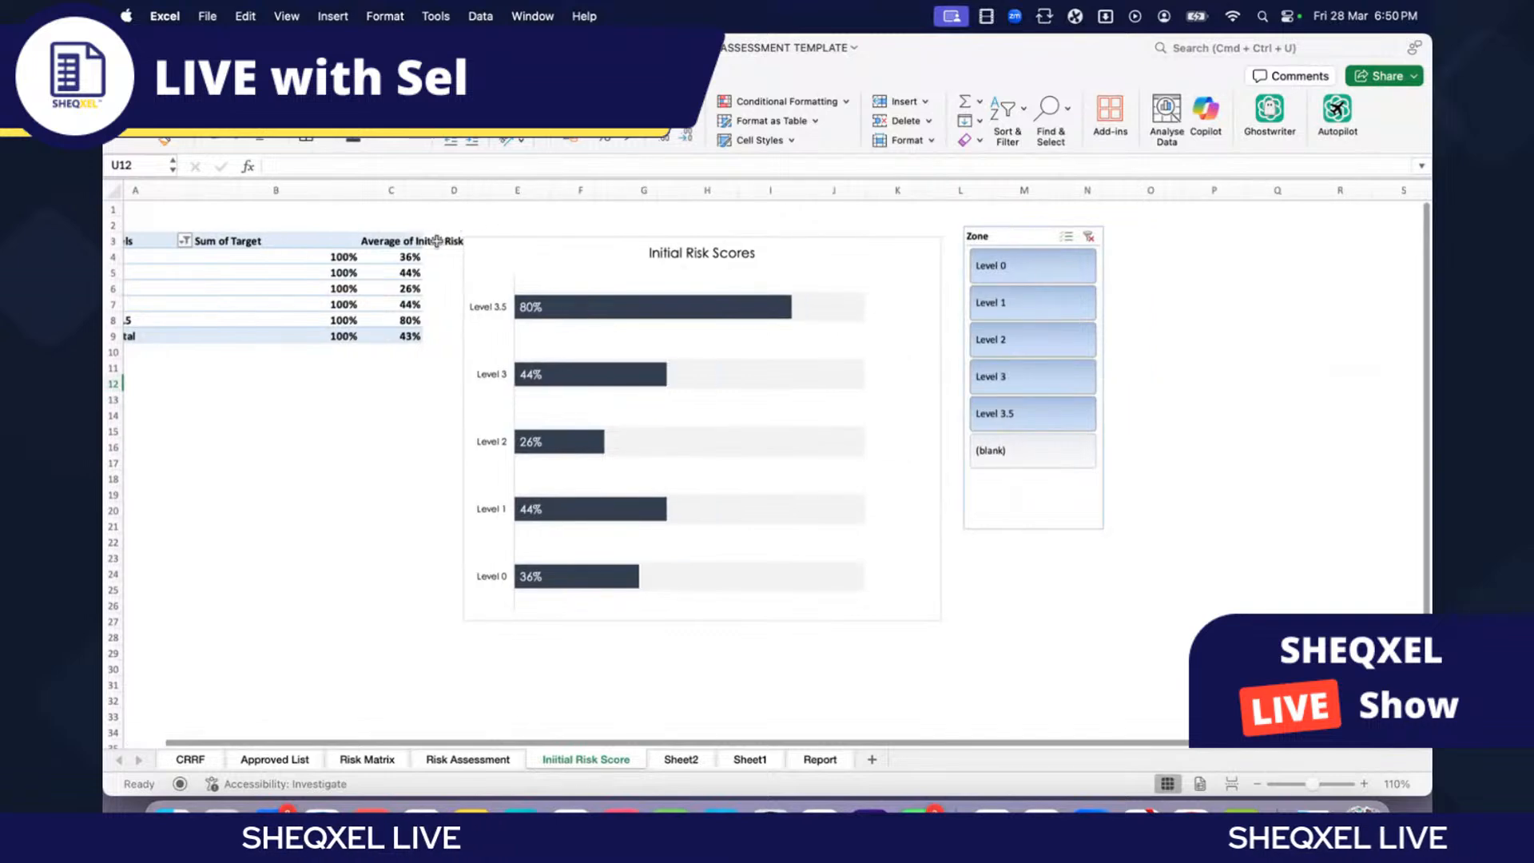
{"action": "left_click_drag", "start_coordinate": [404, 239], "coordinate": [334, 337]}
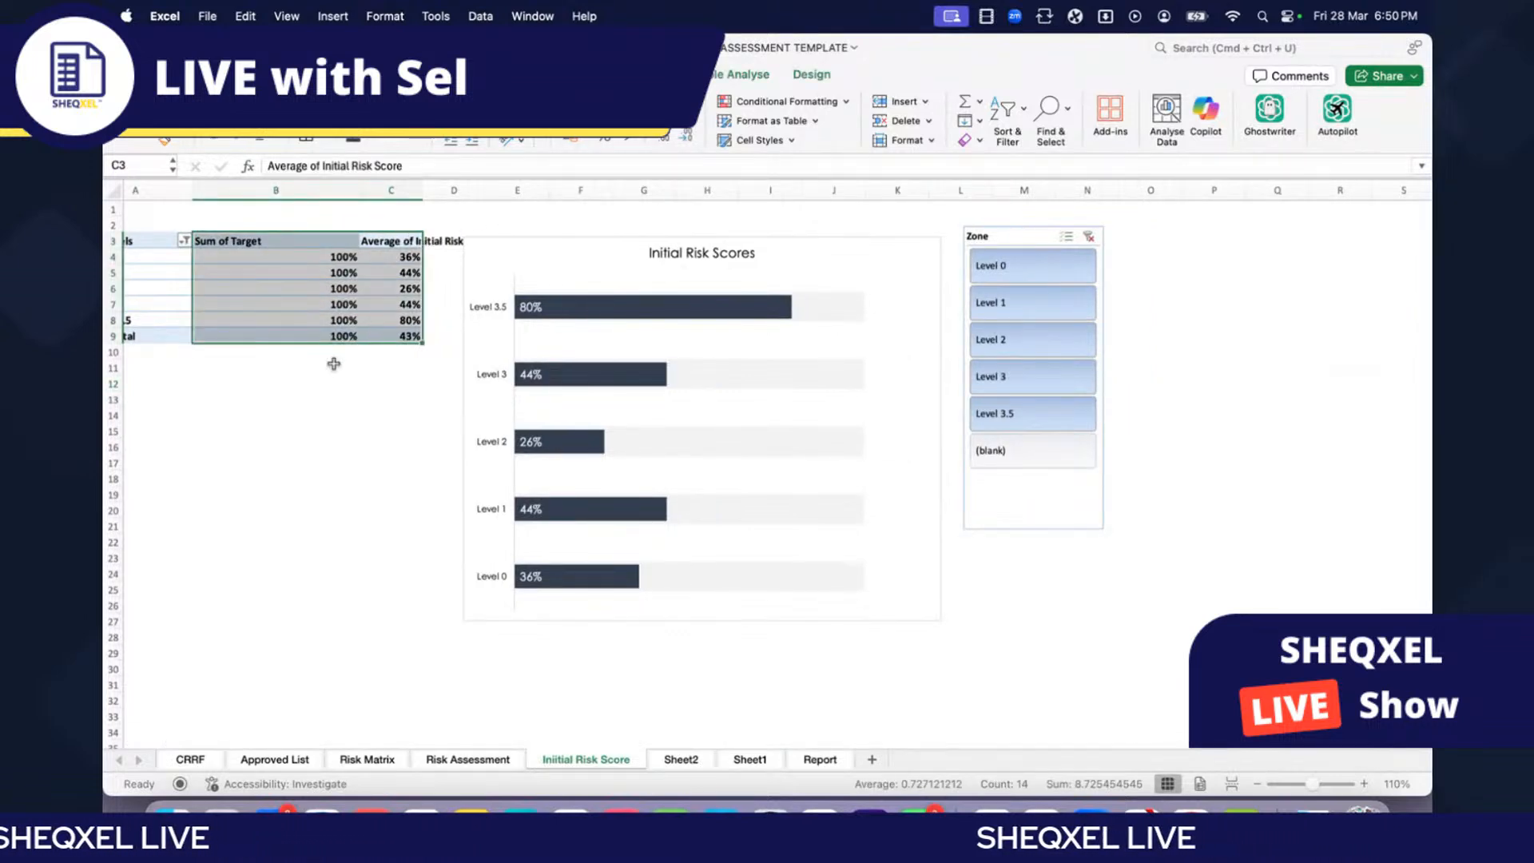
{"action": "left_click", "coordinate": [334, 398]}
{"action": "scroll", "coordinate": [319, 383], "scroll_direction": "left", "scroll_amount": 1}
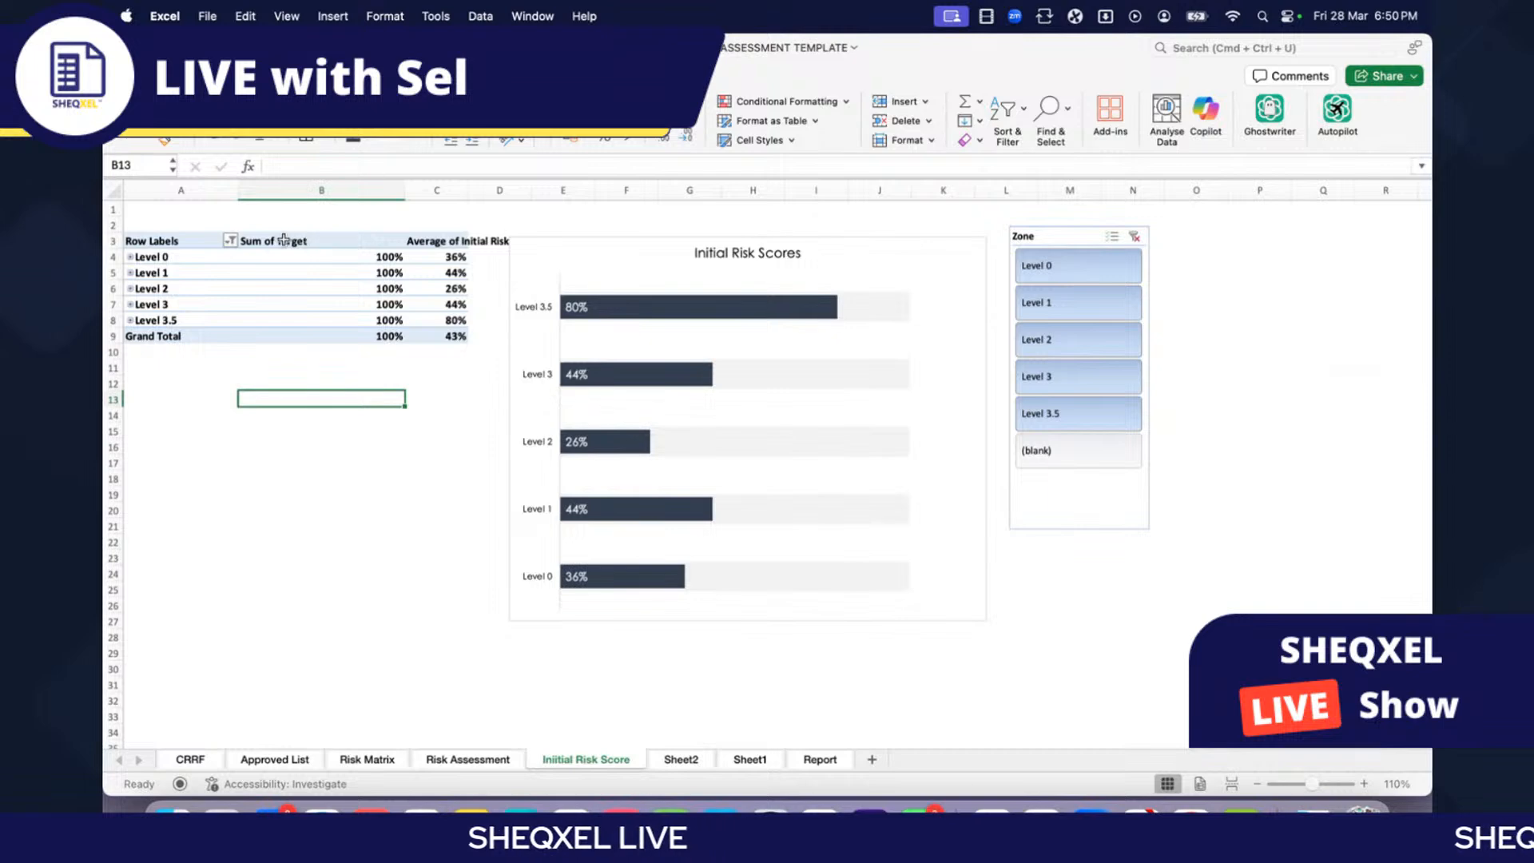
{"action": "left_click", "coordinate": [284, 240]}
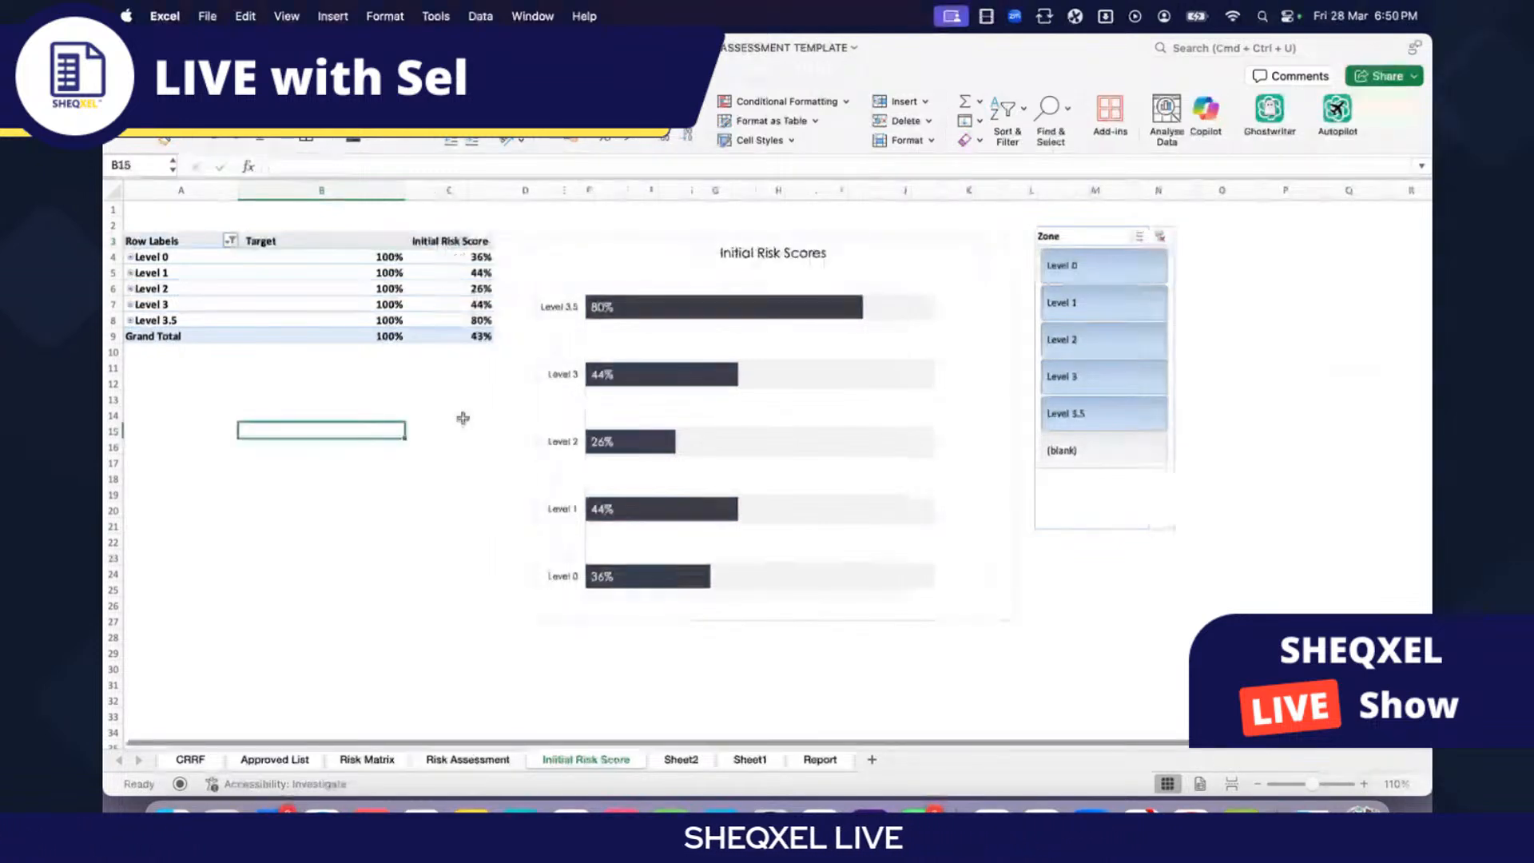
{"action": "left_click", "coordinate": [465, 416]}
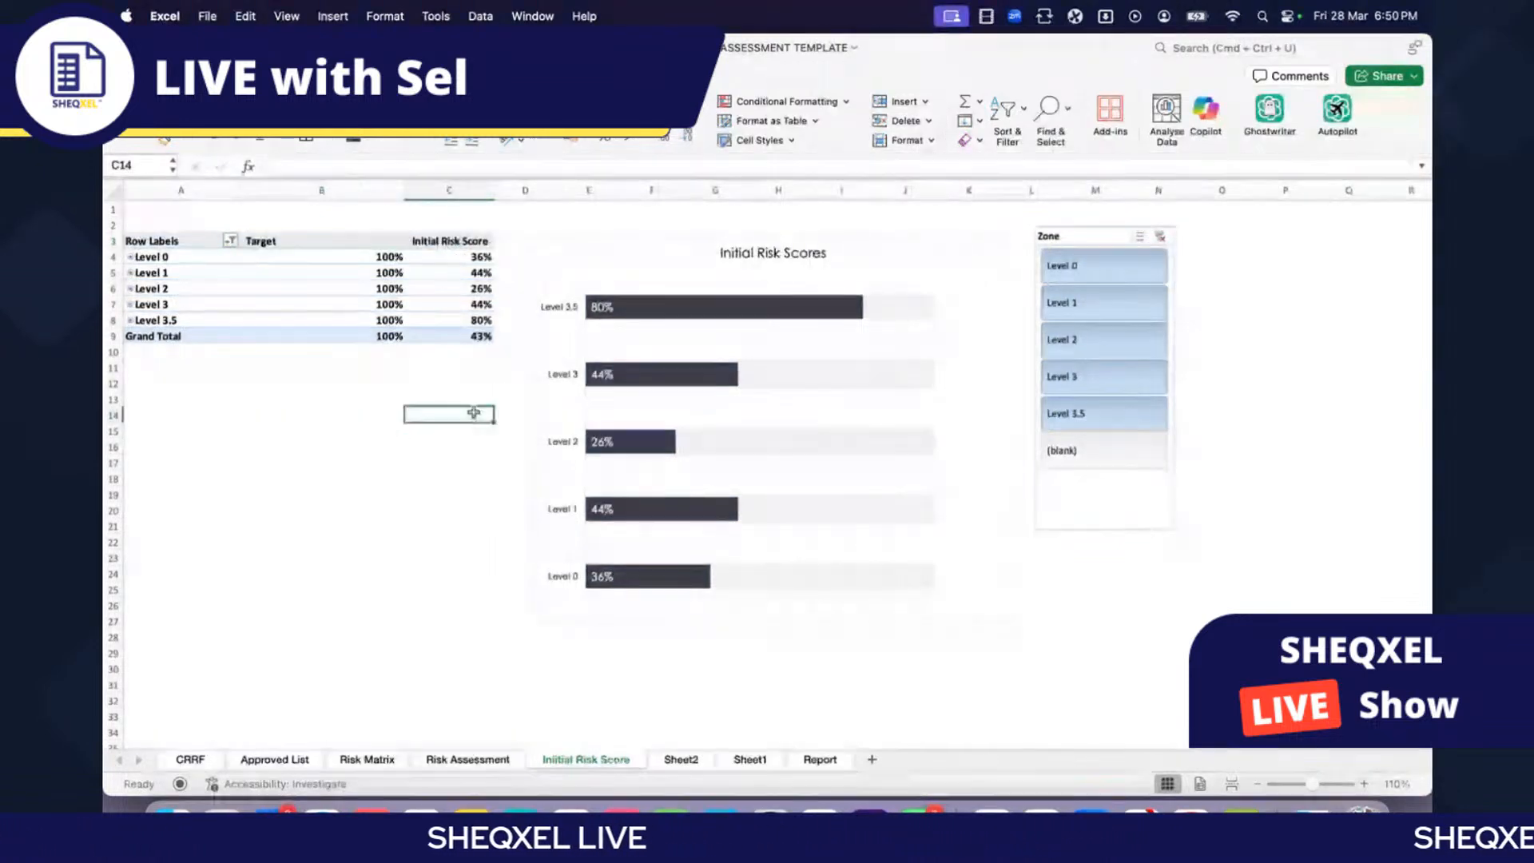
Step: Copy the pivot header text "Initial Risk Score" and replace the contents of cell U4 with it
{"action": "left_click", "coordinate": [448, 240]}
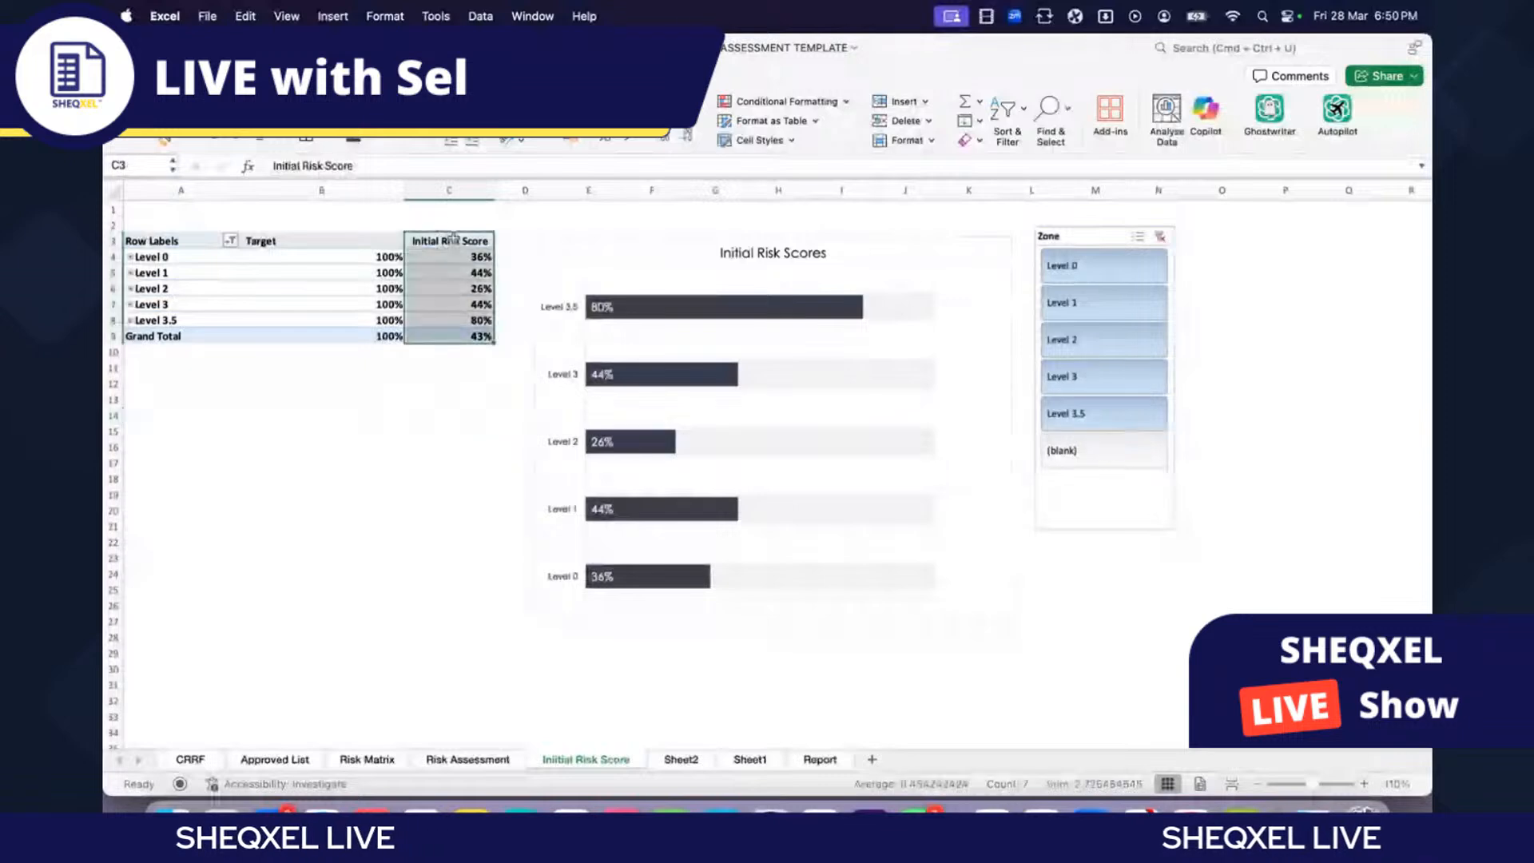
{"action": "left_click", "coordinate": [428, 398]}
{"action": "left_click", "coordinate": [448, 240]}
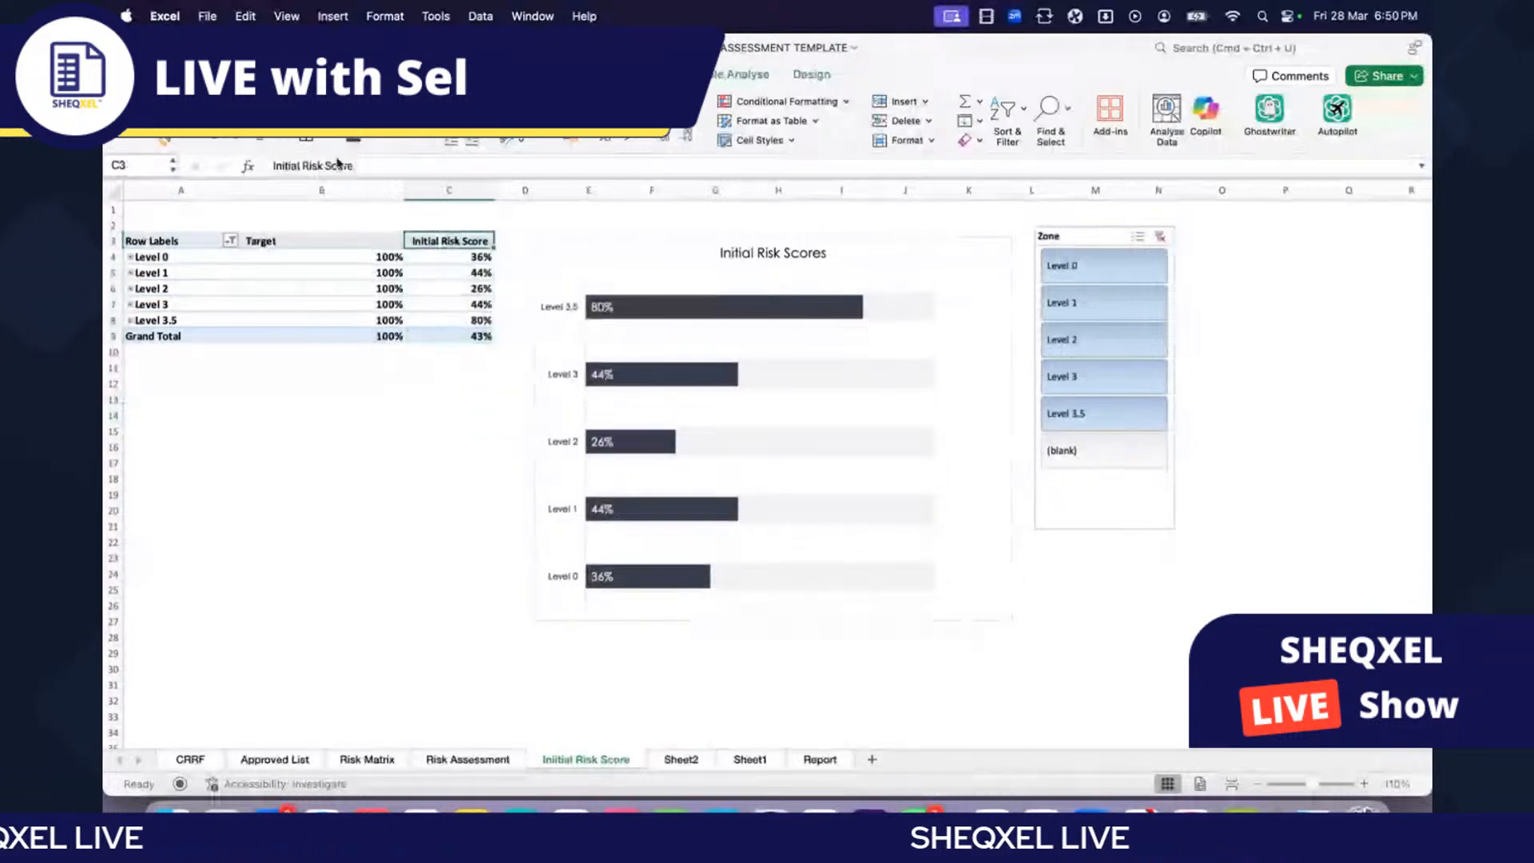
{"action": "left_click_drag", "start_coordinate": [354, 165], "coordinate": [286, 165]}
{"action": "left_click", "coordinate": [376, 504]}
{"action": "scroll", "coordinate": [389, 496], "scroll_direction": "right", "scroll_amount": 8}
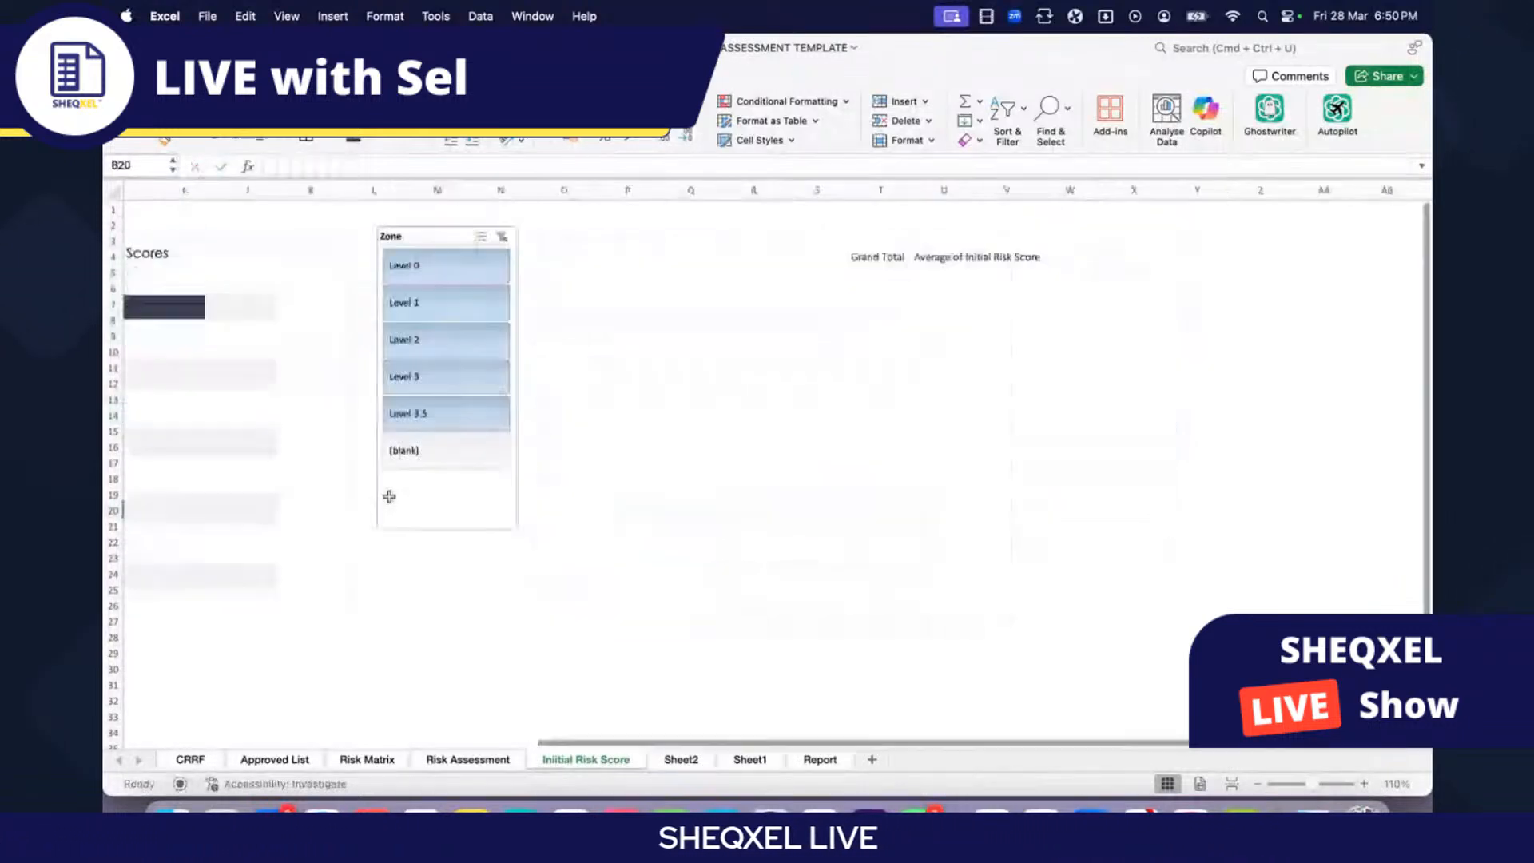
{"action": "scroll", "coordinate": [835, 254], "scroll_direction": "right", "scroll_amount": 2}
{"action": "left_click", "coordinate": [914, 256]}
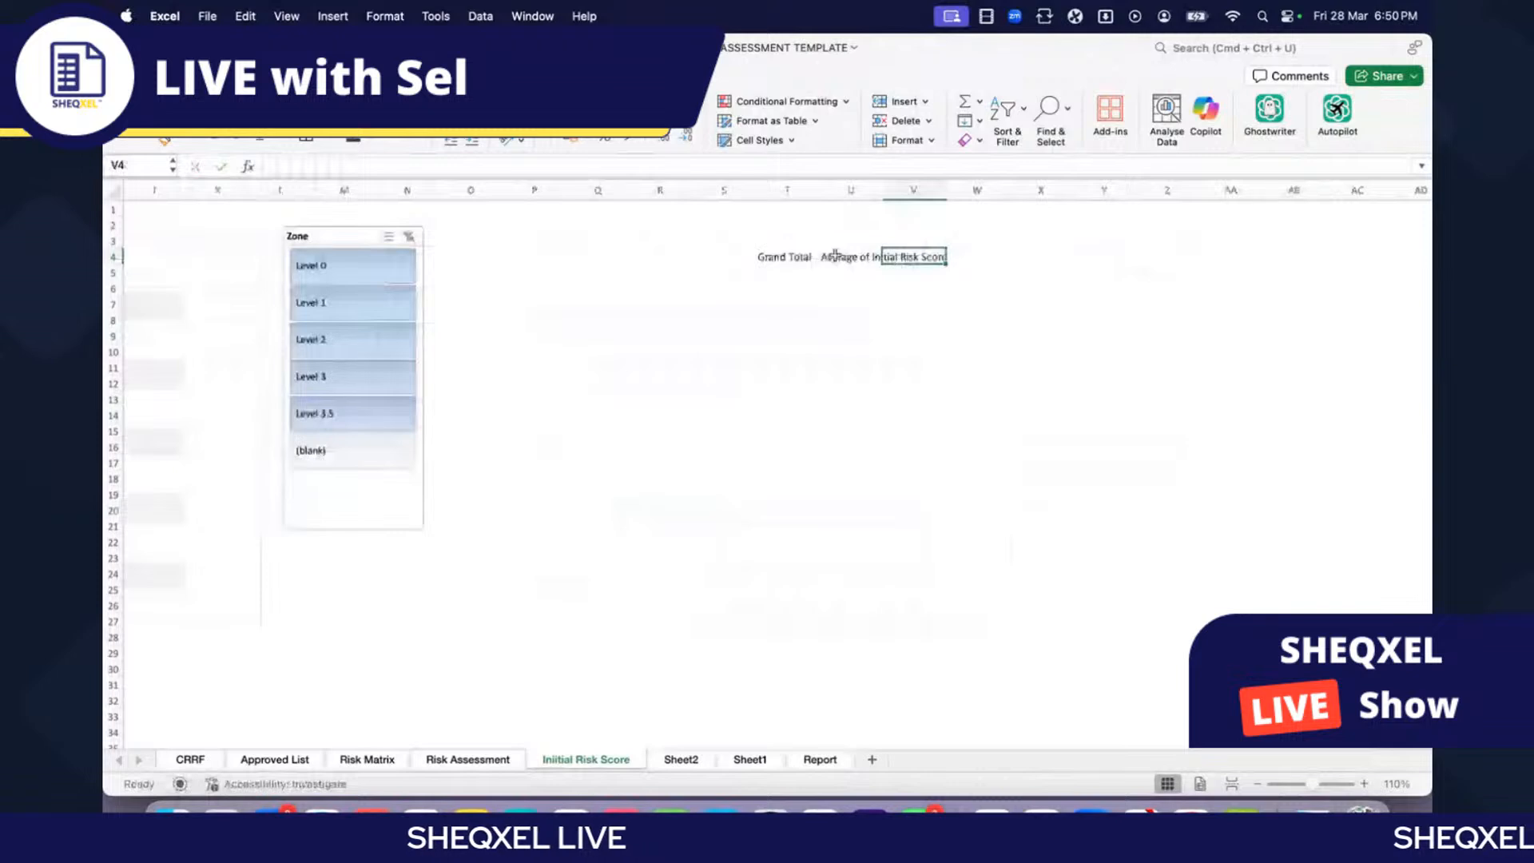
{"action": "double_click", "coordinate": [835, 254]}
{"action": "type", "text": "Initial Risk Score"}
{"action": "double_click", "coordinate": [852, 462]}
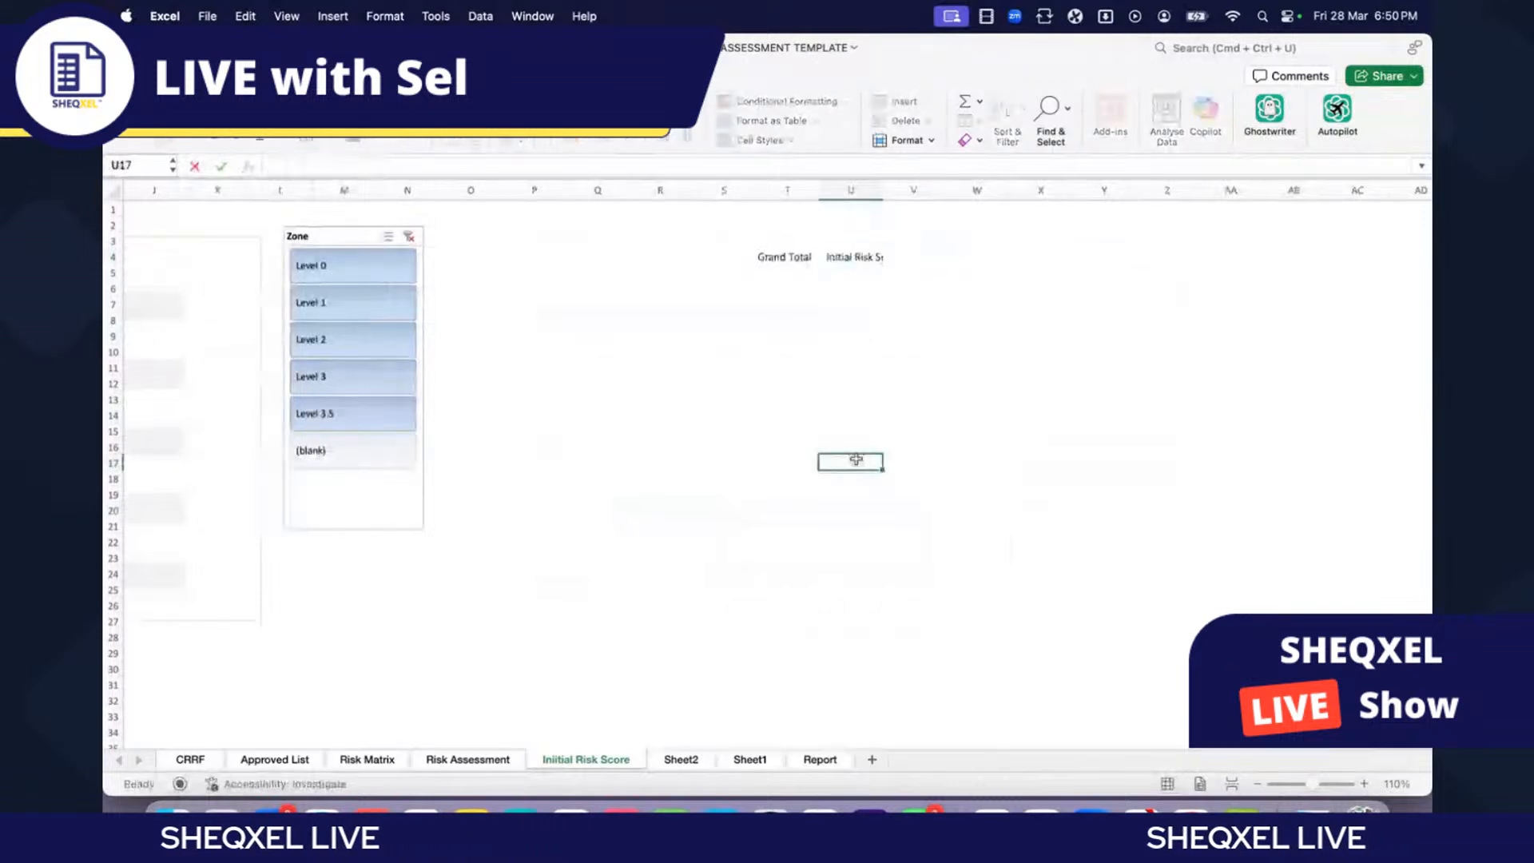
Step: Start an INDEX formula in cell W4 with the pivot value range B4:C145 as its array
{"action": "scroll", "coordinate": [956, 284], "scroll_direction": "right", "scroll_amount": 1}
{"action": "left_click", "coordinate": [934, 256]}
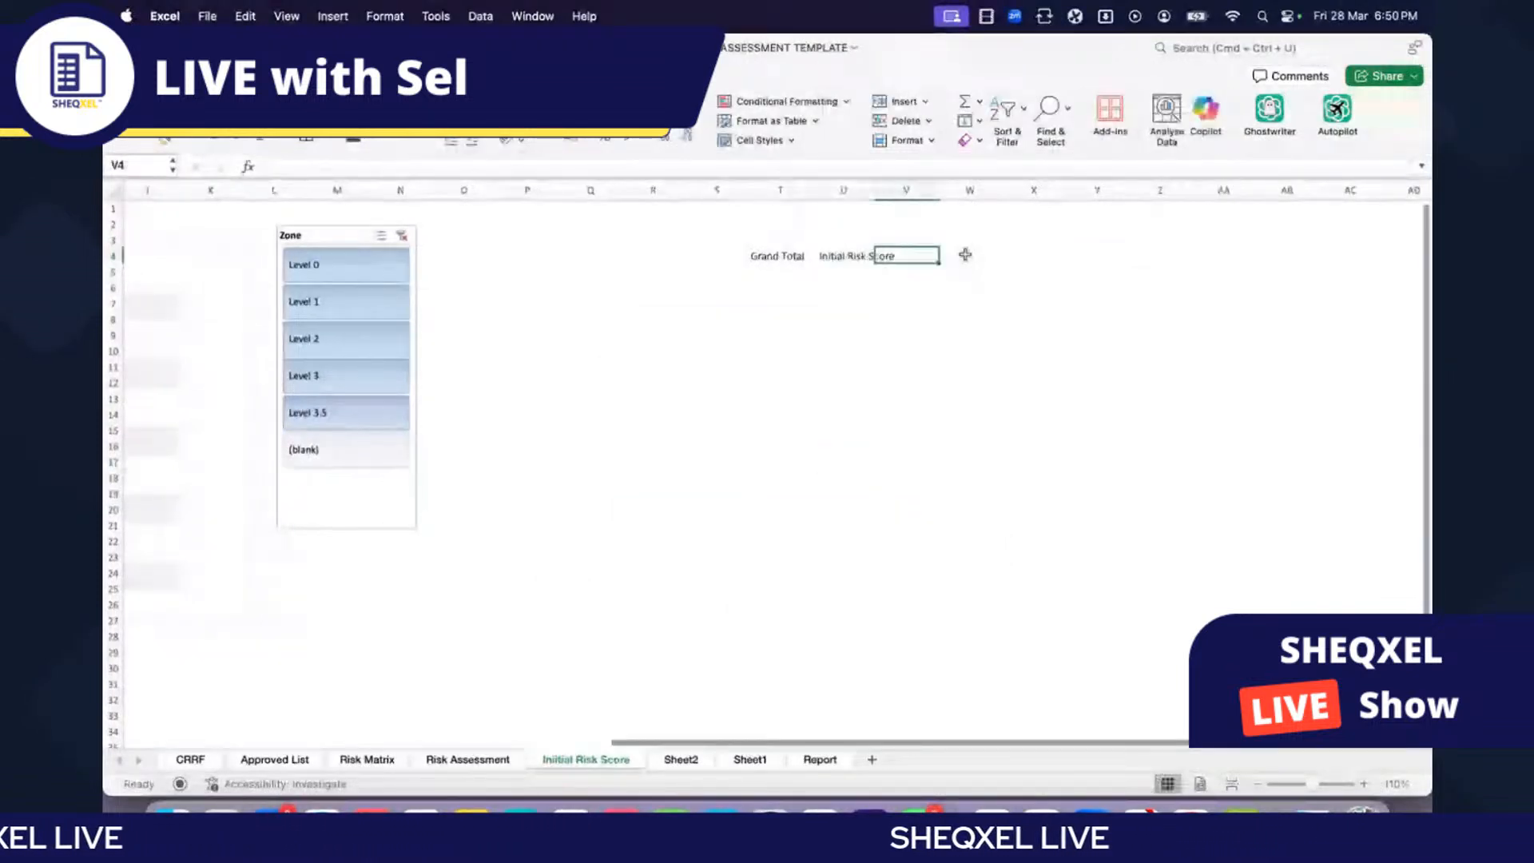
{"action": "left_click", "coordinate": [965, 255]}
{"action": "type", "text": "=I"}
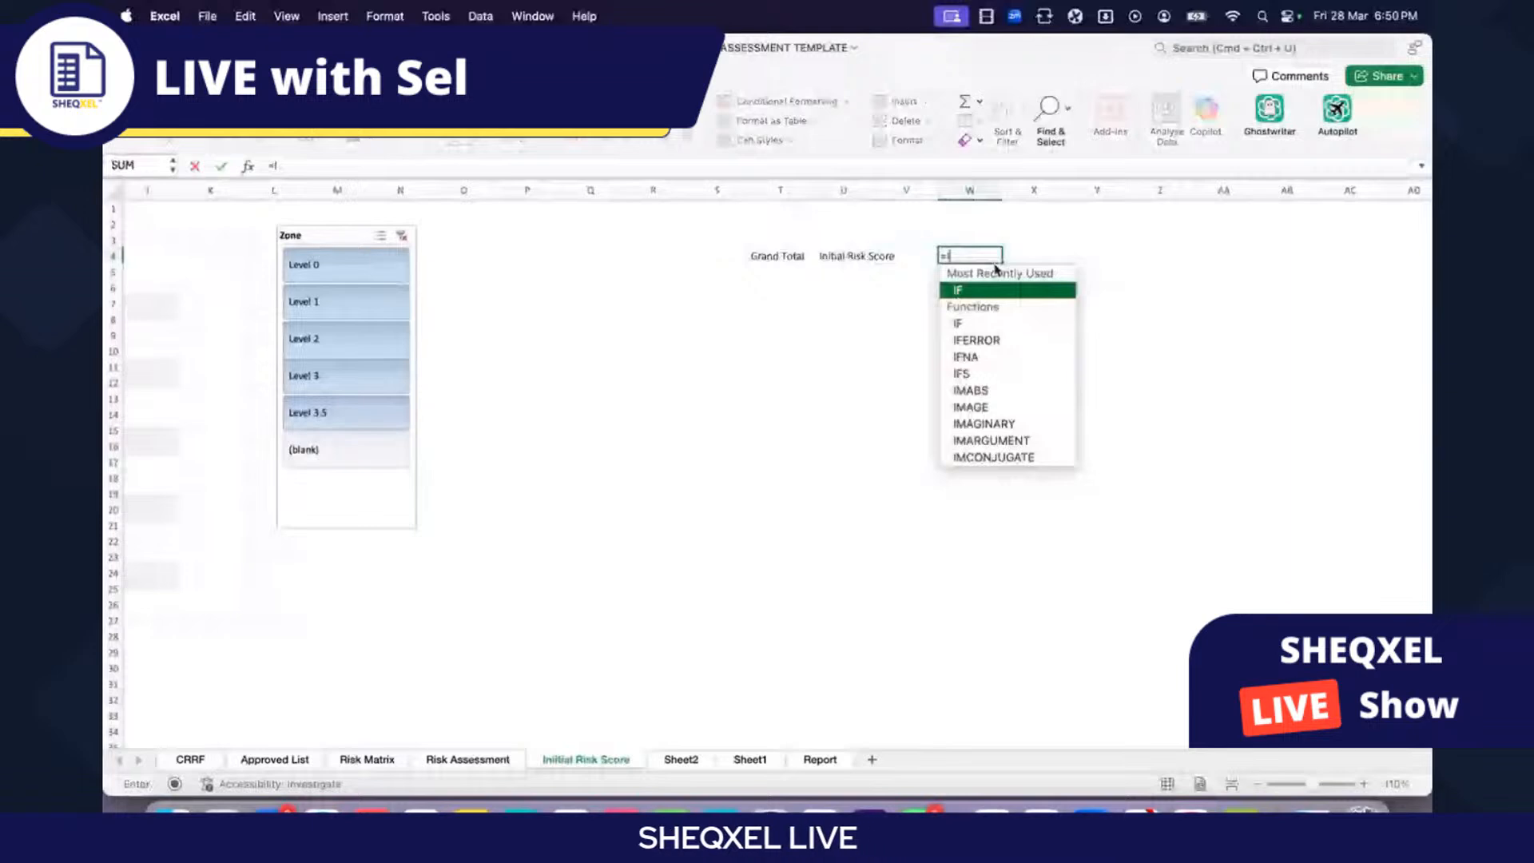
{"action": "type", "text": "NDEX"}
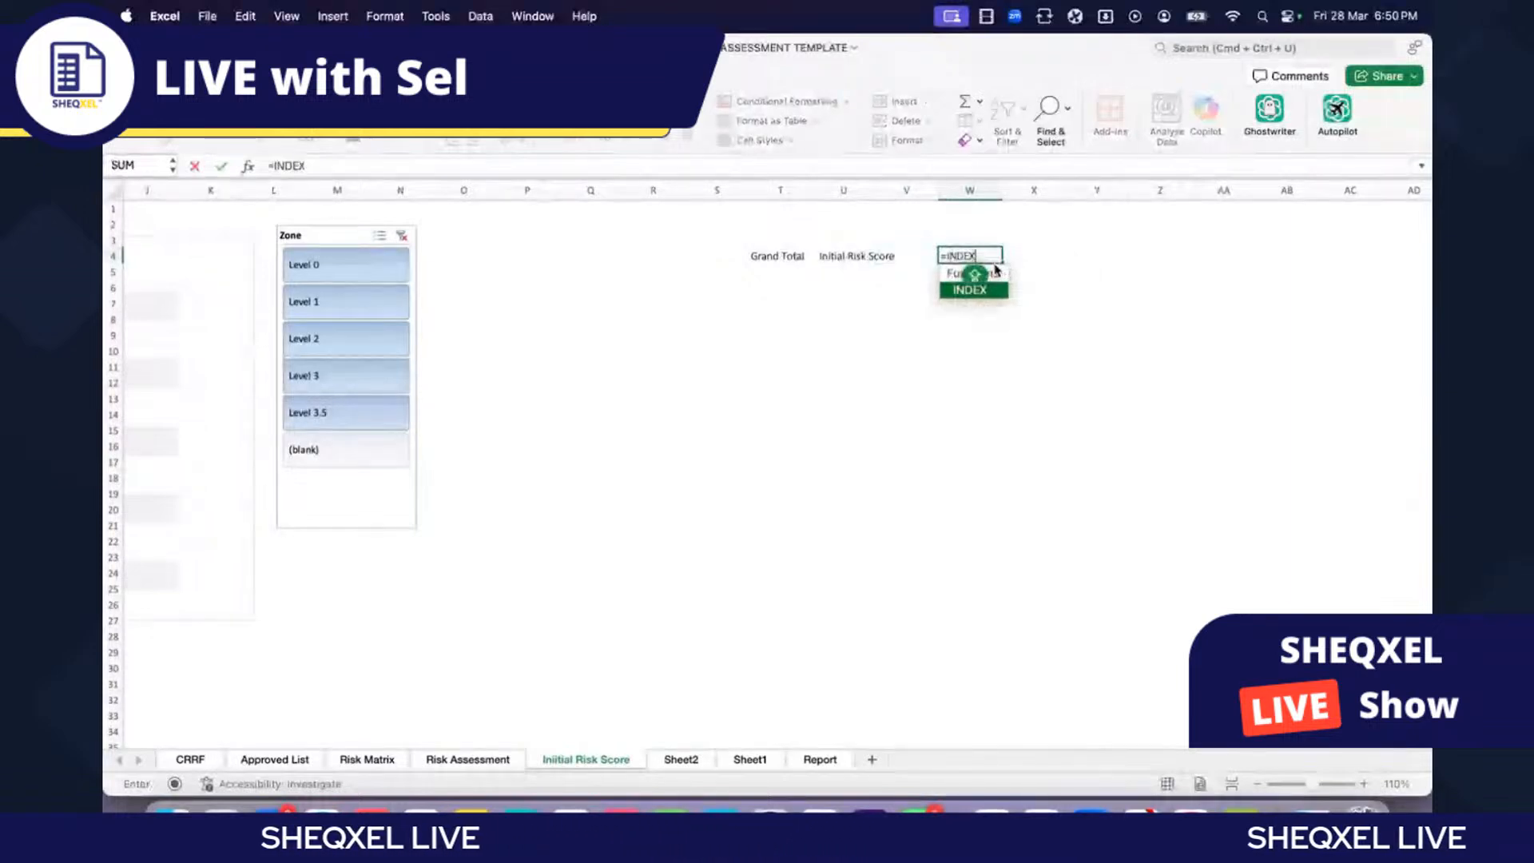
{"action": "key", "text": "Tab"}
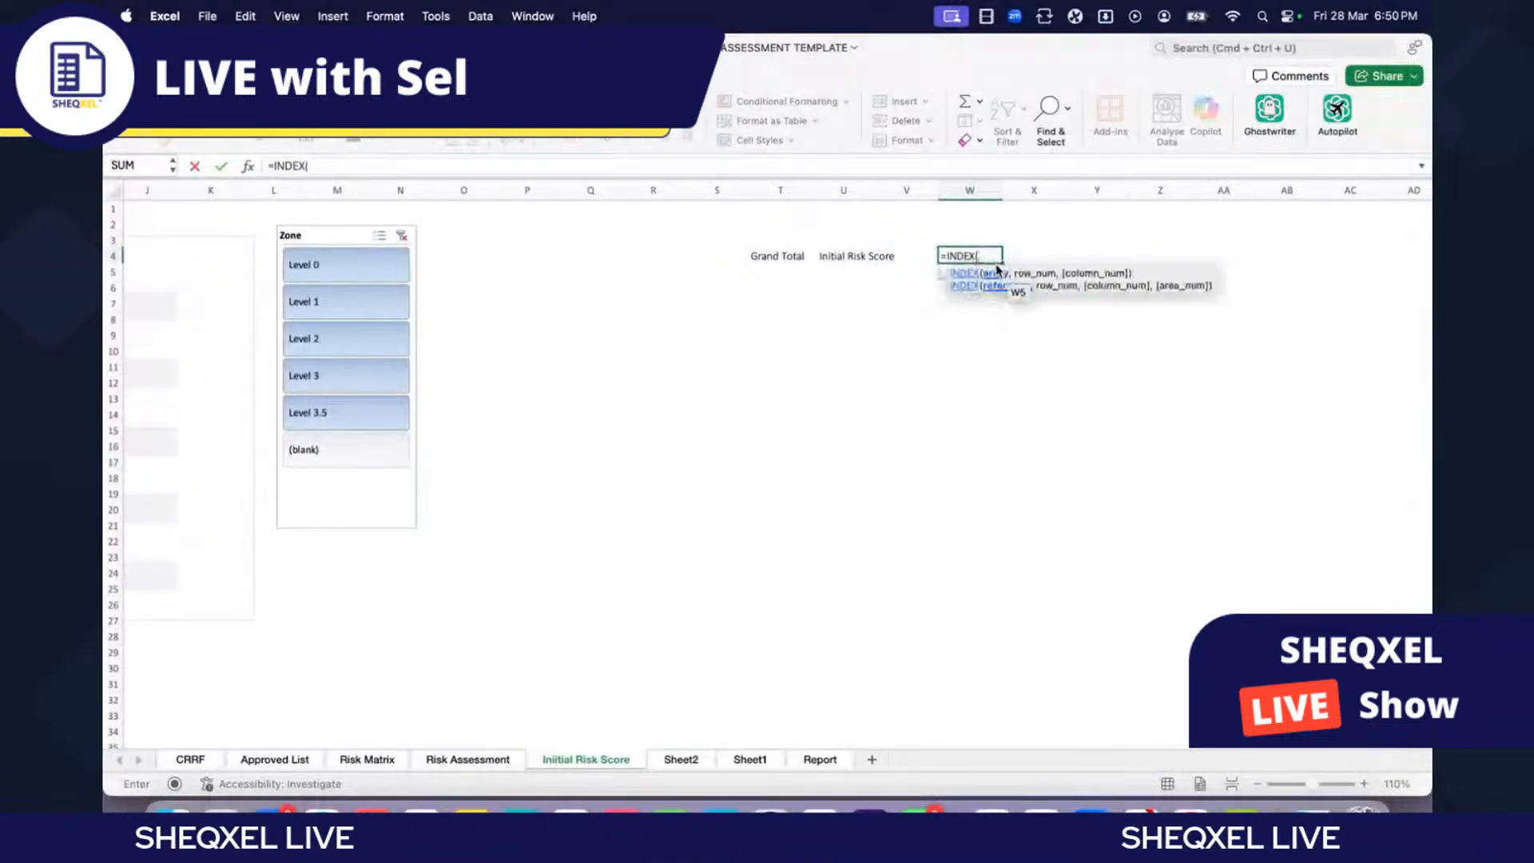
{"action": "scroll", "coordinate": [997, 271], "scroll_direction": "left", "scroll_amount": 10}
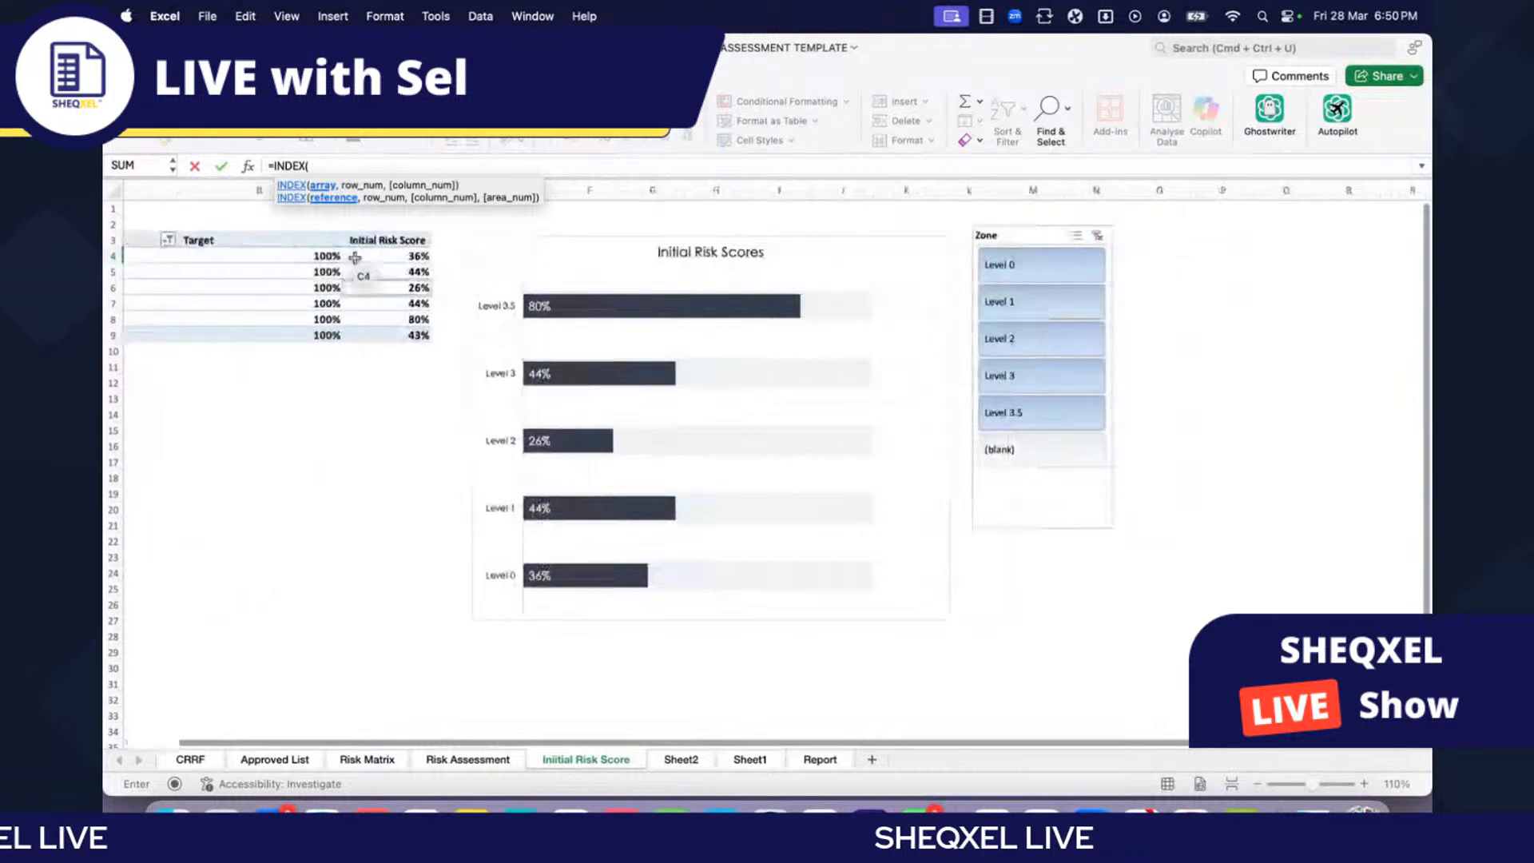
{"action": "scroll", "coordinate": [355, 257], "scroll_direction": "left", "scroll_amount": 2}
{"action": "left_click_drag", "start_coordinate": [355, 266], "coordinate": [466, 310]}
{"action": "mouse_move", "coordinate": [465, 632]}
{"action": "left_mouse_down"}
{"action": "mouse_move", "coordinate": [489, 801]}
{"action": "mouse_move", "coordinate": [510, 634]}
{"action": "mouse_move", "coordinate": [471, 646]}
{"action": "mouse_move", "coordinate": [466, 626]}
{"action": "left_mouse_up"}
{"action": "scroll", "coordinate": [482, 630], "scroll_direction": "up", "scroll_amount": 20}
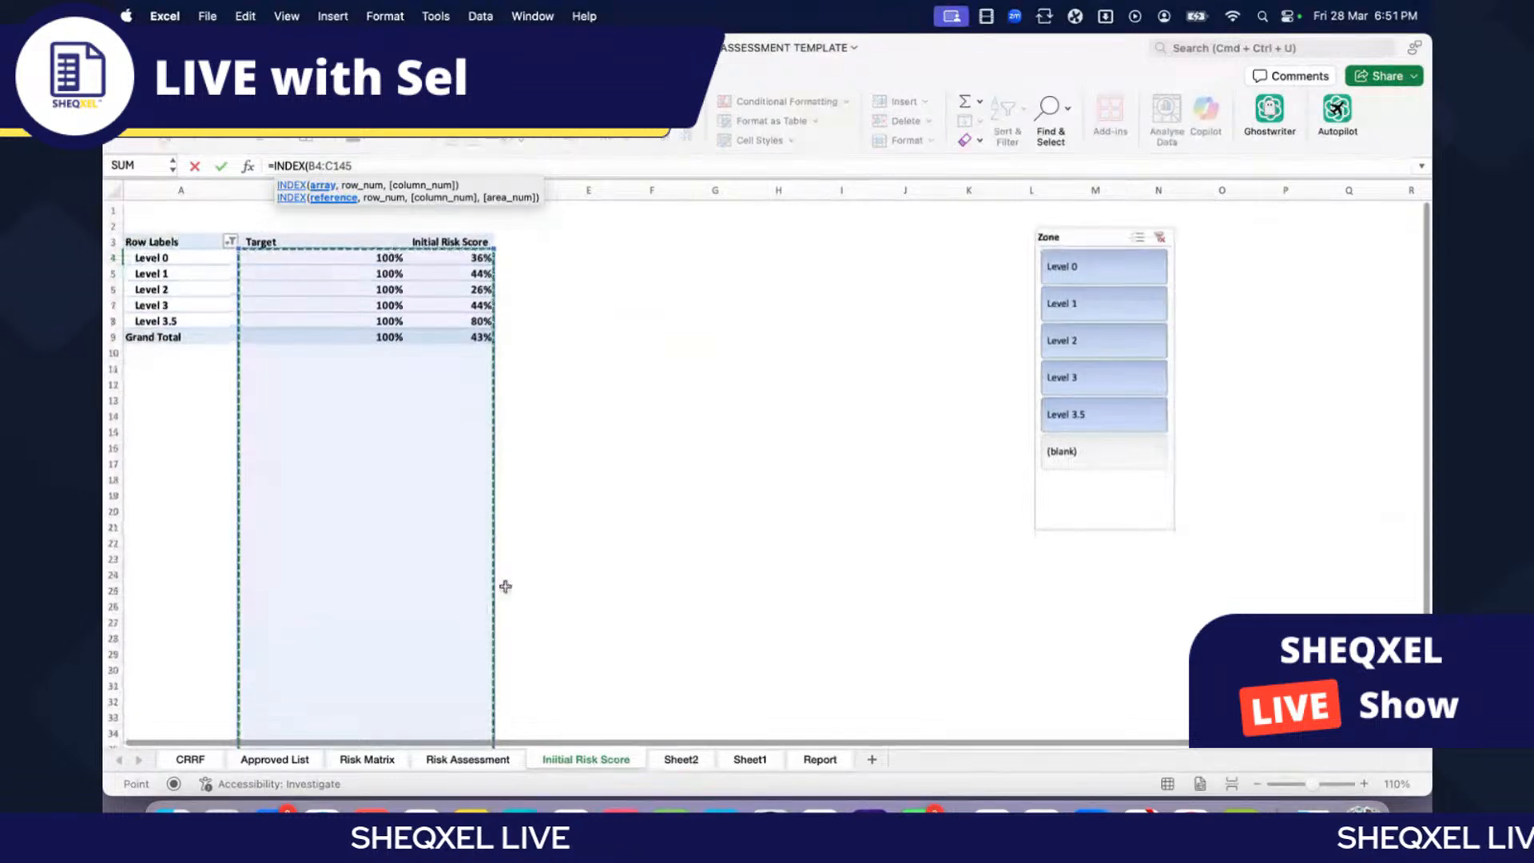
Step: Make the INDEX array reference absolute as $B$4:$C$145
{"action": "left_click", "coordinate": [311, 166]}
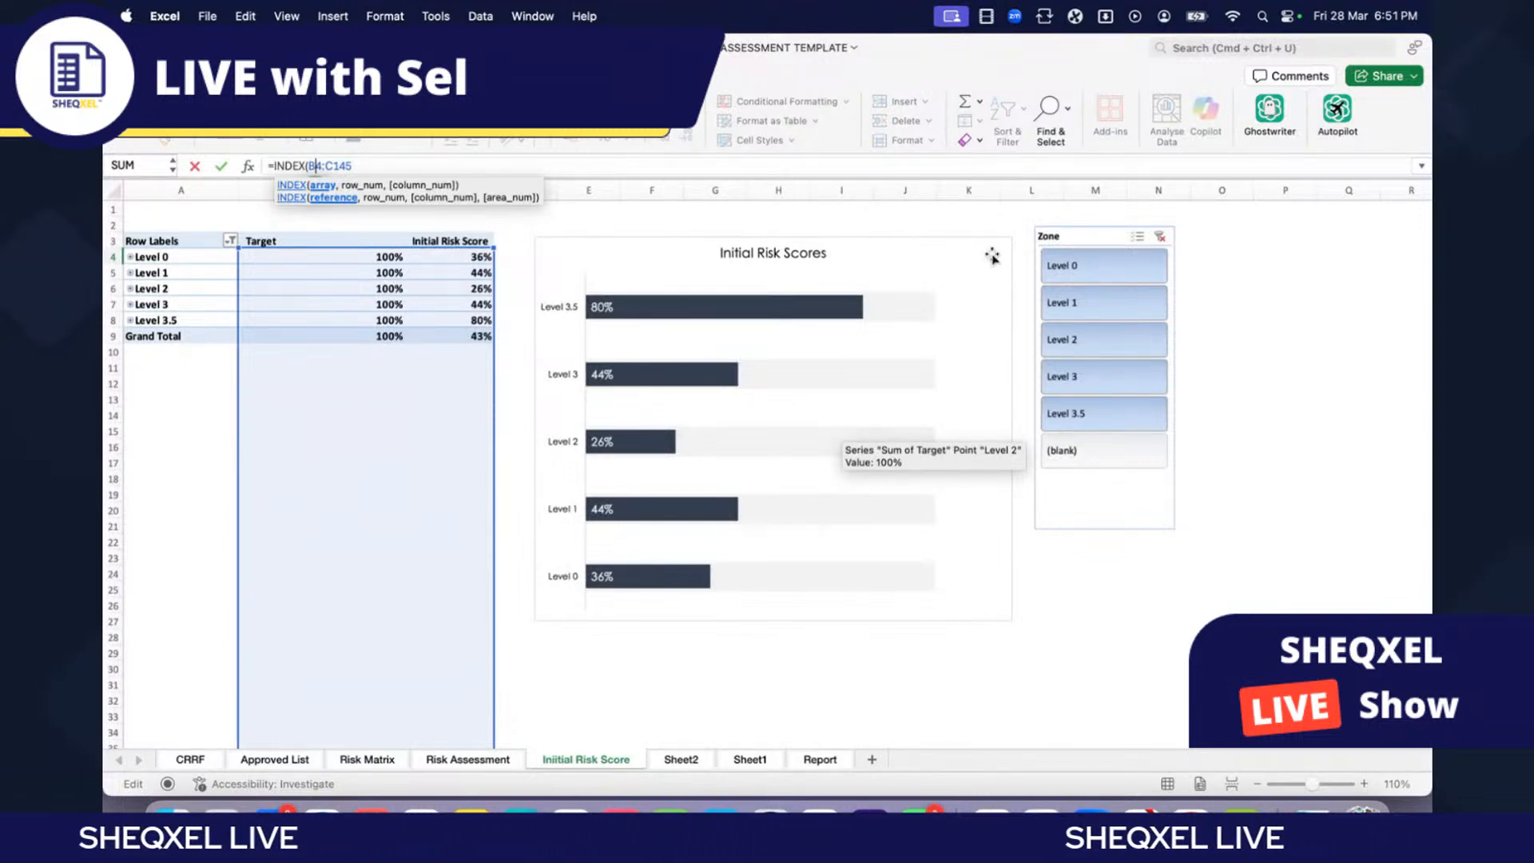
{"action": "key", "text": "F4"}
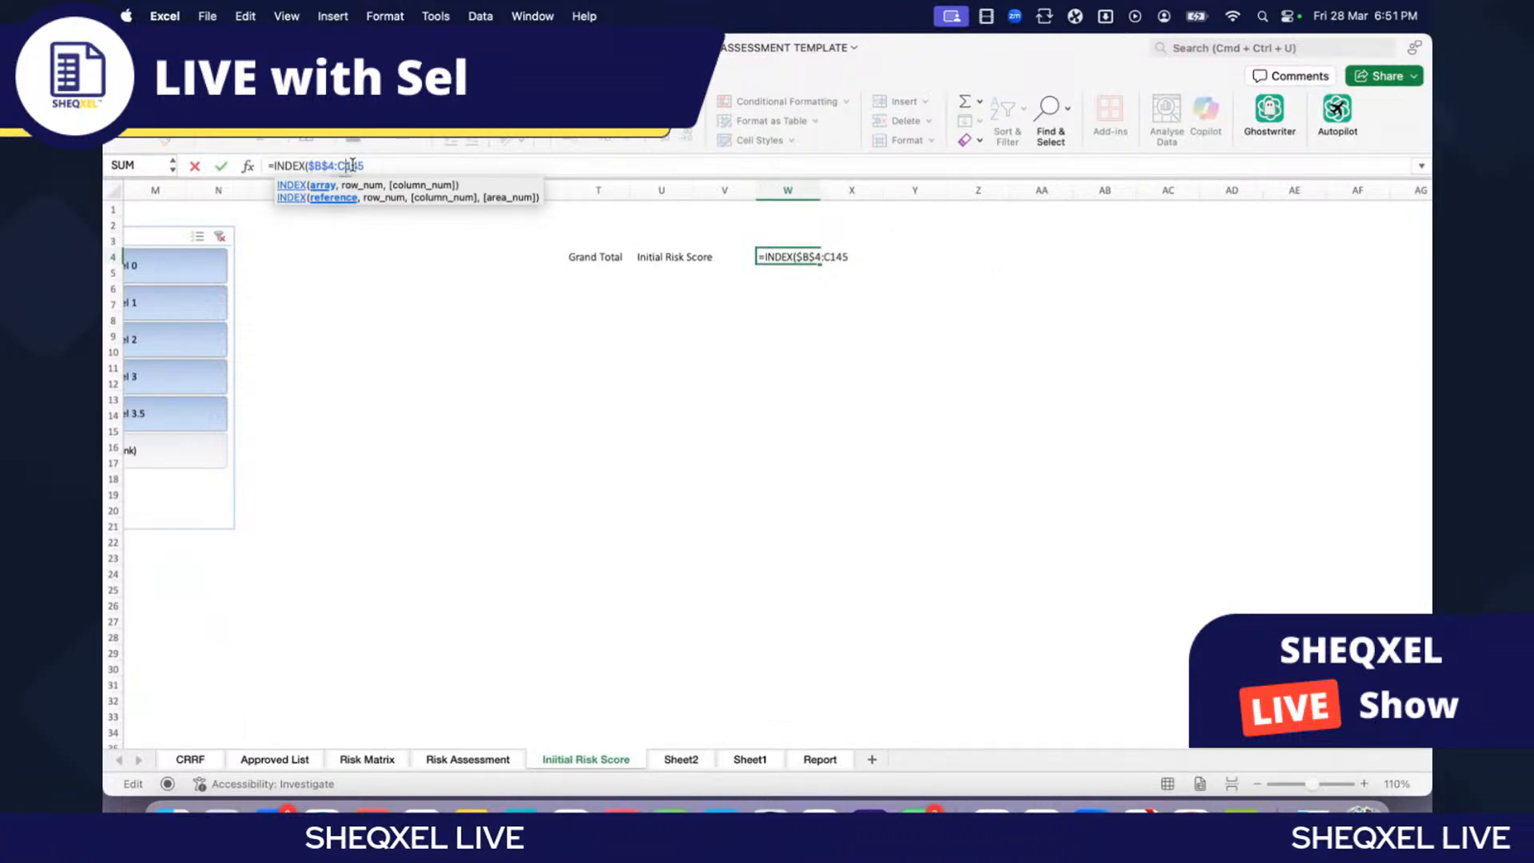
{"action": "key", "text": "F4"}
Step: Add a MATCH function as the INDEX row number, with the Grand Total label in T4 as its lookup value
{"action": "scroll", "coordinate": [711, 308], "scroll_direction": "left", "scroll_amount": 10}
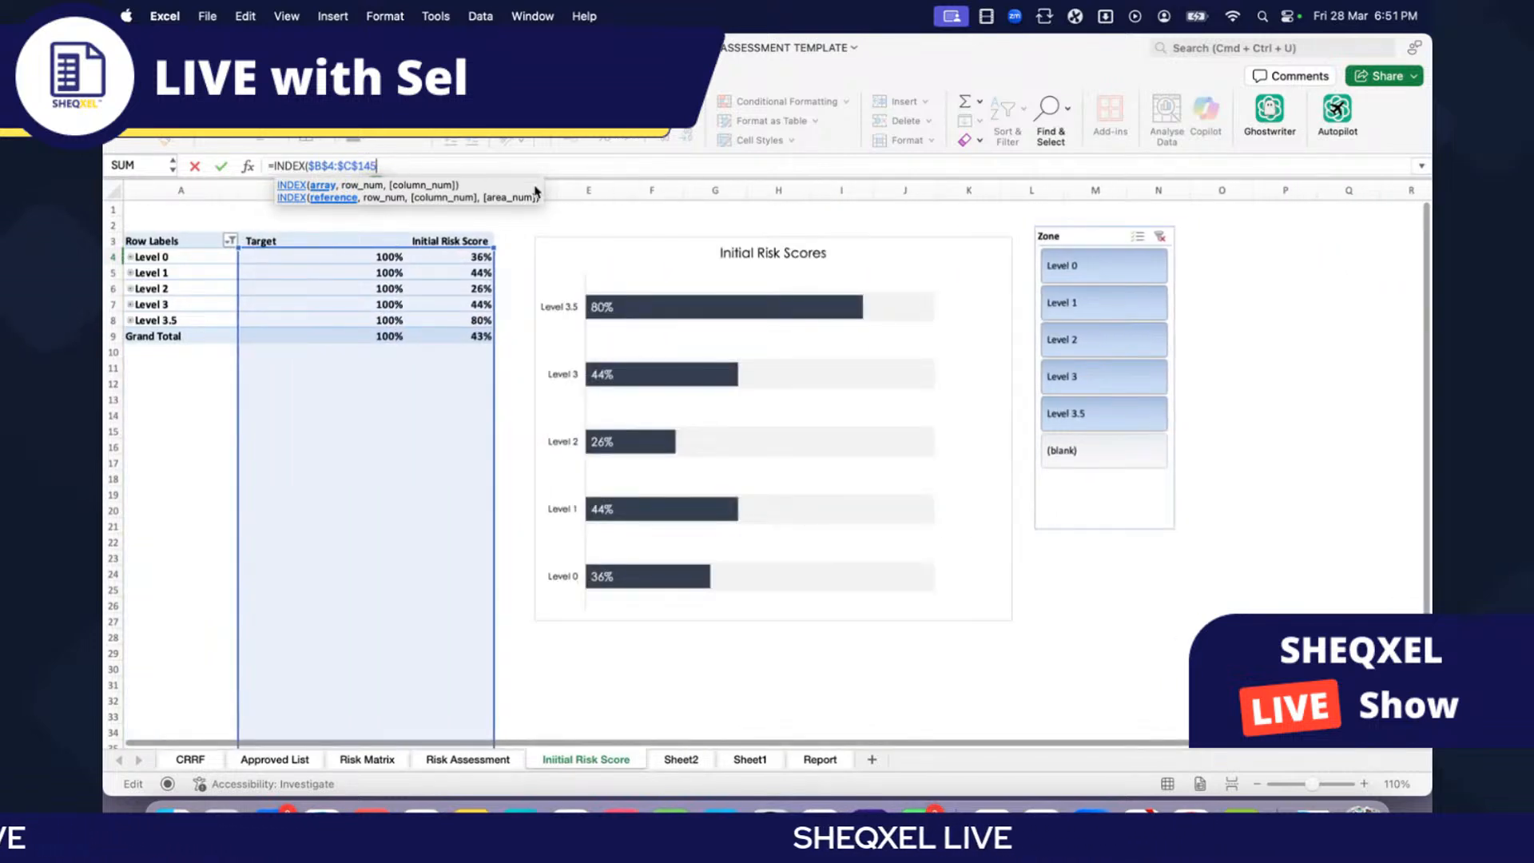
{"action": "type", "text": ","}
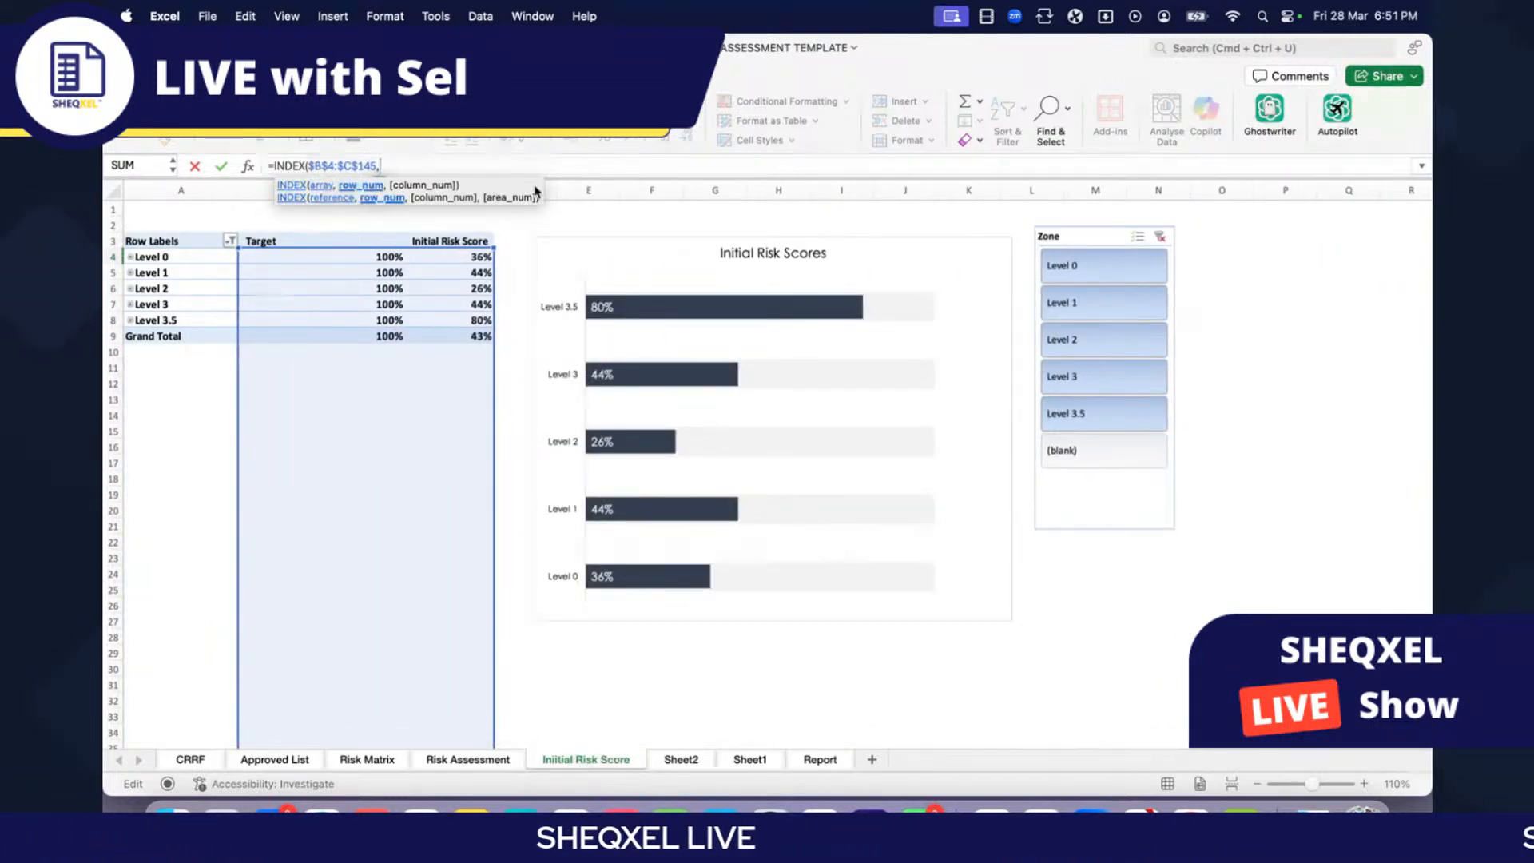
{"action": "type", "text": "MATCH("}
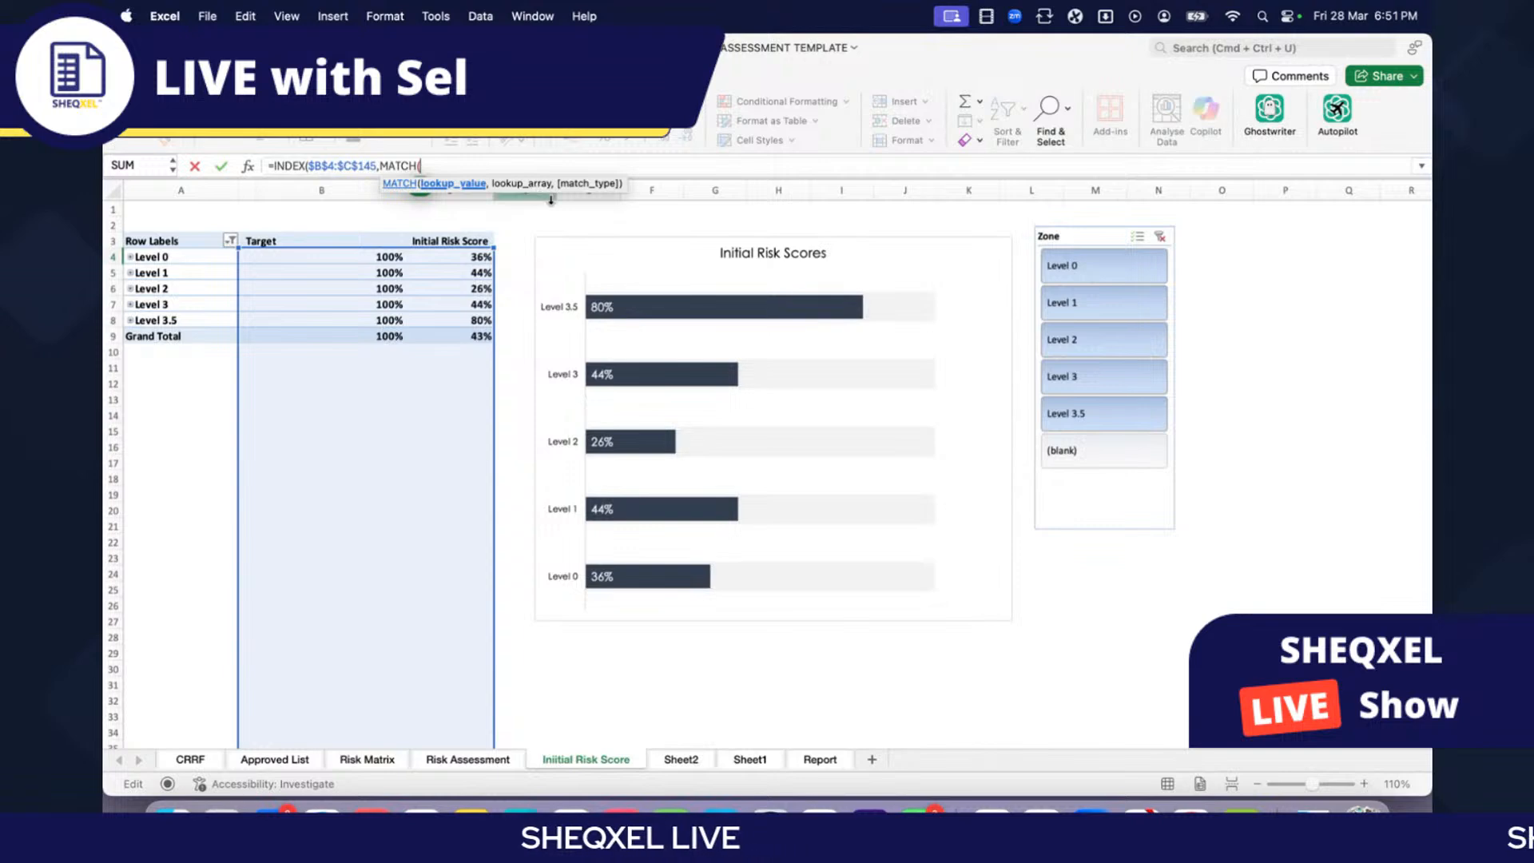
{"action": "scroll", "coordinate": [755, 489], "scroll_direction": "right", "scroll_amount": 8}
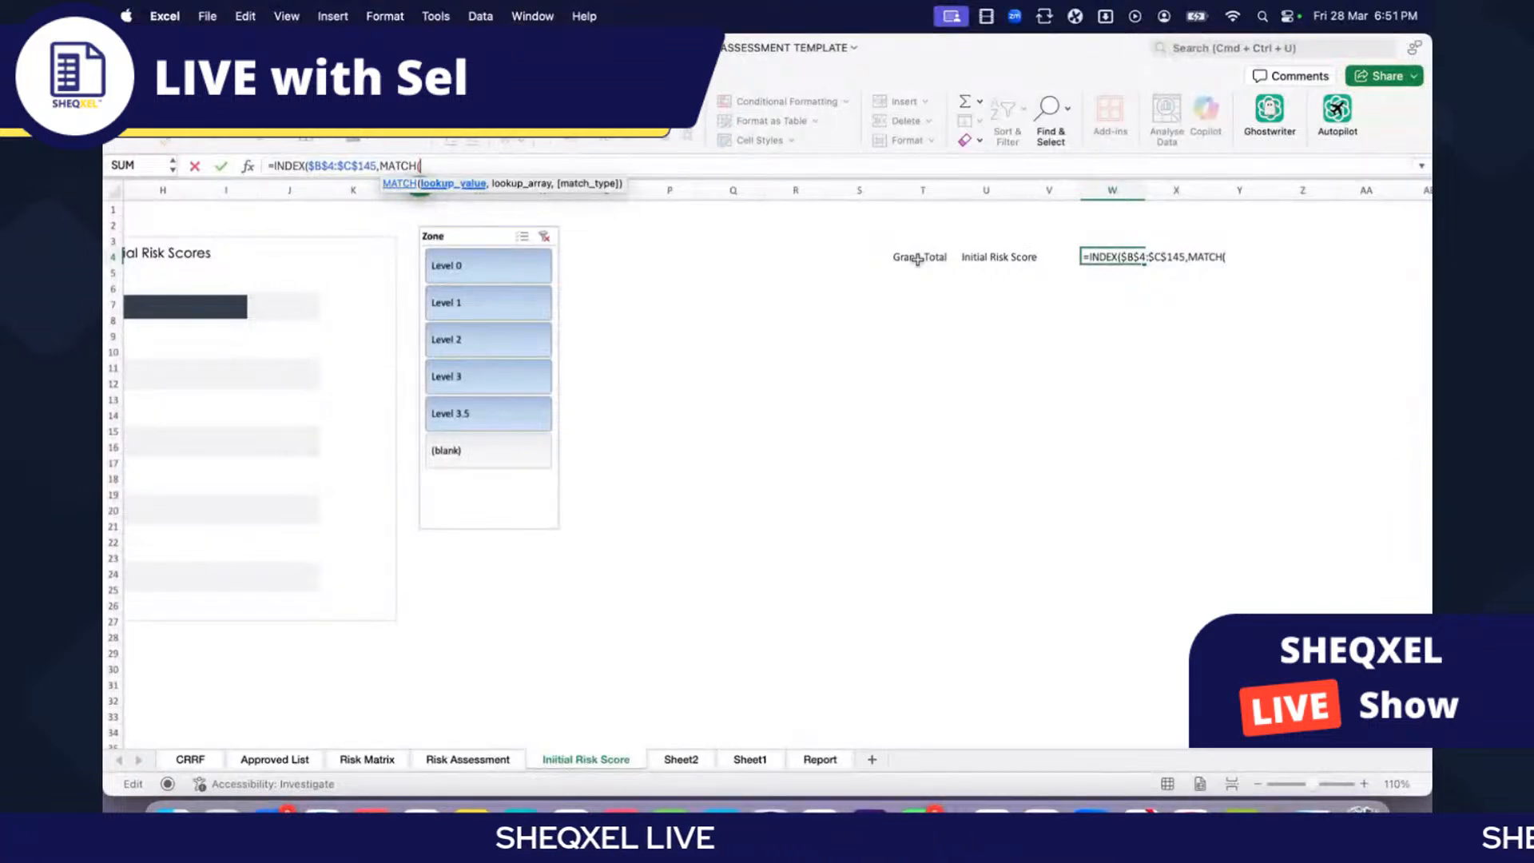
{"action": "type", "text": "T"}
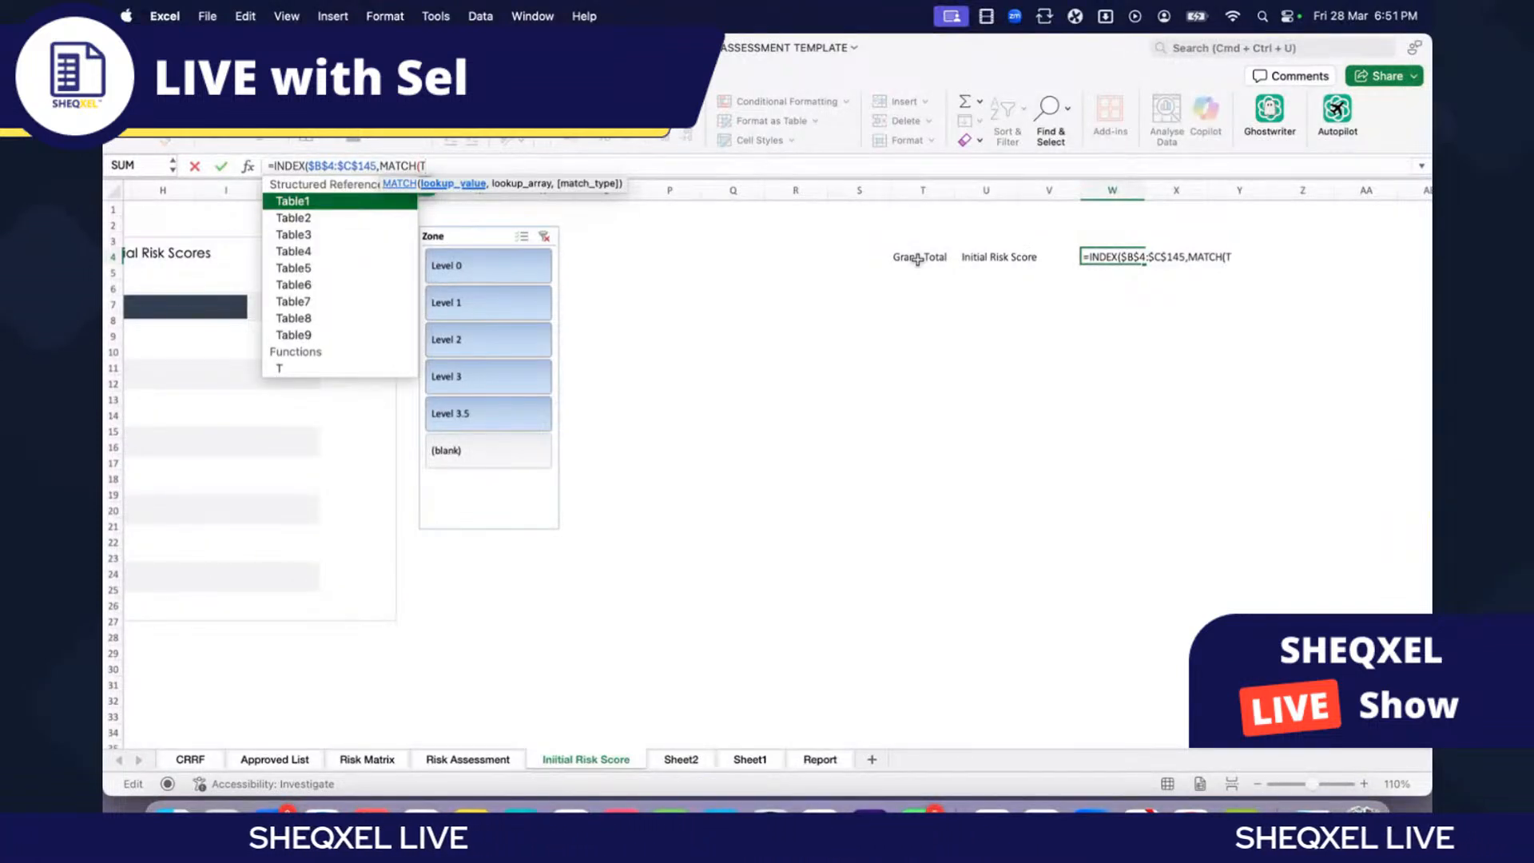
{"action": "type", "text": "6"}
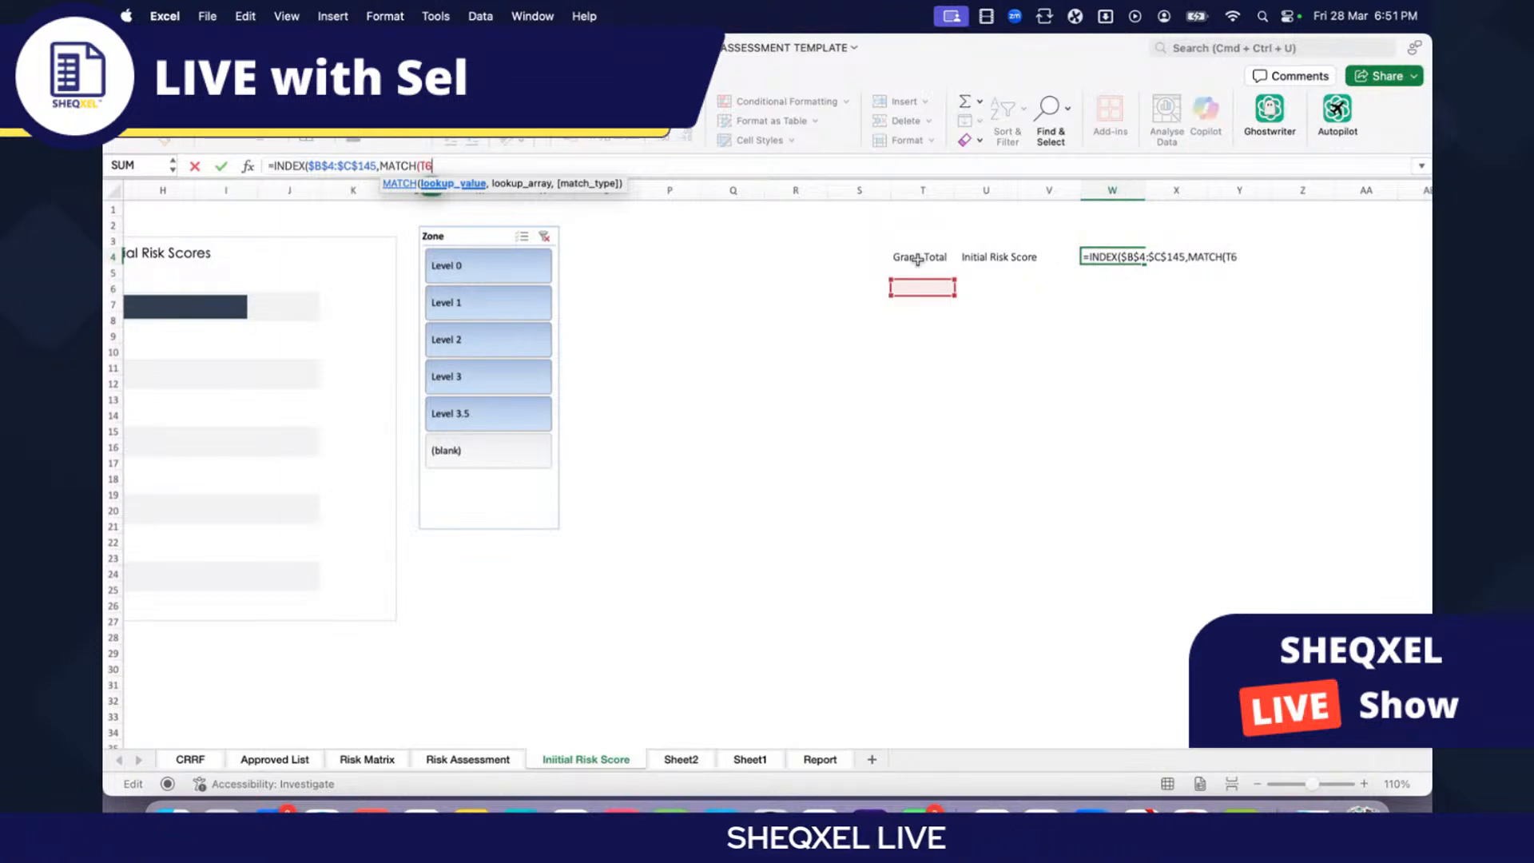
{"action": "key", "text": "BackSpace"}
{"action": "type", "text": "4"}
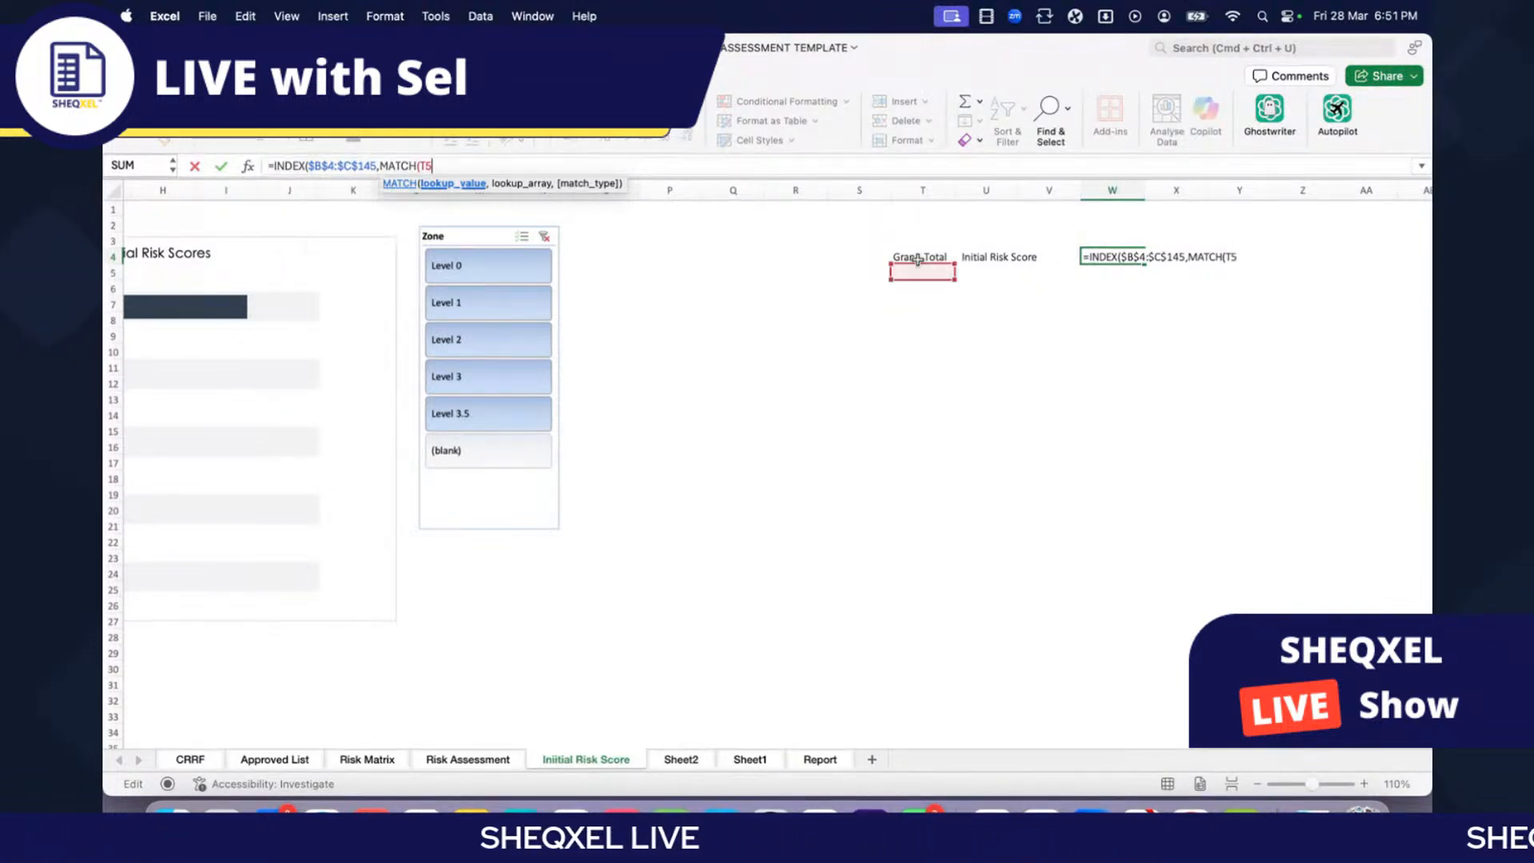
{"action": "key", "text": "BackSpace"}
{"action": "type", "text": "4"}
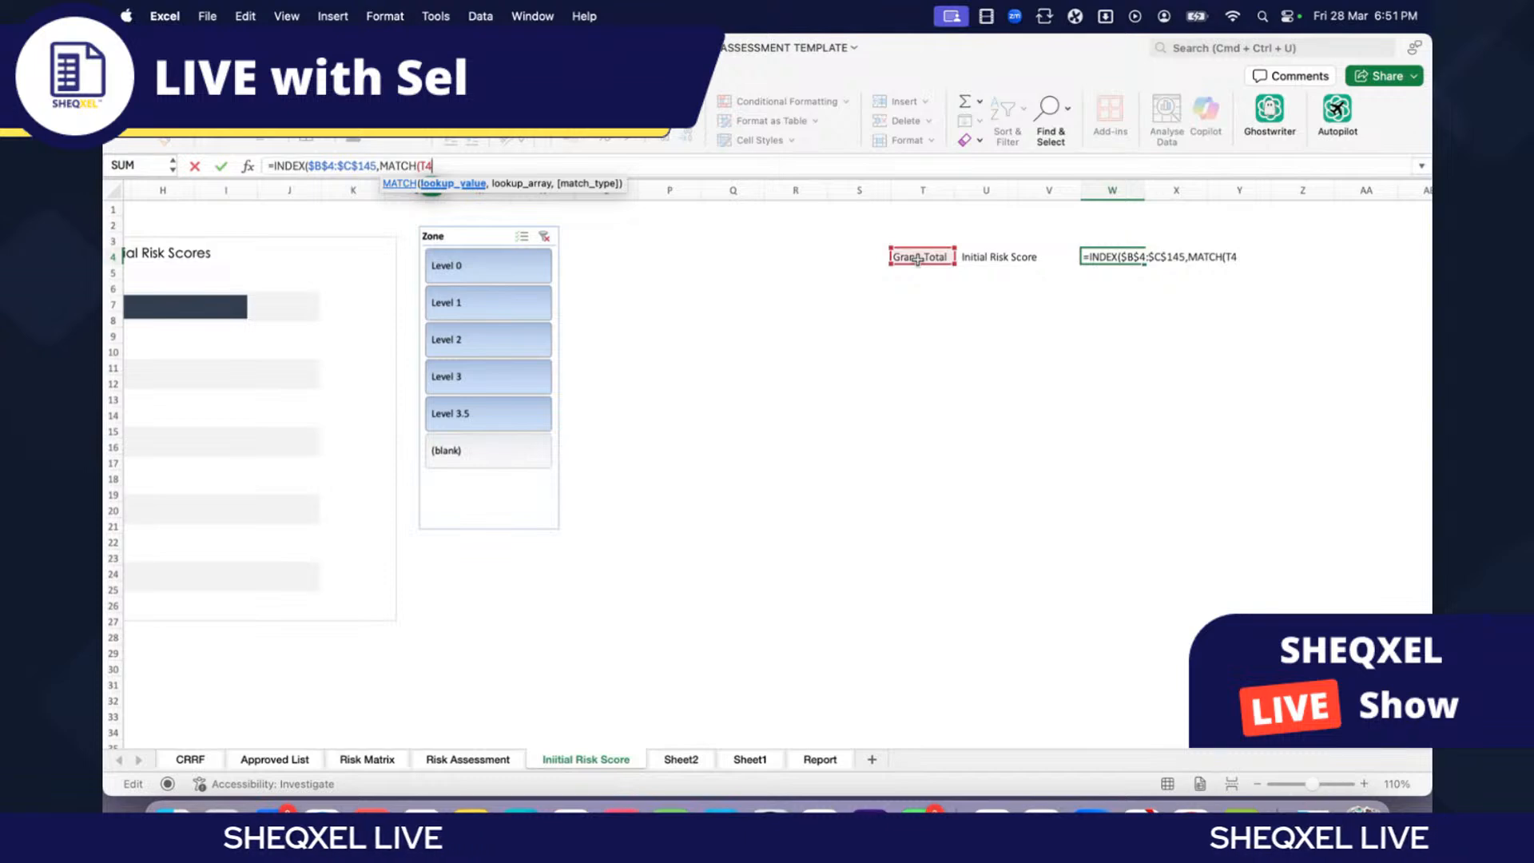
{"action": "type", "text": ","}
Step: Set the row MATCH to search the pivot row labels A4:A145 with exact match 0, and close it
{"action": "scroll", "coordinate": [1075, 371], "scroll_direction": "left", "scroll_amount": 10}
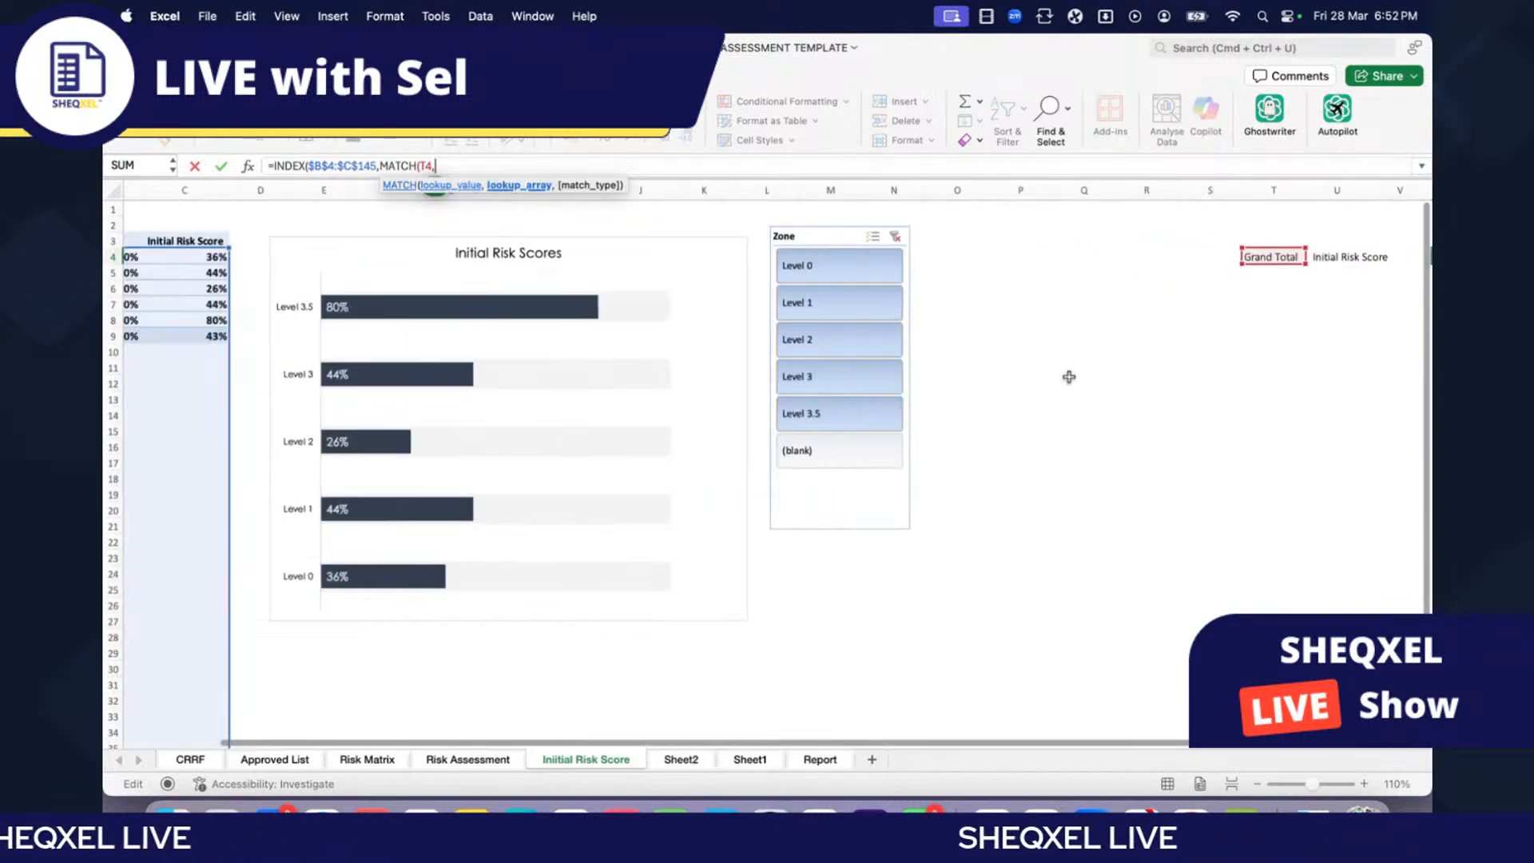
{"action": "scroll", "coordinate": [1070, 375], "scroll_direction": "left", "scroll_amount": 3}
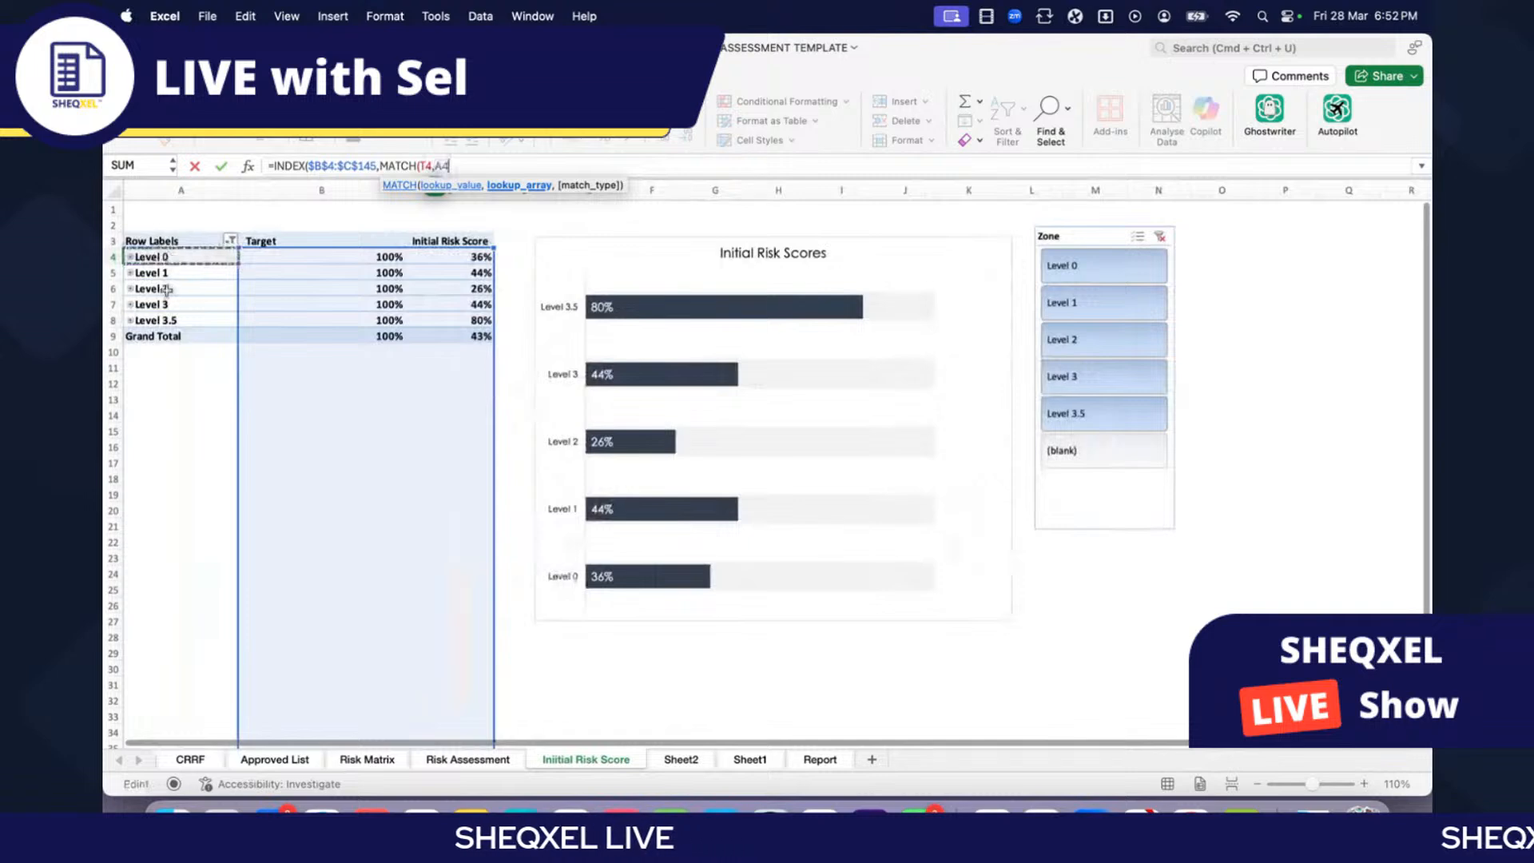
{"action": "left_click_drag", "start_coordinate": [166, 289], "coordinate": [211, 448]}
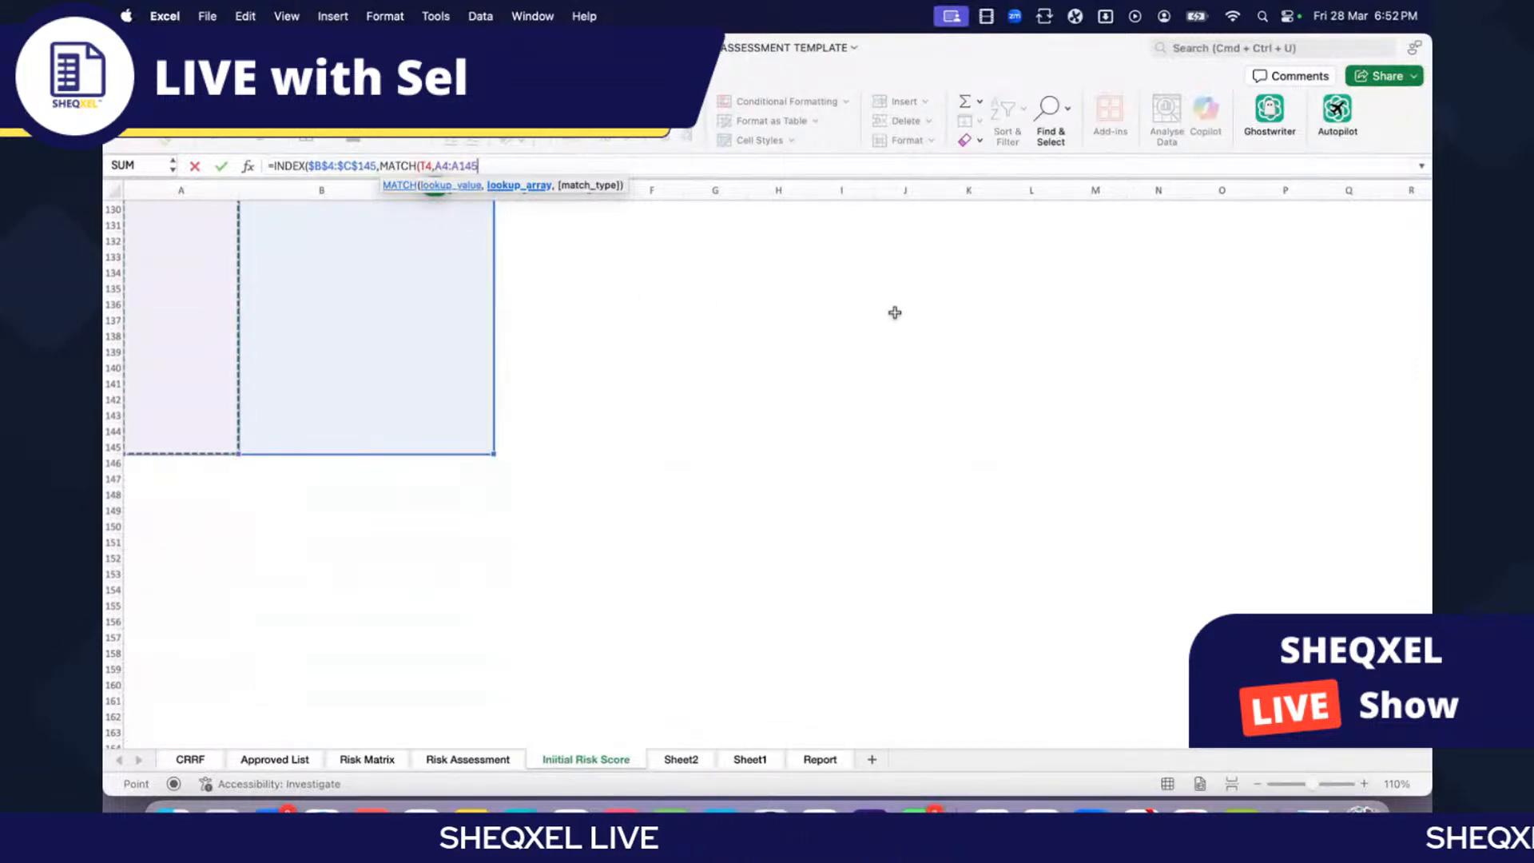
{"action": "type", "text": ","}
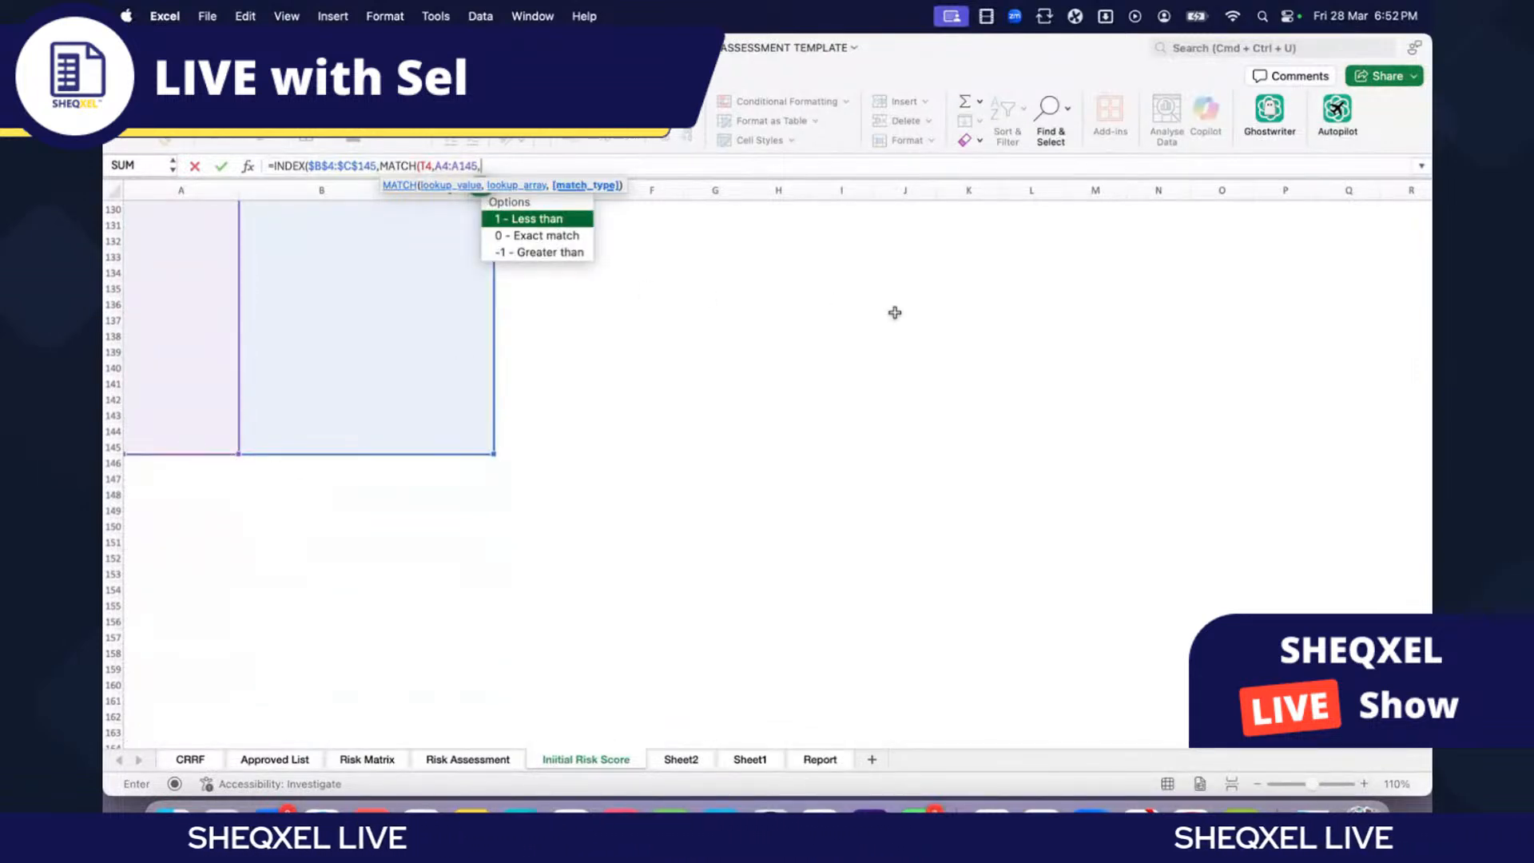
{"action": "type", "text": "0"}
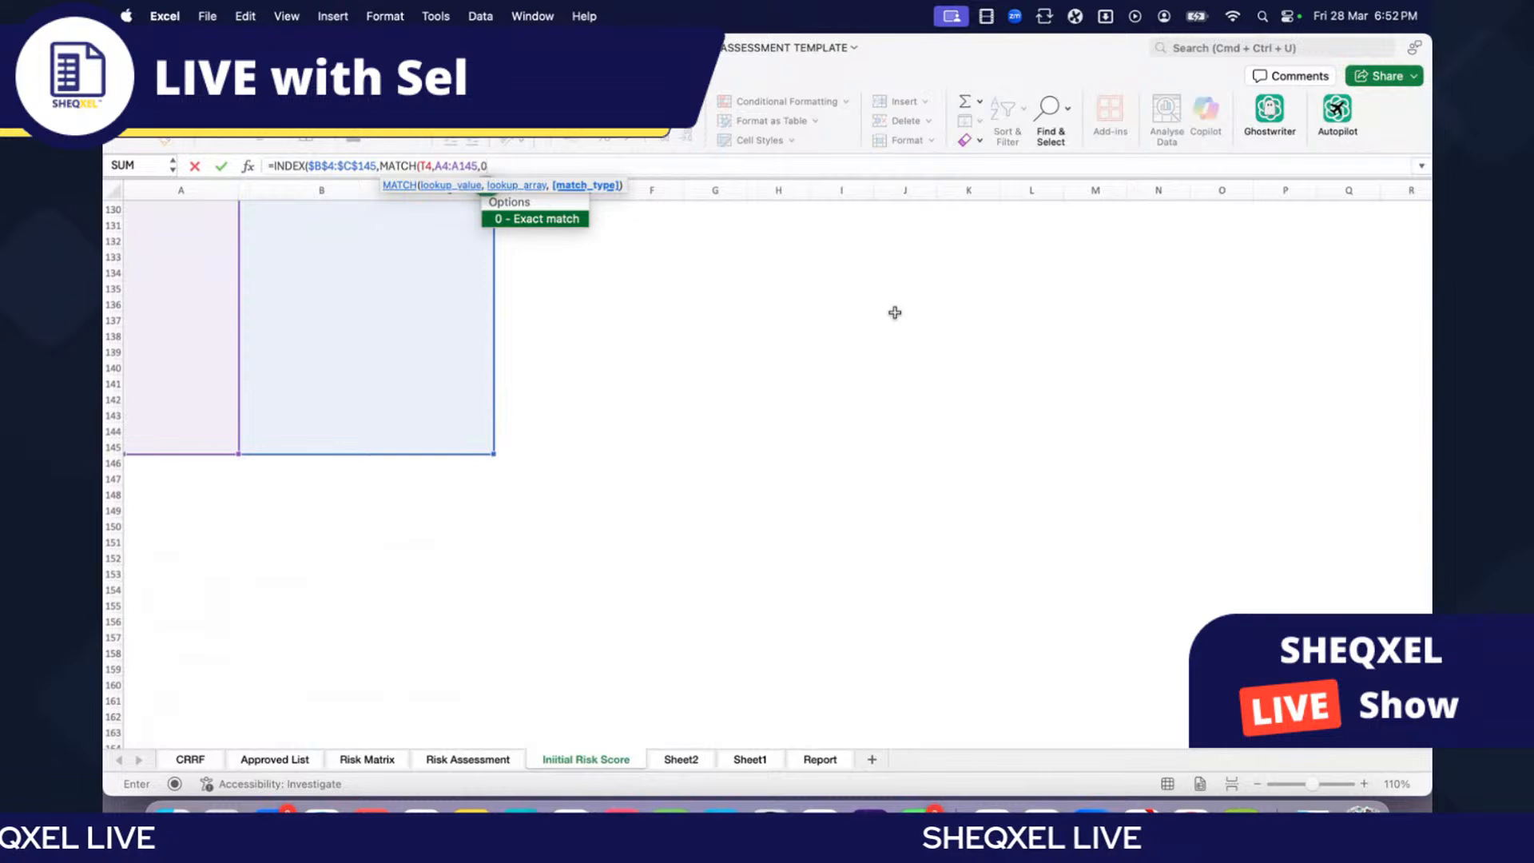
{"action": "type", "text": ")"}
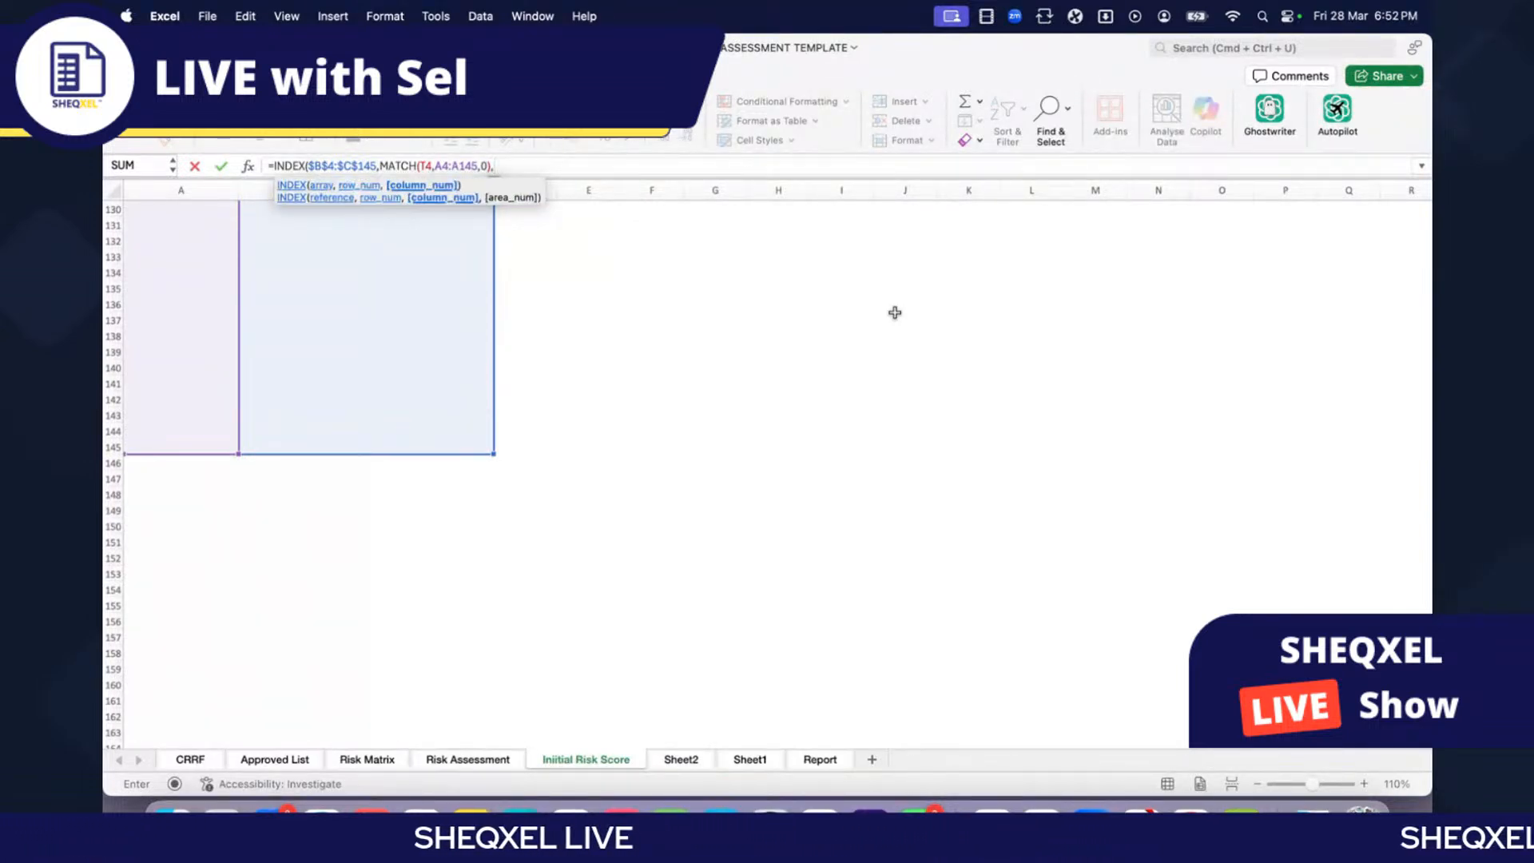
{"action": "type", "text": ","}
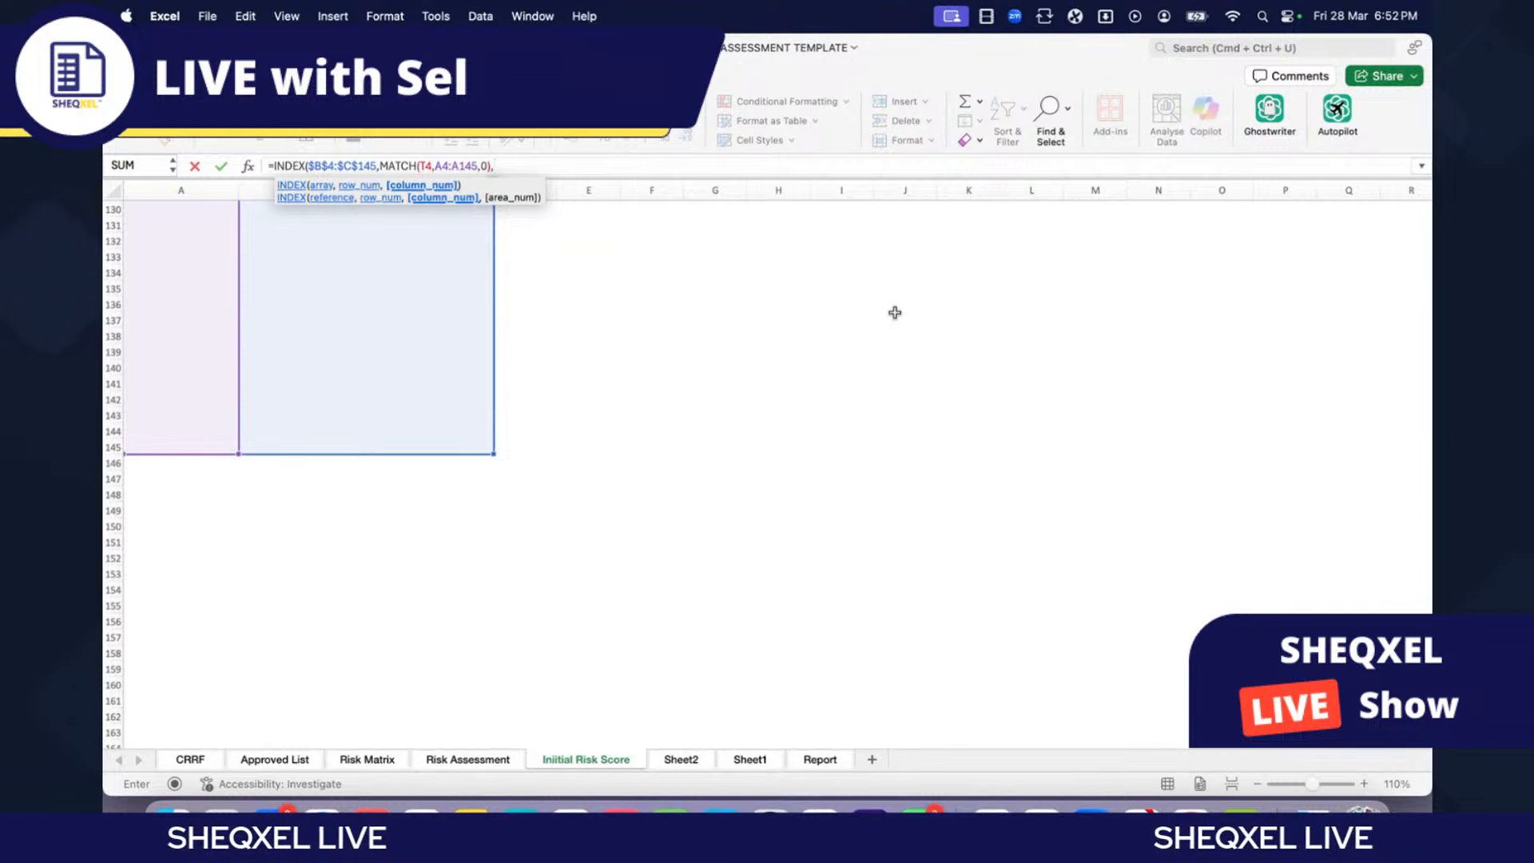
Step: Add a second MATCH as the INDEX column number, with the Initial Risk Score label in U4 as its lookup value
{"action": "type", "text": "MATCH("}
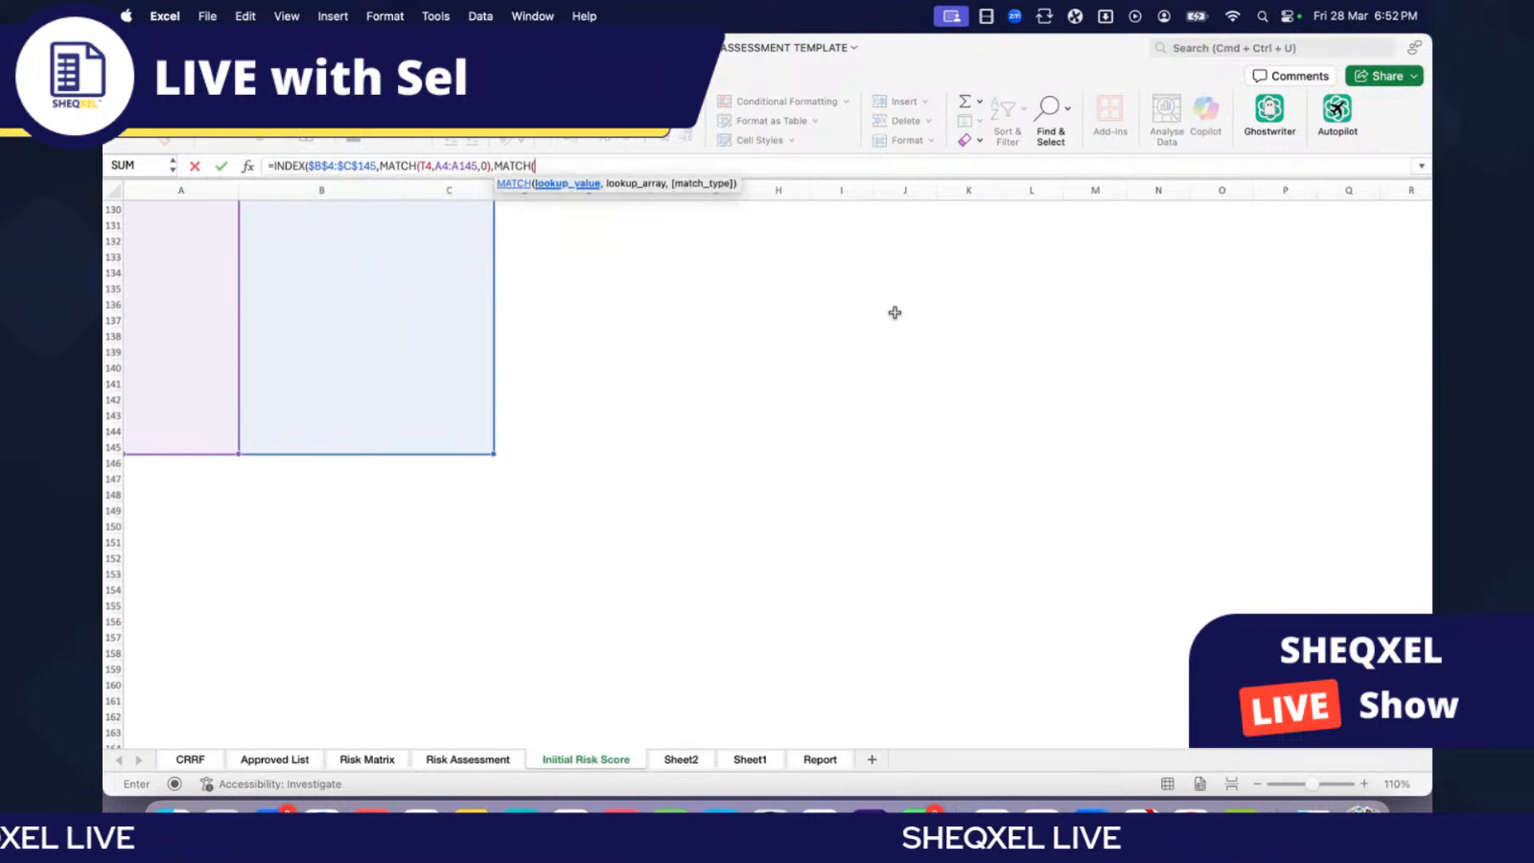
{"action": "scroll", "coordinate": [1005, 484], "scroll_direction": "up", "scroll_amount": 20}
{"action": "scroll", "coordinate": [1004, 488], "scroll_direction": "right", "scroll_amount": 6}
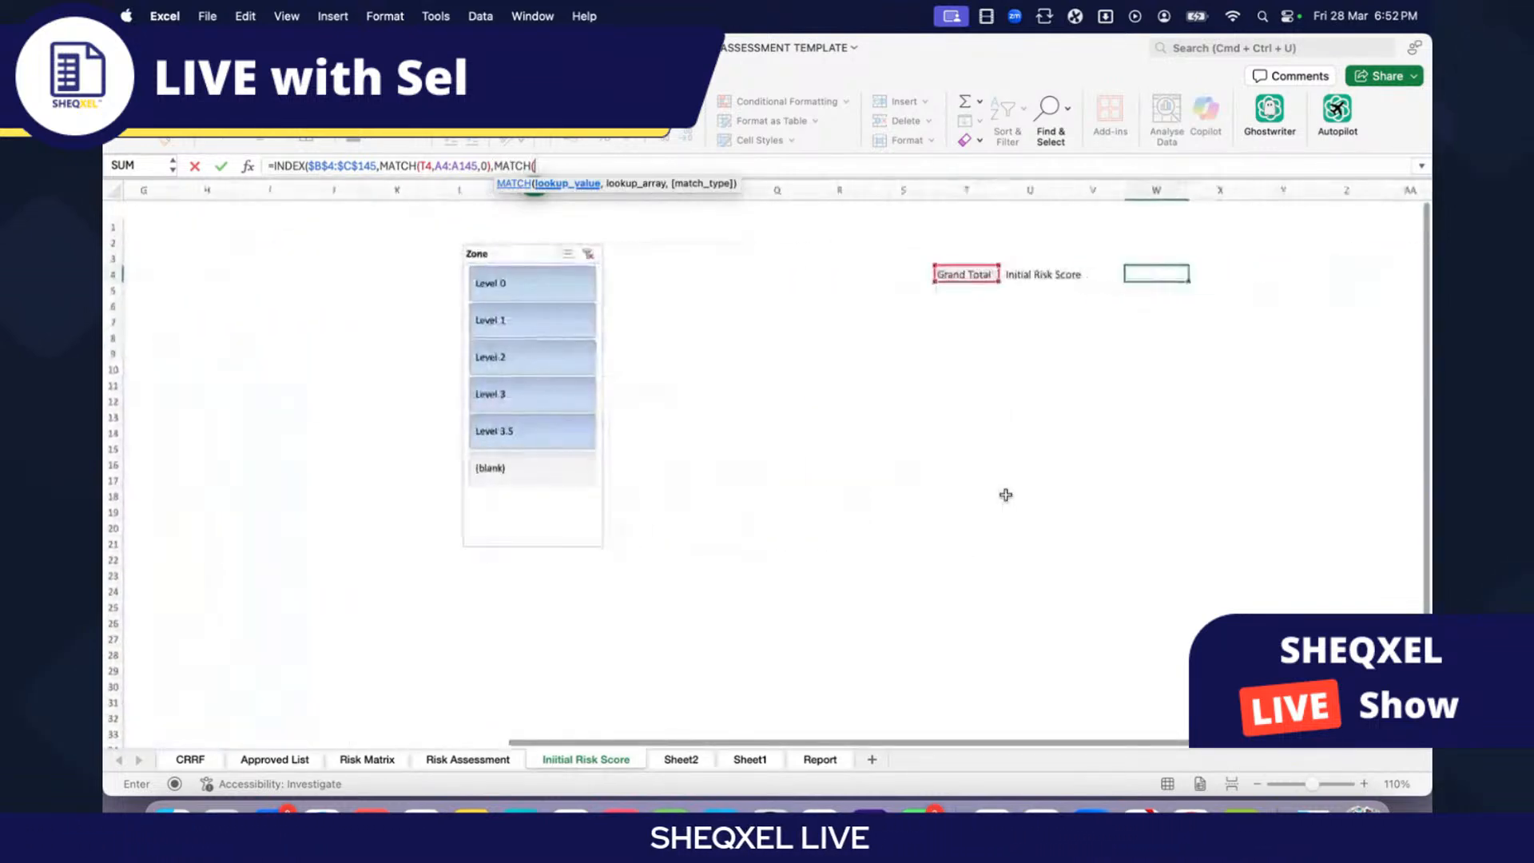
{"action": "scroll", "coordinate": [1004, 495], "scroll_direction": "right", "scroll_amount": 2}
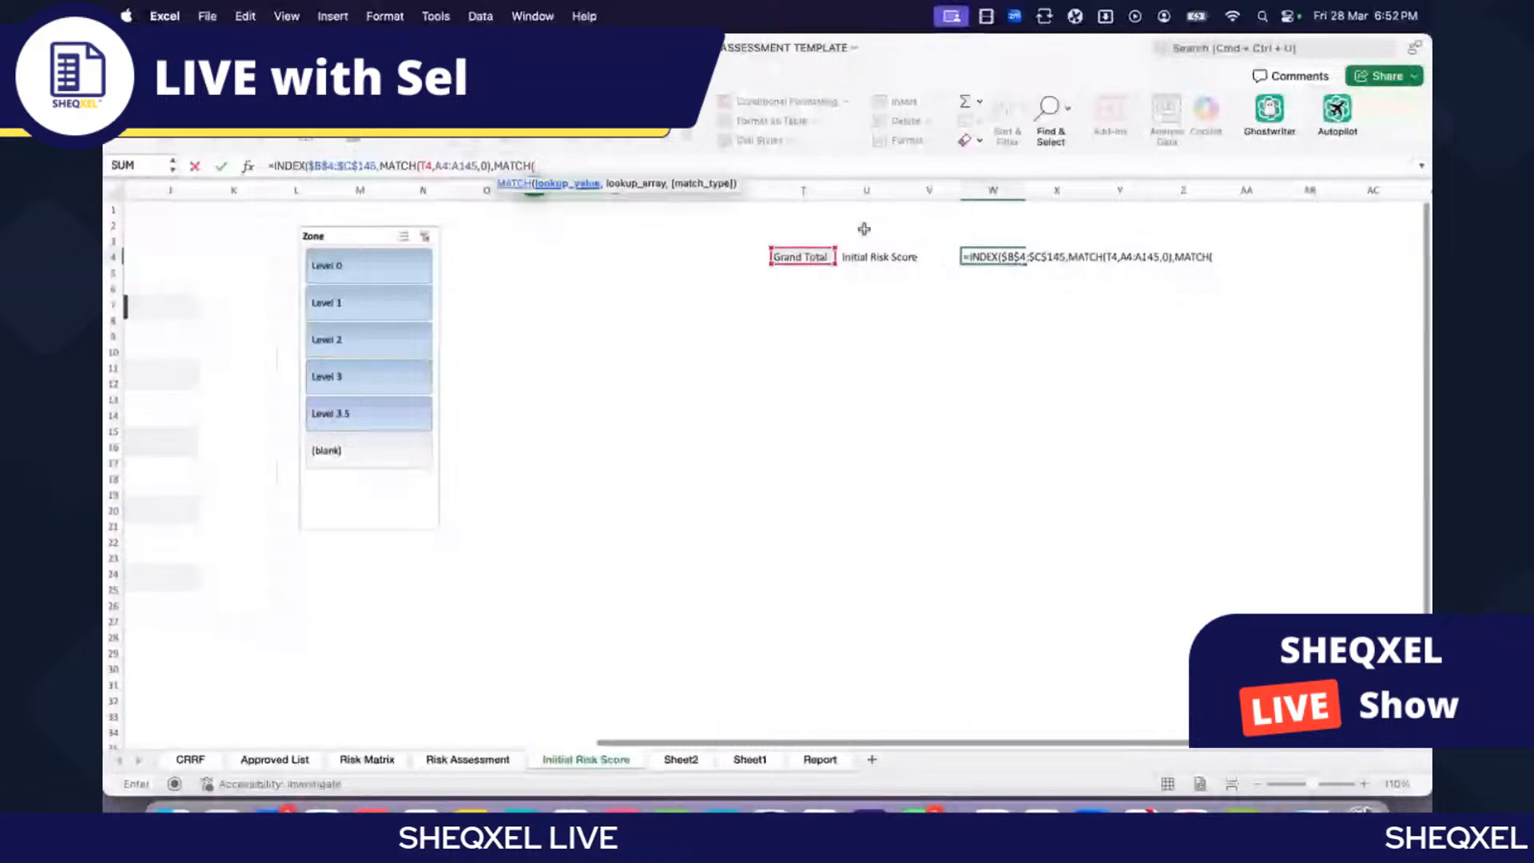
{"action": "left_click", "coordinate": [871, 256]}
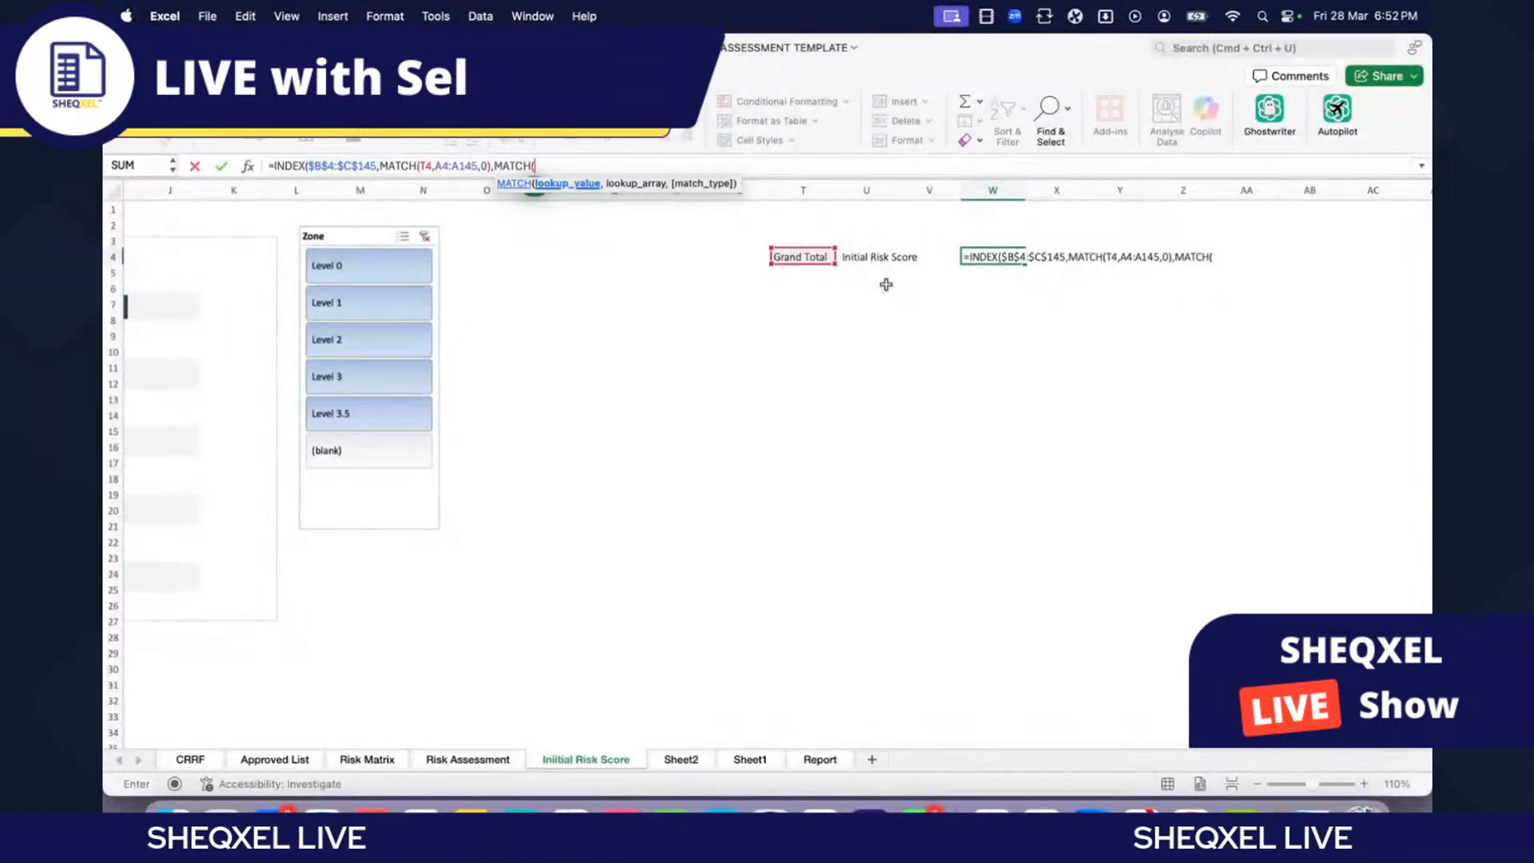
{"action": "type", "text": ","}
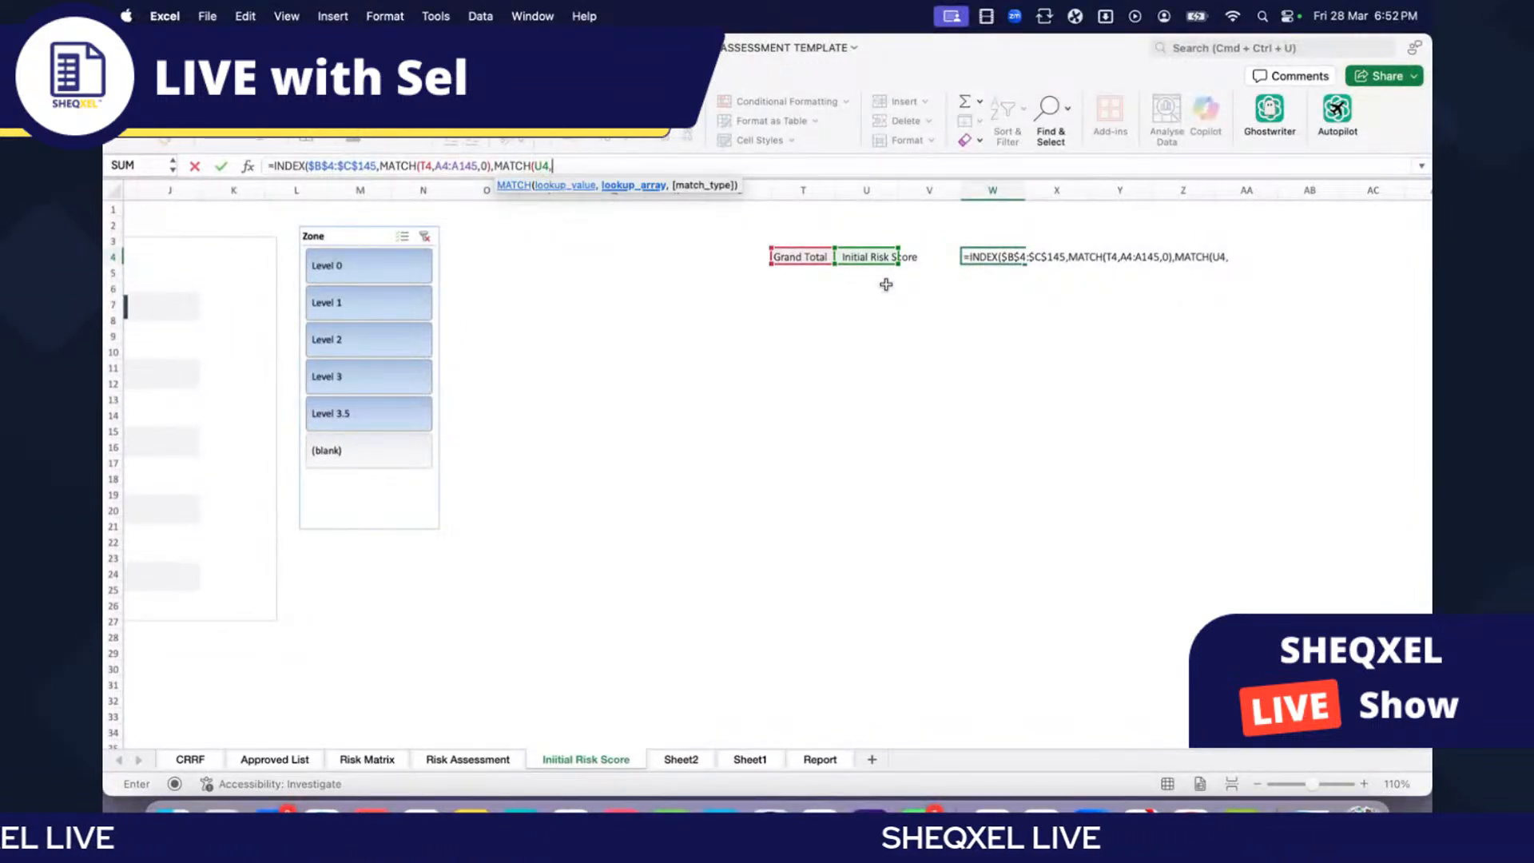
Step: Set the column MATCH to search the pivot headers B3:C3 with exact match 0, and complete the INDEX formula
{"action": "scroll", "coordinate": [904, 371], "scroll_direction": "left", "scroll_amount": 10}
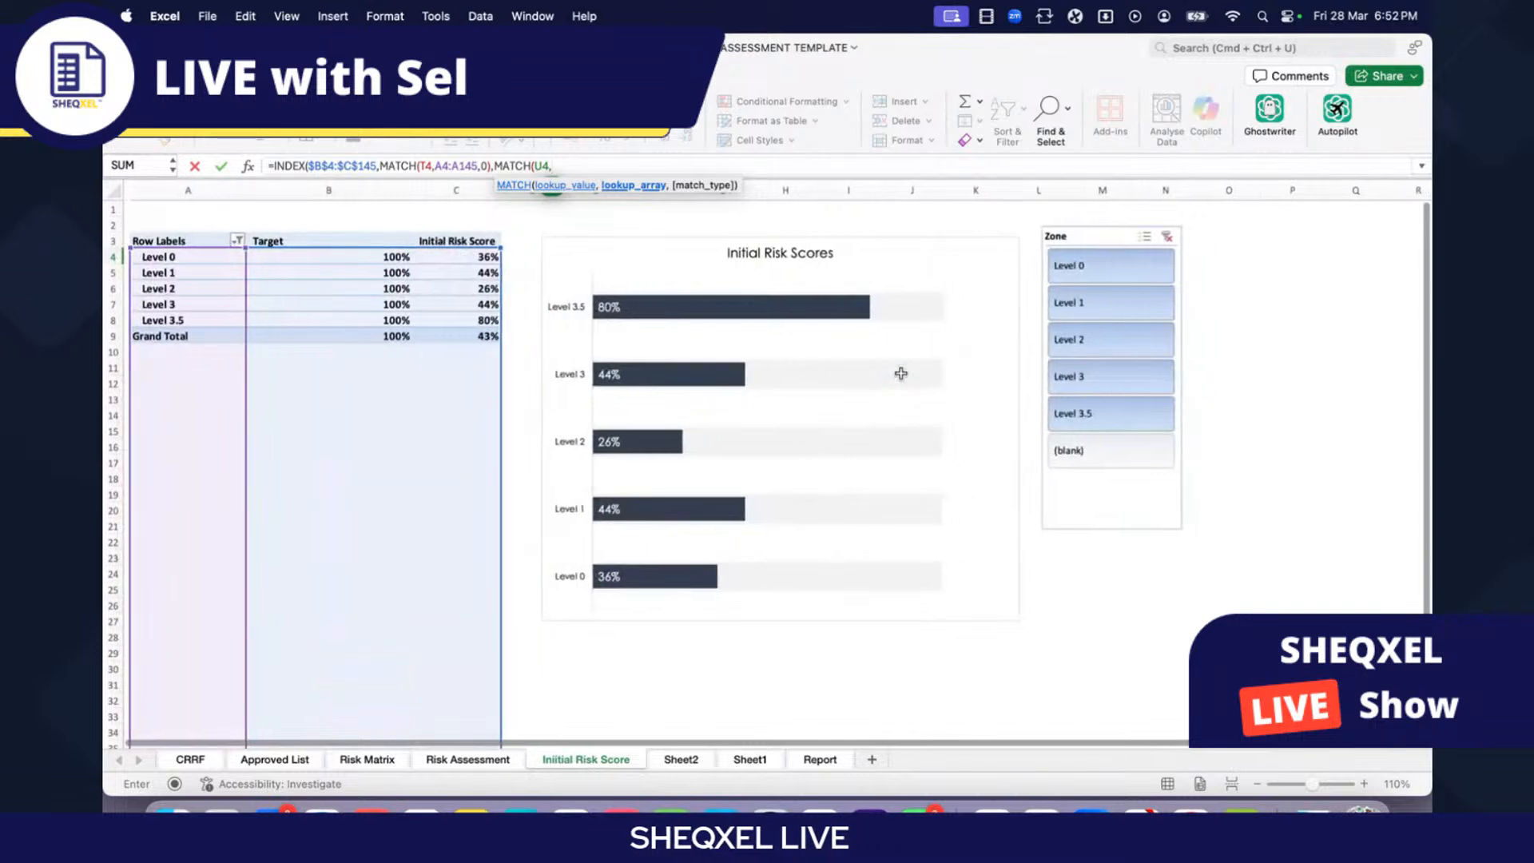
{"action": "scroll", "coordinate": [566, 302], "scroll_direction": "left", "scroll_amount": 1}
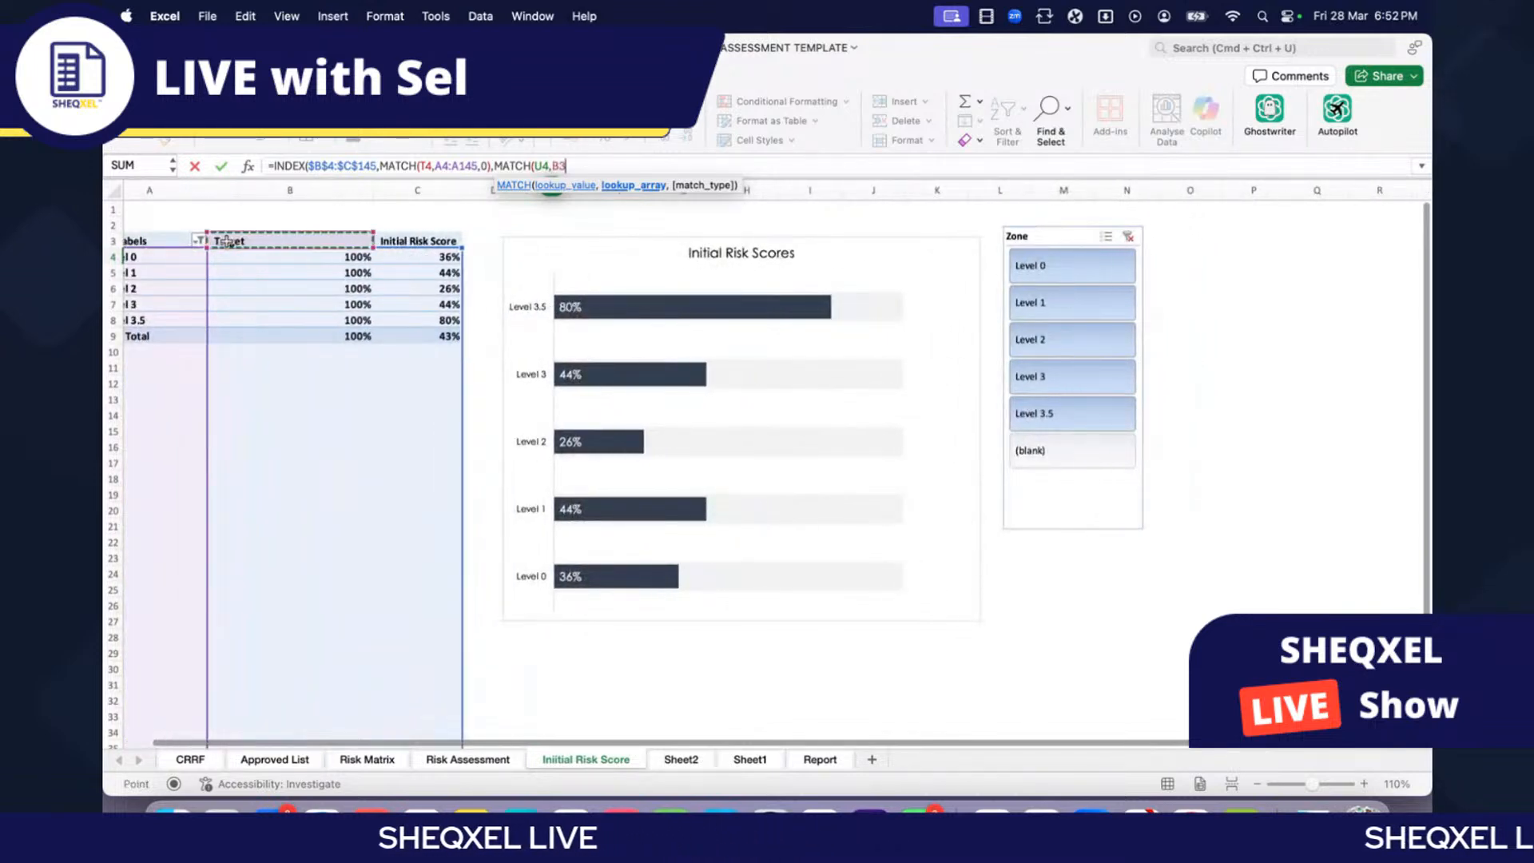
{"action": "left_click_drag", "start_coordinate": [228, 242], "coordinate": [484, 247]}
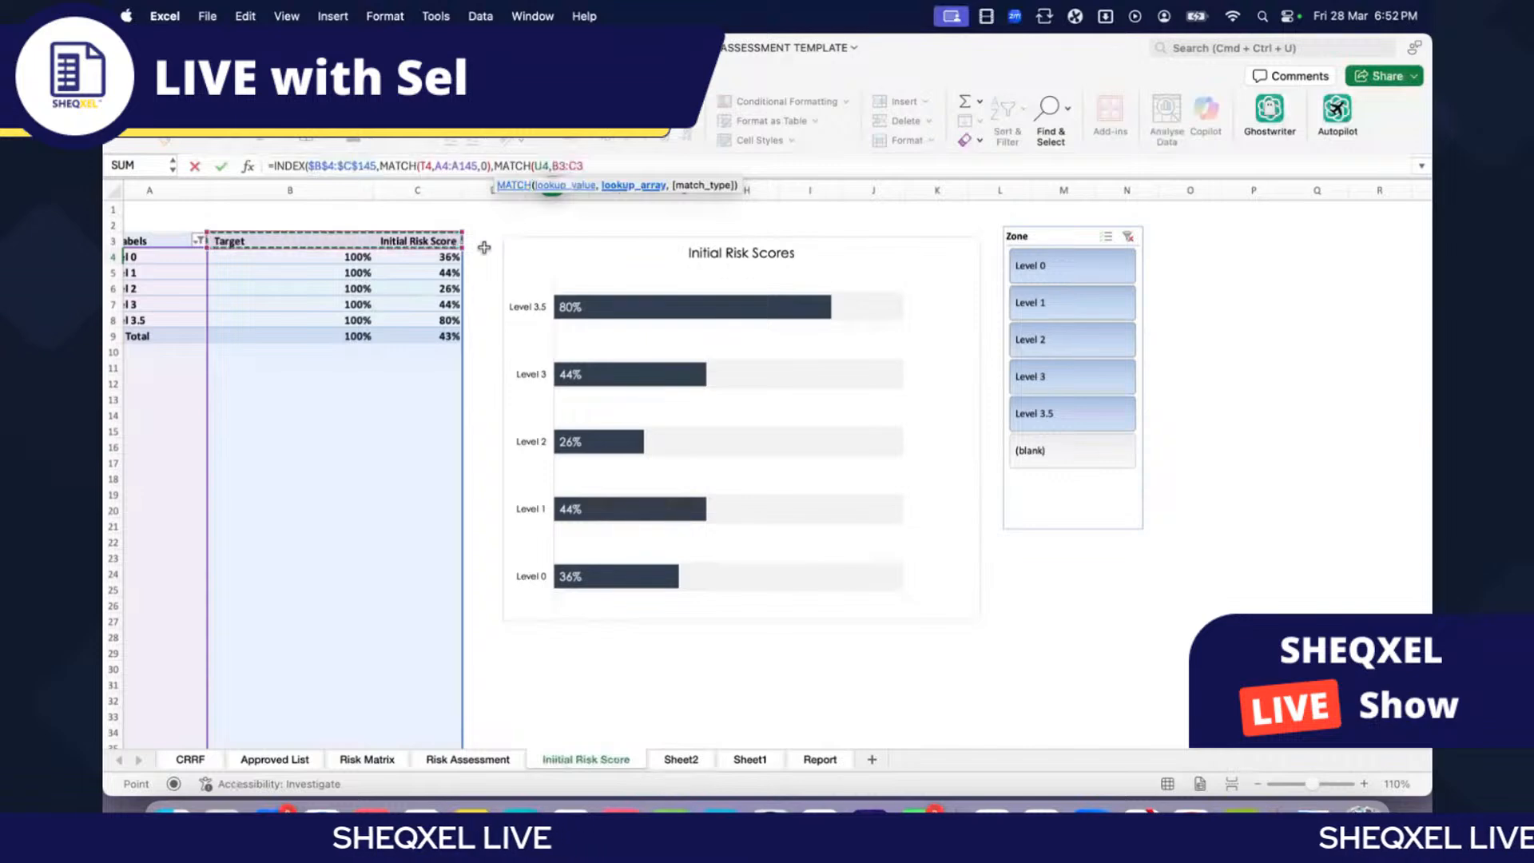
{"action": "type", "text": ",0"}
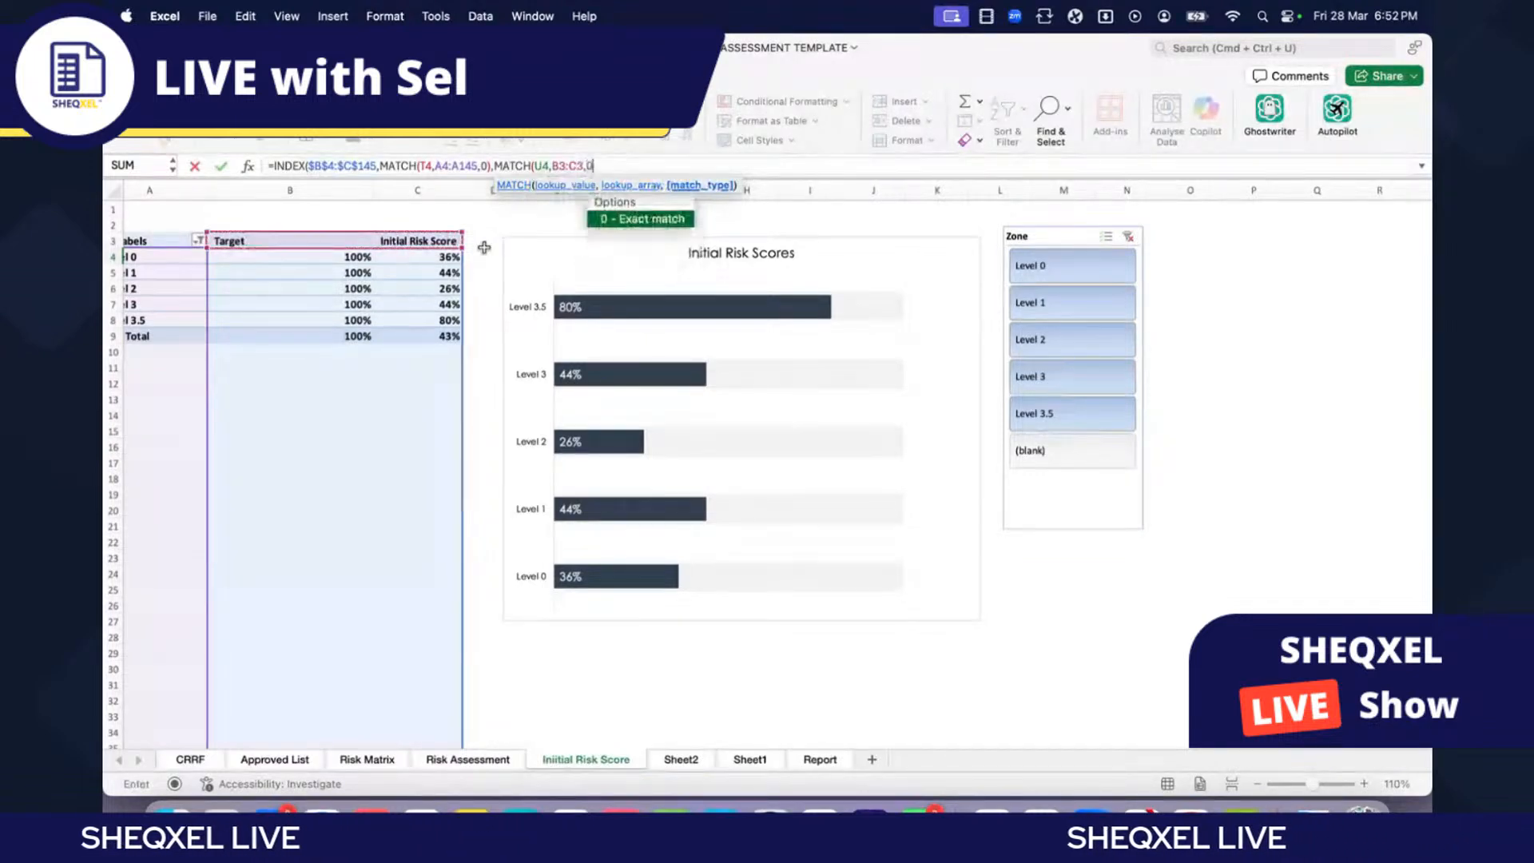
{"action": "type", "text": ")"}
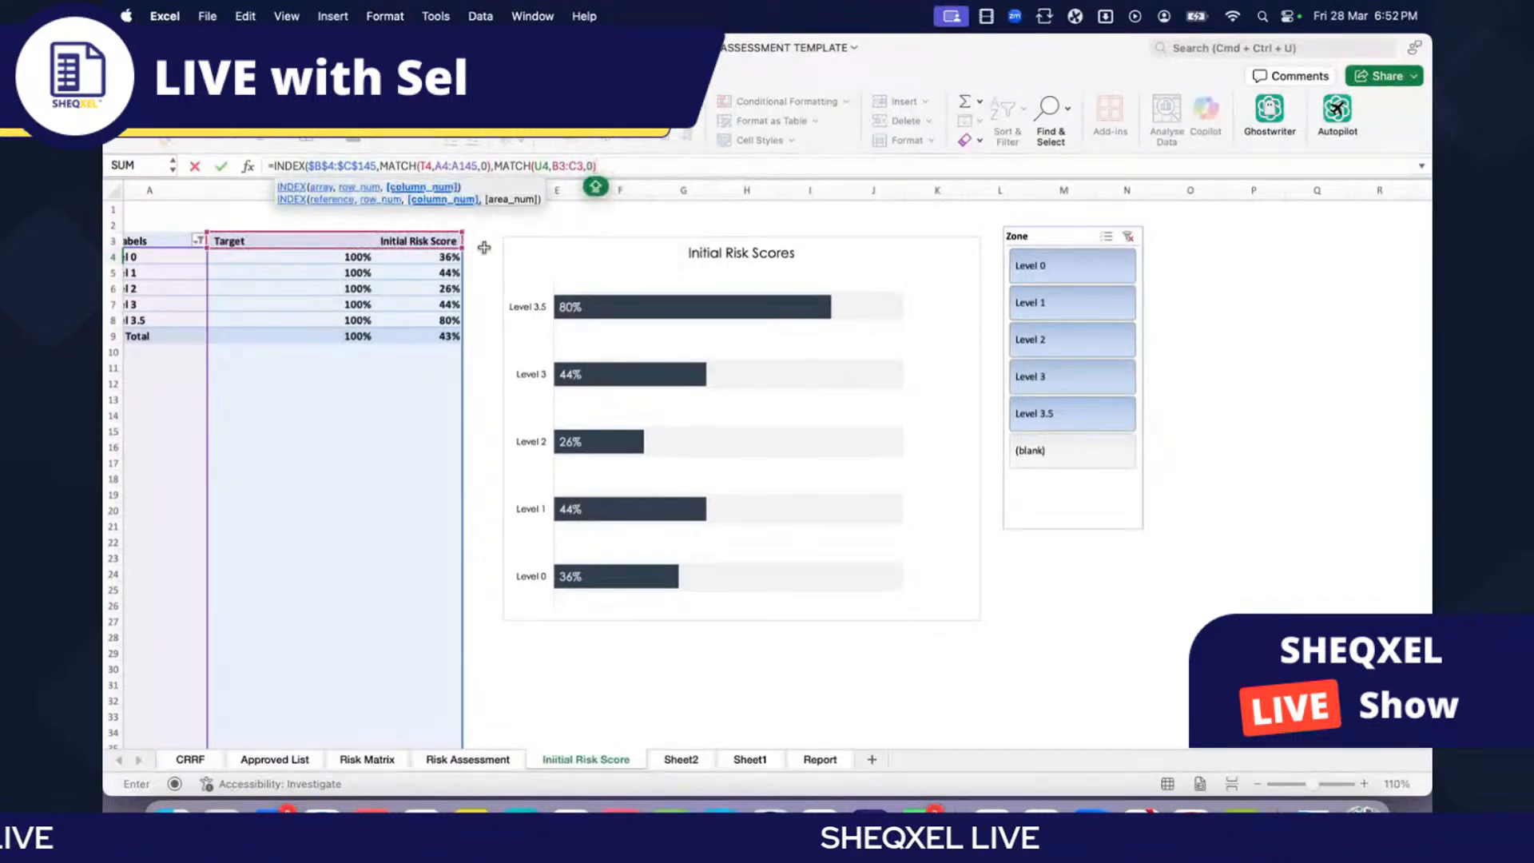
{"action": "type", "text": ")"}
{"action": "key", "text": "Return"}
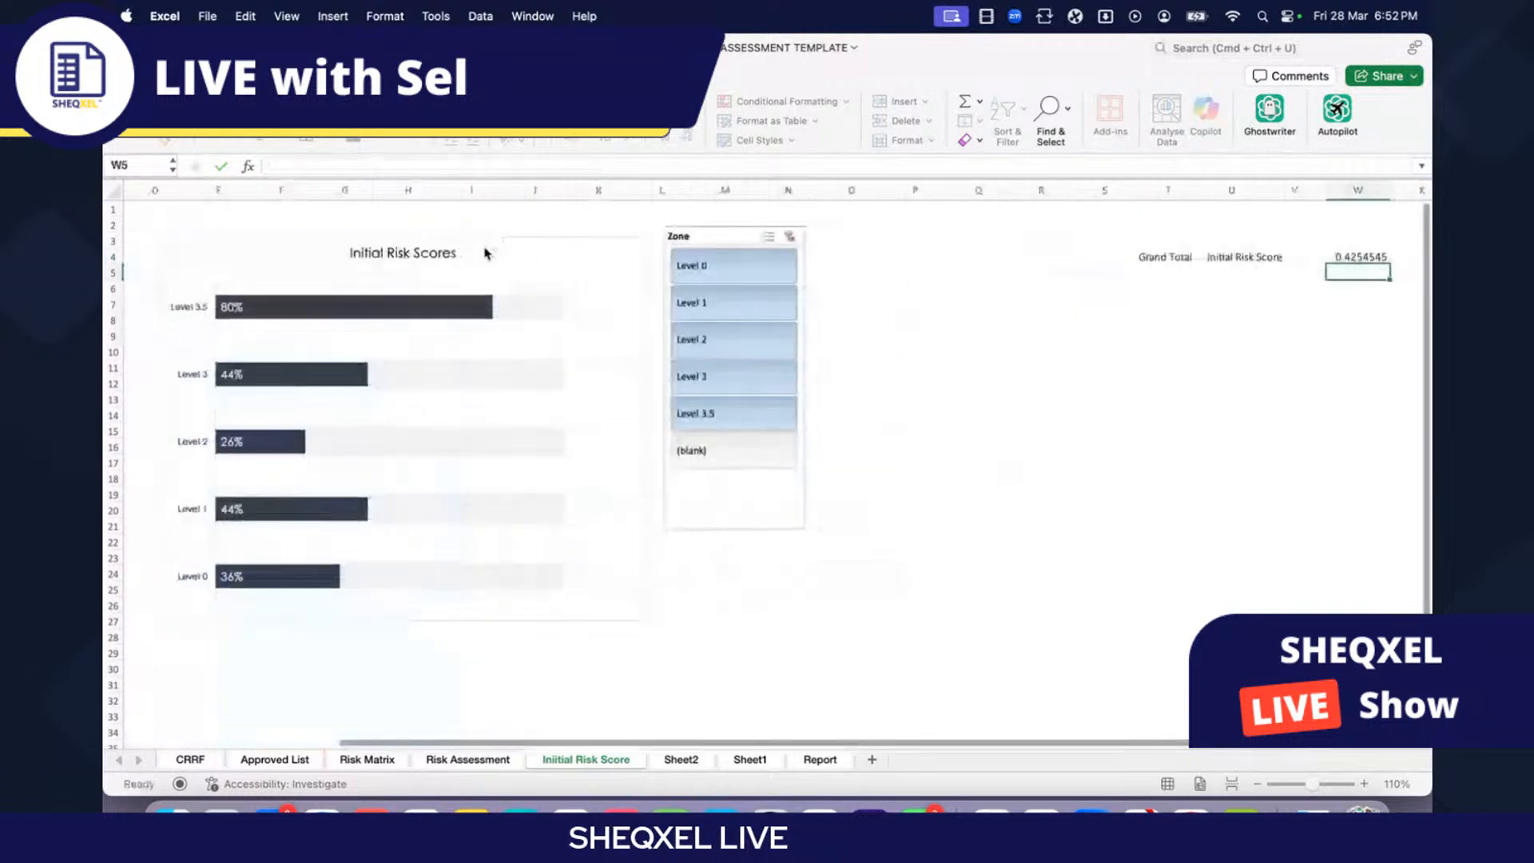
Step: Format the INDEX/MATCH result in cell W4 as a percentage
{"action": "scroll", "coordinate": [484, 250], "scroll_direction": "right", "scroll_amount": 6}
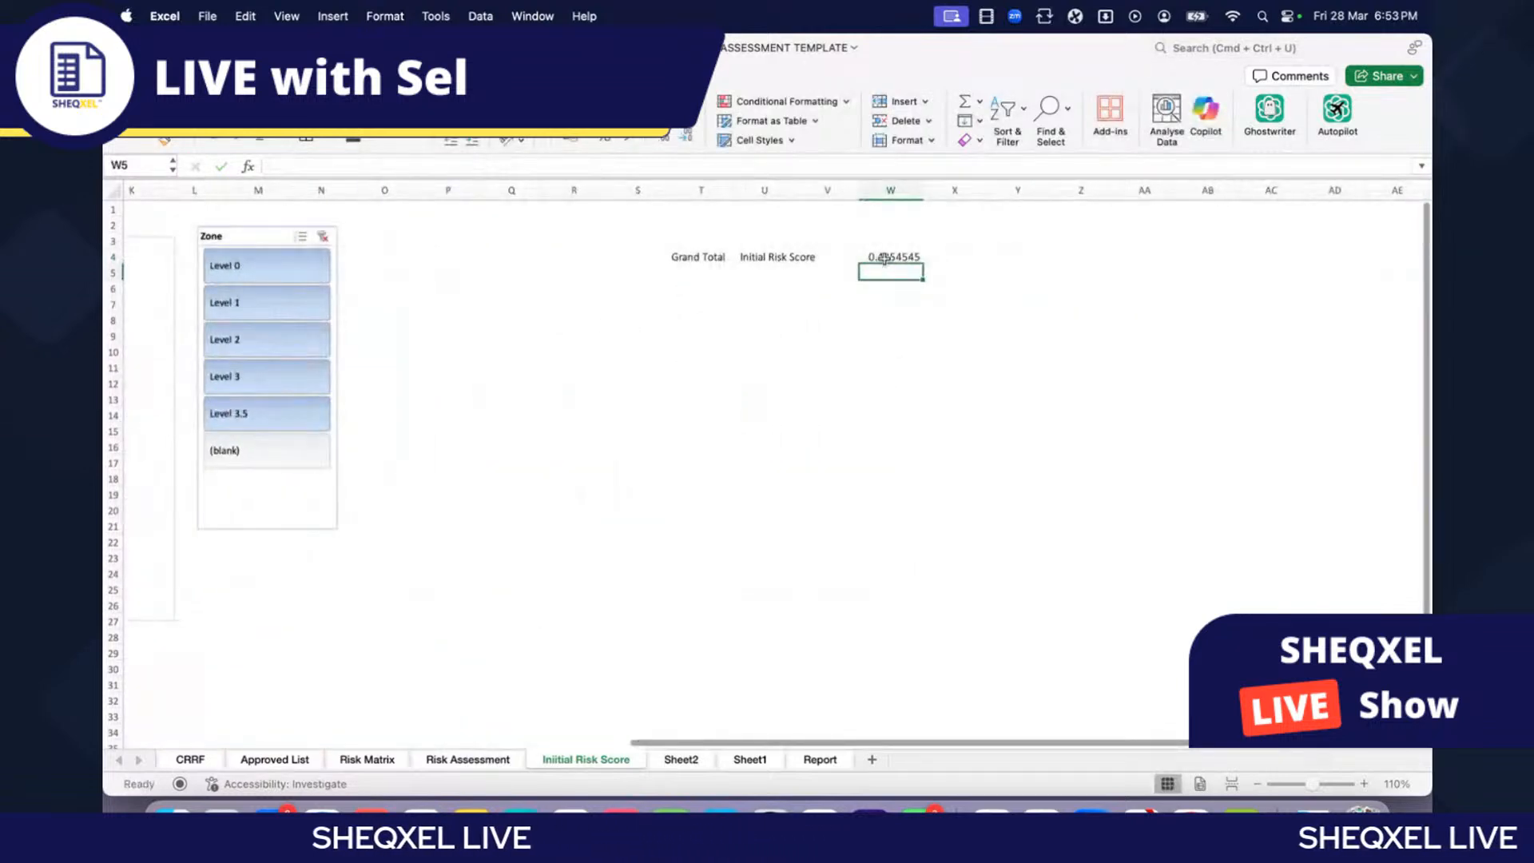
{"action": "key", "text": "Up"}
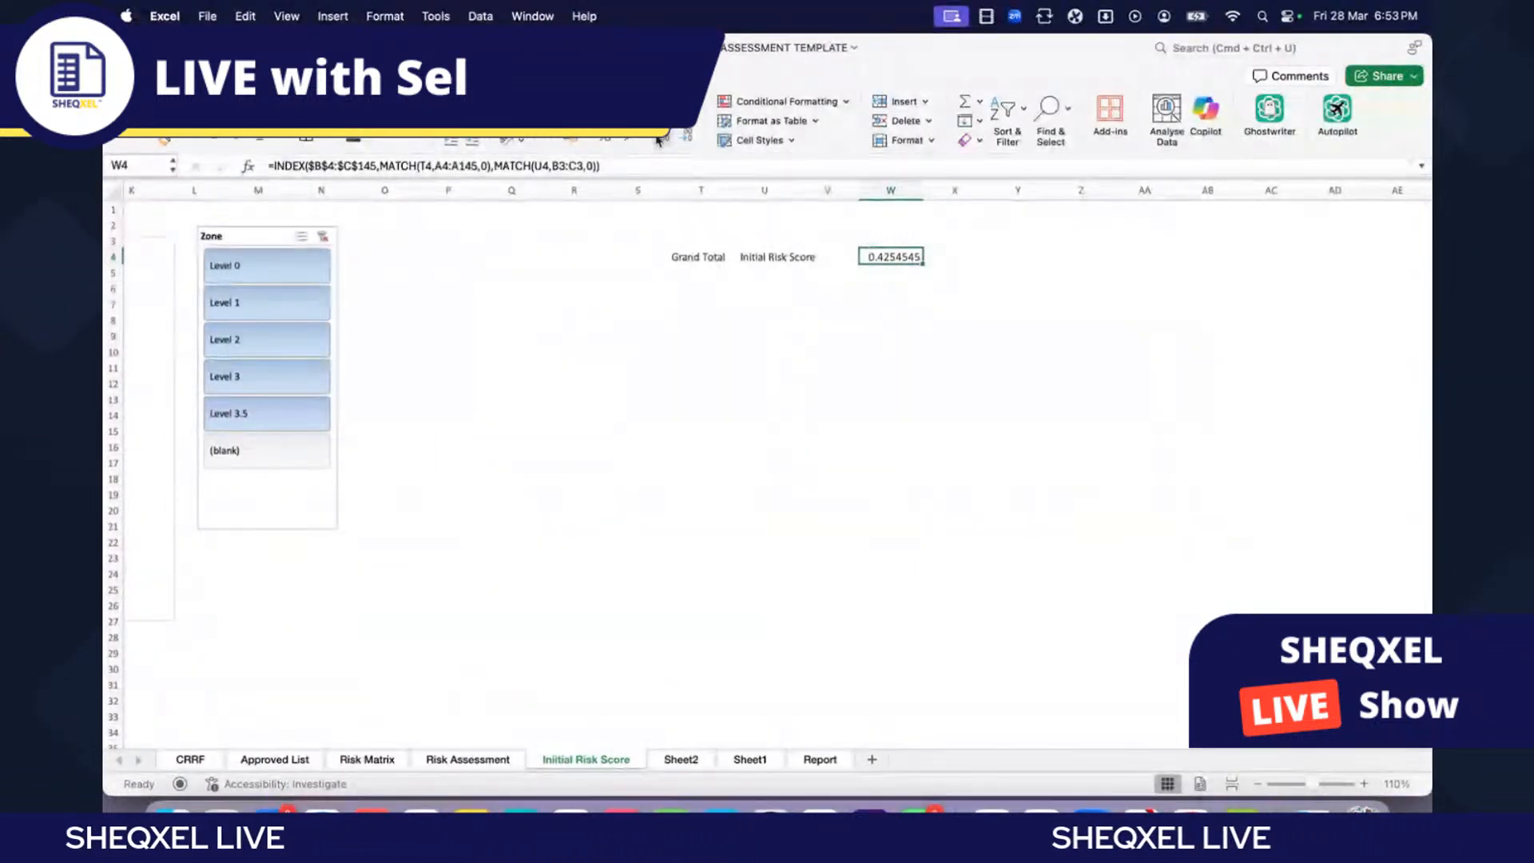
{"action": "left_click", "coordinate": [608, 138]}
{"action": "left_click", "coordinate": [843, 435]}
Step: Compare the lookup result in W4 with the pivot table's grand total Initial Risk Score
{"action": "scroll", "coordinate": [843, 438], "scroll_direction": "left", "scroll_amount": 10}
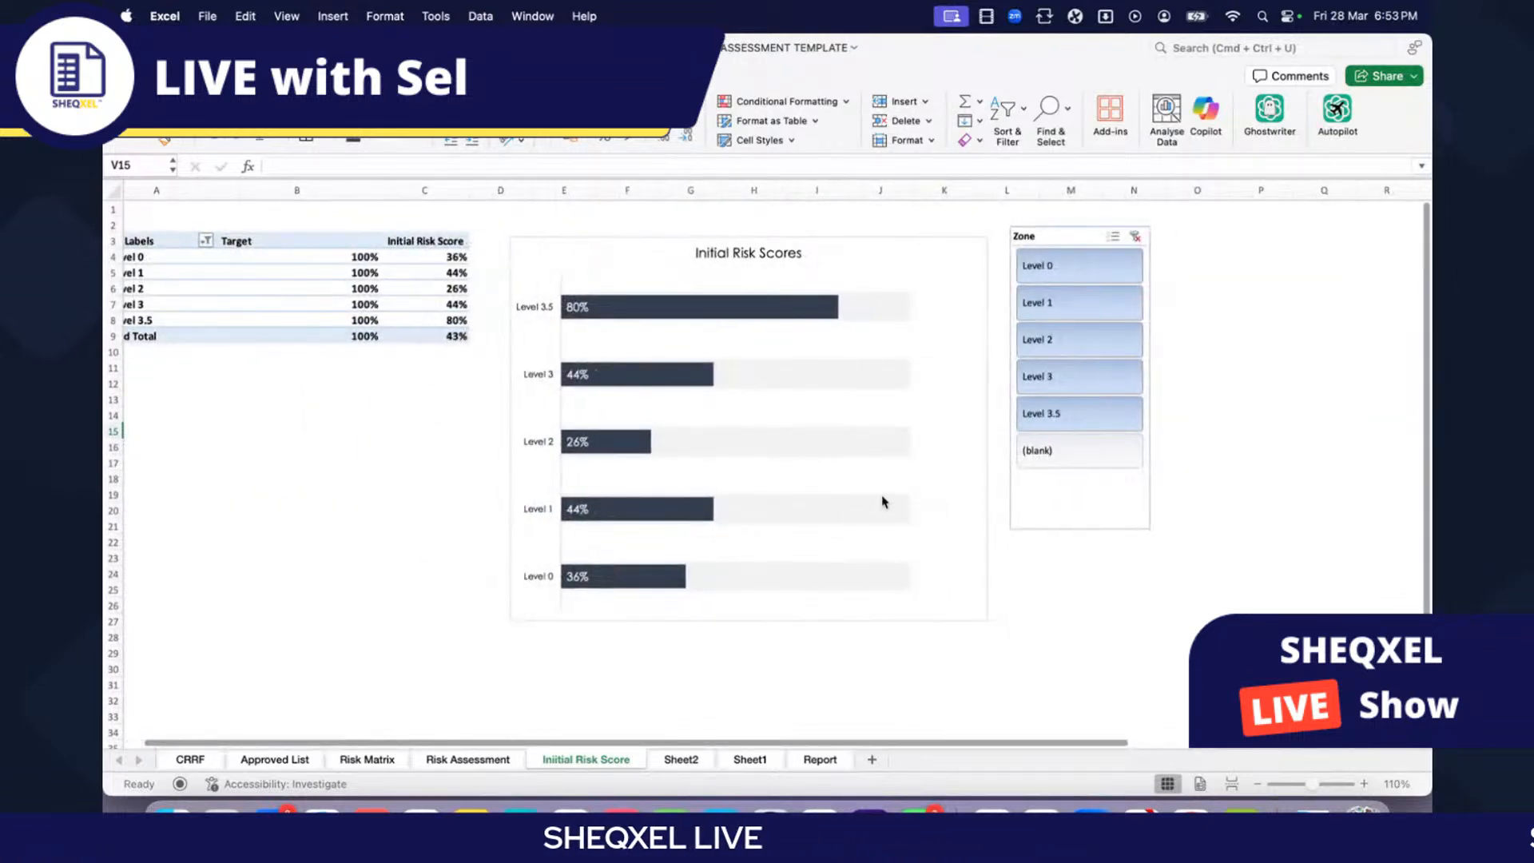
{"action": "scroll", "coordinate": [883, 503], "scroll_direction": "right", "scroll_amount": 10}
{"action": "left_click", "coordinate": [935, 256]}
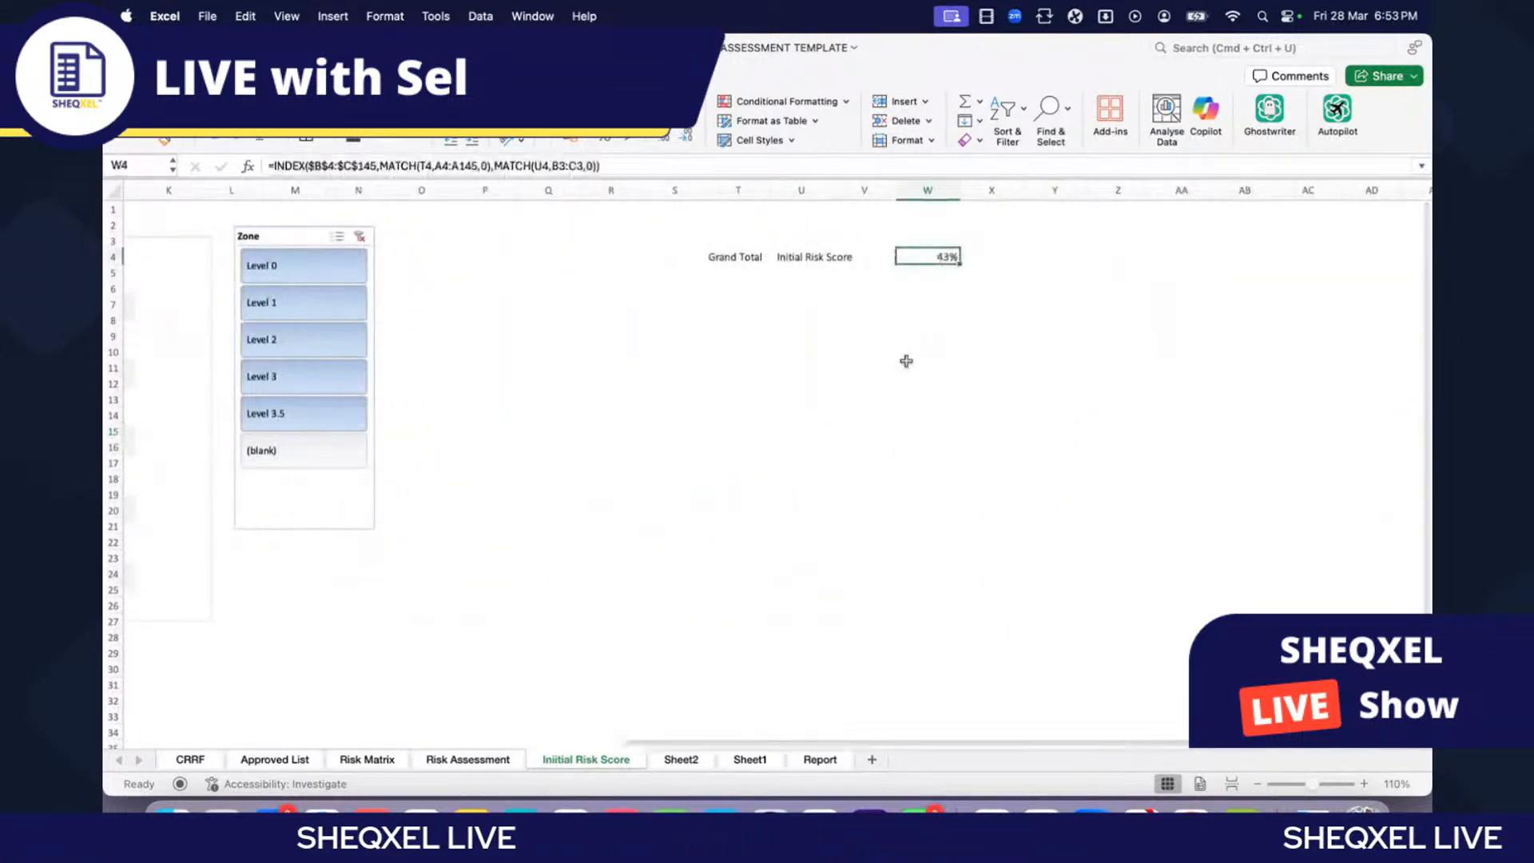
{"action": "scroll", "coordinate": [904, 360], "scroll_direction": "left", "scroll_amount": 2}
{"action": "scroll", "coordinate": [904, 359], "scroll_direction": "right", "scroll_amount": 3}
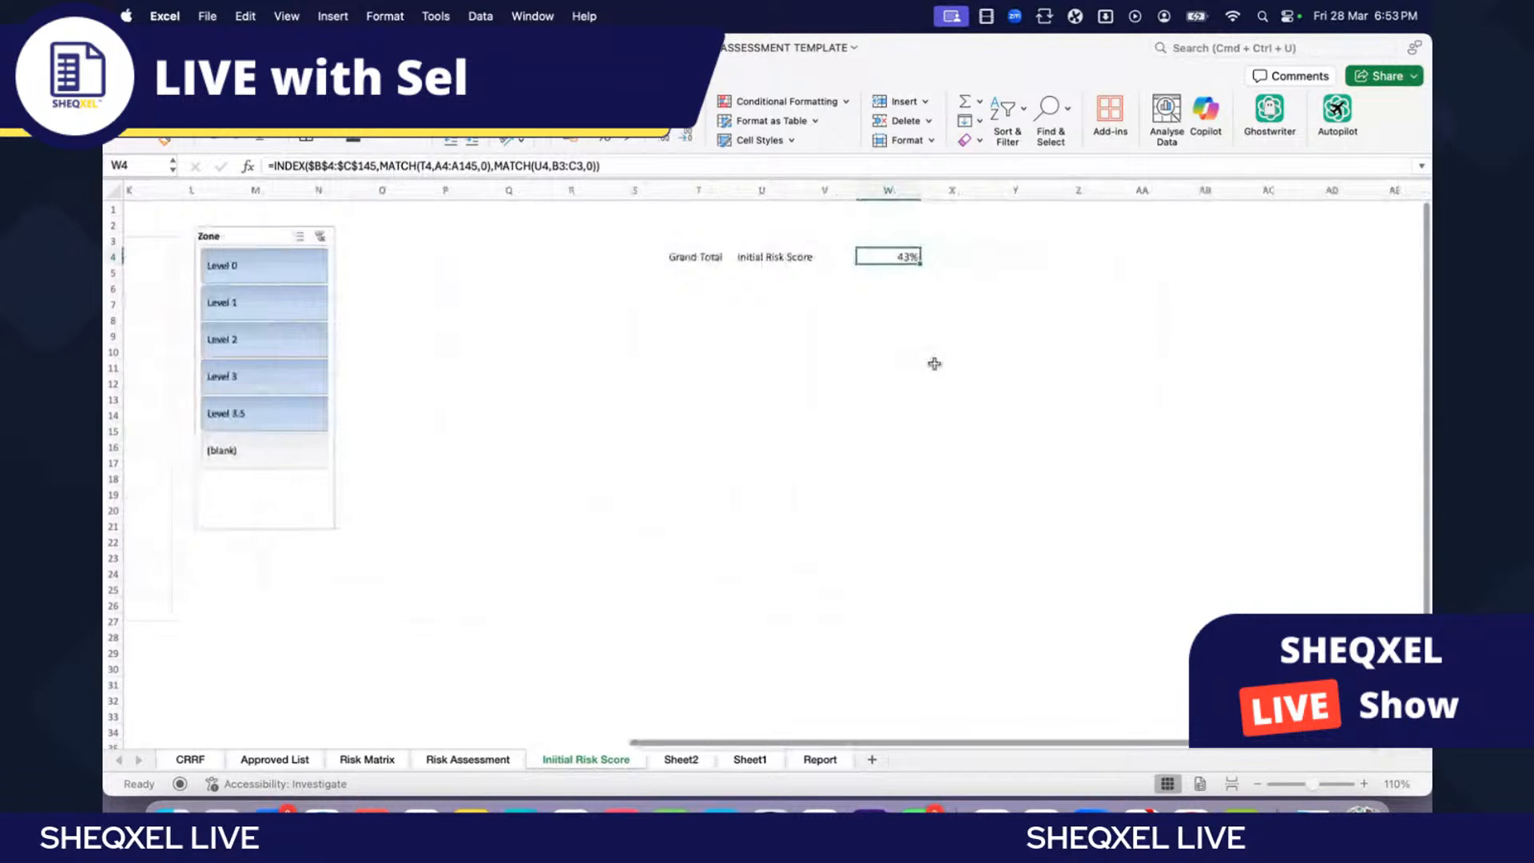
{"action": "scroll", "coordinate": [925, 362], "scroll_direction": "left", "scroll_amount": 10}
{"action": "scroll", "coordinate": [956, 363], "scroll_direction": "right", "scroll_amount": 10}
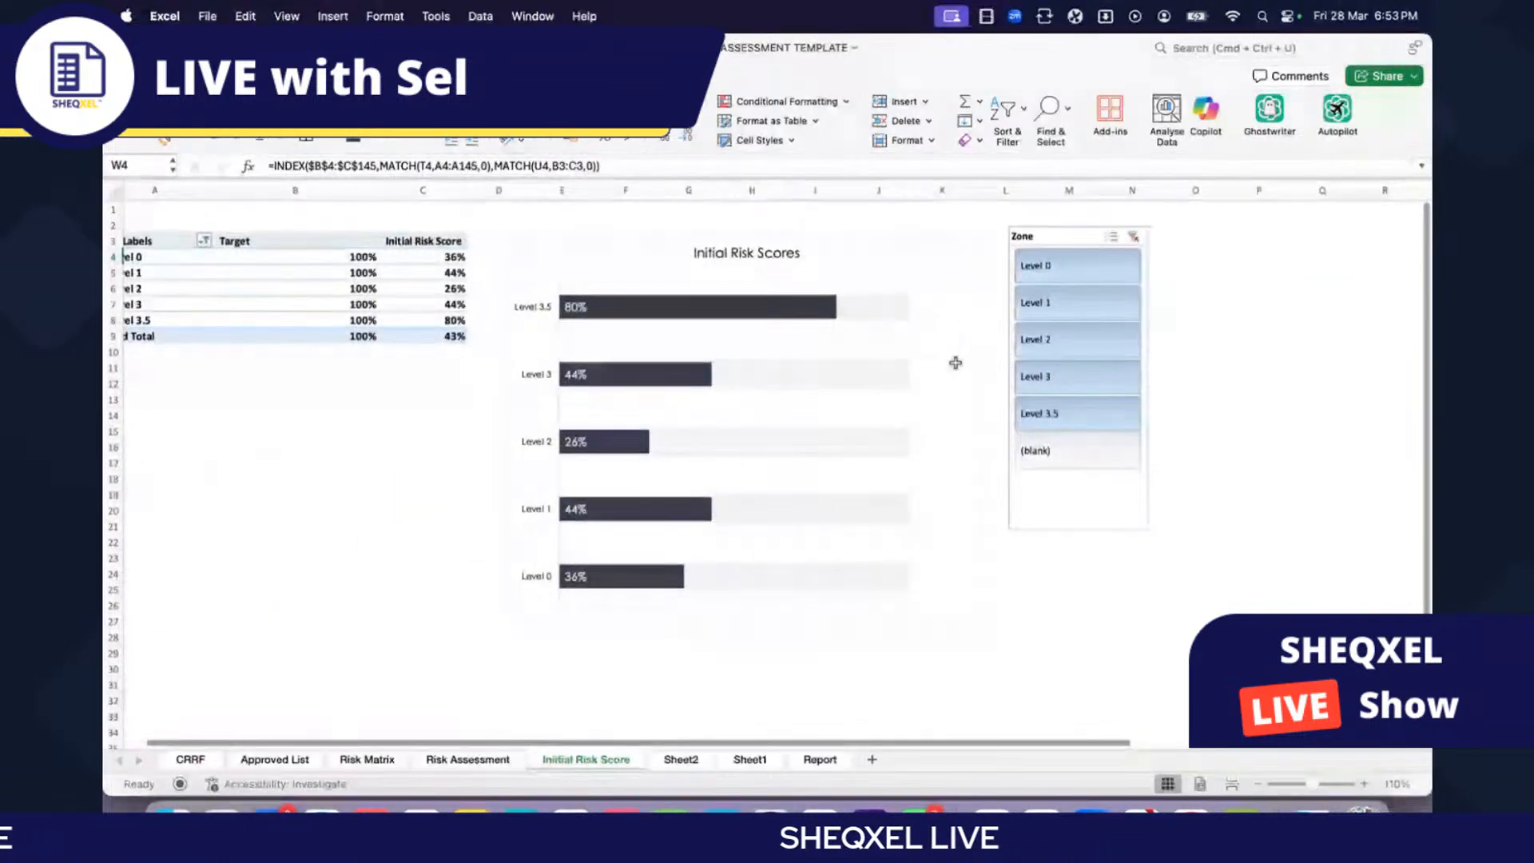
{"action": "scroll", "coordinate": [957, 365], "scroll_direction": "right", "scroll_amount": 2}
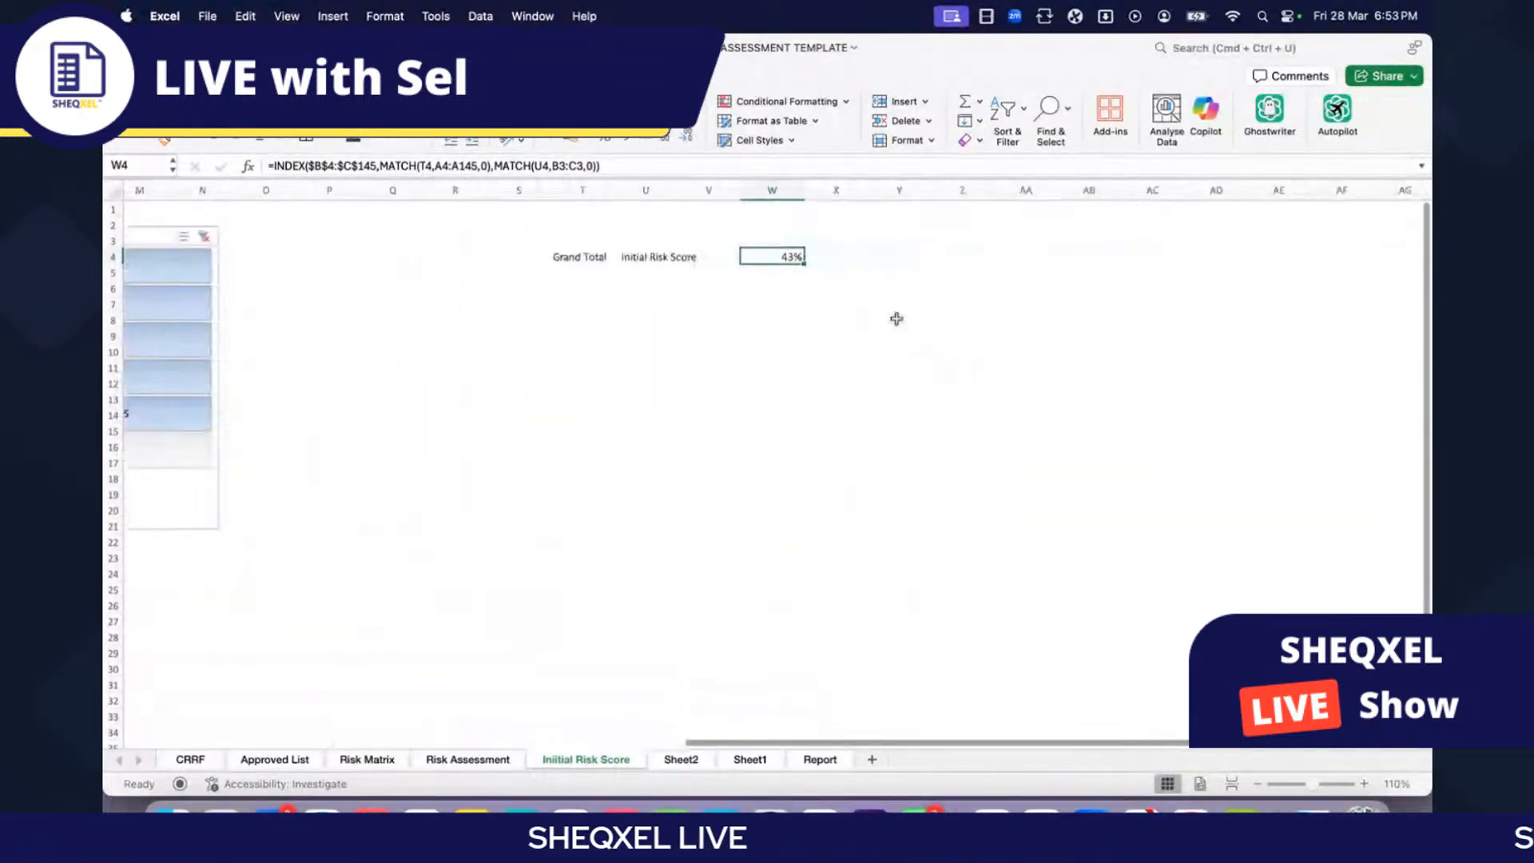
Step: Enter the formula =1-W4 in cell X4 to calculate the remainder of the grand total score
{"action": "left_click", "coordinate": [831, 253]}
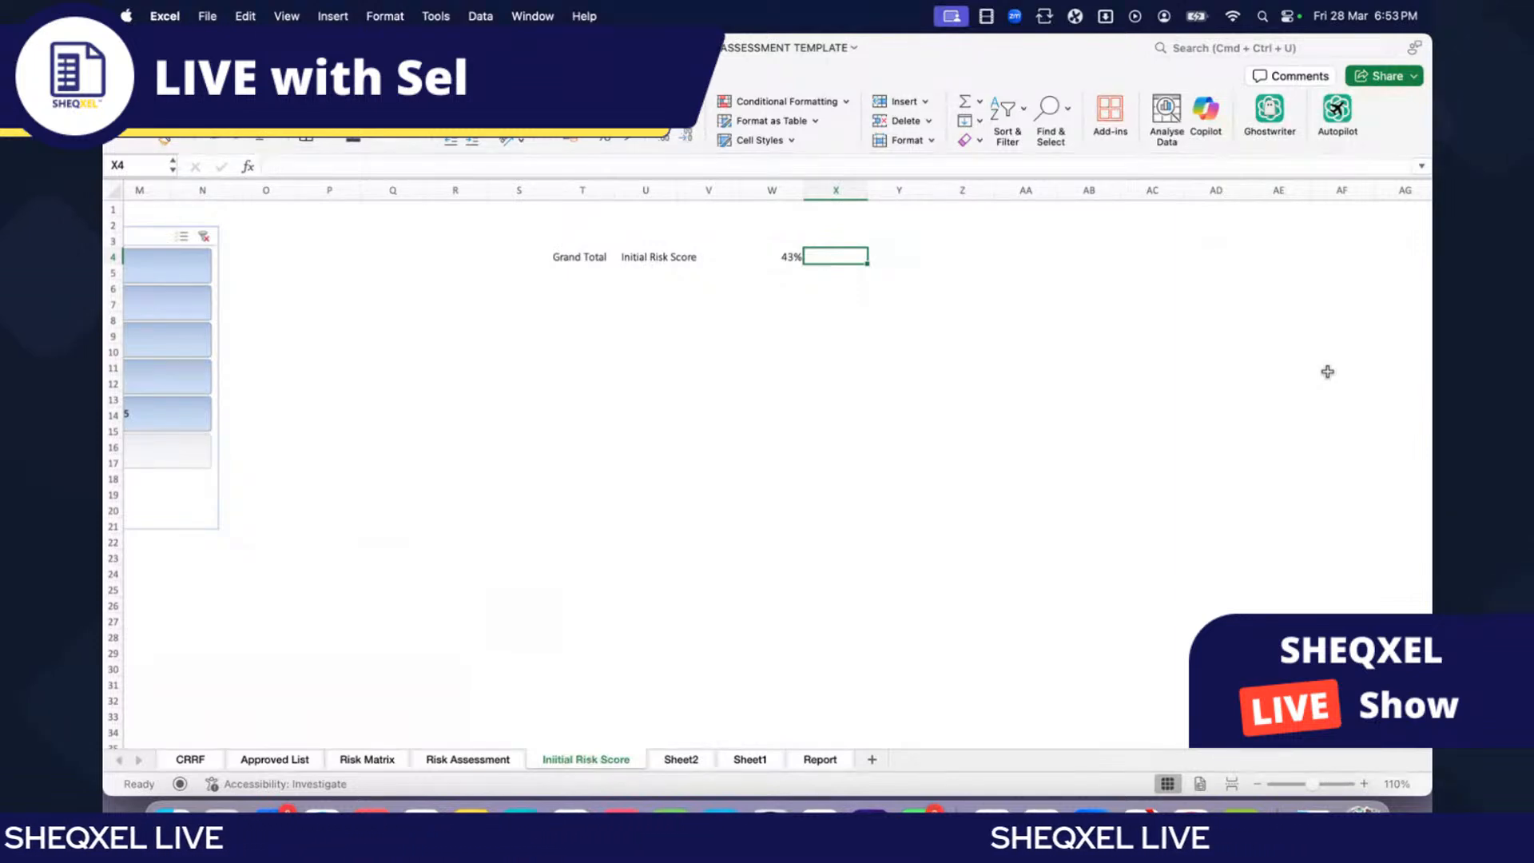
{"action": "type", "text": "=1-W4"}
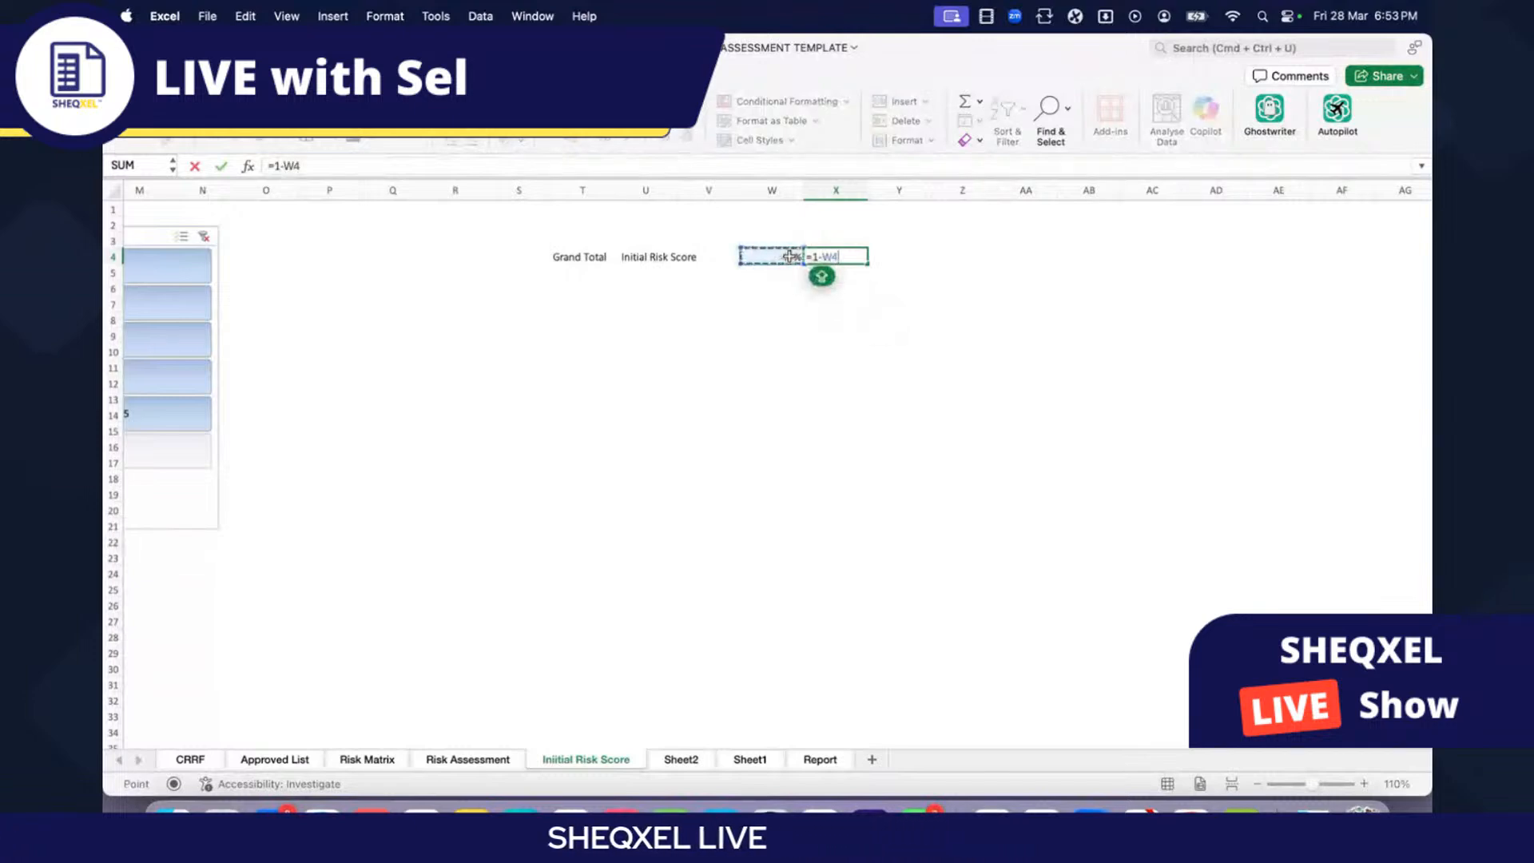
{"action": "key", "text": "Return"}
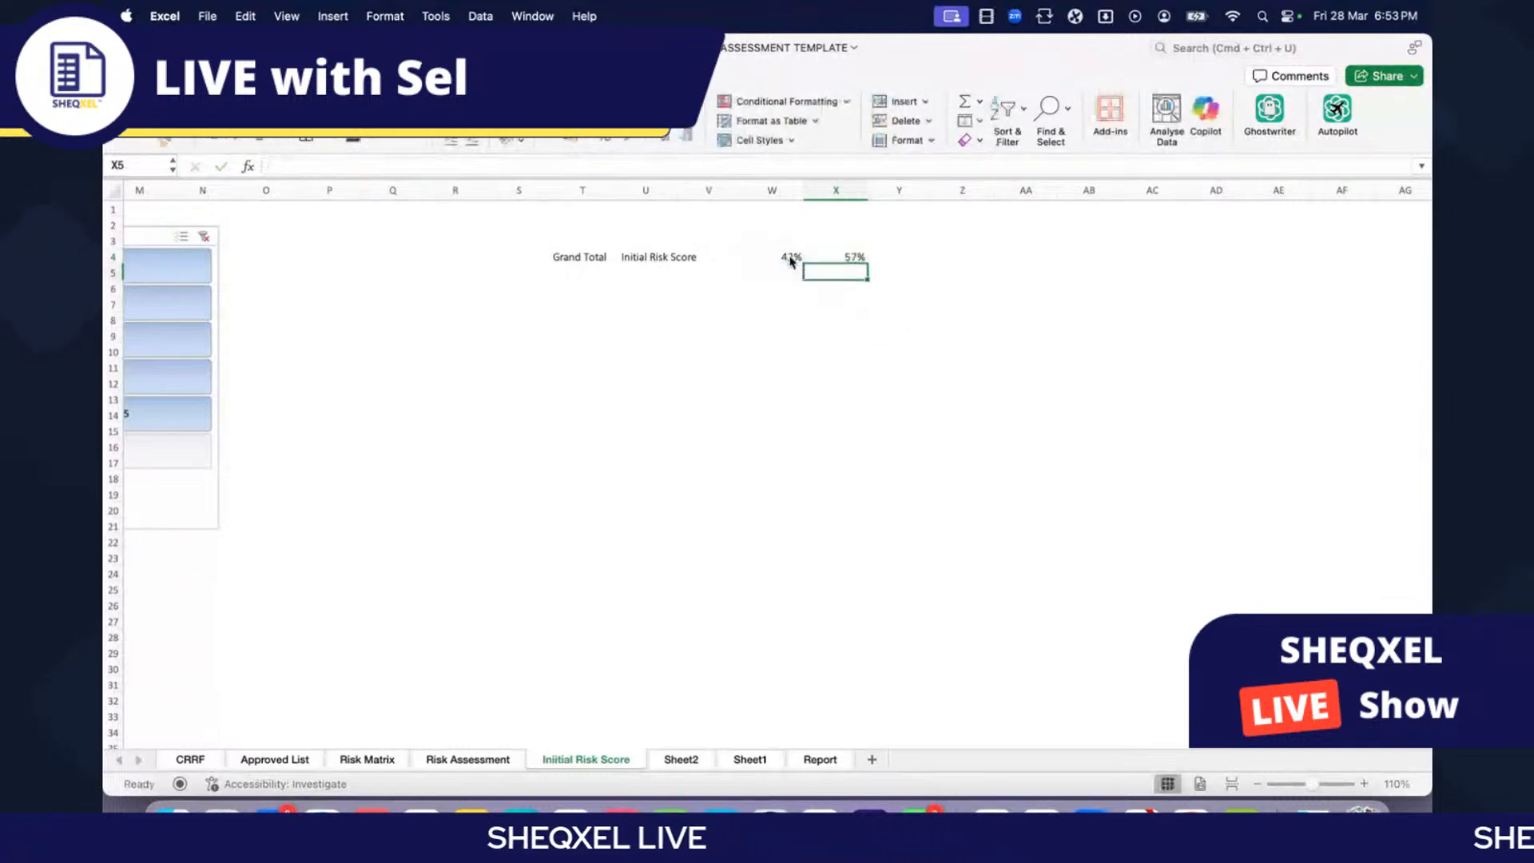
Step: Wrap the remainder formula in X4 in an IF that prevents negative results: =IF((1-W4)<0,0,(1-W4))
{"action": "left_click", "coordinate": [845, 255]}
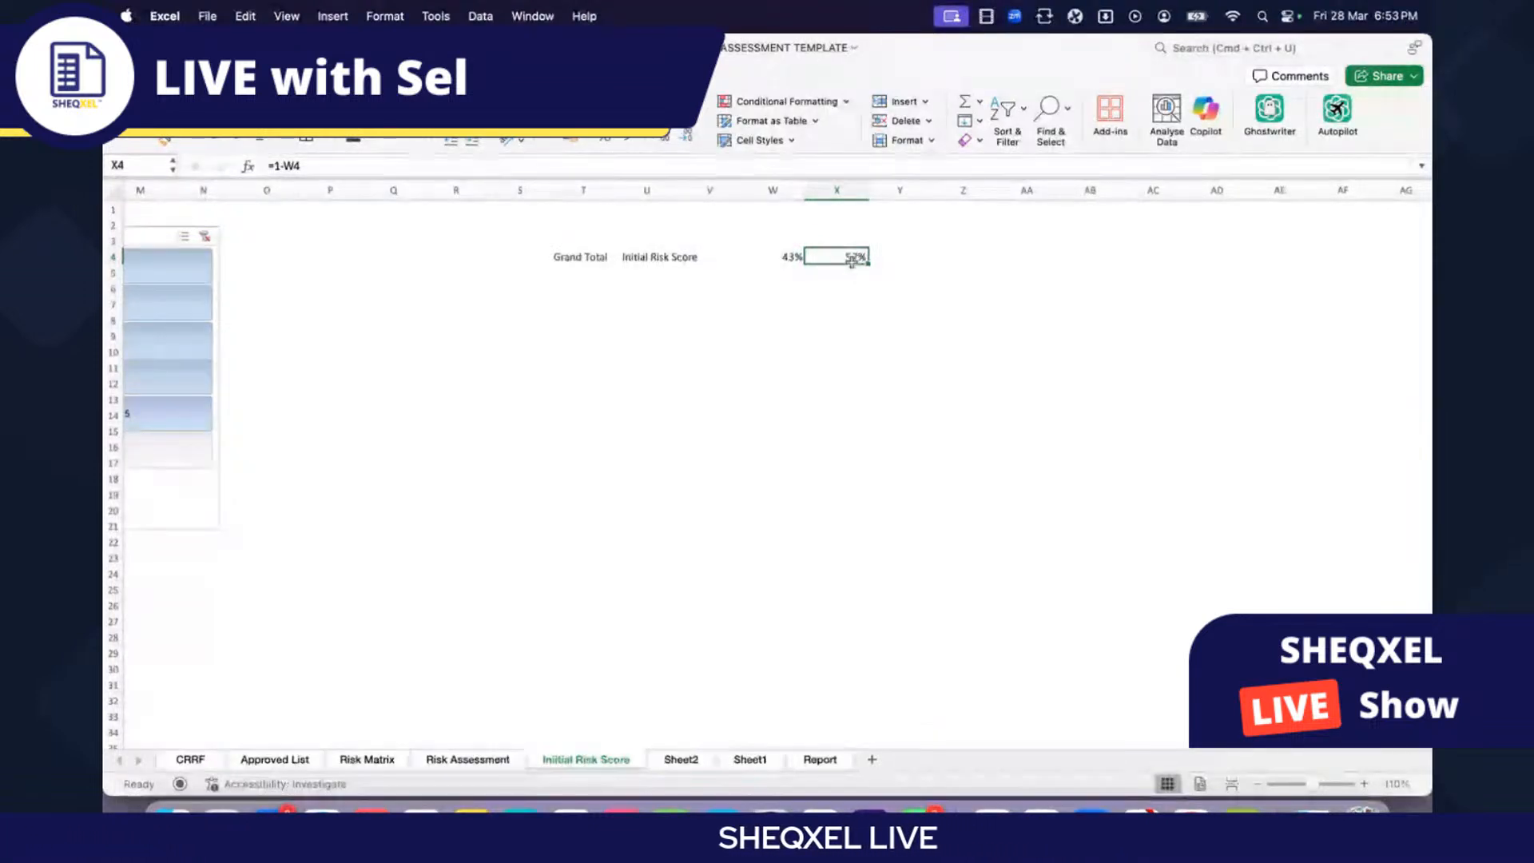
{"action": "left_click", "coordinate": [271, 166]}
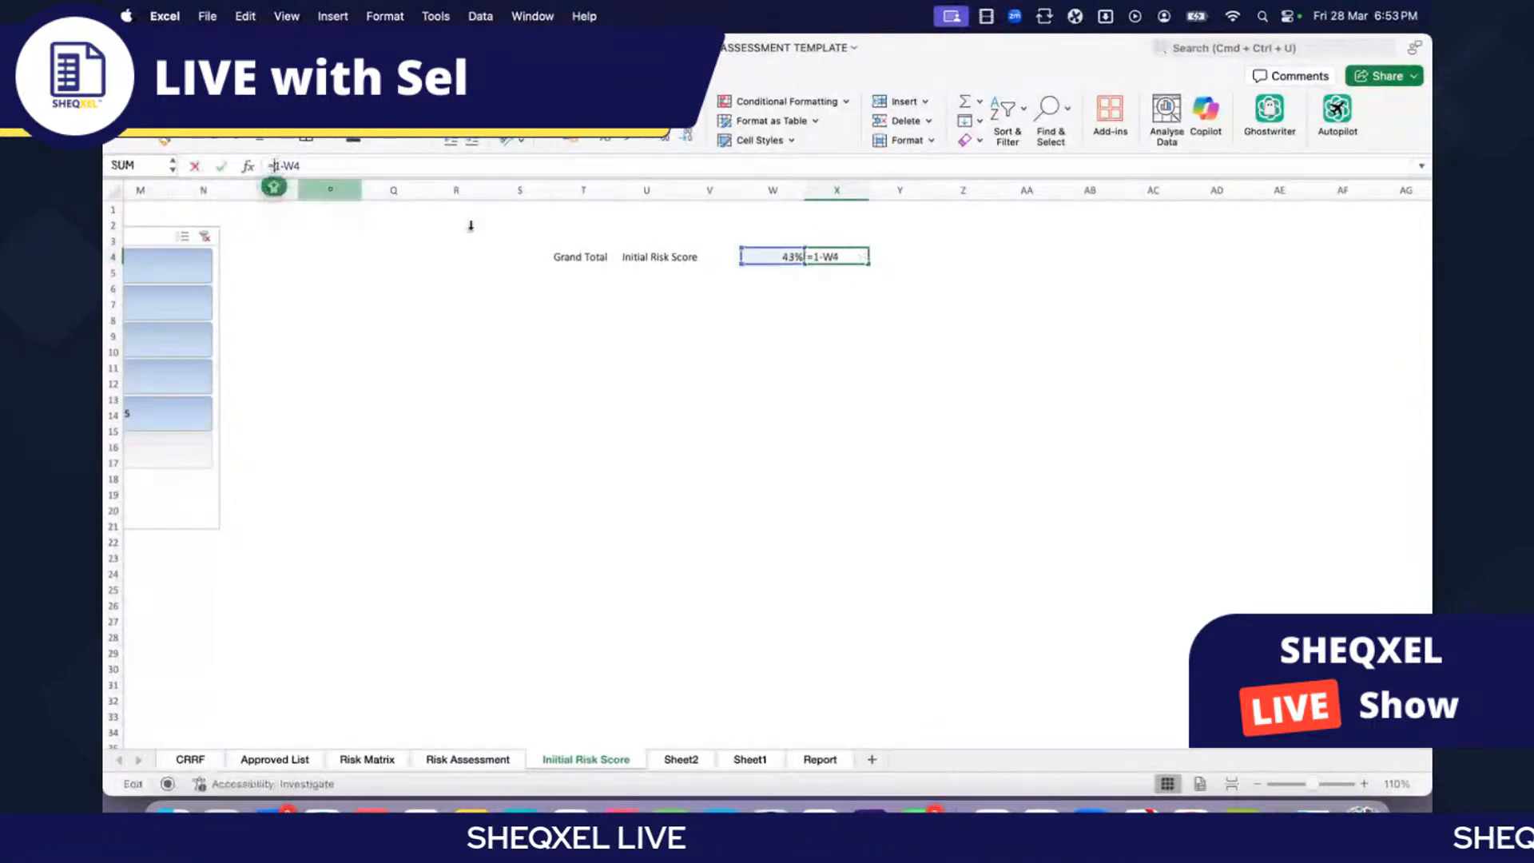
{"action": "type", "text": "IF("}
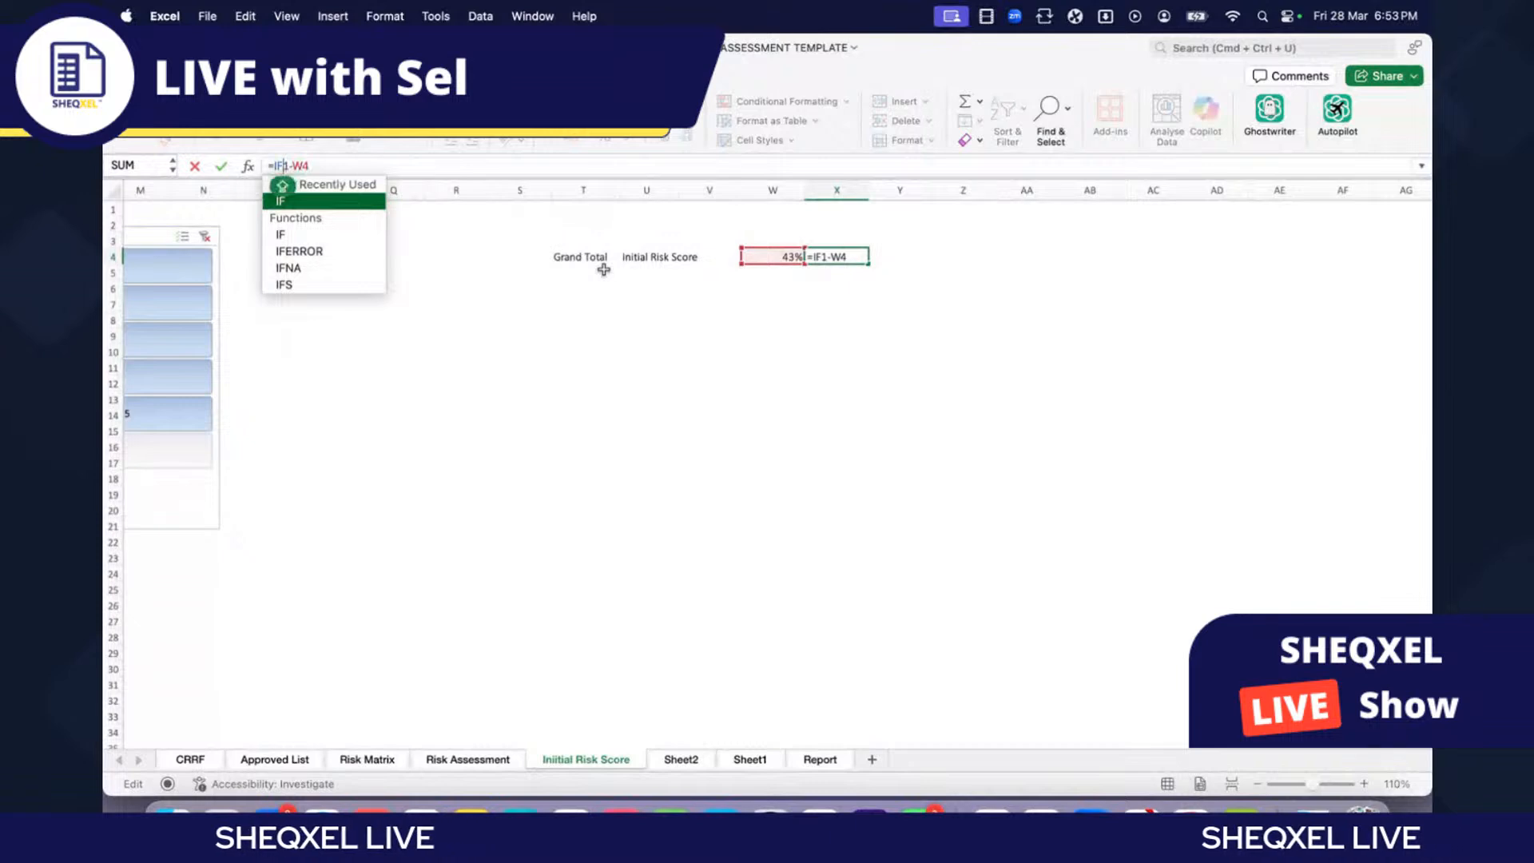
{"action": "scroll", "coordinate": [603, 270], "scroll_direction": "right", "scroll_amount": 1}
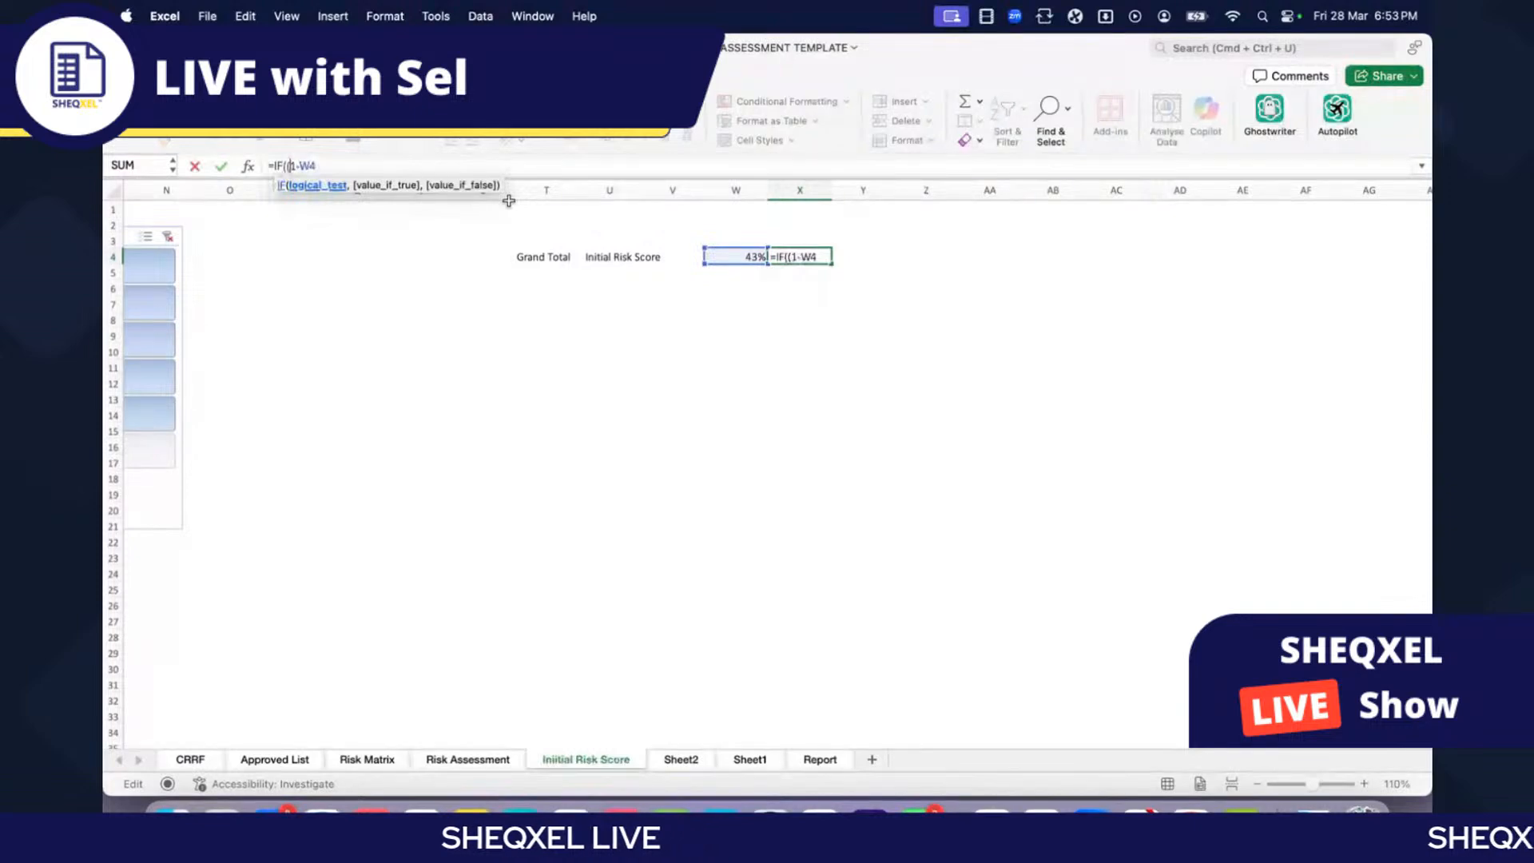
{"action": "type", "text": "("}
{"action": "left_click", "coordinate": [387, 161]}
{"action": "type", "text": ")"}
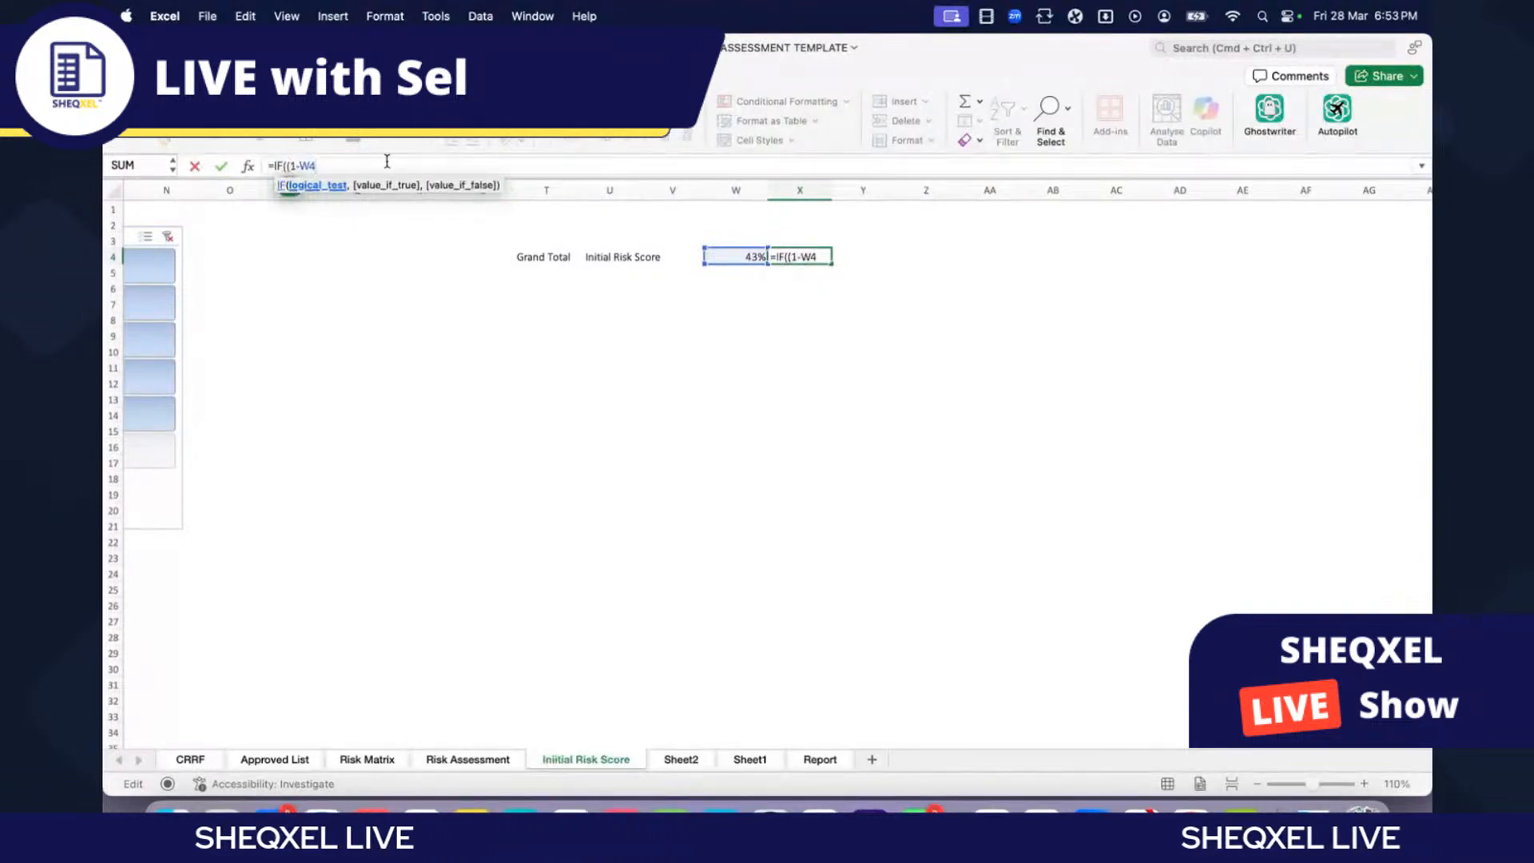
{"action": "type", "text": "<0,0,"}
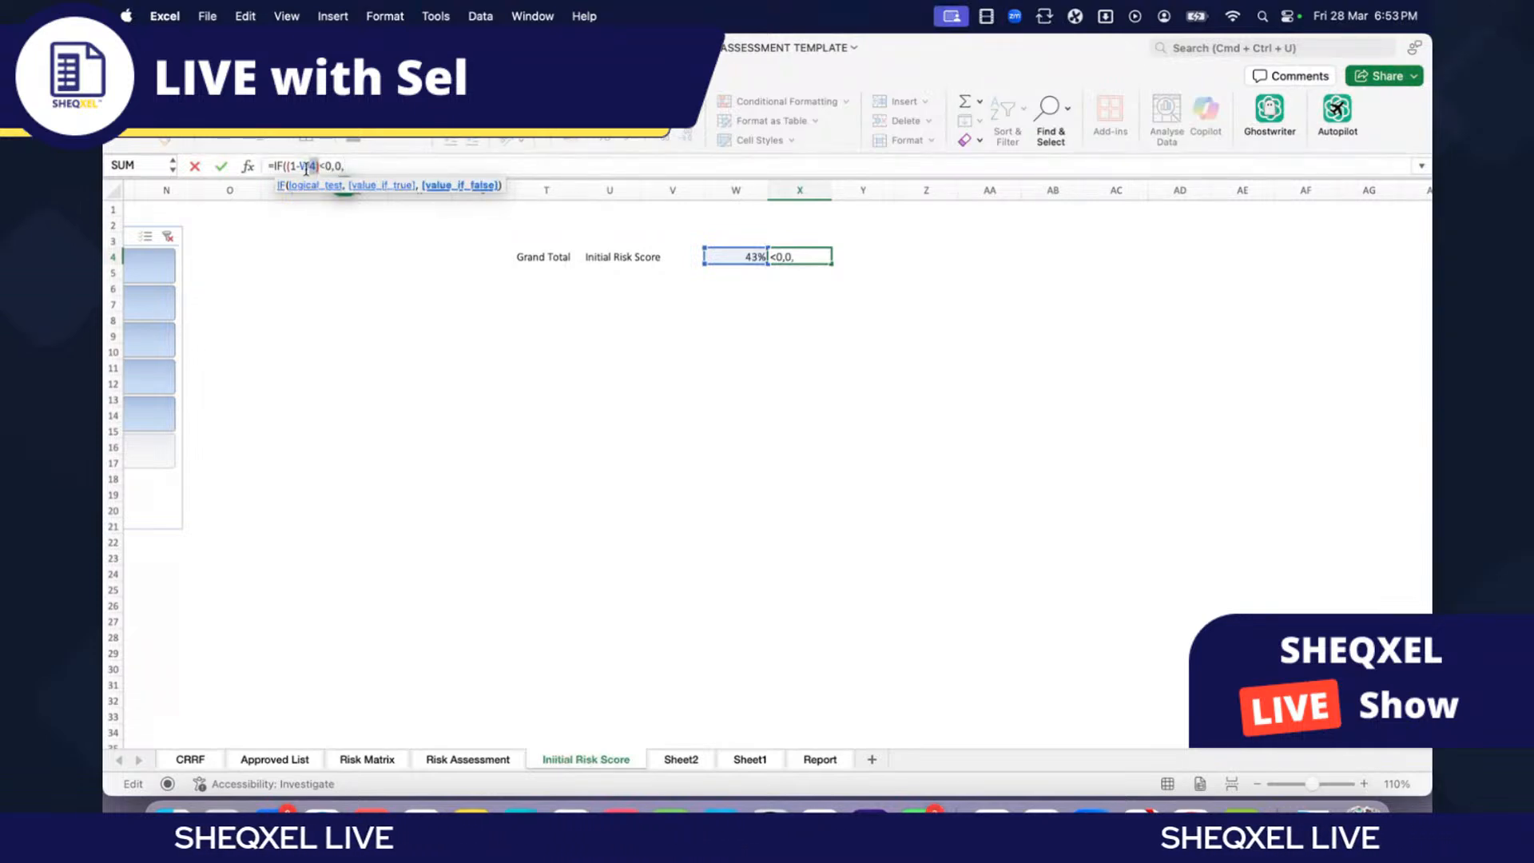
{"action": "left_click_drag", "start_coordinate": [318, 167], "coordinate": [286, 168]}
{"action": "left_click", "coordinate": [356, 167]}
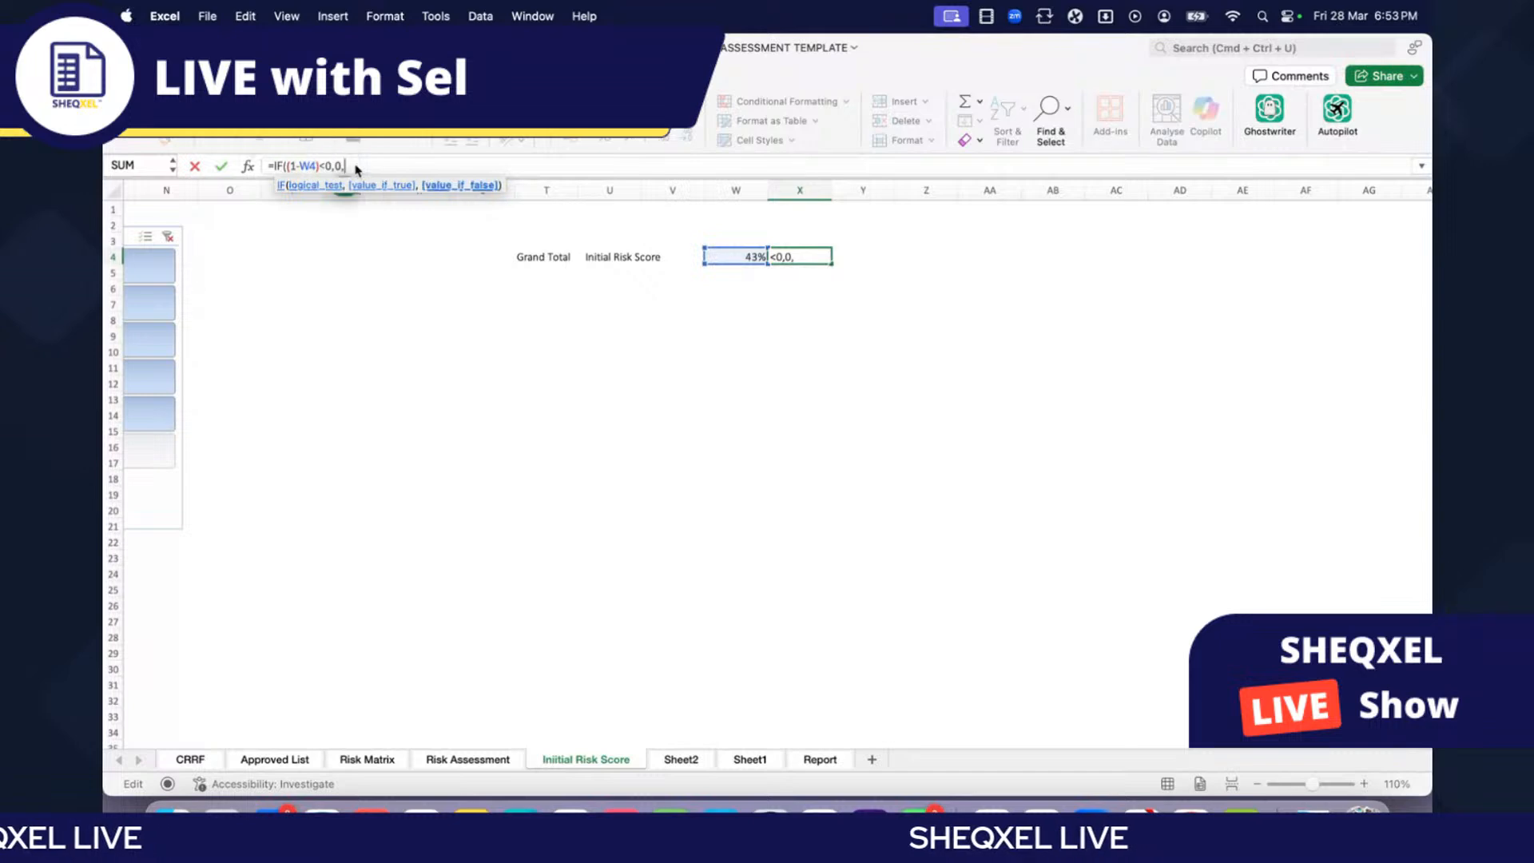
{"action": "type", "text": ")"}
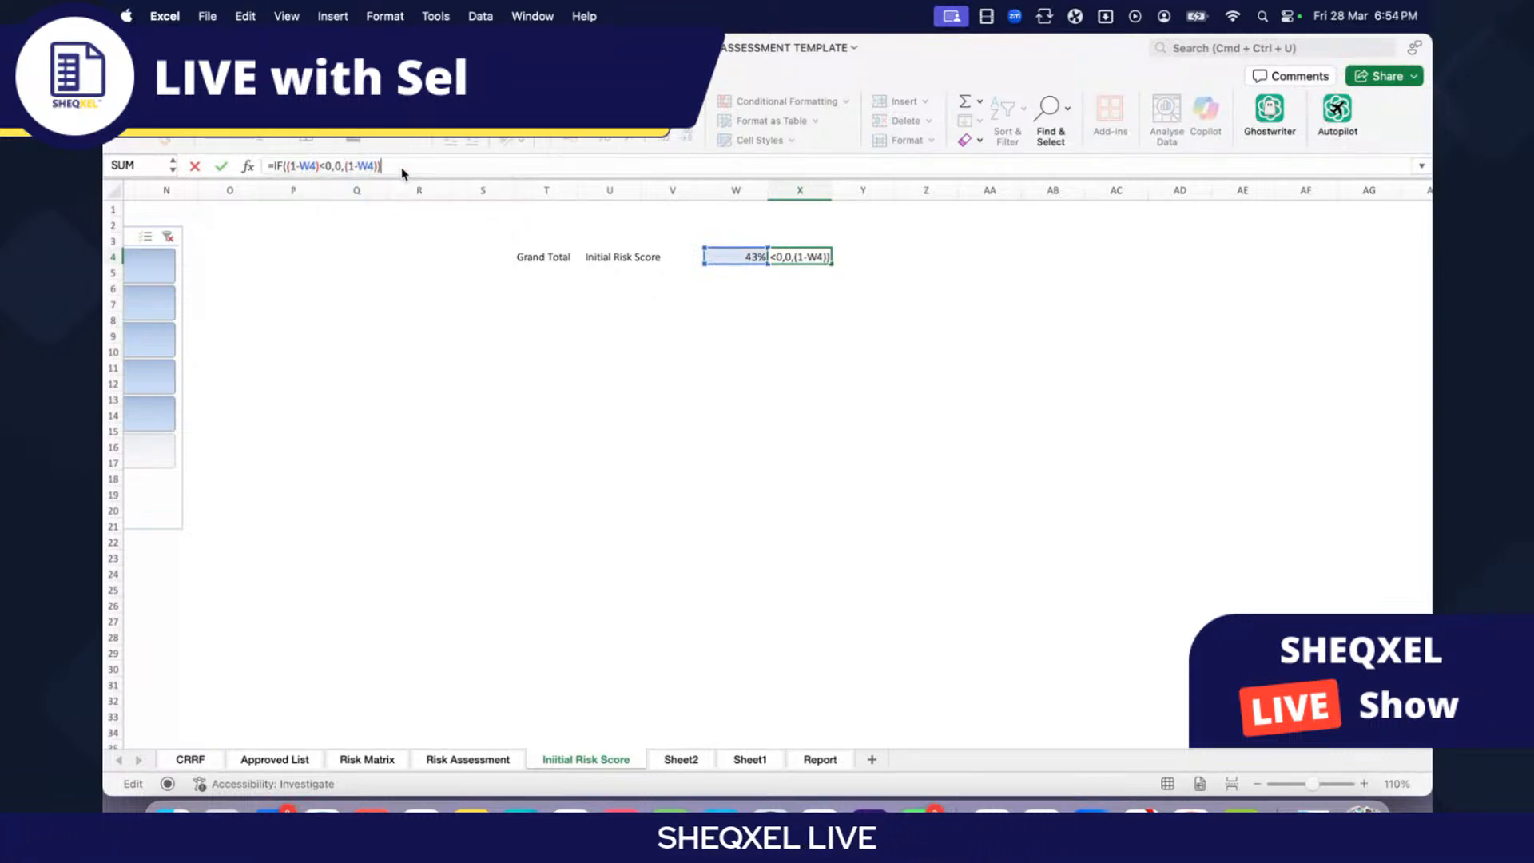
{"action": "key", "text": "Return"}
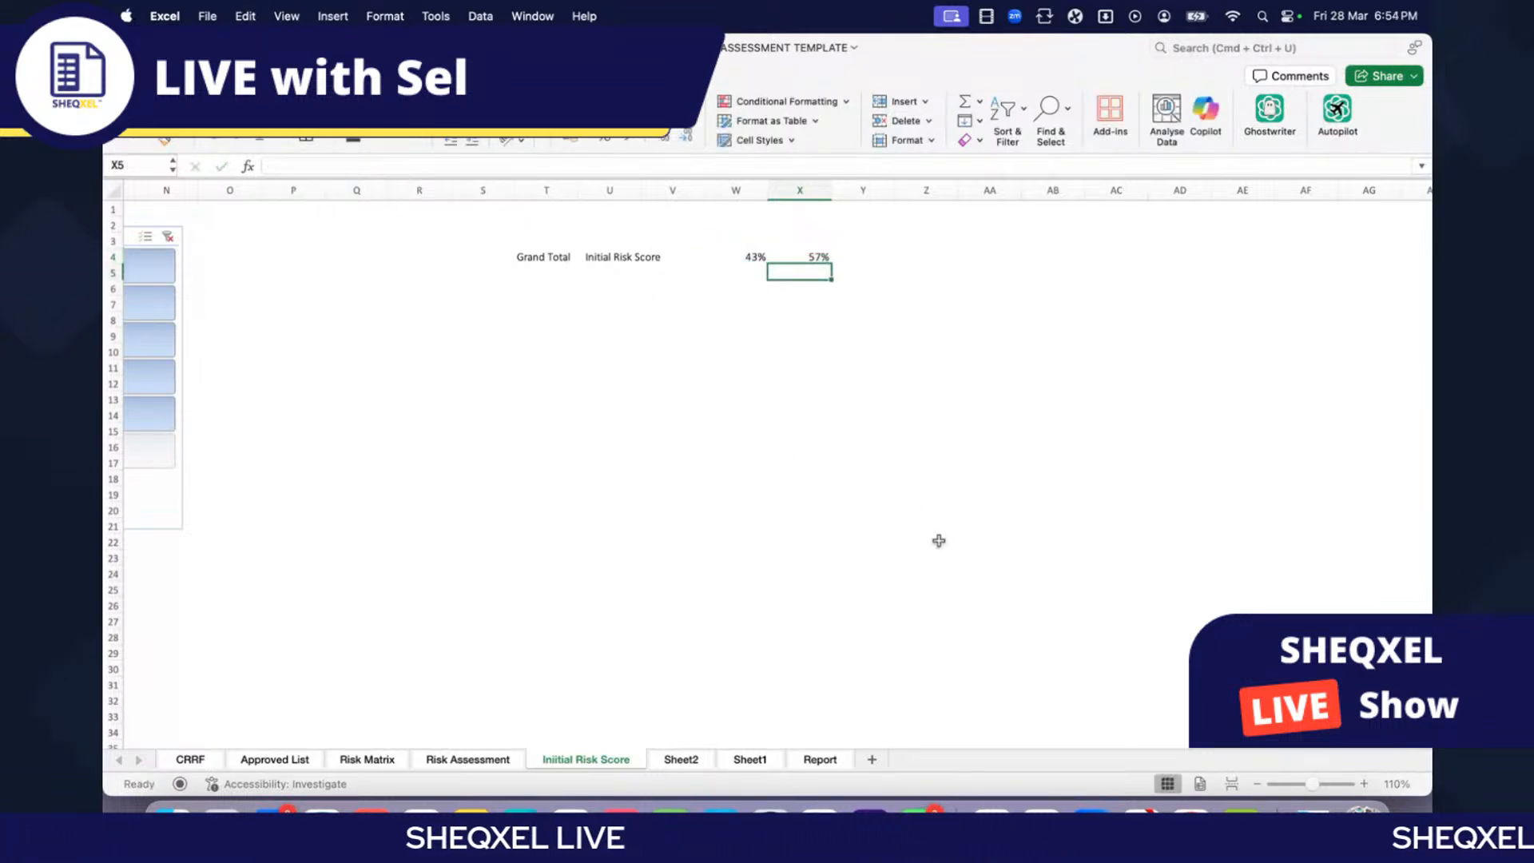
{"action": "left_click", "coordinate": [805, 255]}
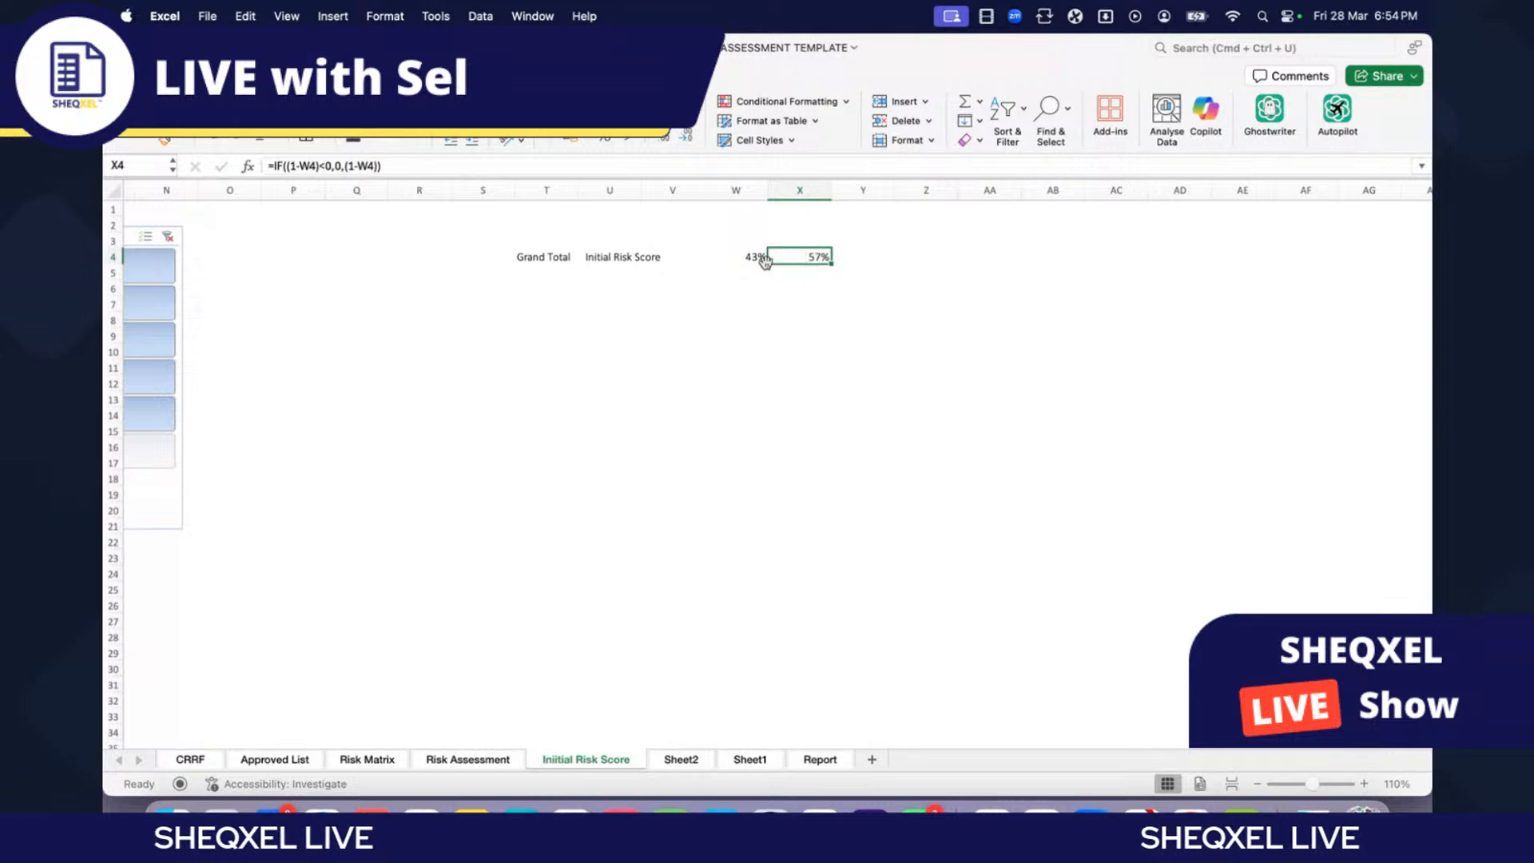
Step: Insert a doughnut chart from the score and remainder in W4:X4 and position it below those cells
{"action": "left_click", "coordinate": [763, 259]}
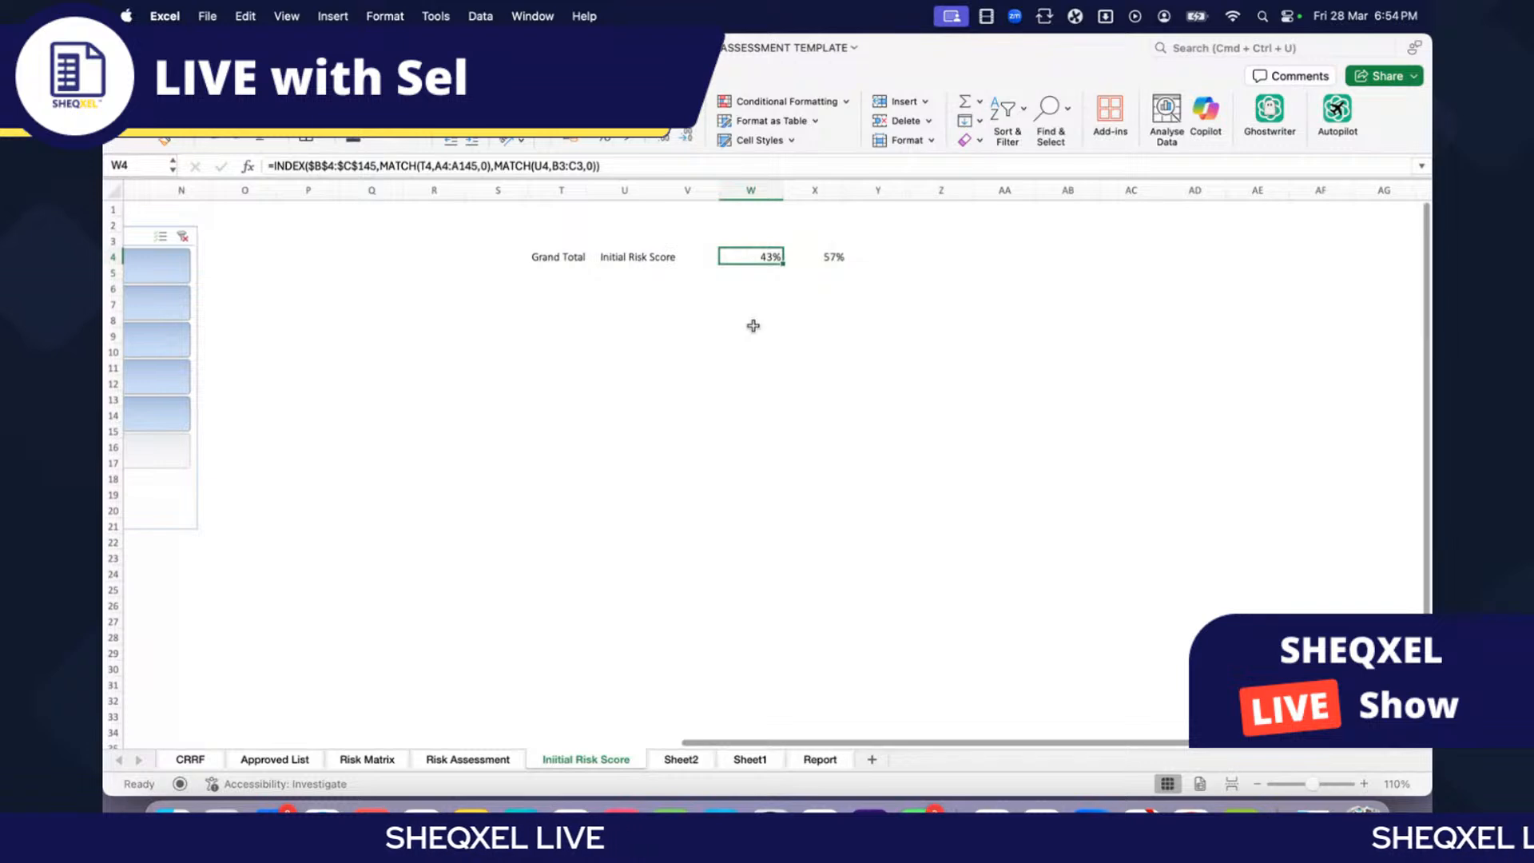
{"action": "key", "text": "Right"}
{"action": "key", "text": "Left"}
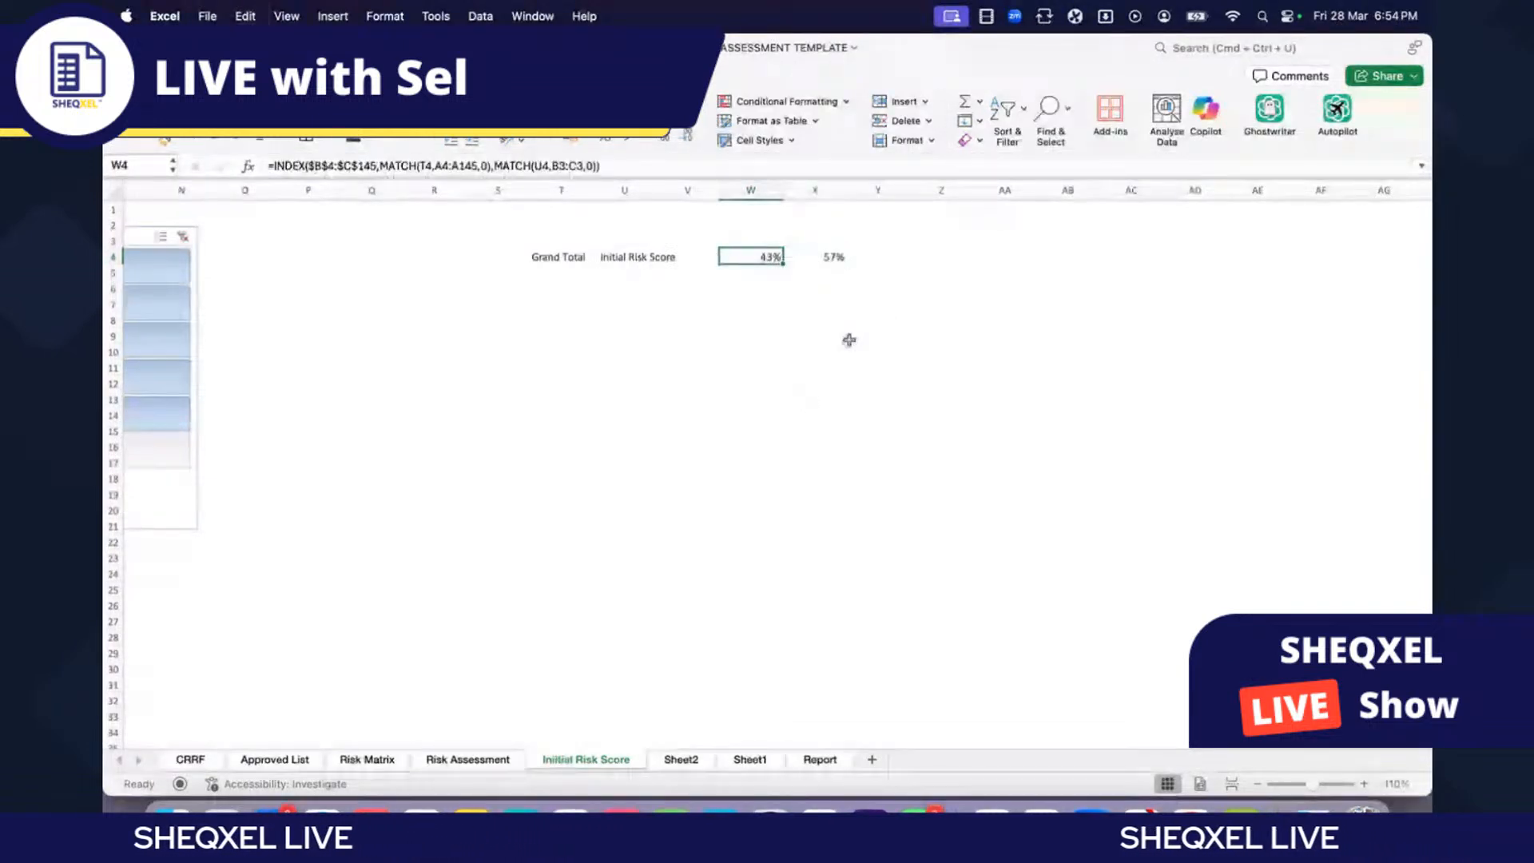
{"action": "left_click_drag", "start_coordinate": [775, 257], "coordinate": [831, 257]}
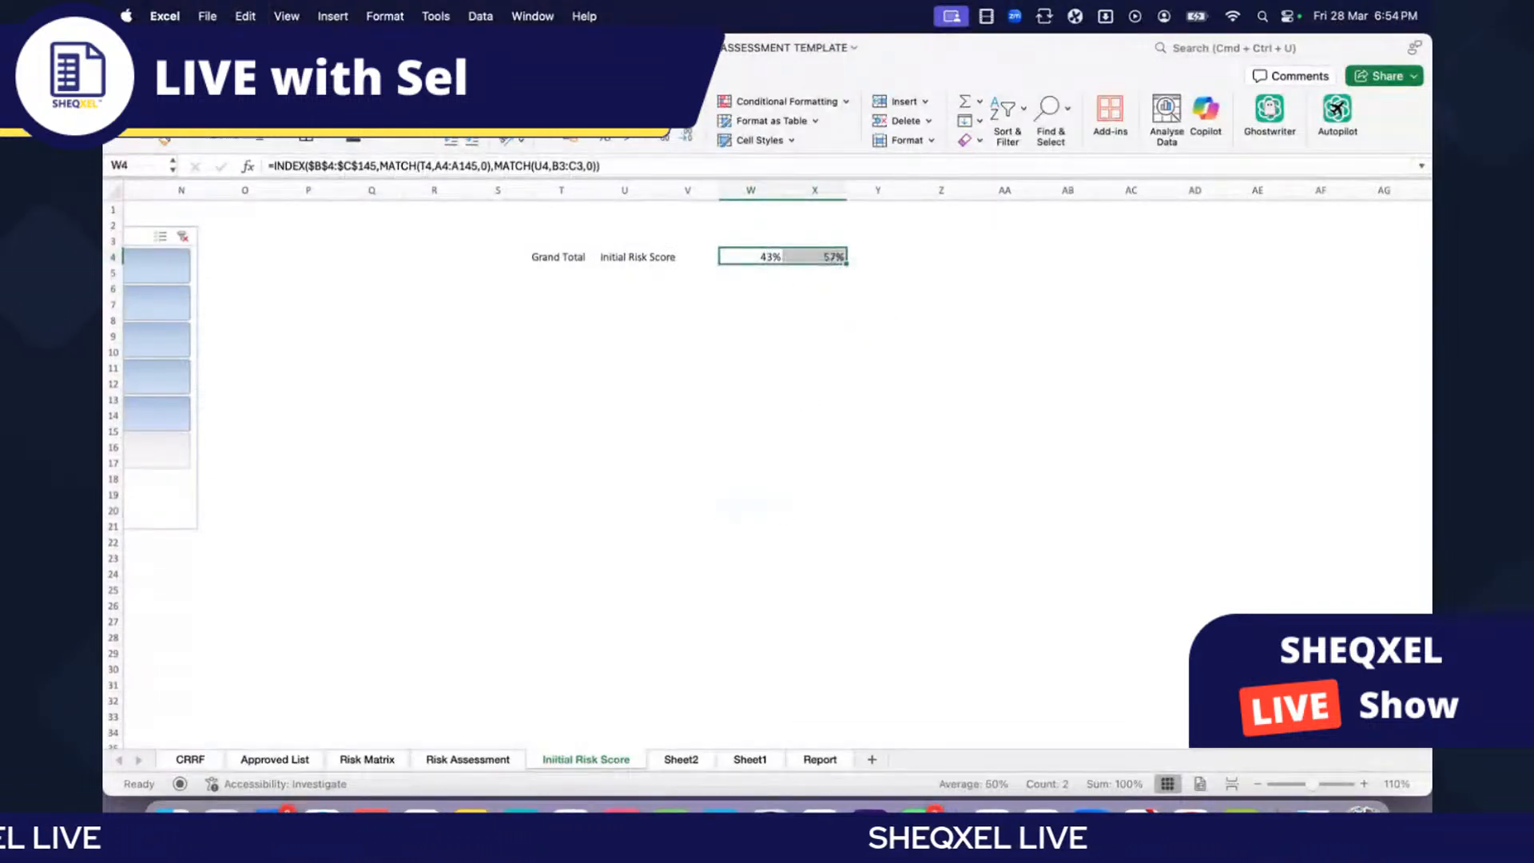
{"action": "left_click", "coordinate": [183, 76]}
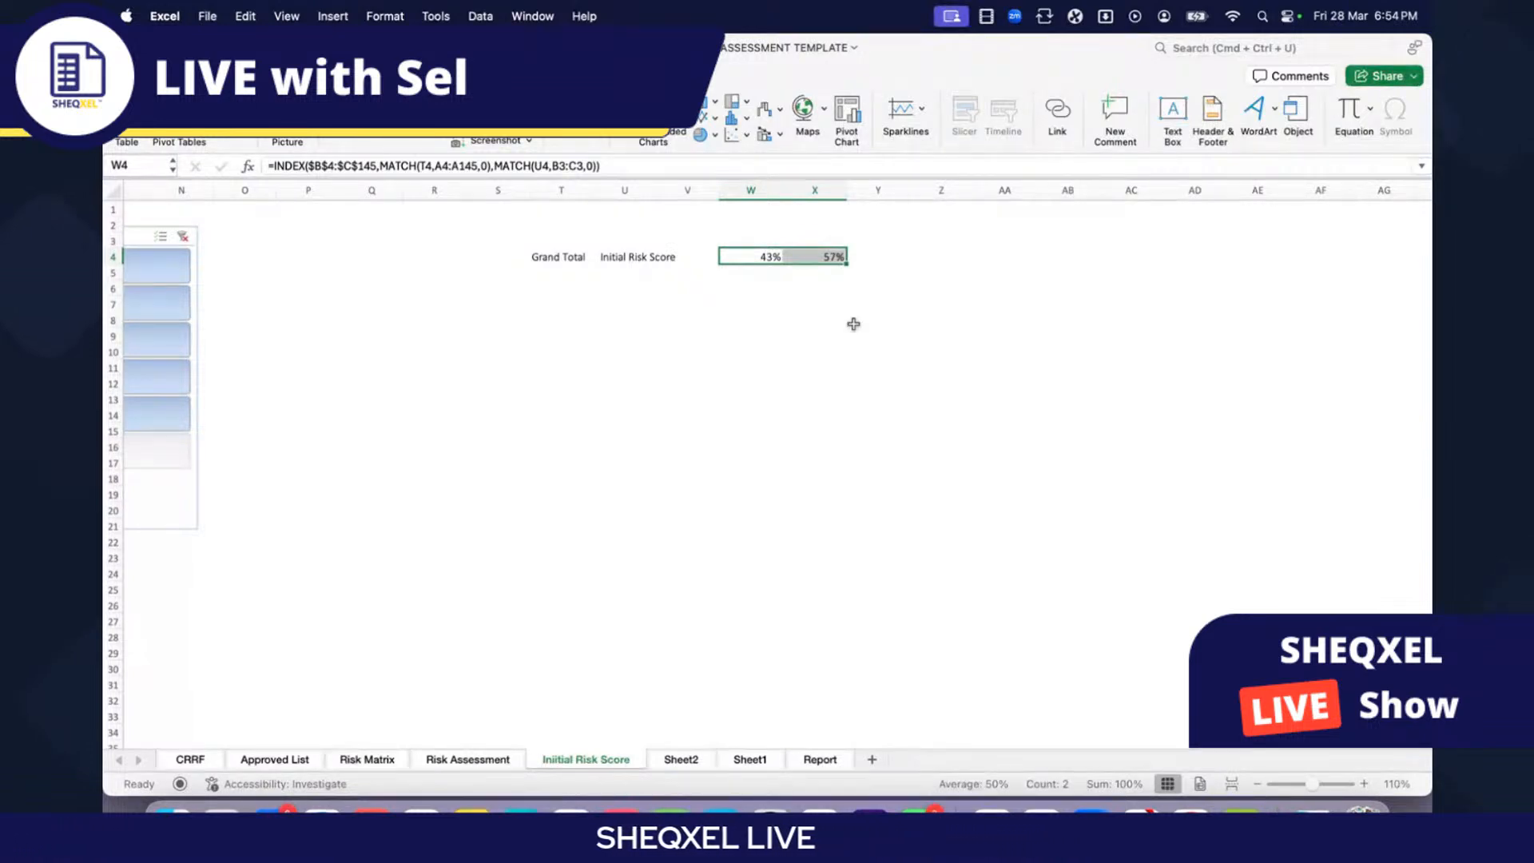
{"action": "left_click", "coordinate": [702, 134]}
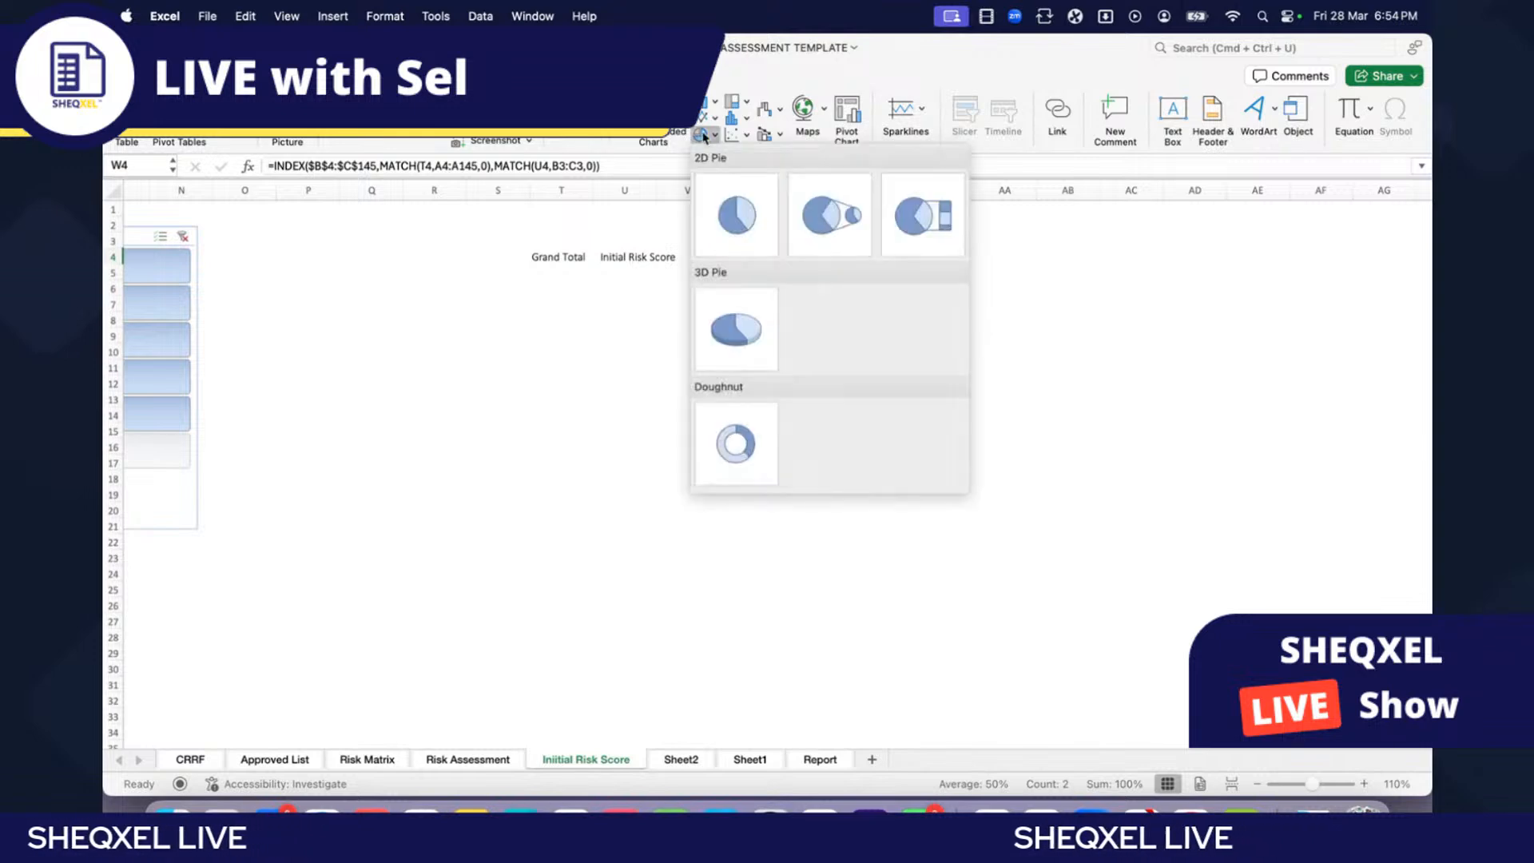
{"action": "left_click", "coordinate": [732, 448]}
{"action": "left_click_drag", "start_coordinate": [827, 370], "coordinate": [779, 326]}
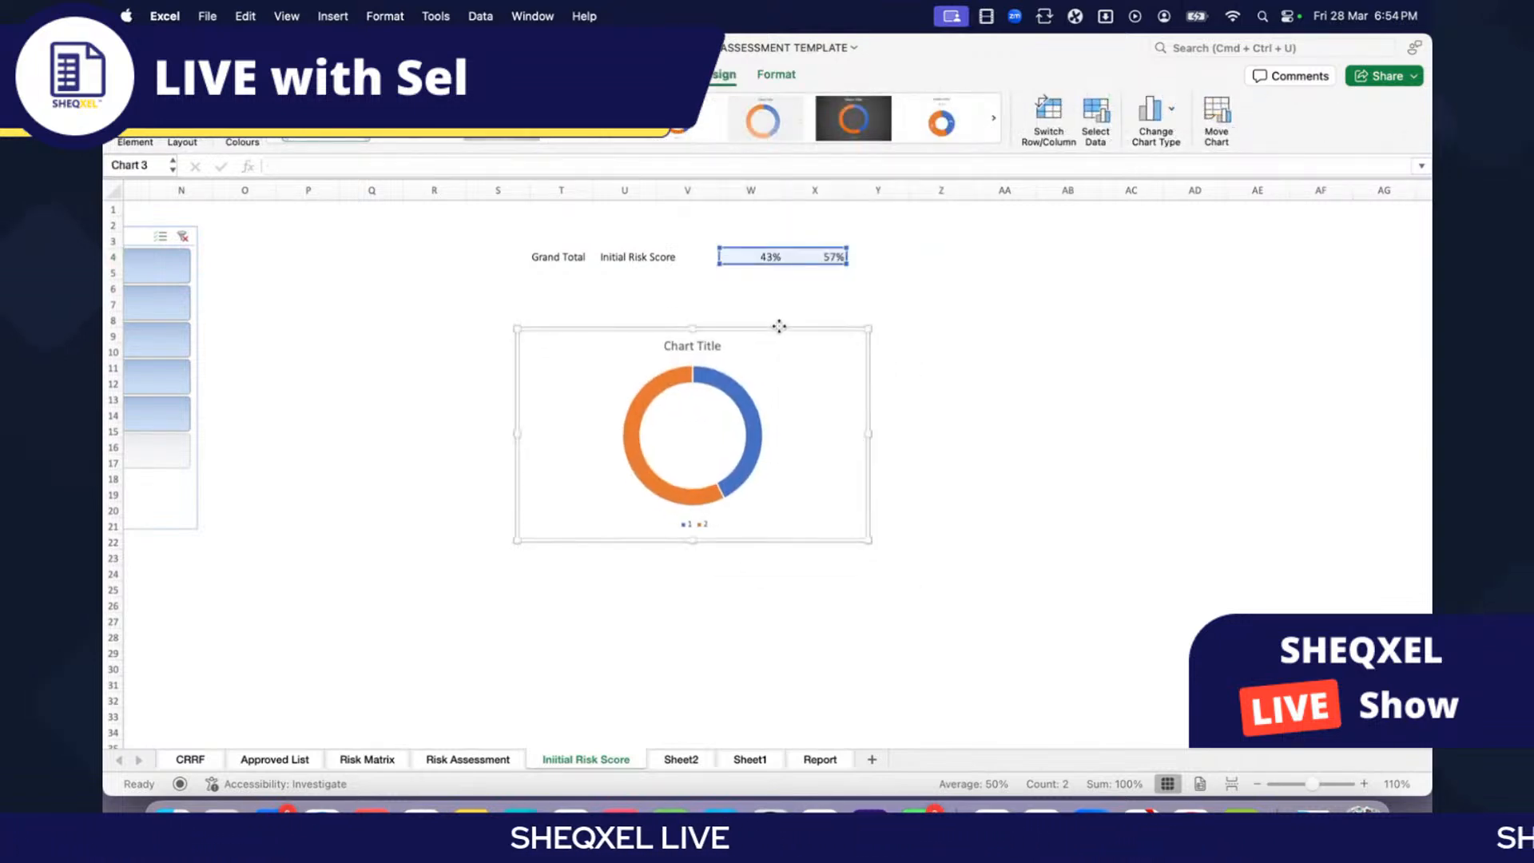
{"action": "left_click", "coordinate": [837, 570]}
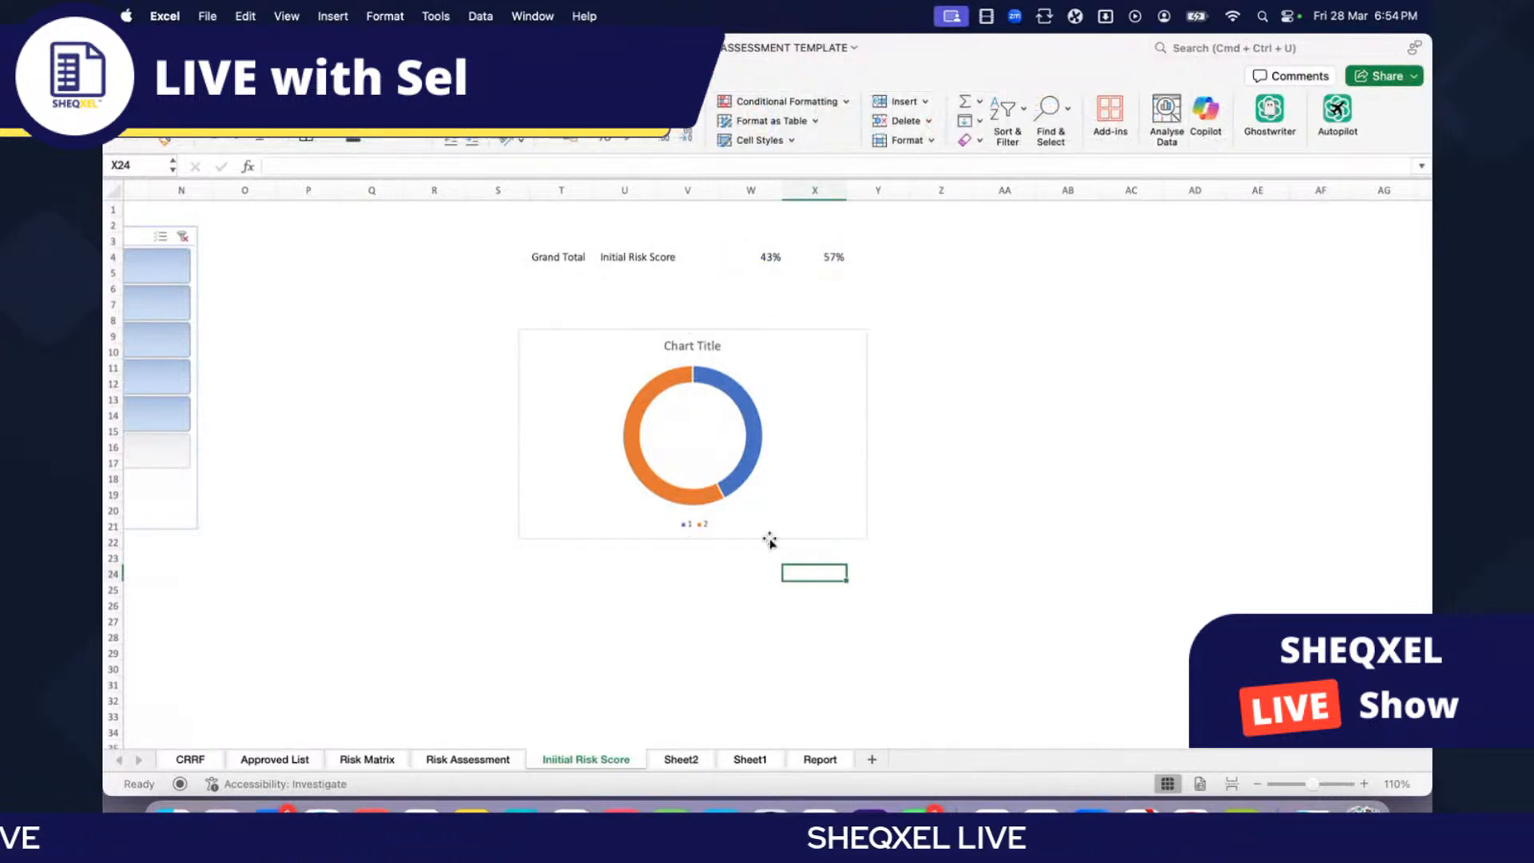
Step: Delete the legend and the title from the doughnut chart
{"action": "left_click", "coordinate": [689, 525]}
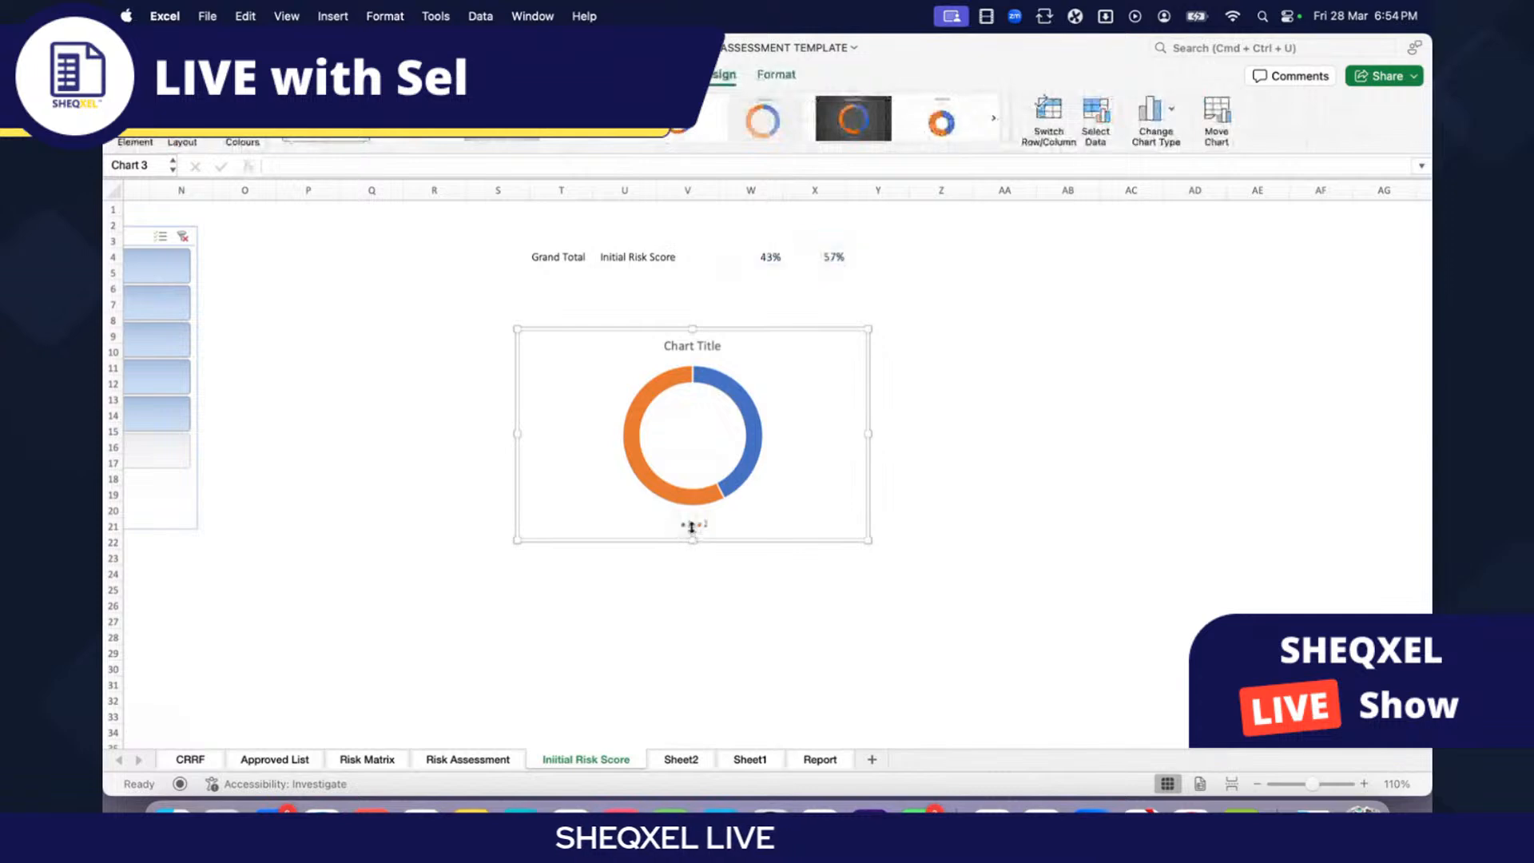
{"action": "key", "text": "Delete"}
{"action": "left_click", "coordinate": [706, 345]}
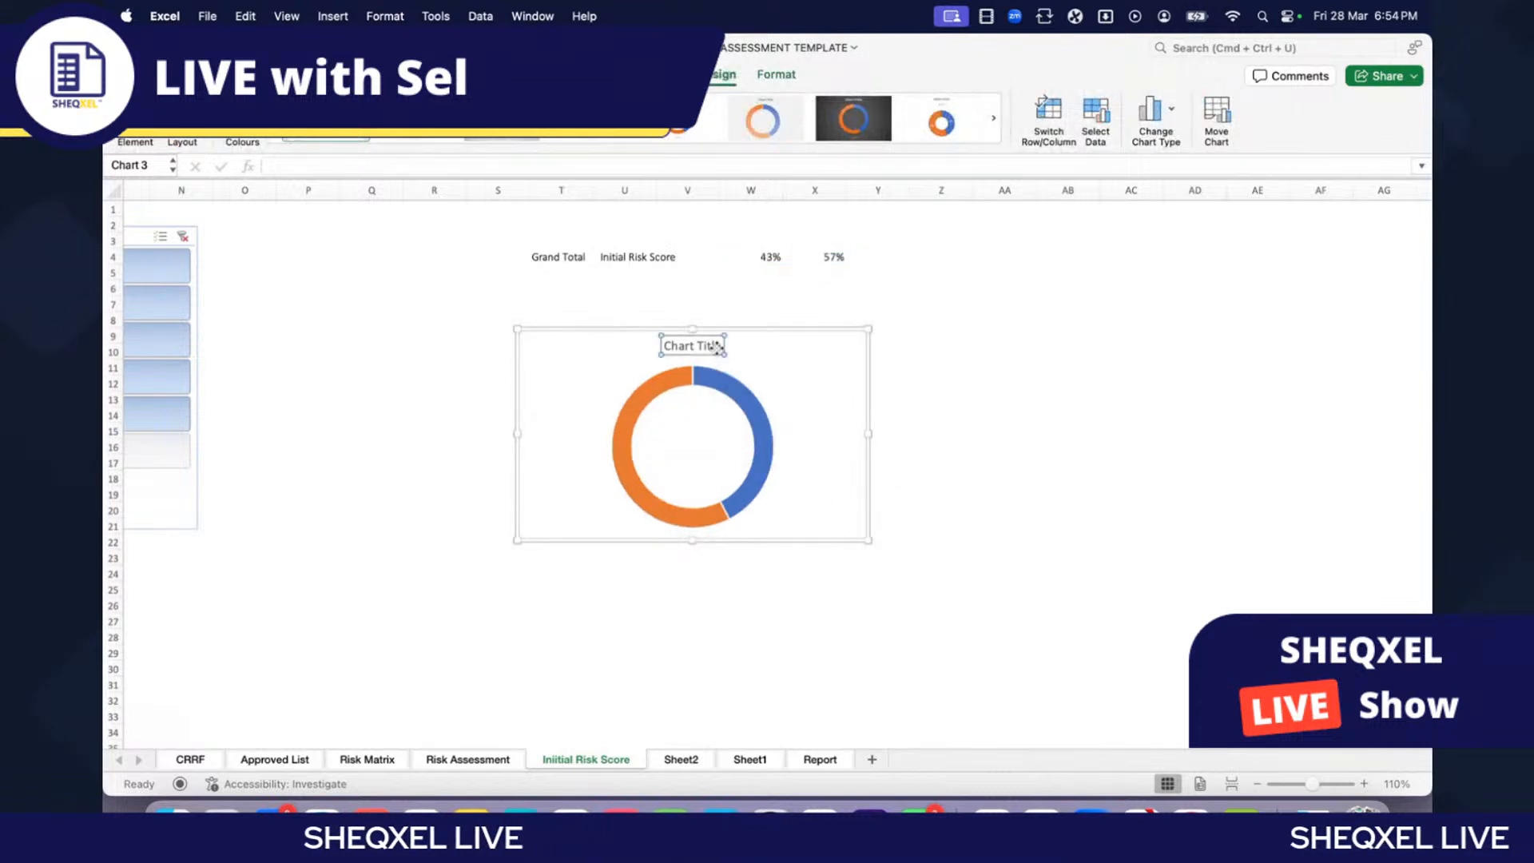
{"action": "key", "text": "Delete"}
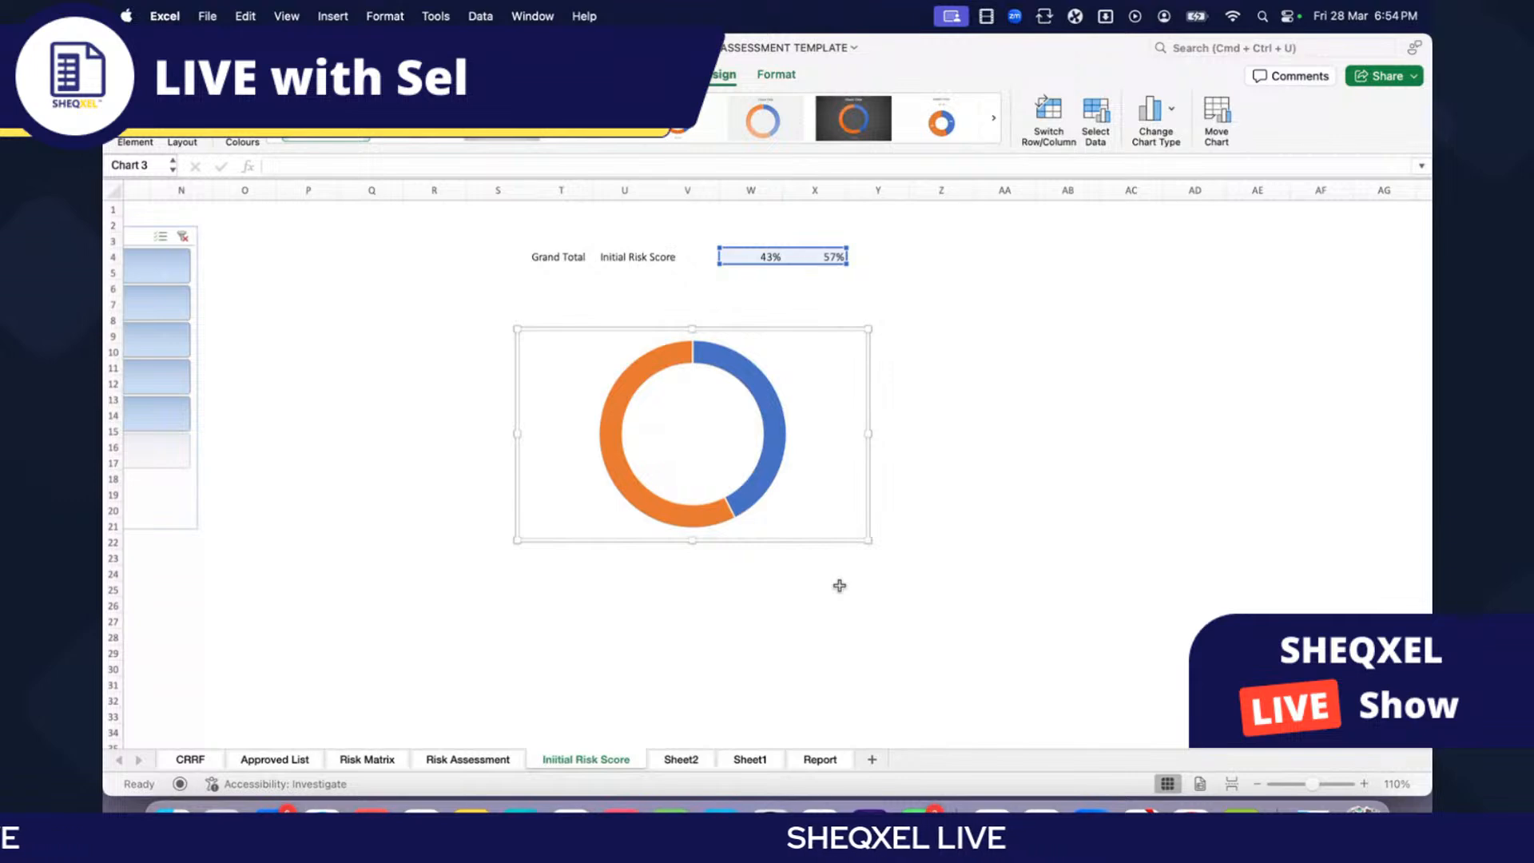
{"action": "left_click", "coordinate": [818, 623]}
Step: Review the pivot table, bar chart, Zone slicer and doughnut chart across the Initial Risk Score sheet
{"action": "scroll", "coordinate": [832, 615], "scroll_direction": "left", "scroll_amount": 10}
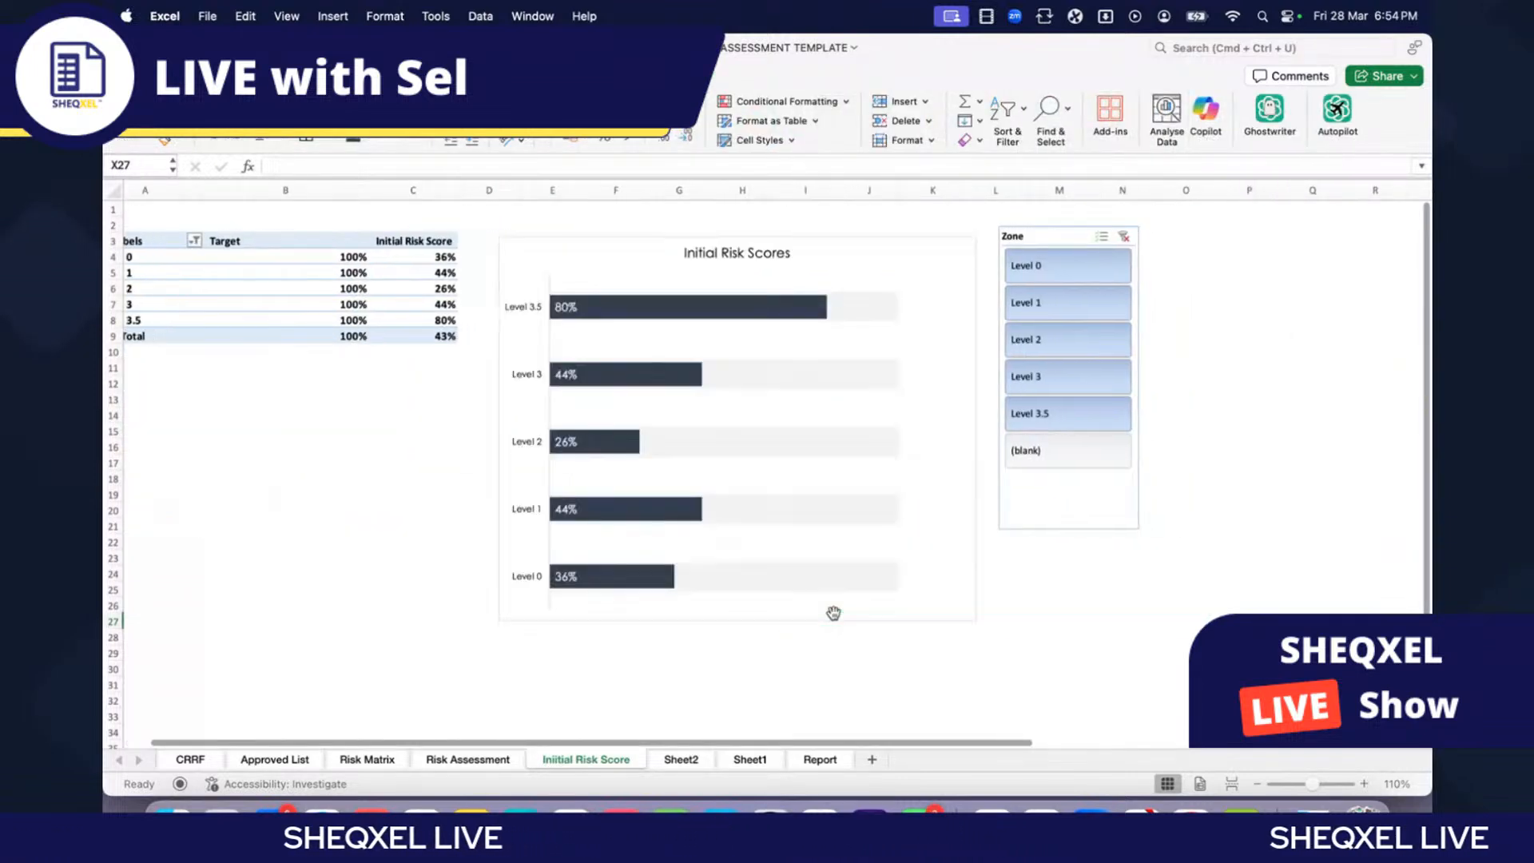
{"action": "scroll", "coordinate": [833, 613], "scroll_direction": "right", "scroll_amount": 4}
{"action": "scroll", "coordinate": [1199, 467], "scroll_direction": "right", "scroll_amount": 3}
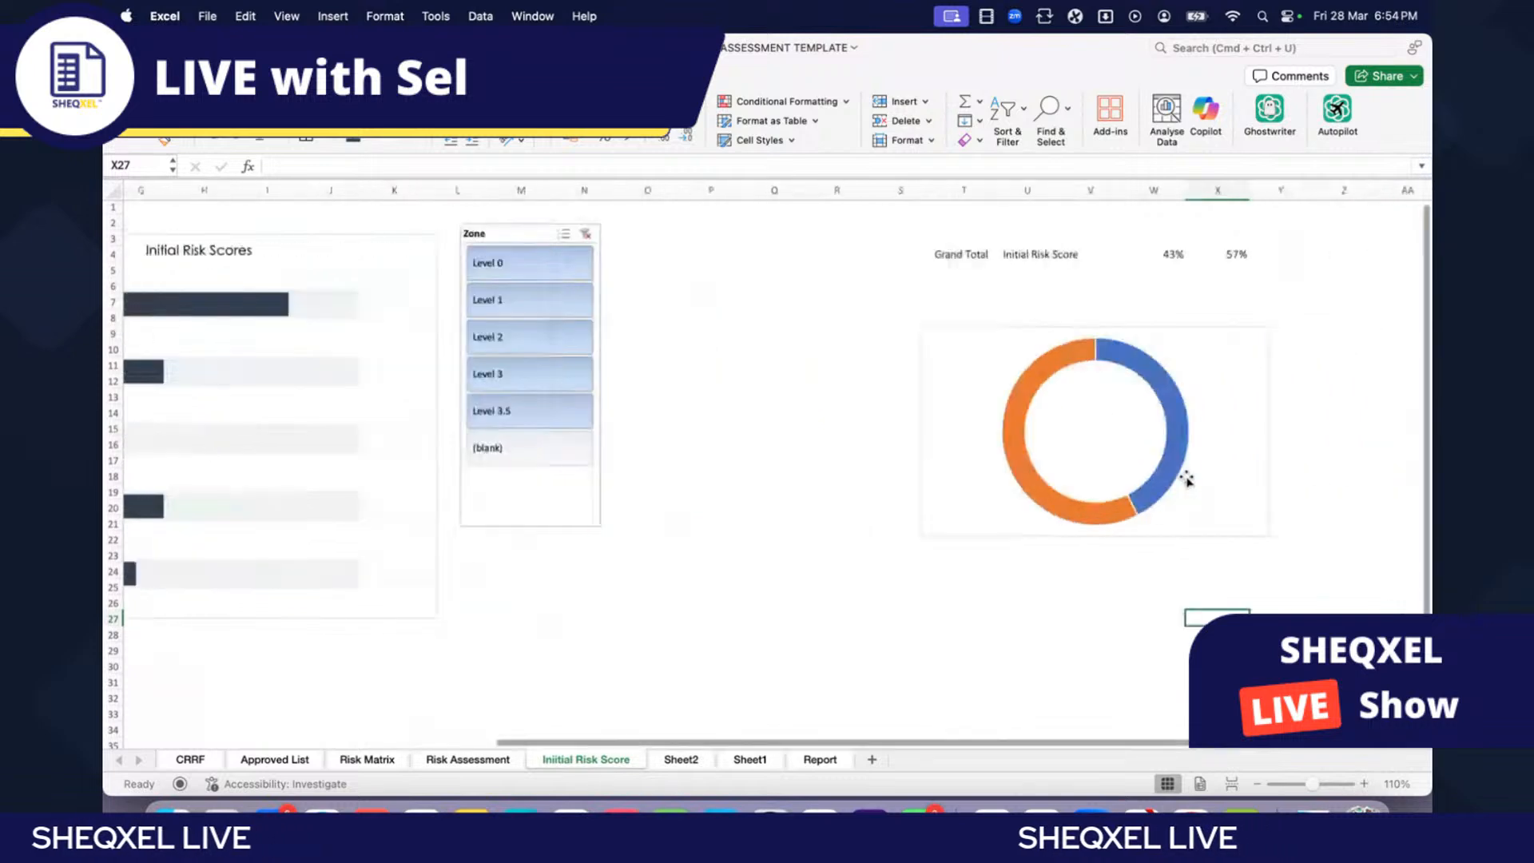
{"action": "scroll", "coordinate": [1188, 479], "scroll_direction": "right", "scroll_amount": 2}
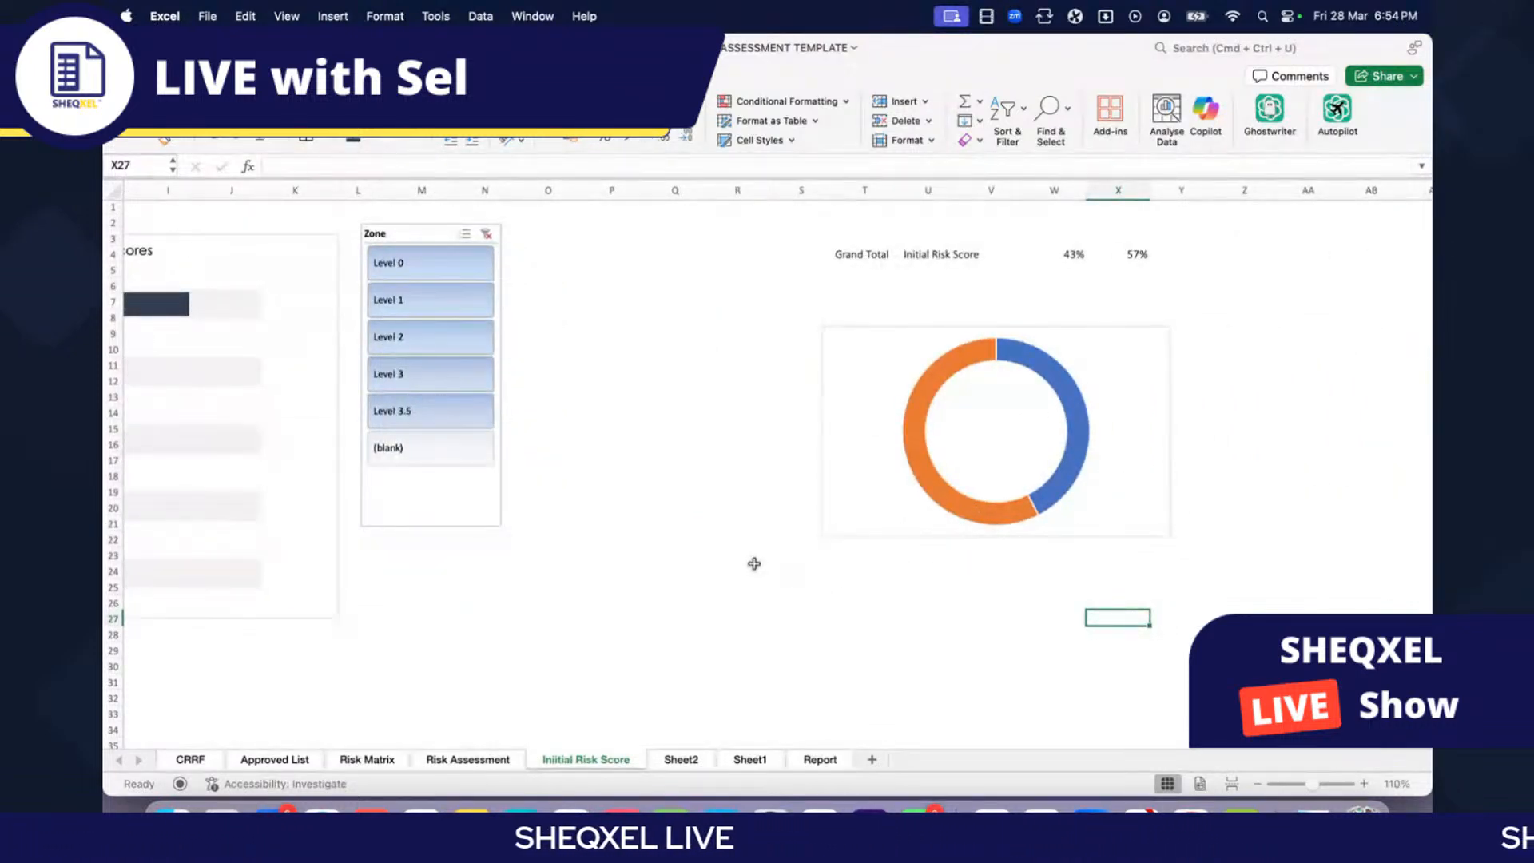
{"action": "scroll", "coordinate": [756, 563], "scroll_direction": "left", "scroll_amount": 1}
{"action": "scroll", "coordinate": [757, 563], "scroll_direction": "left", "scroll_amount": 2}
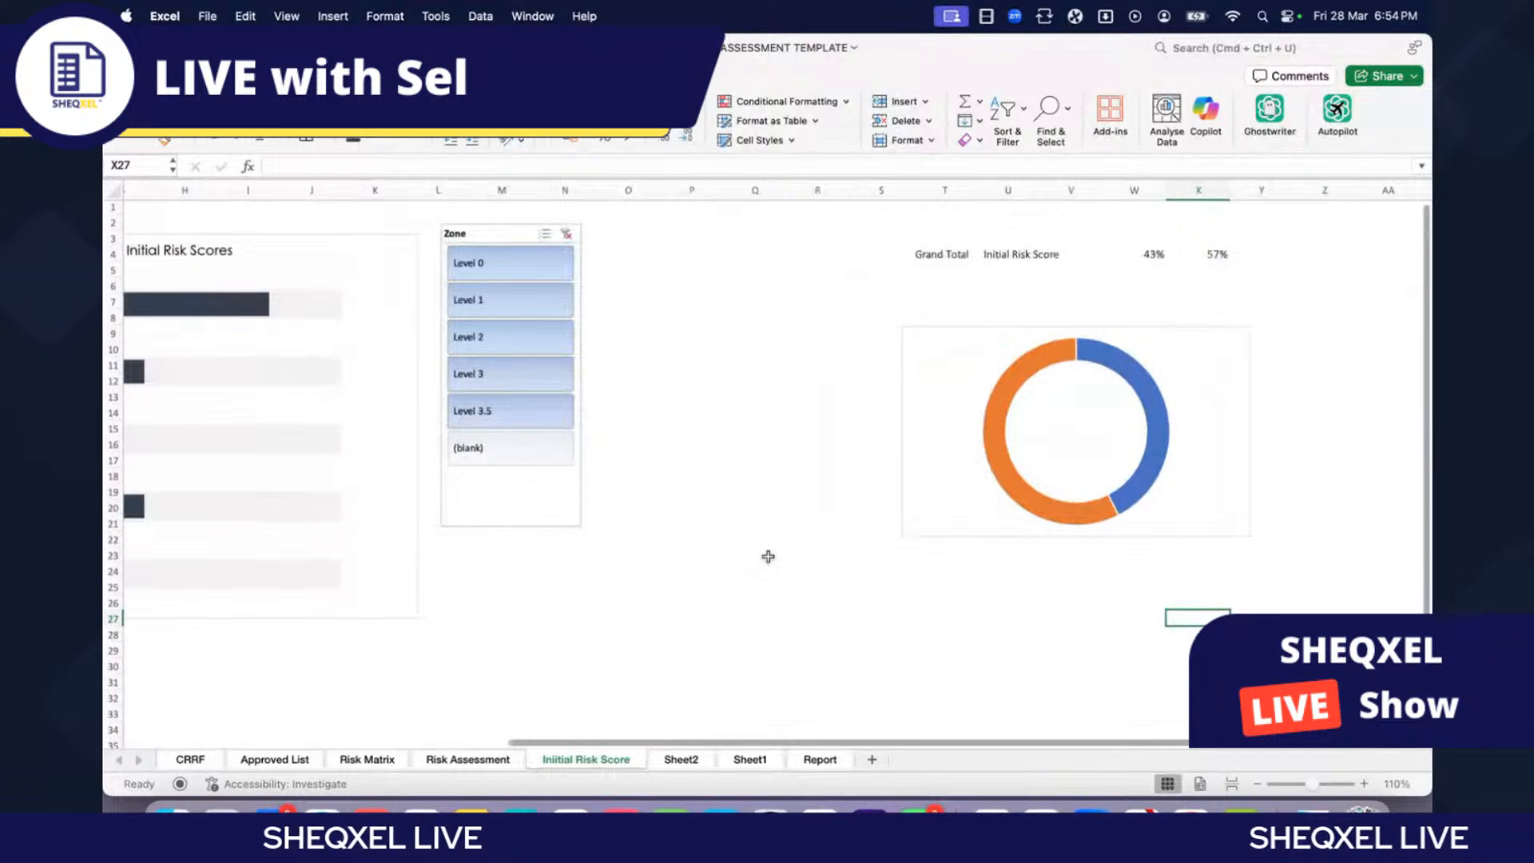
{"action": "scroll", "coordinate": [767, 555], "scroll_direction": "left", "scroll_amount": 10}
Step: Delete the unneeded pivot table sheets Sheet2 and Sheet1 from the workbook
{"action": "left_click", "coordinate": [680, 759]}
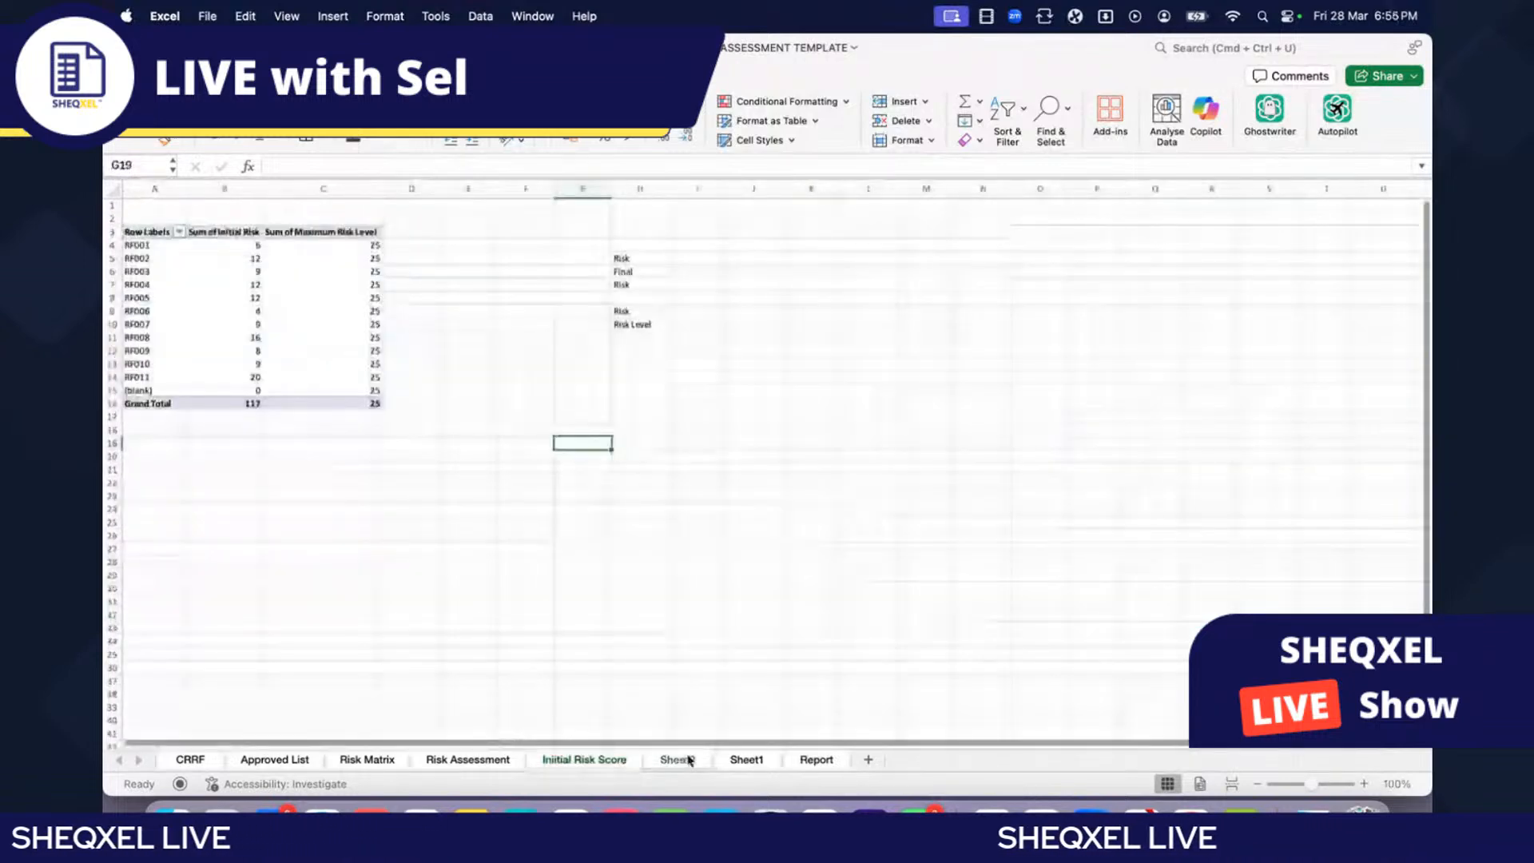
{"action": "right_click", "coordinate": [684, 759]}
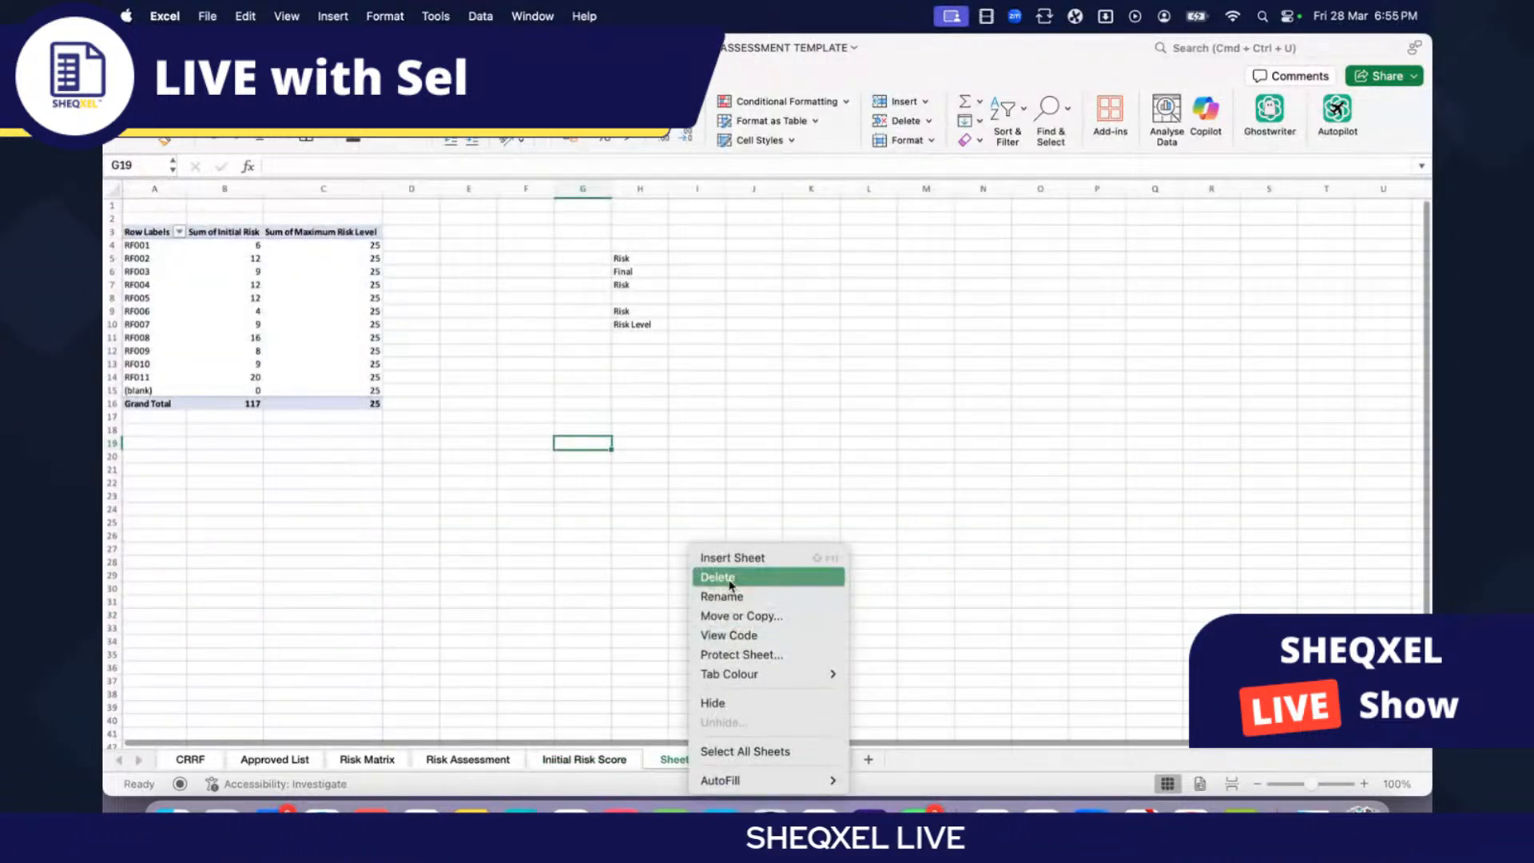
{"action": "left_click", "coordinate": [730, 577]}
{"action": "left_click", "coordinate": [819, 342]}
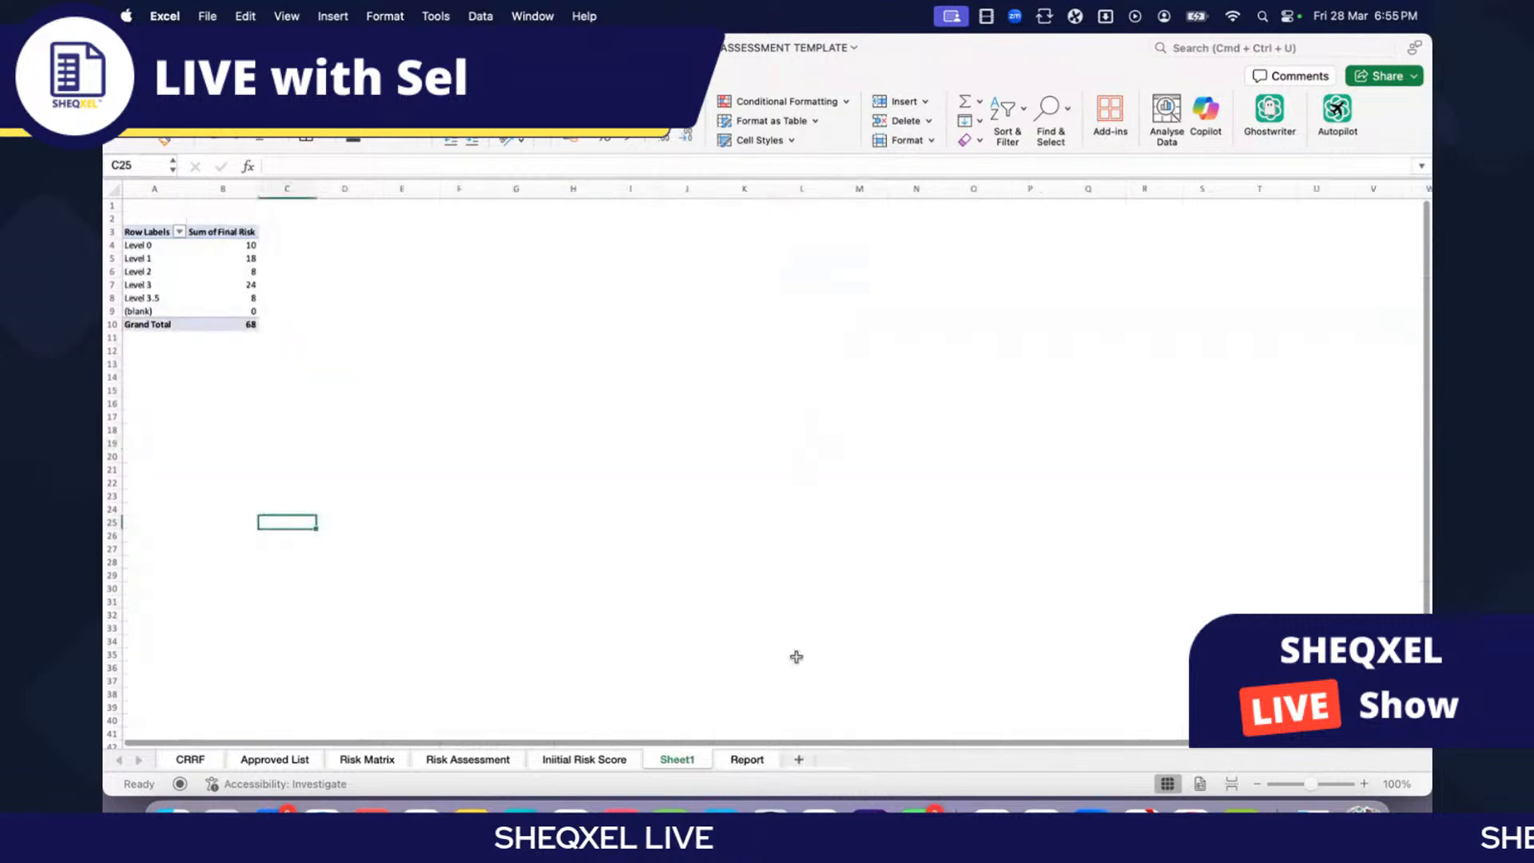
{"action": "right_click", "coordinate": [681, 760]}
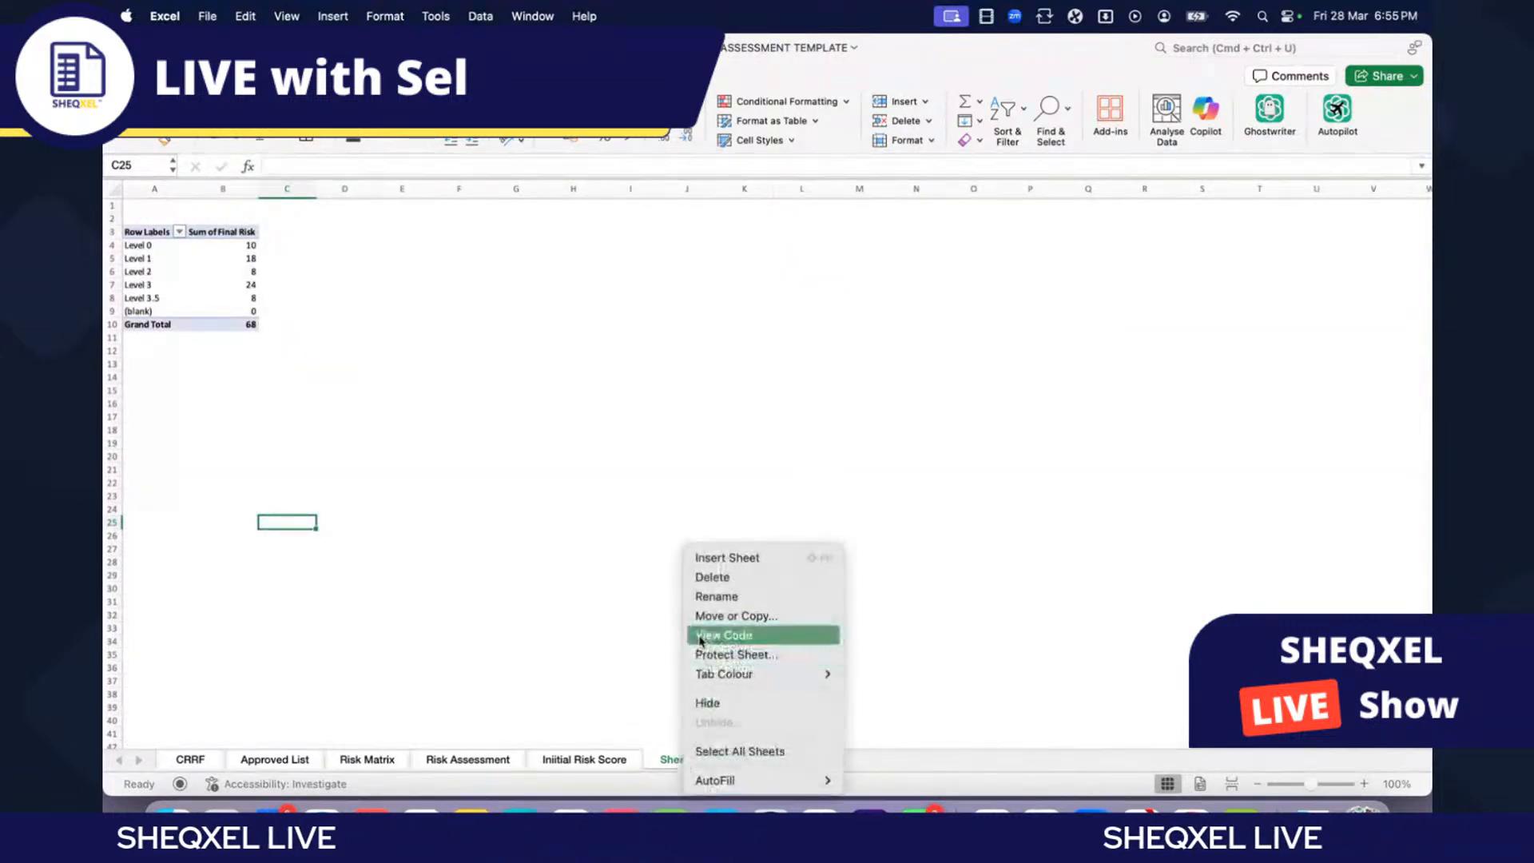
{"action": "left_click", "coordinate": [723, 577]}
{"action": "left_click", "coordinate": [832, 341]}
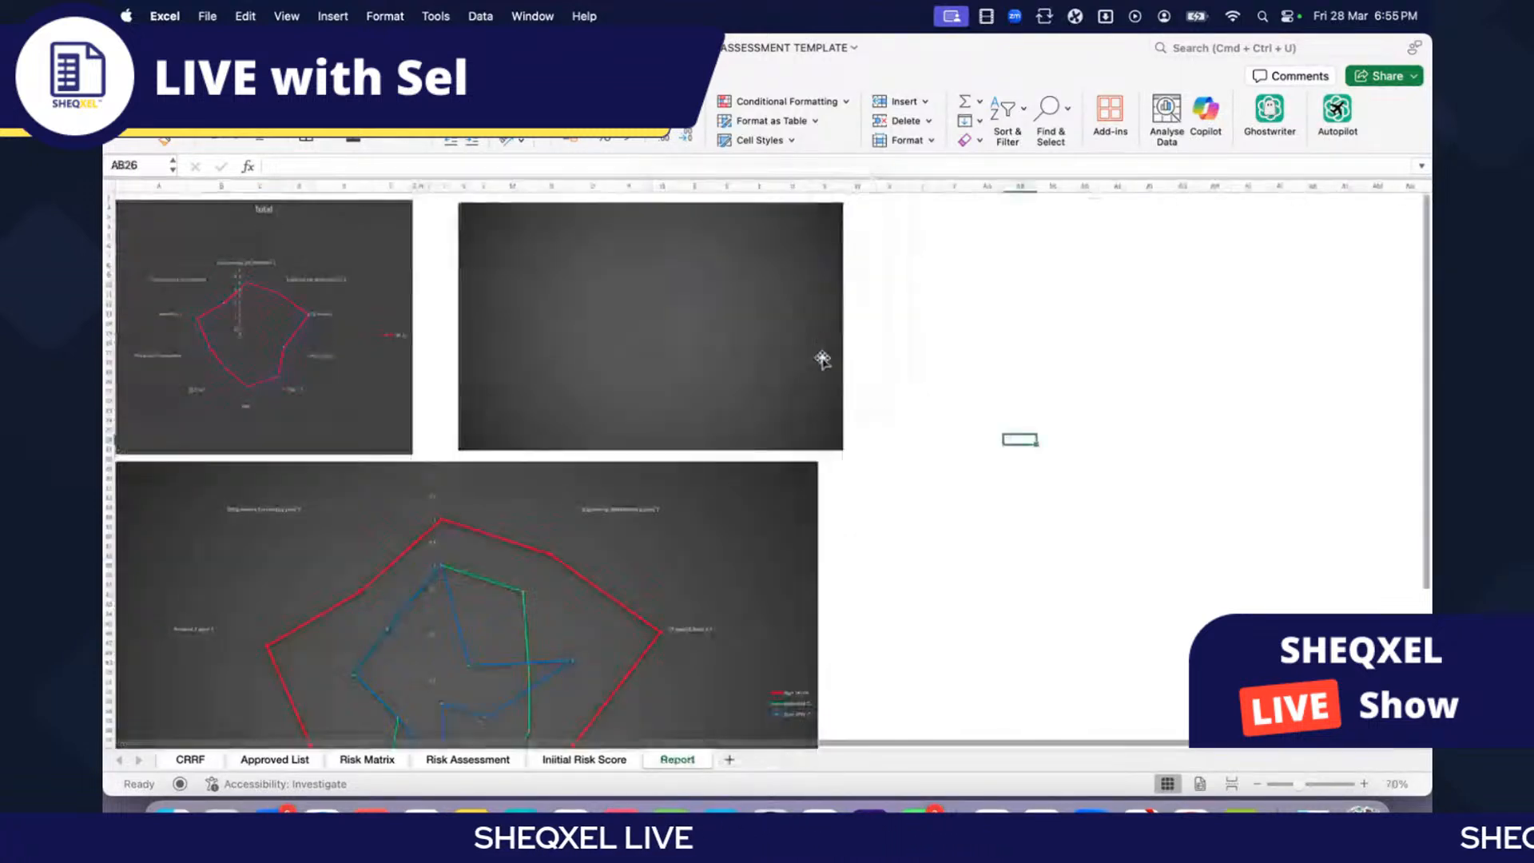
Step: Create a copy of the Initial Risk Score sheet in the same workbook and place it just after the original
{"action": "left_click", "coordinate": [589, 759]}
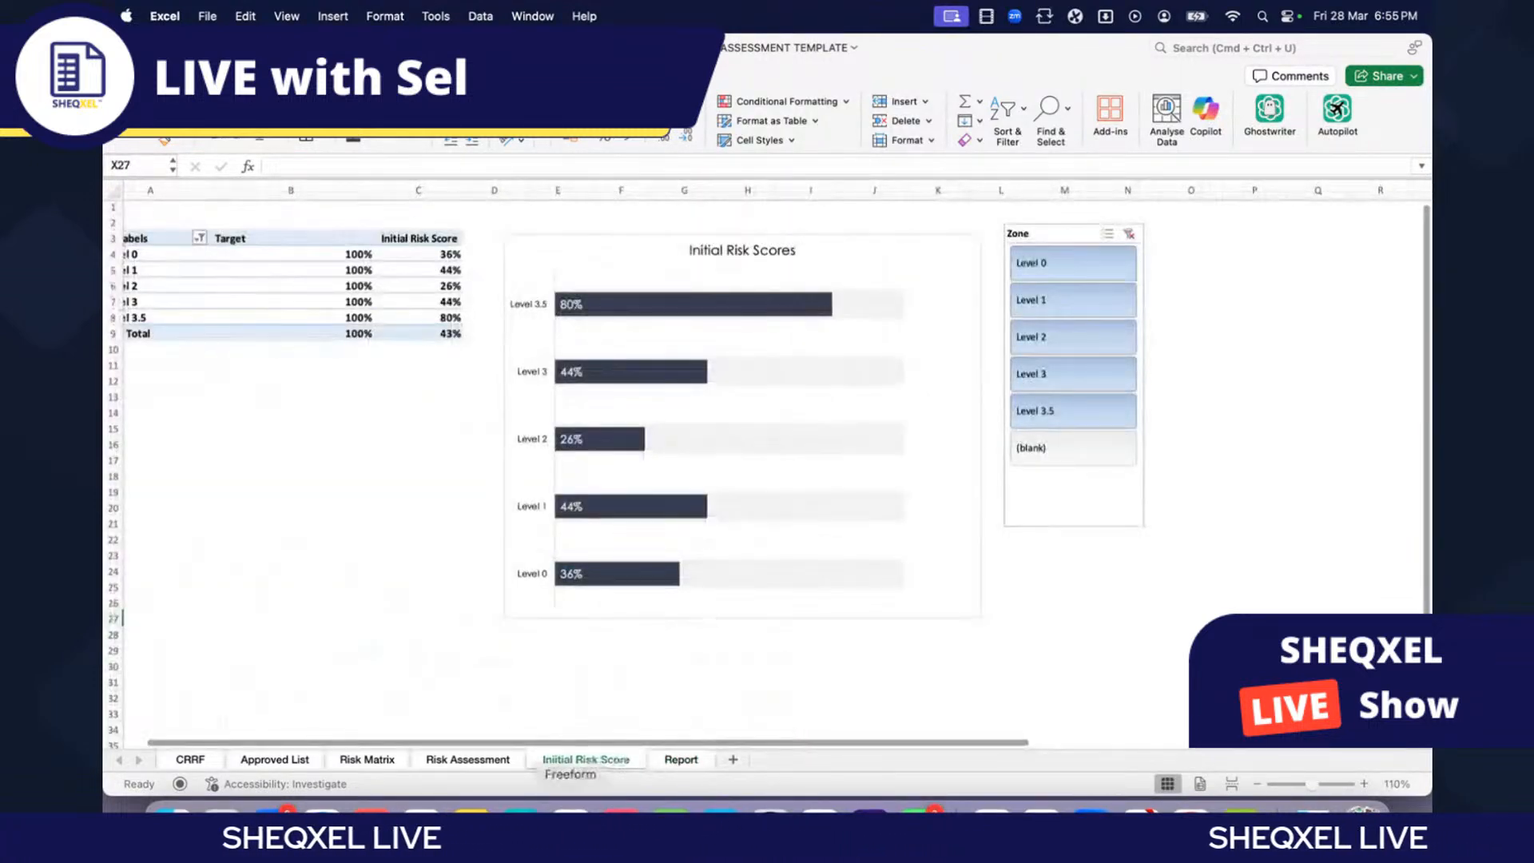
{"action": "right_click", "coordinate": [606, 760]}
{"action": "left_click", "coordinate": [673, 617]}
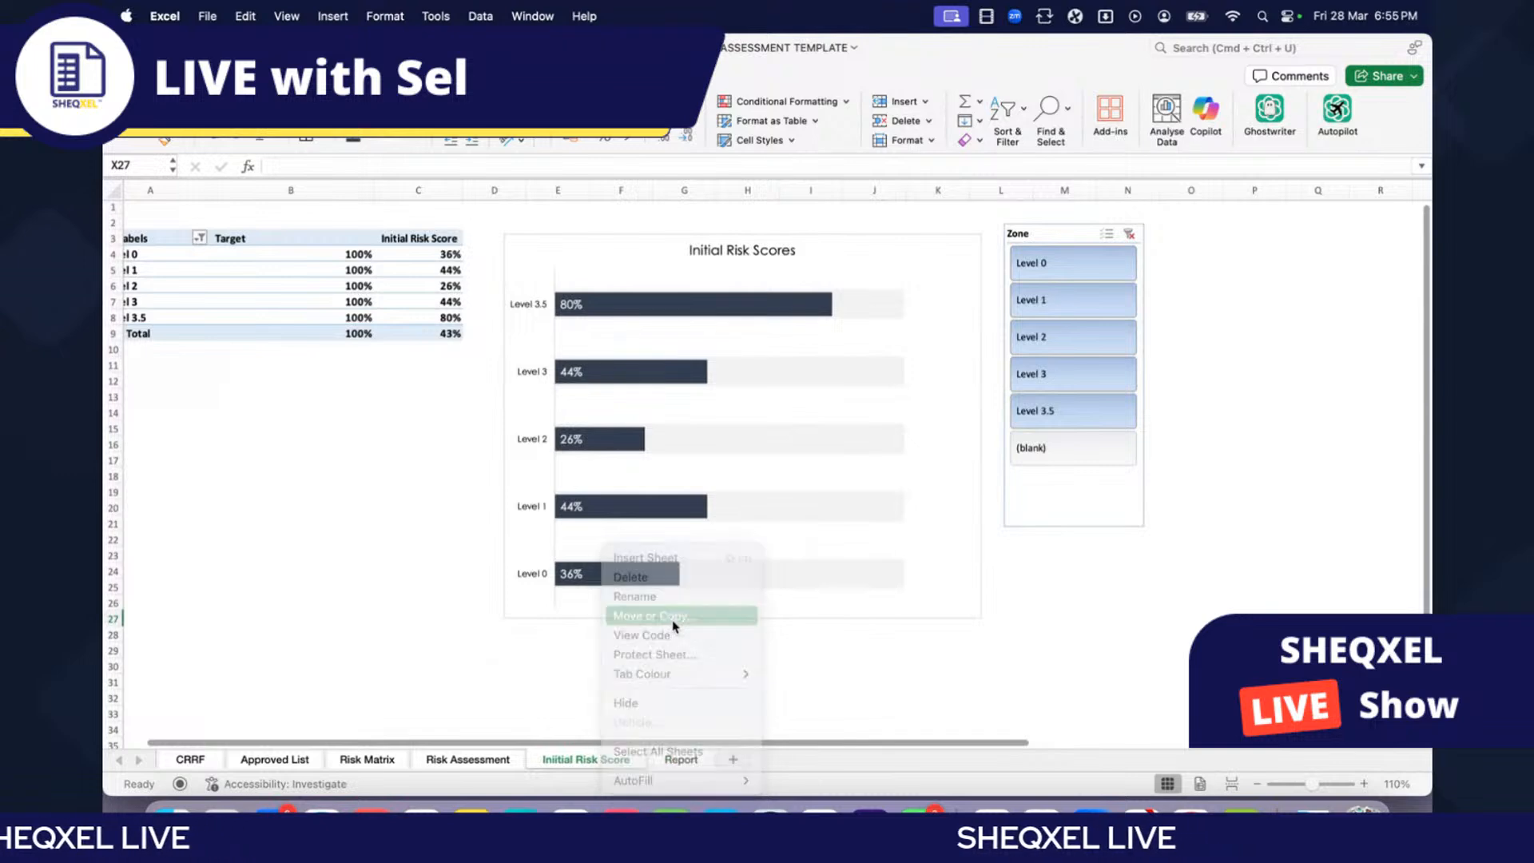
{"action": "left_click", "coordinate": [639, 653]}
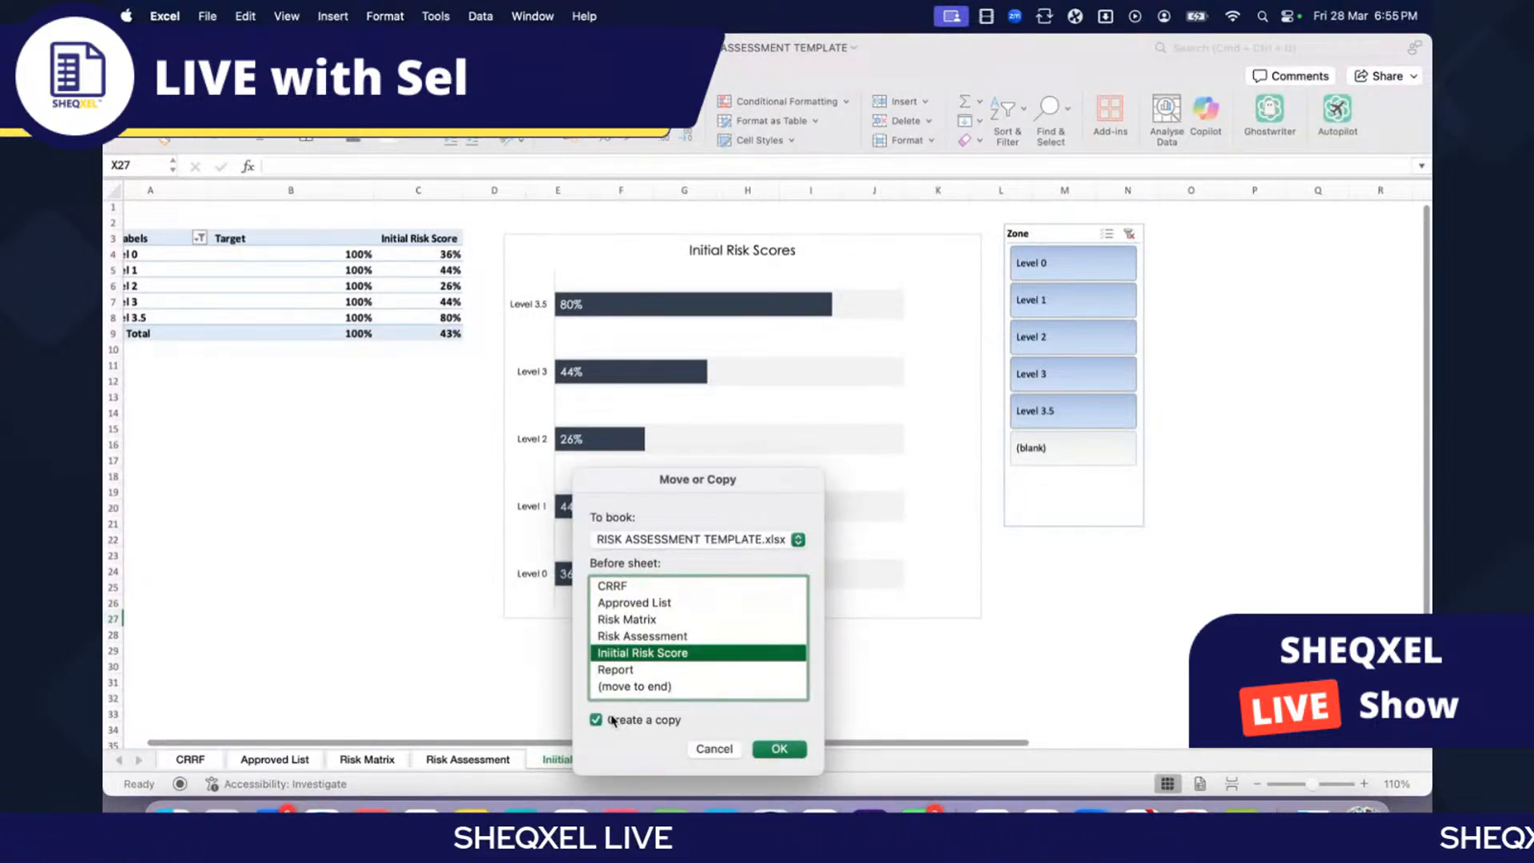
{"action": "left_click", "coordinate": [772, 748]}
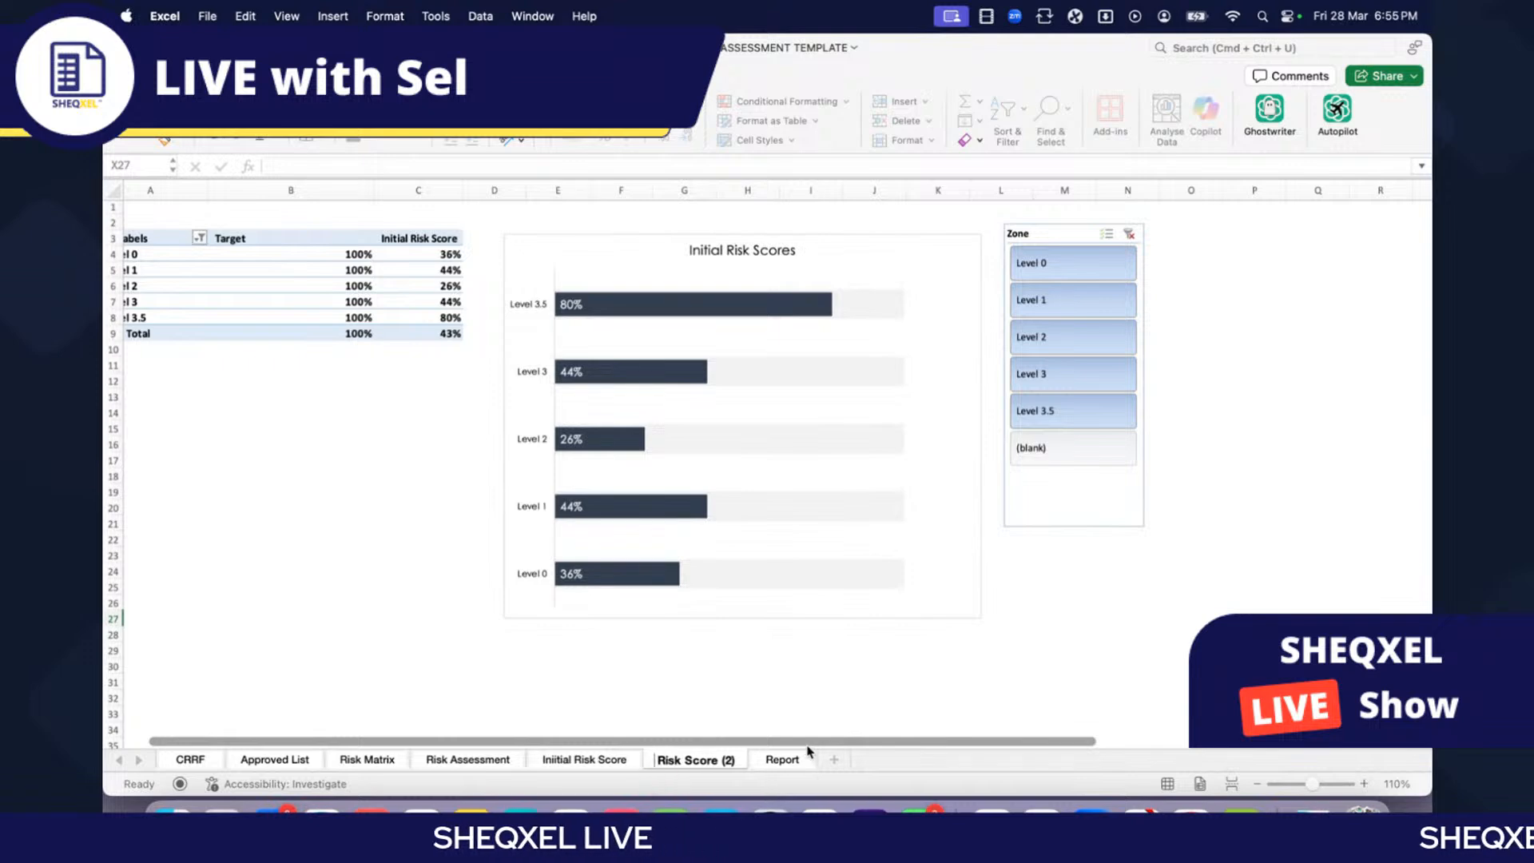
Step: Rename the copied sheet as Final Risk Score and change its bar chart title to Final Risk Scores
{"action": "type", "text": "Inition"}
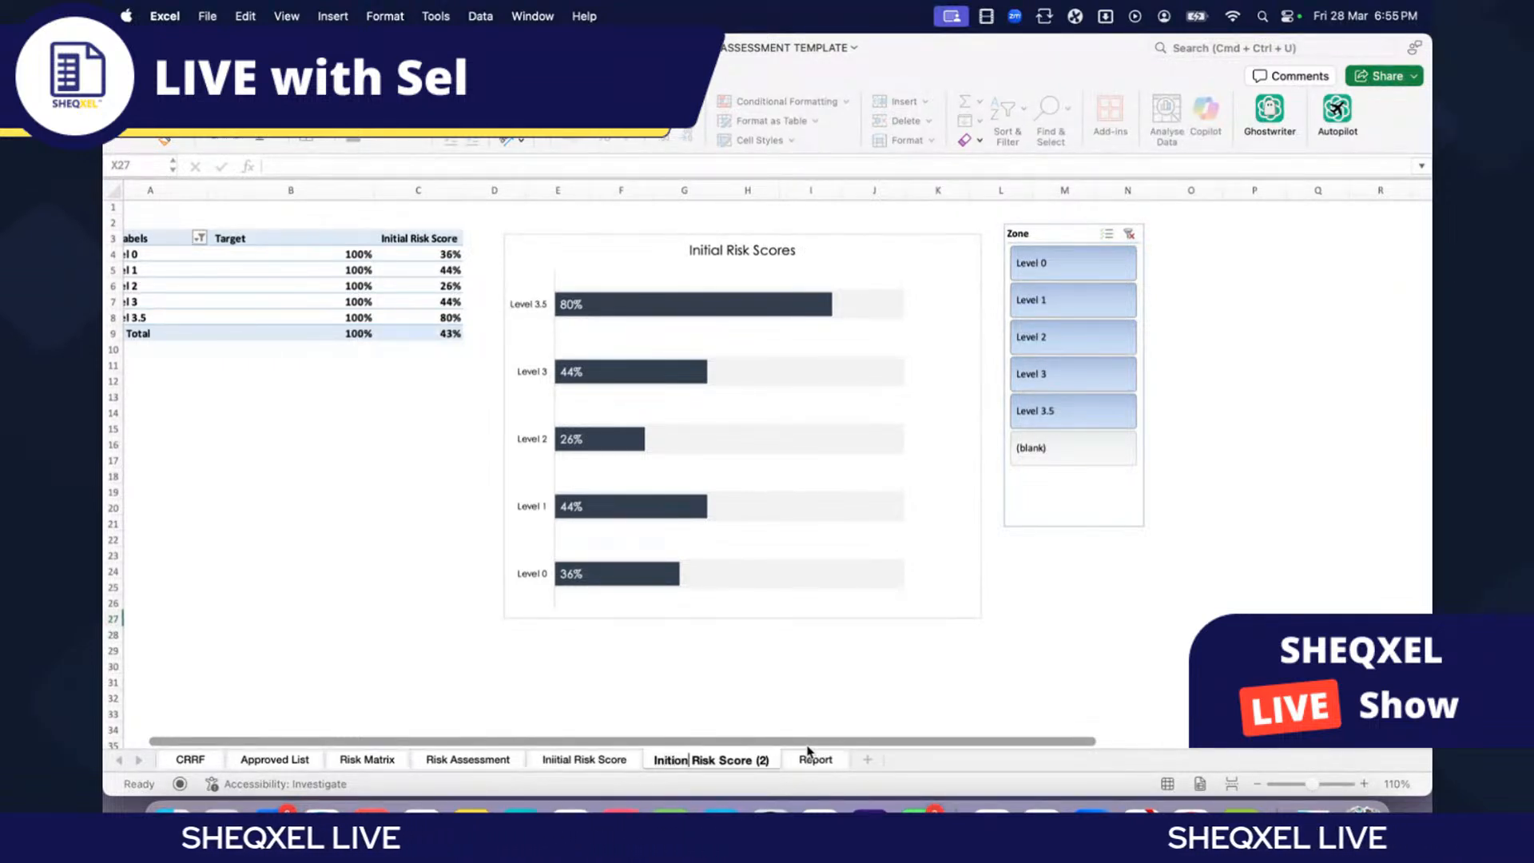
{"action": "key", "text": "BackSpace"}
{"action": "key", "text": "BackSpace"}
{"action": "key", "text": "BackSpace"}
{"action": "key", "text": "BackSpace"}
{"action": "key", "text": "BackSpace"}
{"action": "key", "text": "BackSpace"}
{"action": "key", "text": "BackSpace"}
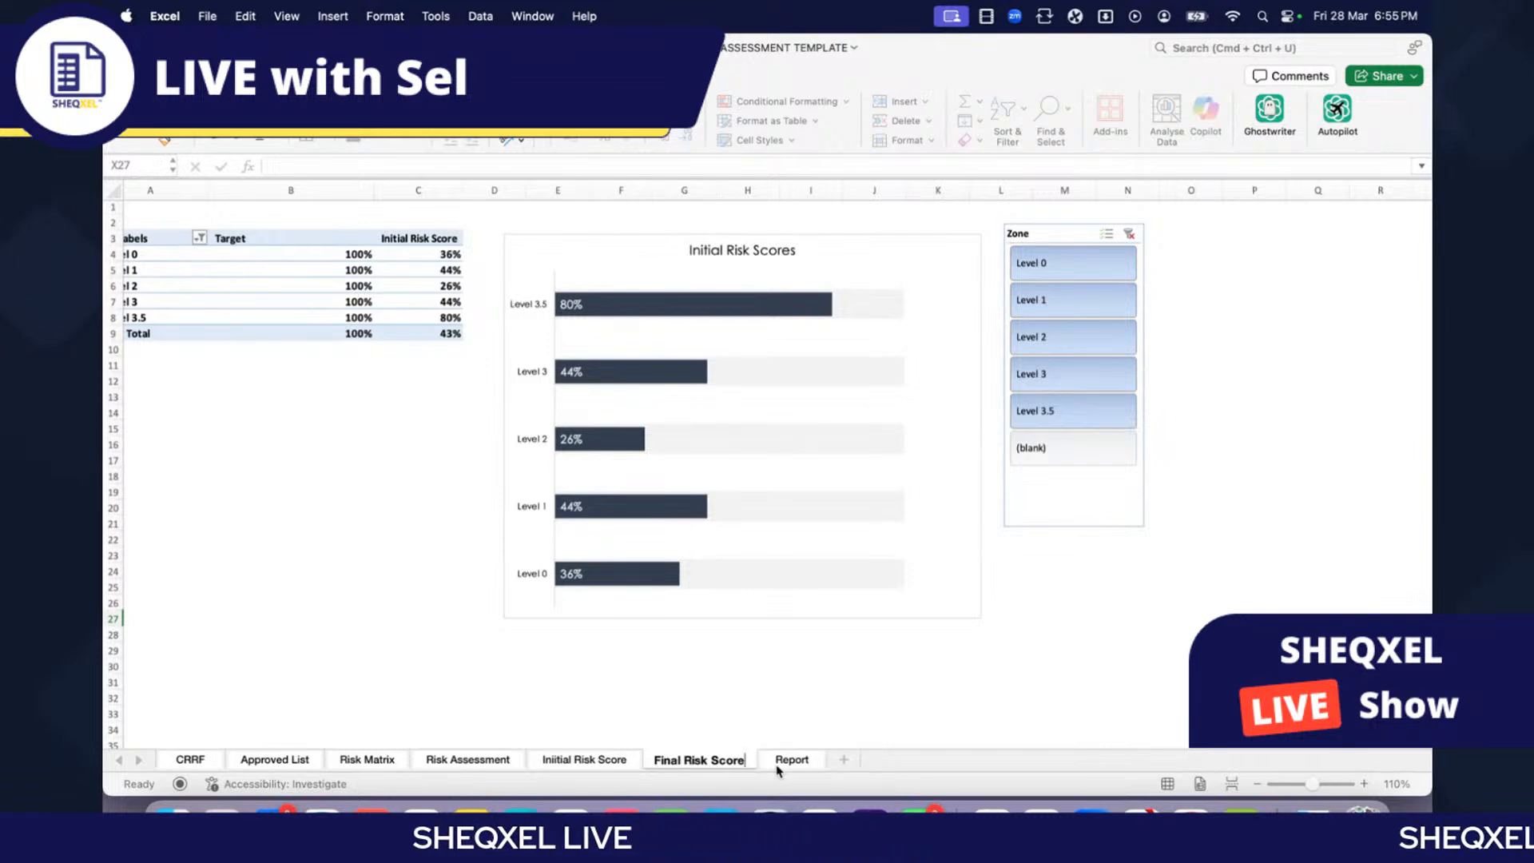
{"action": "left_click", "coordinate": [681, 663]}
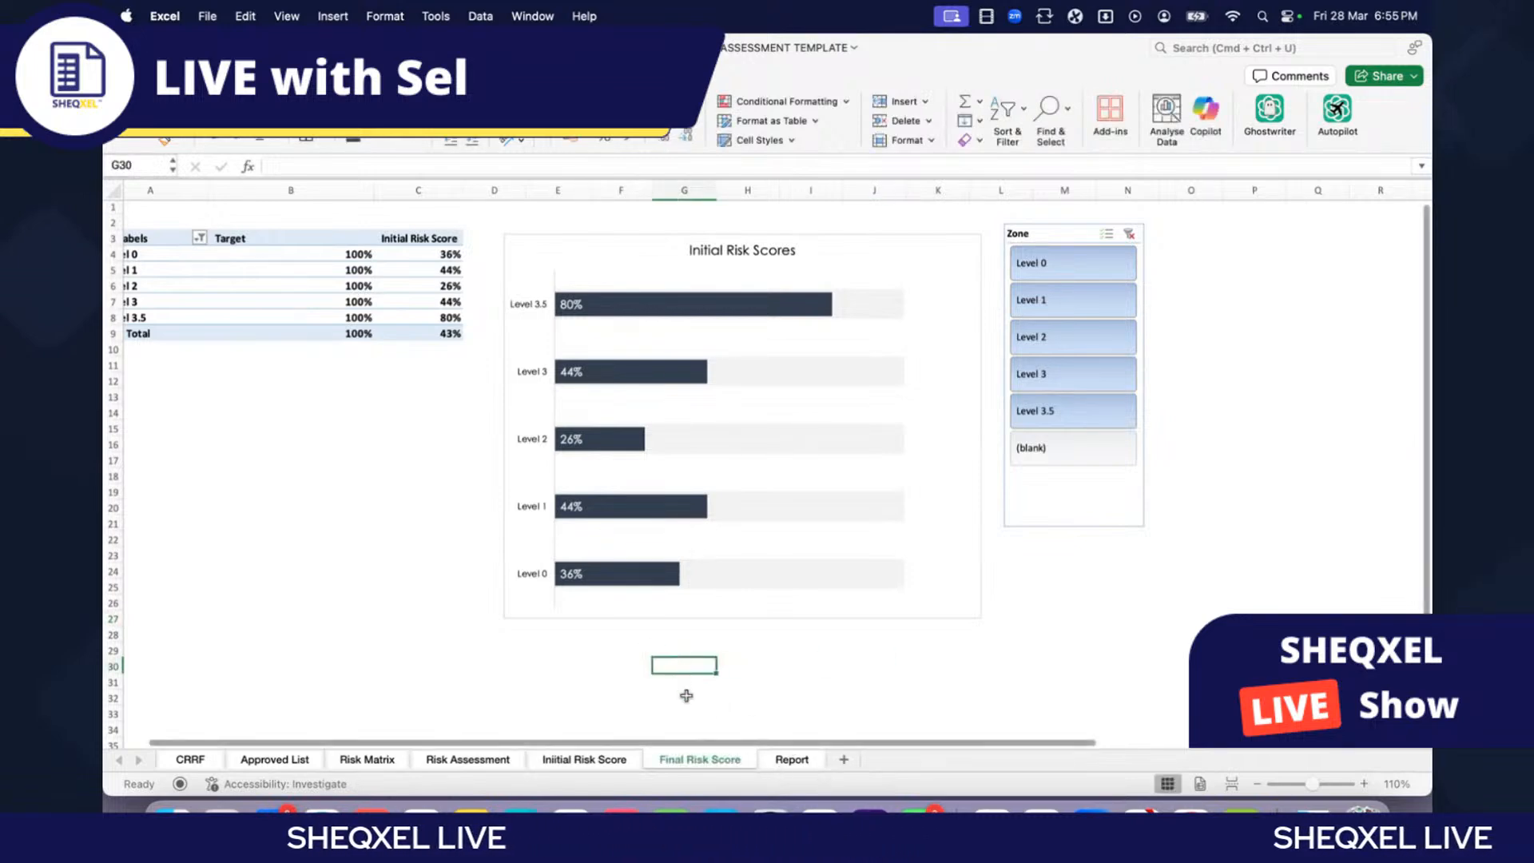
{"action": "double_click", "coordinate": [722, 248]}
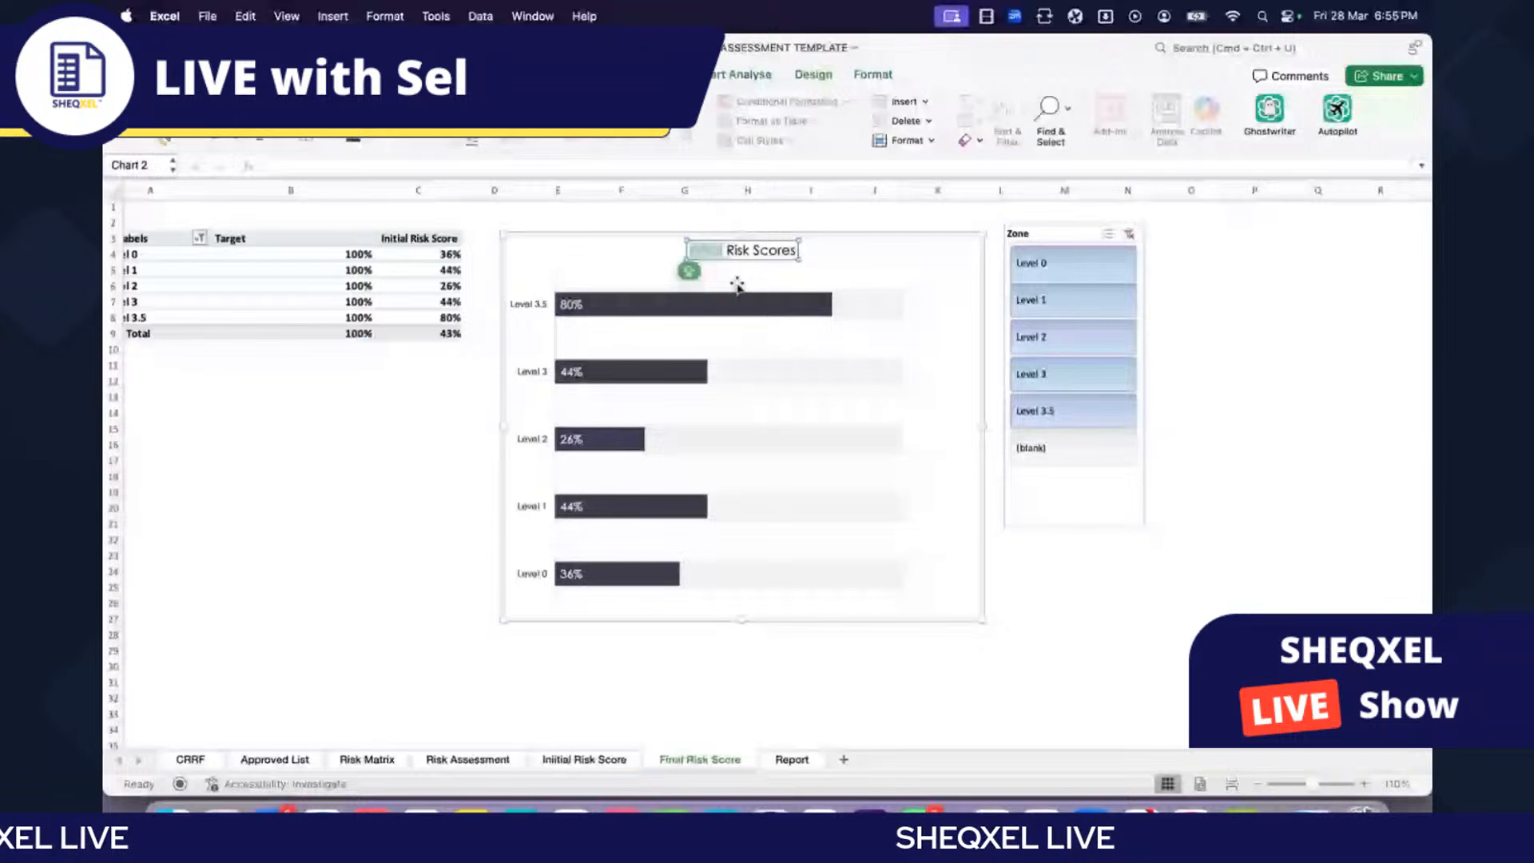
{"action": "left_click", "coordinate": [336, 493]}
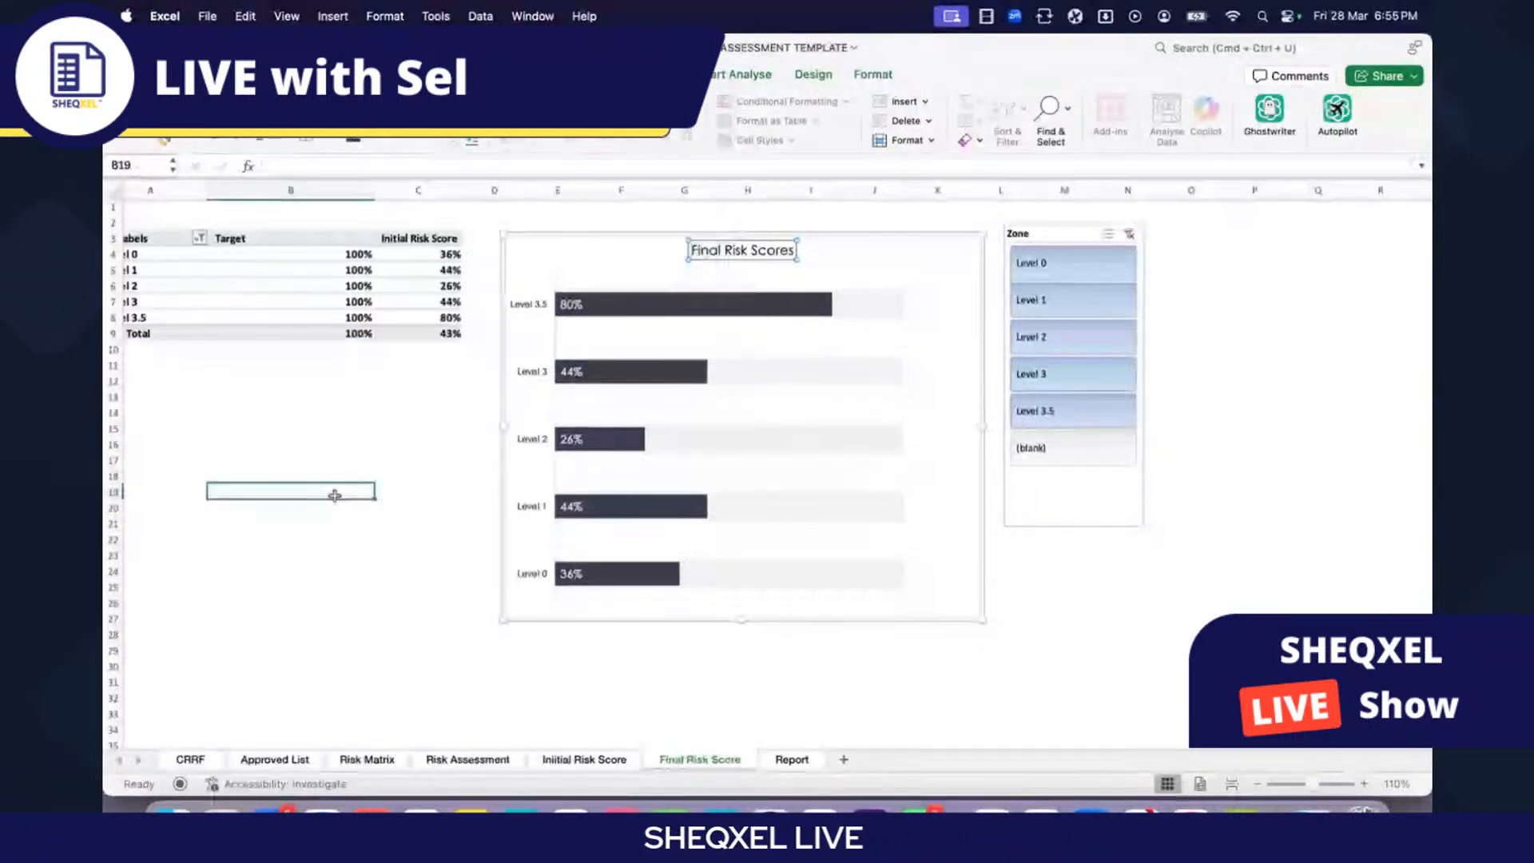
Step: Replace the Initial Risk Score field with Final Risk Score in the copied sheet's pivot table
{"action": "left_click", "coordinate": [189, 299]}
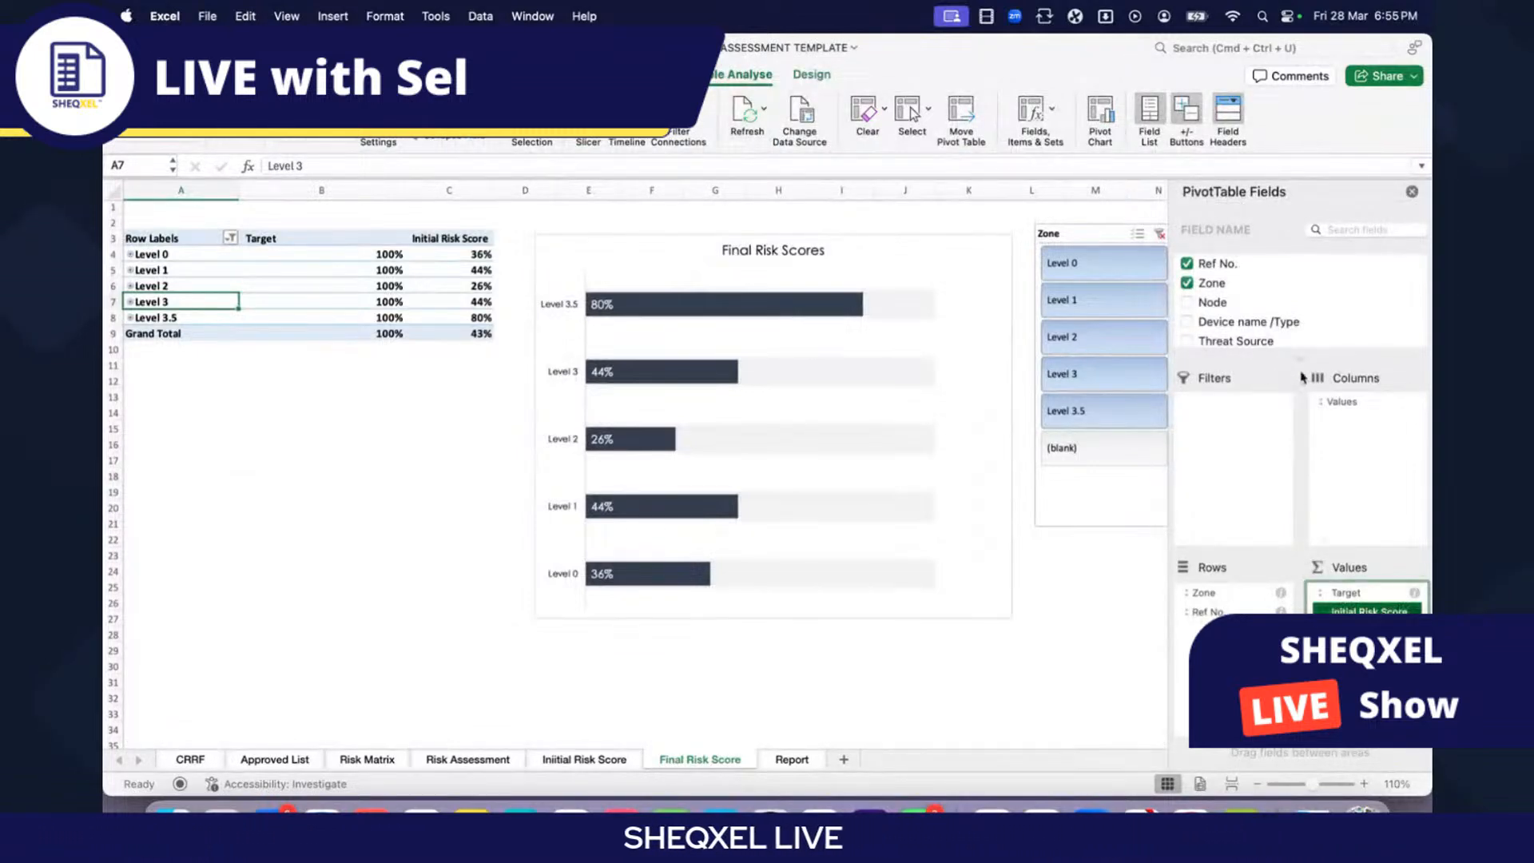
{"action": "left_click_drag", "start_coordinate": [1303, 360], "coordinate": [1303, 526]}
{"action": "scroll", "coordinate": [1246, 400], "scroll_direction": "down", "scroll_amount": 10}
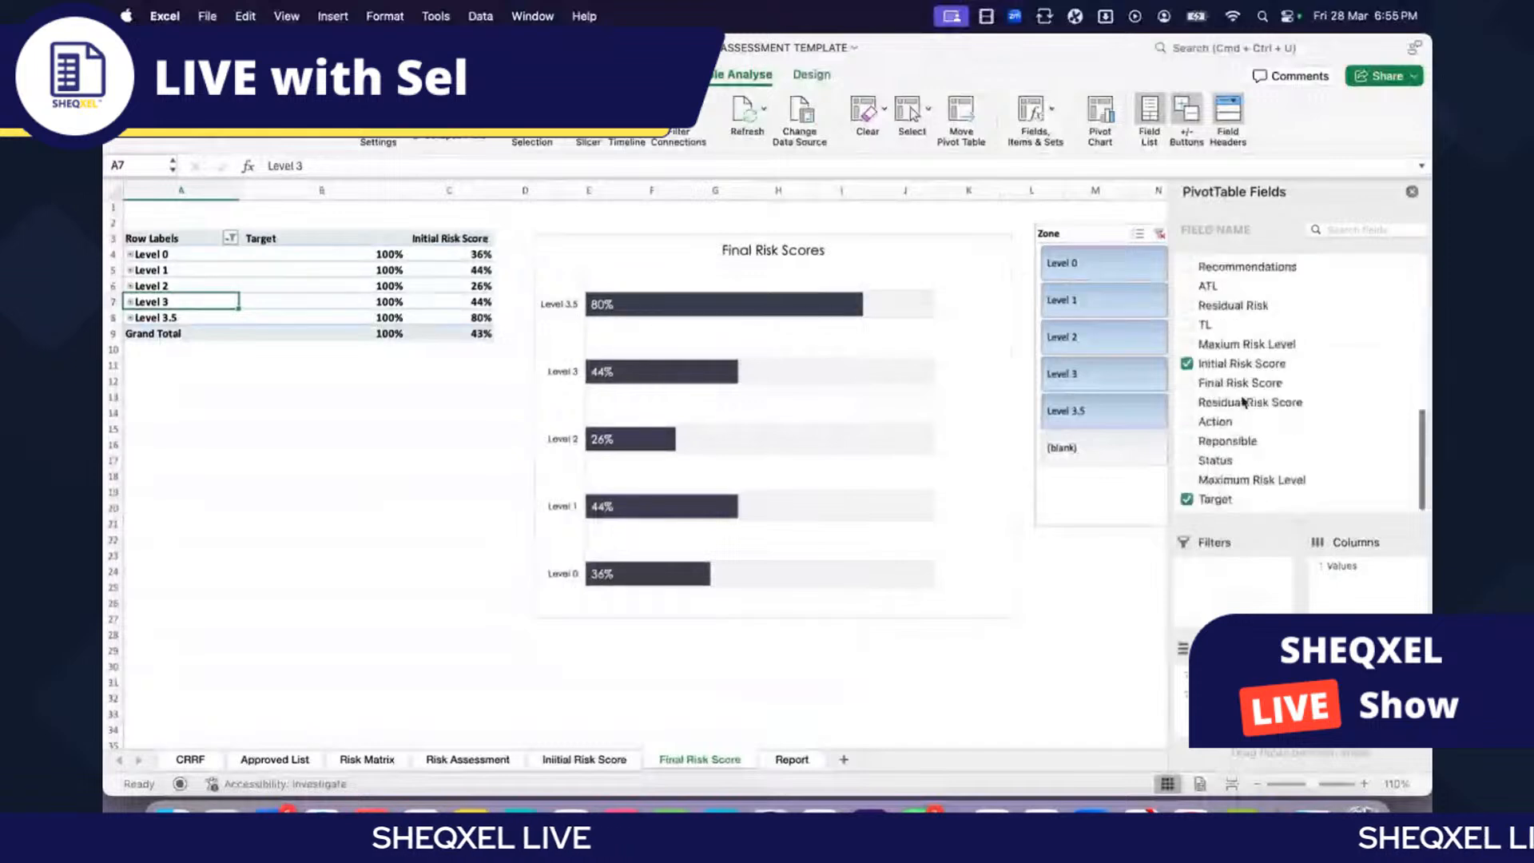
{"action": "left_click", "coordinate": [1187, 369]}
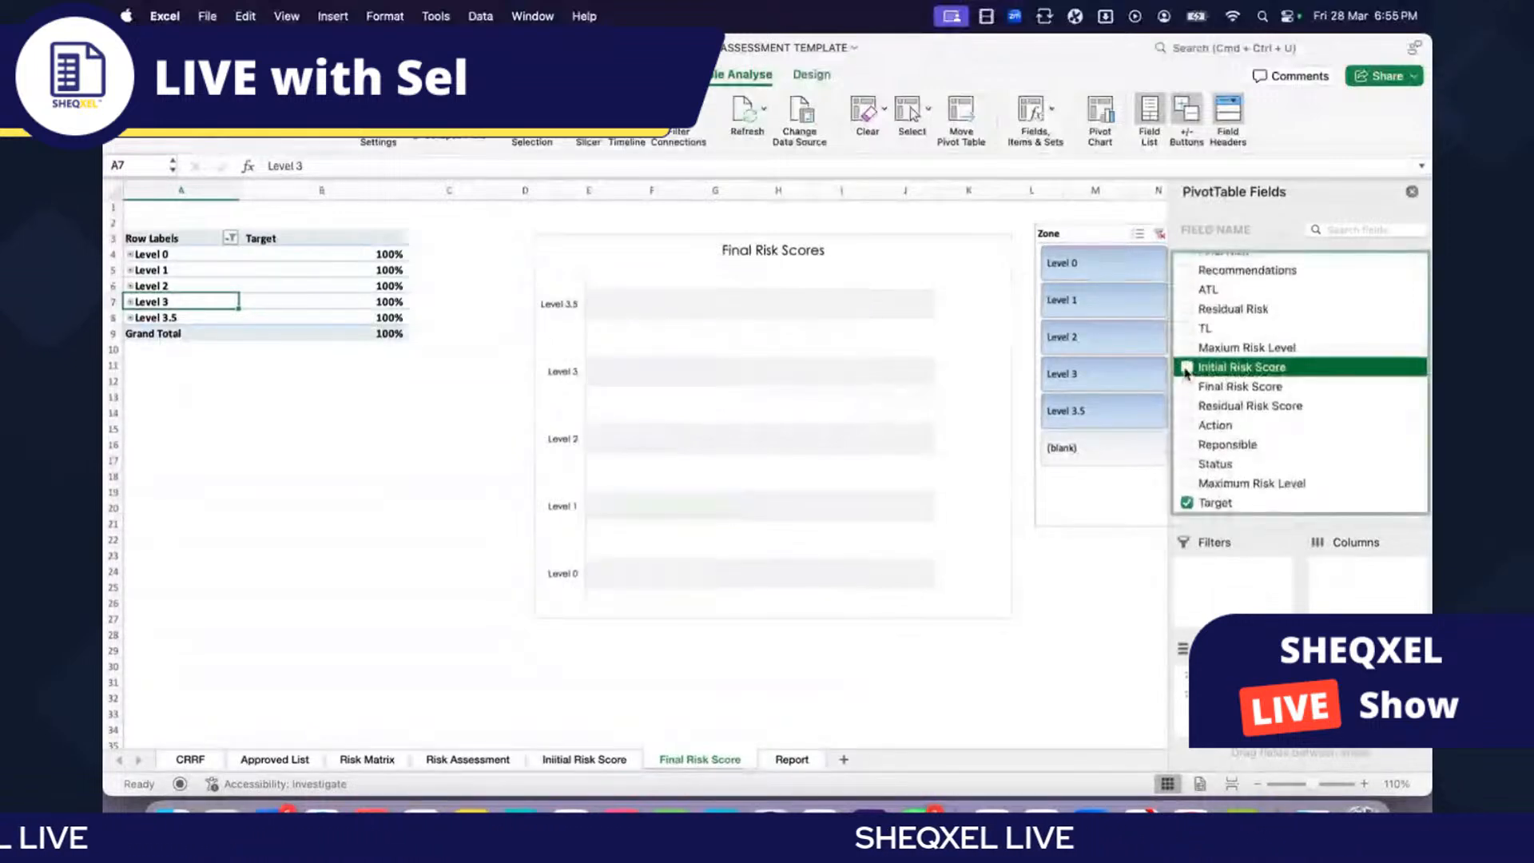
{"action": "left_click", "coordinate": [1188, 388]}
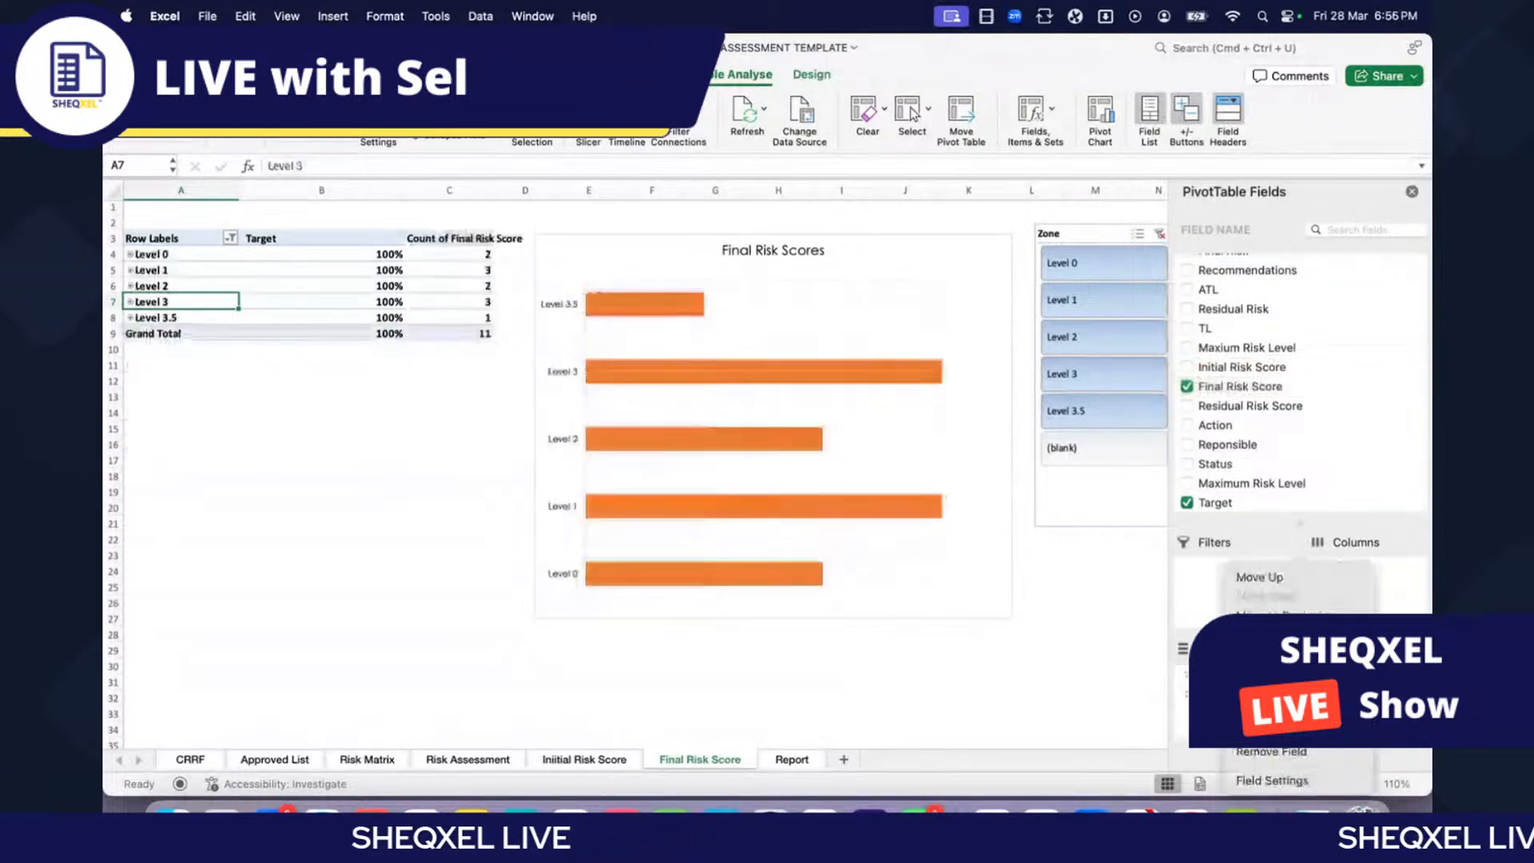
Step: Summarise the Final Risk Score pivot field by Average and format it as a percentage with no decimal places
{"action": "left_click", "coordinate": [1278, 781]}
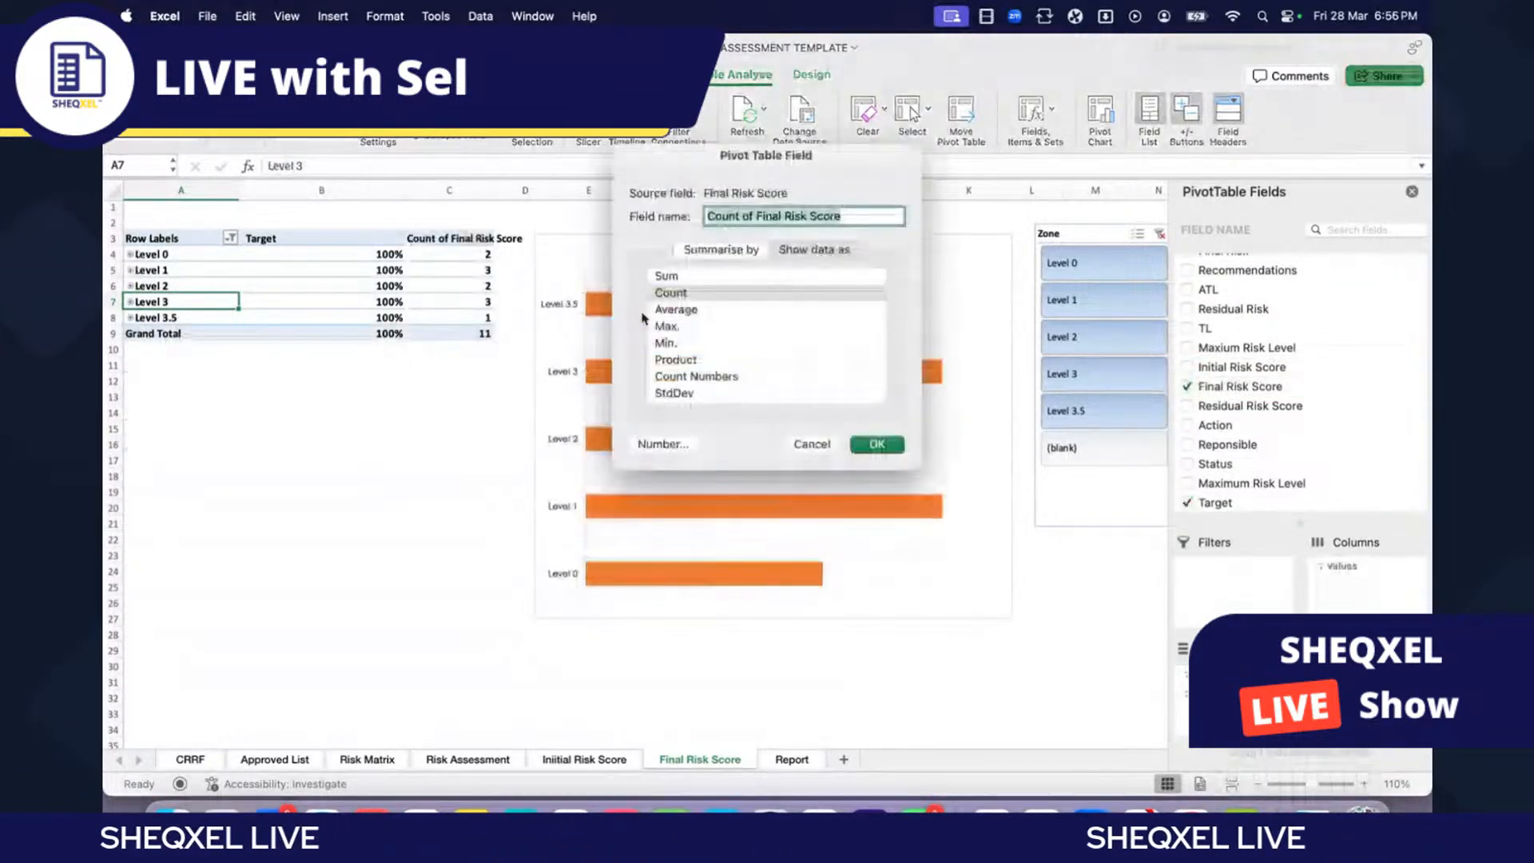
{"action": "left_click", "coordinate": [677, 312]}
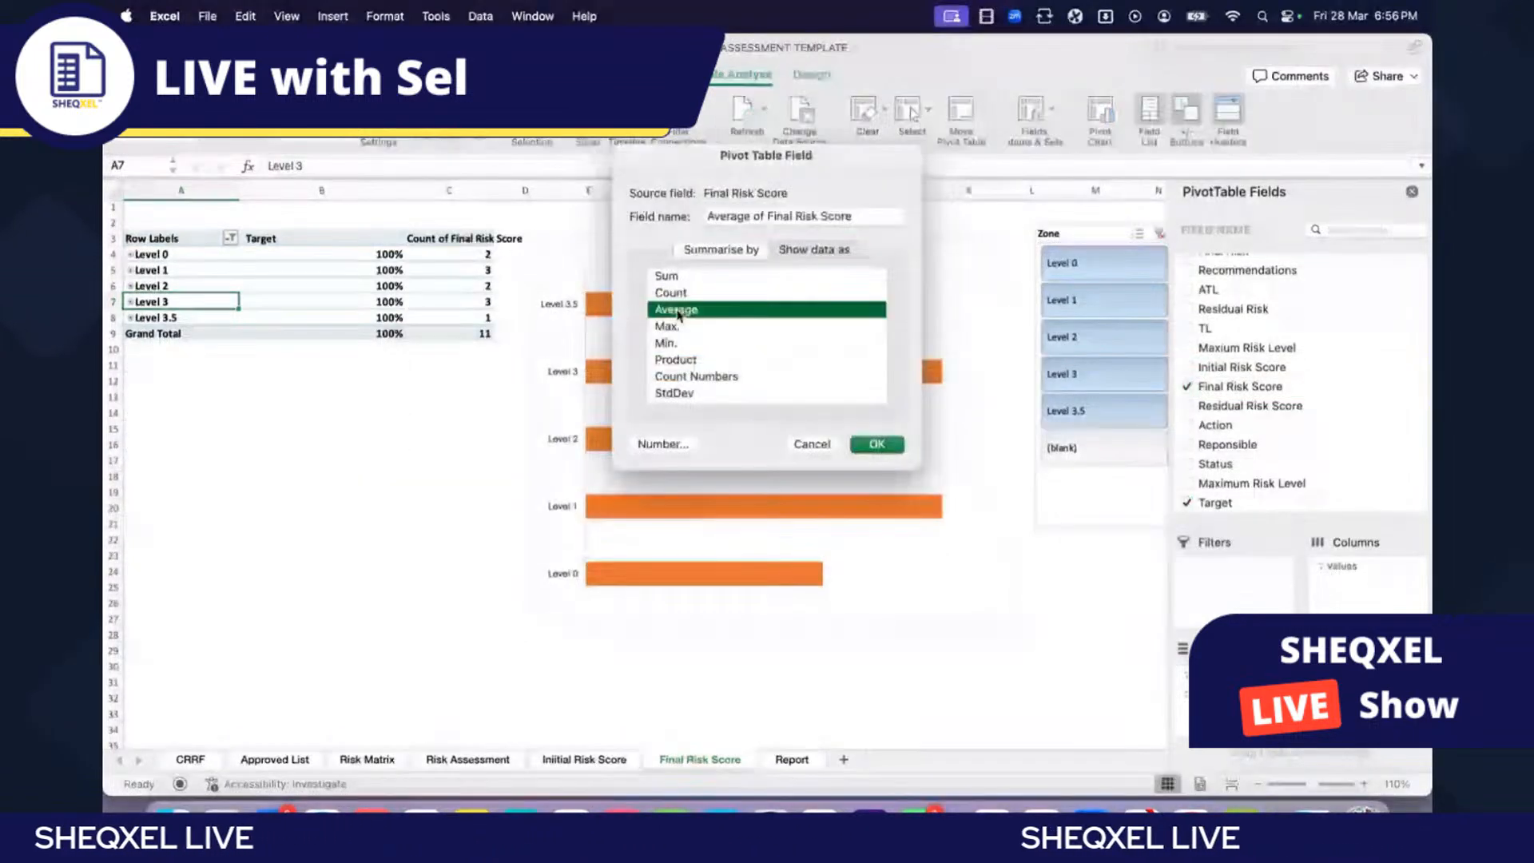
{"action": "left_click", "coordinate": [663, 444]}
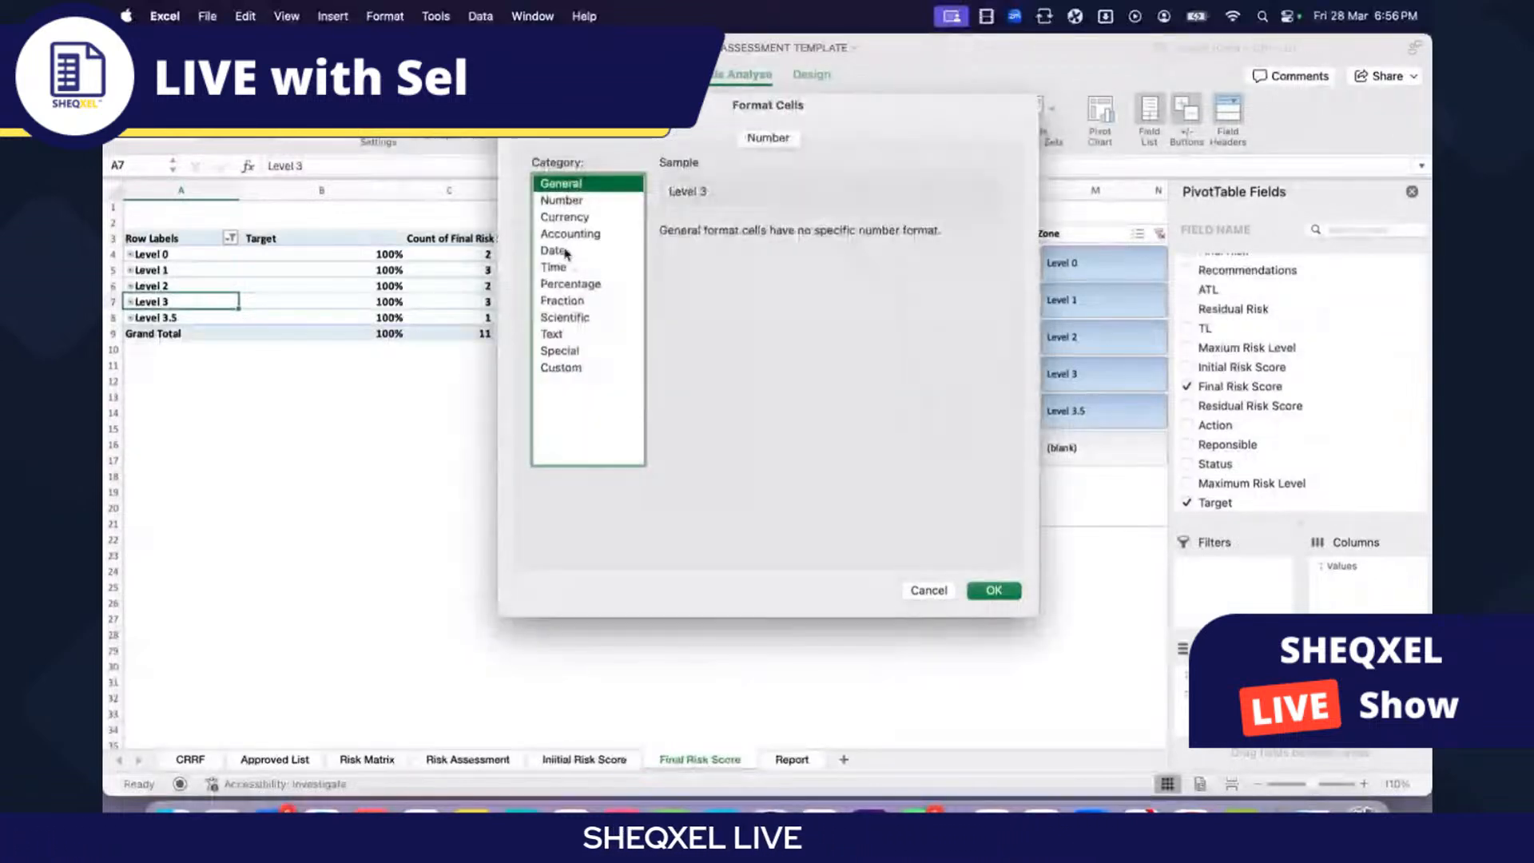
{"action": "left_click", "coordinate": [572, 284]}
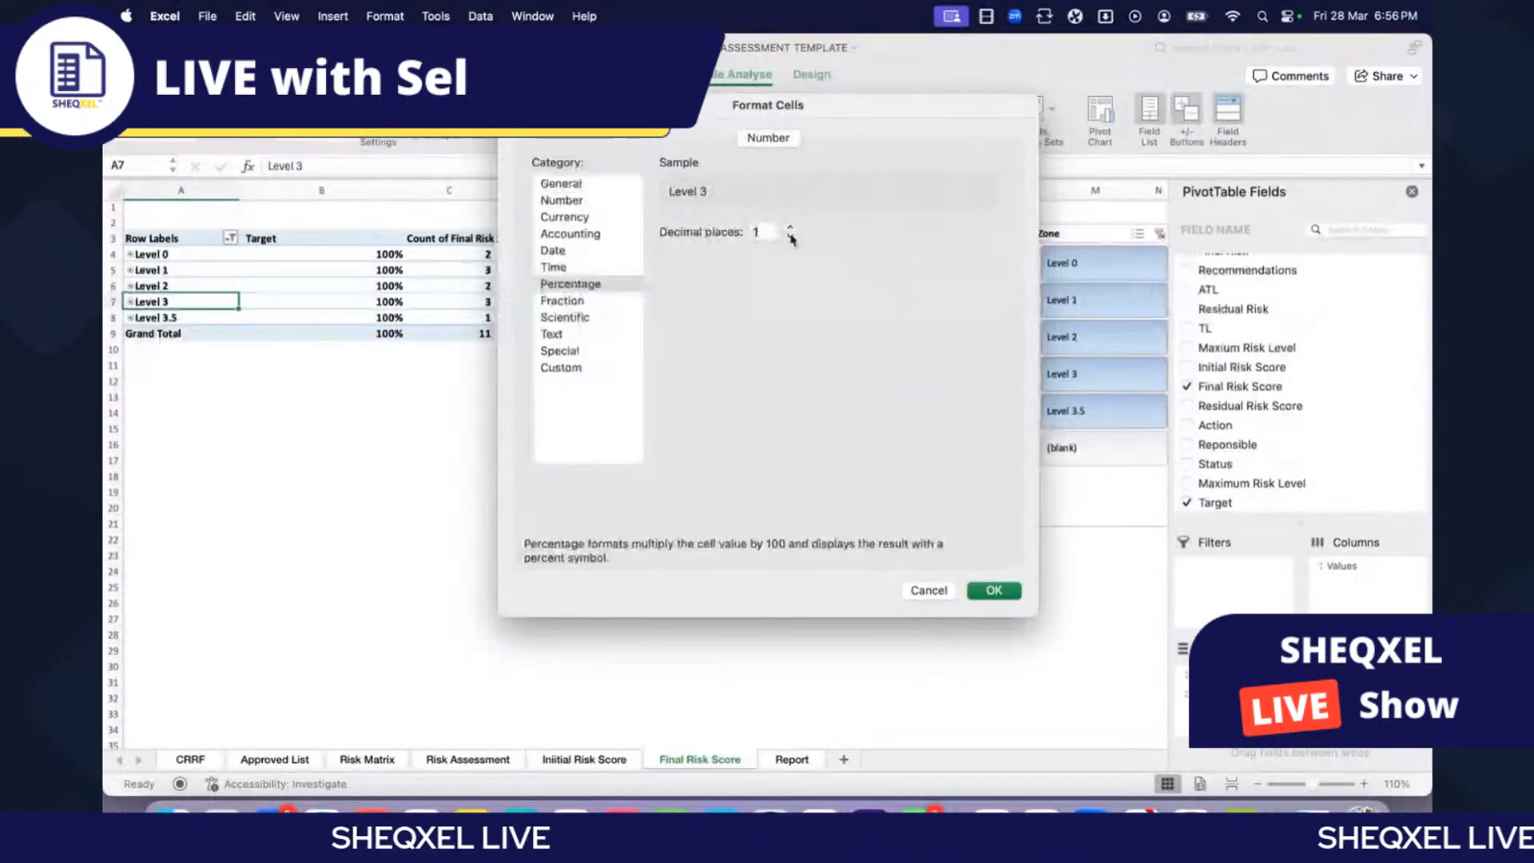
{"action": "left_click", "coordinate": [998, 591]}
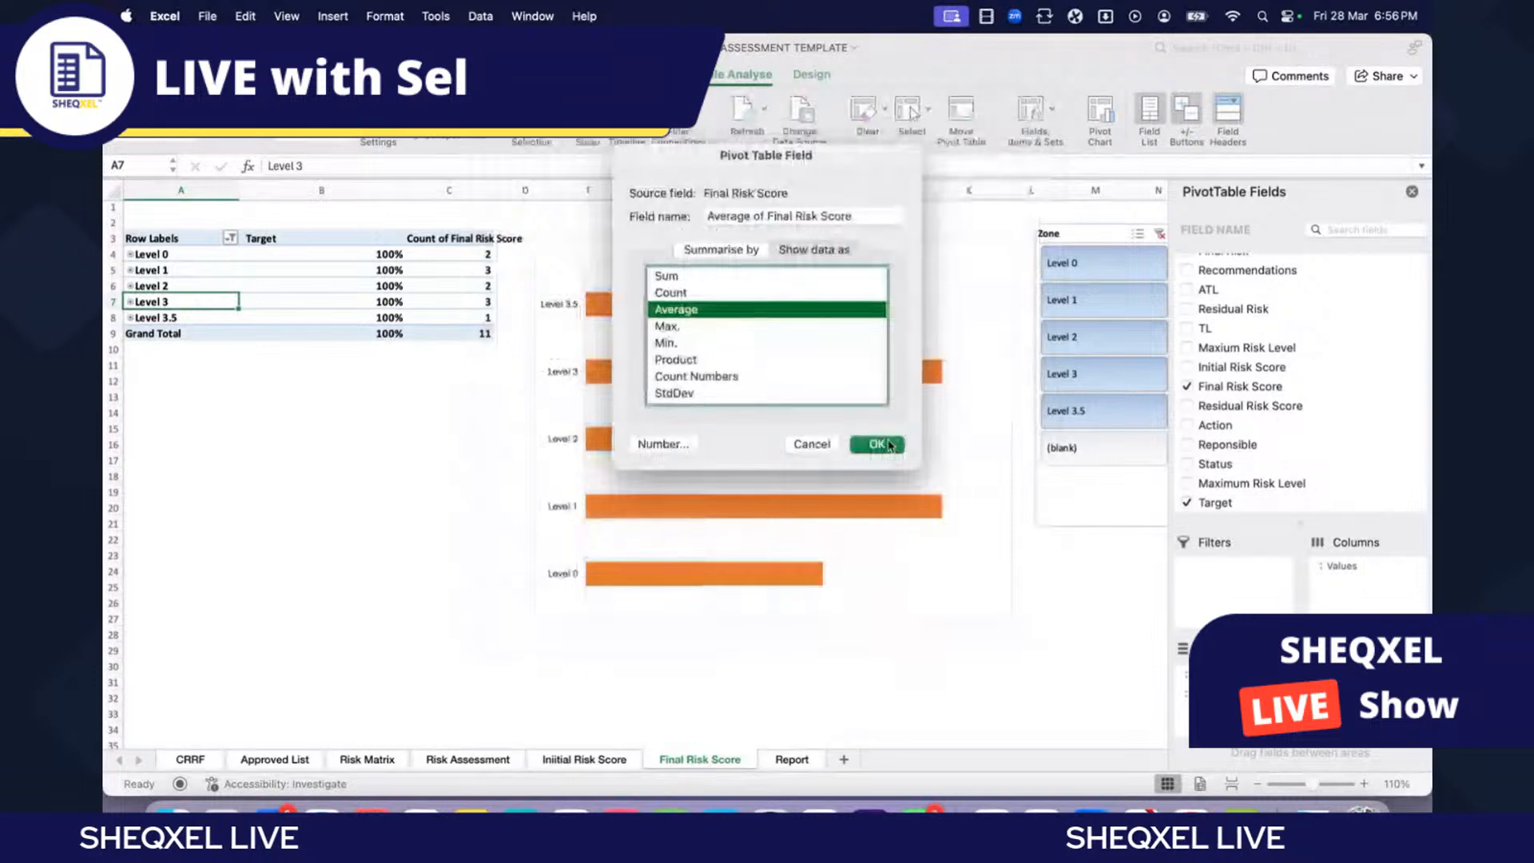
{"action": "left_click", "coordinate": [888, 445]}
{"action": "left_click", "coordinate": [500, 489]}
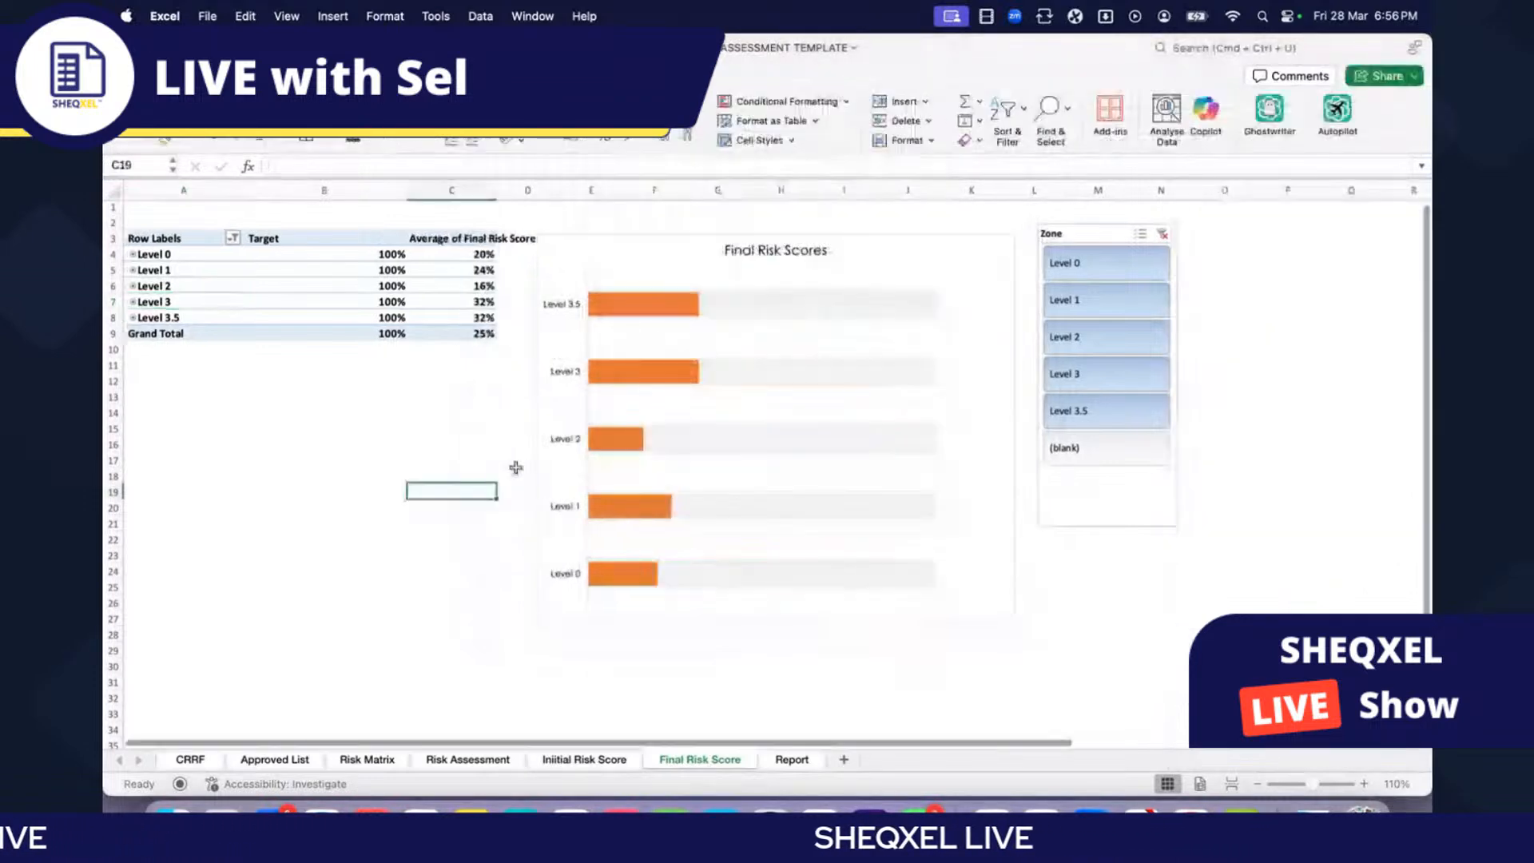
Step: Shorten the pivot table header in C3 to Final Risk Score
{"action": "scroll", "coordinate": [524, 464], "scroll_direction": "right", "scroll_amount": 10}
{"action": "left_click", "coordinate": [782, 300]}
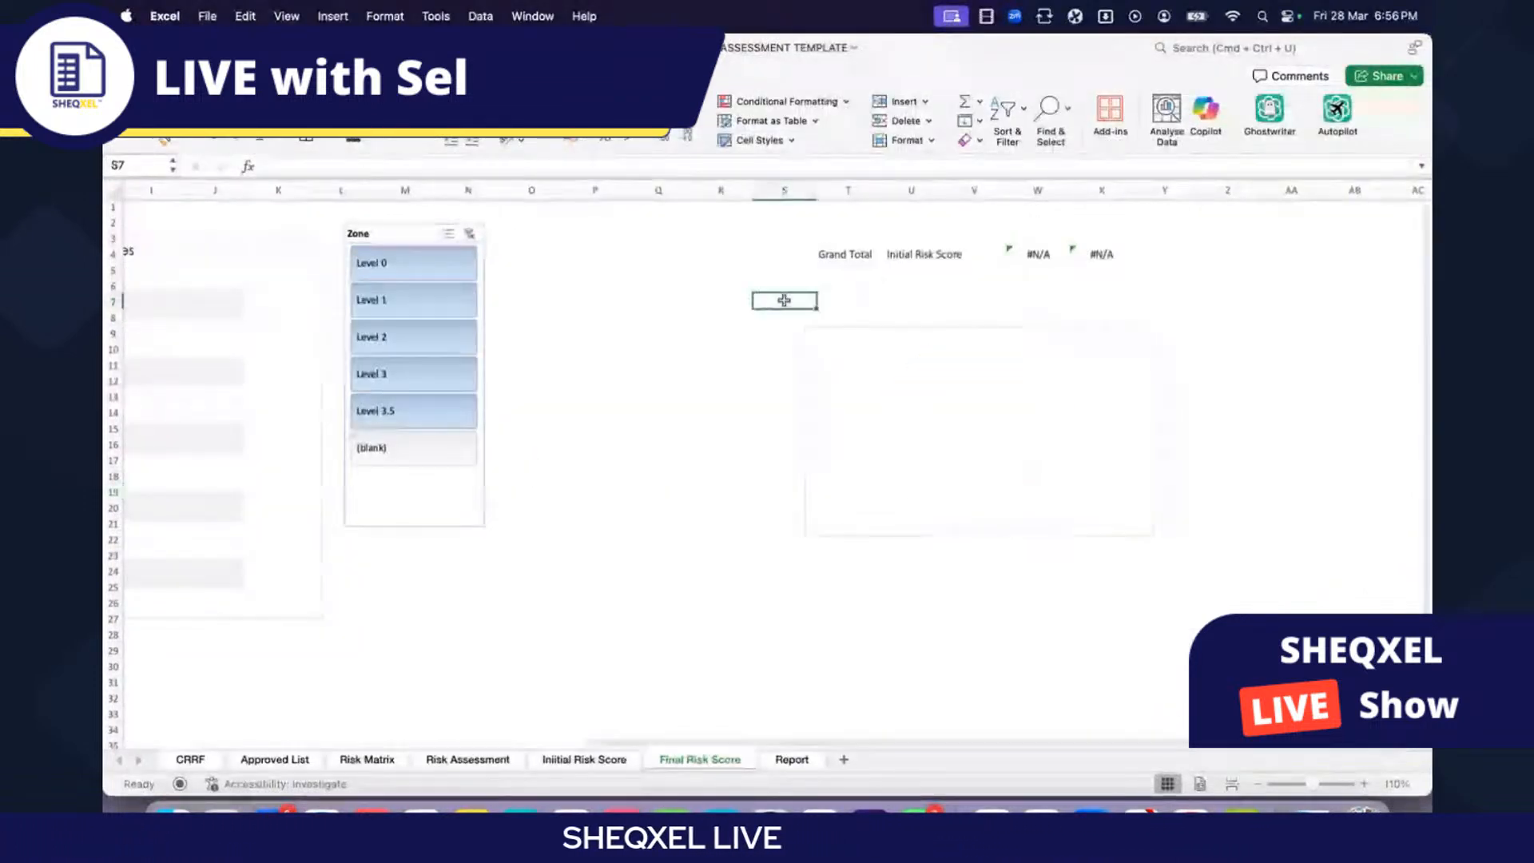
{"action": "scroll", "coordinate": [883, 279], "scroll_direction": "left", "scroll_amount": 8}
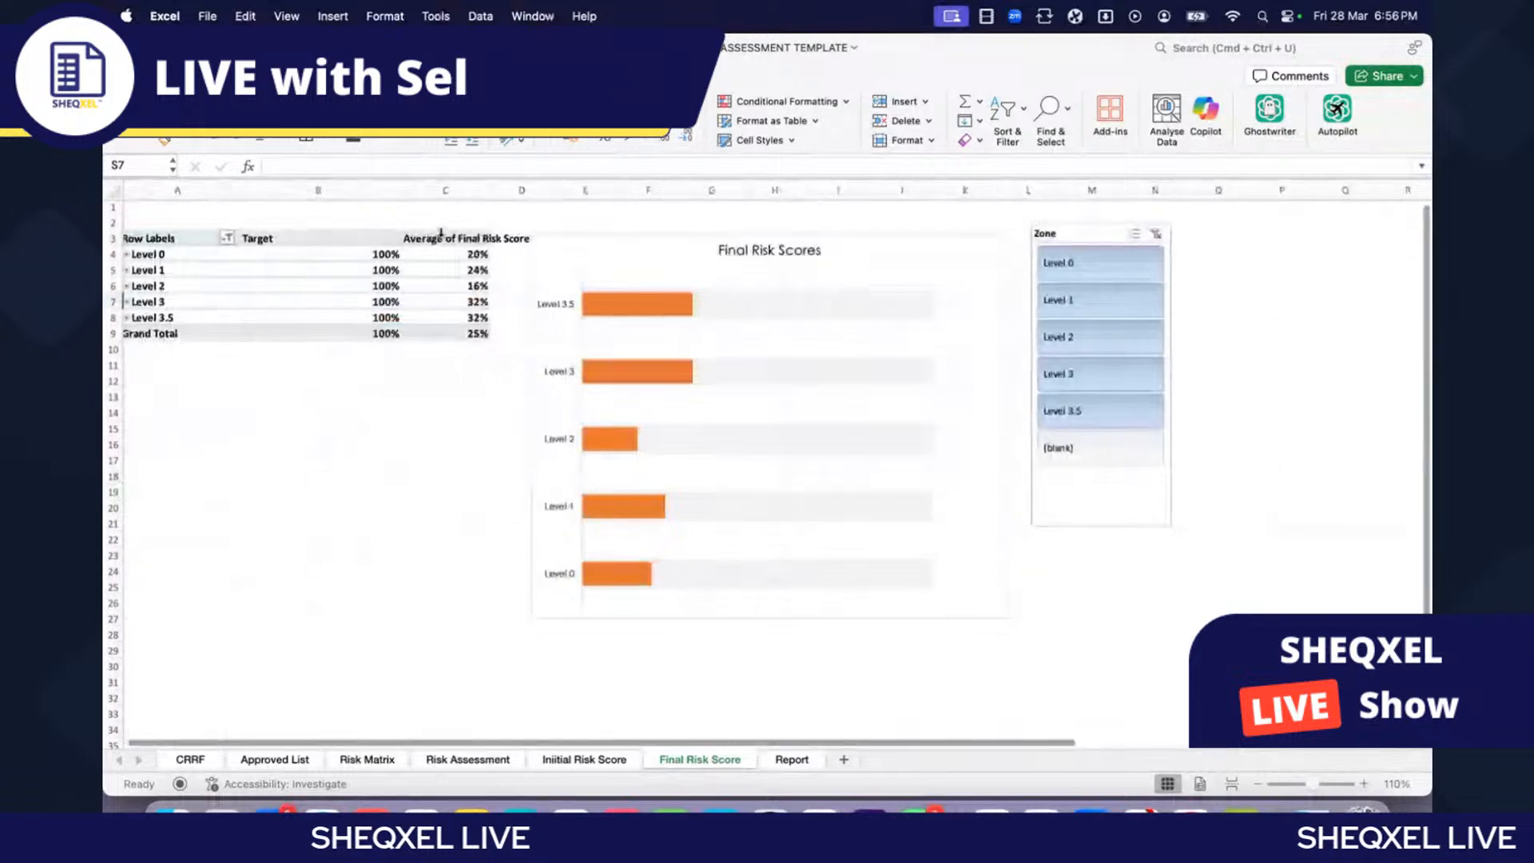
{"action": "left_click", "coordinate": [447, 238]}
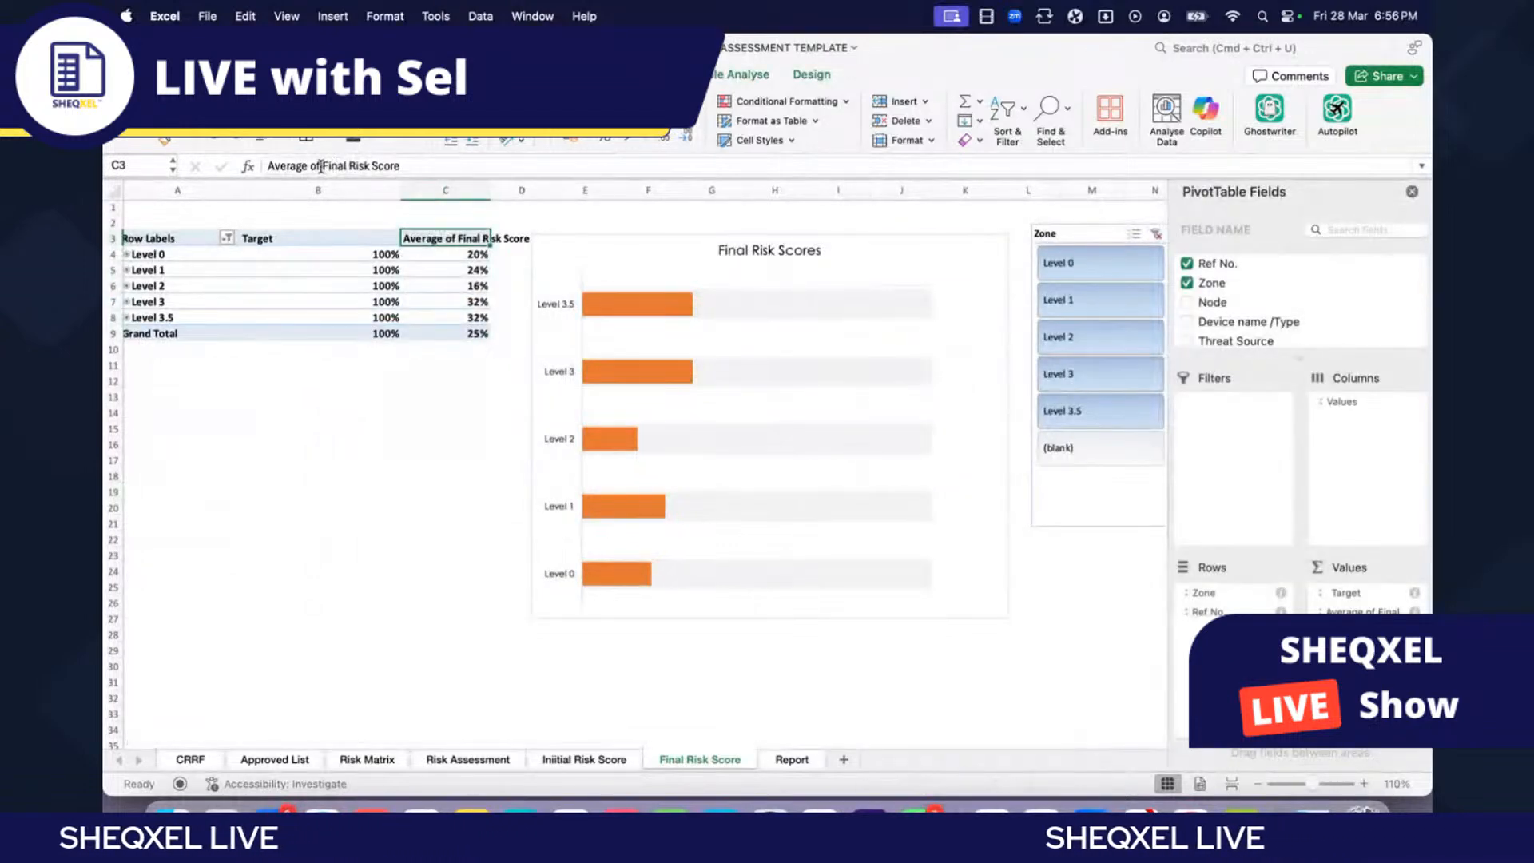
{"action": "left_click_drag", "start_coordinate": [323, 166], "coordinate": [133, 167]}
{"action": "key", "text": "BackSpace"}
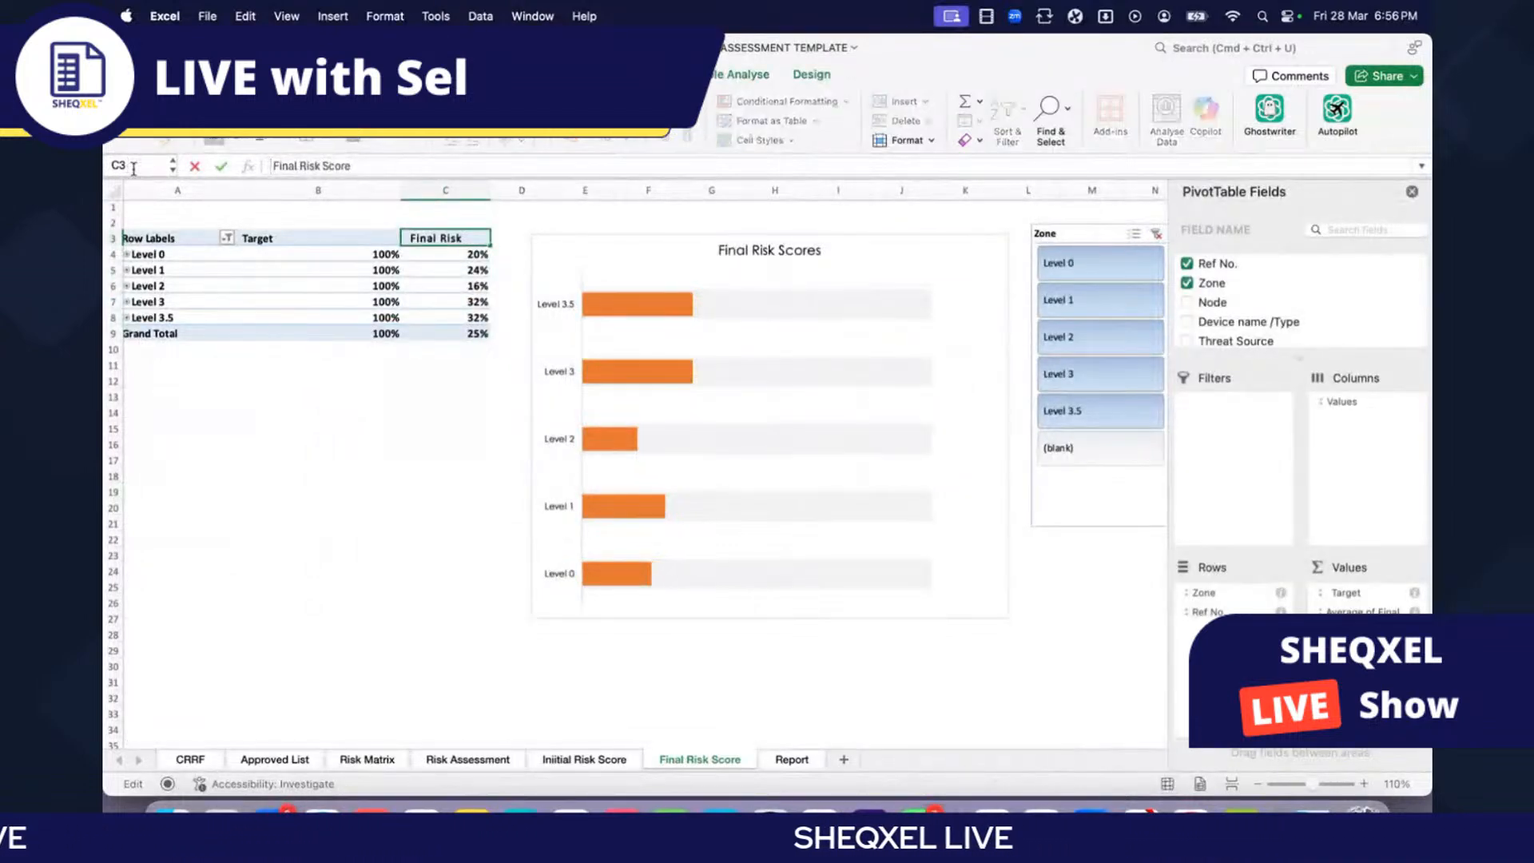
{"action": "key", "text": "Return"}
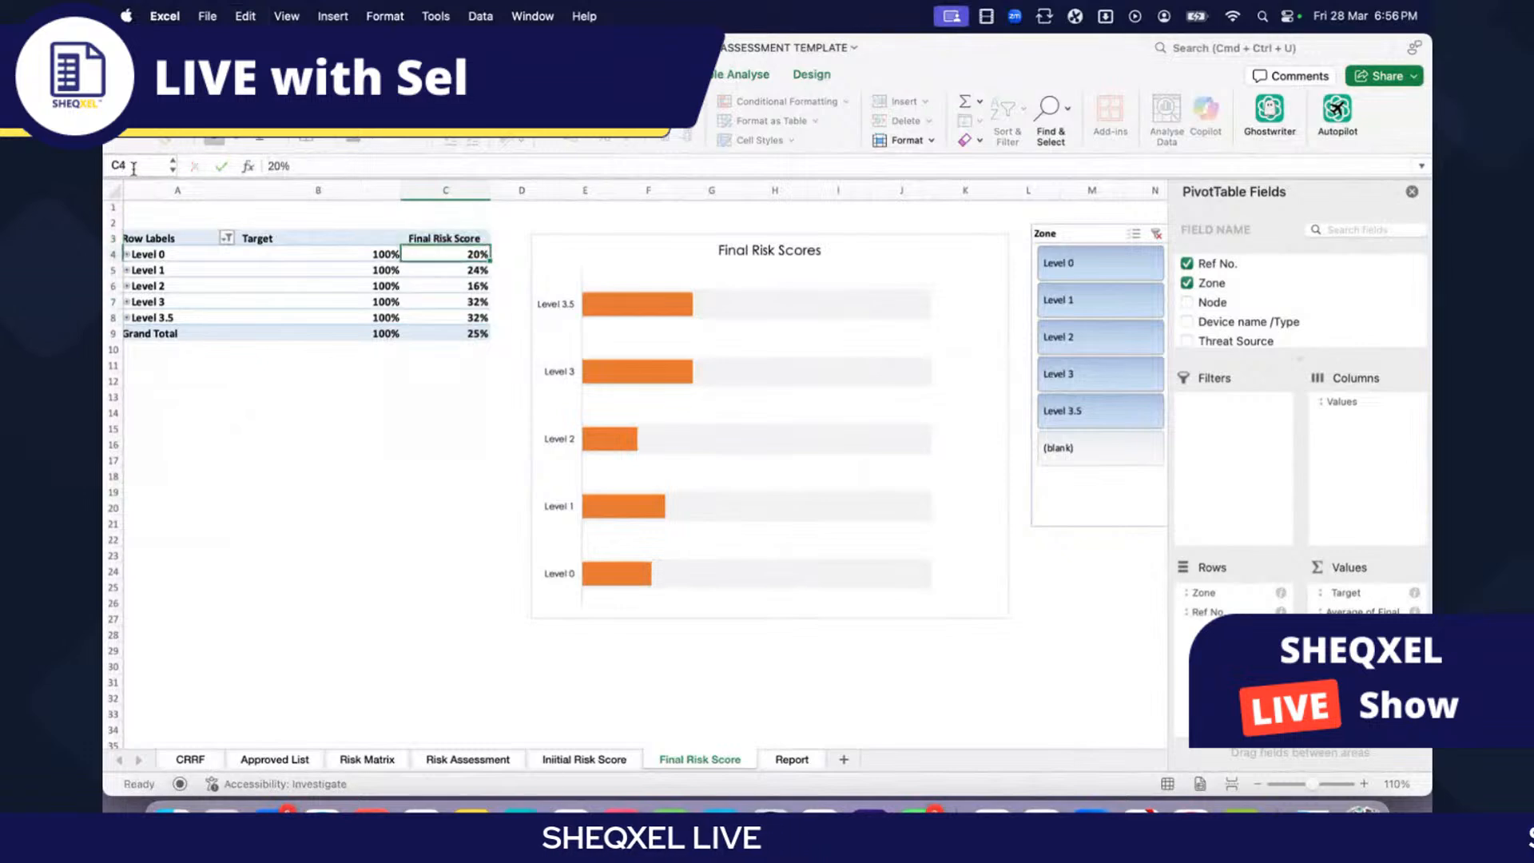
Step: Change the lookup label in U4, beside Grand Total, to Final Risk Score
{"action": "scroll", "coordinate": [361, 244], "scroll_direction": "right", "scroll_amount": 2}
{"action": "scroll", "coordinate": [361, 244], "scroll_direction": "right", "scroll_amount": 15}
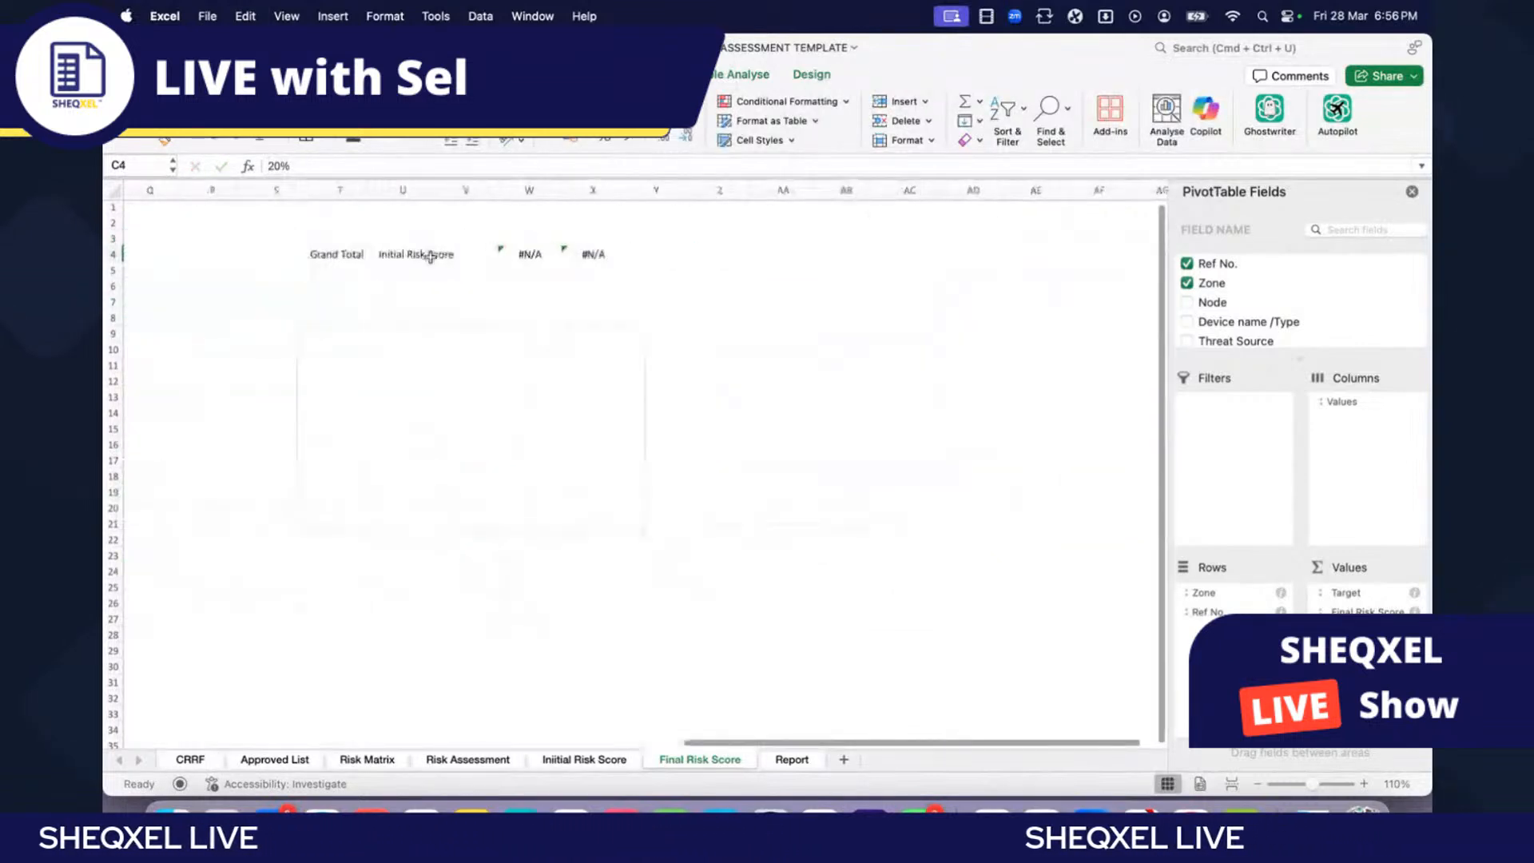
{"action": "double_click", "coordinate": [430, 256]}
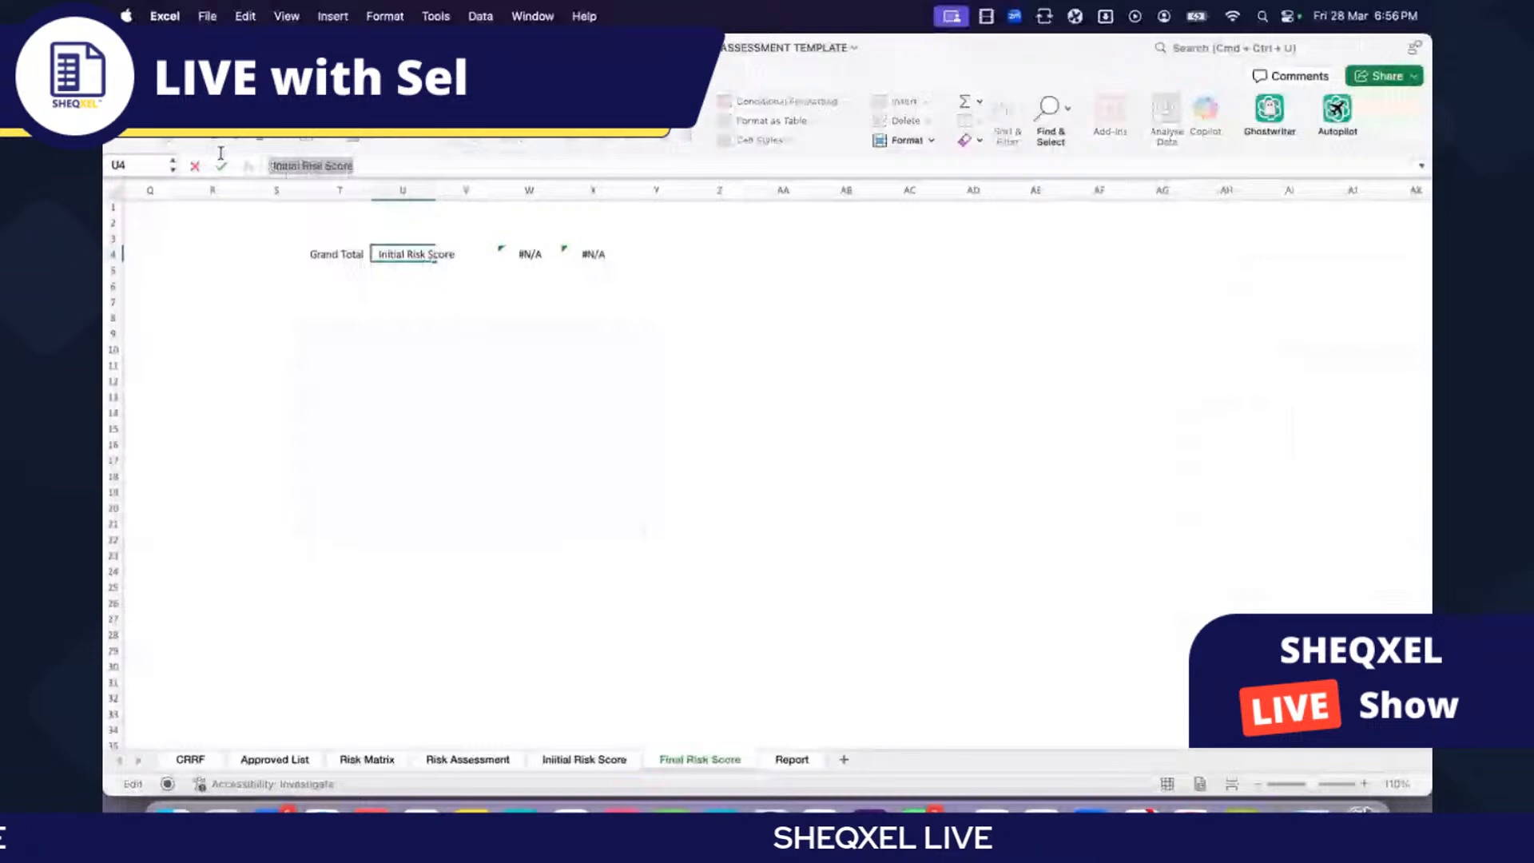
{"action": "type", "text": "Final Risk Score"}
{"action": "key", "text": "Return"}
{"action": "scroll", "coordinate": [607, 279], "scroll_direction": "left", "scroll_amount": 15}
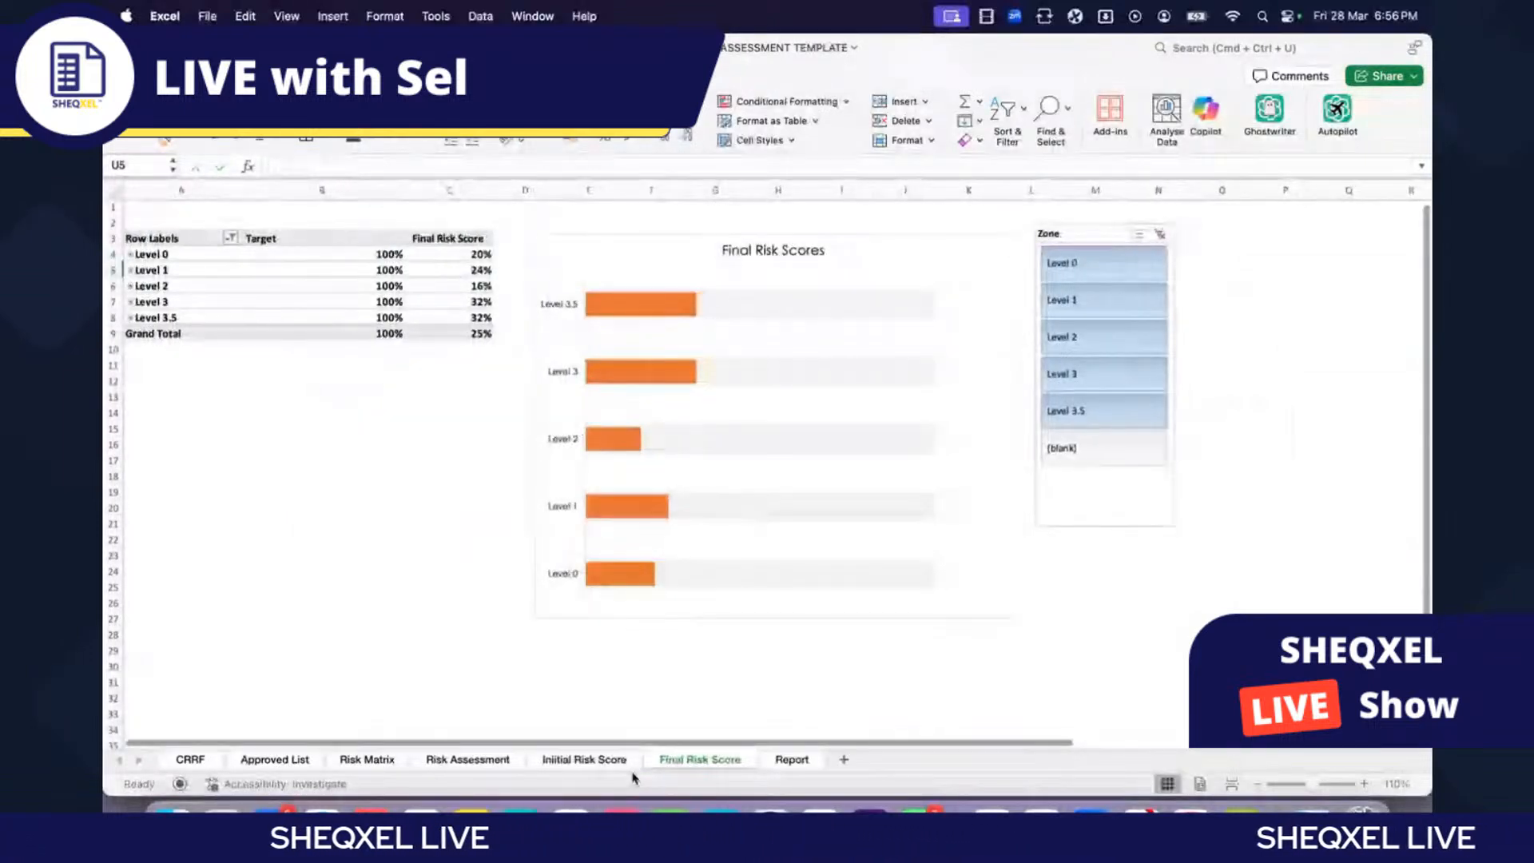
Step: Apply the Initial Risk Scores chart's formatting, with dark bars and percentage labels, to the Final Risk Scores chart
{"action": "left_click", "coordinate": [607, 759]}
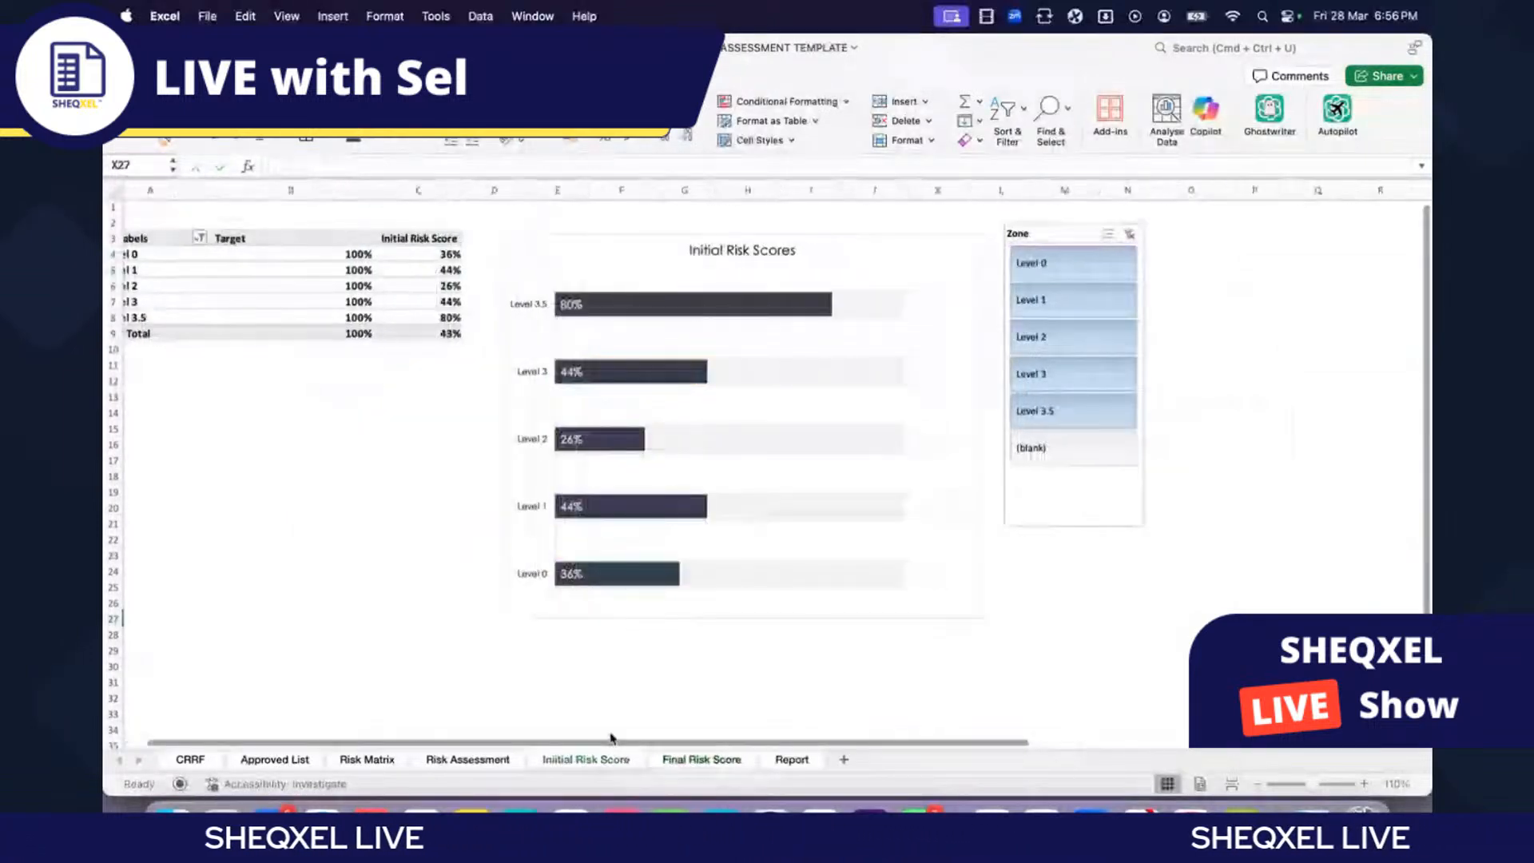
{"action": "left_click", "coordinate": [686, 612]}
{"action": "left_click", "coordinate": [687, 758]}
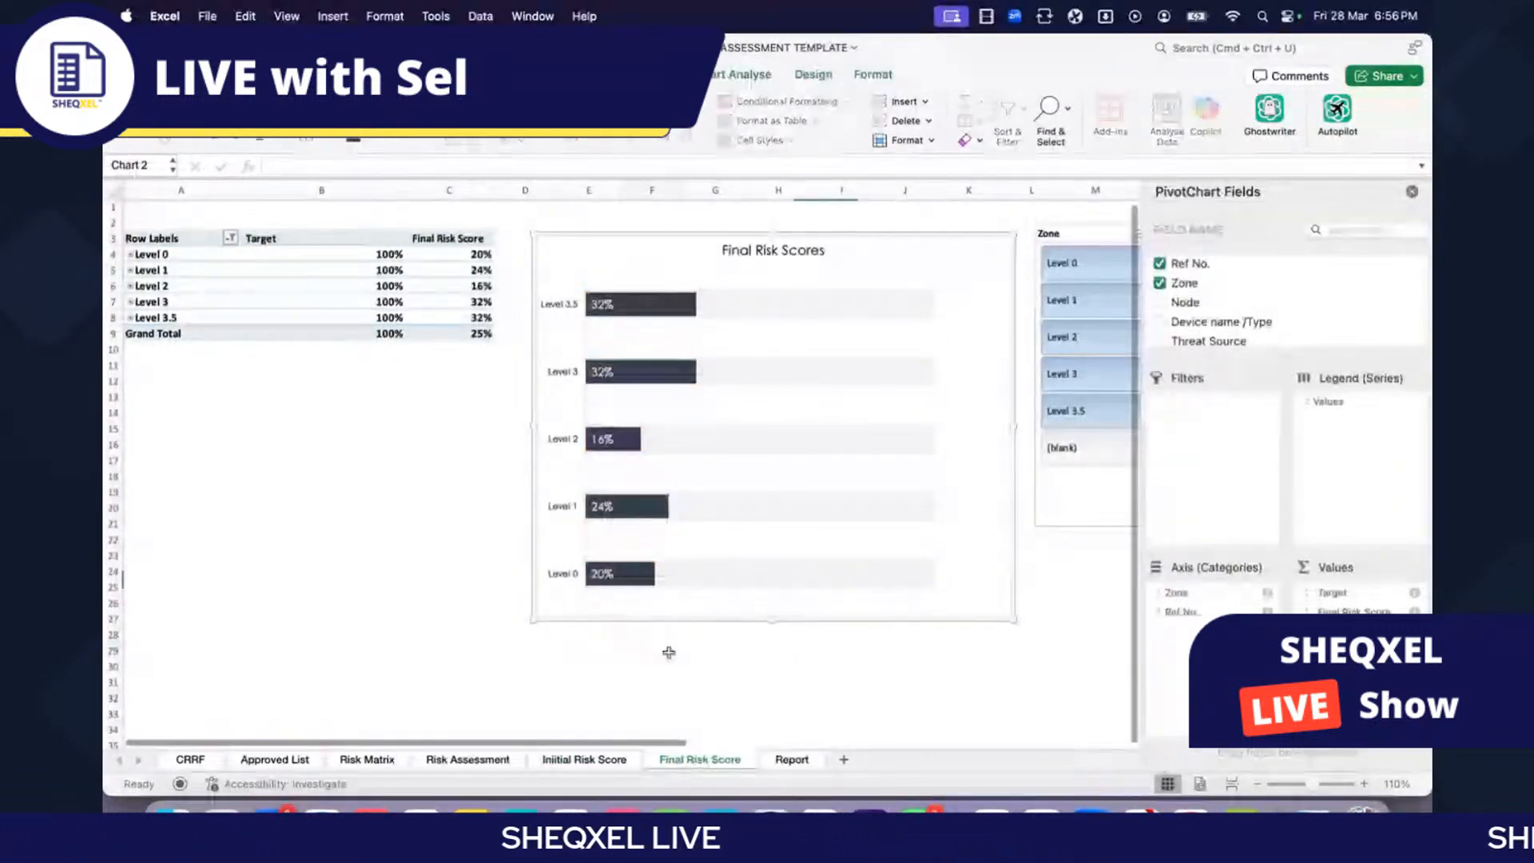
{"action": "left_click", "coordinate": [682, 649]}
Step: Create a copy of the Final Risk Score sheet in the same workbook, placed before the original
{"action": "right_click", "coordinate": [701, 760]}
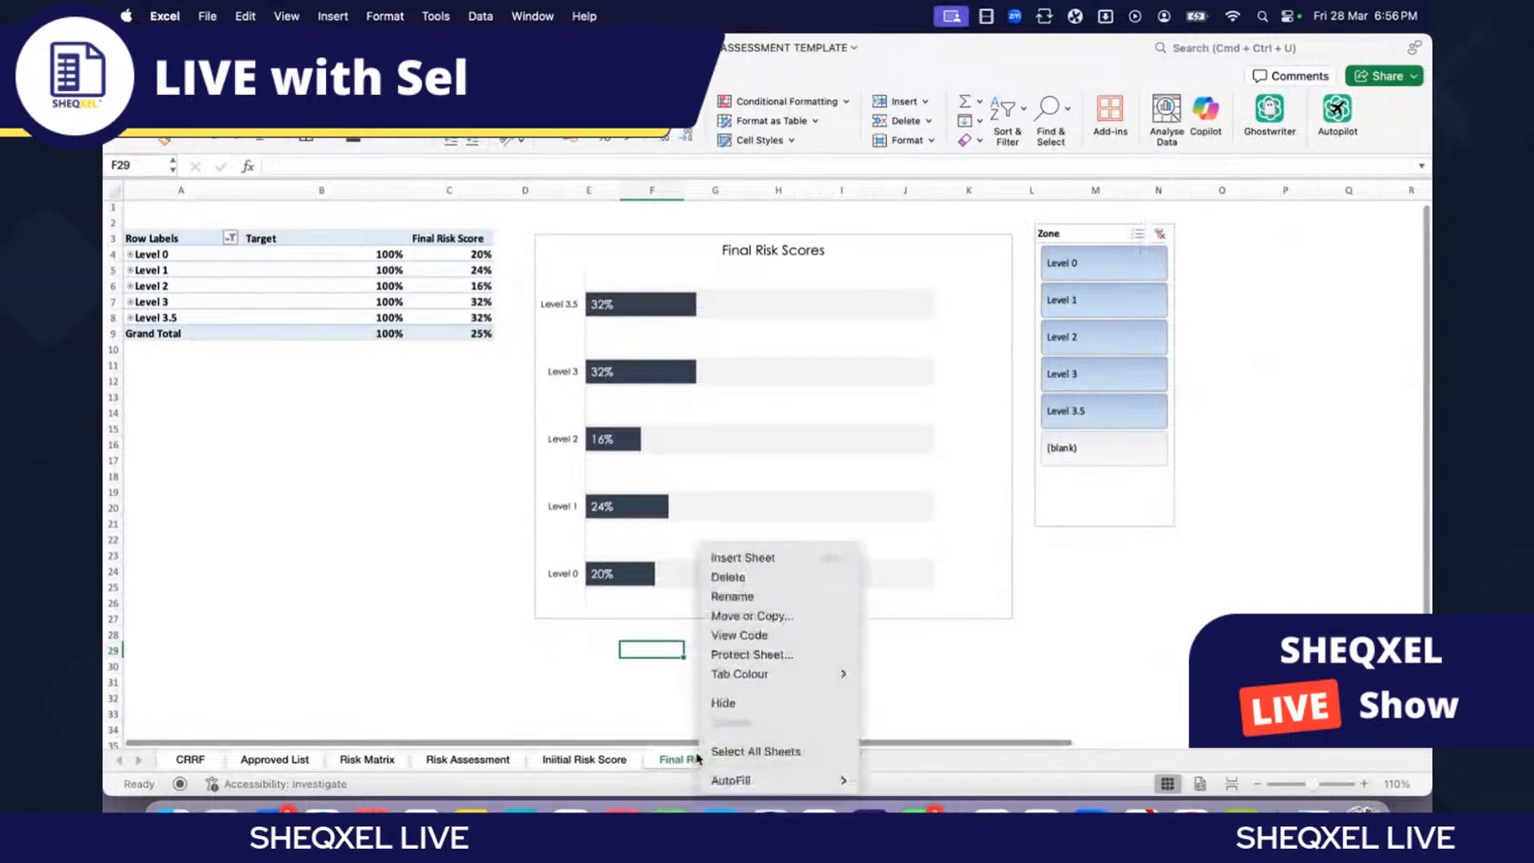
{"action": "left_click", "coordinate": [733, 616]}
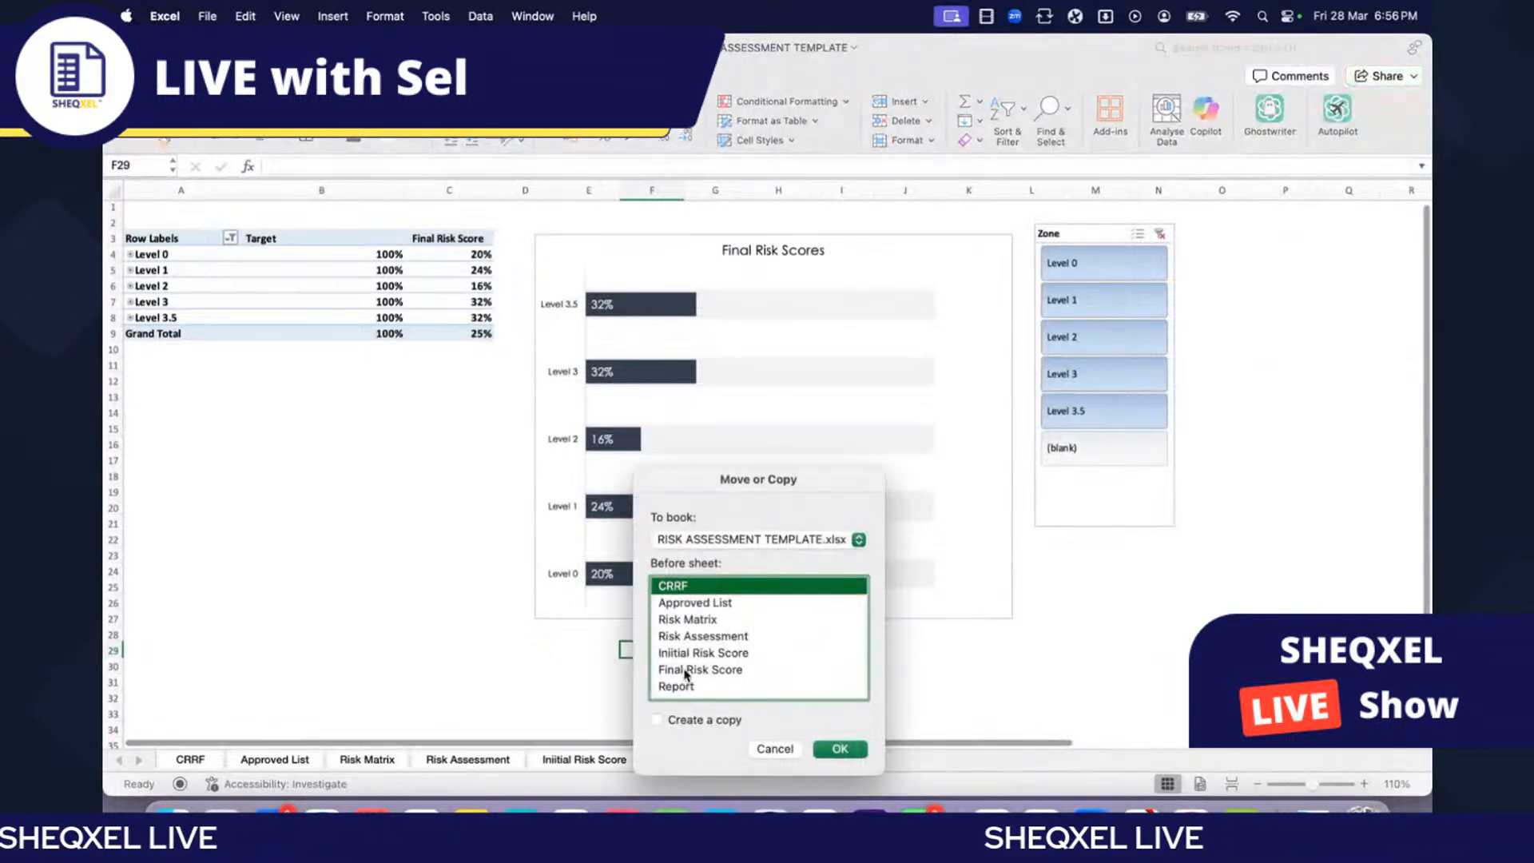
{"action": "scroll", "coordinate": [680, 671], "scroll_direction": "down", "scroll_amount": 1}
{"action": "left_click", "coordinate": [687, 656]}
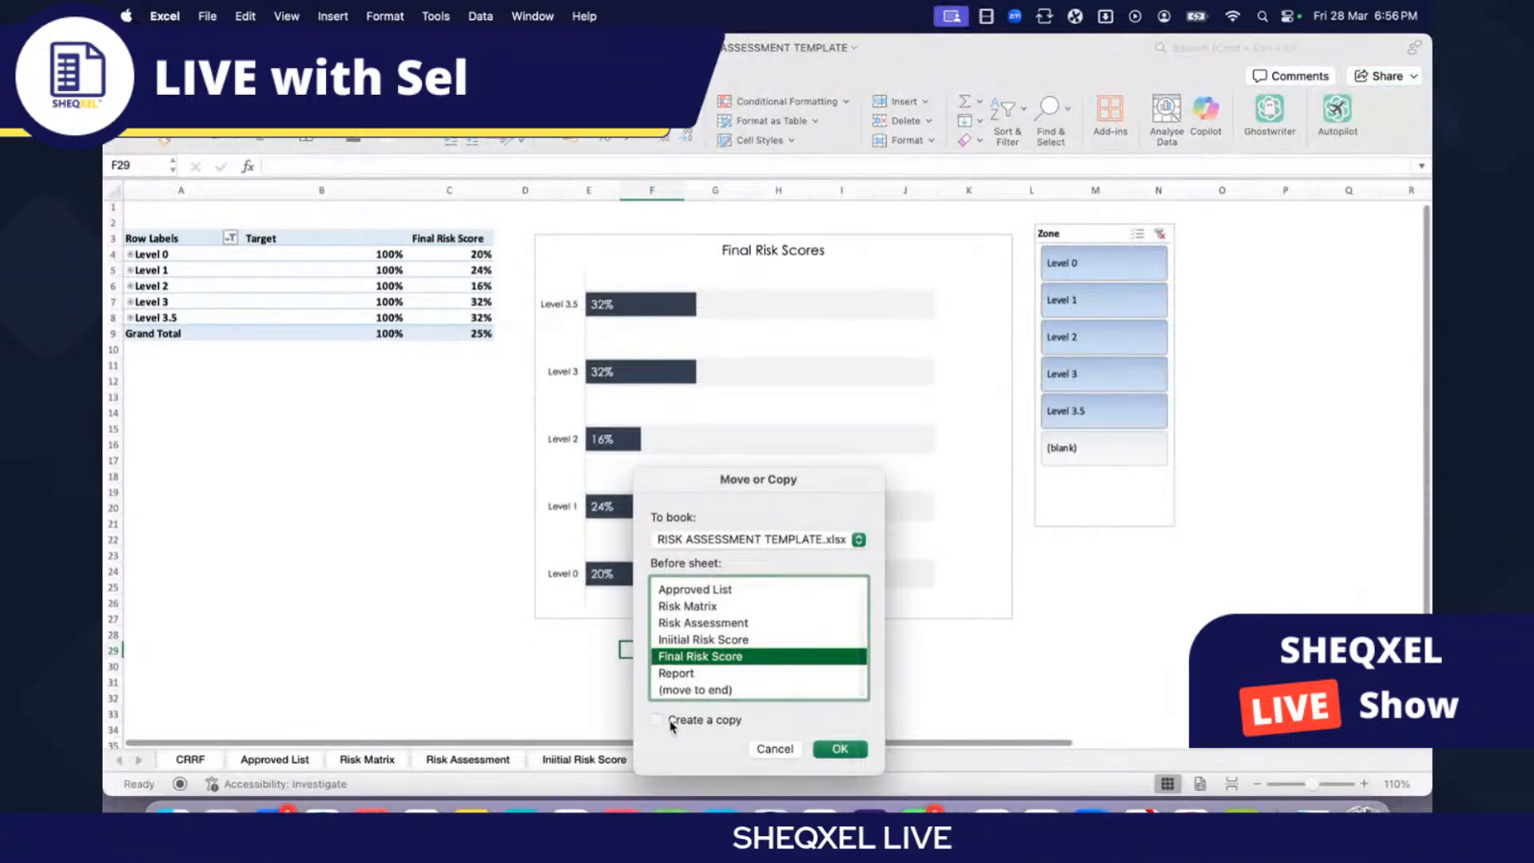
{"action": "left_click", "coordinate": [840, 749]}
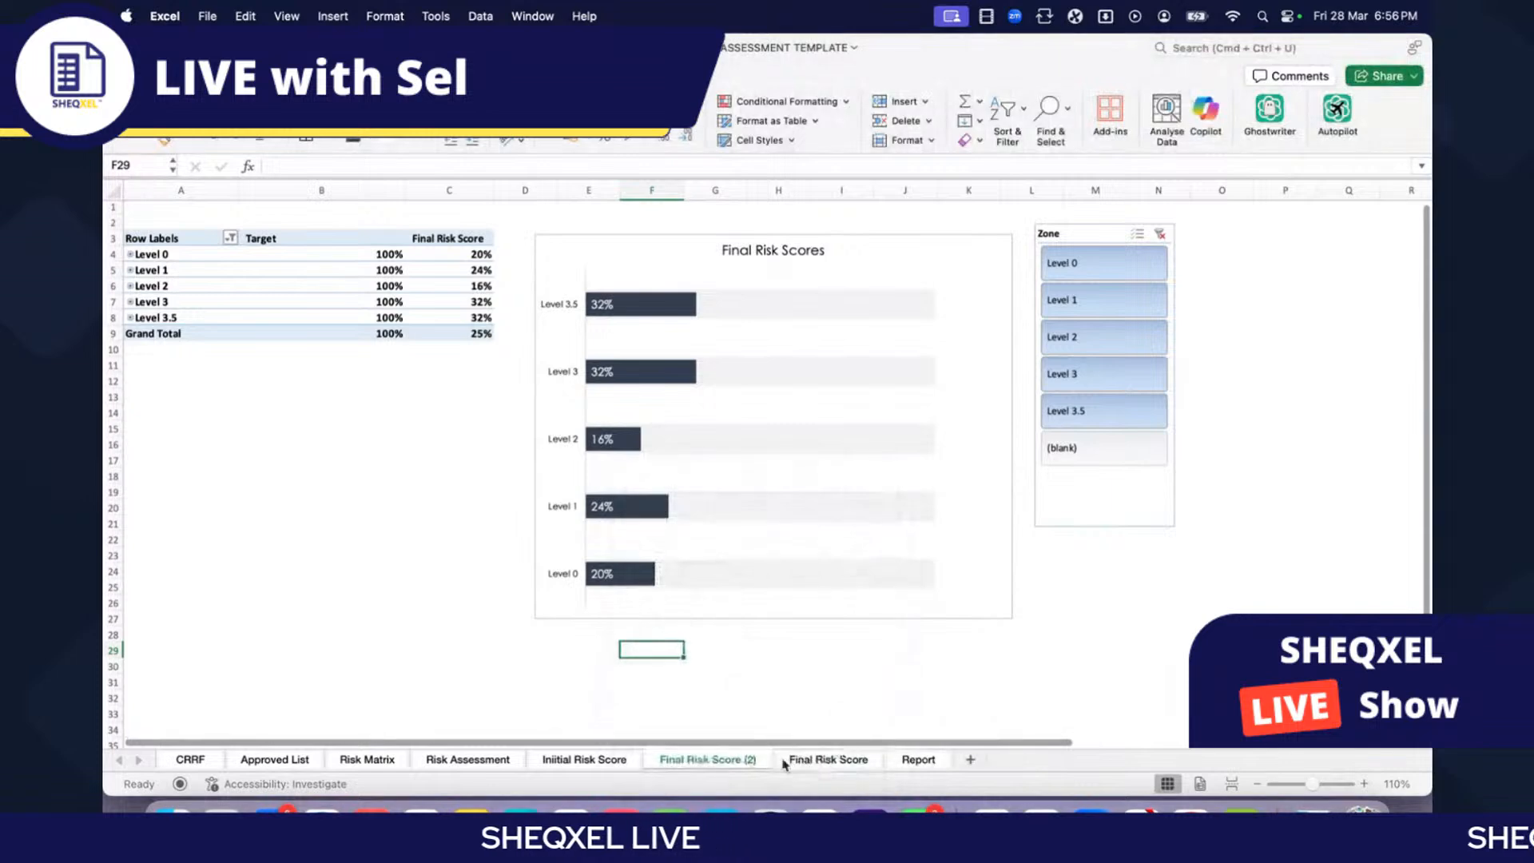
Step: Move the copied sheet to after Final Risk Score and rename it Risk Risk Score
{"action": "left_click_drag", "start_coordinate": [708, 759], "coordinate": [786, 757]}
{"action": "double_click", "coordinate": [799, 759]}
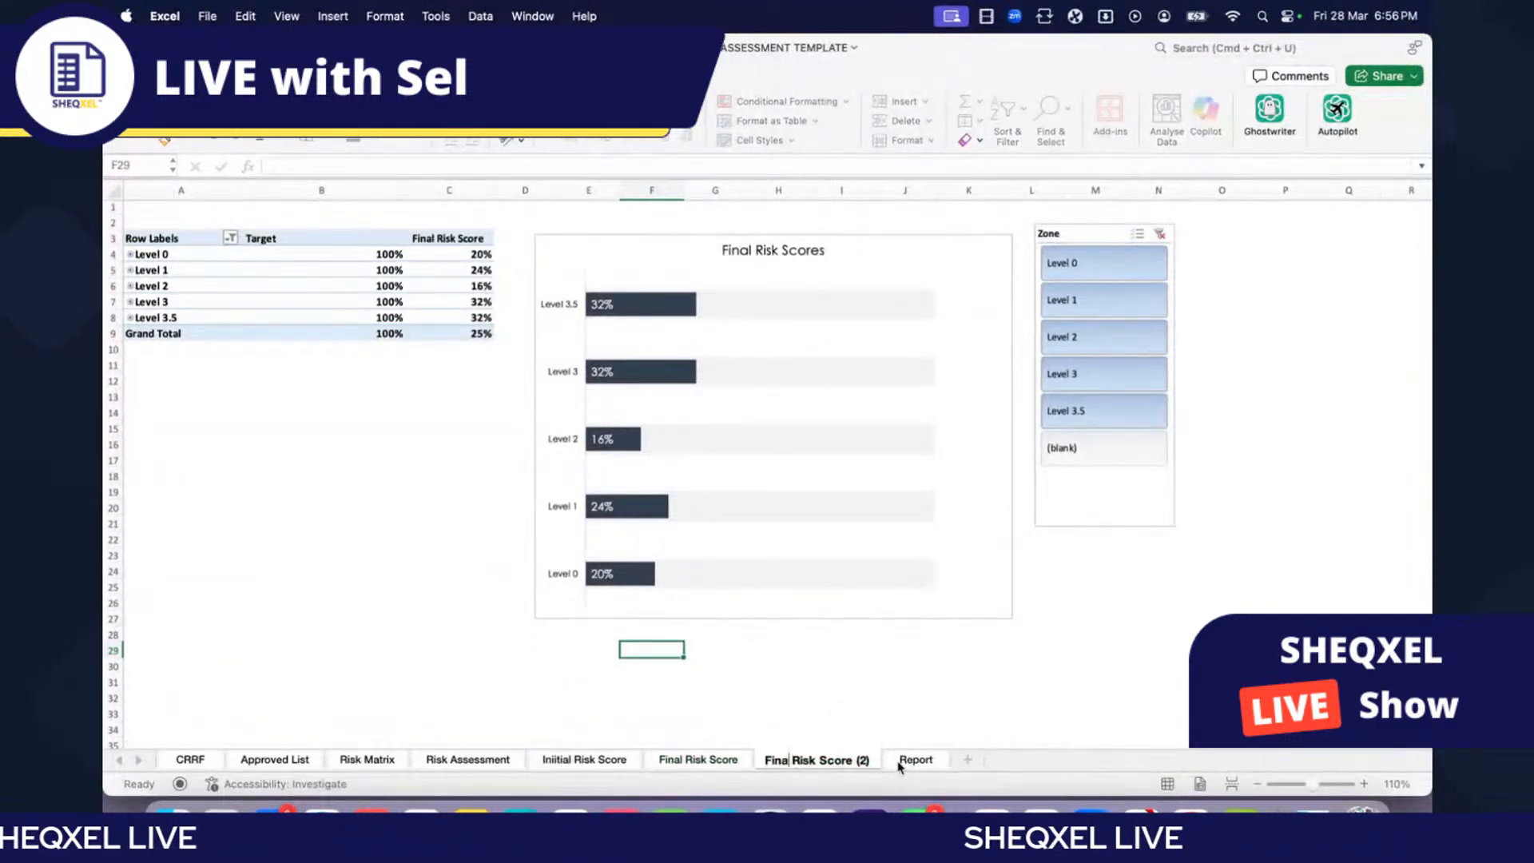
{"action": "key", "text": "Delete"}
{"action": "key", "text": "Delete"}
{"action": "key", "text": "Delete"}
{"action": "key", "text": "Delete"}
{"action": "key", "text": "Delete"}
{"action": "key", "text": "Delete"}
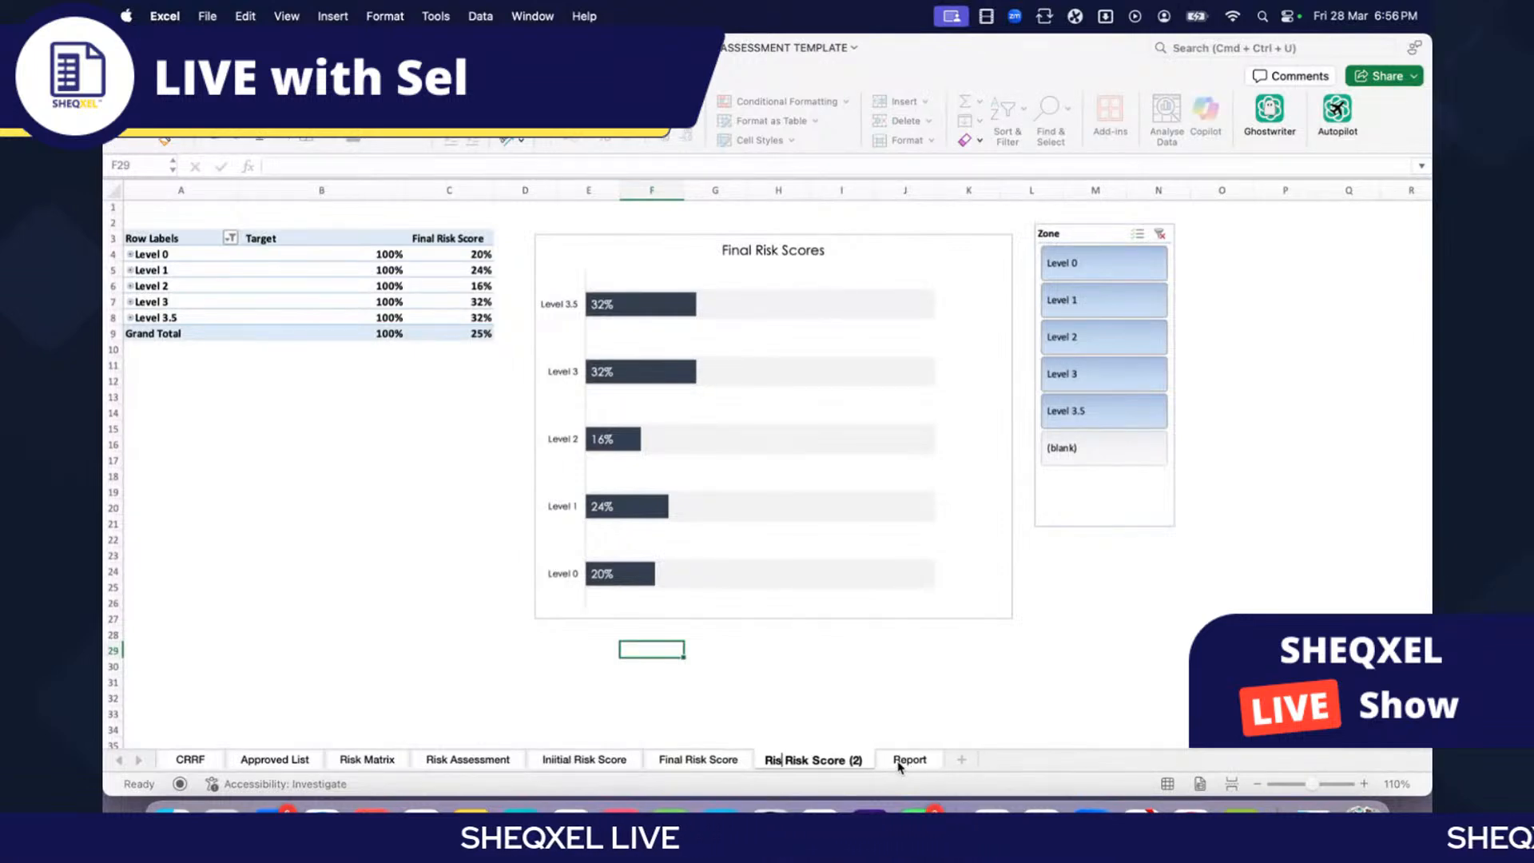
{"action": "key", "text": "BackSpace"}
{"action": "key", "text": "BackSpace"}
{"action": "key", "text": "BackSpace"}
{"action": "key", "text": "BackSpace"}
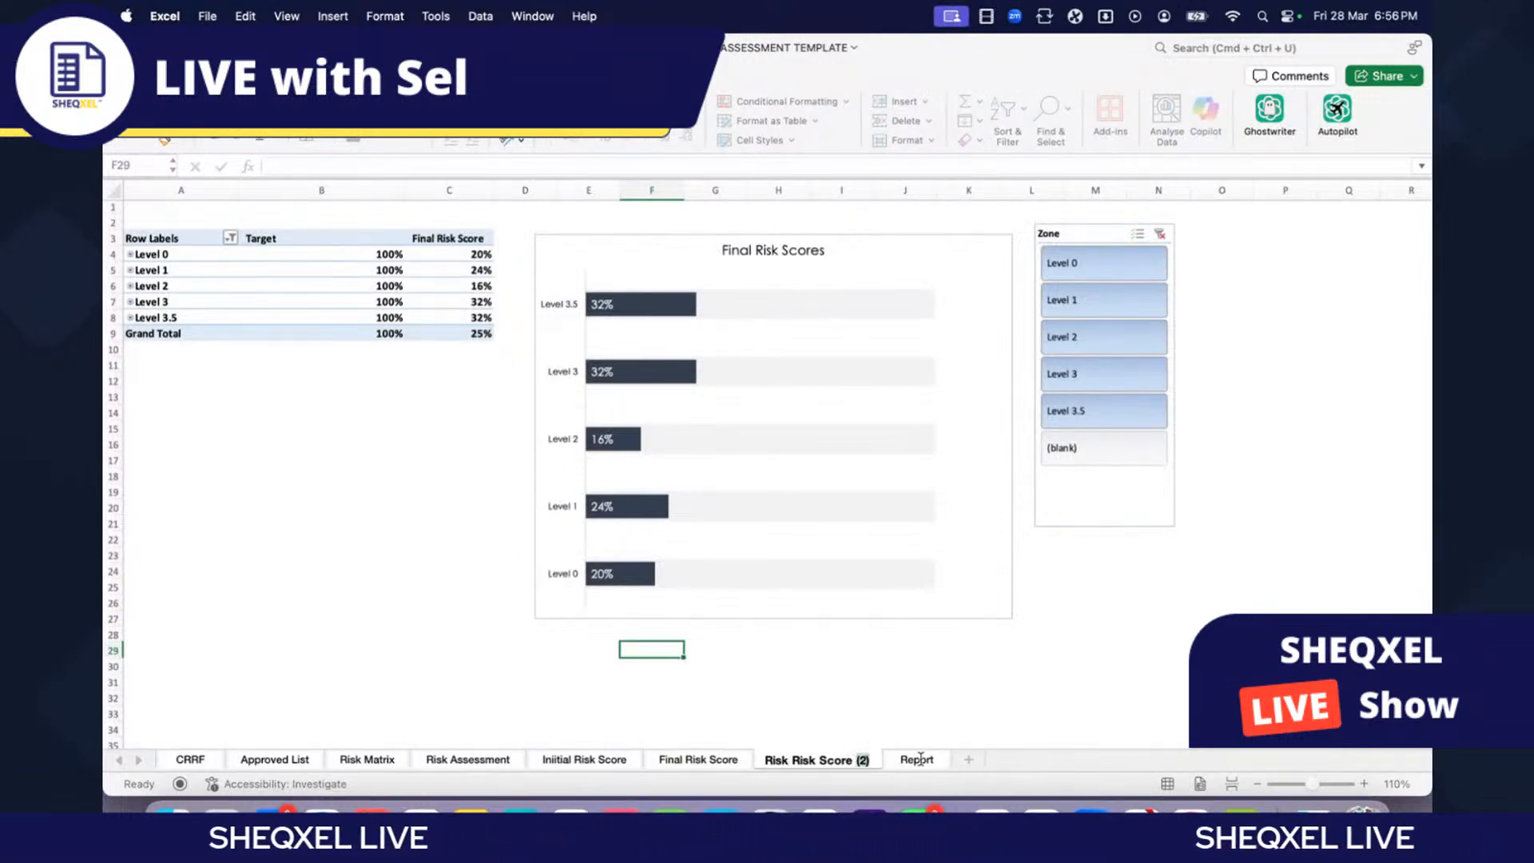
{"action": "key", "text": "BackSpace"}
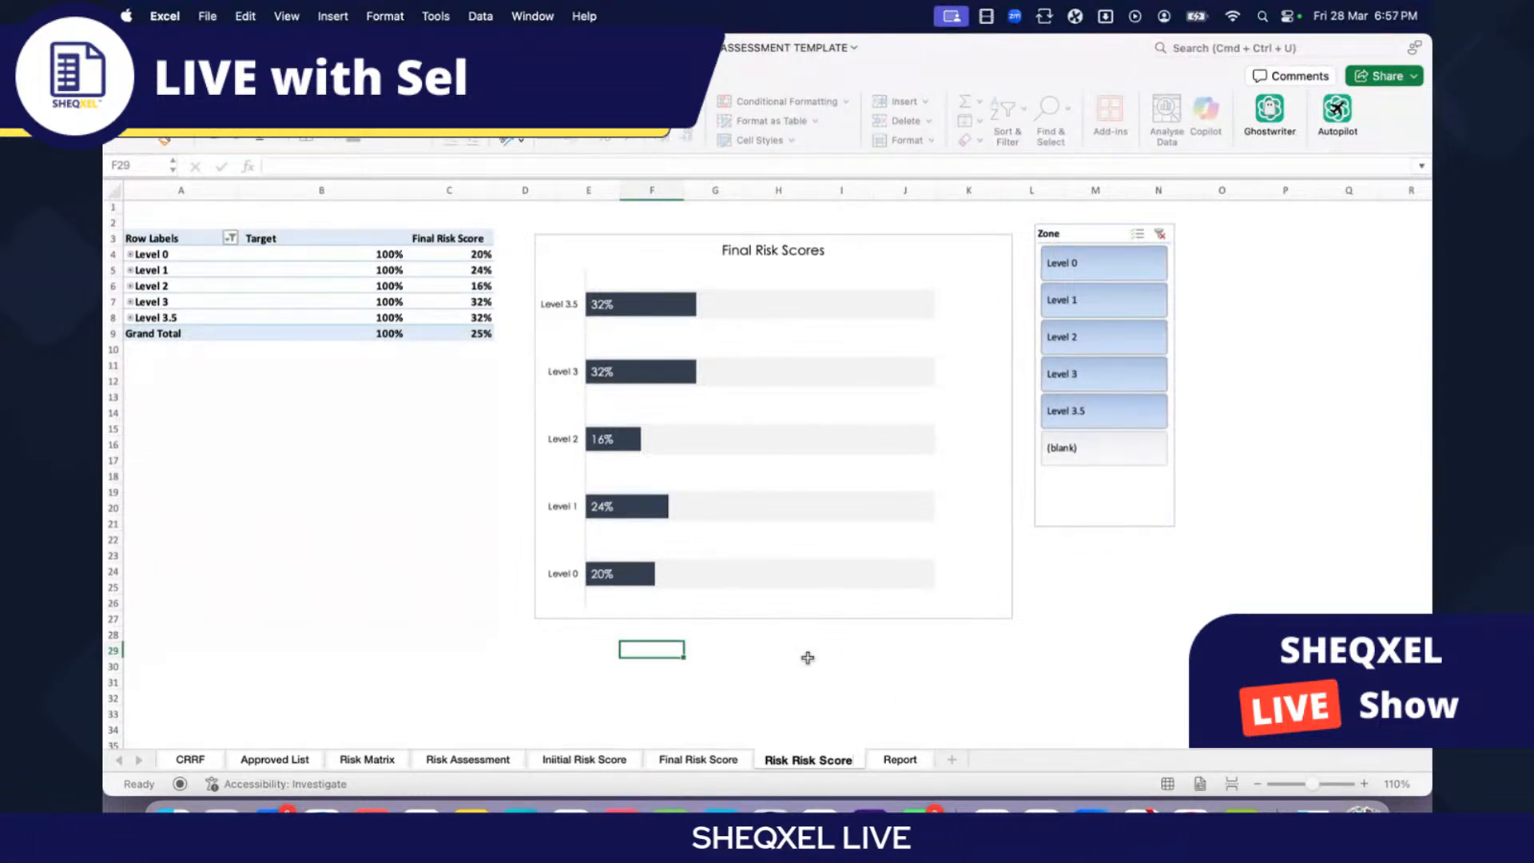
{"action": "left_click", "coordinate": [799, 695]}
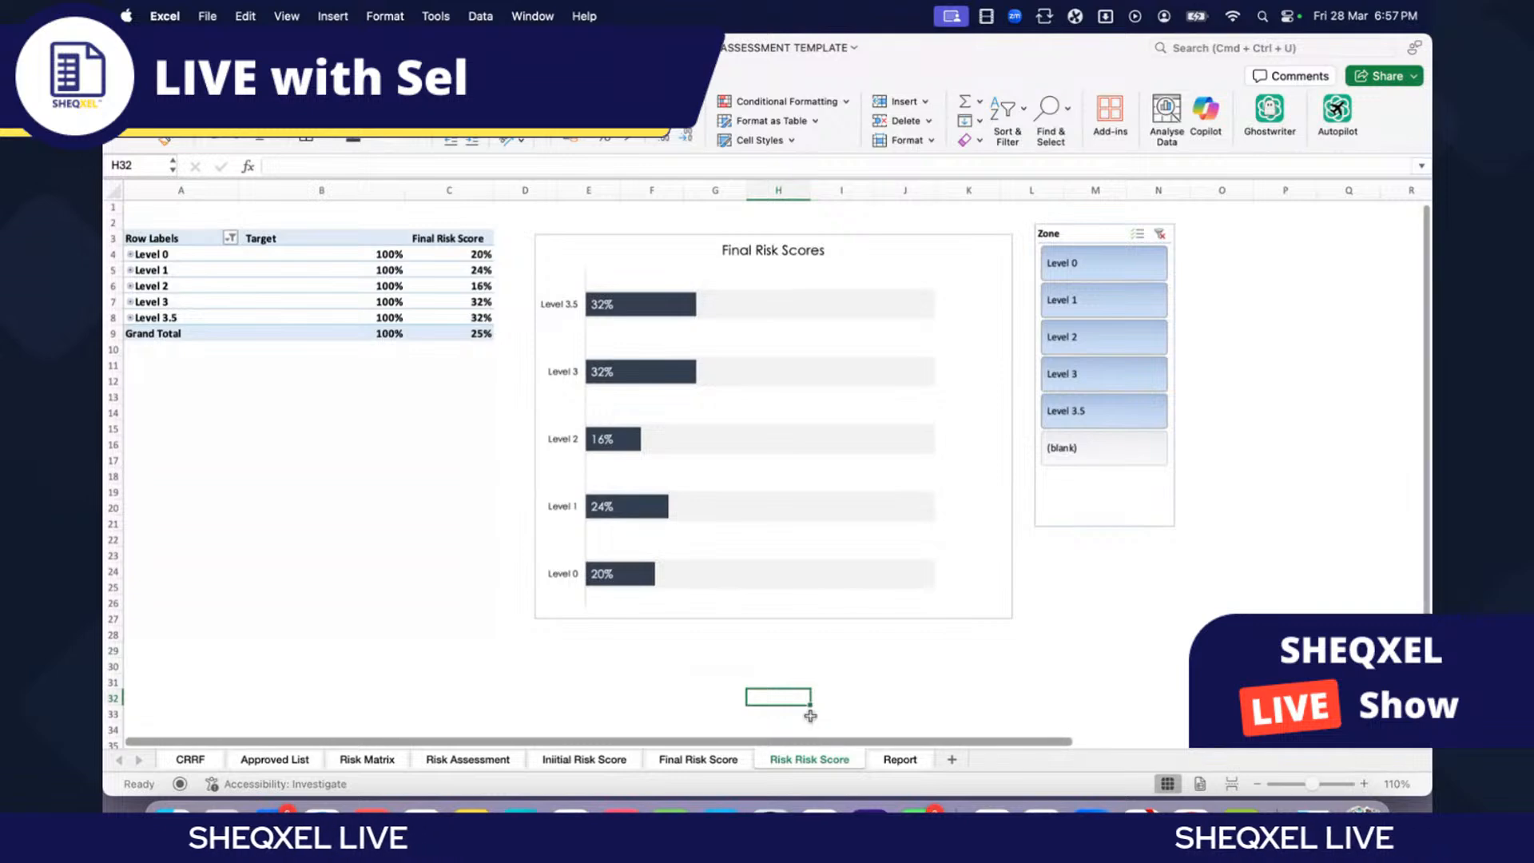
Step: Change the bar chart's title to Risidual Risk Scores
{"action": "left_click", "coordinate": [750, 251]}
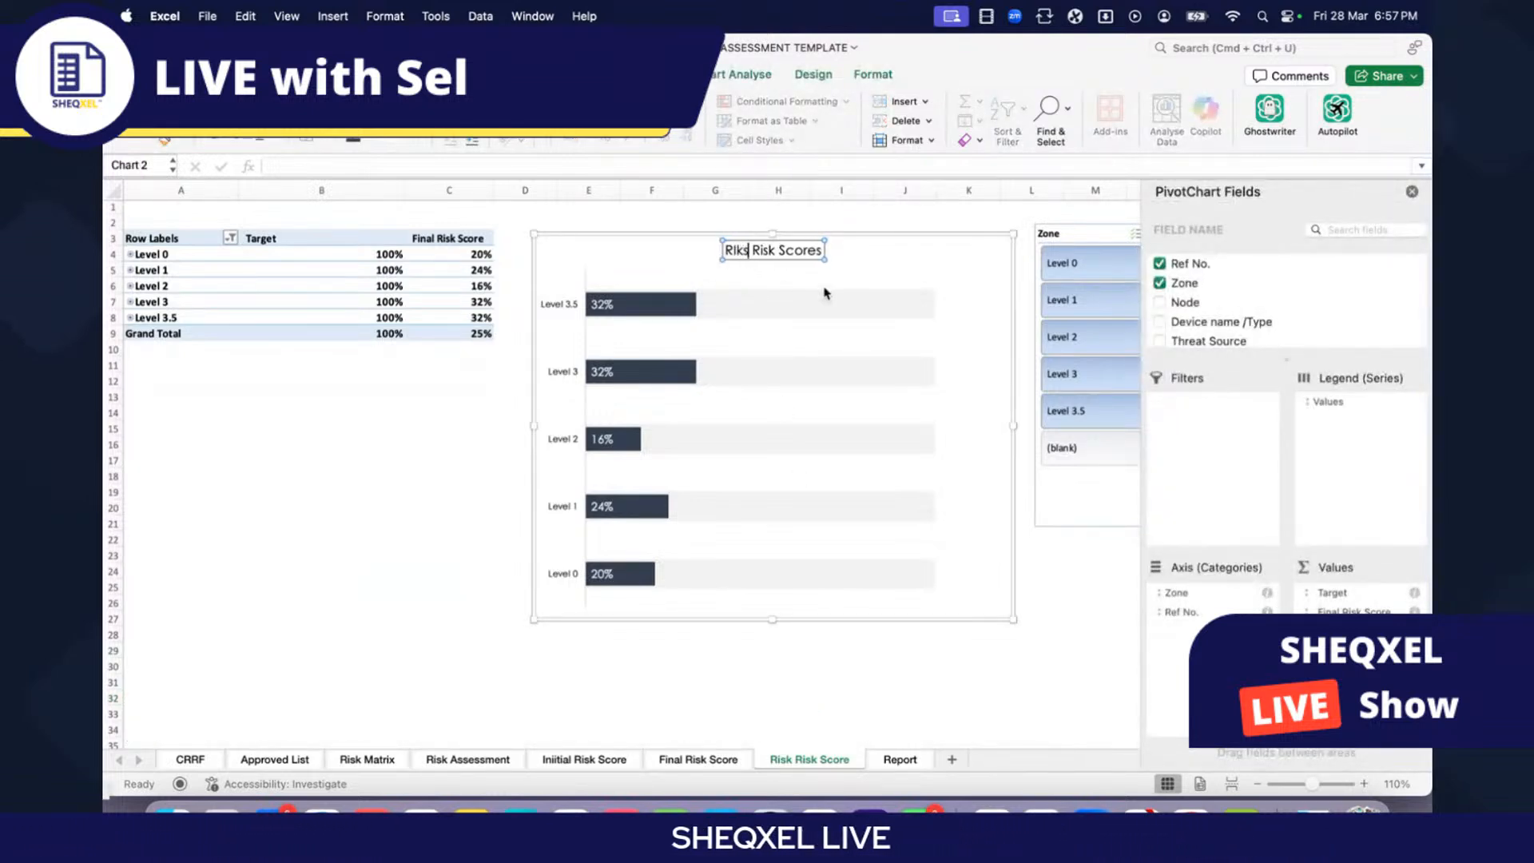
{"action": "type", "text": "Risk Ri"}
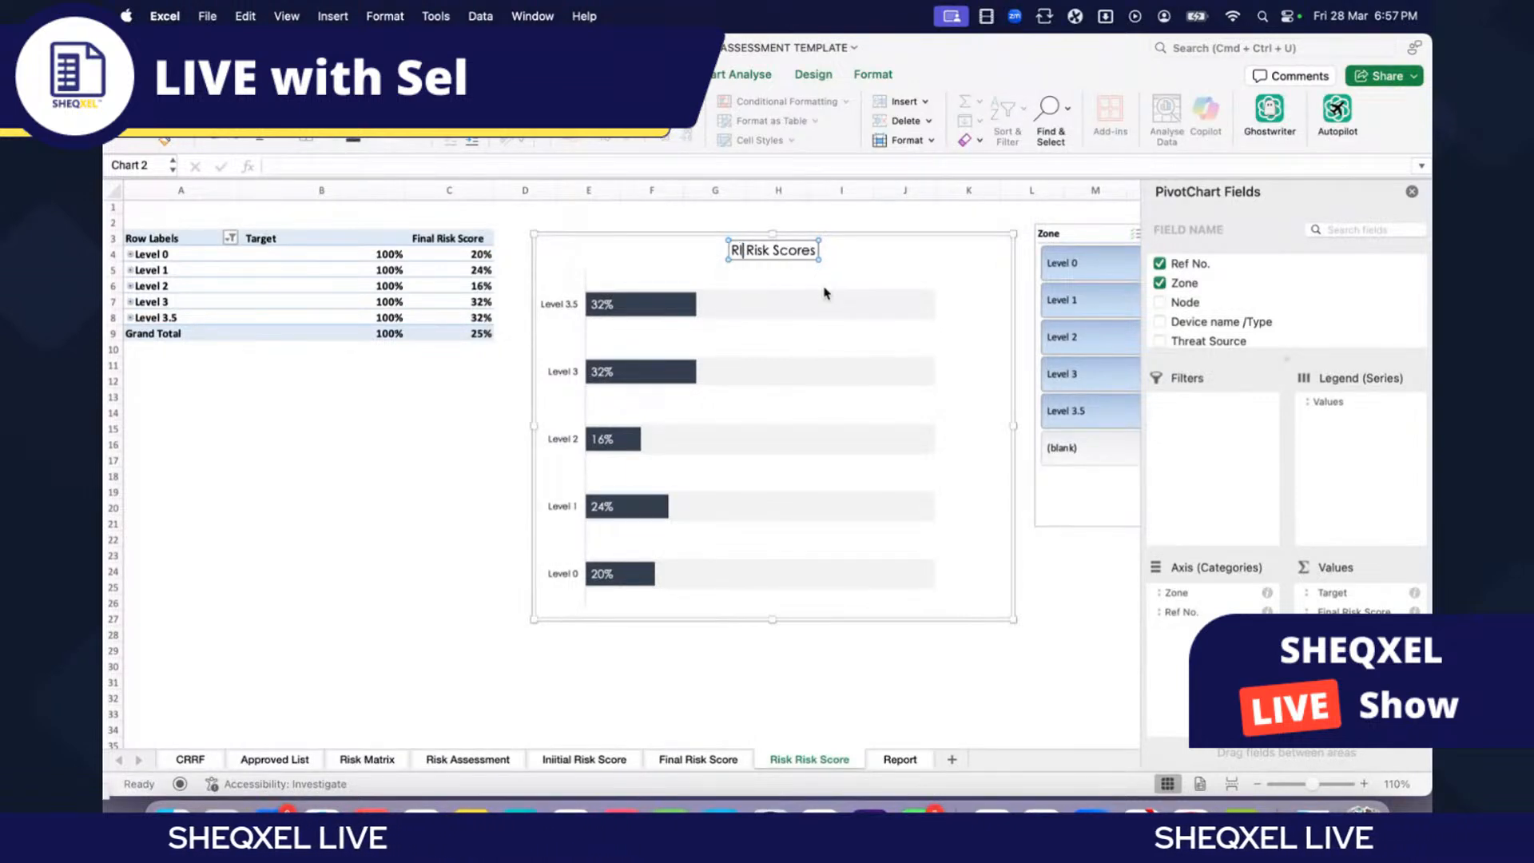
{"action": "type", "text": "sk"}
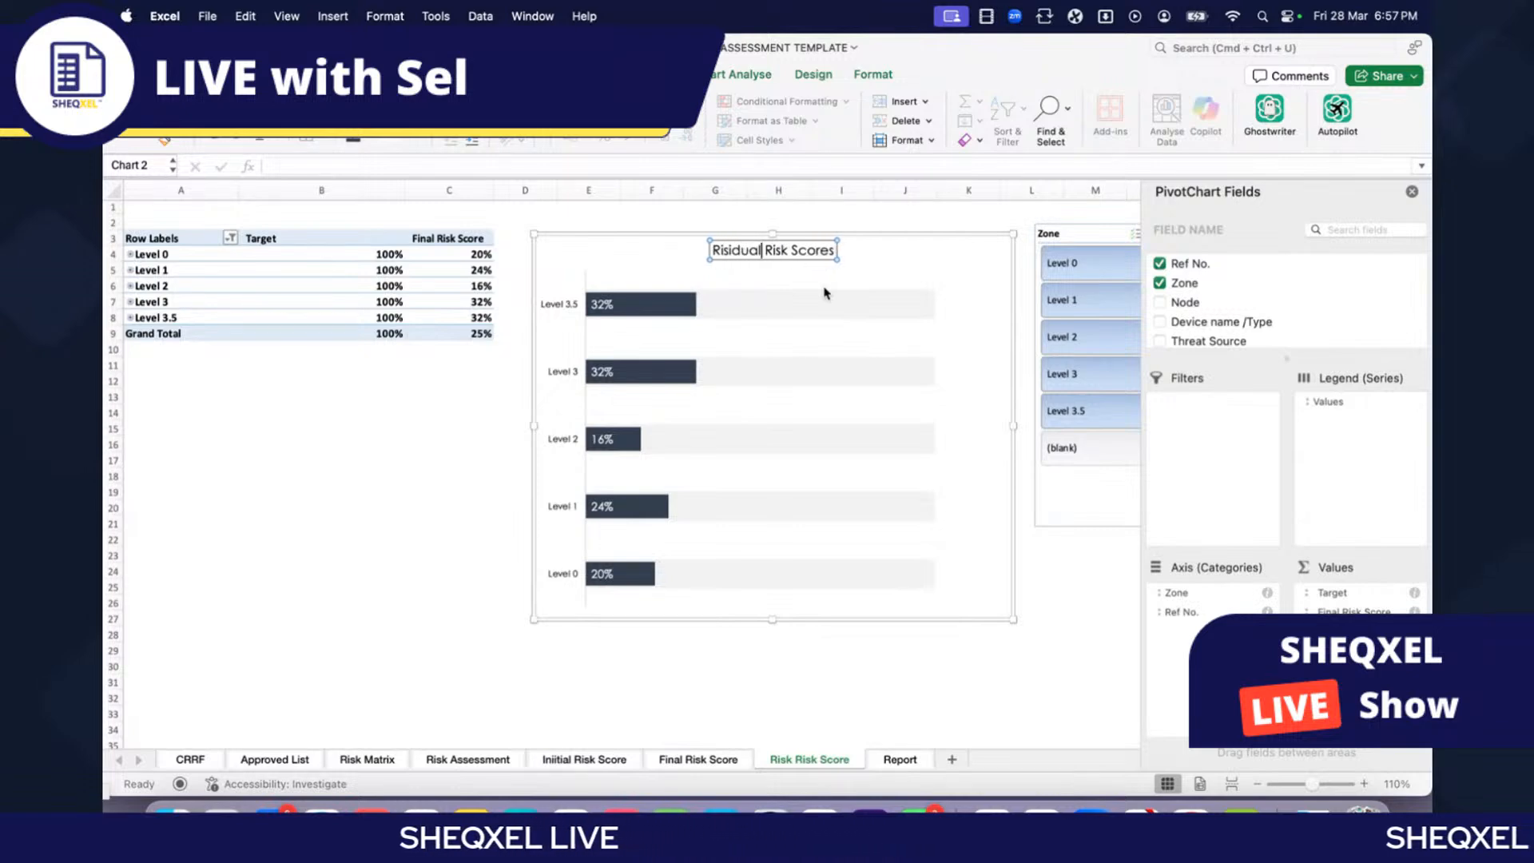
{"action": "left_click", "coordinate": [843, 682]}
{"action": "scroll", "coordinate": [851, 642], "scroll_direction": "right", "scroll_amount": 3}
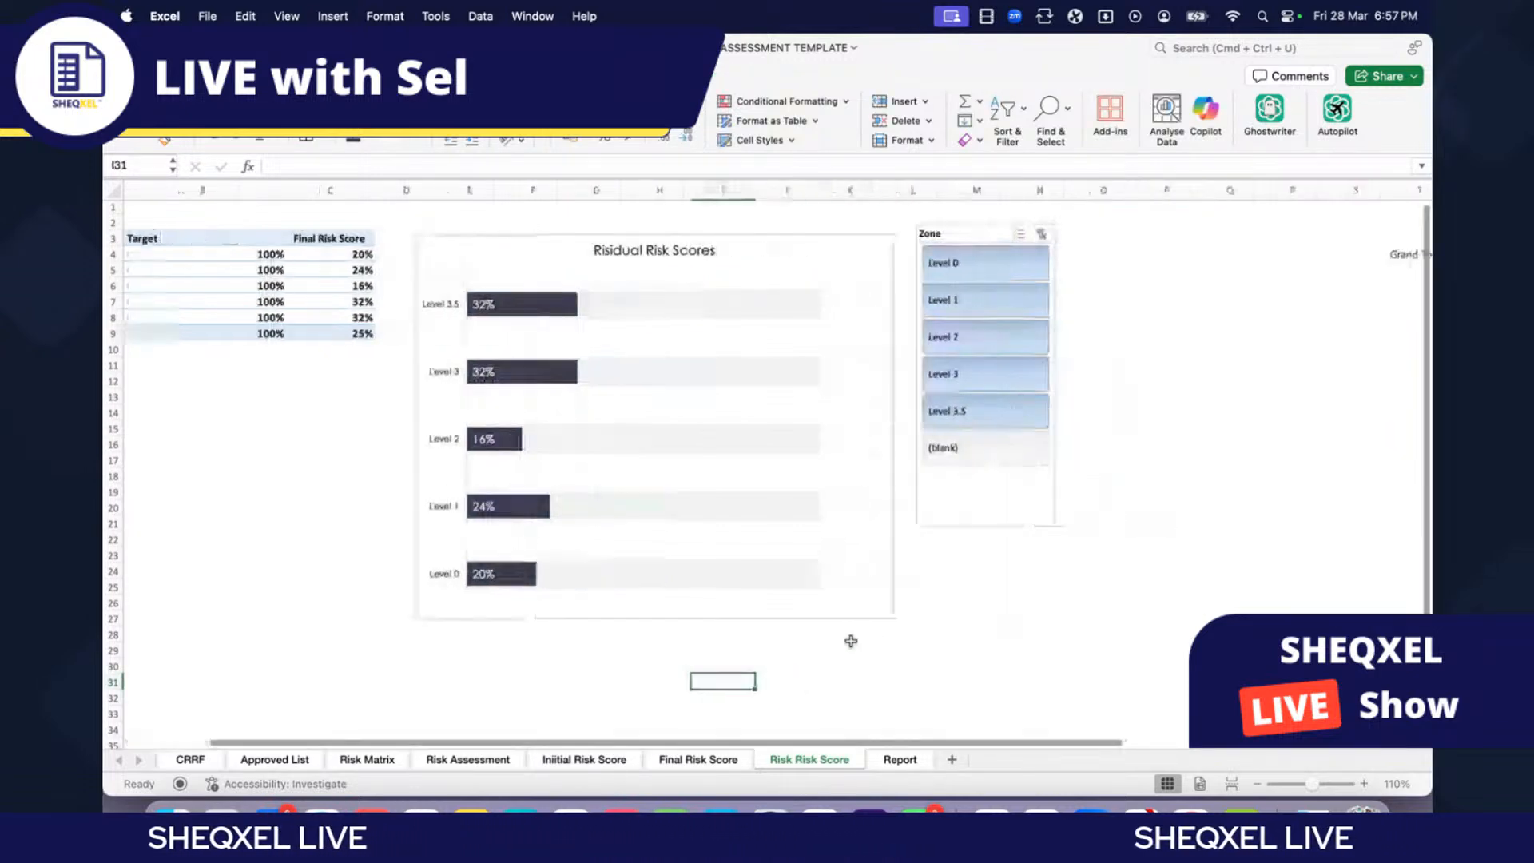
{"action": "scroll", "coordinate": [851, 642], "scroll_direction": "left", "scroll_amount": 3}
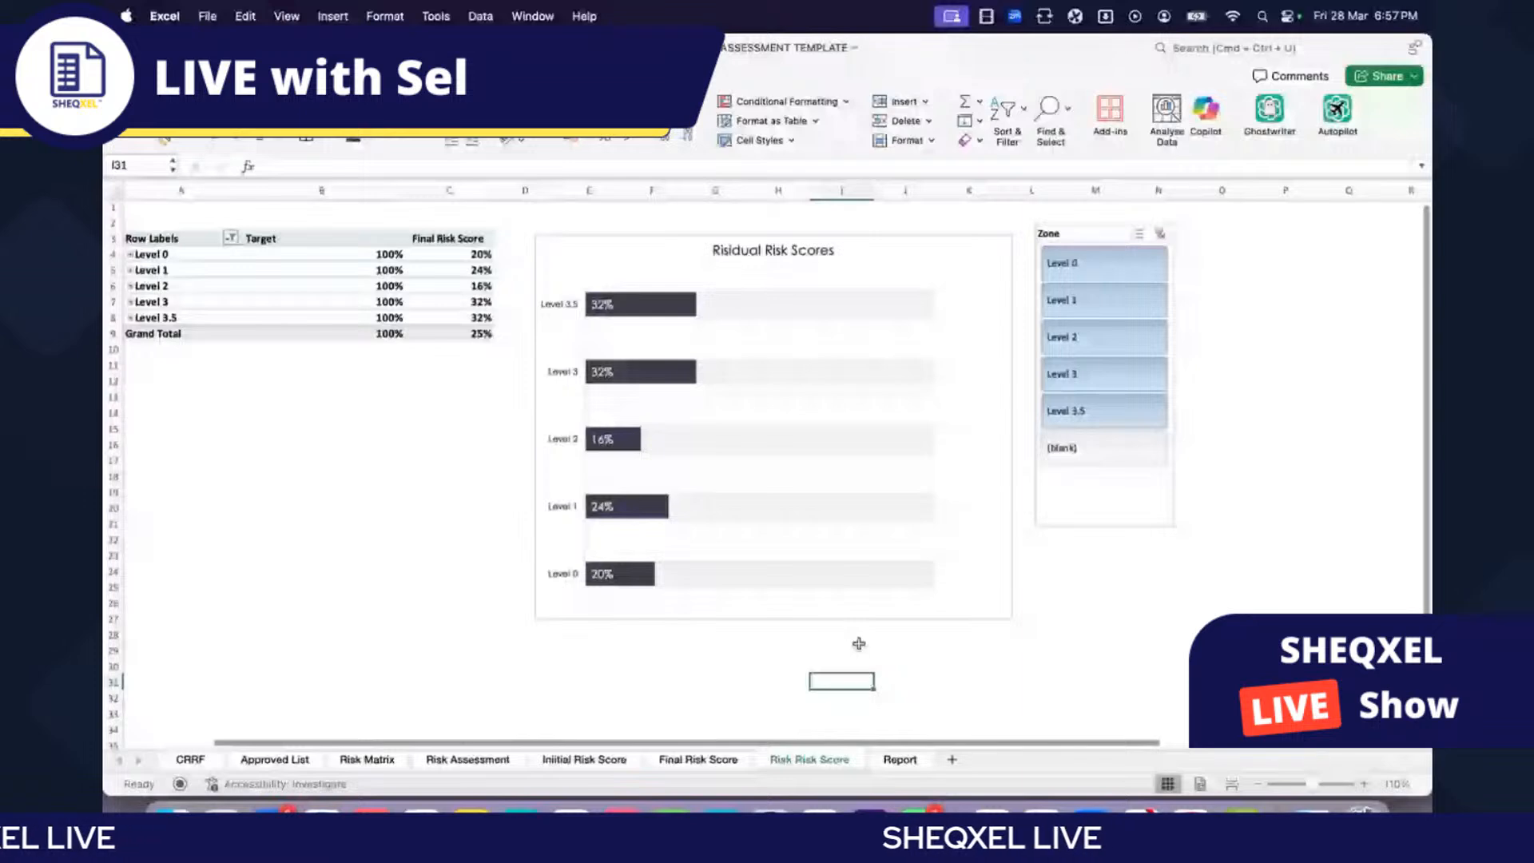
Step: Replace the Final Risk Score field in the pivot table with Residual Risk Score
{"action": "left_click", "coordinate": [435, 310]}
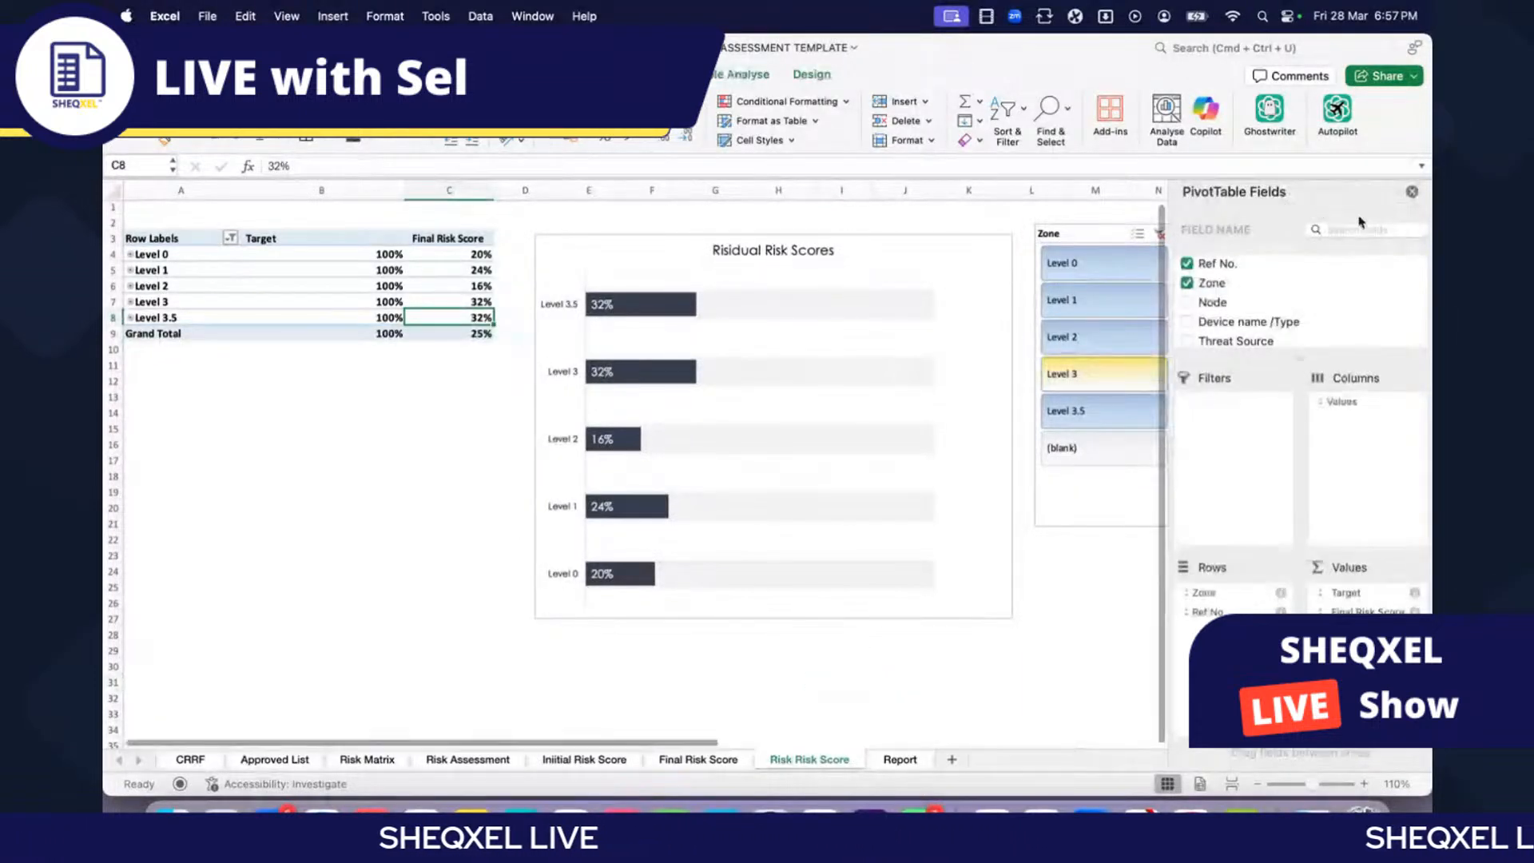
{"action": "left_click", "coordinate": [1412, 194]}
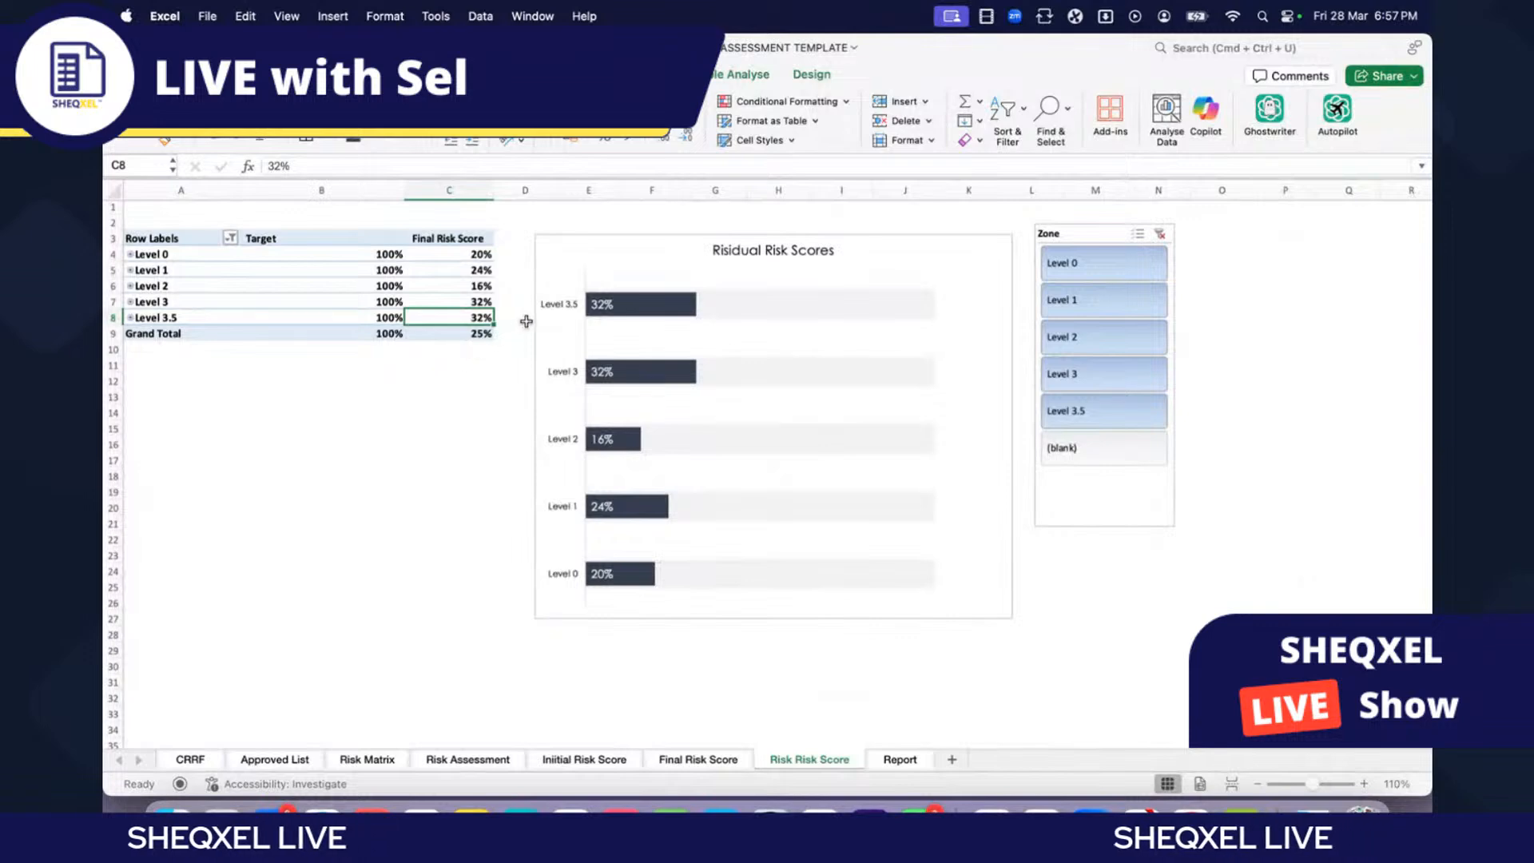
{"action": "left_click", "coordinate": [168, 273]}
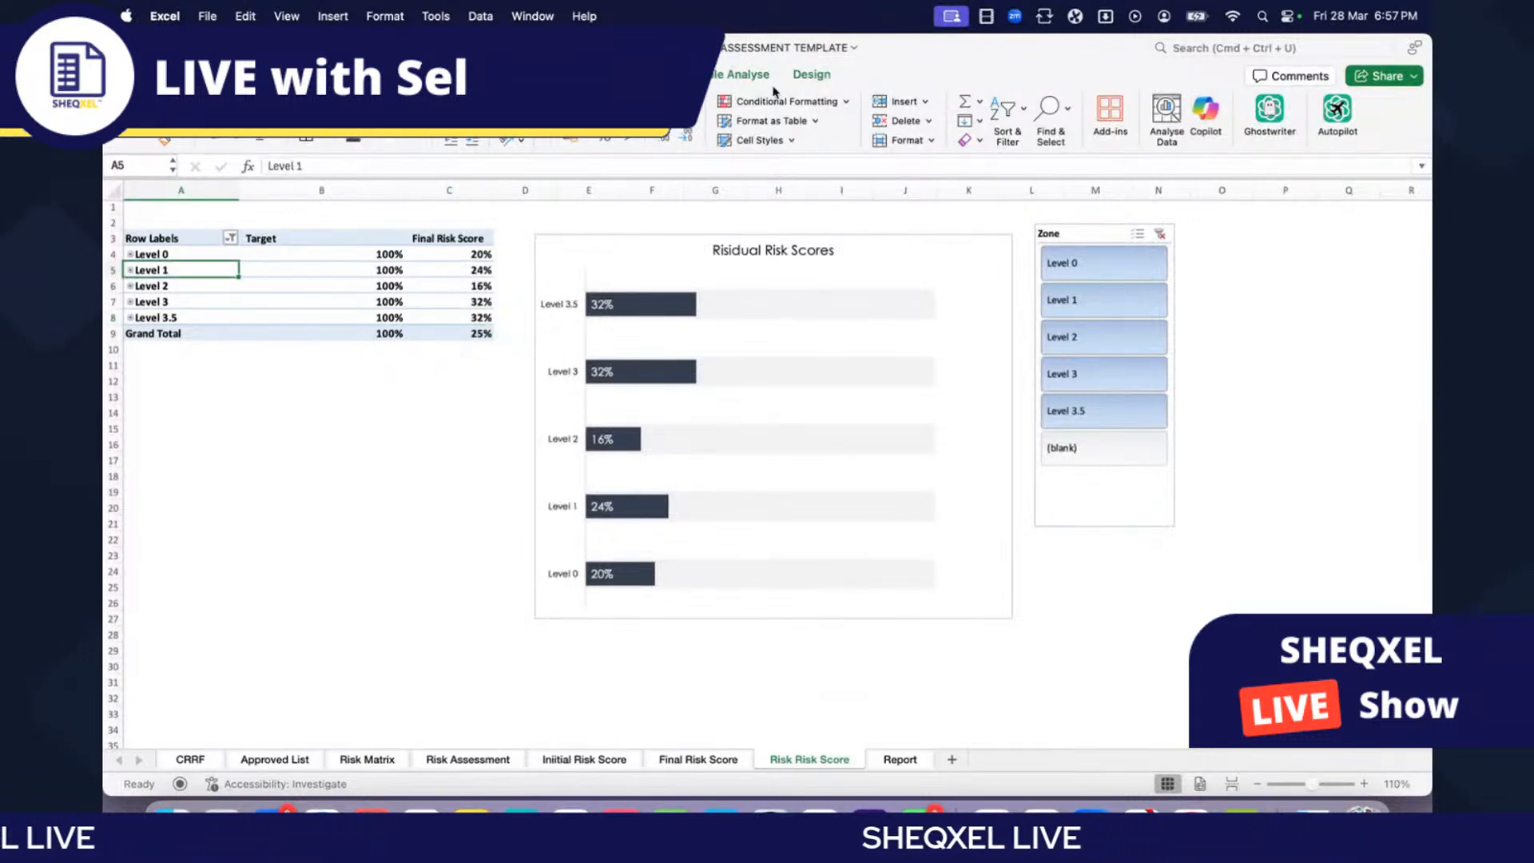
{"action": "left_click", "coordinate": [737, 76]}
{"action": "left_click", "coordinate": [1152, 119]}
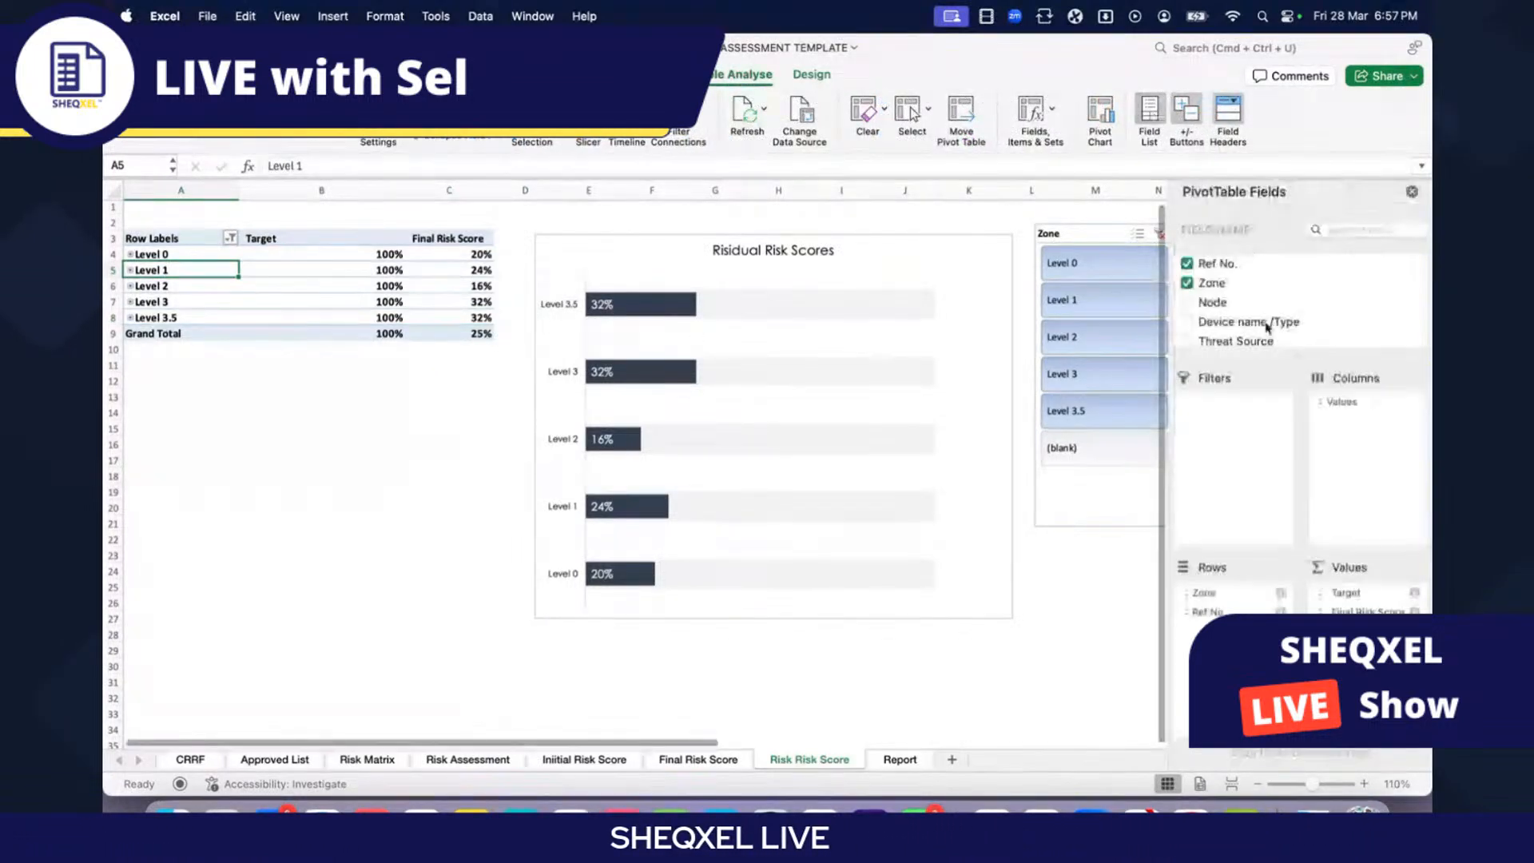
{"action": "scroll", "coordinate": [1265, 451], "scroll_direction": "down", "scroll_amount": 10}
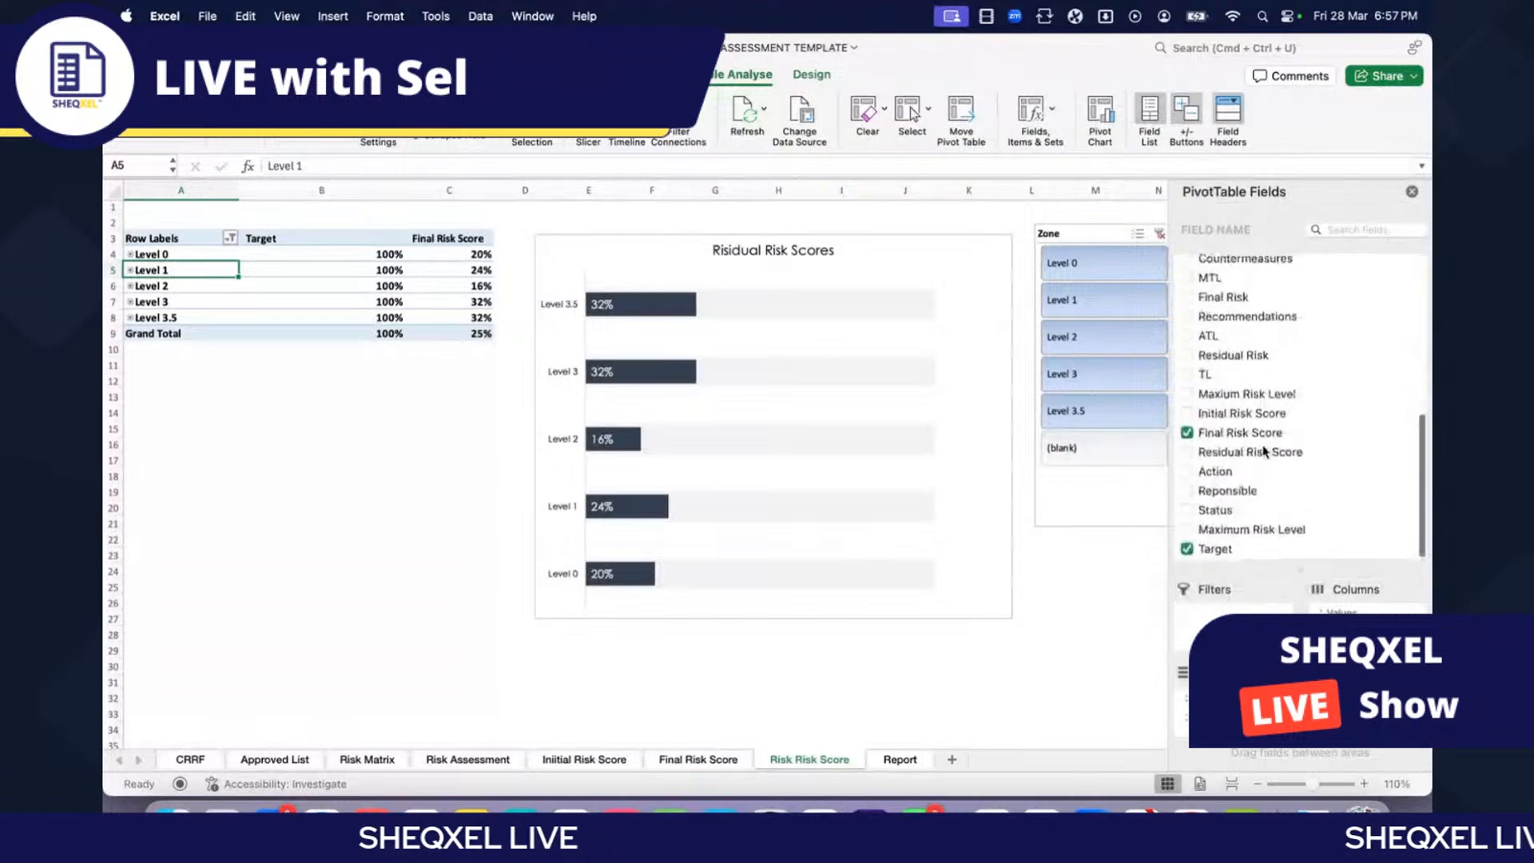
{"action": "left_click", "coordinate": [1187, 435]}
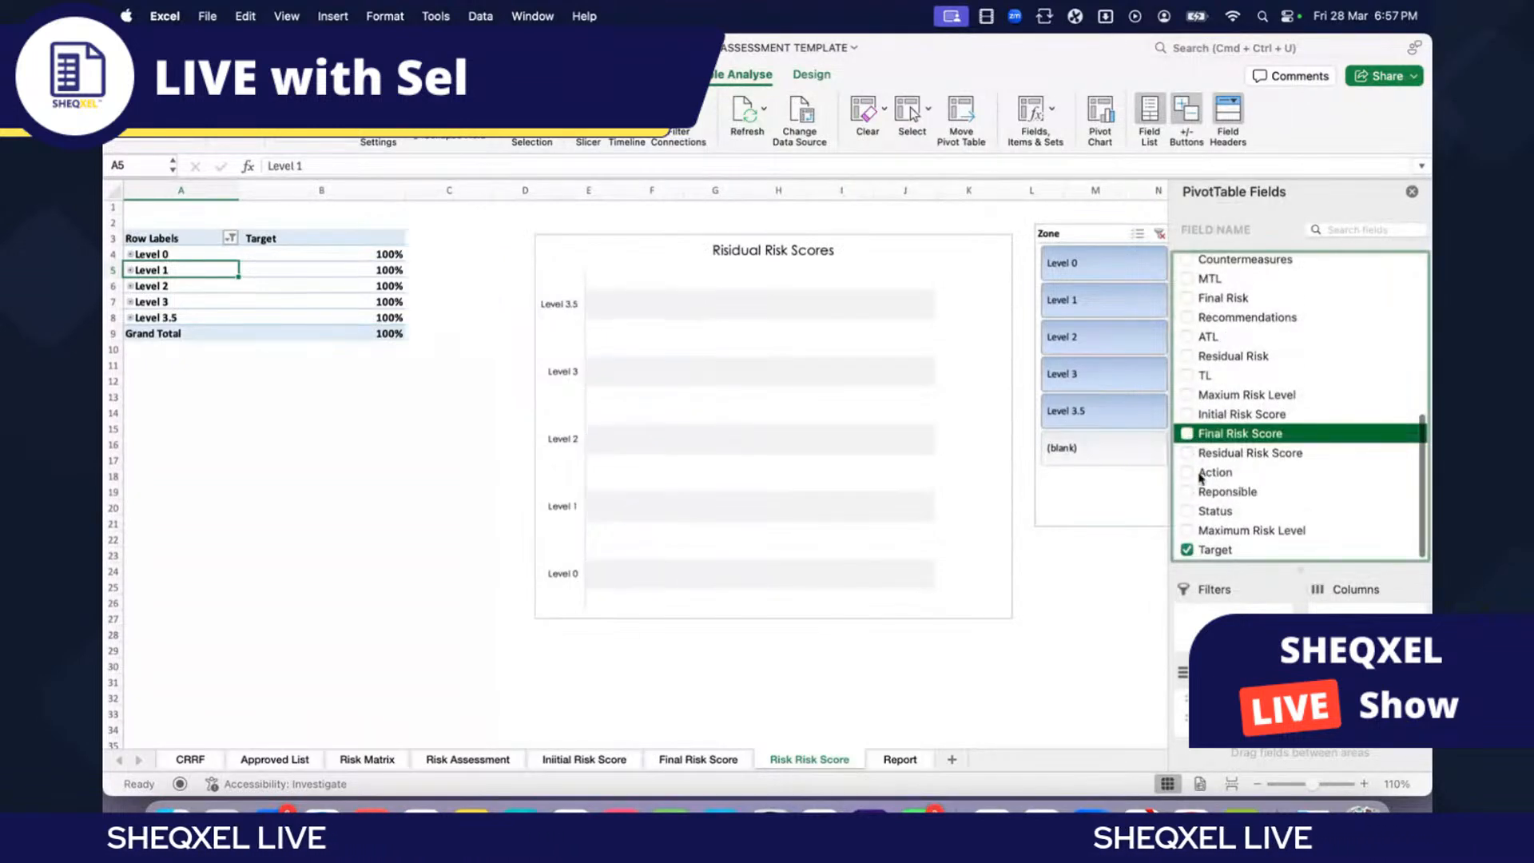
{"action": "left_click", "coordinate": [1188, 453]}
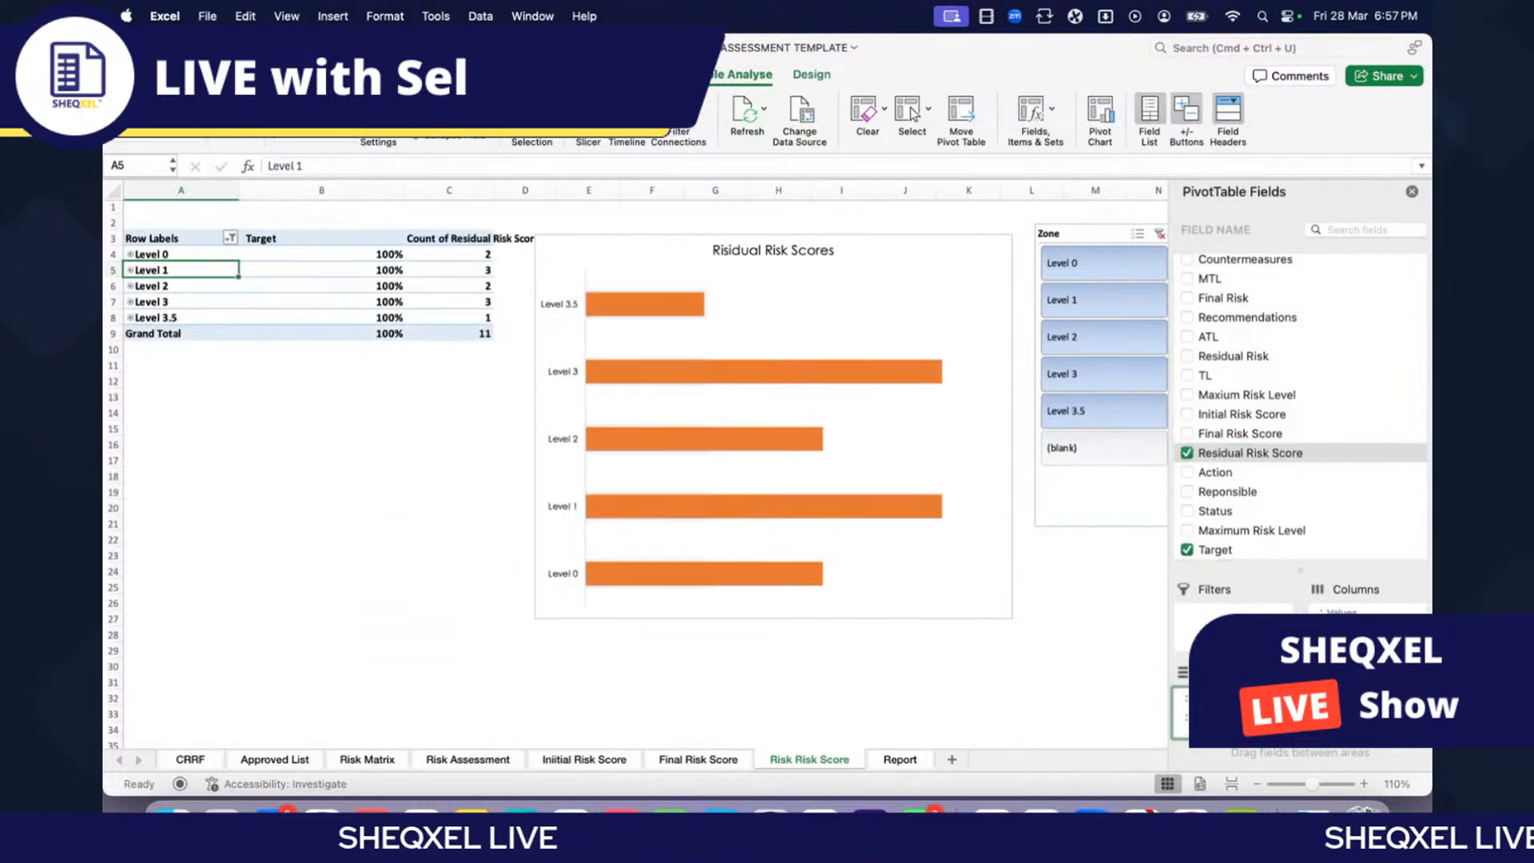
Step: Summarise the Residual Risk Score values by Average and format them as percentages with 0 decimal places
{"action": "left_click", "coordinate": [1342, 704]}
{"action": "left_click", "coordinate": [1242, 779]}
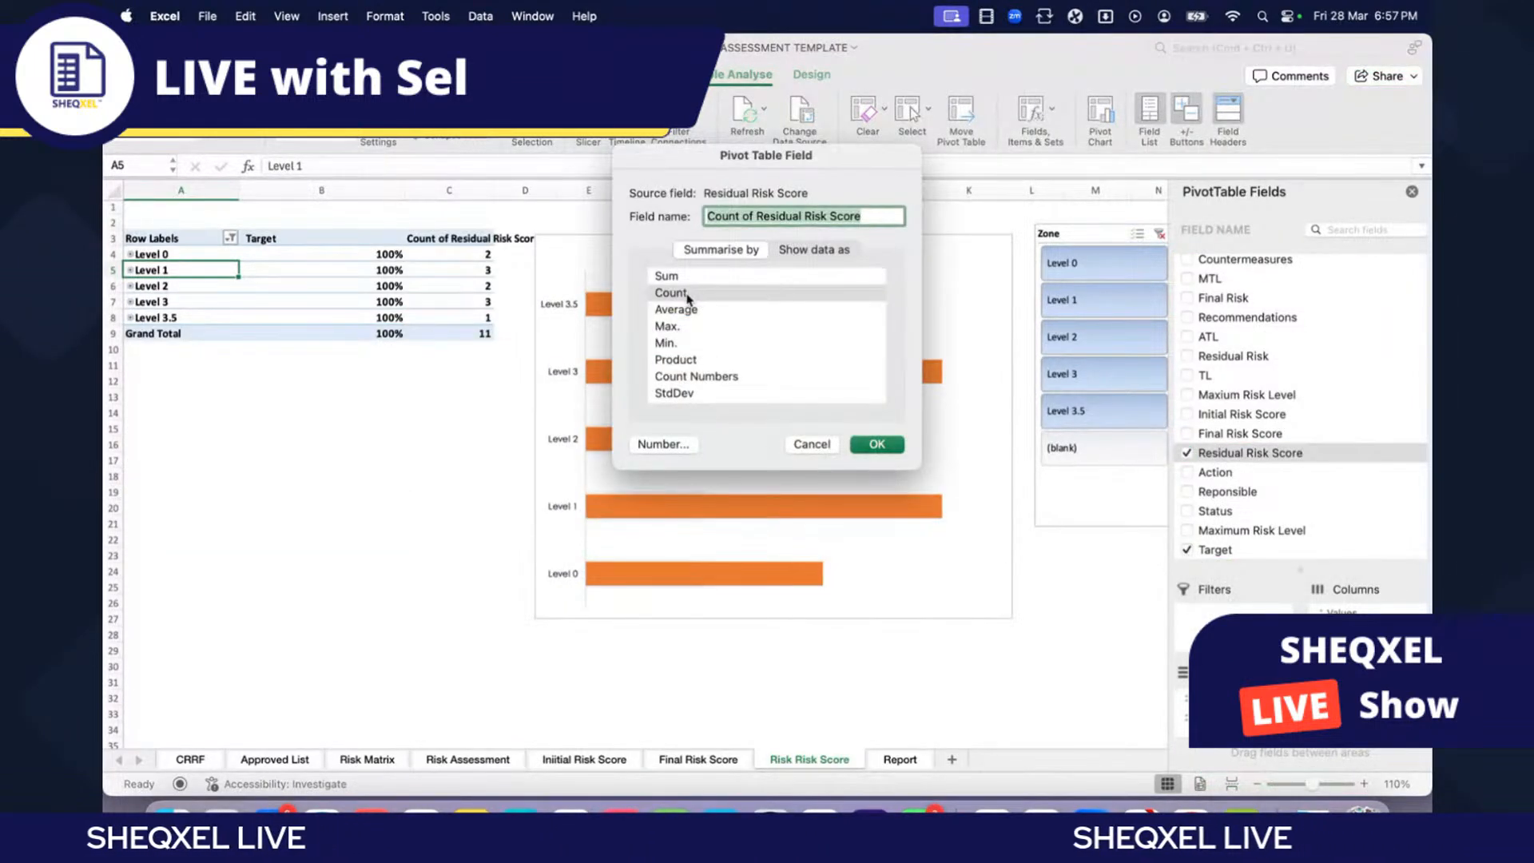
{"action": "left_click", "coordinate": [686, 309]}
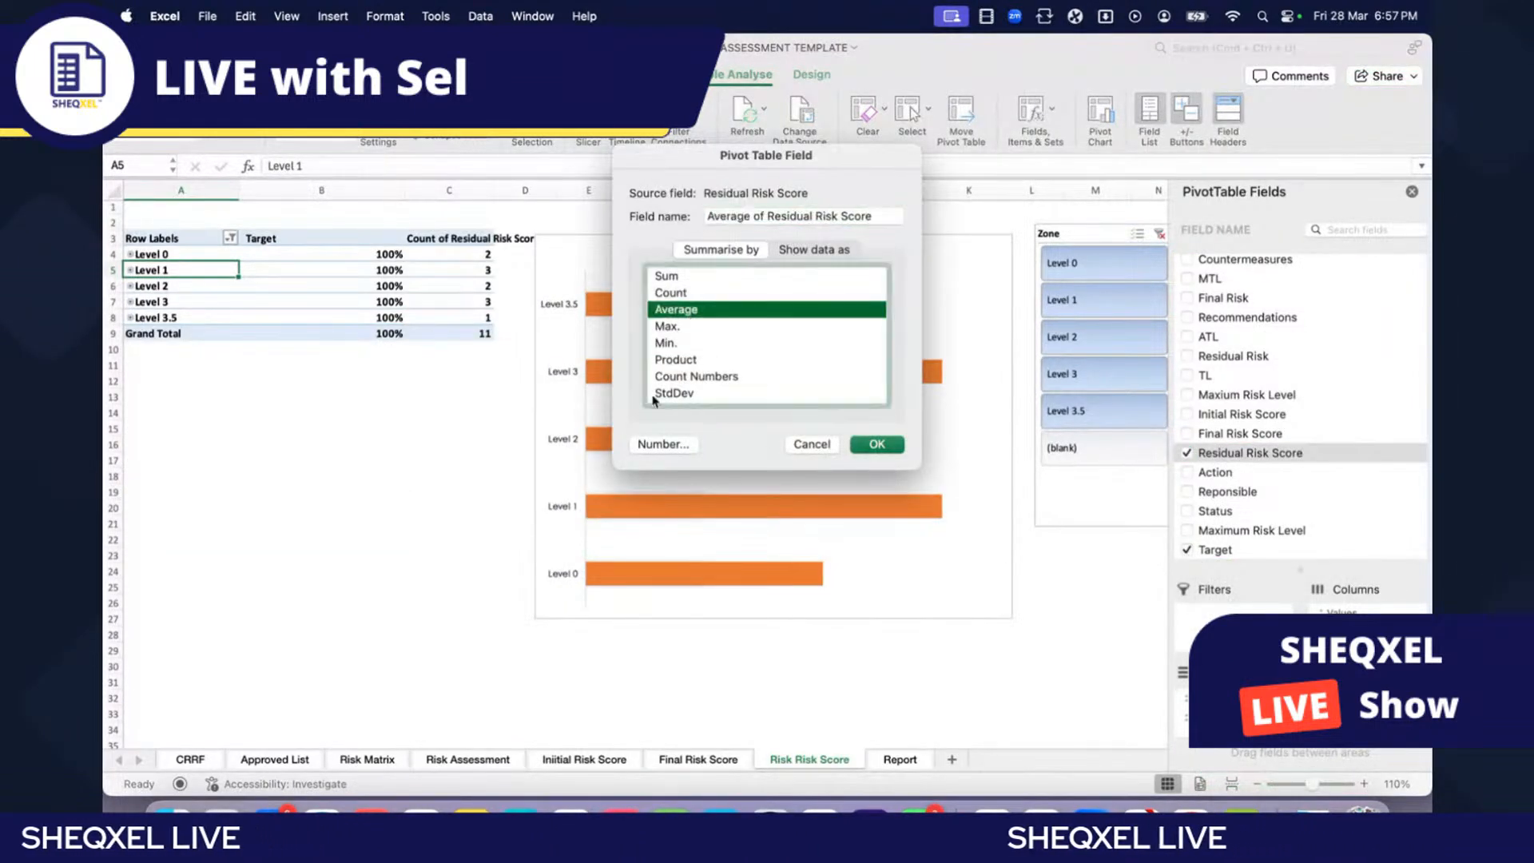
{"action": "left_click", "coordinate": [662, 445]}
{"action": "left_click", "coordinate": [569, 284]}
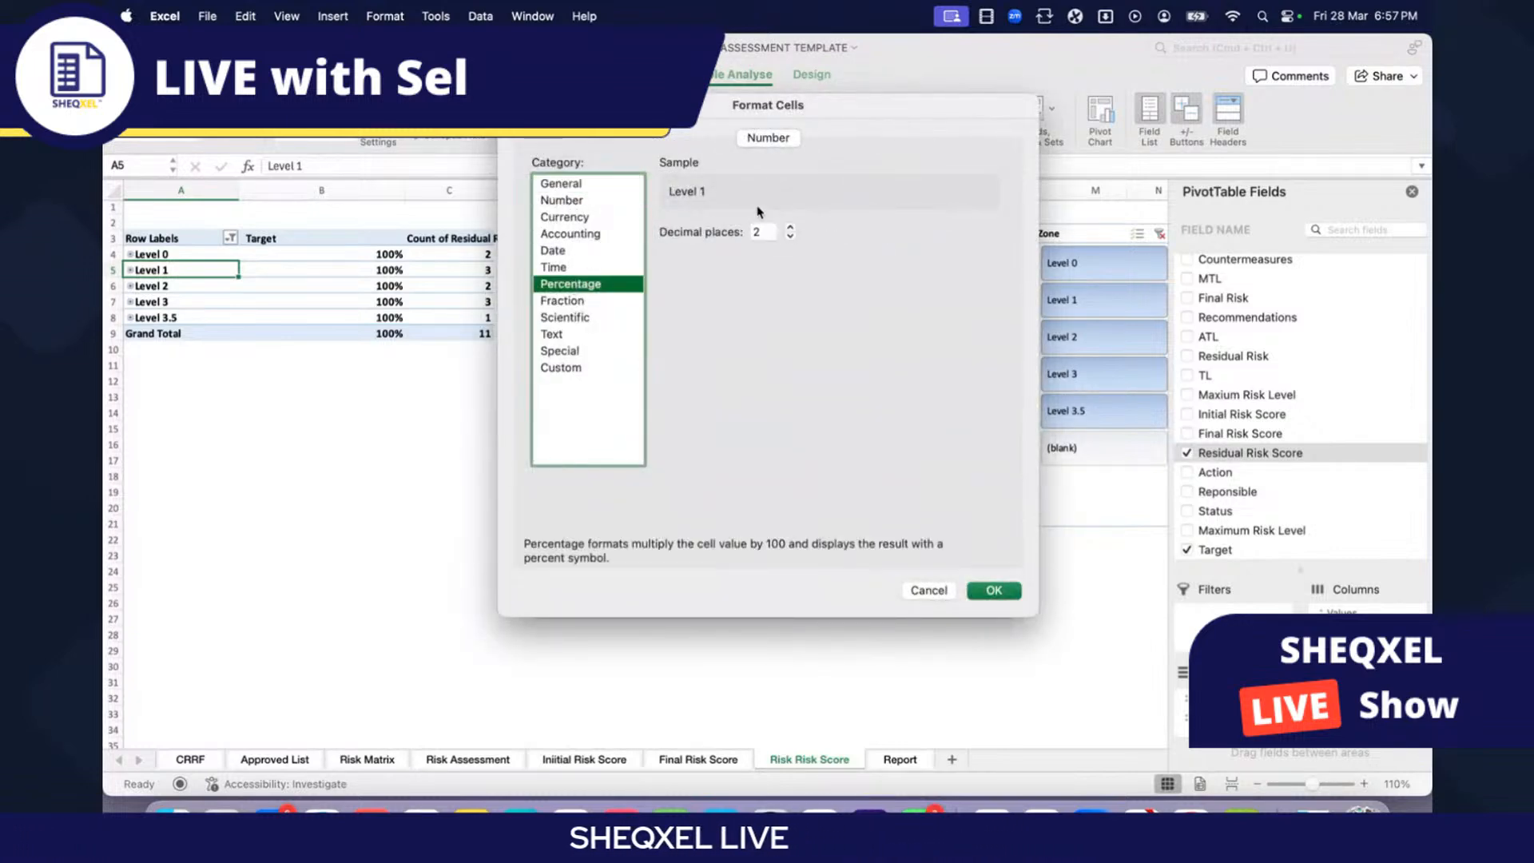
{"action": "left_click", "coordinate": [790, 236]}
{"action": "left_click", "coordinate": [791, 237]}
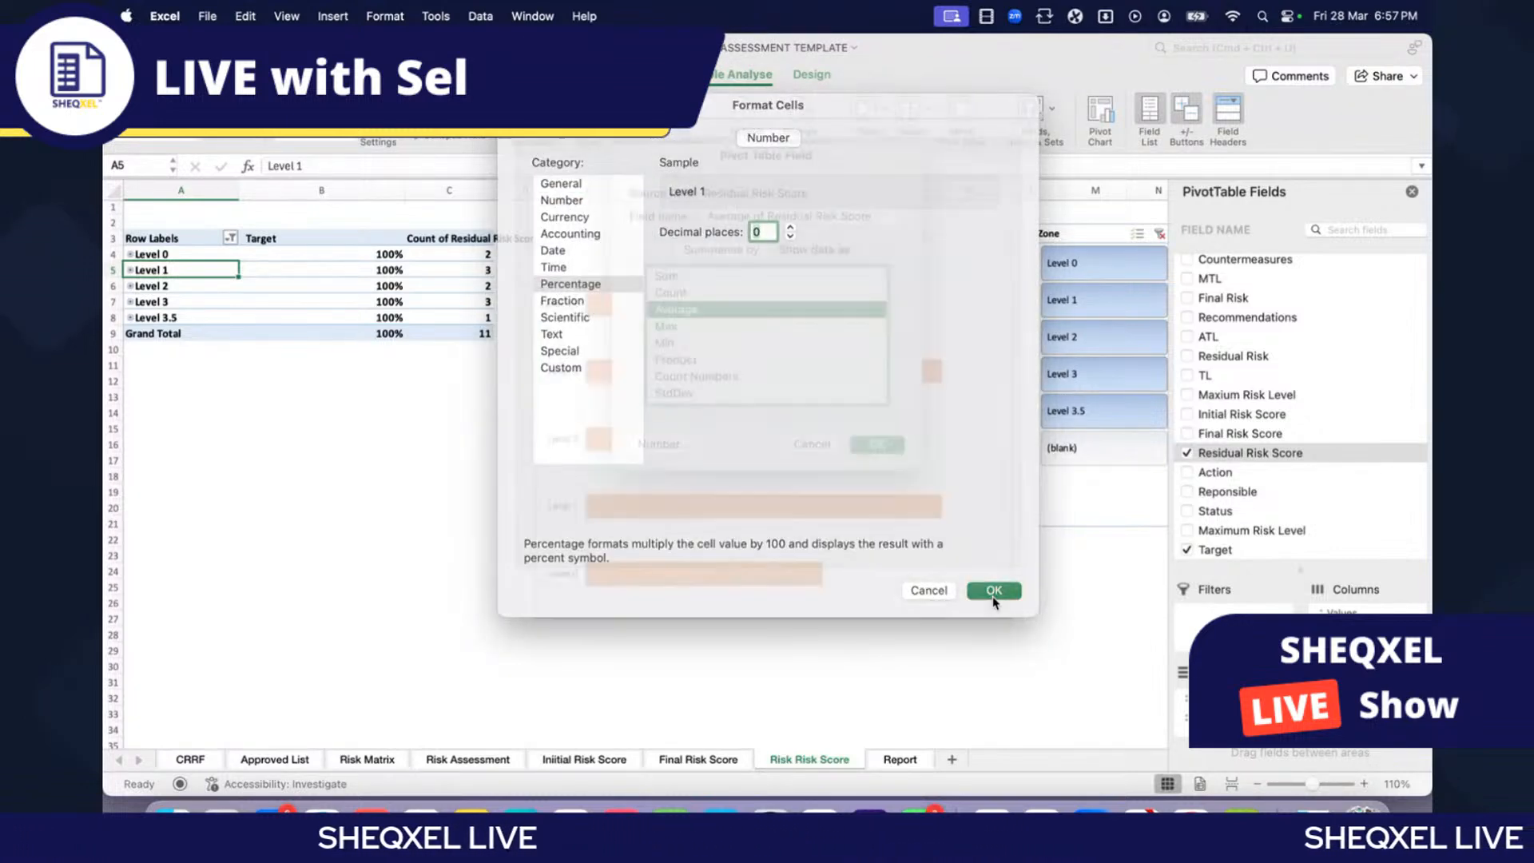
{"action": "left_click", "coordinate": [993, 591]}
{"action": "left_click", "coordinate": [876, 442]}
{"action": "left_click", "coordinate": [445, 494]}
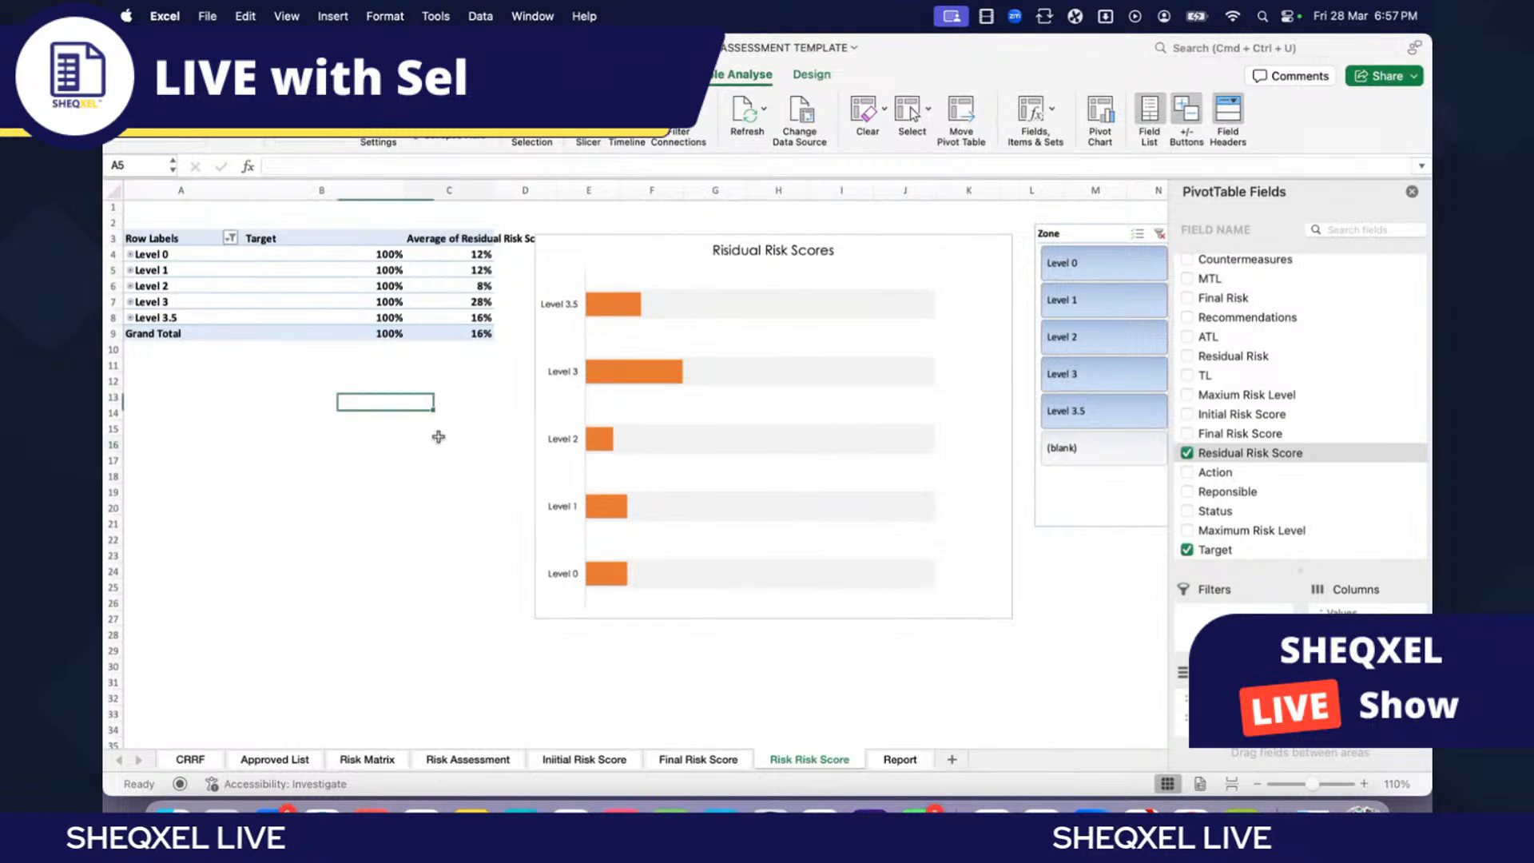
{"action": "left_click", "coordinate": [444, 443]}
{"action": "left_click", "coordinate": [455, 241]}
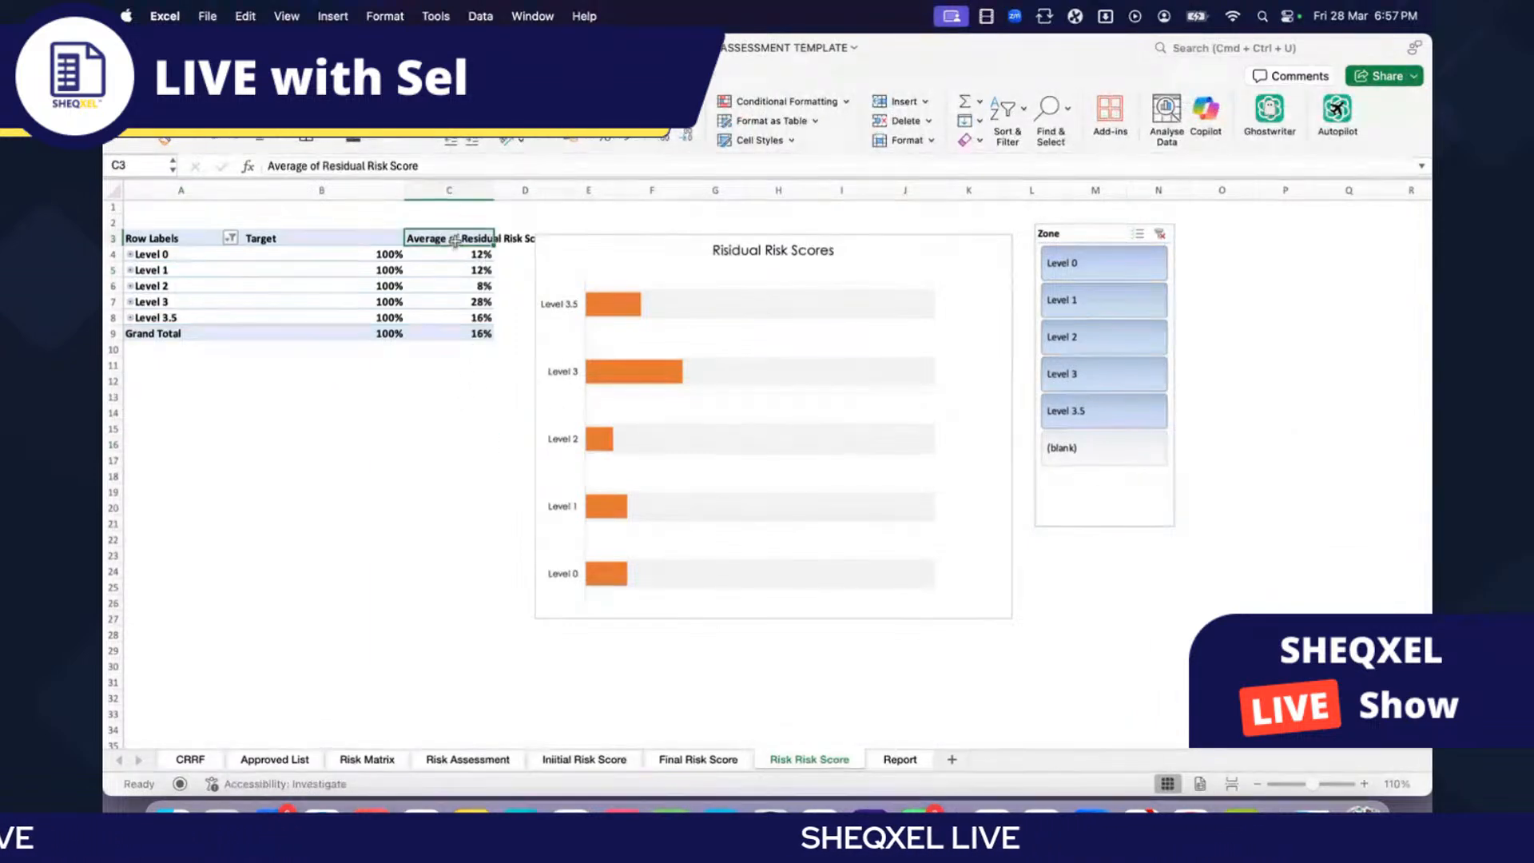
{"action": "left_click_drag", "start_coordinate": [323, 166], "coordinate": [200, 164]}
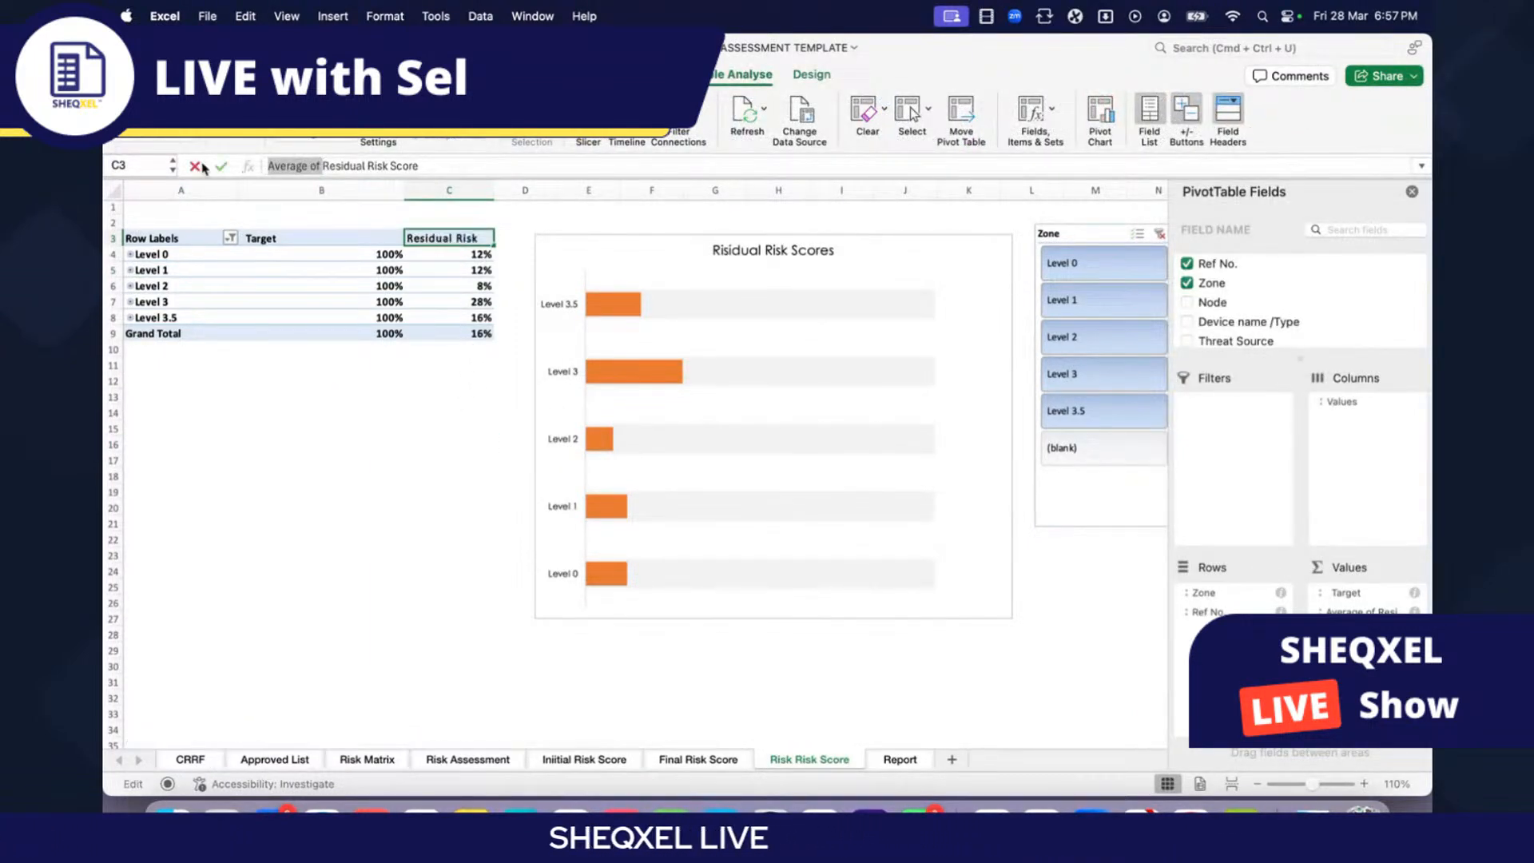
{"action": "left_click", "coordinate": [419, 553]}
{"action": "type", "text": "z"}
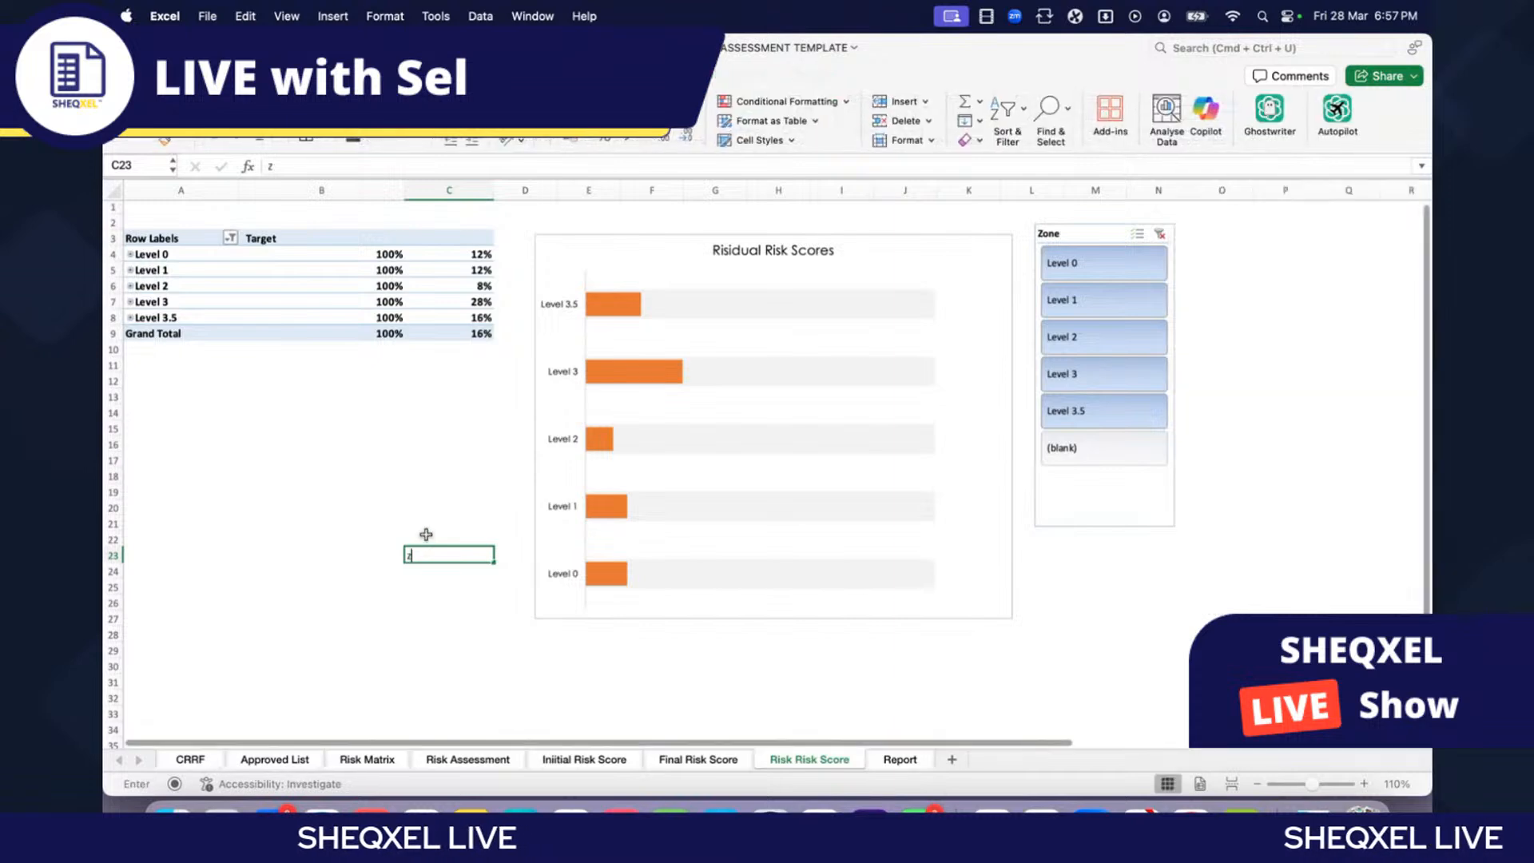
{"action": "key", "text": "Escape"}
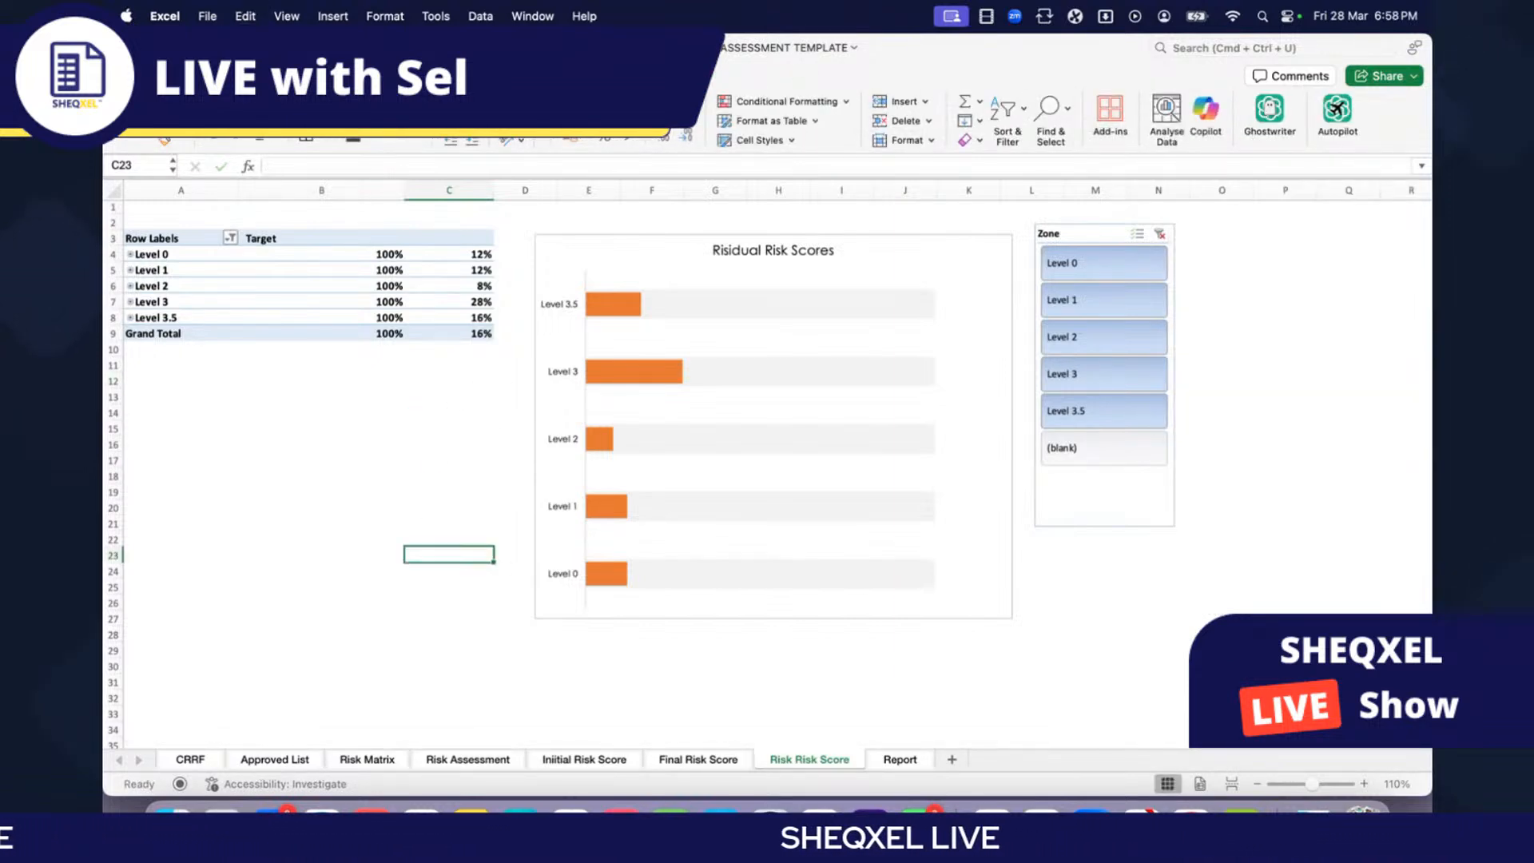
Step: Shorten the pivot table header in C3 to Residual Risk Score
{"action": "left_click", "coordinate": [448, 238]}
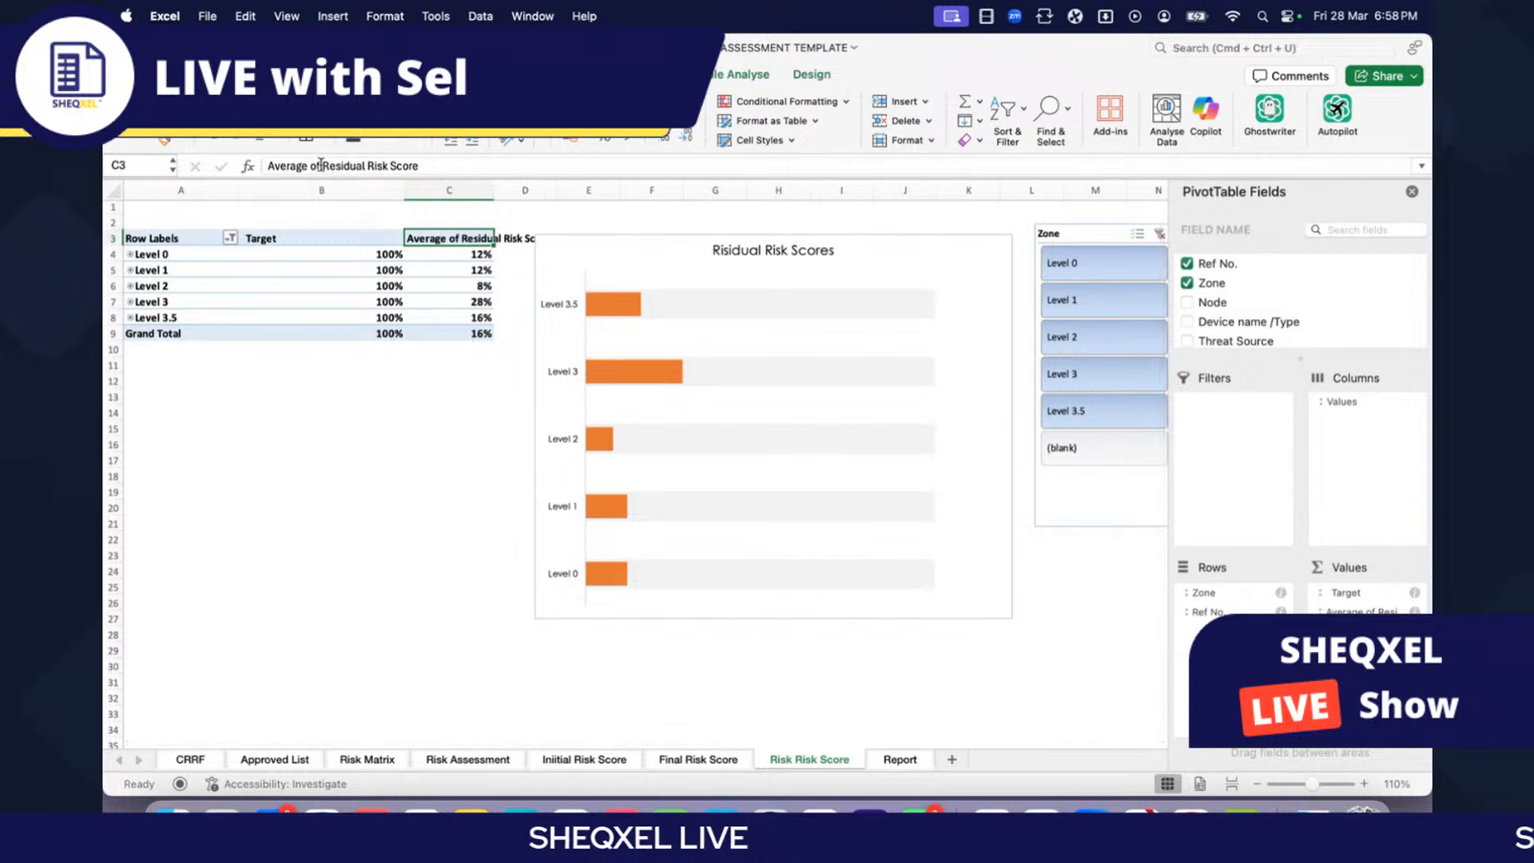
{"action": "left_click_drag", "start_coordinate": [321, 165], "coordinate": [156, 171]}
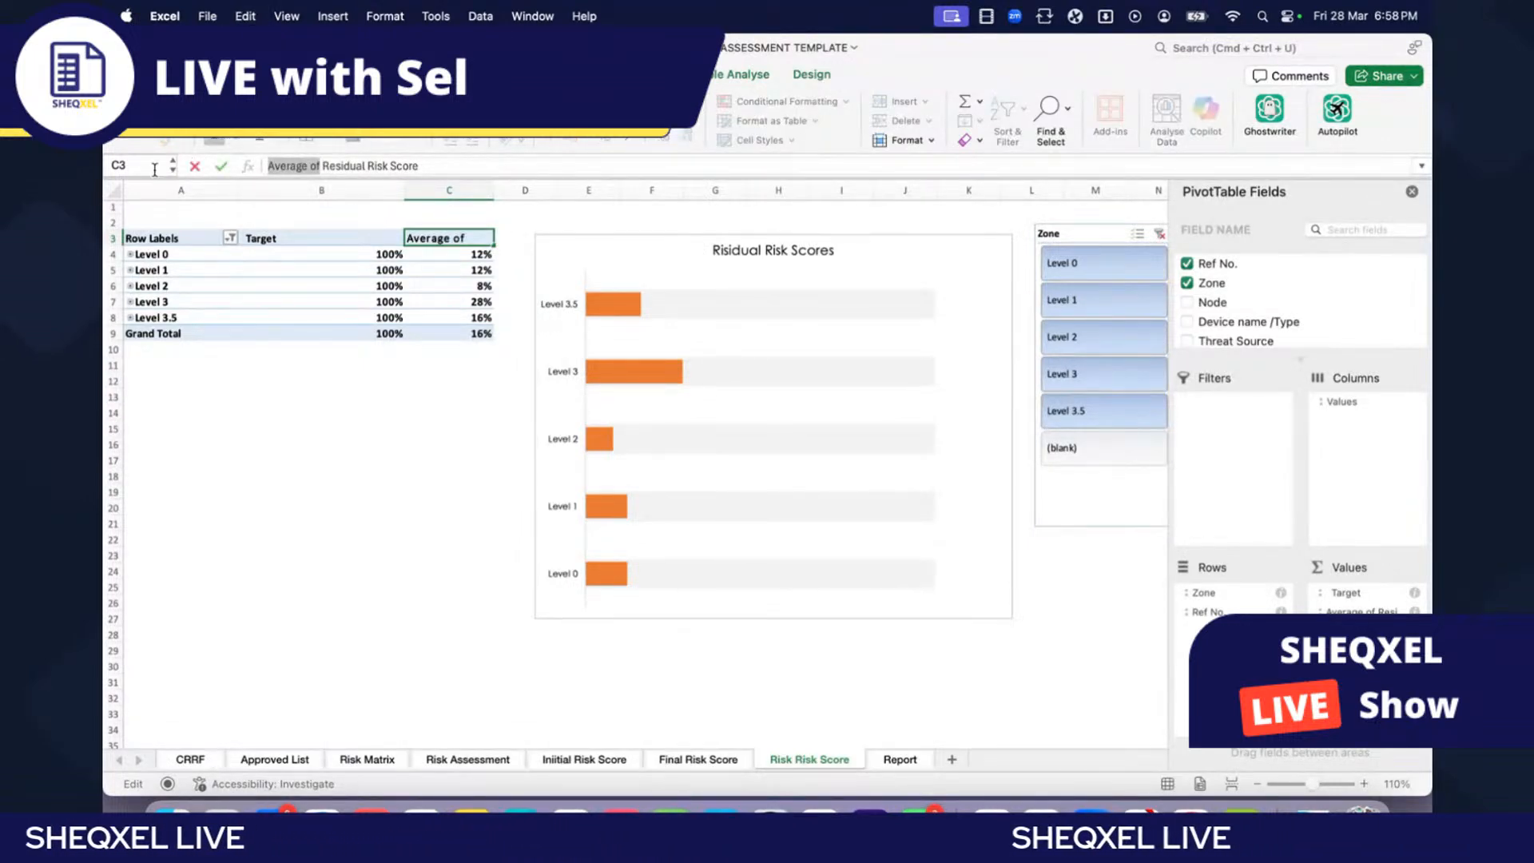
{"action": "key", "text": "BackSpace"}
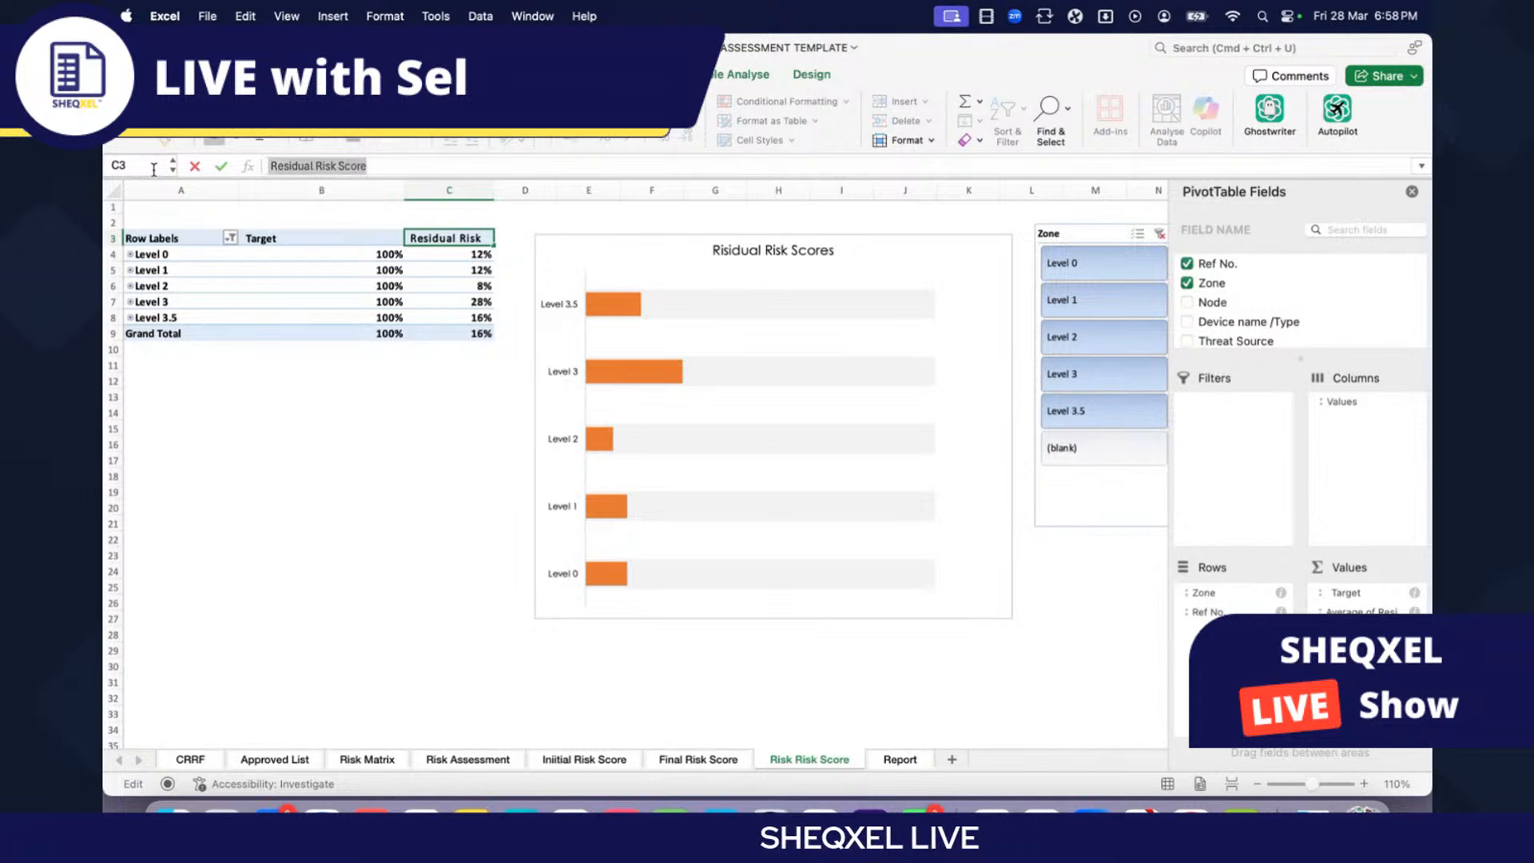
{"action": "left_click", "coordinate": [301, 430]}
Step: Change the lookup label in U4, beside Grand Total, to Residual Risk Score
{"action": "scroll", "coordinate": [376, 435], "scroll_direction": "right", "scroll_amount": 10}
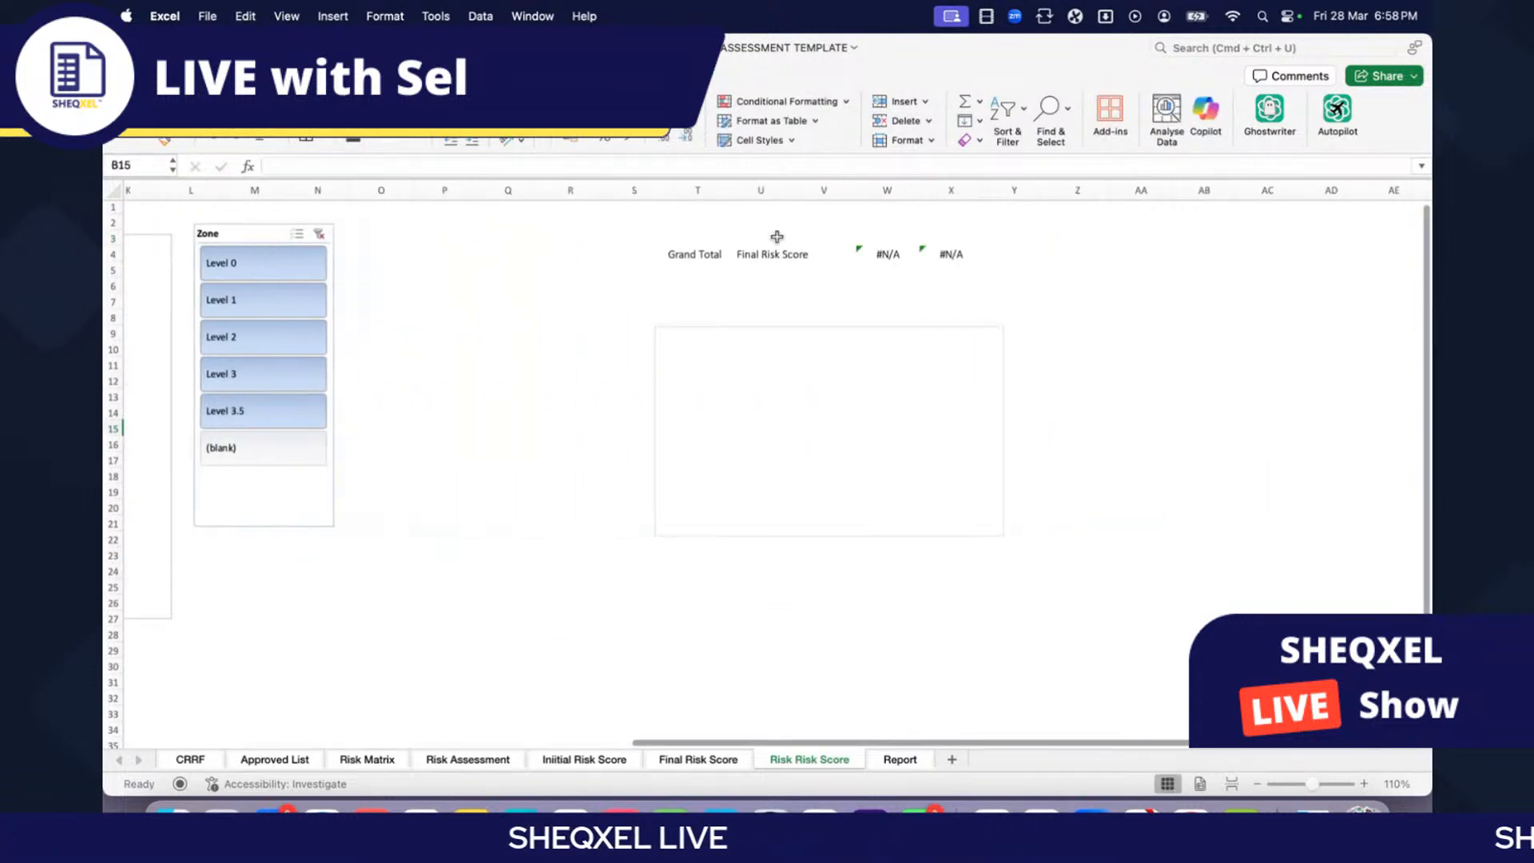
{"action": "left_click", "coordinate": [760, 256]}
{"action": "type", "text": "Residual Risk Score"}
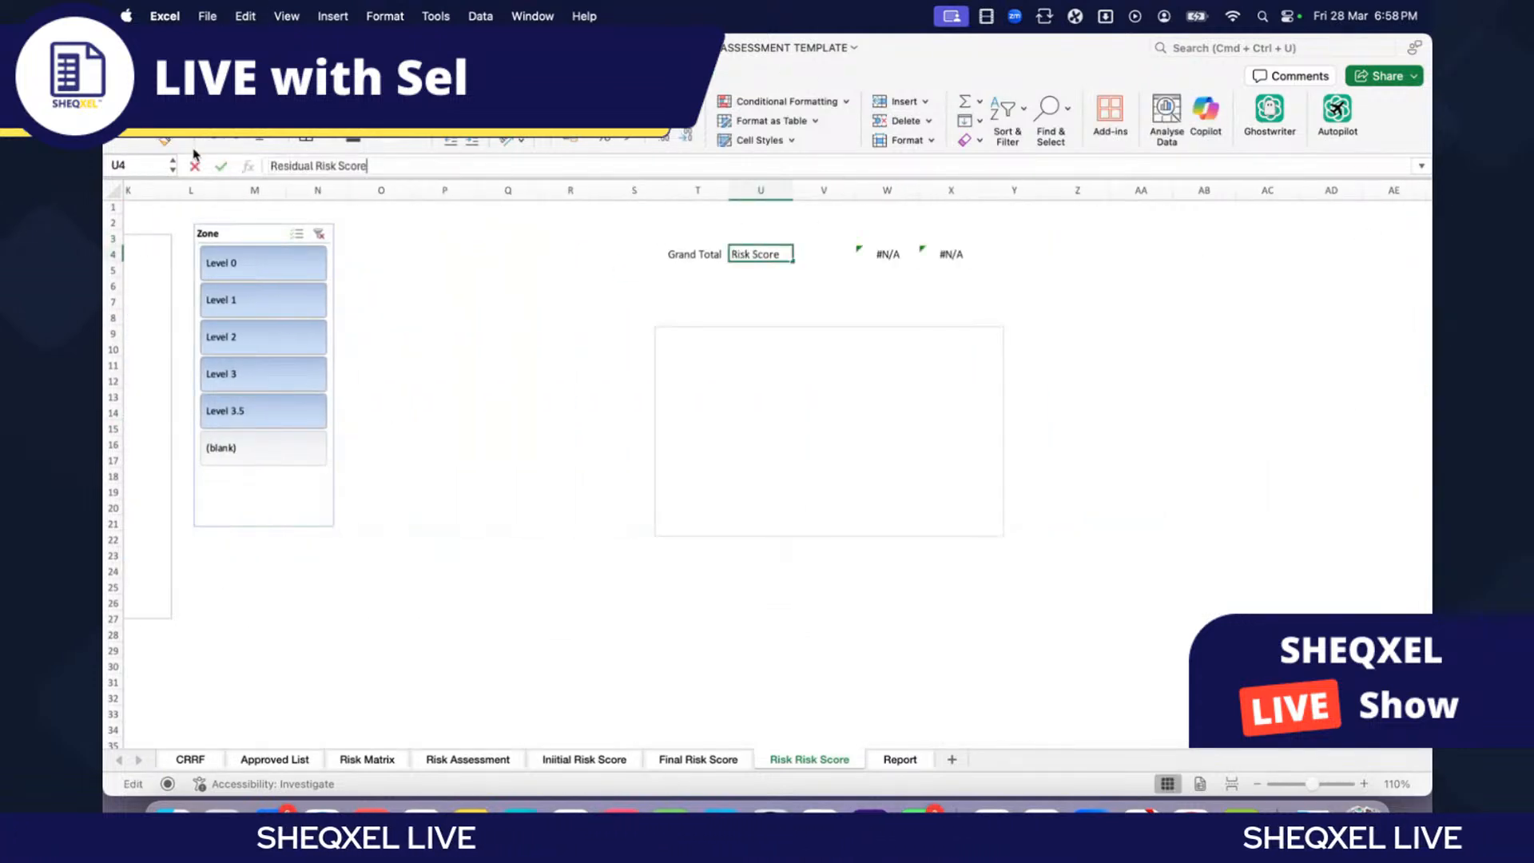
{"action": "left_click", "coordinate": [620, 397]}
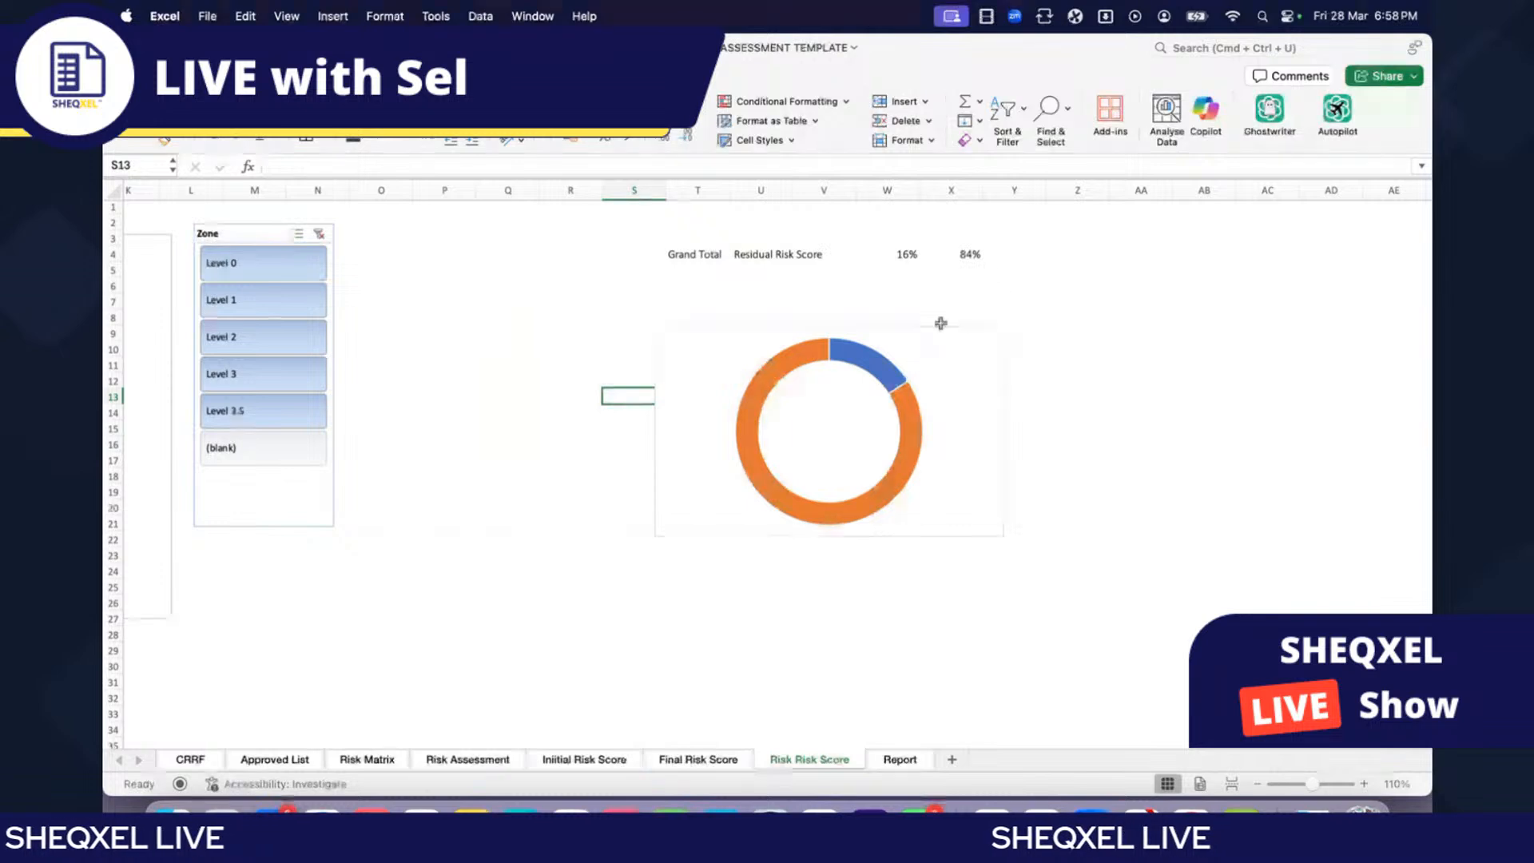
Step: Review the pivot tables, bar charts and slicers on the residual and initial risk score sheets
{"action": "scroll", "coordinate": [946, 299], "scroll_direction": "left", "scroll_amount": 10}
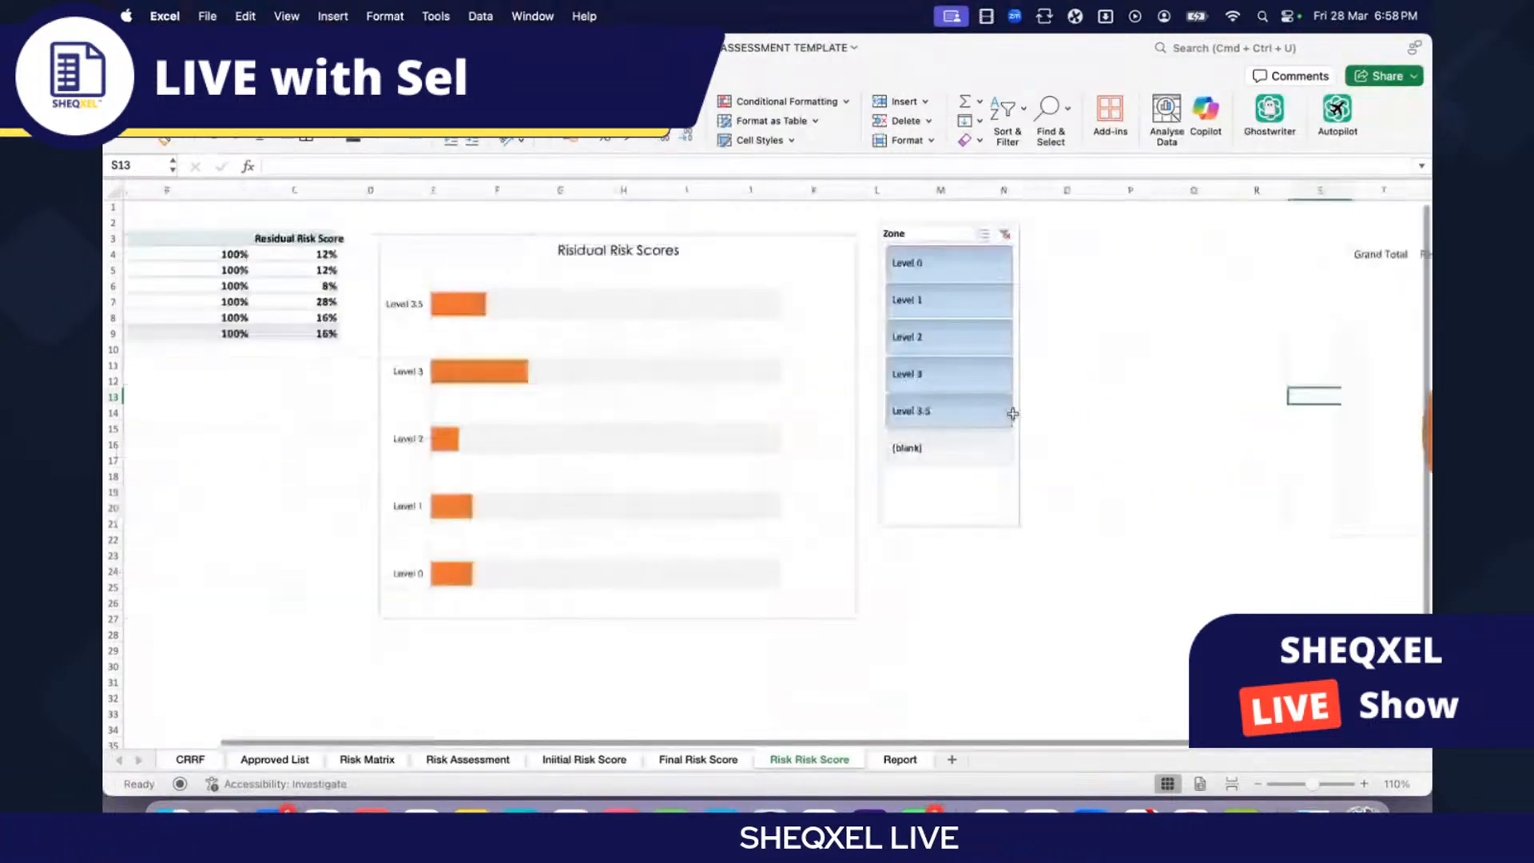
{"action": "scroll", "coordinate": [1012, 413], "scroll_direction": "left", "scroll_amount": 3}
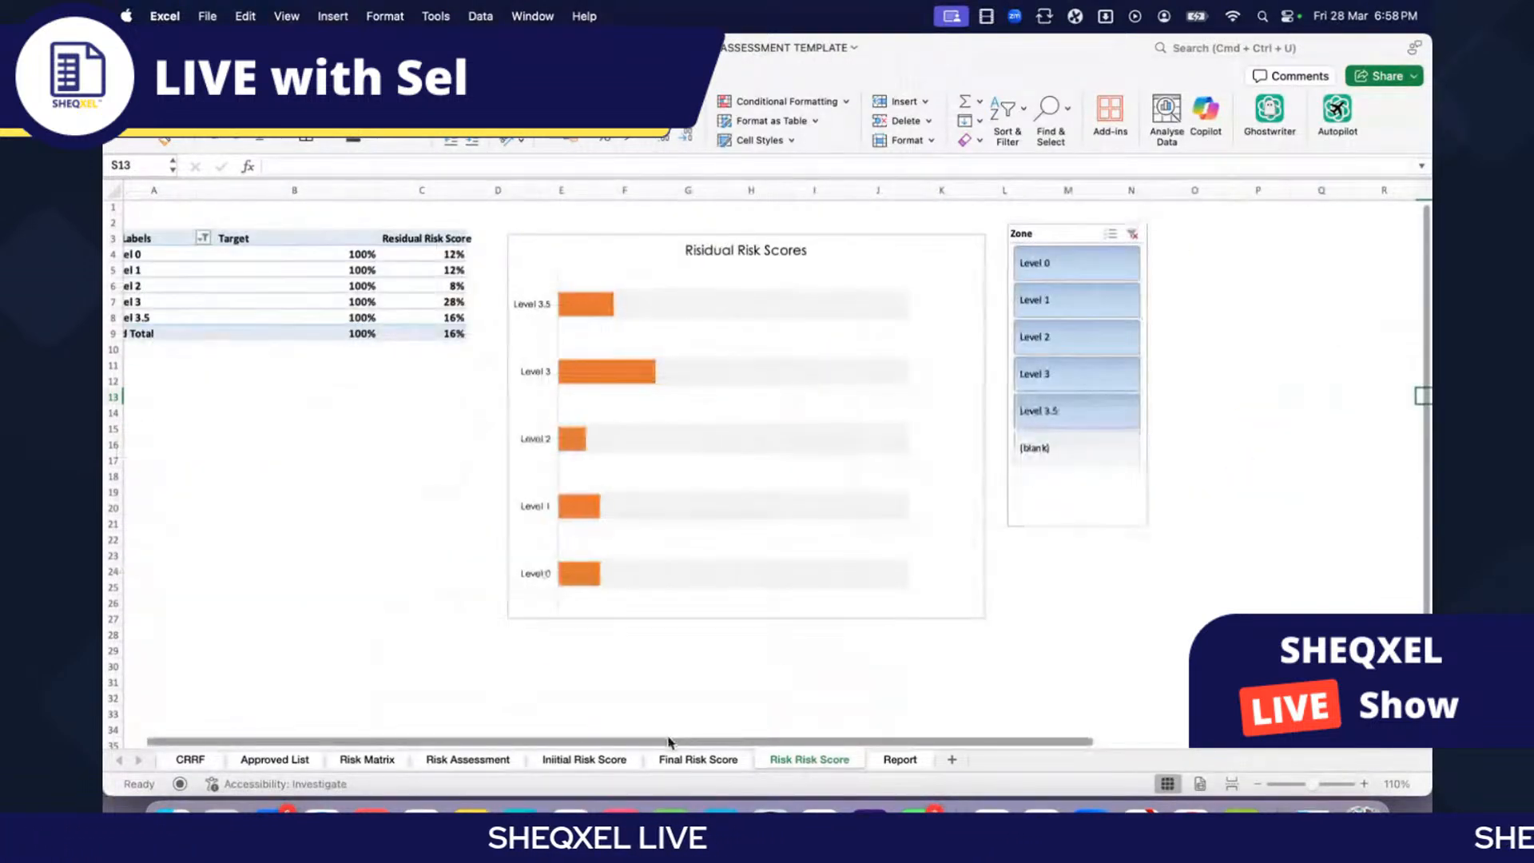
{"action": "left_click", "coordinate": [586, 759]}
{"action": "left_click", "coordinate": [558, 680]}
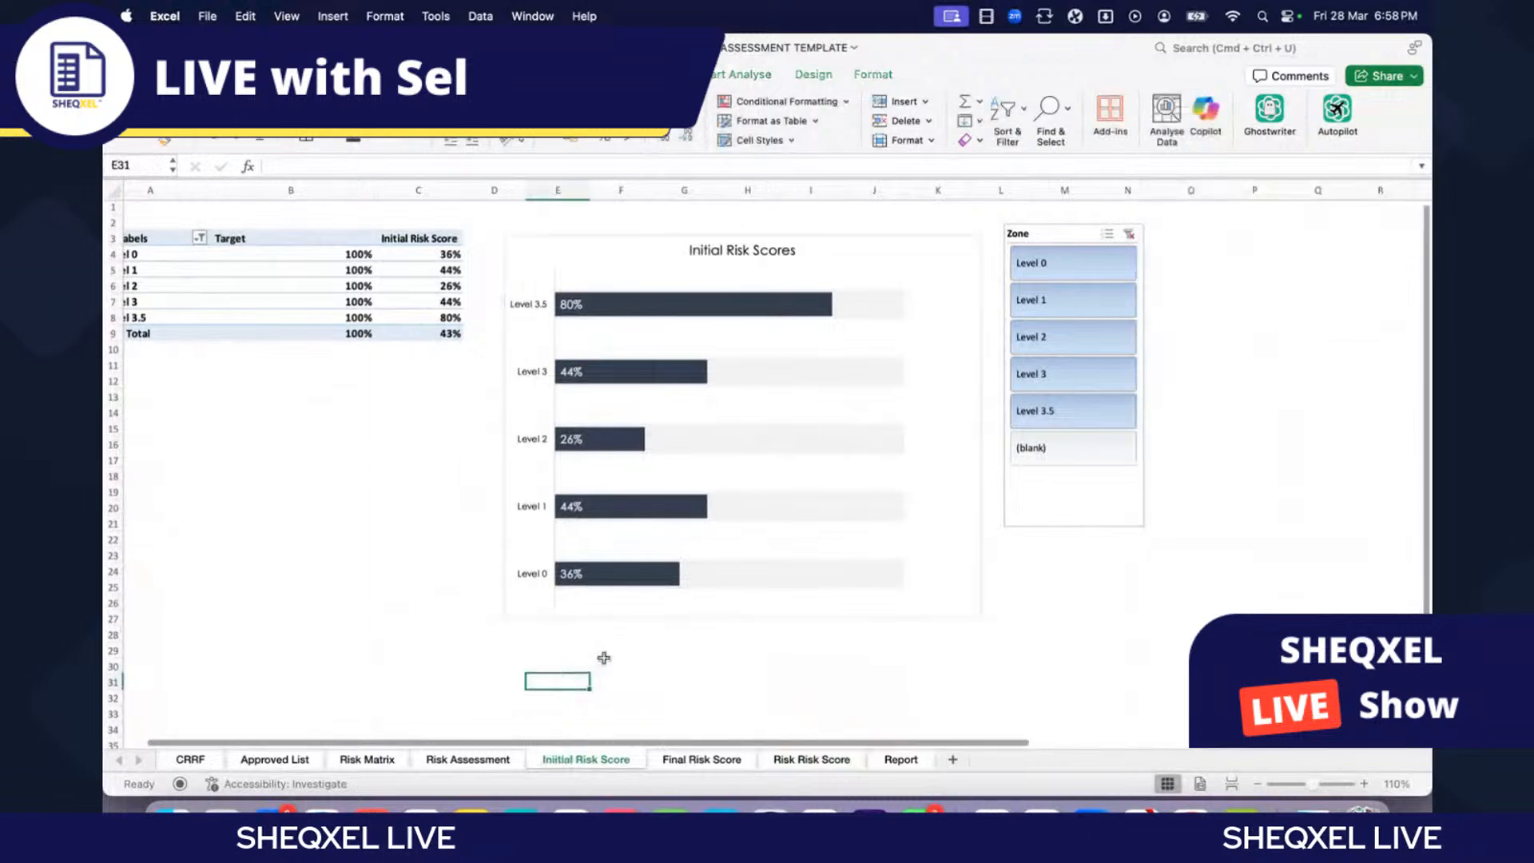
{"action": "scroll", "coordinate": [325, 253], "scroll_direction": "left", "scroll_amount": 1}
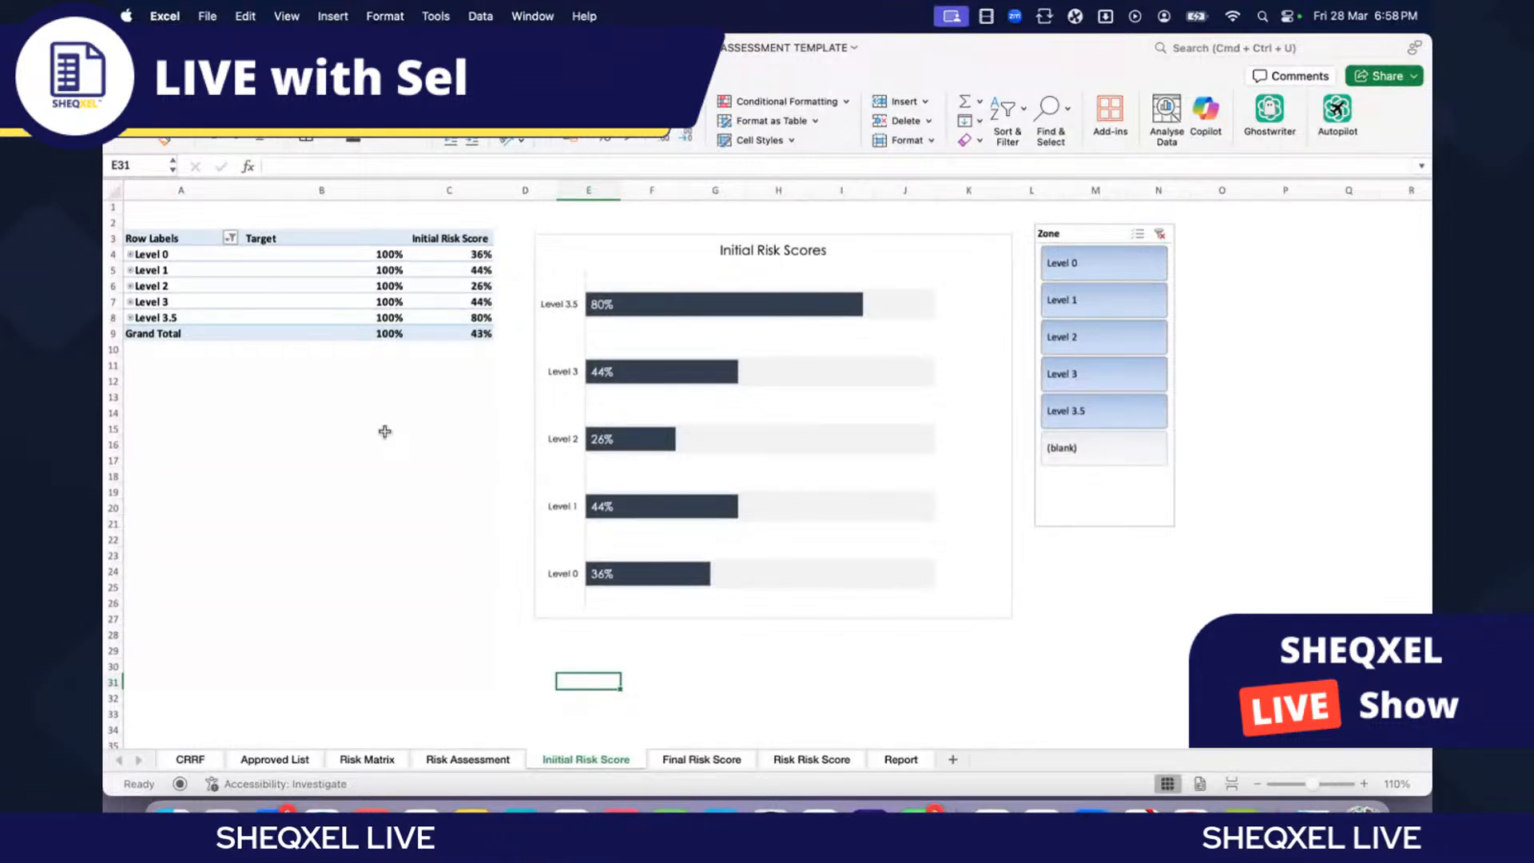
{"action": "scroll", "coordinate": [384, 432], "scroll_direction": "down", "scroll_amount": 1}
{"action": "left_click", "coordinate": [406, 473]}
Step: Check the Ref No. breakdown of Level 0 in the Final Risk Score pivot table, collapse it again, and return to the Risk Risk Score sheet
{"action": "left_click", "coordinate": [697, 760]}
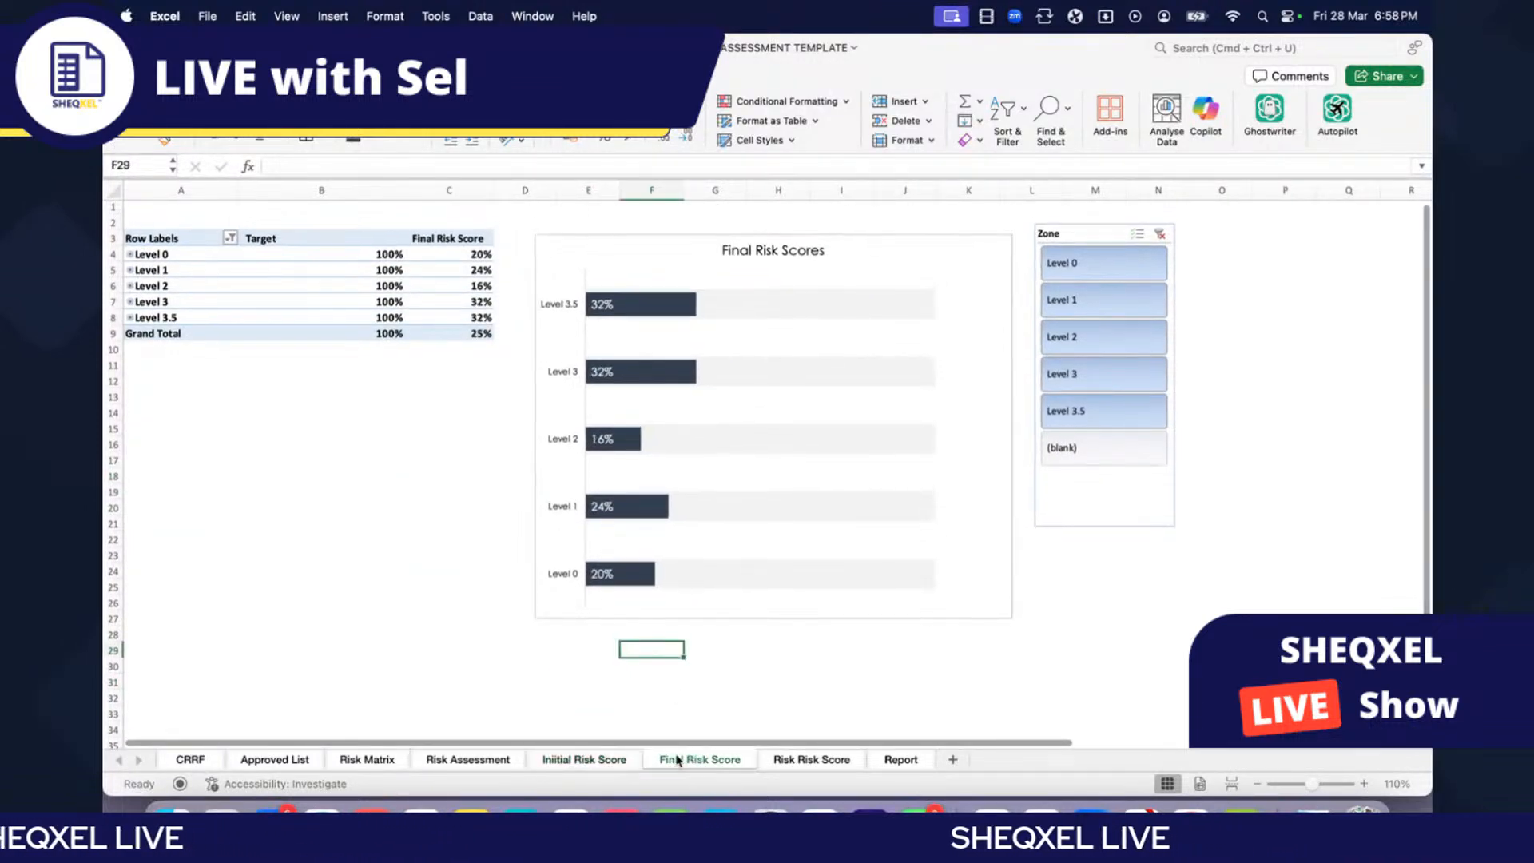
{"action": "left_click", "coordinate": [130, 254]}
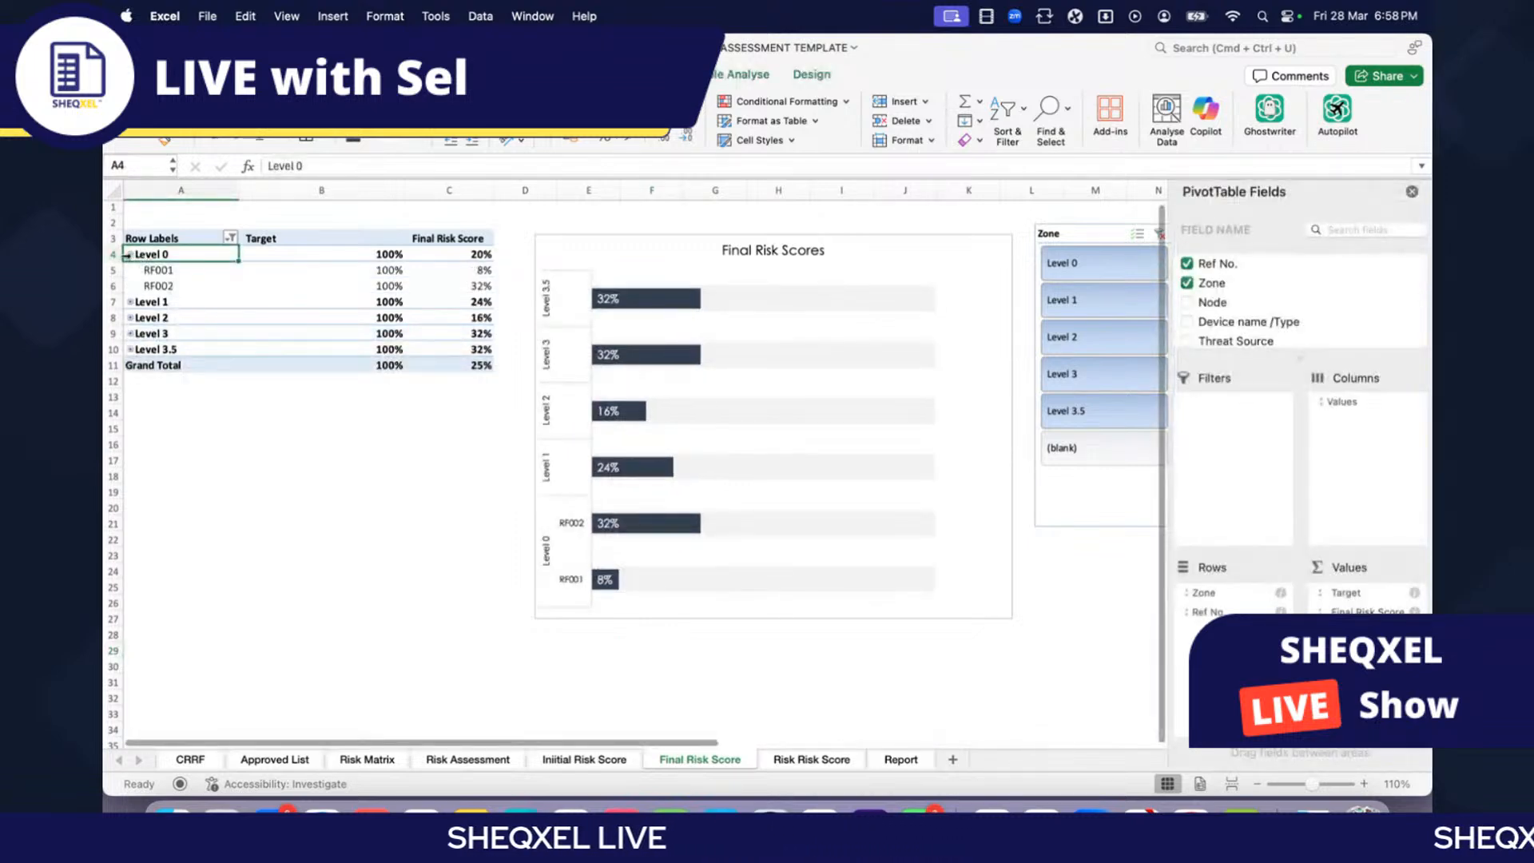
{"action": "left_click", "coordinate": [129, 255]}
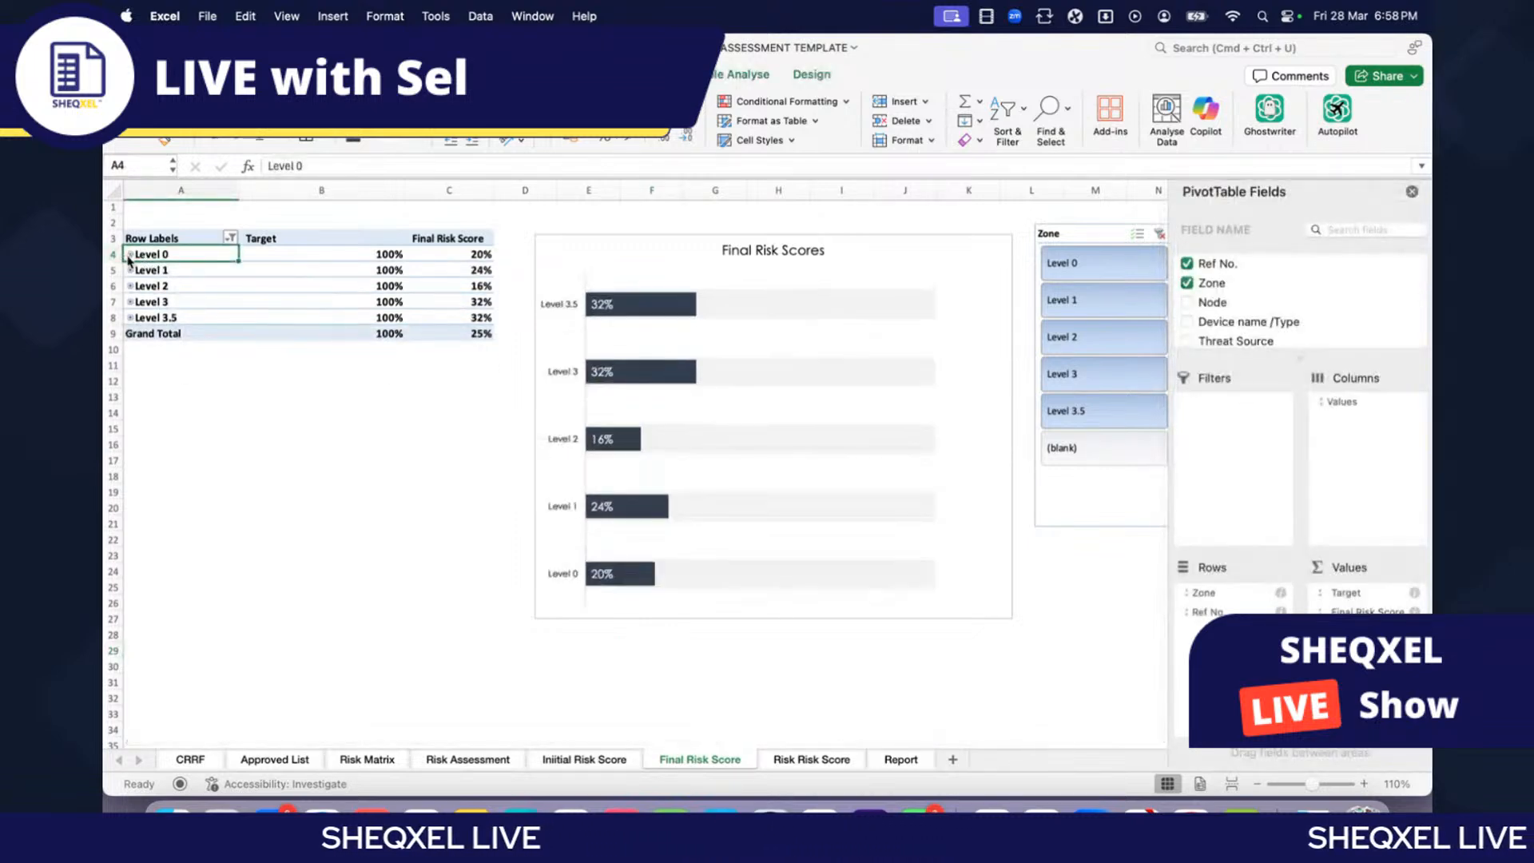
{"action": "left_click", "coordinate": [846, 715]}
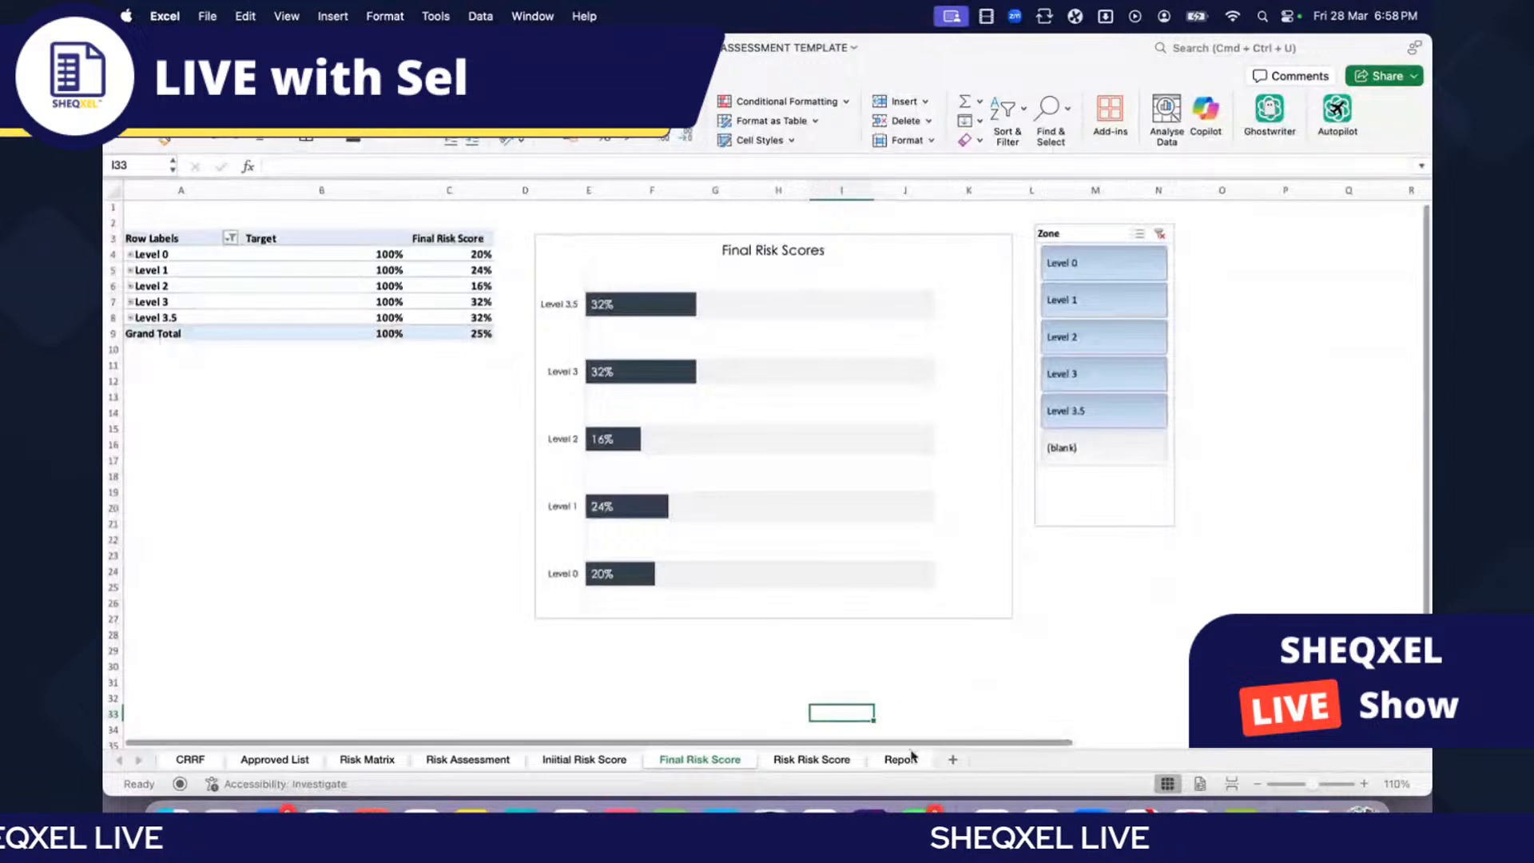
{"action": "left_click", "coordinate": [831, 759]}
{"action": "scroll", "coordinate": [760, 751], "scroll_direction": "left", "scroll_amount": 1}
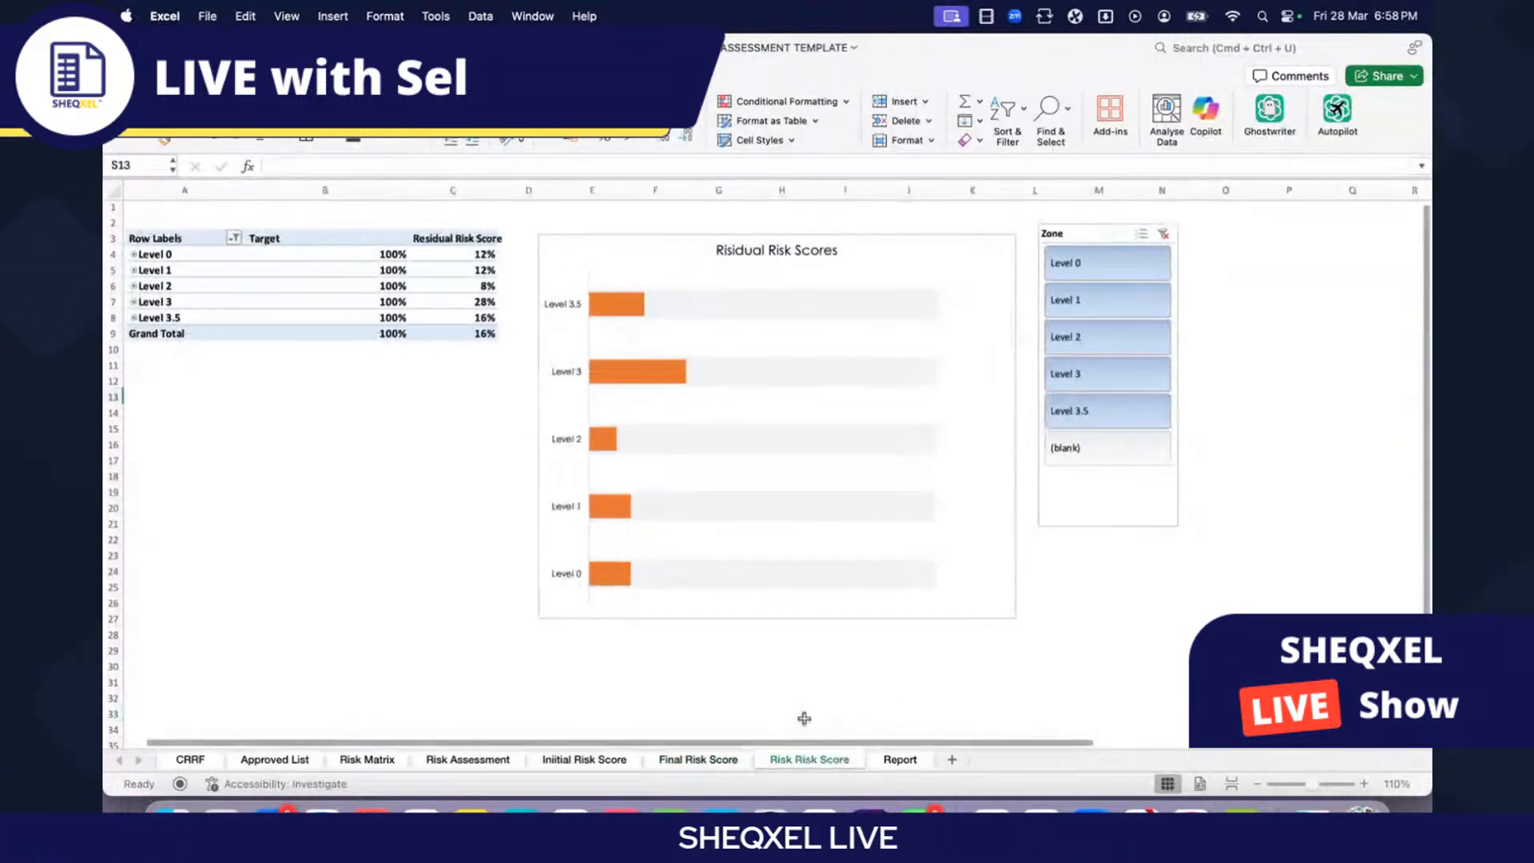
Step: Examine the Risk Assessment table's reference numbers, zones, threat scenarios and risk ratings across its columns and rows
{"action": "left_click", "coordinate": [453, 763]}
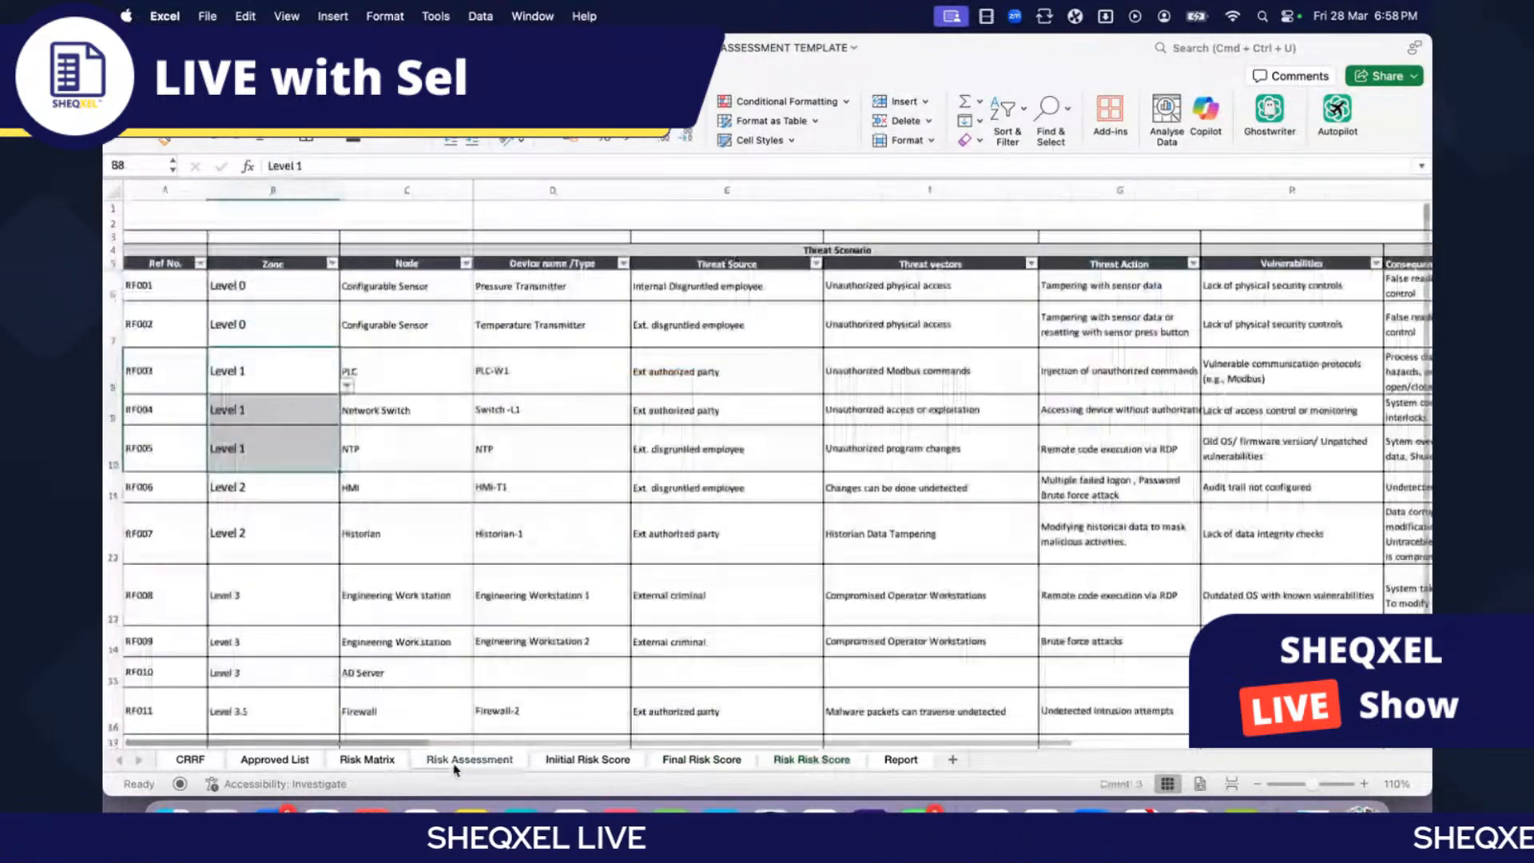
{"action": "scroll", "coordinate": [692, 656], "scroll_direction": "right", "scroll_amount": 10}
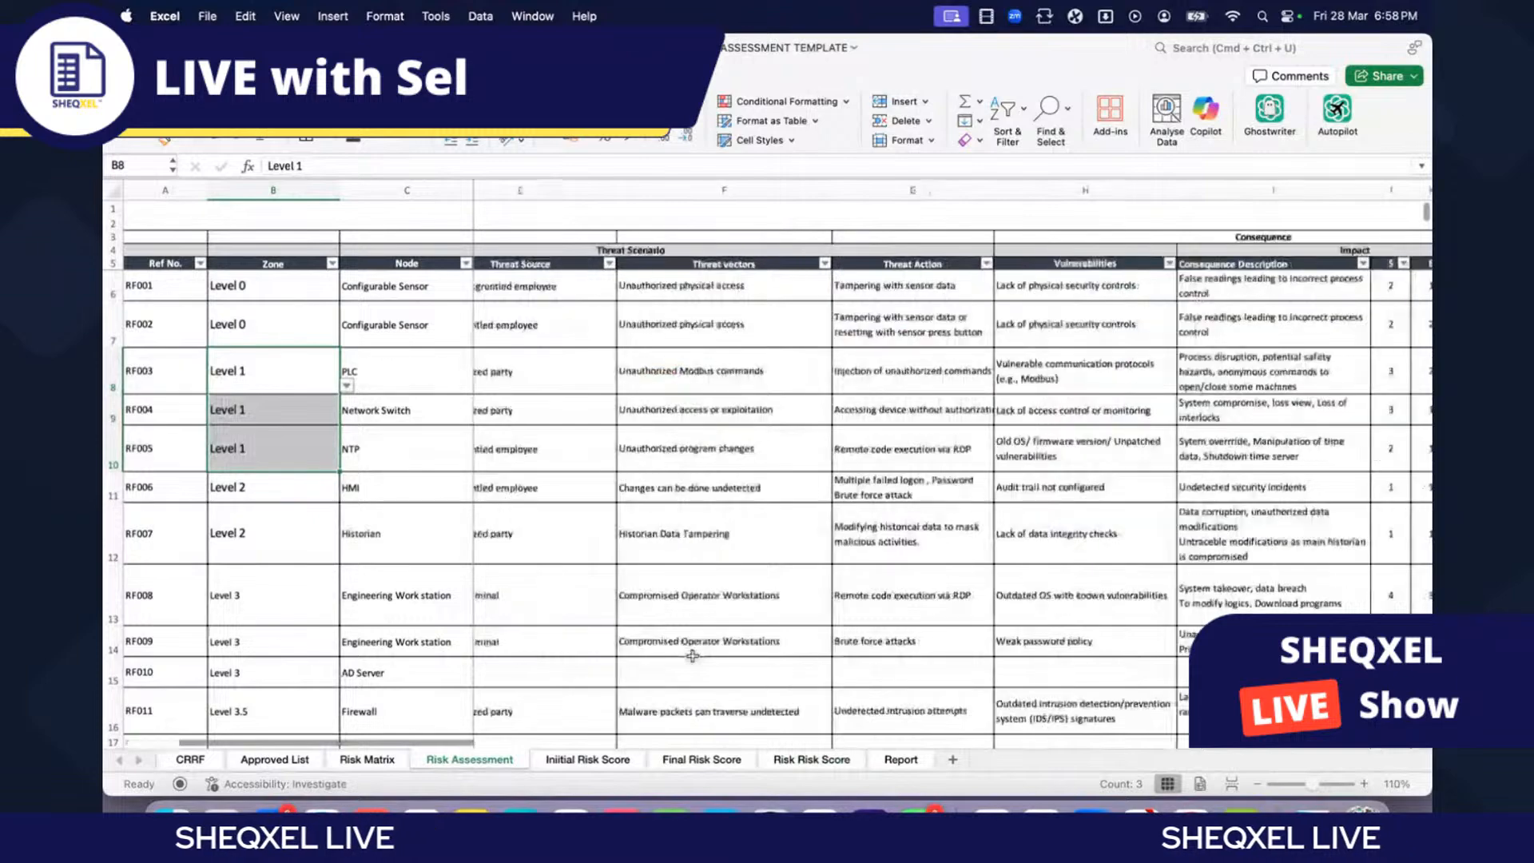
{"action": "scroll", "coordinate": [692, 656], "scroll_direction": "right", "scroll_amount": 8}
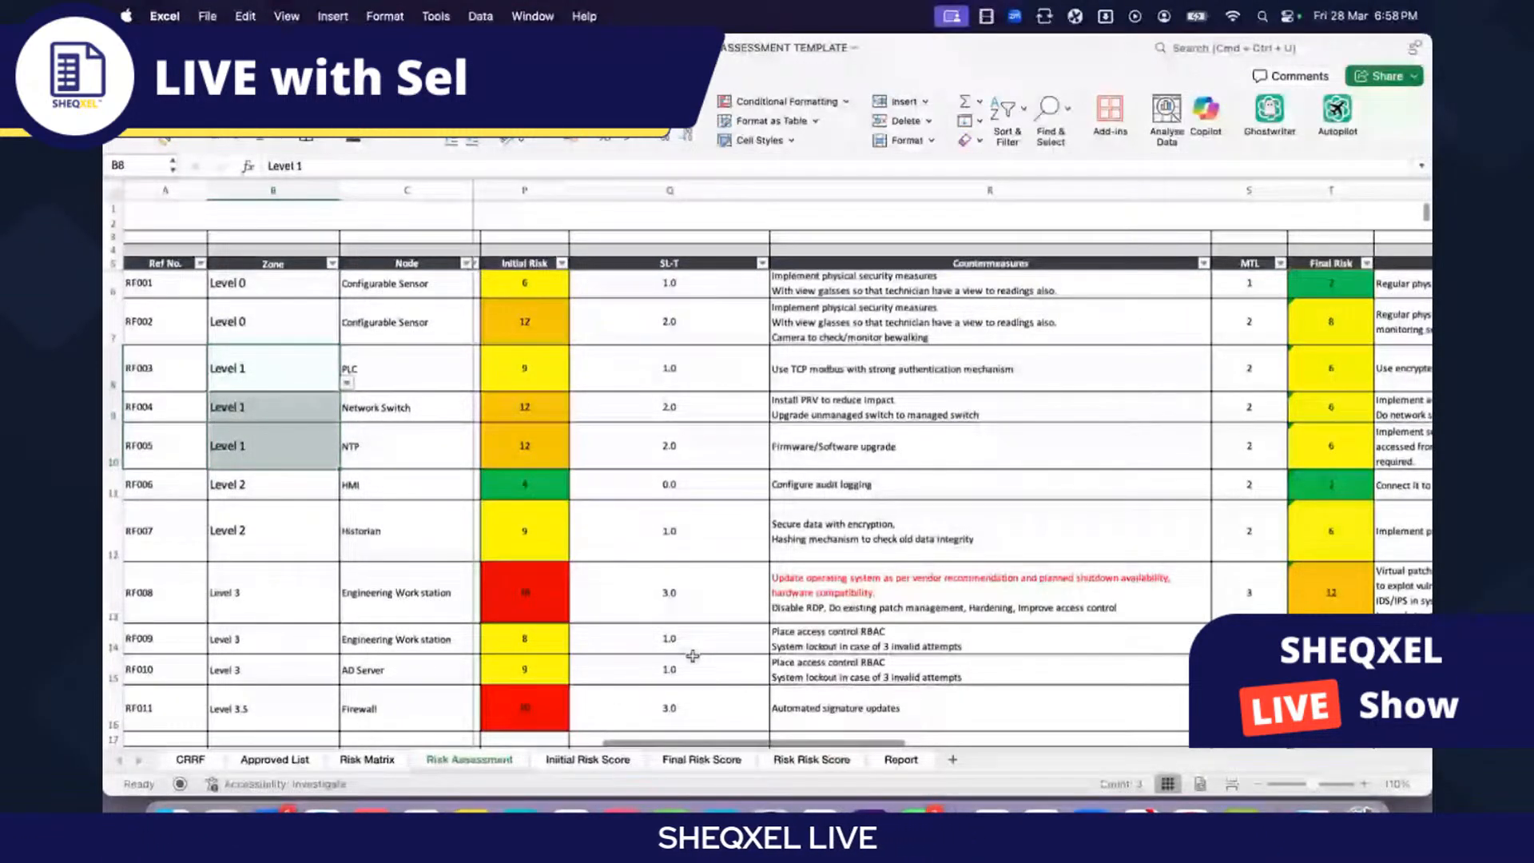
{"action": "scroll", "coordinate": [692, 656], "scroll_direction": "right", "scroll_amount": 2}
{"action": "scroll", "coordinate": [692, 656], "scroll_direction": "left", "scroll_amount": 20}
{"action": "scroll", "coordinate": [692, 656], "scroll_direction": "down", "scroll_amount": 5}
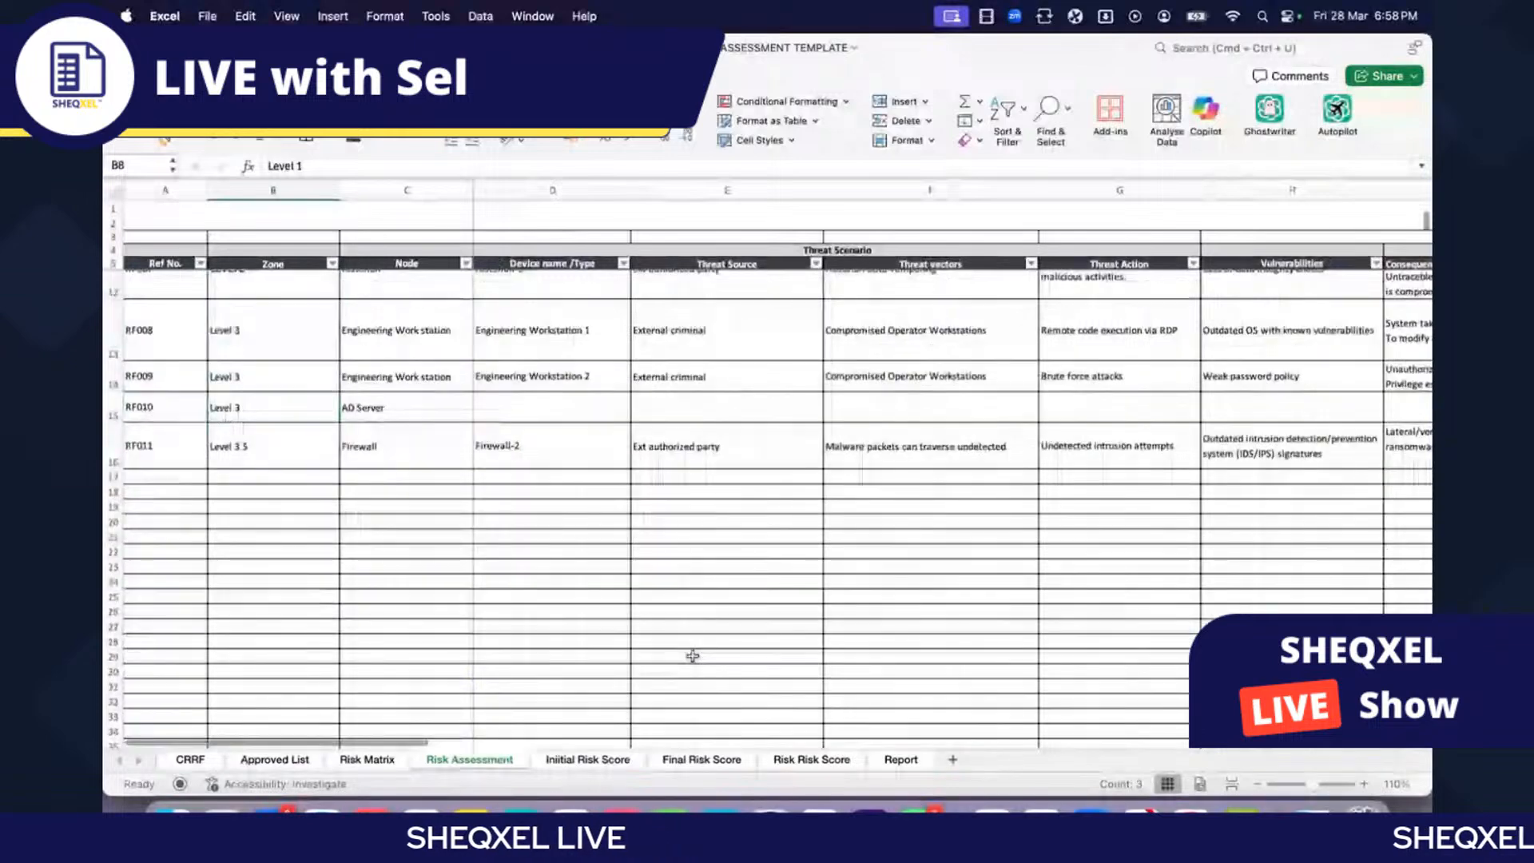
{"action": "scroll", "coordinate": [692, 656], "scroll_direction": "up", "scroll_amount": 5}
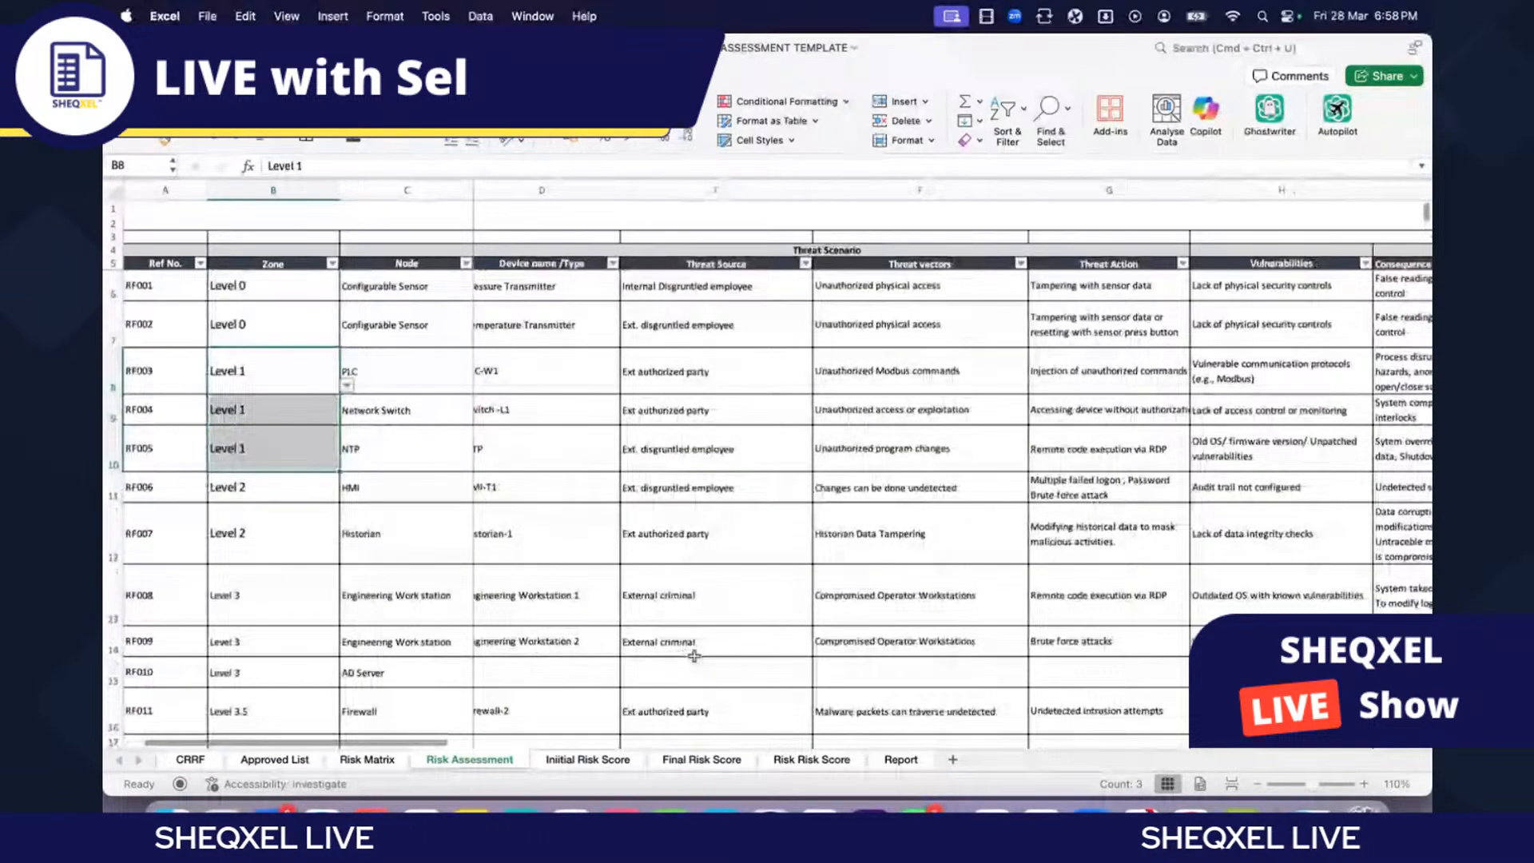
{"action": "scroll", "coordinate": [692, 656], "scroll_direction": "down", "scroll_amount": 2}
{"action": "scroll", "coordinate": [692, 656], "scroll_direction": "right", "scroll_amount": 1}
{"action": "scroll", "coordinate": [694, 656], "scroll_direction": "down", "scroll_amount": 1}
{"action": "scroll", "coordinate": [694, 656], "scroll_direction": "up", "scroll_amount": 3}
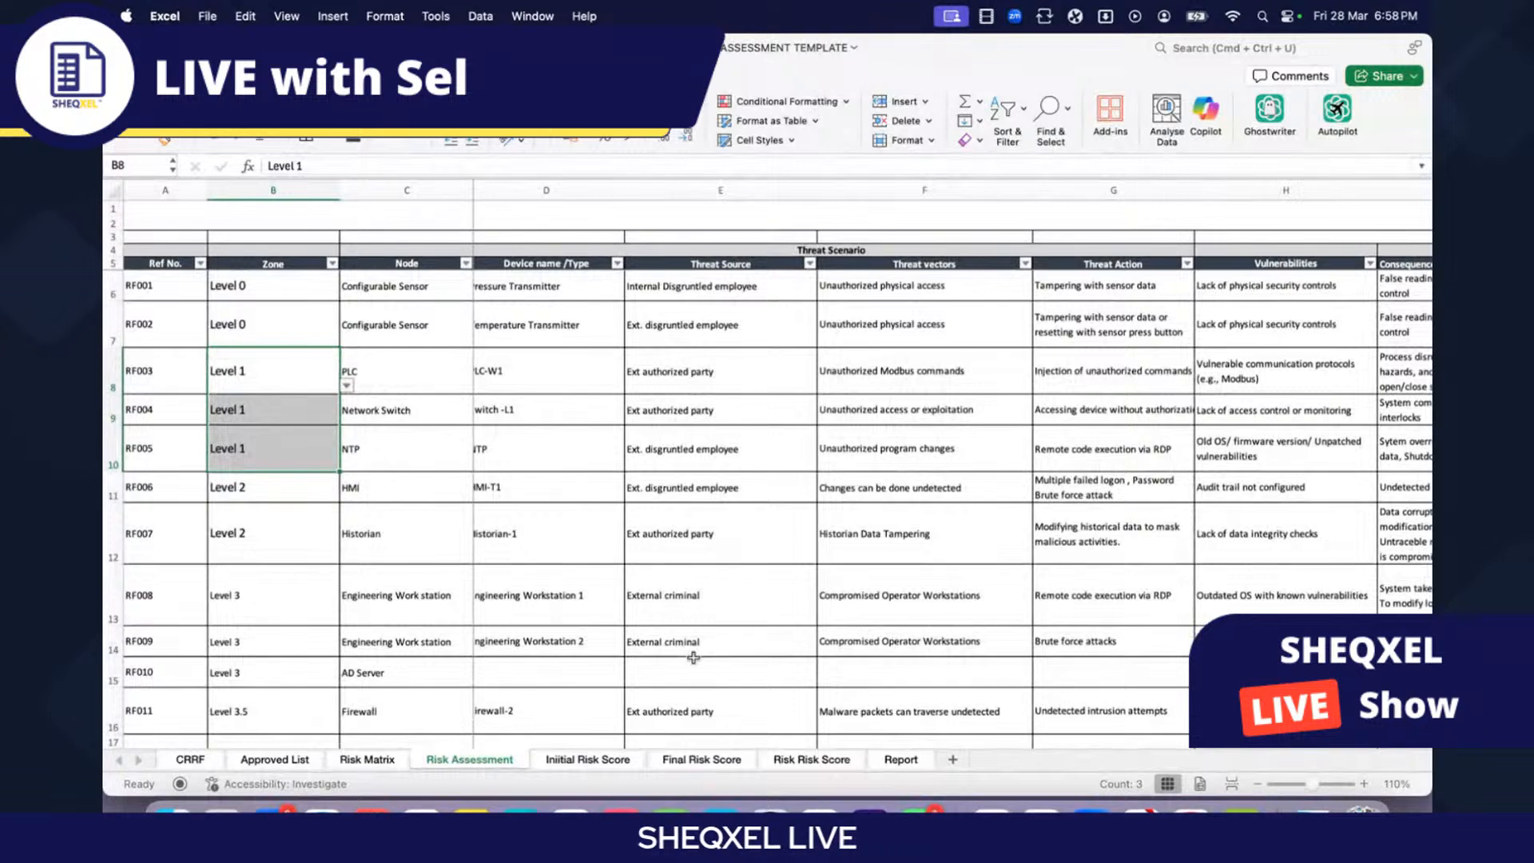
{"action": "scroll", "coordinate": [693, 657], "scroll_direction": "down", "scroll_amount": 3}
{"action": "scroll", "coordinate": [693, 657], "scroll_direction": "up", "scroll_amount": 3}
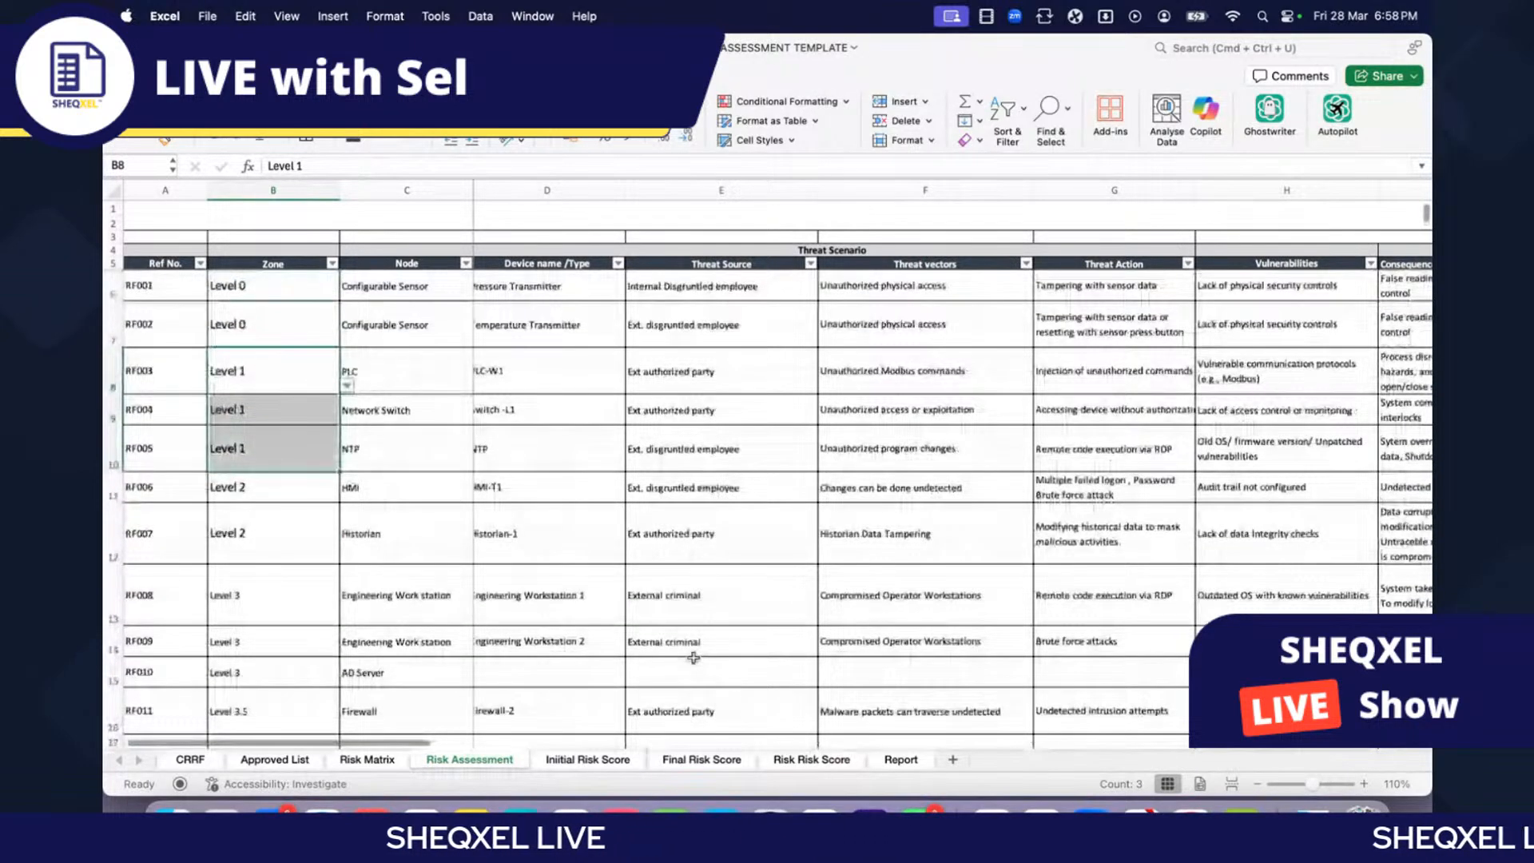
Step: Duplicate the Risk Risk Score sheet within the same workbook, placing the copy before the Report sheet
{"action": "left_click", "coordinate": [832, 760]}
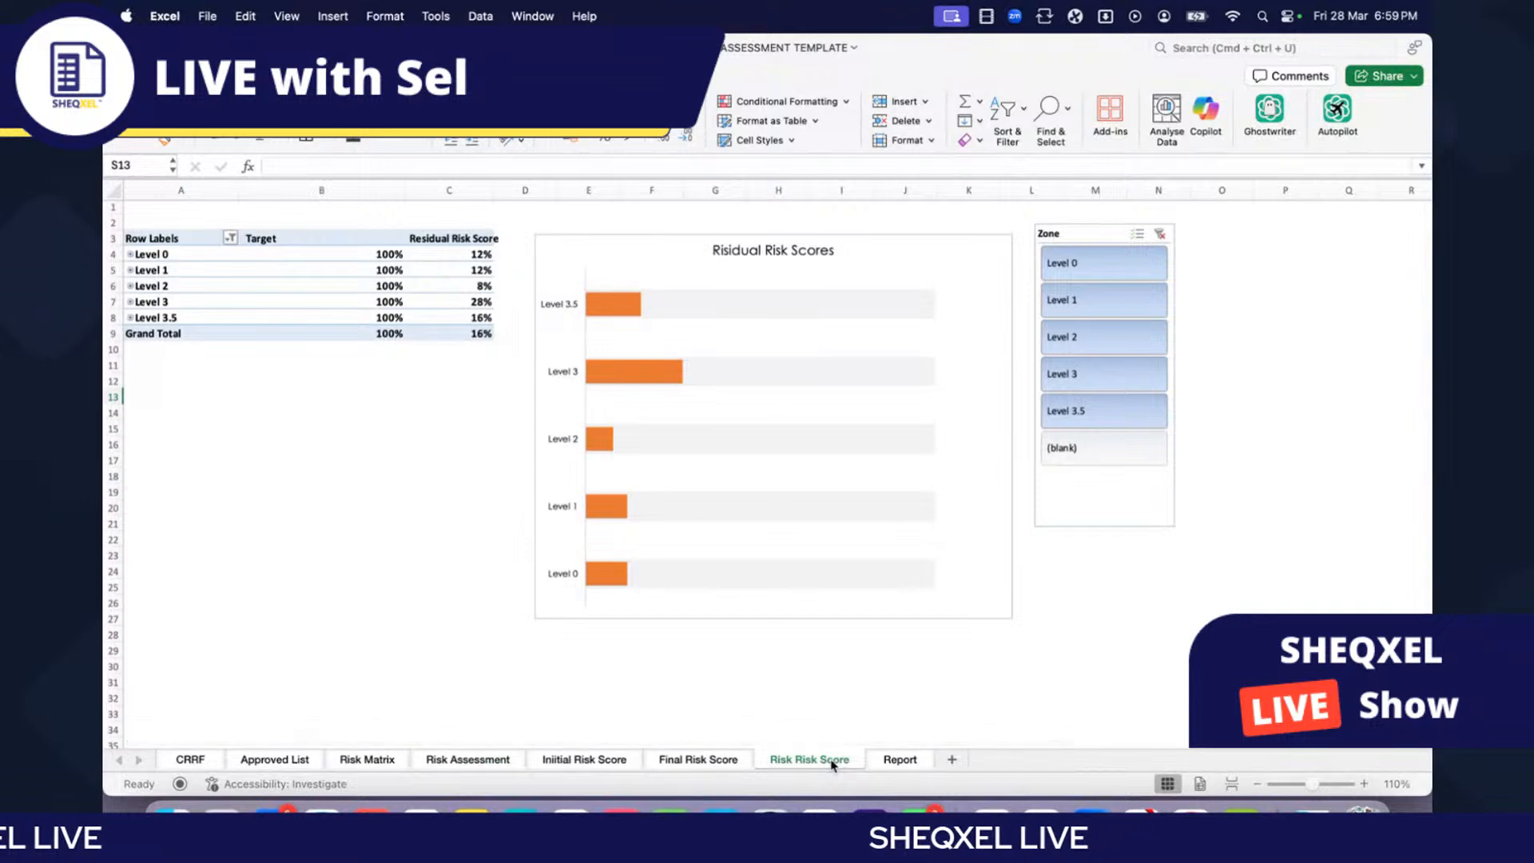
{"action": "right_click", "coordinate": [823, 763]}
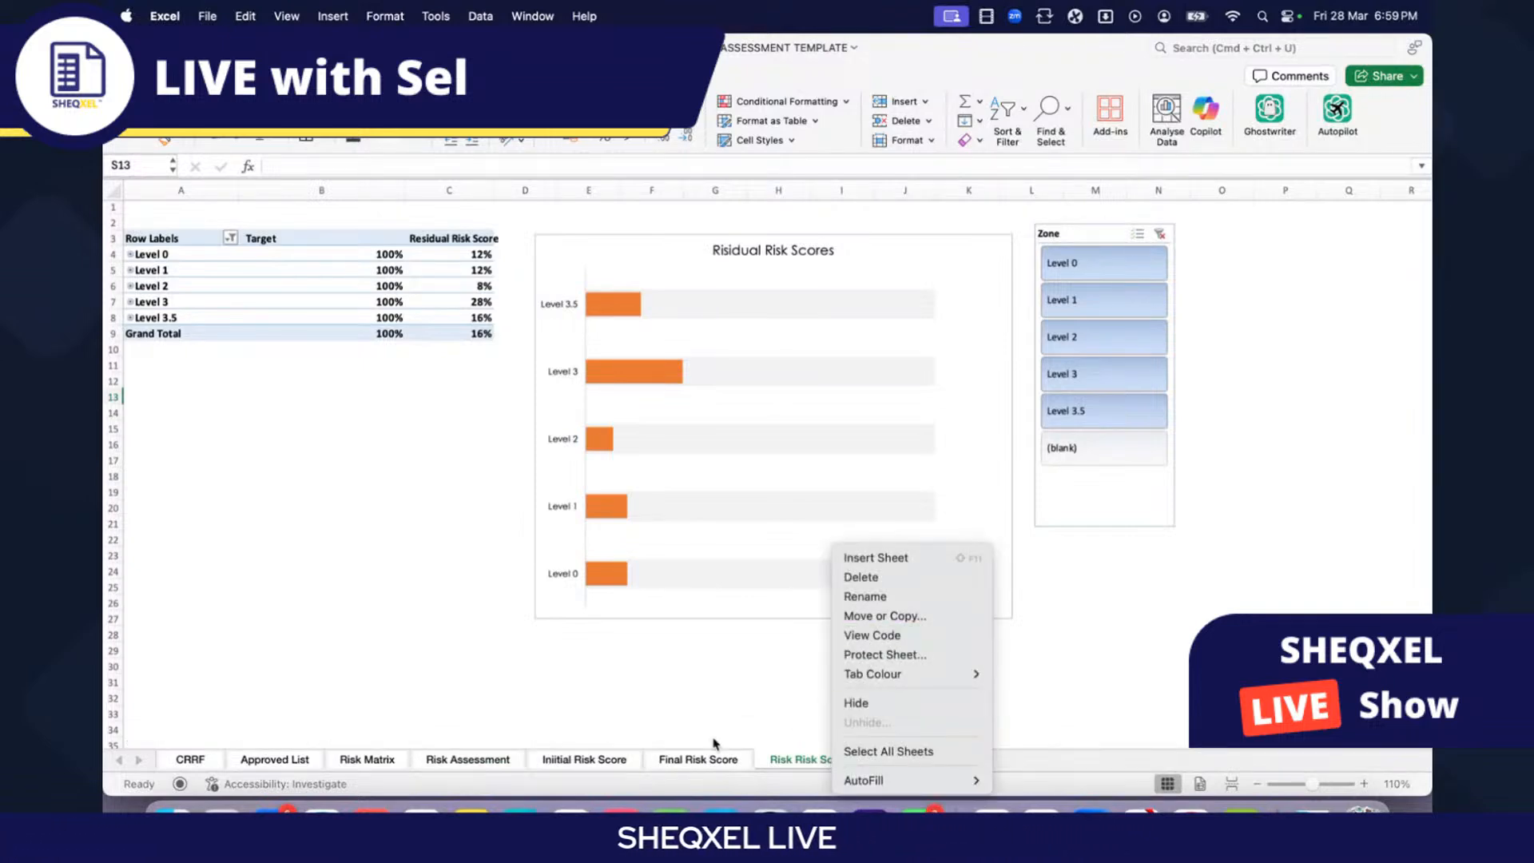
{"action": "left_click", "coordinate": [885, 616]}
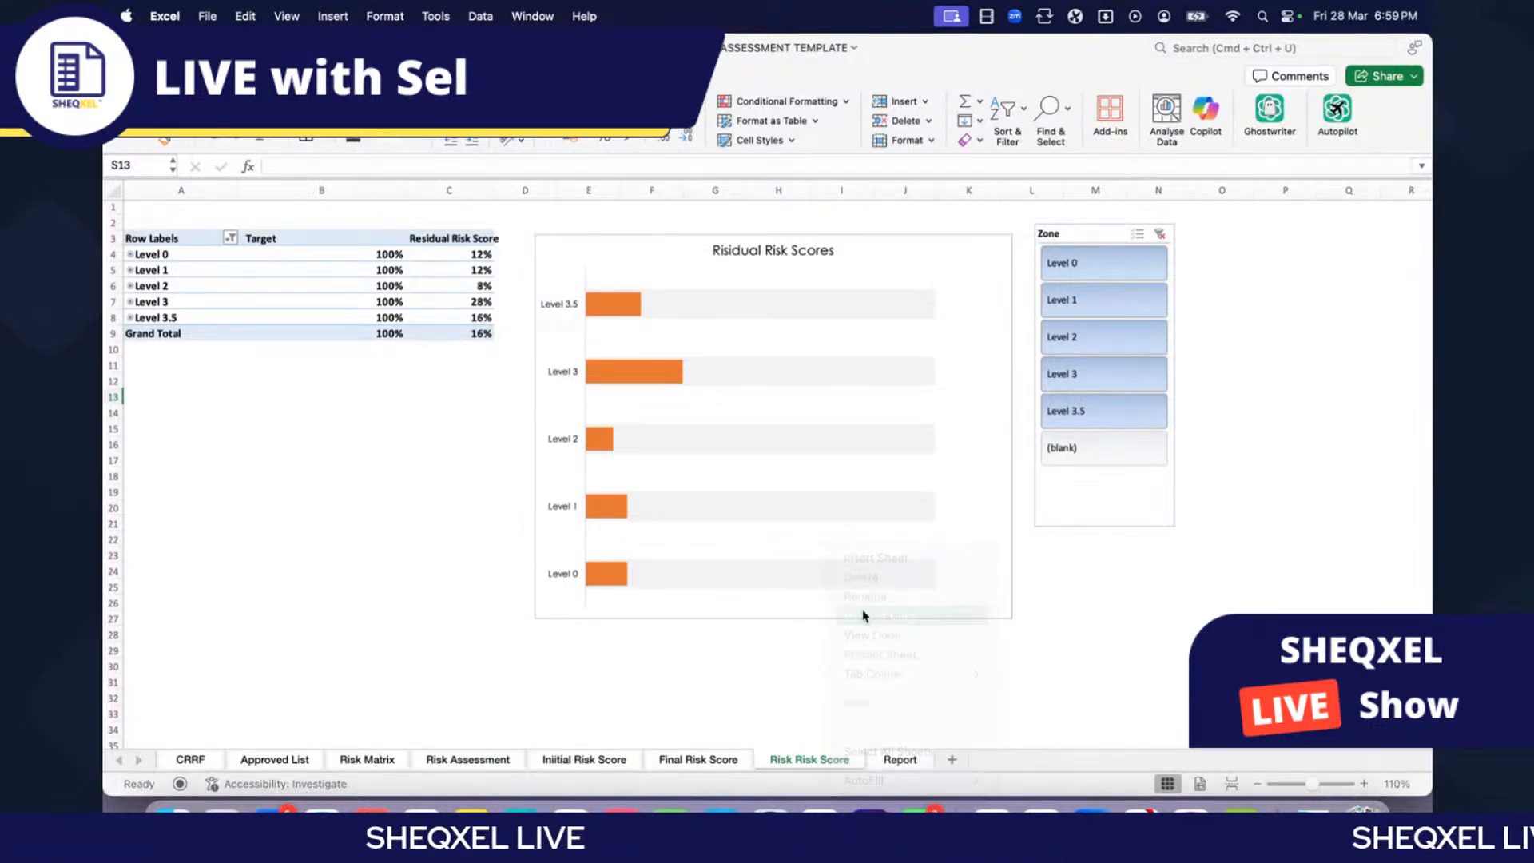
{"action": "scroll", "coordinate": [792, 687], "scroll_direction": "down", "scroll_amount": 2}
{"action": "left_click", "coordinate": [768, 715]}
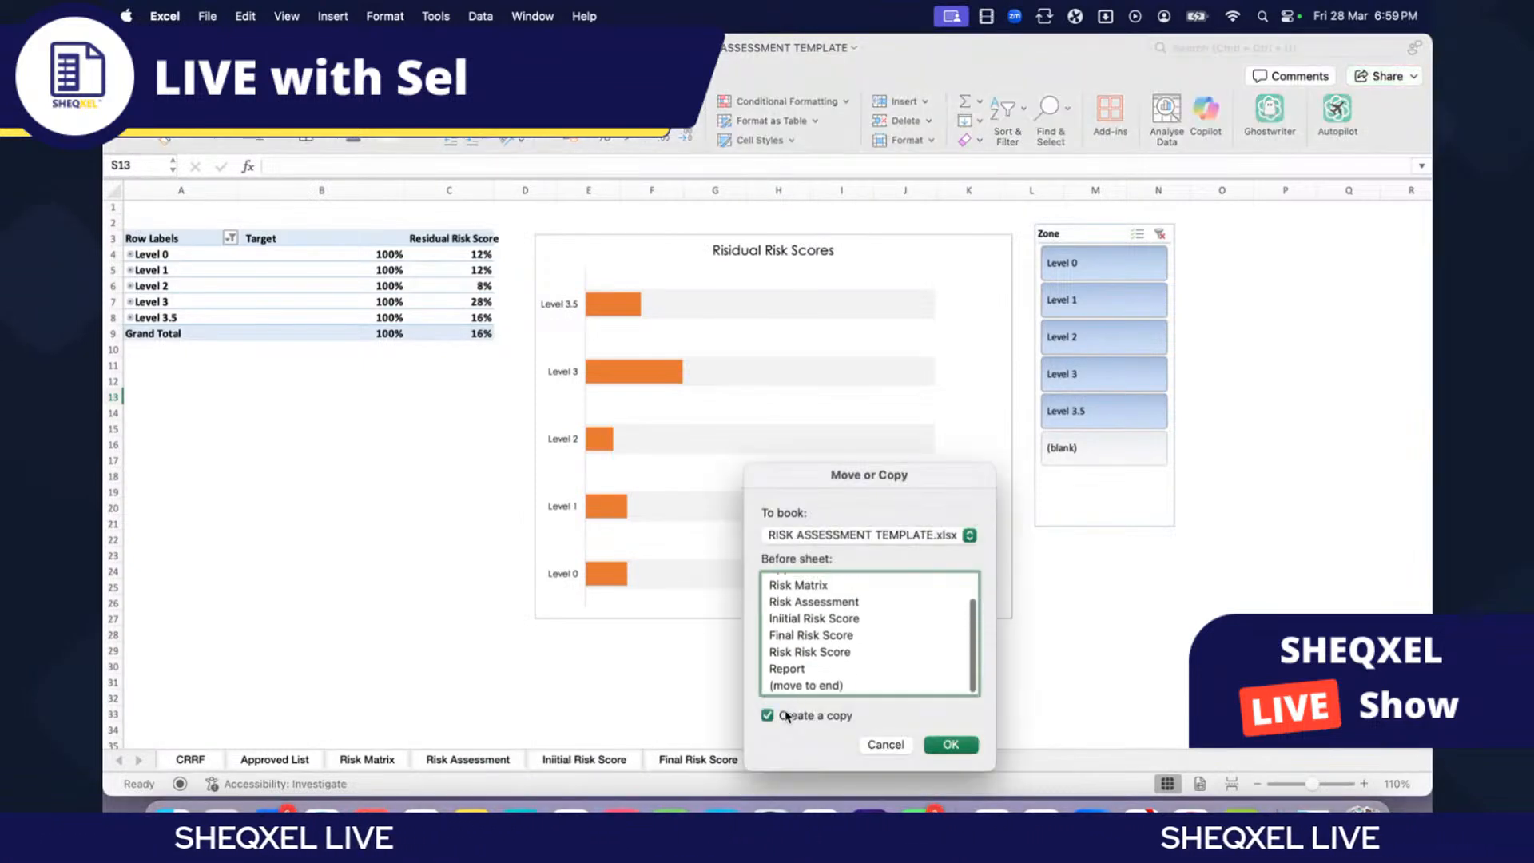
{"action": "left_click", "coordinate": [791, 666]}
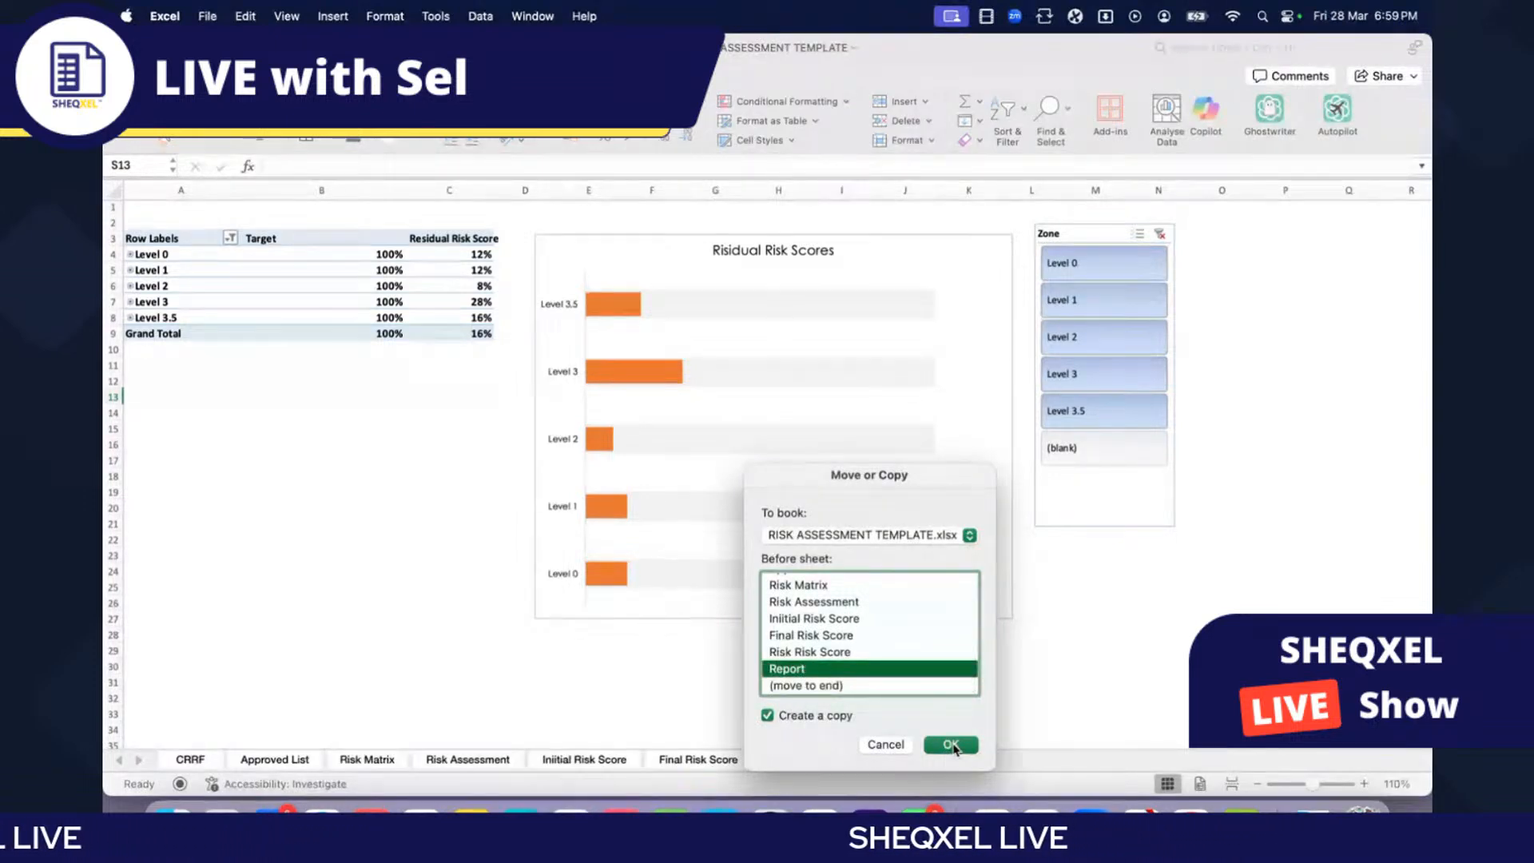
{"action": "left_click", "coordinate": [951, 743]}
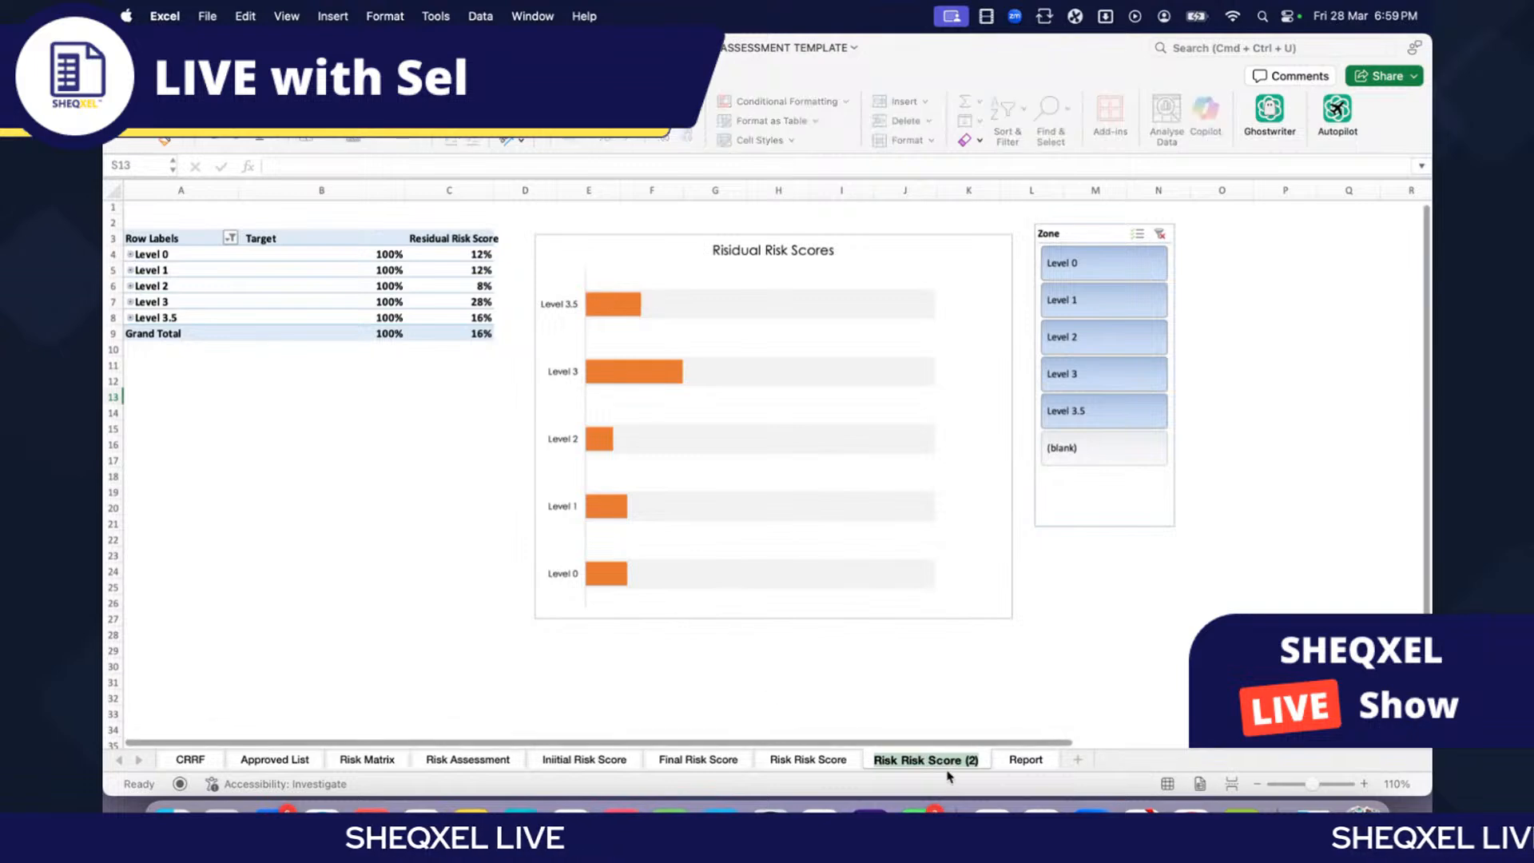
Step: Rename the copied sheet as Risk ID & Score
{"action": "double_click", "coordinate": [929, 755]}
{"action": "left_click_drag", "start_coordinate": [963, 760], "coordinate": [984, 760]}
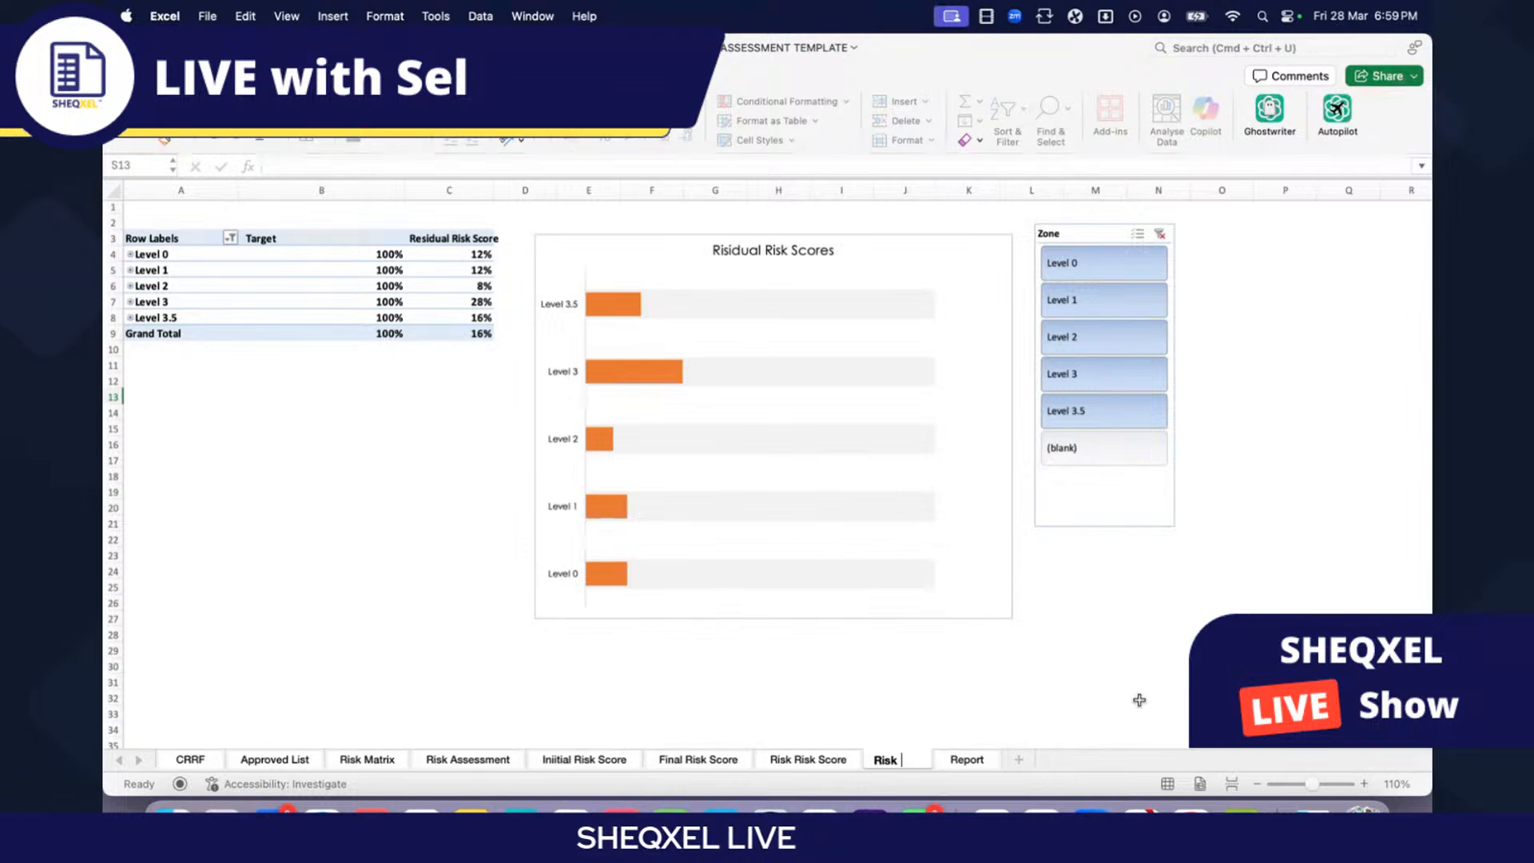
{"action": "type", "text": "I"}
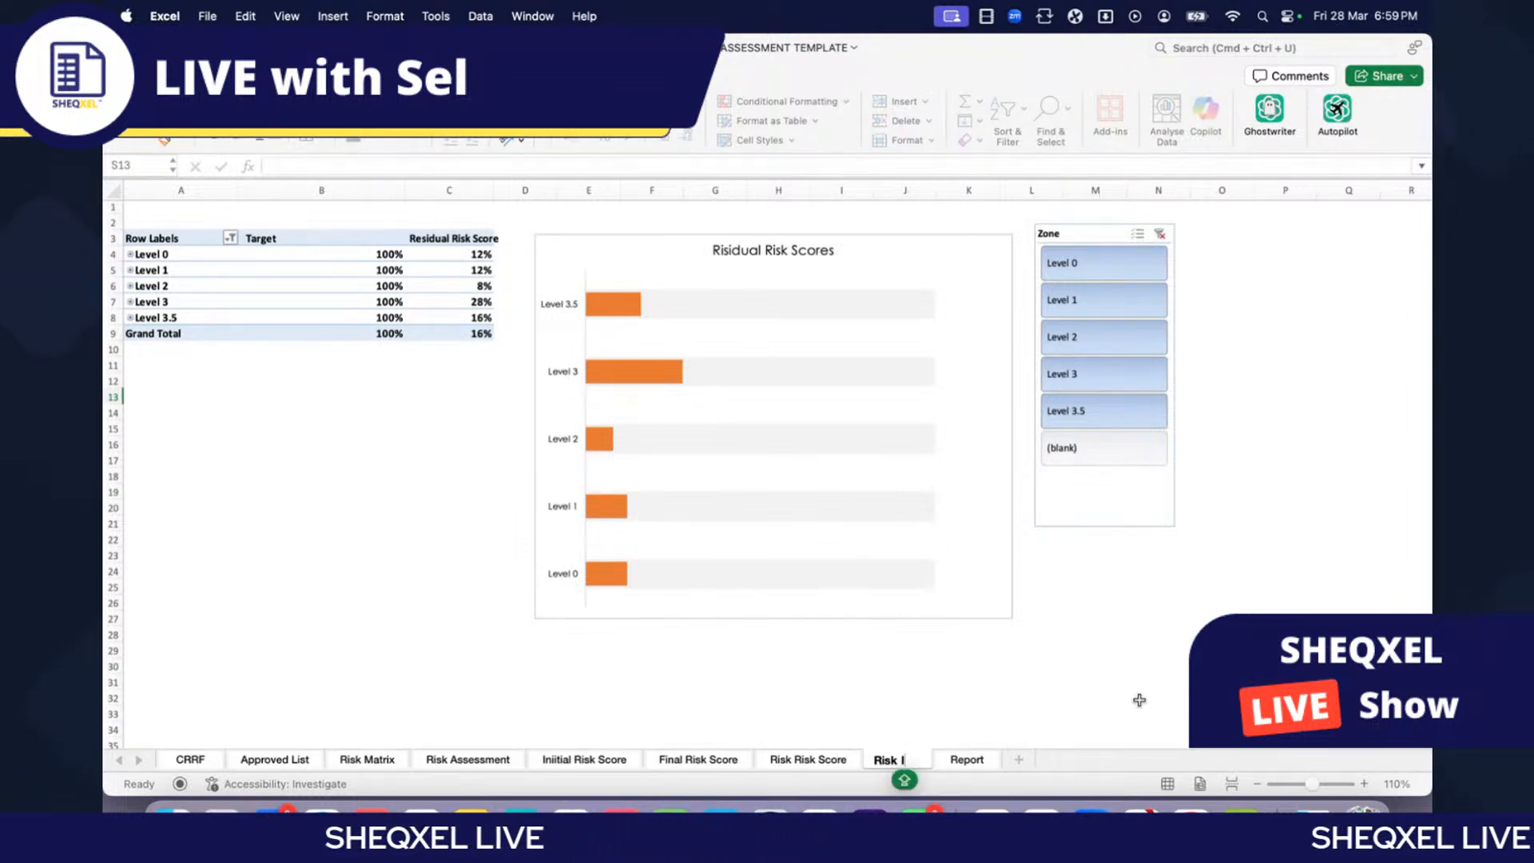
{"action": "type", "text": "D'"}
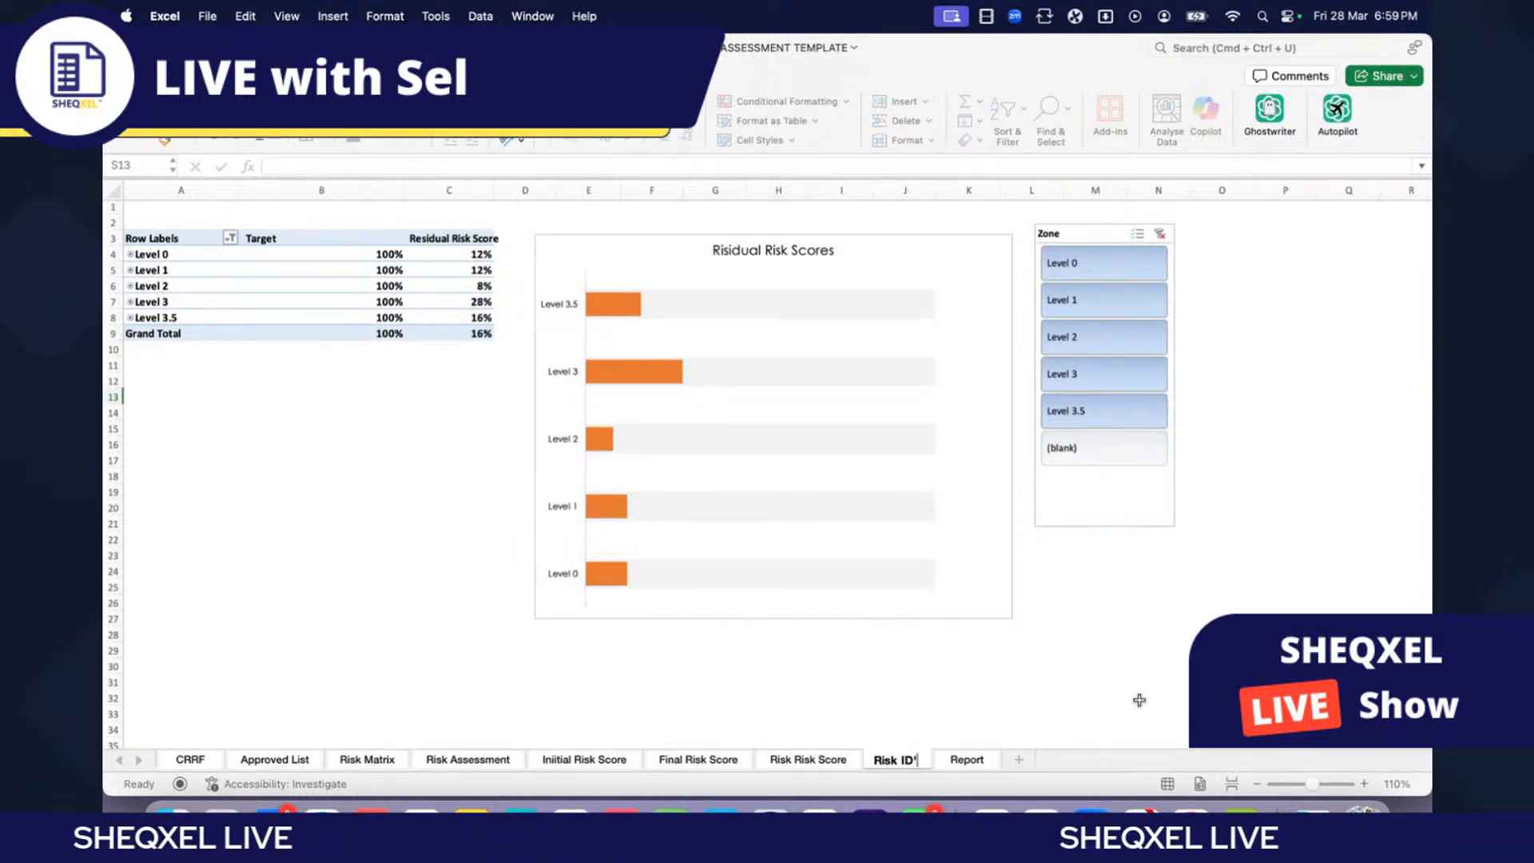
{"action": "key", "text": "BackSpace"}
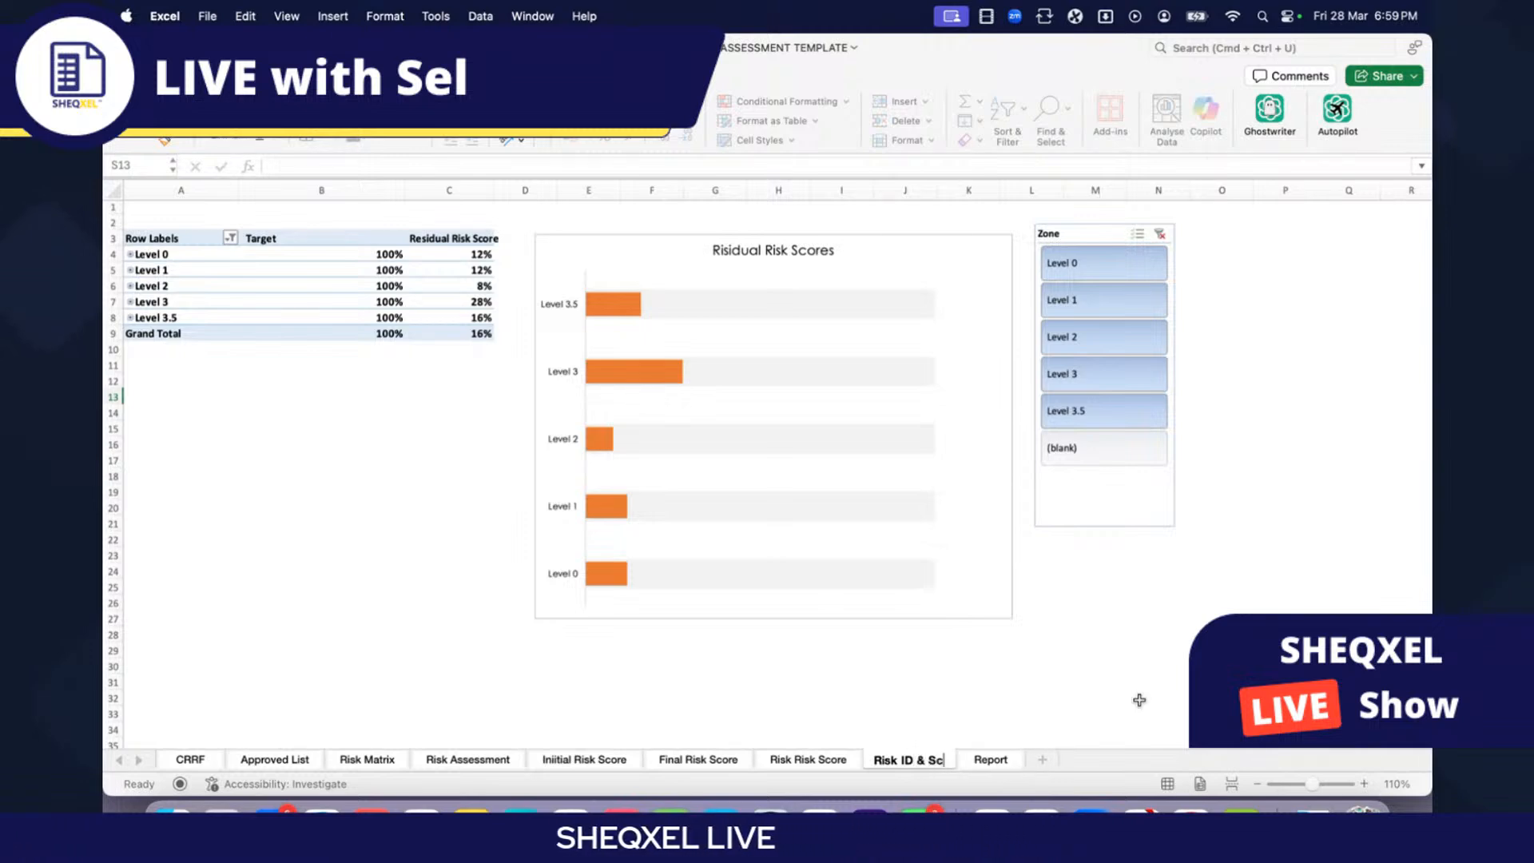
{"action": "type", "text": "& Score"}
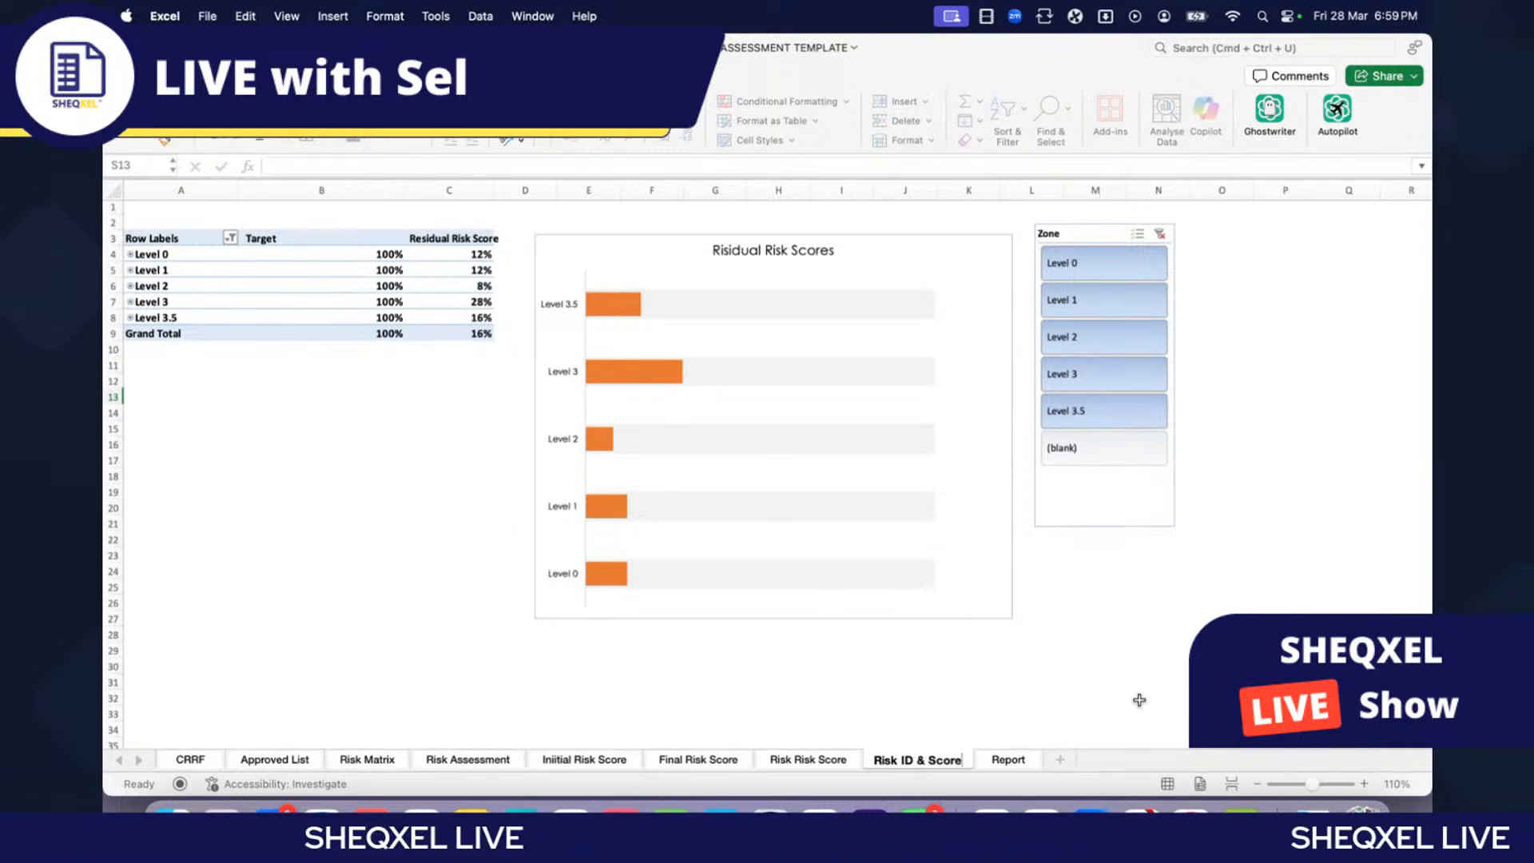
{"action": "left_click", "coordinate": [830, 687]}
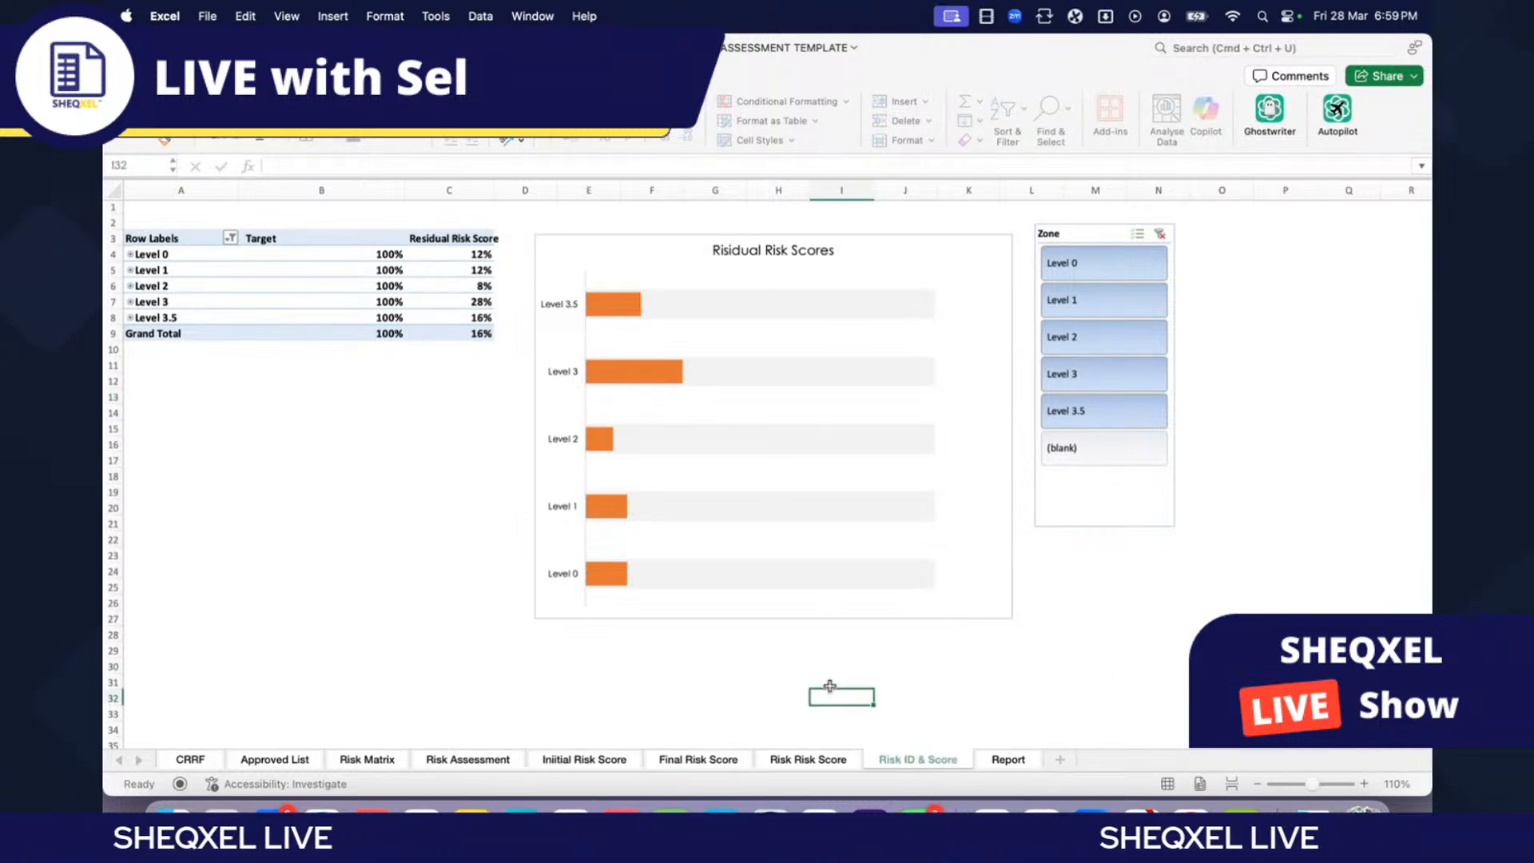
Step: Remove the Zone field from the rows of the pivot table on the Risk ID & Score sheet
{"action": "left_click", "coordinate": [182, 286]}
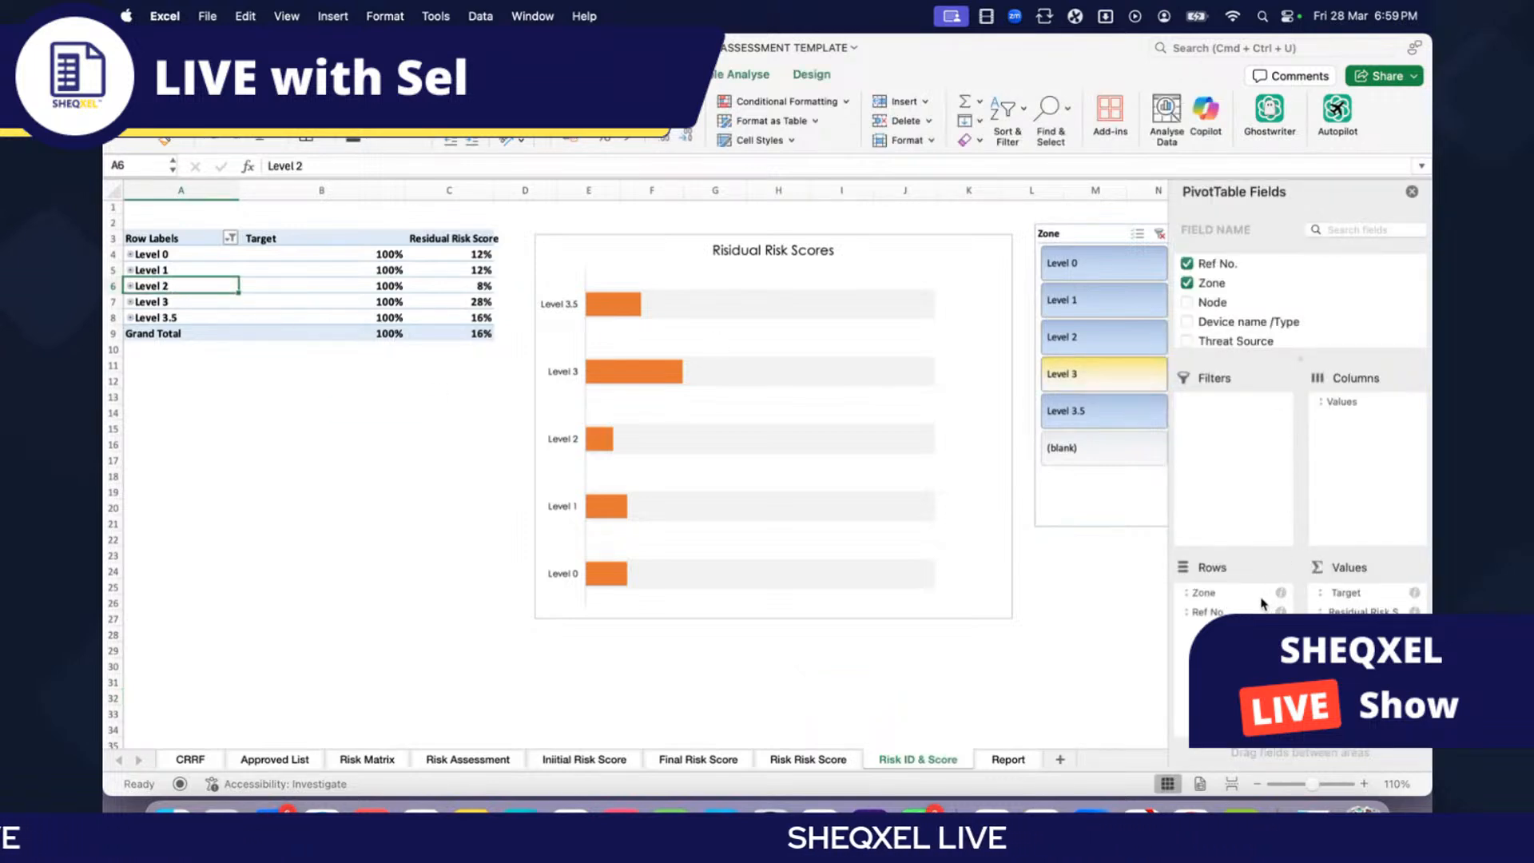
{"action": "right_click", "coordinate": [1217, 598]}
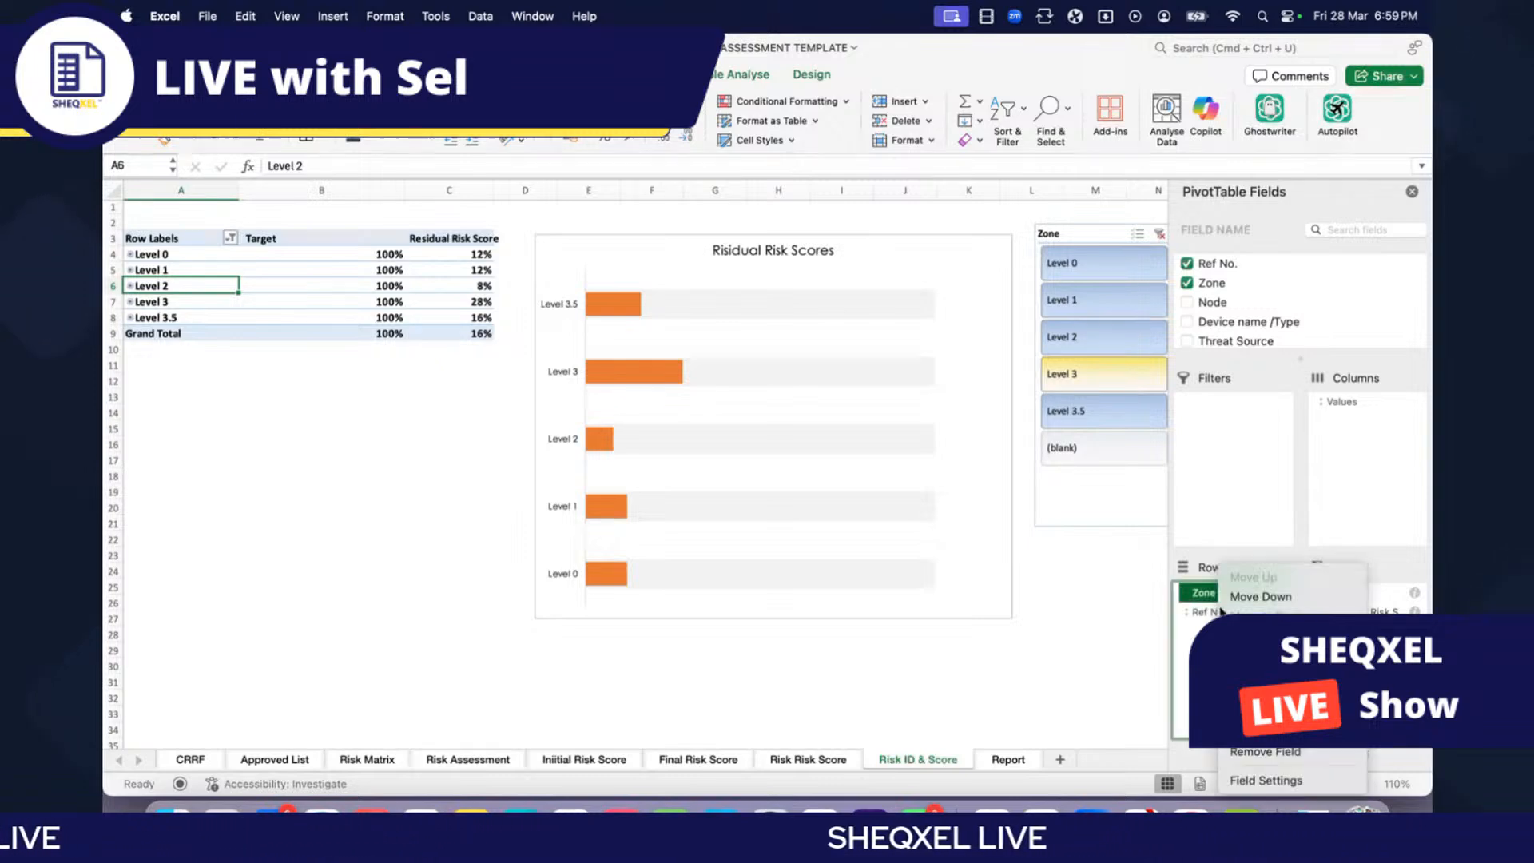
{"action": "left_click", "coordinate": [1266, 757]}
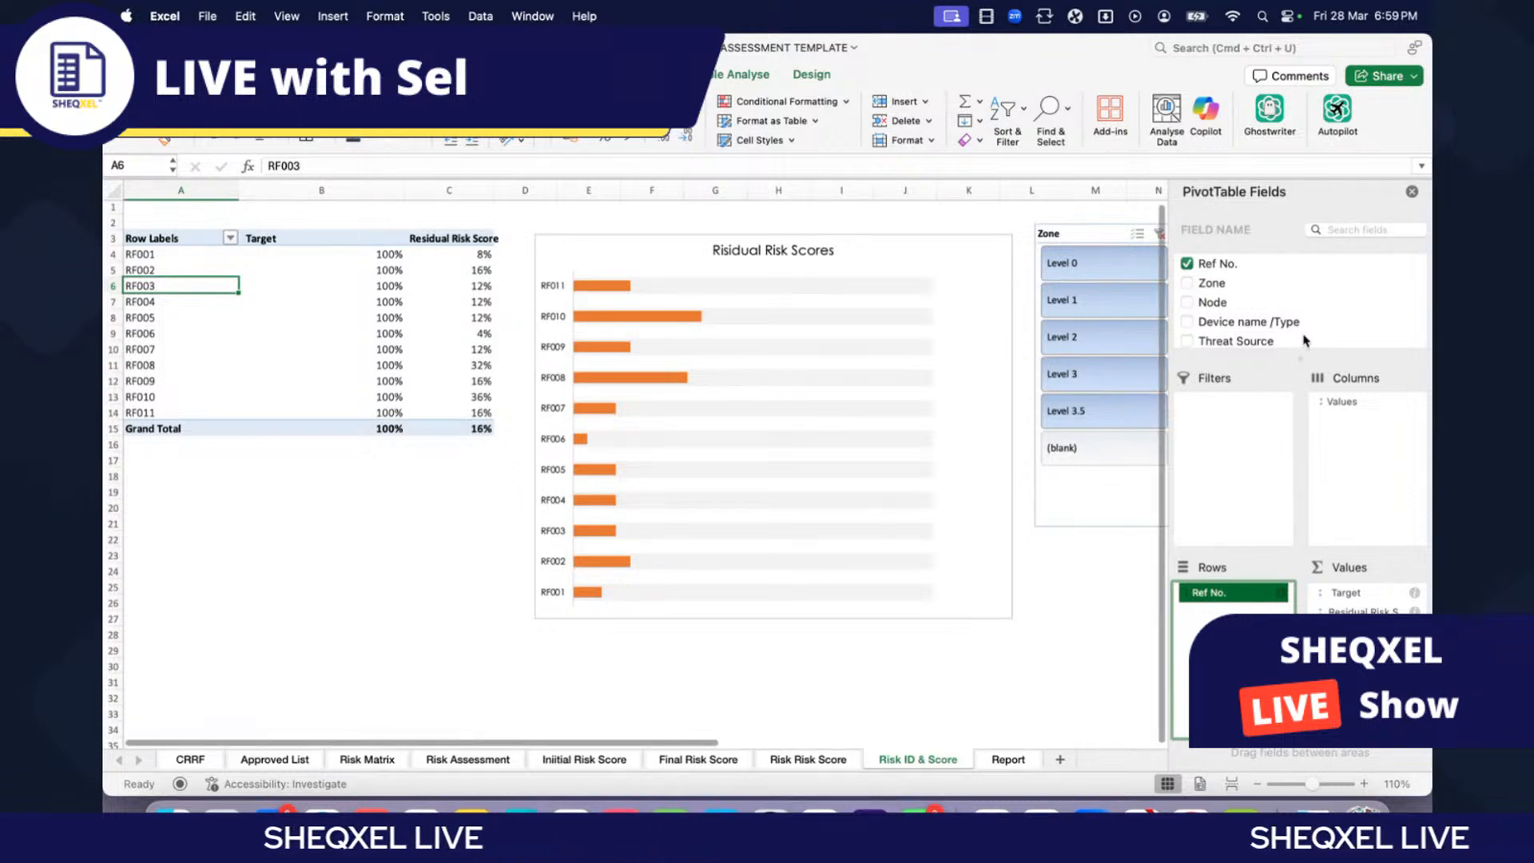
Step: Enlarge the pivot field list and add the Initial Risk Score and Final Risk Score fields to the pivot table
{"action": "left_click_drag", "start_coordinate": [1294, 356], "coordinate": [1293, 549]}
{"action": "scroll", "coordinate": [1247, 435], "scroll_direction": "down", "scroll_amount": 10}
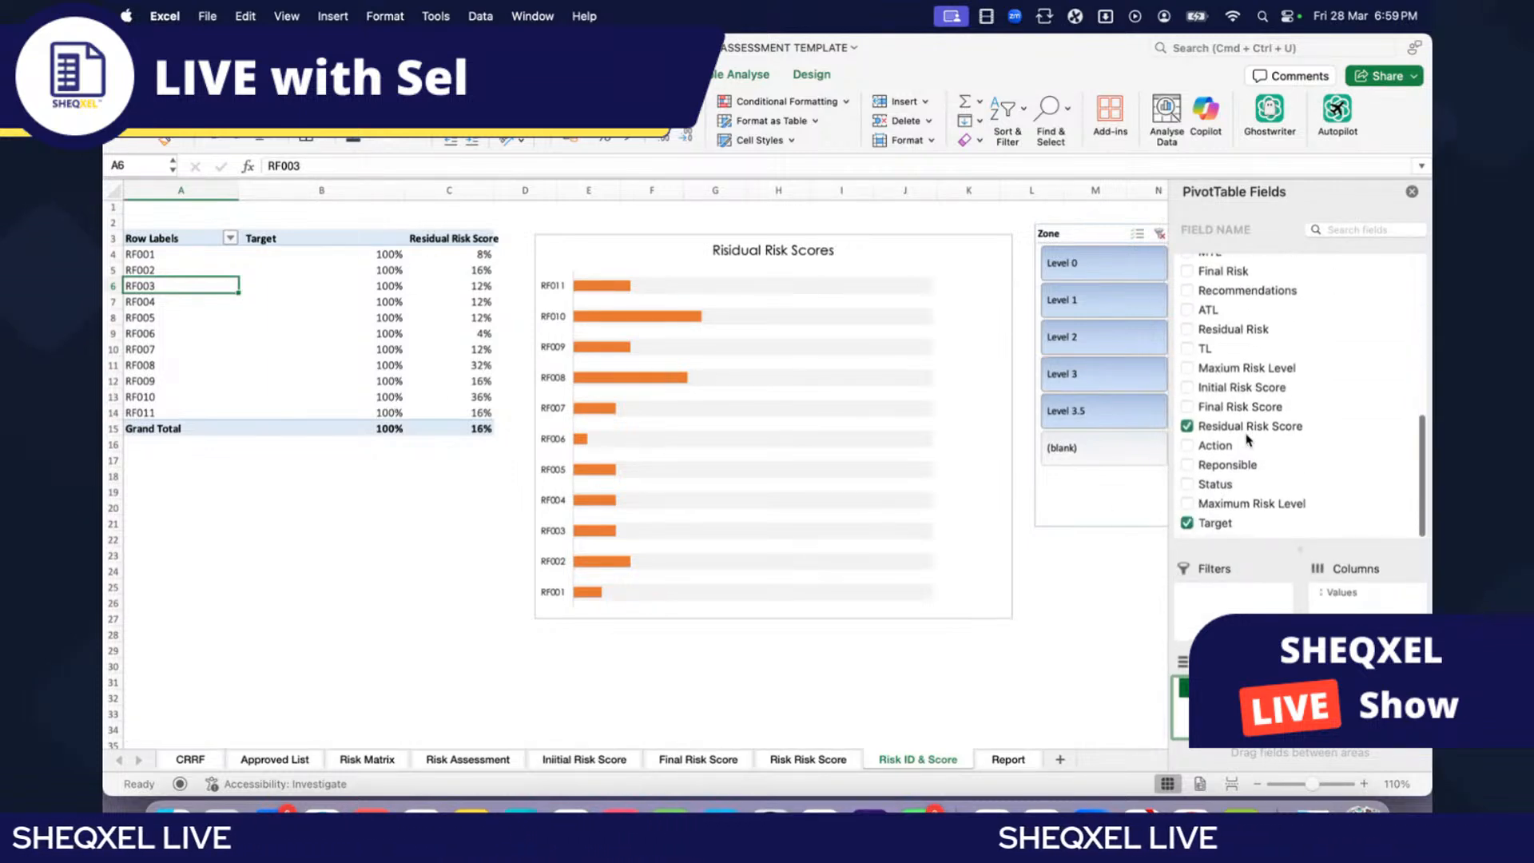
{"action": "scroll", "coordinate": [1202, 448], "scroll_direction": "up", "scroll_amount": 3}
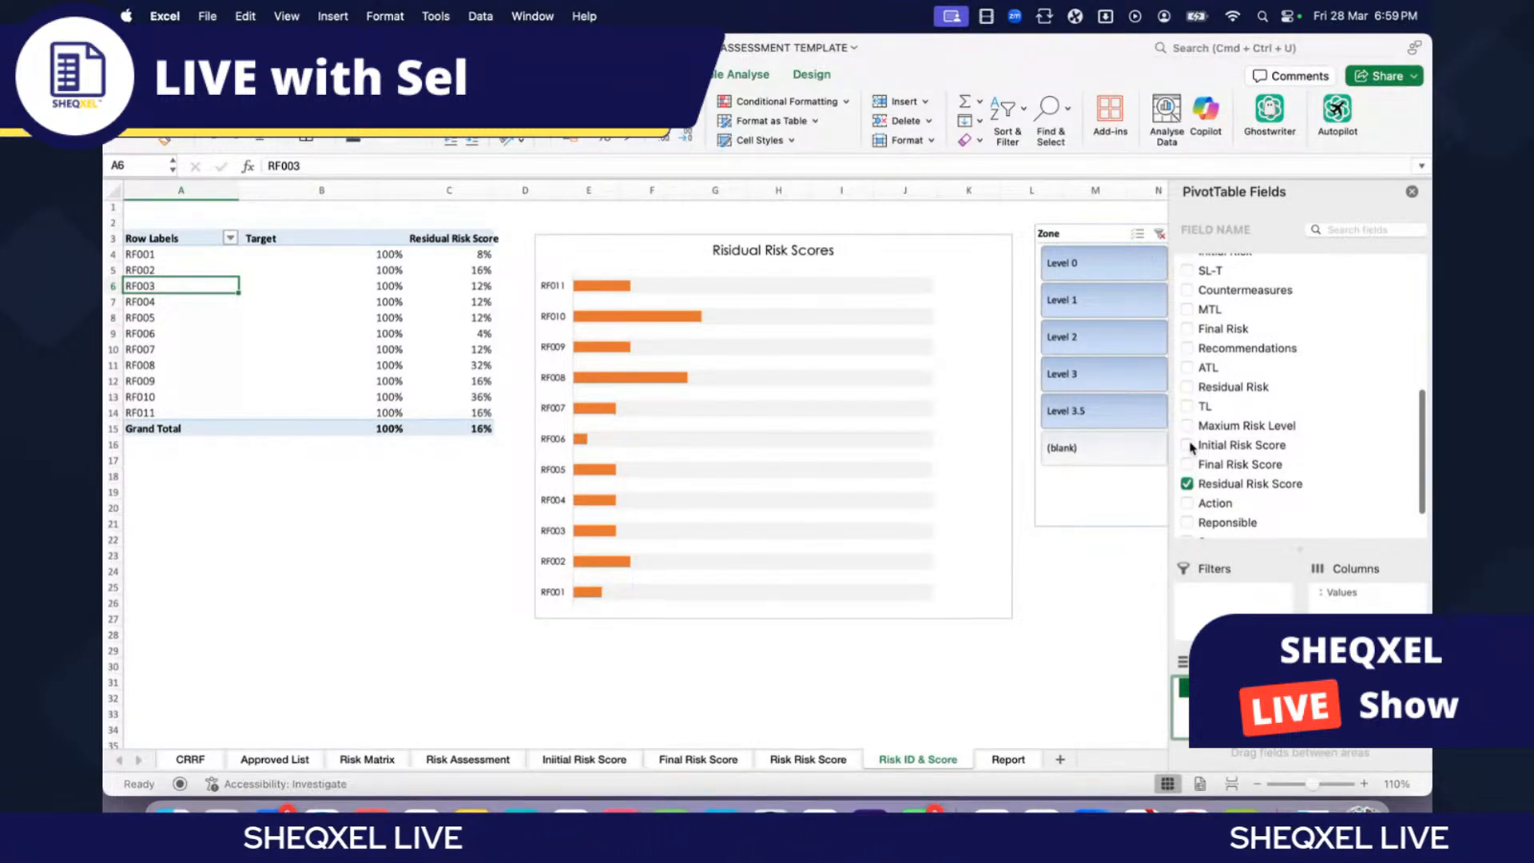
{"action": "left_click", "coordinate": [1188, 445]}
{"action": "left_click", "coordinate": [1188, 464]}
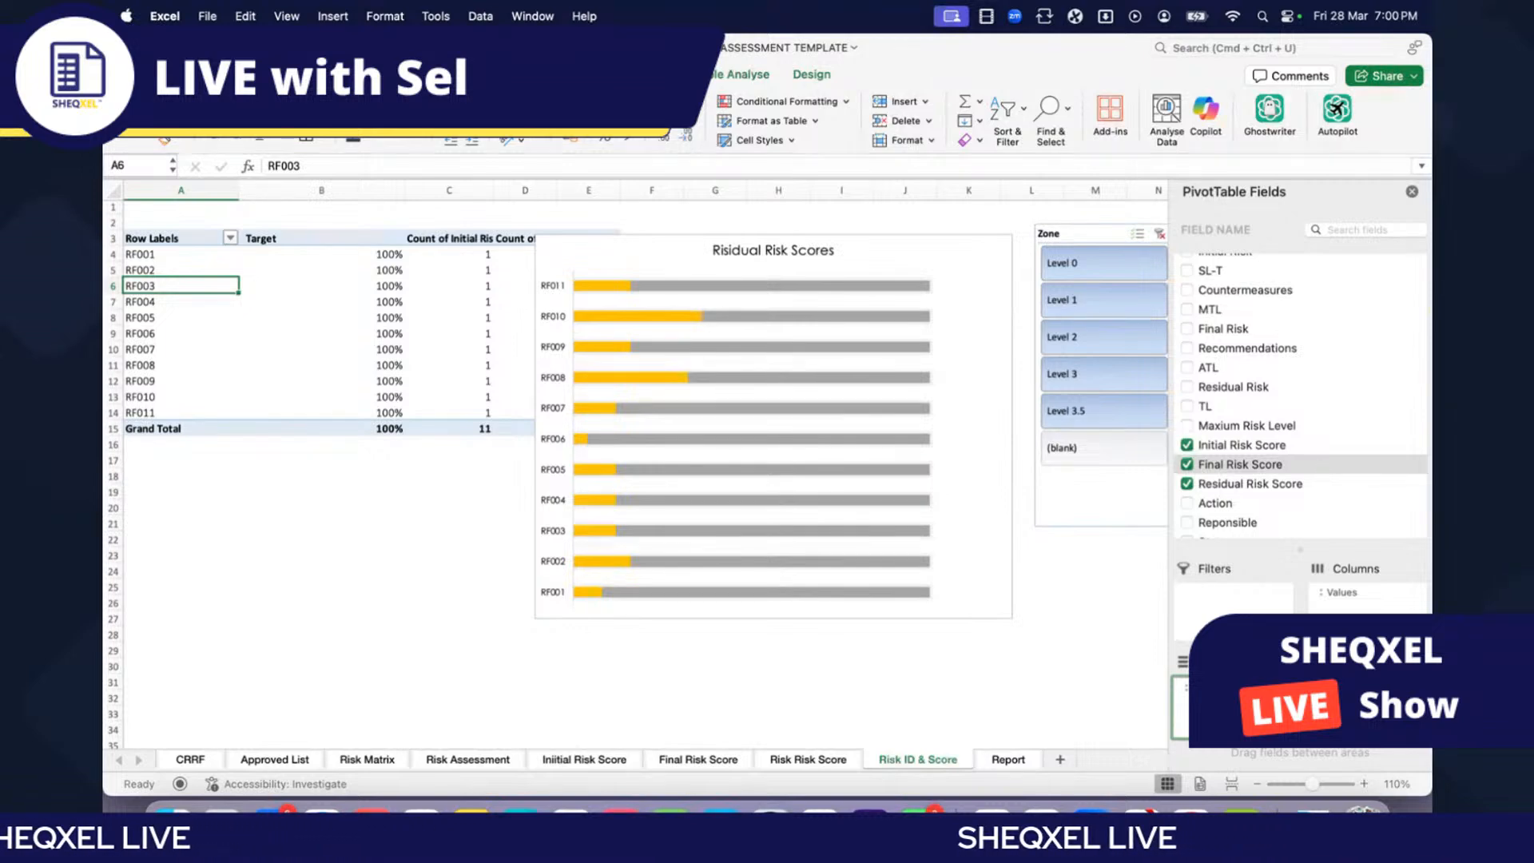
Step: Summarise the Initial Risk Score value field by Average and format it as a percentage with 0 decimal places
{"action": "left_click", "coordinate": [1247, 692]}
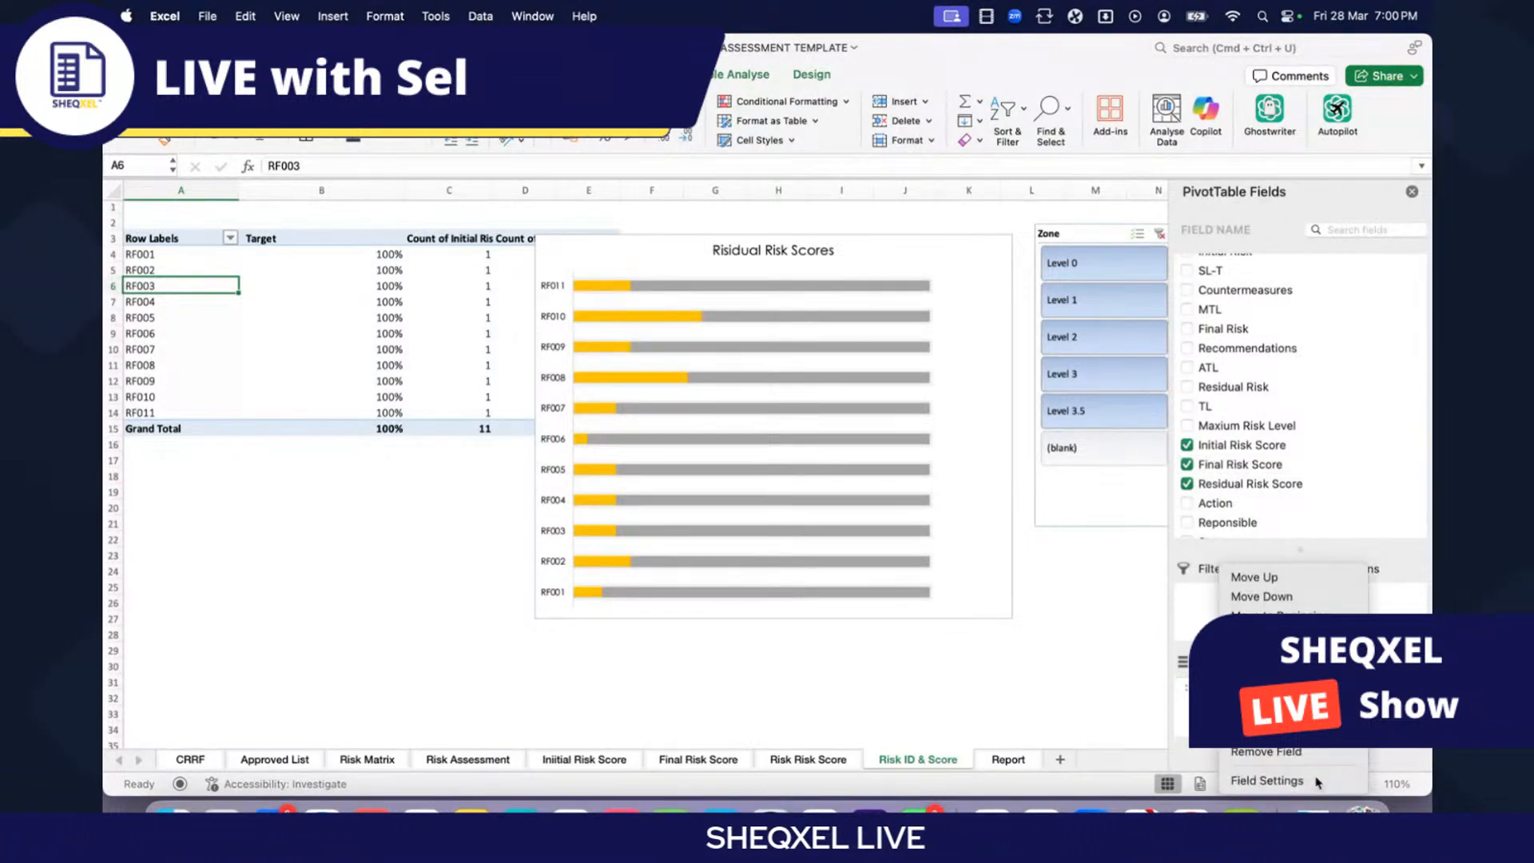
{"action": "left_click", "coordinate": [1314, 781]}
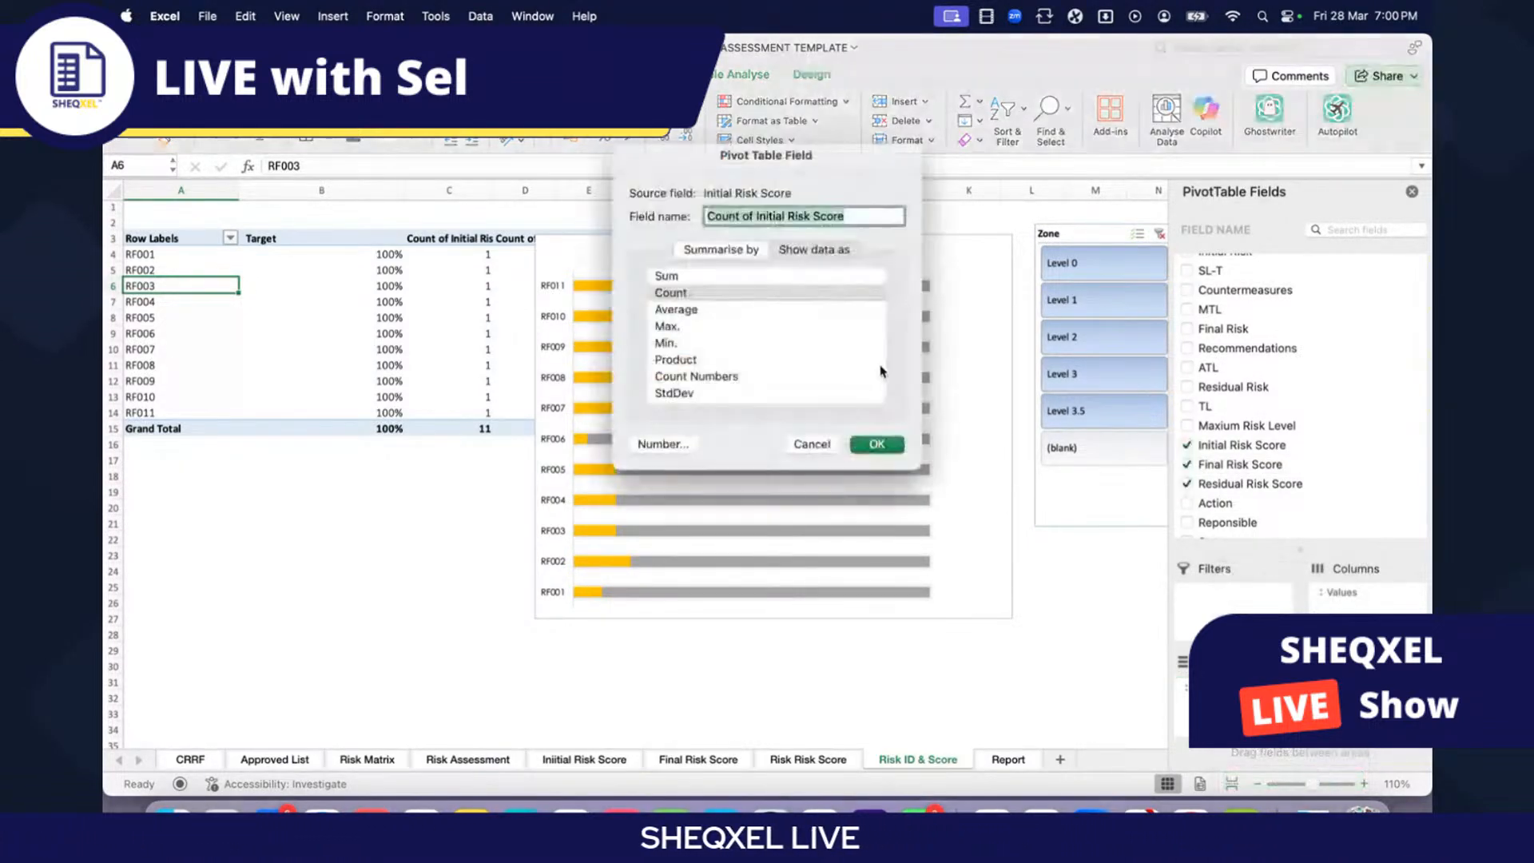
{"action": "left_click", "coordinate": [675, 311]}
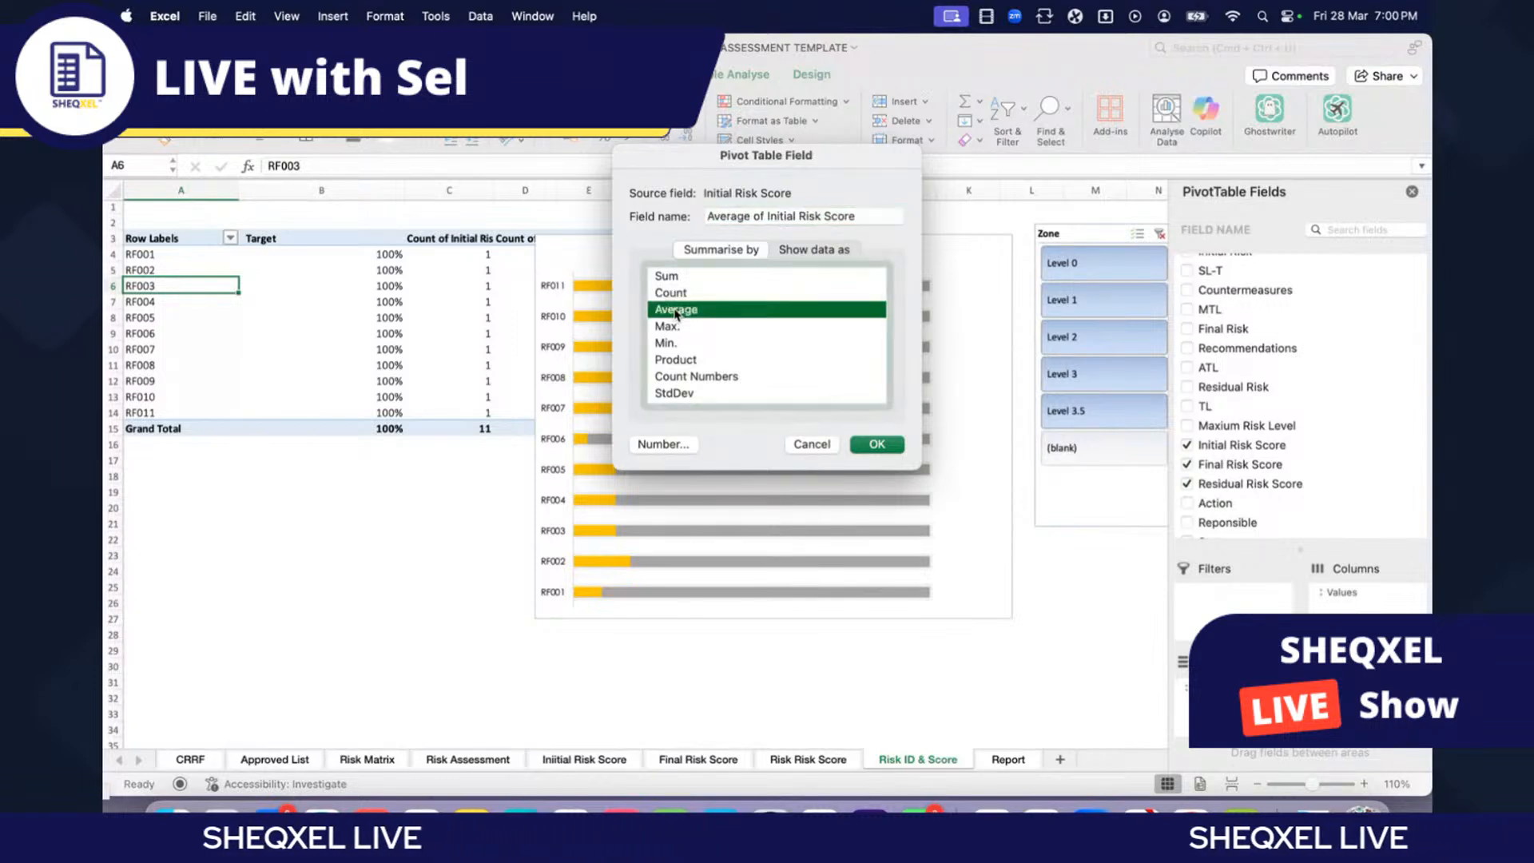
{"action": "left_click", "coordinate": [660, 445]}
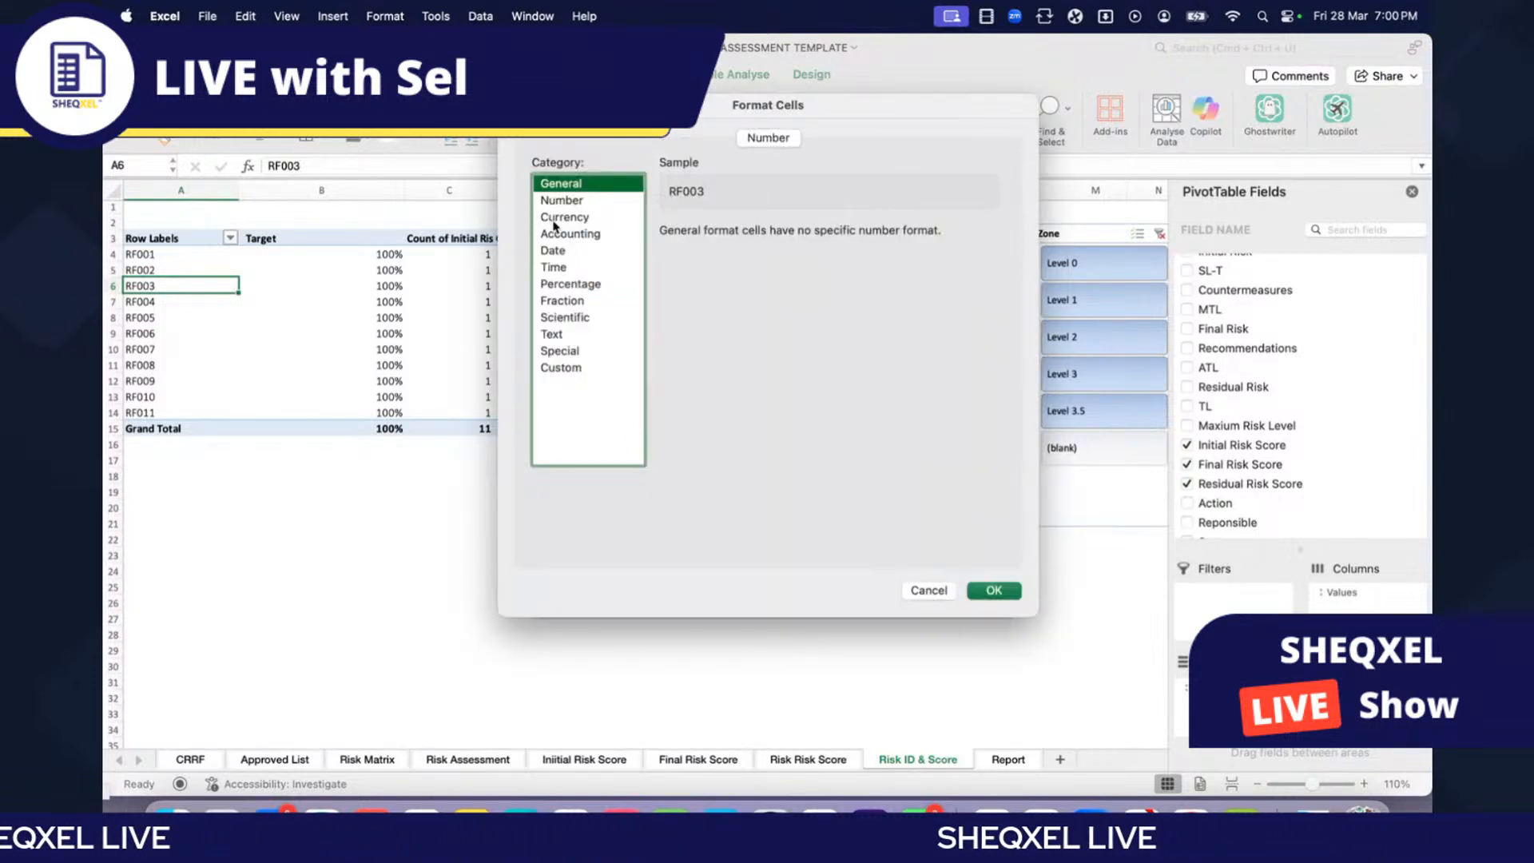
{"action": "left_click", "coordinate": [579, 283]}
{"action": "left_click", "coordinate": [790, 236]}
{"action": "left_click", "coordinate": [790, 236]}
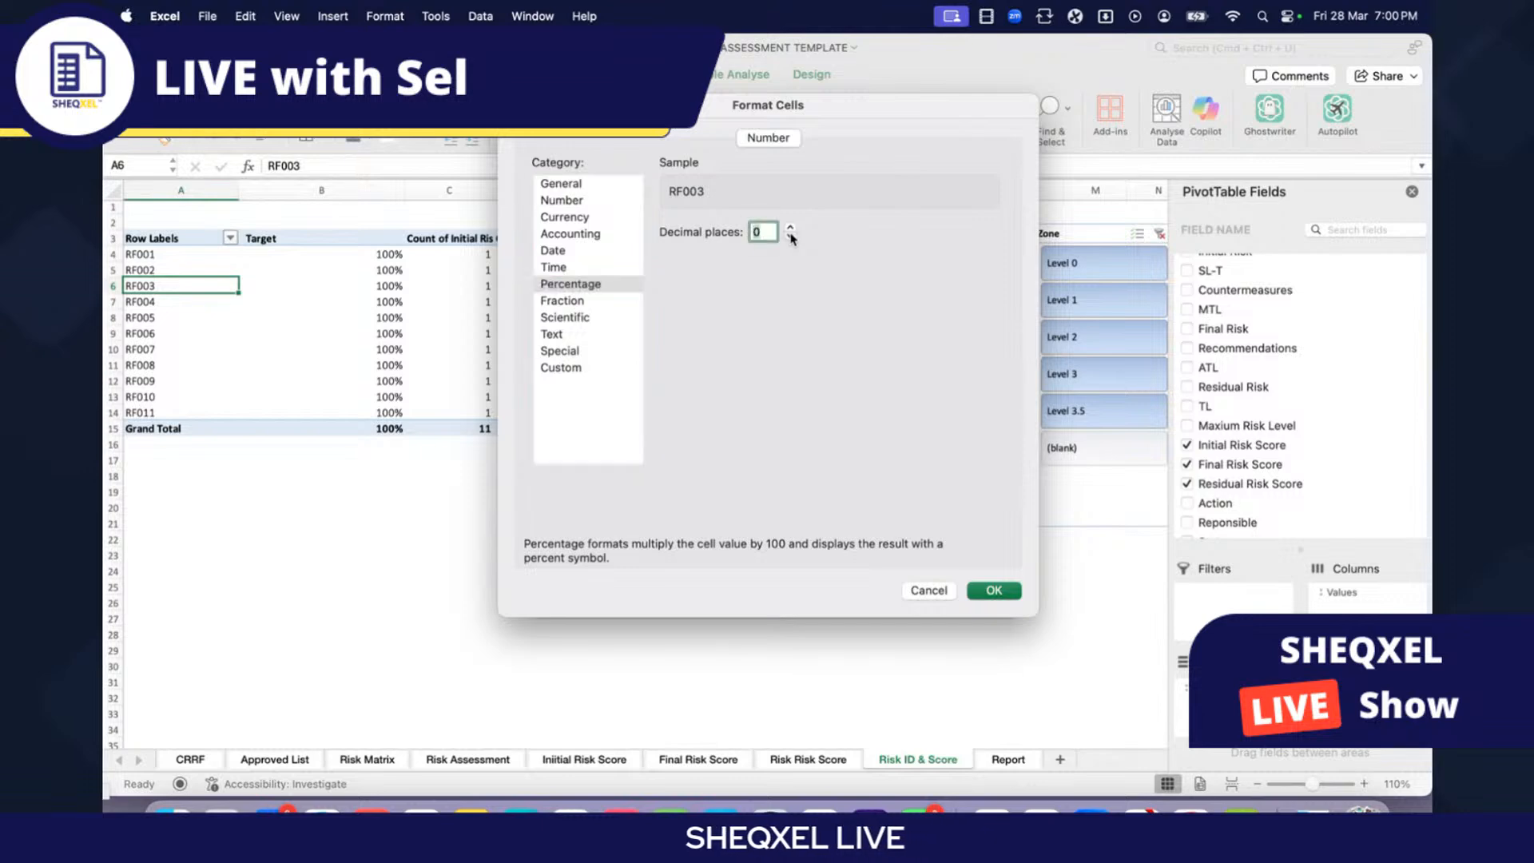
{"action": "left_click", "coordinate": [995, 591]}
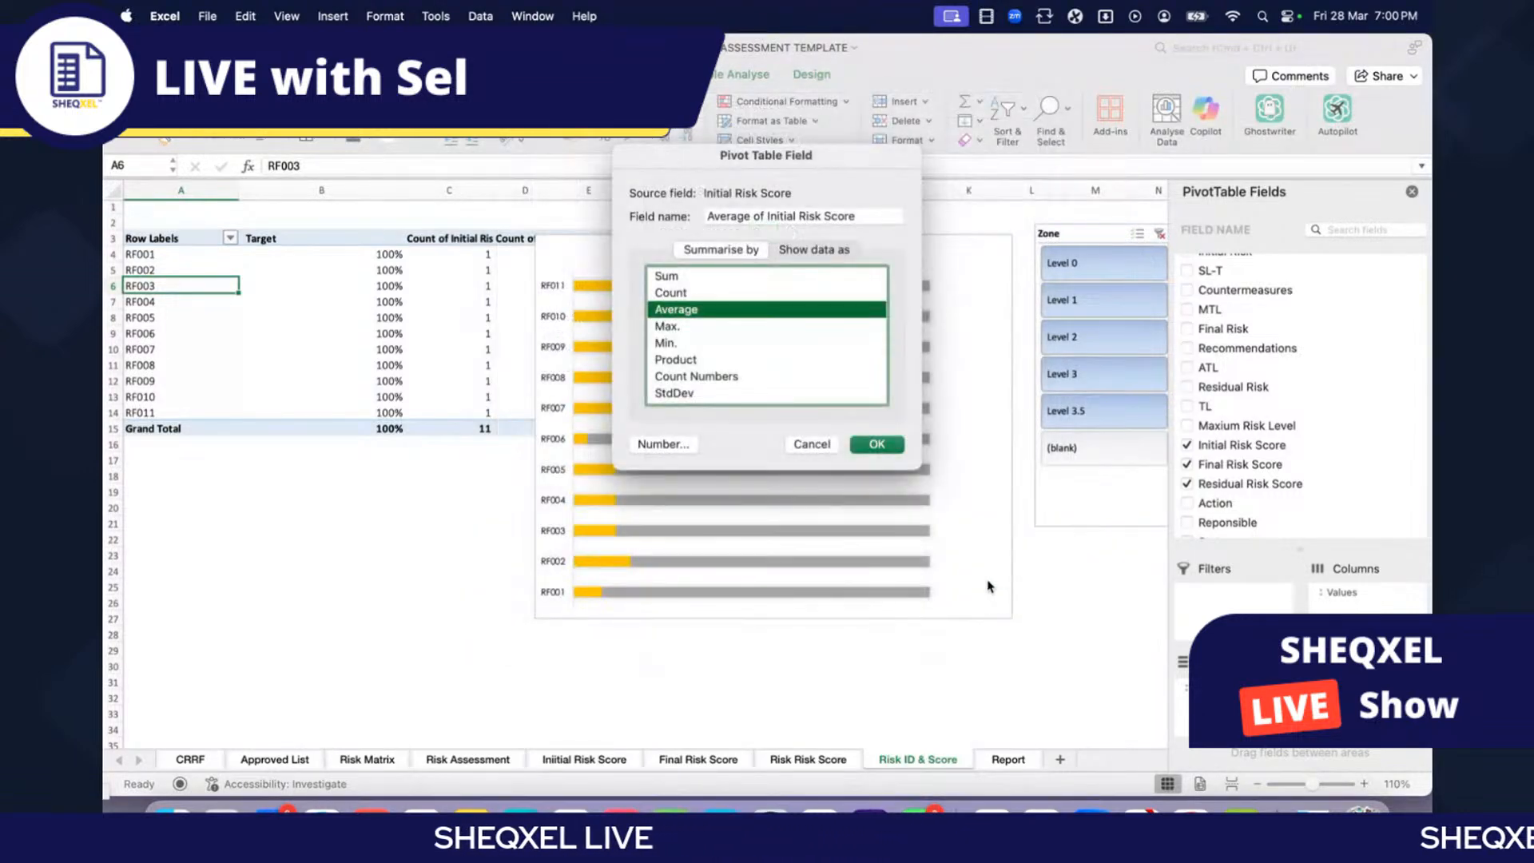
{"action": "left_click", "coordinate": [876, 444]}
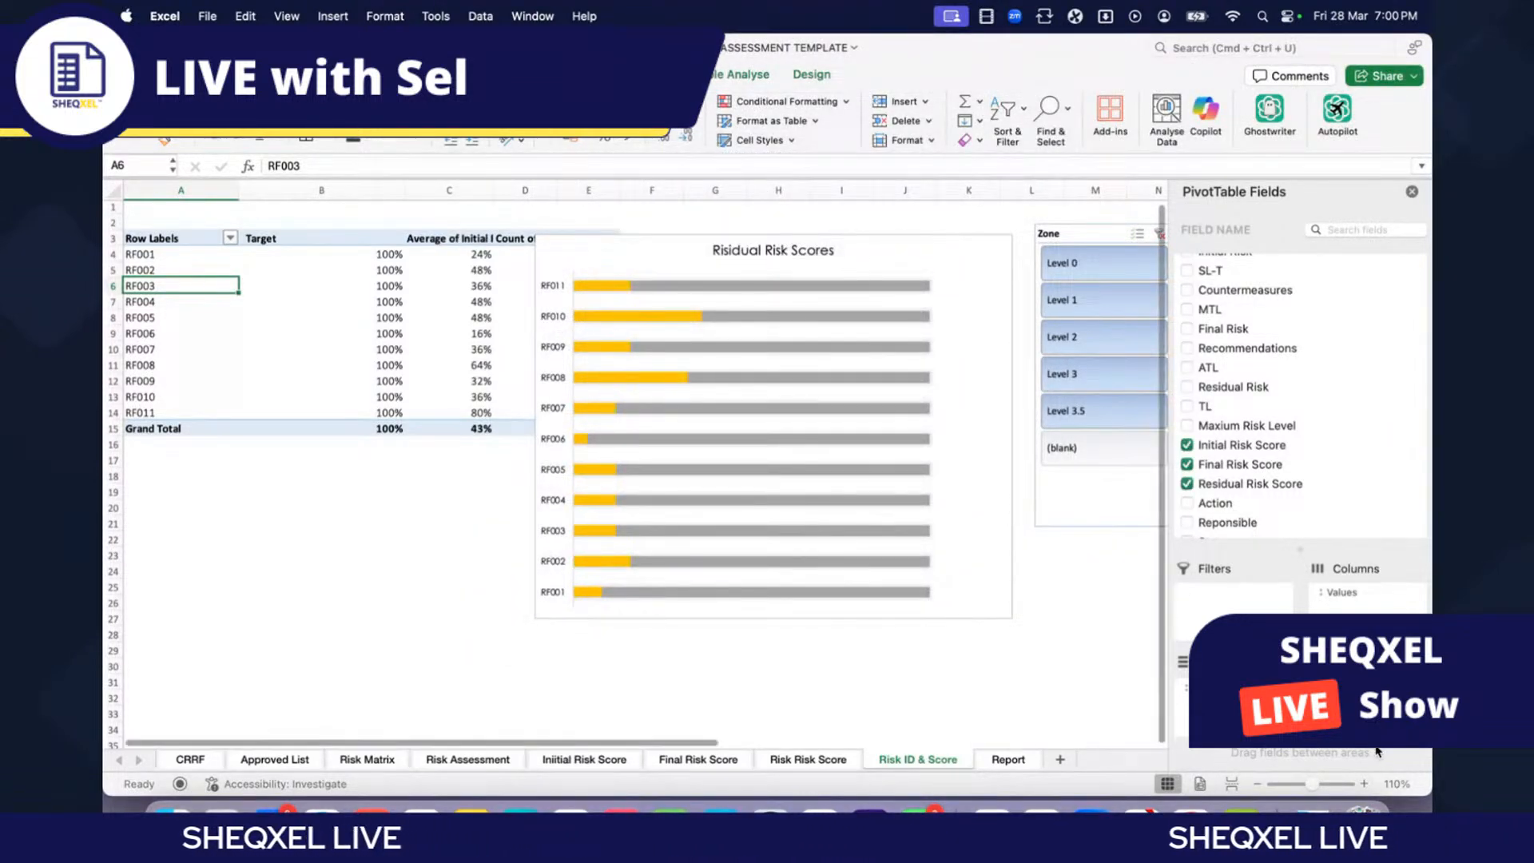
Step: Summarise the Final Risk Score value field by Average and format it as a percentage with 0 decimal places
{"action": "left_click", "coordinate": [1367, 679]}
{"action": "left_click", "coordinate": [1250, 785]}
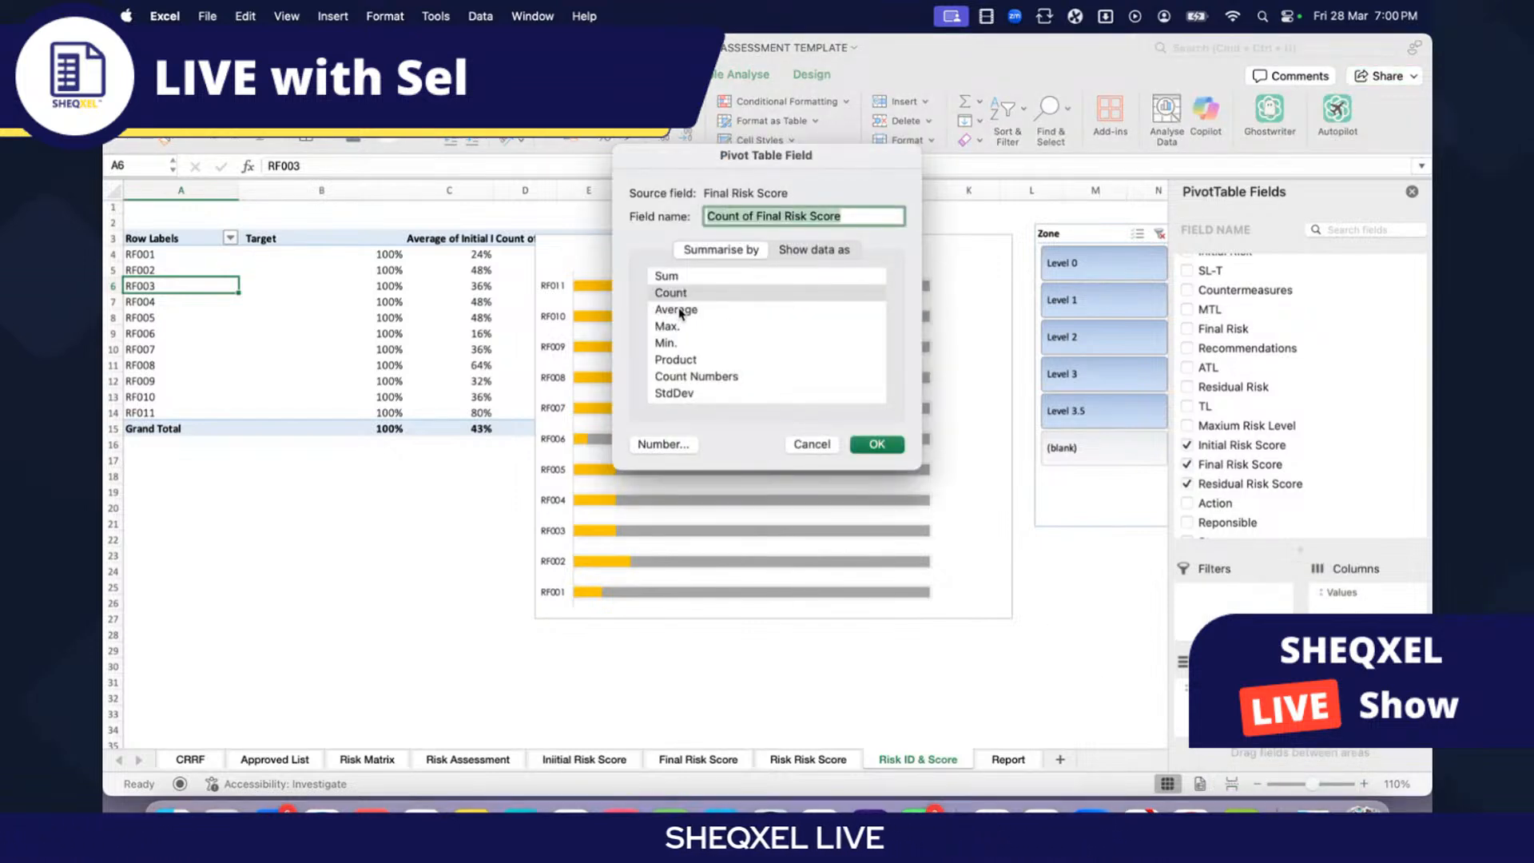
{"action": "left_click", "coordinate": [679, 311]}
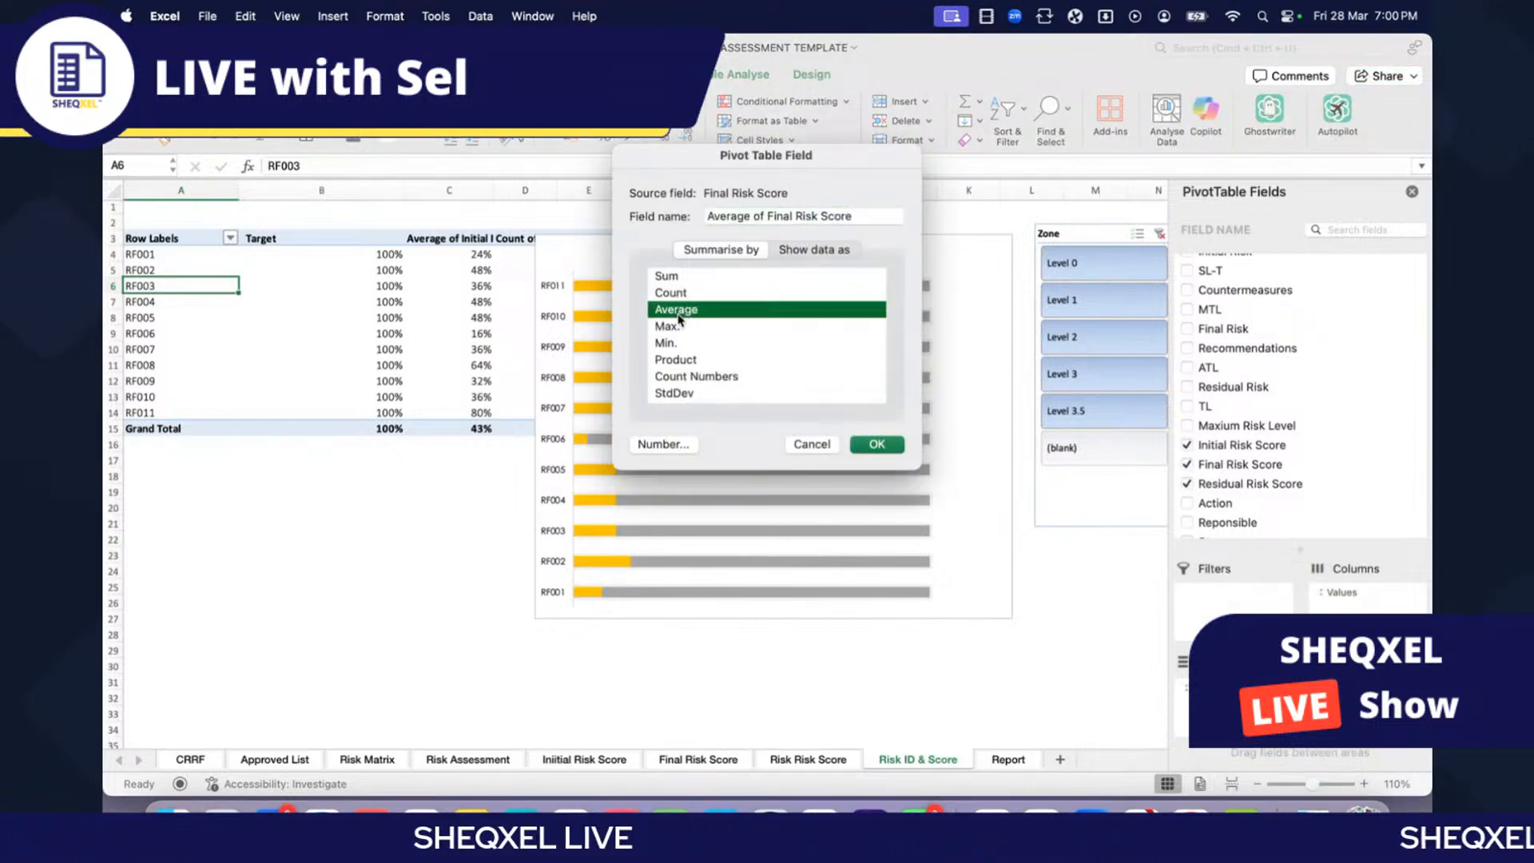
{"action": "left_click", "coordinate": [664, 445]}
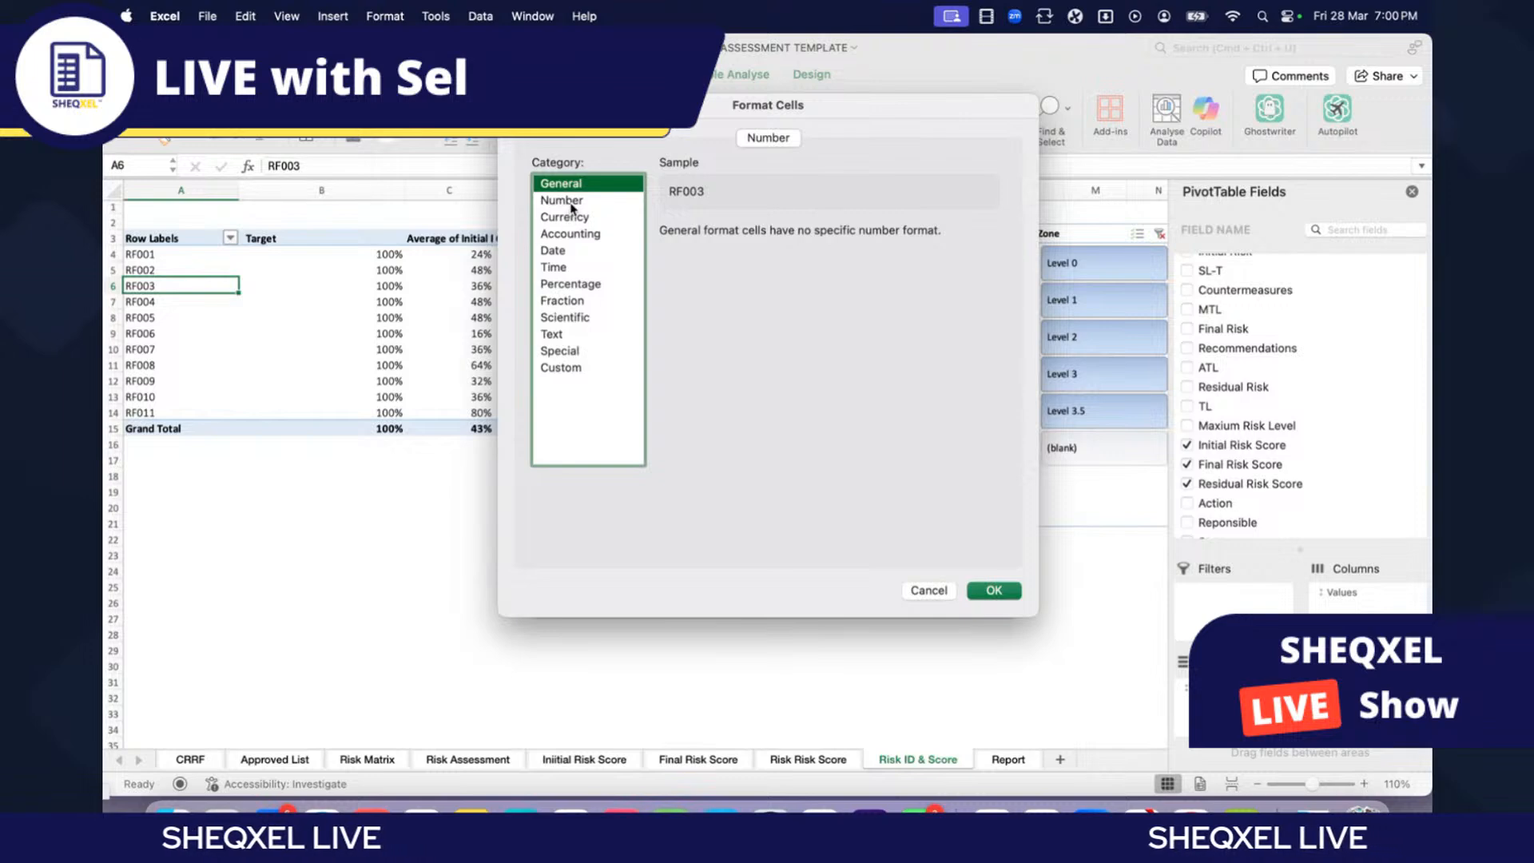
{"action": "left_click", "coordinate": [570, 285]}
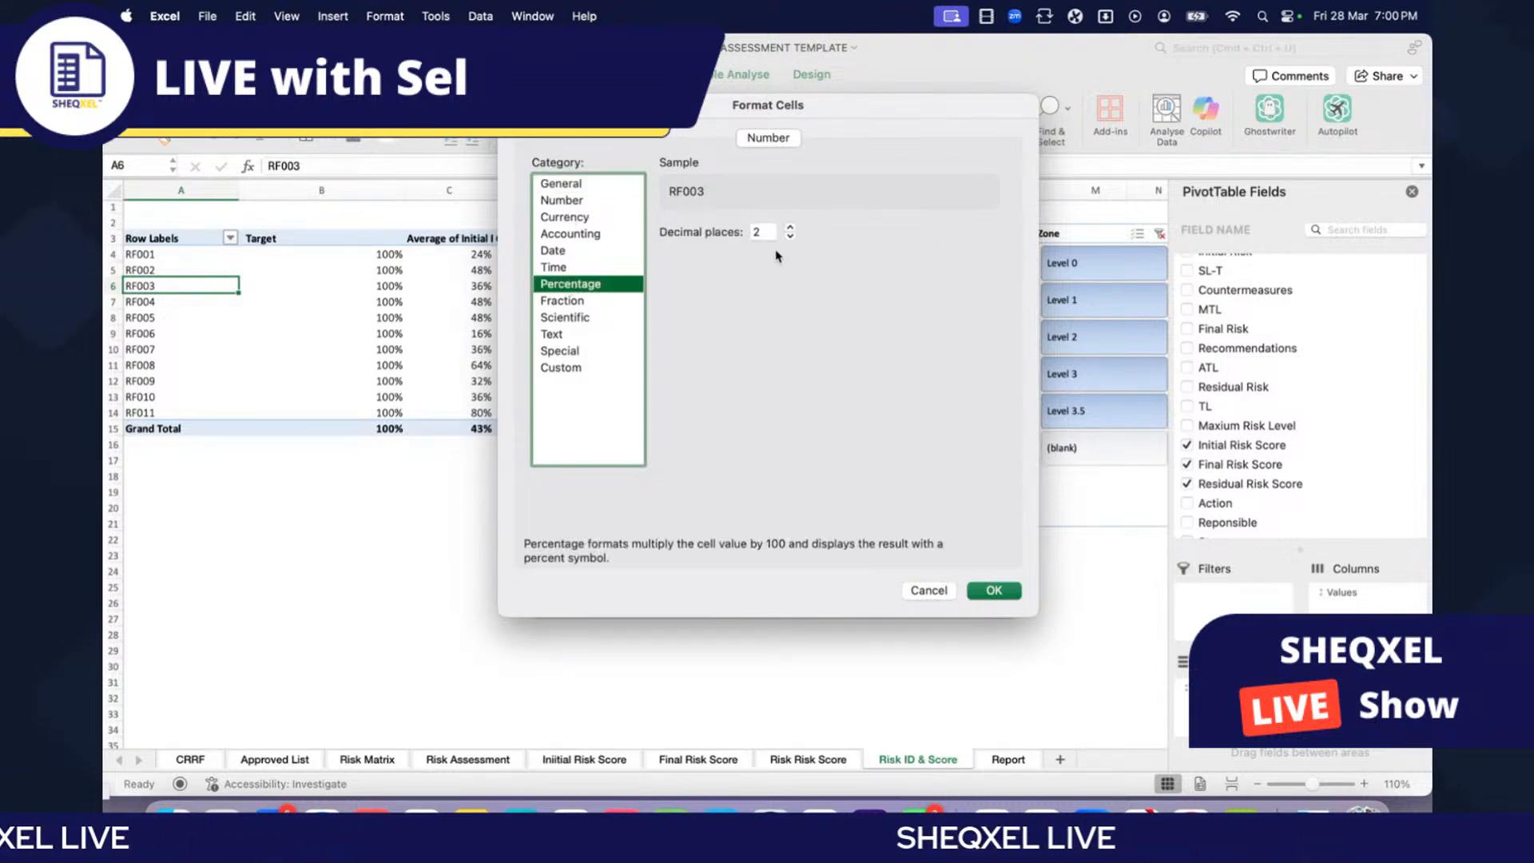
{"action": "left_click", "coordinate": [789, 237]}
{"action": "left_click", "coordinate": [995, 592]}
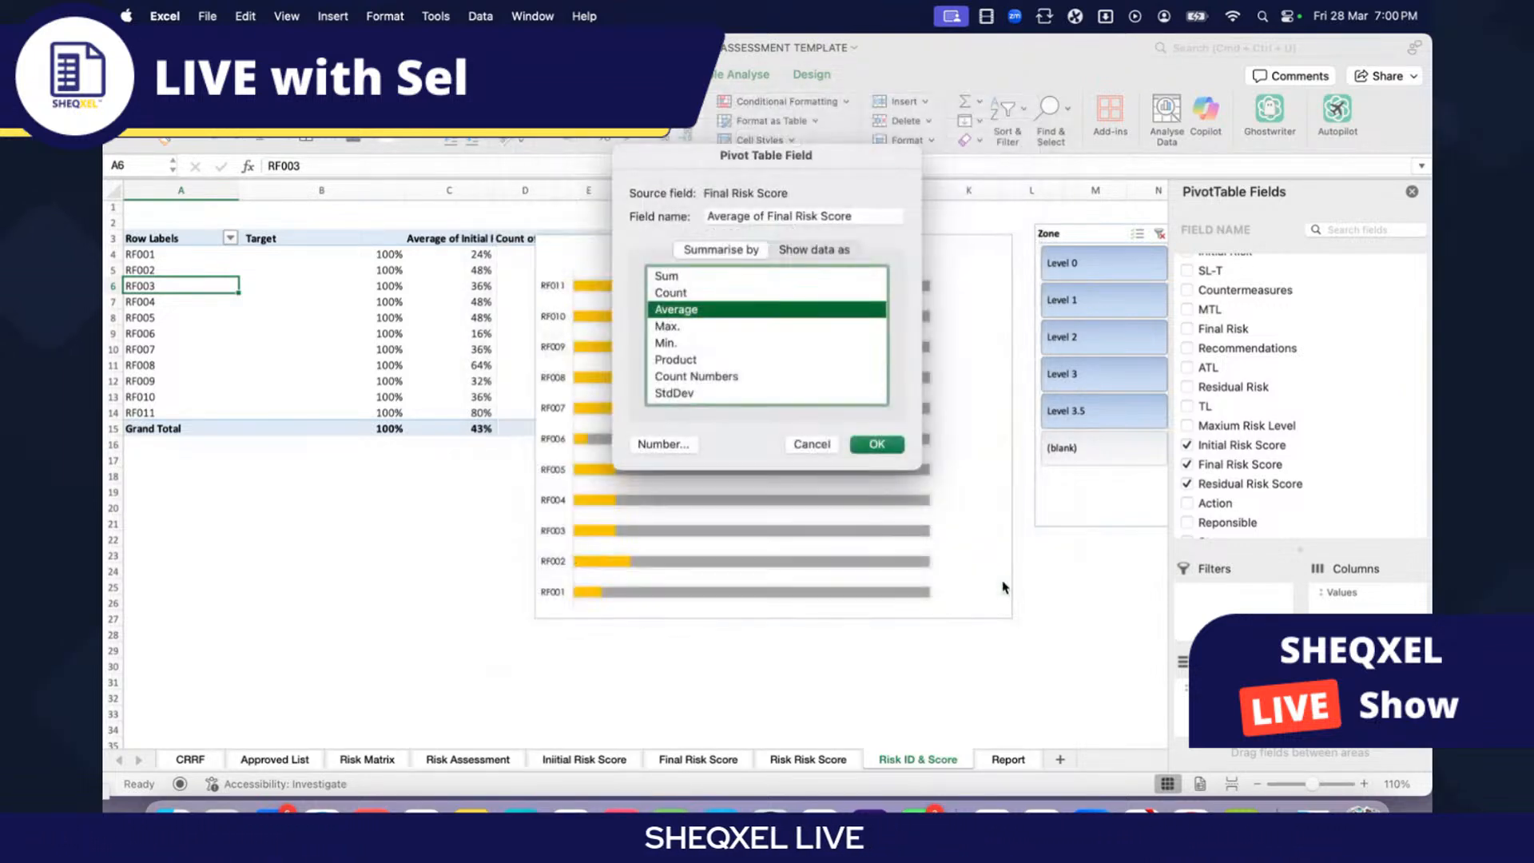
{"action": "left_click", "coordinate": [877, 446]}
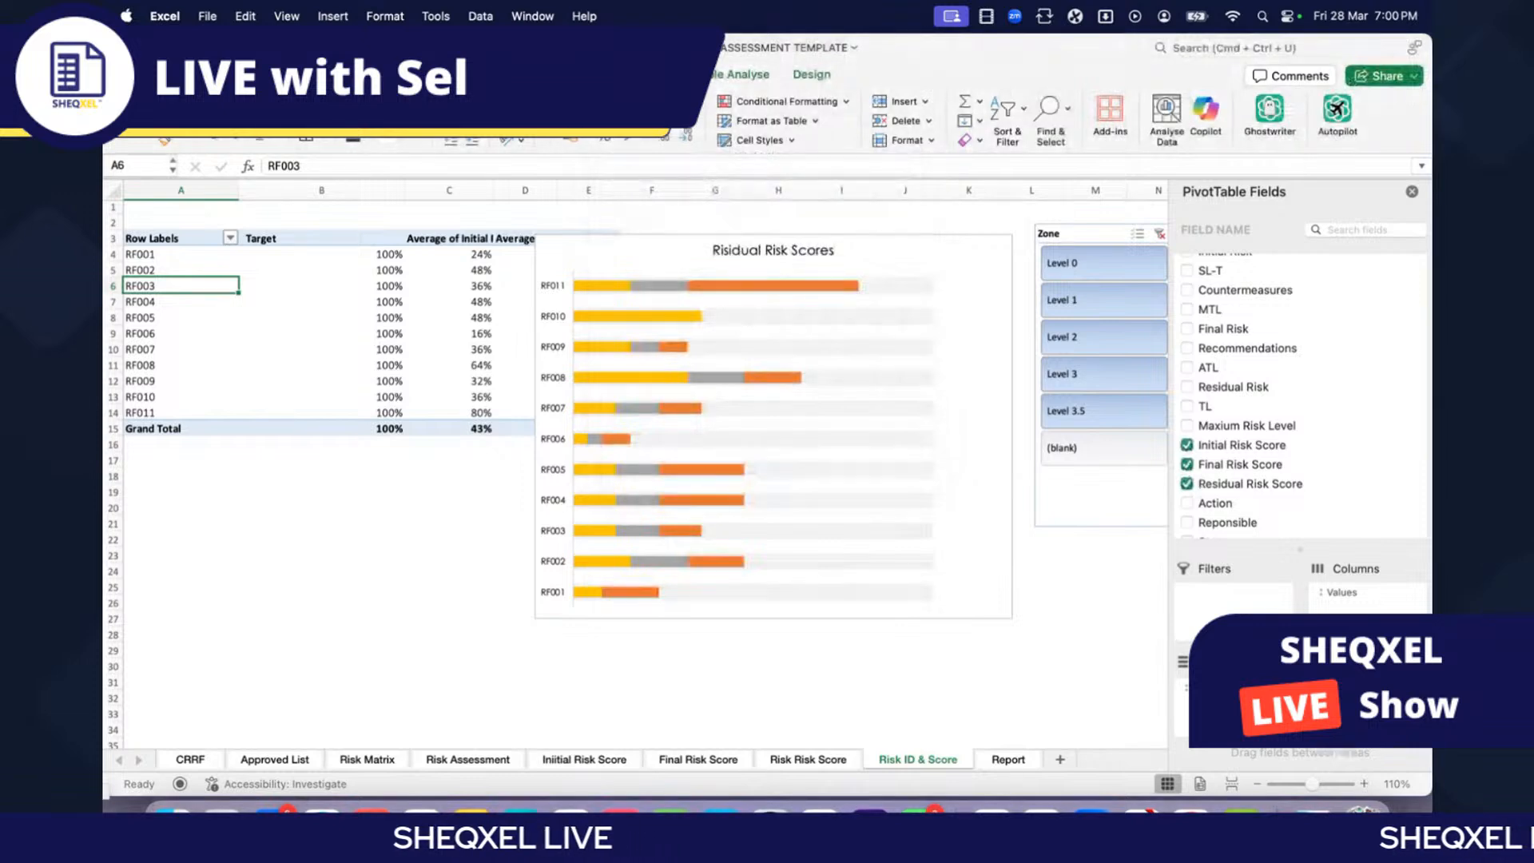
Step: Check the summary function and number format of the Residual Risk Score value field
{"action": "left_click", "coordinate": [1262, 719]}
{"action": "left_click", "coordinate": [1250, 781]}
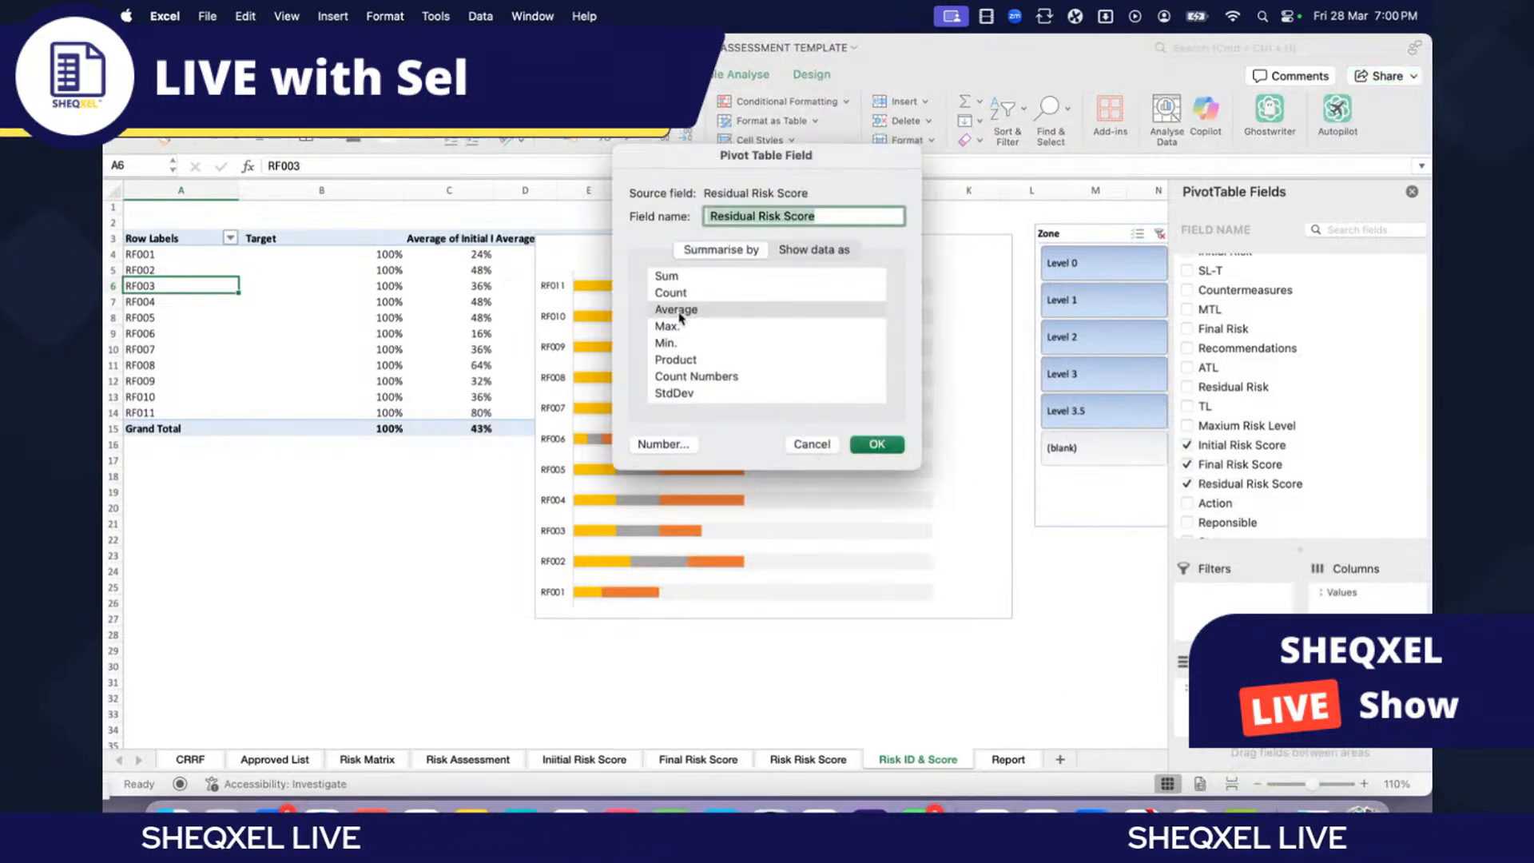
{"action": "left_click", "coordinate": [679, 310]}
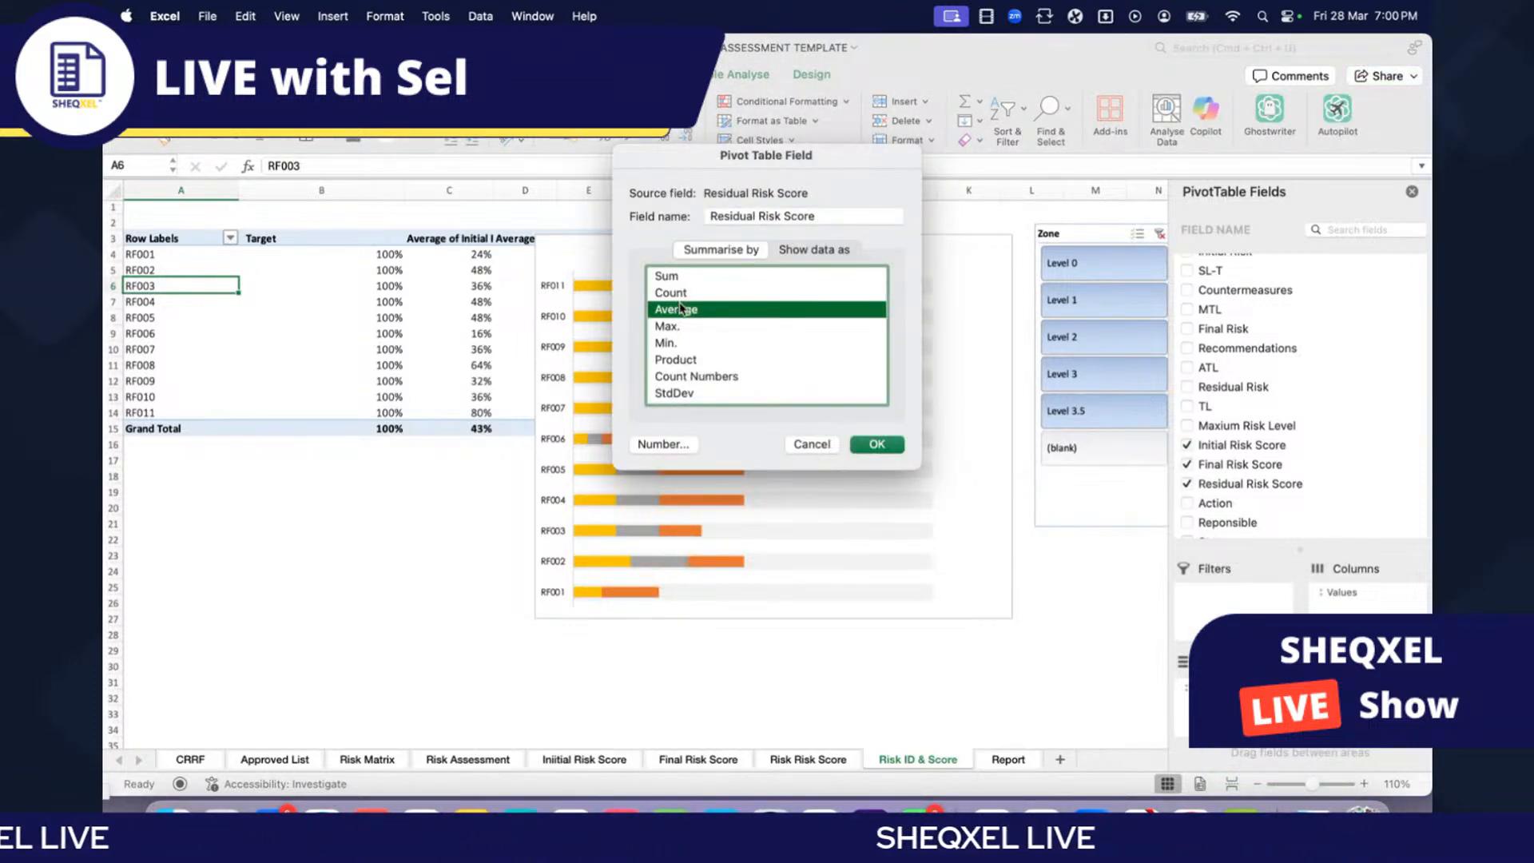
{"action": "left_click", "coordinate": [662, 445]}
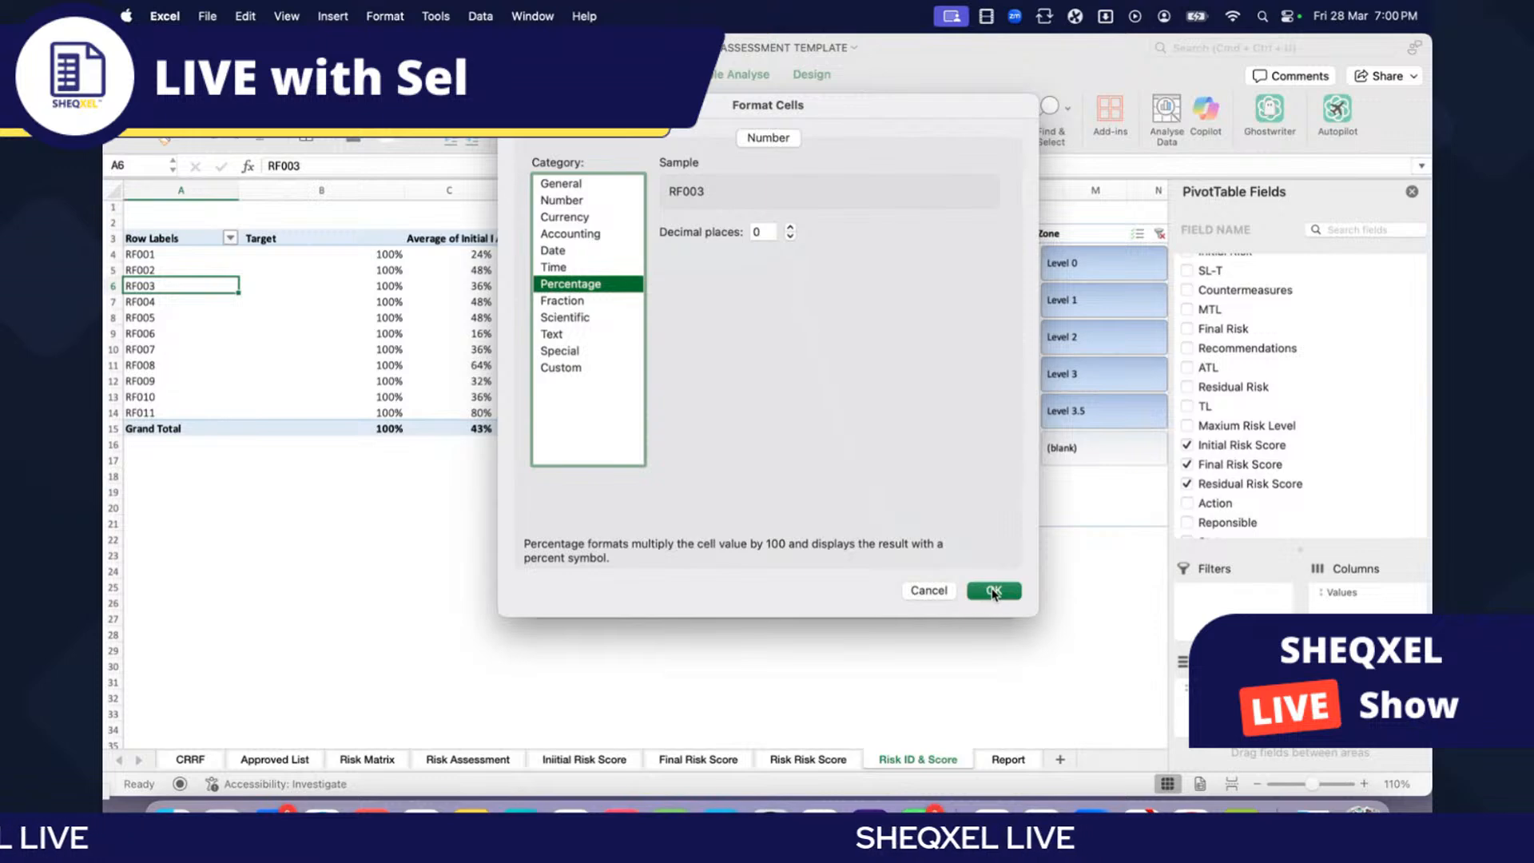
{"action": "left_click", "coordinate": [995, 591]}
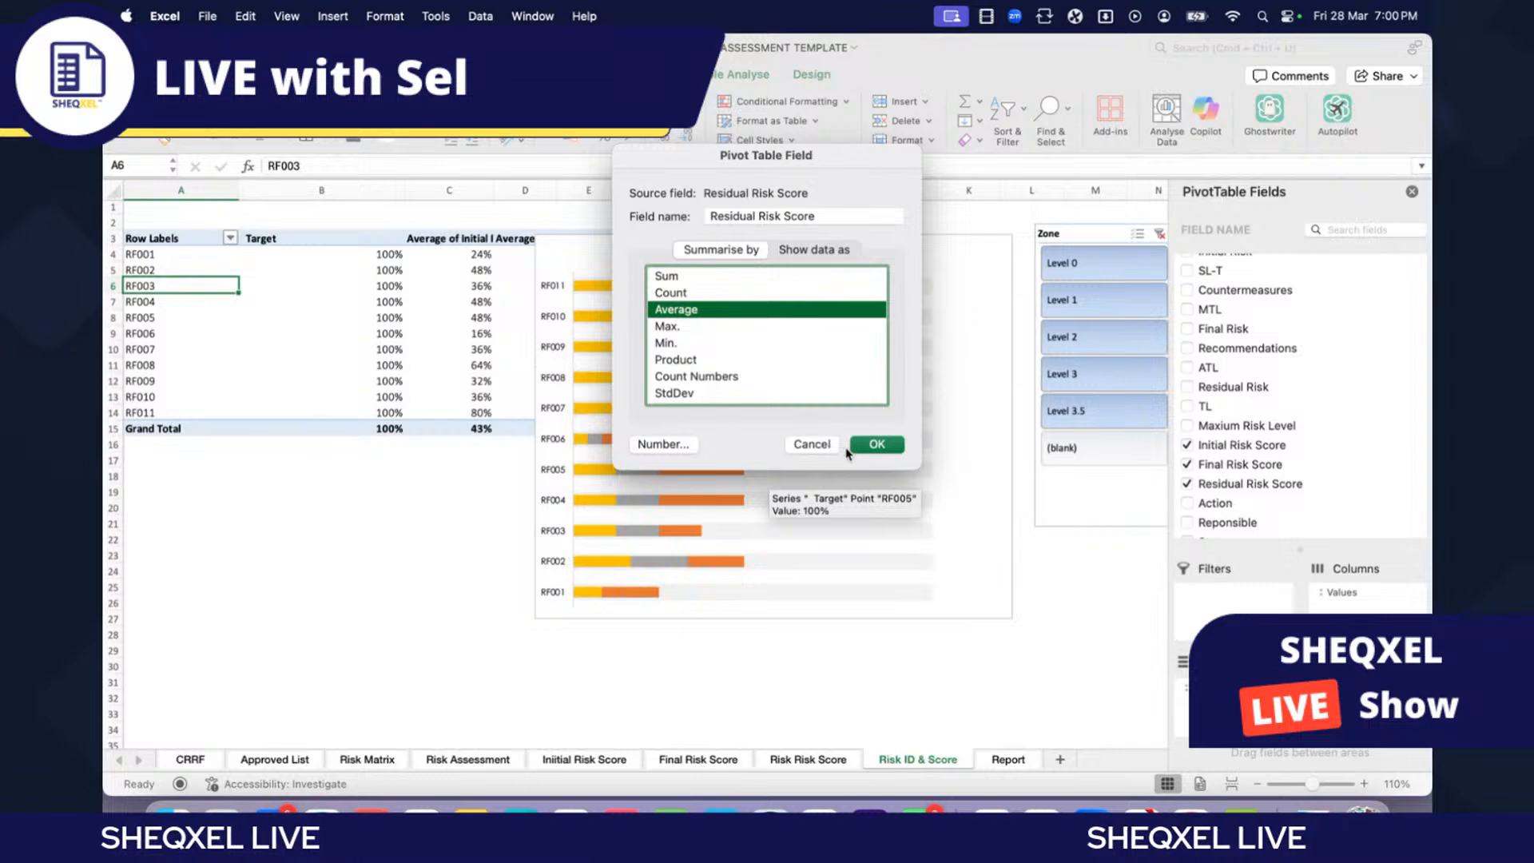
{"action": "left_click", "coordinate": [820, 447]}
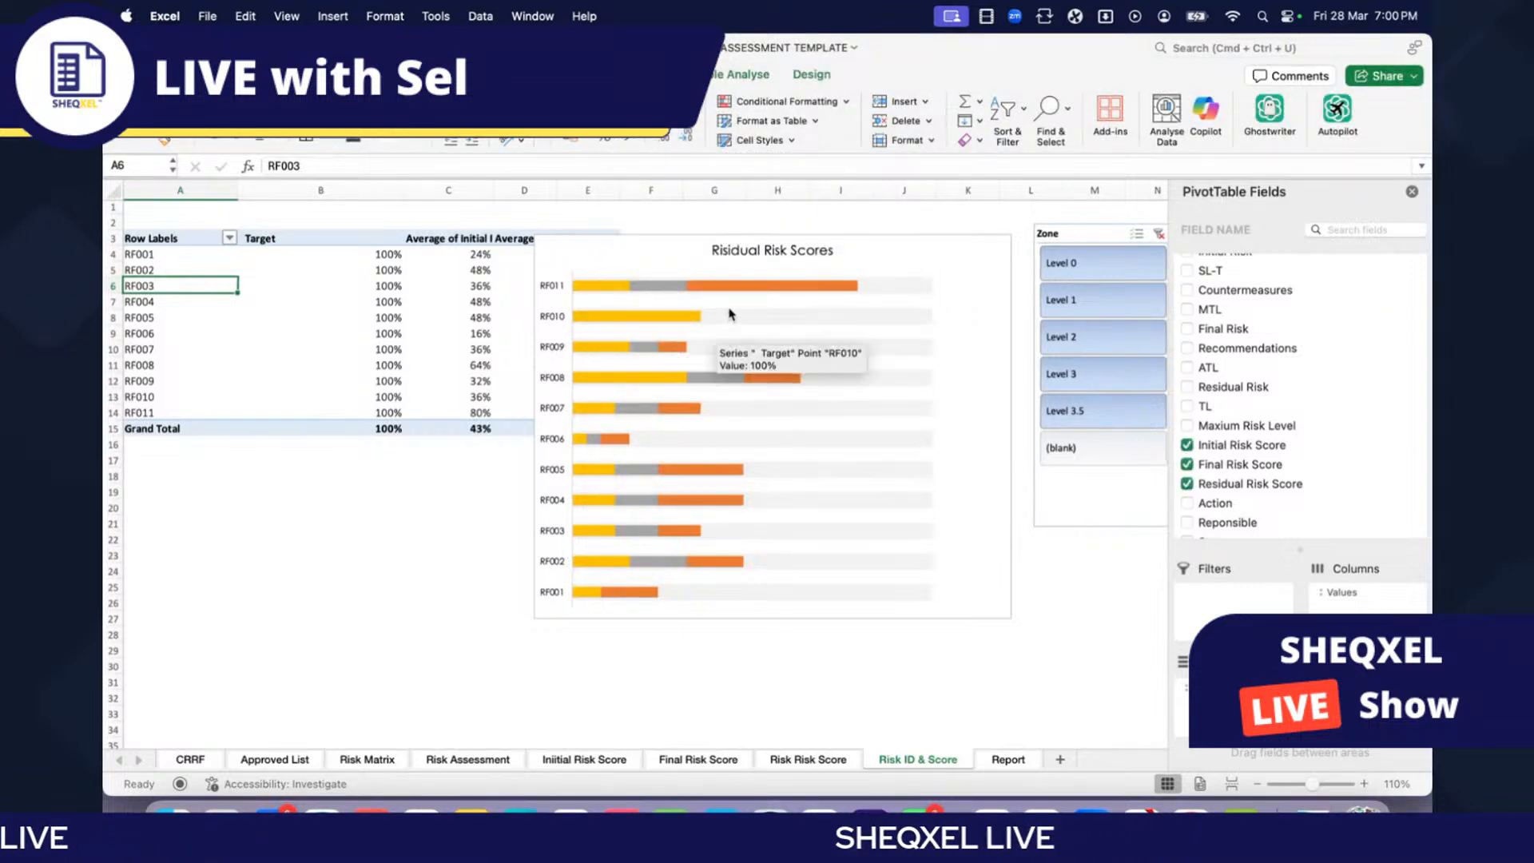
Step: Move the Zone slicer and the pivot chart further right on the sheet, clear of the pivot table's score columns
{"action": "scroll", "coordinate": [799, 360], "scroll_direction": "right", "scroll_amount": 3}
{"action": "left_click_drag", "start_coordinate": [867, 225], "coordinate": [996, 236]}
{"action": "left_click", "coordinate": [665, 237]}
{"action": "left_click_drag", "start_coordinate": [664, 236], "coordinate": [798, 227]}
{"action": "left_click", "coordinate": [777, 360]}
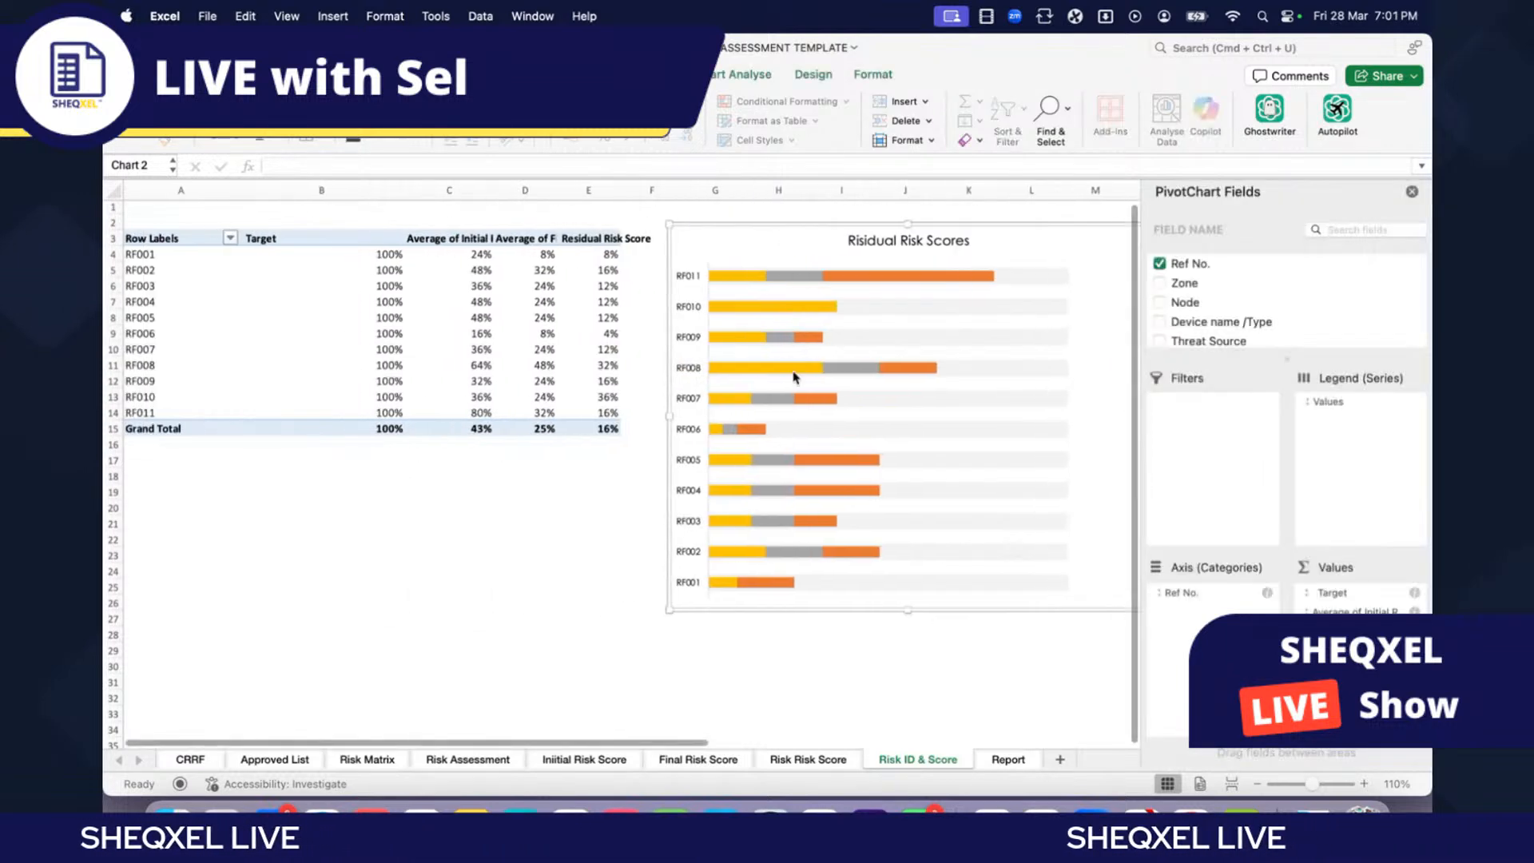
Step: Examine the score segments and the Target series of the RF011 bar in the pivot chart
{"action": "scroll", "coordinate": [728, 303], "scroll_direction": "left", "scroll_amount": 2}
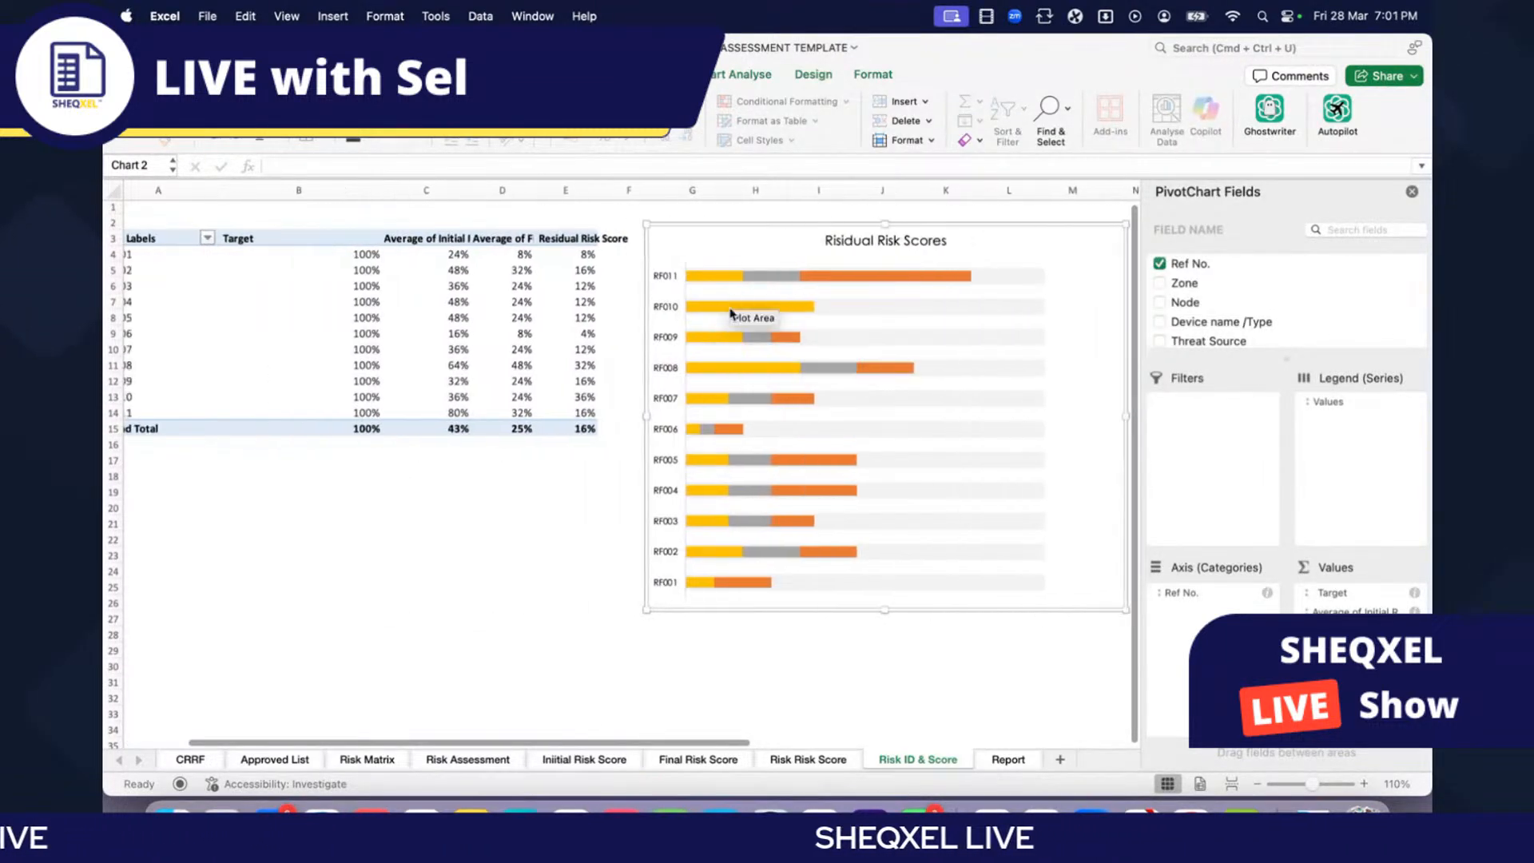
{"action": "mouse_move", "coordinate": [714, 282]}
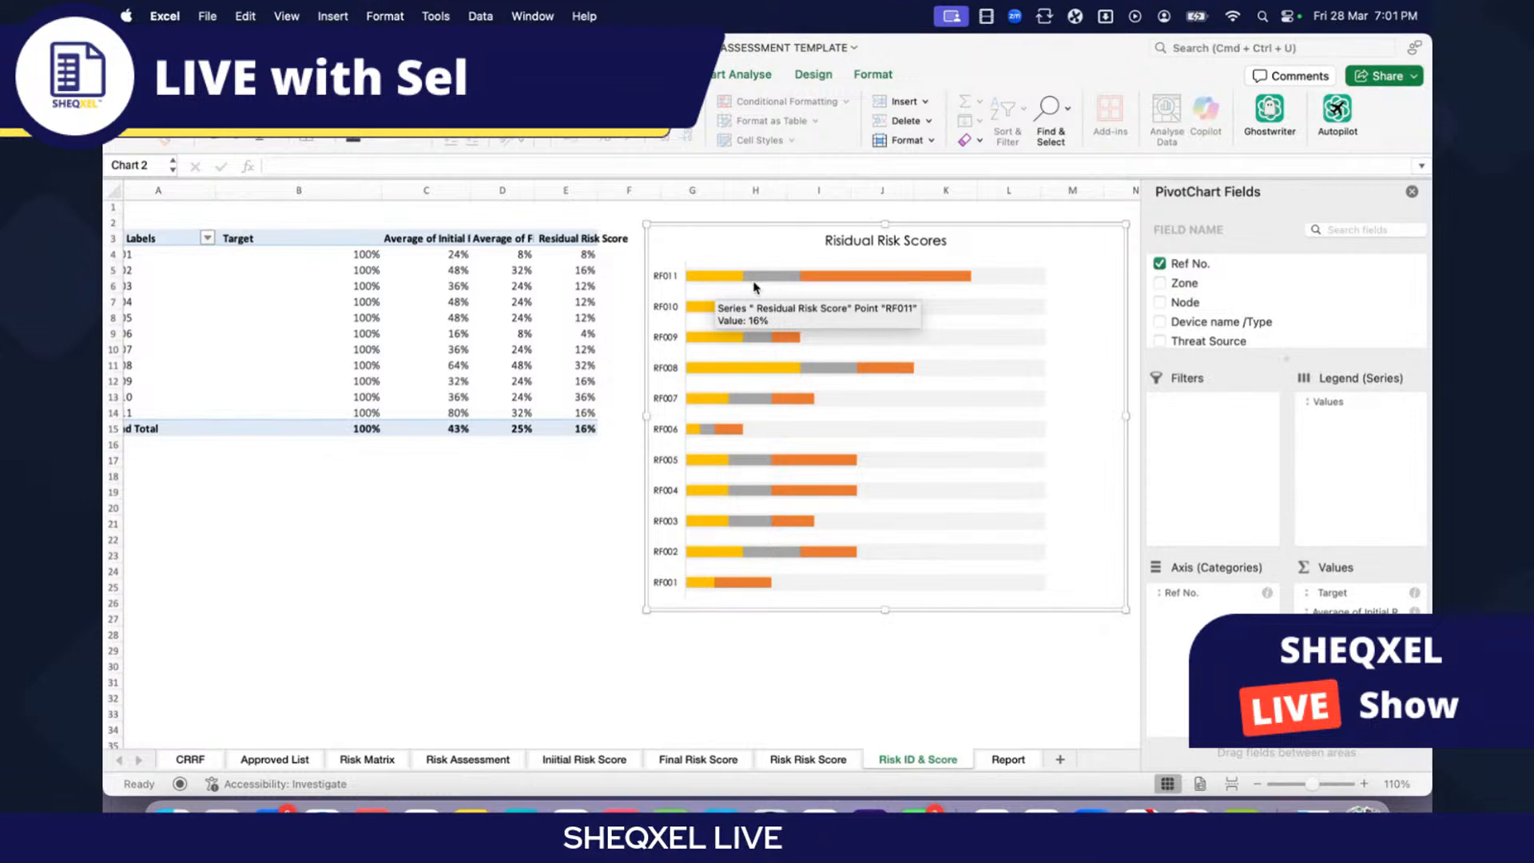
{"action": "scroll", "coordinate": [938, 295], "scroll_direction": "left", "scroll_amount": 1}
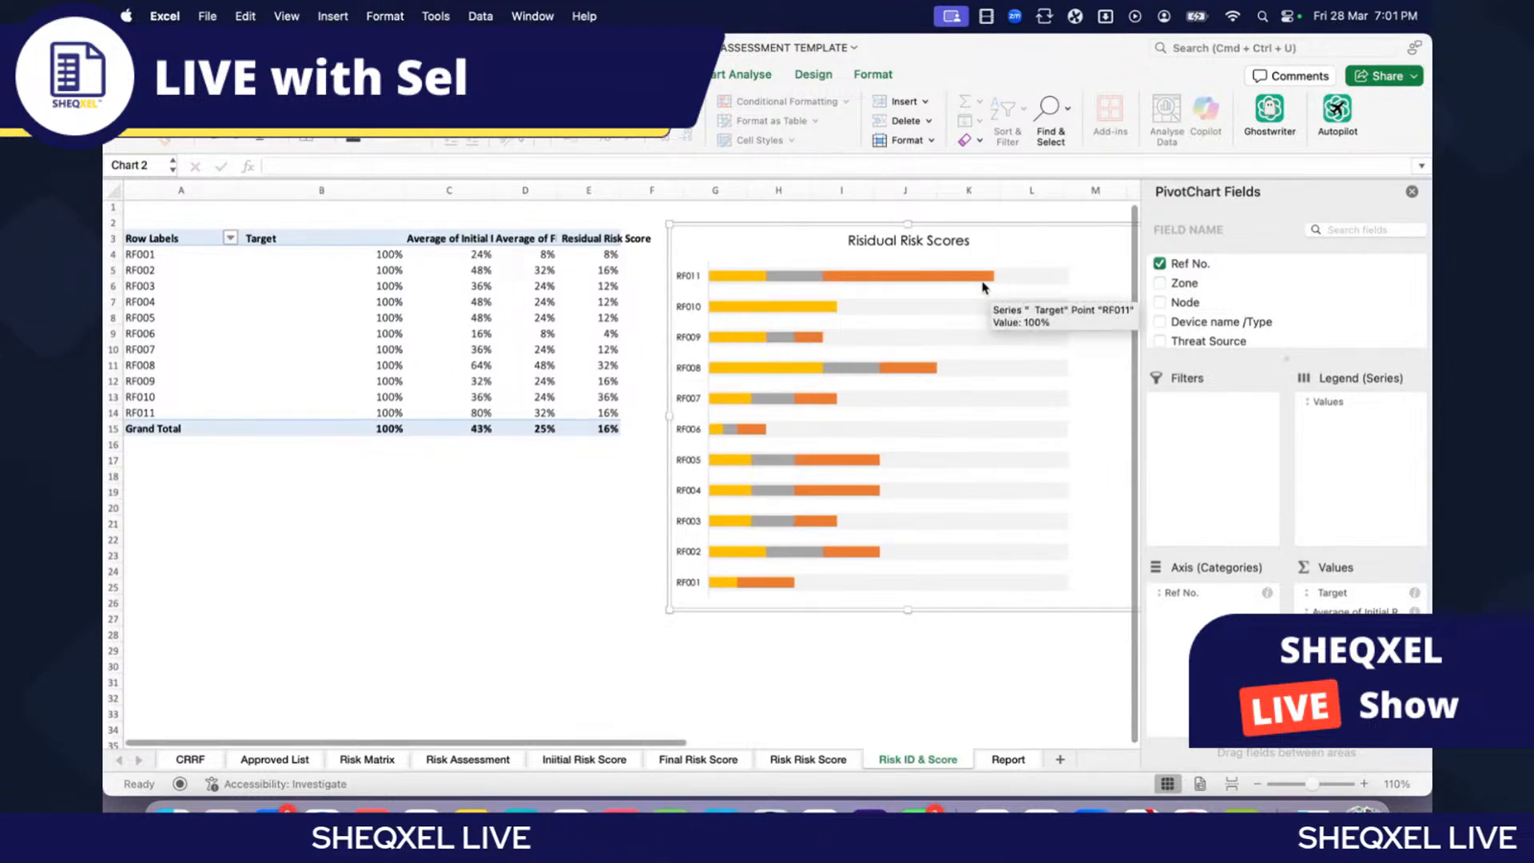
{"action": "left_click", "coordinate": [1029, 285]}
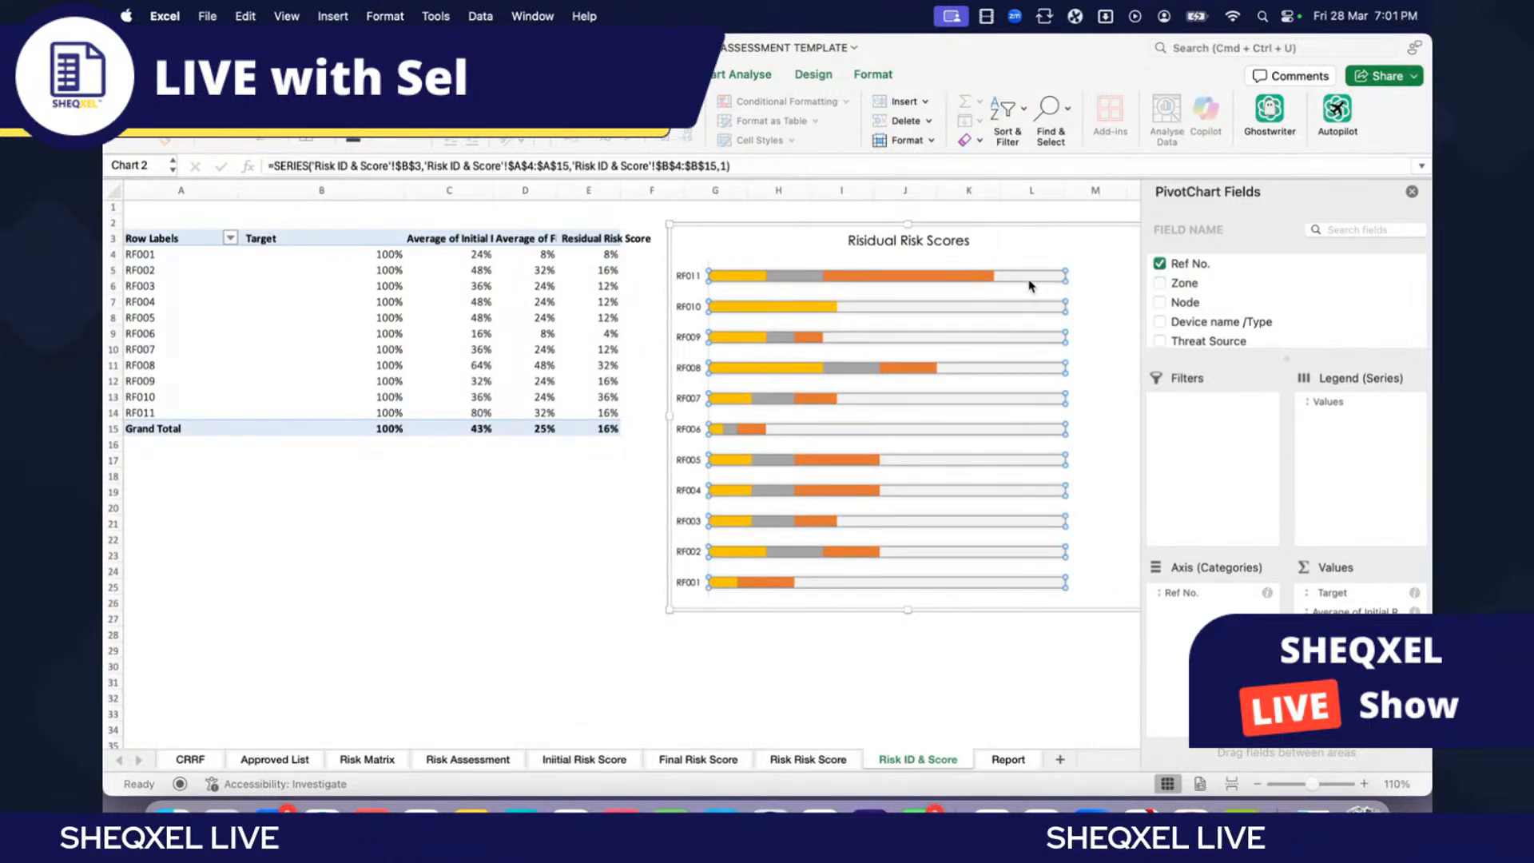
{"action": "left_click", "coordinate": [551, 511]}
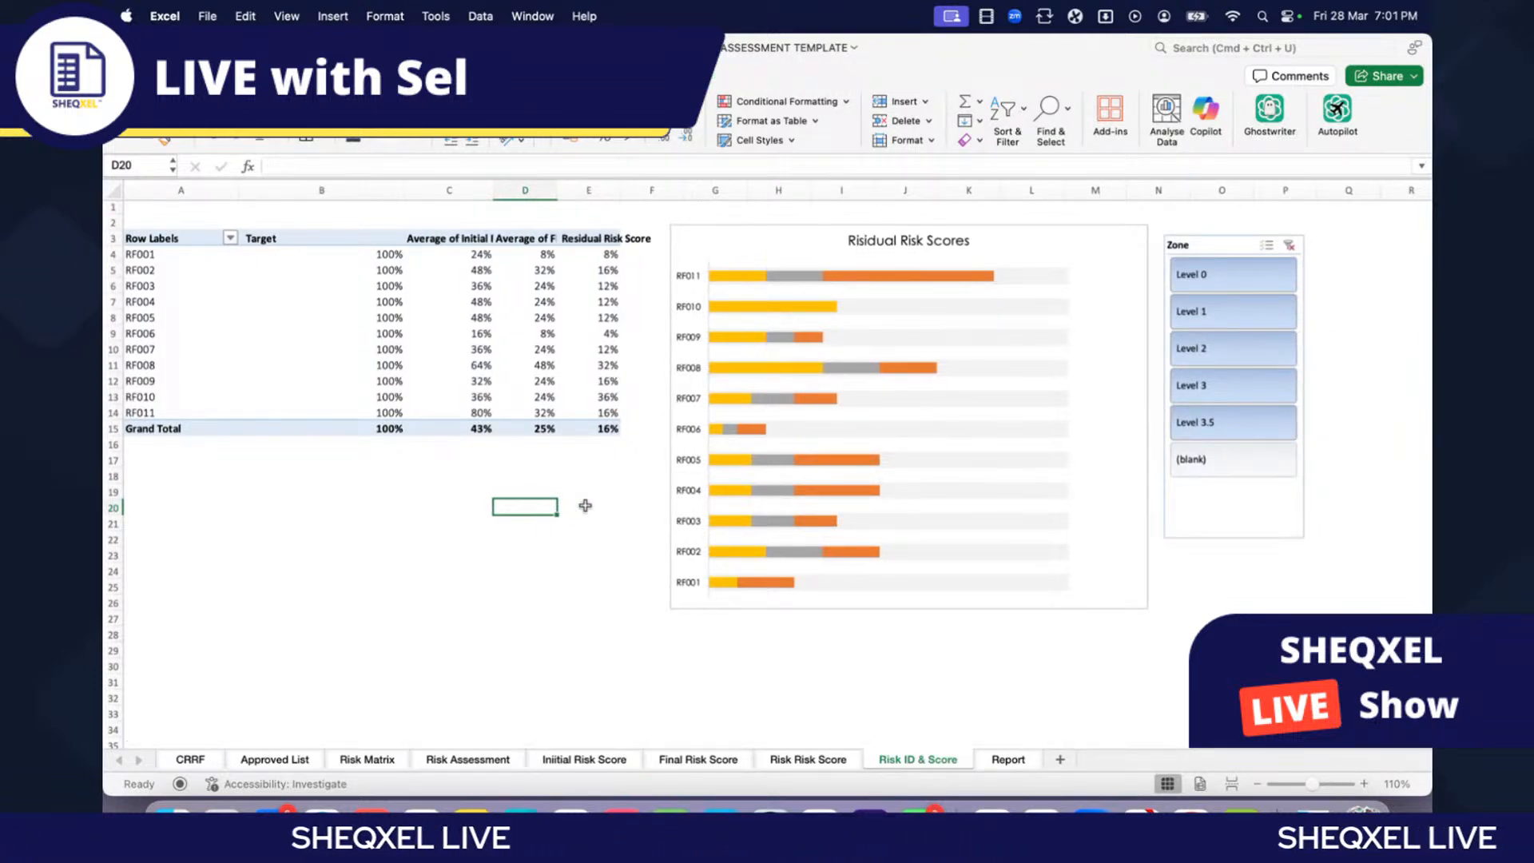
Step: Rename the pivot table header in C3 as Initial Risk Score, dropping the "Average of" prefix
{"action": "left_click", "coordinate": [175, 327]}
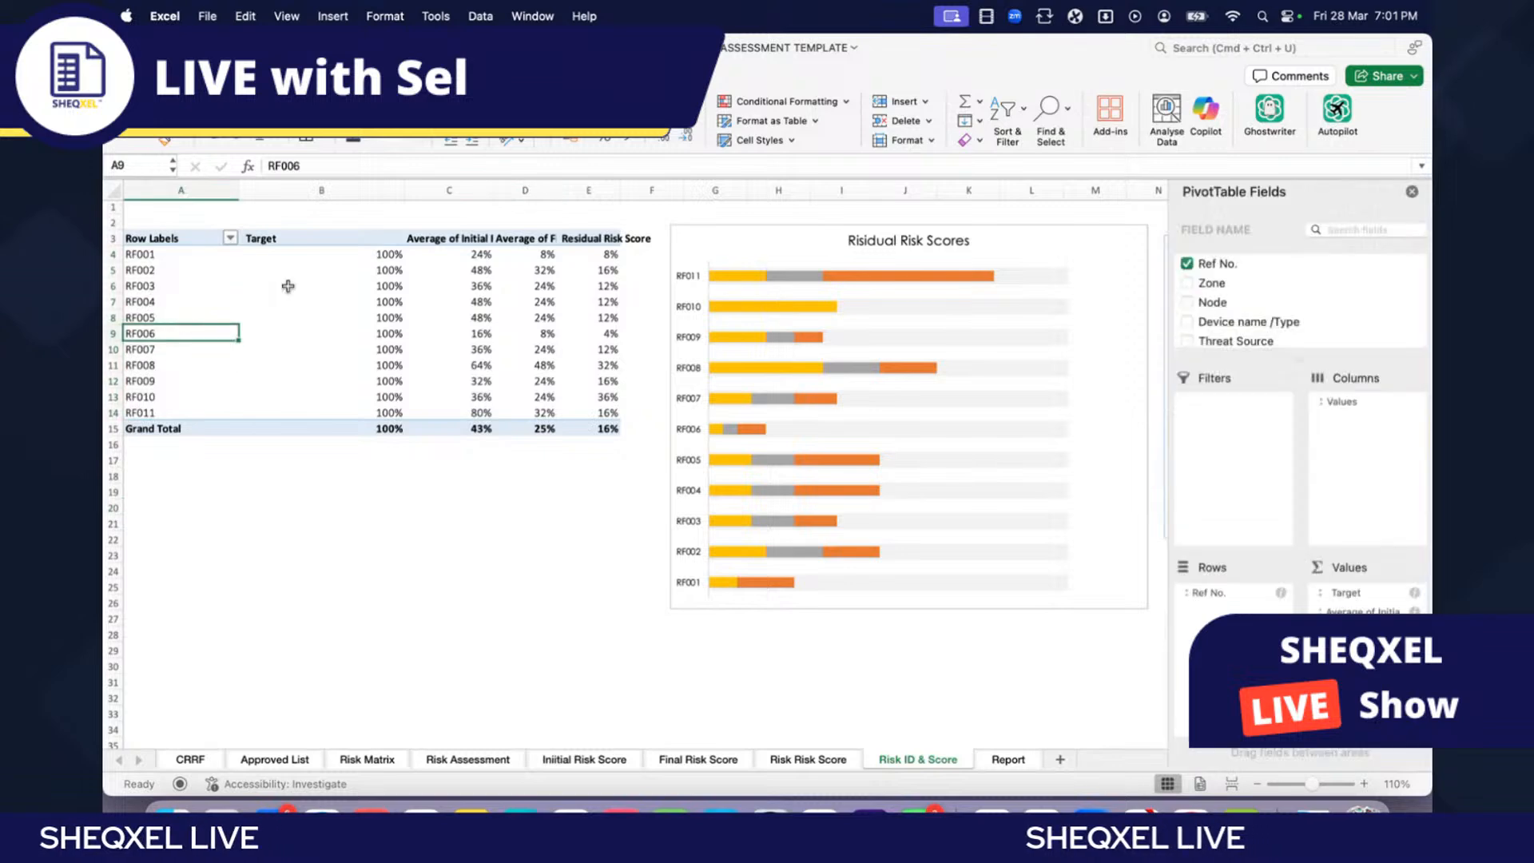
{"action": "left_click", "coordinate": [432, 238]}
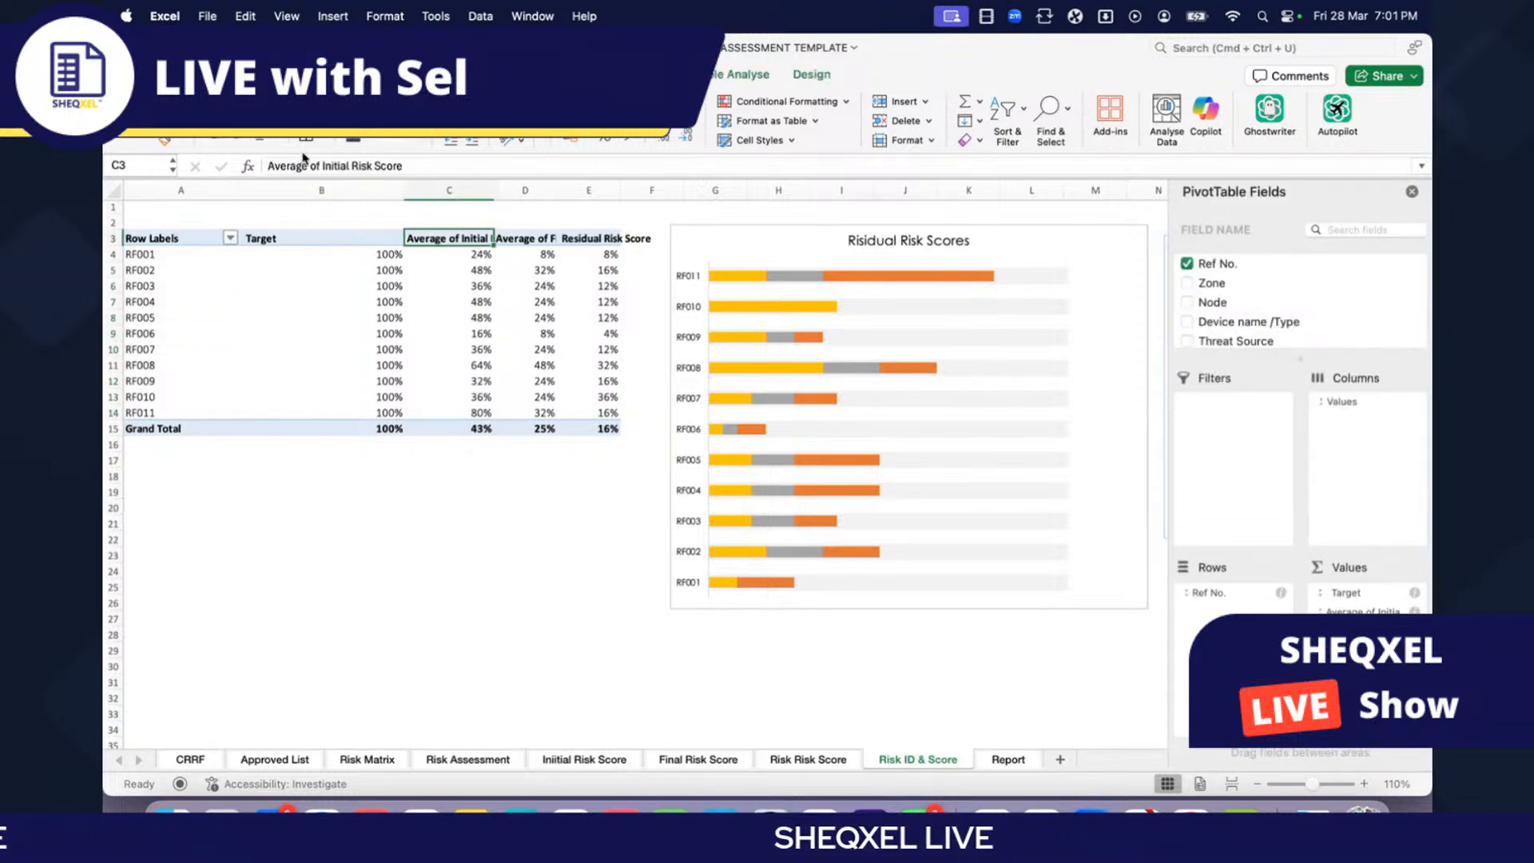
{"action": "left_click", "coordinate": [366, 476]}
{"action": "double_click", "coordinate": [439, 244]}
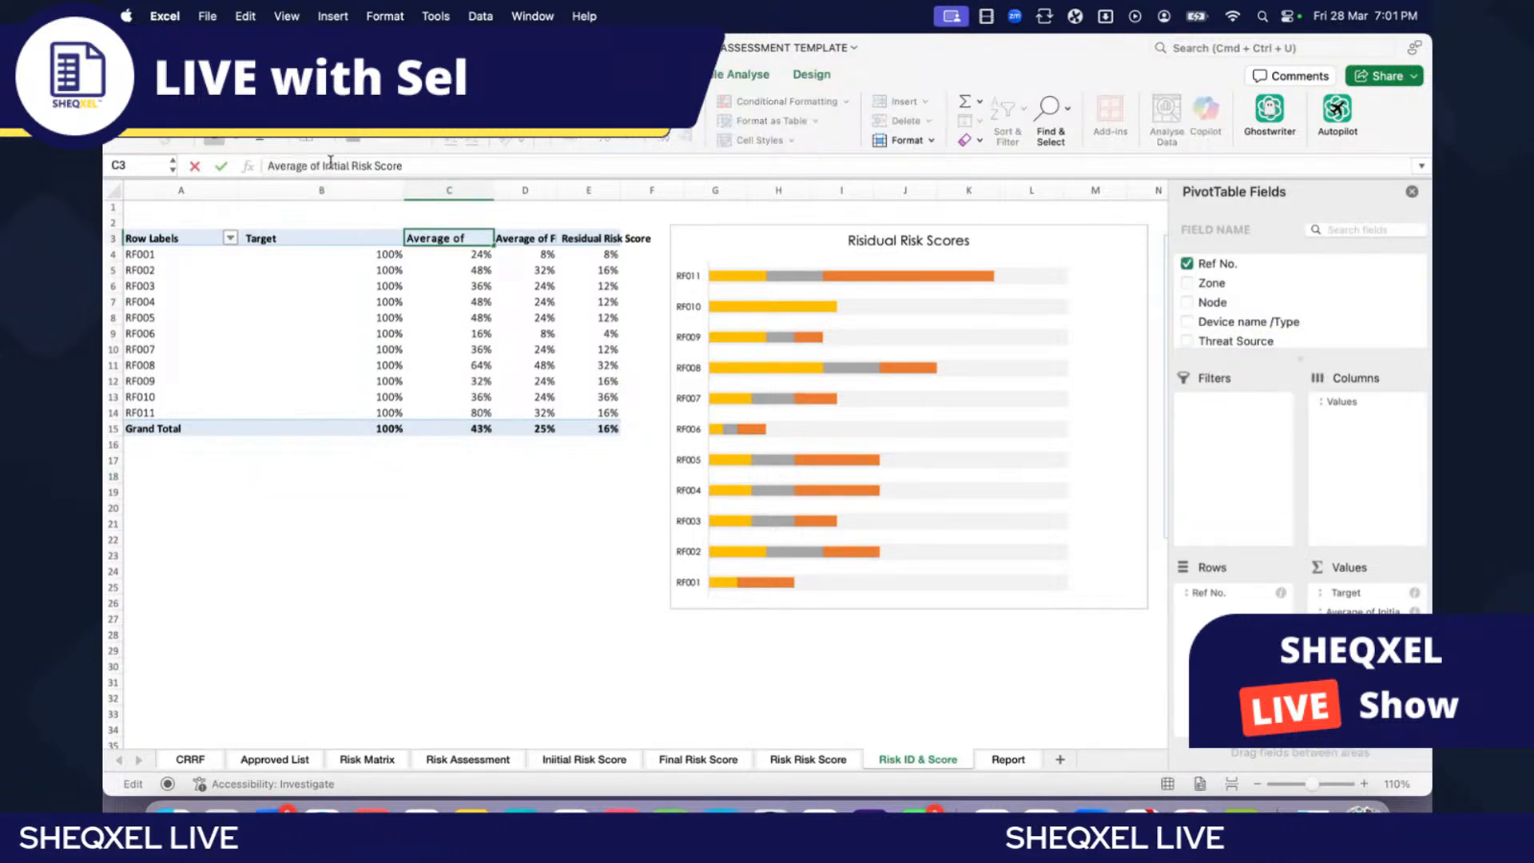
{"action": "left_click", "coordinate": [325, 166]}
{"action": "left_click_drag", "start_coordinate": [303, 166], "coordinate": [206, 190]}
{"action": "key", "text": "BackSpace"}
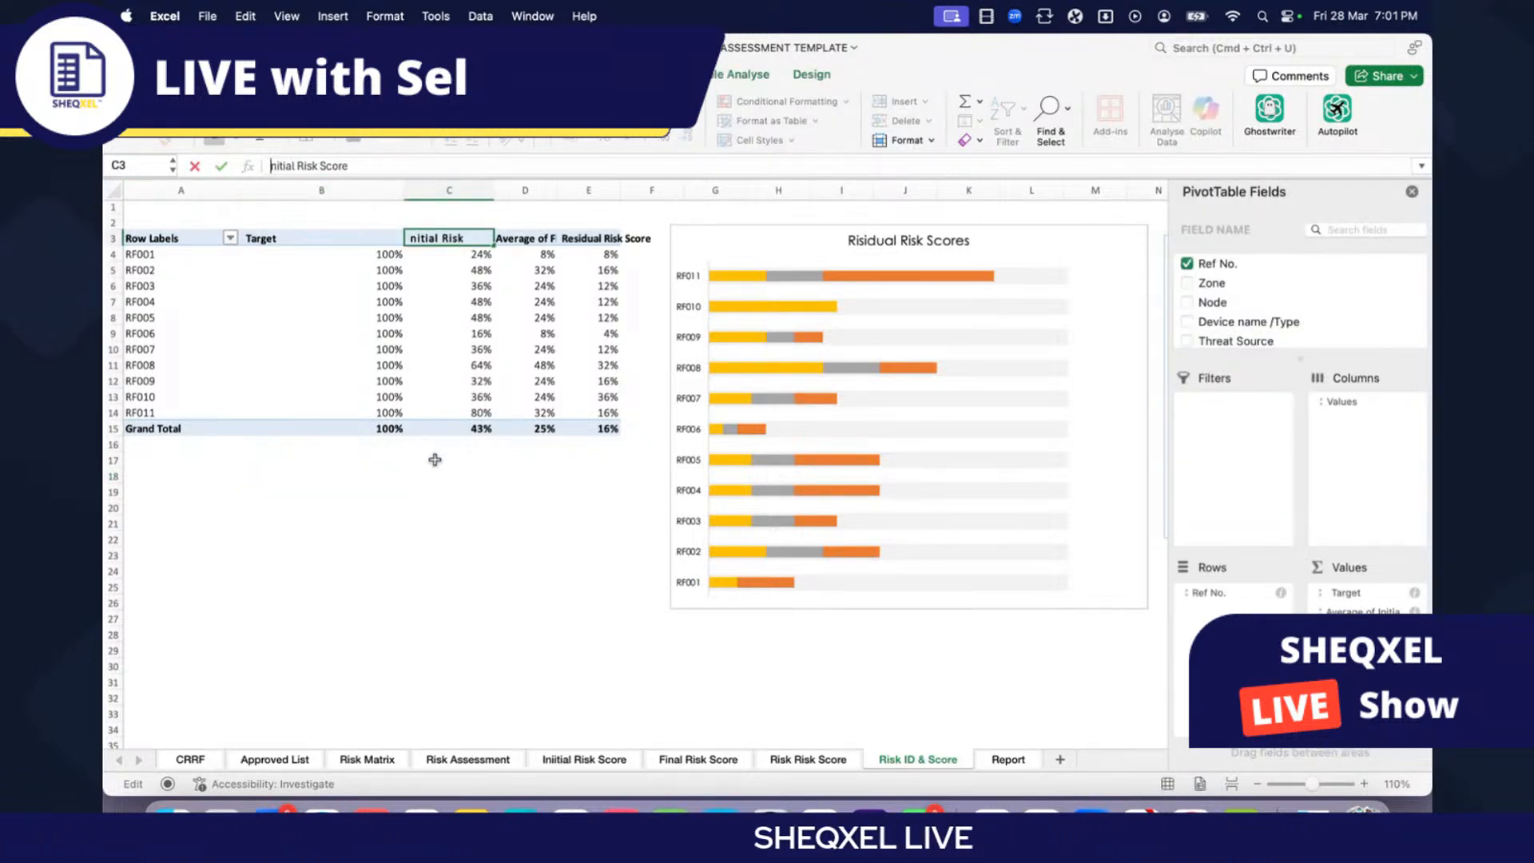
{"action": "left_click", "coordinate": [444, 490]}
{"action": "left_click", "coordinate": [407, 234]}
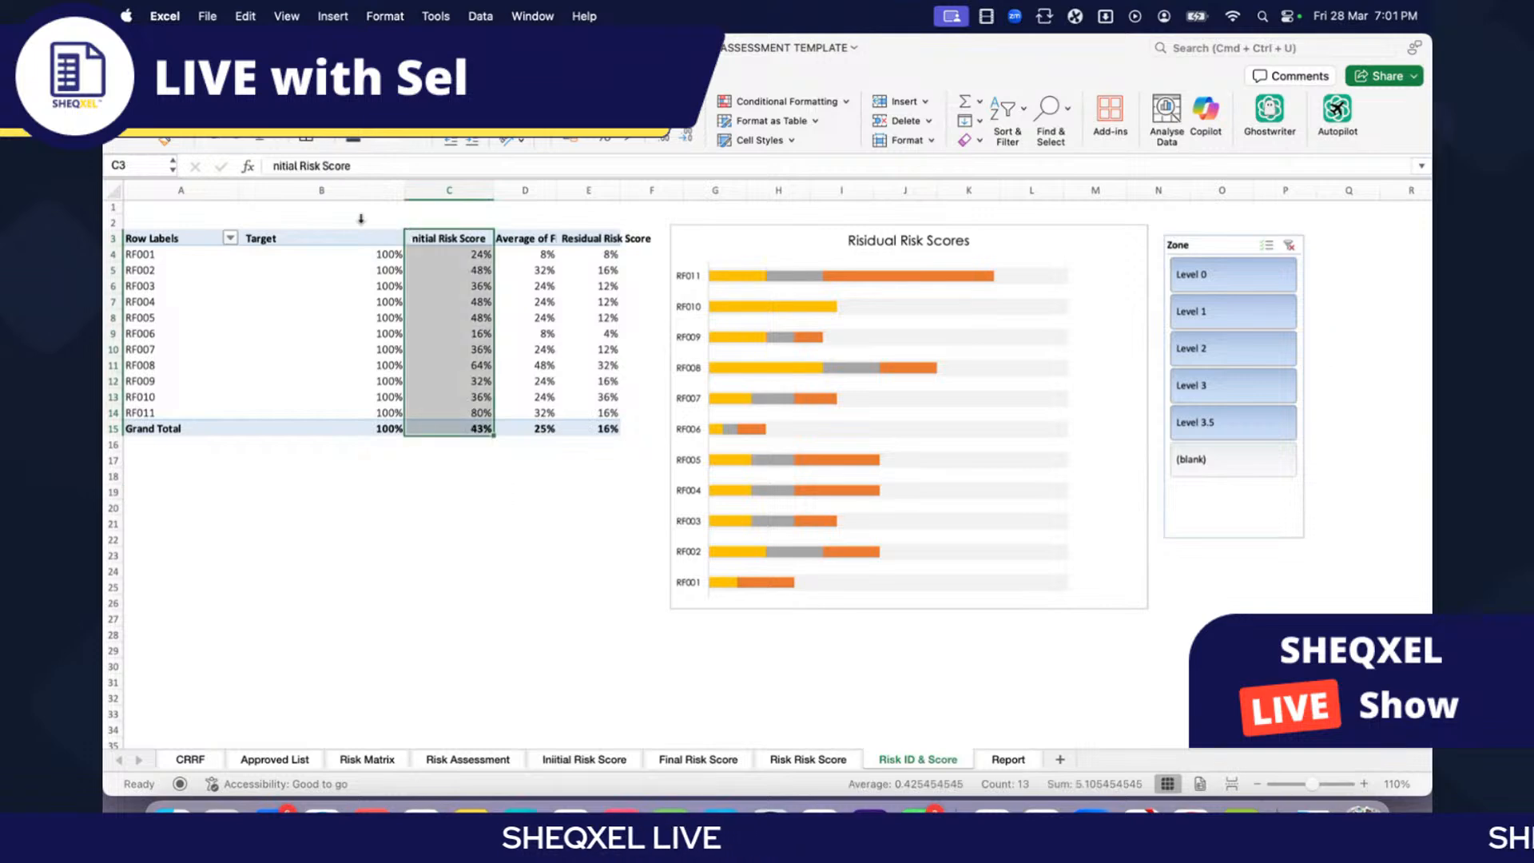
{"action": "left_click", "coordinate": [276, 165]}
{"action": "type", "text": "I"}
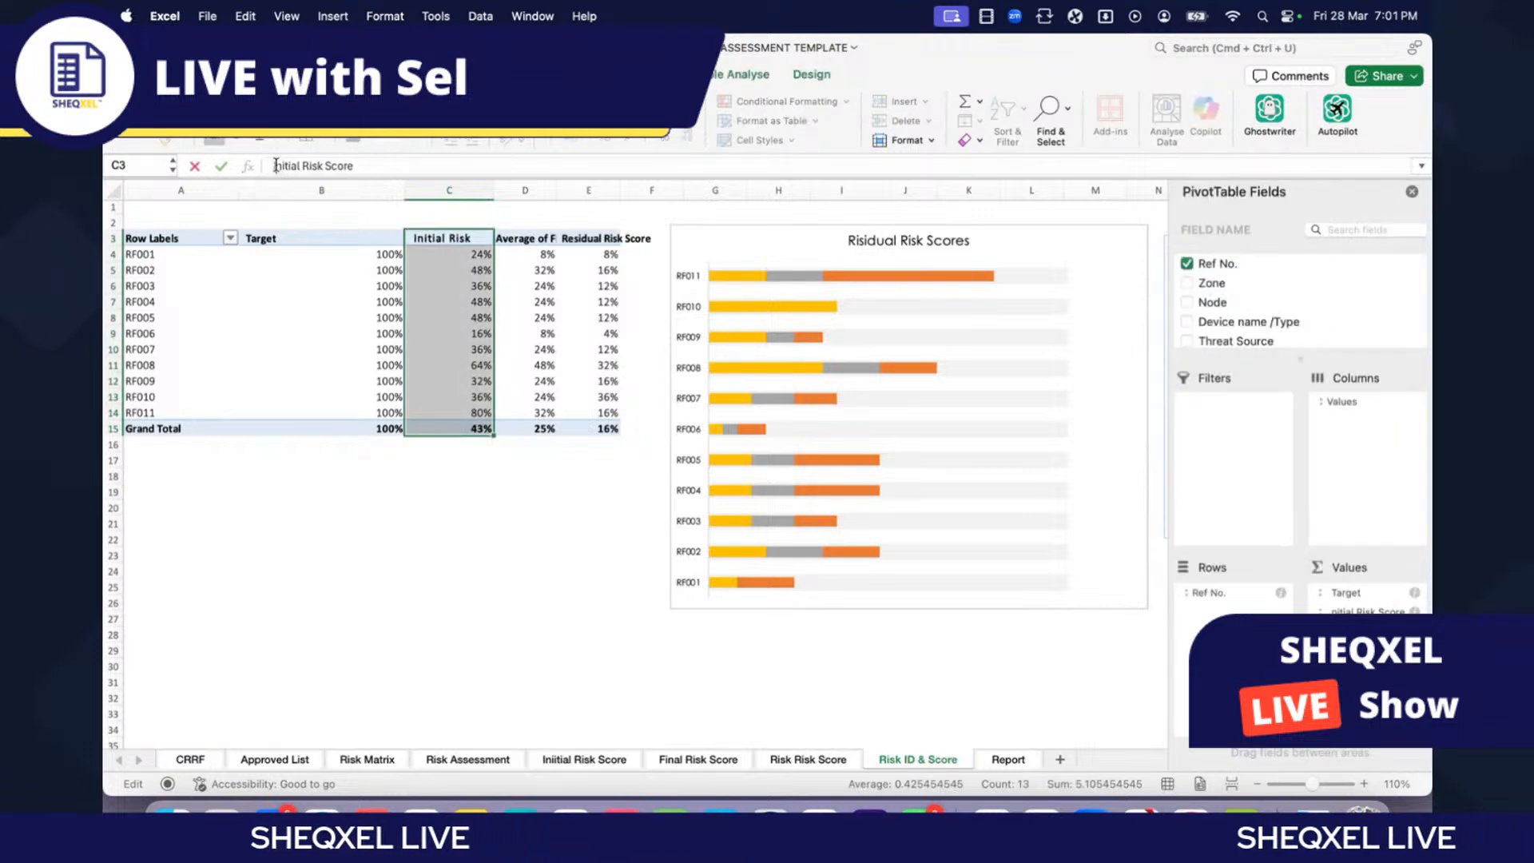
{"action": "key", "text": "Return"}
Step: Remove "Average of" from the header in D3 so it reads Final Risk Score
{"action": "left_click", "coordinate": [511, 227]}
{"action": "left_click", "coordinate": [512, 234]}
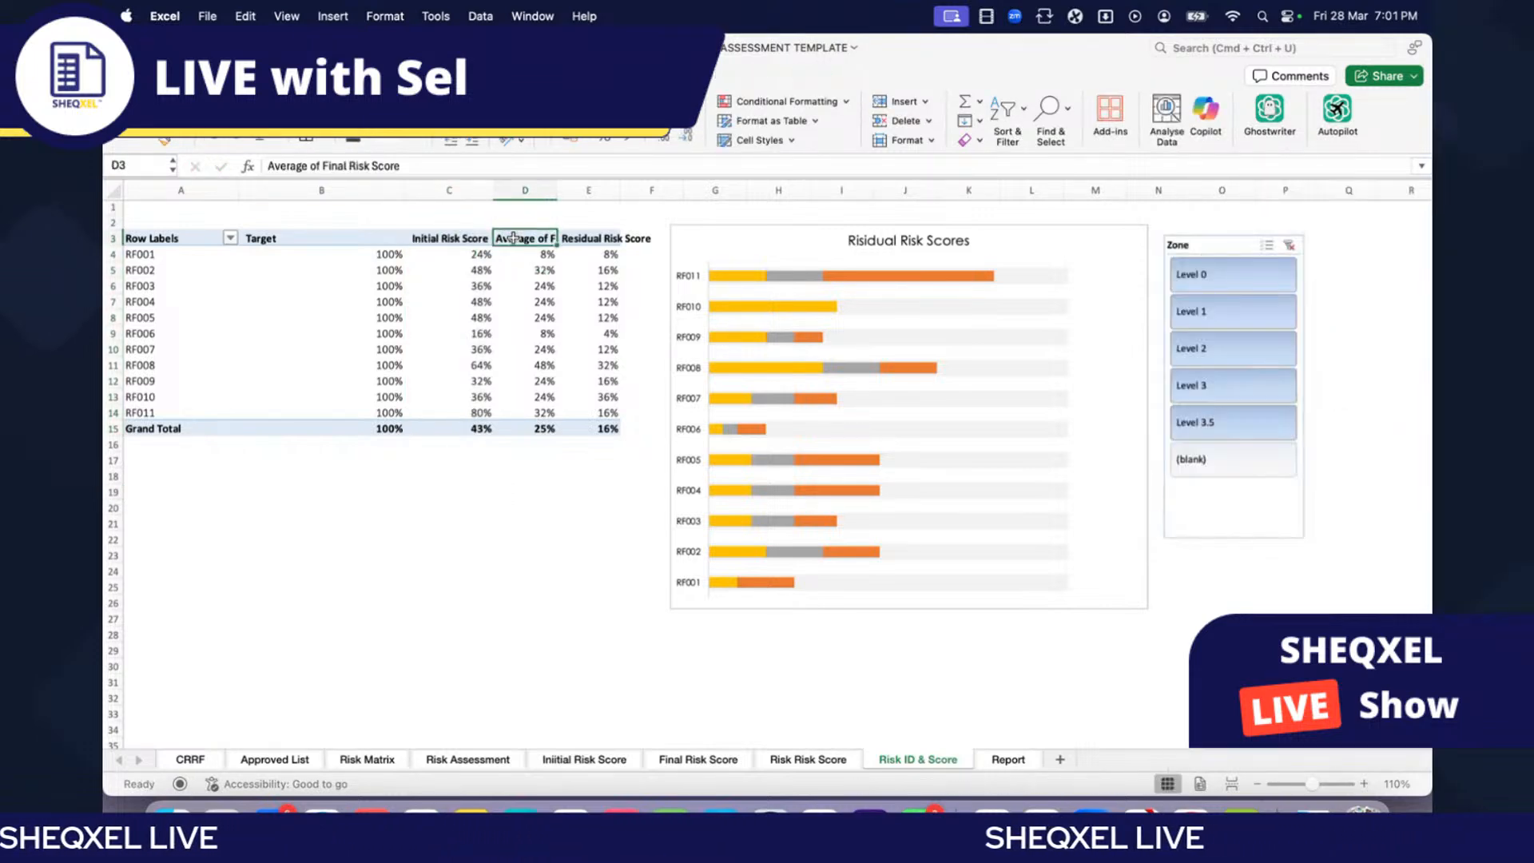
{"action": "left_click_drag", "start_coordinate": [196, 152], "coordinate": [198, 158]}
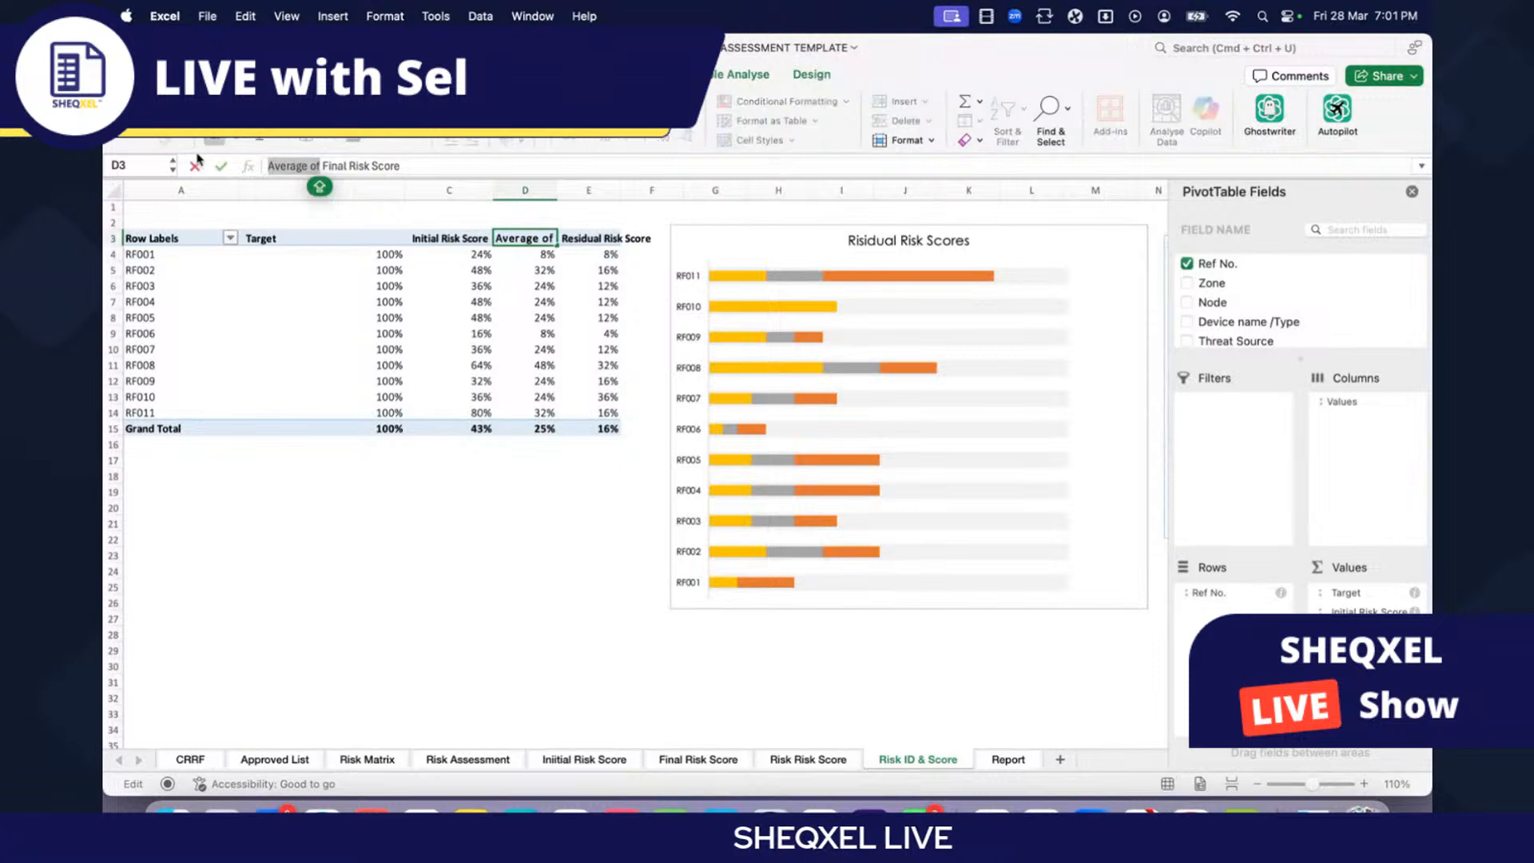
{"action": "left_click", "coordinate": [412, 547]}
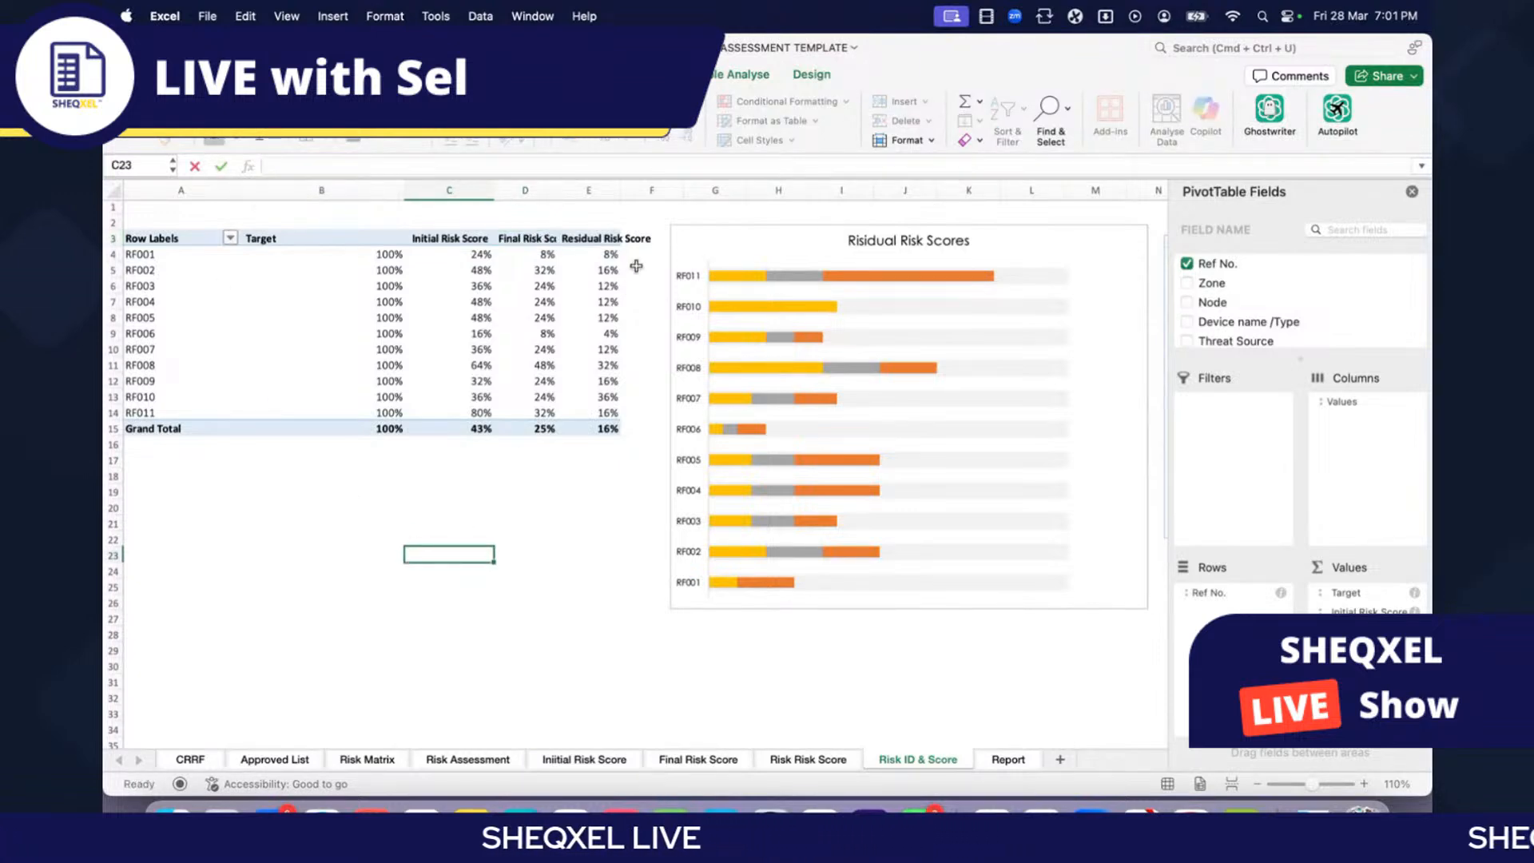
Step: Widen columns C to E together to an equal width of about 14.67 for the three score headers
{"action": "left_click", "coordinate": [589, 238]}
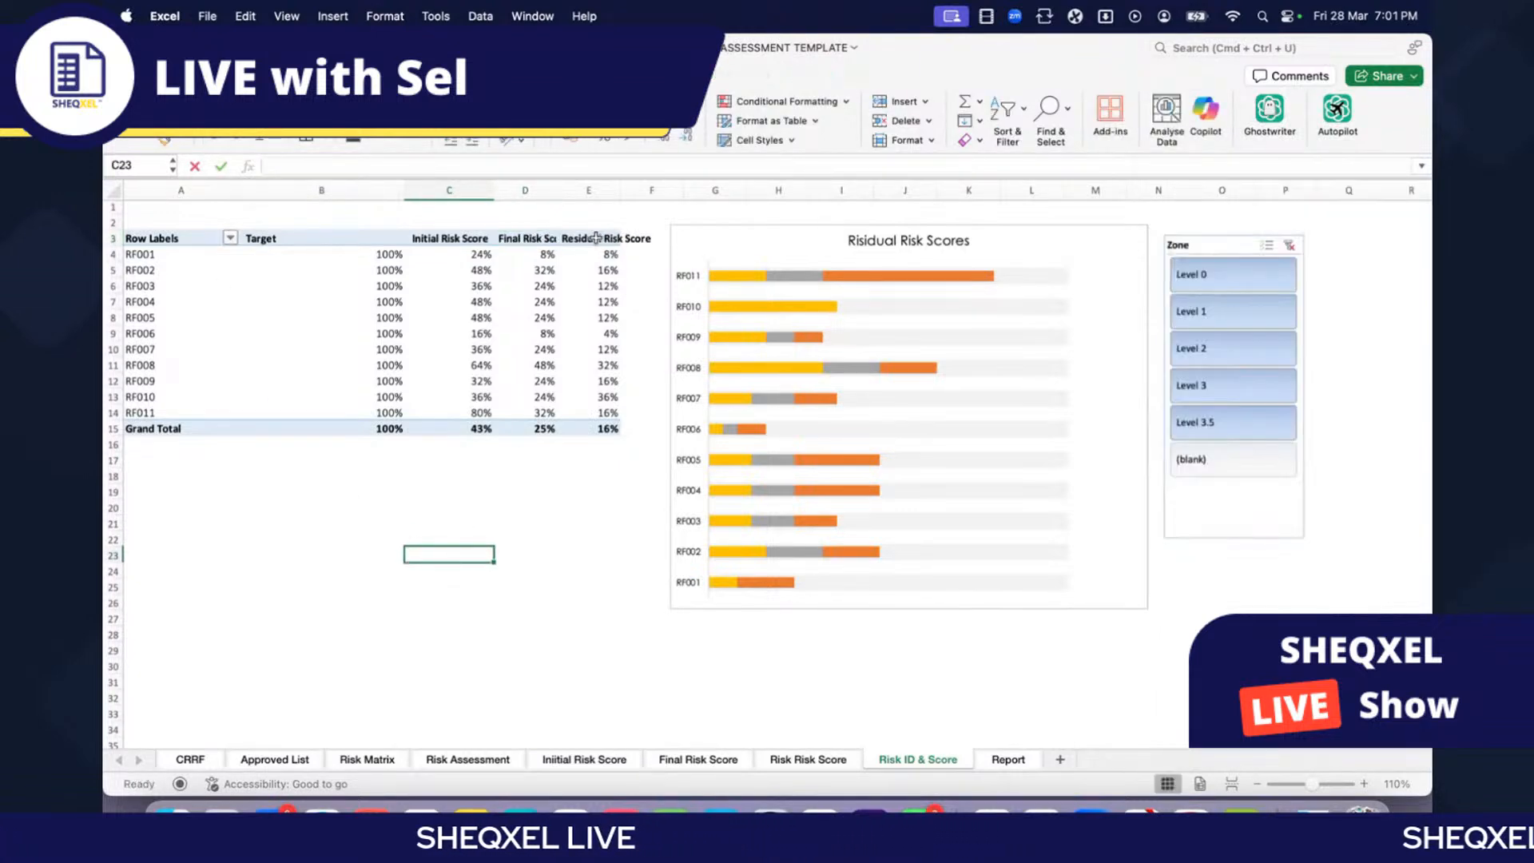
{"action": "left_click_drag", "start_coordinate": [456, 190], "coordinate": [589, 190]}
{"action": "double_click", "coordinate": [496, 190]}
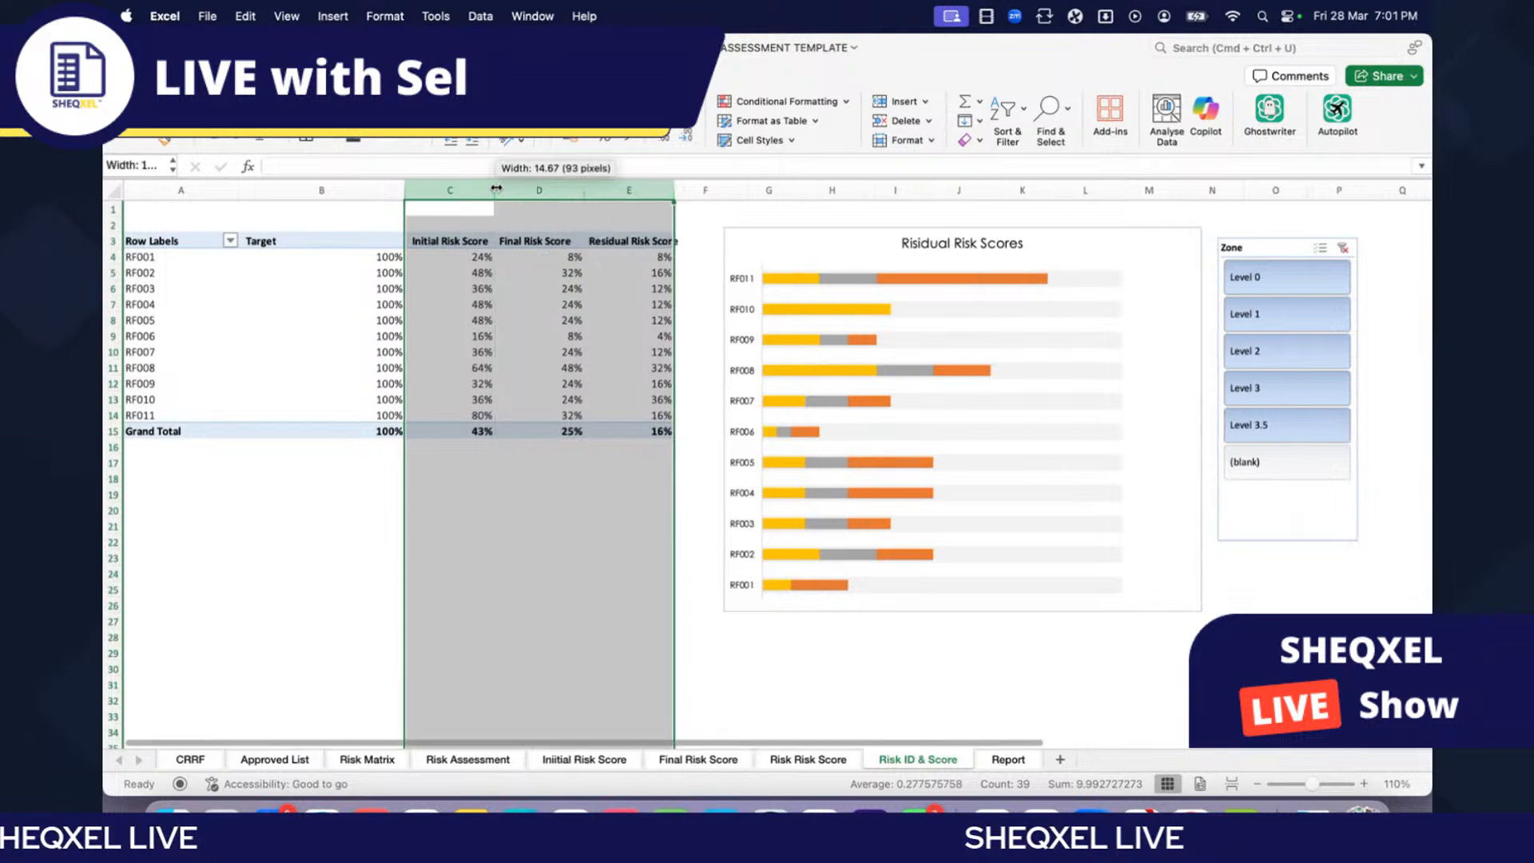
Step: Centre-align the headers and values of the pivot table's Target and three score columns across B2:E15
{"action": "left_click", "coordinate": [317, 569]}
{"action": "scroll", "coordinate": [317, 569], "scroll_direction": "down", "scroll_amount": 2}
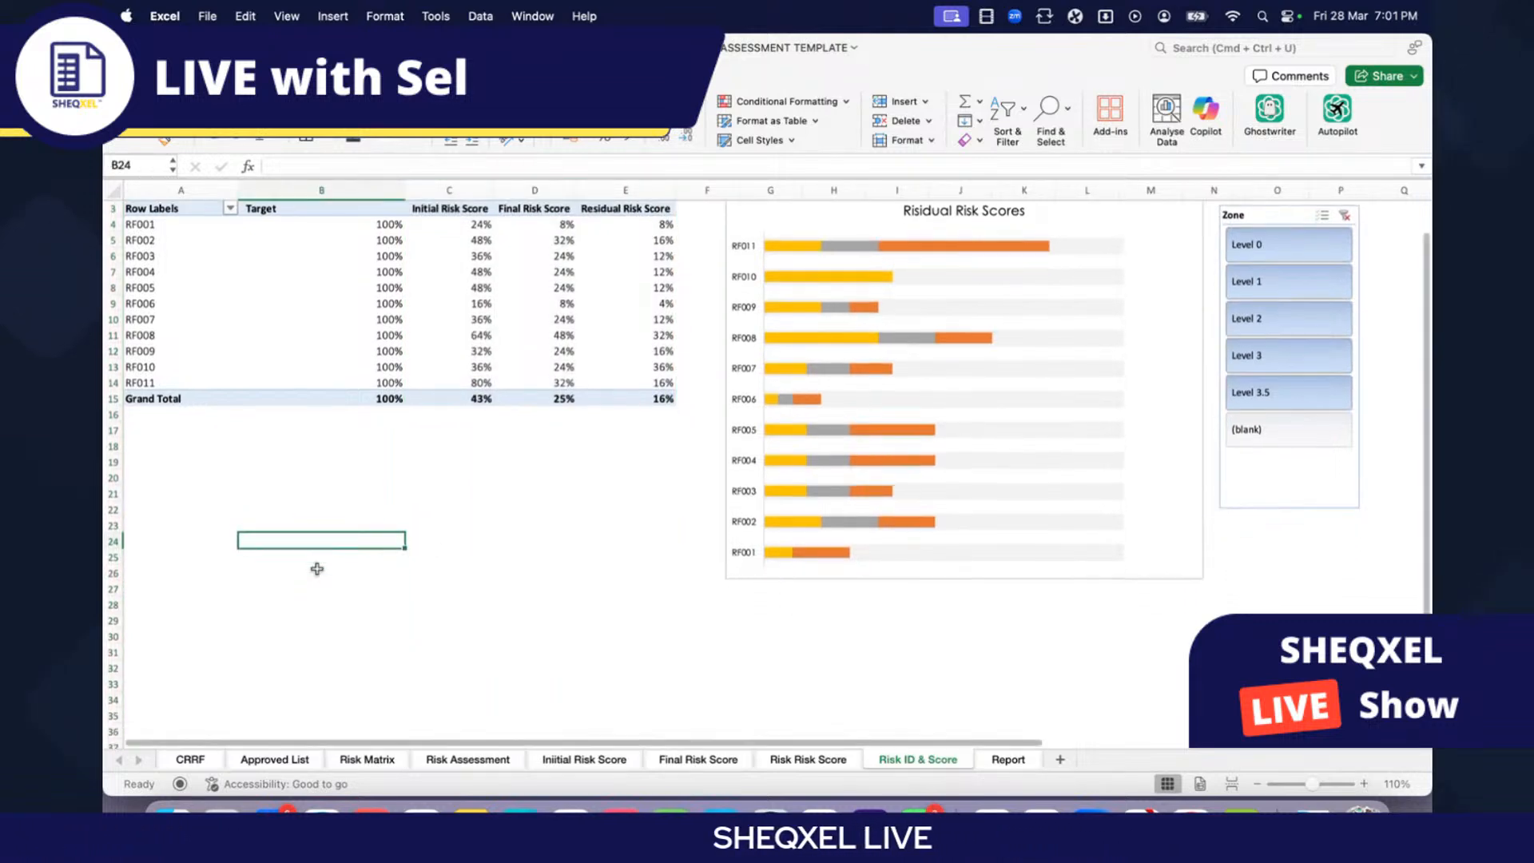
{"action": "scroll", "coordinate": [315, 571], "scroll_direction": "up", "scroll_amount": 2}
{"action": "left_click_drag", "start_coordinate": [360, 225], "coordinate": [668, 431]}
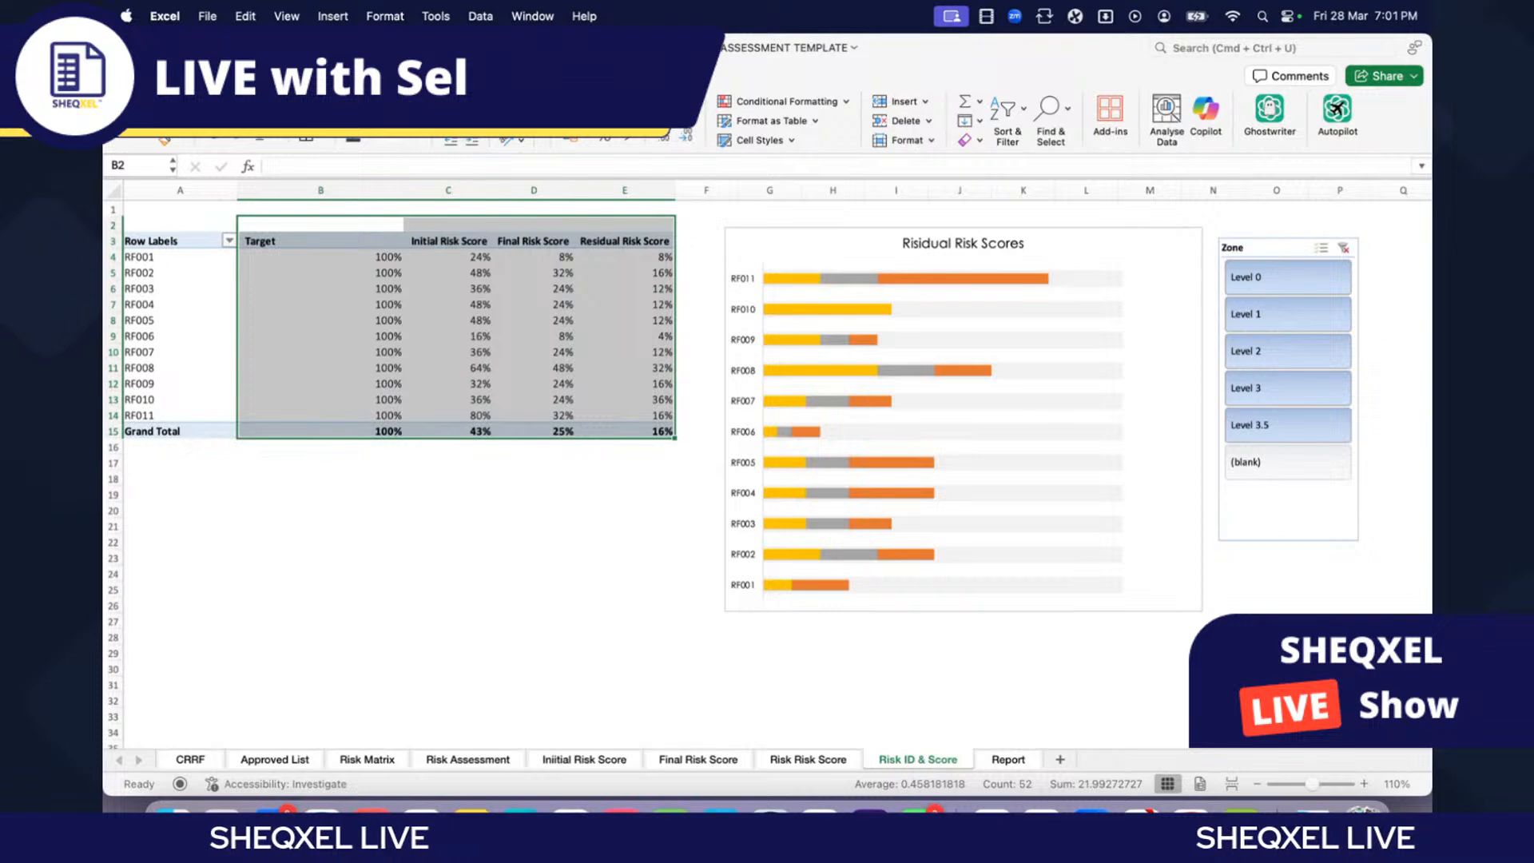
{"action": "key", "text": "super+e"}
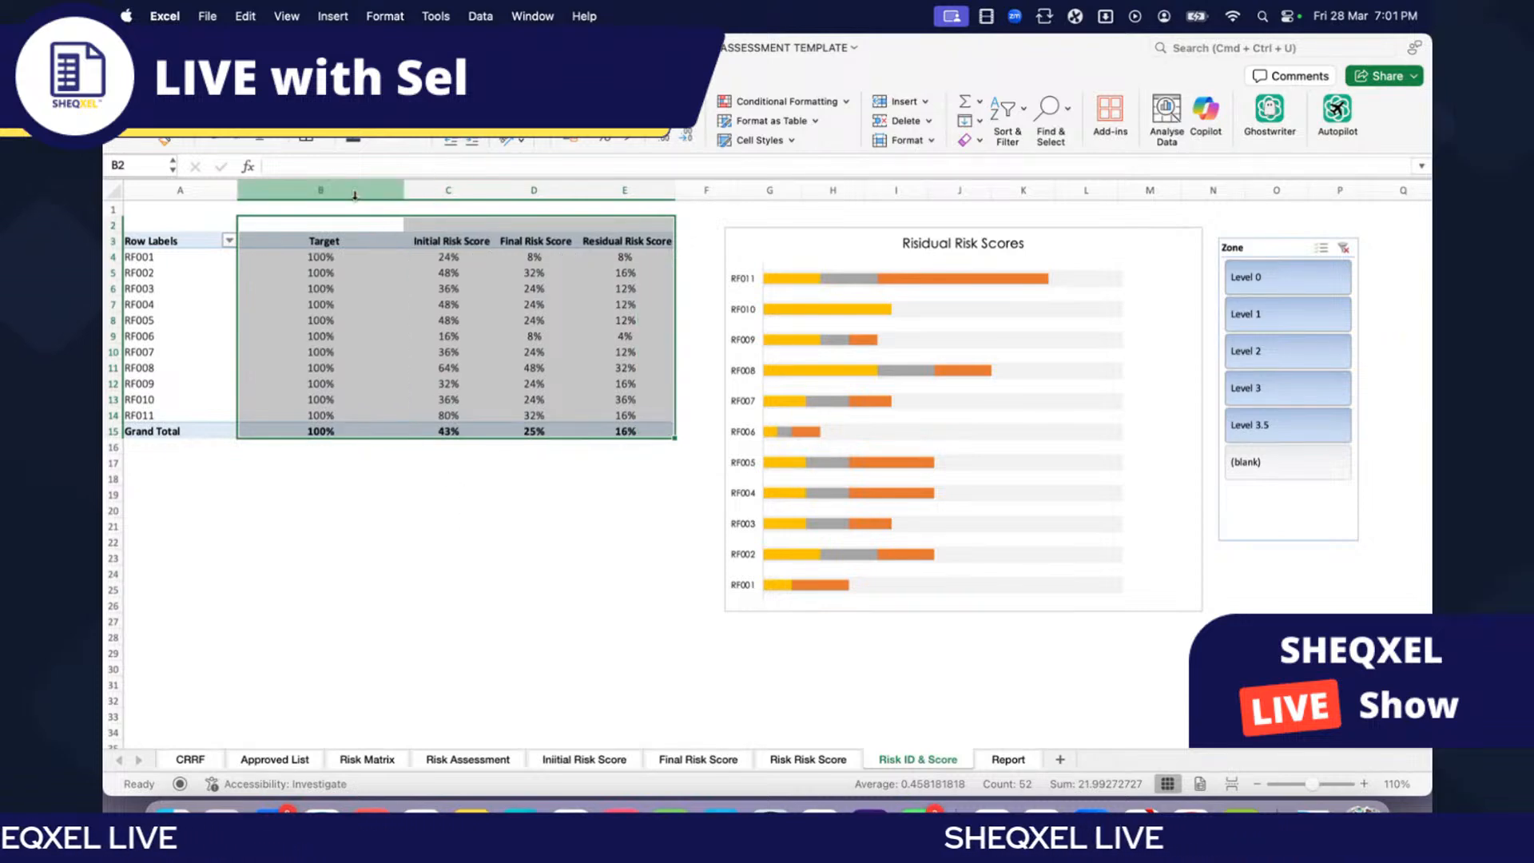
Step: Auto-fit the widths of columns B to E to their contents
{"action": "left_click_drag", "start_coordinate": [320, 192], "coordinate": [395, 193]}
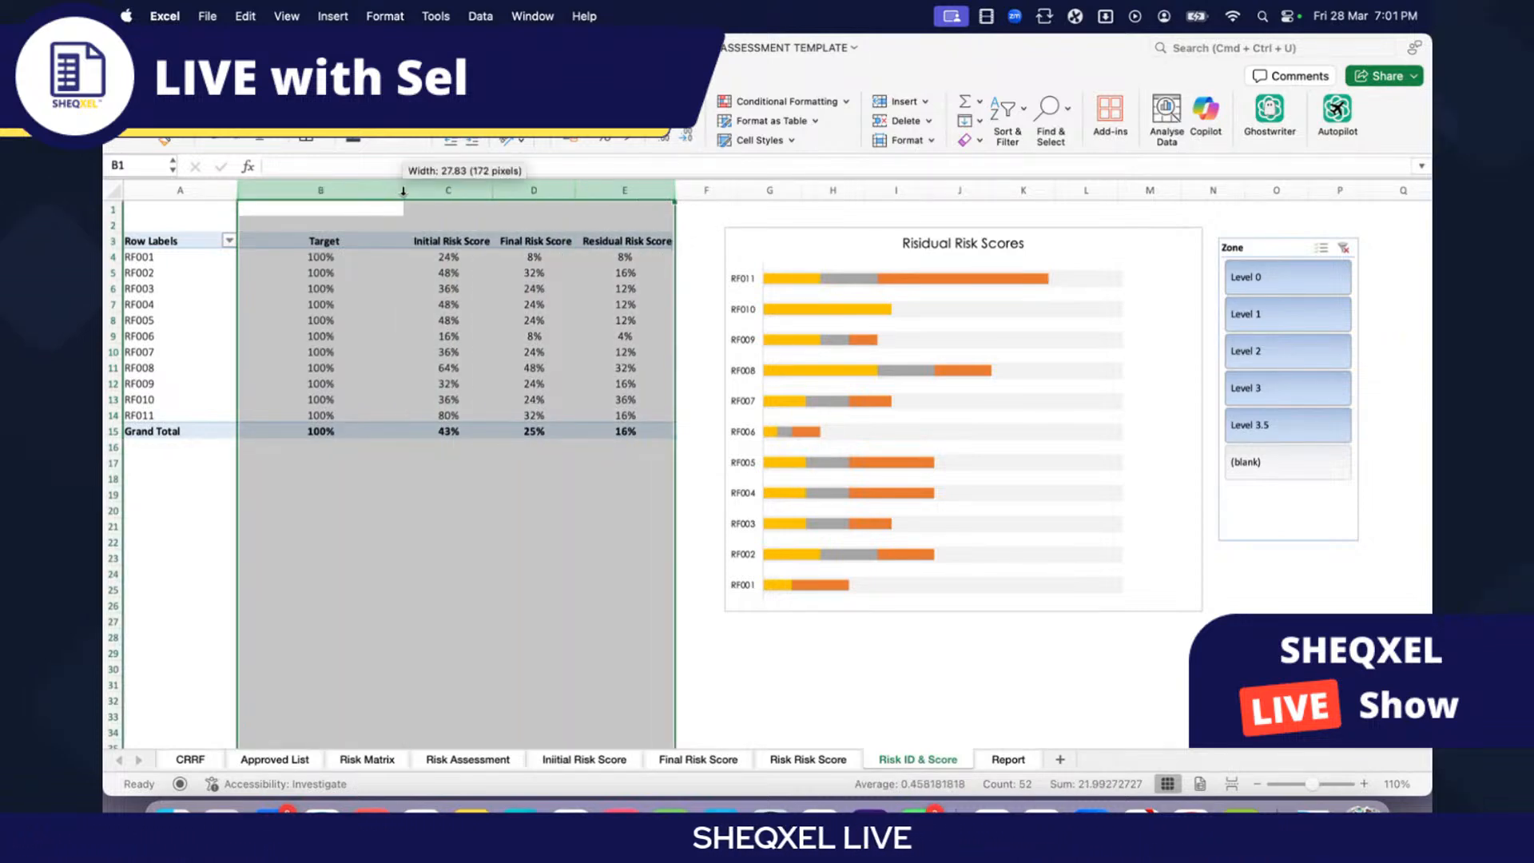
{"action": "double_click", "coordinate": [403, 191]}
{"action": "left_click", "coordinate": [425, 588]}
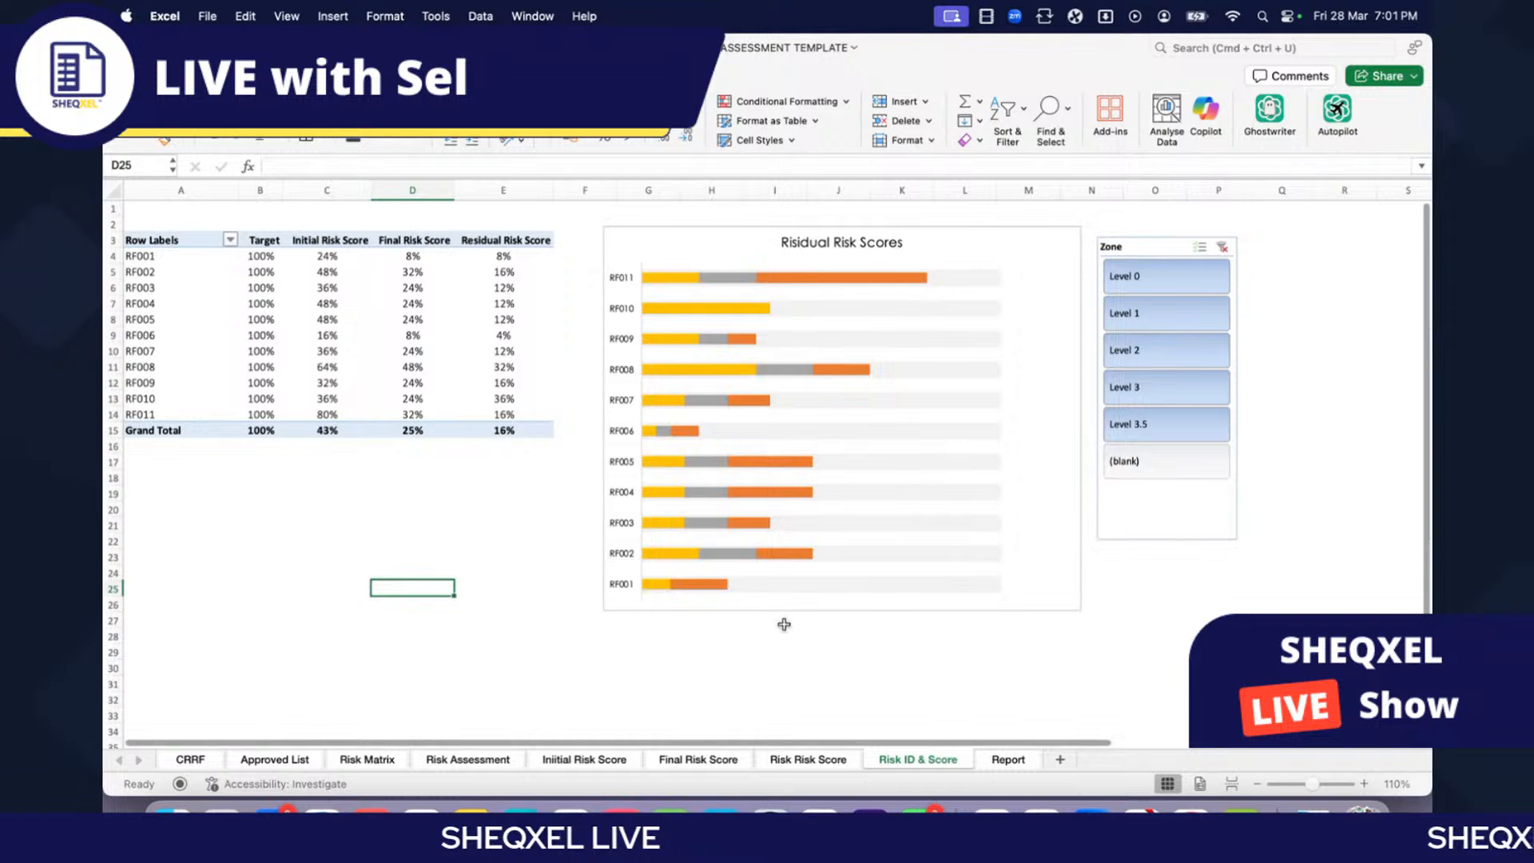
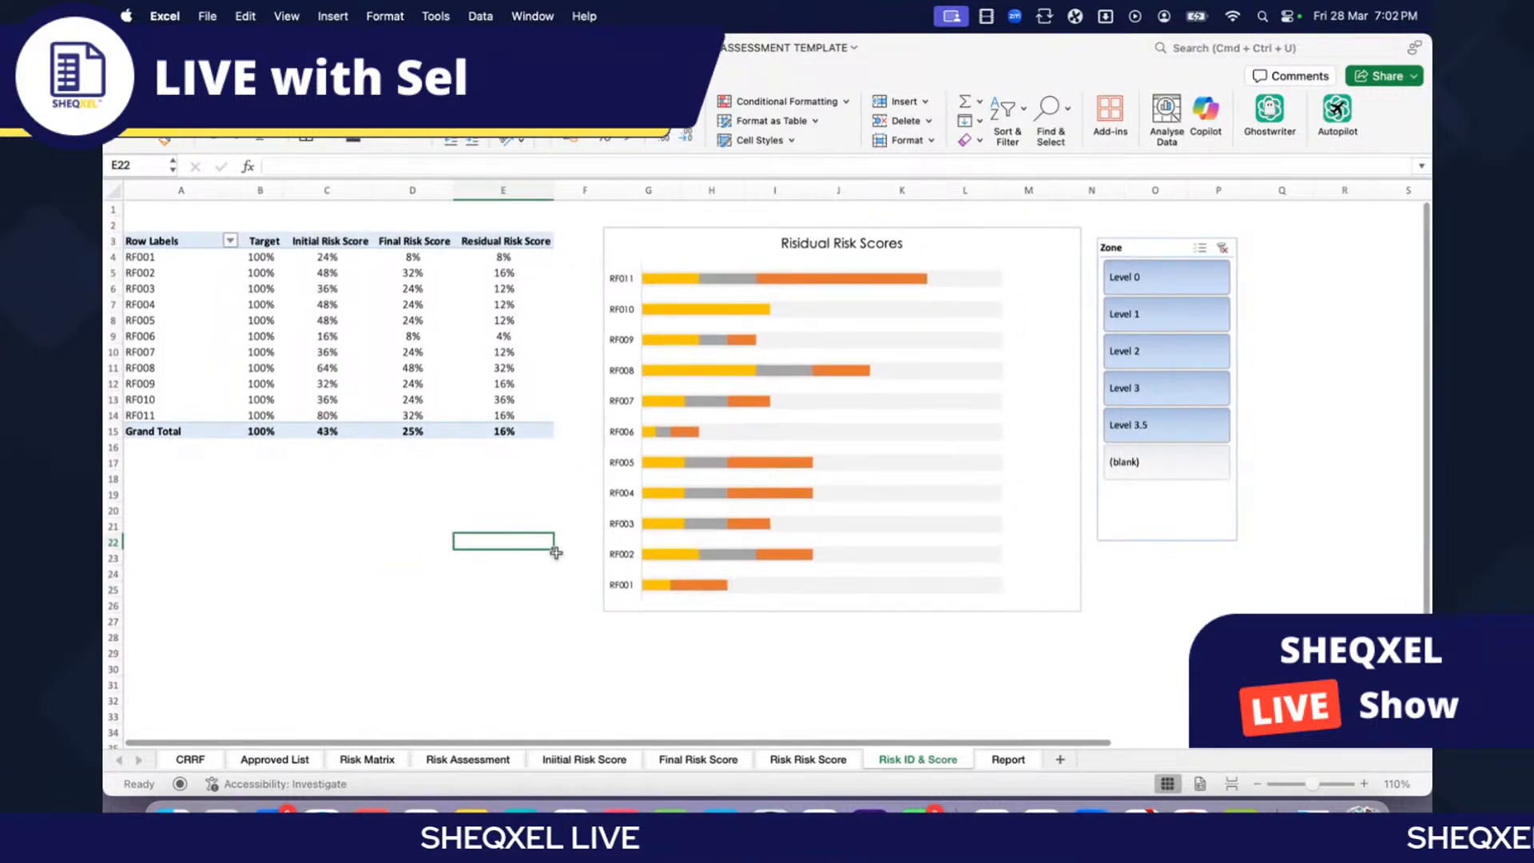
Step: Add data labels to the Residual, Final and Initial Risk Score series in the pivot chart
{"action": "scroll", "coordinate": [831, 351], "scroll_direction": "right", "scroll_amount": 1}
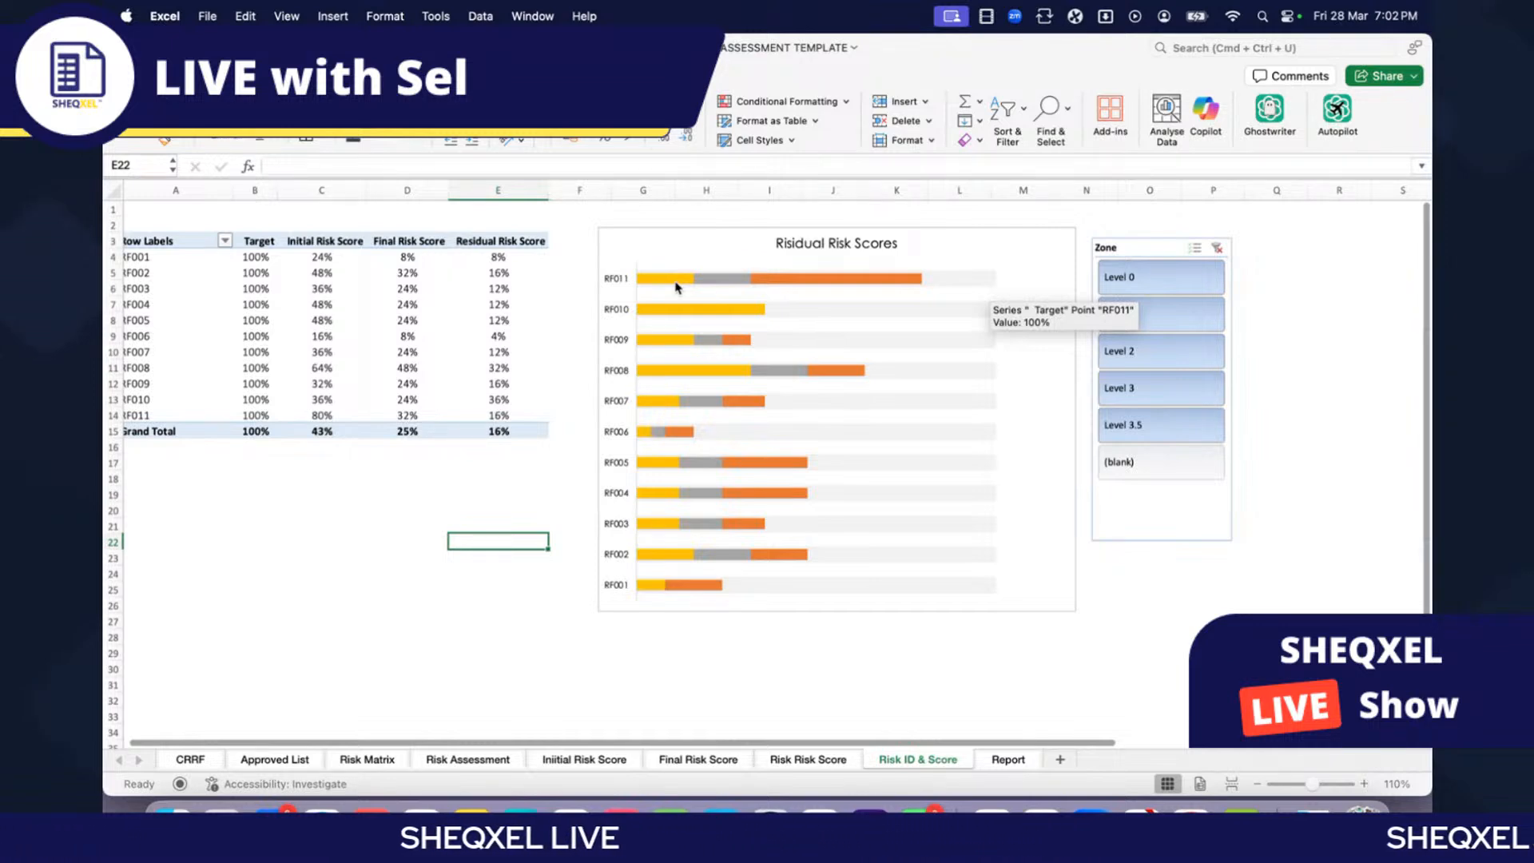
{"action": "left_click", "coordinate": [723, 281]}
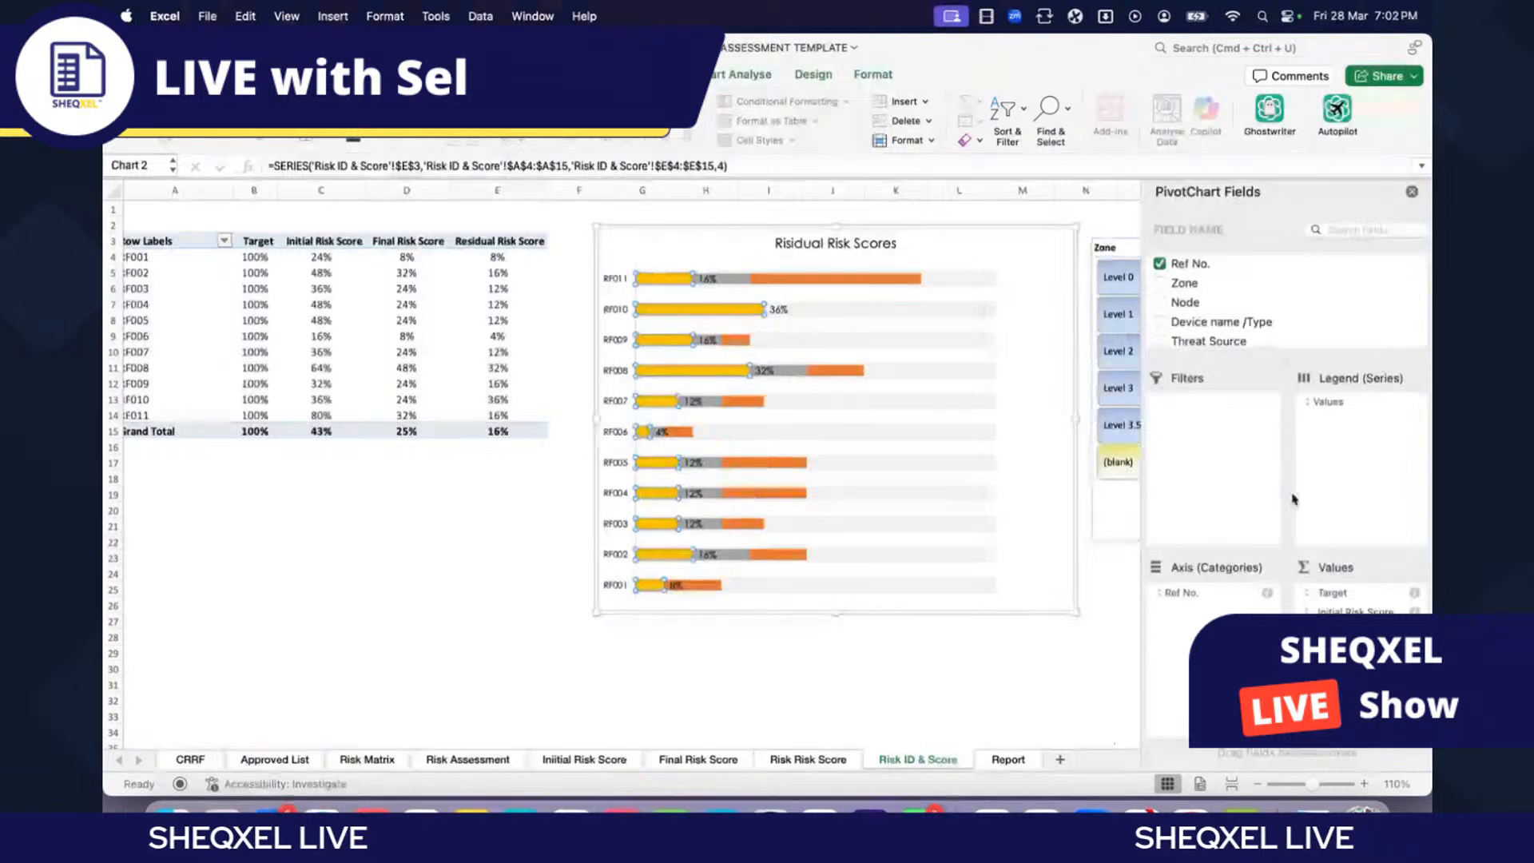
{"action": "right_click", "coordinate": [729, 285]}
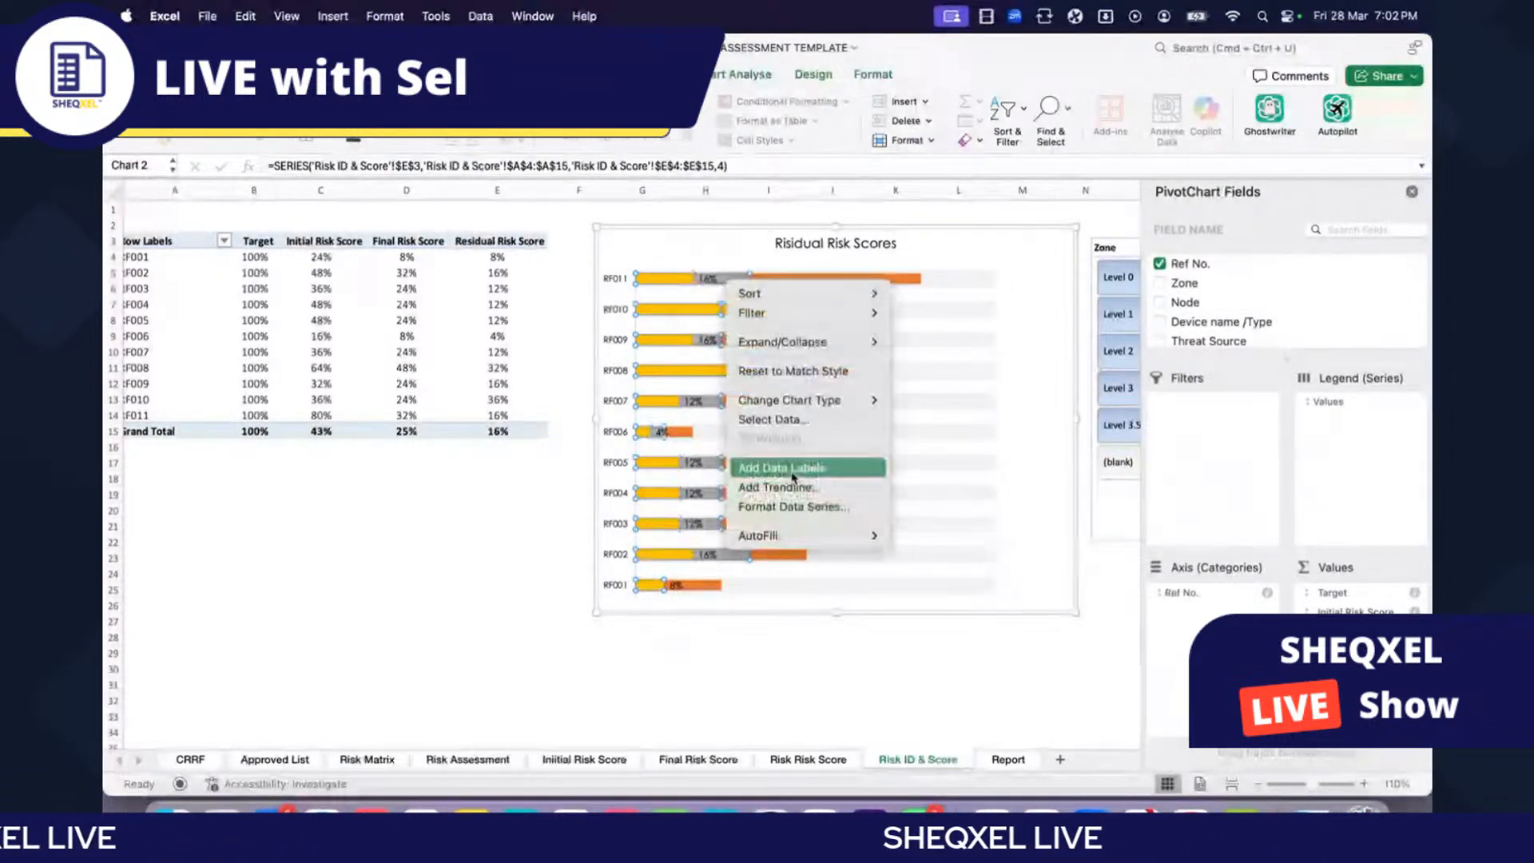
{"action": "left_click", "coordinate": [787, 467]}
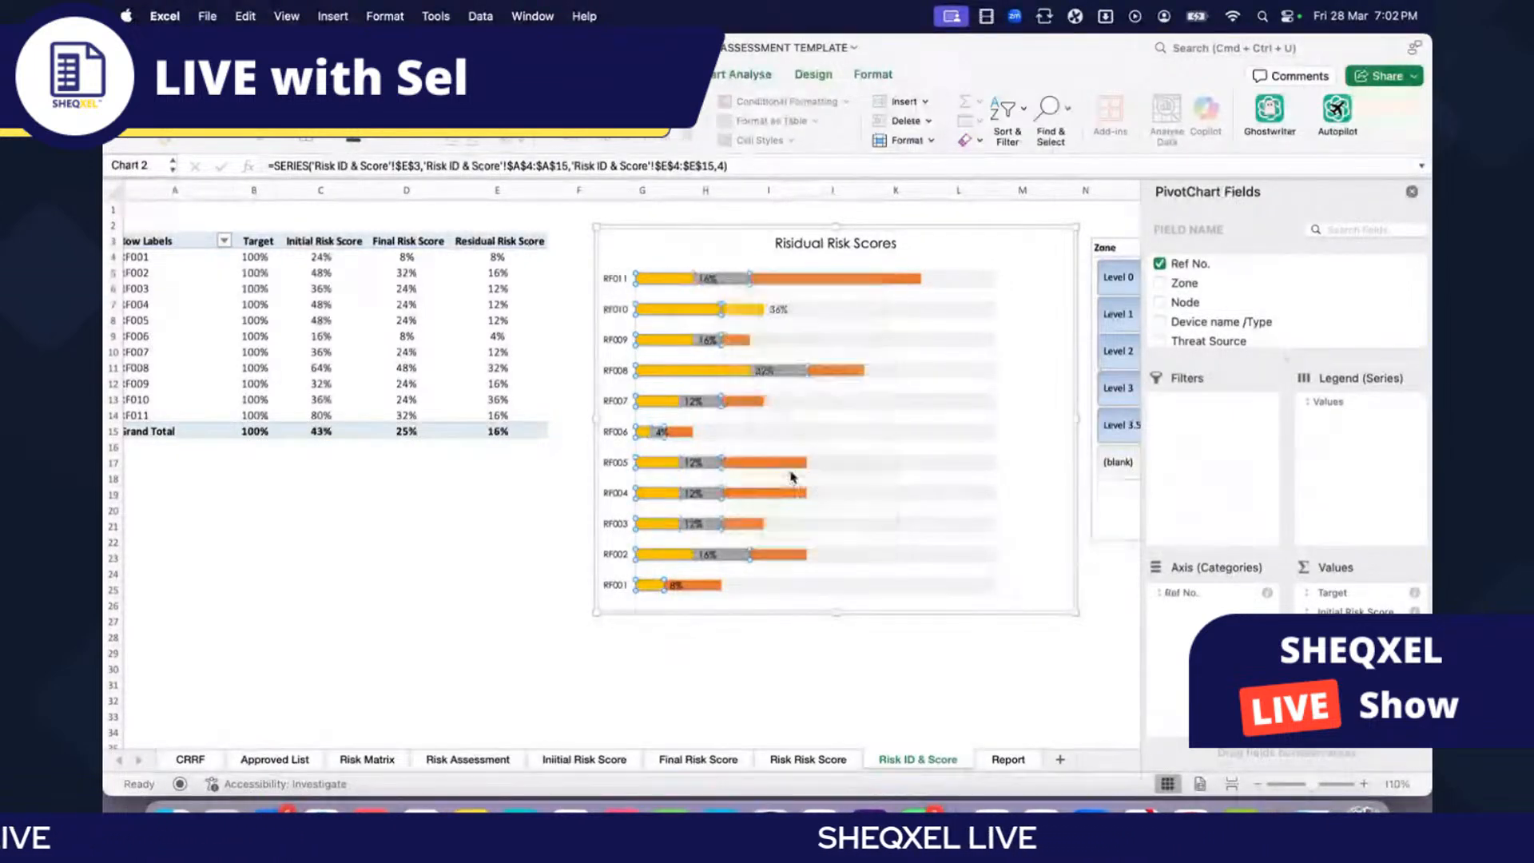
{"action": "right_click", "coordinate": [811, 287]}
{"action": "left_click", "coordinate": [867, 471]}
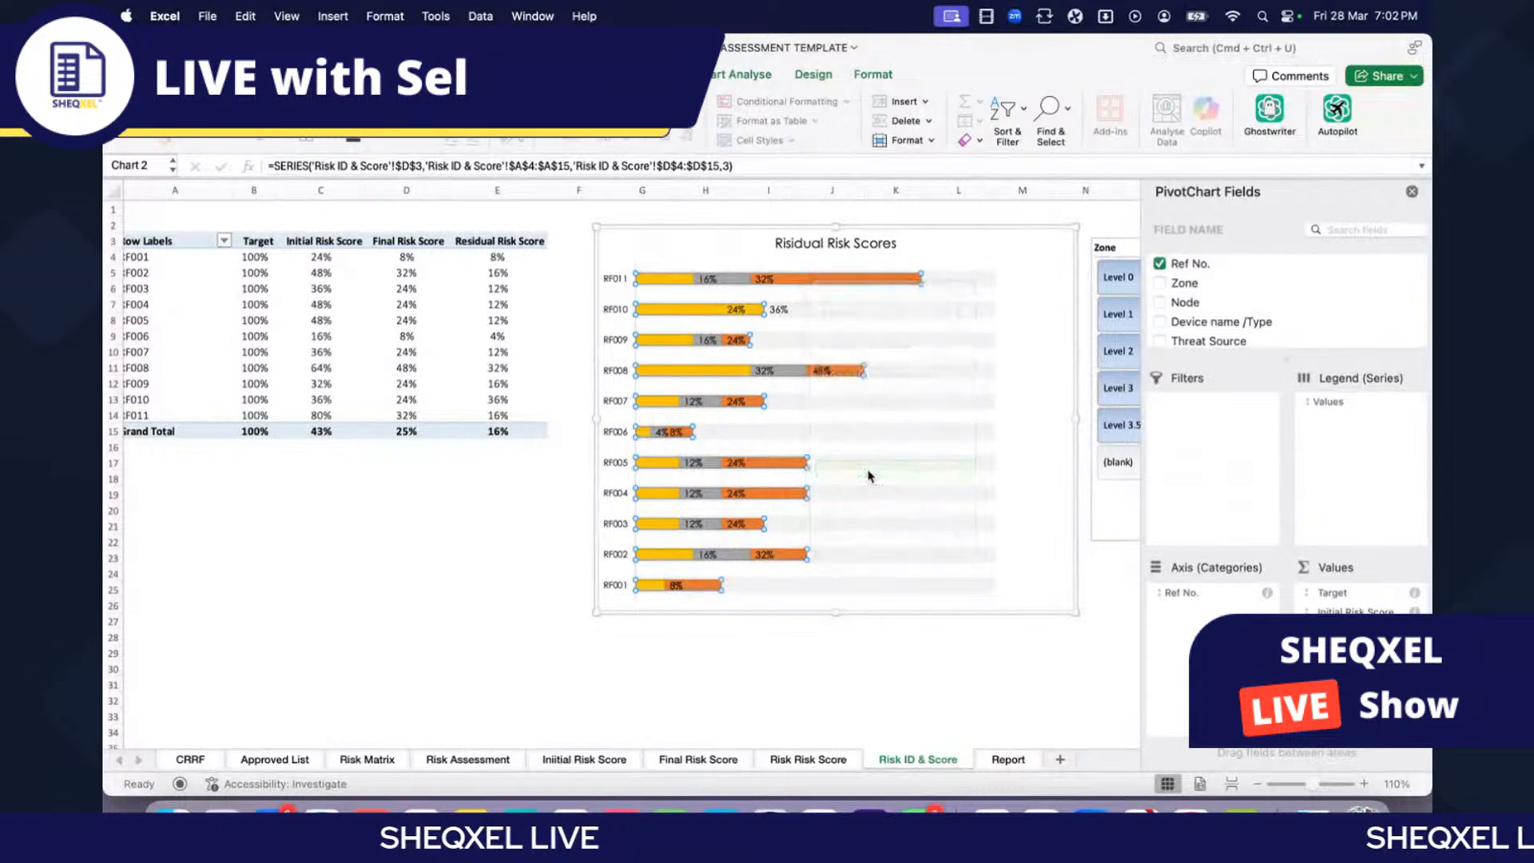
Step: Set the label position of the Residual and Final Risk Score data labels to Centre
{"action": "right_click", "coordinate": [704, 287]}
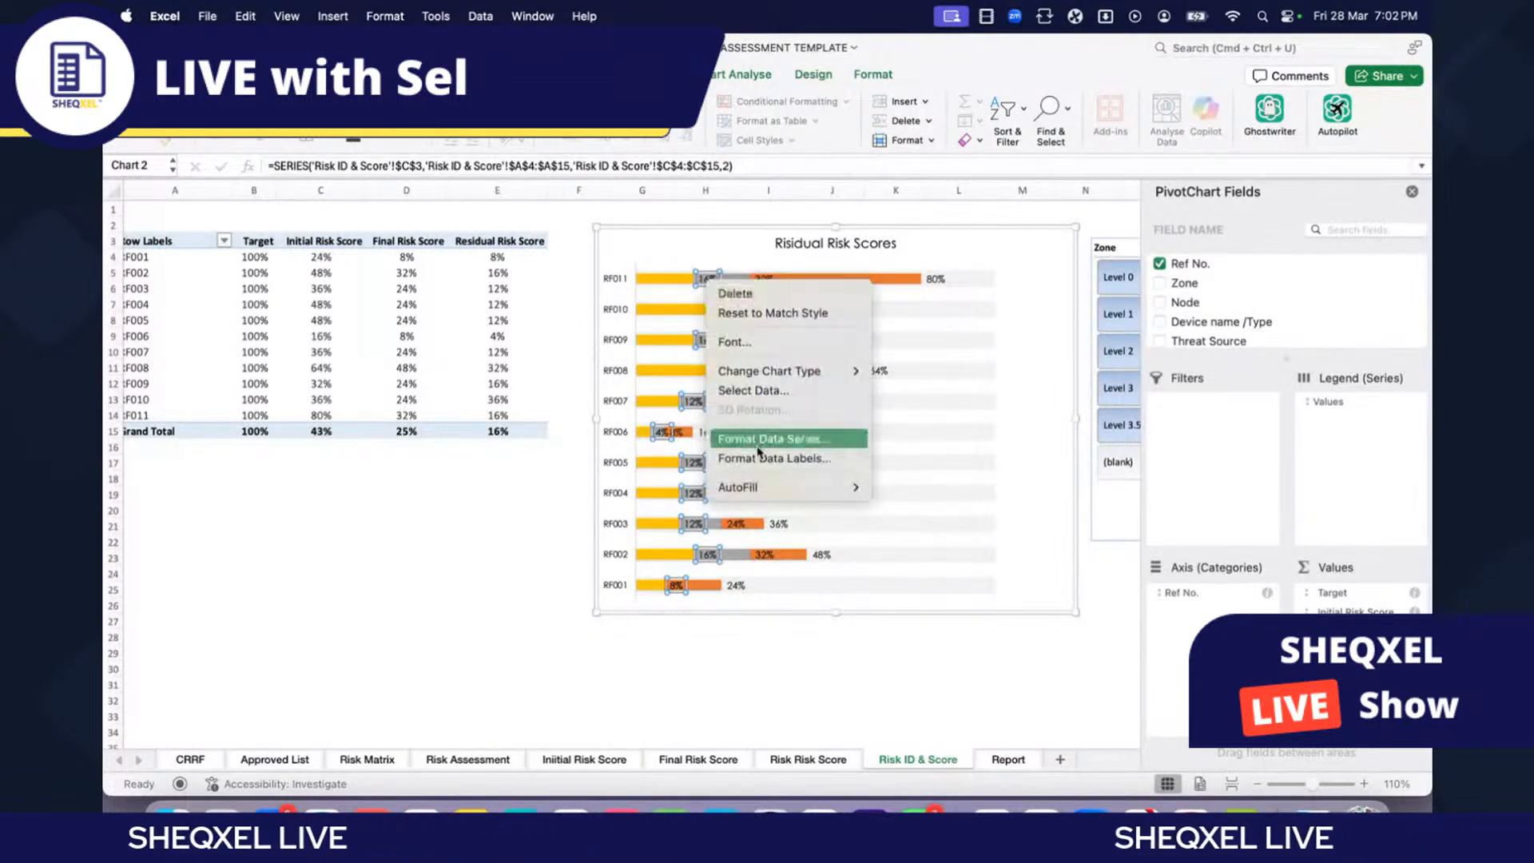
{"action": "left_click", "coordinate": [791, 458]}
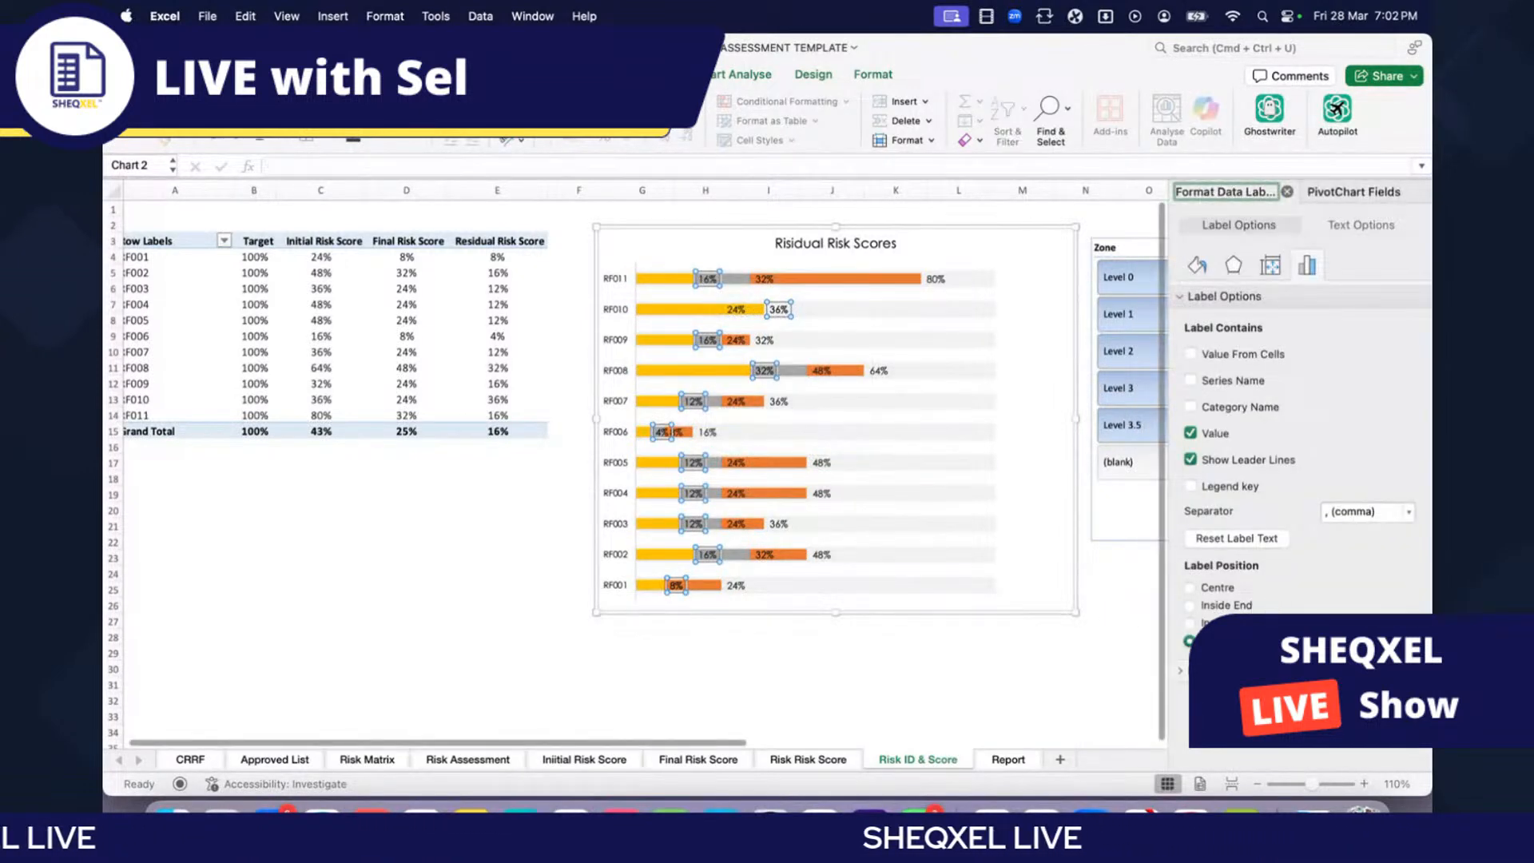
{"action": "left_click", "coordinate": [1191, 589]}
{"action": "left_click", "coordinate": [765, 280]}
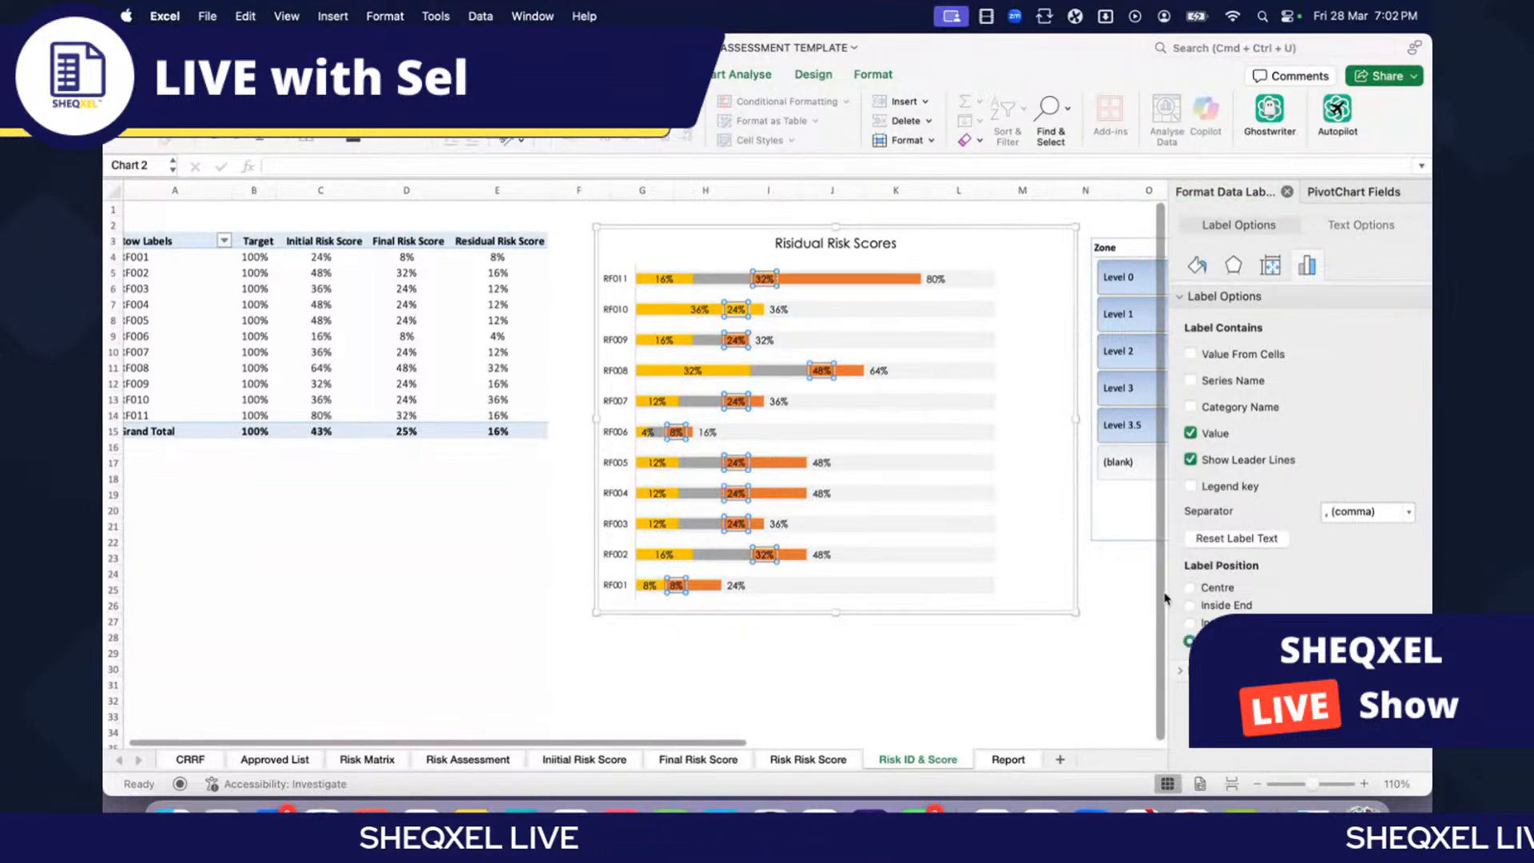
{"action": "left_click", "coordinate": [1192, 589]}
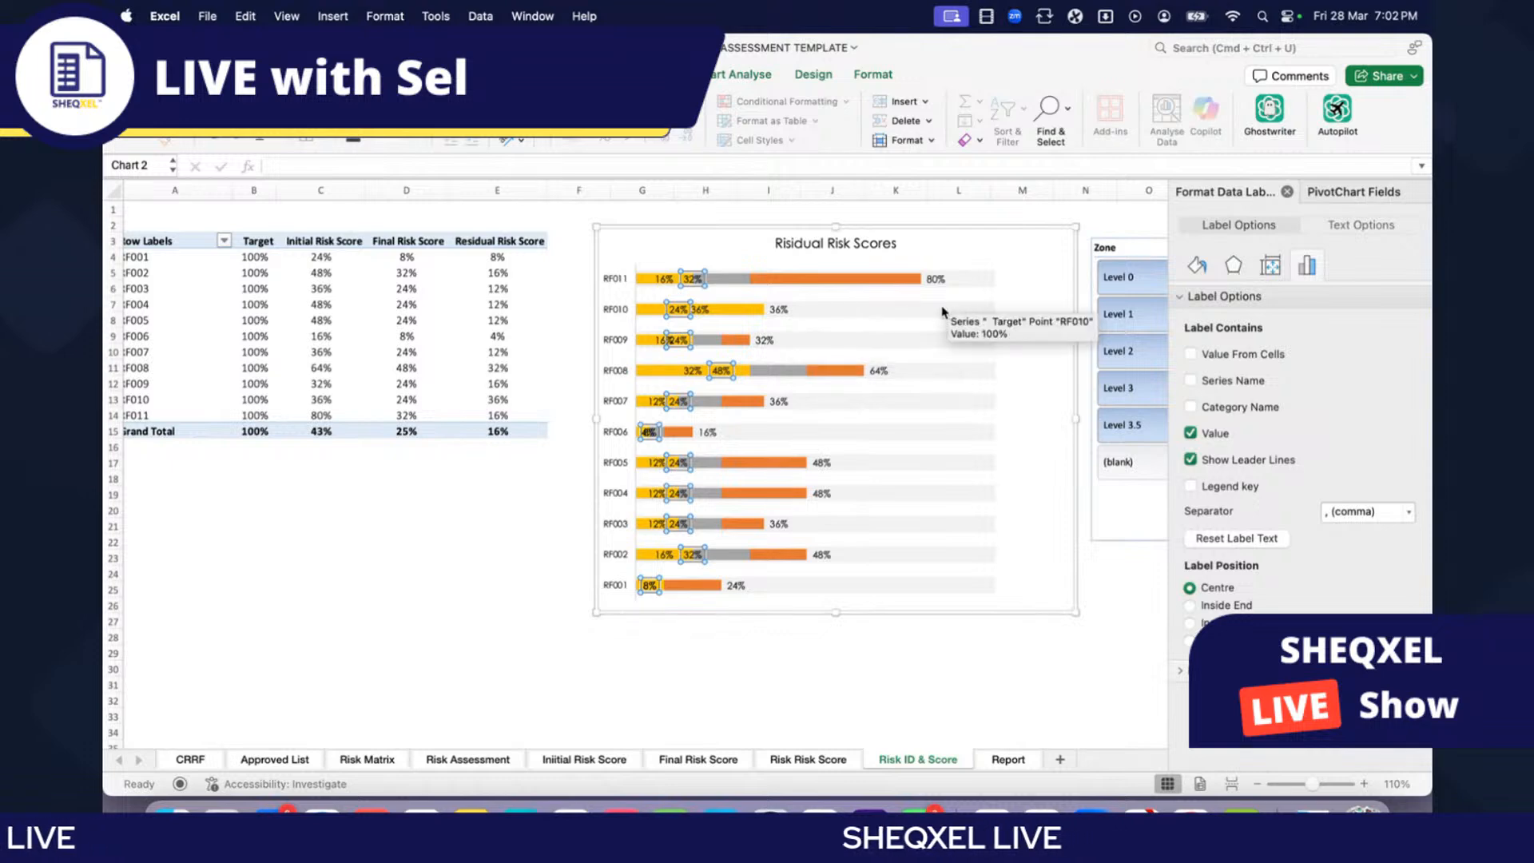
Step: Try the Centre position for the Initial Risk Score data labels and settle on Inside End
{"action": "right_click", "coordinate": [835, 280]}
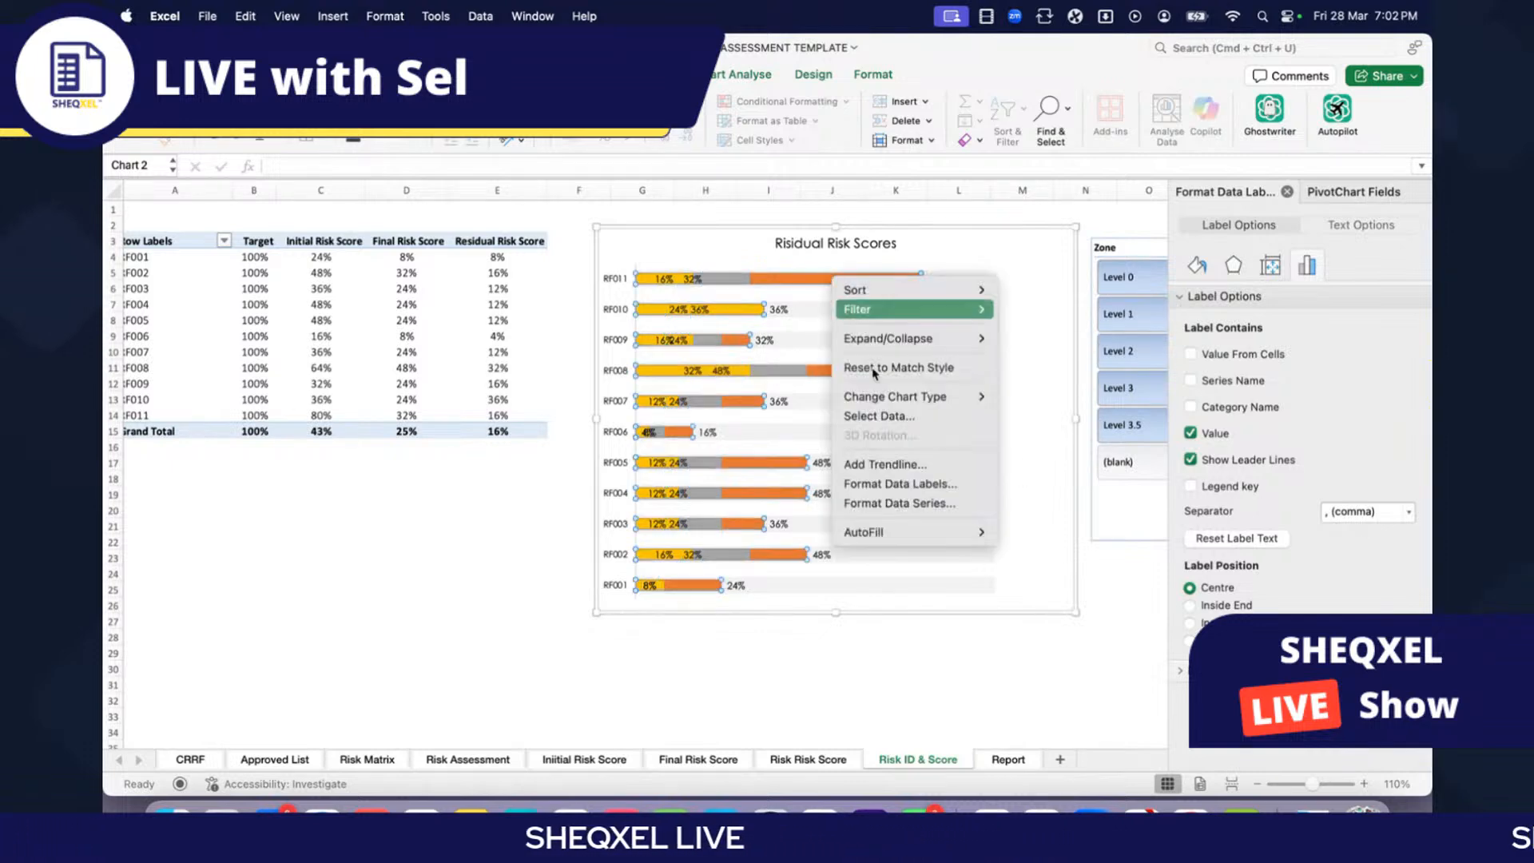
{"action": "left_click", "coordinate": [900, 483]}
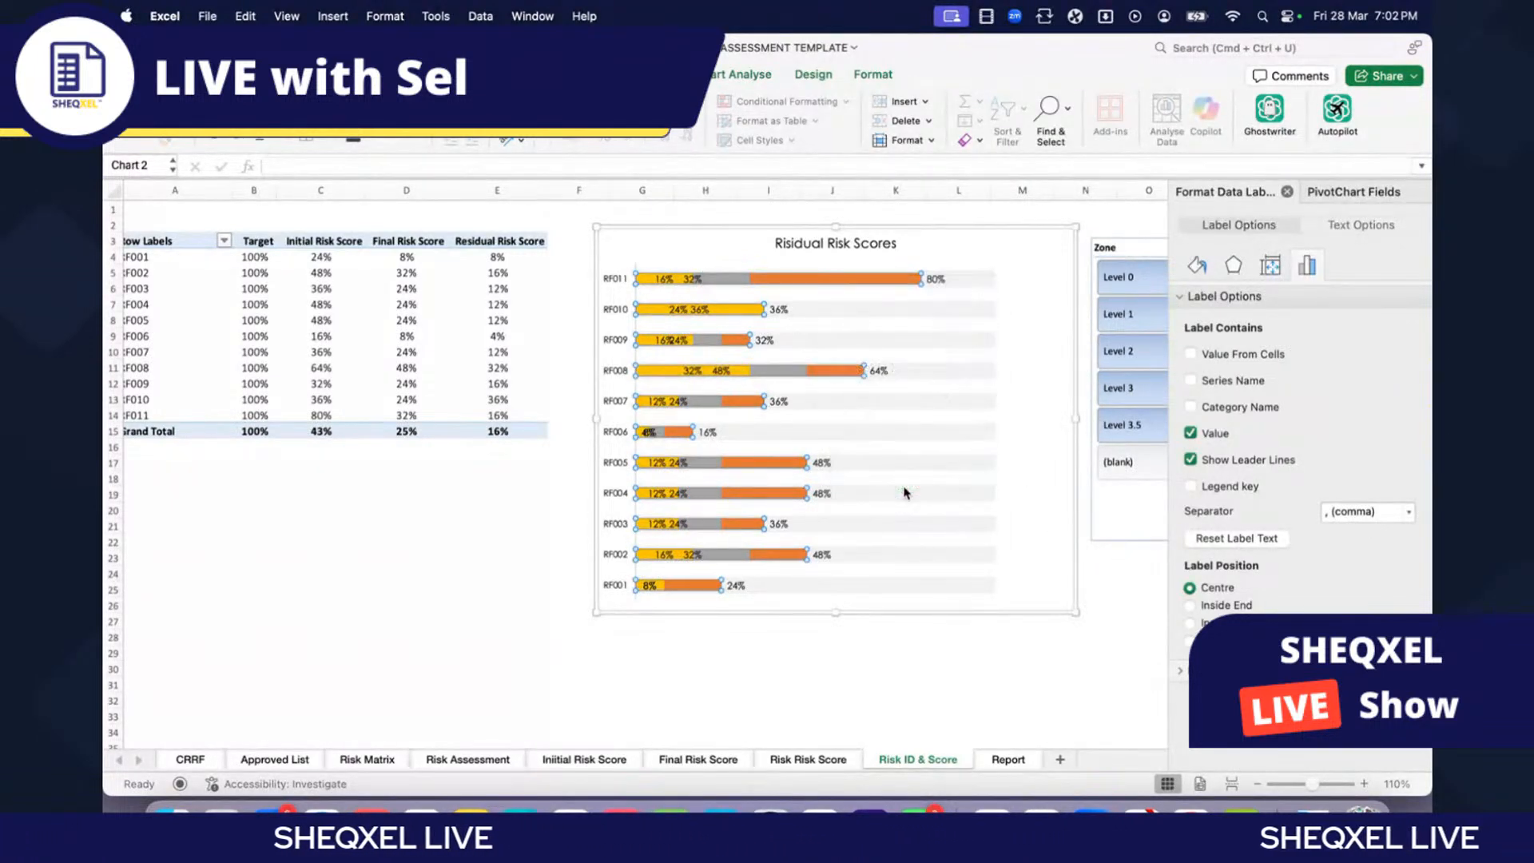
{"action": "left_click", "coordinate": [1190, 606]}
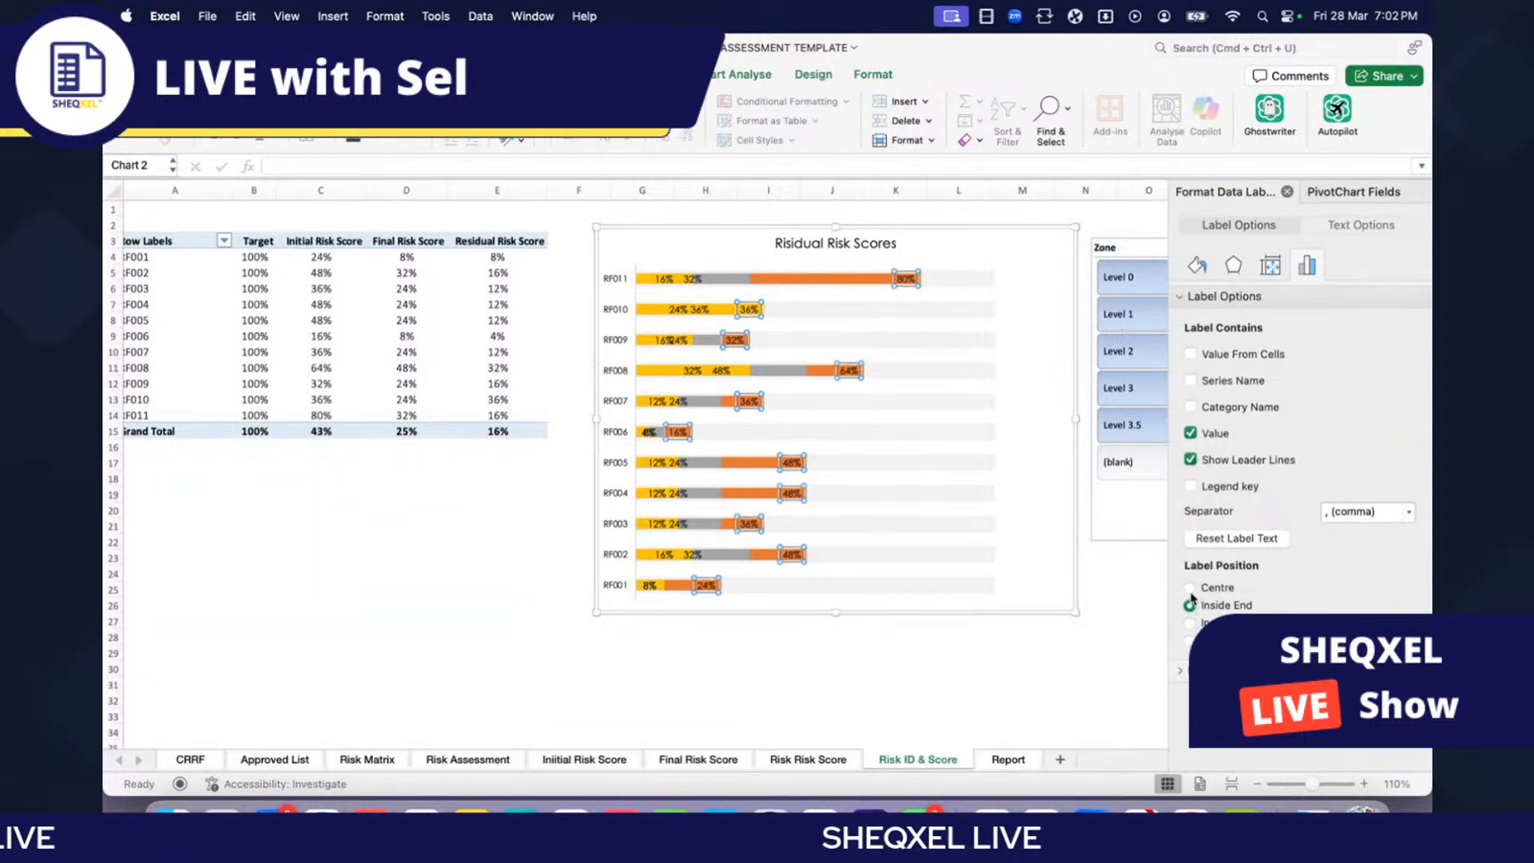
{"action": "left_click", "coordinate": [1191, 588]}
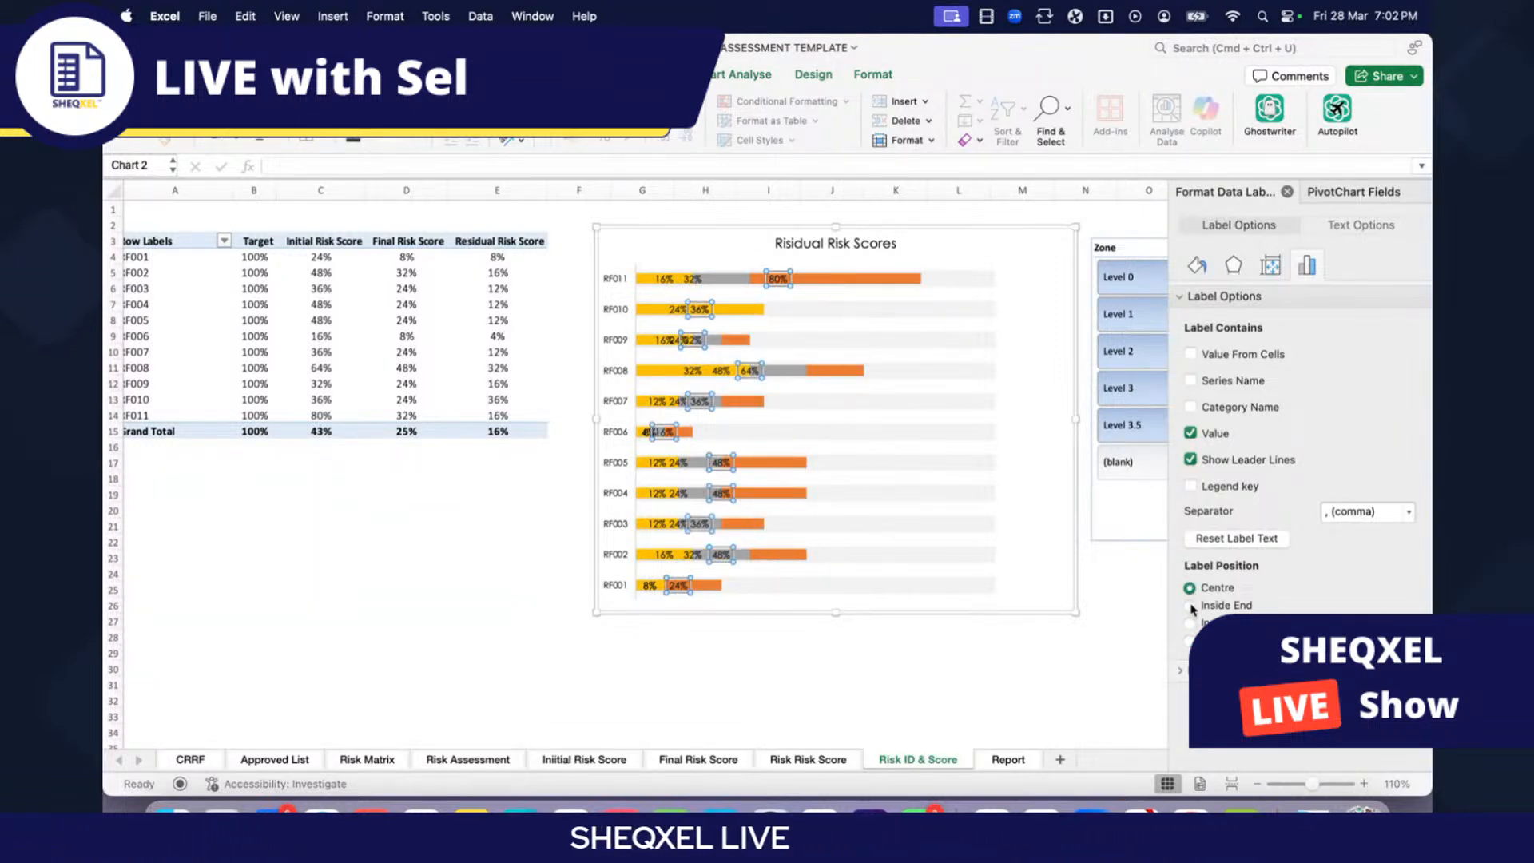
{"action": "left_click", "coordinate": [1190, 589]}
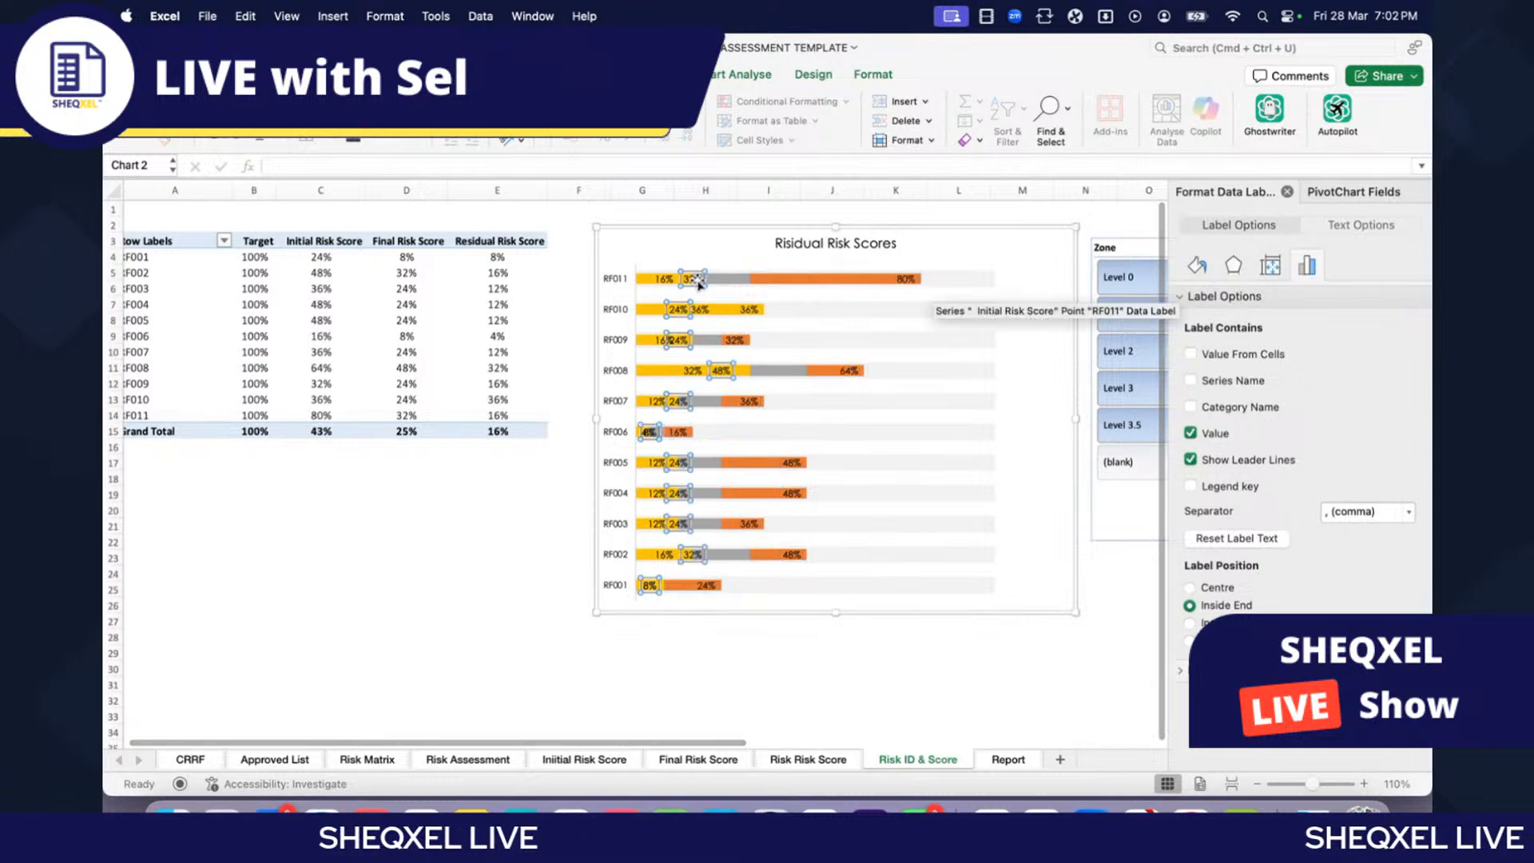
Step: Change the Final and Residual Risk Score data labels to the Inside End position
{"action": "left_click", "coordinate": [1190, 605]}
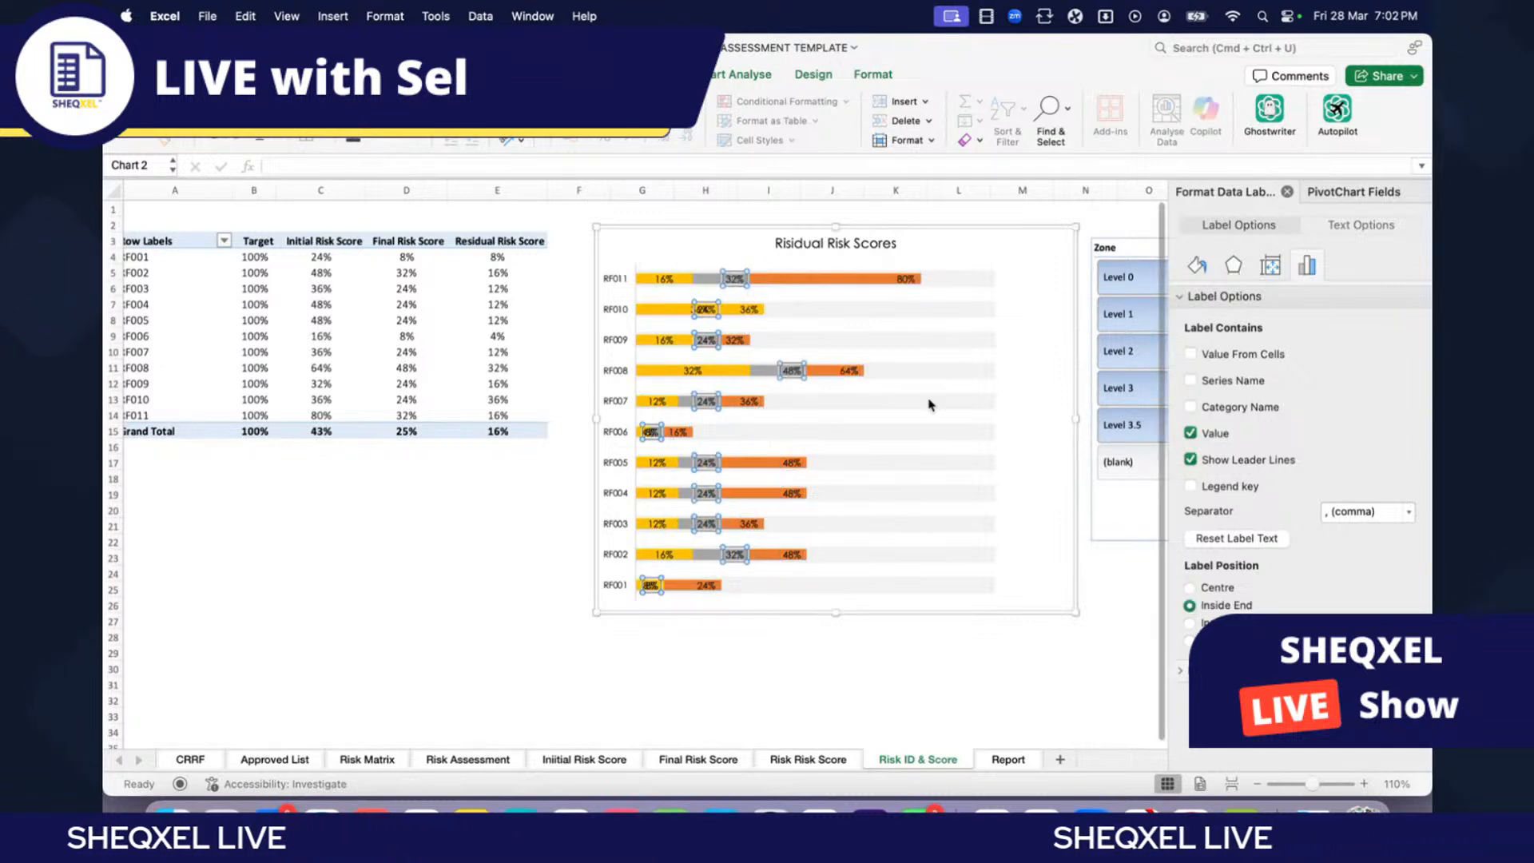
{"action": "left_click", "coordinate": [674, 280]}
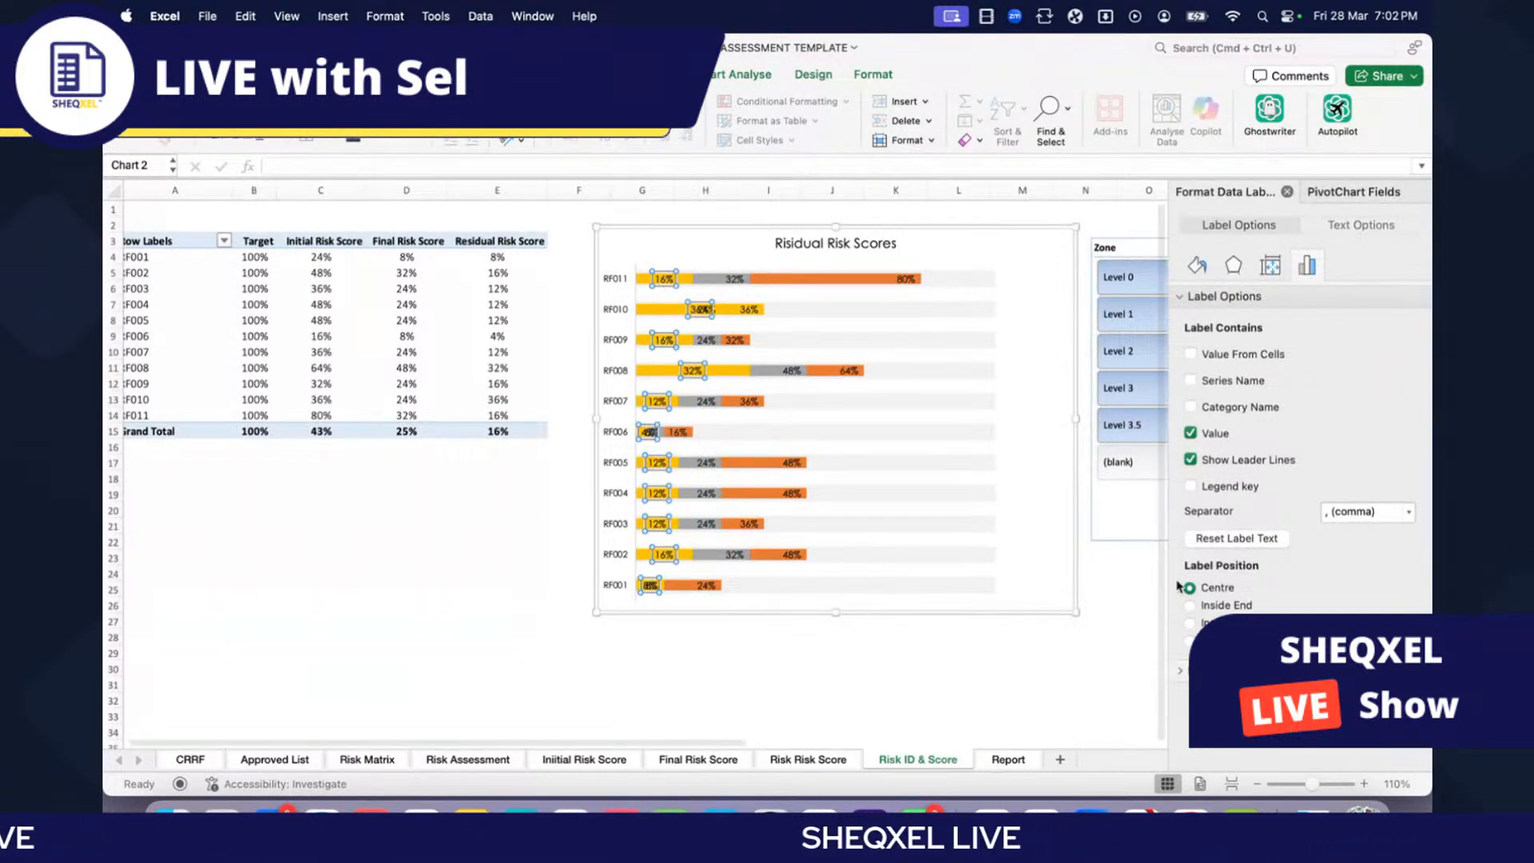
{"action": "left_click", "coordinate": [1191, 606]}
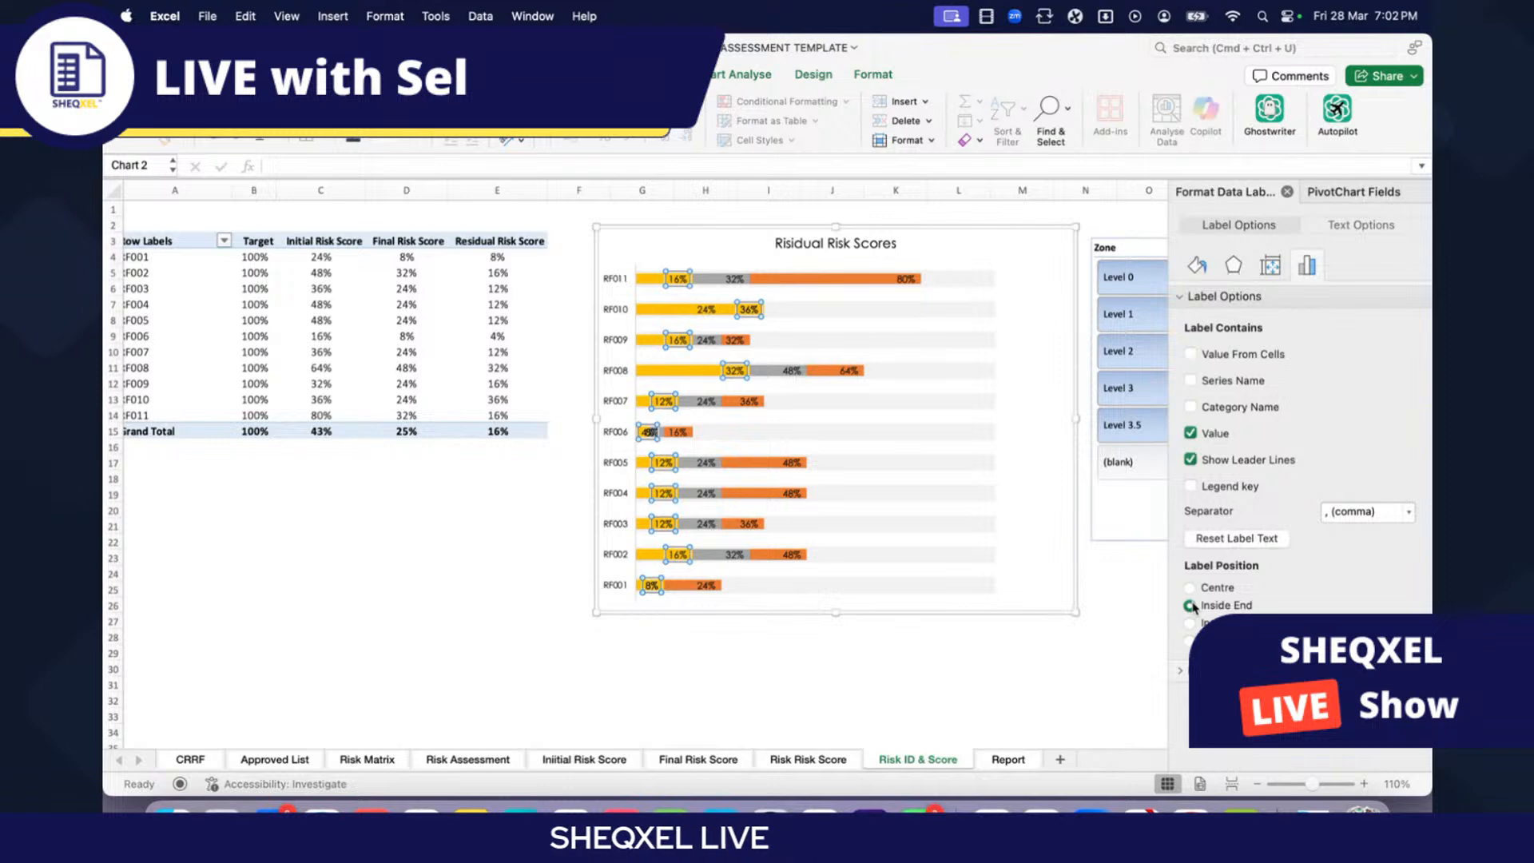
{"action": "left_click", "coordinate": [904, 644]}
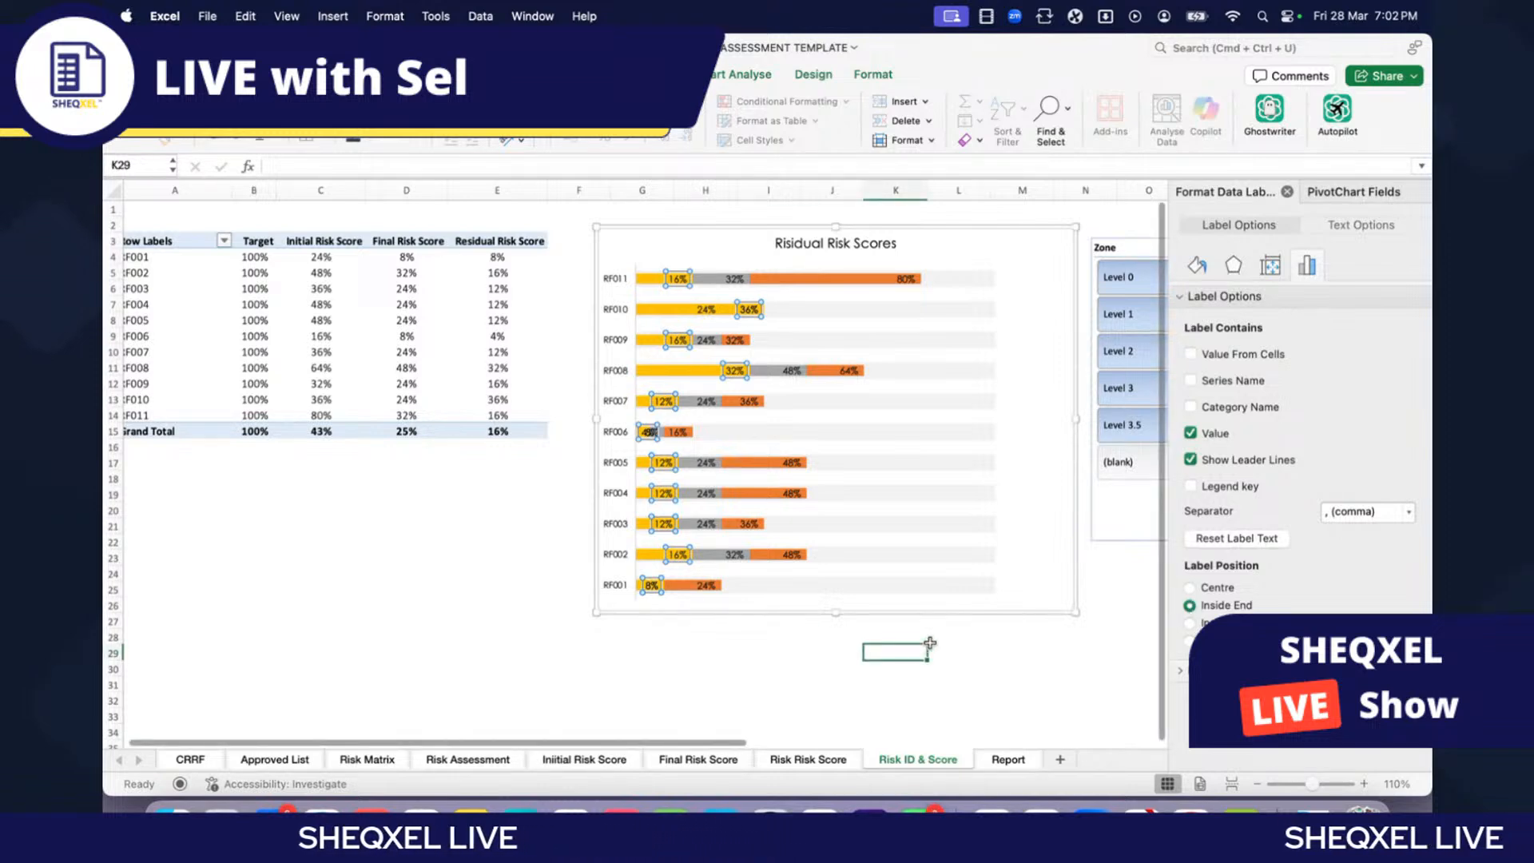
Step: Resize the pivot chart to be slightly narrower and taller, extending it down to about row 30
{"action": "scroll", "coordinate": [931, 640], "scroll_direction": "up", "scroll_amount": 1}
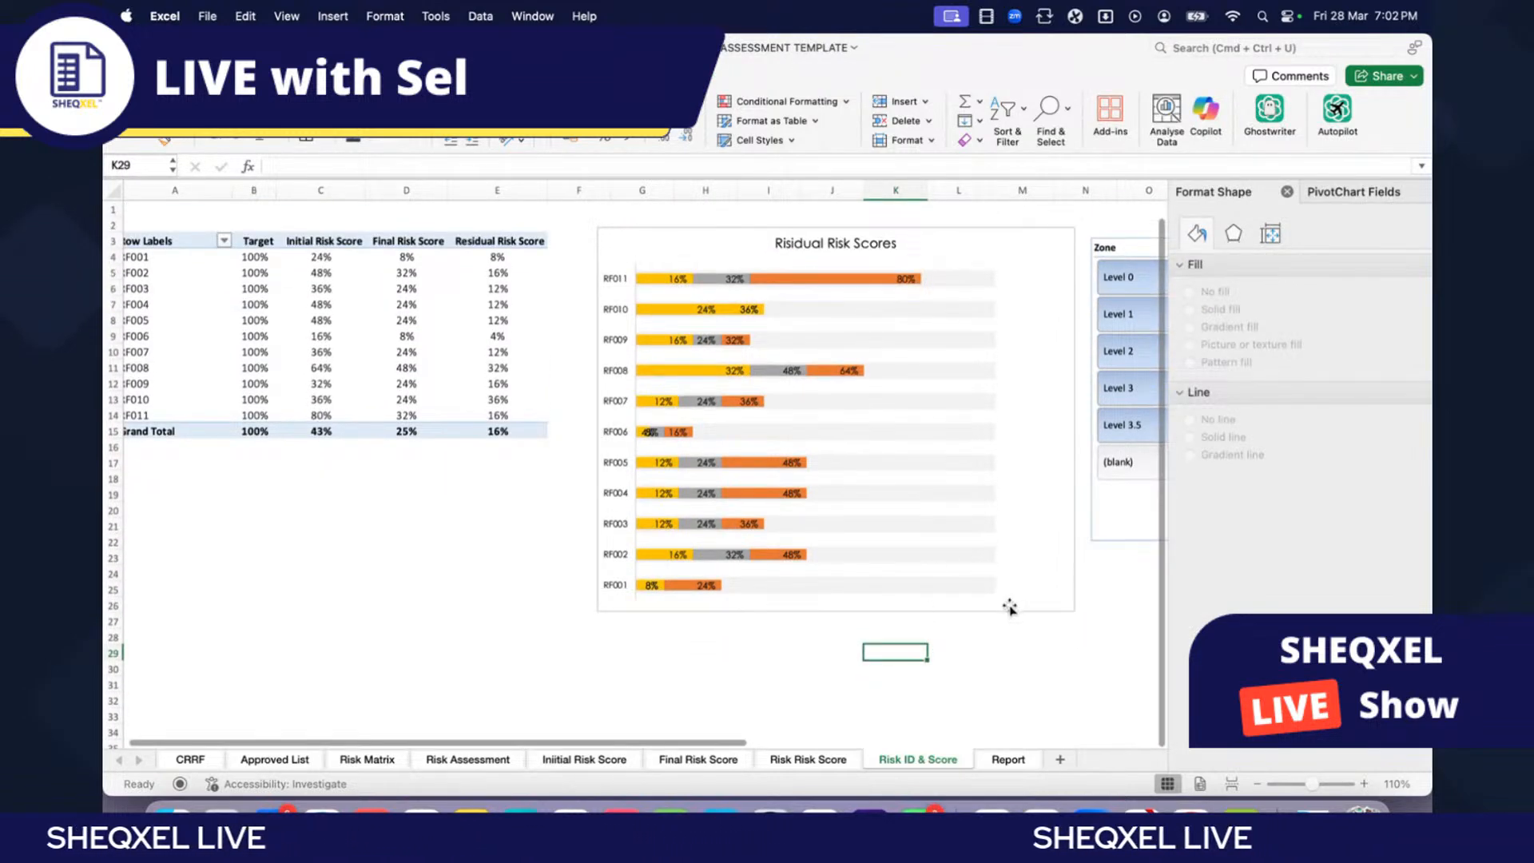
{"action": "left_click", "coordinate": [1069, 612]}
{"action": "left_click_drag", "start_coordinate": [1068, 612], "coordinate": [1042, 669]}
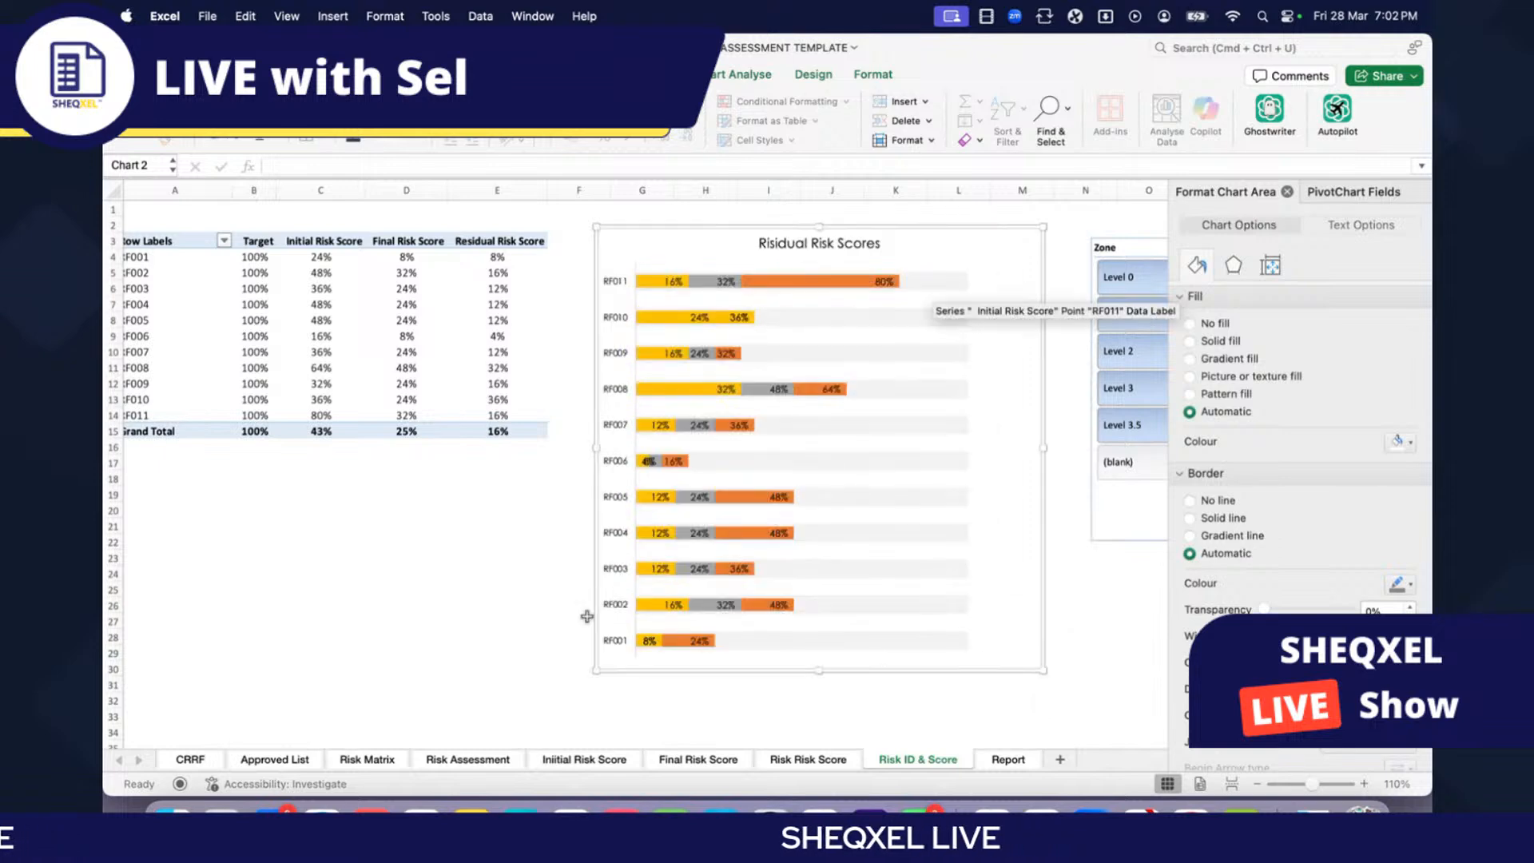
{"action": "scroll", "coordinate": [719, 479], "scroll_direction": "left", "scroll_amount": 1}
{"action": "left_click", "coordinate": [406, 605]}
{"action": "scroll", "coordinate": [487, 596], "scroll_direction": "right", "scroll_amount": 1}
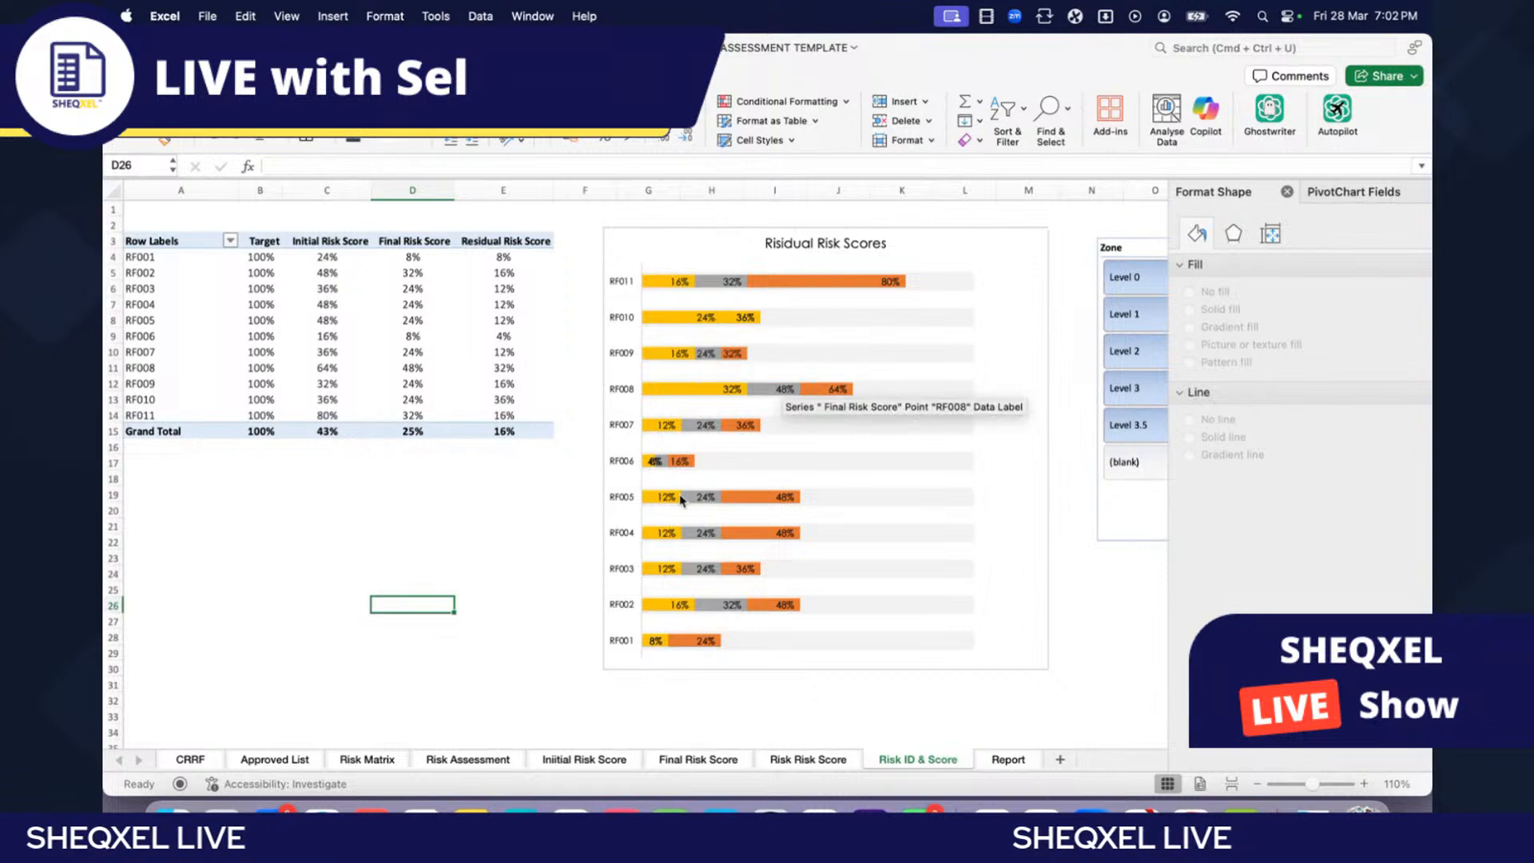
Step: Delete the Risidual Risk Scores pivot chart from the Risk ID & Score sheet
{"action": "left_click", "coordinate": [706, 230]}
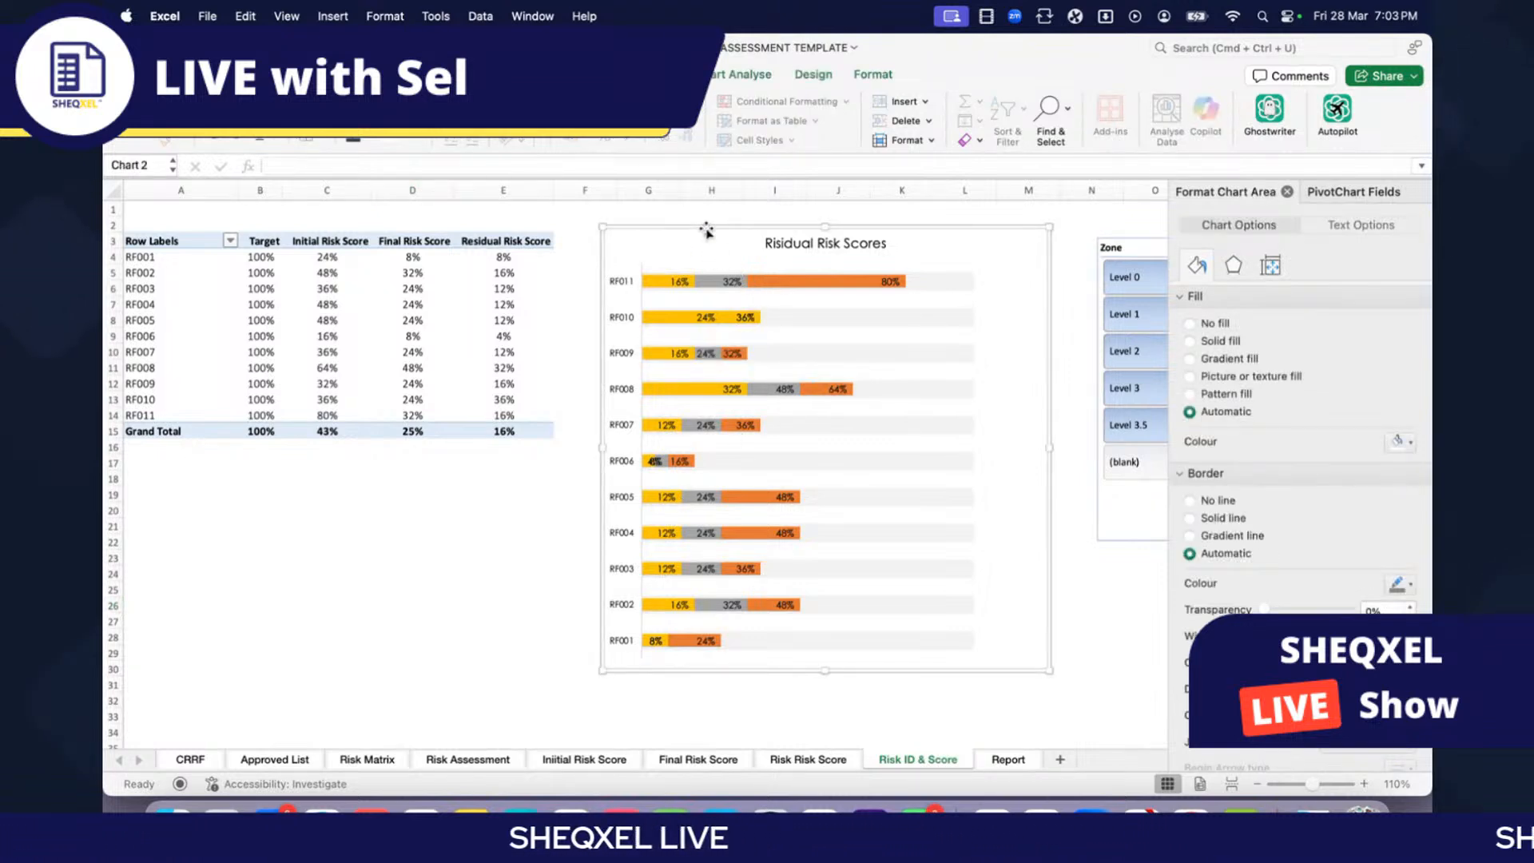
{"action": "key", "text": "Delete"}
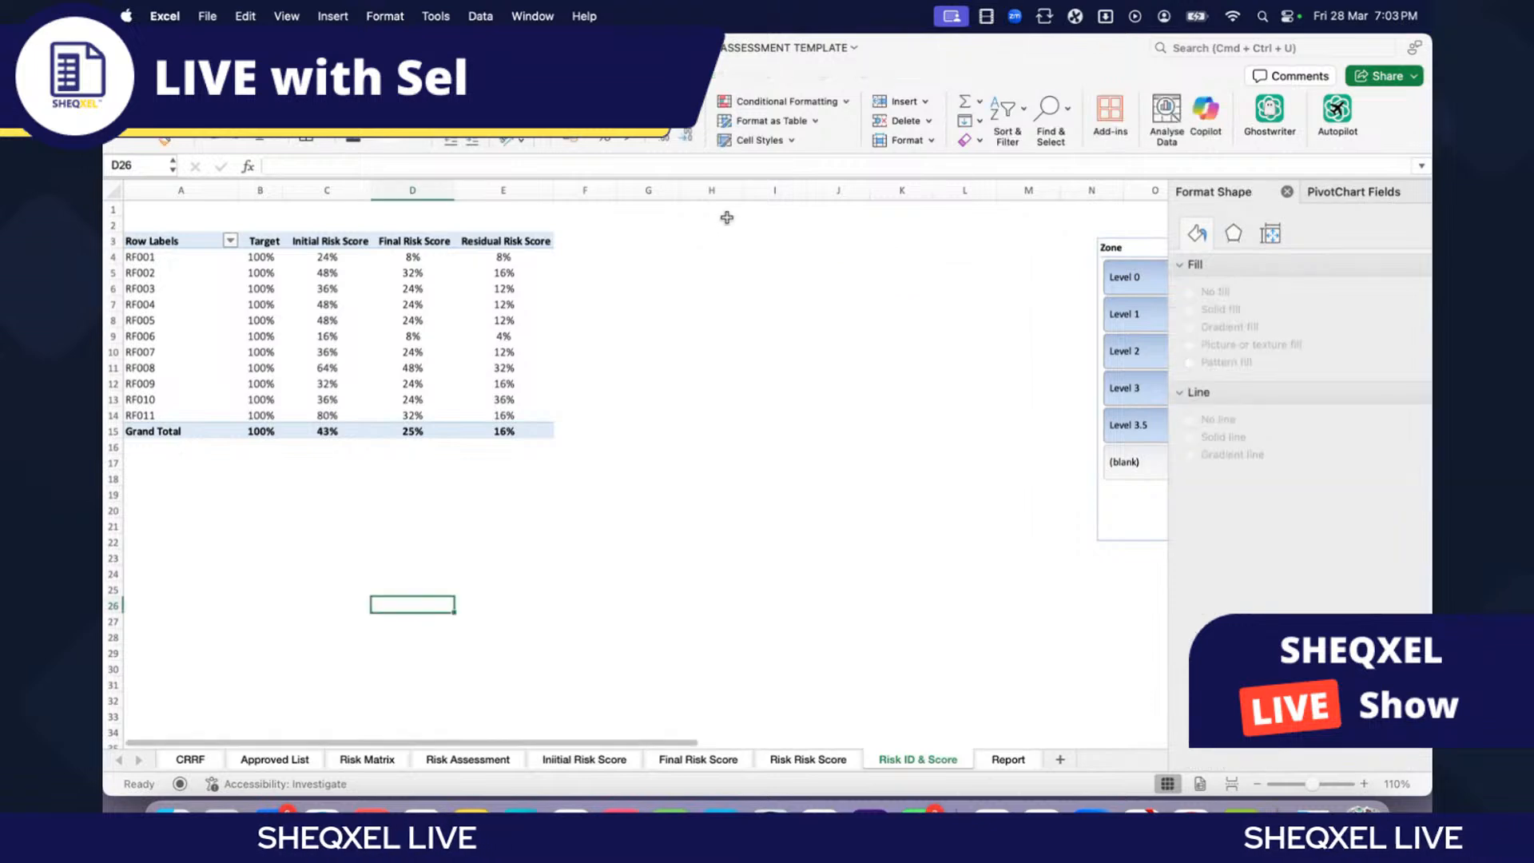
{"action": "key", "text": "Up"}
{"action": "key", "text": "Right"}
{"action": "key", "text": "Right"}
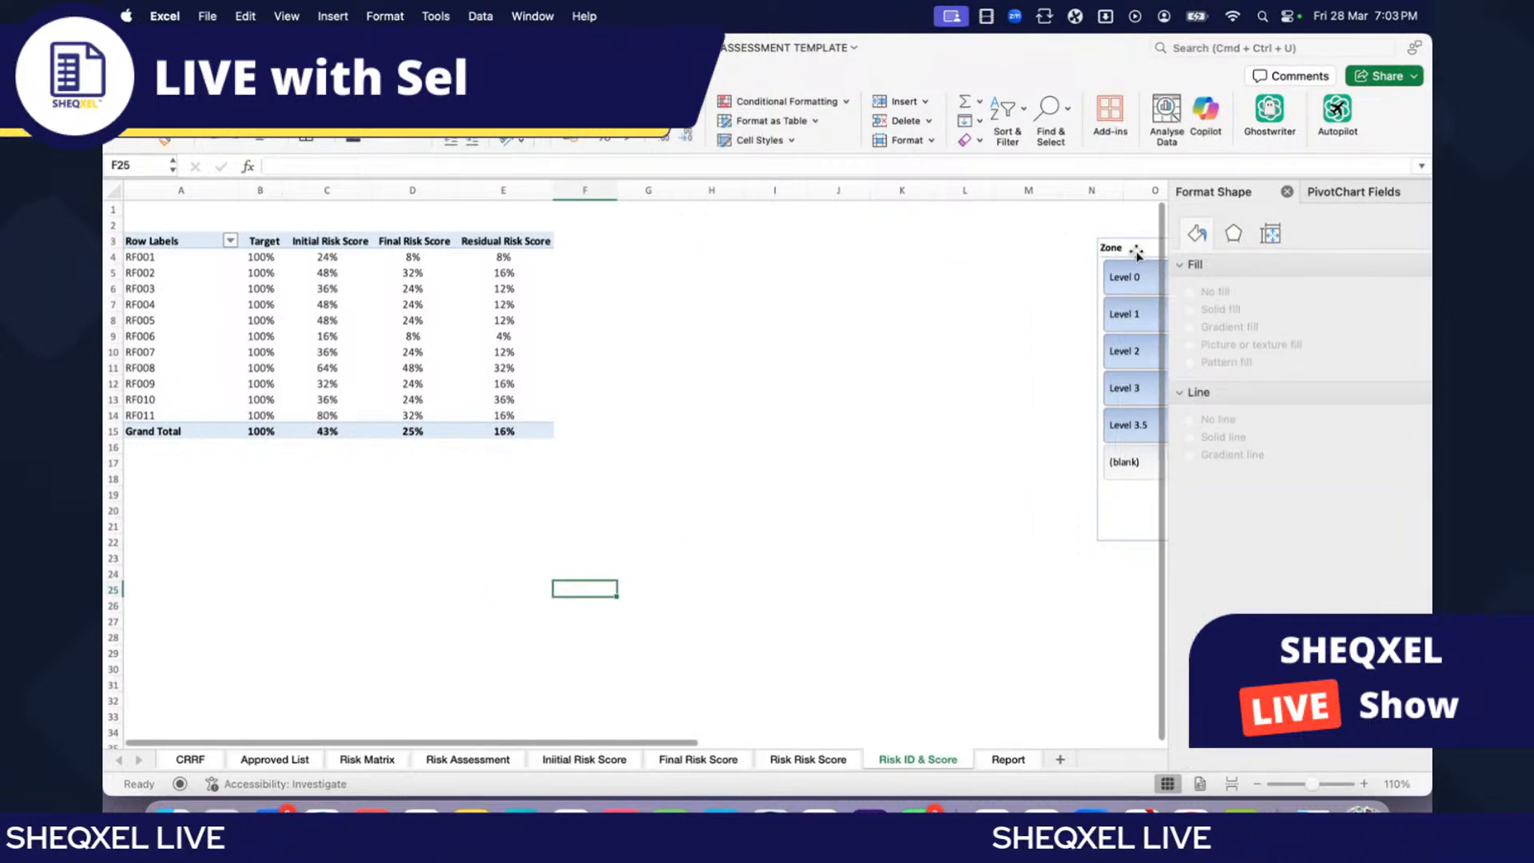
Step: Move the Zone slicer next to the risk score pivot table on the Risk ID & Score sheet
{"action": "left_click_drag", "start_coordinate": [1131, 246], "coordinate": [710, 235]}
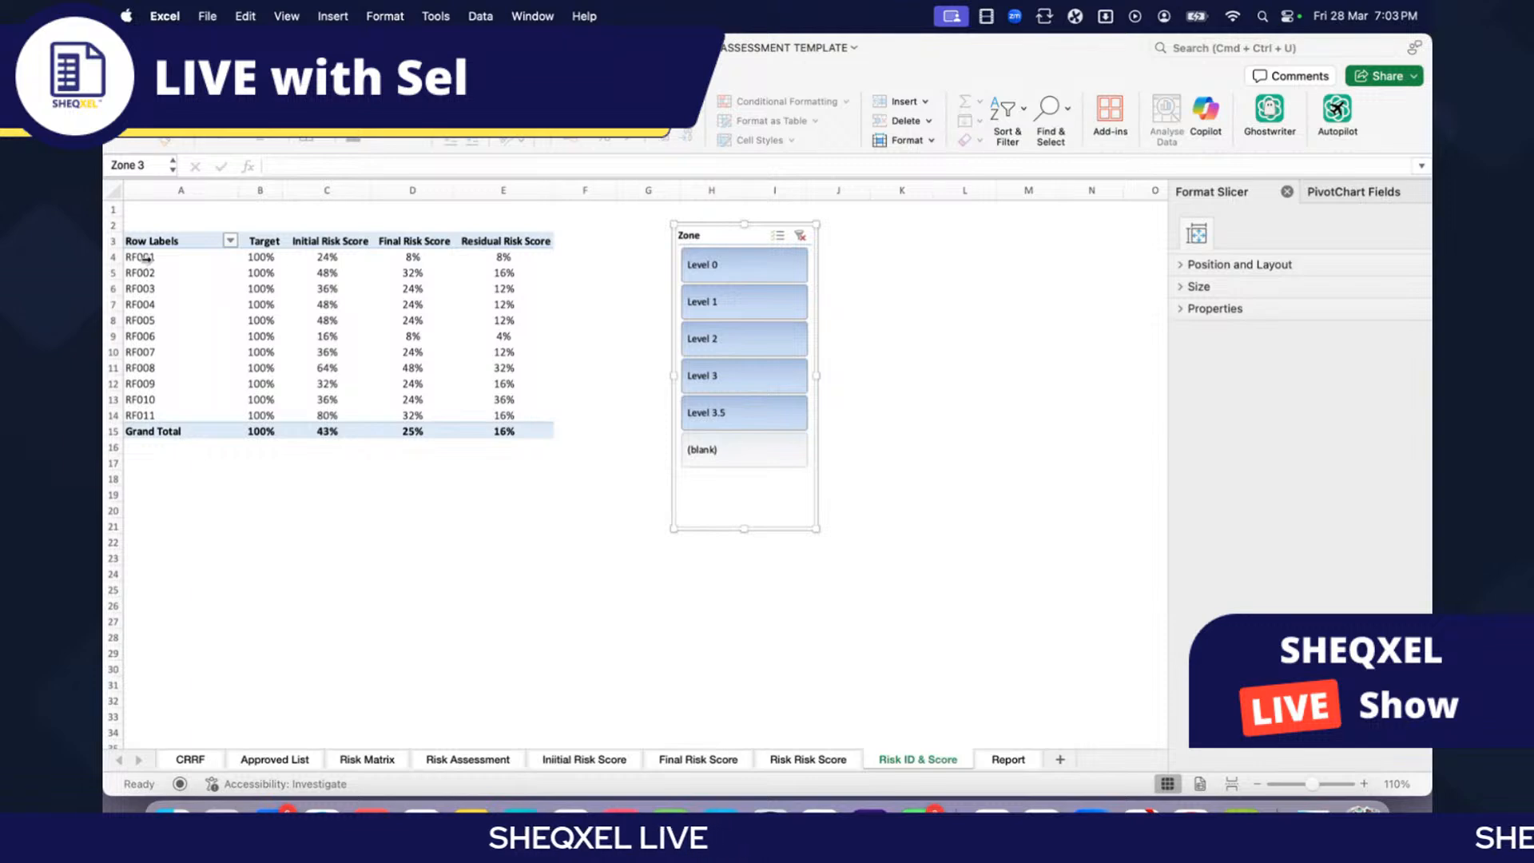
{"action": "left_click_drag", "start_coordinate": [146, 258], "coordinate": [503, 416]}
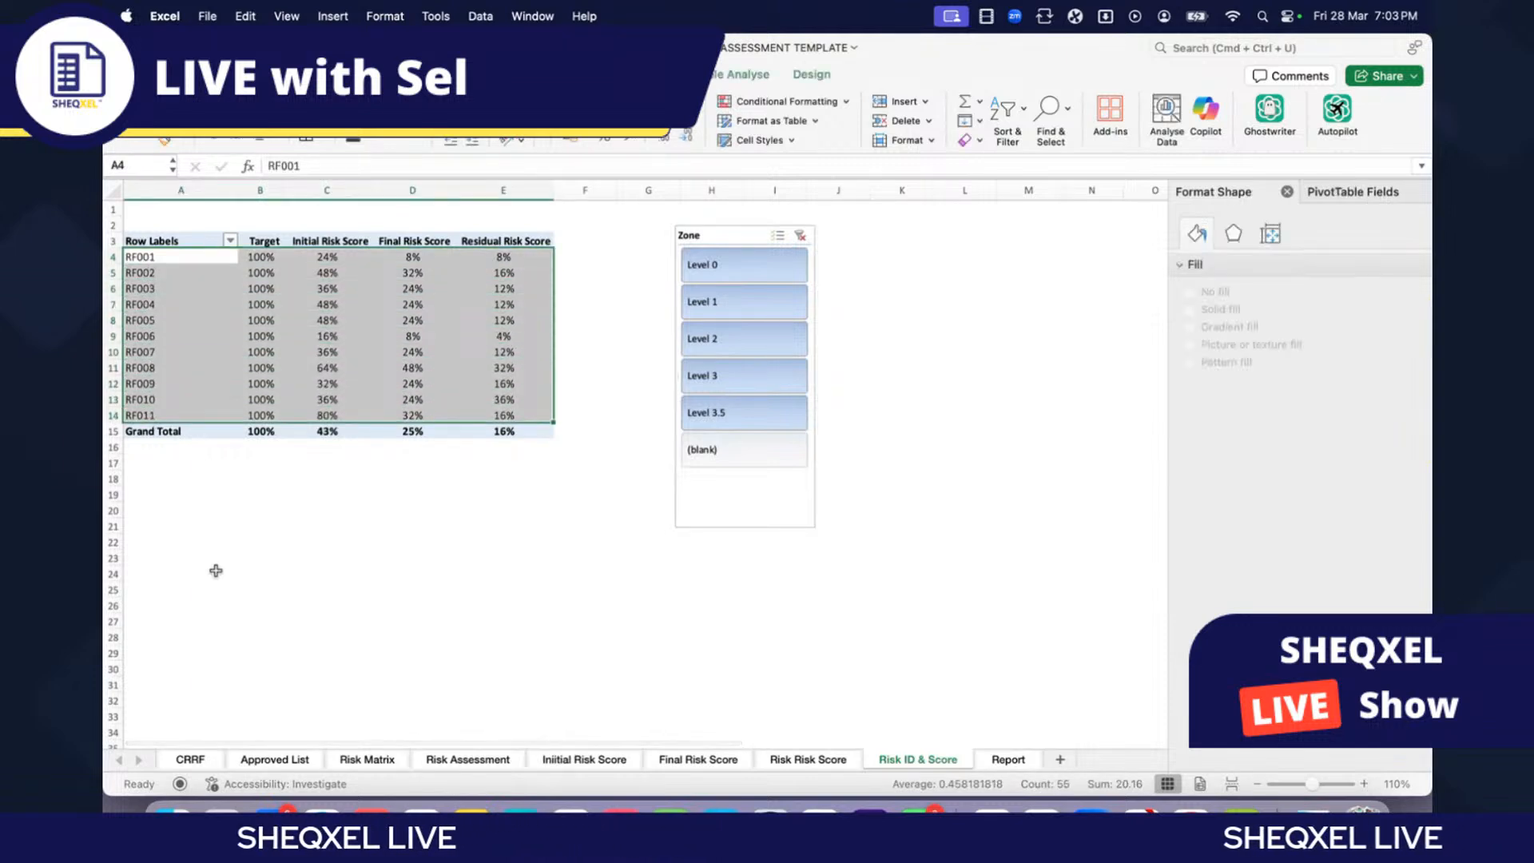
{"action": "left_click", "coordinate": [216, 570]}
{"action": "scroll", "coordinate": [178, 584], "scroll_direction": "down", "scroll_amount": 3}
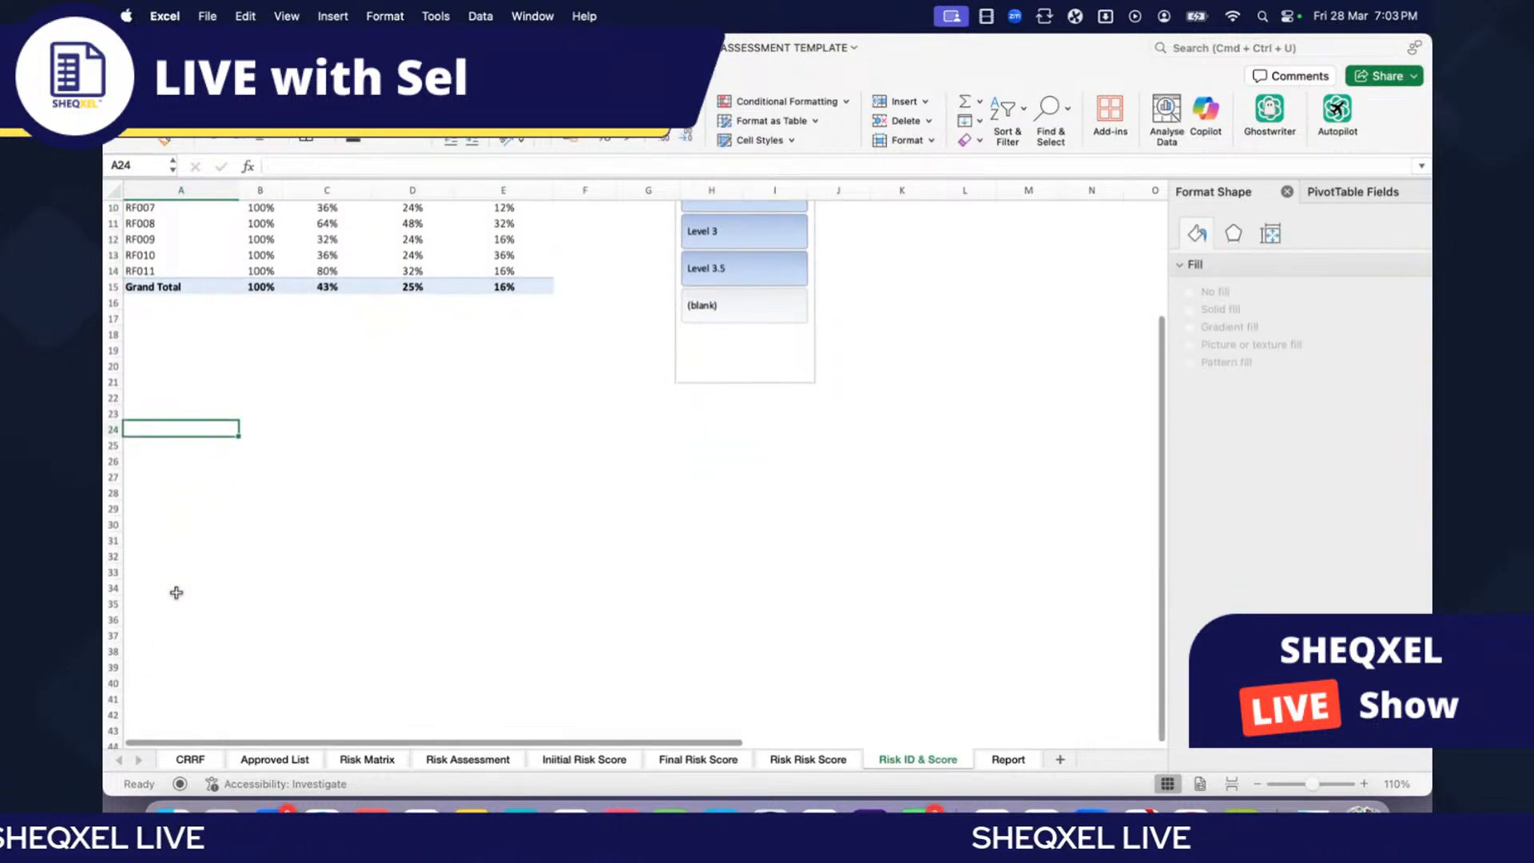
{"action": "scroll", "coordinate": [176, 592], "scroll_direction": "up", "scroll_amount": 3}
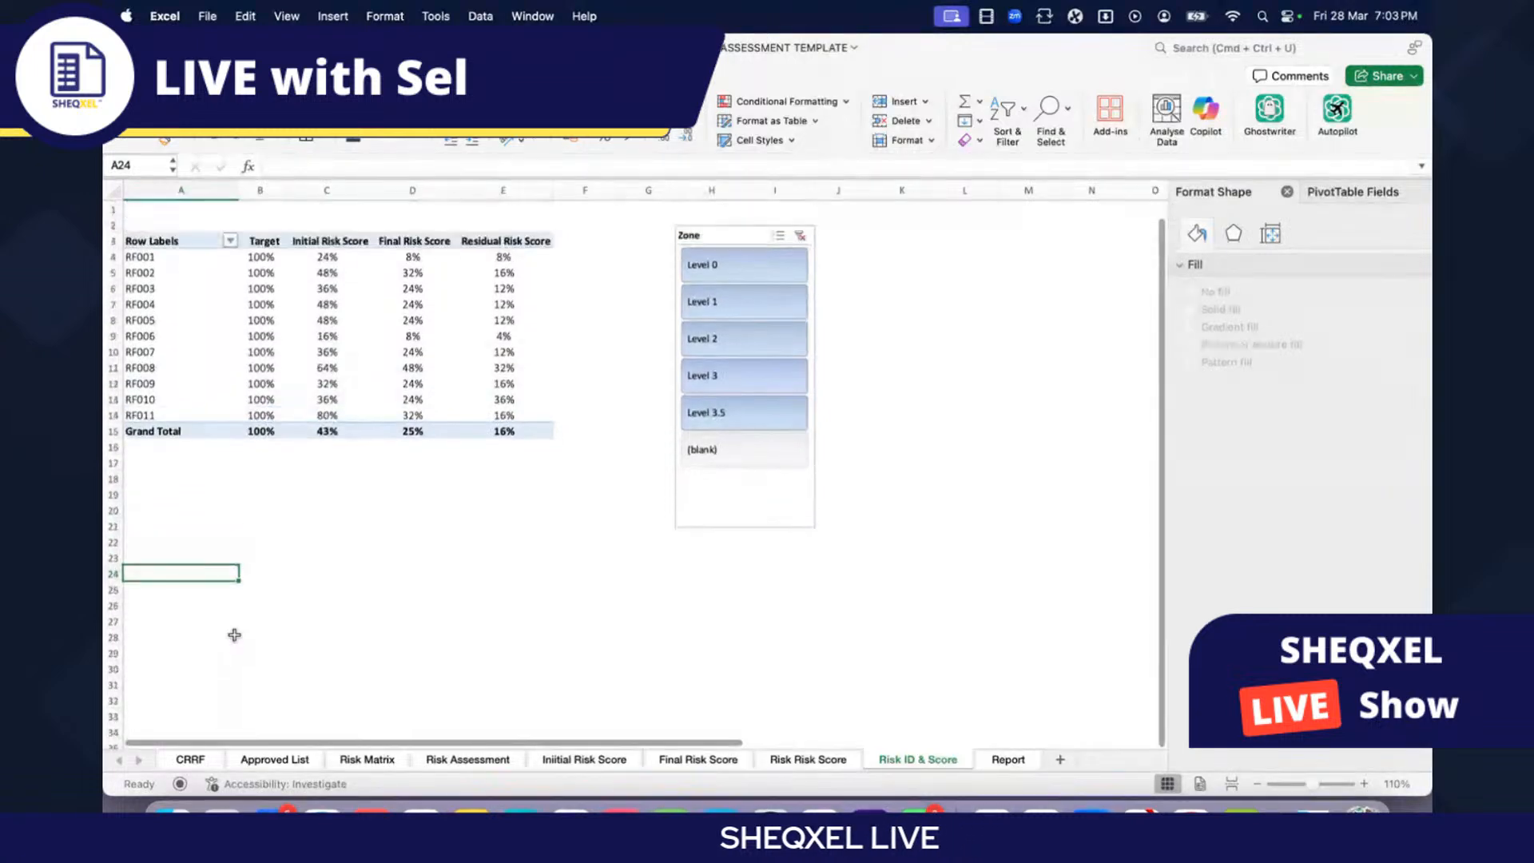
{"action": "left_click", "coordinate": [713, 636]}
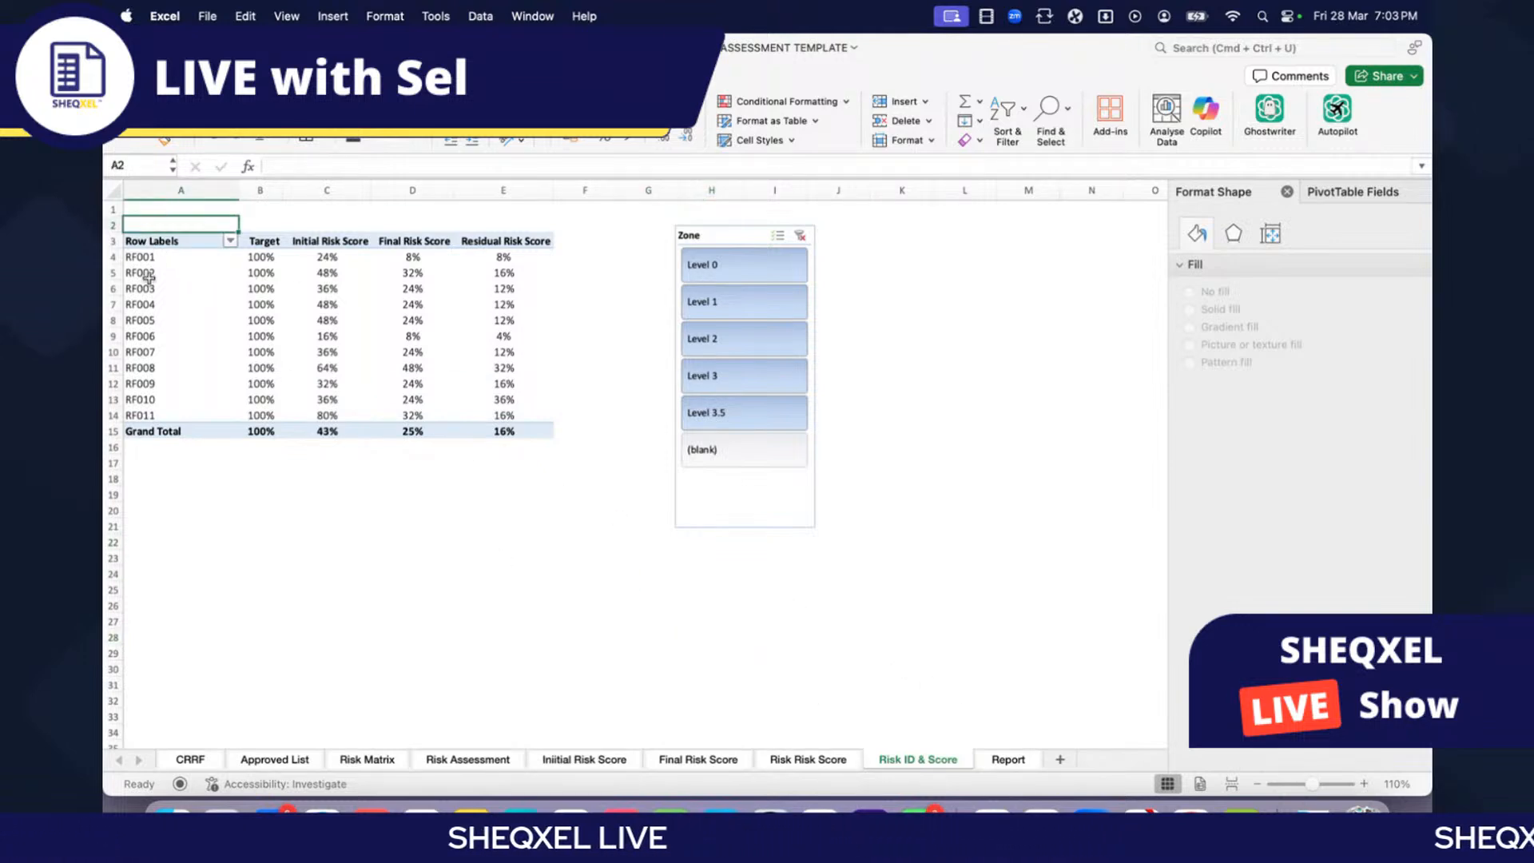
{"action": "left_click_drag", "start_coordinate": [149, 277], "coordinate": [143, 415]}
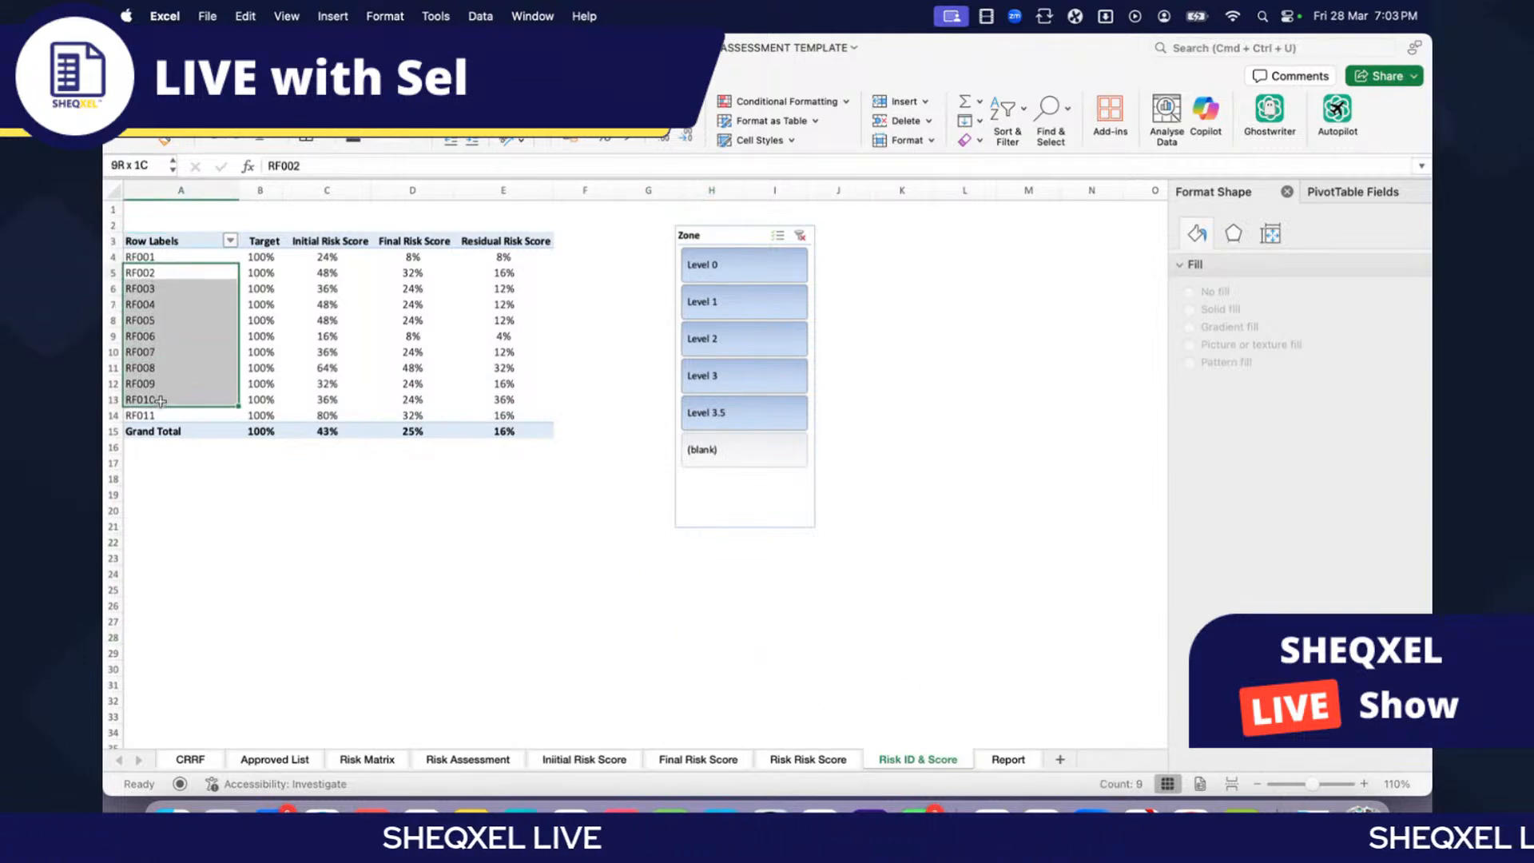
{"action": "left_click", "coordinate": [525, 622]}
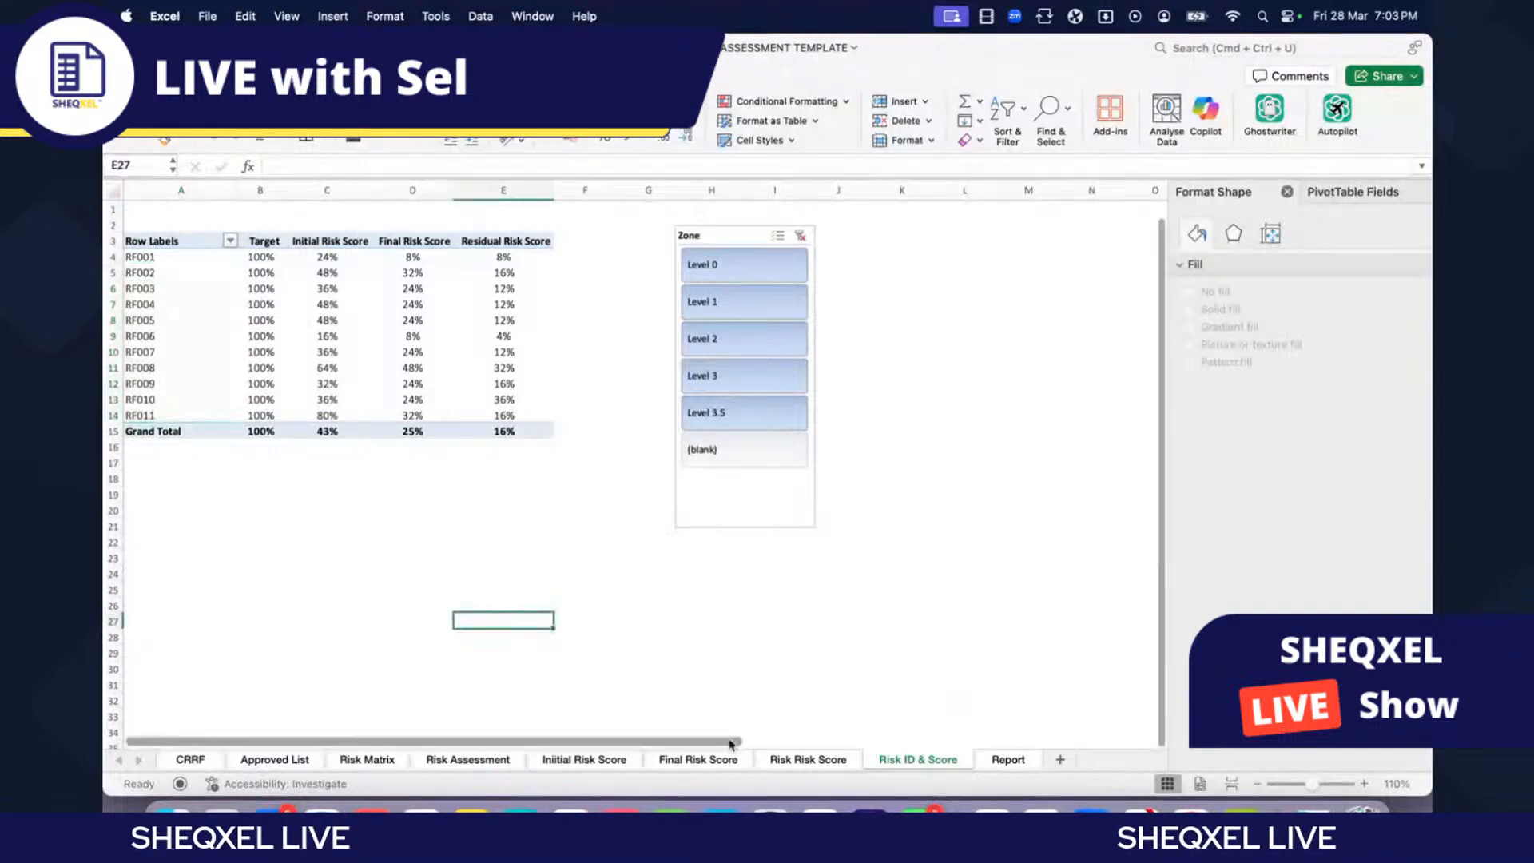
Step: Create a pivot table from Table1 on the Risk Assessment sheet, placing it on a new worksheet
{"action": "left_click", "coordinate": [483, 763]}
{"action": "scroll", "coordinate": [660, 660], "scroll_direction": "right", "scroll_amount": 10}
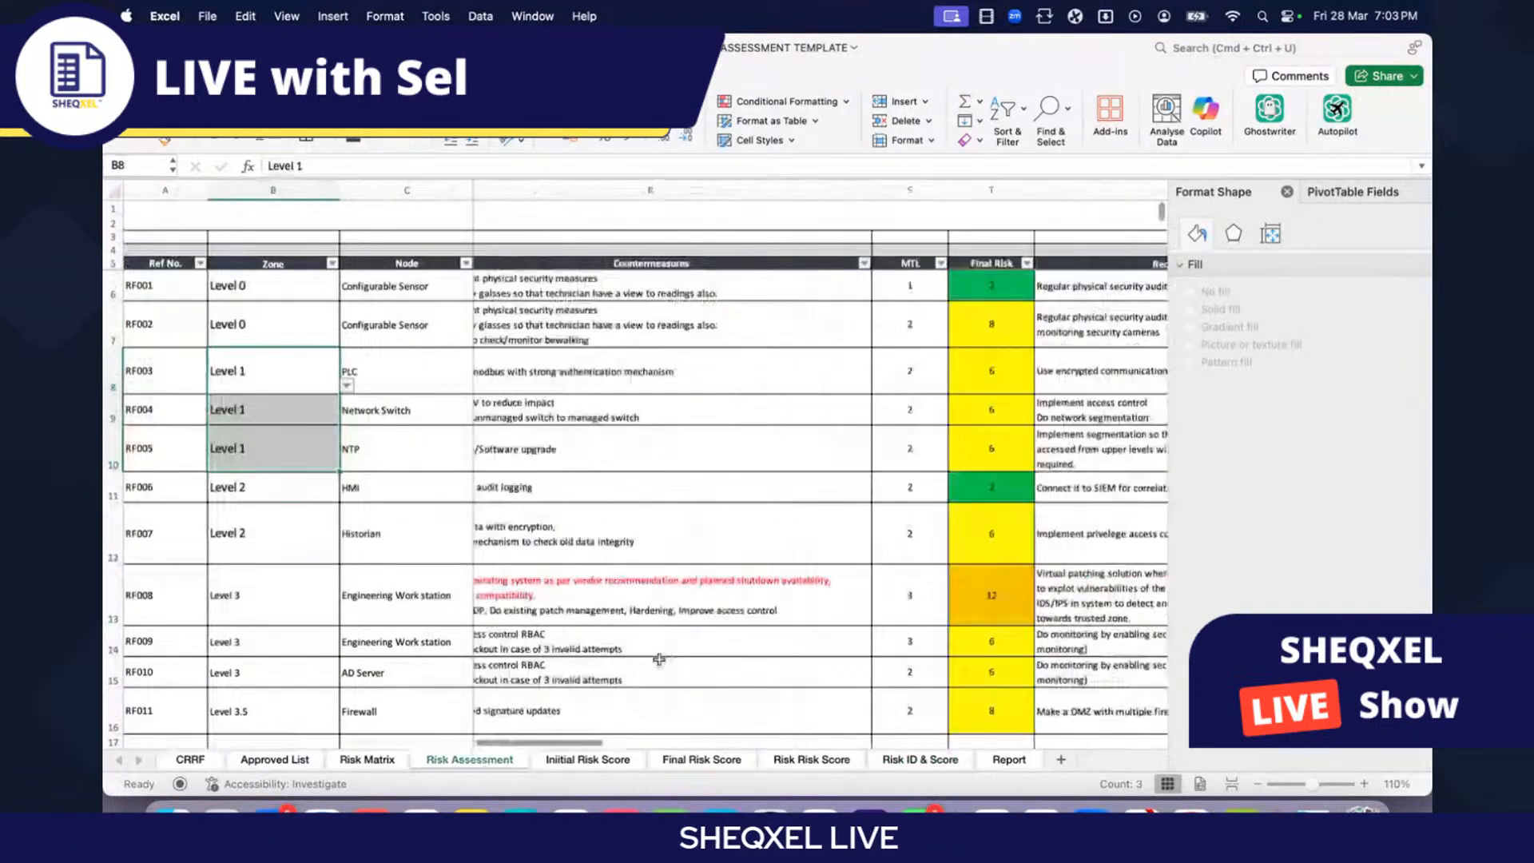
{"action": "scroll", "coordinate": [659, 659], "scroll_direction": "right", "scroll_amount": 8}
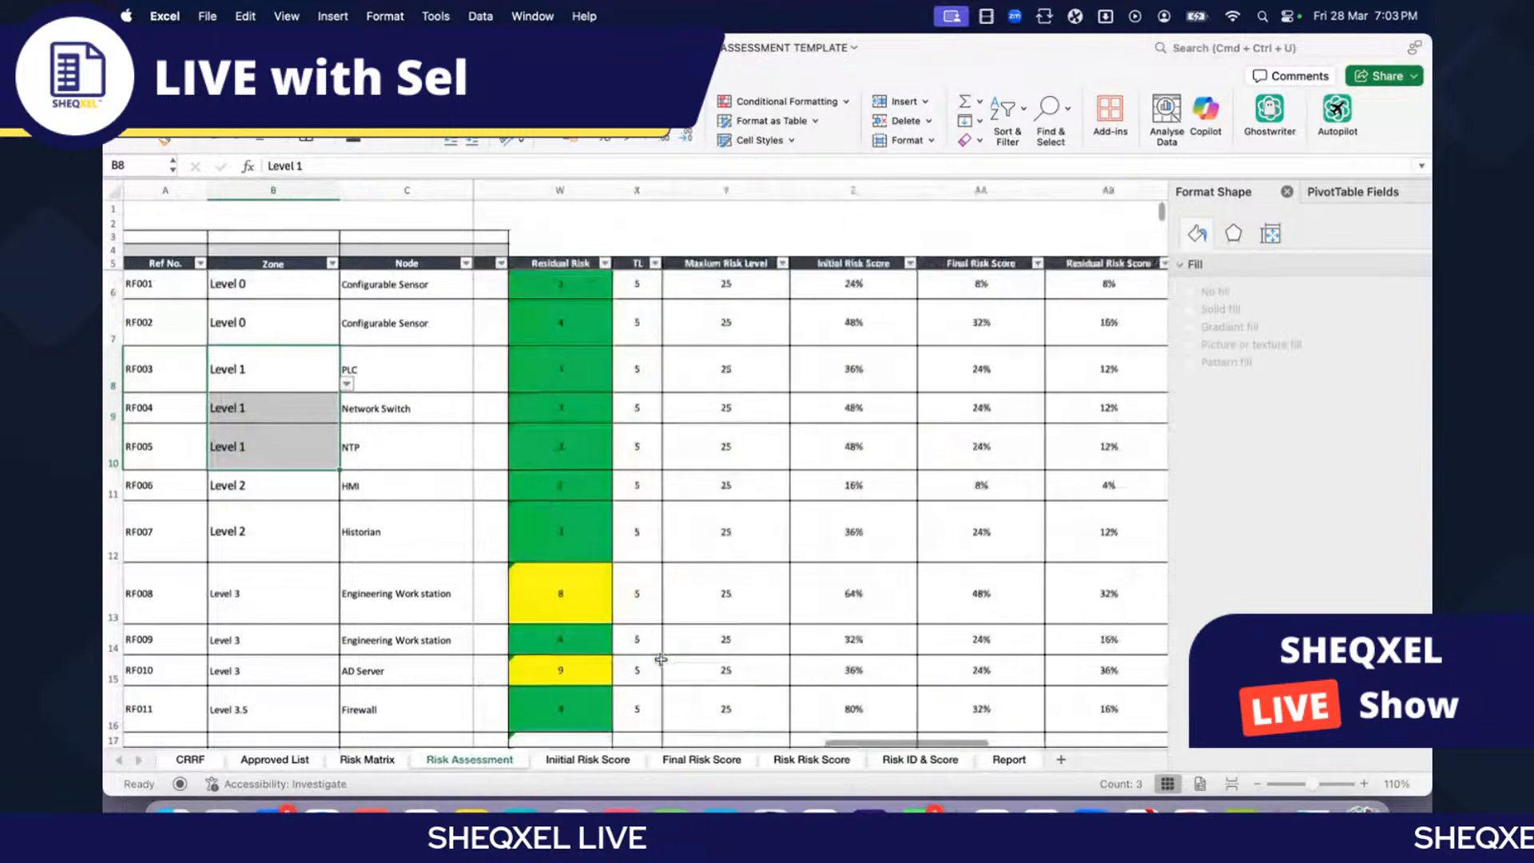
{"action": "scroll", "coordinate": [661, 659], "scroll_direction": "right", "scroll_amount": 5}
{"action": "scroll", "coordinate": [662, 660], "scroll_direction": "left", "scroll_amount": 6}
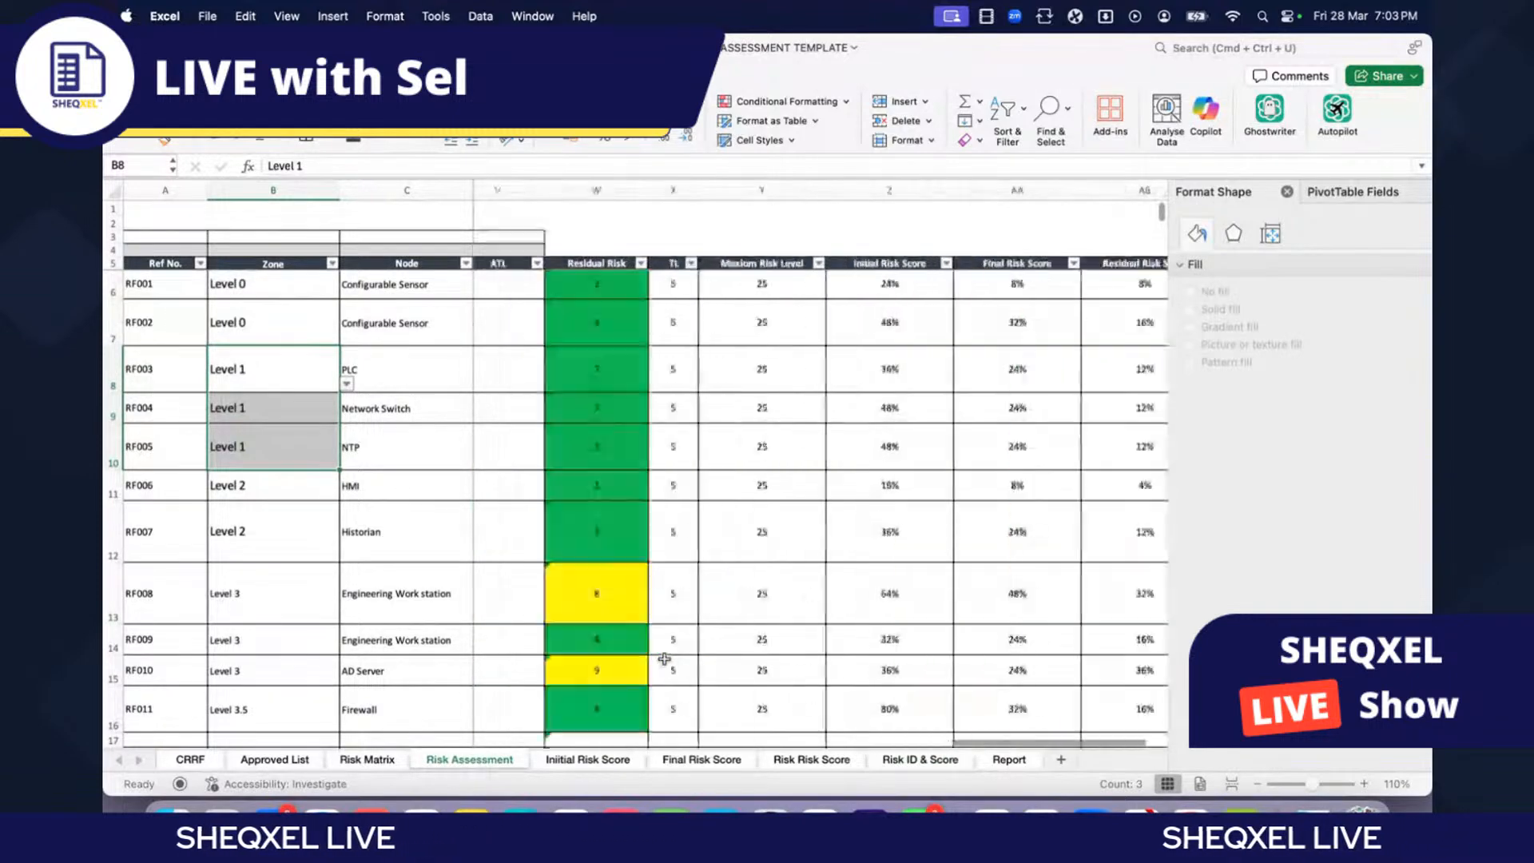
{"action": "scroll", "coordinate": [664, 659], "scroll_direction": "left", "scroll_amount": 12}
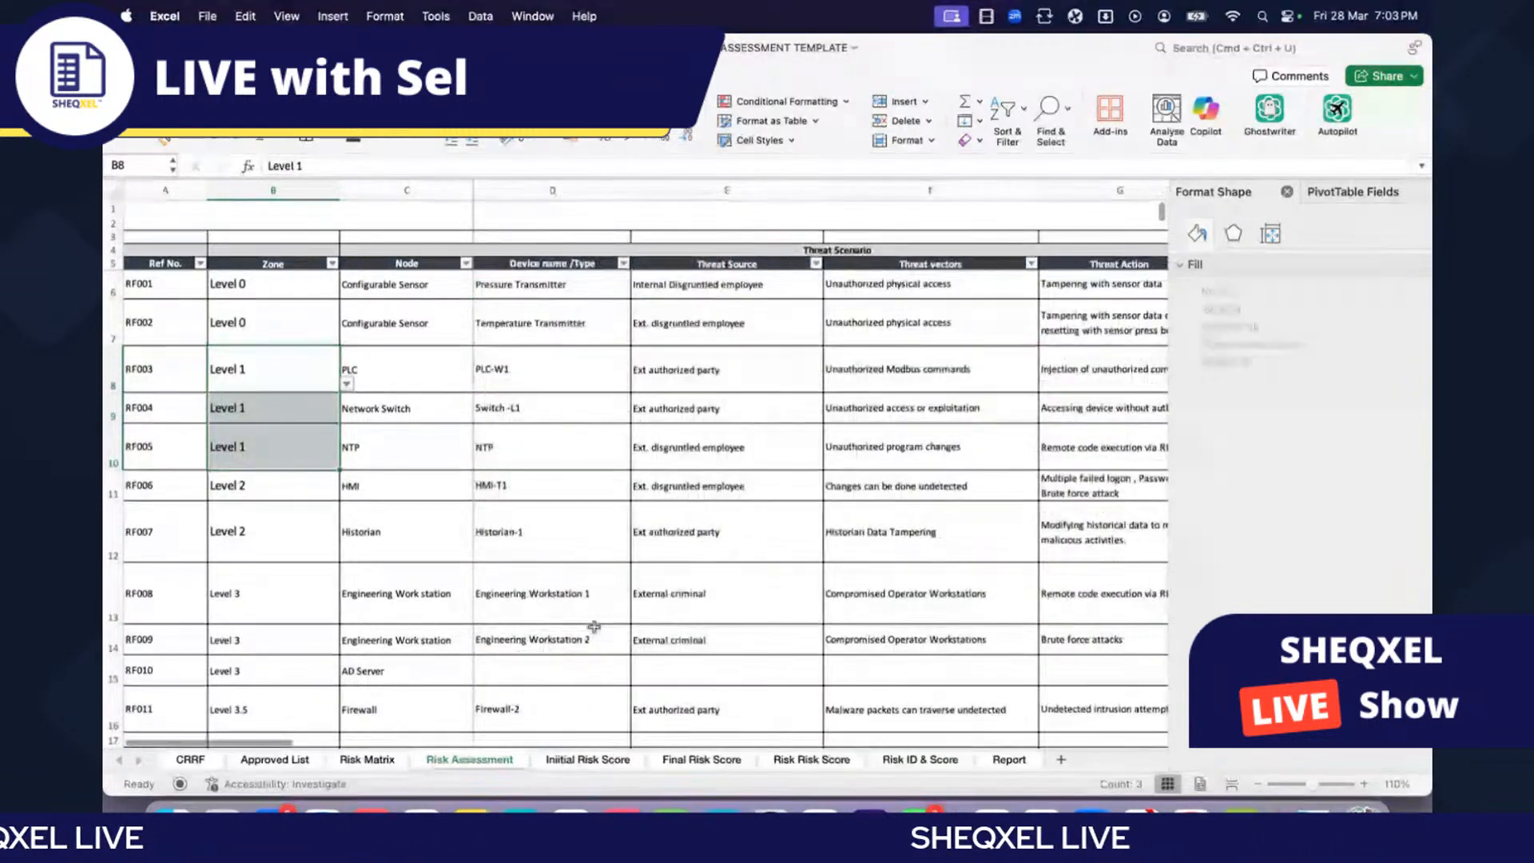
{"action": "left_click", "coordinate": [593, 621]}
{"action": "key", "text": "ctrl+a"}
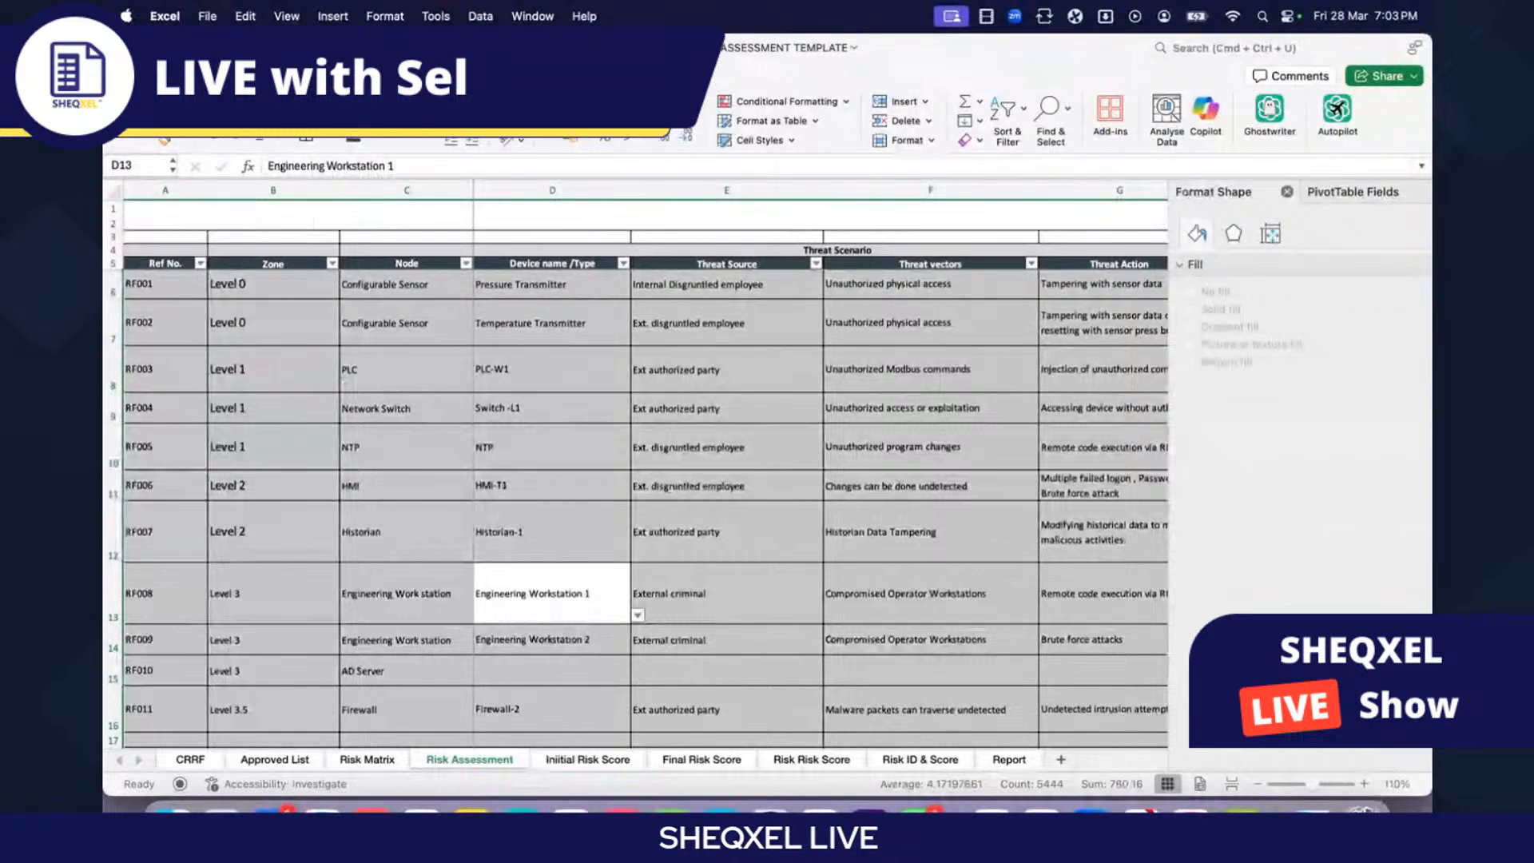
{"action": "left_click", "coordinate": [180, 76]}
{"action": "left_click", "coordinate": [179, 120]}
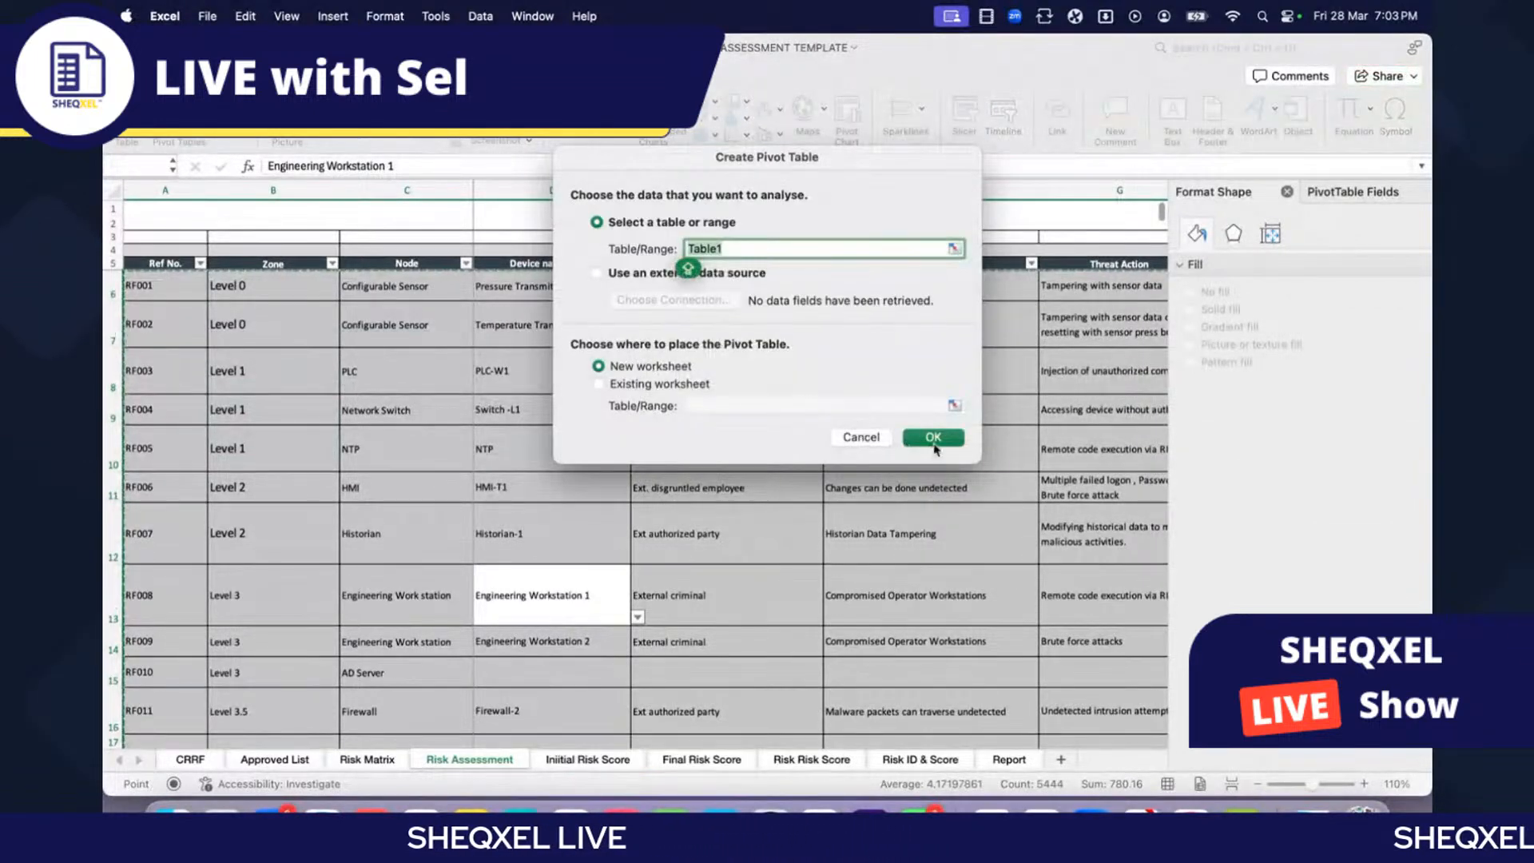
{"action": "left_click", "coordinate": [940, 443]}
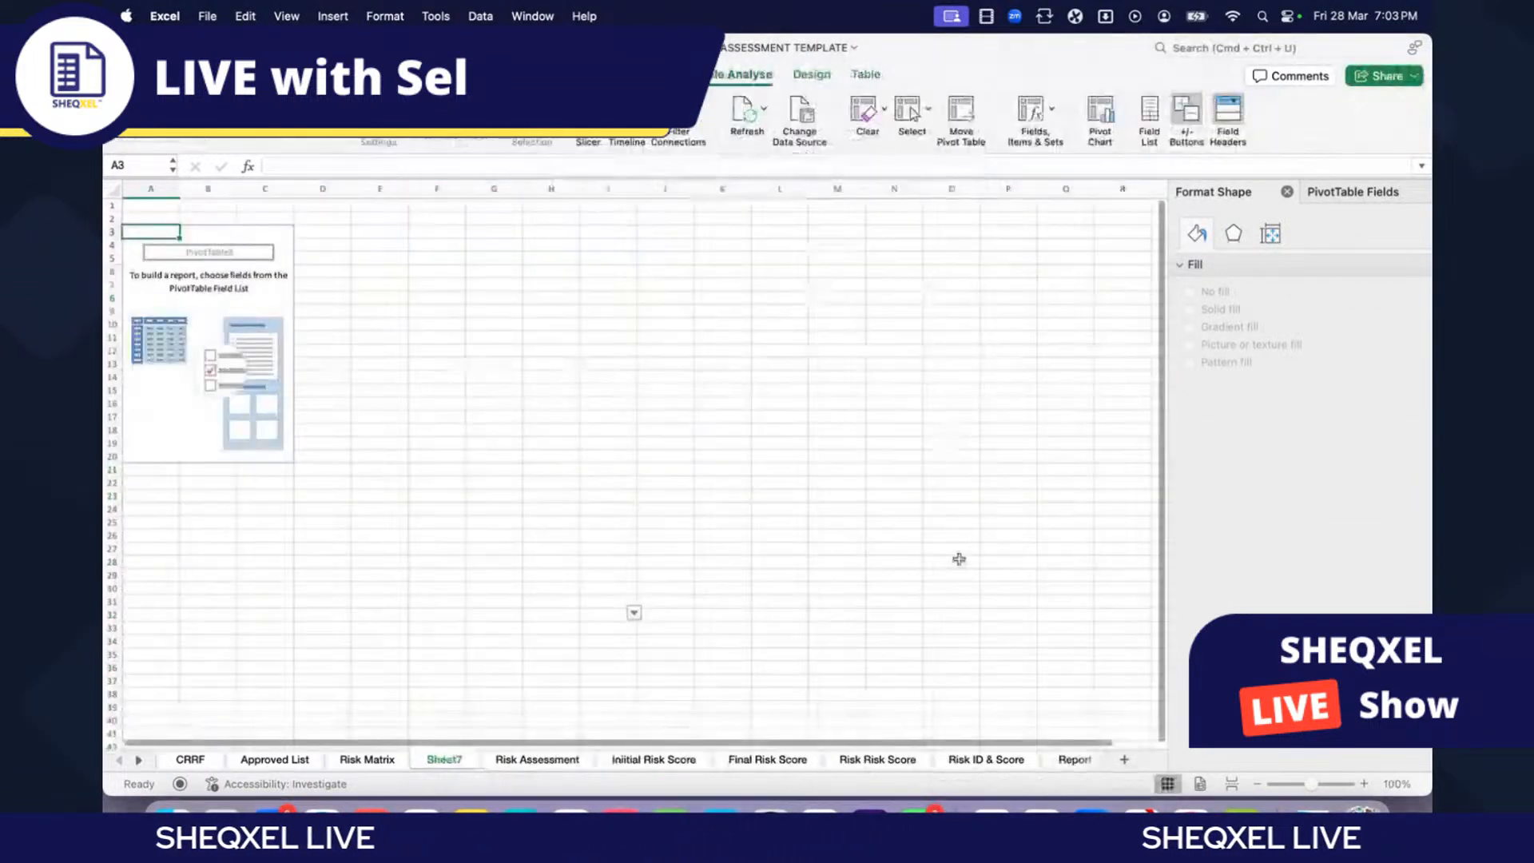
Step: Place the new pivot sheet between Risk ID & Score and Report, and close the Format Shape pane
{"action": "left_click_drag", "start_coordinate": [445, 757], "coordinate": [1011, 759]}
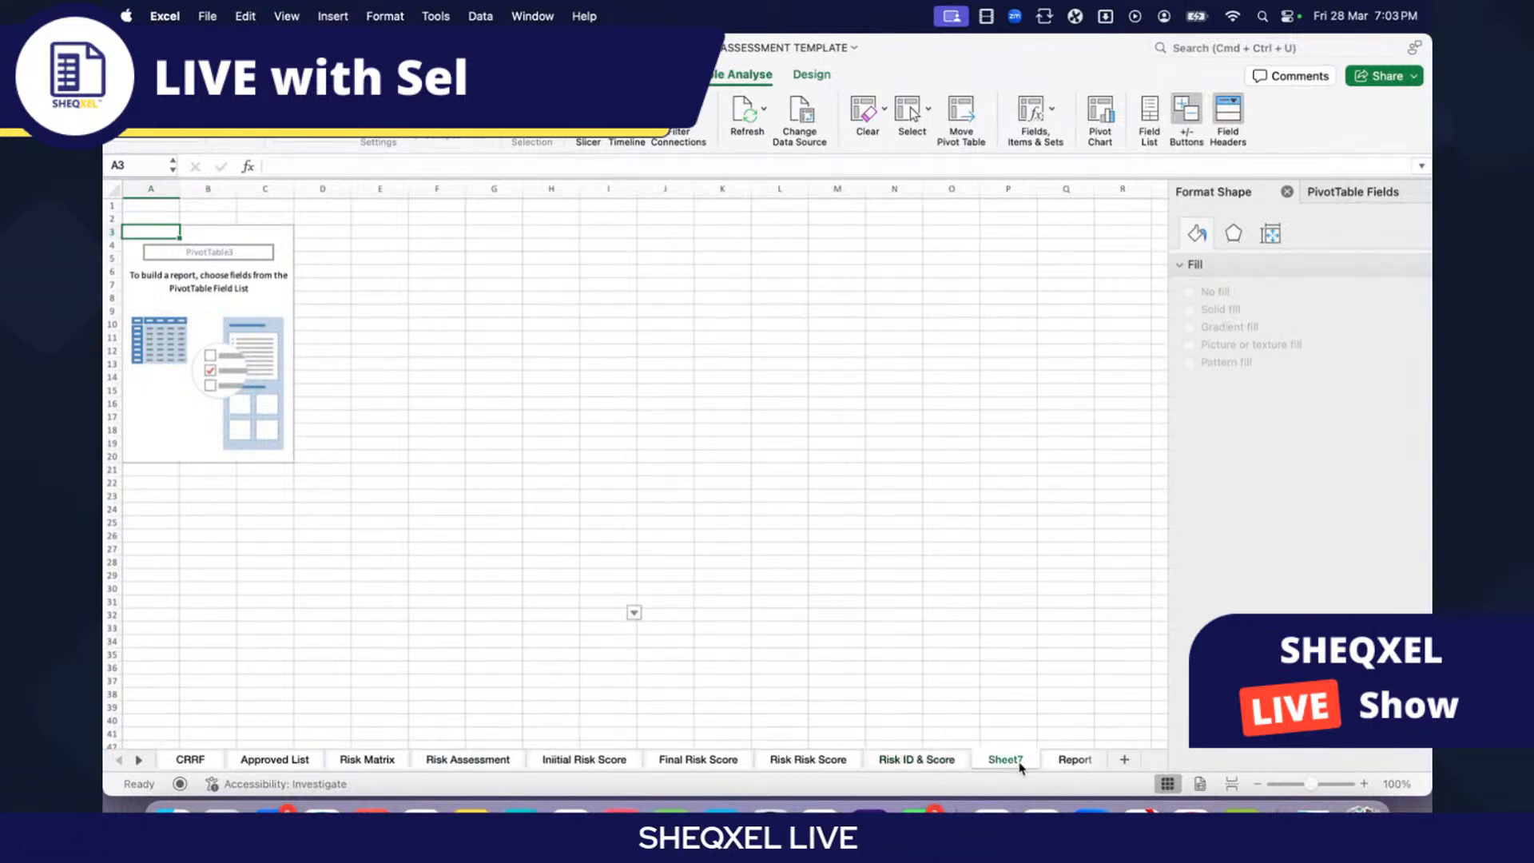
{"action": "left_click", "coordinate": [156, 298]}
{"action": "left_click", "coordinate": [1189, 264]}
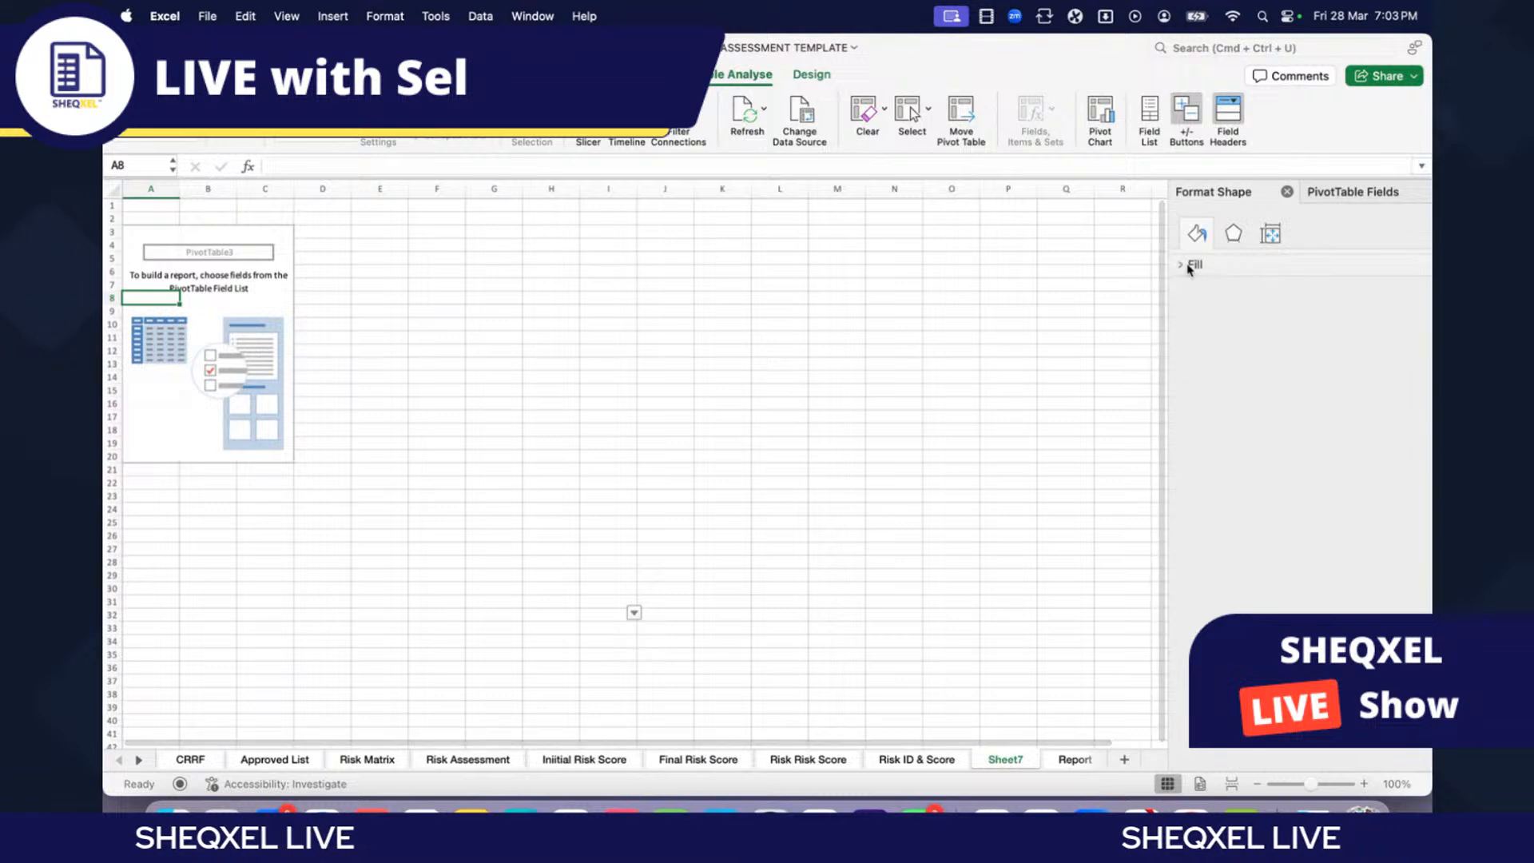
{"action": "left_click", "coordinate": [1287, 192]}
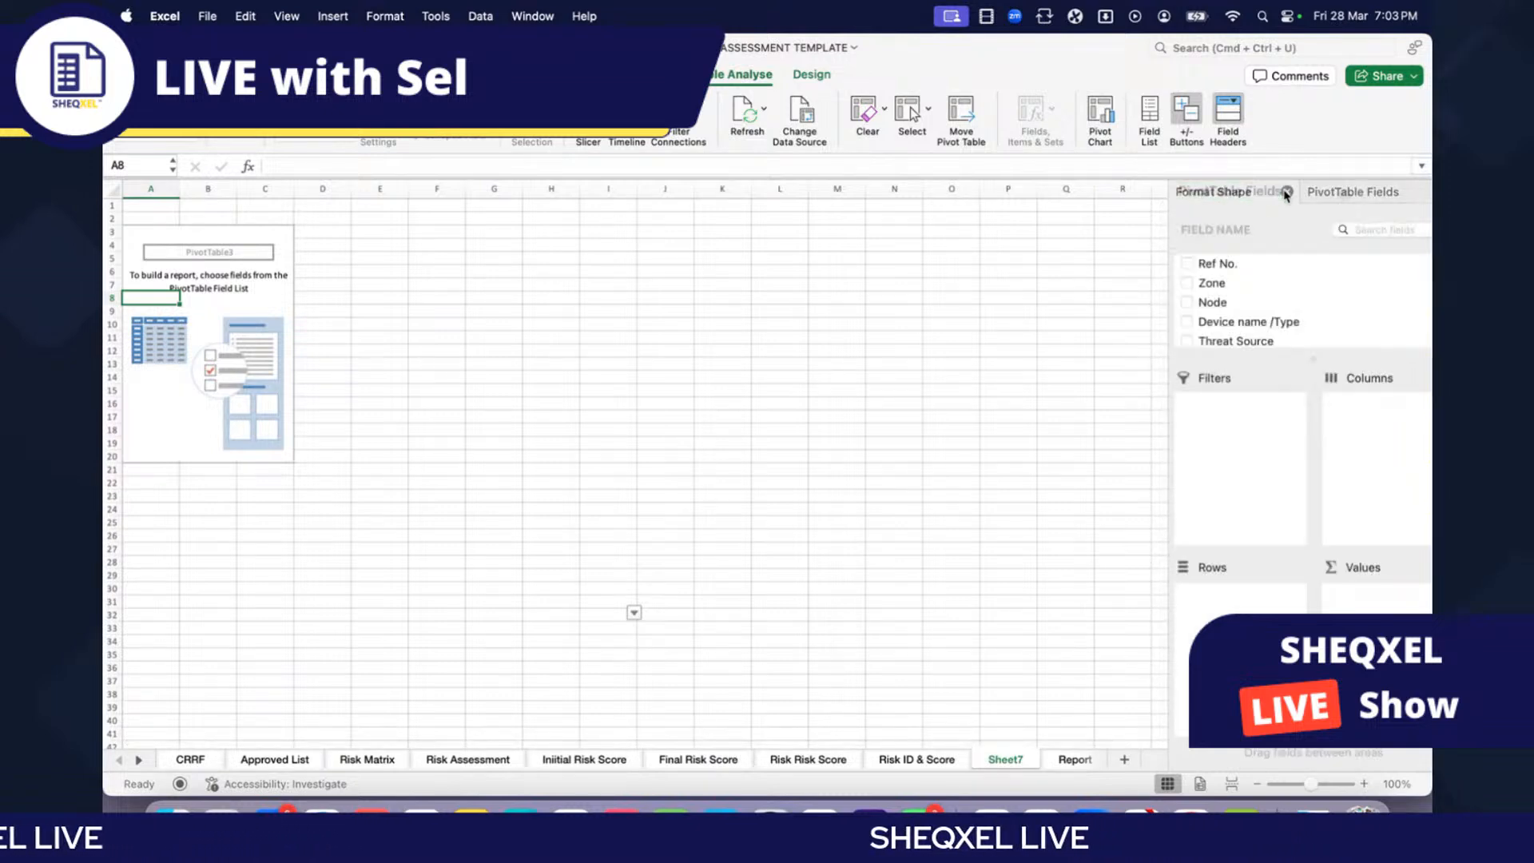
Step: Add the Reponsible field to the pivot table as both the rows and the counted values
{"action": "left_click_drag", "start_coordinate": [1308, 362], "coordinate": [1308, 569]}
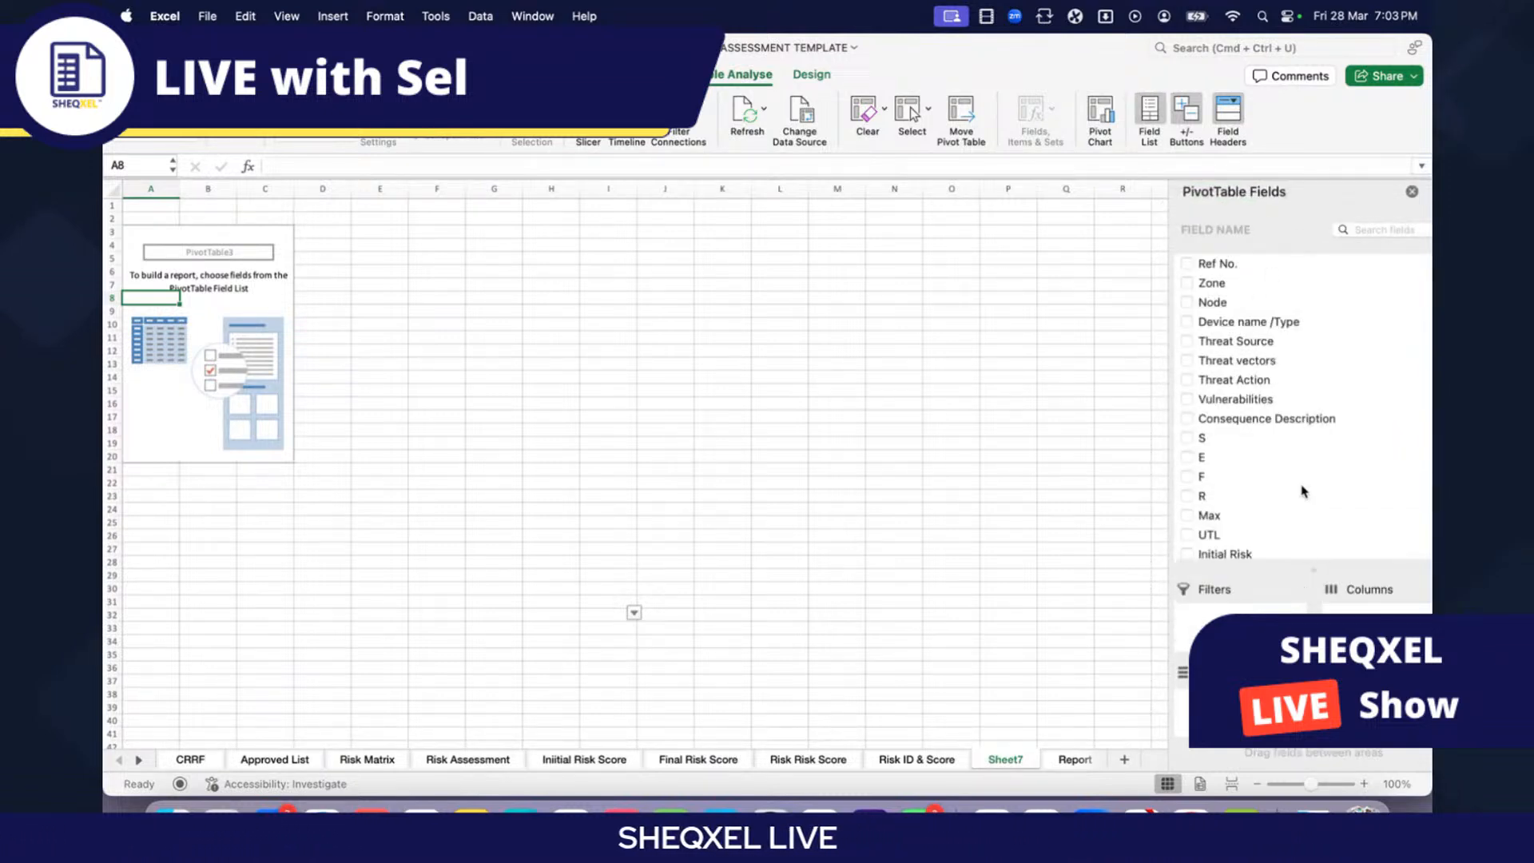
{"action": "scroll", "coordinate": [1311, 479], "scroll_direction": "down", "scroll_amount": 10}
{"action": "scroll", "coordinate": [1269, 495], "scroll_direction": "up", "scroll_amount": 3}
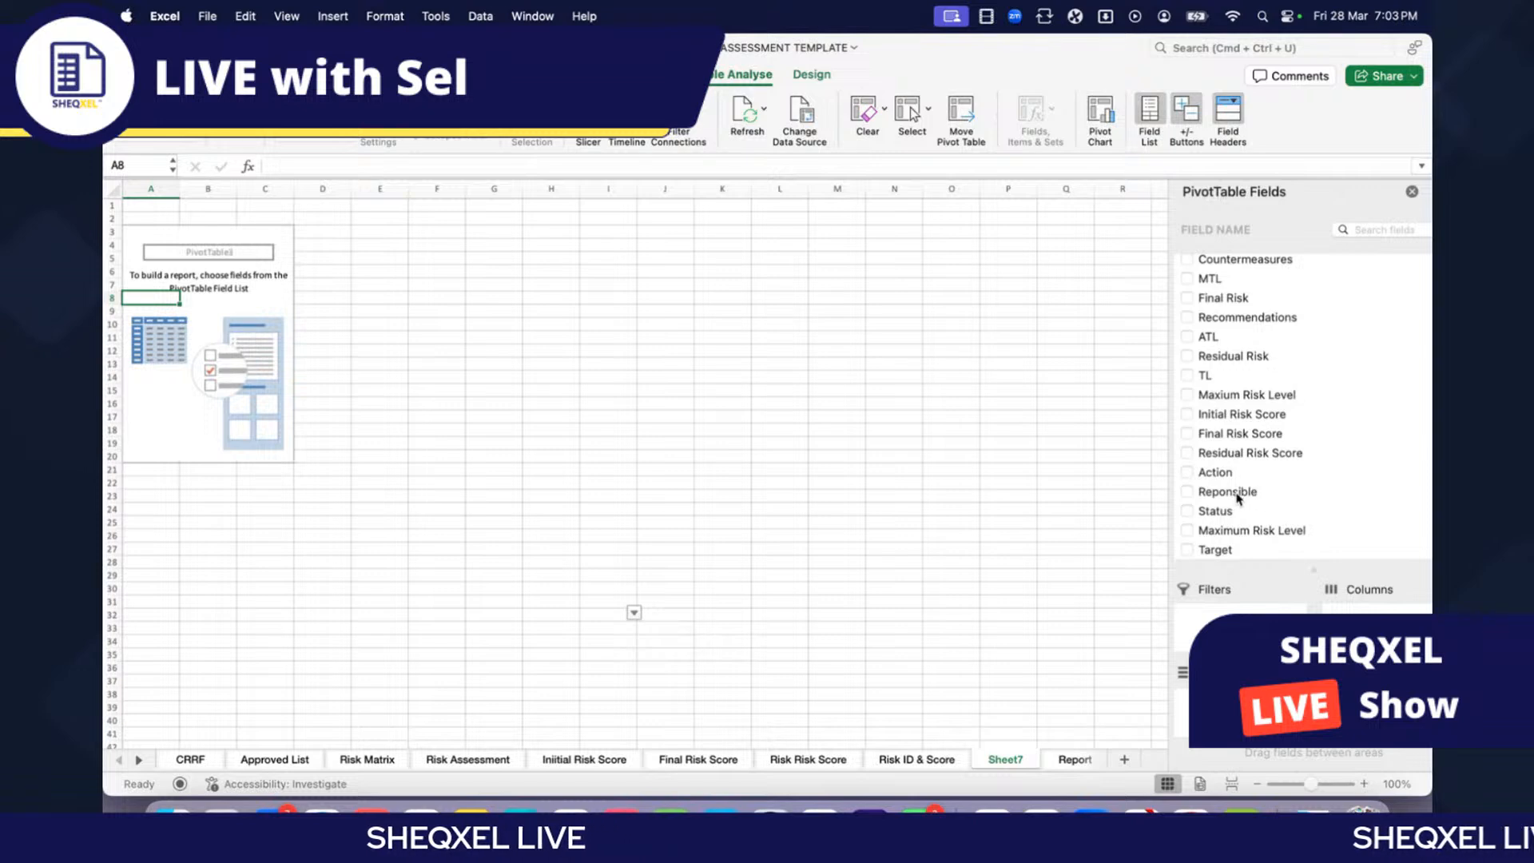
{"action": "left_click", "coordinate": [1239, 493]}
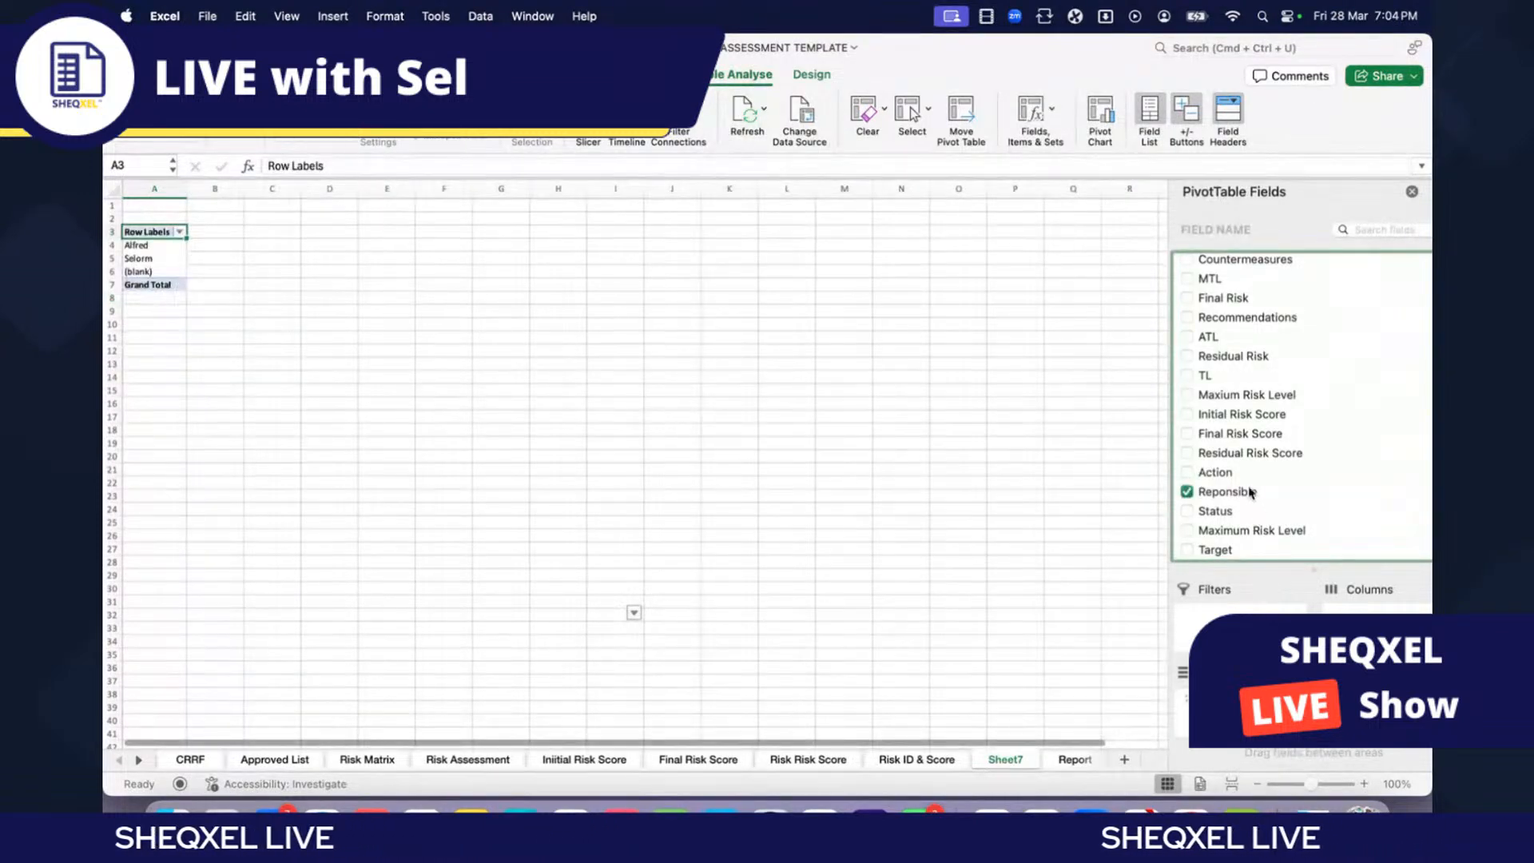
{"action": "left_click_drag", "start_coordinate": [1386, 756], "coordinate": [1367, 695]}
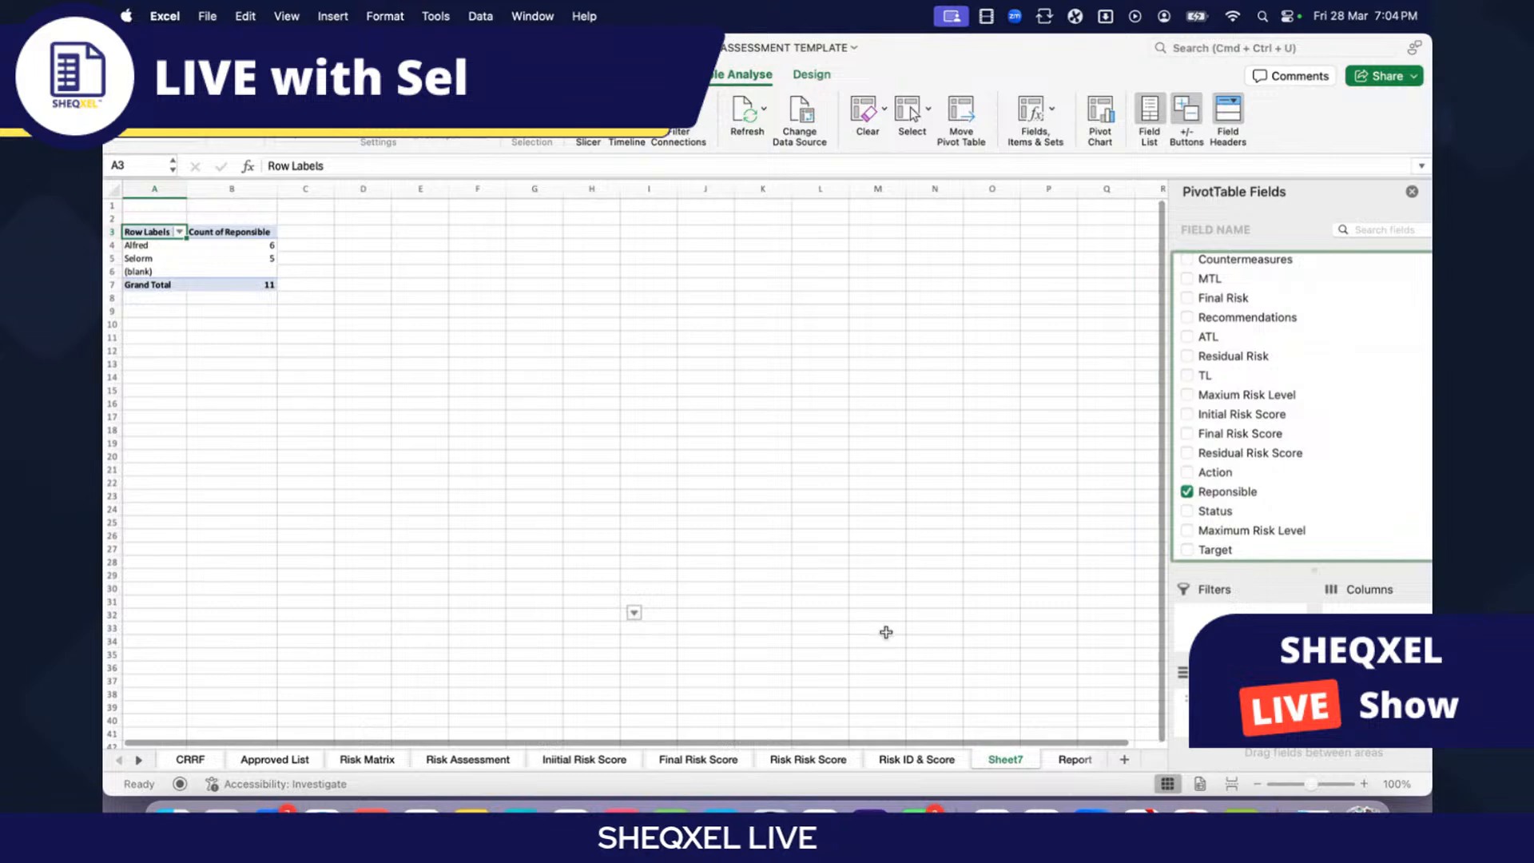
Step: Rename the new pivot sheet as "Responsible Persons"
{"action": "double_click", "coordinate": [1002, 760]}
{"action": "type", "text": "re"}
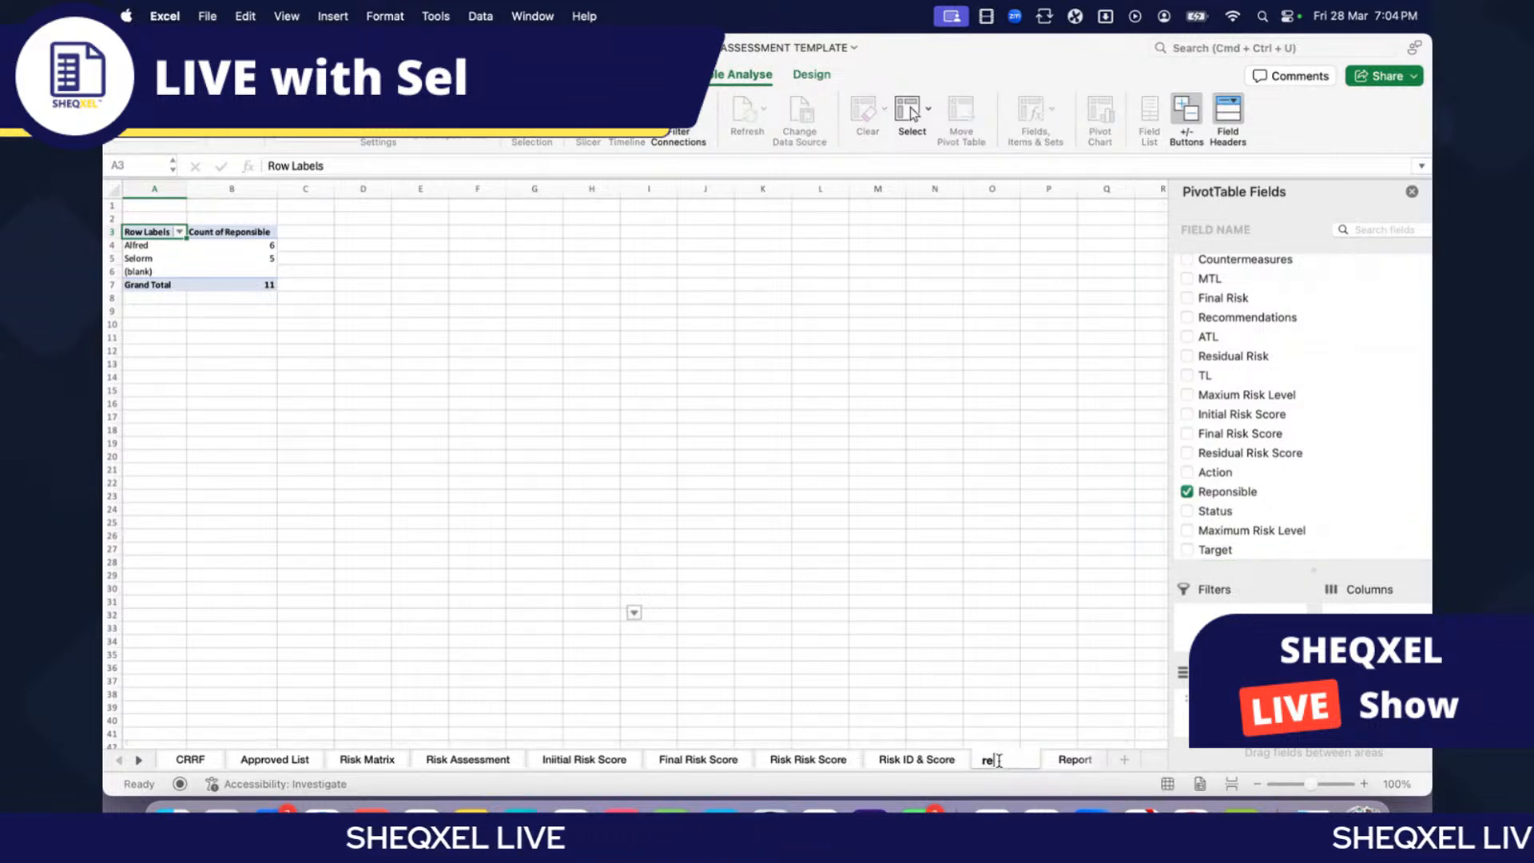
{"action": "type", "text": "sponsinle"}
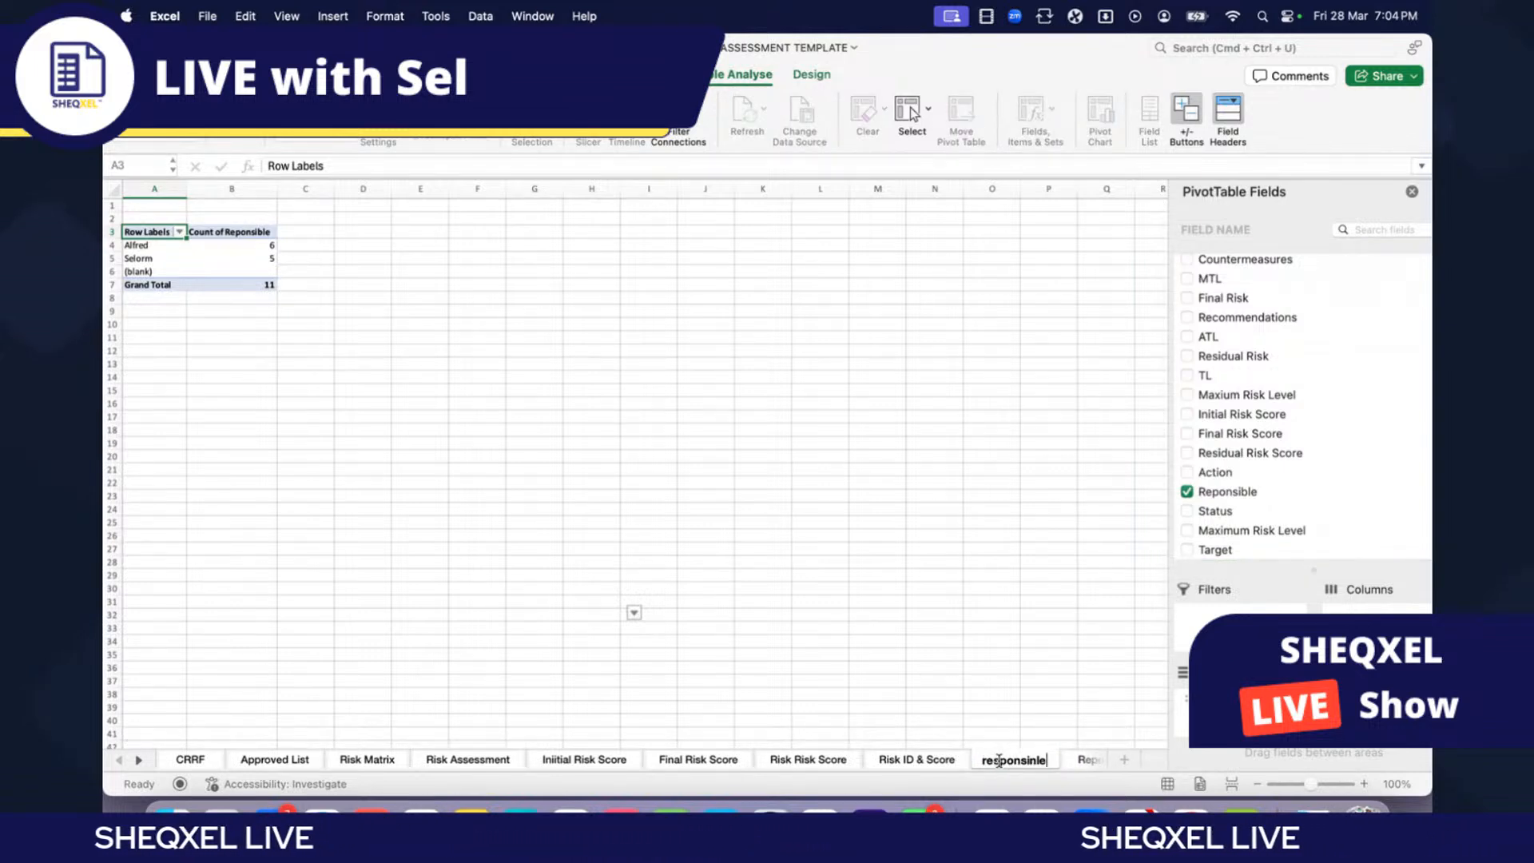
{"action": "key", "text": "BackSpace"}
{"action": "key", "text": "BackSpace"}
{"action": "key", "text": "BackSpace"}
{"action": "key", "text": "BackSpace"}
{"action": "key", "text": "BackSpace"}
{"action": "key", "text": "BackSpace"}
{"action": "key", "text": "BackSpace"}
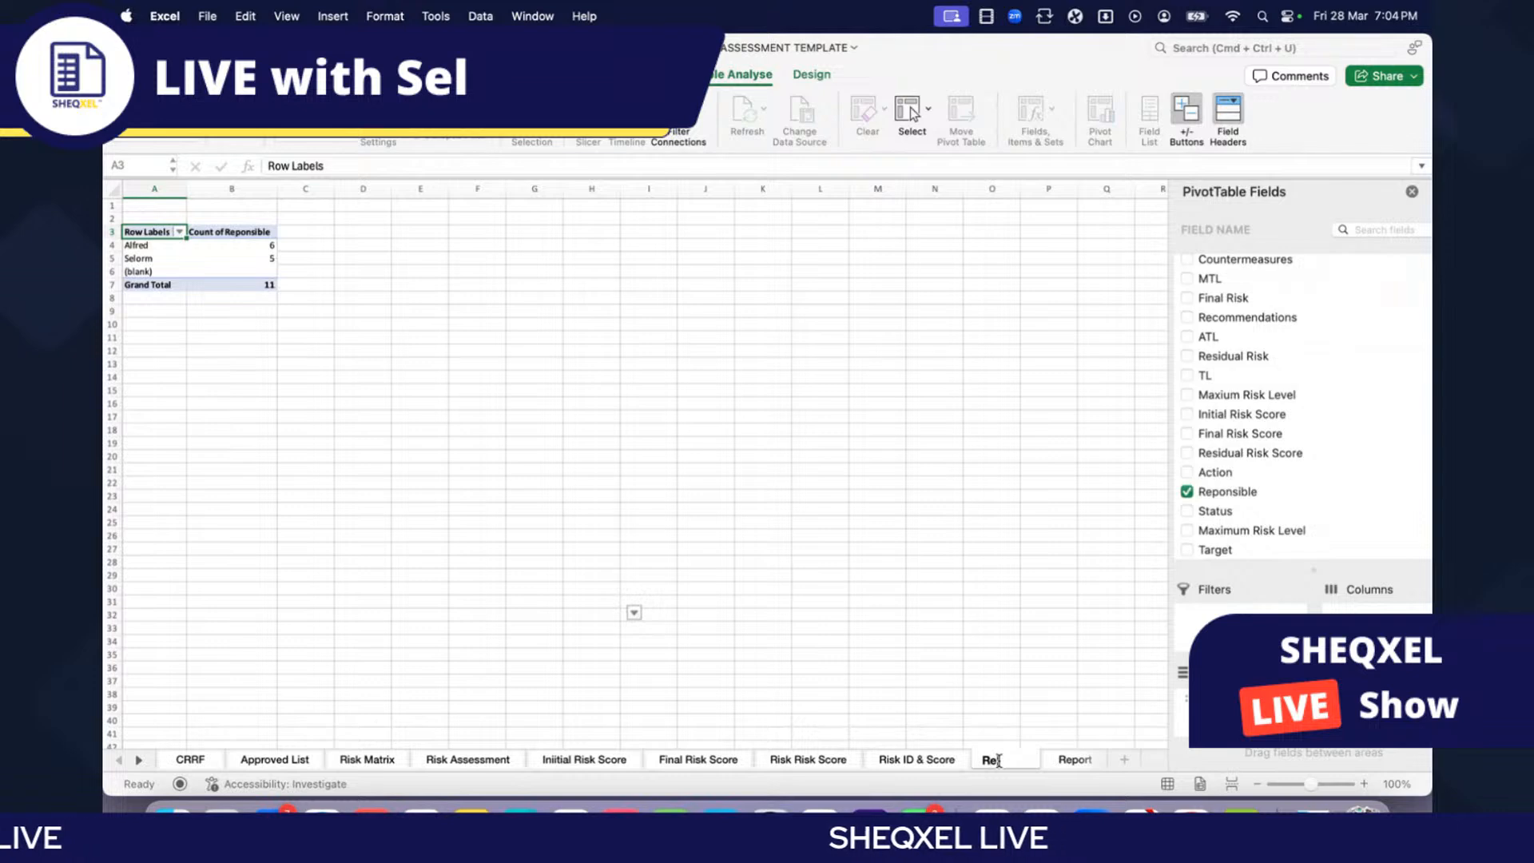
{"action": "type", "text": "sp"}
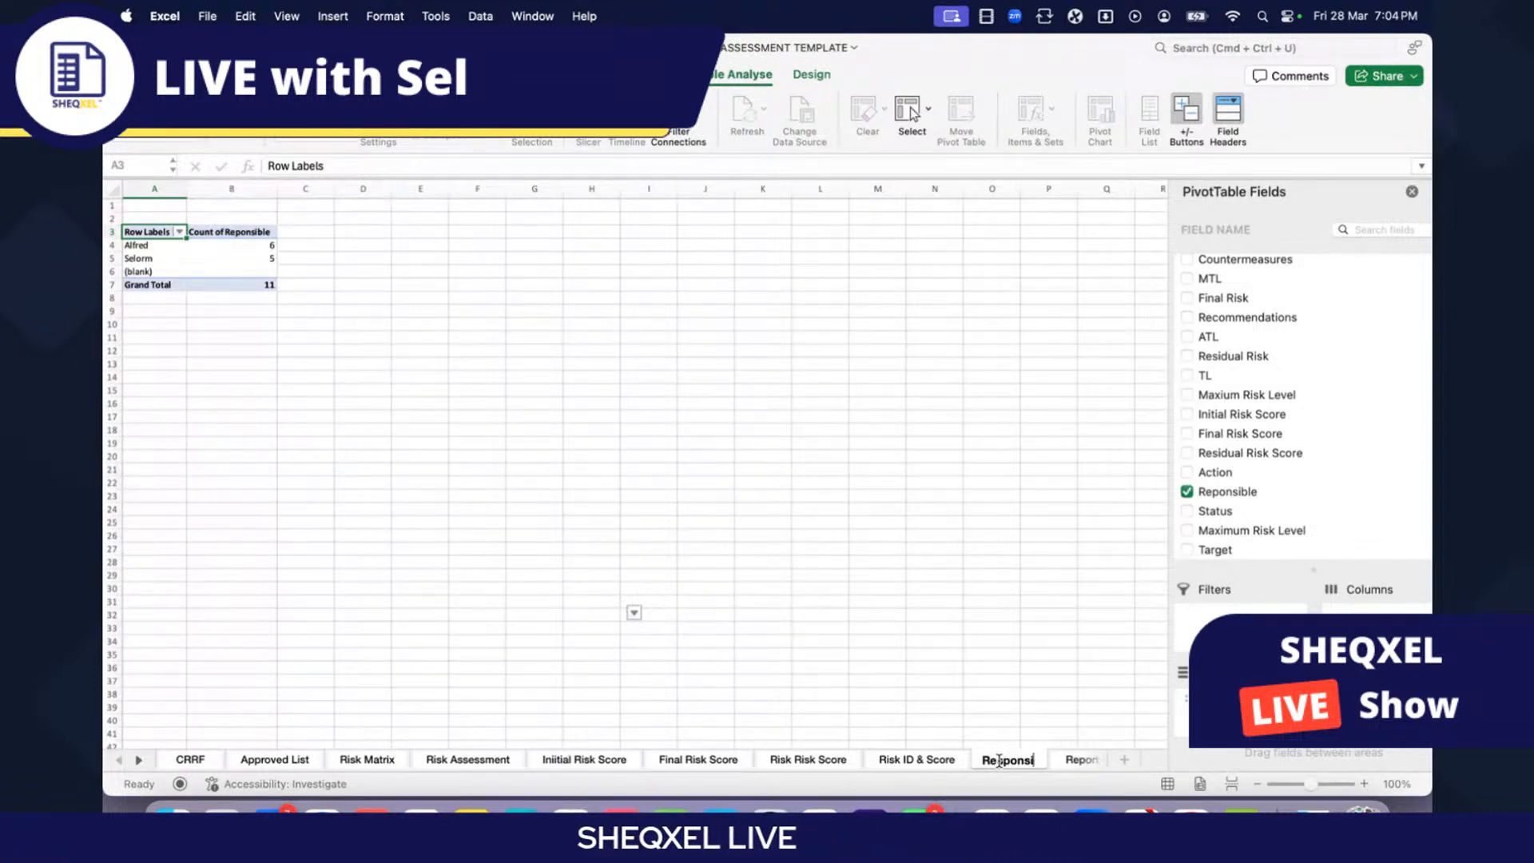
{"action": "type", "text": "onsi"}
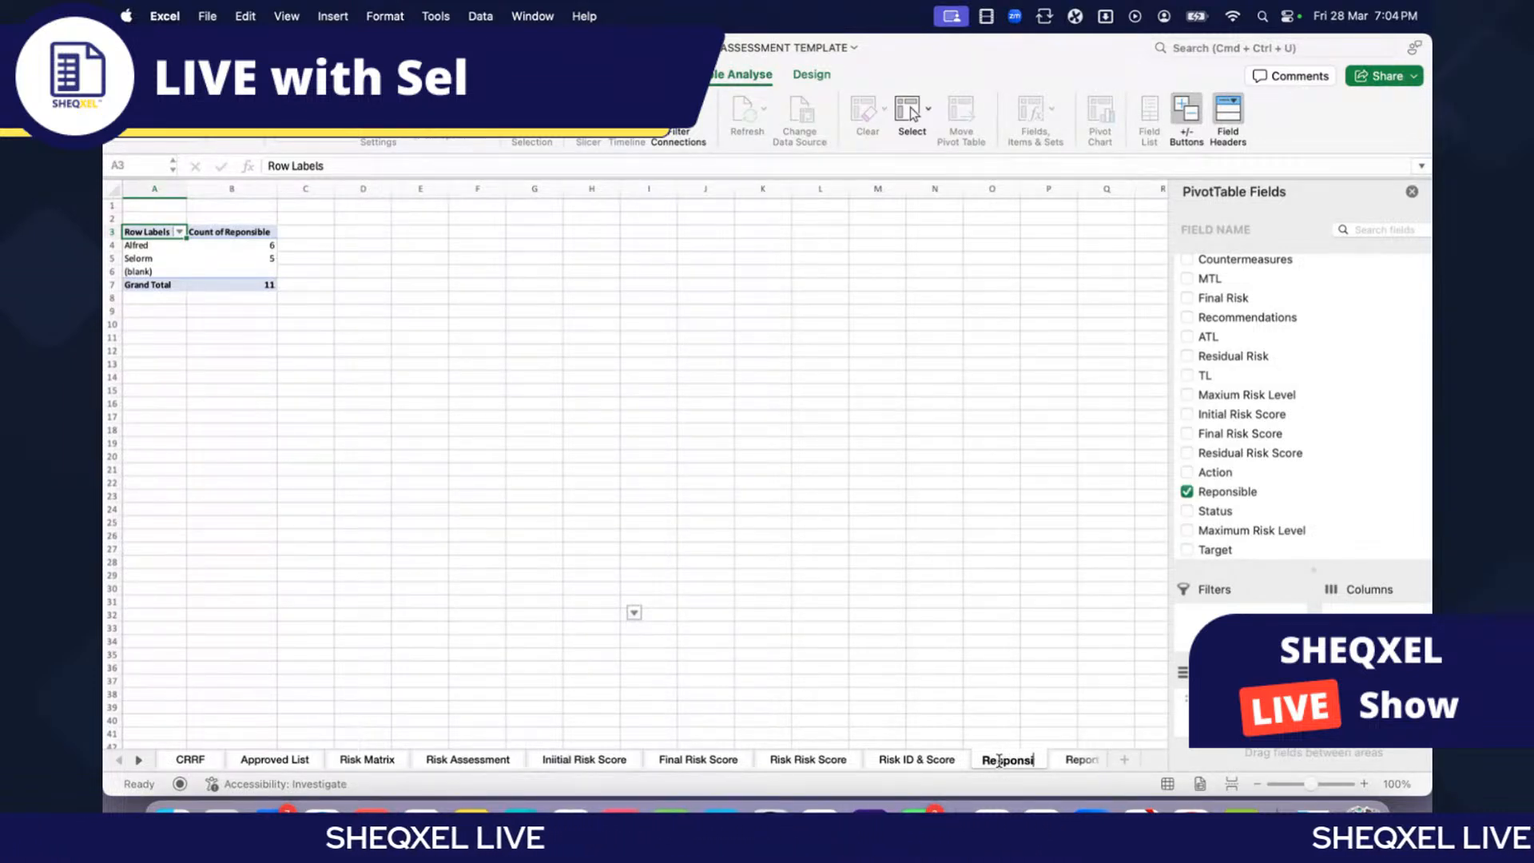
{"action": "type", "text": "ble Persons"}
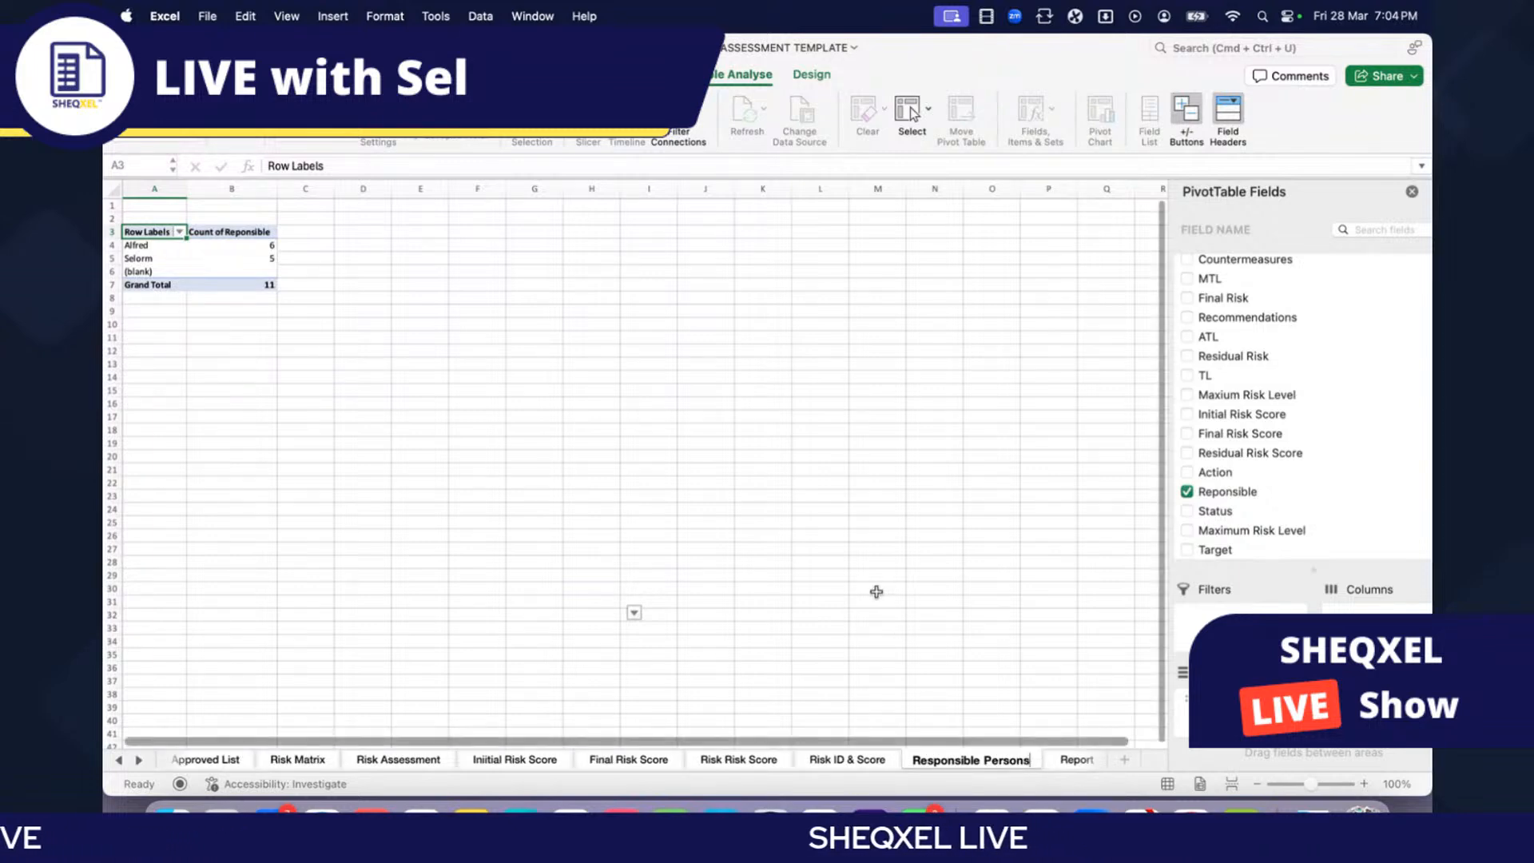
{"action": "left_click", "coordinate": [820, 574]}
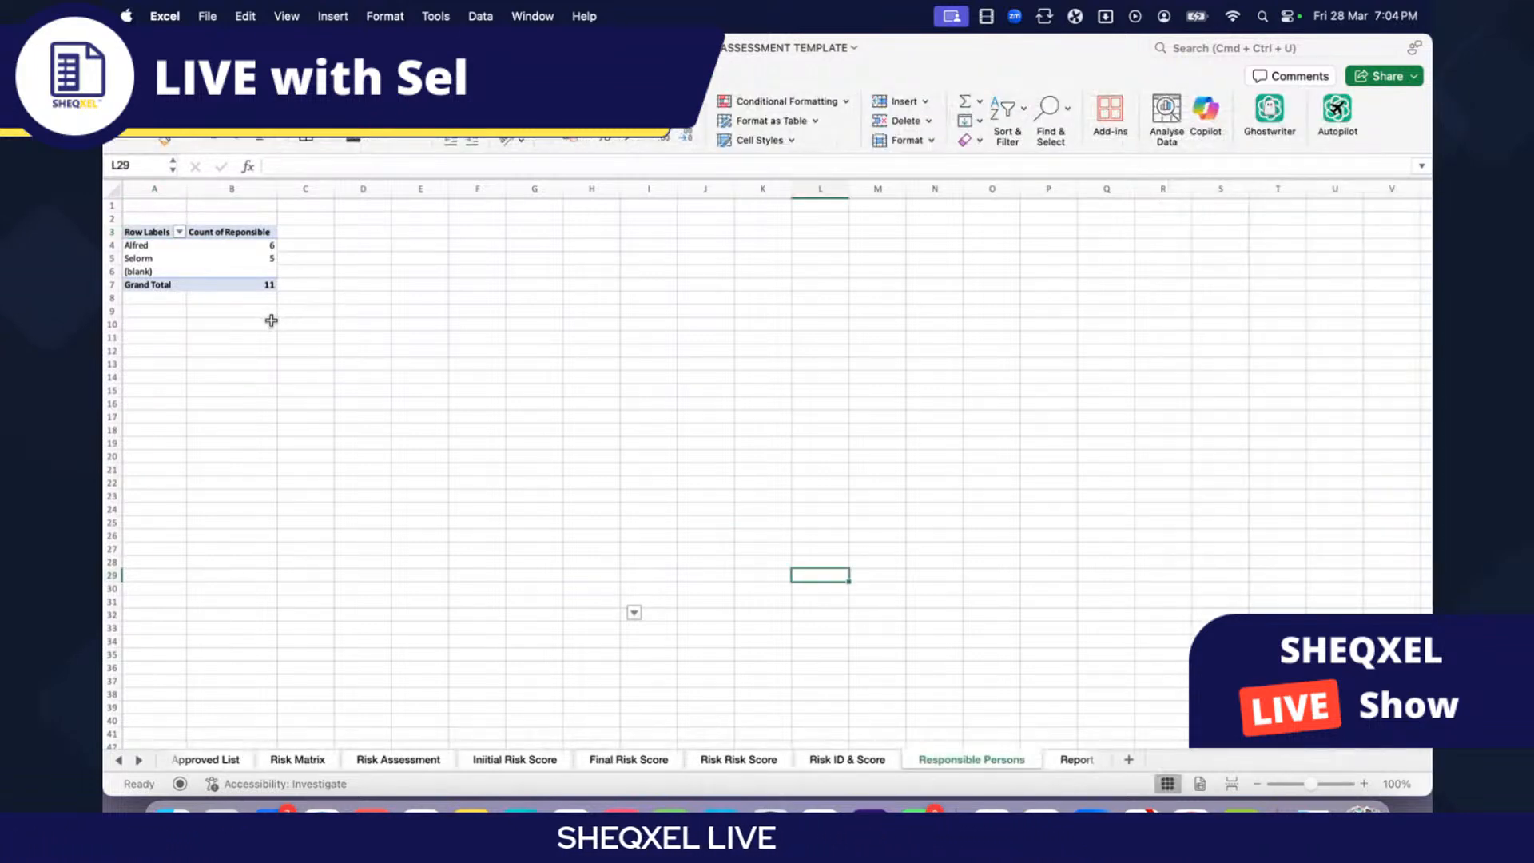
Step: Examine the display and layout options of the Responsible Persons pivot table, and accept the options dialog
{"action": "left_click", "coordinate": [227, 258]}
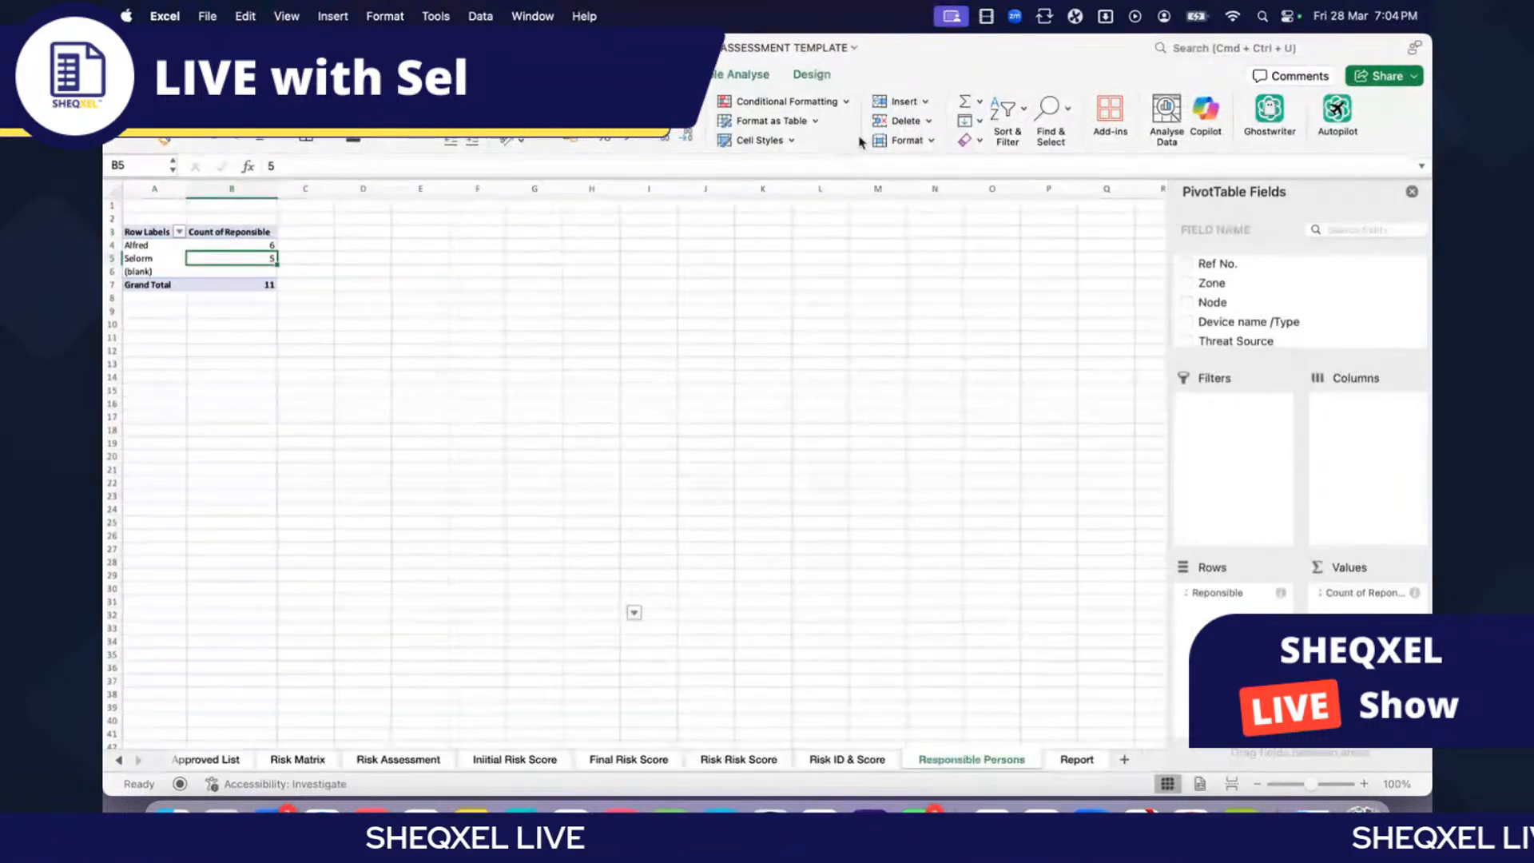
{"action": "left_click", "coordinate": [812, 74]}
{"action": "right_click", "coordinate": [229, 274]}
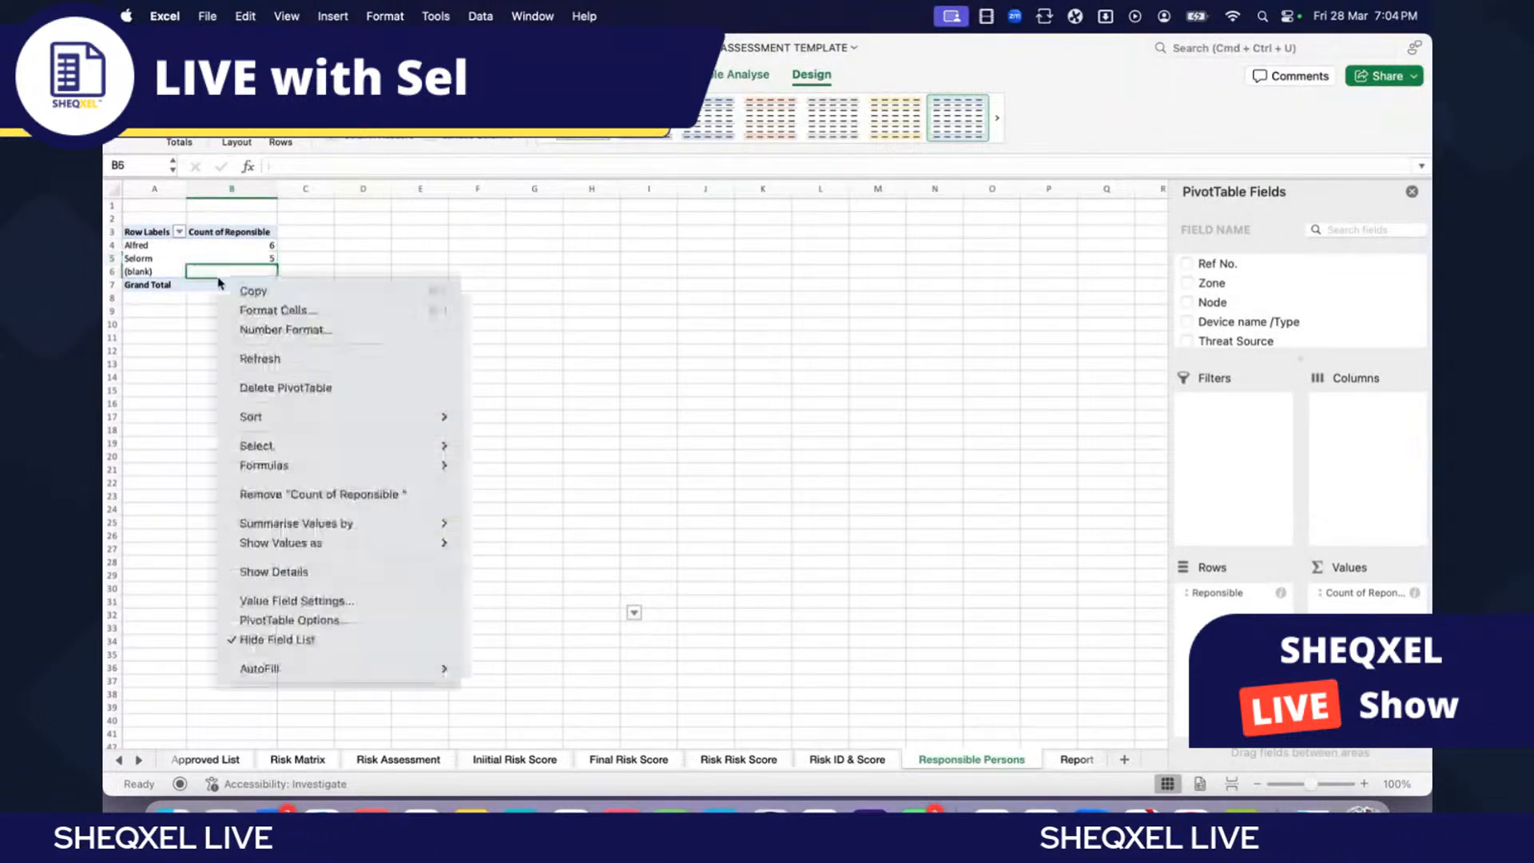
{"action": "left_click", "coordinate": [332, 609]}
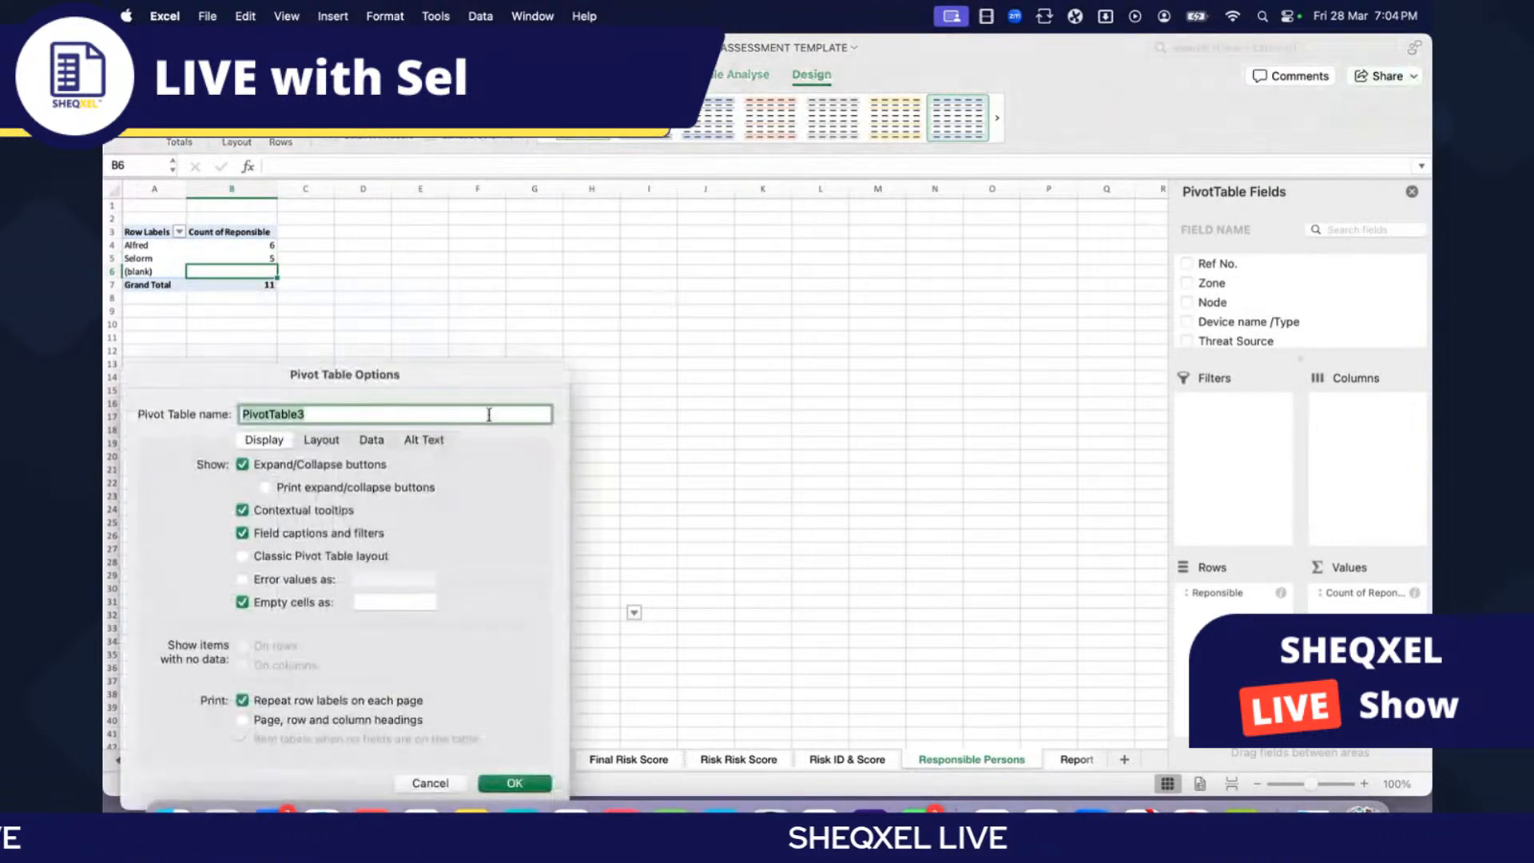
{"action": "left_click_drag", "start_coordinate": [426, 380], "coordinate": [570, 288]}
{"action": "left_click", "coordinate": [515, 347]}
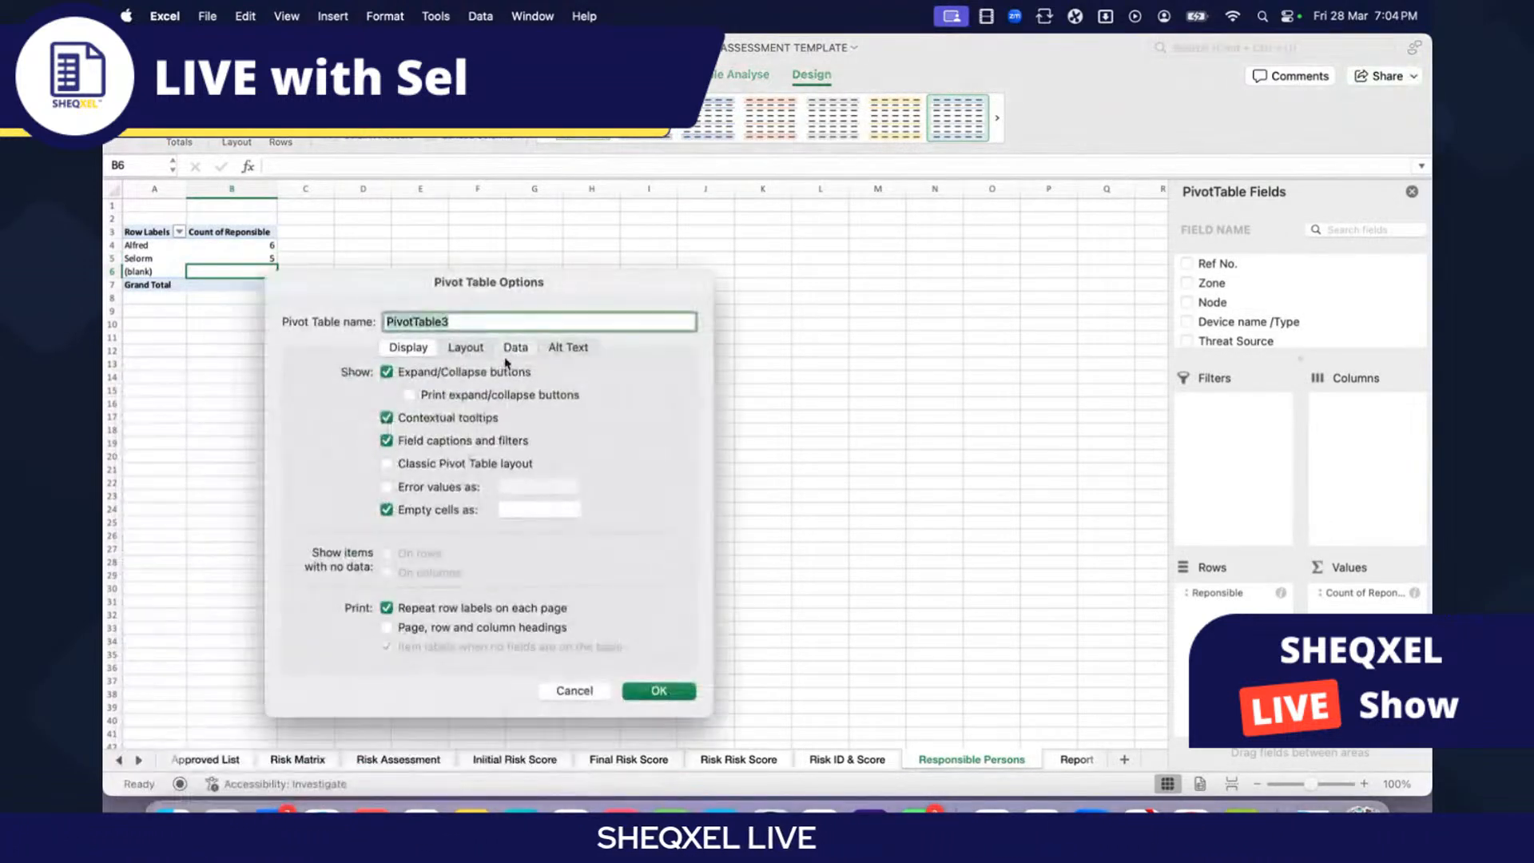
{"action": "left_click", "coordinate": [457, 352]}
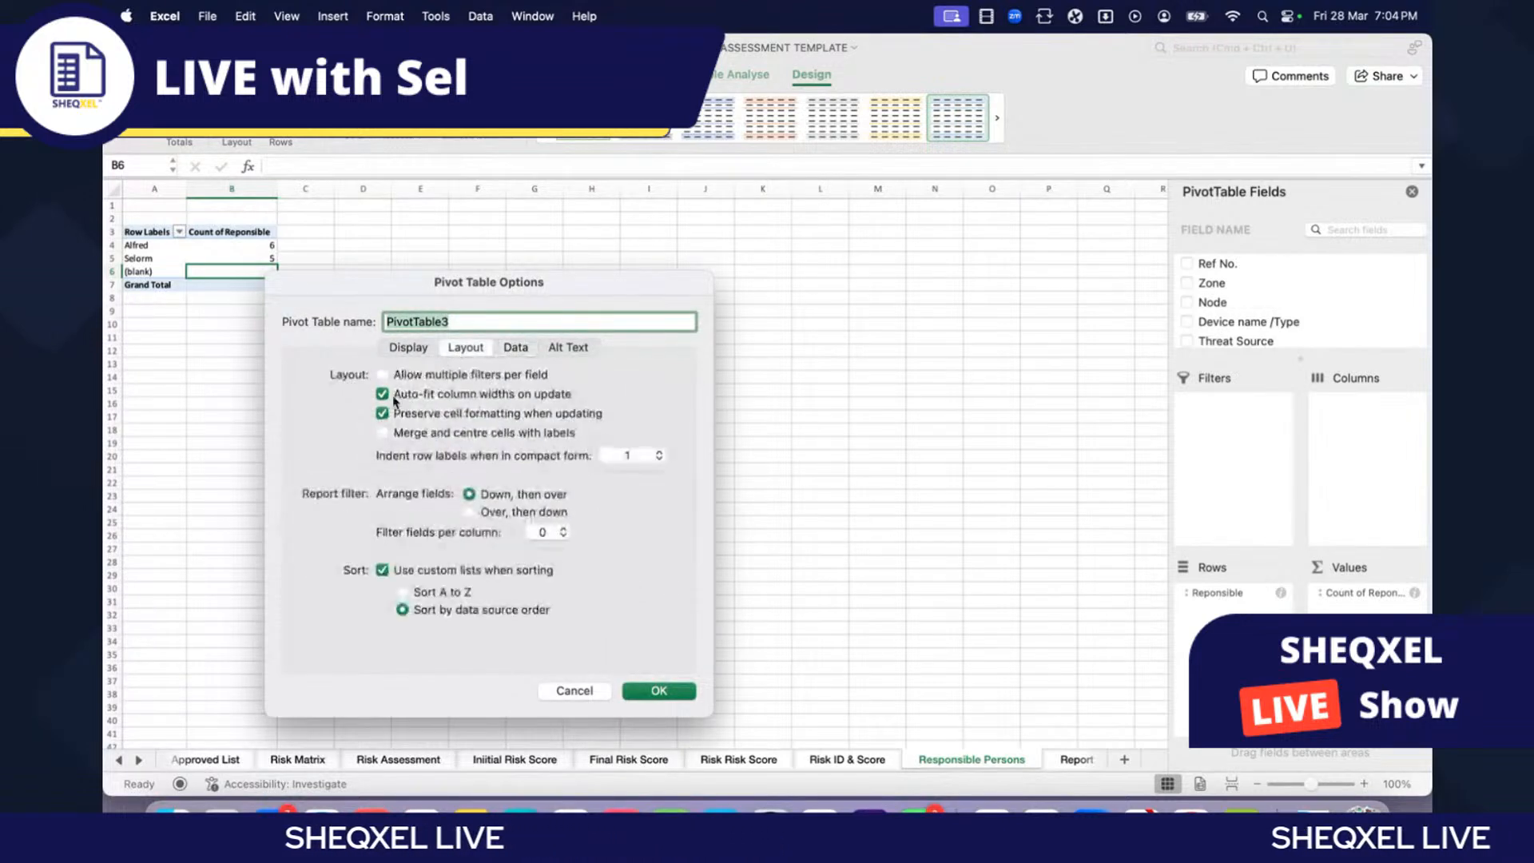
{"action": "left_click", "coordinate": [659, 692]}
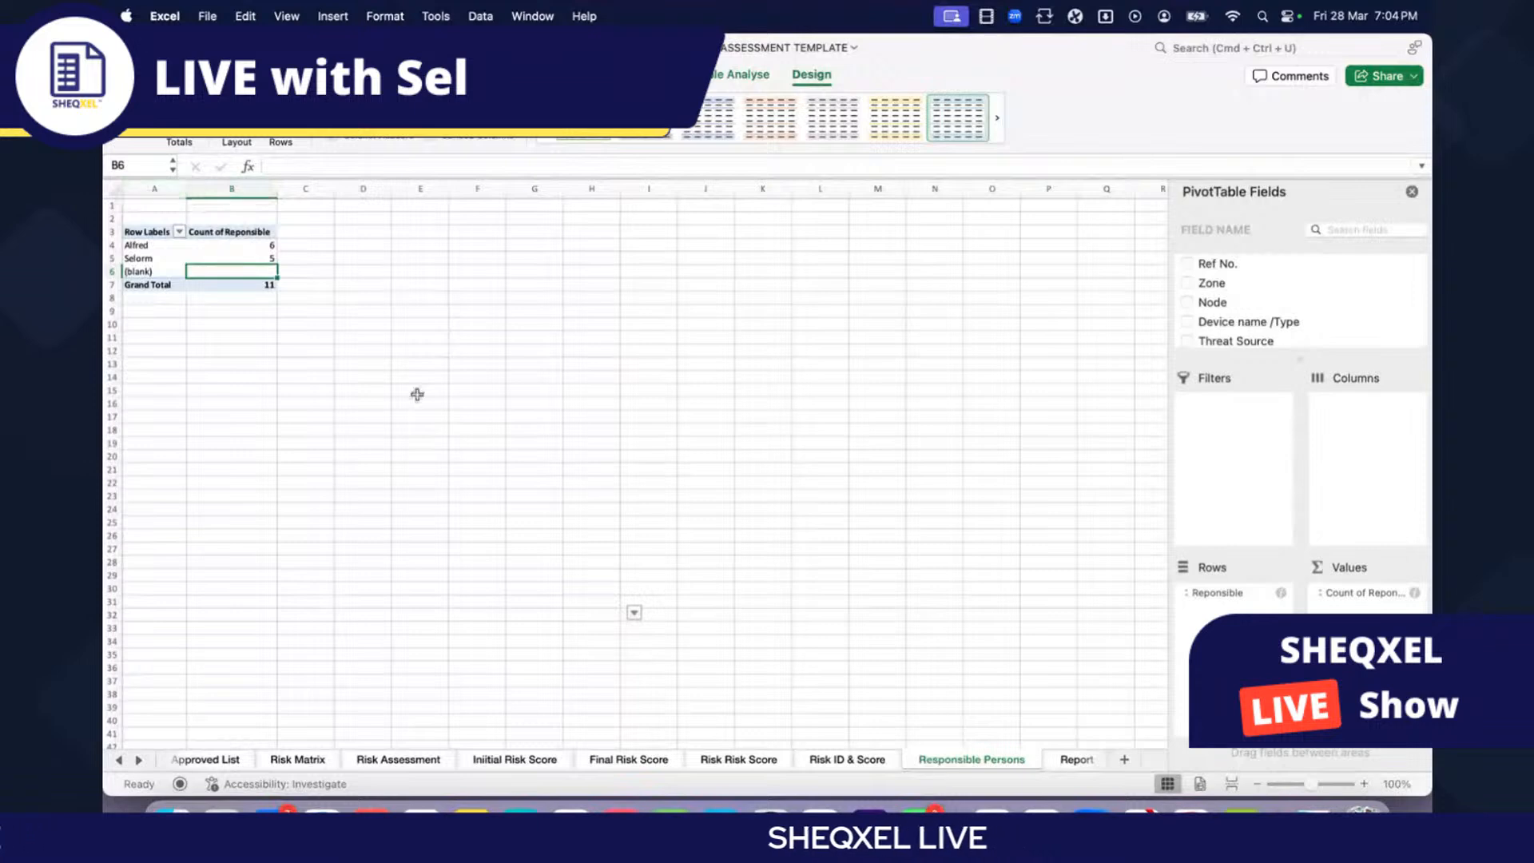
Step: Format the entire Responsible Persons sheet in Calibri Light at font size 12
{"action": "left_click", "coordinate": [452, 411]}
{"action": "key", "text": "super+a"}
{"action": "key", "text": "ctrl+super+f"}
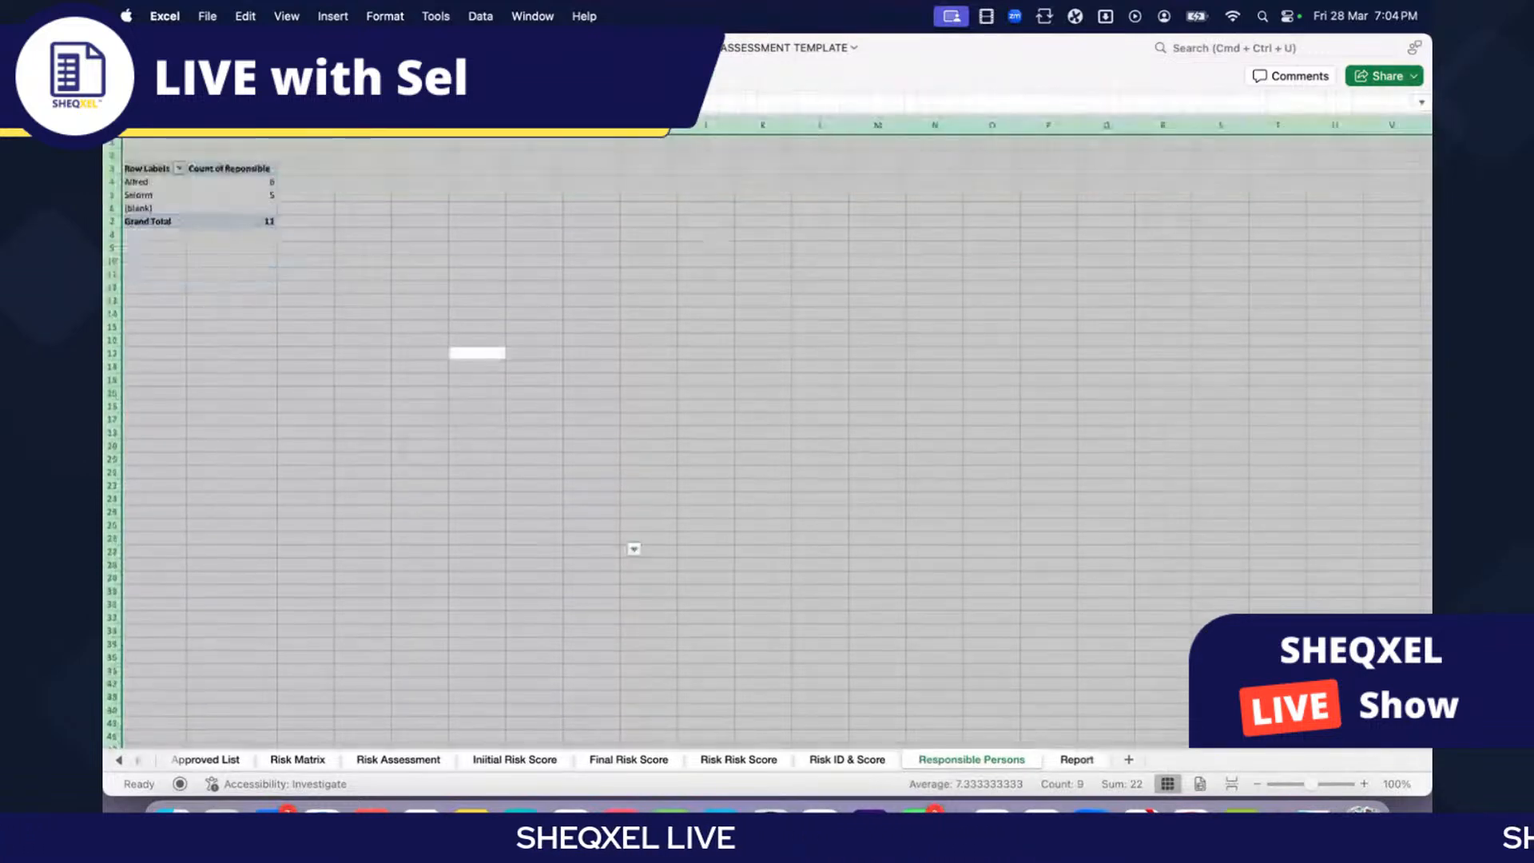
{"action": "left_click", "coordinate": [239, 118]}
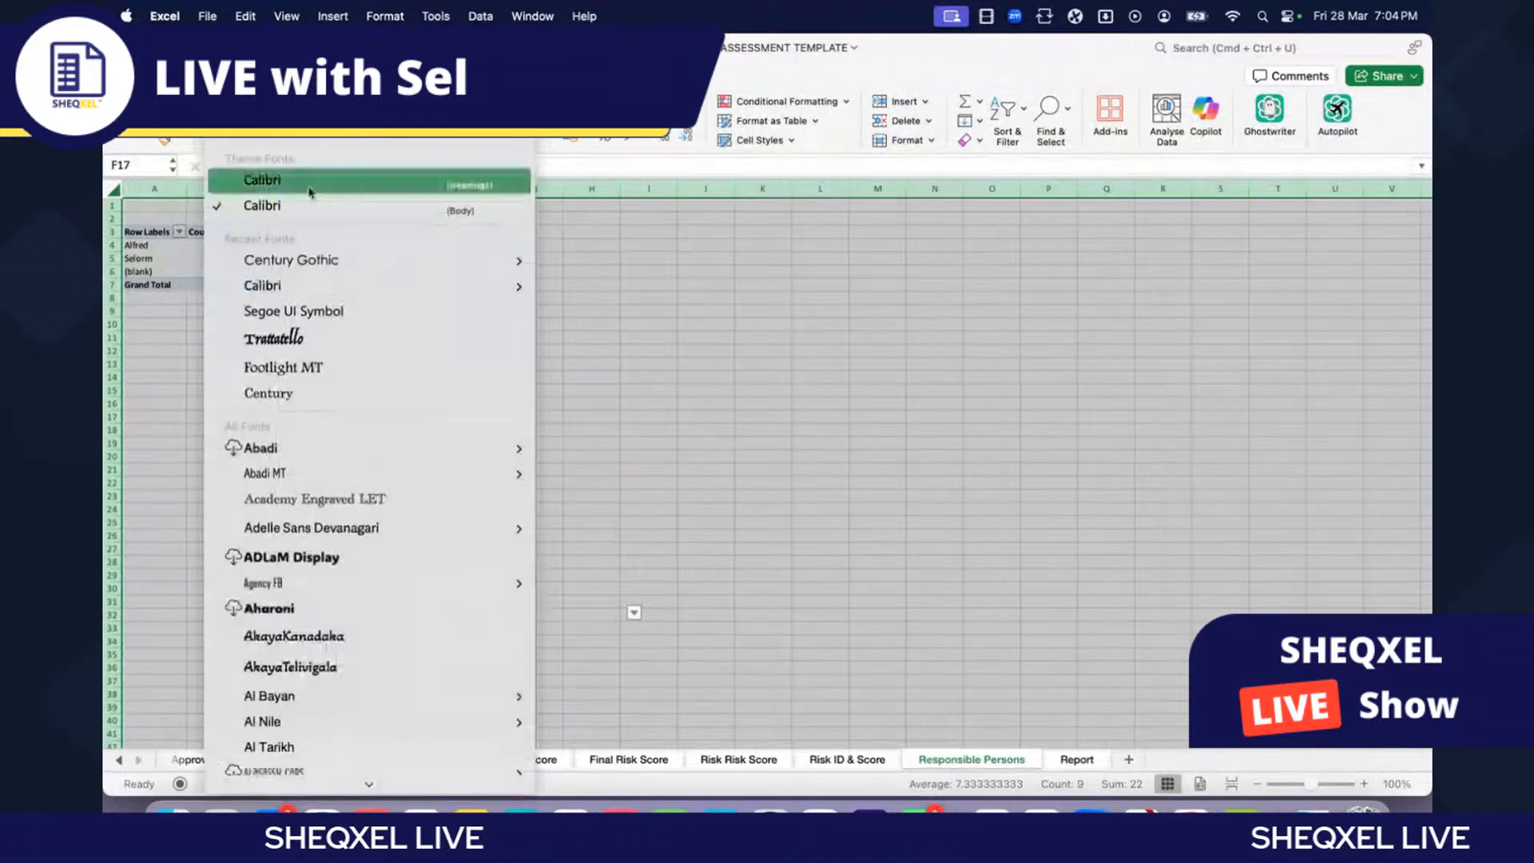
{"action": "mouse_move", "coordinate": [457, 294]}
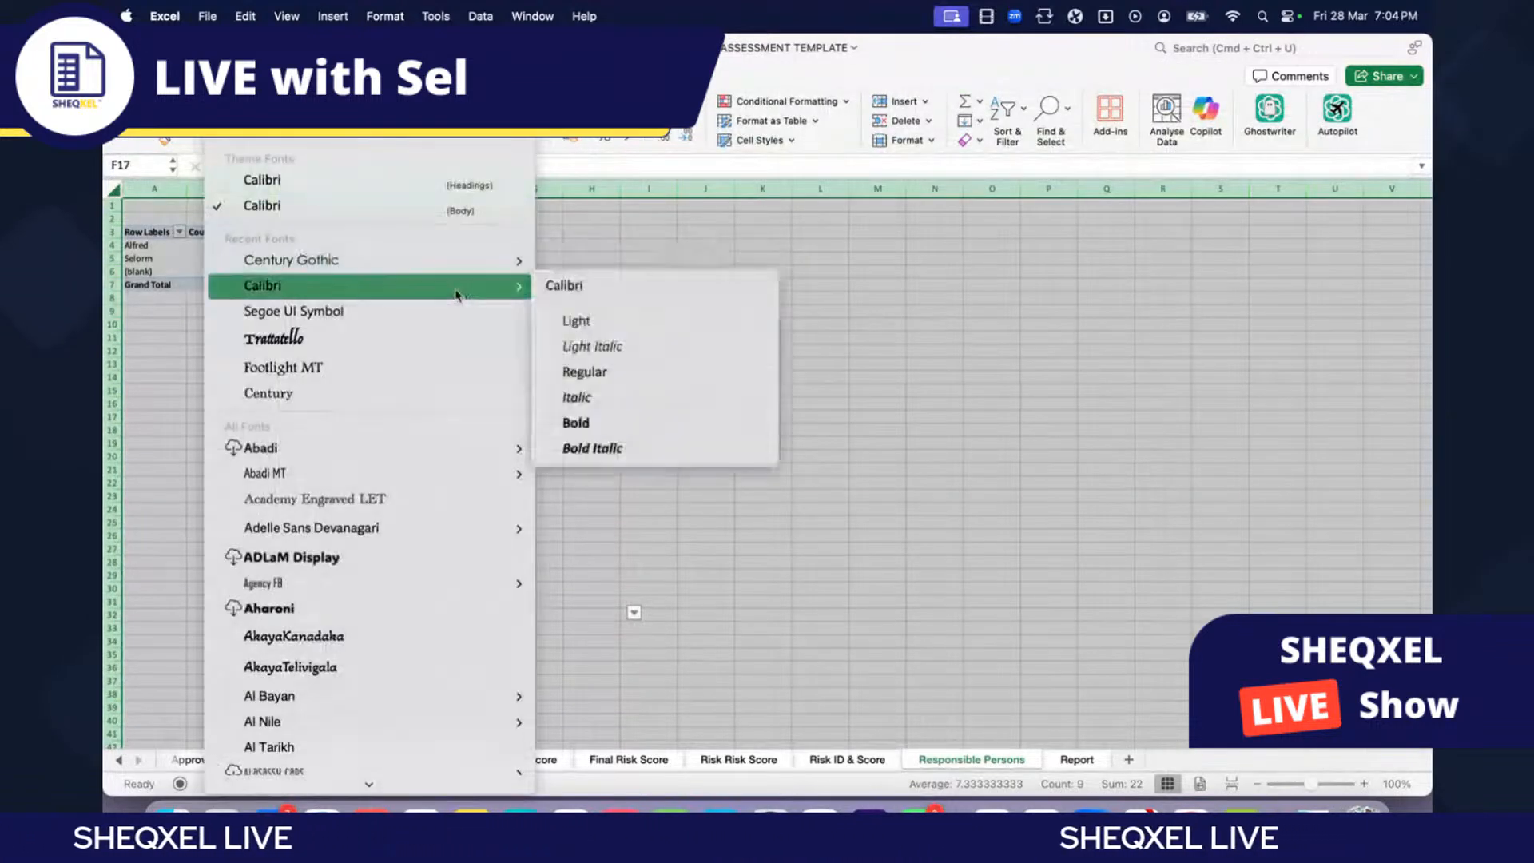
{"action": "left_click", "coordinate": [587, 320]}
{"action": "left_click", "coordinate": [360, 118]}
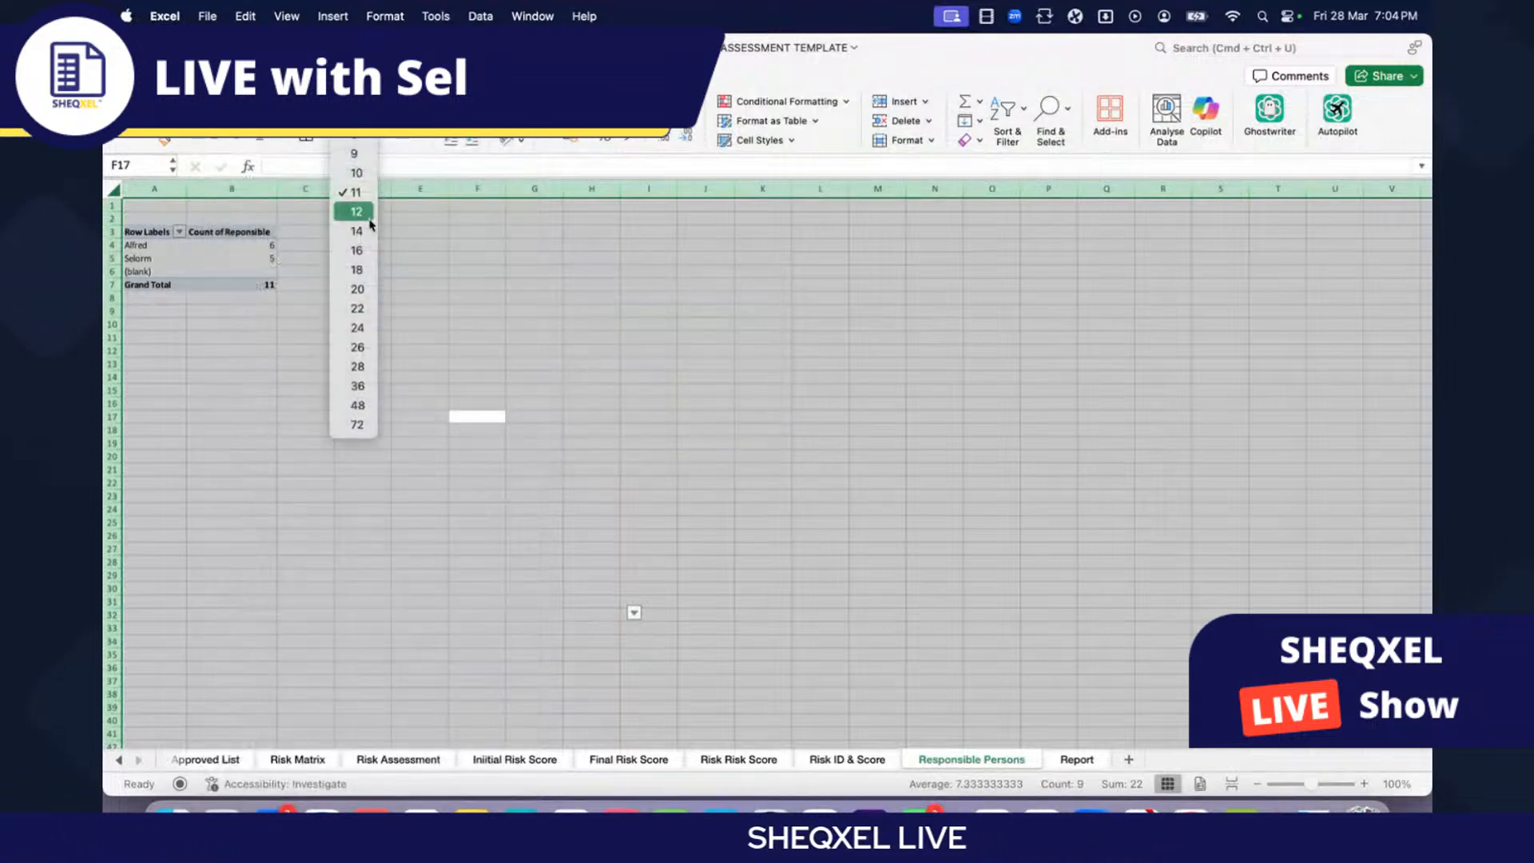
{"action": "left_click", "coordinate": [356, 212]}
Step: Hide the gridlines on the Responsible Persons sheet and widen columns A and B around the pivot table
{"action": "left_click", "coordinate": [551, 76]}
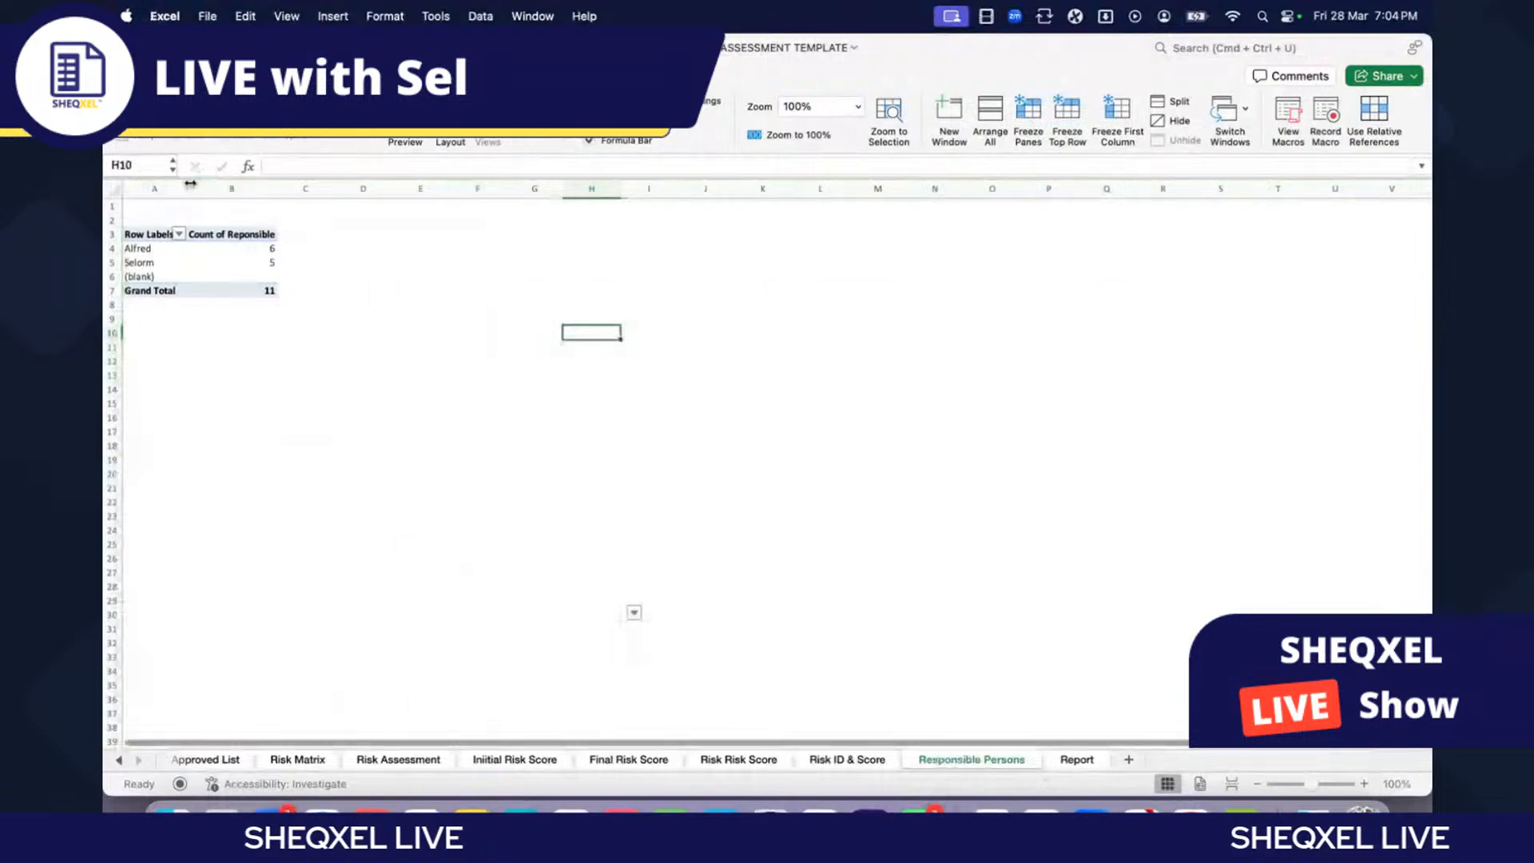
{"action": "left_click_drag", "start_coordinate": [277, 189], "coordinate": [372, 190]}
{"action": "key", "text": "super+a"}
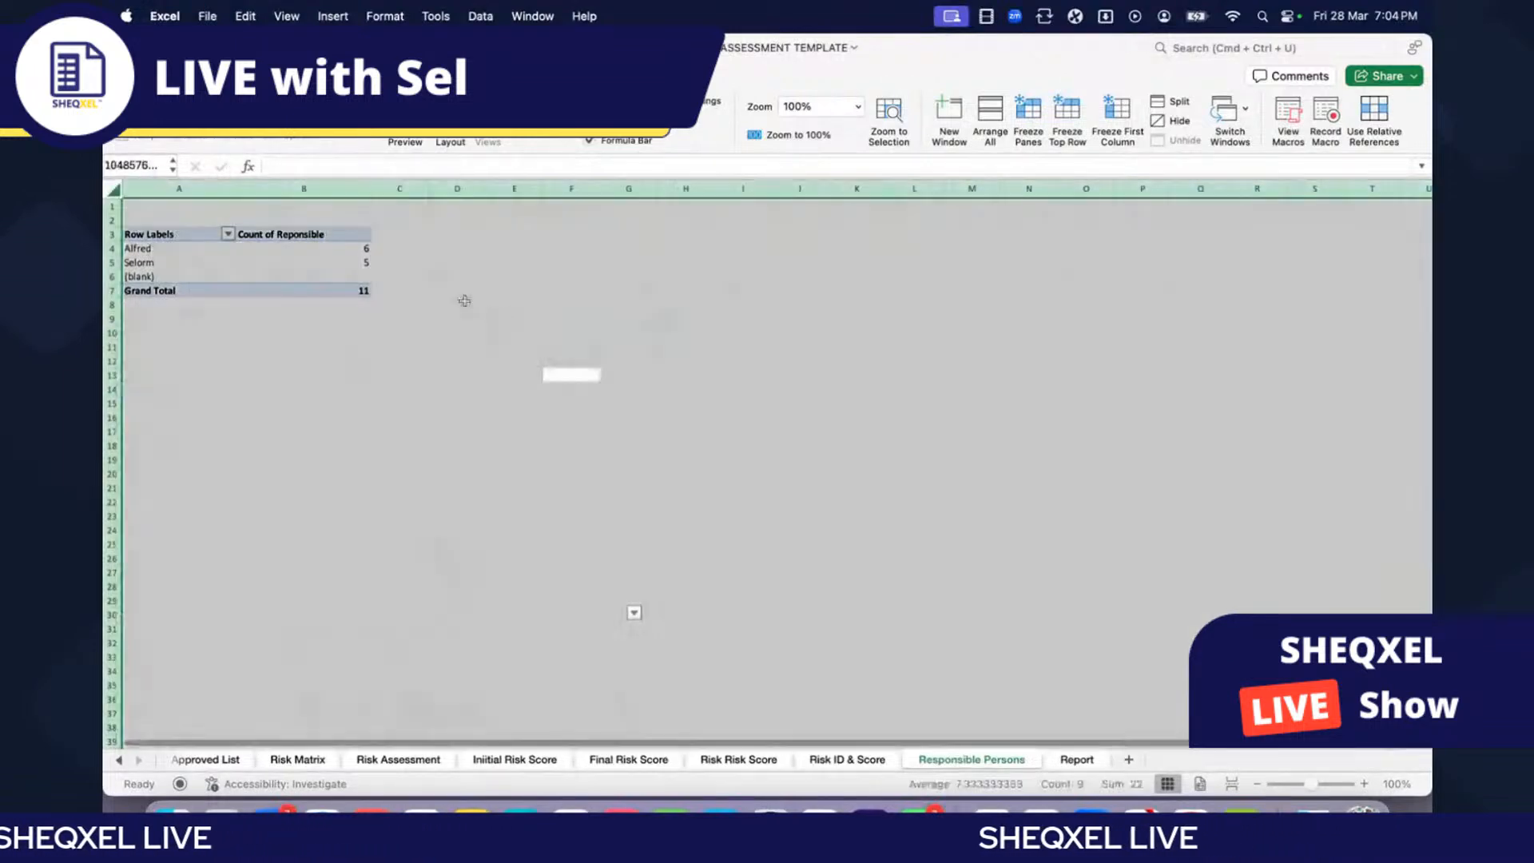
{"action": "left_click", "coordinate": [172, 76]}
{"action": "left_click", "coordinate": [456, 390]}
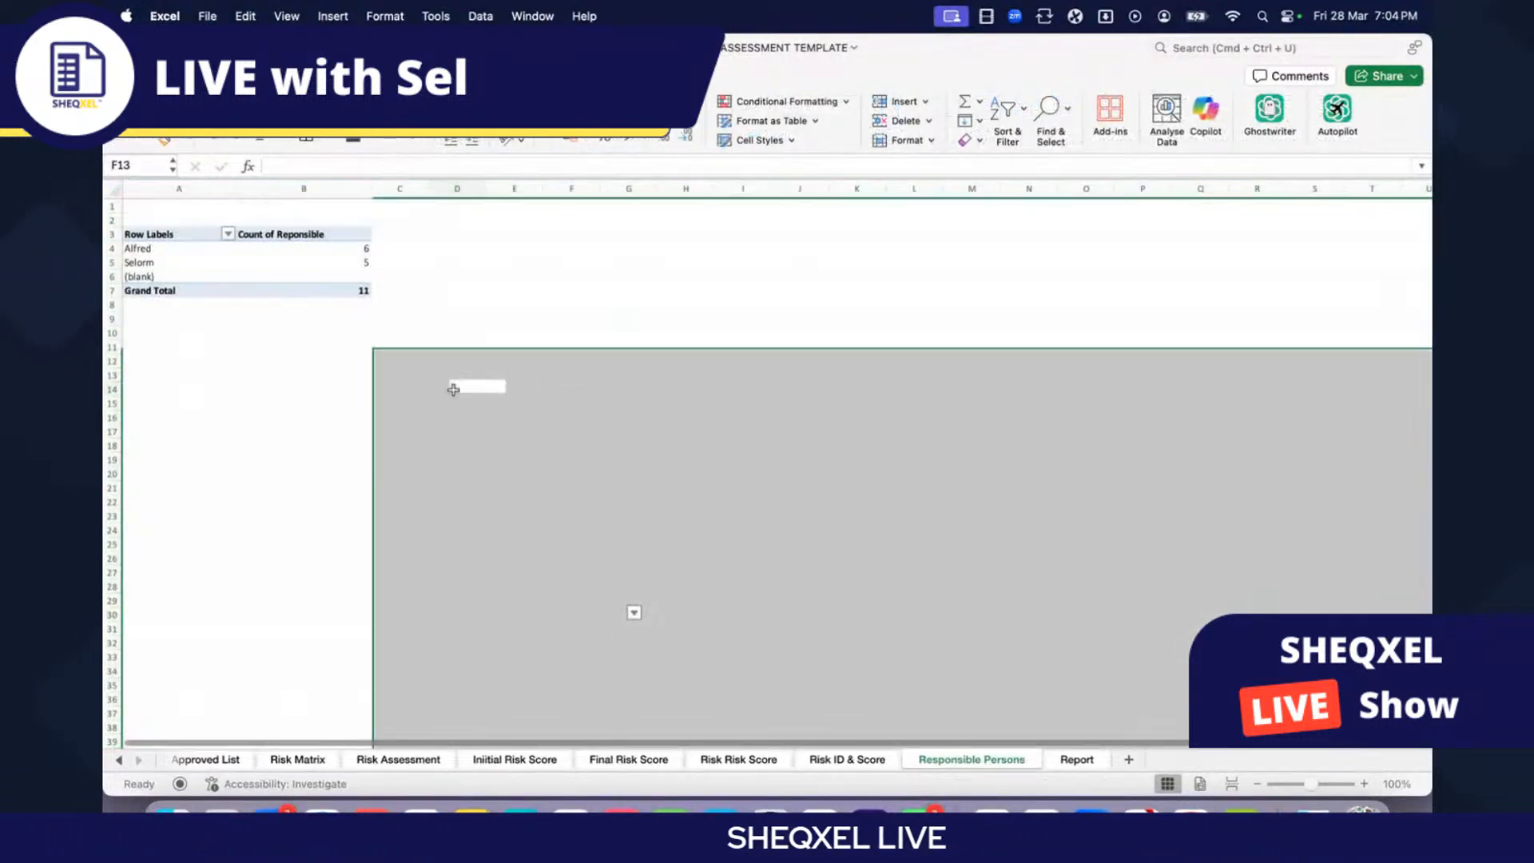
Step: Insert a clustered bar pivot chart from the pivot table, place it beside the table and enlarge it slightly
{"action": "left_click", "coordinate": [246, 274]}
{"action": "left_click", "coordinate": [216, 76]}
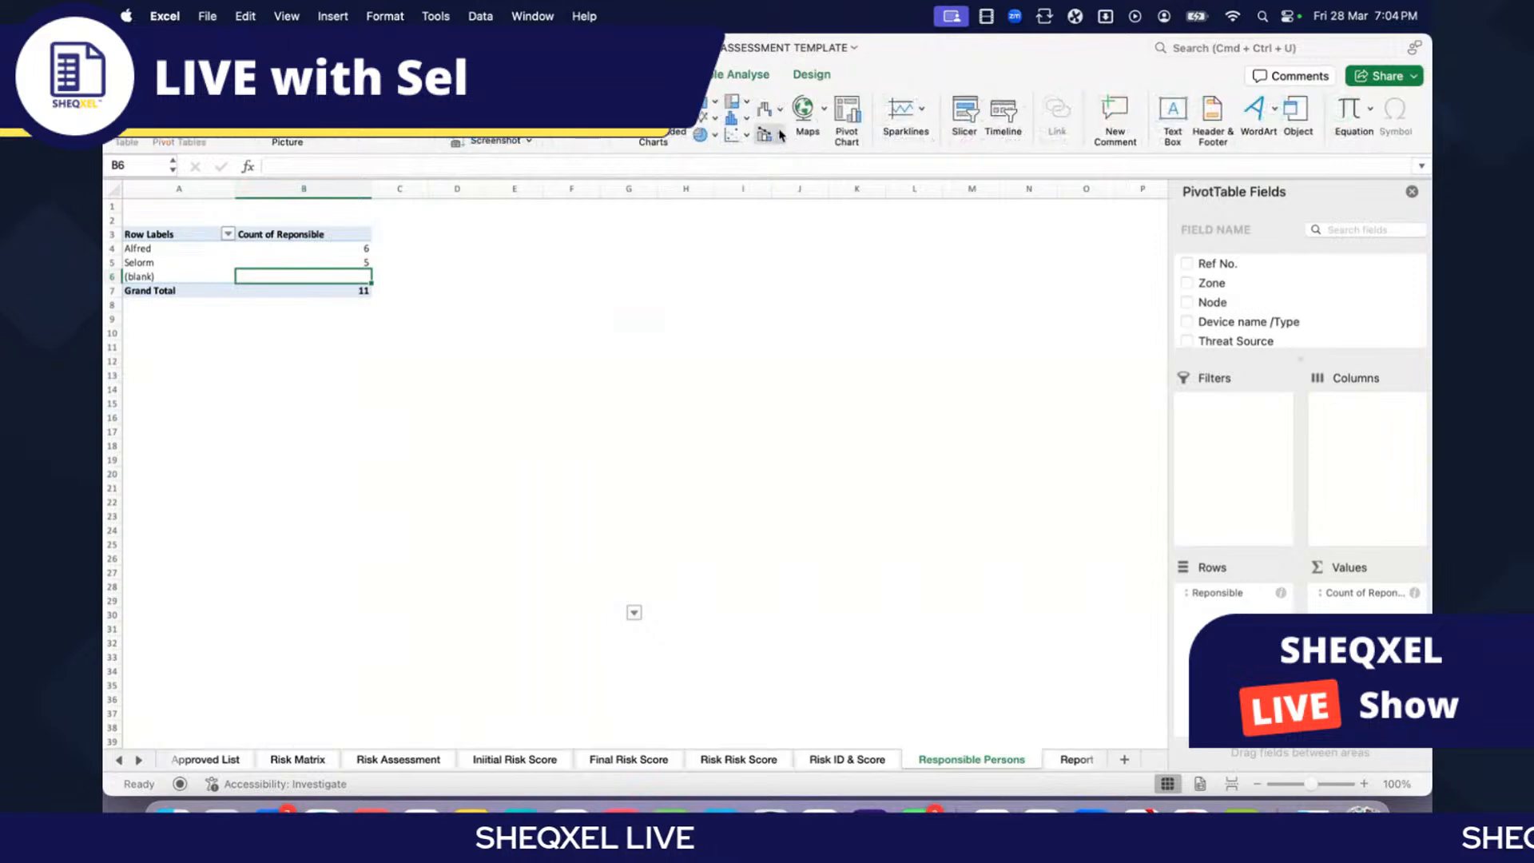
{"action": "left_click", "coordinate": [716, 108]}
{"action": "left_click", "coordinate": [733, 416]}
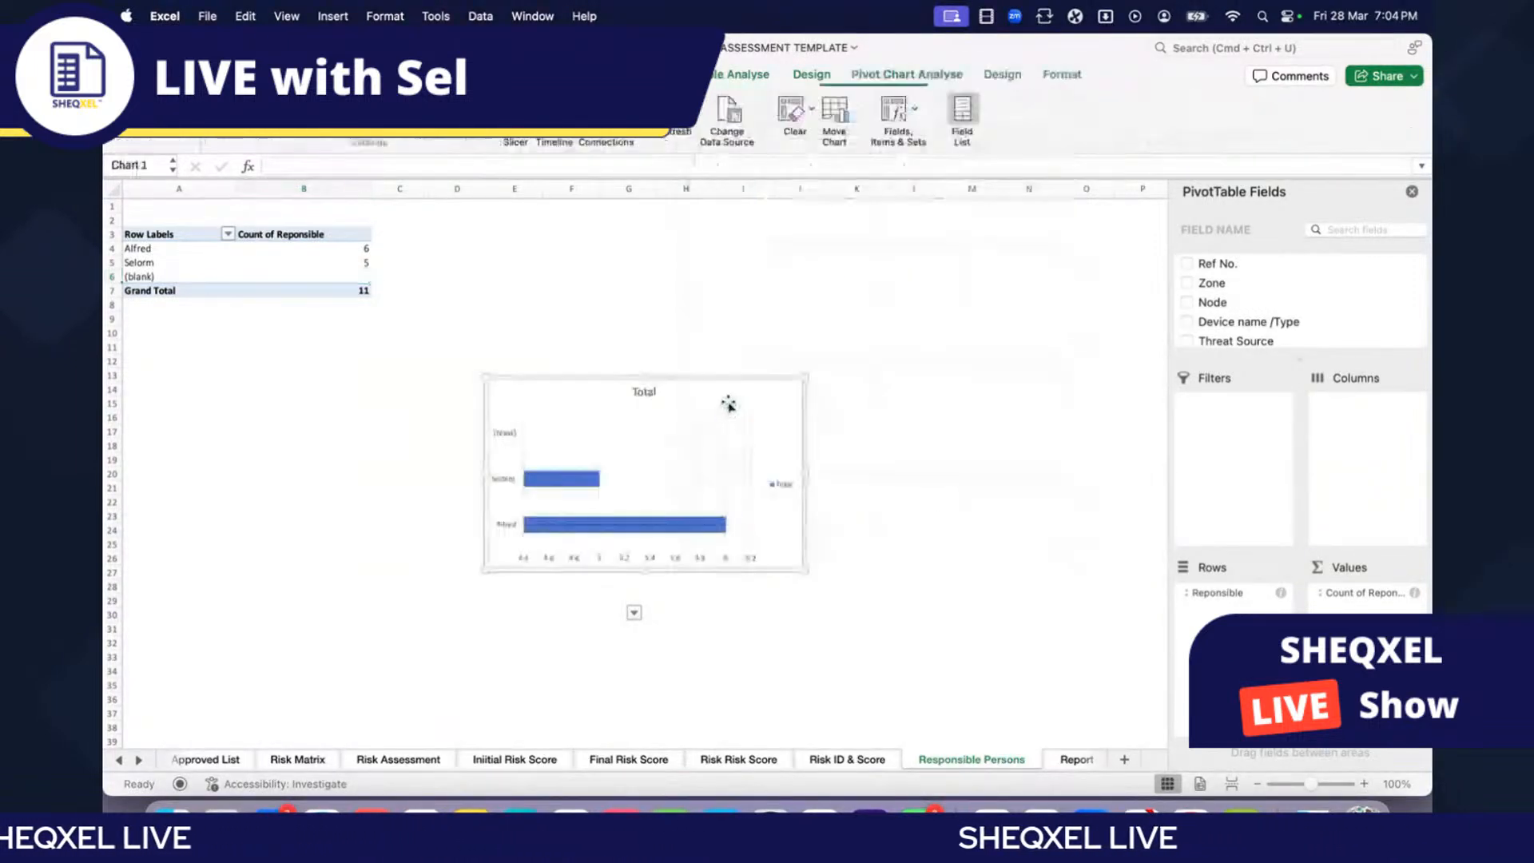
{"action": "left_click_drag", "start_coordinate": [676, 384], "coordinate": [654, 227]}
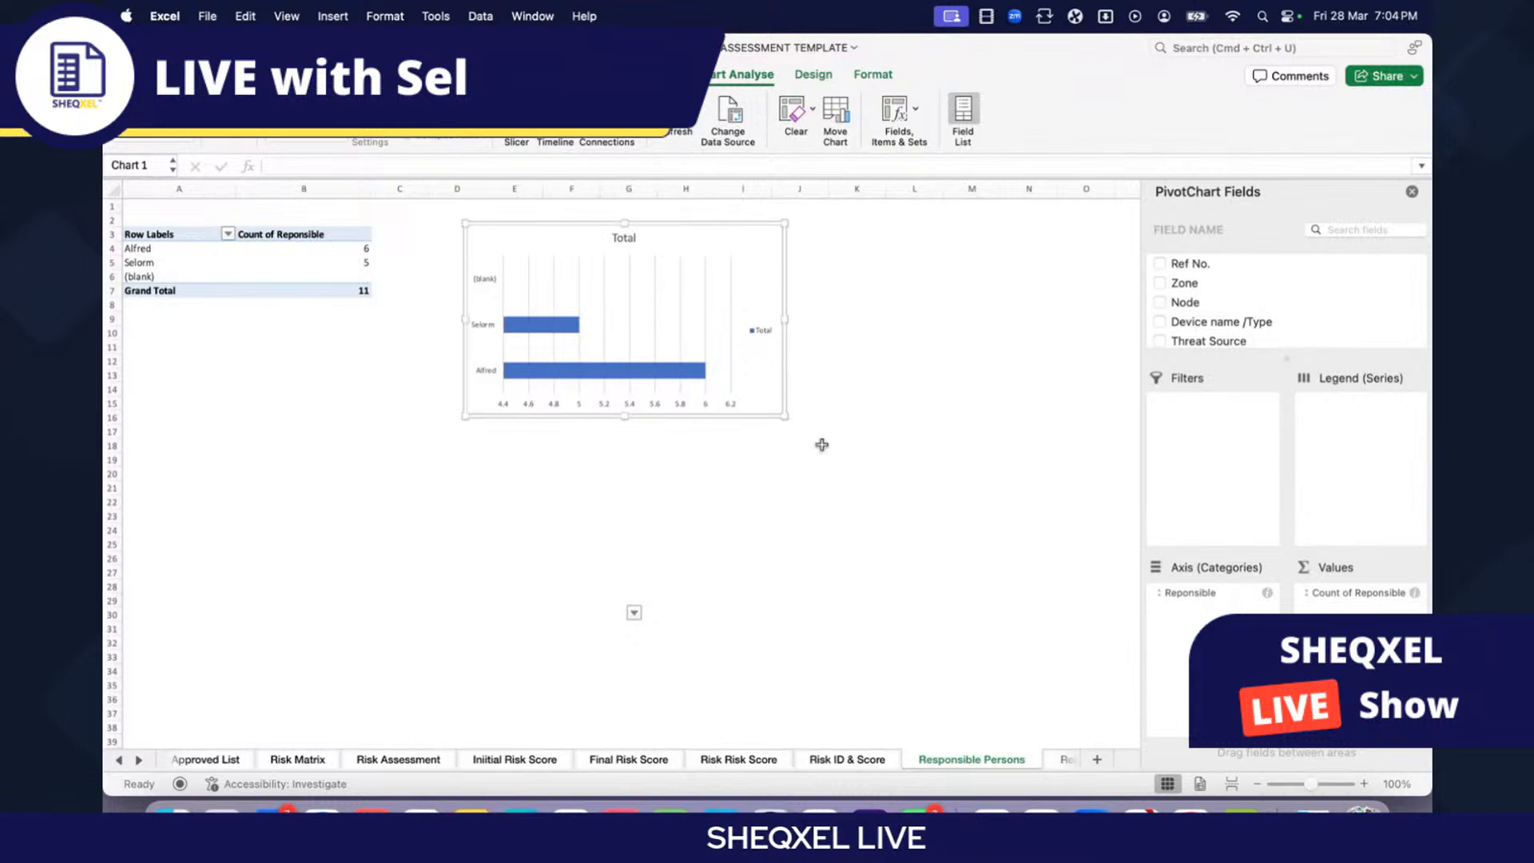
{"action": "left_click_drag", "start_coordinate": [783, 417], "coordinate": [805, 454]}
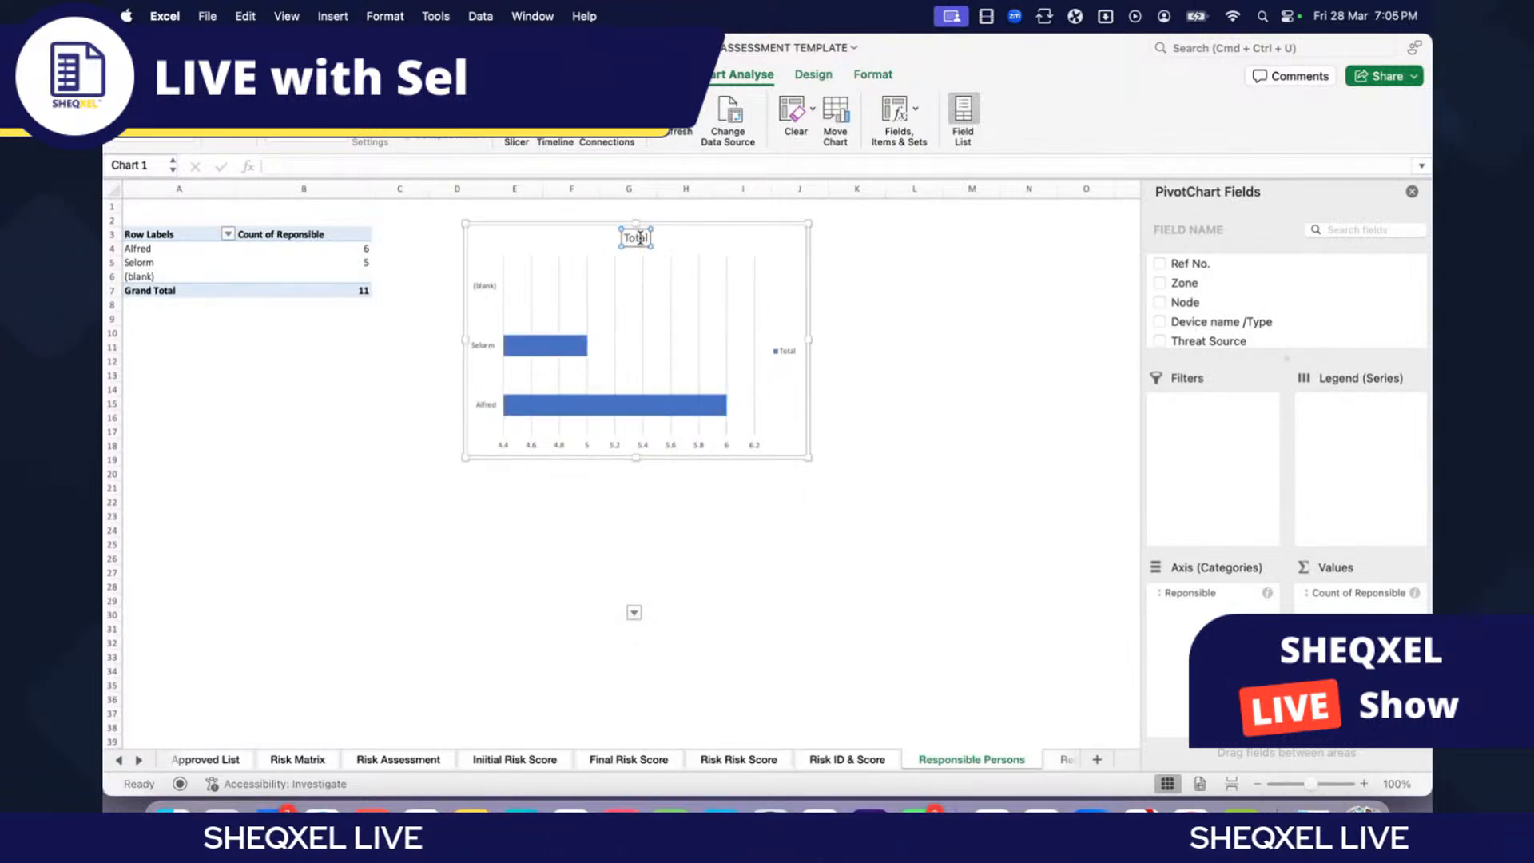
Step: Insert a slicer for the Reponsible field and place it to the right of the chart
{"action": "left_click", "coordinate": [172, 262]}
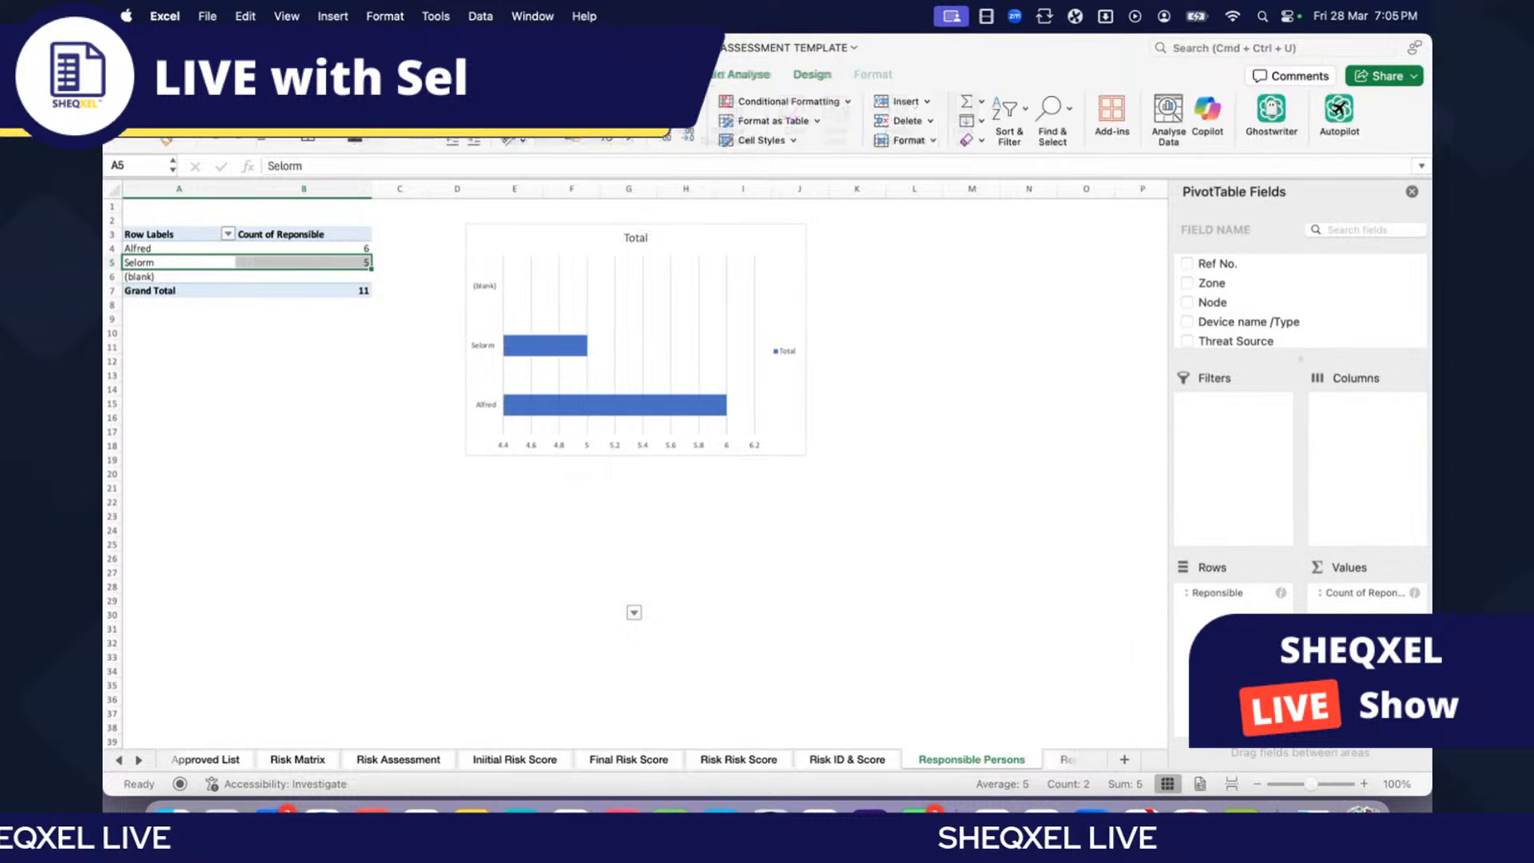
{"action": "left_click", "coordinate": [271, 74]}
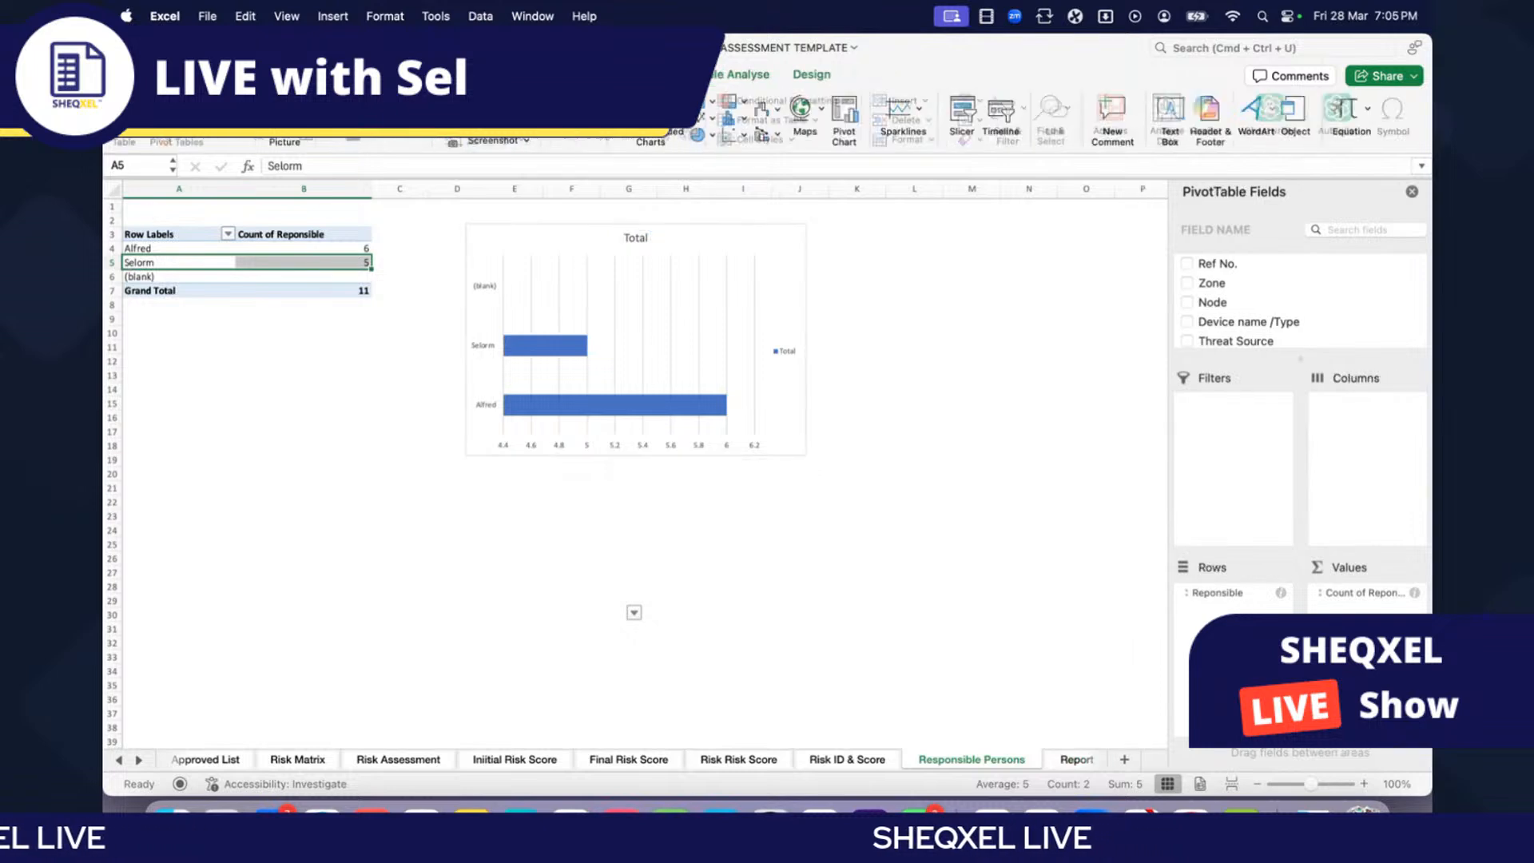
{"action": "left_click", "coordinate": [957, 120]}
{"action": "scroll", "coordinate": [670, 268], "scroll_direction": "down", "scroll_amount": 10}
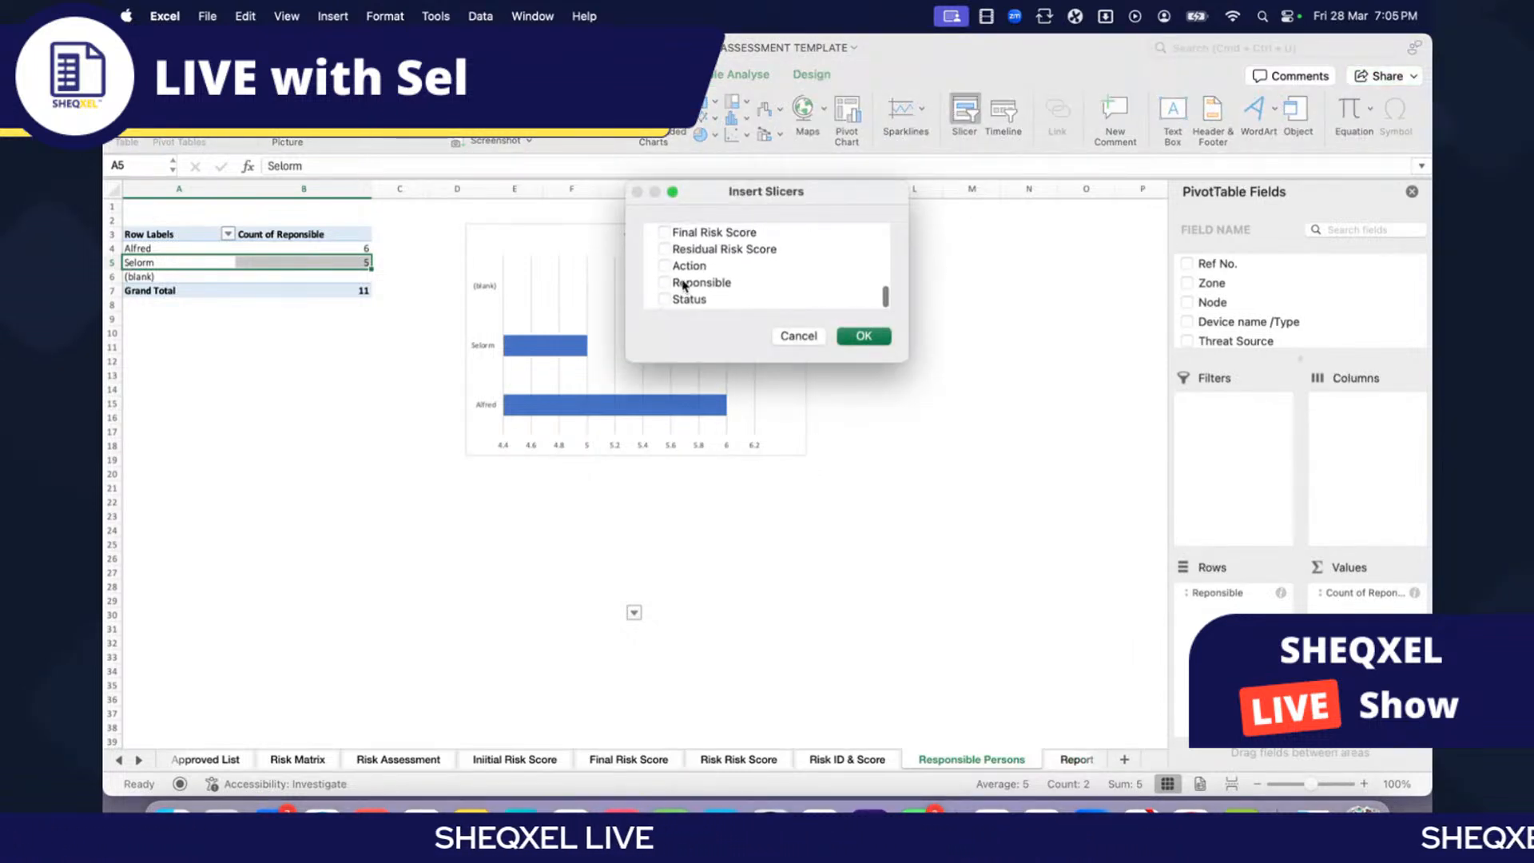
{"action": "left_click", "coordinate": [664, 284]}
{"action": "left_click", "coordinate": [887, 336]}
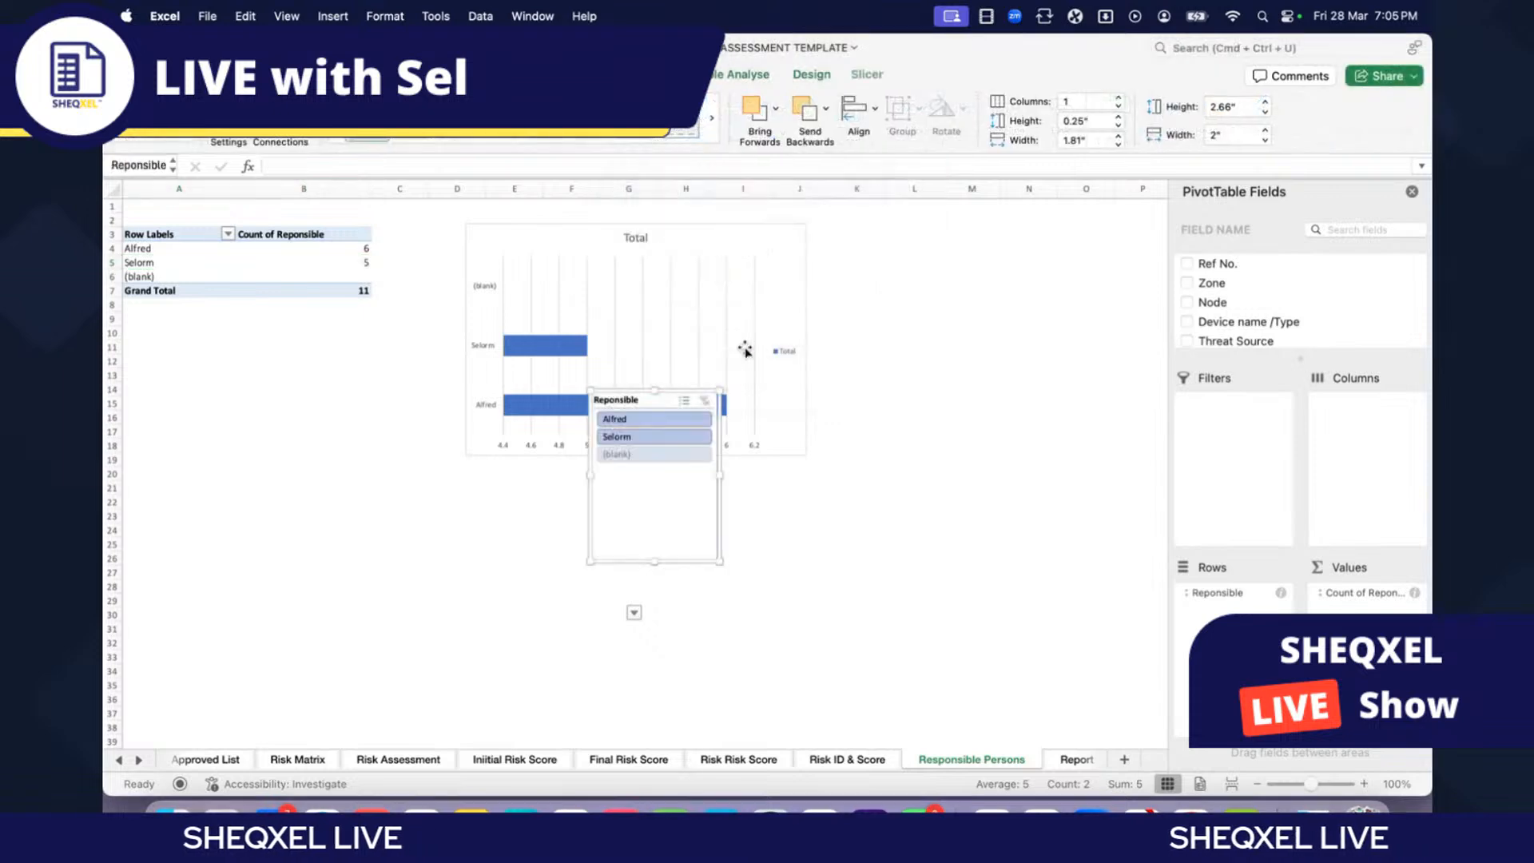
{"action": "left_click_drag", "start_coordinate": [654, 391], "coordinate": [897, 237]}
Step: Use the slicer to filter to the first responsible person, and add the second one, leaving the blank item out
{"action": "left_click", "coordinate": [631, 417]}
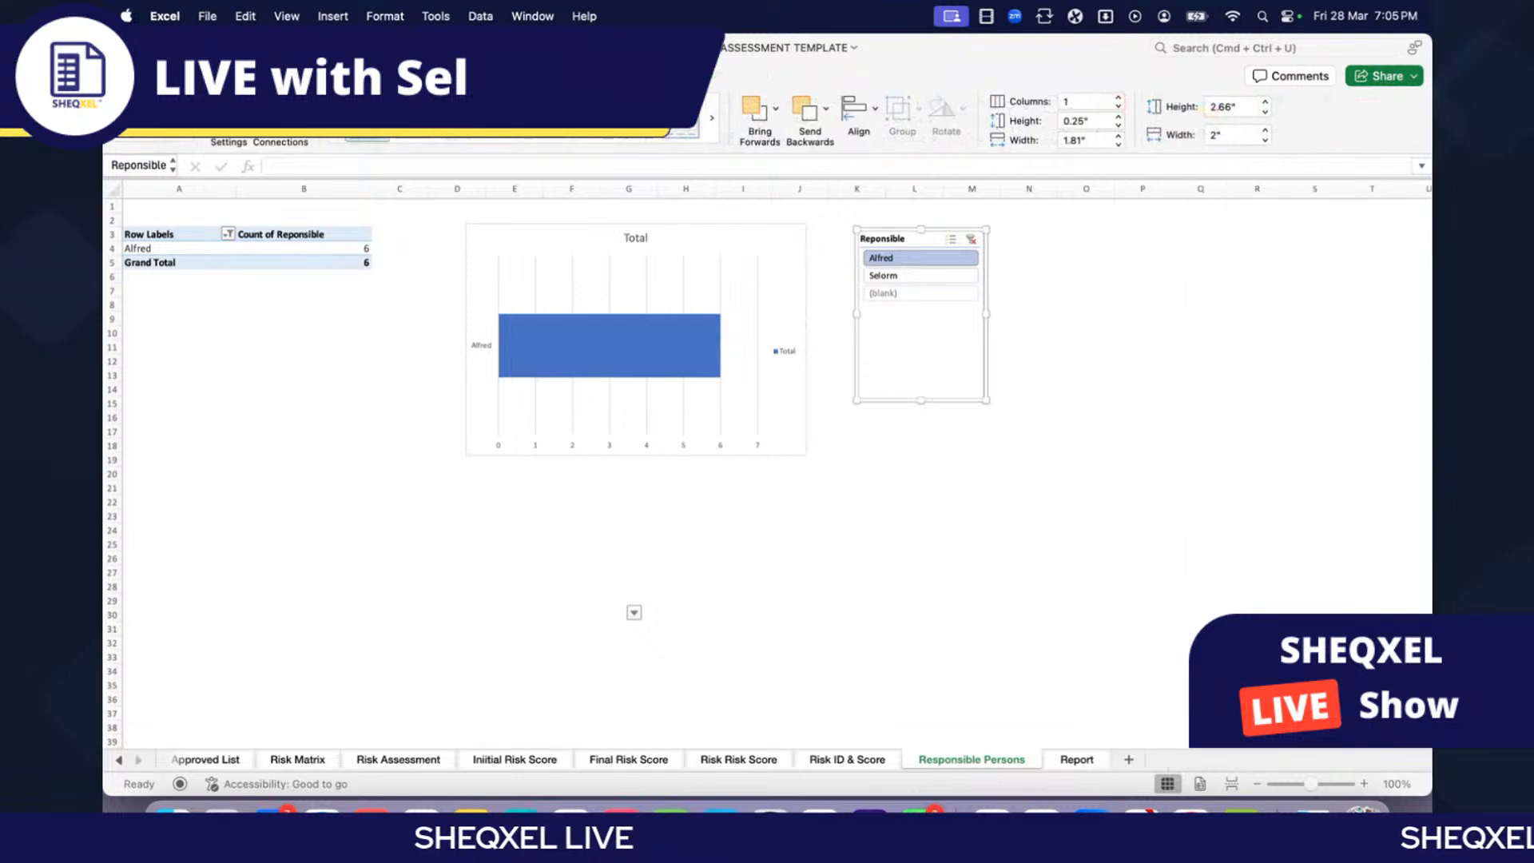
{"action": "left_click", "coordinate": [1087, 460]}
{"action": "left_click", "coordinate": [944, 284]}
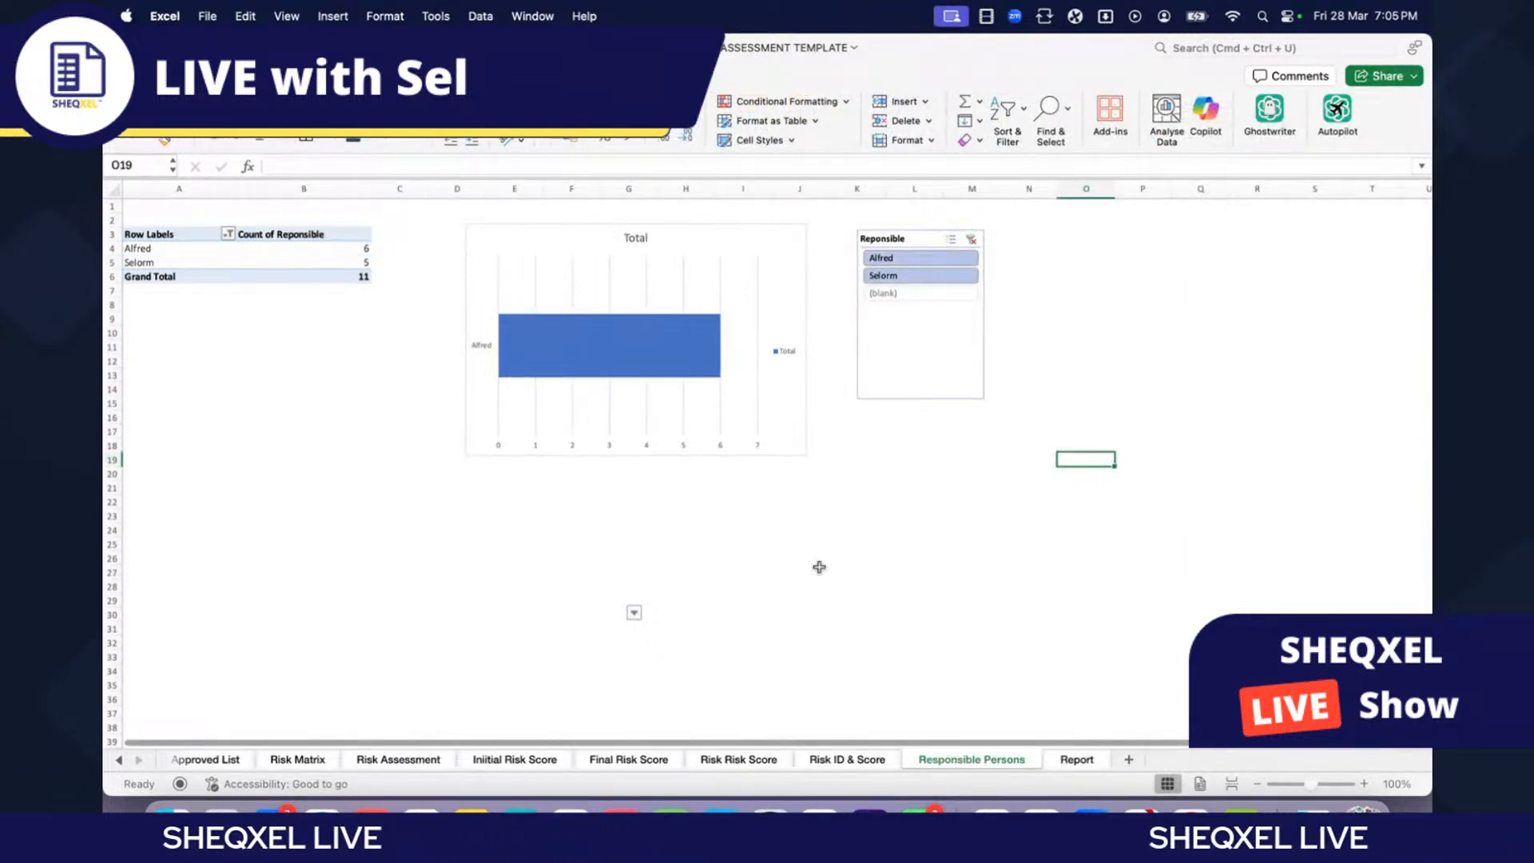
{"action": "left_click", "coordinate": [819, 564]}
Step: Delete the chart's legend and change the chart title to "Responsible Person"
{"action": "left_click", "coordinate": [644, 286]}
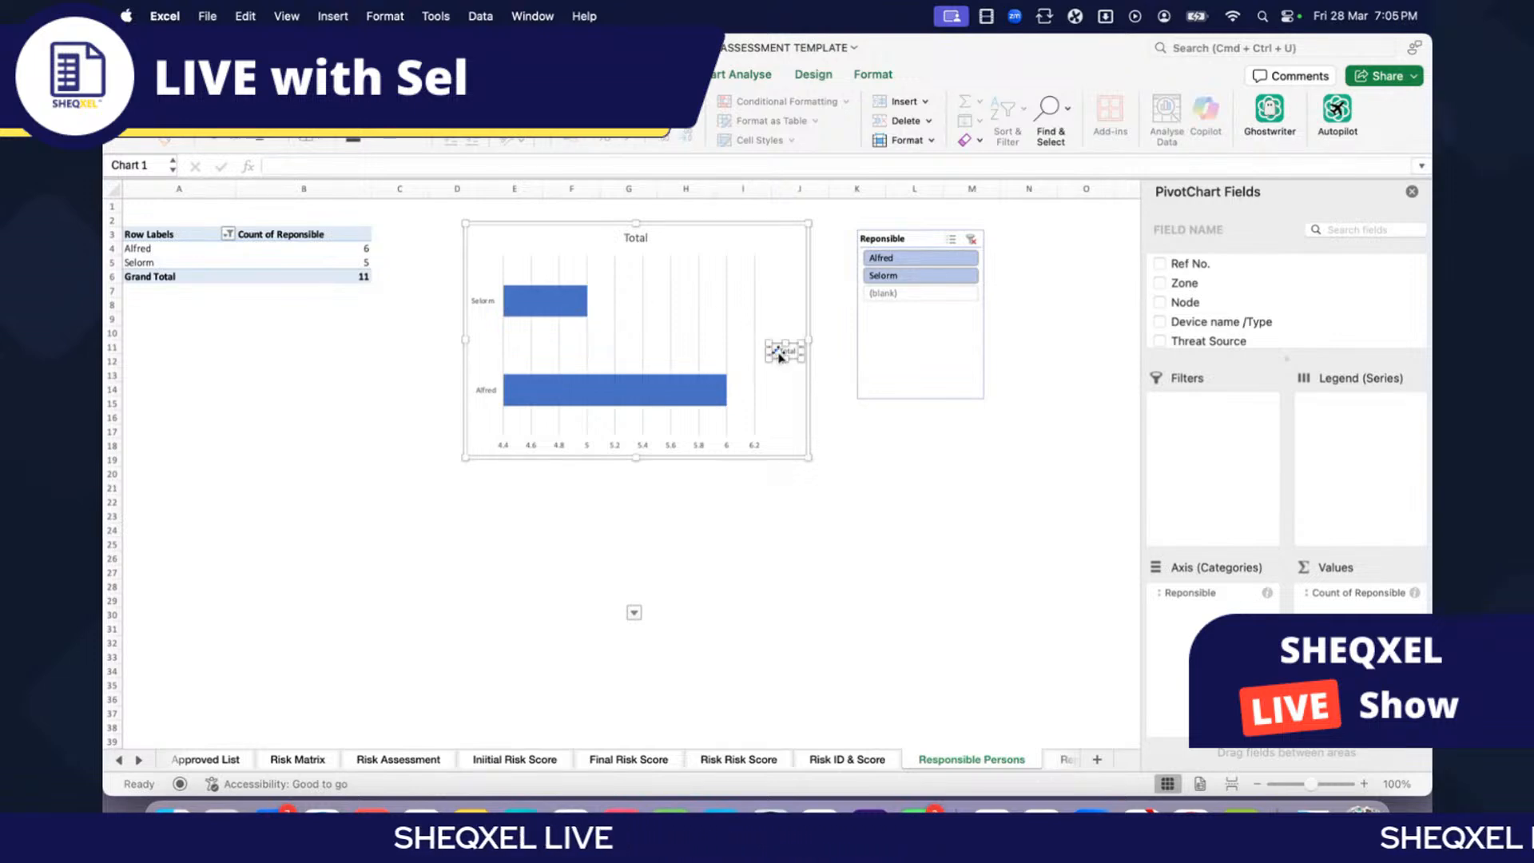
{"action": "left_click", "coordinate": [857, 543]}
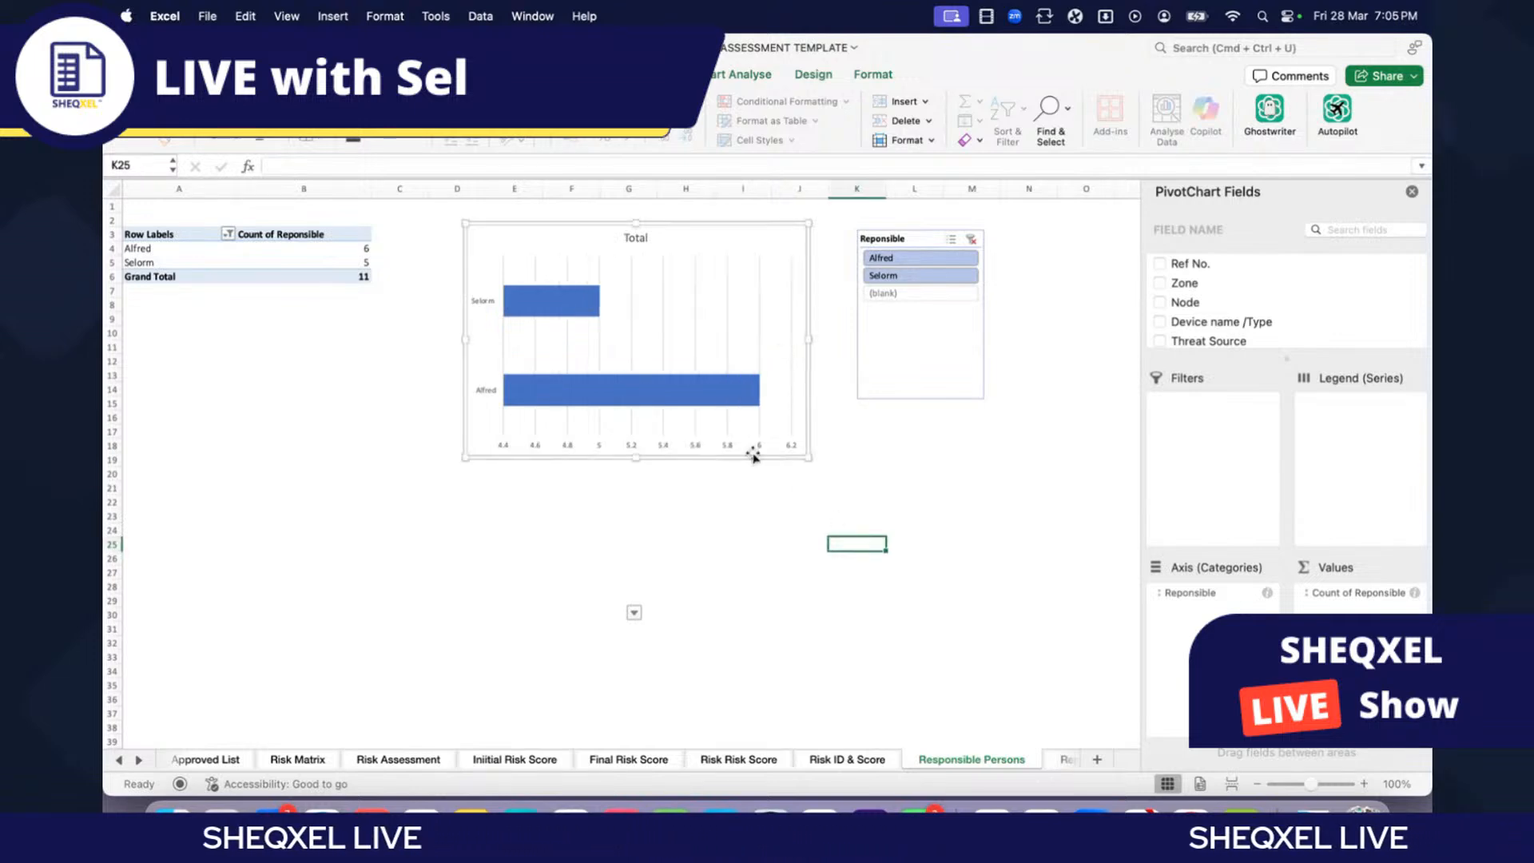
{"action": "left_click", "coordinate": [633, 240]}
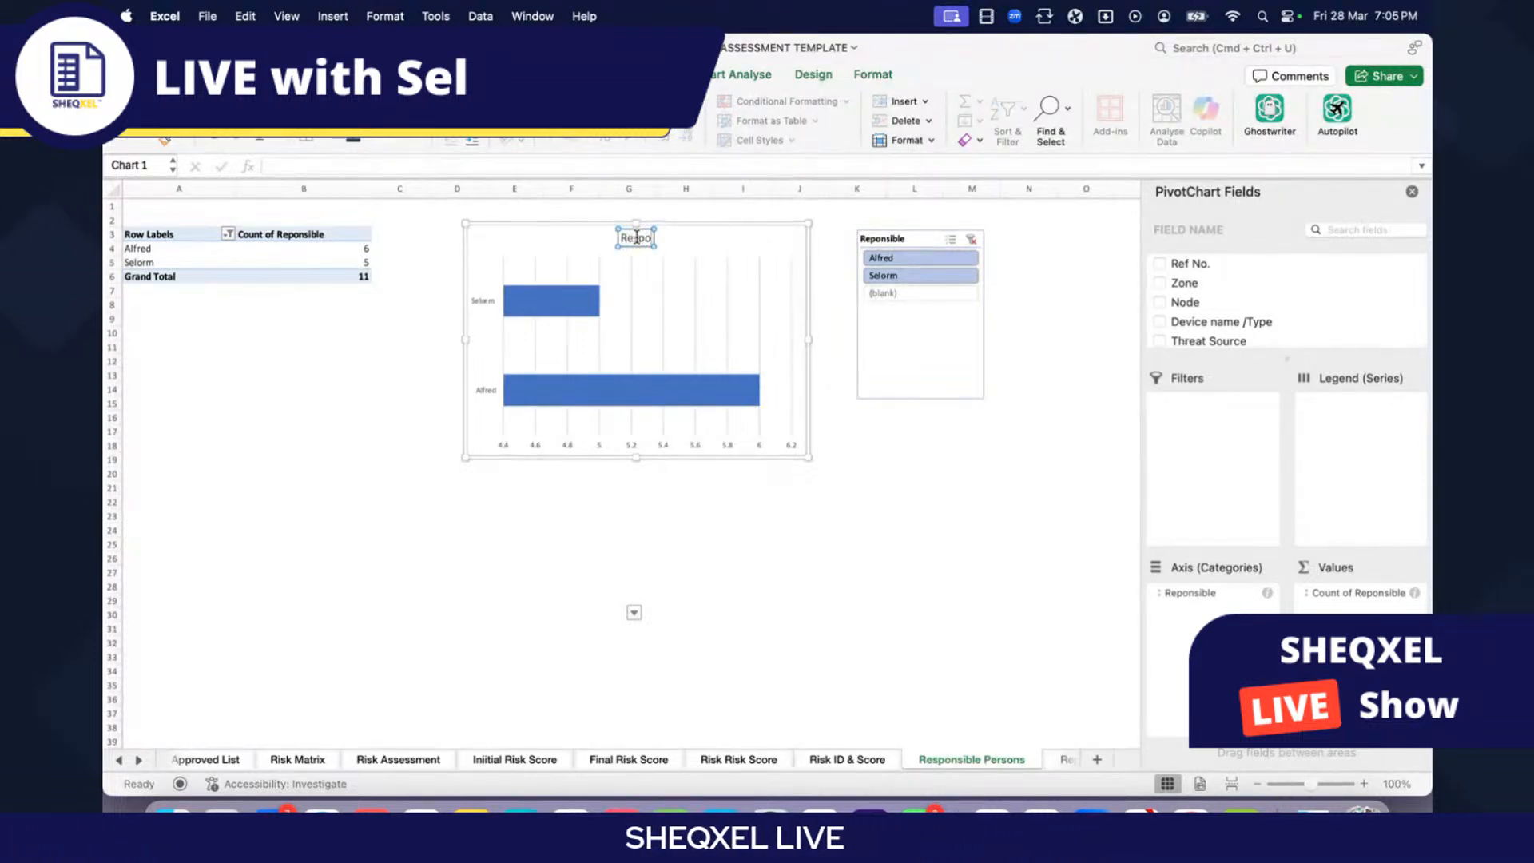
{"action": "type", "text": "Respons"}
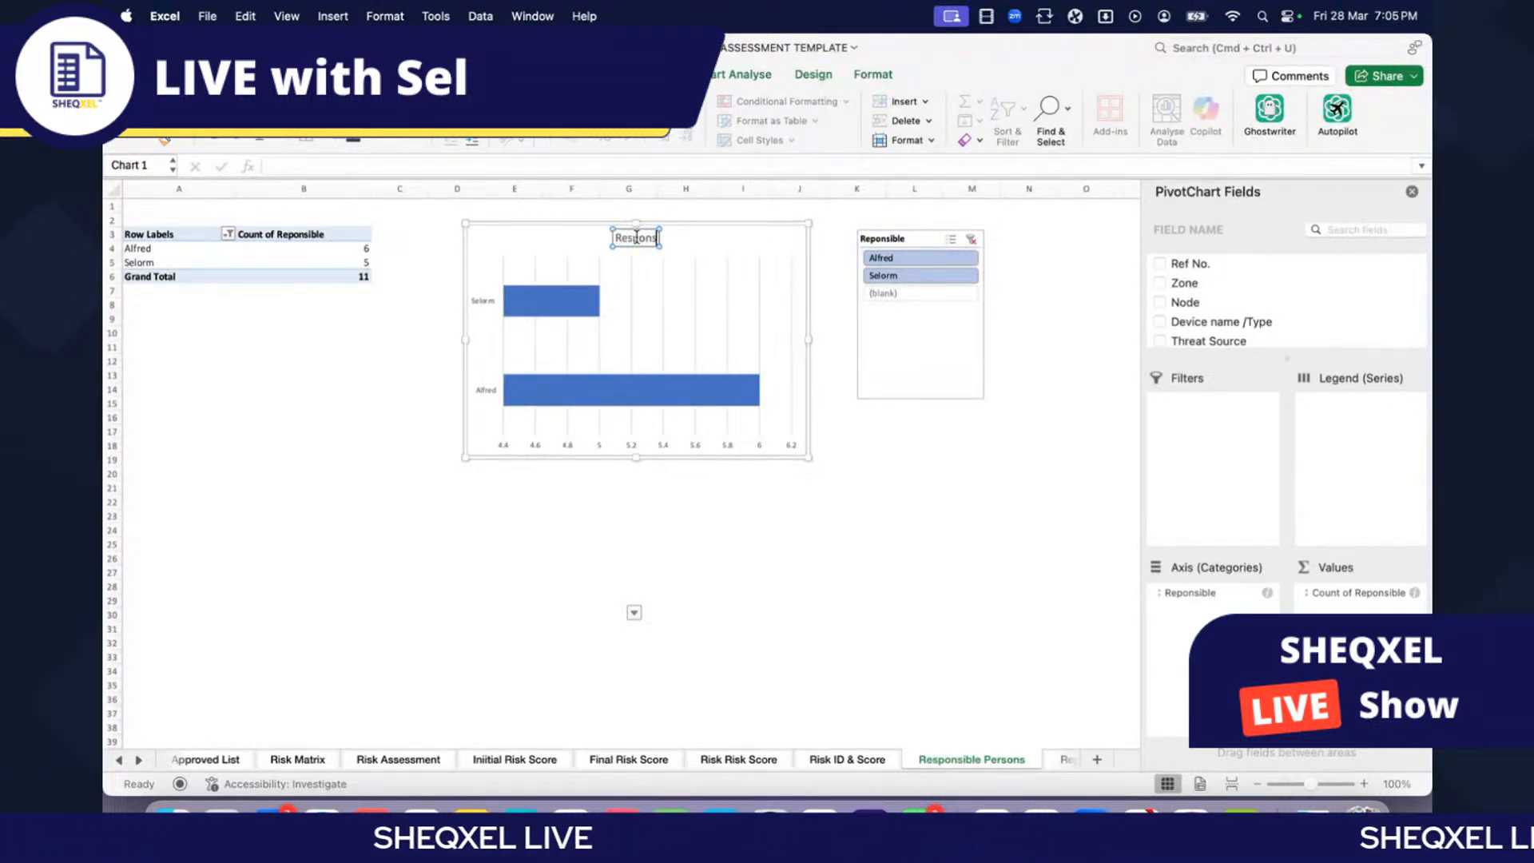
{"action": "type", "text": "ible Person"}
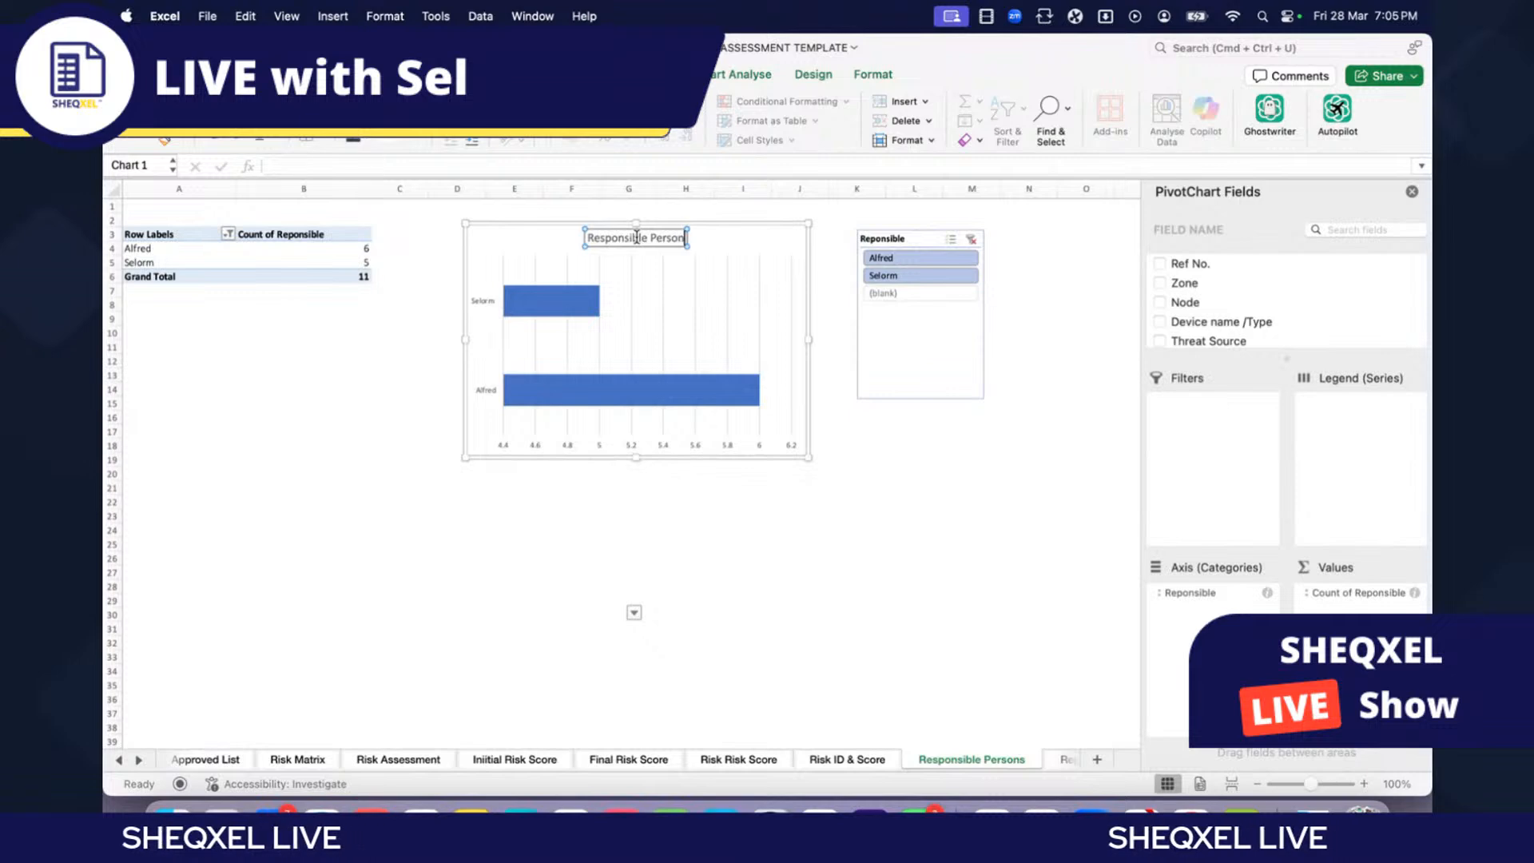
{"action": "left_click", "coordinate": [848, 489]}
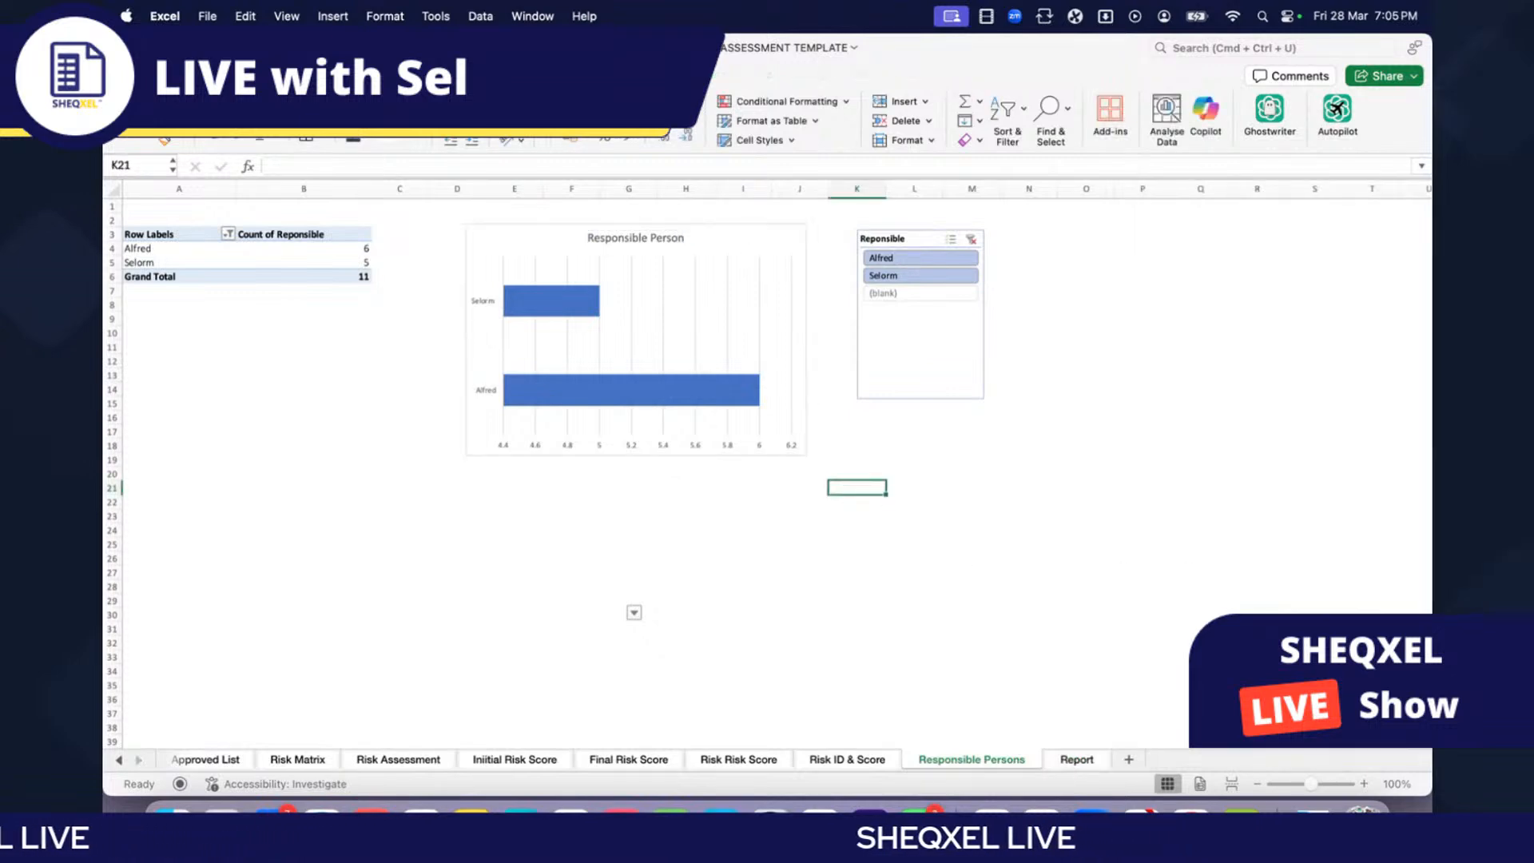
Step: Enlarge the Responsible Person chart towards the table and slicer, and shift the slicer further right to clear it
{"action": "left_click_drag", "start_coordinate": [468, 456], "coordinate": [405, 514]}
{"action": "left_click_drag", "start_coordinate": [803, 508], "coordinate": [831, 526]}
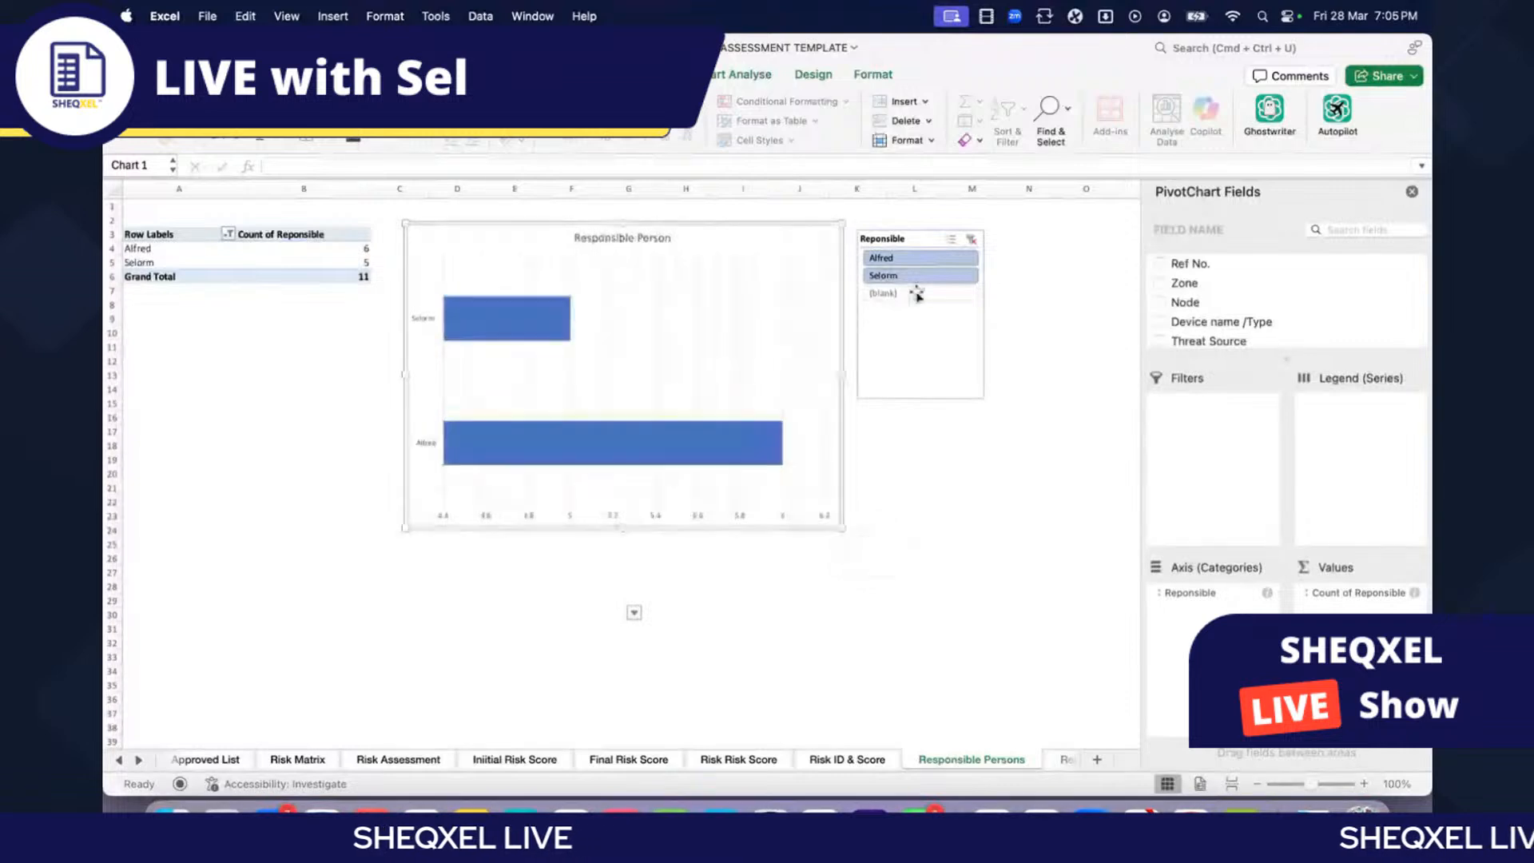
{"action": "left_click_drag", "start_coordinate": [880, 232], "coordinate": [920, 231]}
{"action": "left_click", "coordinate": [1198, 432]}
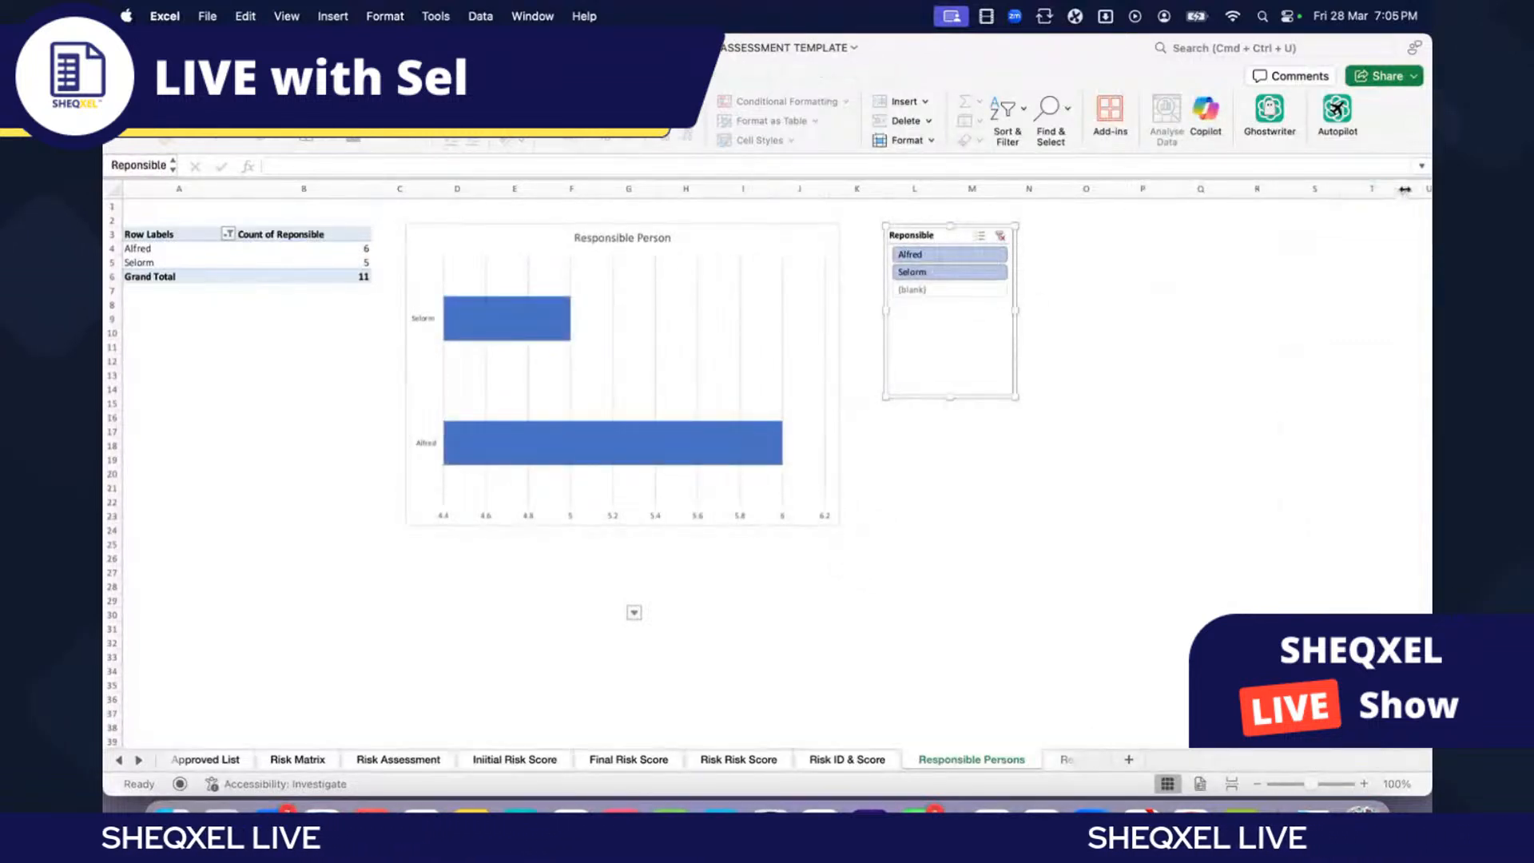
Step: Change the Responsible Person chart to the saved chart template "V1. Bar - Clustored 2"
{"action": "left_click", "coordinate": [779, 232]}
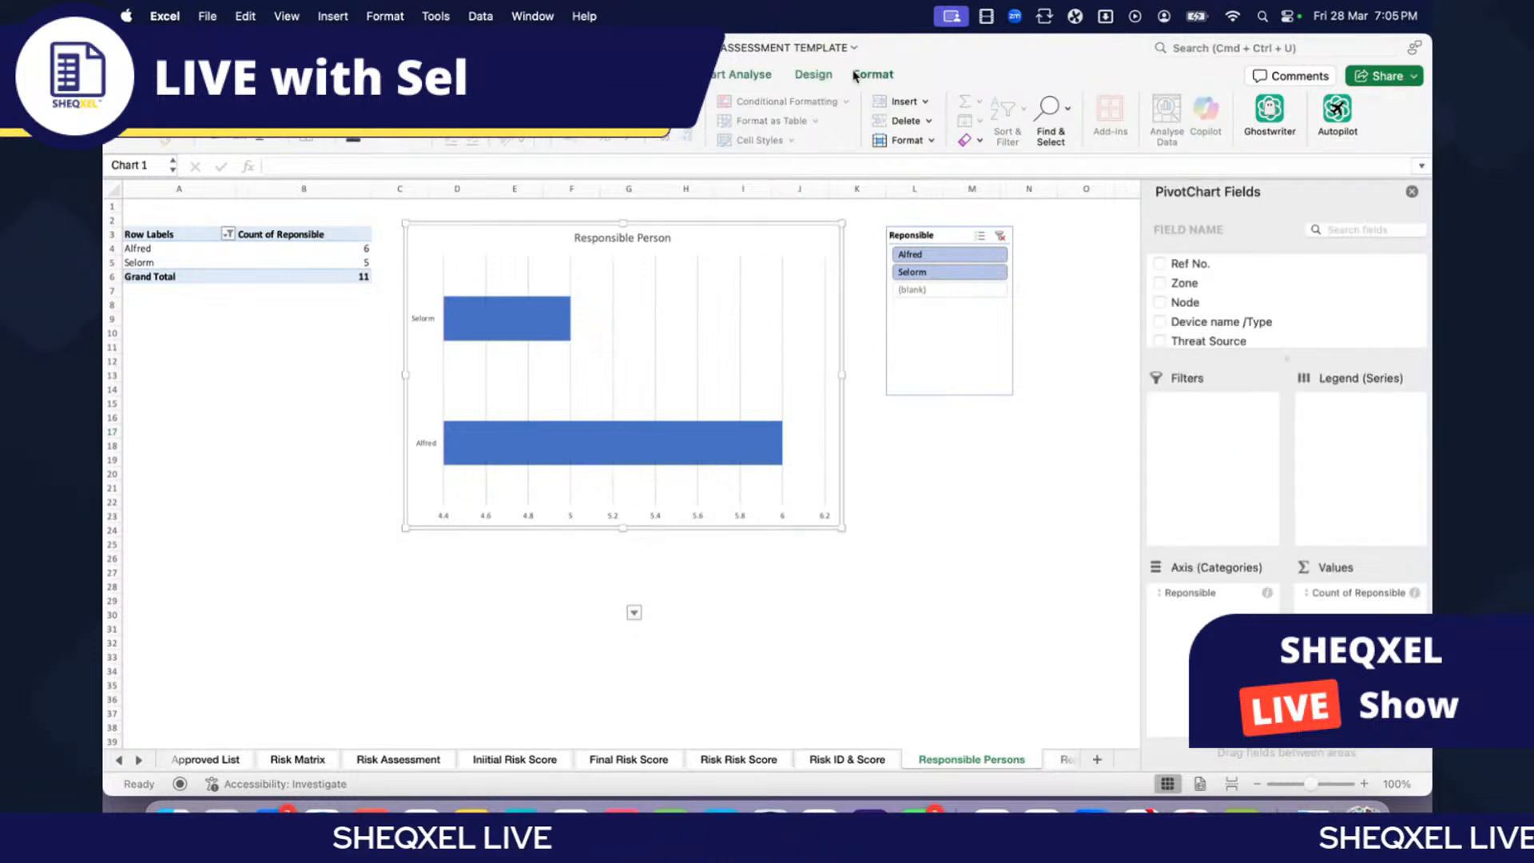
{"action": "left_click", "coordinate": [813, 74]}
{"action": "left_click", "coordinate": [1171, 110]}
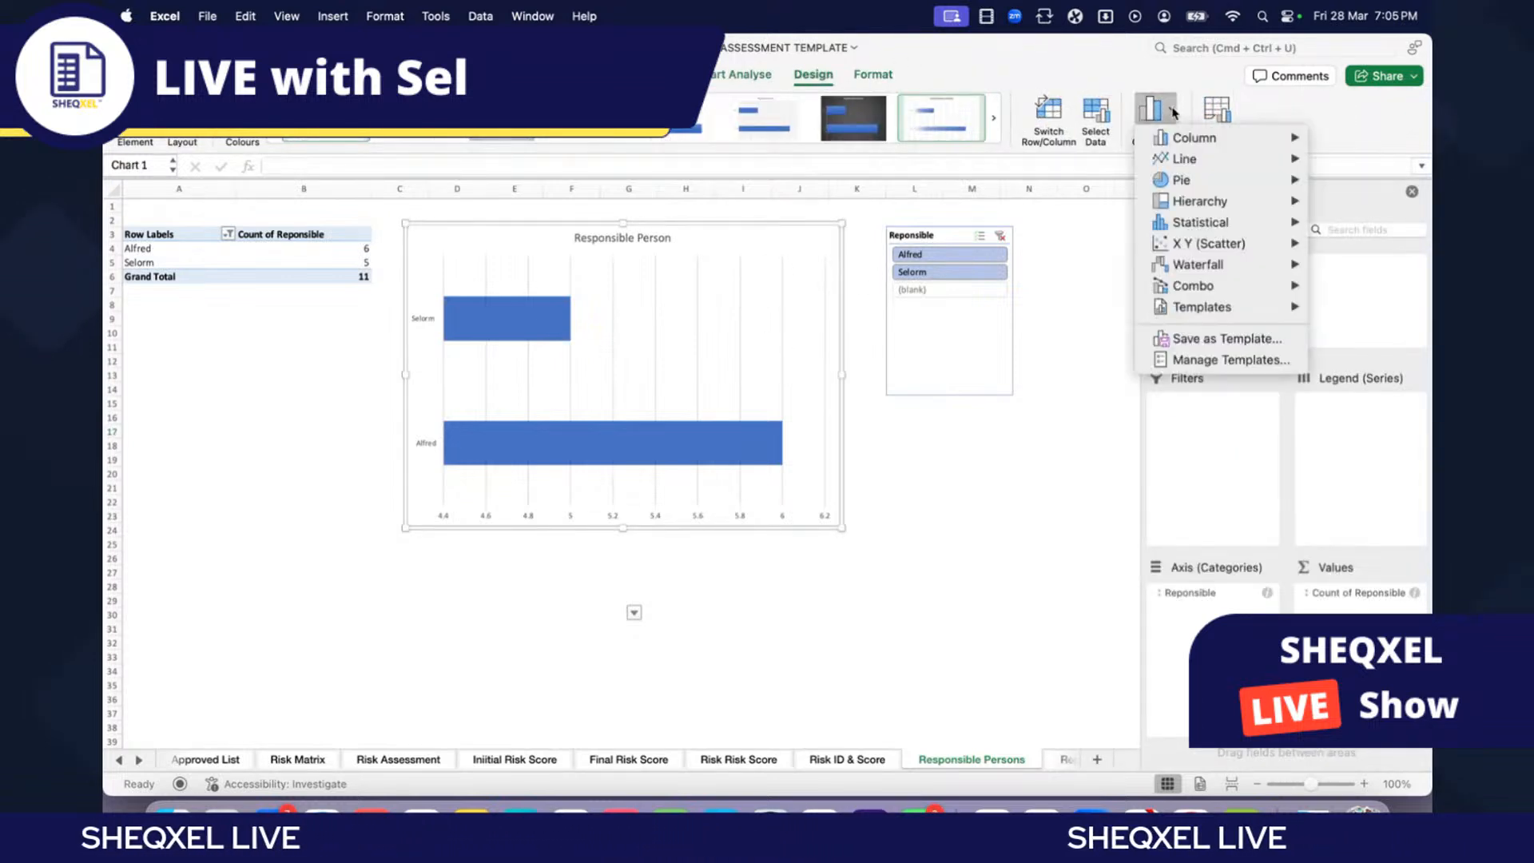
{"action": "mouse_move", "coordinate": [1255, 311]}
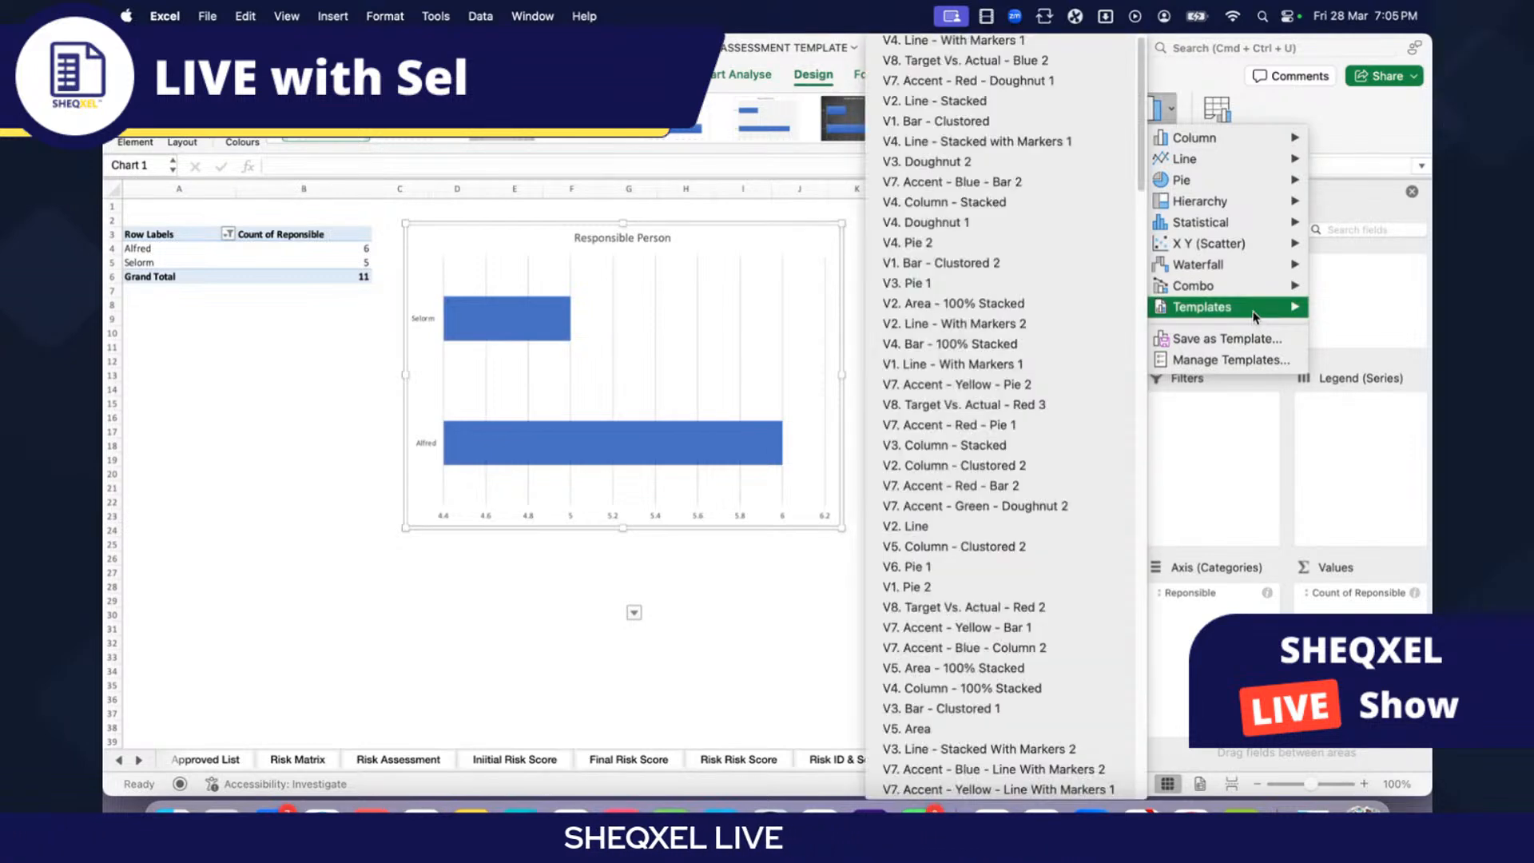
{"action": "left_click", "coordinate": [969, 264]}
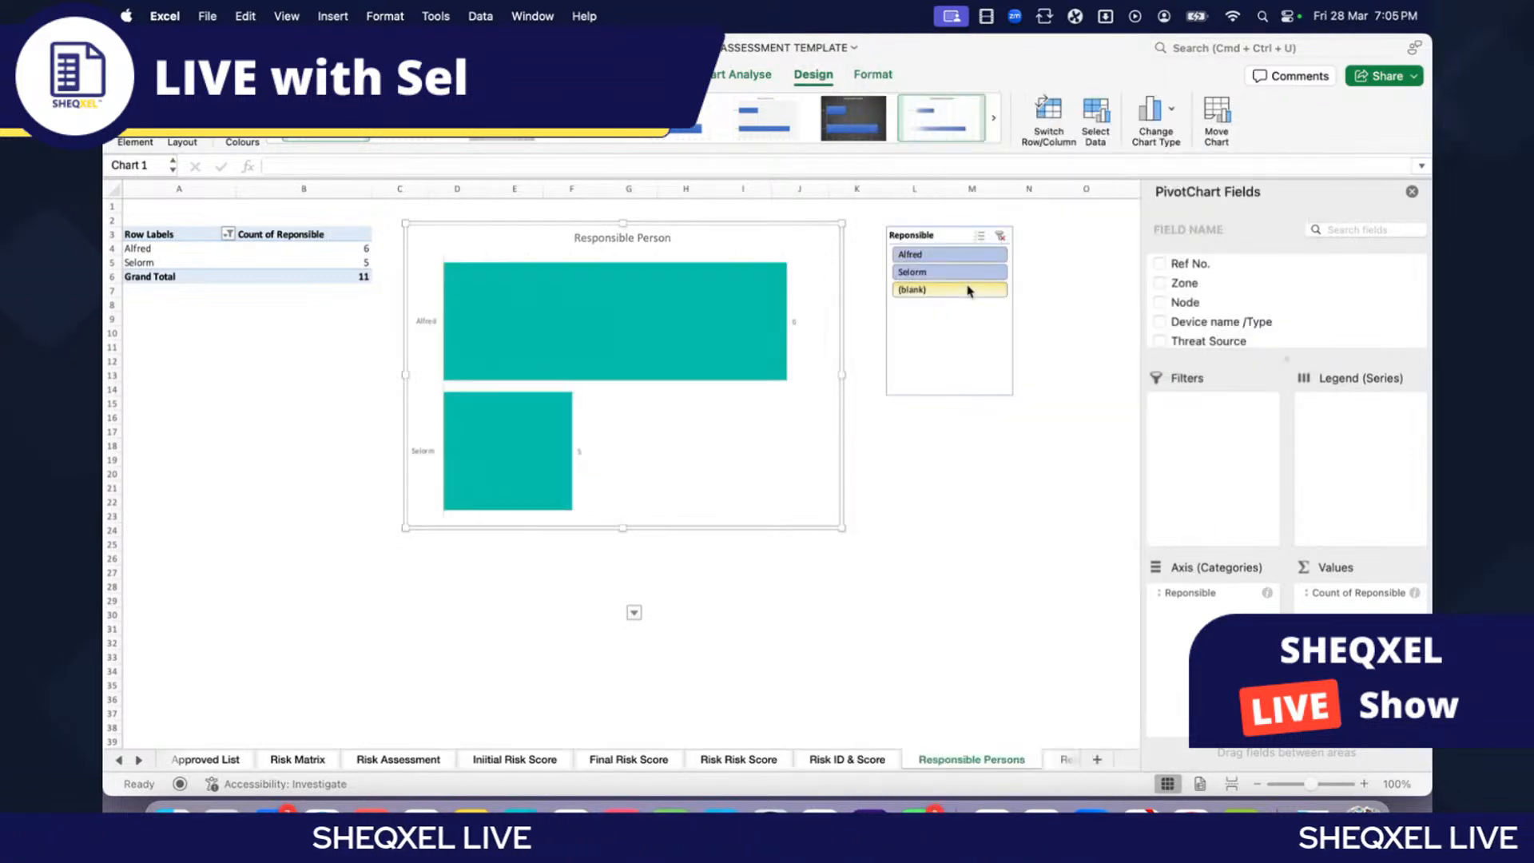
Step: Set the bar series' gap width to 189% and fill the bars with dark blue-grey
{"action": "right_click", "coordinate": [654, 365]}
{"action": "key", "text": "Escape"}
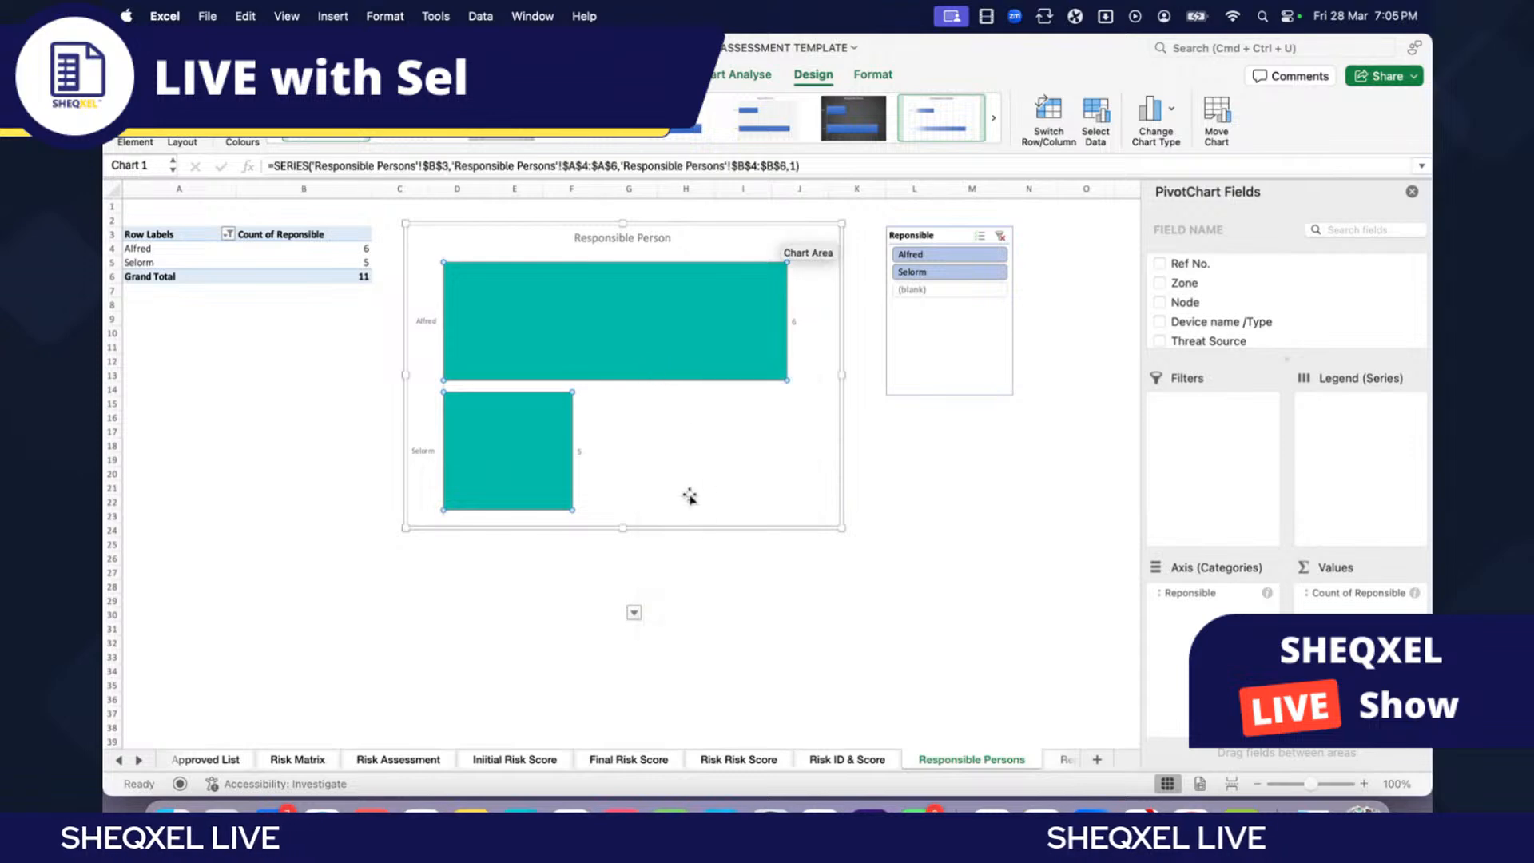
{"action": "right_click", "coordinate": [651, 344]}
{"action": "left_click", "coordinate": [717, 565]}
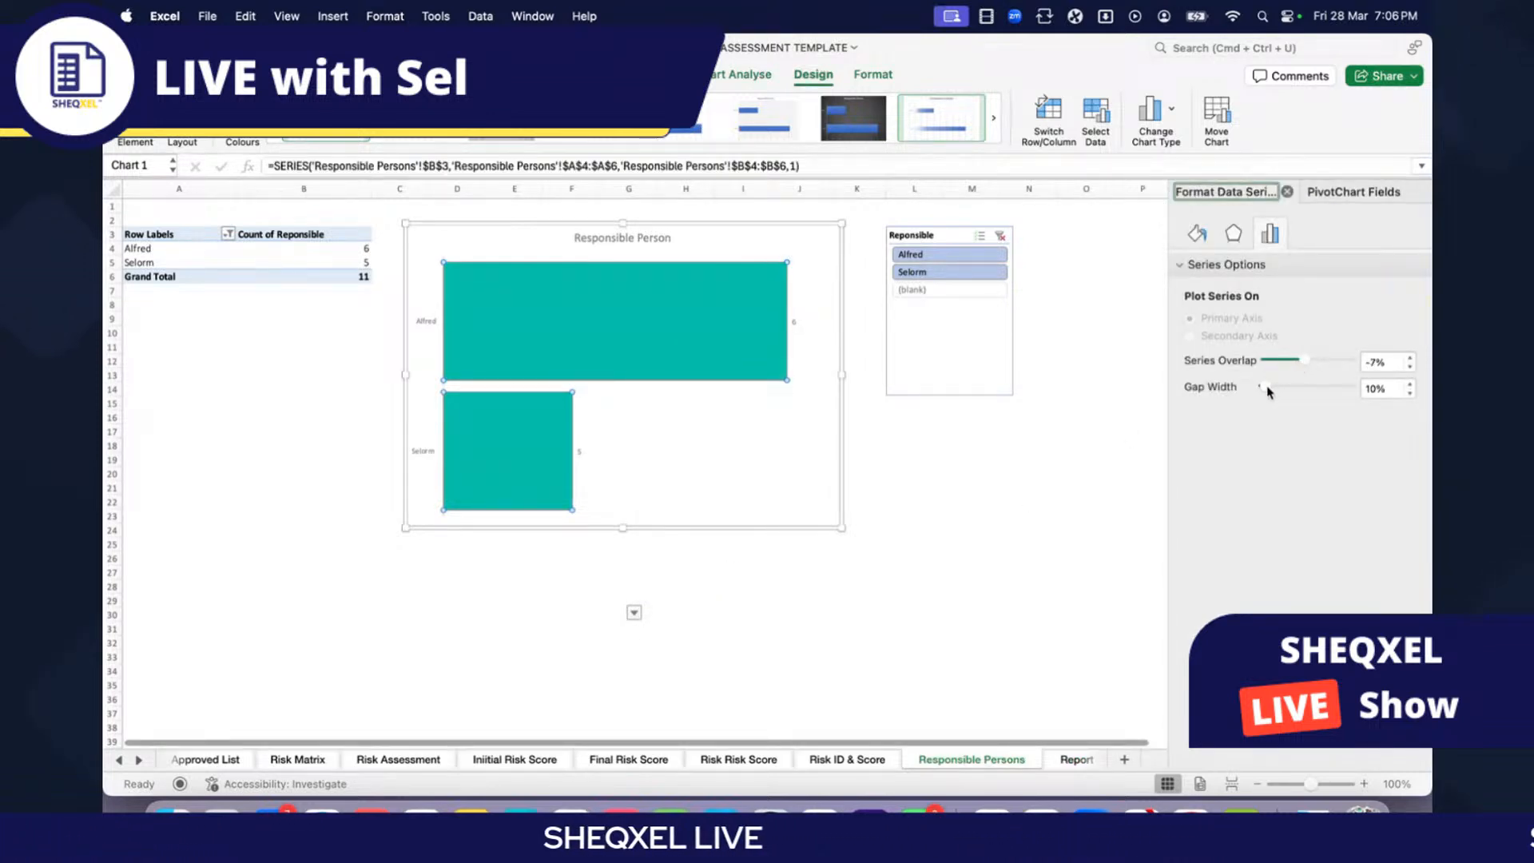
{"action": "left_click_drag", "start_coordinate": [1281, 391], "coordinate": [1296, 391]}
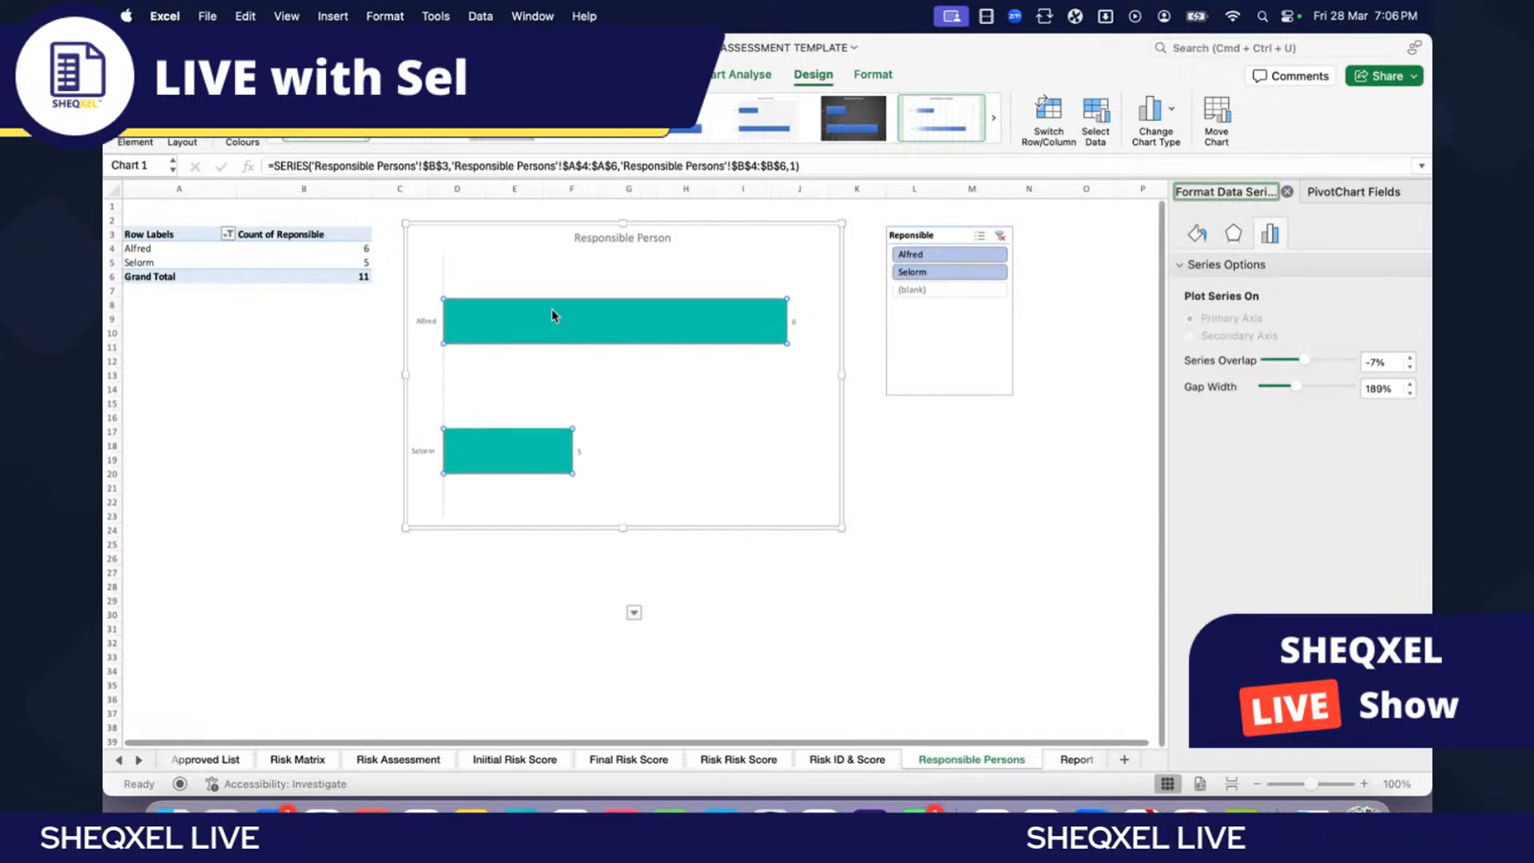
{"action": "left_click", "coordinate": [192, 73]}
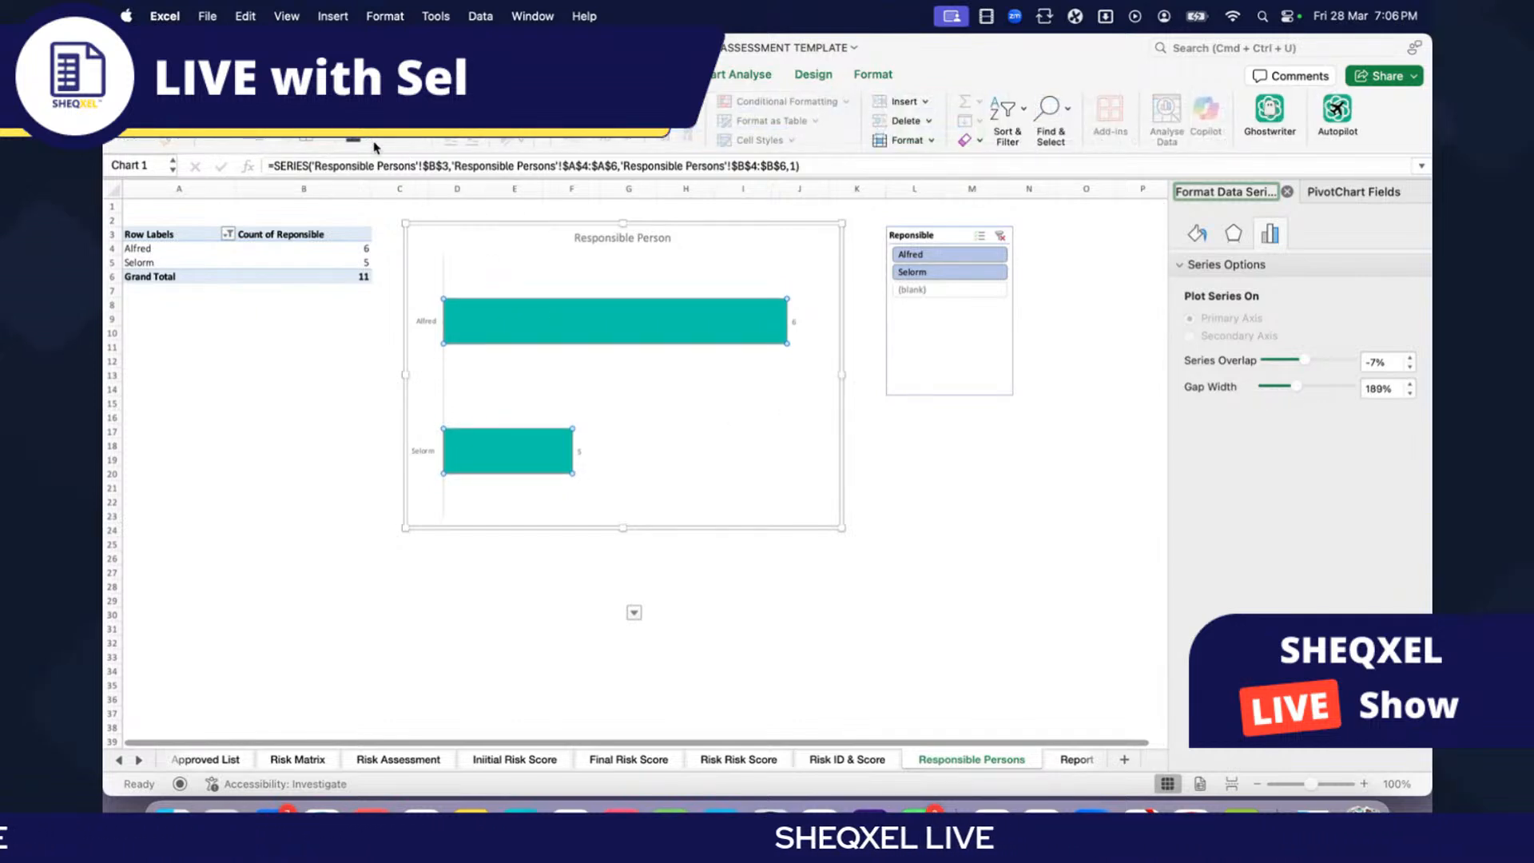
{"action": "left_click", "coordinate": [359, 139]}
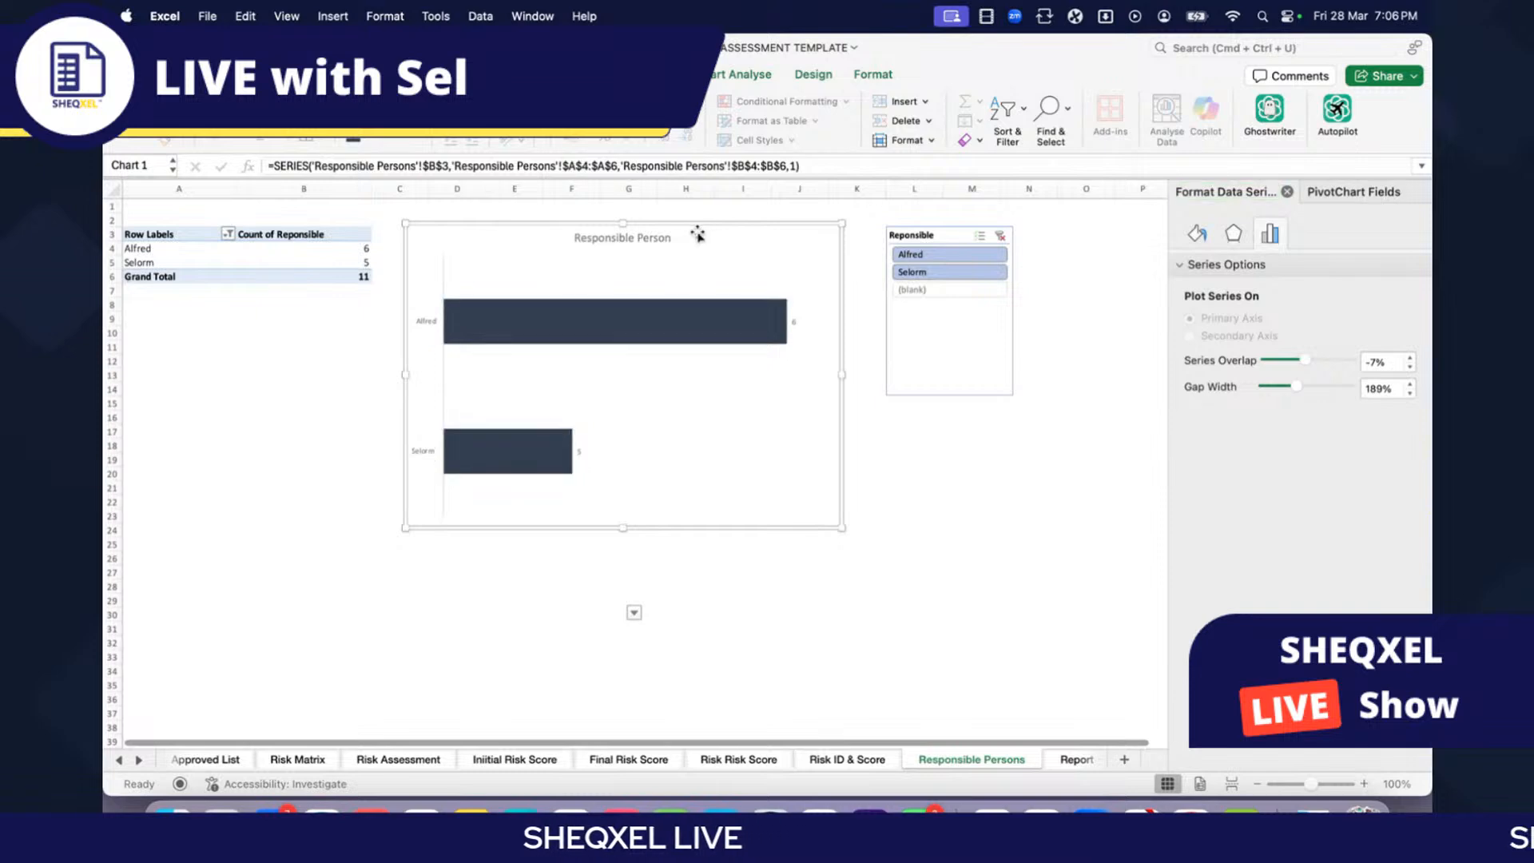
Step: Set all text in the Responsible Person chart to black
{"action": "left_click", "coordinate": [697, 234]}
{"action": "left_click", "coordinate": [624, 237]}
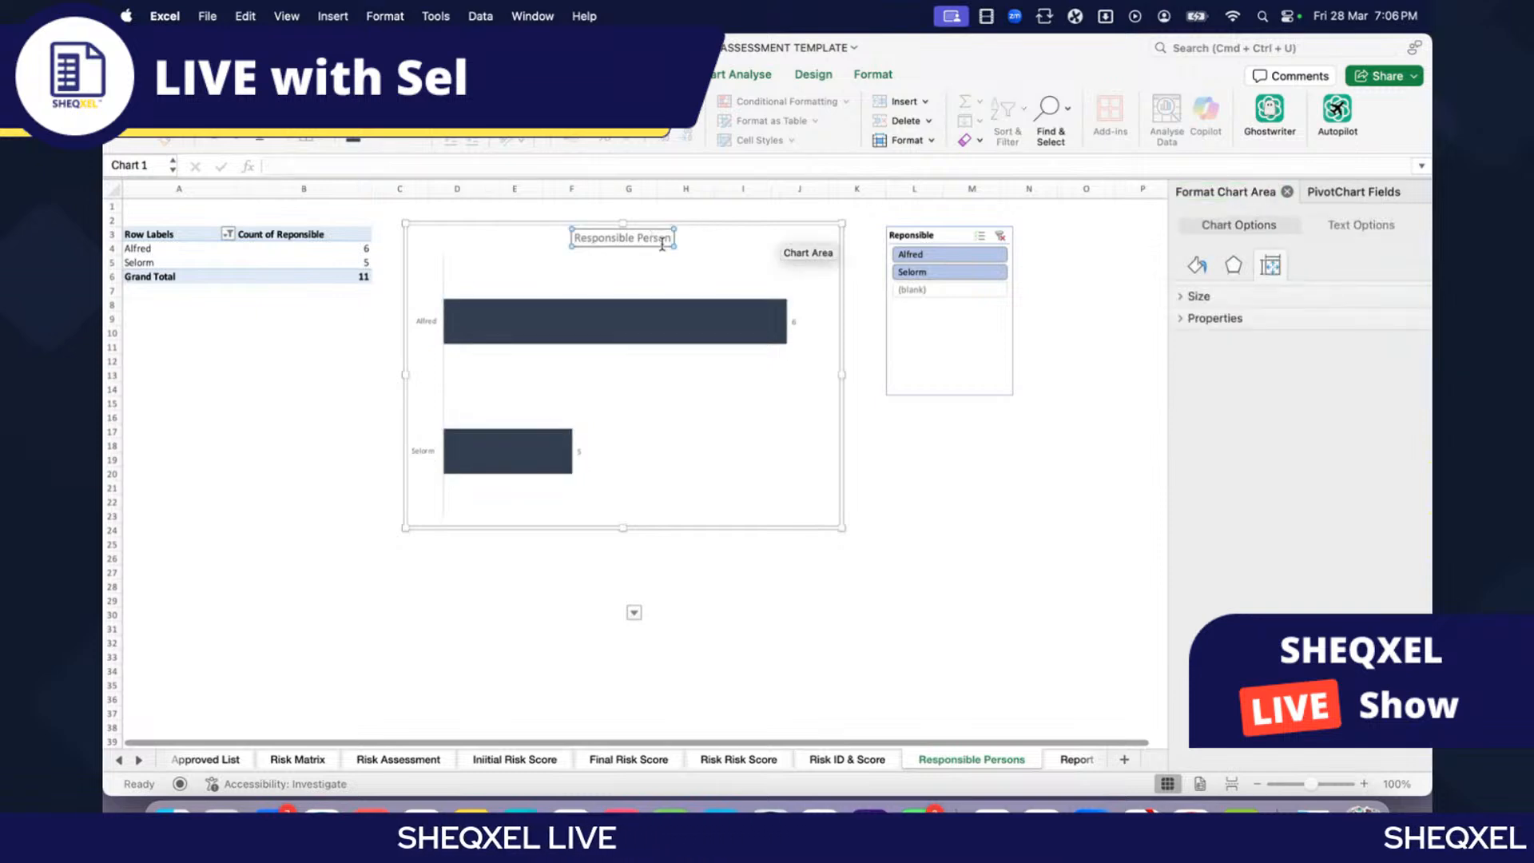
{"action": "left_click", "coordinate": [543, 227]}
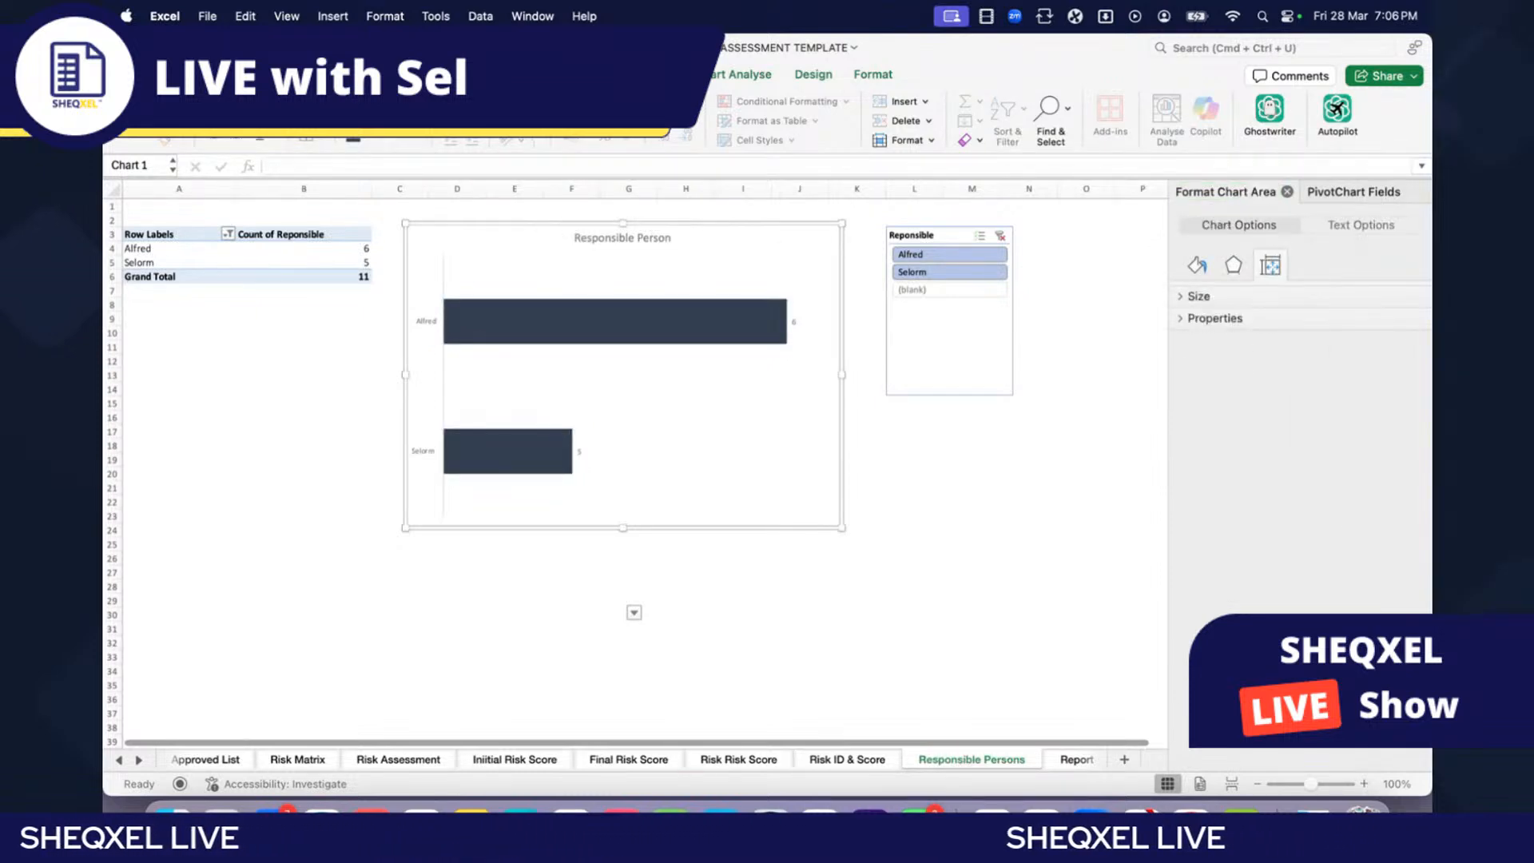
{"action": "left_click", "coordinate": [404, 139]}
{"action": "left_click", "coordinate": [407, 227]}
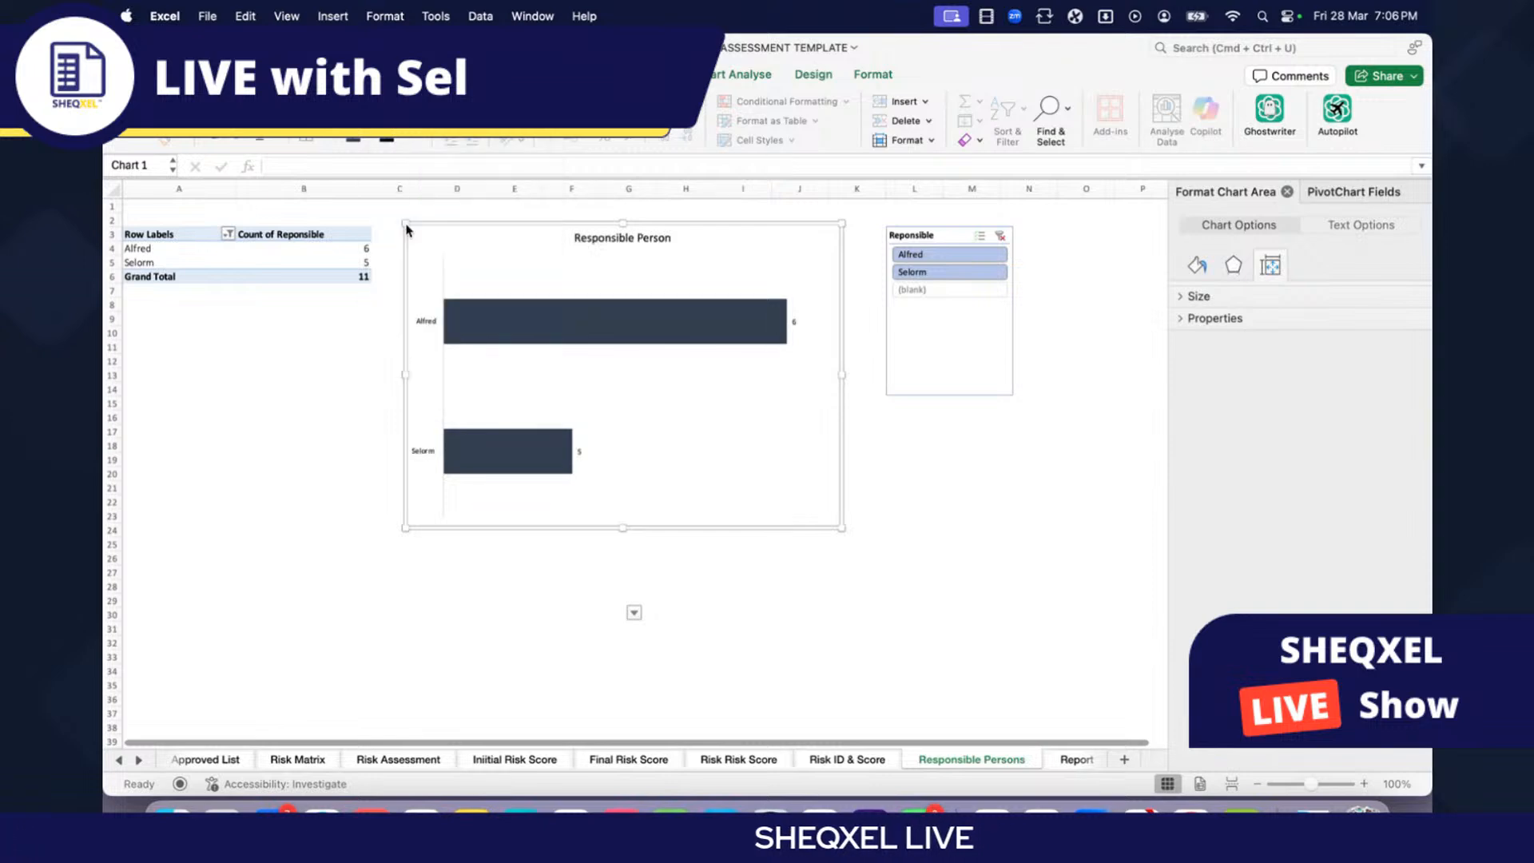
Step: Set the Responsible Person chart's text to Century Gothic Regular at size 10
{"action": "left_click", "coordinate": [256, 103]}
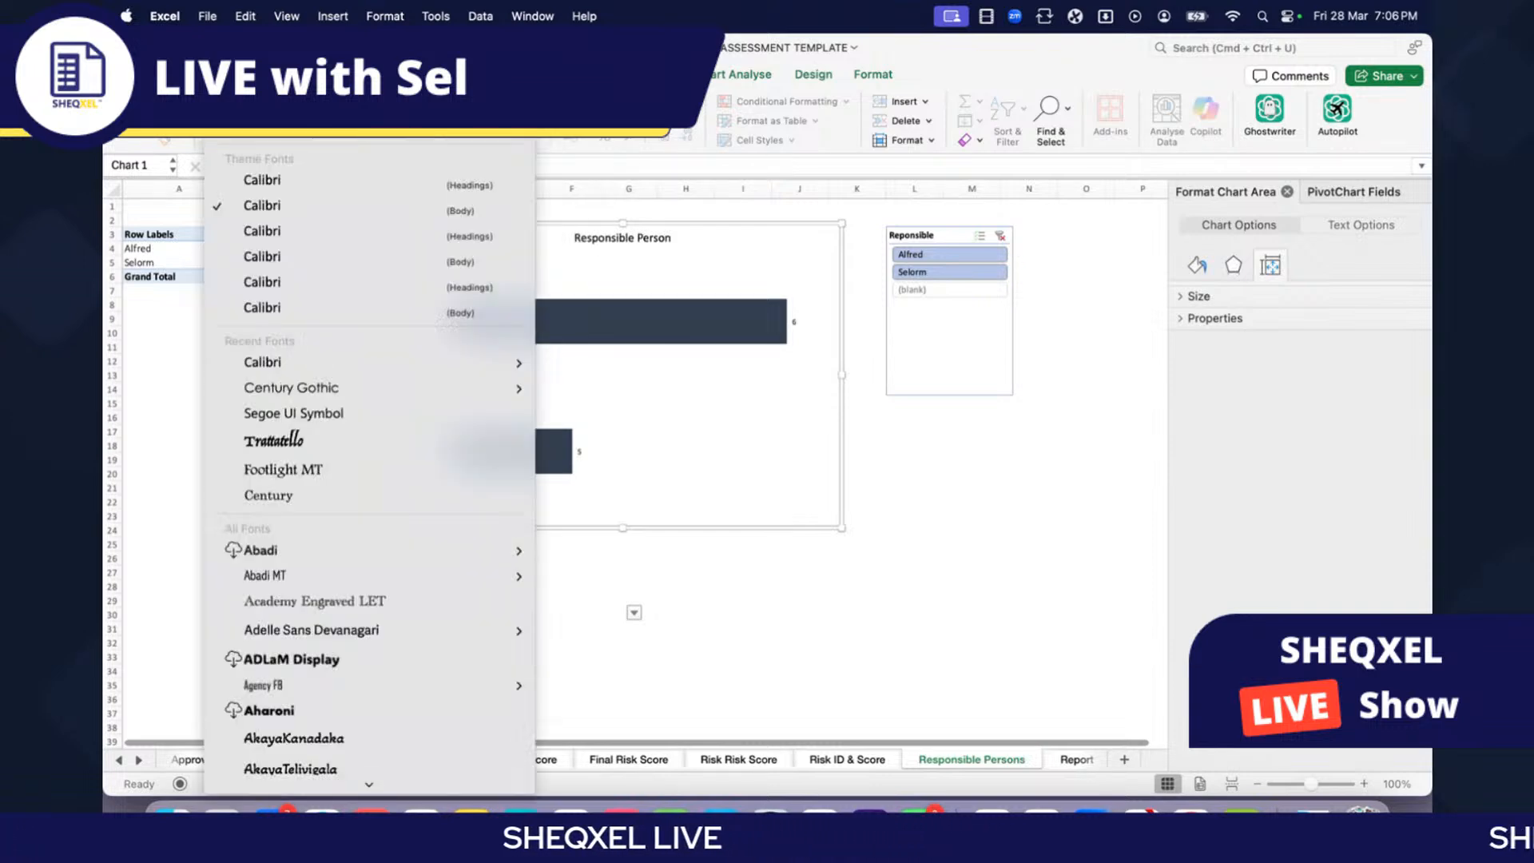
{"action": "mouse_move", "coordinate": [295, 391]}
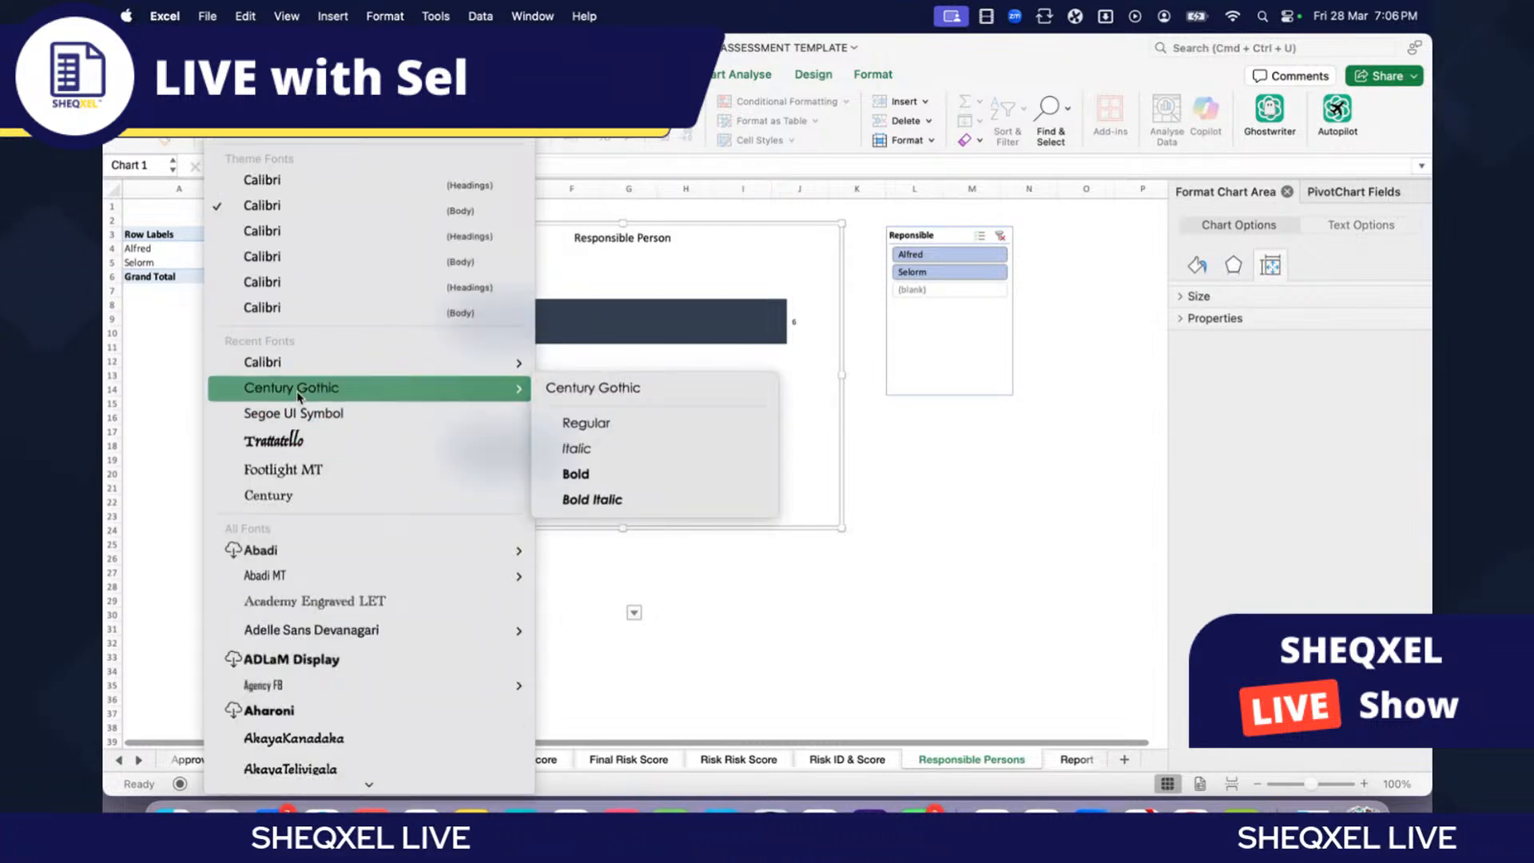
{"action": "left_click", "coordinate": [566, 424]}
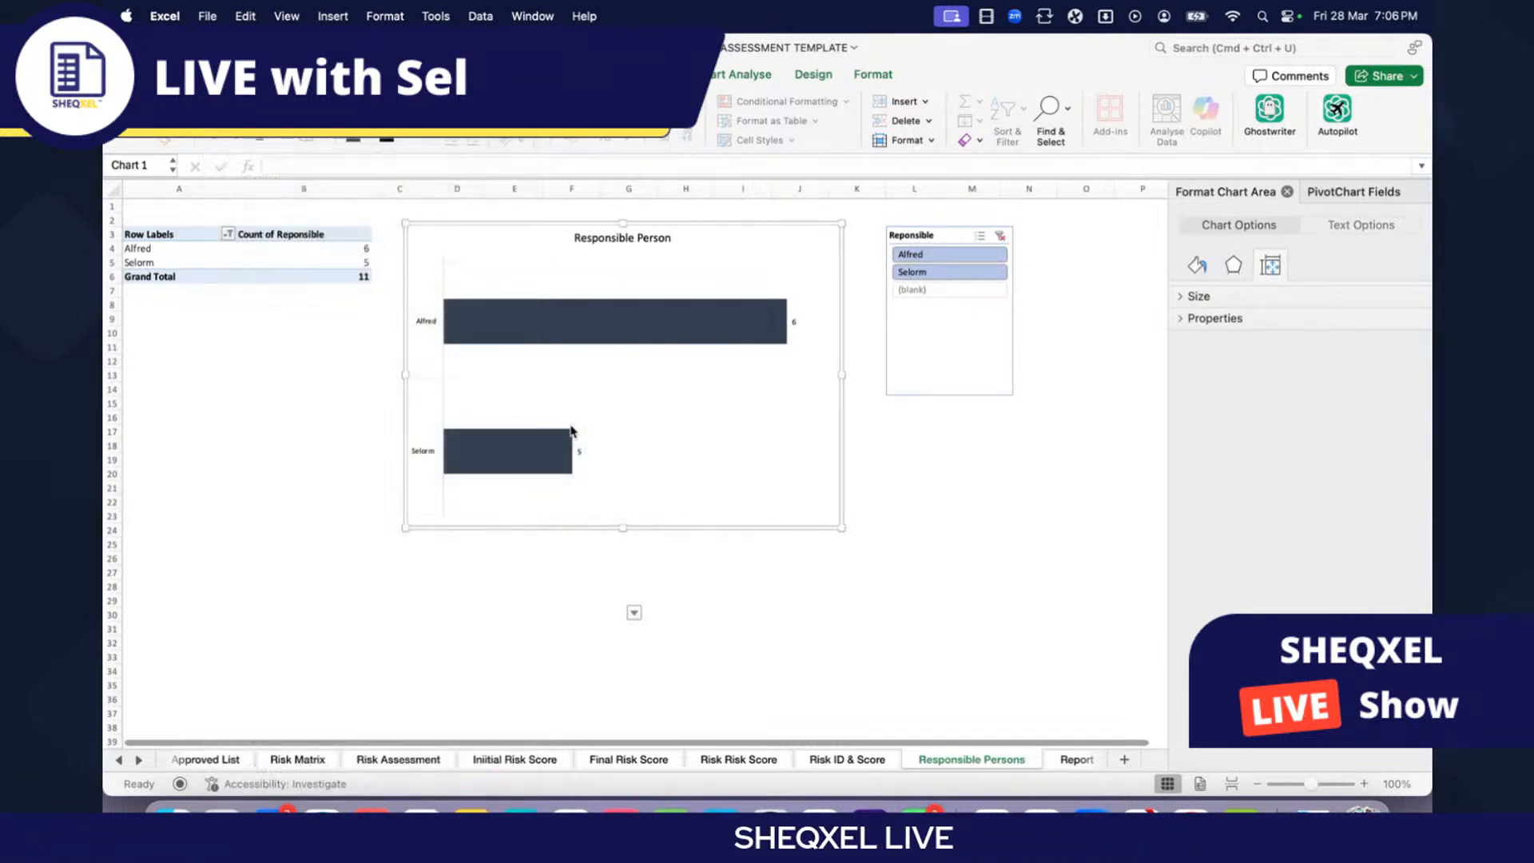
{"action": "left_click", "coordinate": [370, 102]}
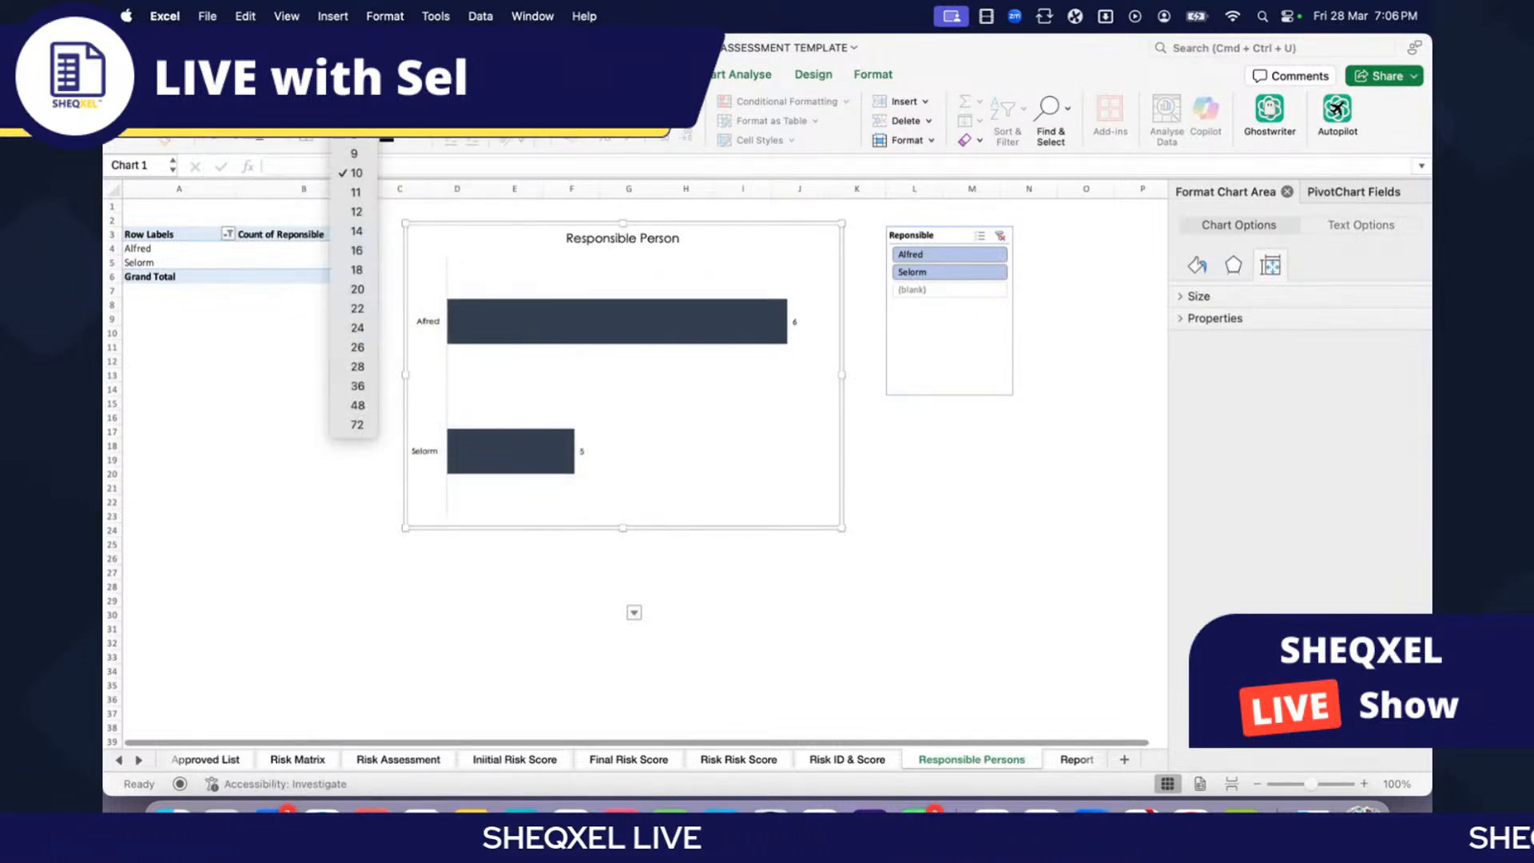
{"action": "left_click", "coordinate": [357, 174]}
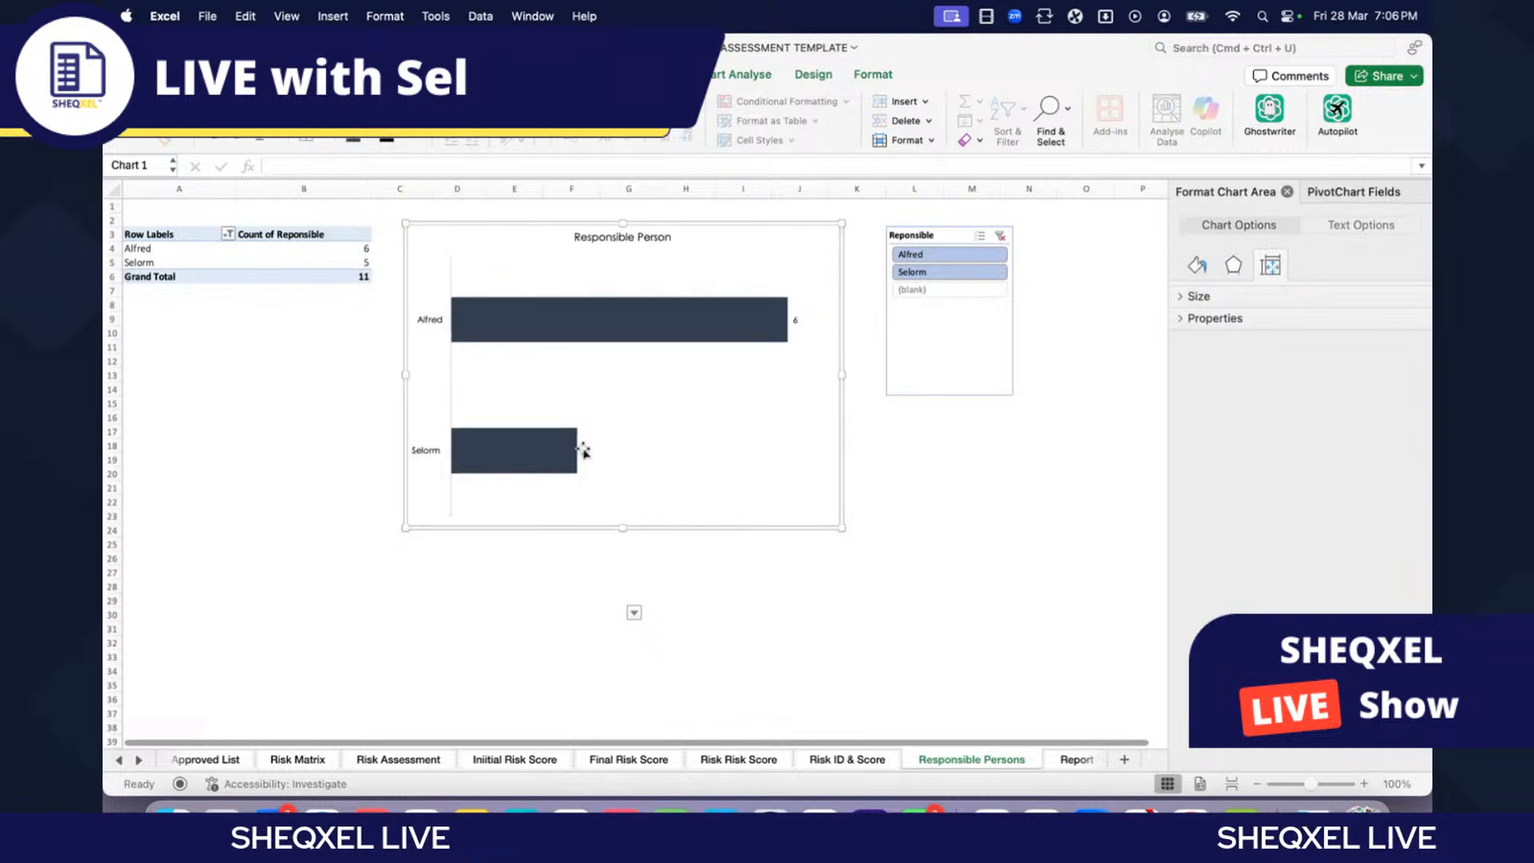
{"action": "left_click", "coordinate": [924, 511]}
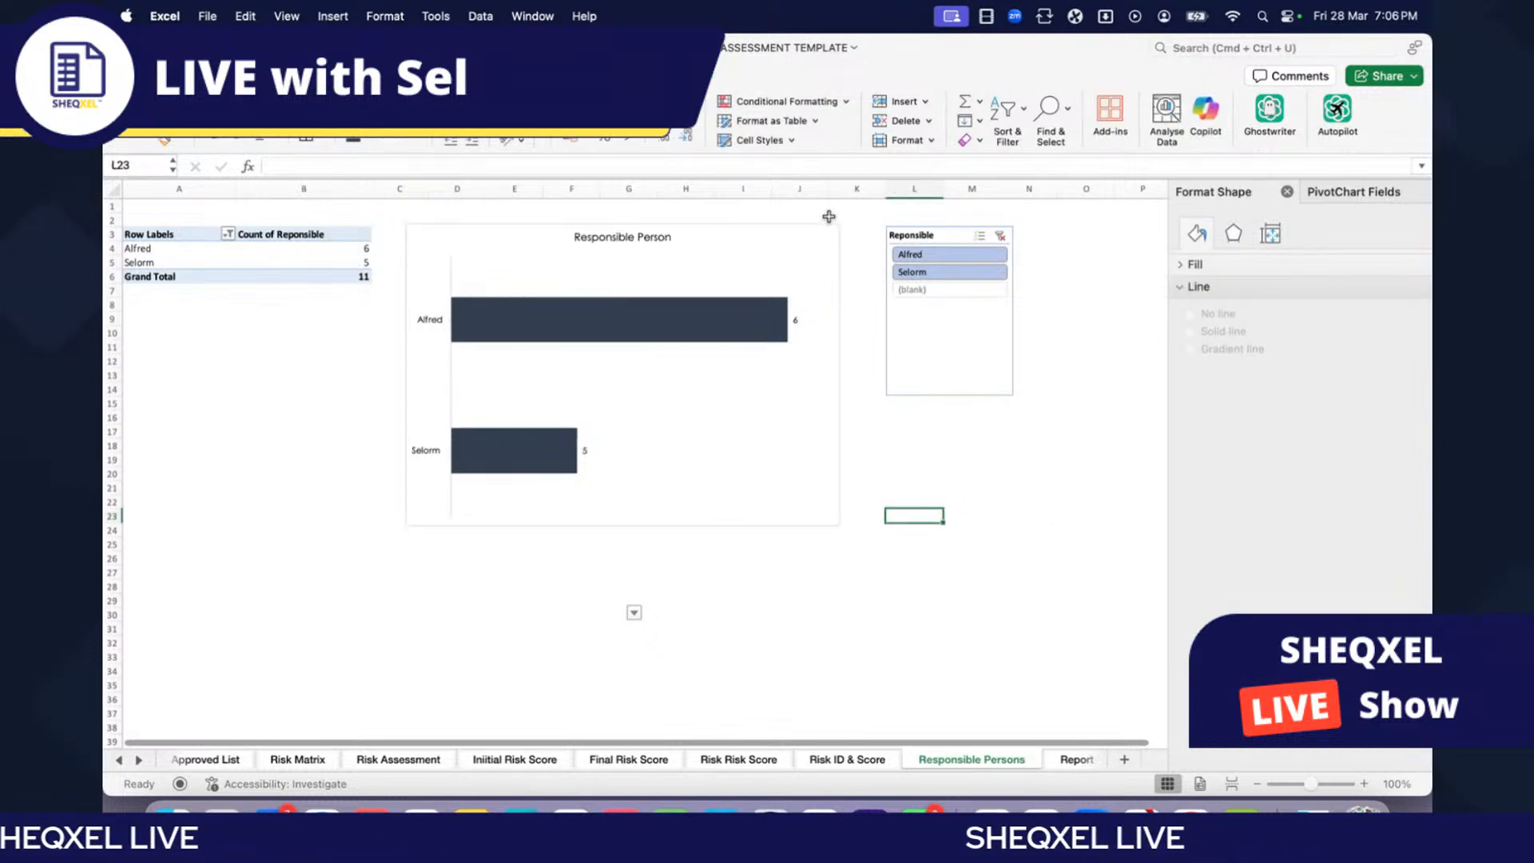
Step: Give the Responsible Person chart area a solid dark grey outline
{"action": "left_click", "coordinate": [836, 229]}
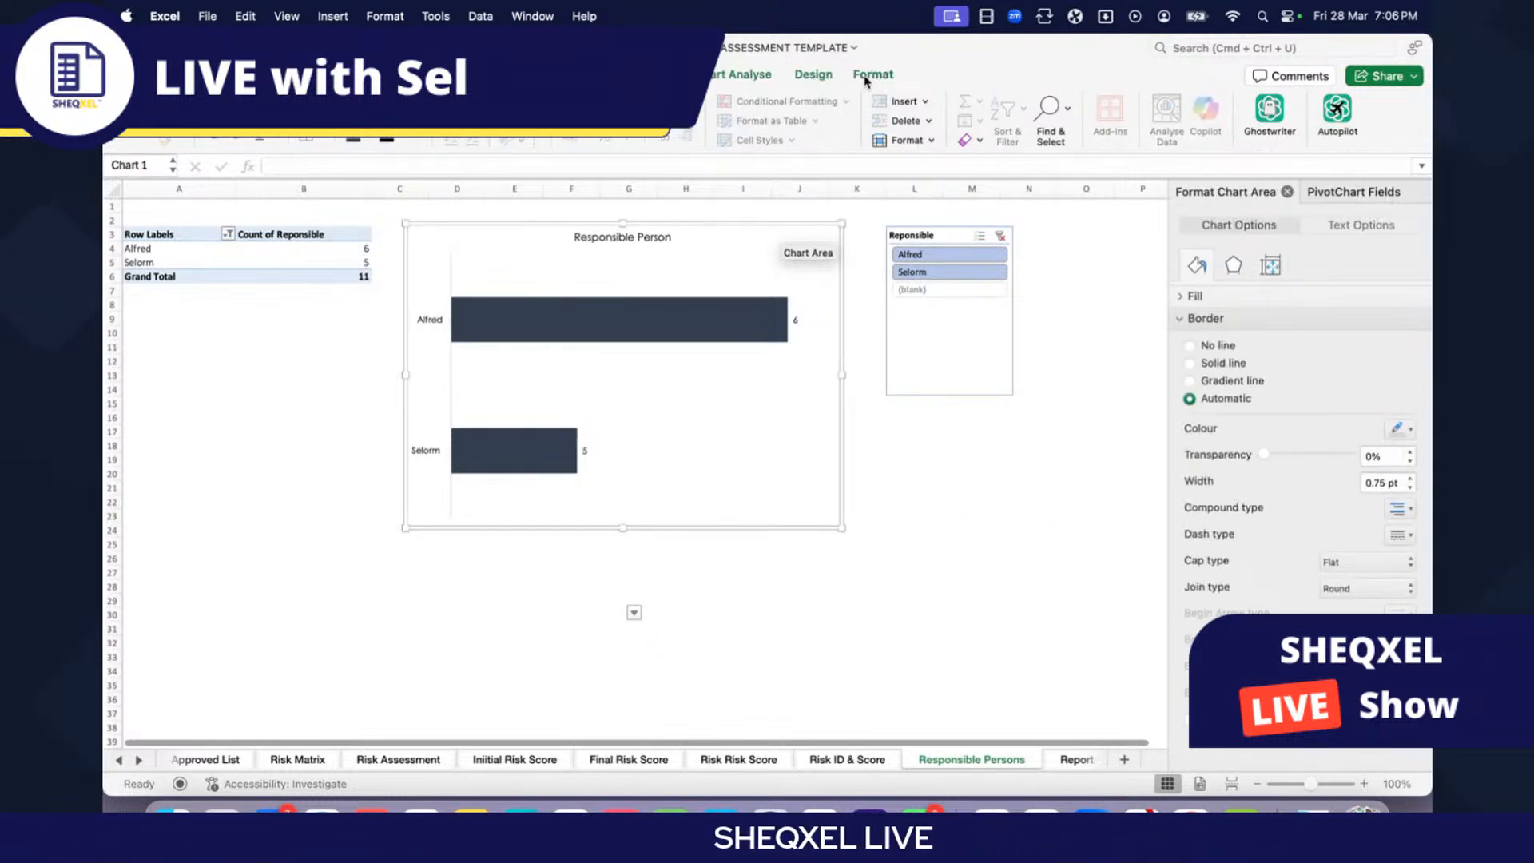
{"action": "left_click", "coordinate": [871, 74]}
{"action": "left_click", "coordinate": [668, 132]}
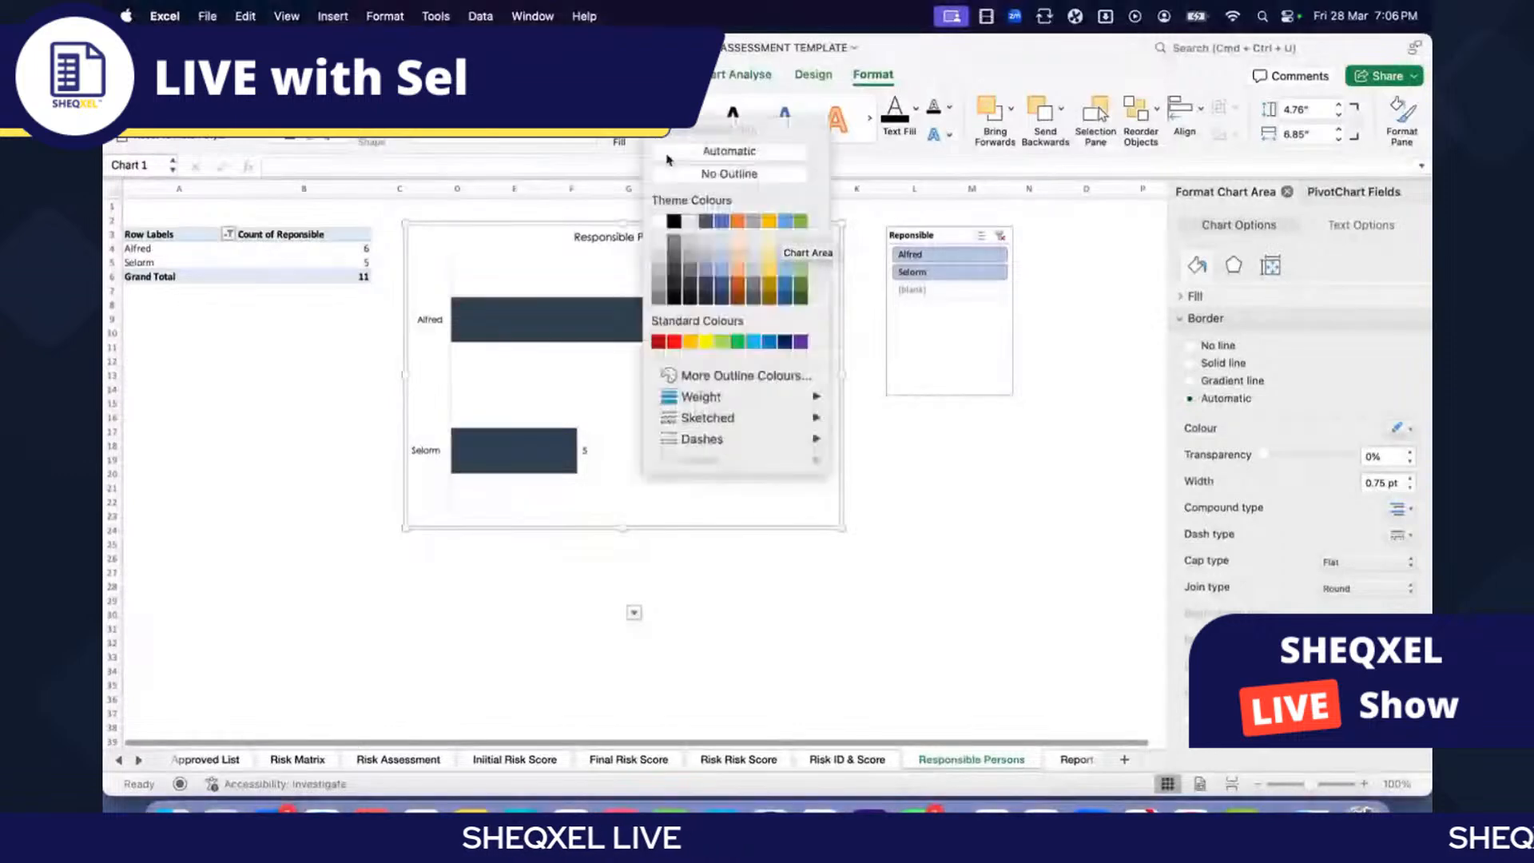
{"action": "left_click", "coordinate": [680, 244]}
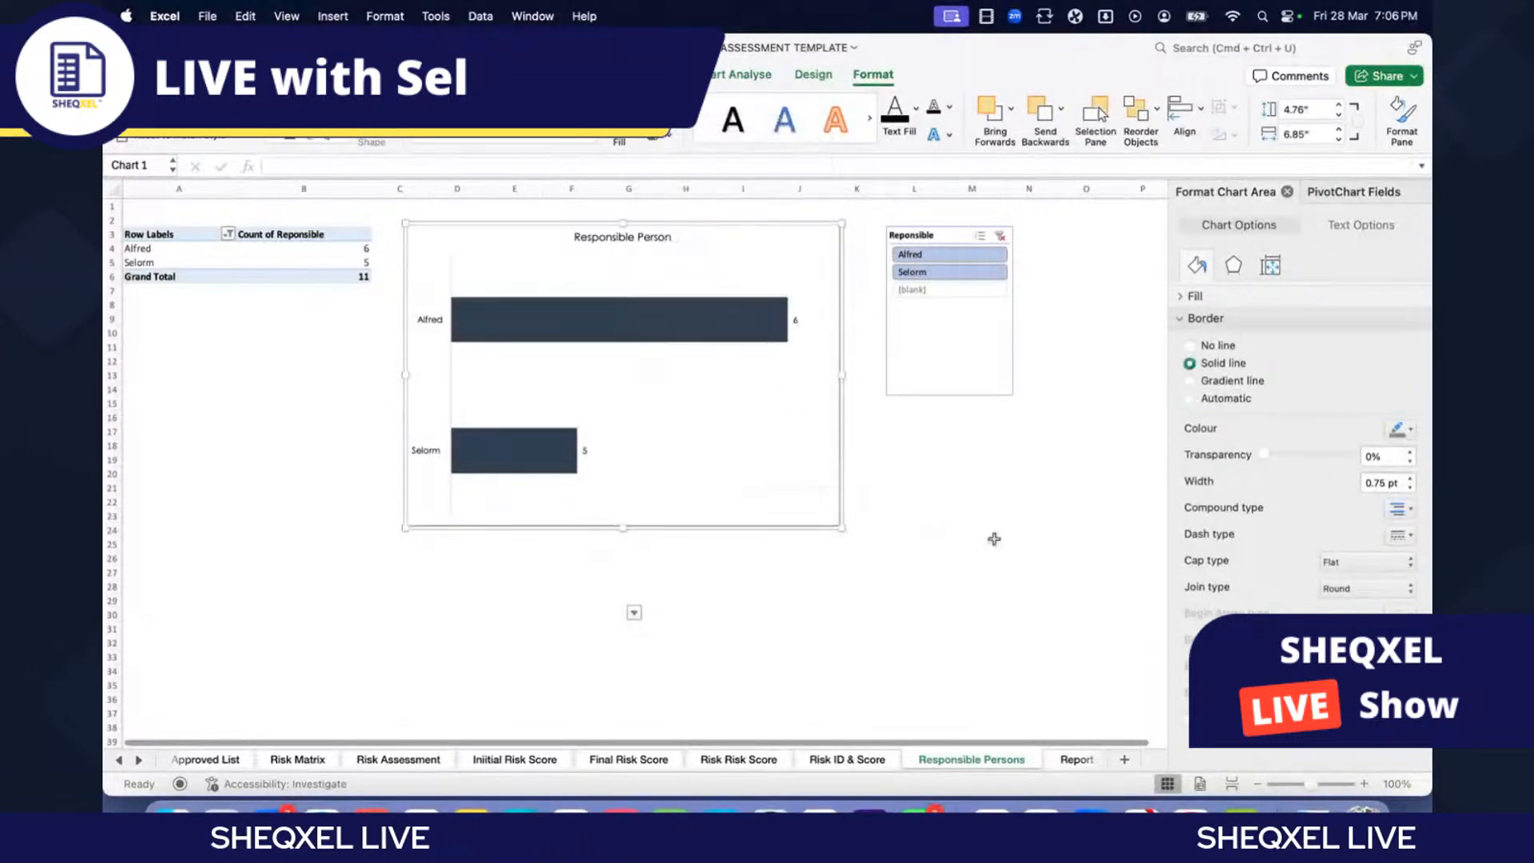
{"action": "left_click", "coordinate": [991, 540]}
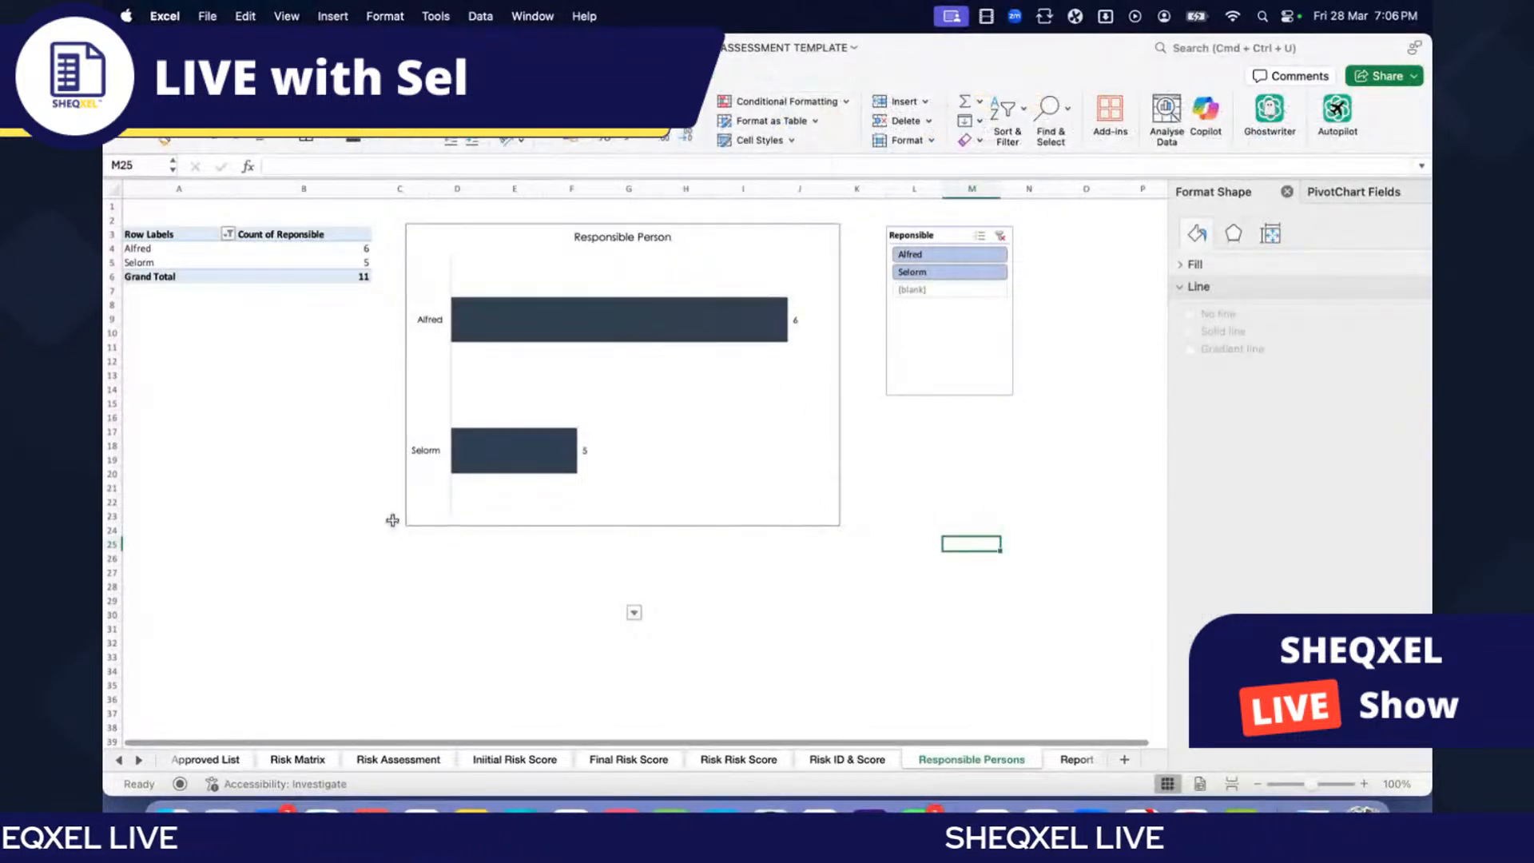
Step: Enlarge the Responsible Person chart slightly by extending its lower-left corner outward, and deselect it
{"action": "left_click", "coordinate": [406, 523]}
{"action": "left_click_drag", "start_coordinate": [401, 529], "coordinate": [390, 543]}
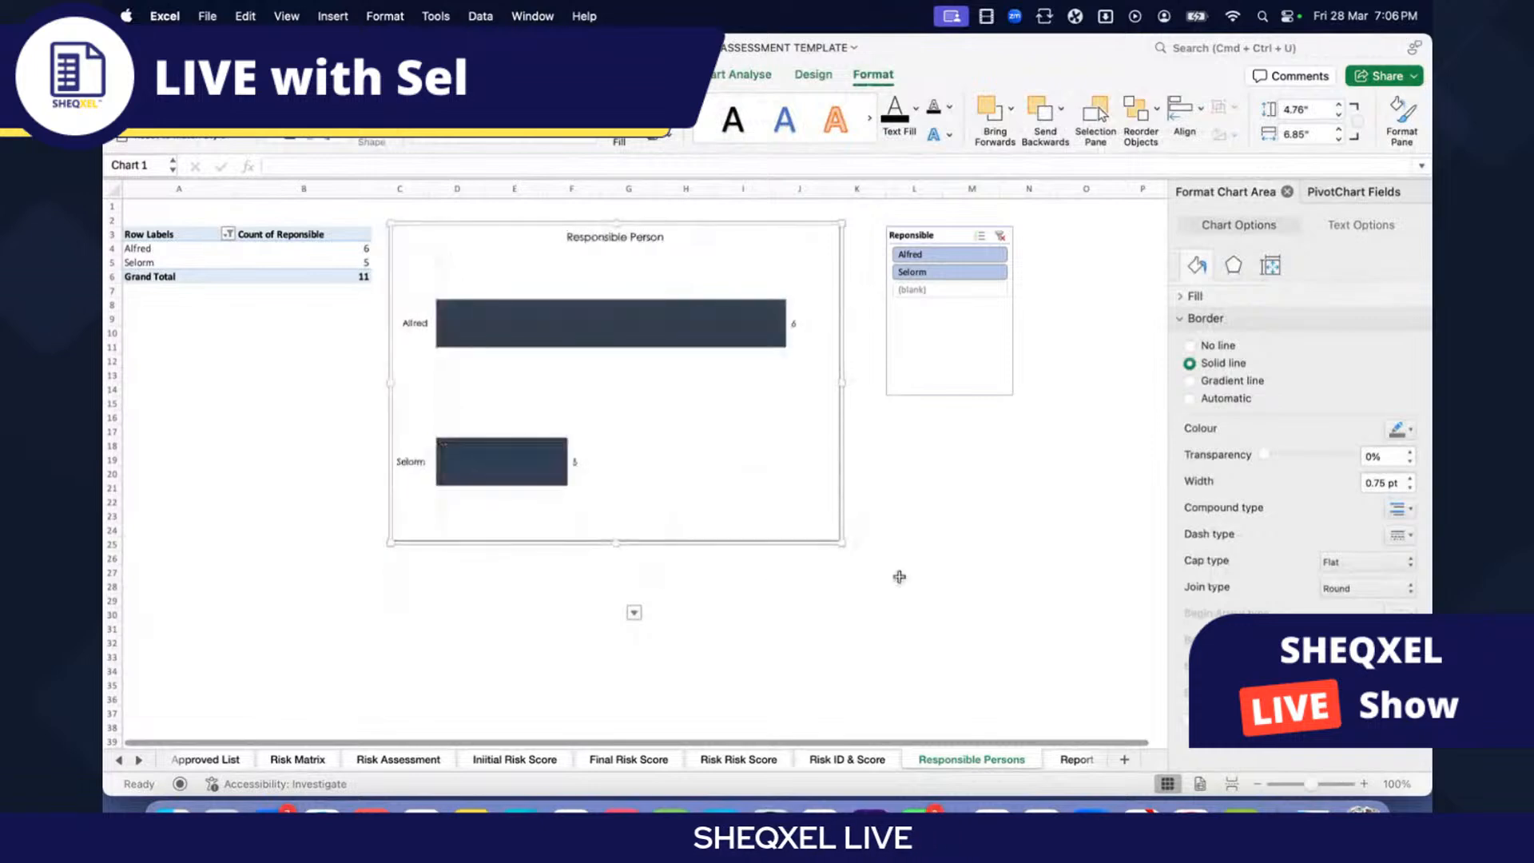
{"action": "key", "text": "Escape"}
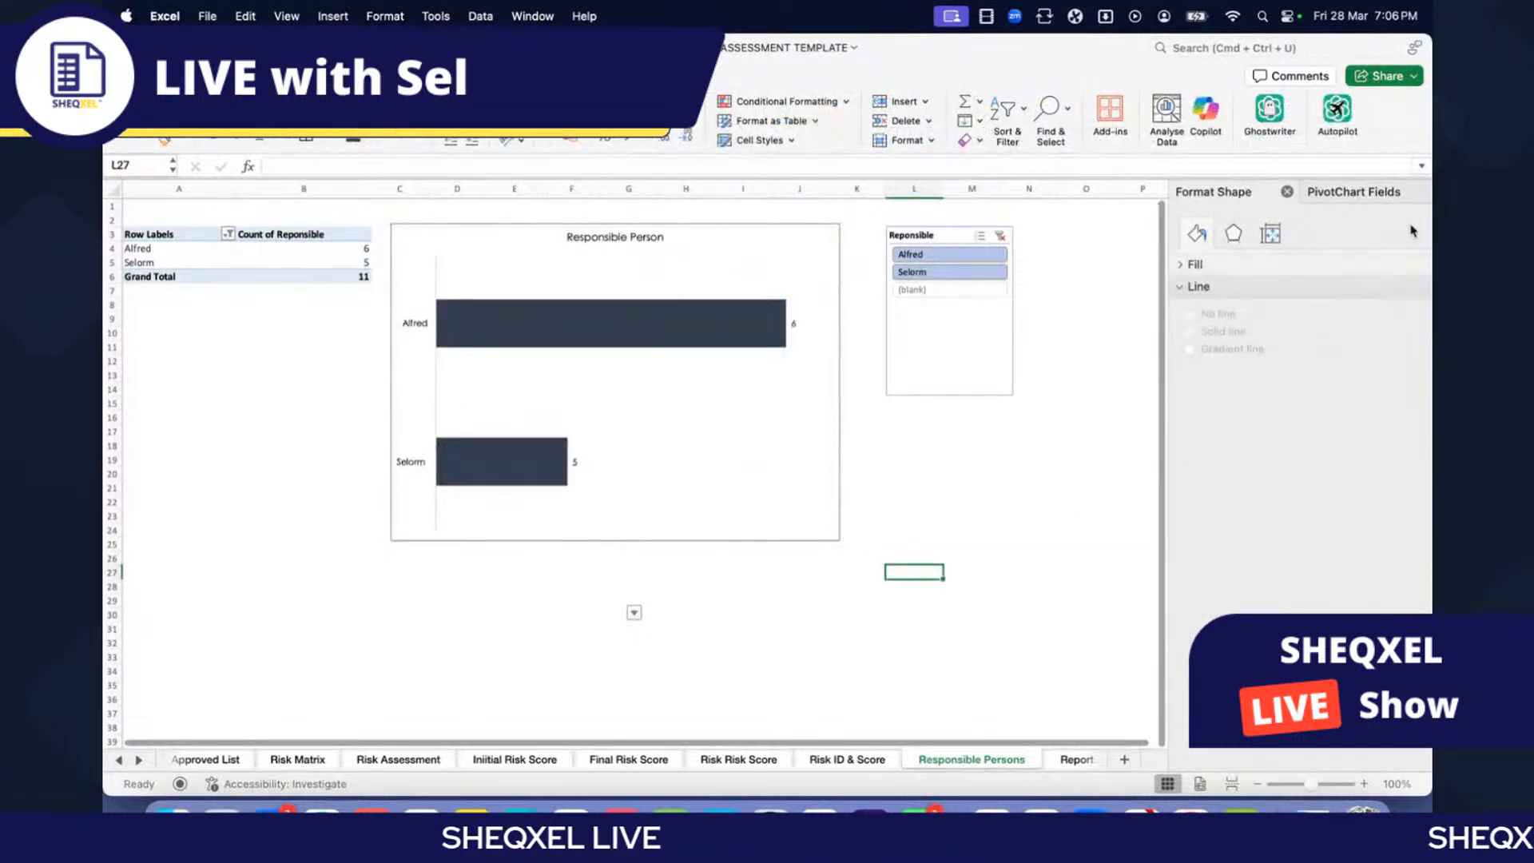
Step: On the Iniitial Risk Score sheet, change the Initial Risk Scores chart to the saved template "V1. Bar - Clustored 2"
{"action": "left_click", "coordinate": [849, 758]}
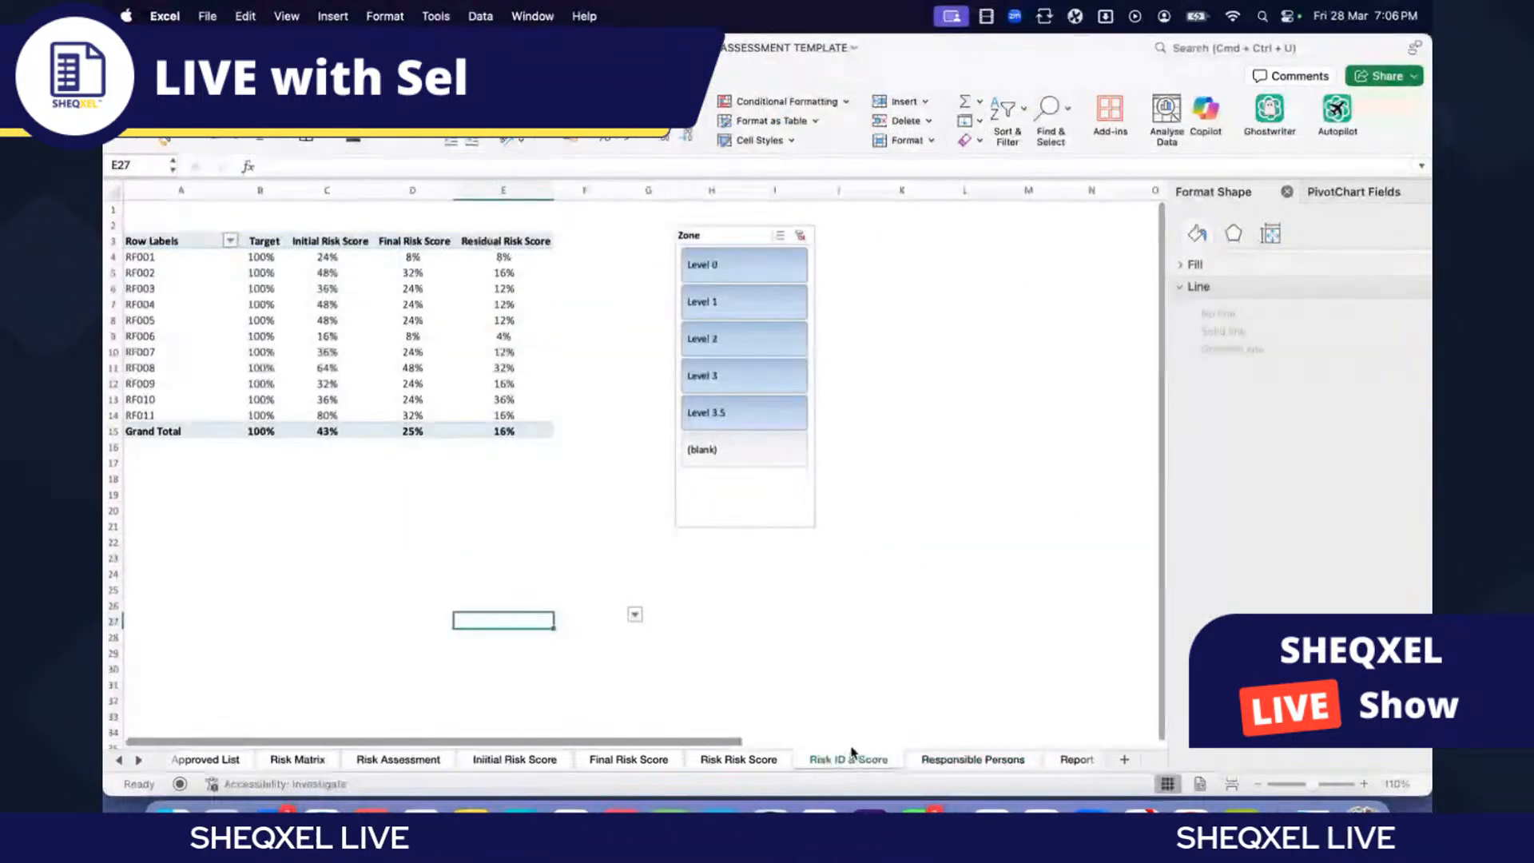
{"action": "left_click", "coordinate": [739, 759]}
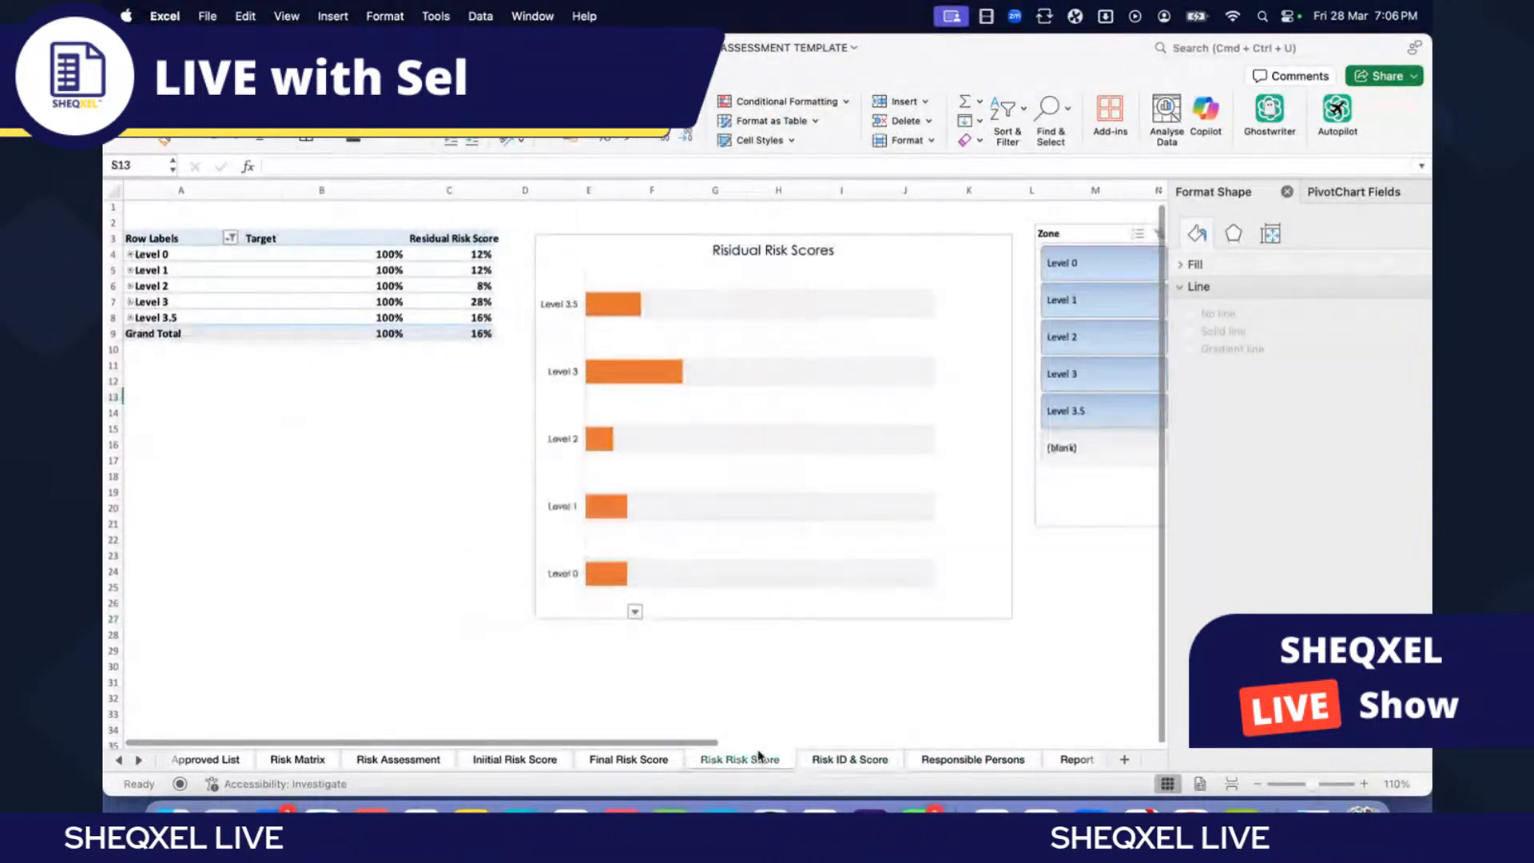
{"action": "left_click", "coordinate": [484, 763]}
{"action": "left_click", "coordinate": [703, 223]}
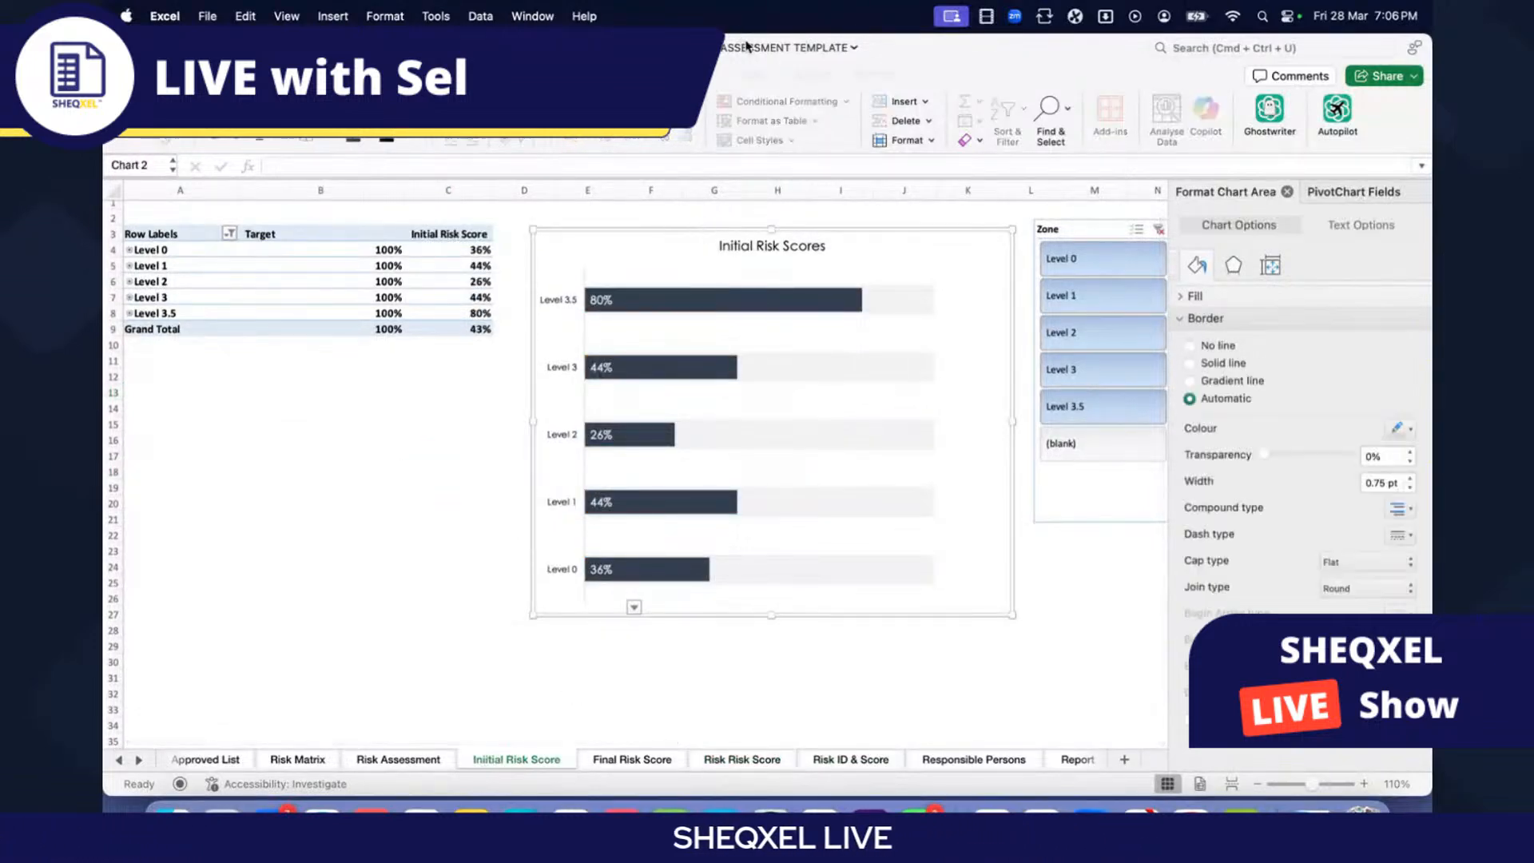
{"action": "left_click", "coordinate": [874, 74]}
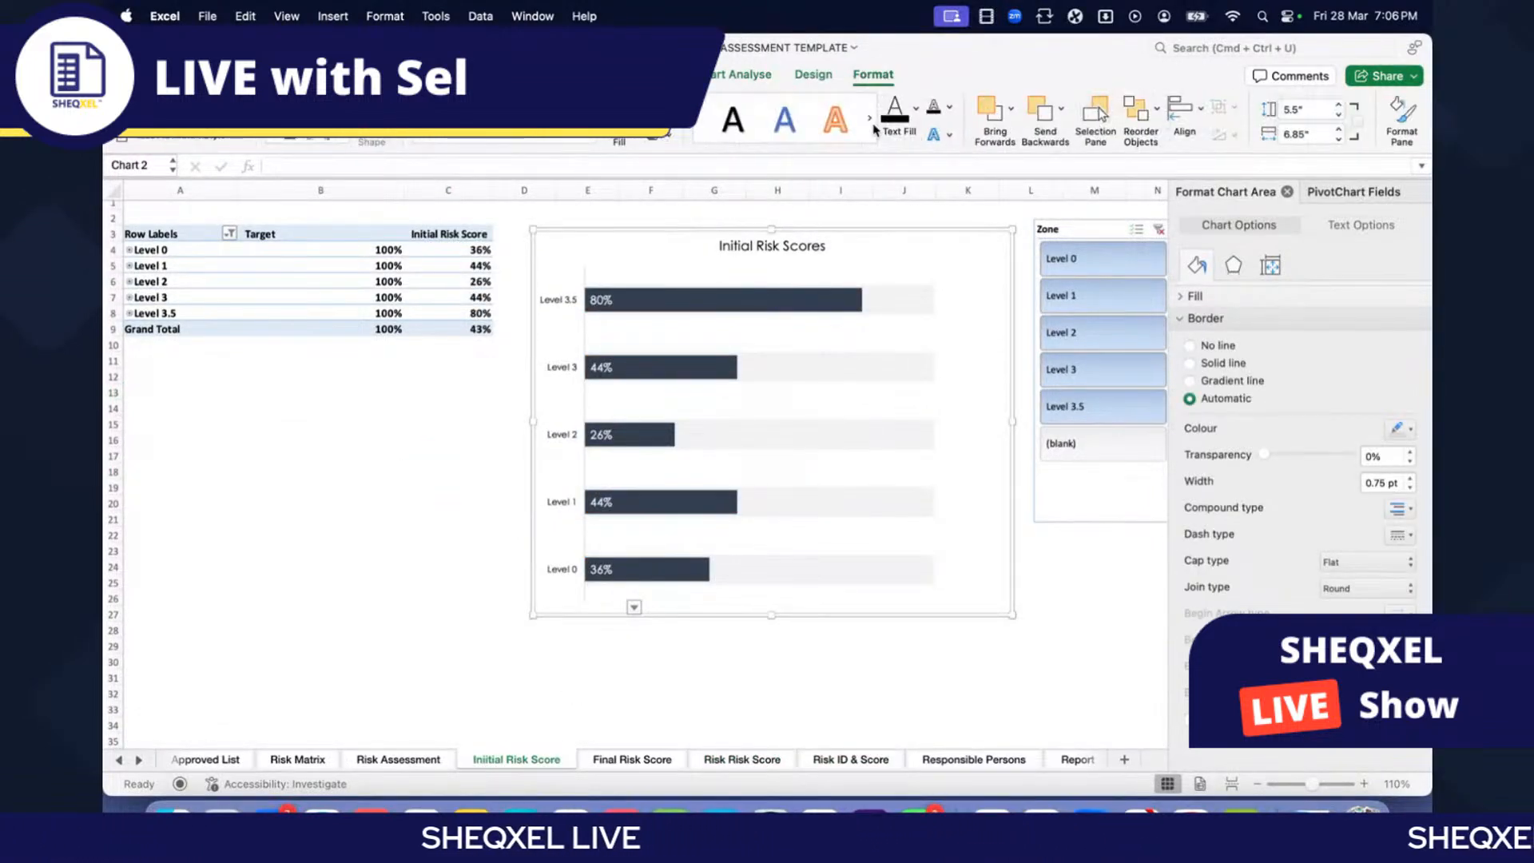
{"action": "left_click", "coordinate": [814, 74]}
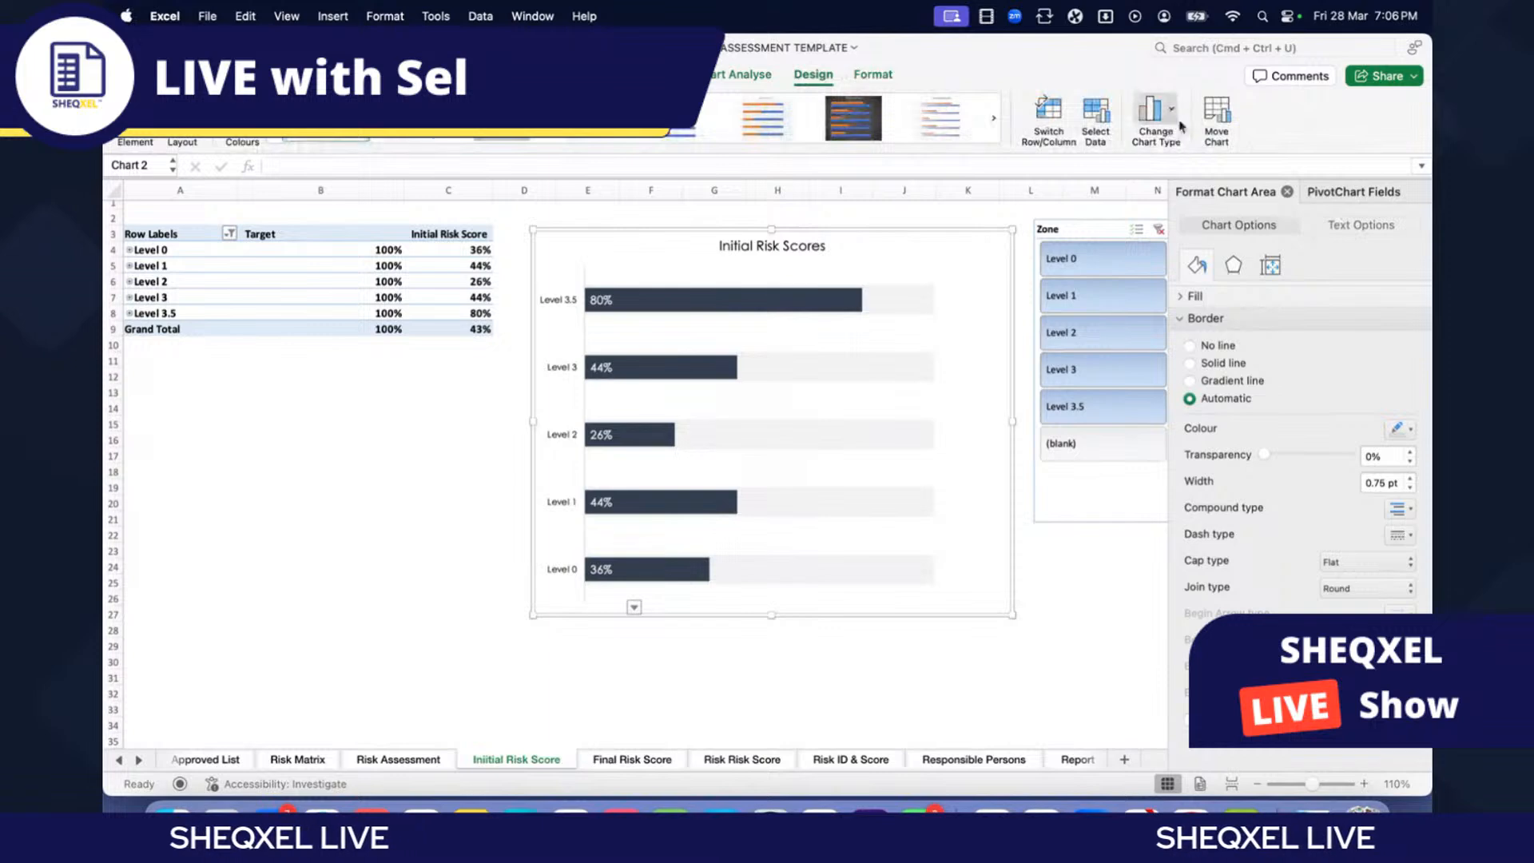
{"action": "left_click", "coordinate": [1150, 116]}
{"action": "mouse_move", "coordinate": [1214, 315]}
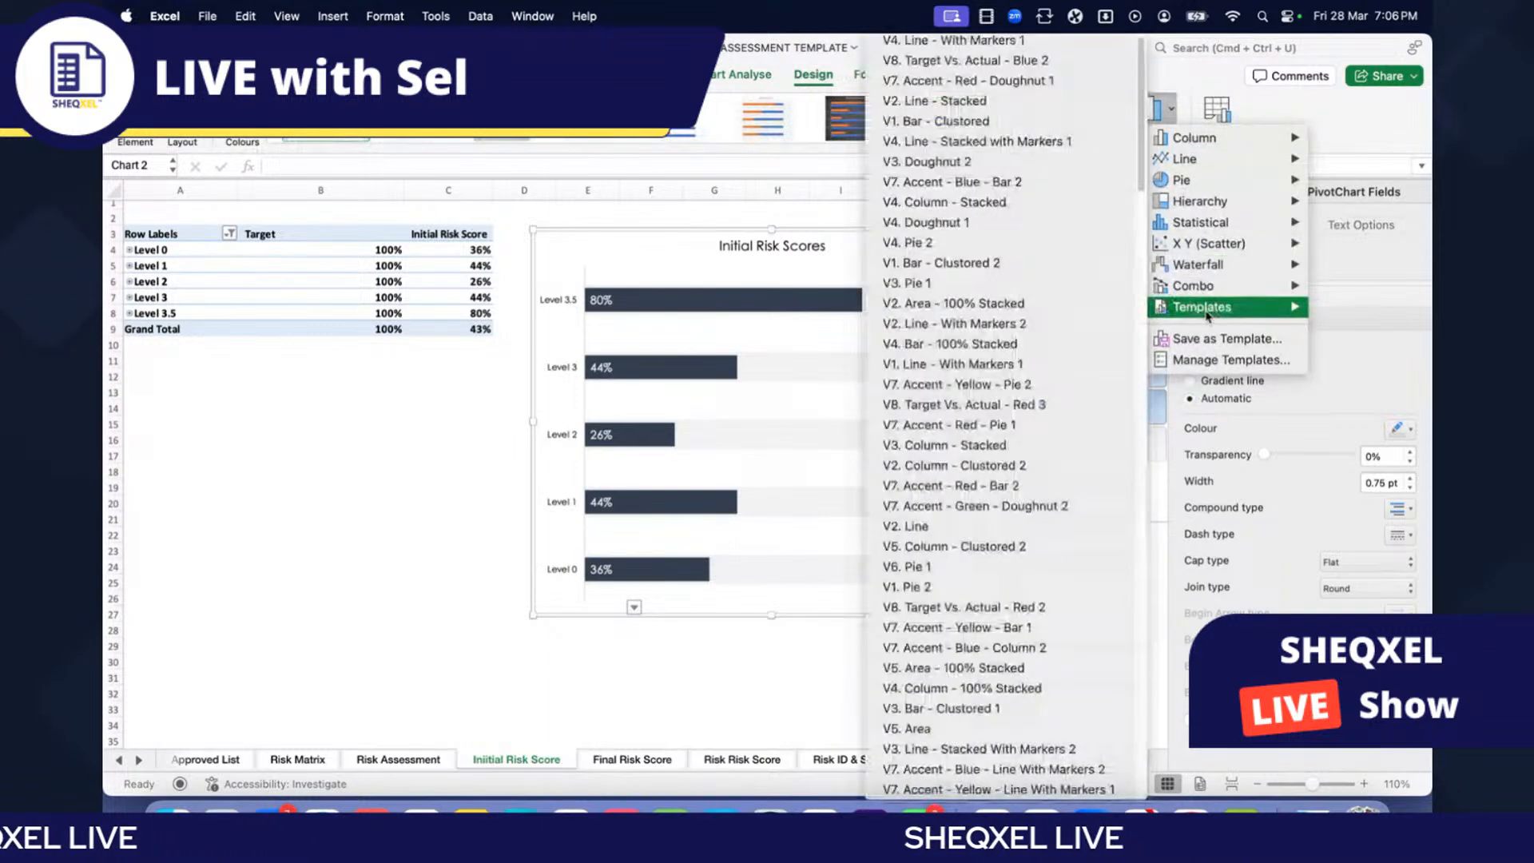
{"action": "left_click", "coordinate": [959, 263]}
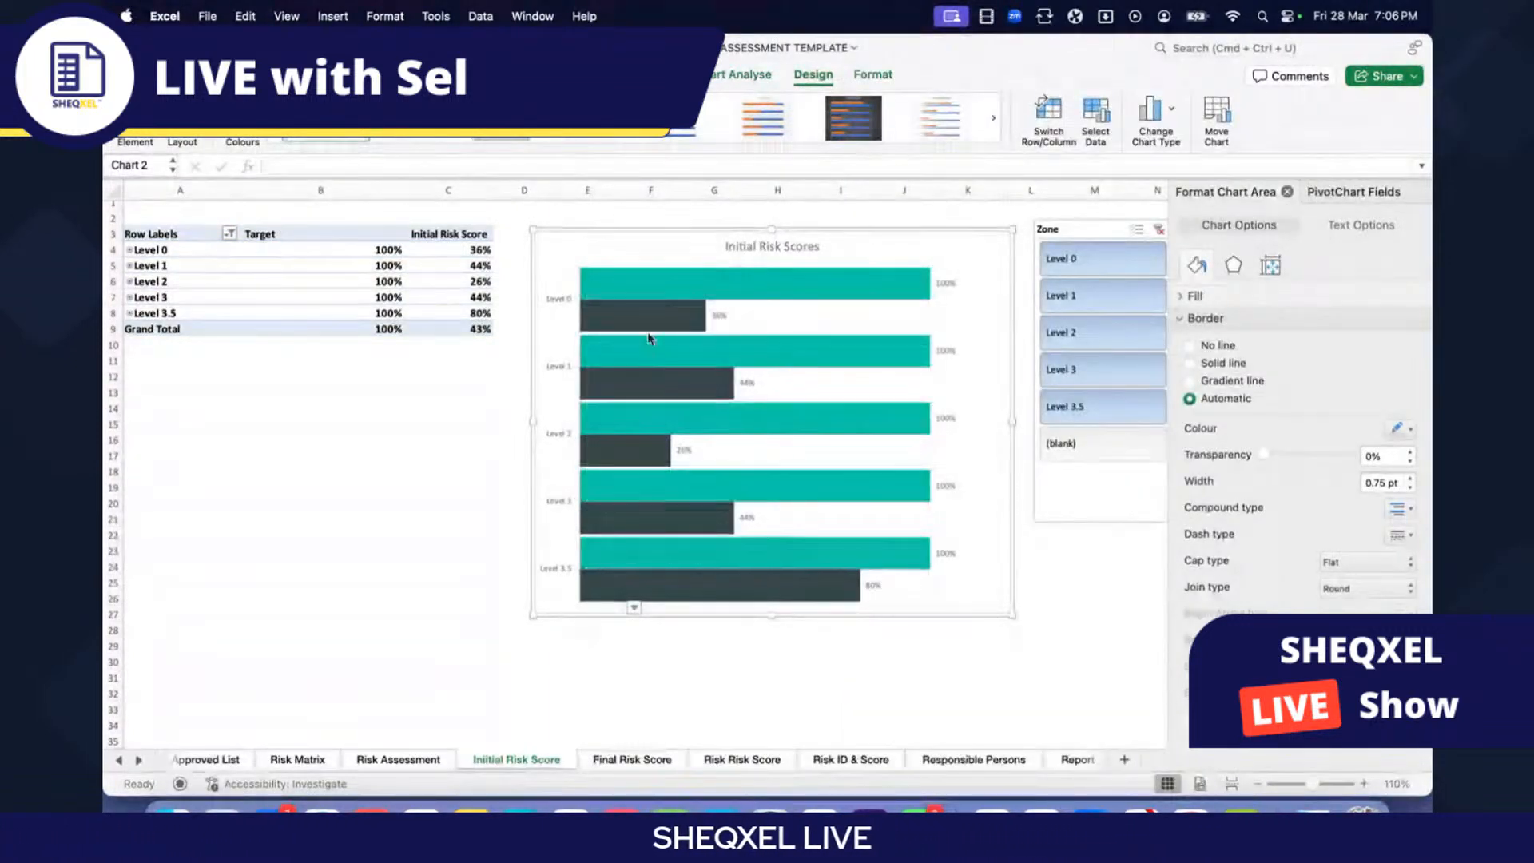
Step: Set the Initial Risk Scores chart's series overlap to 100% and its gap width to 97%
{"action": "right_click", "coordinate": [653, 330]}
{"action": "left_click", "coordinate": [743, 549]}
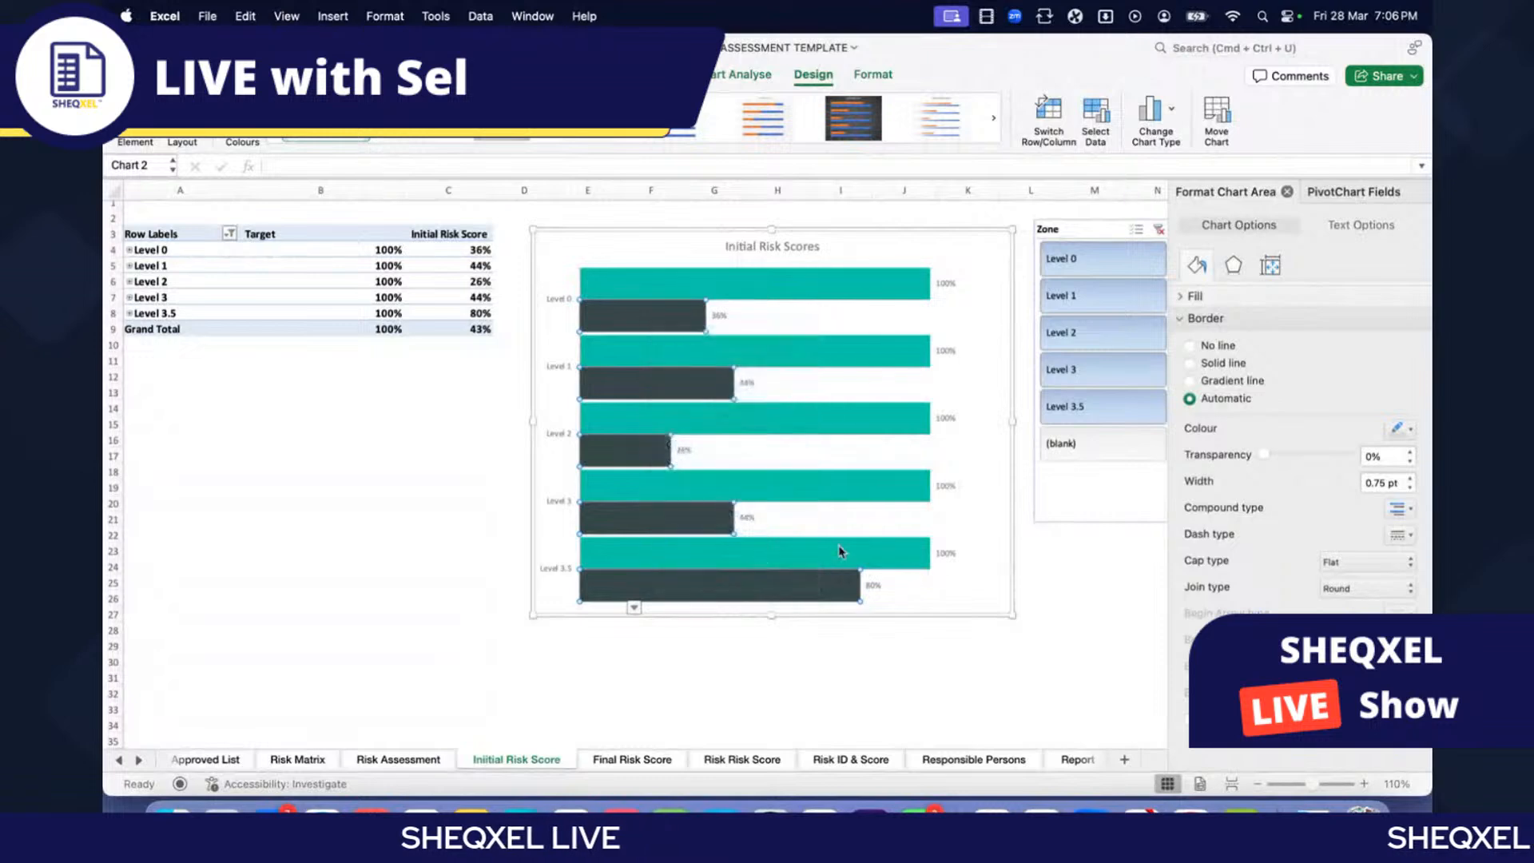
{"action": "left_click_drag", "start_coordinate": [1307, 359], "coordinate": [1350, 360]}
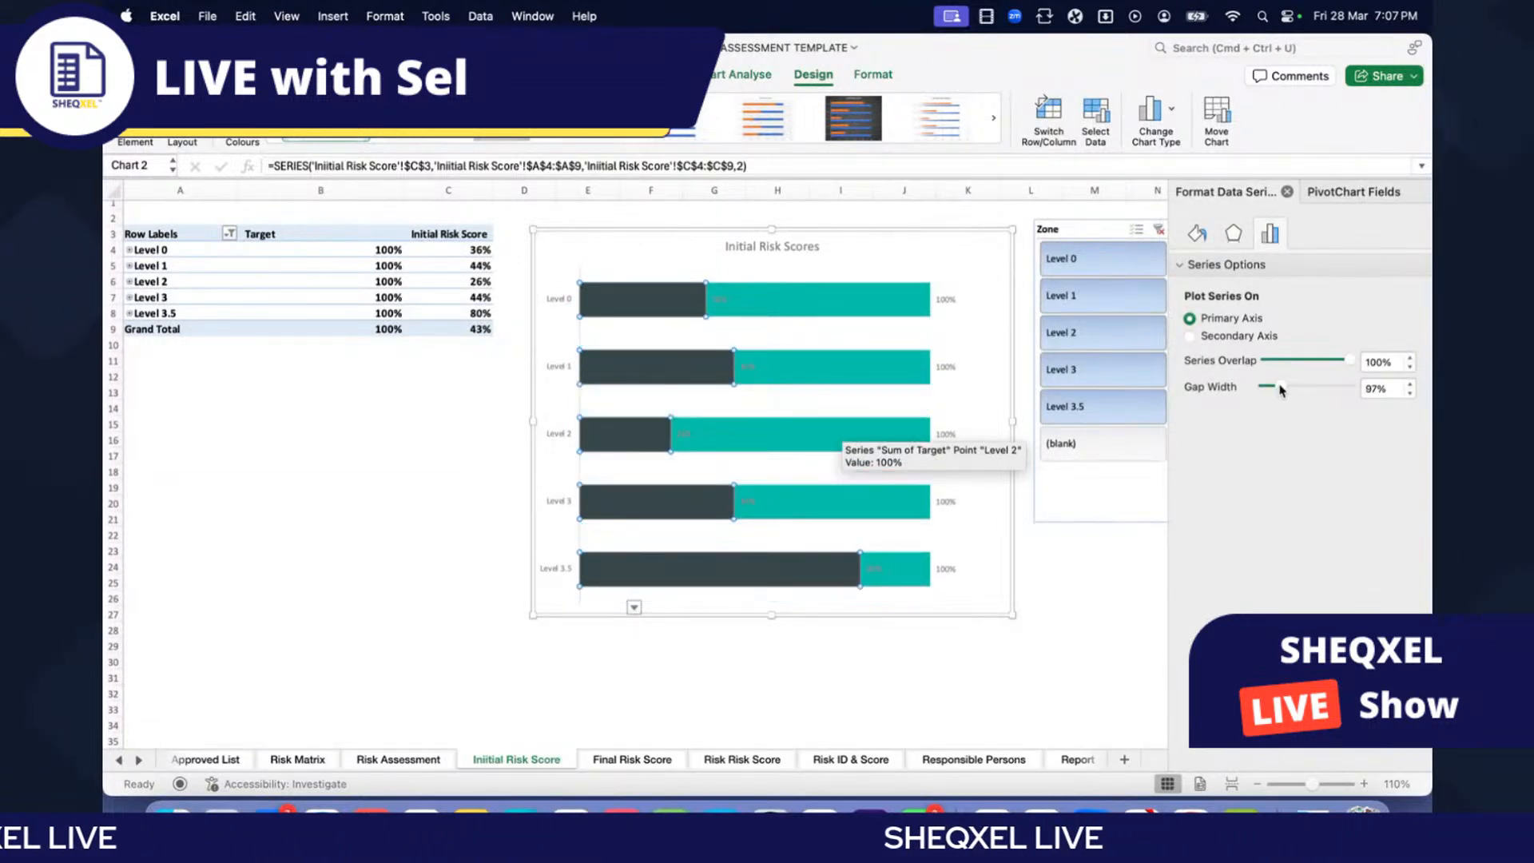
Step: Fill the Target series bars in the Initial Risk Scores chart with solid light grey
{"action": "left_click", "coordinate": [773, 308]}
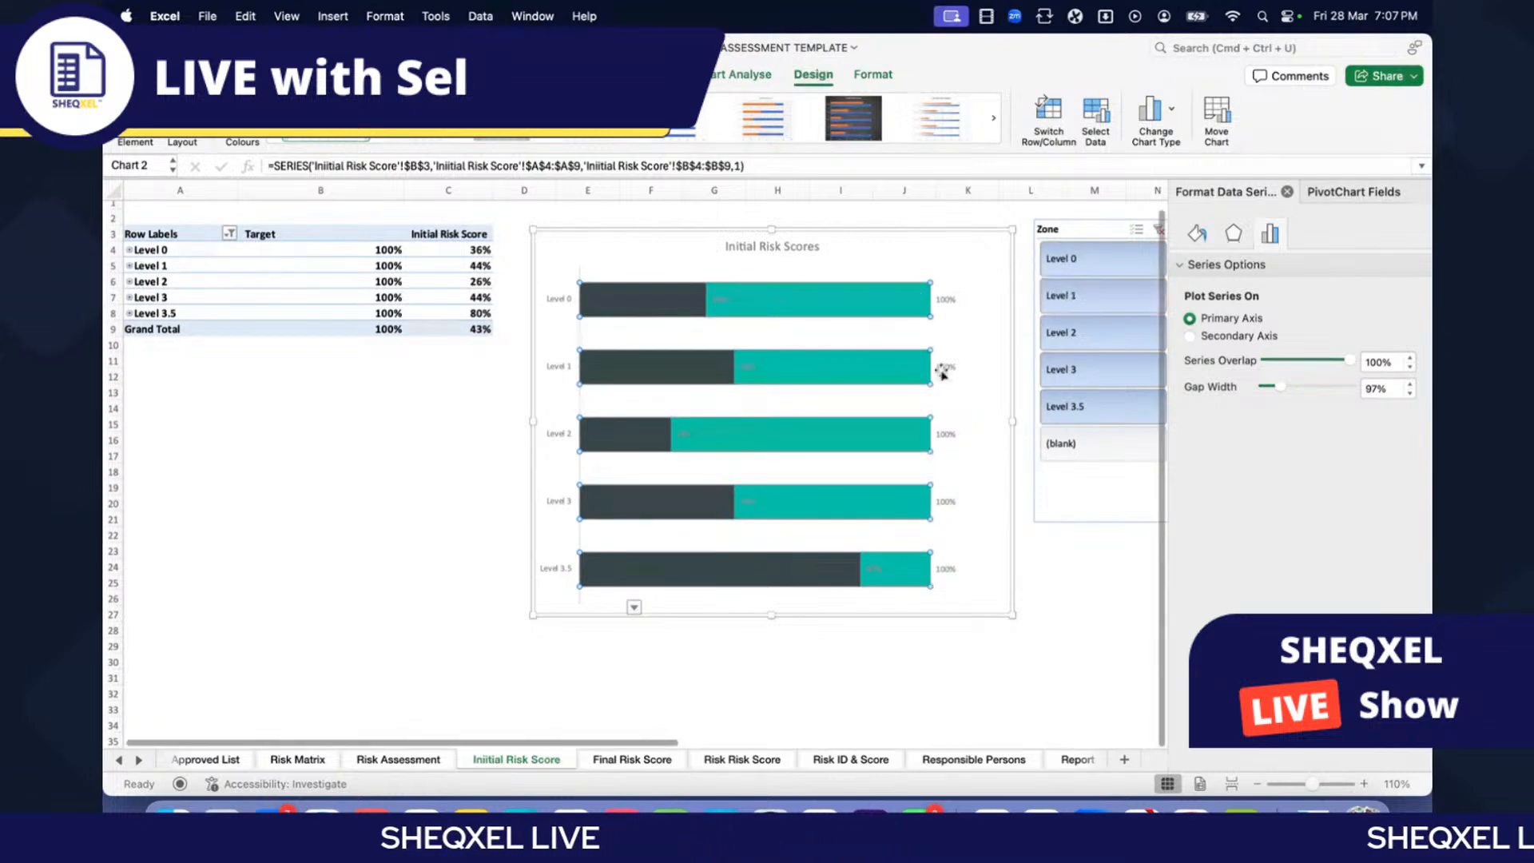
{"action": "left_click", "coordinate": [1197, 236]}
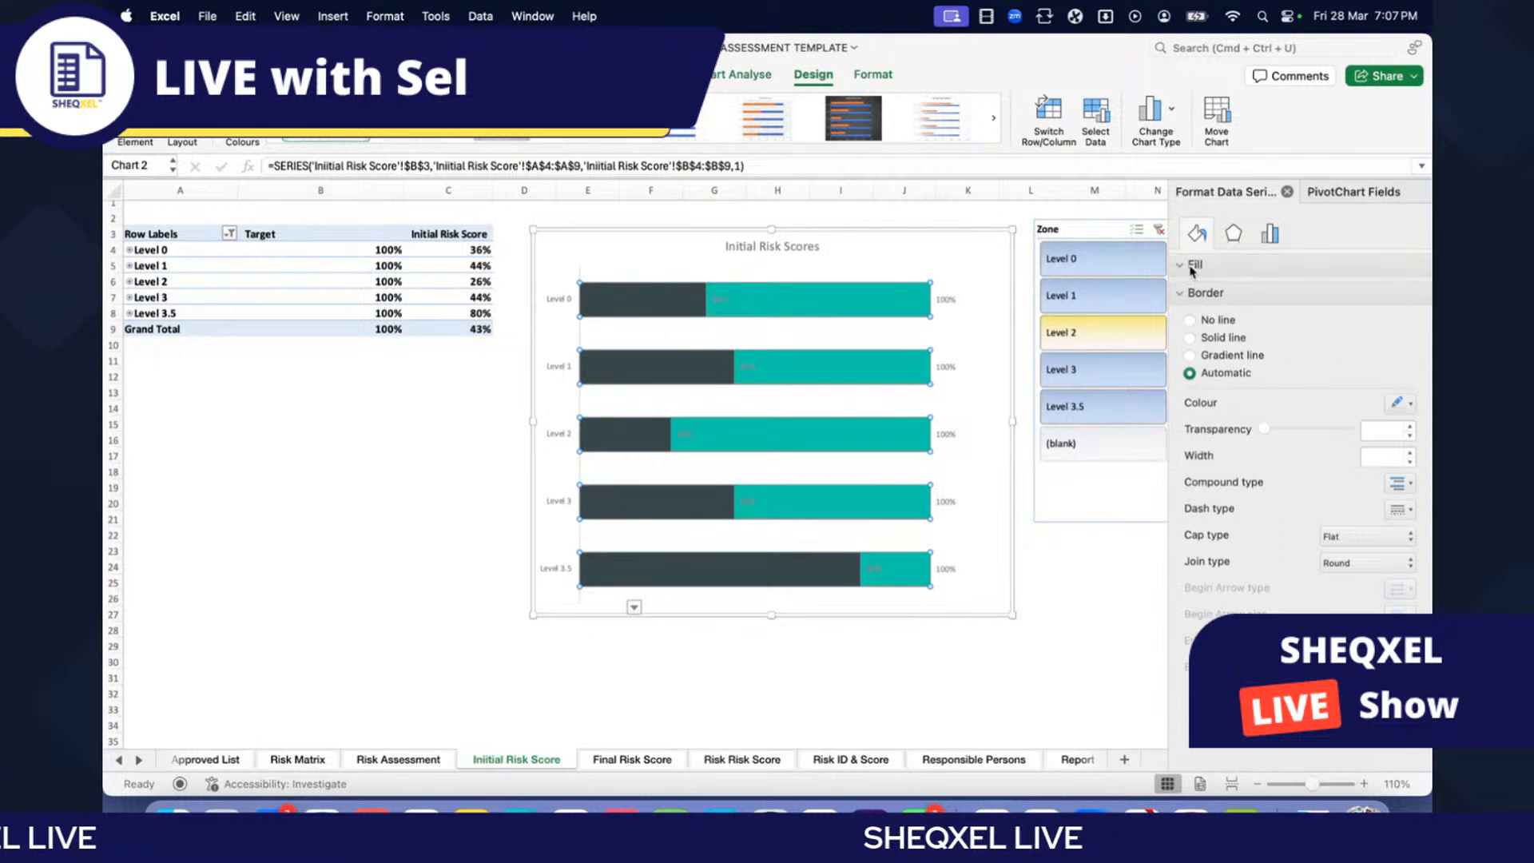
{"action": "left_click", "coordinate": [1195, 264]}
{"action": "left_click", "coordinate": [1395, 430]}
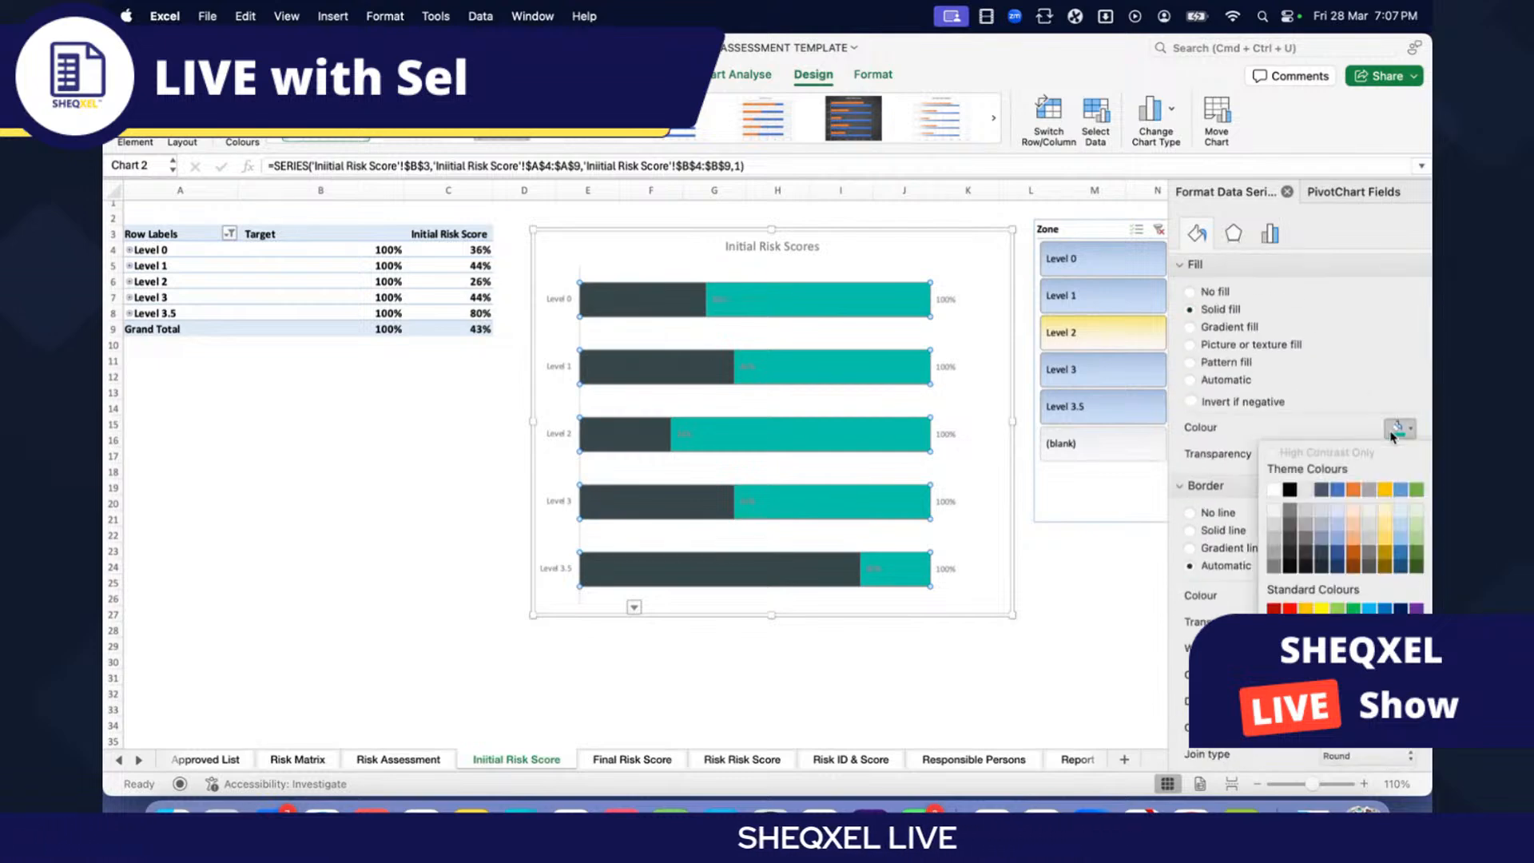
{"action": "left_click", "coordinate": [1274, 511]}
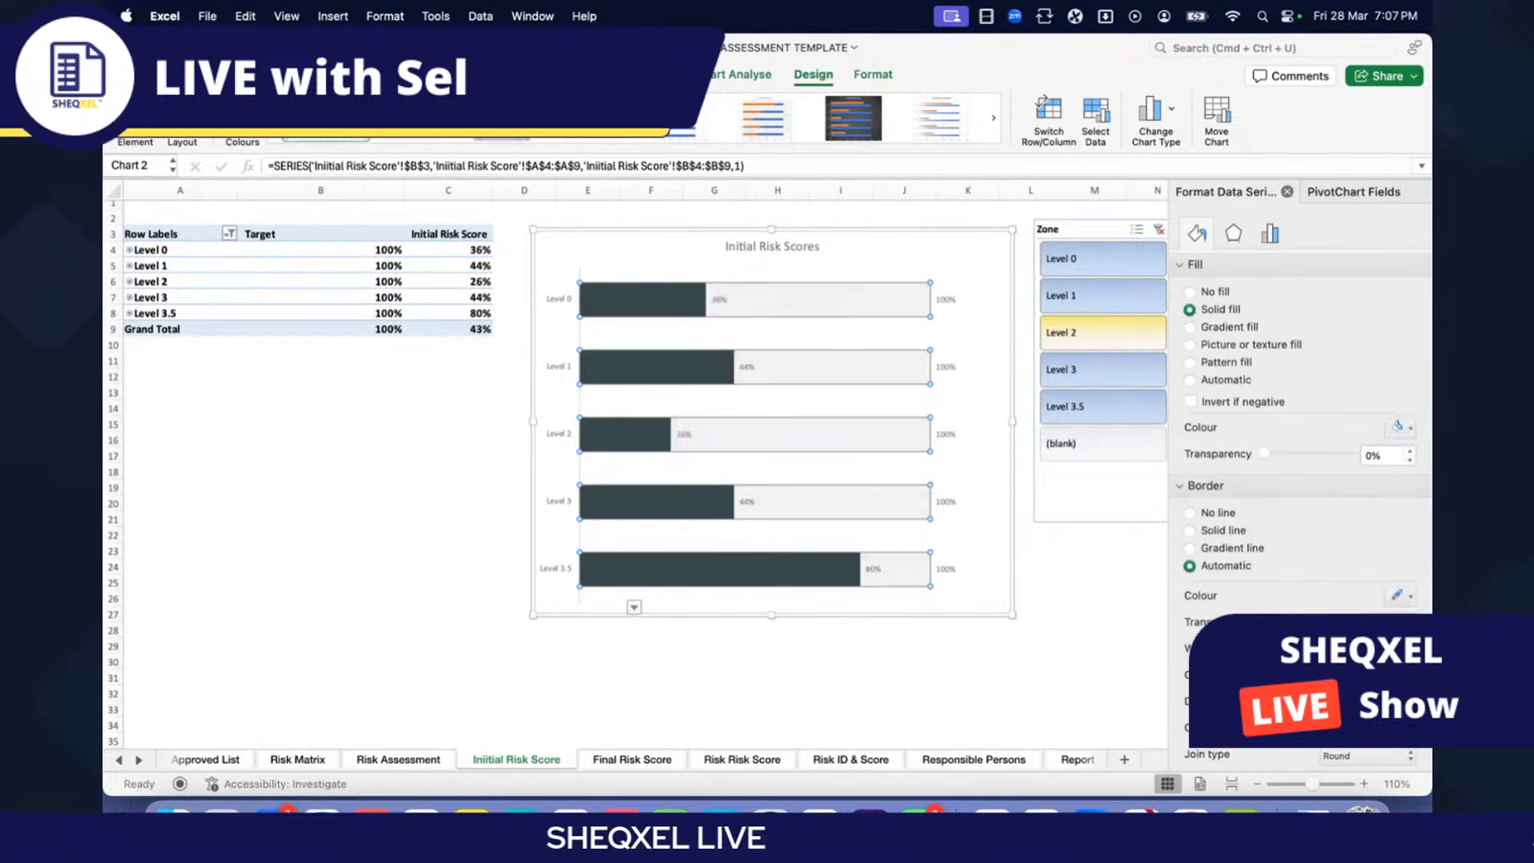
Step: Give the Target series bars a solid light grey border with a width of 6 pt
{"action": "left_click", "coordinate": [1199, 531]}
{"action": "left_click", "coordinate": [1396, 596]}
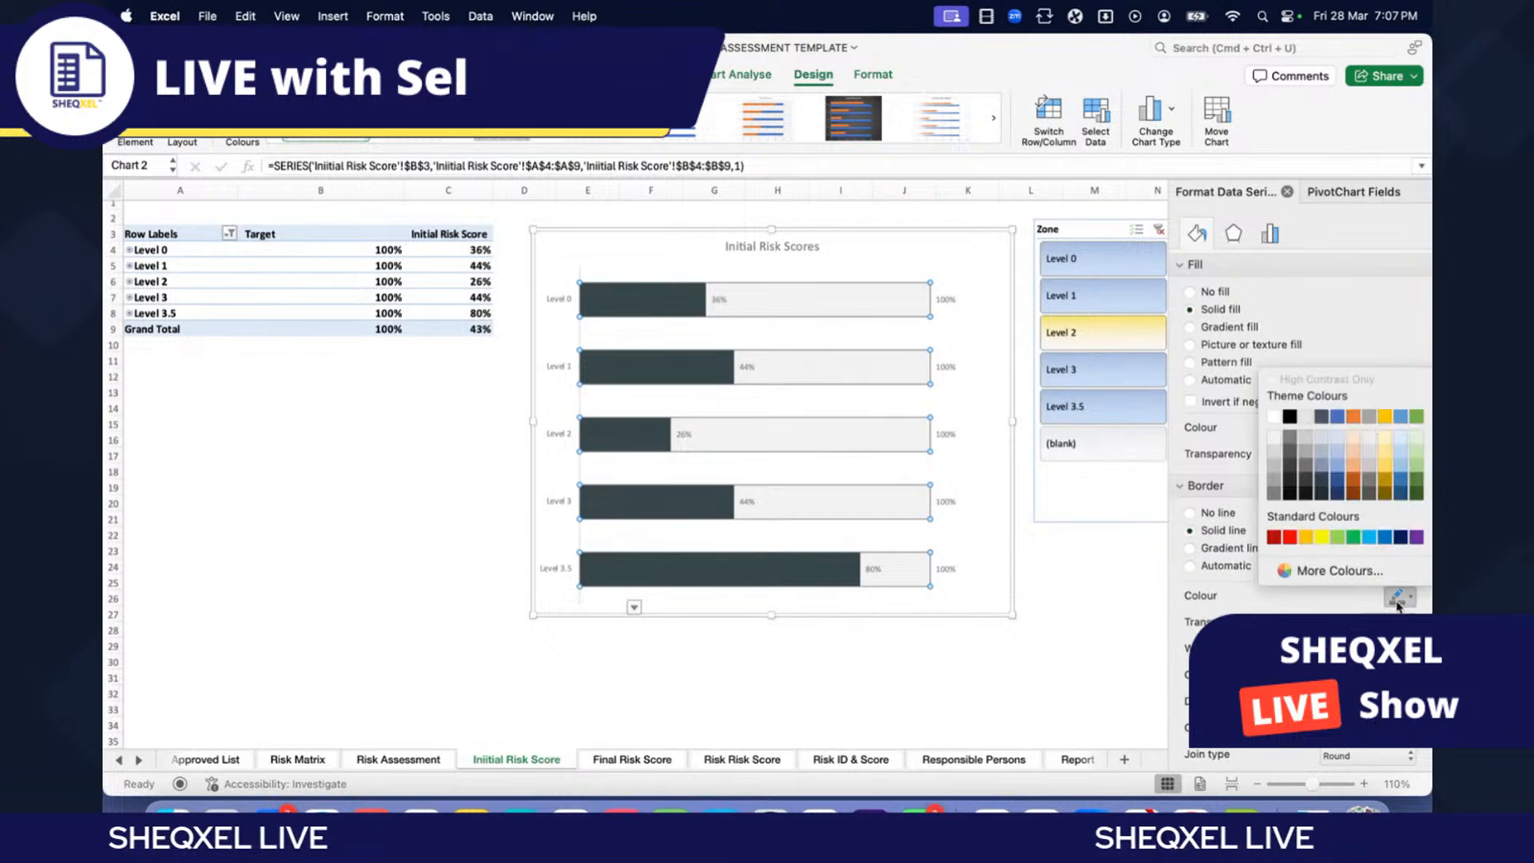
{"action": "left_click", "coordinate": [1285, 469]}
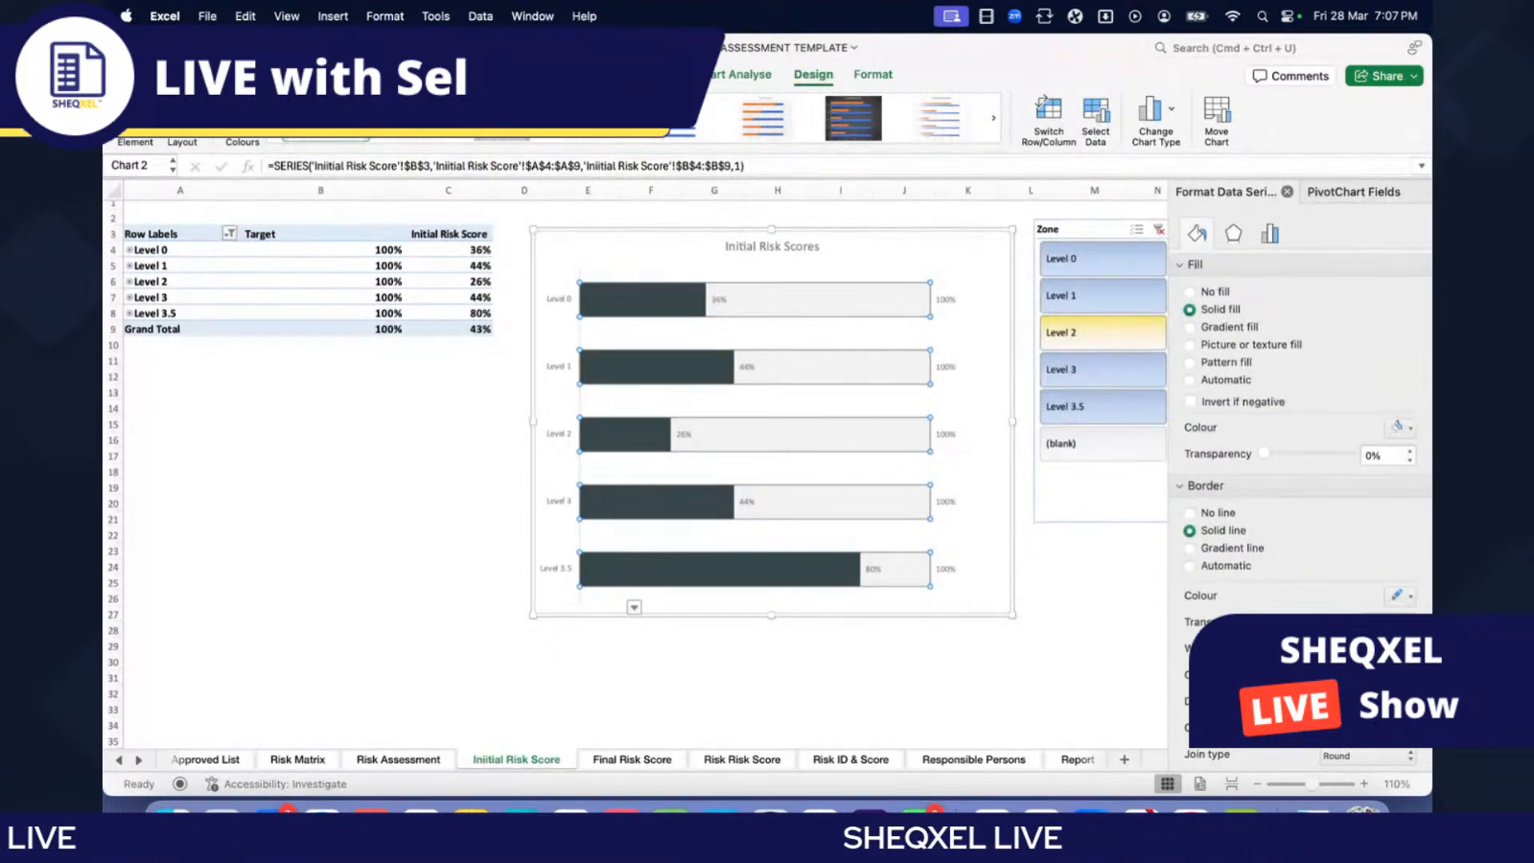
{"action": "scroll", "coordinate": [1298, 439], "scroll_direction": "down", "scroll_amount": 1}
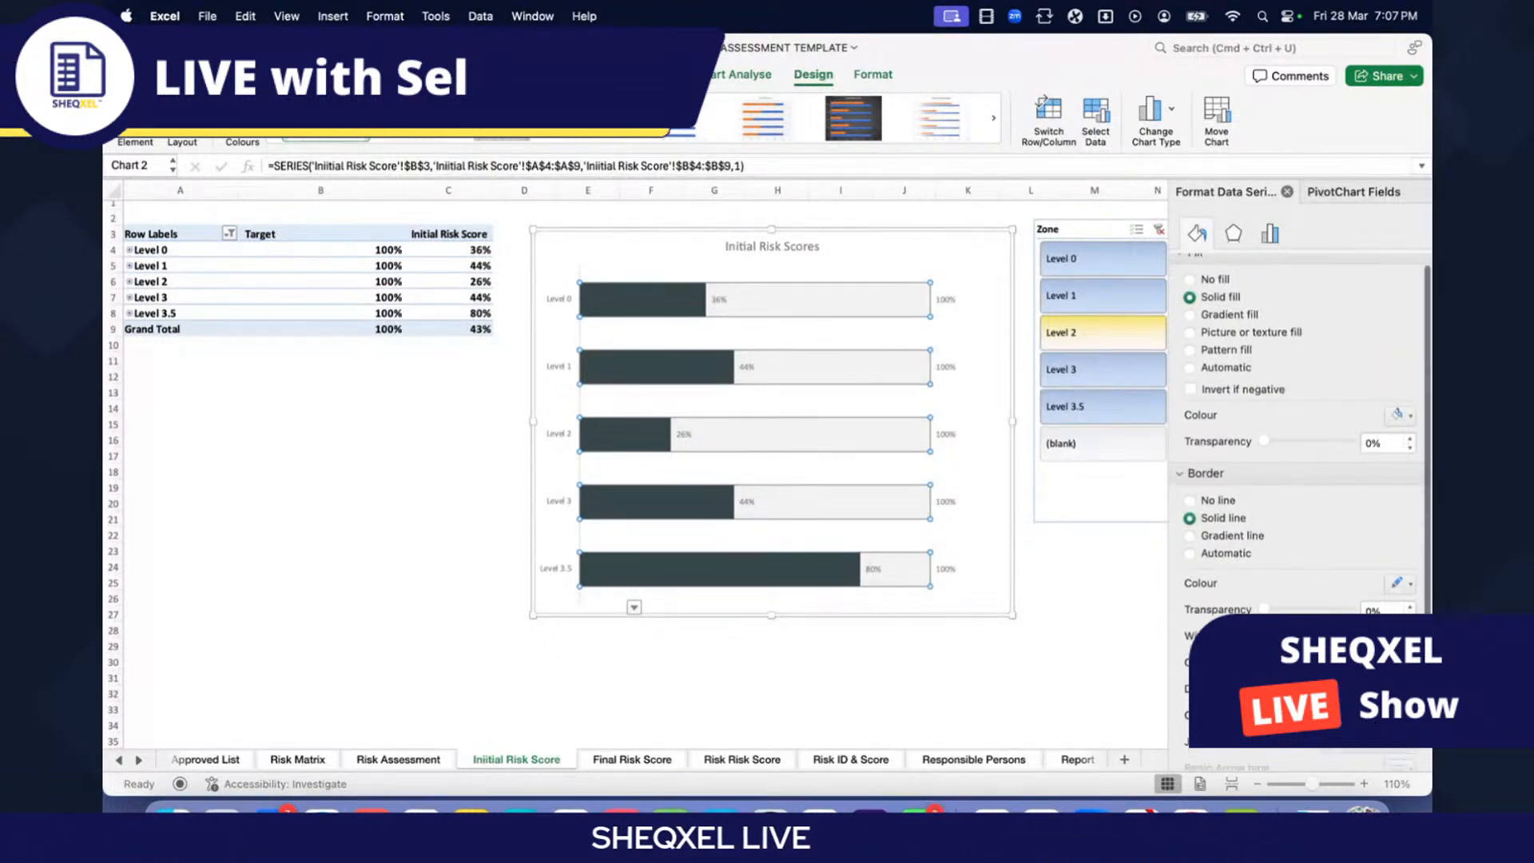
{"action": "left_click", "coordinate": [1382, 601]}
{"action": "type", "text": "6"}
{"action": "key", "text": "Return"}
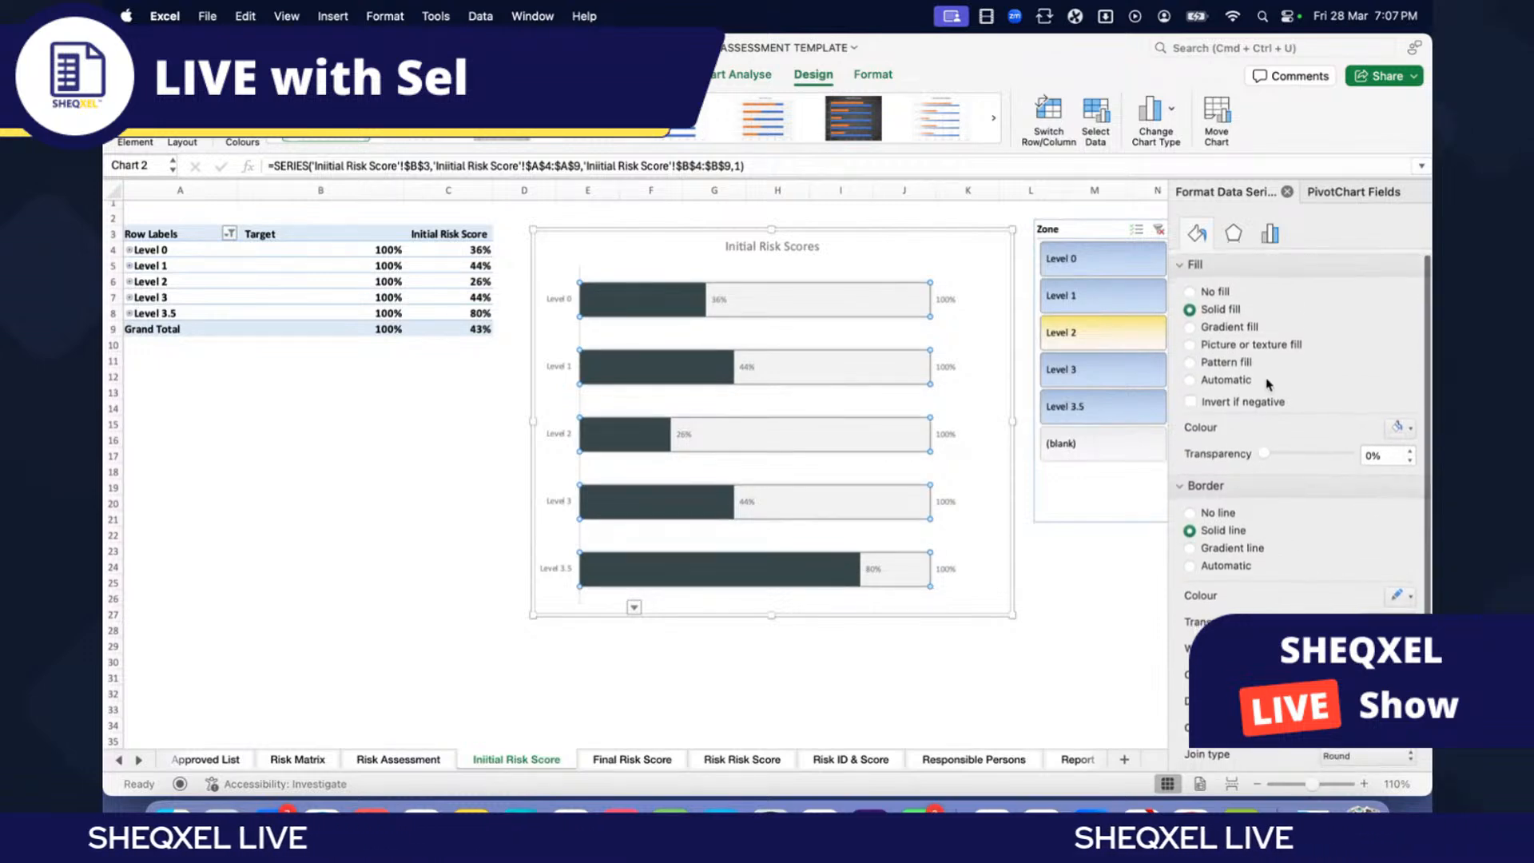
Step: Set the label position of the Initial Risk Score series' data labels to Inside Base in the Initial Risk Scores chart
{"action": "left_click", "coordinate": [743, 367]}
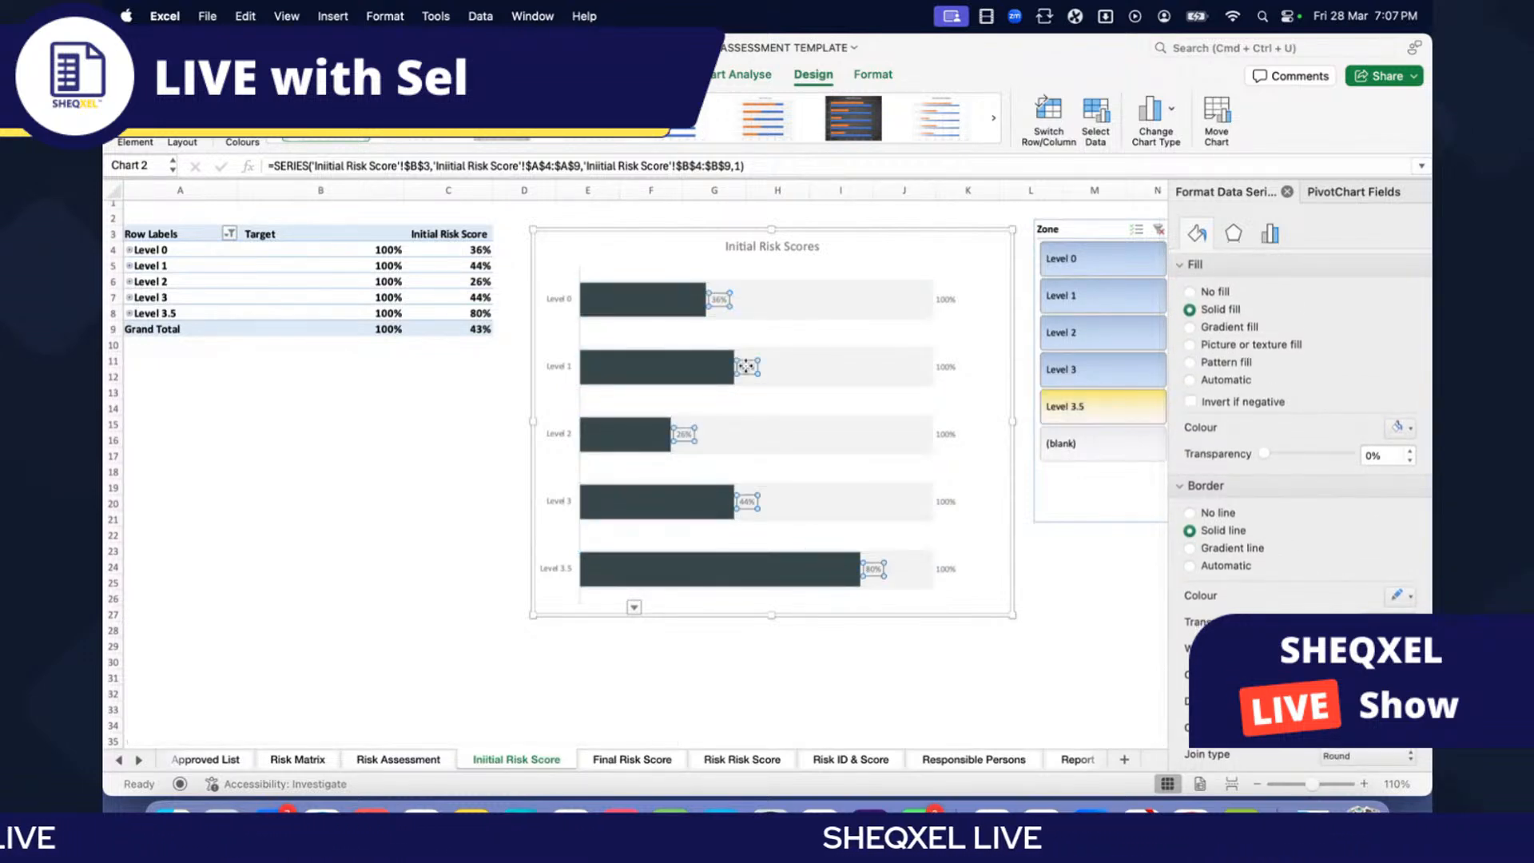
{"action": "scroll", "coordinate": [1294, 399], "scroll_direction": "up", "scroll_amount": 2}
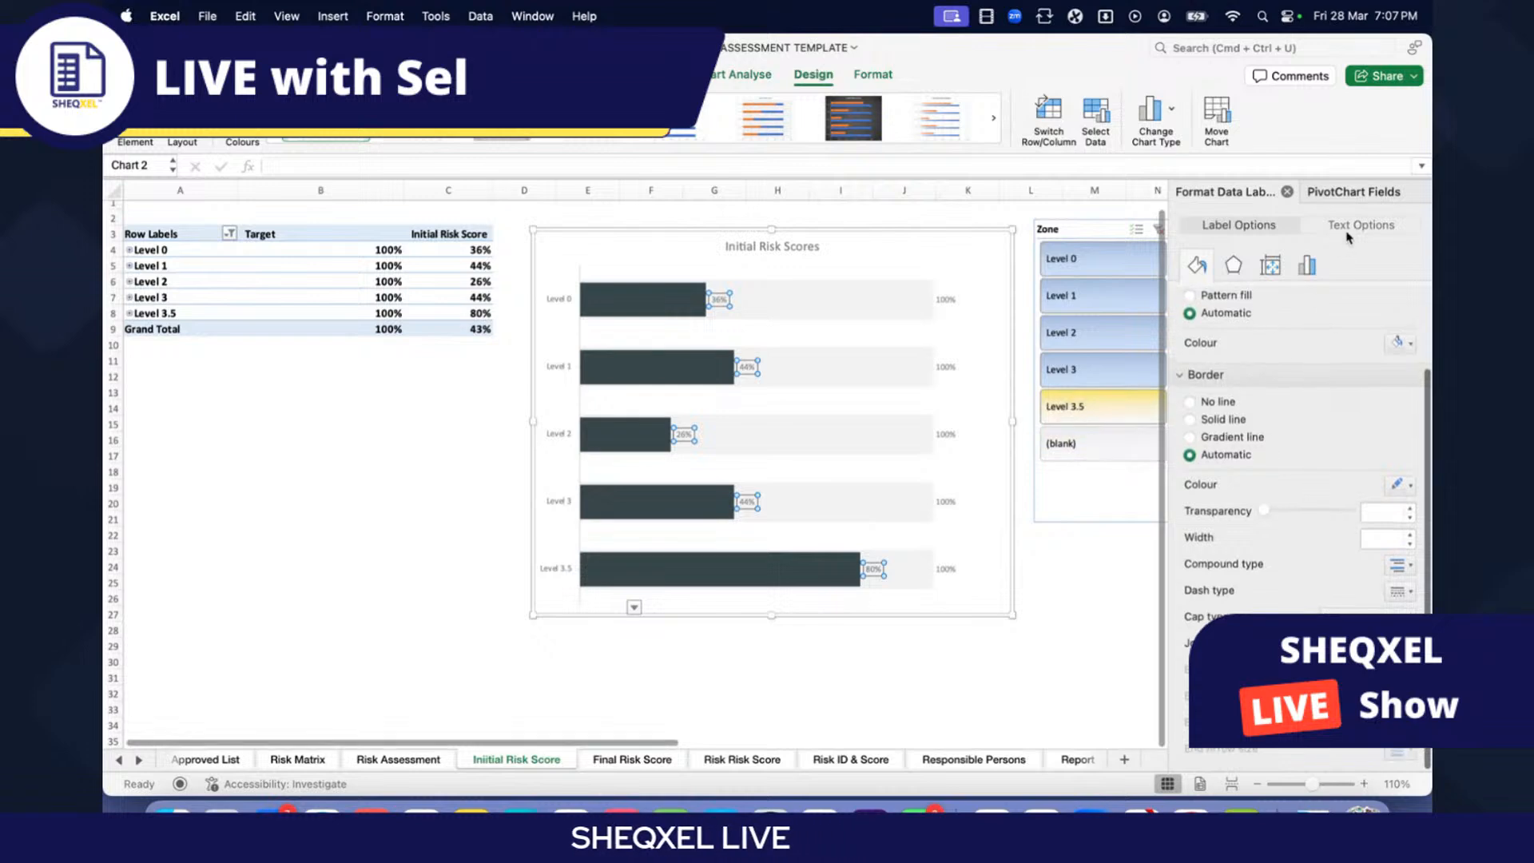
{"action": "right_click", "coordinate": [765, 332]}
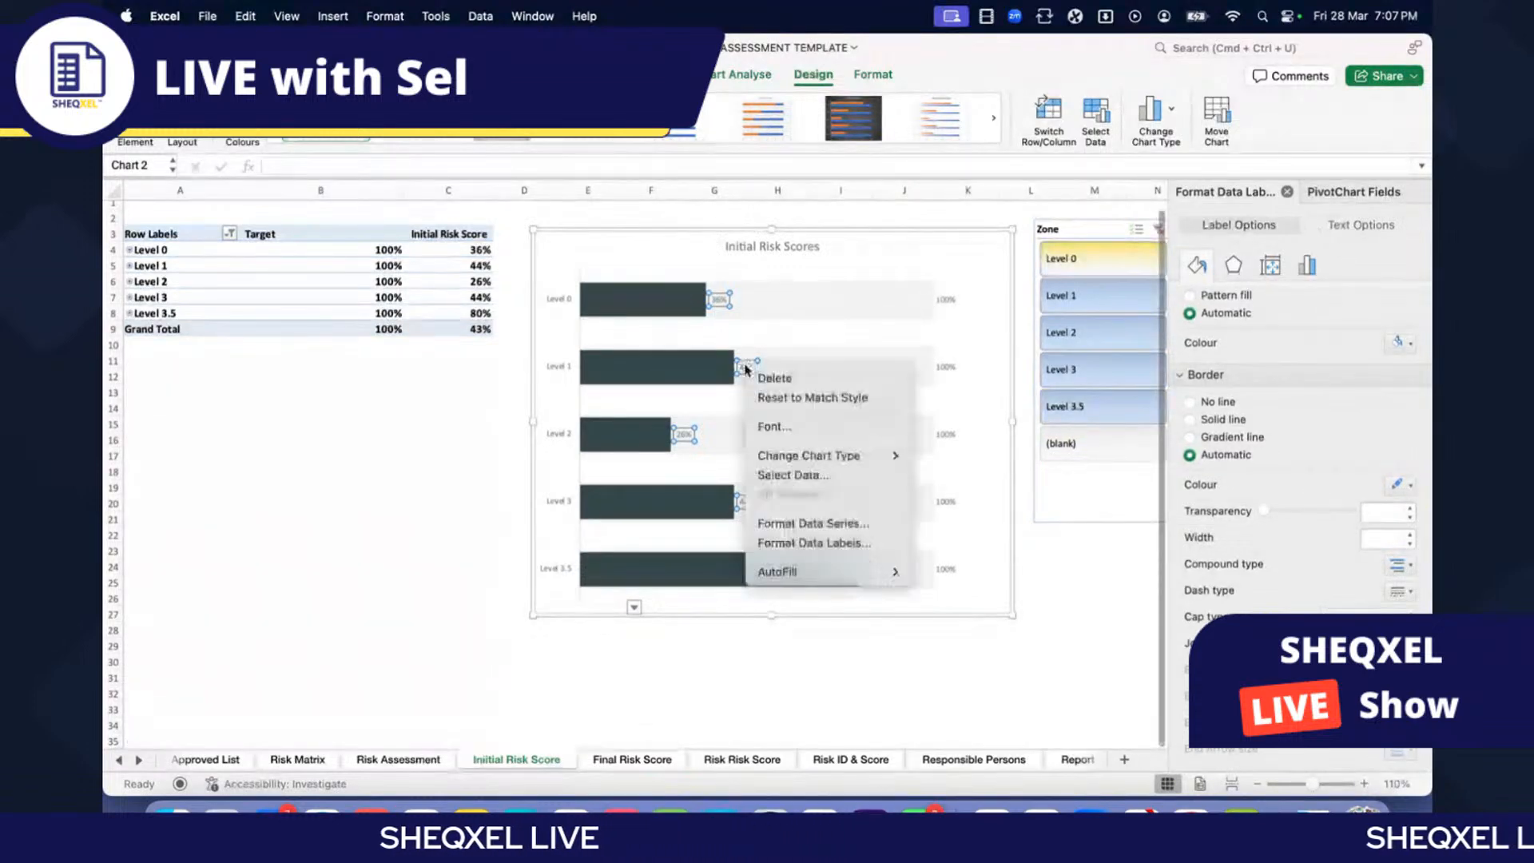
{"action": "left_click", "coordinate": [791, 540]}
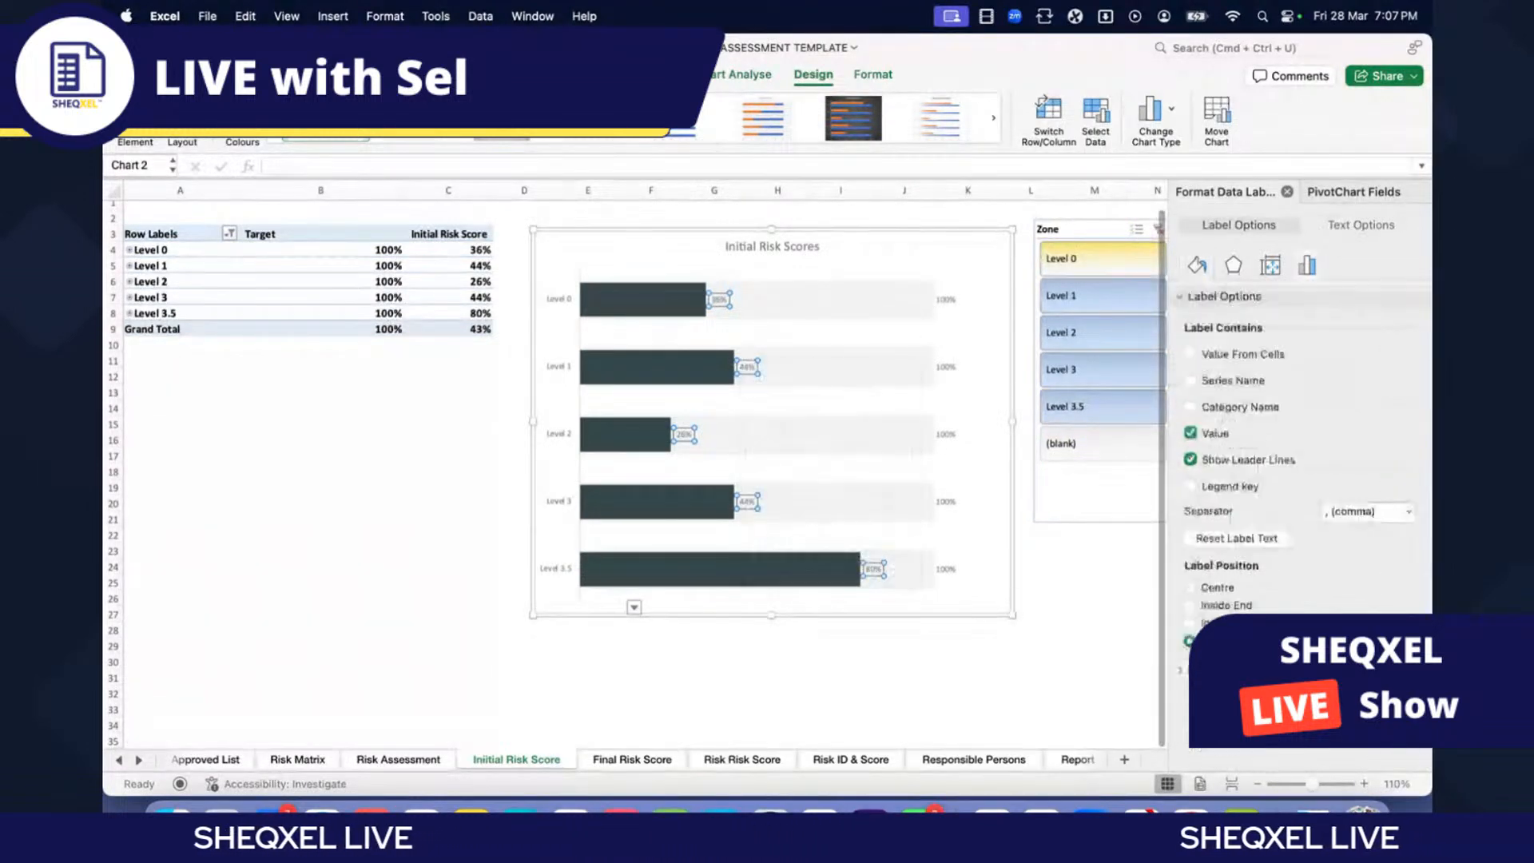
{"action": "left_click", "coordinate": [1190, 623]}
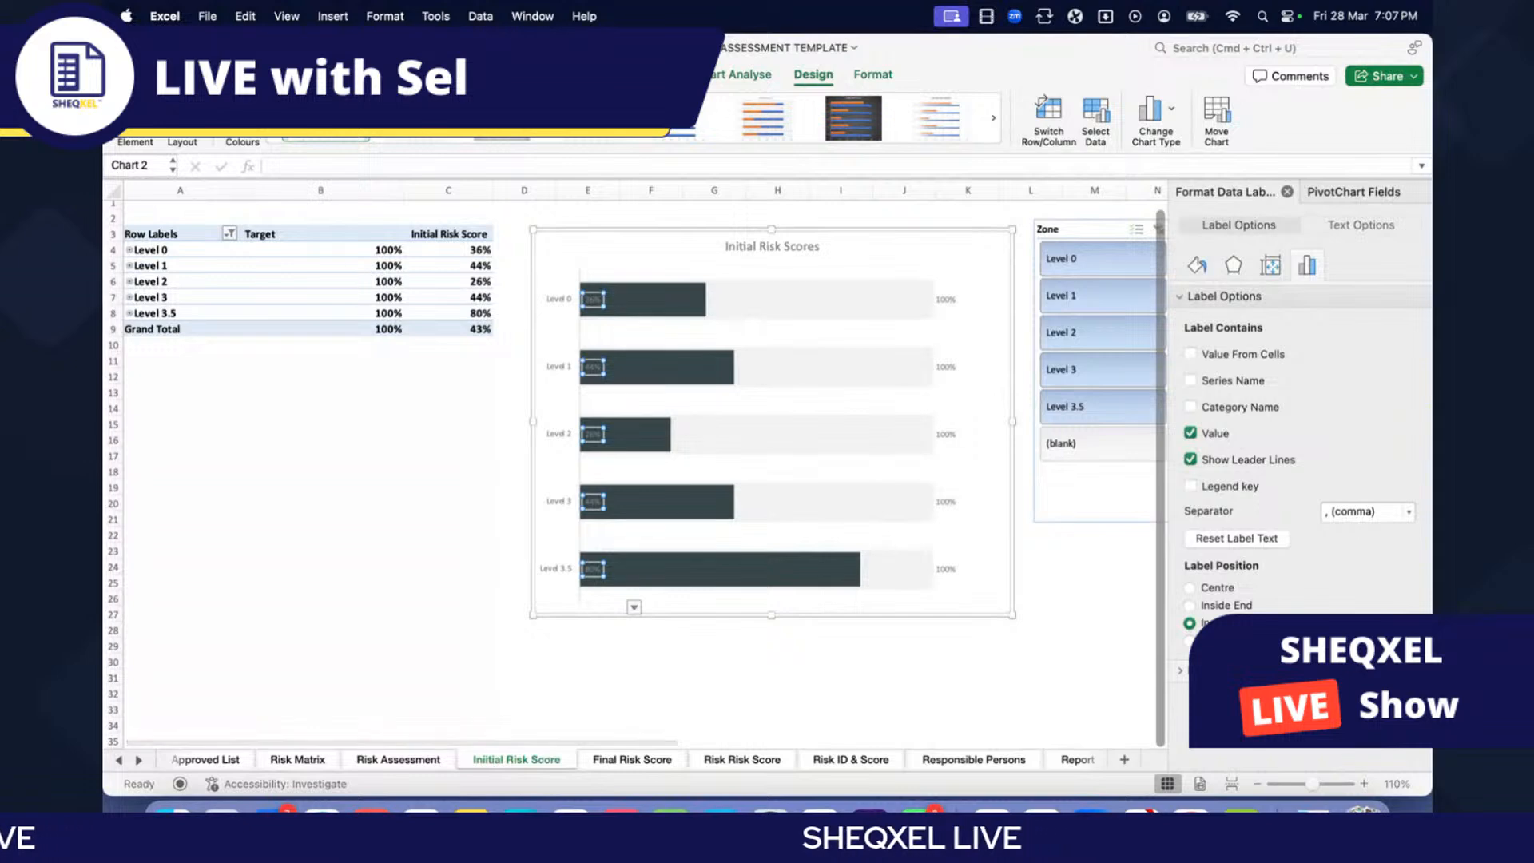
Step: Format the Initial Risk Score series' data labels with white text at font size 12
{"action": "left_click", "coordinate": [138, 73]}
{"action": "left_click", "coordinate": [399, 141]}
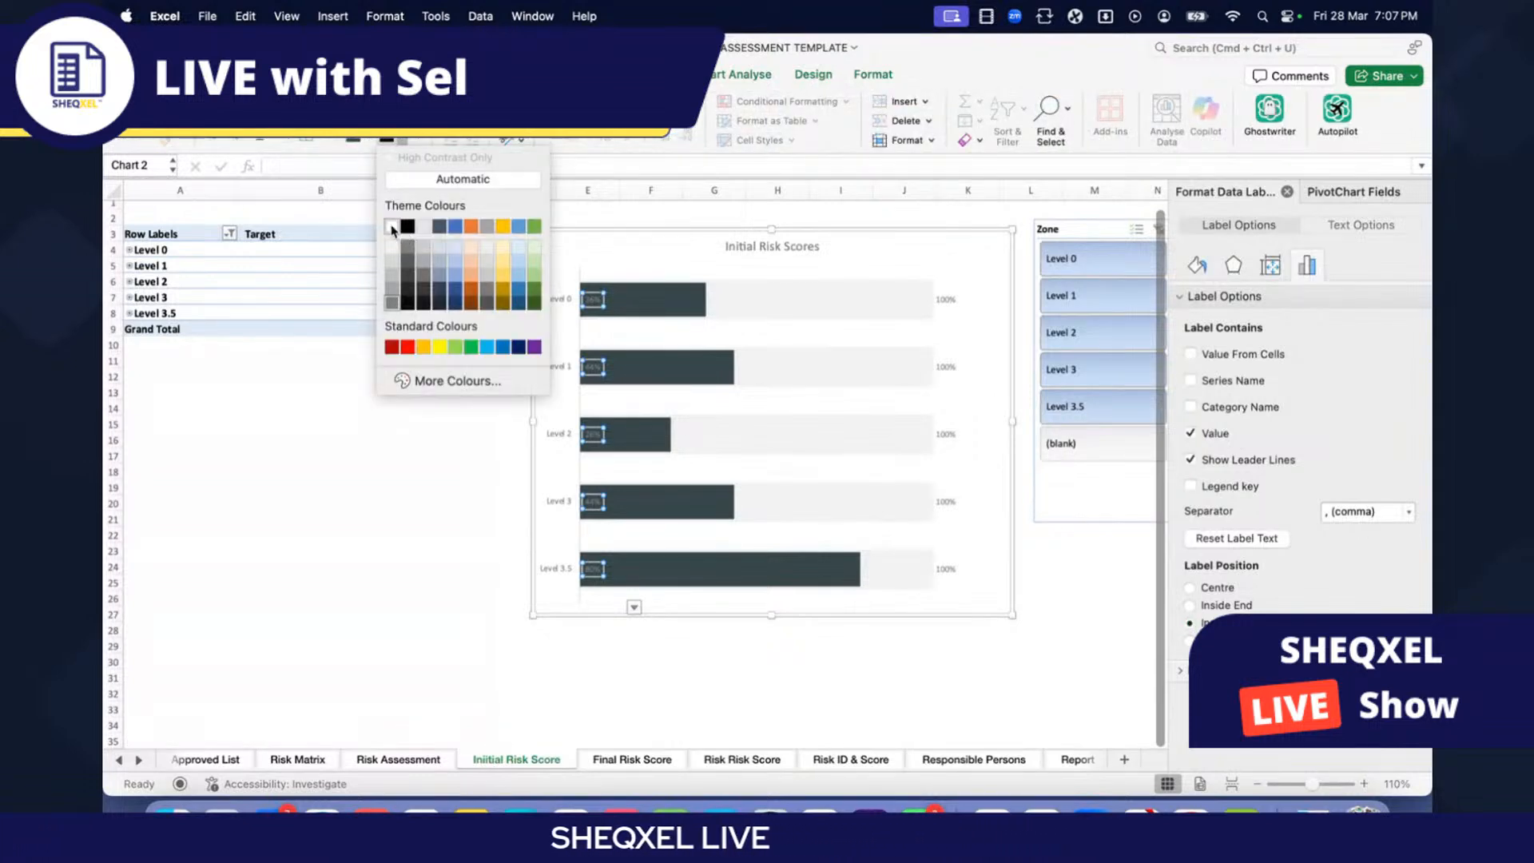
{"action": "left_click", "coordinate": [392, 228]}
{"action": "left_click", "coordinate": [364, 115]}
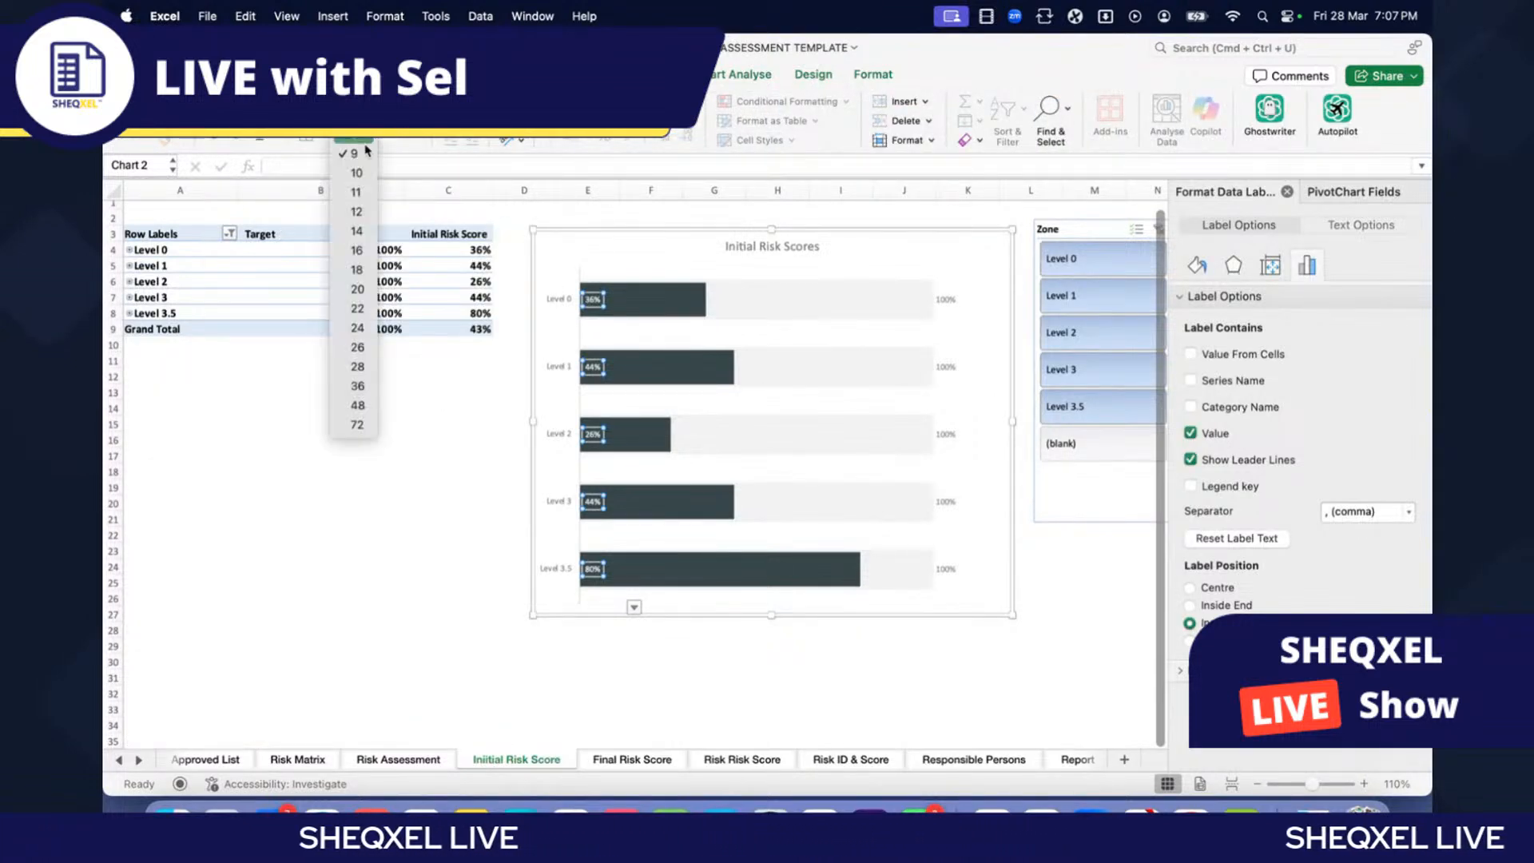
{"action": "left_click", "coordinate": [358, 212]}
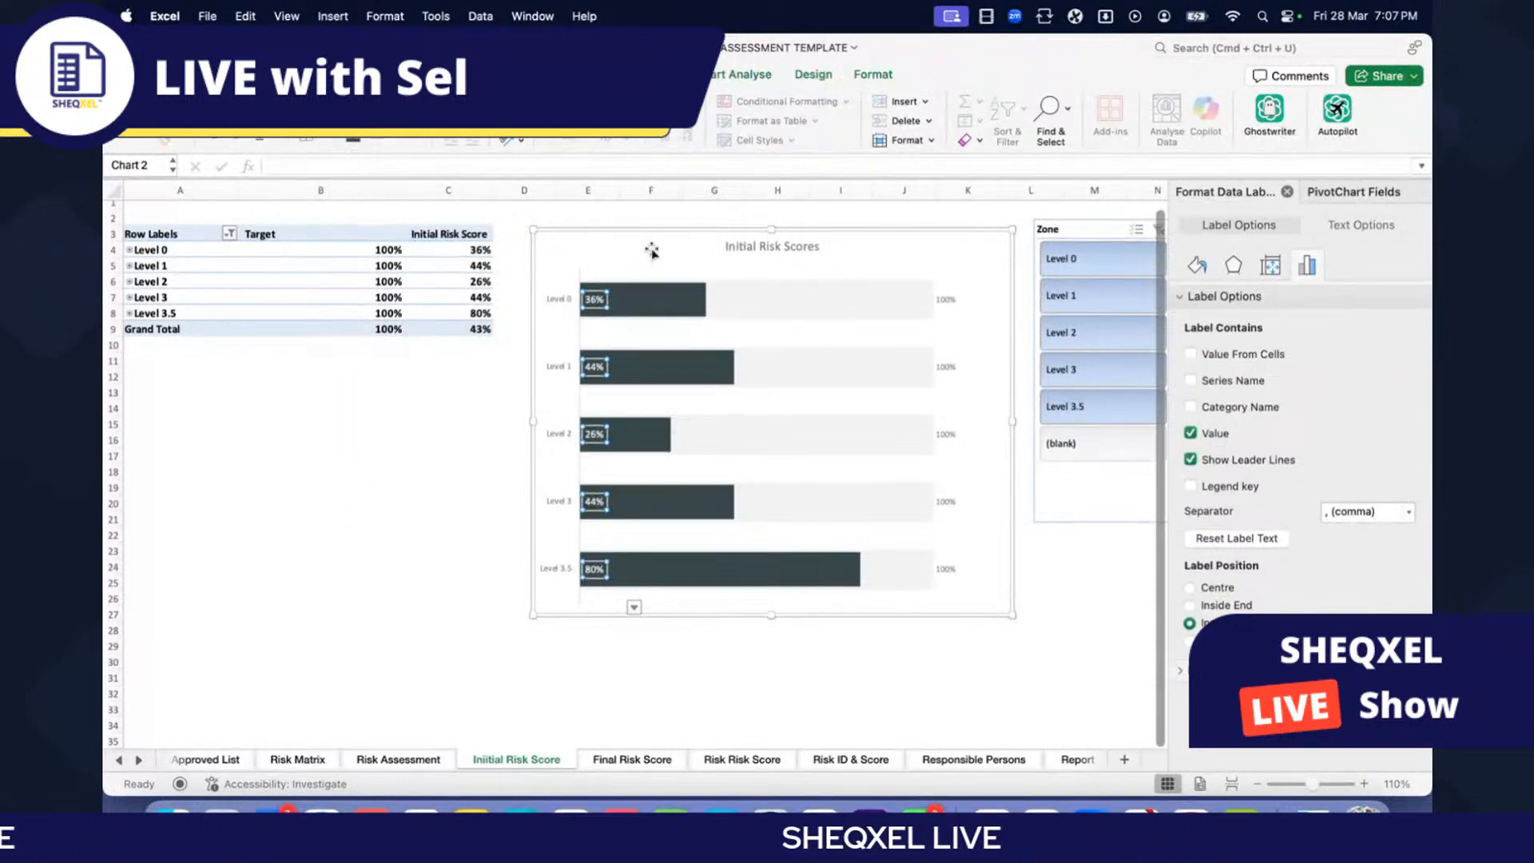
Step: Set all text in the Initial Risk Scores chart to Century Gothic with a black font colour
{"action": "left_click", "coordinate": [772, 232]}
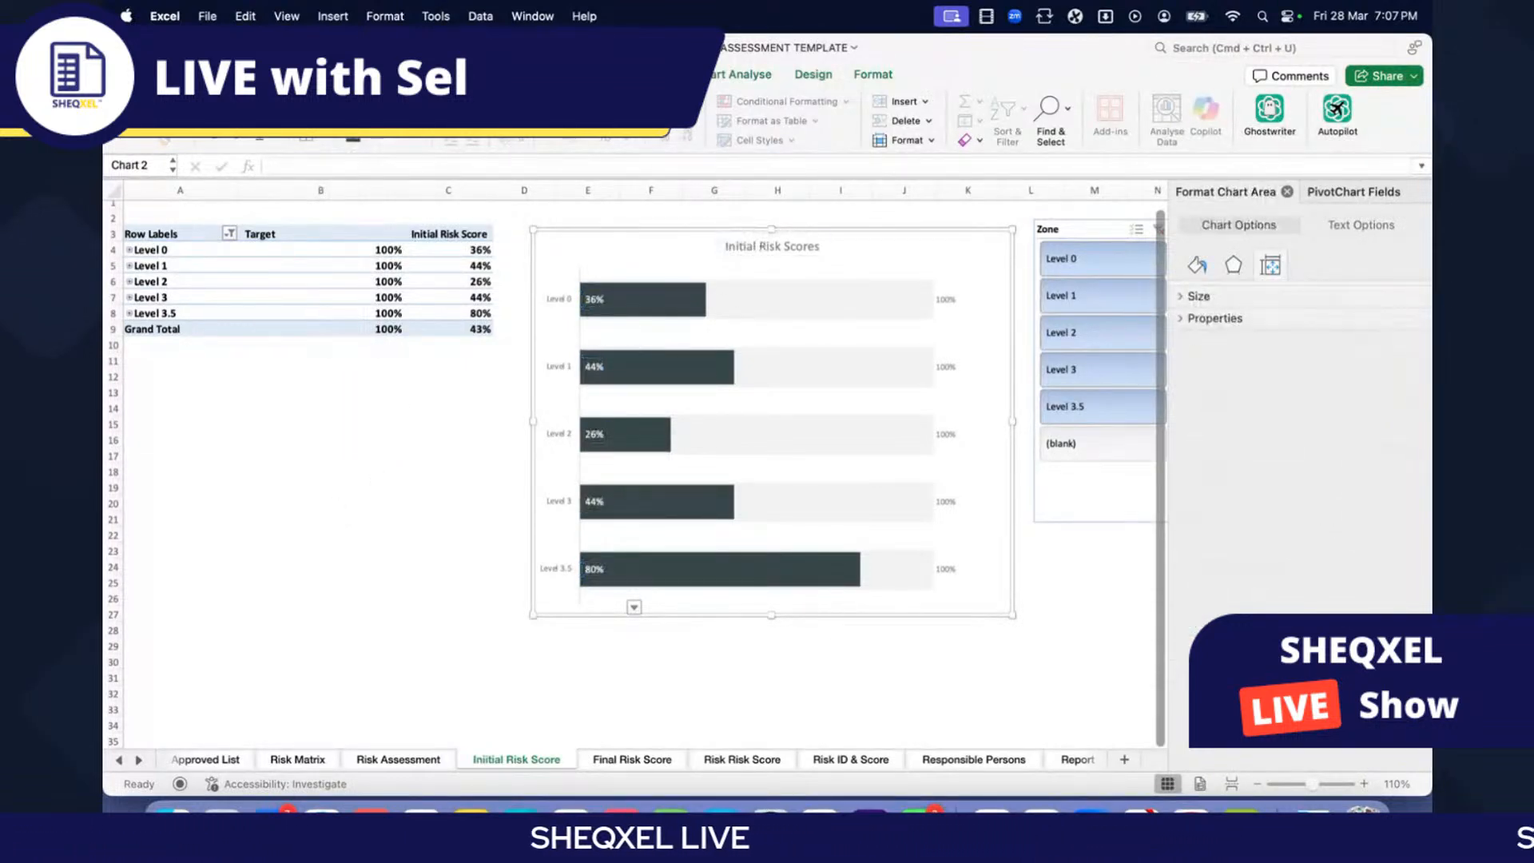
{"action": "left_click", "coordinate": [264, 111]}
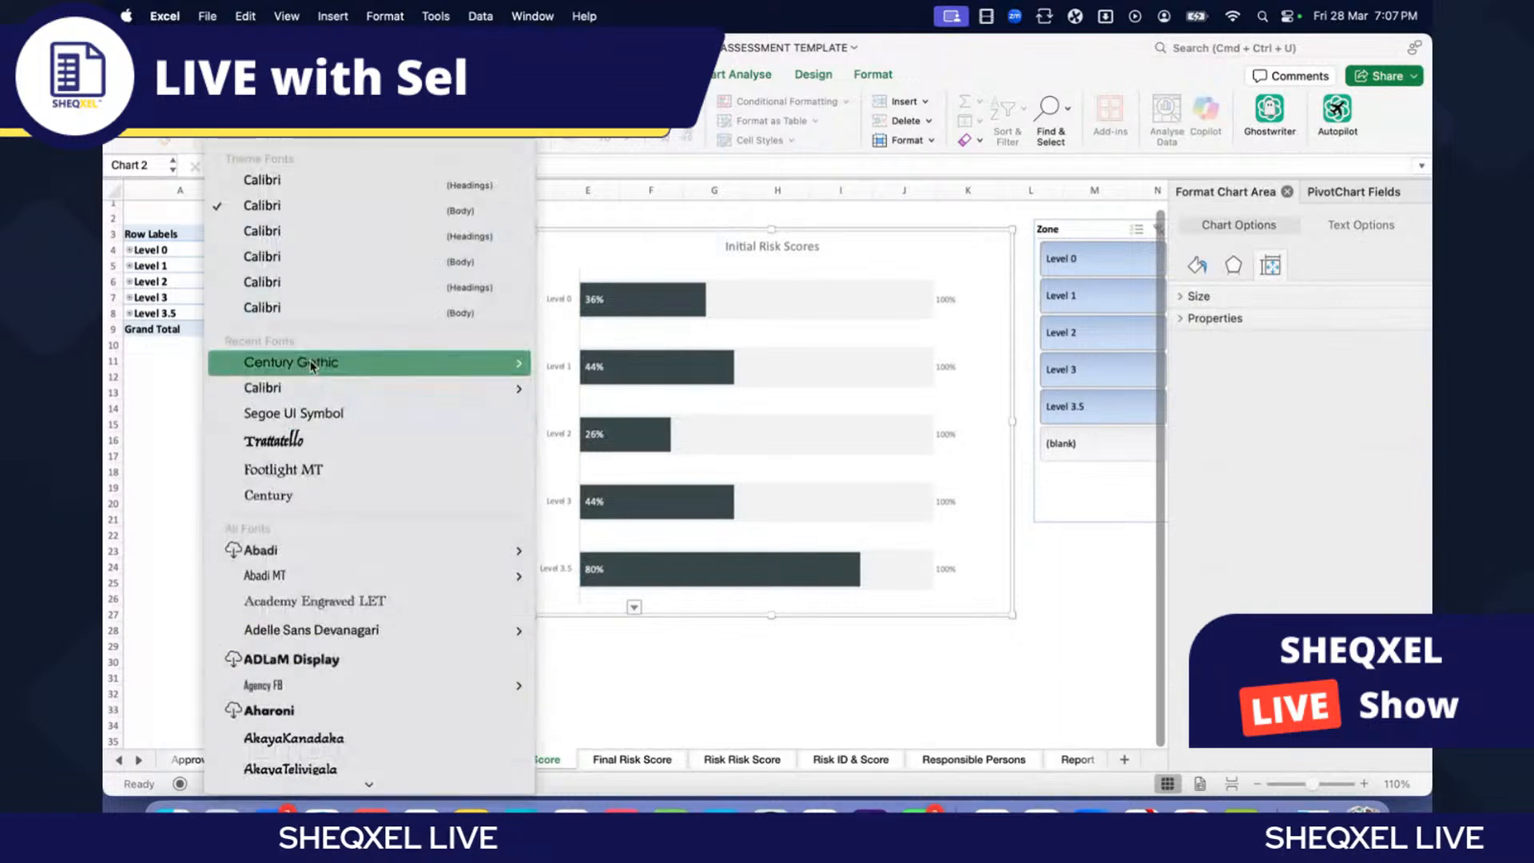
{"action": "mouse_move", "coordinate": [447, 357]}
{"action": "left_click", "coordinate": [588, 395]}
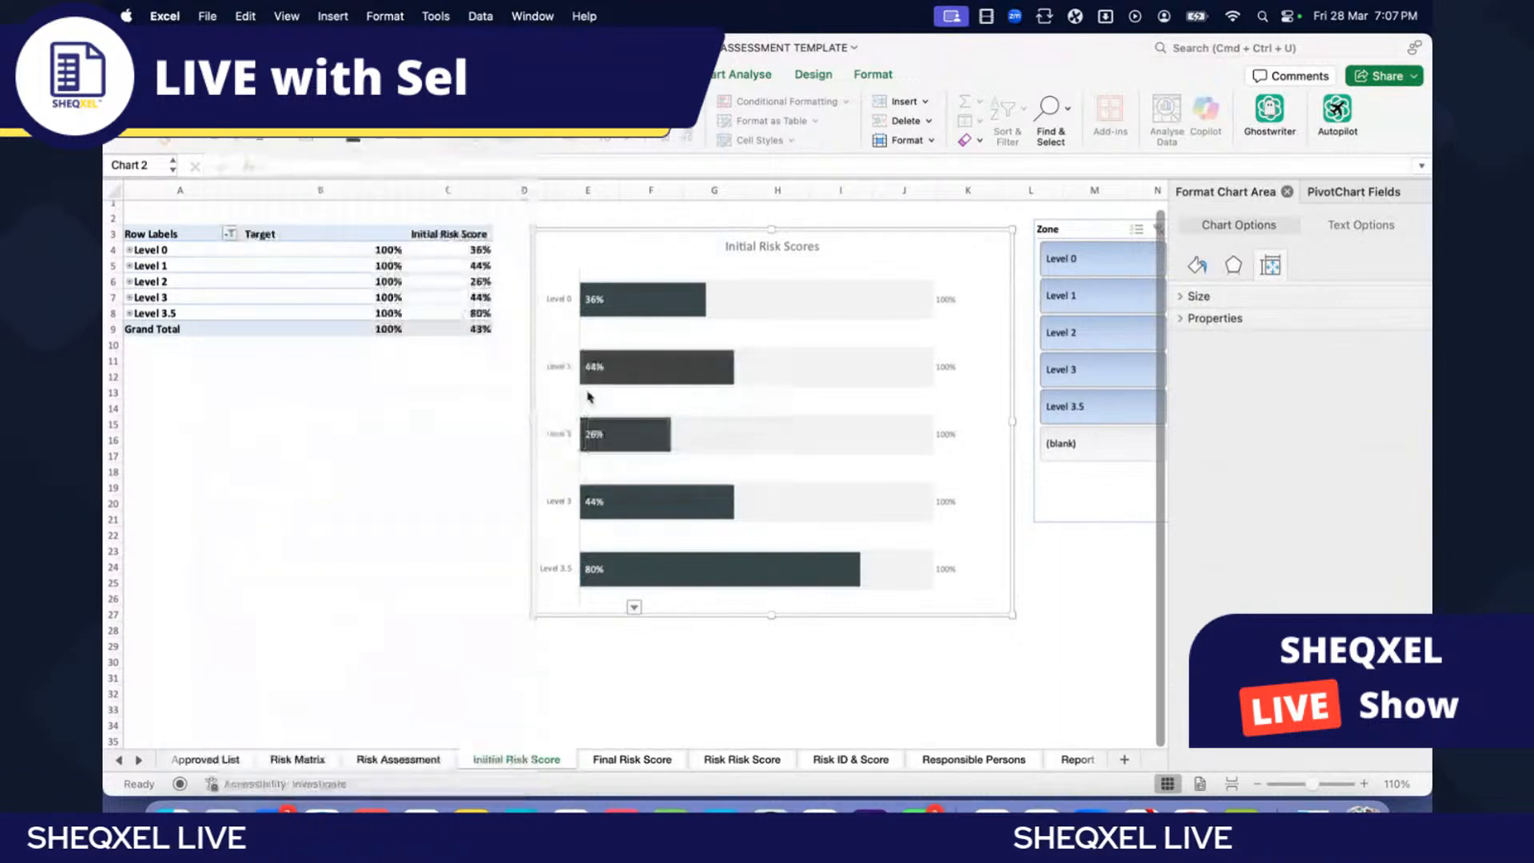
{"action": "left_click", "coordinate": [364, 139]}
{"action": "left_click", "coordinate": [407, 226]}
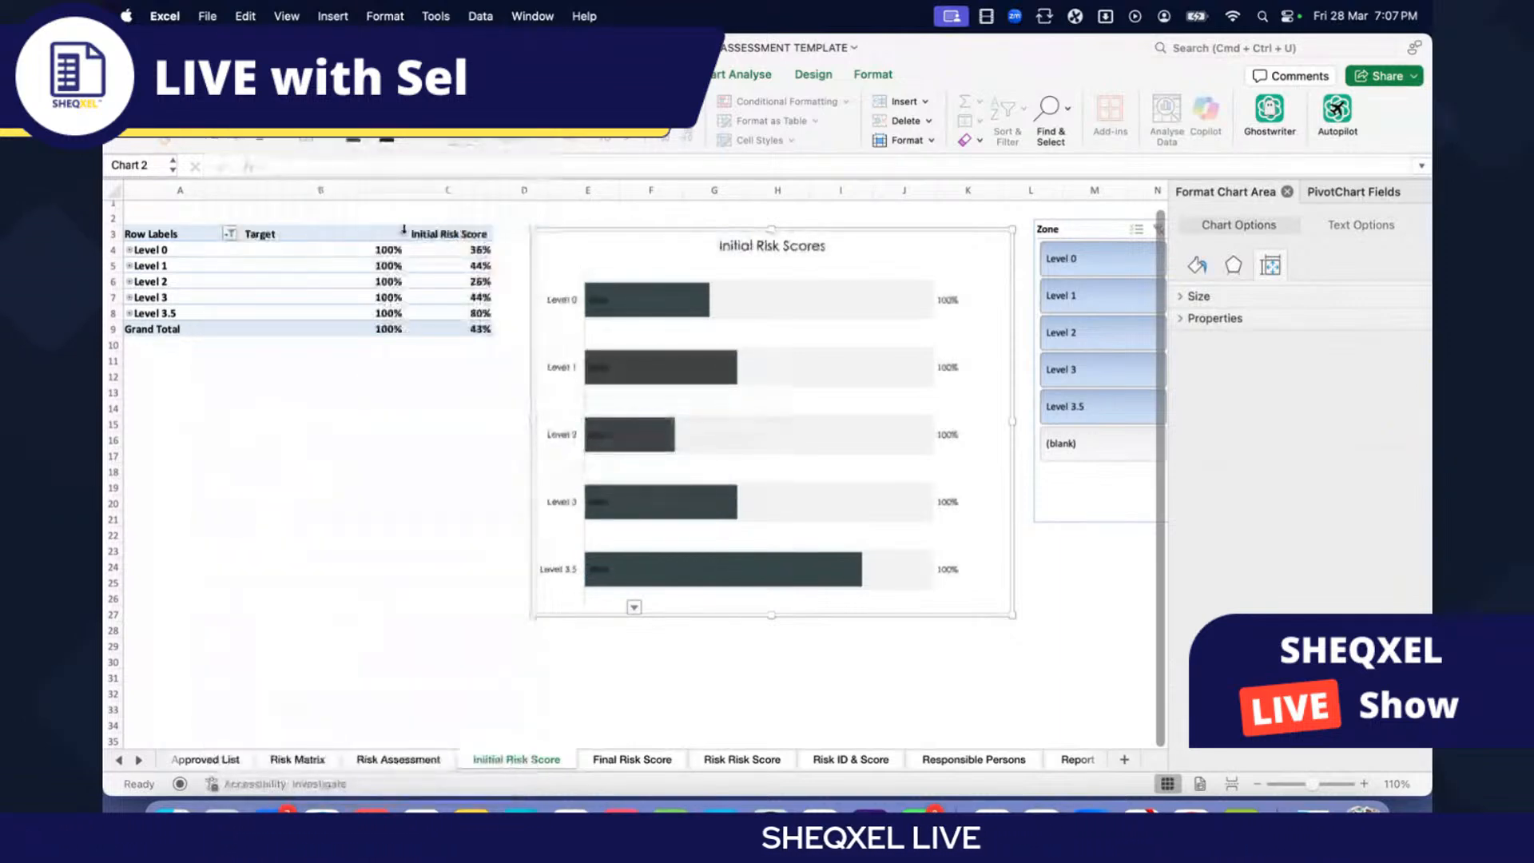
Step: Restore the white font colour on the percentage labels inside the dark Initial Risk Score bars
{"action": "left_click", "coordinate": [593, 300]}
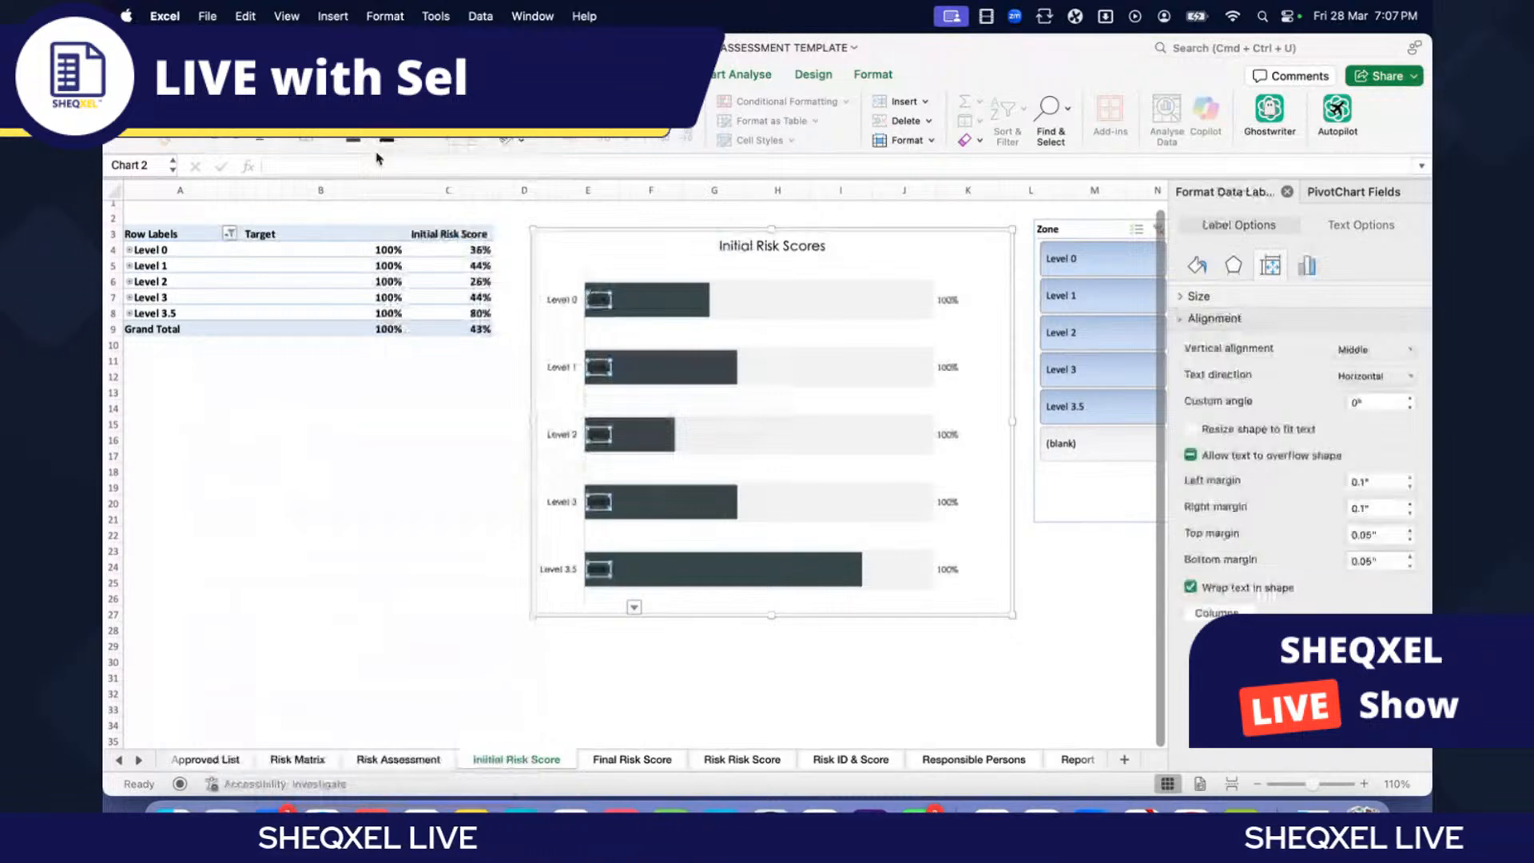
{"action": "left_click", "coordinate": [387, 139]}
{"action": "left_click", "coordinate": [357, 120]}
{"action": "left_click", "coordinate": [356, 193]}
{"action": "left_click", "coordinate": [328, 561]}
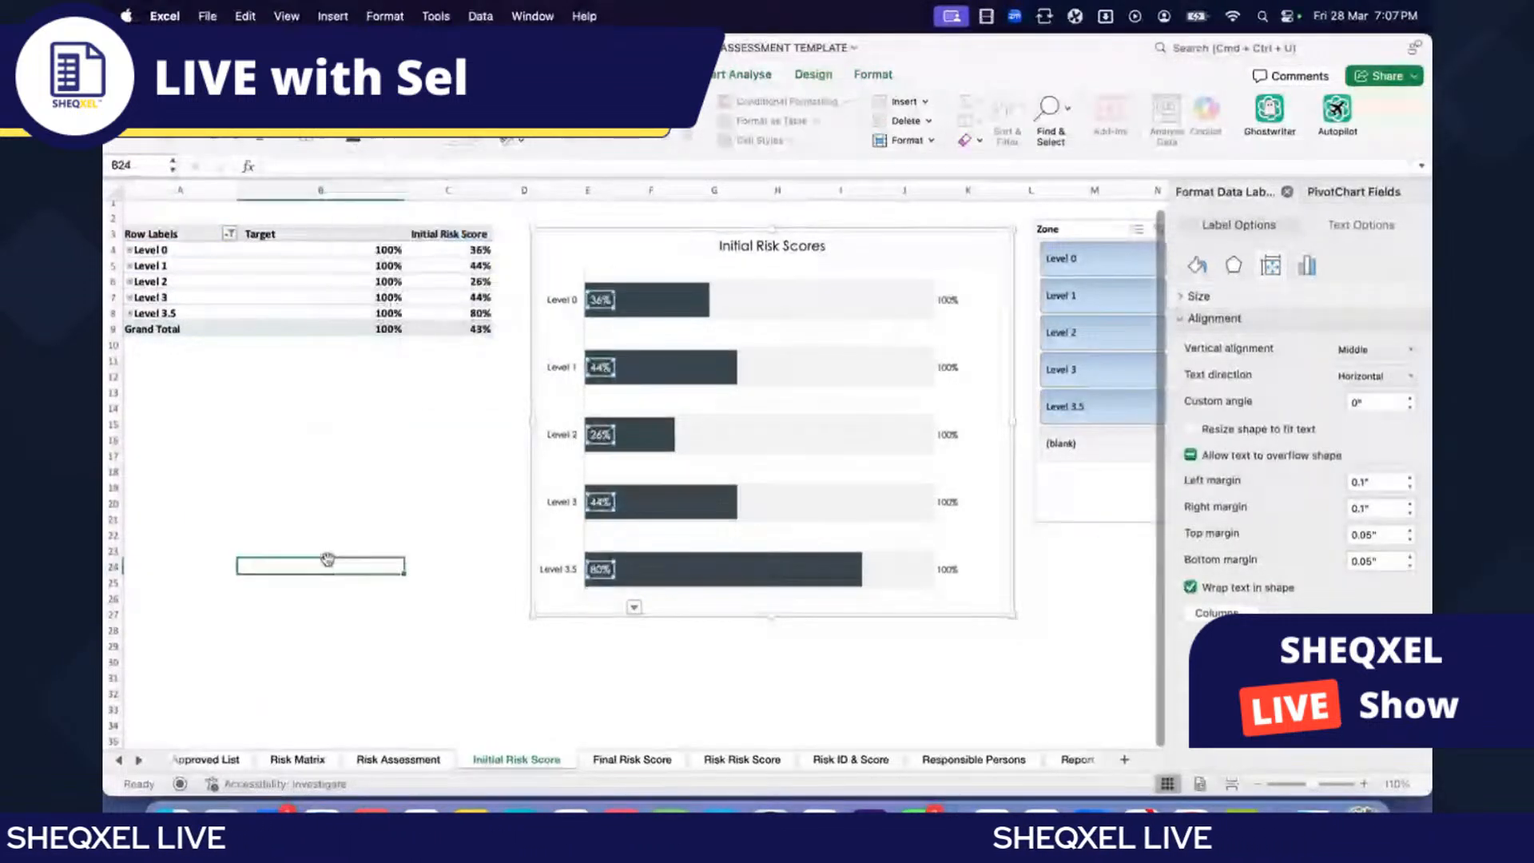
{"action": "left_click", "coordinate": [809, 238]}
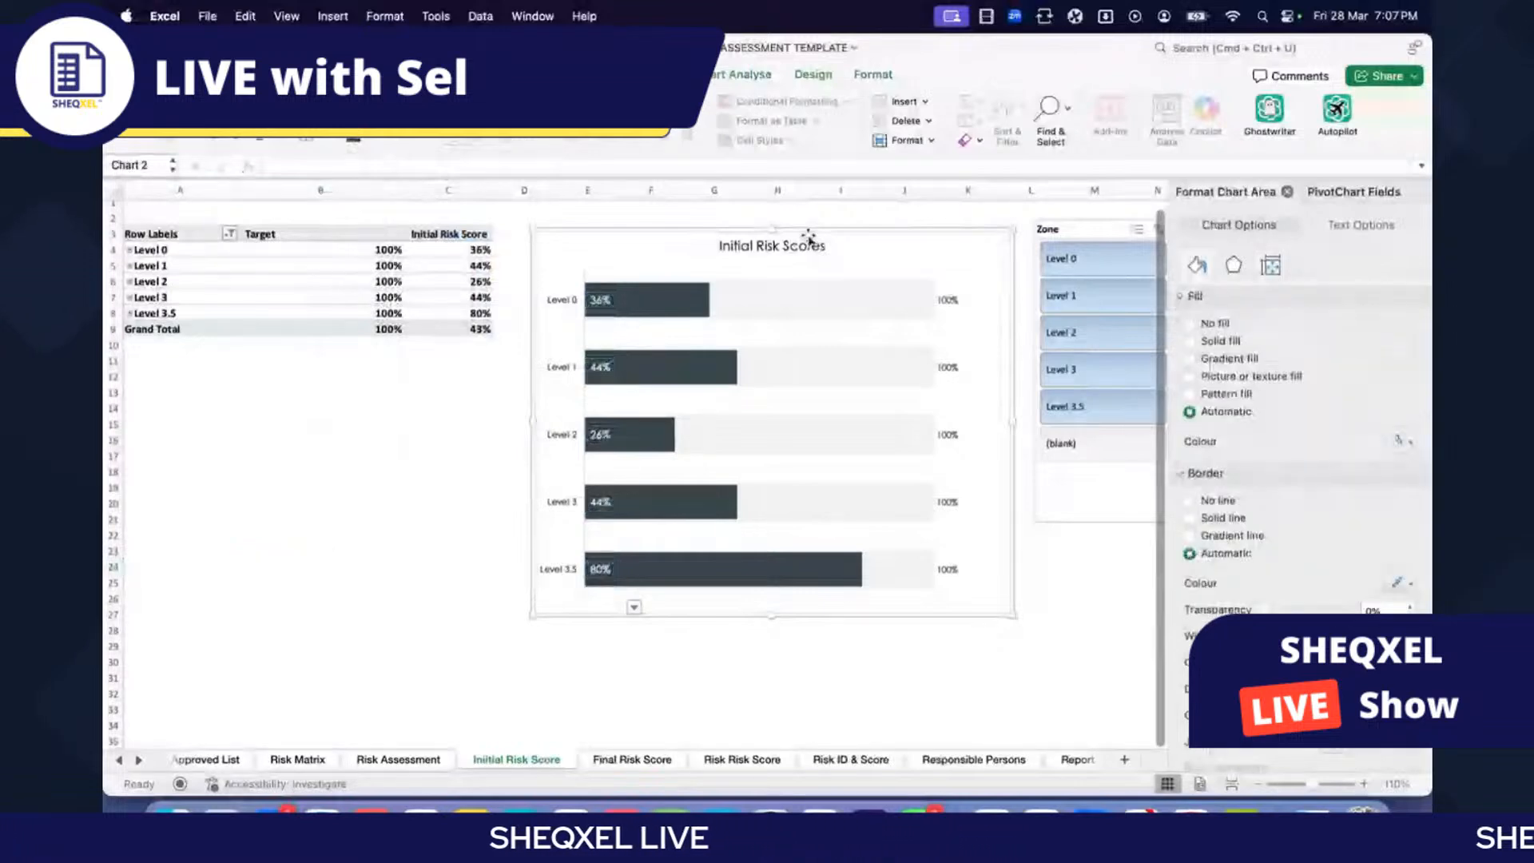
Step: Review the Final Risk Score, Risk Risk Score and Risk ID & Score sheets for their charts and pivot tables
{"action": "left_click", "coordinate": [631, 759]}
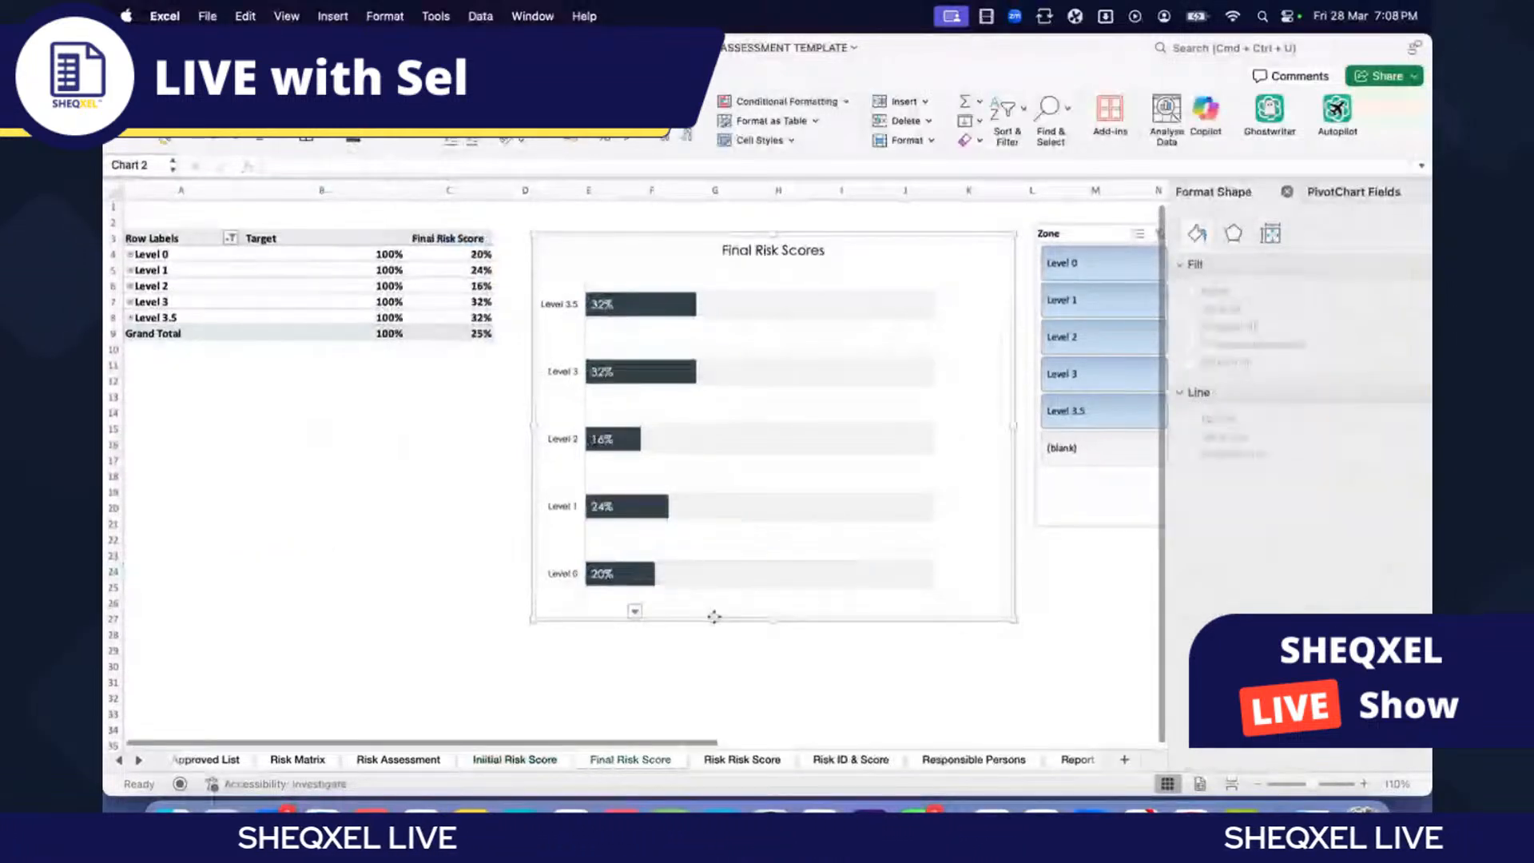
{"action": "left_click", "coordinate": [758, 760]}
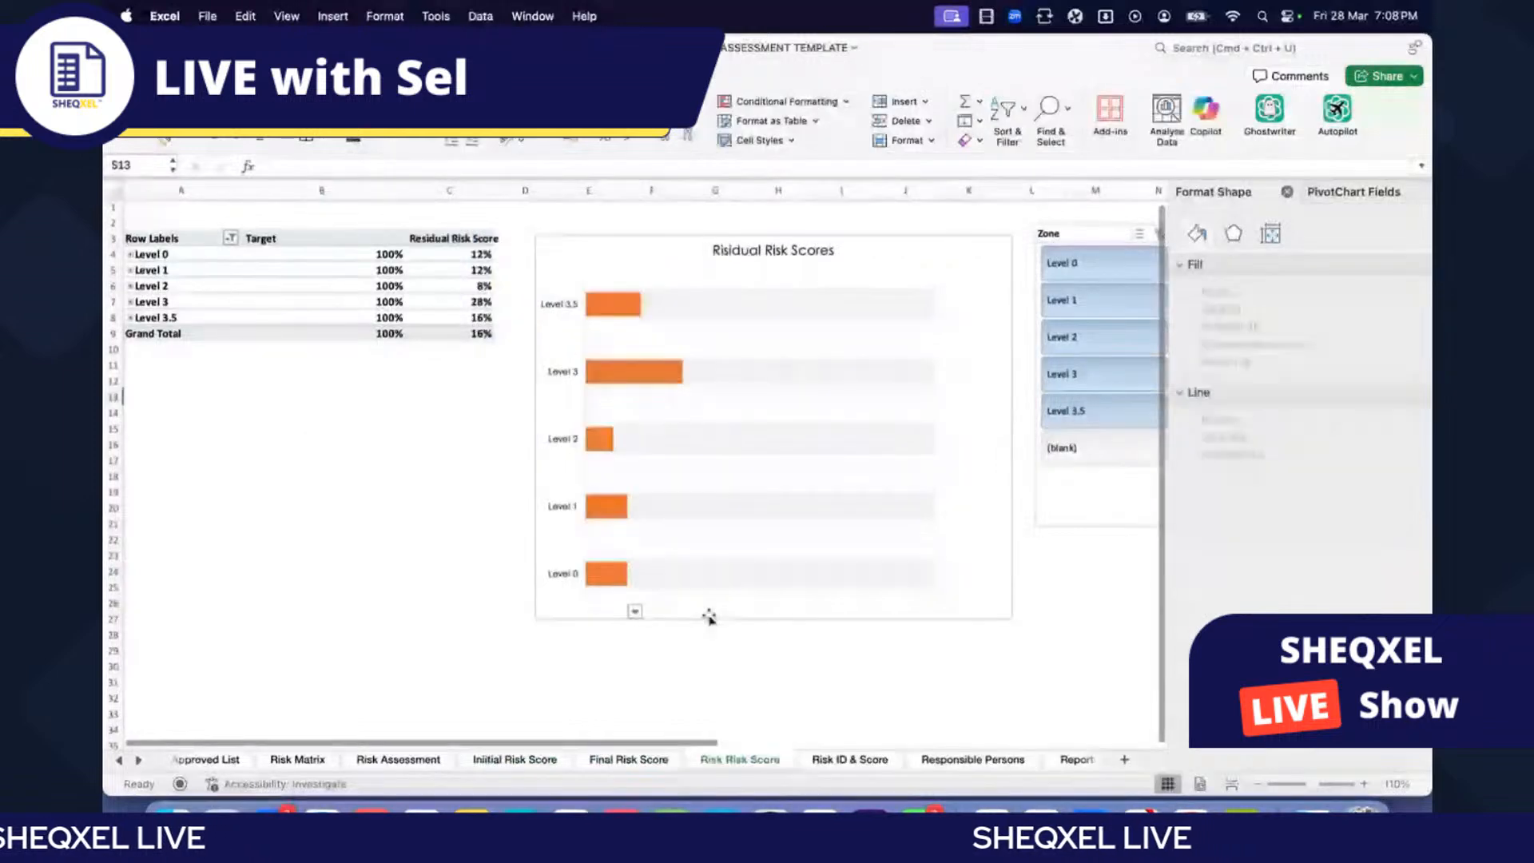
{"action": "left_click", "coordinate": [710, 618]}
{"action": "left_click", "coordinate": [838, 760]}
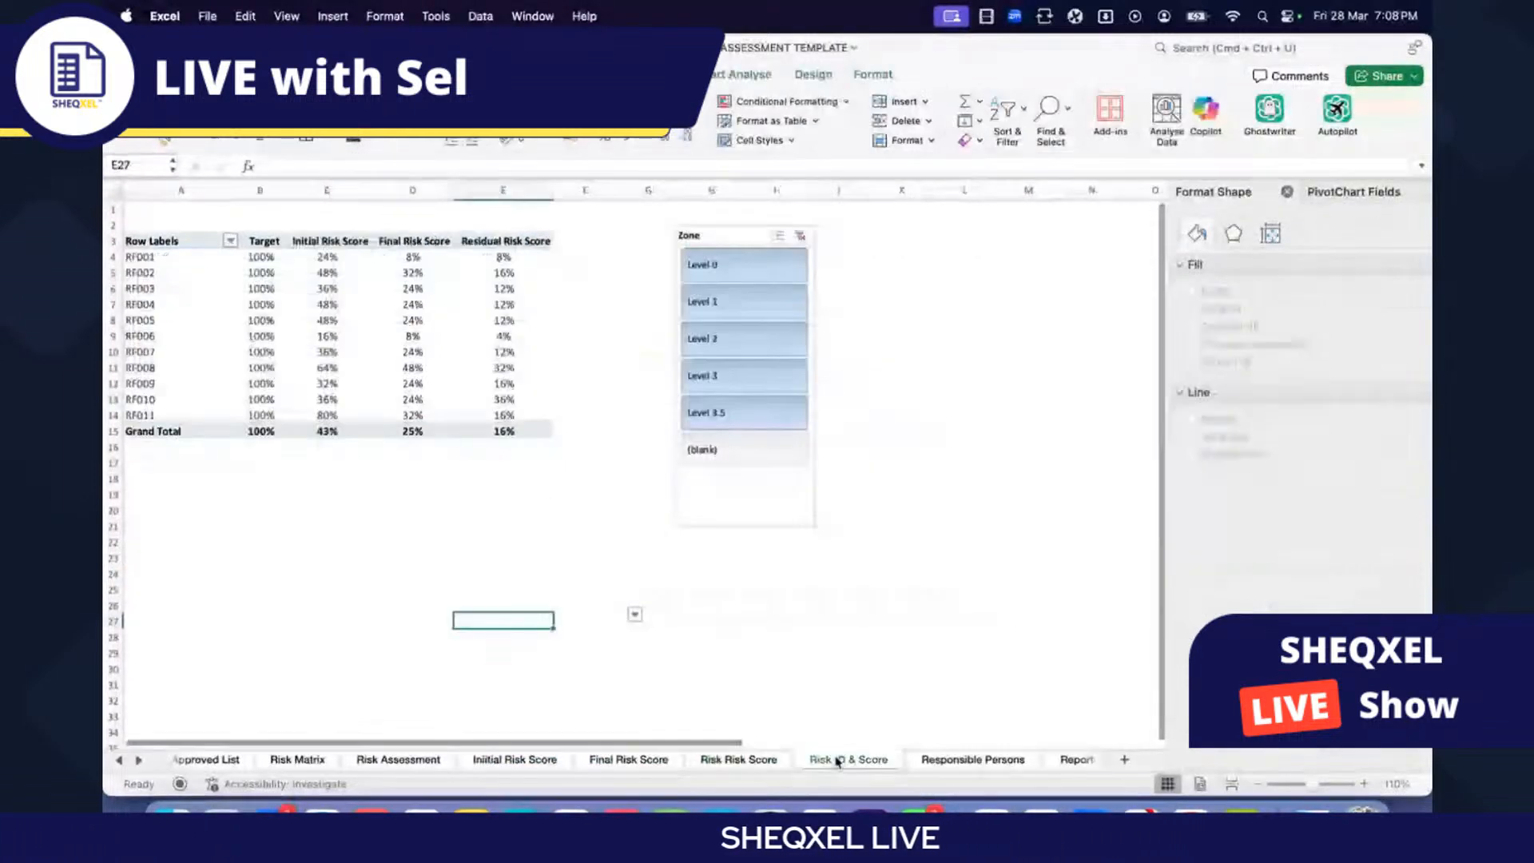
{"action": "left_click", "coordinate": [838, 652]}
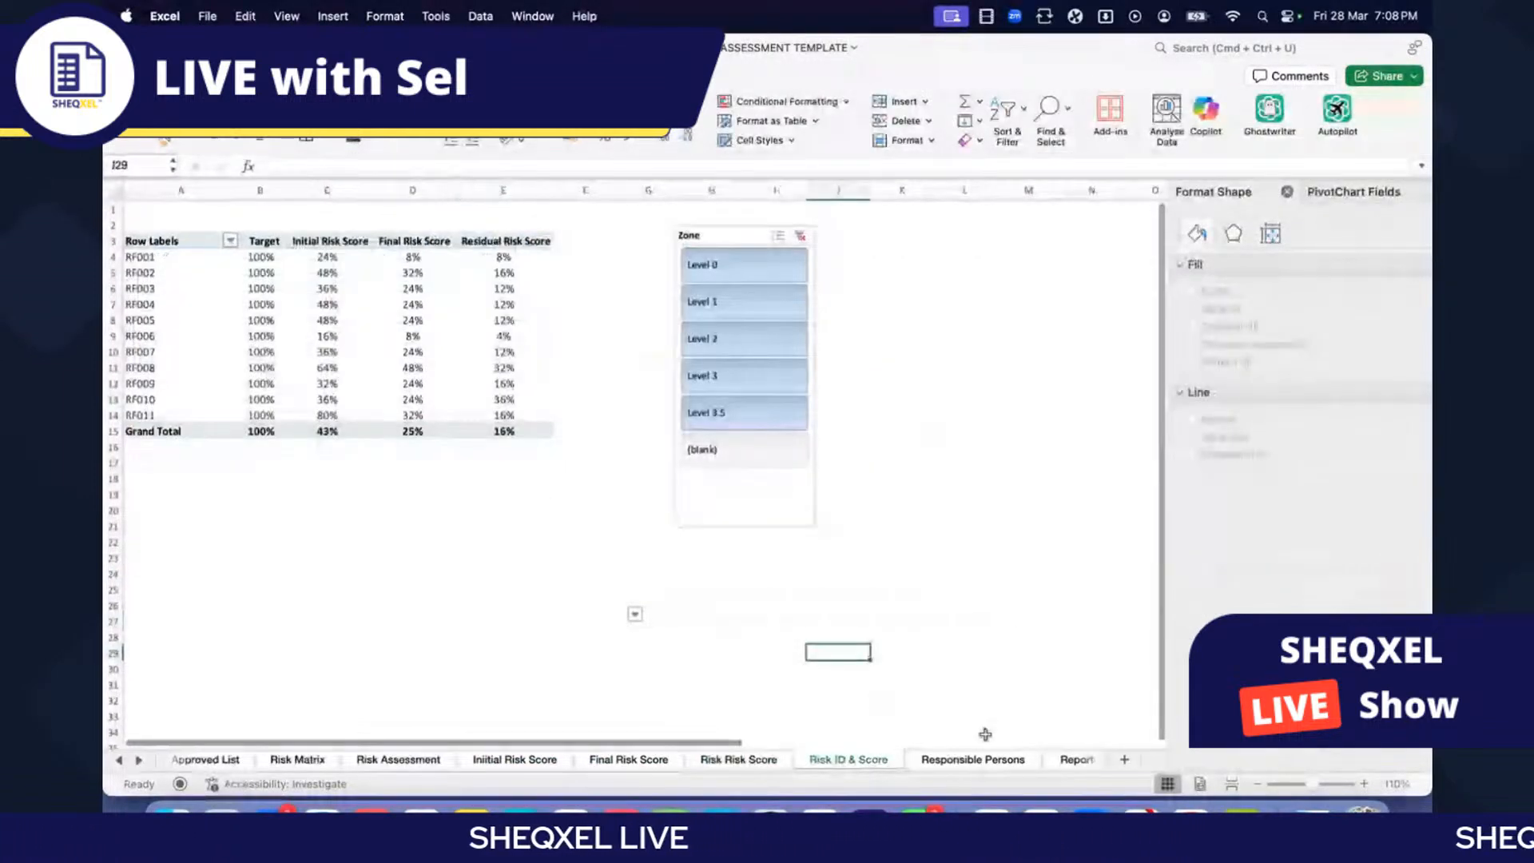
Step: Create a copy of the Responsible Persons sheet, placed before the original sheet in the same workbook
{"action": "left_click", "coordinate": [978, 759]}
{"action": "scroll", "coordinate": [1056, 759], "scroll_direction": "right", "scroll_amount": 2}
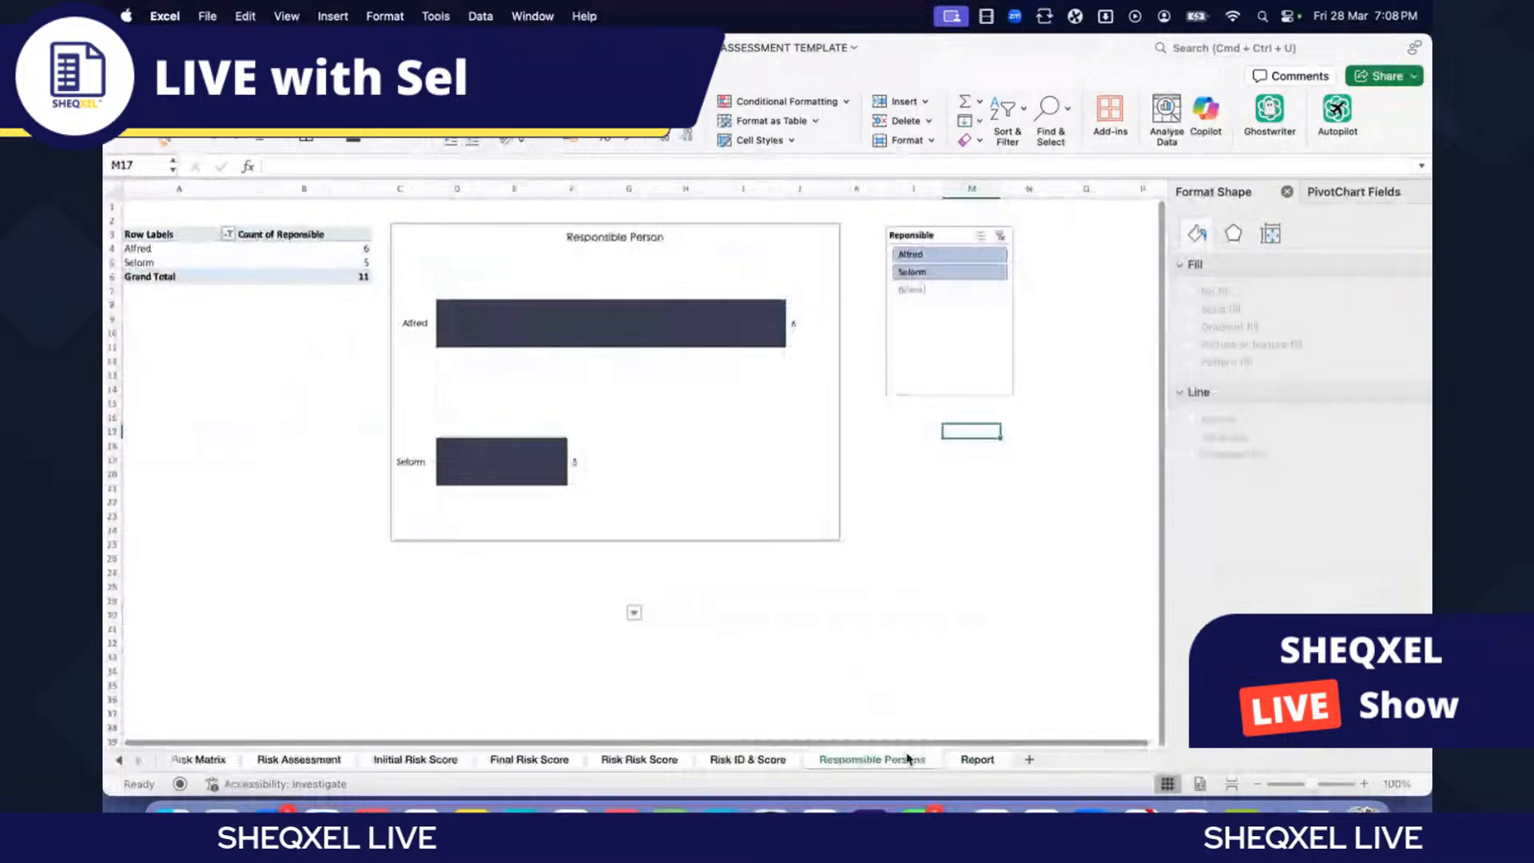
{"action": "right_click", "coordinate": [911, 759]}
{"action": "left_click", "coordinate": [959, 615]}
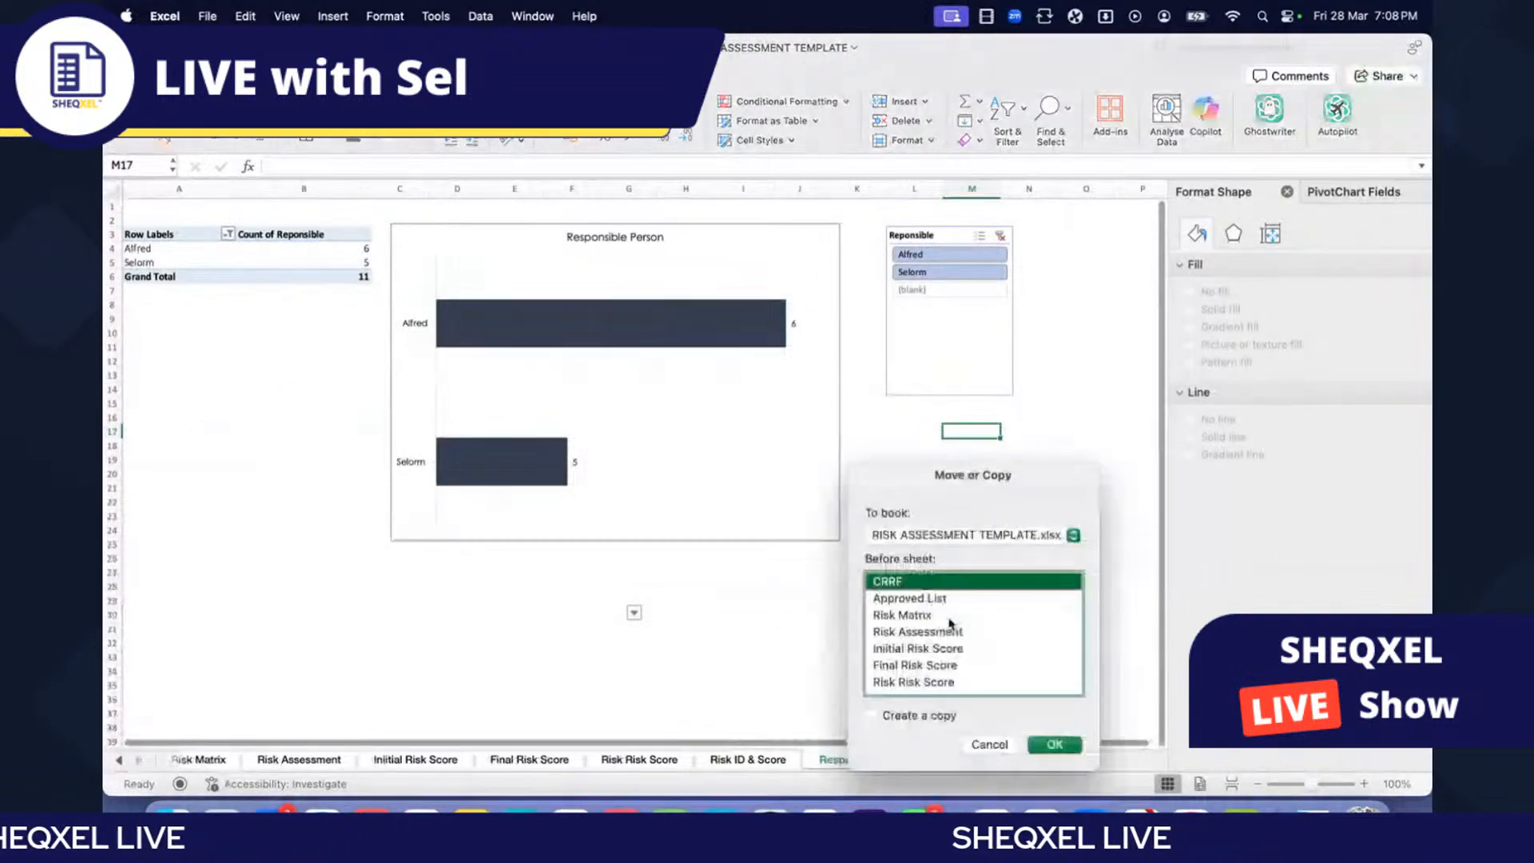
{"action": "scroll", "coordinate": [959, 640], "scroll_direction": "down", "scroll_amount": 3}
{"action": "left_click", "coordinate": [924, 653]}
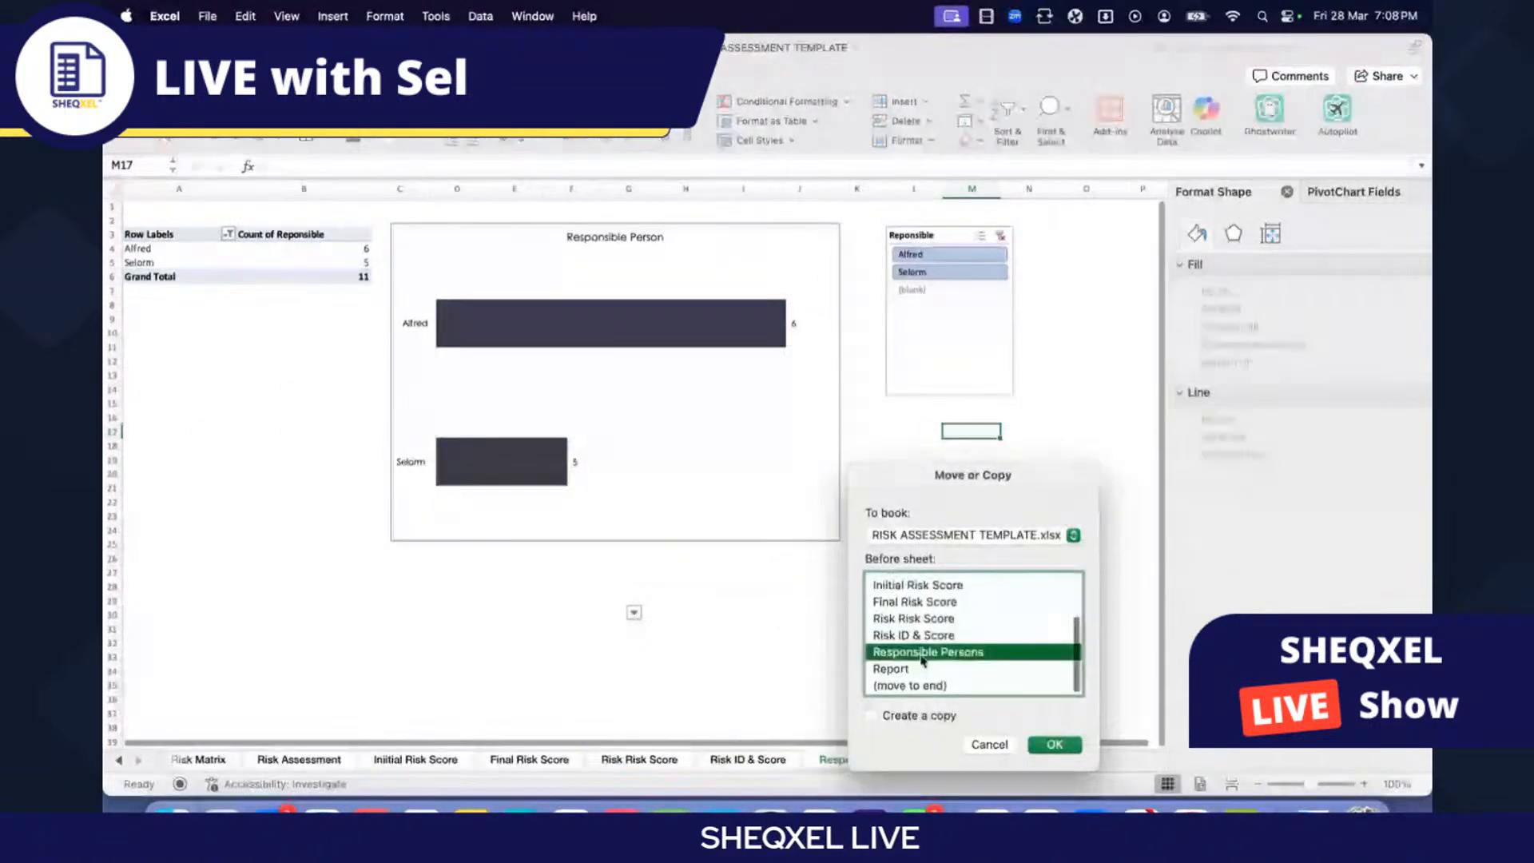
{"action": "left_click", "coordinate": [1055, 745]}
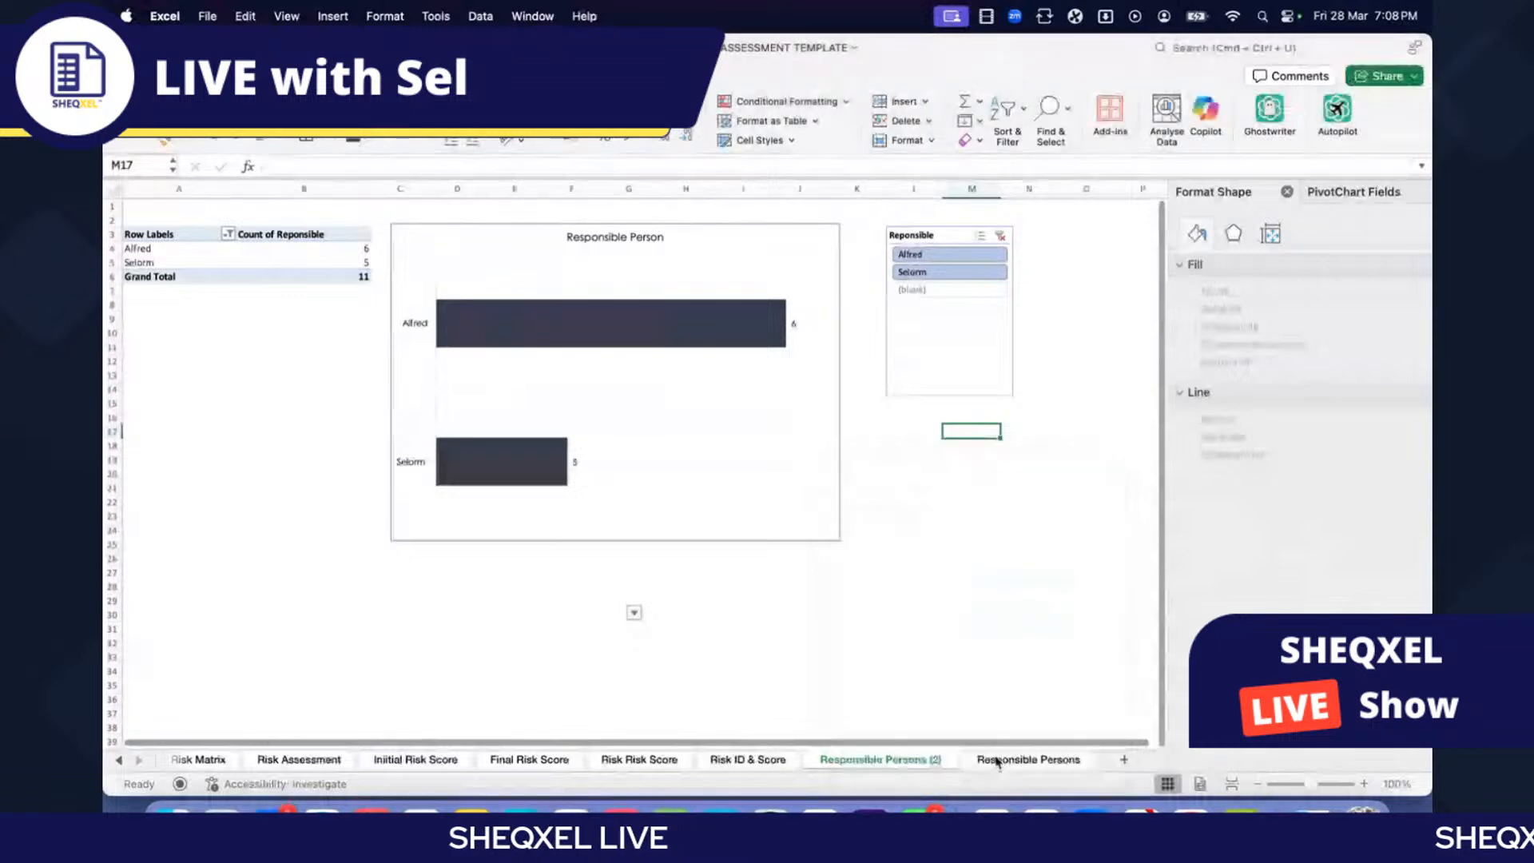
Step: Rename the copied Responsible Persons sheet as Action Status
{"action": "double_click", "coordinate": [882, 760]}
{"action": "type", "text": "Action State"}
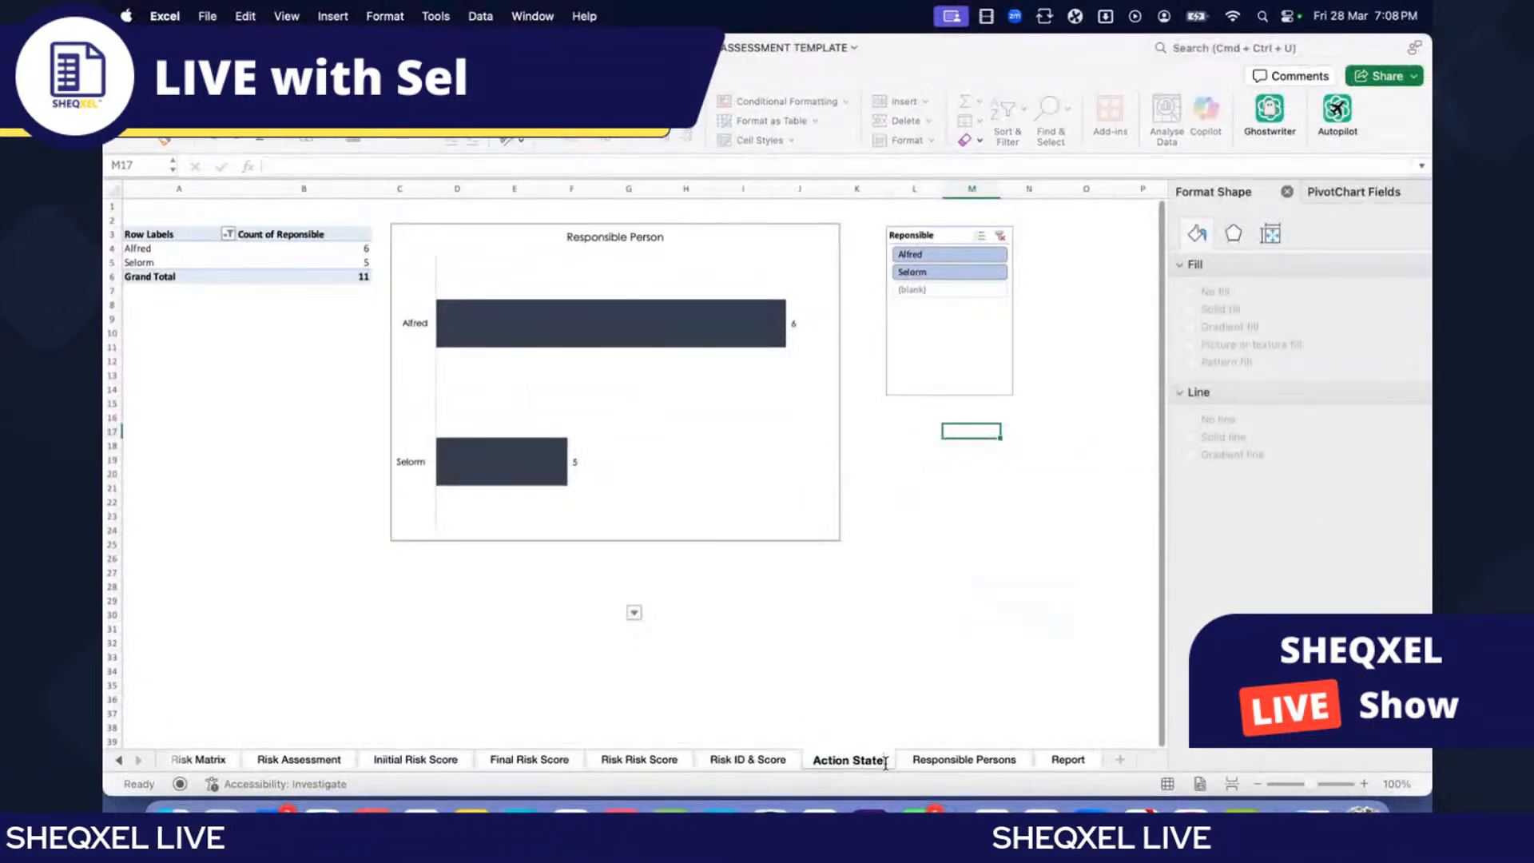
{"action": "key", "text": "BackSpace"}
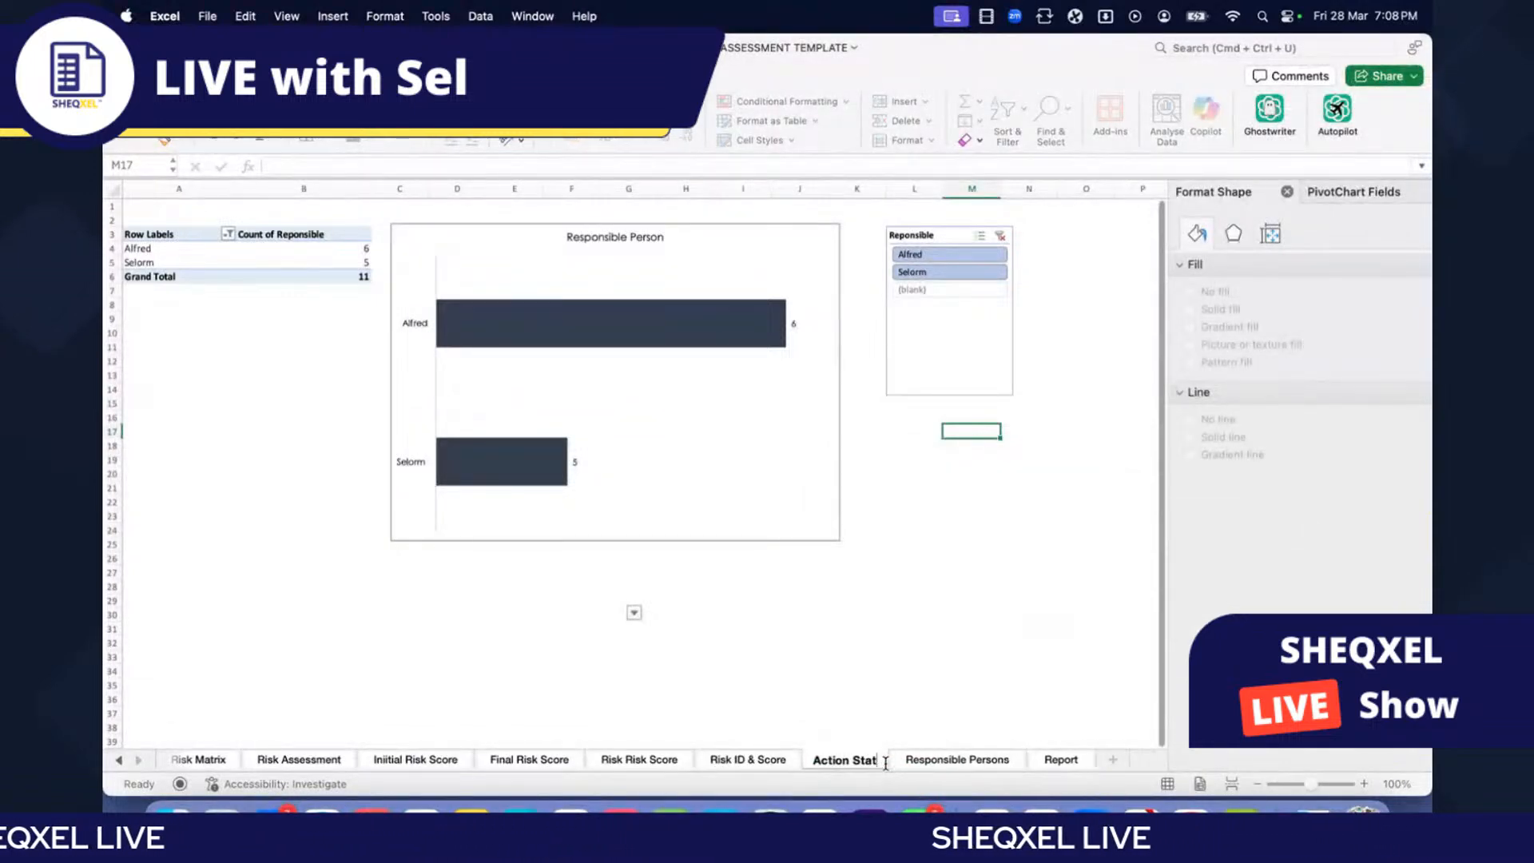
{"action": "type", "text": "us"}
{"action": "left_click", "coordinate": [1062, 661]}
Step: In the Action Status sheet's pivot table, replace the Reponsible field with Status for both the rows and the count
{"action": "left_click", "coordinate": [230, 276]}
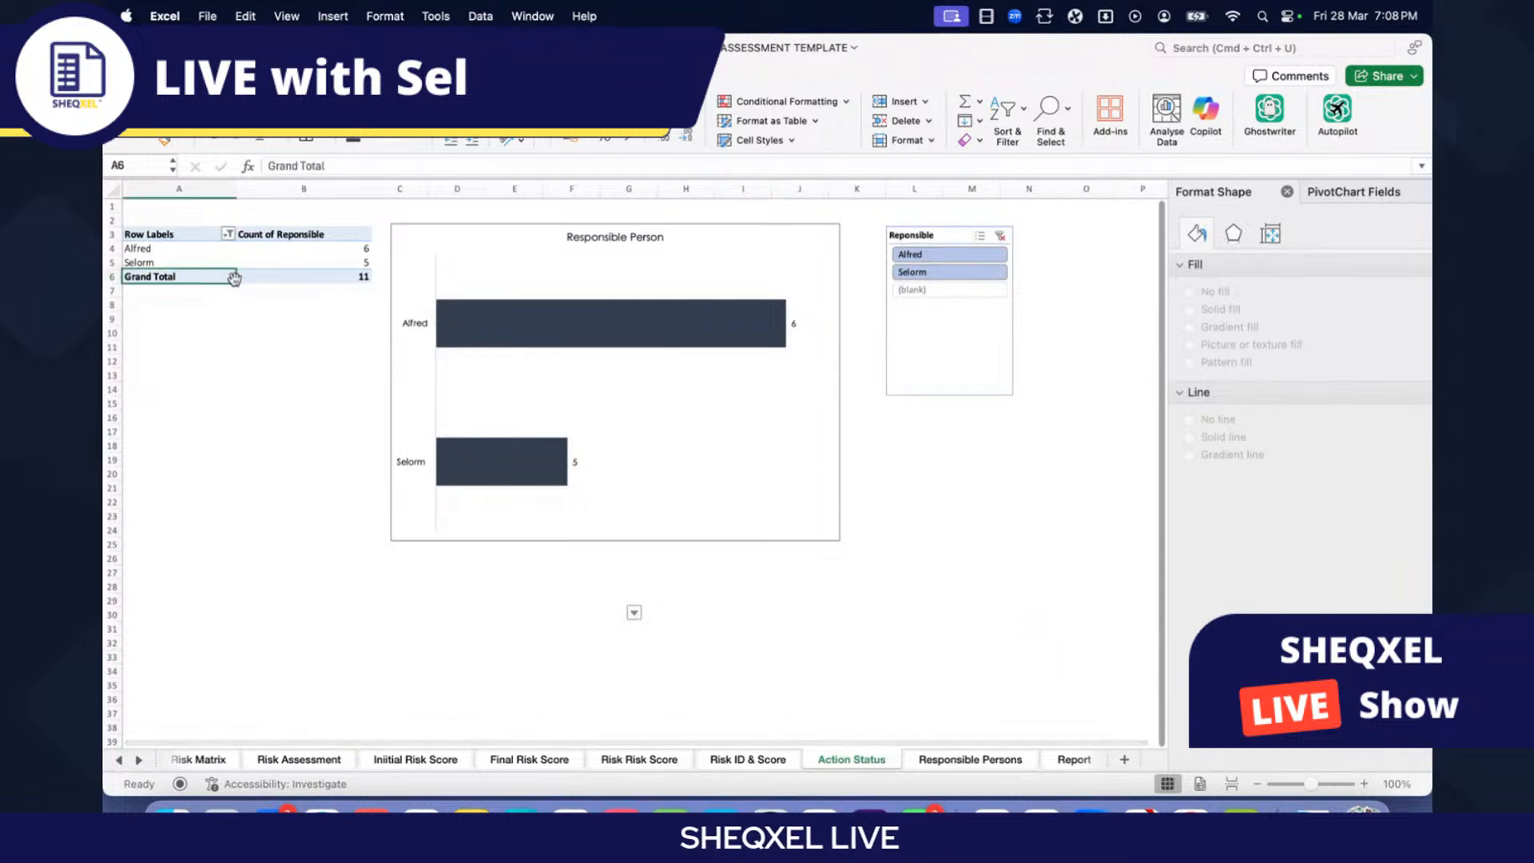
{"action": "left_click", "coordinate": [258, 259]}
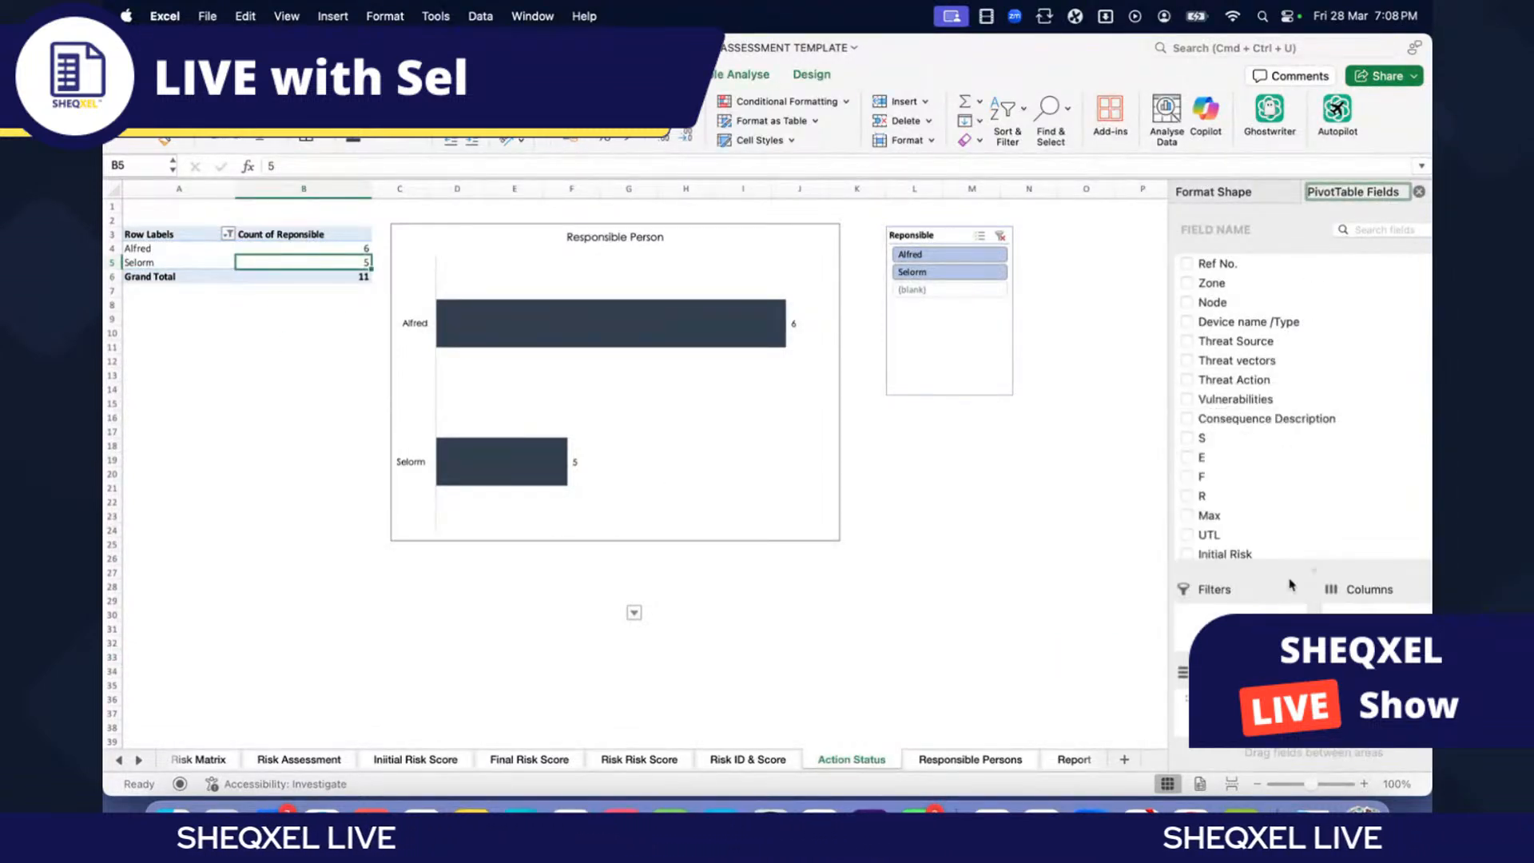
{"action": "scroll", "coordinate": [1196, 504], "scroll_direction": "down", "scroll_amount": 10}
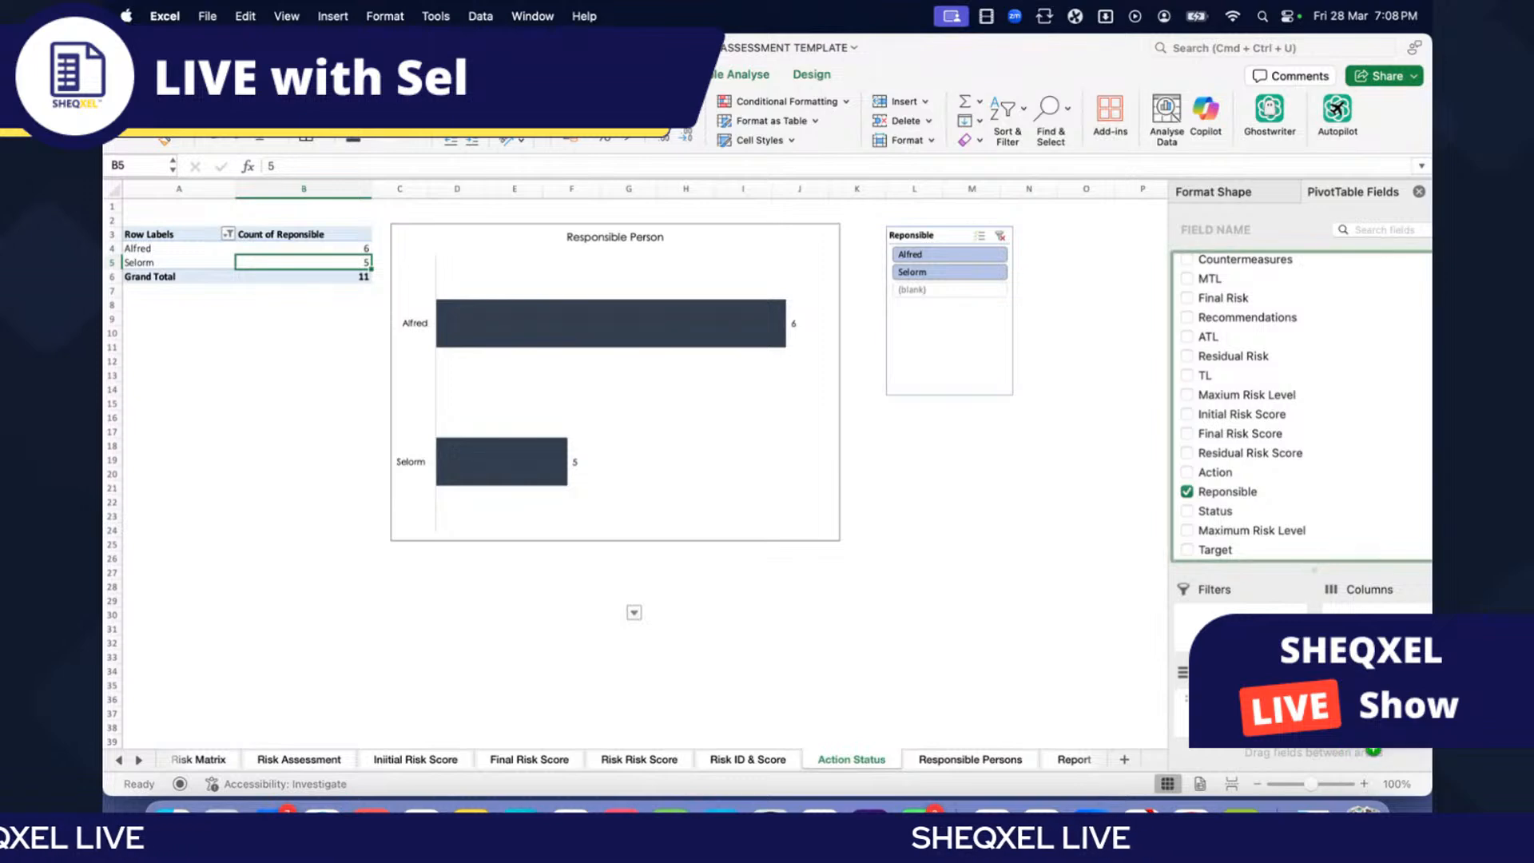
{"action": "left_click", "coordinate": [1188, 511]}
{"action": "left_click", "coordinate": [1246, 697]}
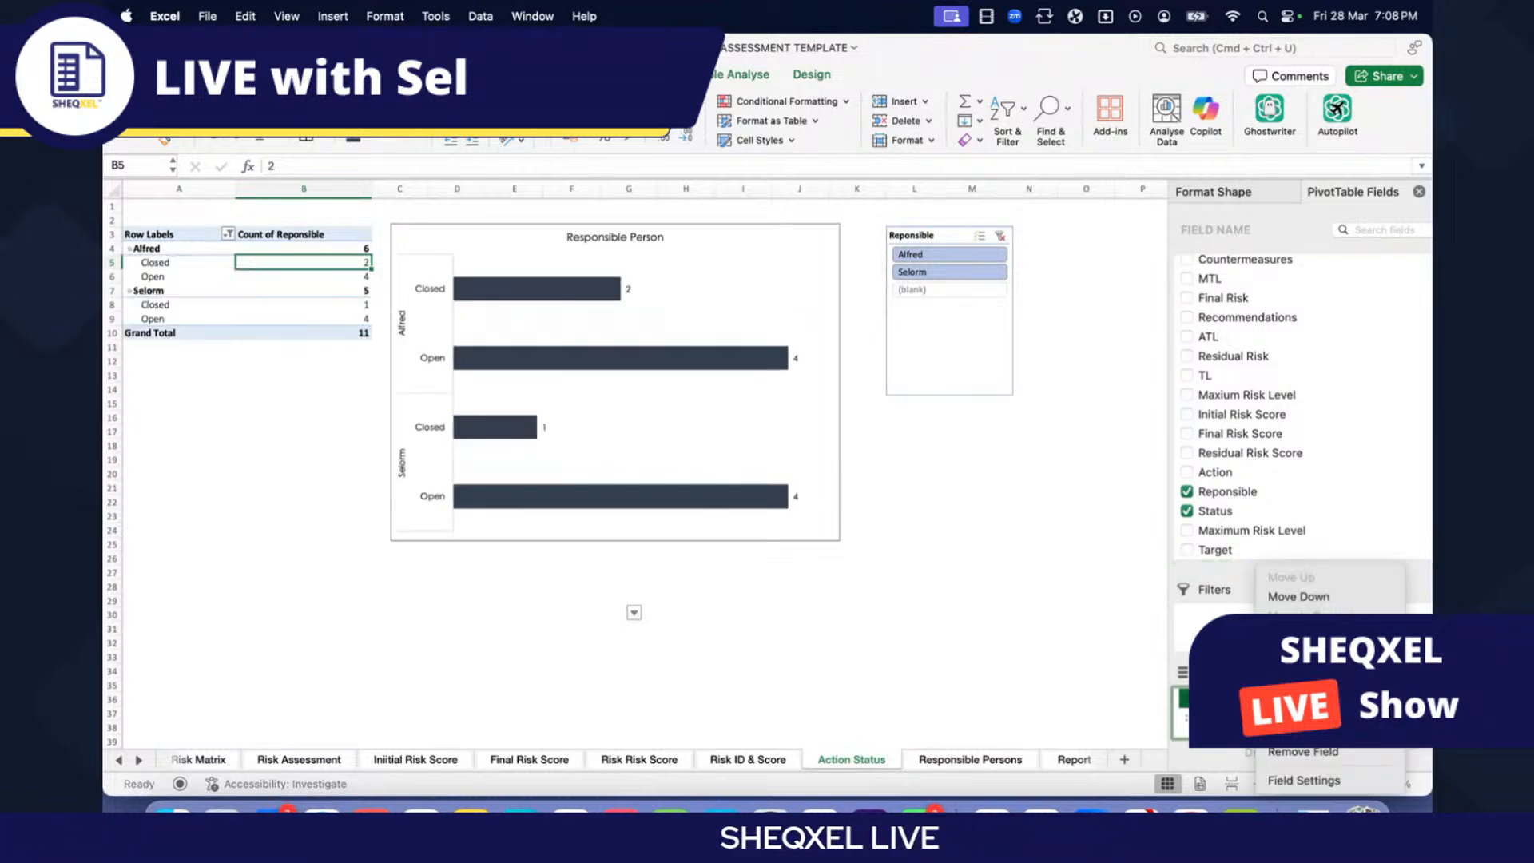
{"action": "left_click", "coordinate": [1295, 751]}
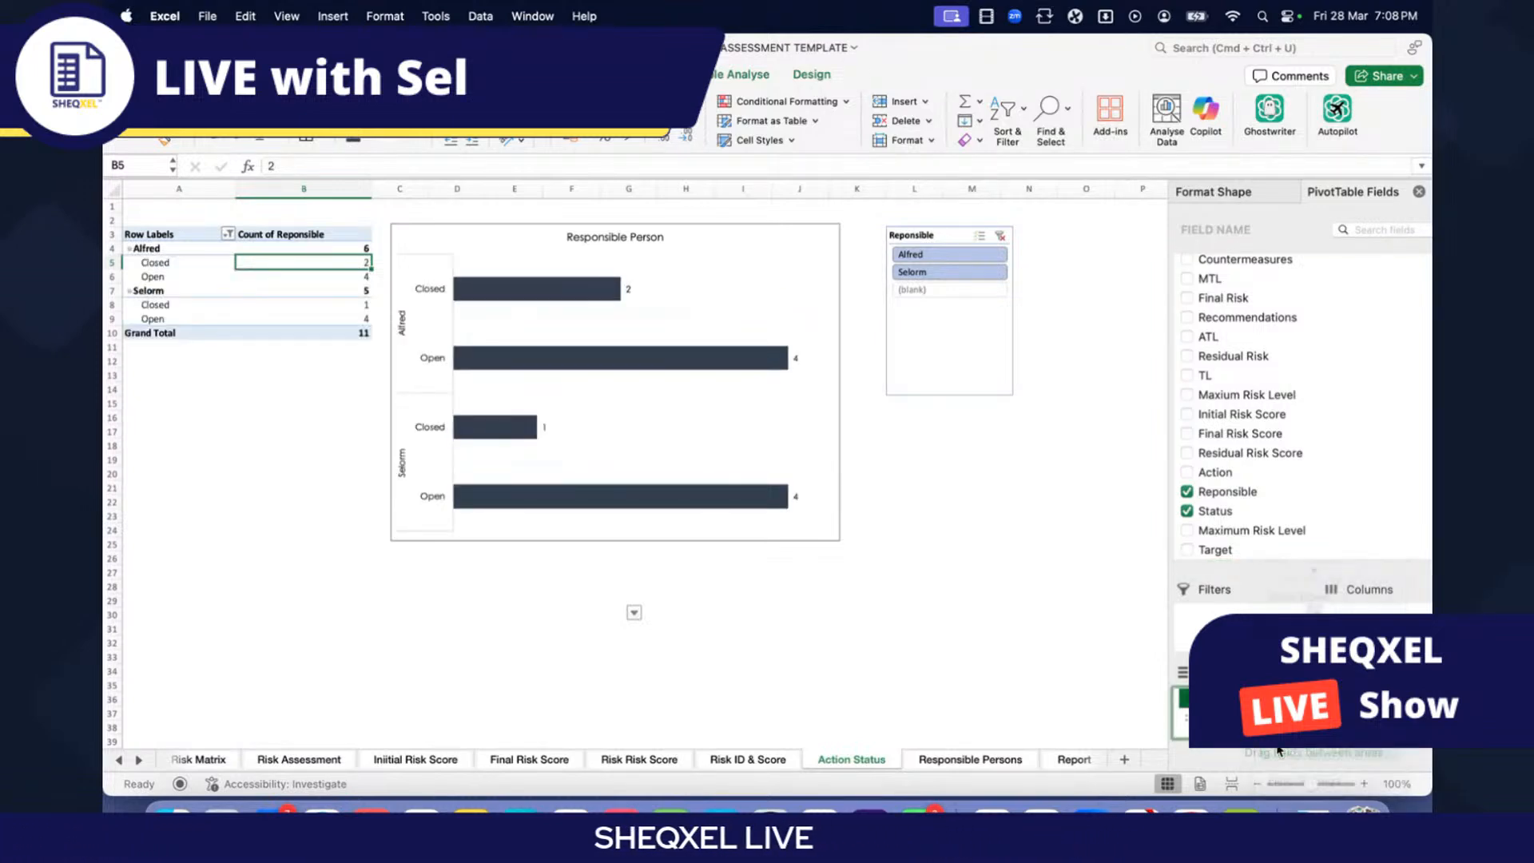
{"action": "left_click", "coordinate": [1220, 497]}
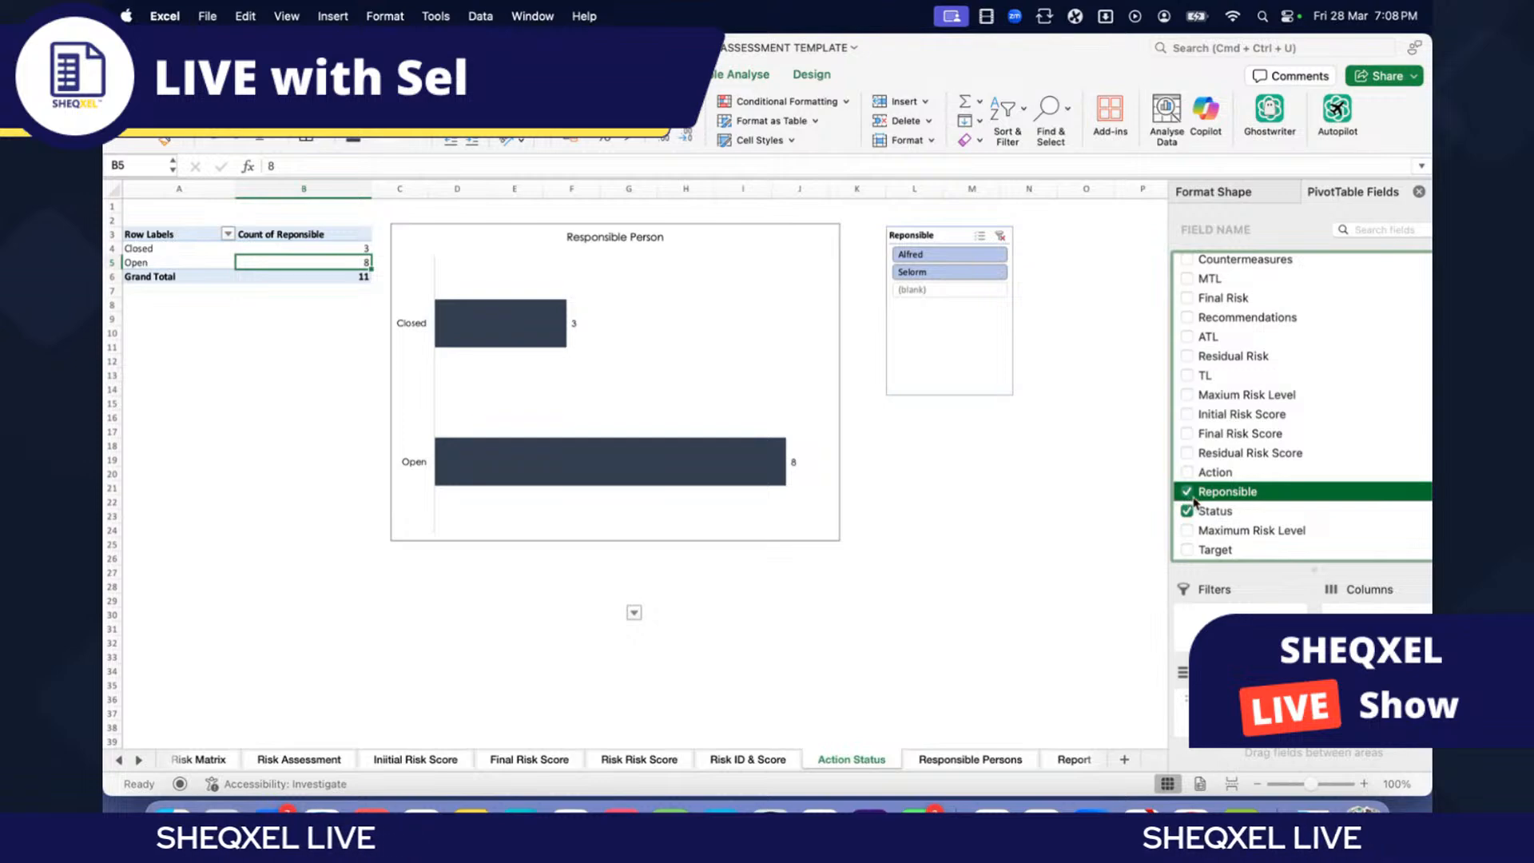
{"action": "left_click", "coordinate": [1187, 492]}
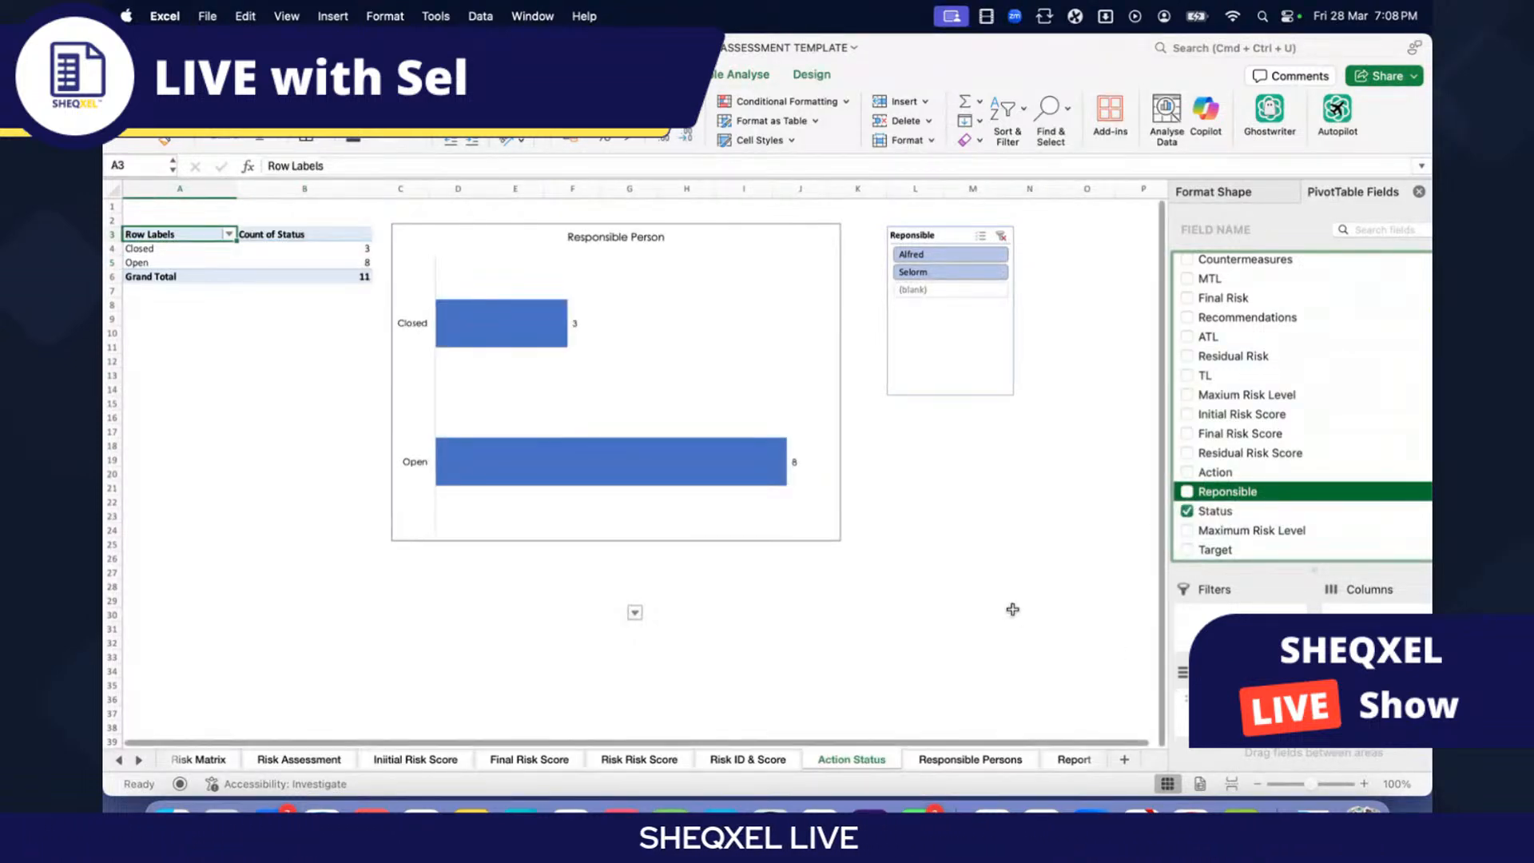
Step: Change the title of the Action Status sheet's chart from Responsible Person to Action Status
{"action": "scroll", "coordinate": [1017, 603], "scroll_direction": "left", "scroll_amount": 2}
{"action": "left_click", "coordinate": [654, 236]}
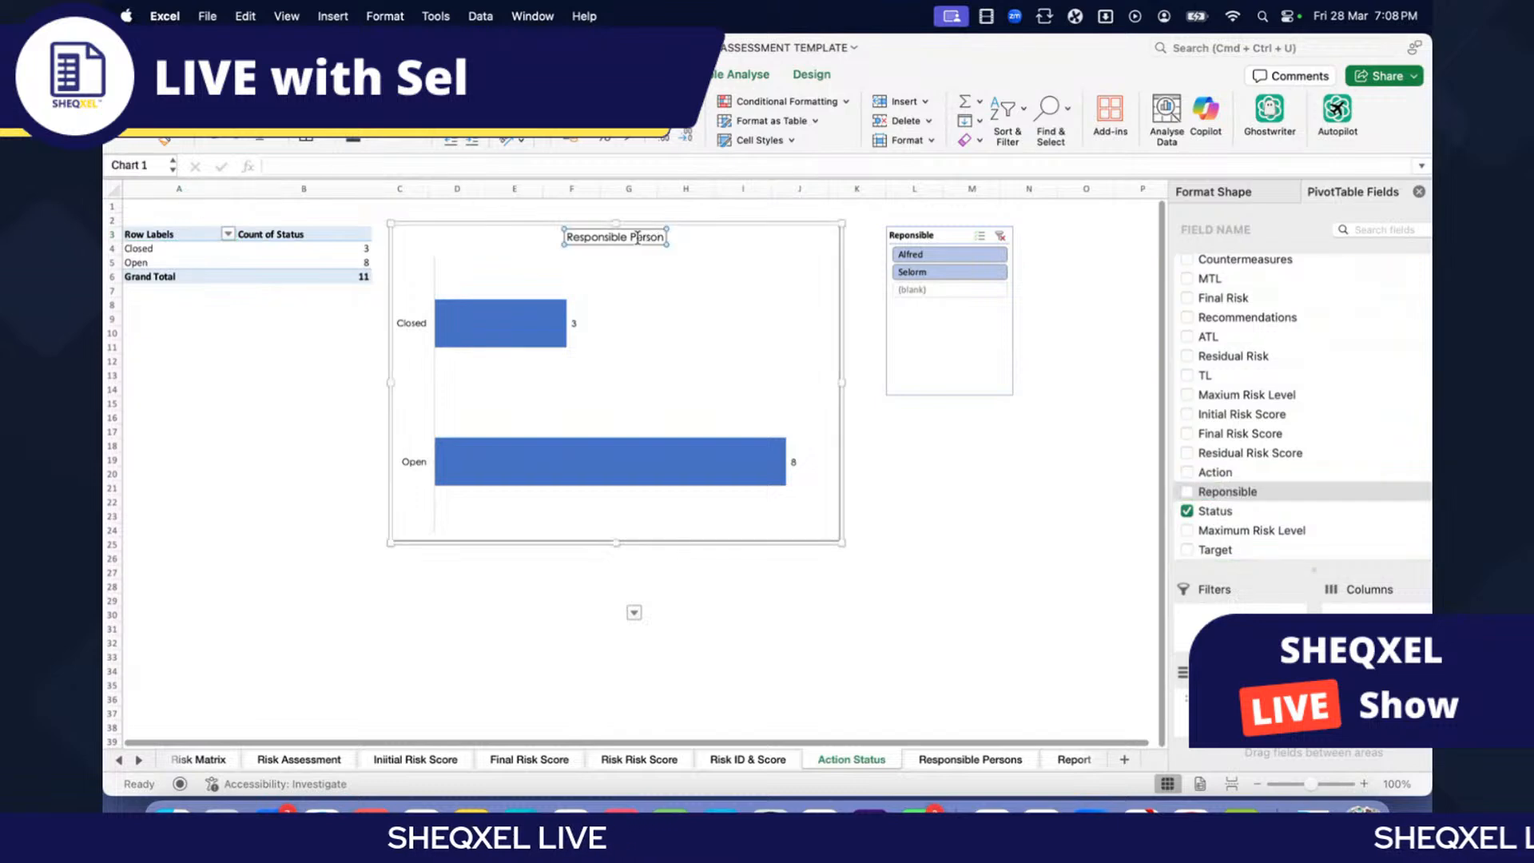
{"action": "triple_click", "coordinate": [643, 238]}
{"action": "type", "text": "Stat"}
{"action": "key", "text": "BackSpace"}
{"action": "key", "text": "BackSpace"}
{"action": "key", "text": "BackSpace"}
{"action": "key", "text": "BackSpace"}
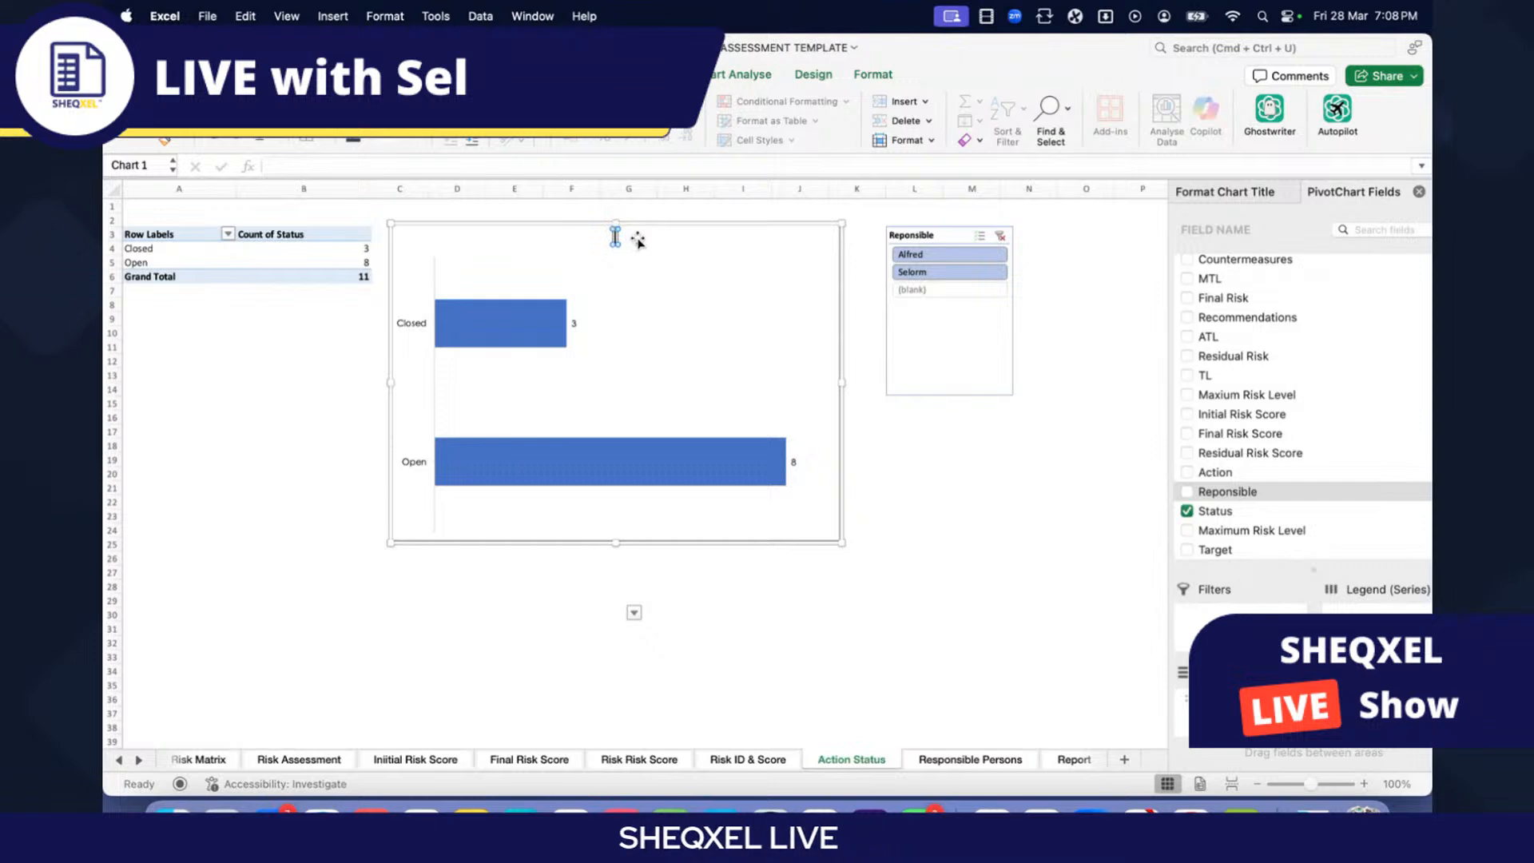
{"action": "type", "text": "Action Sta"}
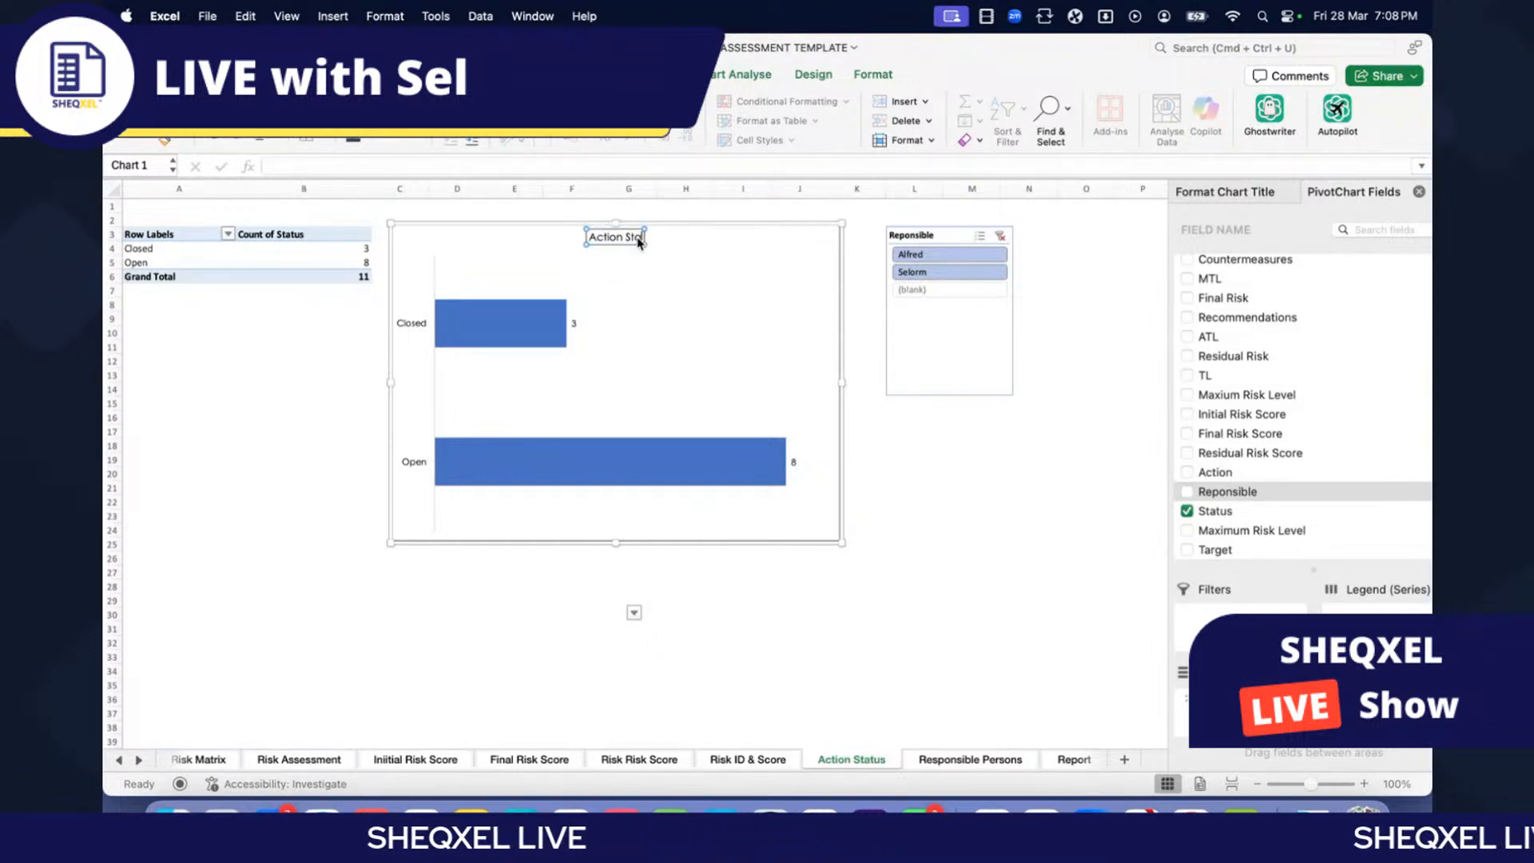
{"action": "type", "text": "tus"}
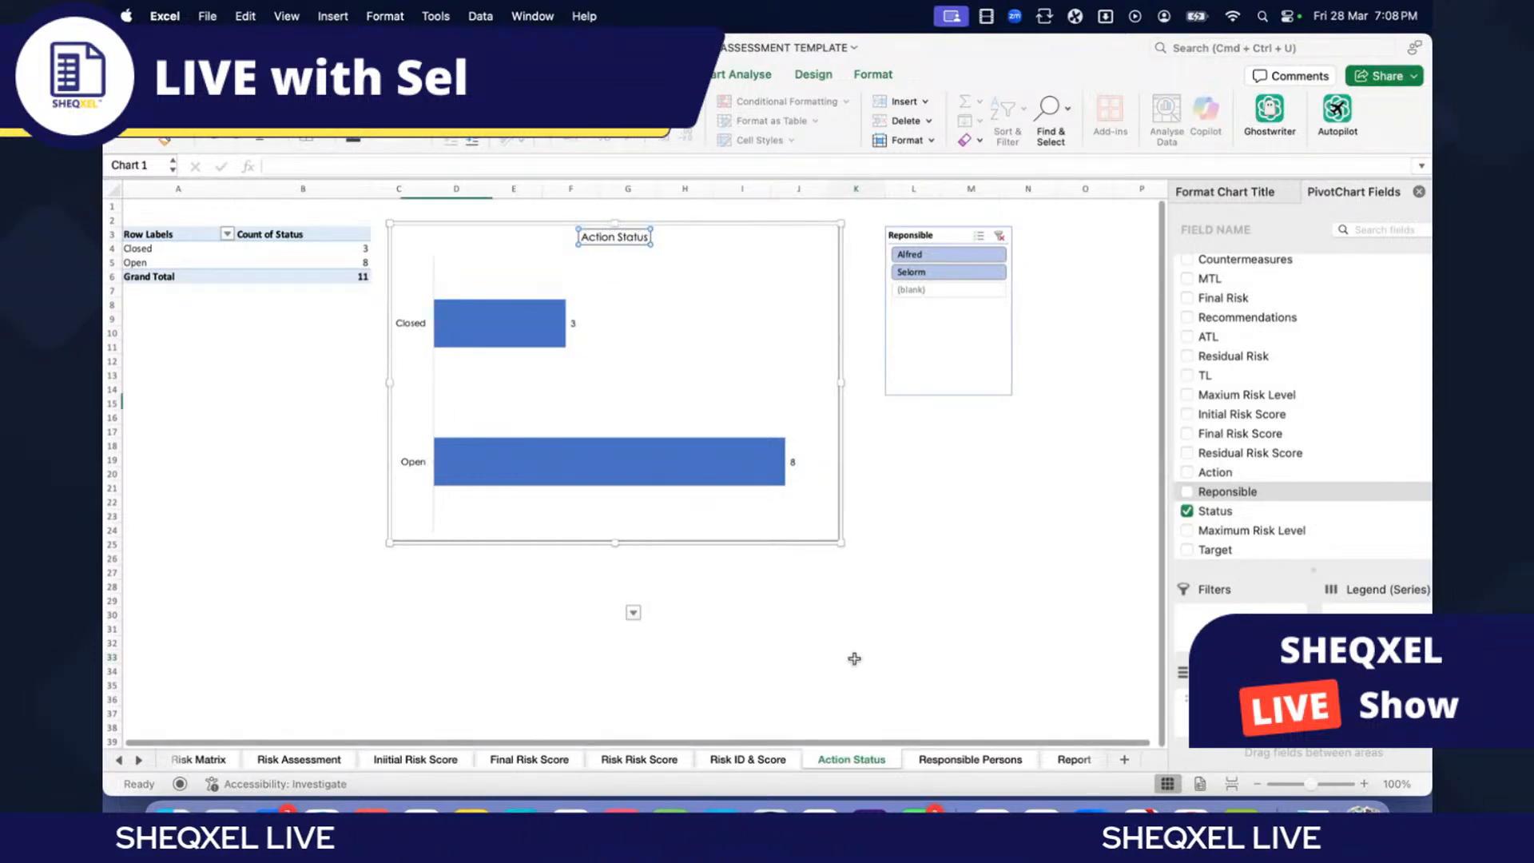
{"action": "left_click", "coordinate": [854, 659]}
Step: Compare the Responsible Persons and Action Status sheets, and move Action Status to directly after Responsible Persons
{"action": "left_click", "coordinate": [970, 759]}
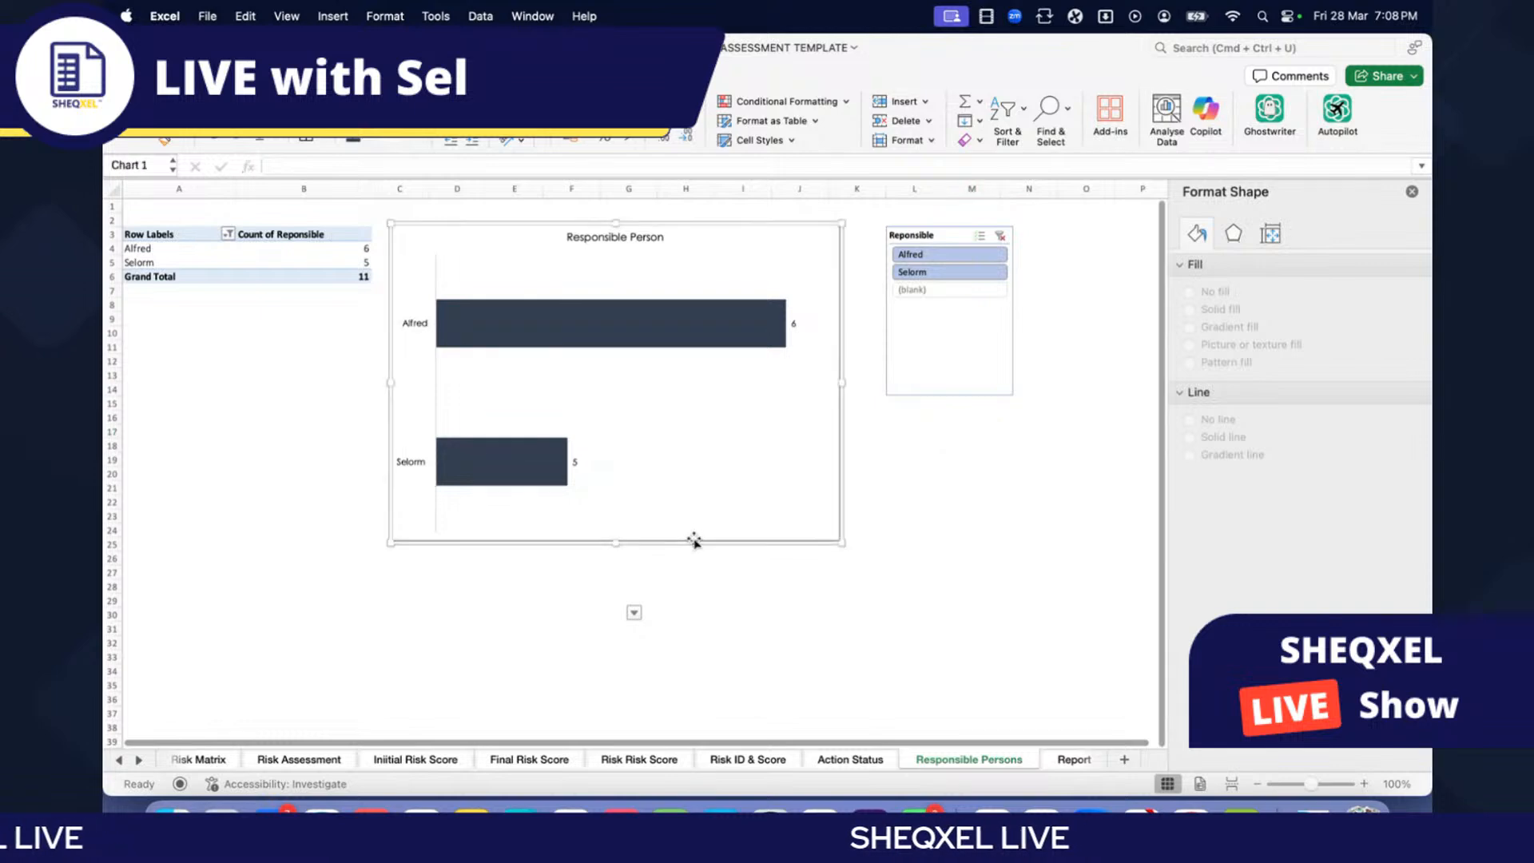
{"action": "left_click", "coordinate": [887, 760]}
{"action": "left_click", "coordinate": [696, 543]}
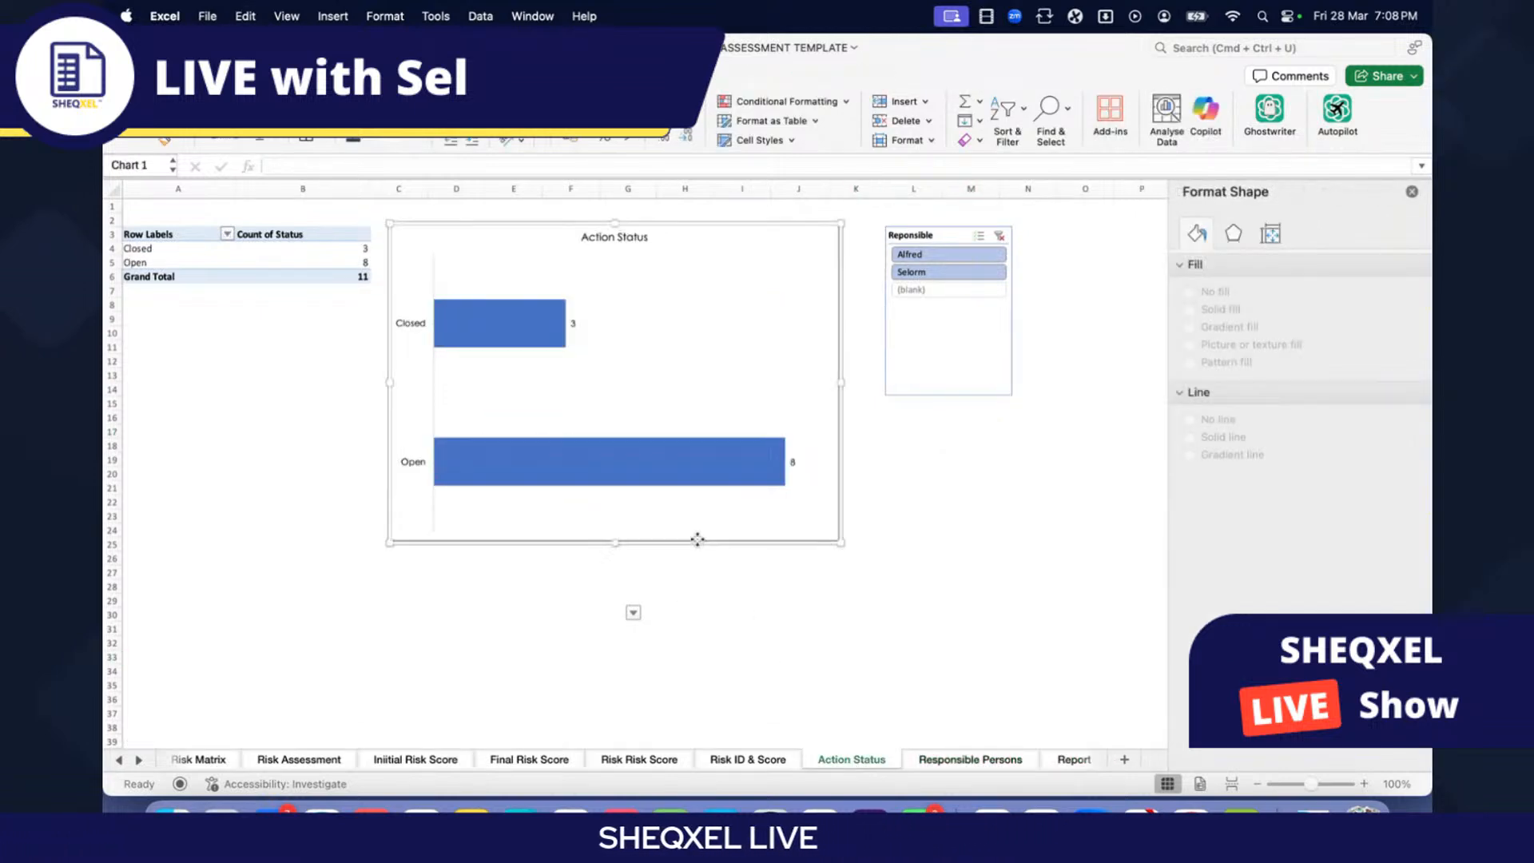
{"action": "left_click", "coordinate": [843, 644]}
{"action": "left_click_drag", "start_coordinate": [852, 760], "coordinate": [1039, 759]}
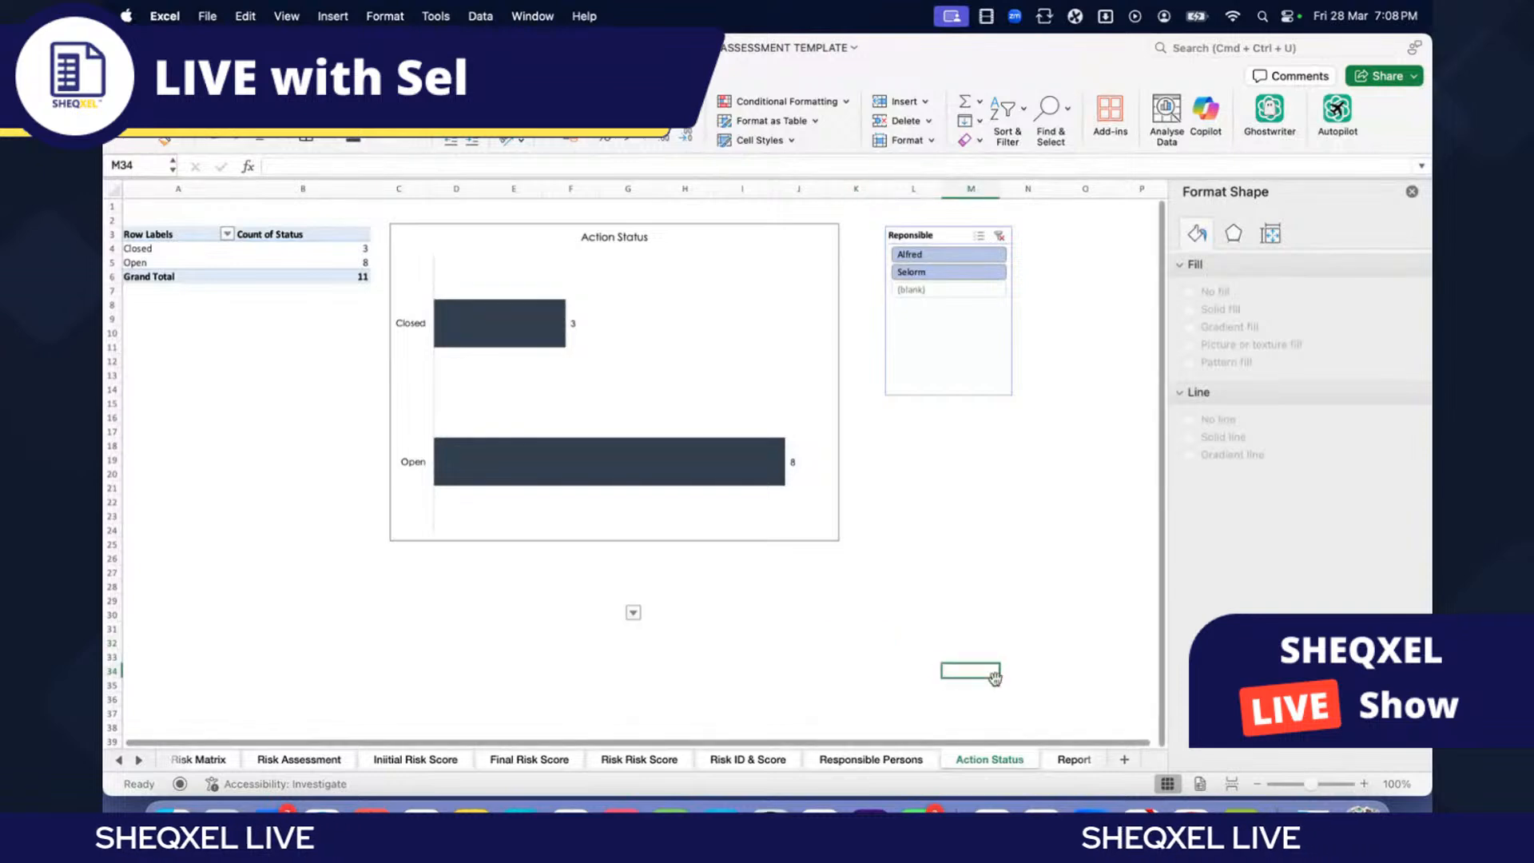
Step: Add a new sheet named Dashboard between the Risk Assessment and Initial Risk Score sheets
{"action": "left_click", "coordinate": [1124, 760]}
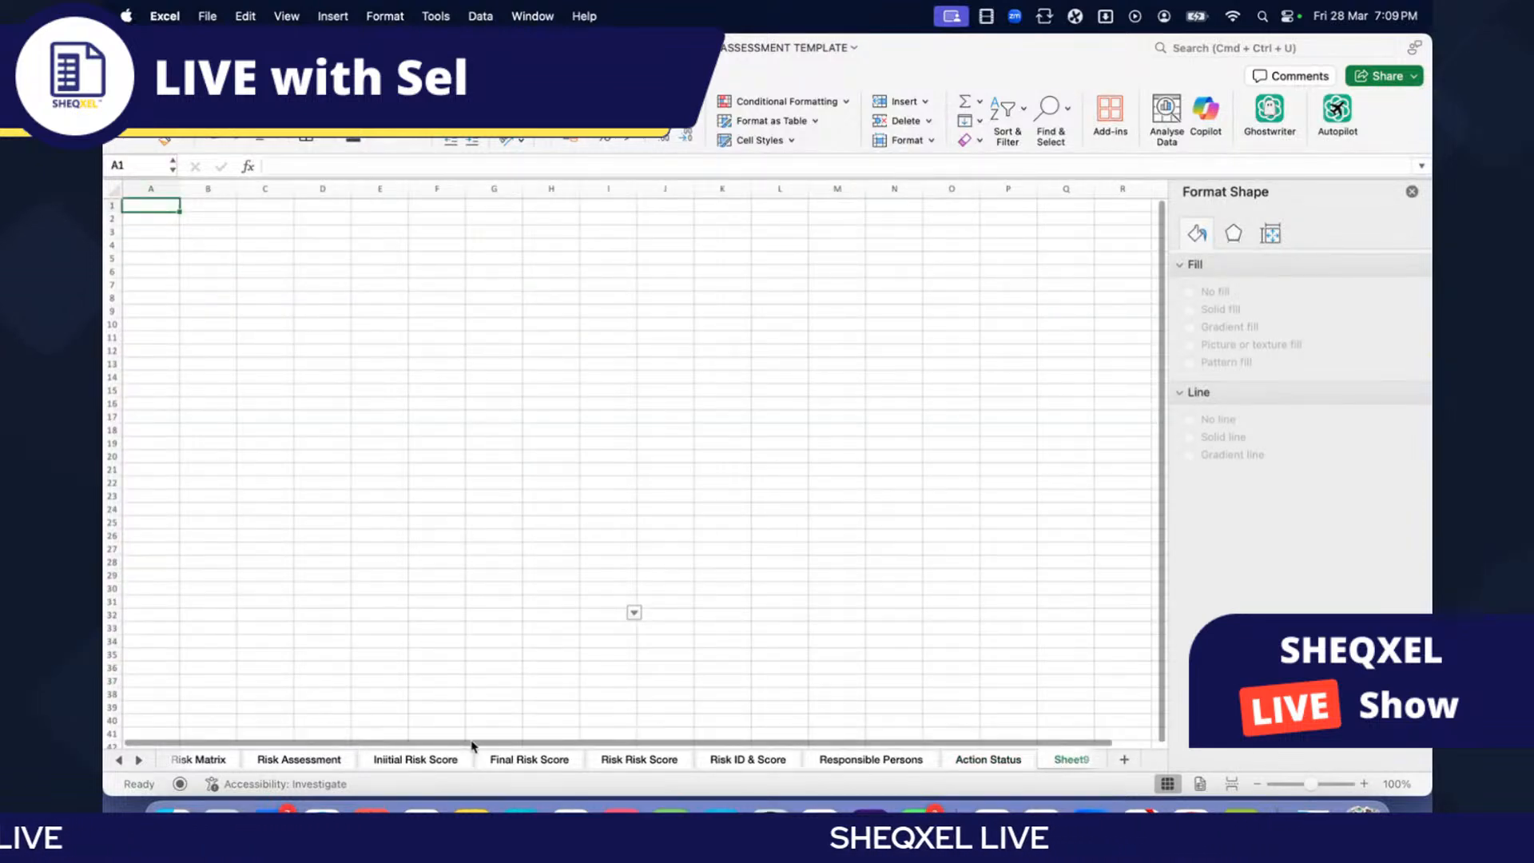
{"action": "left_click_drag", "start_coordinate": [357, 751], "coordinate": [385, 757]}
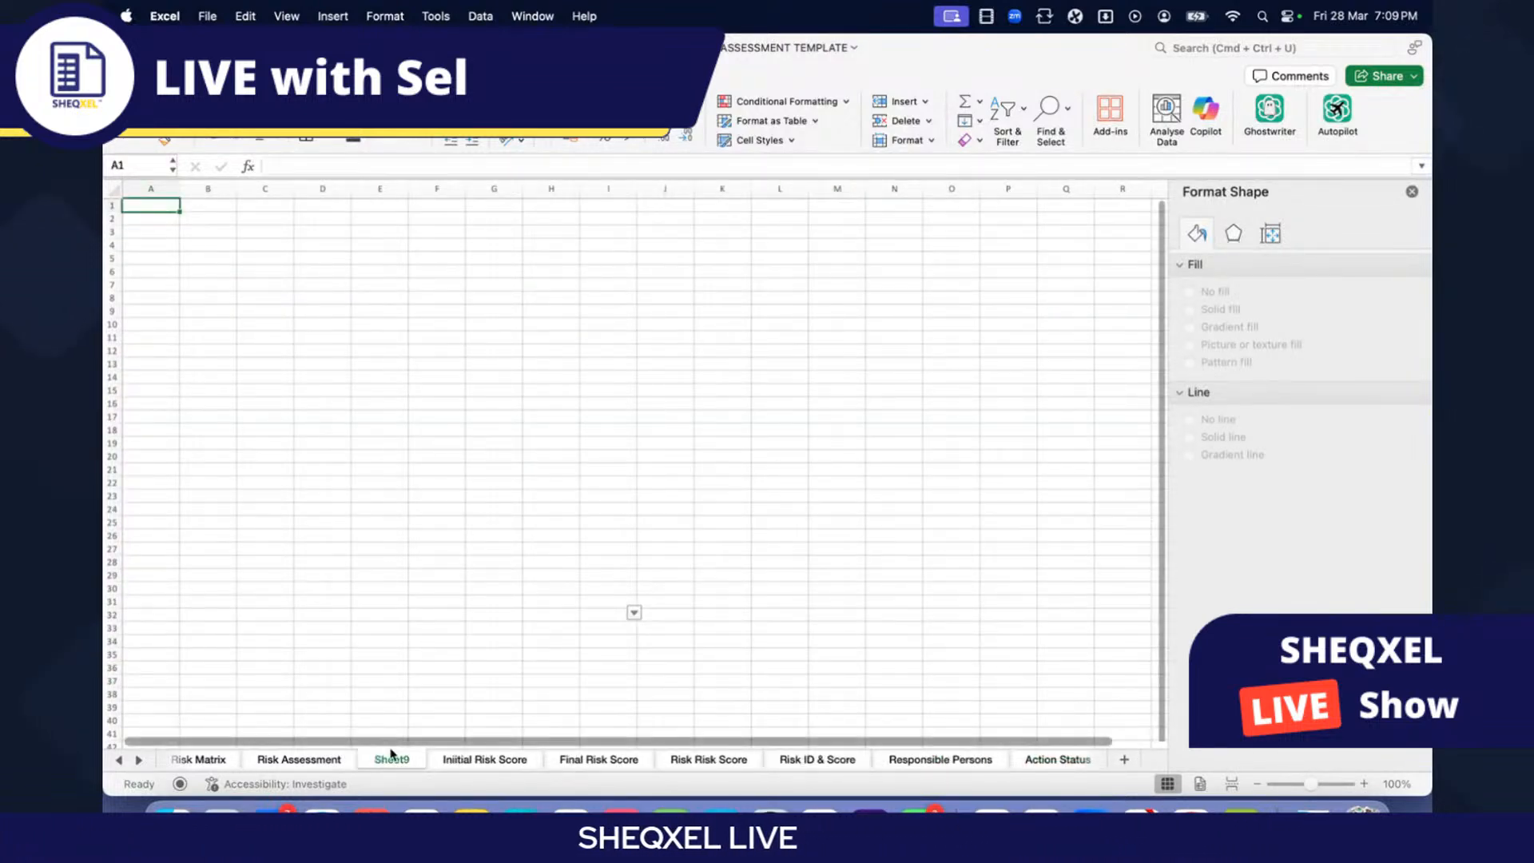
{"action": "double_click", "coordinate": [388, 759]}
{"action": "type", "text": "Das"}
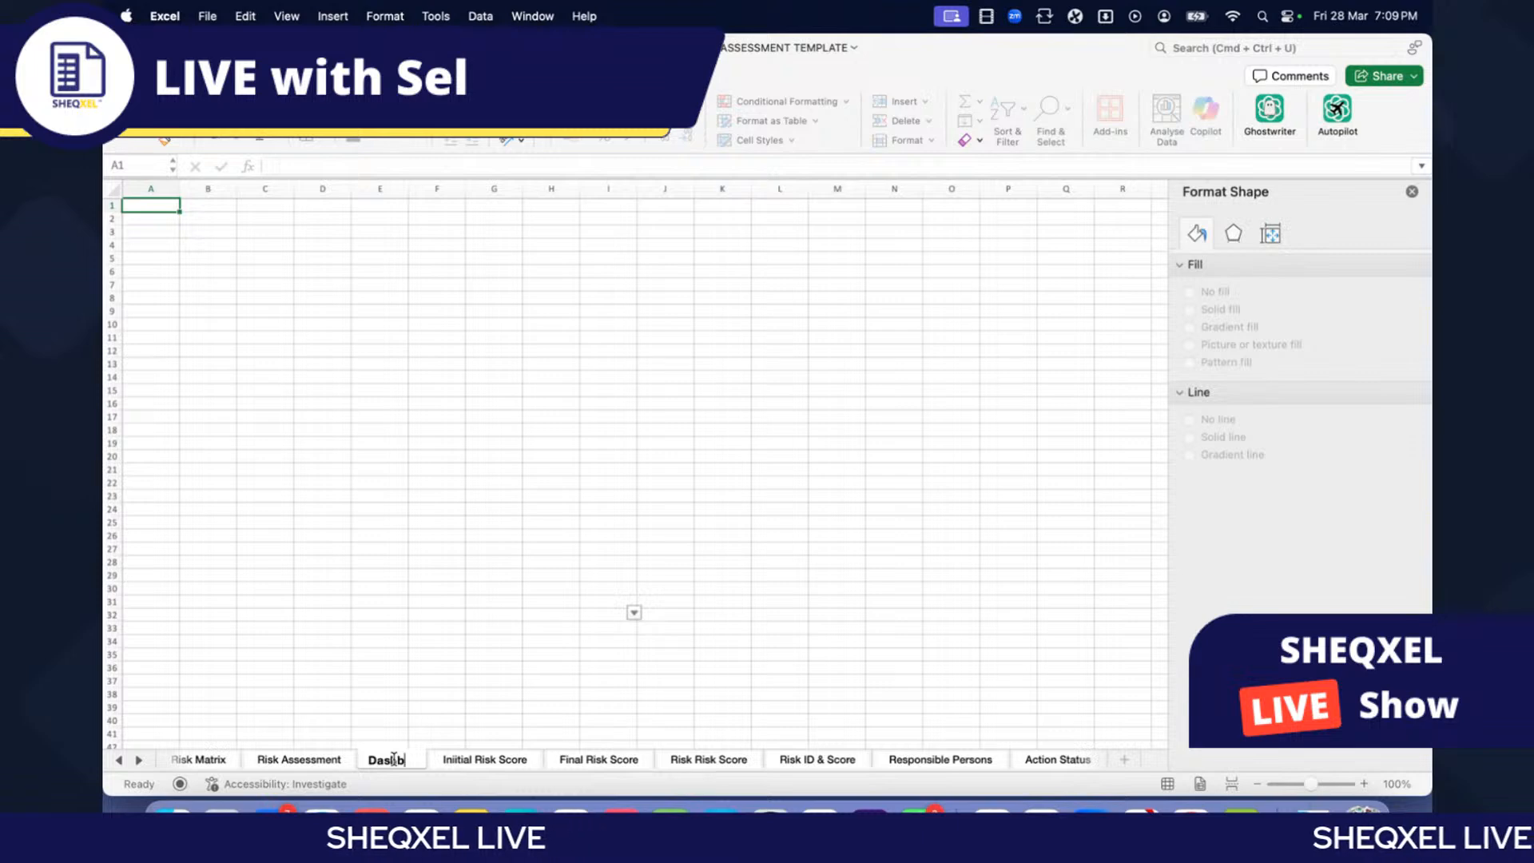
{"action": "type", "text": "h"}
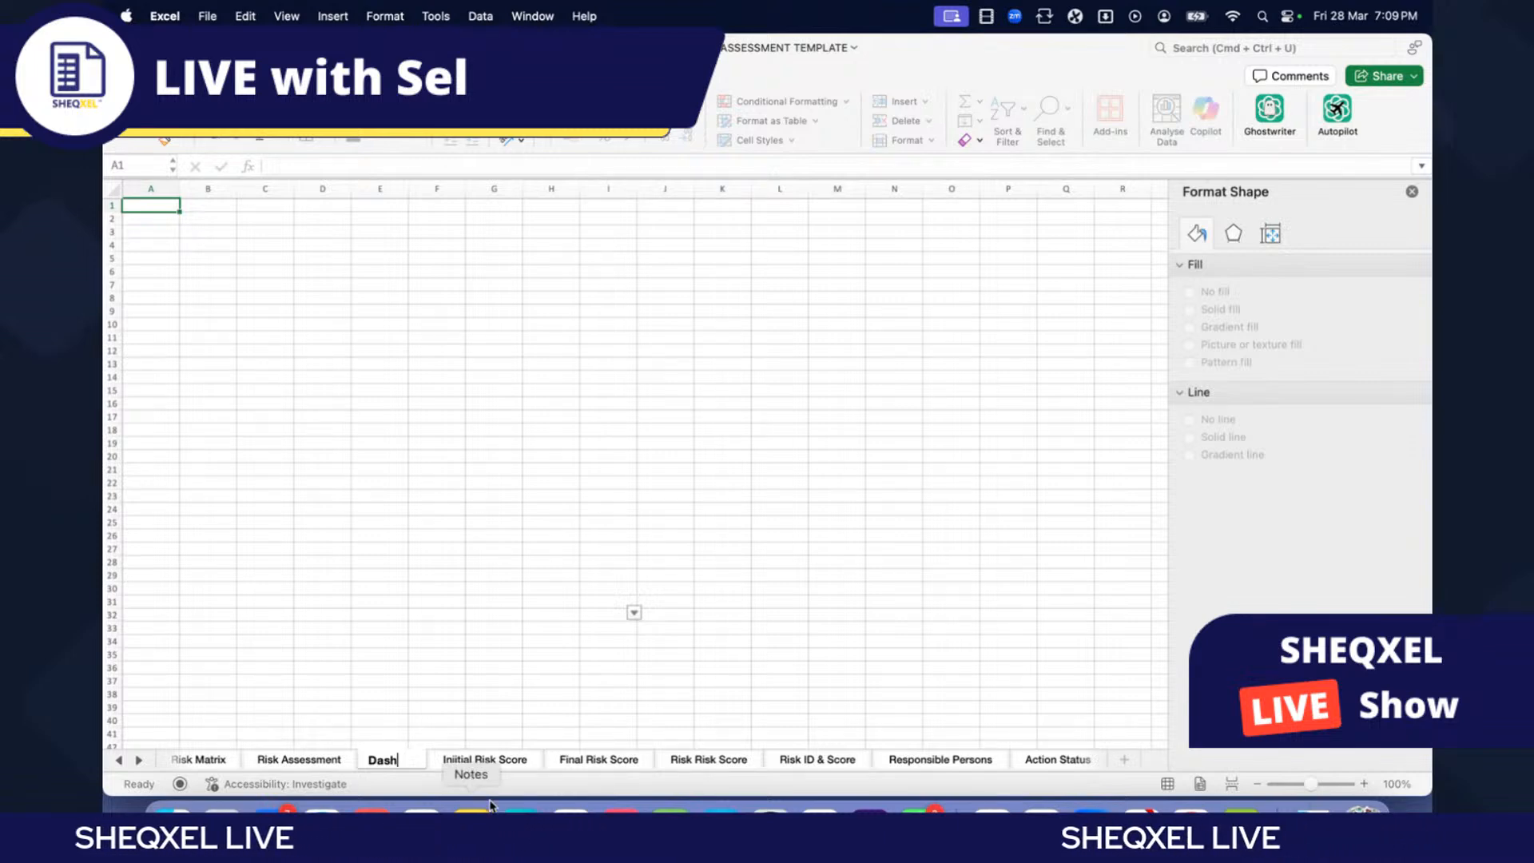
{"action": "type", "text": "board"}
{"action": "key", "text": "Return"}
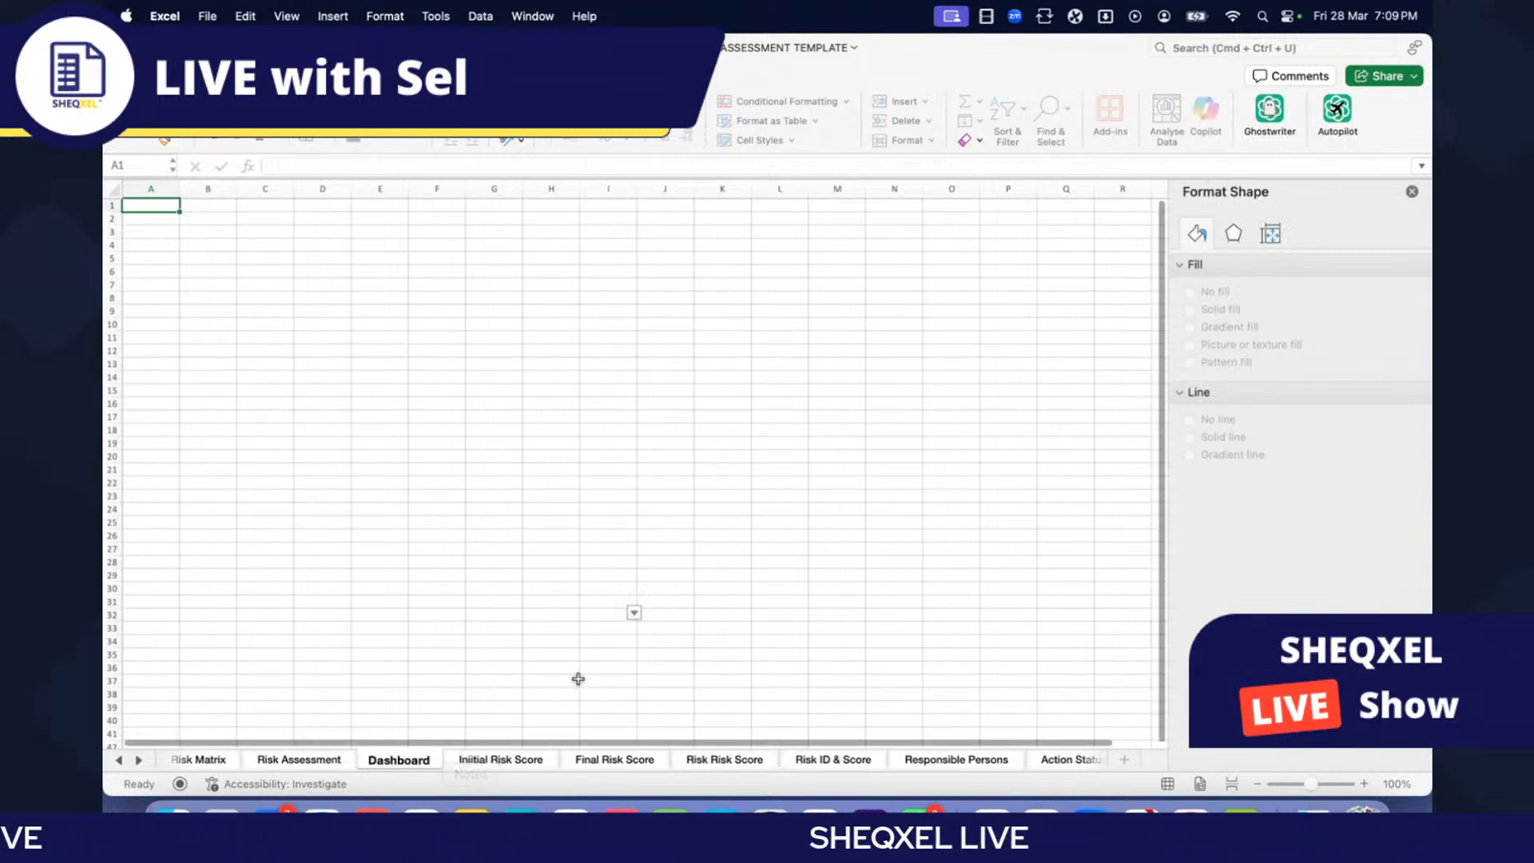
{"action": "left_click", "coordinate": [579, 679]}
Step: Review the charts on the pivot table sheets from Initial Risk Score through Action Status
{"action": "left_click", "coordinate": [500, 760]}
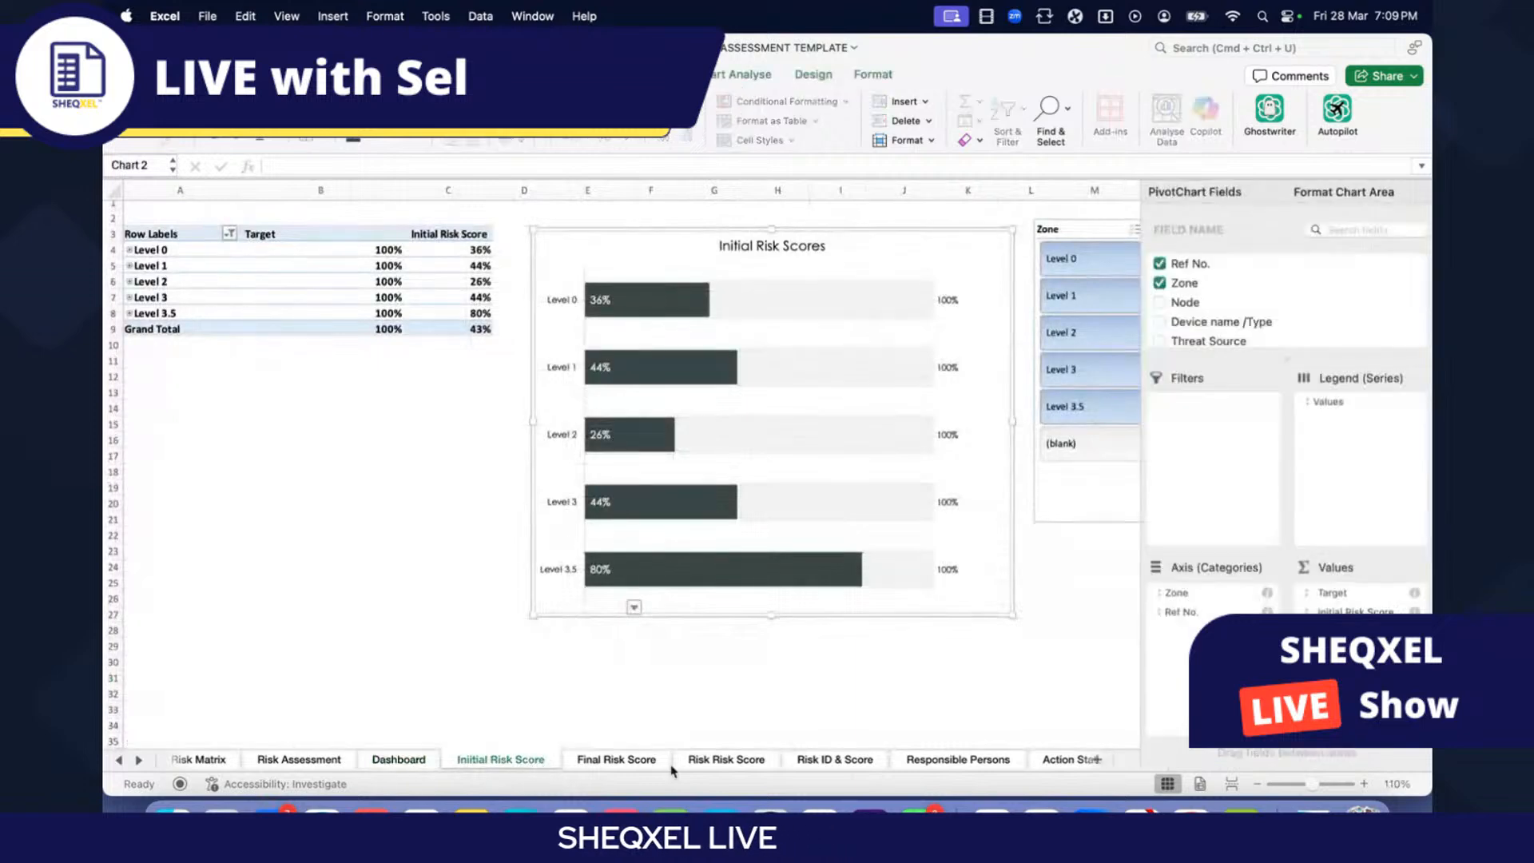
{"action": "left_click", "coordinate": [615, 760]}
{"action": "left_click", "coordinate": [724, 760]}
{"action": "left_click", "coordinate": [839, 760]}
{"action": "left_click", "coordinate": [1055, 760]}
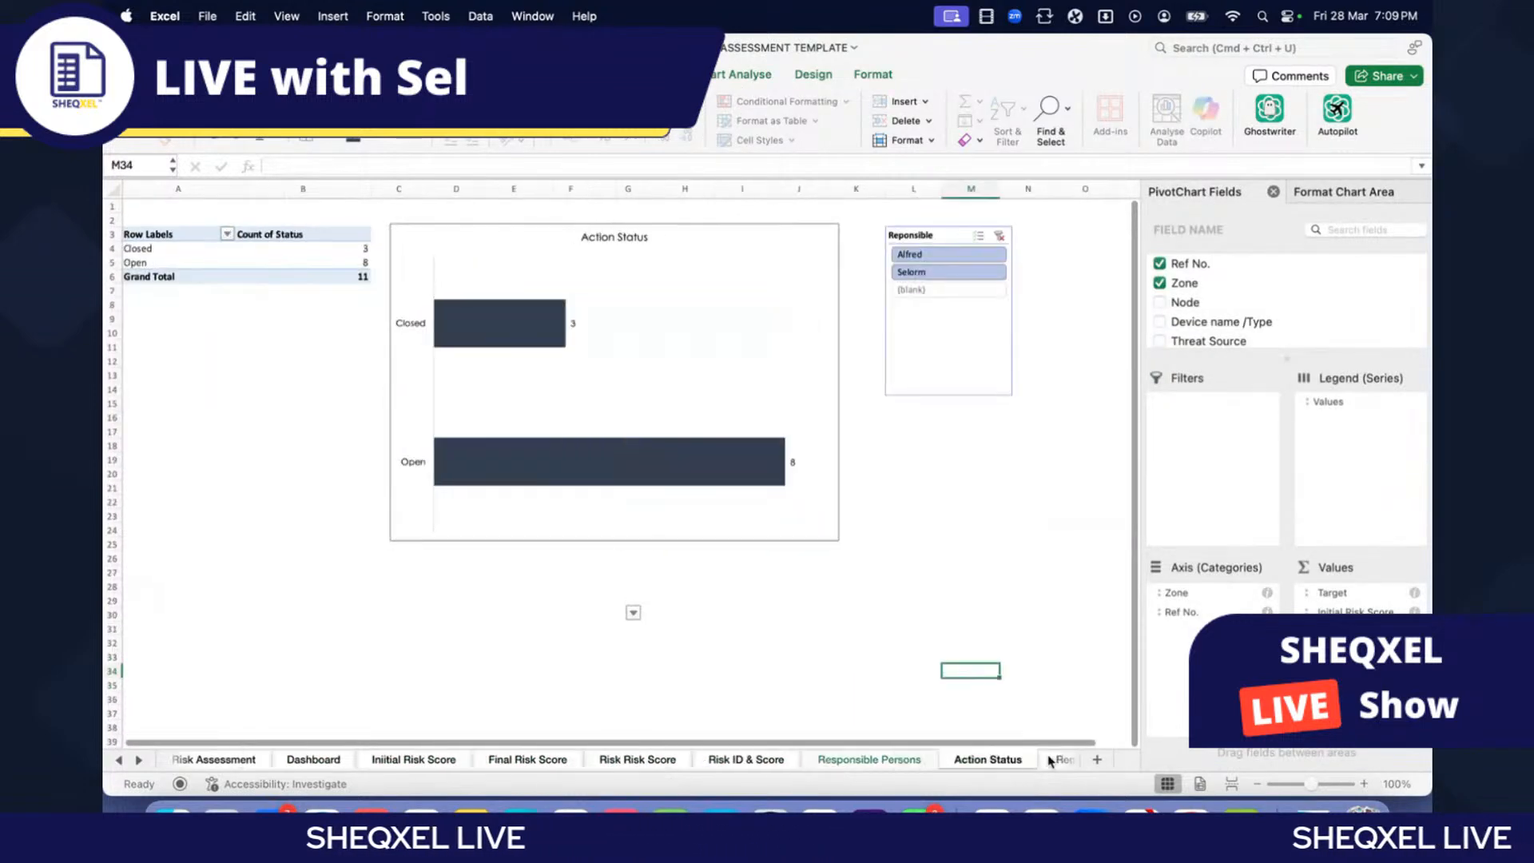
{"action": "left_click", "coordinate": [823, 641]}
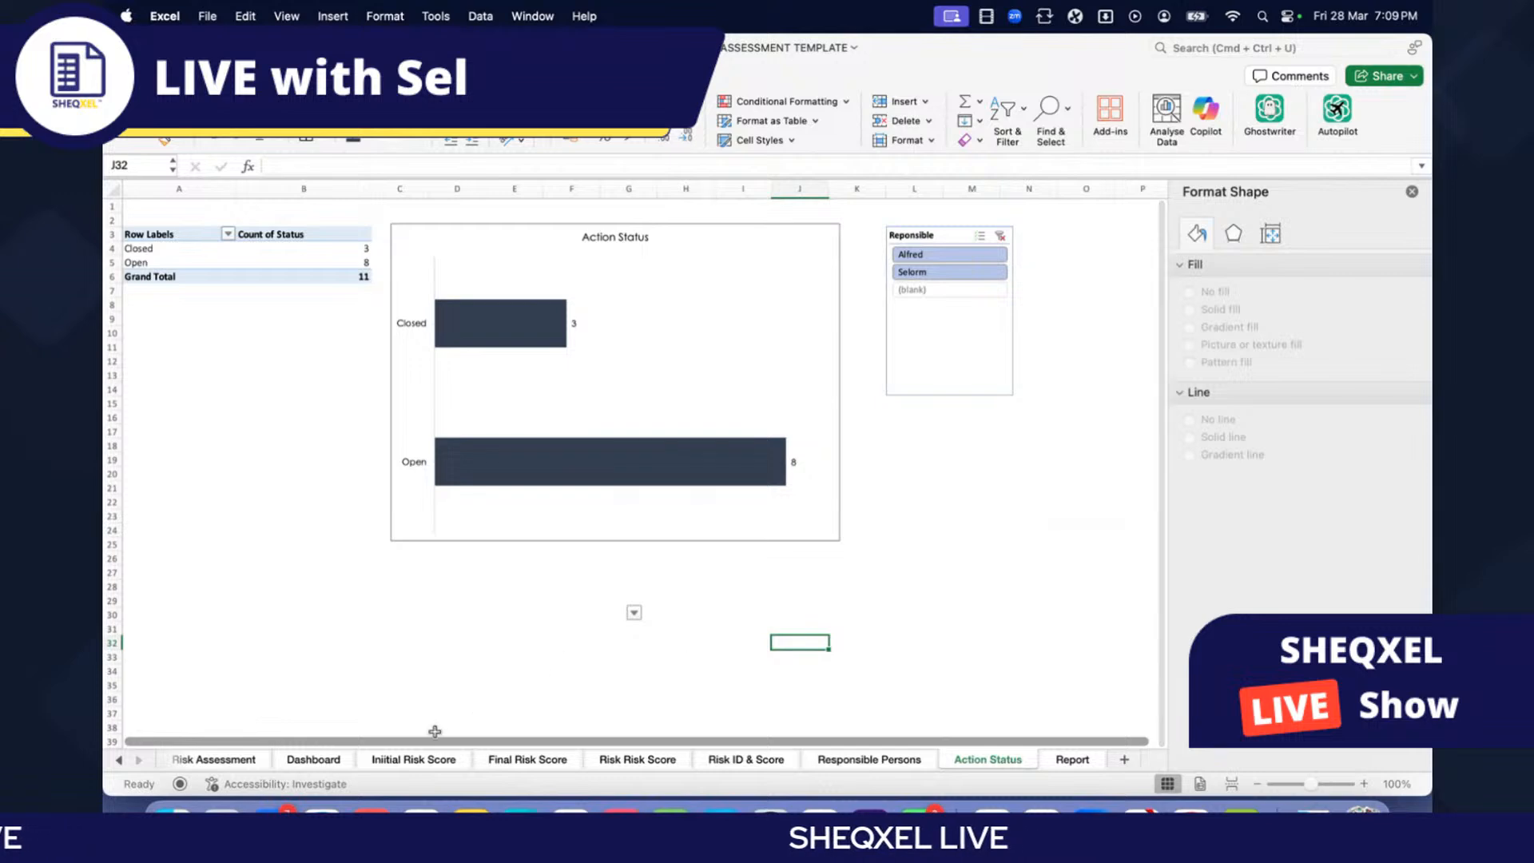
{"action": "left_click", "coordinate": [525, 760]}
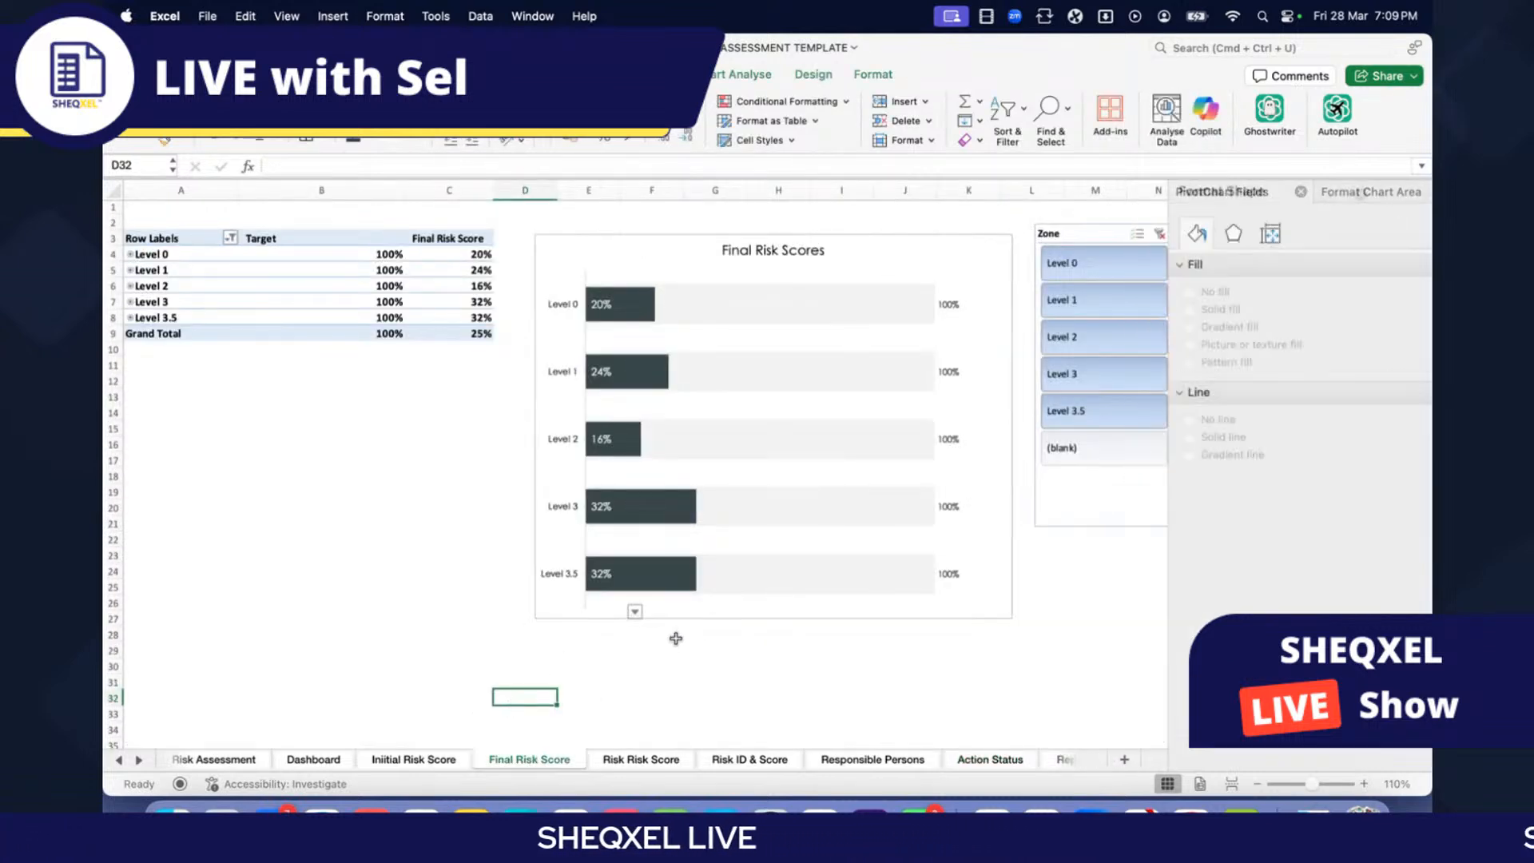
{"action": "left_click", "coordinate": [708, 617]}
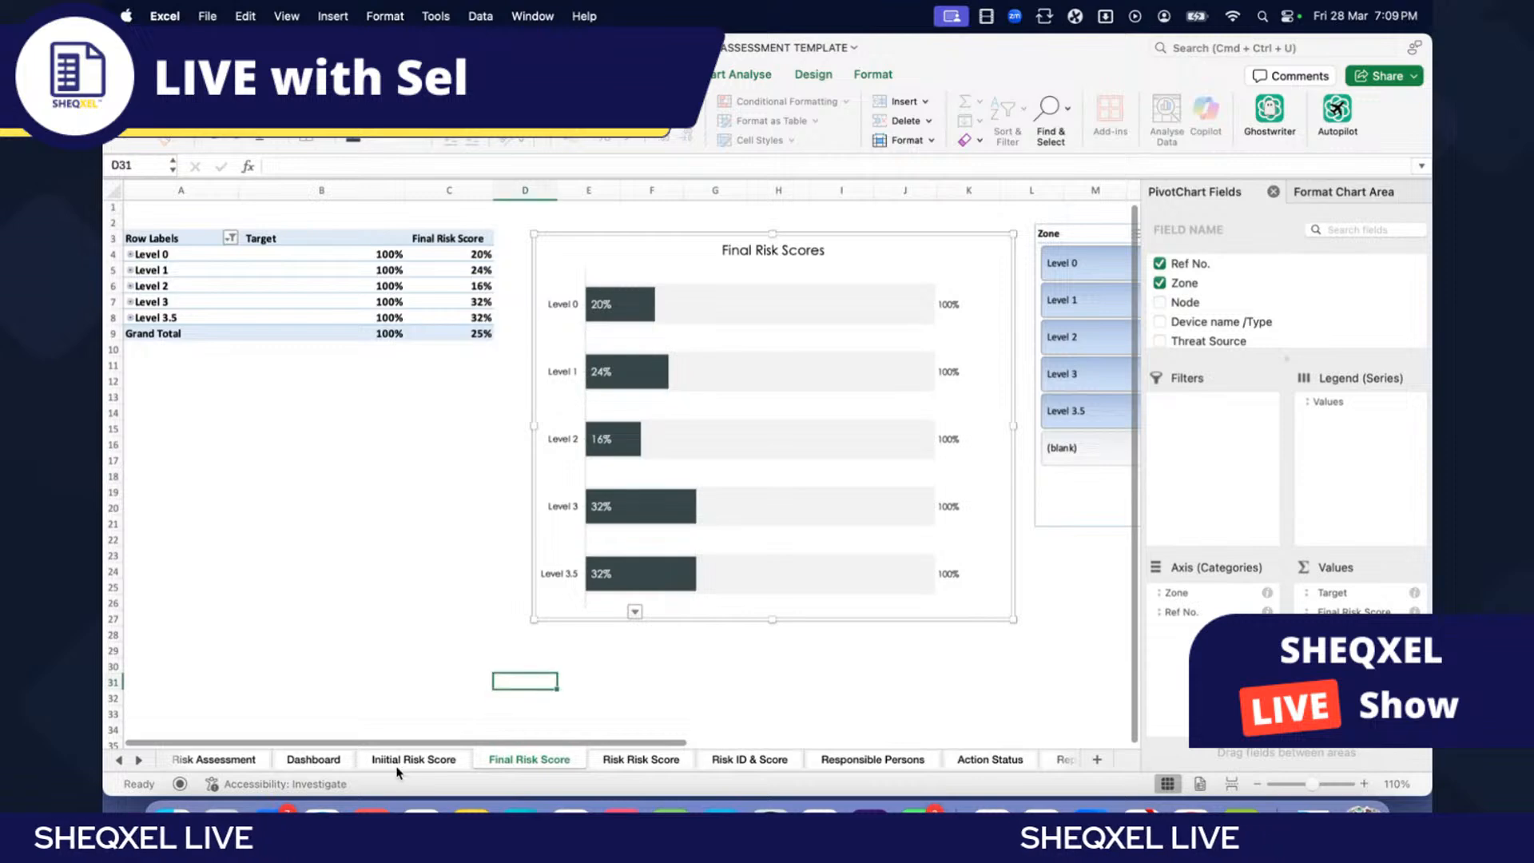
Step: Copy the Initial Risk Scores chart to the Dashboard sheet and shrink it to about columns B–F, rows 9–24
{"action": "left_click", "coordinate": [414, 759]}
{"action": "left_click", "coordinate": [708, 617]}
{"action": "key", "text": "super+c"}
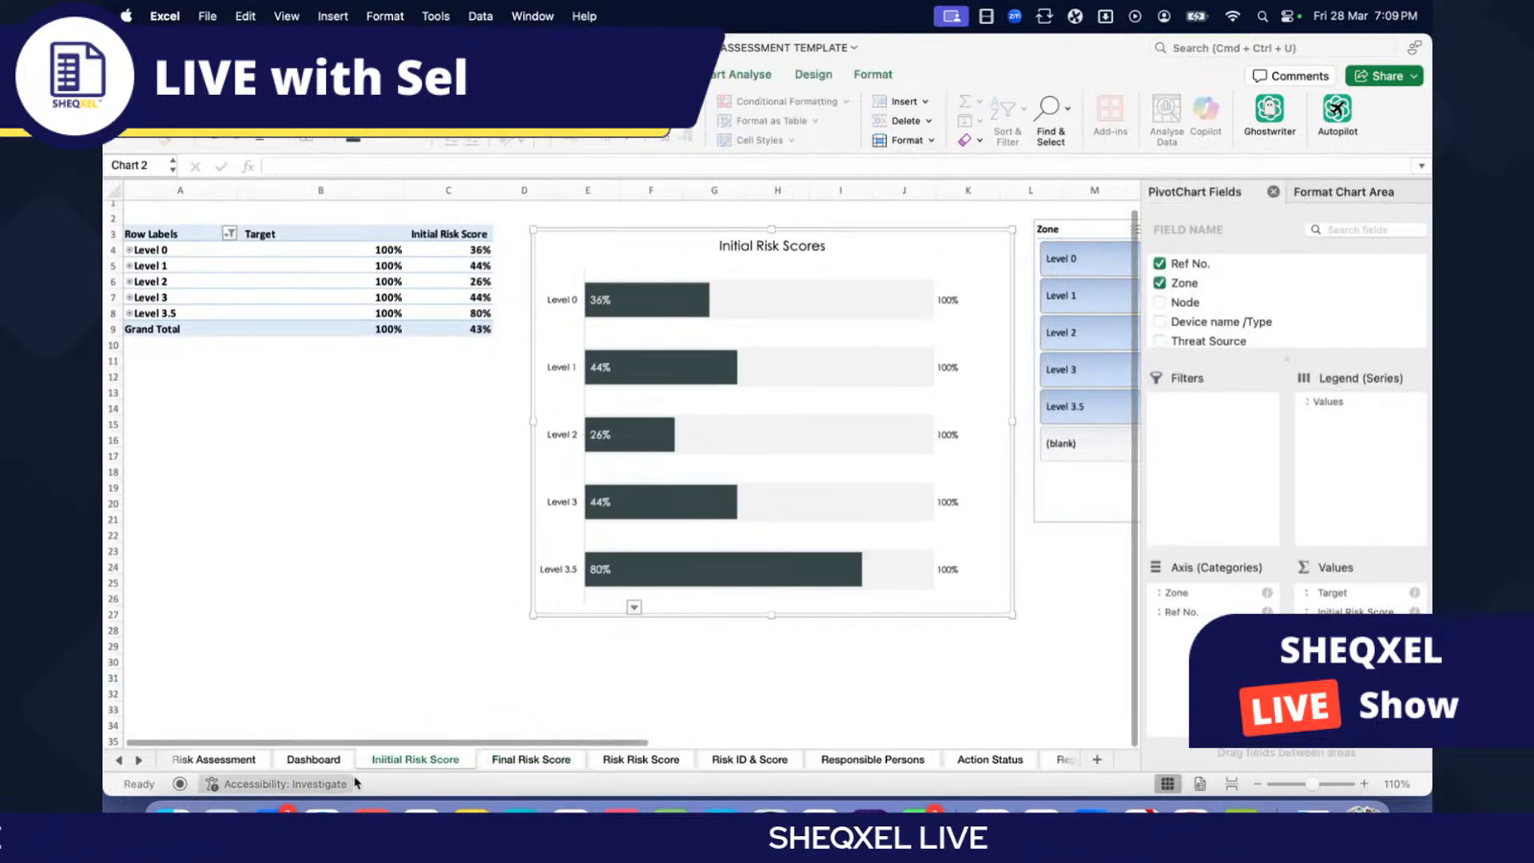
{"action": "left_click", "coordinate": [313, 759]}
{"action": "key", "text": "super+v"}
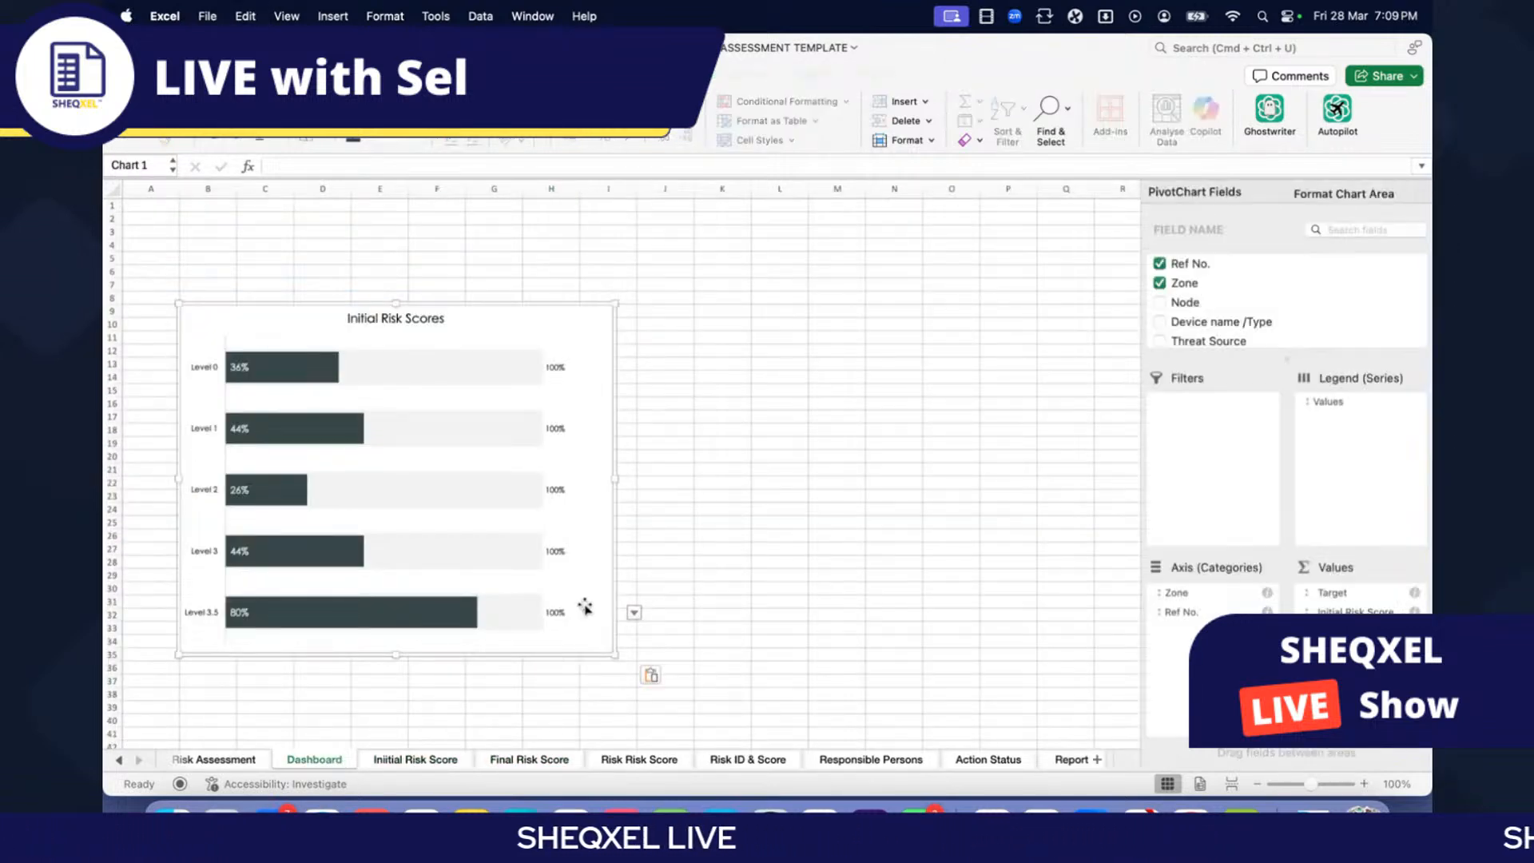
{"action": "left_click_drag", "start_coordinate": [613, 651], "coordinate": [436, 519]}
{"action": "left_click", "coordinate": [767, 551]}
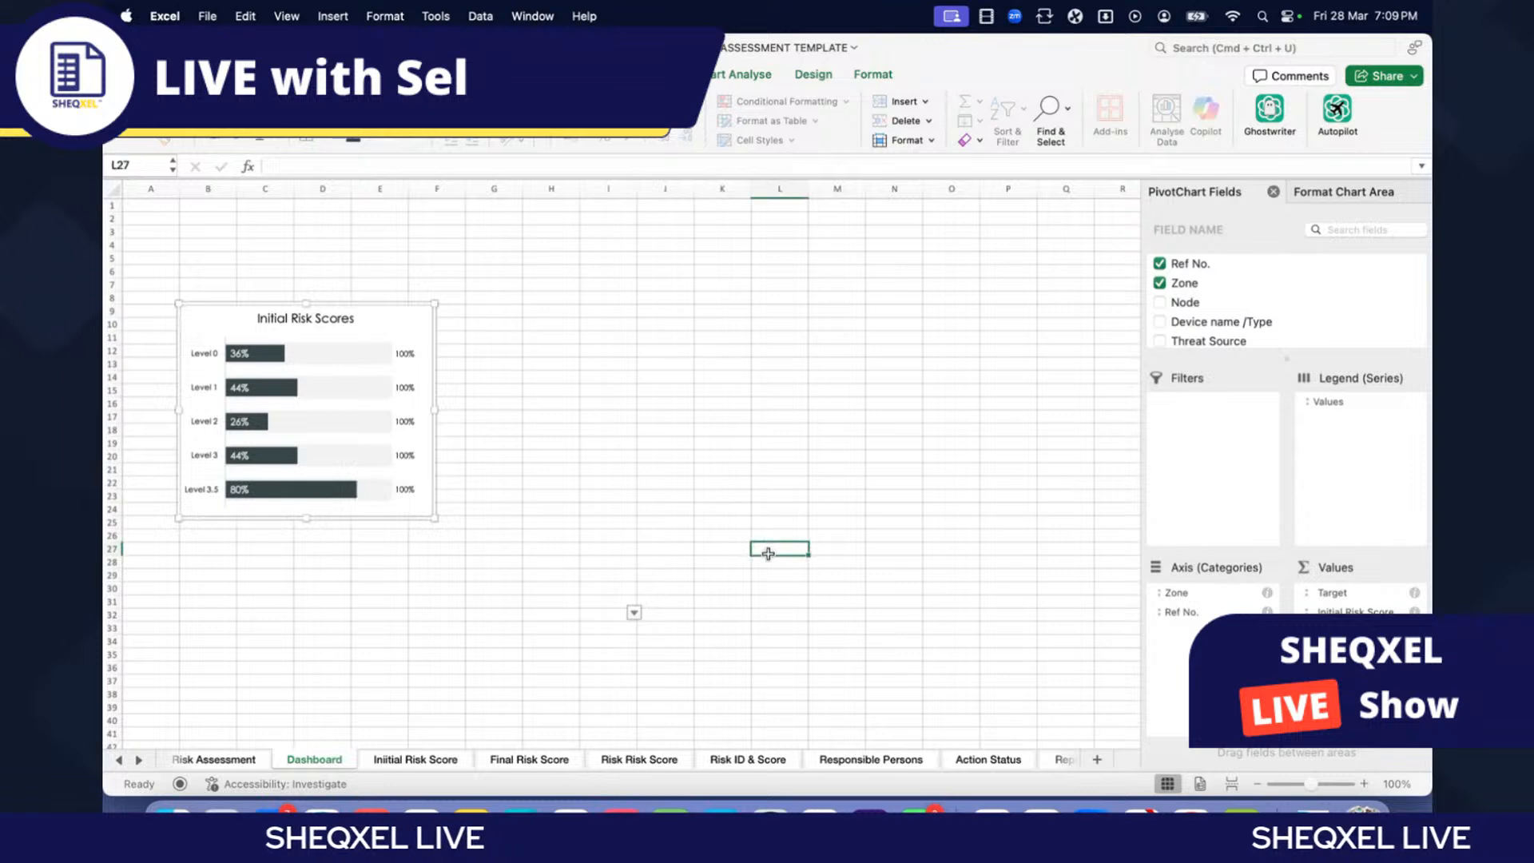
{"action": "left_click", "coordinate": [623, 614]}
{"action": "left_click_drag", "start_coordinate": [631, 553], "coordinate": [692, 699]}
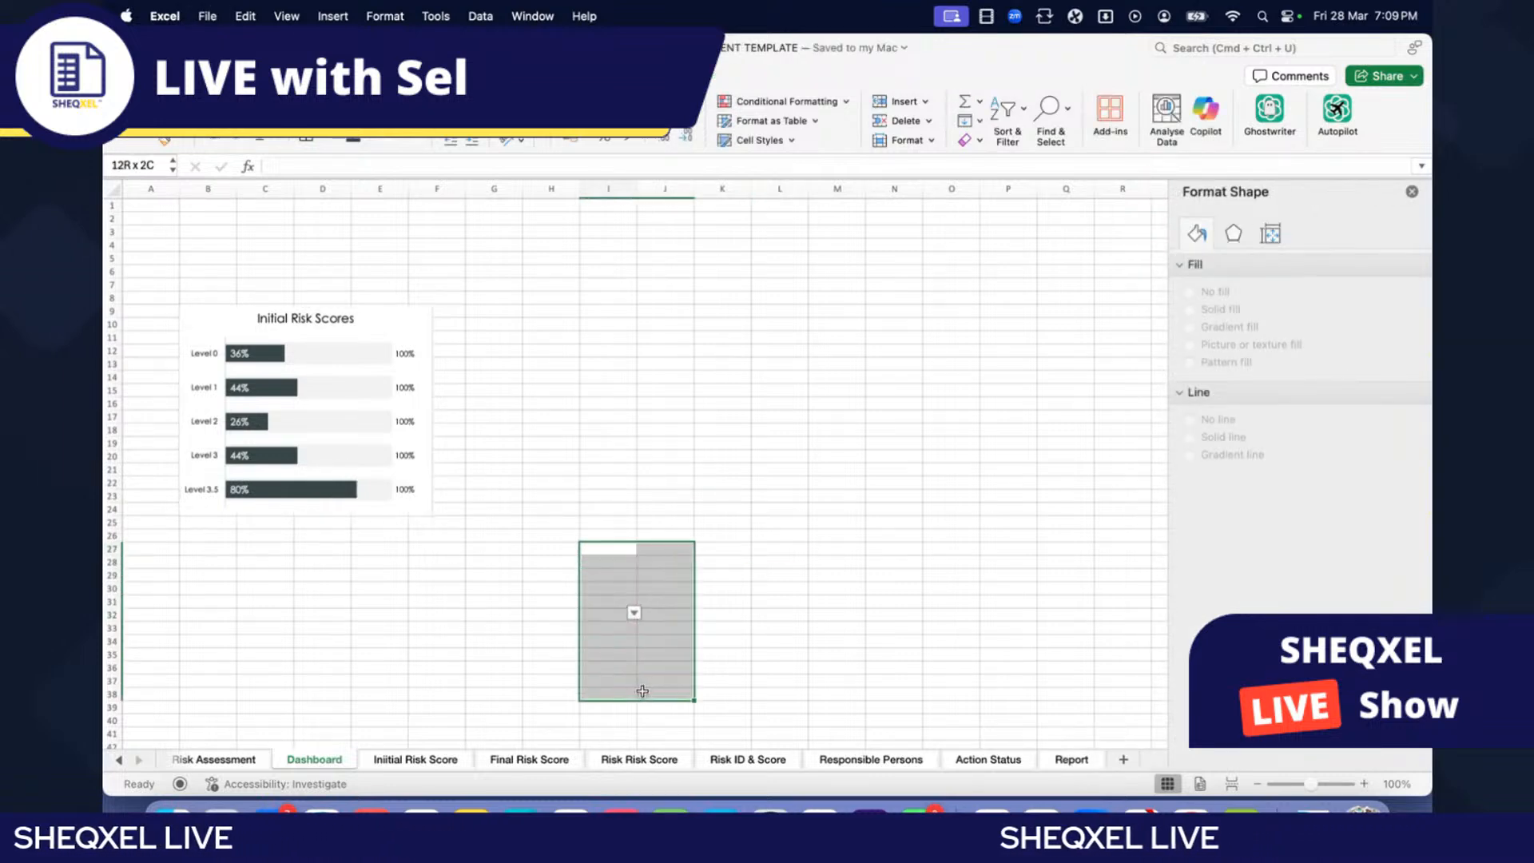
{"action": "left_click", "coordinate": [784, 599]}
Step: Copy the Final Risk Scores chart to the Dashboard, beside the Initial Risk Scores chart, and shrink it to roughly the same height
{"action": "left_click", "coordinate": [528, 759]}
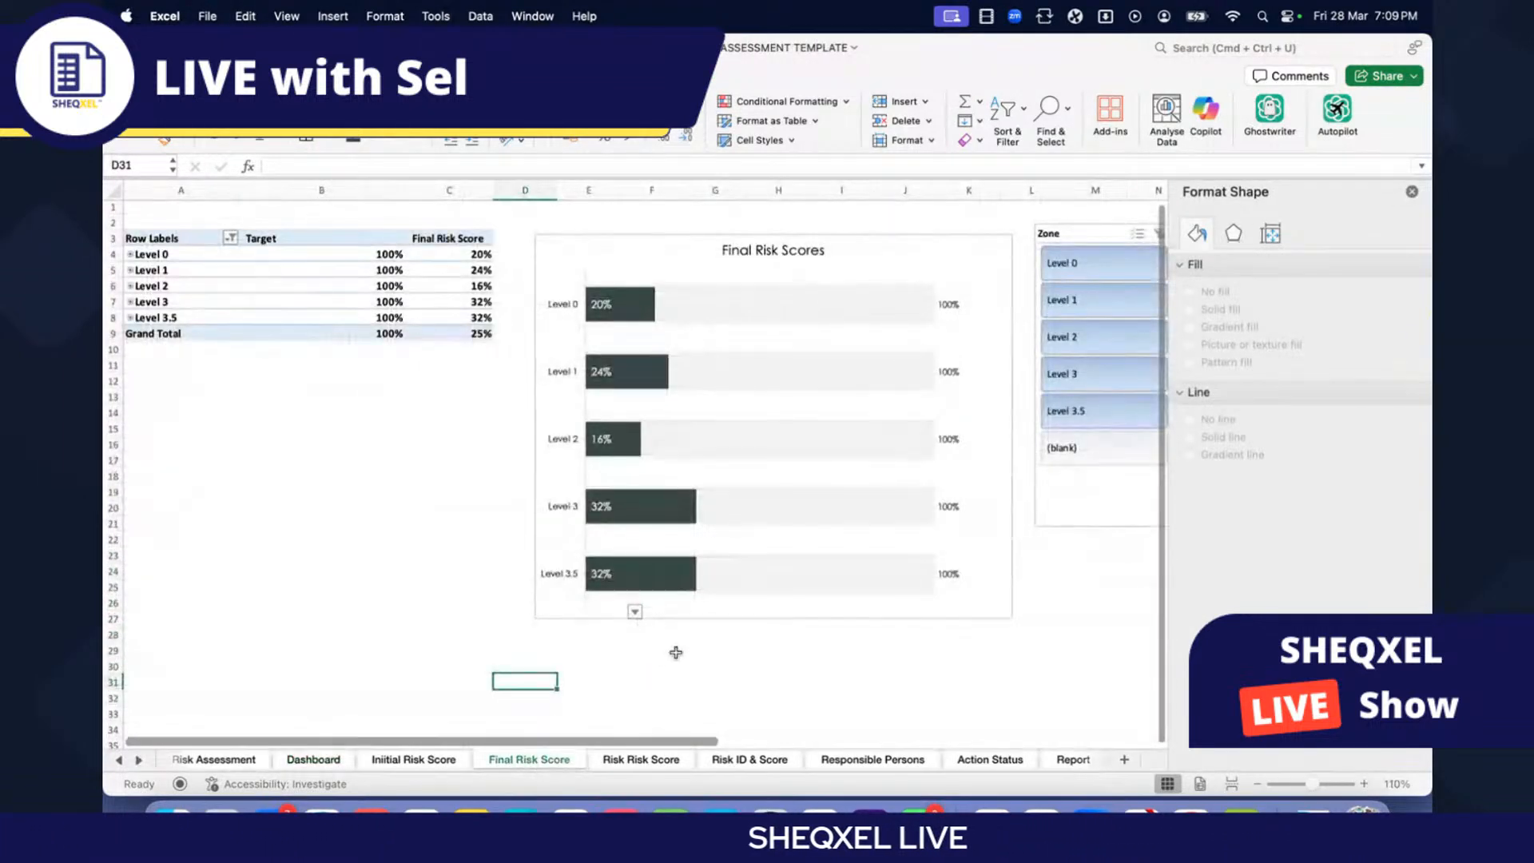
{"action": "left_click", "coordinate": [414, 760]}
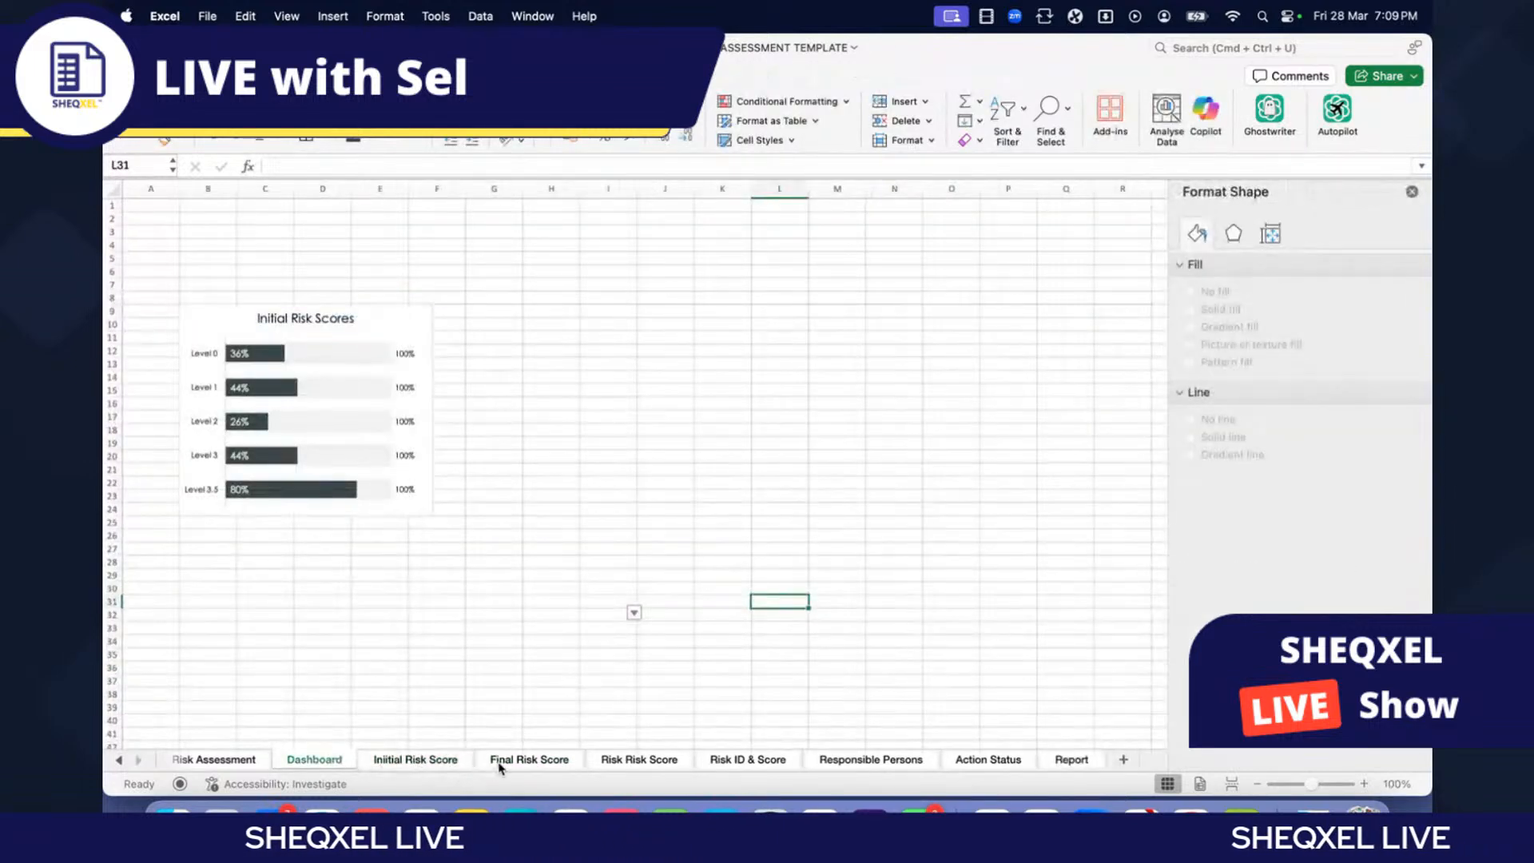
{"action": "left_click", "coordinate": [528, 760]}
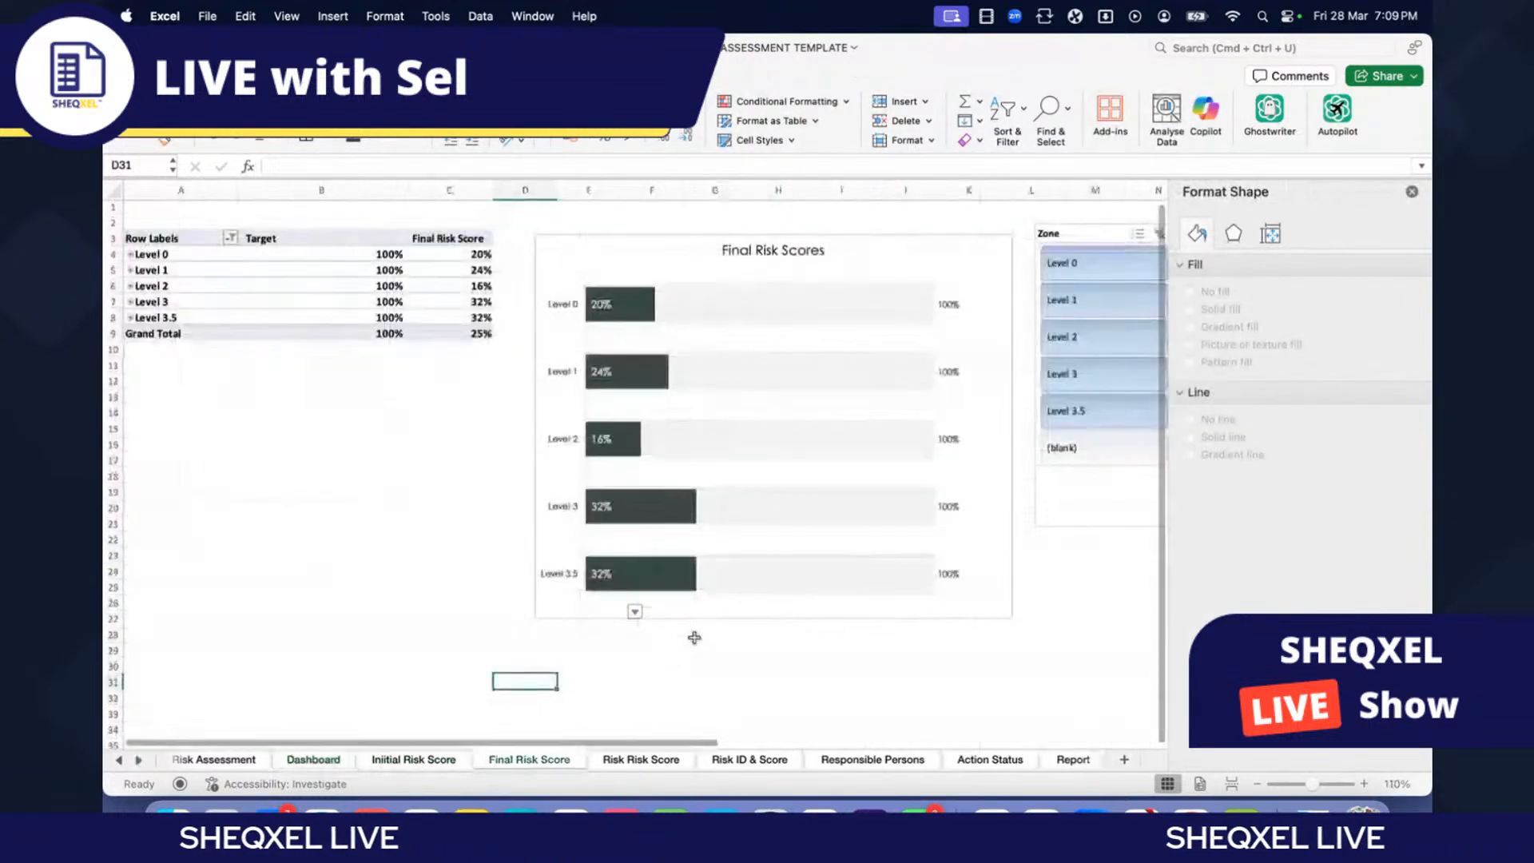
{"action": "left_click", "coordinate": [313, 759]}
{"action": "key", "text": "super+v"}
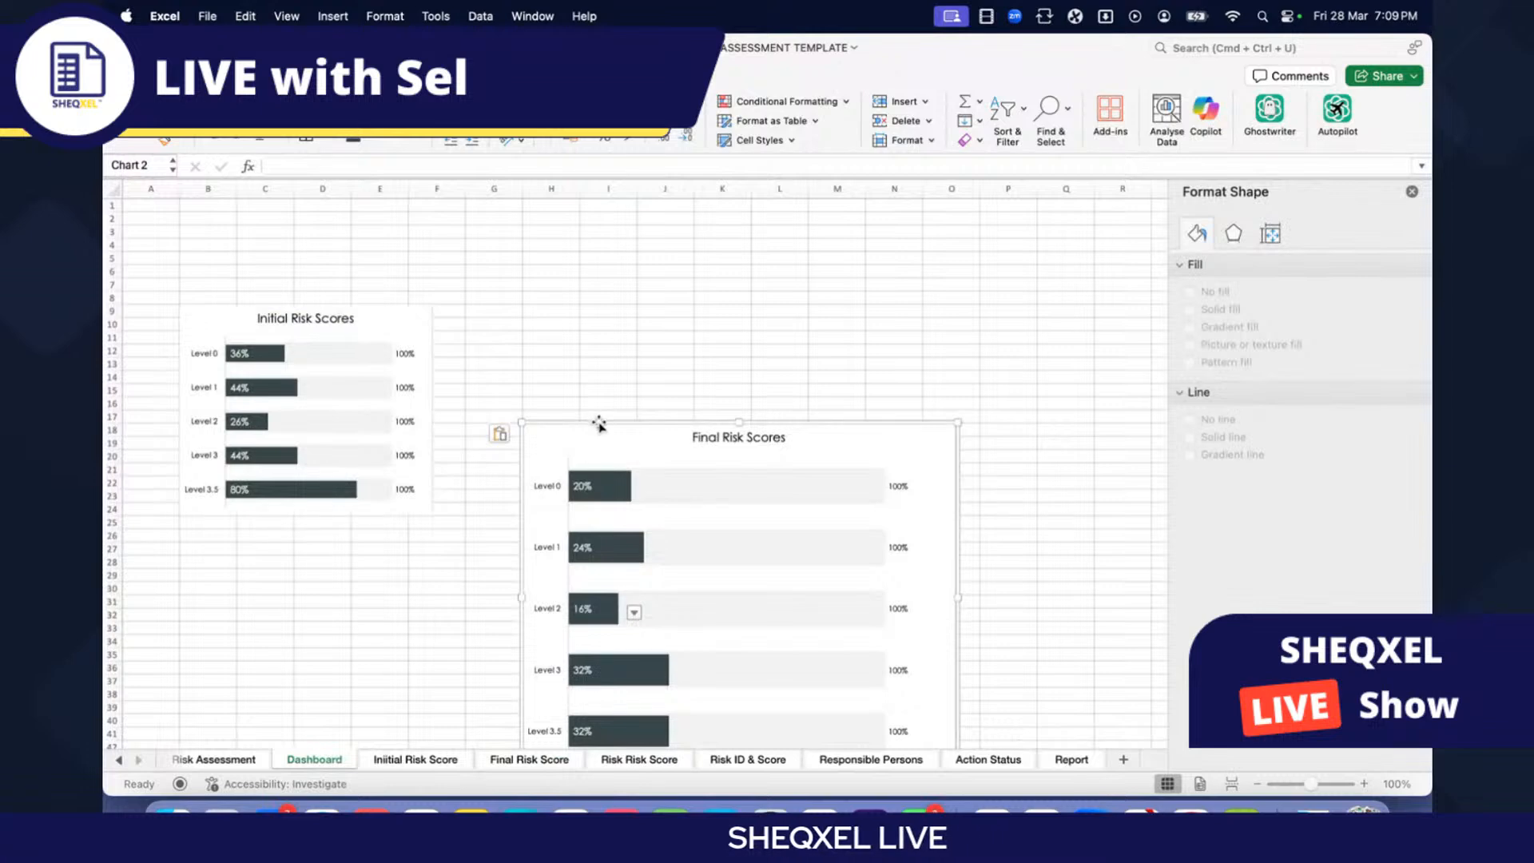
{"action": "left_click_drag", "start_coordinate": [600, 423], "coordinate": [522, 304]}
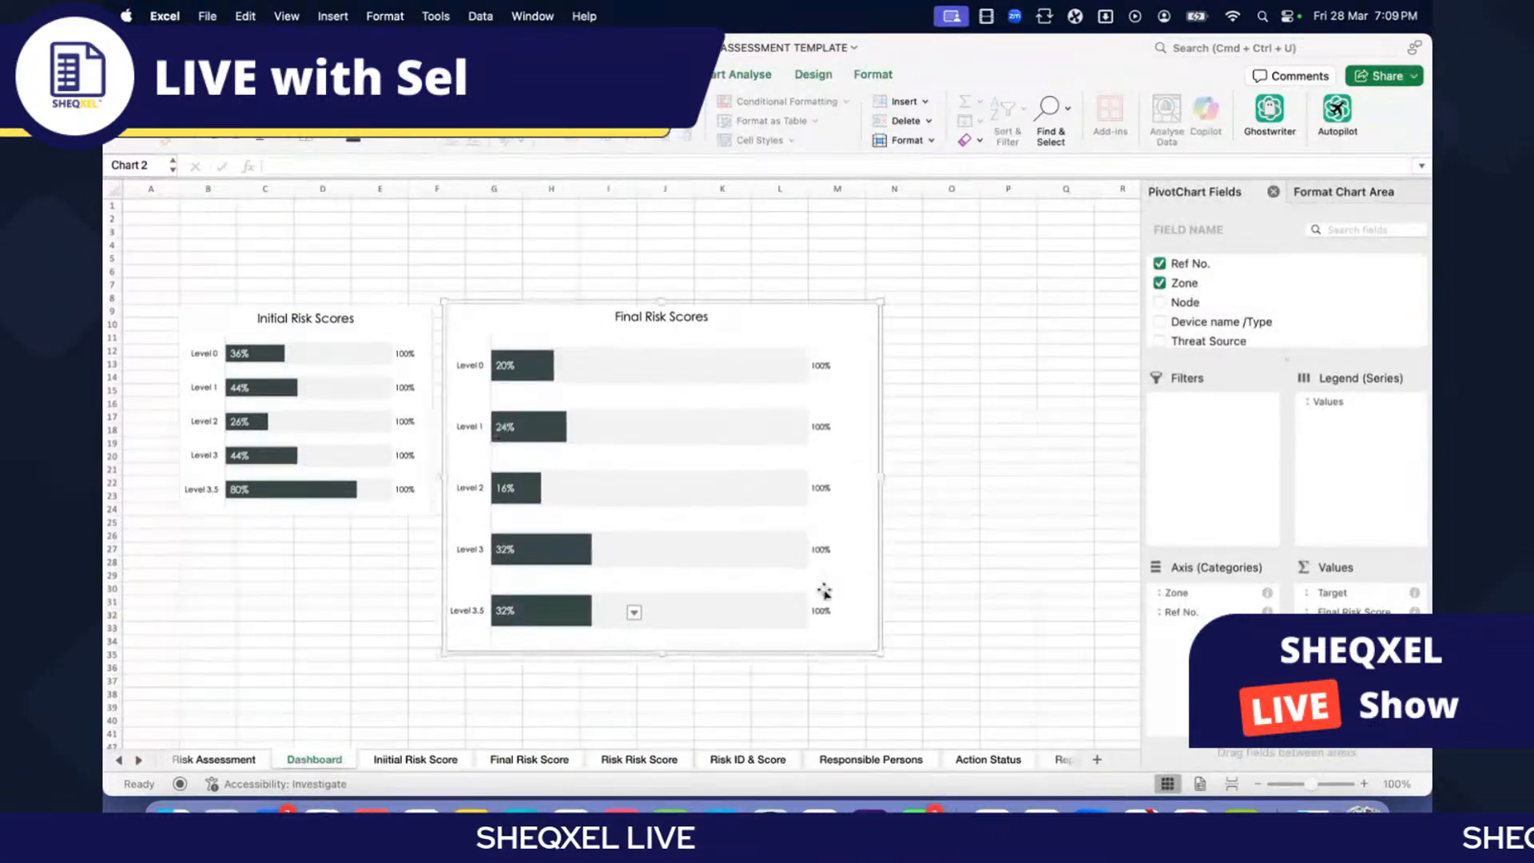
{"action": "left_click_drag", "start_coordinate": [875, 653], "coordinate": [766, 515]}
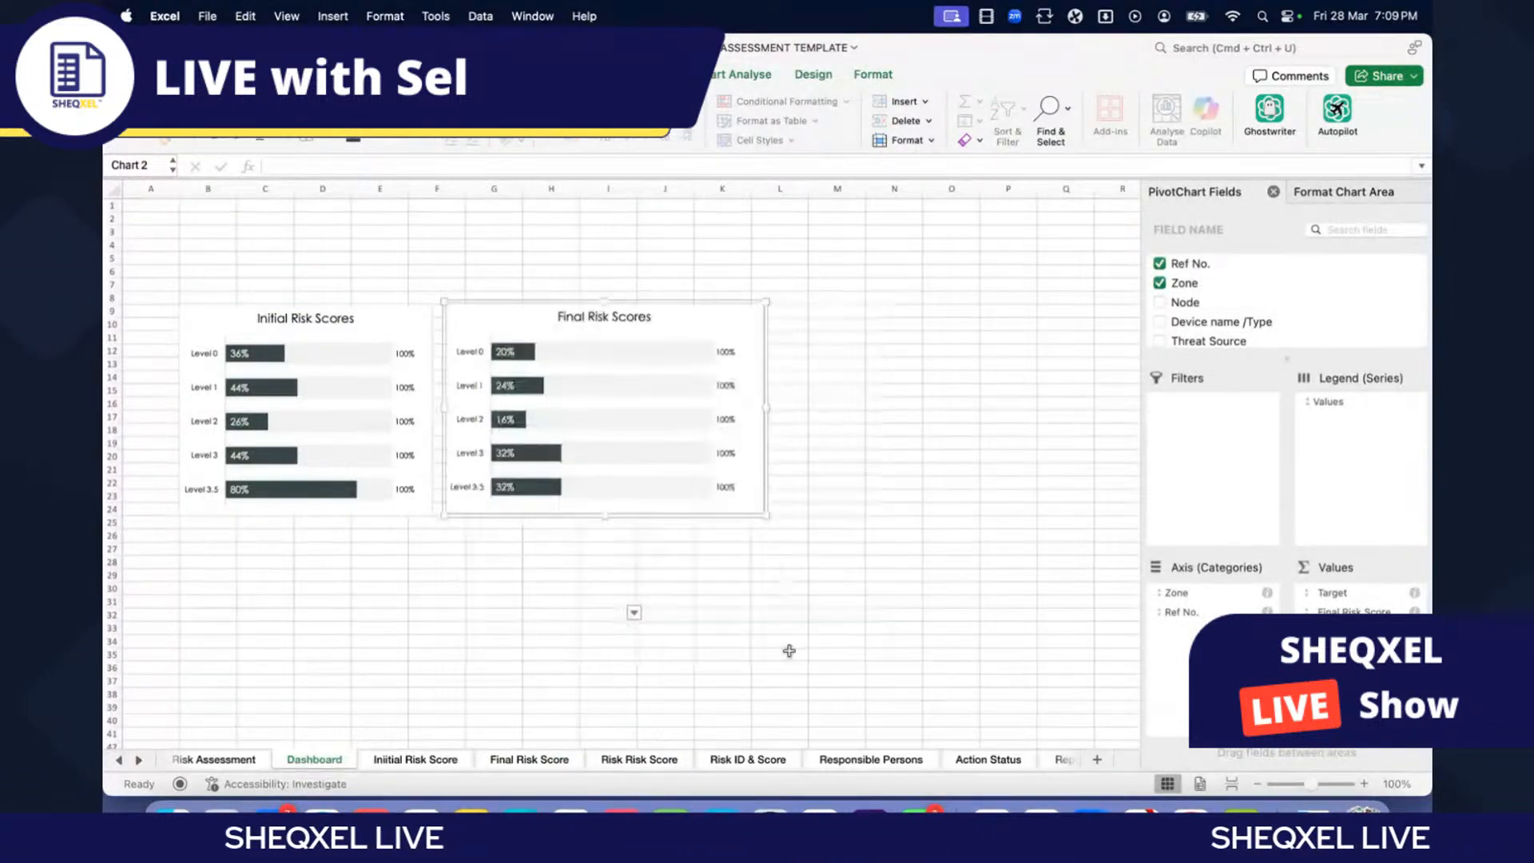
{"action": "left_click", "coordinate": [768, 668]}
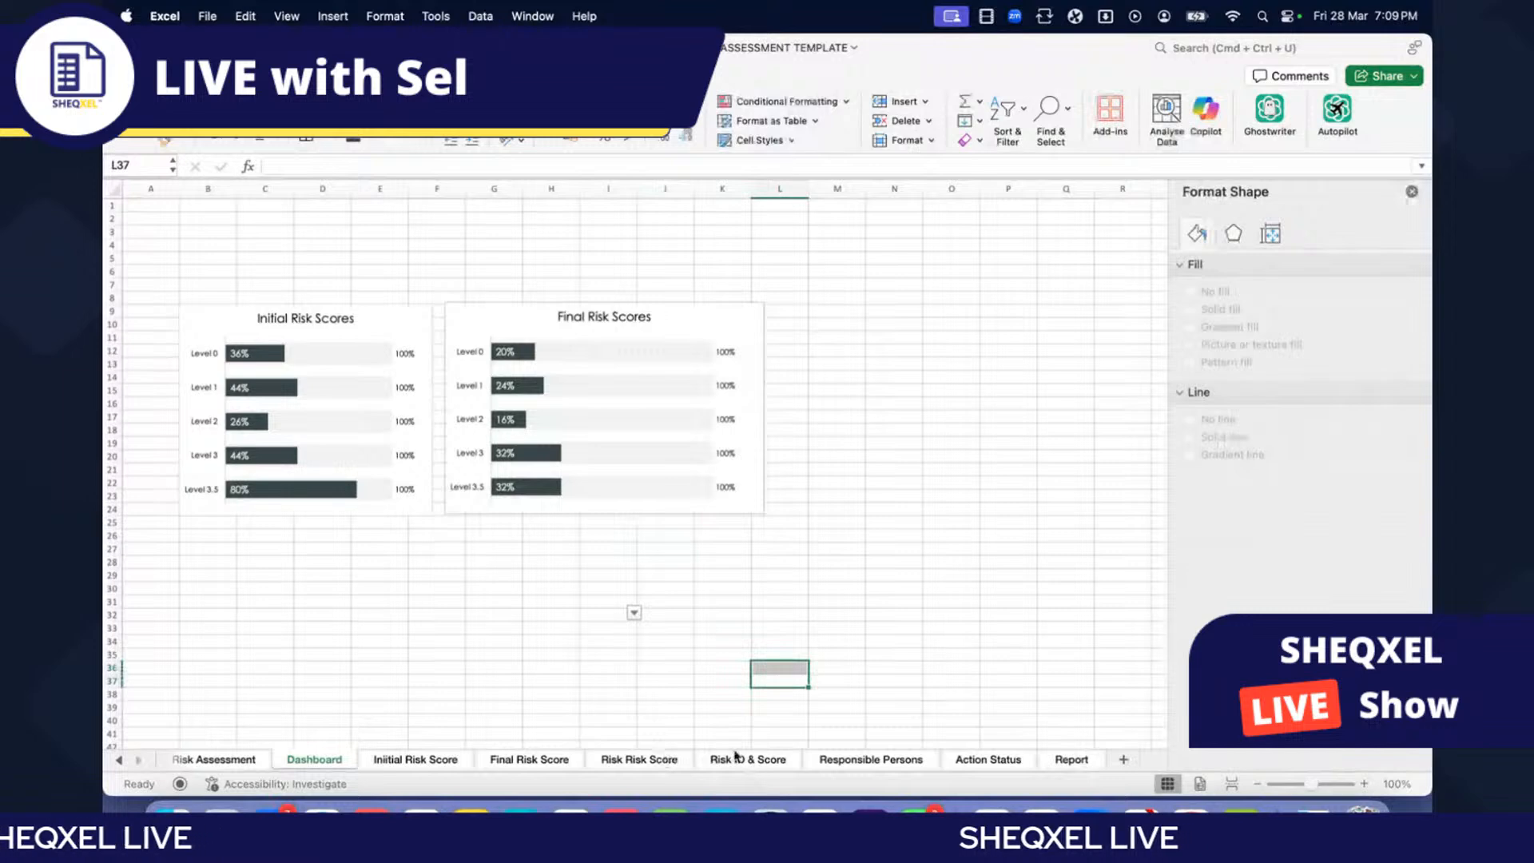
Step: Rename the Risk Risk Score sheet as Risidual Risk Score
{"action": "left_click", "coordinate": [627, 762]}
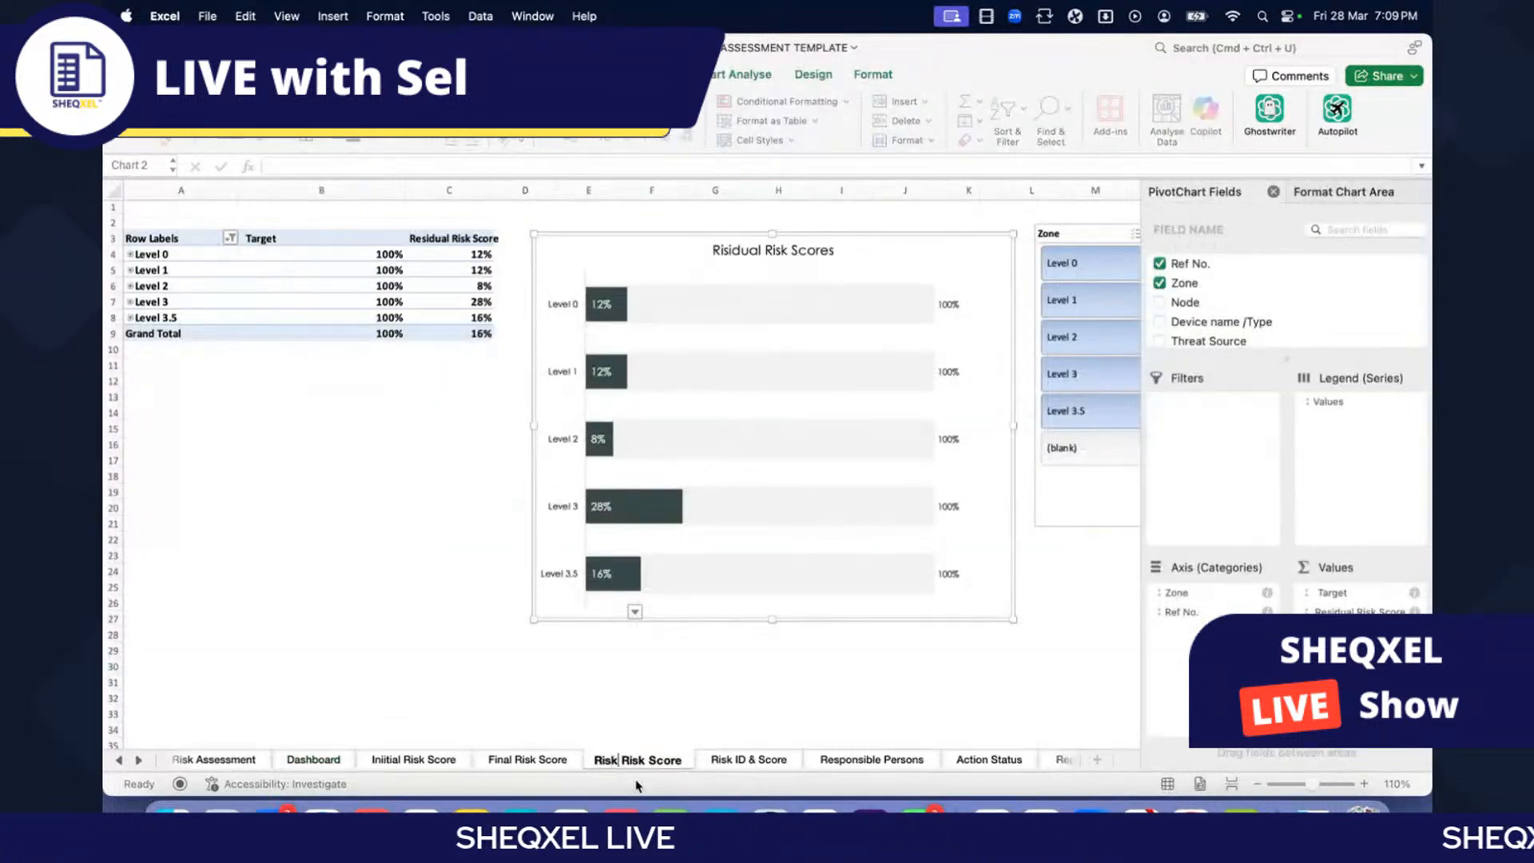
{"action": "key", "text": "BackSpace"}
{"action": "type", "text": "idul"}
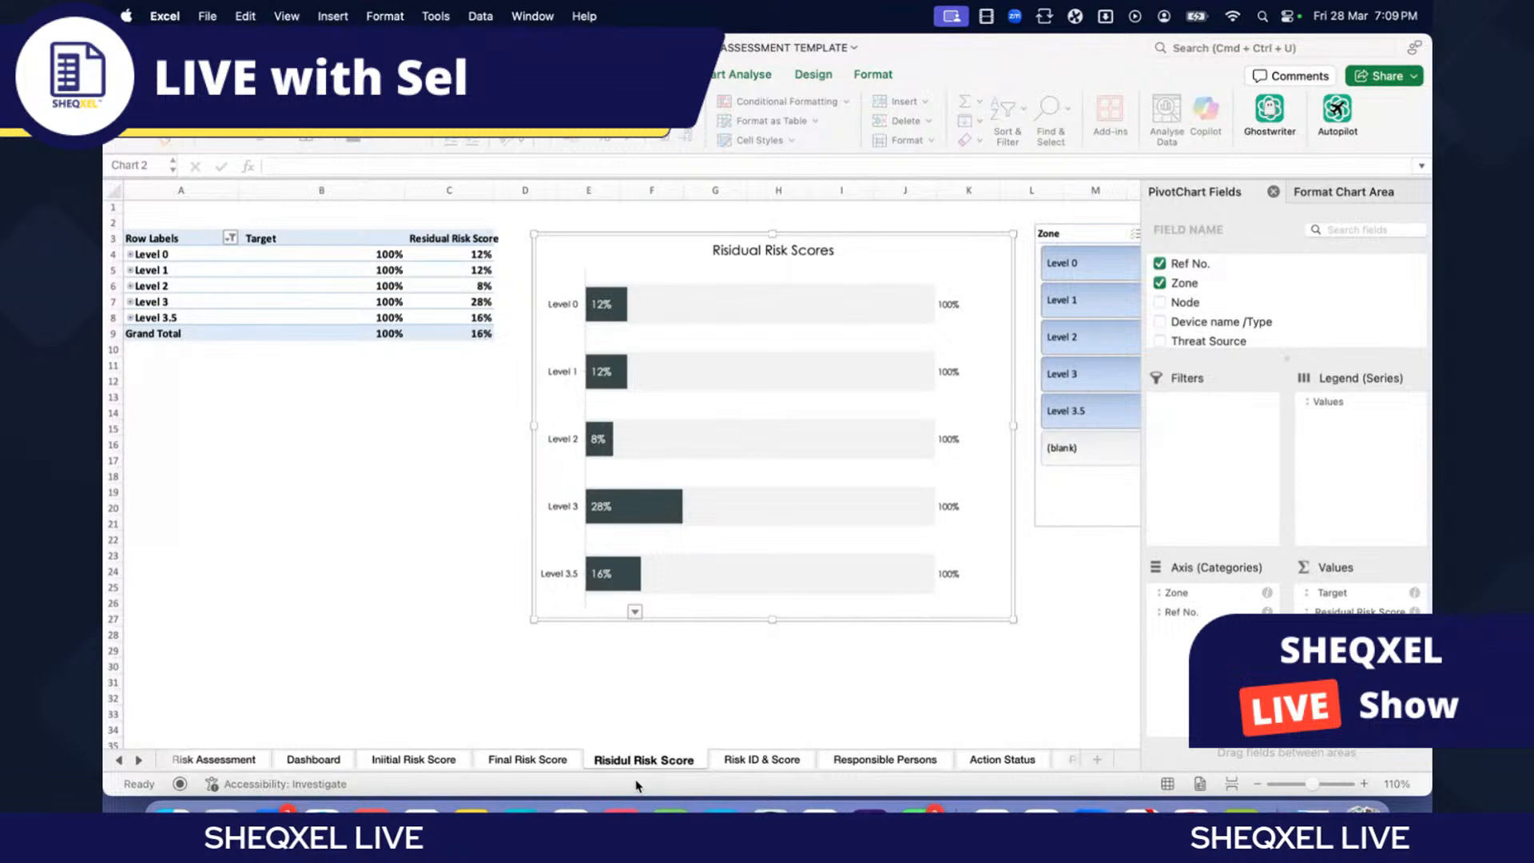
{"action": "key", "text": "BackSpace"}
{"action": "key", "text": "BackSpace"}
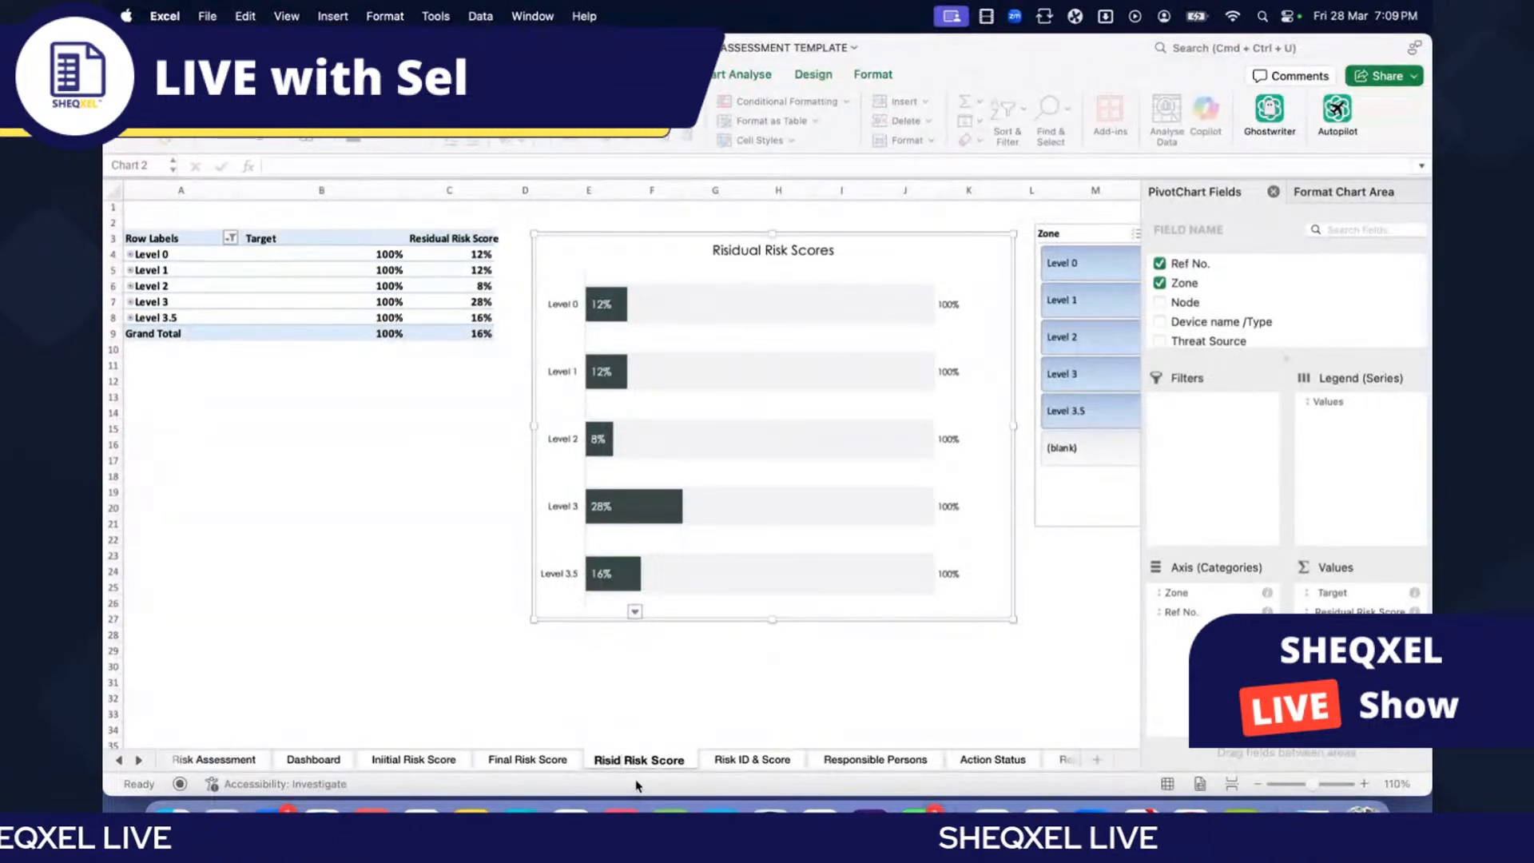
{"action": "type", "text": "ual"}
{"action": "left_click", "coordinate": [459, 697]}
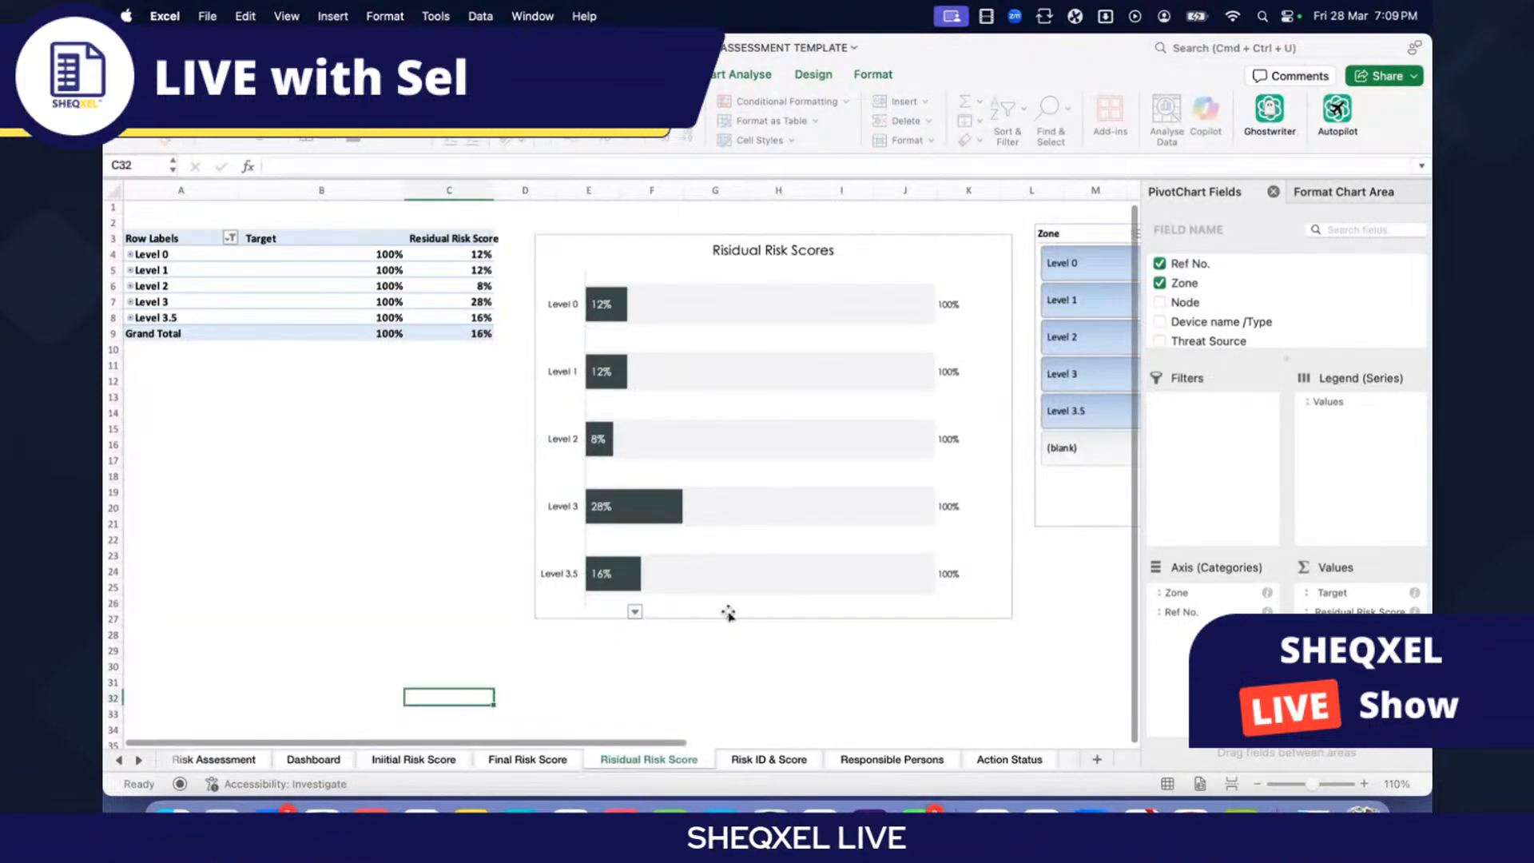
Step: Copy the Risidual Risk Scores chart to the Dashboard, beside the Final Risk Scores chart, and shrink it to about columns M–Q
{"action": "left_click", "coordinate": [314, 759]}
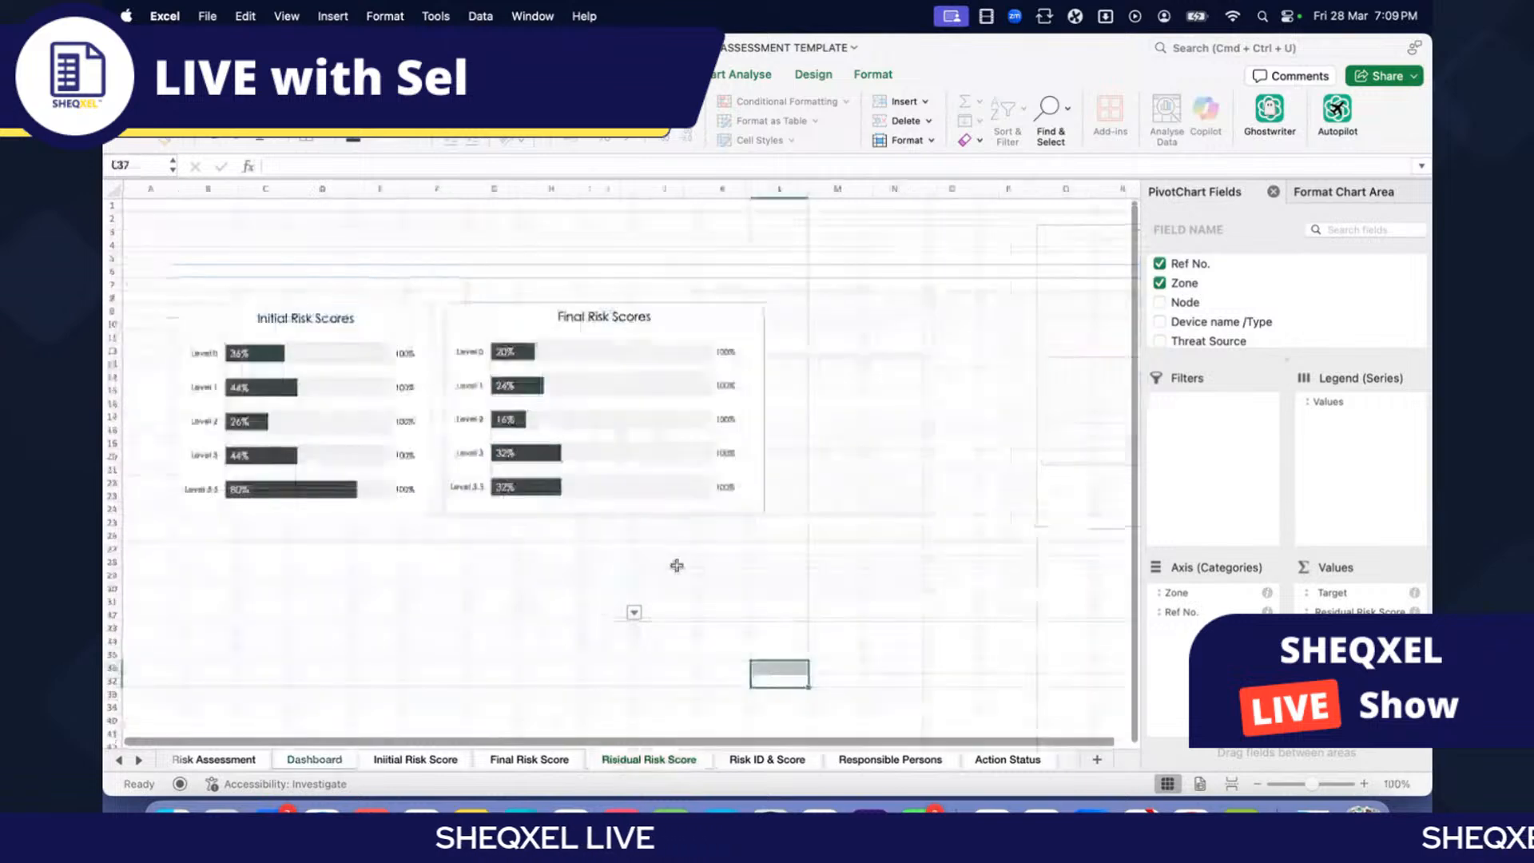
{"action": "left_click", "coordinate": [825, 323]}
{"action": "key", "text": "super+v"}
{"action": "scroll", "coordinate": [976, 513], "scroll_direction": "right", "scroll_amount": 5}
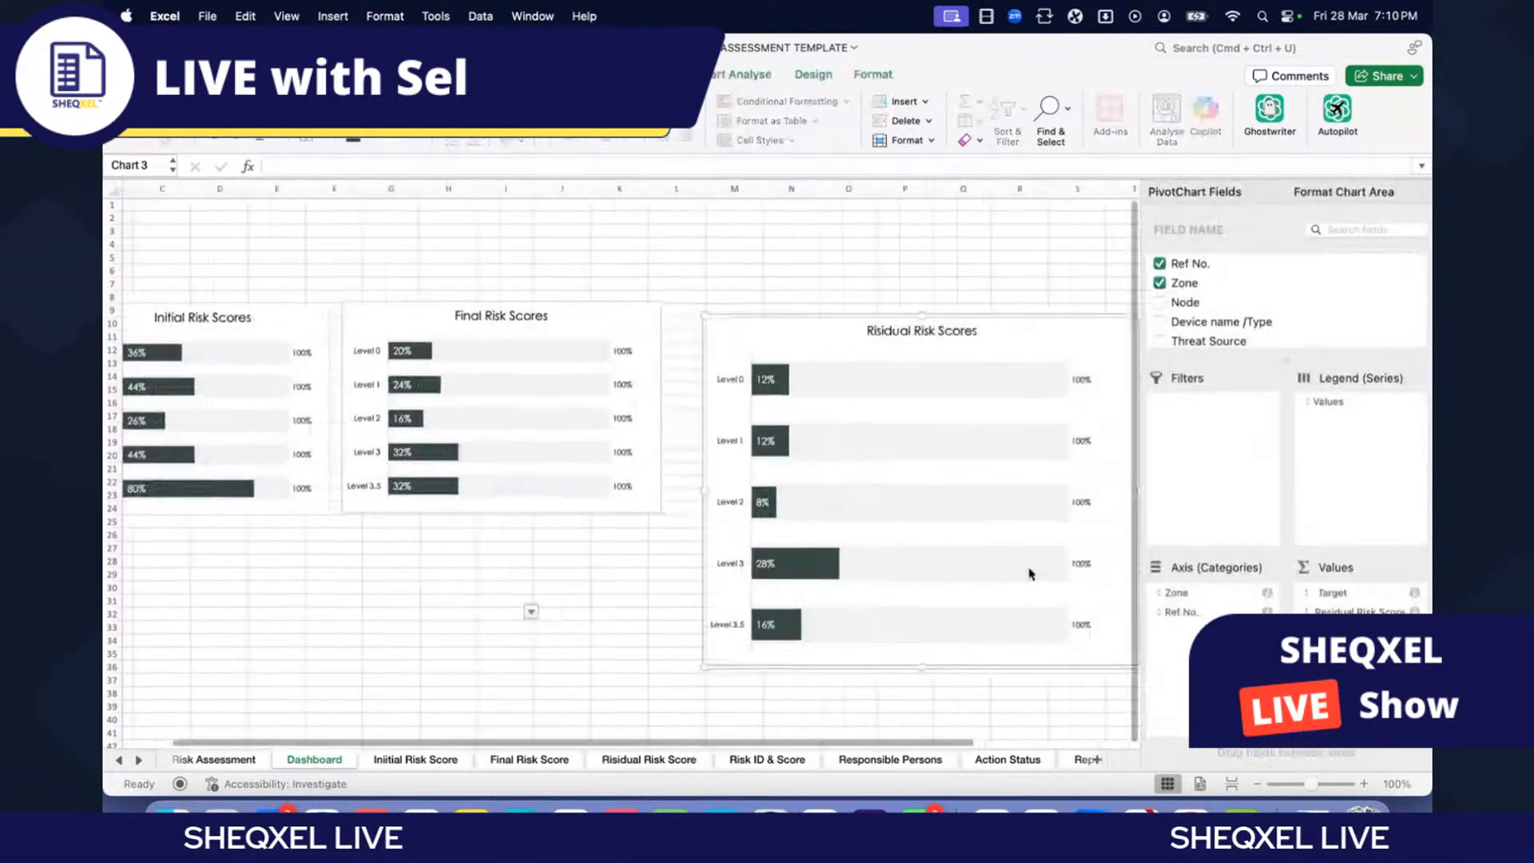
{"action": "left_click_drag", "start_coordinate": [1016, 668], "coordinate": [859, 523]}
{"action": "scroll", "coordinate": [885, 550], "scroll_direction": "left", "scroll_amount": 3}
{"action": "scroll", "coordinate": [885, 549], "scroll_direction": "left", "scroll_amount": 2}
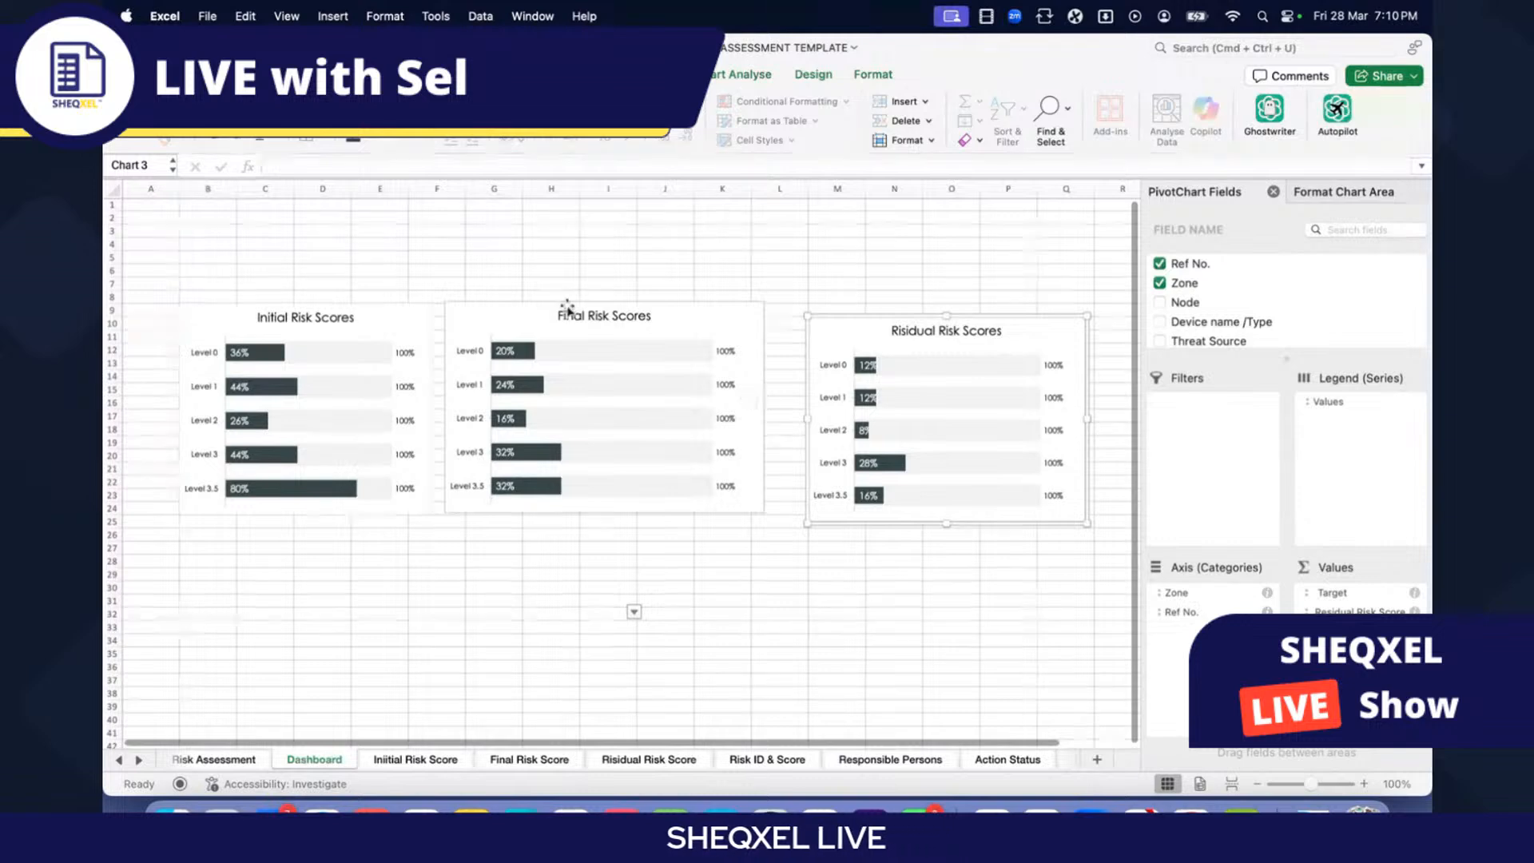
Step: Move the Risidual Risk Scores chart up against the Final Risk Scores chart, level with it, and close the formatting pane
{"action": "left_click_drag", "start_coordinate": [856, 314], "coordinate": [821, 302]}
{"action": "left_click", "coordinate": [692, 555]}
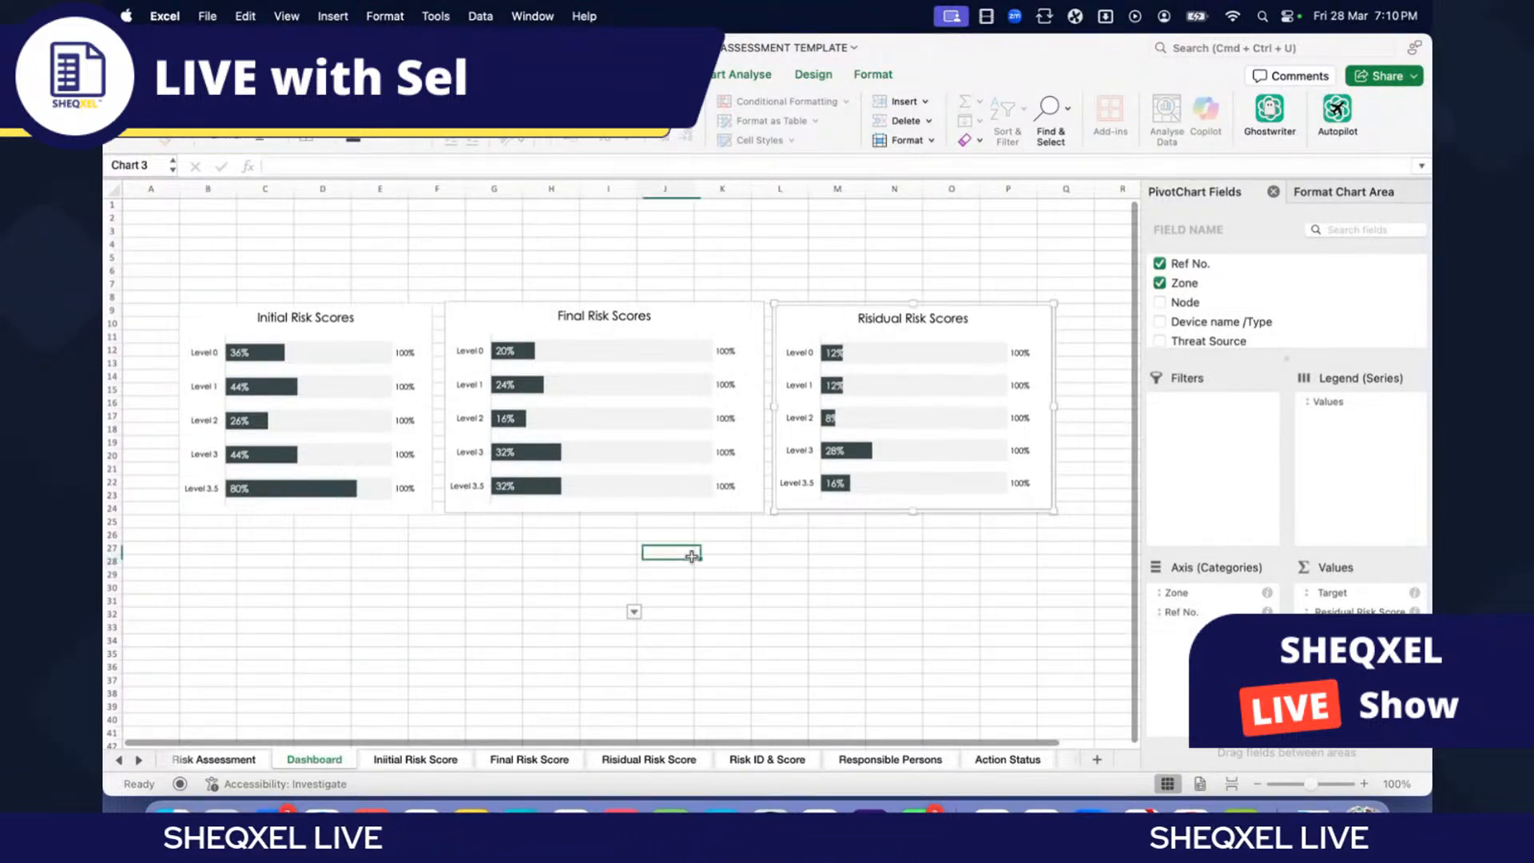
{"action": "left_click_drag", "start_coordinate": [692, 556], "coordinate": [723, 561]}
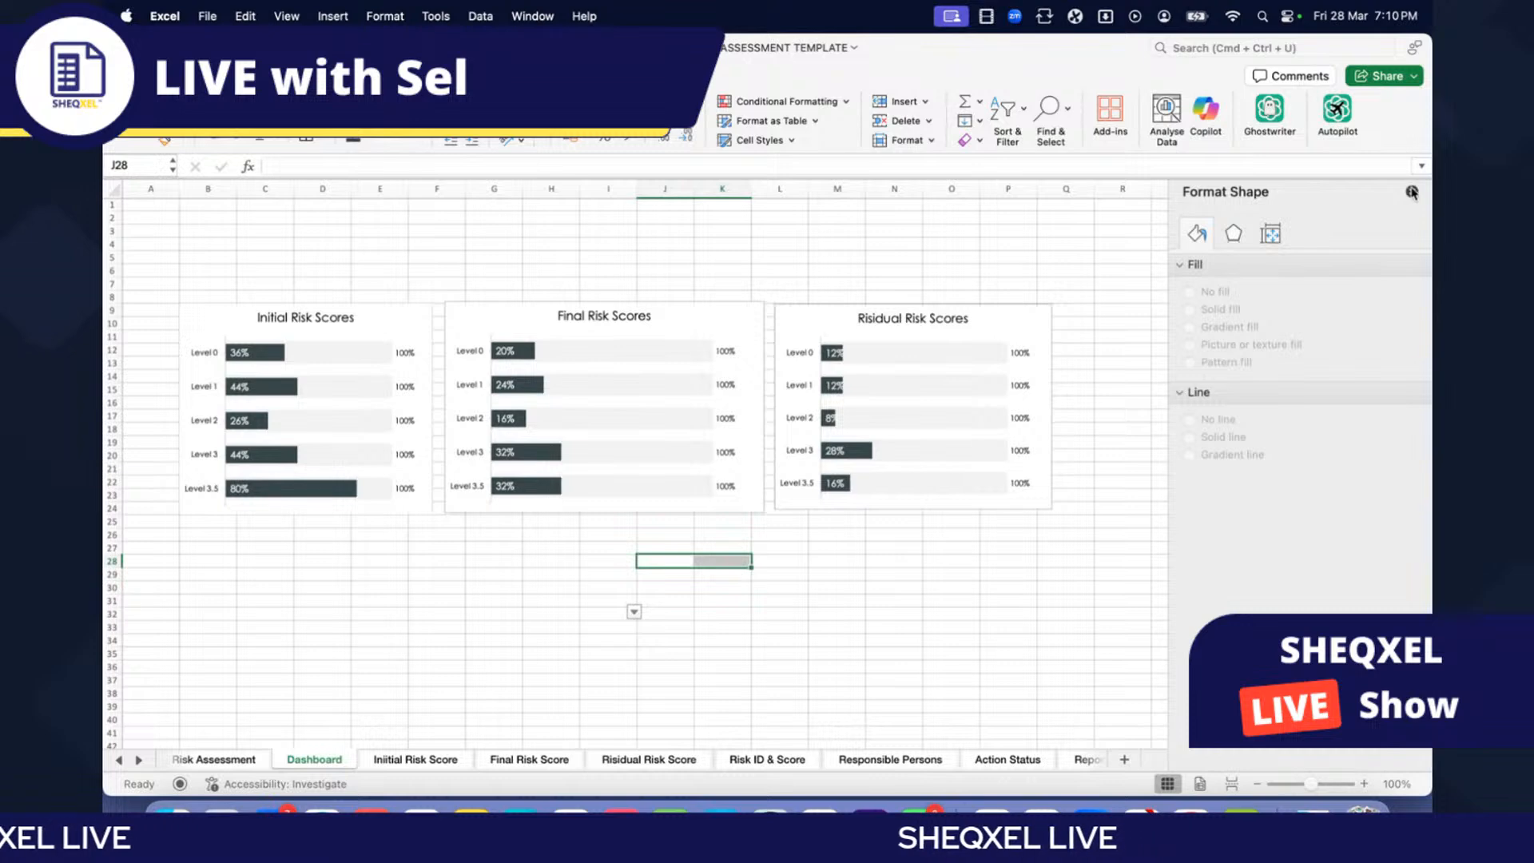
{"action": "left_click", "coordinate": [1412, 193]}
{"action": "left_click", "coordinate": [1135, 497]}
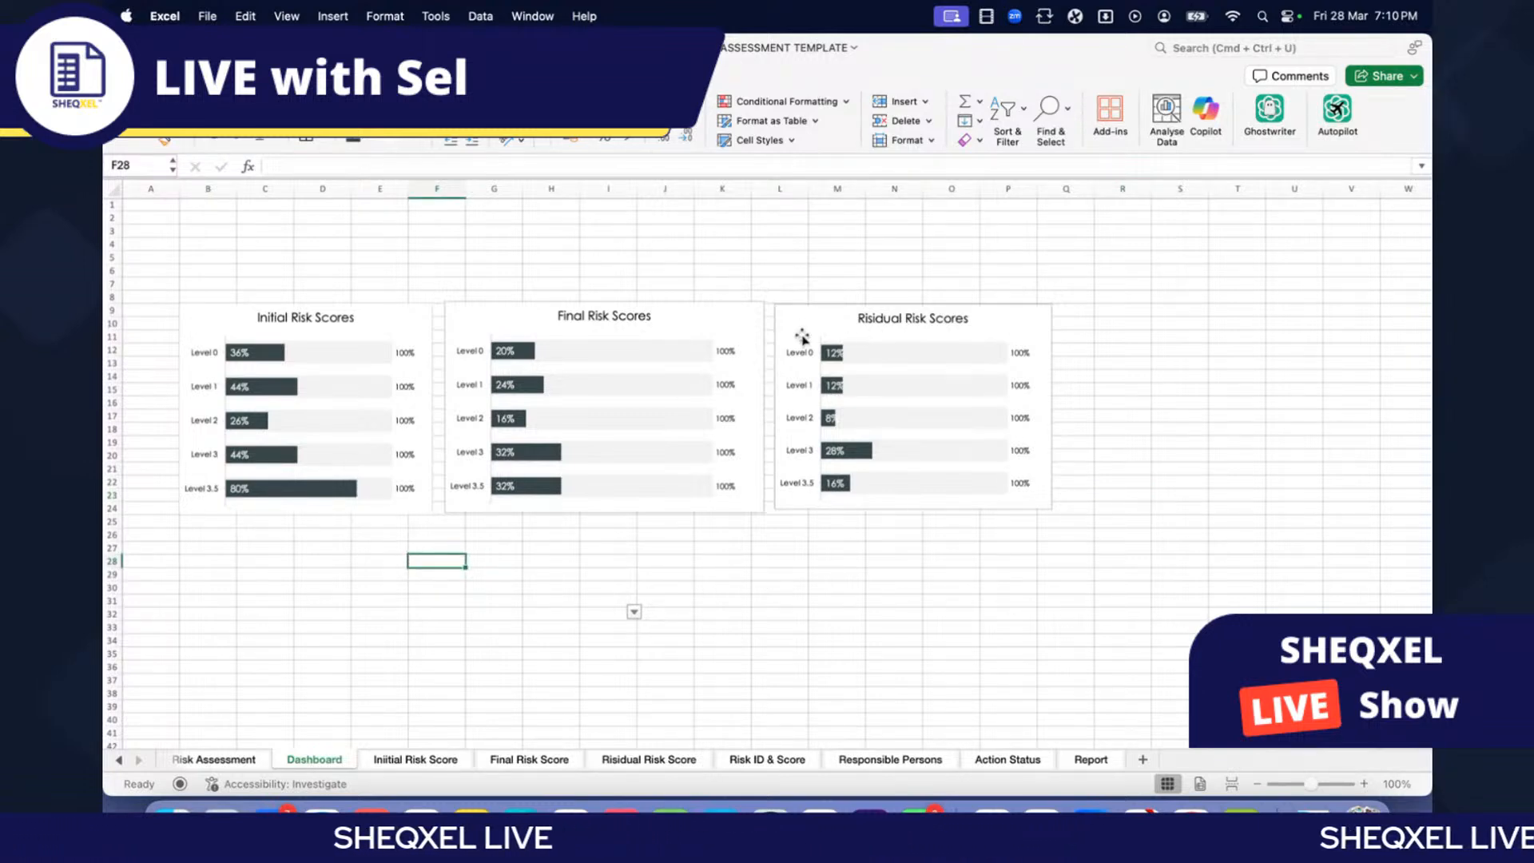
Step: Nudge the Initial Risk Scores chart to line up with the Final Risk Scores chart and close the PivotChart Fields pane
{"action": "left_click", "coordinate": [346, 314]}
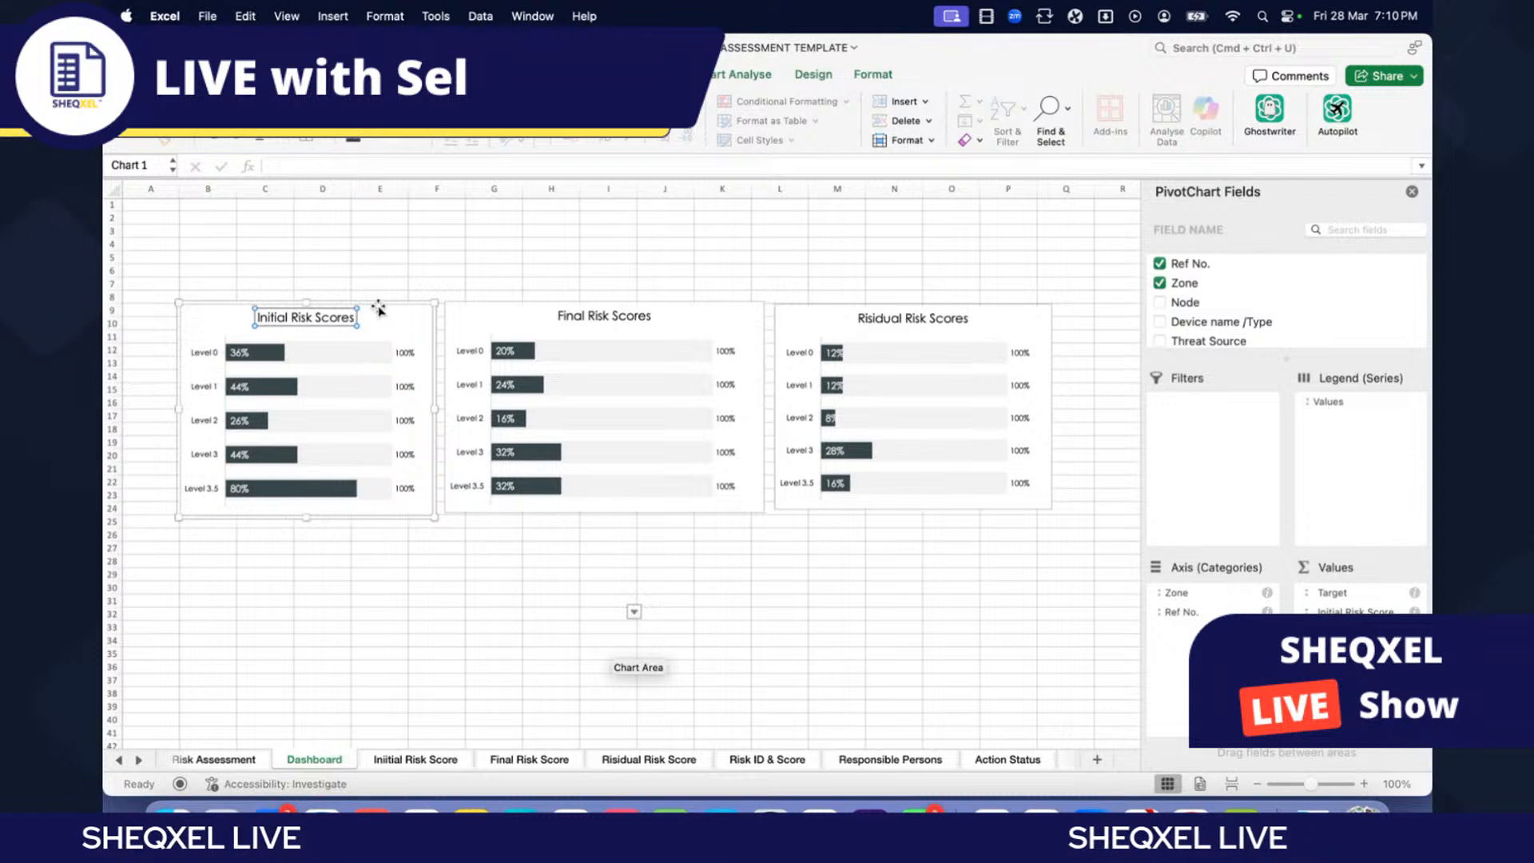
{"action": "left_click_drag", "start_coordinate": [378, 308], "coordinate": [369, 306]}
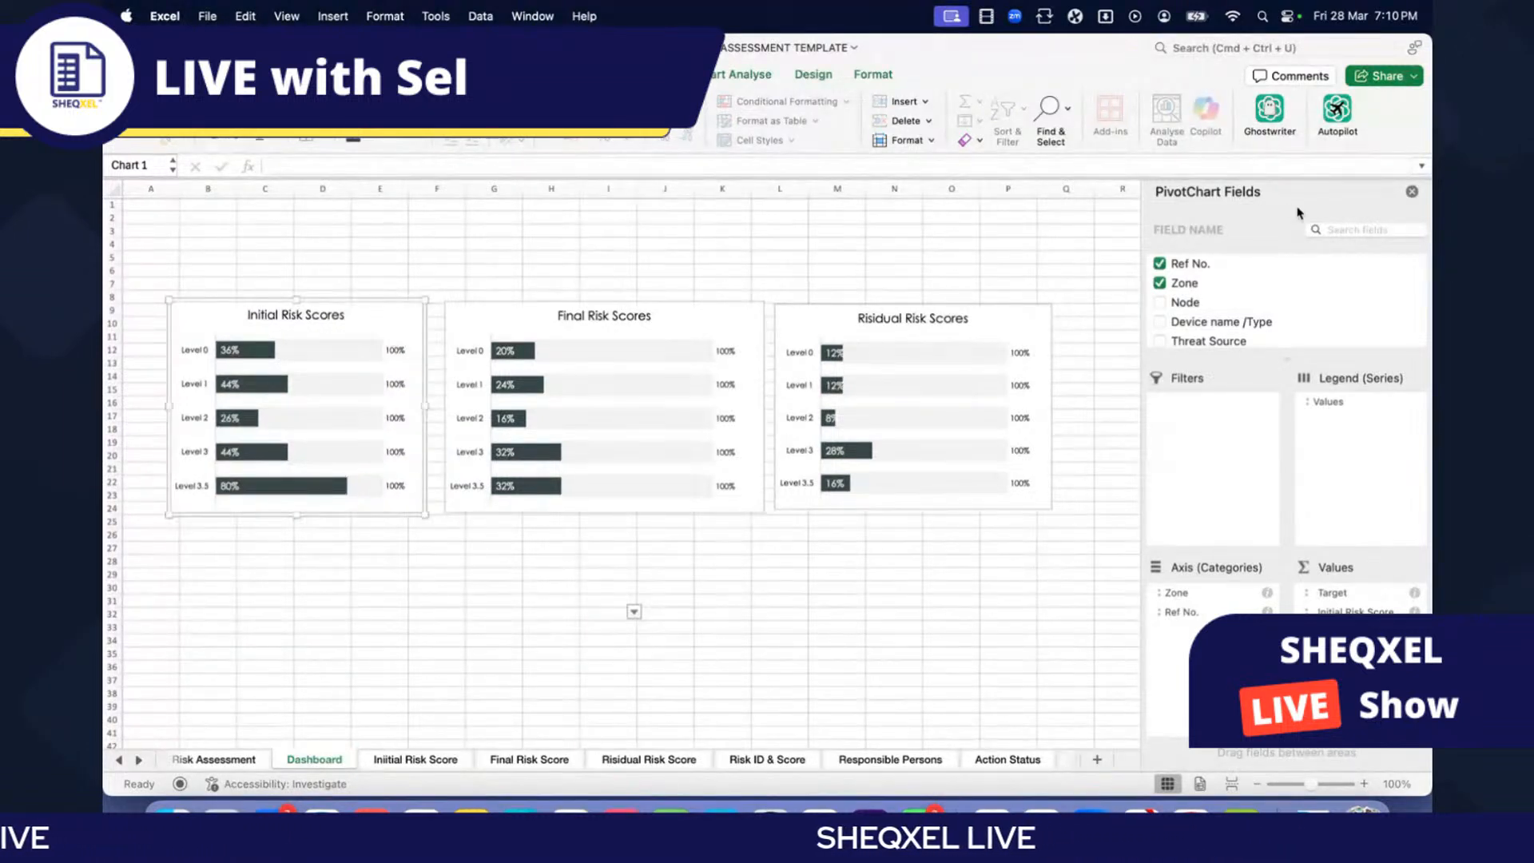
{"action": "left_click", "coordinate": [1413, 192]}
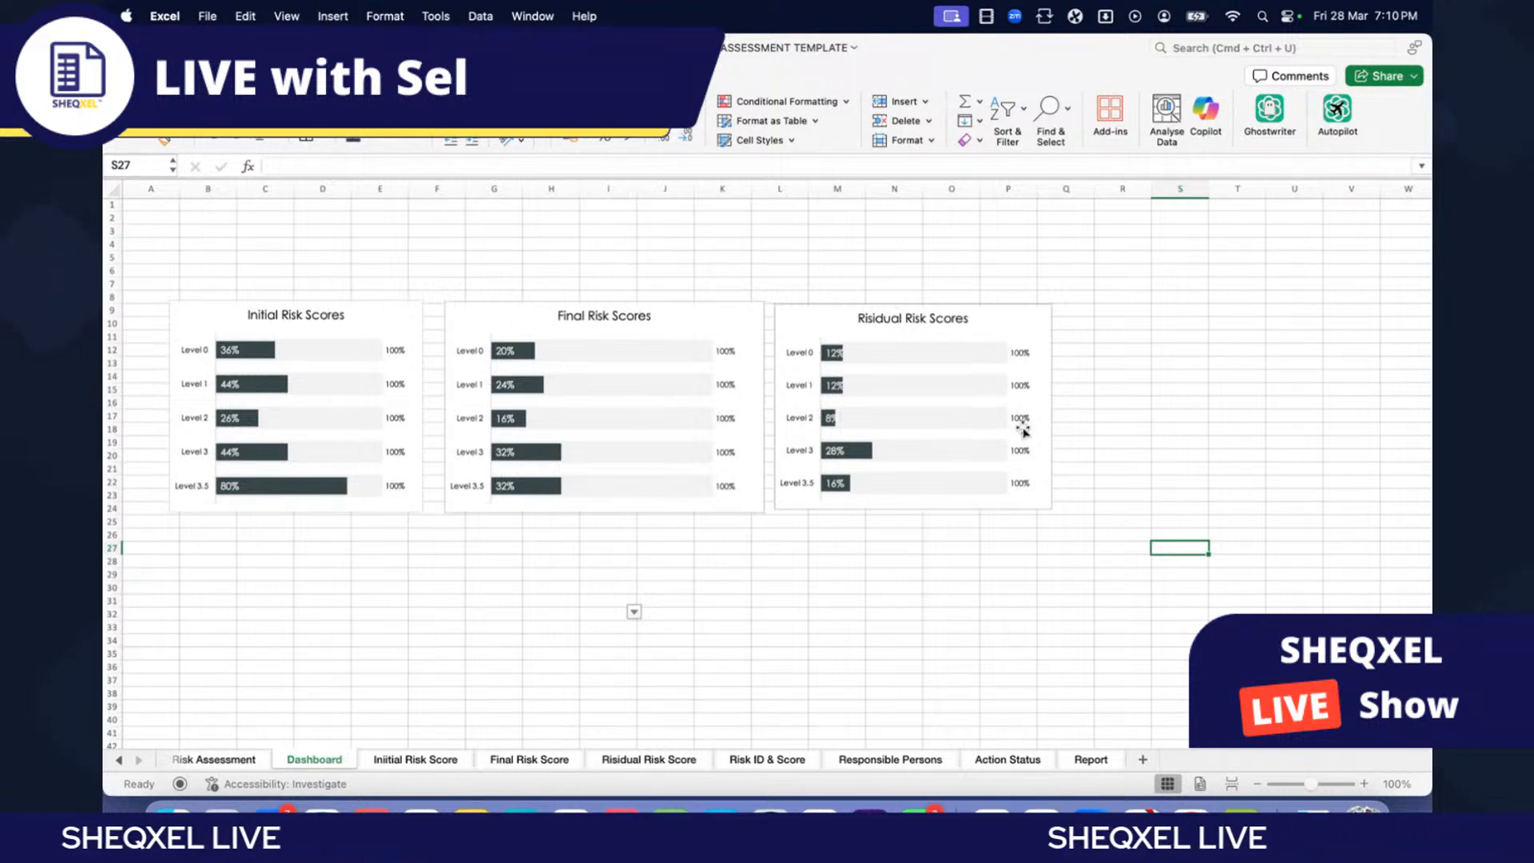
{"action": "left_click", "coordinate": [933, 645]}
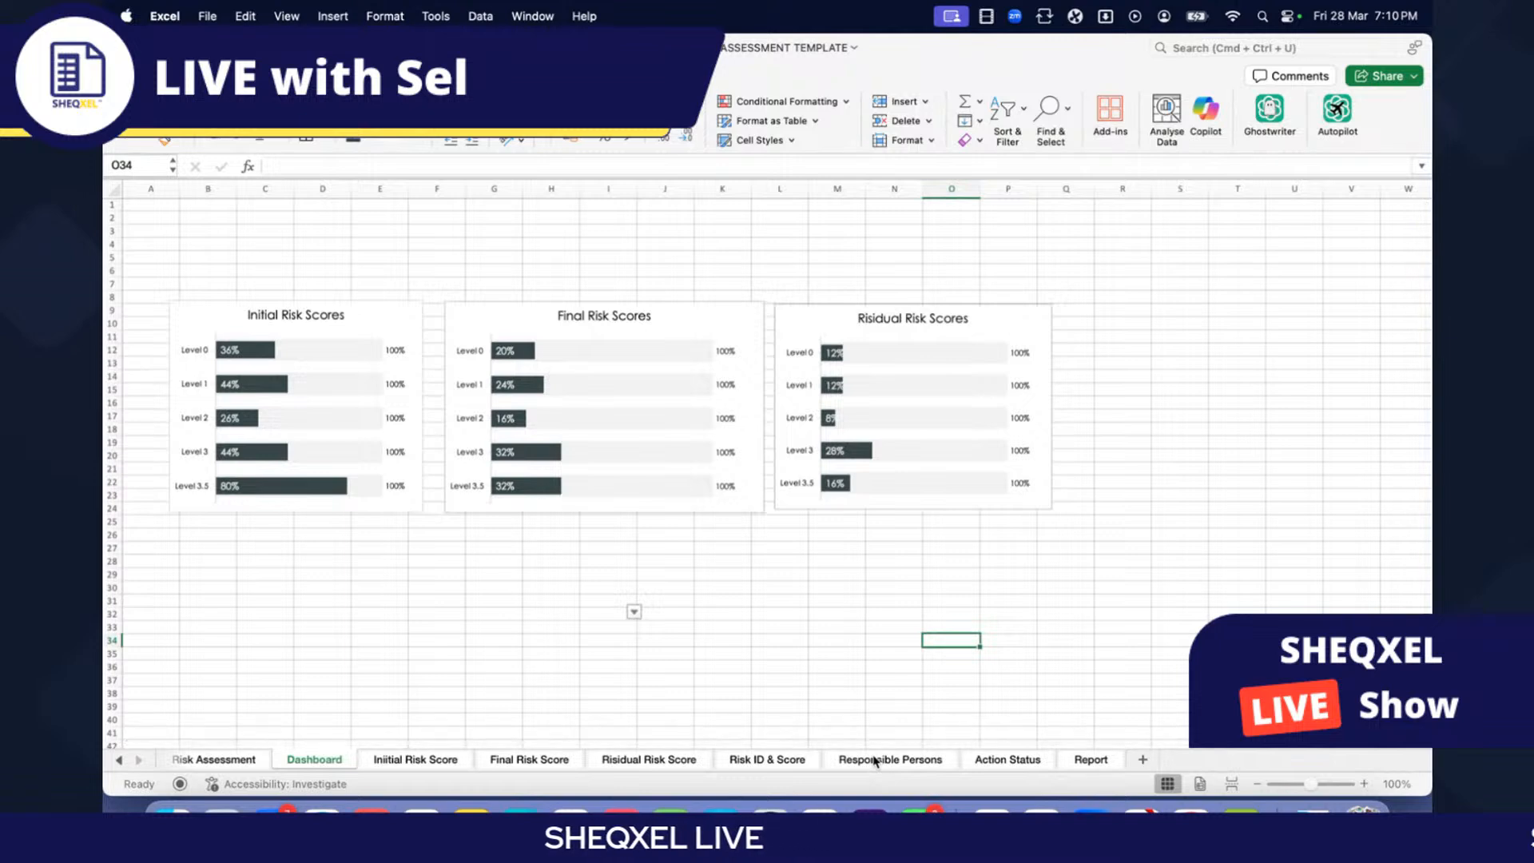
Step: Copy the doughnut chart from the Initial Risk Score sheet to the Dashboard and shrink it to about columns B–E, above the Initial Risk Scores chart
{"action": "left_click", "coordinate": [652, 761]}
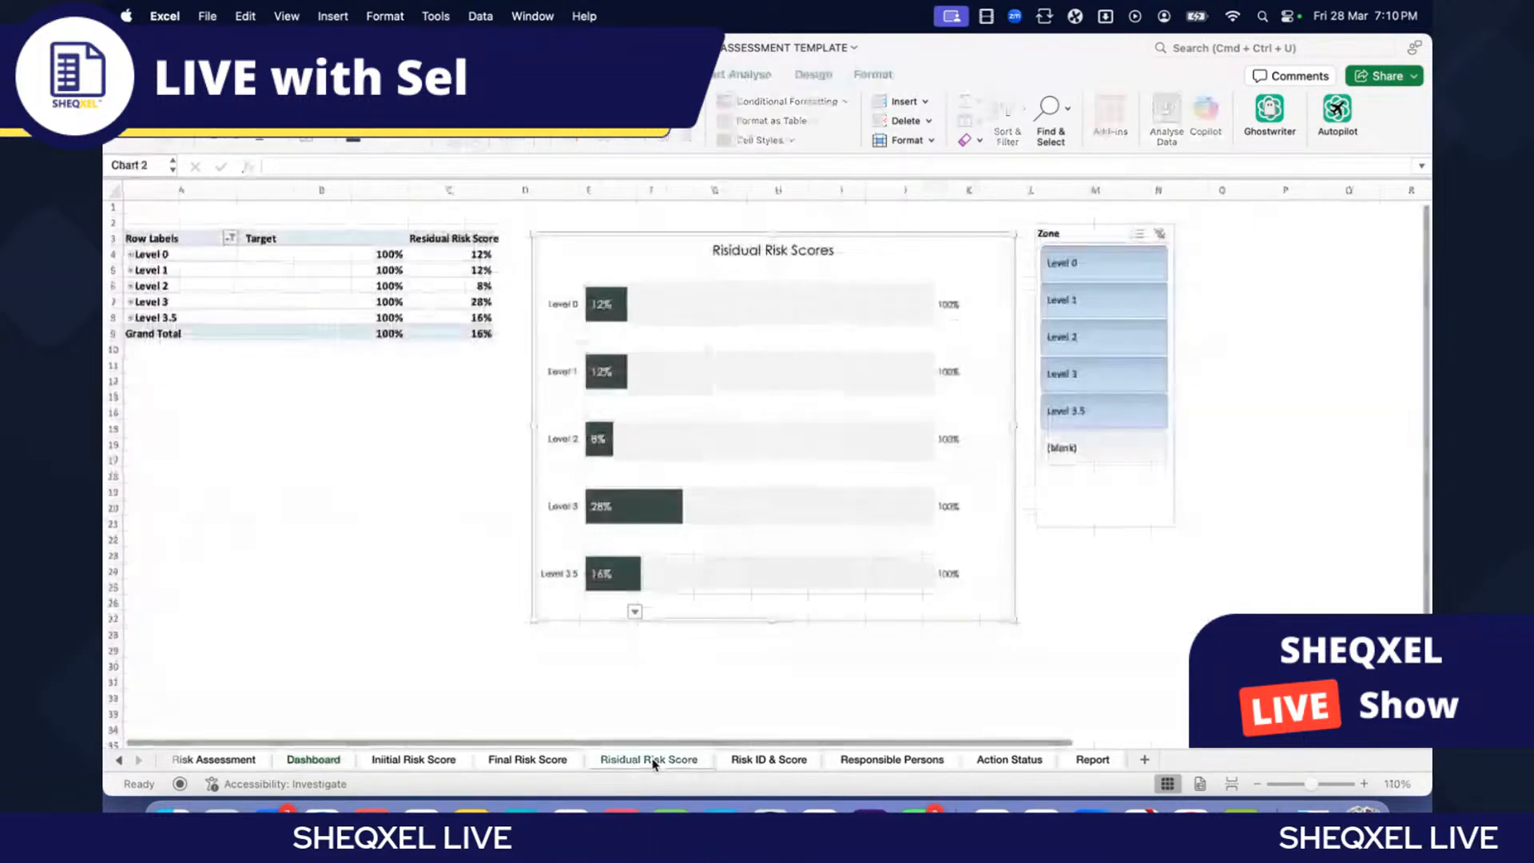
{"action": "left_click", "coordinate": [446, 765]}
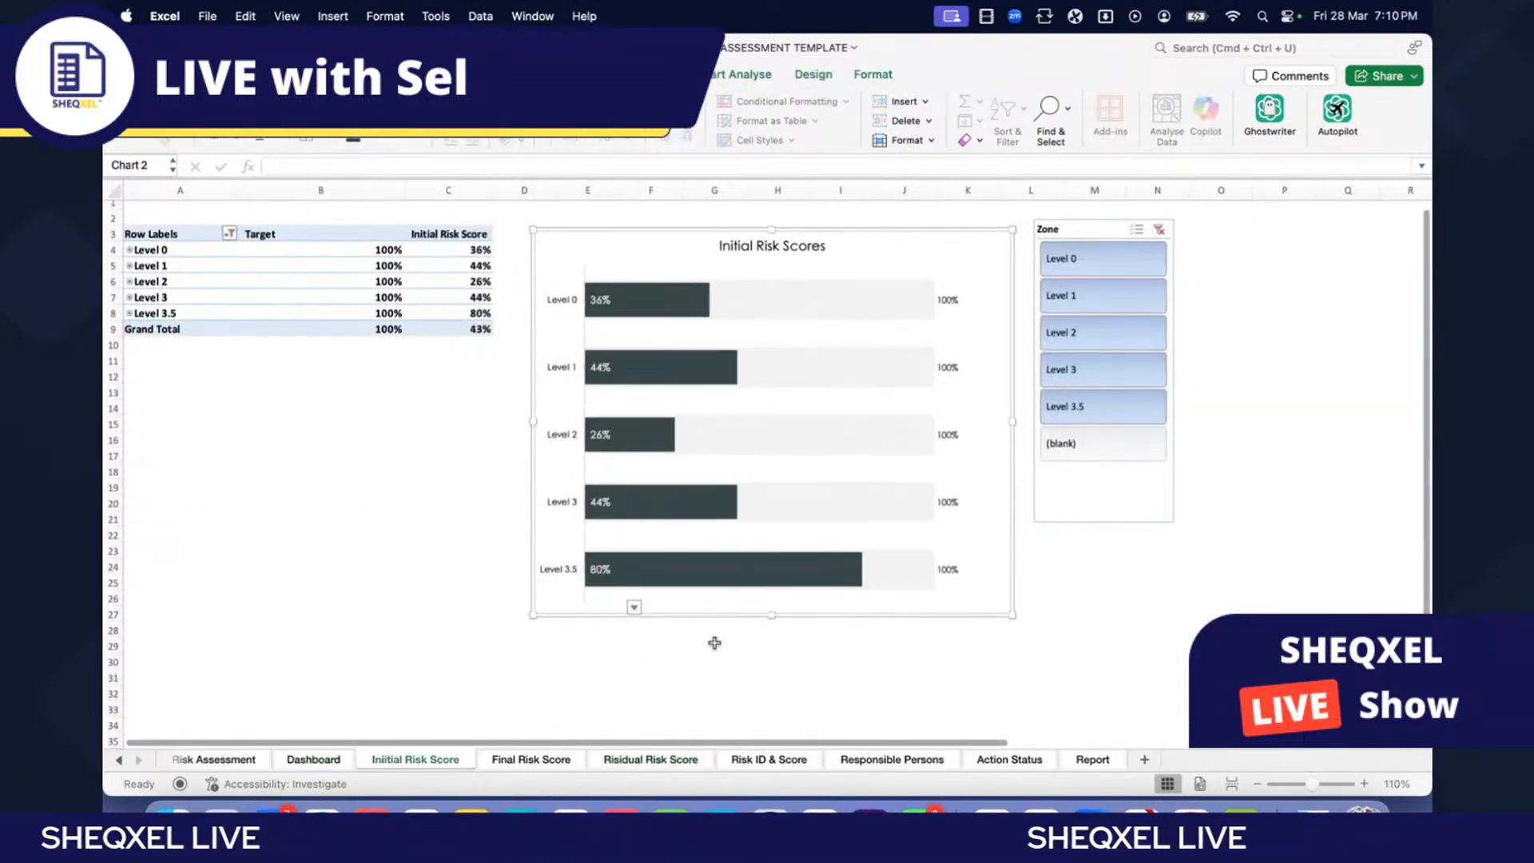
{"action": "scroll", "coordinate": [712, 641], "scroll_direction": "right", "scroll_amount": 10}
{"action": "left_click", "coordinate": [712, 529]}
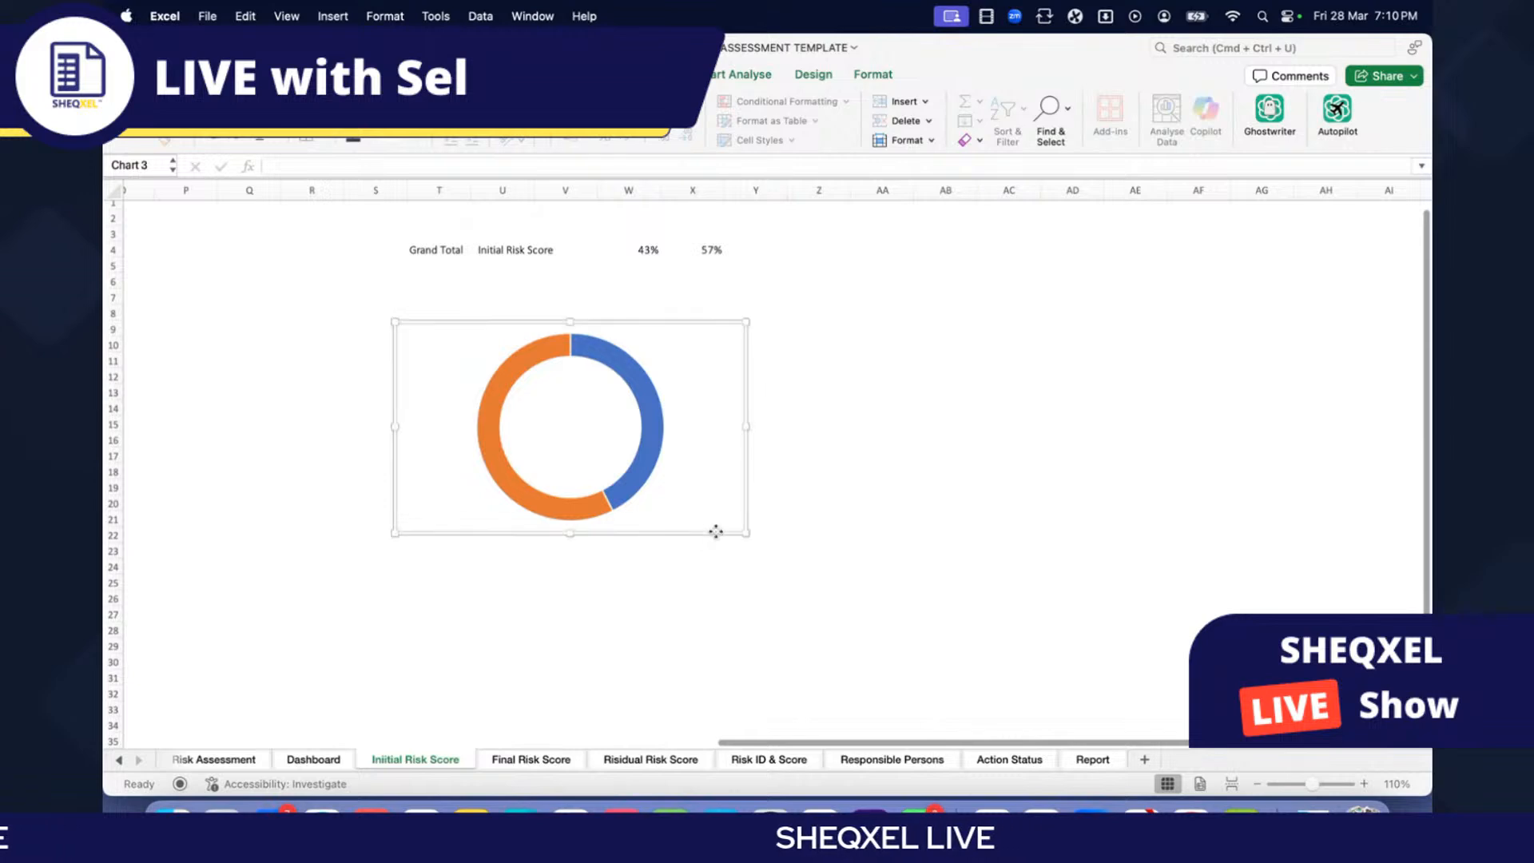
{"action": "scroll", "coordinate": [730, 554], "scroll_direction": "left", "scroll_amount": 10}
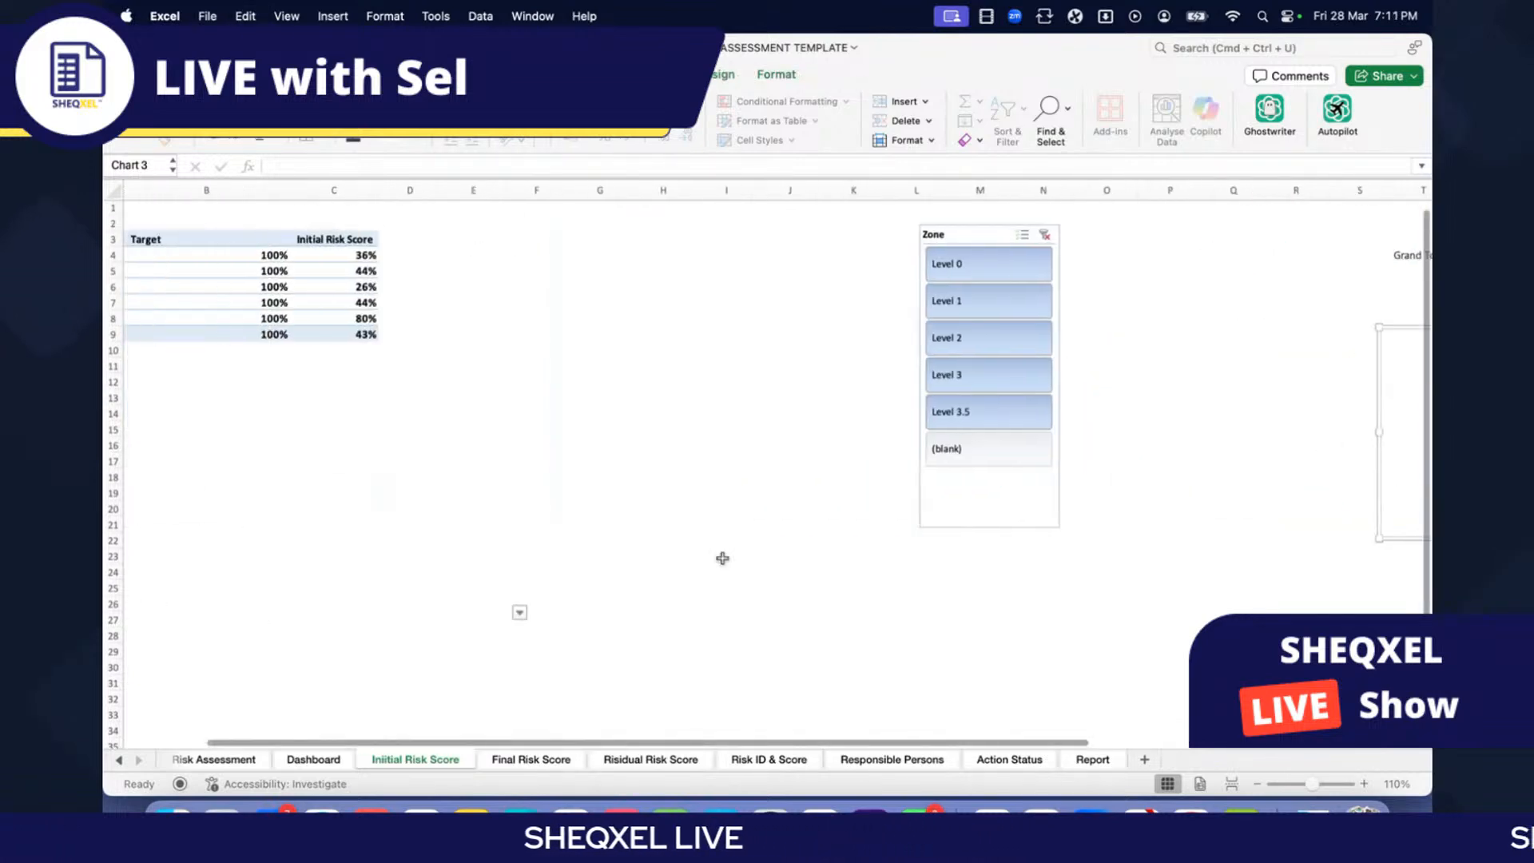
{"action": "left_click", "coordinate": [319, 761]}
{"action": "left_click", "coordinate": [315, 595]}
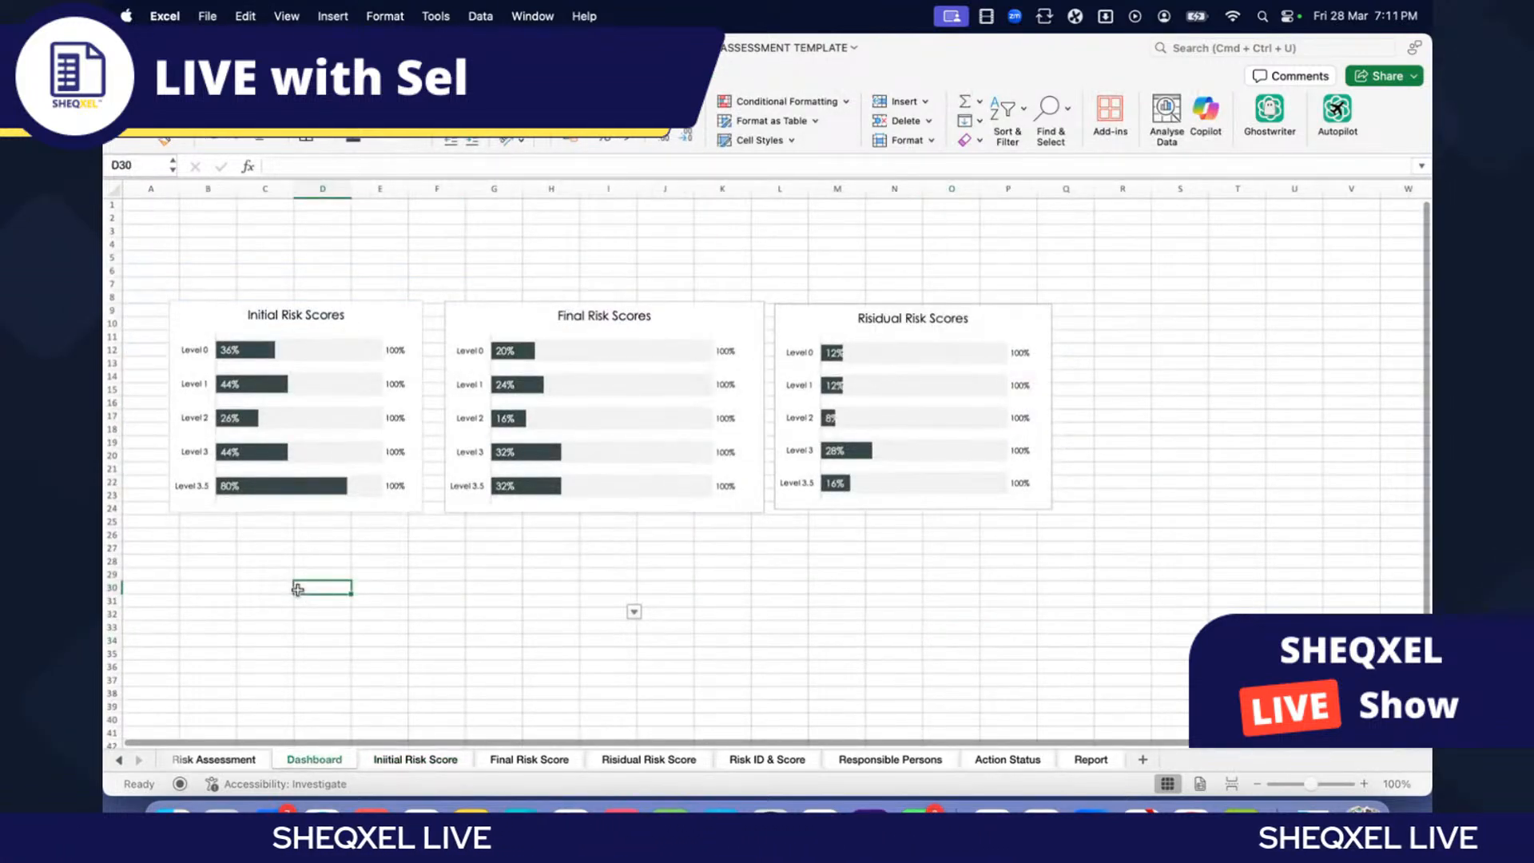
{"action": "key", "text": "super+v"}
{"action": "left_click_drag", "start_coordinate": [397, 585], "coordinate": [284, 288]}
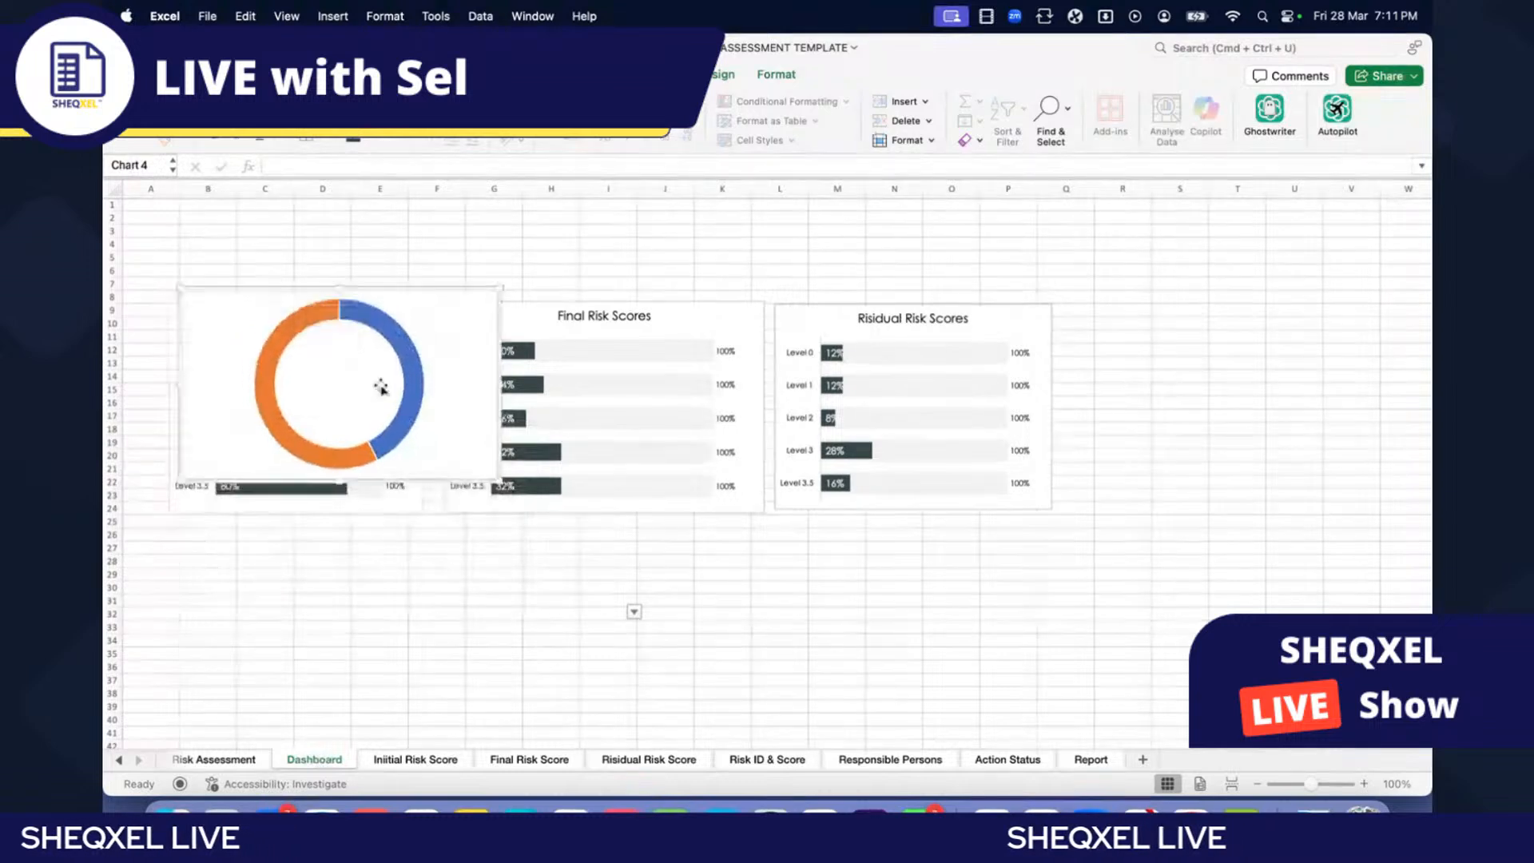
{"action": "left_click_drag", "start_coordinate": [493, 480], "coordinate": [324, 326]}
Step: Move all four Dashboard charts down about four rows and place the doughnut just above the Initial Risk Scores chart
{"action": "left_click", "coordinate": [369, 418], "text": "shift"}
{"action": "left_click", "coordinate": [639, 412], "text": "shift"}
{"action": "left_click", "coordinate": [907, 411], "text": "shift"}
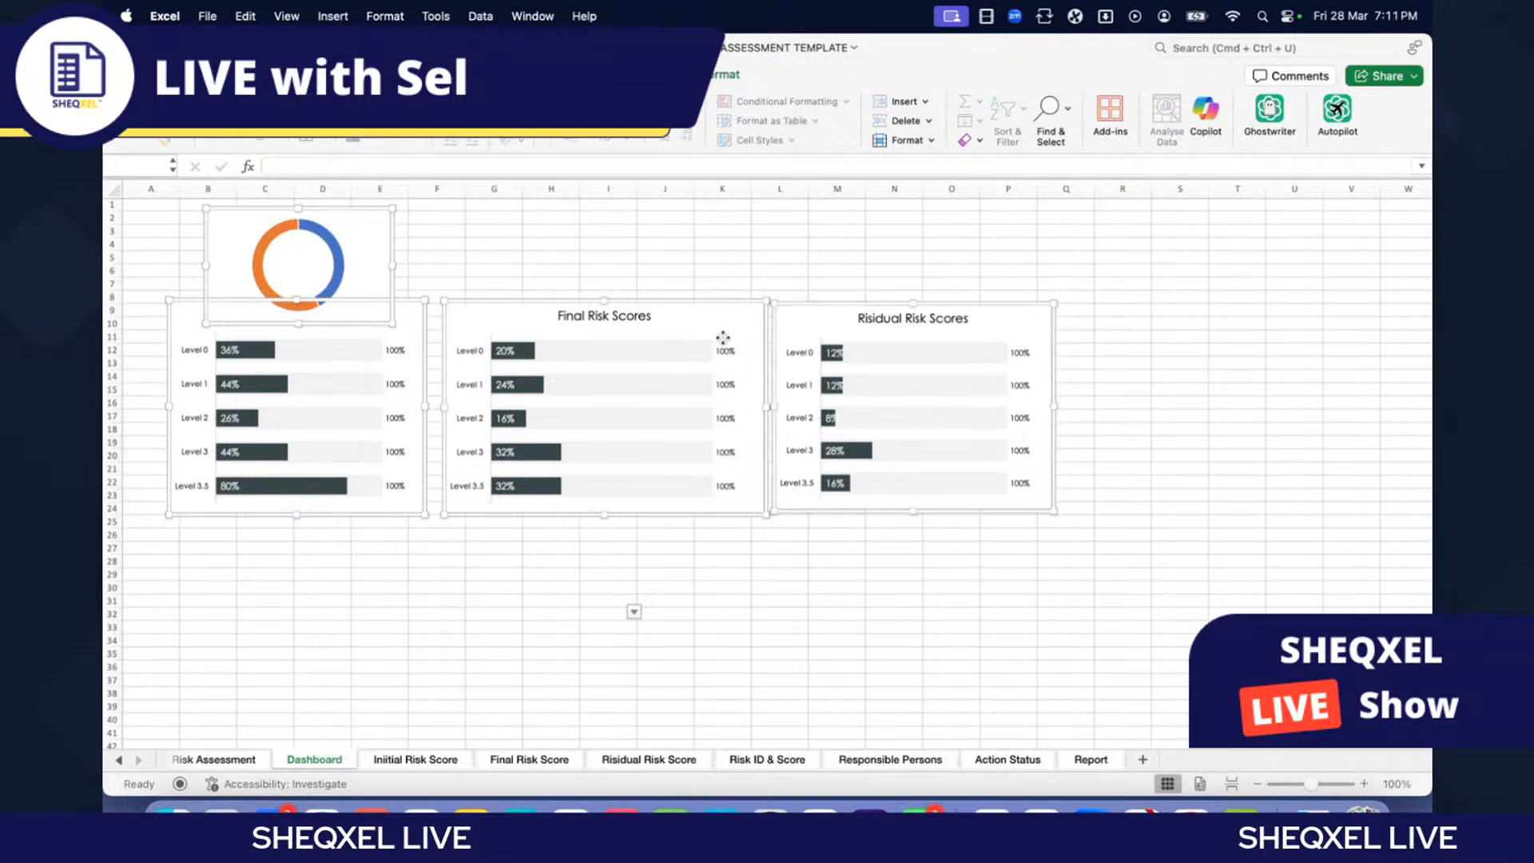
{"action": "left_click_drag", "start_coordinate": [644, 517], "coordinate": [670, 576]}
{"action": "left_click", "coordinate": [1219, 537]}
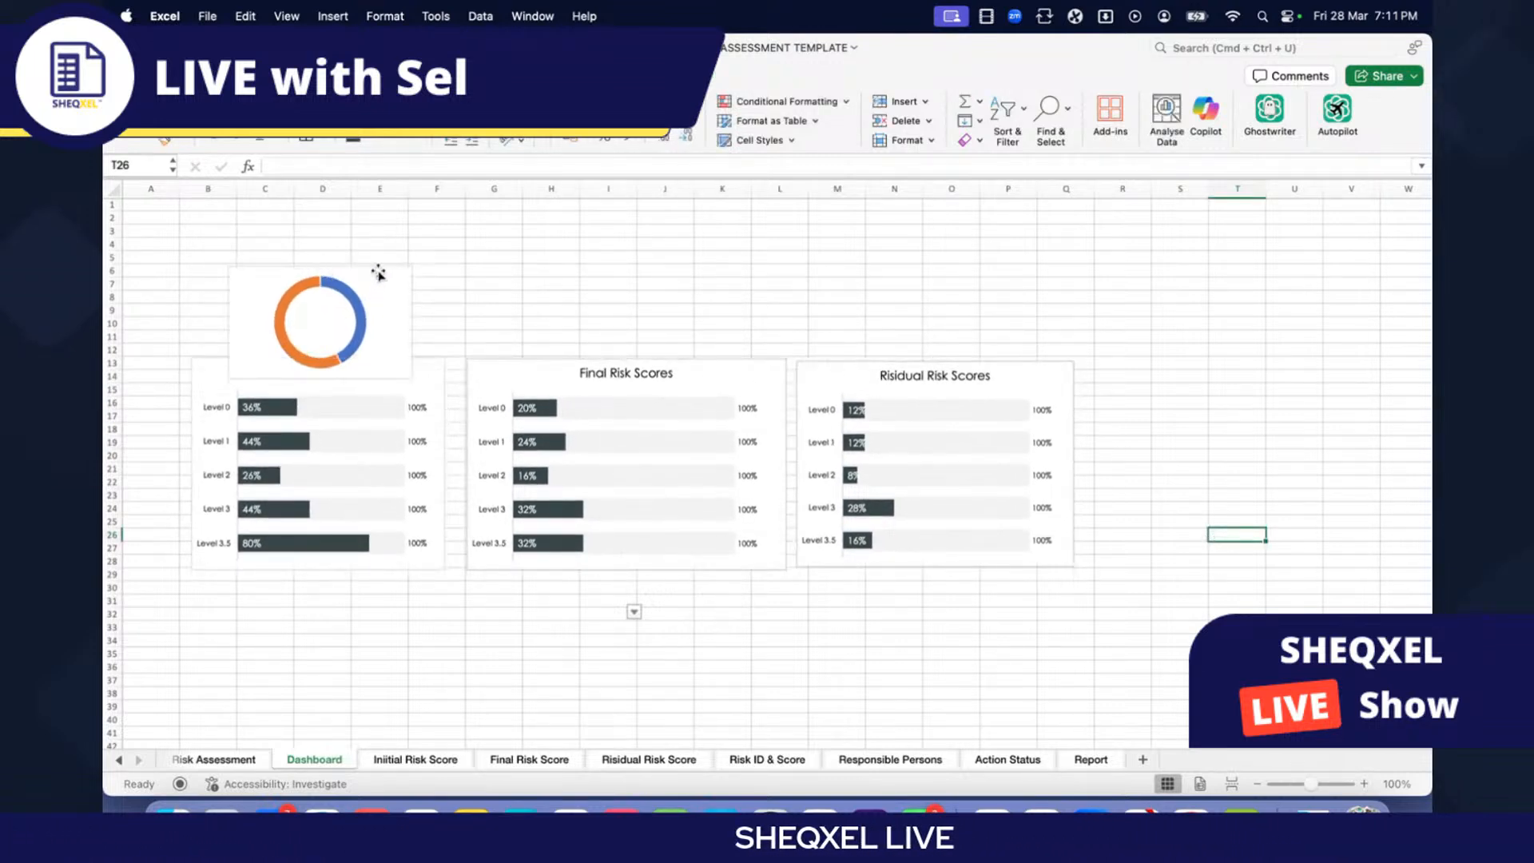
{"action": "left_click_drag", "start_coordinate": [378, 273], "coordinate": [370, 244]}
{"action": "left_click", "coordinate": [607, 640]}
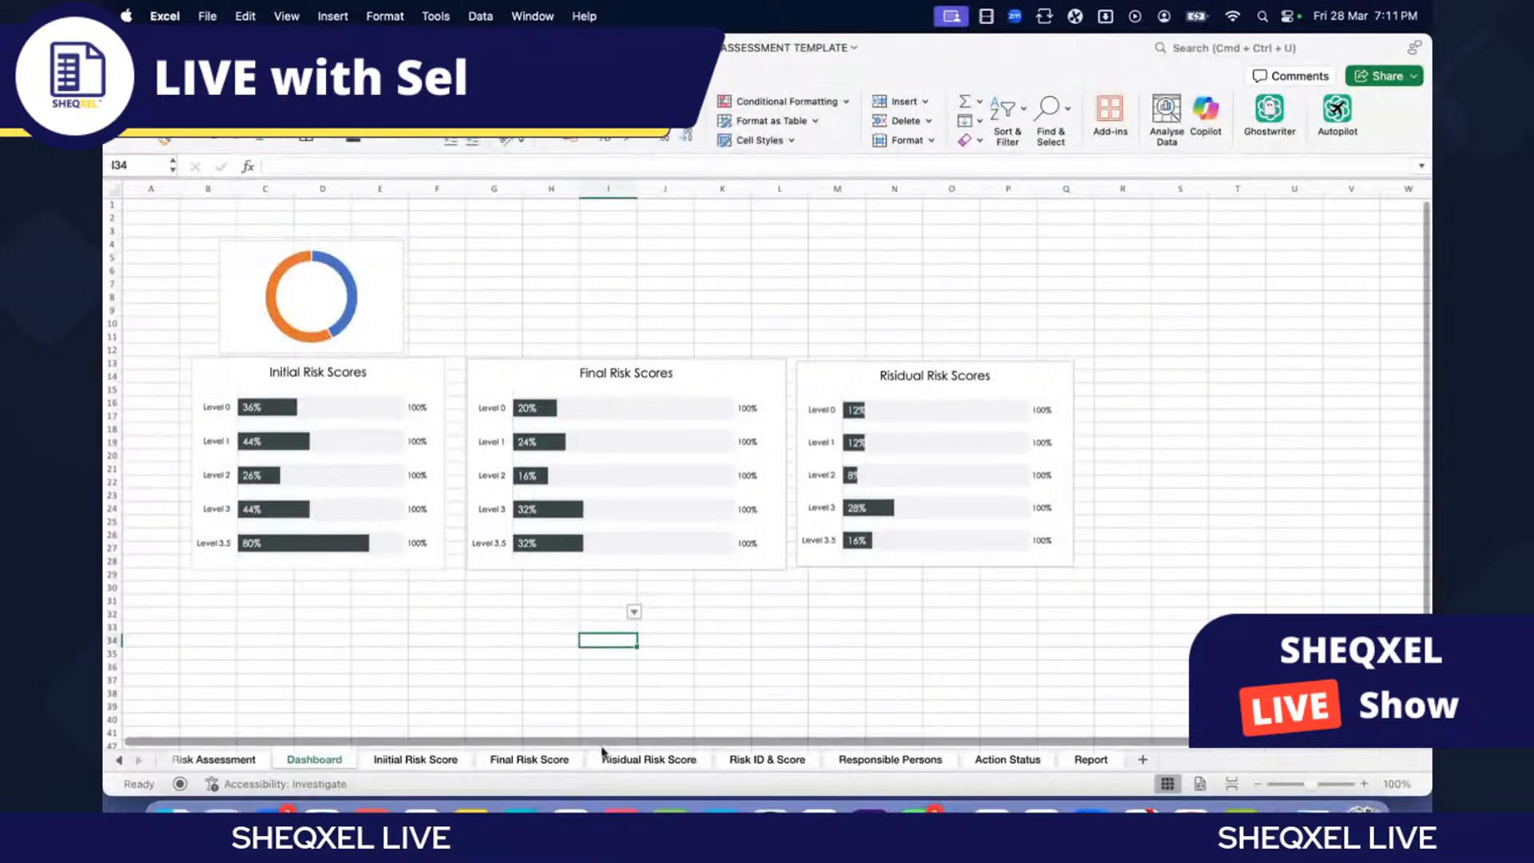
Step: Copy the Final Risk Score sheet's doughnut chart to the Dashboard and shrink it above the Final Risk Scores chart, about columns G–K
{"action": "left_click", "coordinate": [413, 760]}
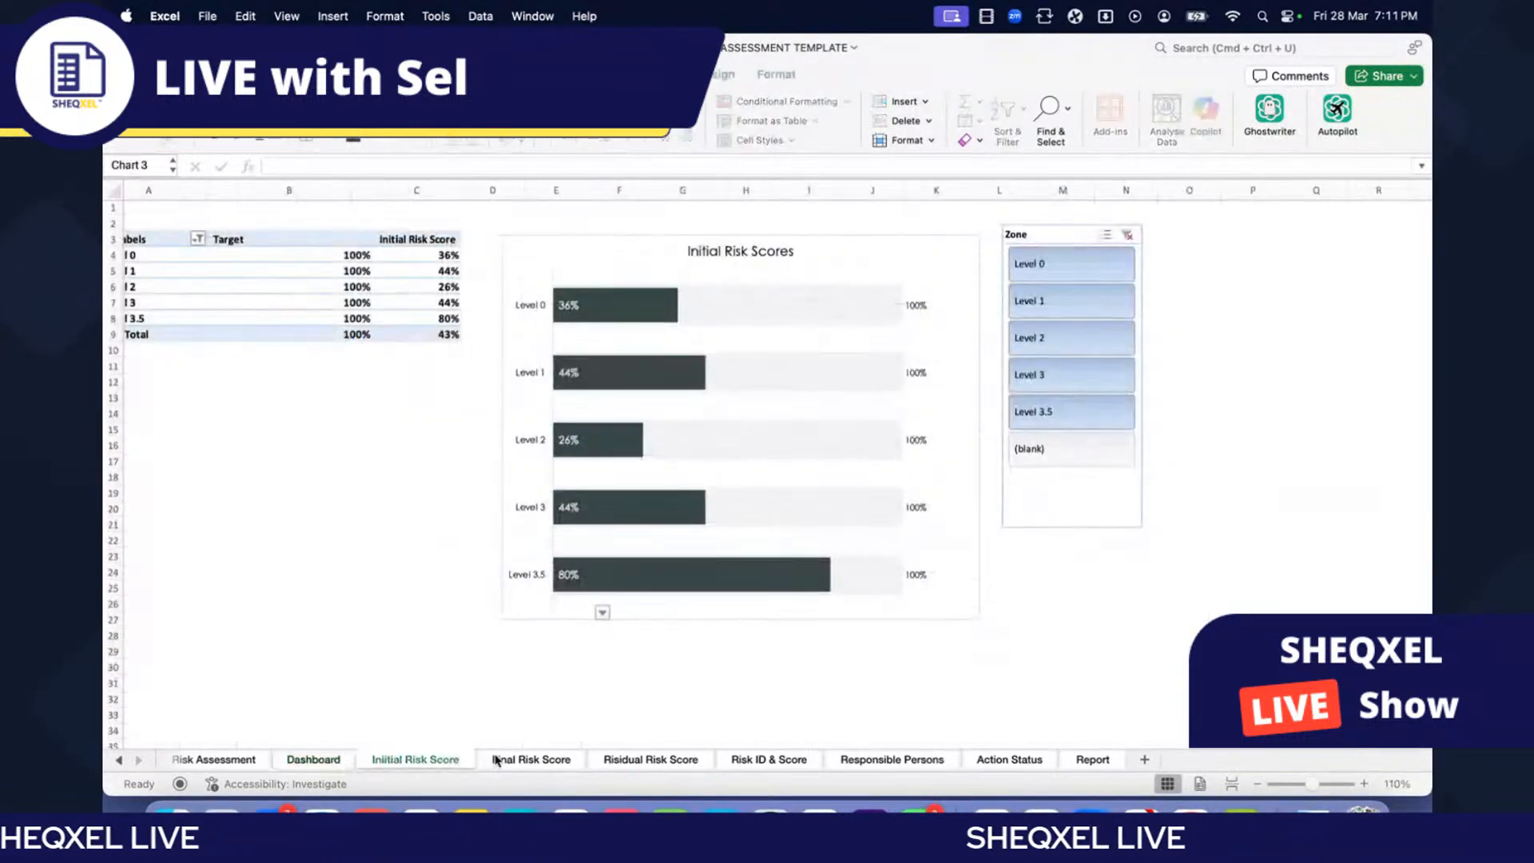
{"action": "left_click", "coordinate": [496, 760]}
{"action": "scroll", "coordinate": [1173, 499], "scroll_direction": "right", "scroll_amount": 5}
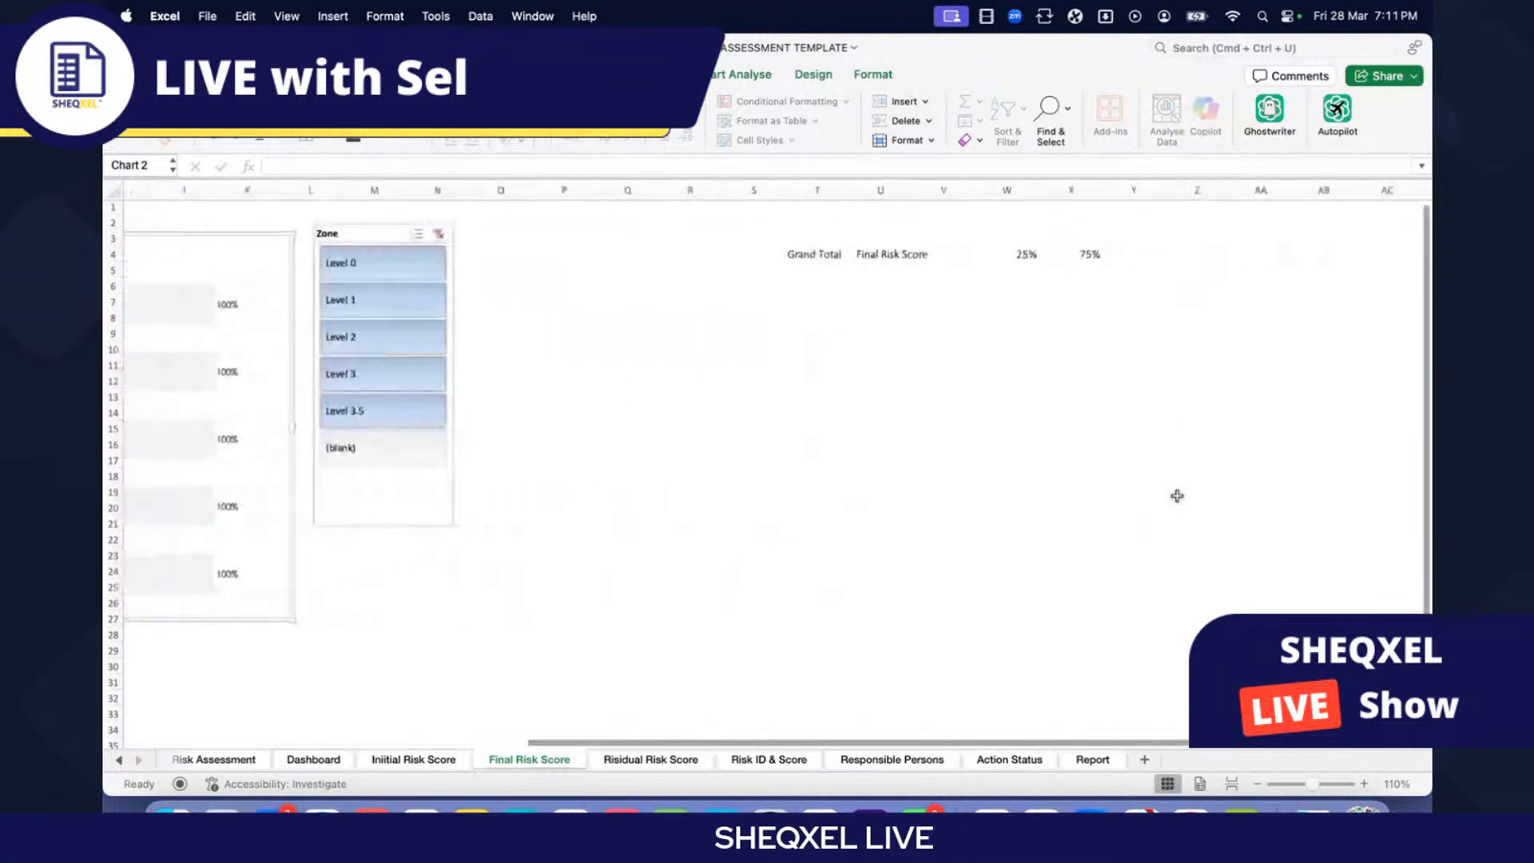
{"action": "left_click", "coordinate": [1122, 427]}
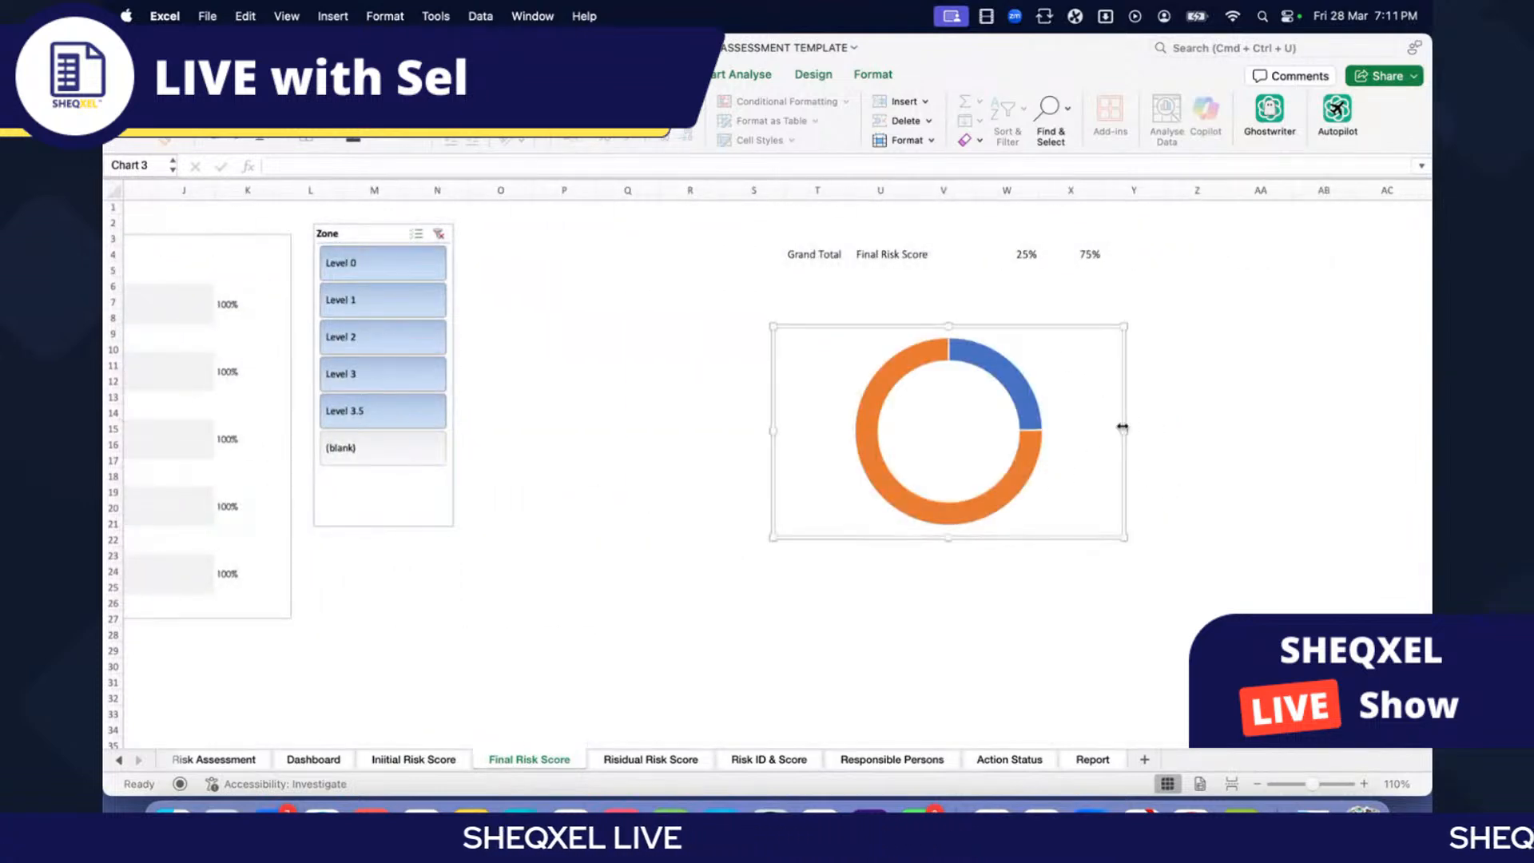
{"action": "scroll", "coordinate": [678, 644], "scroll_direction": "left", "scroll_amount": 5}
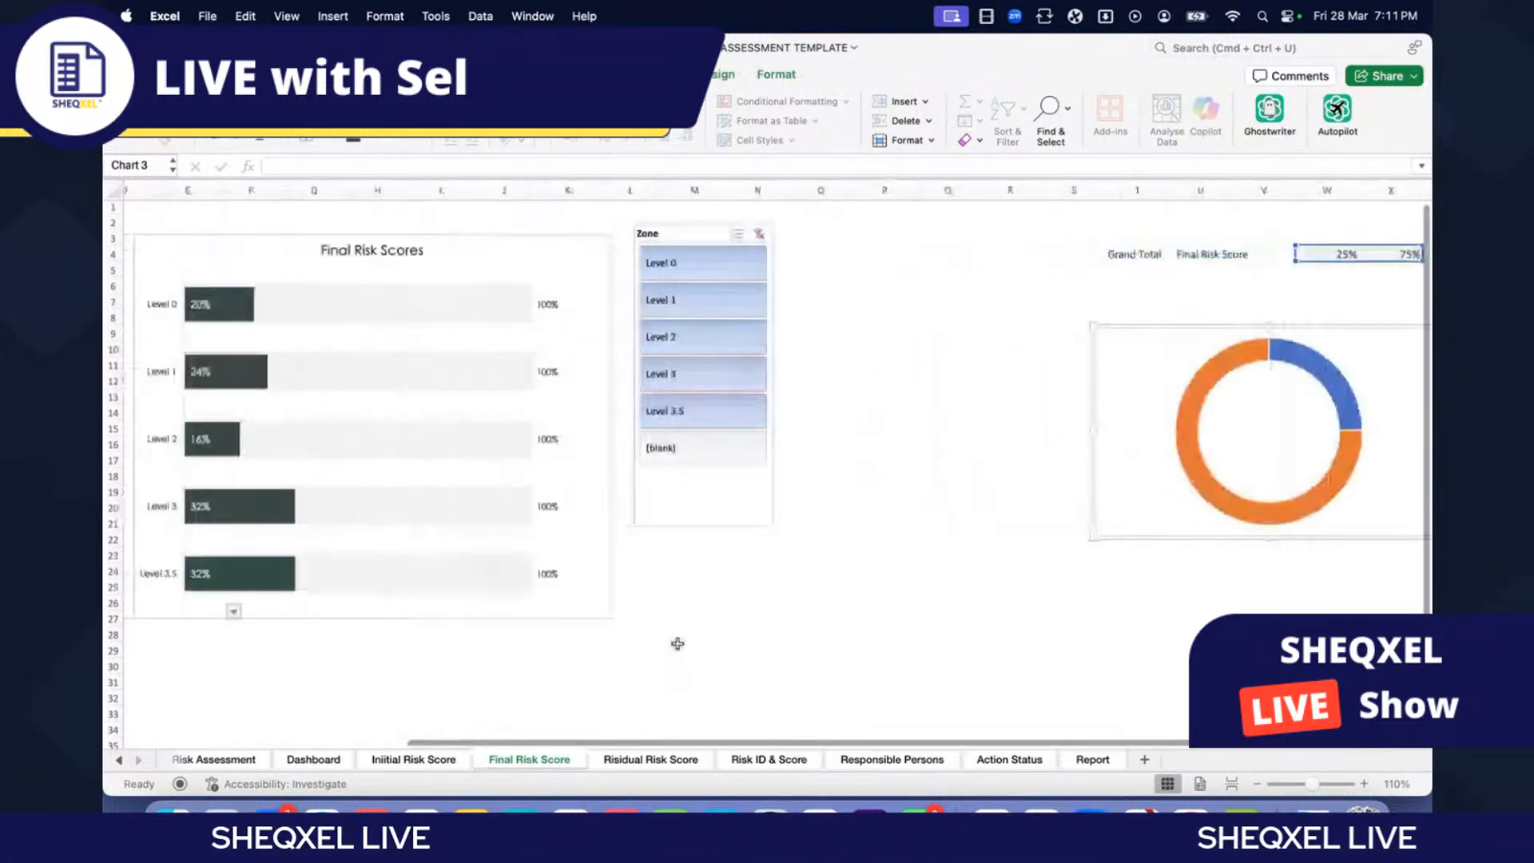
{"action": "scroll", "coordinate": [678, 644], "scroll_direction": "left", "scroll_amount": 2}
{"action": "key", "text": "ctrl+Page_Up"}
{"action": "key", "text": "ctrl+Page_Up"}
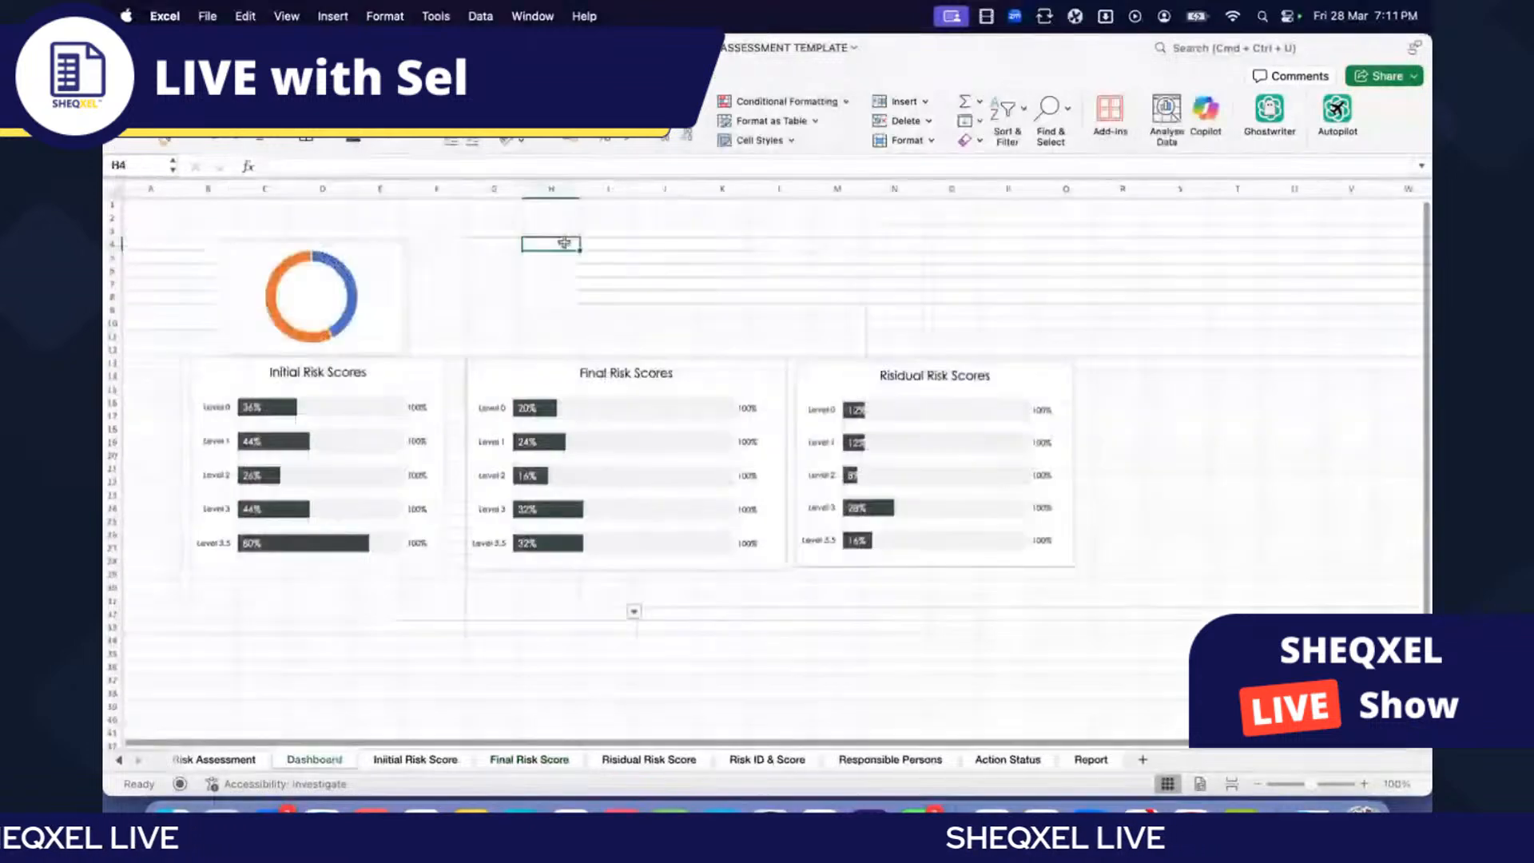
{"action": "key", "text": "cmd+v"}
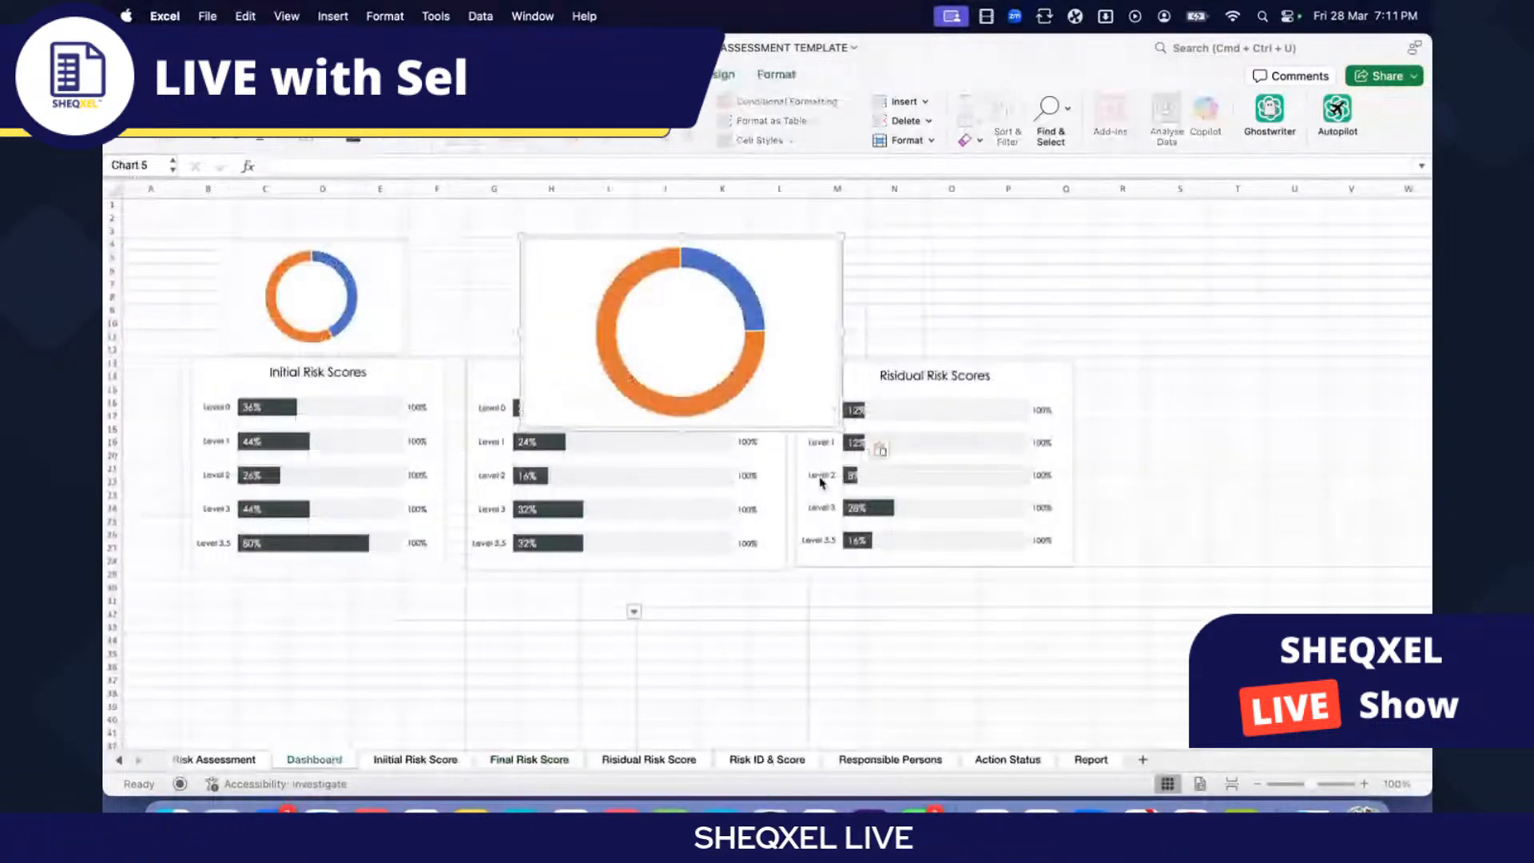
{"action": "left_click_drag", "start_coordinate": [843, 432], "coordinate": [746, 376]}
{"action": "left_click_drag", "start_coordinate": [603, 231], "coordinate": [568, 220]}
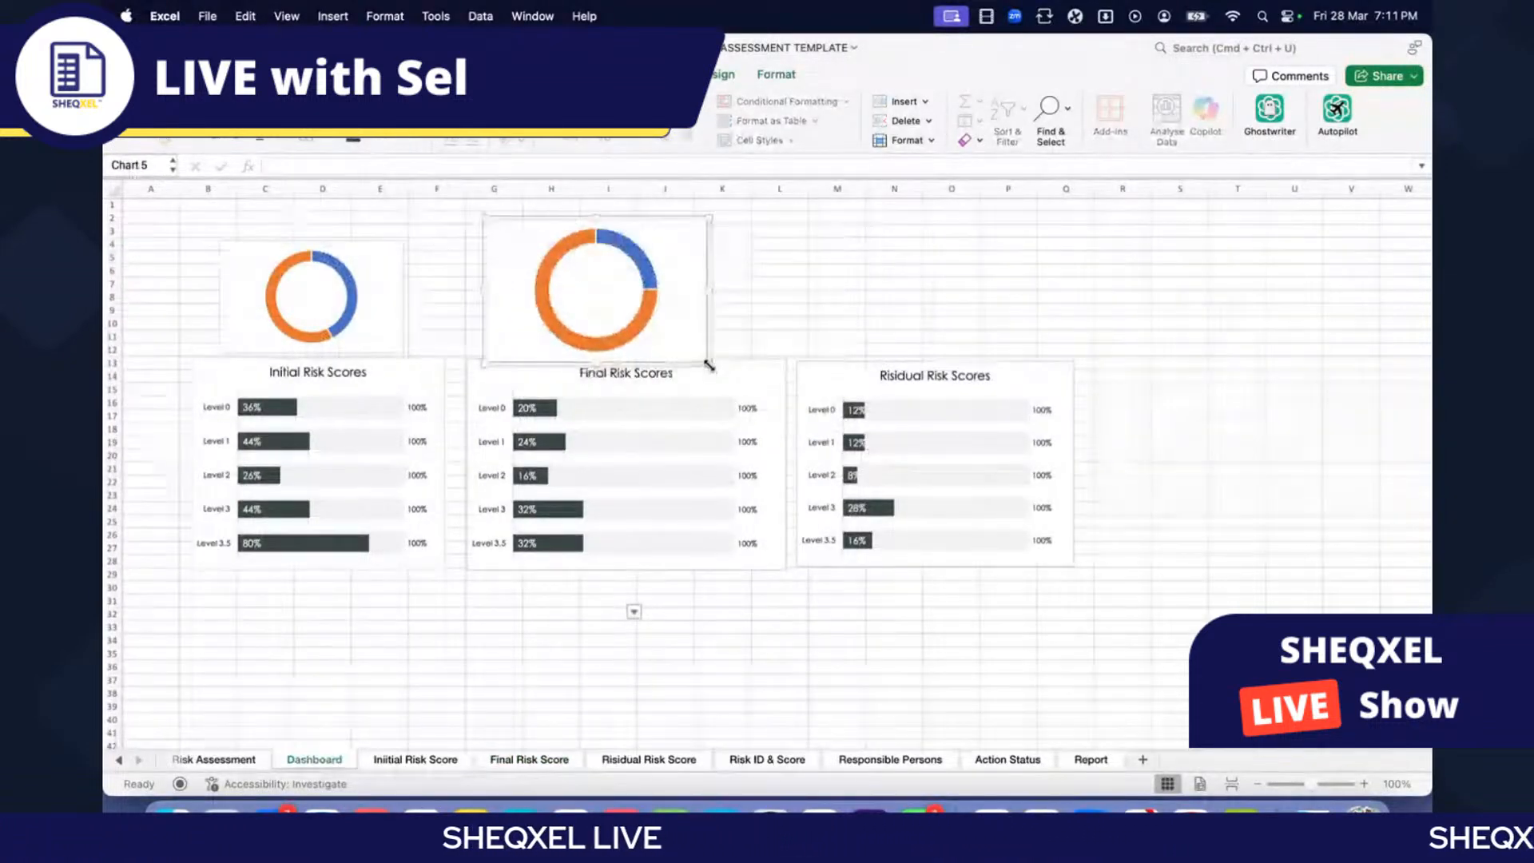
{"action": "left_click_drag", "start_coordinate": [661, 349], "coordinate": [674, 361]}
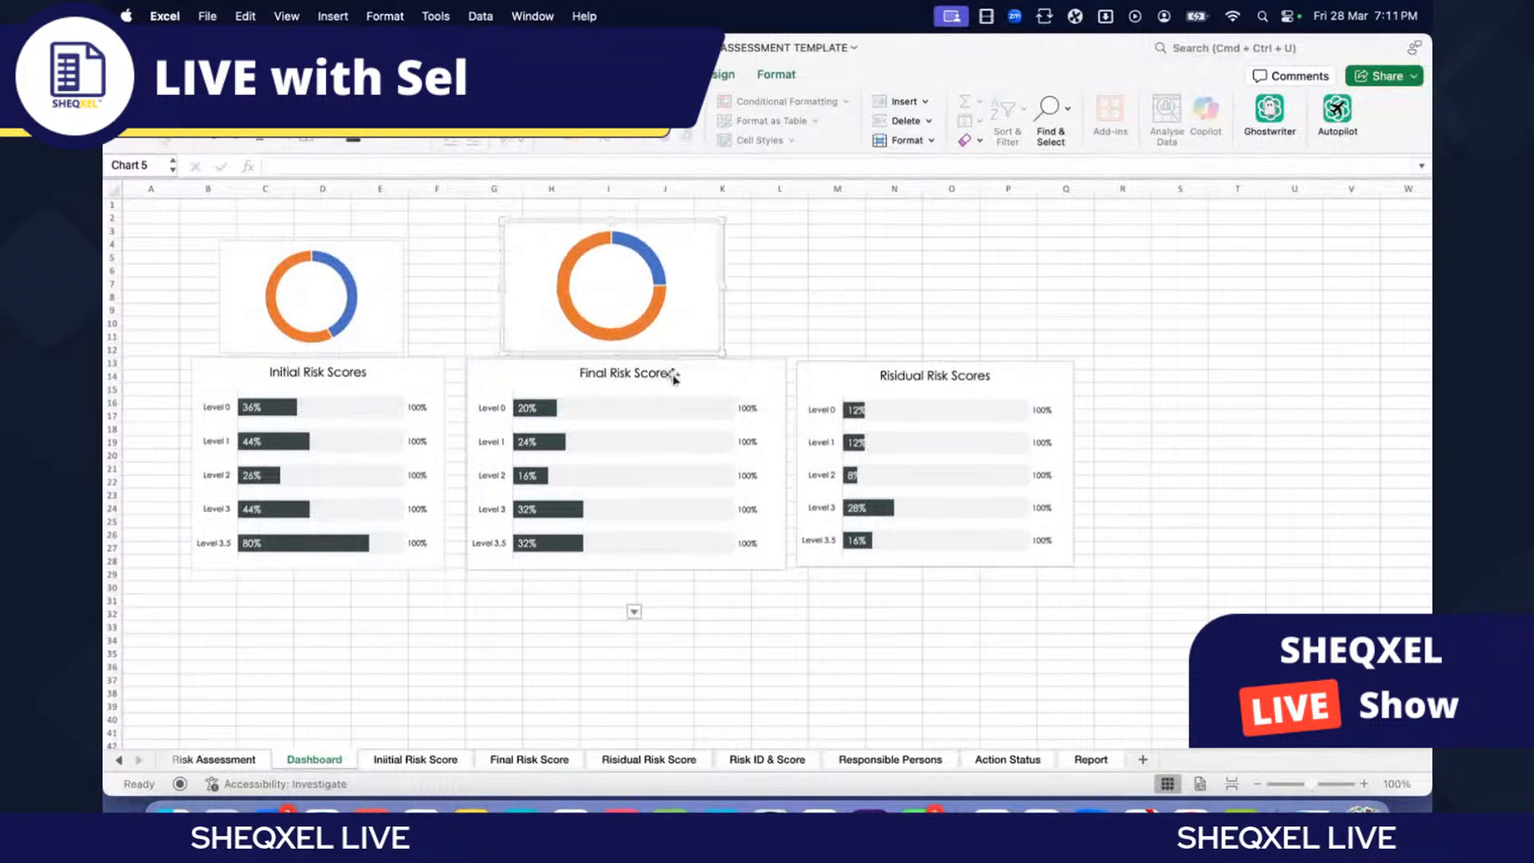
Step: Copy the Risidual Risk Score sheet's doughnut chart to the Dashboard and shrink it above the Risidual Risk Scores chart, about columns M–O
{"action": "left_click", "coordinate": [649, 760]}
{"action": "scroll", "coordinate": [1148, 640], "scroll_direction": "right", "scroll_amount": 10}
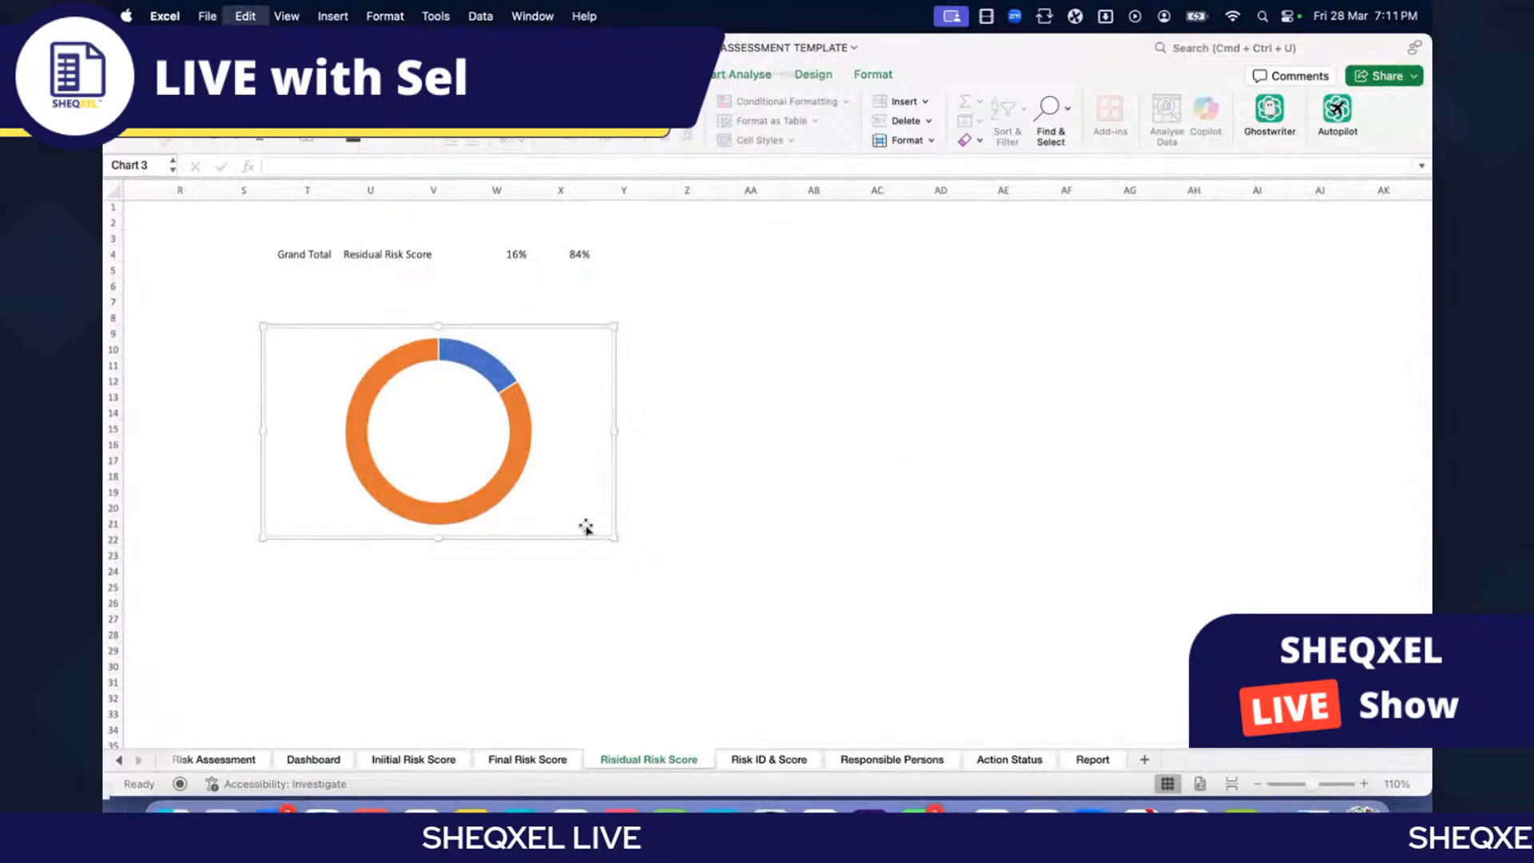
{"action": "scroll", "coordinate": [655, 531], "scroll_direction": "left", "scroll_amount": 10}
{"action": "left_click", "coordinate": [314, 760]}
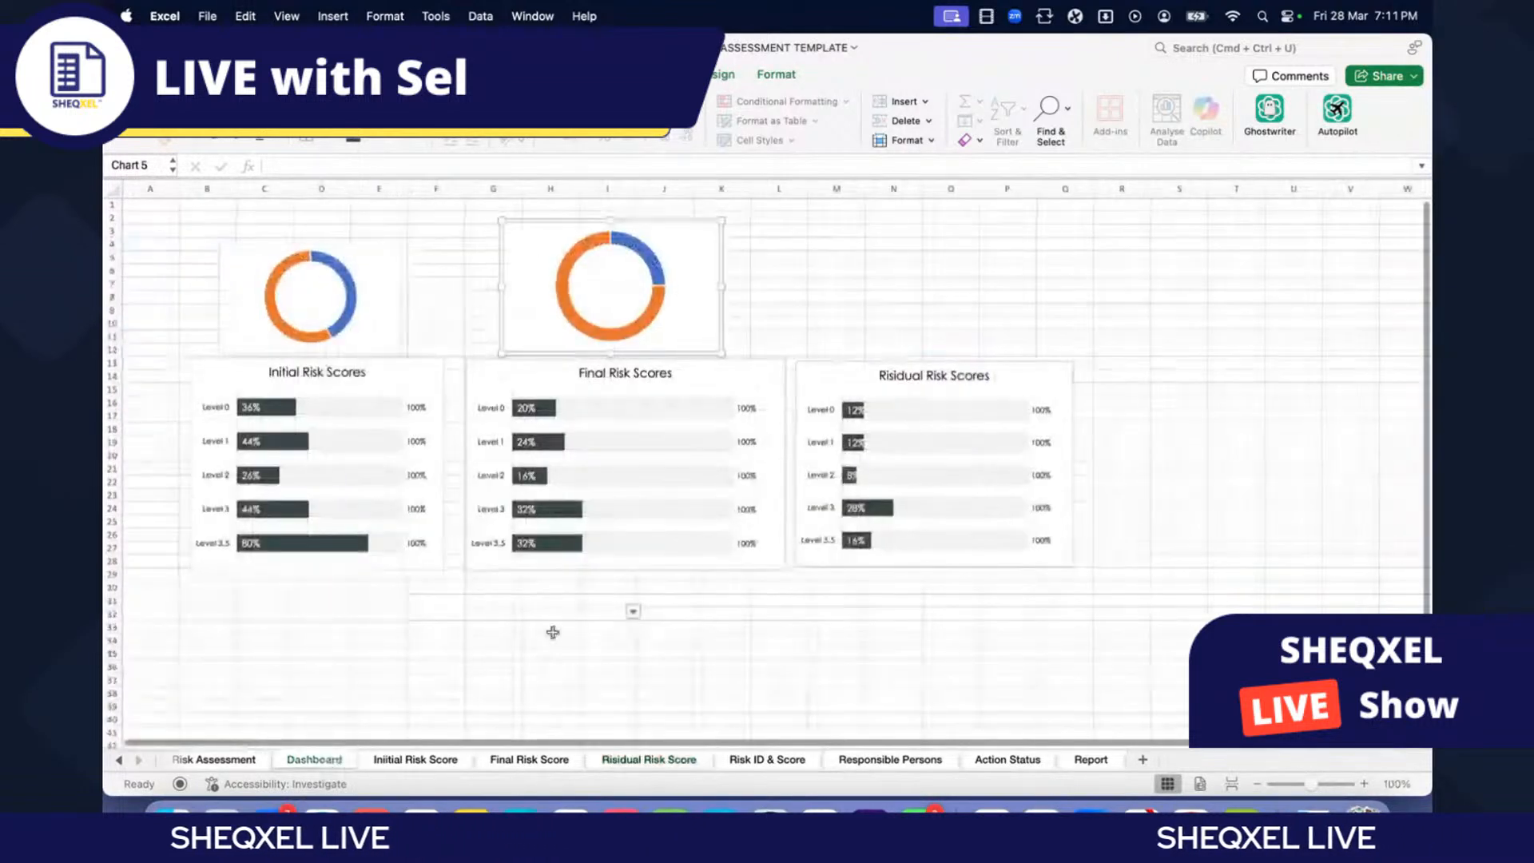
{"action": "scroll", "coordinate": [746, 270], "scroll_direction": "right", "scroll_amount": 3}
{"action": "left_click", "coordinate": [644, 215]}
{"action": "key", "text": "cmd+v"}
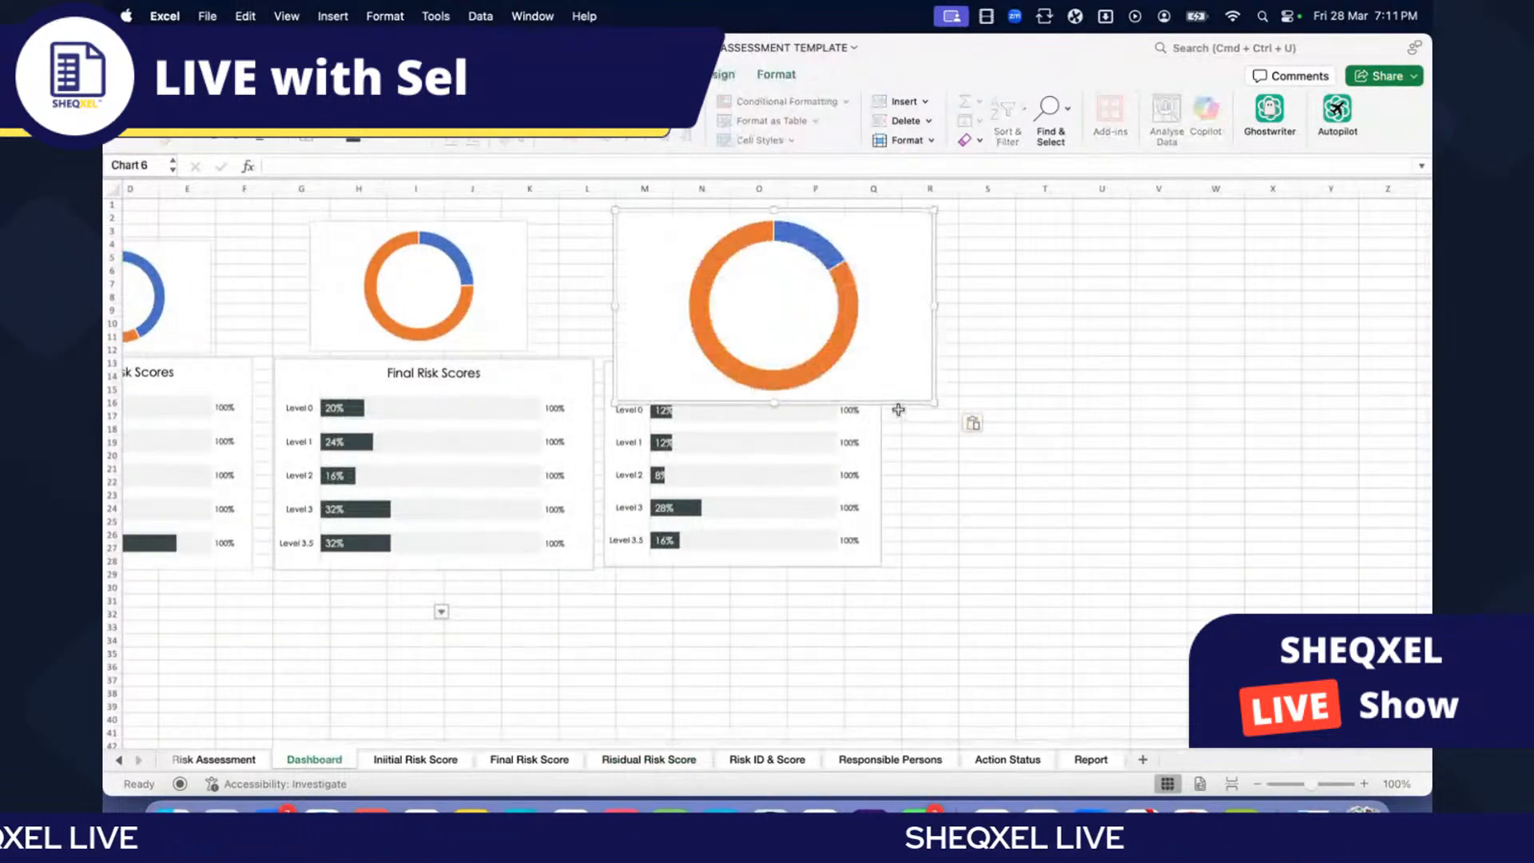
{"action": "left_click_drag", "start_coordinate": [935, 402], "coordinate": [780, 352]}
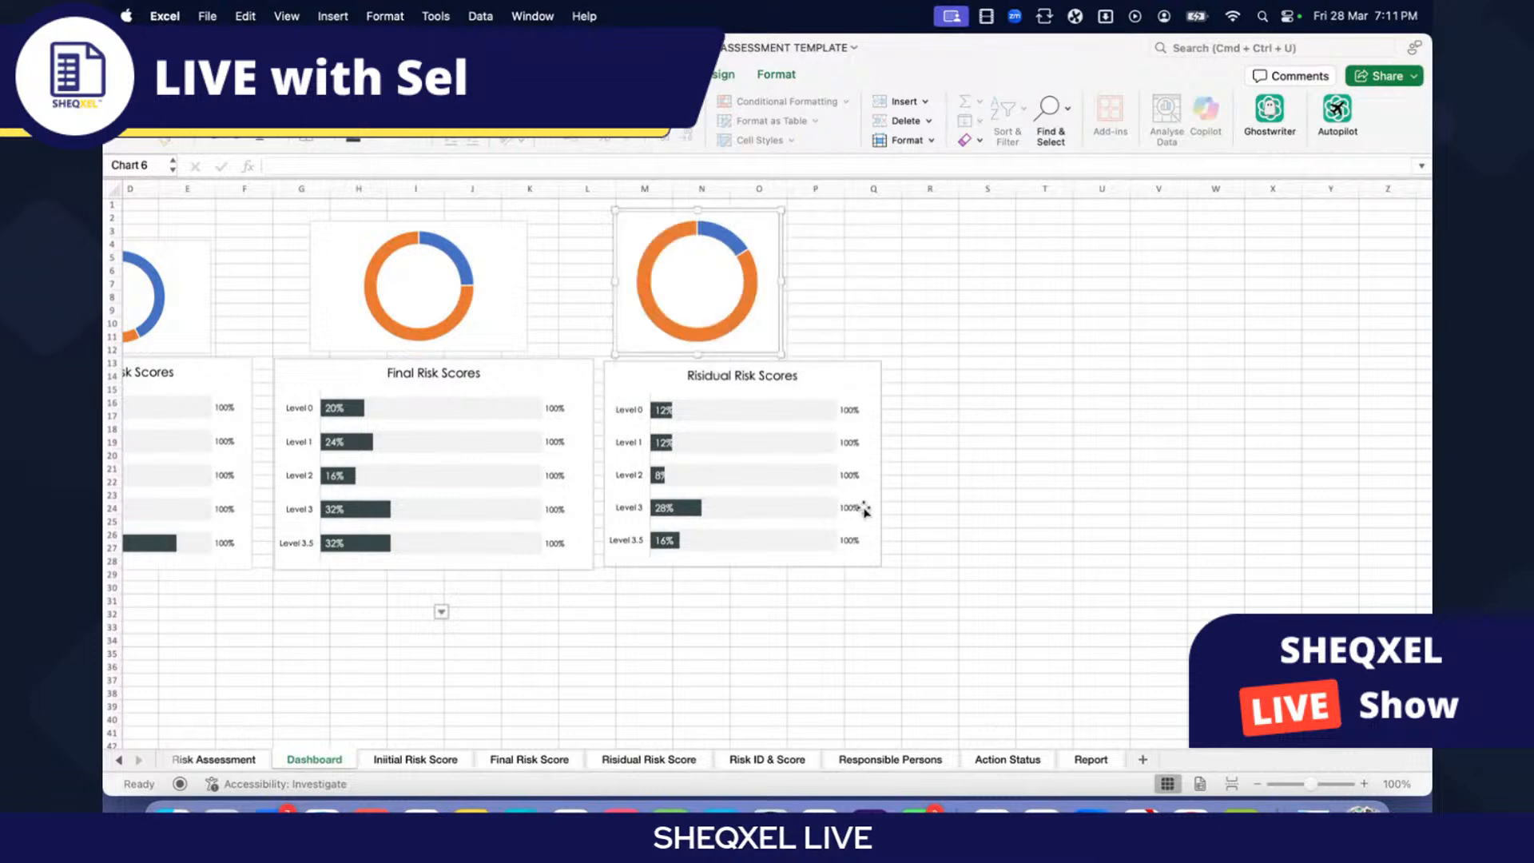
{"action": "scroll", "coordinate": [879, 551], "scroll_direction": "left", "scroll_amount": 3}
{"action": "scroll", "coordinate": [879, 552], "scroll_direction": "right", "scroll_amount": 1}
{"action": "left_click", "coordinate": [951, 653]}
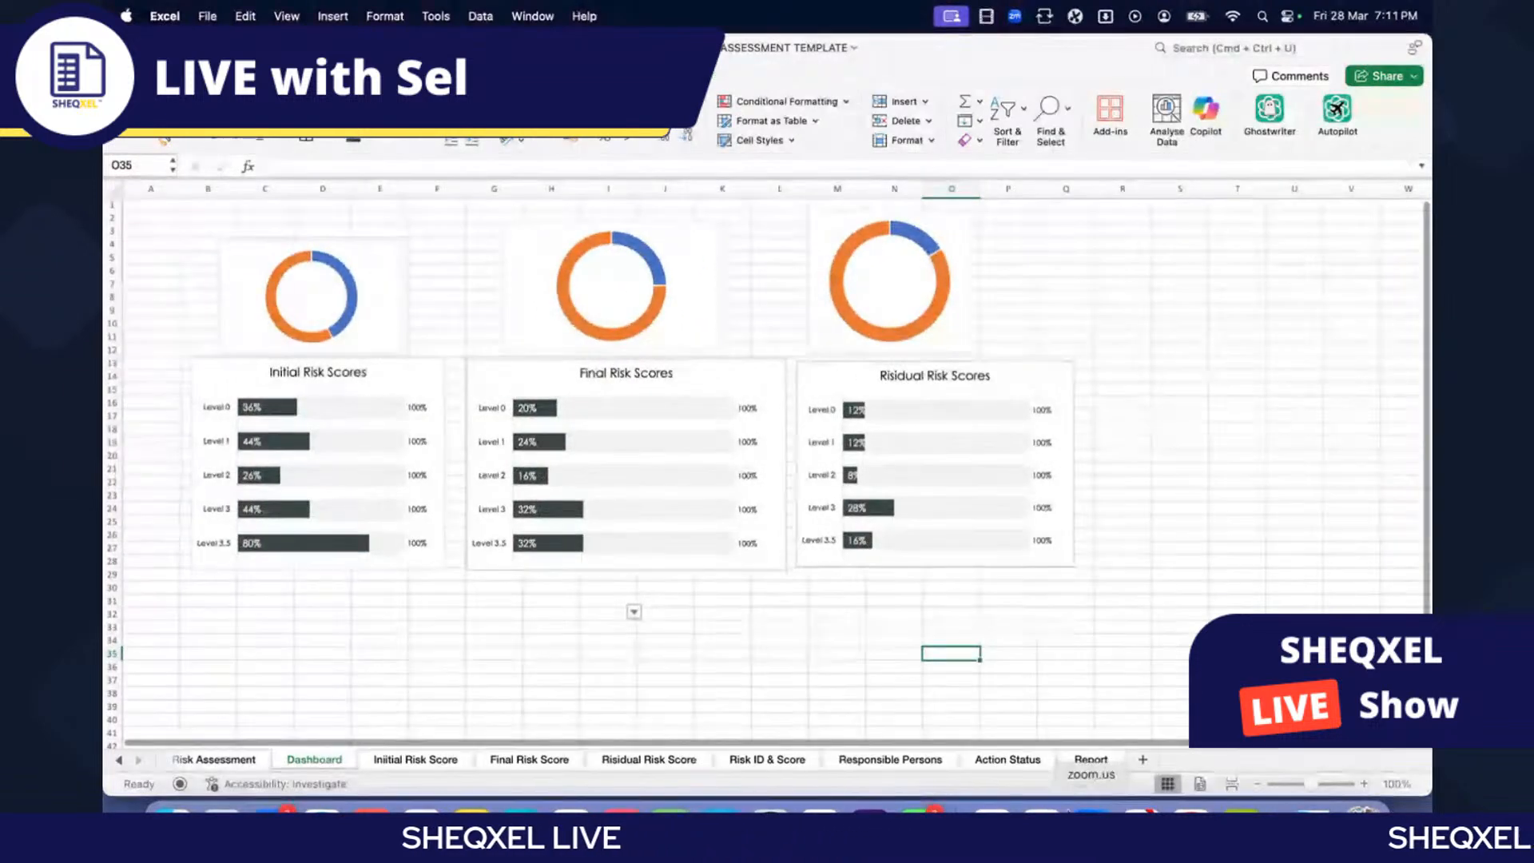
Step: Copy the Responsible Person chart to the Dashboard and shrink it to about columns B–F, rows 29–40, below the Initial Risk Scores chart
{"action": "left_click", "coordinate": [890, 759]}
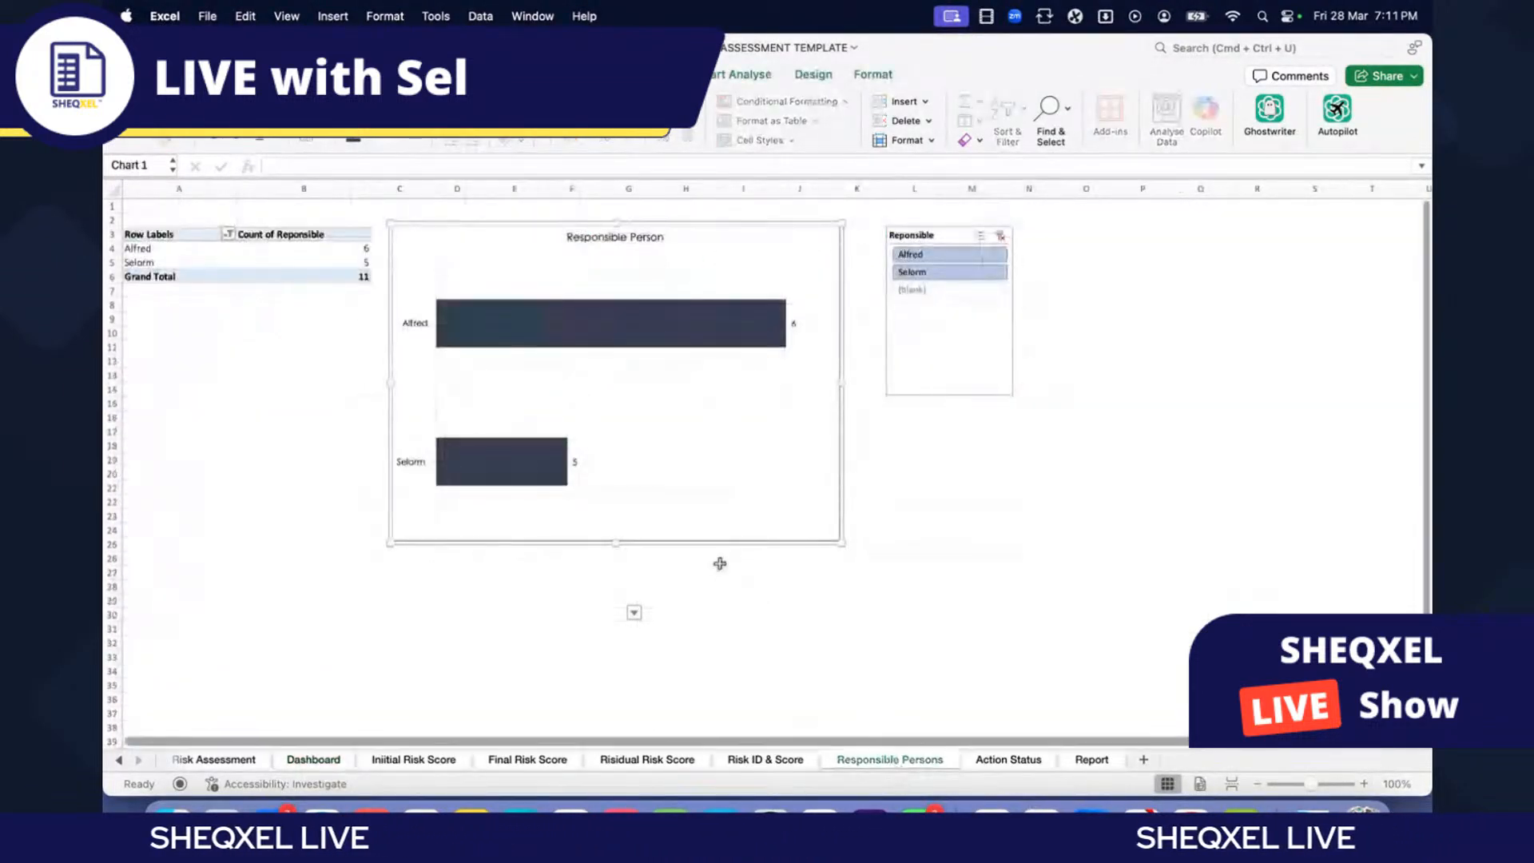
{"action": "left_click", "coordinate": [314, 763]}
{"action": "left_click", "coordinate": [288, 626]}
{"action": "key", "text": "super+v"}
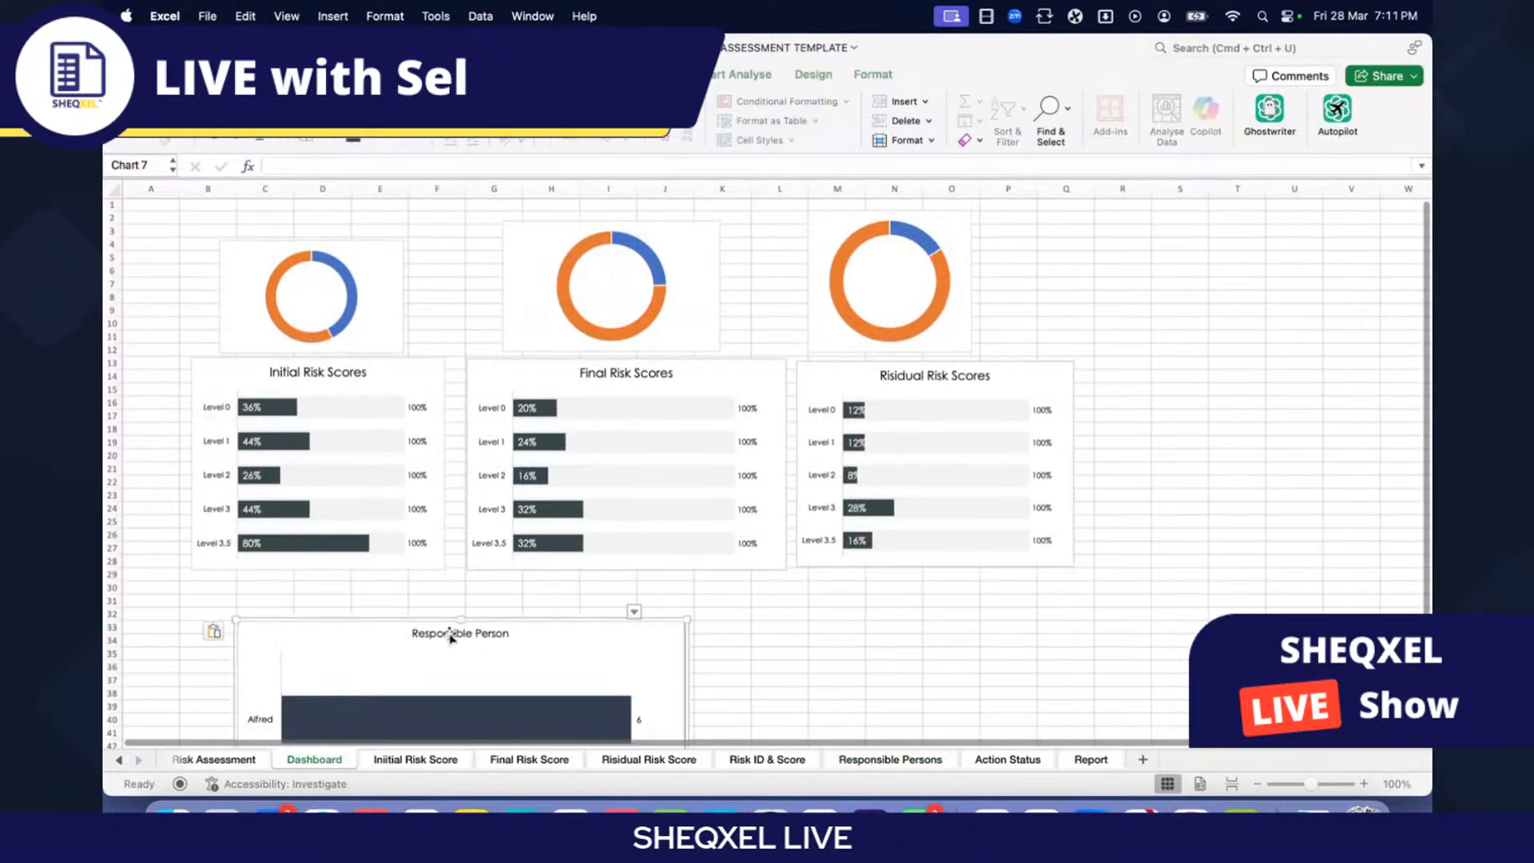
{"action": "left_click_drag", "start_coordinate": [450, 637], "coordinate": [437, 539]}
{"action": "scroll", "coordinate": [706, 683], "scroll_direction": "down", "scroll_amount": 5}
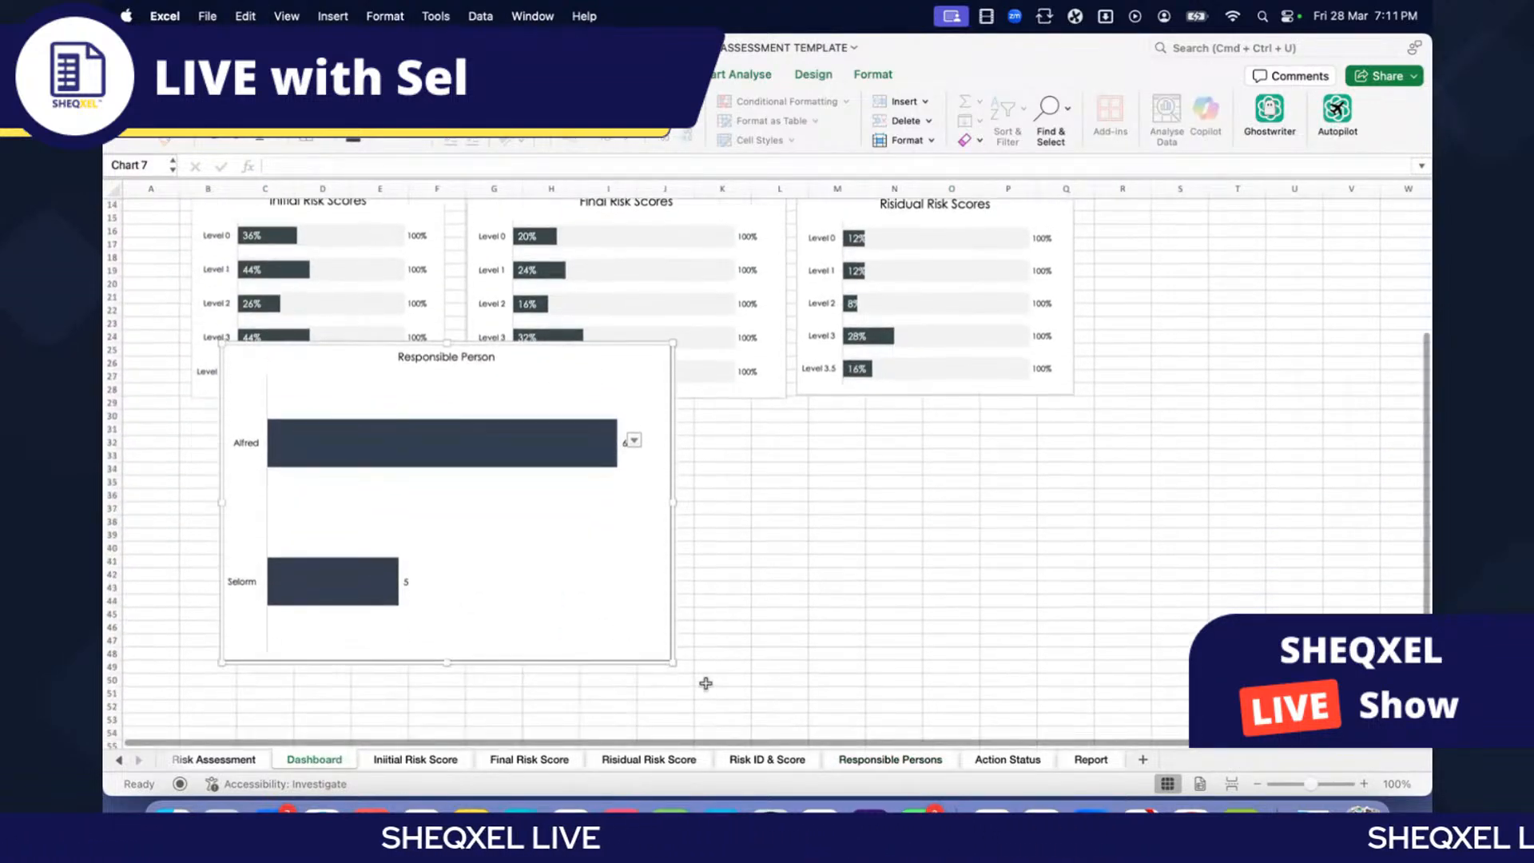
{"action": "left_click_drag", "start_coordinate": [669, 660], "coordinate": [461, 551]}
{"action": "left_click", "coordinate": [665, 535]}
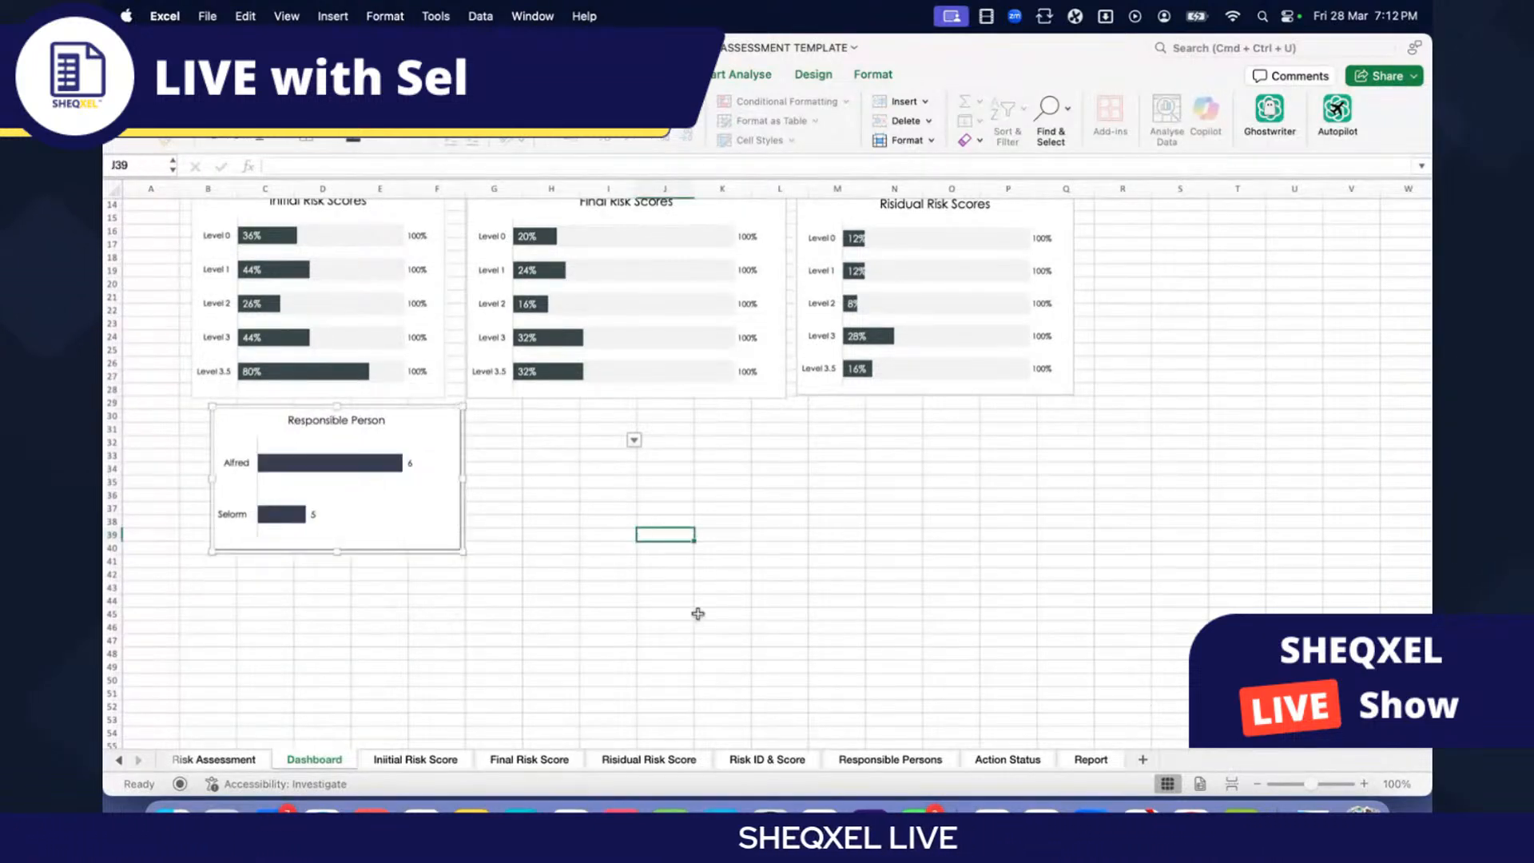
Step: Copy the Action Status chart to the Dashboard and shrink it to about columns G–K, rows 29–40, beside the Responsible Person chart
{"action": "left_click", "coordinate": [1004, 759]}
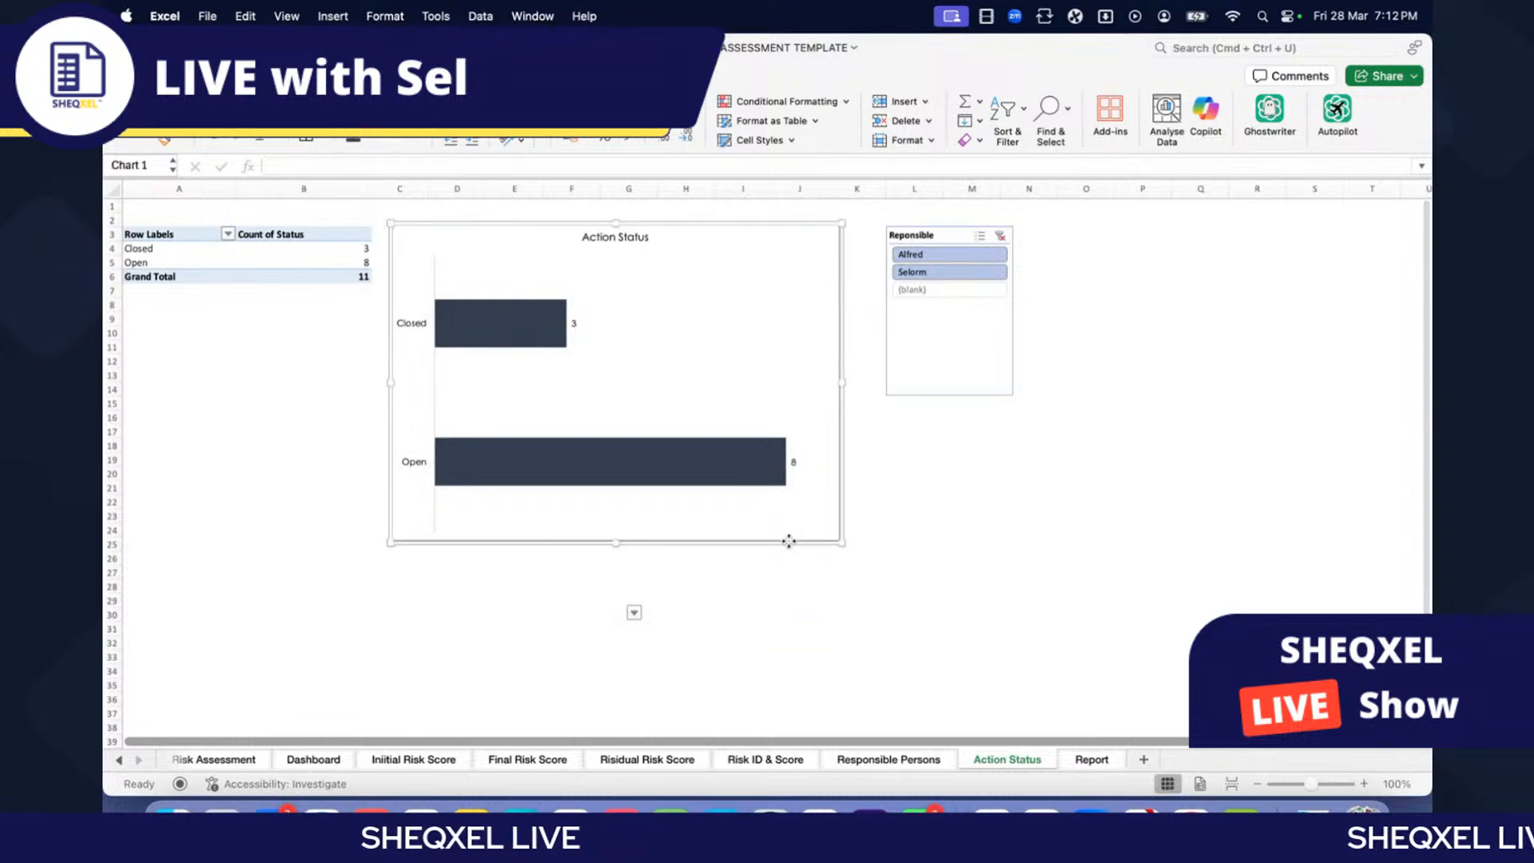
{"action": "left_click", "coordinate": [316, 759]}
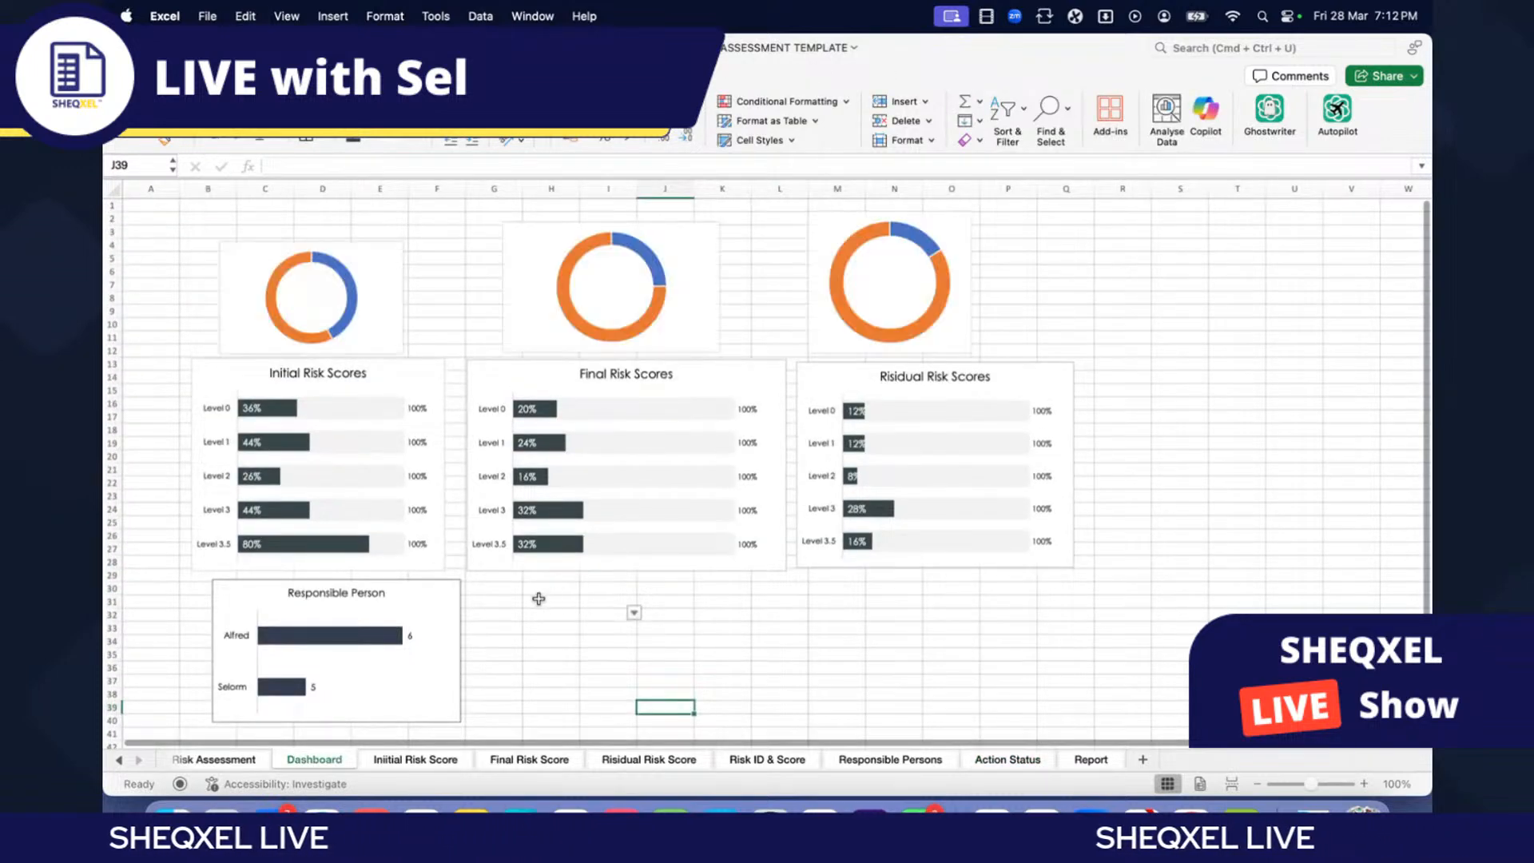
{"action": "key", "text": "cmd+v"}
{"action": "scroll", "coordinate": [643, 607], "scroll_direction": "down", "scroll_amount": 5}
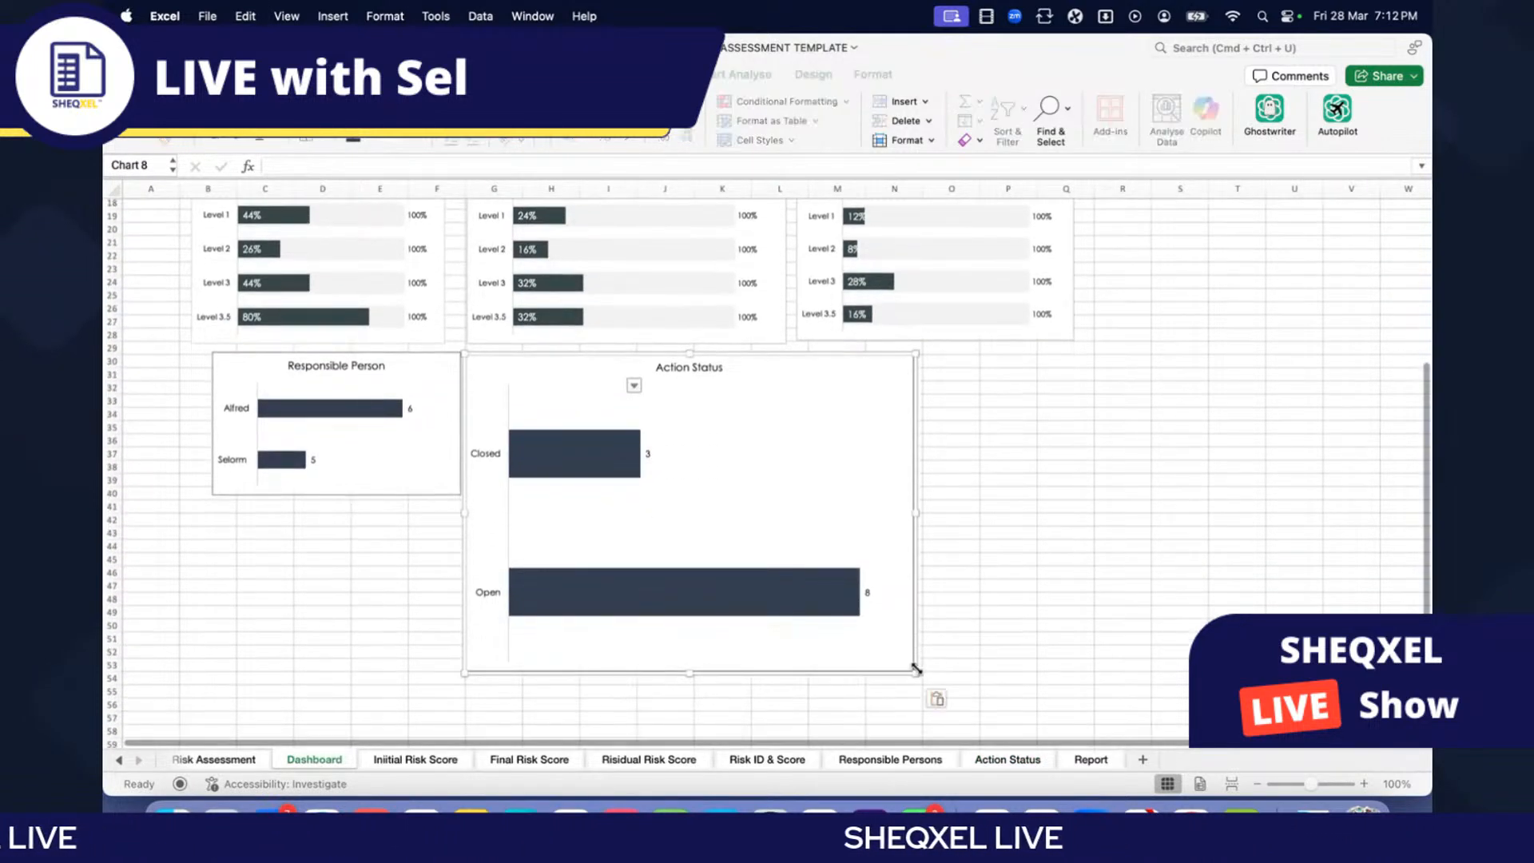
{"action": "left_click_drag", "start_coordinate": [916, 672], "coordinate": [737, 514]}
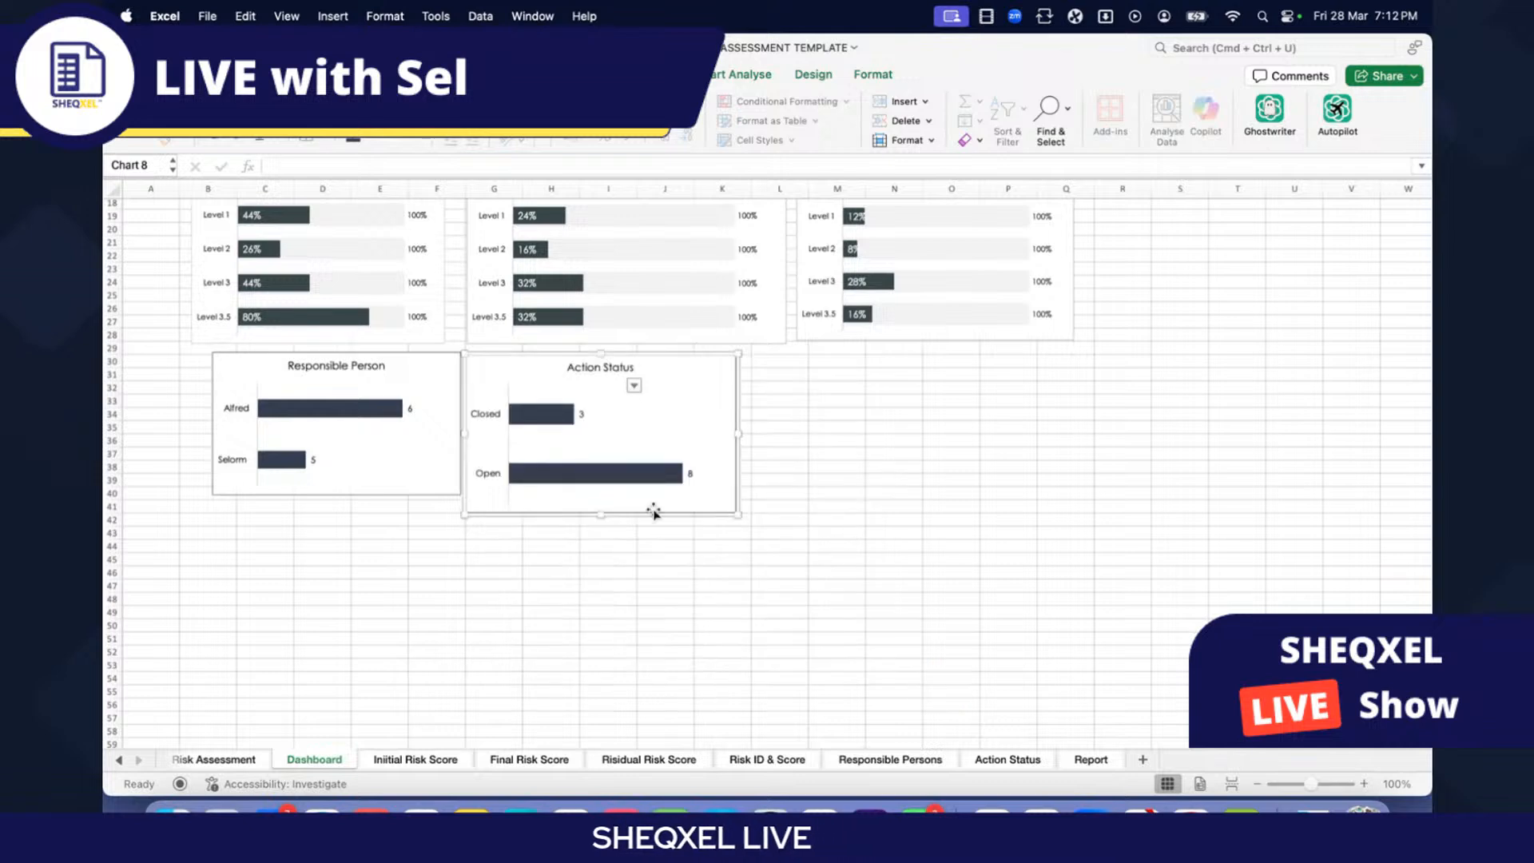
{"action": "left_click_drag", "start_coordinate": [643, 511], "coordinate": [728, 497]}
{"action": "left_click", "coordinate": [700, 556]}
{"action": "scroll", "coordinate": [703, 560], "scroll_direction": "up", "scroll_amount": 6}
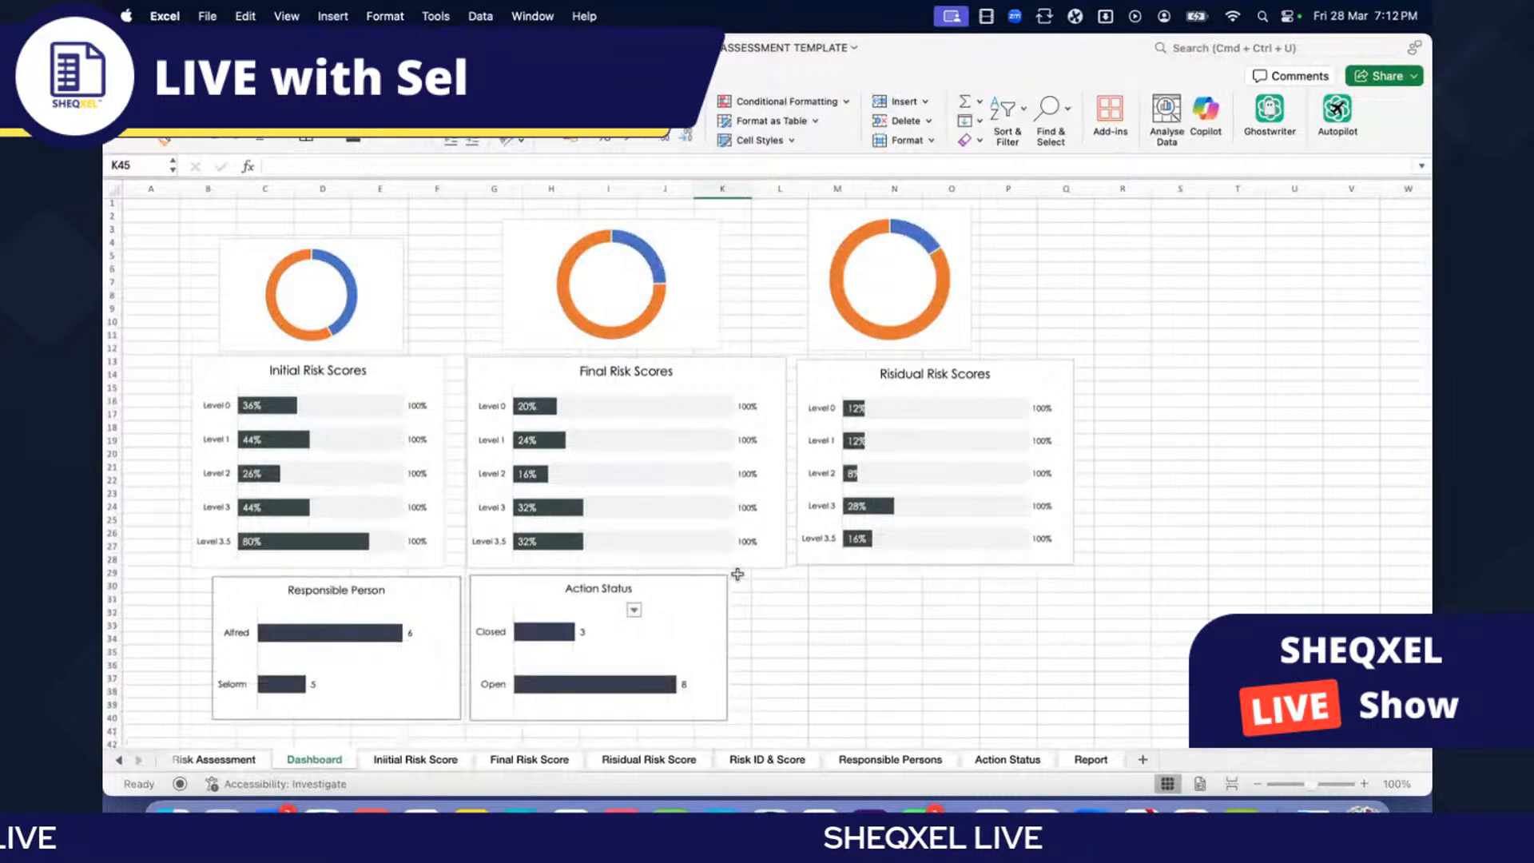
{"action": "scroll", "coordinate": [737, 574], "scroll_direction": "up", "scroll_amount": 2}
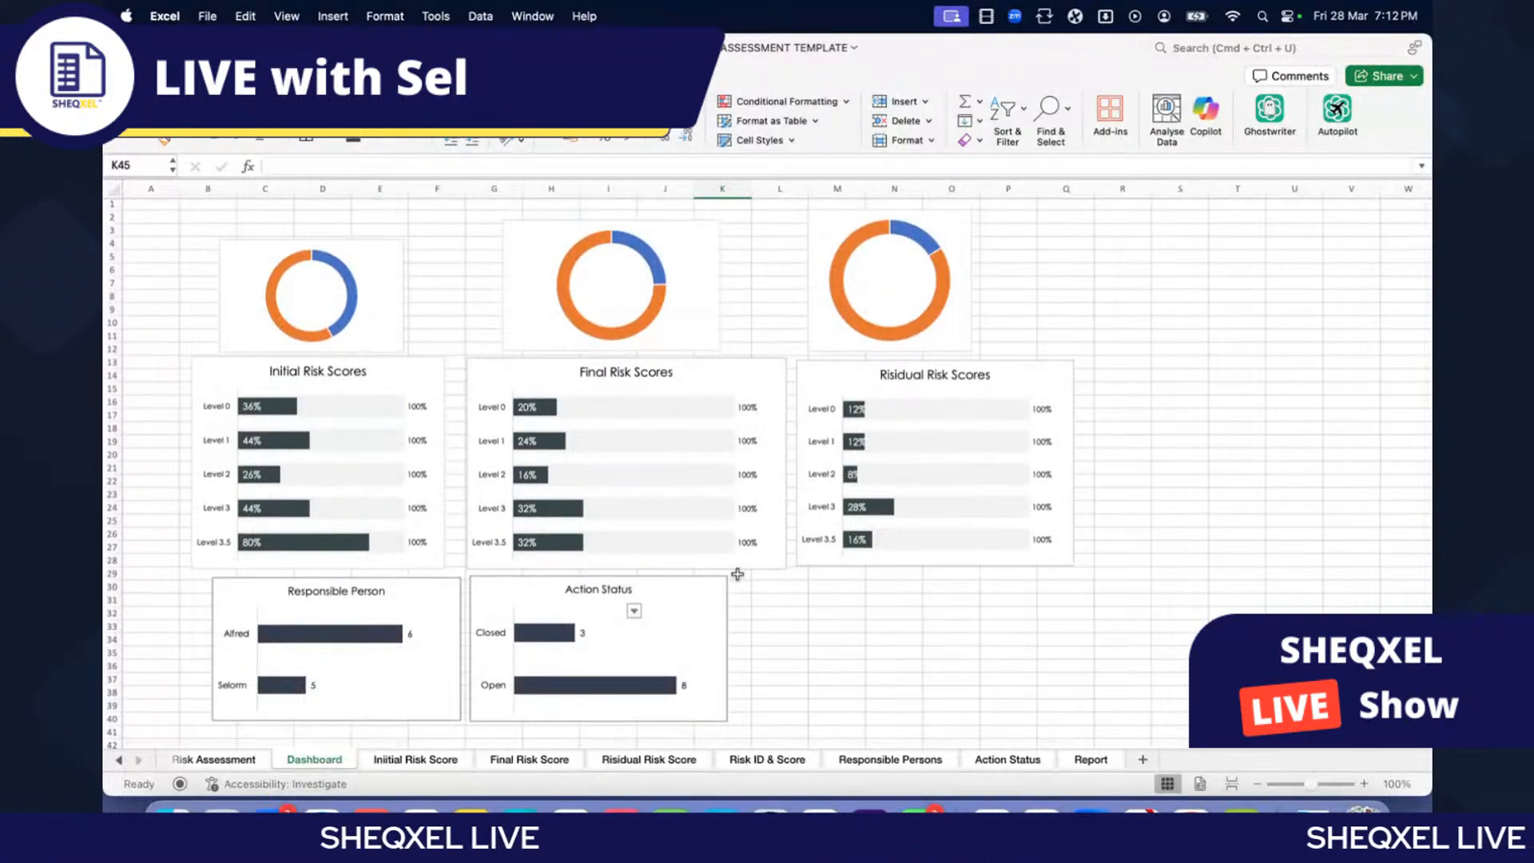
{"action": "scroll", "coordinate": [737, 574], "scroll_direction": "up", "scroll_amount": 2}
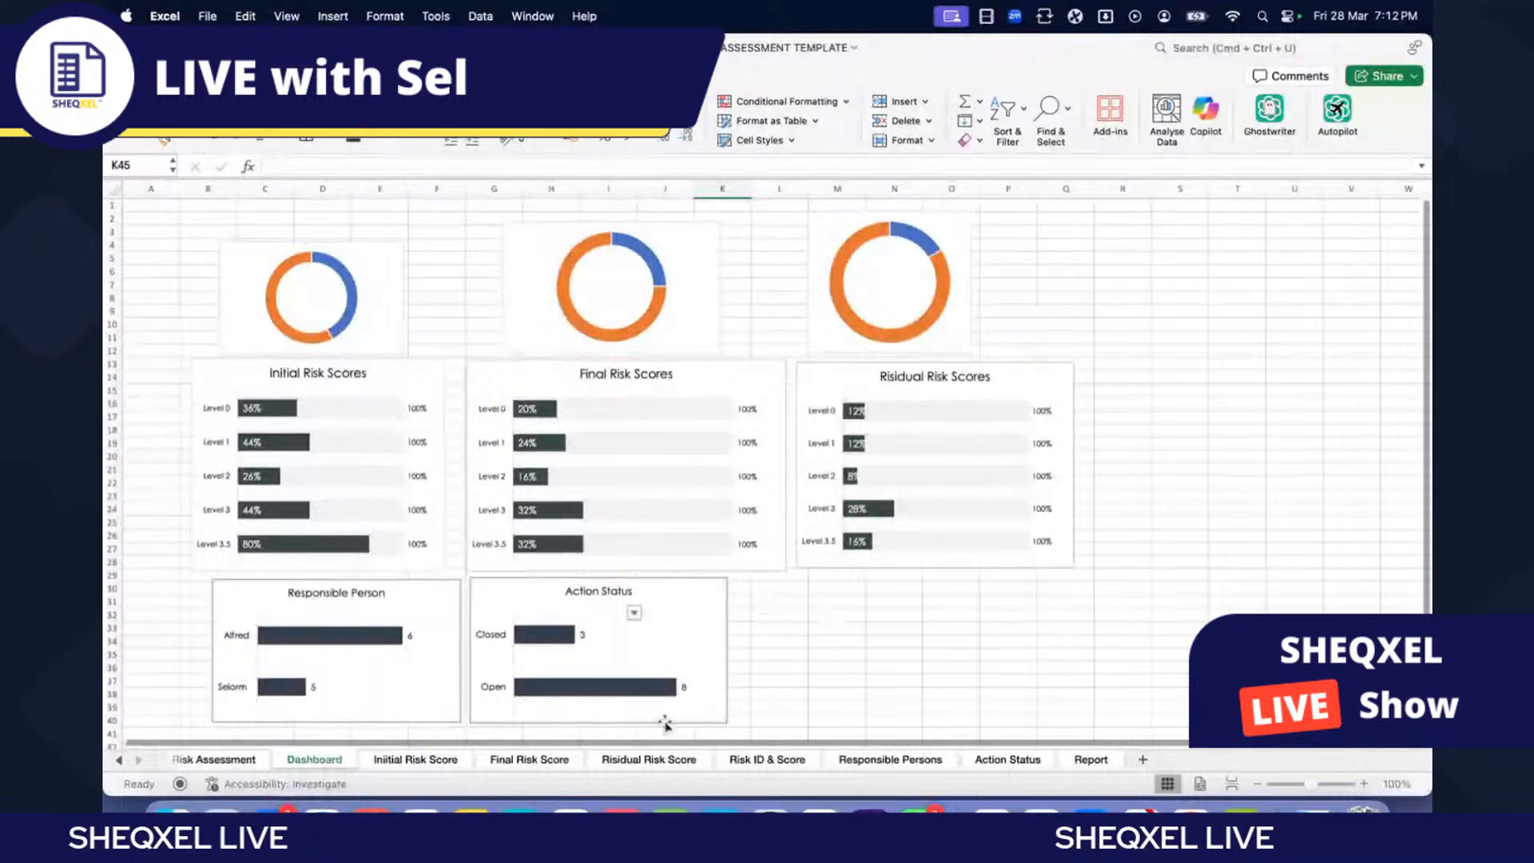
Step: Connect the Final Risk Score sheet's Zone slicer to the other sheets' pivot tables, including Action Status and Initial Risk Score
{"action": "left_click", "coordinate": [529, 760]}
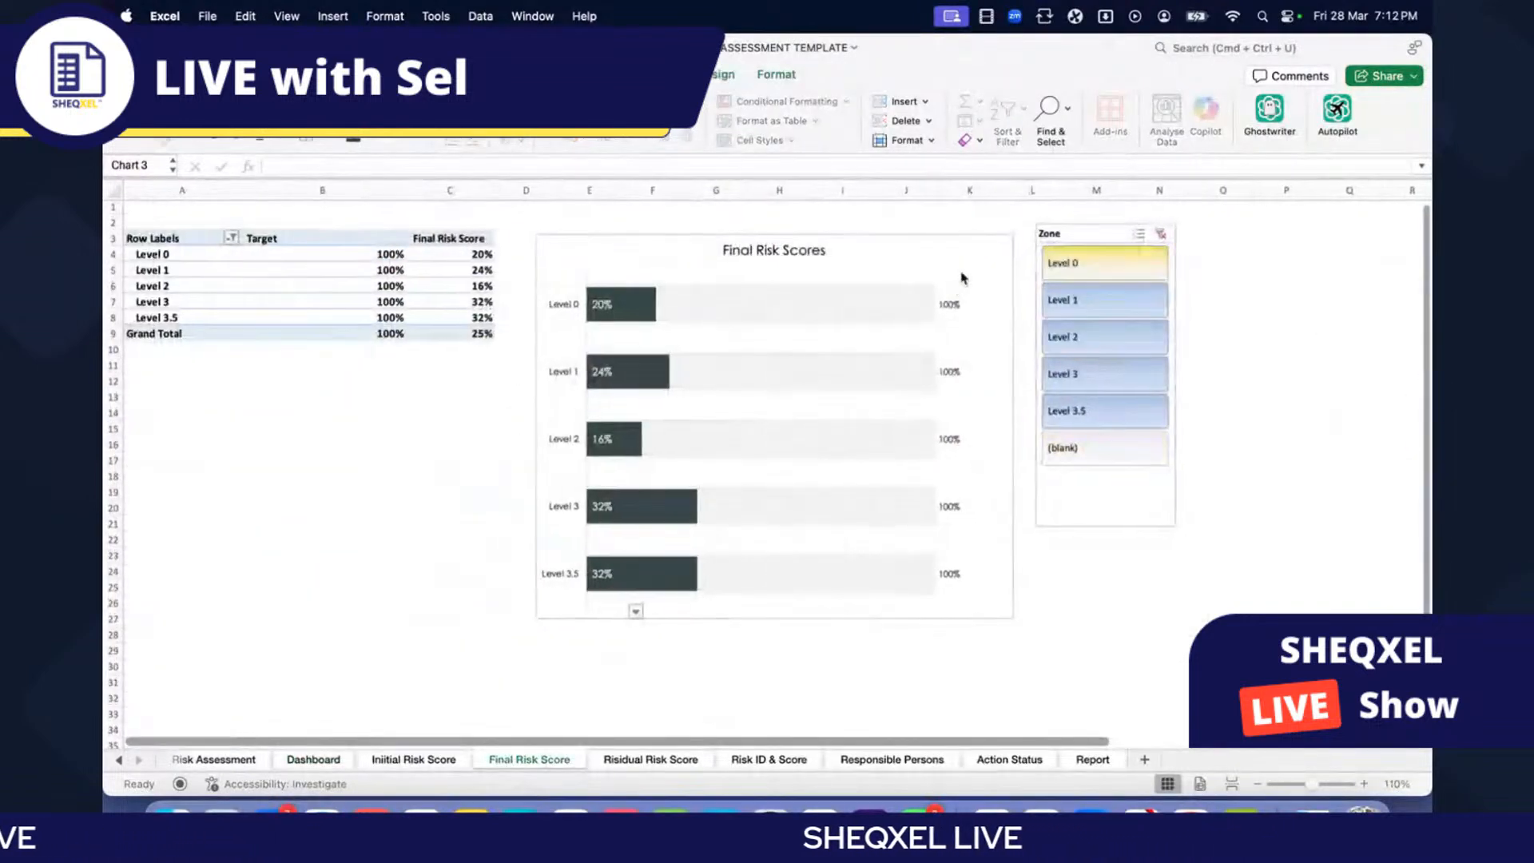
{"action": "scroll", "coordinate": [961, 277], "scroll_direction": "right", "scroll_amount": 2}
{"action": "right_click", "coordinate": [1039, 236]}
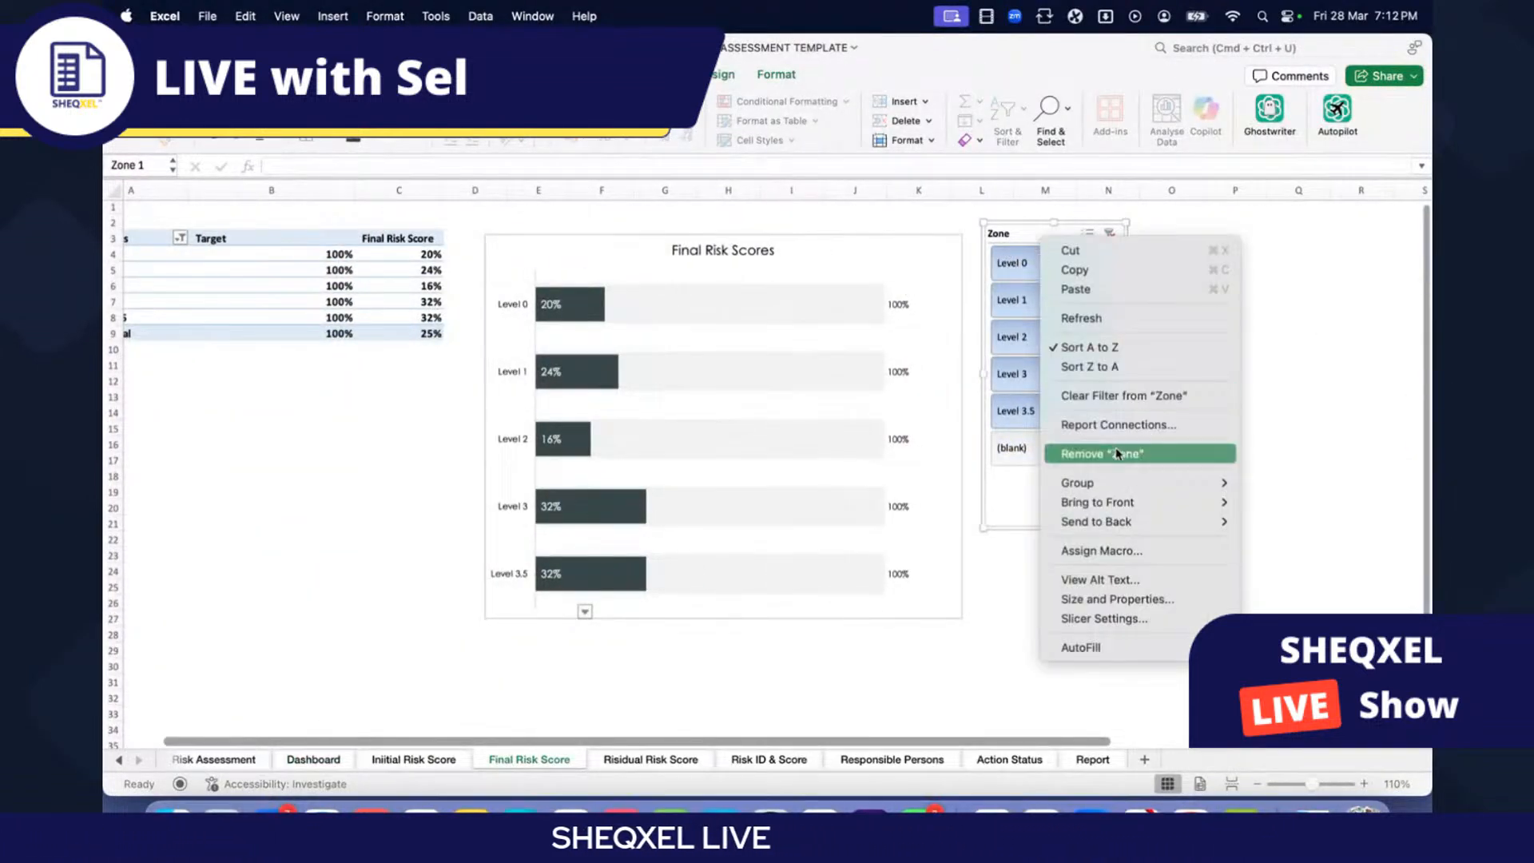
{"action": "left_click", "coordinate": [1117, 424]}
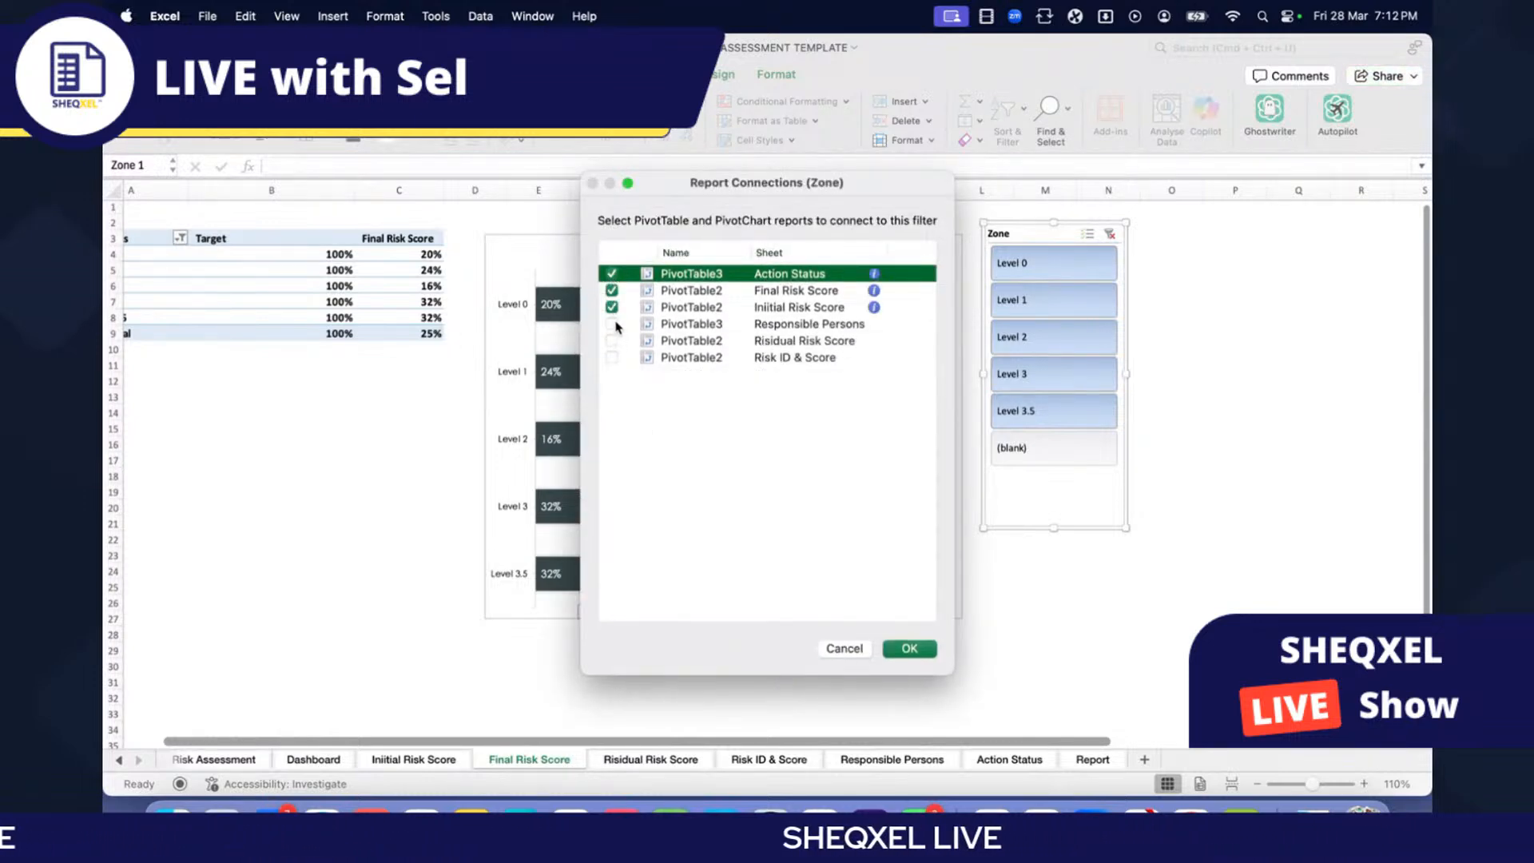
{"action": "left_click", "coordinate": [923, 645]}
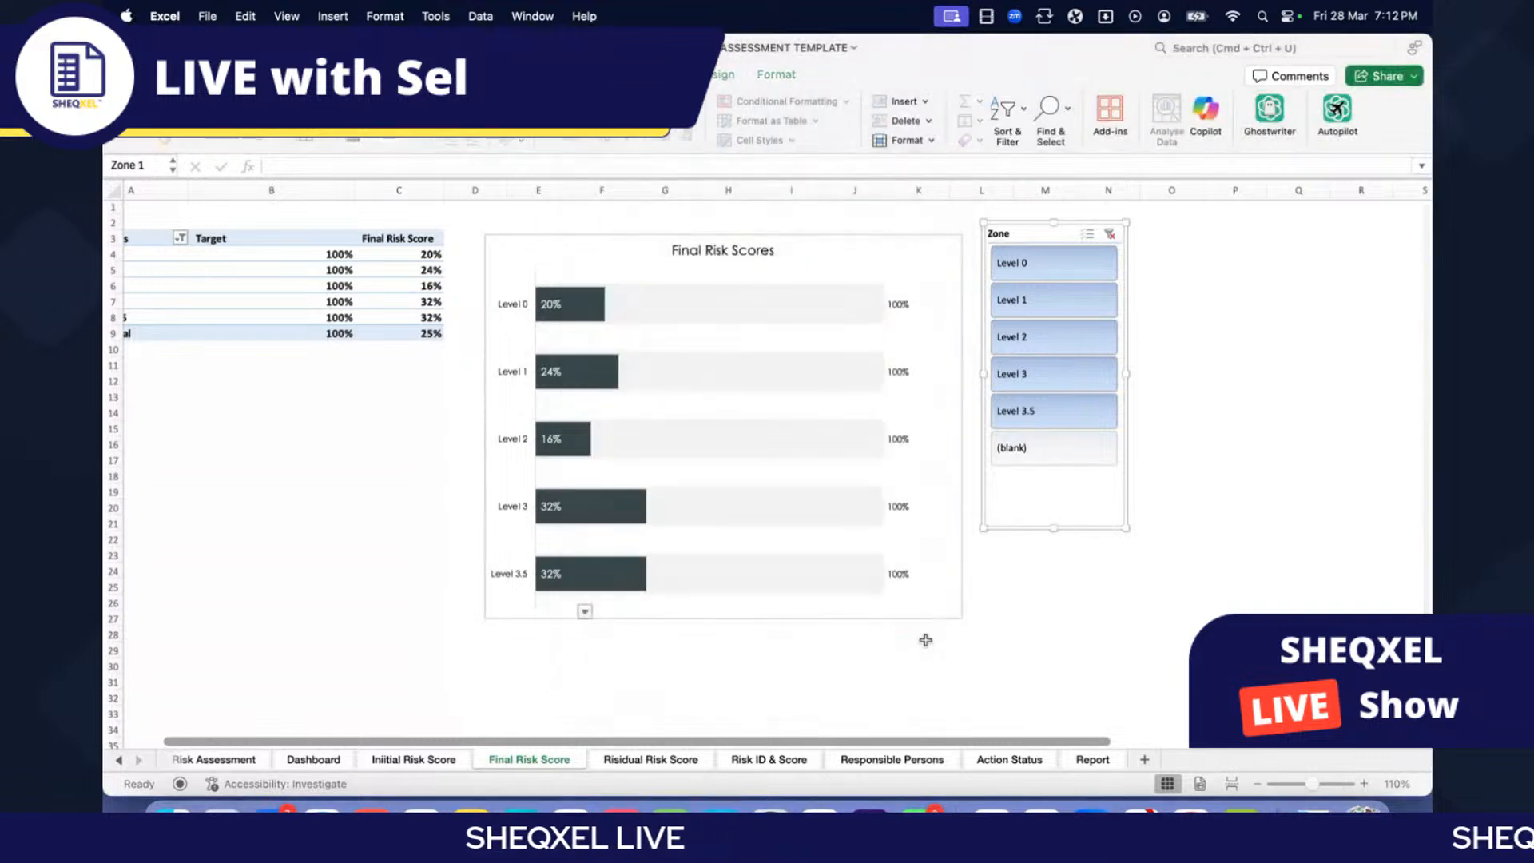
Step: Copy the Zone slicer to the Dashboard and place it beside the Risidual Risk Scores chart, about columns Q–S, rows 4–24
{"action": "left_click", "coordinate": [650, 759]}
{"action": "scroll", "coordinate": [941, 444], "scroll_direction": "left", "scroll_amount": 3}
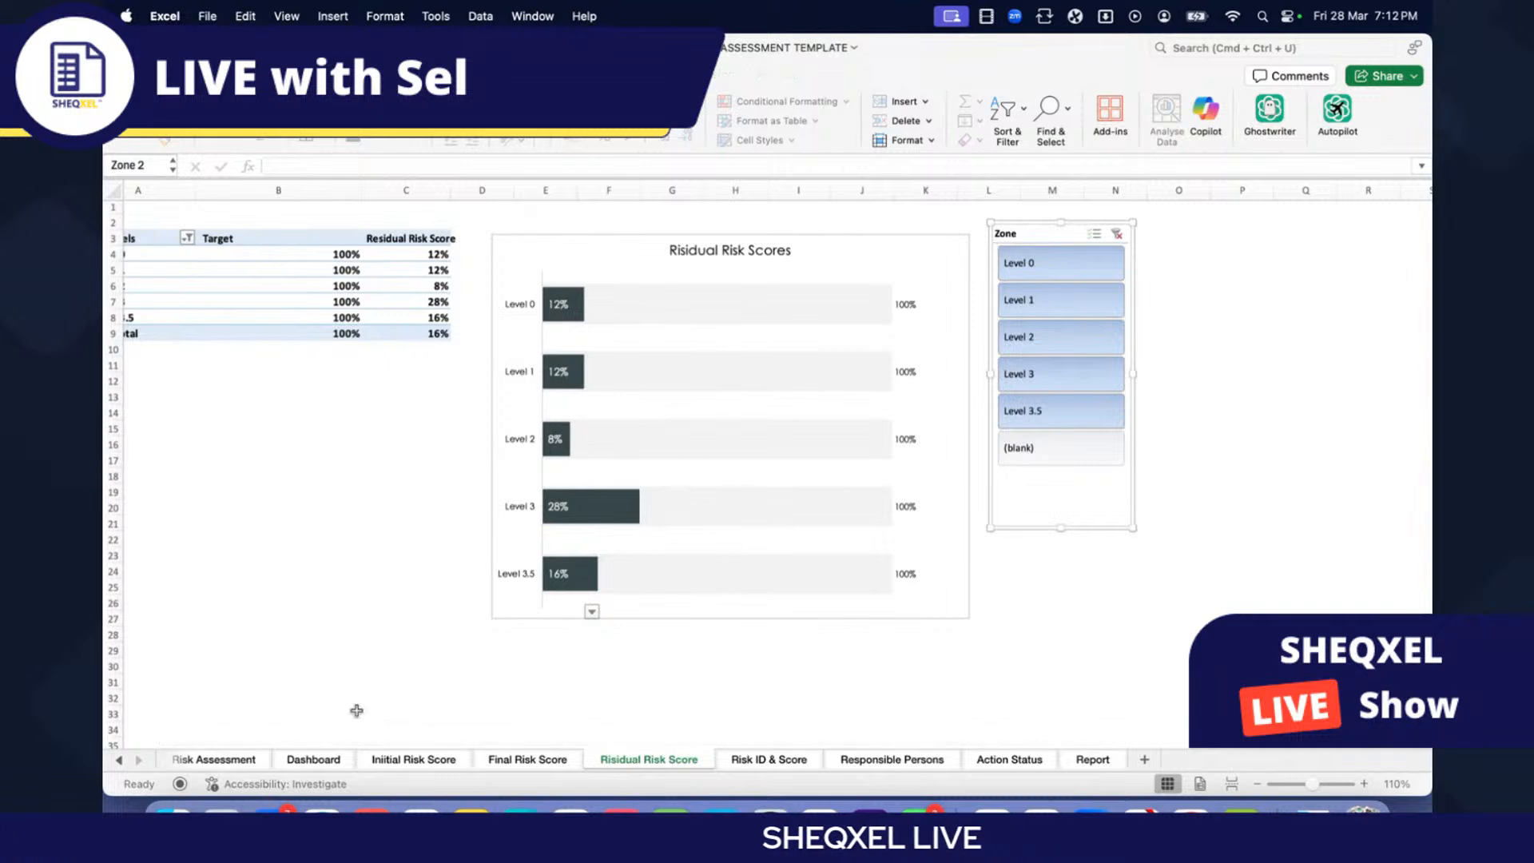
{"action": "left_click", "coordinate": [323, 760]}
{"action": "left_click", "coordinate": [799, 595]}
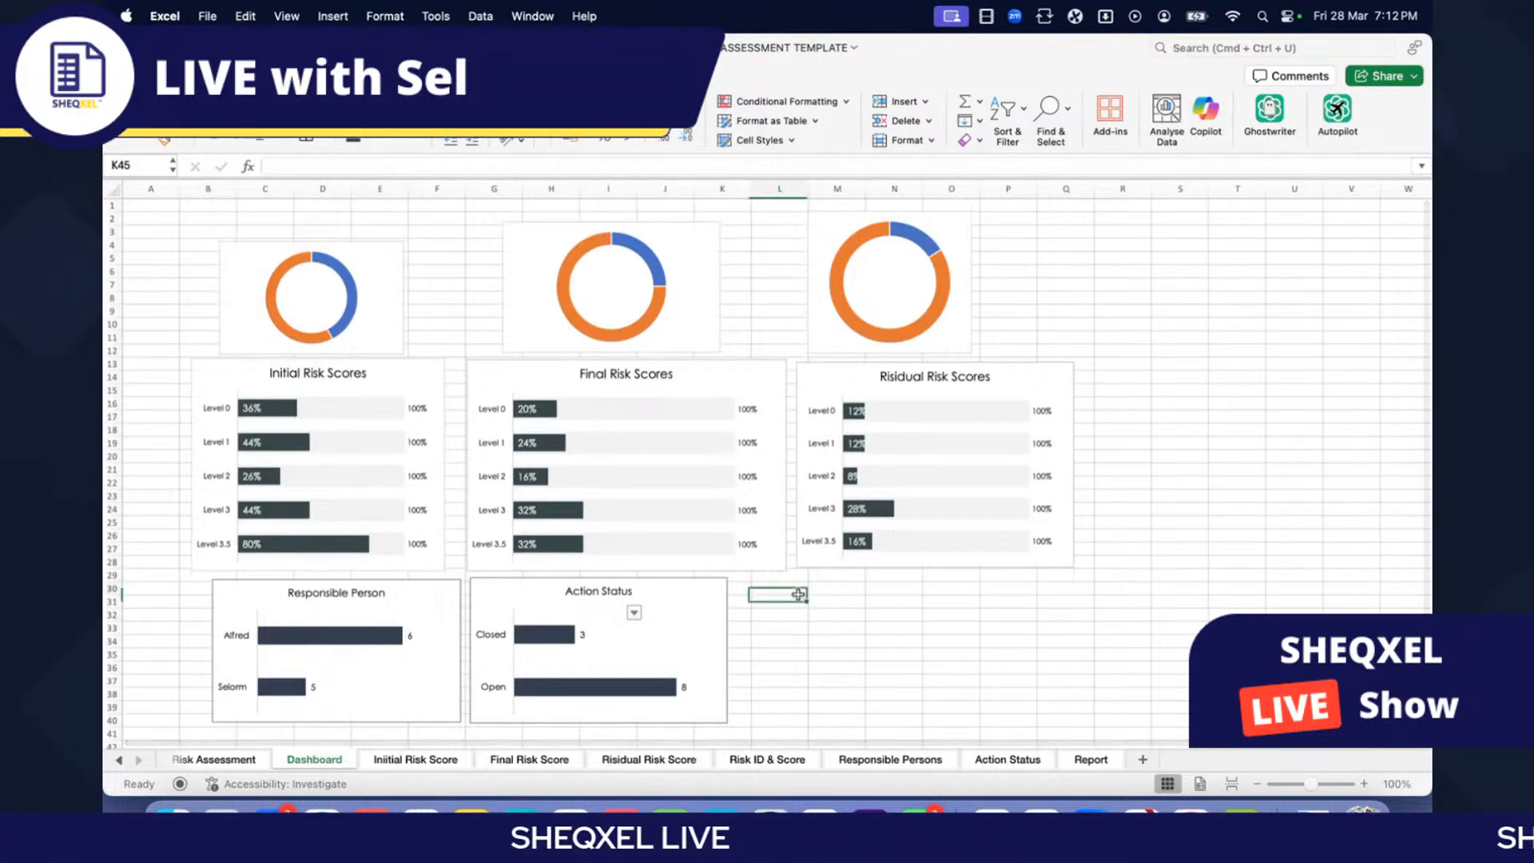
{"action": "key", "text": "super+v"}
{"action": "left_click_drag", "start_coordinate": [799, 597], "coordinate": [1125, 257]}
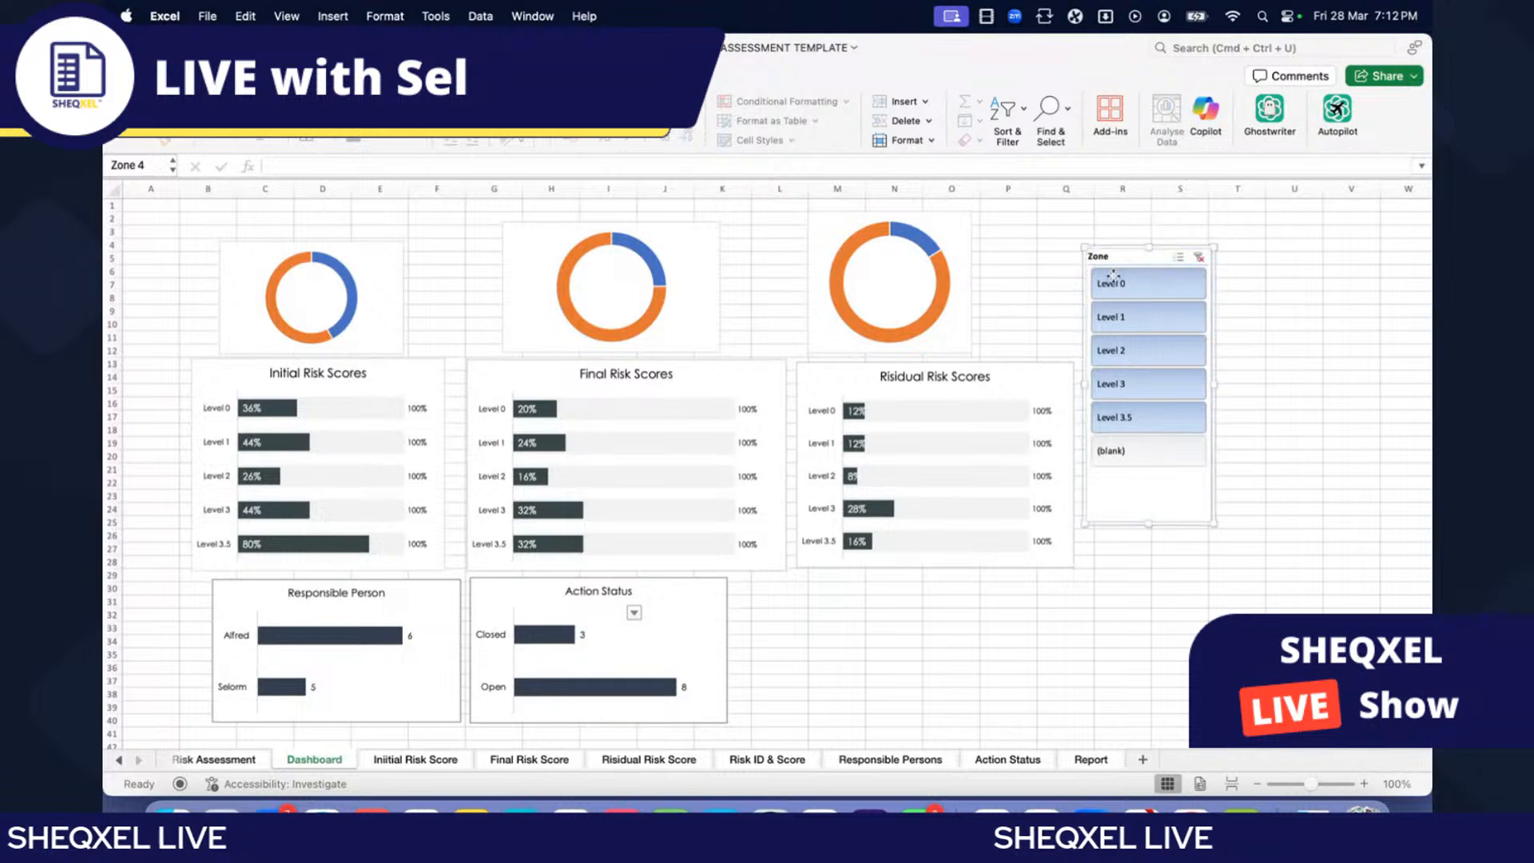
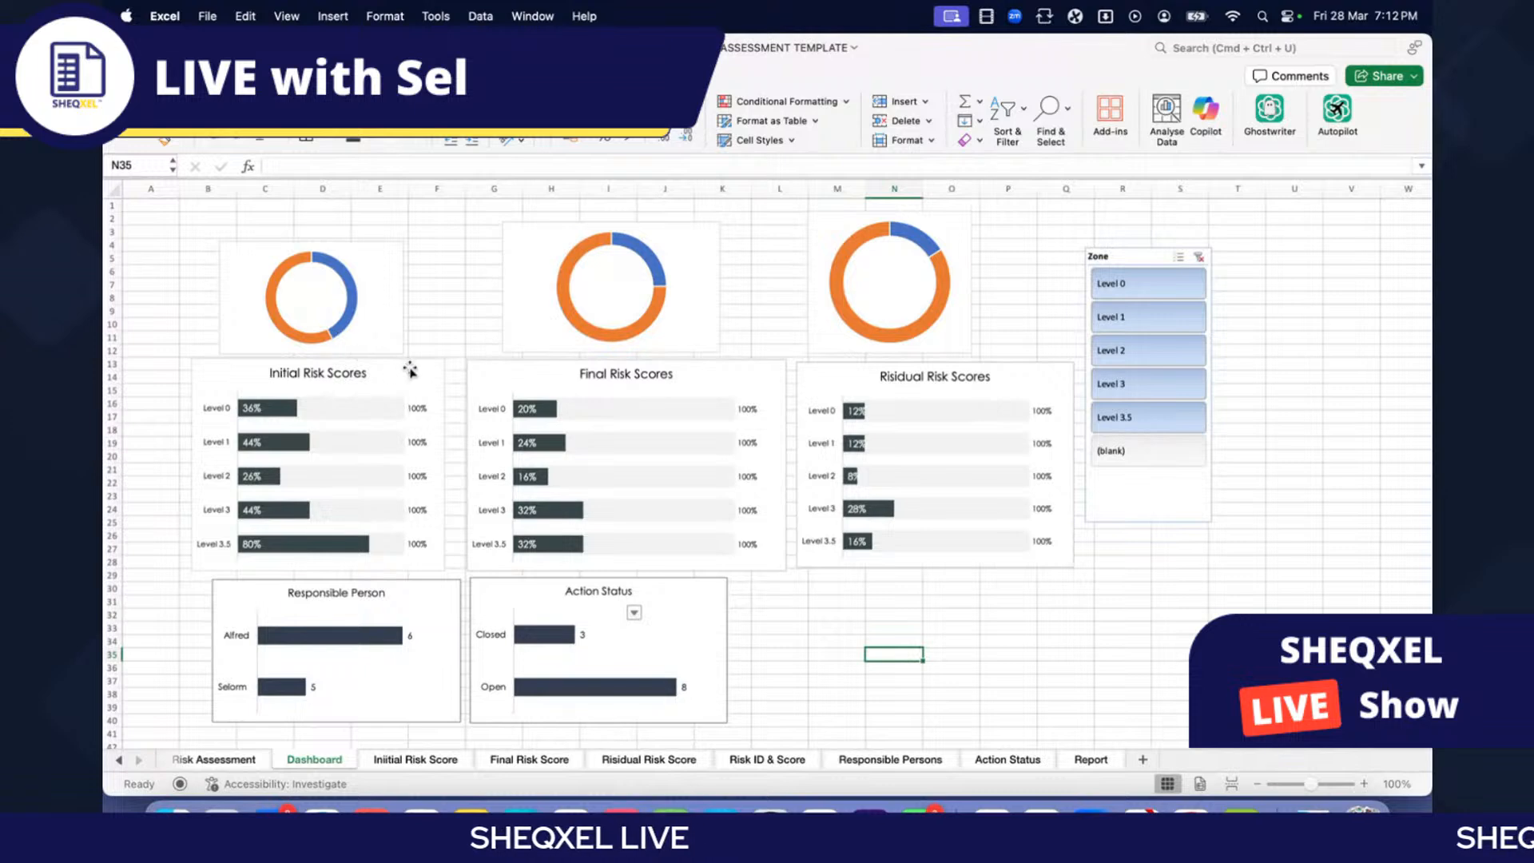
Step: Set the height of all five Dashboard bar charts together to 2.5"
{"action": "left_click", "coordinate": [444, 394]}
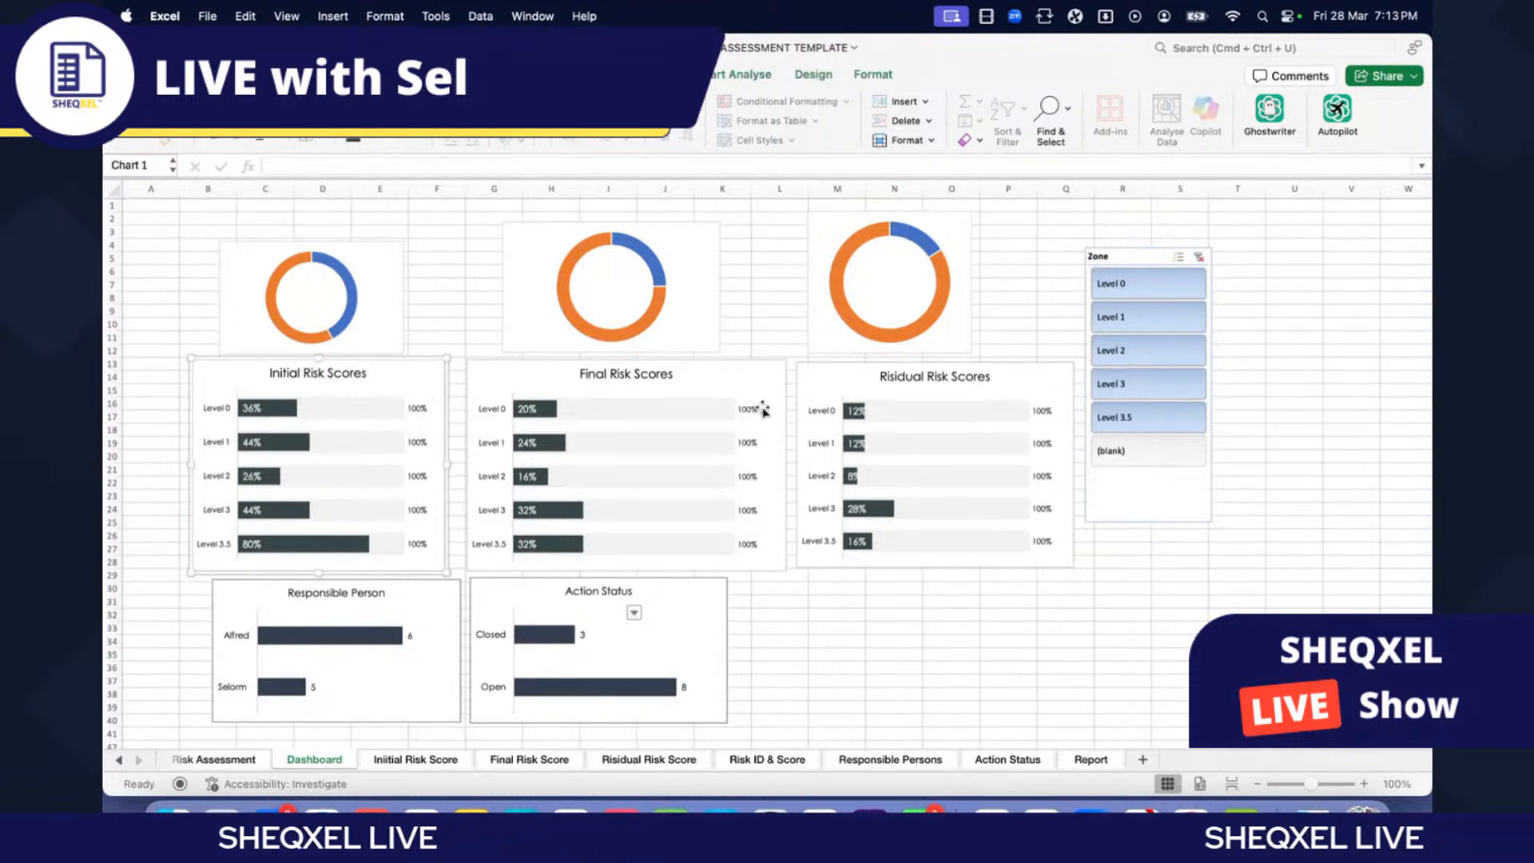
{"action": "left_click", "coordinate": [781, 408], "text": "shift"}
{"action": "left_click", "coordinate": [811, 479], "text": "shift"}
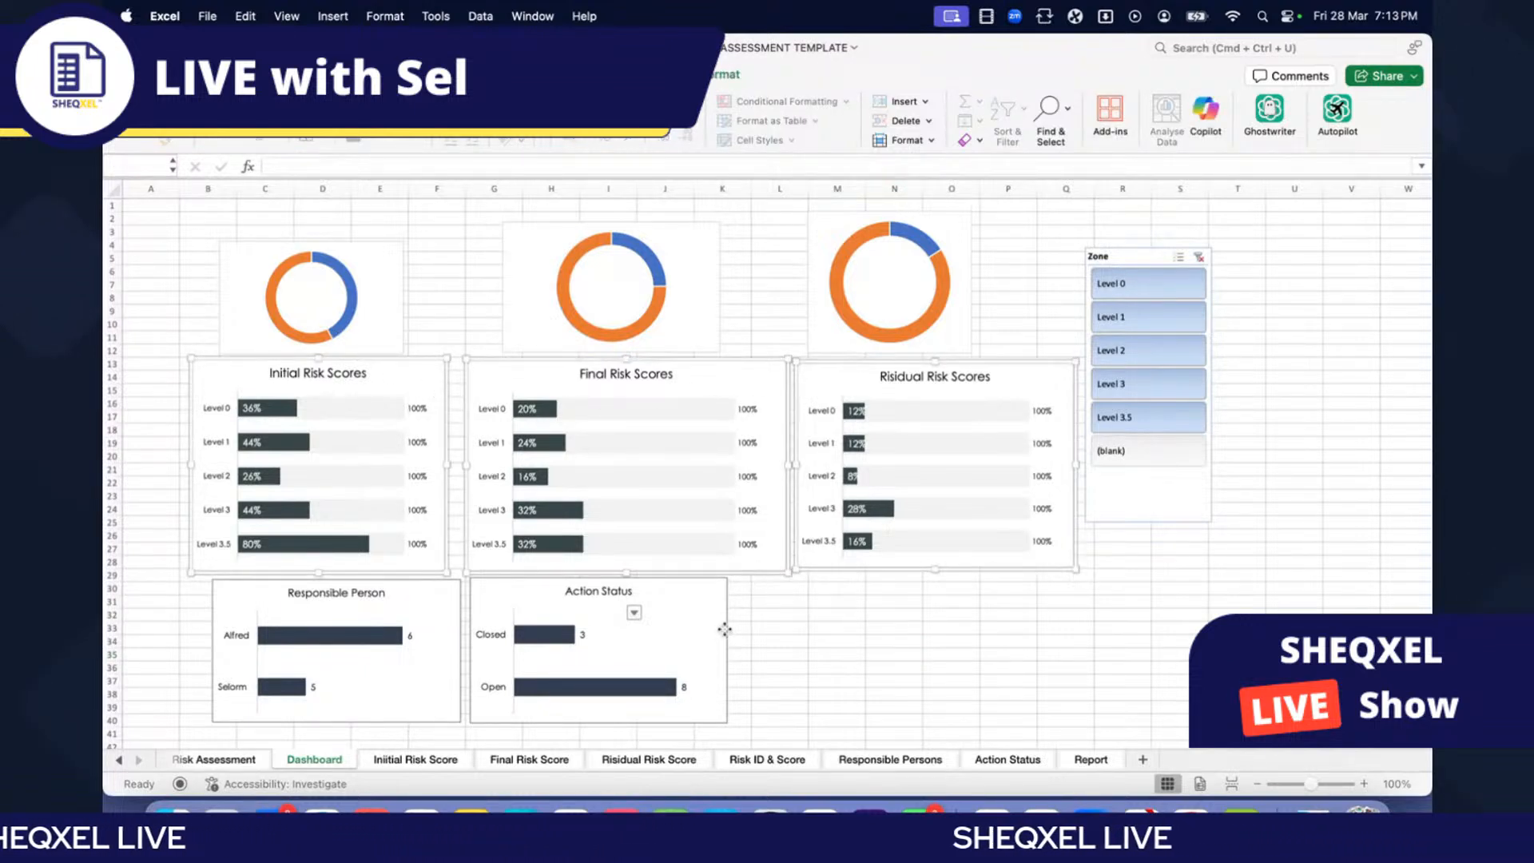
{"action": "left_click", "coordinate": [724, 629], "text": "shift"}
{"action": "left_click", "coordinate": [442, 653], "text": "shift"}
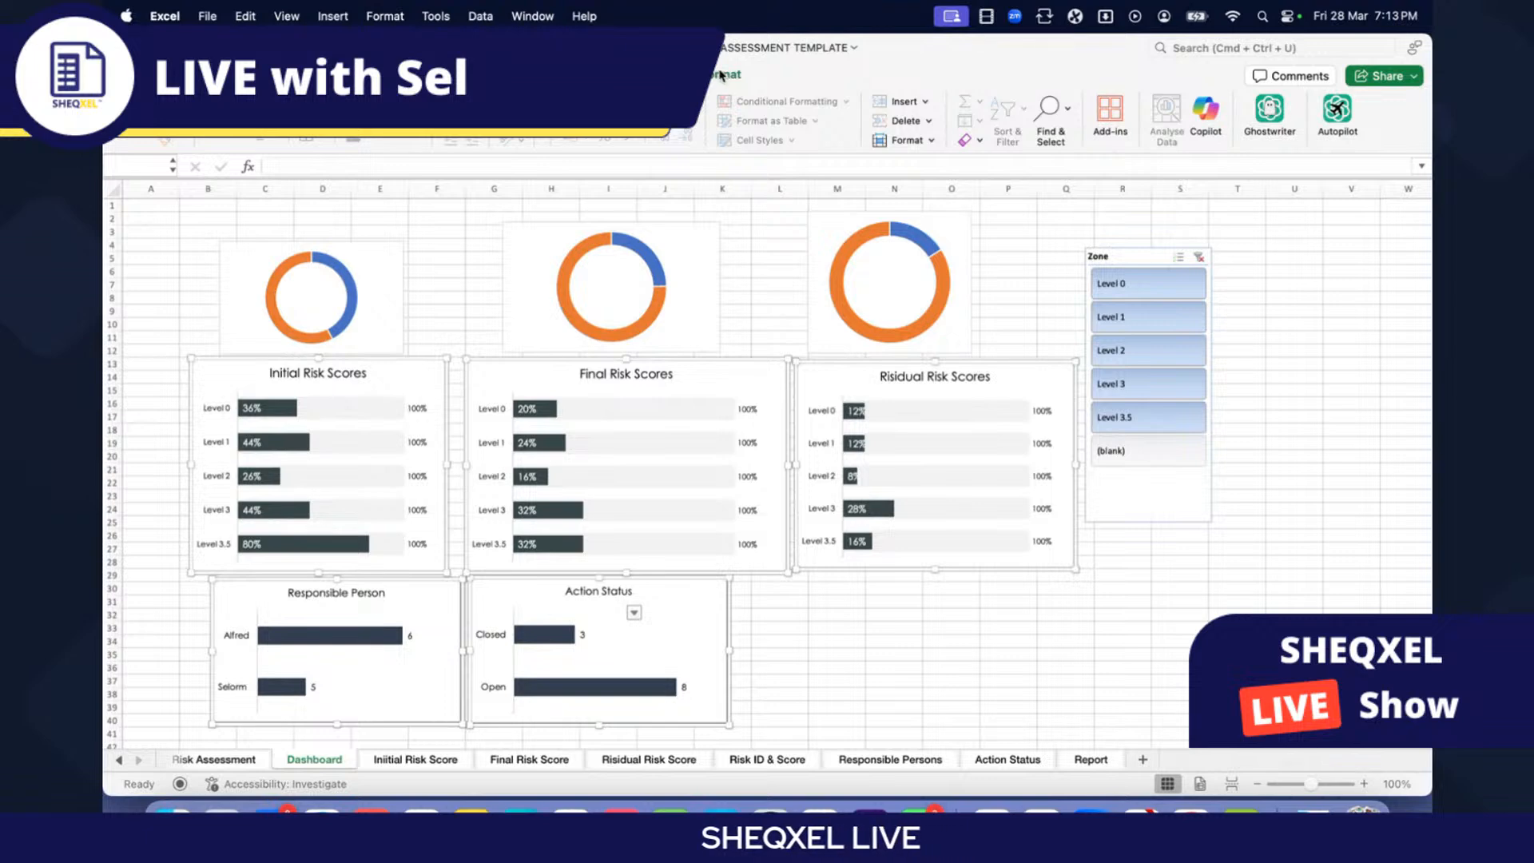
{"action": "left_click", "coordinate": [724, 74]}
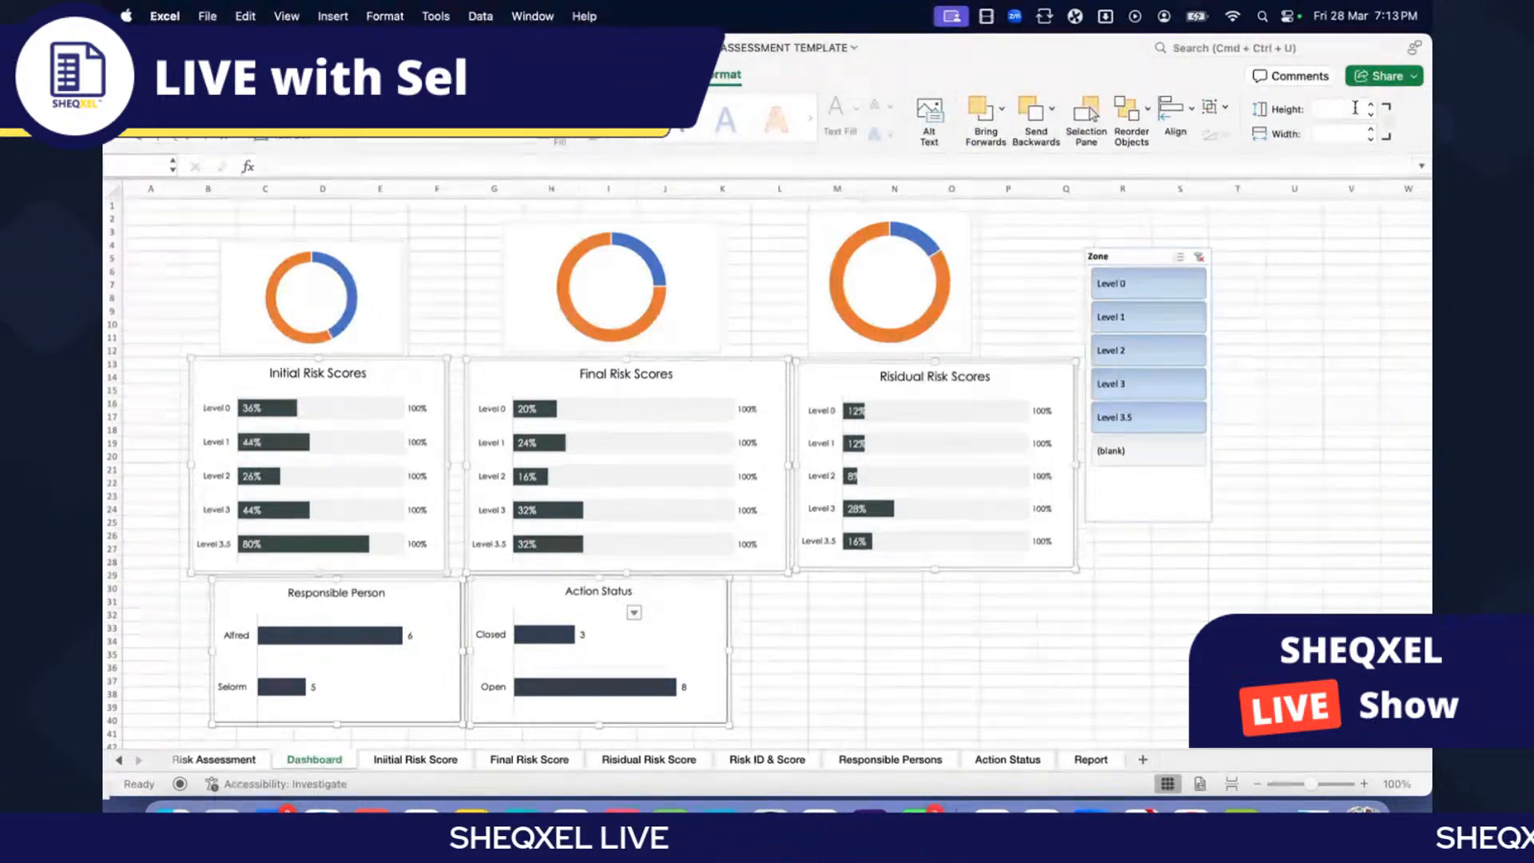
{"action": "left_click", "coordinate": [1373, 110]}
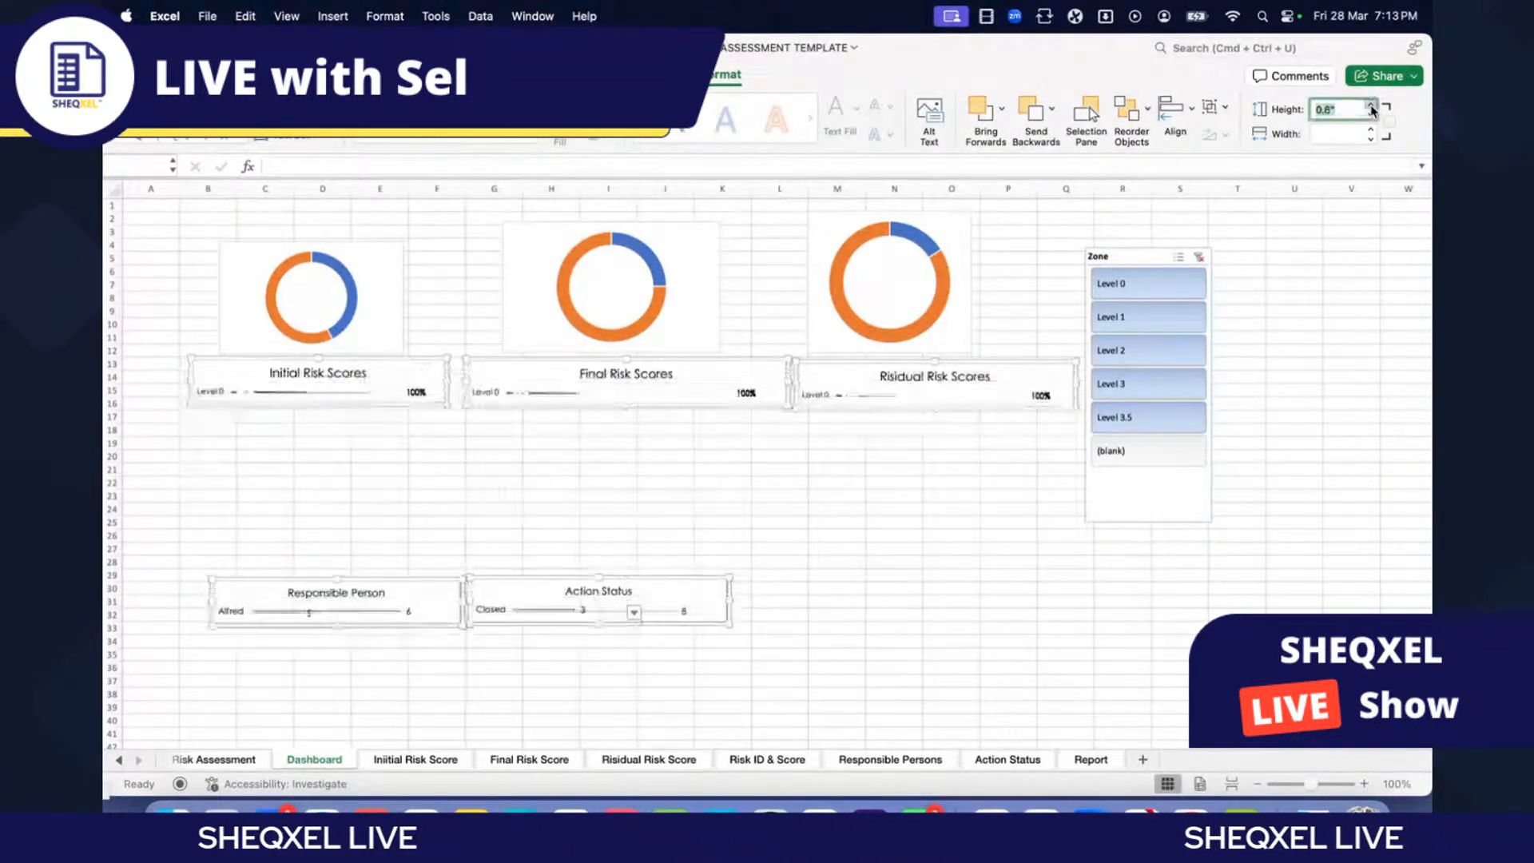
{"action": "left_click", "coordinate": [1372, 107]}
{"action": "left_click", "coordinate": [1372, 107]}
{"action": "left_click", "coordinate": [1372, 107]}
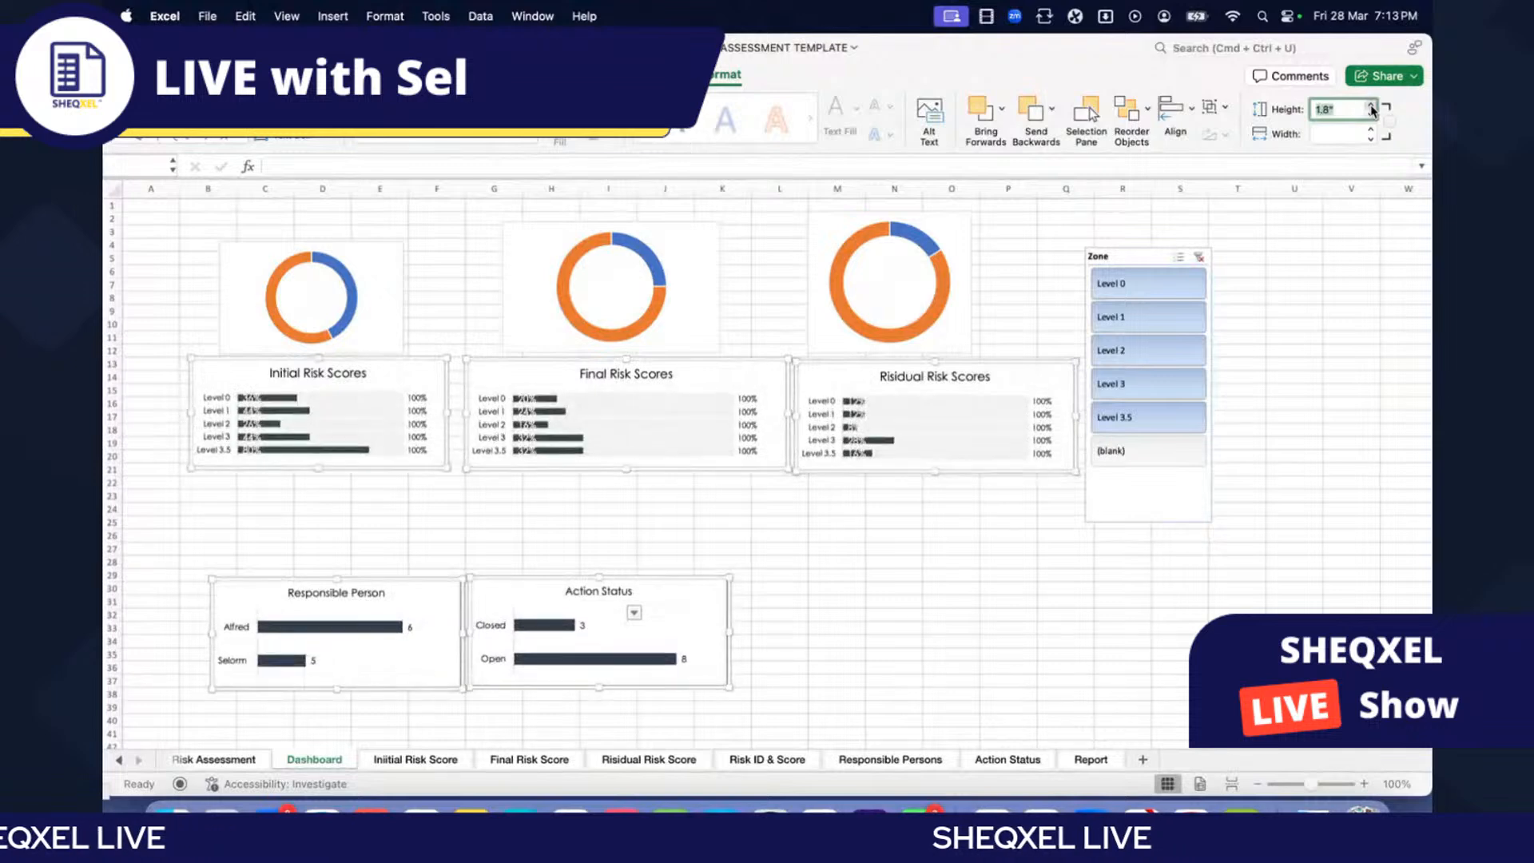
{"action": "left_click", "coordinate": [1372, 107]}
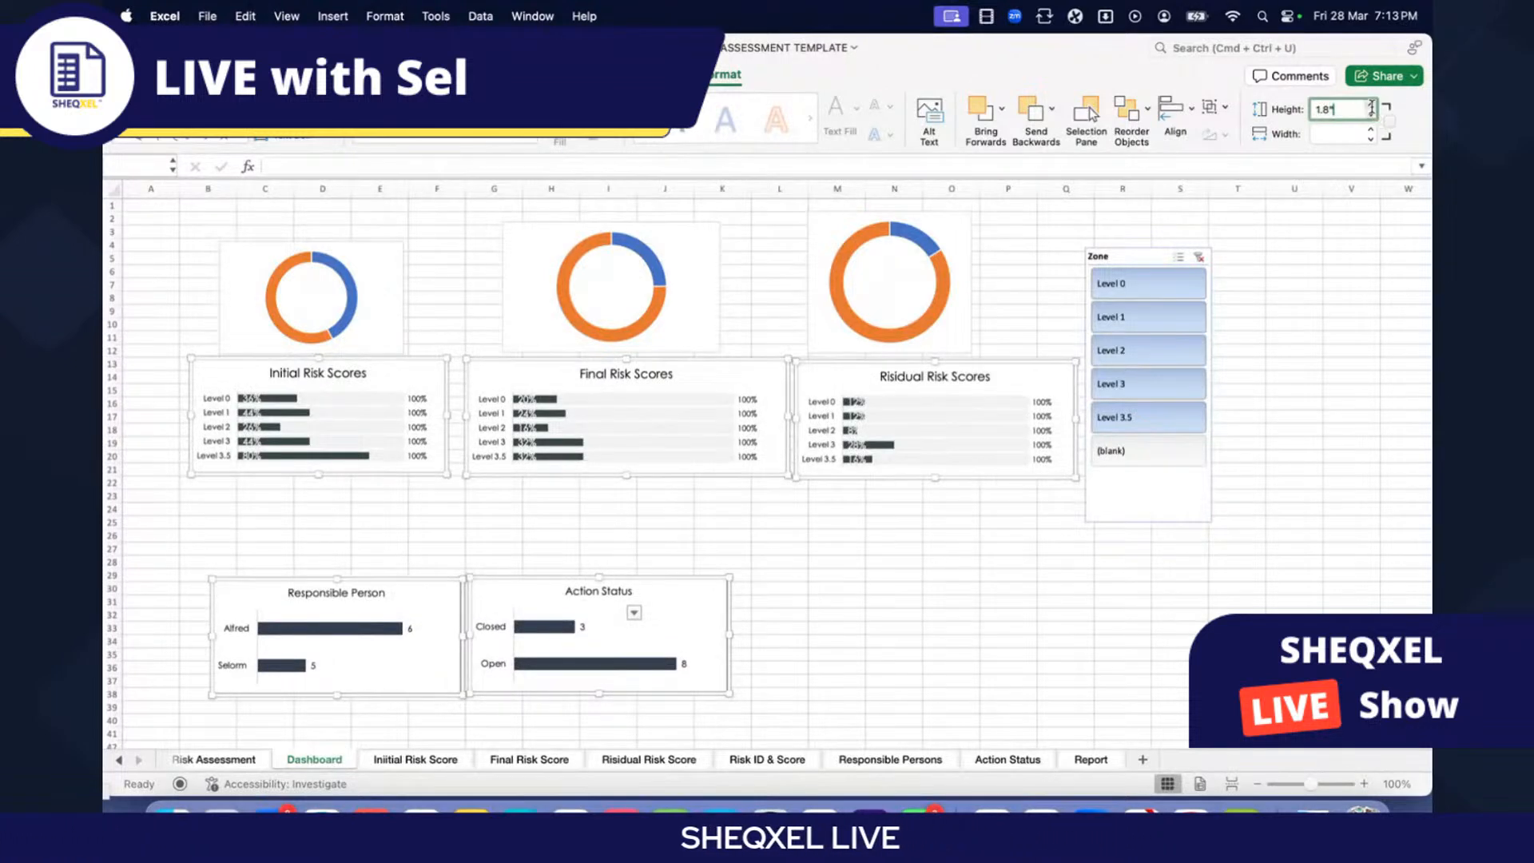
{"action": "left_click", "coordinate": [1371, 114]}
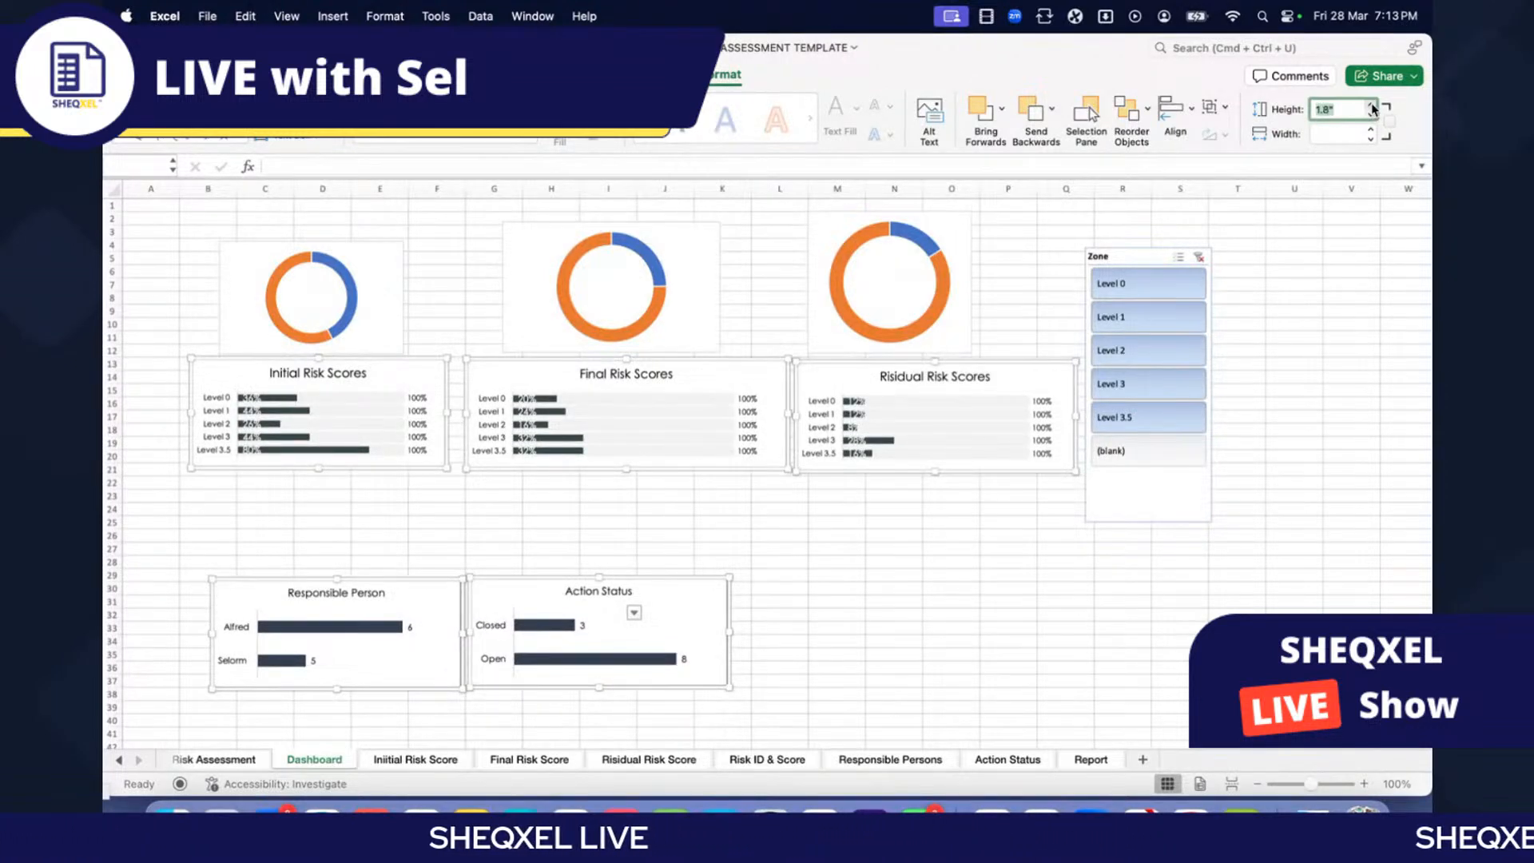
{"action": "left_click", "coordinate": [1373, 107]}
{"action": "left_click", "coordinate": [1373, 107]}
{"action": "left_click", "coordinate": [1373, 107]}
{"action": "left_click", "coordinate": [1373, 107]}
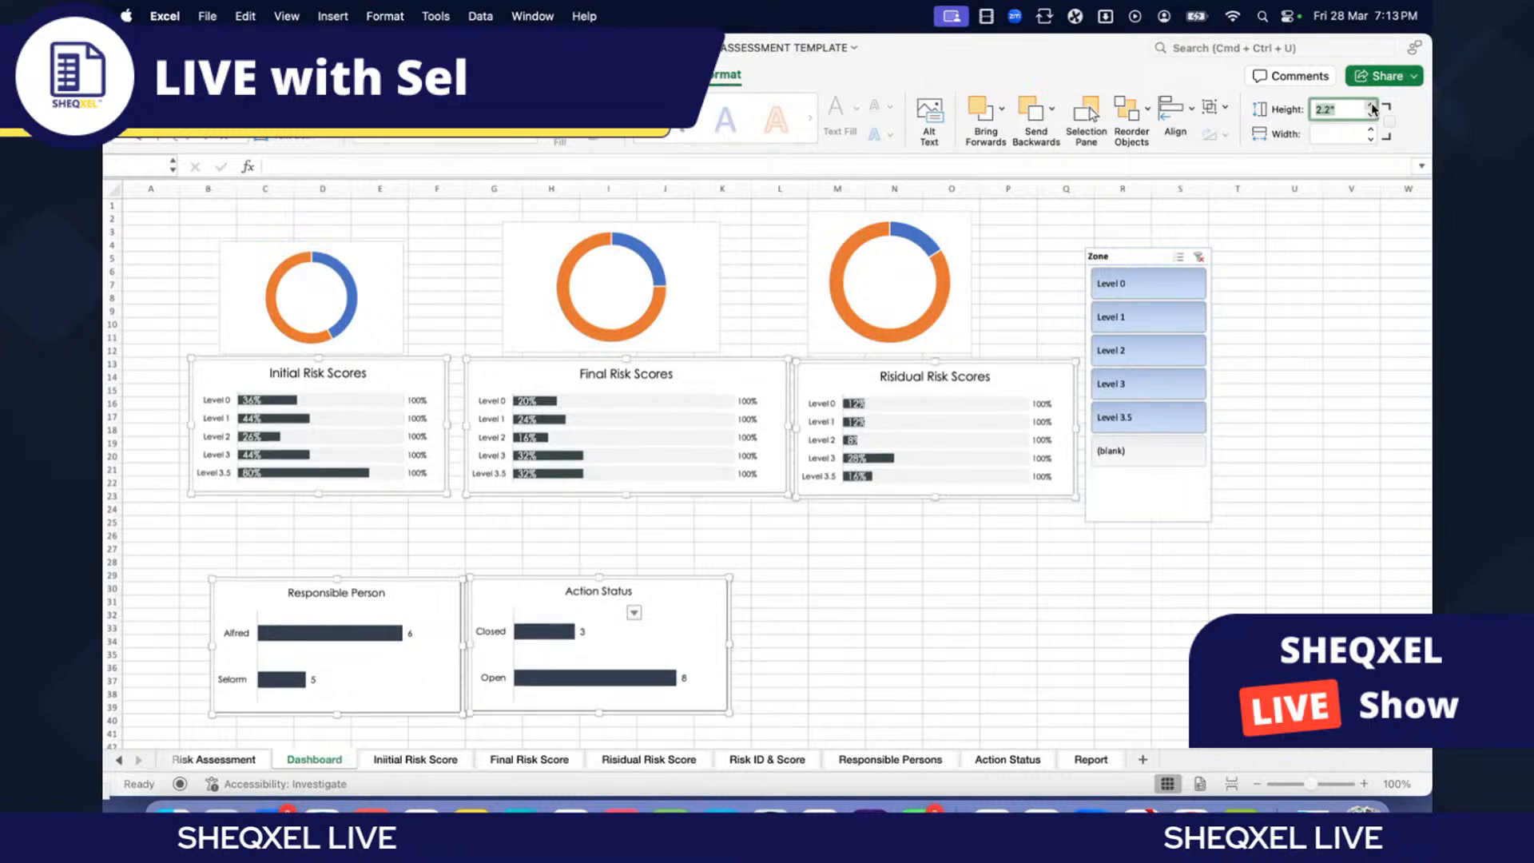
{"action": "left_click", "coordinate": [1372, 107]}
{"action": "left_click", "coordinate": [1373, 108]}
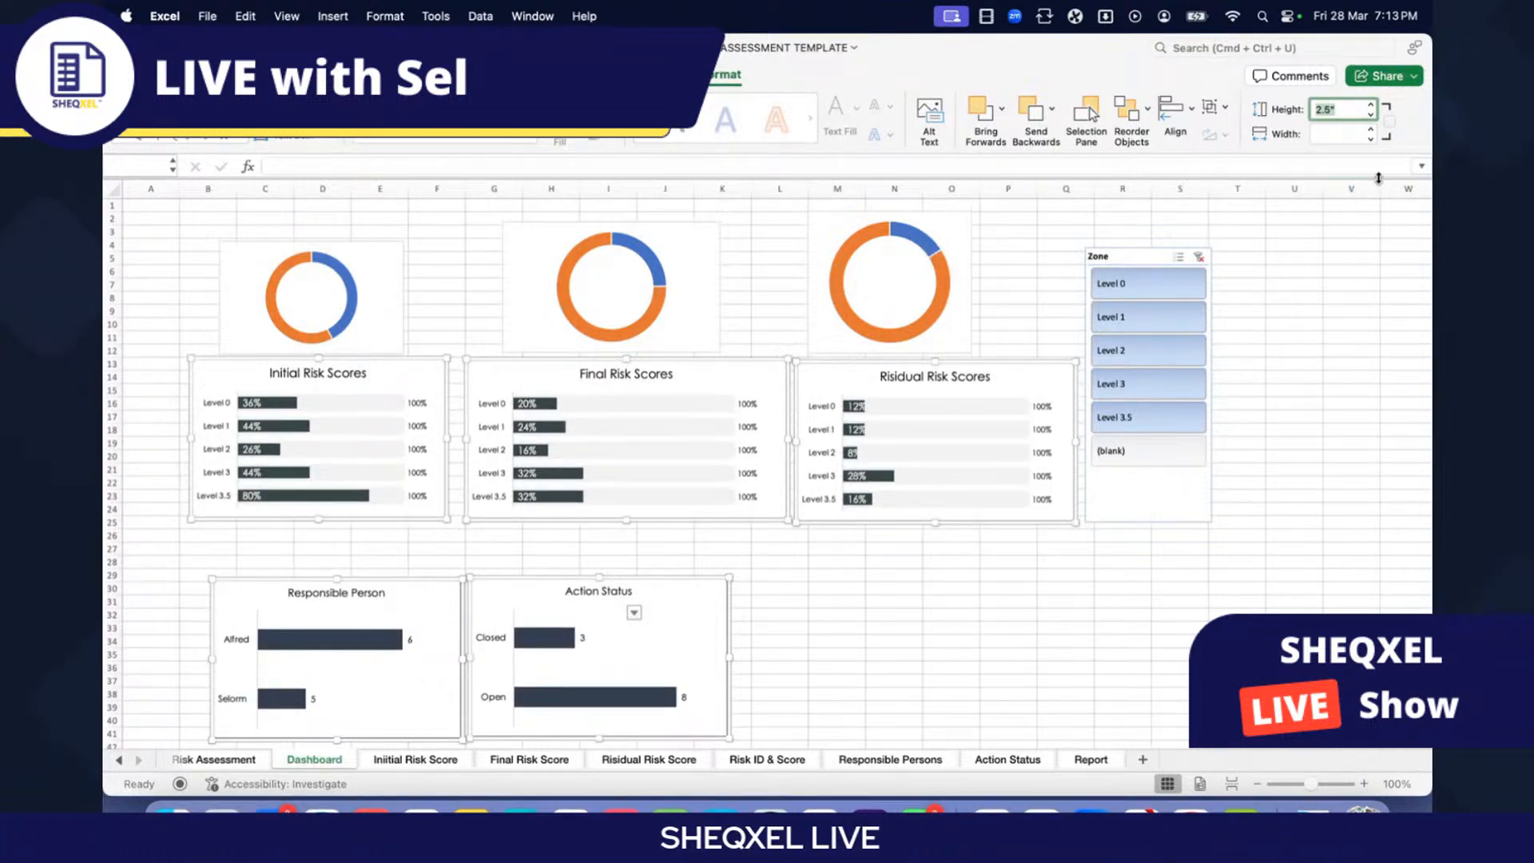
Step: Set the width of the same five Dashboard bar charts to 4"
{"action": "left_click", "coordinate": [1372, 137]}
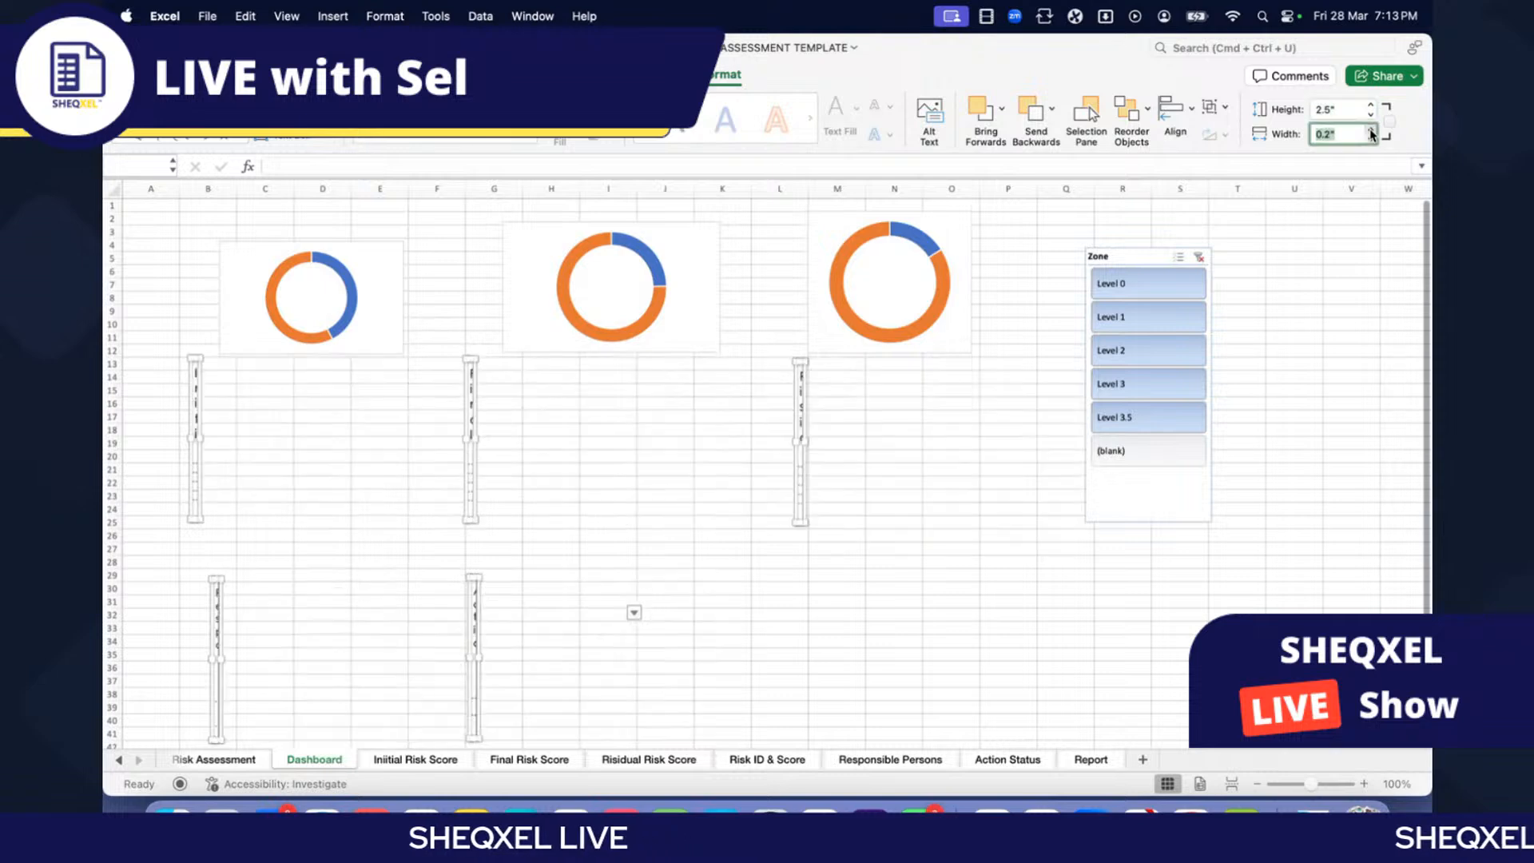
{"action": "left_click", "coordinate": [1372, 131]}
{"action": "left_click", "coordinate": [1372, 131]}
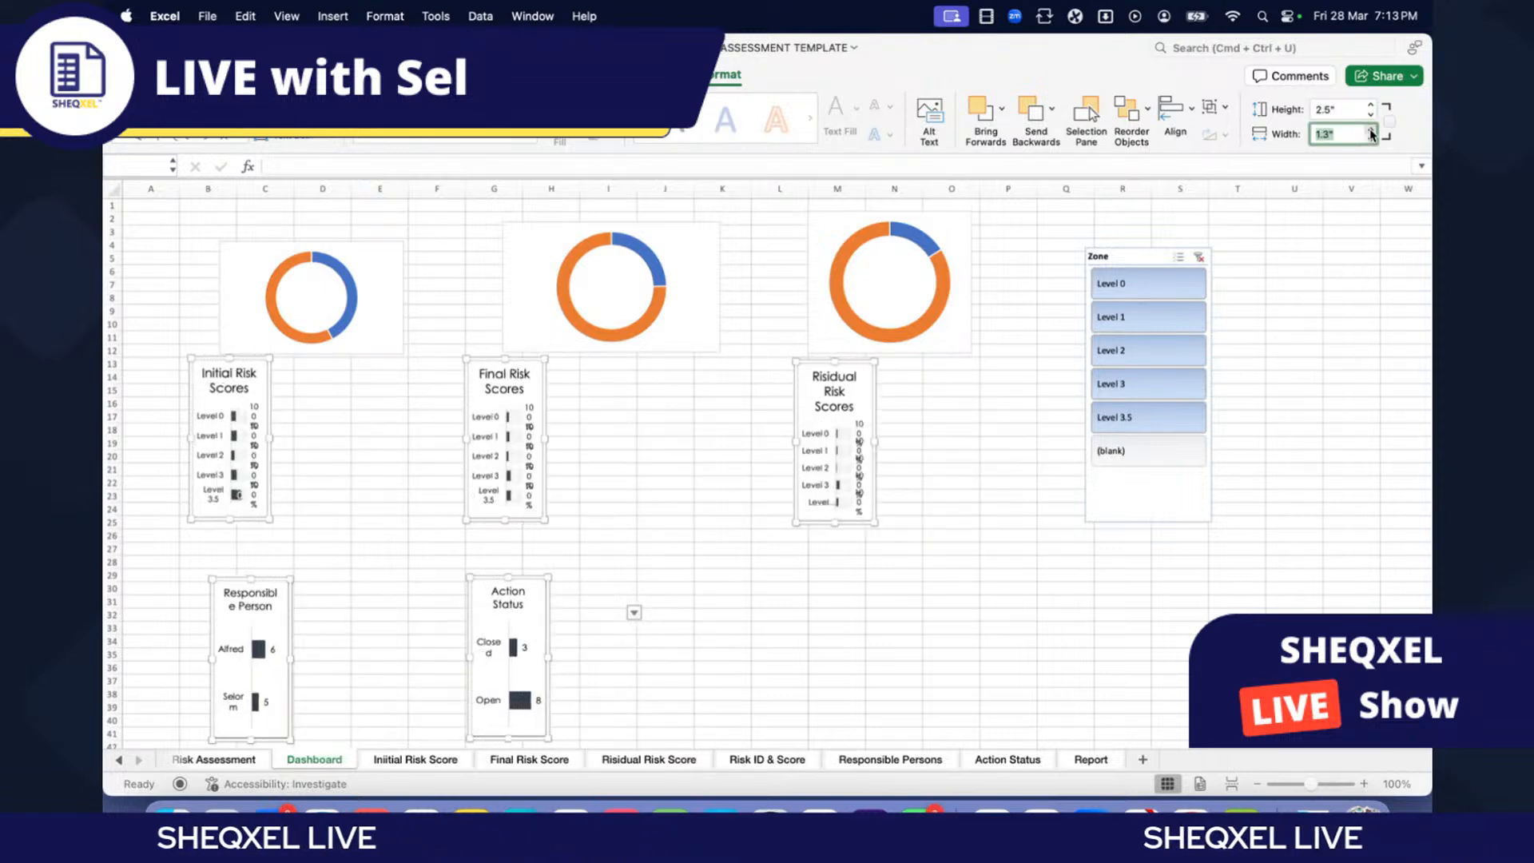
{"action": "left_click", "coordinate": [1372, 130]}
{"action": "left_click", "coordinate": [1371, 130]}
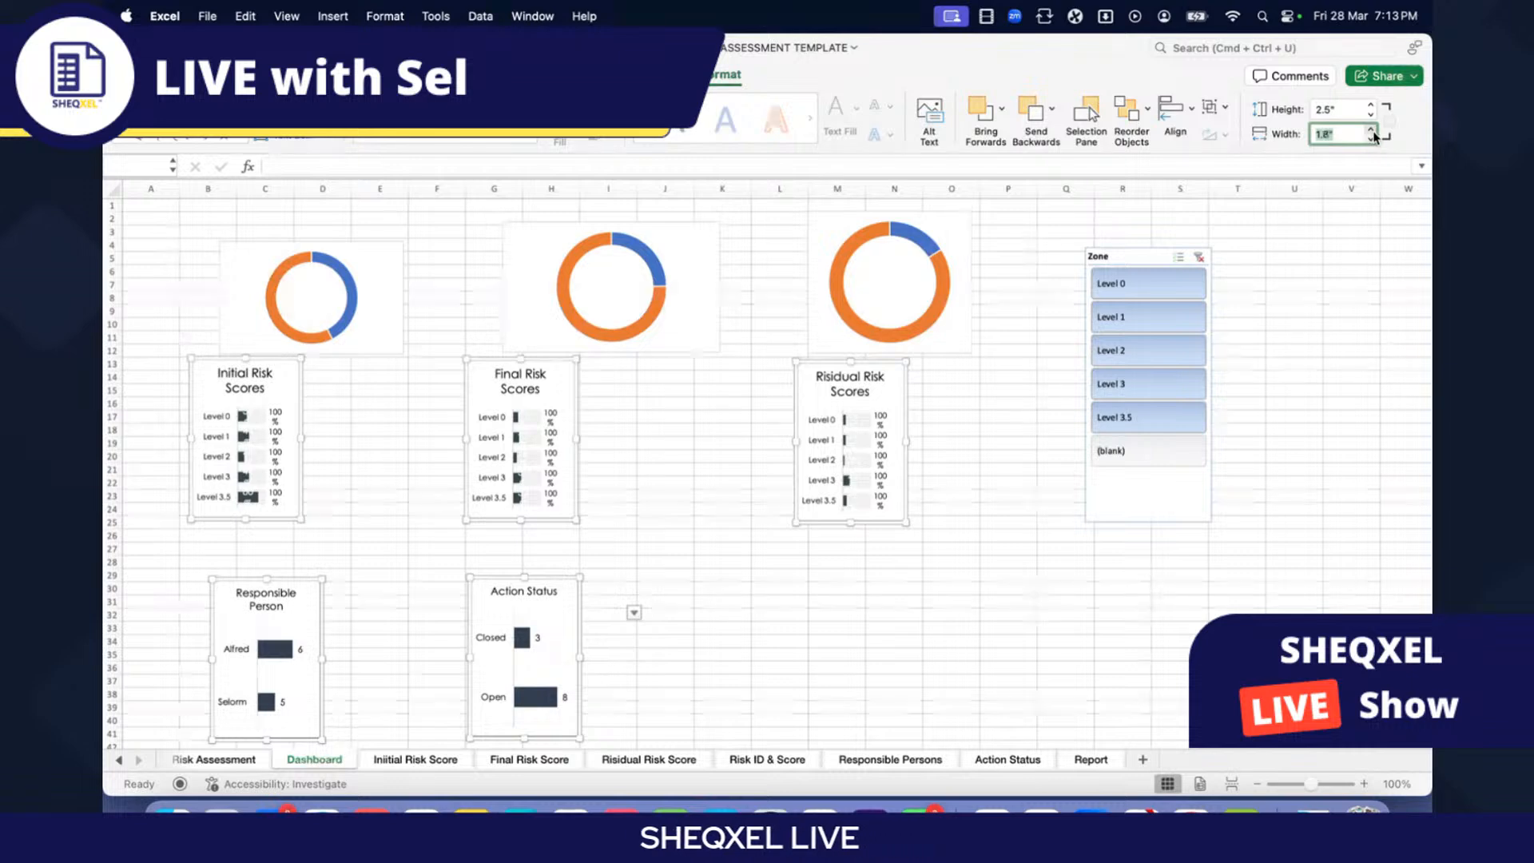
{"action": "left_click", "coordinate": [1372, 130]}
{"action": "left_click", "coordinate": [1372, 130]}
{"action": "left_click", "coordinate": [1372, 130]}
{"action": "left_click", "coordinate": [1372, 130]}
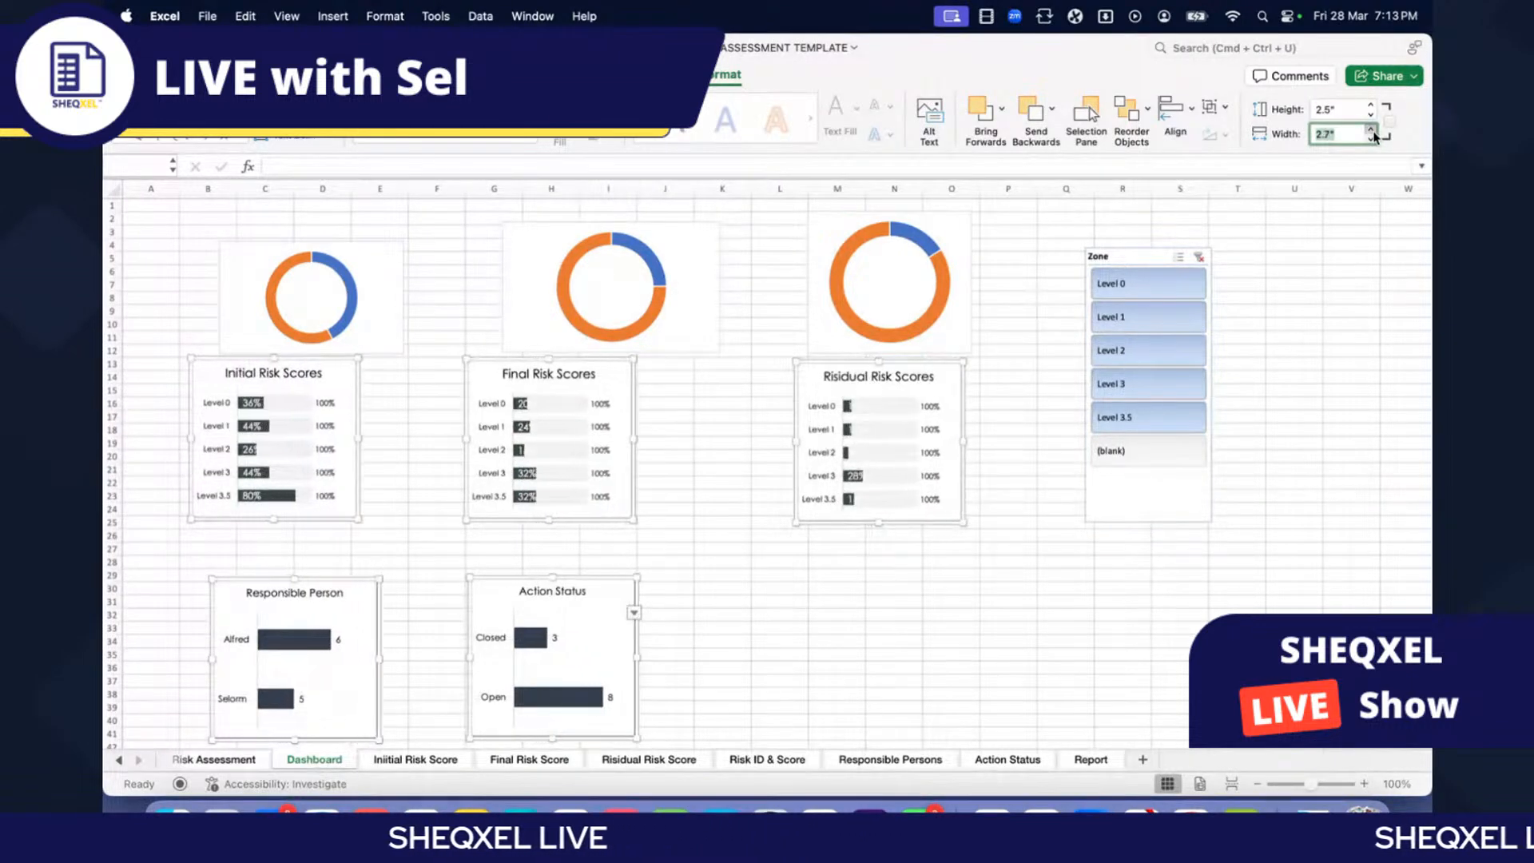
{"action": "left_click", "coordinate": [1372, 130]}
{"action": "left_click", "coordinate": [1373, 130]}
{"action": "left_click", "coordinate": [1372, 130]}
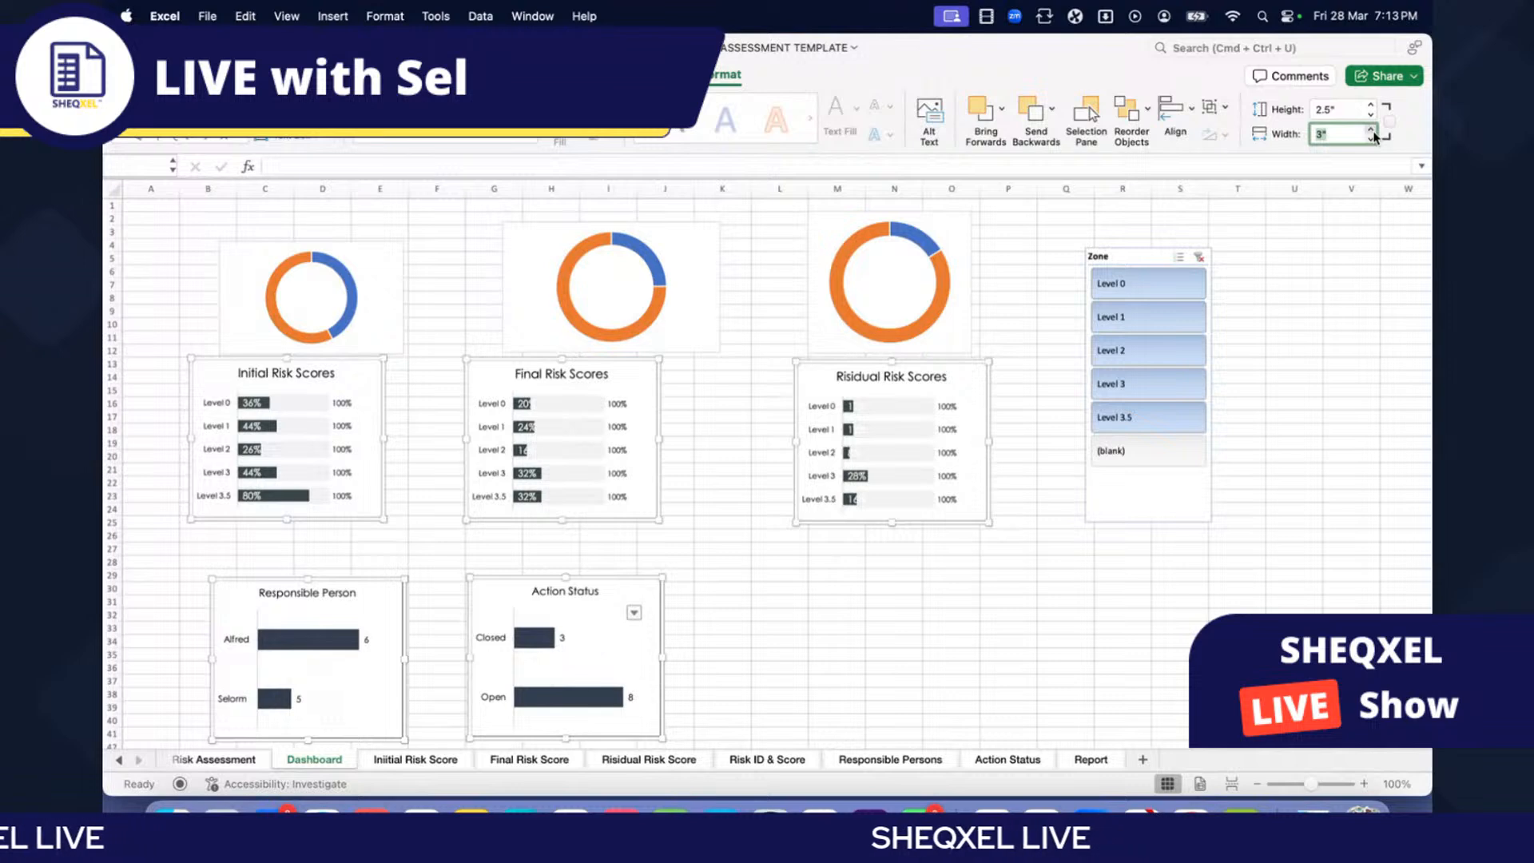
{"action": "left_click", "coordinate": [1372, 130]}
{"action": "left_click", "coordinate": [1372, 130]}
{"action": "left_click", "coordinate": [1372, 130]}
{"action": "left_click", "coordinate": [1372, 130]}
{"action": "left_click", "coordinate": [1372, 130]}
{"action": "left_click", "coordinate": [1372, 130]}
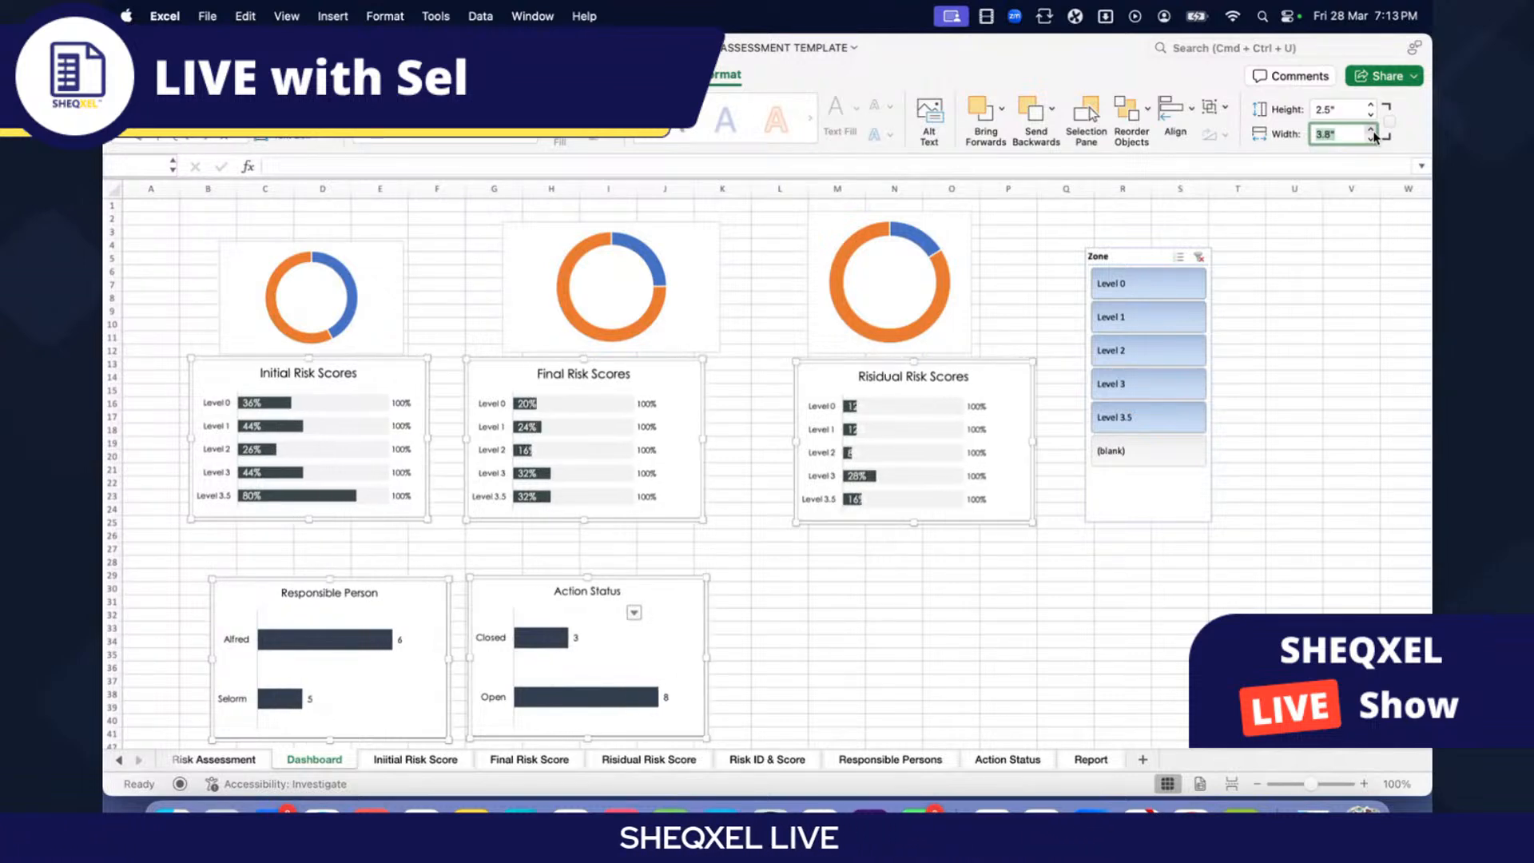
{"action": "left_click", "coordinate": [1373, 130]}
{"action": "left_click", "coordinate": [1372, 131]}
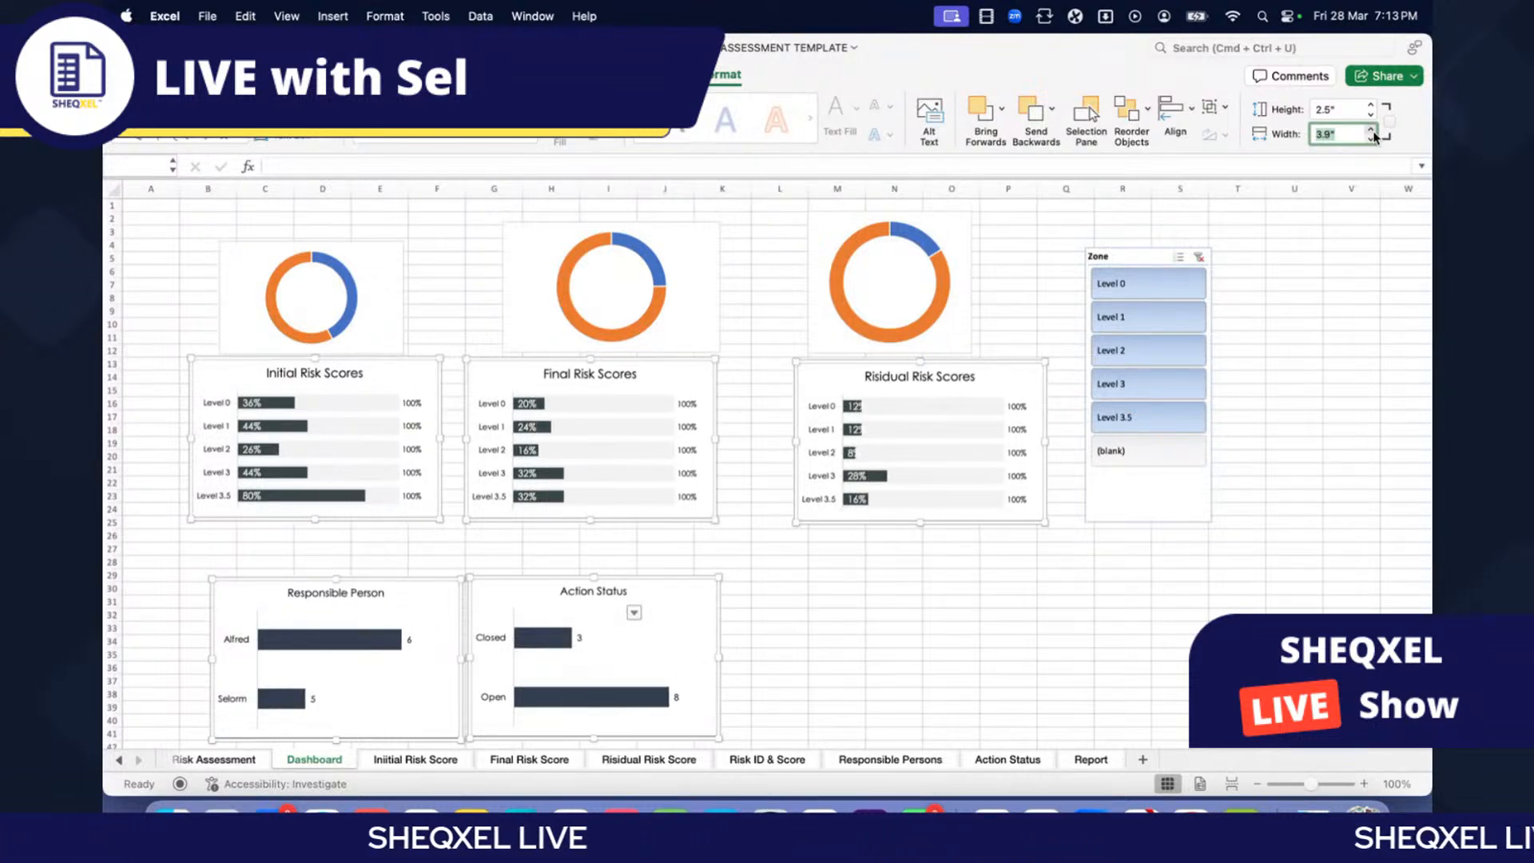
{"action": "left_click", "coordinate": [1372, 130]}
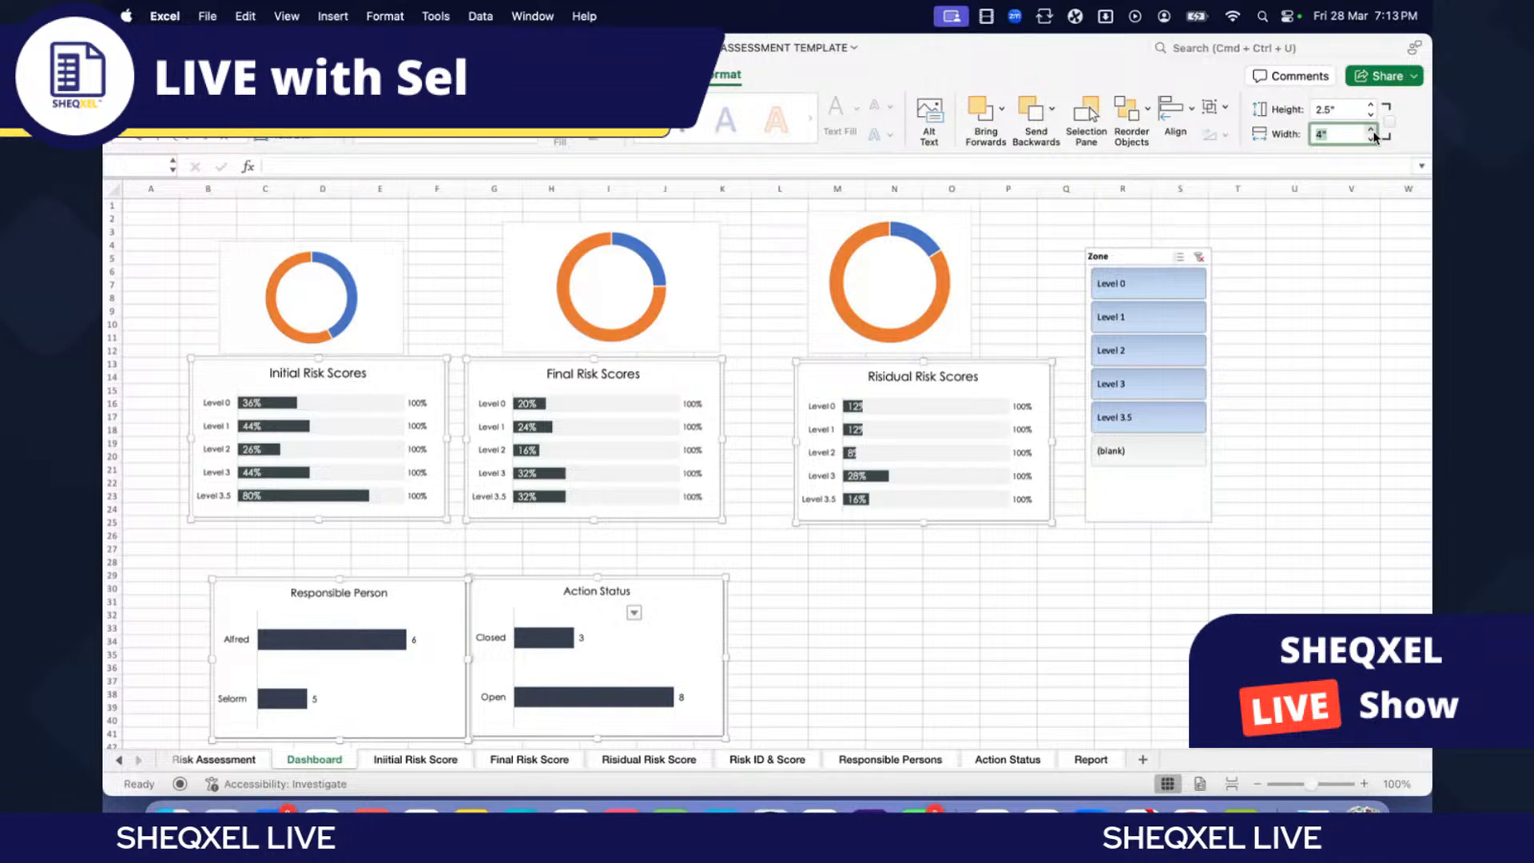
{"action": "left_click", "coordinate": [868, 627]}
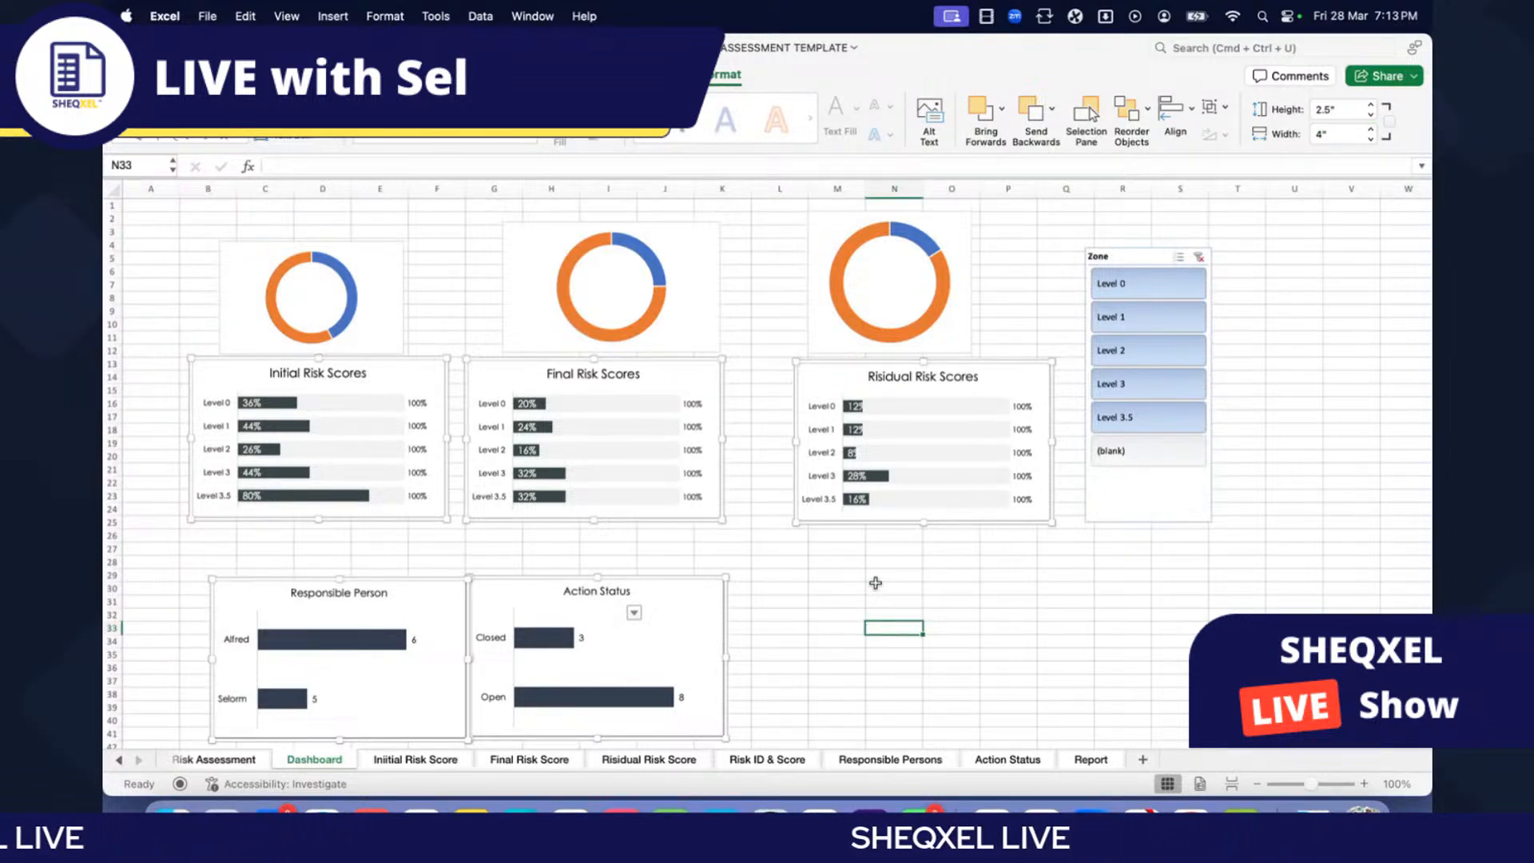
Step: Move the Responsible Person chart directly beneath Initial Risk Scores and the Action Status chart directly beneath Final Risk Scores
{"action": "left_click_drag", "start_coordinate": [419, 589], "coordinate": [396, 527]}
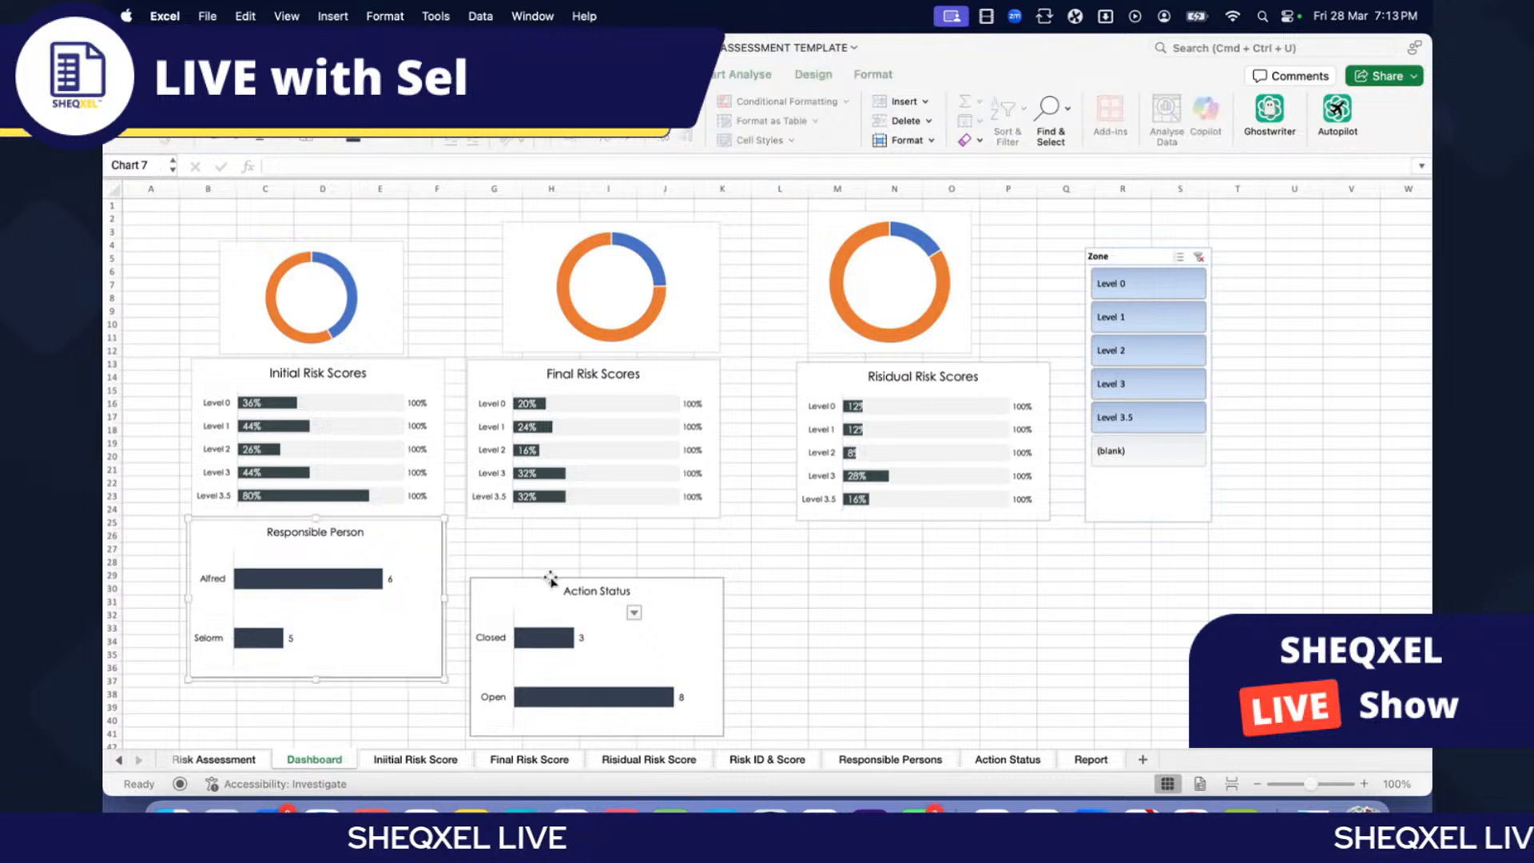
{"action": "left_click_drag", "start_coordinate": [554, 577], "coordinate": [554, 523]}
{"action": "left_click_drag", "start_coordinate": [828, 597], "coordinate": [836, 584]}
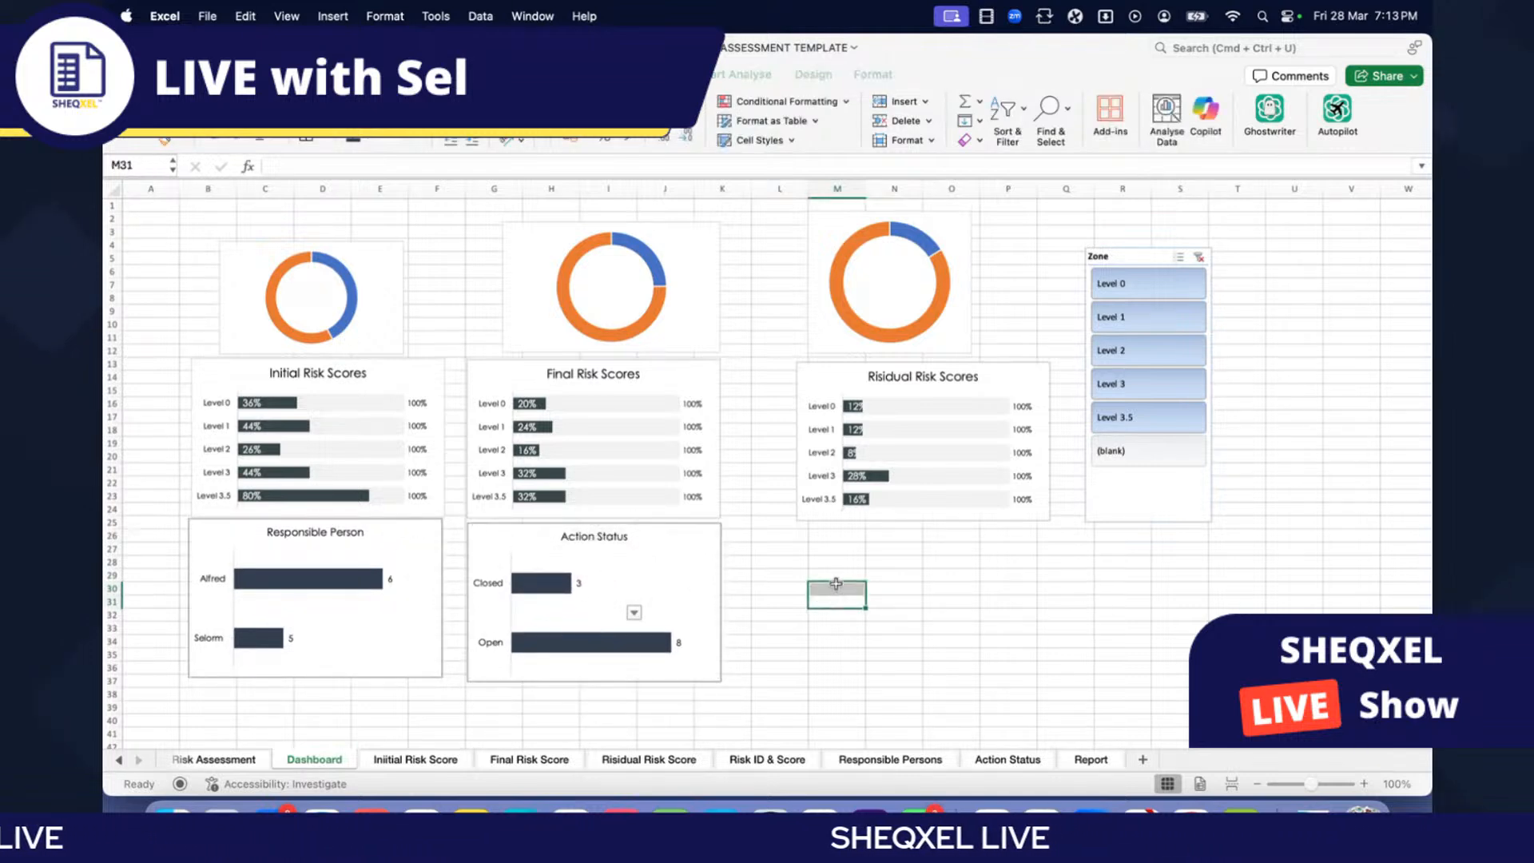
Step: Set the height of all three Dashboard doughnut charts together to 2"
{"action": "left_click", "coordinate": [397, 296]}
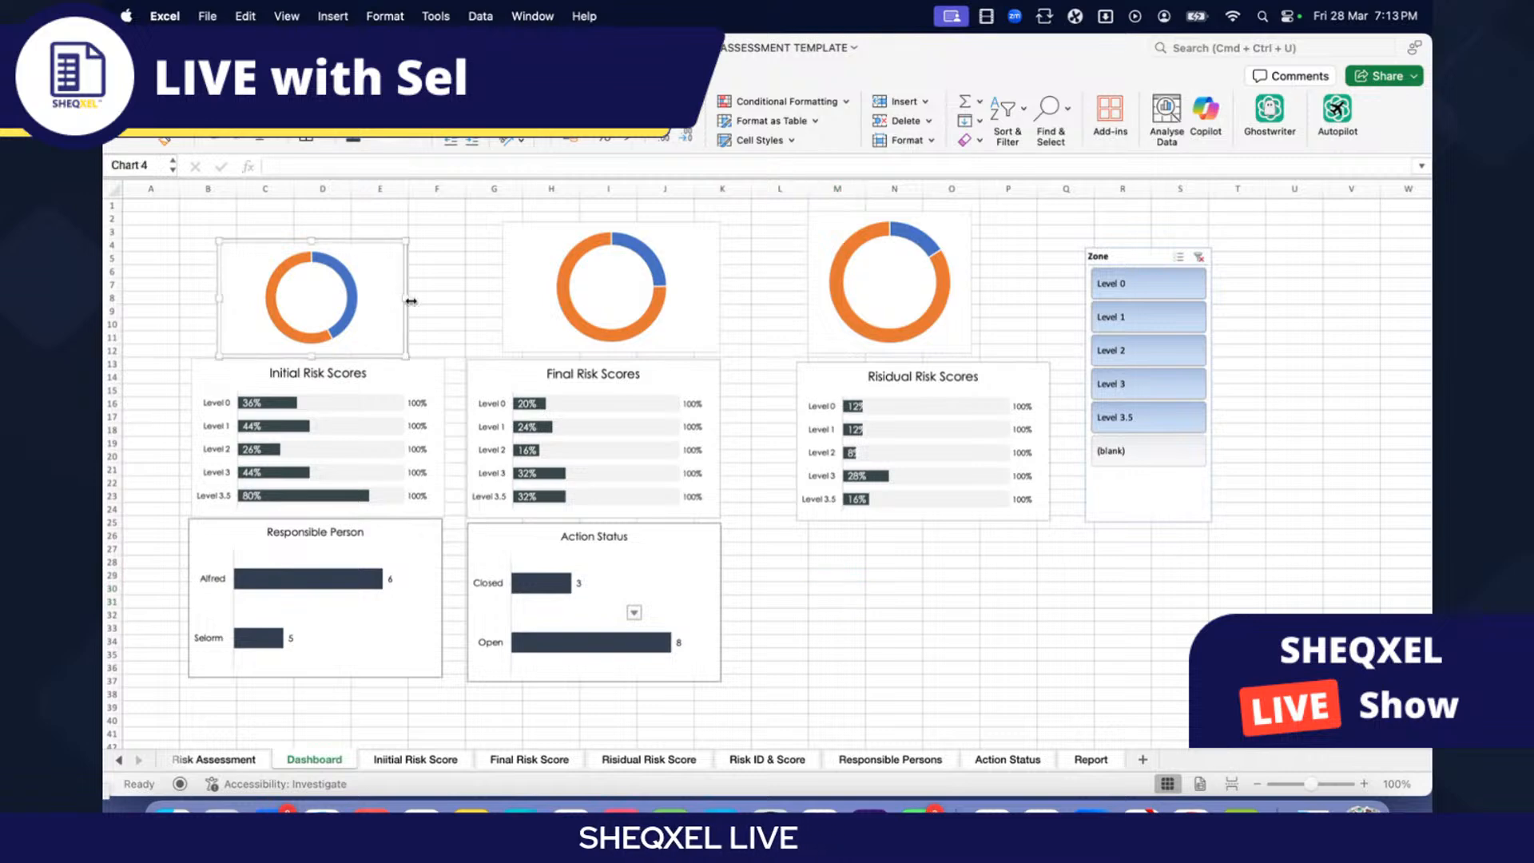
{"action": "left_click", "coordinate": [704, 314], "text": "shift"}
{"action": "left_click", "coordinate": [952, 303], "text": "shift"}
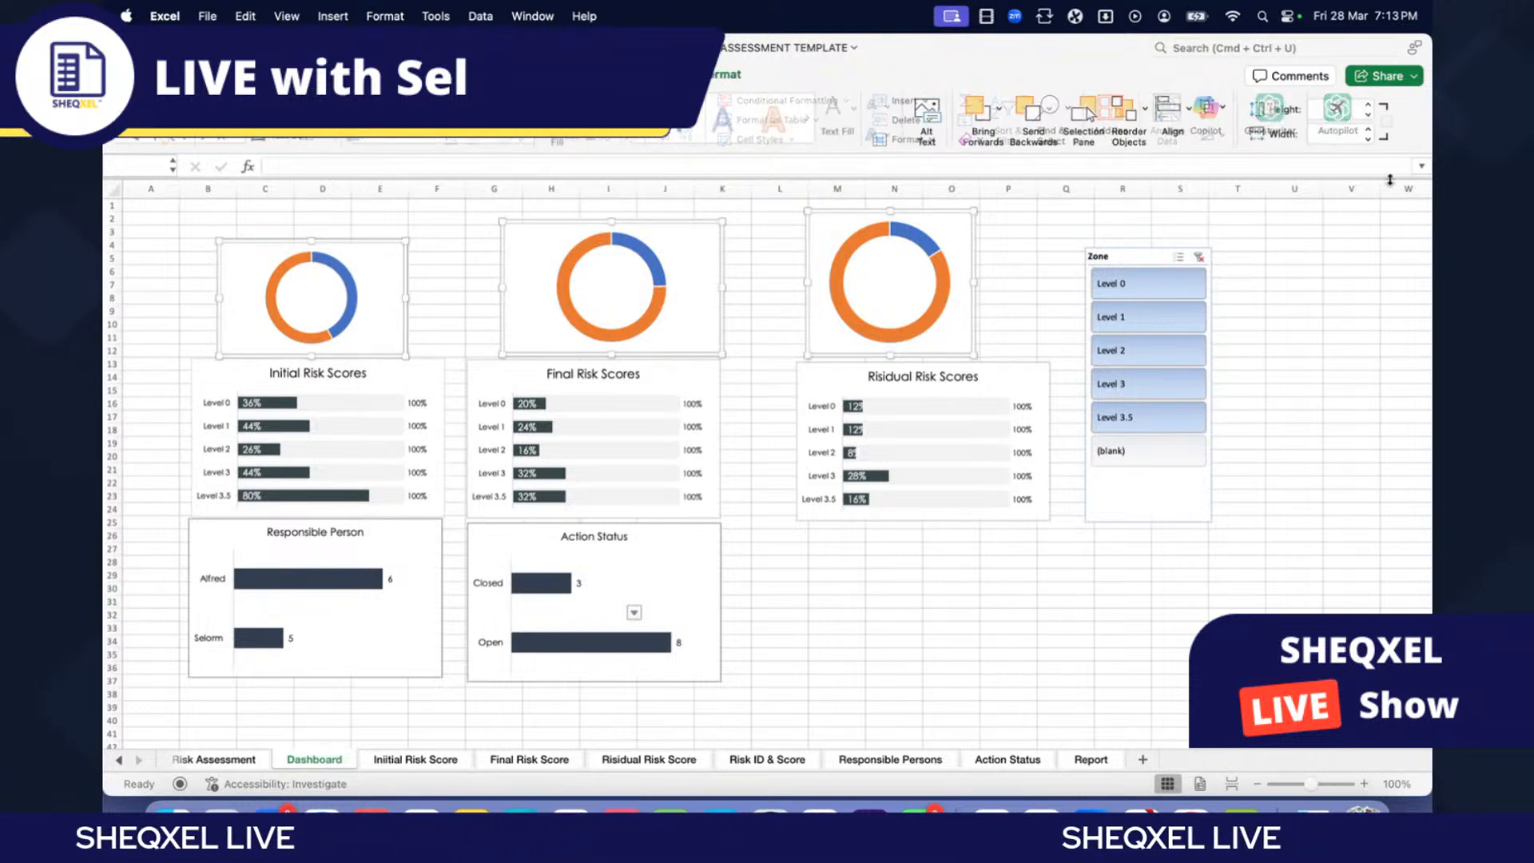
{"action": "left_click", "coordinate": [1375, 109]}
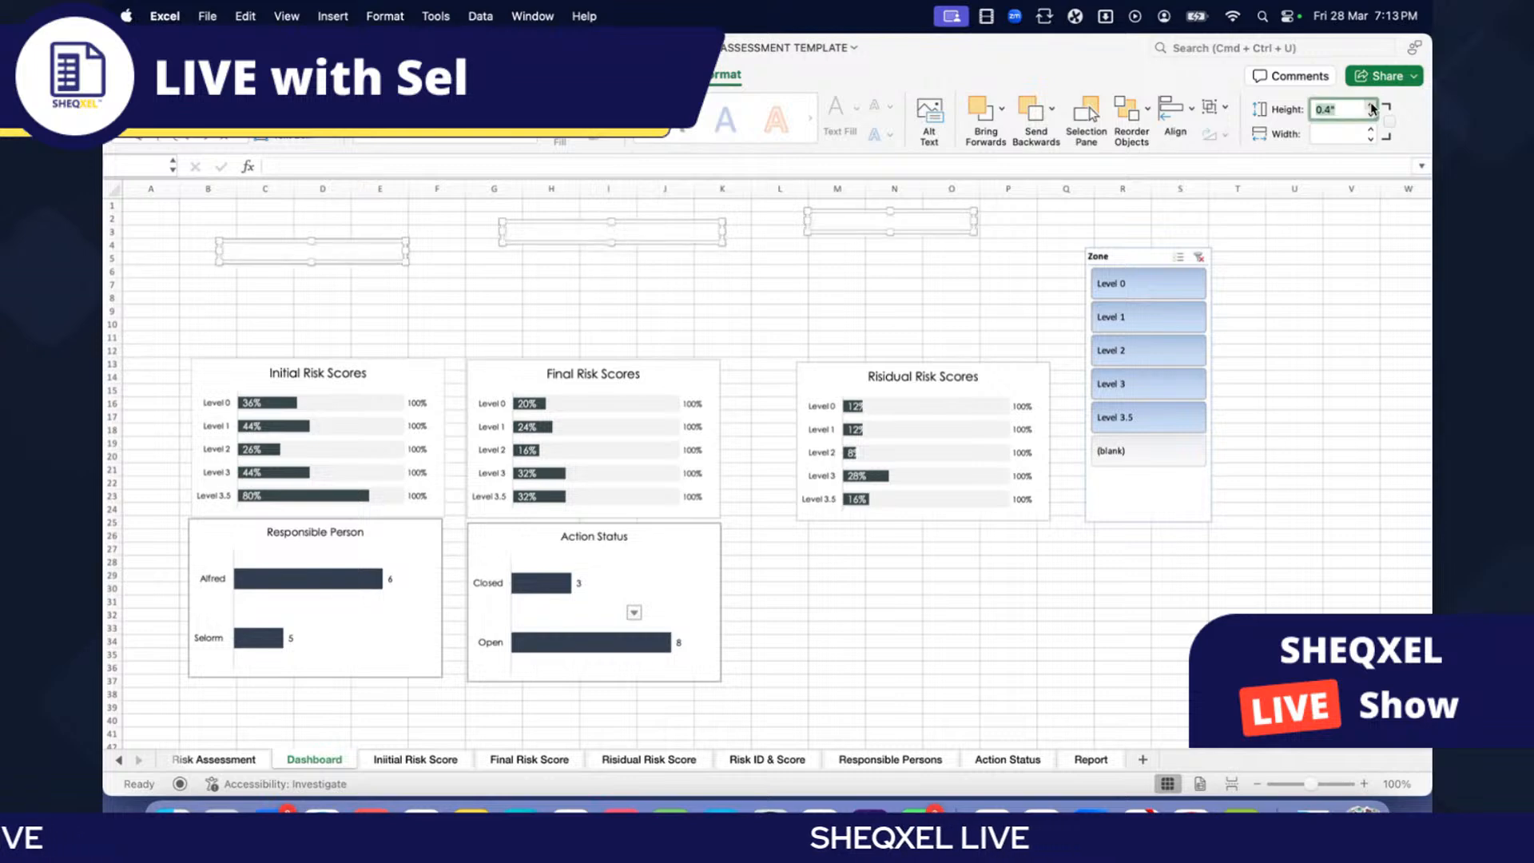
{"action": "left_click", "coordinate": [1373, 107]}
{"action": "left_click", "coordinate": [1373, 106]}
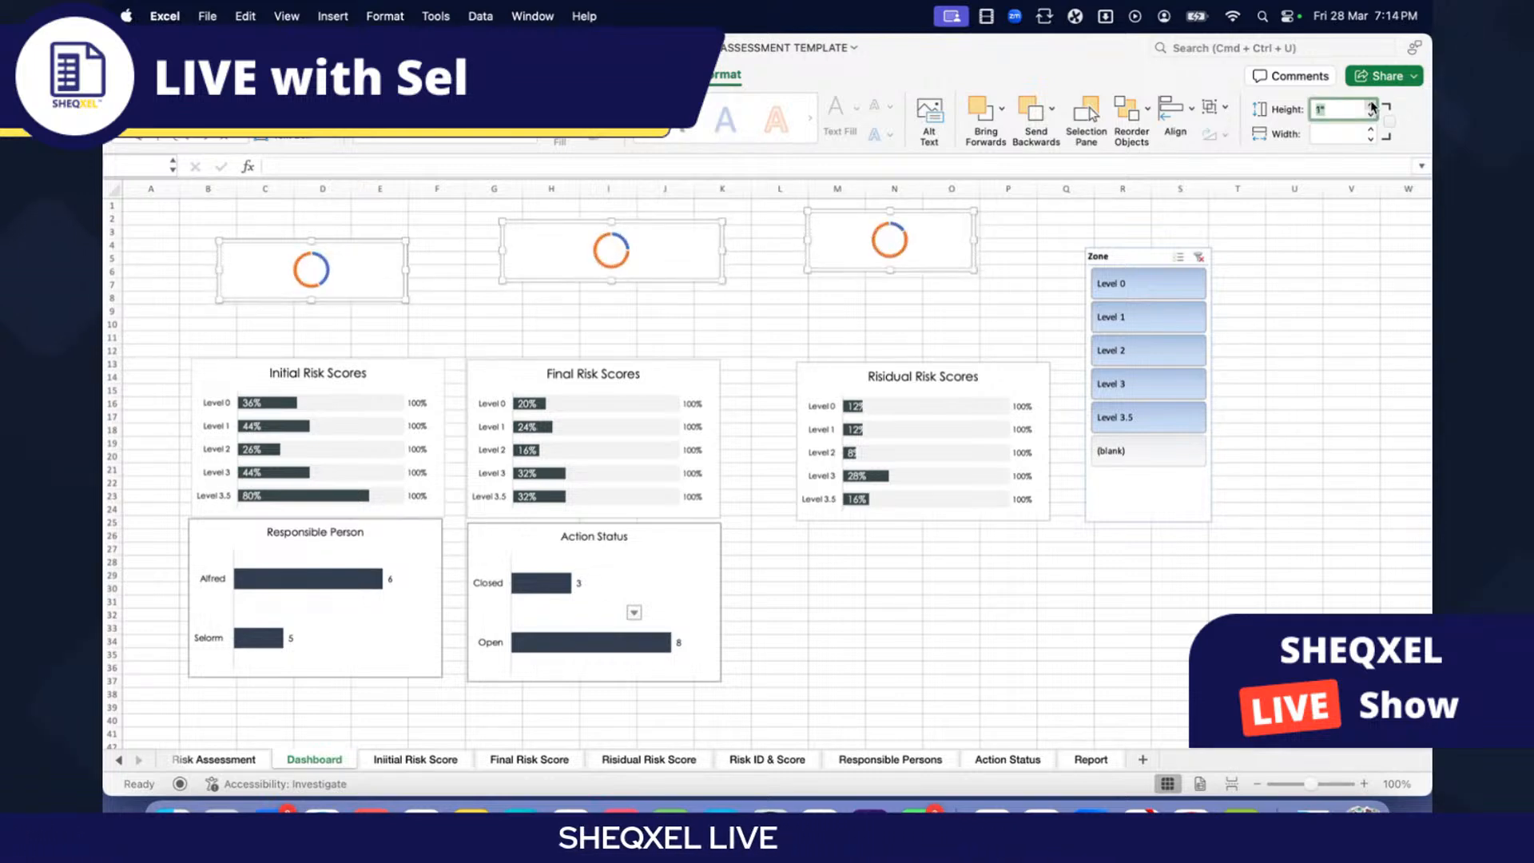
{"action": "left_click", "coordinate": [1373, 106]}
{"action": "left_click", "coordinate": [1373, 106]}
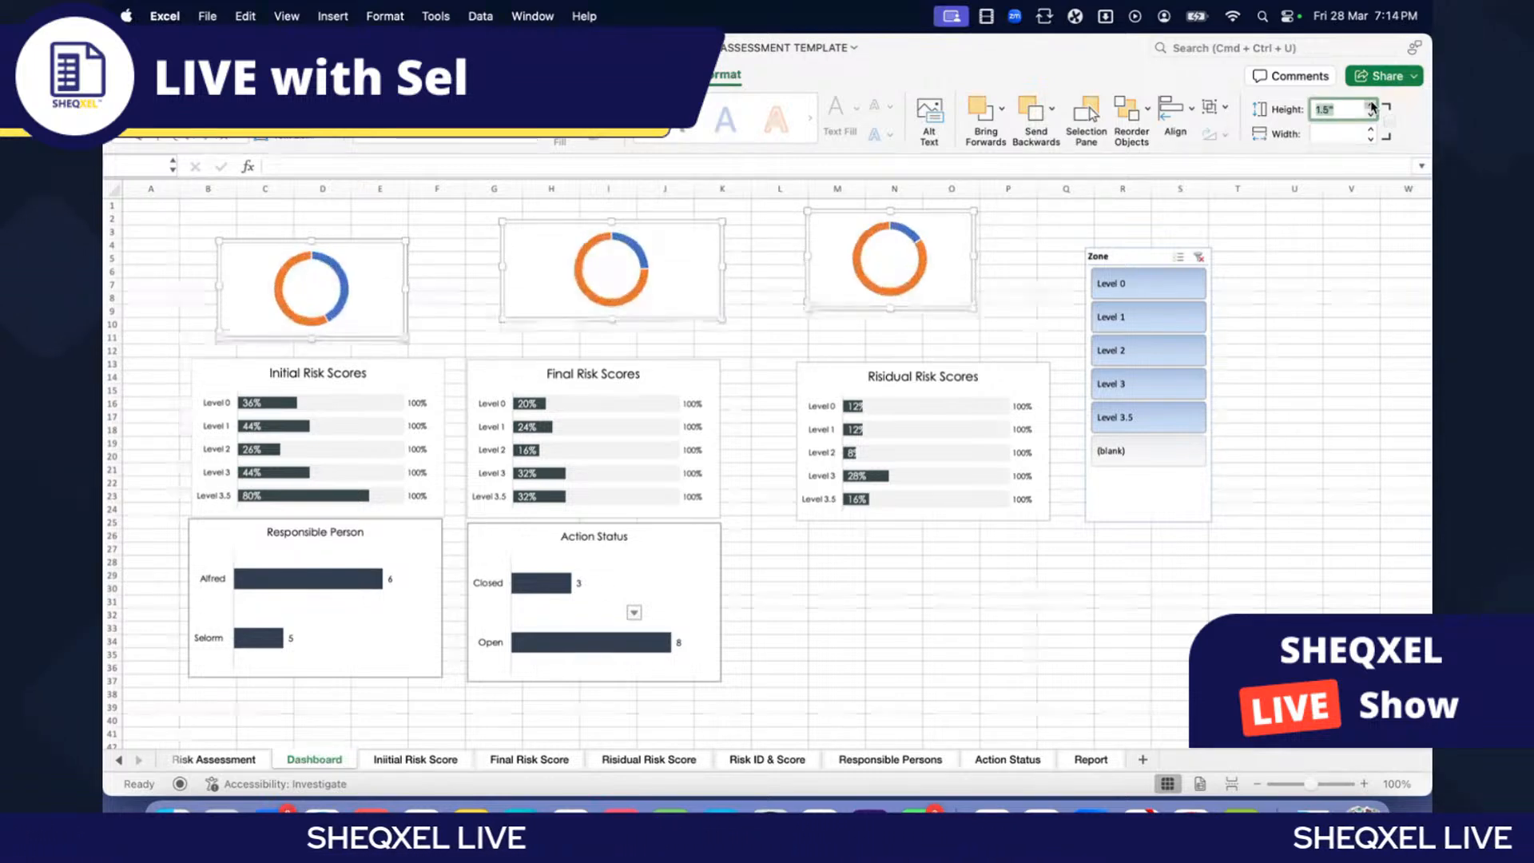
{"action": "left_click", "coordinate": [1373, 106]}
{"action": "left_click", "coordinate": [1372, 106]}
{"action": "left_click", "coordinate": [1373, 106]}
{"action": "left_click", "coordinate": [1373, 107]}
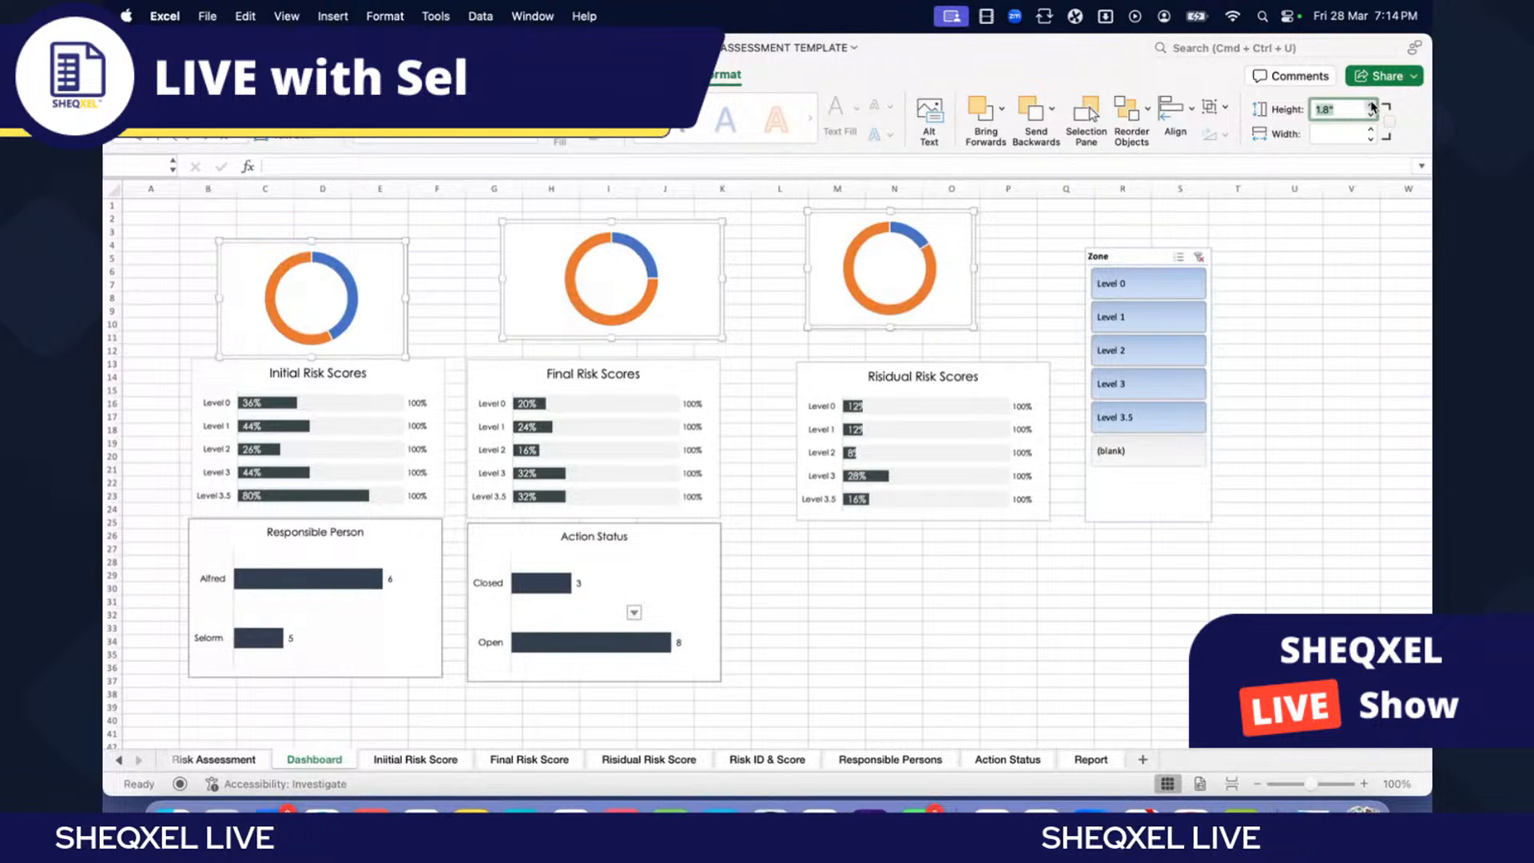
{"action": "left_click", "coordinate": [1373, 107]}
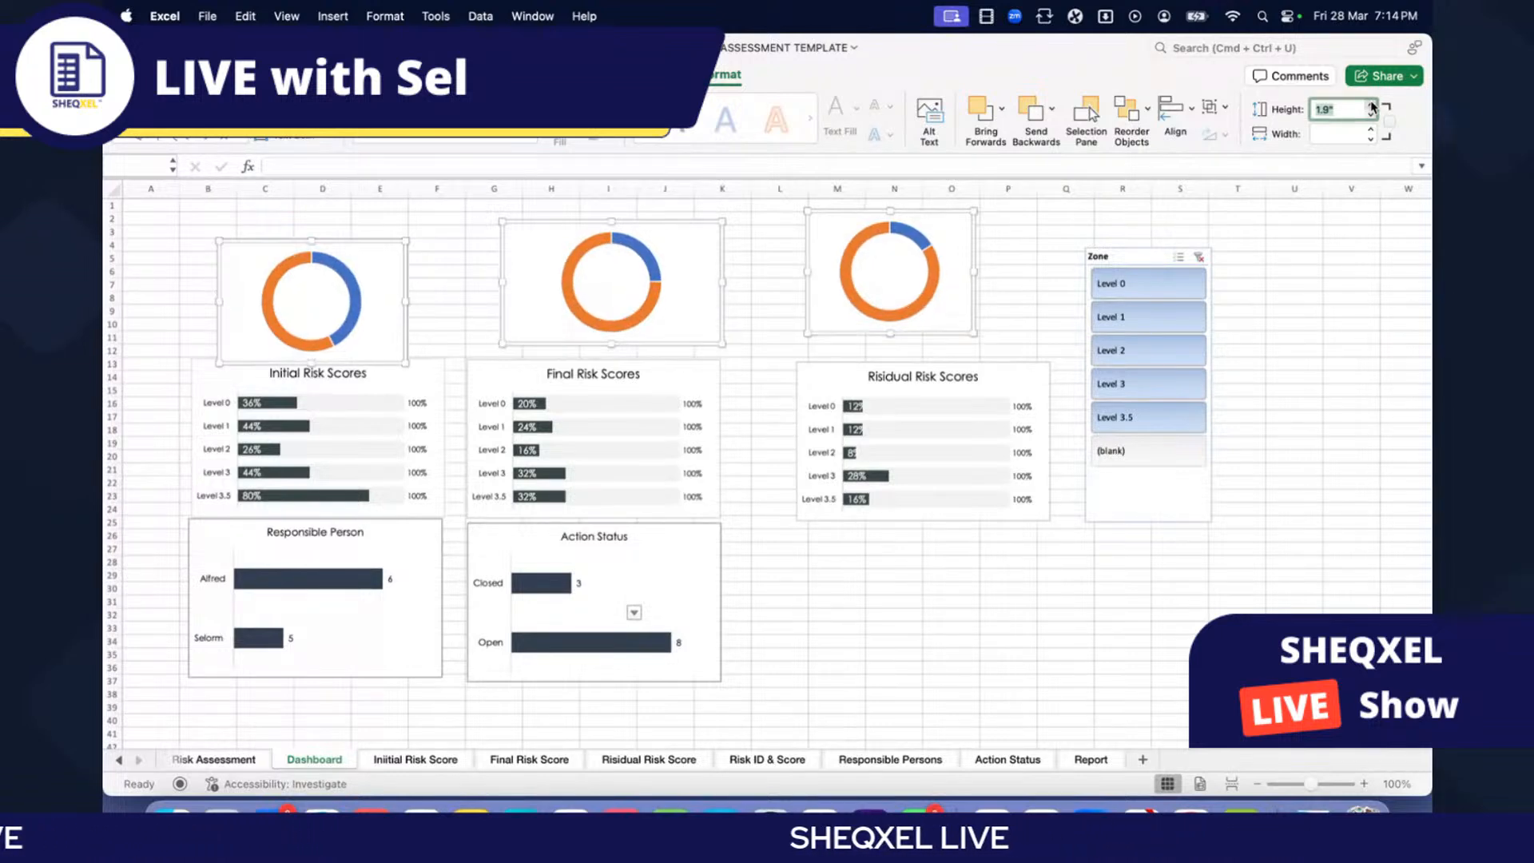
{"action": "left_click", "coordinate": [1372, 106]}
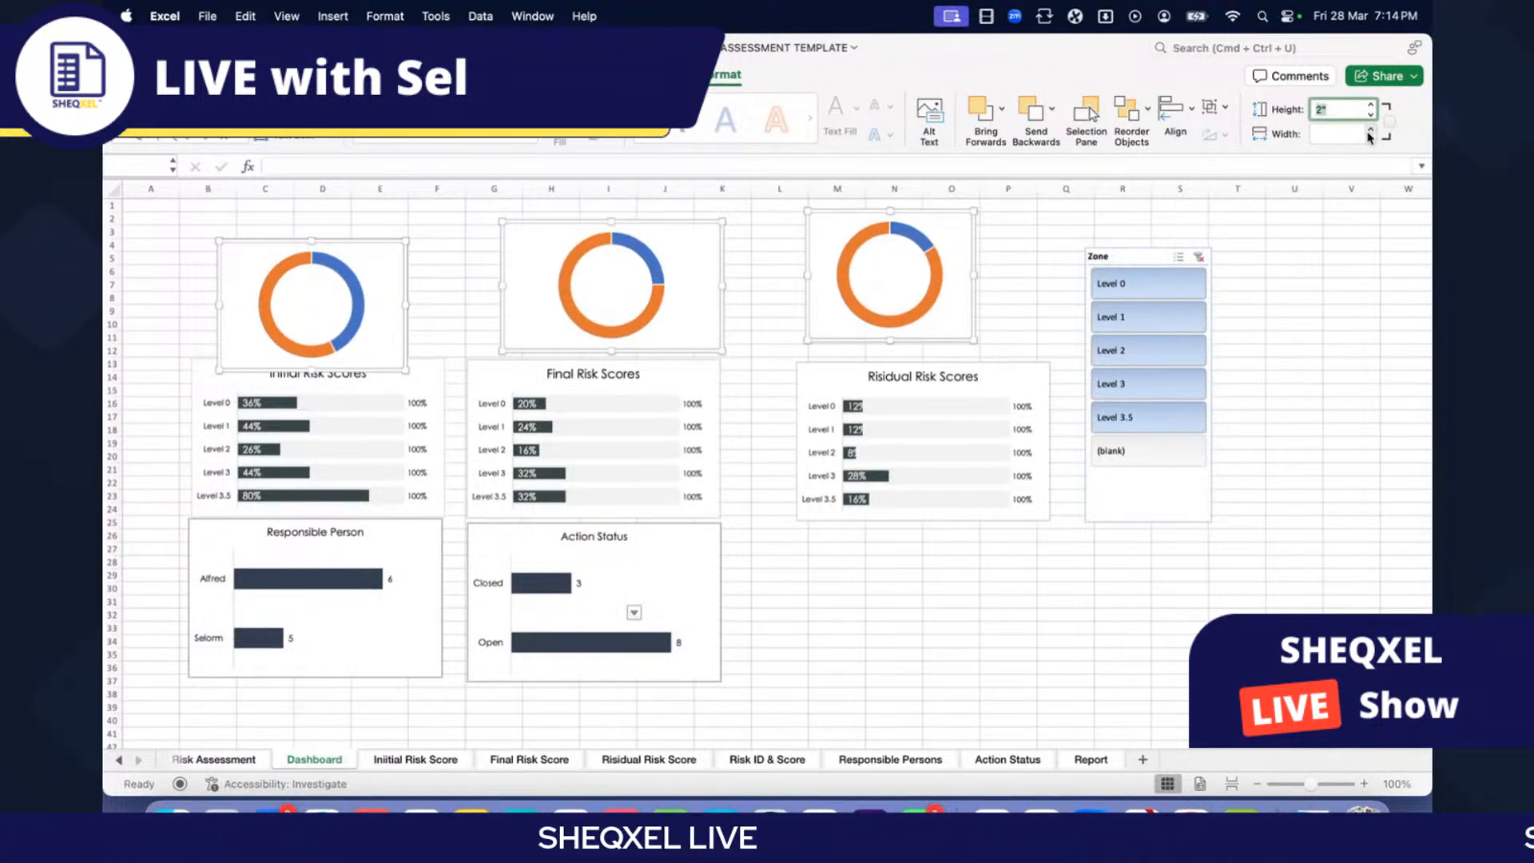
Step: Set the width of the three doughnut charts to 2" and deselect them
{"action": "left_click", "coordinate": [1371, 130]}
{"action": "left_click", "coordinate": [1371, 130]}
{"action": "left_click", "coordinate": [1371, 130]}
{"action": "left_click", "coordinate": [1371, 130]}
{"action": "left_click", "coordinate": [1371, 130]}
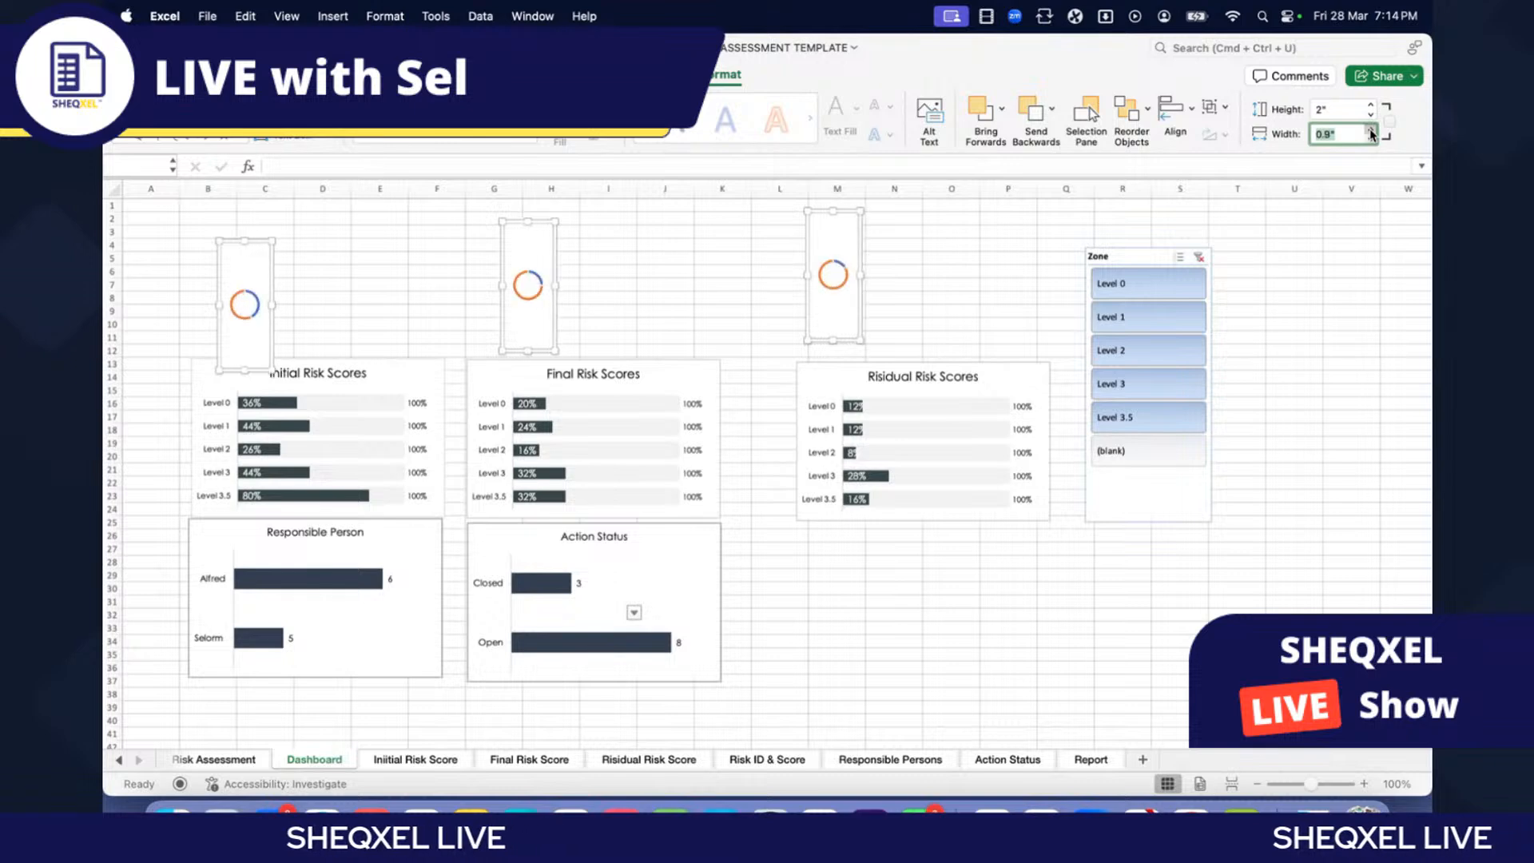
{"action": "left_click", "coordinate": [1371, 130]}
{"action": "left_click", "coordinate": [1371, 130]}
{"action": "left_click", "coordinate": [1372, 131]}
{"action": "left_click", "coordinate": [1371, 131]}
{"action": "left_click", "coordinate": [1371, 131]}
{"action": "left_click", "coordinate": [1371, 131]}
{"action": "left_click", "coordinate": [1371, 130]}
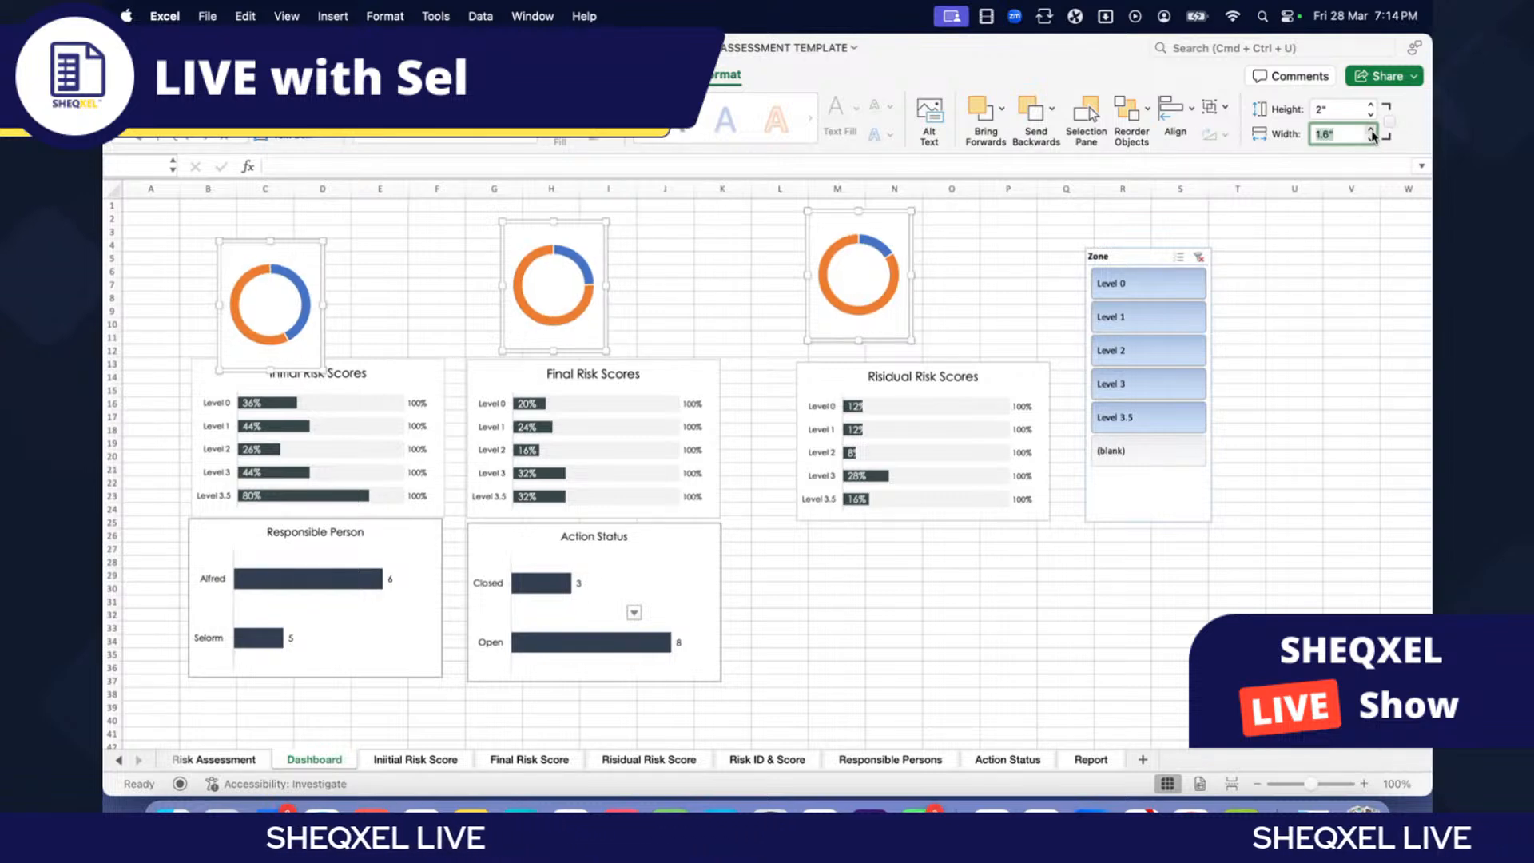
{"action": "left_click", "coordinate": [1372, 130]}
{"action": "left_click", "coordinate": [1372, 130]}
{"action": "left_click", "coordinate": [1371, 131]}
{"action": "left_click", "coordinate": [1371, 130]}
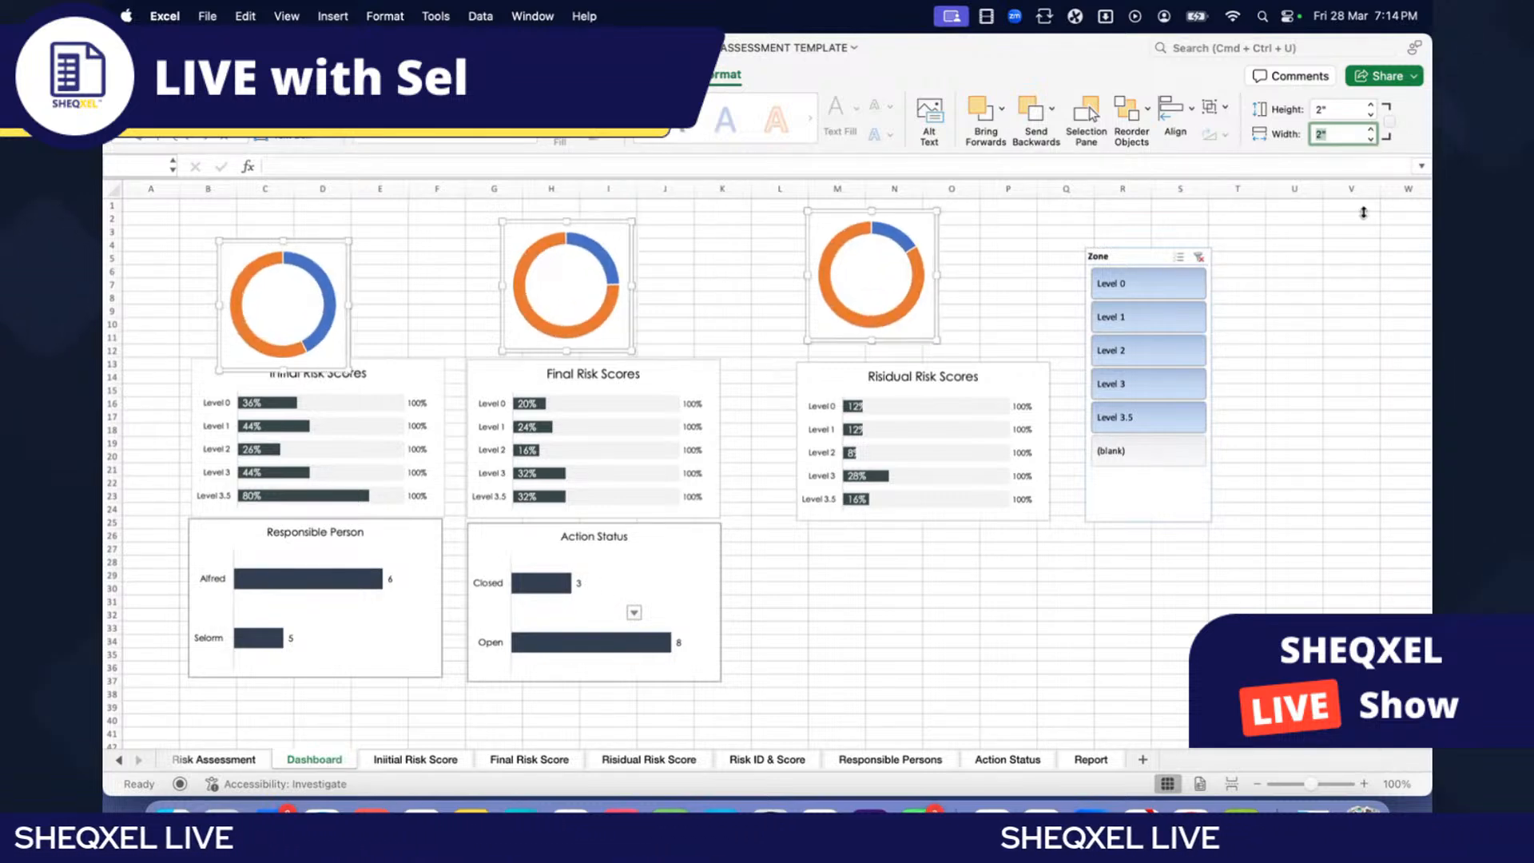
{"action": "left_click", "coordinate": [1069, 601]}
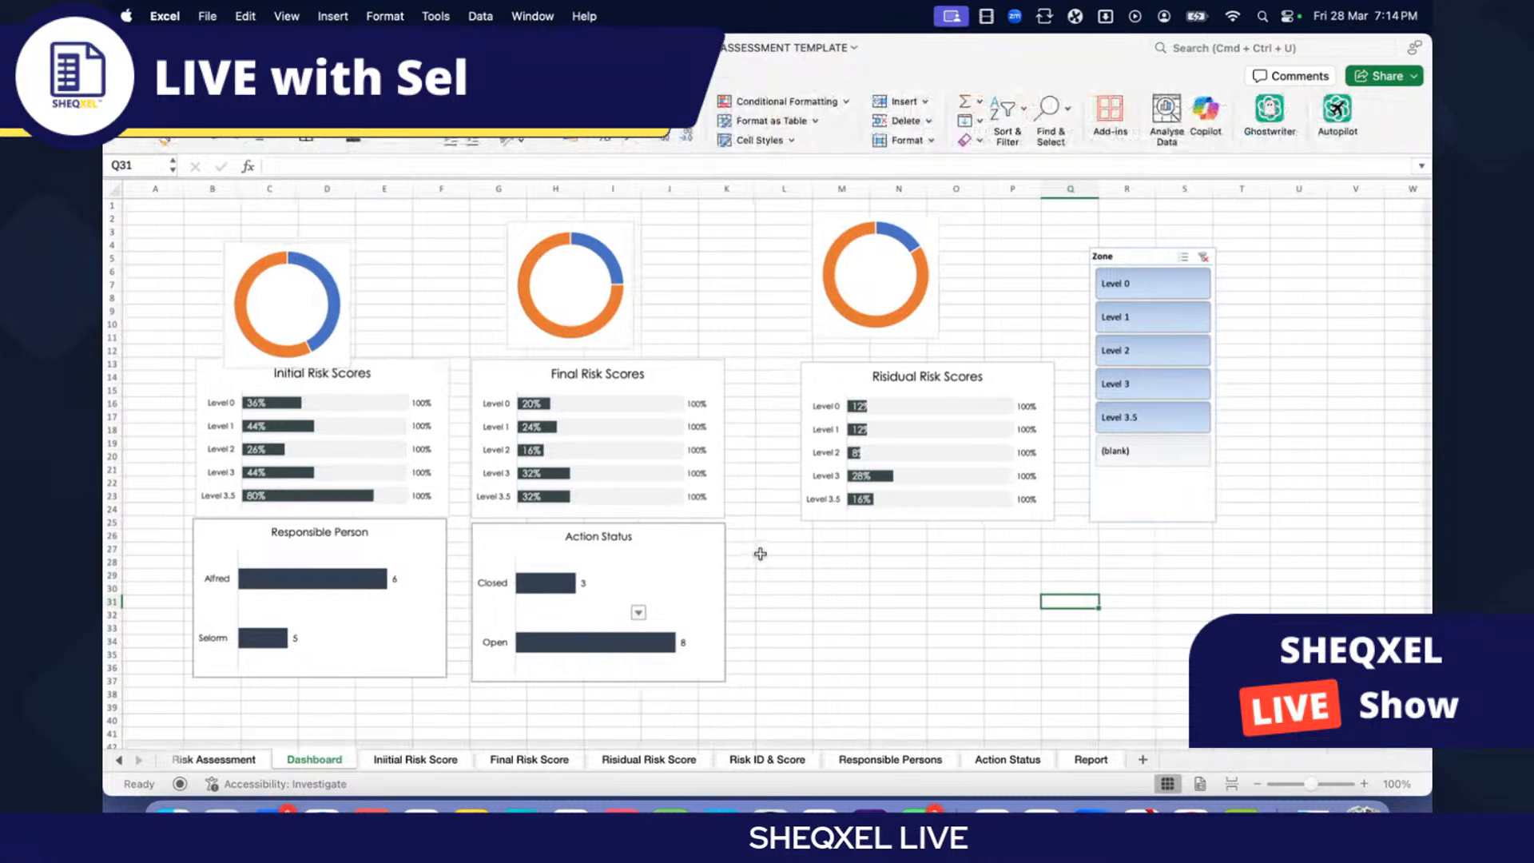
Step: Move the doughnut chart above Initial Risk Scores up and clear of that chart's title, about columns B–D, rows 3–12
{"action": "left_click_drag", "start_coordinate": [348, 297], "coordinate": [356, 298]}
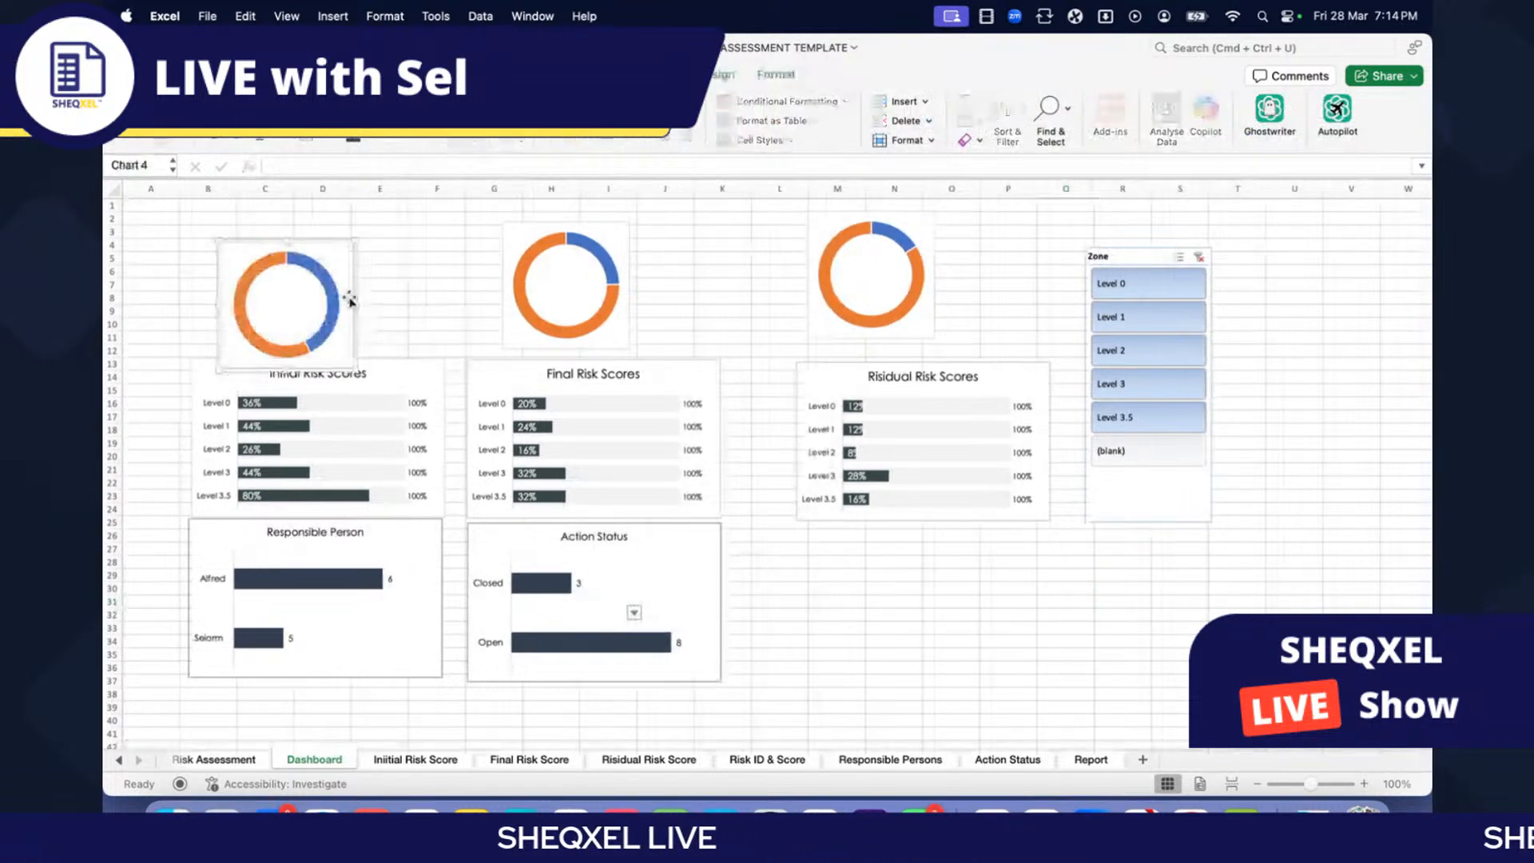
{"action": "key", "text": "Escape"}
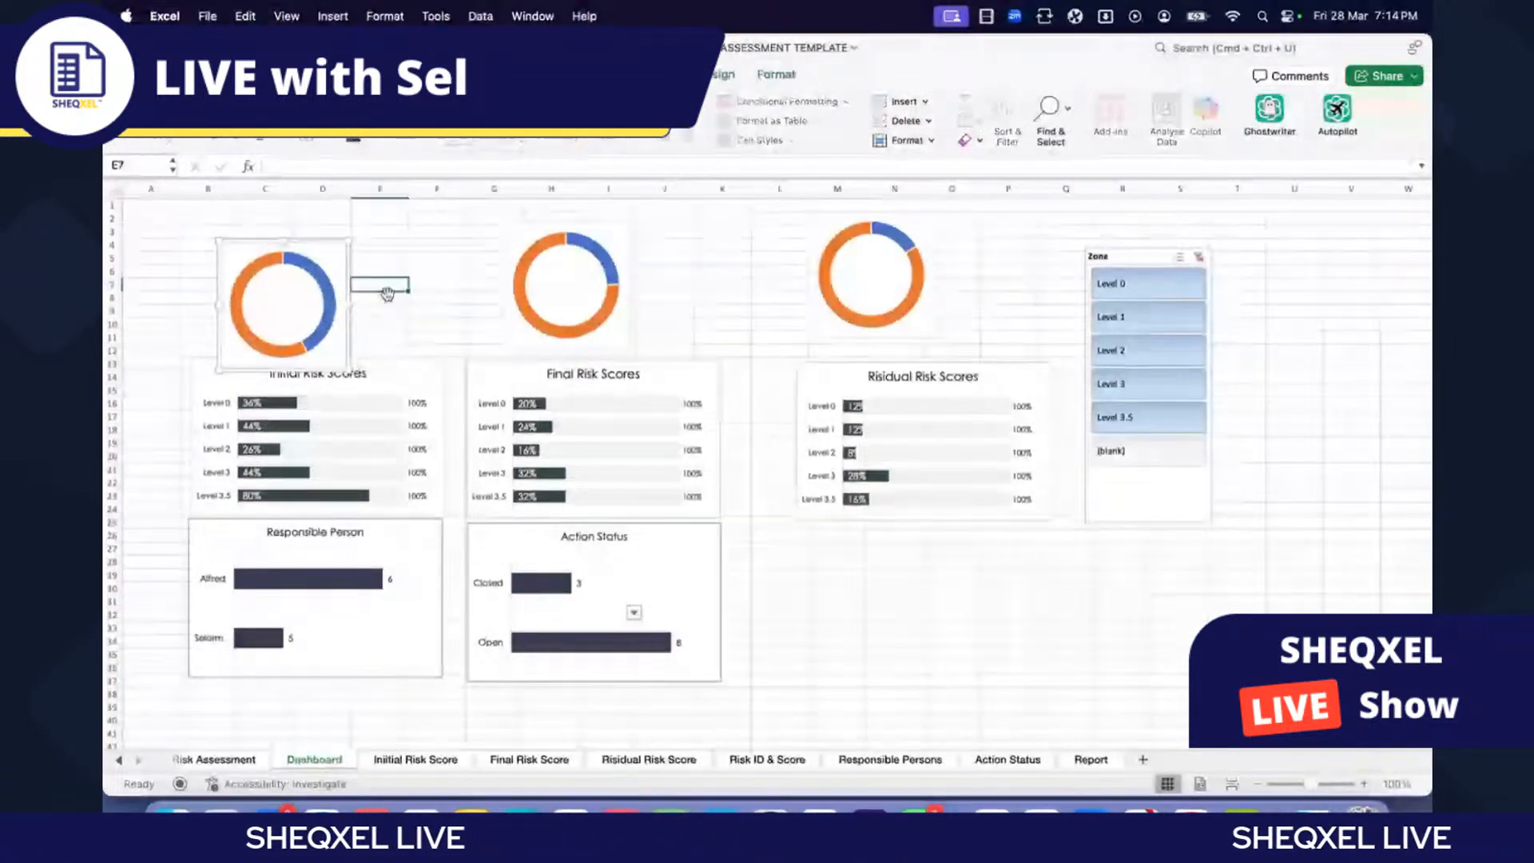
{"action": "left_click_drag", "start_coordinate": [349, 325], "coordinate": [363, 312]}
Step: Remove the fill and outline from the doughnut above Initial Risk Scores and the outlines from the other two doughnuts
{"action": "left_click", "coordinate": [765, 78]}
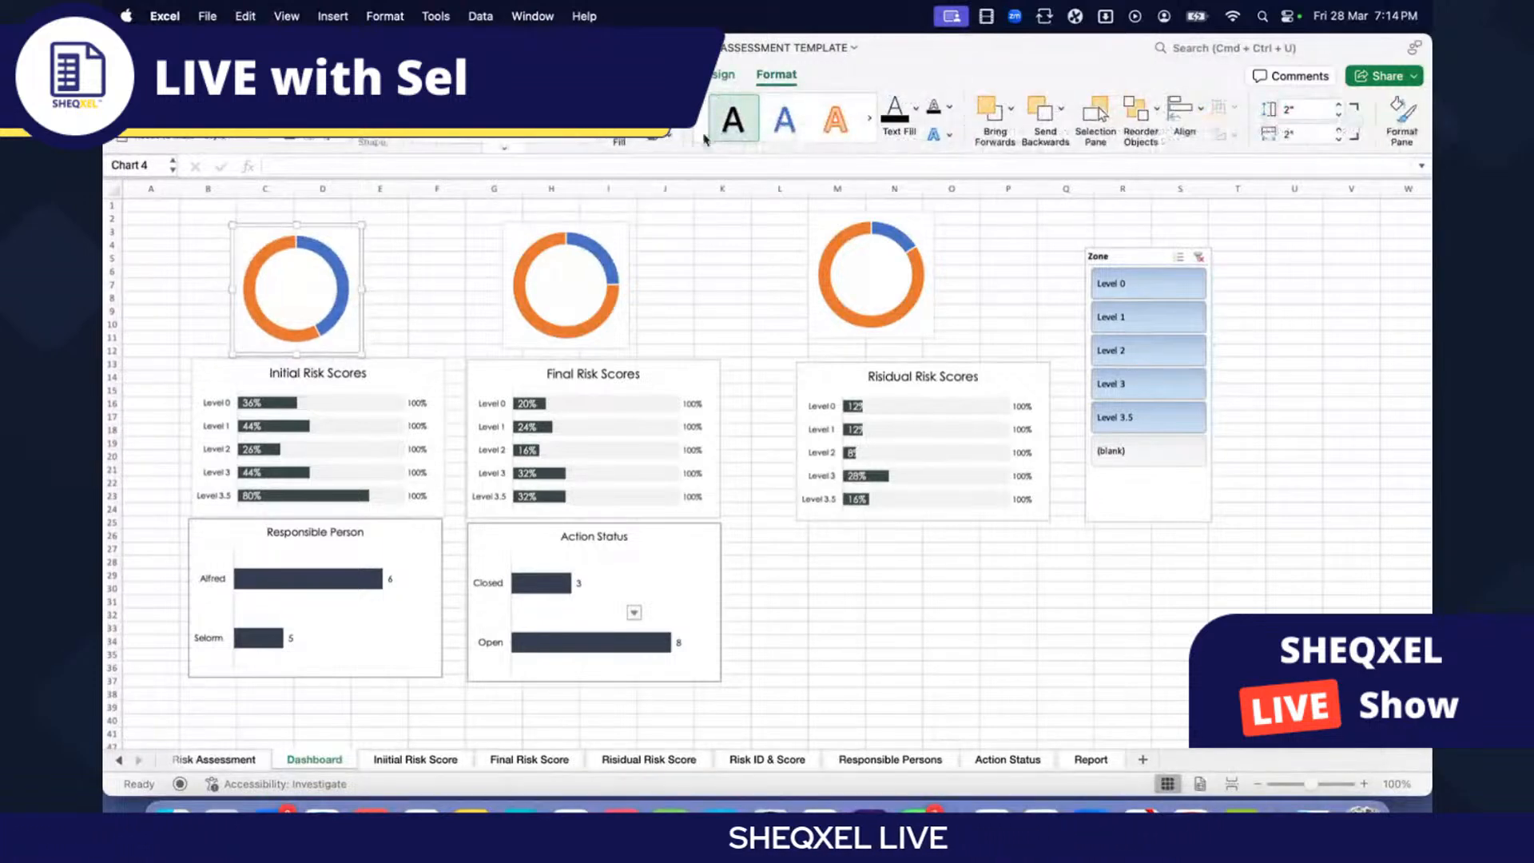
{"action": "left_click", "coordinate": [653, 136]}
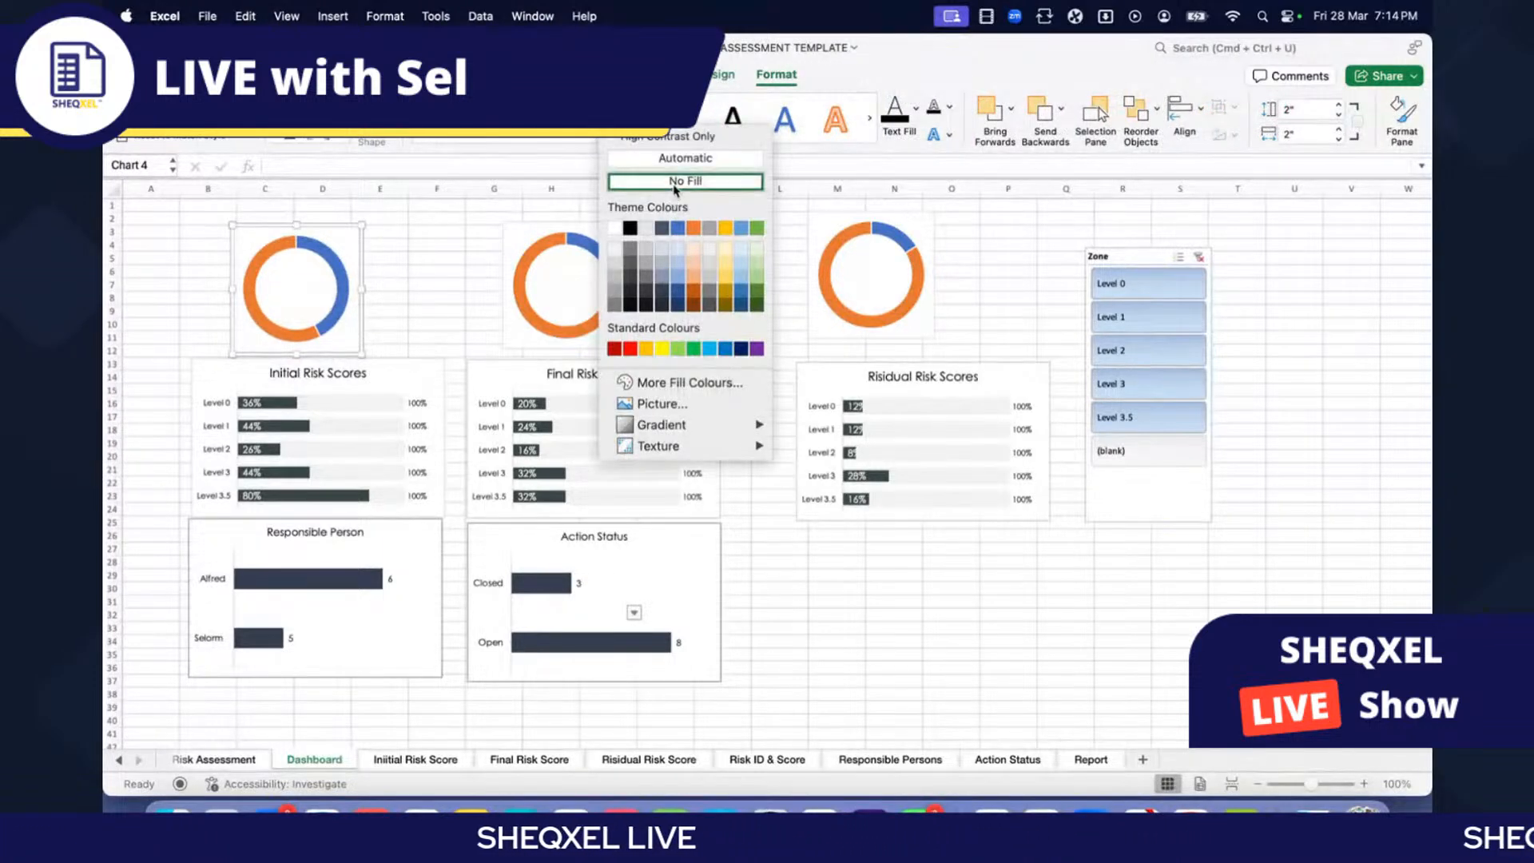
{"action": "left_click", "coordinate": [675, 182]}
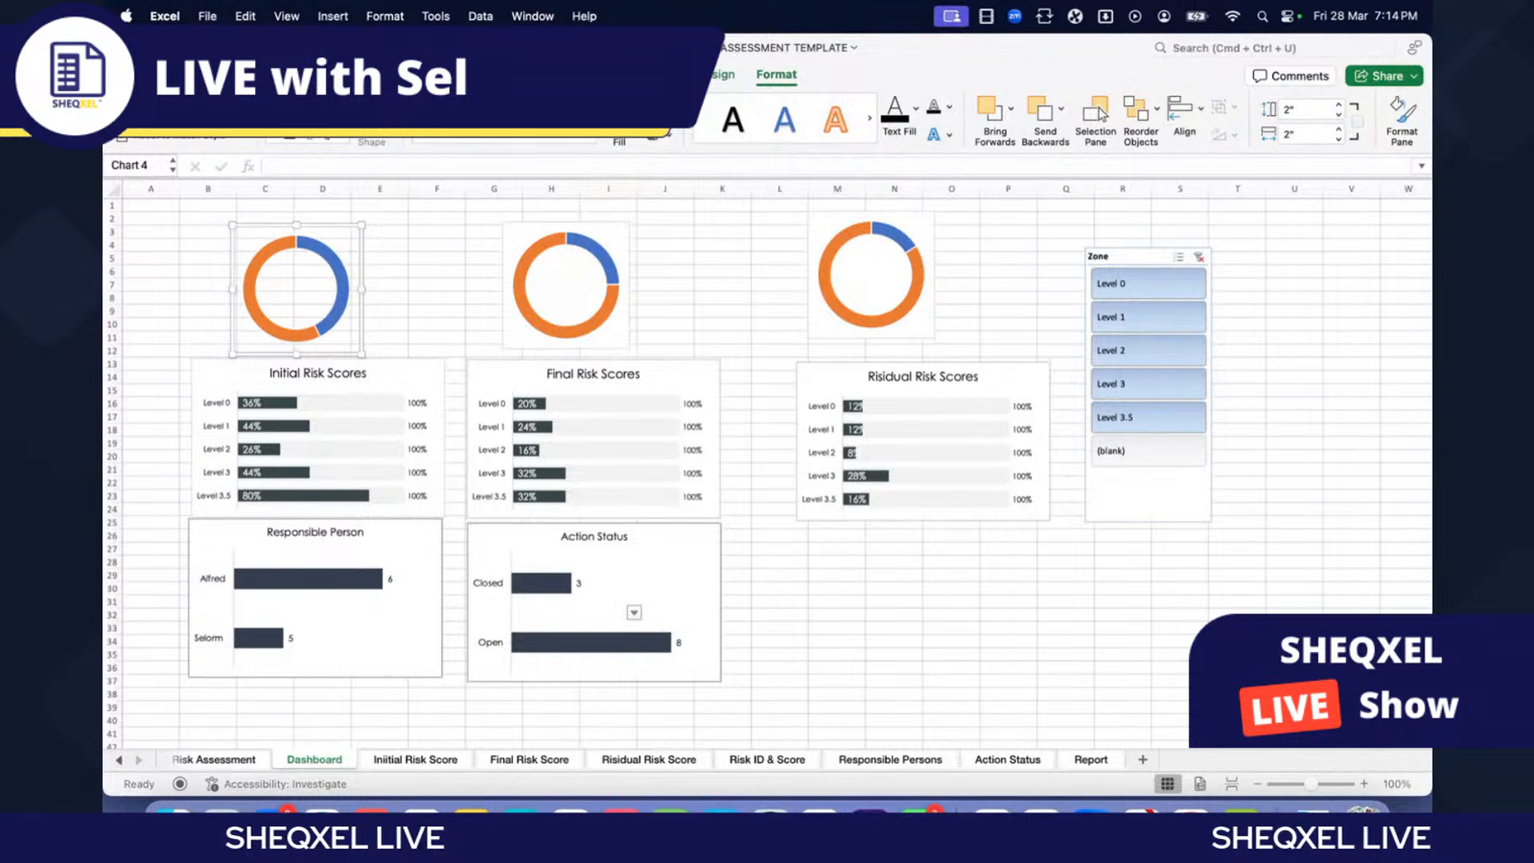
{"action": "left_click", "coordinate": [671, 128]}
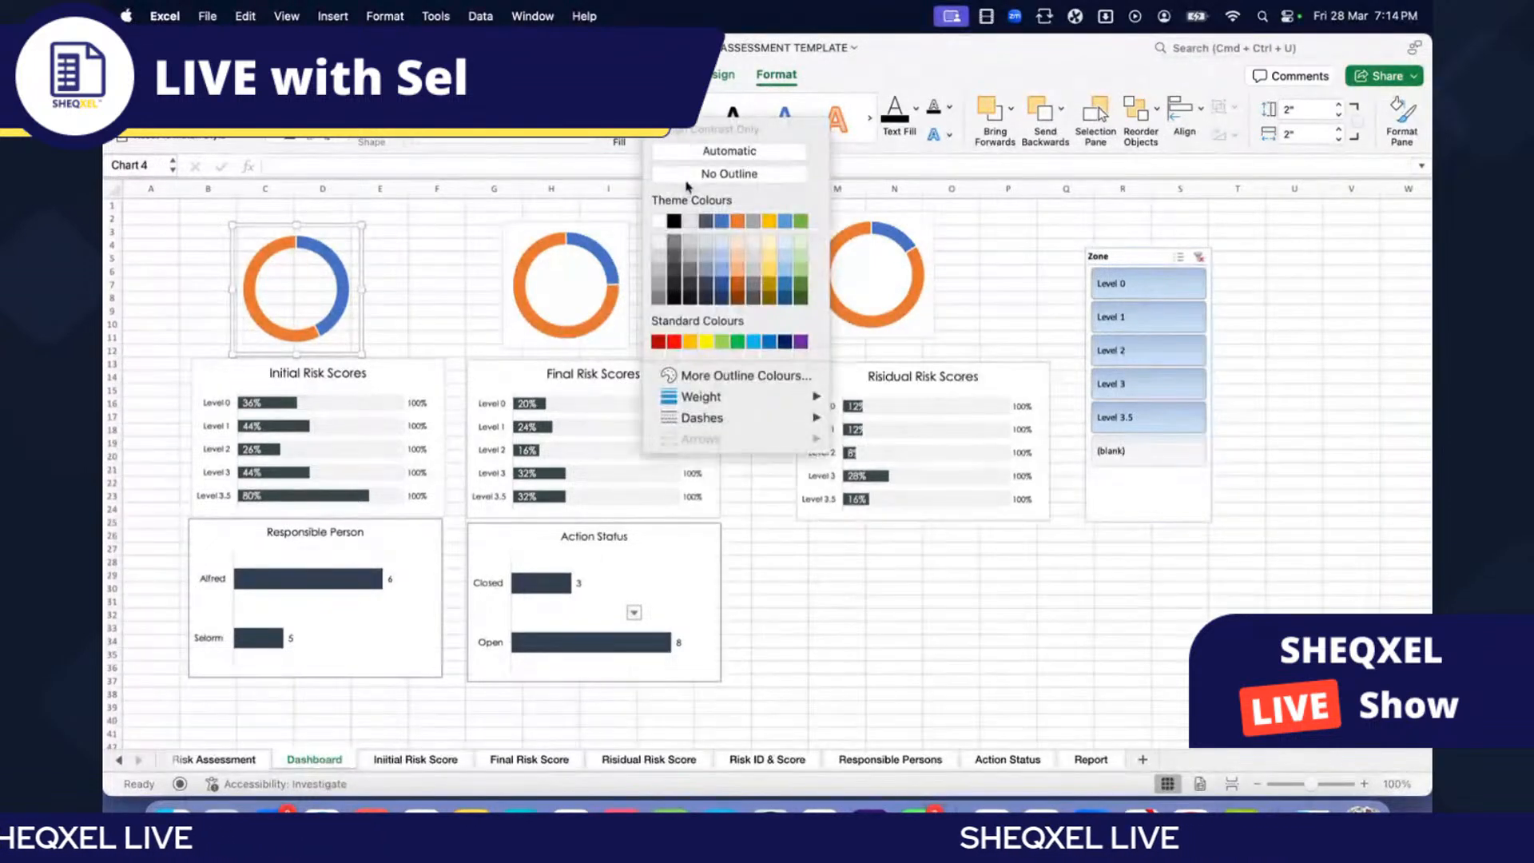
{"action": "left_click", "coordinate": [688, 175]}
{"action": "left_click", "coordinate": [628, 244]}
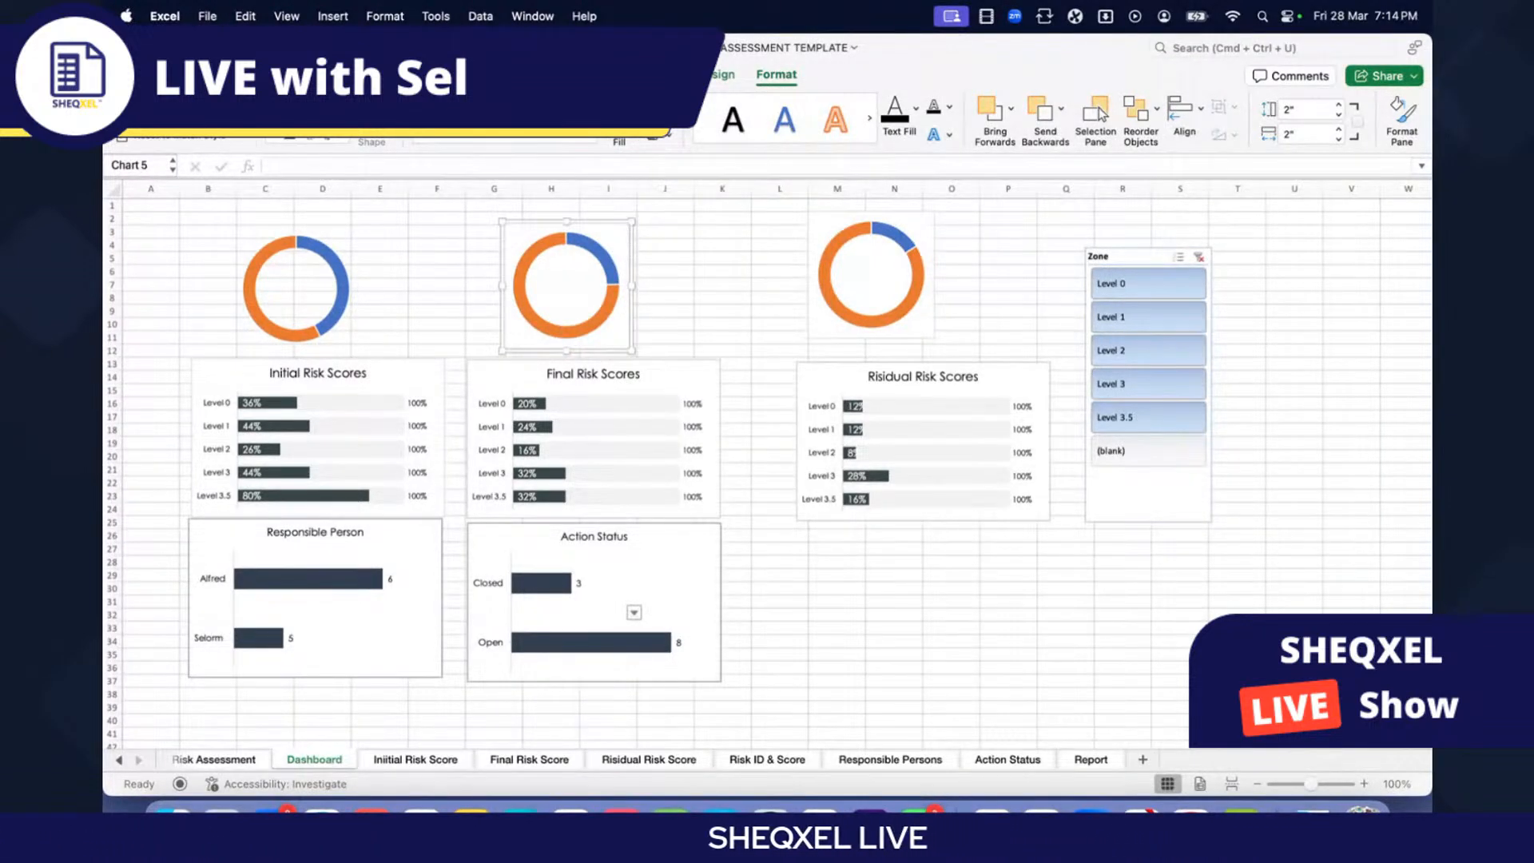
{"action": "left_click", "coordinate": [934, 233]}
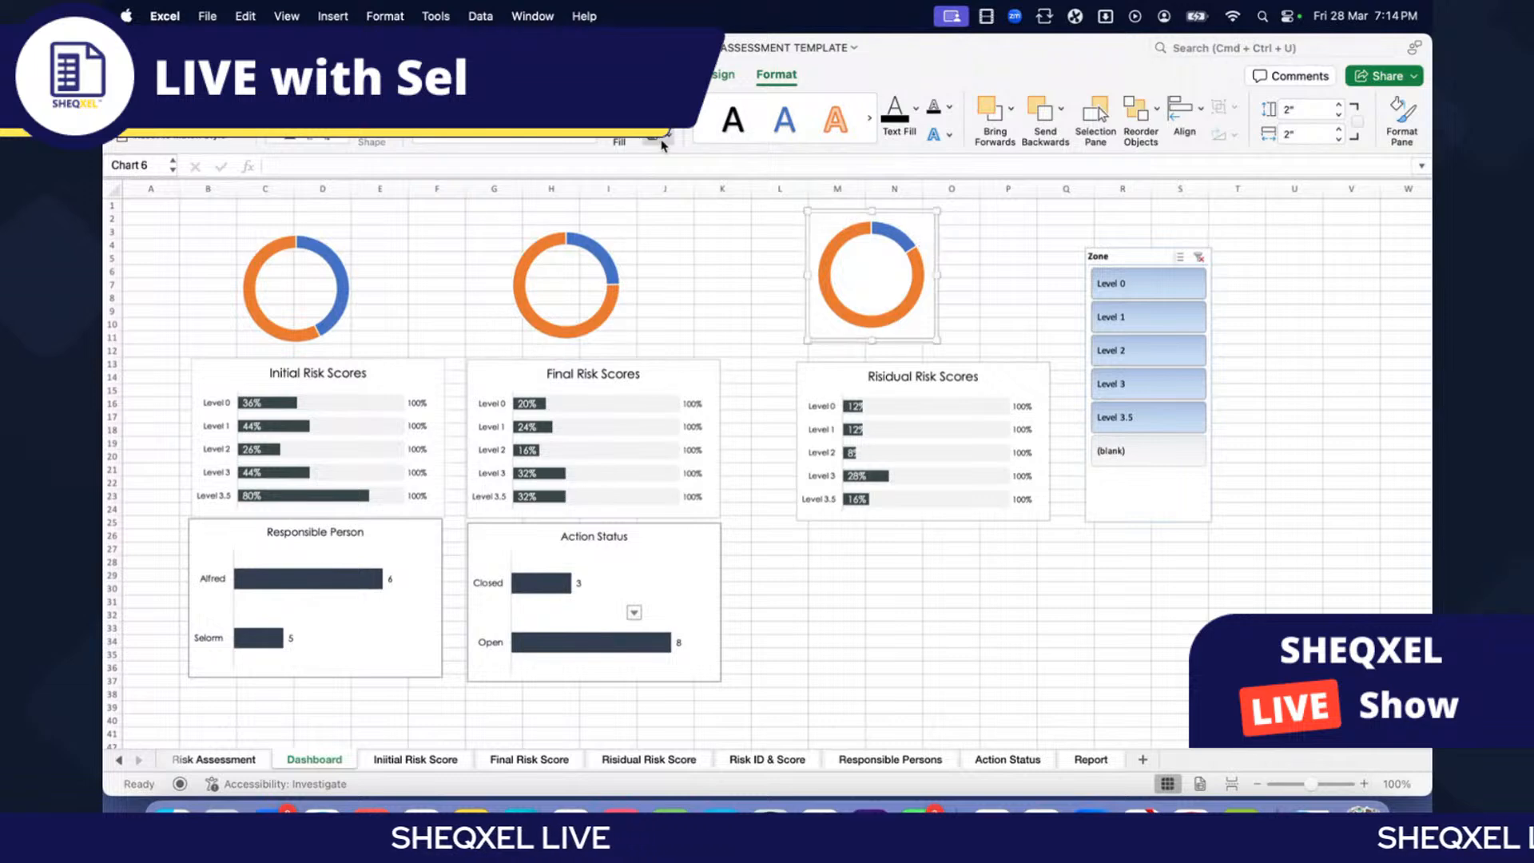
{"action": "left_click", "coordinate": [839, 614]}
{"action": "scroll", "coordinate": [856, 601], "scroll_direction": "right", "scroll_amount": 1}
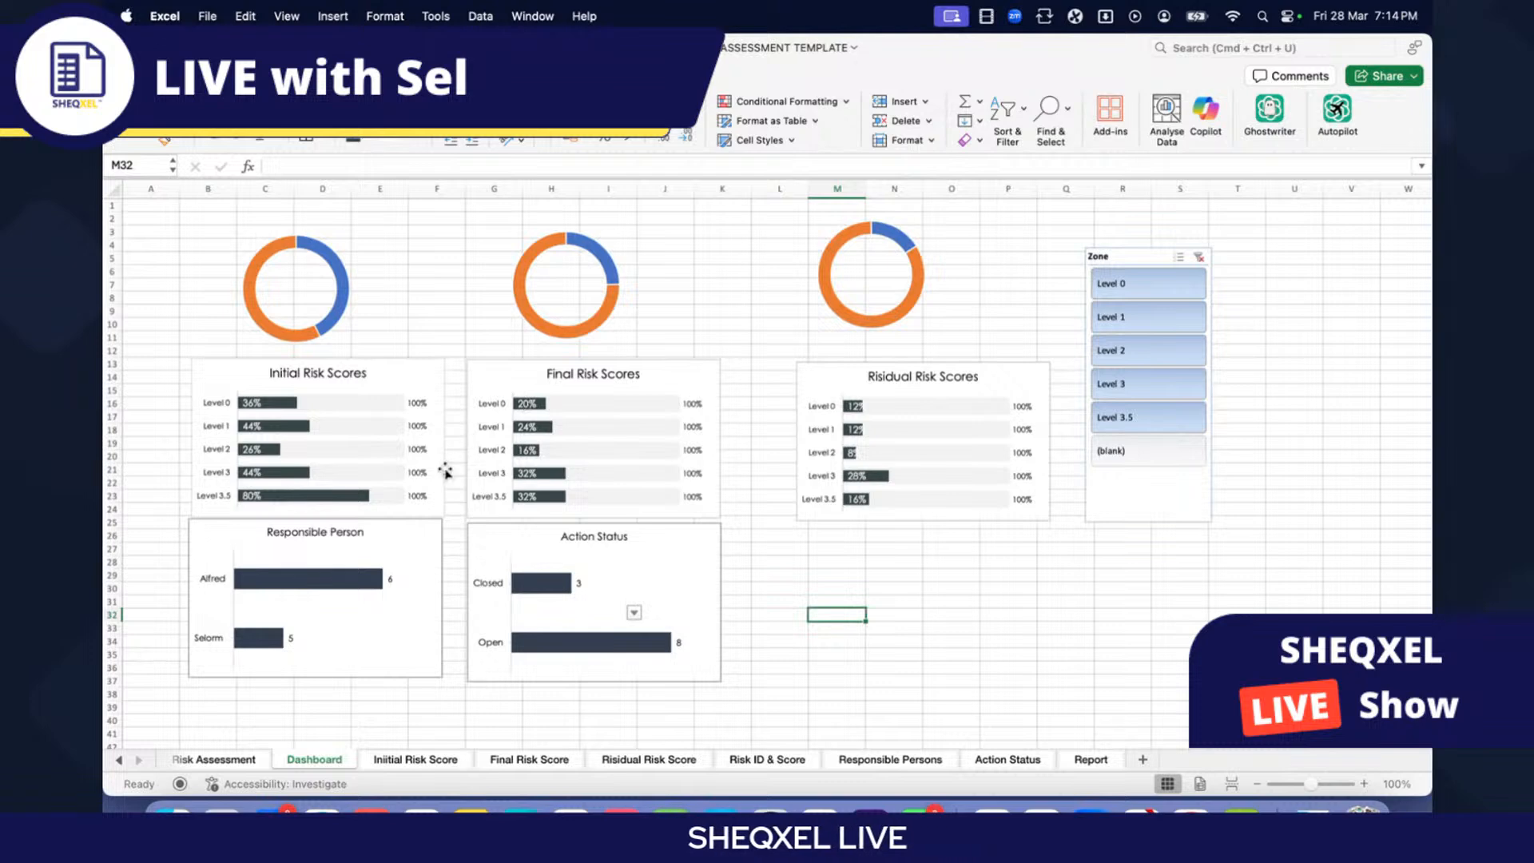
Step: Nudge the Responsible Person and Action Status charts into place, and centre-align Responsible Person horizontally with Initial Risk Scores
{"action": "left_click_drag", "start_coordinate": [436, 572], "coordinate": [443, 574]}
{"action": "left_click_drag", "start_coordinate": [720, 576], "coordinate": [715, 581]}
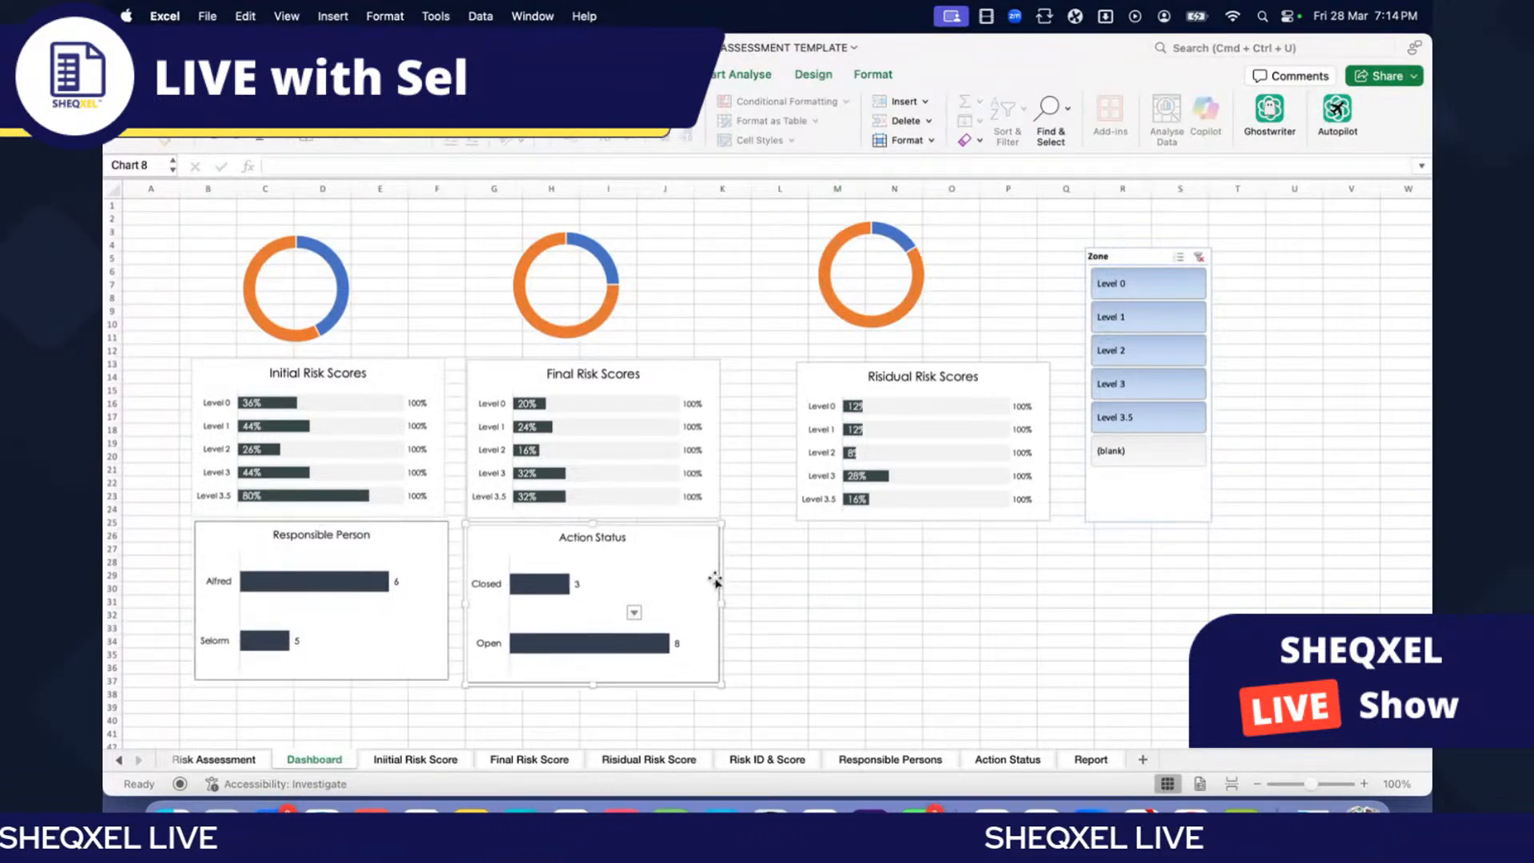
{"action": "left_click", "coordinate": [447, 453]}
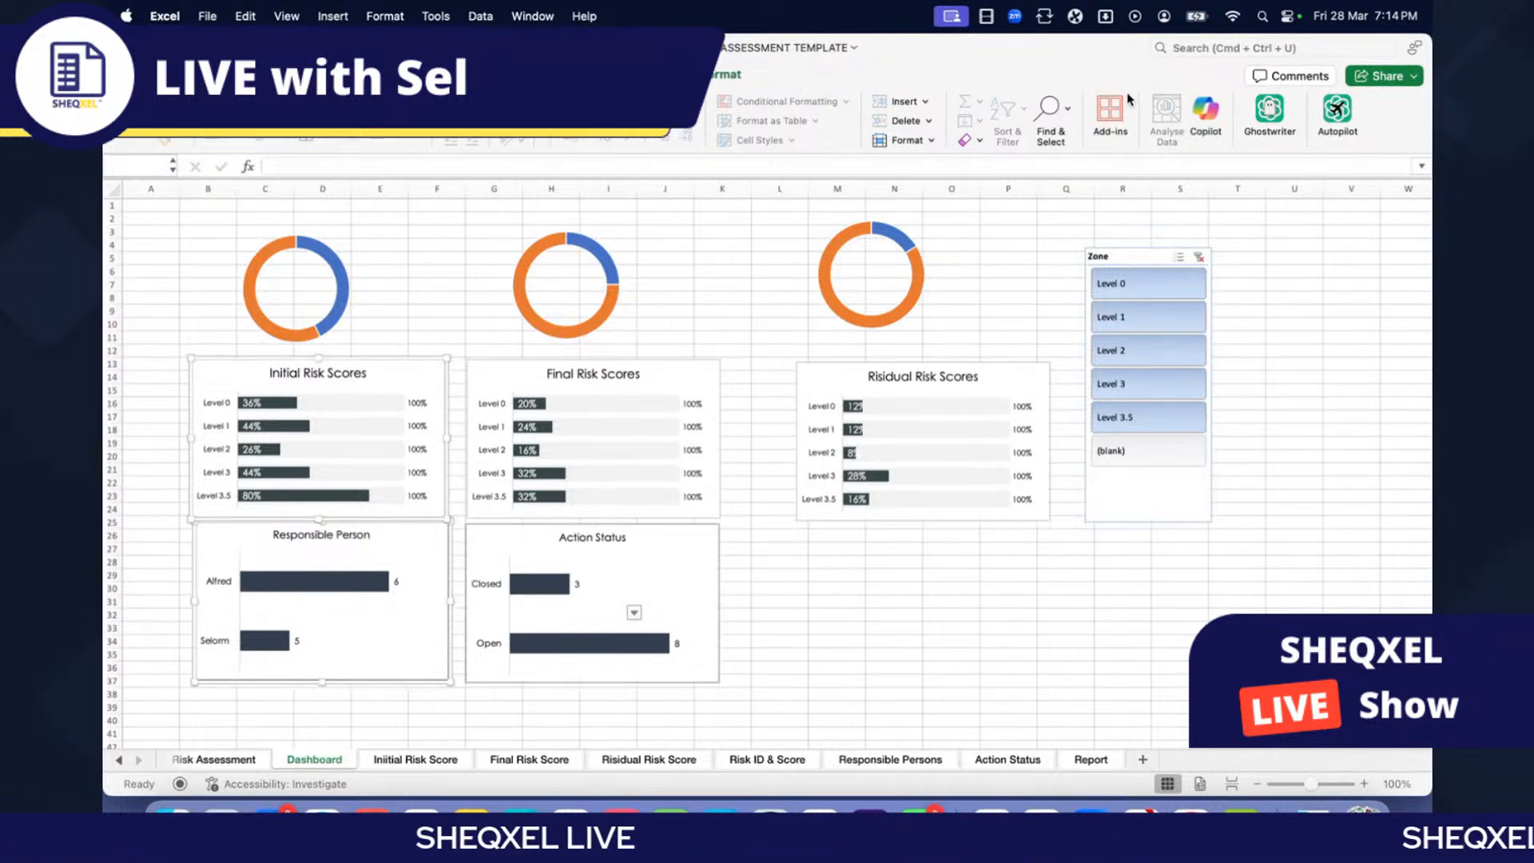
{"action": "left_click", "coordinate": [1175, 106]}
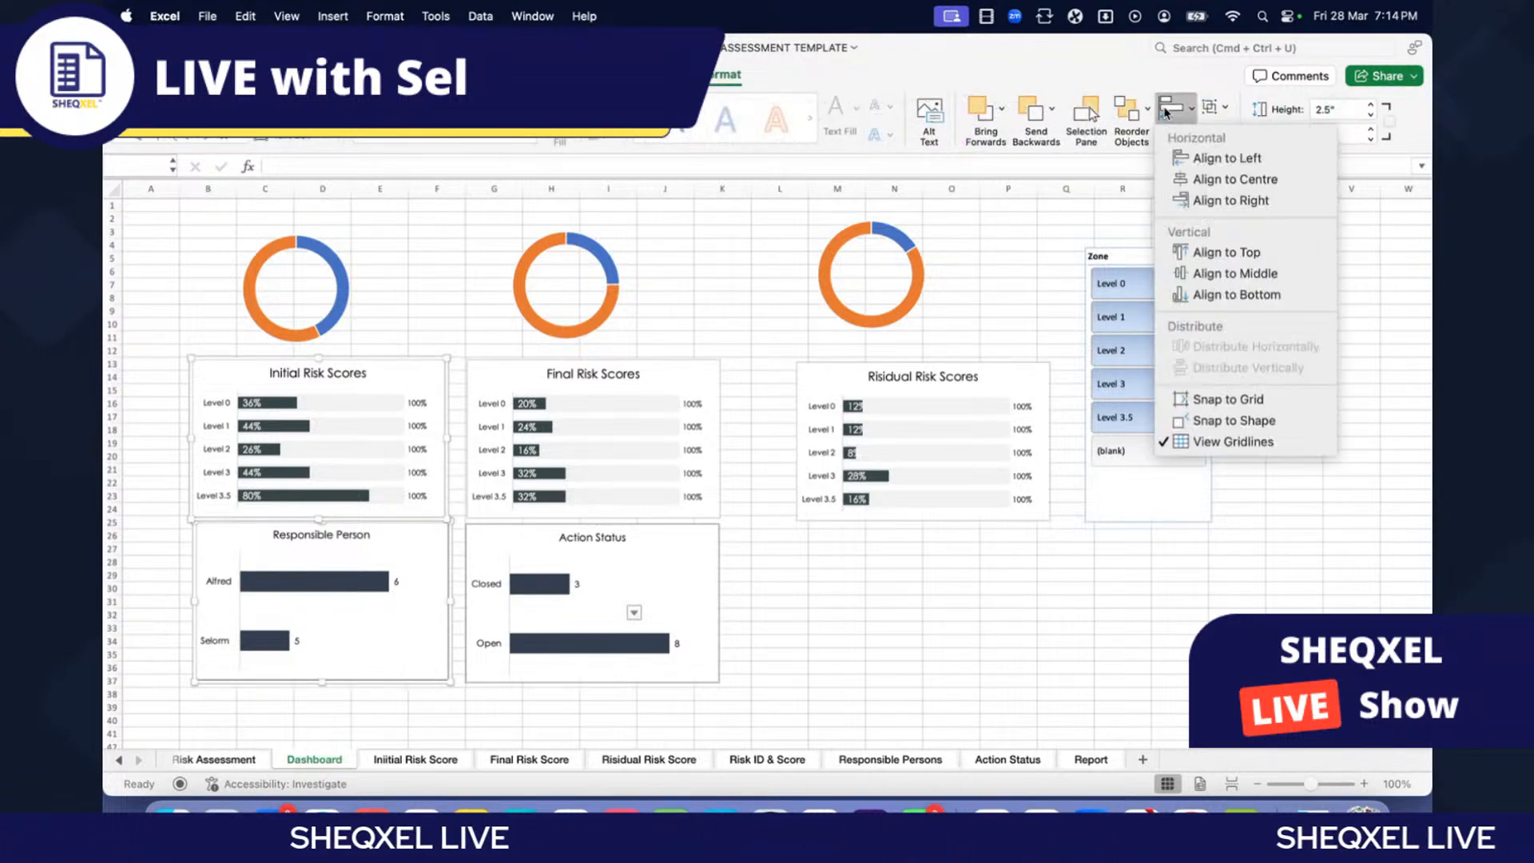
{"action": "left_click", "coordinate": [1235, 180]}
Step: Align the Final Risk Scores and Action Status charts to each other's horizontal centre
{"action": "left_click", "coordinate": [710, 457]}
{"action": "left_click", "coordinate": [716, 568], "text": "shift"}
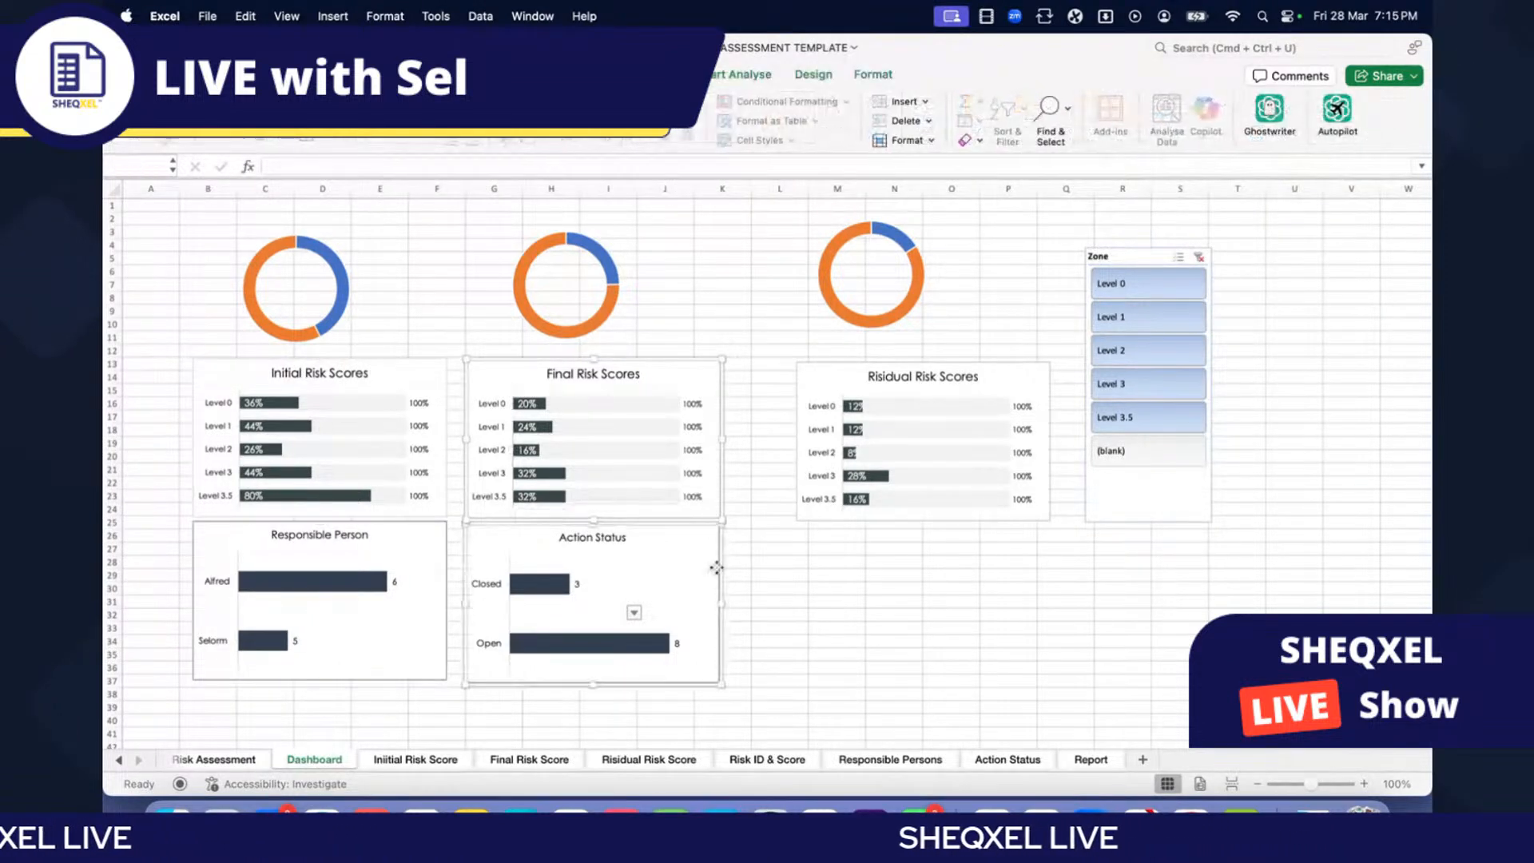
{"action": "left_click", "coordinate": [727, 73]}
{"action": "left_click", "coordinate": [1167, 107]}
{"action": "left_click", "coordinate": [1235, 180]}
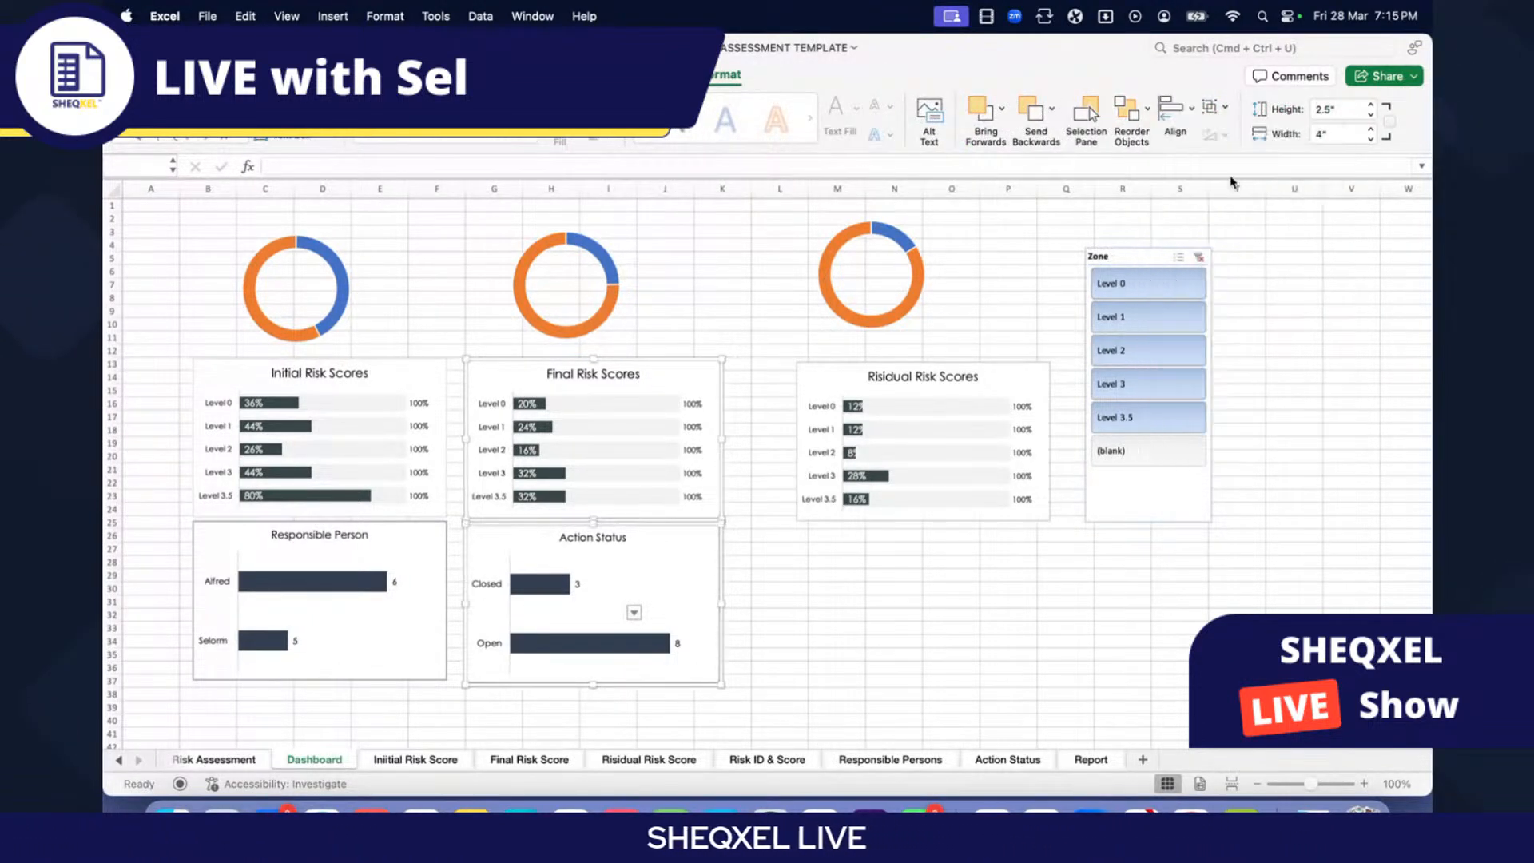
Step: Move the Risidual Risk Scores chart next to Final Risk Scores and align the three risk score bar charts to their vertical middle
{"action": "left_click_drag", "start_coordinate": [891, 520], "coordinate": [817, 519]}
{"action": "left_click", "coordinate": [439, 423], "text": "shift"}
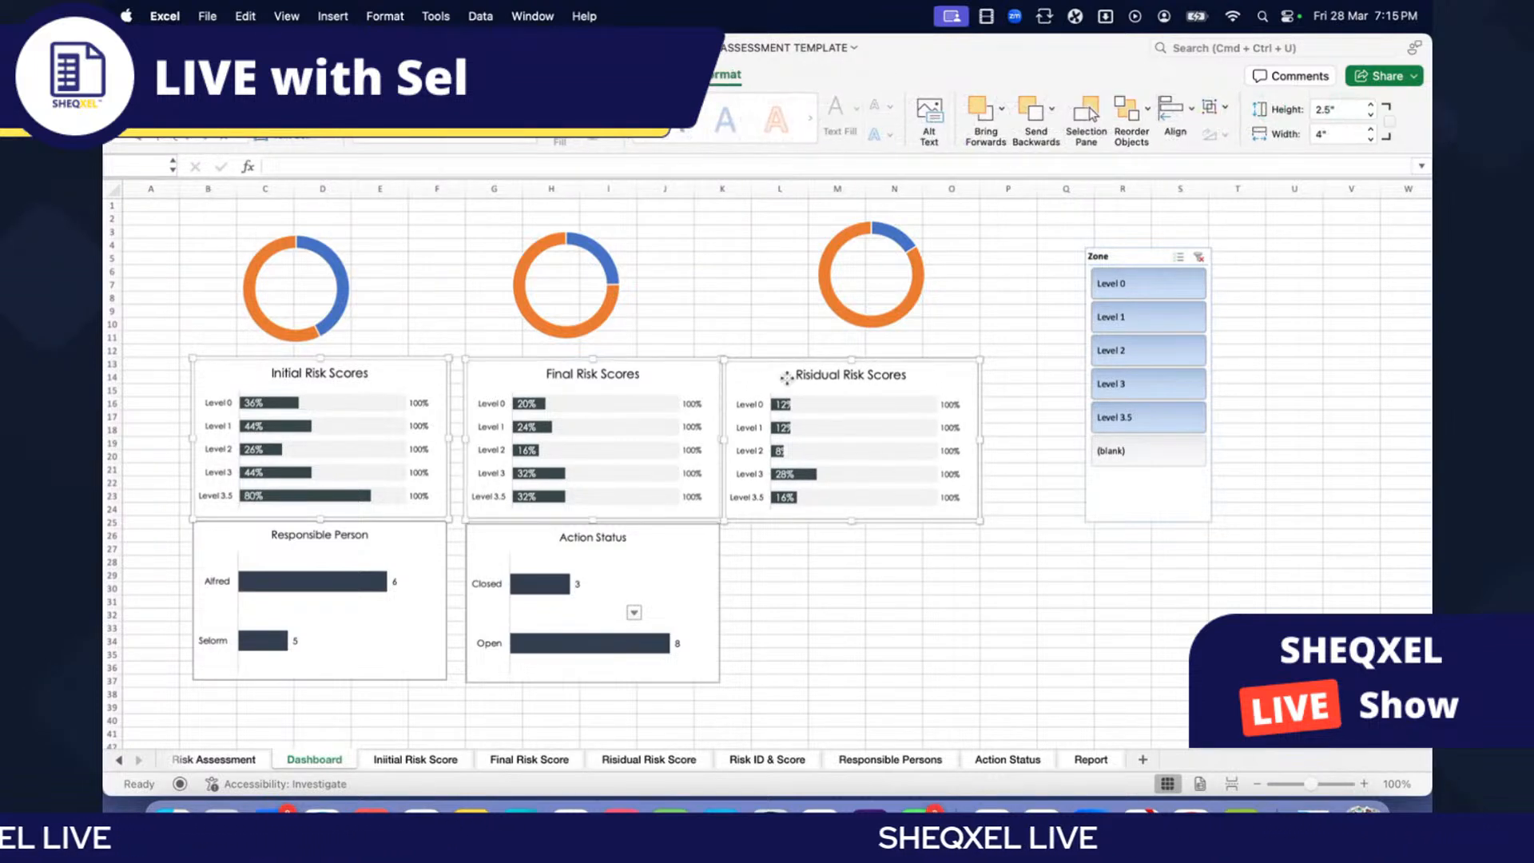
{"action": "left_click", "coordinate": [1179, 104]}
{"action": "left_click", "coordinate": [1248, 276]}
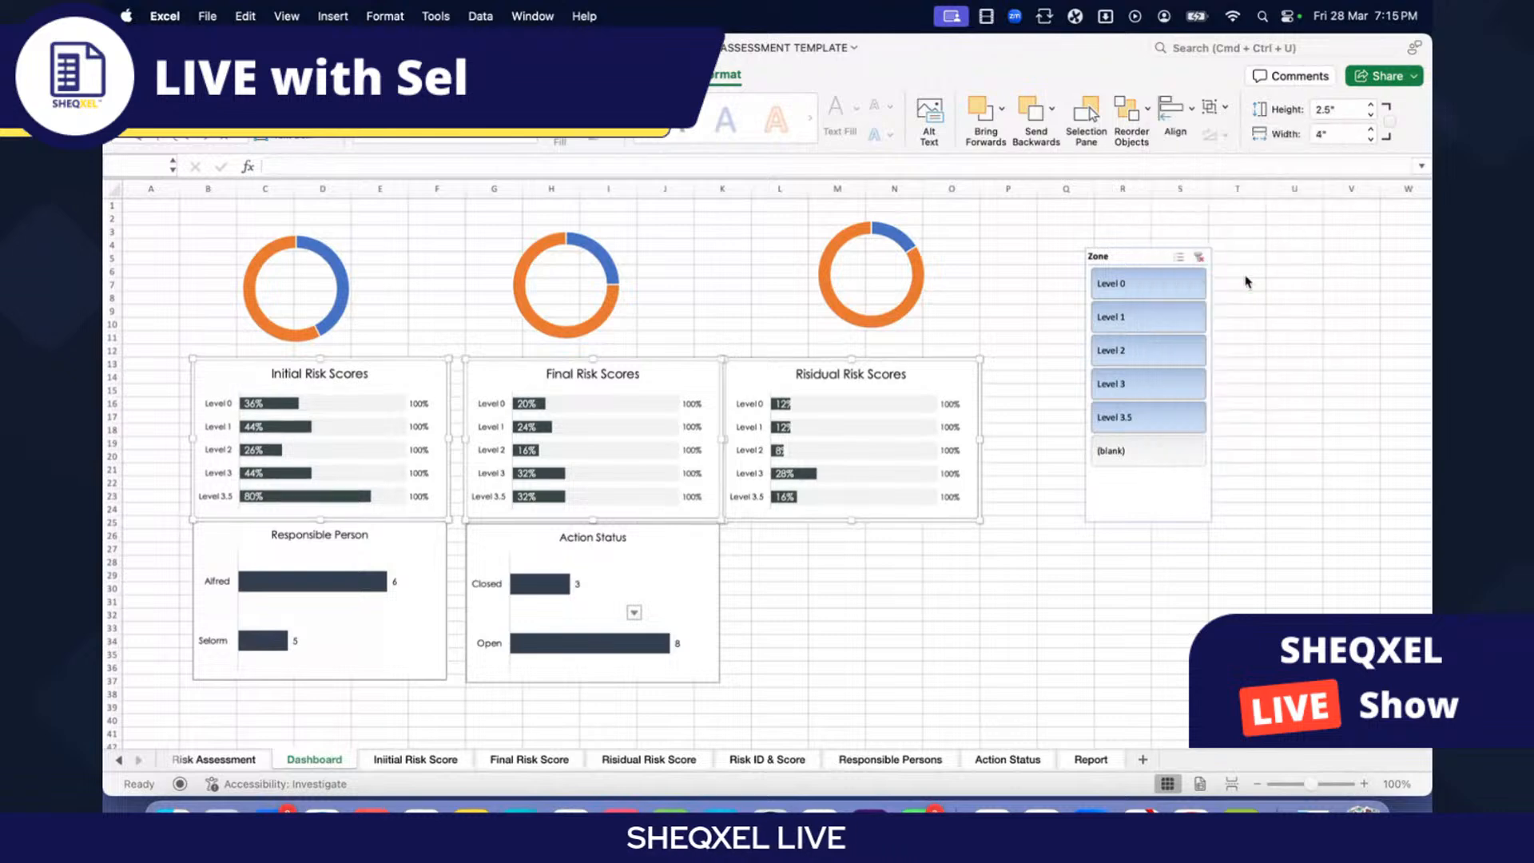
Step: Distribute the Initial, Final and Risidual Risk Scores bar charts horizontally
{"action": "left_click", "coordinate": [1179, 105]}
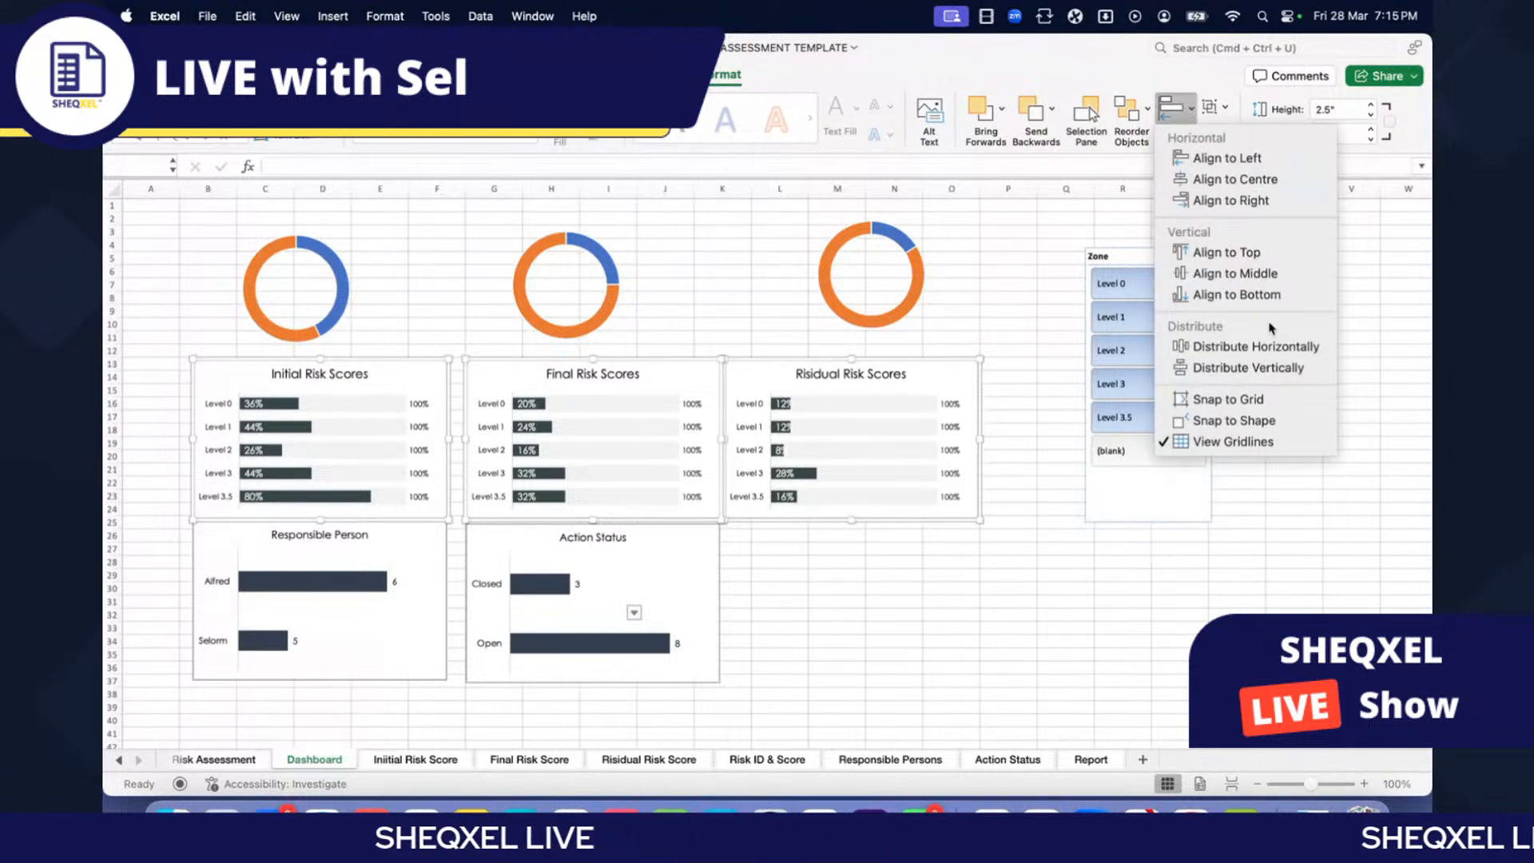
{"action": "left_click", "coordinate": [1257, 346]}
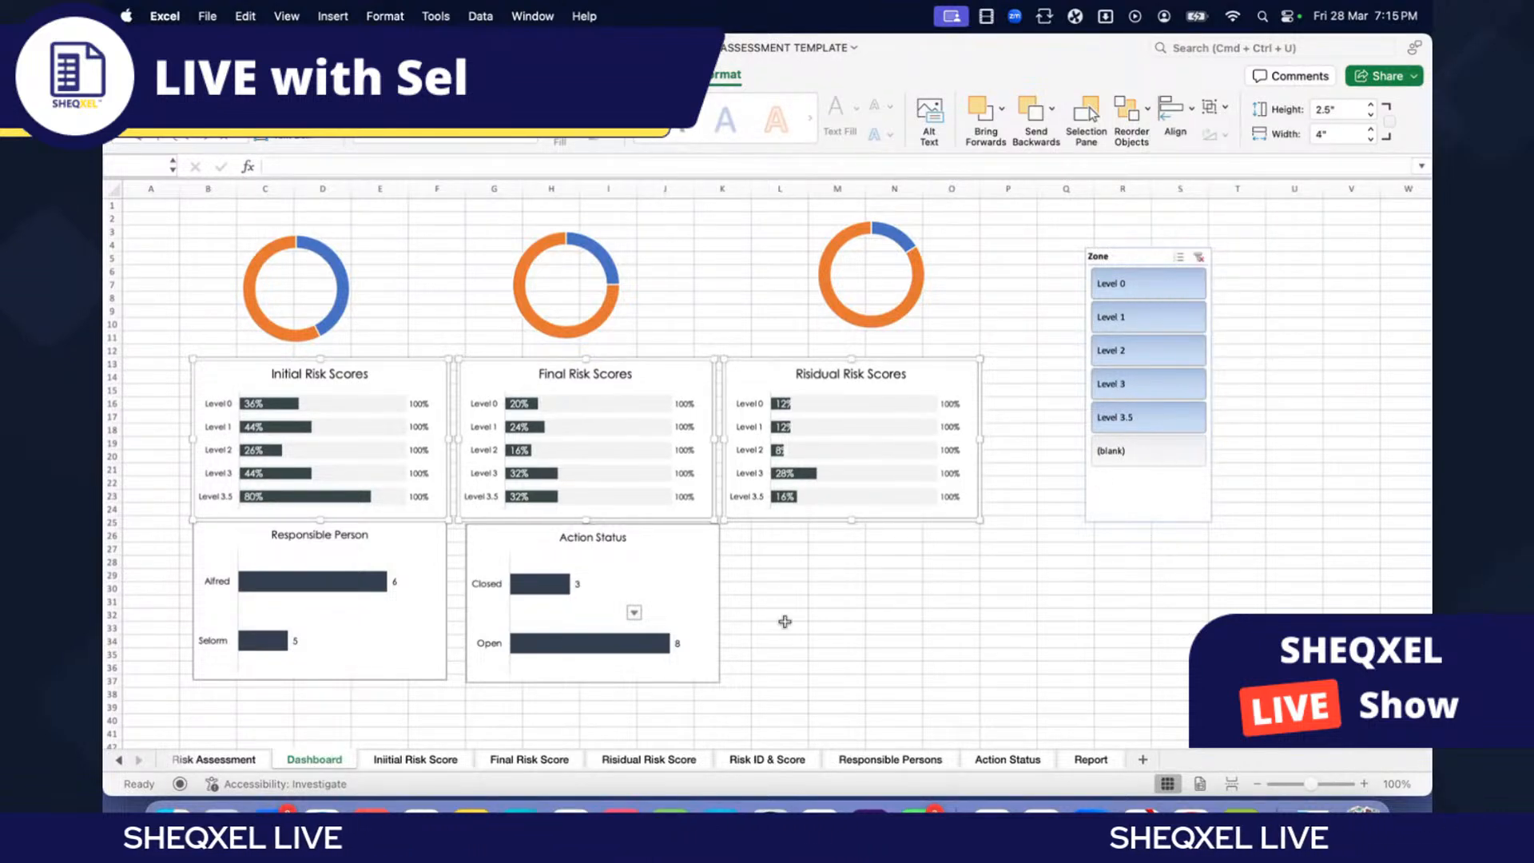
{"action": "left_click", "coordinate": [763, 637]}
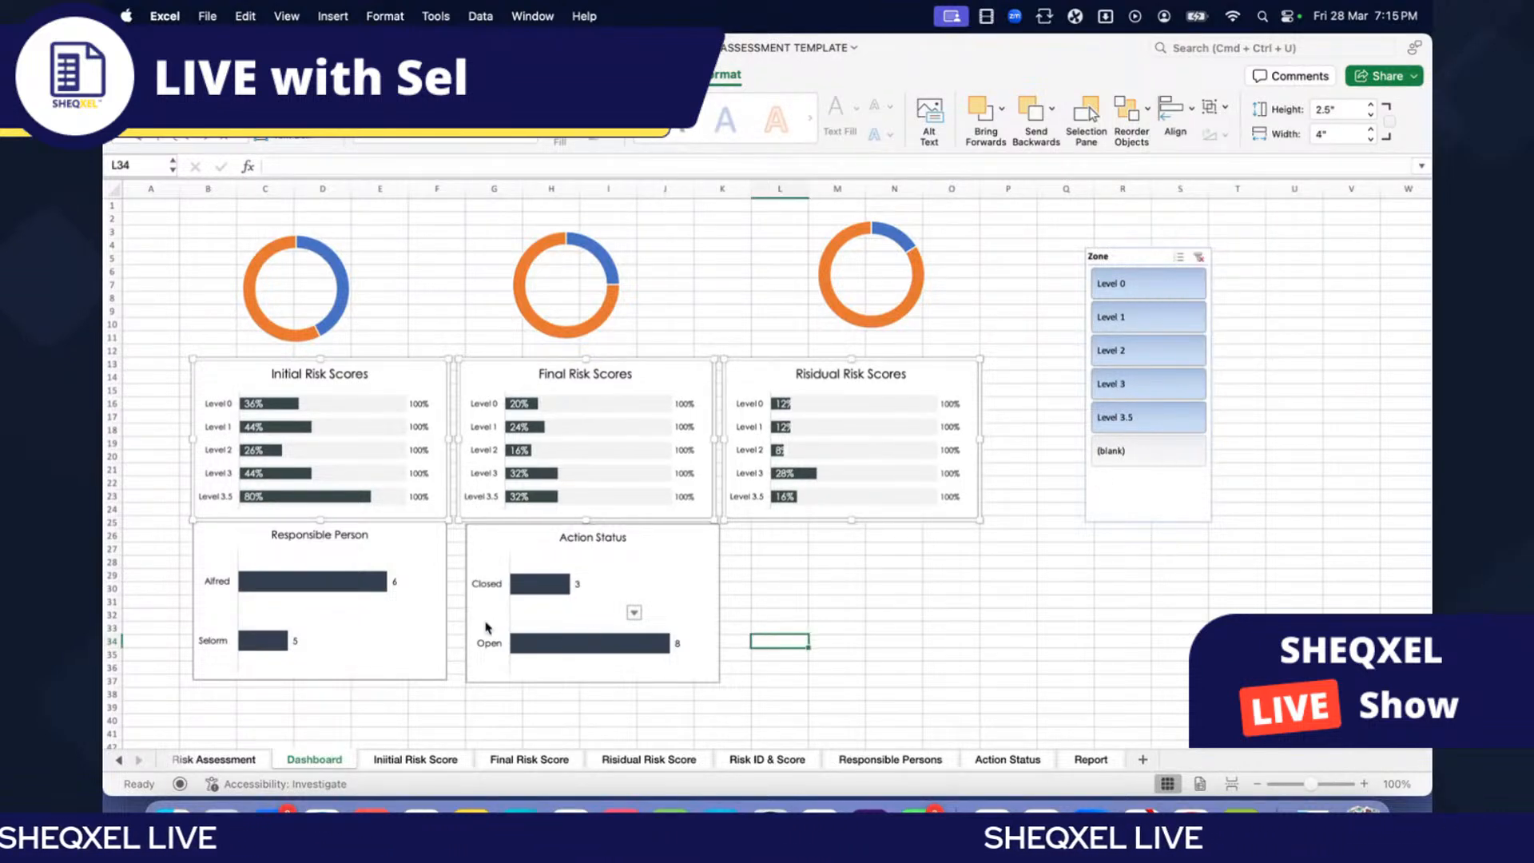
Step: Align the Responsible Person and Action Status charts to their vertical middle
{"action": "left_click", "coordinate": [438, 605]}
{"action": "left_click", "coordinate": [466, 612], "text": "shift"}
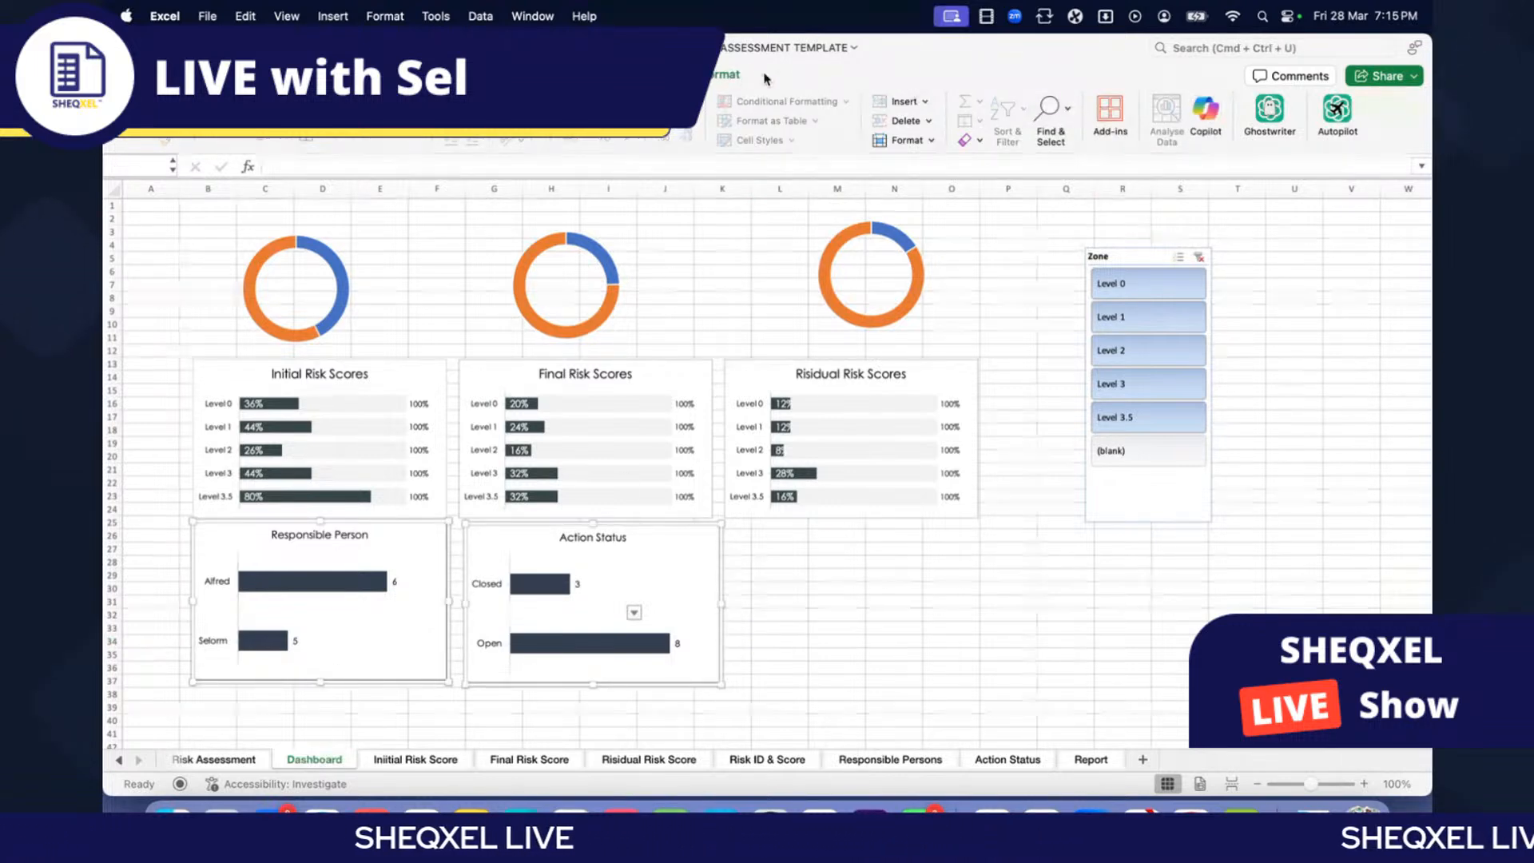
{"action": "left_click", "coordinate": [1183, 125]}
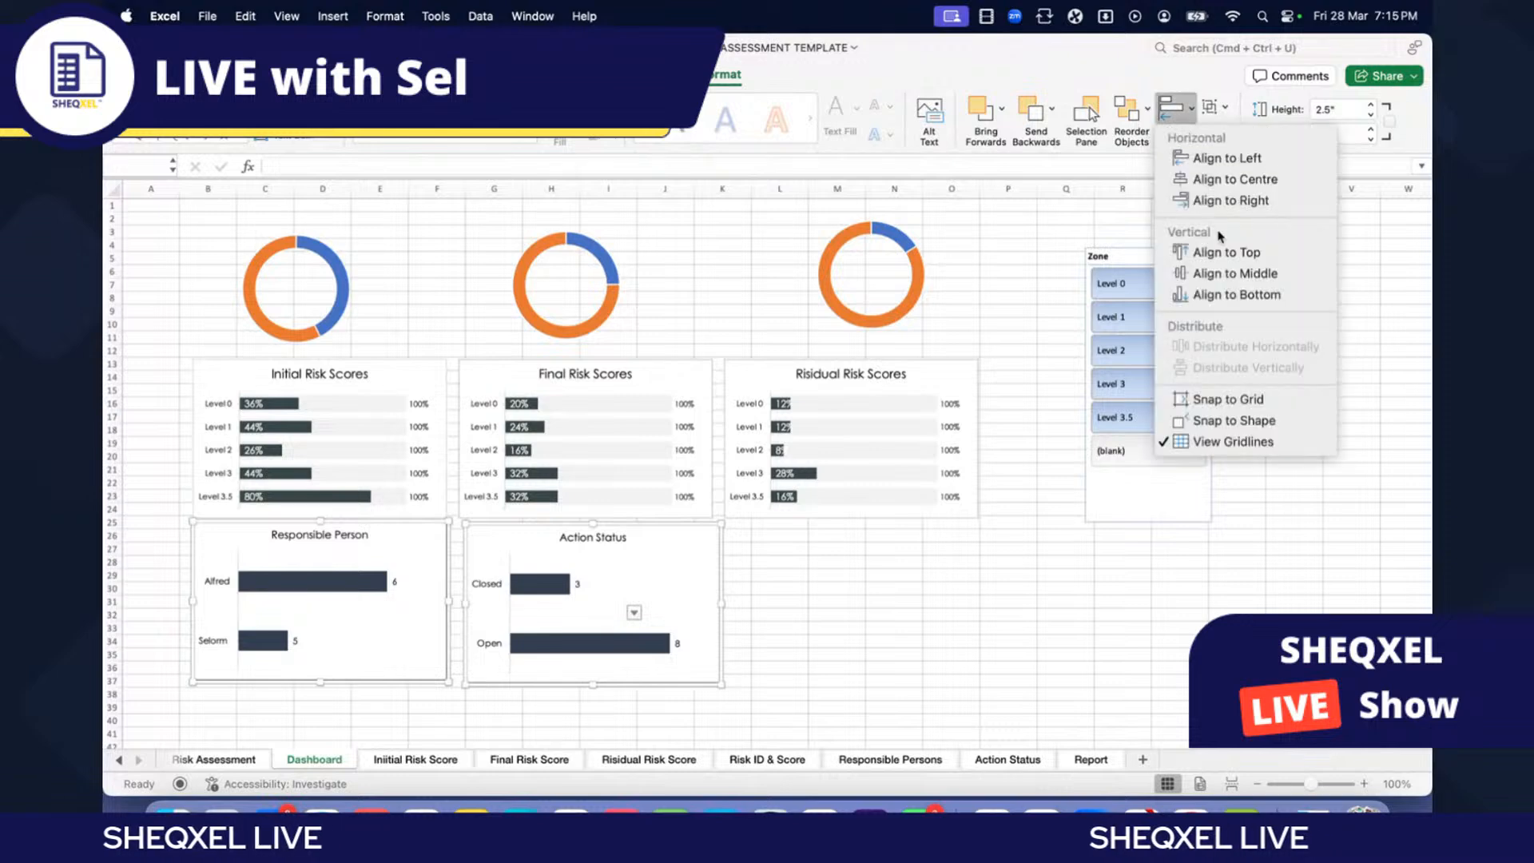
{"action": "left_click", "coordinate": [1231, 274]}
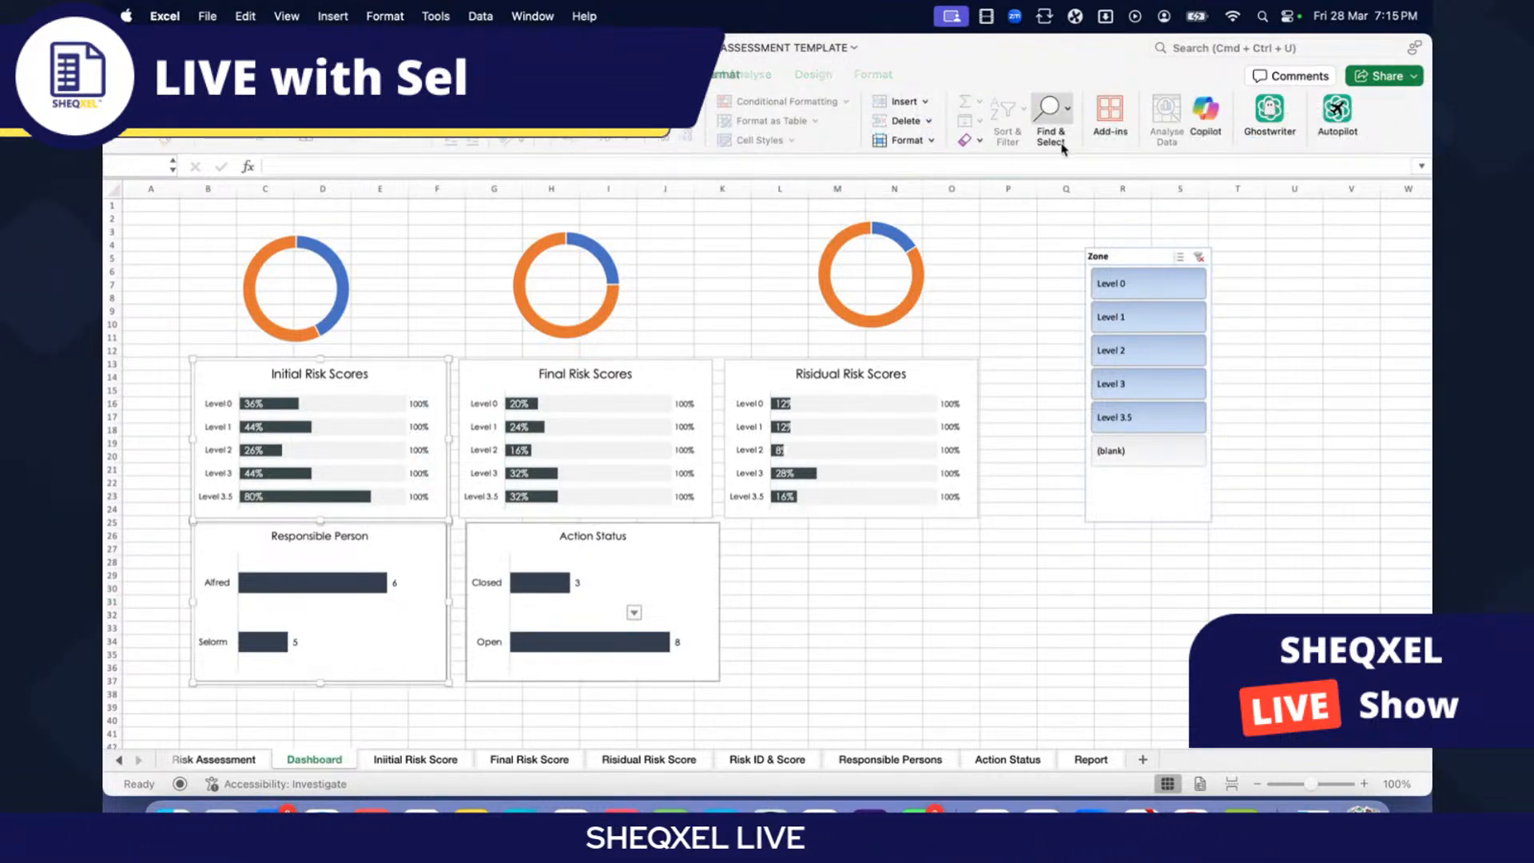
Step: Align the Initial Risk Scores and Responsible Person charts to each other's horizontal centre
{"action": "left_click", "coordinate": [735, 76]}
{"action": "left_click", "coordinate": [1176, 120]}
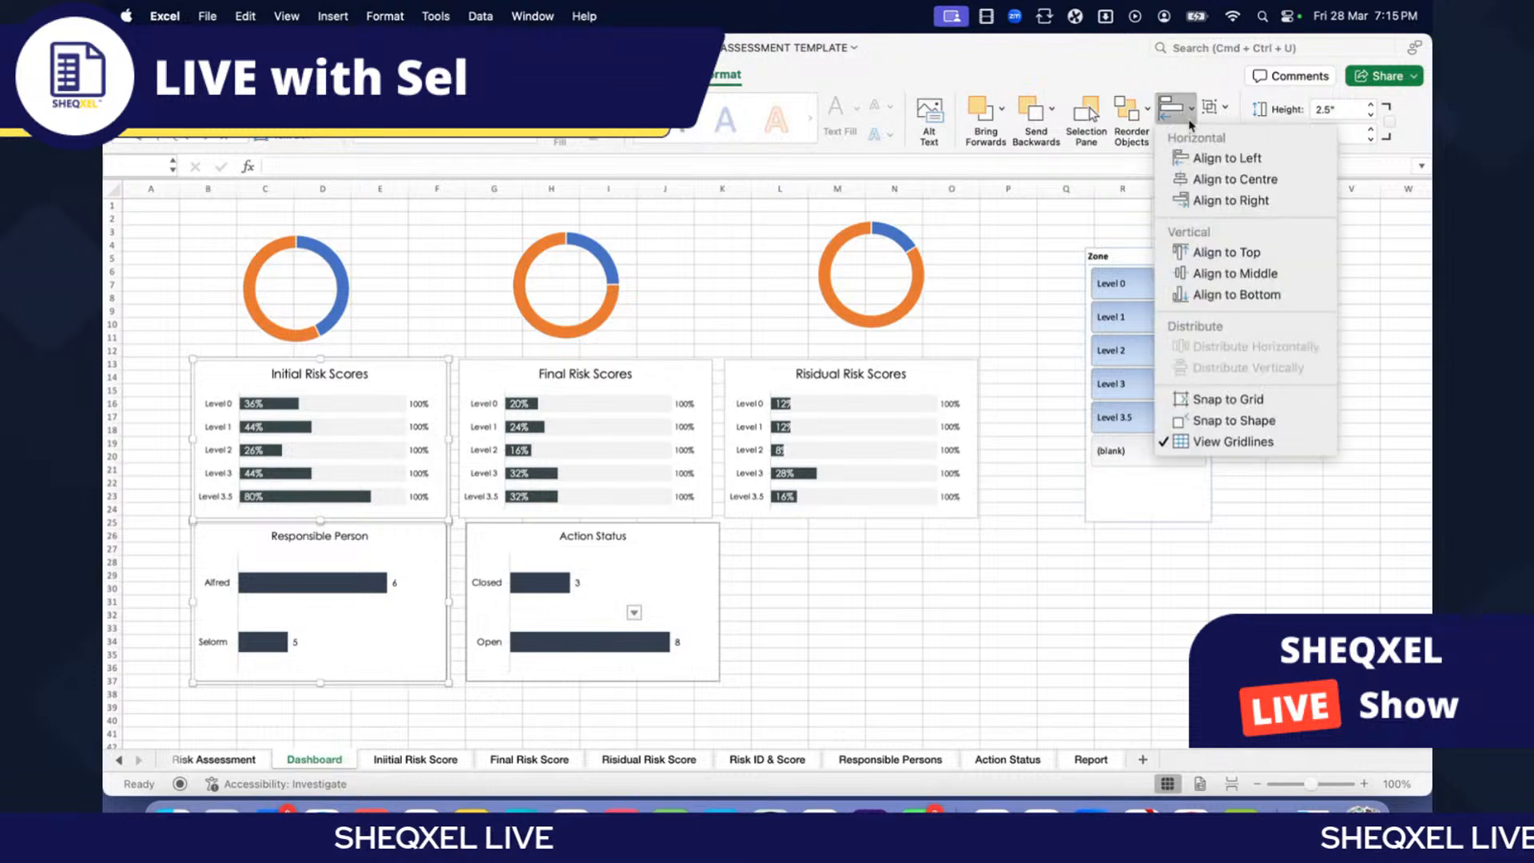
{"action": "left_click", "coordinate": [1222, 182]}
Step: Centre-align the Action Status chart horizontally with the Final Risk Scores chart above it
{"action": "left_click", "coordinate": [623, 479]}
{"action": "left_click", "coordinate": [668, 576], "text": "shift"}
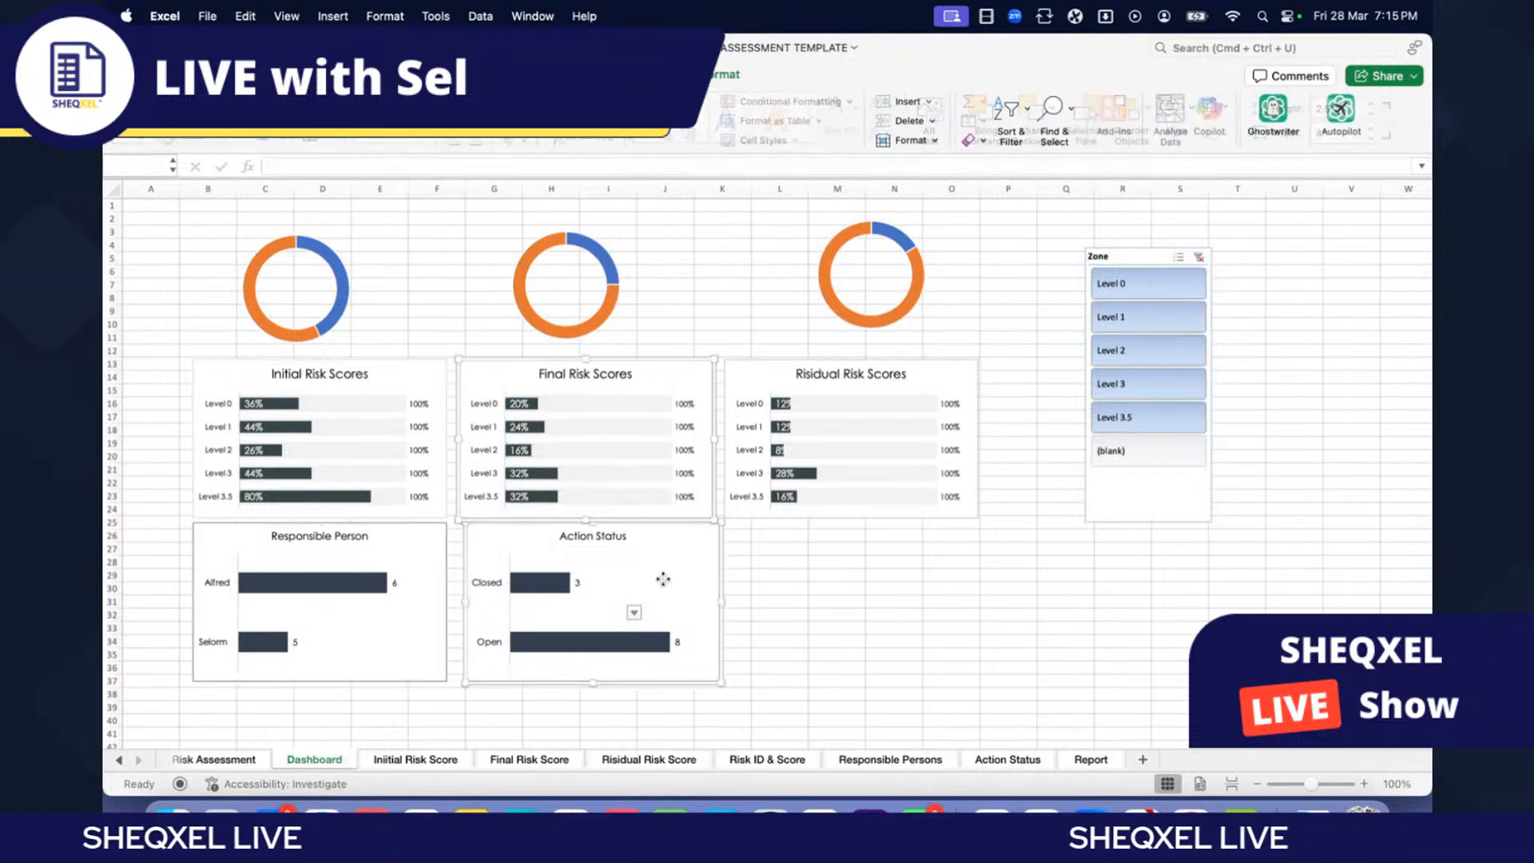
{"action": "left_click", "coordinate": [1173, 134]}
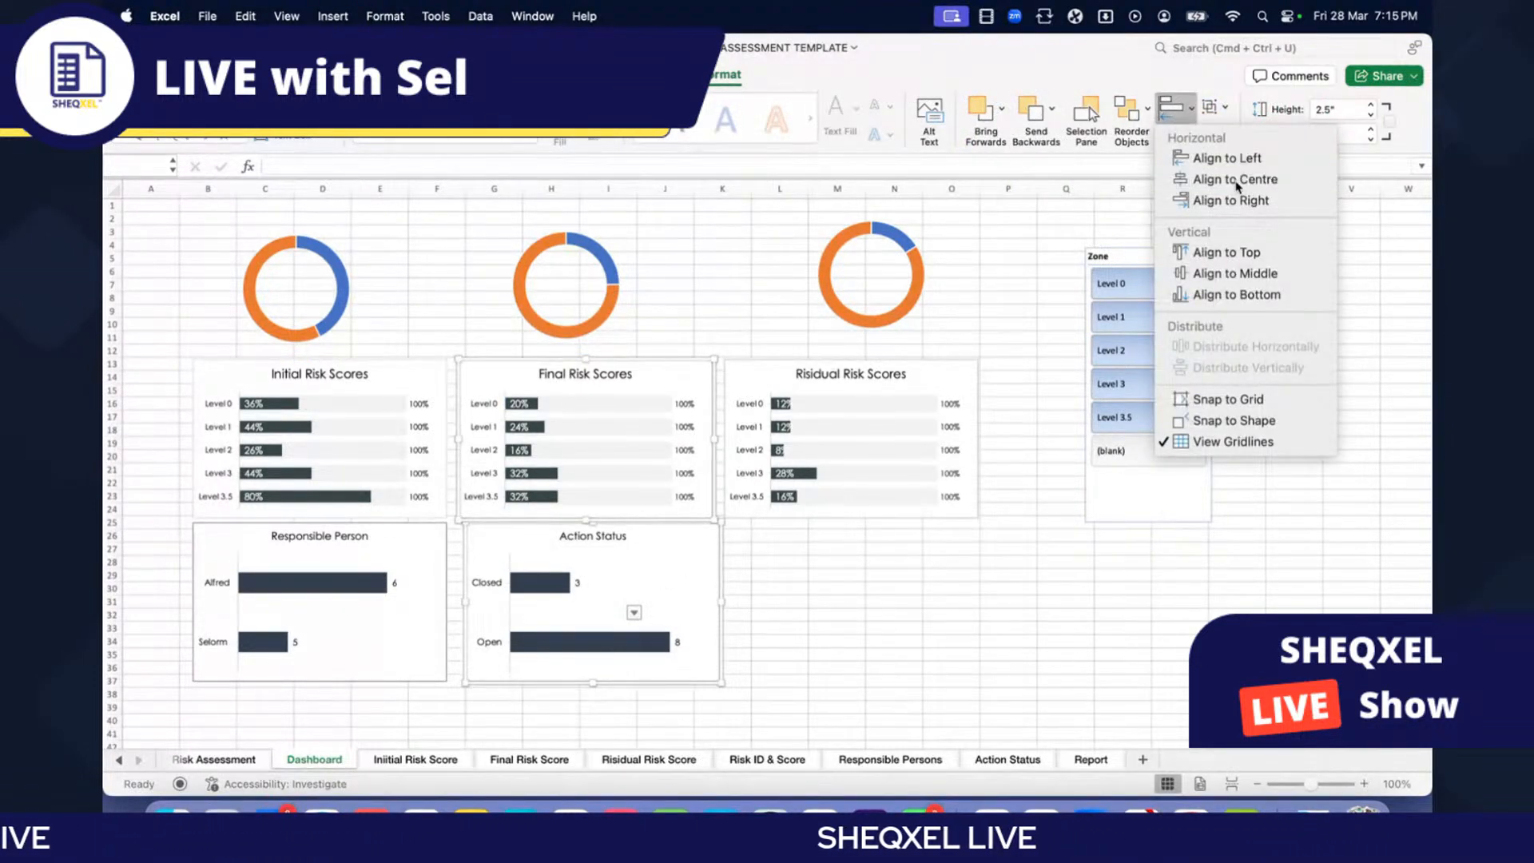
{"action": "left_click", "coordinate": [1231, 181]}
{"action": "left_click", "coordinate": [973, 614]}
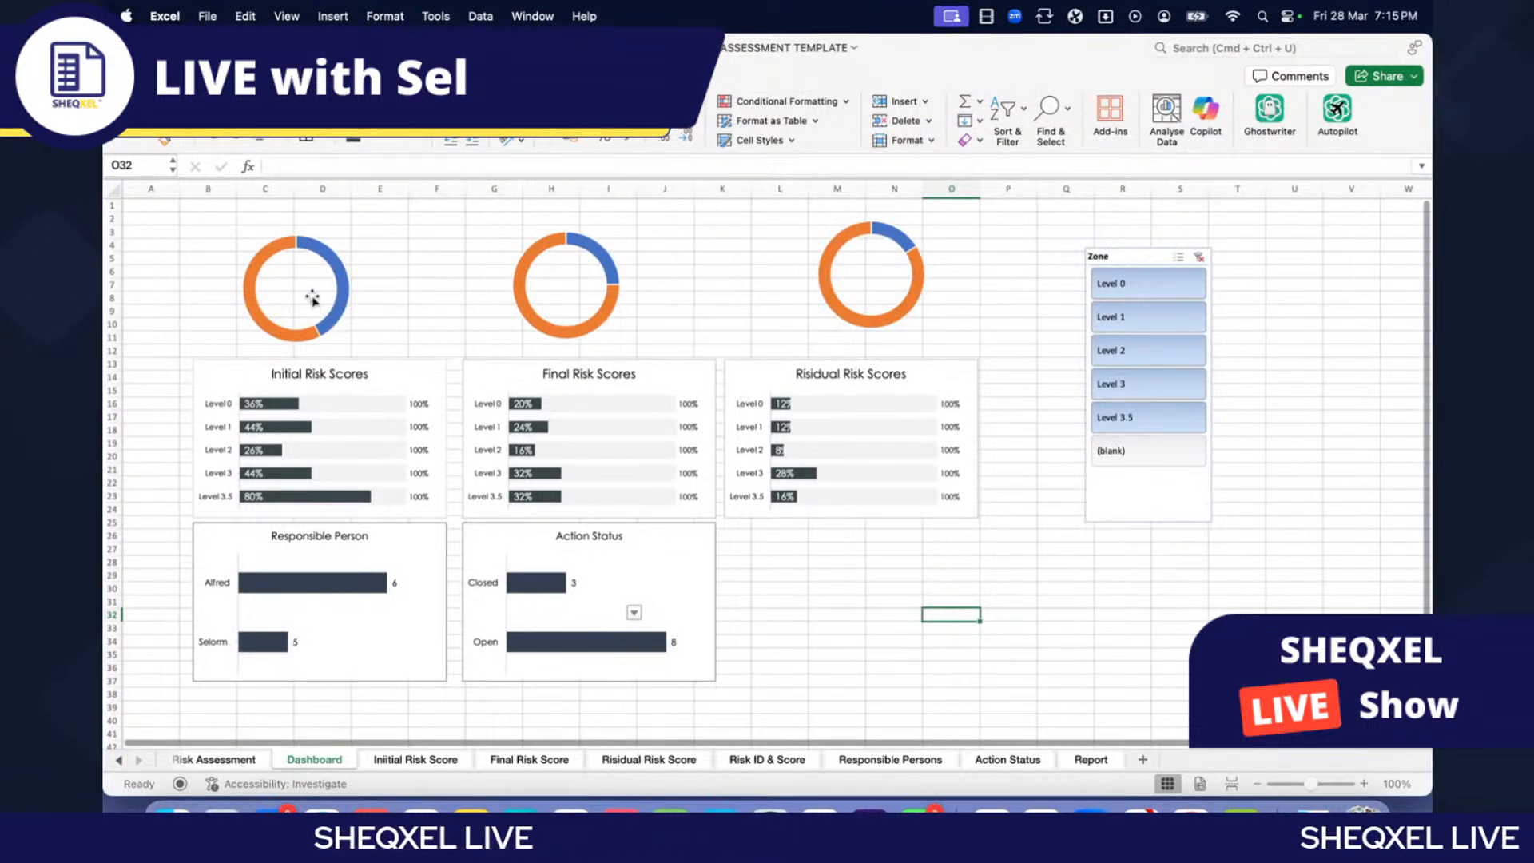
Step: Align the first doughnut chart to the horizontal centre of the Initial Risk Scores and Responsible Person charts
{"action": "left_click", "coordinate": [325, 320]}
{"action": "left_click", "coordinate": [323, 418], "text": "shift"}
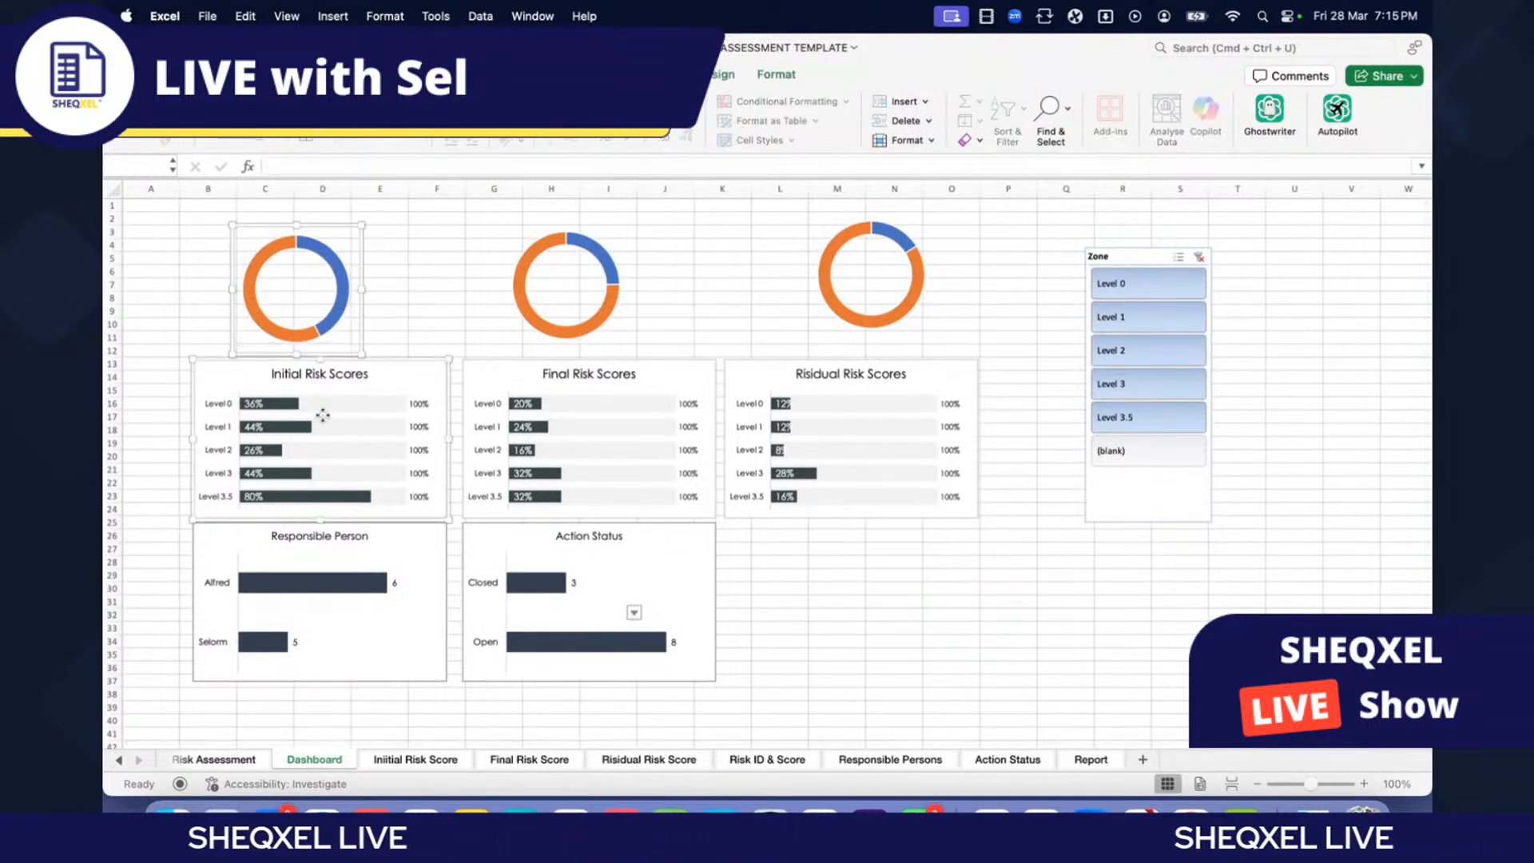
{"action": "left_click", "coordinate": [343, 551], "text": "shift"}
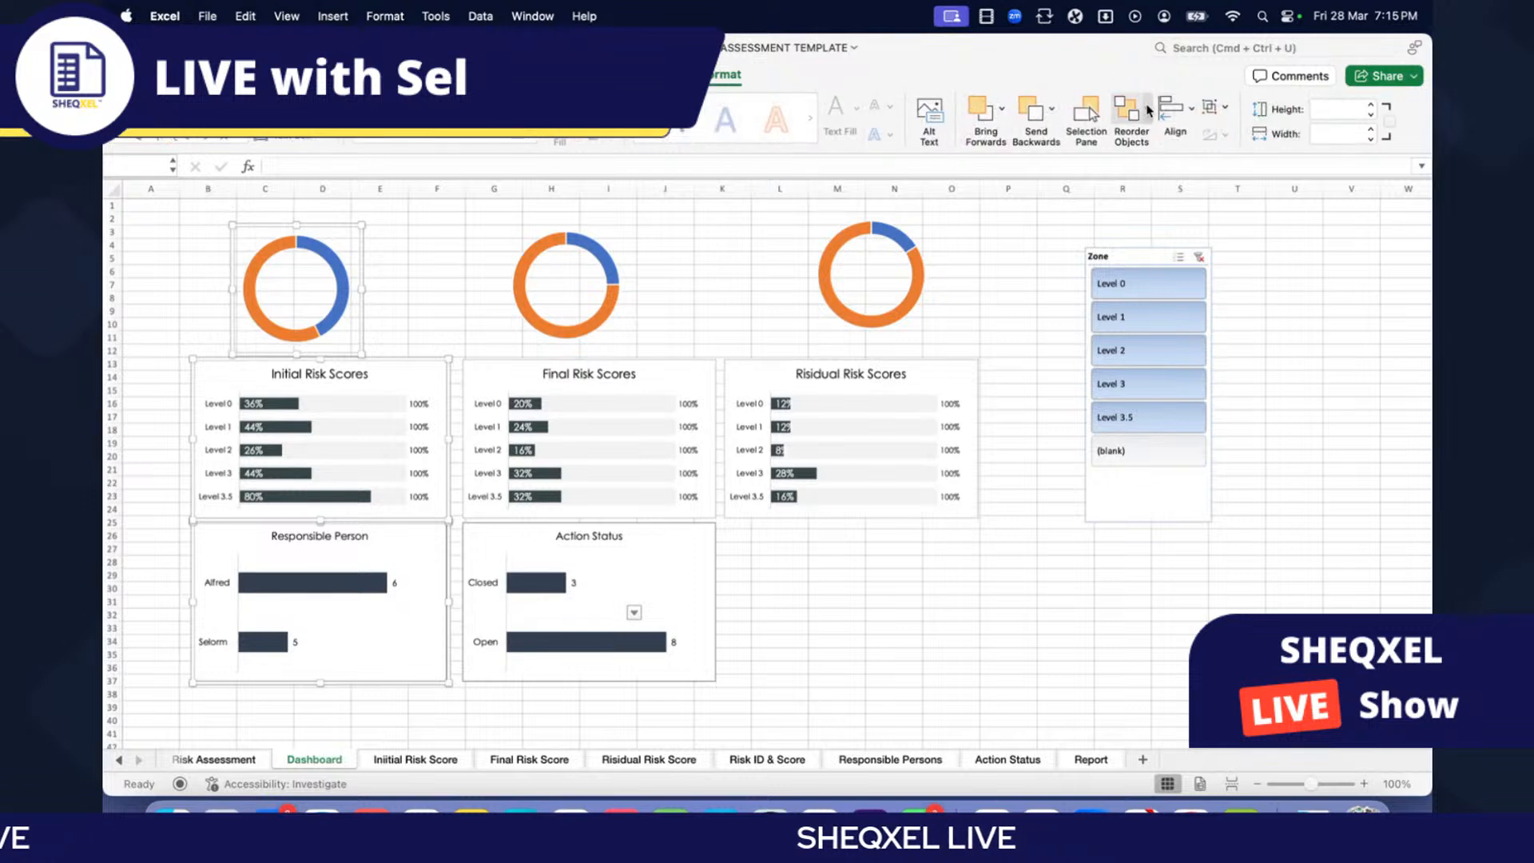
{"action": "left_click", "coordinate": [1173, 113]}
{"action": "left_click", "coordinate": [1232, 178]}
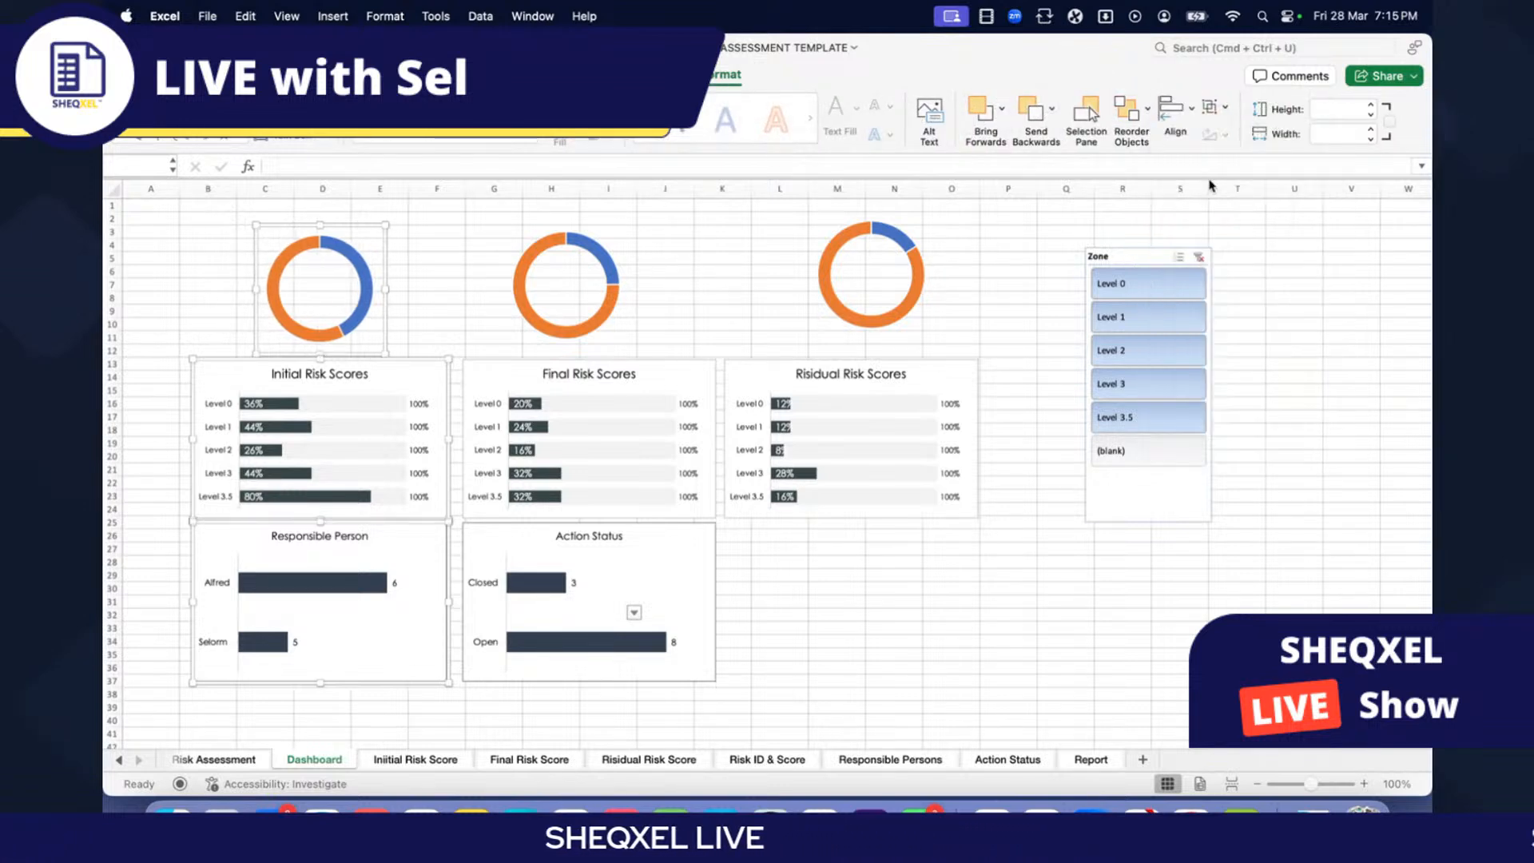
Step: Align the second doughnut chart to the horizontal centre of the Final Risk Scores and Action Status charts
{"action": "left_click", "coordinate": [593, 323]}
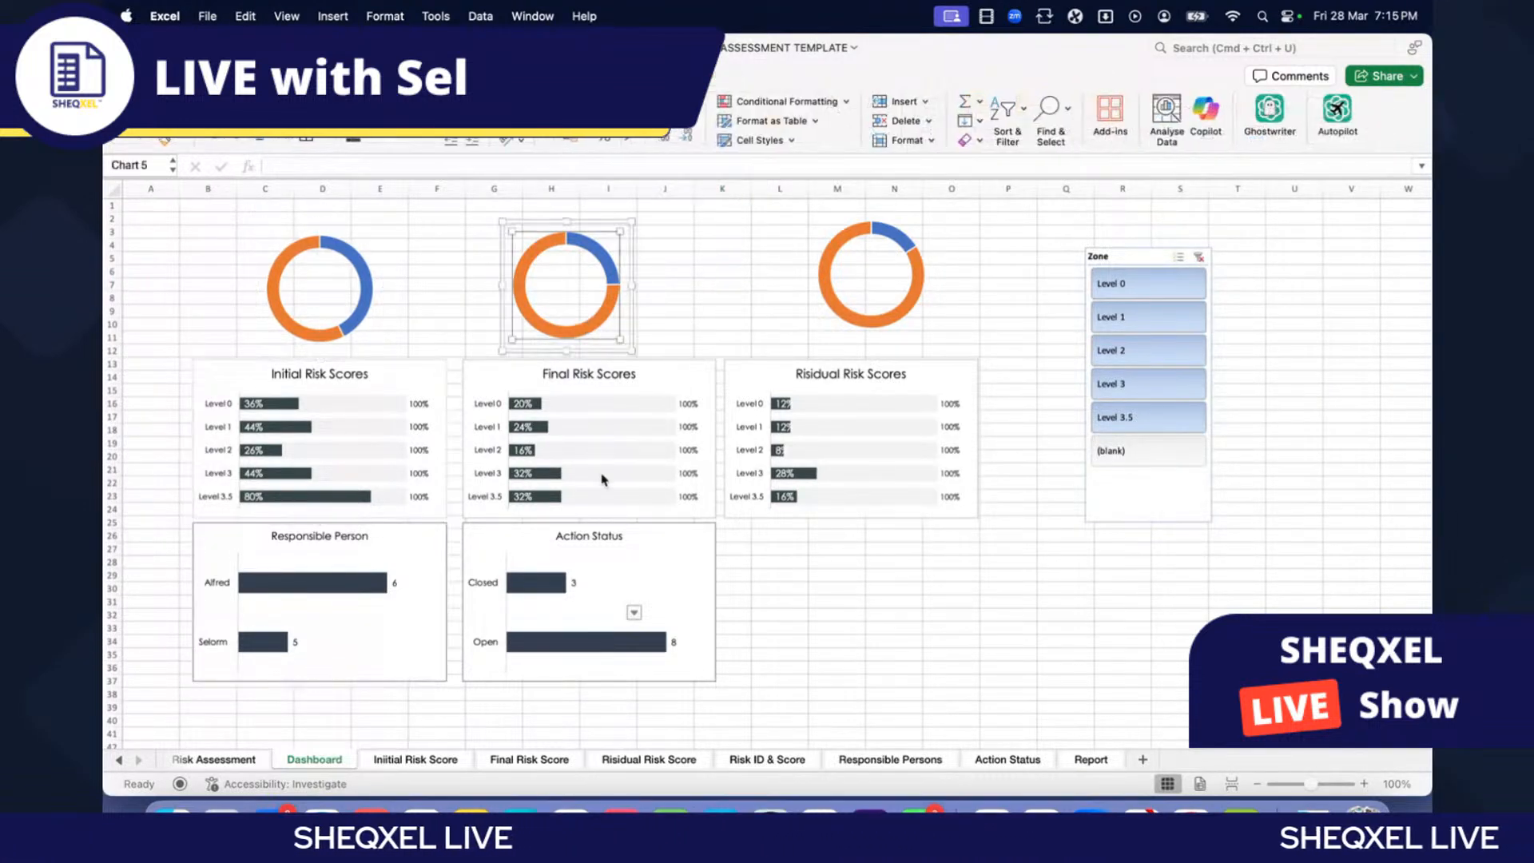
{"action": "left_click", "coordinate": [589, 431], "text": "shift"}
{"action": "left_click", "coordinate": [589, 607], "text": "shift"}
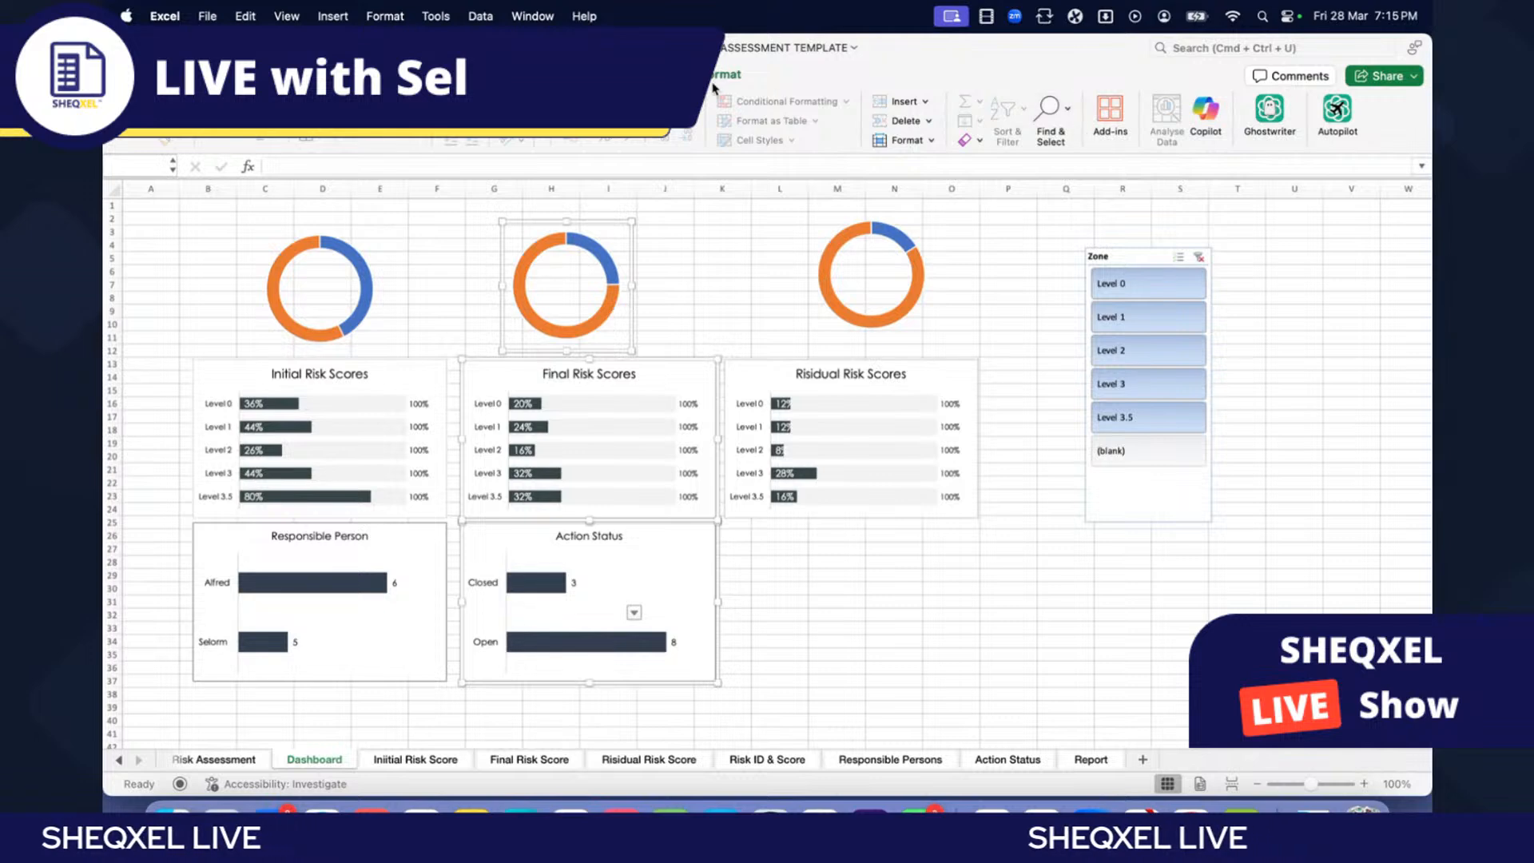
{"action": "left_click", "coordinate": [1166, 107]}
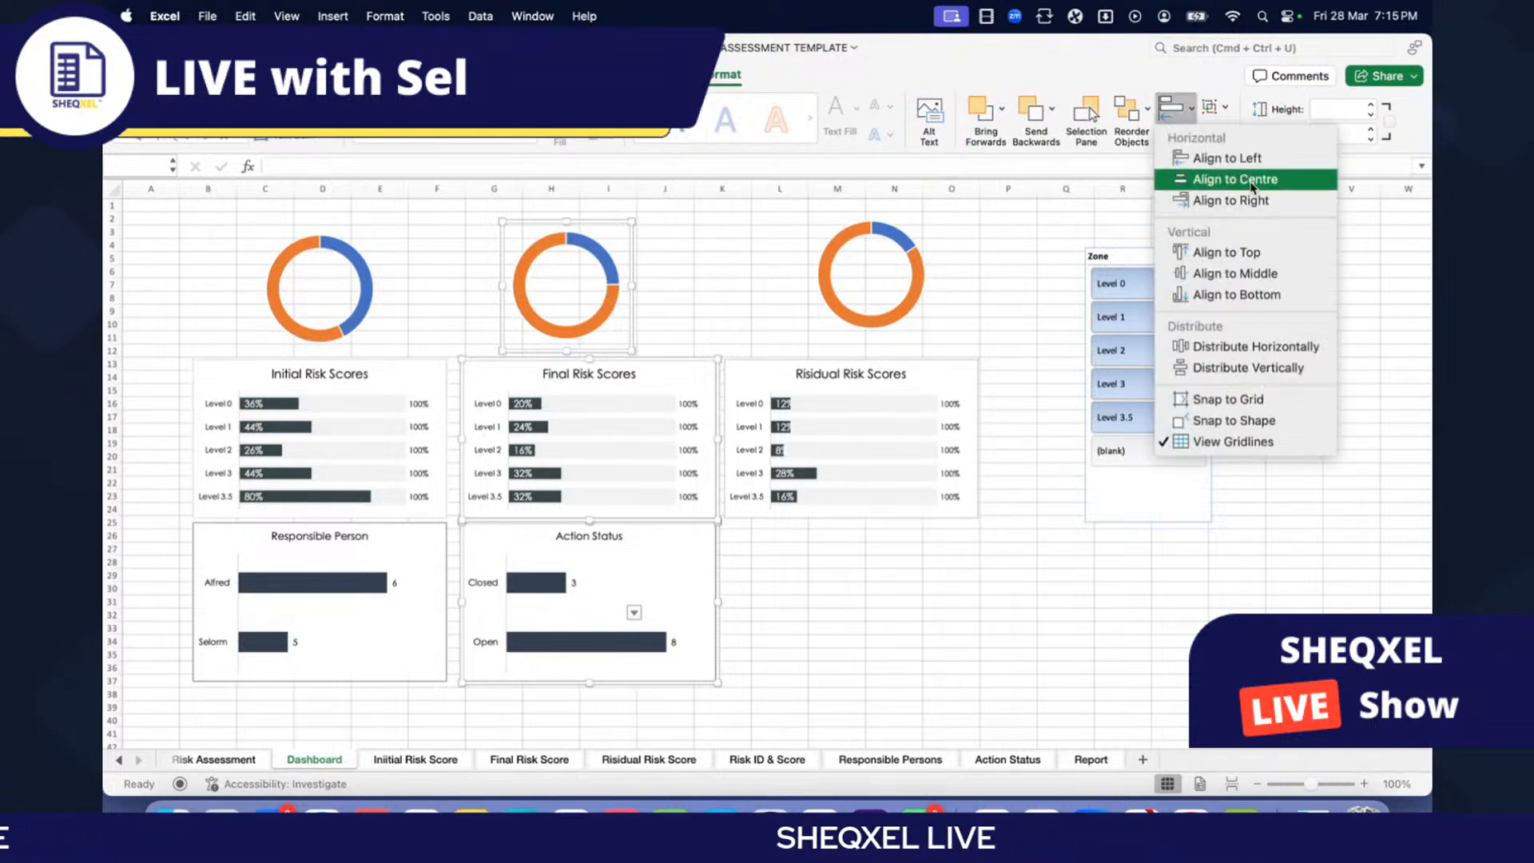
{"action": "left_click", "coordinate": [1222, 178]}
Step: Align the third doughnut chart to the horizontal centre of the Risidual Risk Scores bar chart, undoing a mistaken vertical middle alignment
{"action": "left_click", "coordinate": [870, 271]}
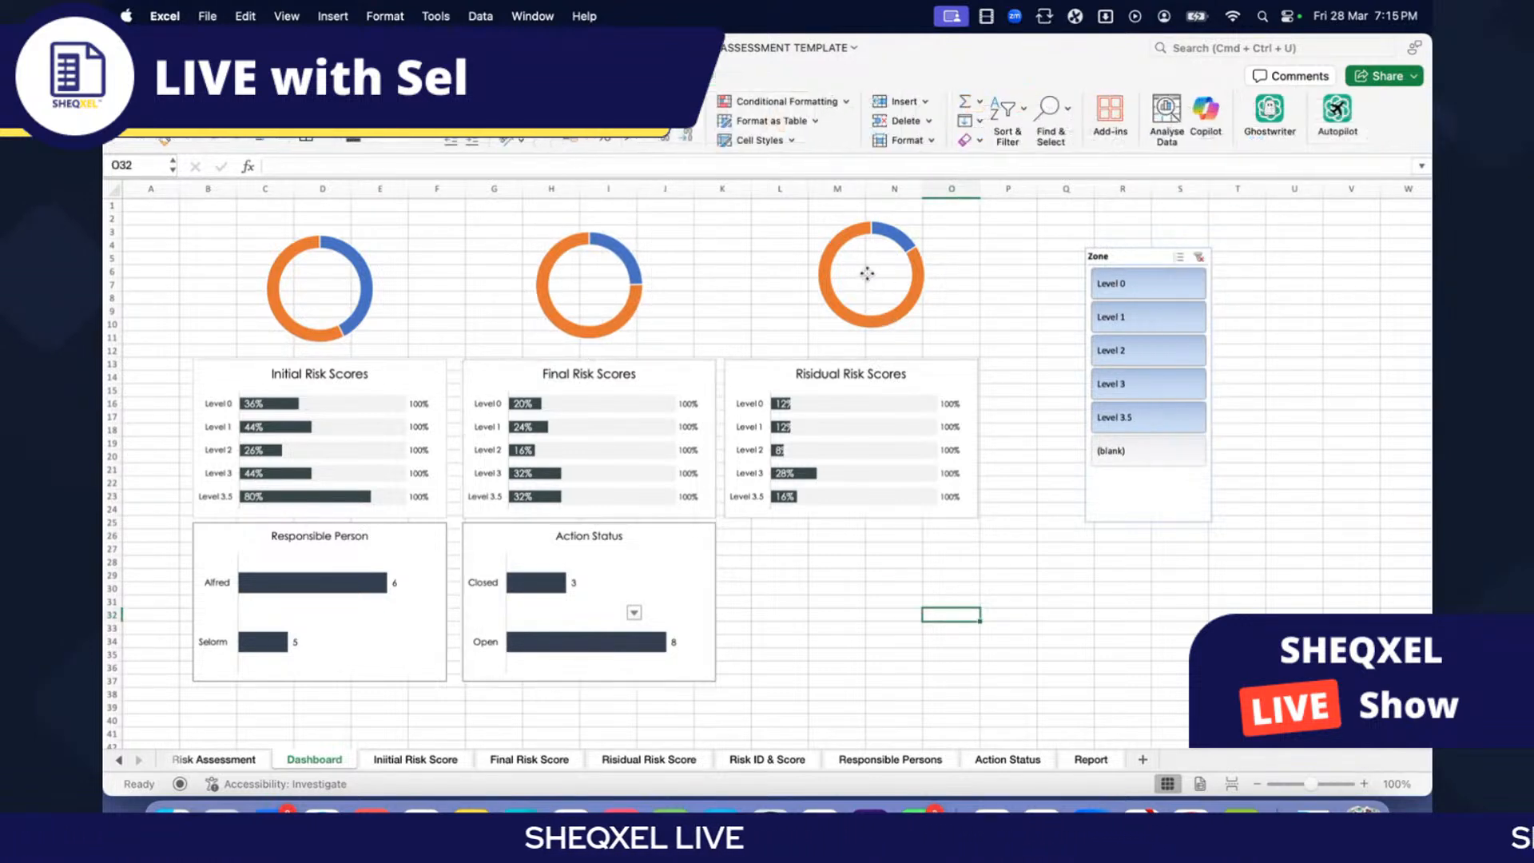
{"action": "left_click", "coordinate": [840, 435], "text": "shift"}
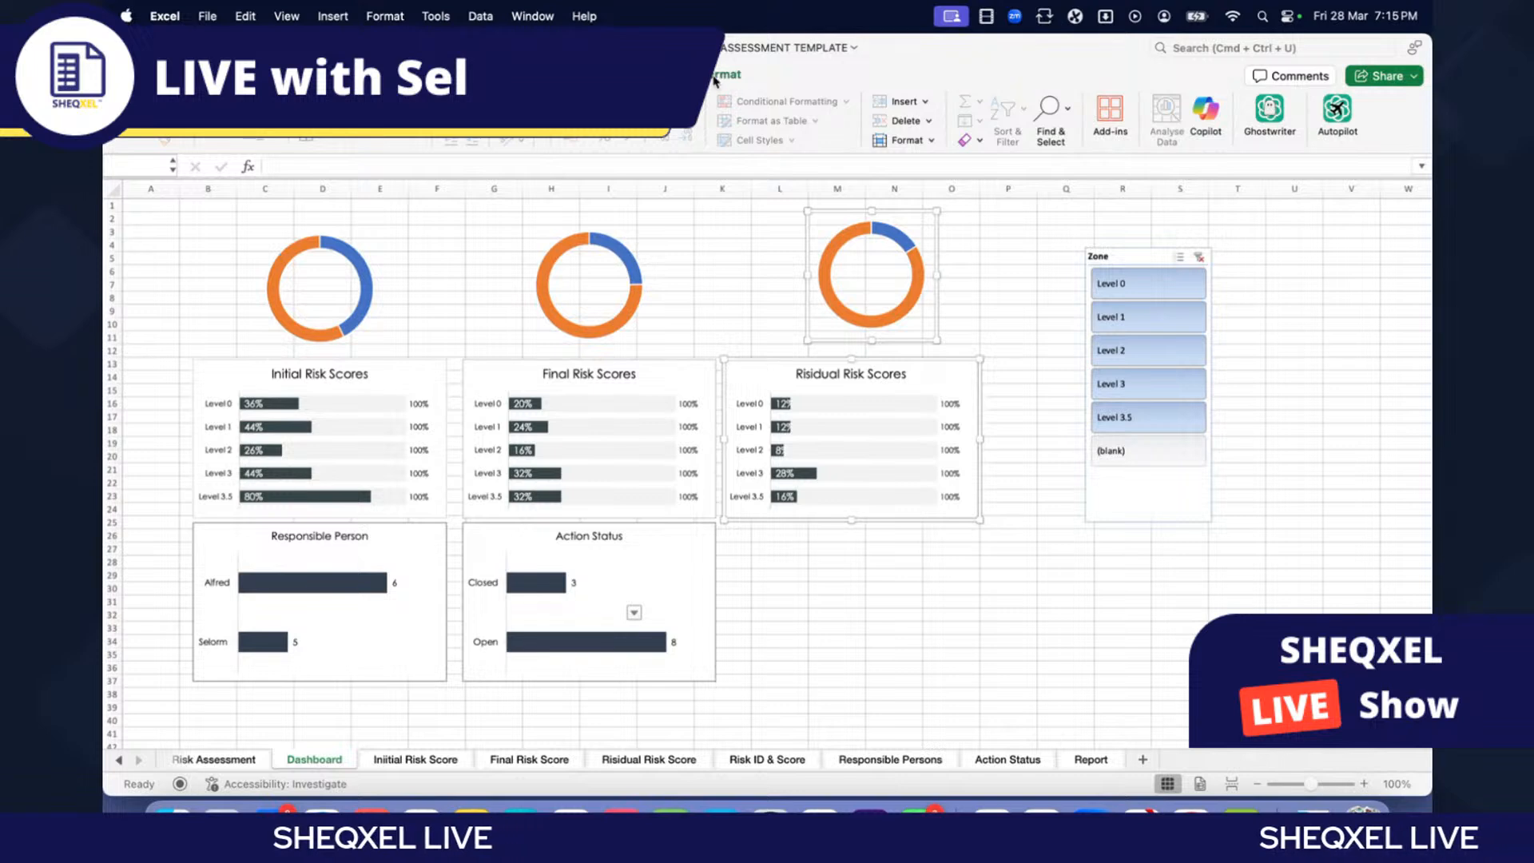
{"action": "left_click", "coordinate": [1171, 106]}
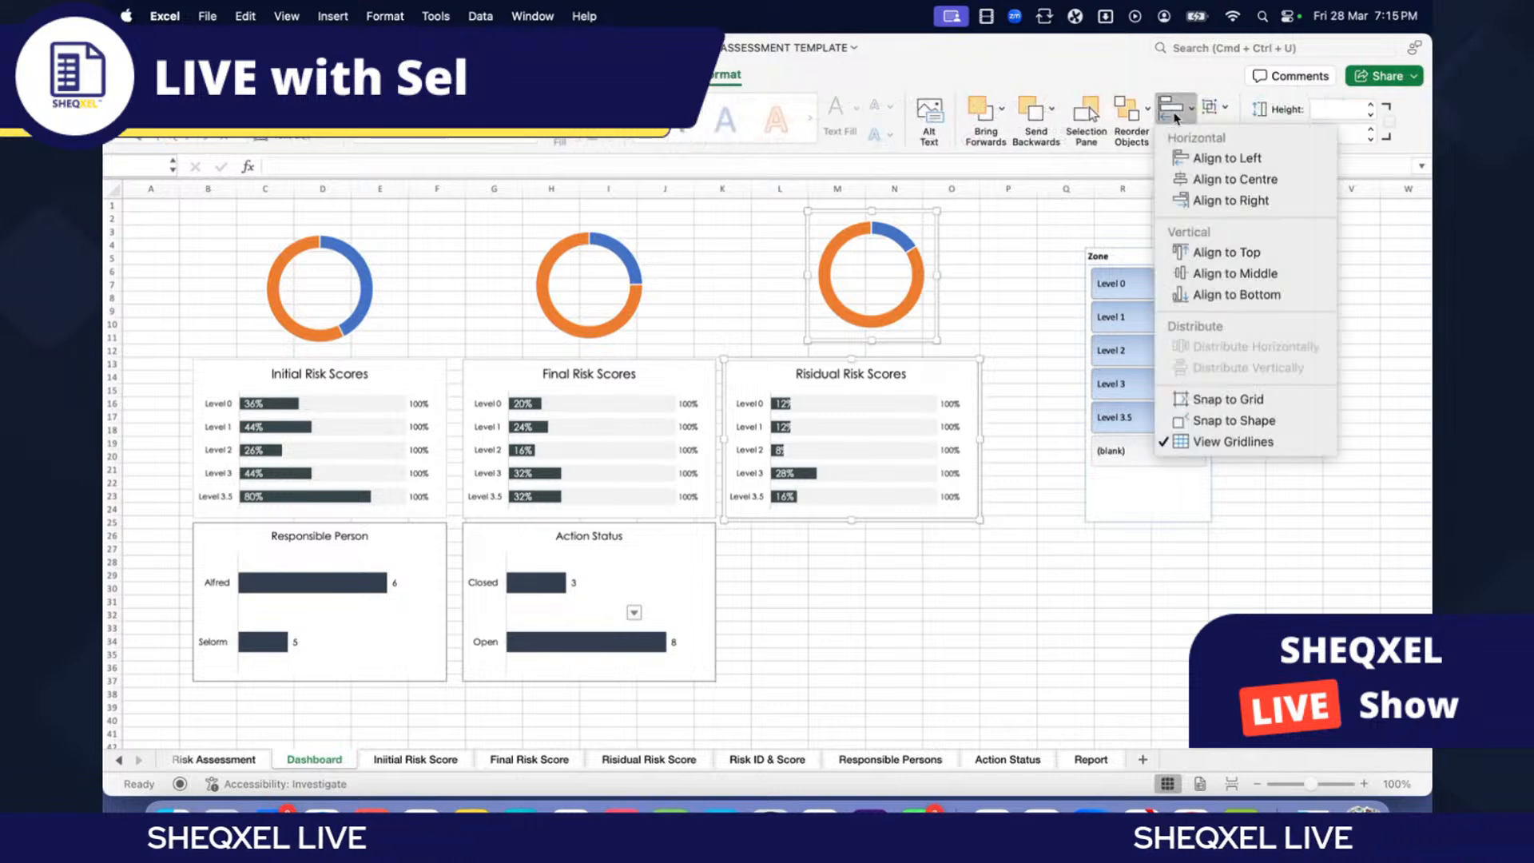
{"action": "left_click", "coordinate": [1213, 273]}
{"action": "key", "text": "super+z"}
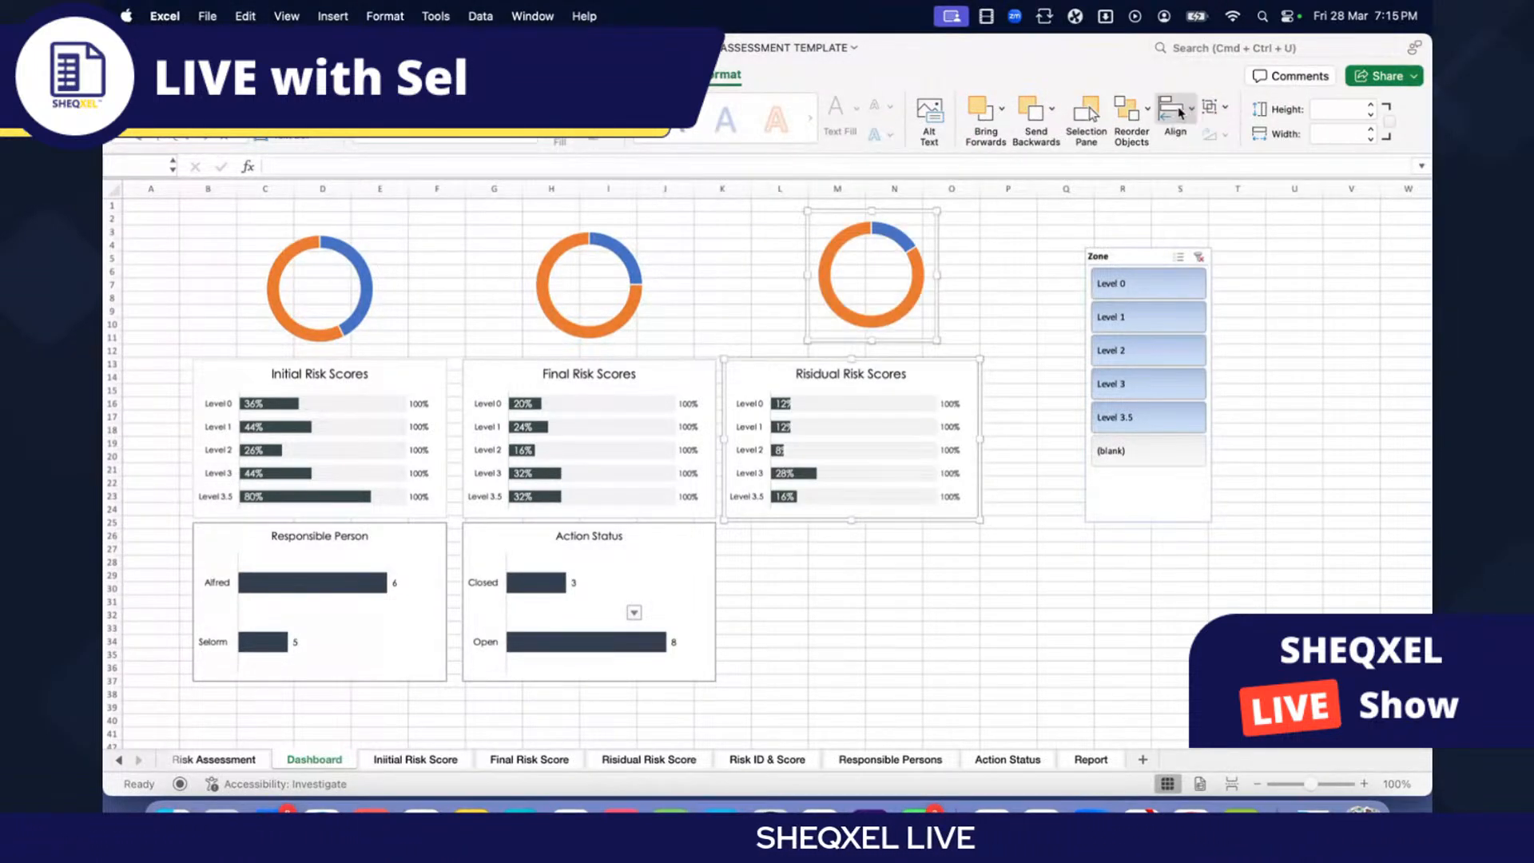
{"action": "left_click", "coordinate": [1171, 107]}
{"action": "left_click", "coordinate": [1243, 180]}
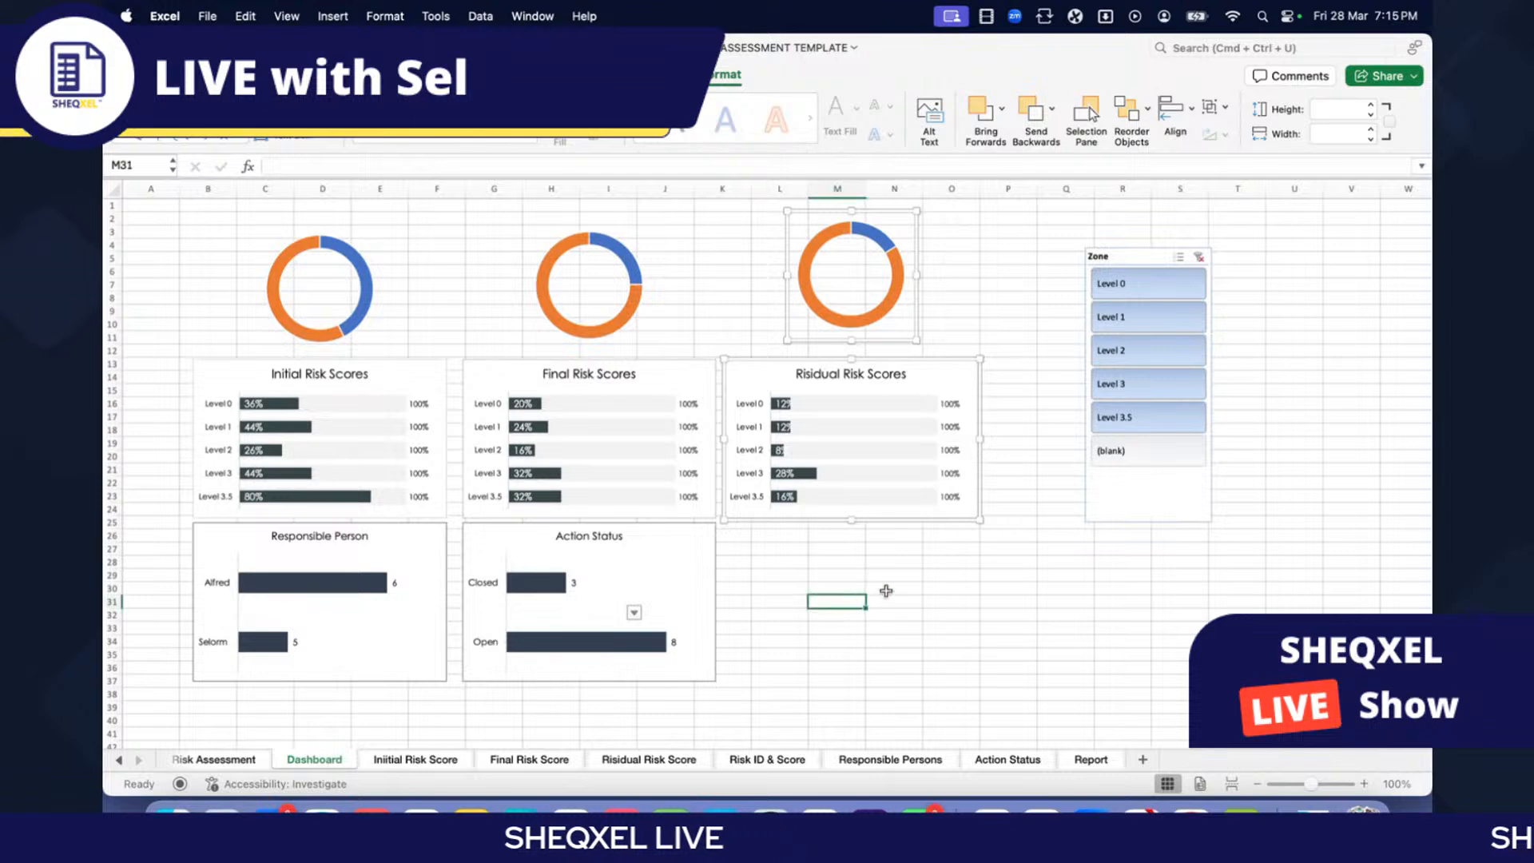
{"action": "key", "text": "Escape"}
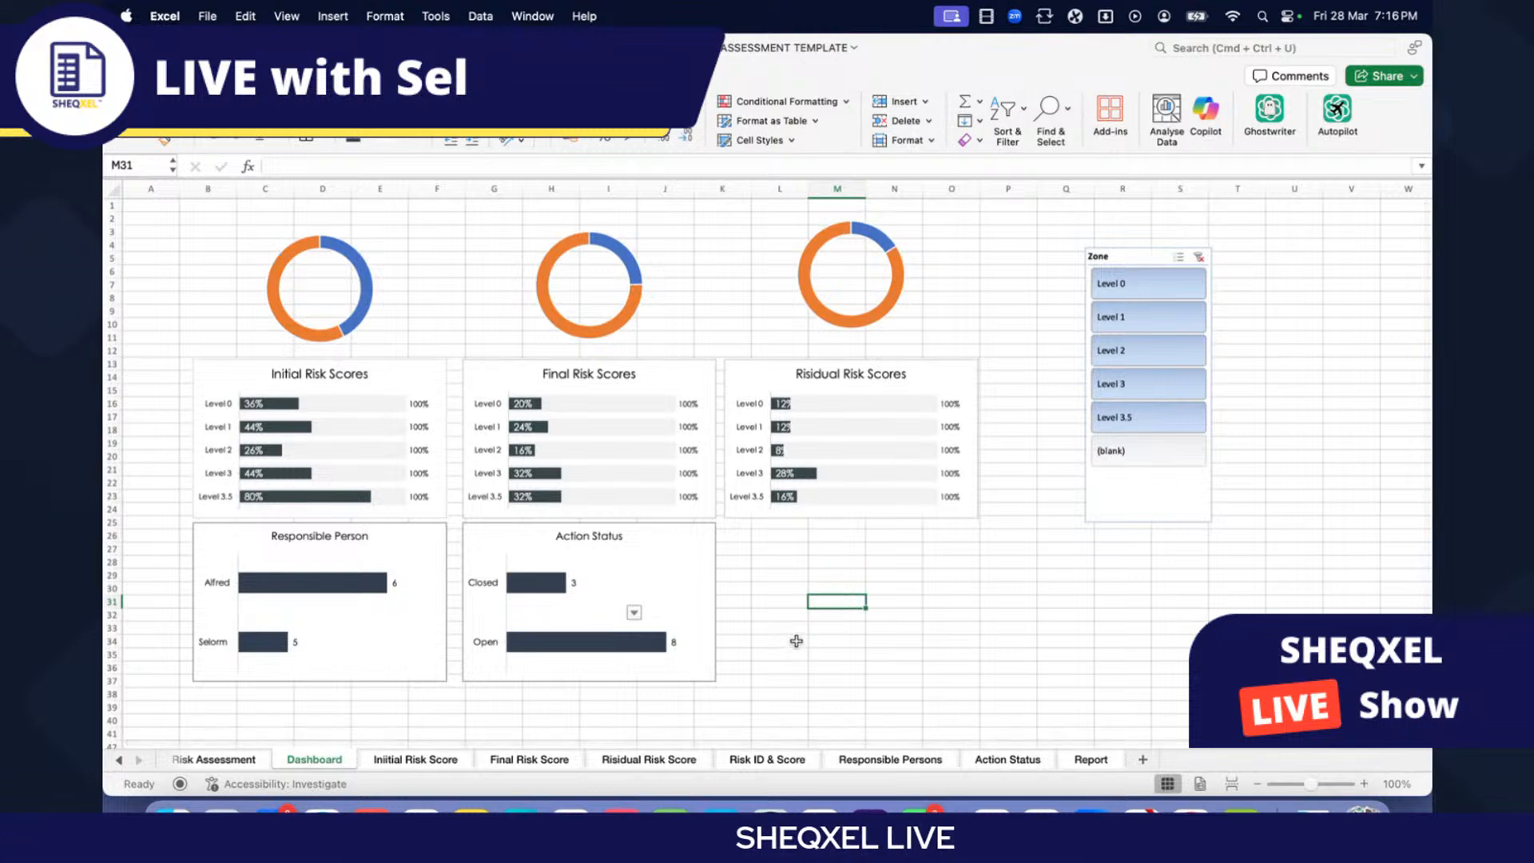
Step: Move the Zone slicer beside the Risidual Risk Scores chart and align the three doughnut charts to their vertical middle
{"action": "left_click_drag", "start_coordinate": [1128, 256], "coordinate": [1023, 363]}
{"action": "left_click", "coordinate": [336, 267]}
{"action": "left_click", "coordinate": [559, 274], "text": "shift"}
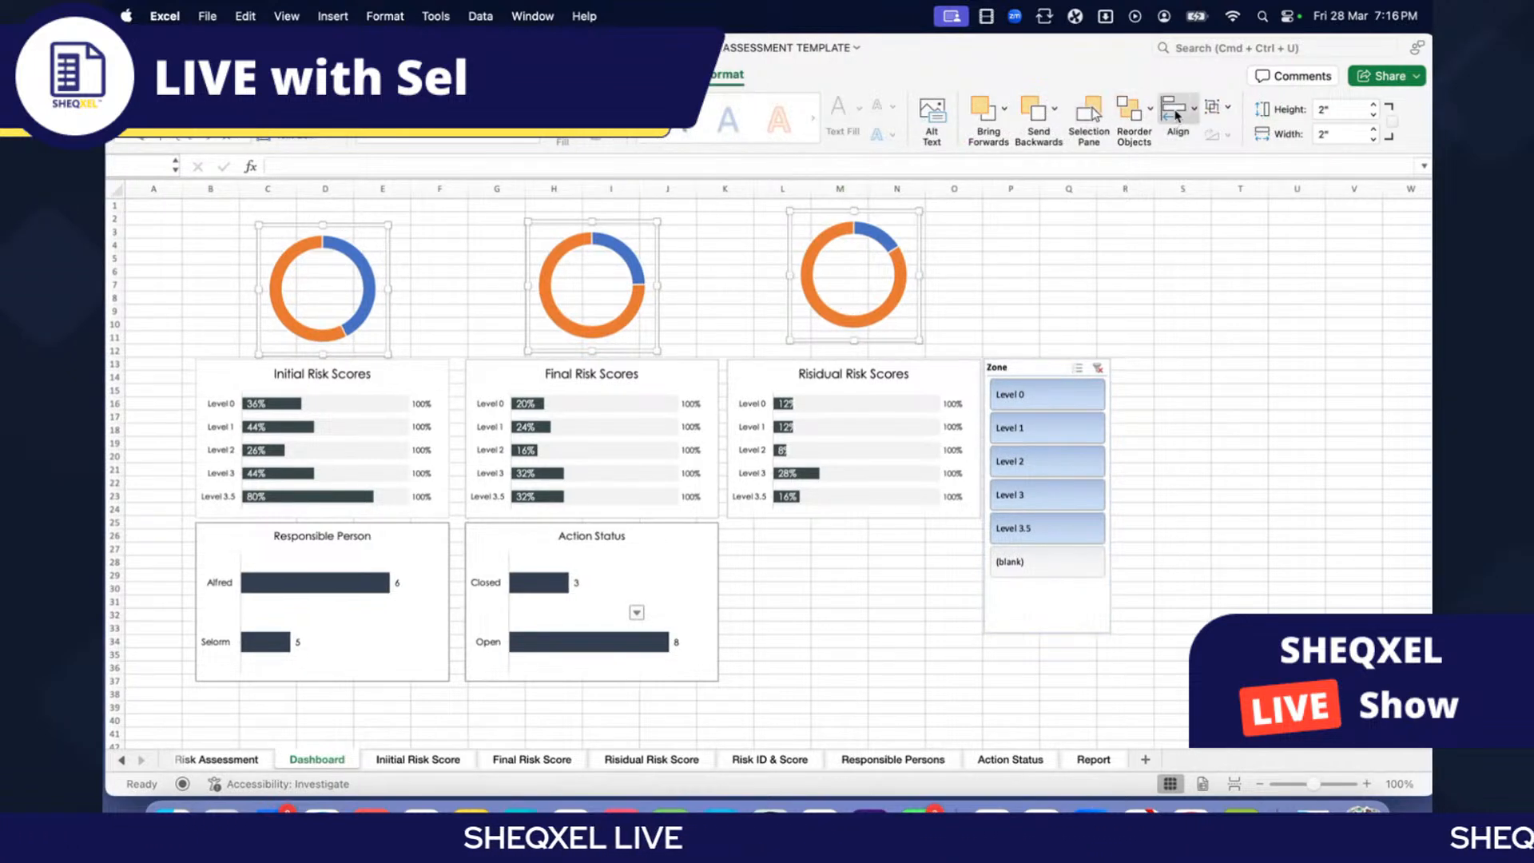
{"action": "left_click", "coordinate": [1177, 116]}
{"action": "left_click", "coordinate": [1225, 276]}
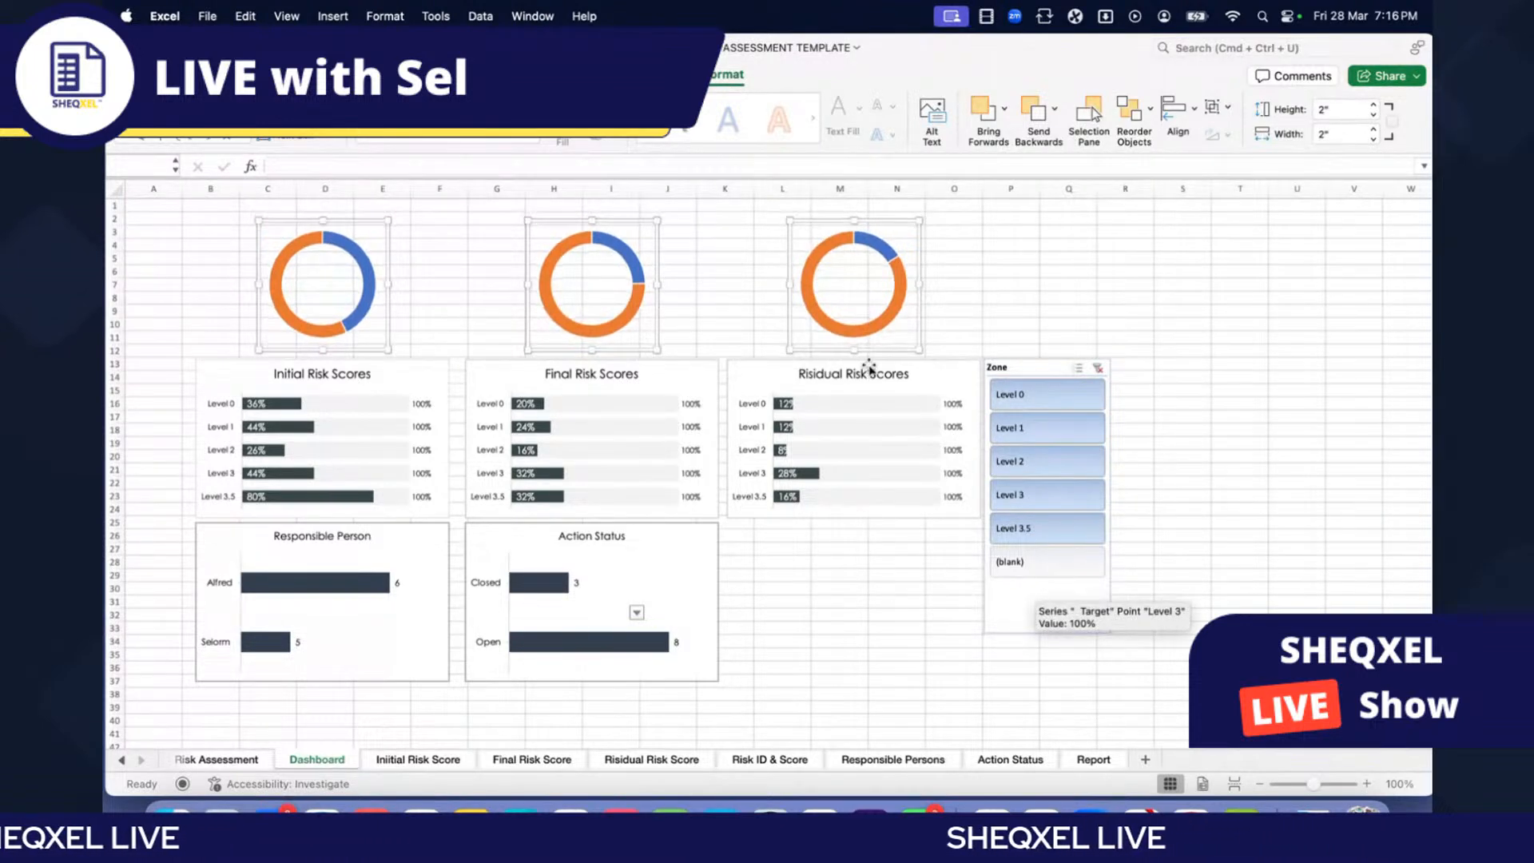
Step: Nudge the three doughnut charts down together so they sit just above the risk score bar charts
{"action": "key", "text": "Down"}
{"action": "key", "text": "Down"}
{"action": "key", "text": "Down"}
{"action": "key", "text": "Up"}
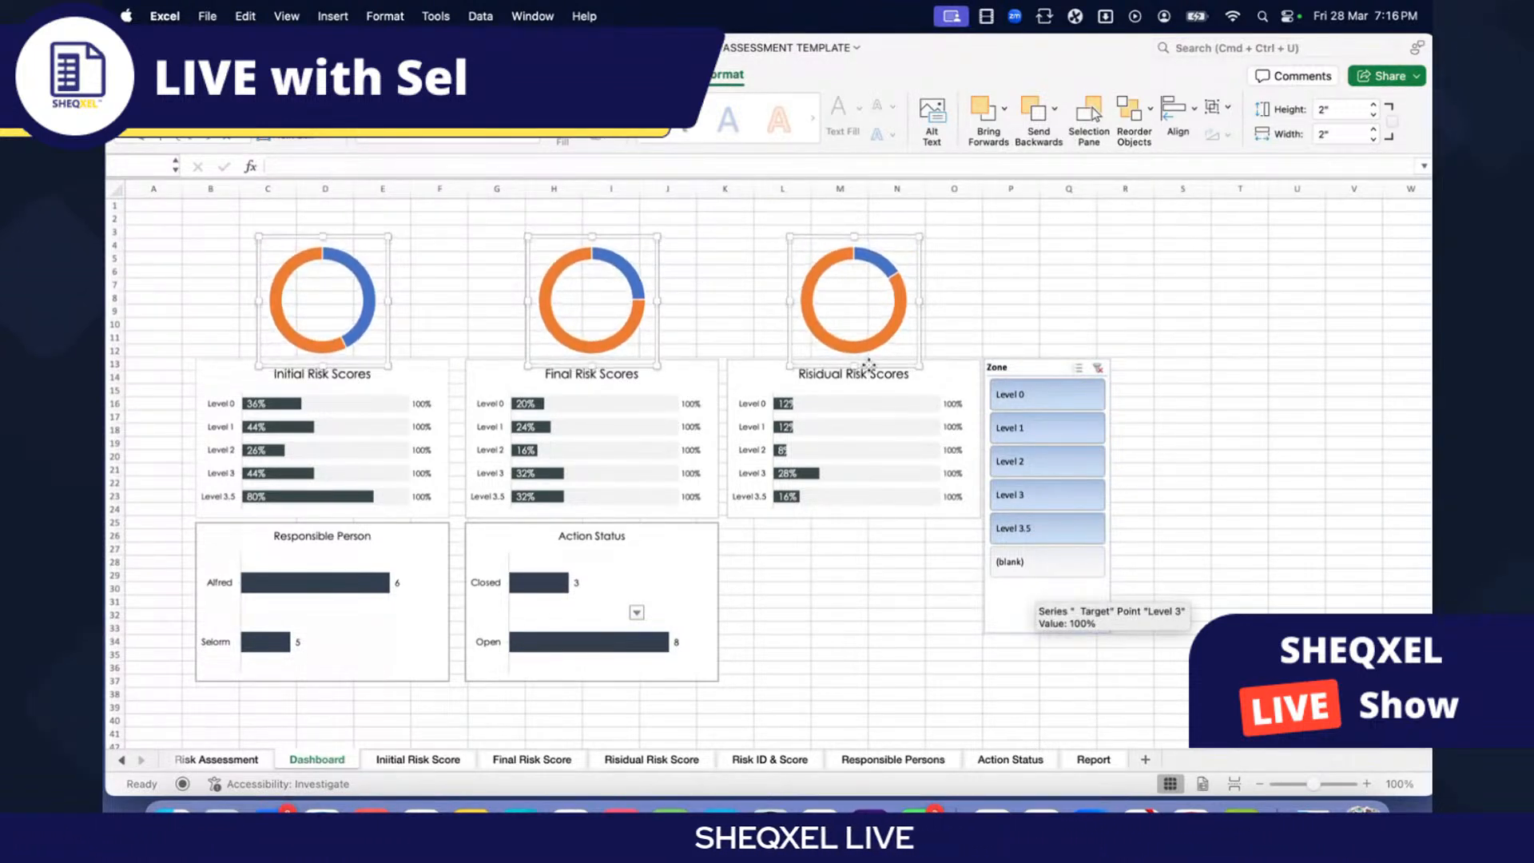
{"action": "left_click", "coordinate": [767, 559]}
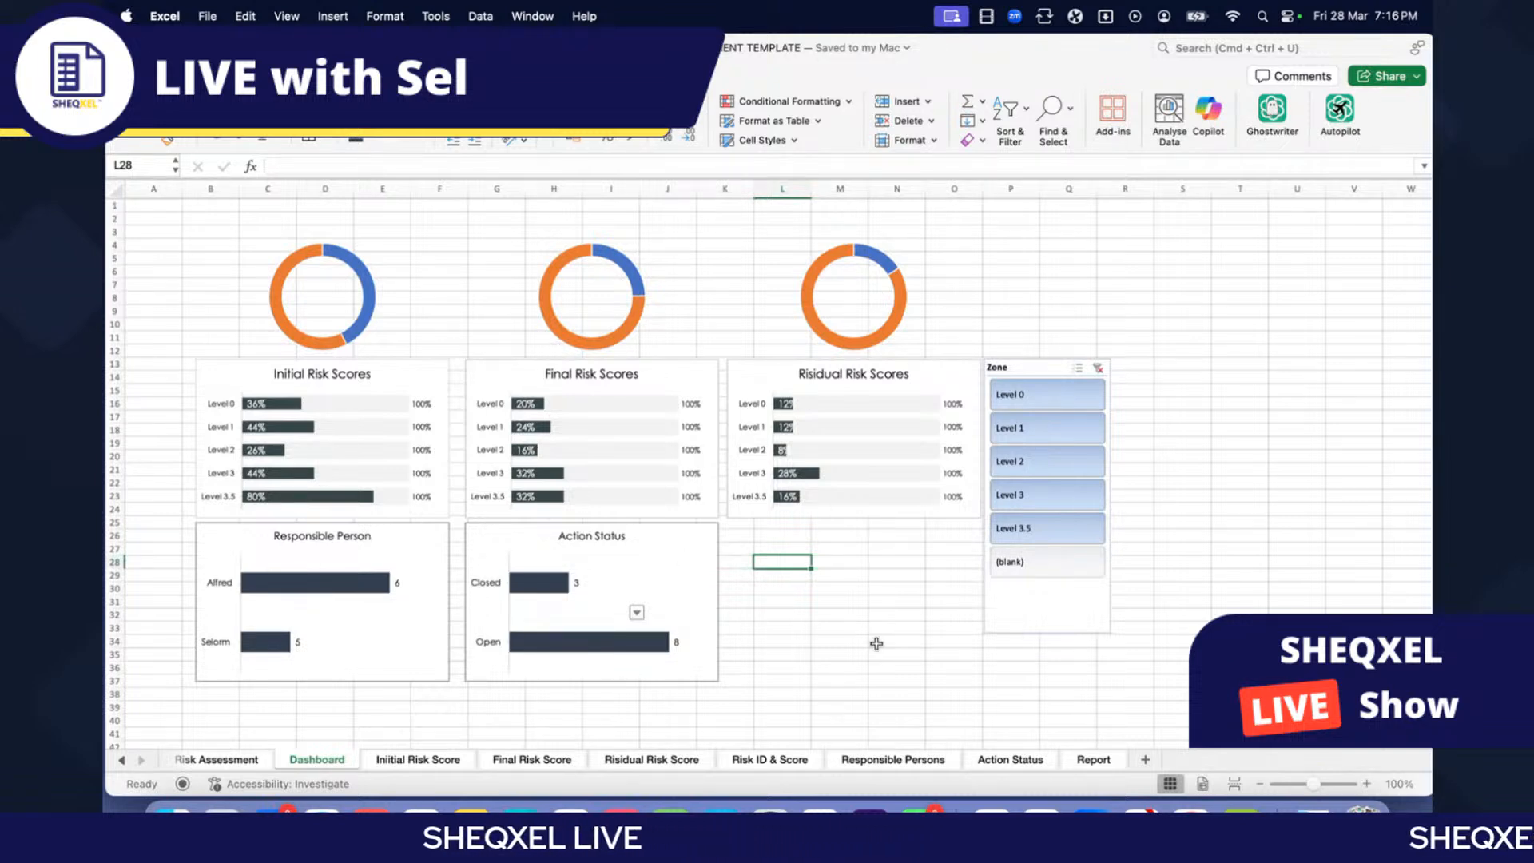
Step: Test the Zone slicer by filtering to Level 0 and reselecting Level 0 through Level 3.5
{"action": "left_click", "coordinate": [1038, 394]}
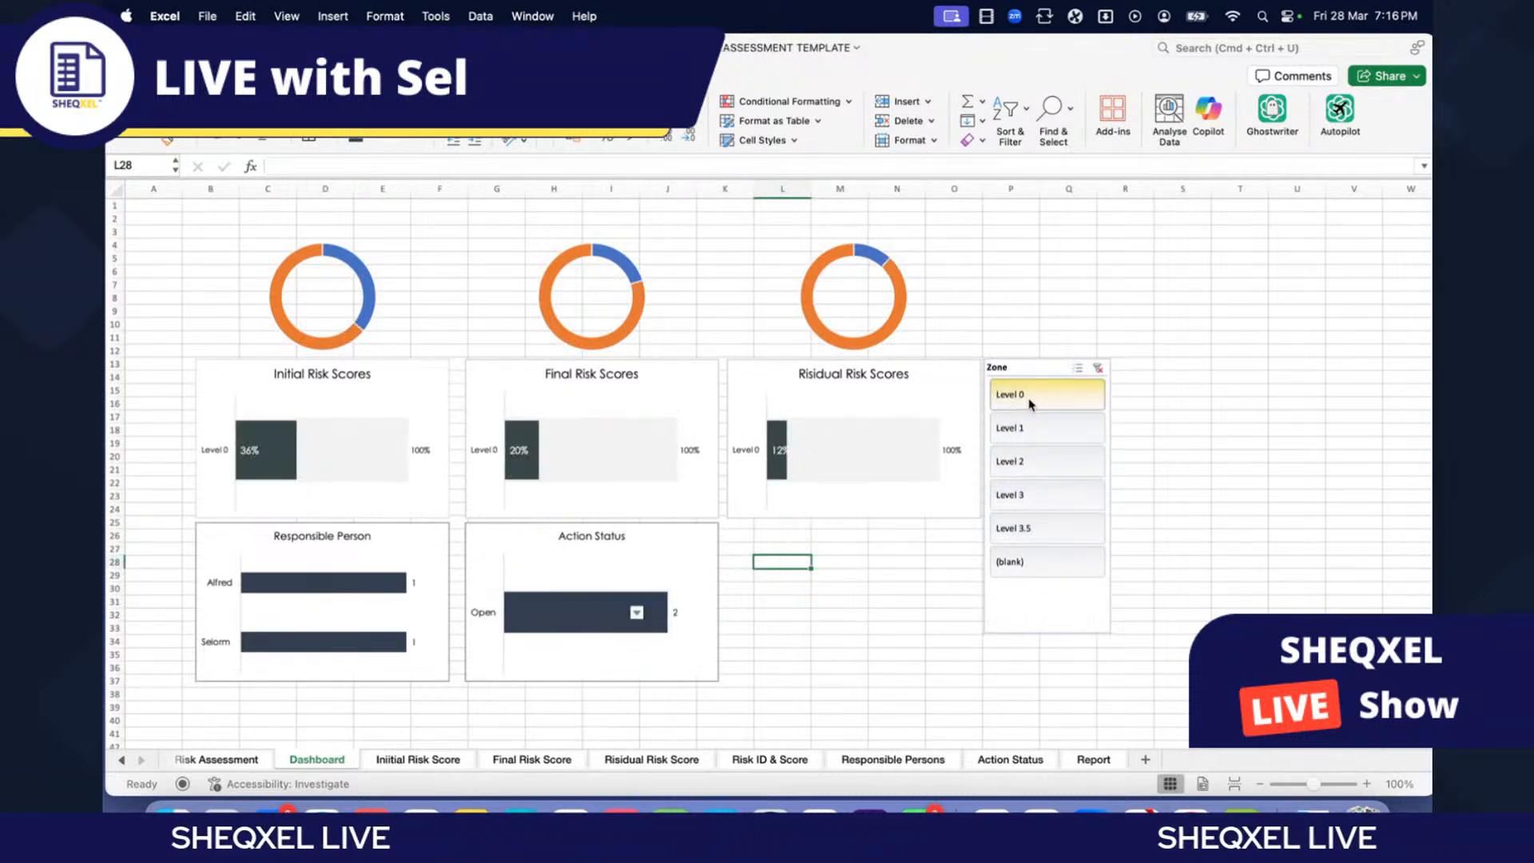
{"action": "left_click_drag", "start_coordinate": [1039, 396], "coordinate": [1043, 527]}
{"action": "left_click", "coordinate": [819, 610]}
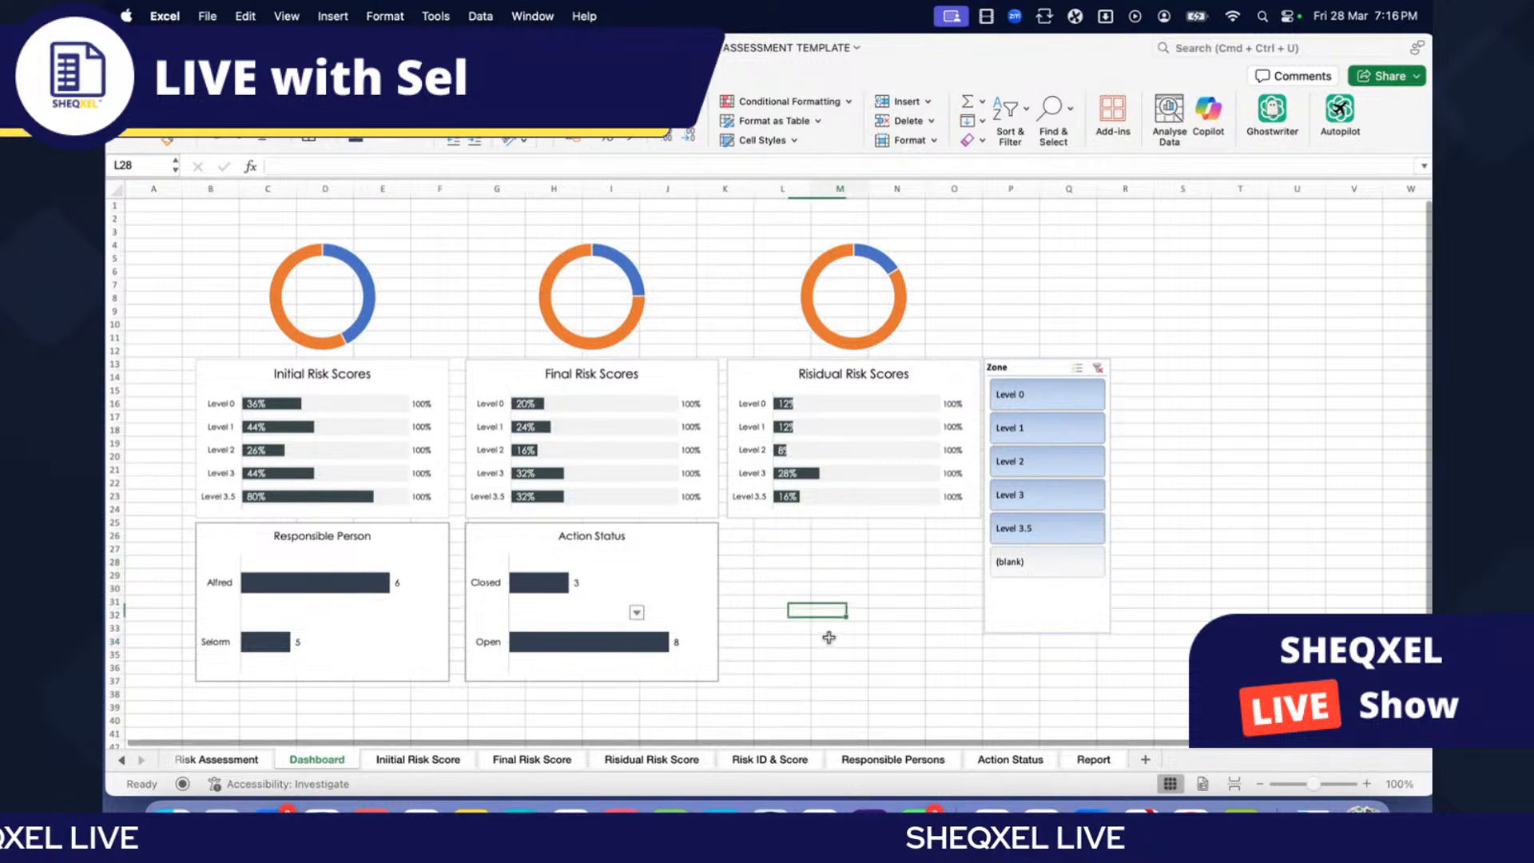
Step: Draw a rectangle about 7.65" high and 15.18" wide over all the dashboard charts and the Zone slicer
{"action": "left_click", "coordinate": [192, 76]}
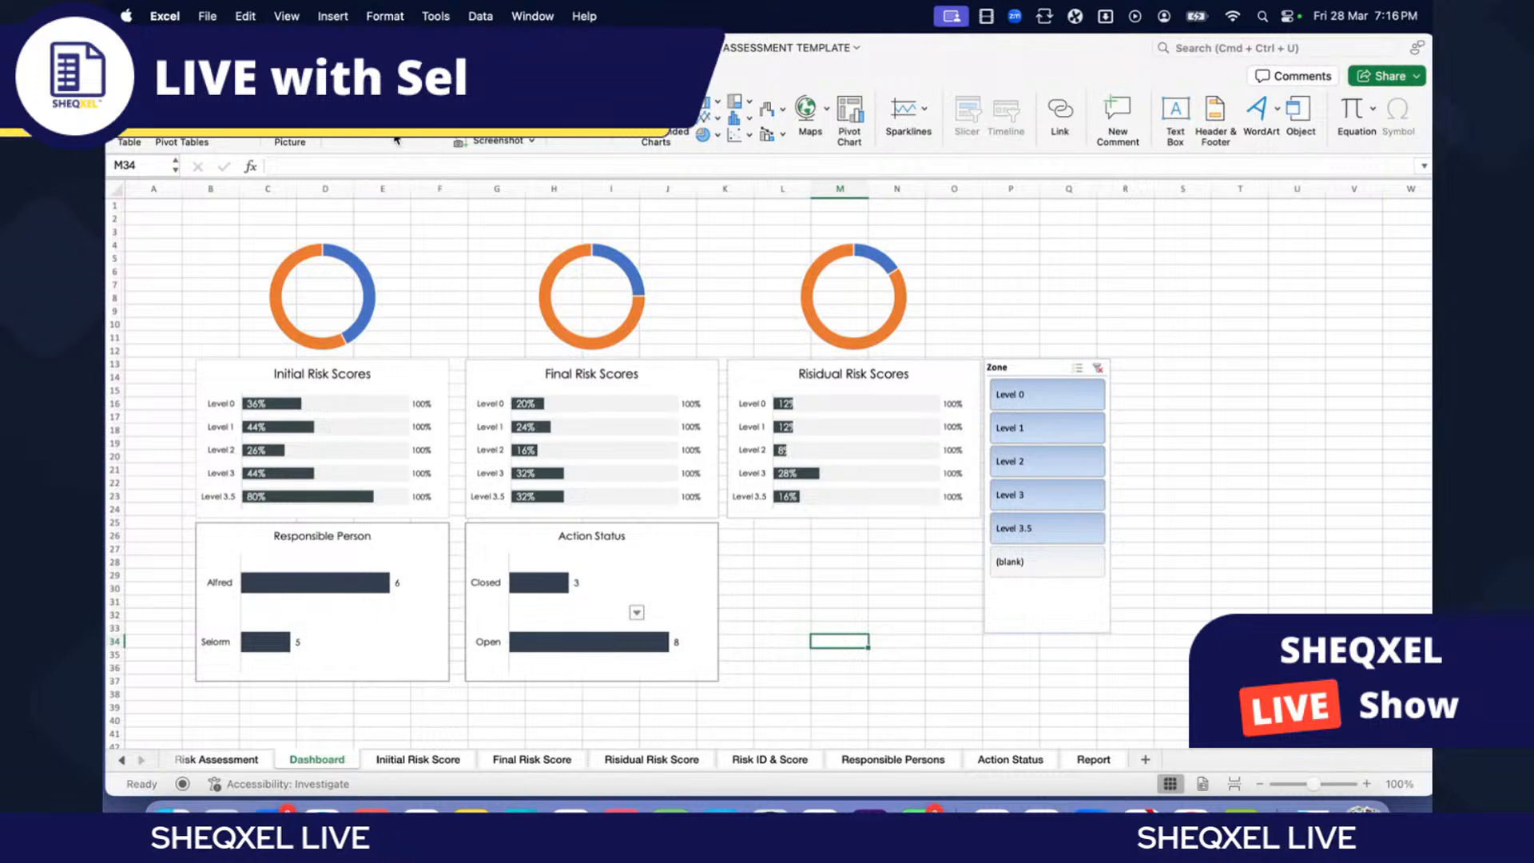
{"action": "left_click", "coordinate": [393, 140]}
{"action": "left_click", "coordinate": [500, 161]}
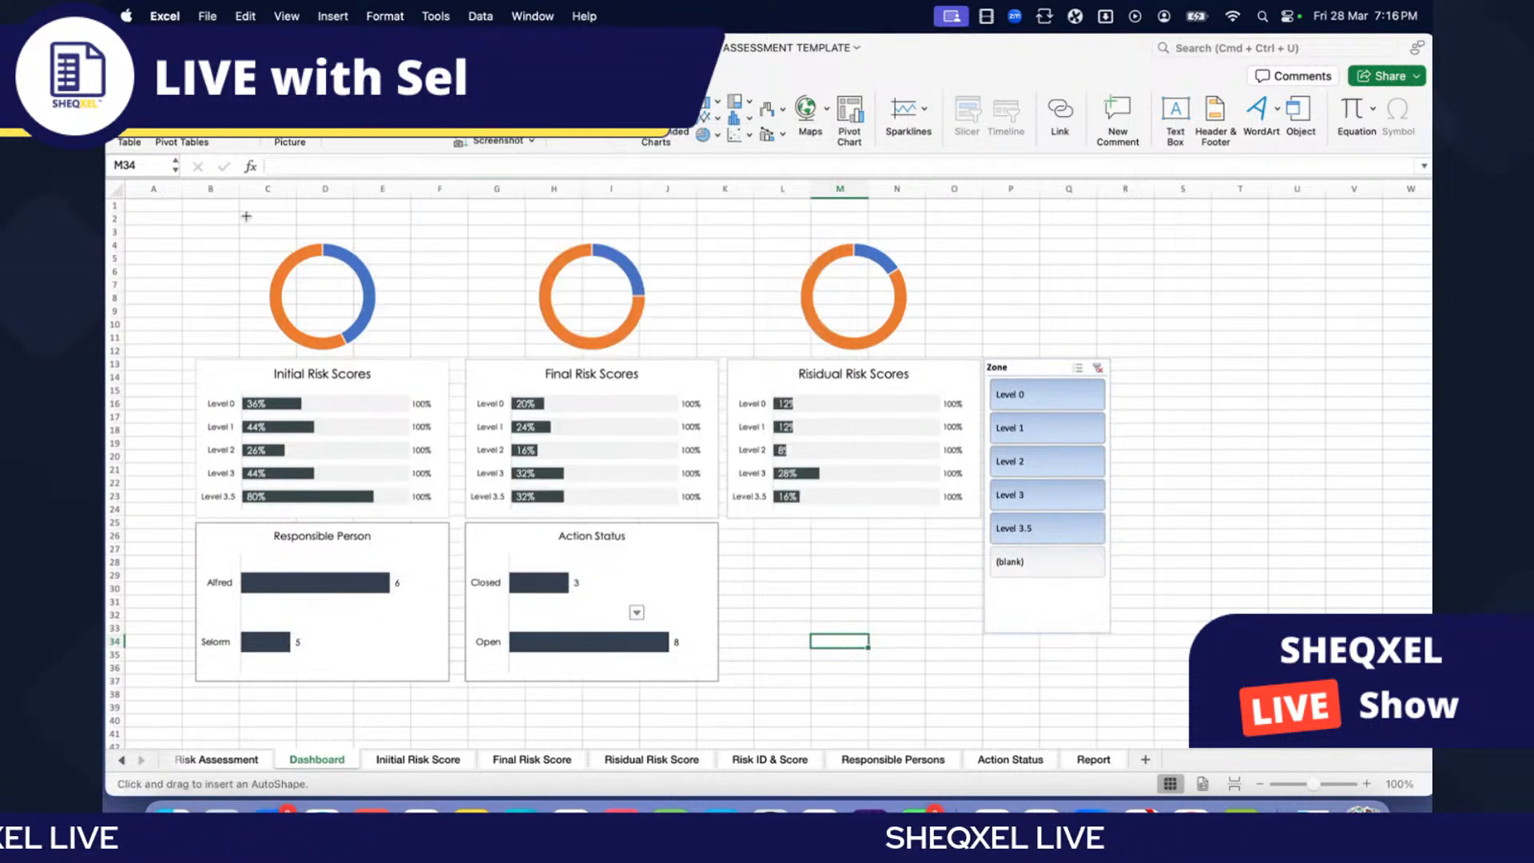
{"action": "left_click_drag", "start_coordinate": [179, 265], "coordinate": [1131, 705]}
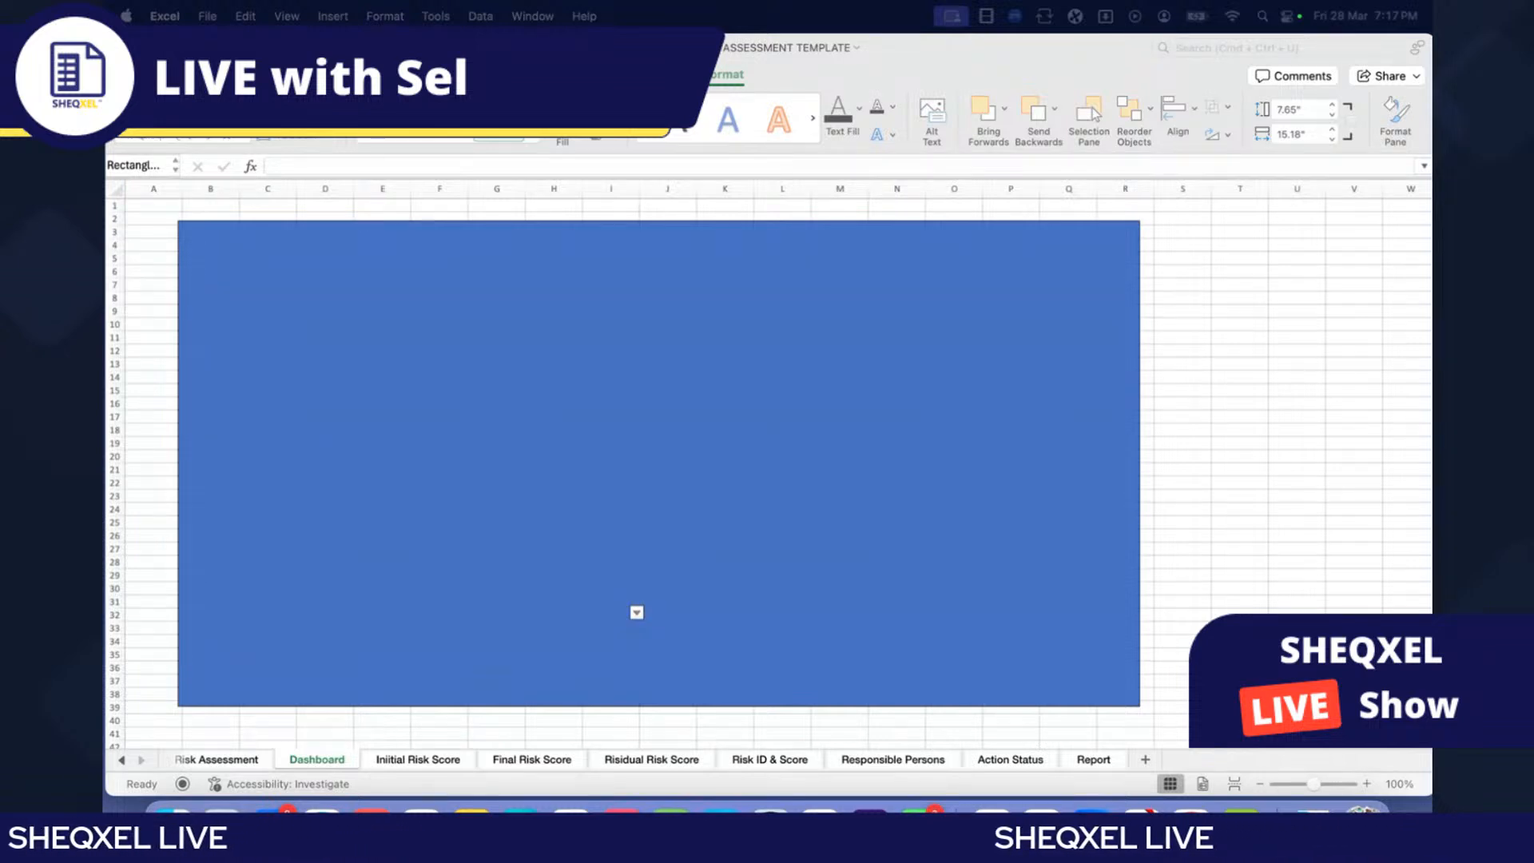
Step: Fill the rectangle with the solid hex colour FBFDFB and give it a light outline colour
{"action": "left_click", "coordinate": [724, 490]}
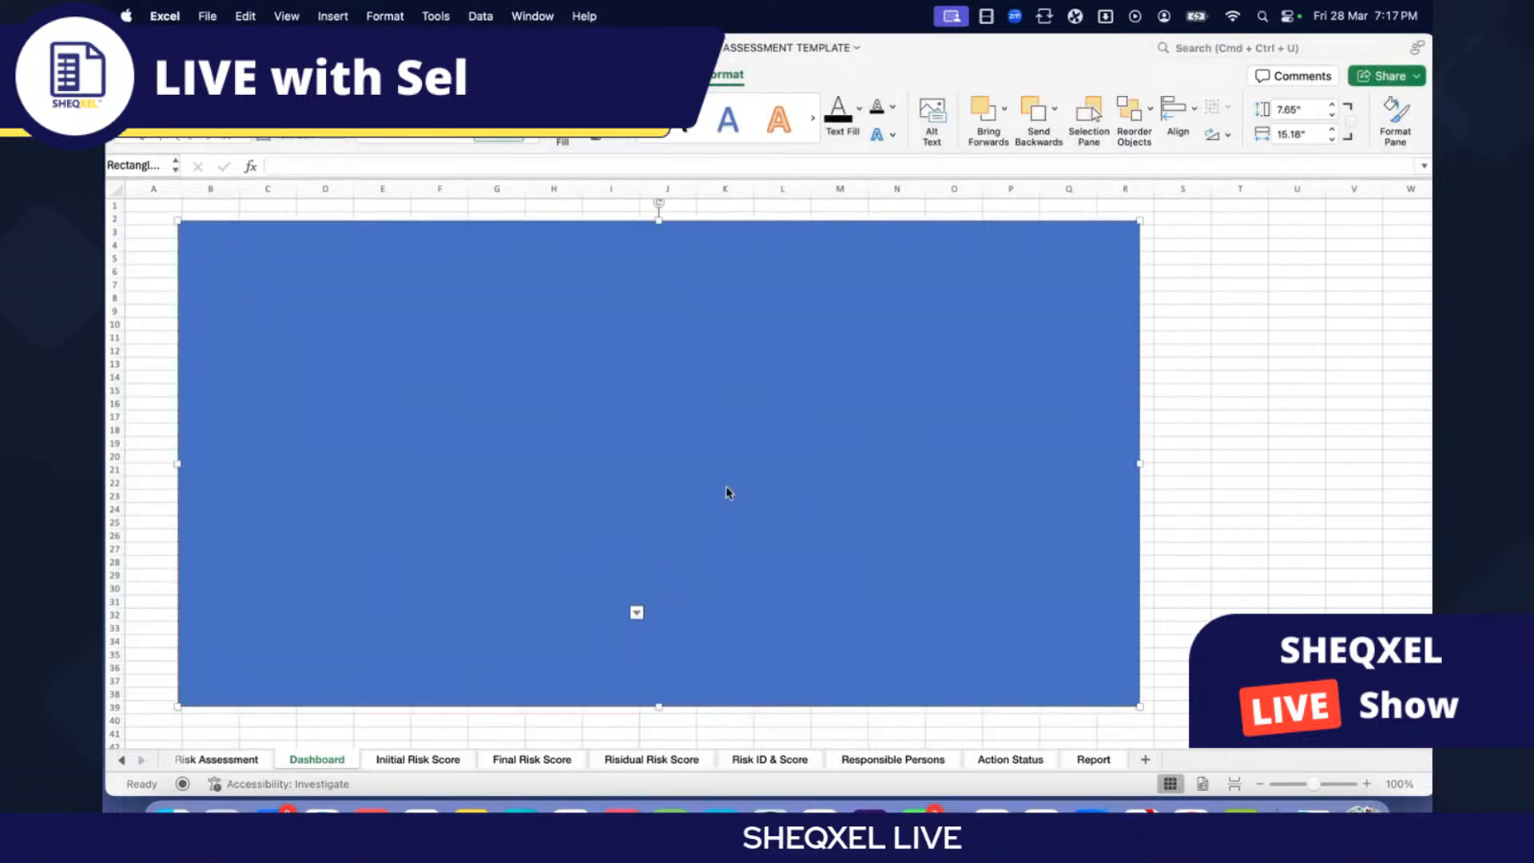
{"action": "right_click", "coordinate": [725, 489]}
{"action": "left_click", "coordinate": [772, 753]}
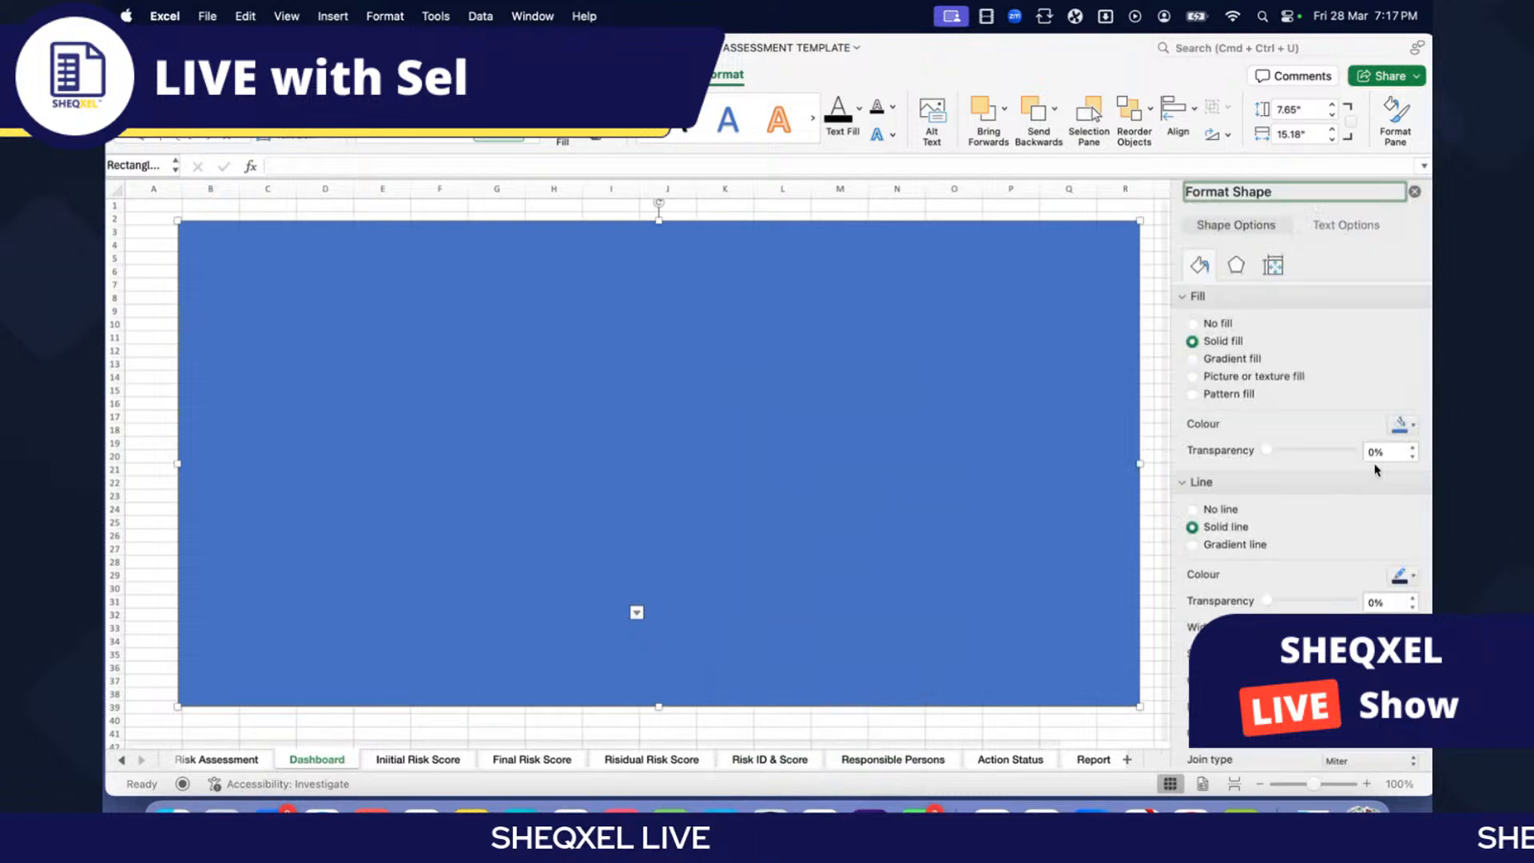
{"action": "left_click", "coordinate": [1398, 424]}
{"action": "left_click", "coordinate": [1287, 607]}
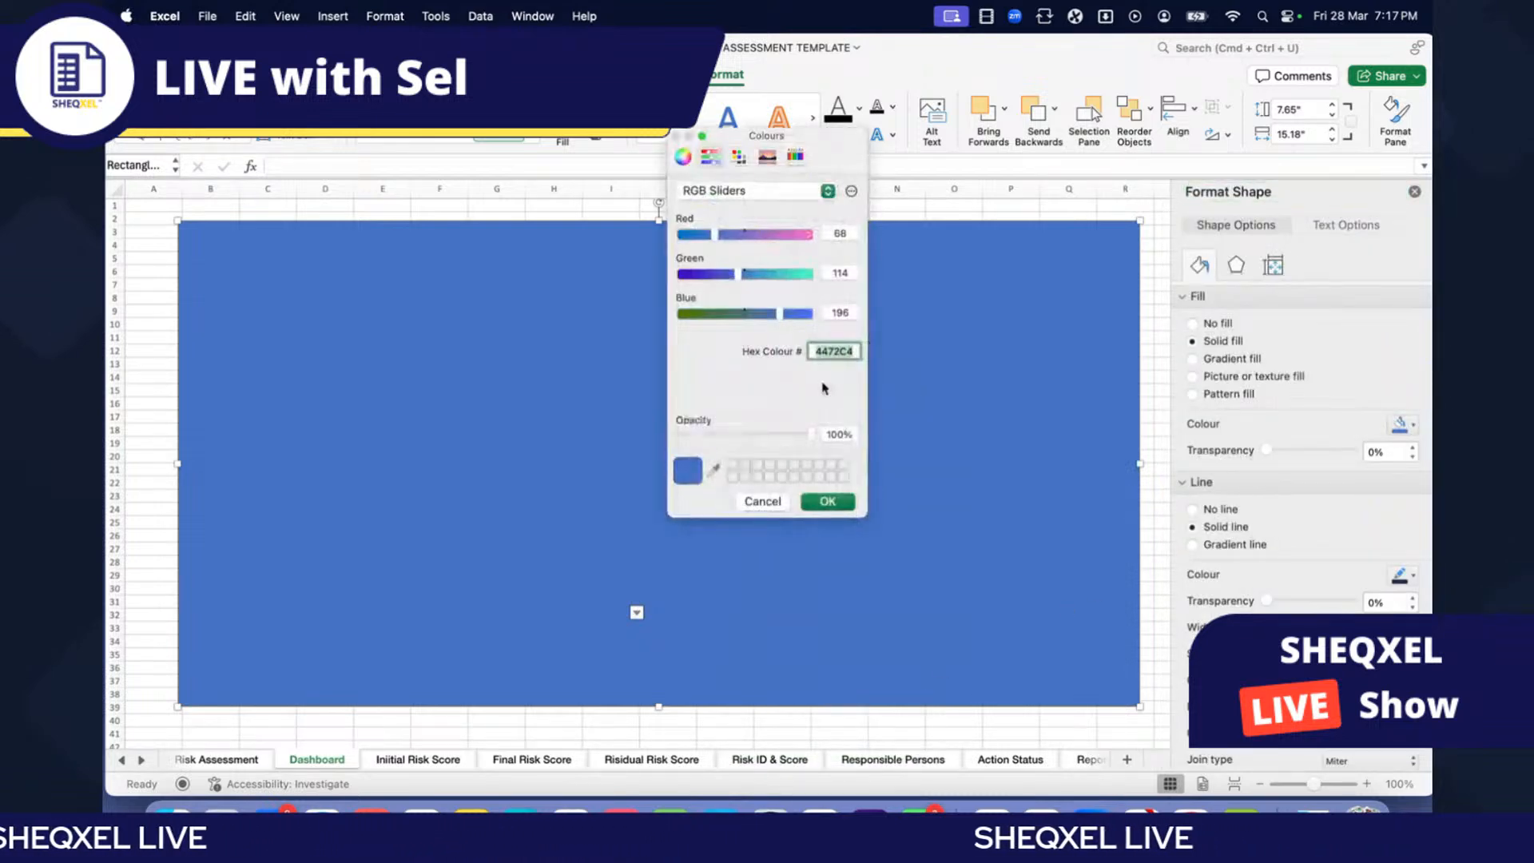
{"action": "type", "text": "fbfdfb"}
{"action": "key", "text": "Return"}
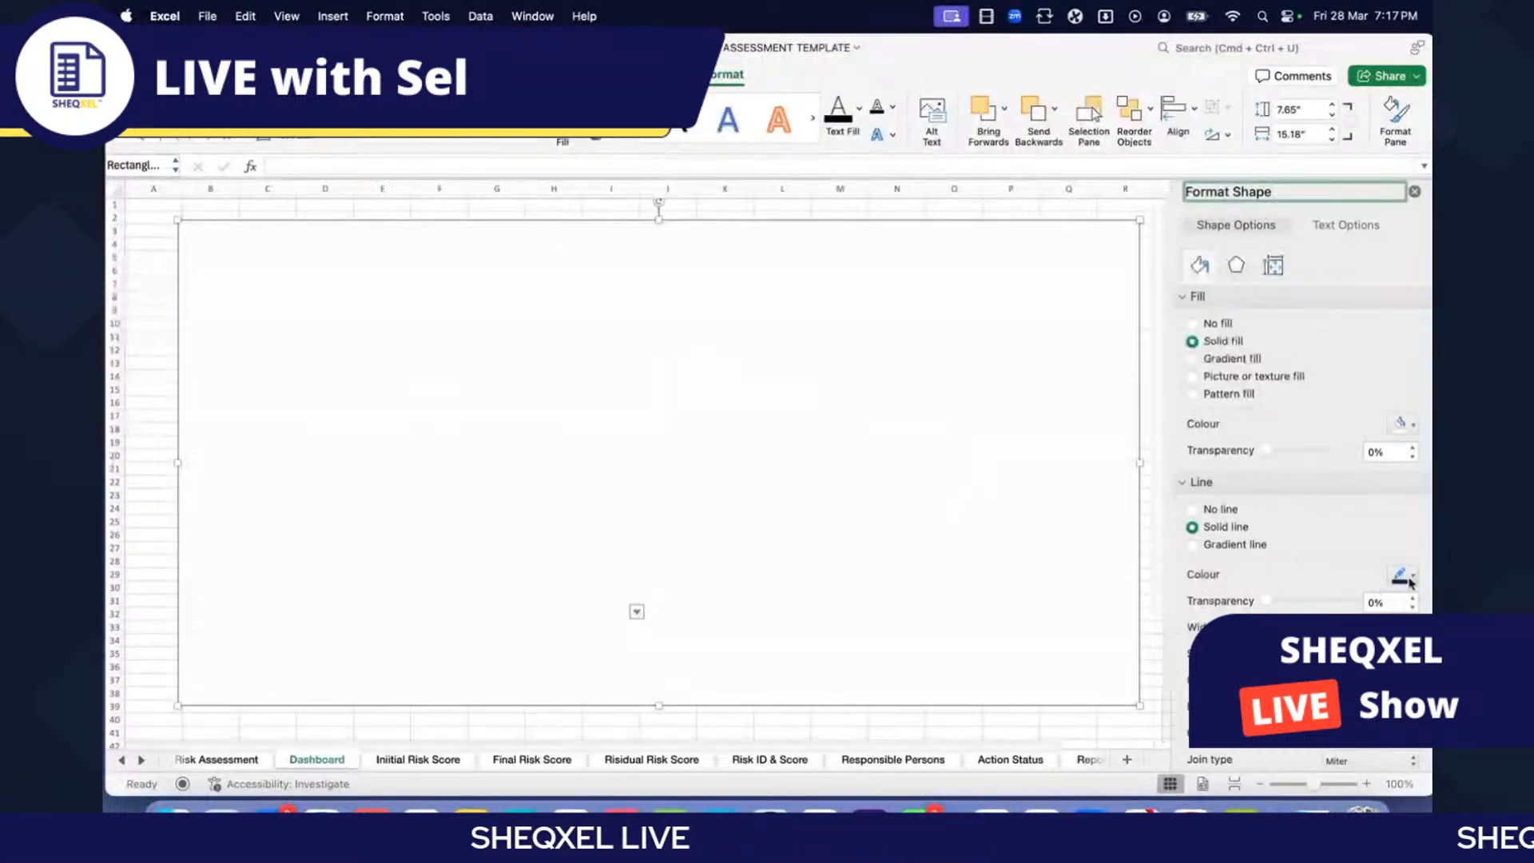
{"action": "left_click", "coordinate": [1403, 576]}
{"action": "left_click", "coordinate": [1275, 512]}
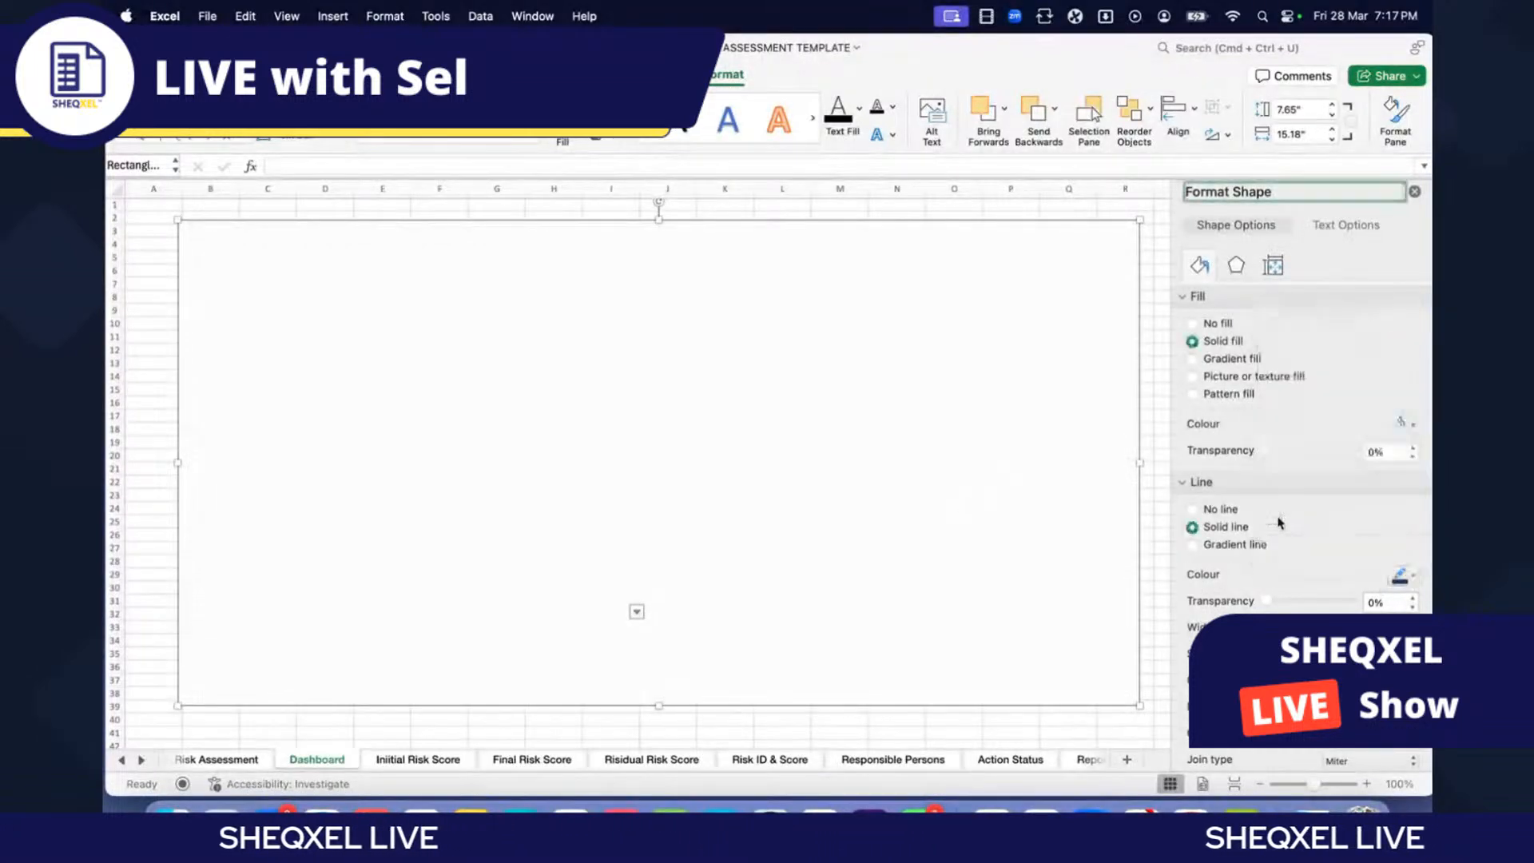
Step: Apply an outer shadow to the large background rectangle and close its formatting options
{"action": "double_click", "coordinate": [708, 86]}
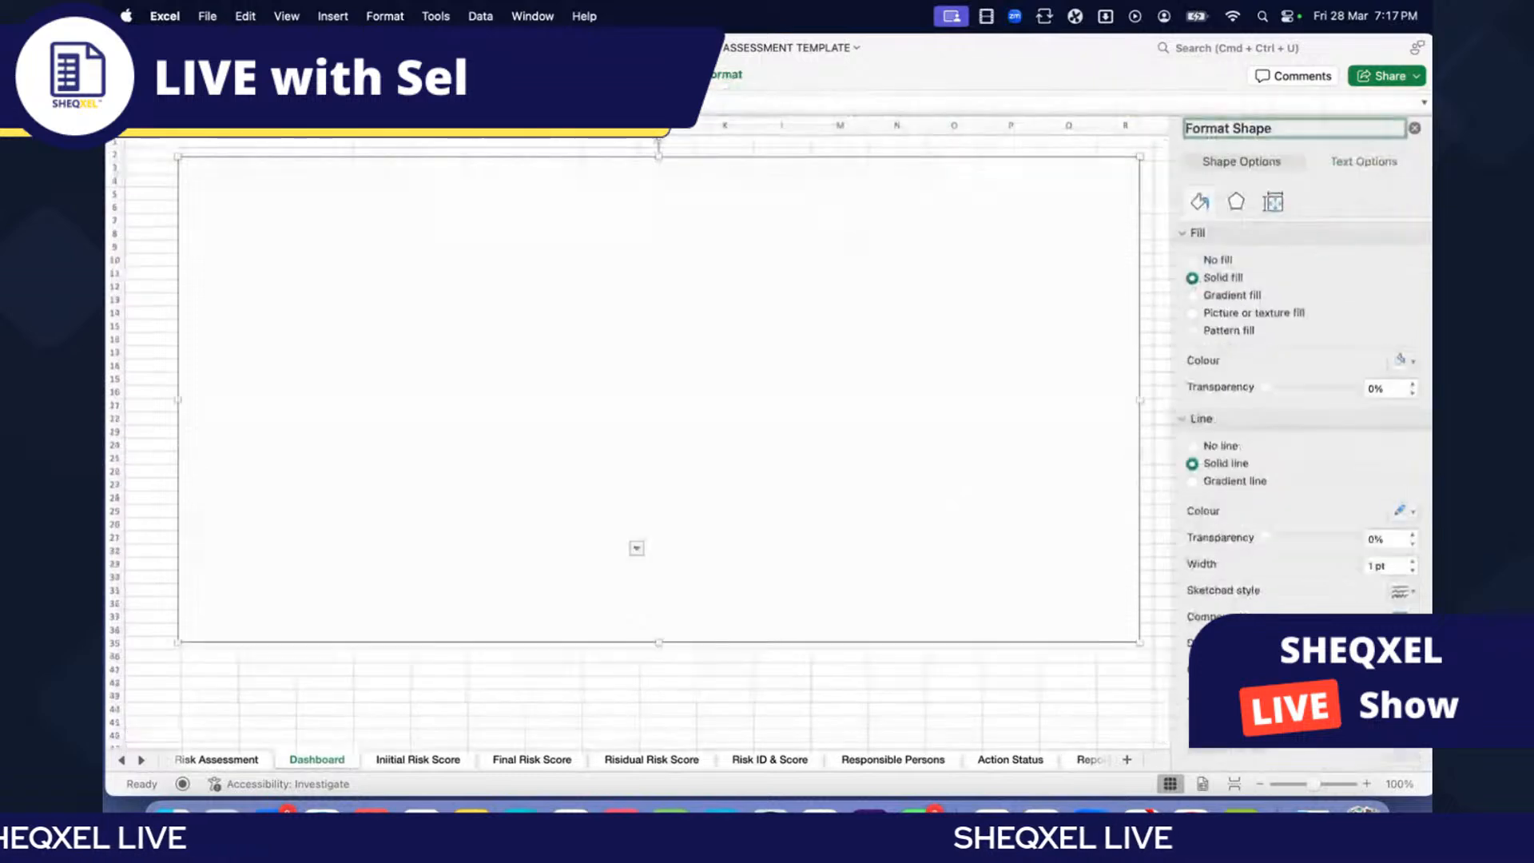
{"action": "double_click", "coordinate": [723, 75]}
{"action": "left_click", "coordinate": [597, 132]}
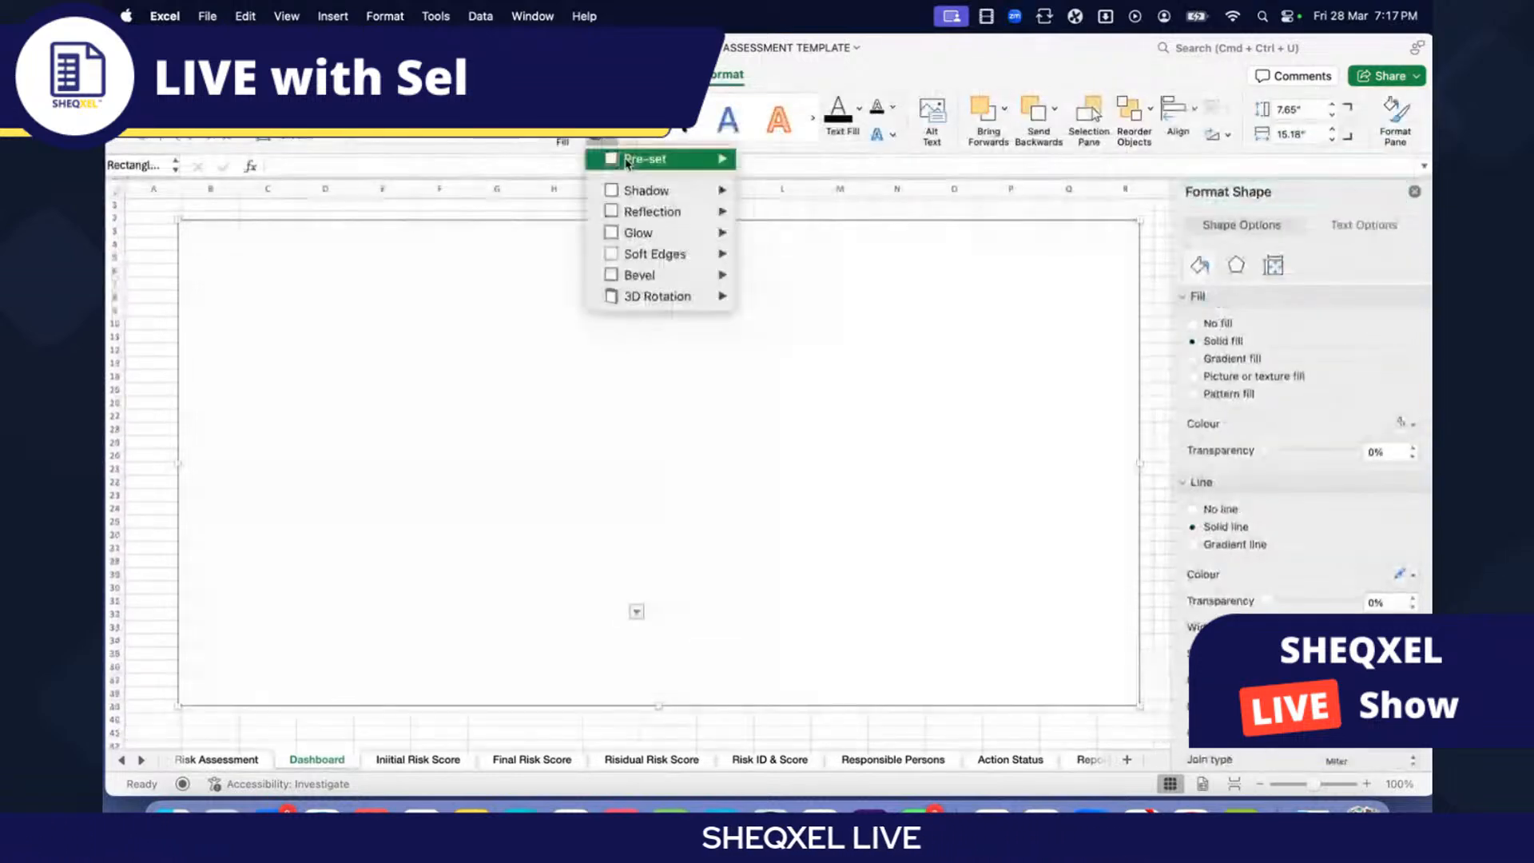
{"action": "left_click", "coordinate": [752, 328]}
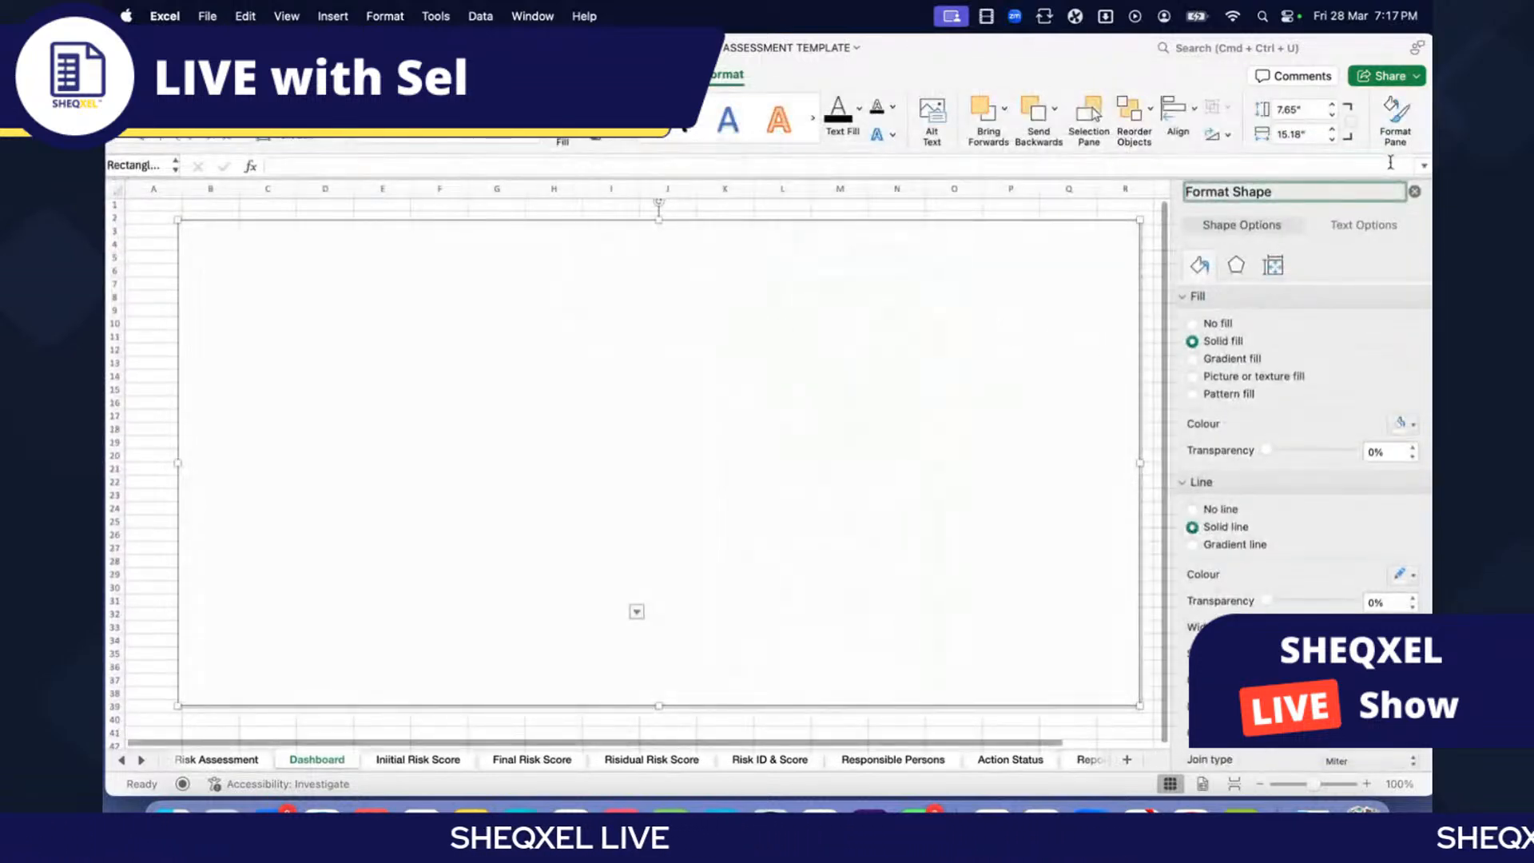
{"action": "left_click", "coordinate": [1415, 192]}
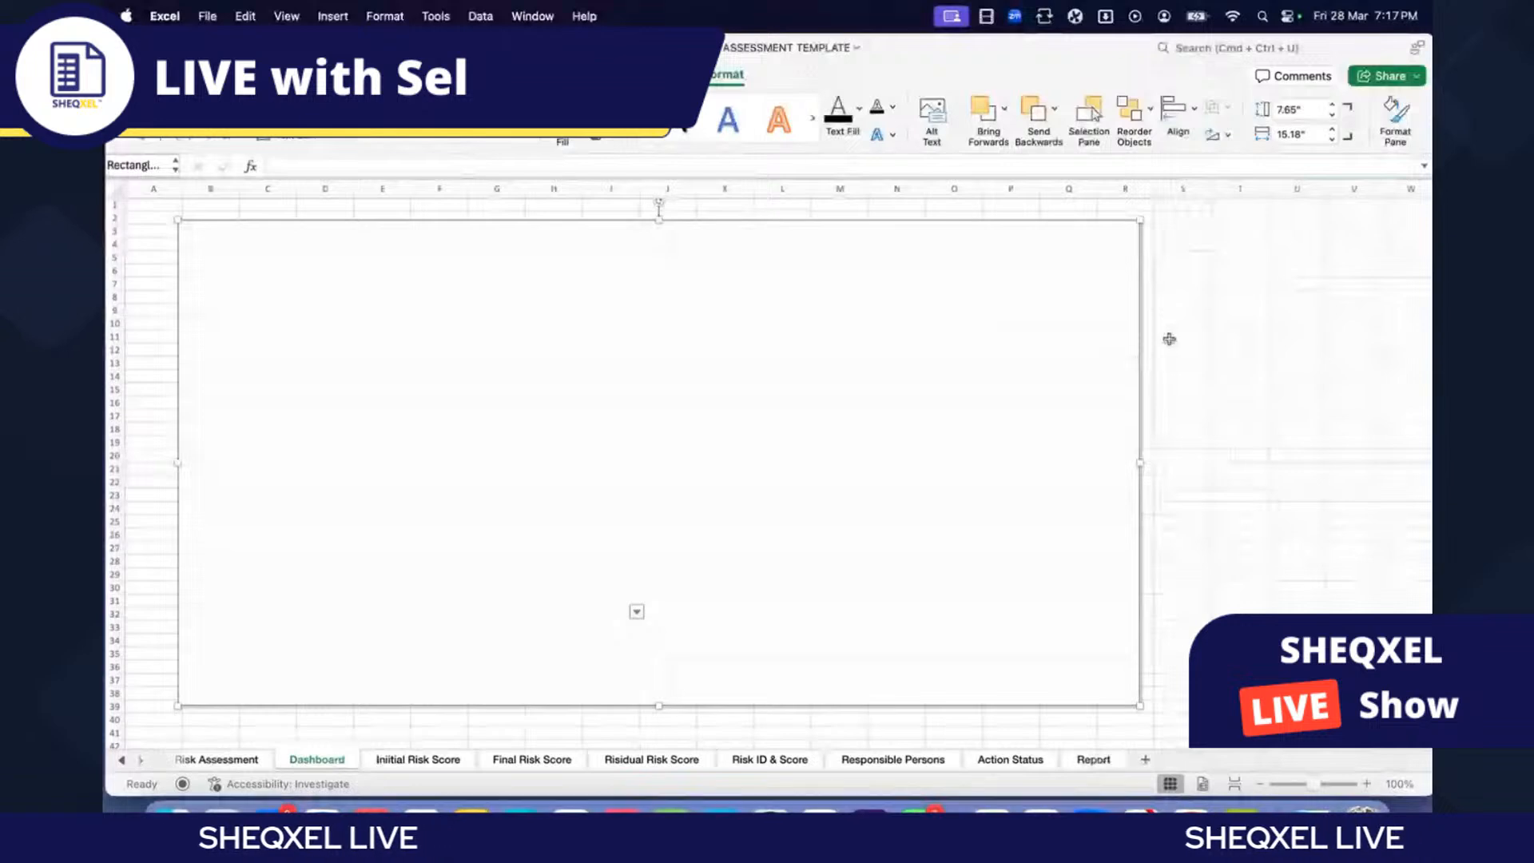
{"action": "left_click", "coordinate": [1168, 339]}
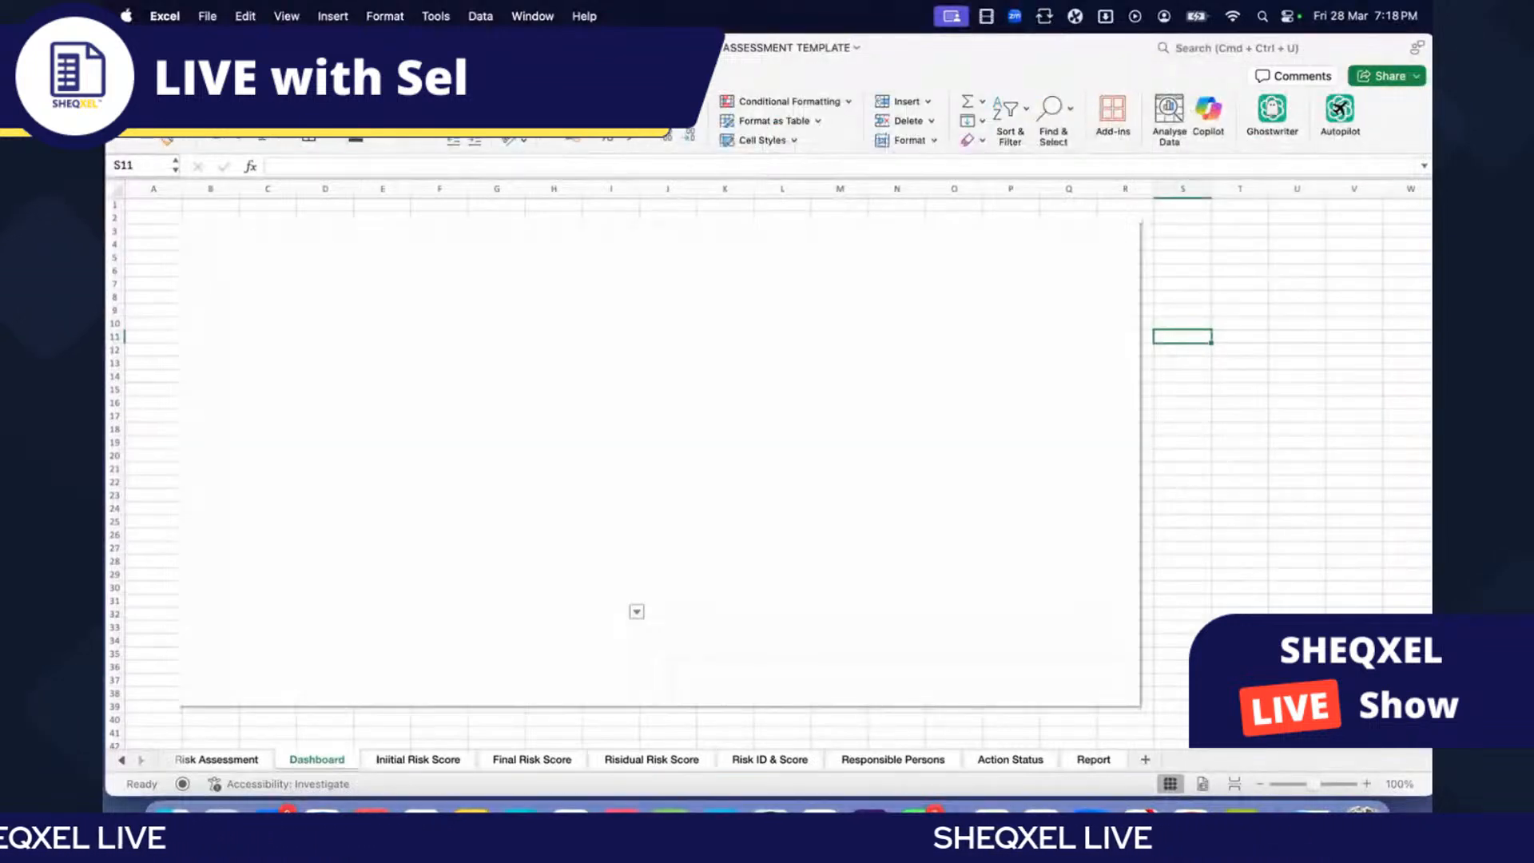
Step: Hide the gridlines on the Dashboard sheet
{"action": "left_click", "coordinate": [520, 75]}
{"action": "left_click", "coordinate": [592, 122]}
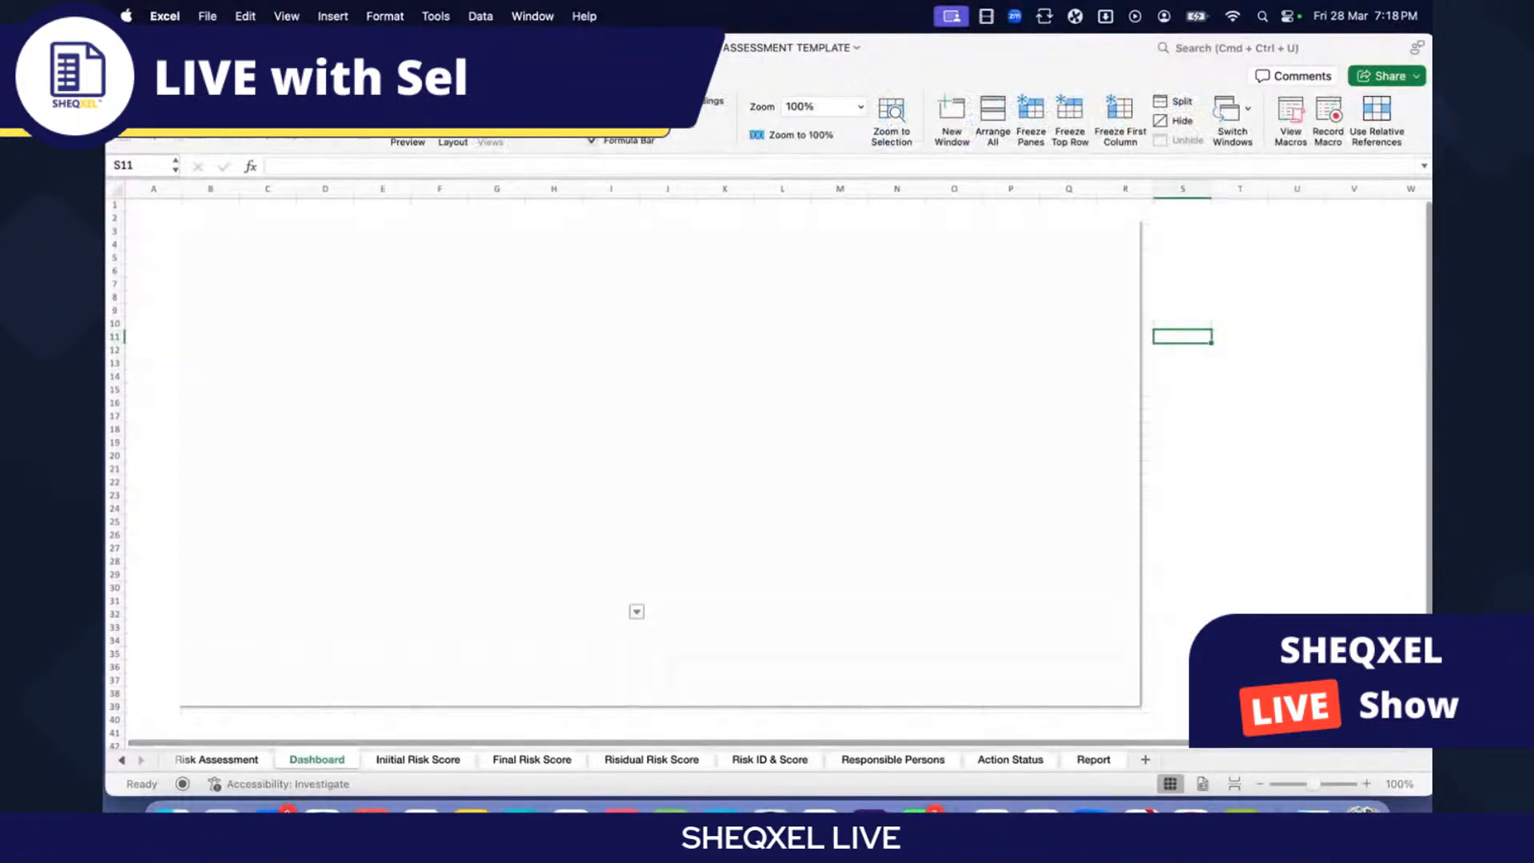
{"action": "left_click", "coordinate": [1245, 452]}
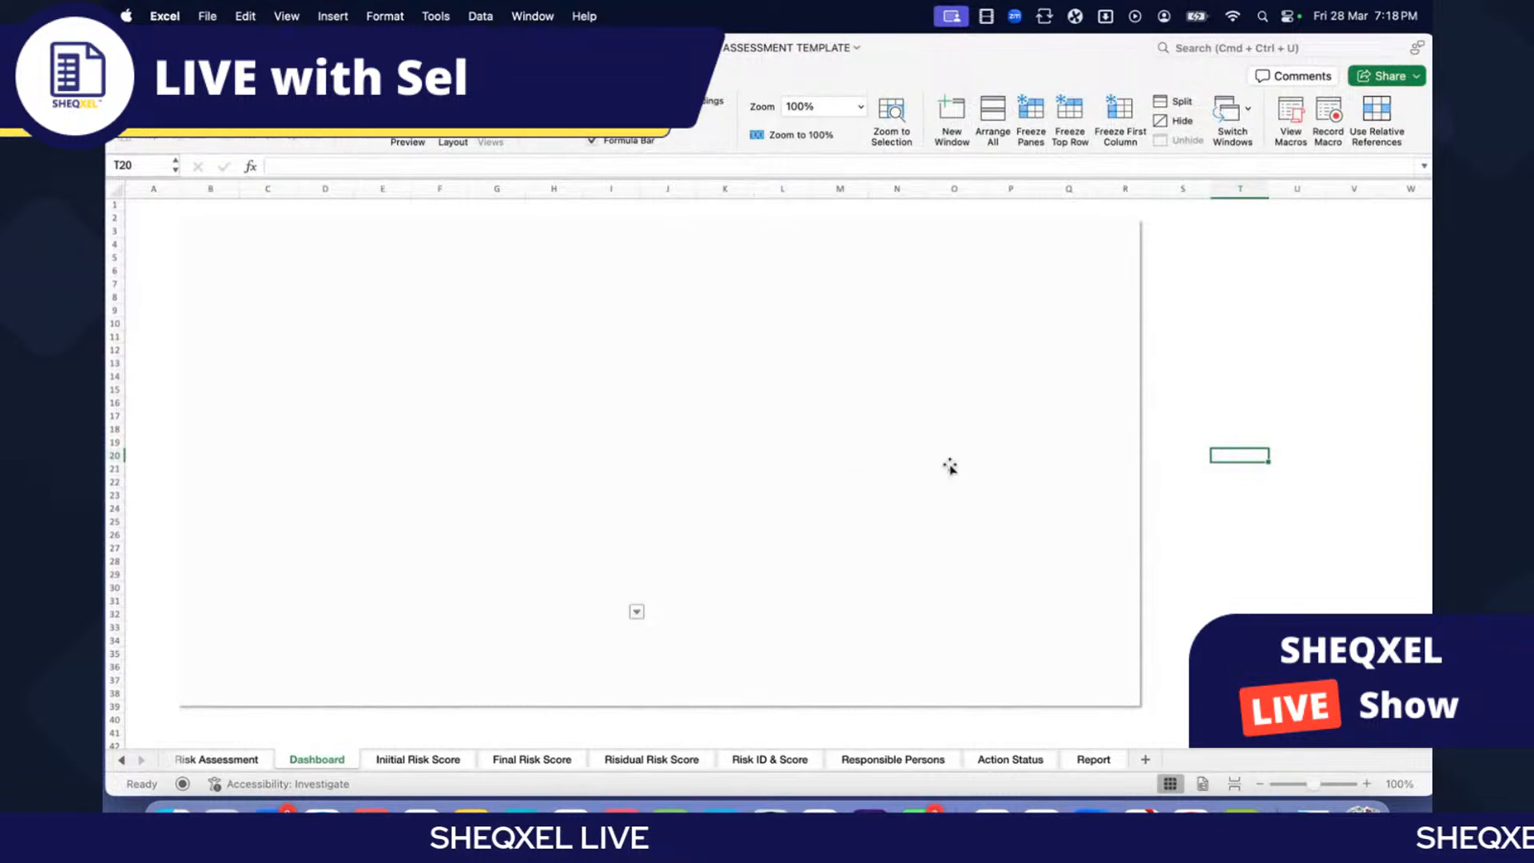
Step: Send the large background rectangle behind the dashboard charts and the Zone slicer
{"action": "right_click", "coordinate": [688, 399]}
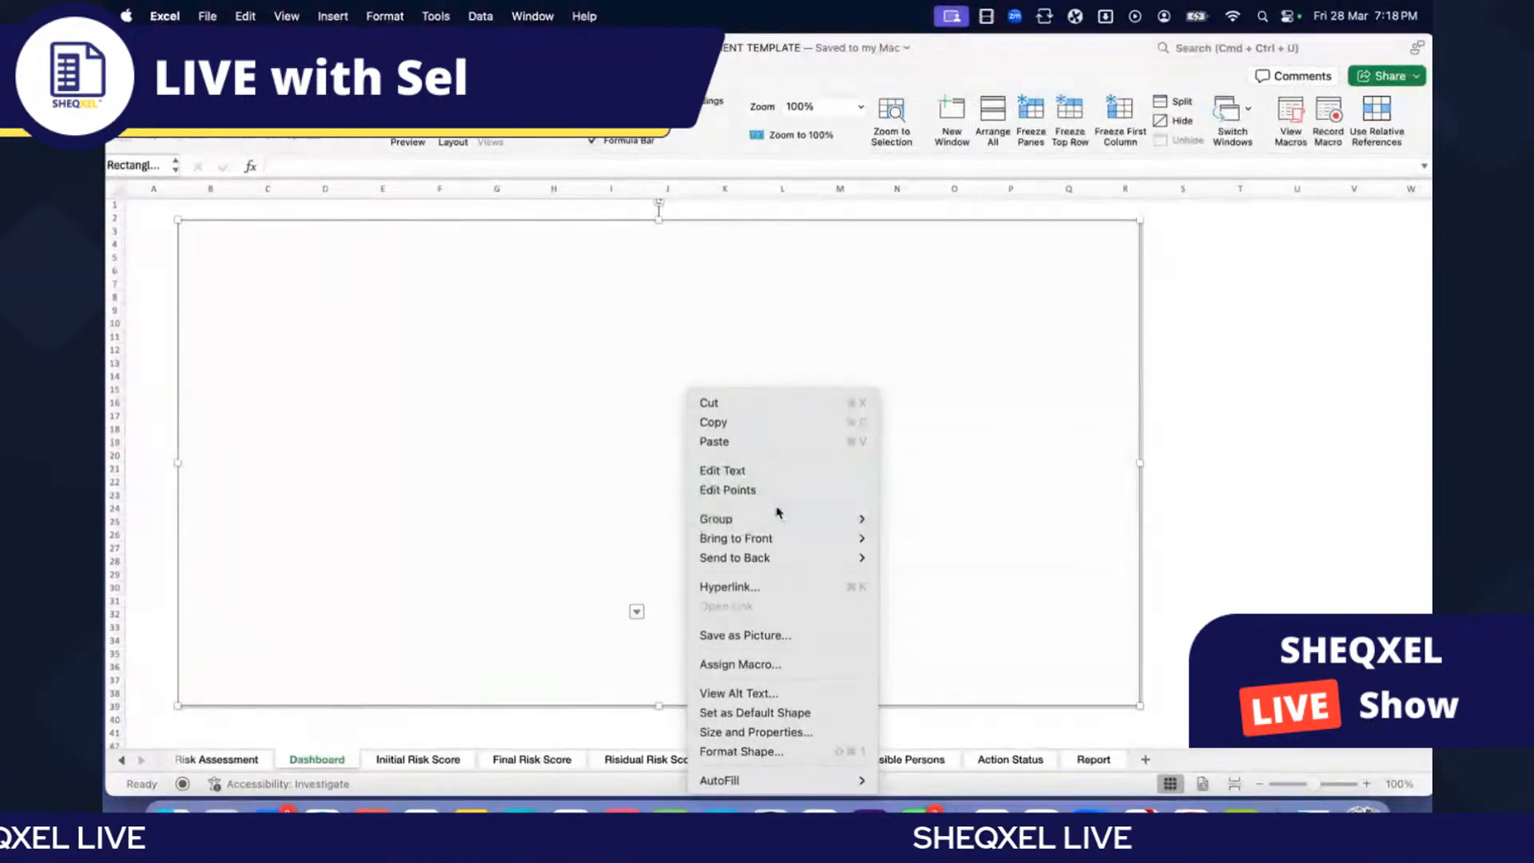
{"action": "mouse_move", "coordinate": [859, 537]}
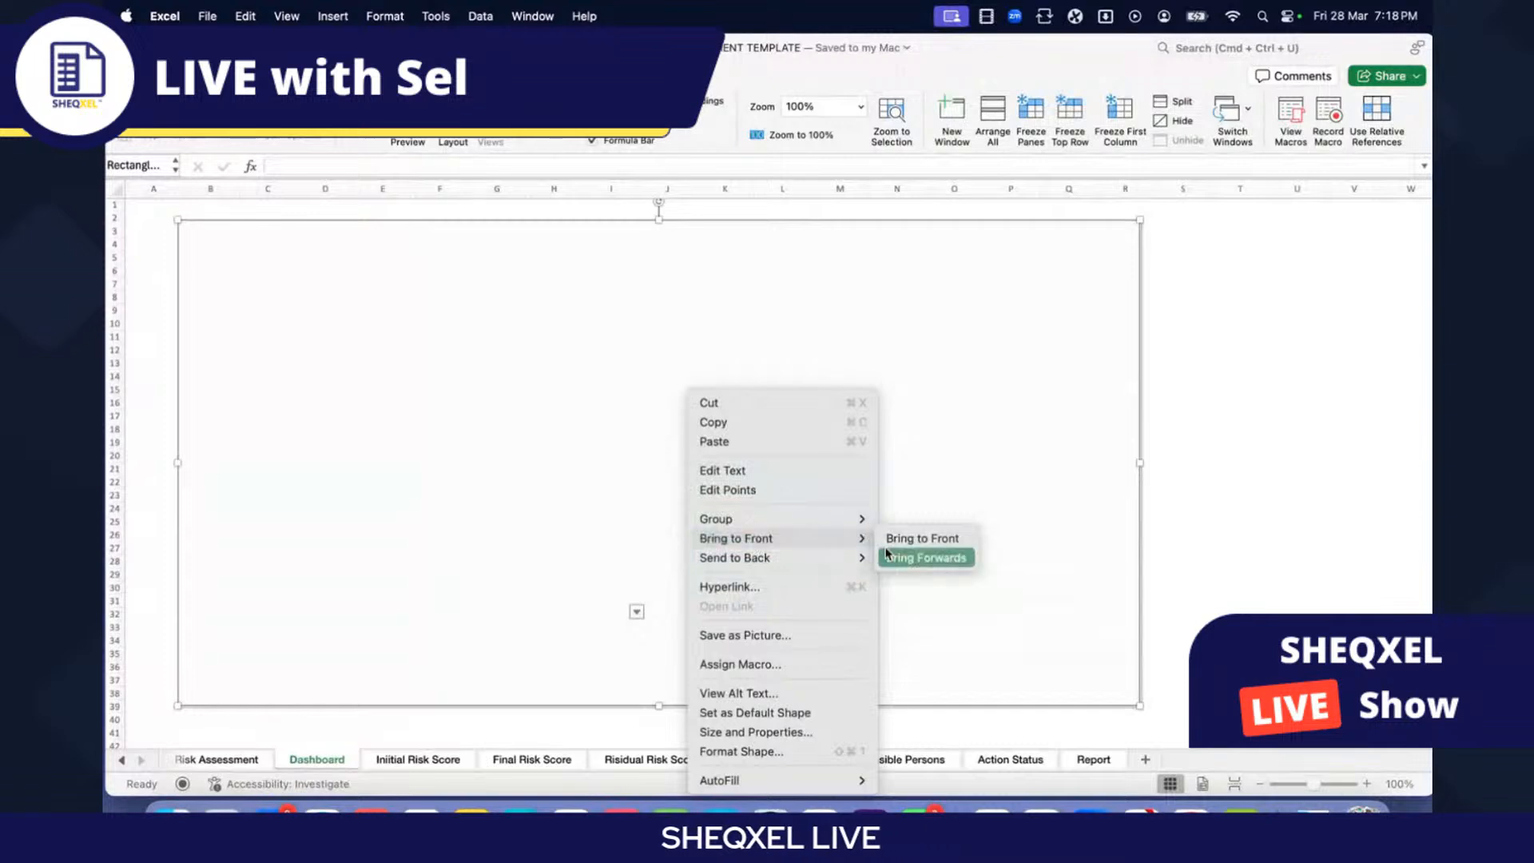
{"action": "left_click", "coordinate": [919, 557]}
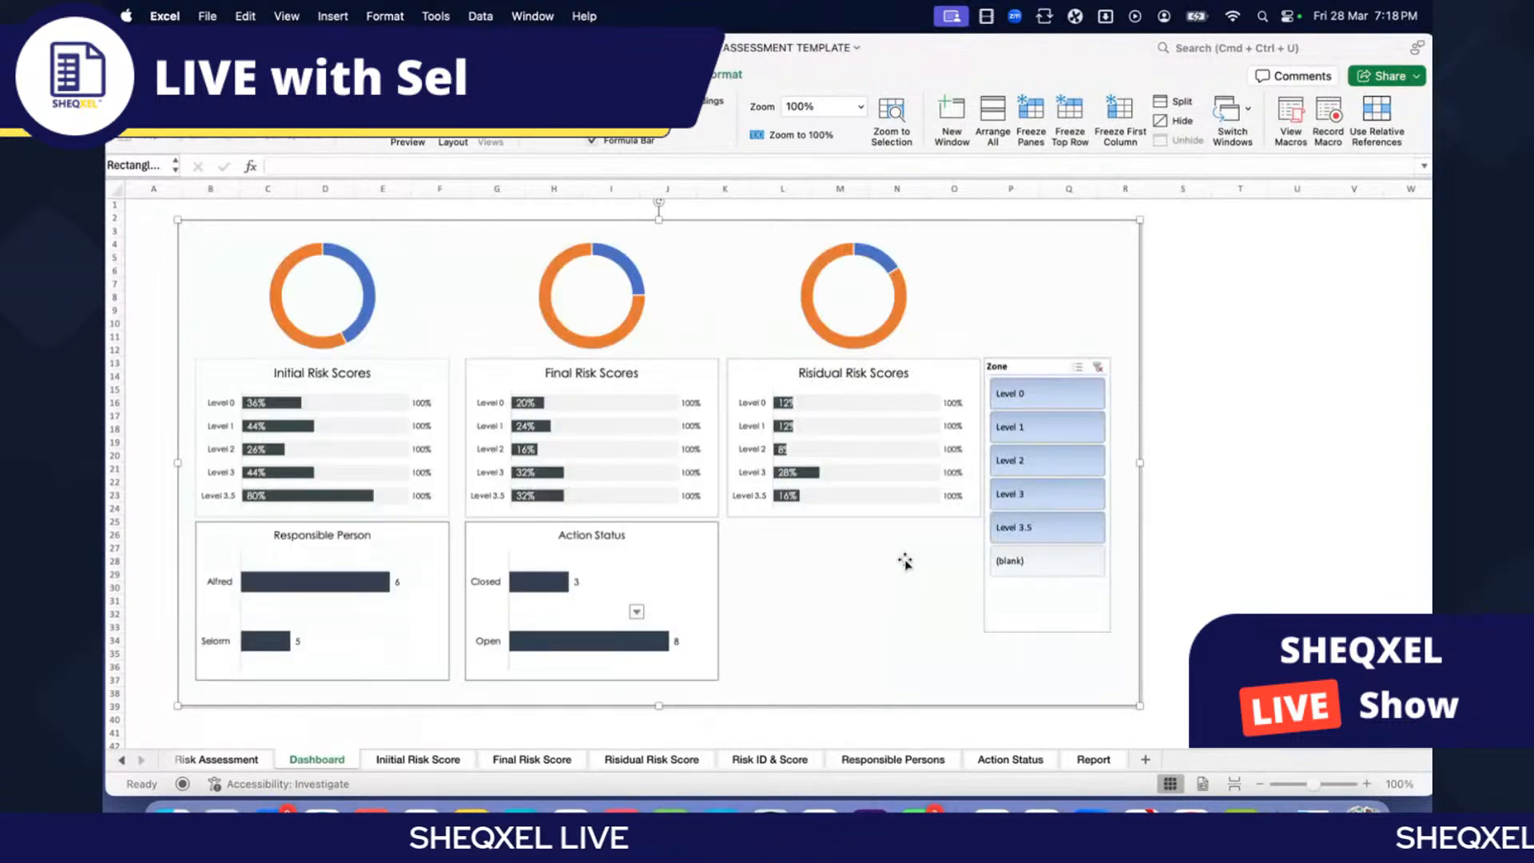
{"action": "left_click", "coordinate": [1245, 561]}
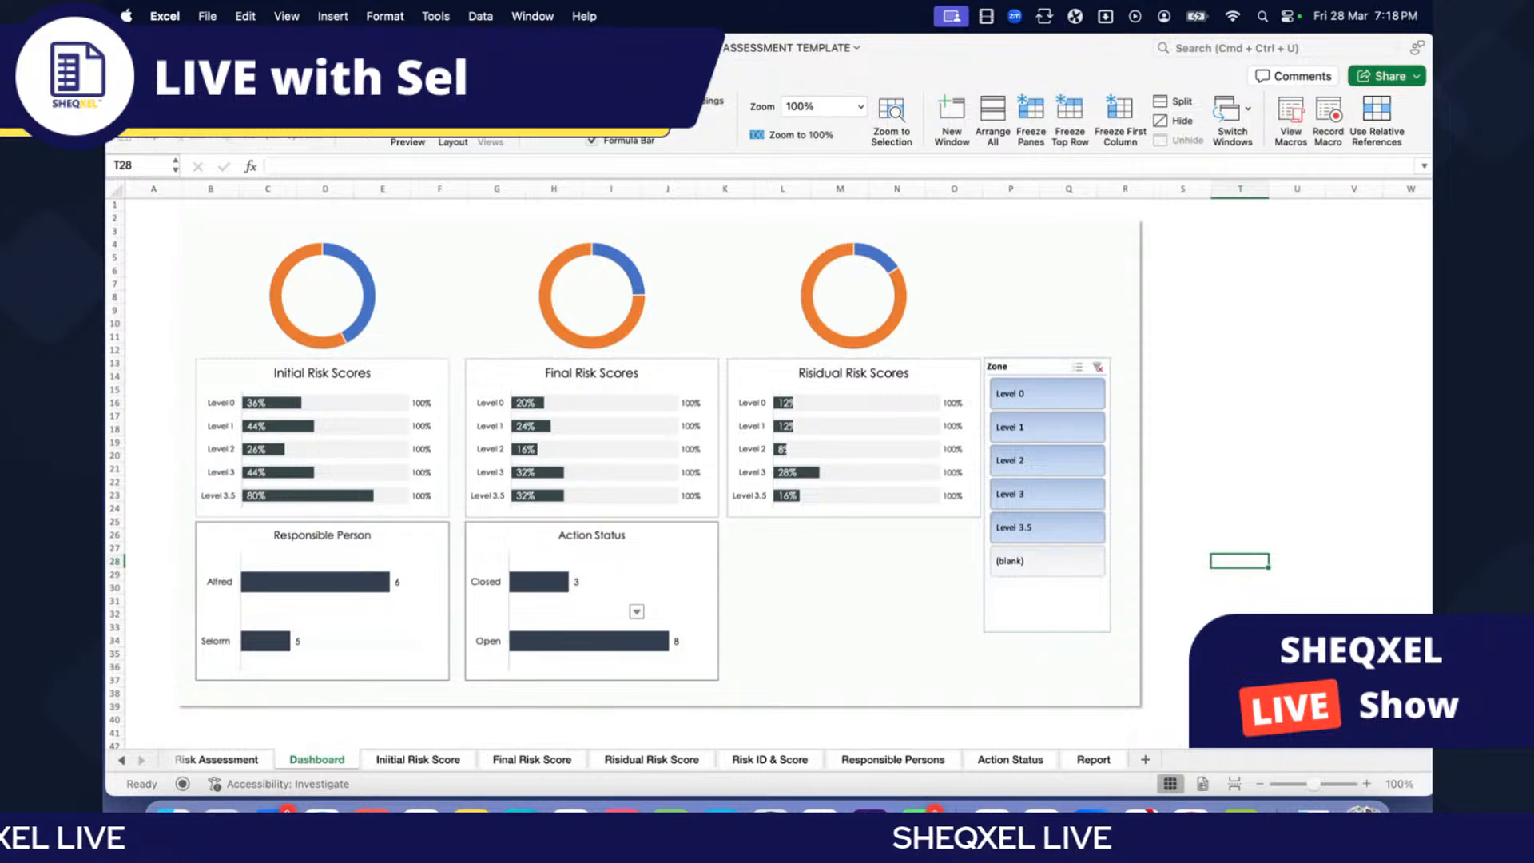
Step: Draw a rounded rectangle about 2.03" high and 11.39" wide over the three doughnut charts, near the background's upper edge
{"action": "left_click", "coordinate": [184, 75]}
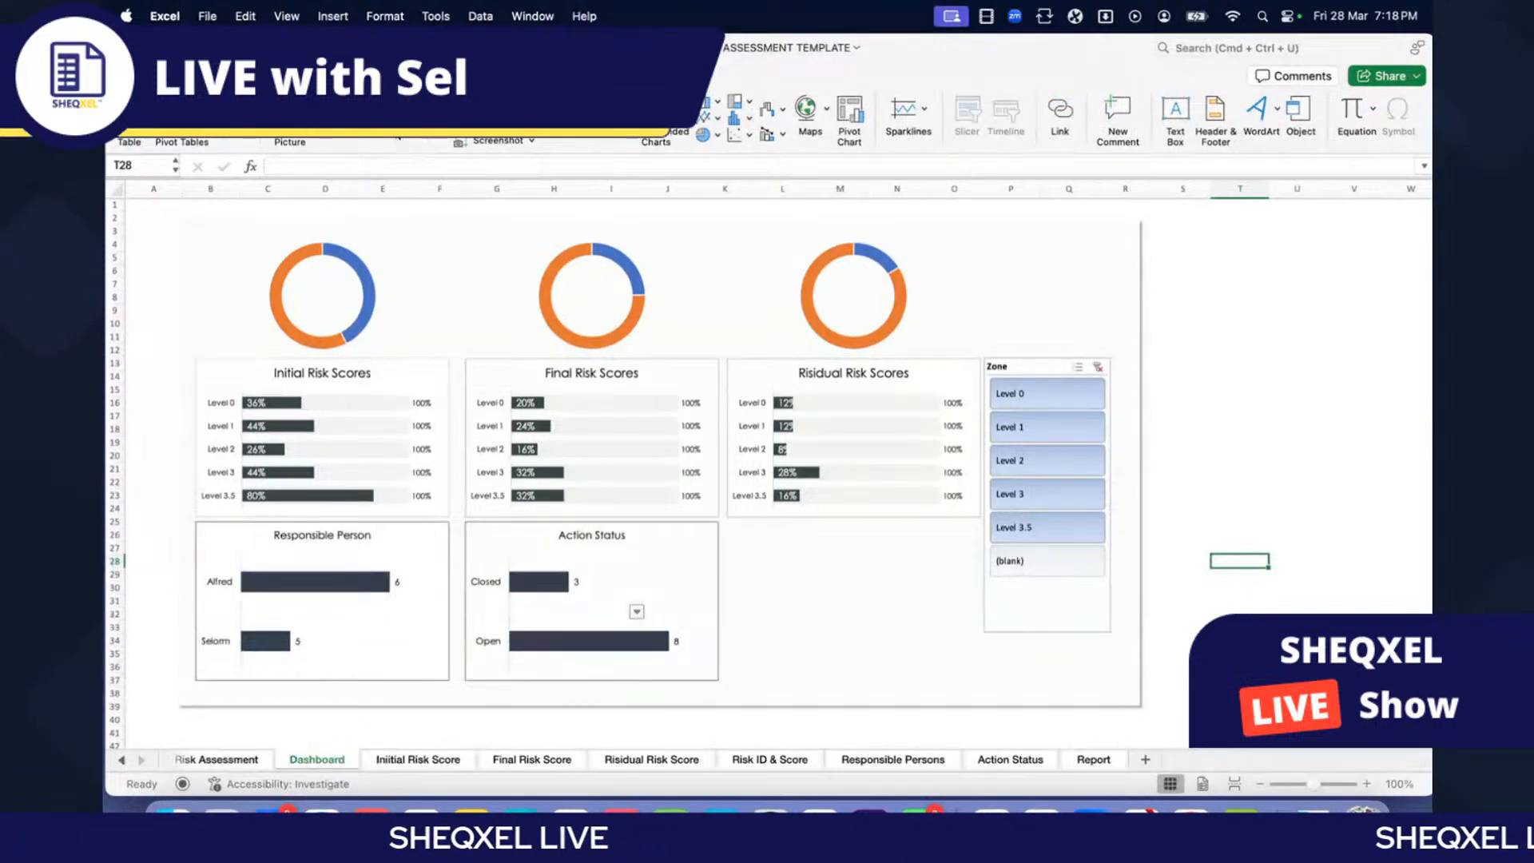
{"action": "left_click", "coordinate": [376, 112]}
{"action": "left_click", "coordinate": [391, 318]}
{"action": "left_click_drag", "start_coordinate": [239, 229], "coordinate": [960, 355]}
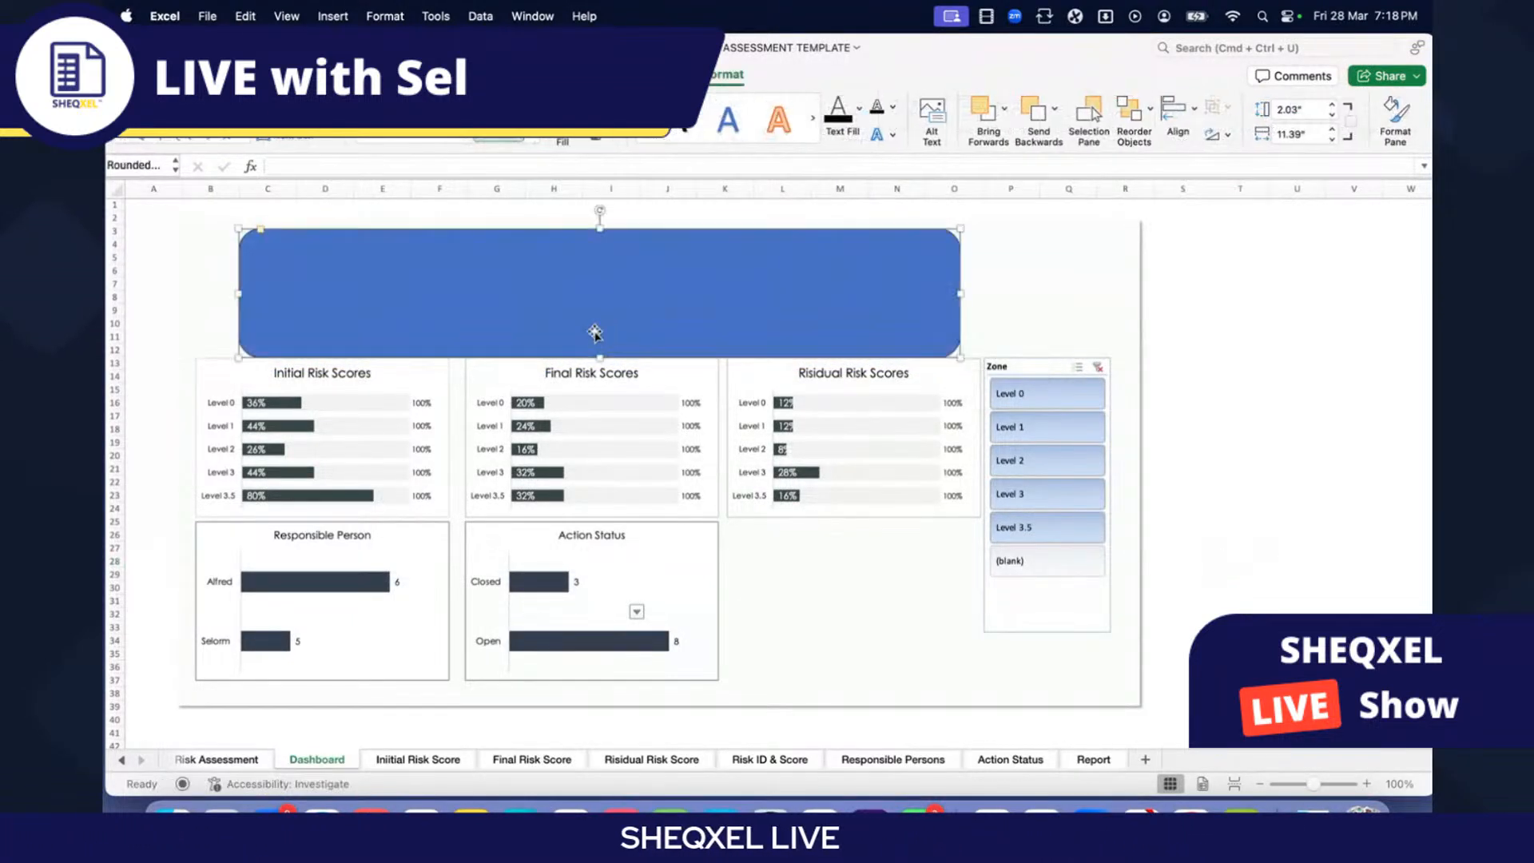
{"action": "left_click_drag", "start_coordinate": [378, 292], "coordinate": [353, 282]}
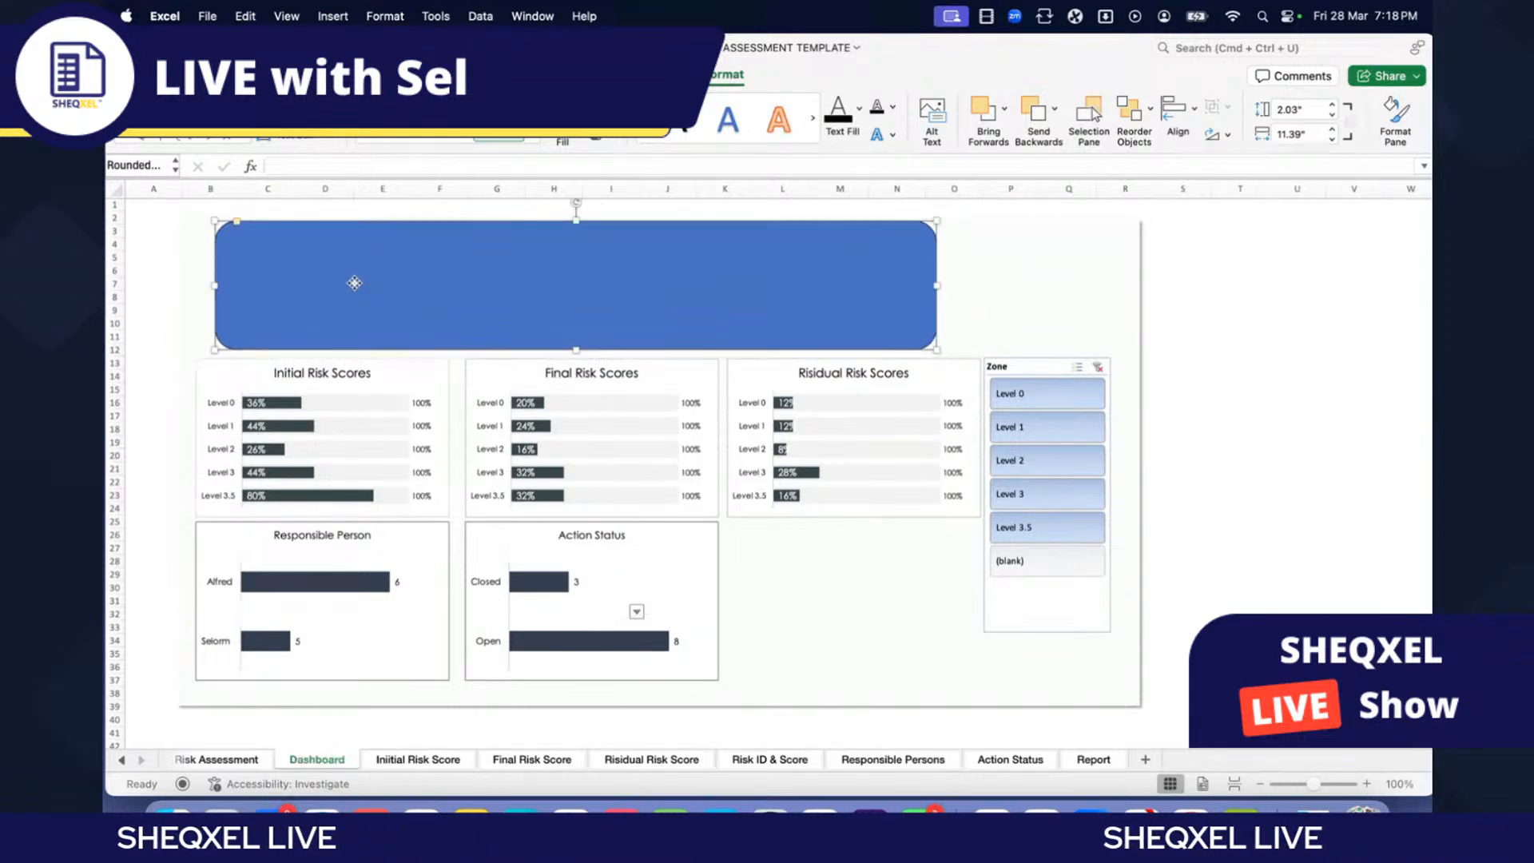
Step: Nudge the Responsible Person and Action Status charts down together to leave a gap below the risk score charts
{"action": "left_click", "coordinate": [639, 587]}
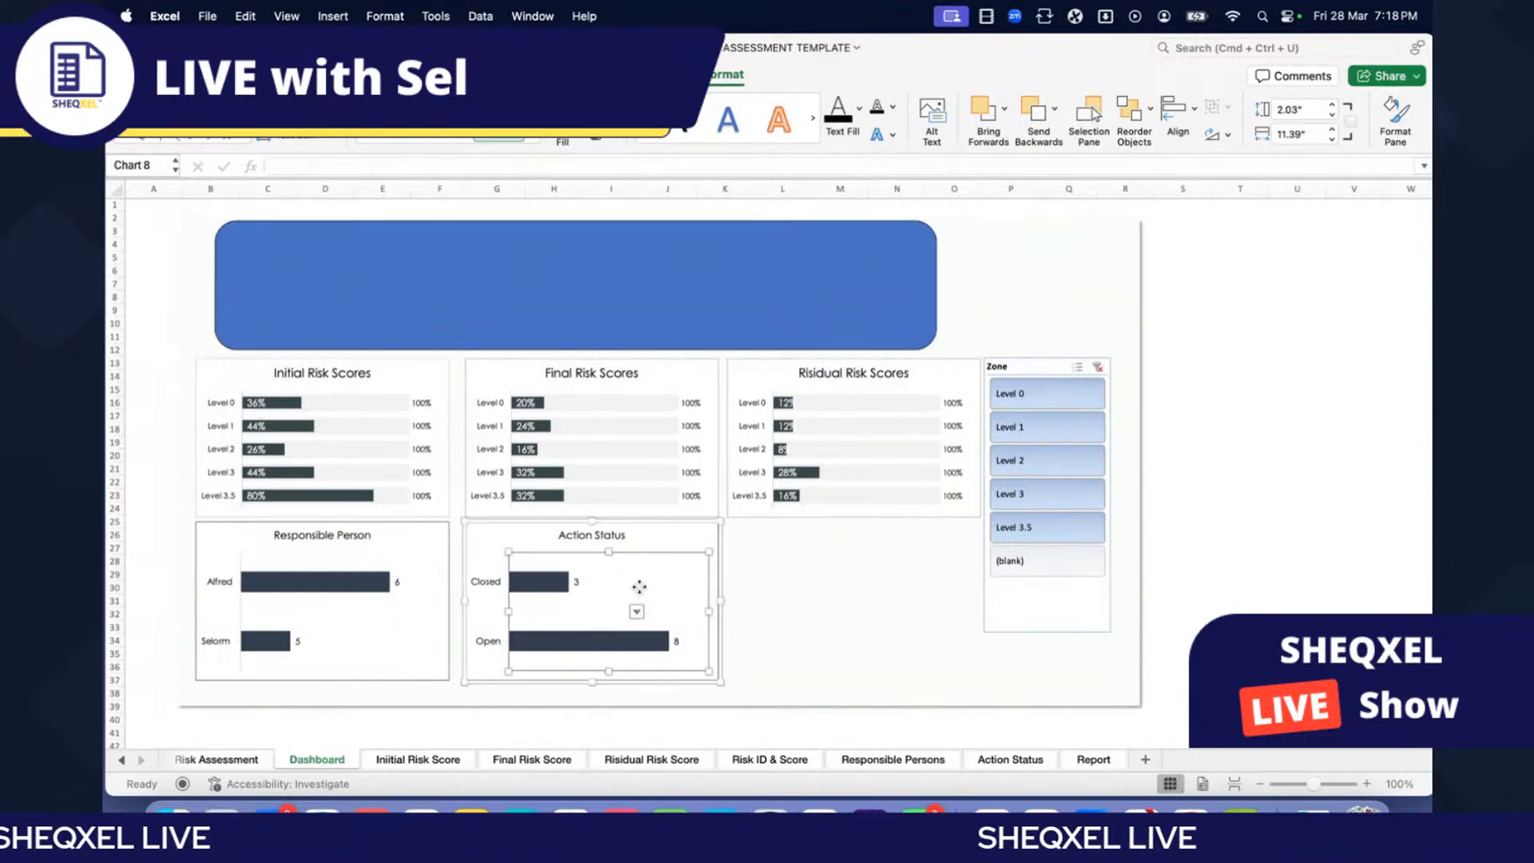
{"action": "left_click", "coordinate": [444, 602], "text": "shift"}
{"action": "key", "text": "Down"}
{"action": "key", "text": "Down"}
{"action": "key", "text": "Down"}
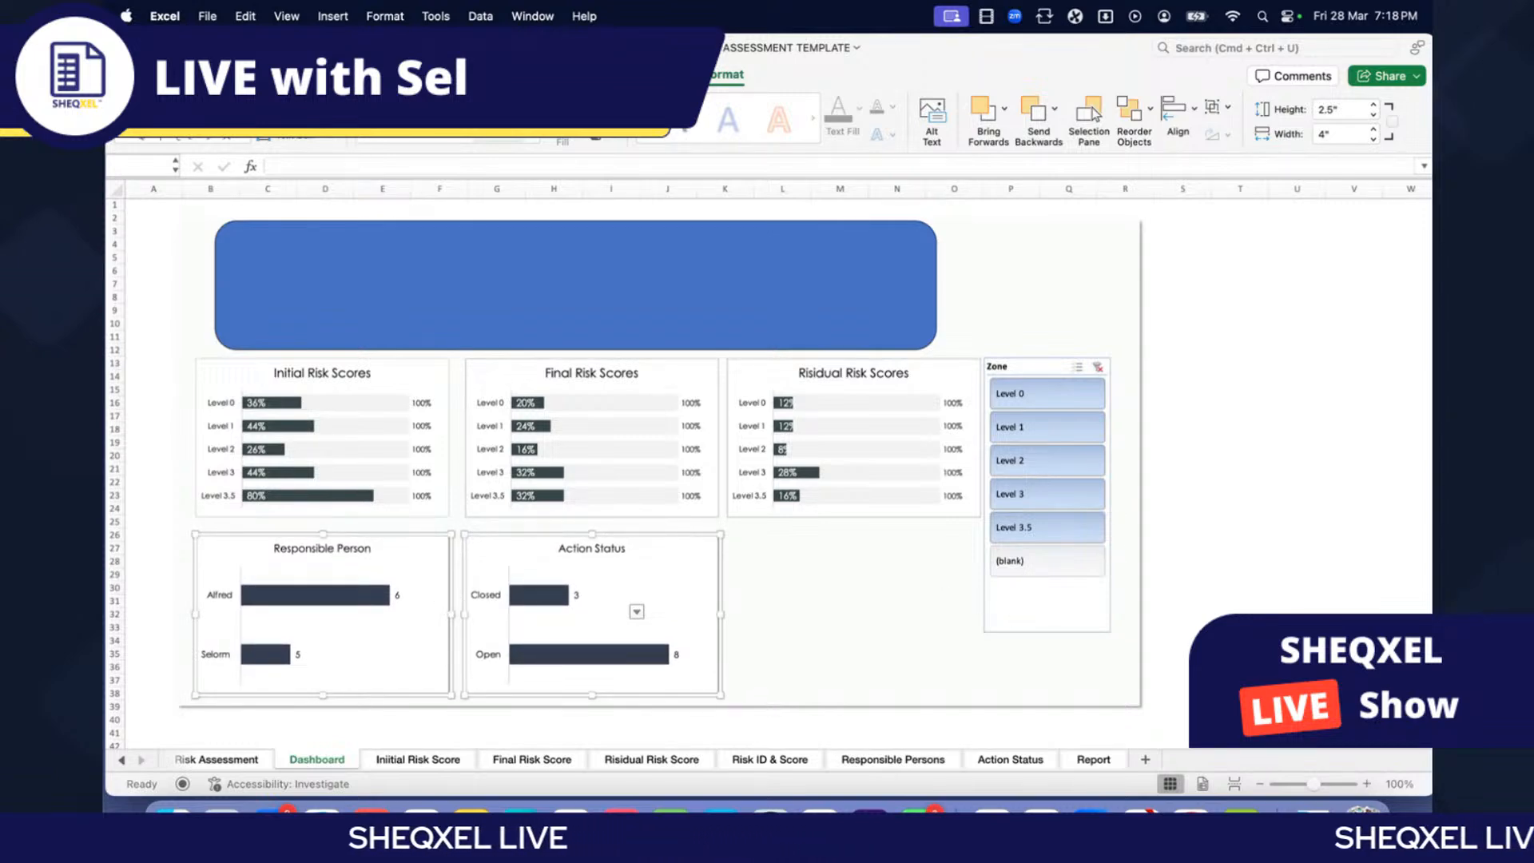
Step: Widen the rounded rectangle to about 11.54" and nudge it down to just above the risk score charts
{"action": "left_click", "coordinate": [808, 302]}
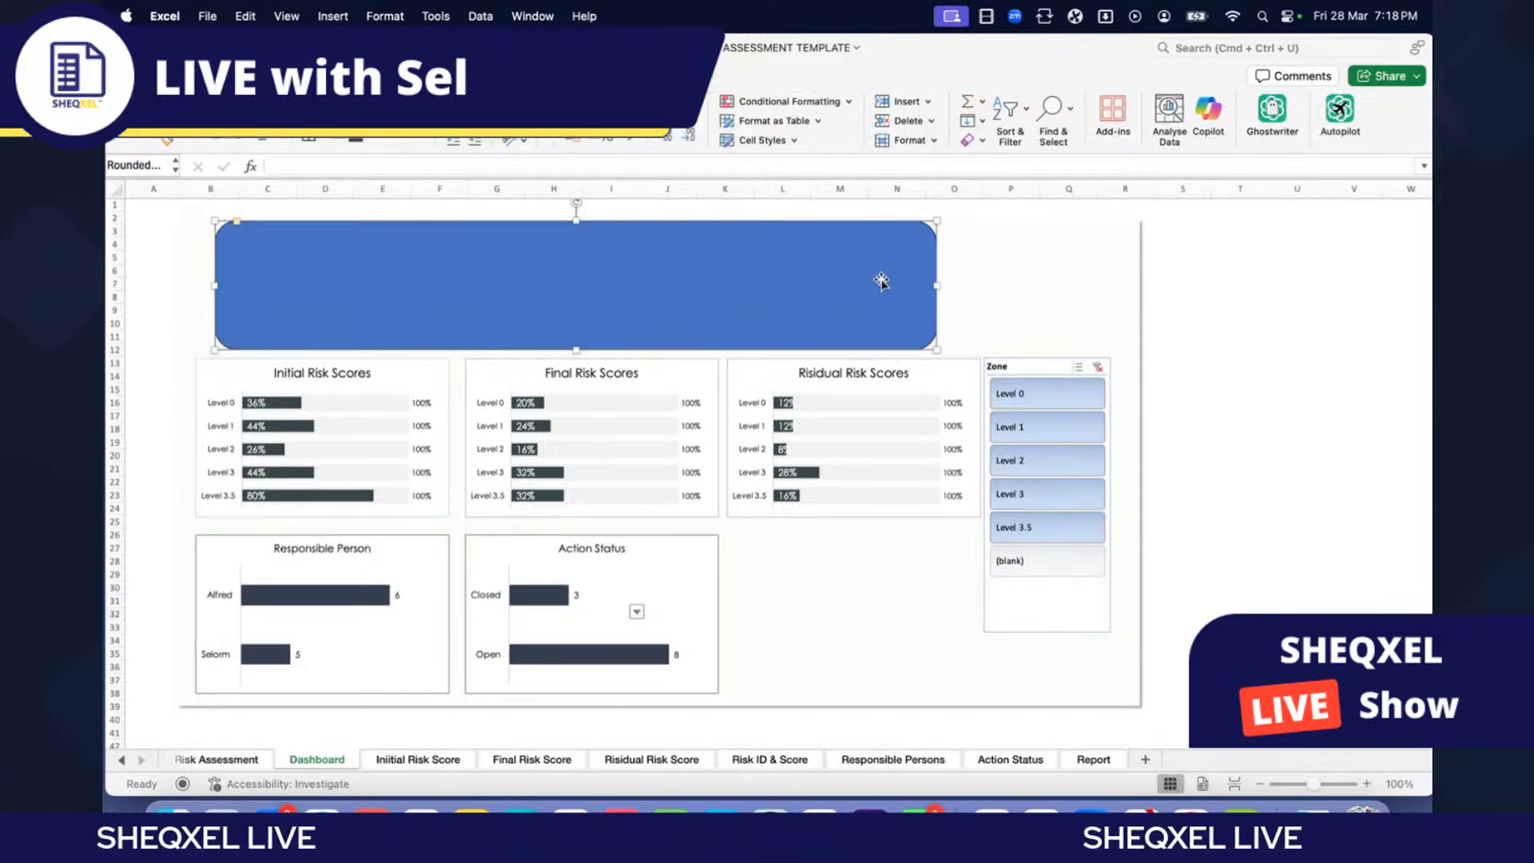
{"action": "mouse_move", "coordinate": [936, 285]}
{"action": "left_mouse_down"}
{"action": "mouse_move", "coordinate": [417, 294]}
{"action": "mouse_move", "coordinate": [979, 300]}
{"action": "mouse_move", "coordinate": [946, 309]}
{"action": "left_mouse_up"}
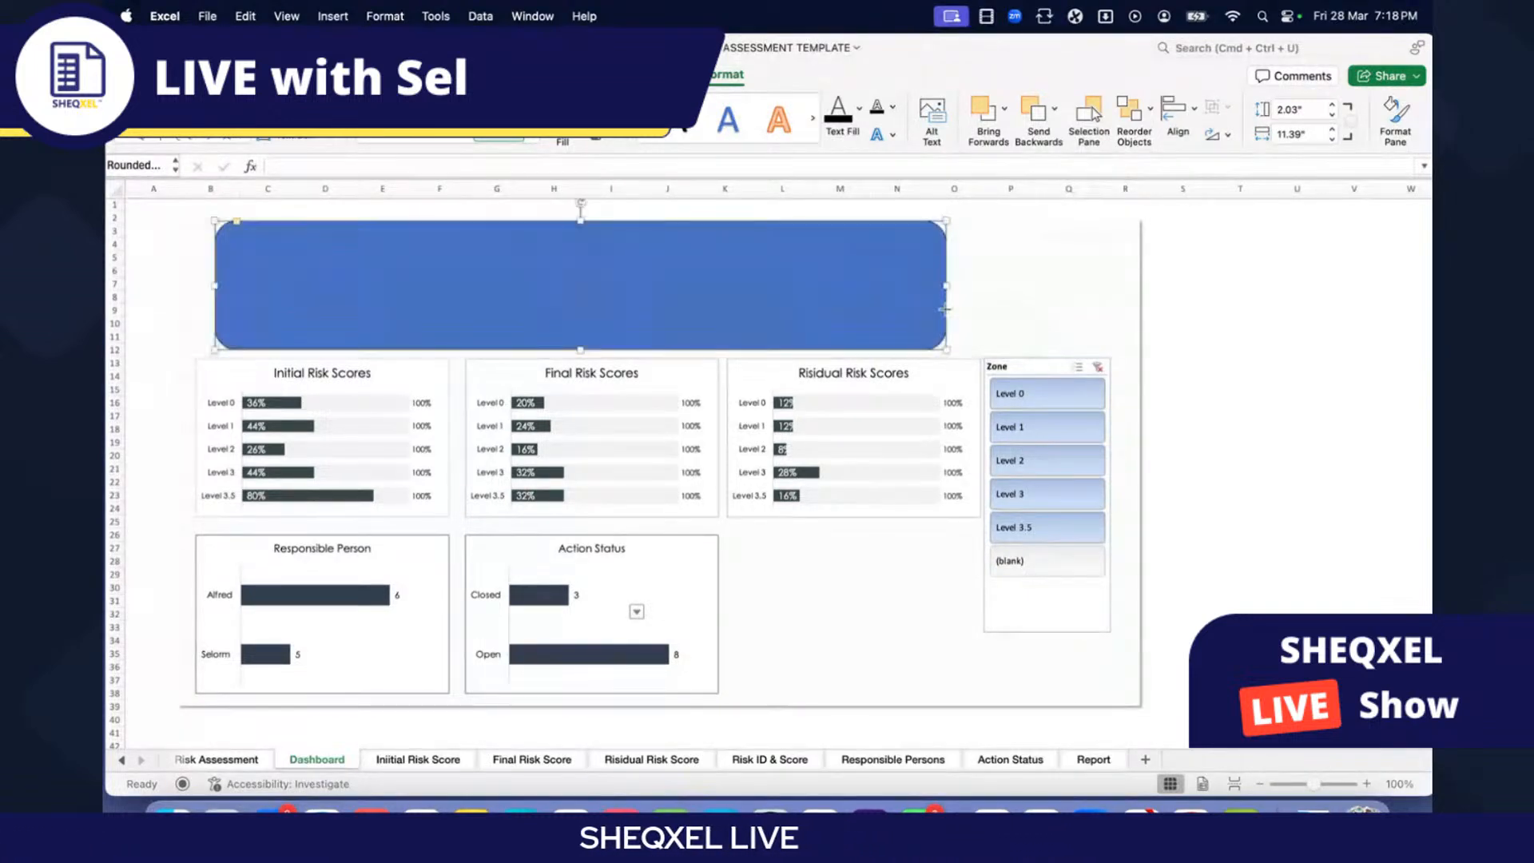
{"action": "key", "text": "Down"}
{"action": "key", "text": "Down"}
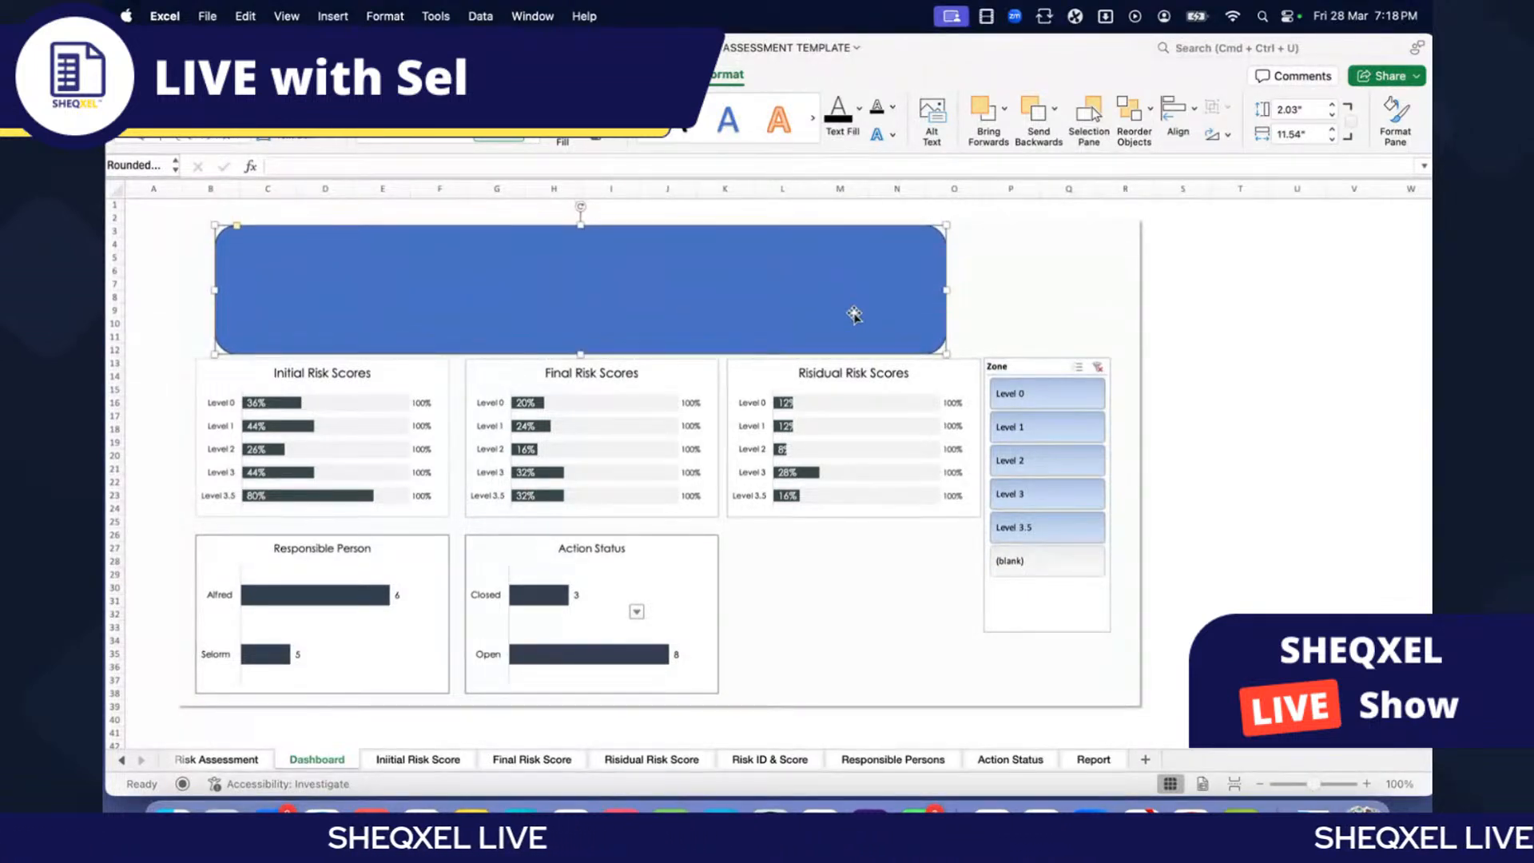
{"action": "left_click", "coordinate": [1350, 324]}
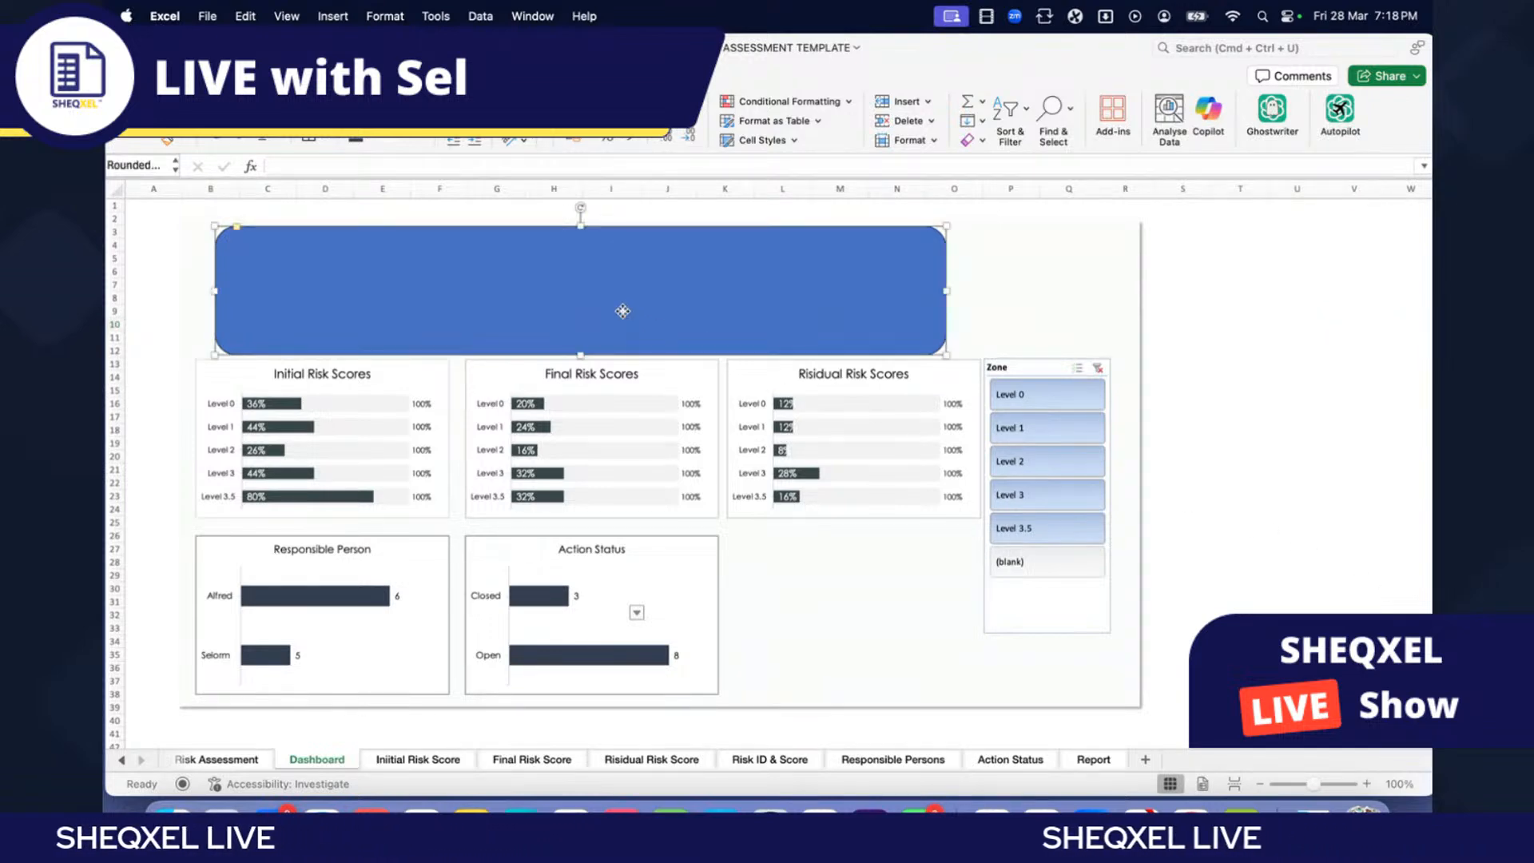
Step: Fill the rounded rectangle with a solid light blue custom colour
{"action": "left_click", "coordinate": [530, 250]}
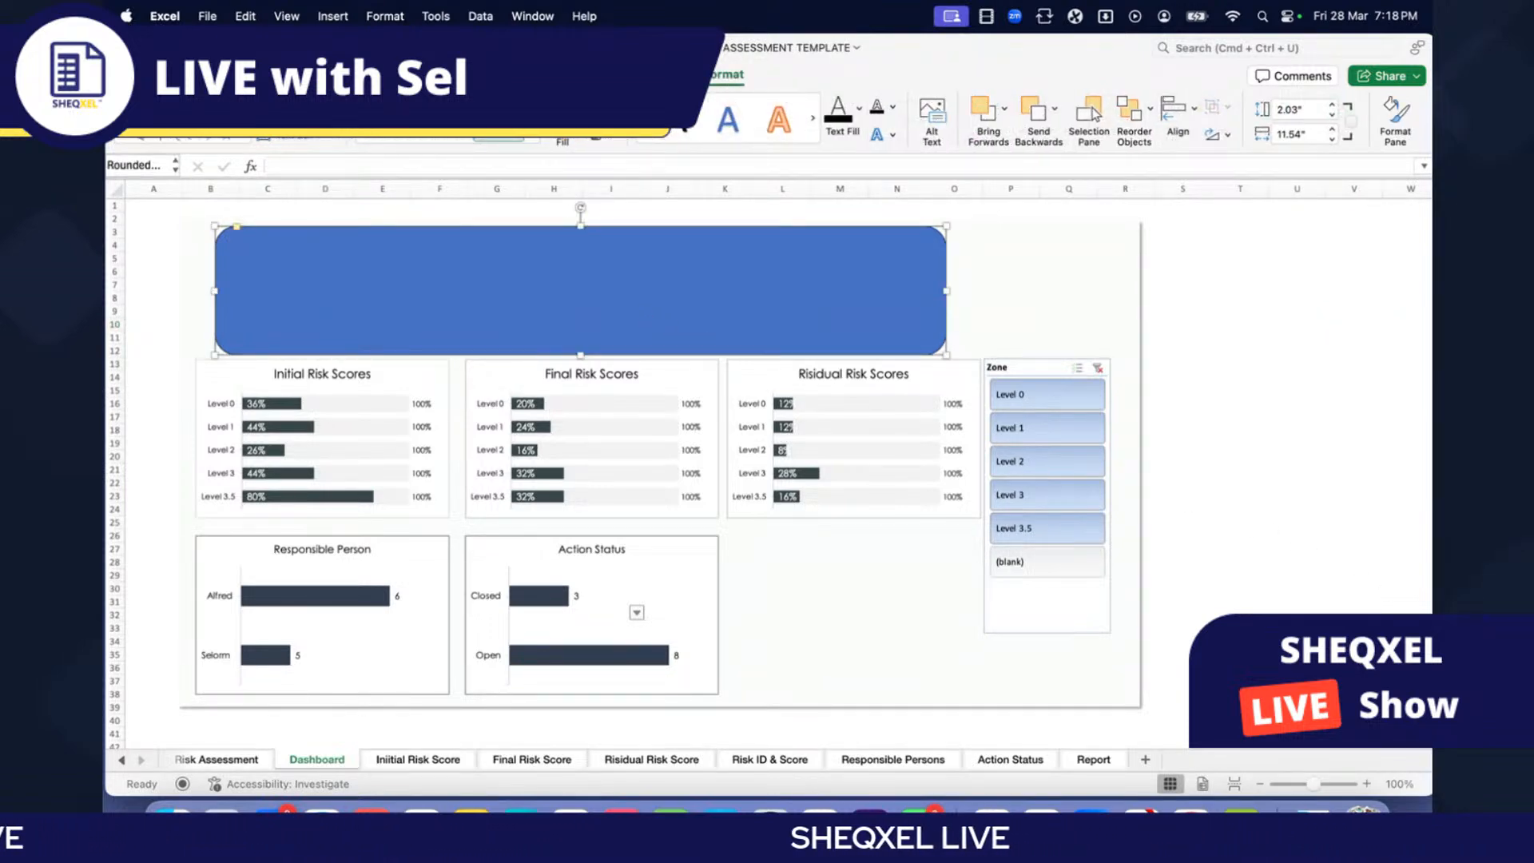
{"action": "left_click", "coordinate": [424, 146]}
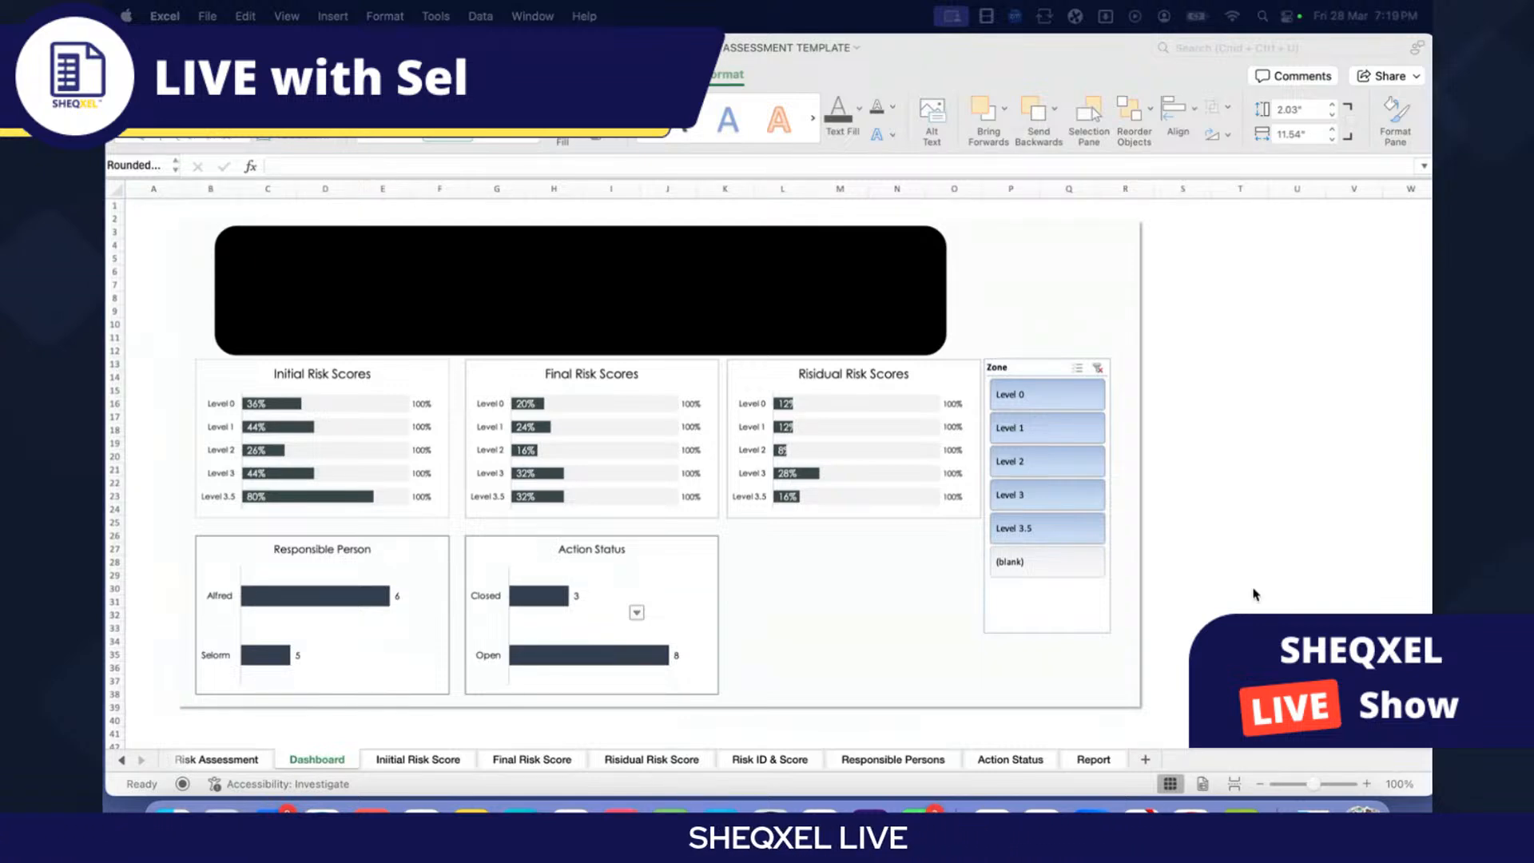
{"action": "right_click", "coordinate": [719, 339]}
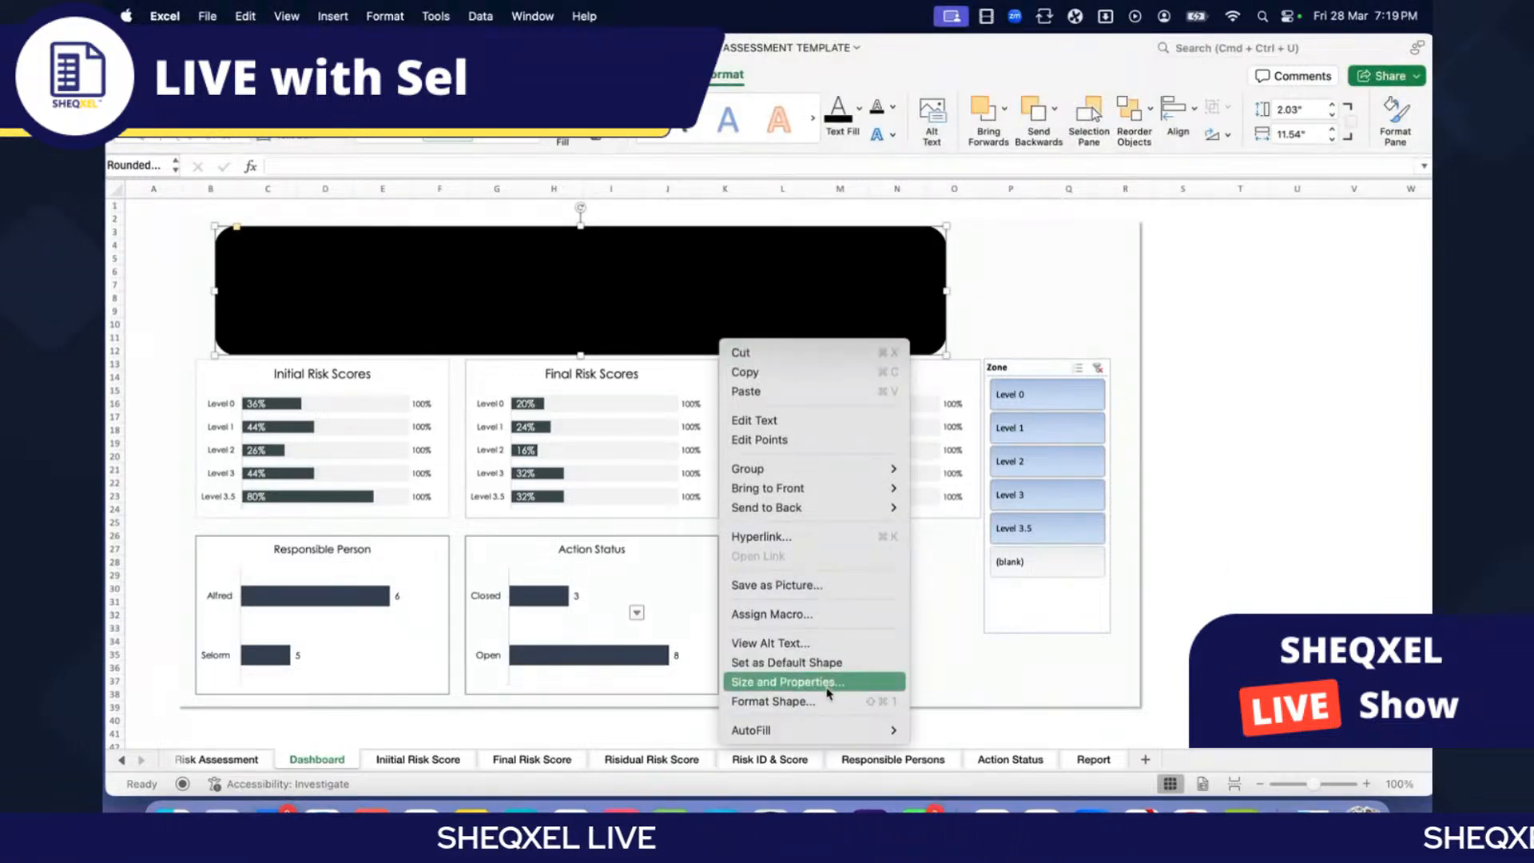
{"action": "left_click", "coordinate": [804, 702]}
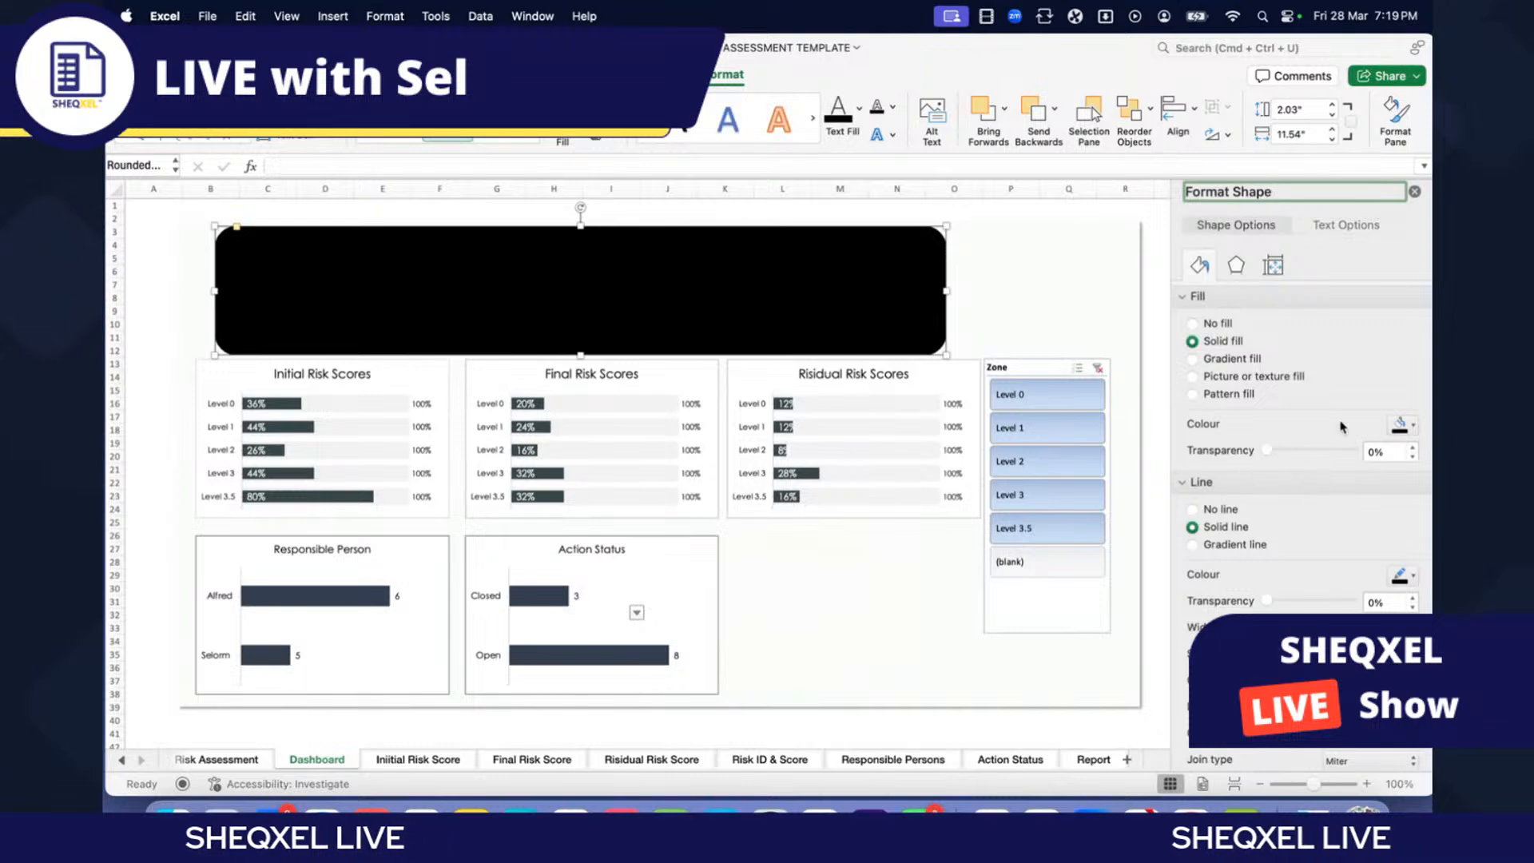
{"action": "left_click", "coordinate": [1400, 426]}
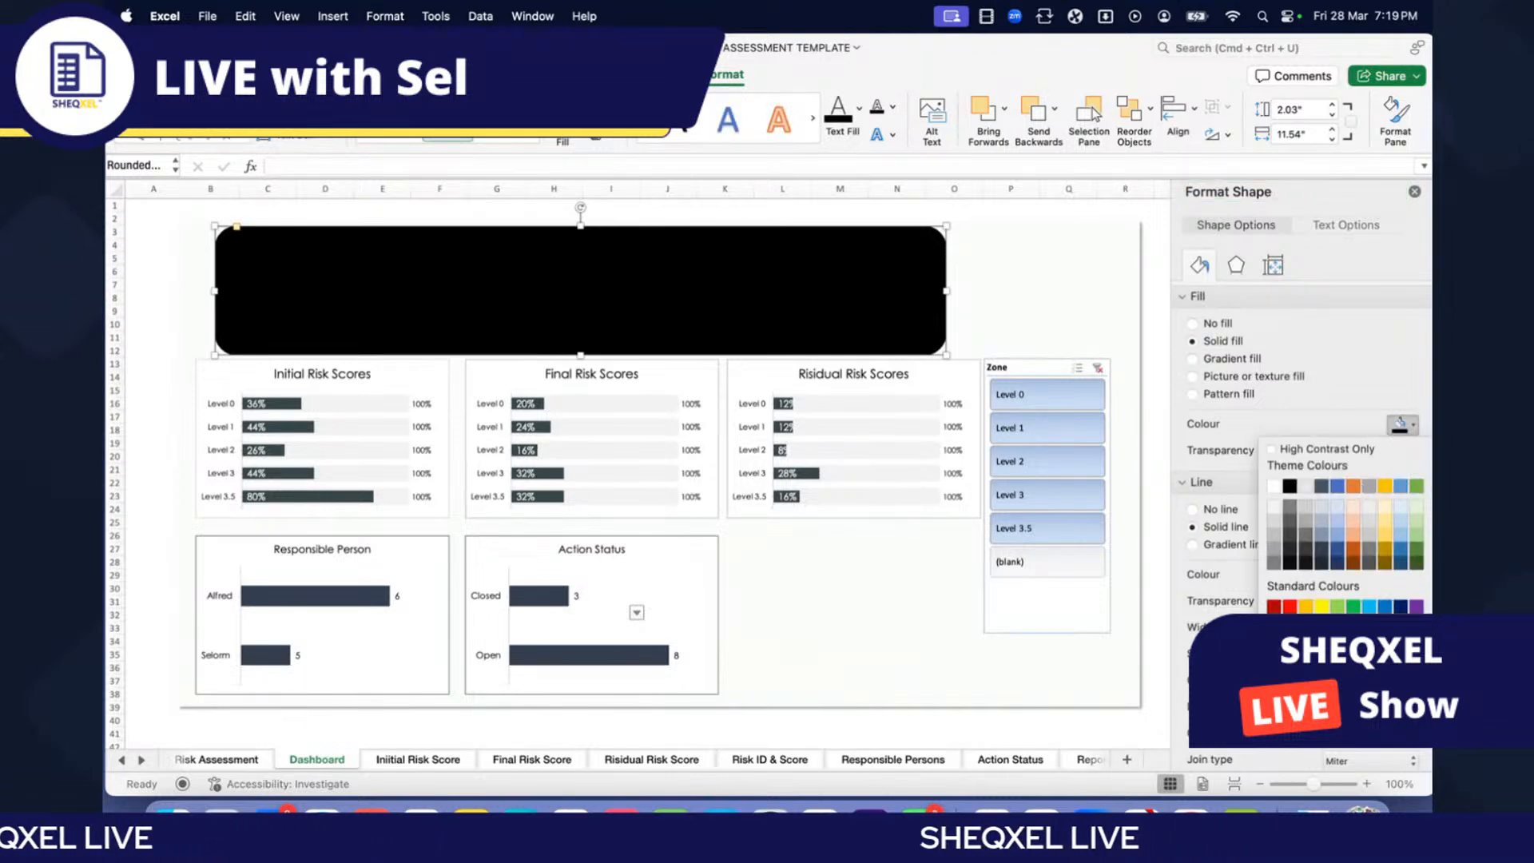
{"action": "left_click", "coordinate": [1302, 663]}
{"action": "key", "text": "Return"}
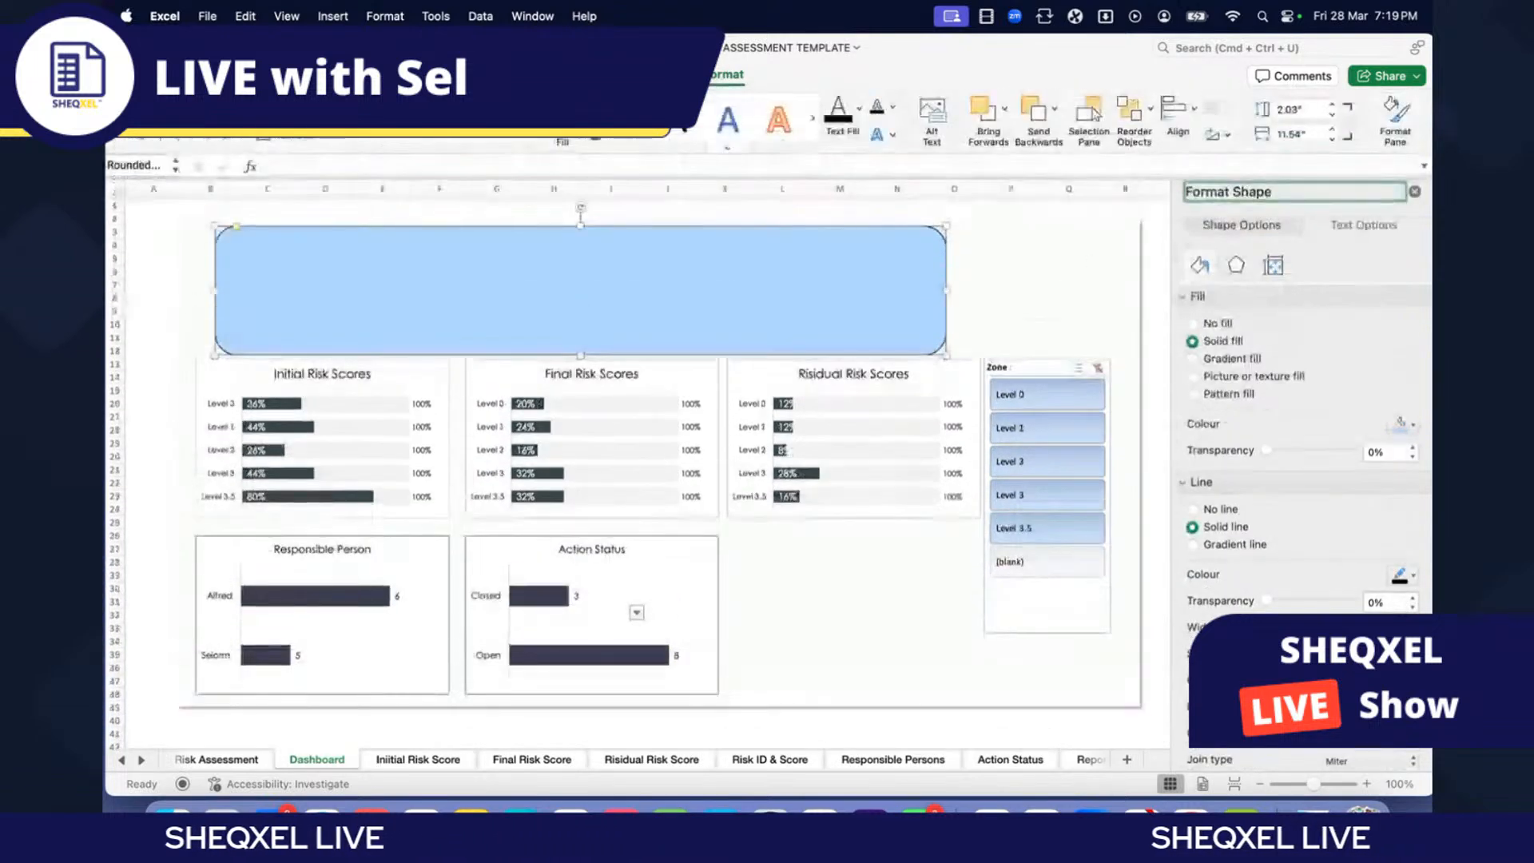
Step: Remove the rounded rectangle's outline and give the shape an outer shadow
{"action": "left_click", "coordinate": [597, 128]}
{"action": "left_click", "coordinate": [598, 119]}
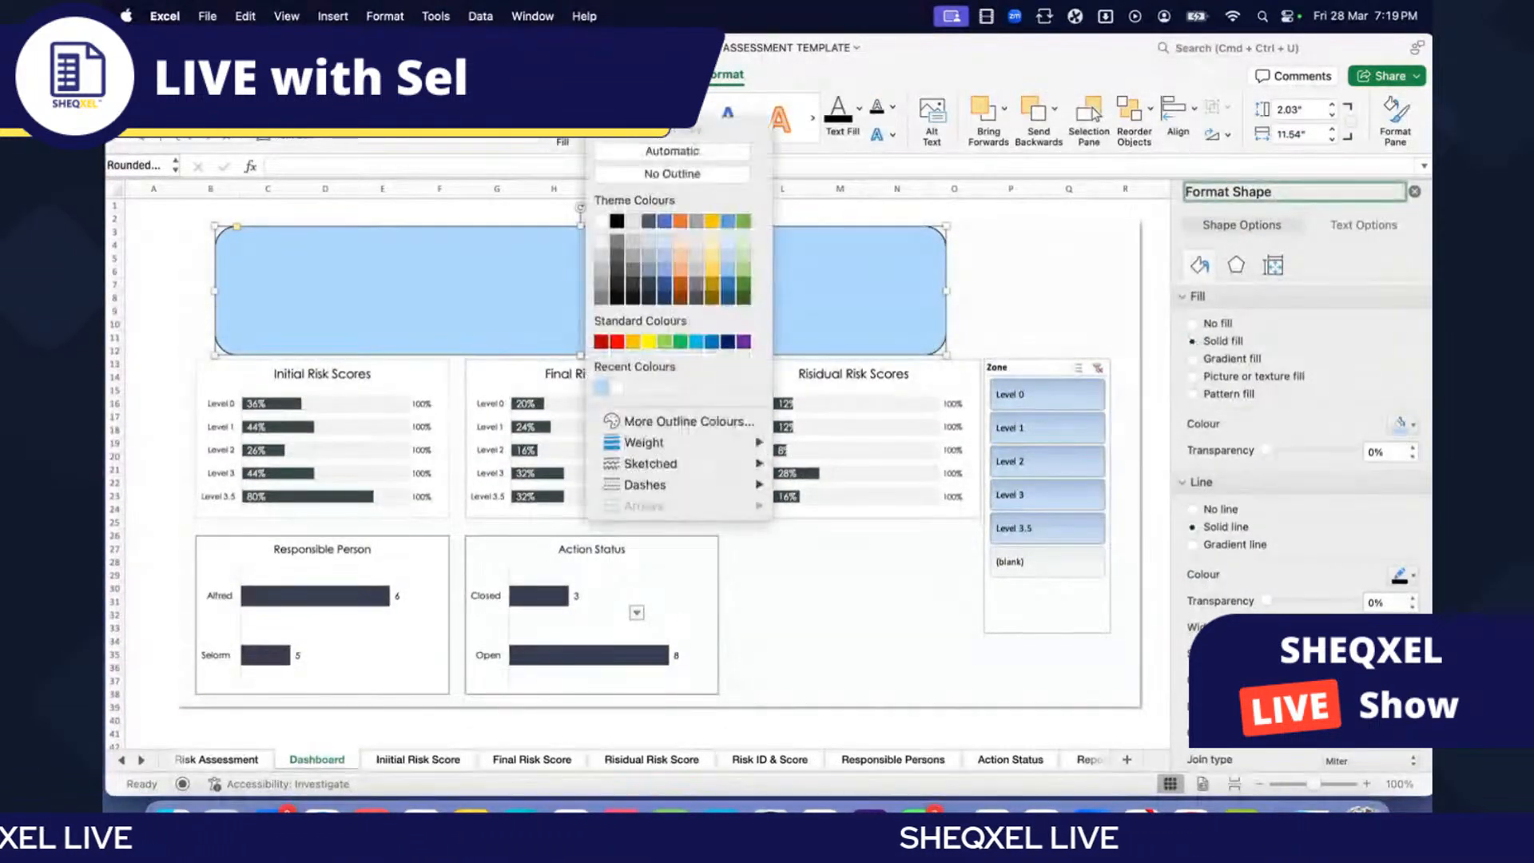
{"action": "left_click", "coordinate": [623, 175]}
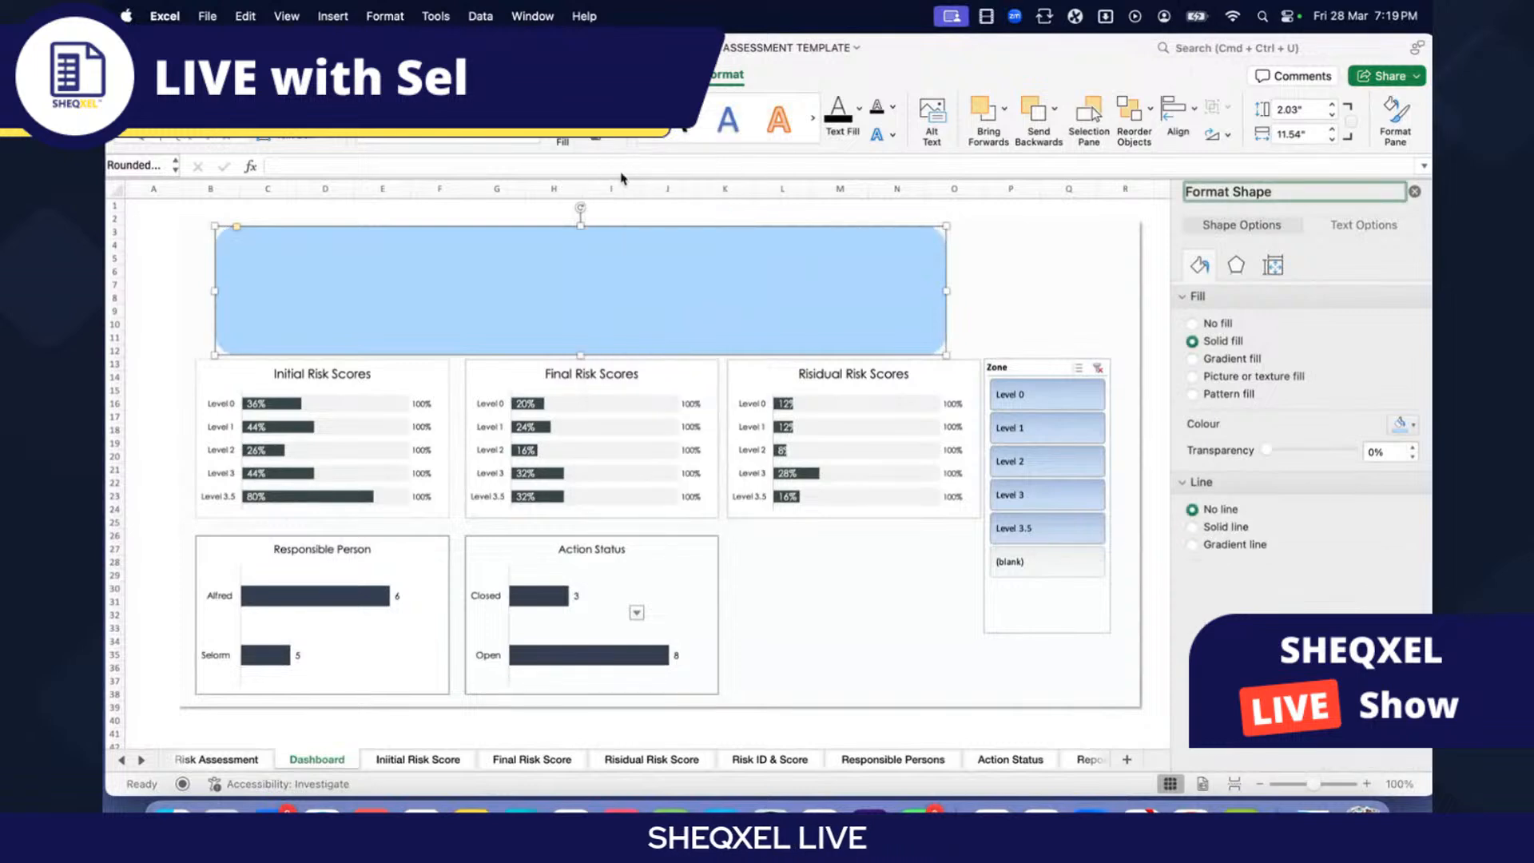
{"action": "left_click", "coordinate": [597, 128]}
{"action": "mouse_move", "coordinate": [633, 188]}
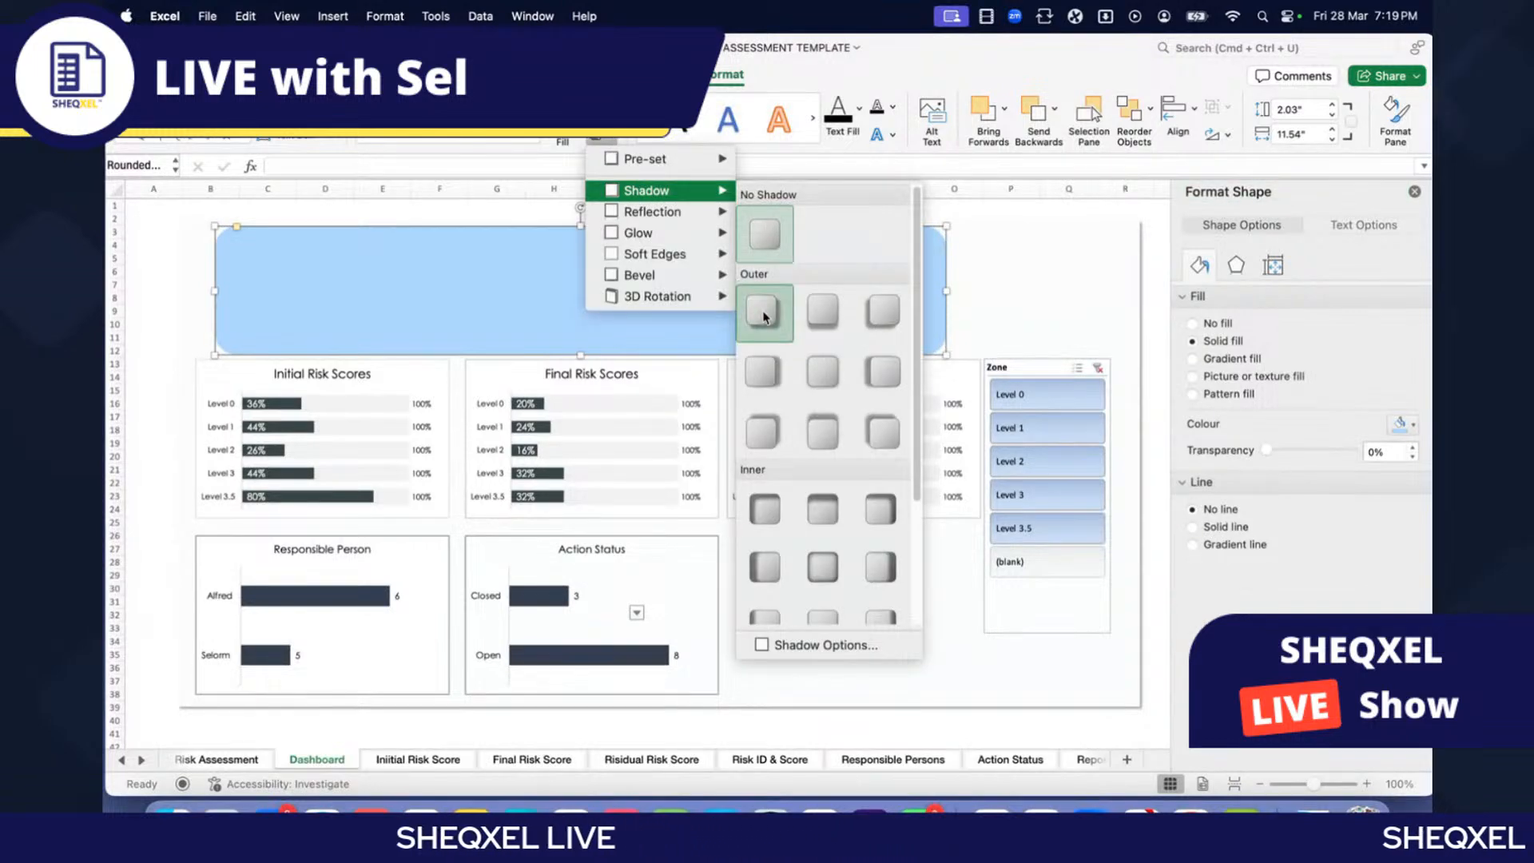
{"action": "left_click", "coordinate": [841, 302]}
{"action": "scroll", "coordinate": [1062, 267], "scroll_direction": "right", "scroll_amount": 5}
{"action": "left_click", "coordinate": [983, 335]}
{"action": "scroll", "coordinate": [894, 319], "scroll_direction": "left", "scroll_amount": 5}
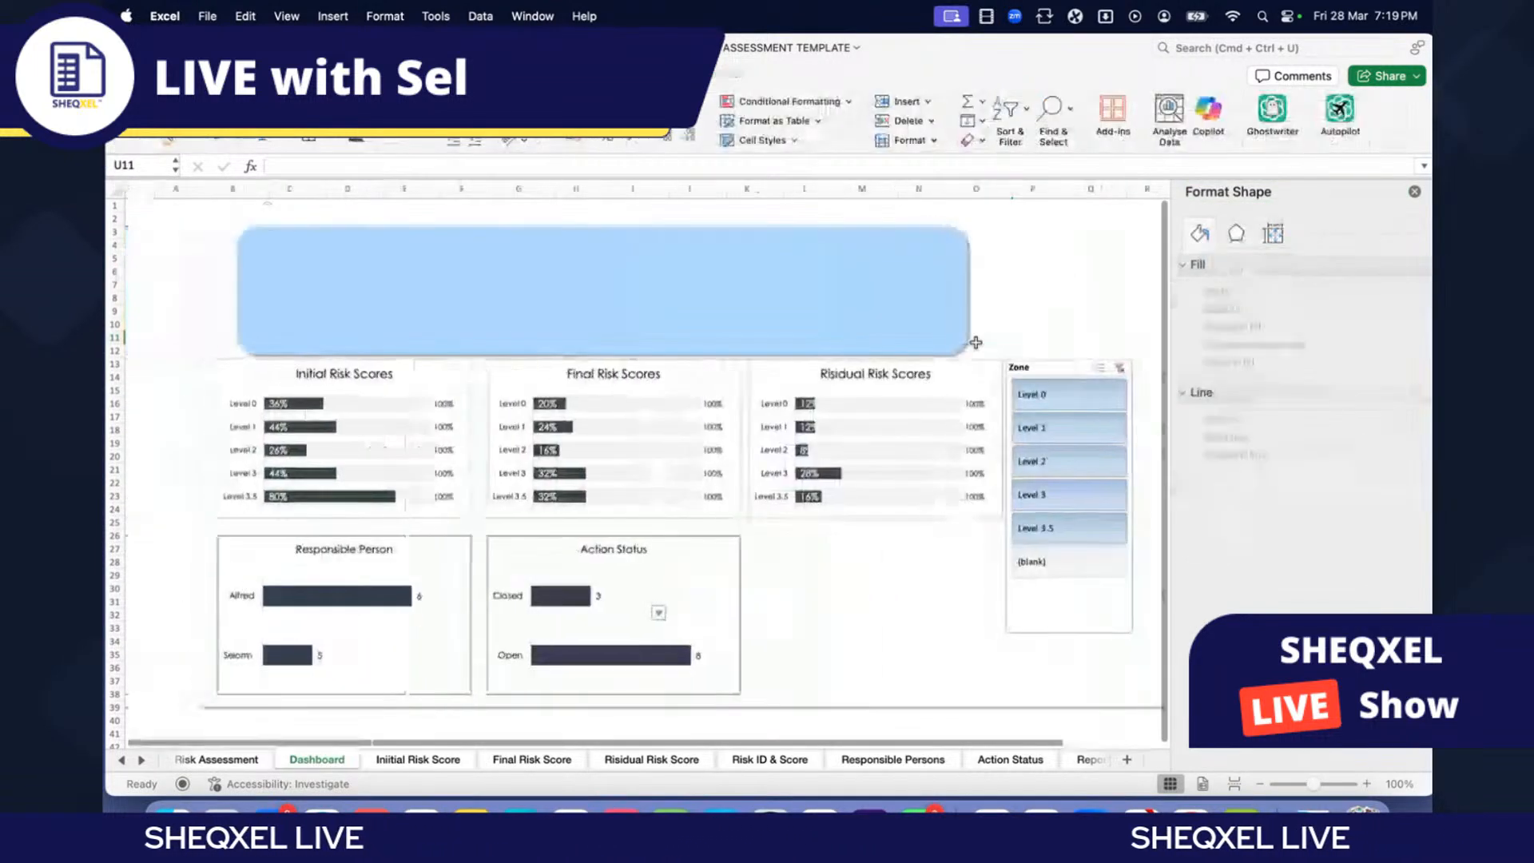
{"action": "scroll", "coordinate": [894, 319], "scroll_direction": "right", "scroll_amount": 1}
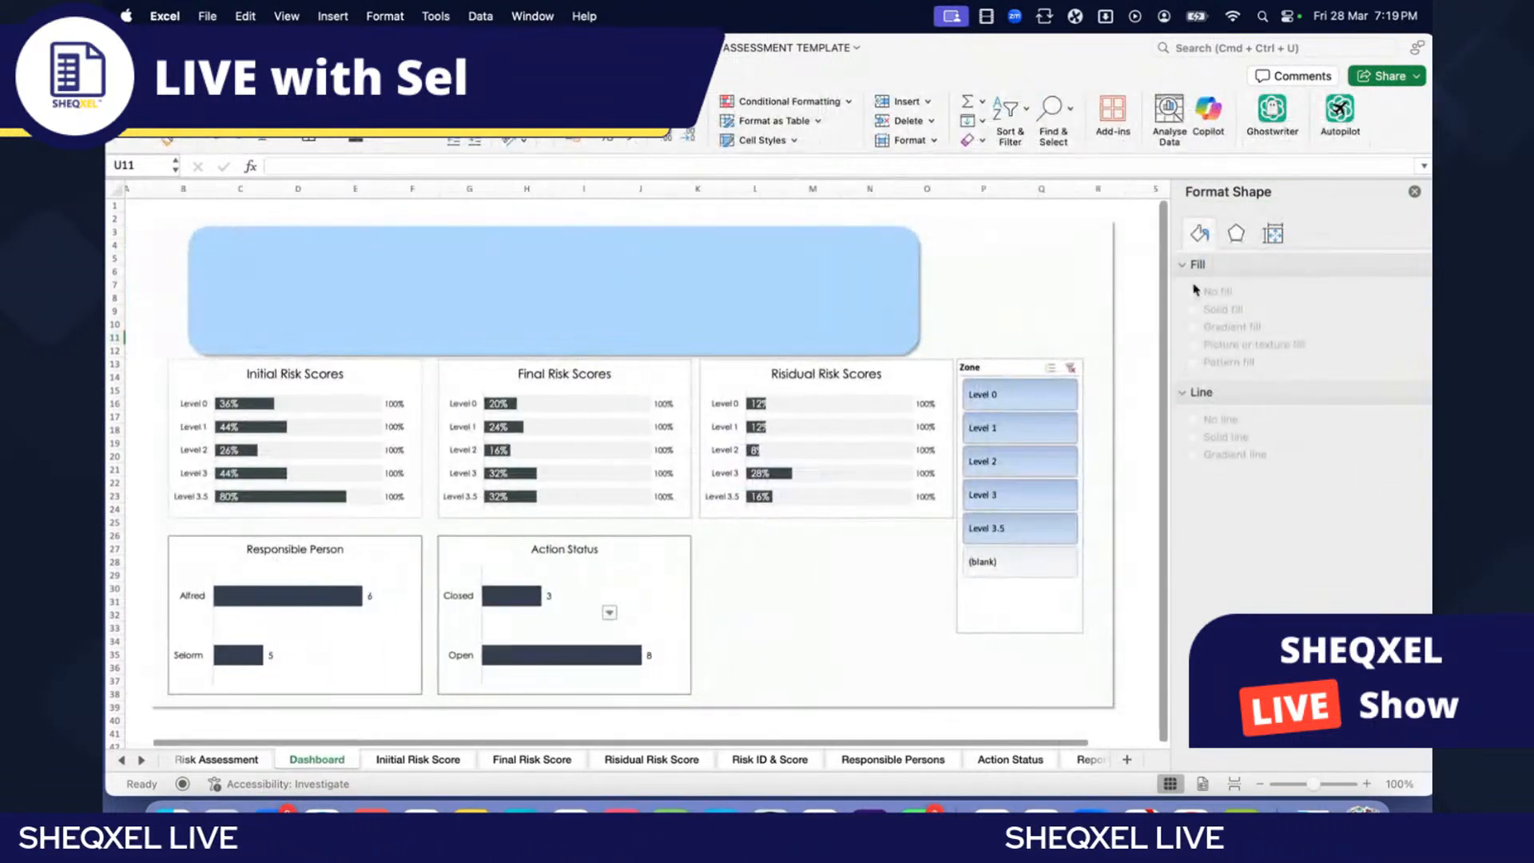
{"action": "left_click", "coordinate": [1415, 193]}
Step: Fill the large background rectangle with a solid, very light blue custom colour
{"action": "left_click", "coordinate": [1057, 268]}
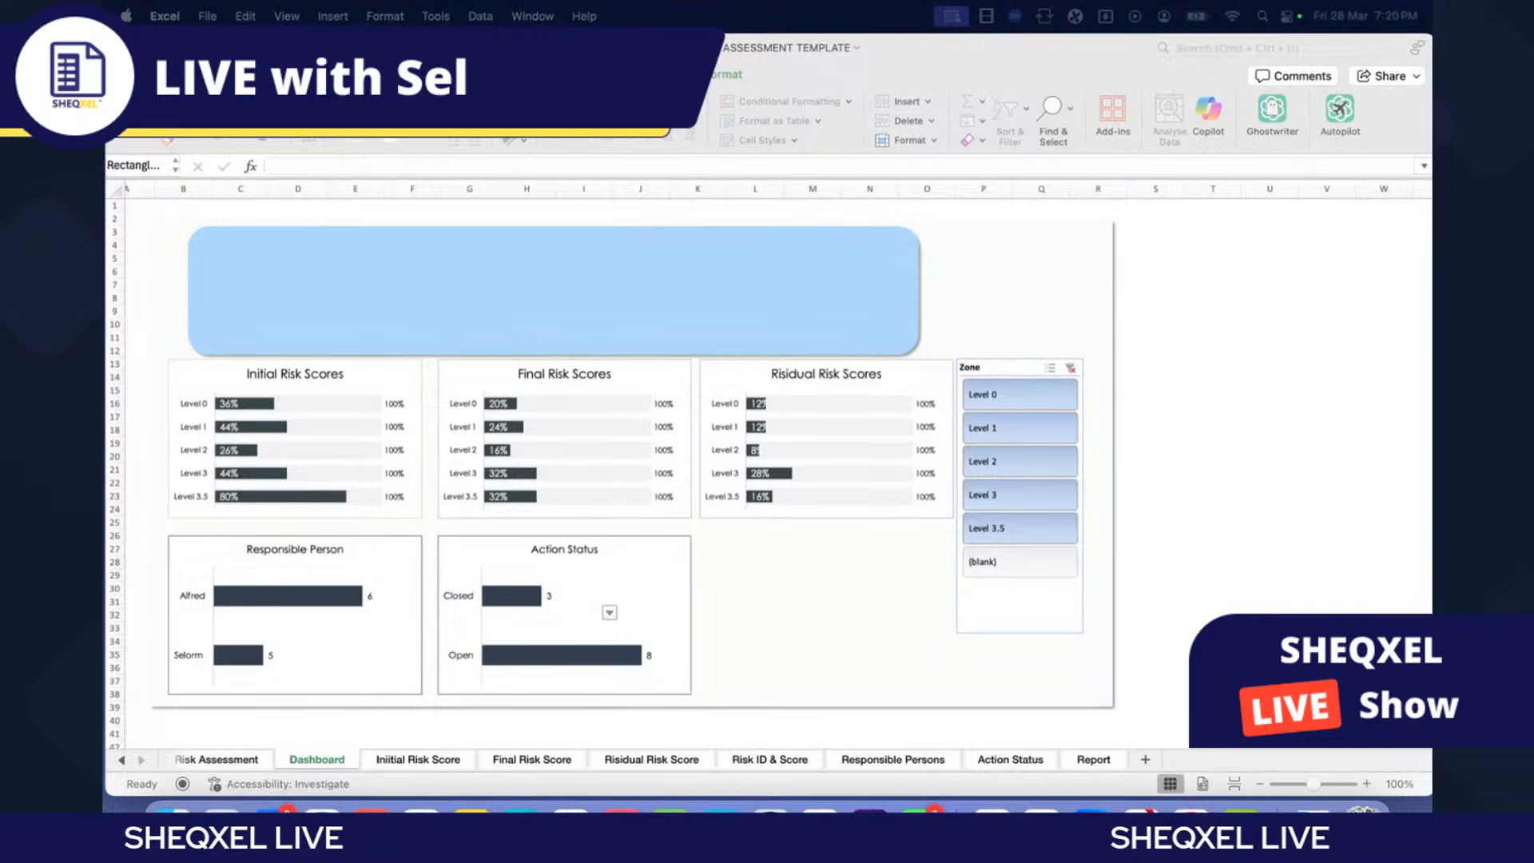
{"action": "left_click", "coordinate": [1044, 289]}
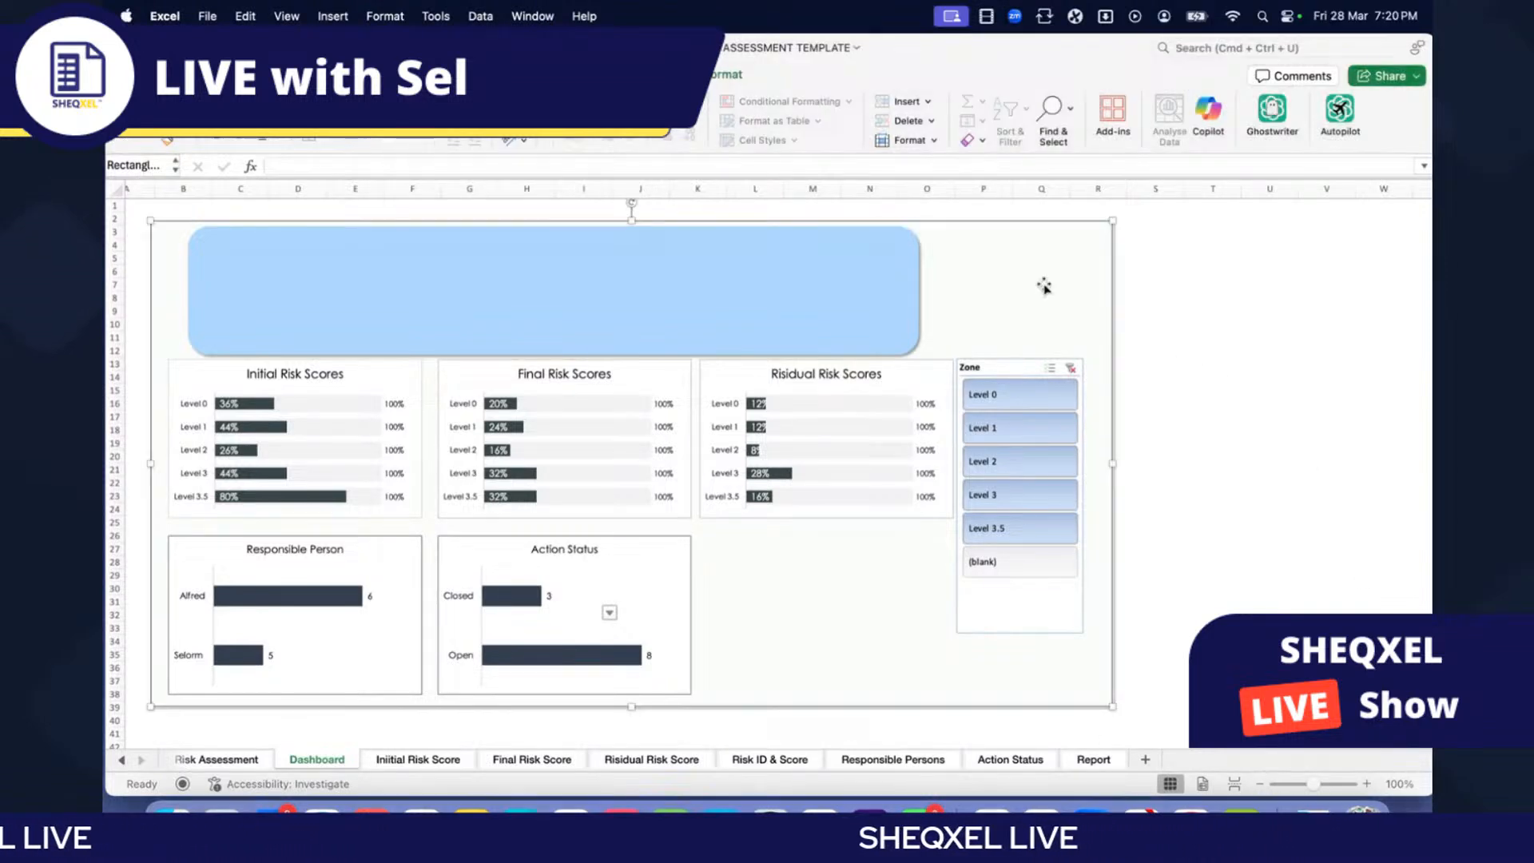
{"action": "right_click", "coordinate": [1044, 289]}
{"action": "left_click", "coordinate": [1094, 655]}
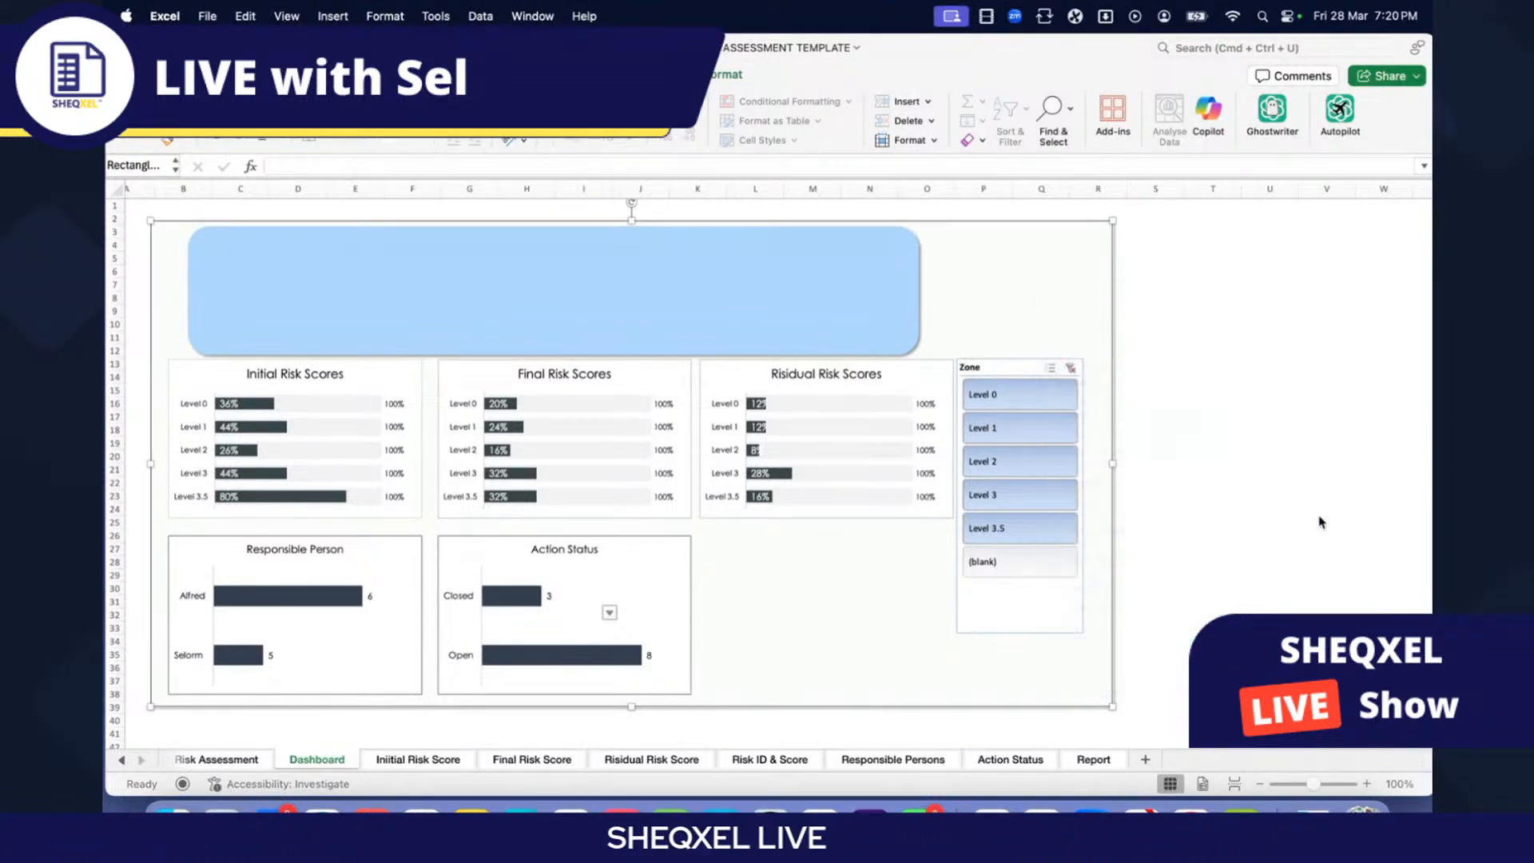
{"action": "left_click", "coordinate": [1412, 436]}
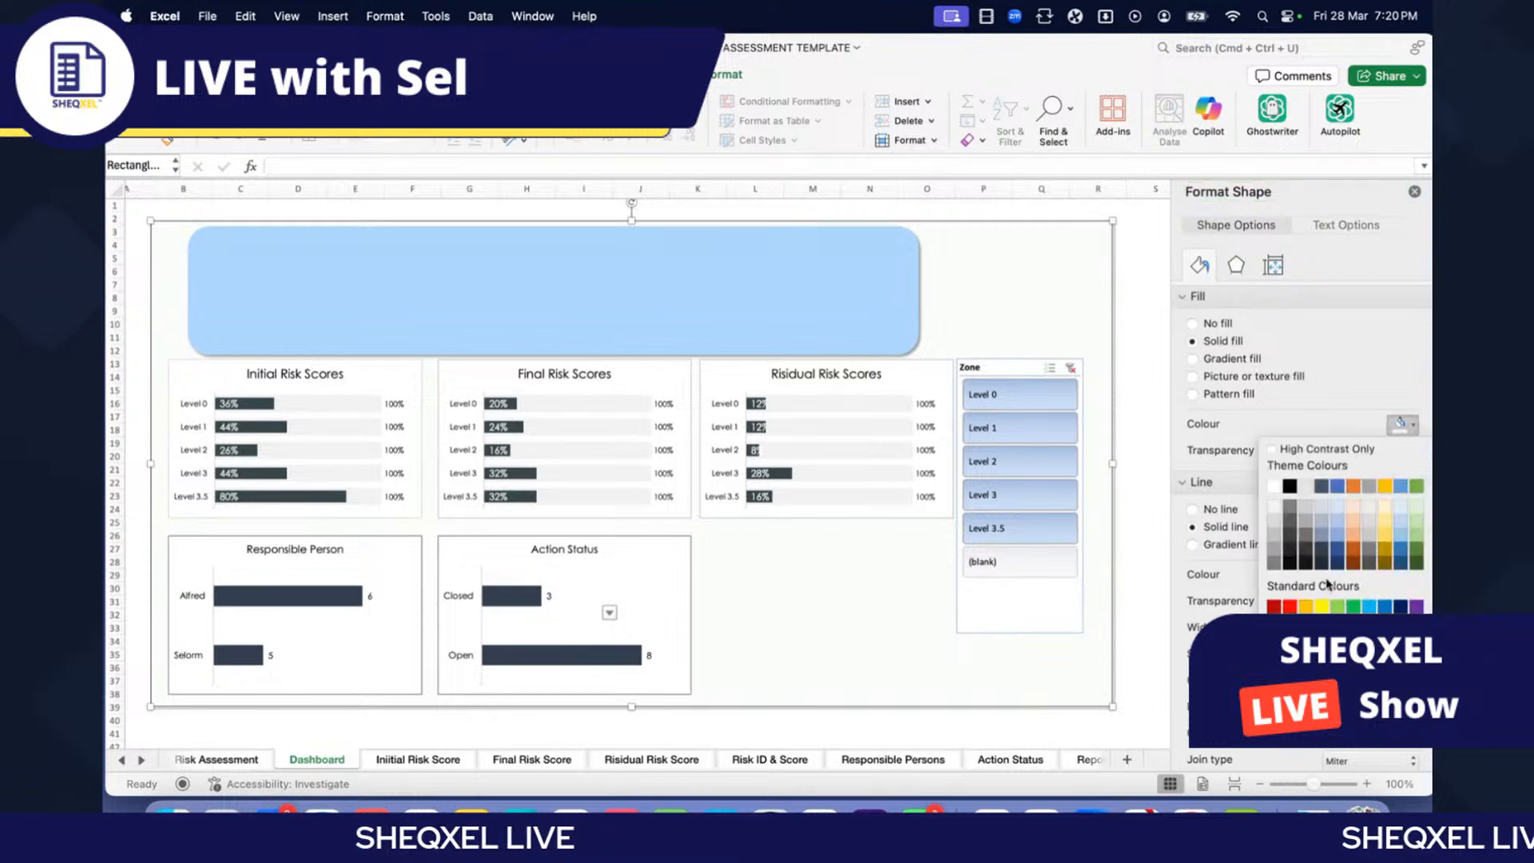
{"action": "left_click", "coordinate": [1287, 627]}
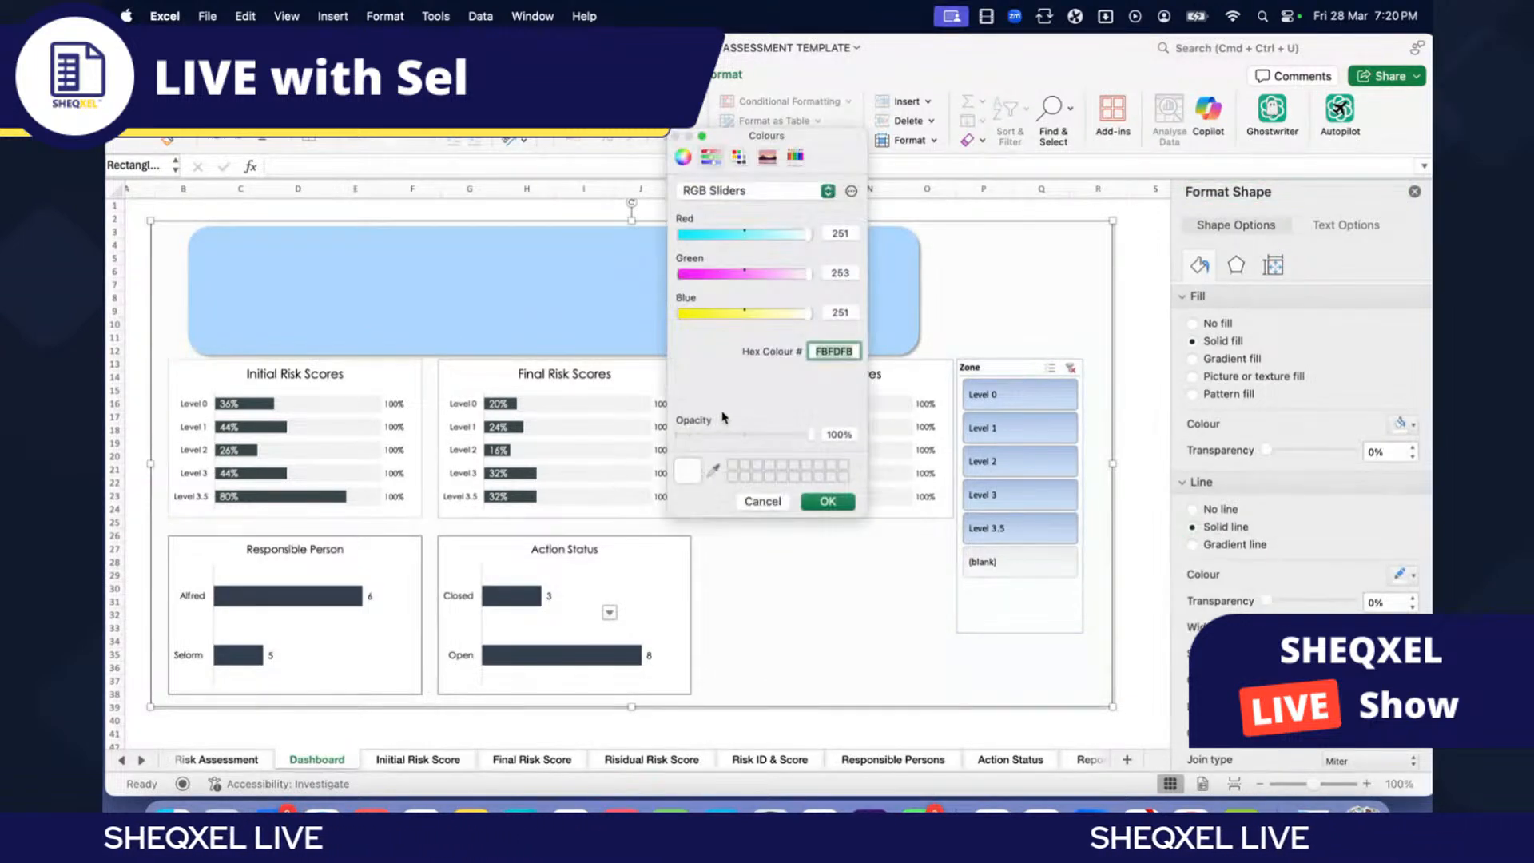
{"action": "key", "text": "Return"}
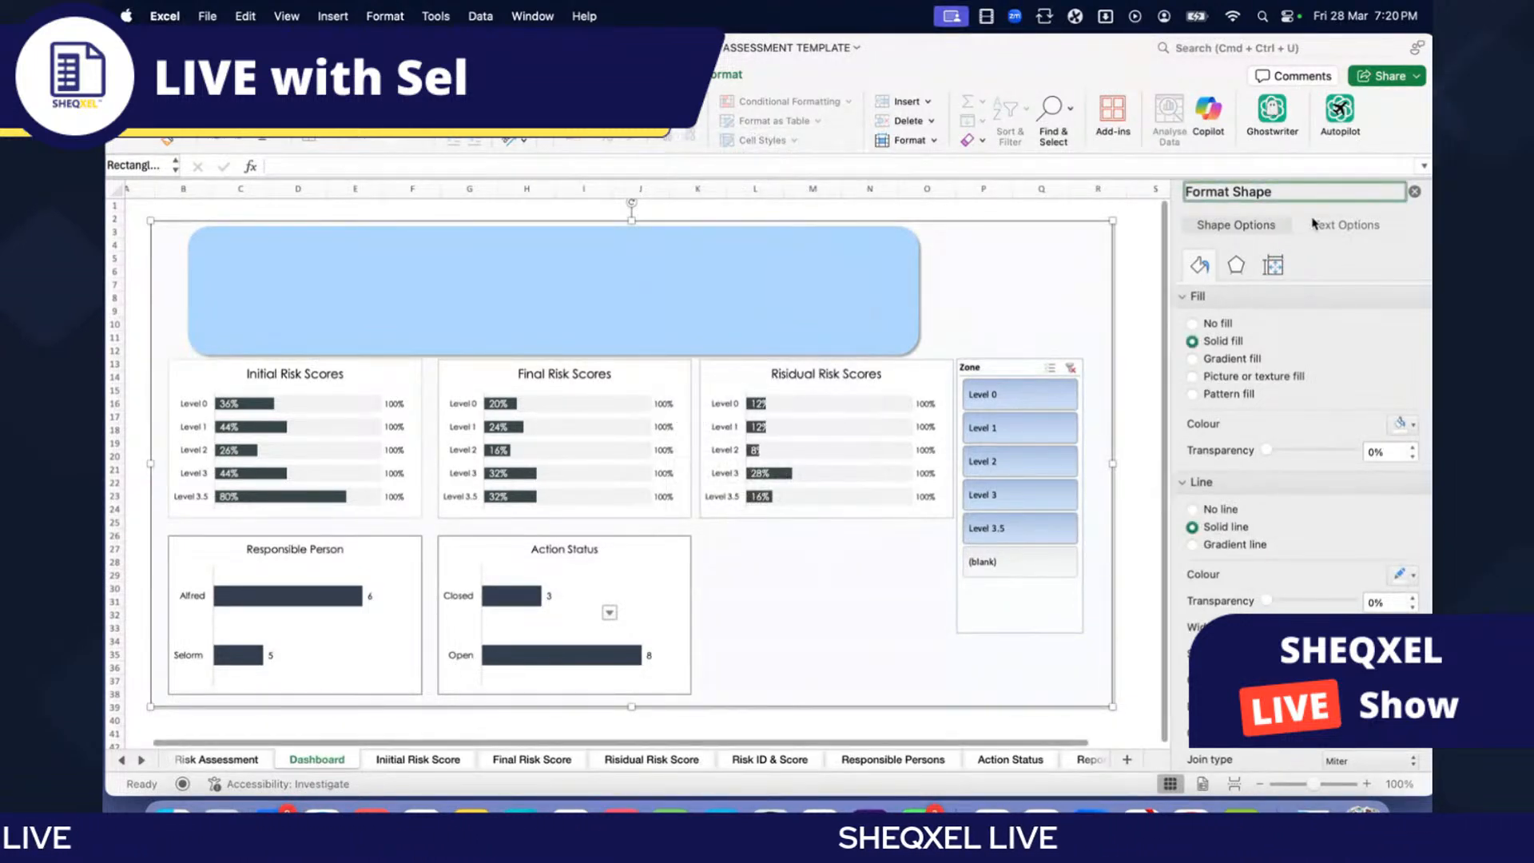
{"action": "left_click", "coordinate": [1414, 192]}
{"action": "left_click", "coordinate": [1194, 390]}
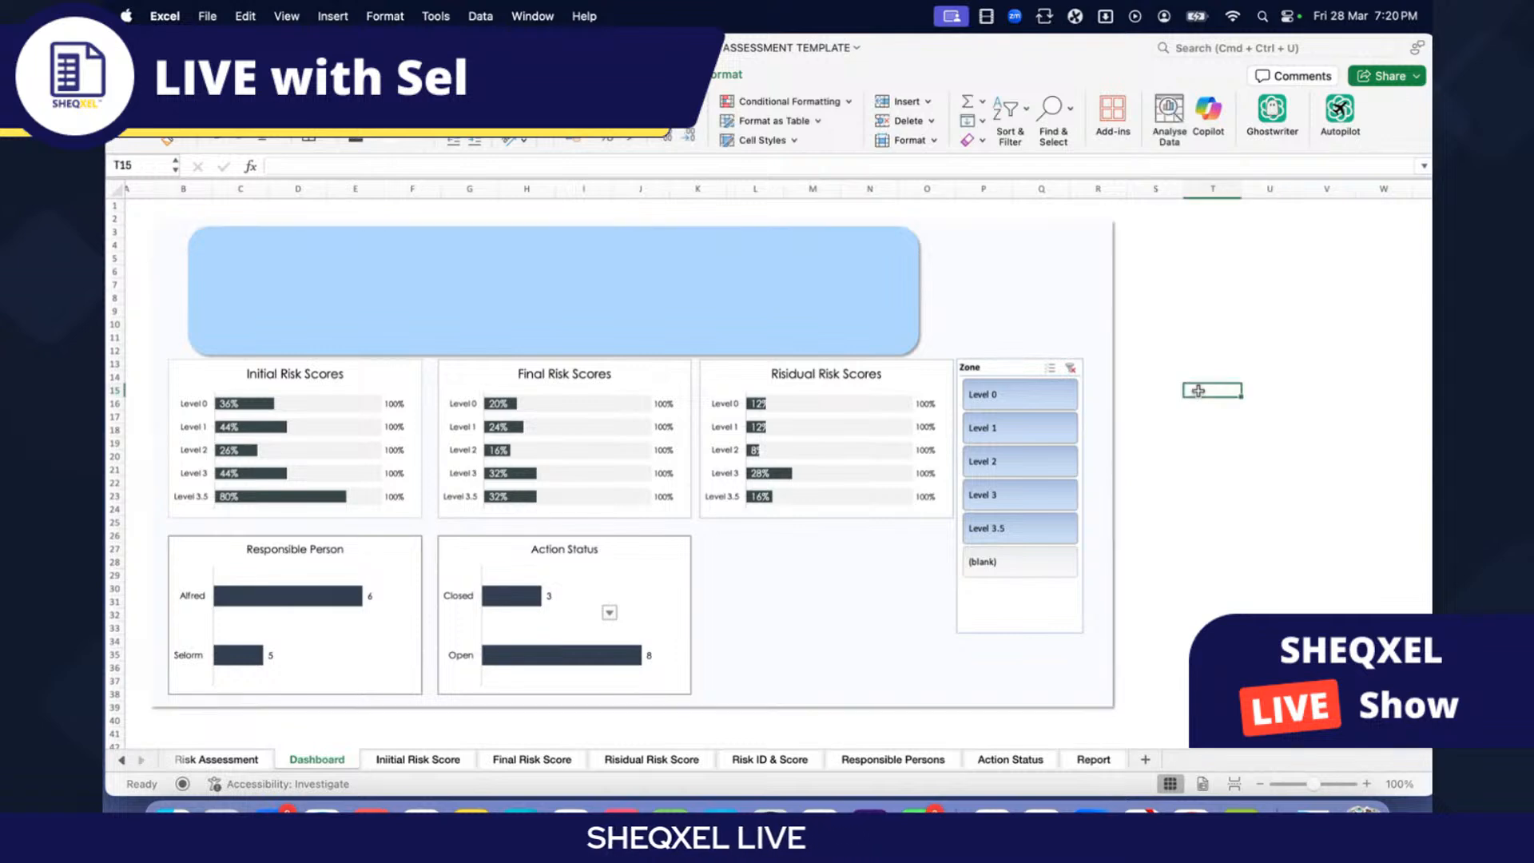
Step: Nudge the wide rounded rectangle up slightly to leave a gap above the risk score charts
{"action": "left_click", "coordinate": [654, 292]}
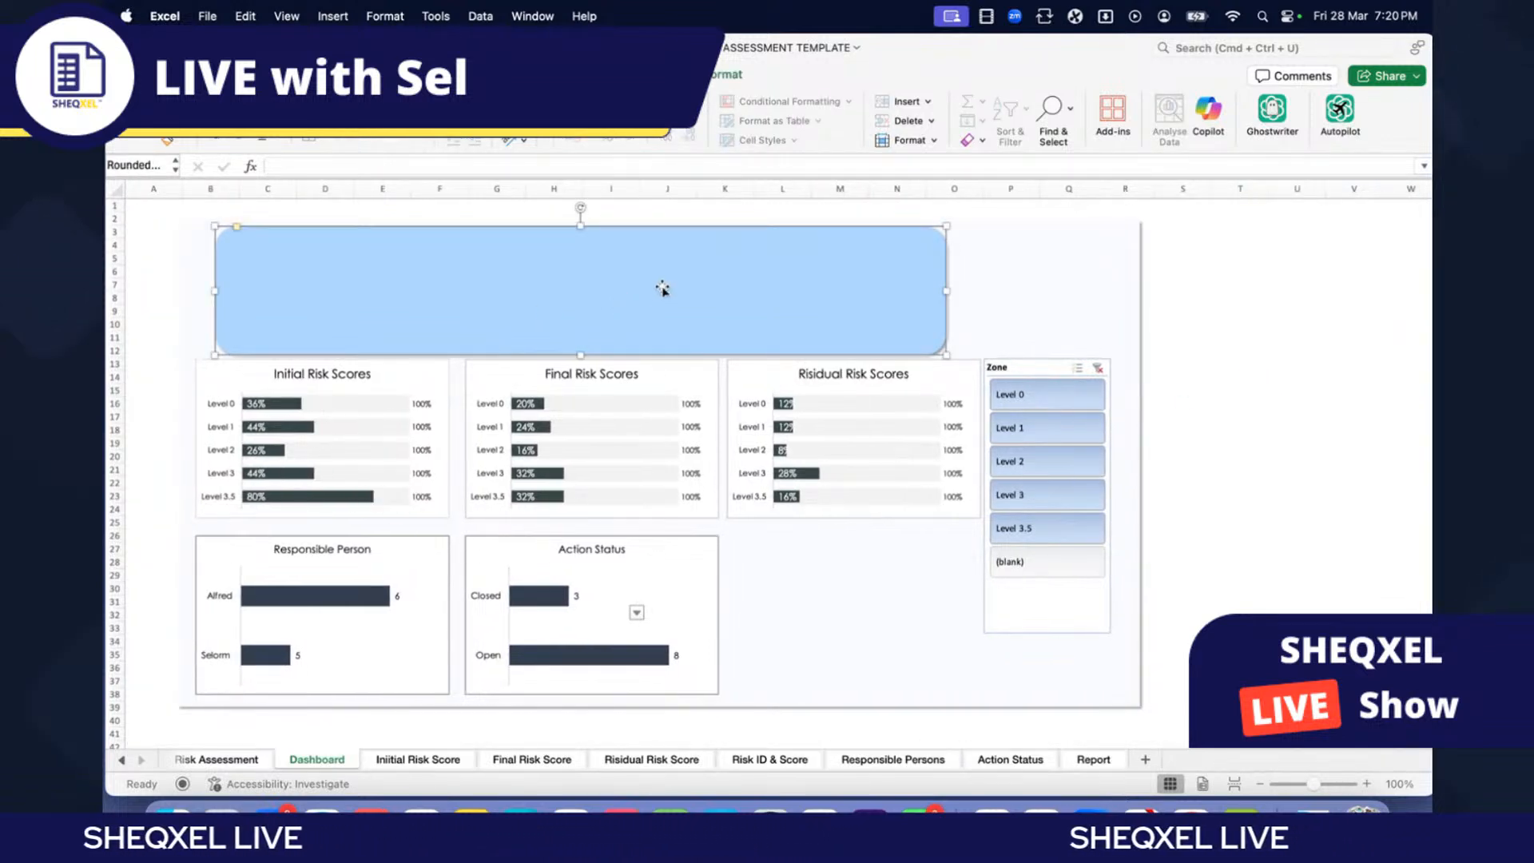
{"action": "key", "text": "Up"}
{"action": "key", "text": "Up"}
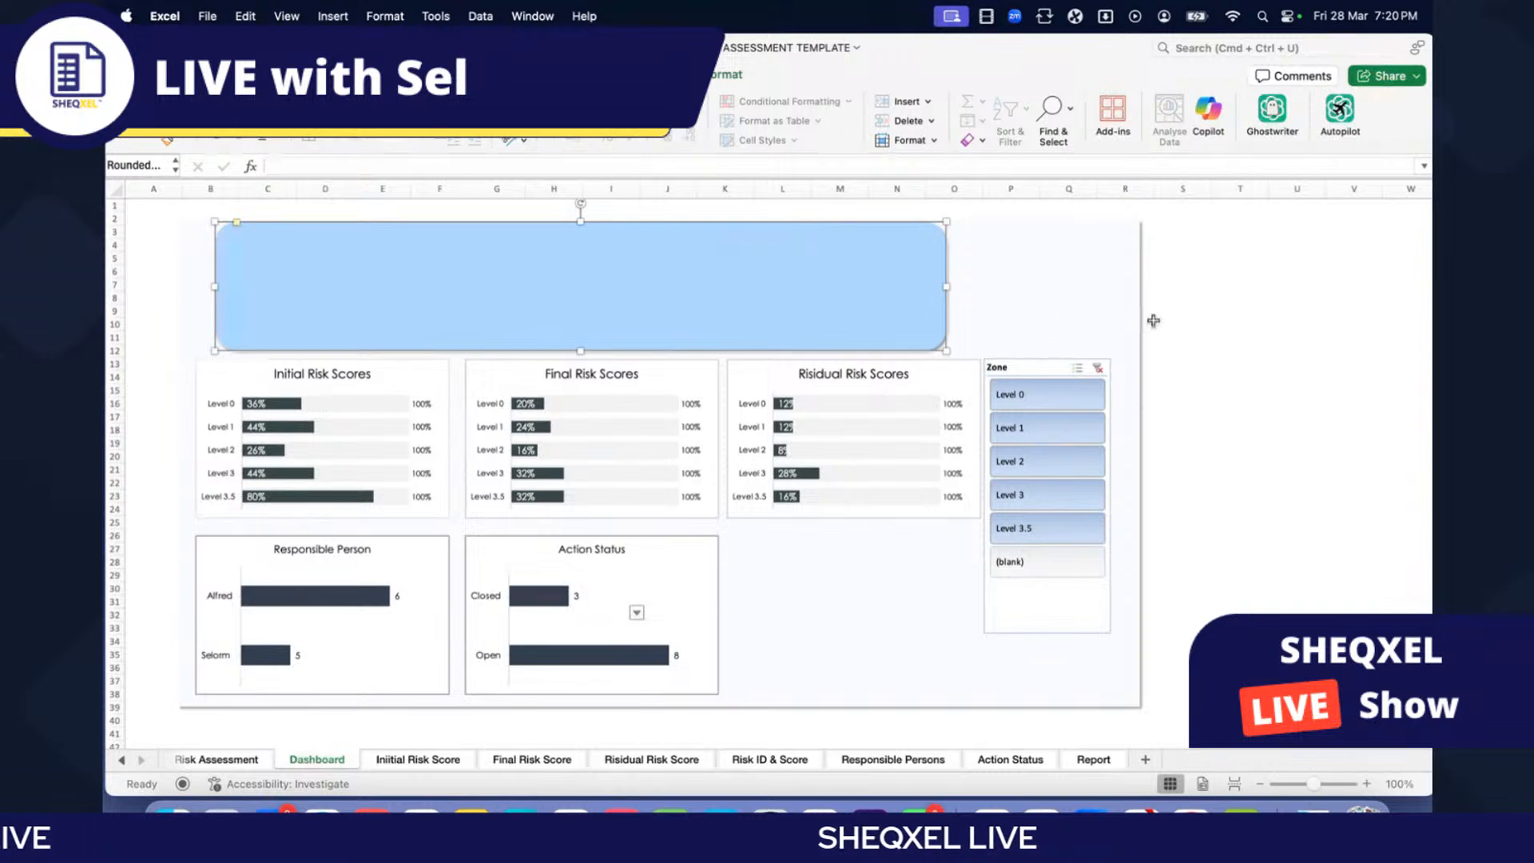
{"action": "key", "text": "Escape"}
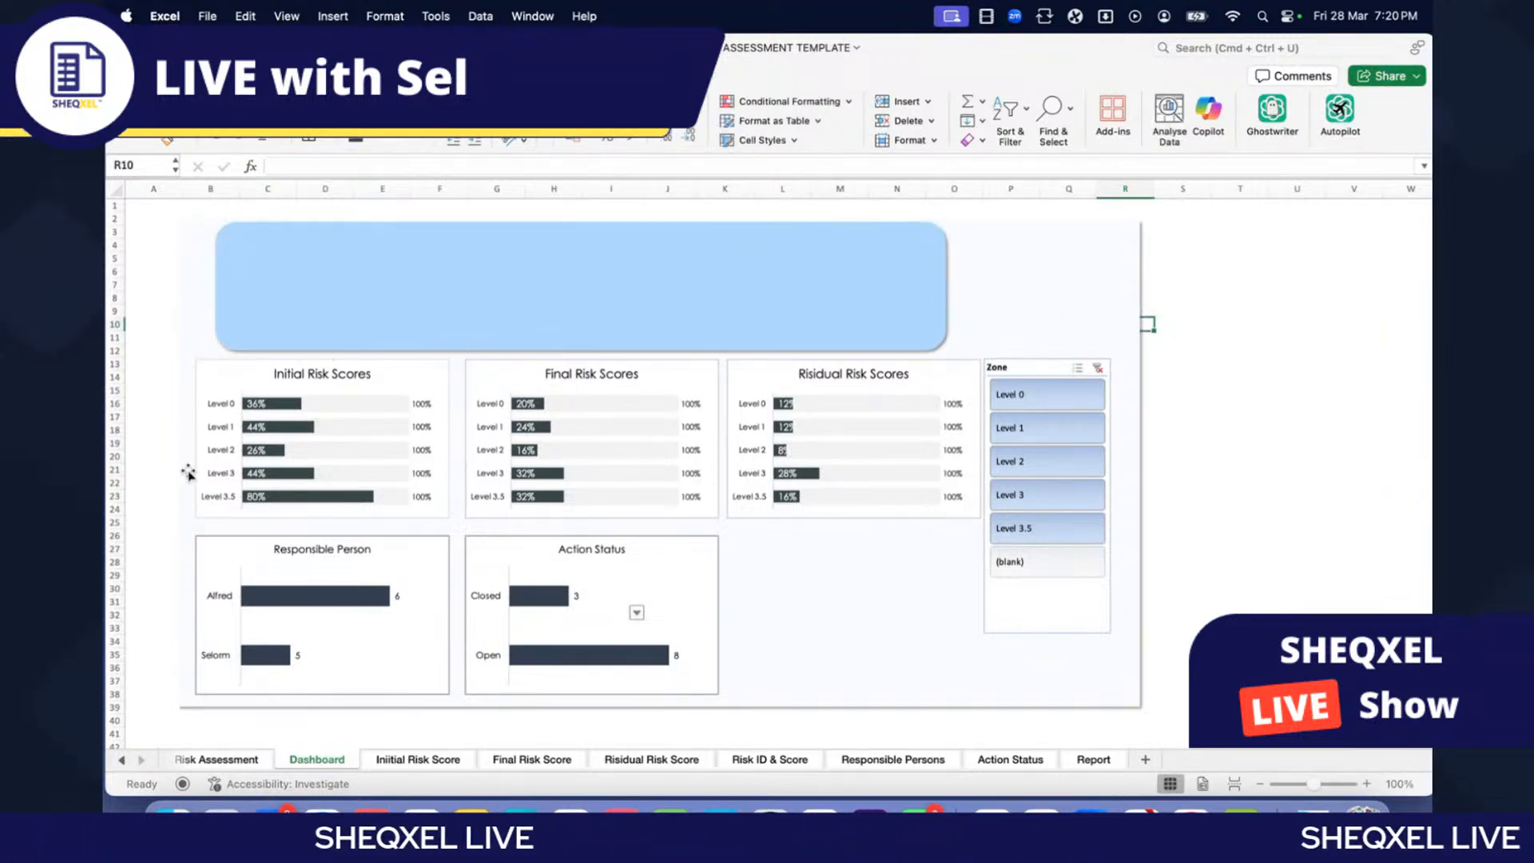
Step: Duplicate the wide rounded rectangle, narrow the copy to about 4.26" and place it over the Initial Risk Scores chart
{"action": "left_click", "coordinate": [469, 302]}
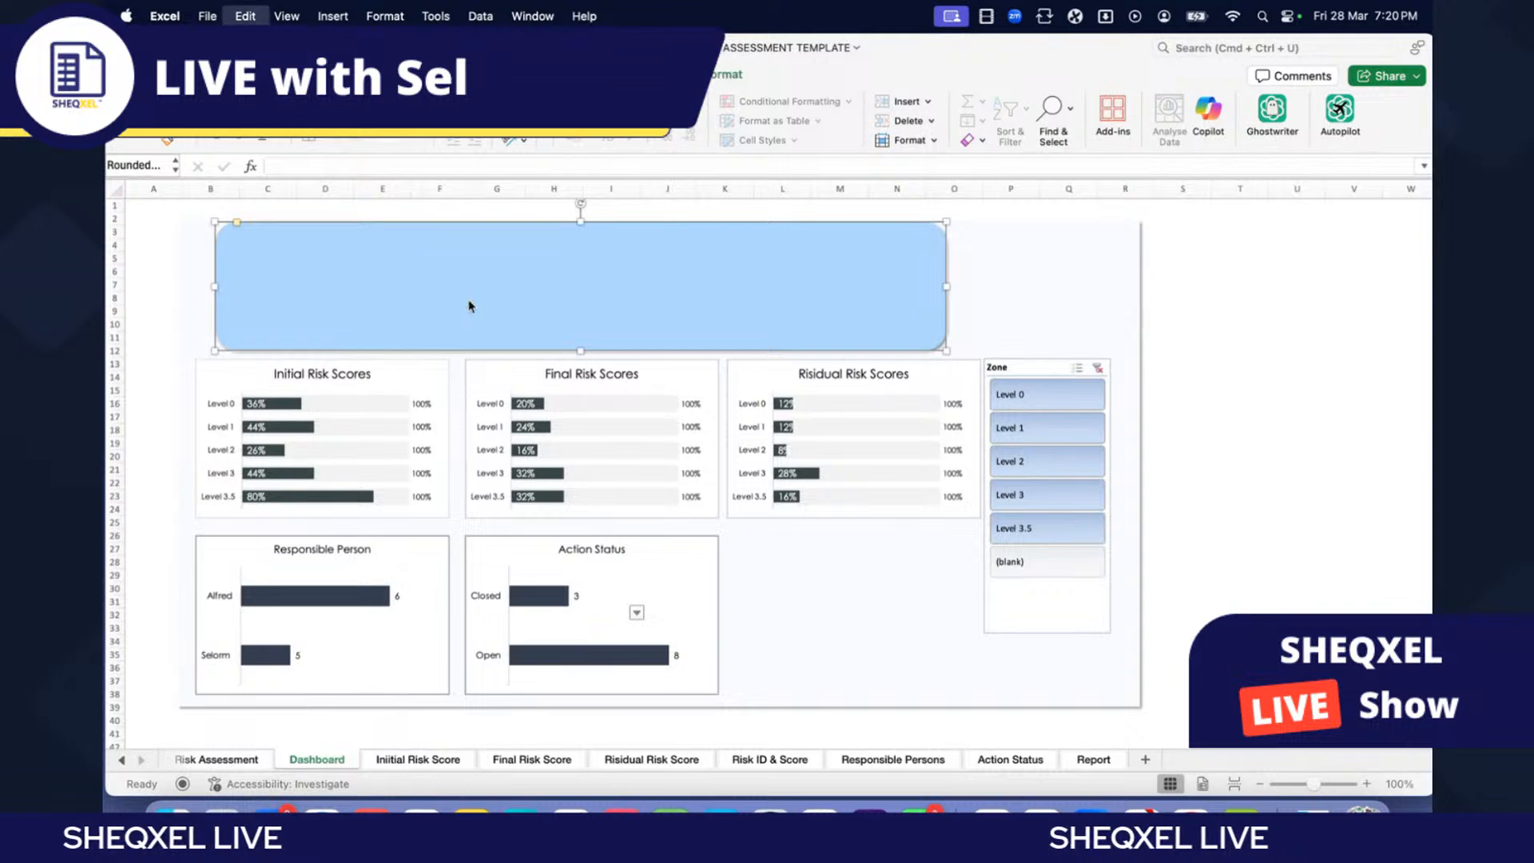
{"action": "left_click_drag", "start_coordinate": [469, 302], "coordinate": [478, 427]}
{"action": "left_click_drag", "start_coordinate": [914, 426], "coordinate": [756, 431]}
{"action": "left_click_drag", "start_coordinate": [925, 417], "coordinate": [395, 453]}
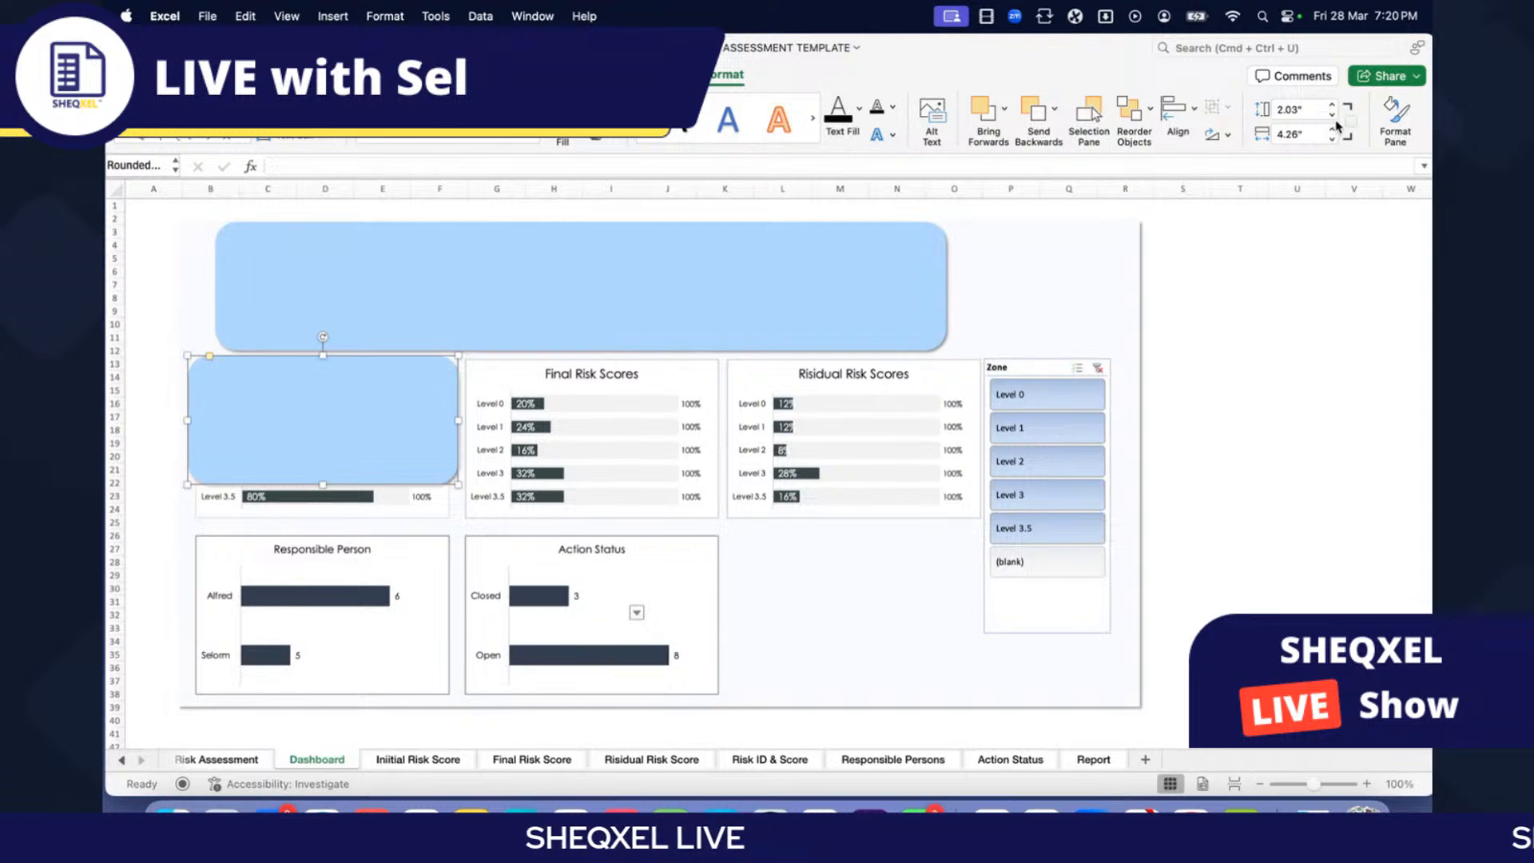
Step: Set the height of the rounded rectangle over the Initial Risk Scores chart to 2.7"
{"action": "left_click", "coordinate": [1331, 106]}
{"action": "left_click", "coordinate": [1332, 106]}
{"action": "left_click", "coordinate": [1331, 107]}
{"action": "left_click", "coordinate": [1331, 106]}
{"action": "left_click", "coordinate": [1332, 106]}
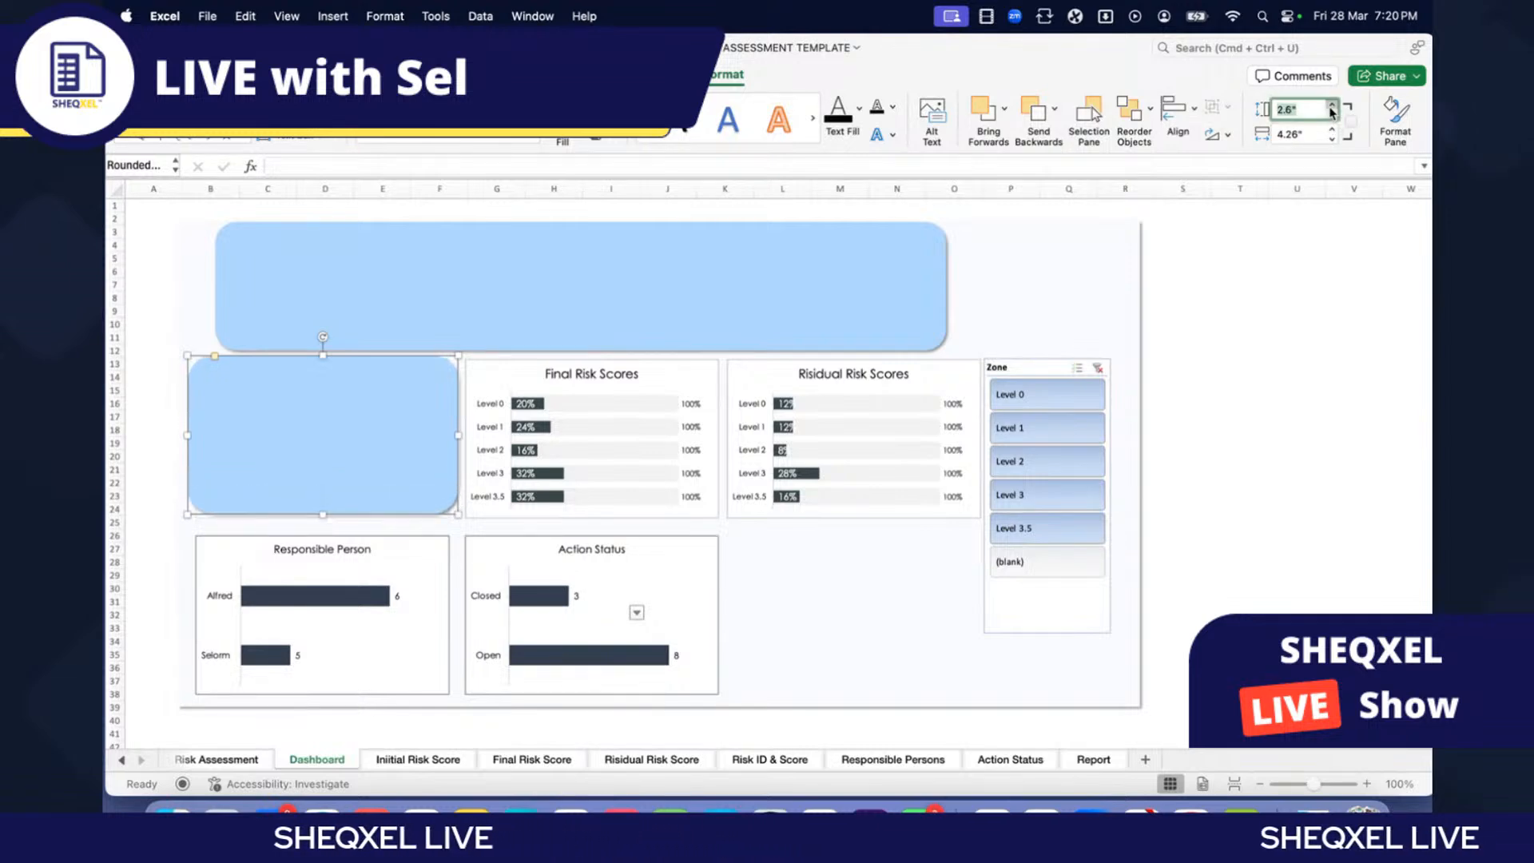
{"action": "left_click", "coordinate": [1331, 106]}
{"action": "left_click", "coordinate": [1298, 110]}
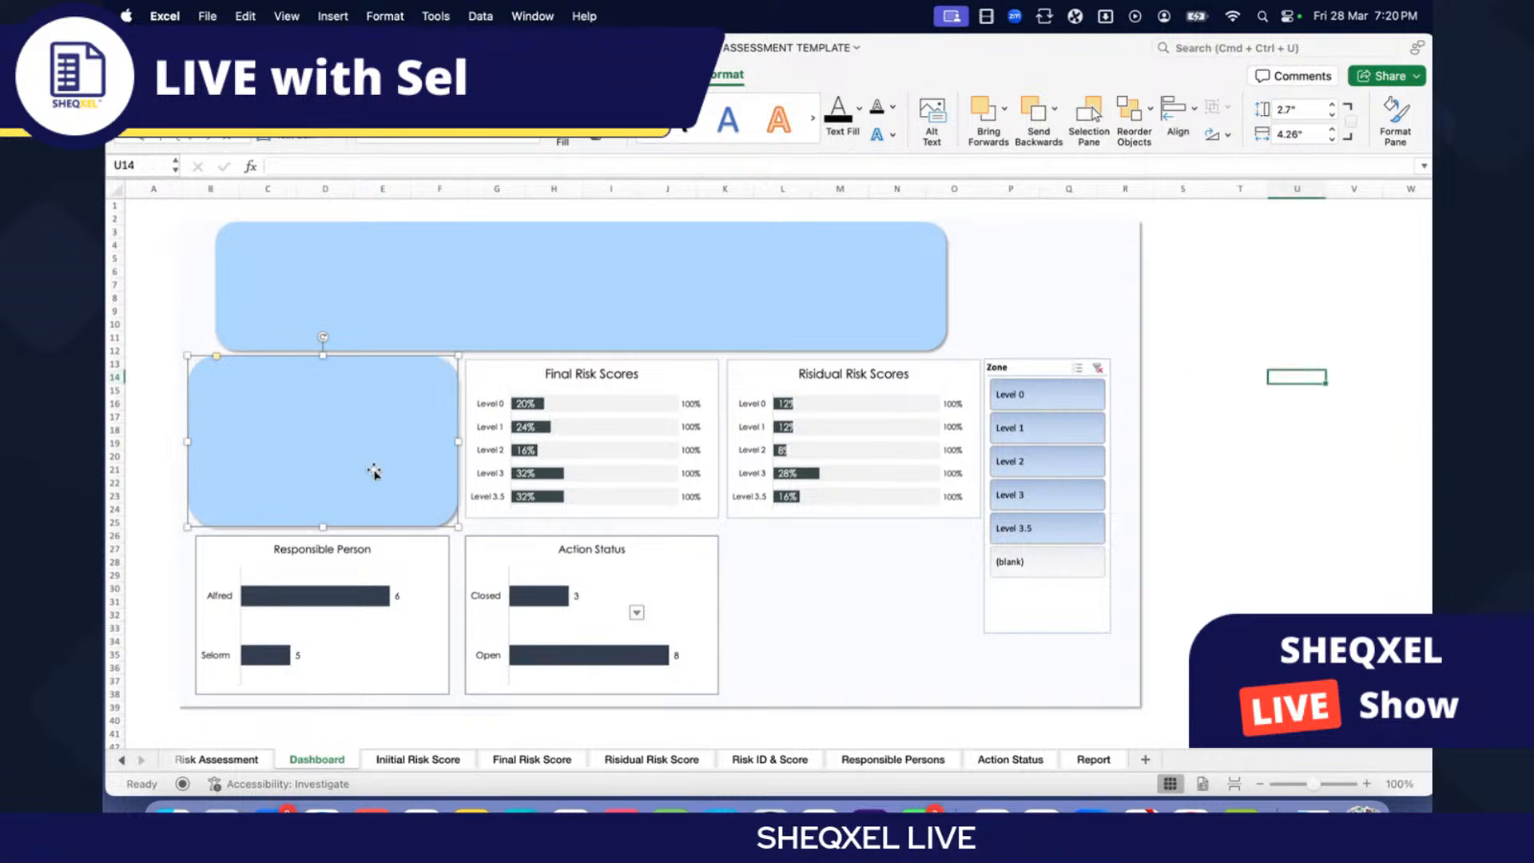
Step: Place copies of the small rounded rectangle over the Final Risk Scores, Risidual Risk Scores, Responsible Person and Action Status charts
{"action": "left_click_drag", "start_coordinate": [353, 469], "coordinate": [857, 442]}
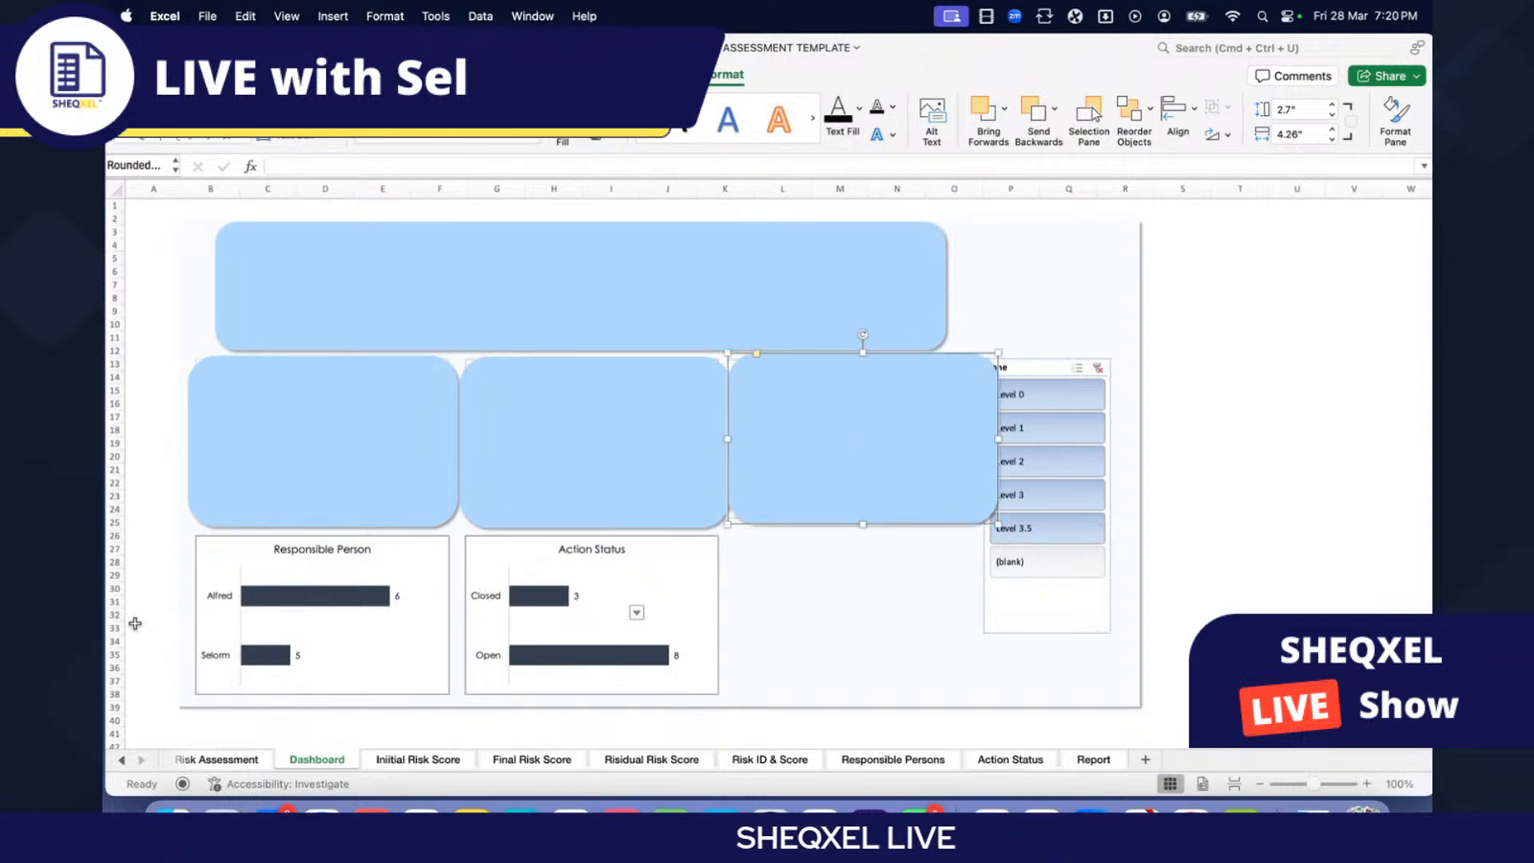
{"action": "left_click", "coordinate": [157, 601]}
{"action": "key", "text": "super+v"}
{"action": "left_click_drag", "start_coordinate": [250, 644], "coordinate": [576, 607]}
{"action": "key", "text": "super+v"}
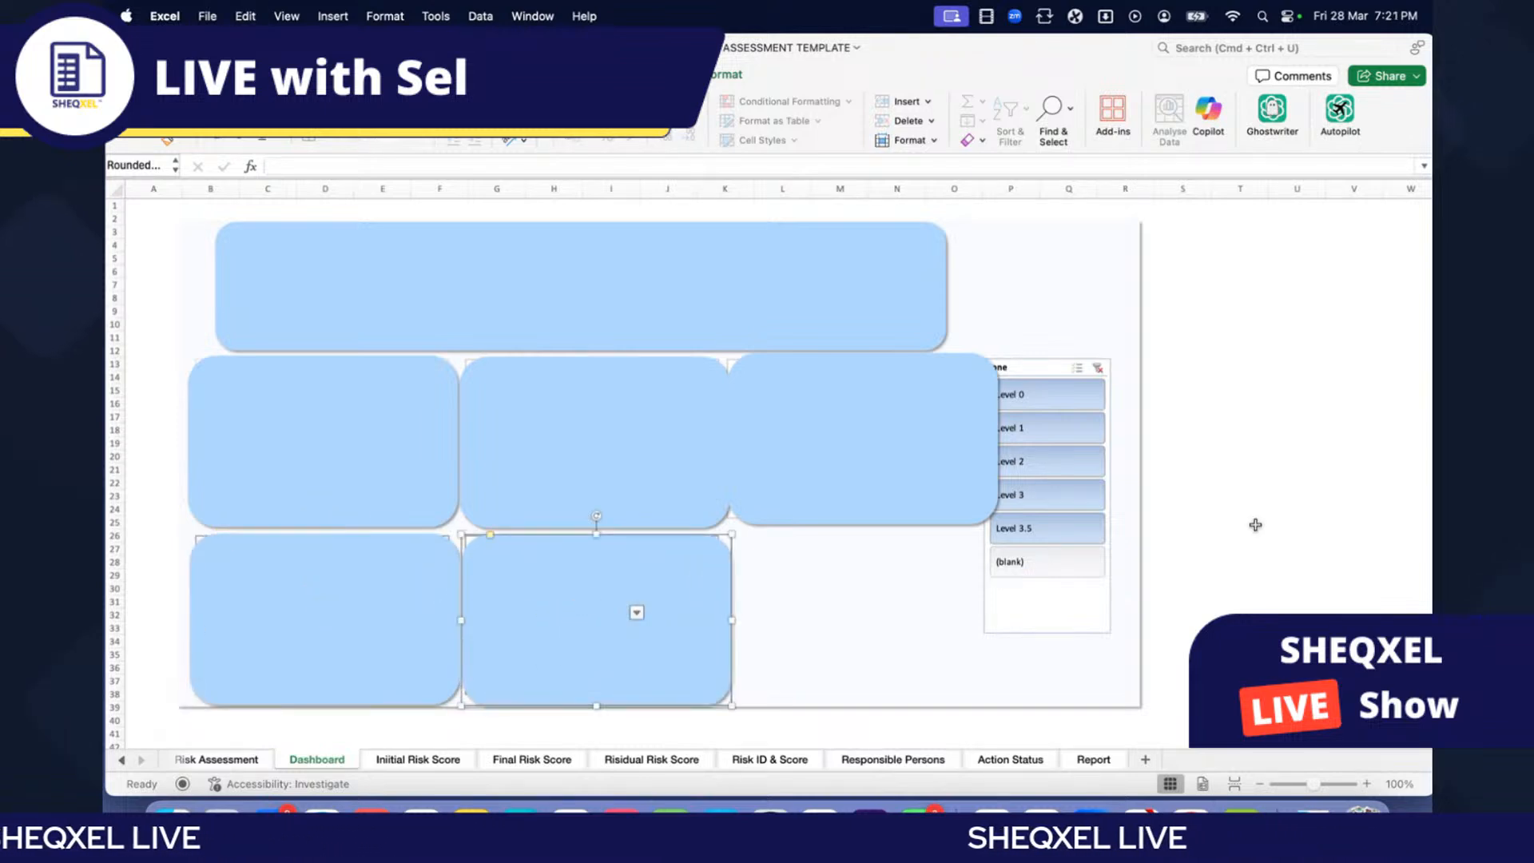
{"action": "left_click", "coordinate": [1279, 523]}
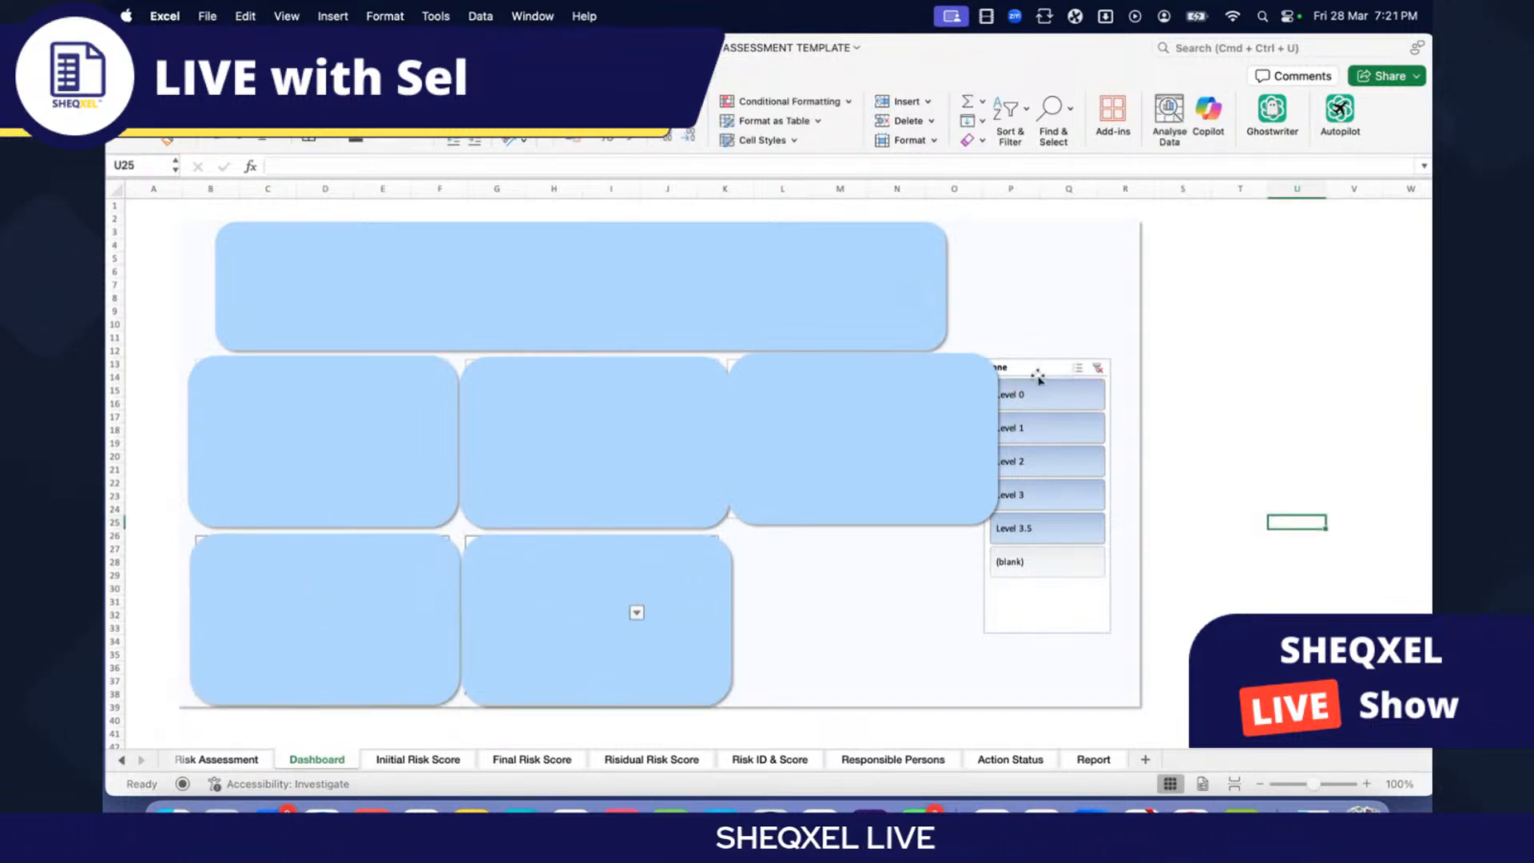
Step: Move the Zone slicer outside the background and shift the middle and right-hand rounded rectangles to leave small gaps between them
{"action": "left_click_drag", "start_coordinate": [1038, 377], "coordinate": [1202, 381]}
{"action": "left_click_drag", "start_coordinate": [913, 462], "coordinate": [919, 466]}
{"action": "left_click_drag", "start_coordinate": [600, 470], "coordinate": [603, 469]}
{"action": "left_click", "coordinate": [630, 589]}
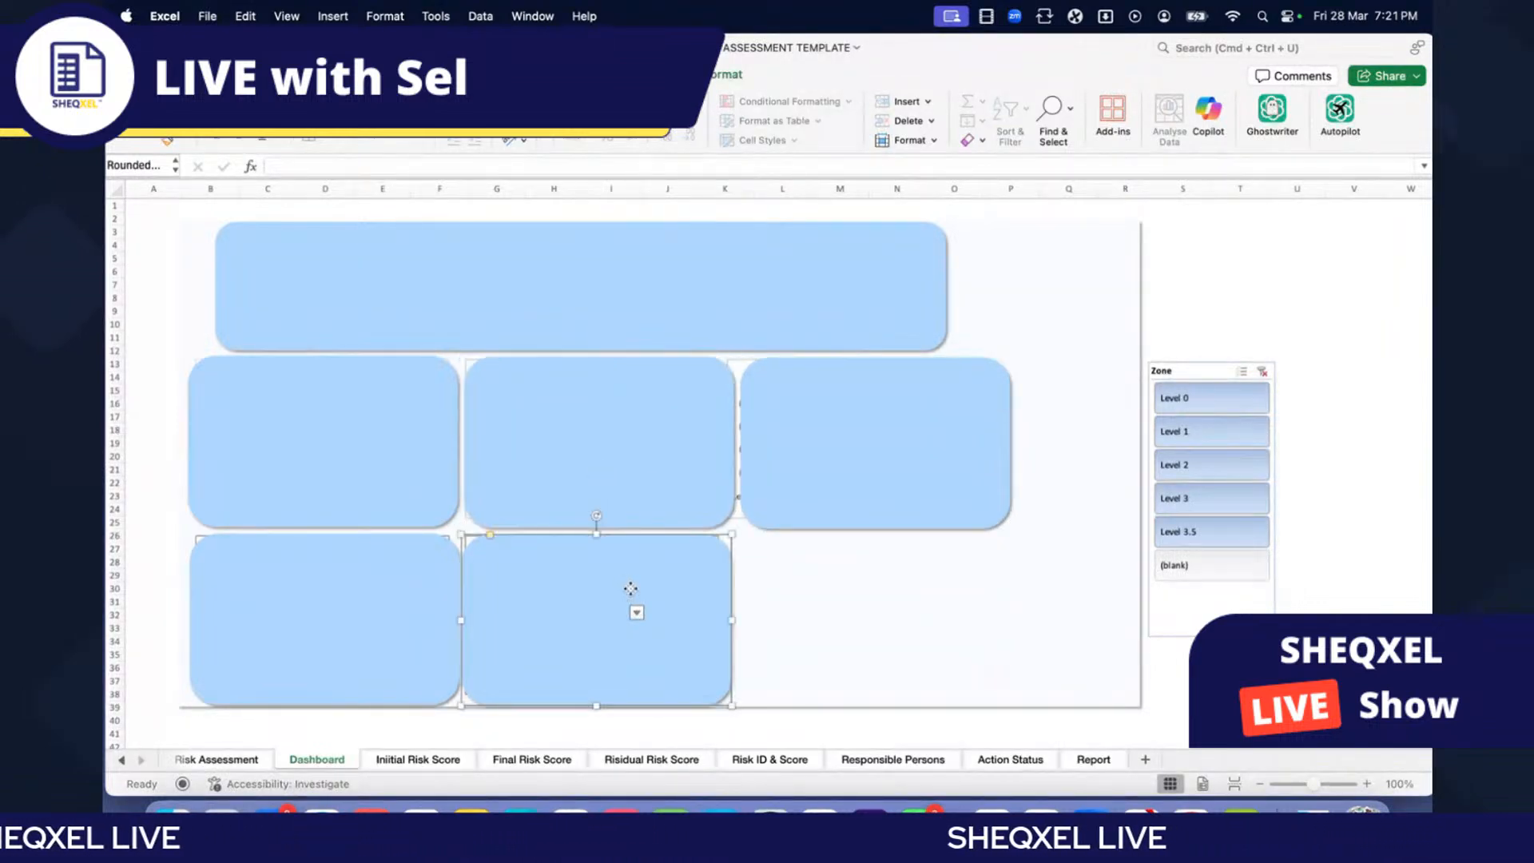
{"action": "left_click_drag", "start_coordinate": [630, 589], "coordinate": [636, 587]}
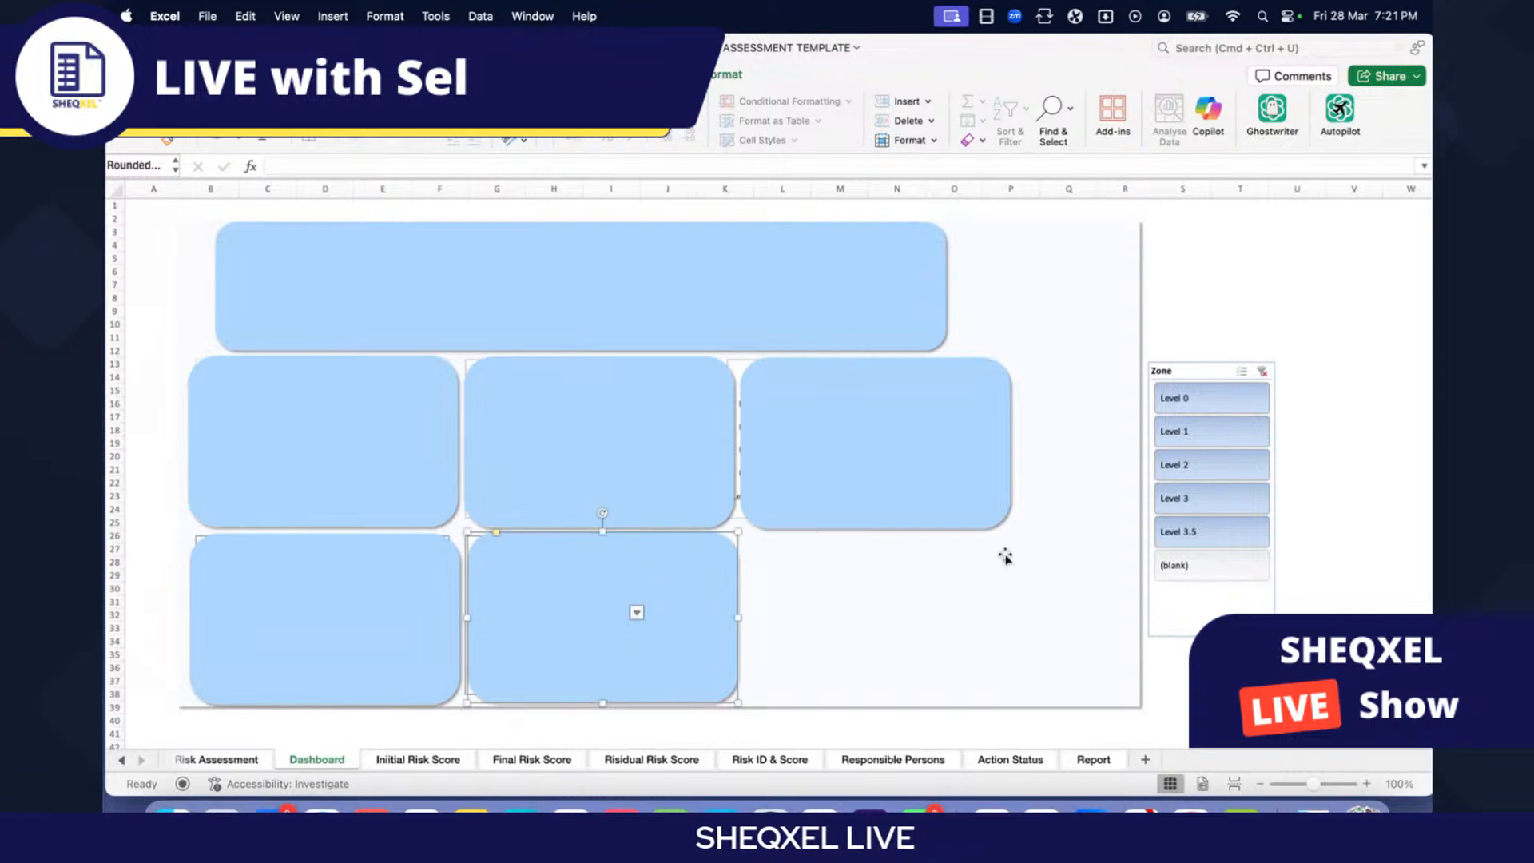
{"action": "left_click", "coordinate": [1325, 474]}
Step: Align the three rounded rectangles over the risk score charts to their vertical middle
{"action": "left_click", "coordinate": [362, 483]}
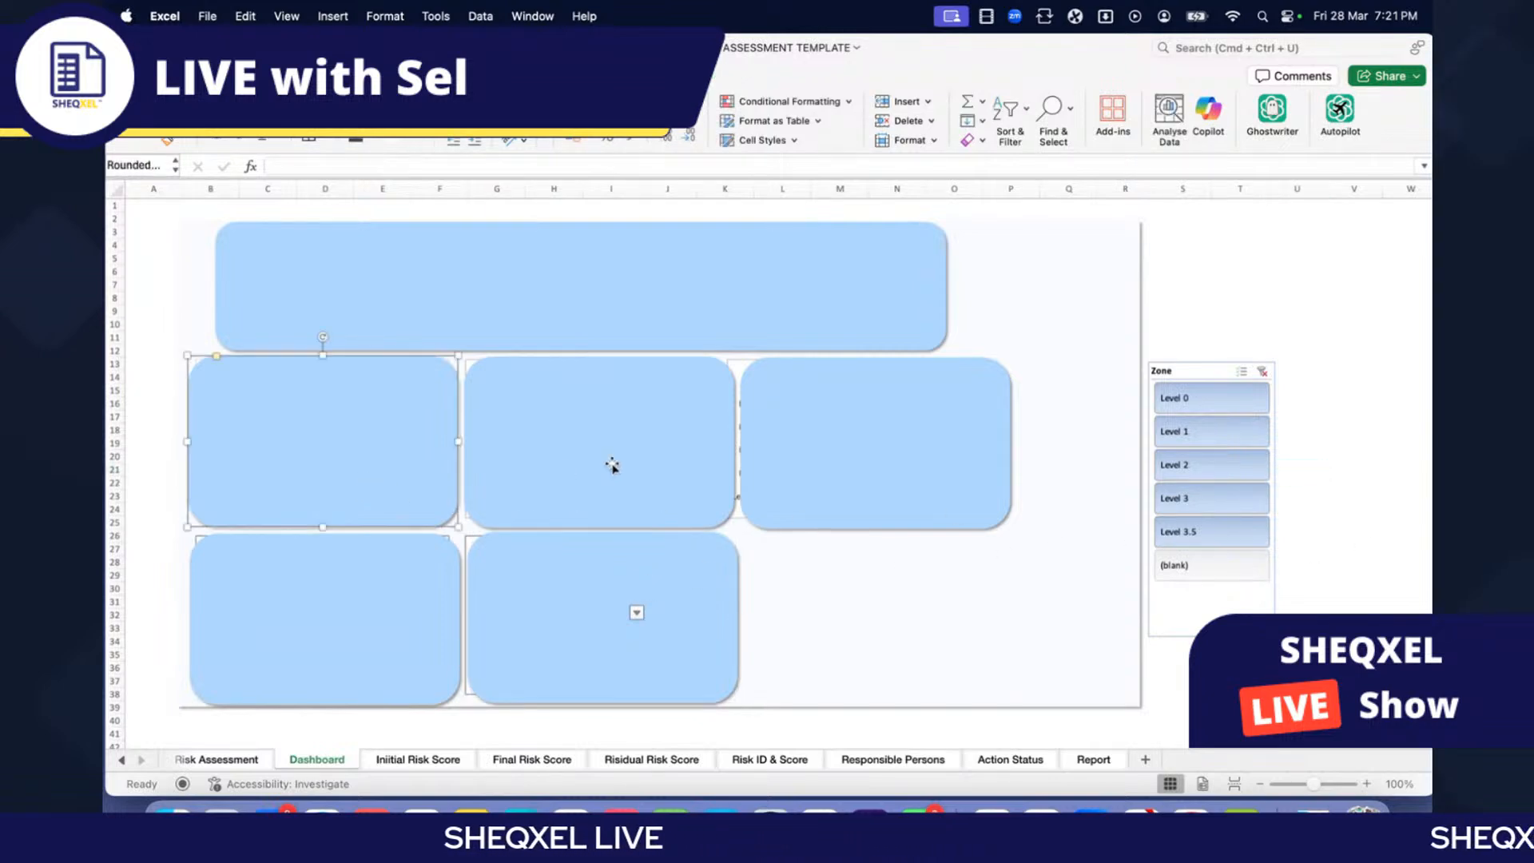
{"action": "left_click", "coordinate": [613, 466], "text": "shift"}
{"action": "left_click", "coordinate": [846, 455], "text": "shift"}
{"action": "left_click", "coordinate": [729, 75]}
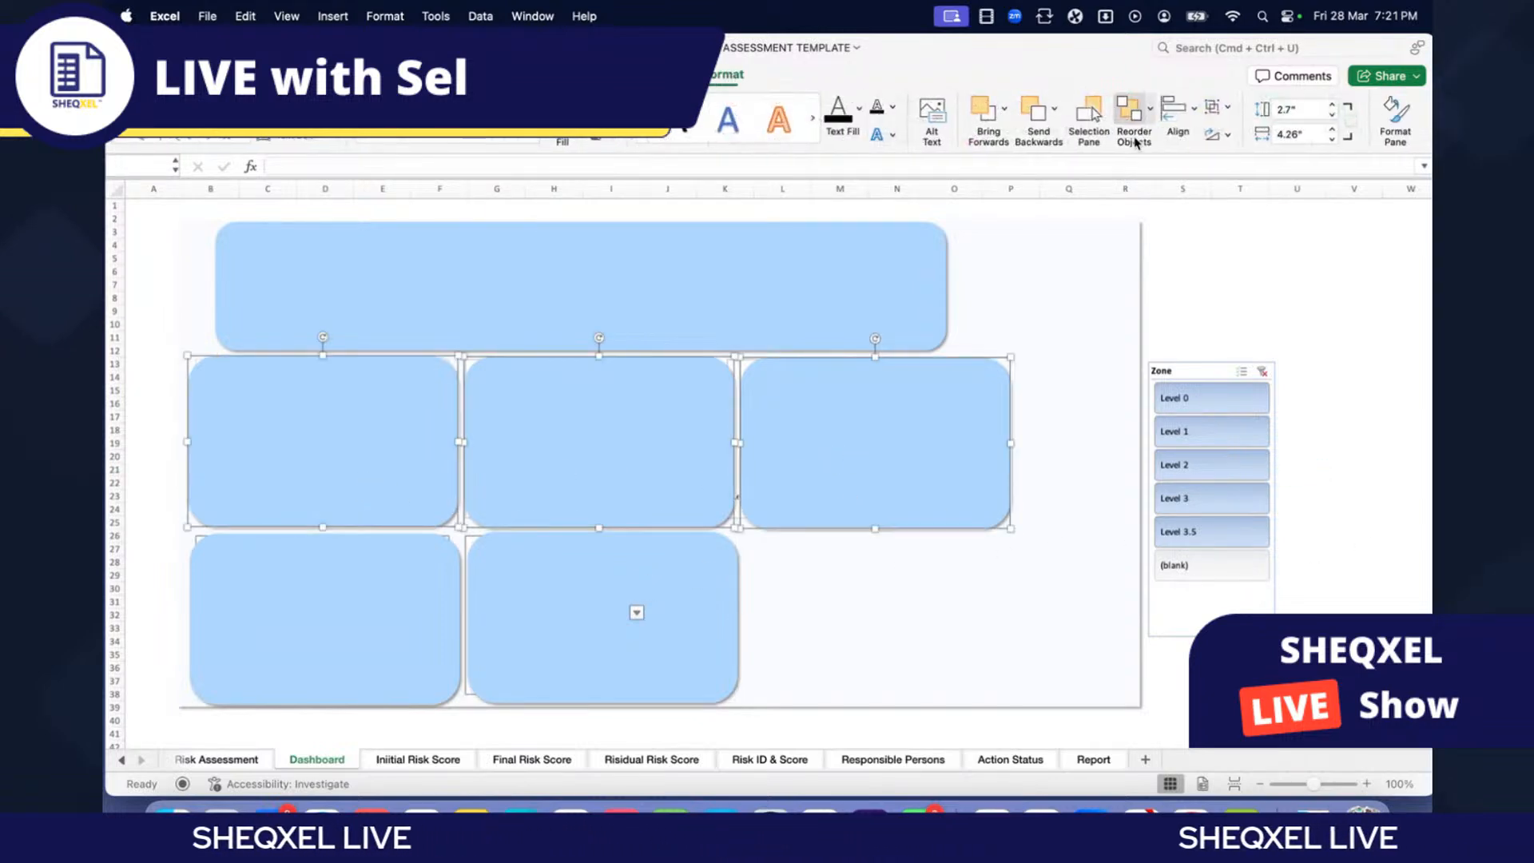
{"action": "left_click", "coordinate": [1178, 108]}
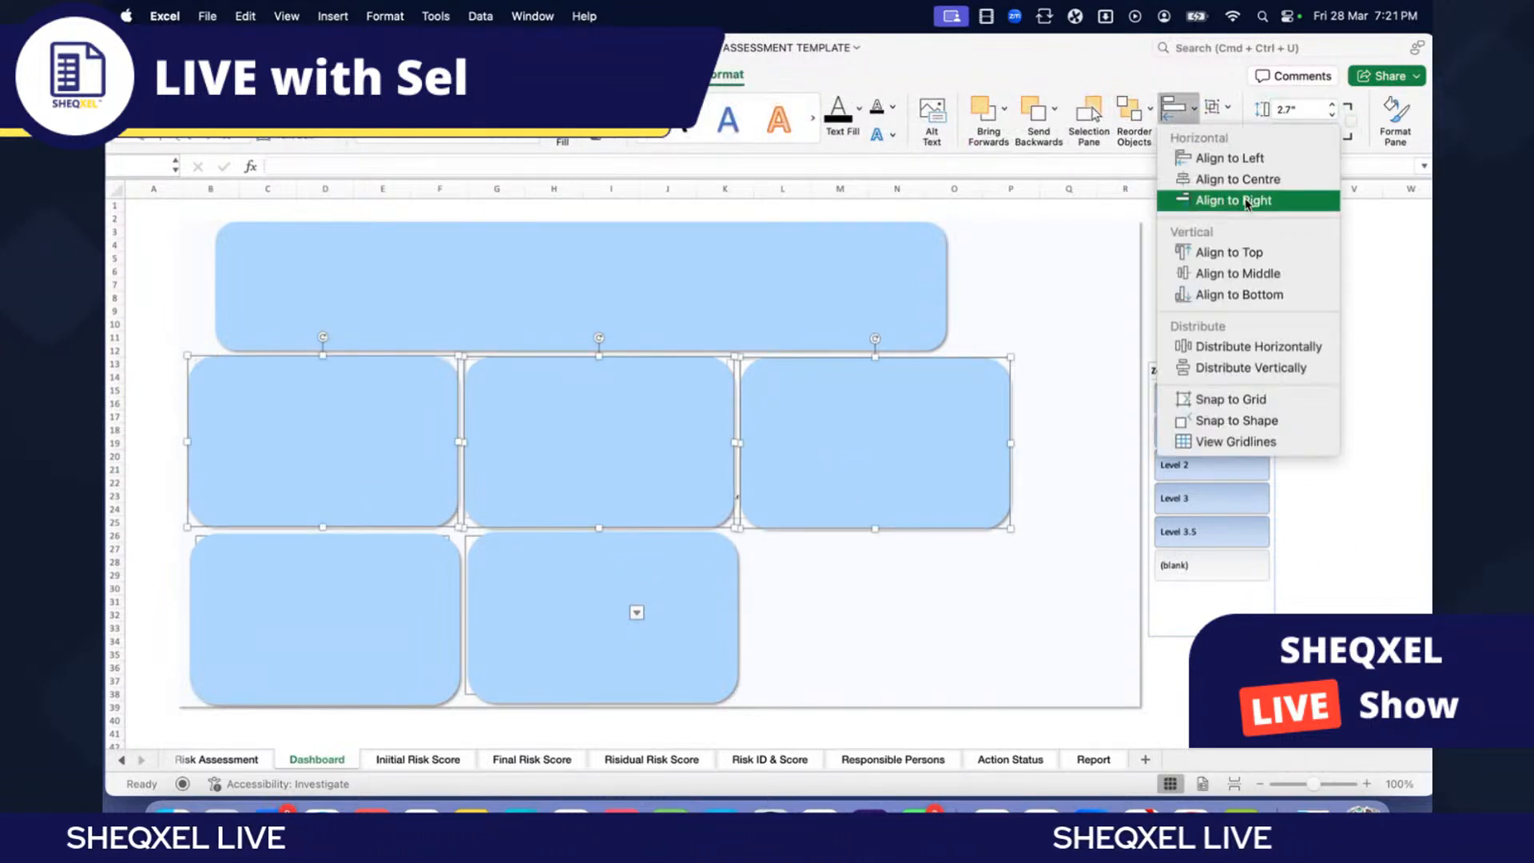
{"action": "left_click", "coordinate": [1238, 273]}
Step: Align the two rounded rectangles over the Responsible Person and Action Status charts to their vertical middle
{"action": "left_click", "coordinate": [366, 588]}
{"action": "left_click", "coordinate": [569, 612], "text": "shift"}
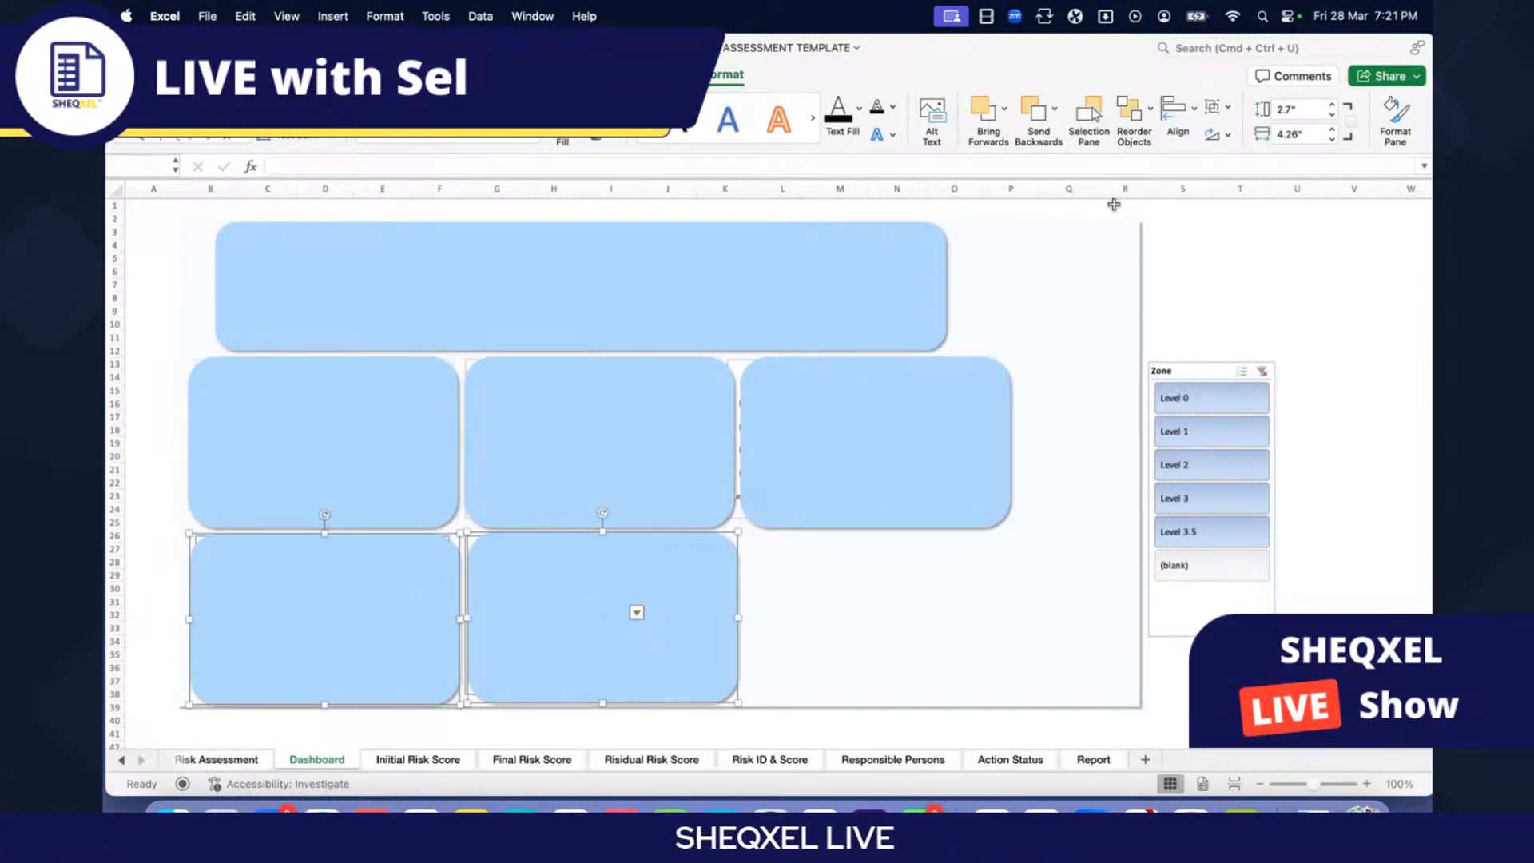
{"action": "left_click", "coordinate": [1174, 110]}
{"action": "left_click", "coordinate": [1237, 273]}
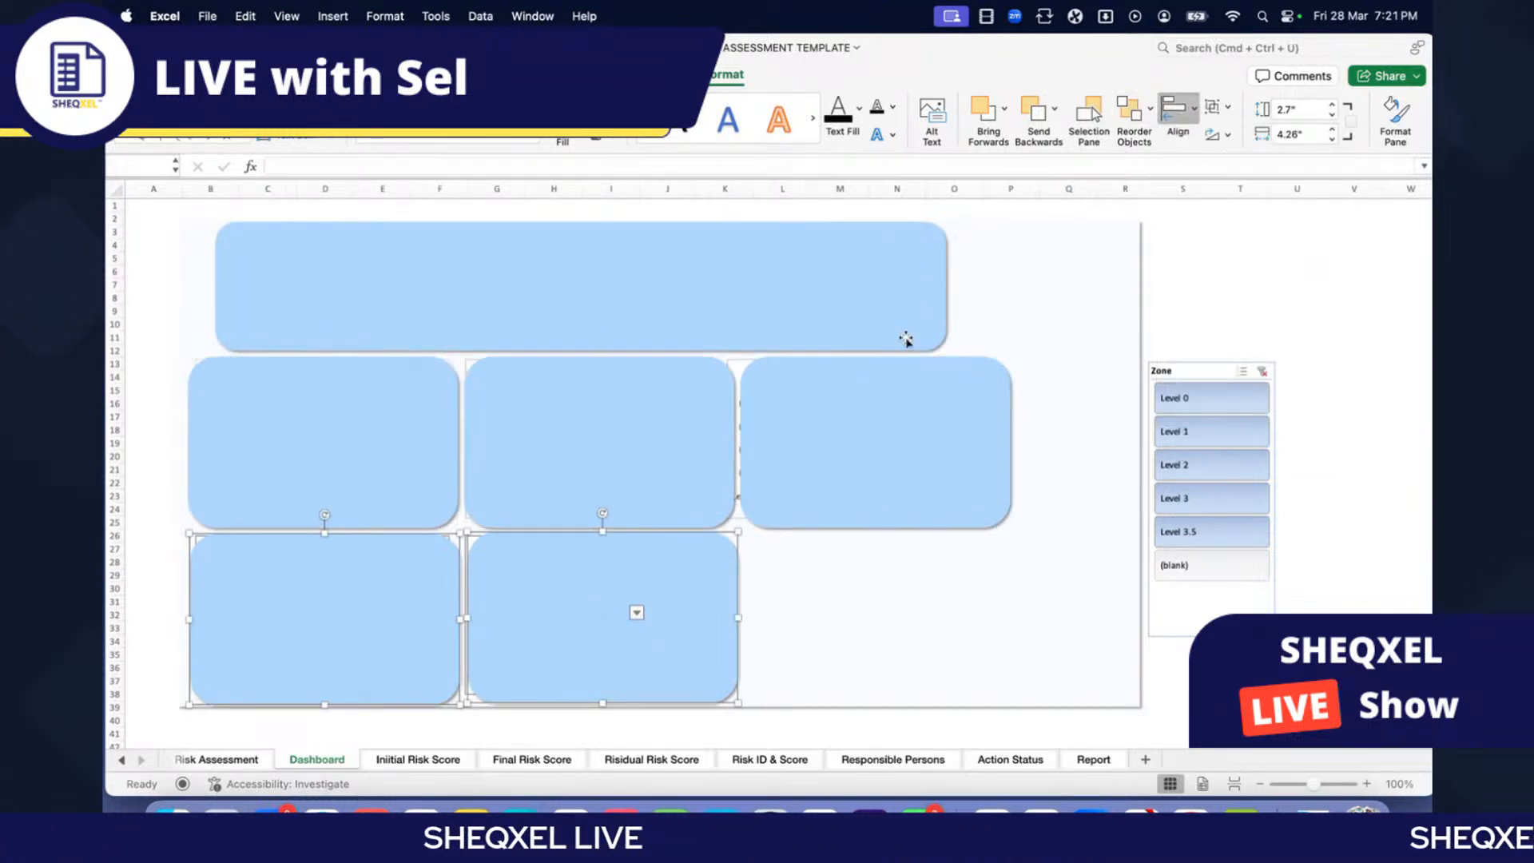
{"action": "left_click", "coordinate": [1302, 405]}
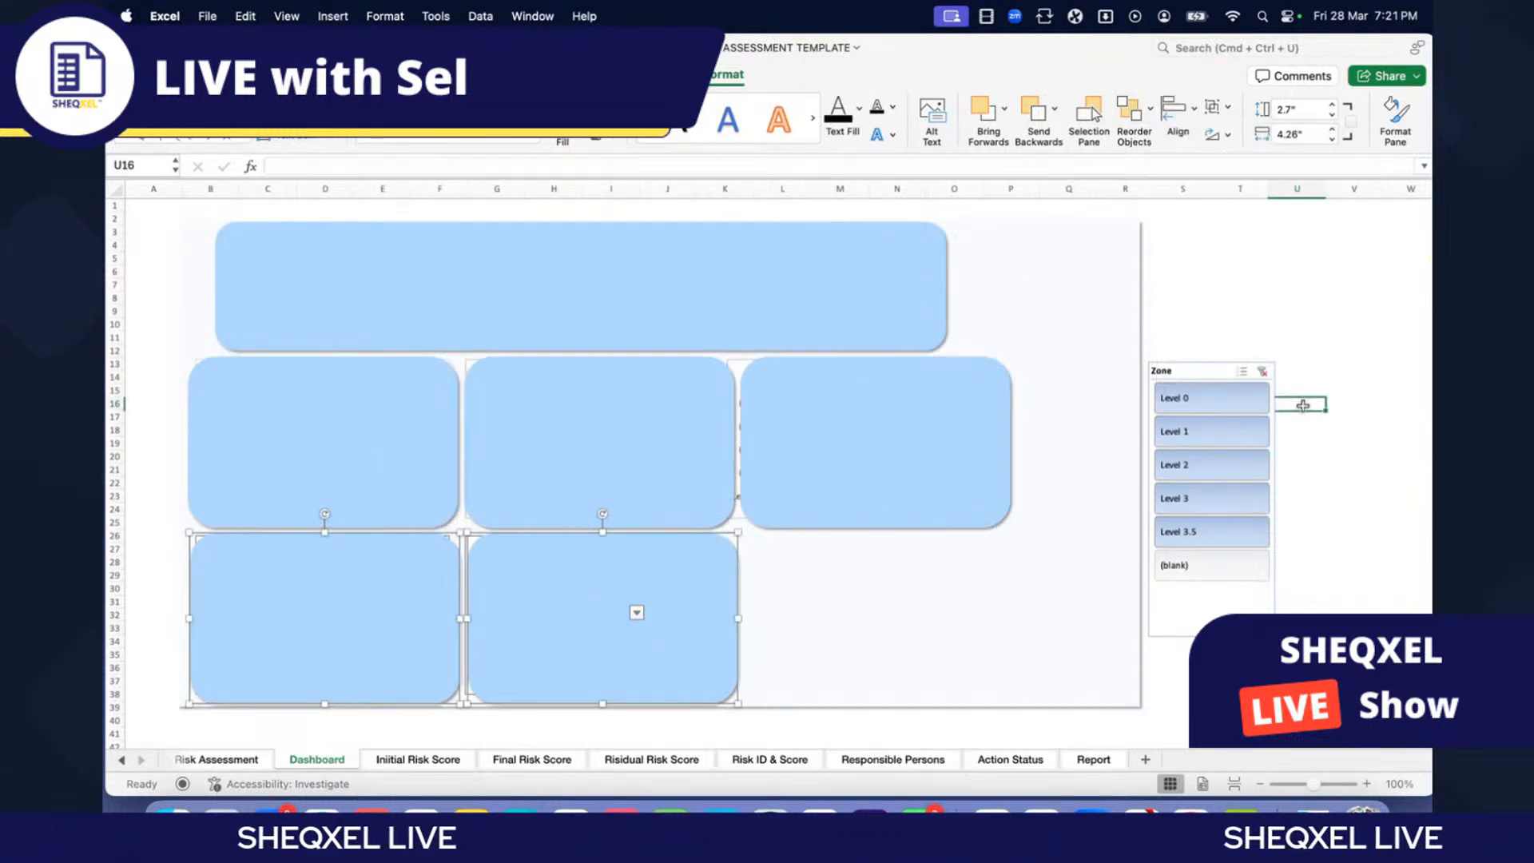
Step: Align the two rounded rectangles over the Initial Risk Scores and Responsible Person charts to their horizontal centre
{"action": "left_click", "coordinate": [365, 461]}
{"action": "left_click", "coordinate": [362, 596], "text": "shift"}
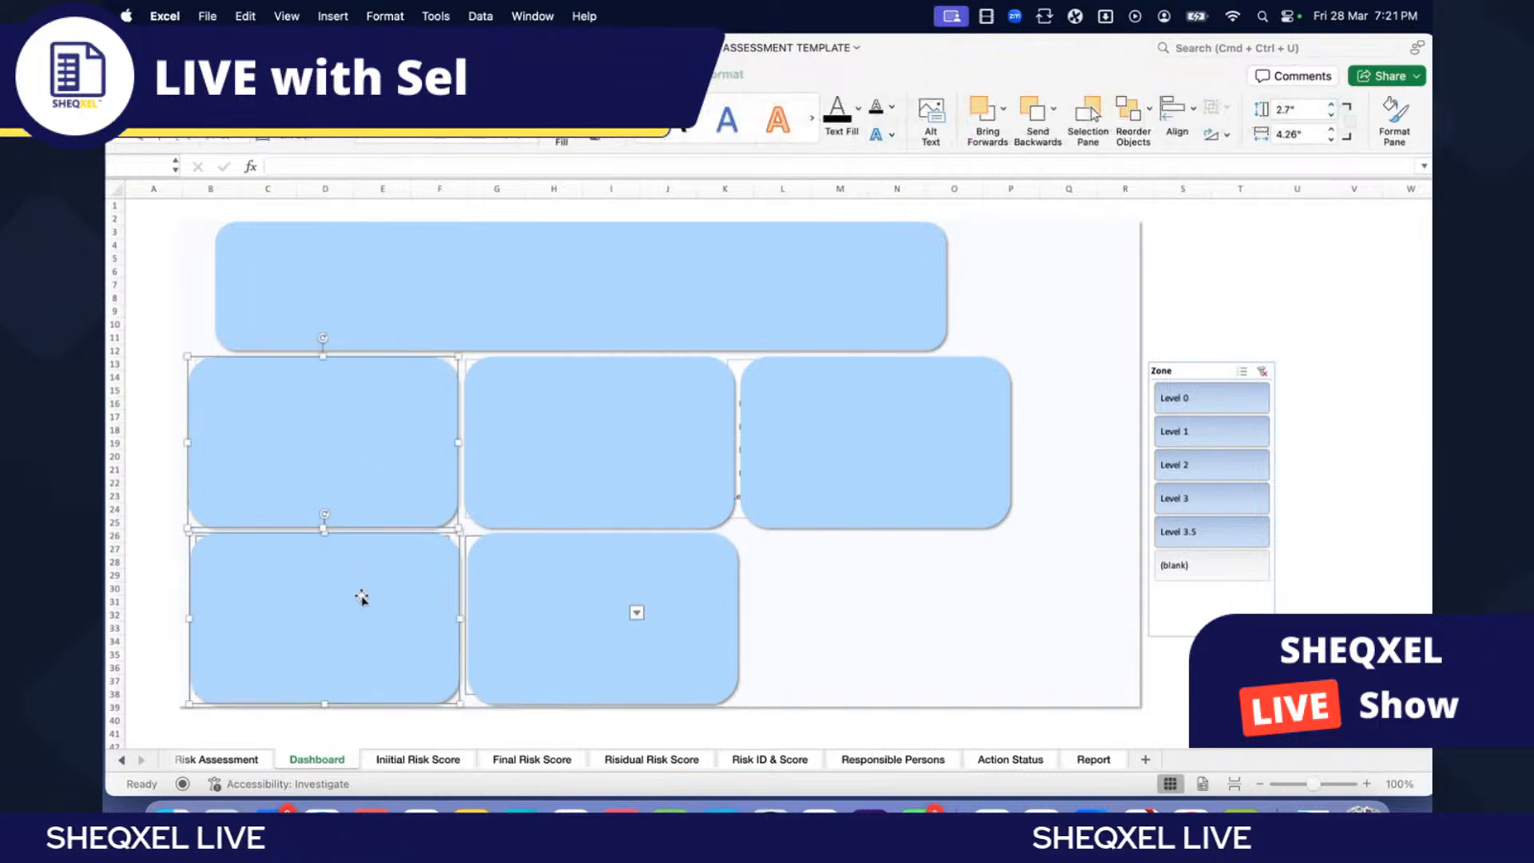
{"action": "left_click", "coordinate": [1175, 111]}
{"action": "left_click", "coordinate": [1230, 179]}
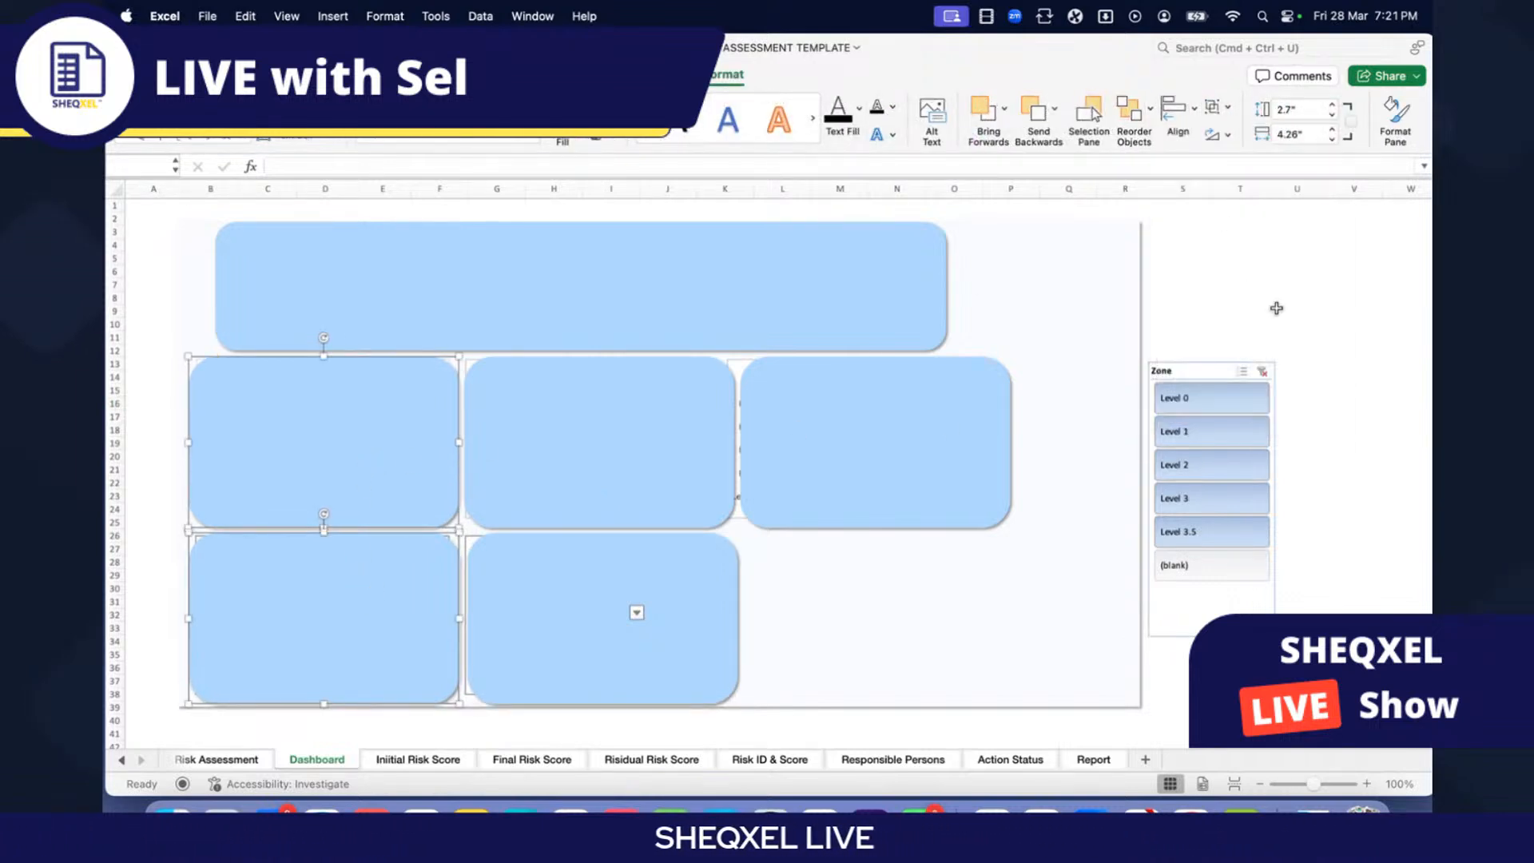
Step: Align the two rounded rectangles over the Final Risk Scores and Action Status charts to their horizontal centre
{"action": "left_click", "coordinate": [692, 408]}
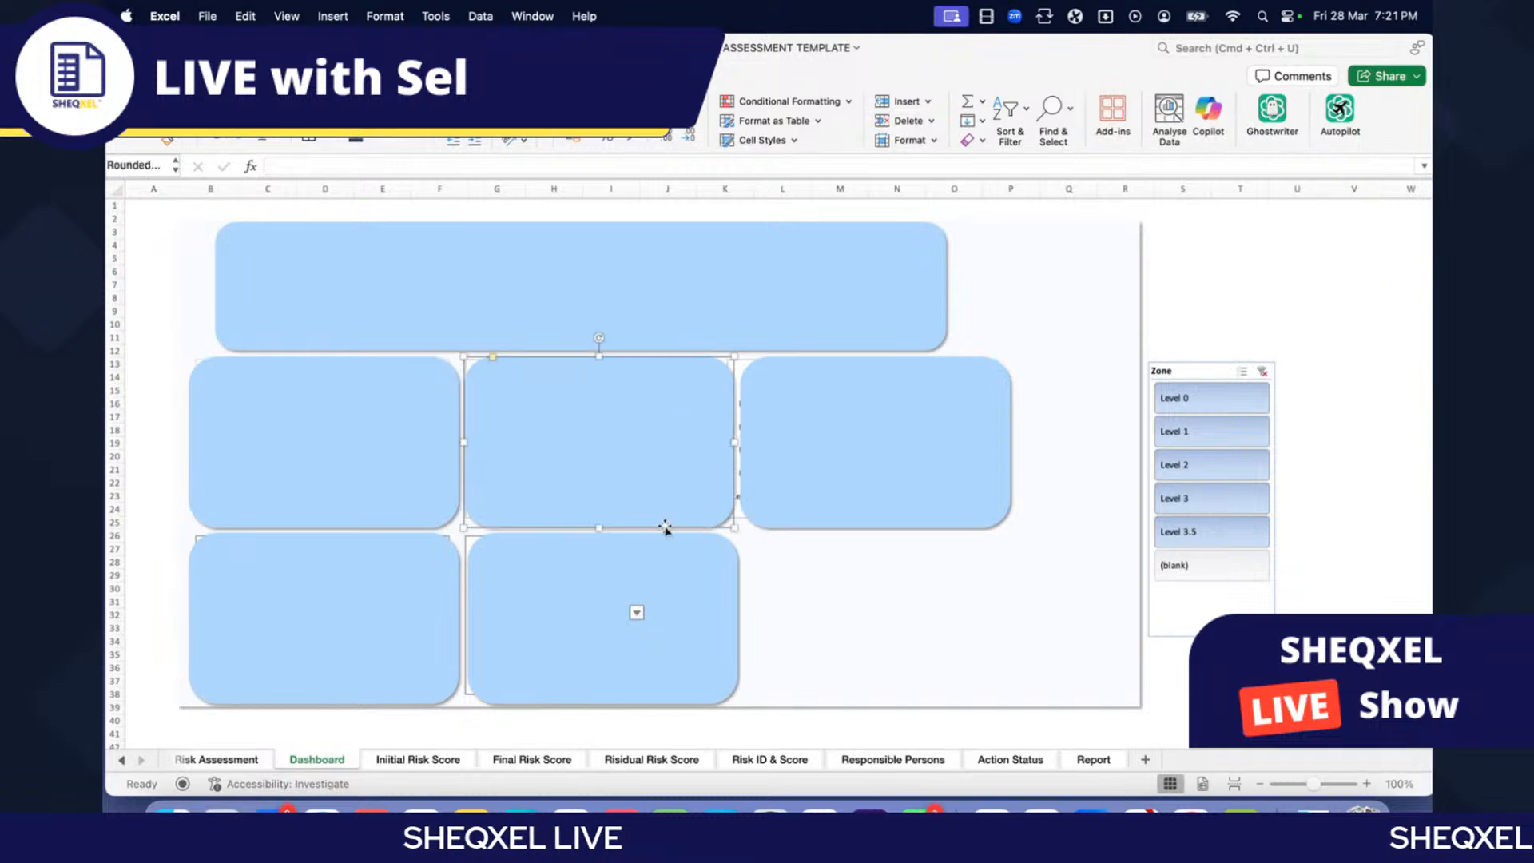
{"action": "left_click", "coordinate": [662, 567], "text": "shift"}
{"action": "left_click", "coordinate": [1174, 111]}
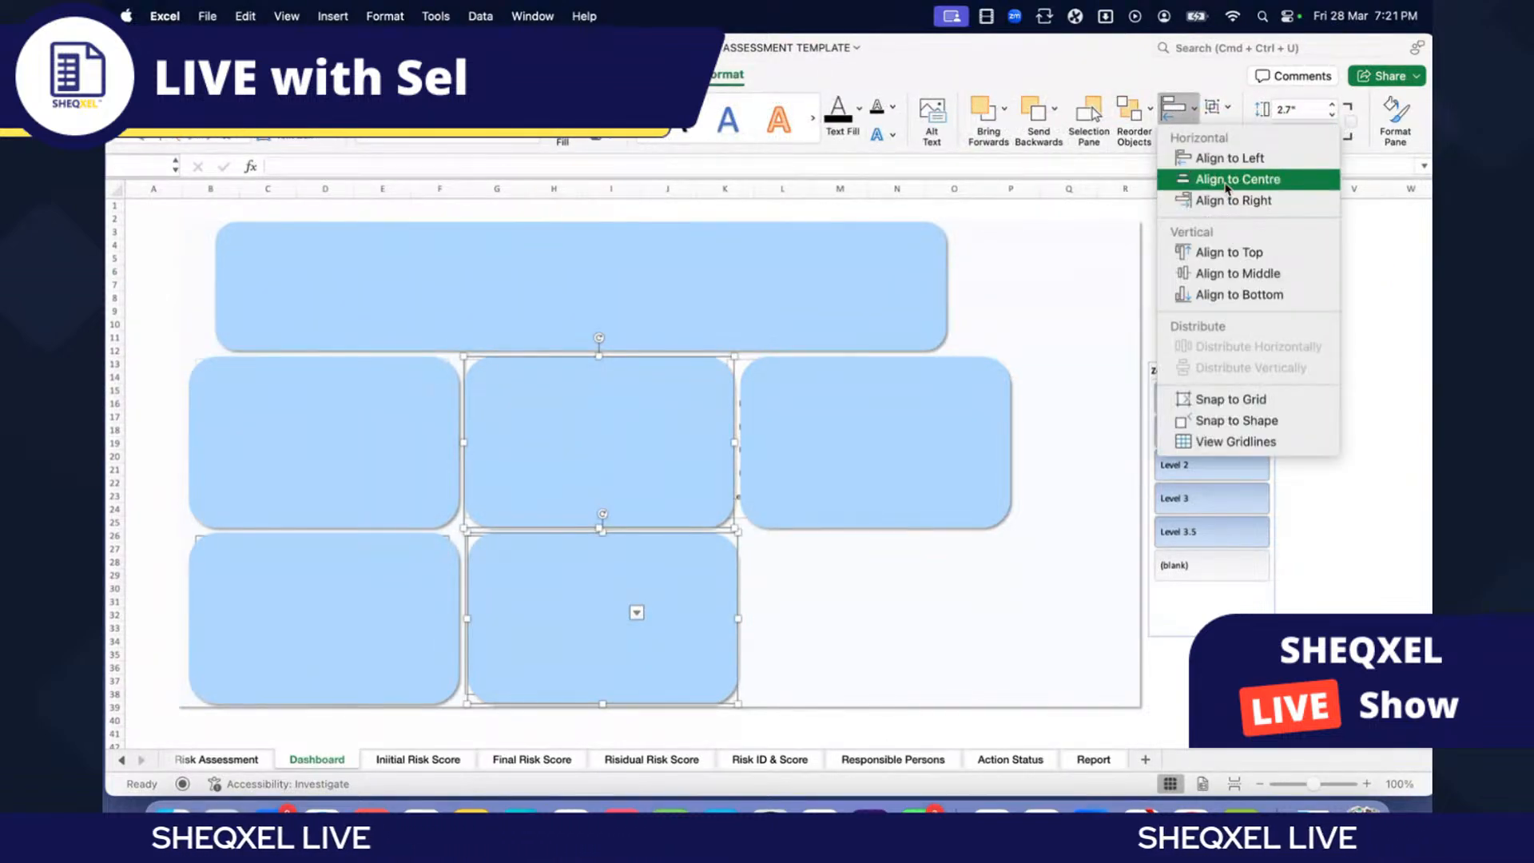
{"action": "left_click", "coordinate": [1231, 179]}
{"action": "left_click", "coordinate": [921, 394]}
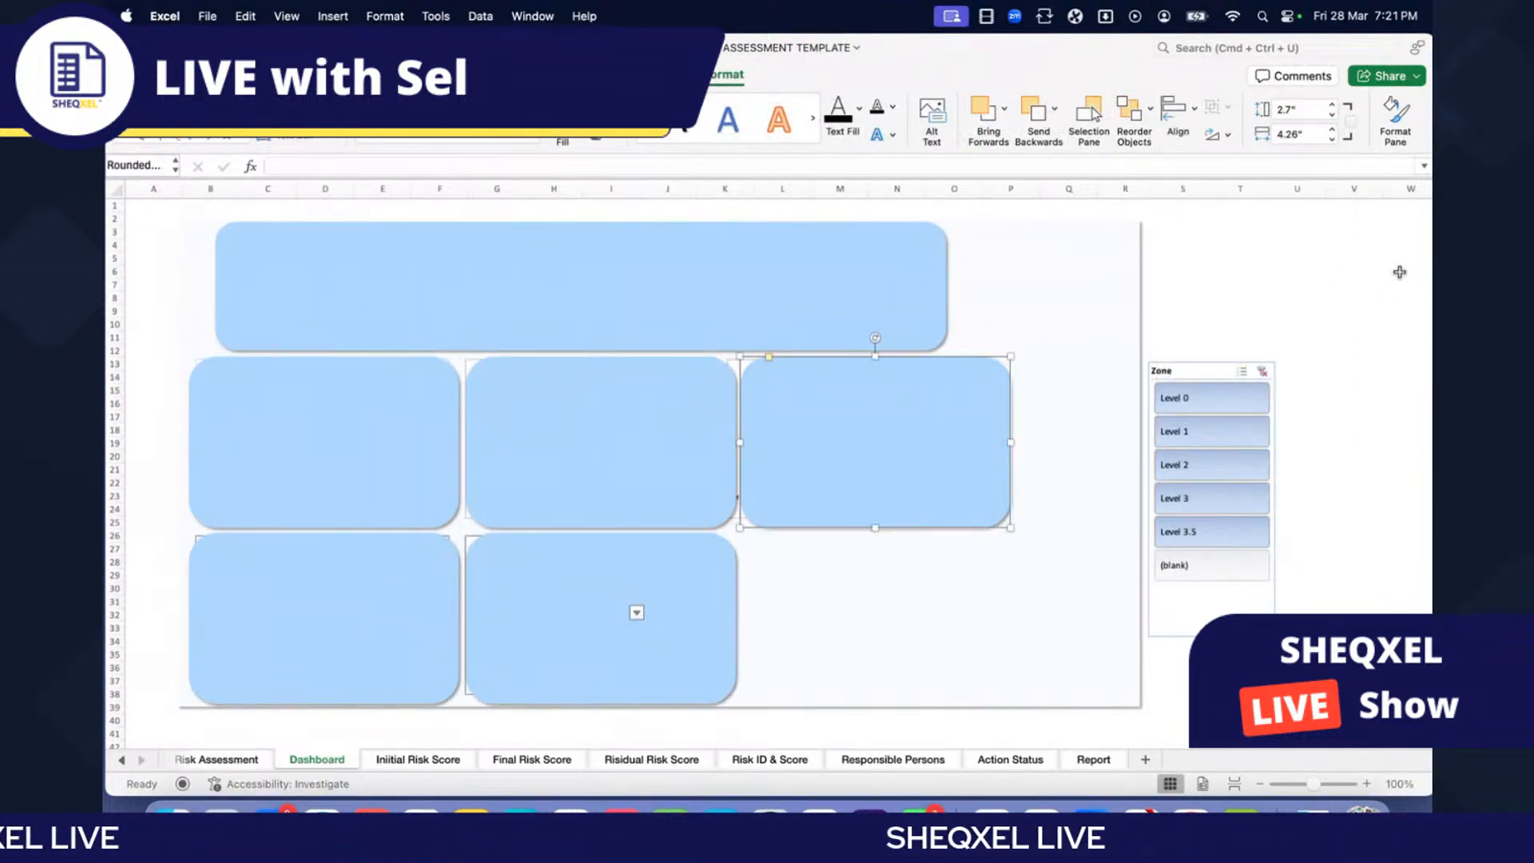
{"action": "key", "text": "Escape"}
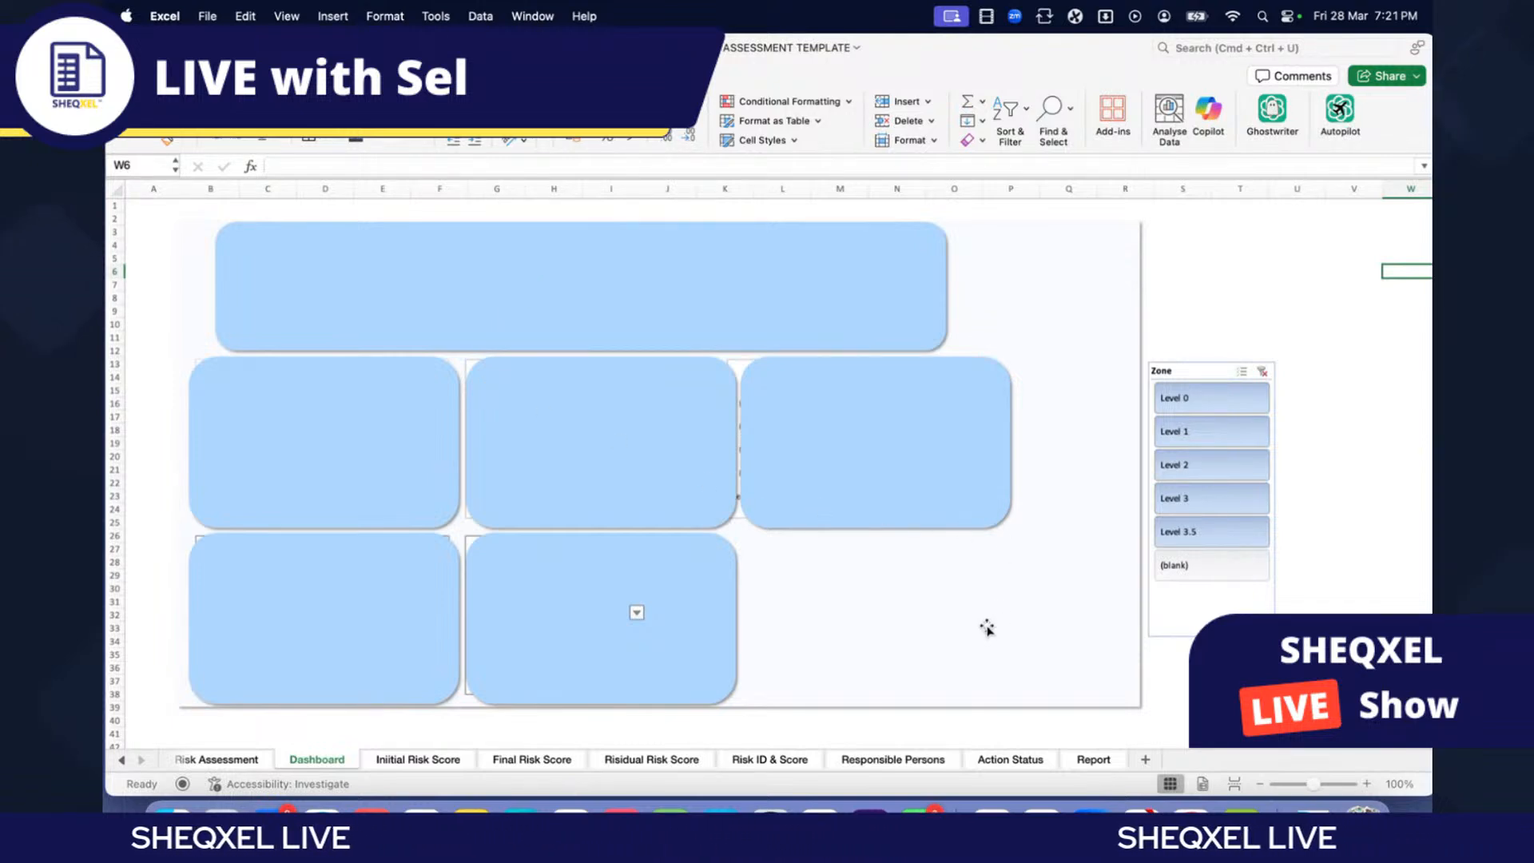
Step: Select the large background rectangle for resizing
{"action": "left_click", "coordinate": [880, 668]}
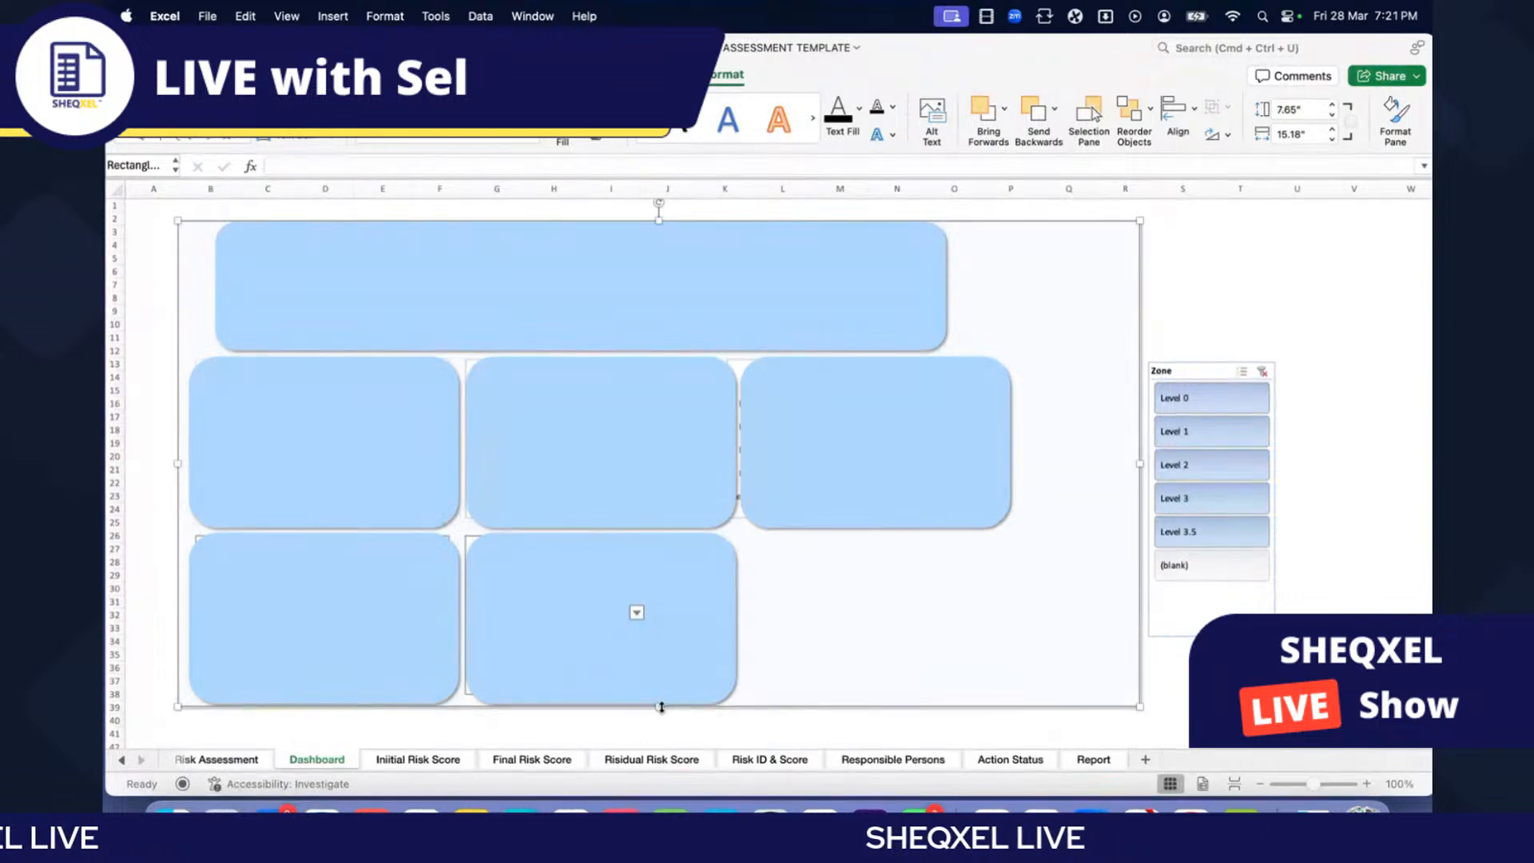
Step: Extend the dashboard's large background rectangle at its lower and upper edges to a height of 8"
{"action": "left_click_drag", "start_coordinate": [661, 707], "coordinate": [660, 715]}
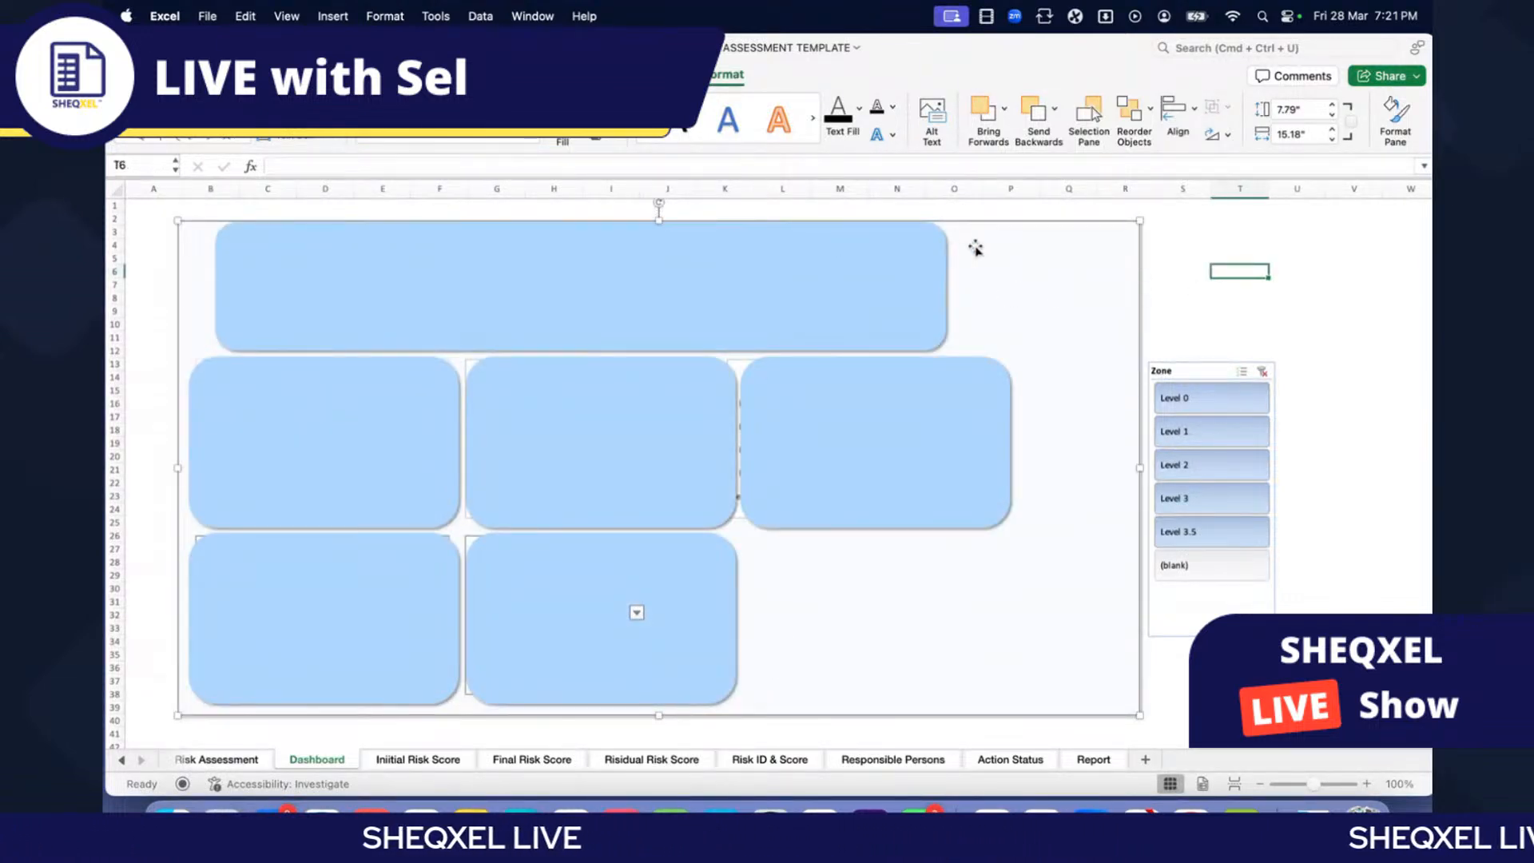
{"action": "left_click_drag", "start_coordinate": [660, 215], "coordinate": [660, 208]}
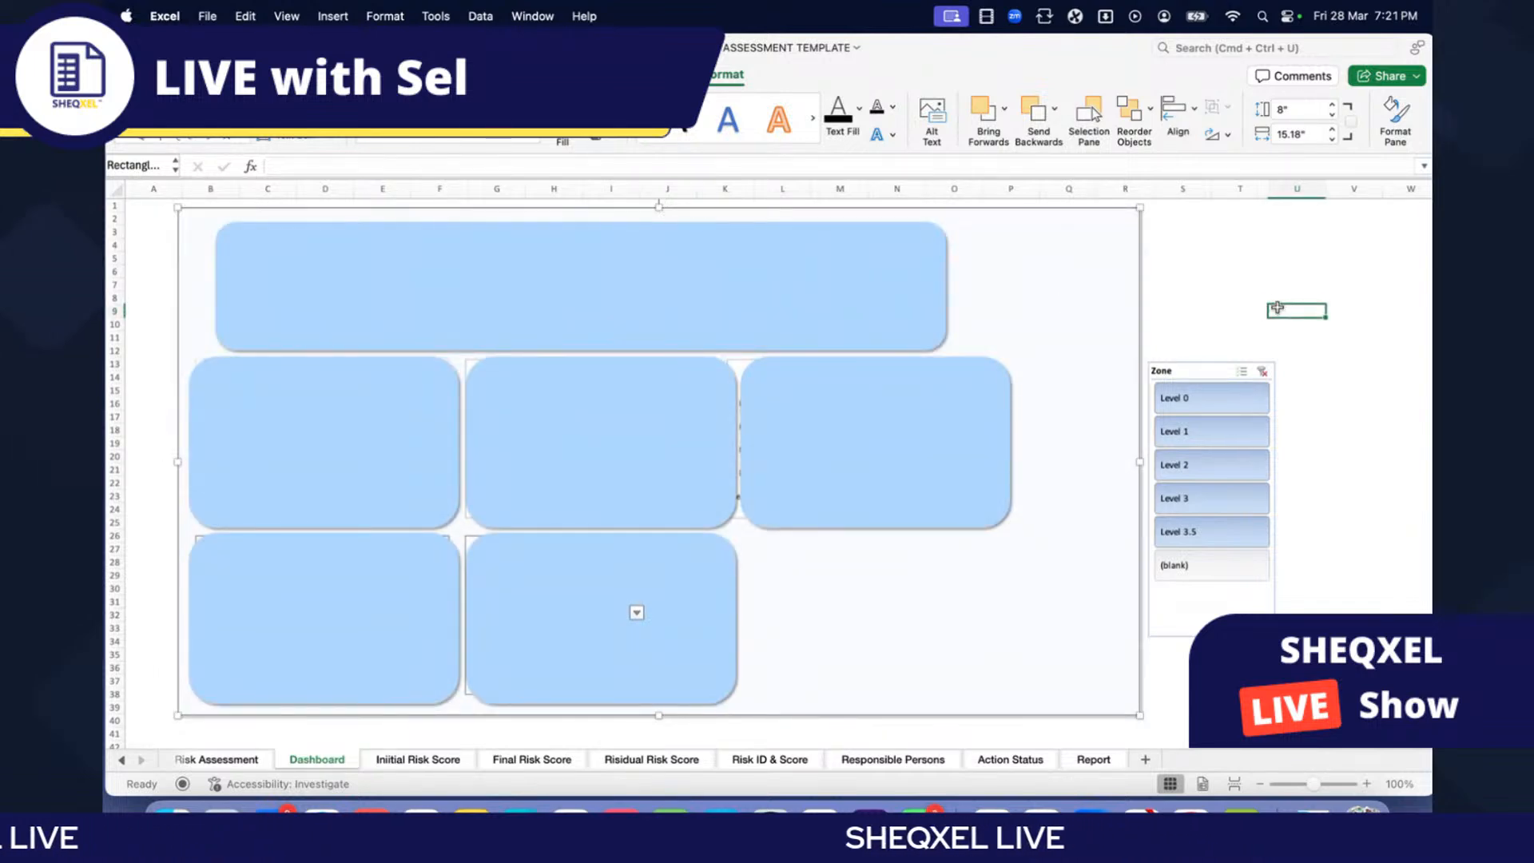
{"action": "key", "text": "Escape"}
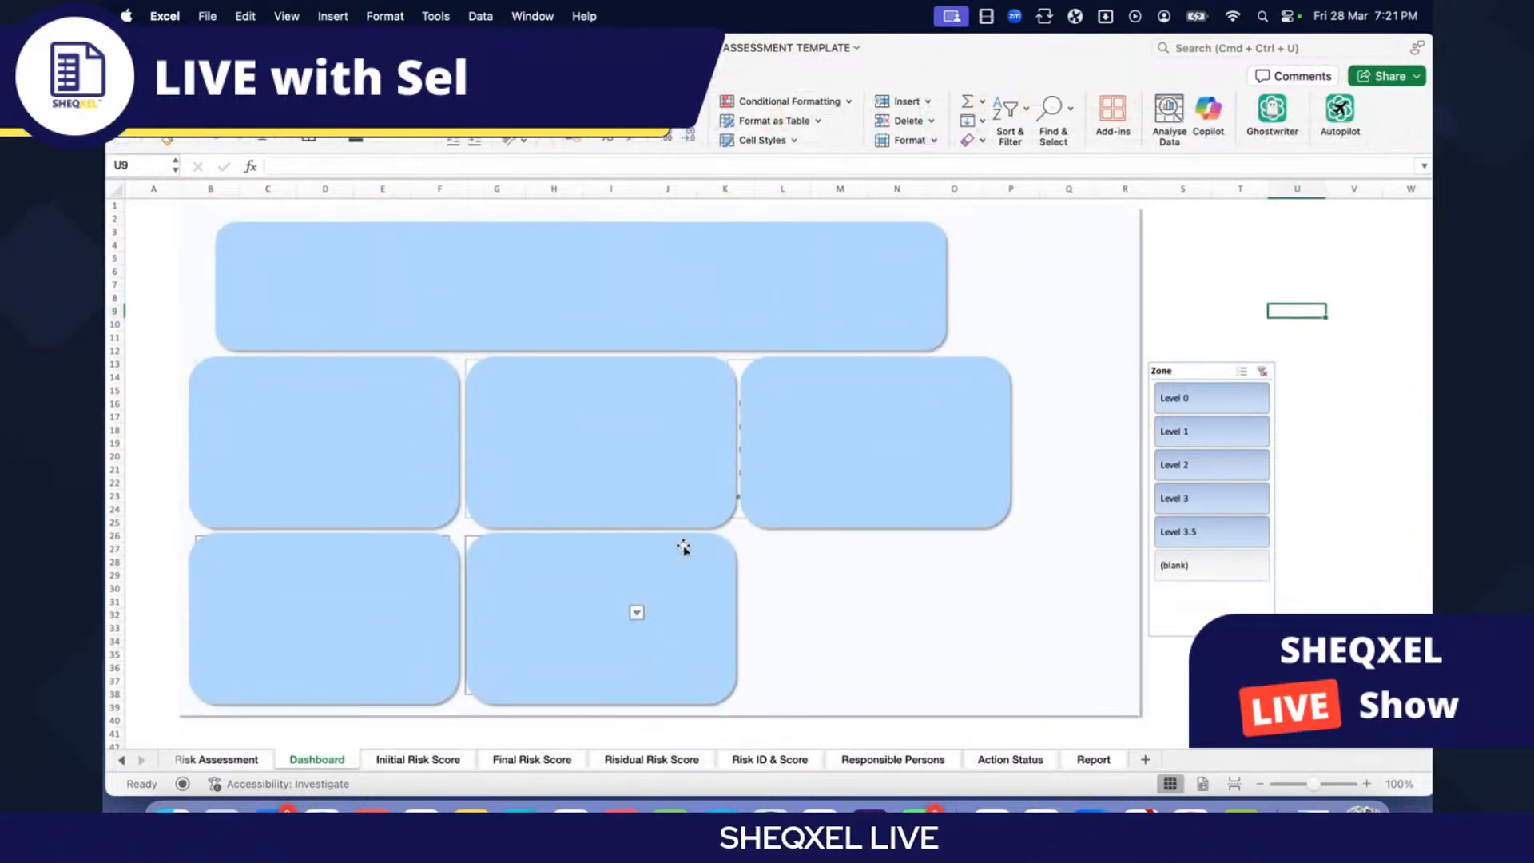
Step: Send all six light-blue rounded rectangles on the dashboard to the back
{"action": "left_click", "coordinate": [525, 607]}
{"action": "left_click", "coordinate": [432, 593], "text": "shift"}
{"action": "left_click", "coordinate": [442, 458], "text": "shift"}
{"action": "left_click", "coordinate": [719, 442], "text": "shift"}
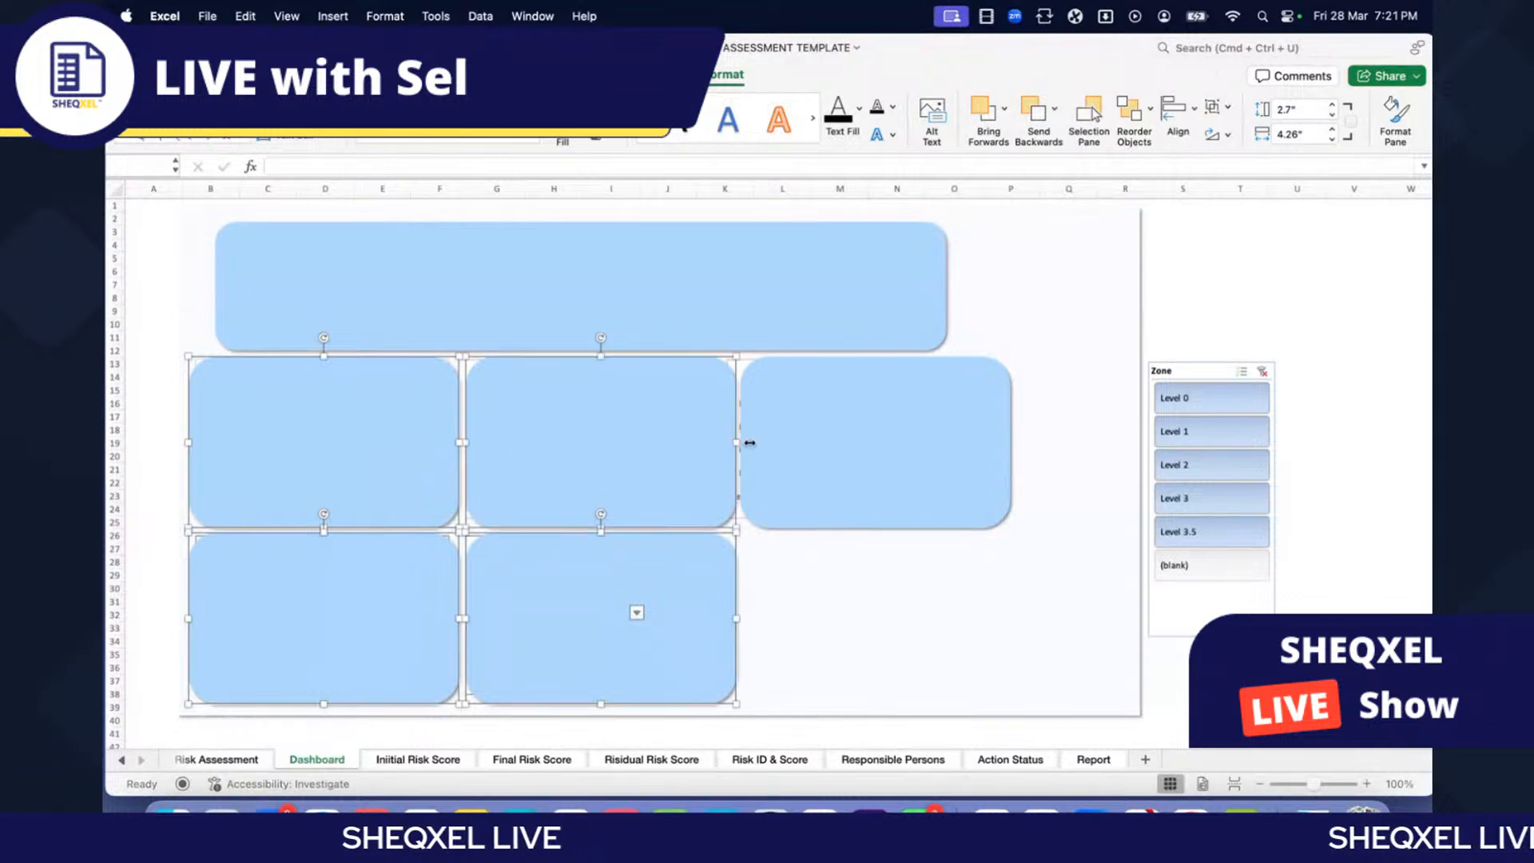
{"action": "left_click", "coordinate": [836, 445], "text": "shift"}
{"action": "left_click", "coordinate": [781, 332], "text": "shift"}
{"action": "right_click", "coordinate": [781, 333]}
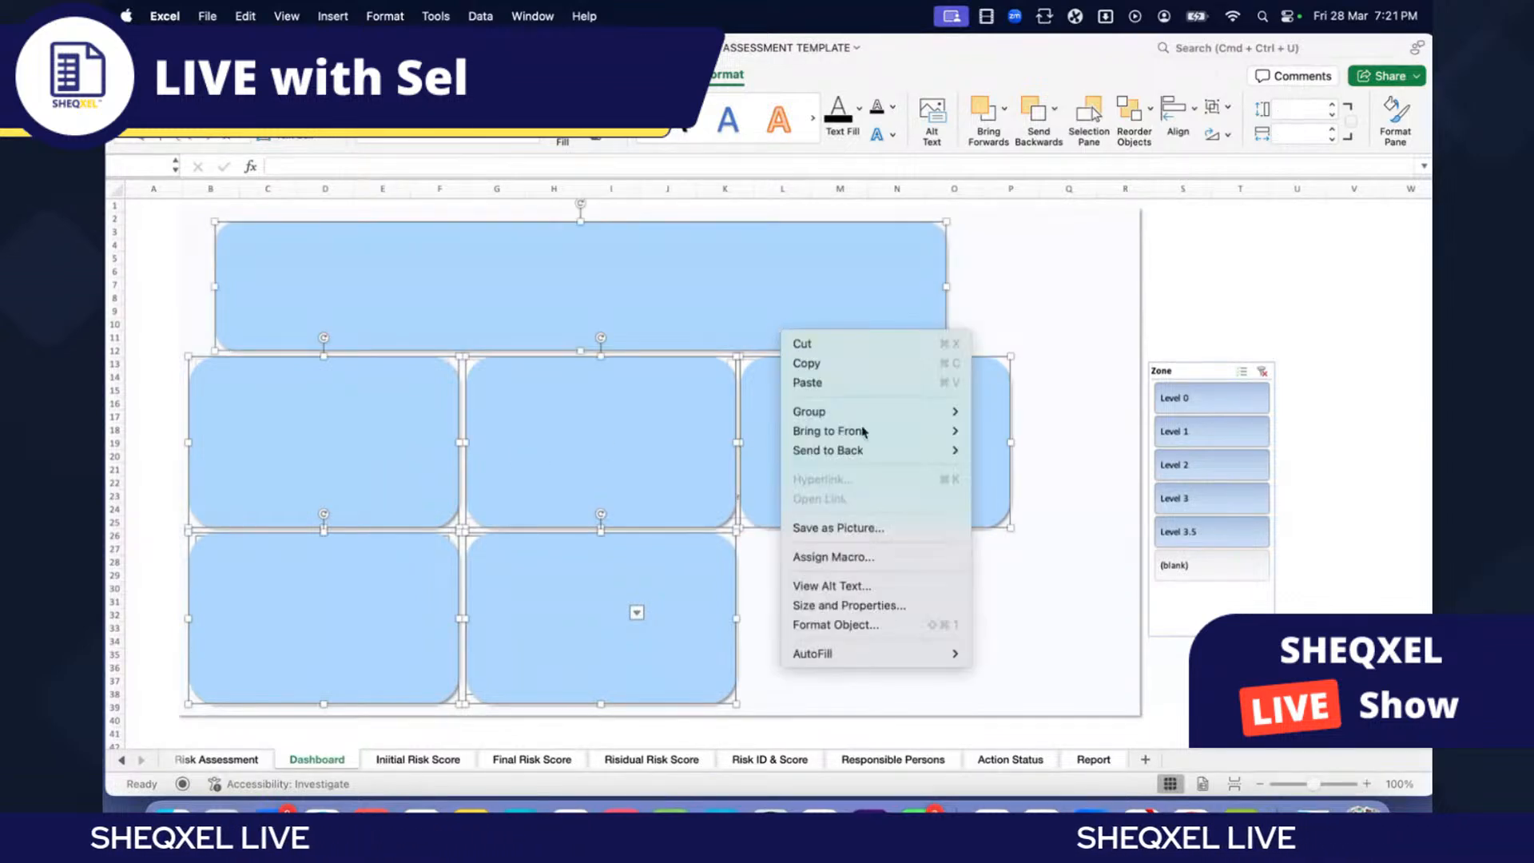
{"action": "mouse_move", "coordinate": [884, 450]}
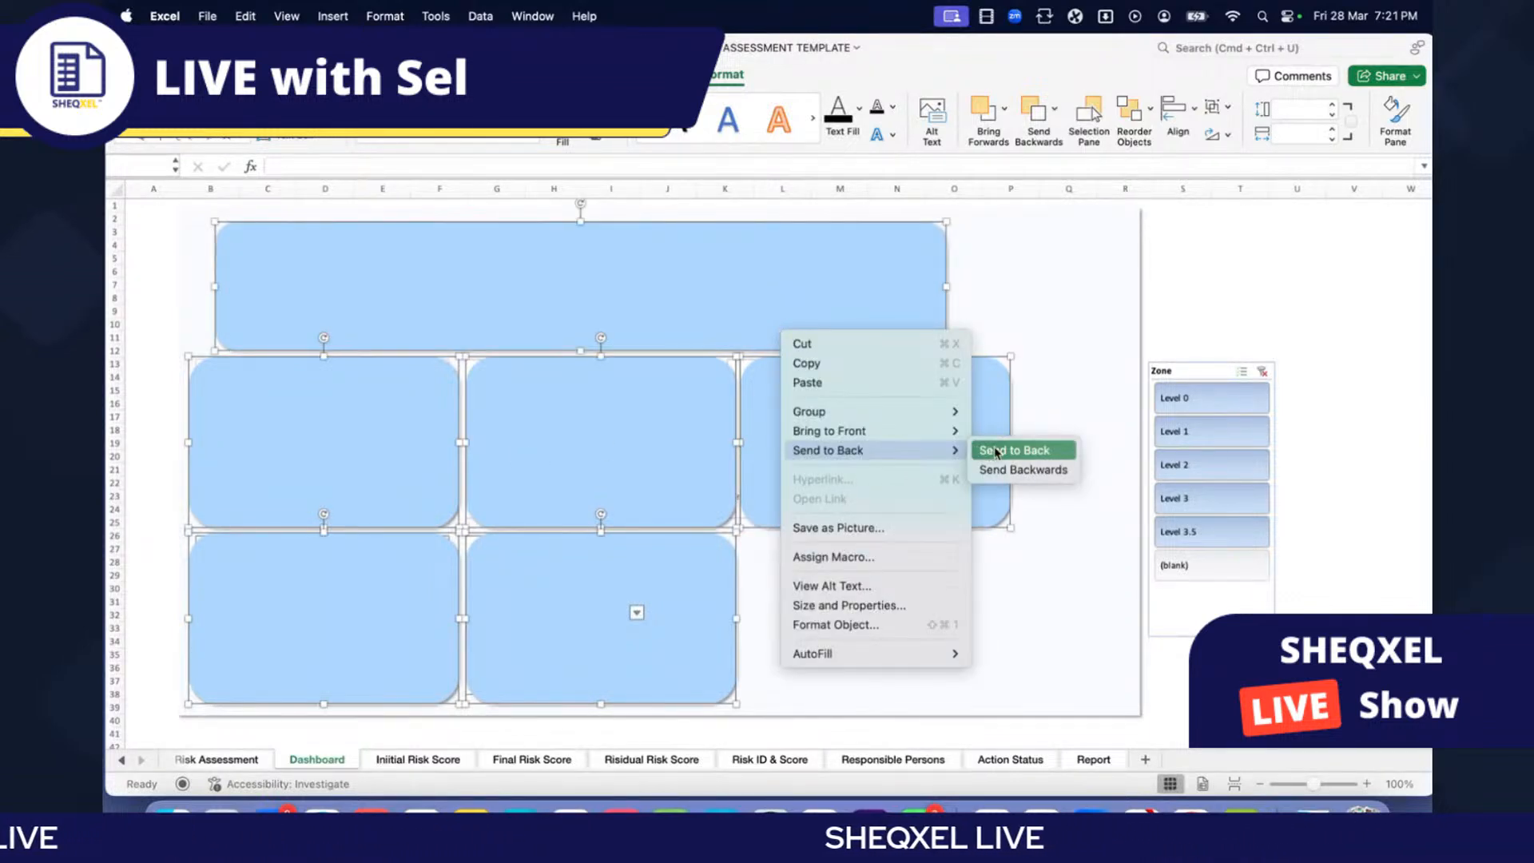
{"action": "left_click", "coordinate": [996, 451]}
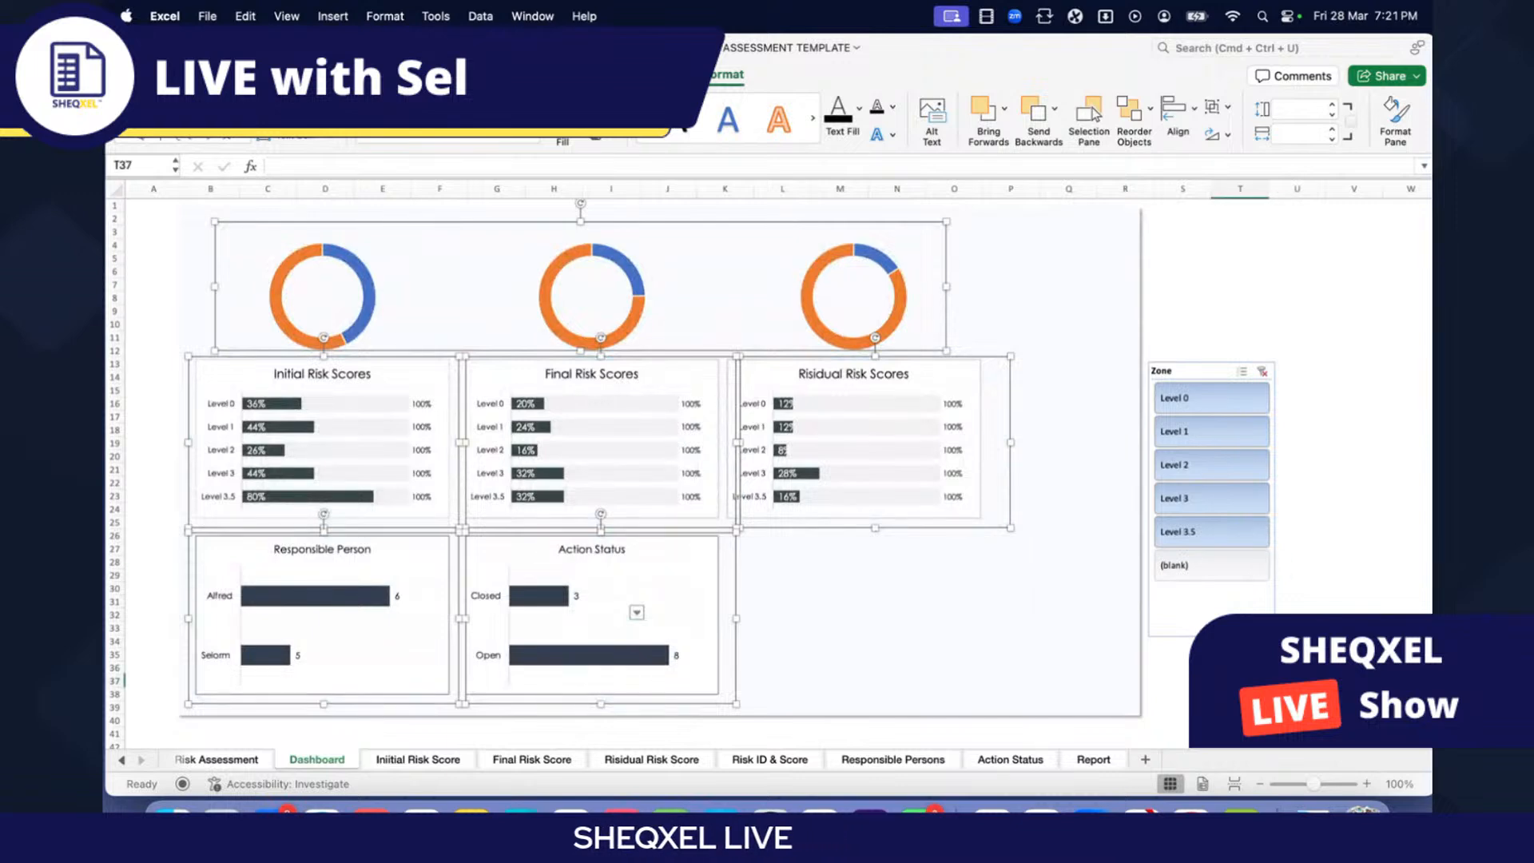
Step: Send the large background rectangle to the back, behind the light-blue panels
{"action": "left_click", "coordinate": [962, 606]}
{"action": "right_click", "coordinate": [962, 607]}
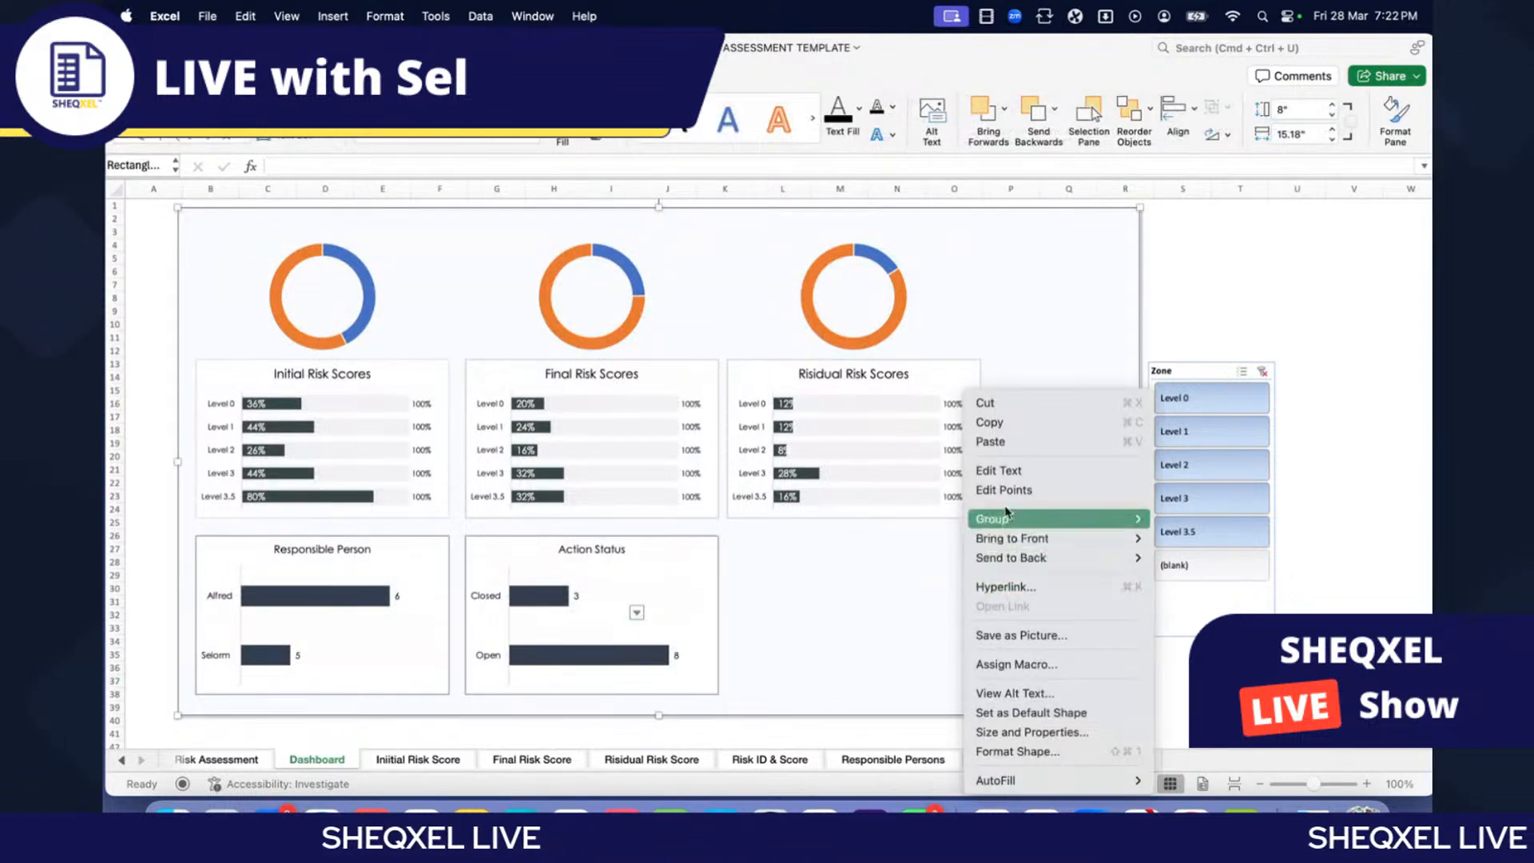
{"action": "mouse_move", "coordinate": [1110, 559]}
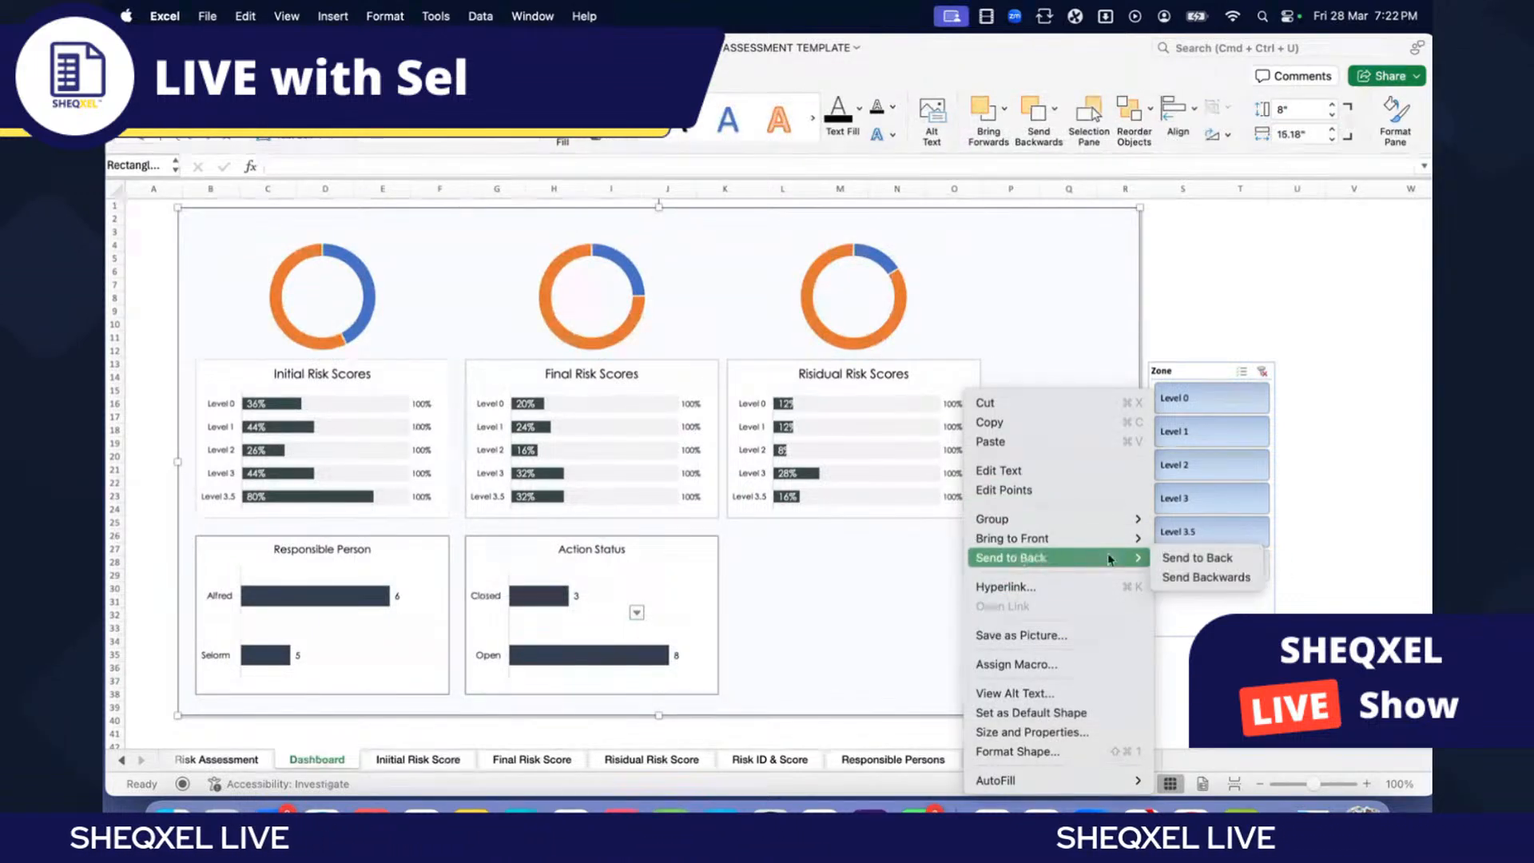
{"action": "left_click", "coordinate": [1197, 557]}
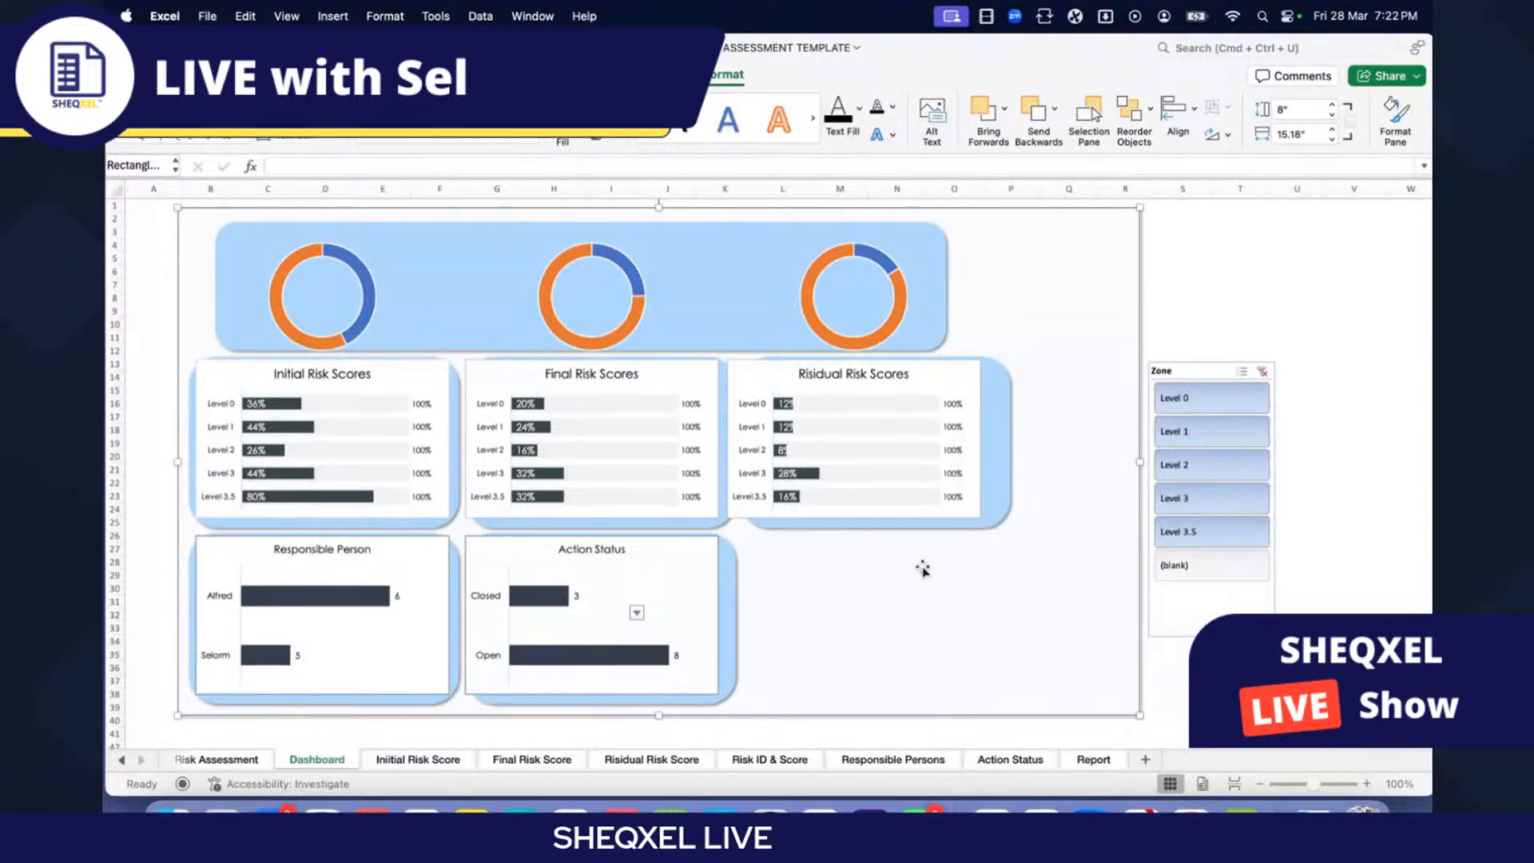
Step: Set the Initial Risk Scores chart area to No Fill
{"action": "left_click", "coordinate": [449, 392]}
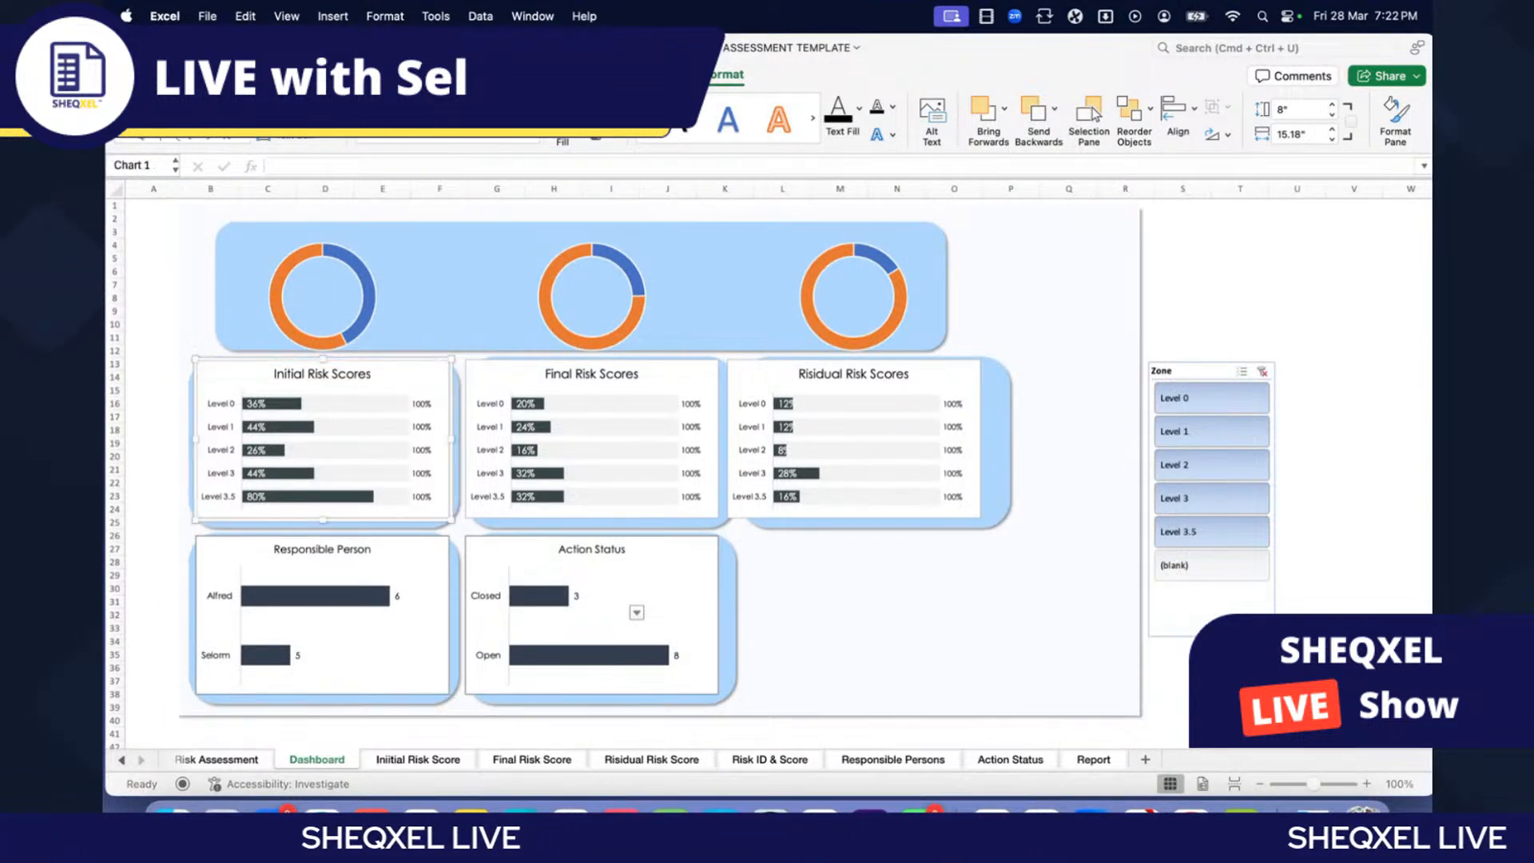
{"action": "left_click", "coordinate": [874, 75]}
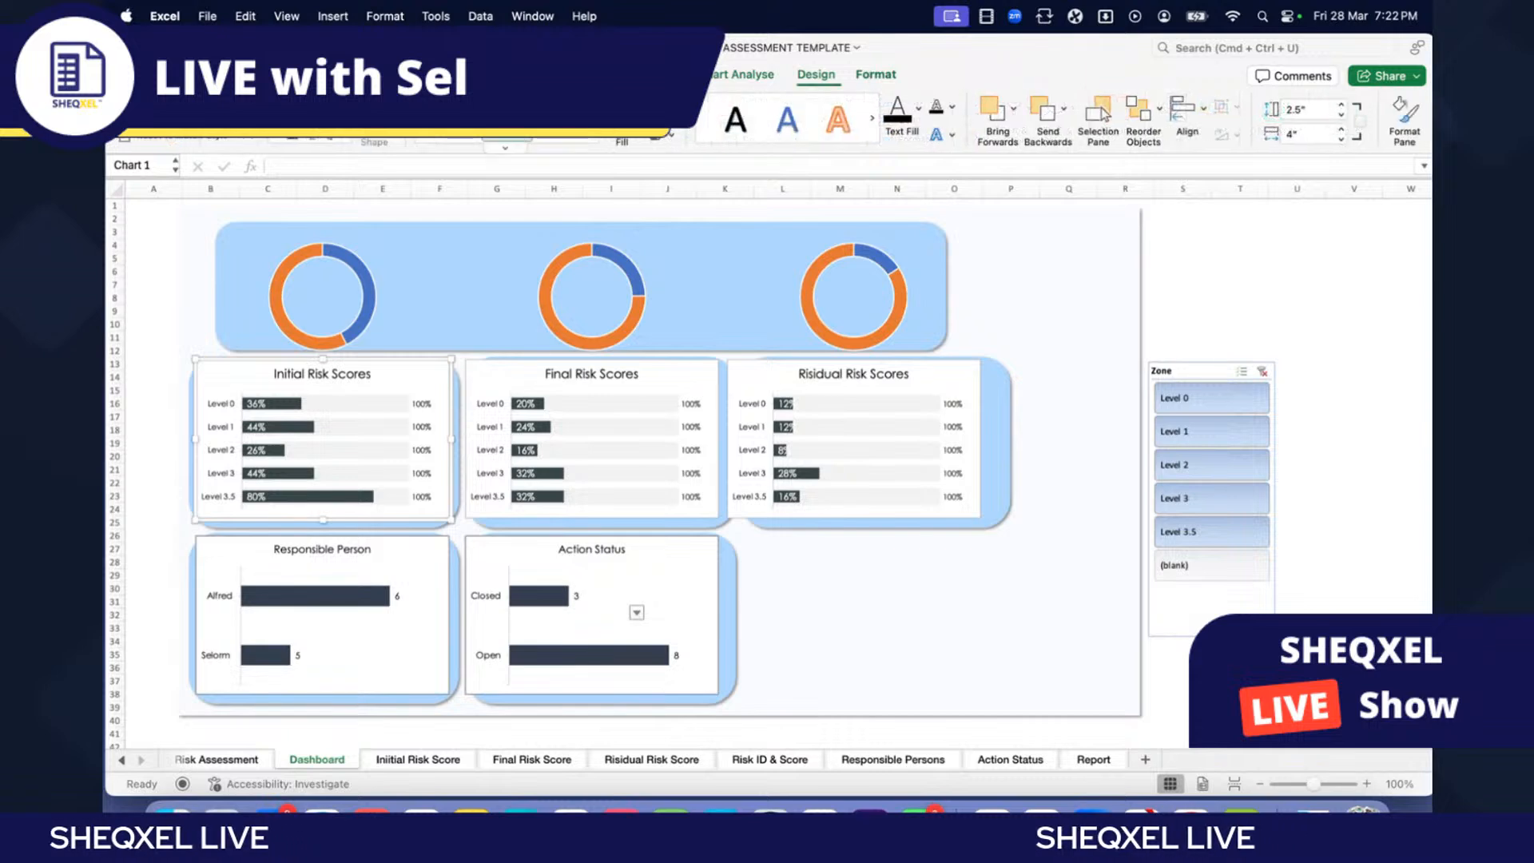
{"action": "left_click", "coordinate": [670, 135]}
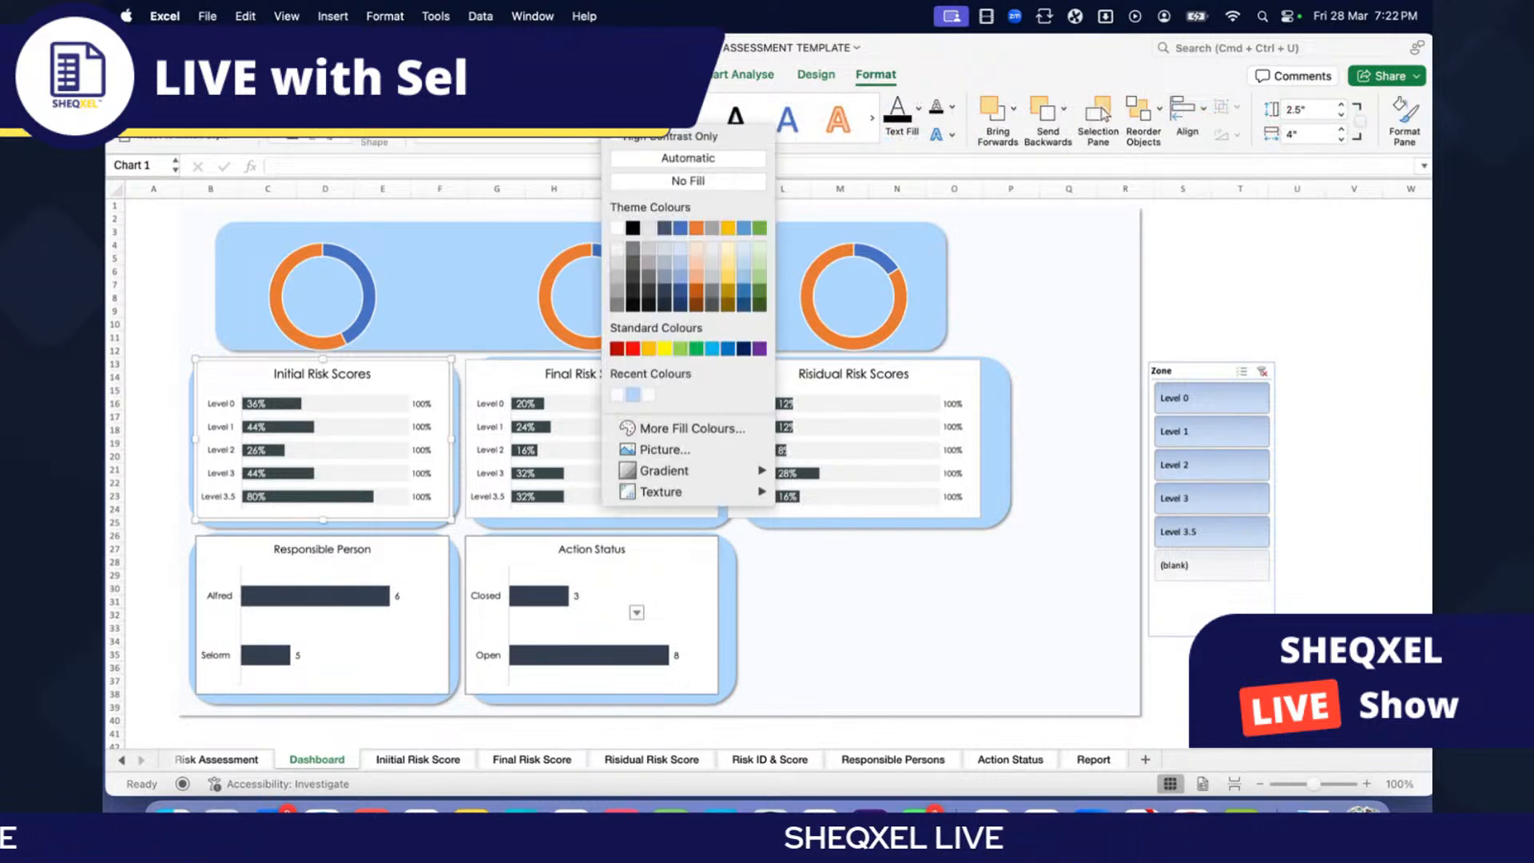
{"action": "left_click", "coordinate": [649, 159]}
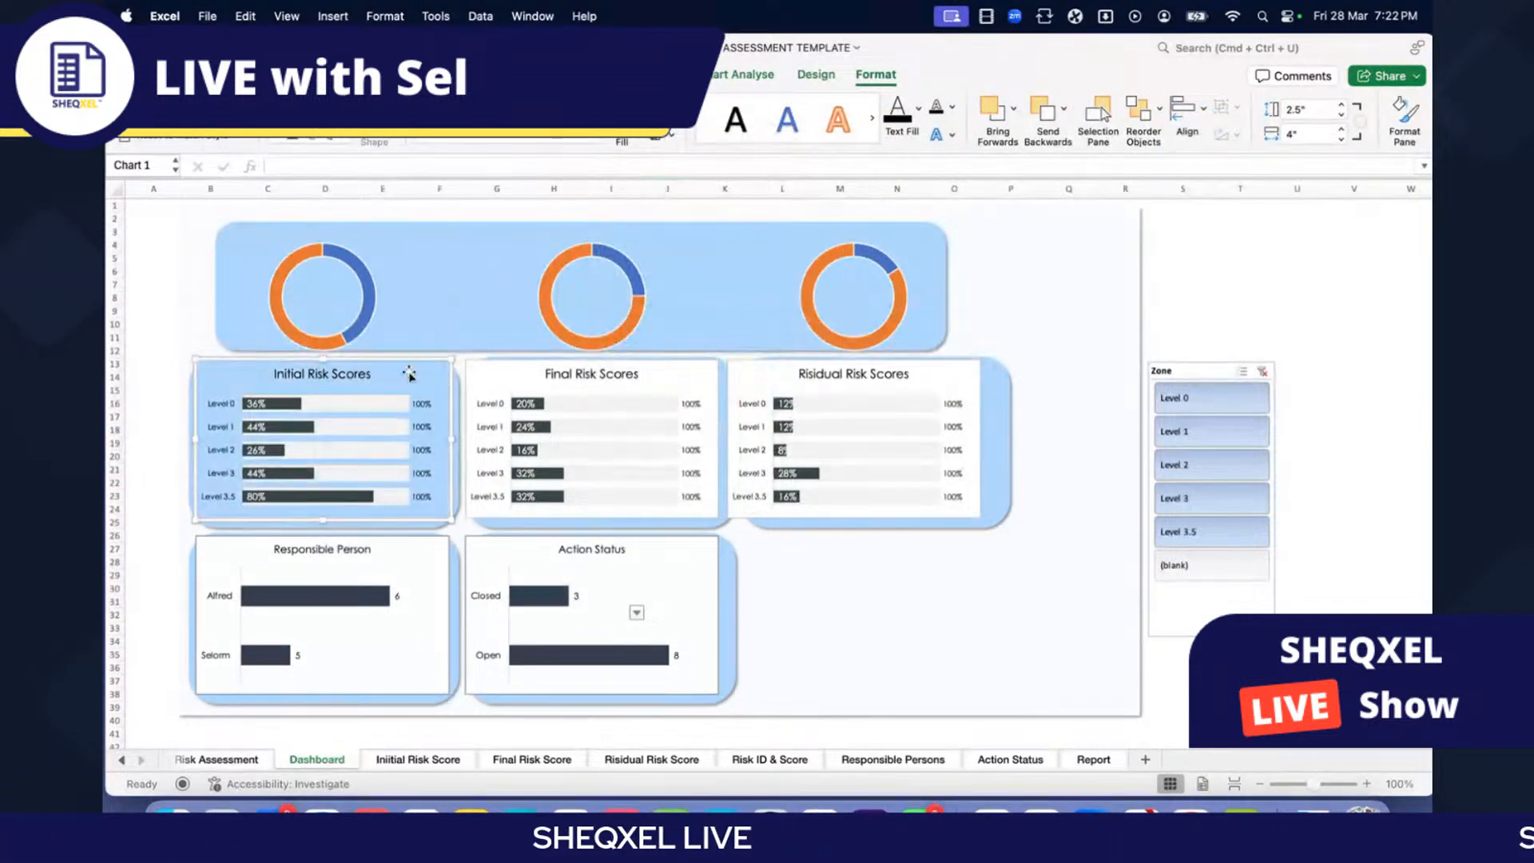
Step: Repeat the No Fill formatting on the Final Risk Scores and Risidual Risk Scores chart areas
{"action": "left_click", "coordinate": [565, 364]}
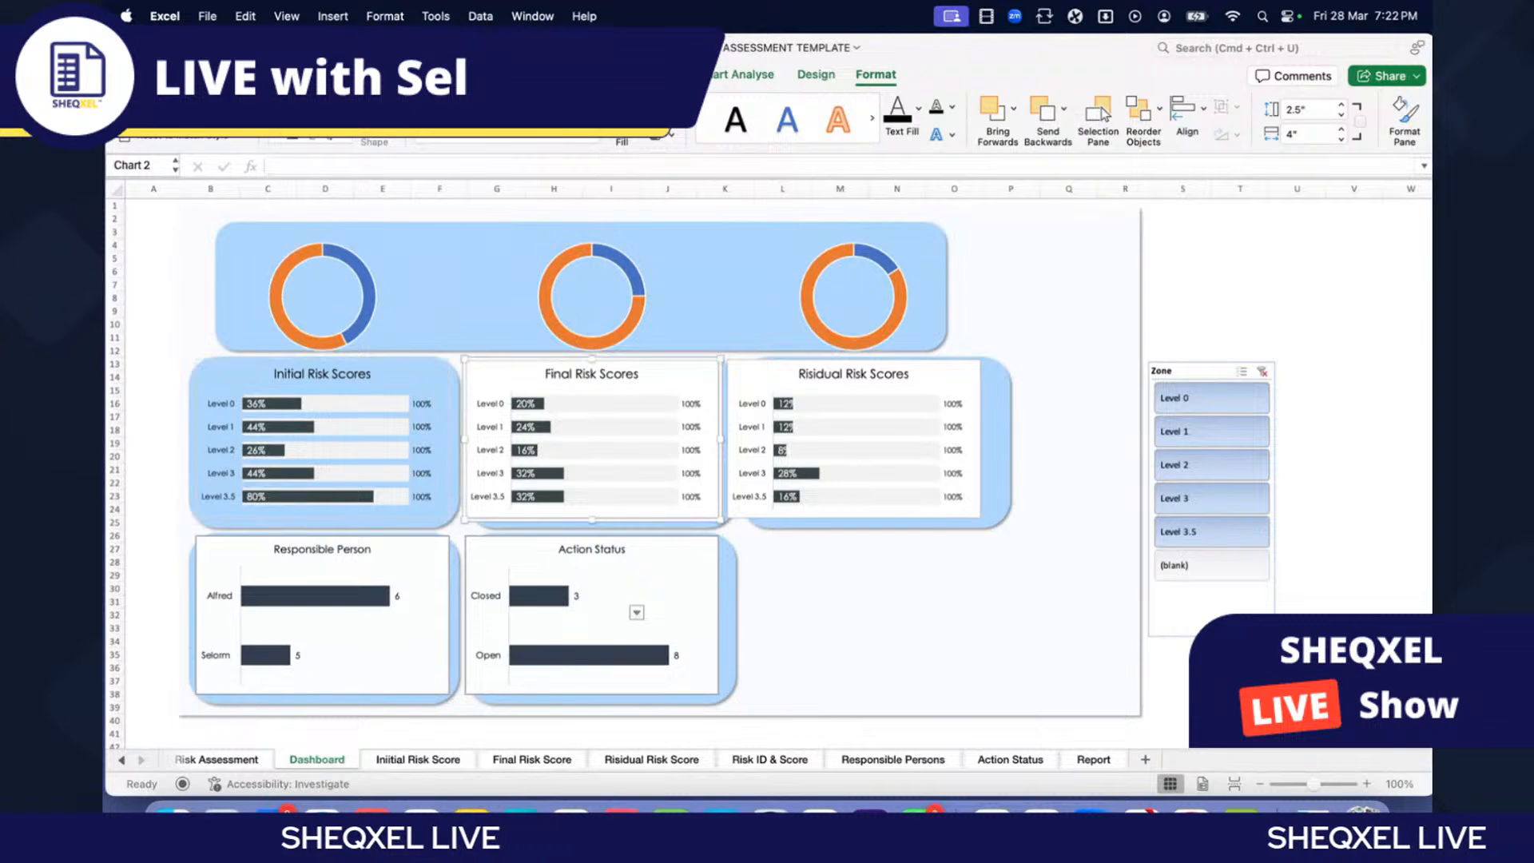
{"action": "key", "text": "super+y"}
{"action": "left_click", "coordinate": [872, 352]}
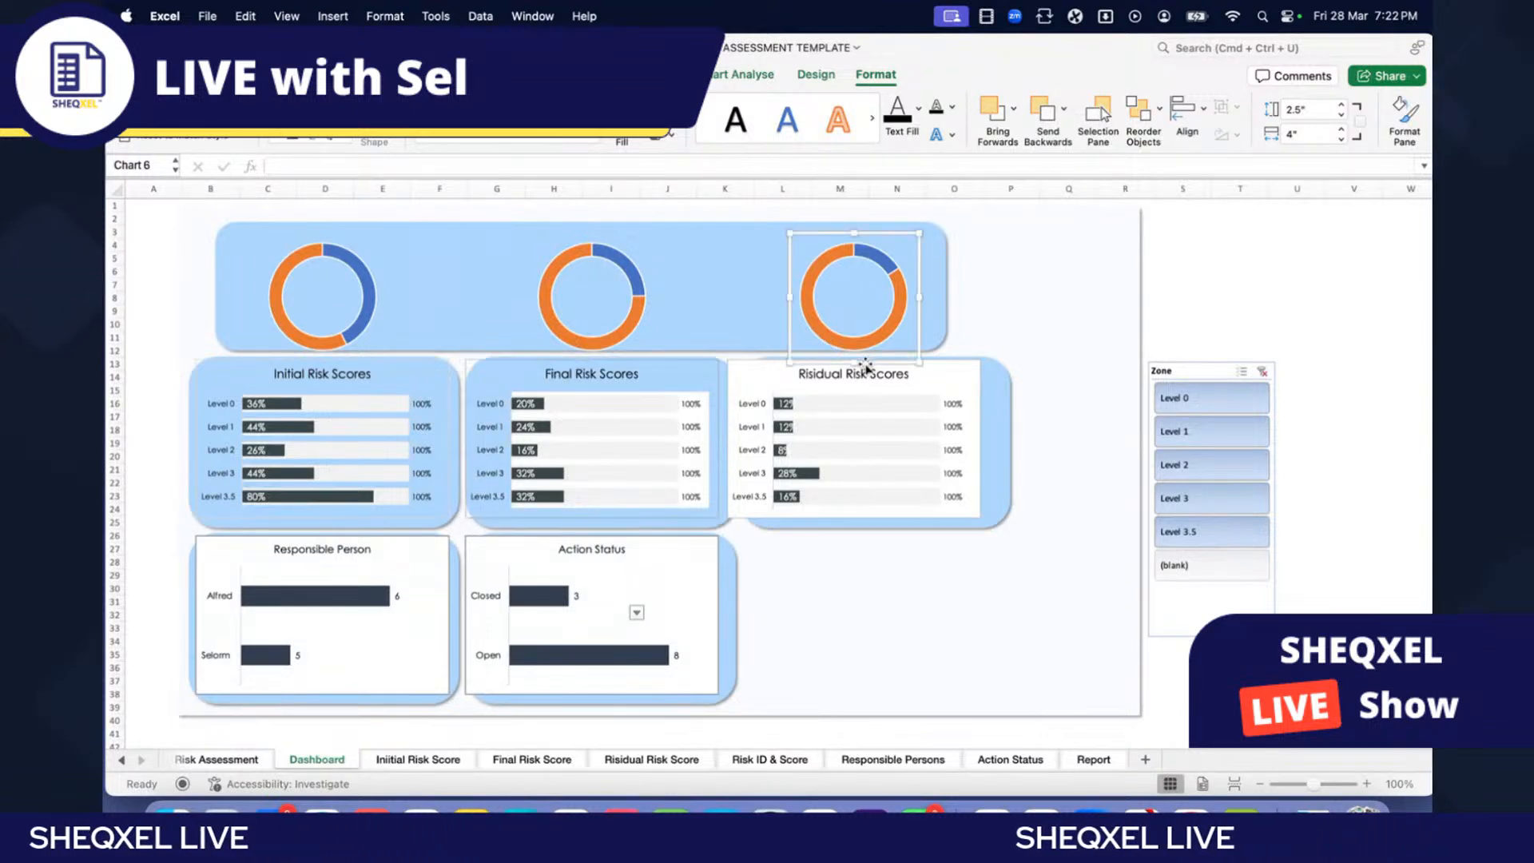
{"action": "left_click", "coordinate": [978, 408]}
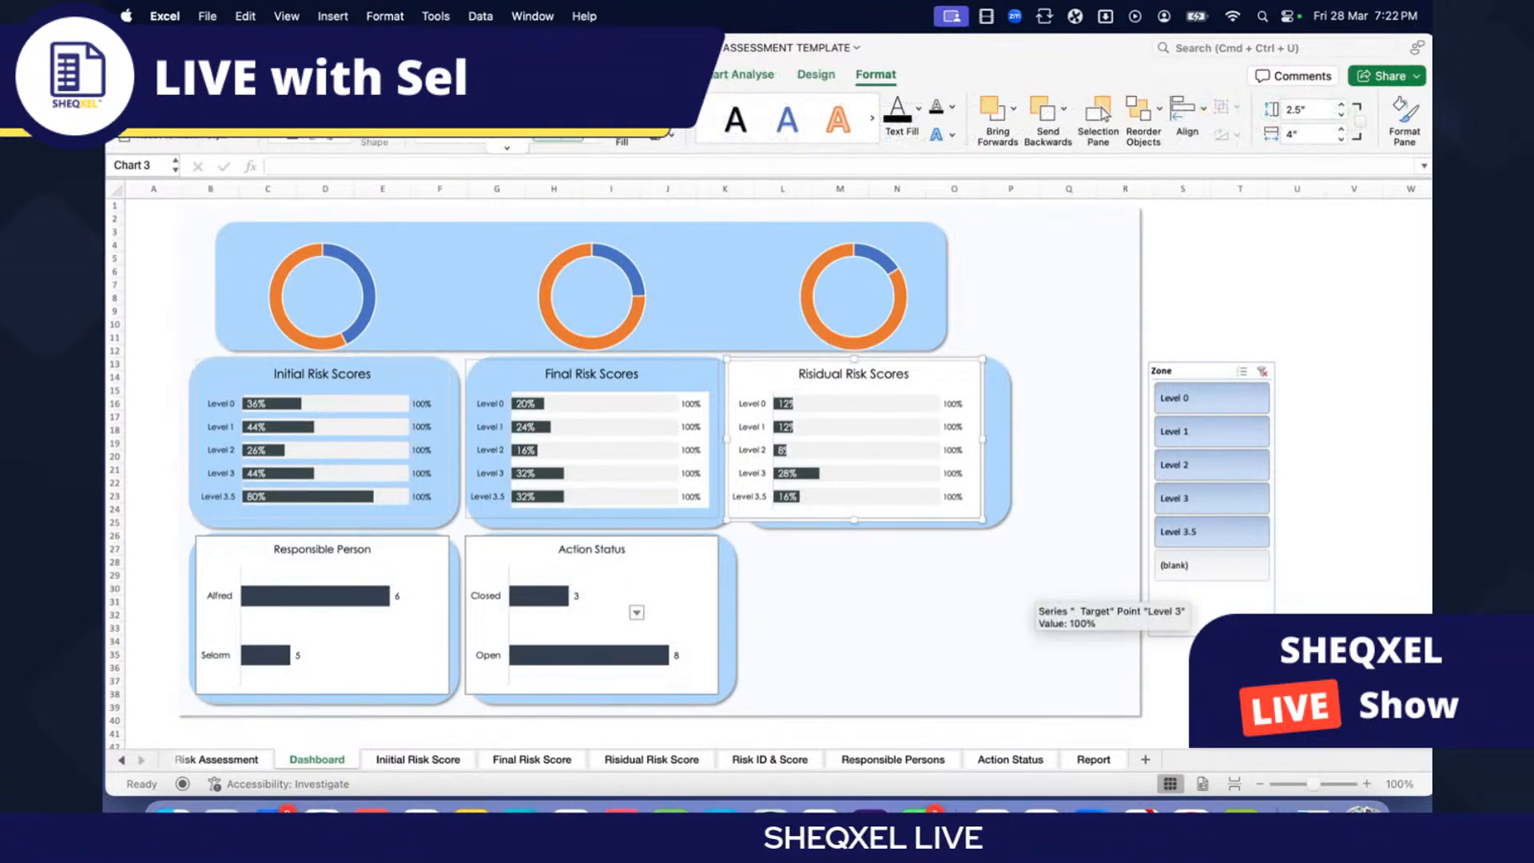
{"action": "key", "text": "super+y"}
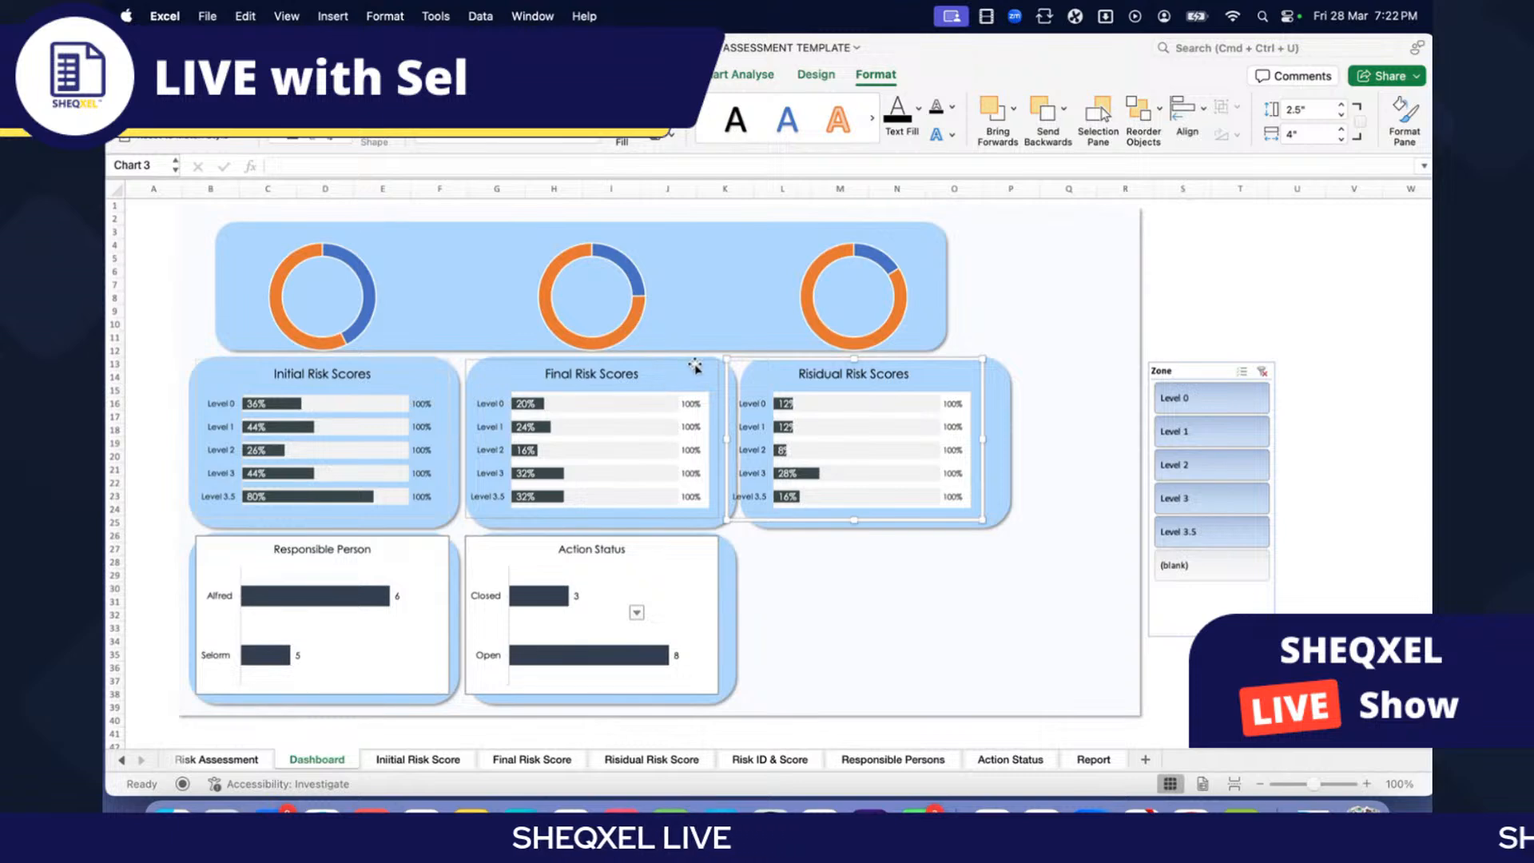
{"action": "left_click", "coordinate": [720, 397]}
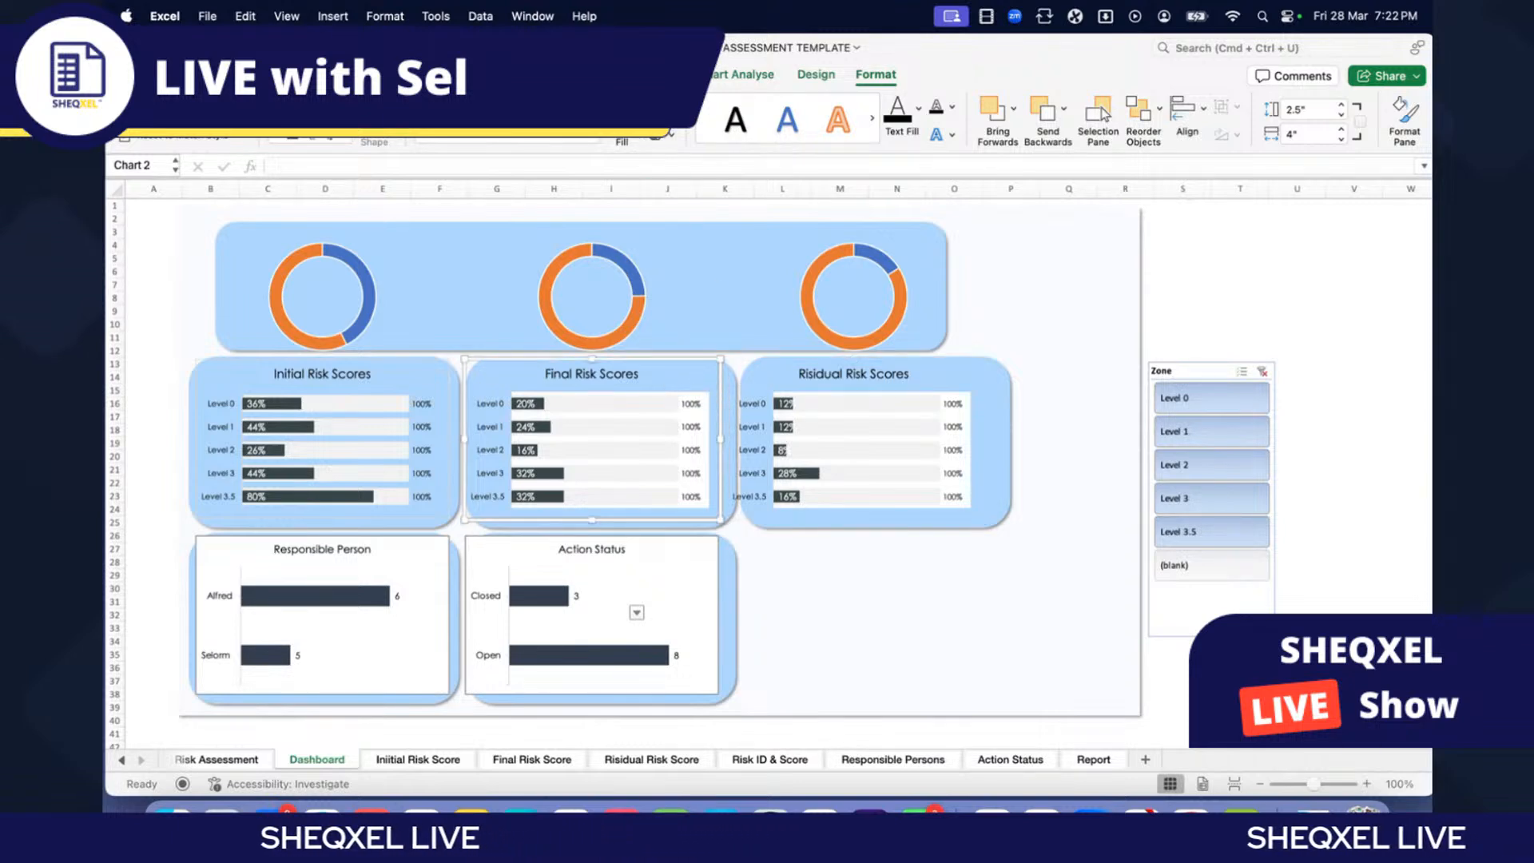
{"action": "left_click", "coordinate": [445, 401]}
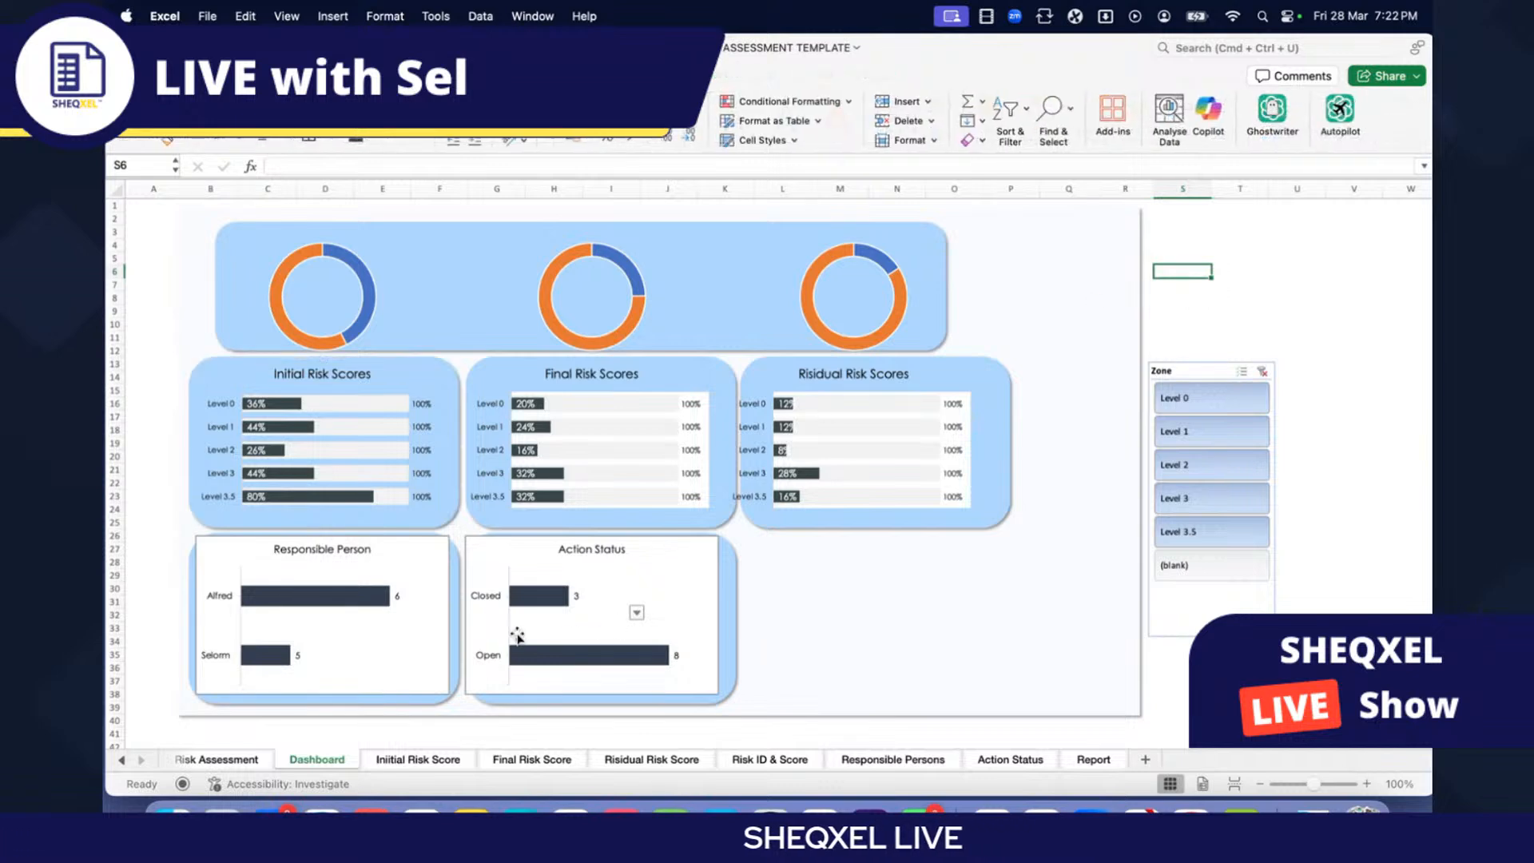
Step: Remove the fill from the Responsible Person and Action Status chart areas and from the Action Status plot area
{"action": "left_click", "coordinate": [429, 581]}
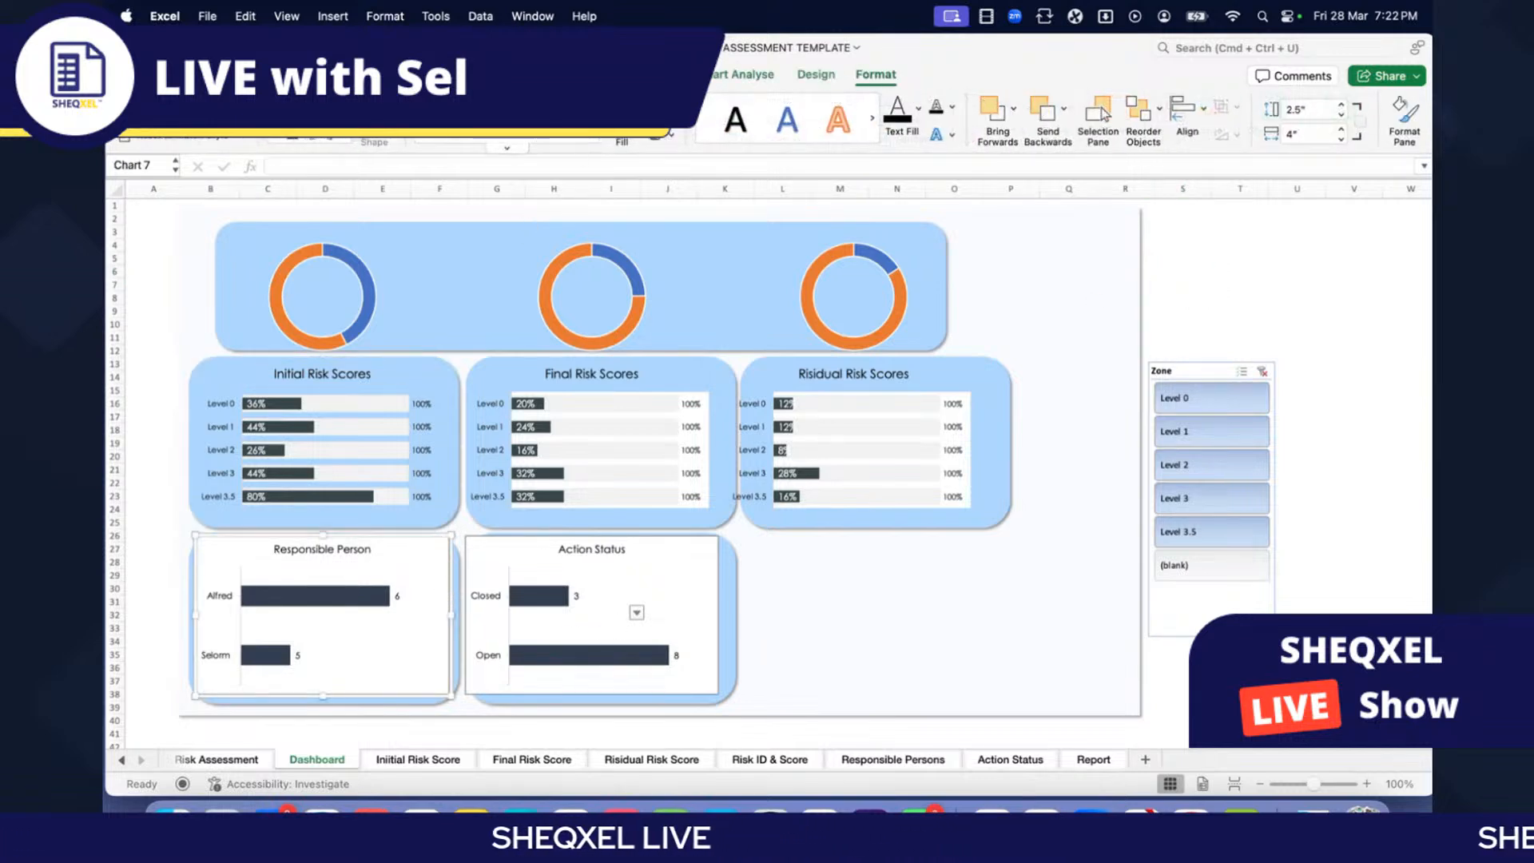
{"action": "left_click", "coordinate": [715, 607]}
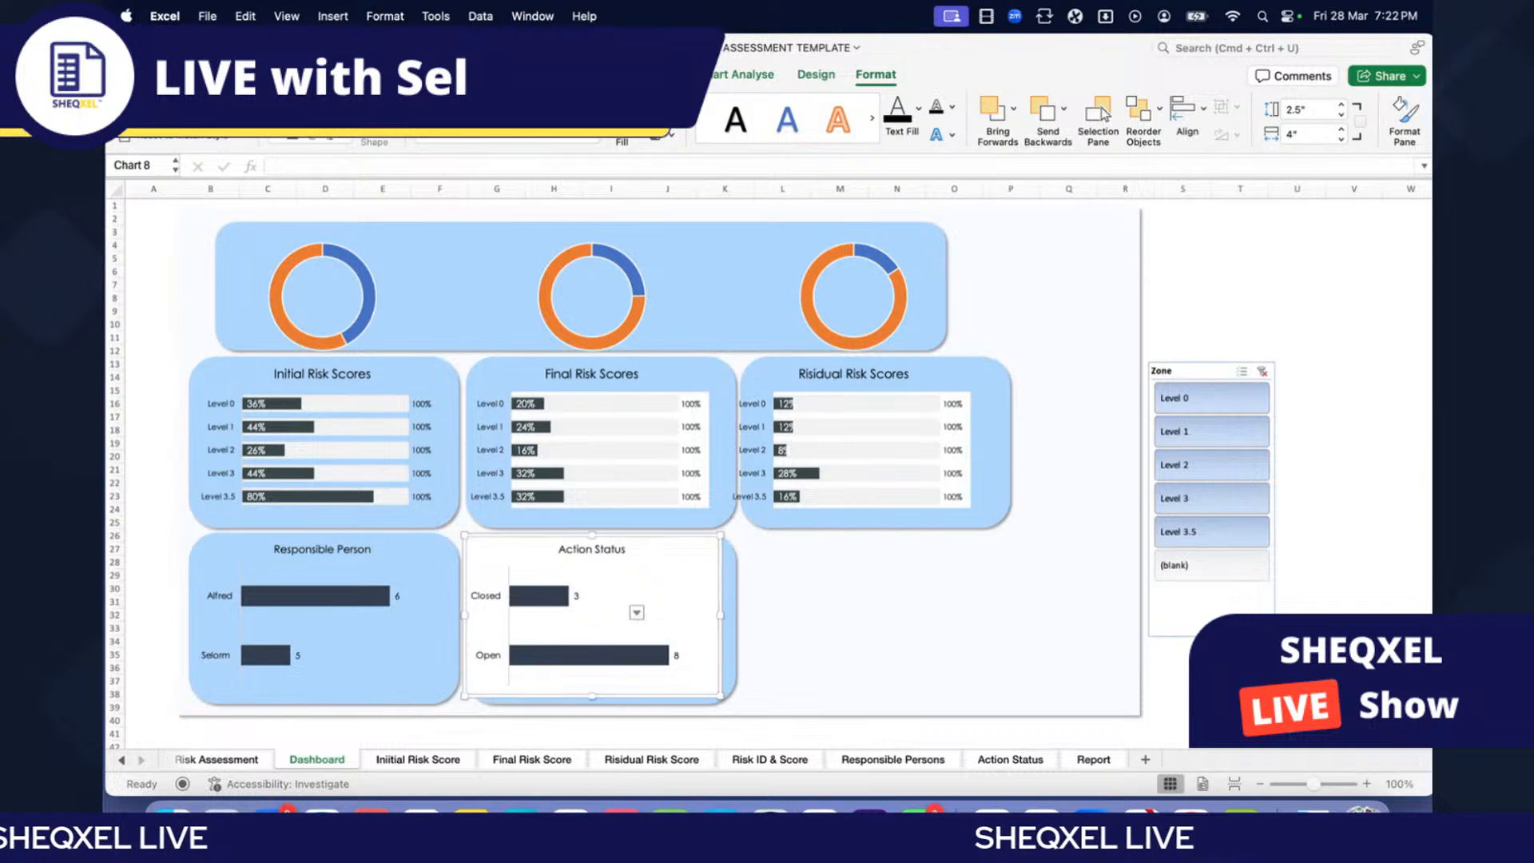
{"action": "key", "text": "super+y"}
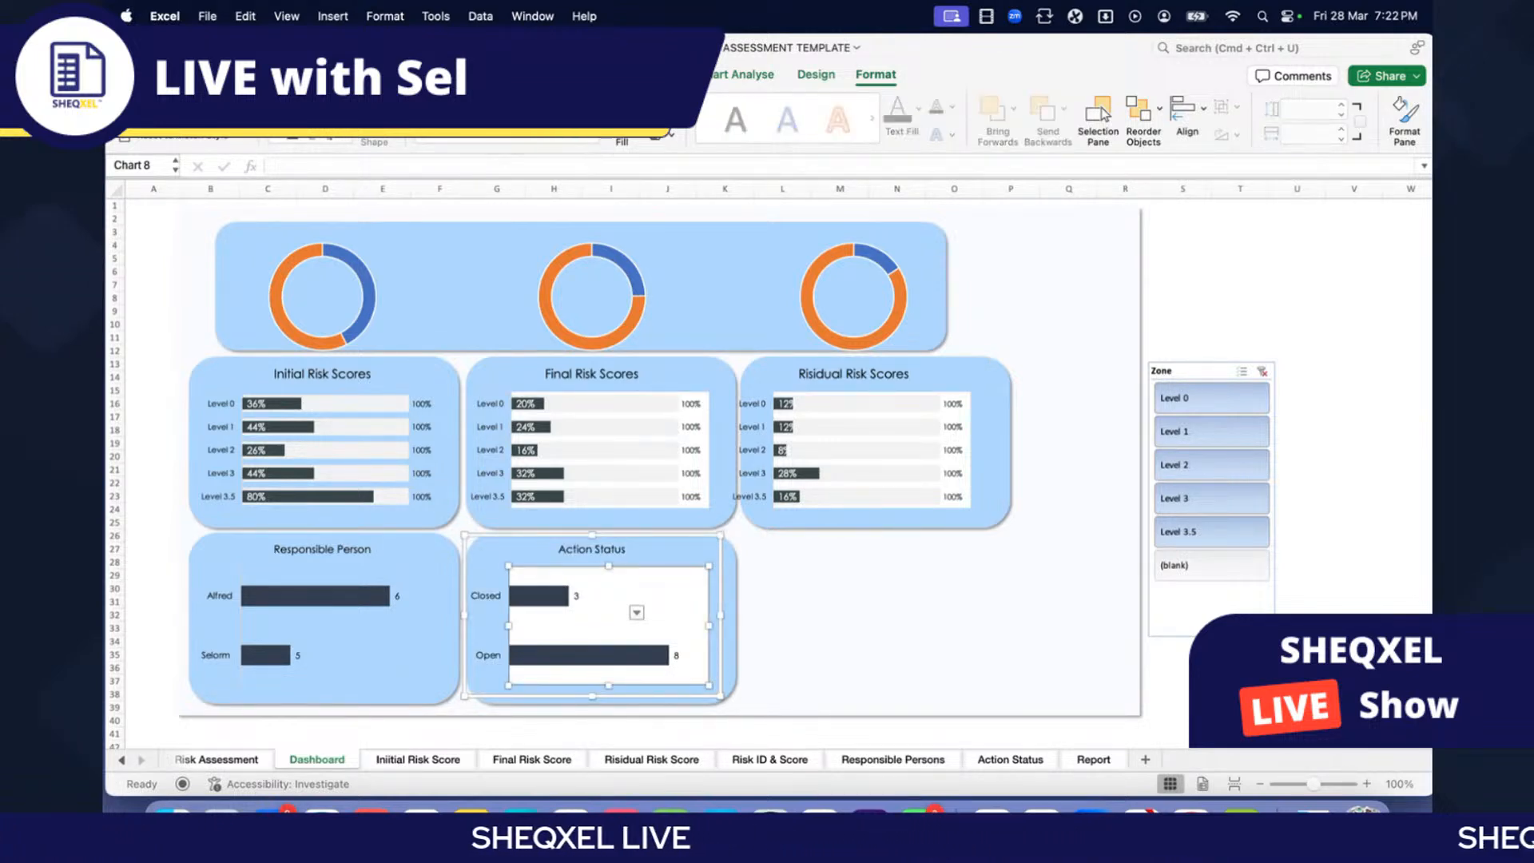
{"action": "key", "text": "super+y"}
Step: Remove the white fill from the Final Risk Scores chart's plot area
{"action": "left_click", "coordinate": [706, 419]}
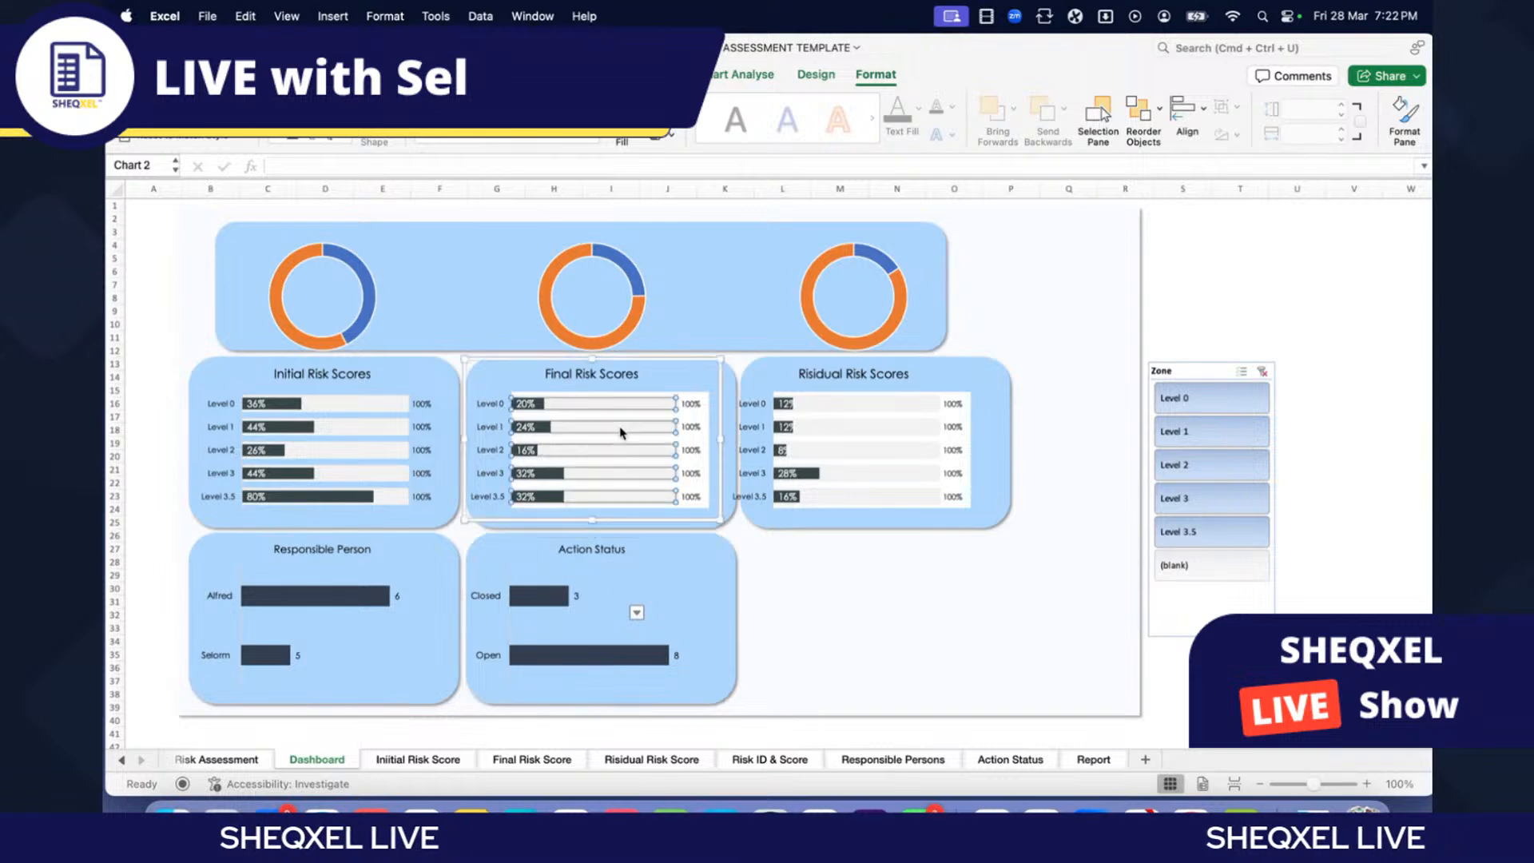
{"action": "left_click", "coordinate": [706, 419]}
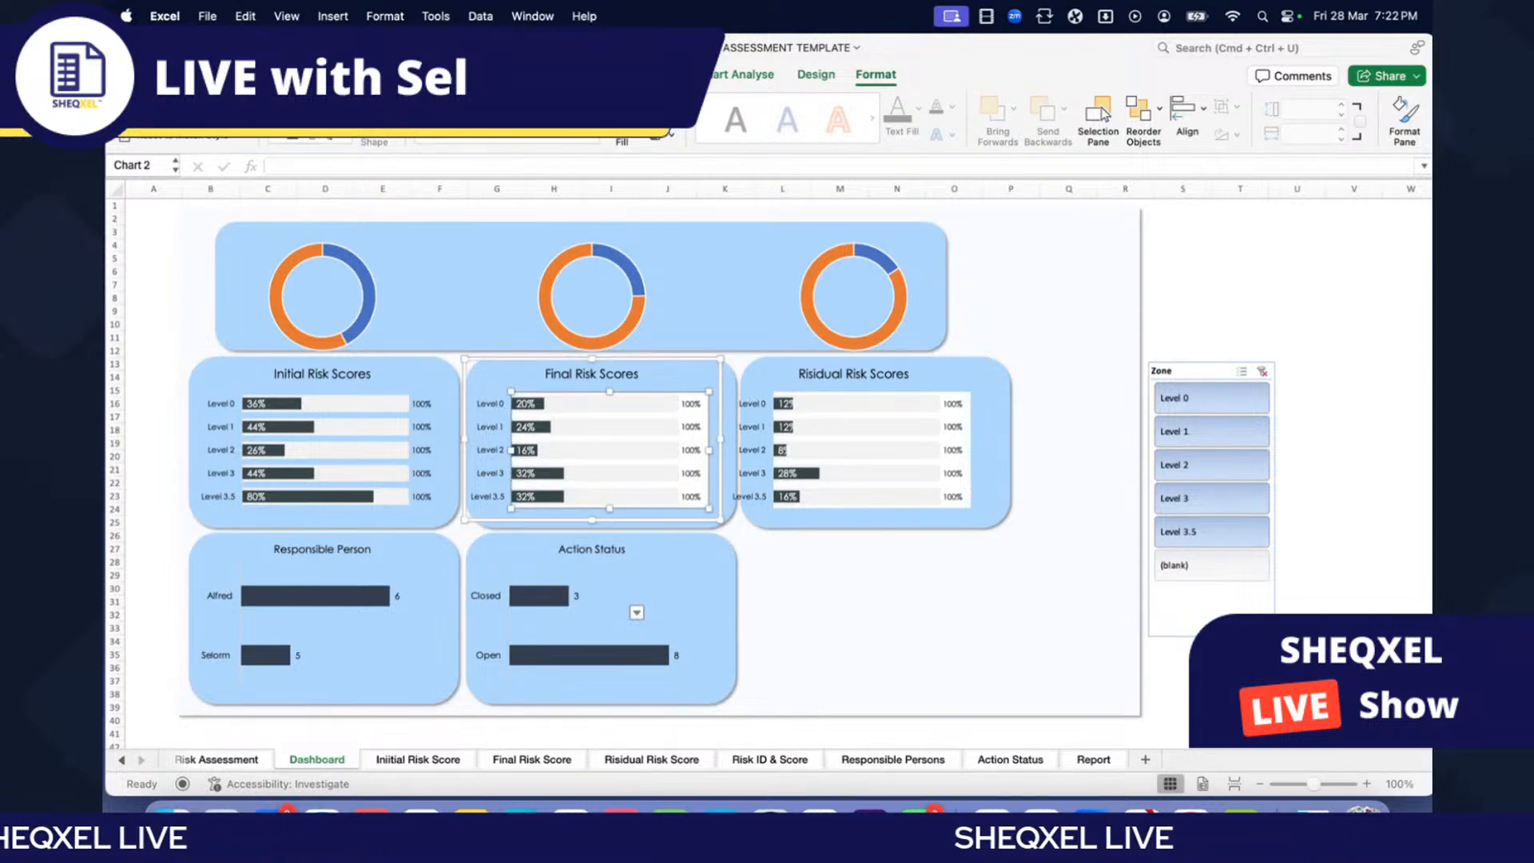
{"action": "left_click", "coordinate": [1221, 321]}
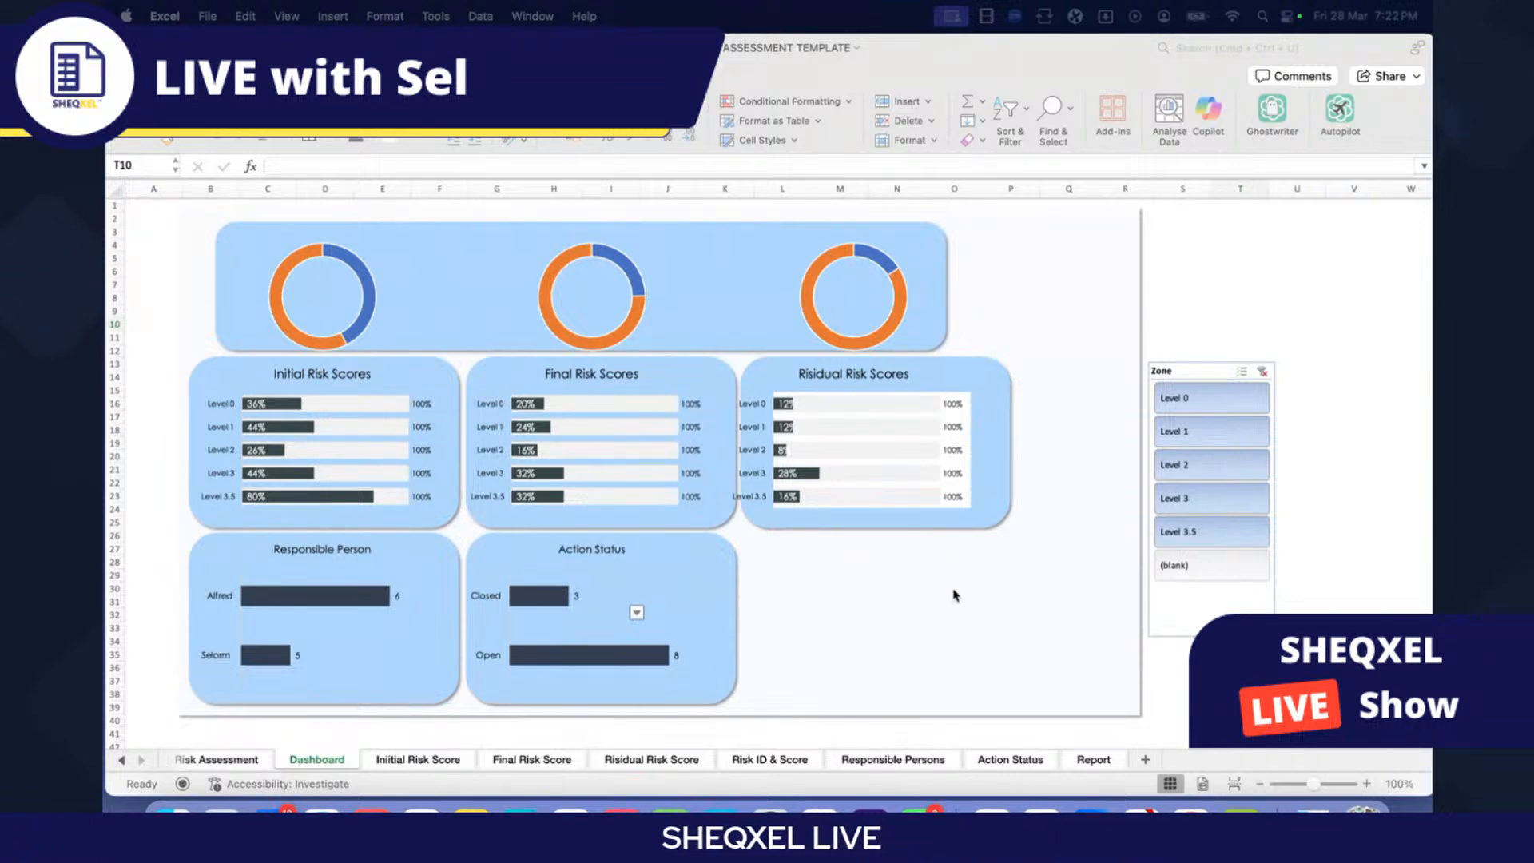
Step: Set the border of the doughnut series above Initial Risk Scores to No line
{"action": "left_click", "coordinate": [366, 305]}
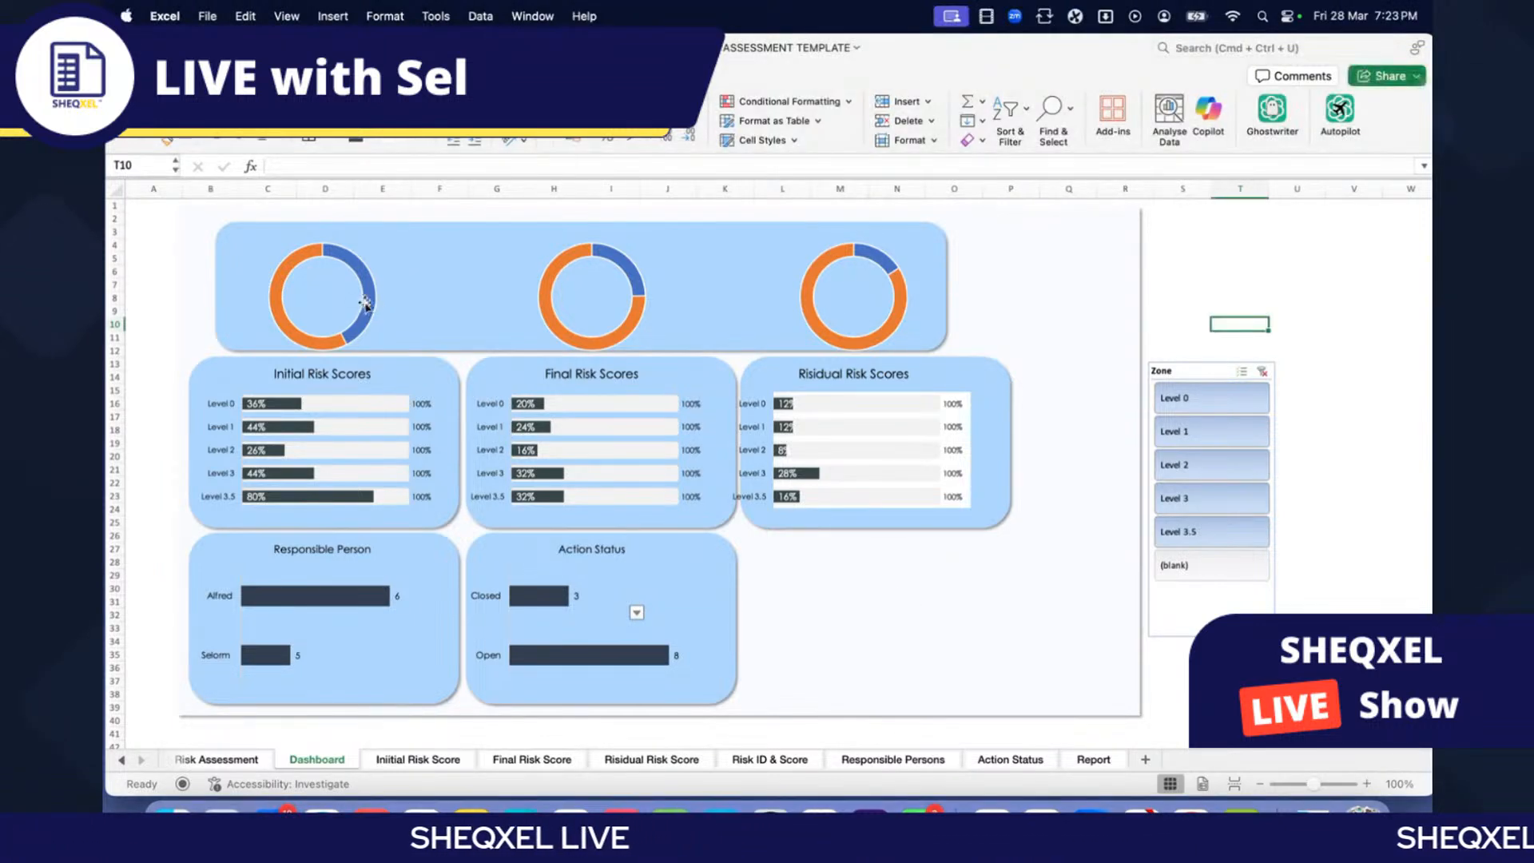
{"action": "double_click", "coordinate": [366, 304]}
{"action": "left_click", "coordinate": [366, 305]}
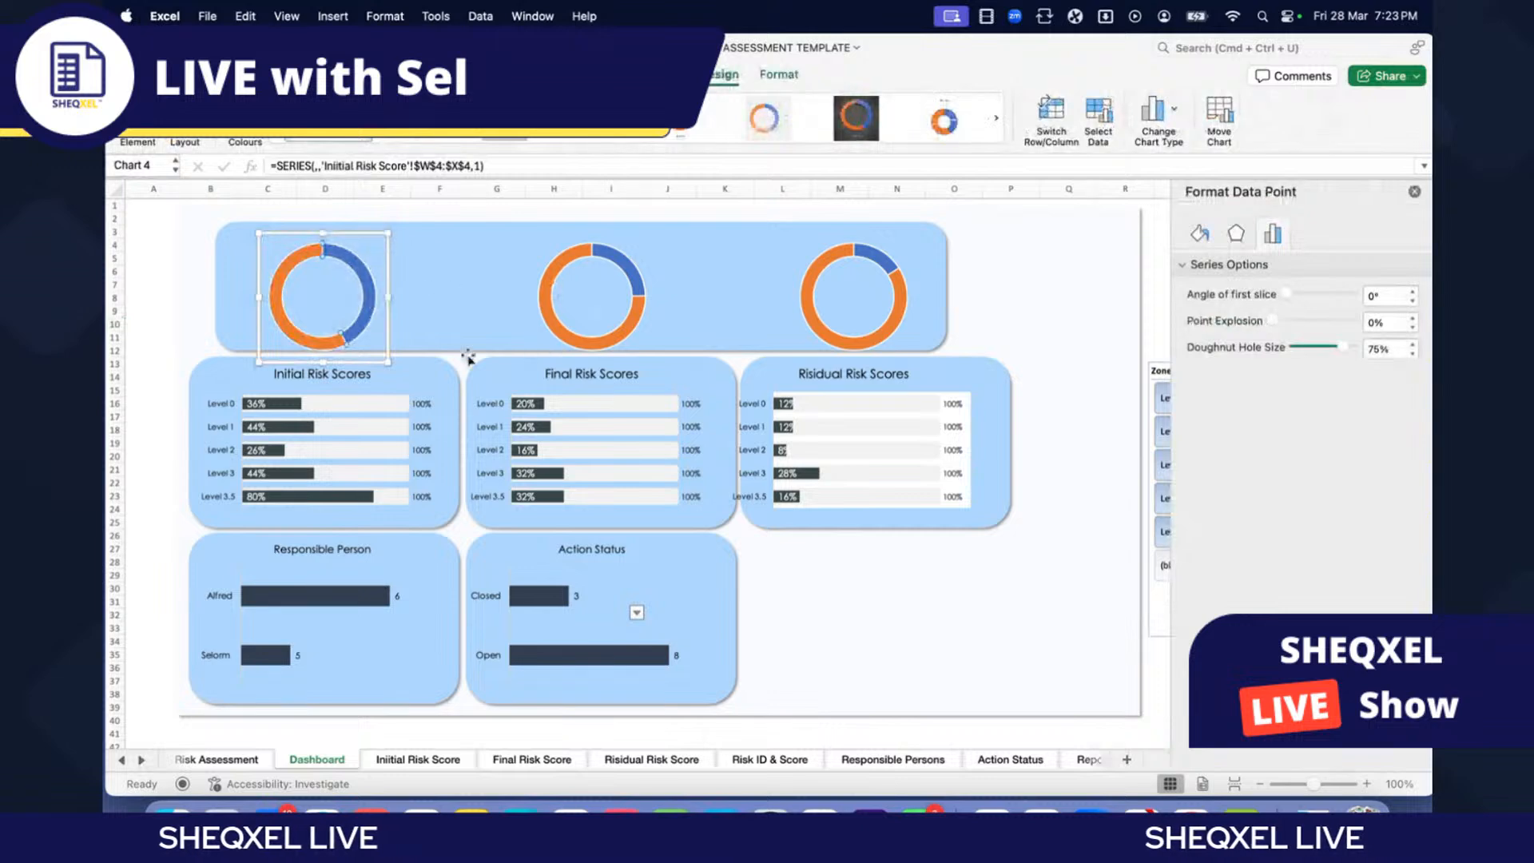
{"action": "left_click", "coordinate": [167, 302]}
{"action": "left_click", "coordinate": [366, 304]}
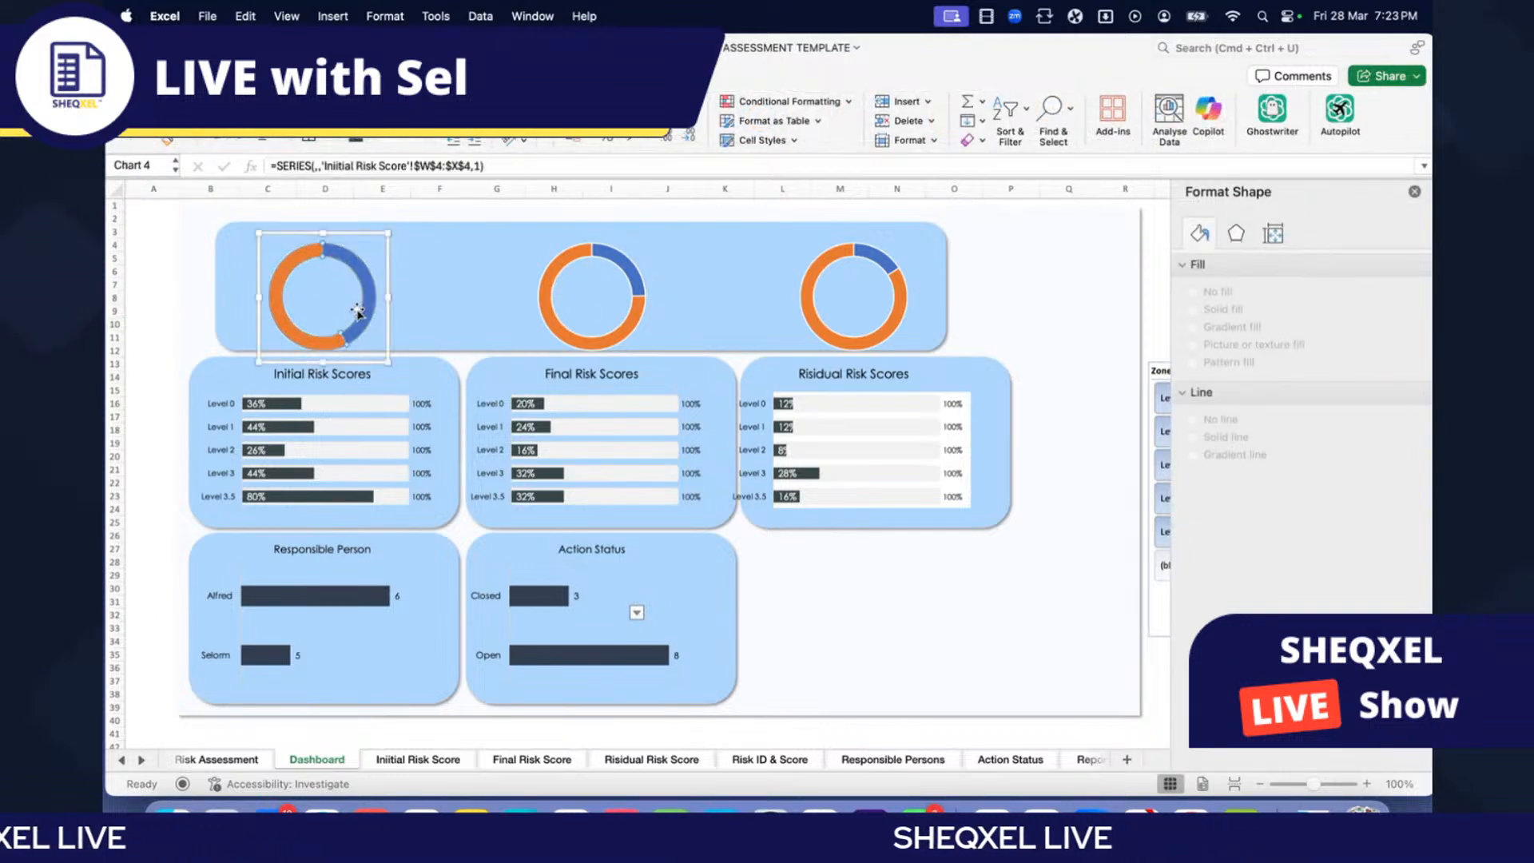
{"action": "left_click", "coordinate": [1200, 236]}
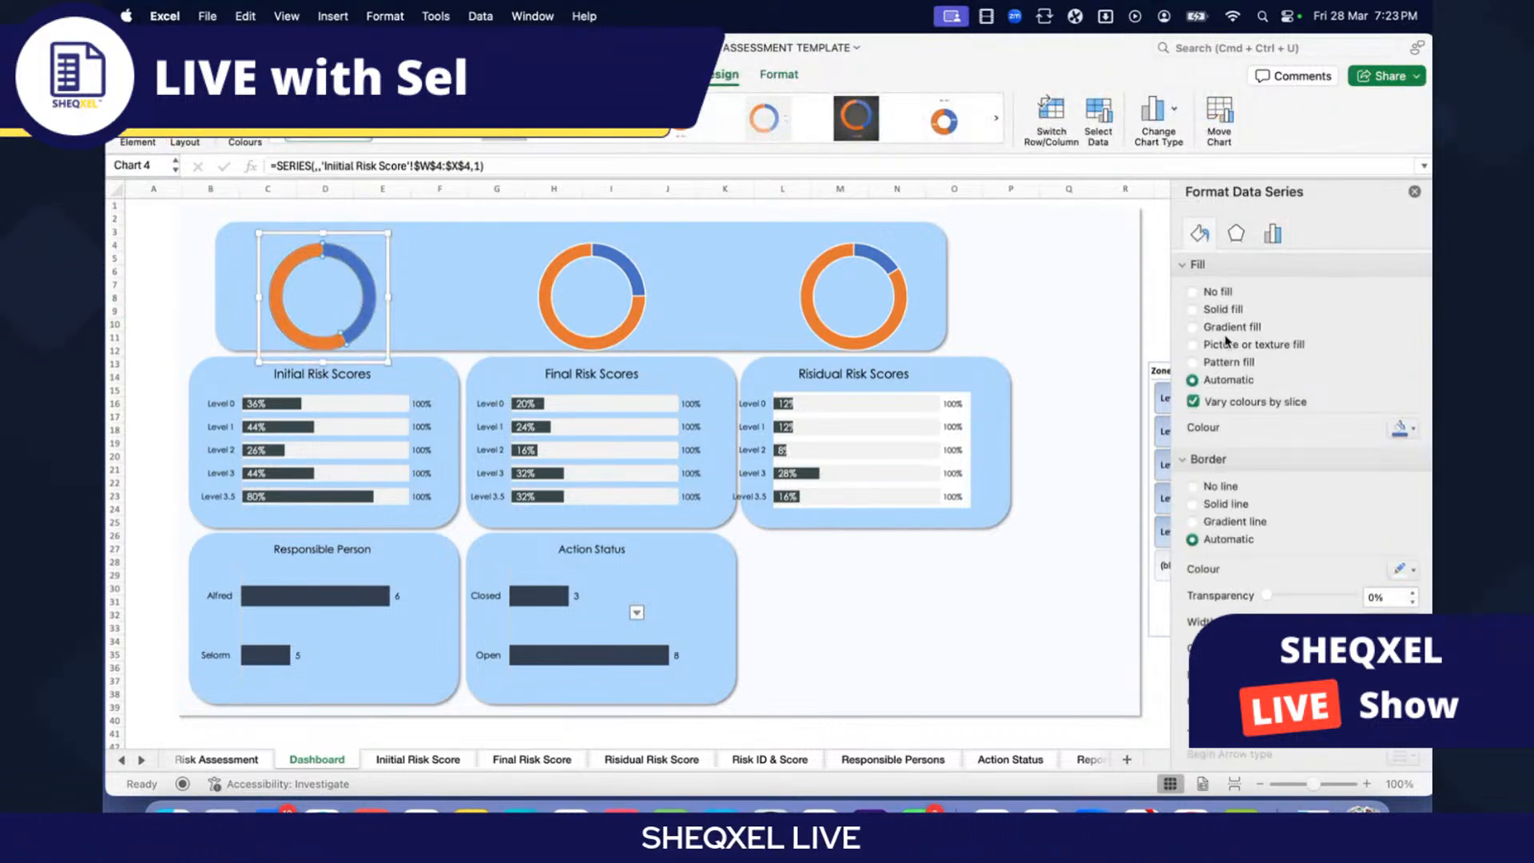
{"action": "left_click", "coordinate": [1195, 488]}
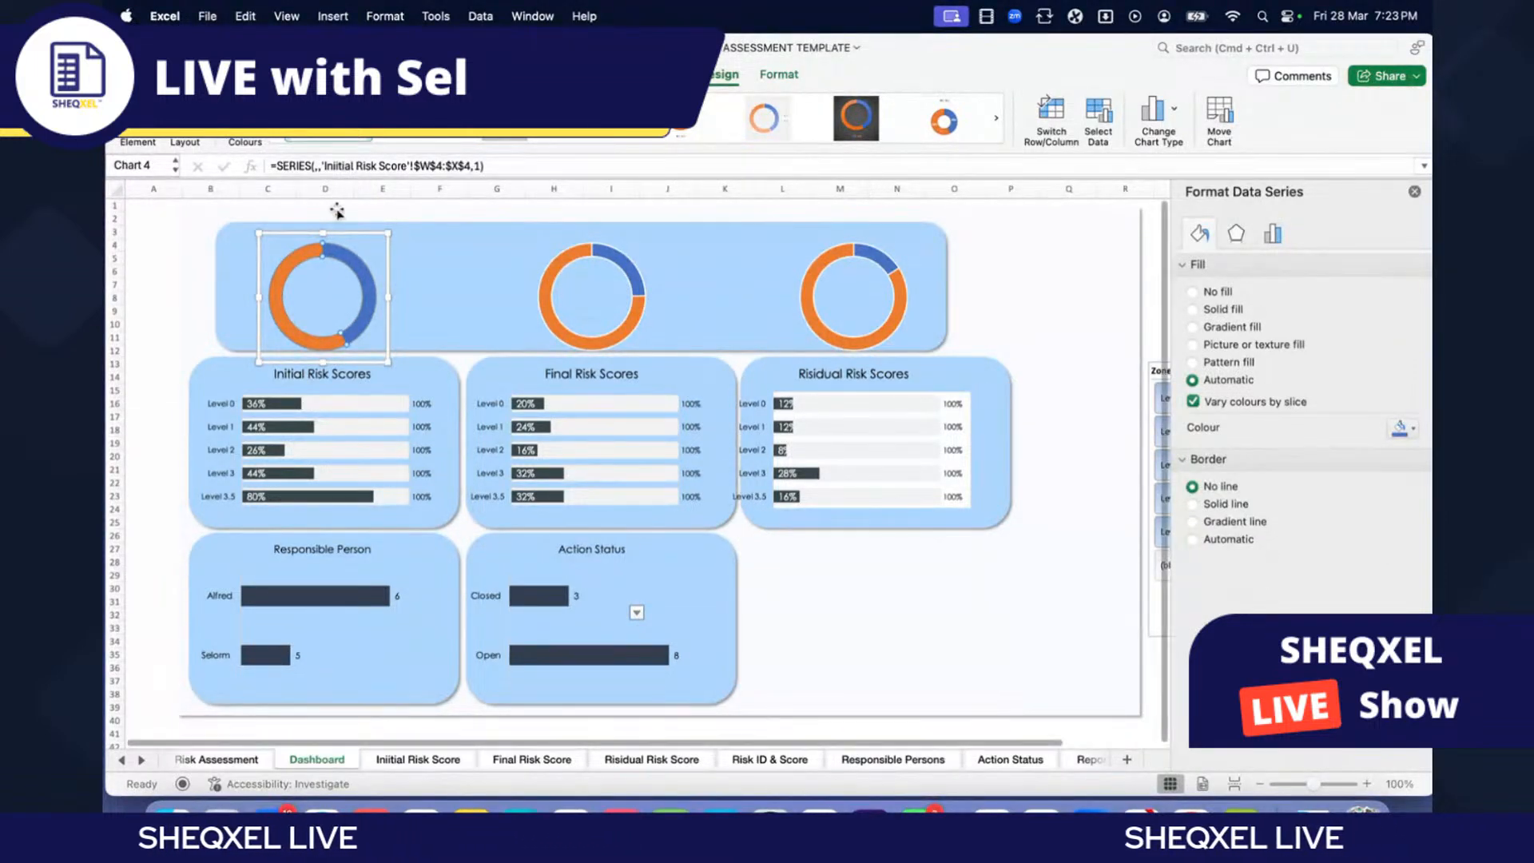
Step: Give the blue slice of the doughnut above Initial Risk Scores a solid yellow fill
{"action": "left_click", "coordinate": [369, 296]}
{"action": "left_click", "coordinate": [1193, 309]}
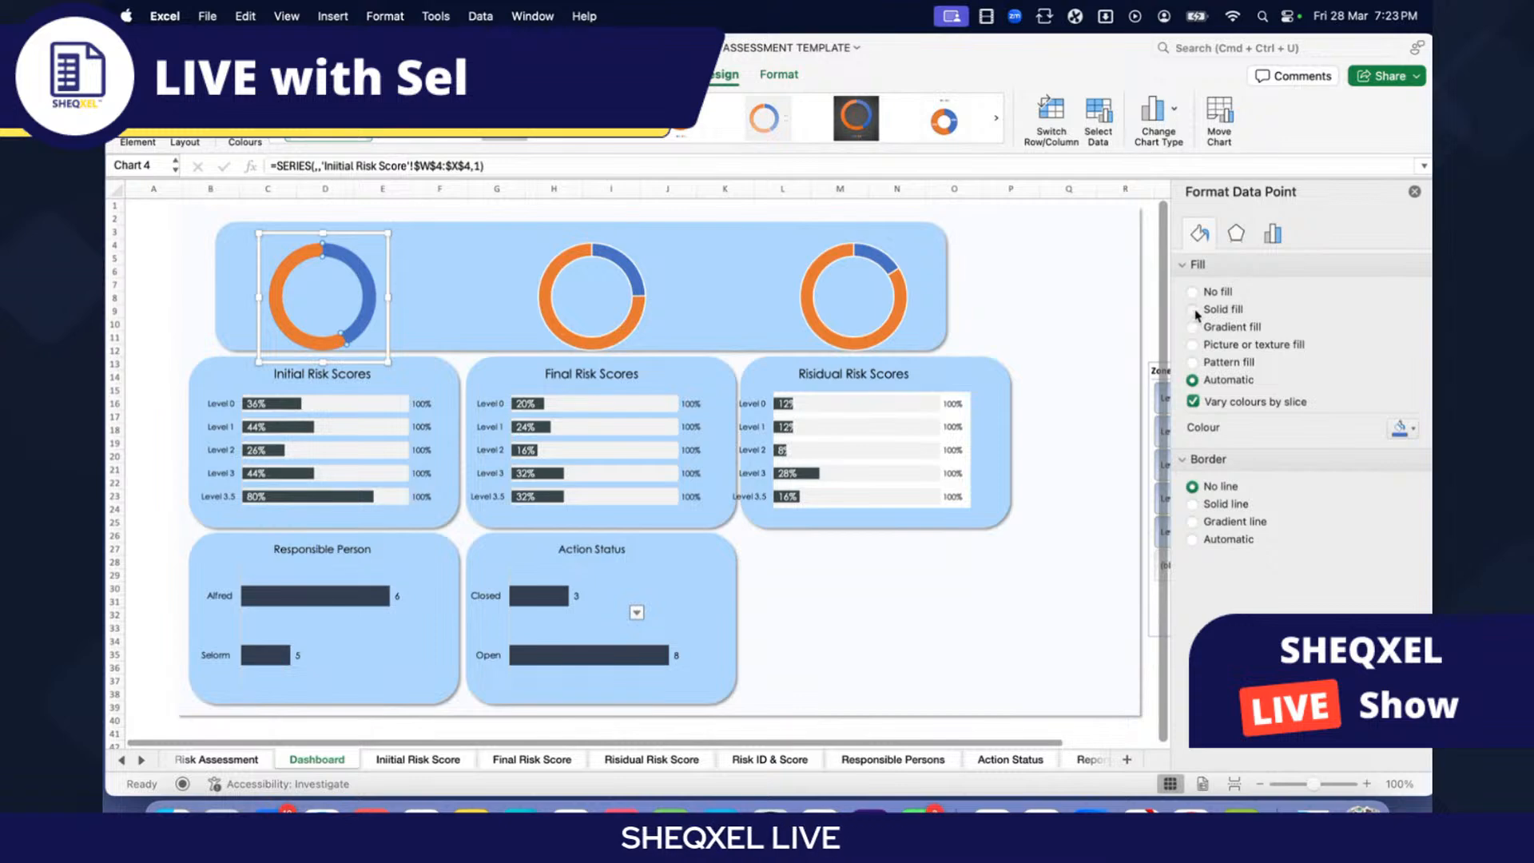
{"action": "left_click", "coordinate": [1400, 429]}
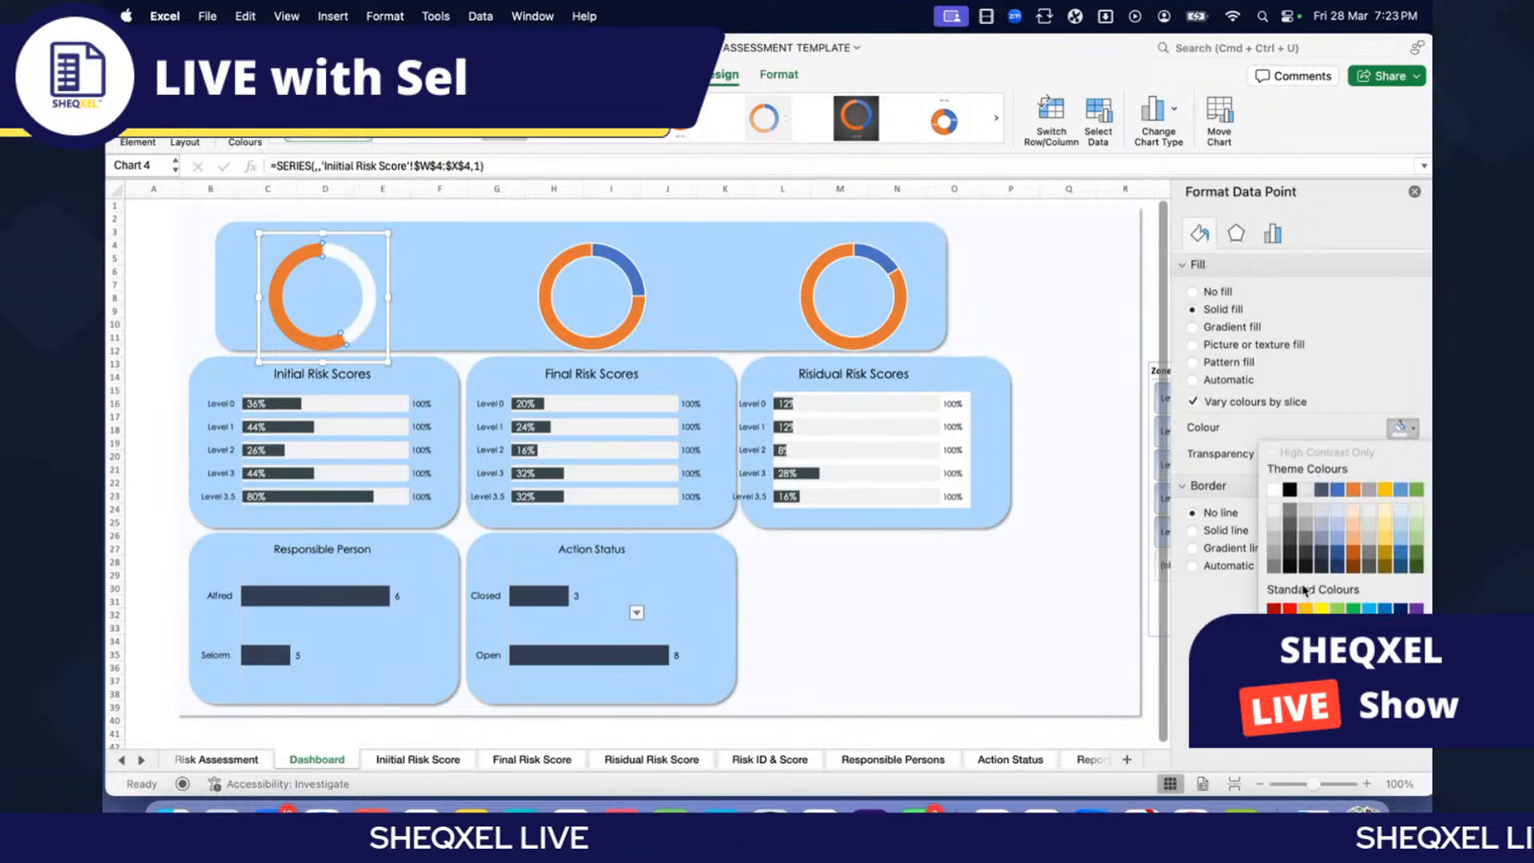
{"action": "left_click", "coordinate": [1322, 609]}
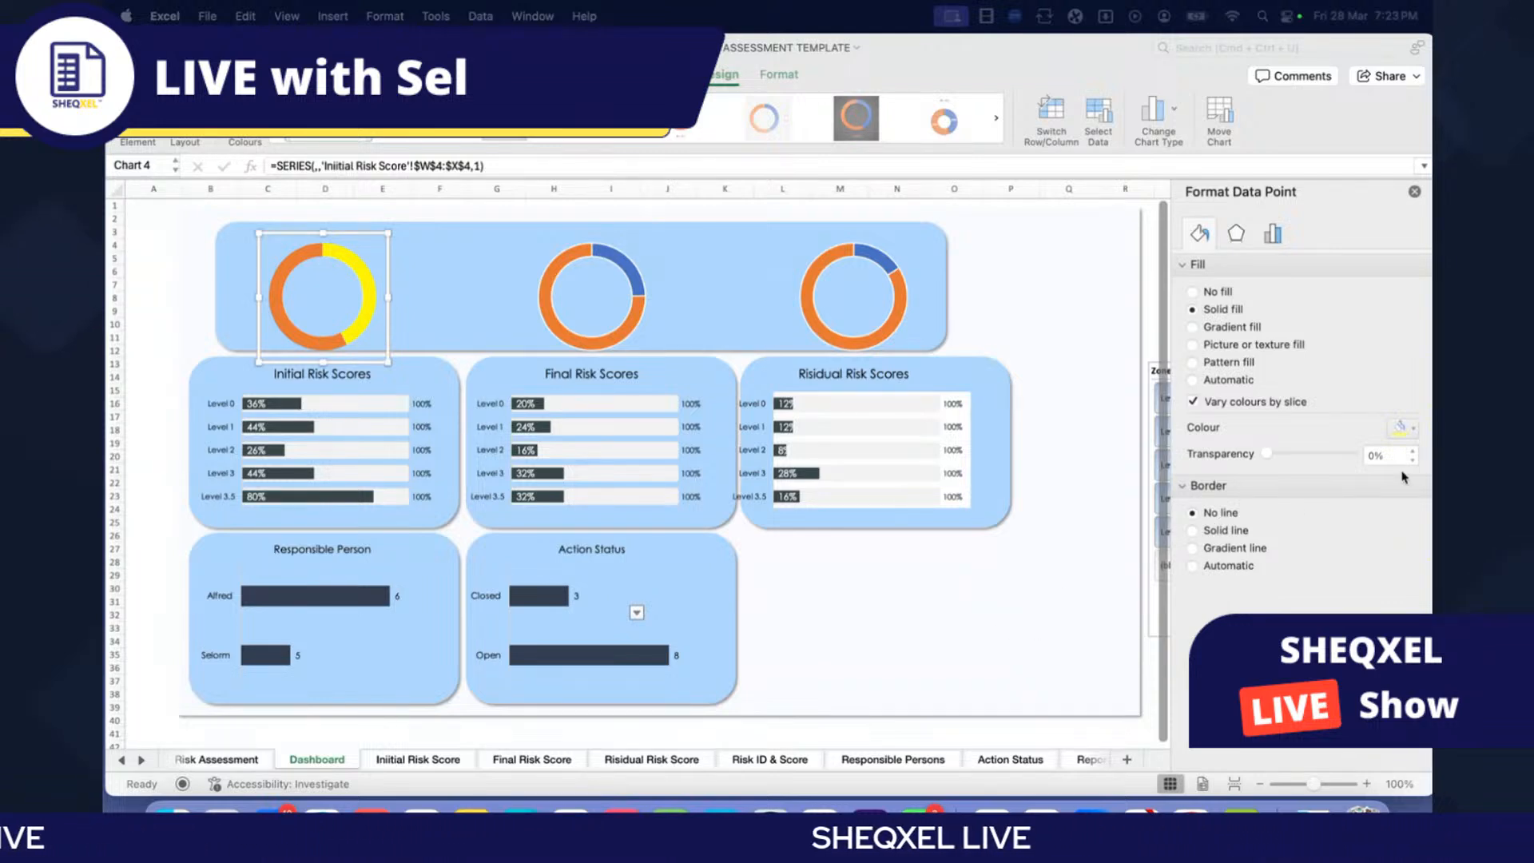
Step: Set the yellow slice of the doughnut above Initial Risk Scores to the custom hex colour 3b7dd8
{"action": "left_click", "coordinate": [1406, 432]}
{"action": "left_click", "coordinate": [1412, 429]}
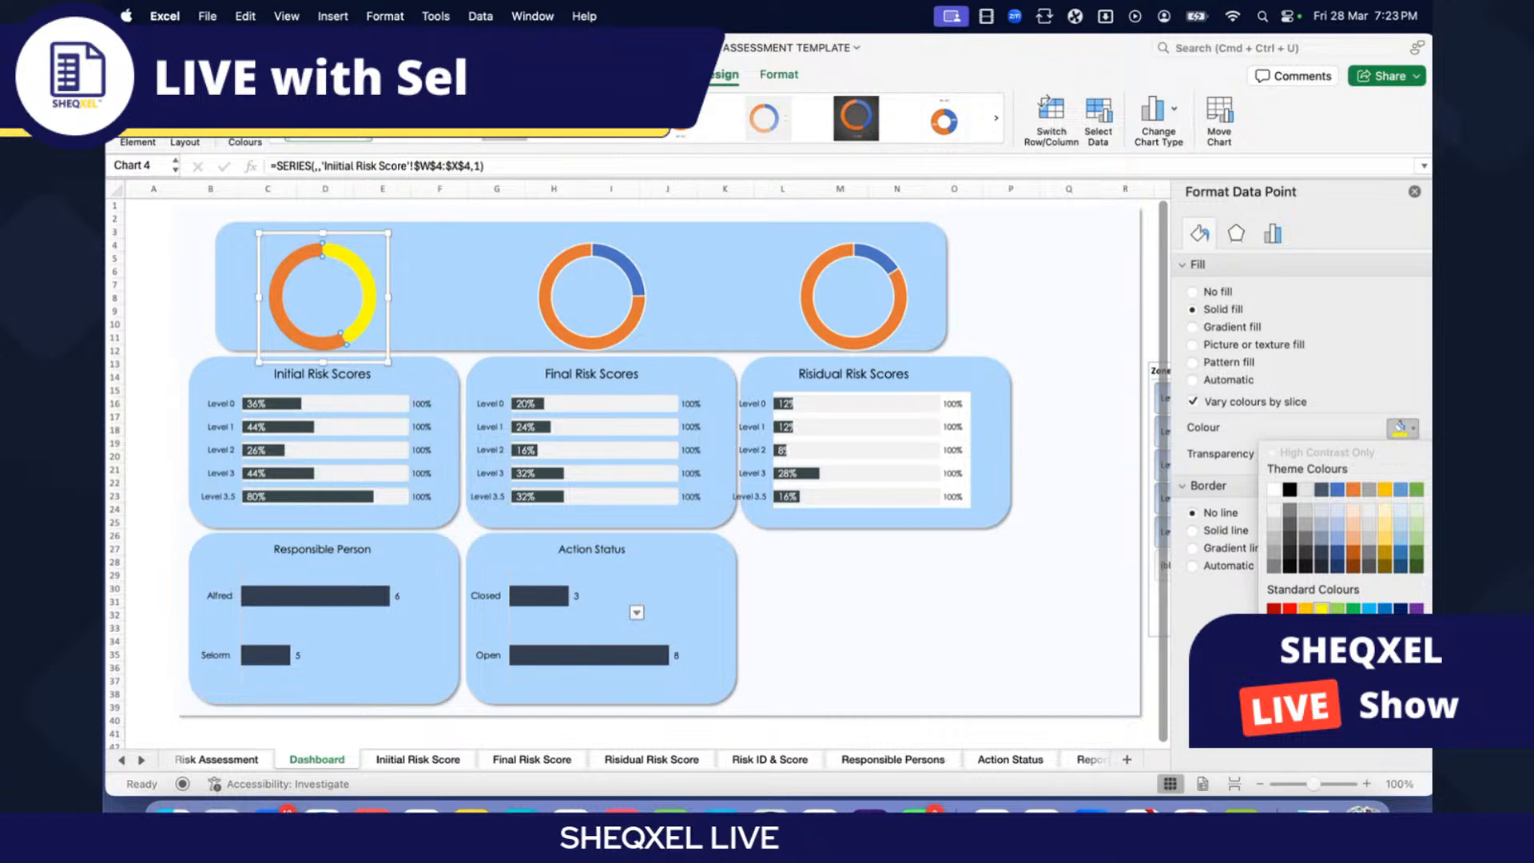
{"action": "left_click", "coordinate": [1310, 632]}
{"action": "left_click", "coordinate": [833, 351]}
{"action": "type", "text": "3b7dd8"}
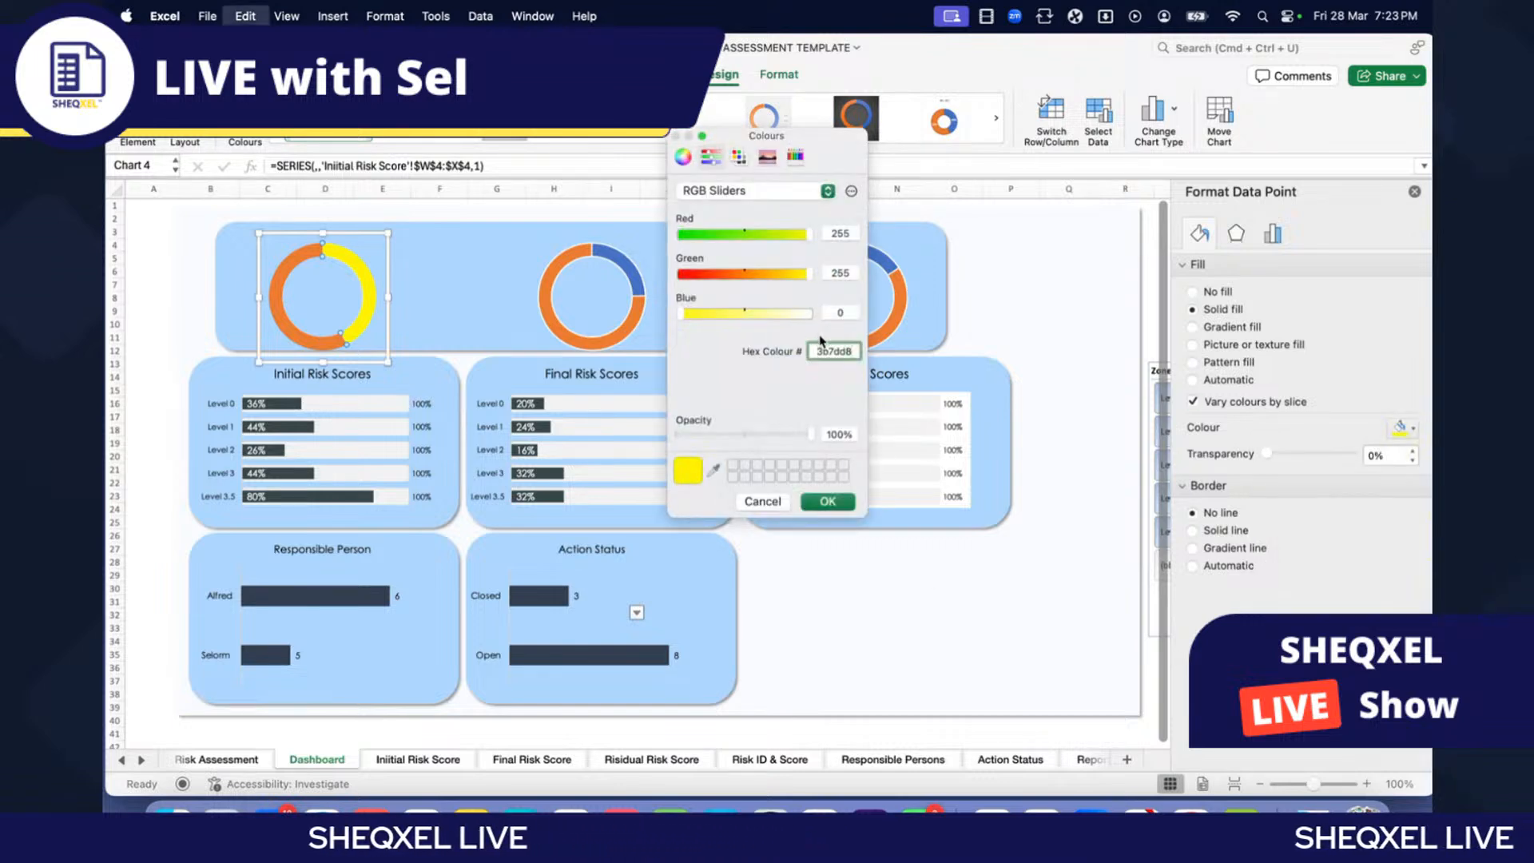
{"action": "key", "text": "Return"}
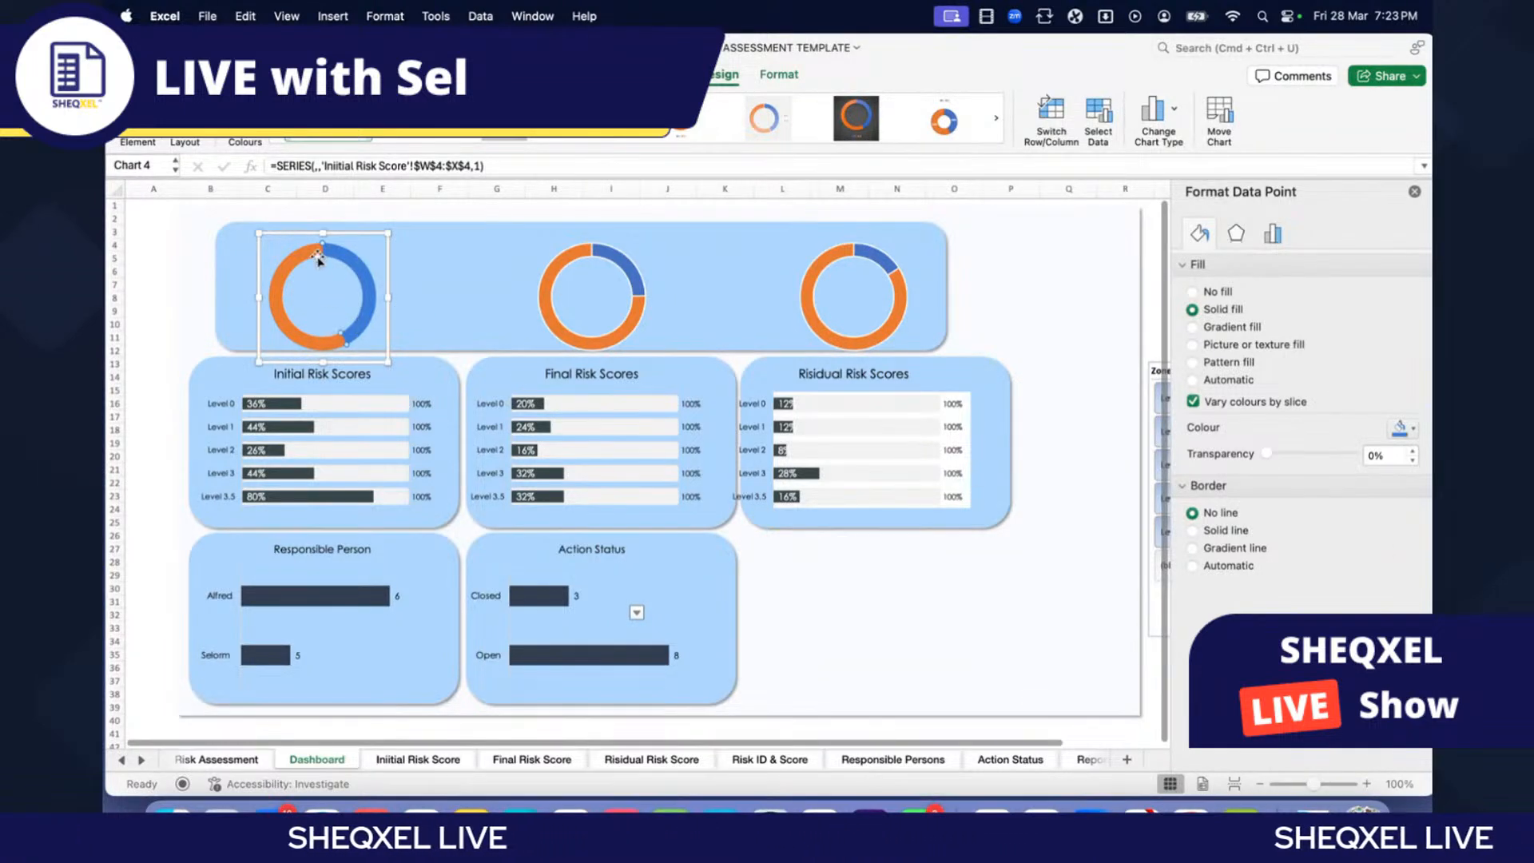
Step: Give the orange slice of the doughnut above Initial Risk Scores the same solid blue fill with 90% transparency
{"action": "left_click", "coordinate": [1192, 379]}
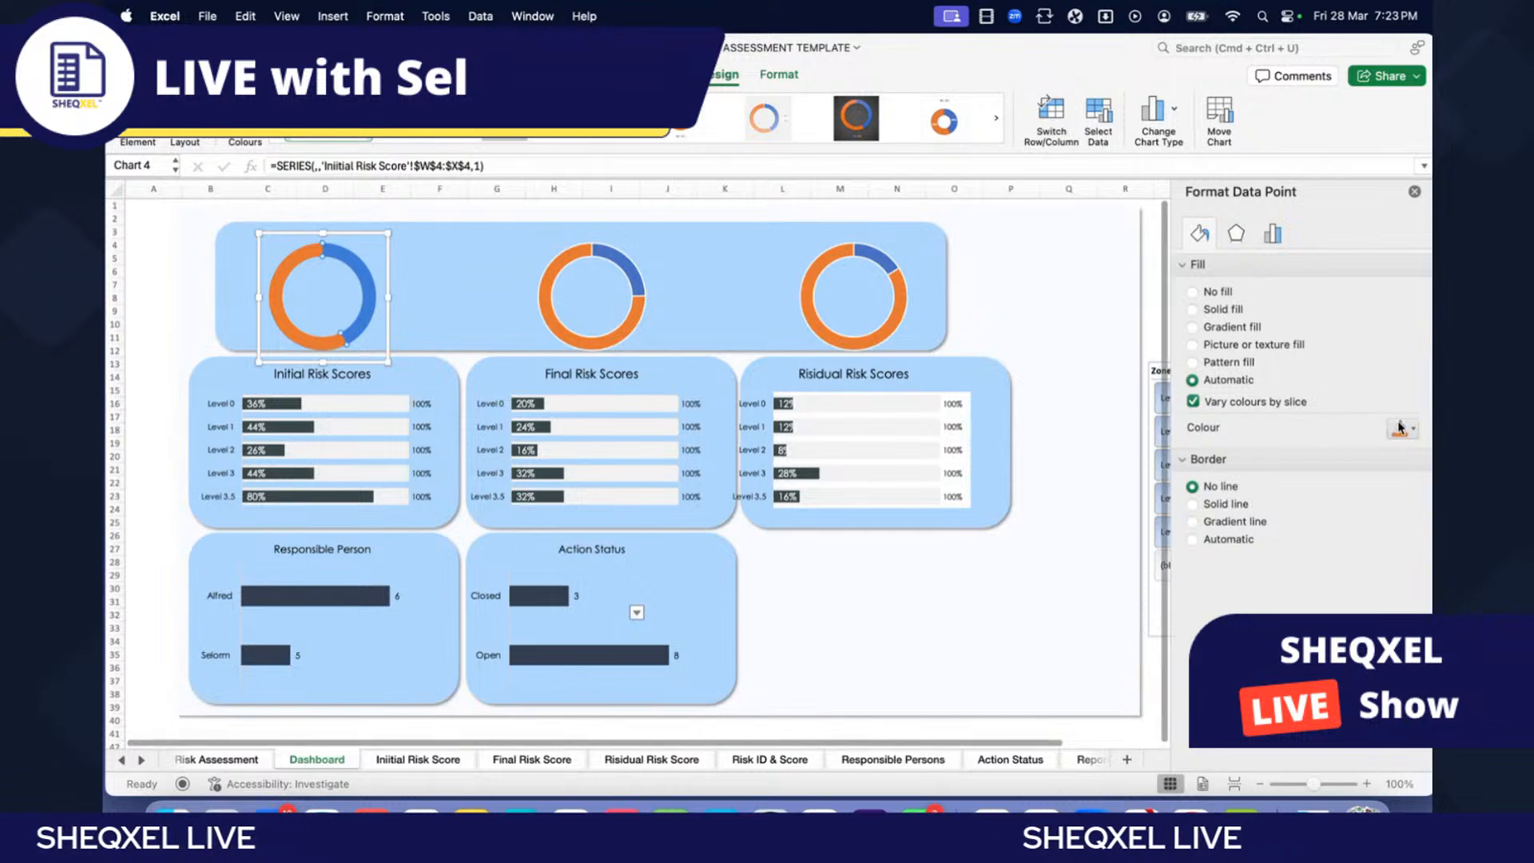
{"action": "left_click", "coordinate": [1413, 429]}
{"action": "left_click", "coordinate": [1380, 518]}
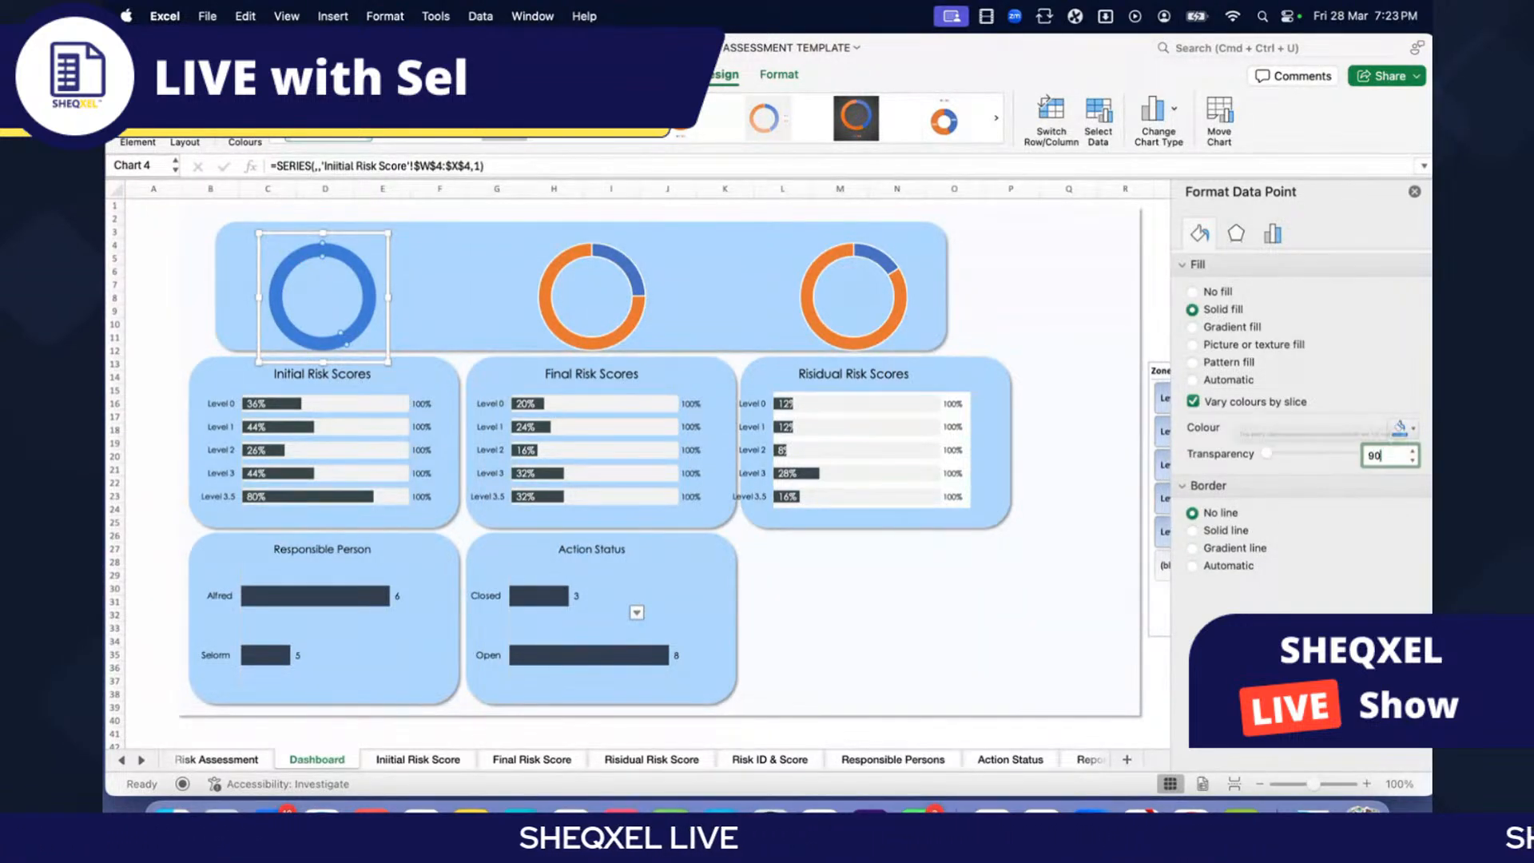
{"action": "type", "text": "90"}
{"action": "key", "text": "Return"}
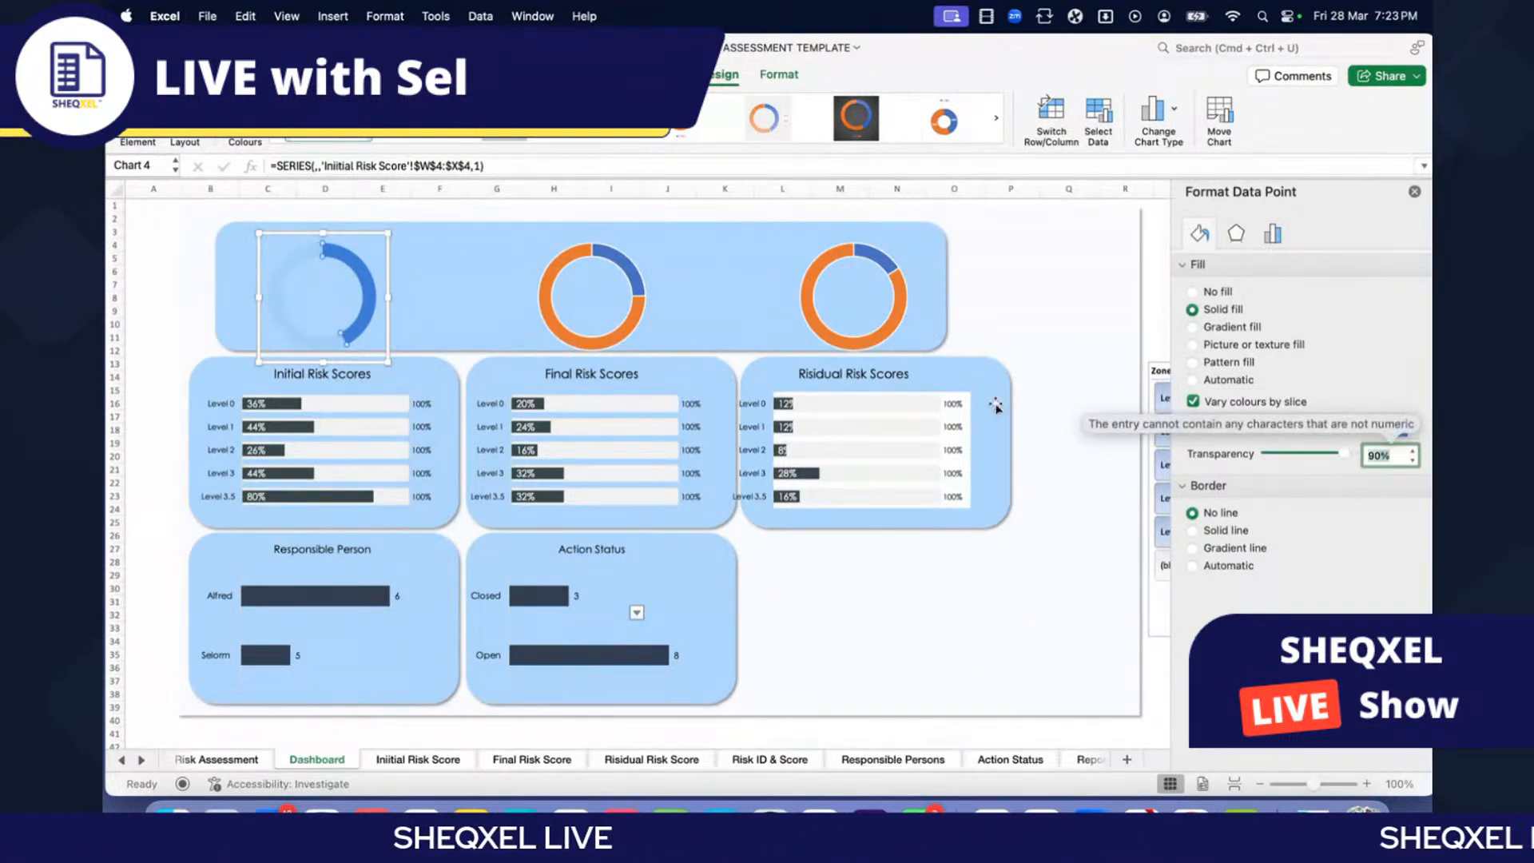
{"action": "left_click", "coordinate": [152, 376]}
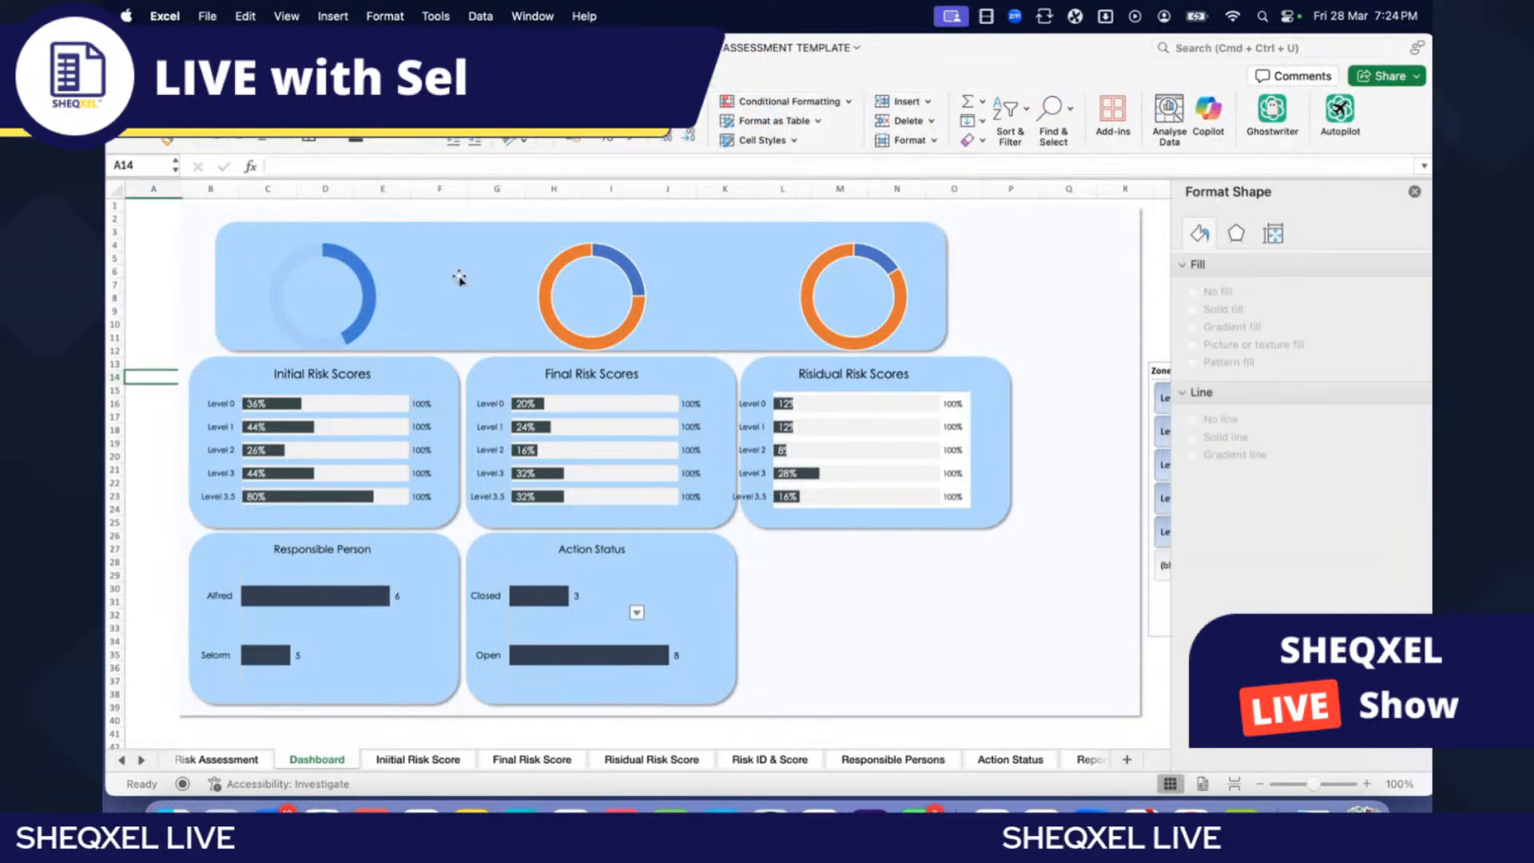
Step: Change the opaque blue slice of the doughnut above Initial Risk Scores to the custom hex colour F9a603
{"action": "left_click", "coordinate": [368, 301]}
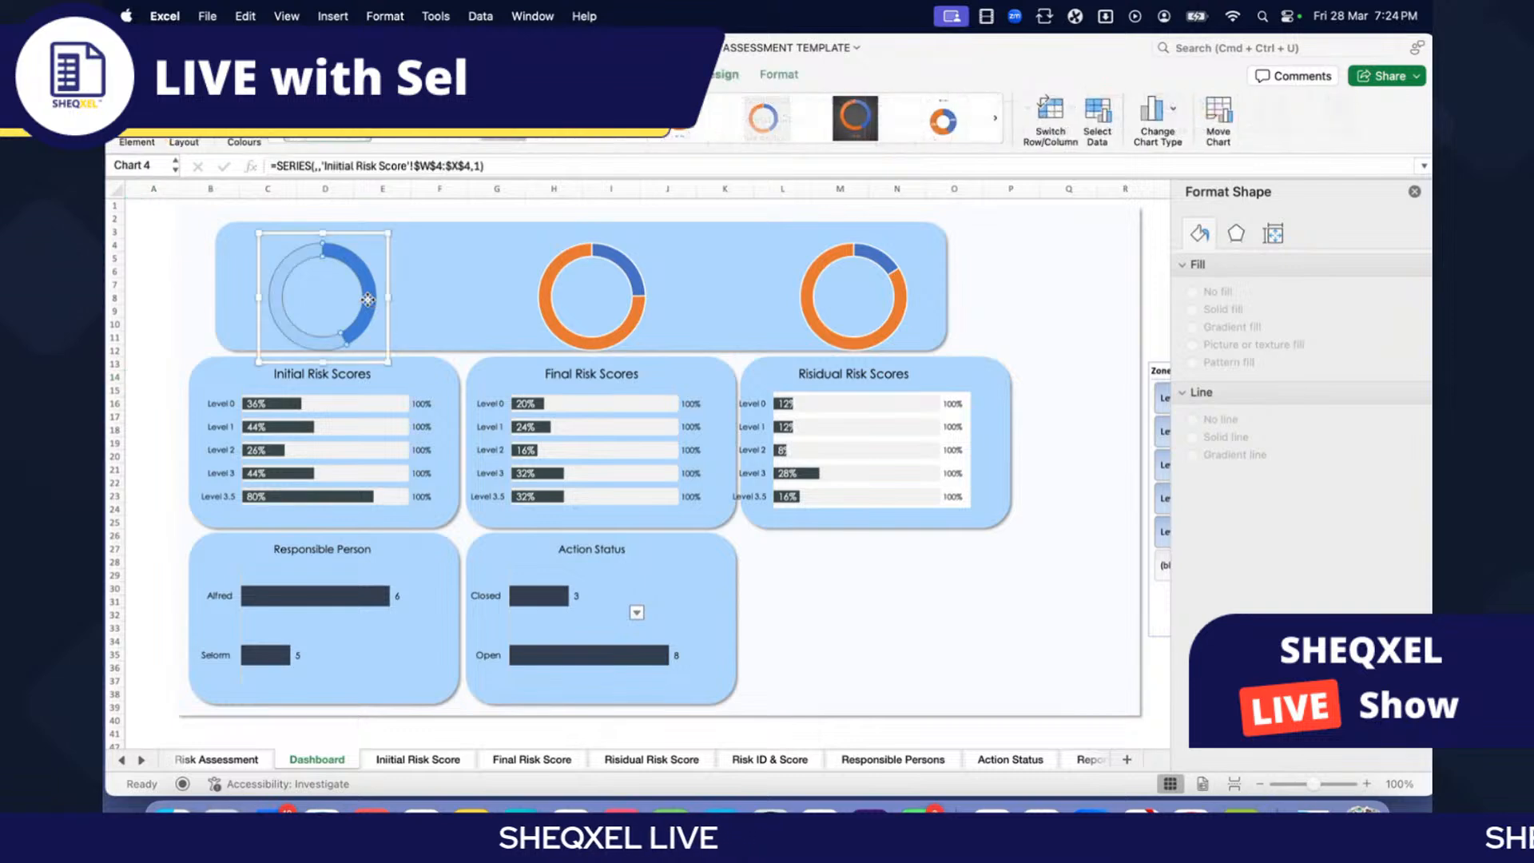
{"action": "left_click", "coordinate": [1201, 233]}
{"action": "left_click", "coordinate": [1404, 428]}
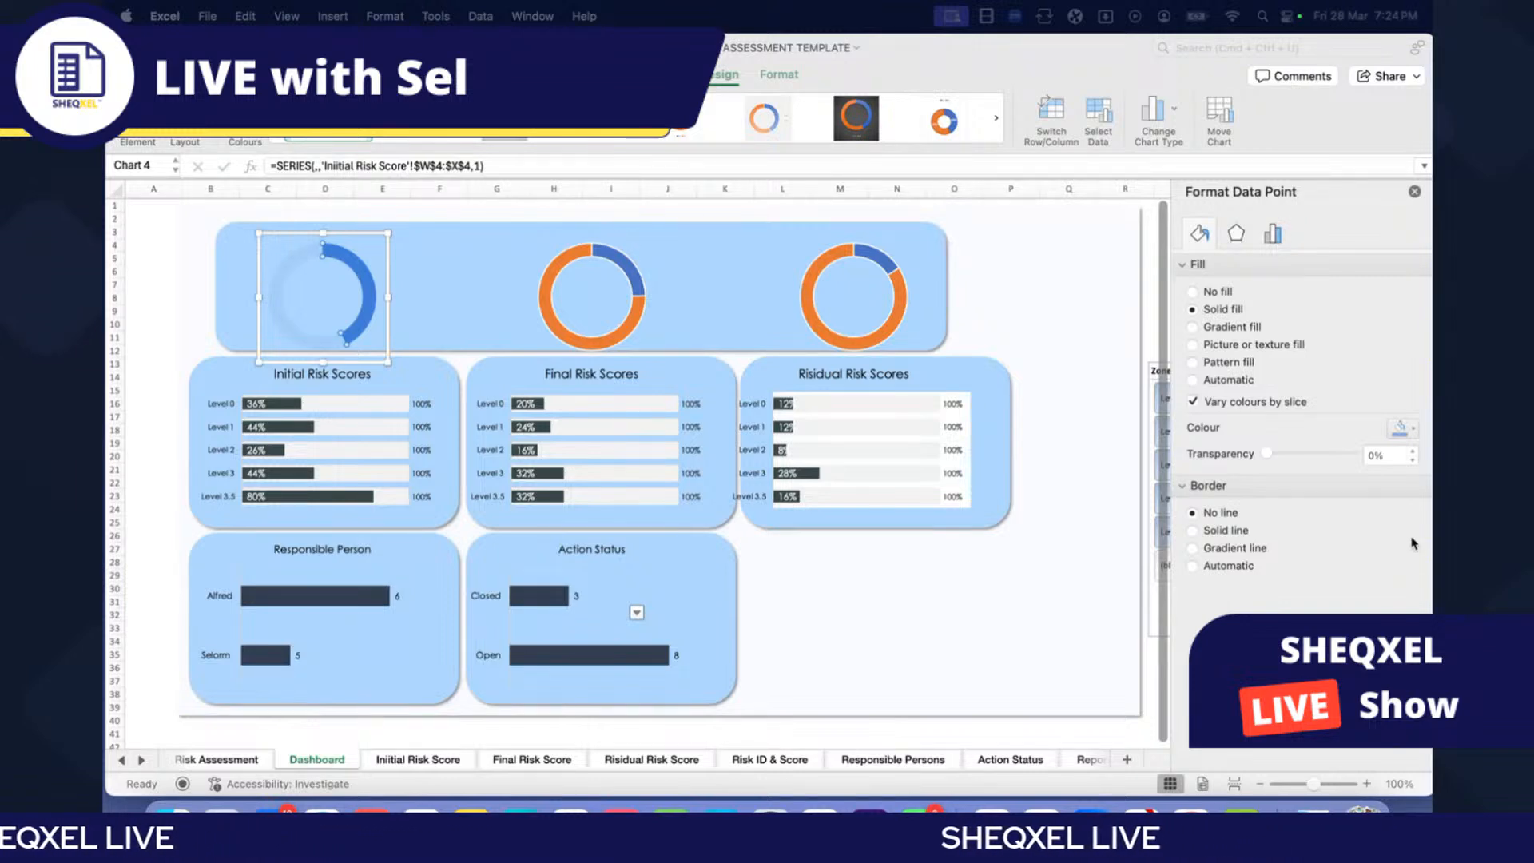
{"action": "left_click", "coordinate": [1404, 431]}
{"action": "left_click", "coordinate": [1404, 431]}
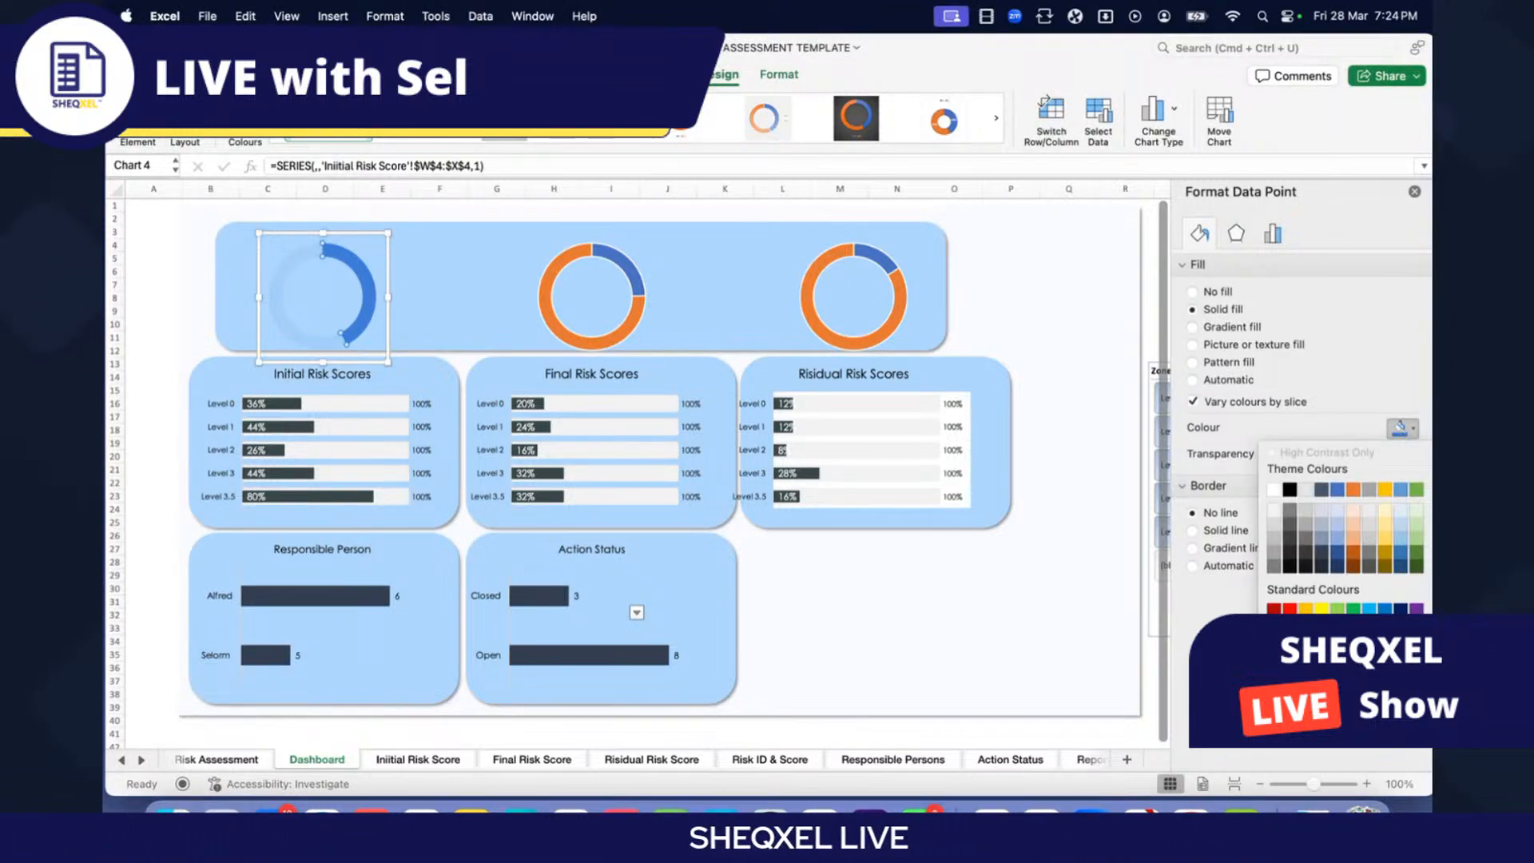
{"action": "left_click", "coordinate": [1311, 633]}
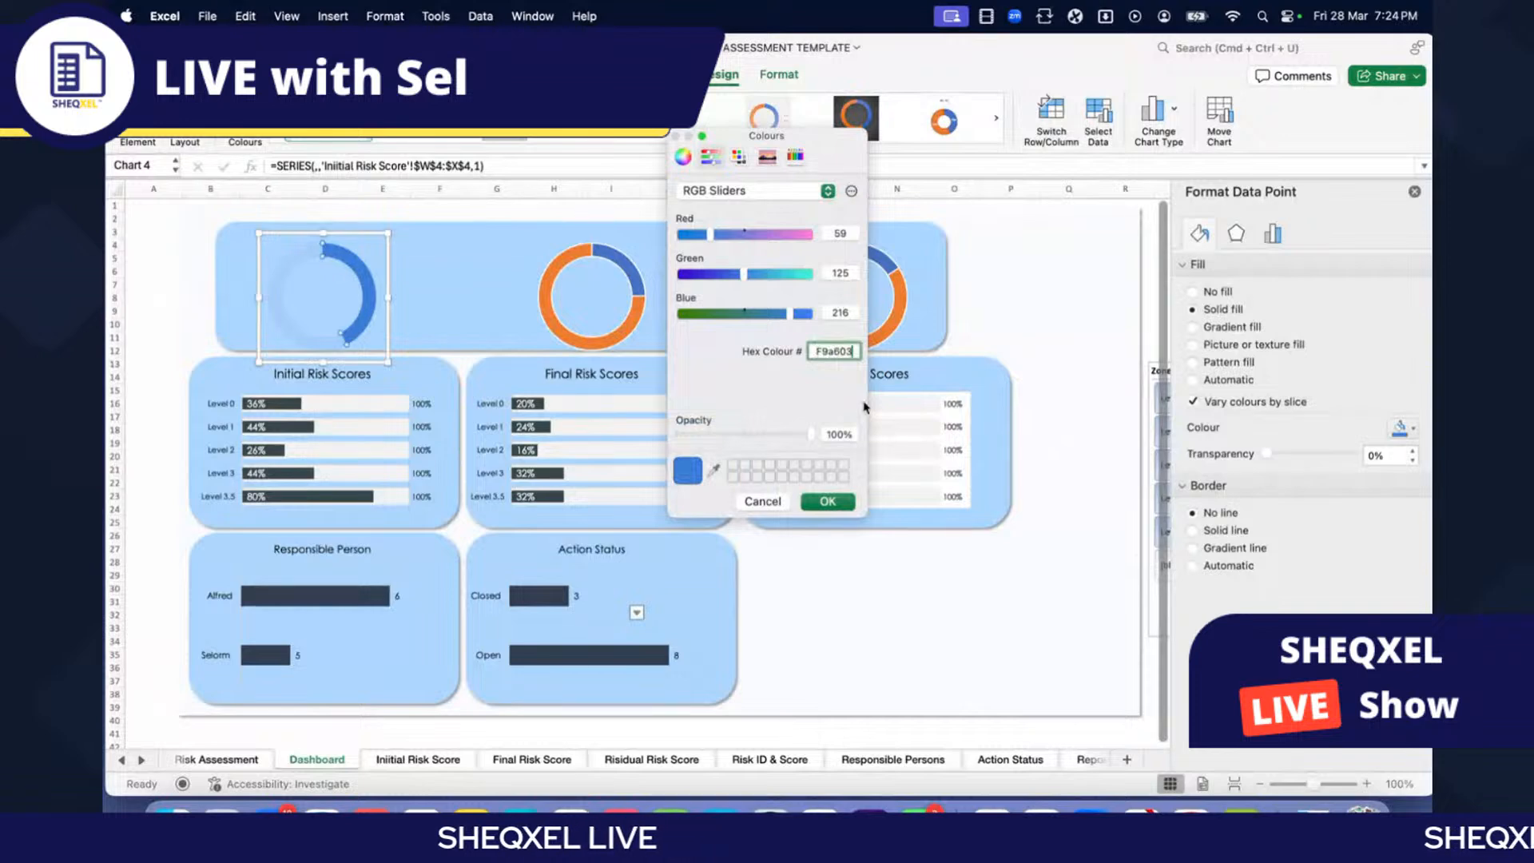
{"action": "key", "text": "Return"}
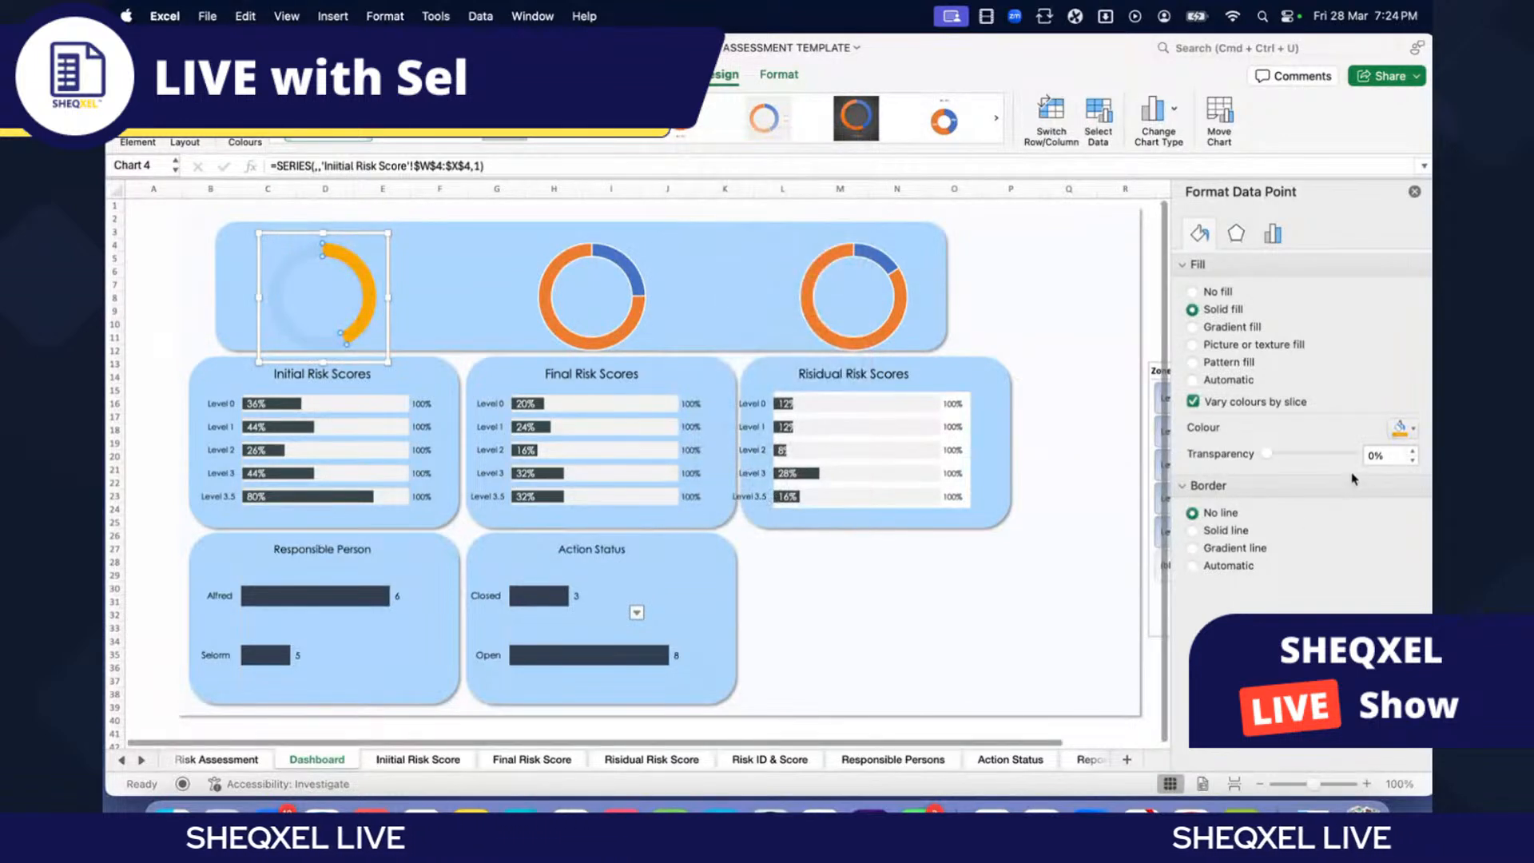
Step: Recolour the faint slice of the doughnut above Initial Risk Scores to the same amber, keeping 90% transparency
{"action": "left_click", "coordinate": [278, 274]}
{"action": "left_click", "coordinate": [278, 274]}
{"action": "left_click", "coordinate": [278, 274]}
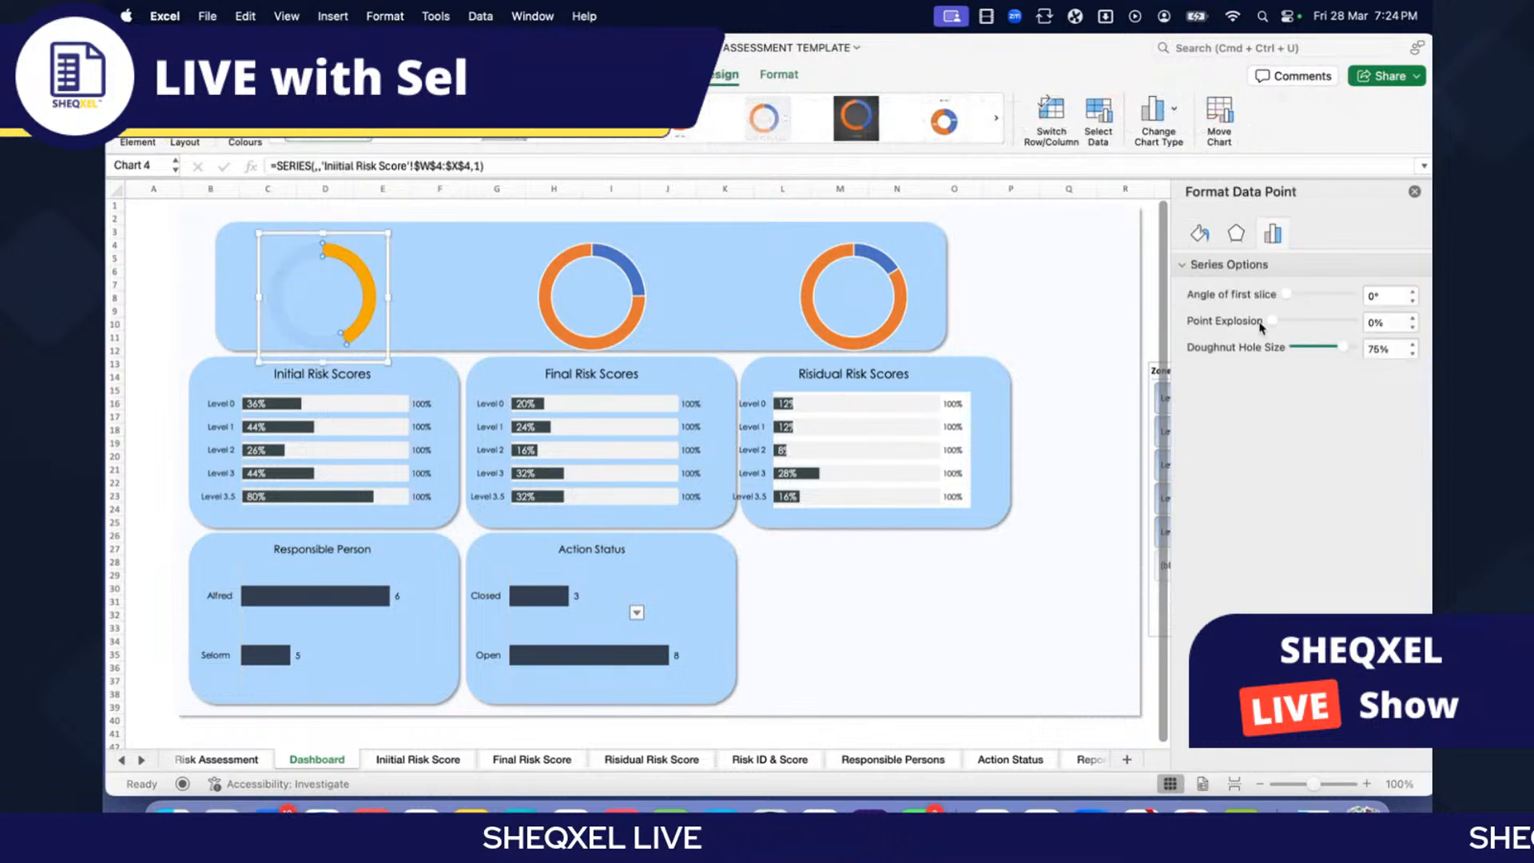
{"action": "left_click", "coordinate": [1200, 234]}
{"action": "left_click", "coordinate": [1387, 455]}
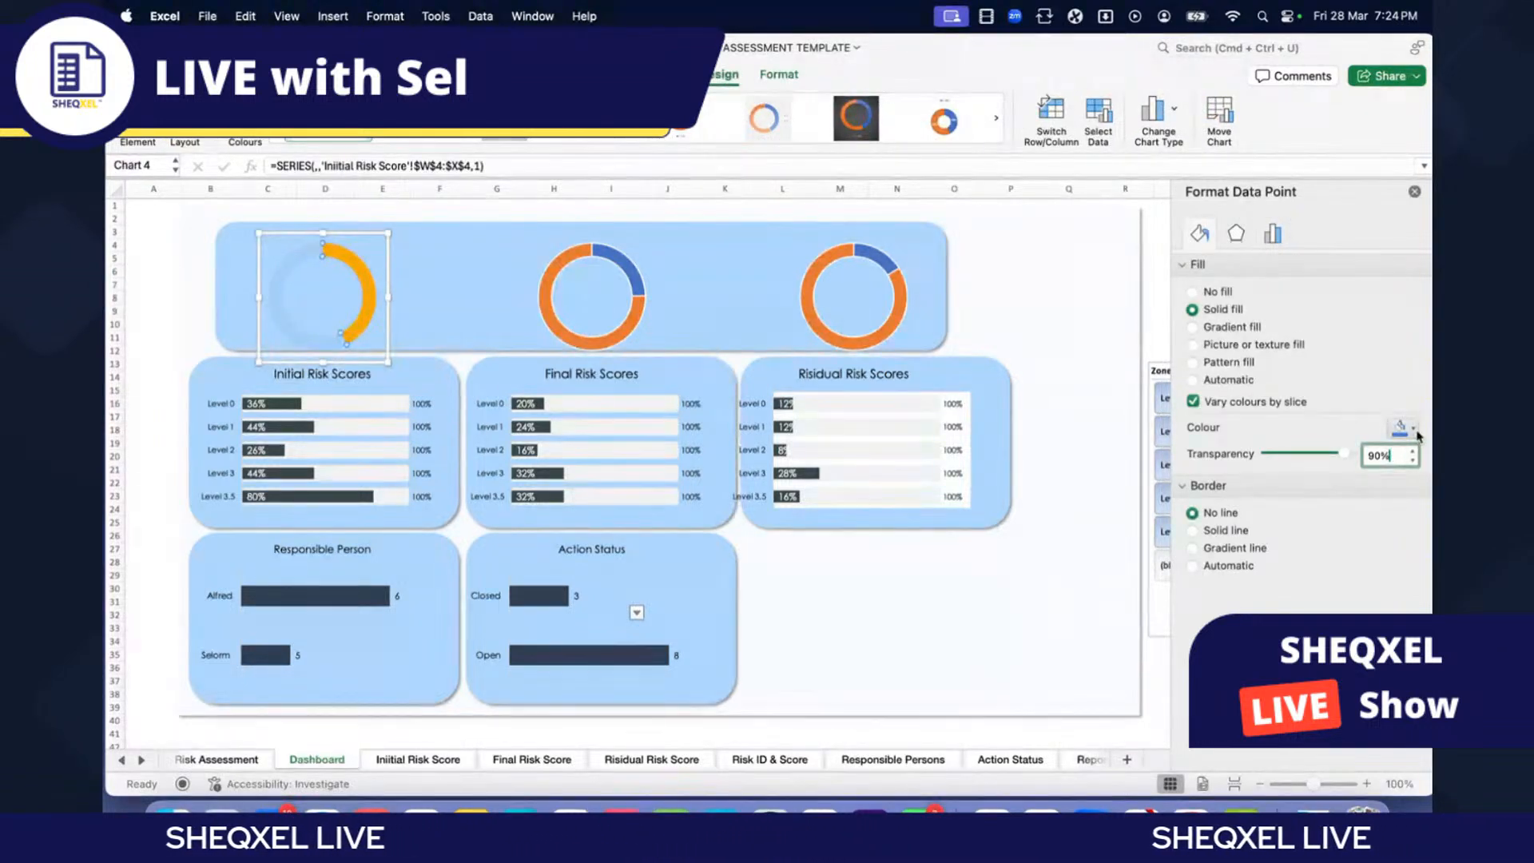
{"action": "left_click", "coordinate": [1413, 428]}
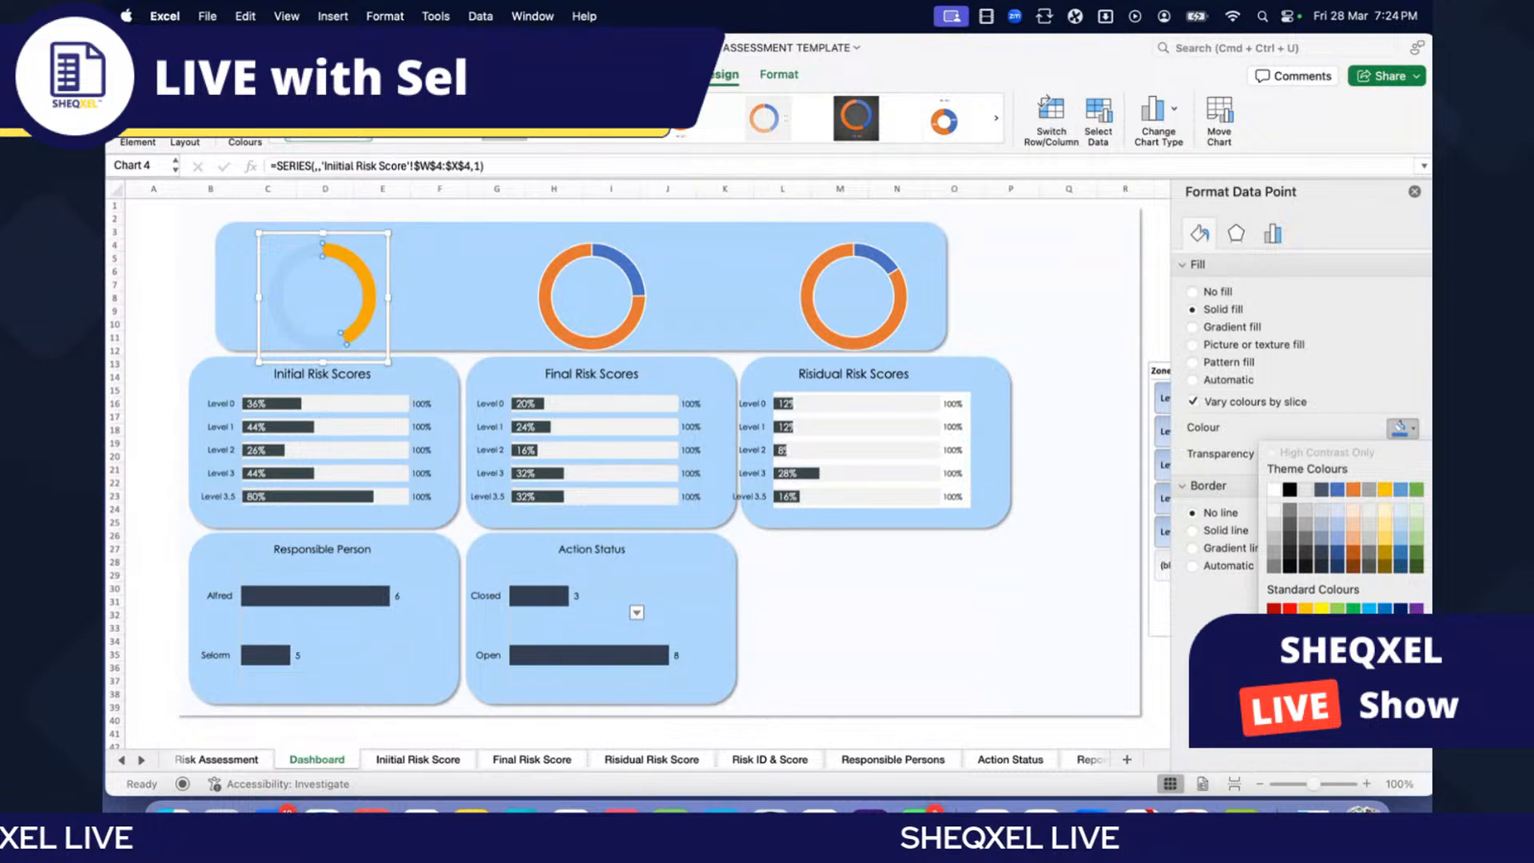
{"action": "key", "text": "Escape"}
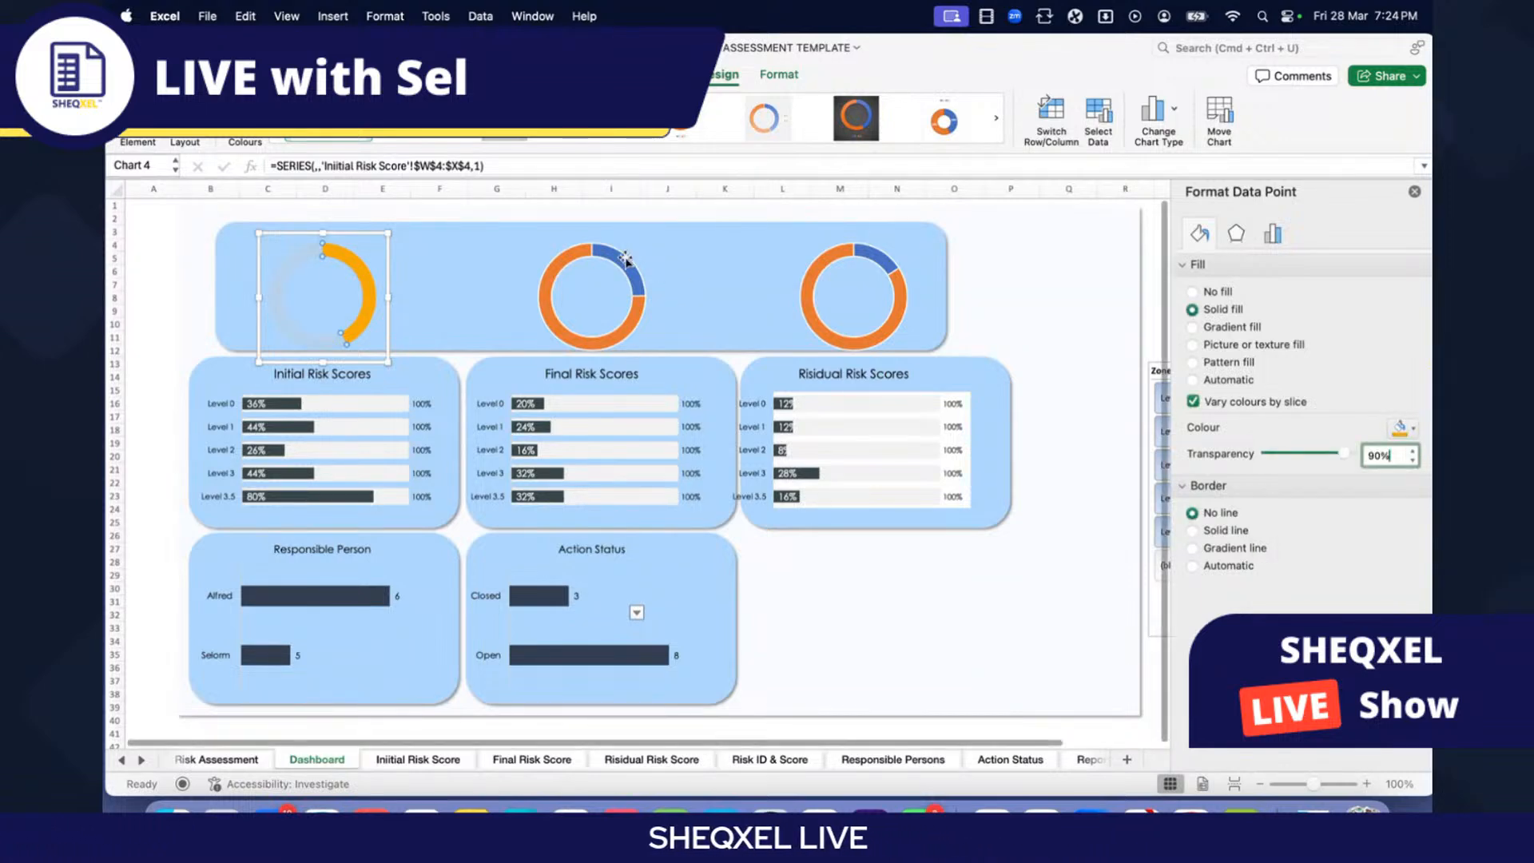
Step: Set the doughnut series above Final Risk Scores to No line and fill it with the same amber colour
{"action": "left_click", "coordinate": [625, 259]}
{"action": "left_click", "coordinate": [1200, 233]}
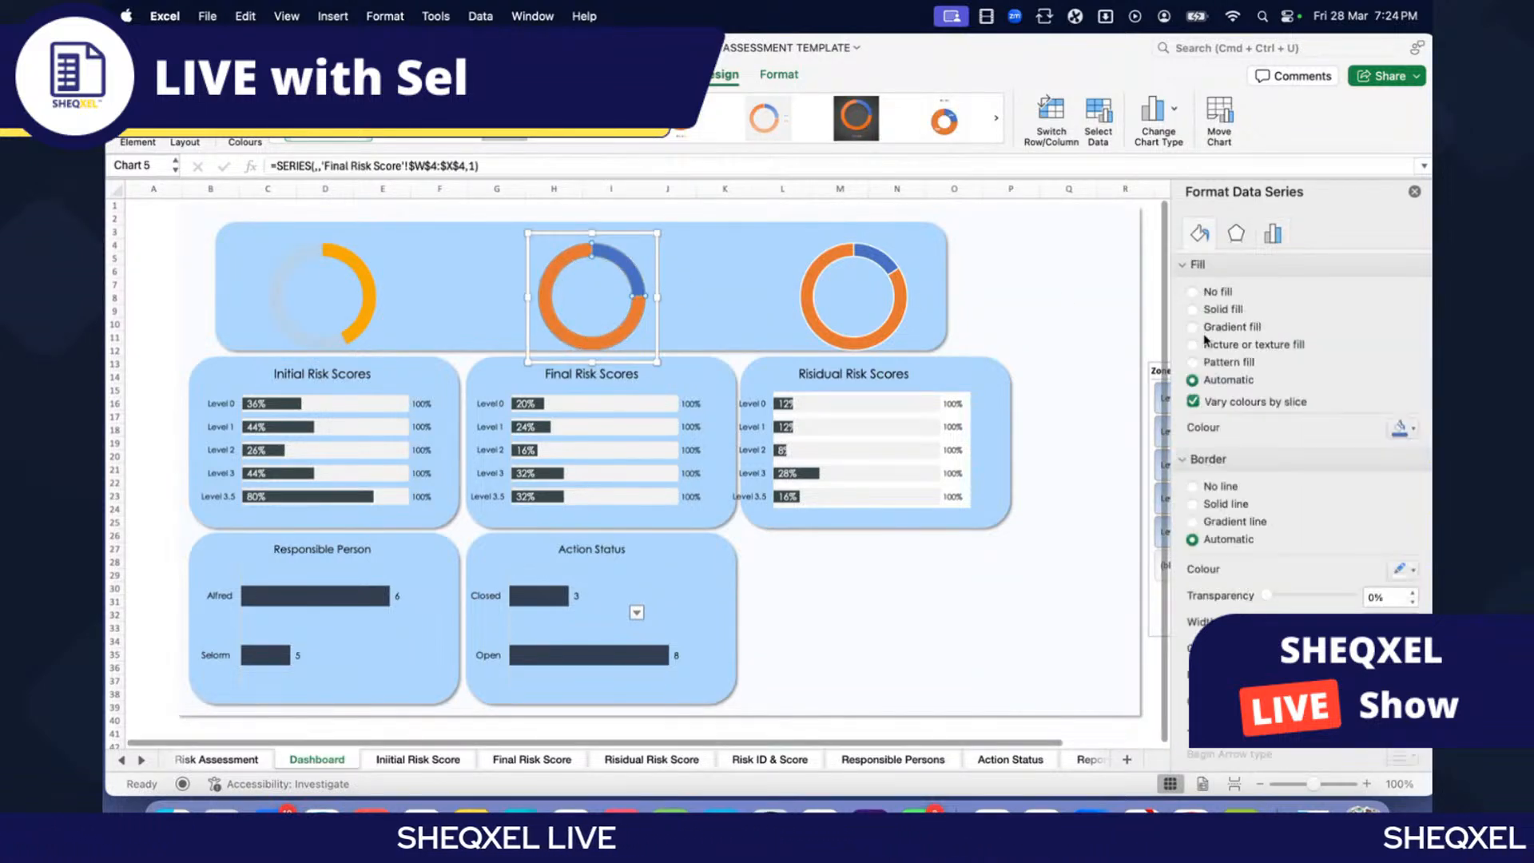
{"action": "left_click", "coordinate": [1194, 488]}
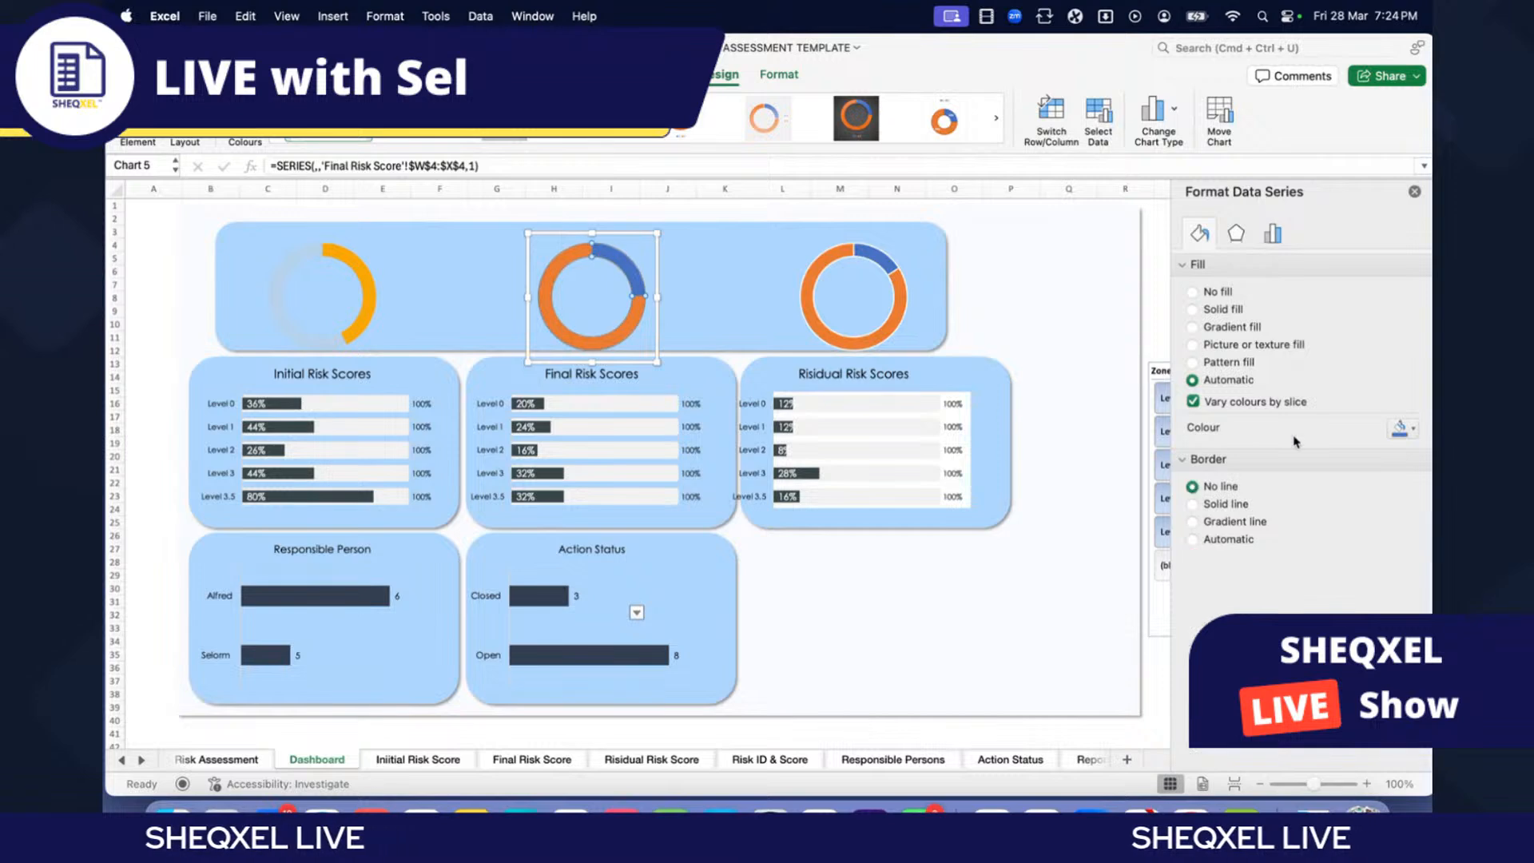
{"action": "left_click", "coordinate": [1398, 435]}
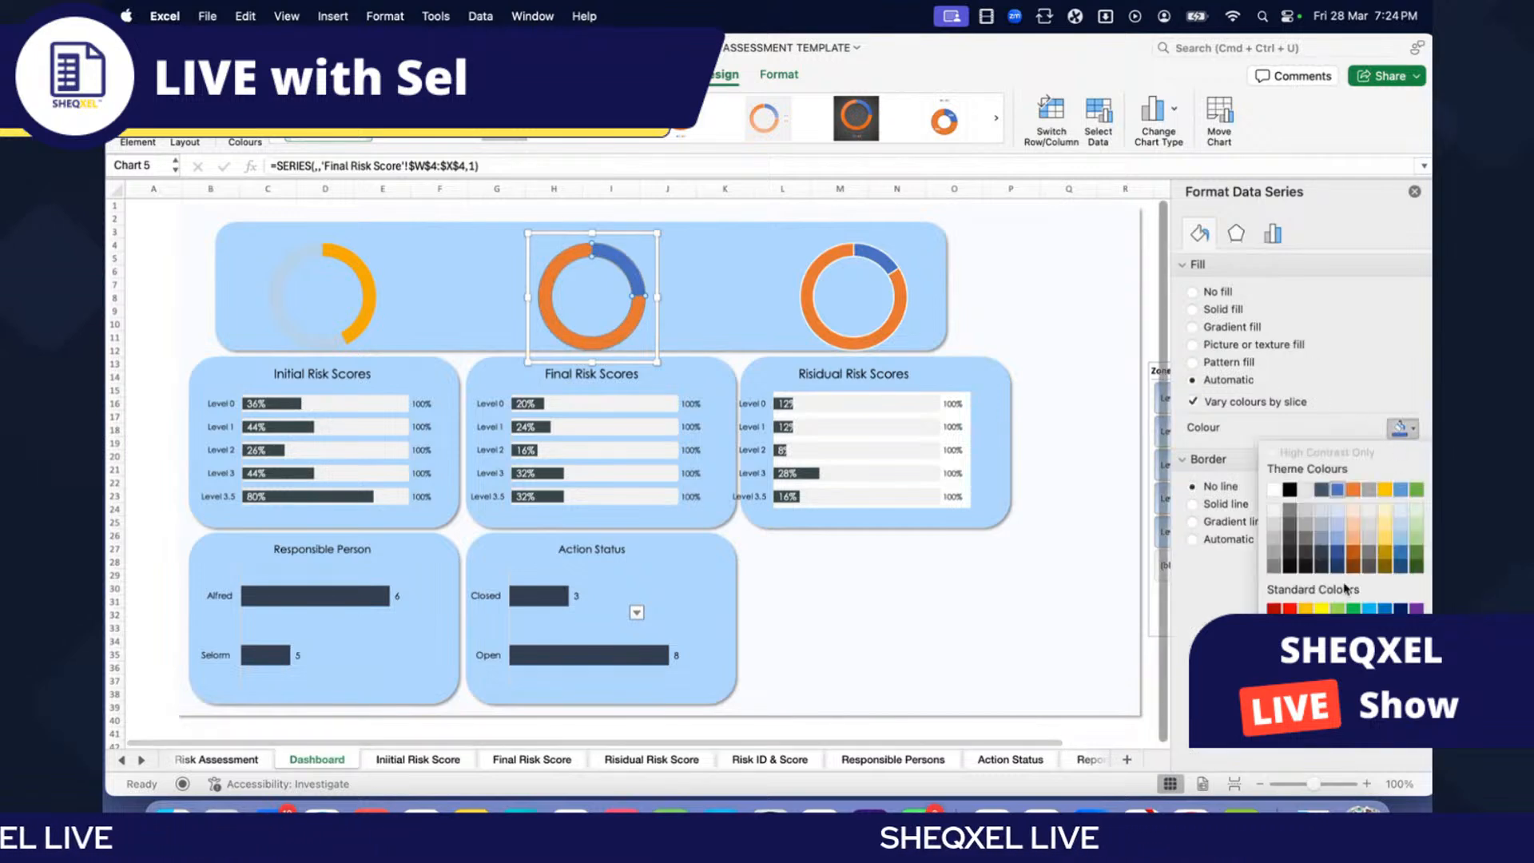
{"action": "left_click", "coordinate": [1385, 489]}
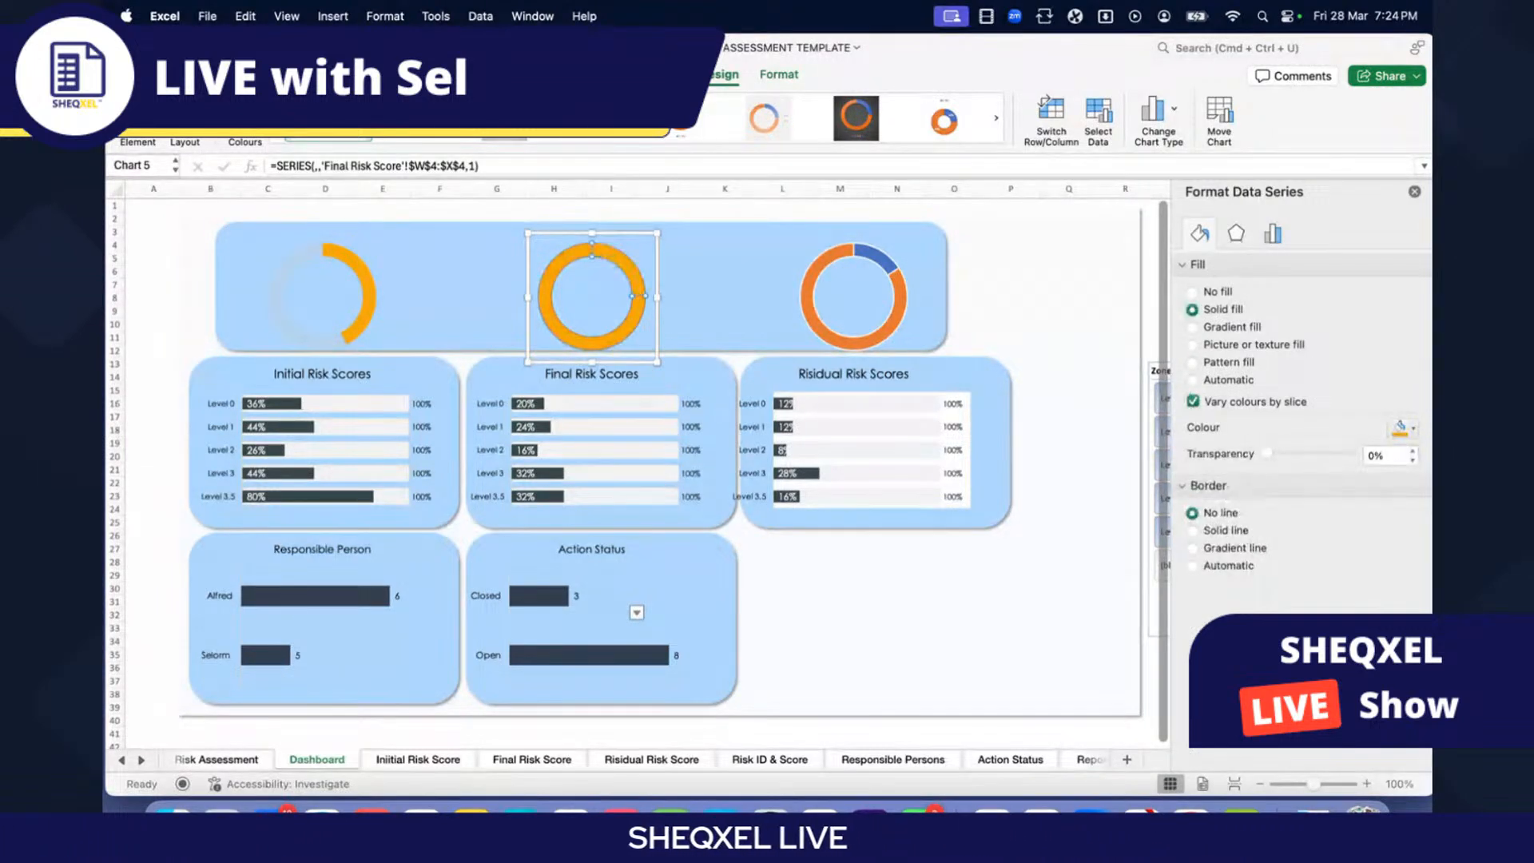
Step: Set the larger slice of the doughnut above Final Risk Scores to 90% transparency
{"action": "left_click", "coordinate": [564, 256]}
{"action": "left_click", "coordinate": [1368, 456]}
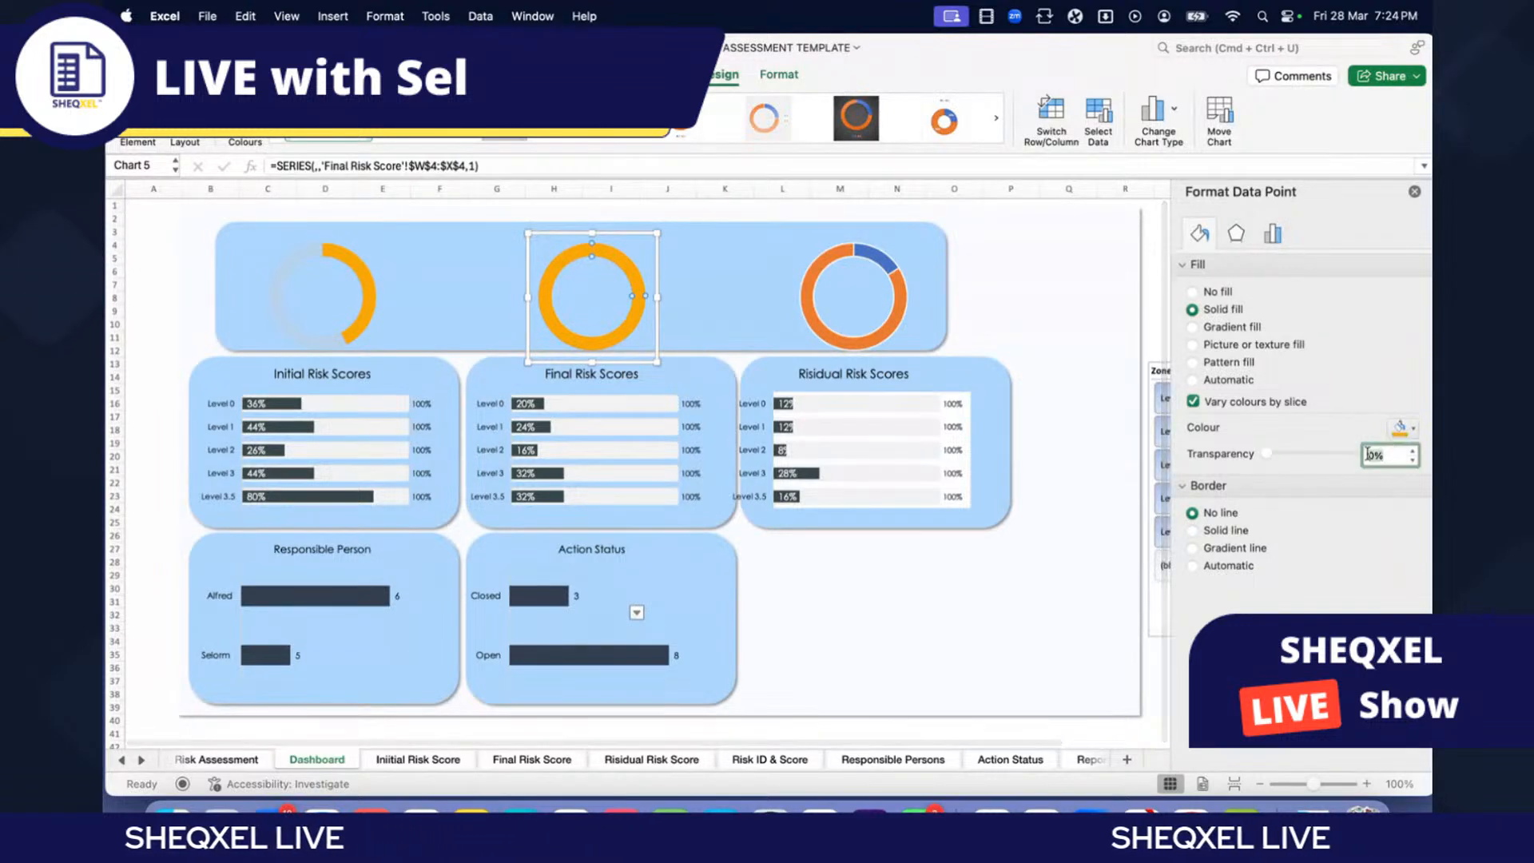
{"action": "type", "text": "9"}
{"action": "key", "text": "Return"}
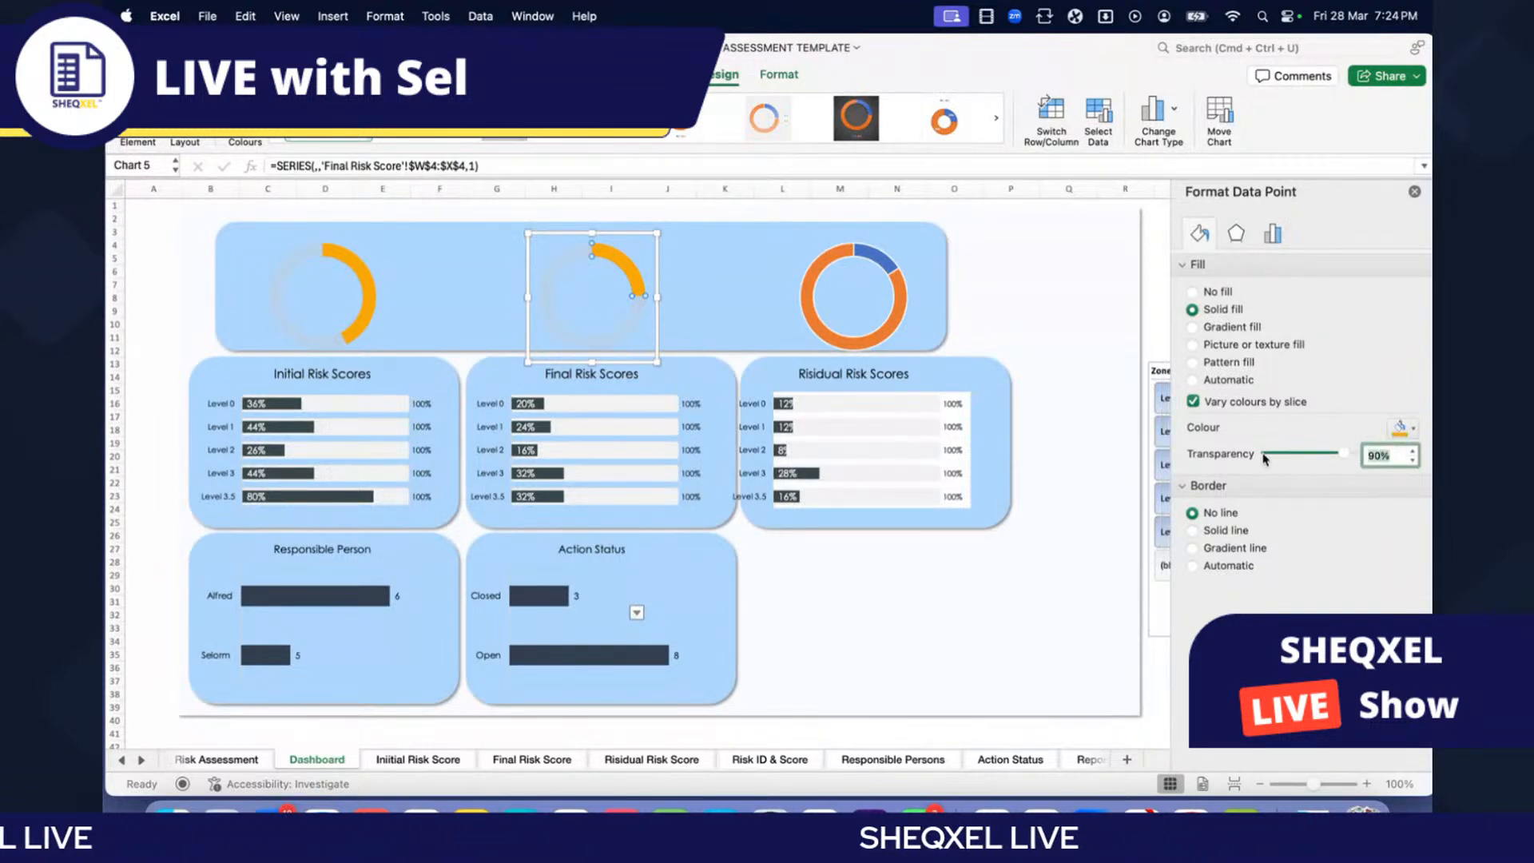
{"action": "left_click_drag", "start_coordinate": [201, 366], "coordinate": [169, 350]}
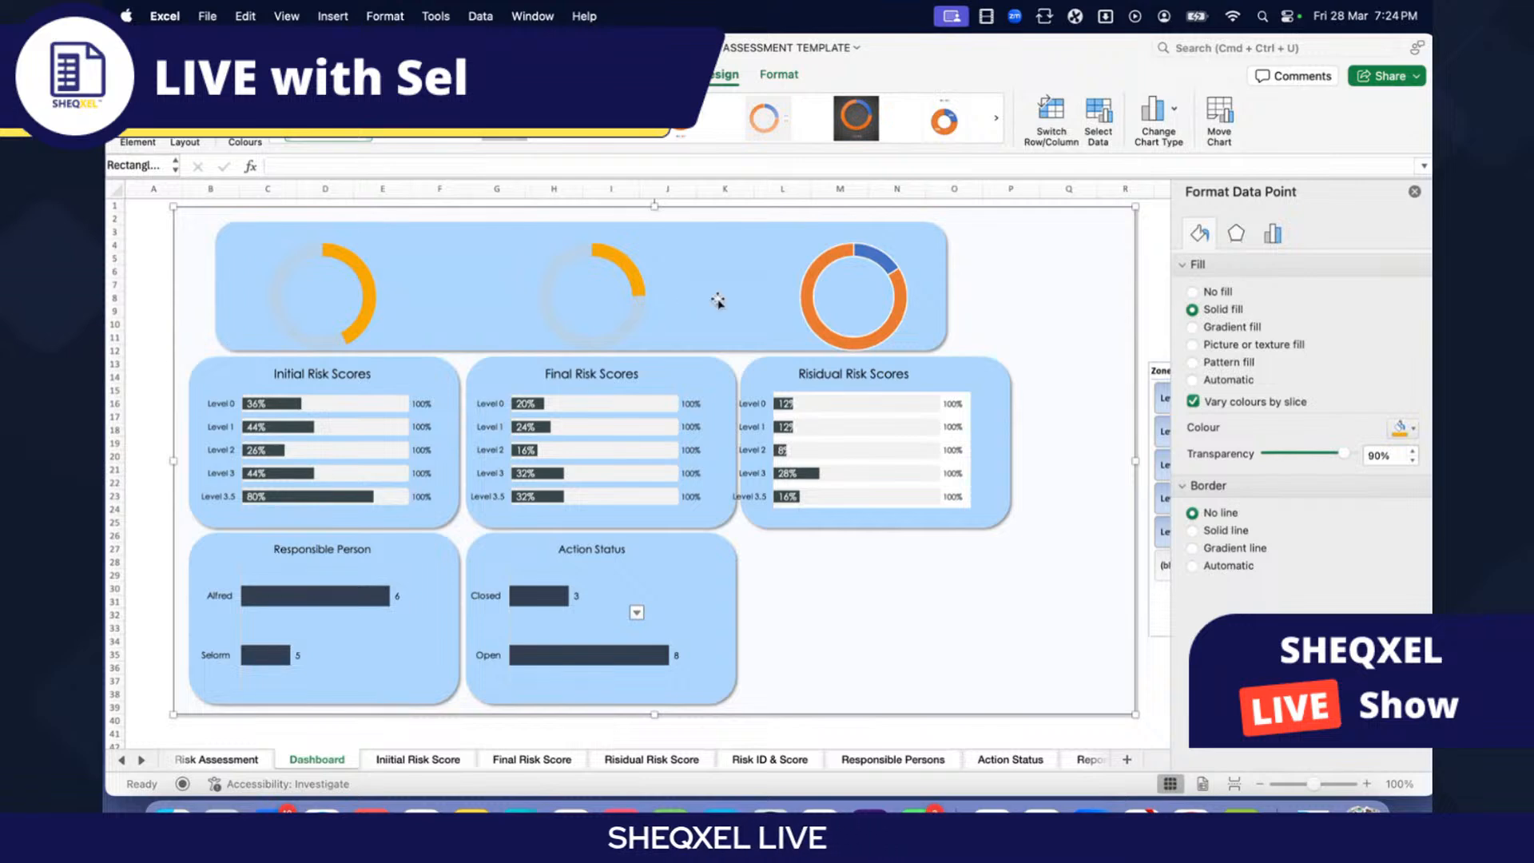
Step: Fill the doughnut series above Risidual Risk Scores with the same amber colour and set its border to No line
{"action": "left_click", "coordinate": [805, 297]}
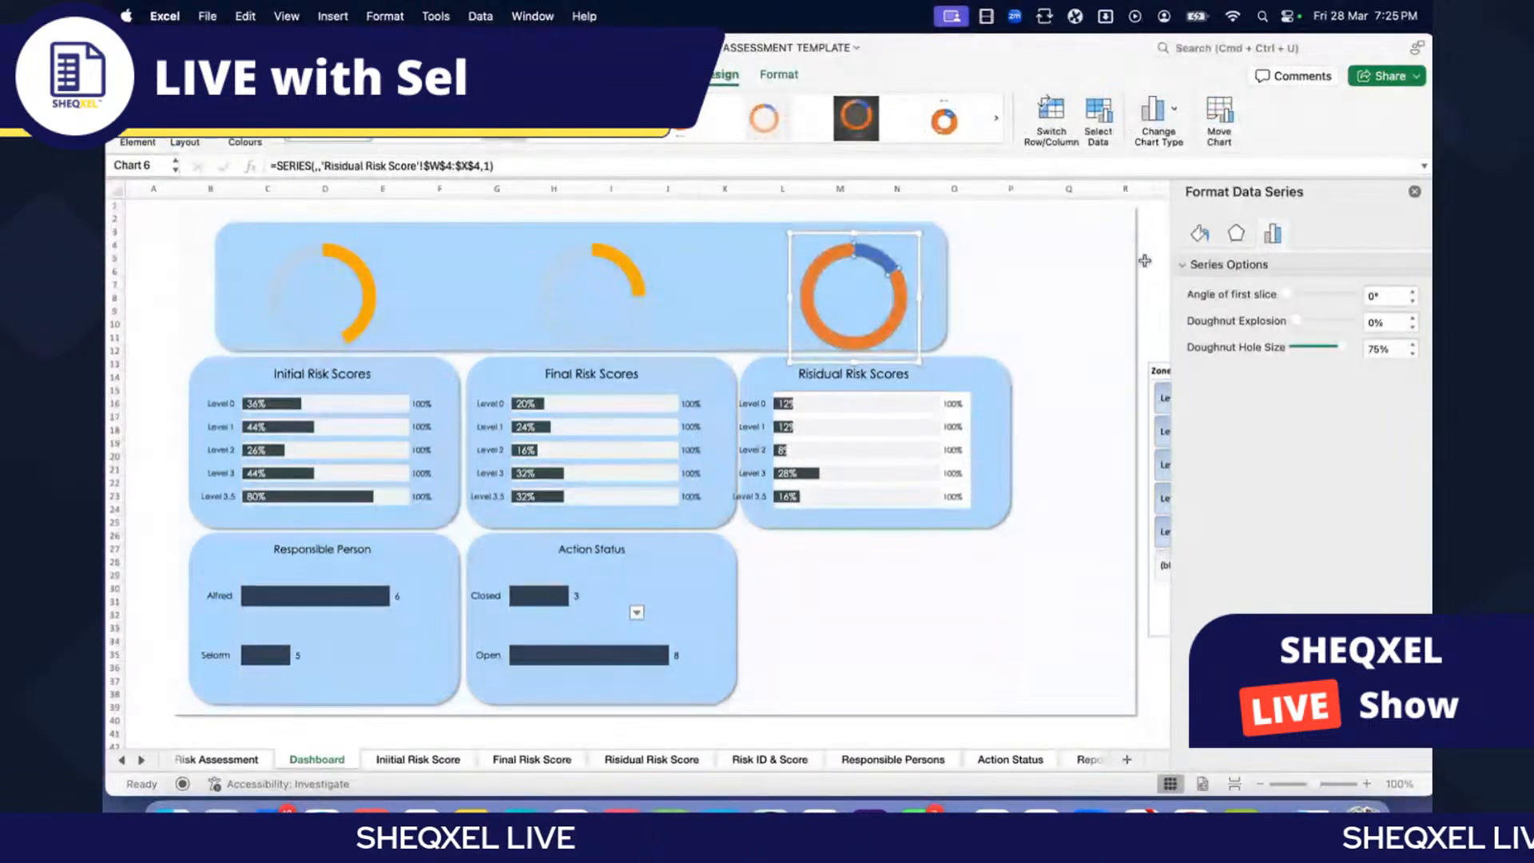
{"action": "left_click", "coordinate": [1199, 233]}
{"action": "left_click", "coordinate": [1403, 427]}
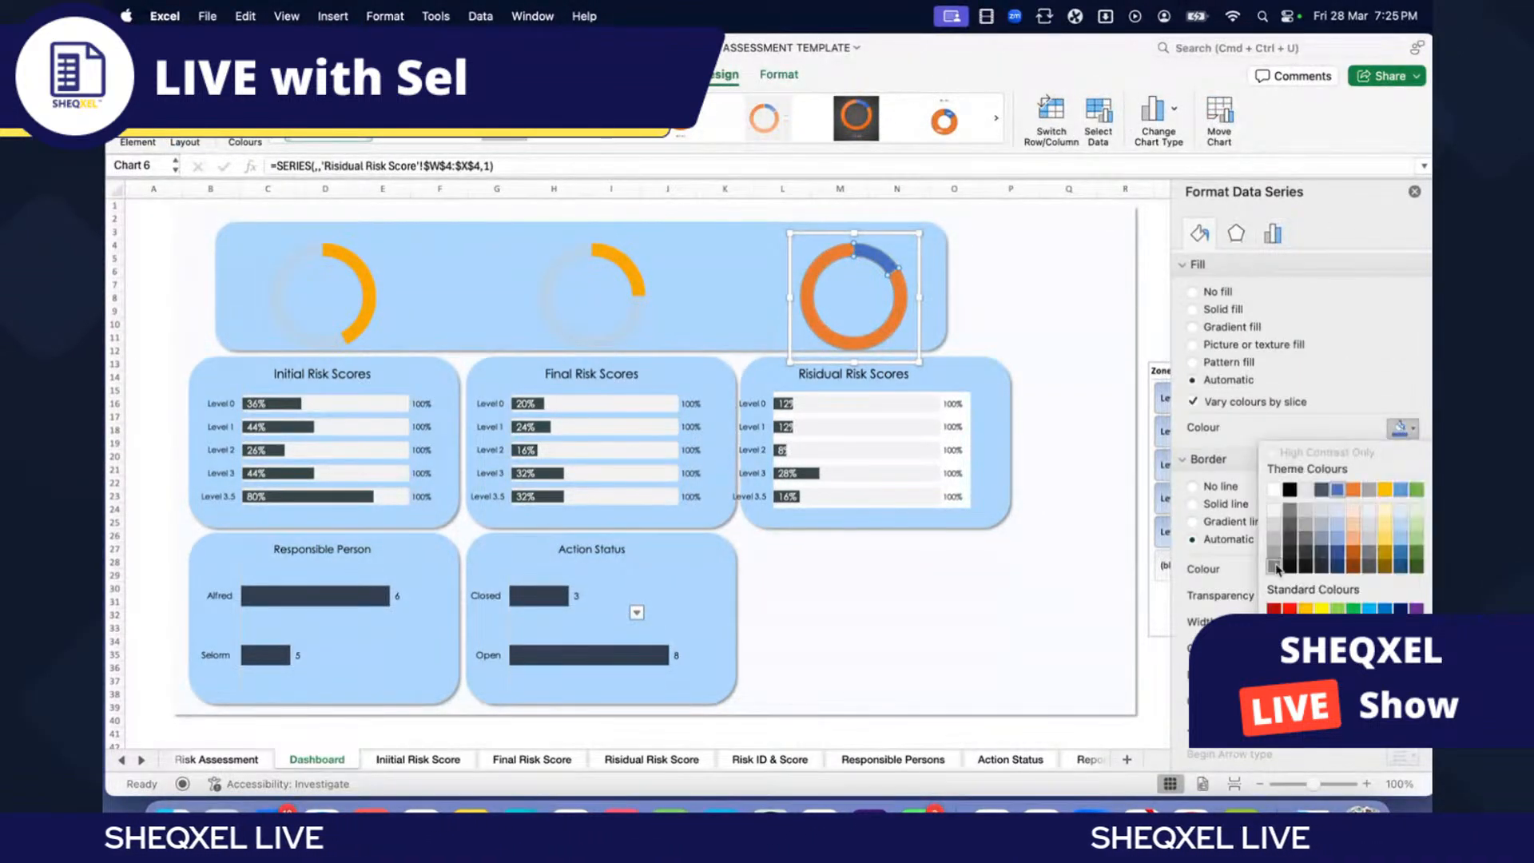
{"action": "left_click", "coordinate": [1385, 489]}
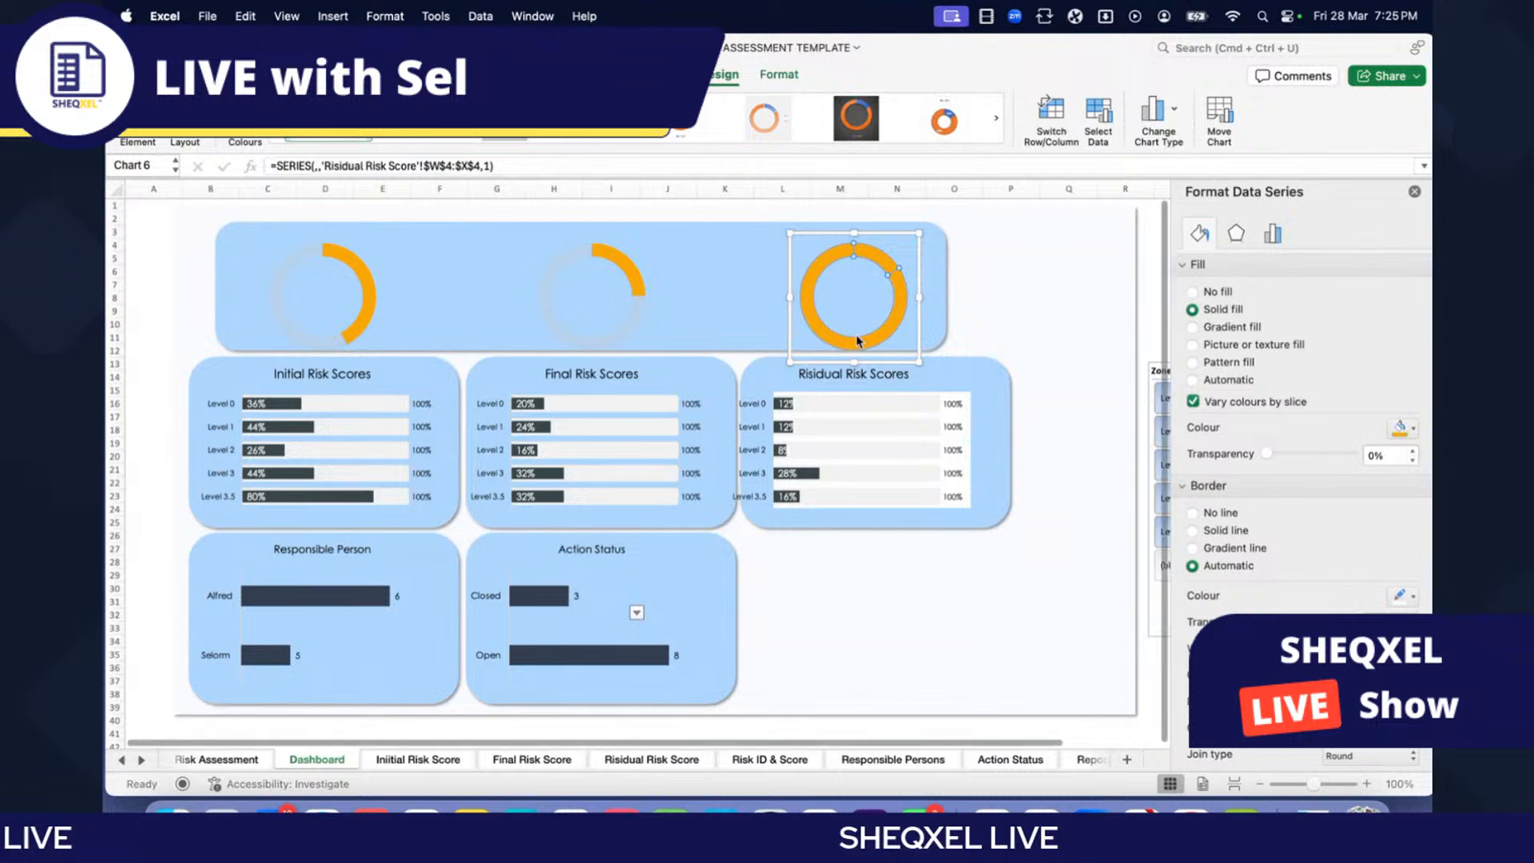
{"action": "left_click", "coordinate": [1192, 514]}
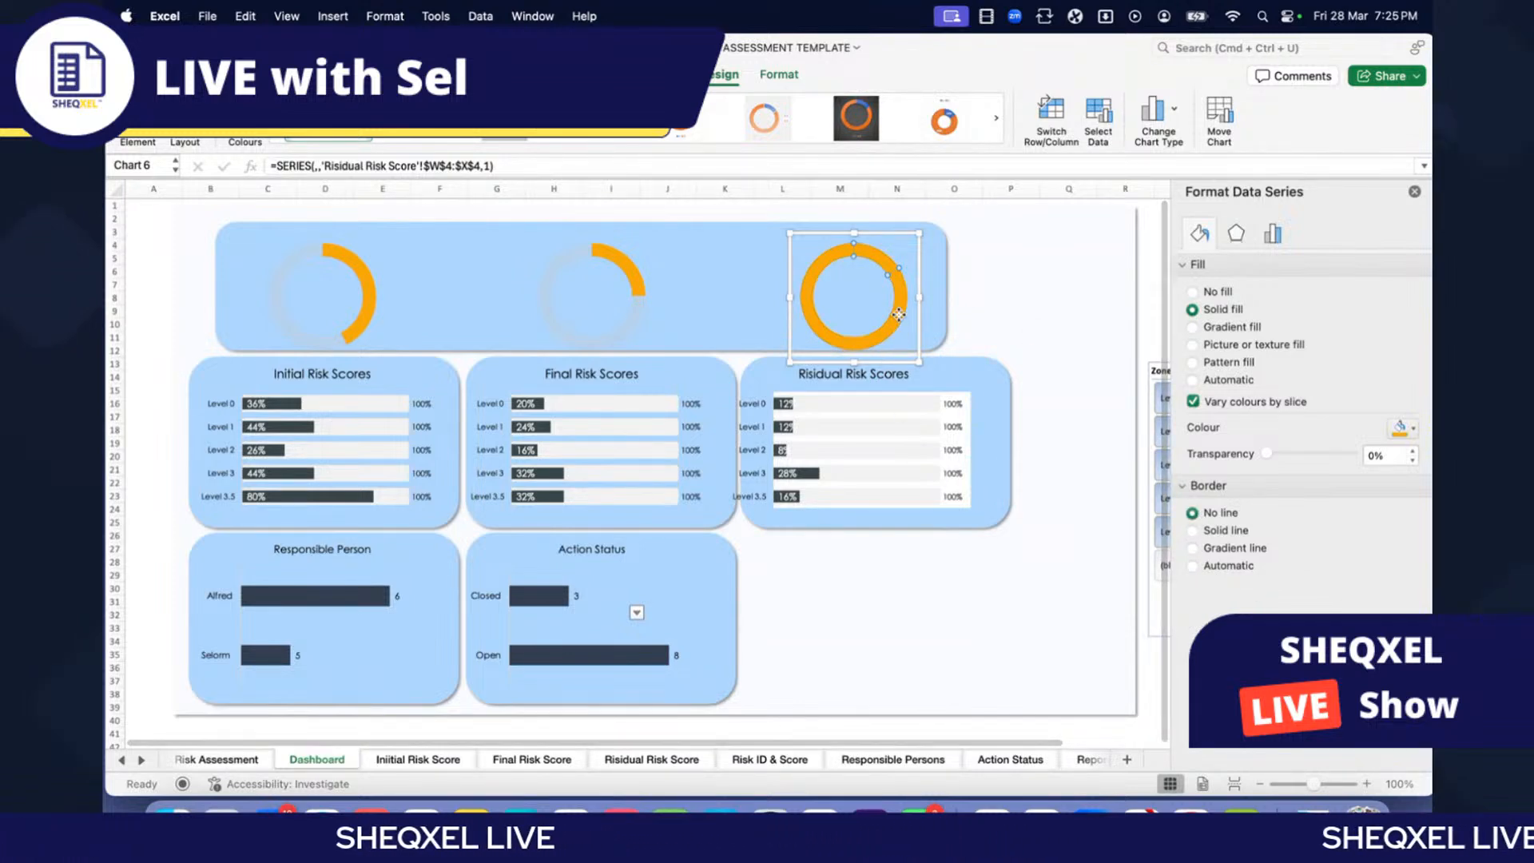
Step: Set the larger slice of the doughnut above Risidual Risk Scores to 90% transparency
{"action": "left_click", "coordinate": [900, 329]}
{"action": "left_click", "coordinate": [1388, 457]}
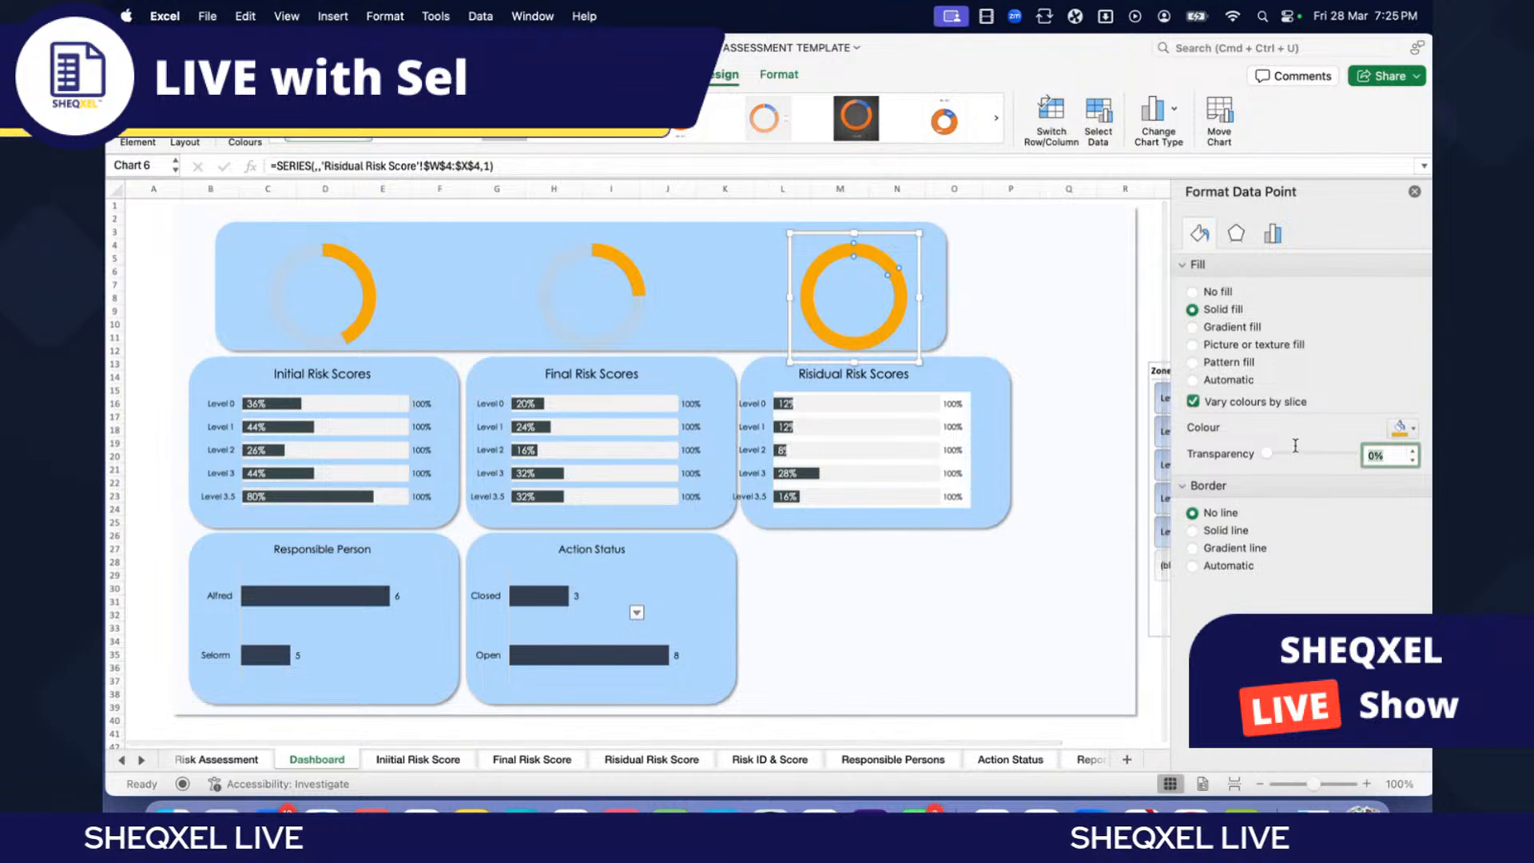
{"action": "type", "text": "90"}
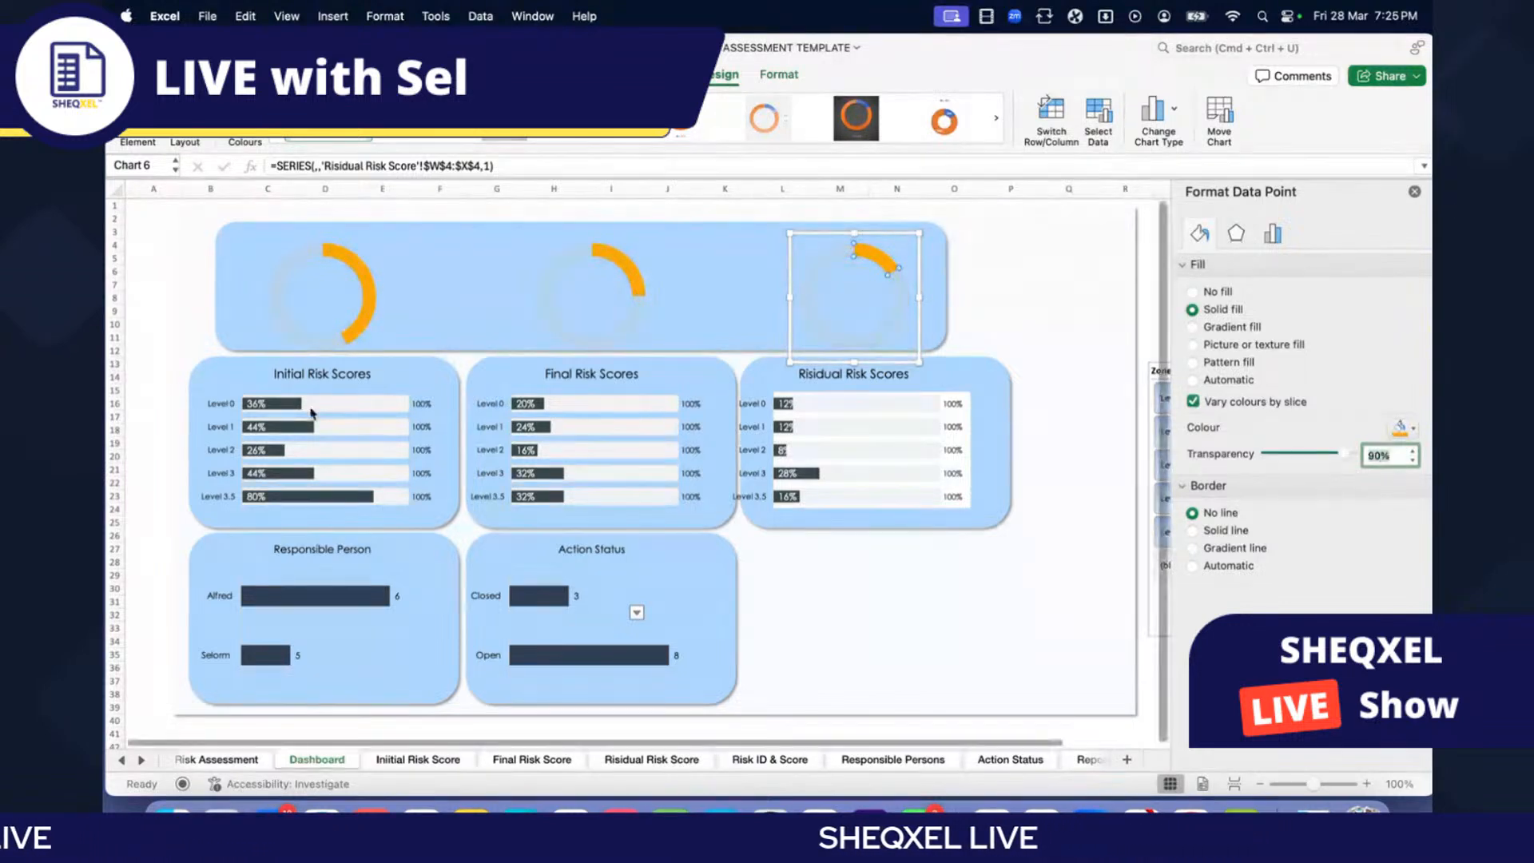
{"action": "left_click", "coordinate": [169, 340]}
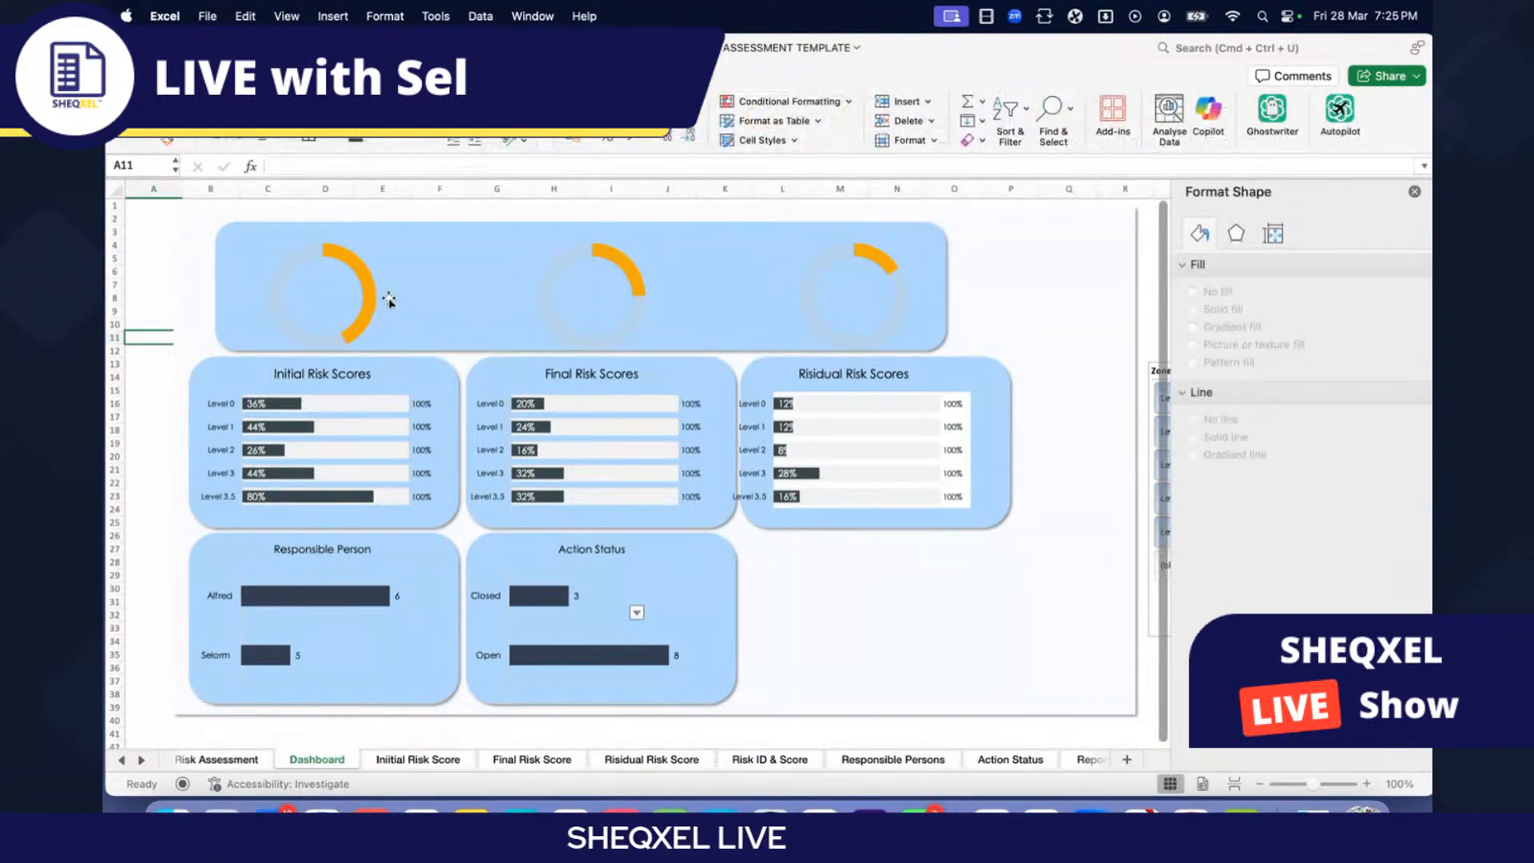
Step: Apply the first outer shadow preset to the opaque amber slice of the doughnut above Initial Risk Scores
{"action": "left_click", "coordinate": [369, 297]}
{"action": "left_click", "coordinate": [369, 297]}
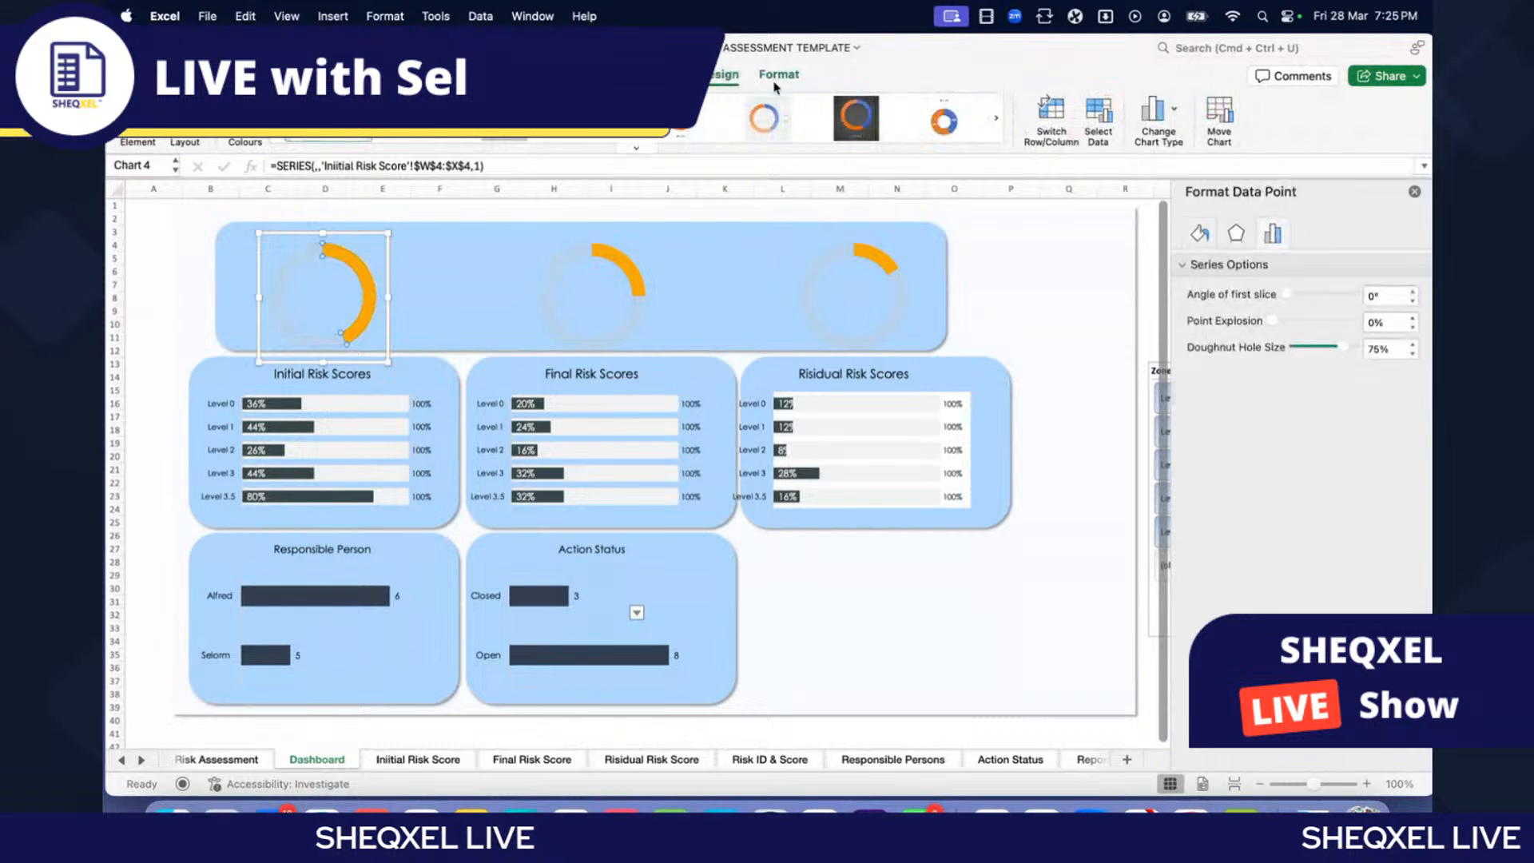
{"action": "left_click", "coordinate": [779, 73]}
{"action": "left_click", "coordinate": [671, 137]}
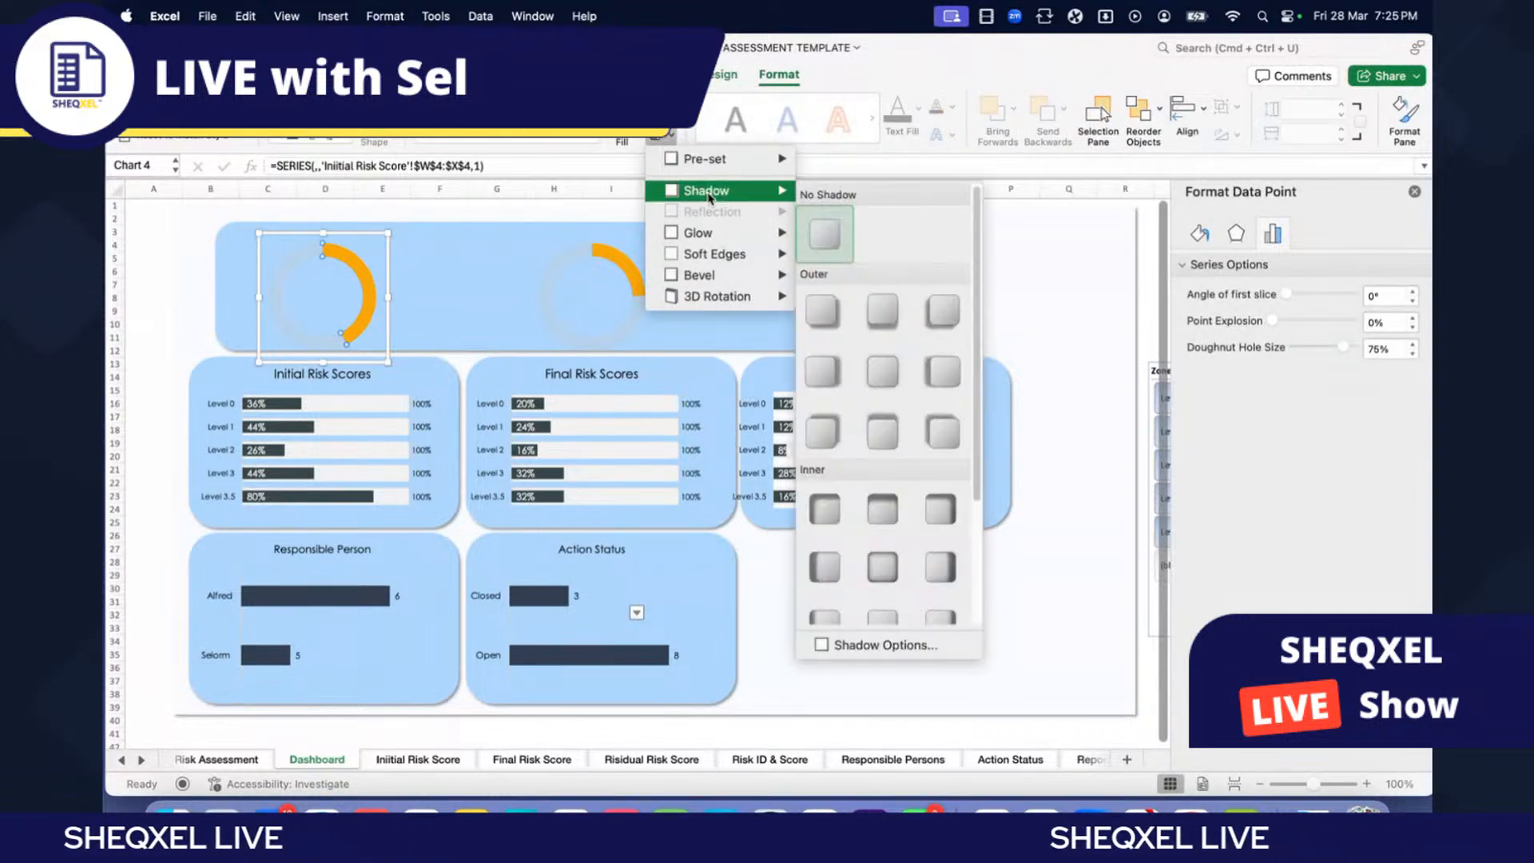
{"action": "left_click", "coordinate": [815, 300]}
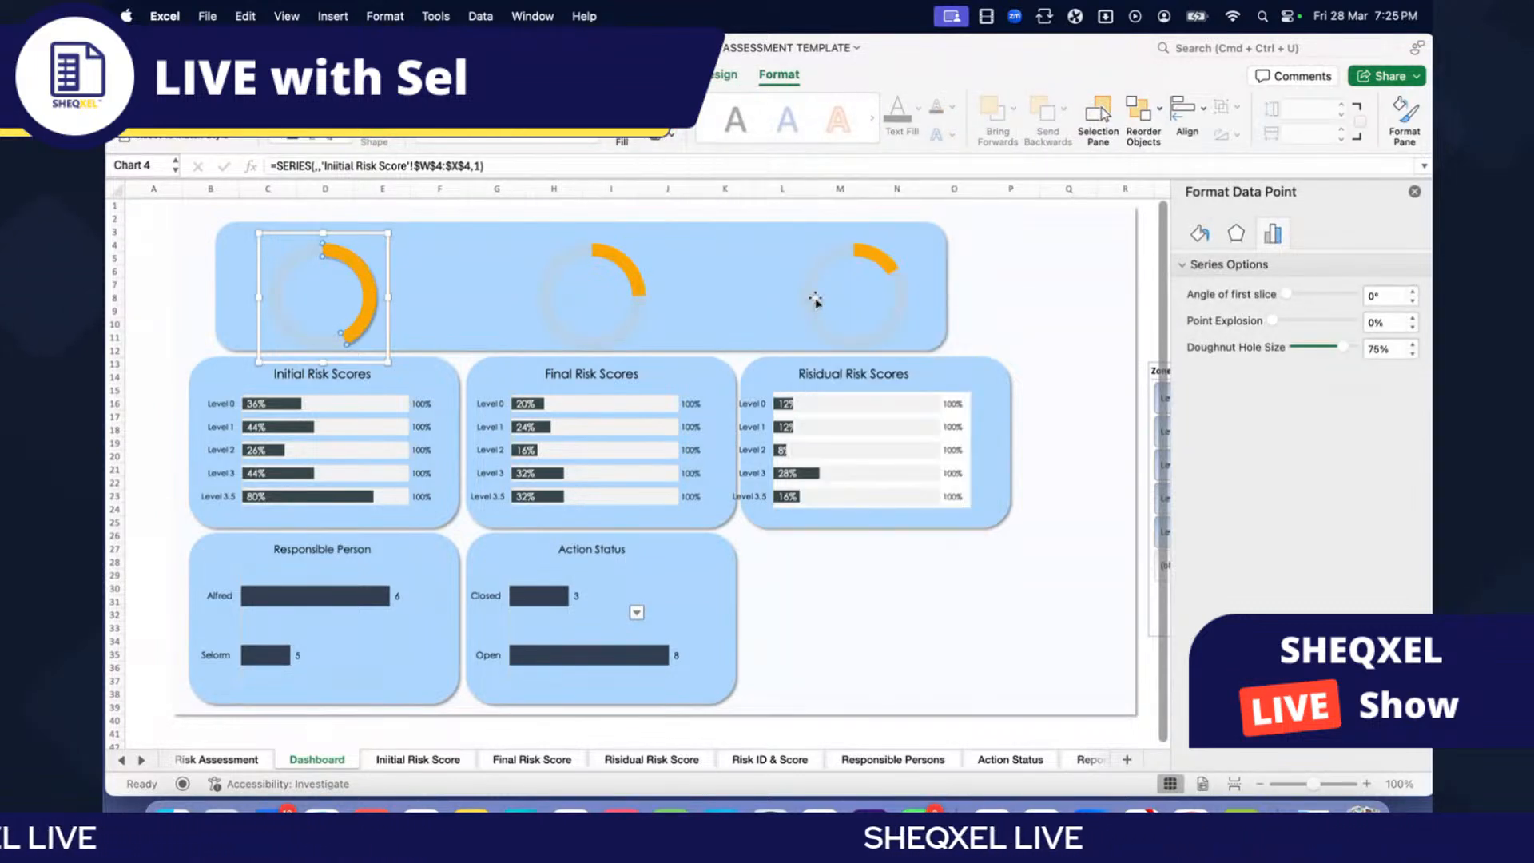
Step: Apply the first outer shadow preset to the opaque amber slice of the doughnut above Risidual Risk Scores
{"action": "left_click", "coordinate": [891, 266]}
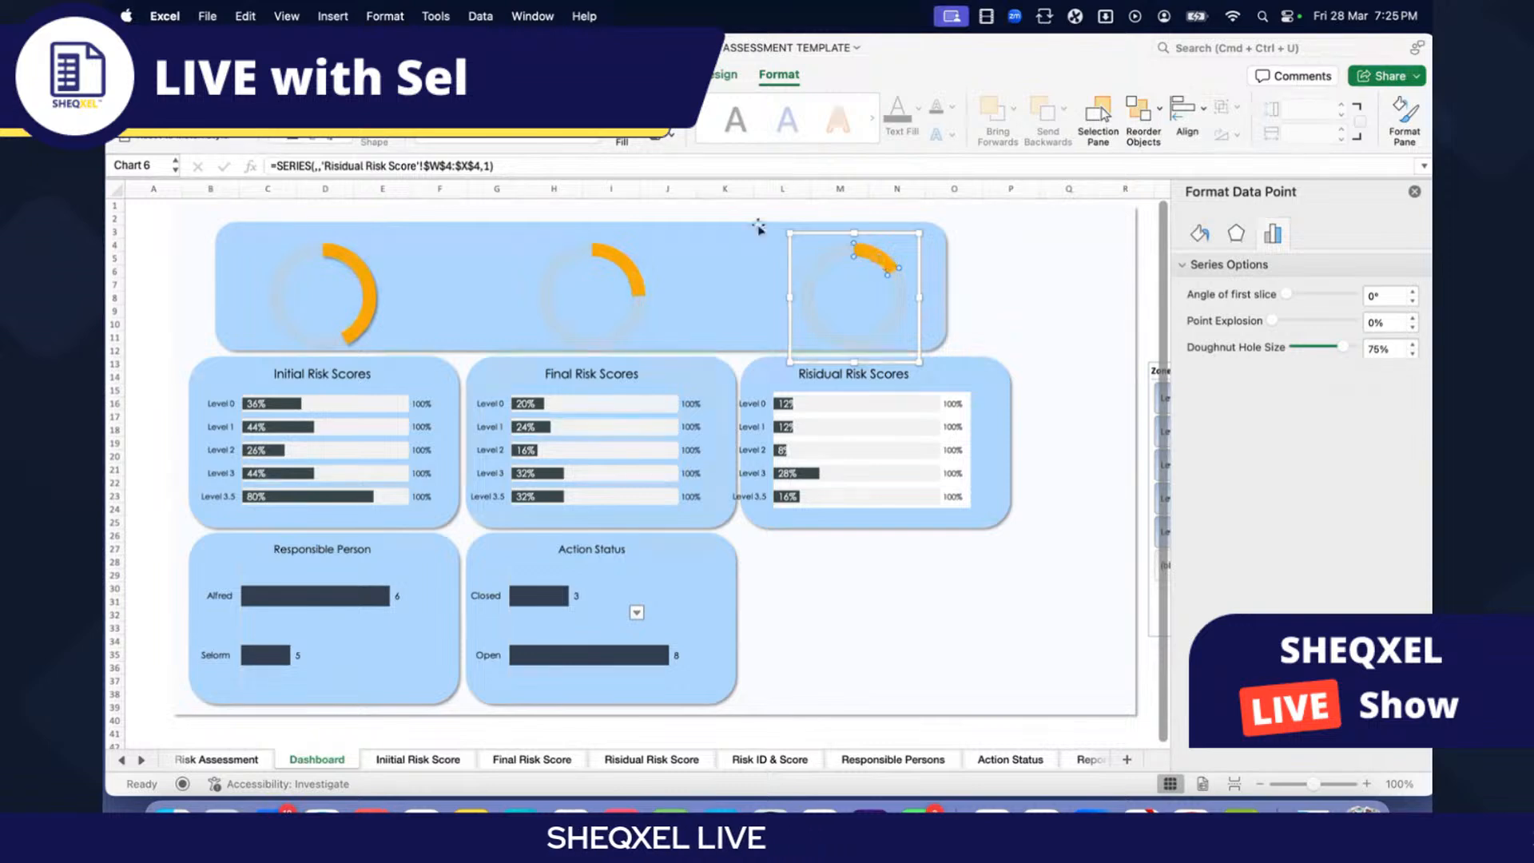
{"action": "left_click", "coordinate": [654, 137]}
{"action": "mouse_move", "coordinate": [703, 192]}
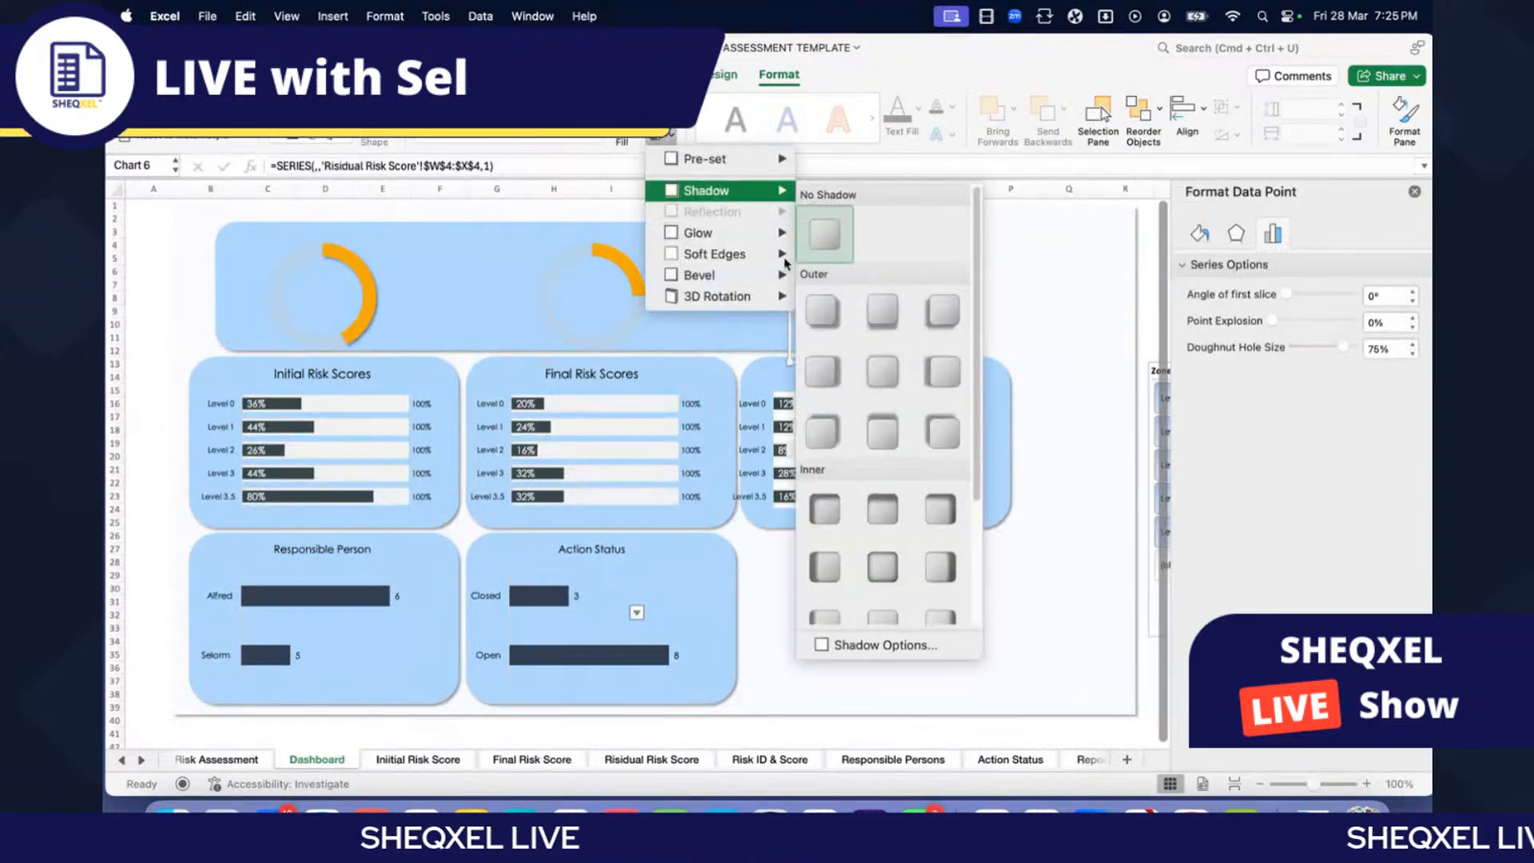
{"action": "left_click", "coordinate": [813, 312]}
Step: Apply the first outer shadow preset to the opaque amber slice of the doughnut above Final Risk Scores
{"action": "left_click", "coordinate": [606, 264]}
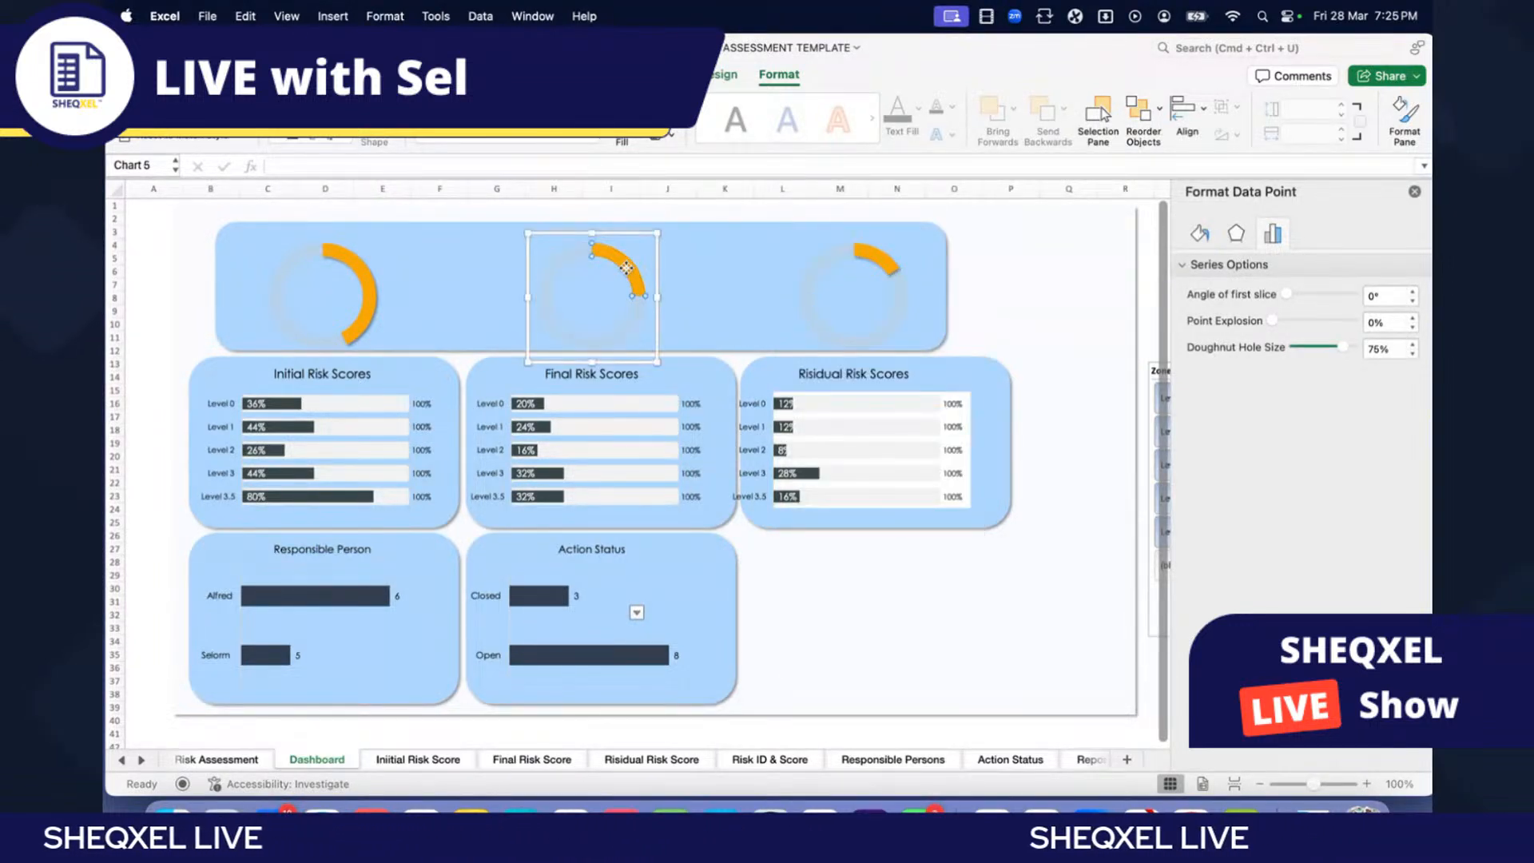
{"action": "left_click", "coordinate": [653, 137]}
{"action": "mouse_move", "coordinate": [706, 193]}
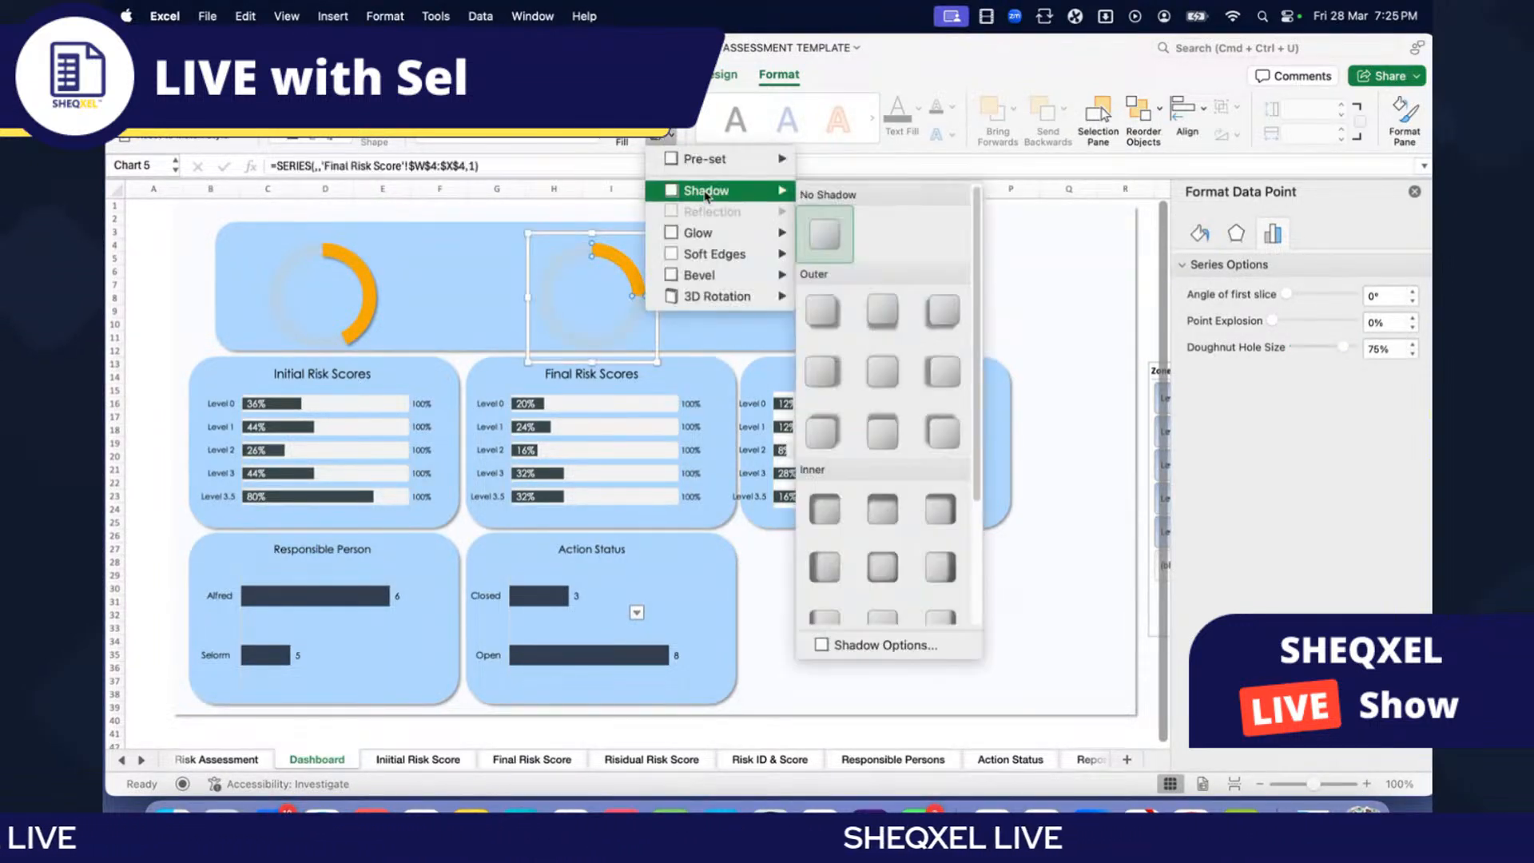
{"action": "left_click", "coordinate": [825, 314]}
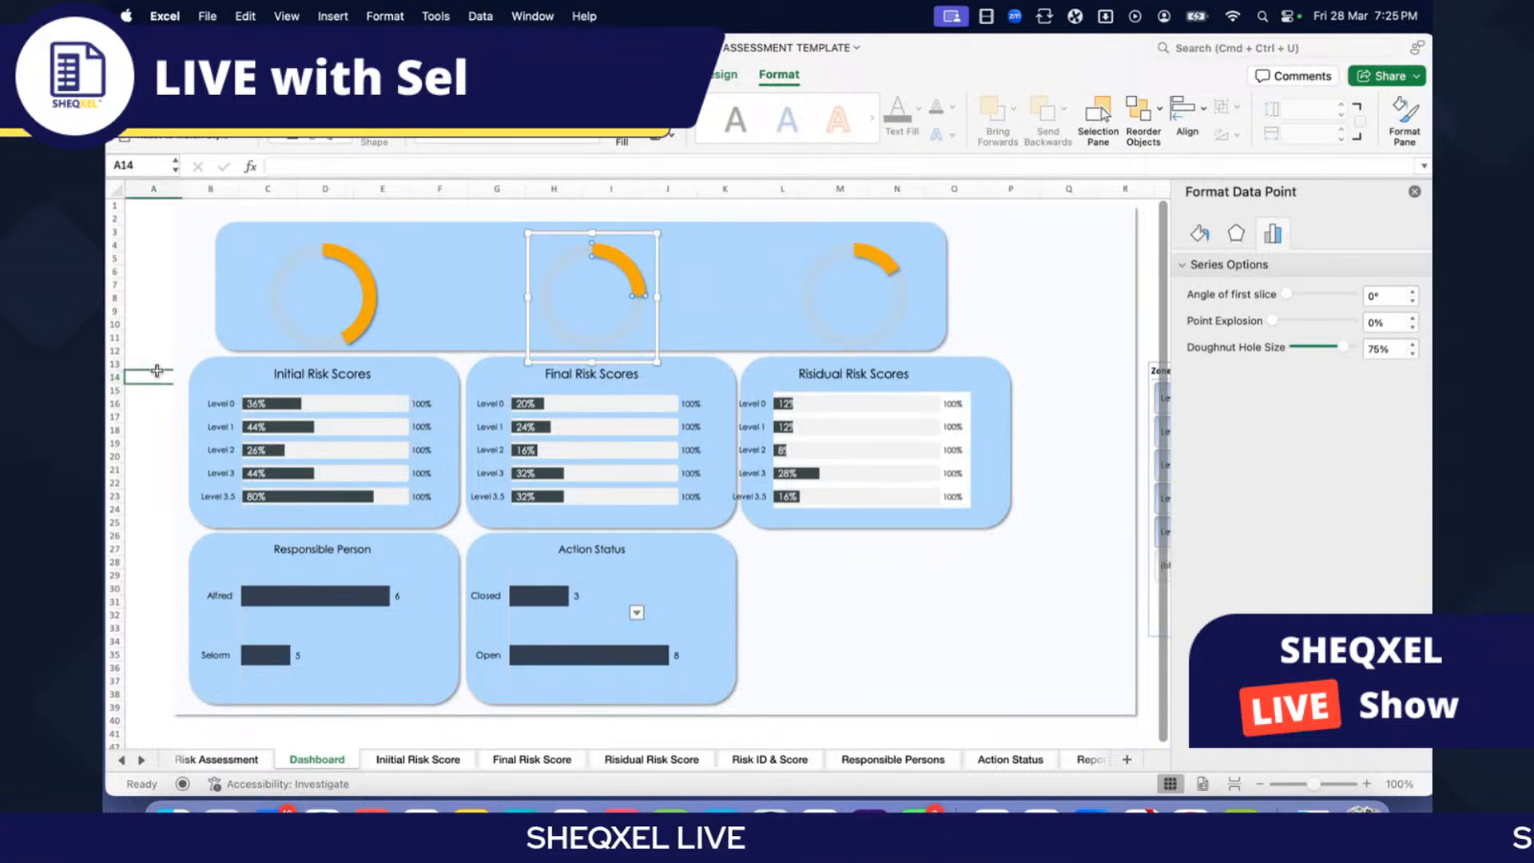
{"action": "left_click", "coordinate": [157, 370]}
{"action": "scroll", "coordinate": [794, 463], "scroll_direction": "down", "scroll_amount": 3}
{"action": "scroll", "coordinate": [624, 447], "scroll_direction": "up", "scroll_amount": 3}
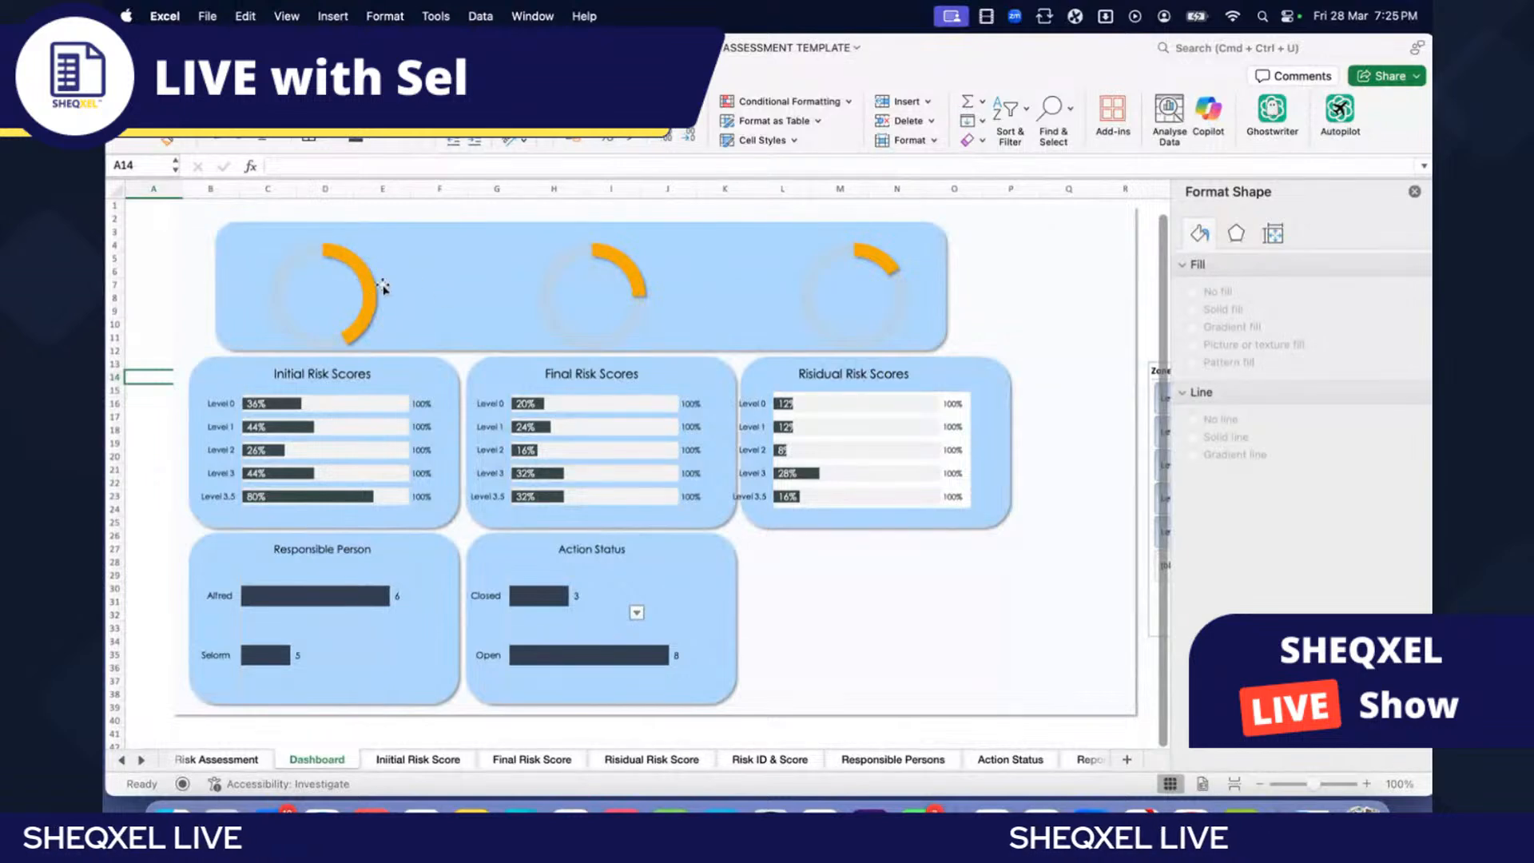
Step: Fill the full-length target bars in the Initial Risk Scores chart with the solid amber colour
{"action": "left_click", "coordinate": [385, 408]}
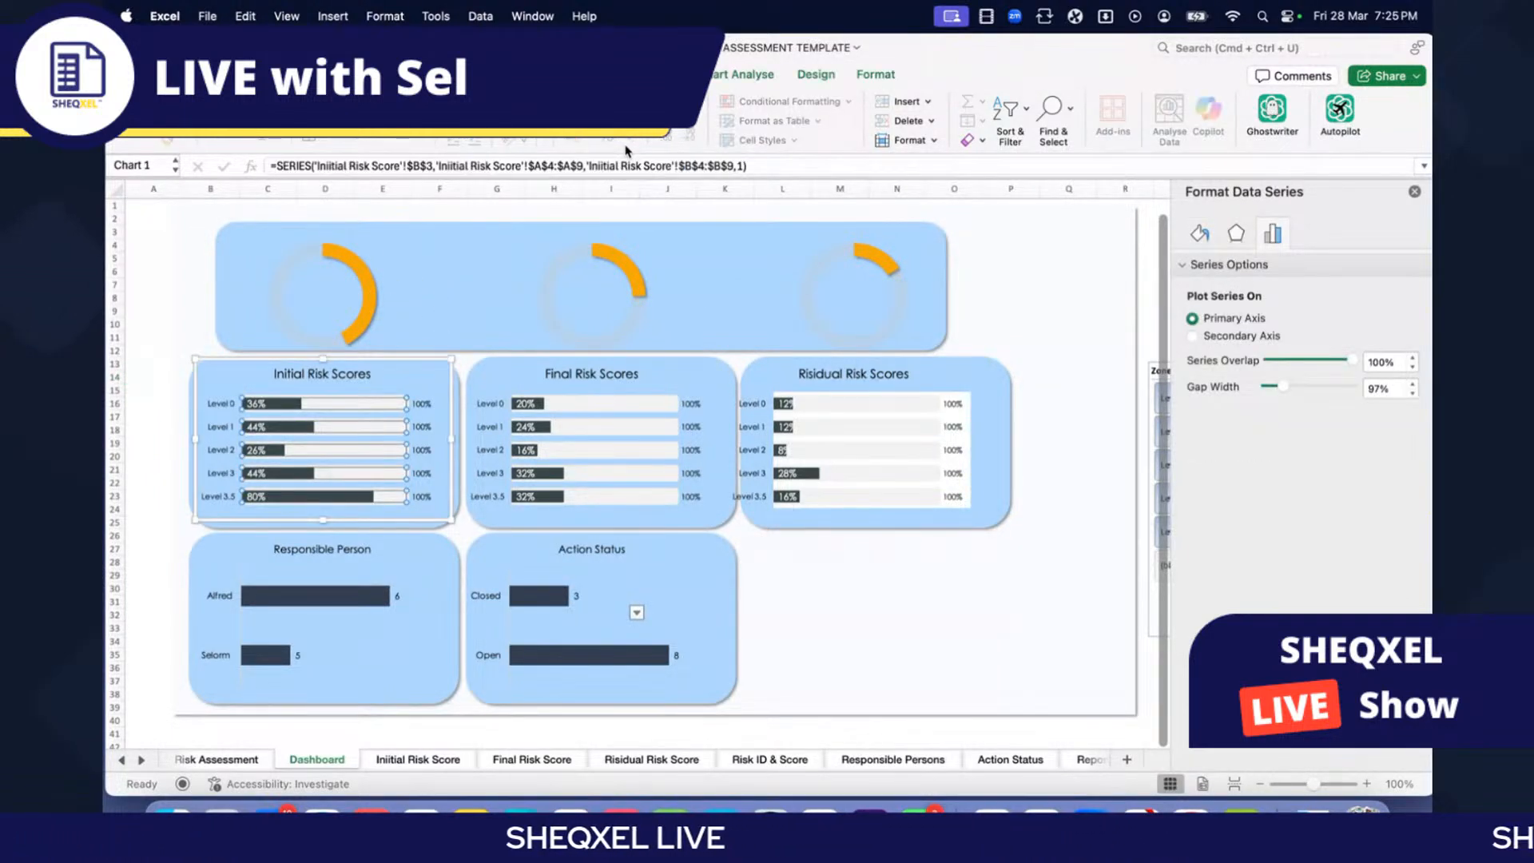
{"action": "left_click", "coordinate": [474, 284]}
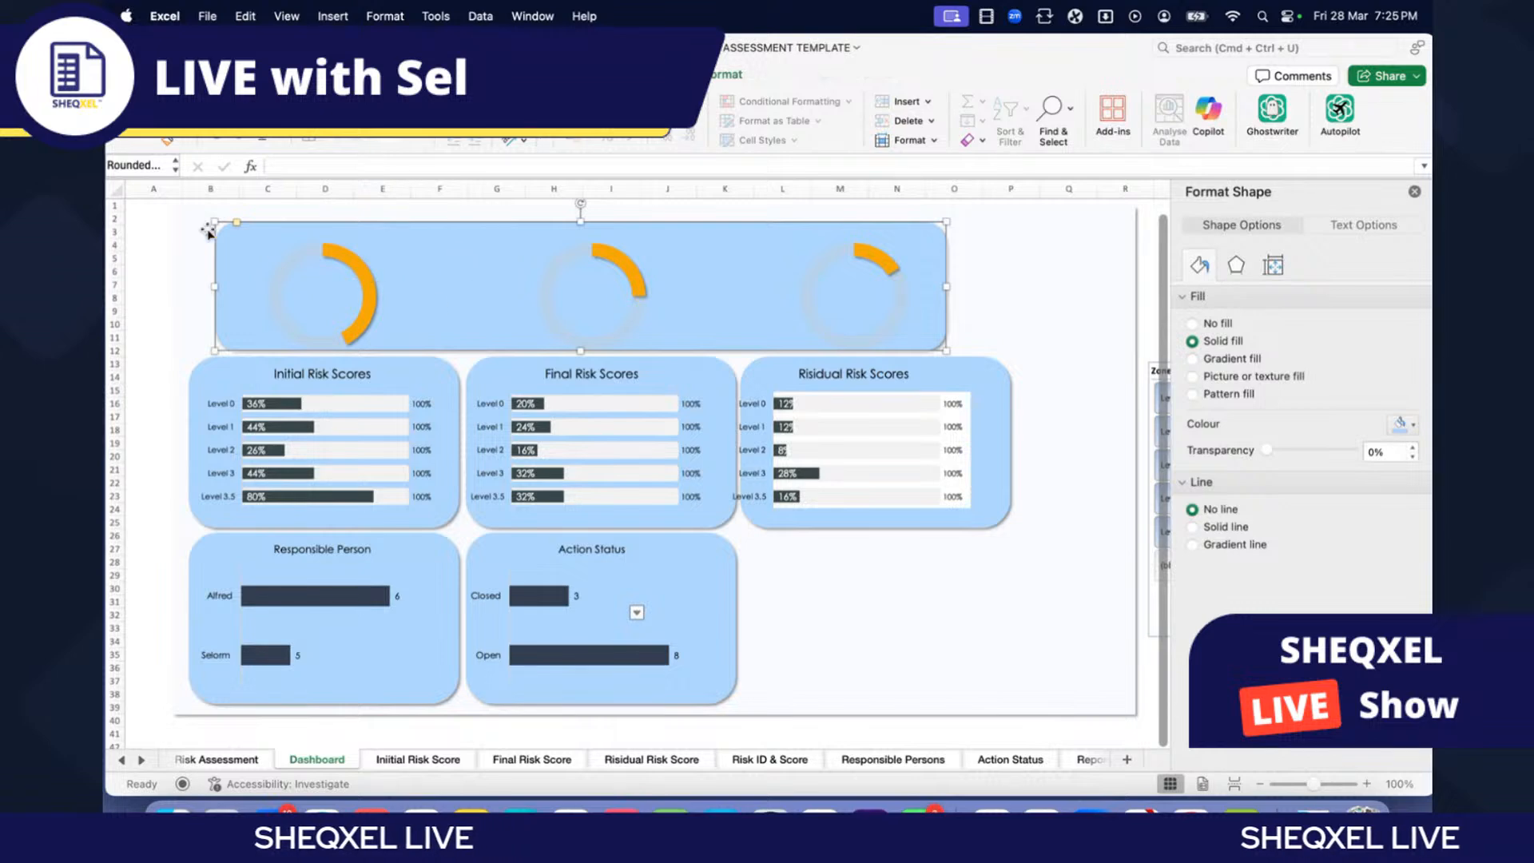
{"action": "left_click", "coordinate": [172, 266]}
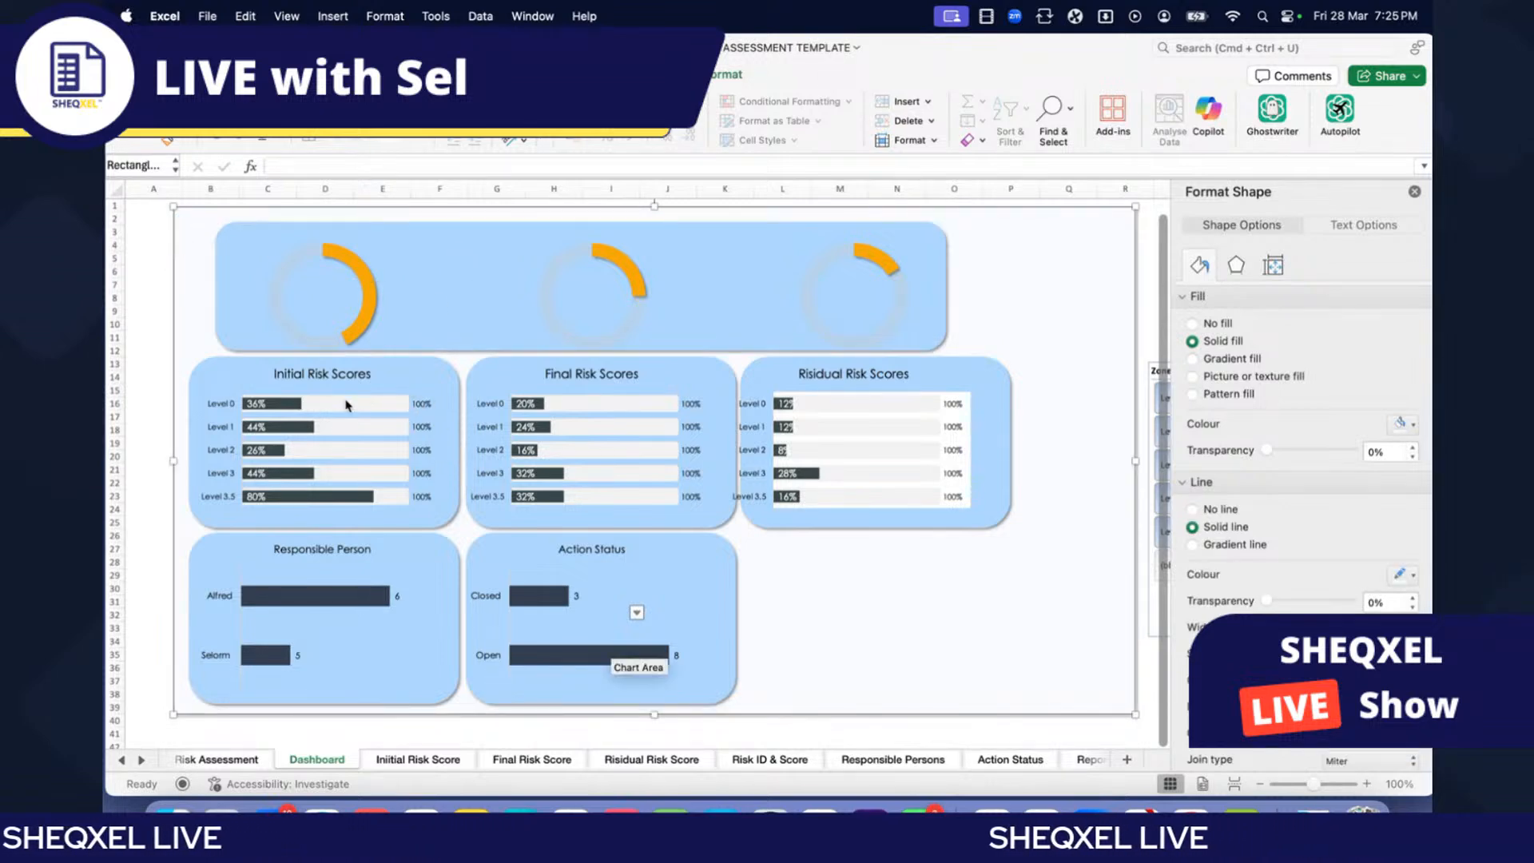
{"action": "left_click", "coordinate": [301, 408]}
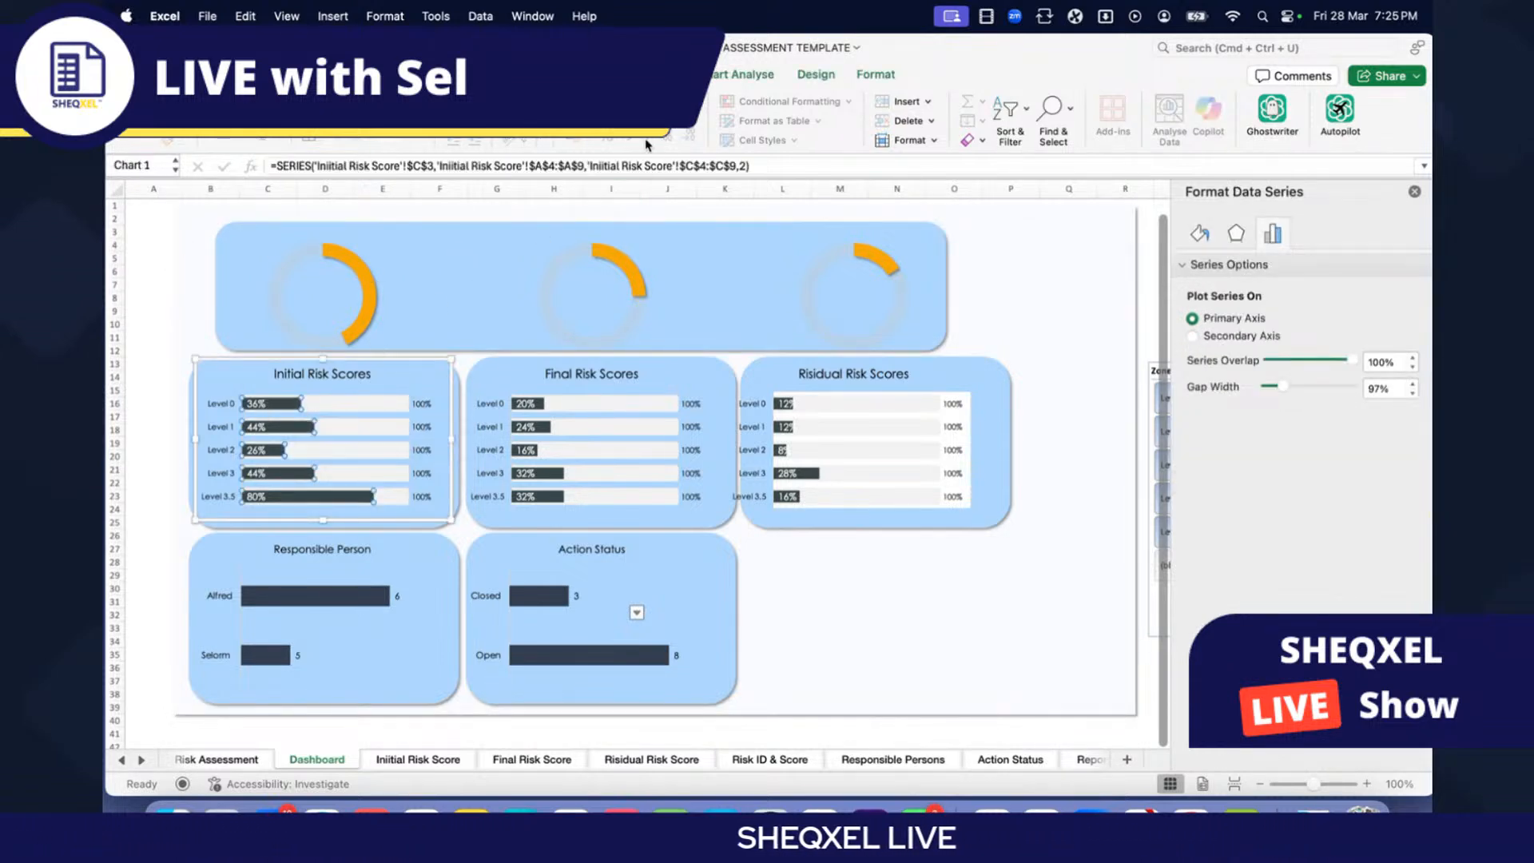
{"action": "left_click", "coordinate": [383, 412]}
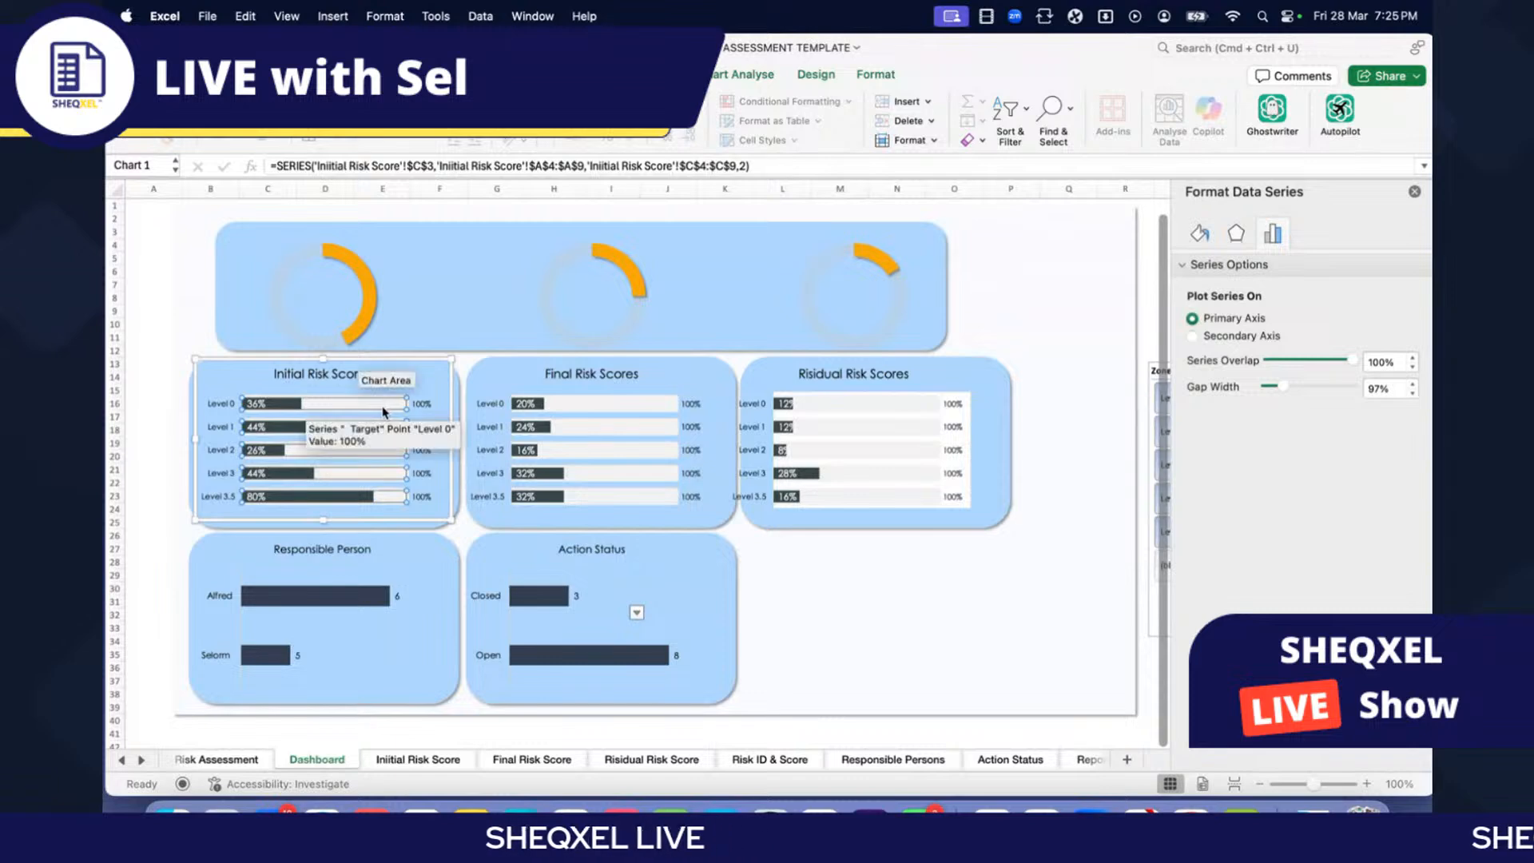
{"action": "left_click", "coordinate": [1197, 235]}
{"action": "left_click", "coordinate": [1403, 427]}
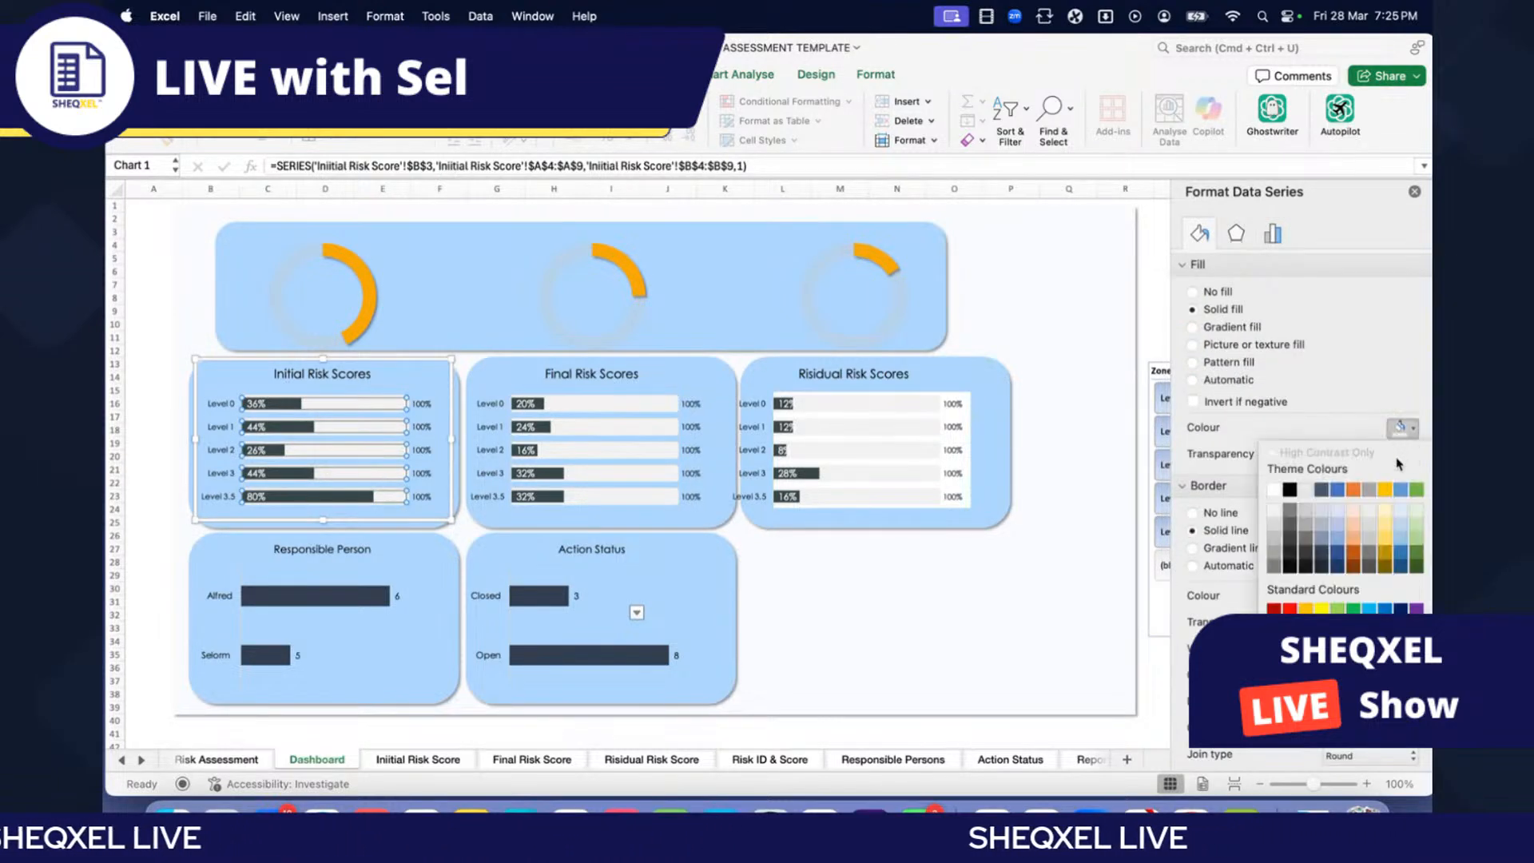
{"action": "left_click", "coordinate": [1385, 489]}
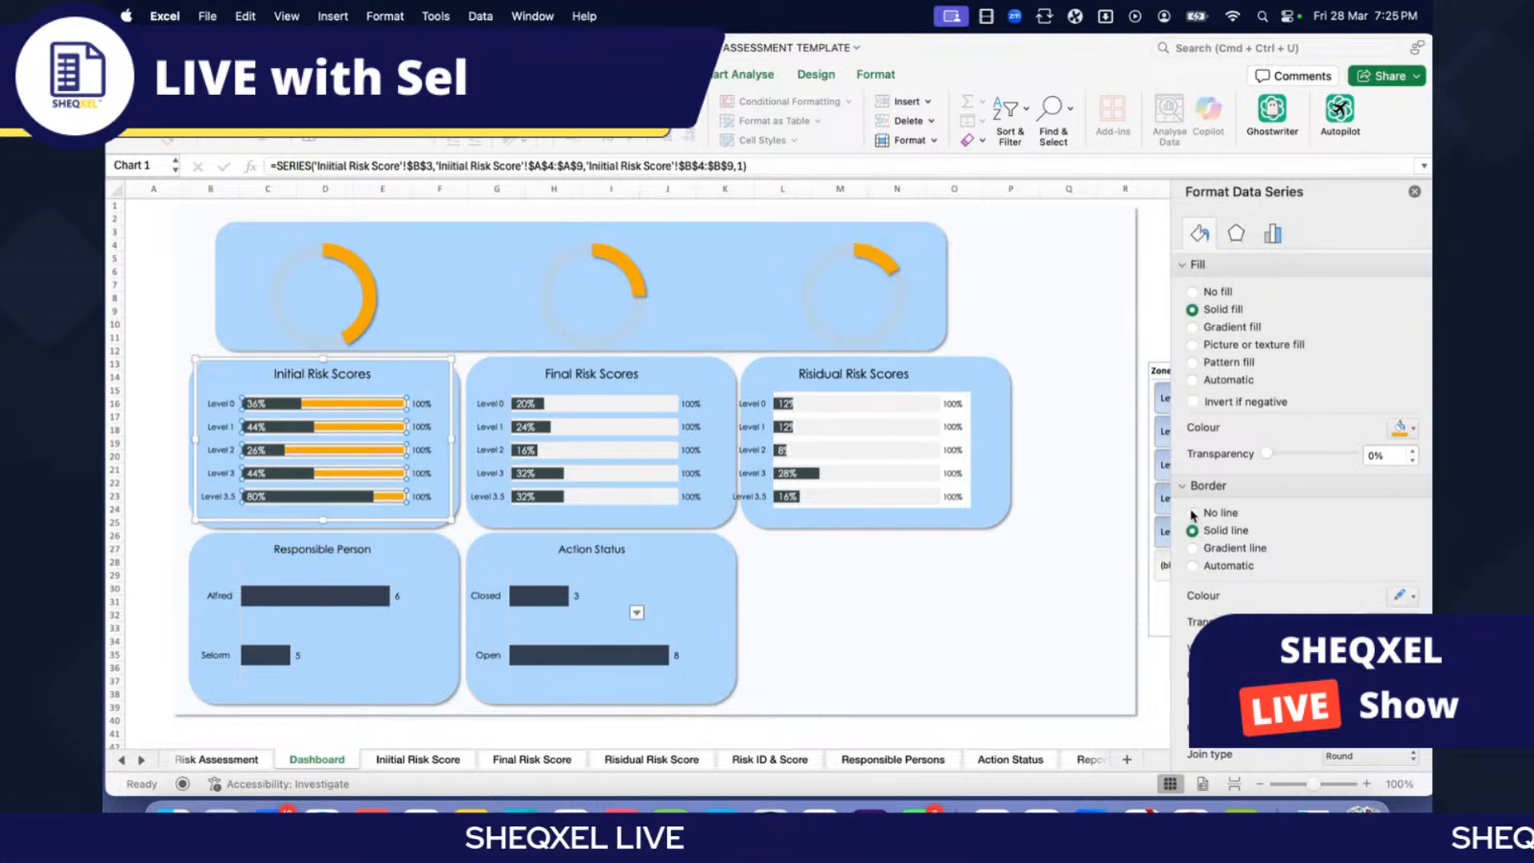
Step: Set the Initial Risk Scores target bars to 90% fill transparency and give them a faded solid amber border
{"action": "left_click", "coordinate": [1193, 514]}
{"action": "left_click", "coordinate": [1193, 530]}
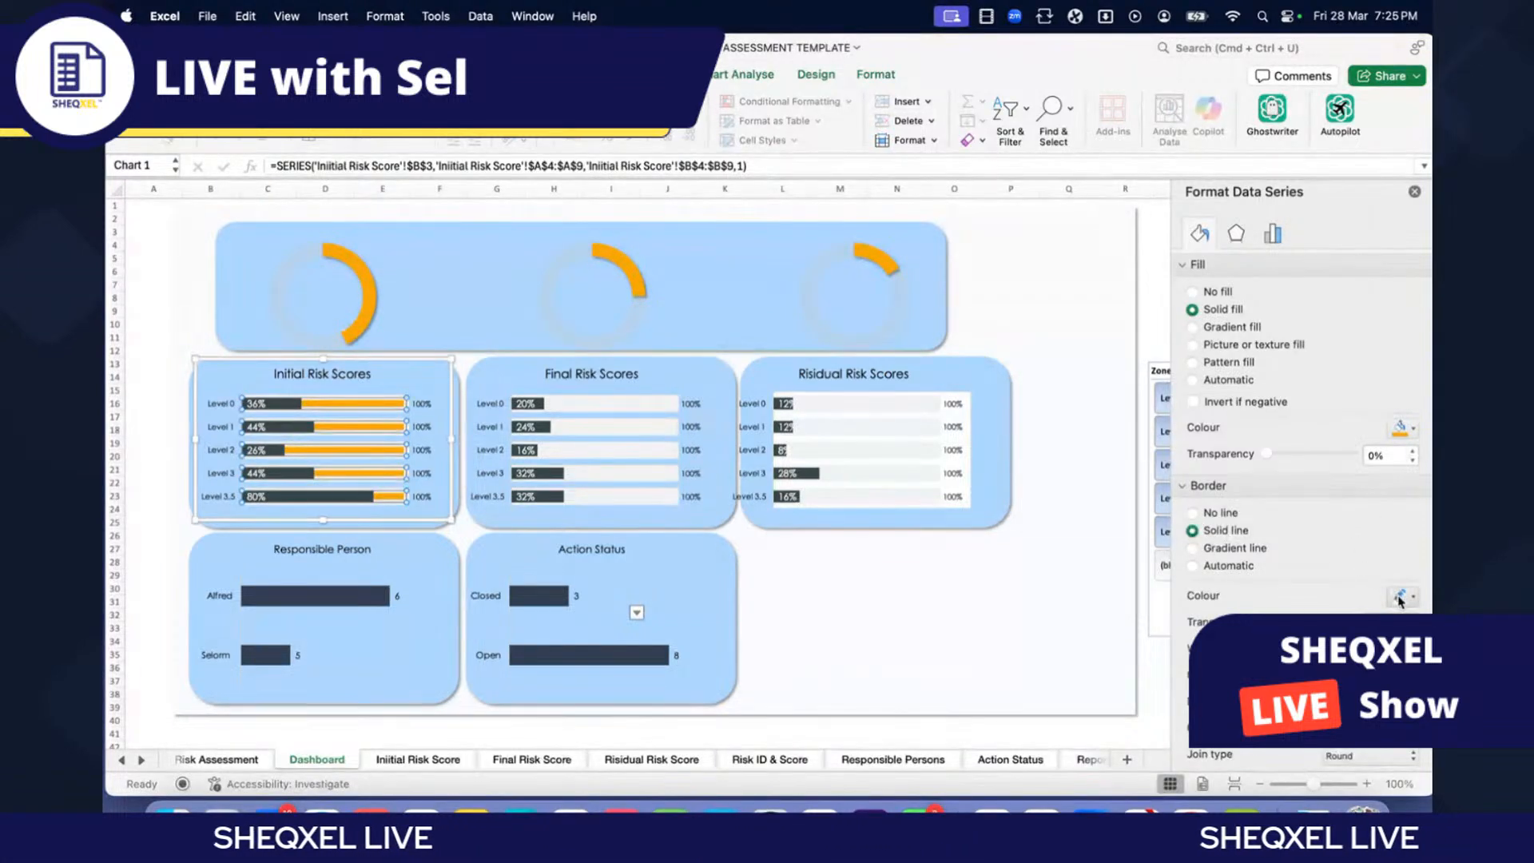
{"action": "left_click", "coordinate": [1403, 596]}
{"action": "left_click", "coordinate": [1273, 540]}
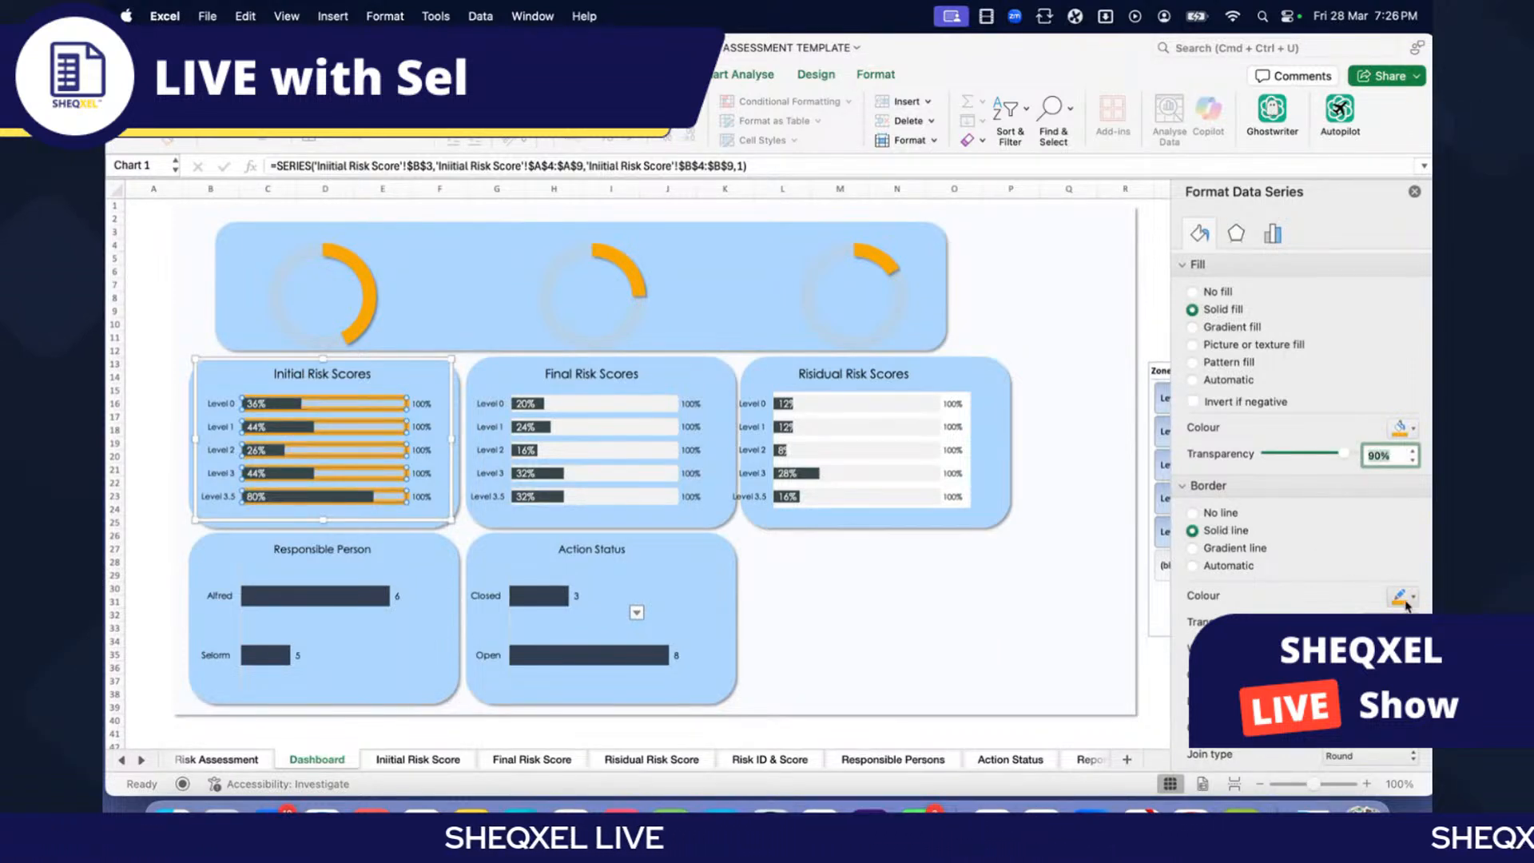
{"action": "left_click", "coordinate": [1391, 624]}
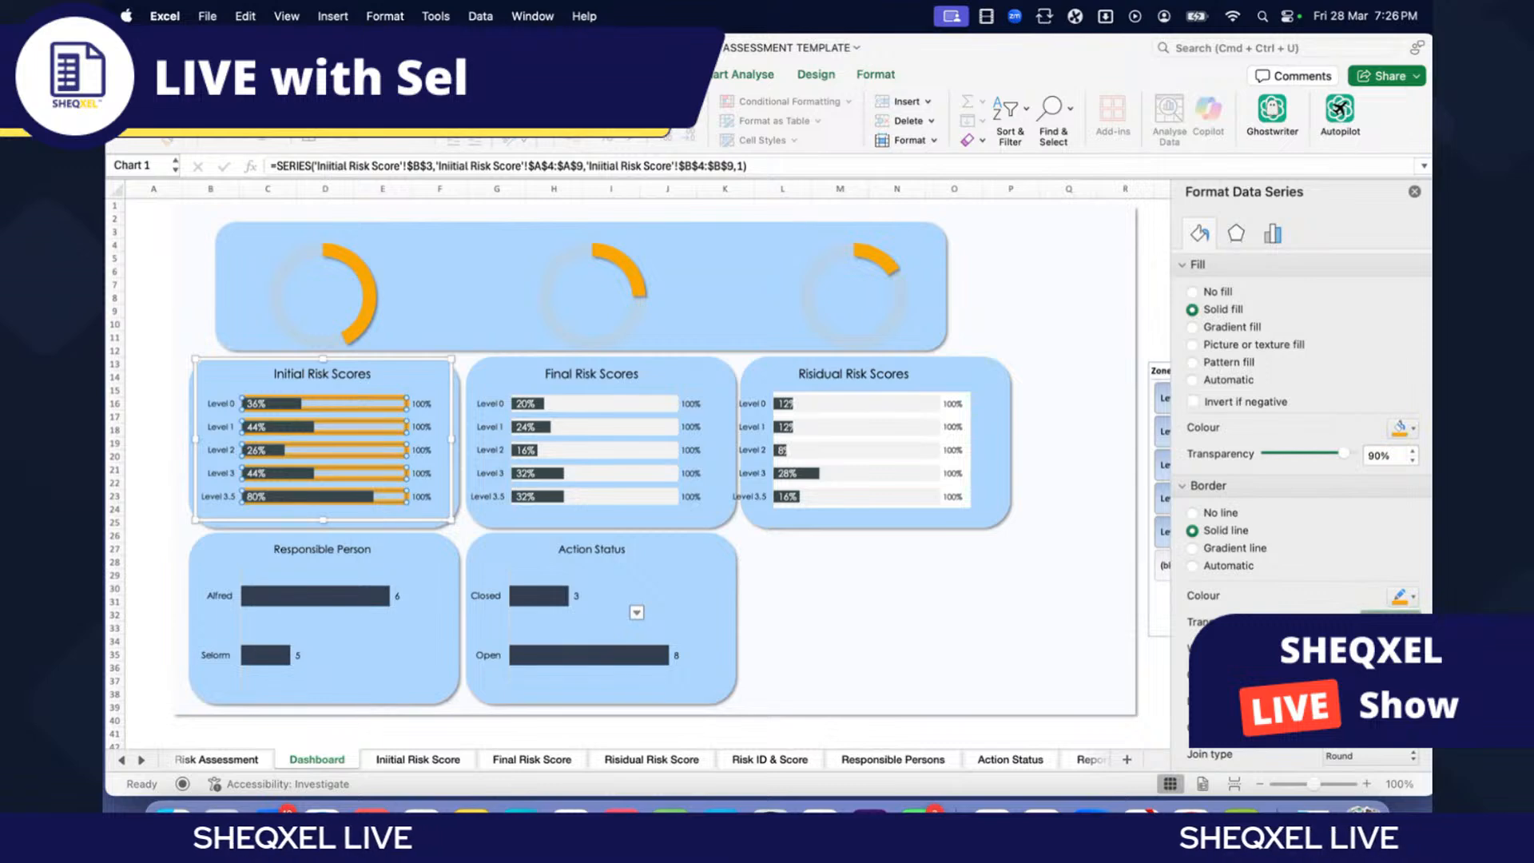
{"action": "key", "text": "Return"}
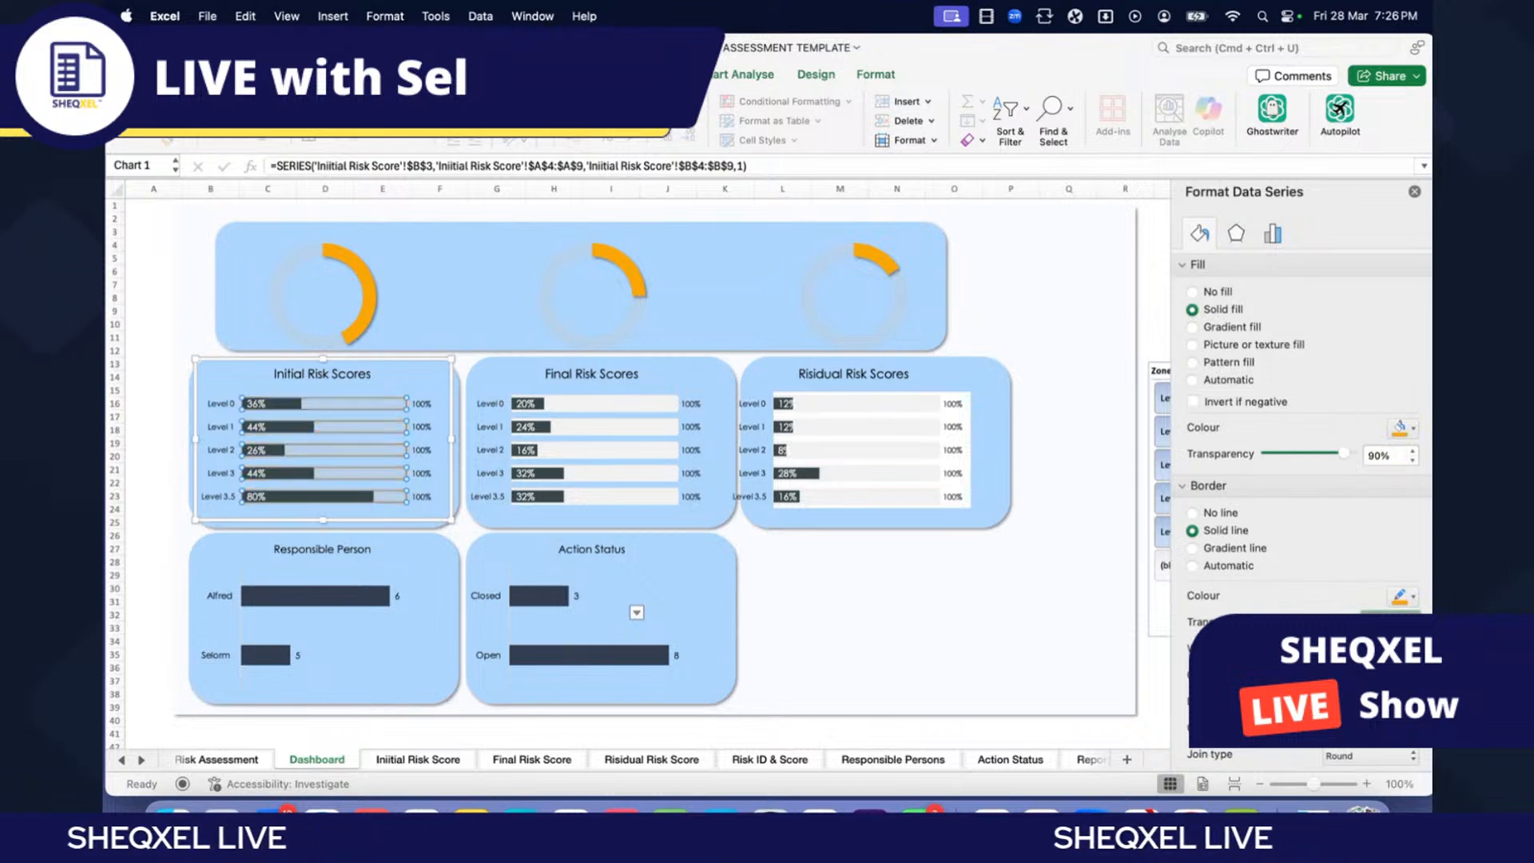
{"action": "left_click", "coordinate": [153, 377]}
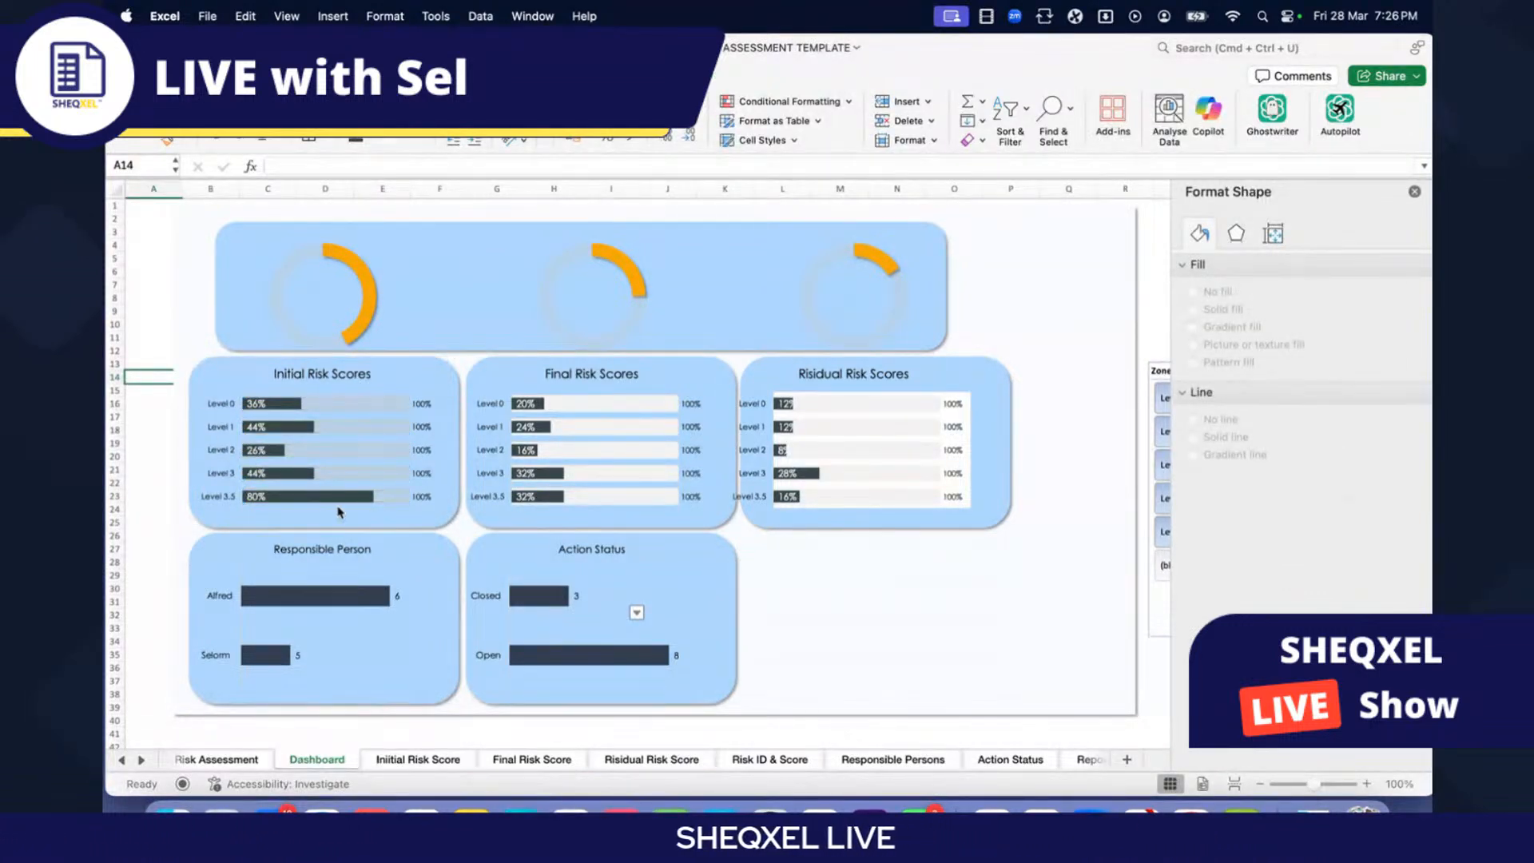
Step: Fill the score bars in the Initial Risk Scores chart with the recent amber colour
{"action": "left_click", "coordinate": [294, 431]}
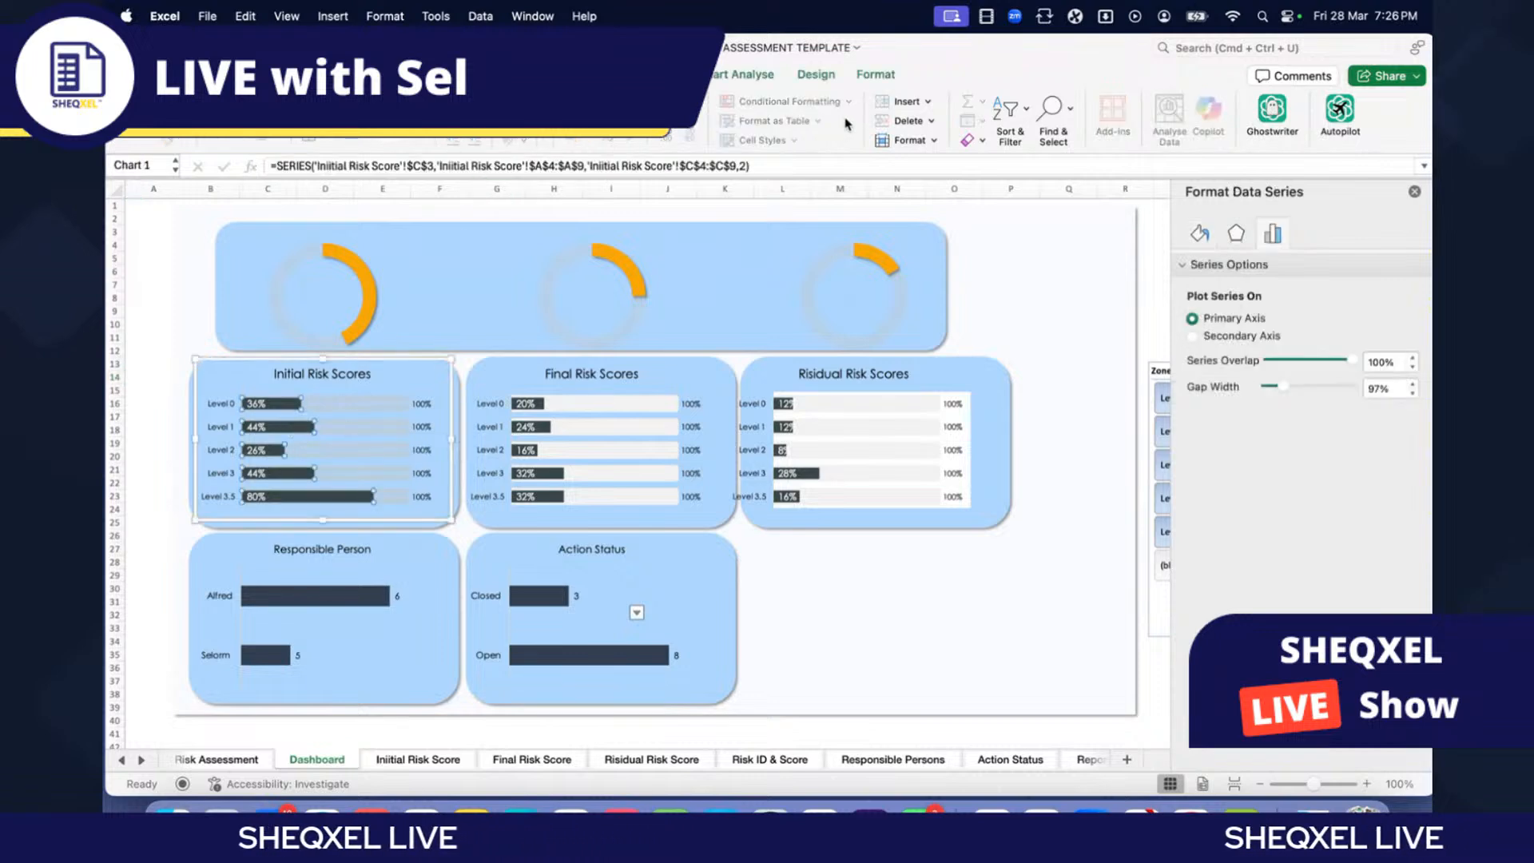
{"action": "left_click", "coordinate": [875, 74]}
{"action": "left_click", "coordinate": [670, 134]}
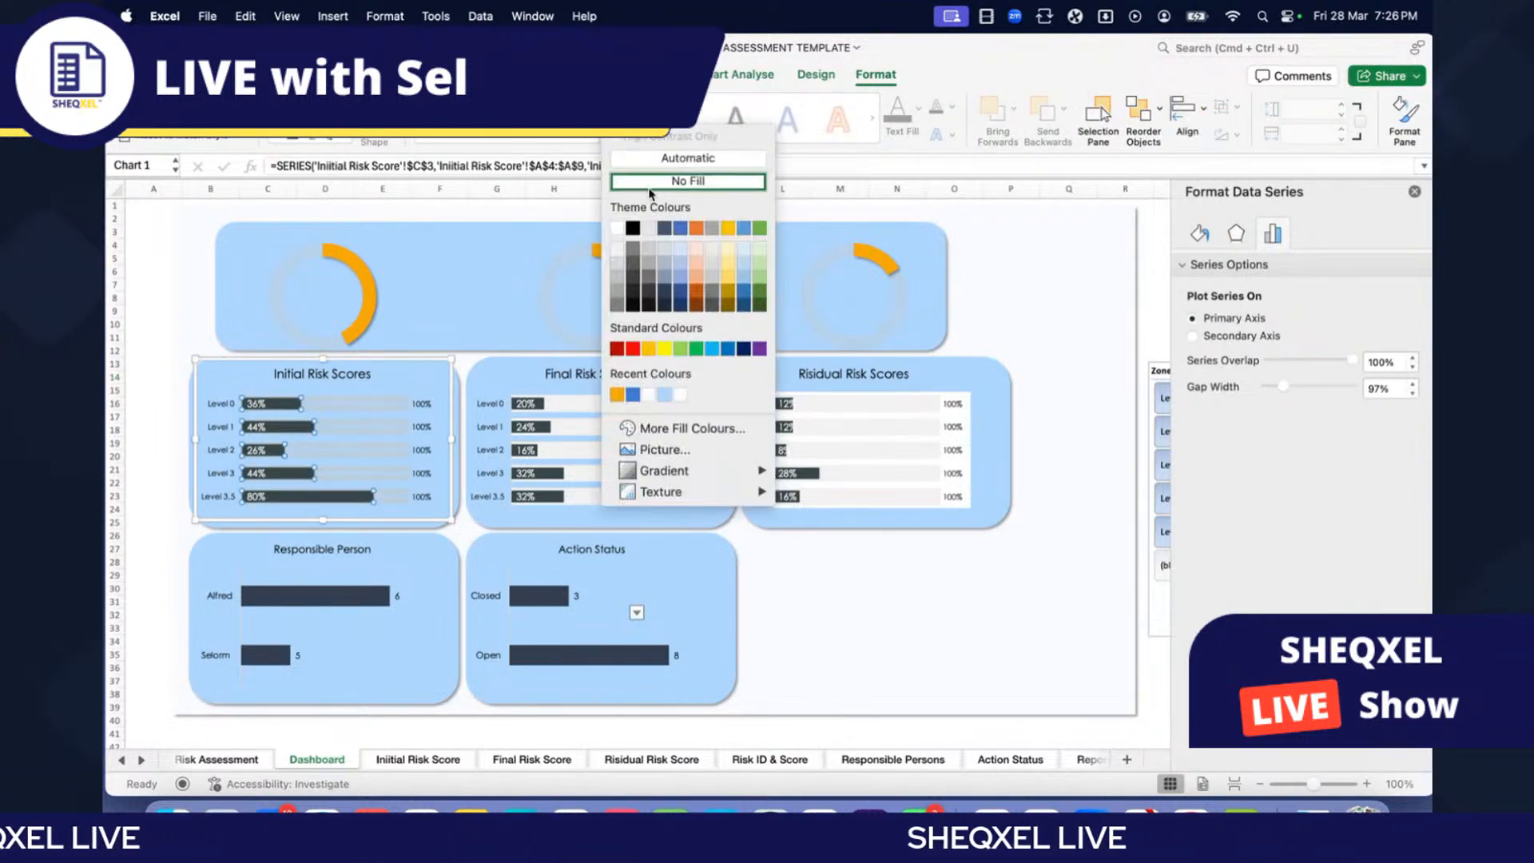
{"action": "left_click", "coordinate": [624, 397]}
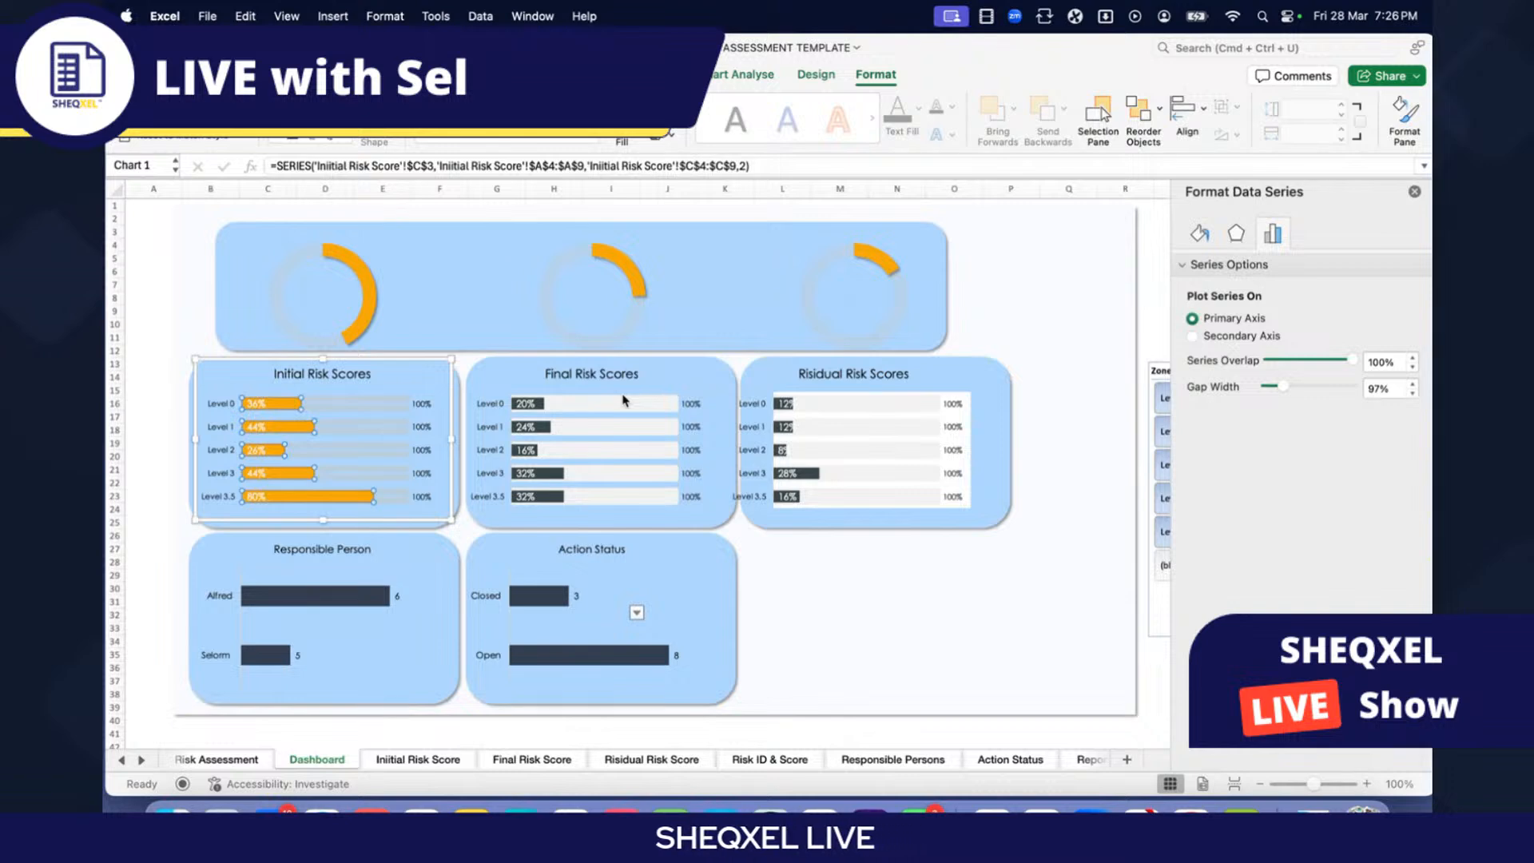
Step: Apply the first outer shadow preset to the amber score bars in the Initial Risk Scores chart
{"action": "left_click", "coordinate": [655, 136]}
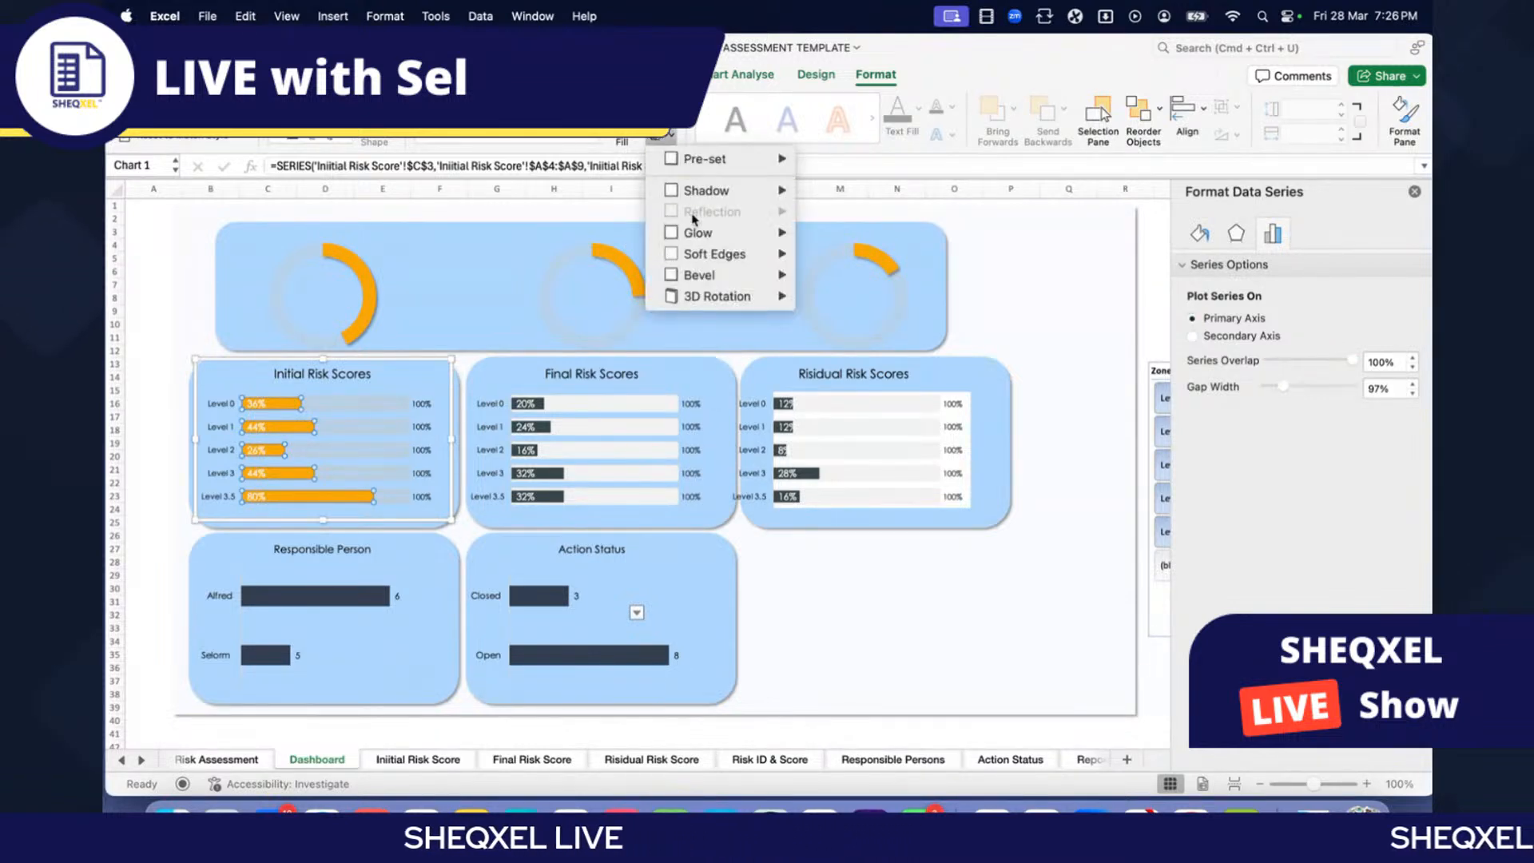
{"action": "mouse_move", "coordinate": [706, 190]}
{"action": "left_click", "coordinate": [825, 314]}
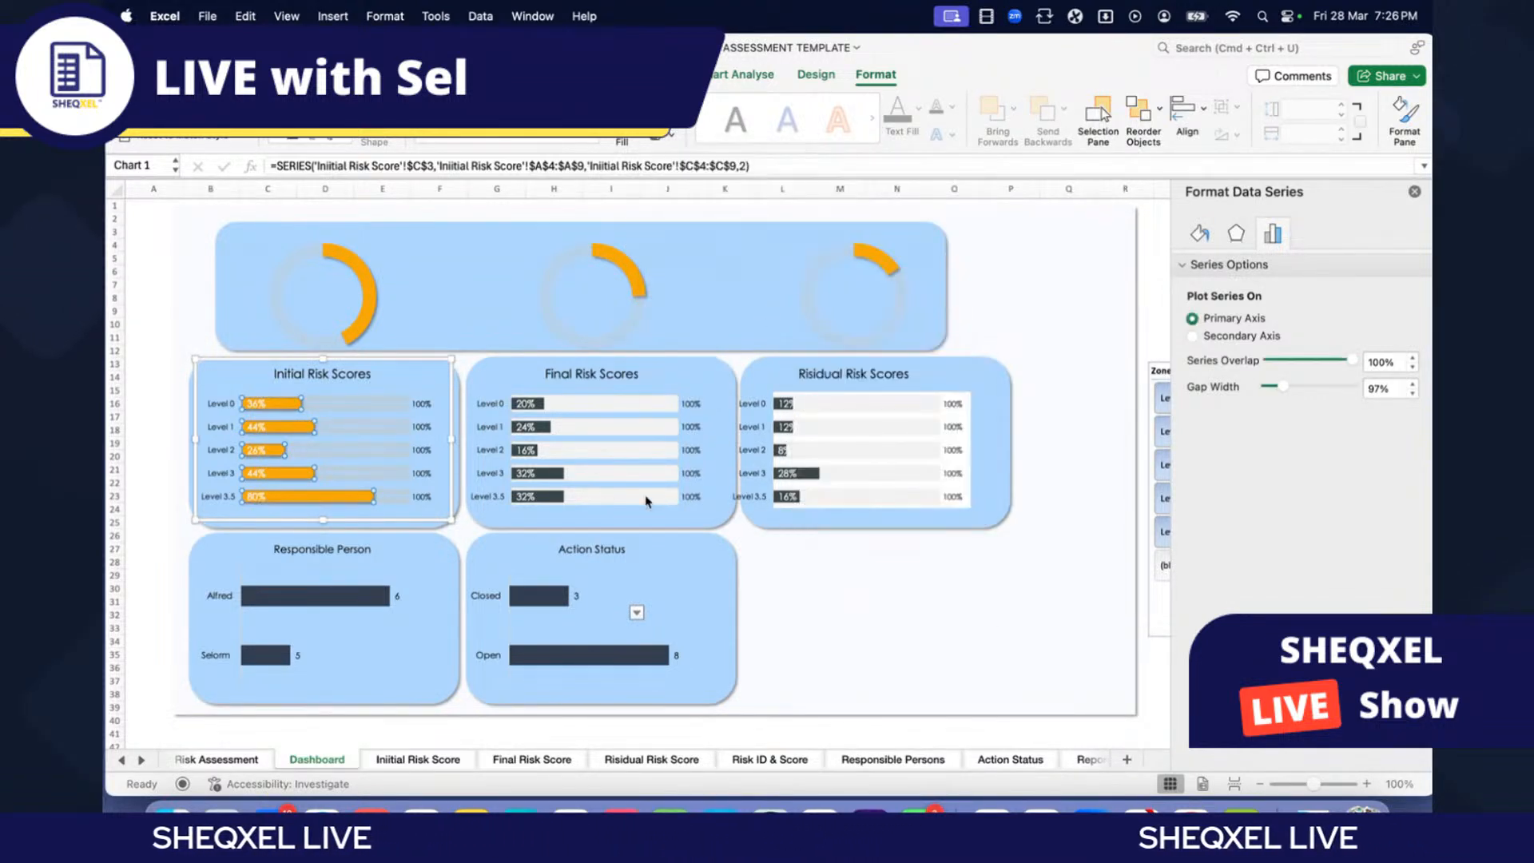
{"action": "scroll", "coordinate": [959, 559], "scroll_direction": "down", "scroll_amount": 5}
{"action": "left_click", "coordinate": [531, 621]}
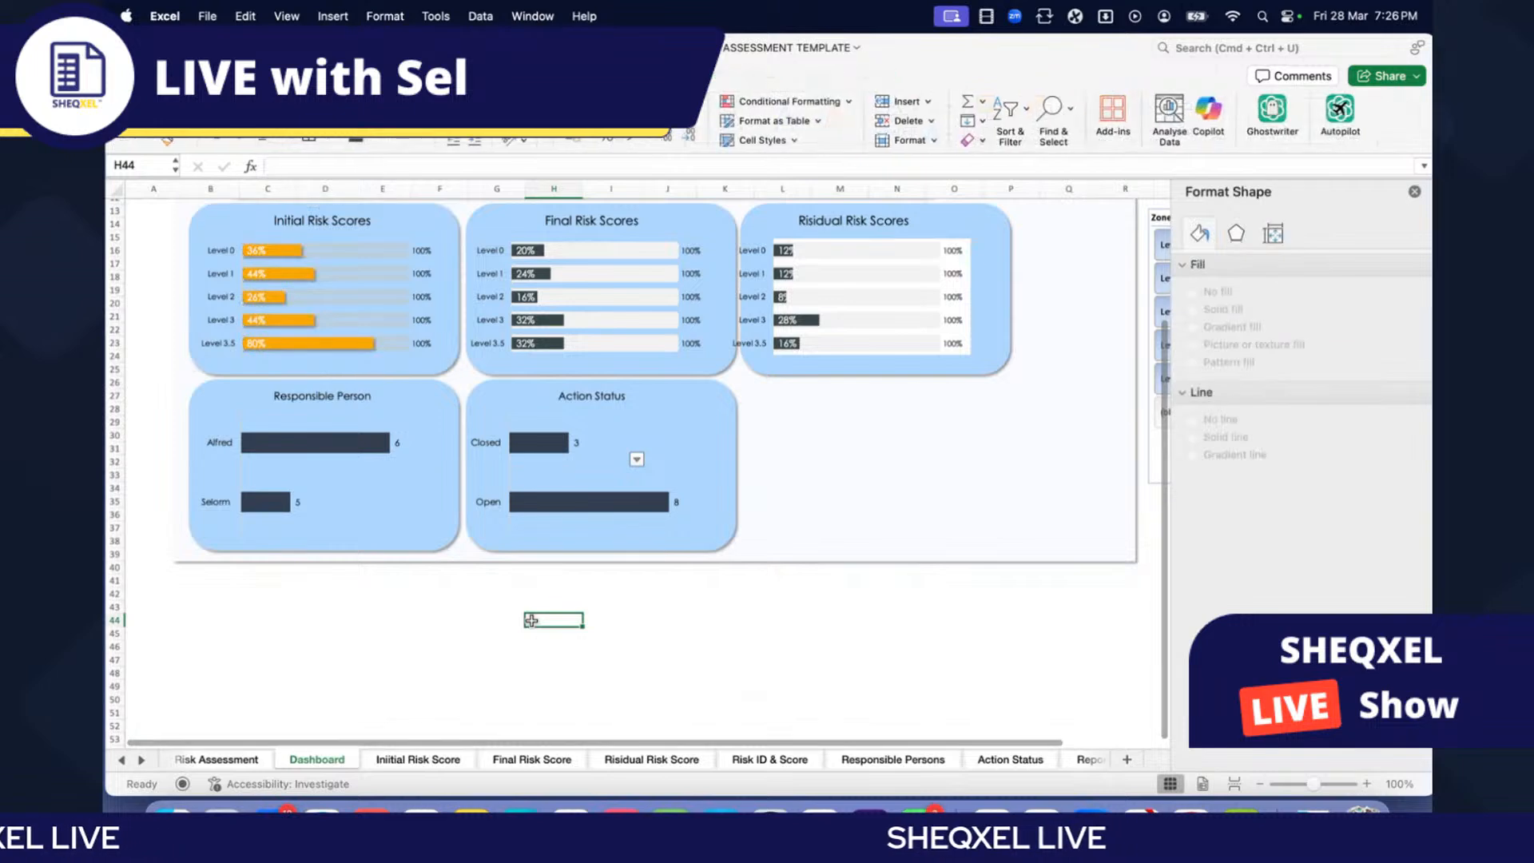
{"action": "scroll", "coordinate": [576, 615], "scroll_direction": "up", "scroll_amount": 5}
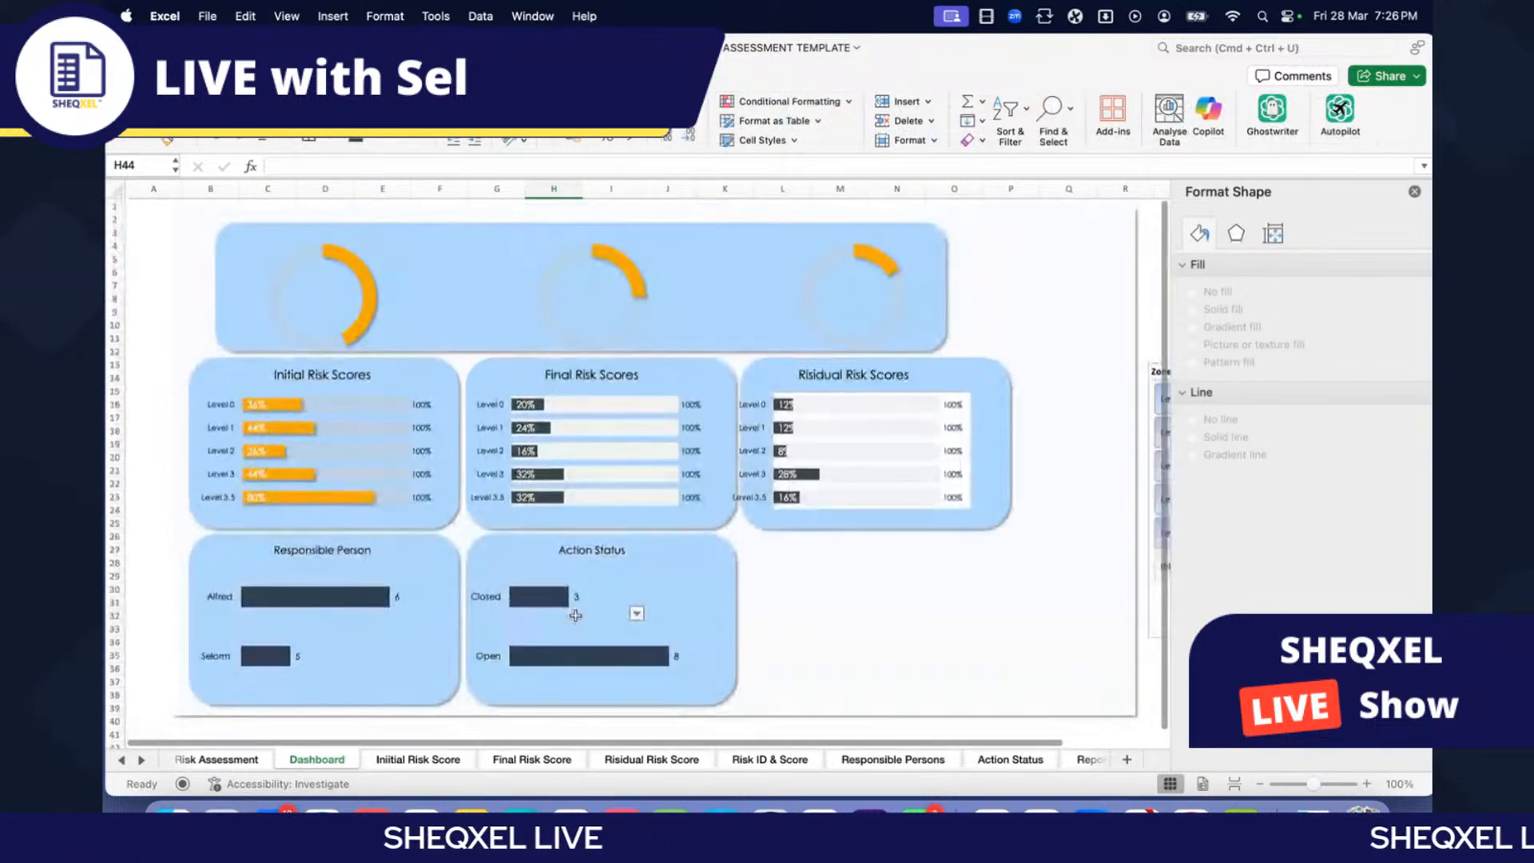
Step: Copy the Initial Risk Scores chart's formatting onto the Final and Risidual Risk Scores charts, setting the Final chart's plot area to No fill
{"action": "left_click", "coordinate": [421, 405]}
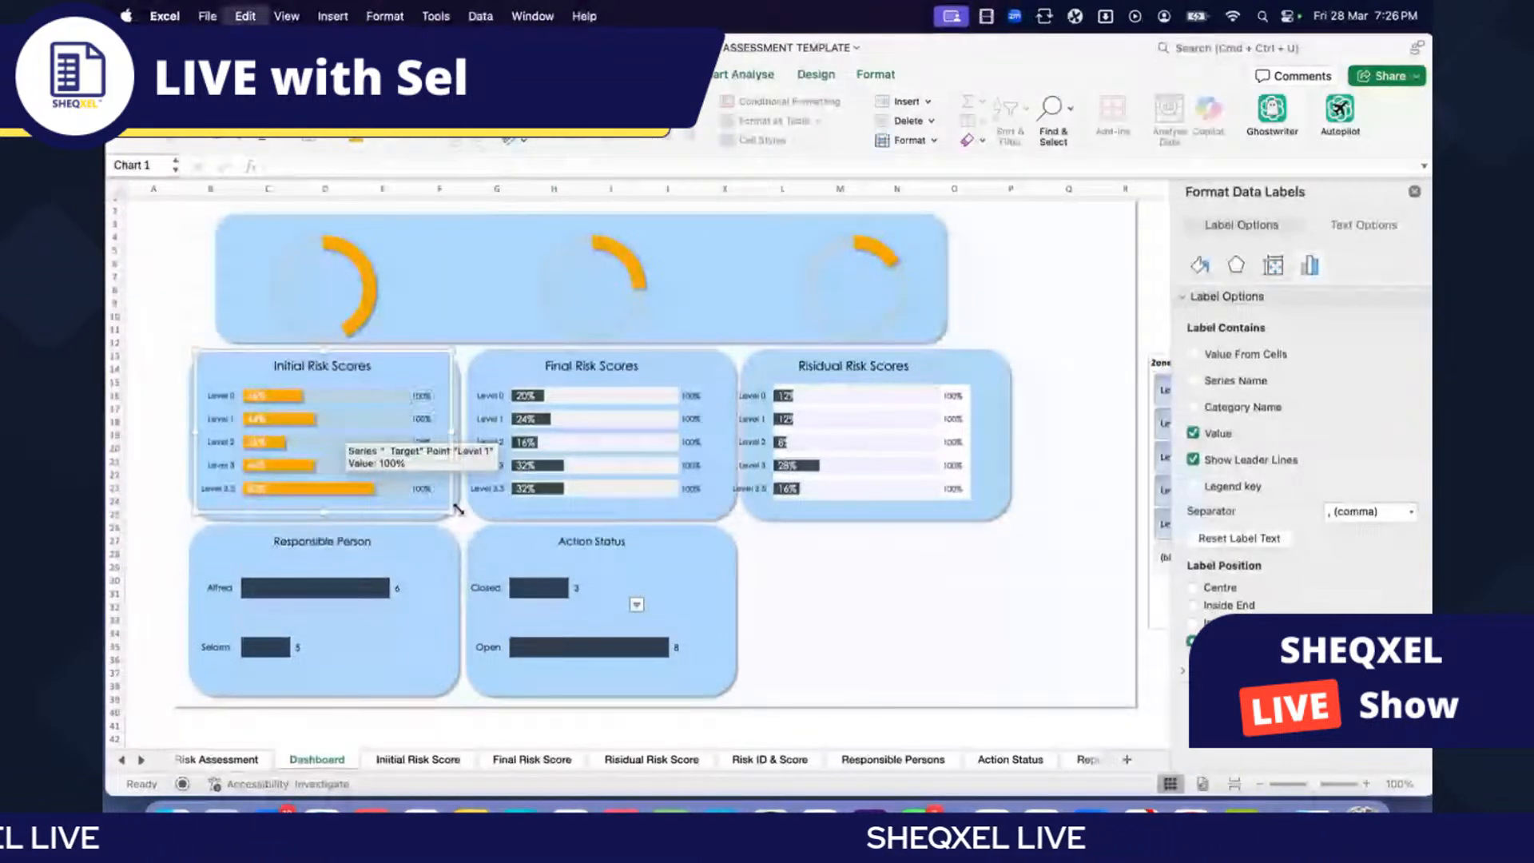
{"action": "left_click", "coordinate": [550, 513]}
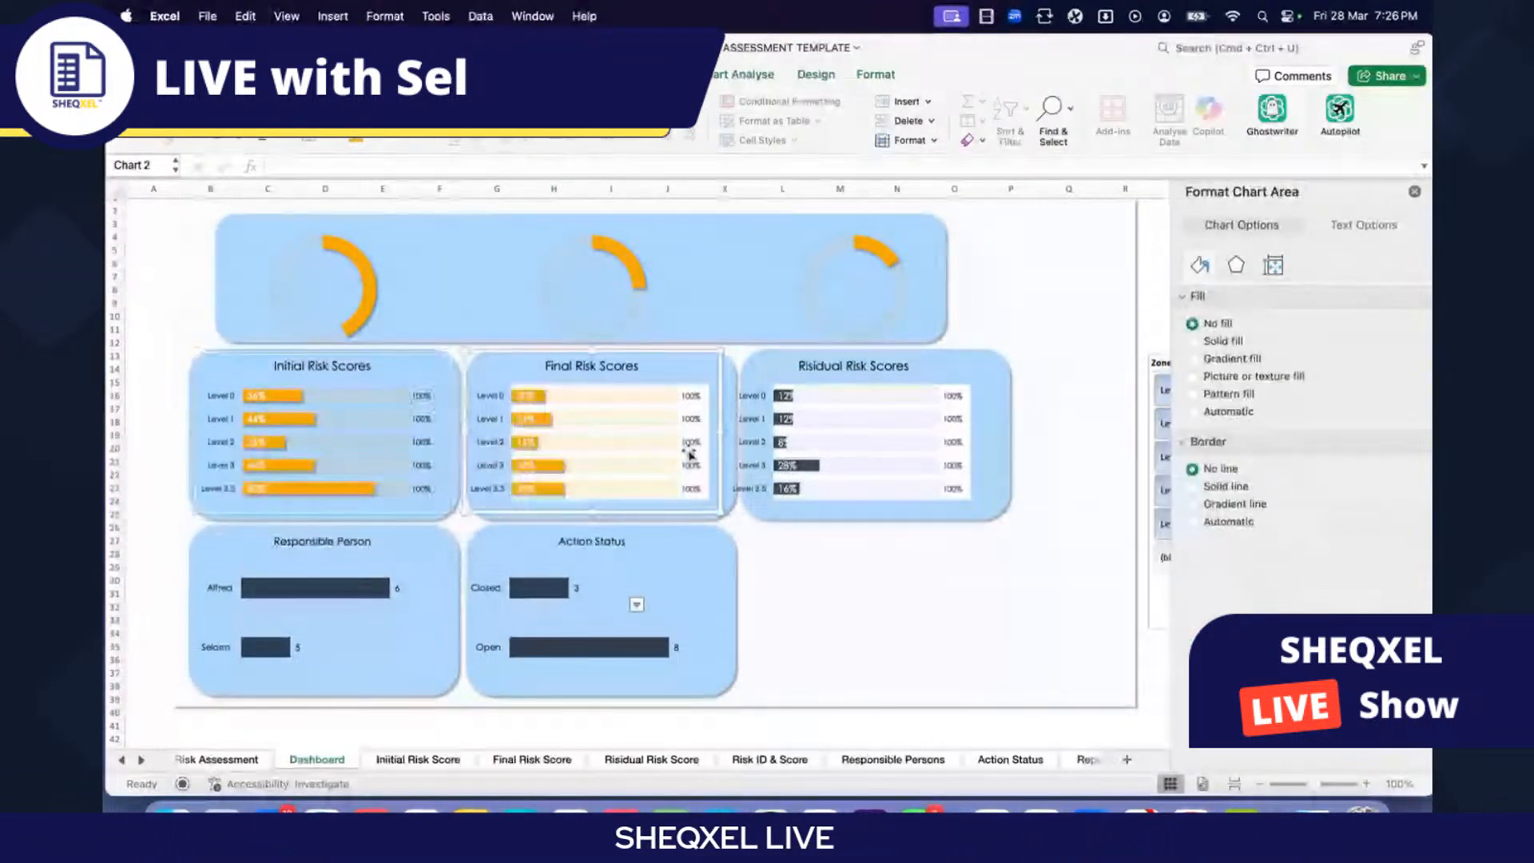
{"action": "left_click", "coordinate": [703, 387]}
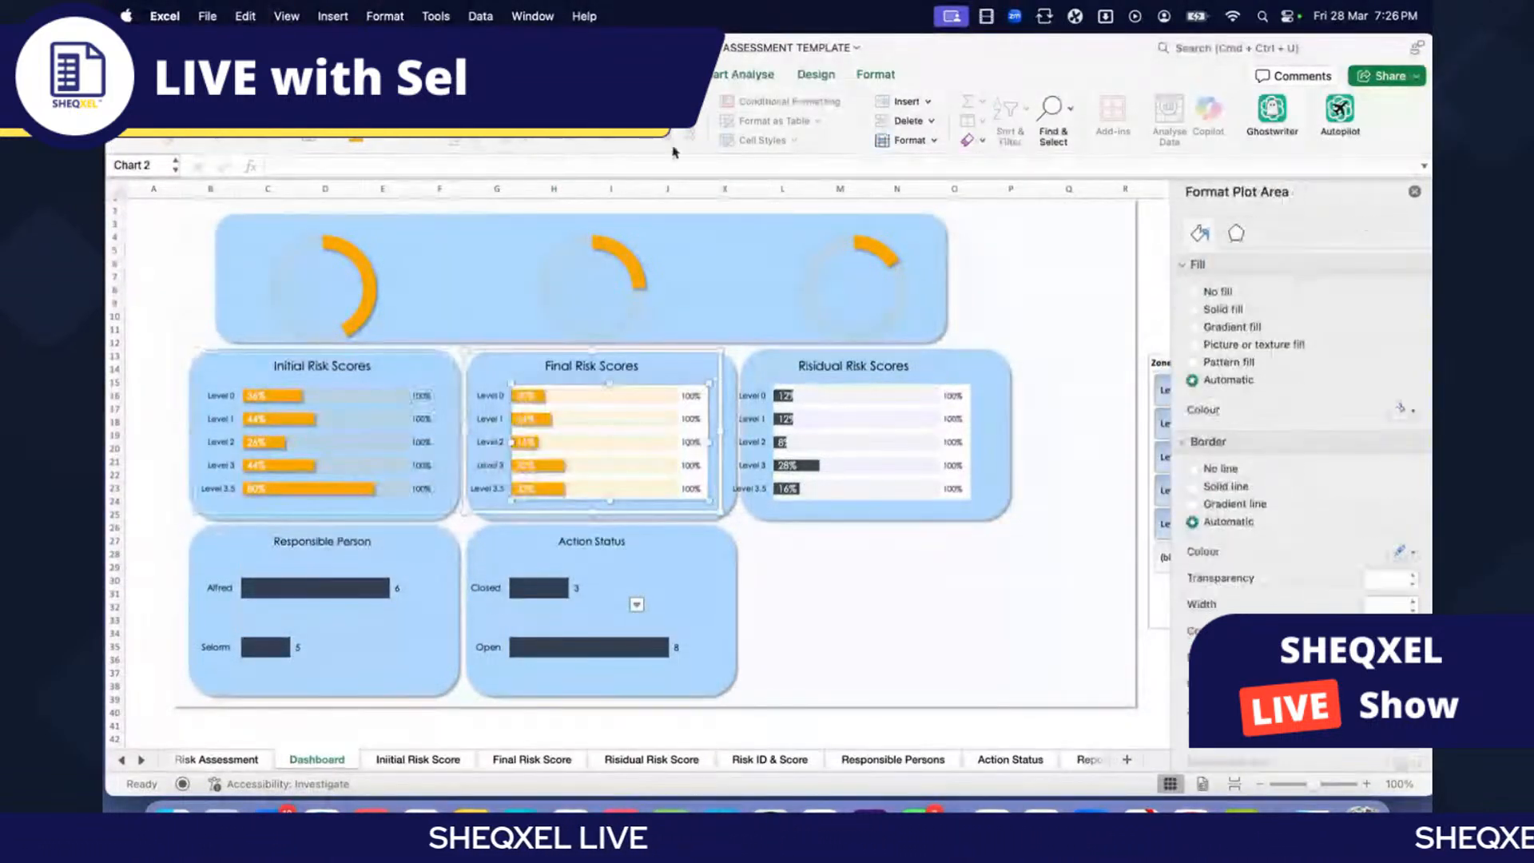
{"action": "left_click", "coordinate": [853, 74]}
{"action": "left_click", "coordinate": [692, 102]}
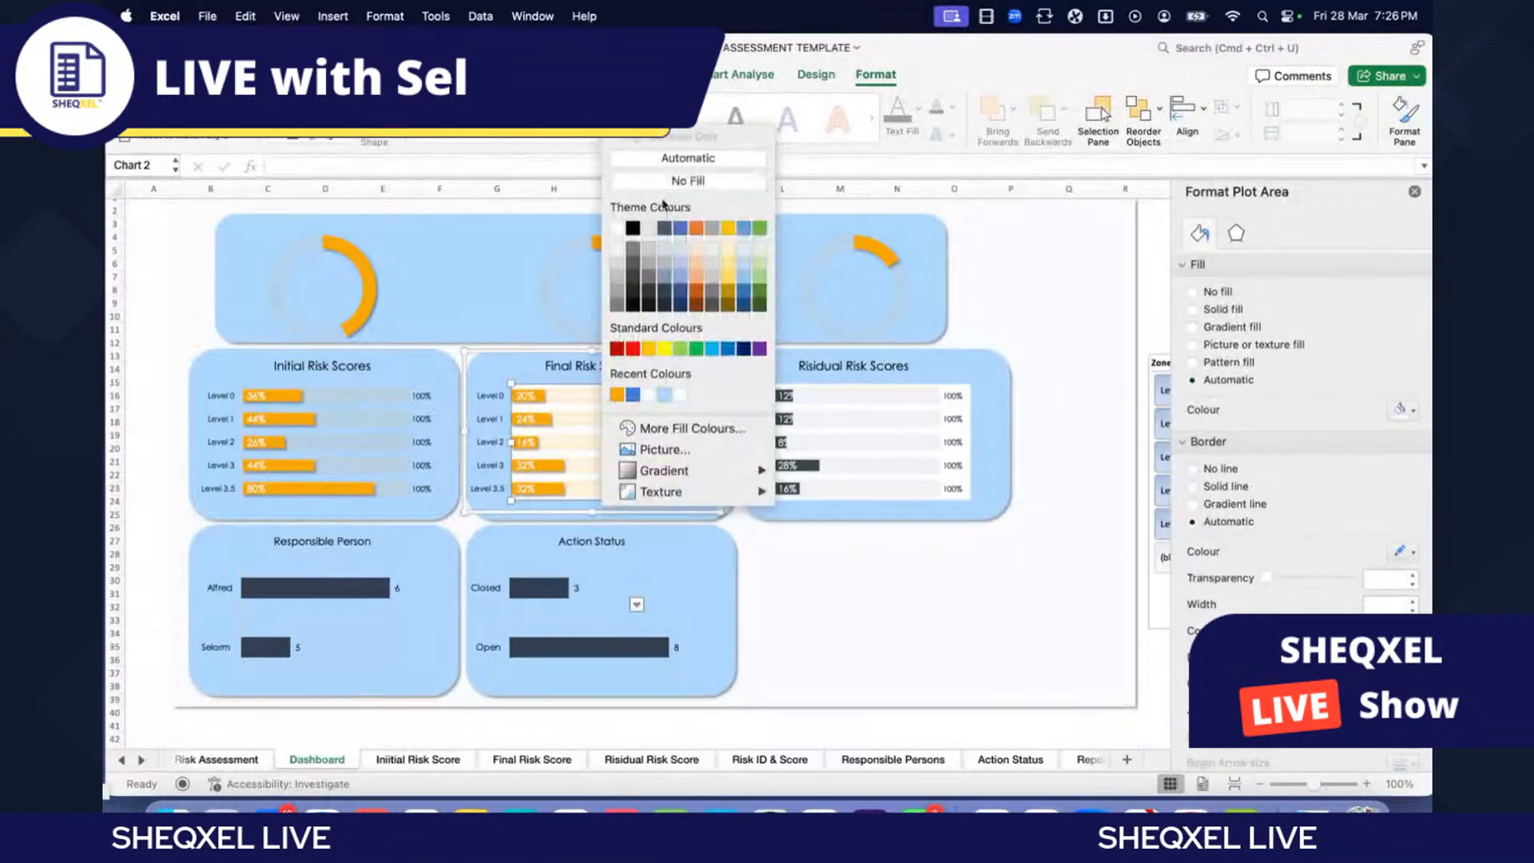
{"action": "left_click", "coordinate": [688, 181]}
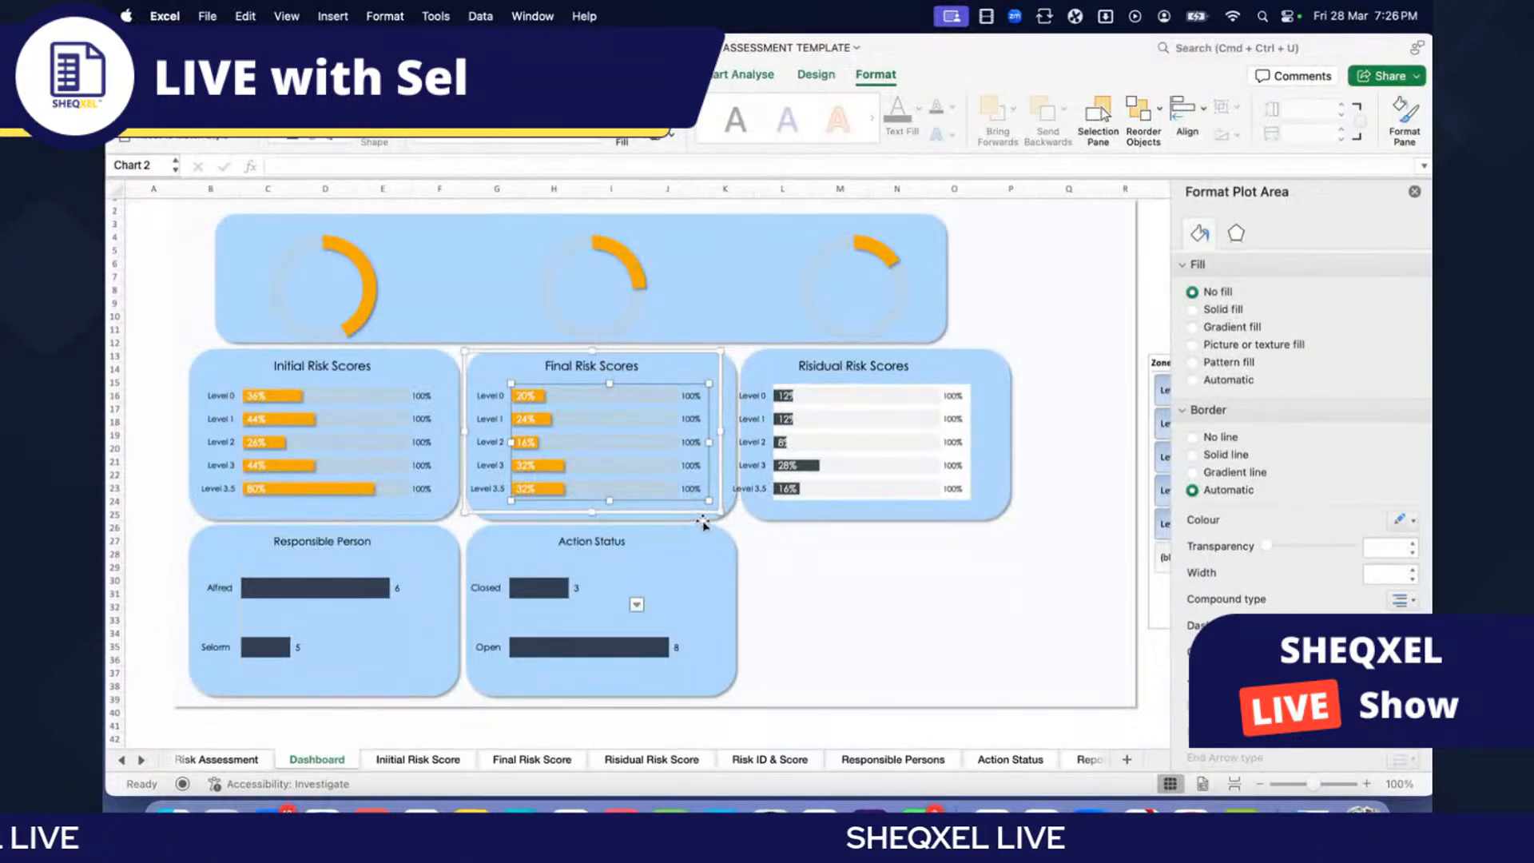
{"action": "left_click", "coordinate": [799, 516]}
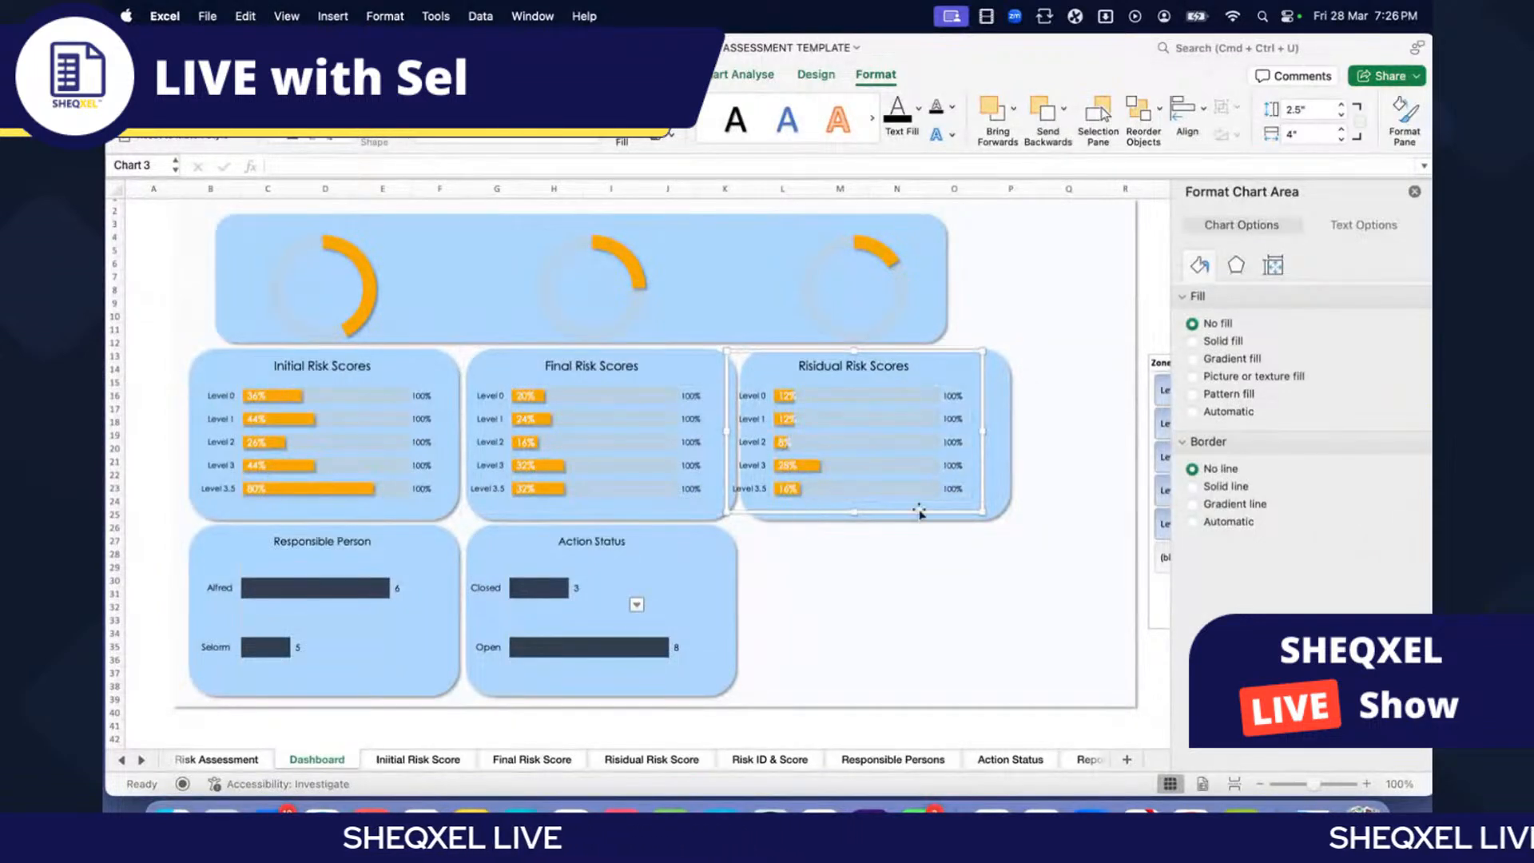
Step: Fill the Responsible Person chart's bars with the recent amber colour and apply the first outer shadow preset
{"action": "left_click", "coordinate": [320, 595]}
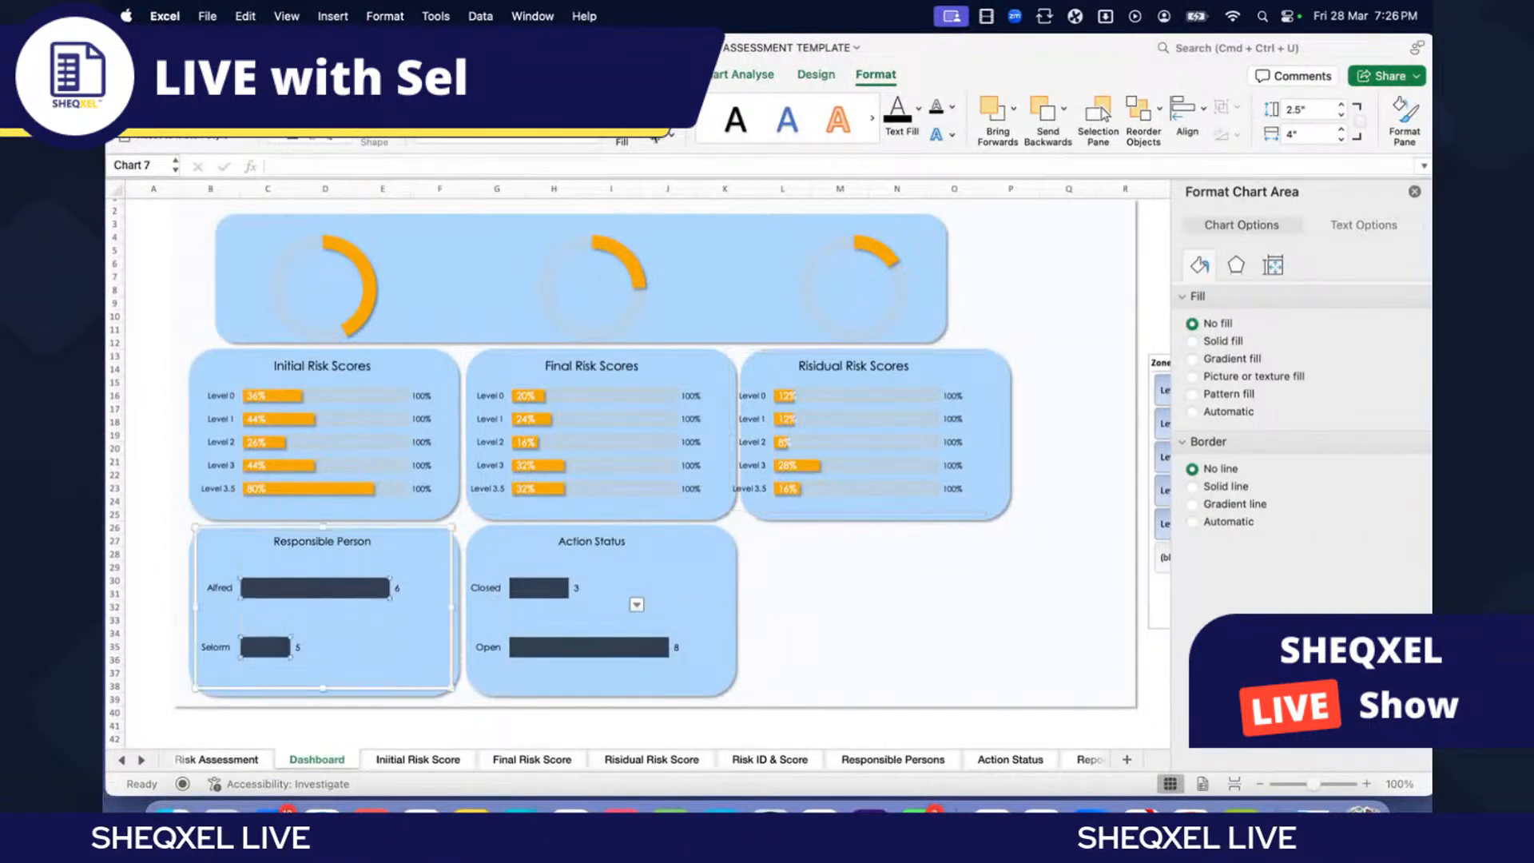
{"action": "left_click", "coordinate": [654, 138]}
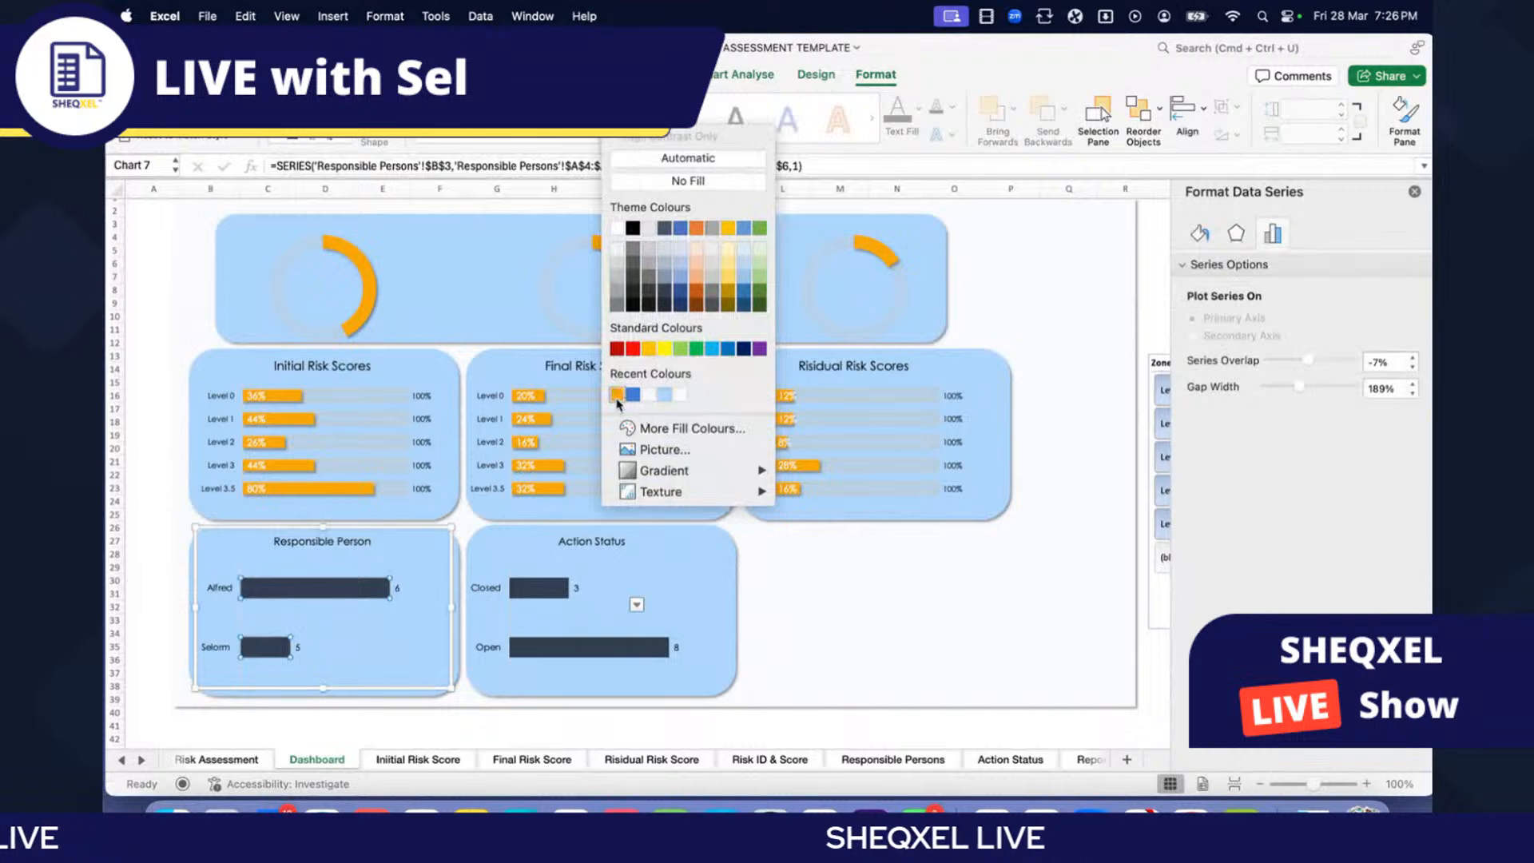
{"action": "left_click", "coordinate": [617, 396]}
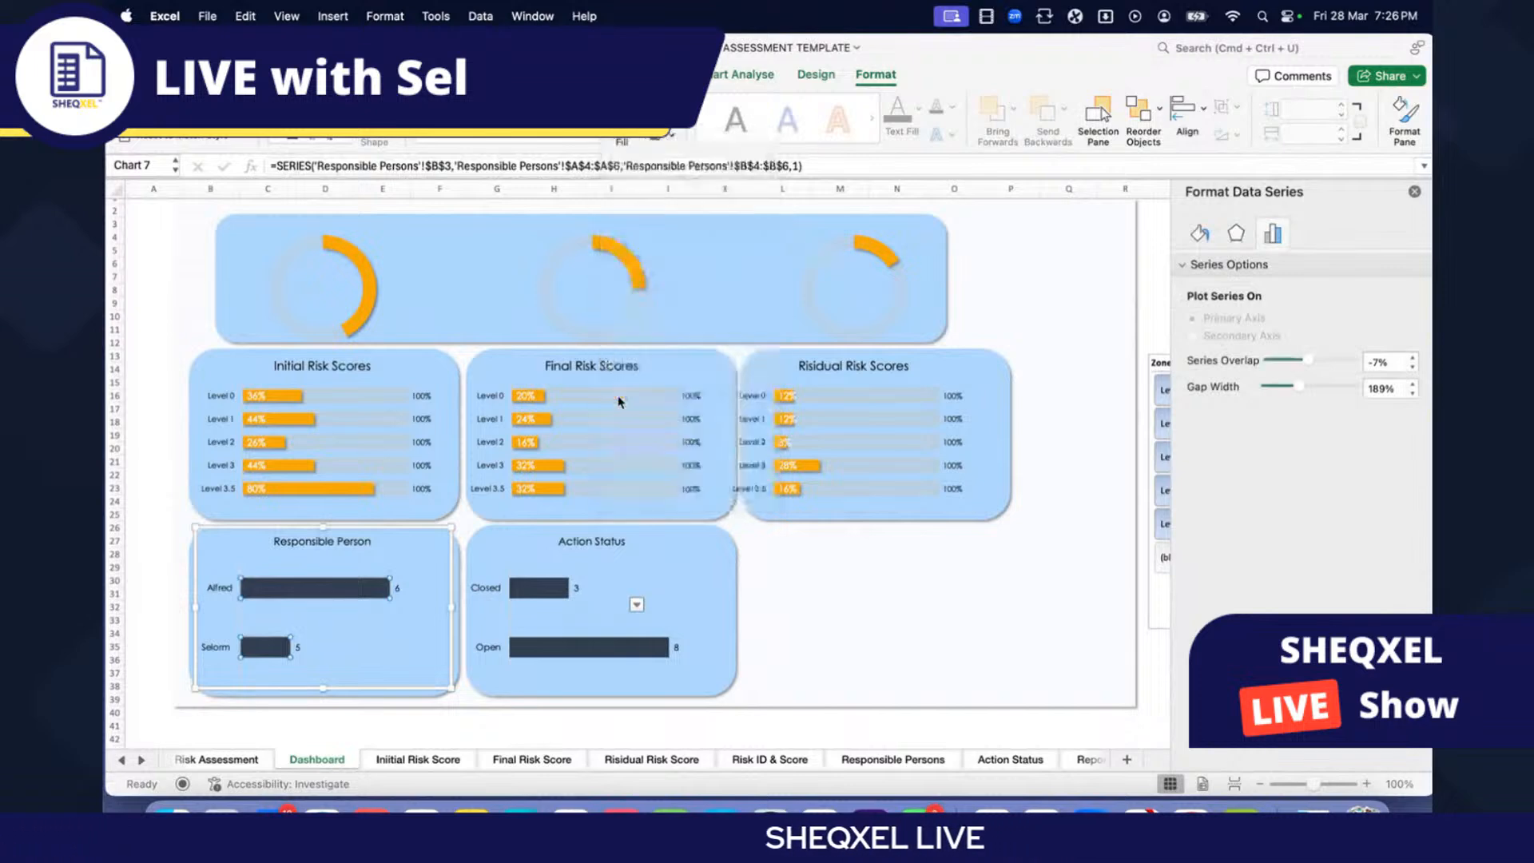
{"action": "left_click", "coordinate": [670, 136]}
{"action": "mouse_move", "coordinate": [703, 189]}
{"action": "left_click", "coordinate": [828, 309]}
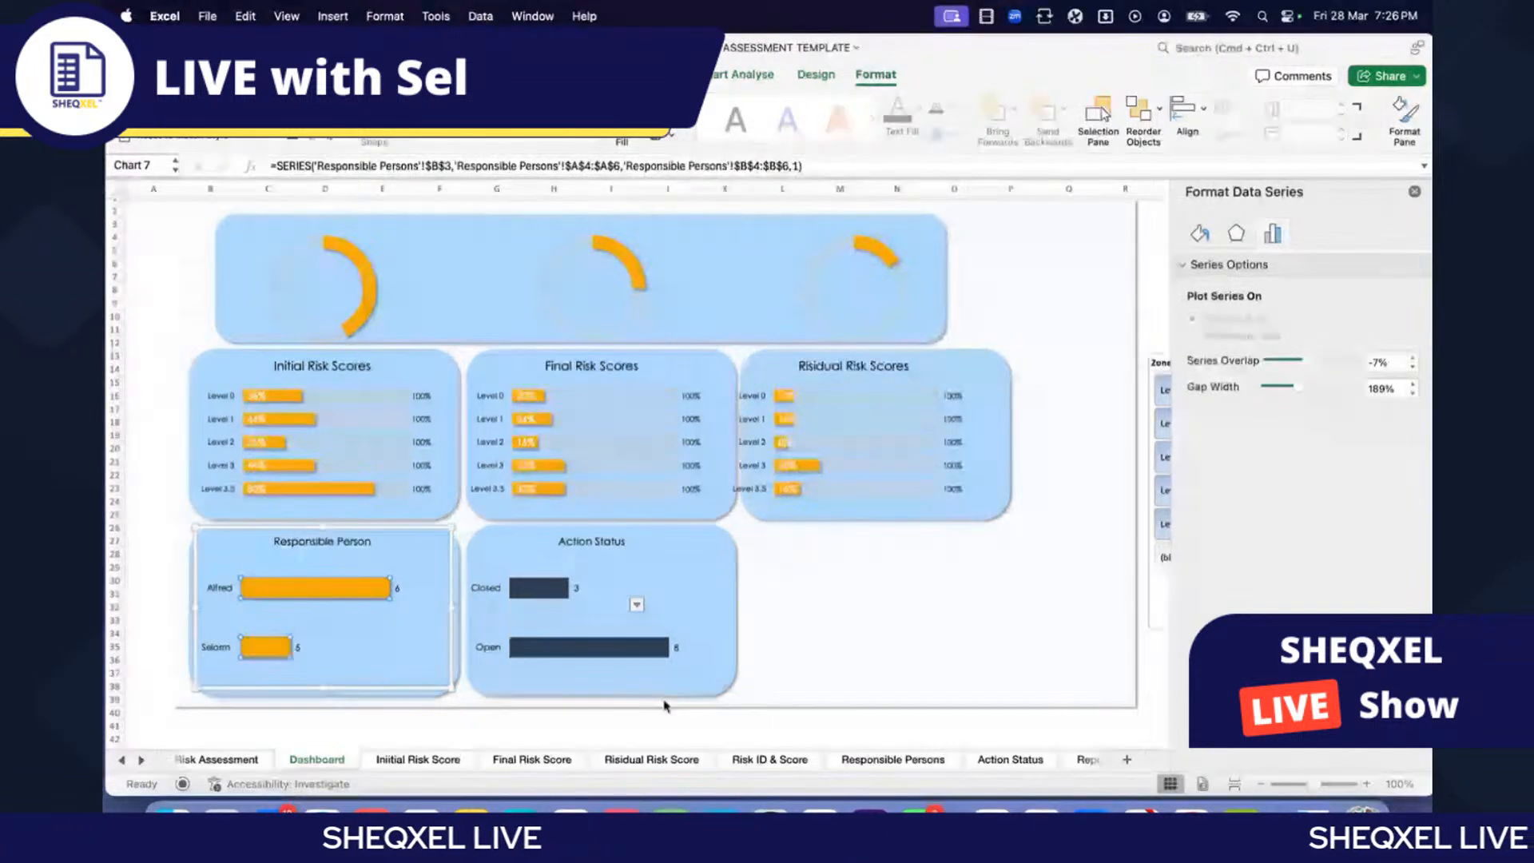
Step: Apply the outer shadow preset to the Action Status chart's bars and fill them with the recent amber colour
{"action": "left_click", "coordinate": [651, 646]}
{"action": "left_click", "coordinate": [669, 135]}
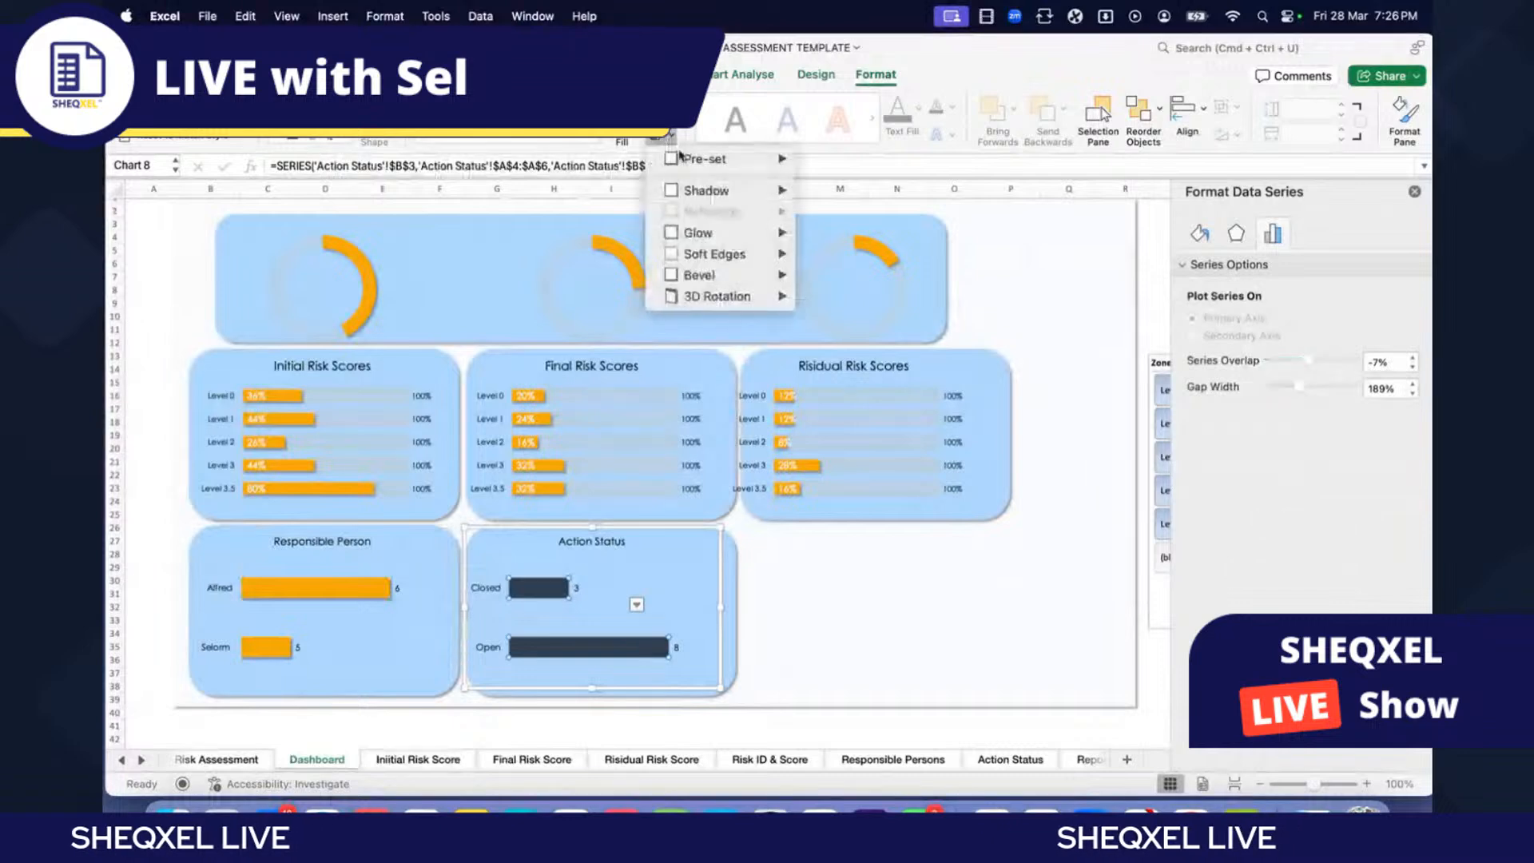
{"action": "left_click", "coordinate": [649, 162]}
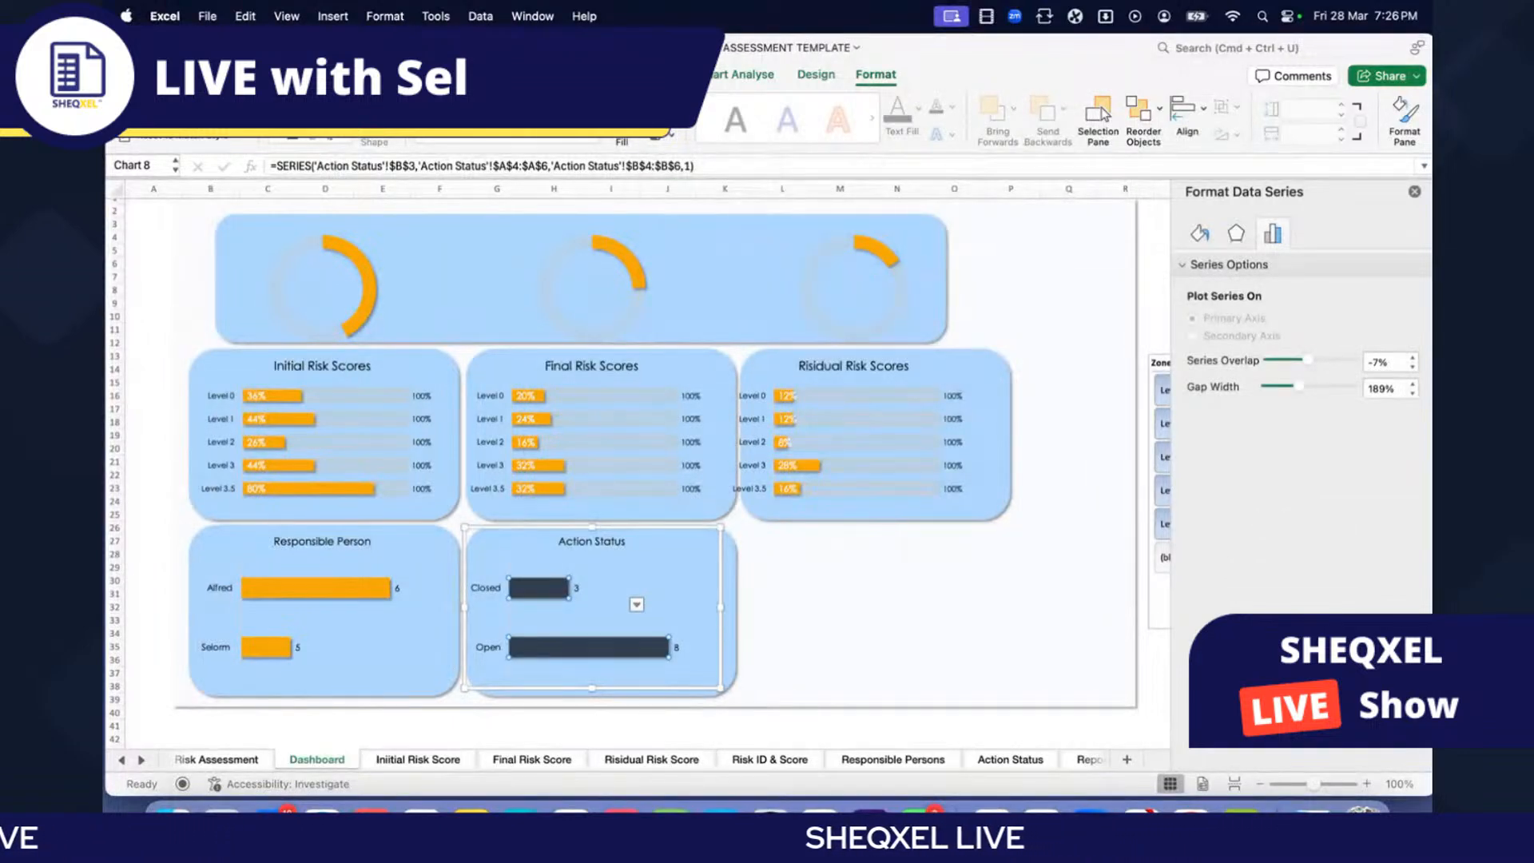
{"action": "scroll", "coordinate": [900, 503], "scroll_direction": "down", "scroll_amount": 4}
{"action": "left_click", "coordinate": [605, 652]}
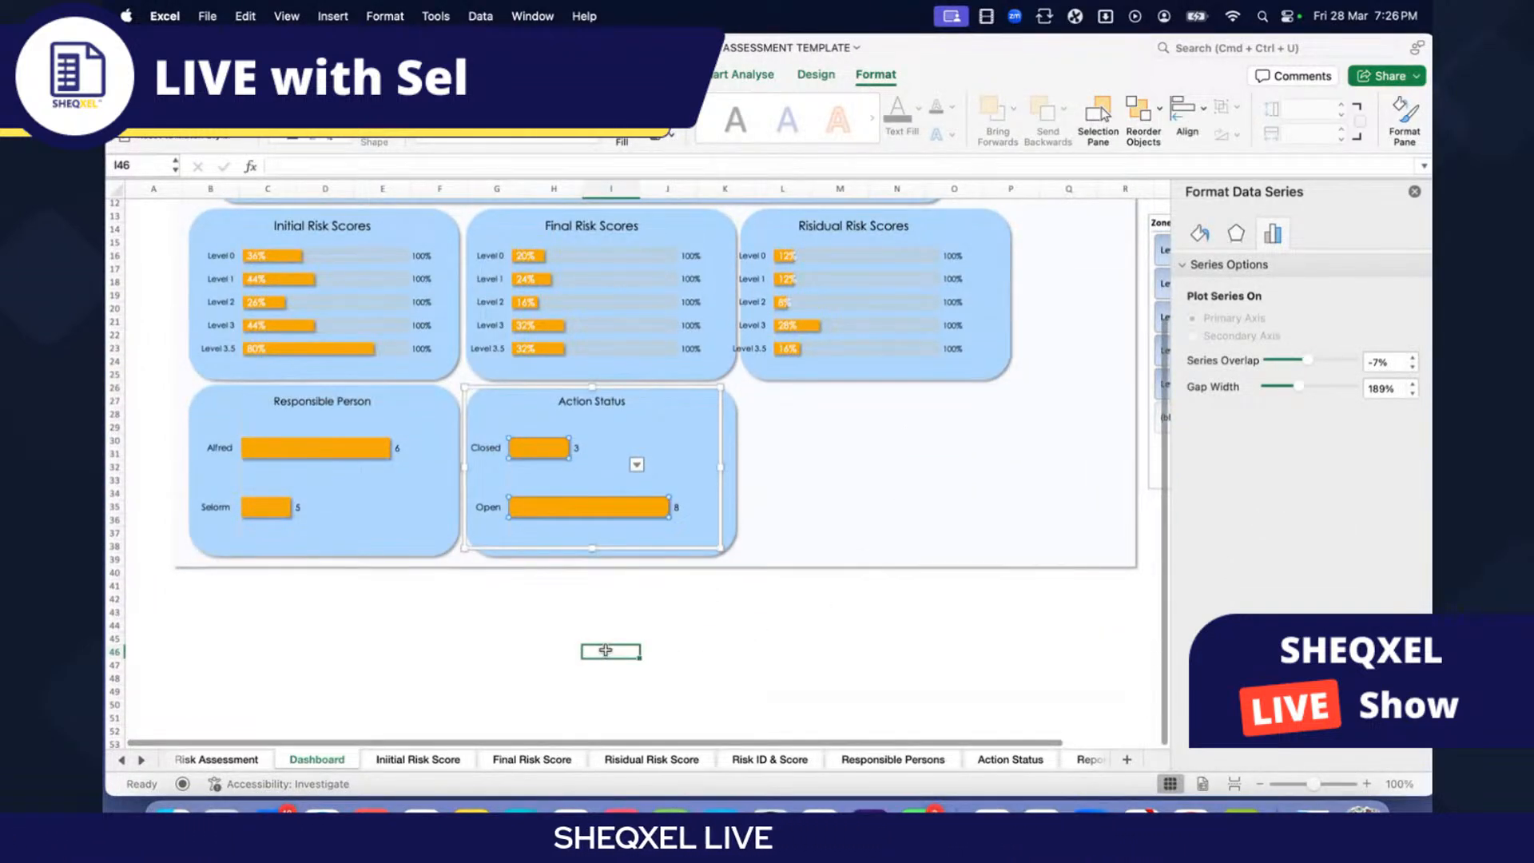
{"action": "scroll", "coordinate": [616, 631], "scroll_direction": "up", "scroll_amount": 4}
Step: Fill the rounded panel behind the doughnut charts with the copied dark navy hex colour
{"action": "left_click", "coordinate": [404, 240]}
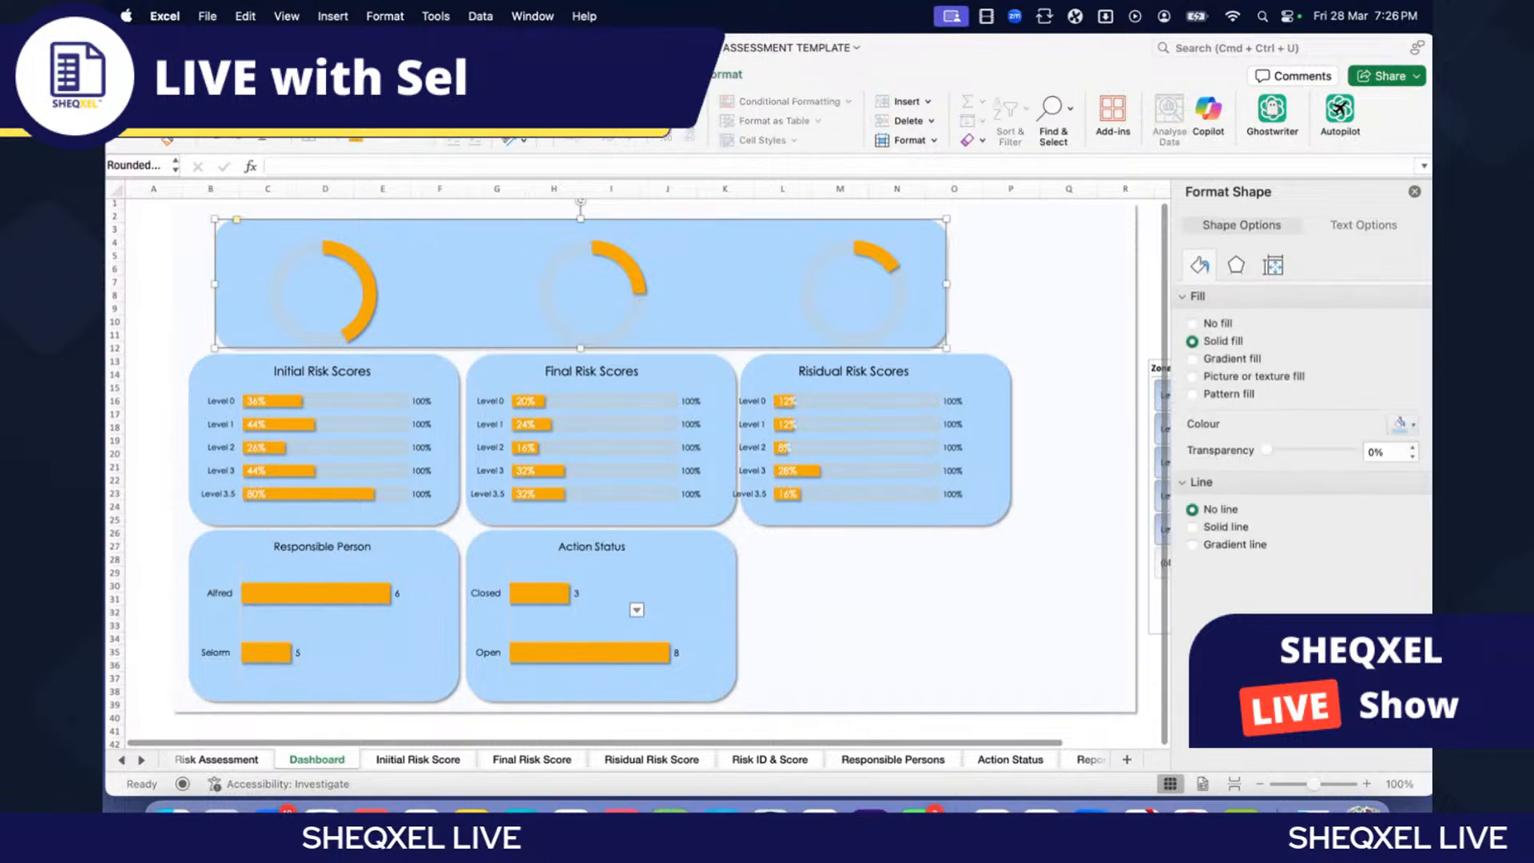
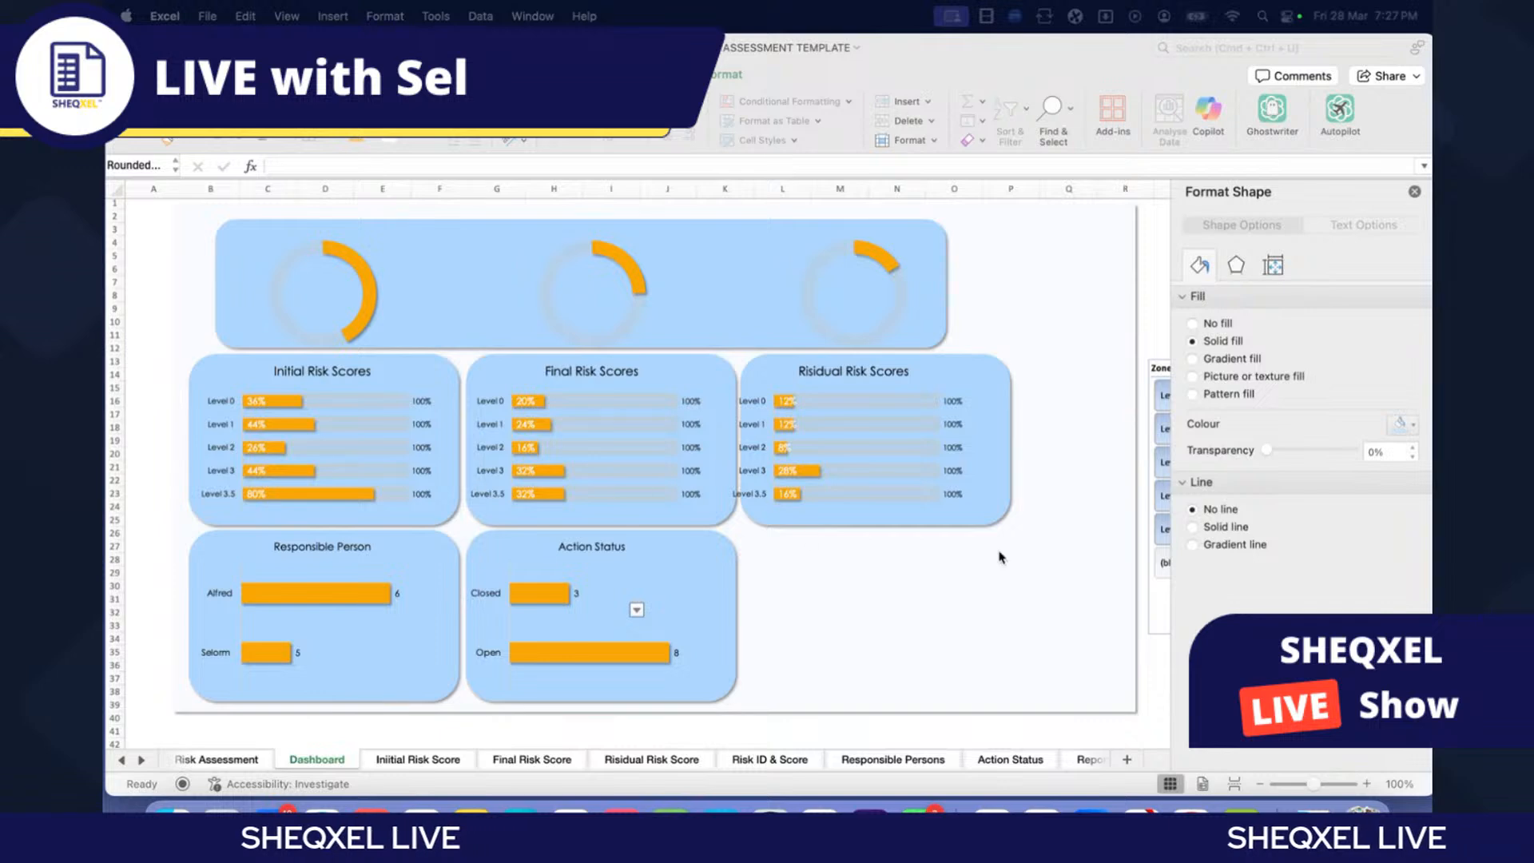
{"action": "left_click", "coordinate": [884, 325]}
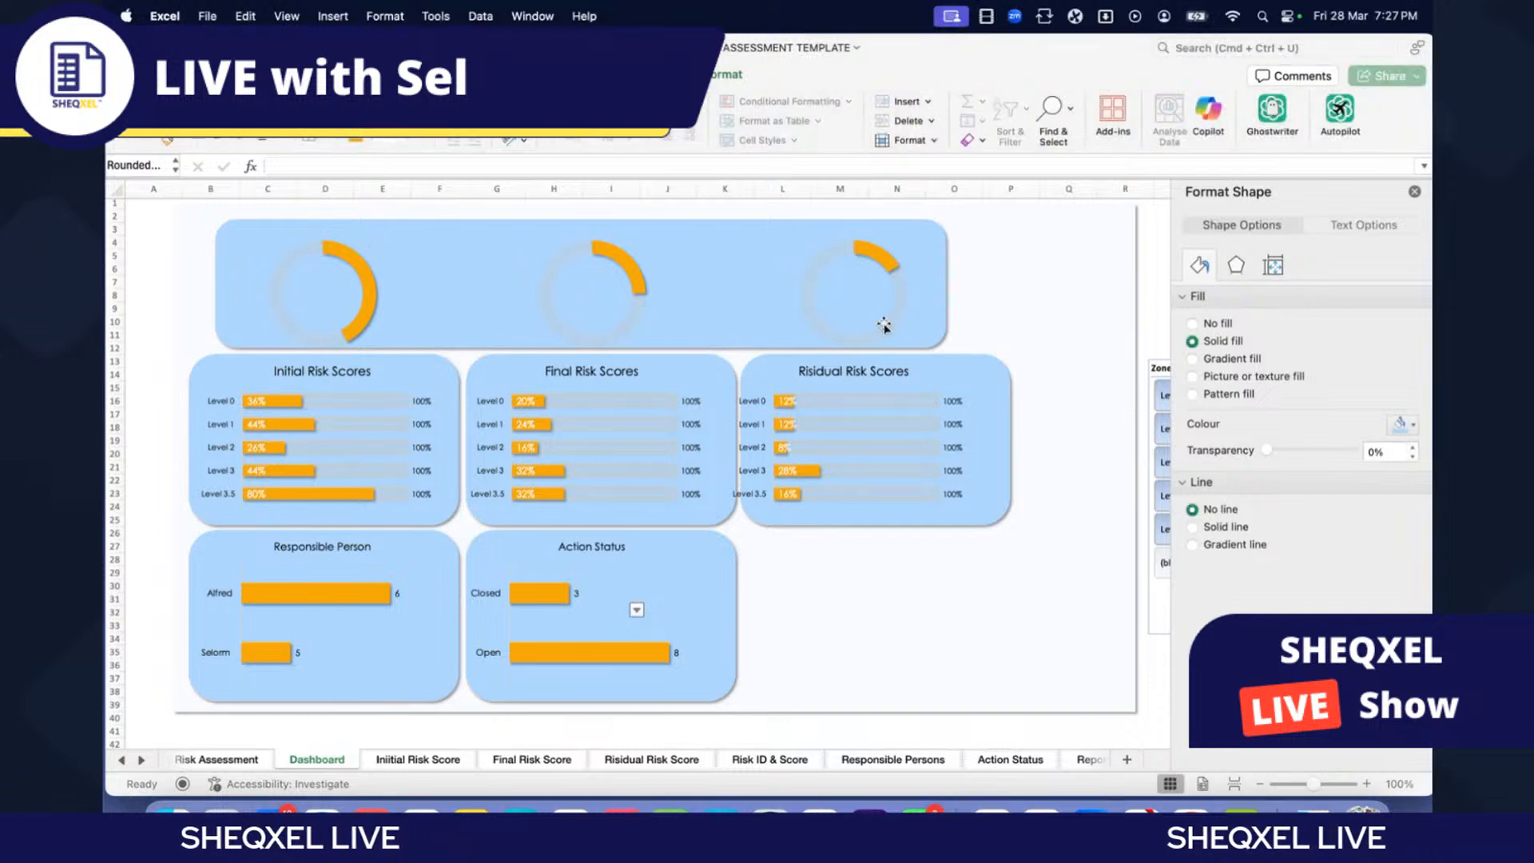
{"action": "left_click", "coordinate": [1402, 425]}
{"action": "left_click", "coordinate": [1310, 631]}
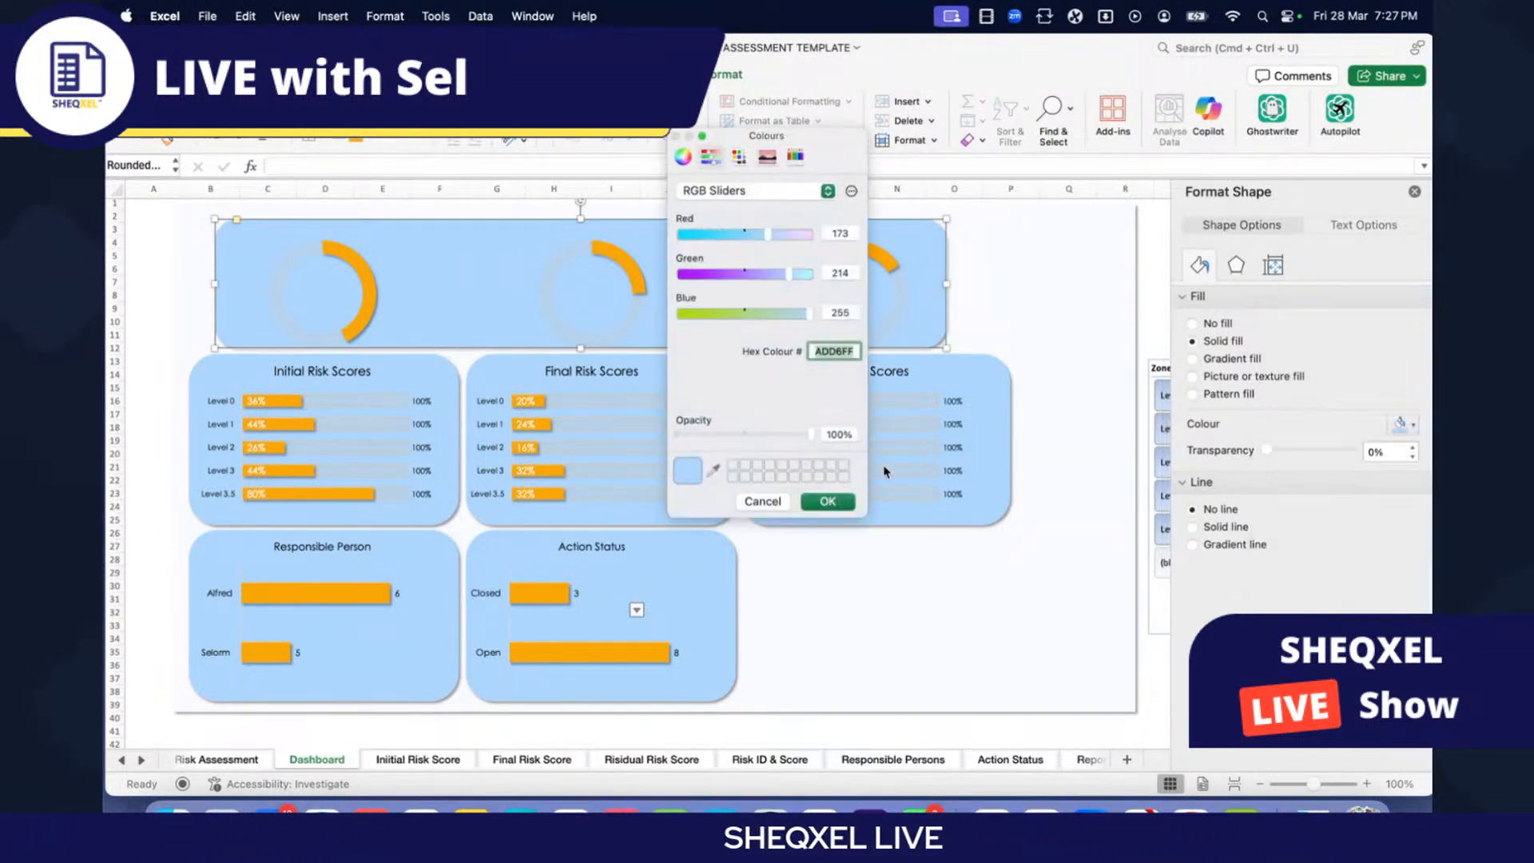
{"action": "key", "text": "super+v"}
{"action": "key", "text": "Return"}
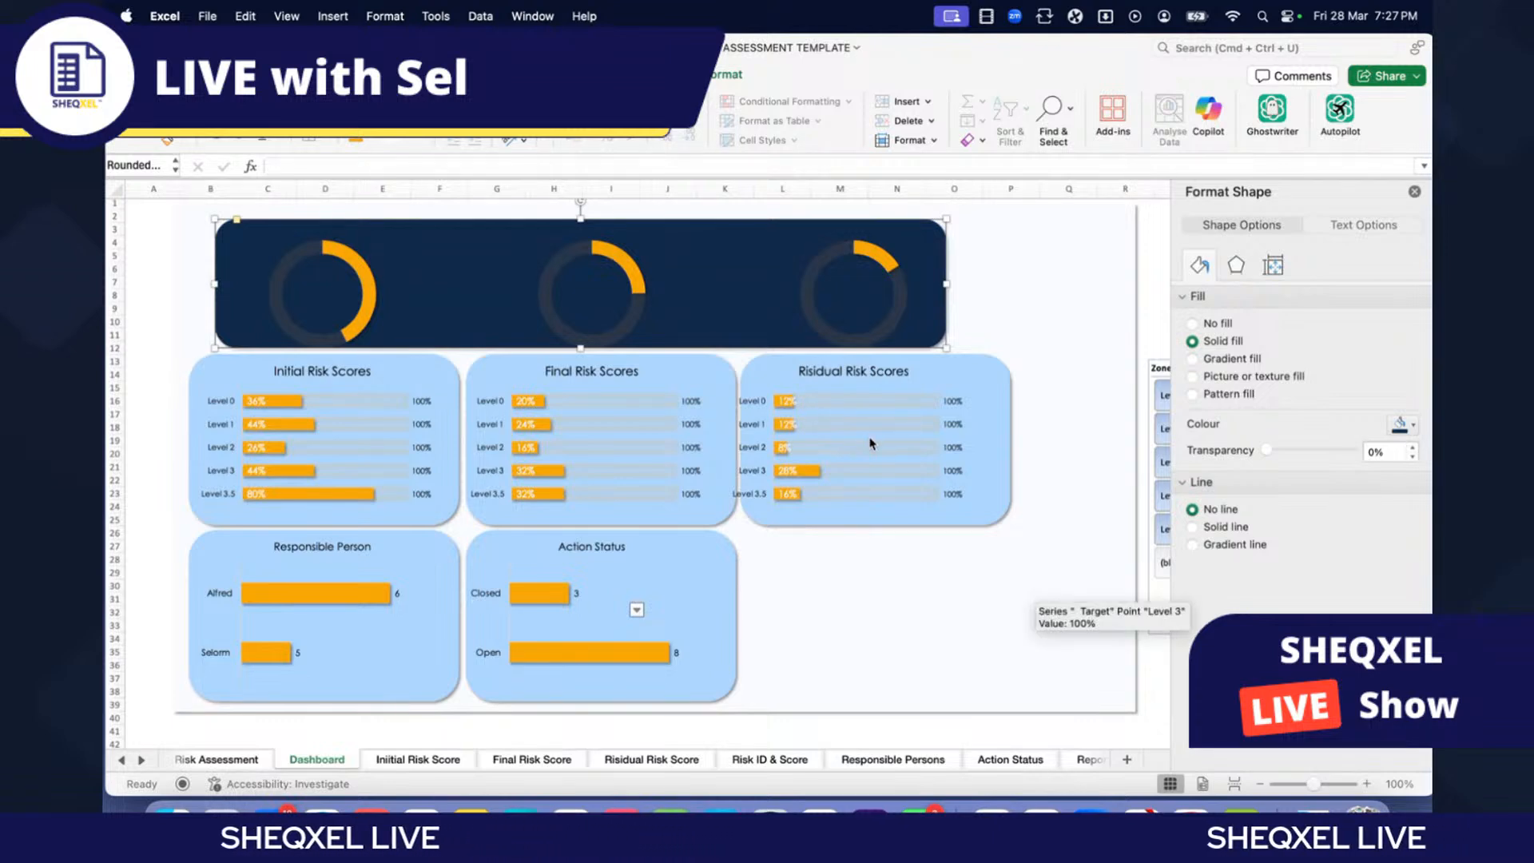
Step: Fill the rounded panel behind the Risidual Risk Scores chart with the recent dark navy colour
{"action": "left_click", "coordinate": [728, 374]}
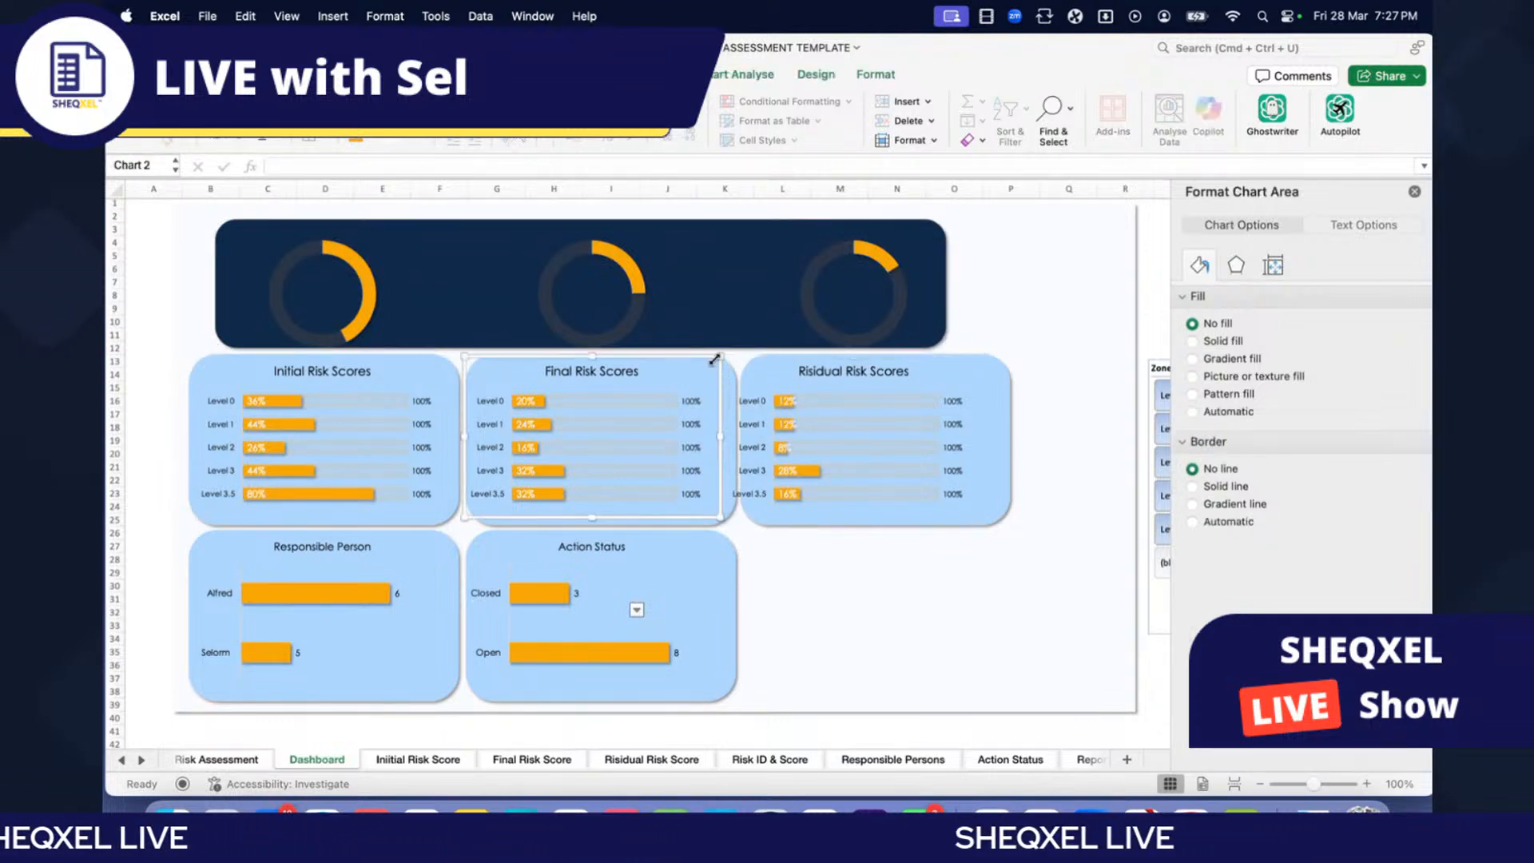
{"action": "left_click", "coordinate": [1009, 501]}
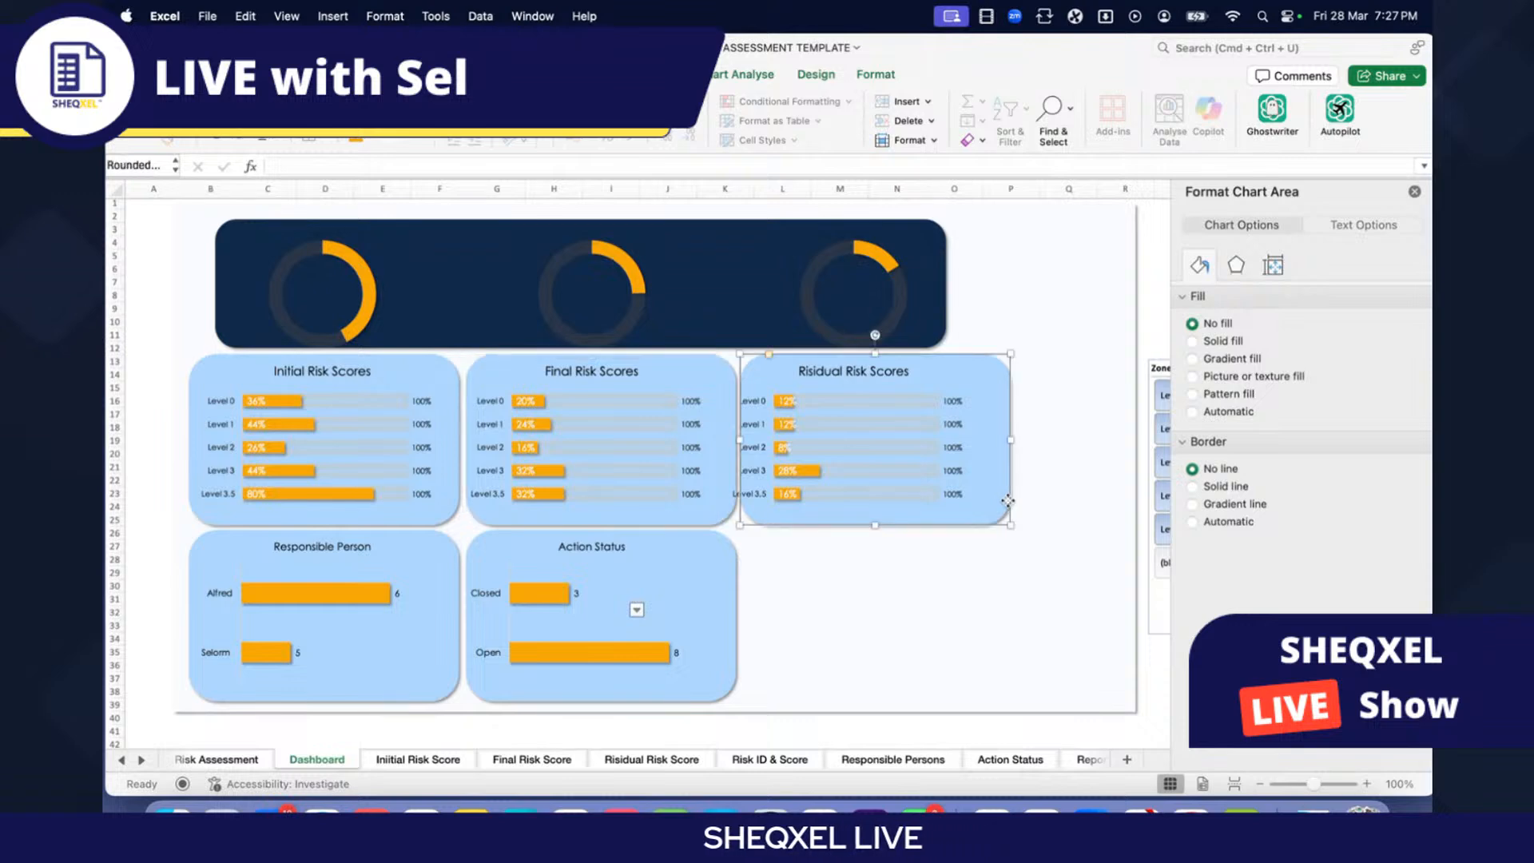
{"action": "left_click", "coordinate": [1406, 424]}
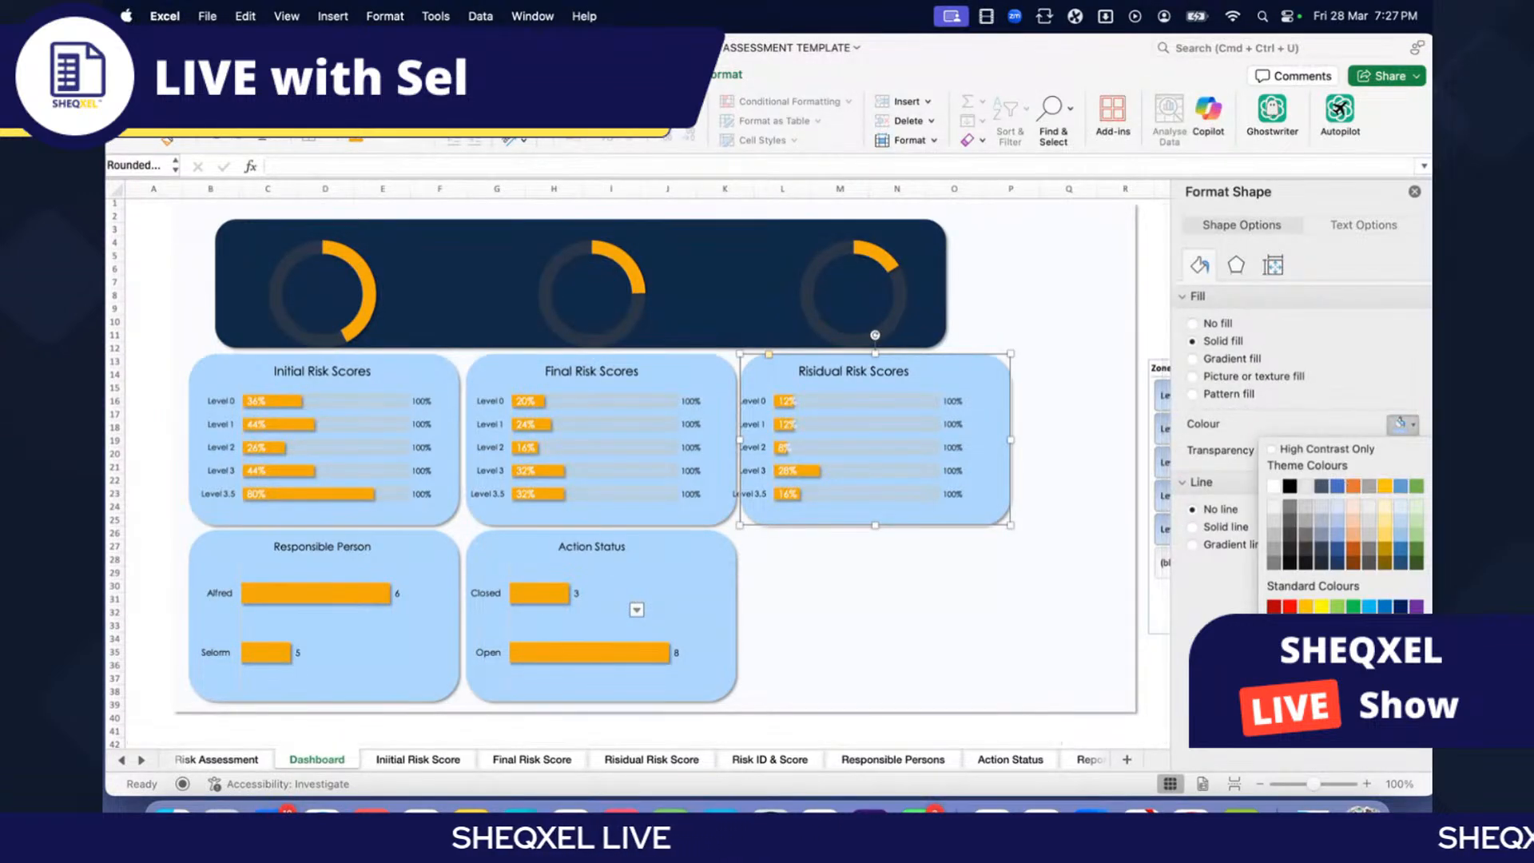
{"action": "left_click", "coordinate": [1333, 512]}
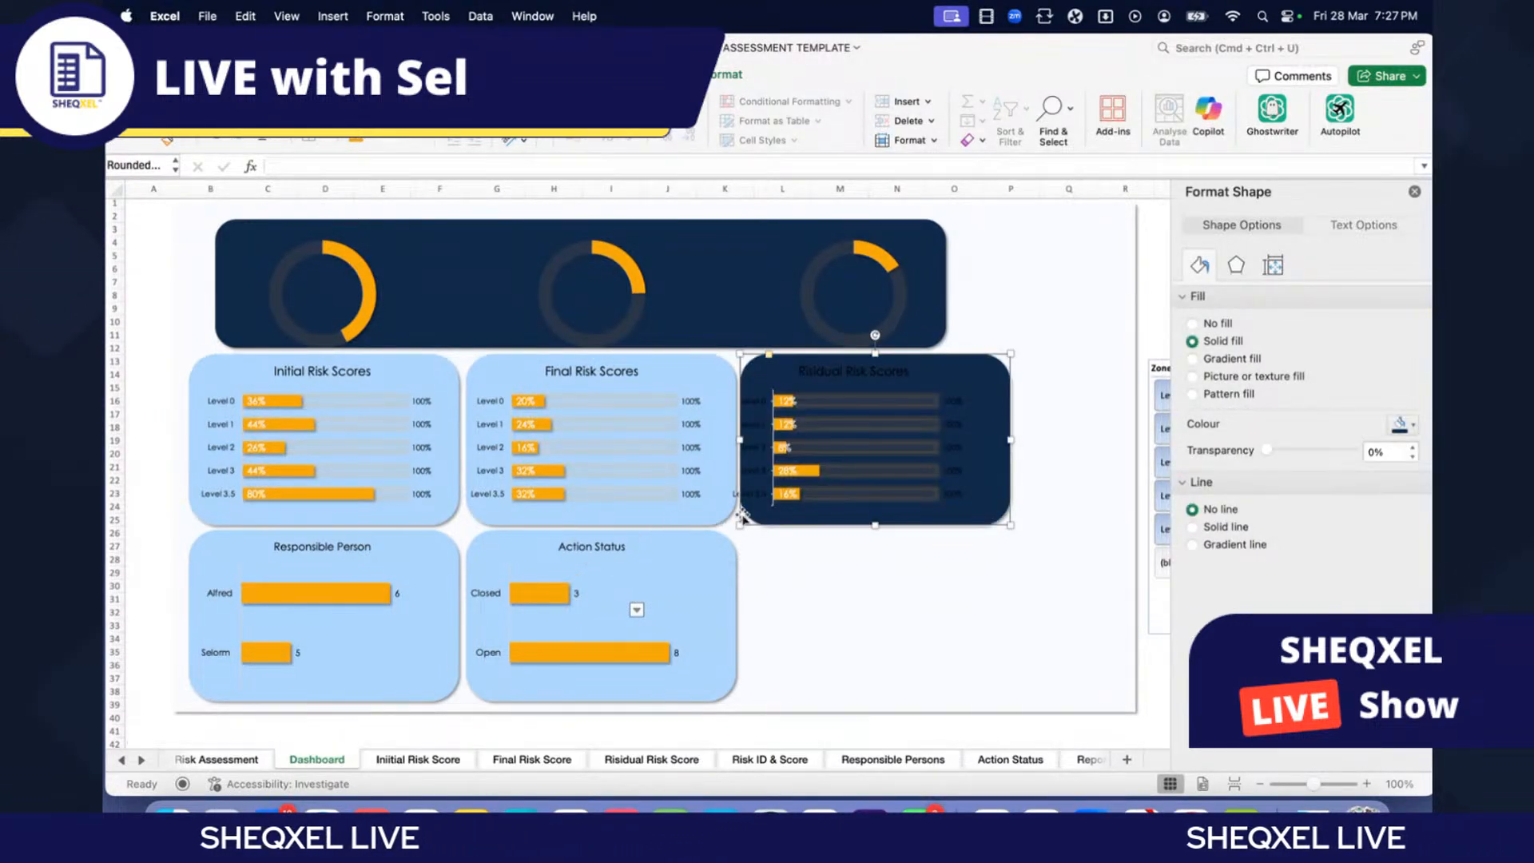
Step: Fill the rounded panels behind the Final Risk Scores and Initial Risk Scores charts with the recent dark navy colour
{"action": "left_click", "coordinate": [721, 518]}
{"action": "left_click", "coordinate": [715, 521]}
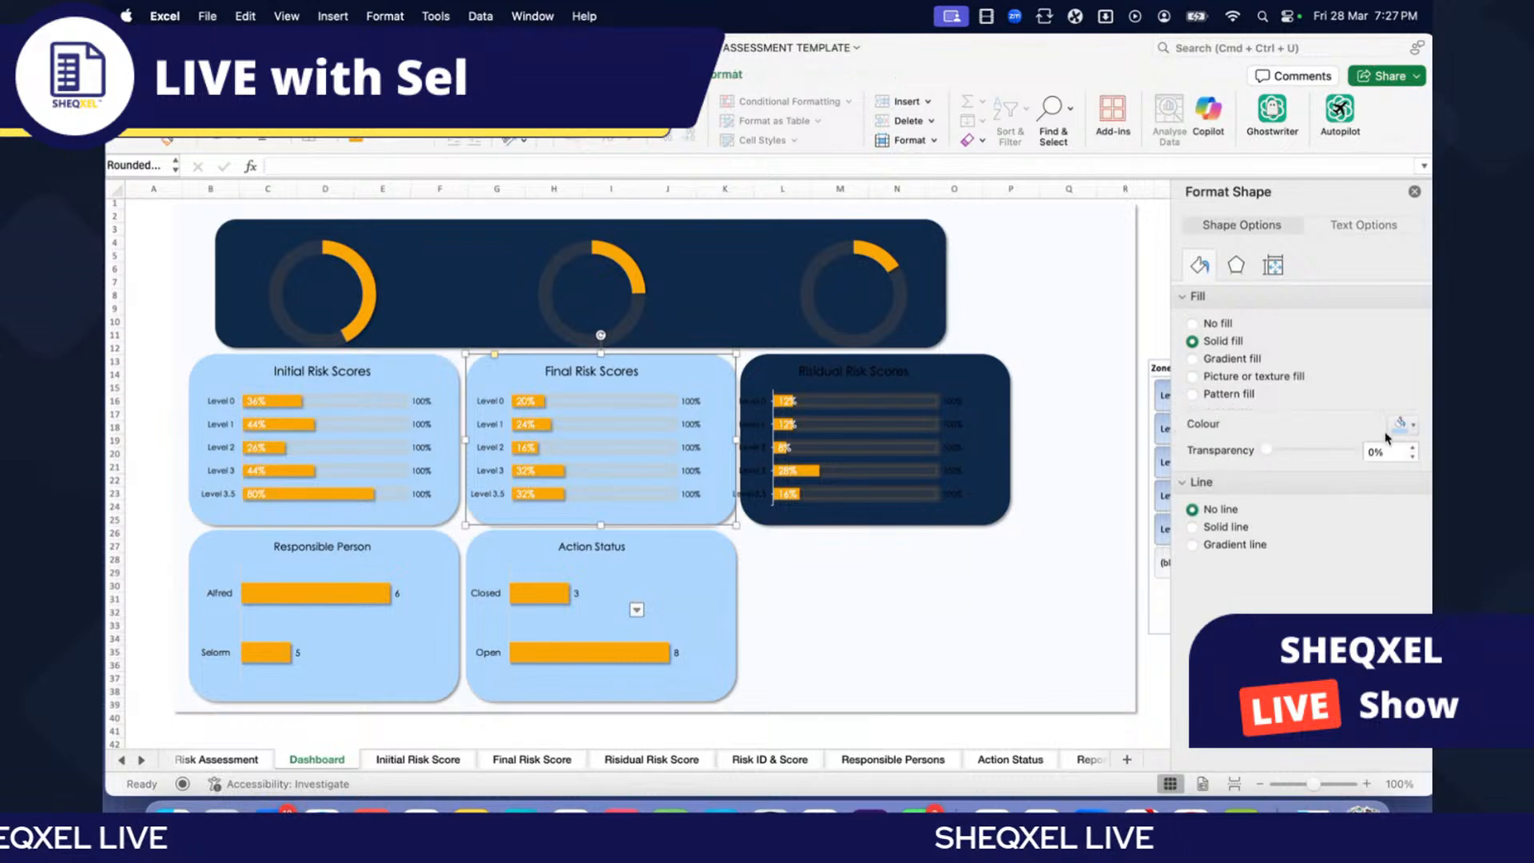
{"action": "left_click", "coordinate": [1406, 424]}
{"action": "left_click", "coordinate": [1322, 563]}
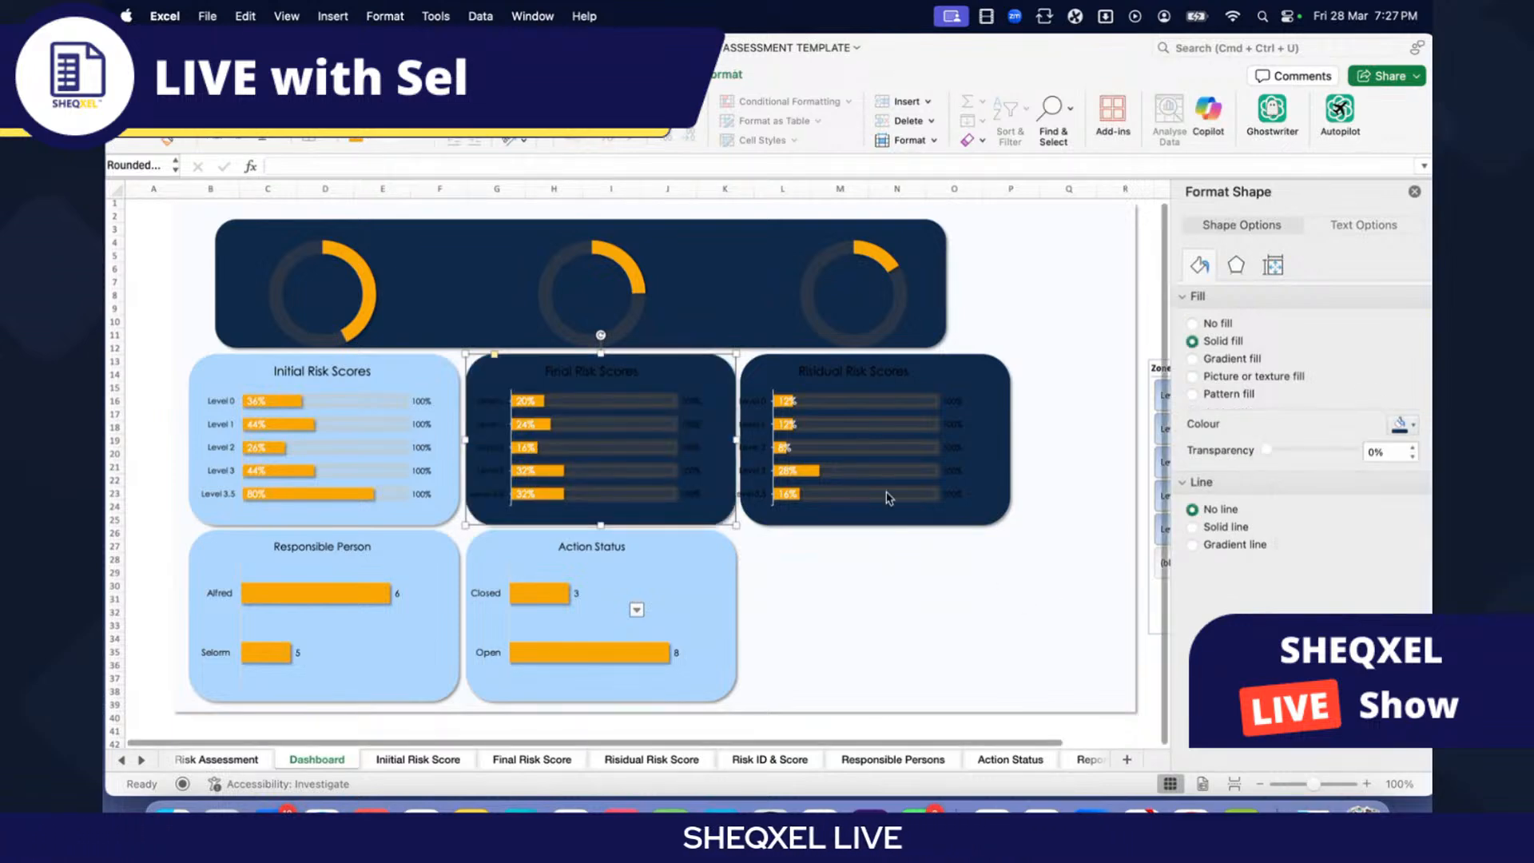
{"action": "left_click", "coordinate": [425, 360]}
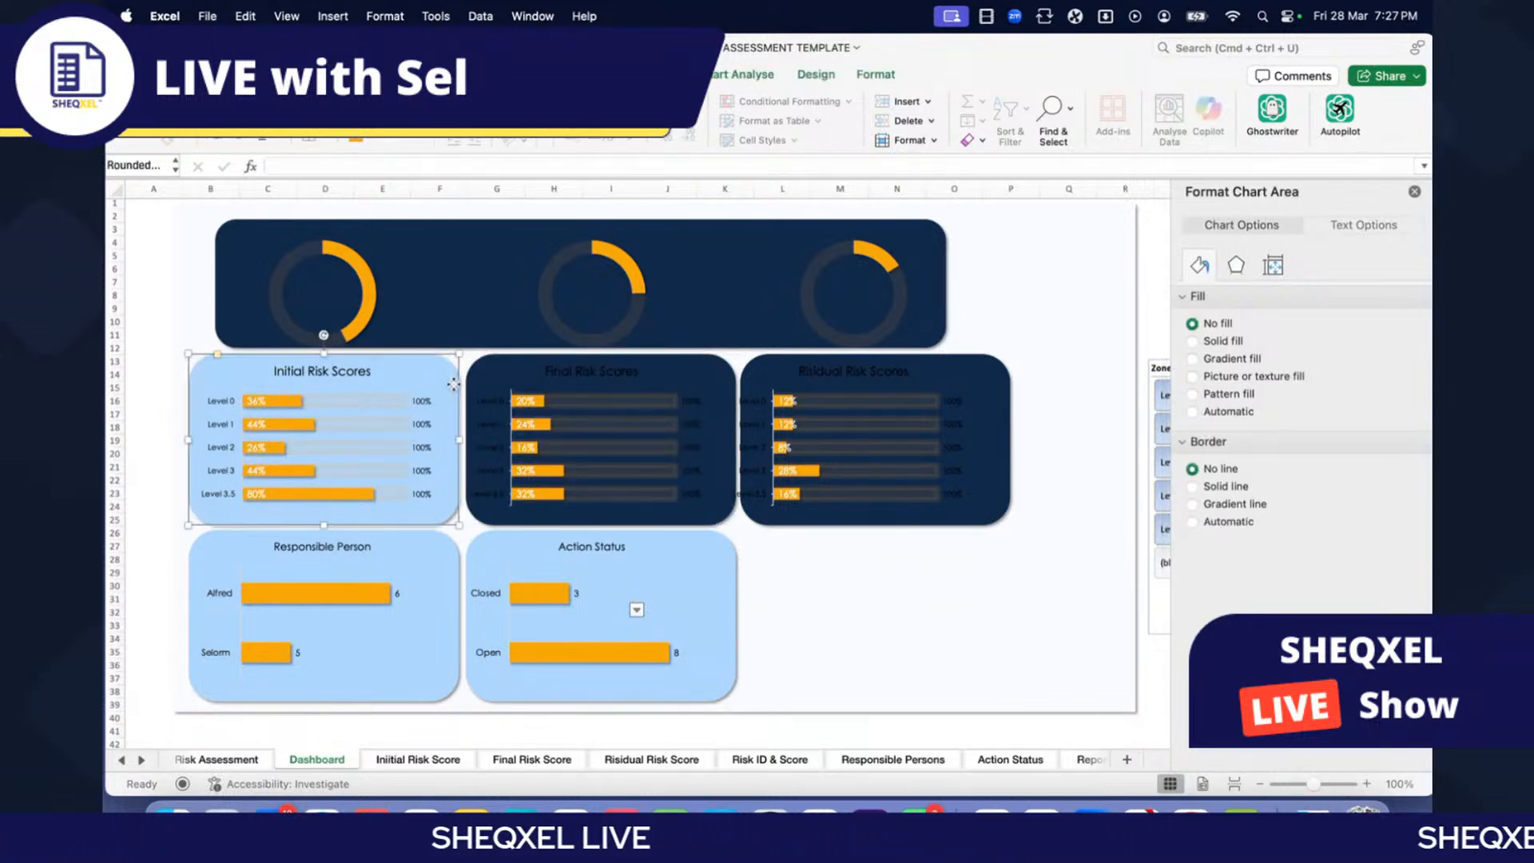
{"action": "left_click", "coordinate": [1400, 424]}
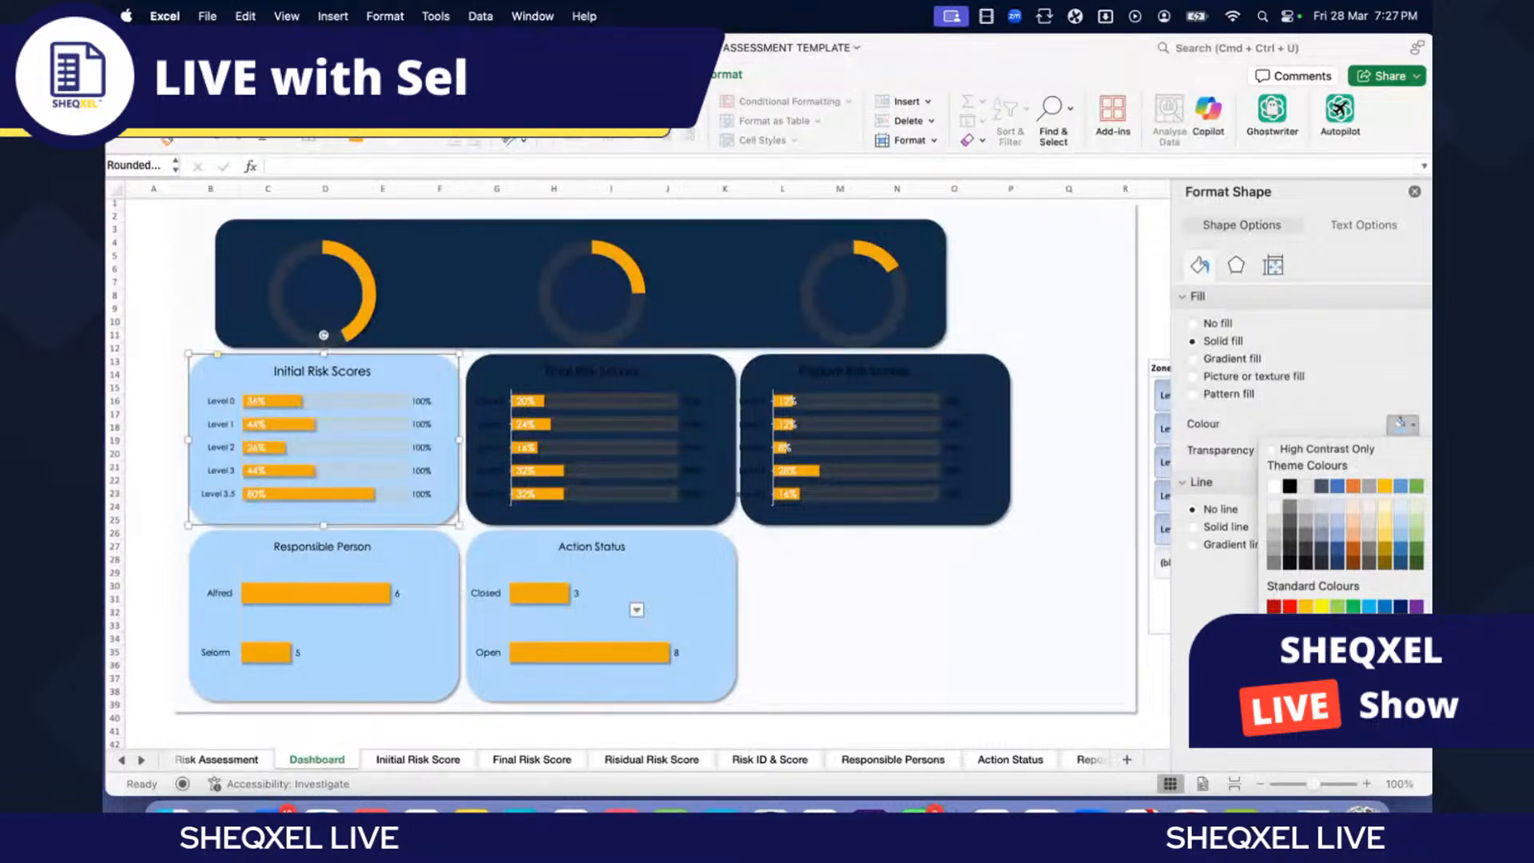
{"action": "left_click", "coordinate": [1322, 564]}
Step: Fill the rounded panels behind the Action Status and Responsible Person charts with the recent dark navy colour, then close the shape formatting settings
{"action": "left_click", "coordinate": [736, 569]}
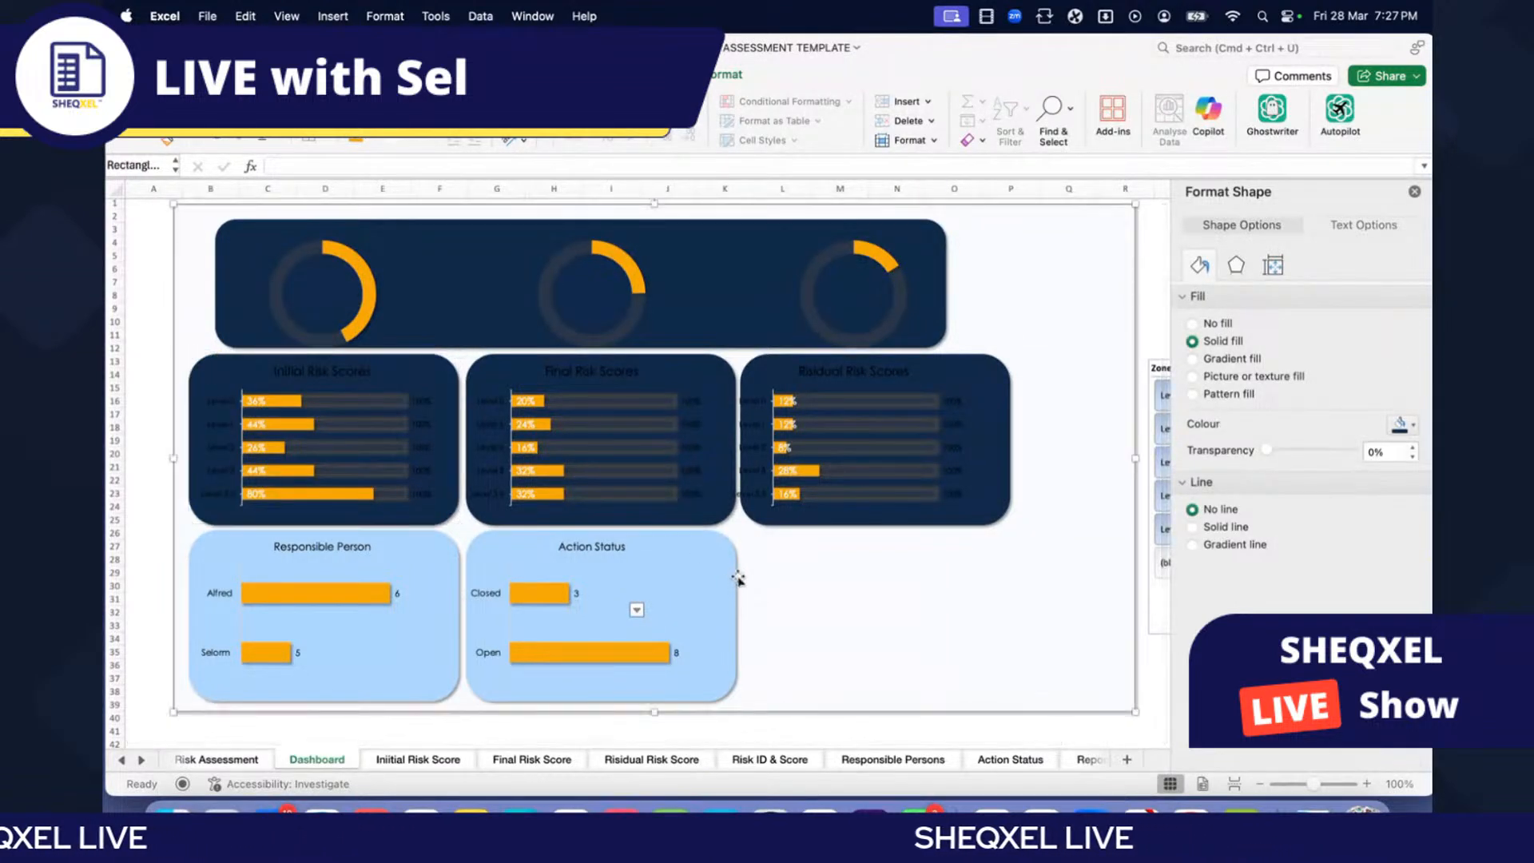
{"action": "left_click", "coordinate": [735, 569]}
{"action": "left_click", "coordinate": [1400, 424]}
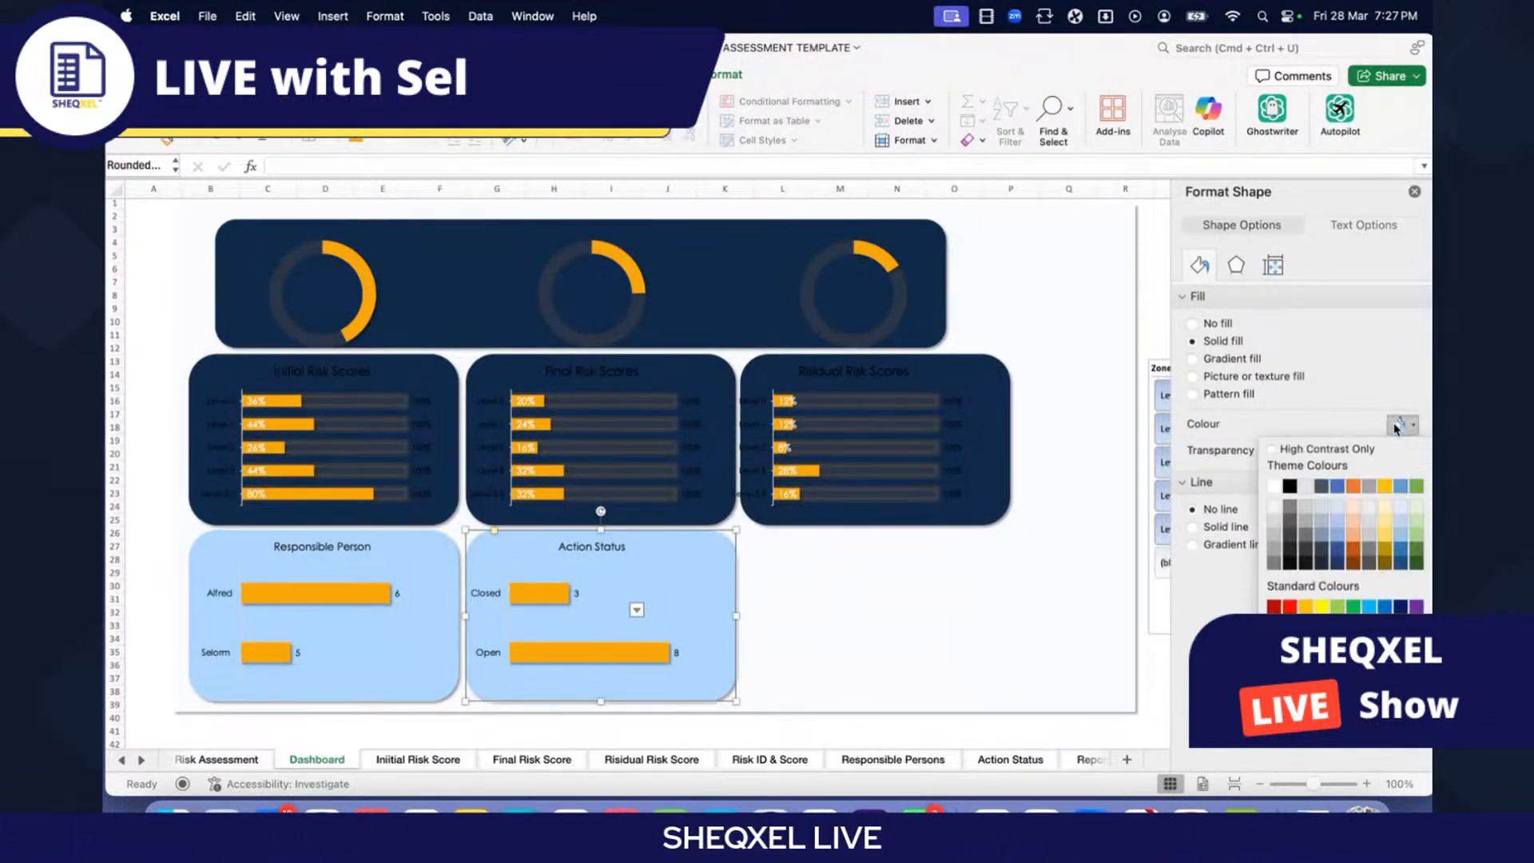
{"action": "left_click", "coordinate": [1399, 424]}
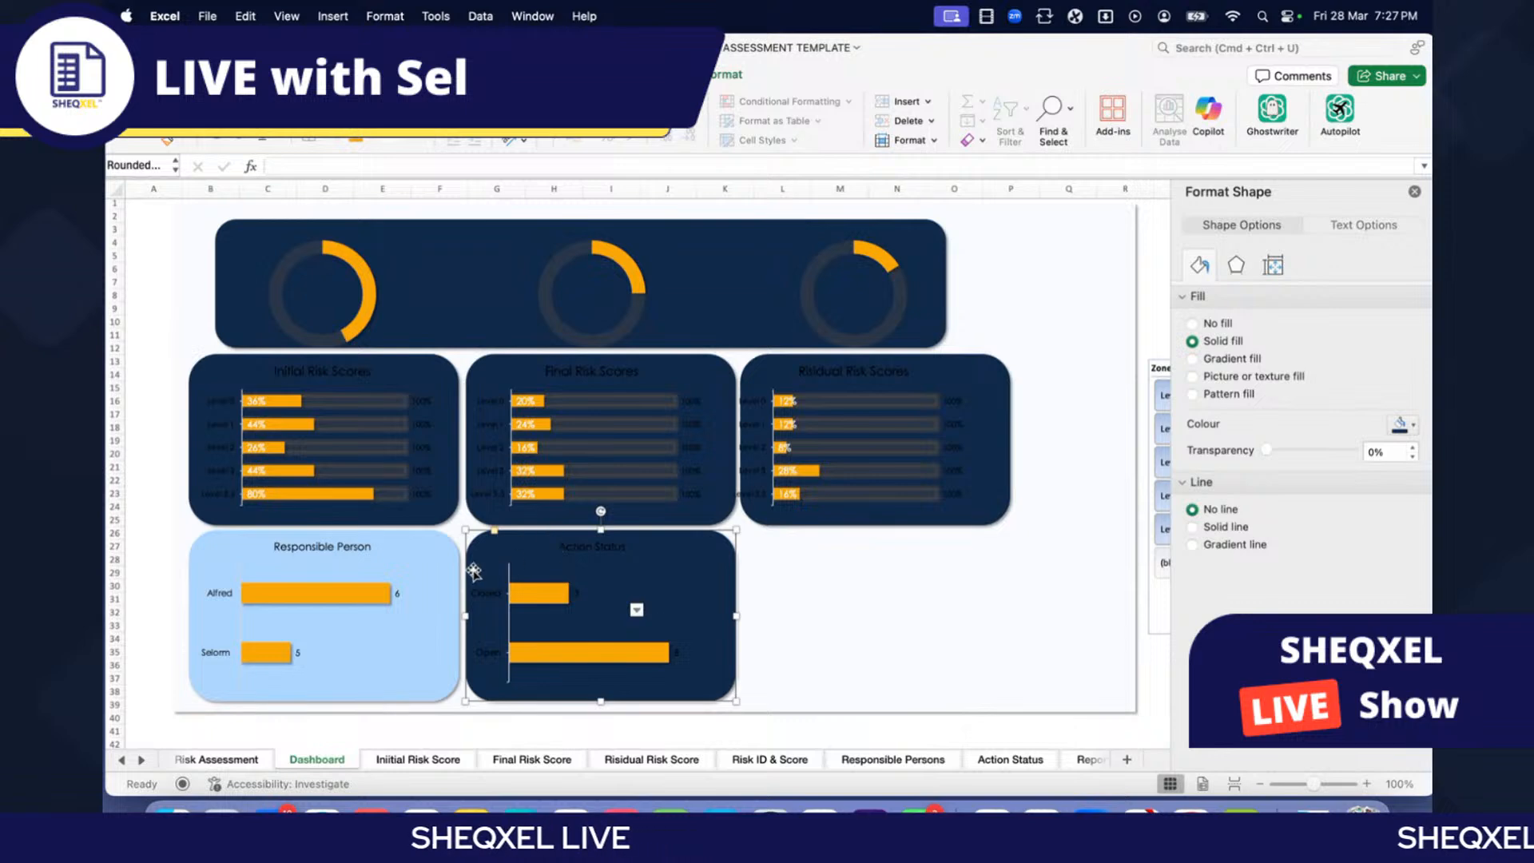
{"action": "left_click", "coordinate": [449, 556]}
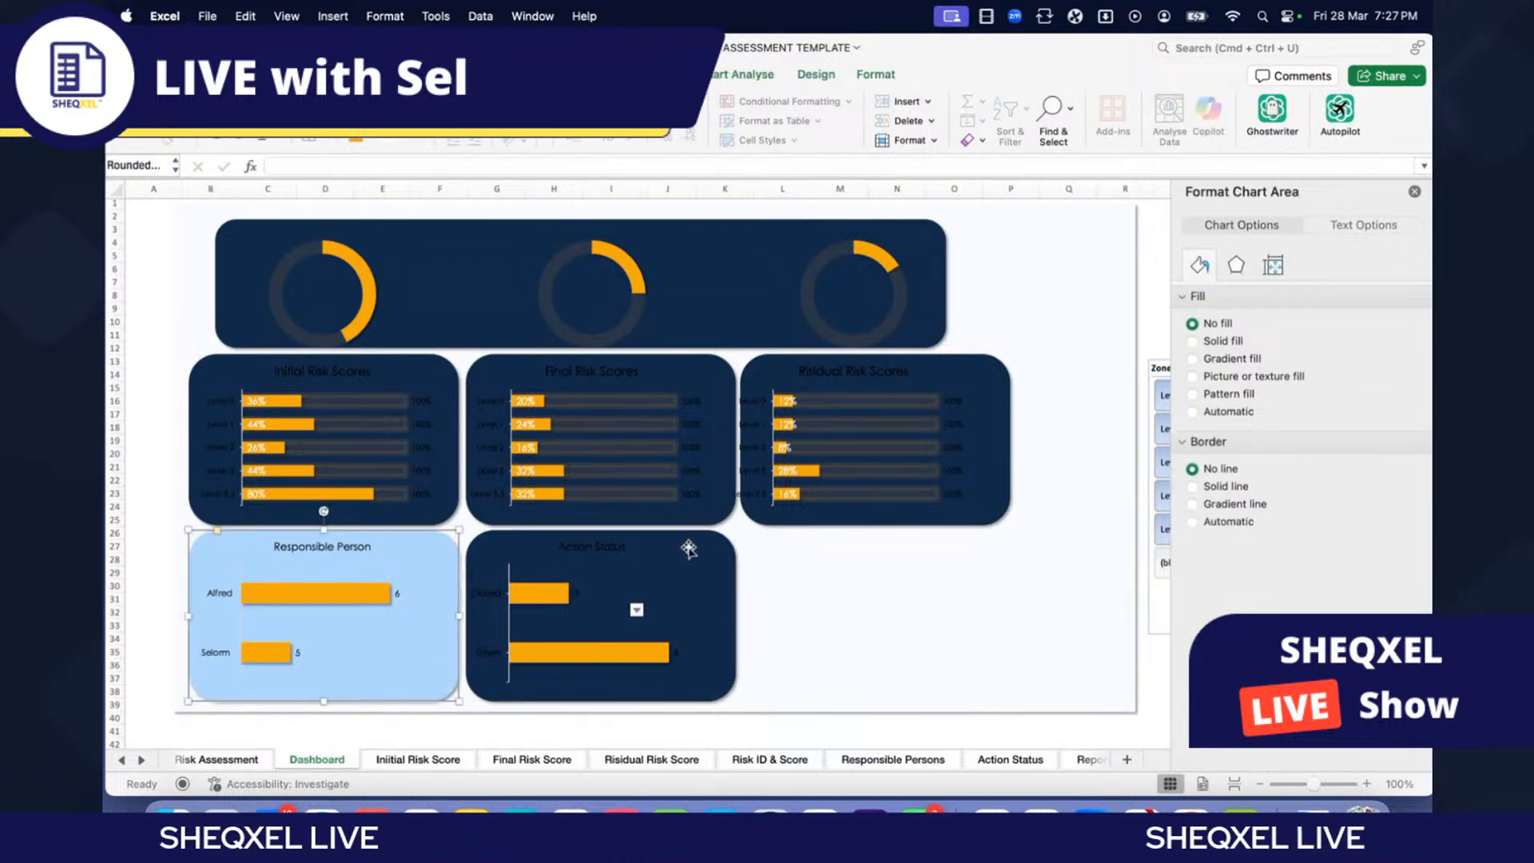
{"action": "left_click", "coordinate": [1400, 424]}
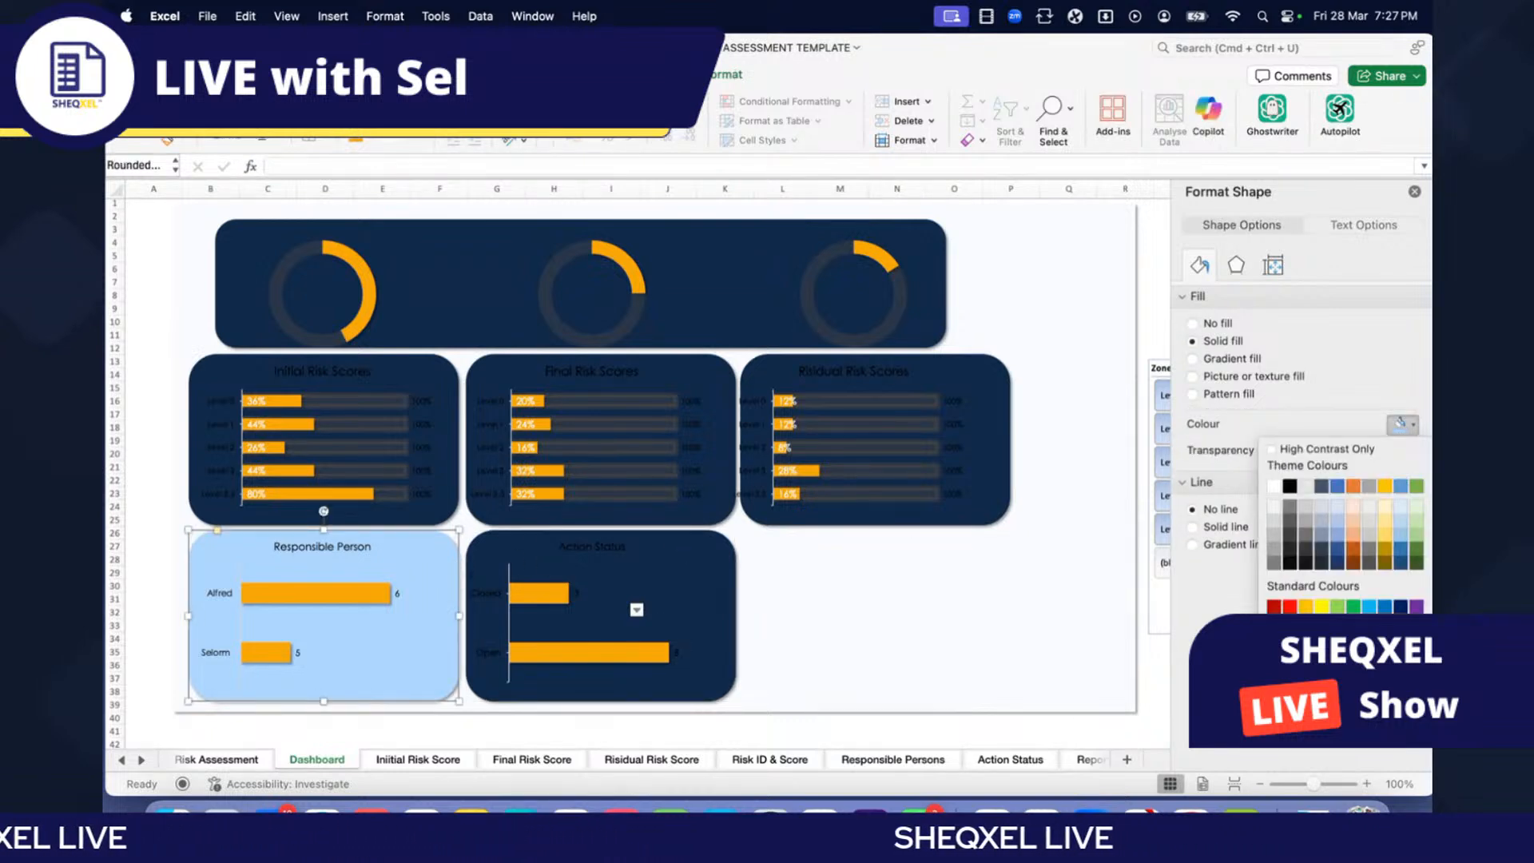
{"action": "left_click", "coordinate": [1322, 562]}
{"action": "left_click", "coordinate": [1414, 194]}
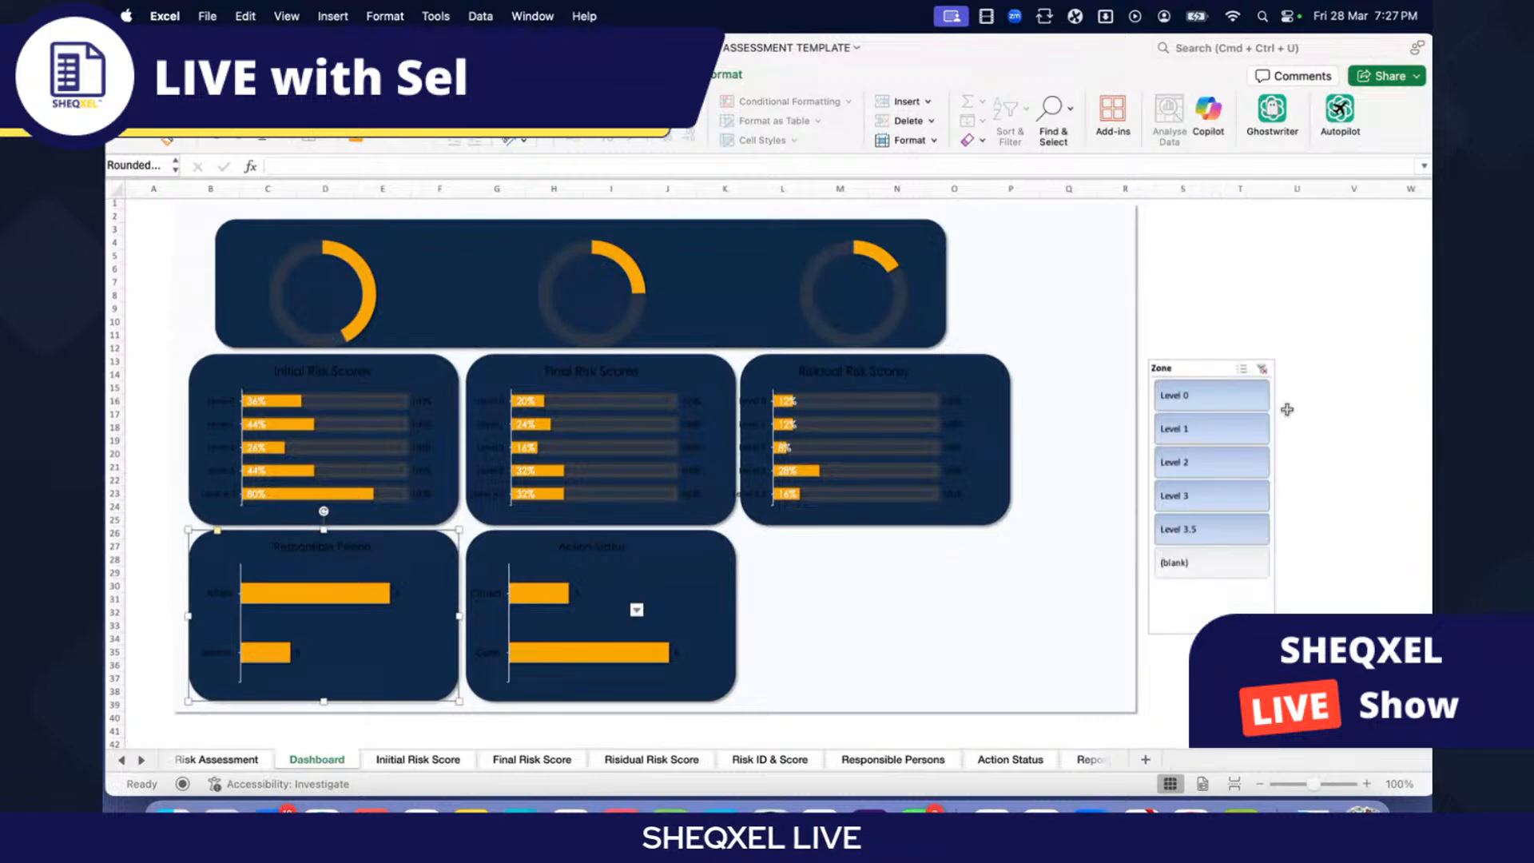
{"action": "left_click", "coordinate": [1227, 307]}
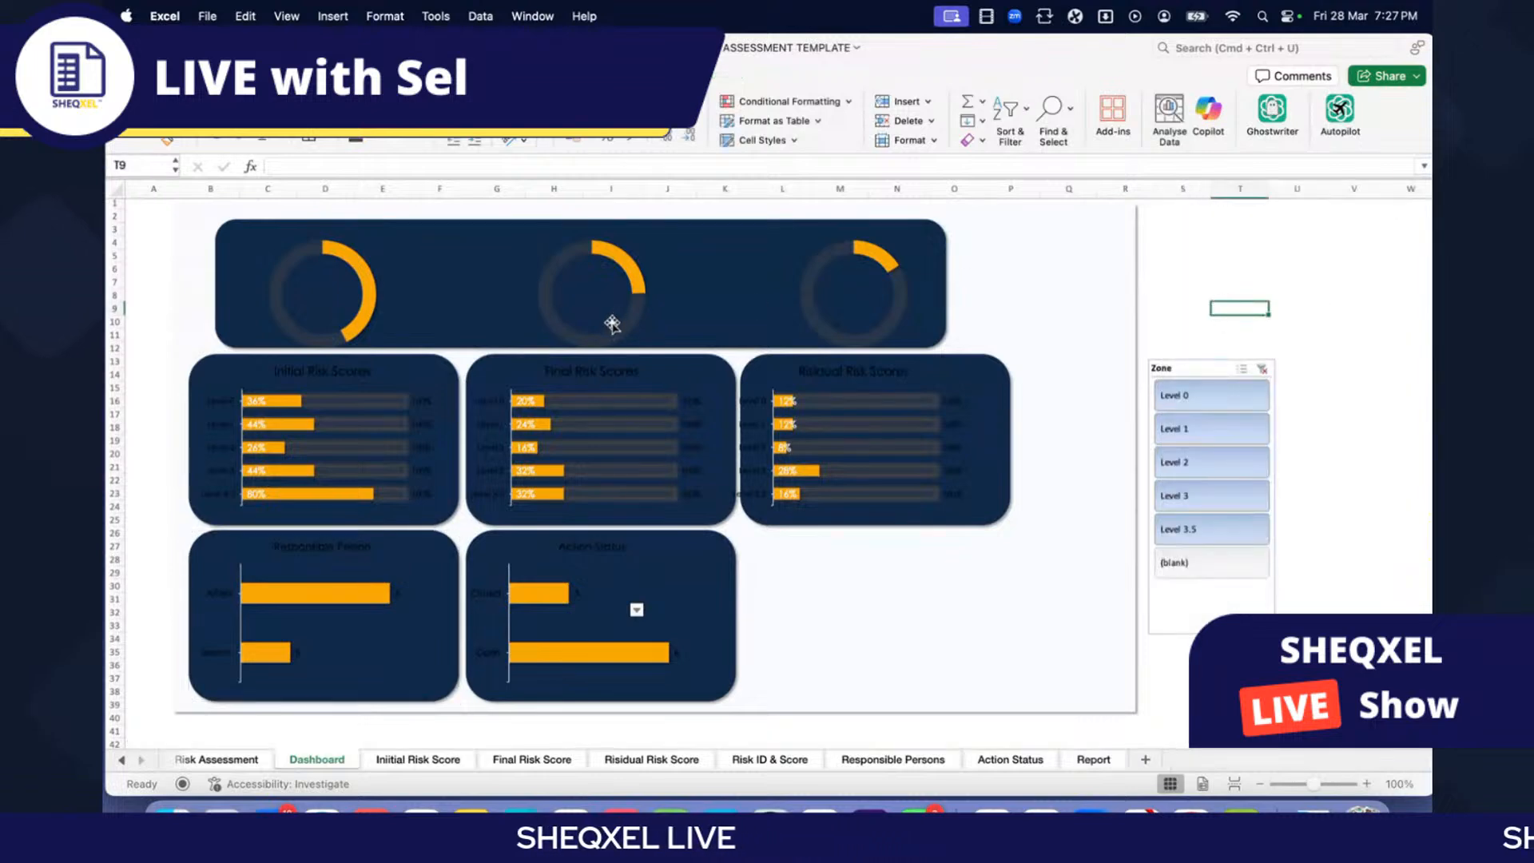
Step: Set the font colour of the Final, Initial and Risidual Risk Scores charts to white
{"action": "left_click", "coordinate": [648, 395]}
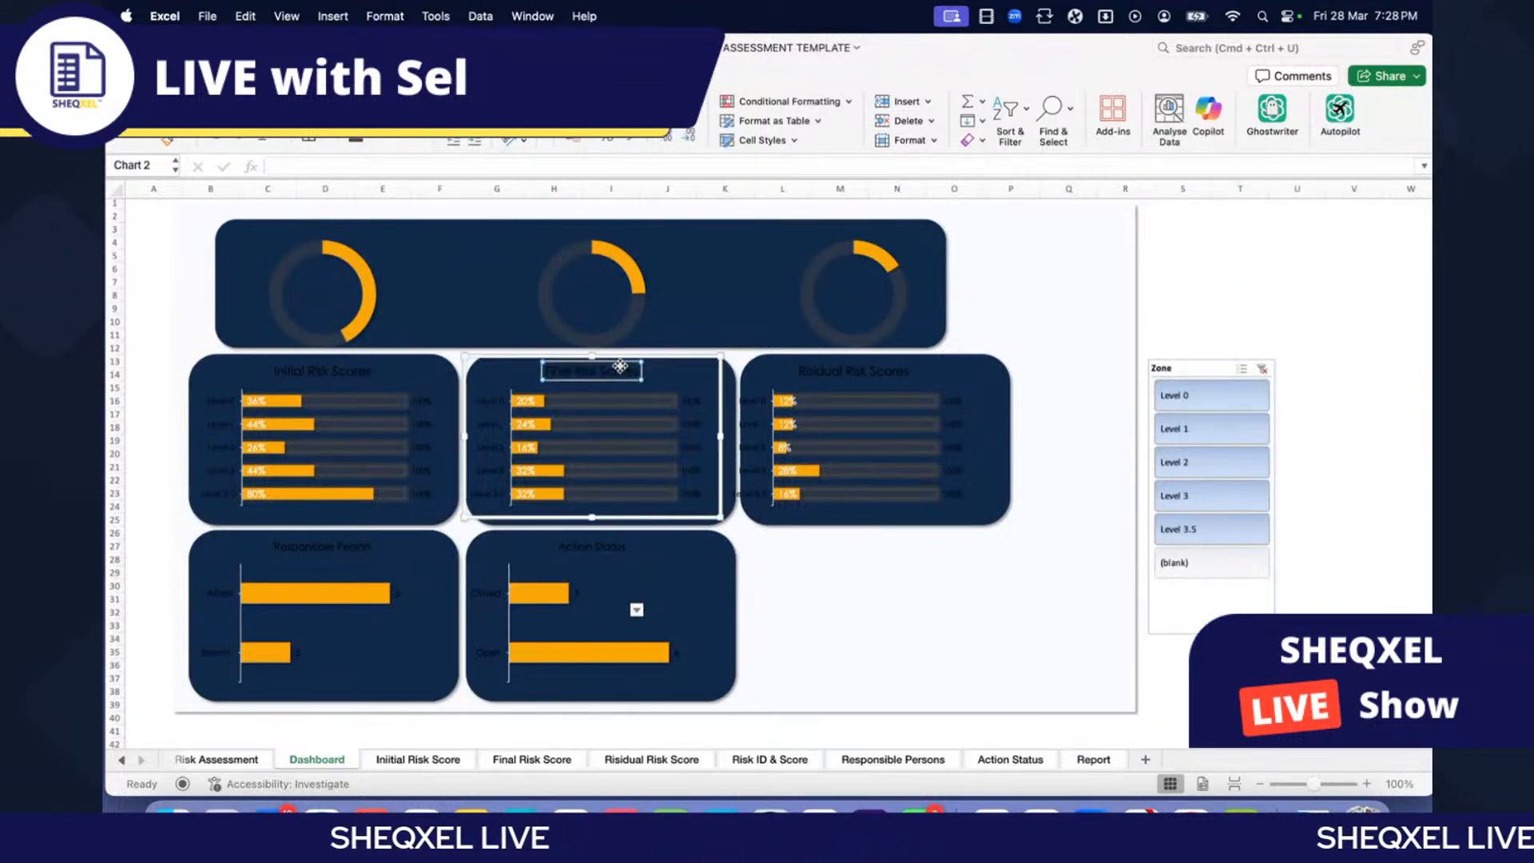
{"action": "left_click", "coordinate": [396, 140]}
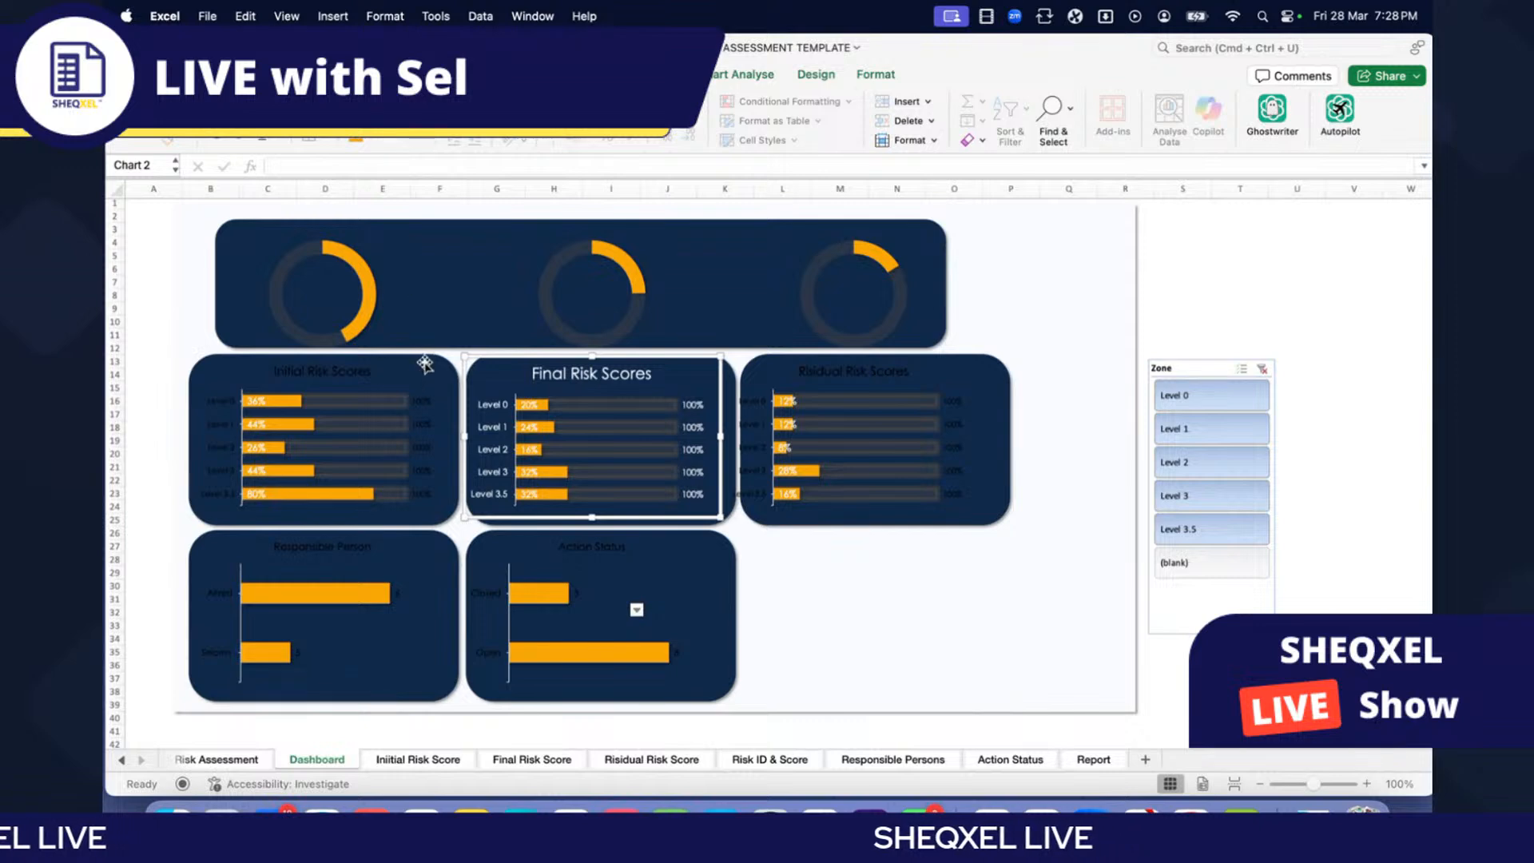
{"action": "left_click", "coordinate": [429, 368]}
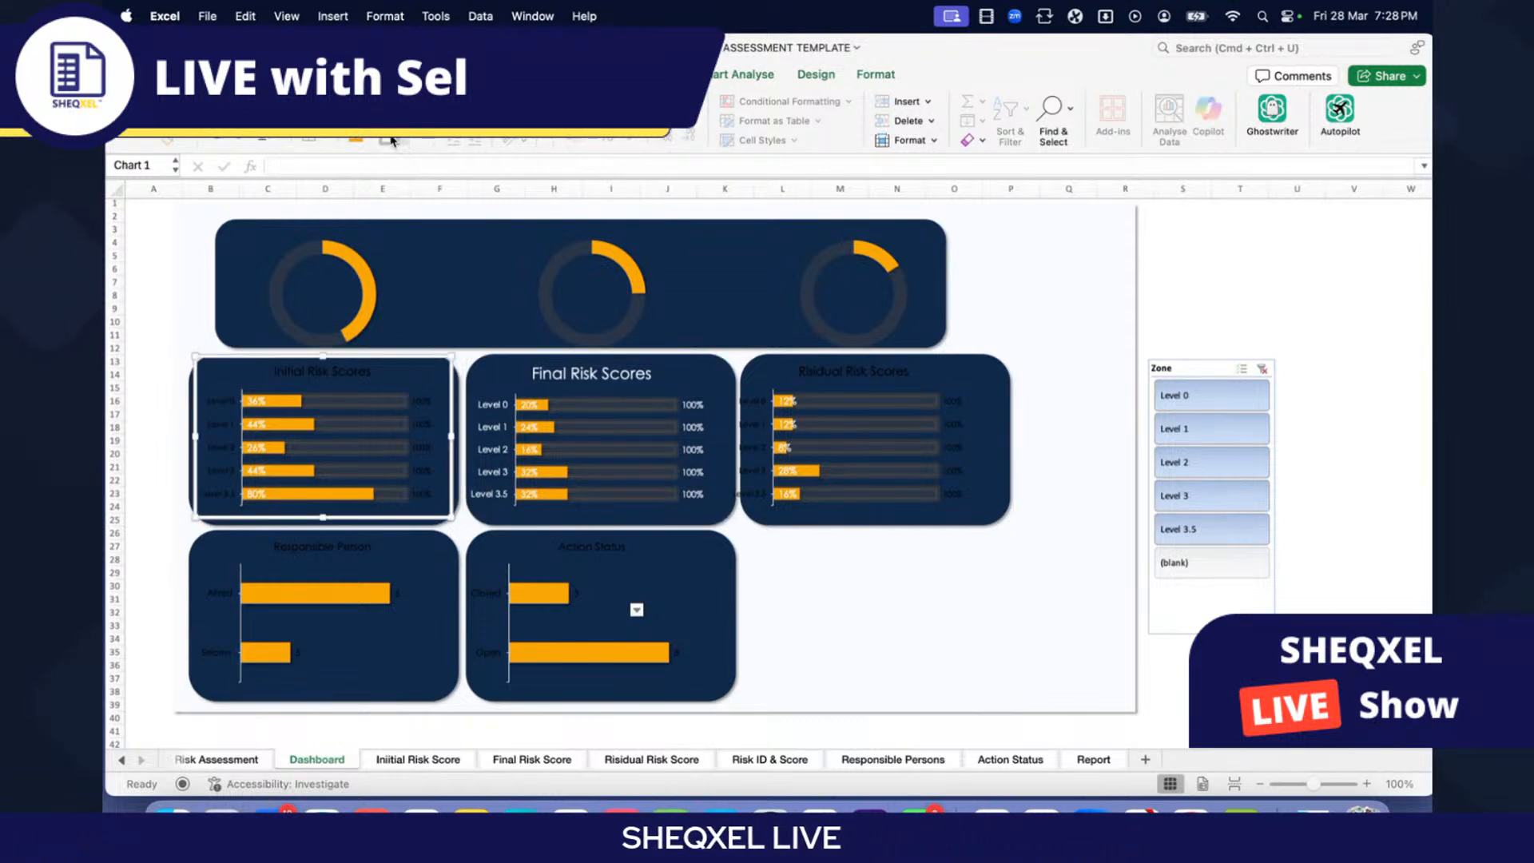
{"action": "left_click", "coordinate": [968, 426]}
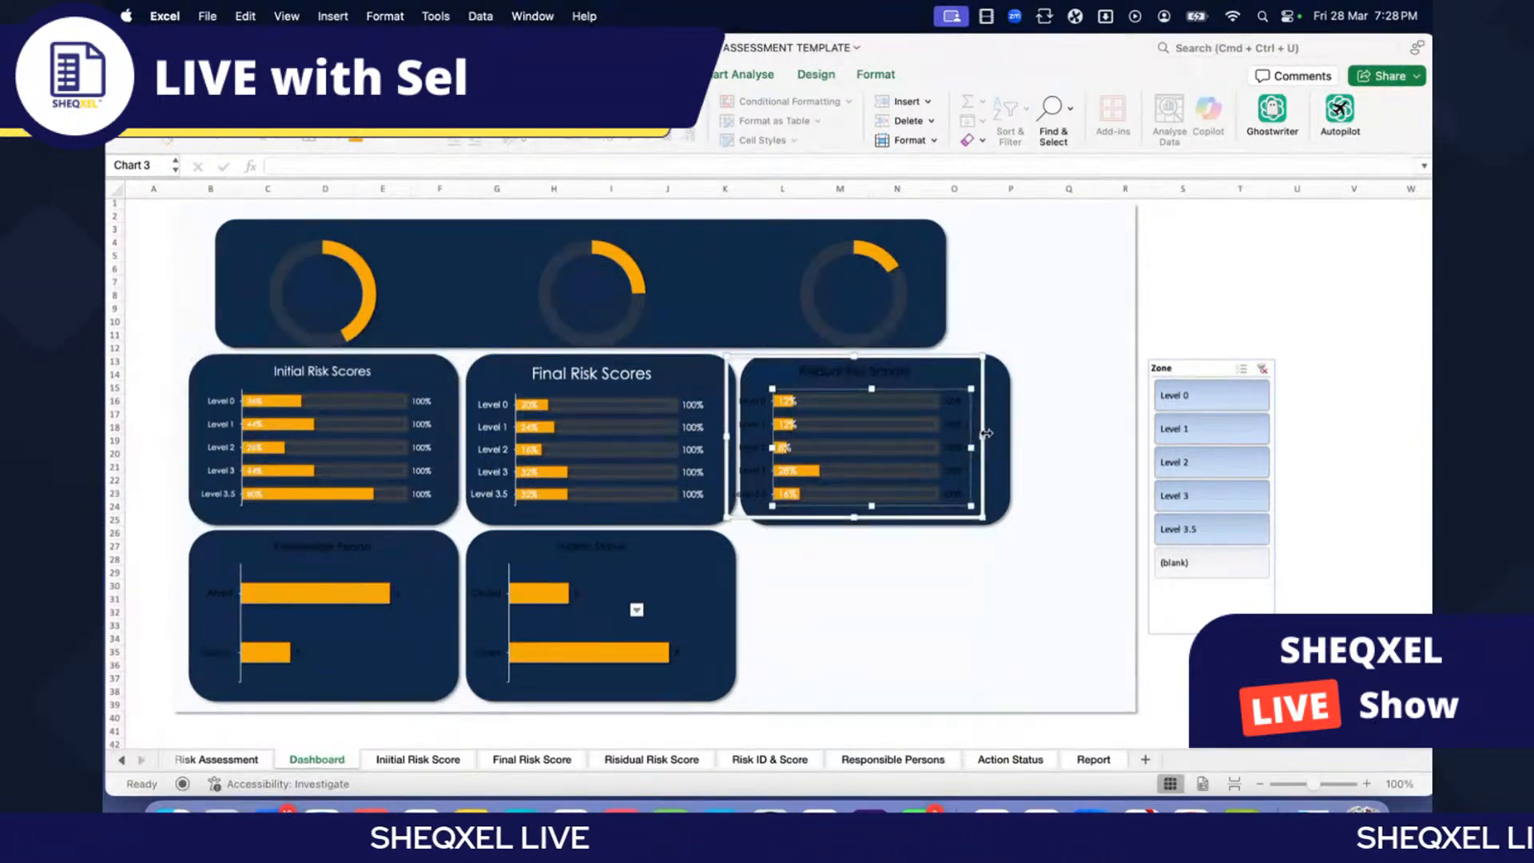
{"action": "left_click", "coordinate": [395, 140]}
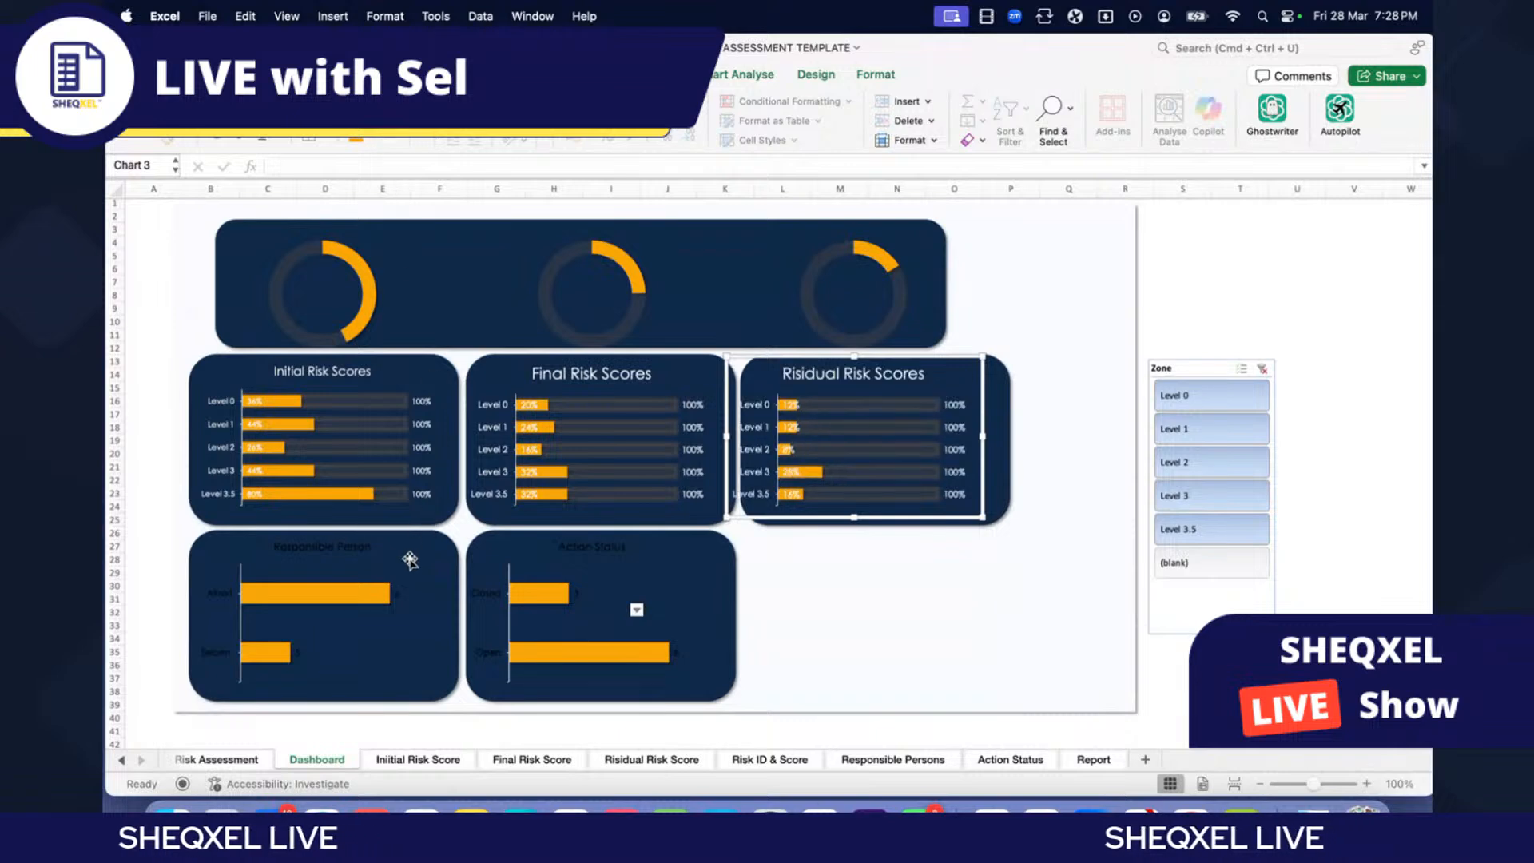
Step: Set the font colour of the Responsible Person and Action Status charts to white
{"action": "left_click", "coordinate": [411, 559]}
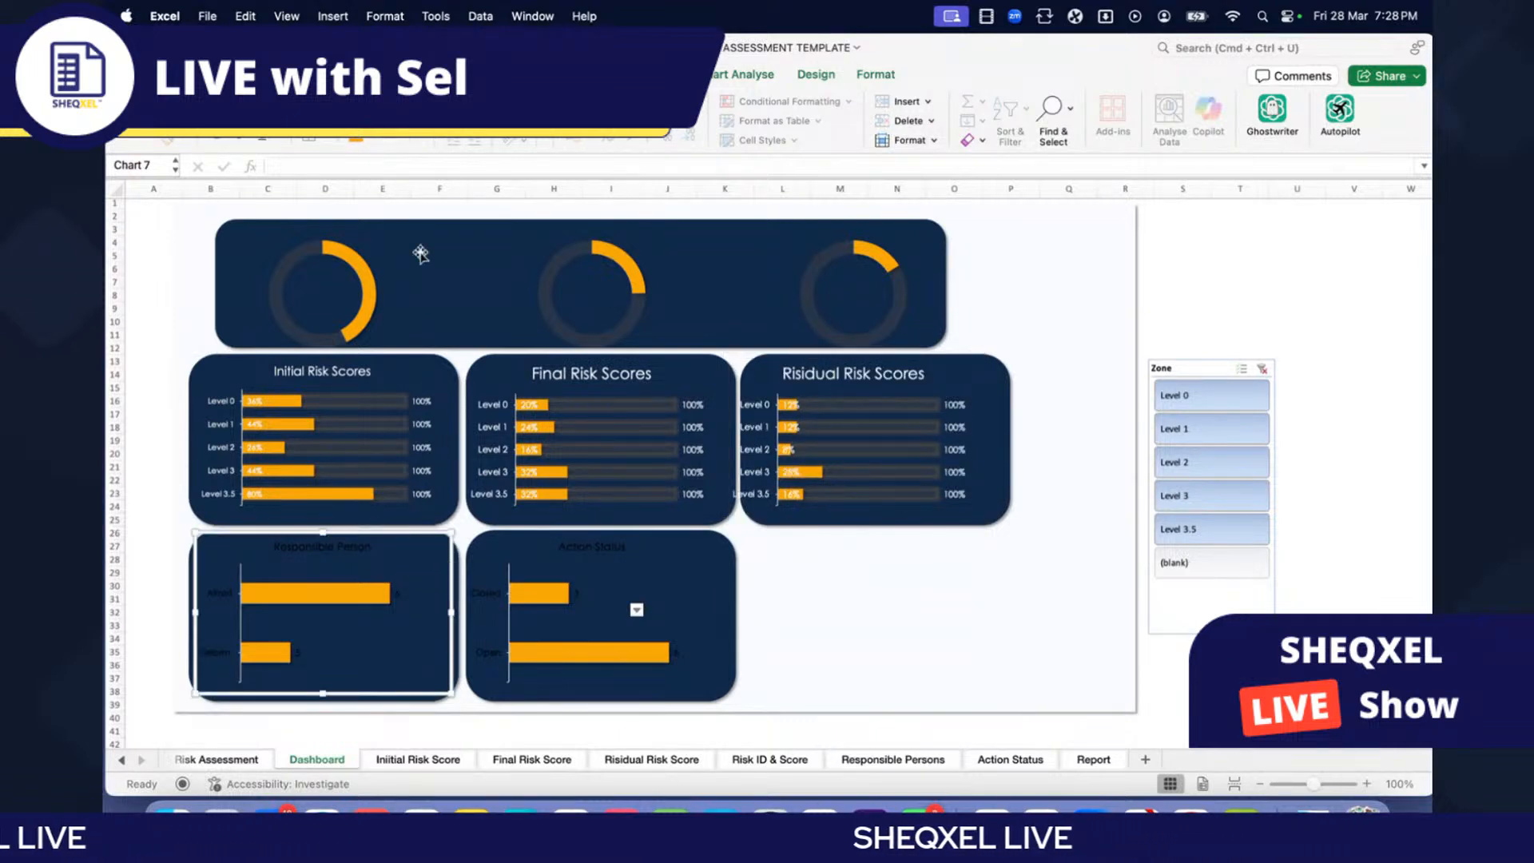
{"action": "left_click", "coordinate": [710, 601]}
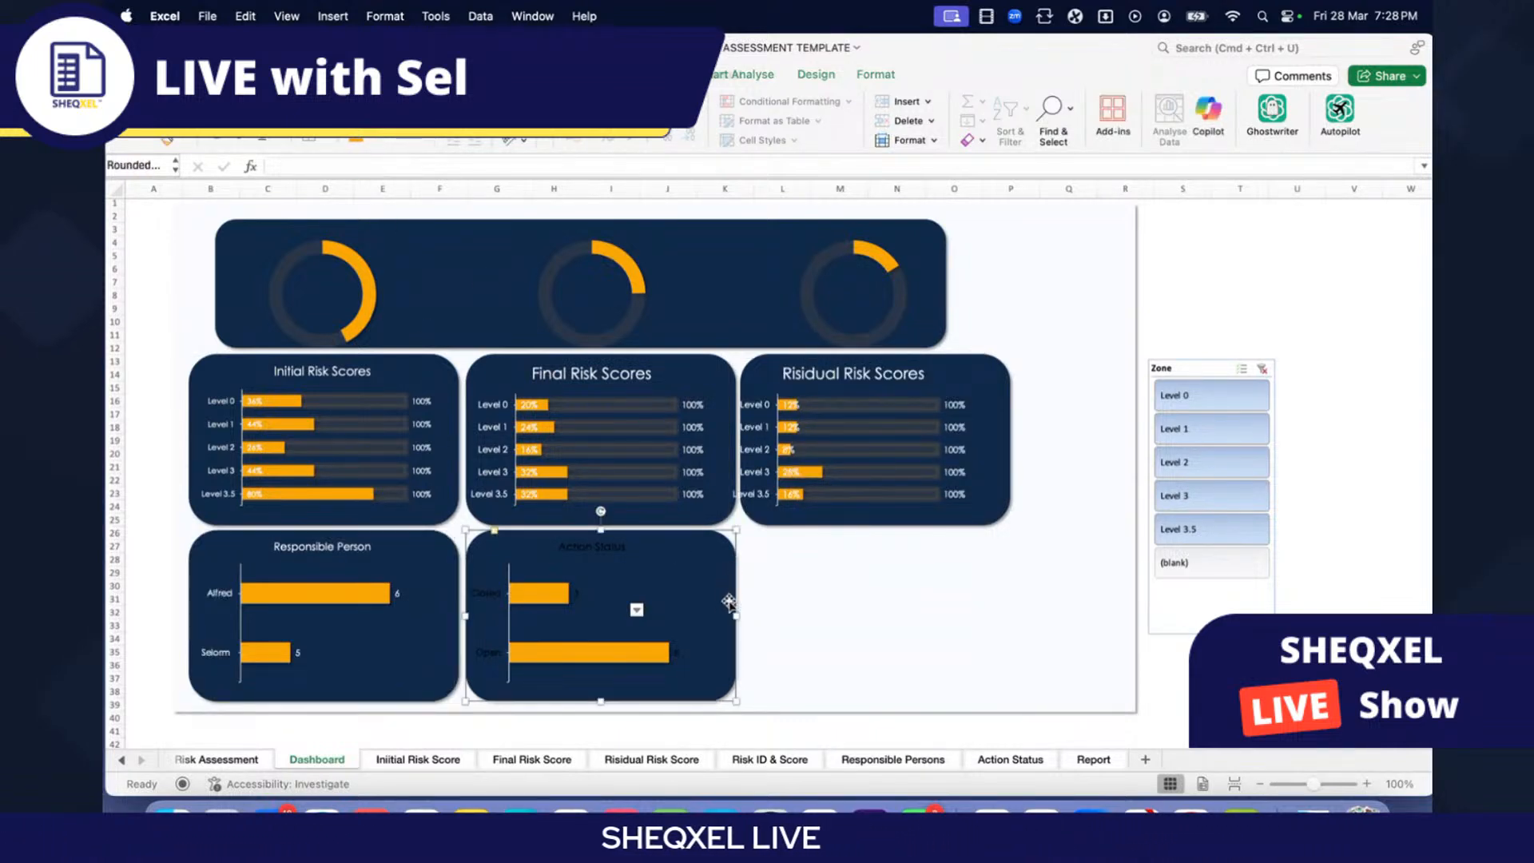
{"action": "left_click", "coordinate": [384, 142]}
{"action": "left_click", "coordinate": [1353, 334]}
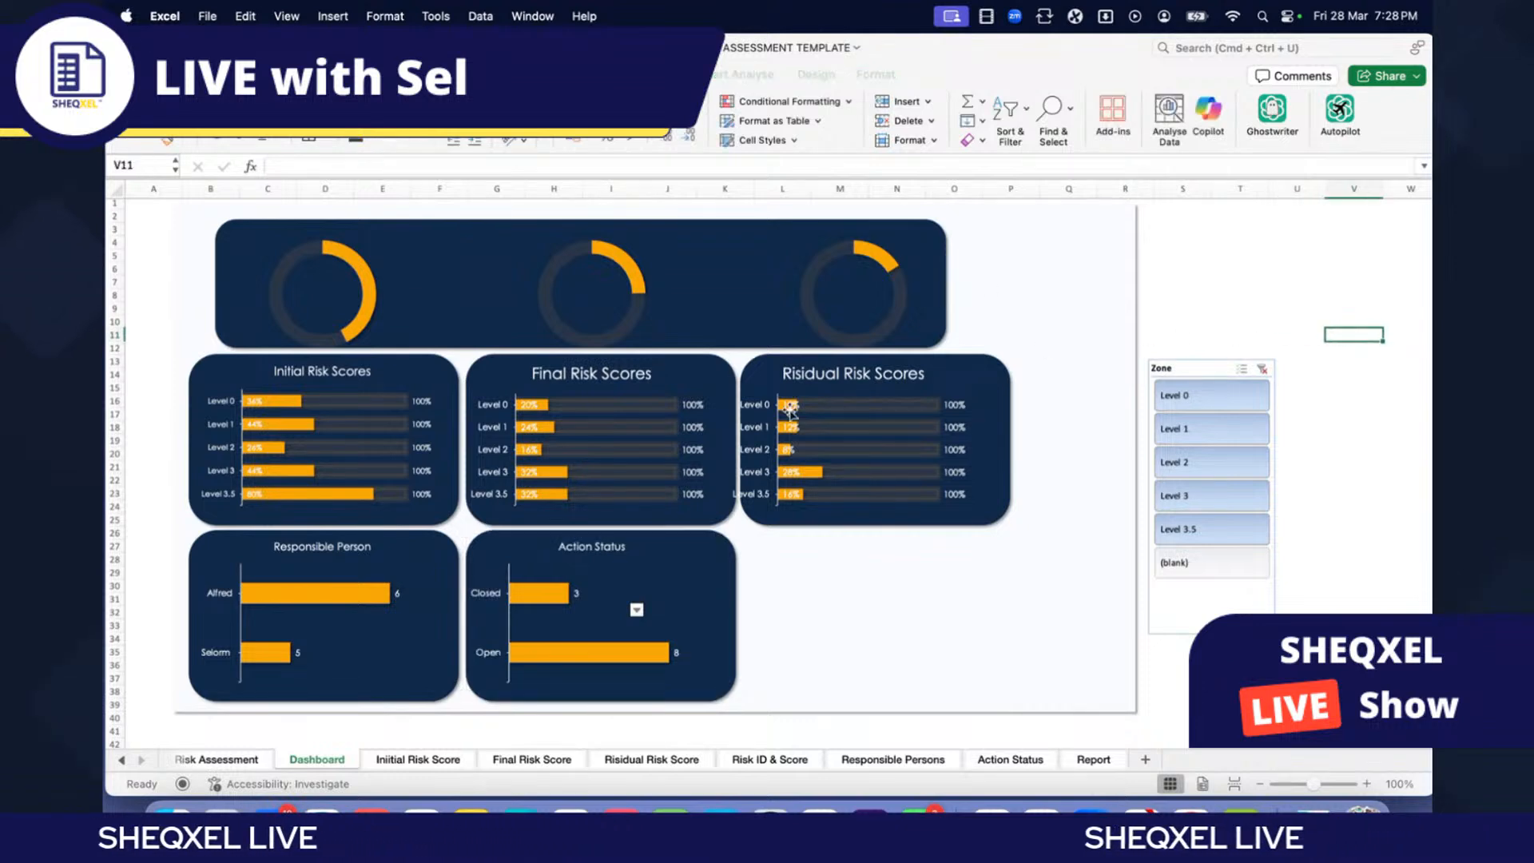
Step: Set the fill colour of the full-length background bars in the Initial Risk Scores chart to white
{"action": "left_click", "coordinate": [358, 427]}
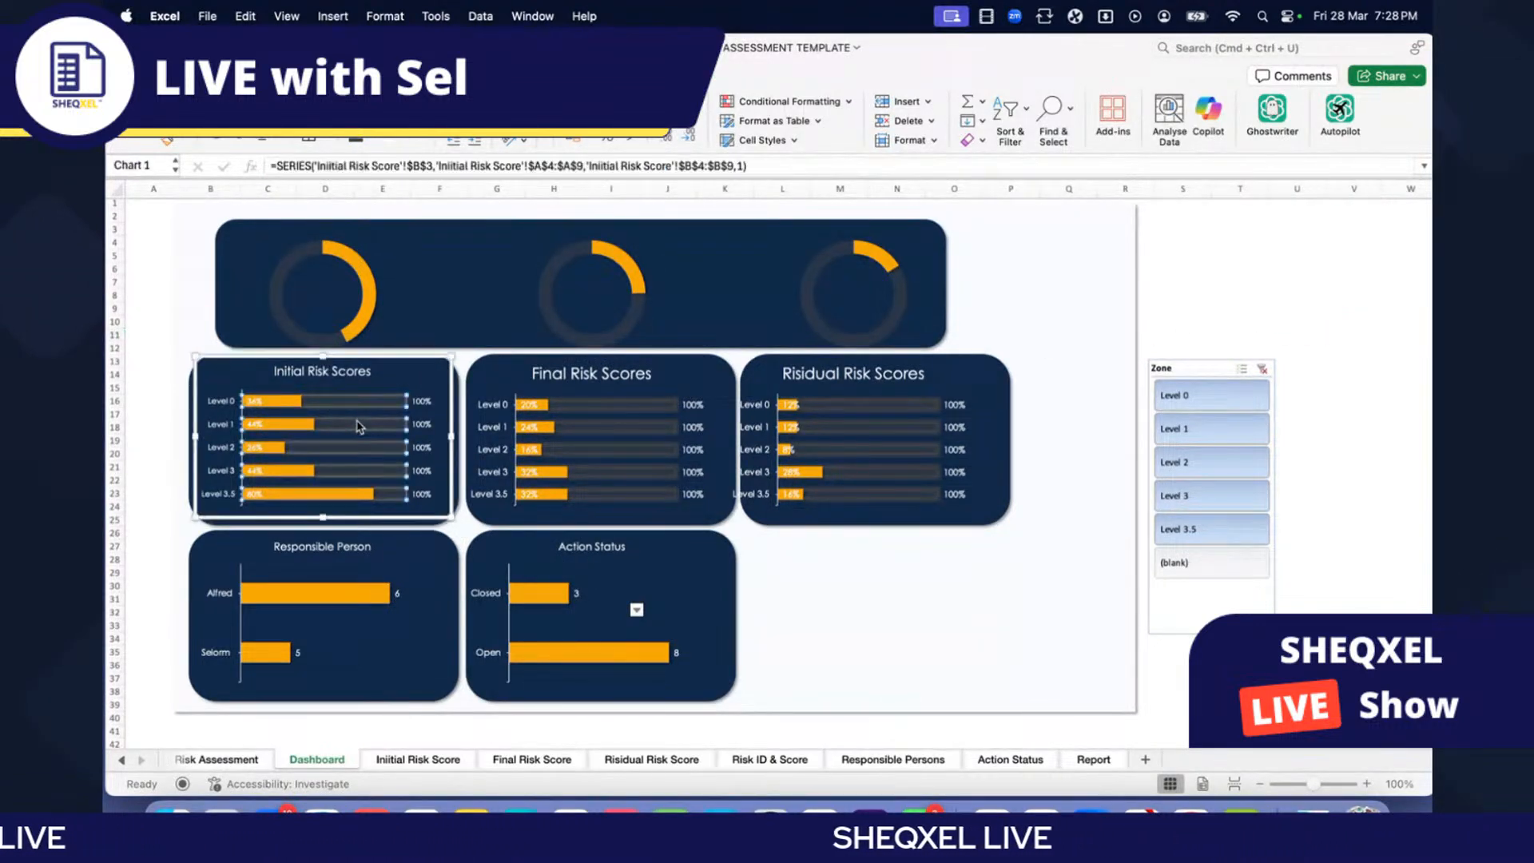
{"action": "right_click", "coordinate": [357, 427]}
{"action": "left_click", "coordinate": [421, 648]}
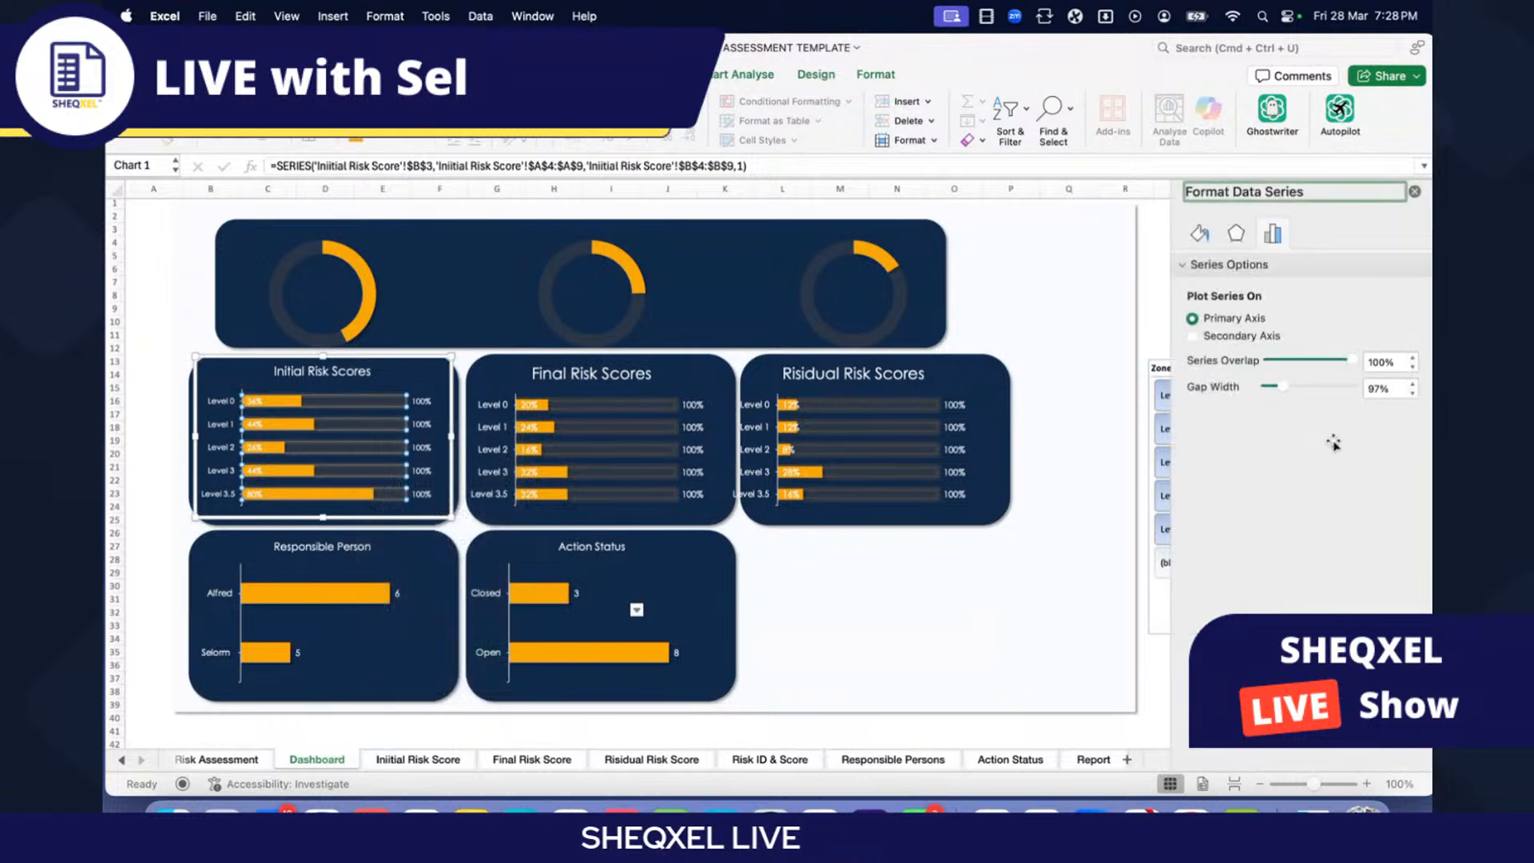
{"action": "left_click", "coordinate": [1198, 234]}
{"action": "left_click", "coordinate": [1404, 428]}
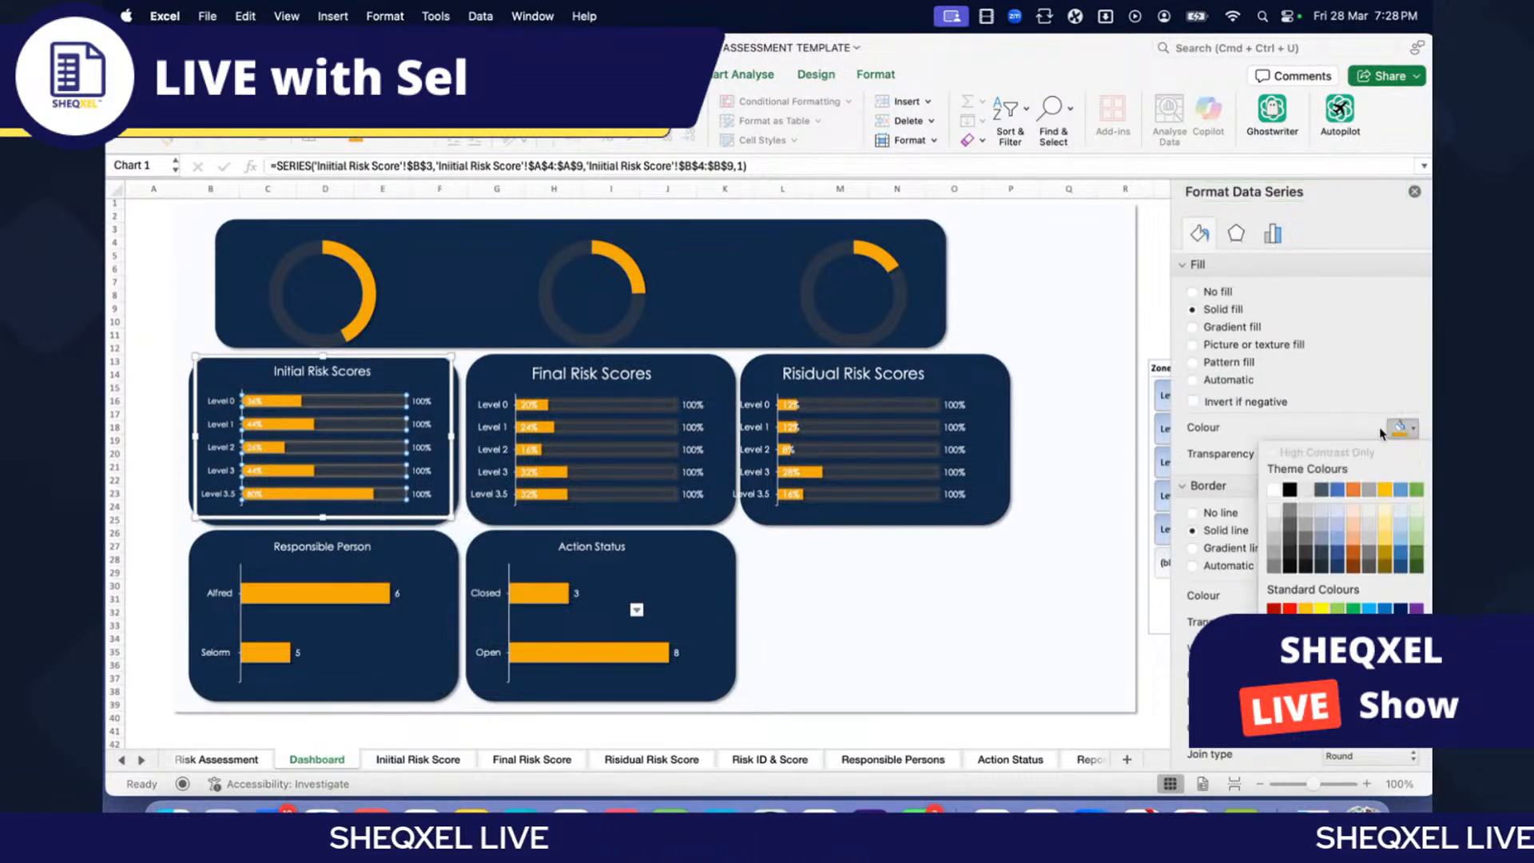
{"action": "left_click", "coordinate": [1273, 491]}
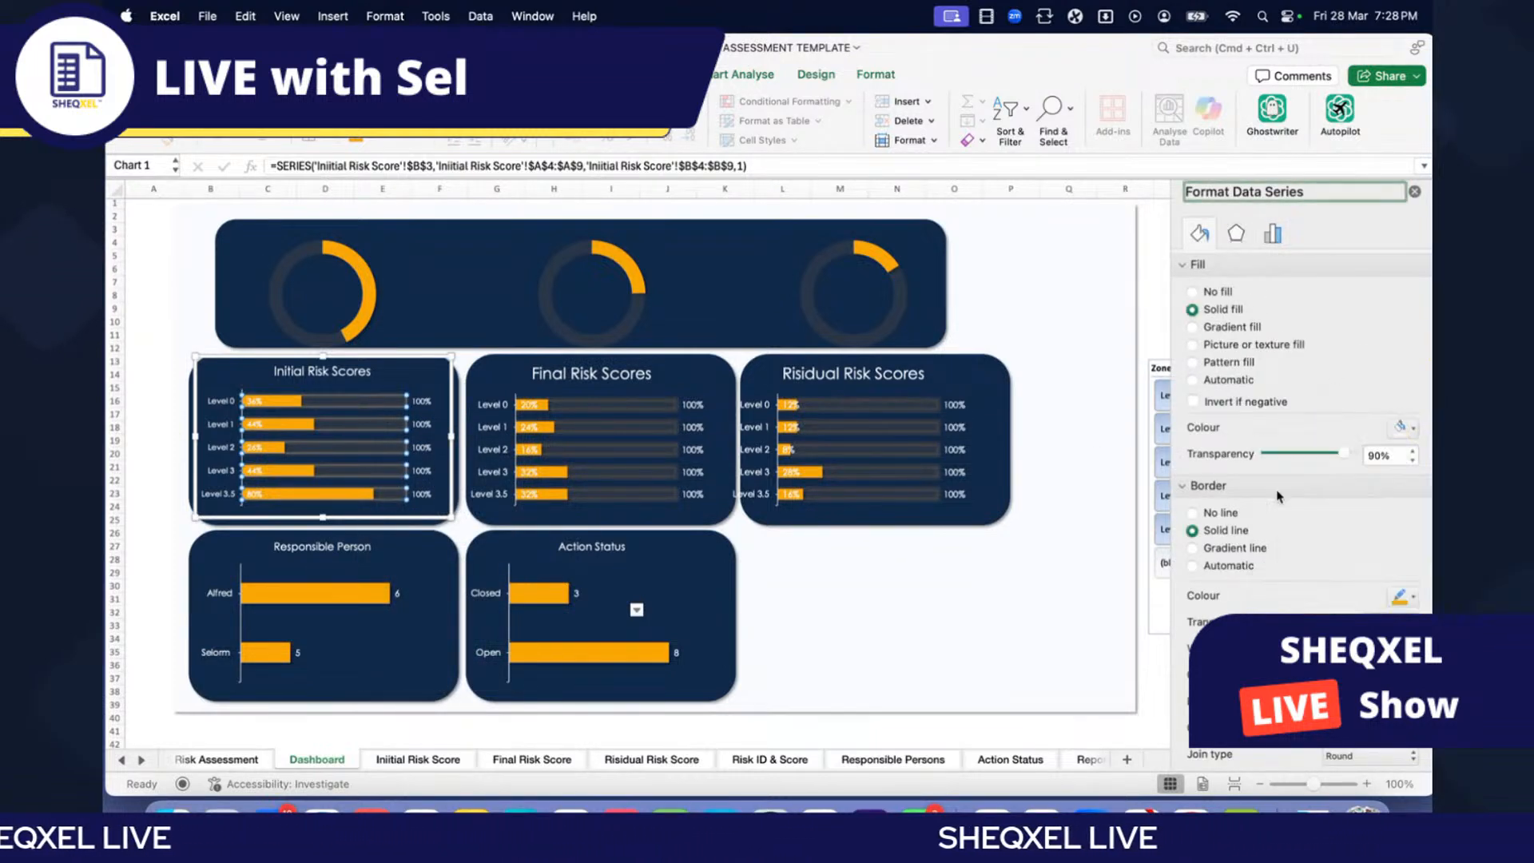
Step: Try a lighter outline colour on the full-length background bars in the Initial Risk Scores chart
{"action": "left_click", "coordinate": [1404, 597]}
{"action": "left_click", "coordinate": [1274, 373]}
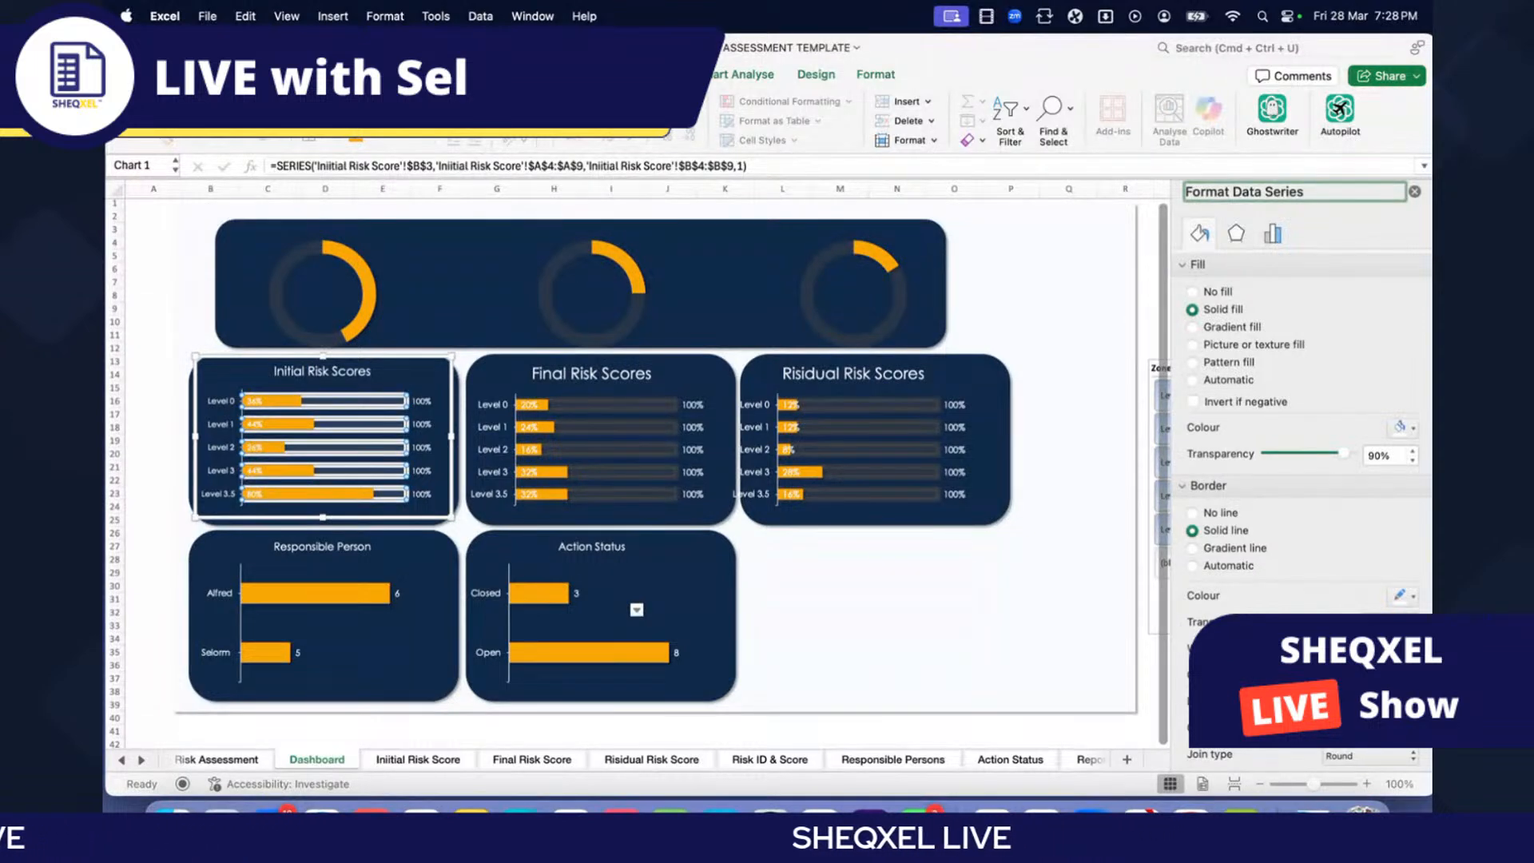
{"action": "left_click", "coordinate": [146, 398]}
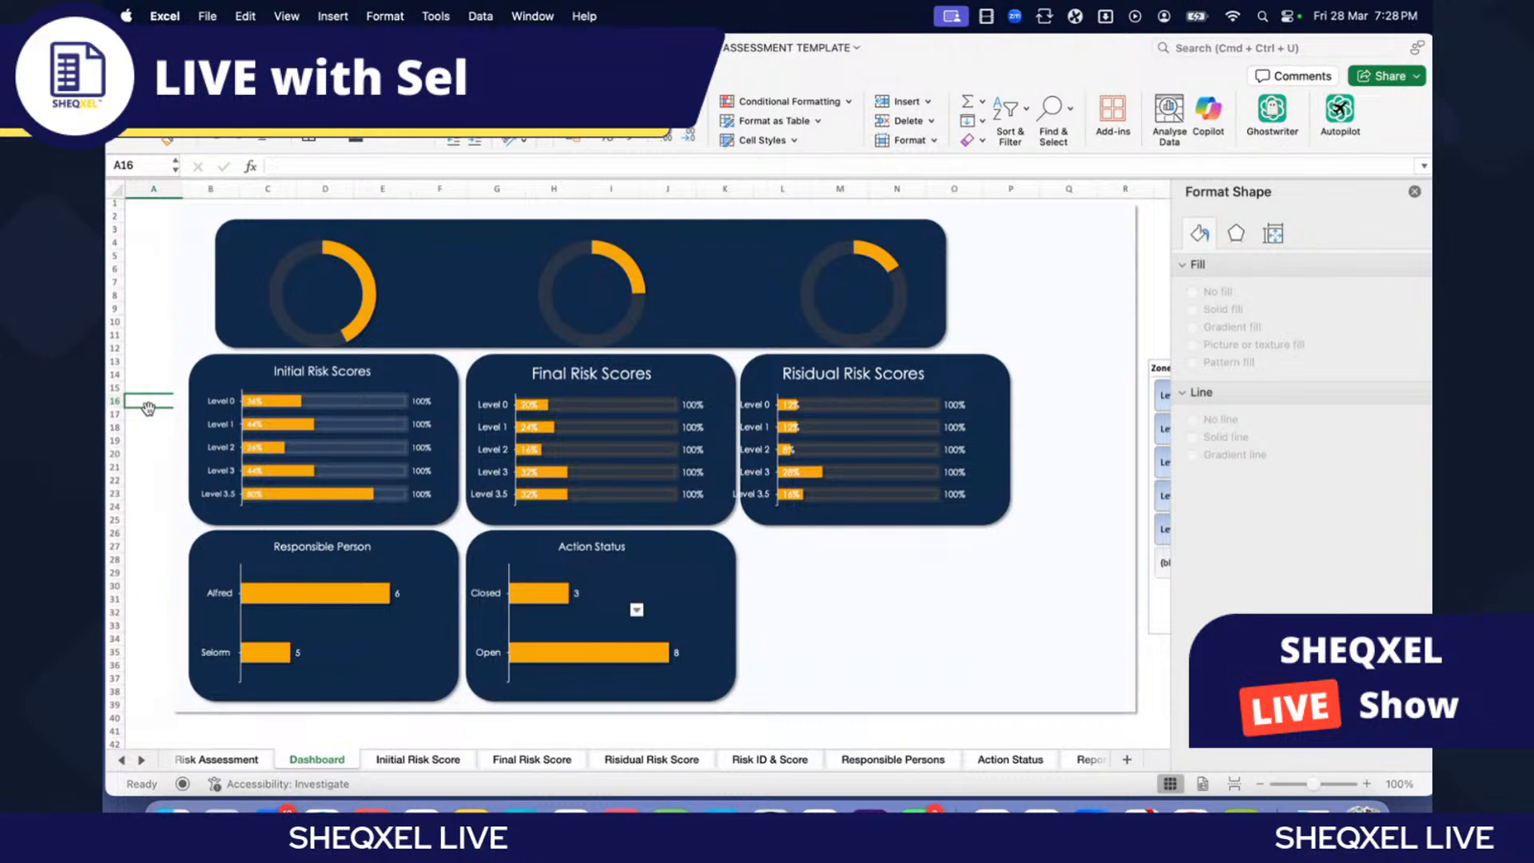
{"action": "scroll", "coordinate": [559, 575], "scroll_direction": "down", "scroll_amount": 3}
{"action": "scroll", "coordinate": [560, 580], "scroll_direction": "up", "scroll_amount": 3}
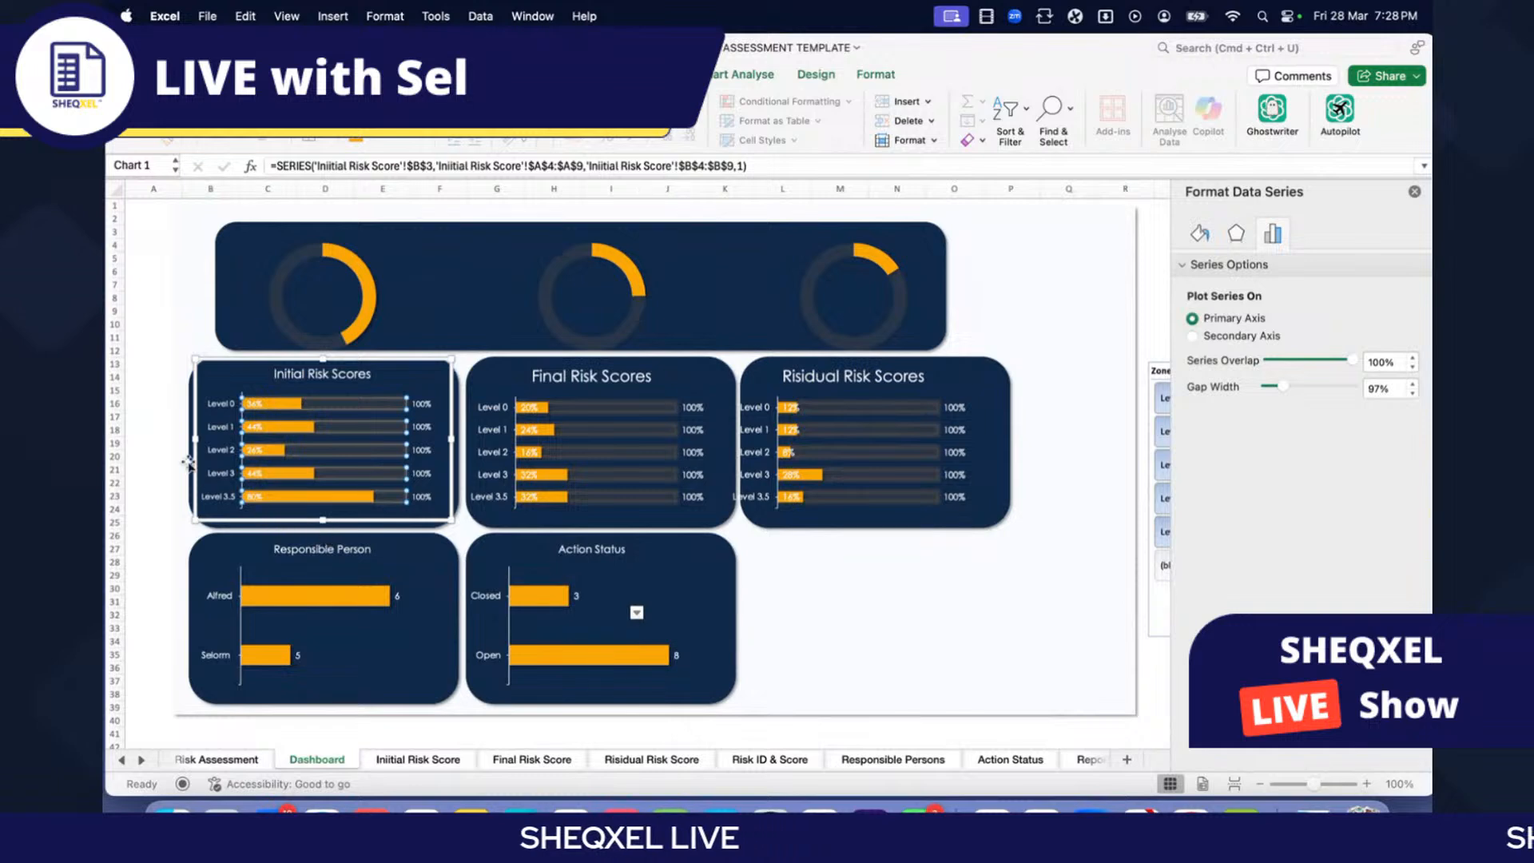
Step: Set the gap width of the bars in the Initial Risk Scores chart to 10%
{"action": "right_click", "coordinate": [352, 434]}
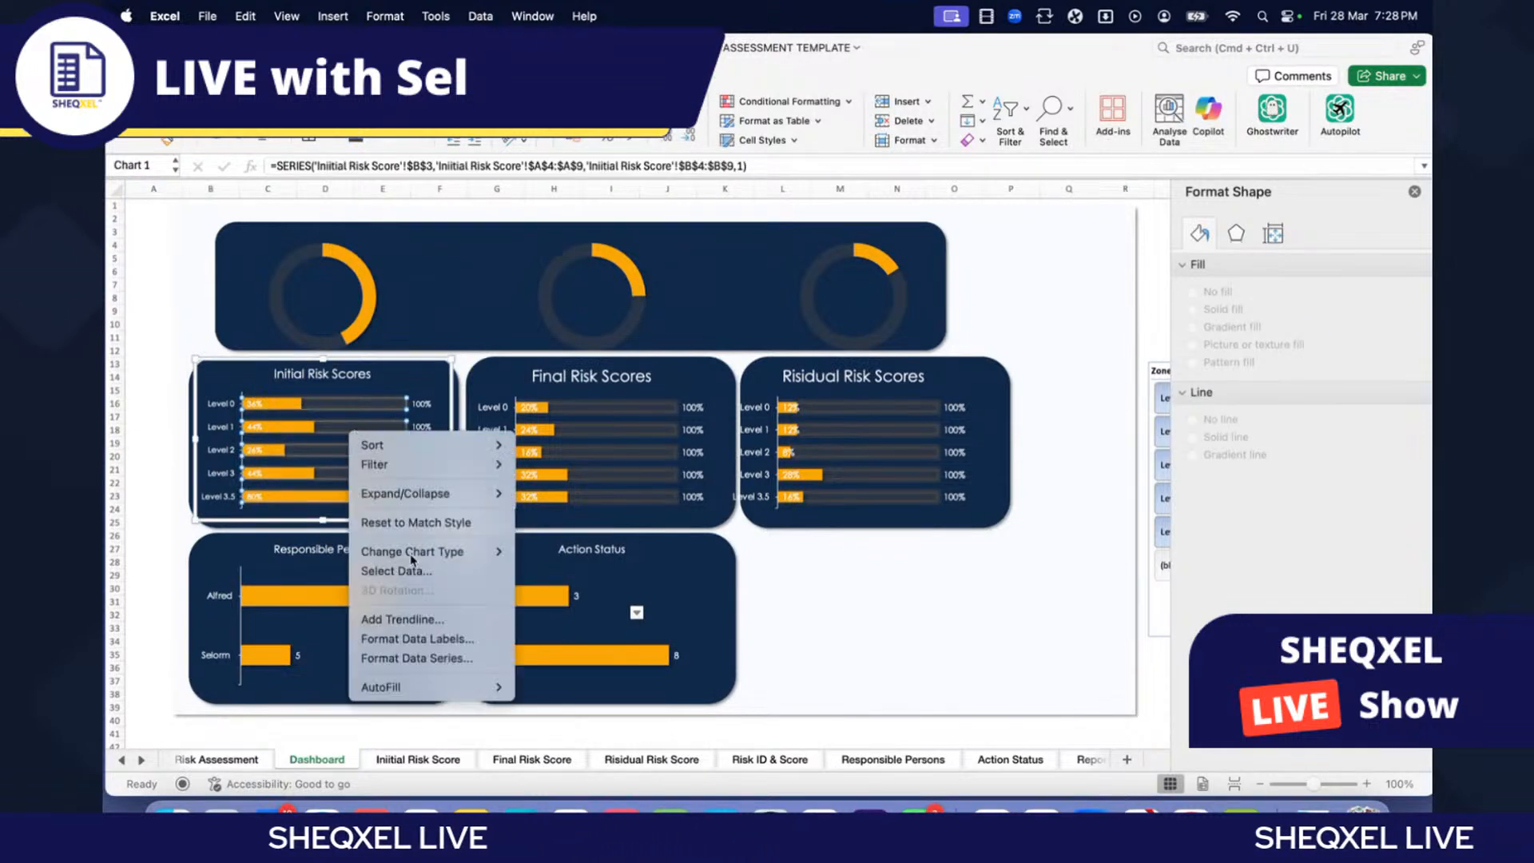
{"action": "left_click", "coordinate": [416, 658]}
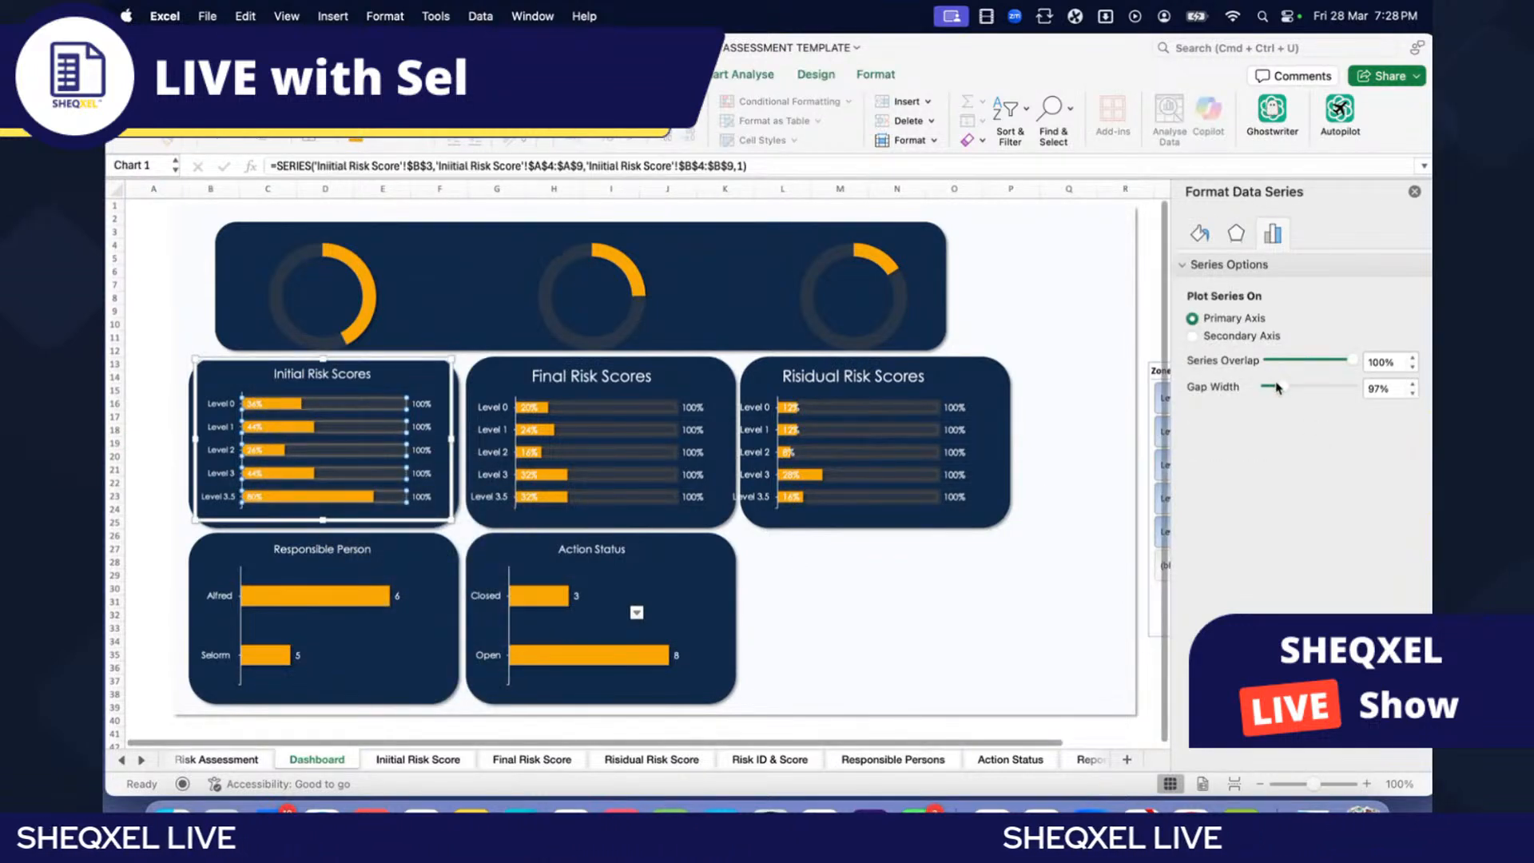
{"action": "left_click_drag", "start_coordinate": [1276, 388], "coordinate": [1271, 391]}
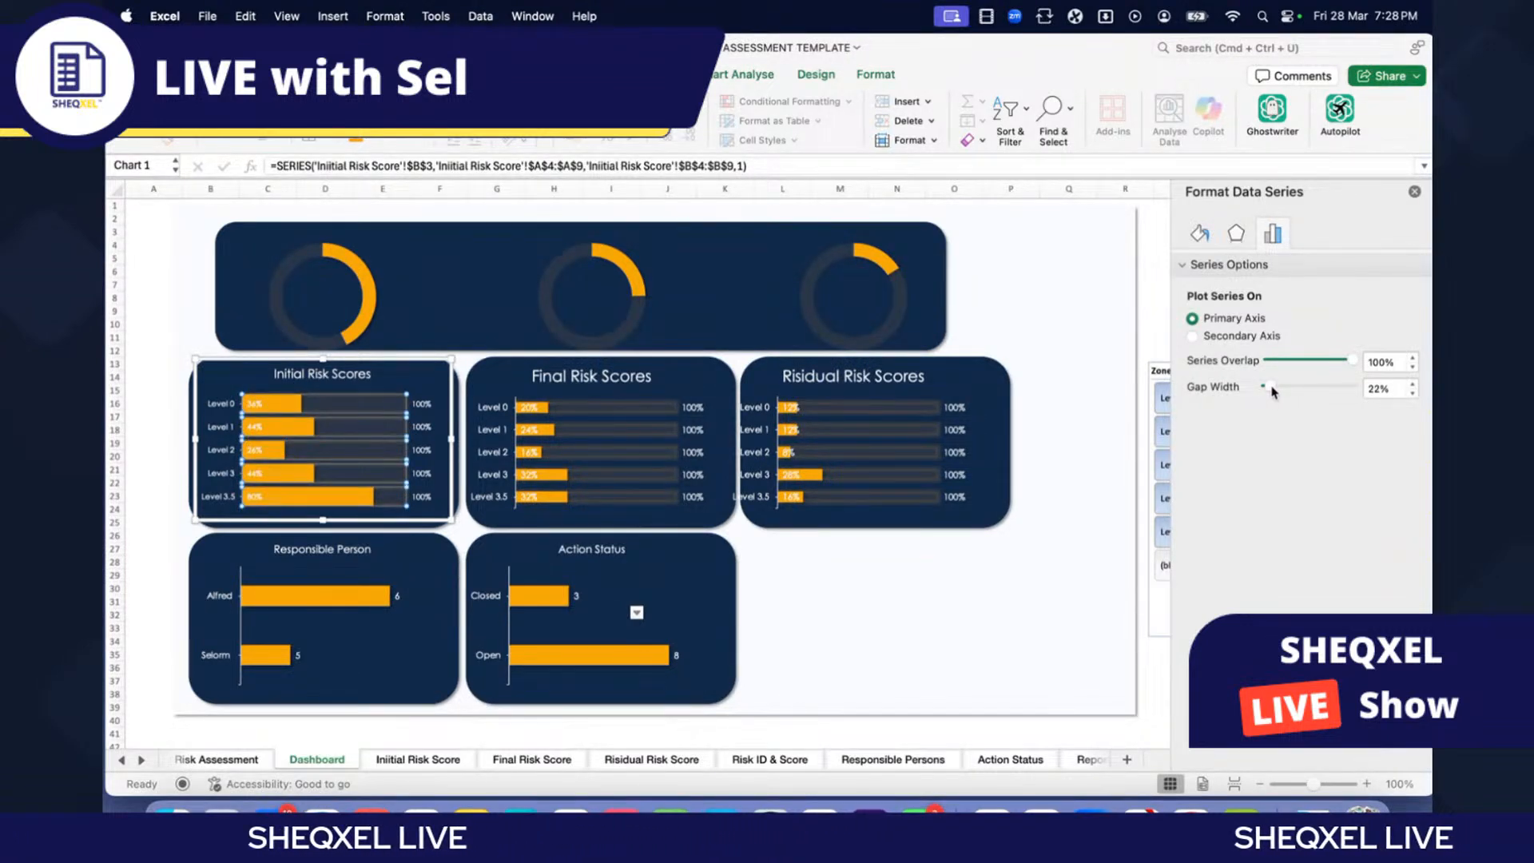
{"action": "left_click", "coordinate": [1380, 389]}
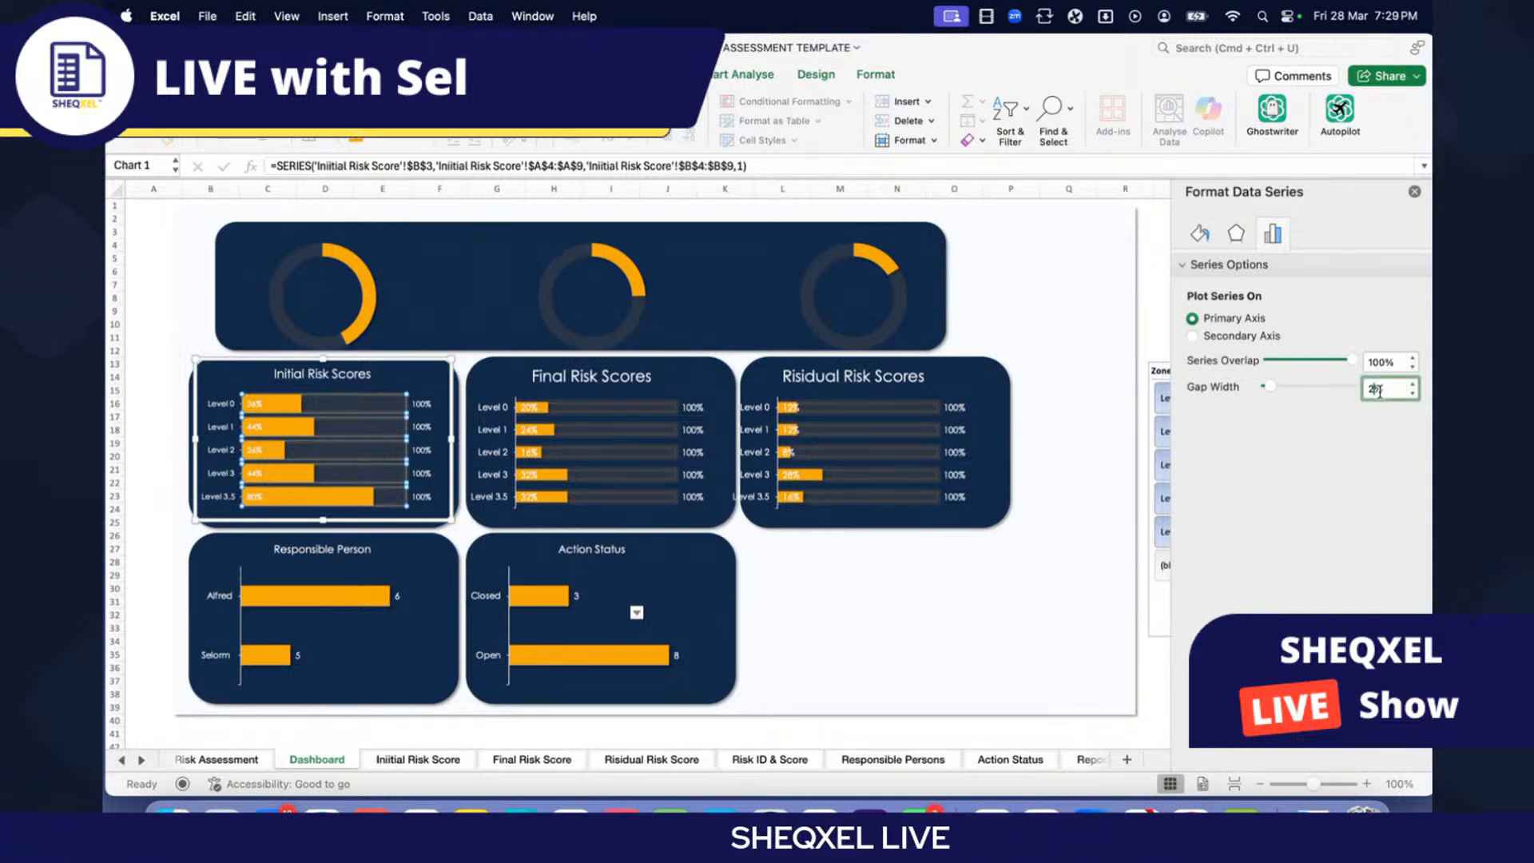
{"action": "key", "text": "Return"}
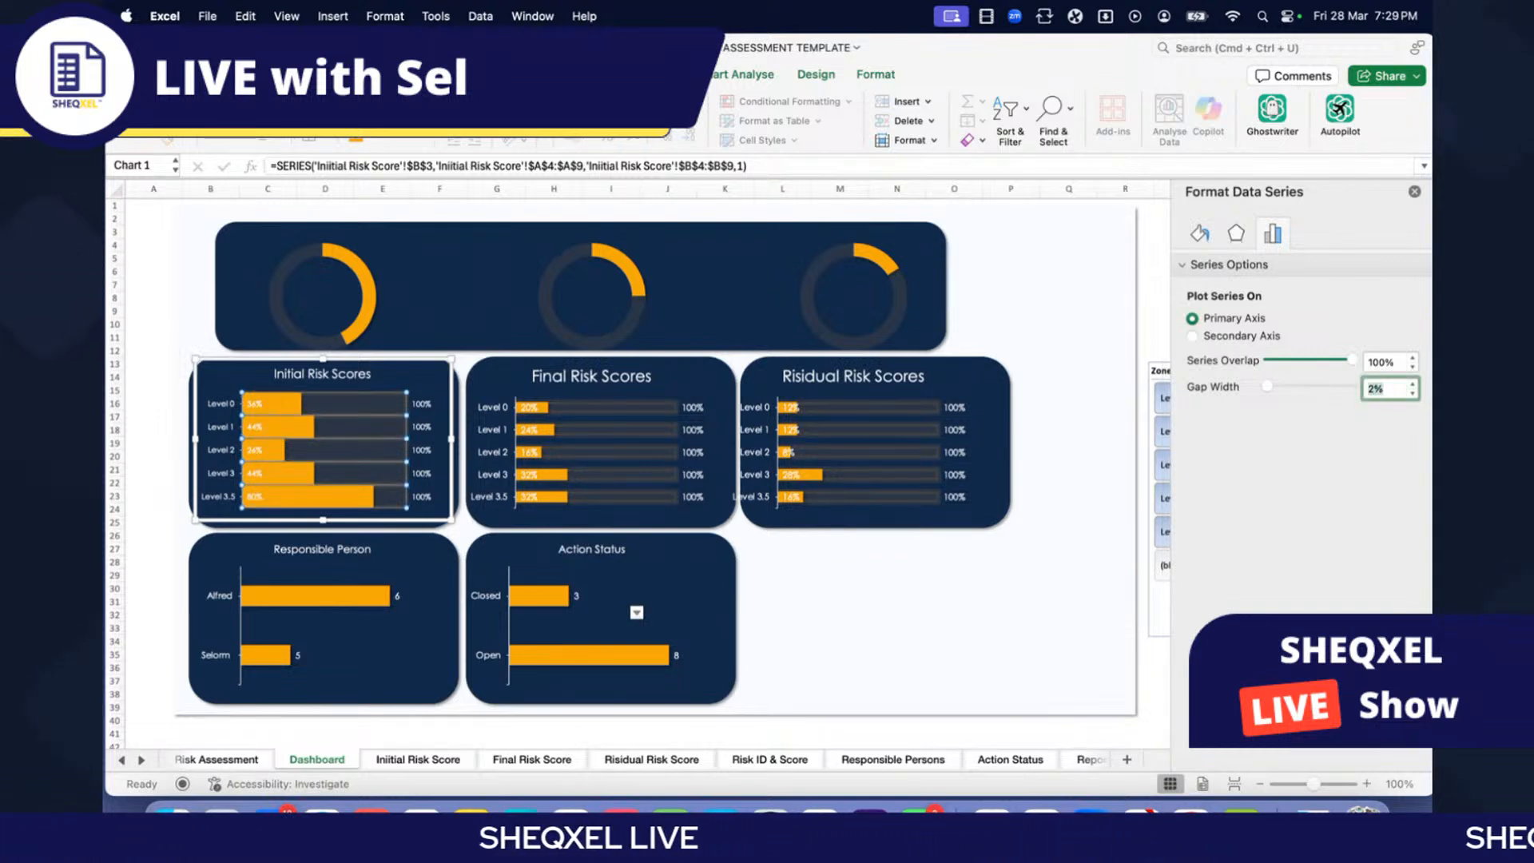
{"action": "type", "text": "10"}
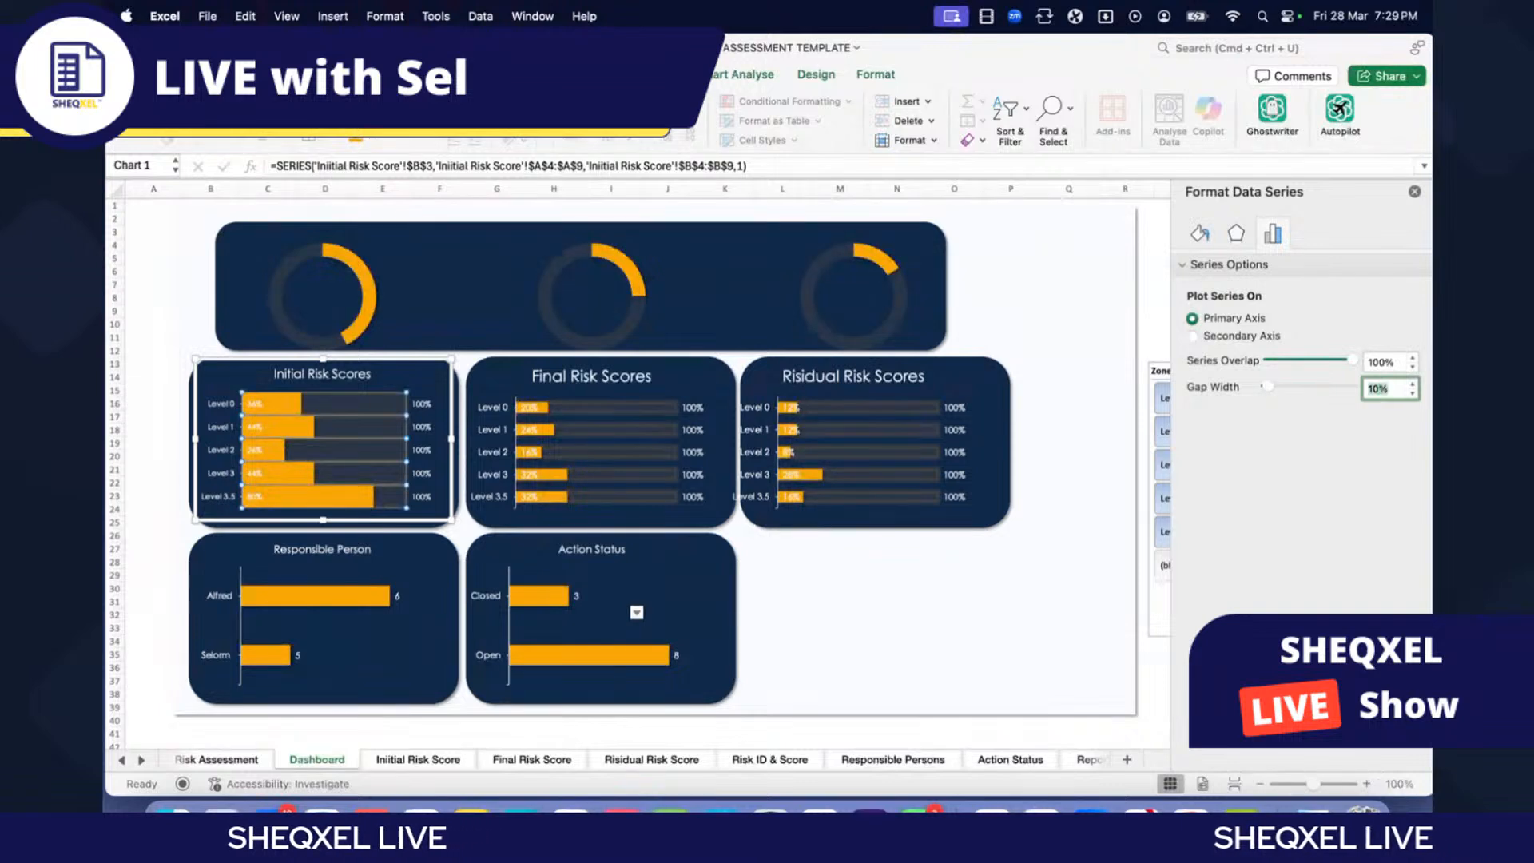
{"action": "key", "text": "Return"}
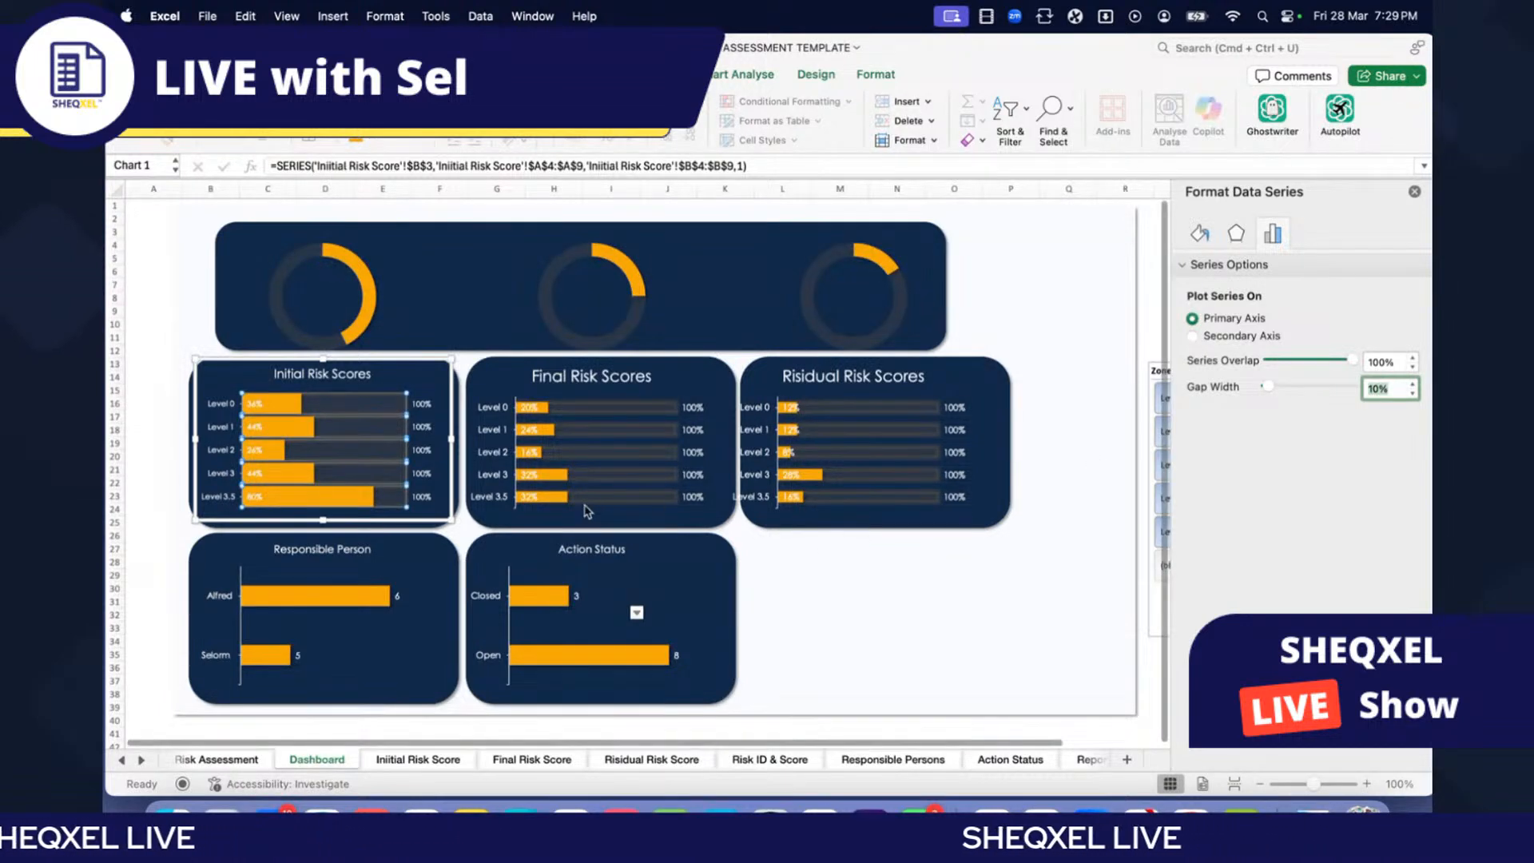
Step: Set the gap width of the Final and Risidual Risk Scores bars to 10%, then close the data series formatting settings
{"action": "left_click", "coordinate": [531, 453]}
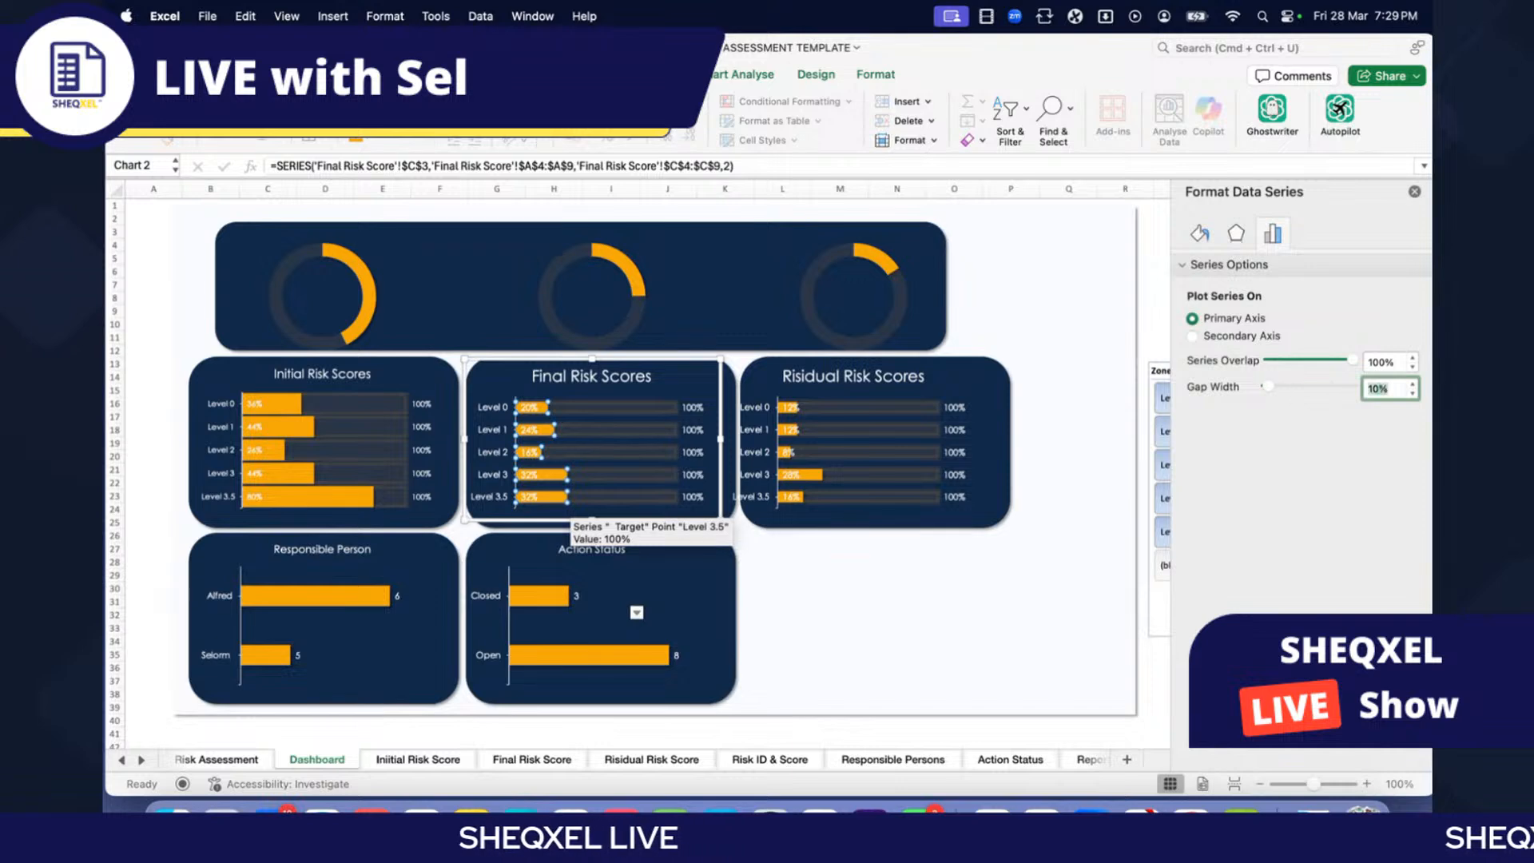
{"action": "left_click", "coordinate": [802, 496]}
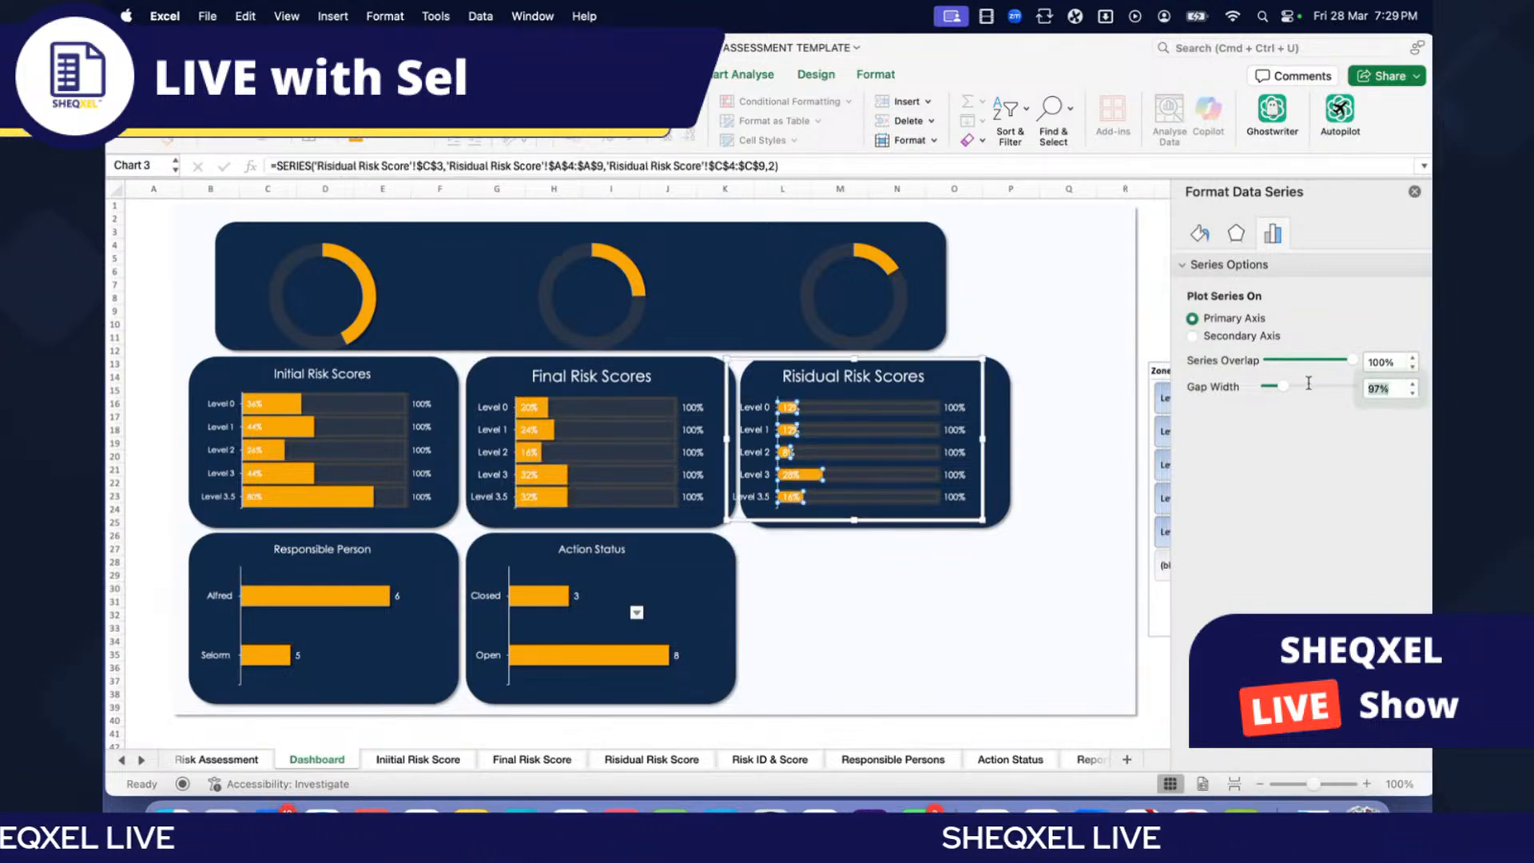
{"action": "left_click", "coordinate": [1386, 390]}
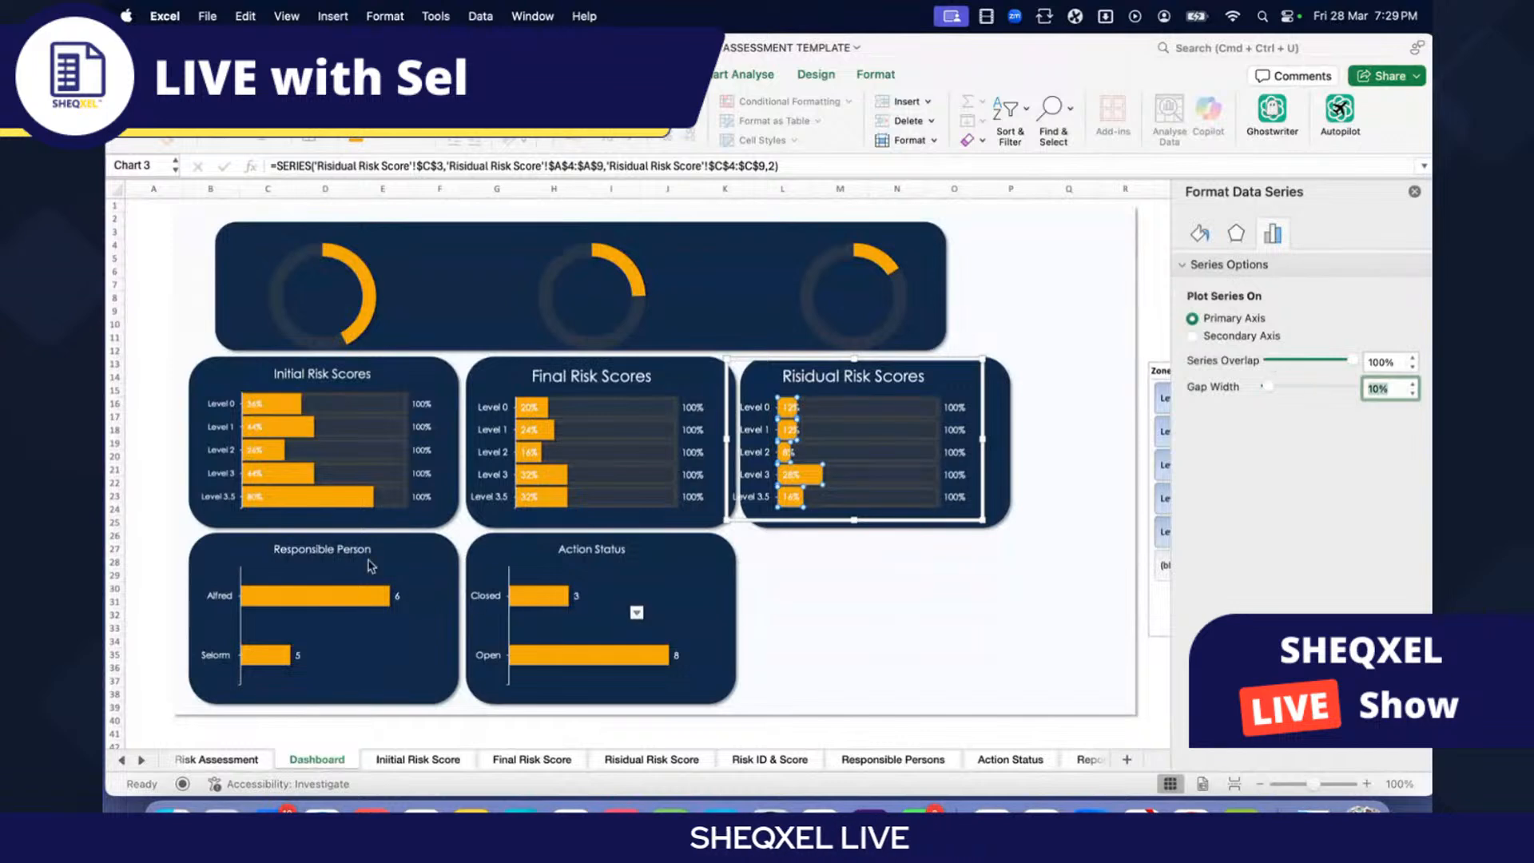
{"action": "left_click", "coordinate": [354, 598]}
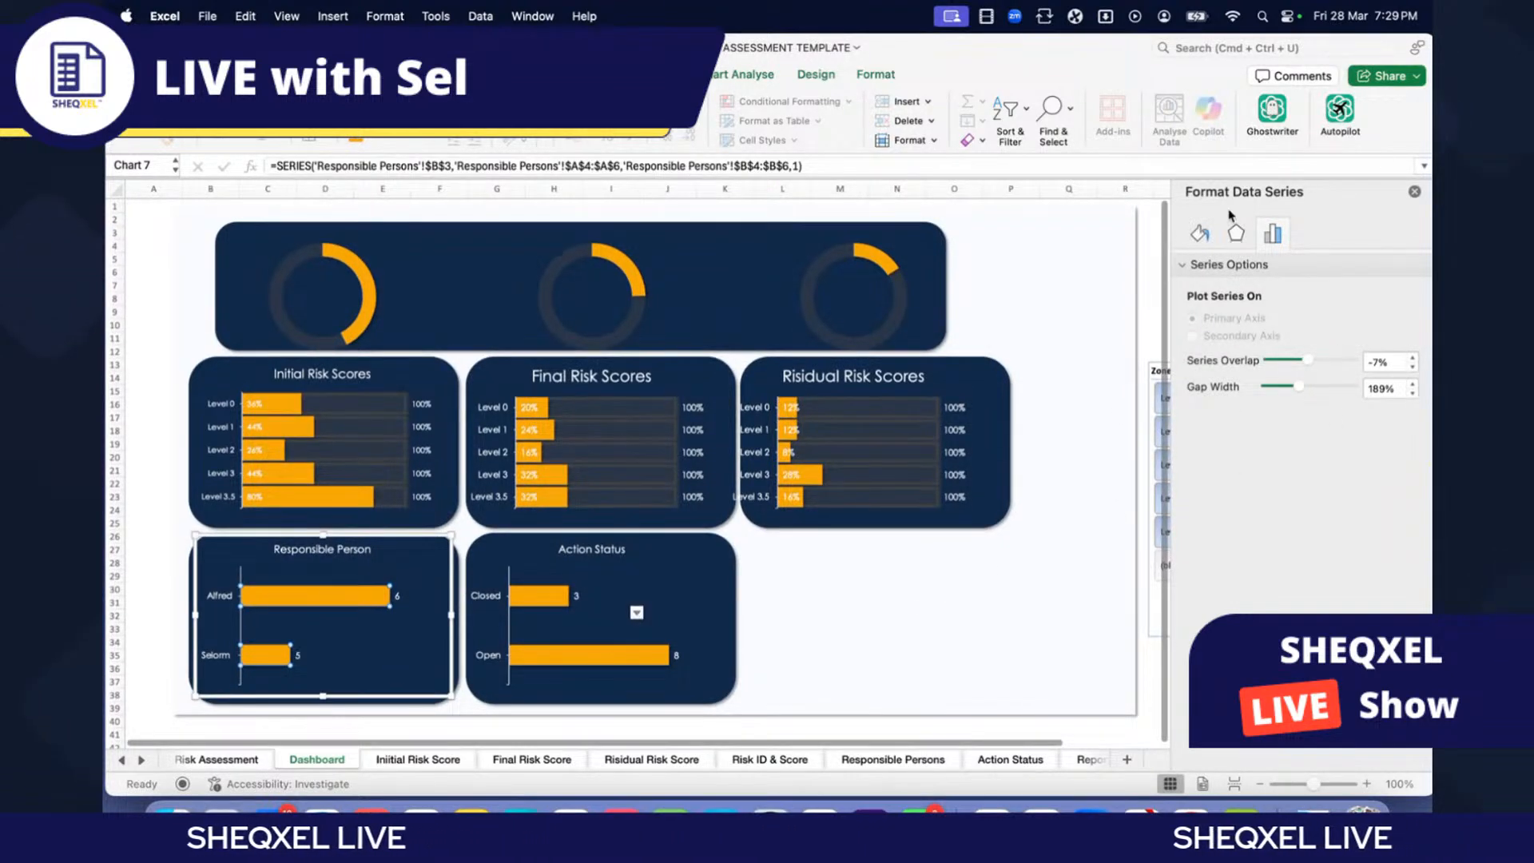
{"action": "left_click", "coordinate": [1414, 192]}
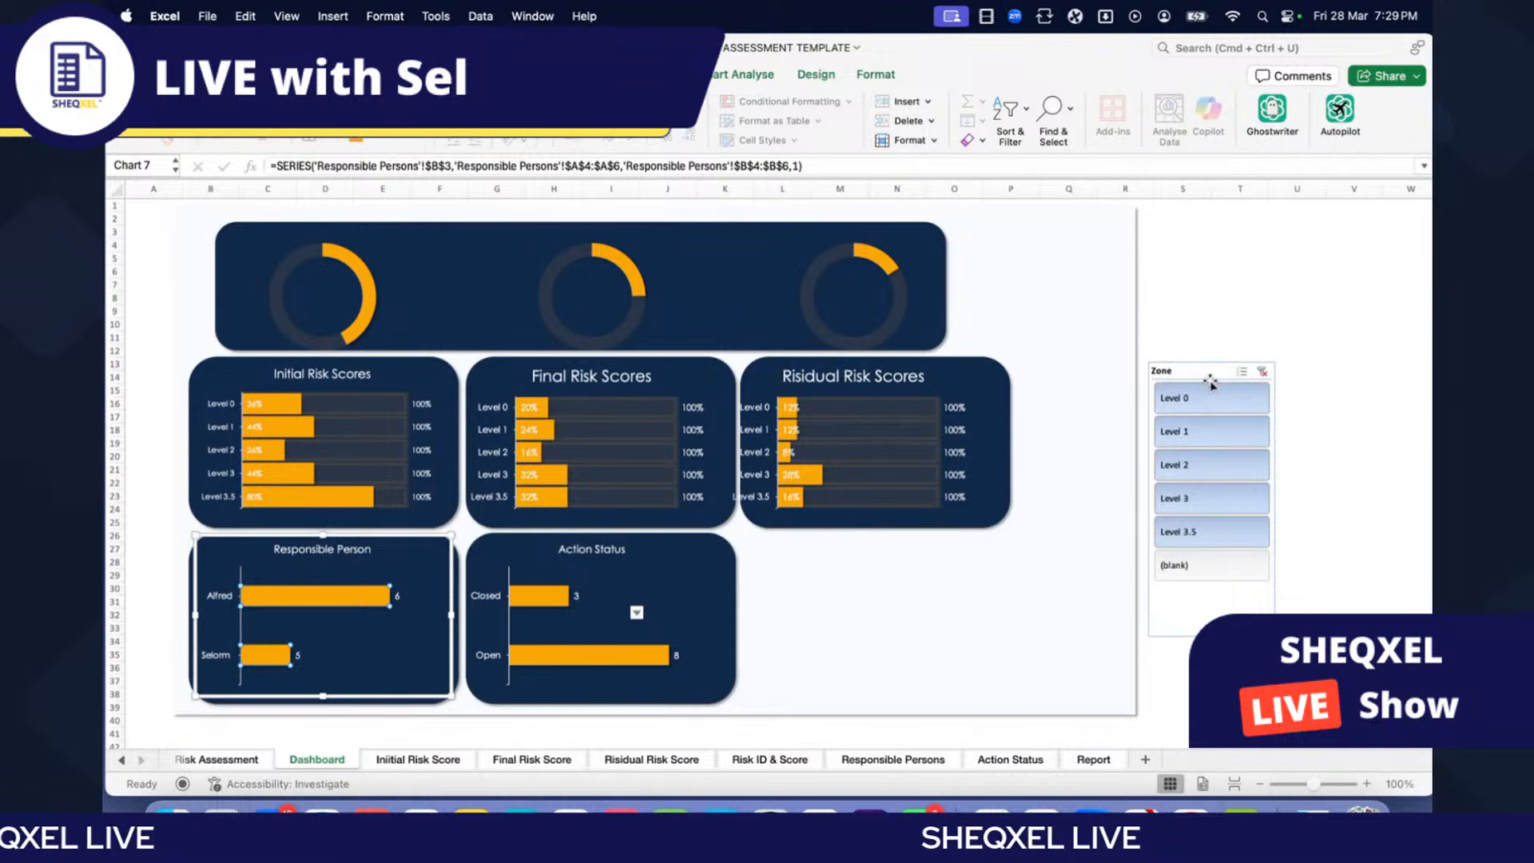
Step: Make the Zone slicer narrower and place it beside the Risidual Risk Scores panel, inside the dashboard background
{"action": "left_click_drag", "start_coordinate": [1215, 383], "coordinate": [832, 550]}
{"action": "scroll", "coordinate": [932, 548], "scroll_direction": "down", "scroll_amount": 3}
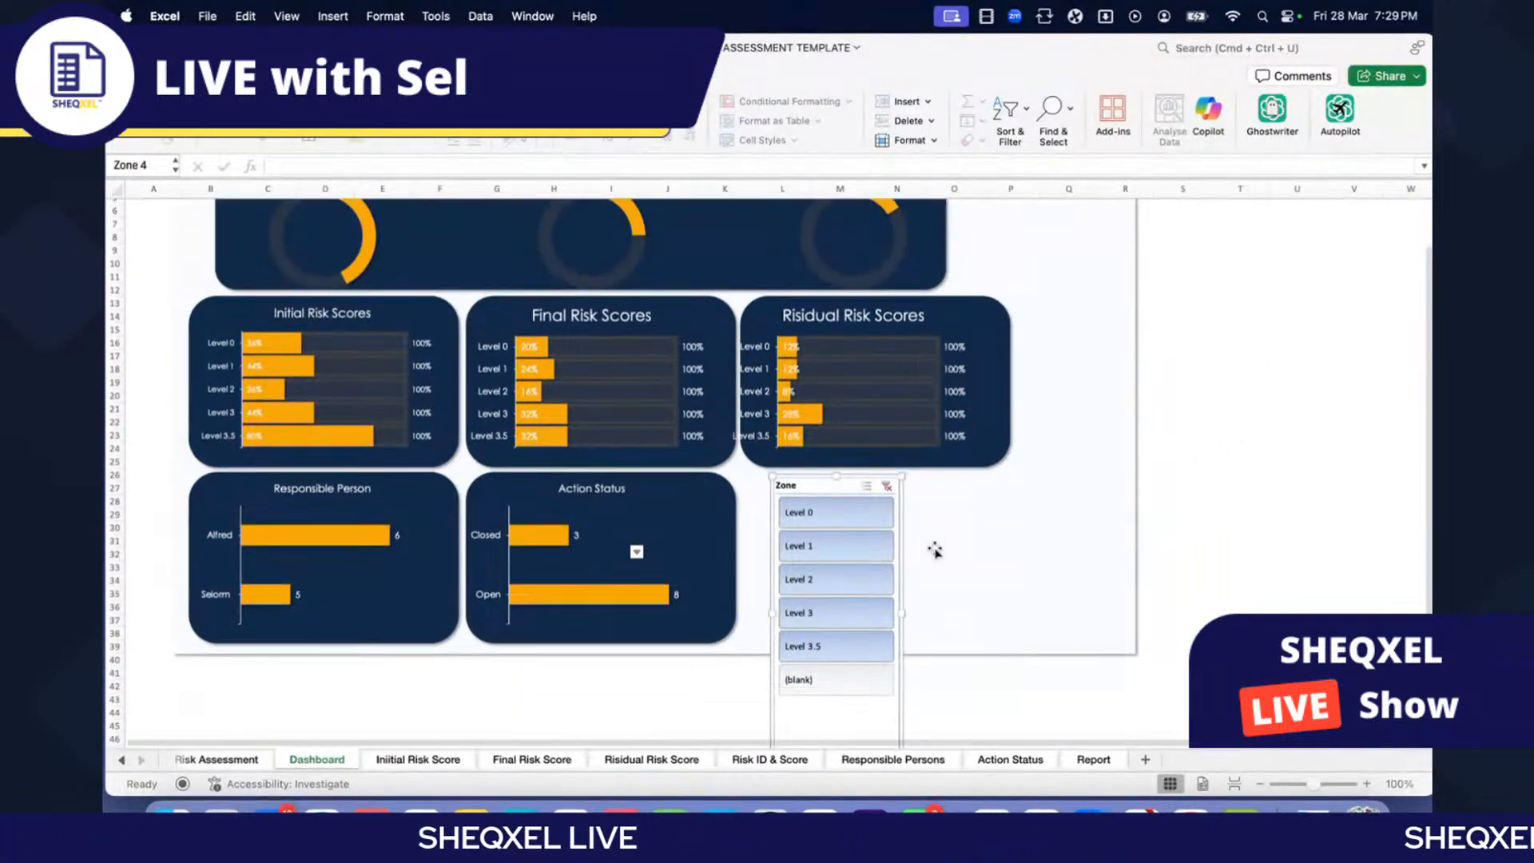
{"action": "left_click_drag", "start_coordinate": [902, 714], "coordinate": [866, 689]}
{"action": "left_click_drag", "start_coordinate": [782, 450], "coordinate": [1039, 263]}
{"action": "scroll", "coordinate": [1039, 264], "scroll_direction": "up", "scroll_amount": 3}
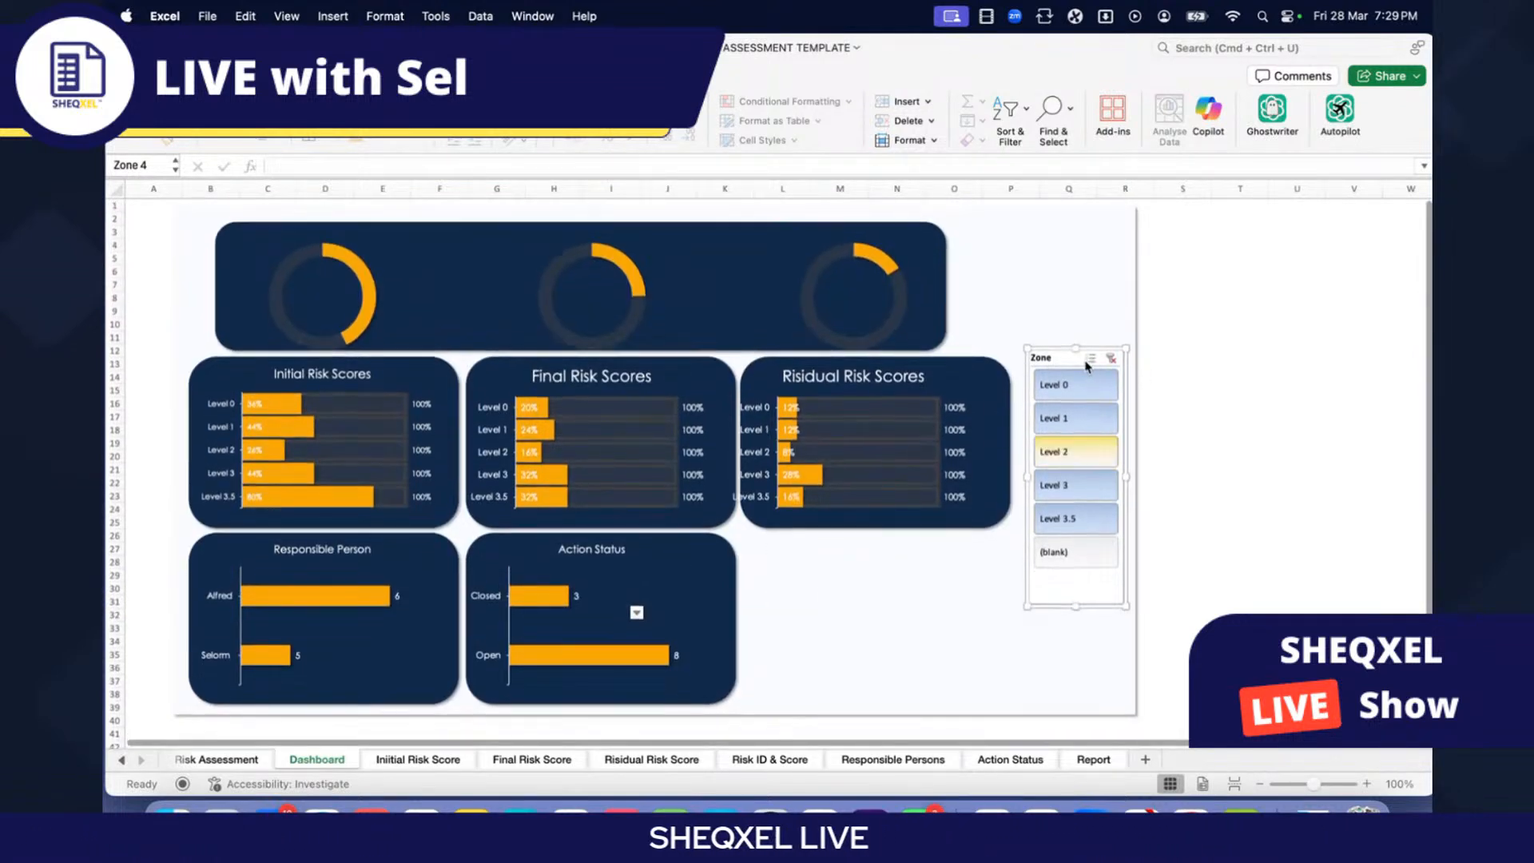
Step: Shift the Zone slicer slightly down against the Risidual Risk Scores panel and clear its filter so all levels and (blank) are included
{"action": "left_click_drag", "start_coordinate": [1054, 357], "coordinate": [1063, 583]}
{"action": "left_click", "coordinate": [1082, 414]}
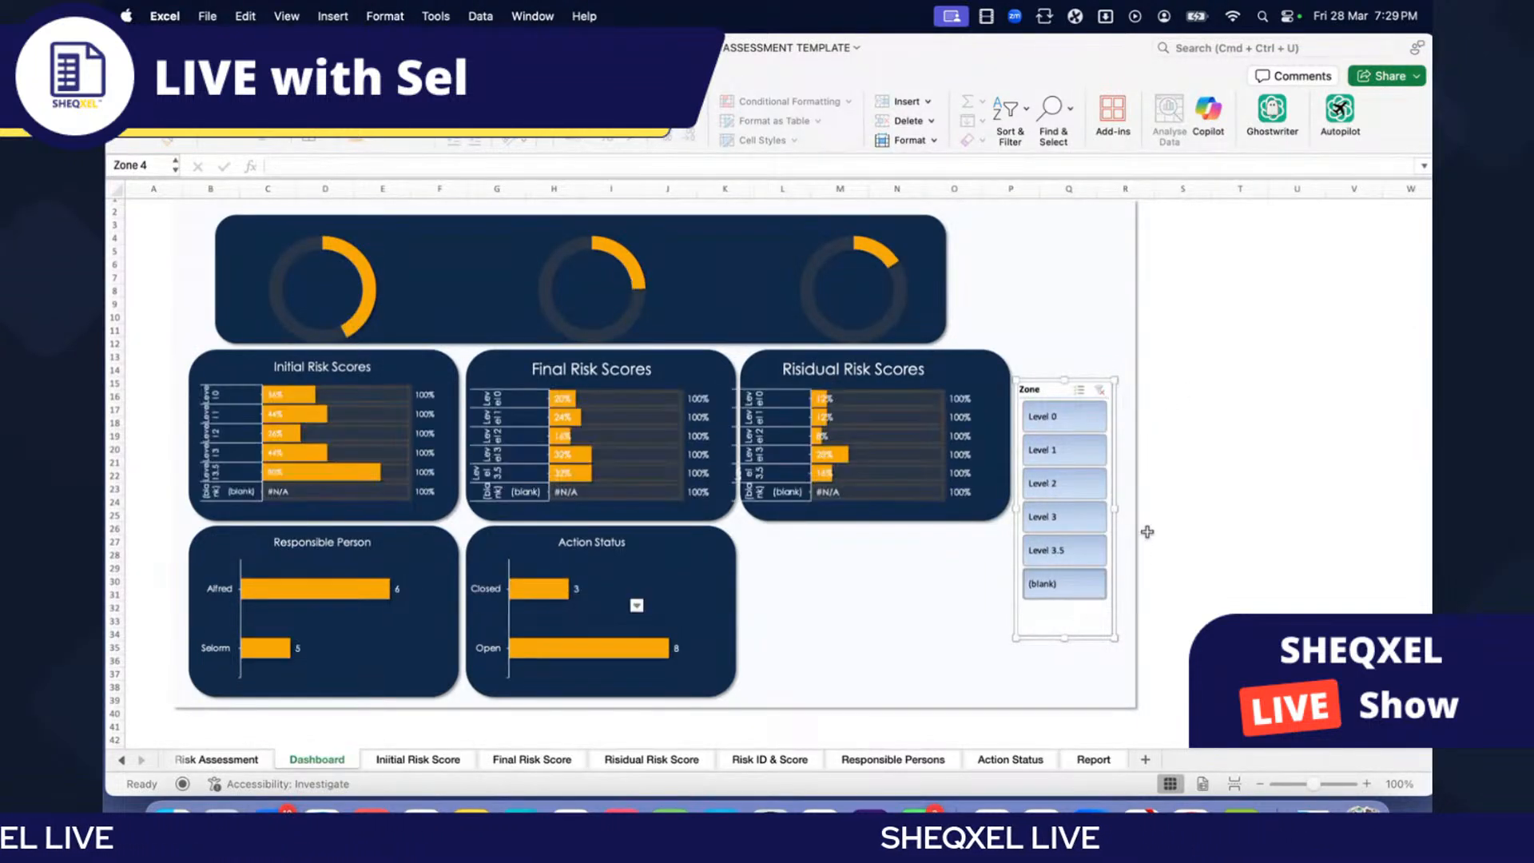
{"action": "left_click", "coordinate": [1185, 515]}
{"action": "scroll", "coordinate": [1184, 515], "scroll_direction": "up", "scroll_amount": 1}
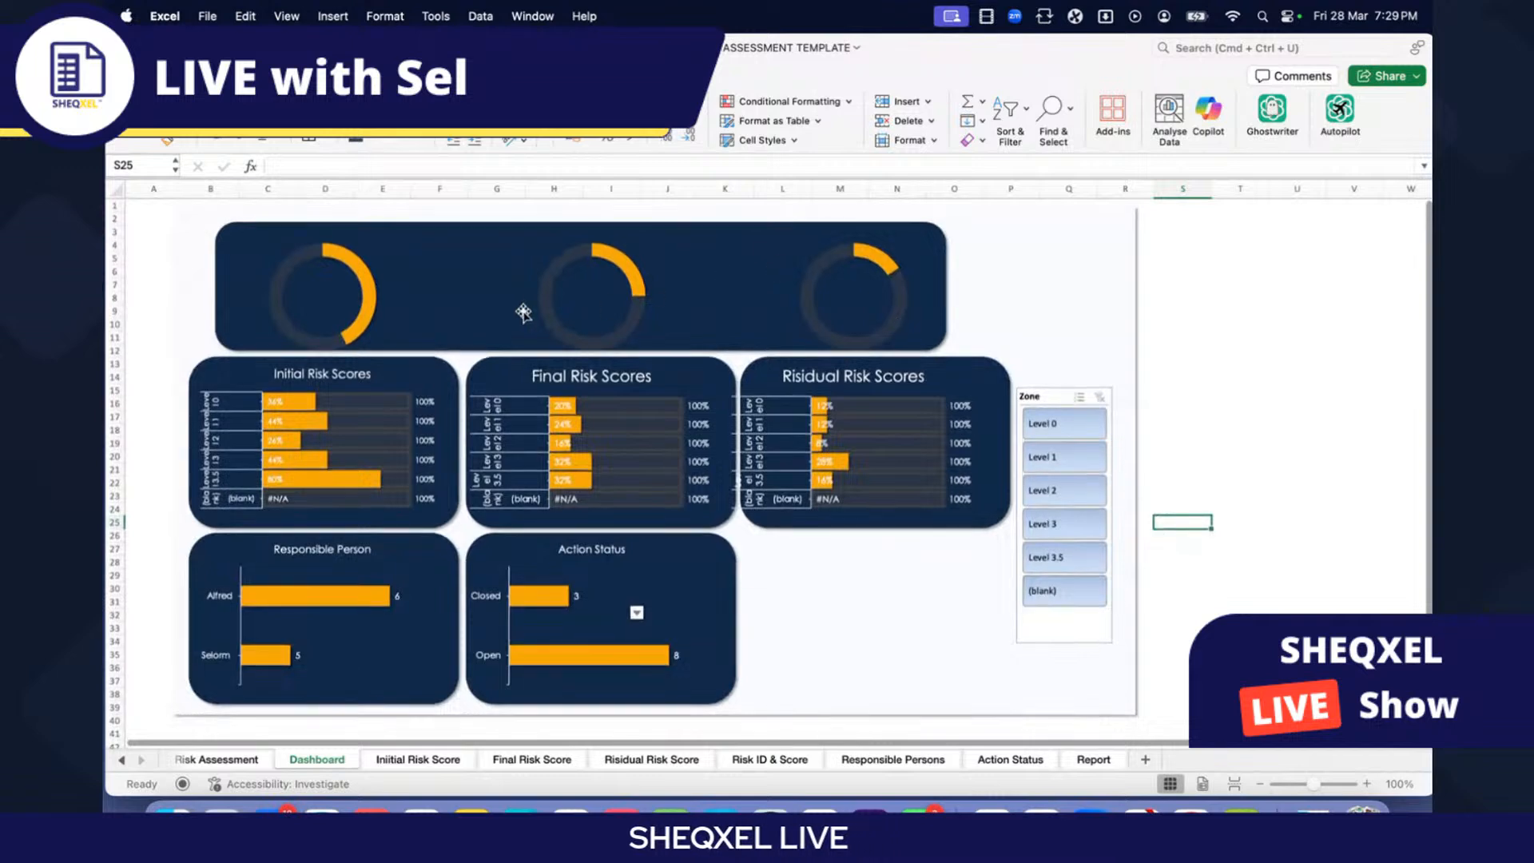
Step: Insert three text boxes about 1.3 inches square, one over the centre of each doughnut chart
{"action": "left_click", "coordinate": [185, 76]}
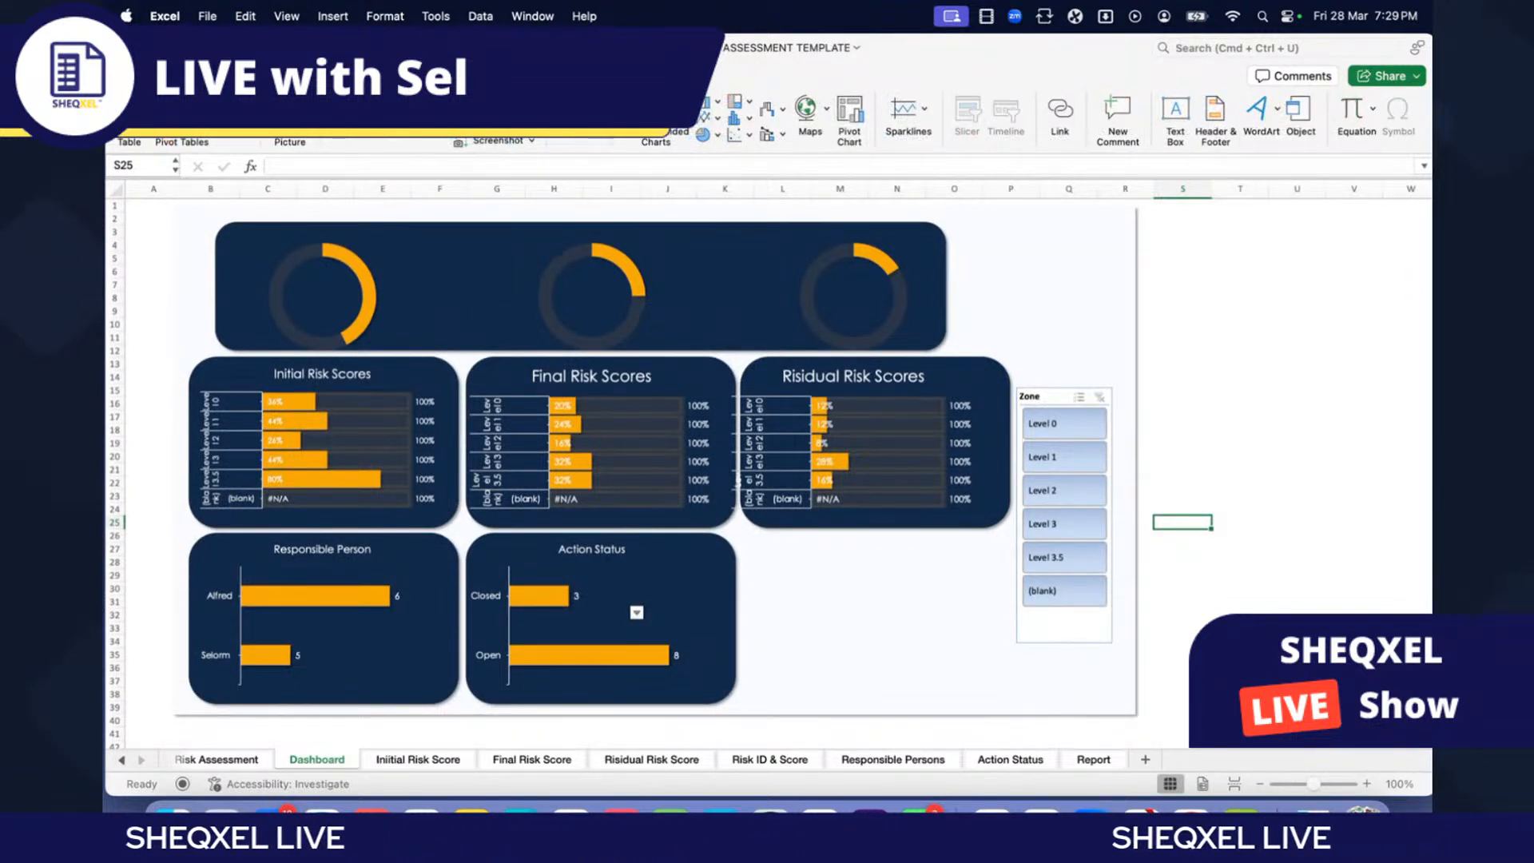
{"action": "left_click", "coordinate": [391, 108]}
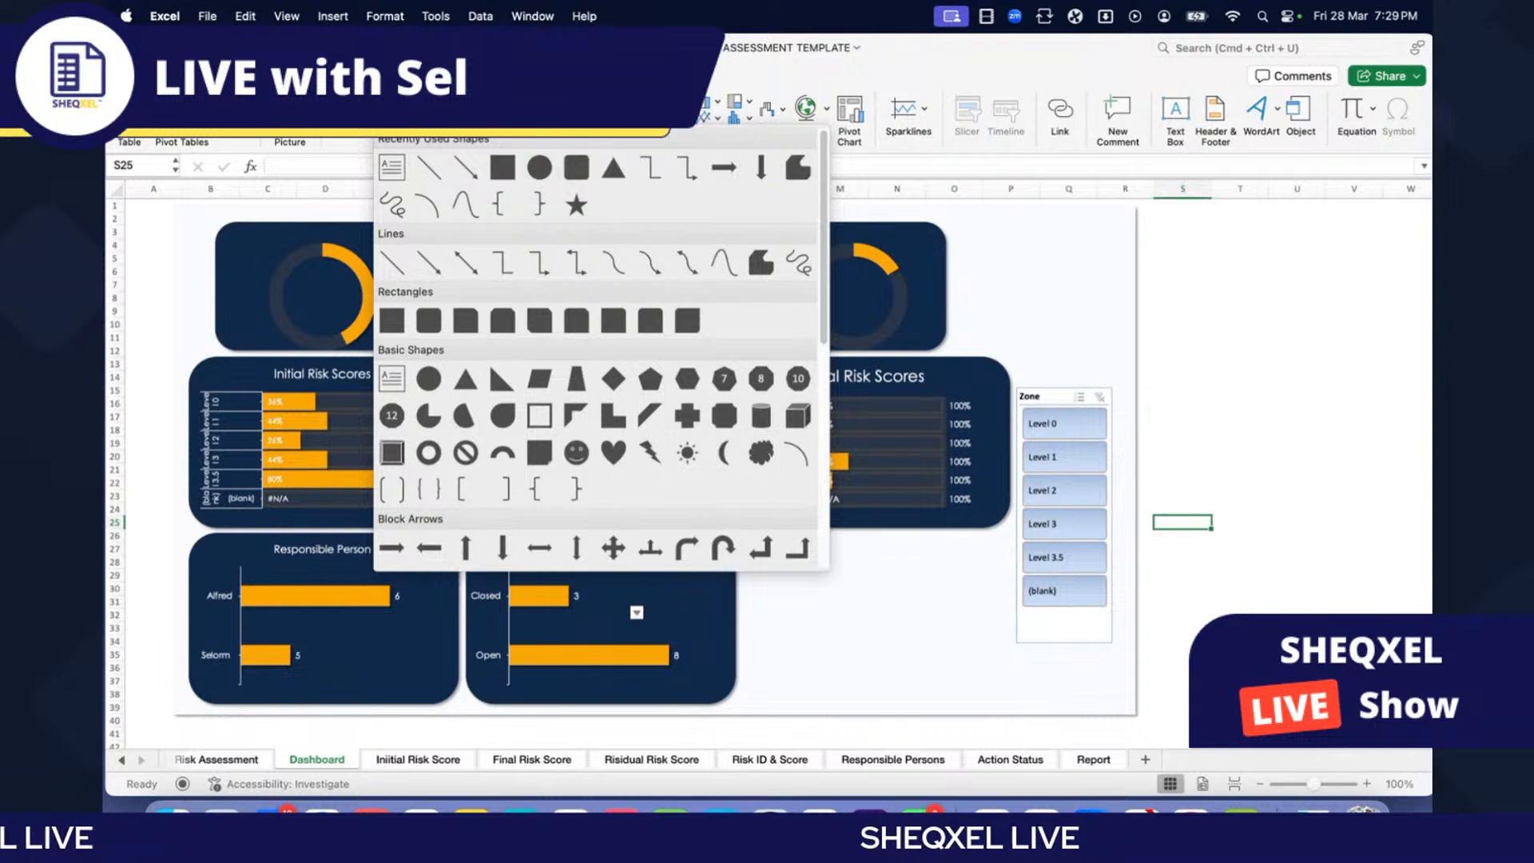
{"action": "key", "text": "Escape"}
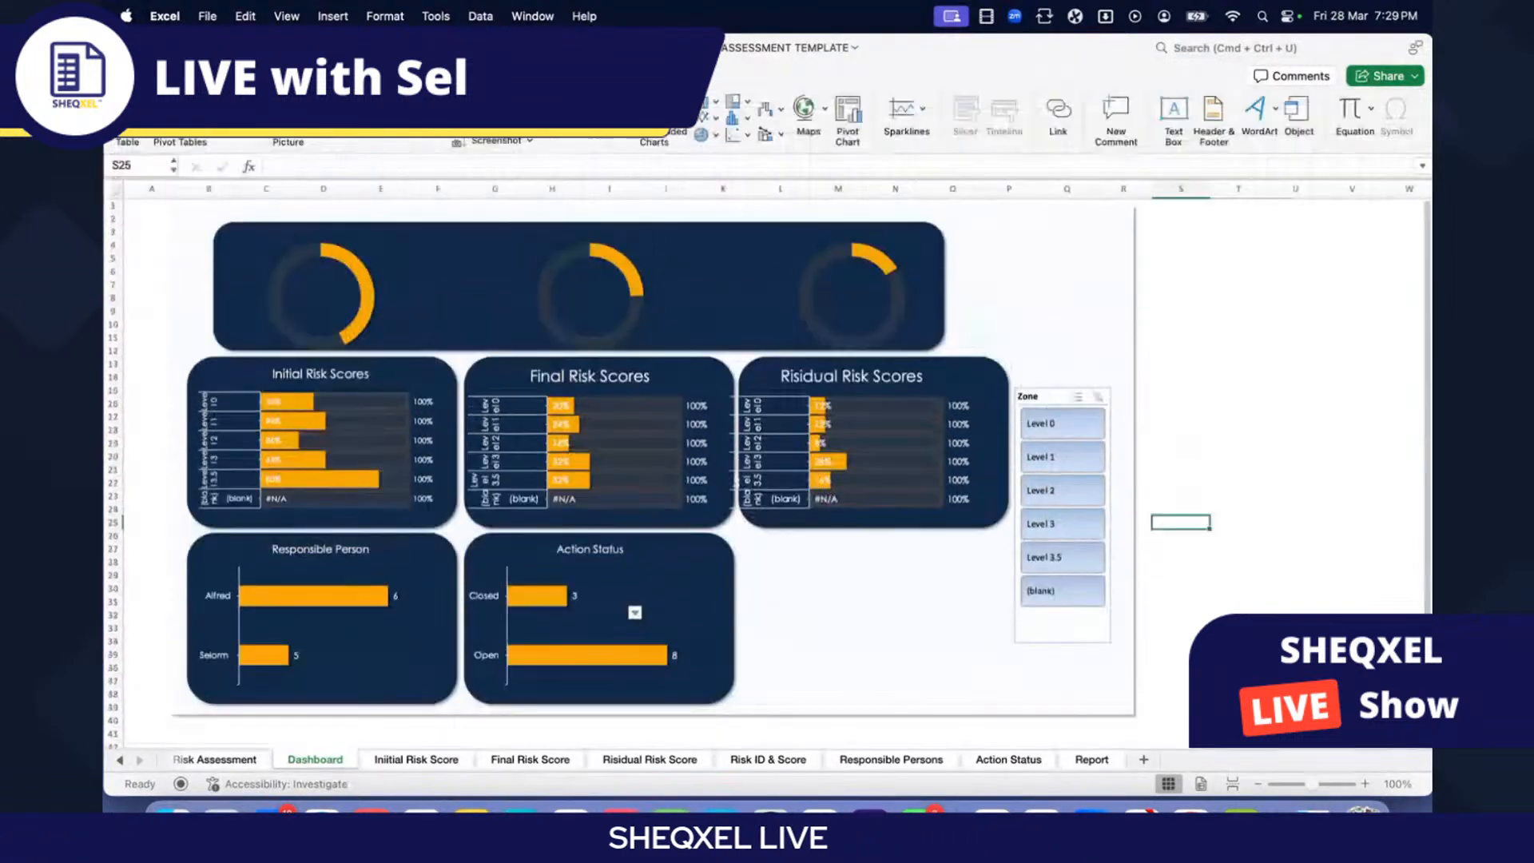
{"action": "left_click_drag", "start_coordinate": [1165, 257], "coordinate": [873, 337]}
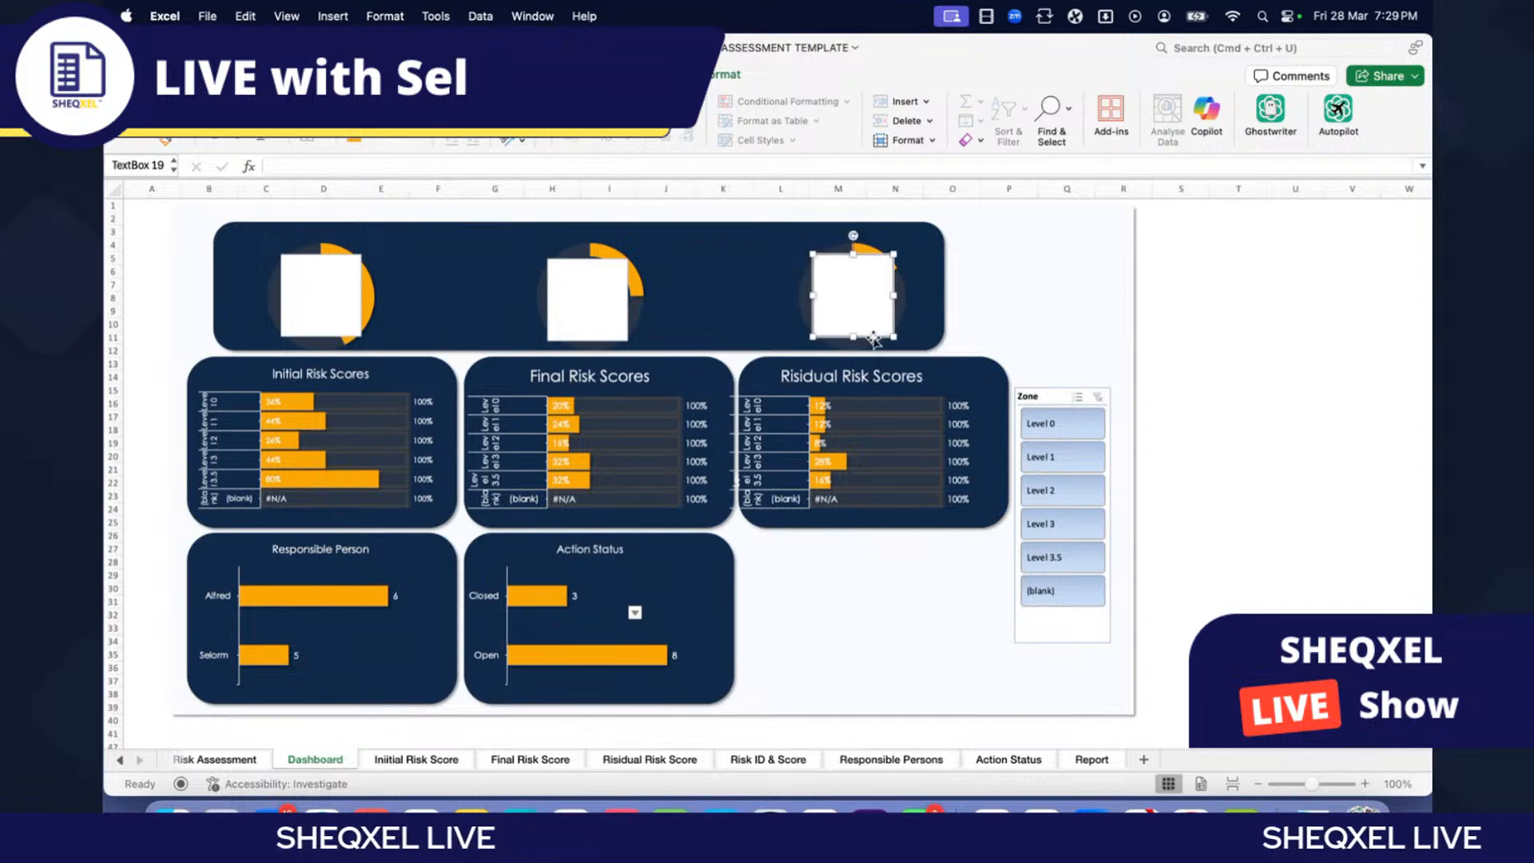
Step: Link the text box on the initial risk doughnut to cell W4 of the Iniitial Risk Score sheet
{"action": "left_click", "coordinate": [286, 330]}
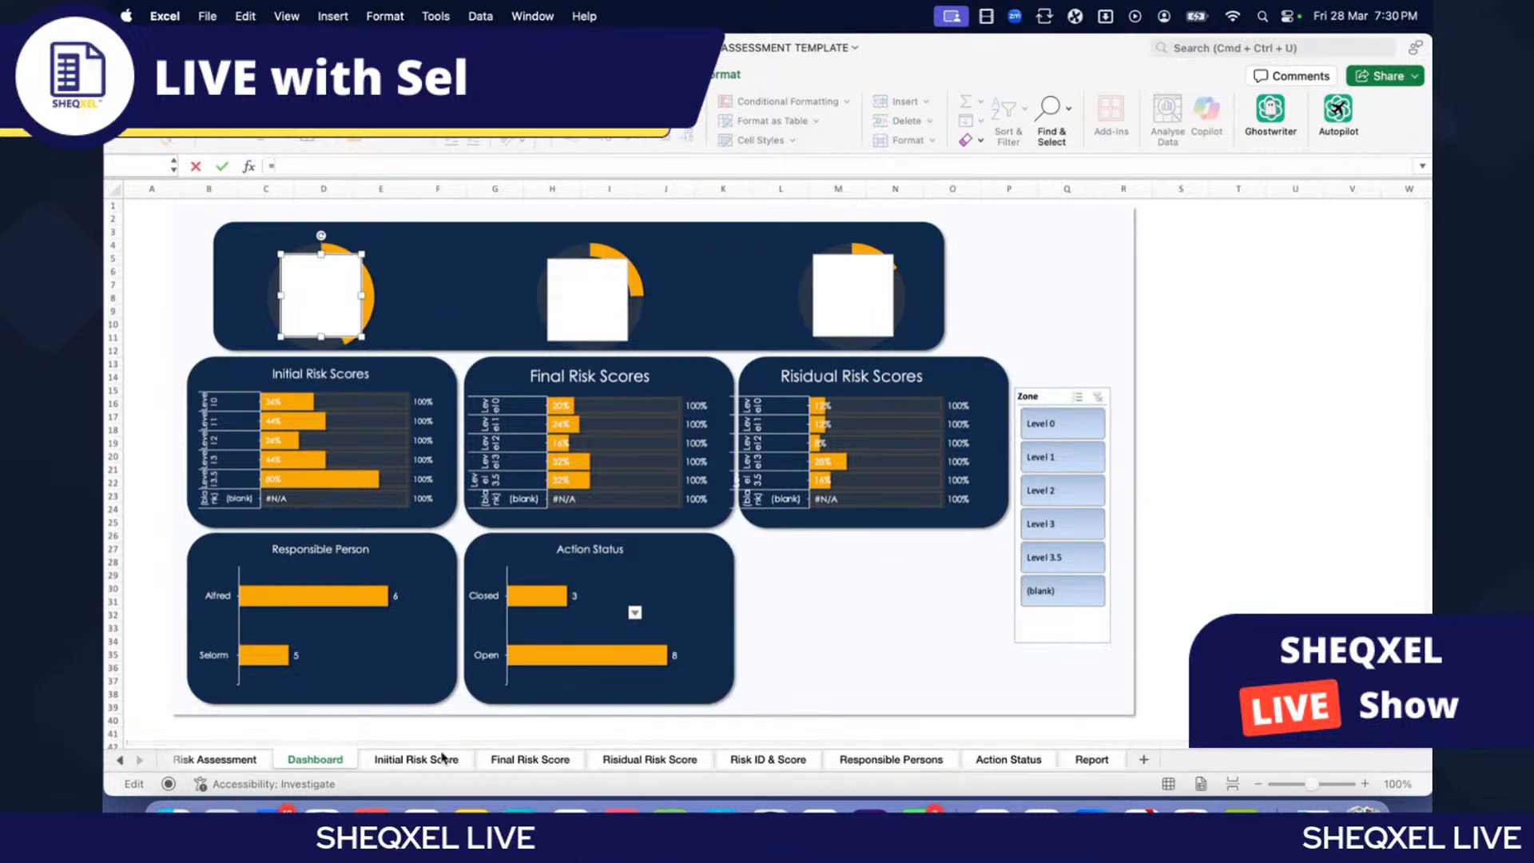
{"action": "left_click", "coordinate": [417, 759]}
{"action": "scroll", "coordinate": [999, 582], "scroll_direction": "right", "scroll_amount": 10}
{"action": "scroll", "coordinate": [1002, 585], "scroll_direction": "left", "scroll_amount": 2}
{"action": "left_click", "coordinate": [743, 253]}
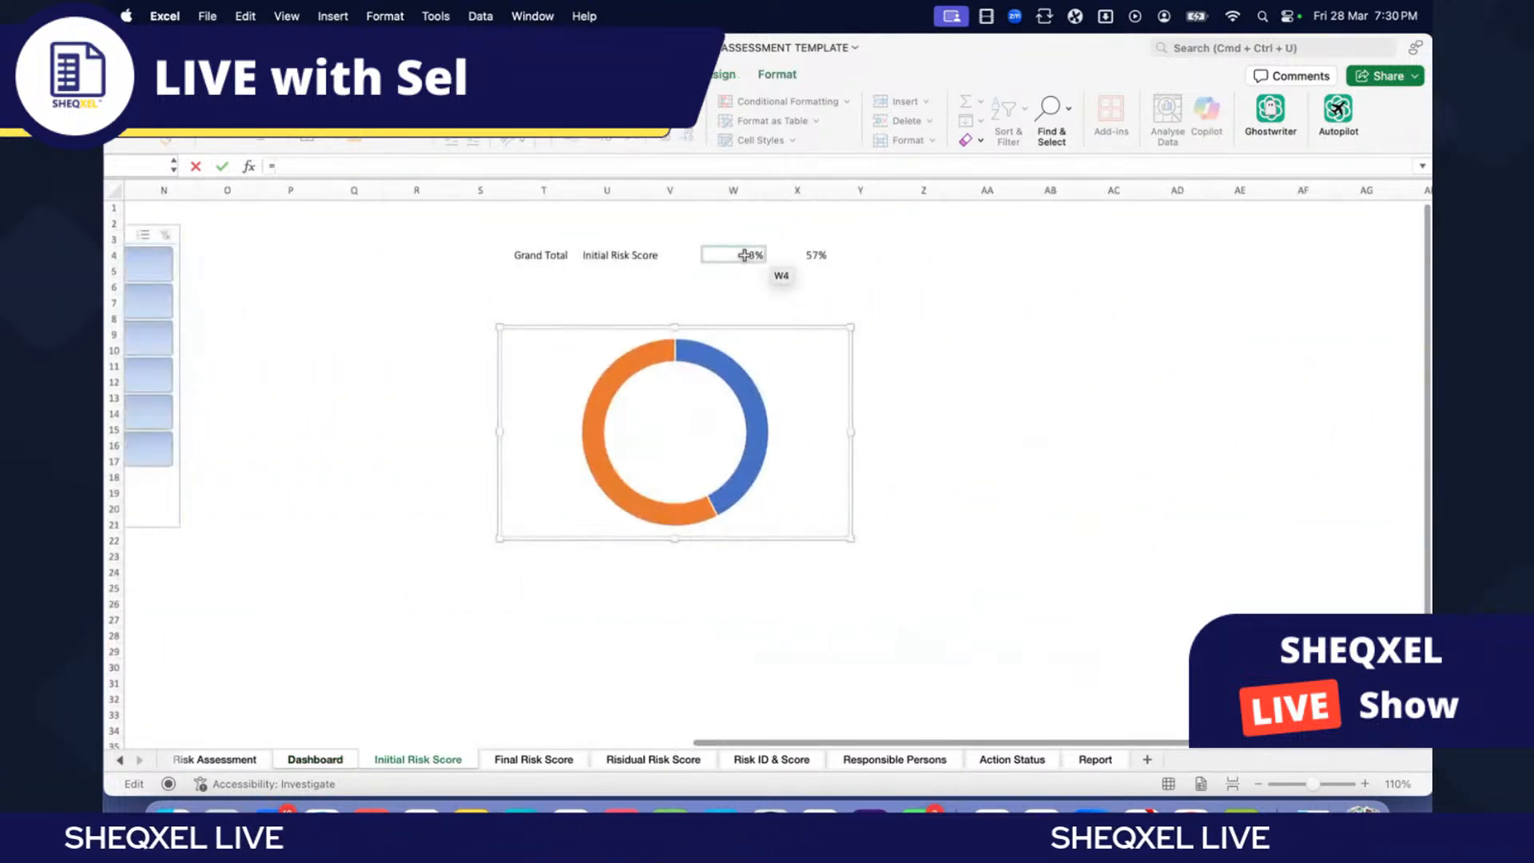
{"action": "key", "text": "Return"}
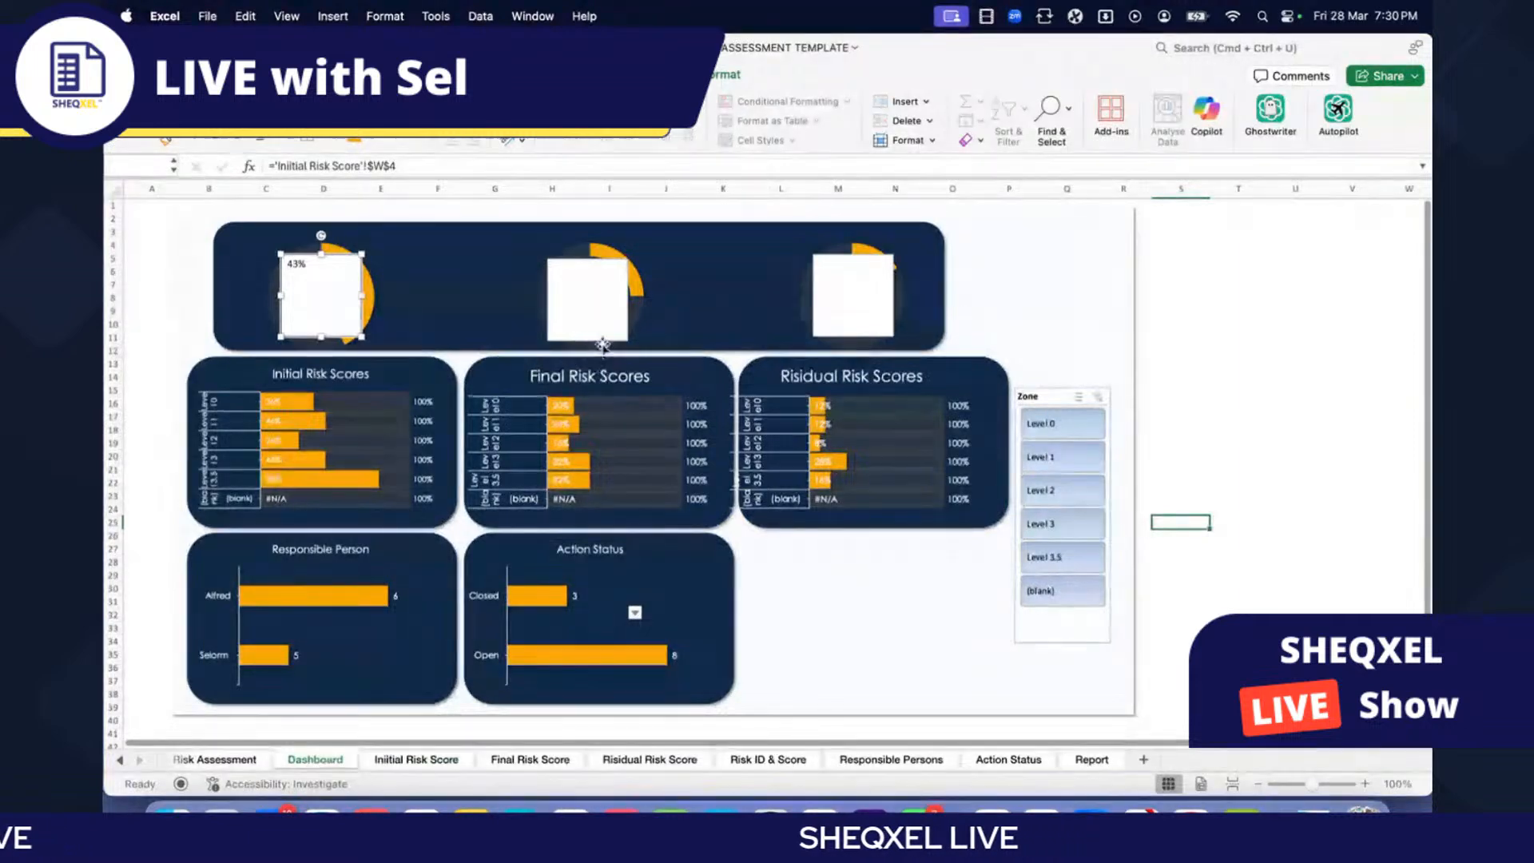
Step: Link the text box on the middle doughnut to cell W4 of the Final Risk Score sheet
{"action": "left_click", "coordinate": [593, 289]}
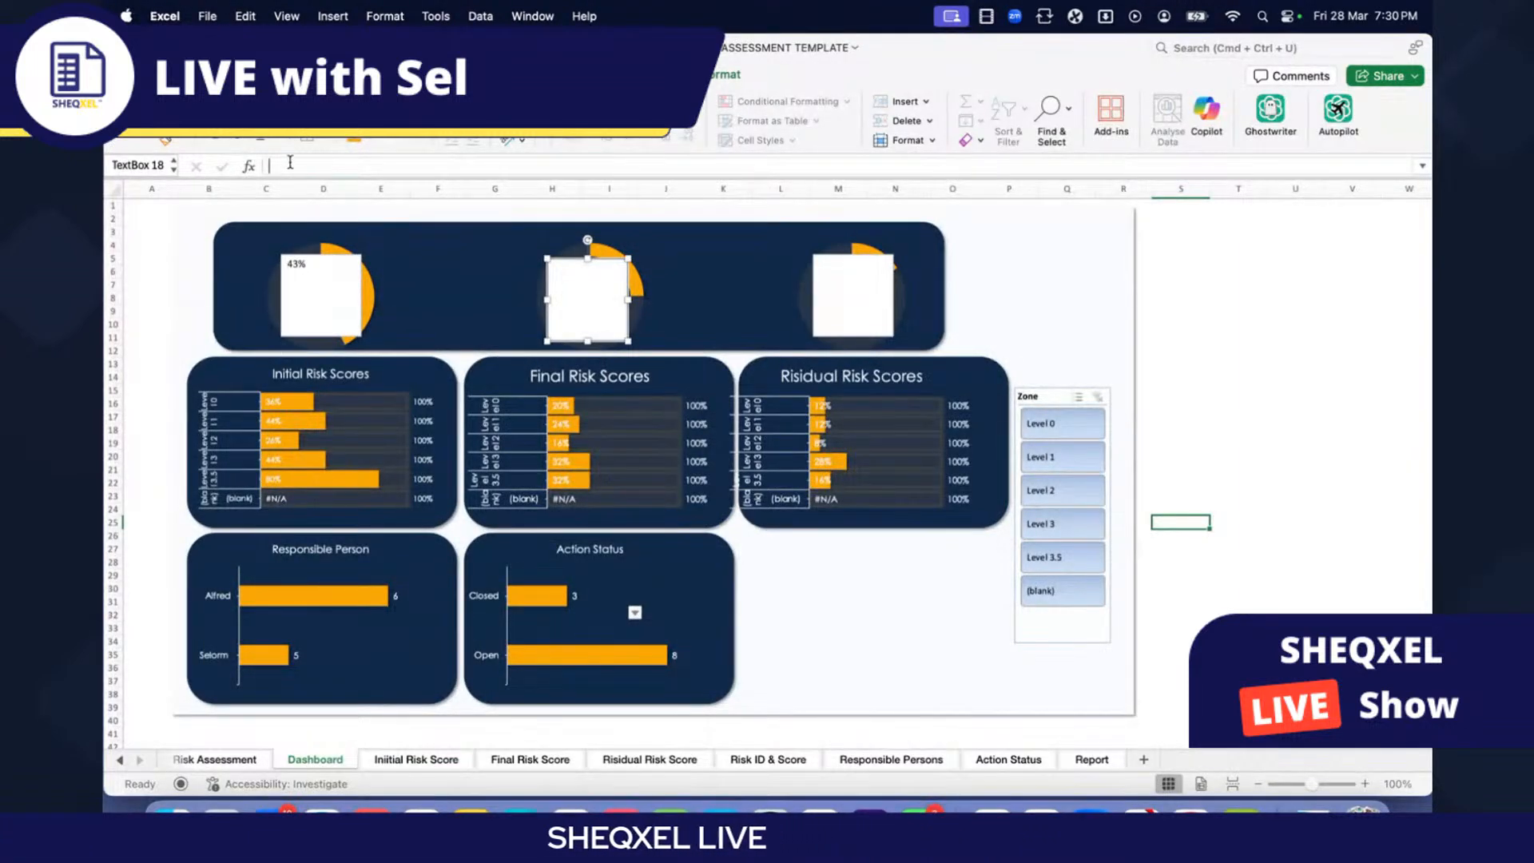
{"action": "type", "text": "="}
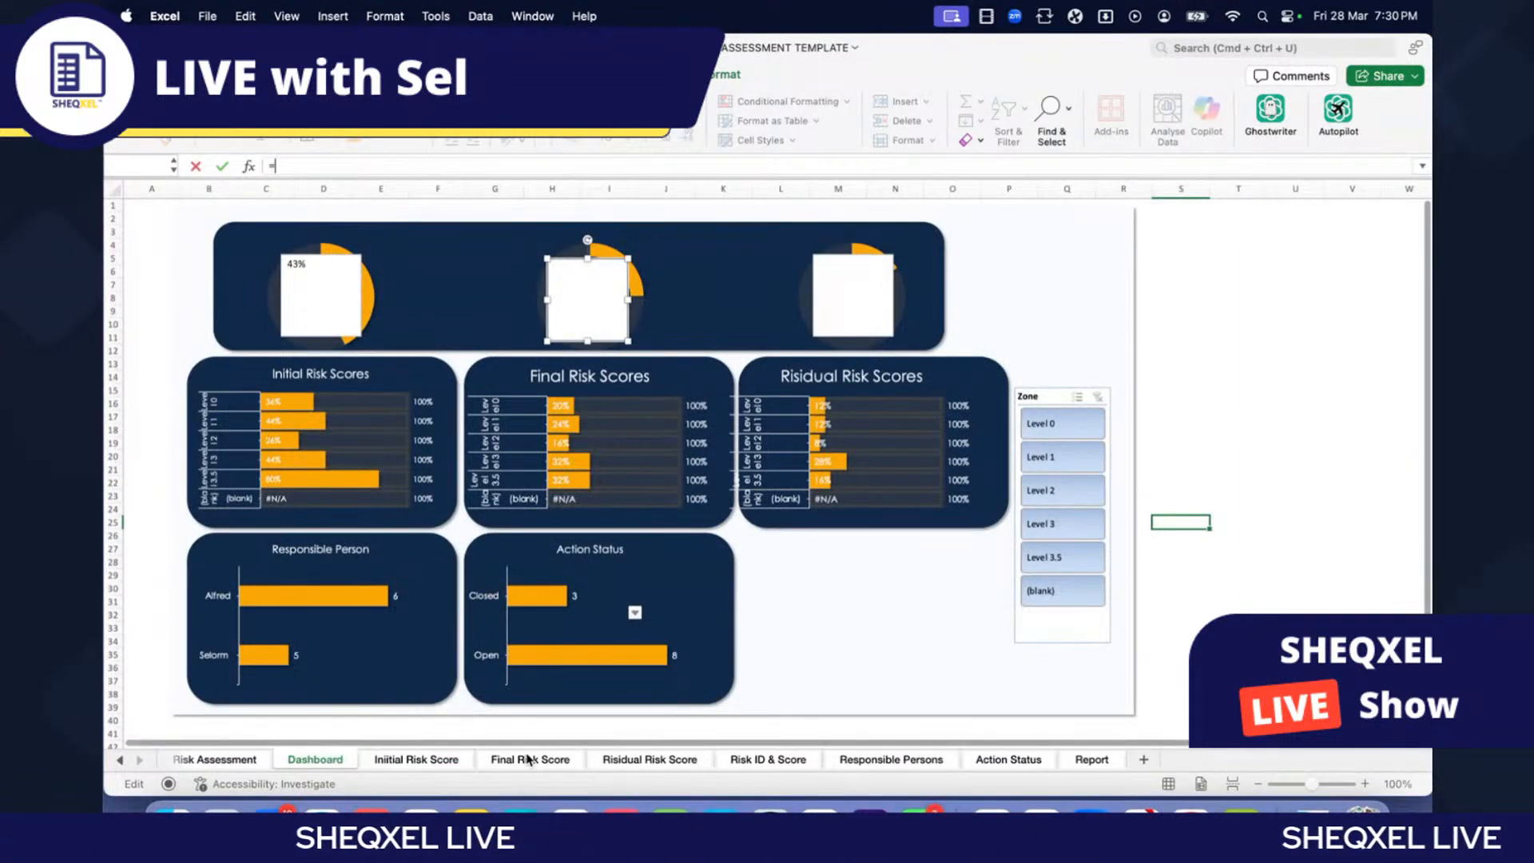
{"action": "left_click", "coordinate": [528, 759]}
{"action": "scroll", "coordinate": [879, 530], "scroll_direction": "right", "scroll_amount": 5}
{"action": "left_click", "coordinate": [1096, 257]}
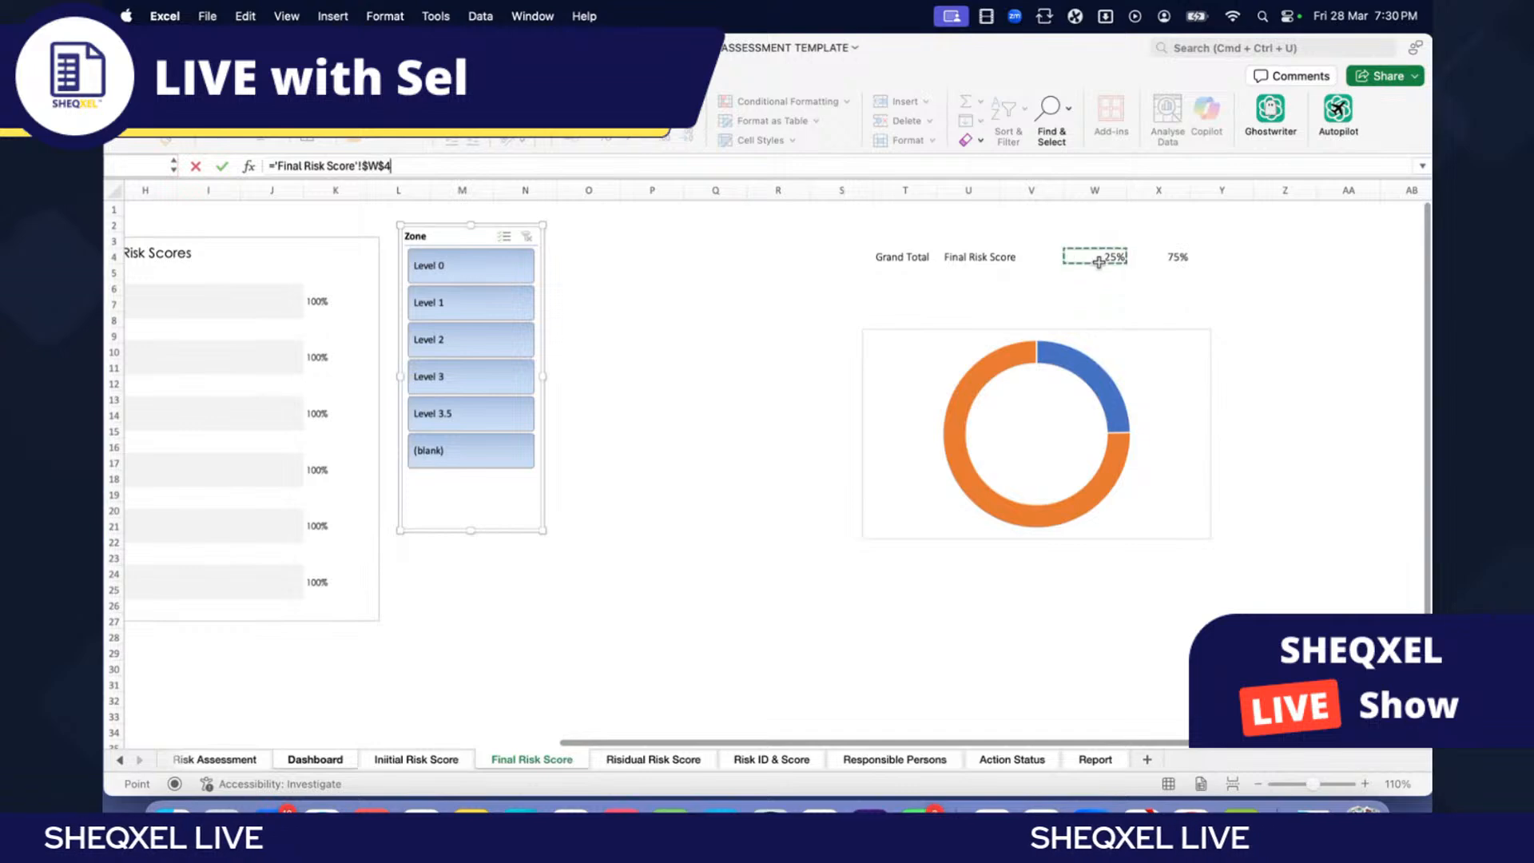
{"action": "key", "text": "Return"}
Step: Link the text box on the third doughnut to cell W4 of the Risidual Risk Score sheet
{"action": "left_click", "coordinate": [881, 336]}
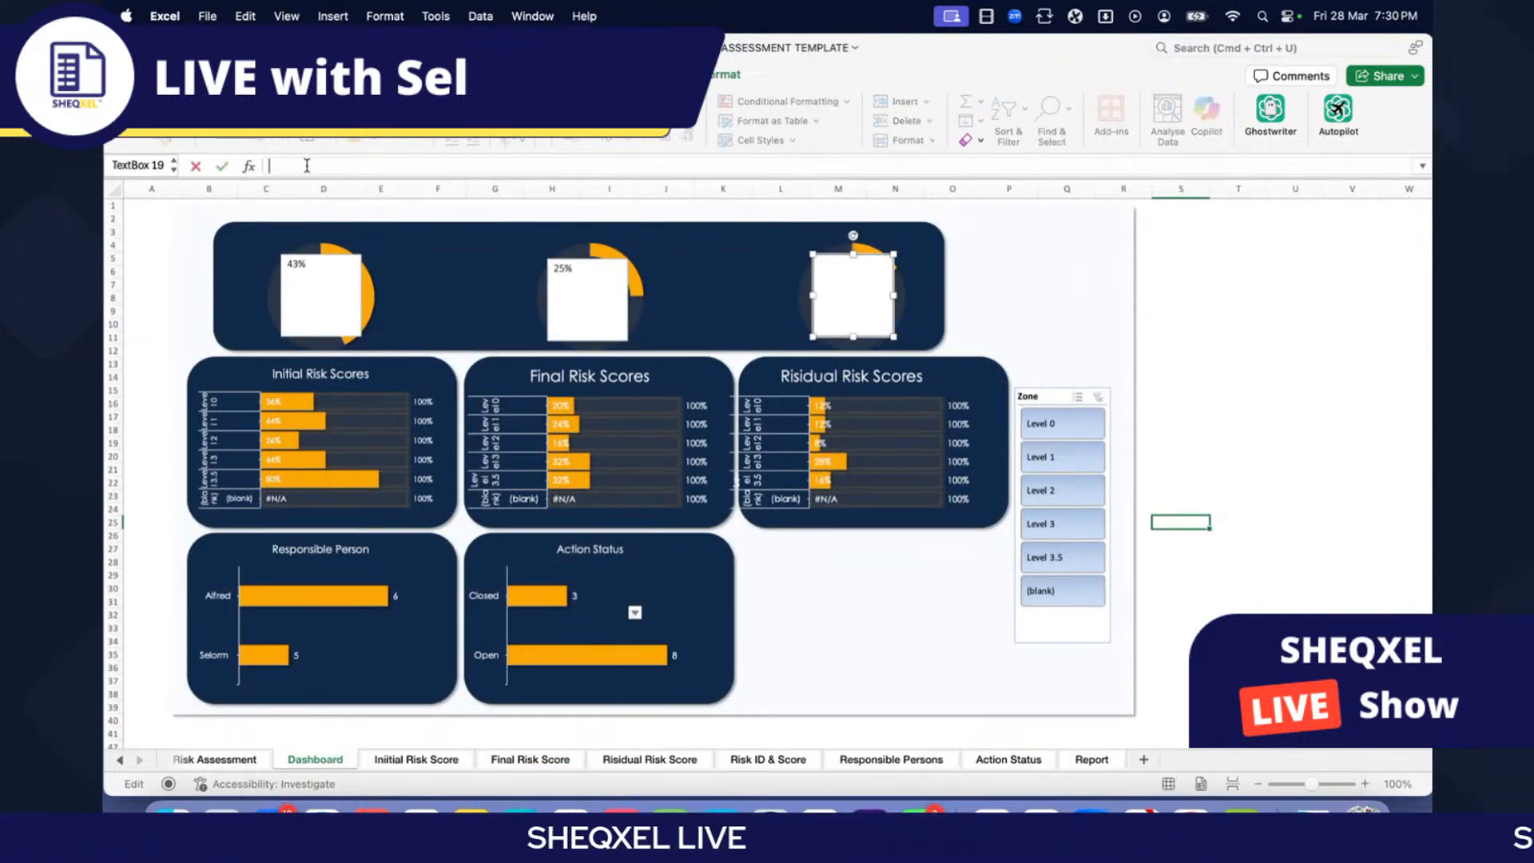
{"action": "type", "text": "="}
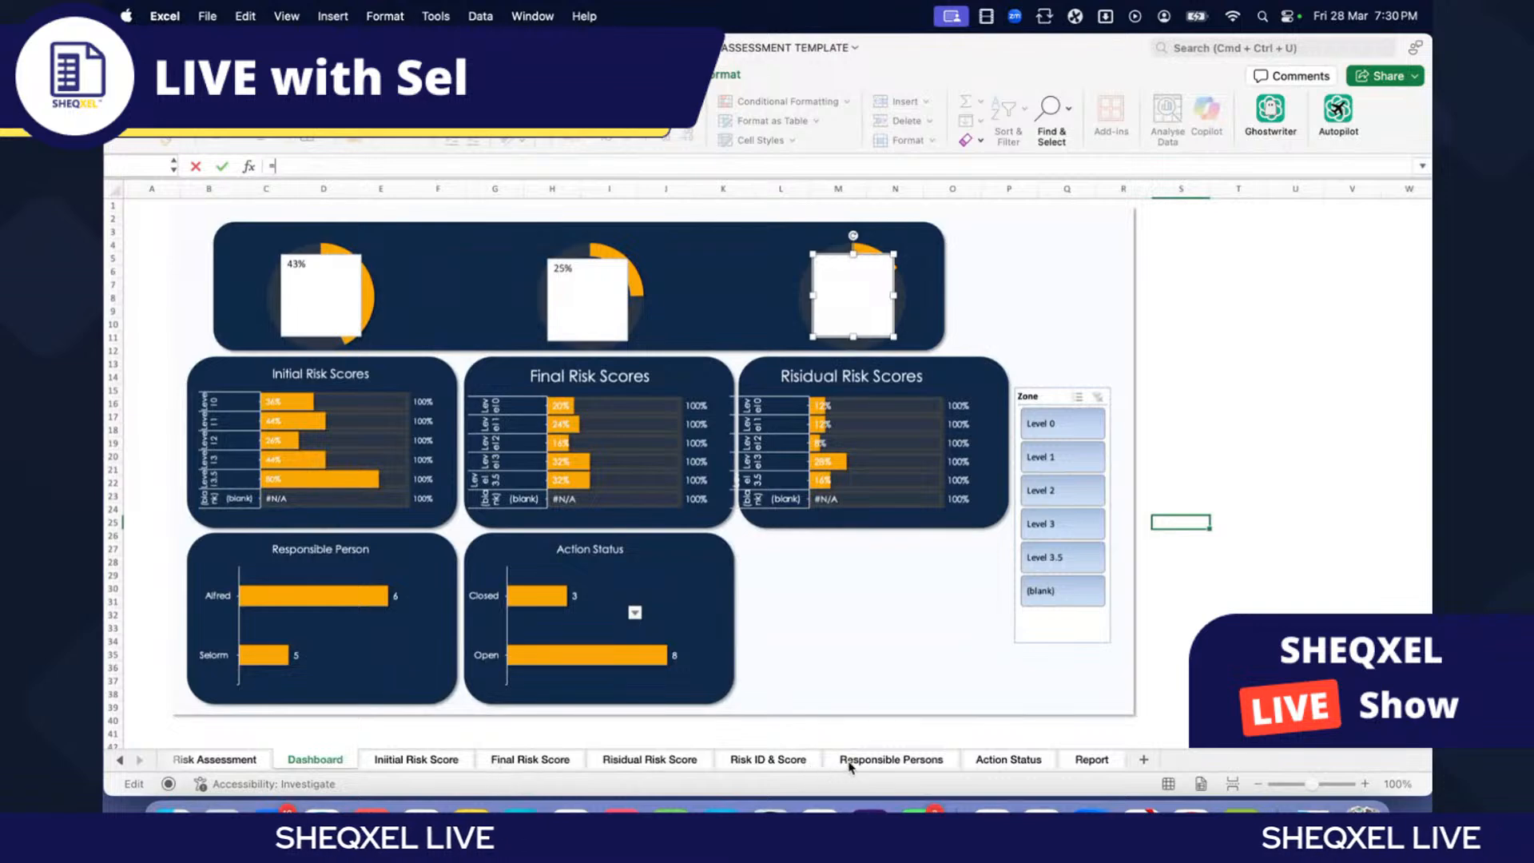
{"action": "left_click", "coordinate": [650, 759]}
{"action": "scroll", "coordinate": [839, 698], "scroll_direction": "right", "scroll_amount": 8}
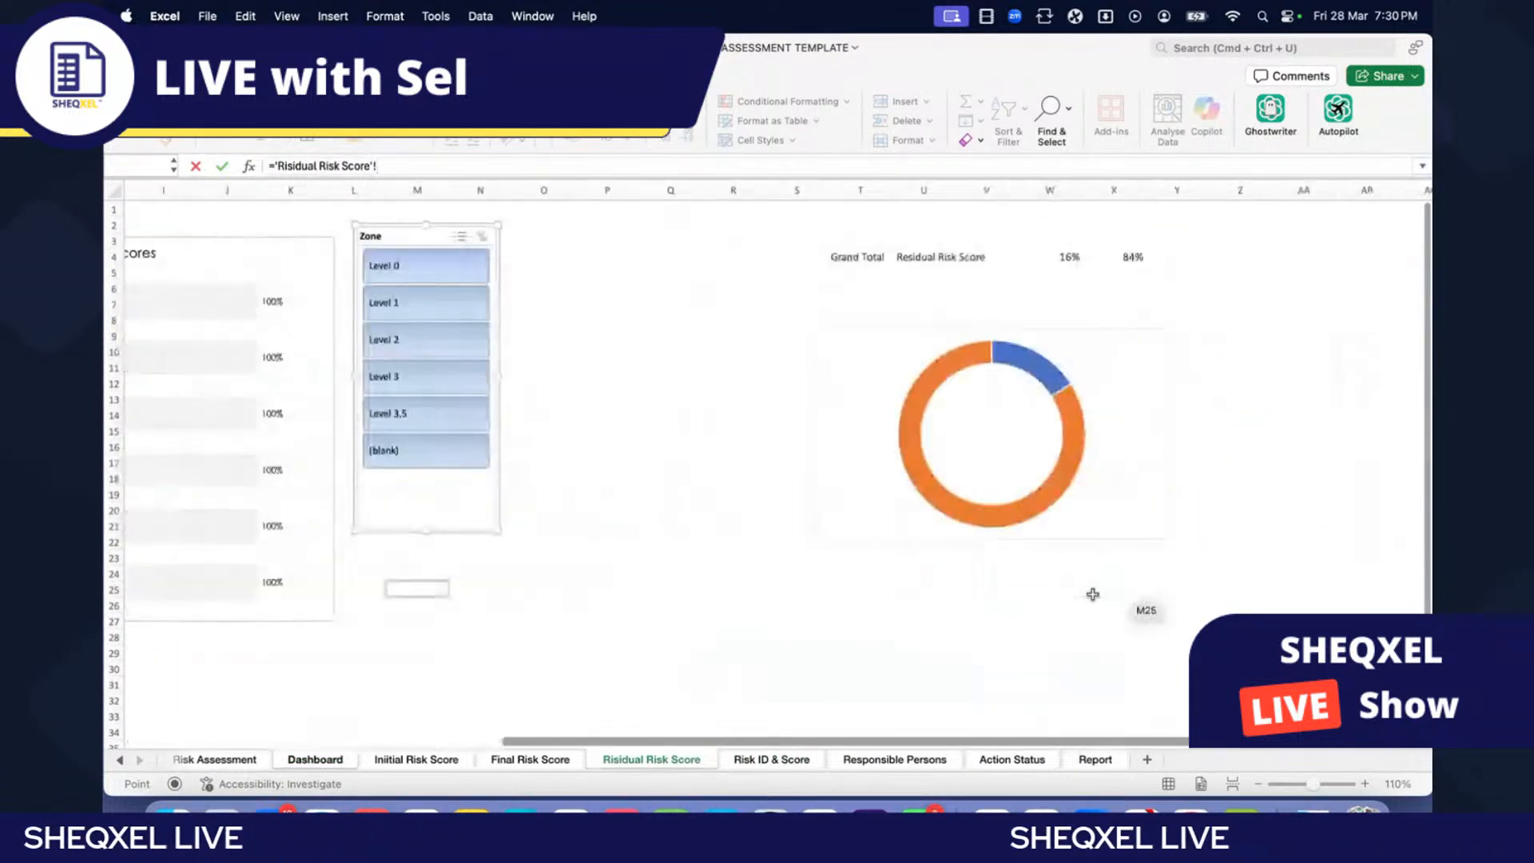
{"action": "scroll", "coordinate": [1092, 594], "scroll_direction": "right", "scroll_amount": 1}
{"action": "left_click", "coordinate": [1049, 261]}
{"action": "key", "text": "Return"}
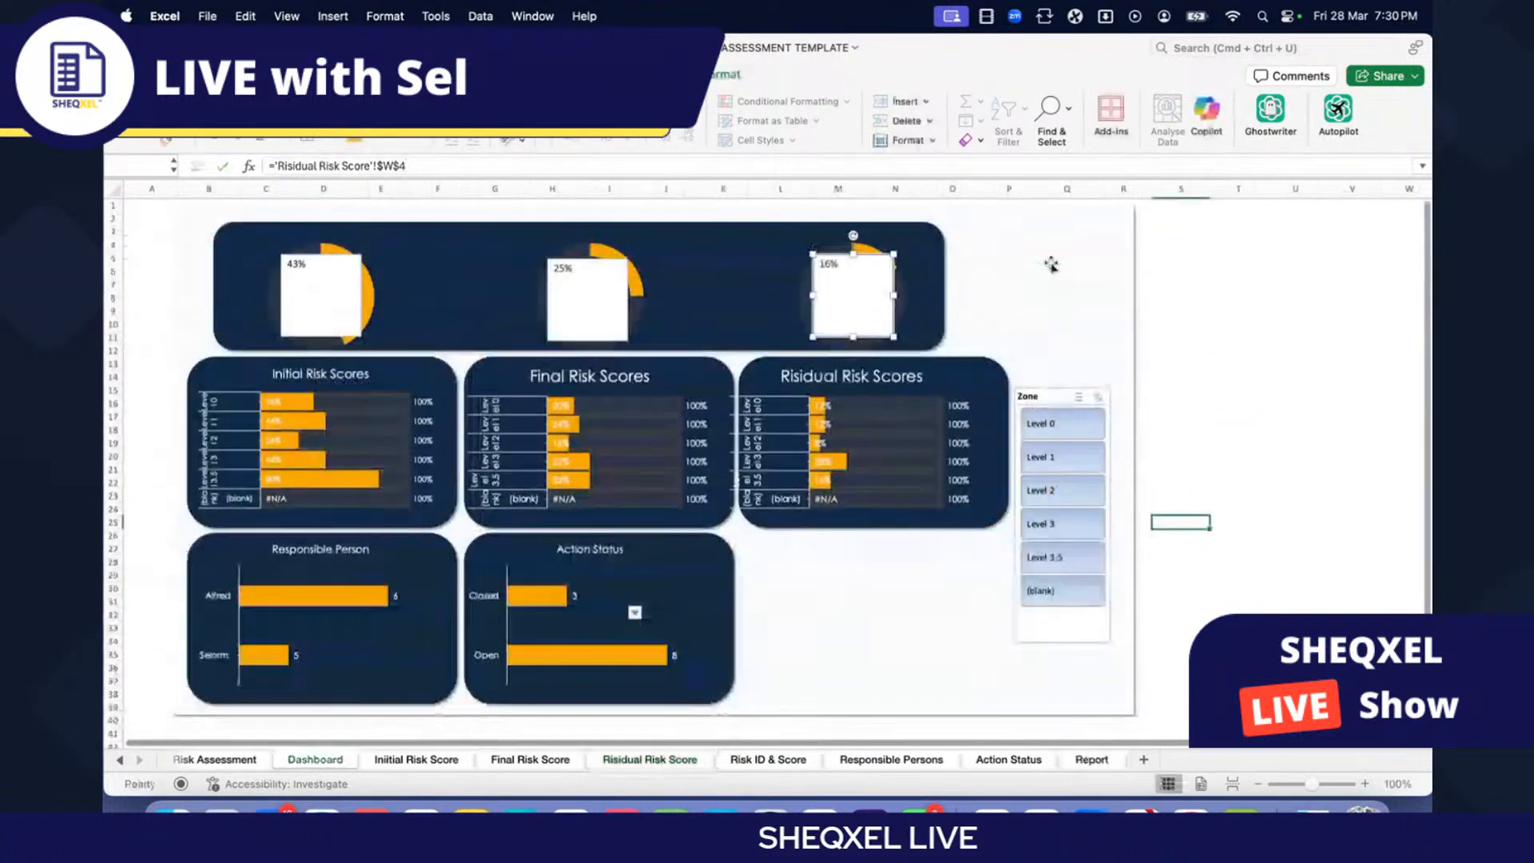
Step: Remove the fill from the percentage text box on the initial risk doughnut
{"action": "left_click", "coordinate": [350, 327]}
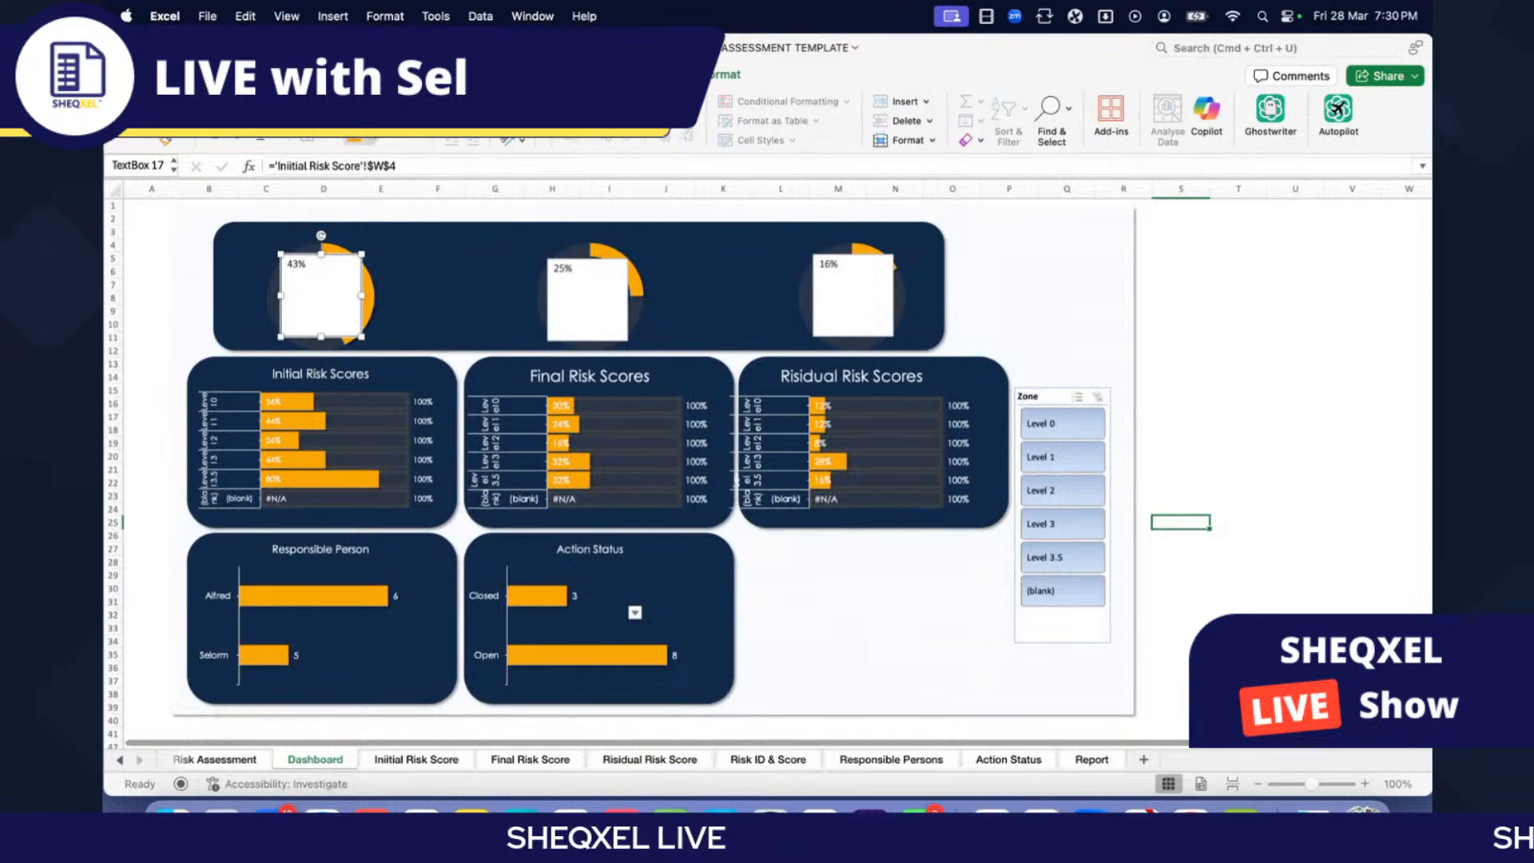
{"action": "left_click", "coordinate": [728, 78]}
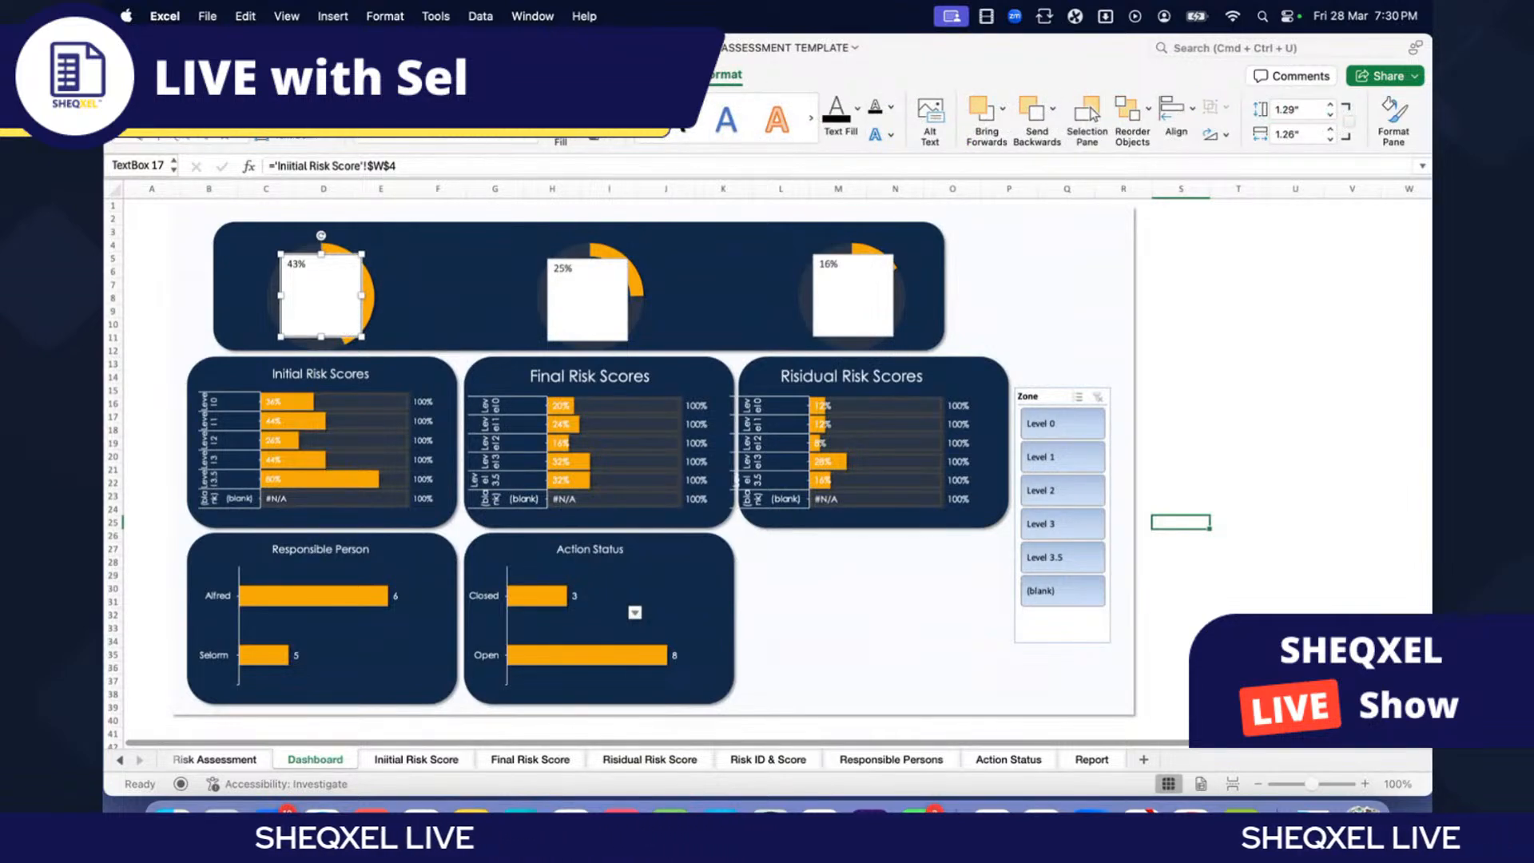
{"action": "left_click", "coordinate": [595, 112]}
{"action": "left_click", "coordinate": [594, 182]}
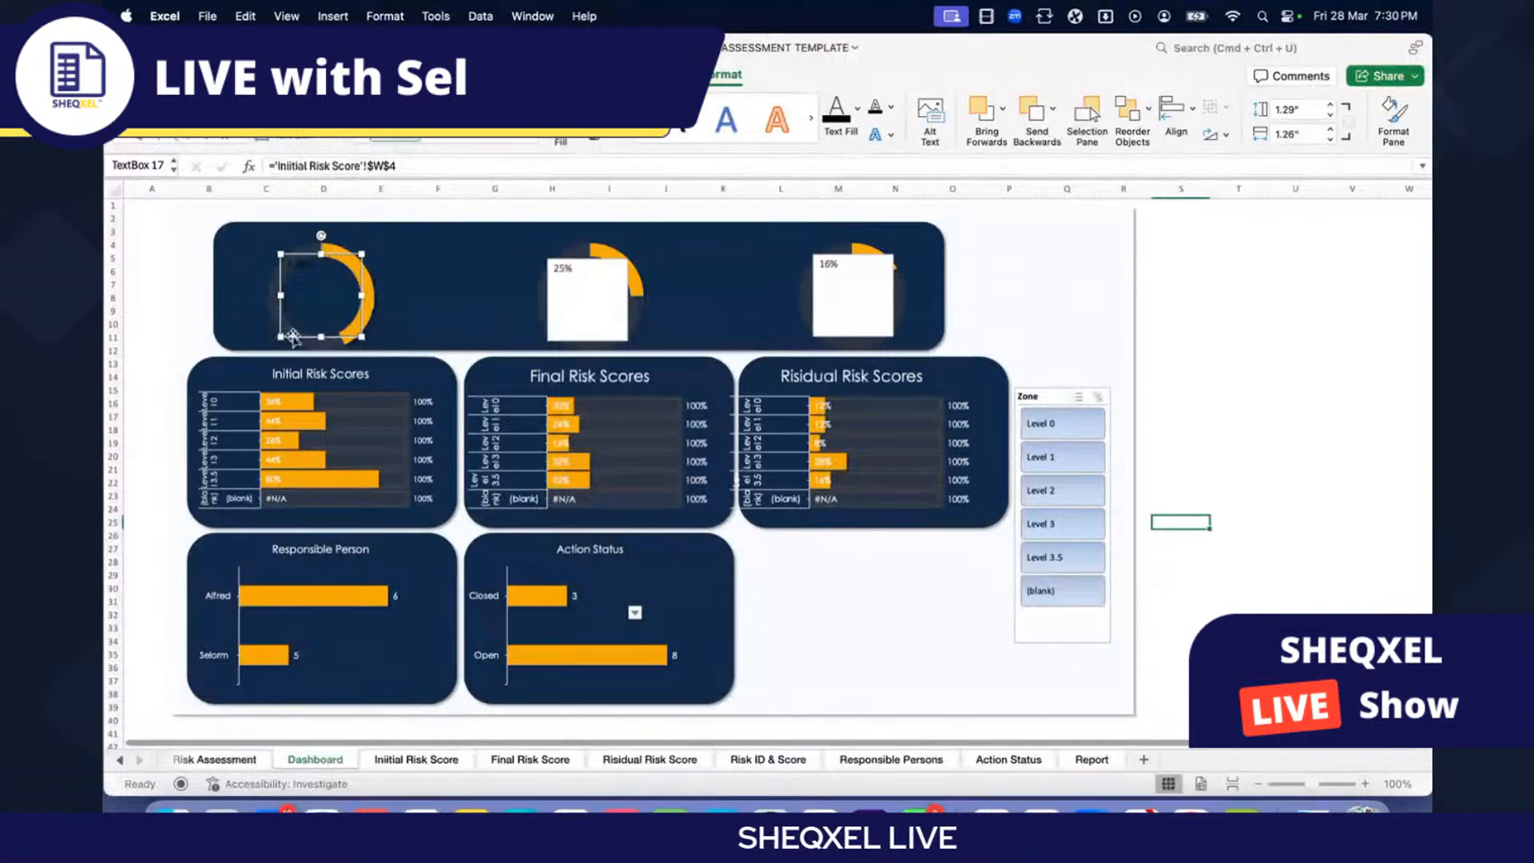
Step: Format the initial risk percentage as amber, 28 pt Segoe UI Symbol text centred in its text box
{"action": "left_click", "coordinate": [140, 75]}
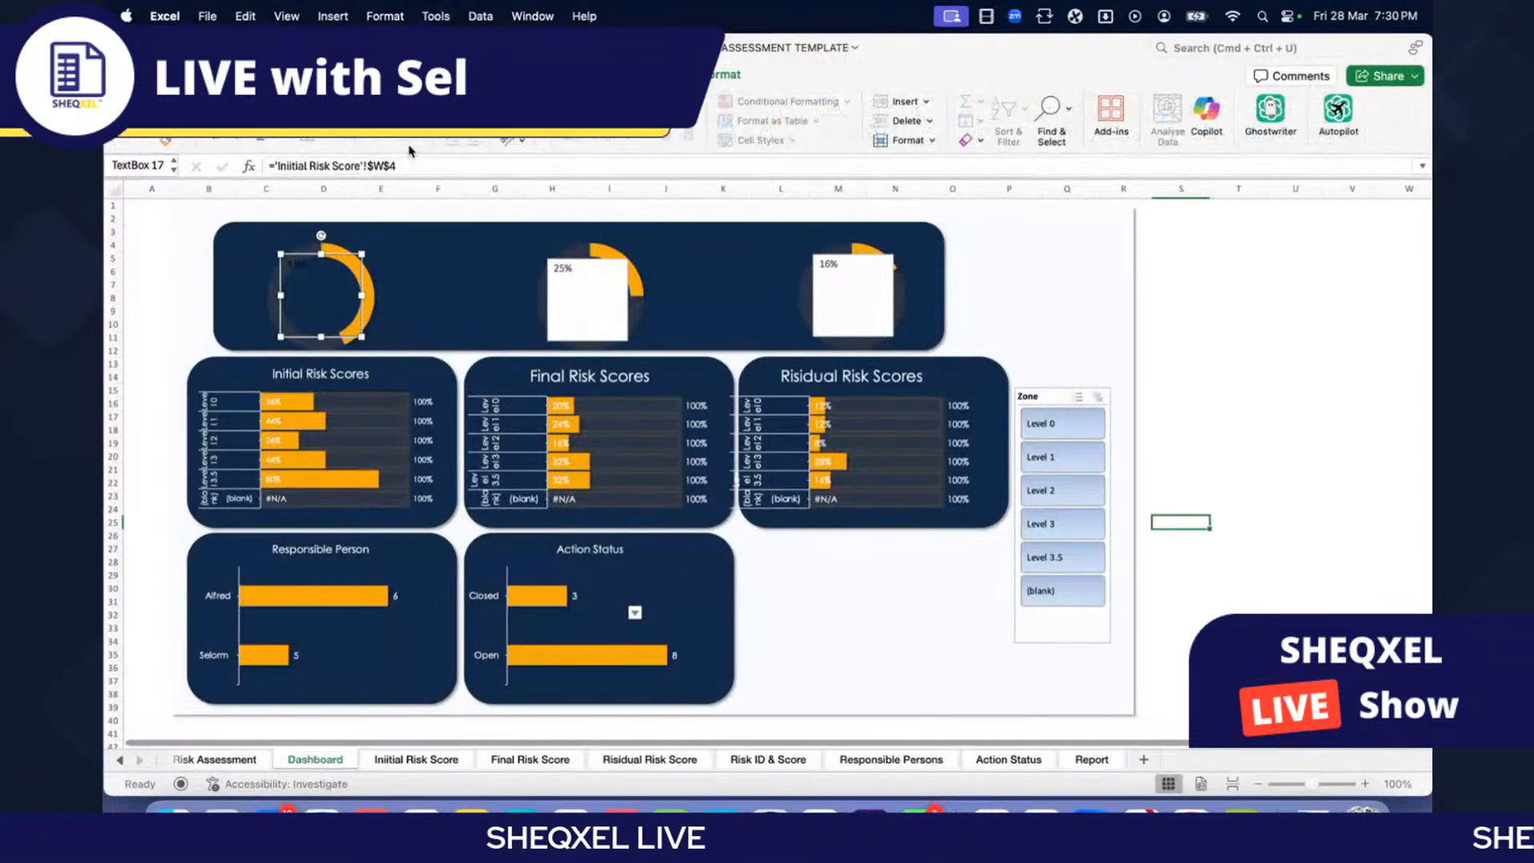
{"action": "left_click", "coordinate": [400, 139]}
{"action": "left_click", "coordinate": [410, 393]}
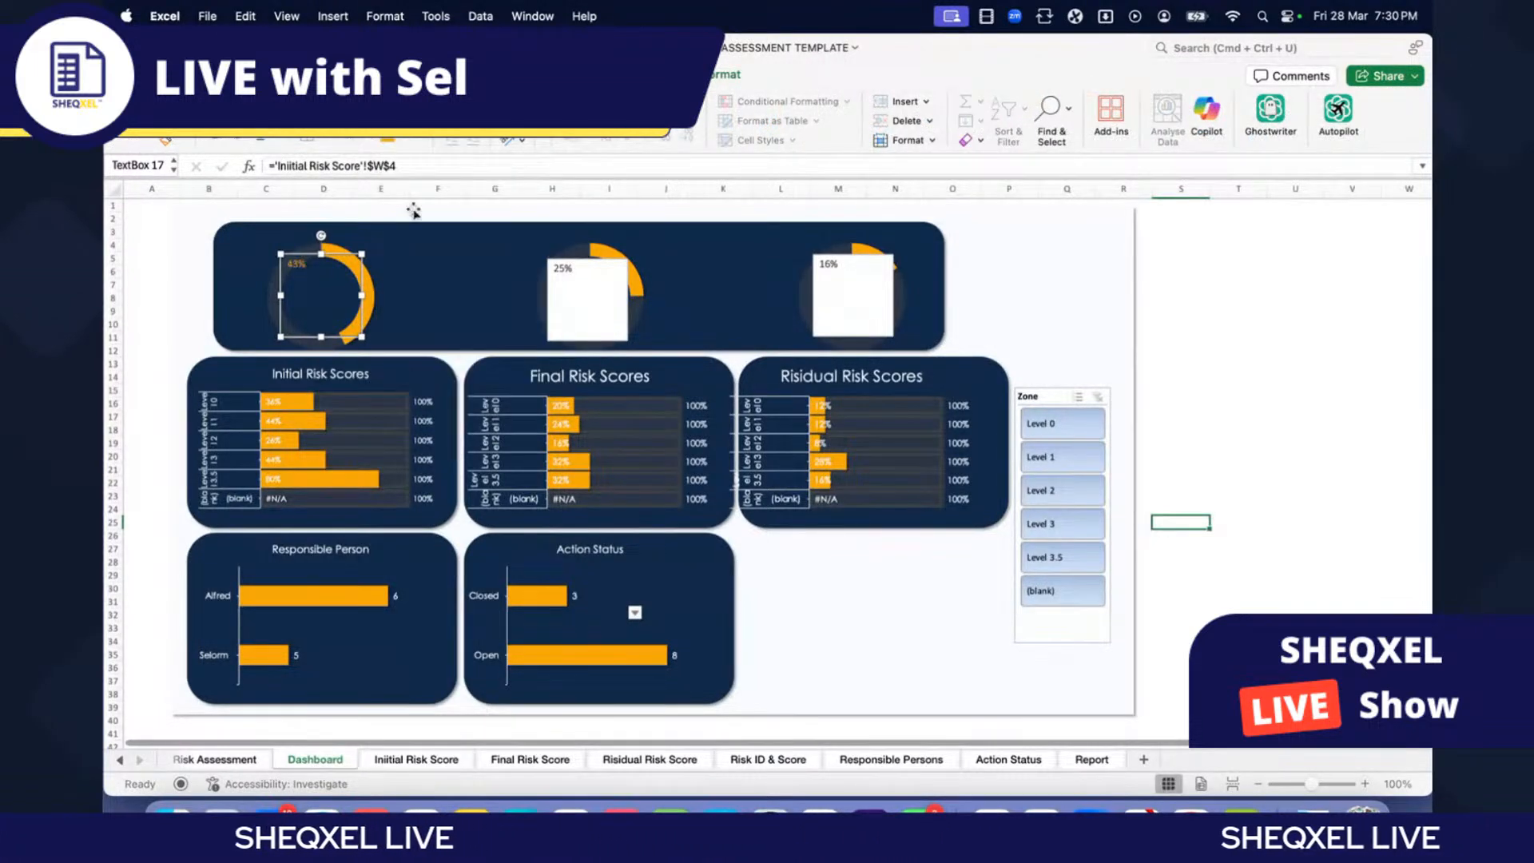
{"action": "left_click", "coordinate": [373, 138]}
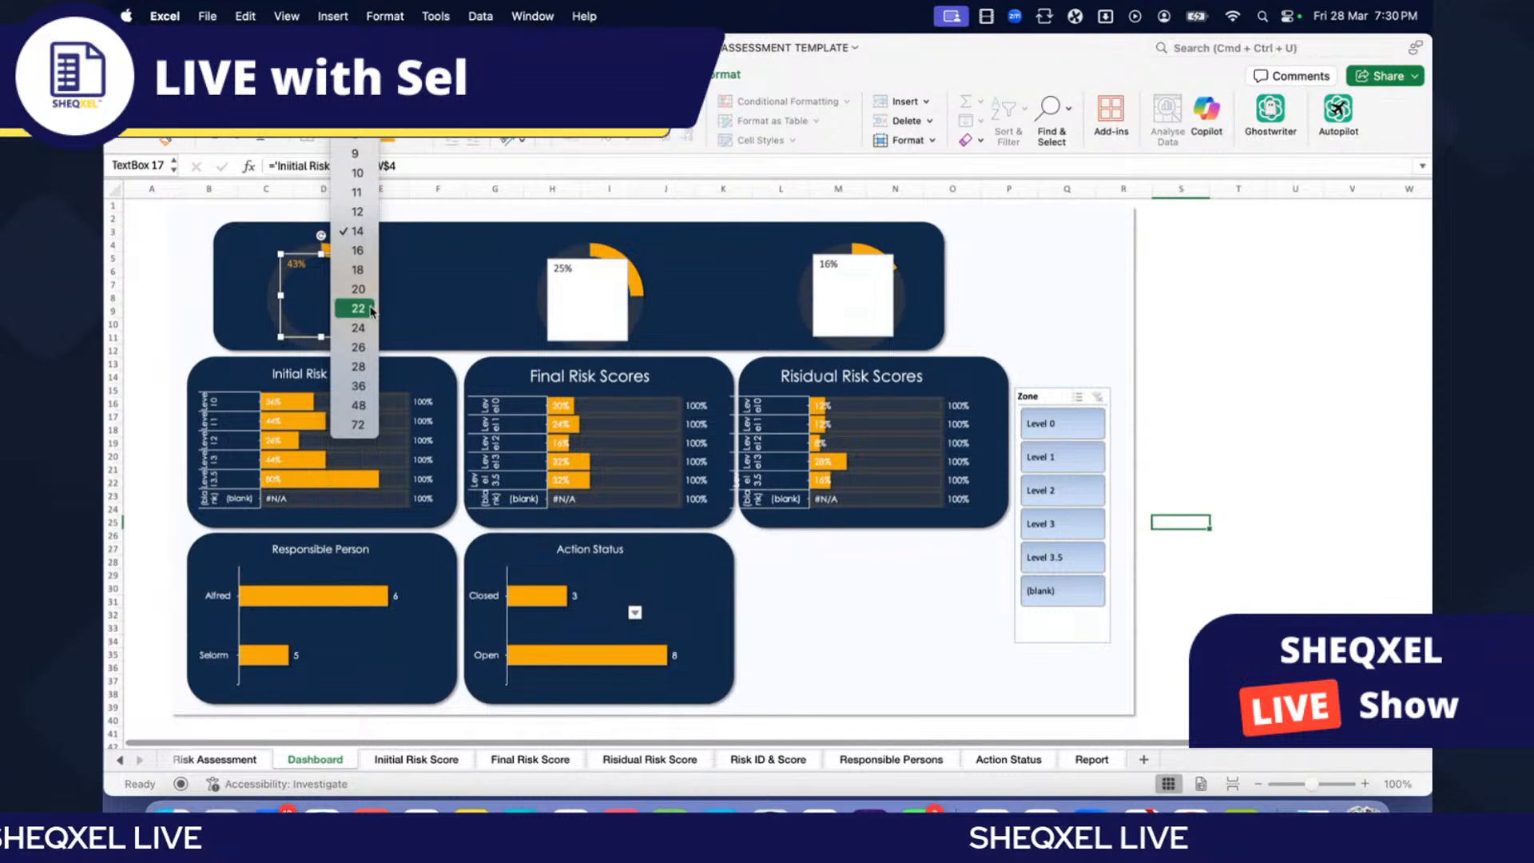
{"action": "left_click", "coordinate": [358, 367]}
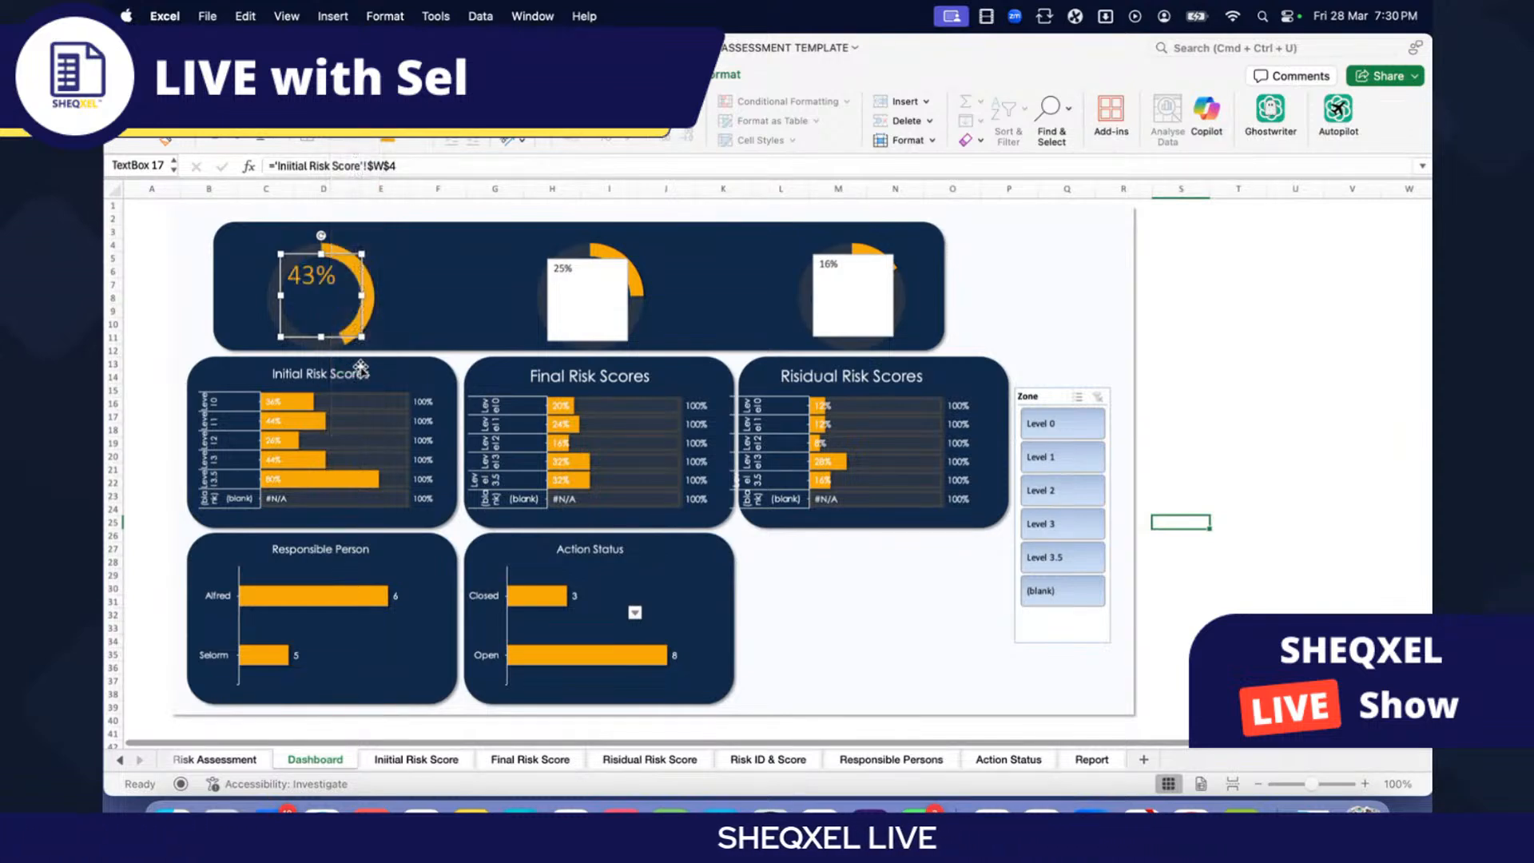
{"action": "left_click", "coordinate": [335, 139]}
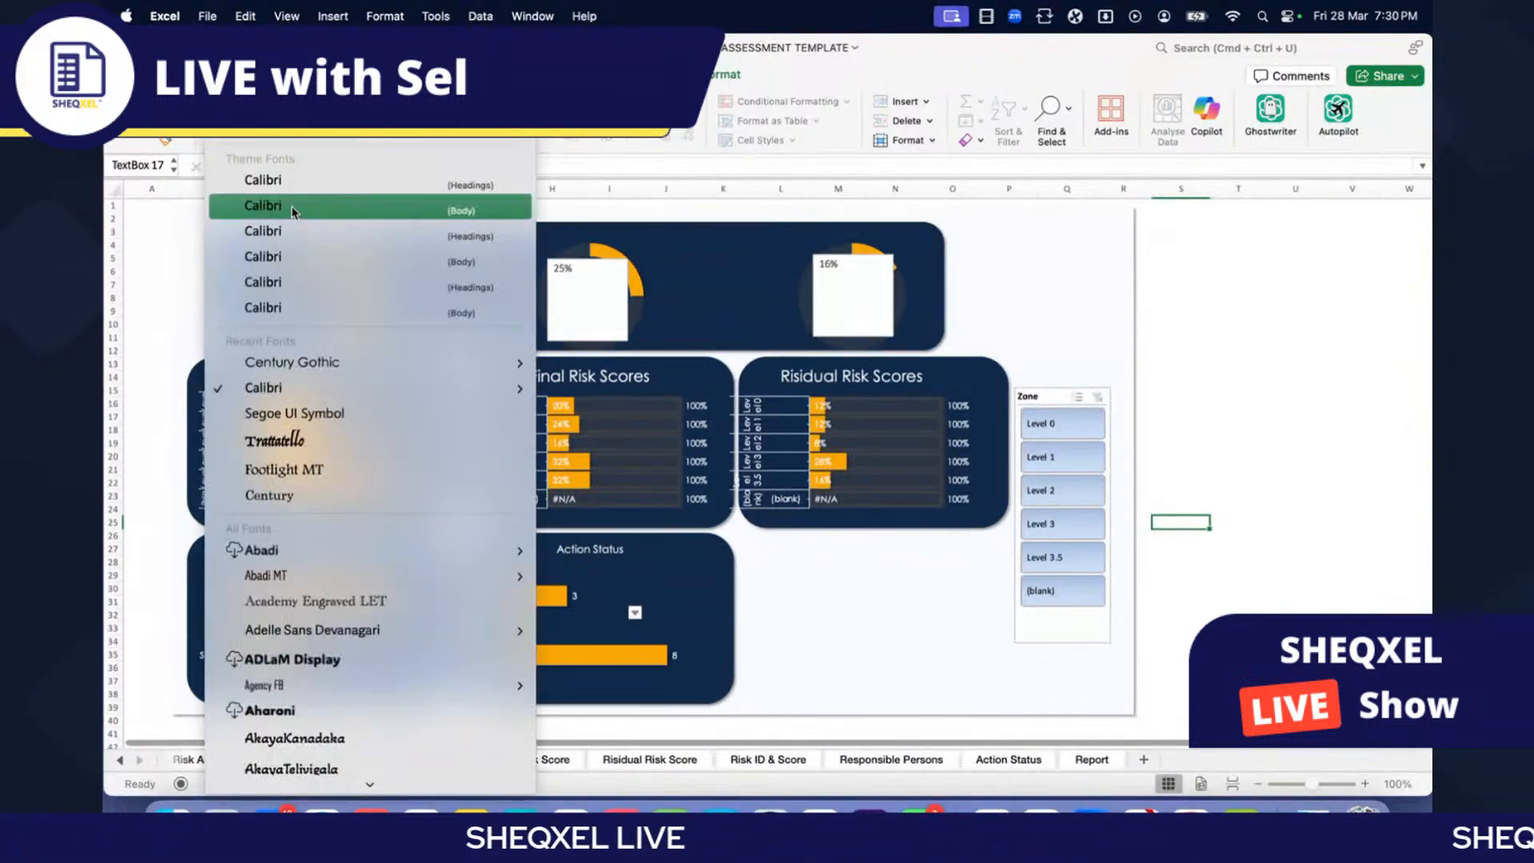
{"action": "left_click", "coordinate": [300, 406]}
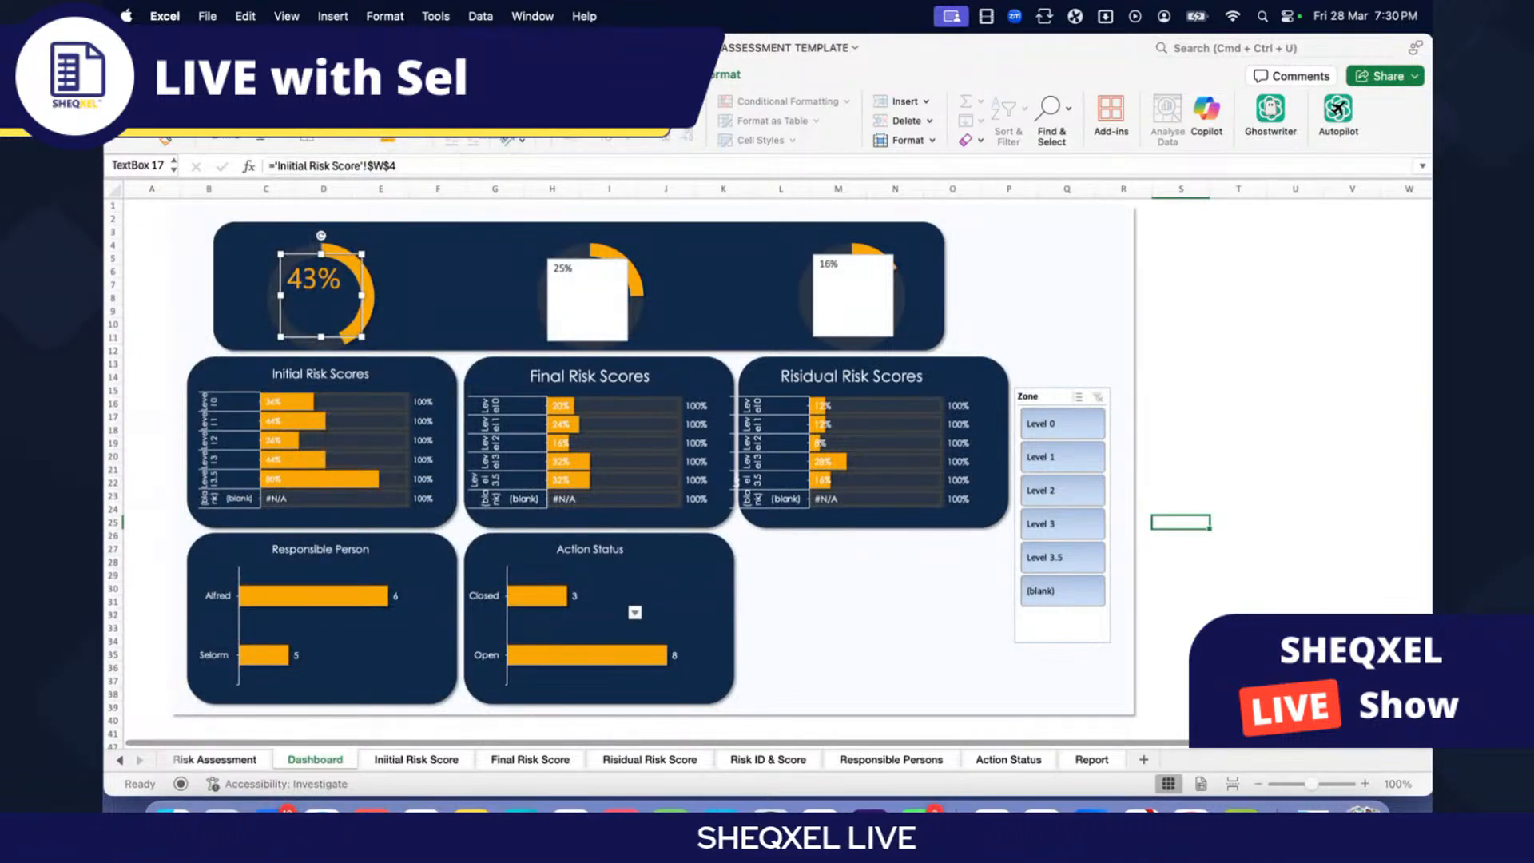
{"action": "left_click", "coordinate": [1181, 310]}
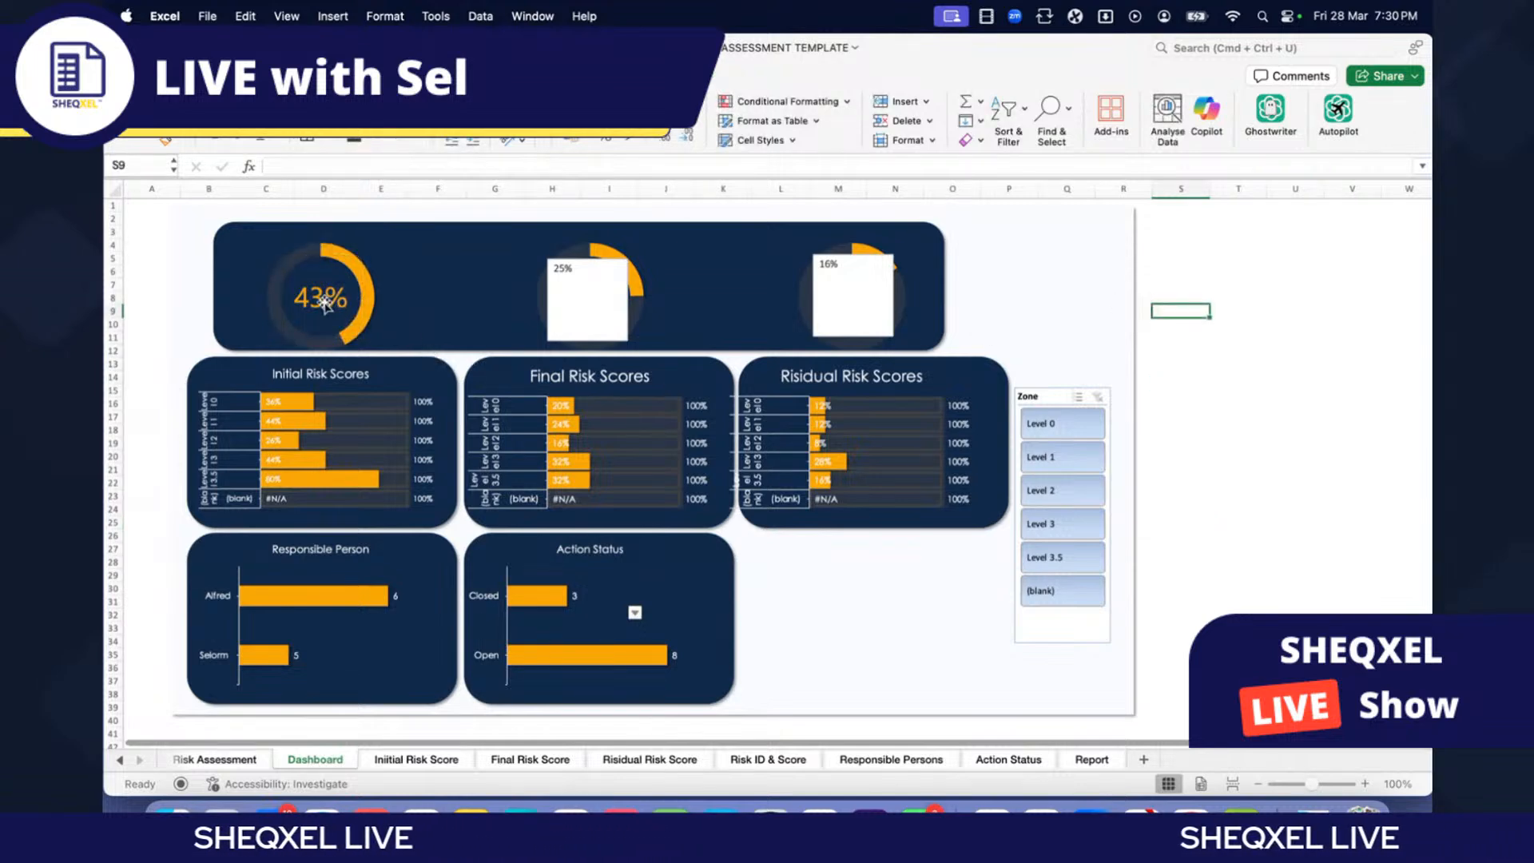
Step: Align the initial risk doughnut and its percentage text box to each other's vertical middle
{"action": "left_click", "coordinate": [364, 320]}
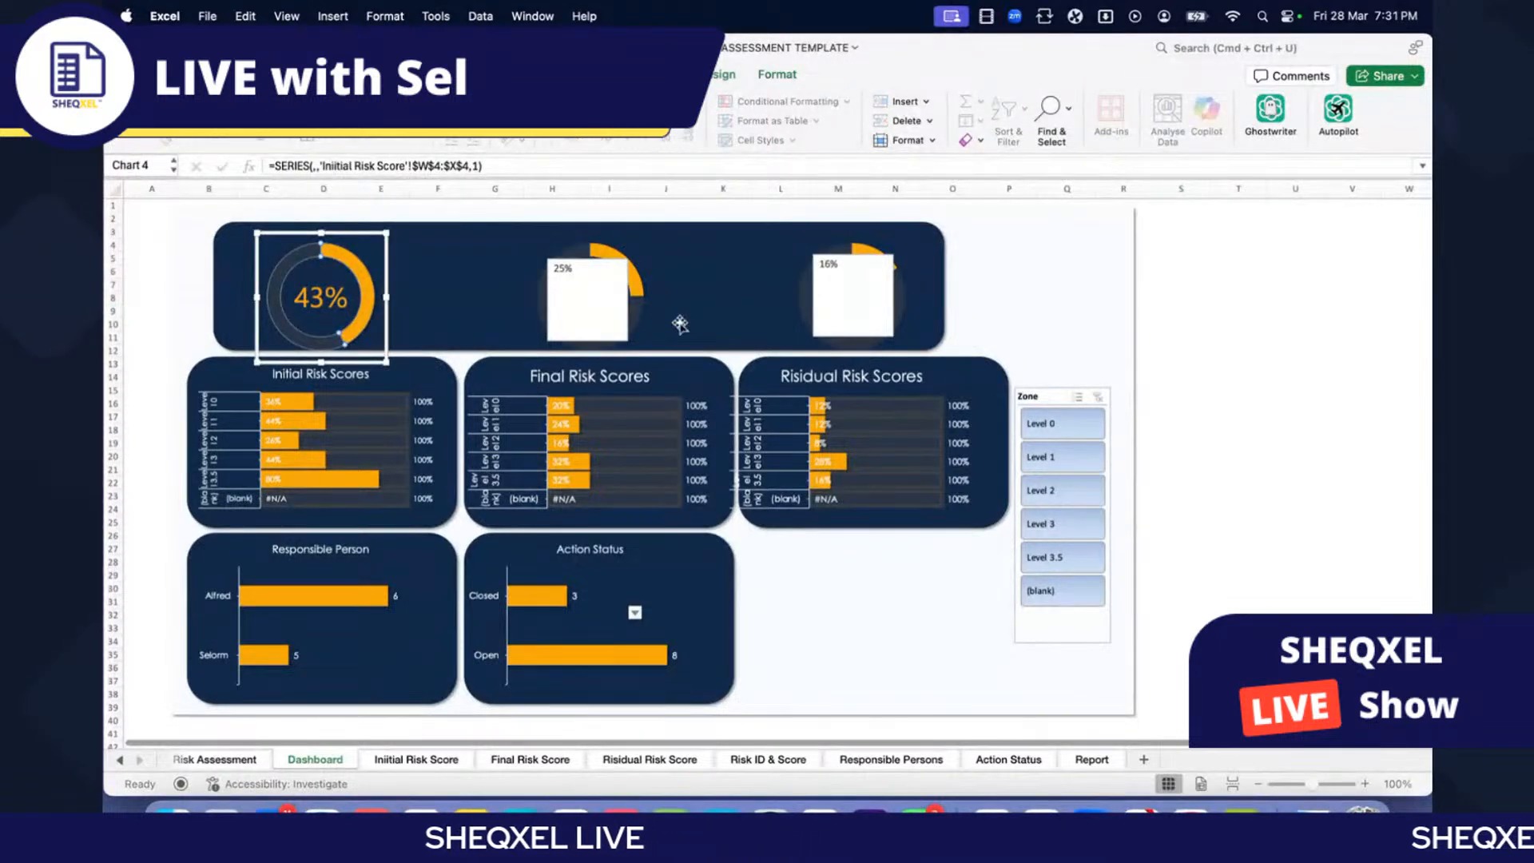
{"action": "left_click", "coordinate": [1202, 305]}
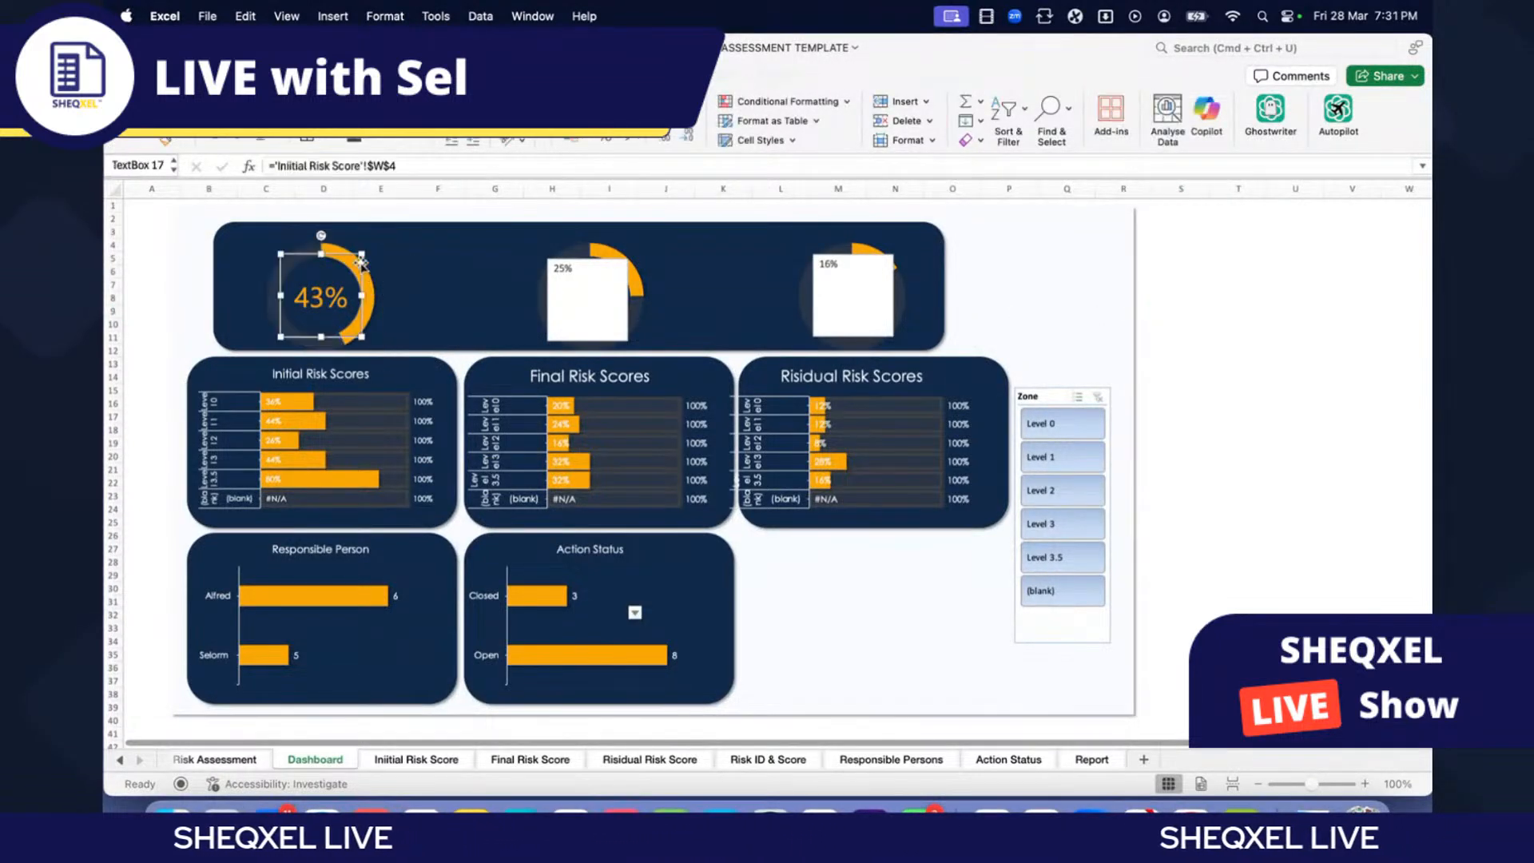
{"action": "left_click", "coordinate": [321, 298]}
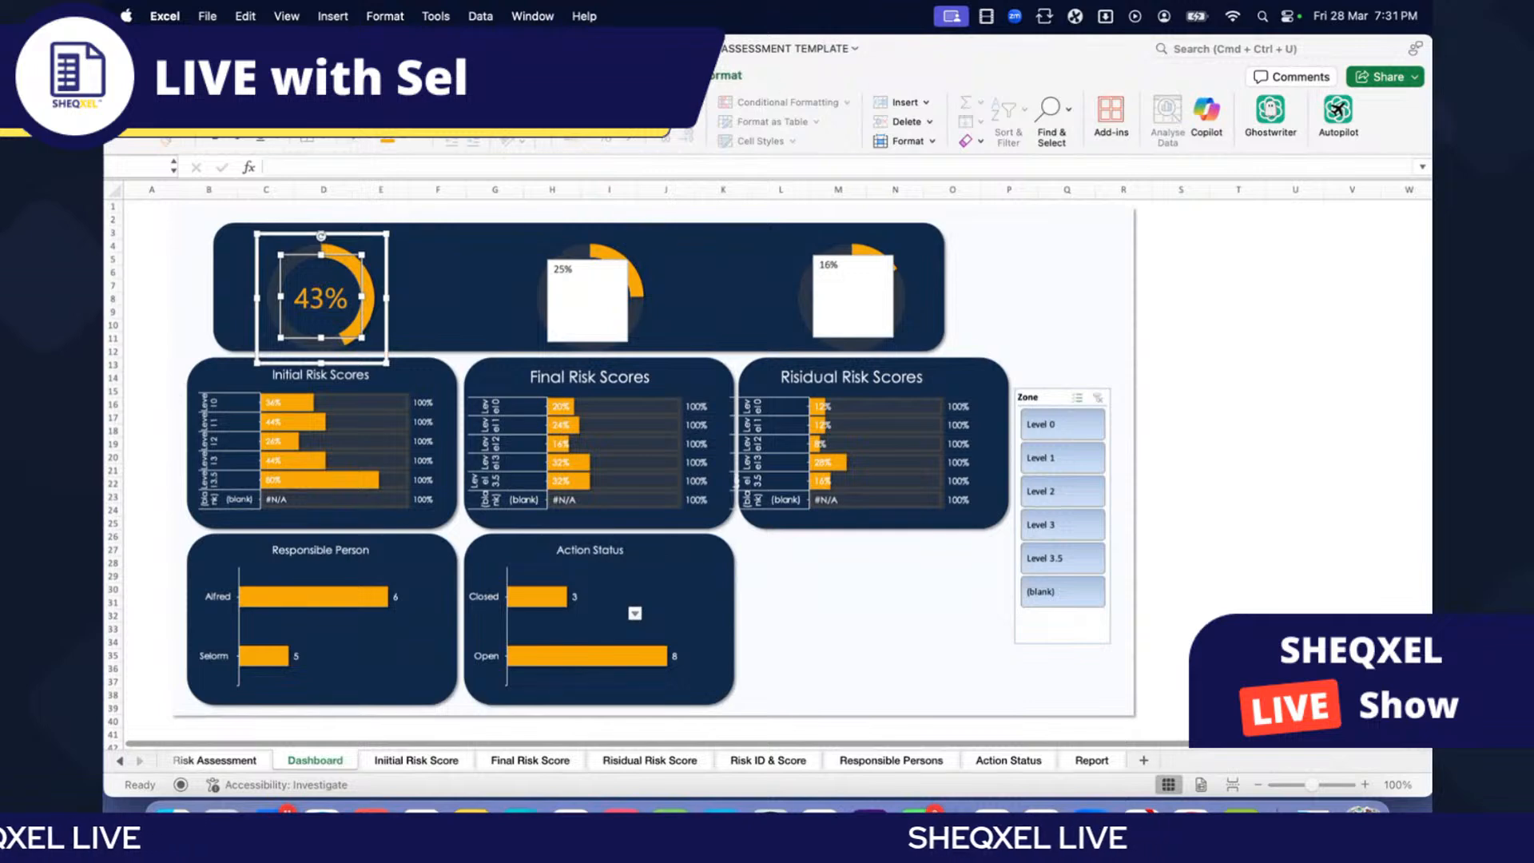
{"action": "left_click", "coordinate": [631, 75]}
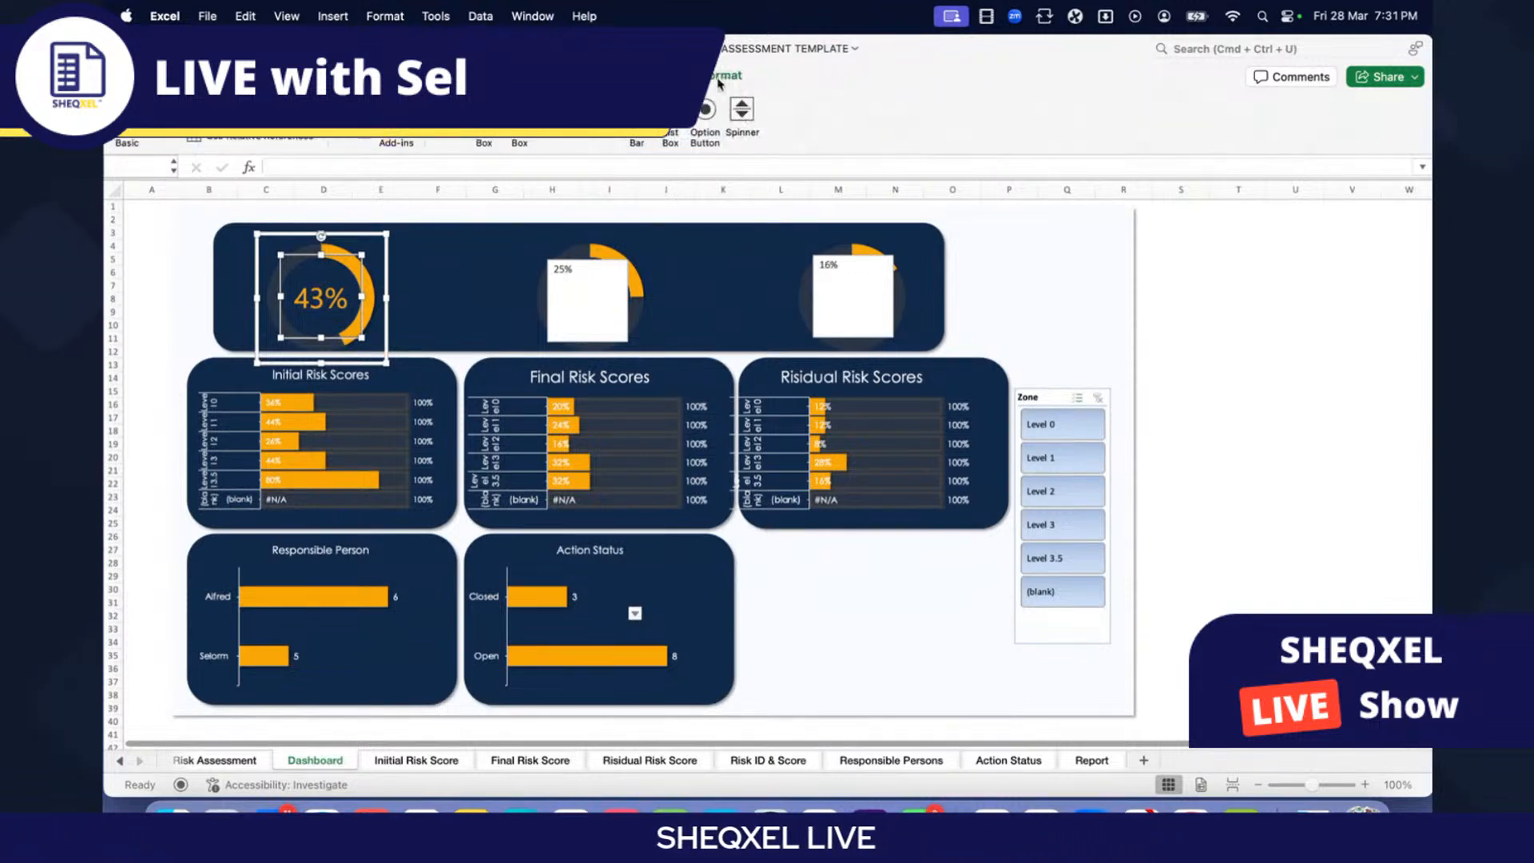
{"action": "left_click", "coordinate": [707, 80]}
{"action": "left_click", "coordinate": [1173, 112]}
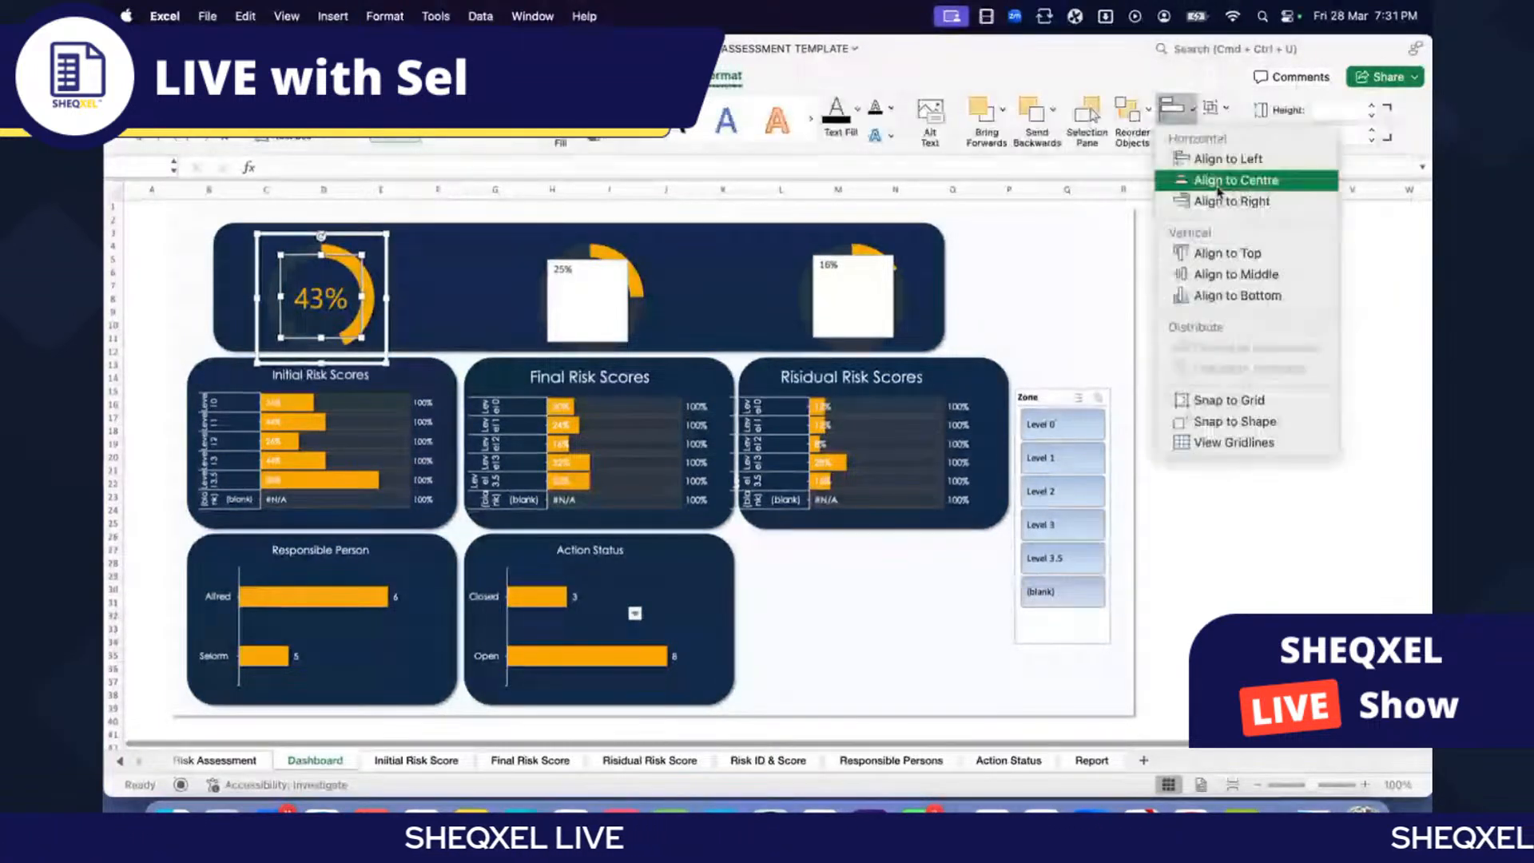
{"action": "left_click", "coordinate": [1169, 128]}
{"action": "left_click", "coordinate": [1170, 129]}
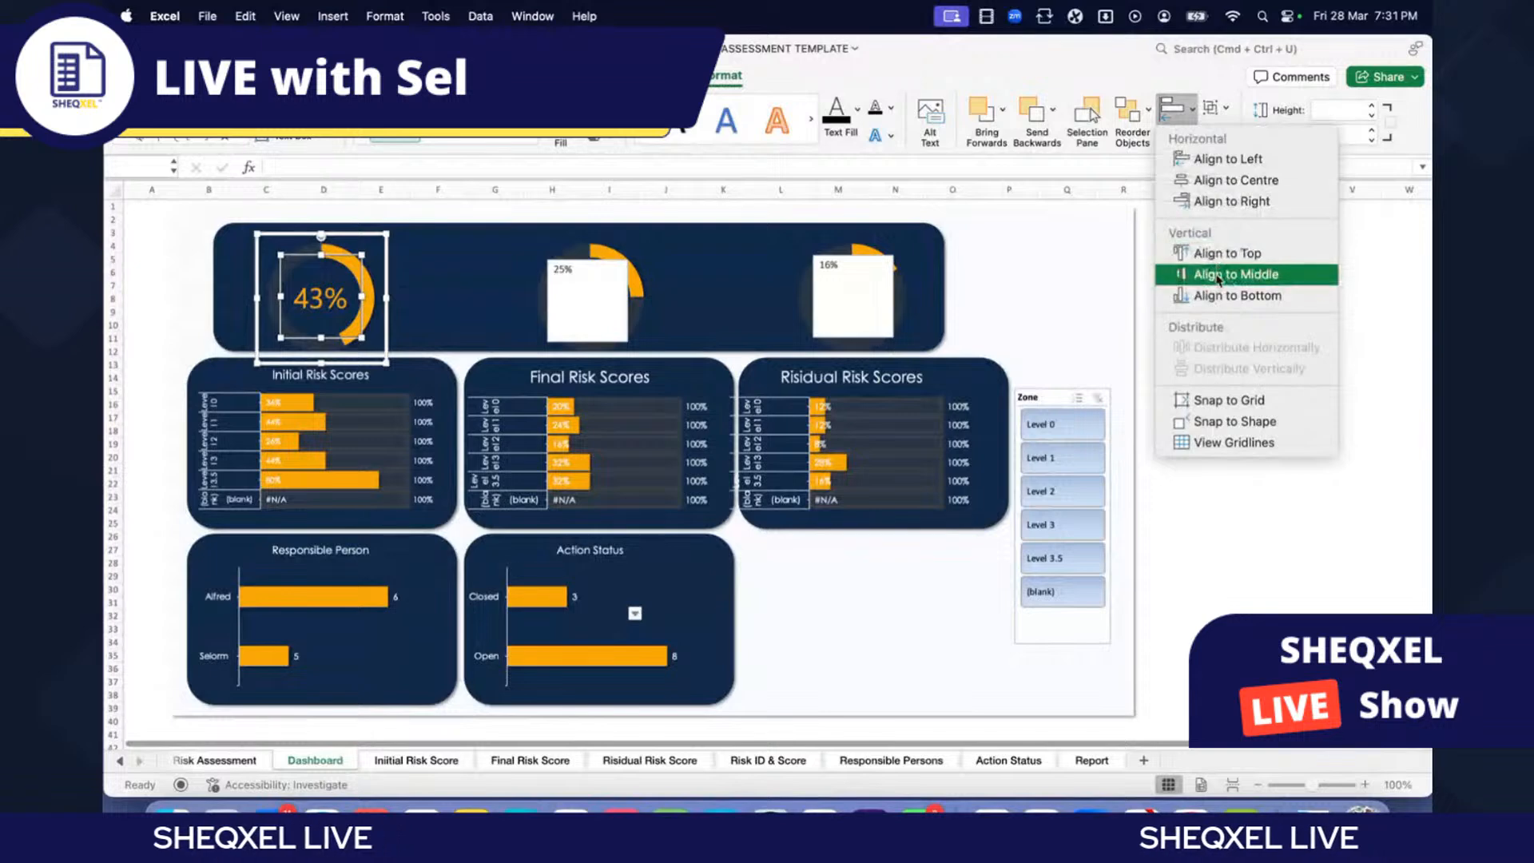
{"action": "left_click", "coordinate": [1227, 271]}
Step: Try grouping the initial risk doughnut with its percentage text box, and undo the grouping
{"action": "left_click", "coordinate": [1215, 109]}
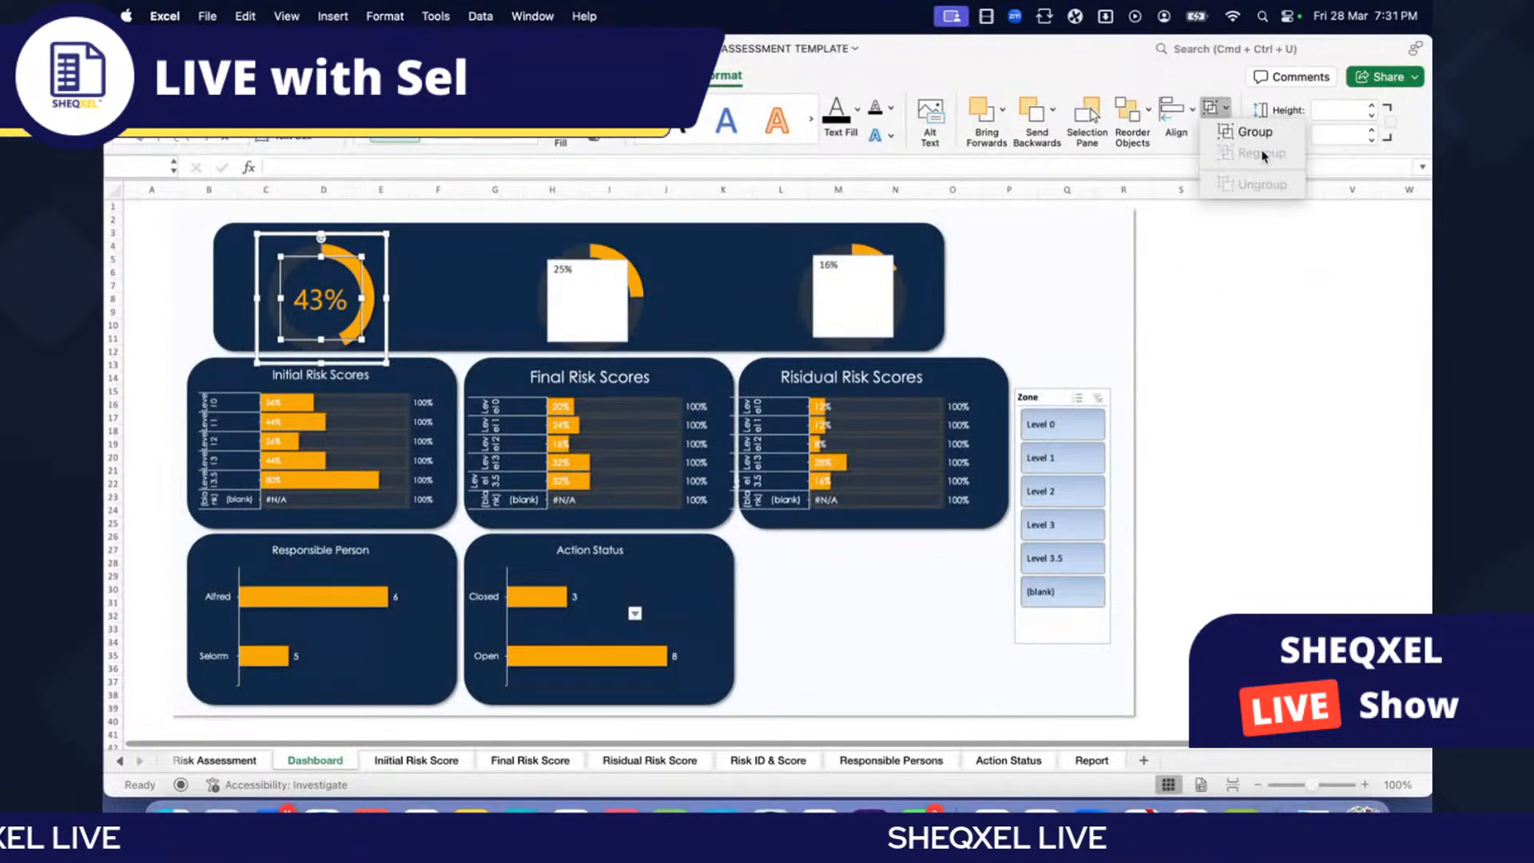
{"action": "left_click", "coordinate": [1255, 132]}
{"action": "key", "text": "Escape"}
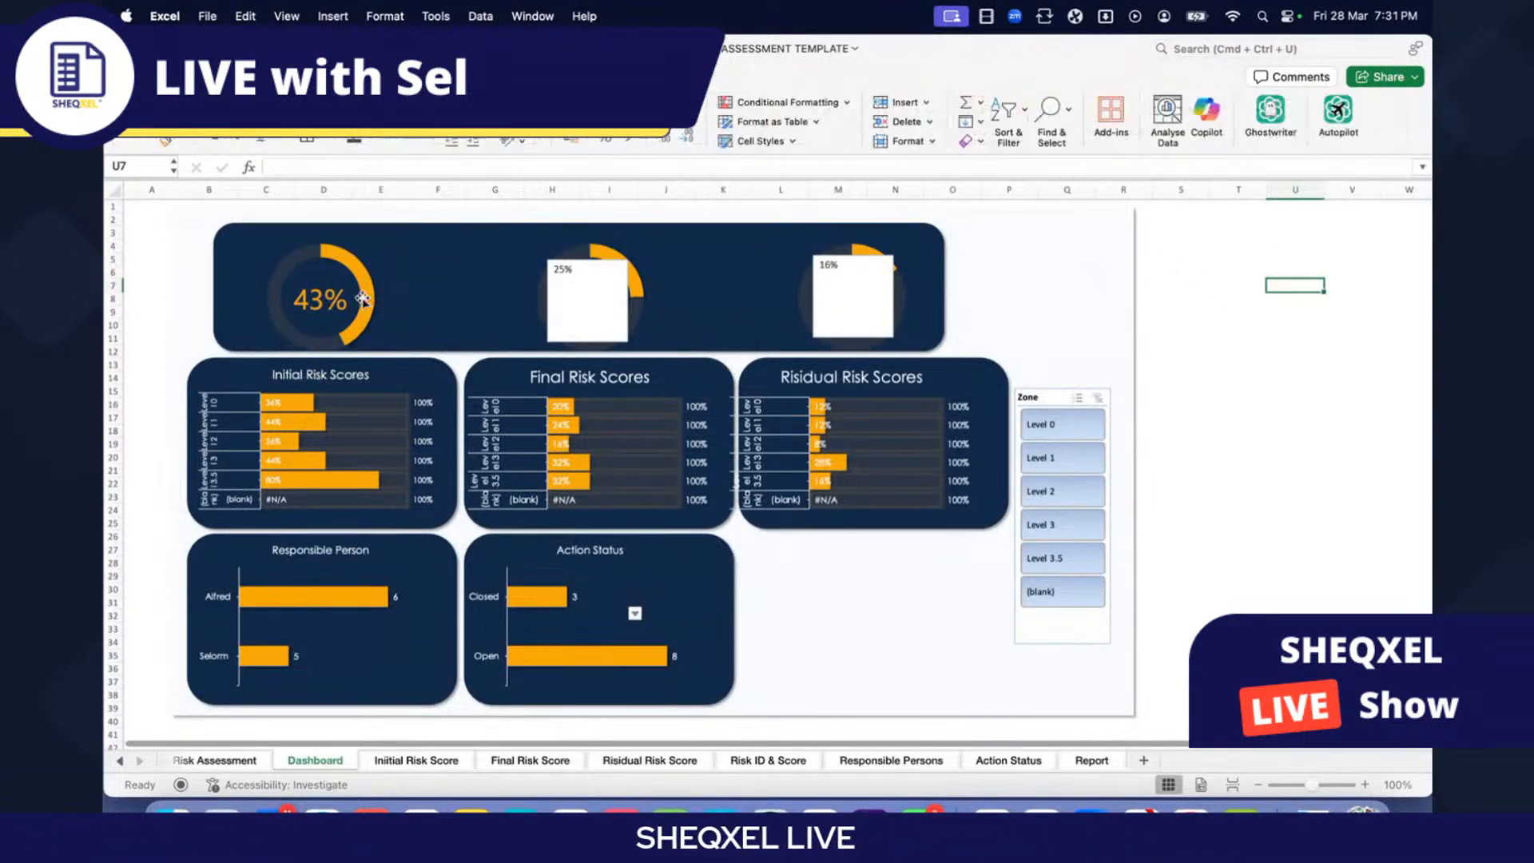
{"action": "key", "text": "super+z"}
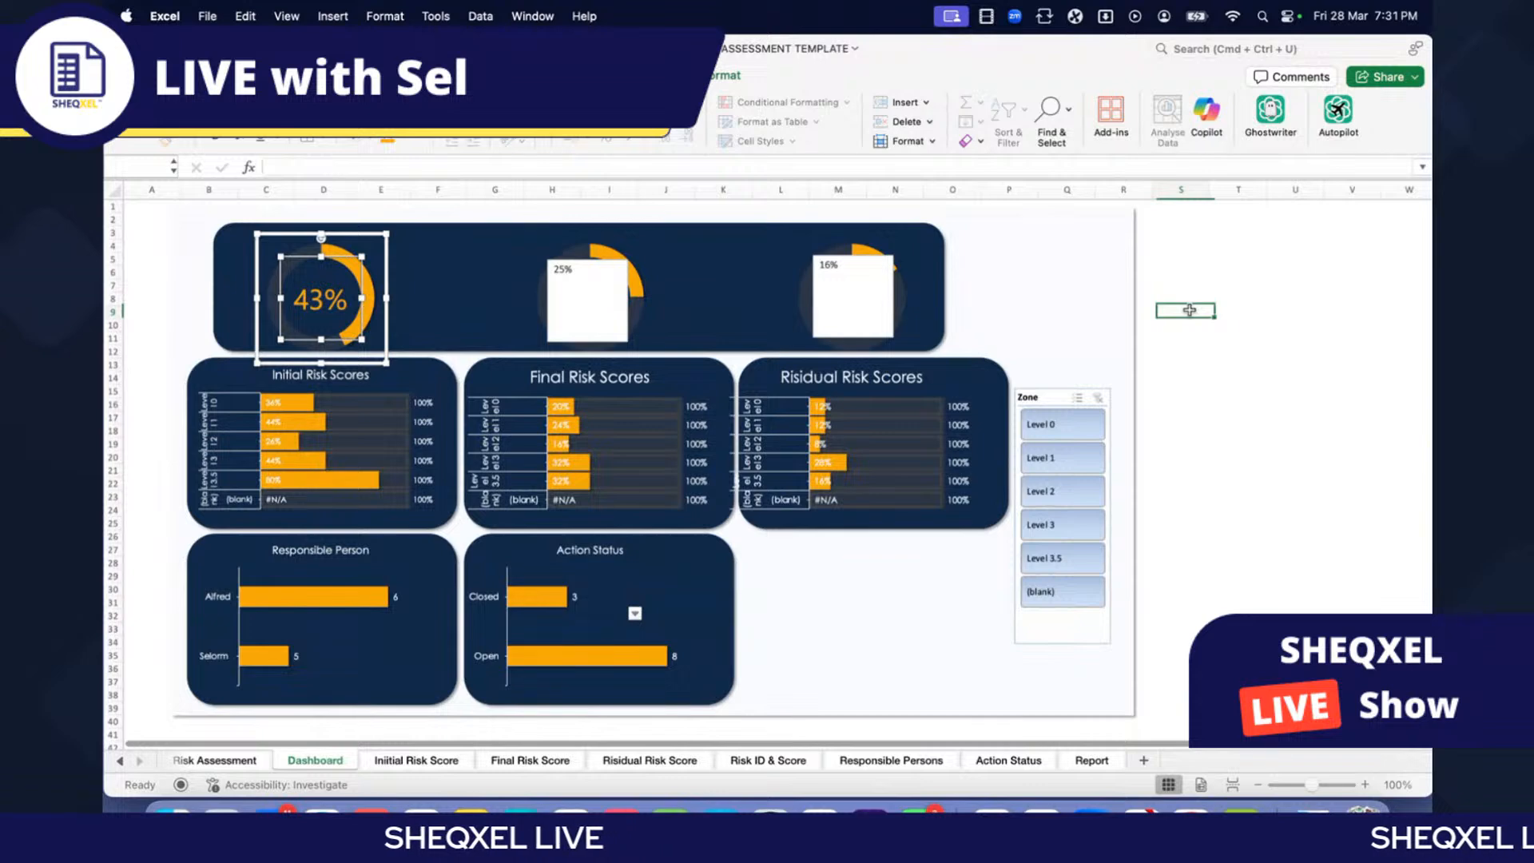
Step: Copy the initial risk text box's formatting to the percentage text boxes on the middle and third doughnuts
{"action": "left_click", "coordinate": [505, 140]}
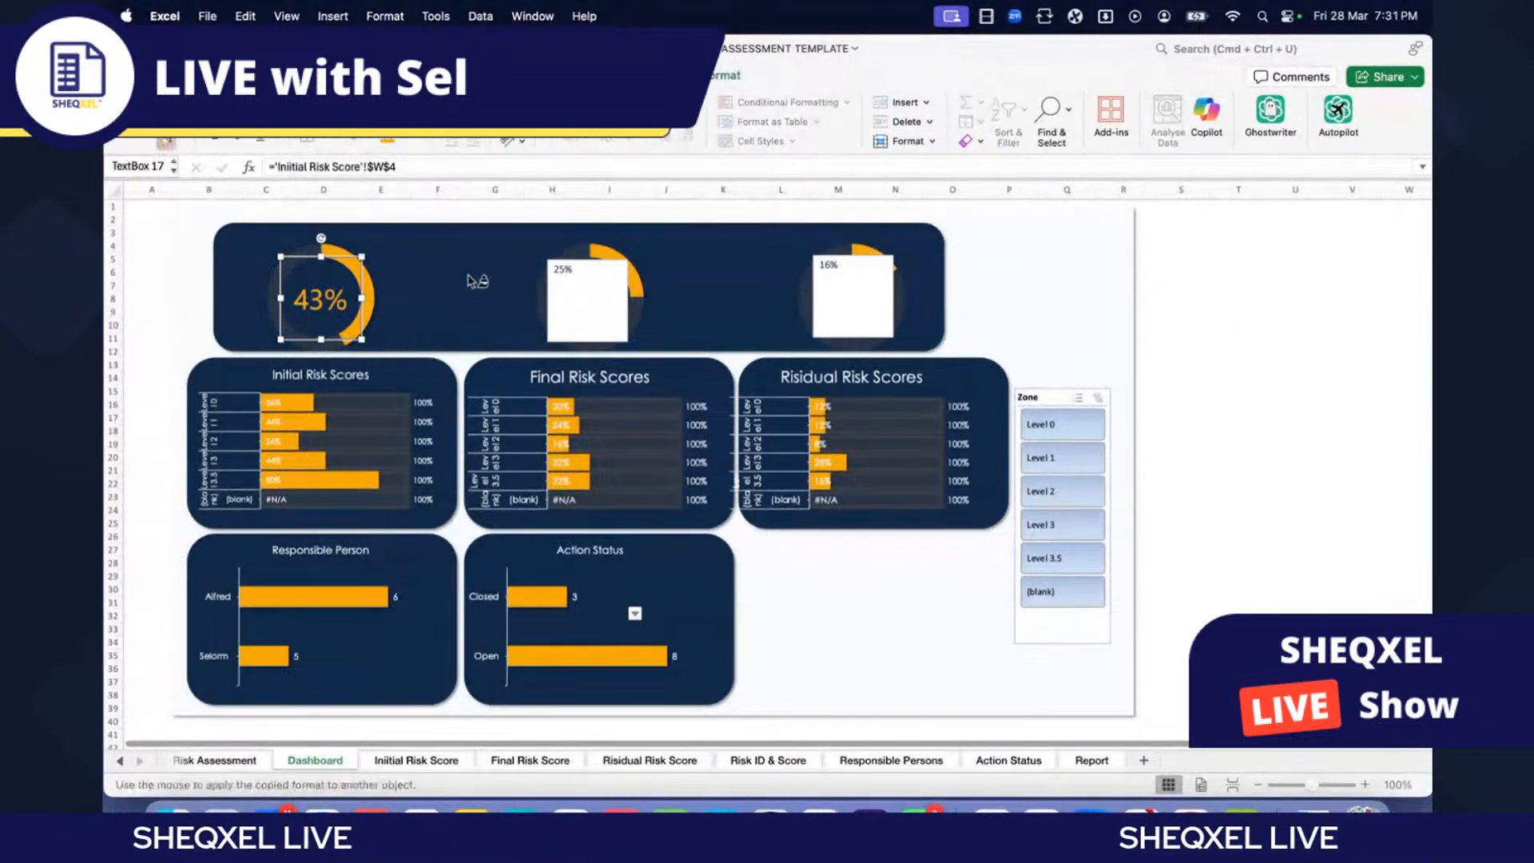
{"action": "left_click", "coordinate": [583, 302]}
{"action": "left_click", "coordinate": [852, 315]}
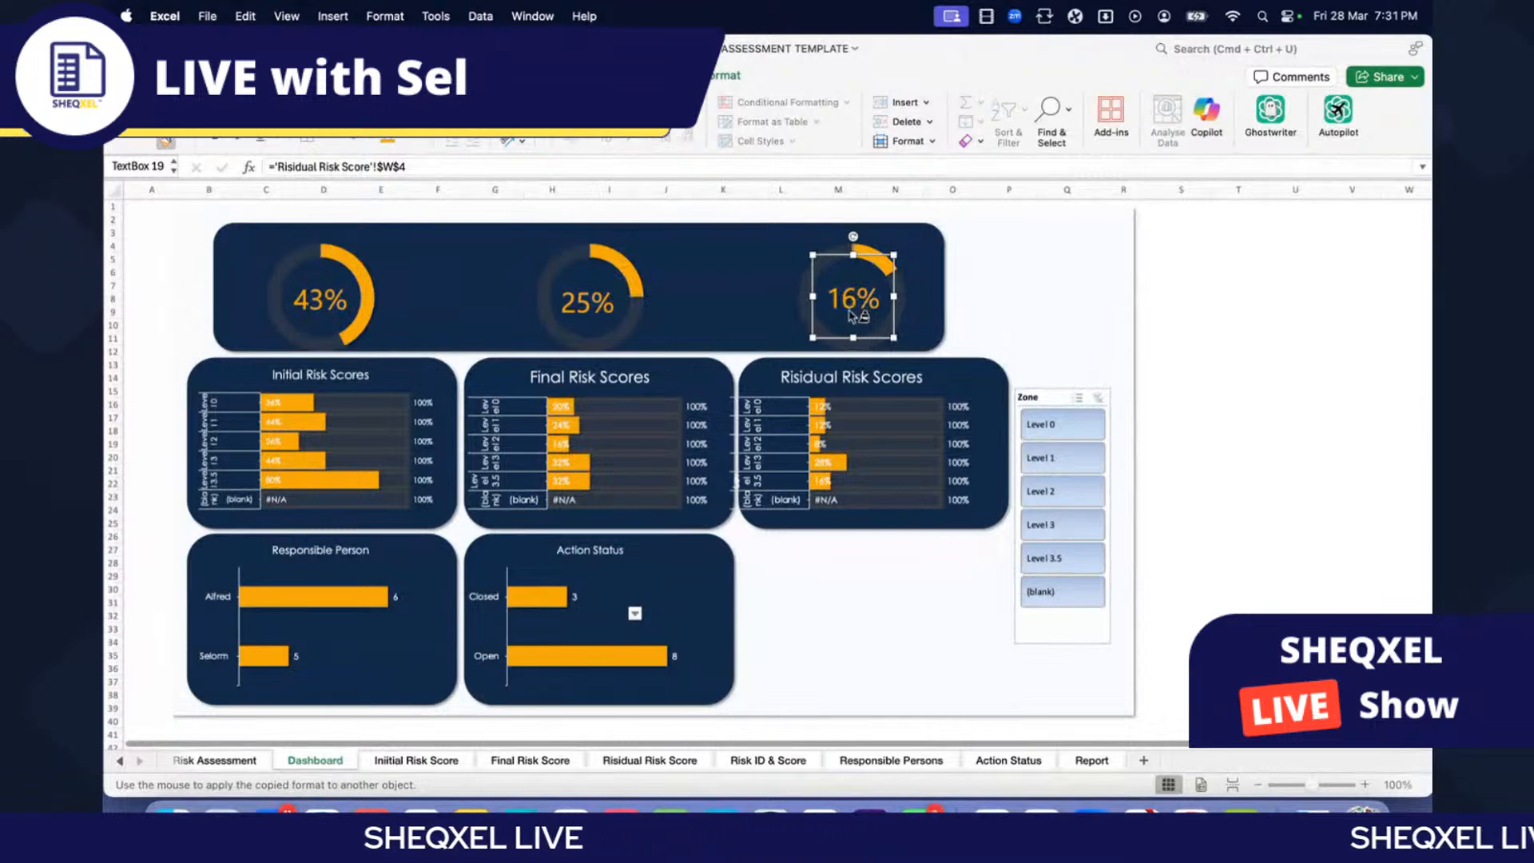
{"action": "key", "text": "Tab"}
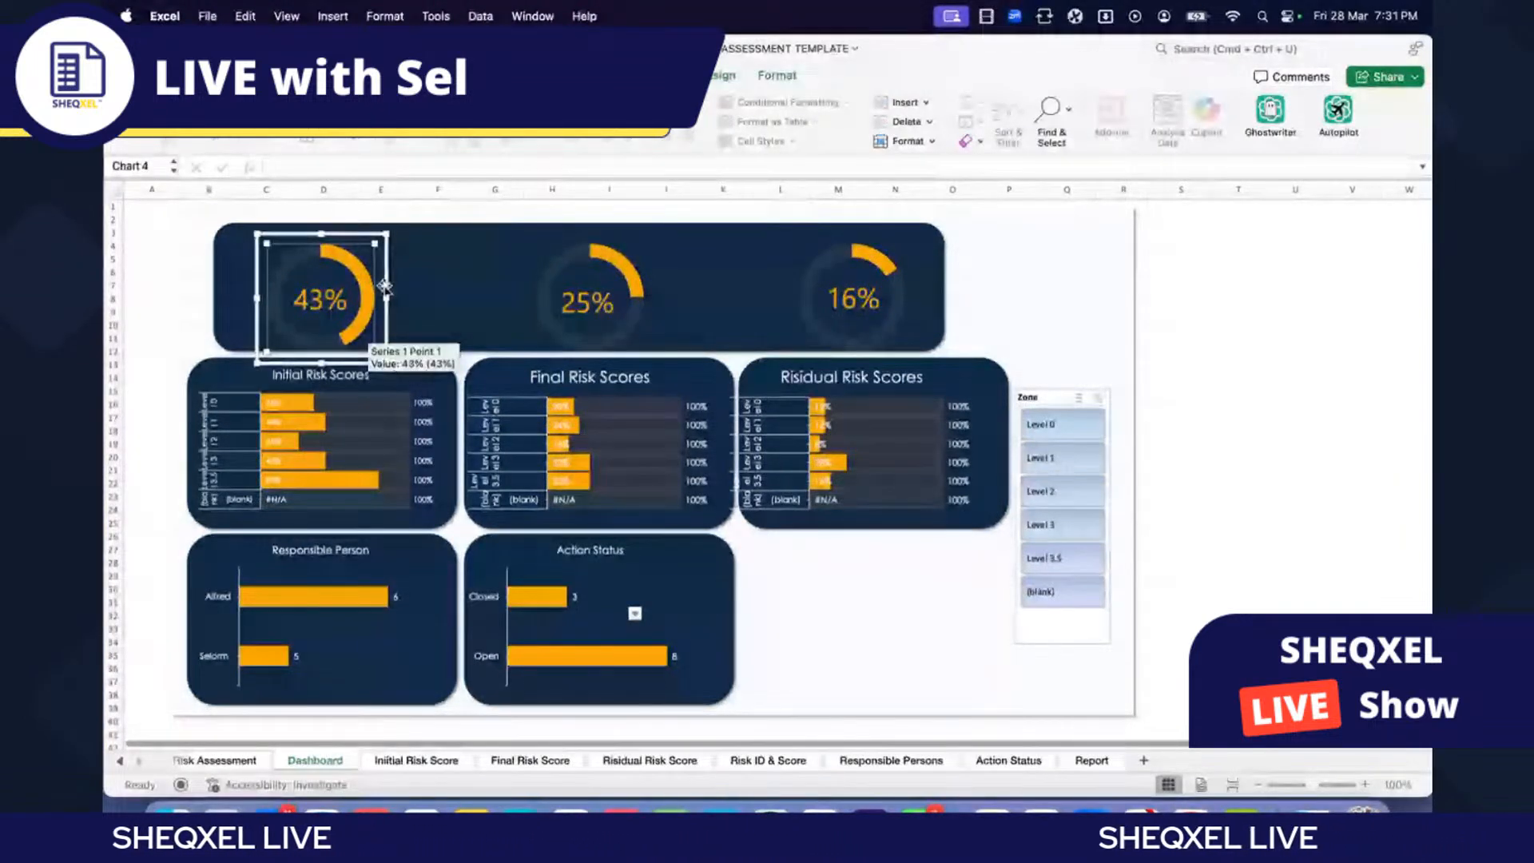
Step: Set the initial risk doughnut's hole size to 90%
{"action": "left_click", "coordinate": [370, 297]}
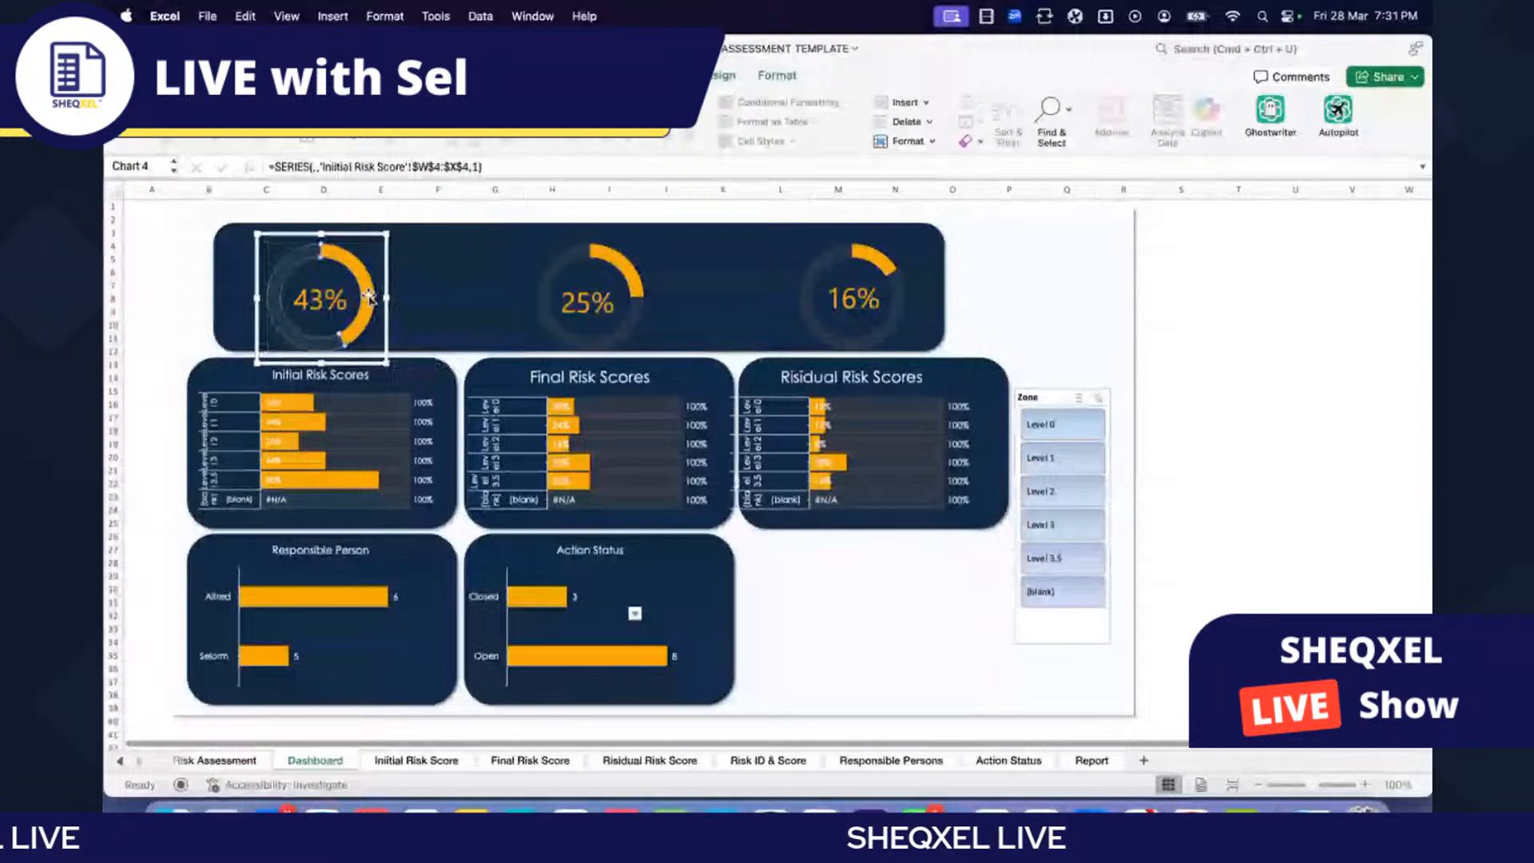
{"action": "right_click", "coordinate": [370, 298]}
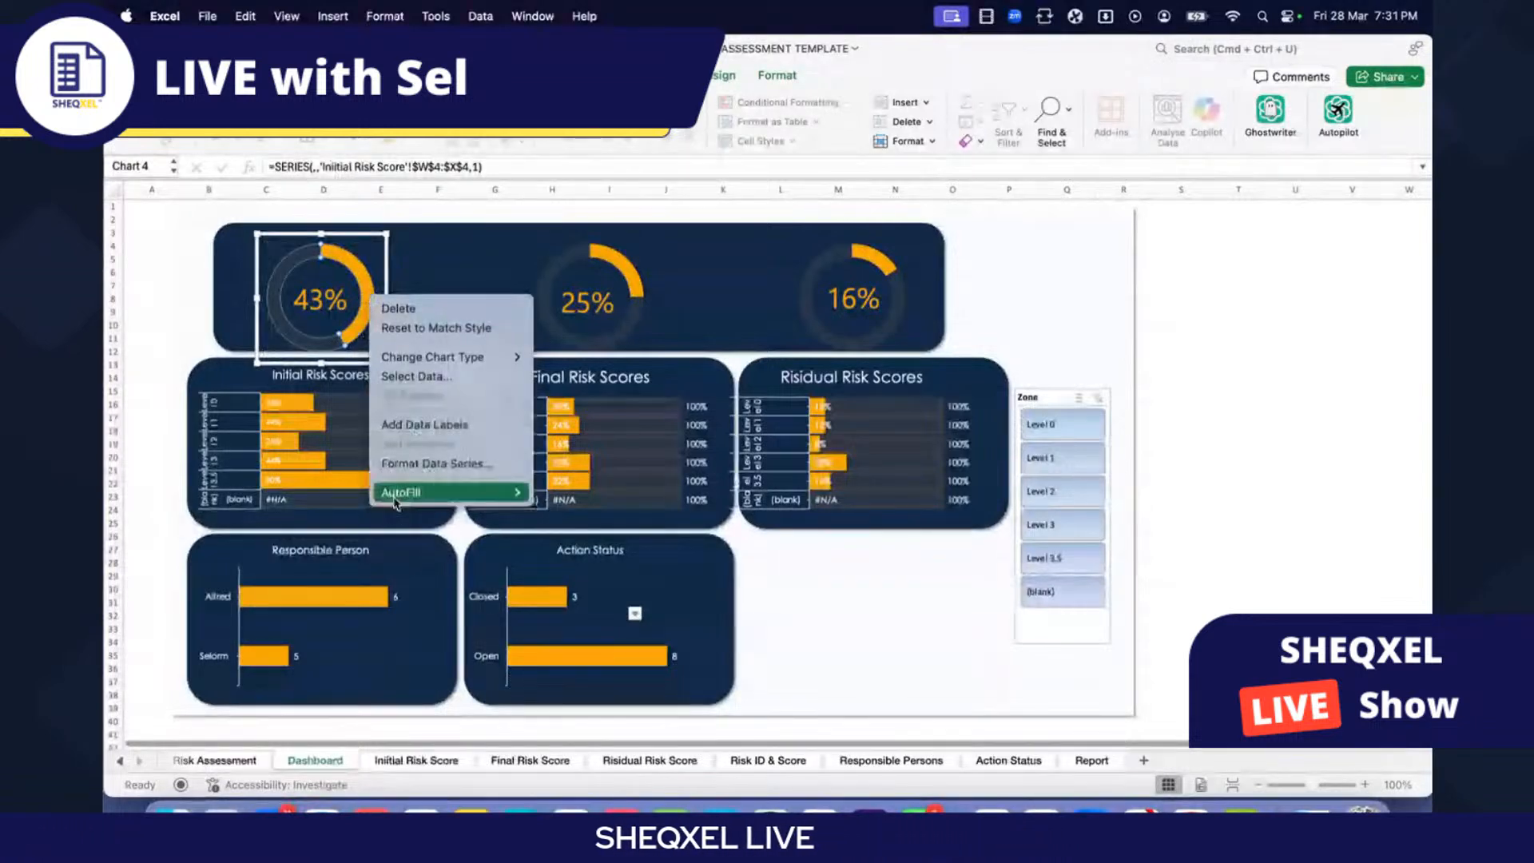
{"action": "left_click", "coordinate": [392, 464]}
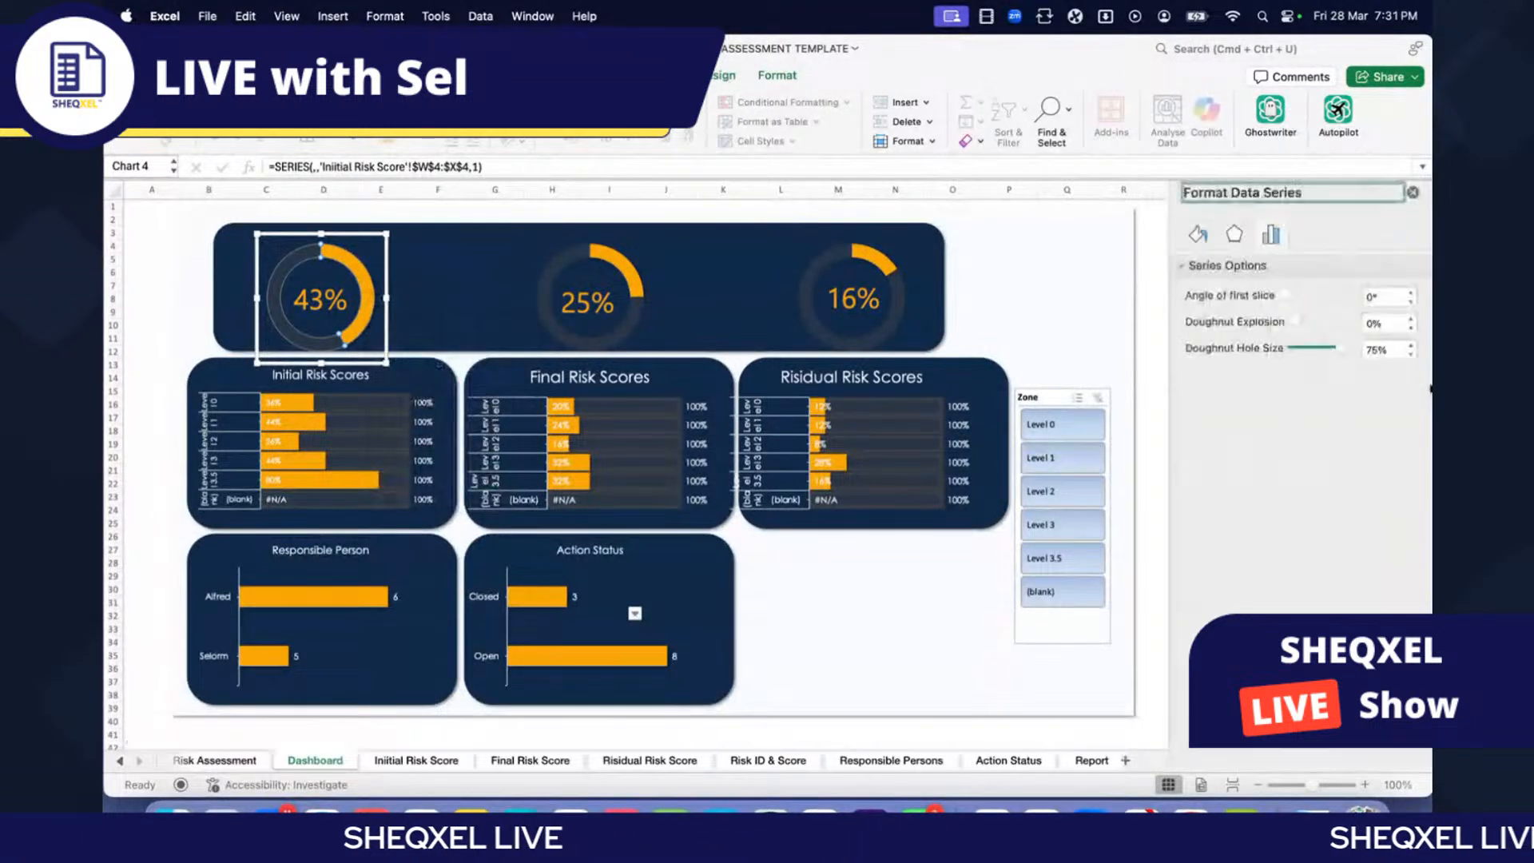
{"action": "left_click_drag", "start_coordinate": [1347, 349], "coordinate": [1337, 356]}
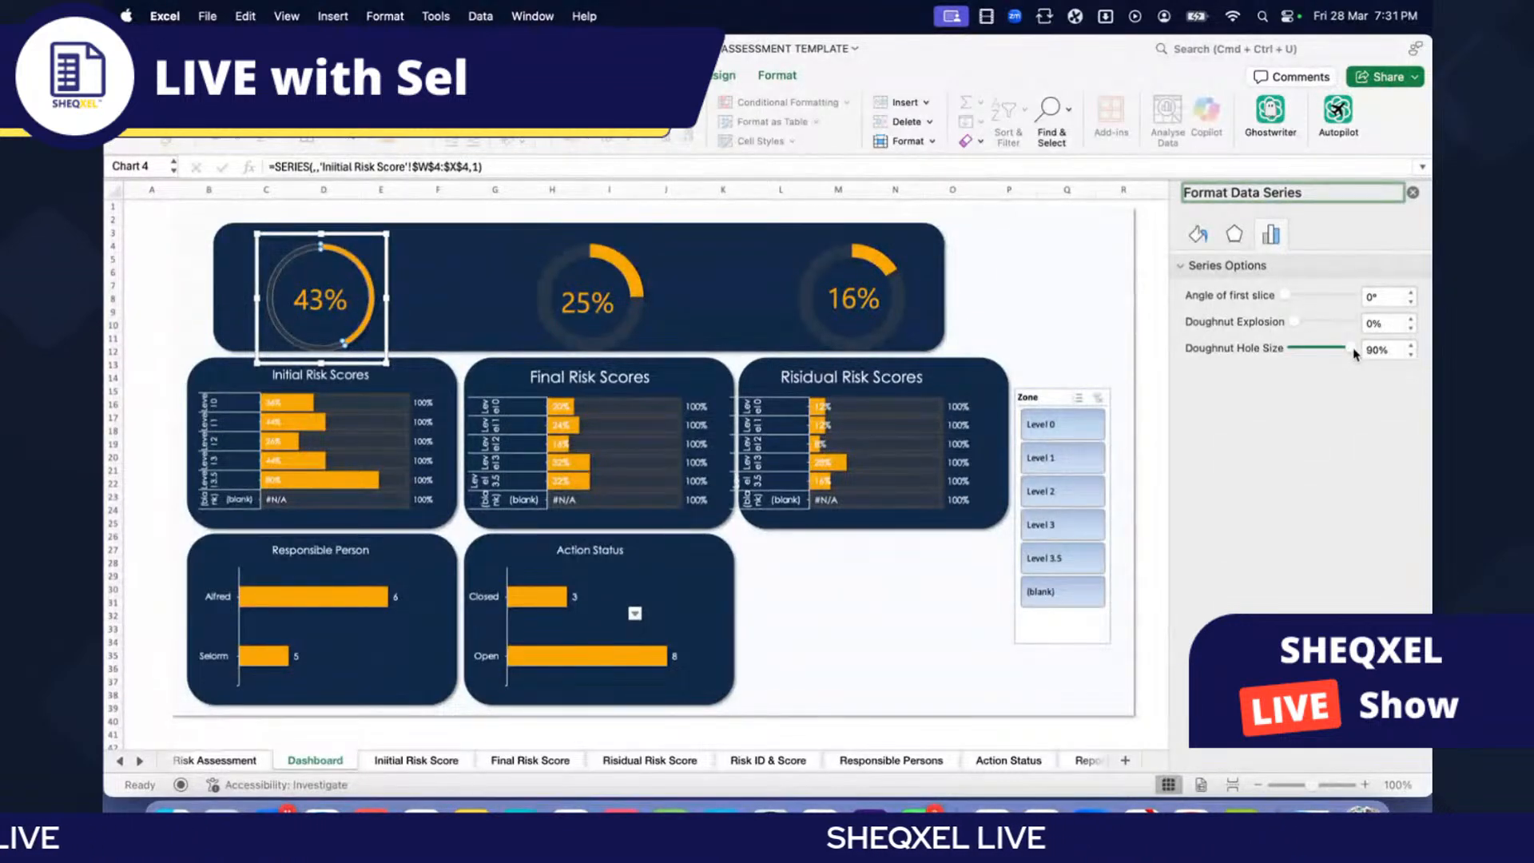
{"action": "left_click", "coordinate": [562, 376]}
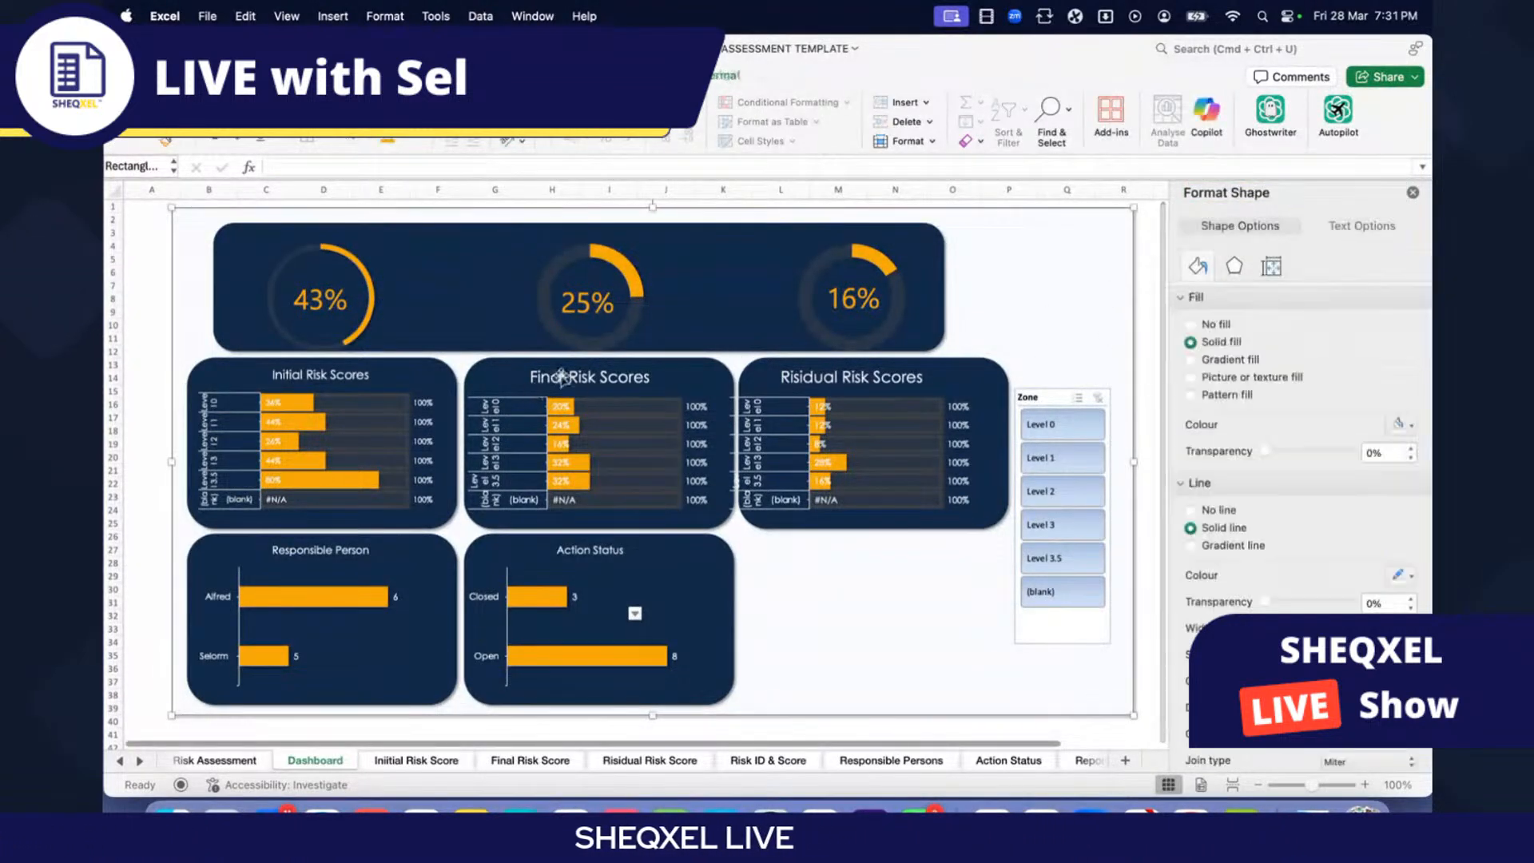
Step: Set the hole size of the middle (Final Risk Score) doughnut to 90%
{"action": "left_click", "coordinate": [632, 302]}
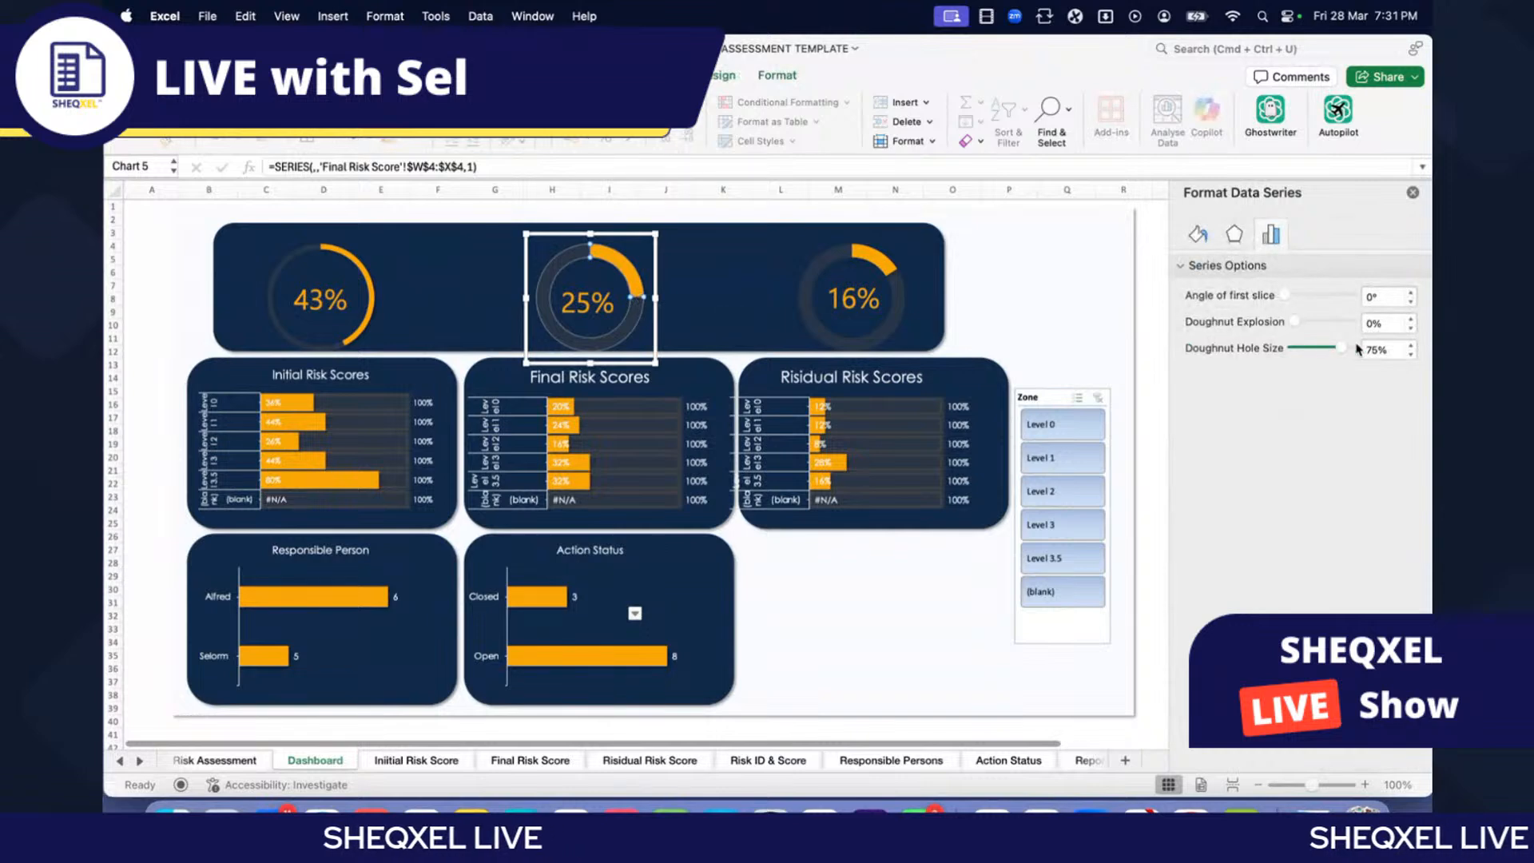
{"action": "double_click", "coordinate": [1376, 350]}
{"action": "type", "text": "90"}
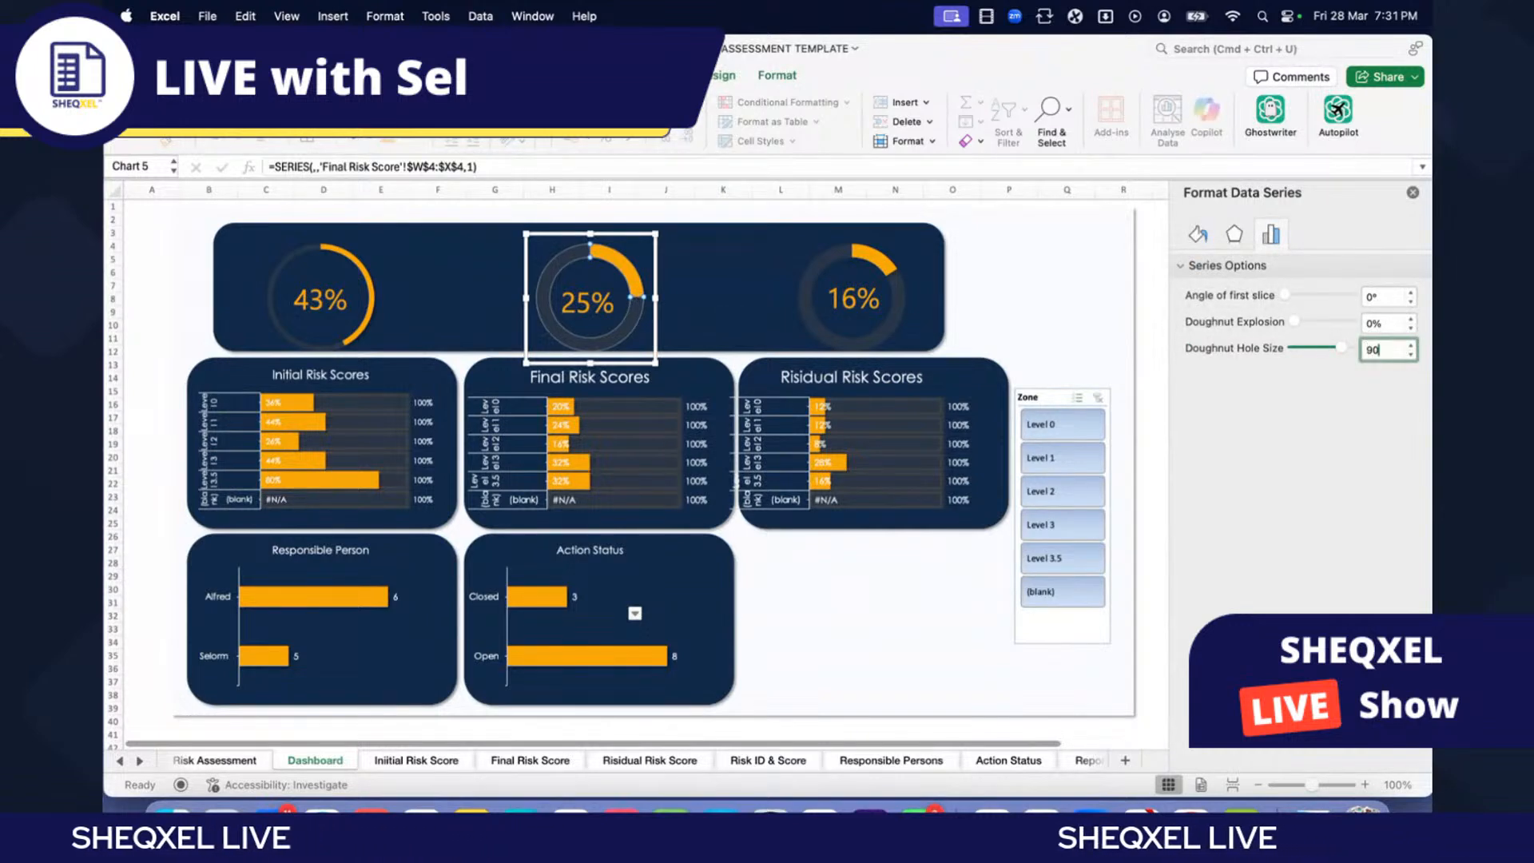
{"action": "key", "text": "Return"}
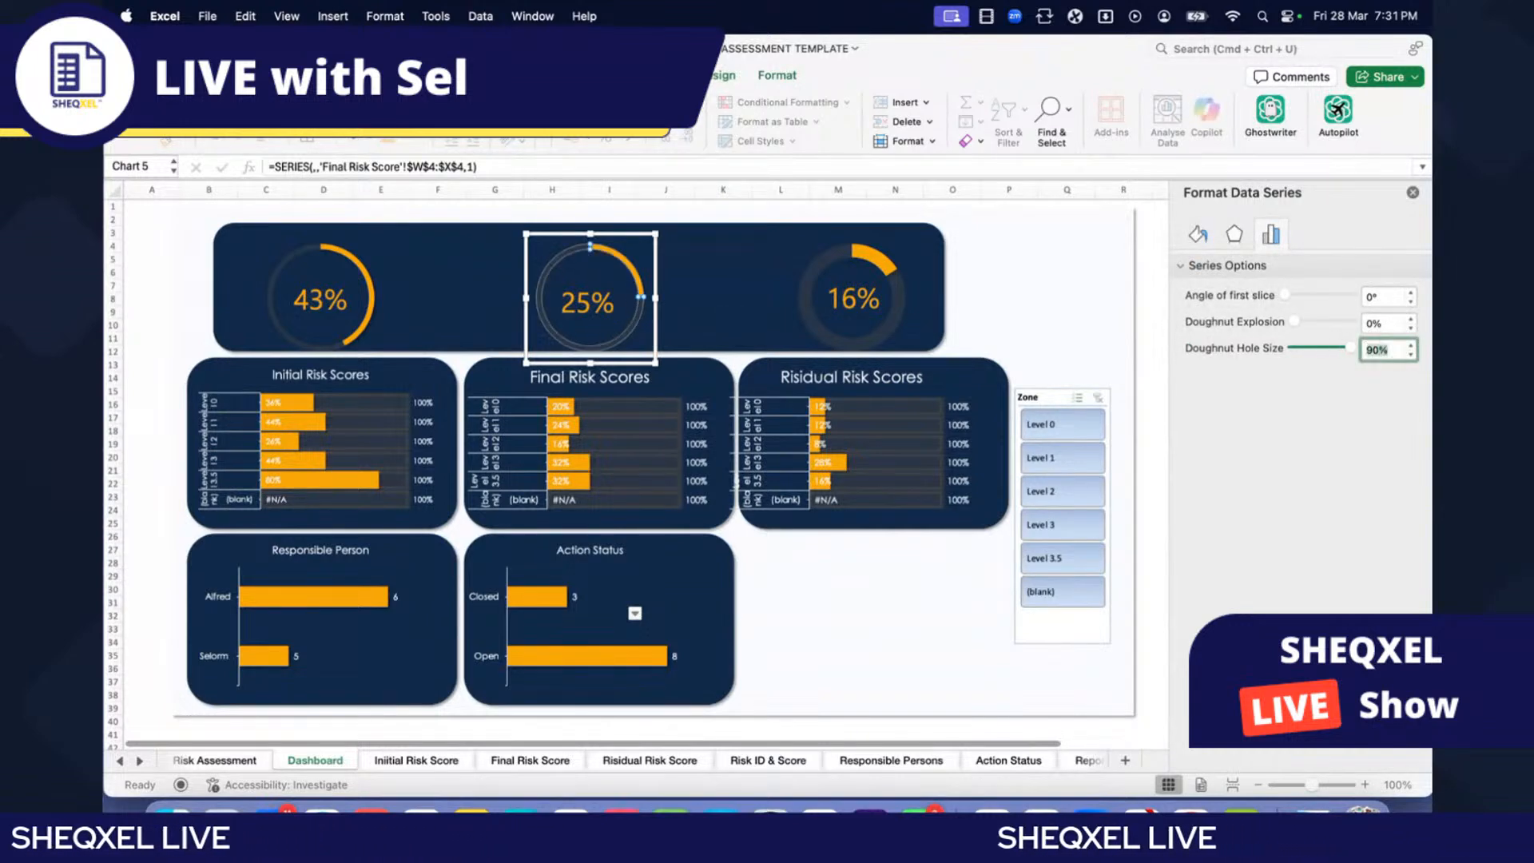
Step: Set the hole size of the third (Risidual Risk Score) doughnut to 90%
{"action": "left_click", "coordinate": [905, 295]}
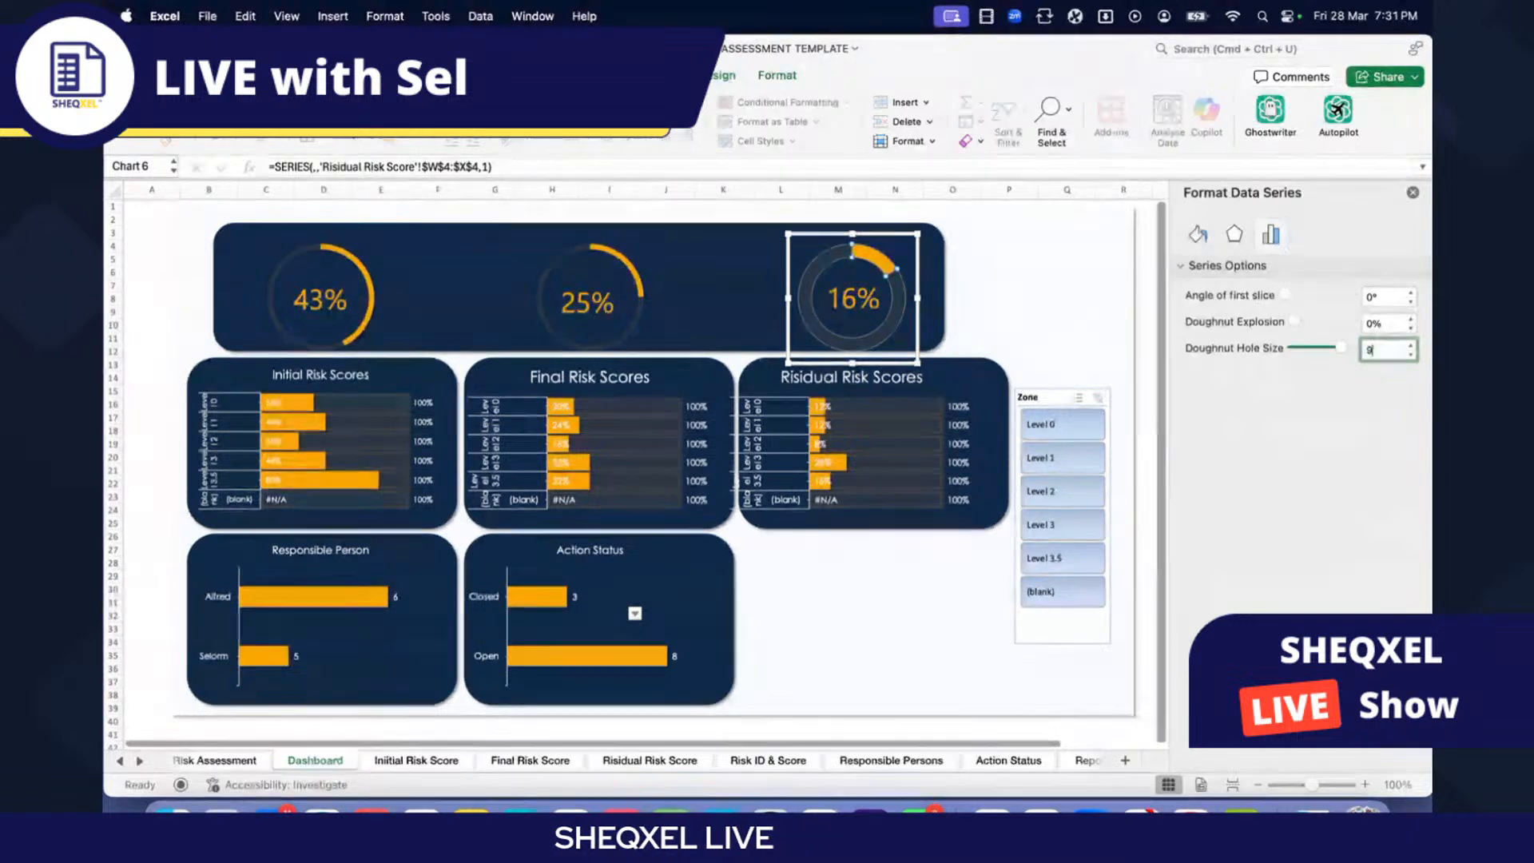
{"action": "type", "text": "90"}
{"action": "key", "text": "Return"}
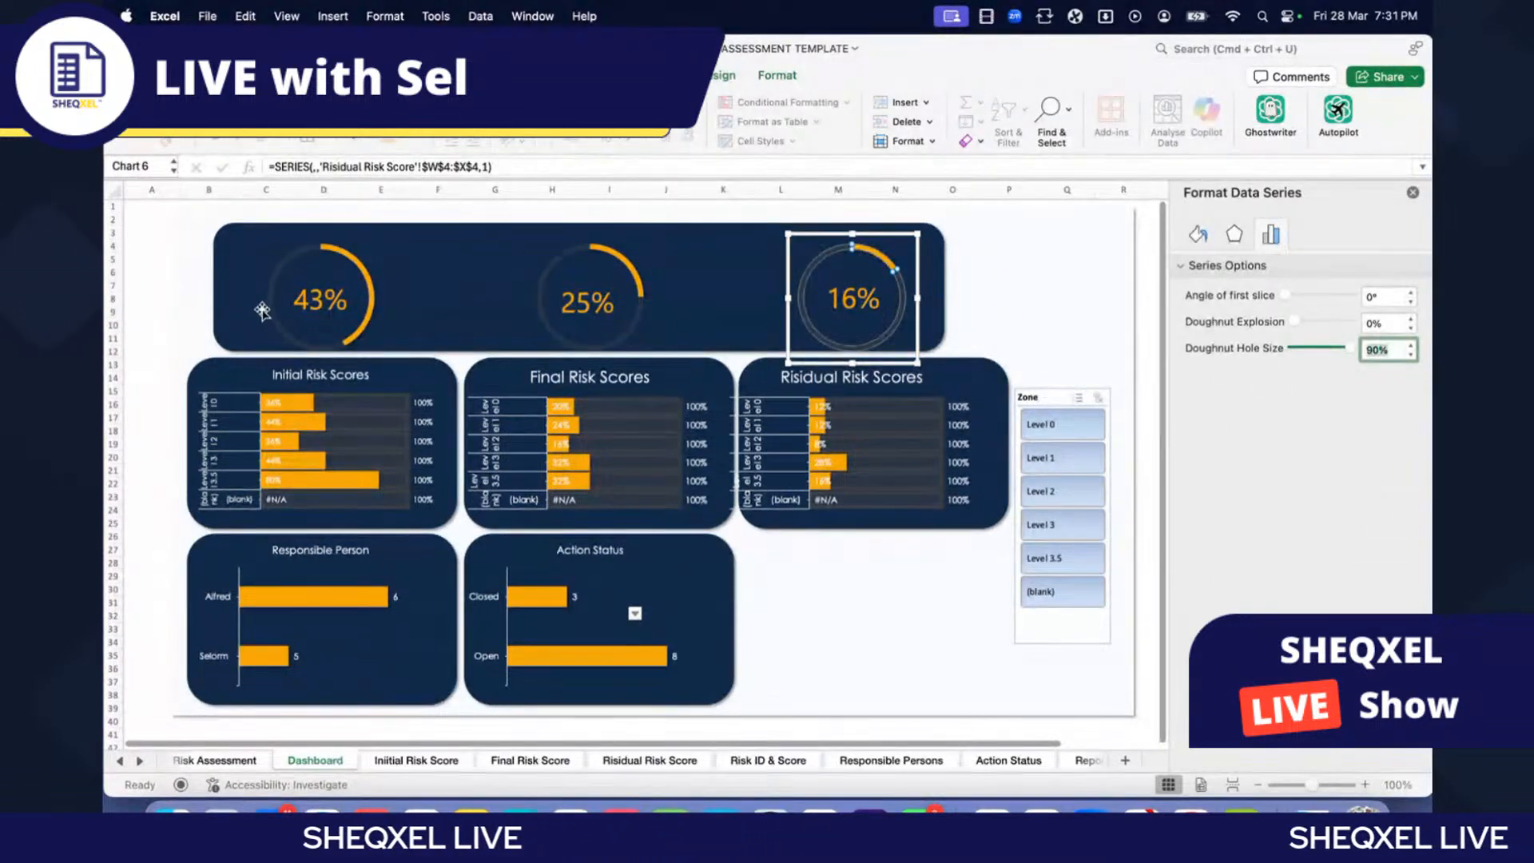
{"action": "left_click", "coordinate": [1139, 314]}
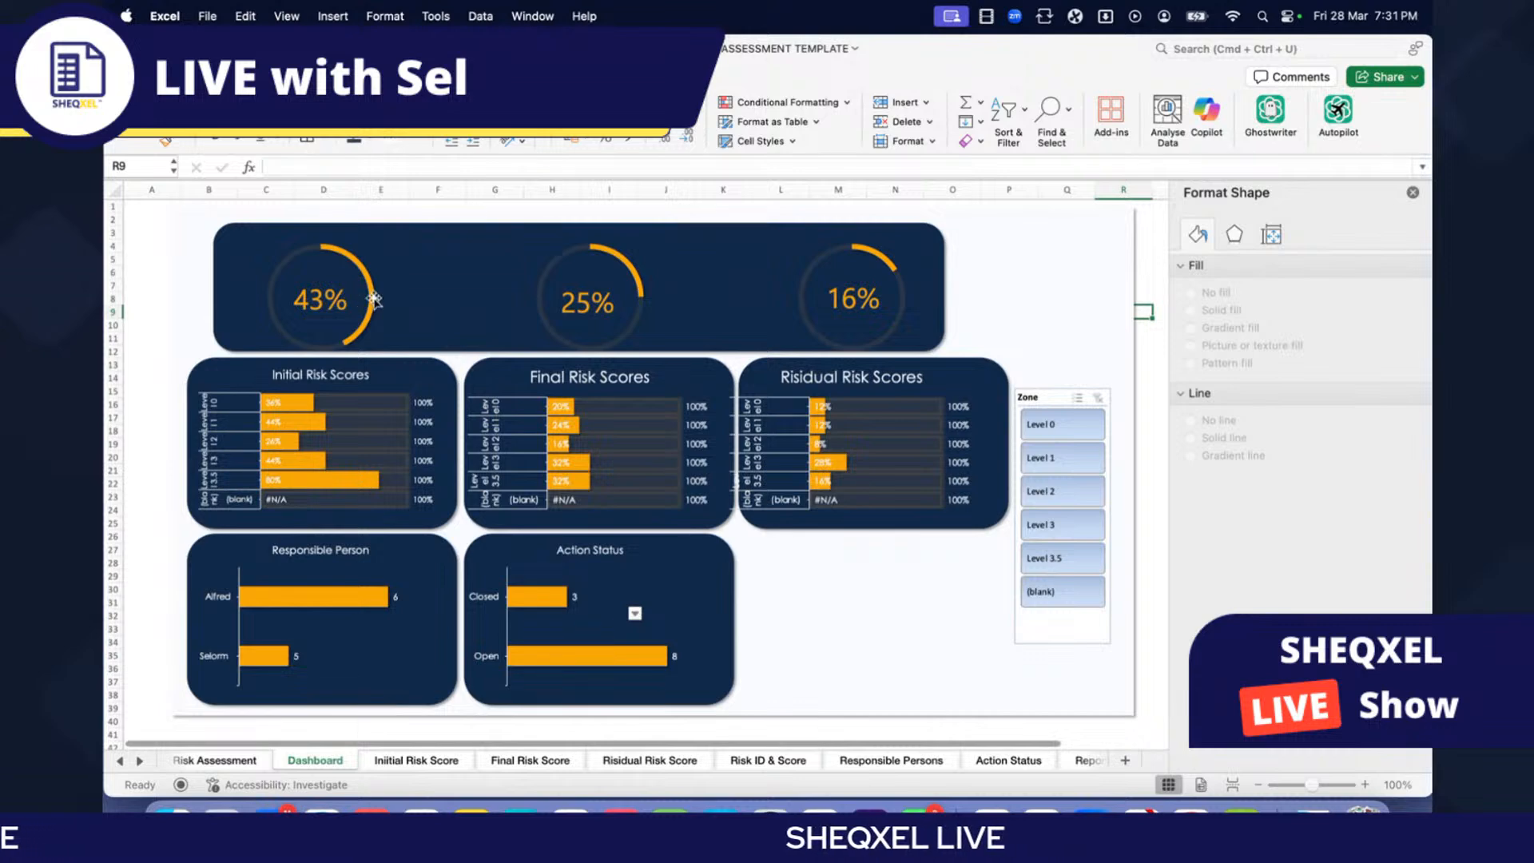
Step: Align the middle doughnut and its percentage text box to each other's vertical middle
{"action": "left_click", "coordinate": [583, 302]}
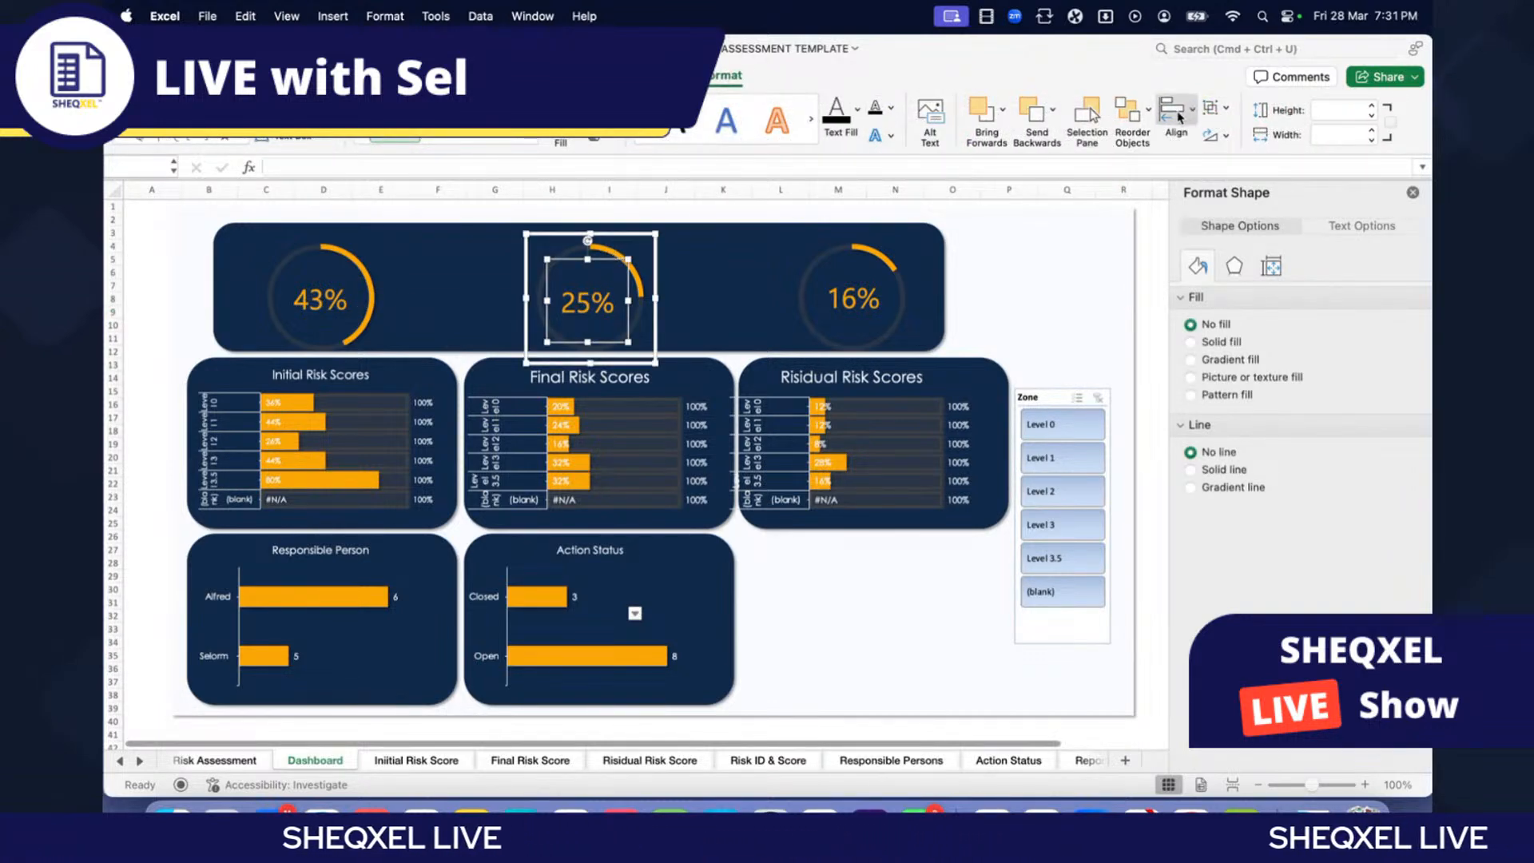
{"action": "left_click", "coordinate": [1173, 108]}
{"action": "left_click", "coordinate": [1198, 201]}
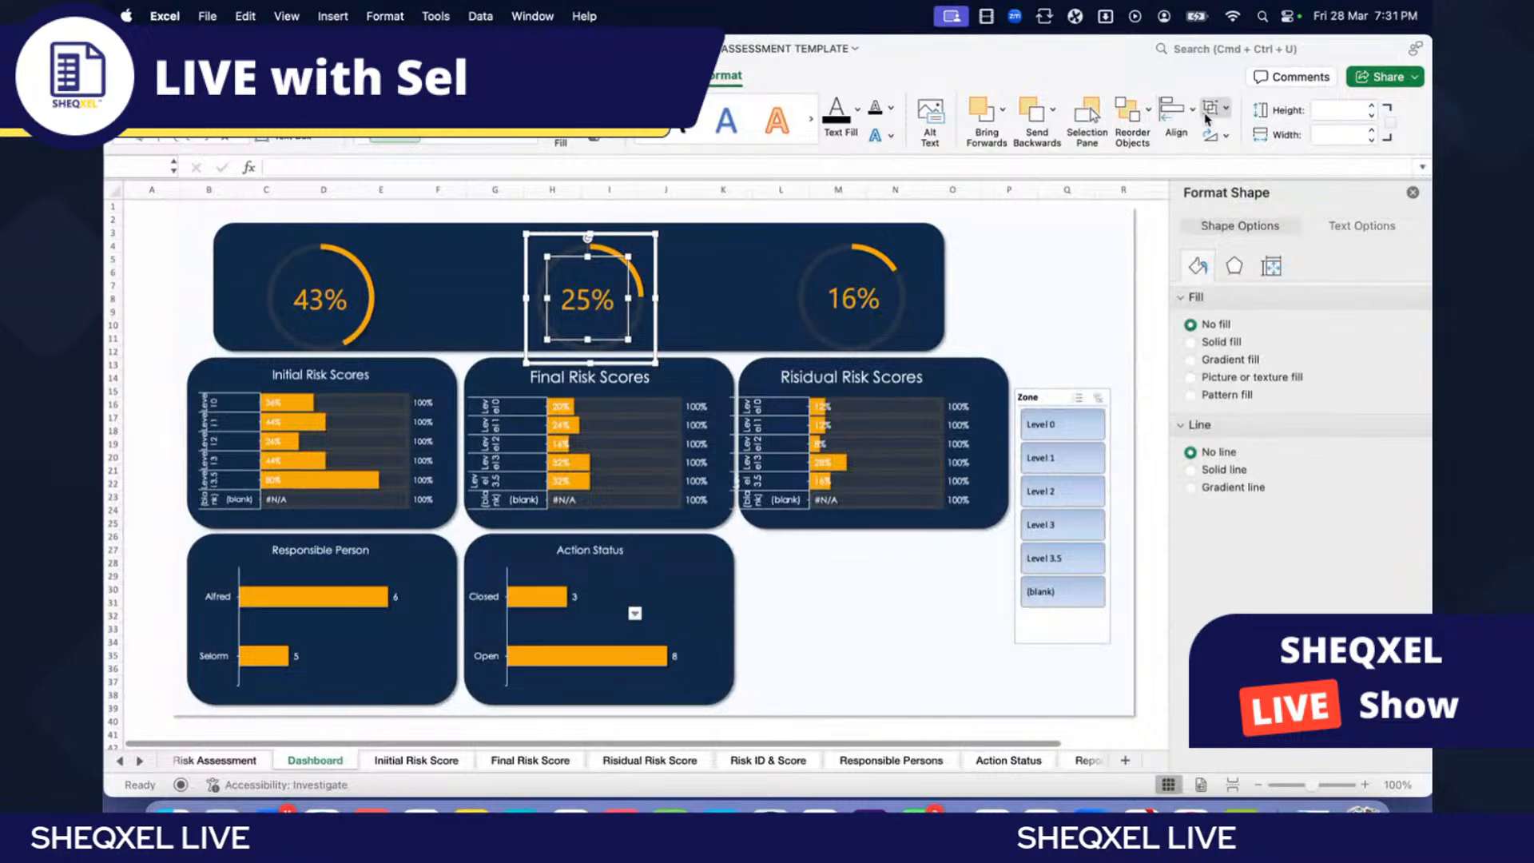
Step: Align the 25% doughnut and its percentage text box to each other's horizontal centre and group them
{"action": "left_click", "coordinate": [1173, 107]}
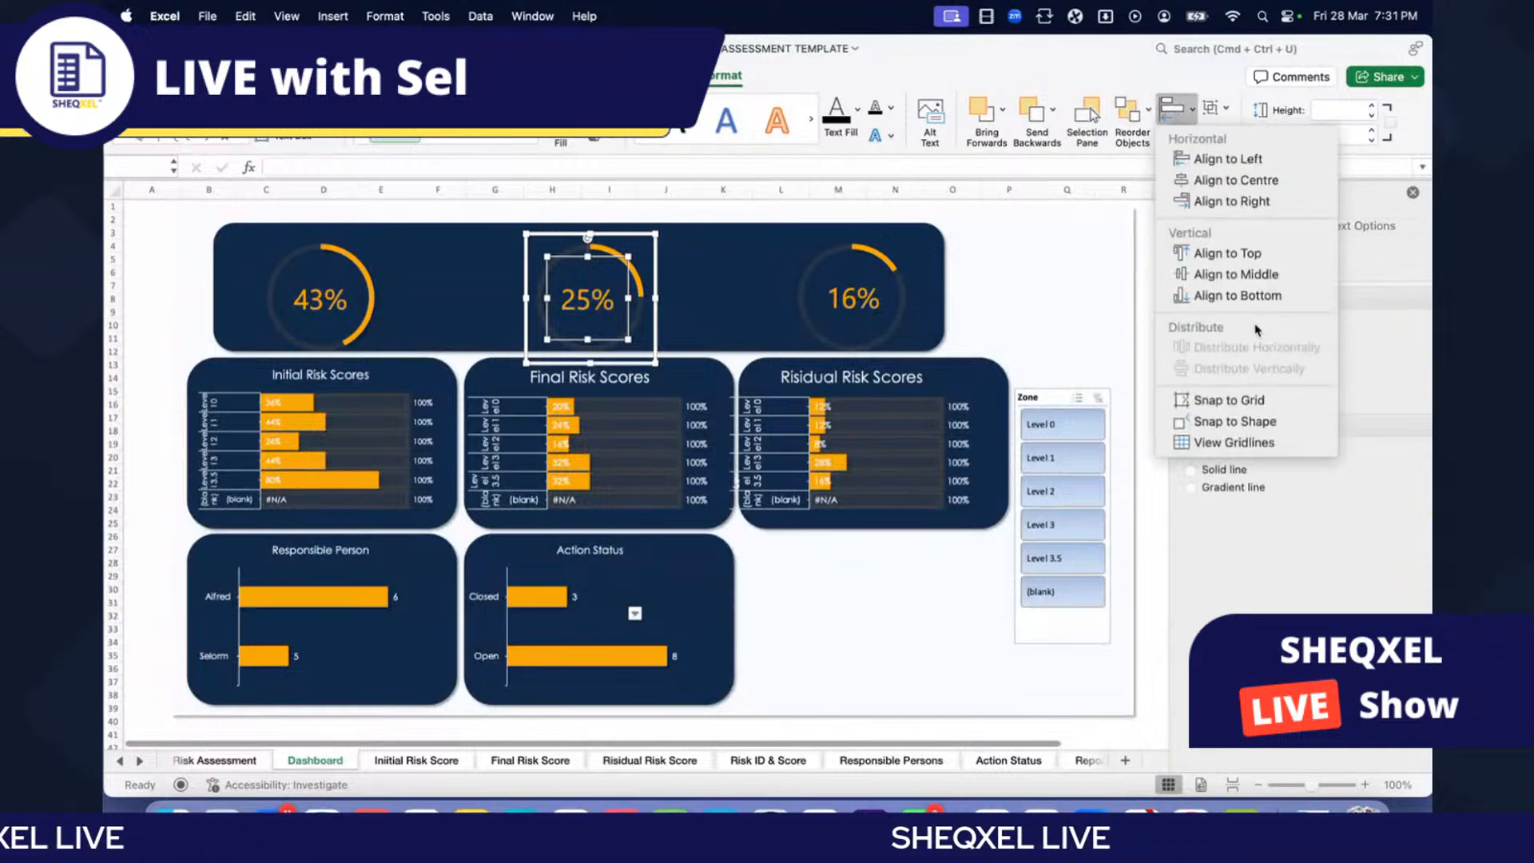
{"action": "left_click", "coordinate": [1211, 180]}
{"action": "left_click", "coordinate": [1211, 108]}
{"action": "left_click", "coordinate": [1251, 126]}
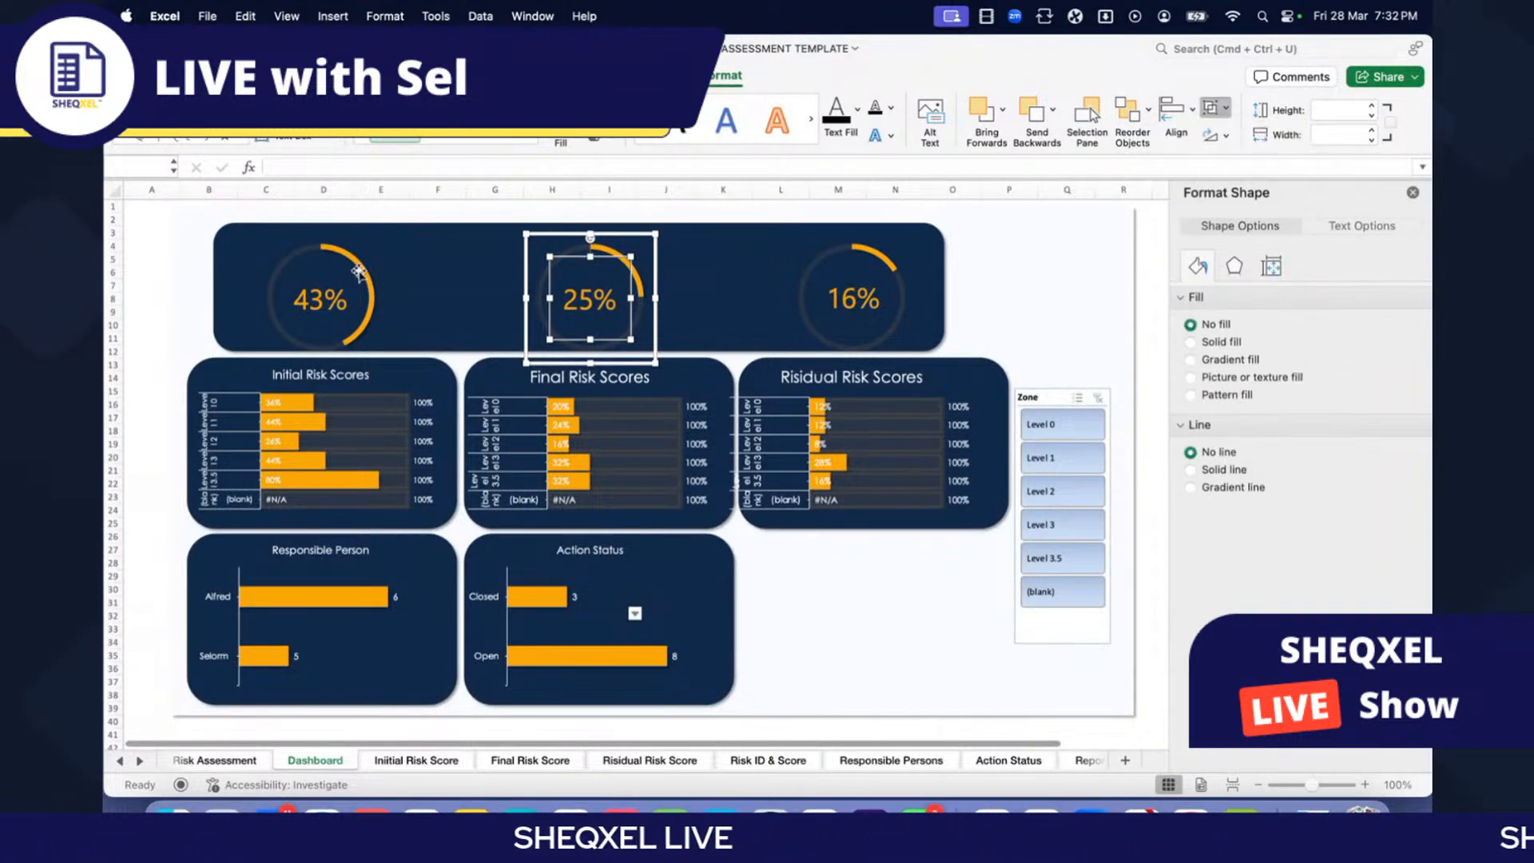
Step: Align the 43% doughnut and its percentage text box to each other's middle and centre, and group them
{"action": "key", "text": "Tab"}
{"action": "left_click", "coordinate": [380, 295], "text": "shift"}
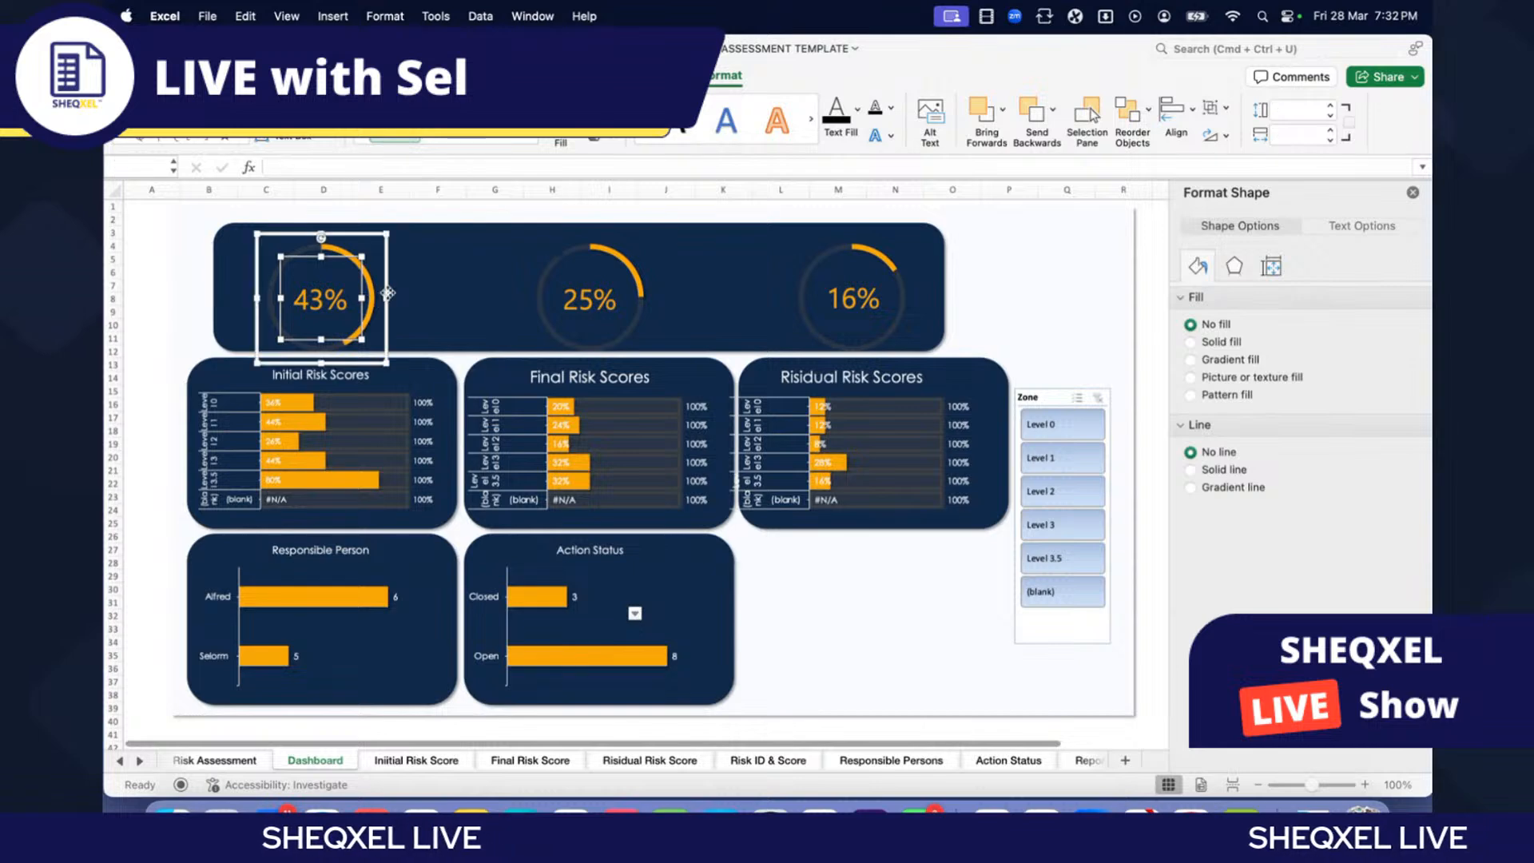
{"action": "left_click", "coordinate": [1173, 108]}
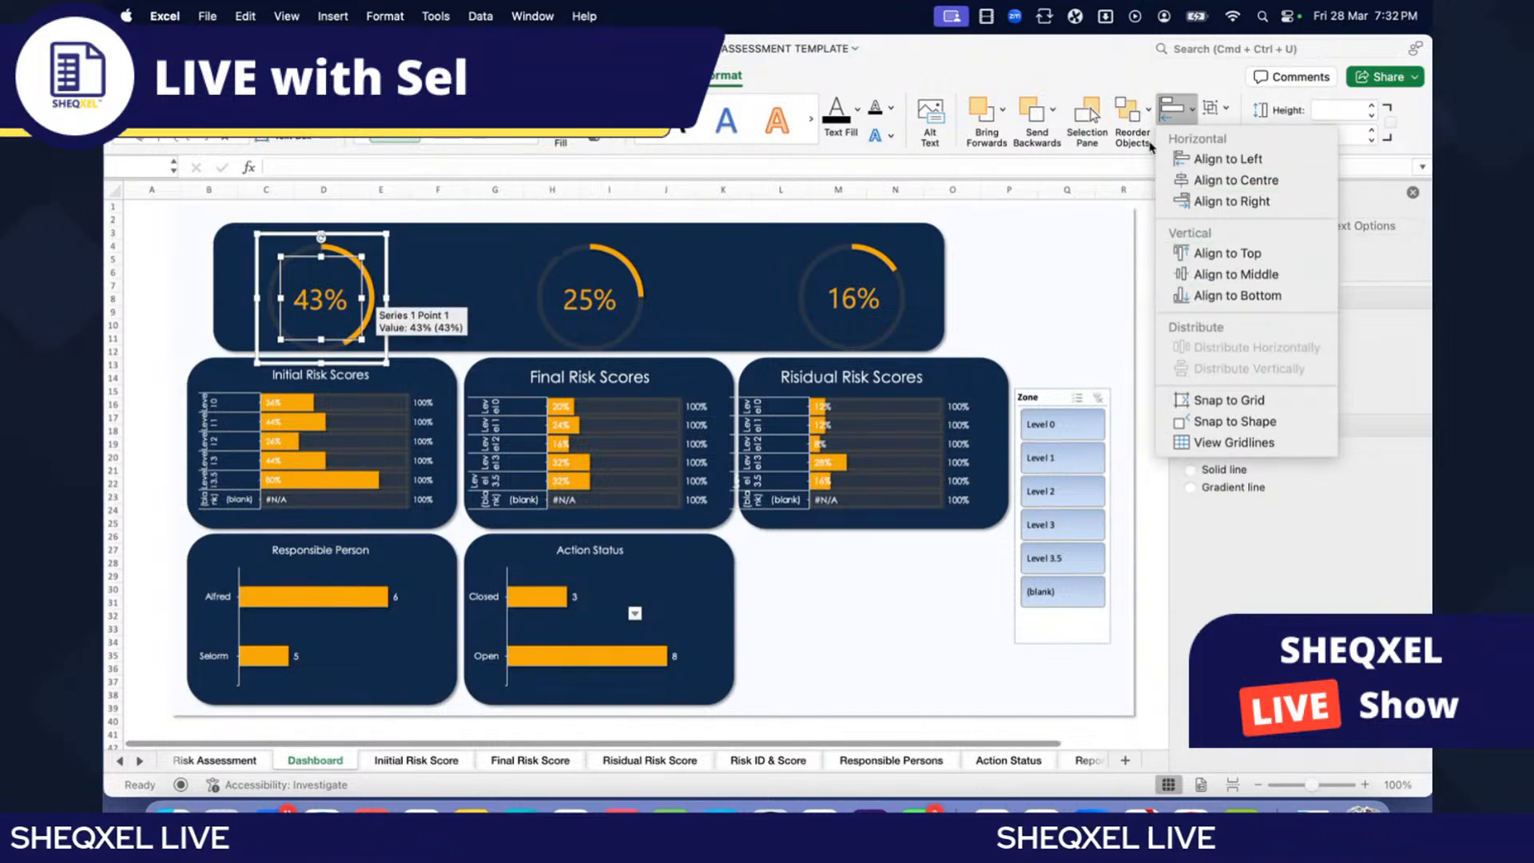
{"action": "left_click", "coordinate": [1236, 274]}
{"action": "left_click", "coordinate": [1173, 108]}
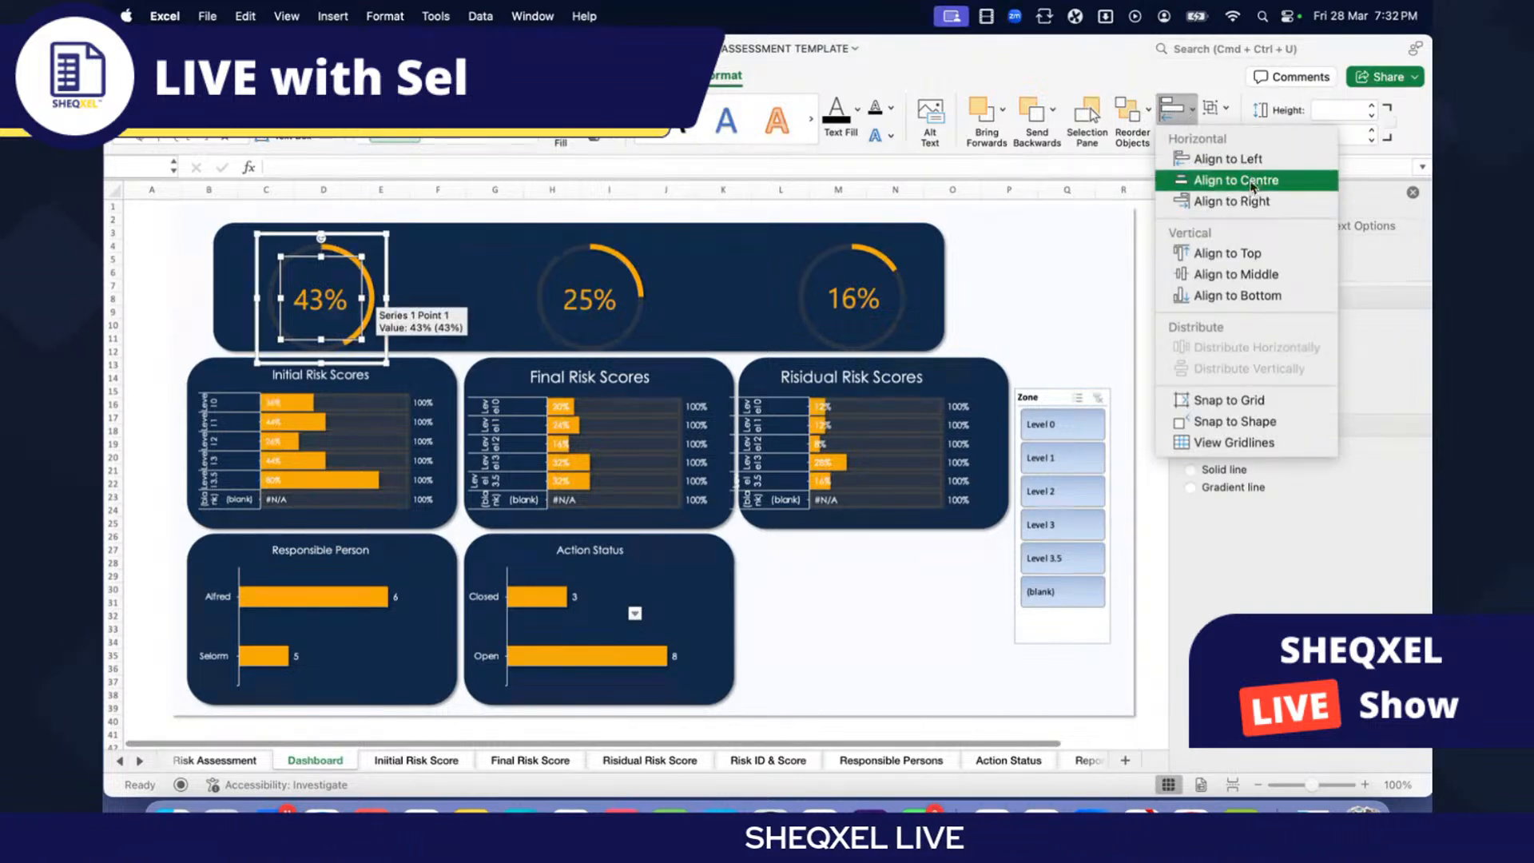
{"action": "left_click", "coordinate": [1237, 181]}
{"action": "left_click", "coordinate": [1210, 108]}
{"action": "left_click", "coordinate": [1250, 126]}
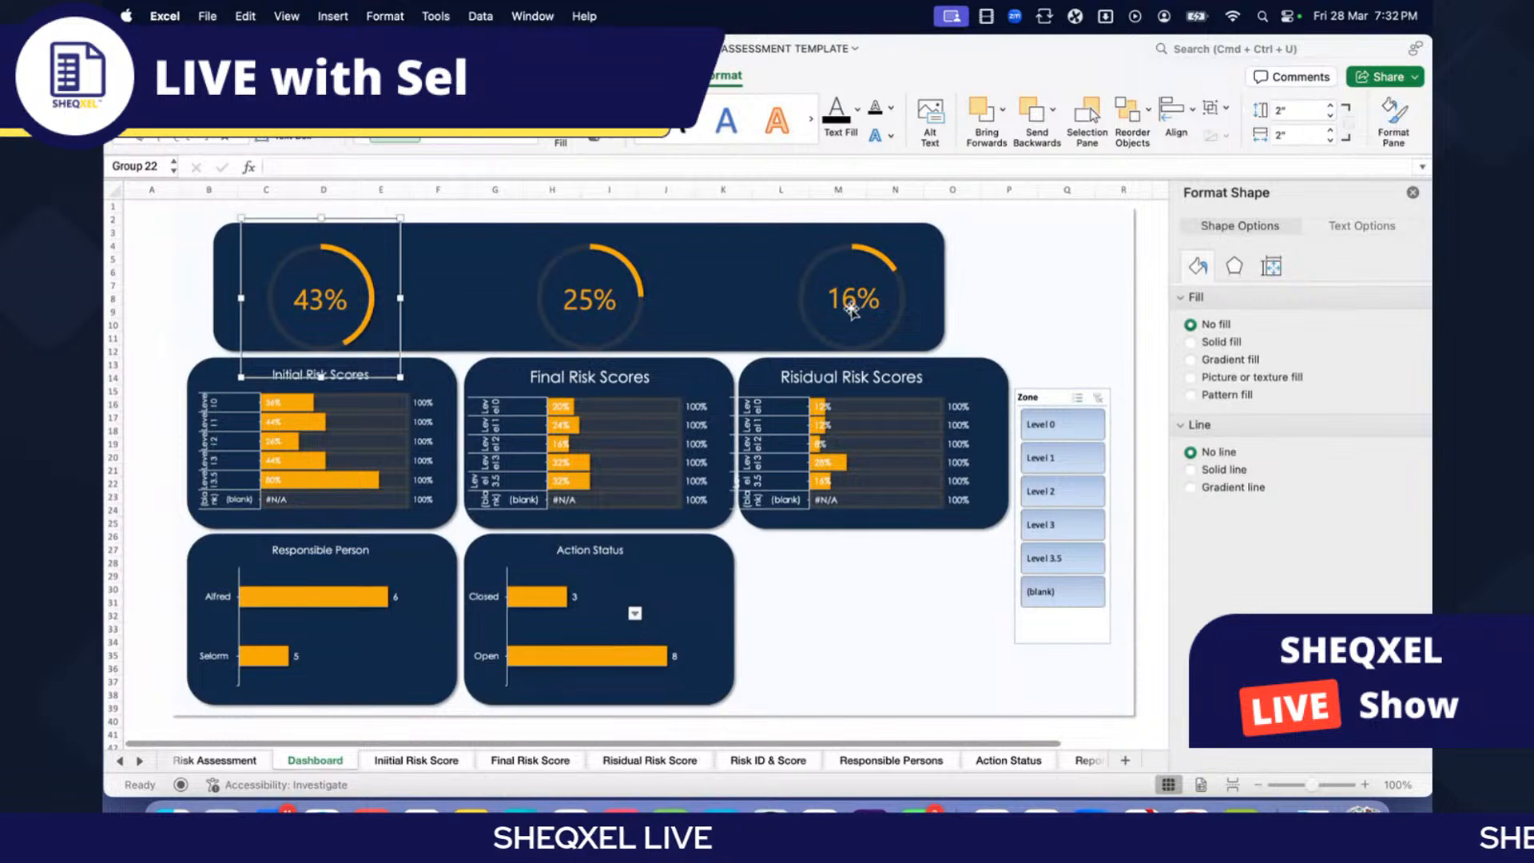
{"action": "left_click", "coordinate": [878, 249], "text": "shift"}
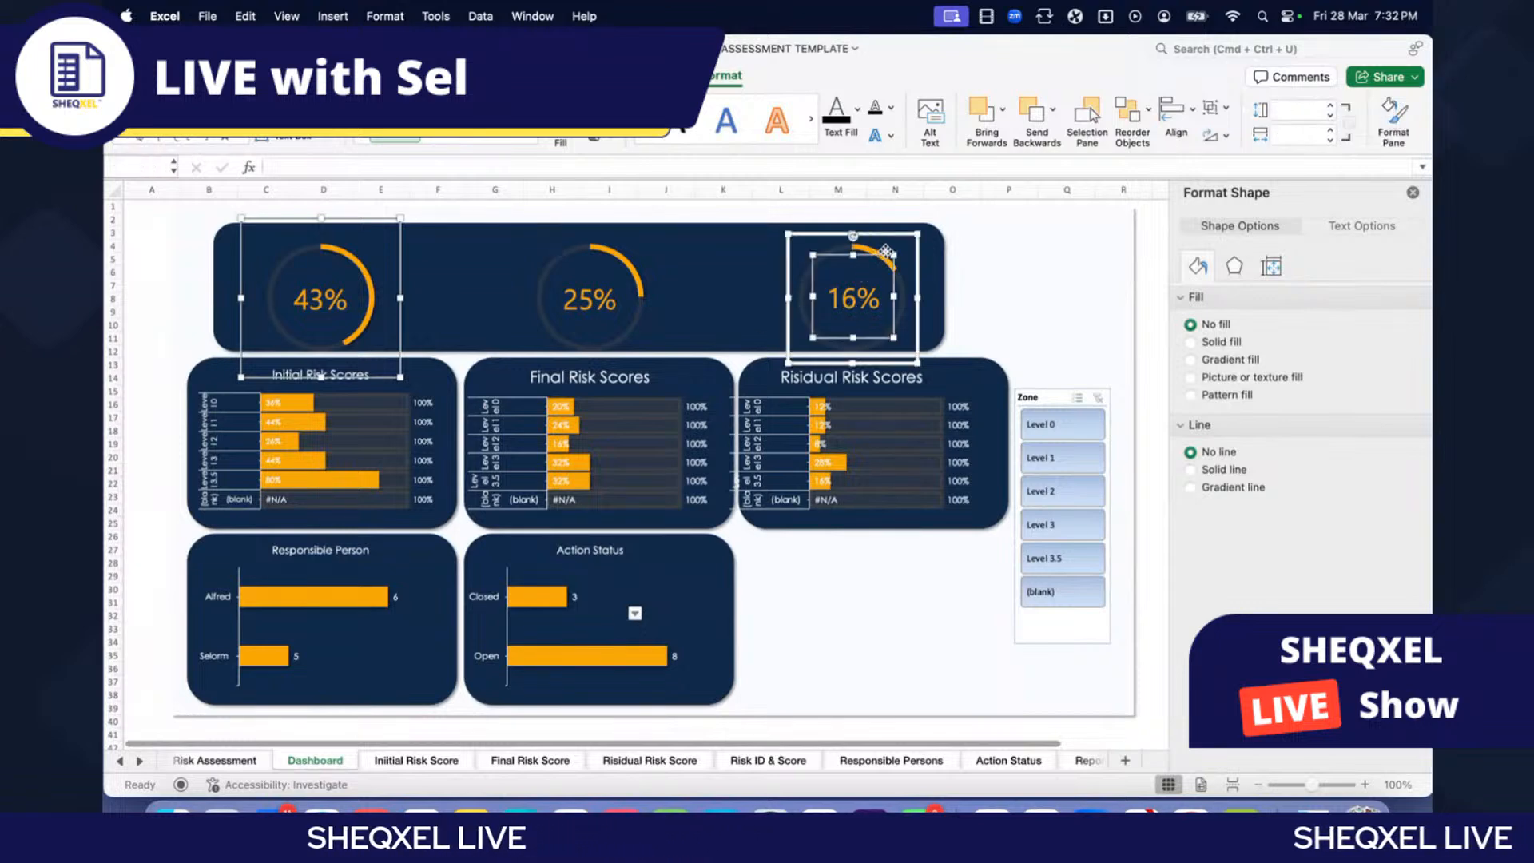
{"action": "left_click", "coordinate": [1210, 108]}
{"action": "left_click", "coordinate": [1172, 121]}
{"action": "left_click", "coordinate": [1172, 121]}
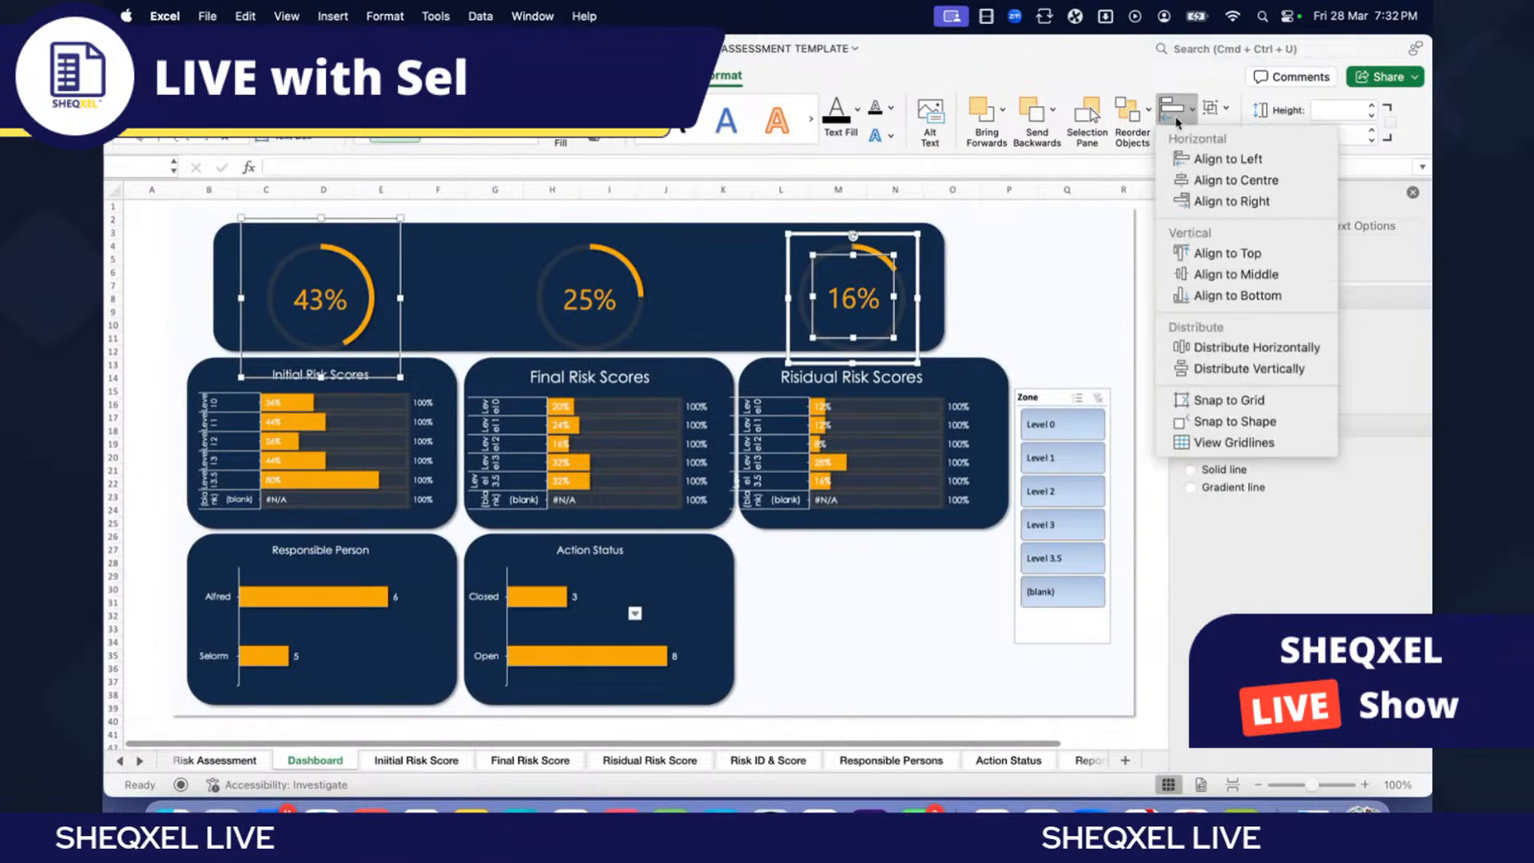
{"action": "left_click", "coordinate": [1237, 181]}
{"action": "key", "text": "super+z"}
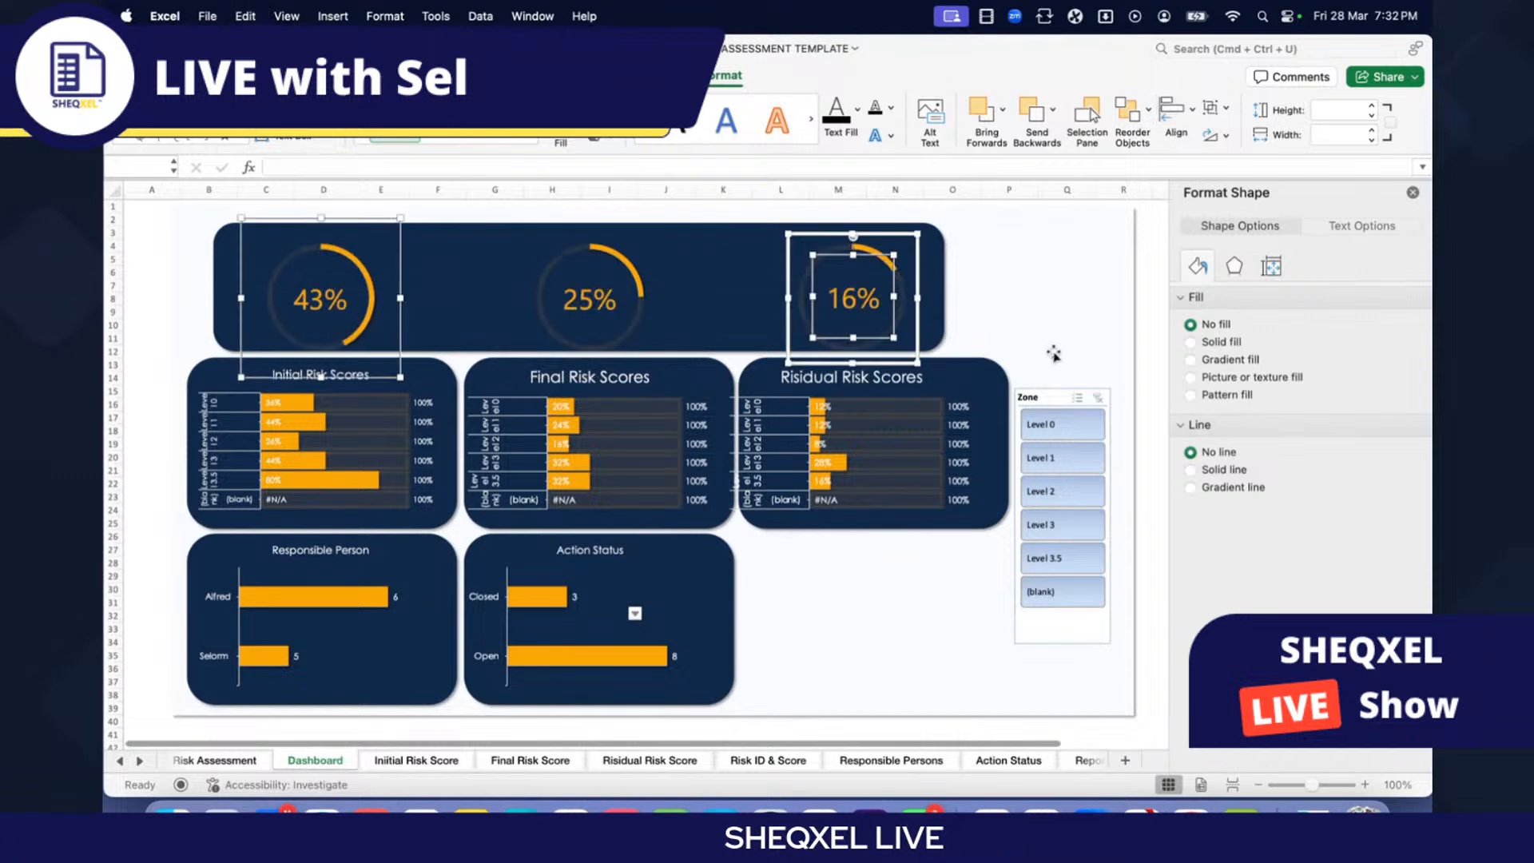
{"action": "left_click", "coordinate": [1039, 276]}
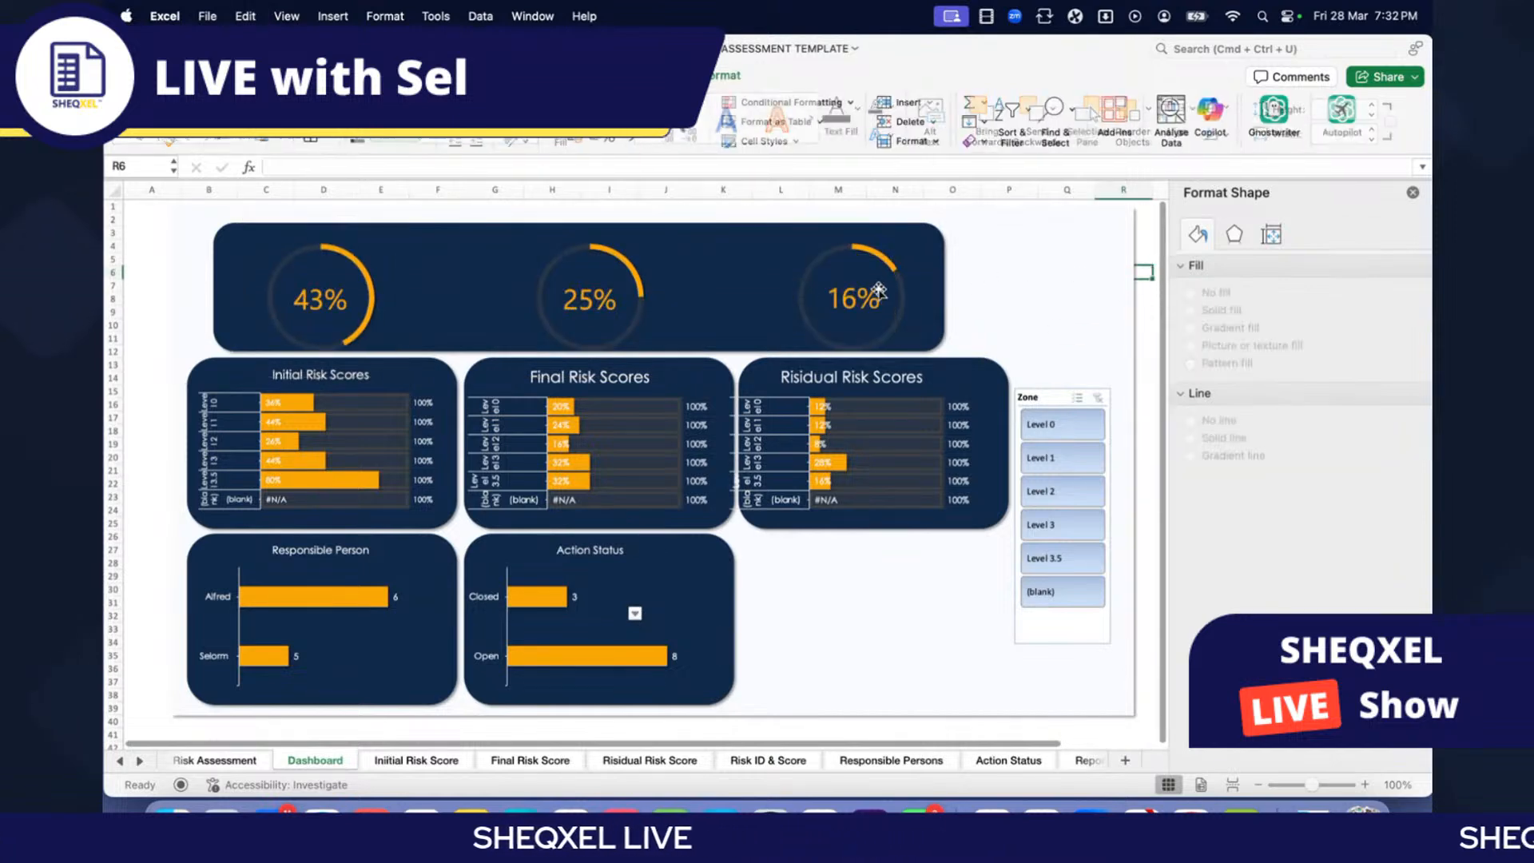
Step: Align the 16% doughnut and its percentage text box to each other's middle and centre, and group them
{"action": "left_click", "coordinate": [911, 292]}
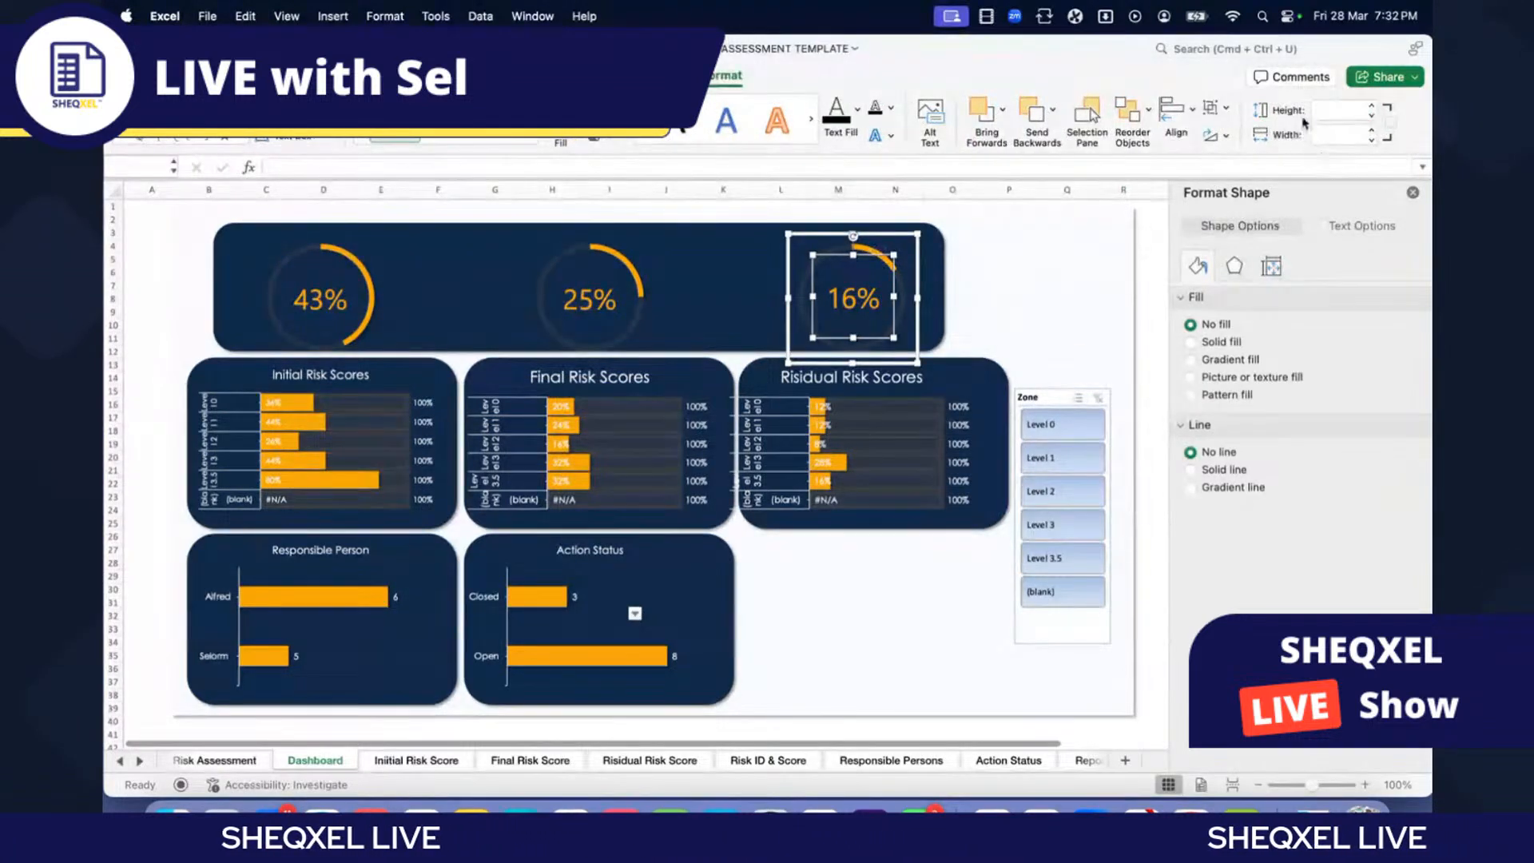
{"action": "left_click", "coordinate": [1174, 112]}
{"action": "left_click", "coordinate": [1236, 274]}
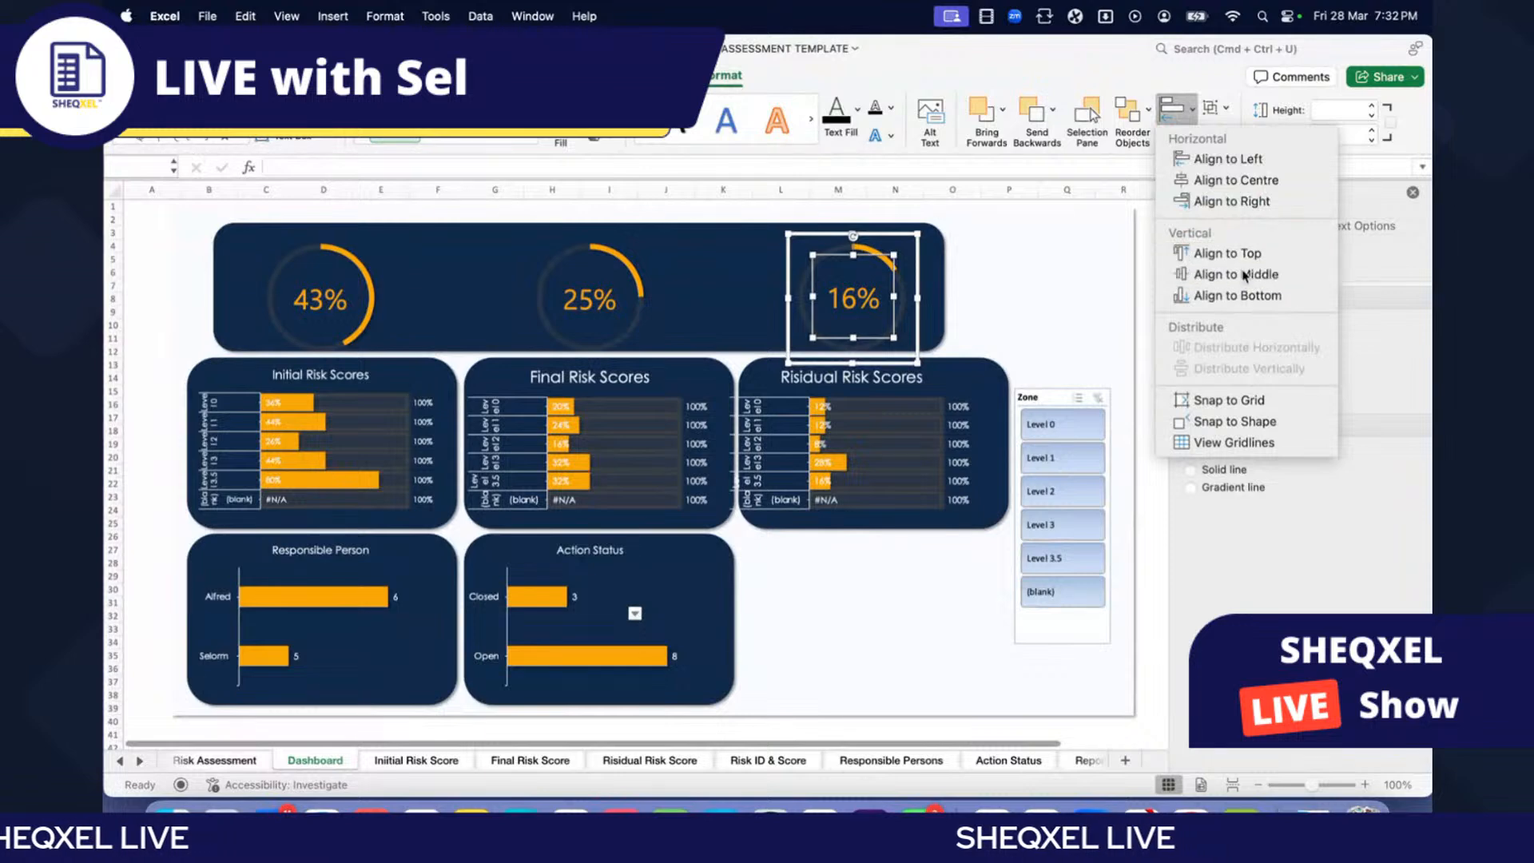
{"action": "left_click", "coordinate": [1174, 110]}
{"action": "left_click", "coordinate": [1236, 180]}
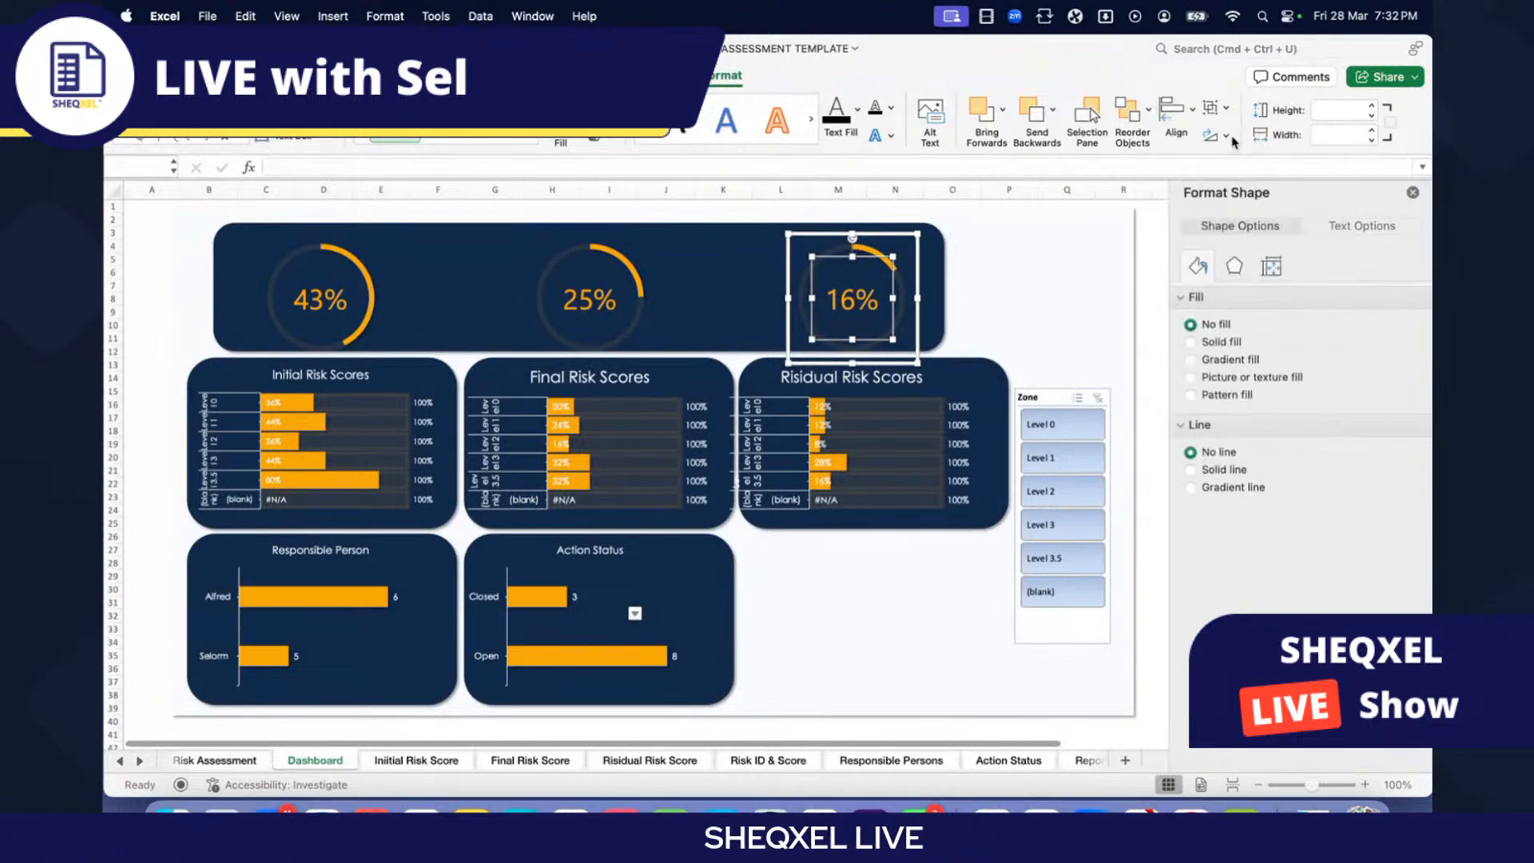
{"action": "left_click", "coordinate": [1215, 109]}
{"action": "left_click", "coordinate": [1235, 126]}
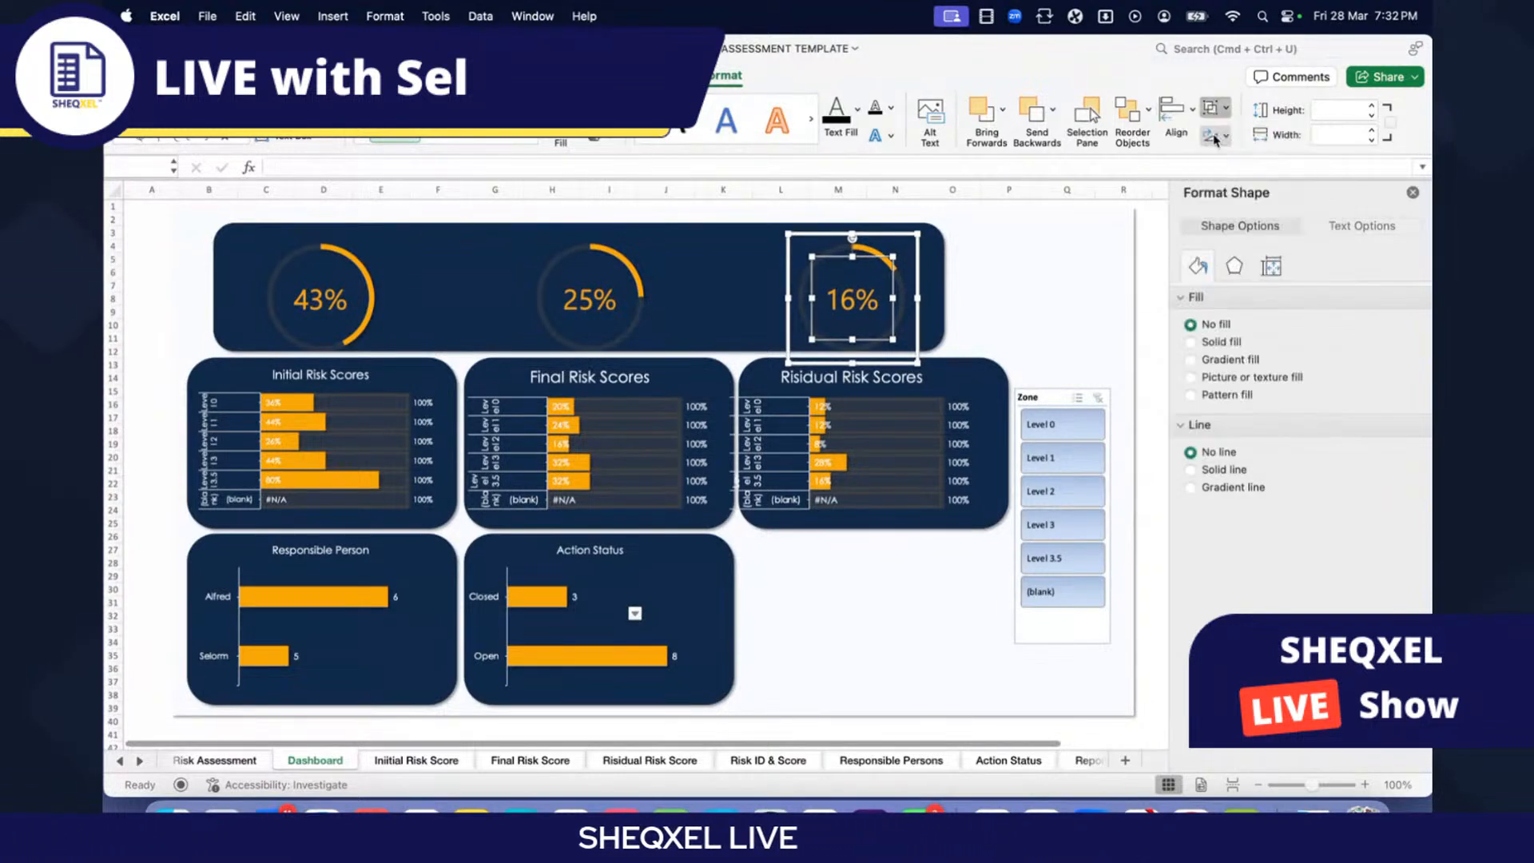
{"action": "left_click", "coordinate": [1079, 366]}
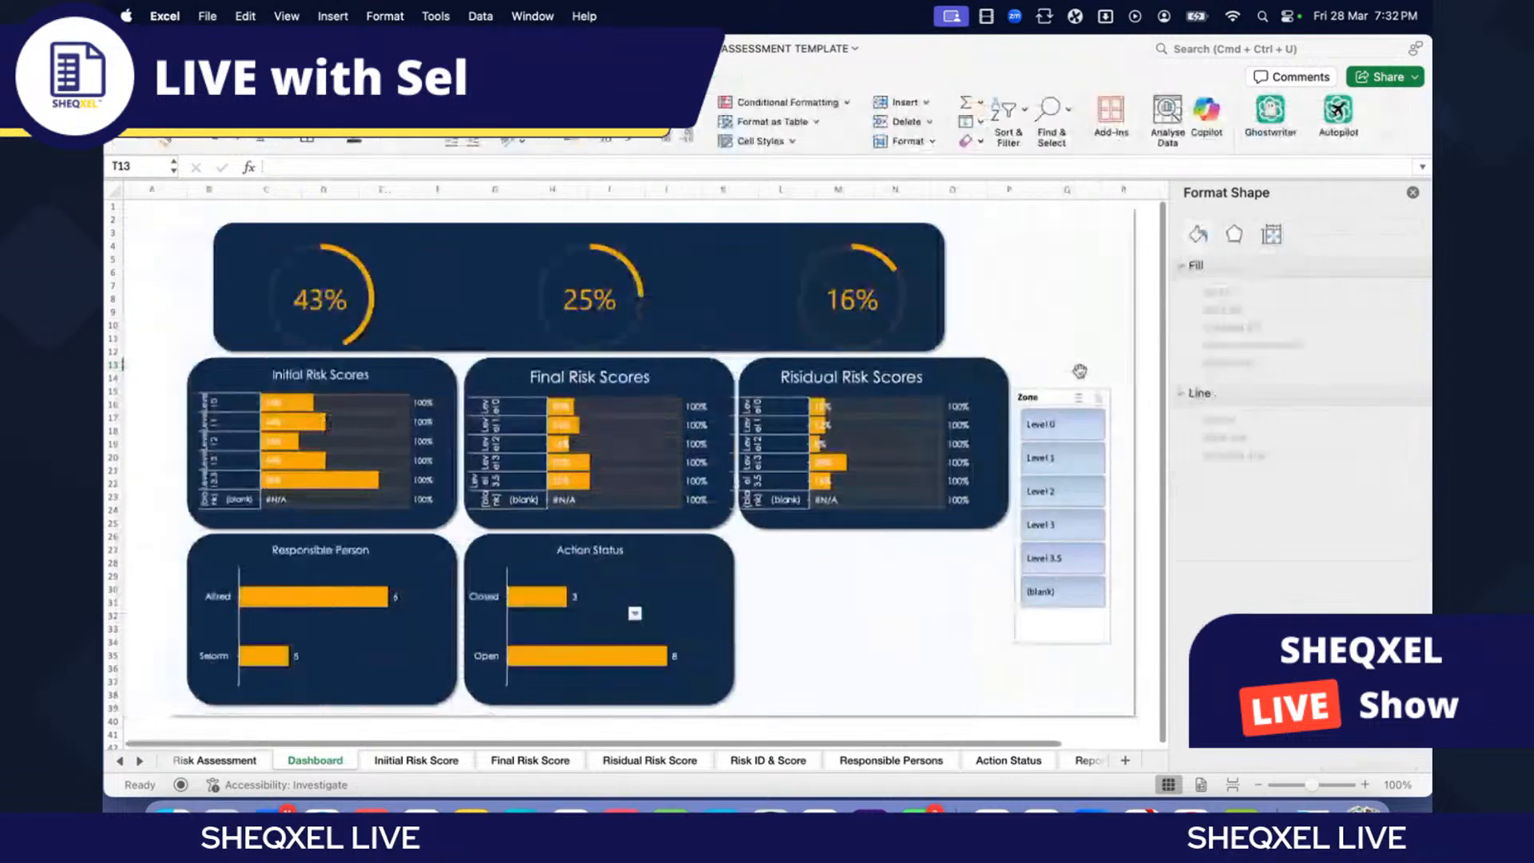
{"action": "scroll", "coordinate": [1102, 364], "scroll_direction": "right", "scroll_amount": 2}
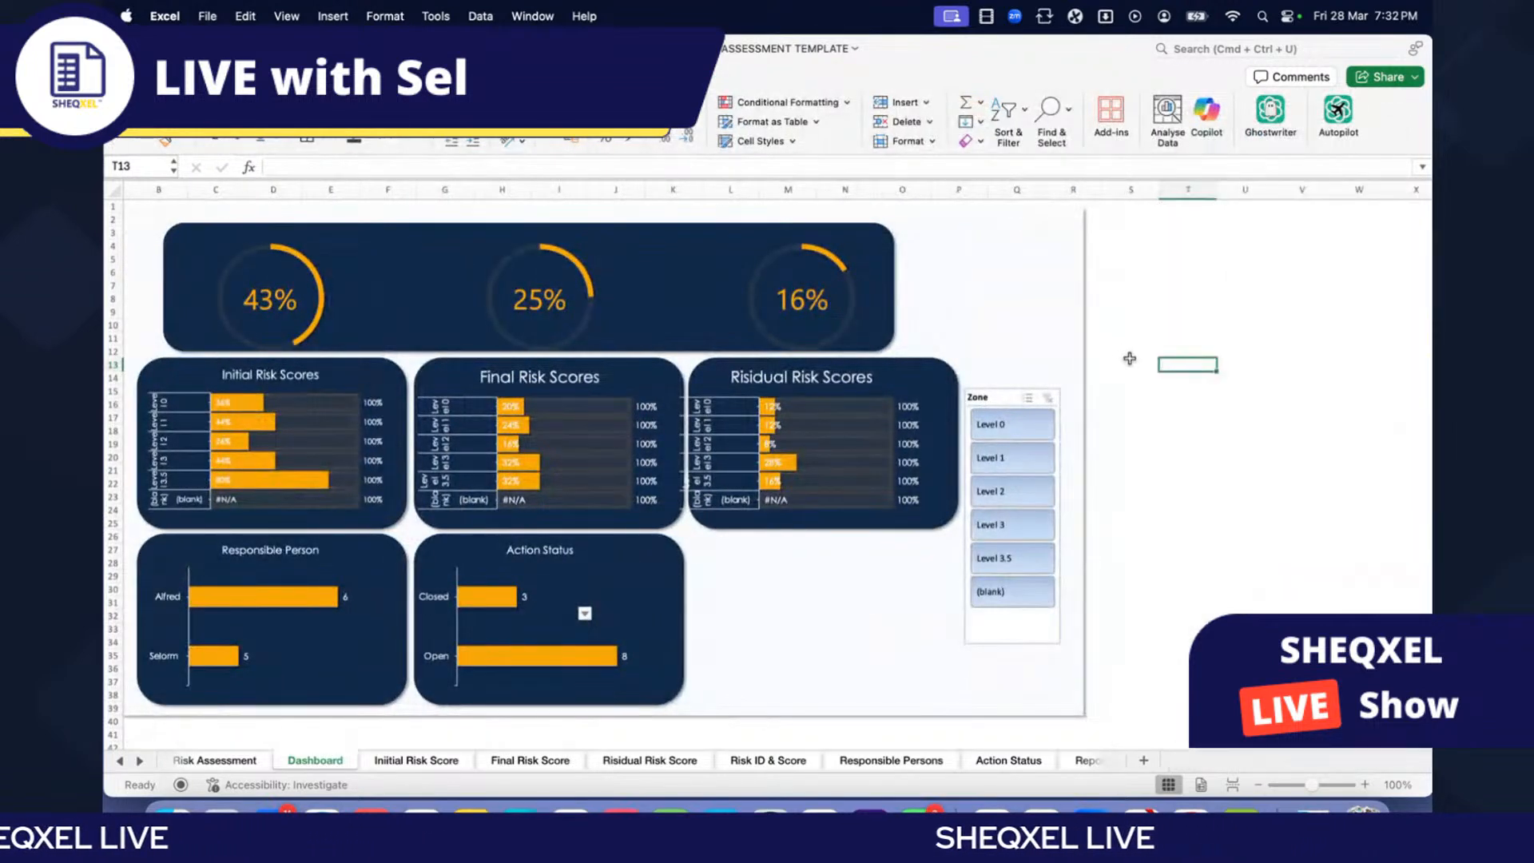
{"action": "scroll", "coordinate": [1184, 366], "scroll_direction": "left", "scroll_amount": 2}
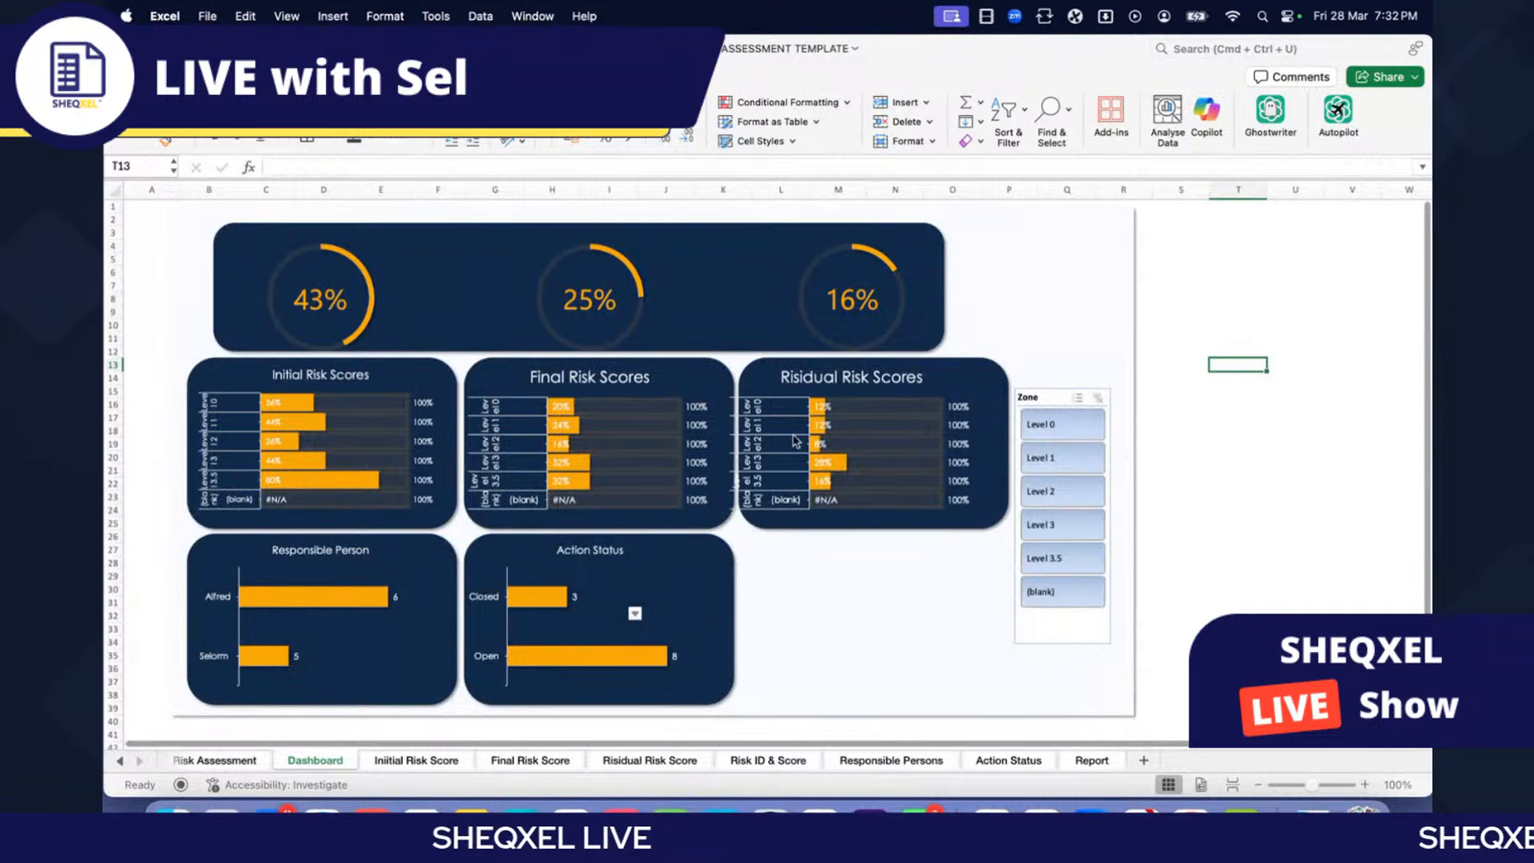
{"action": "left_click", "coordinate": [505, 443]}
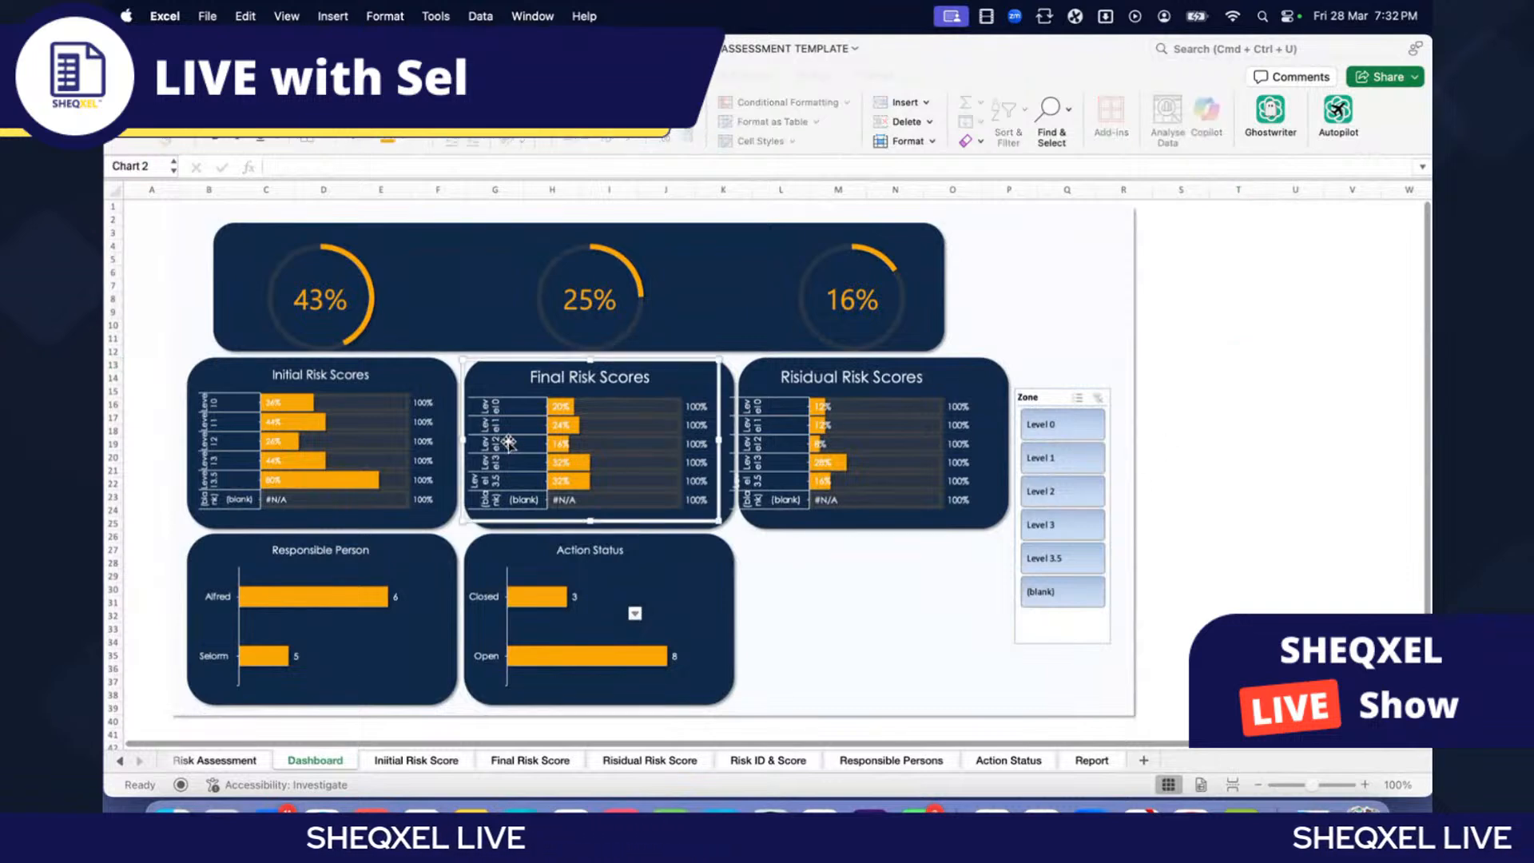
Step: Filter the dashboard with the Zone slicer to Level 0 through Level 3.5, leaving out (blank)
{"action": "left_click", "coordinate": [1074, 428]}
{"action": "left_click", "coordinate": [1082, 582], "text": "shift"}
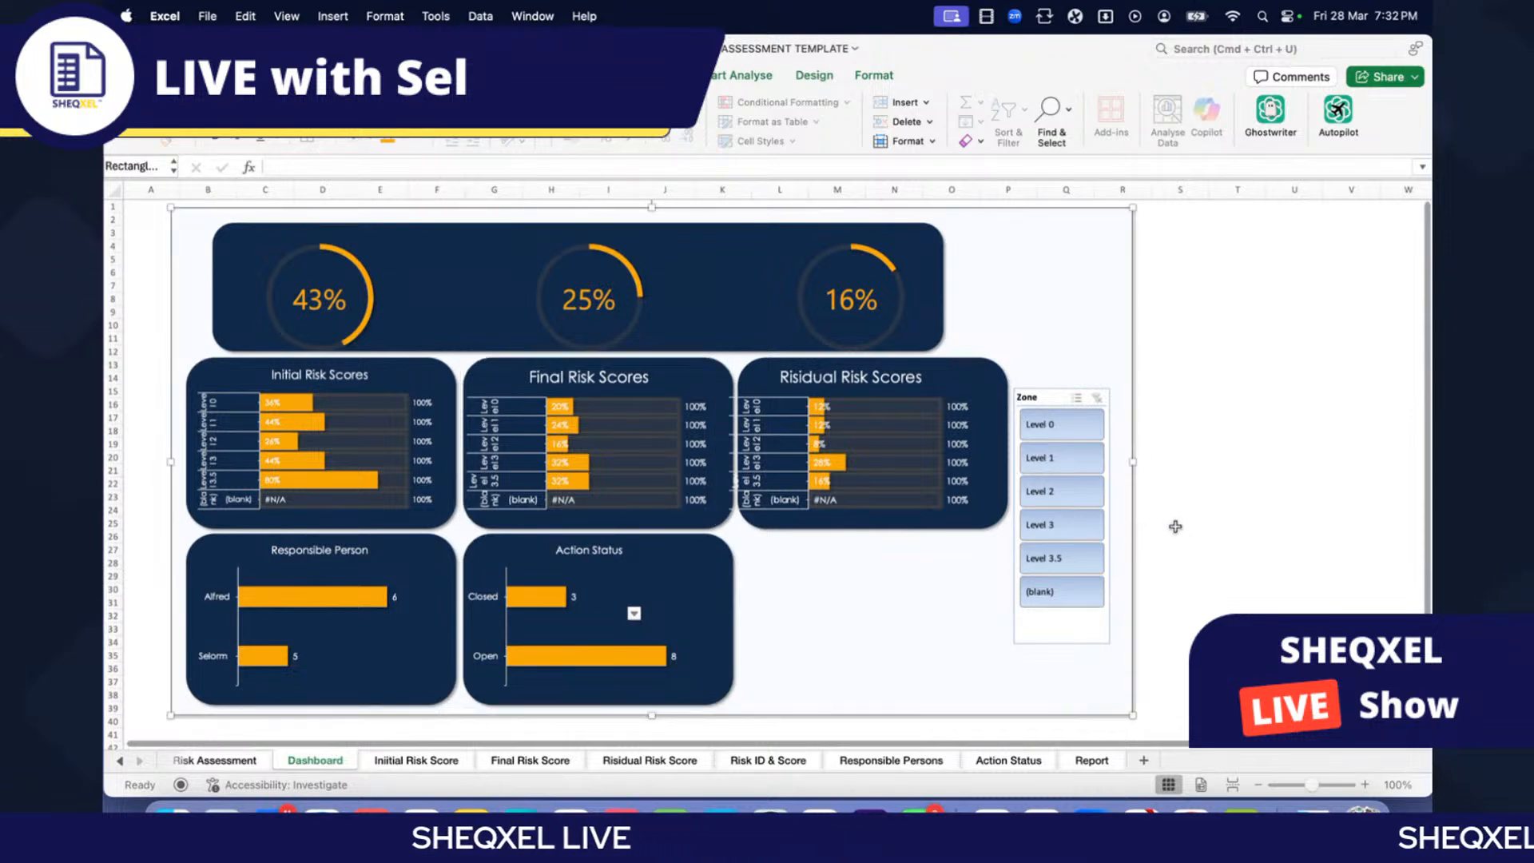
{"action": "left_click", "coordinate": [1293, 523]}
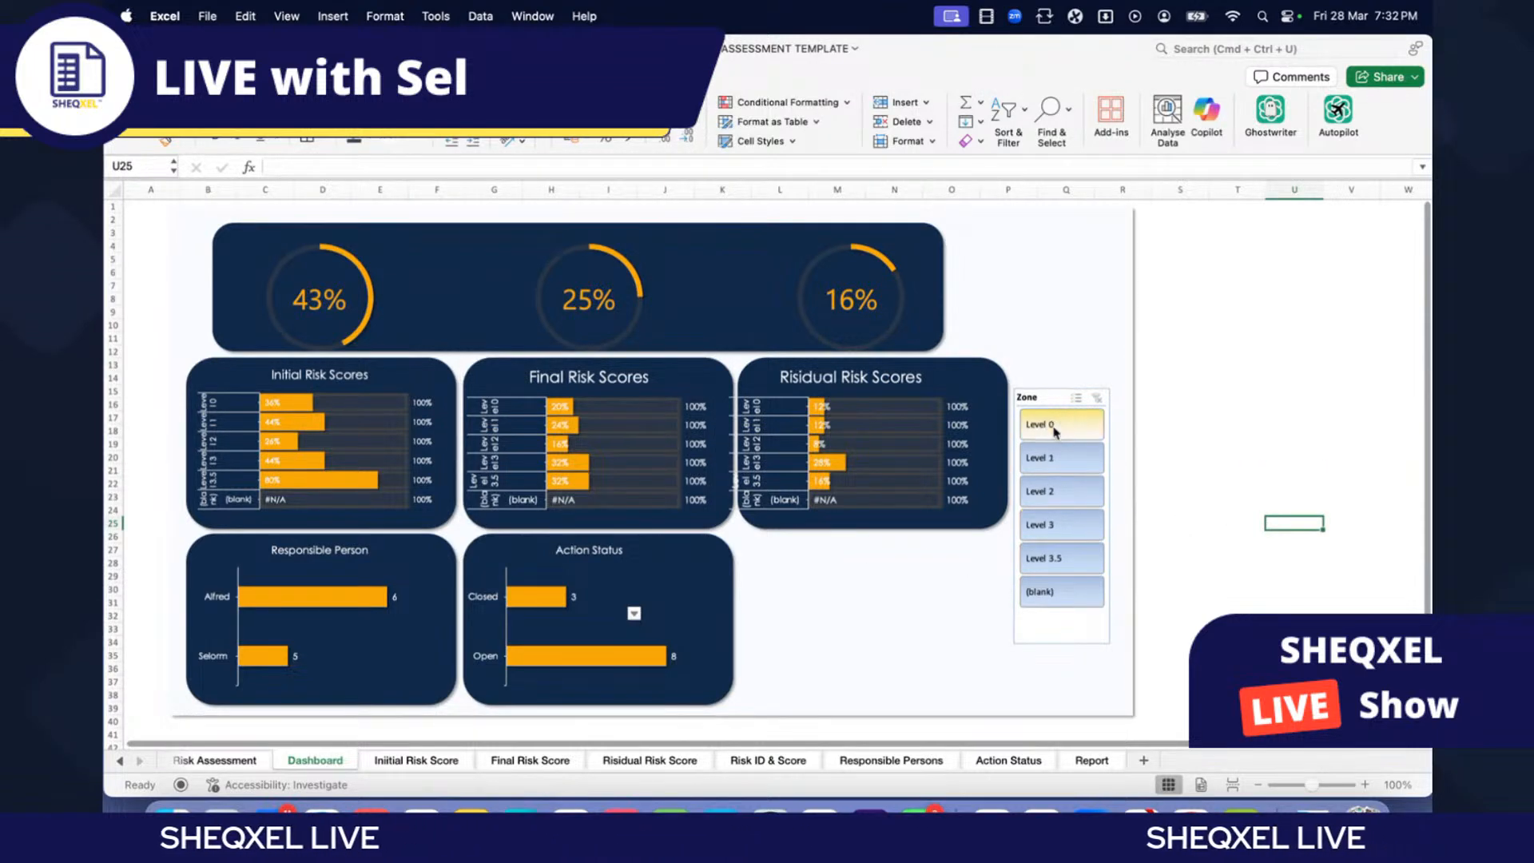
{"action": "left_click_drag", "start_coordinate": [1062, 424], "coordinate": [1045, 568]}
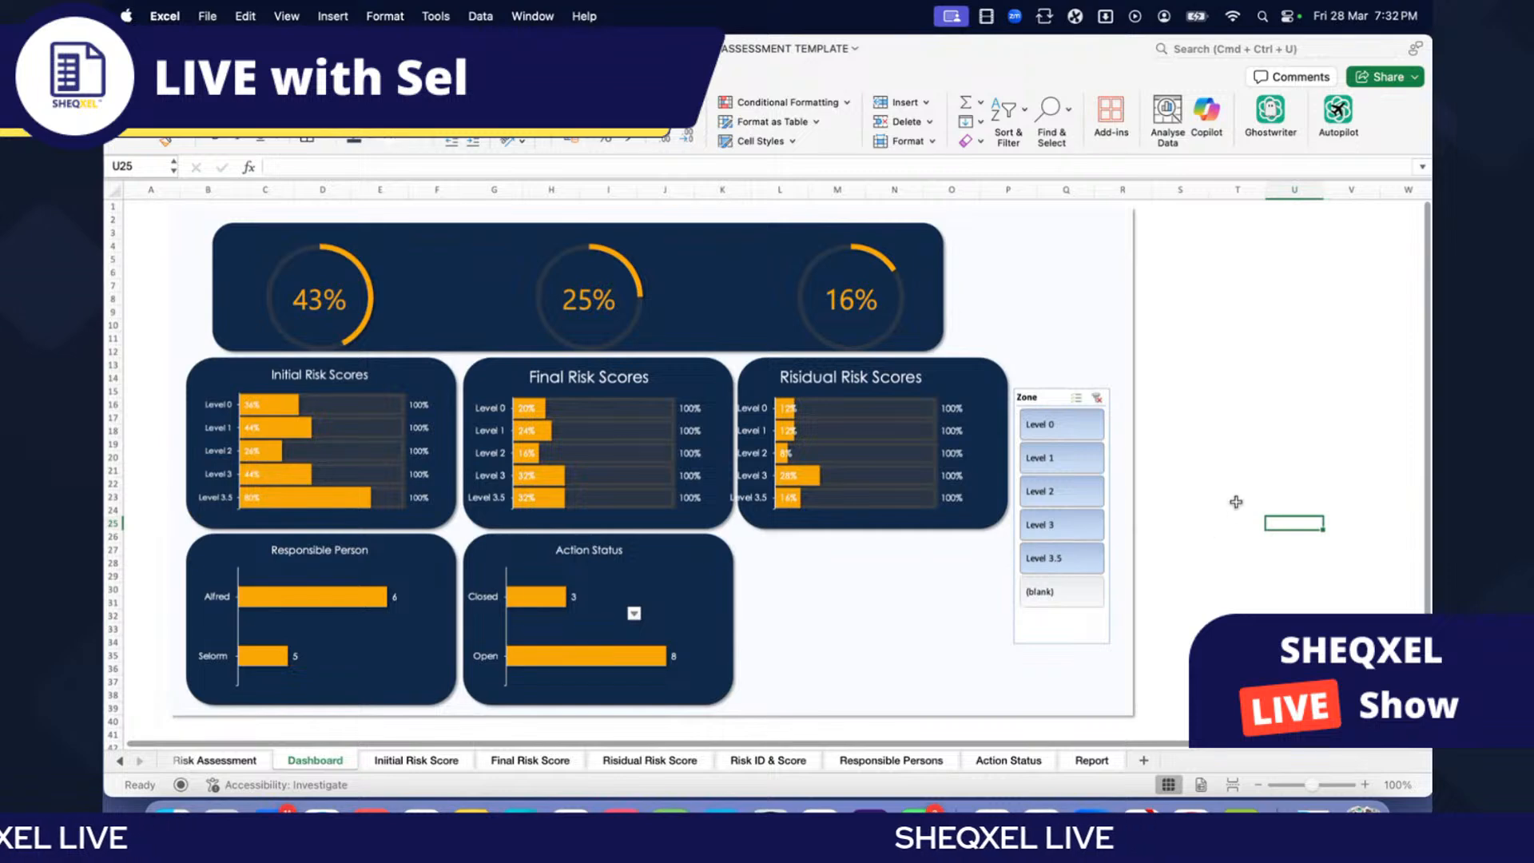
Step: Narrow the top navy panel to about 3.07" around the 43% doughnut and place copies over the other two doughnuts
{"action": "left_click", "coordinate": [930, 279]}
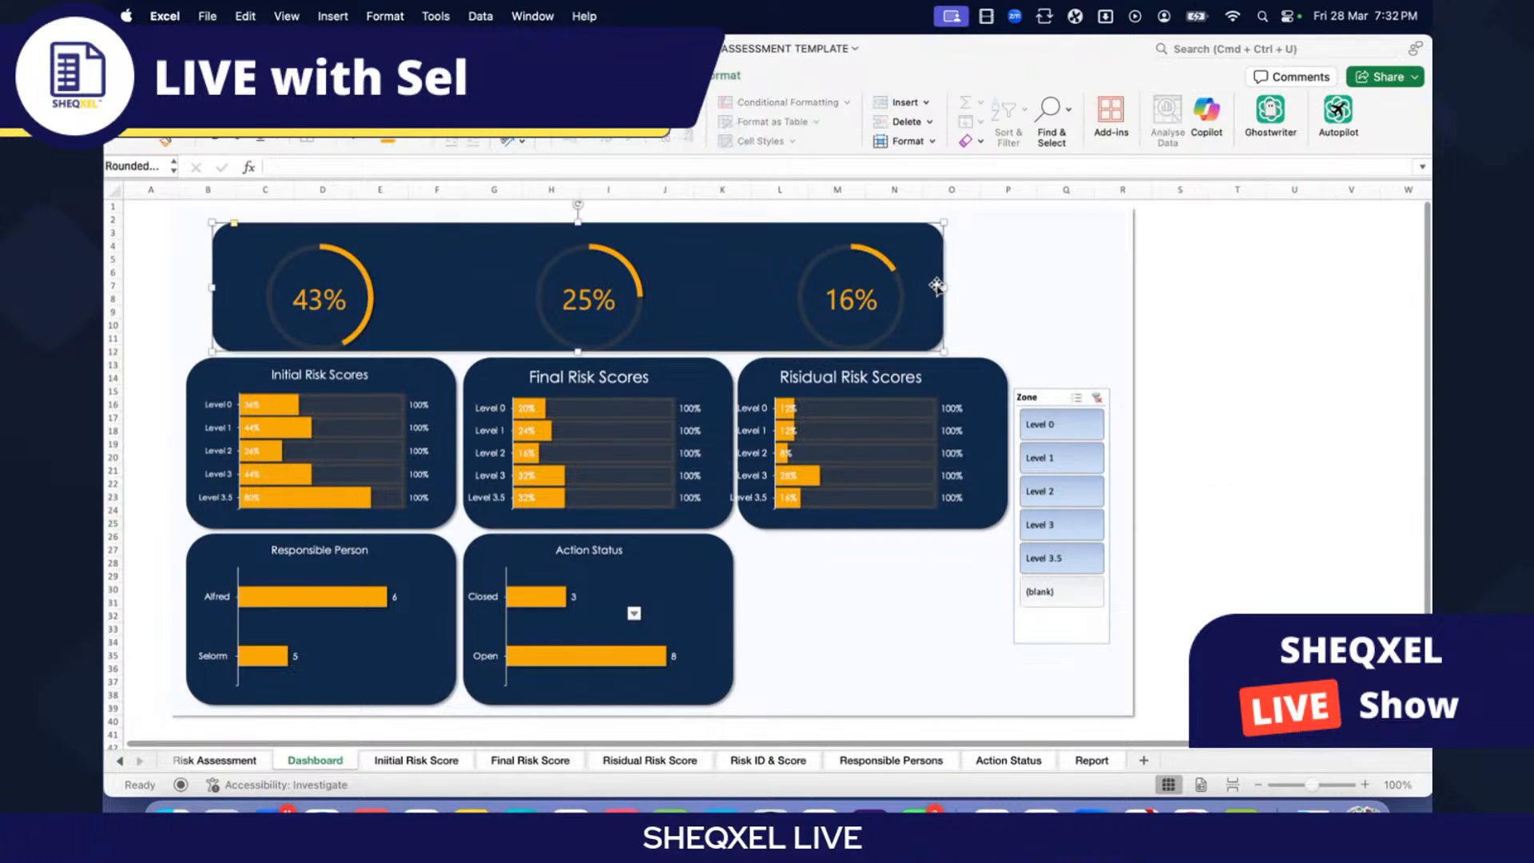
{"action": "left_click_drag", "start_coordinate": [940, 286], "coordinate": [844, 291]}
{"action": "key", "text": "super+v"}
{"action": "left_click", "coordinate": [1351, 299]}
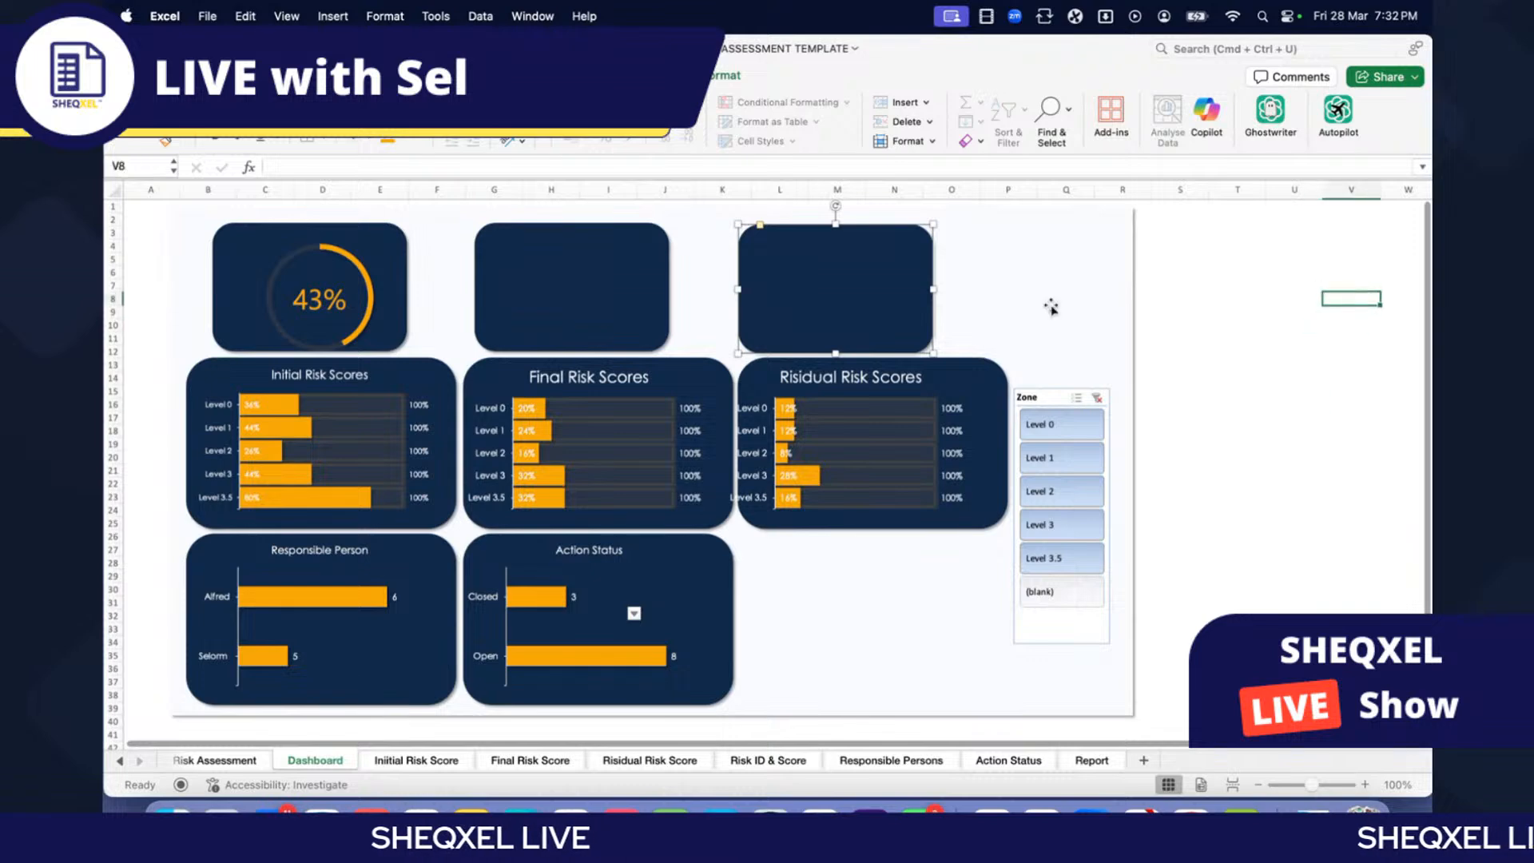
Step: Align the three top navy panels vertically so they sit level with each other
{"action": "left_click", "coordinate": [391, 298]}
{"action": "left_click", "coordinate": [599, 298], "text": "shift"}
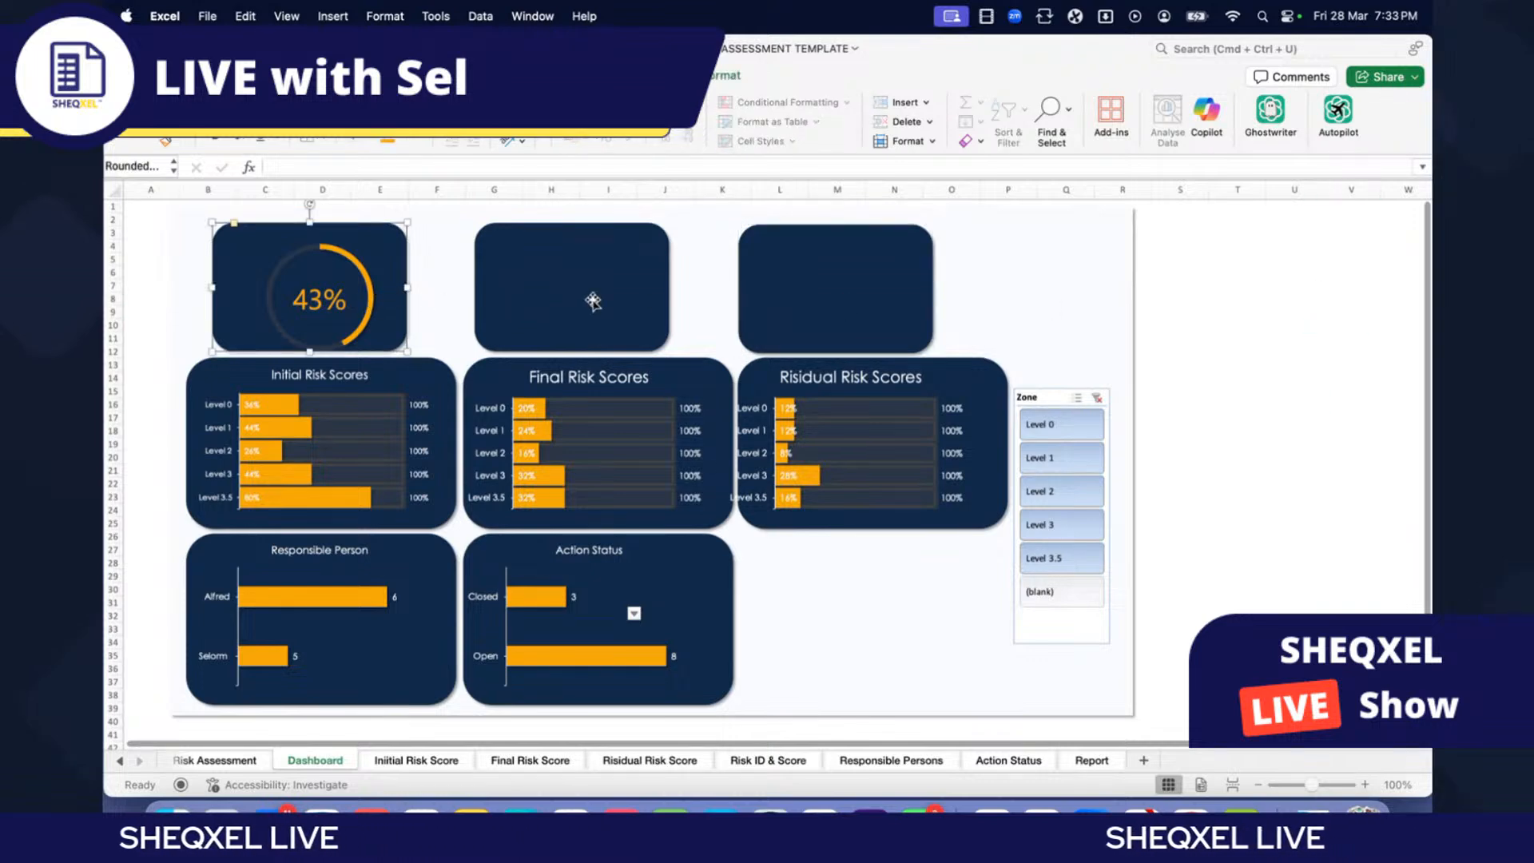
{"action": "left_click", "coordinate": [877, 301], "text": "shift"}
{"action": "left_click", "coordinate": [716, 77]}
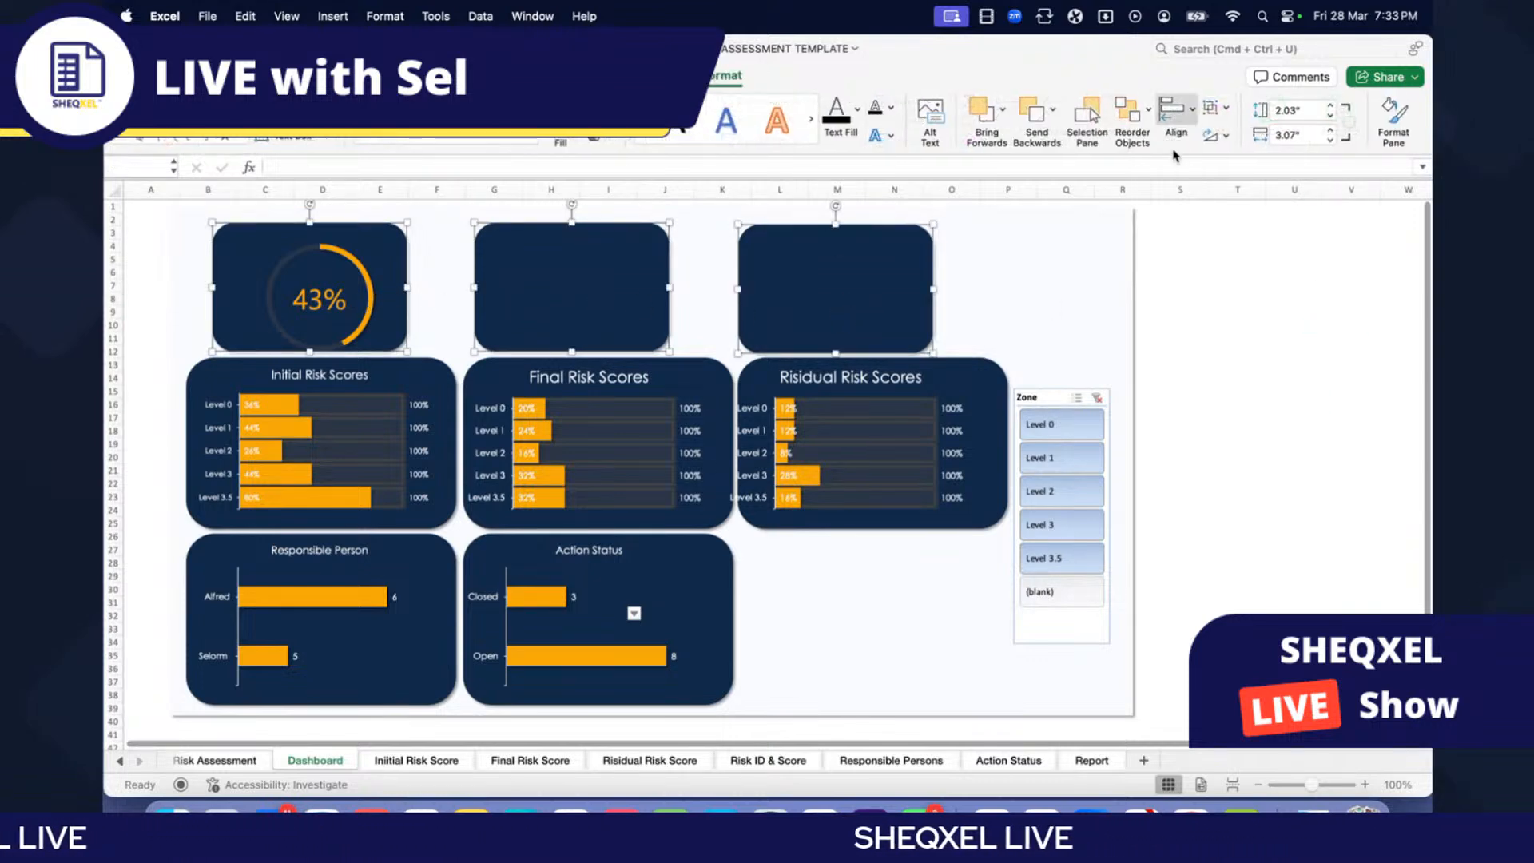
{"action": "left_click", "coordinate": [1183, 115]}
{"action": "left_click", "coordinate": [1221, 262]}
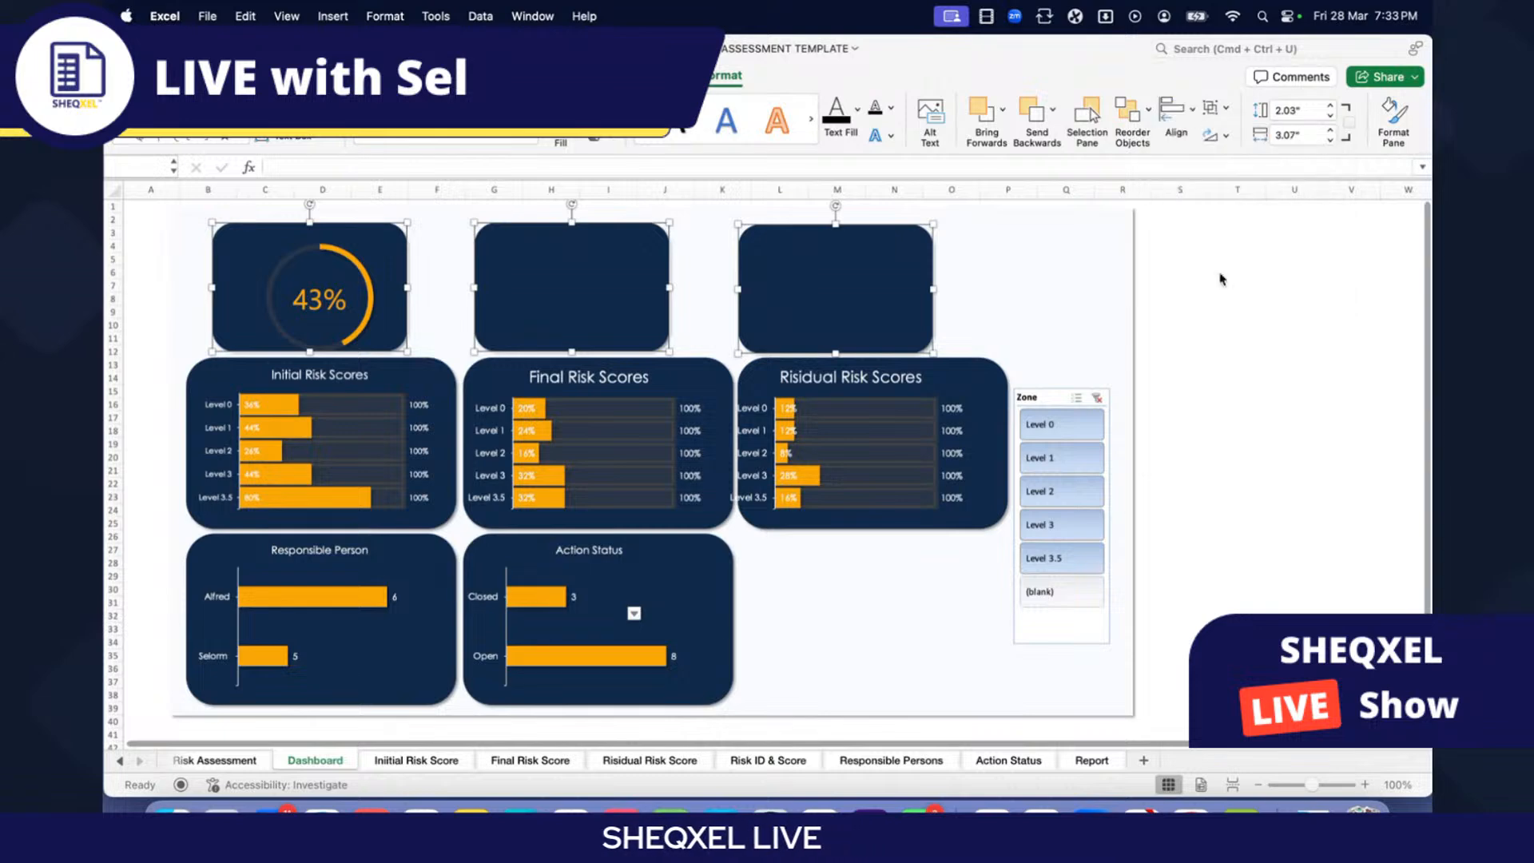
{"action": "left_click", "coordinate": [1308, 306]}
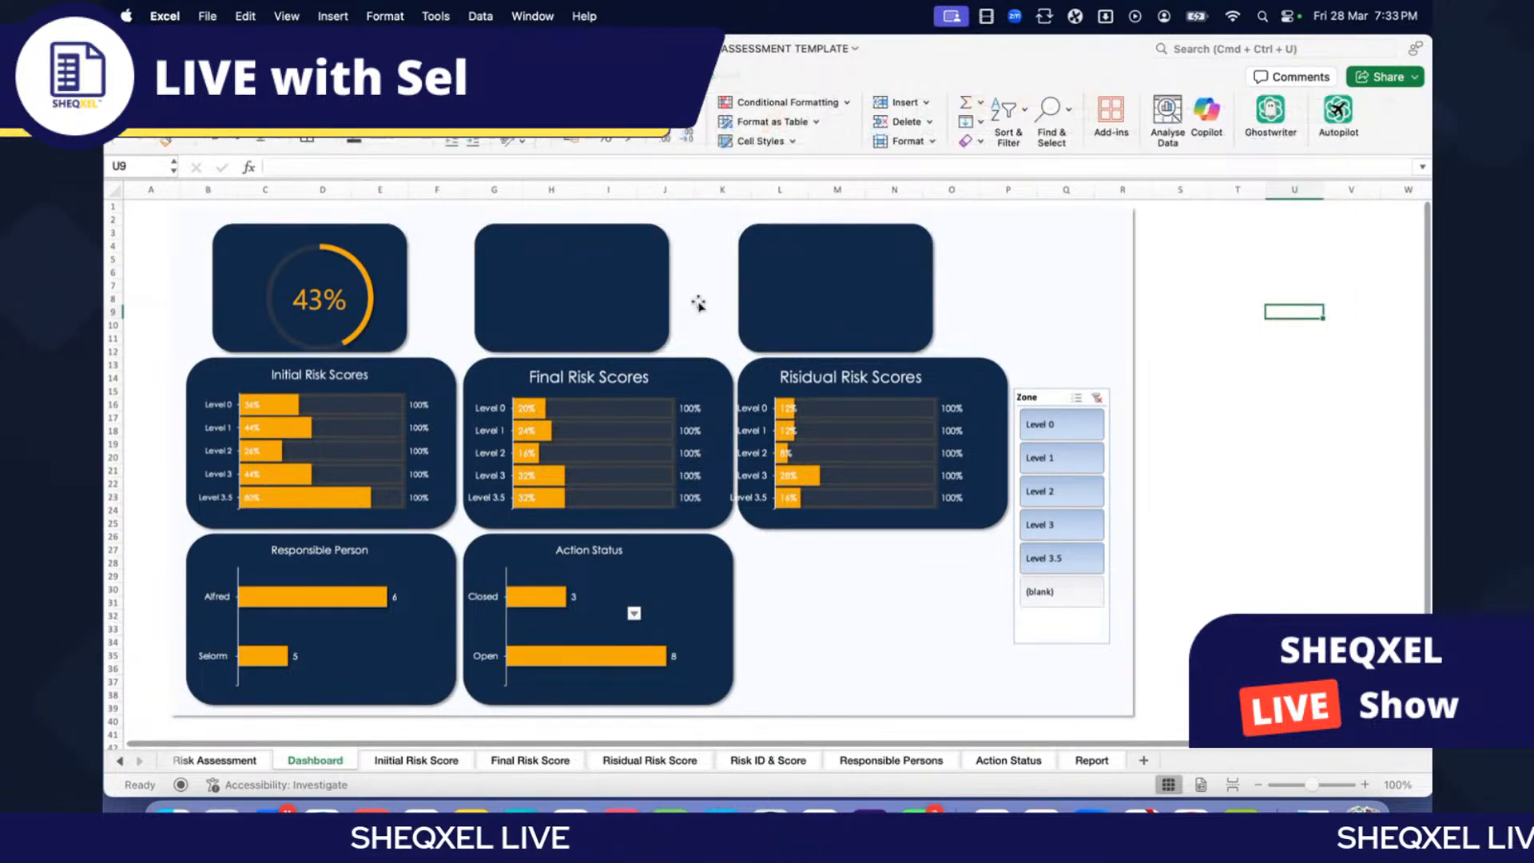
Step: Send the two copied navy panels to the back, behind the 25% and 16% doughnuts
{"action": "left_click", "coordinate": [621, 297]}
{"action": "left_click", "coordinate": [815, 293], "text": "shift"}
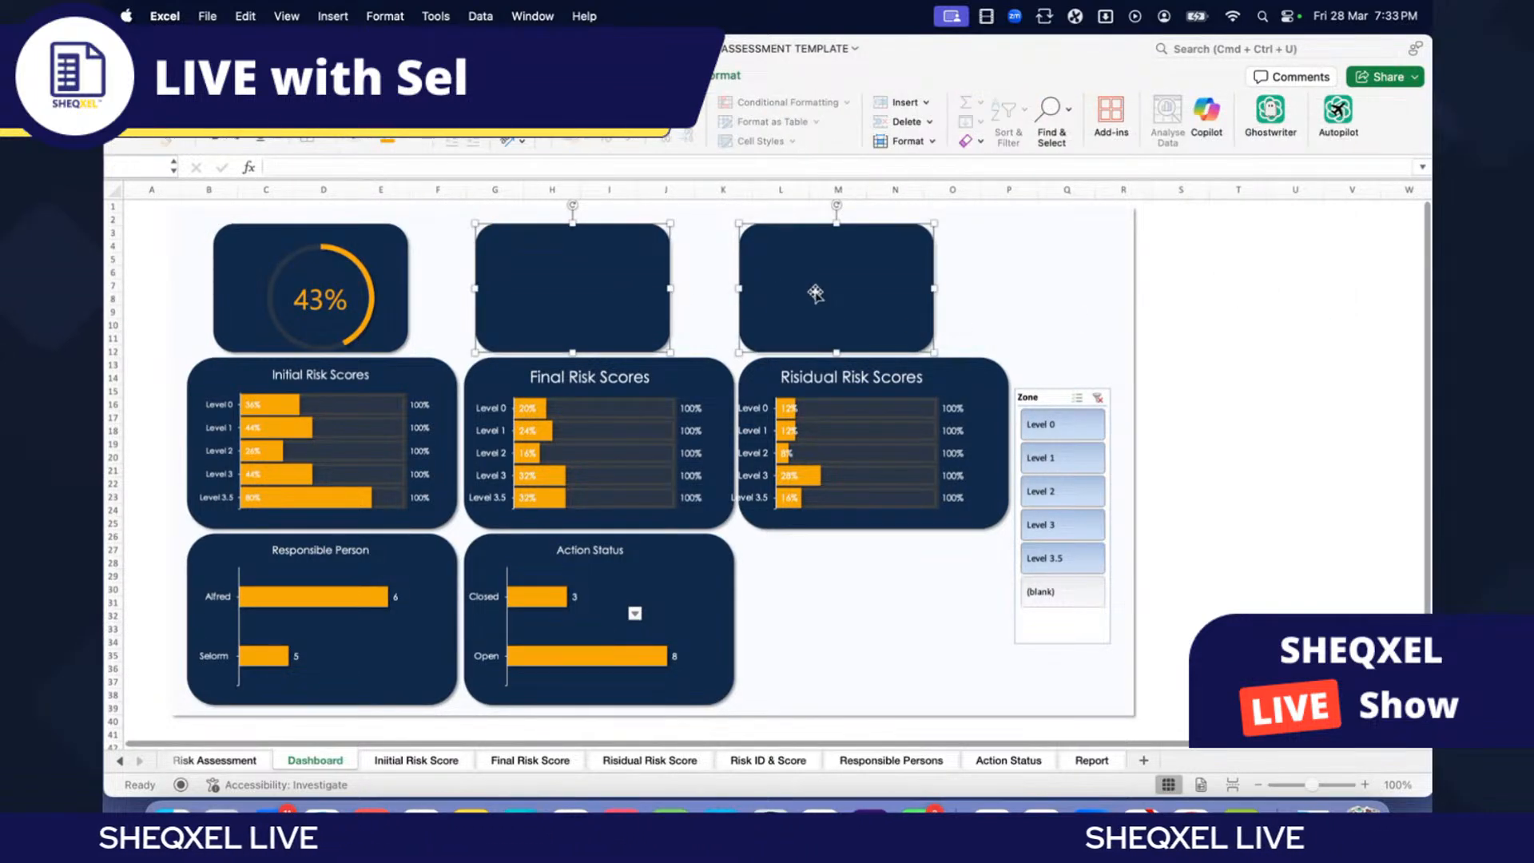
{"action": "right_click", "coordinate": [832, 297]}
{"action": "mouse_move", "coordinate": [919, 404]}
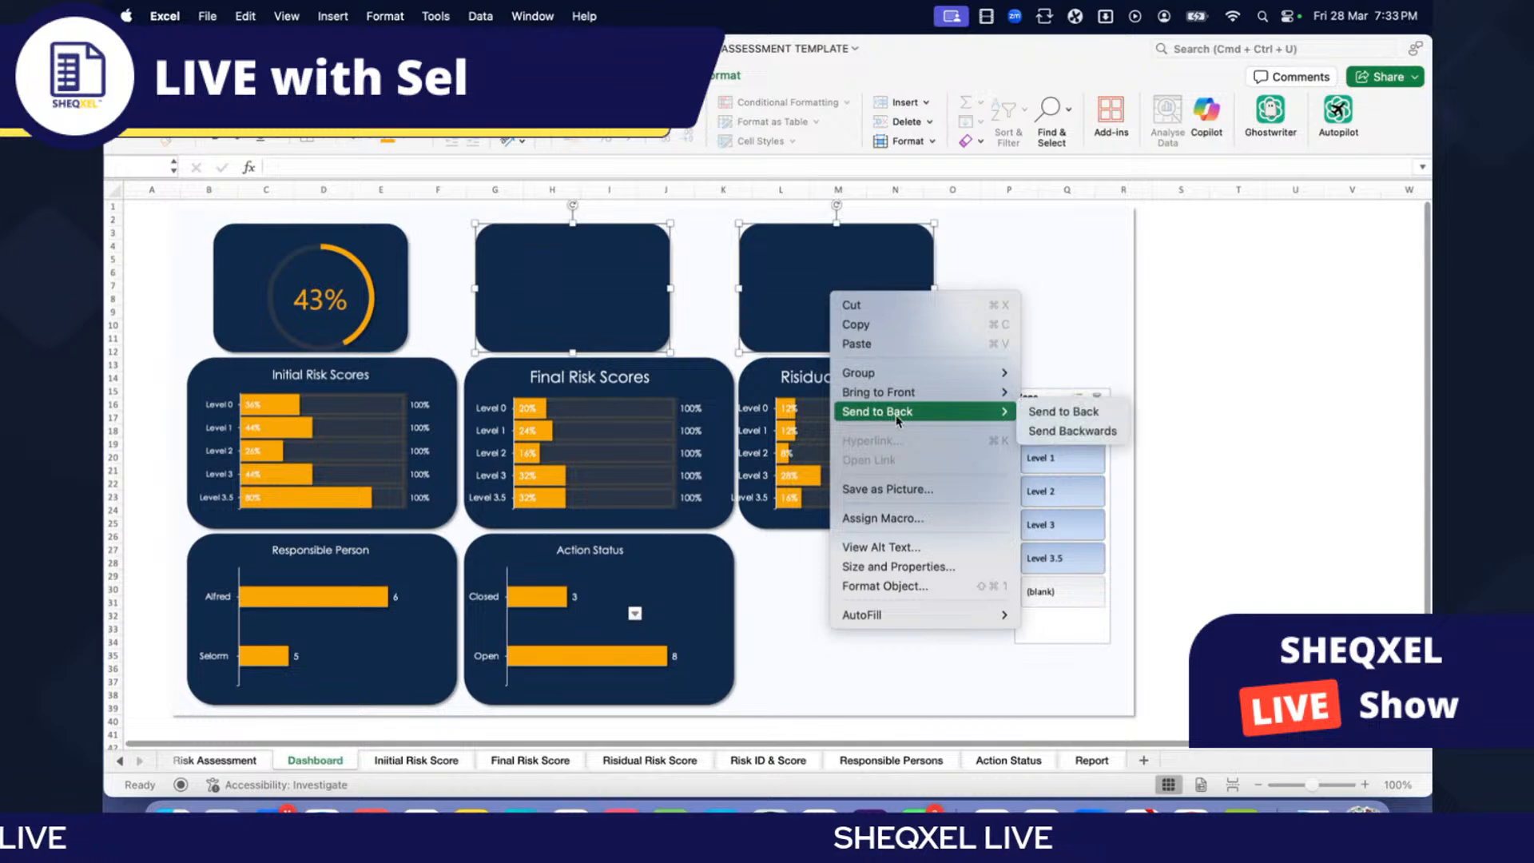
{"action": "left_click", "coordinate": [1062, 402]}
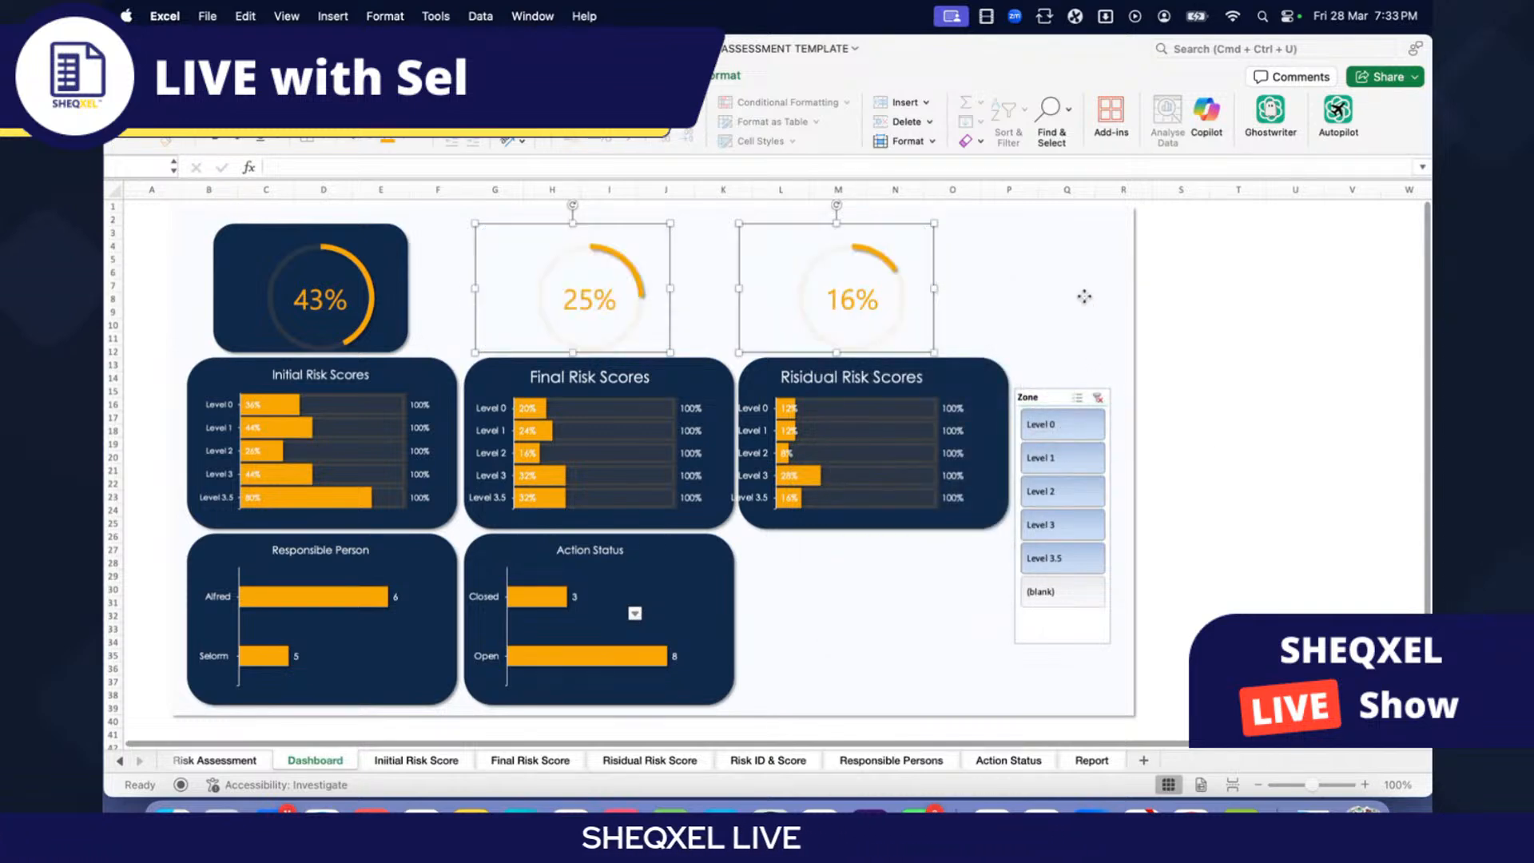
Step: Send the large dashboard background rectangle to the back, behind the navy panels
{"action": "left_click", "coordinate": [1085, 296]}
{"action": "right_click", "coordinate": [1086, 297]}
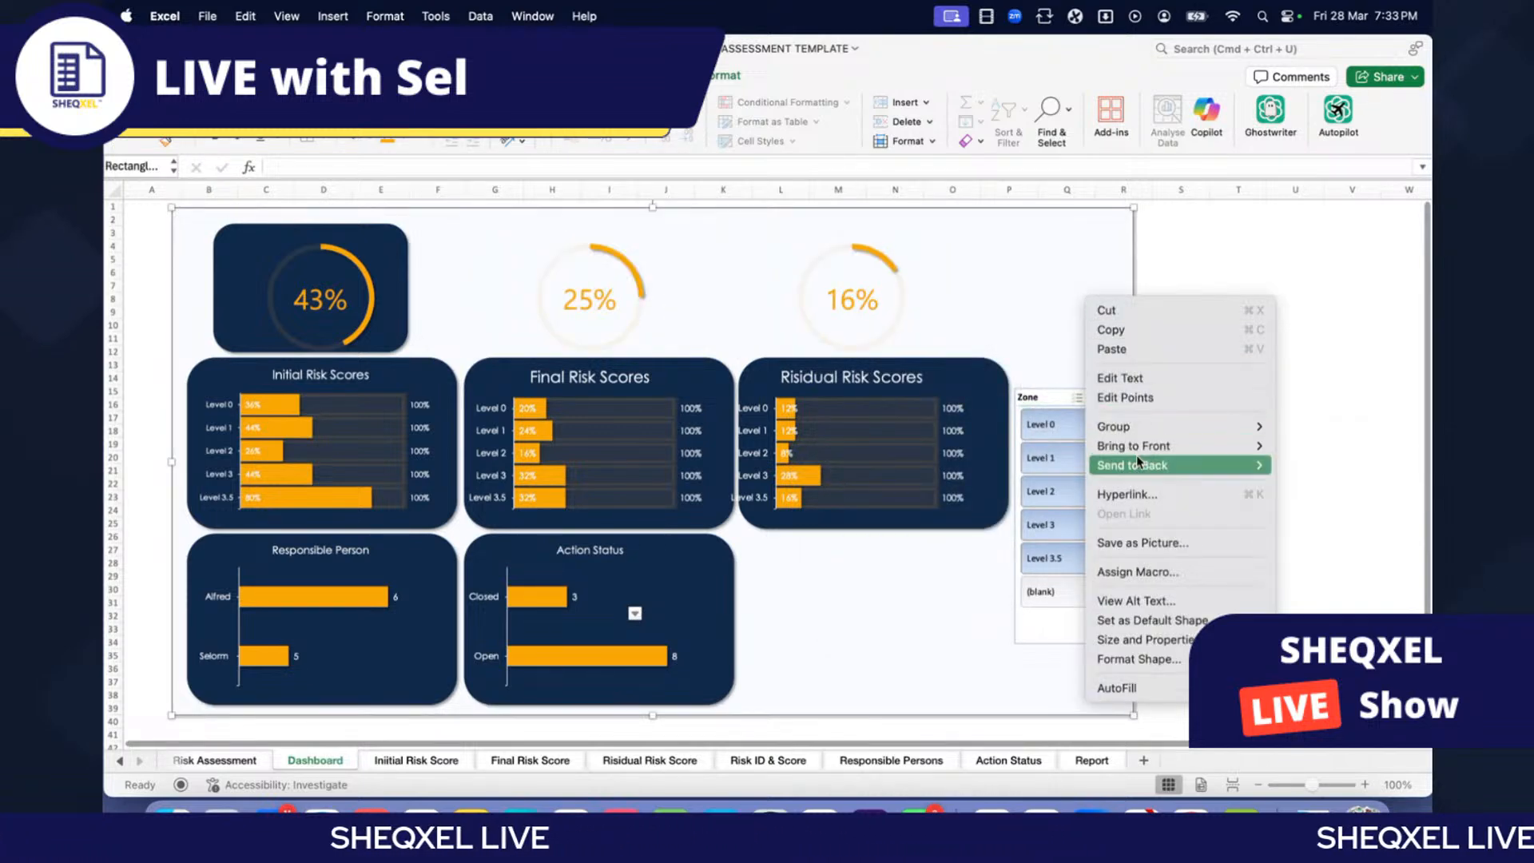
{"action": "mouse_move", "coordinate": [1151, 465]}
{"action": "left_click", "coordinate": [1314, 463]}
{"action": "left_click", "coordinate": [1303, 441]}
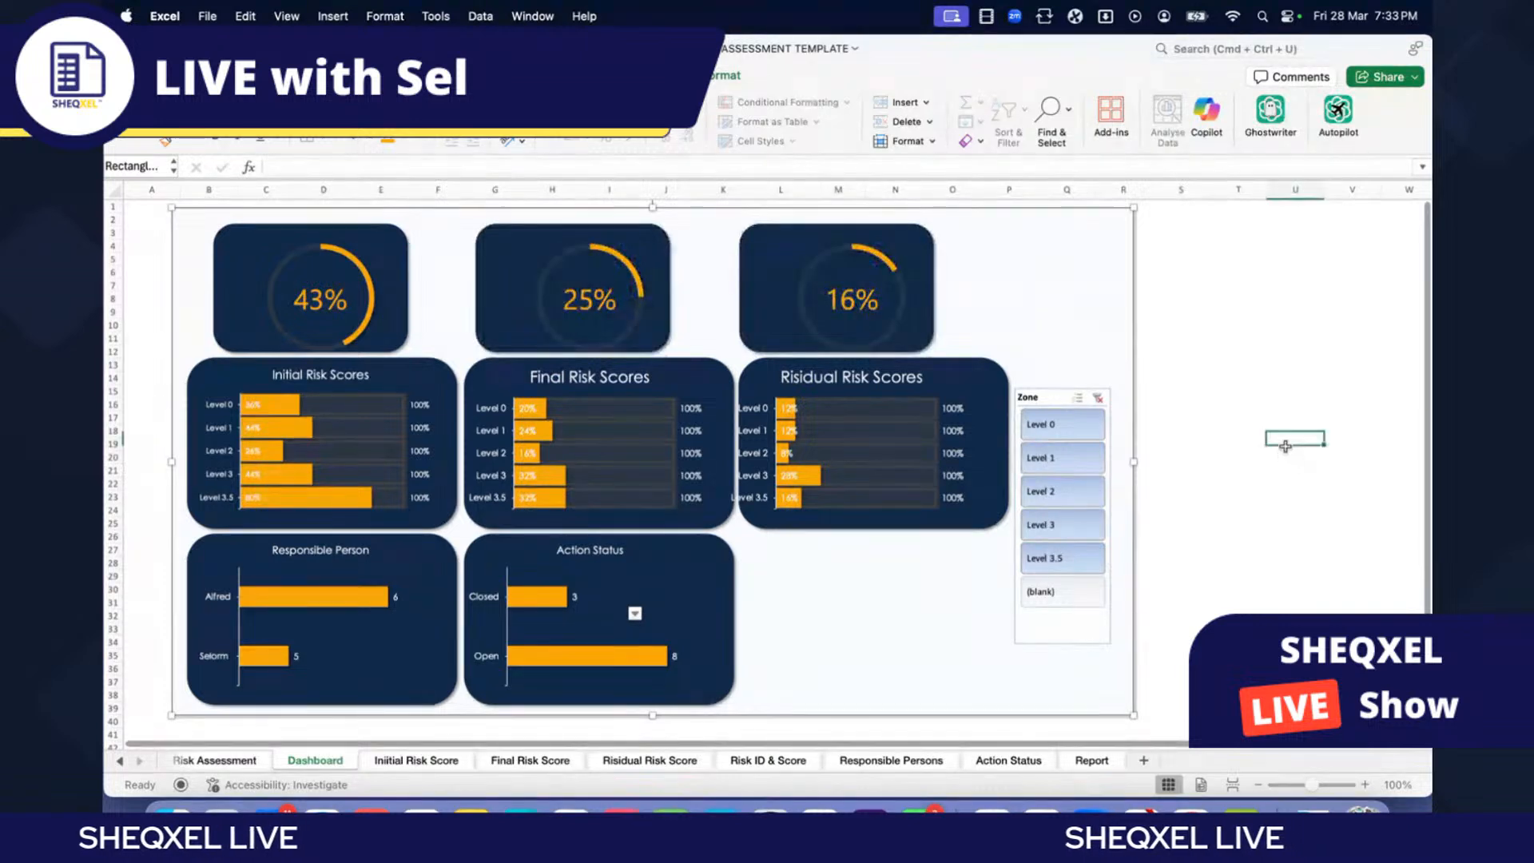
Step: Centre the 25% doughnut horizontally and vertically on its navy panel and group the two together
{"action": "left_click", "coordinate": [573, 278]}
{"action": "left_click", "coordinate": [498, 254], "text": "shift"}
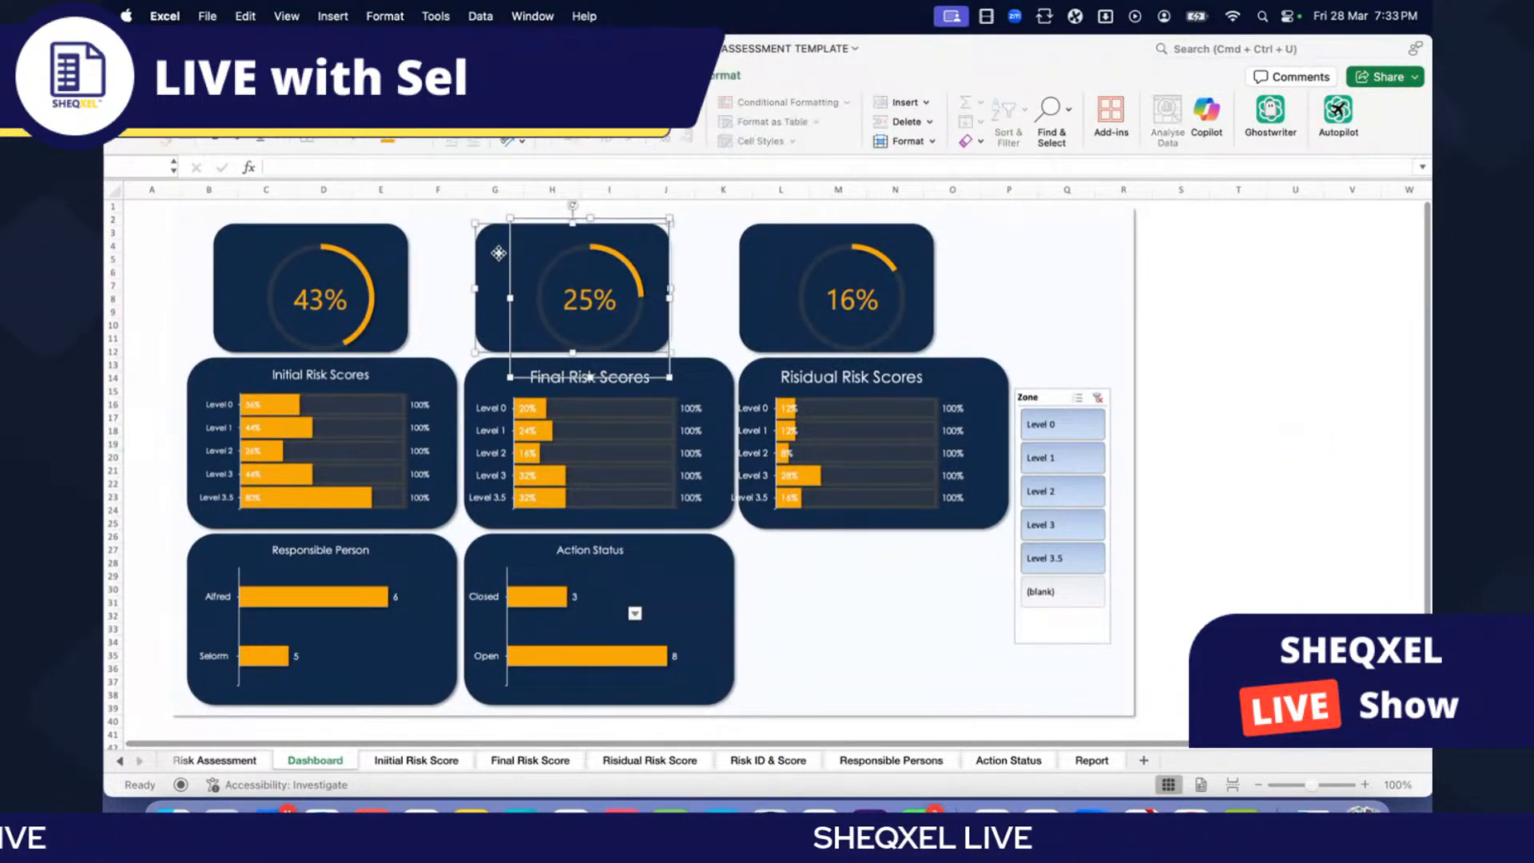
{"action": "left_click", "coordinate": [725, 74]}
{"action": "left_click", "coordinate": [1173, 112]}
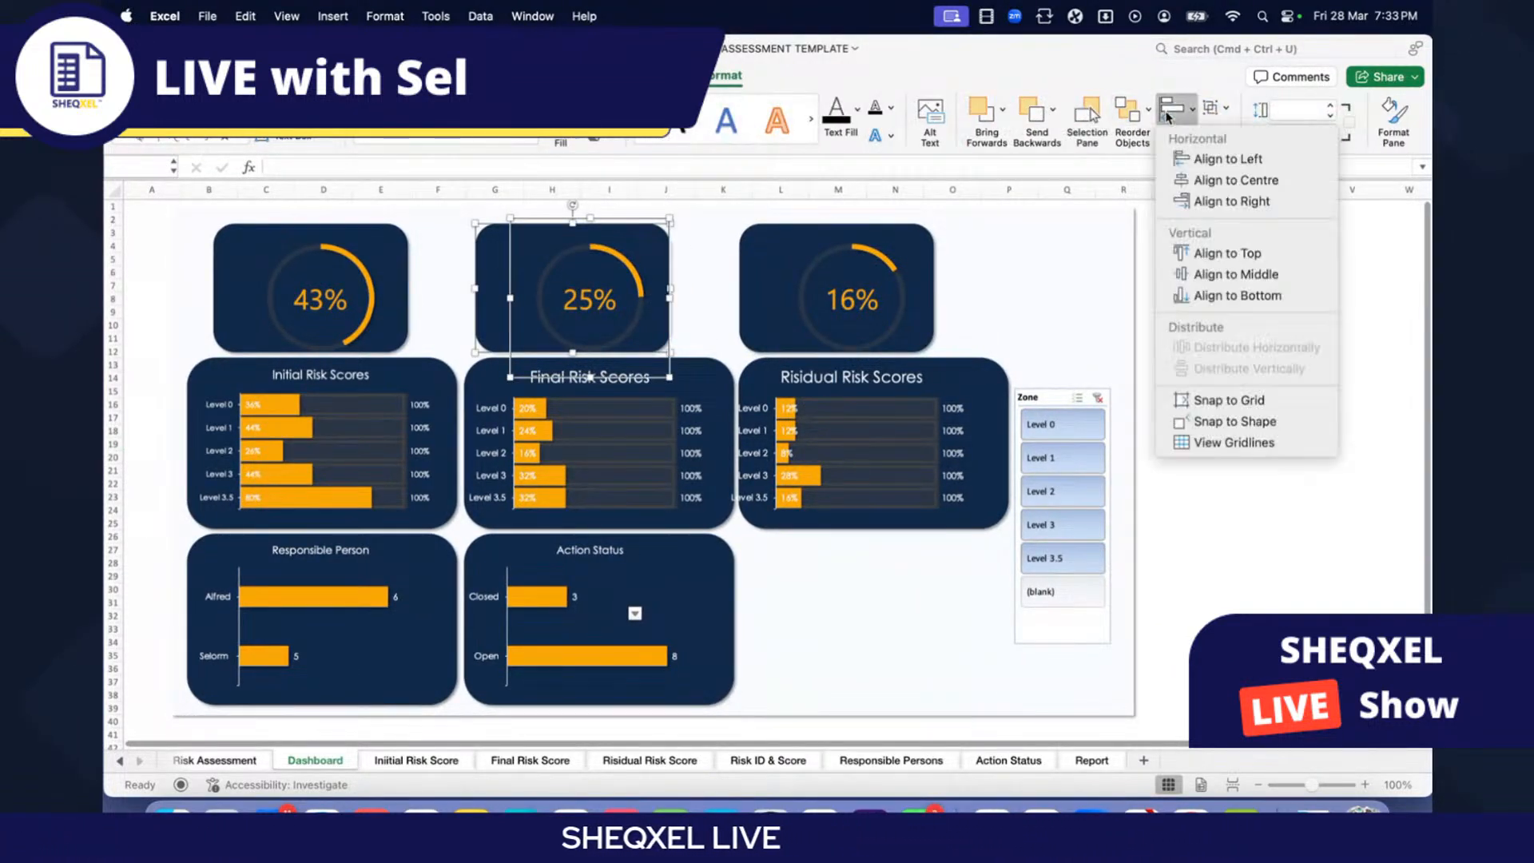
{"action": "left_click", "coordinate": [1157, 119]}
{"action": "left_click", "coordinate": [1175, 112]}
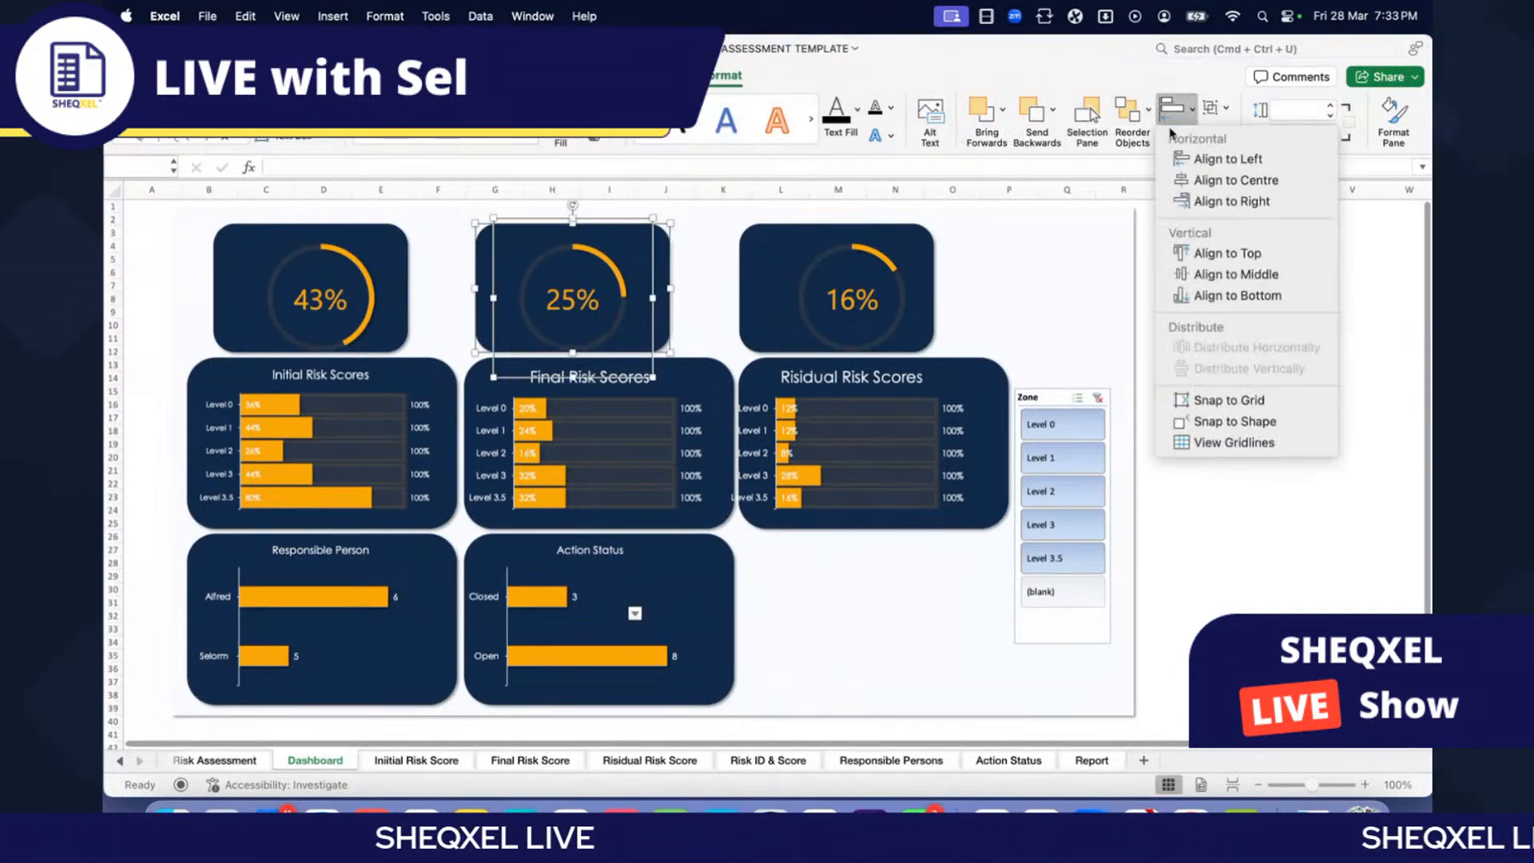
{"action": "left_click", "coordinate": [1215, 280]}
{"action": "left_click", "coordinate": [1216, 110]}
{"action": "left_click", "coordinate": [1257, 136]}
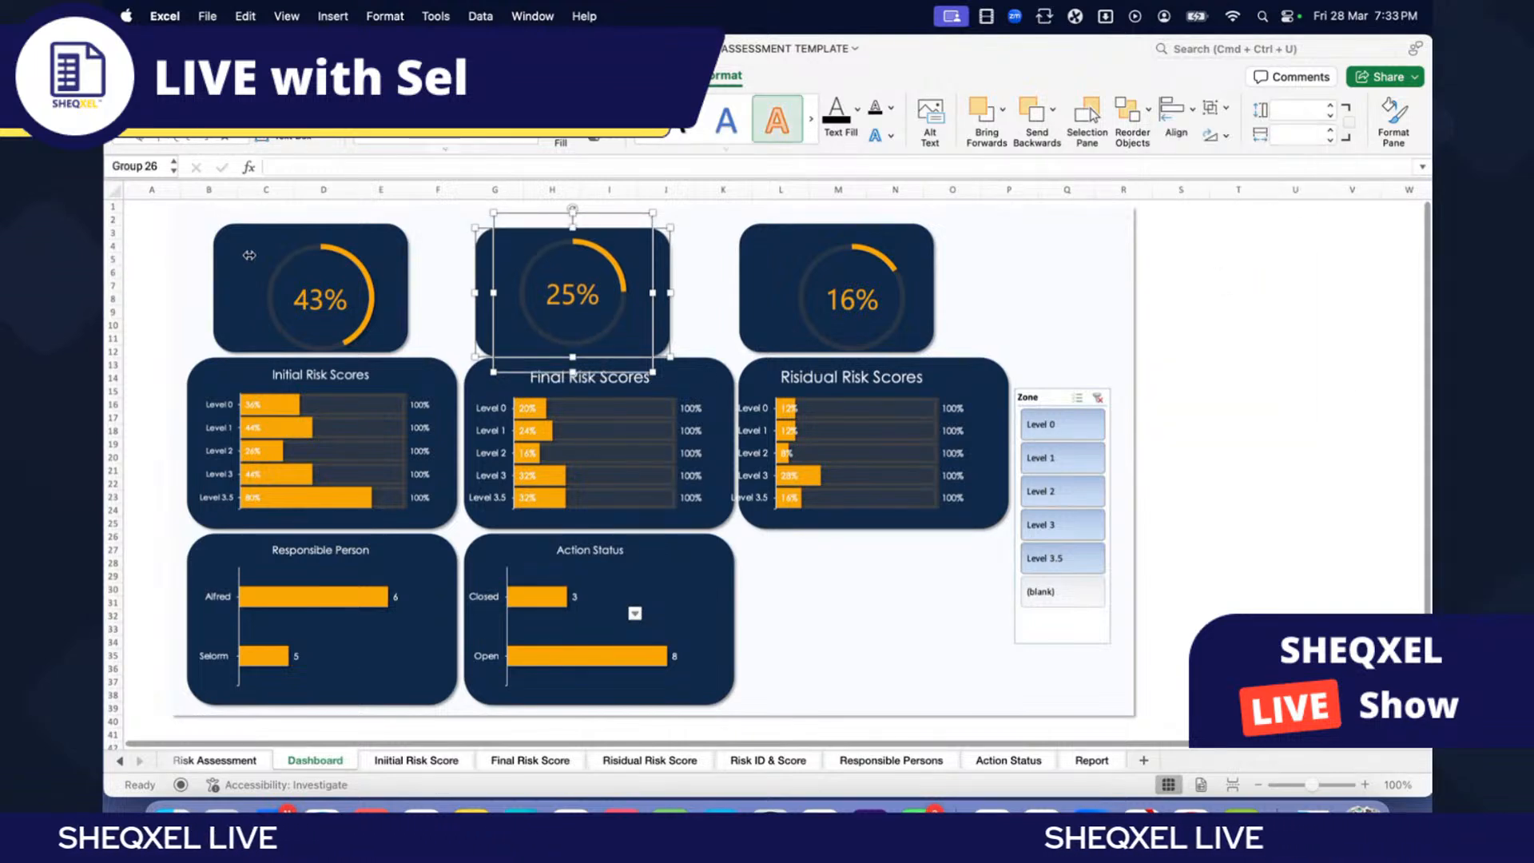
Step: Centre the 43% doughnut on its navy panel in both directions and group it with the panel
{"action": "left_click", "coordinate": [233, 267]}
{"action": "left_click", "coordinate": [256, 265], "text": "shift"}
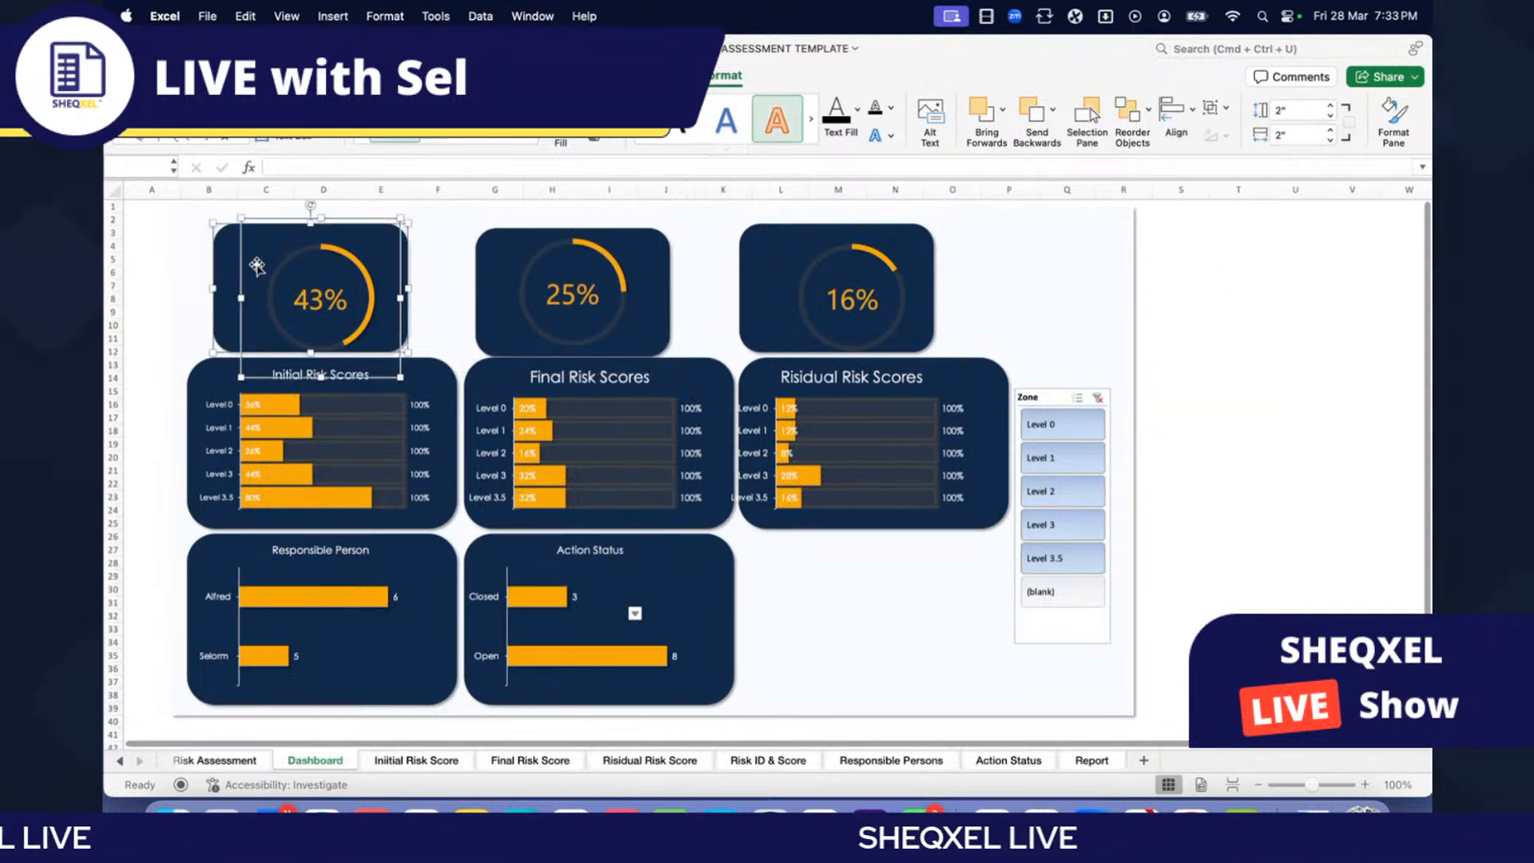
{"action": "left_click", "coordinate": [1186, 127]}
{"action": "left_click", "coordinate": [1235, 180]}
{"action": "left_click", "coordinate": [1186, 126]}
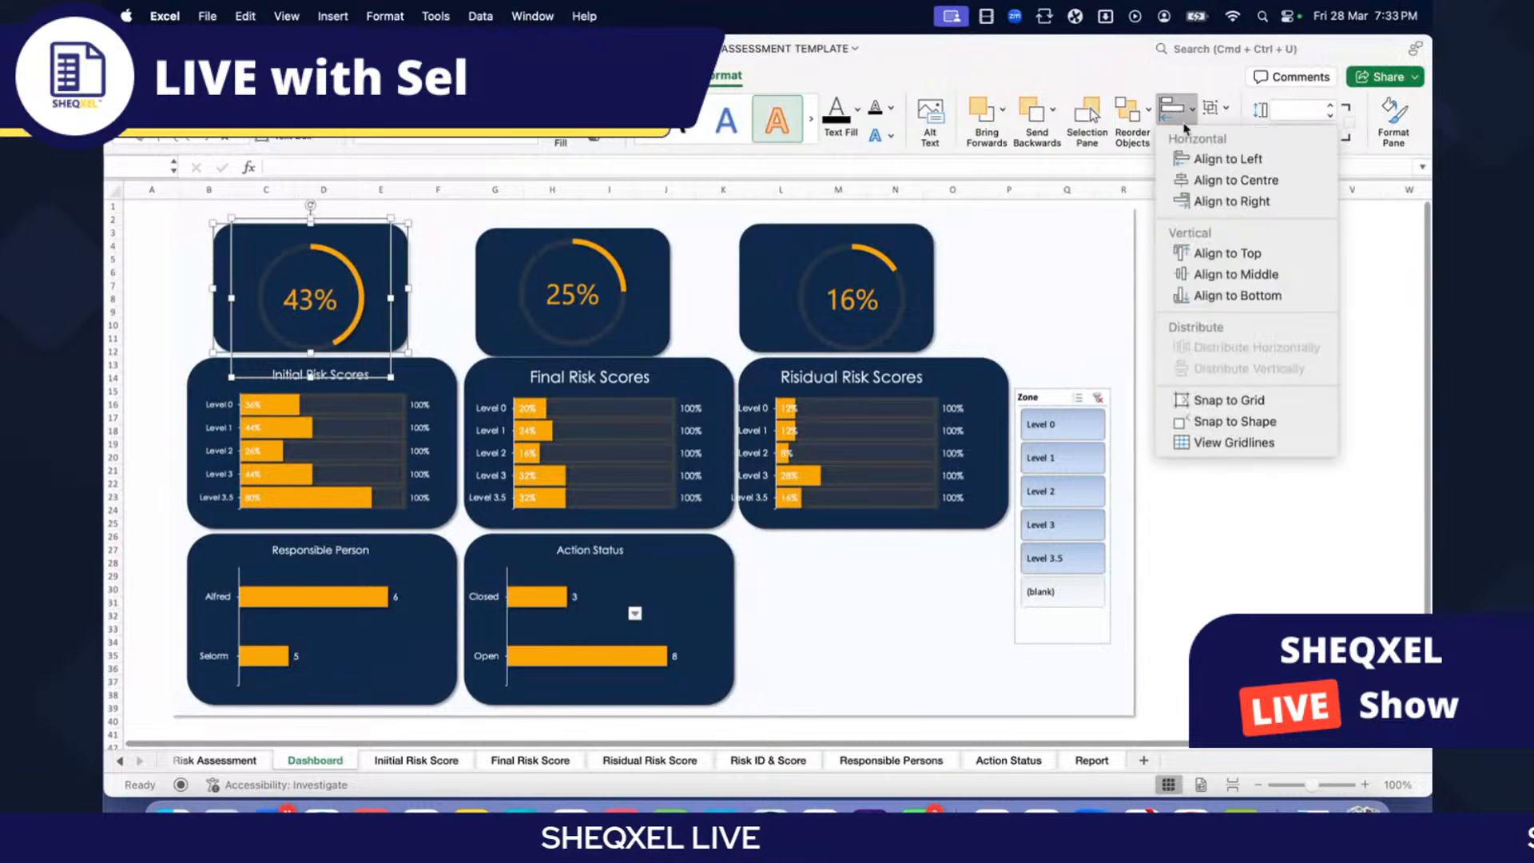
{"action": "left_click", "coordinate": [1236, 274]}
{"action": "left_click", "coordinate": [1213, 109]}
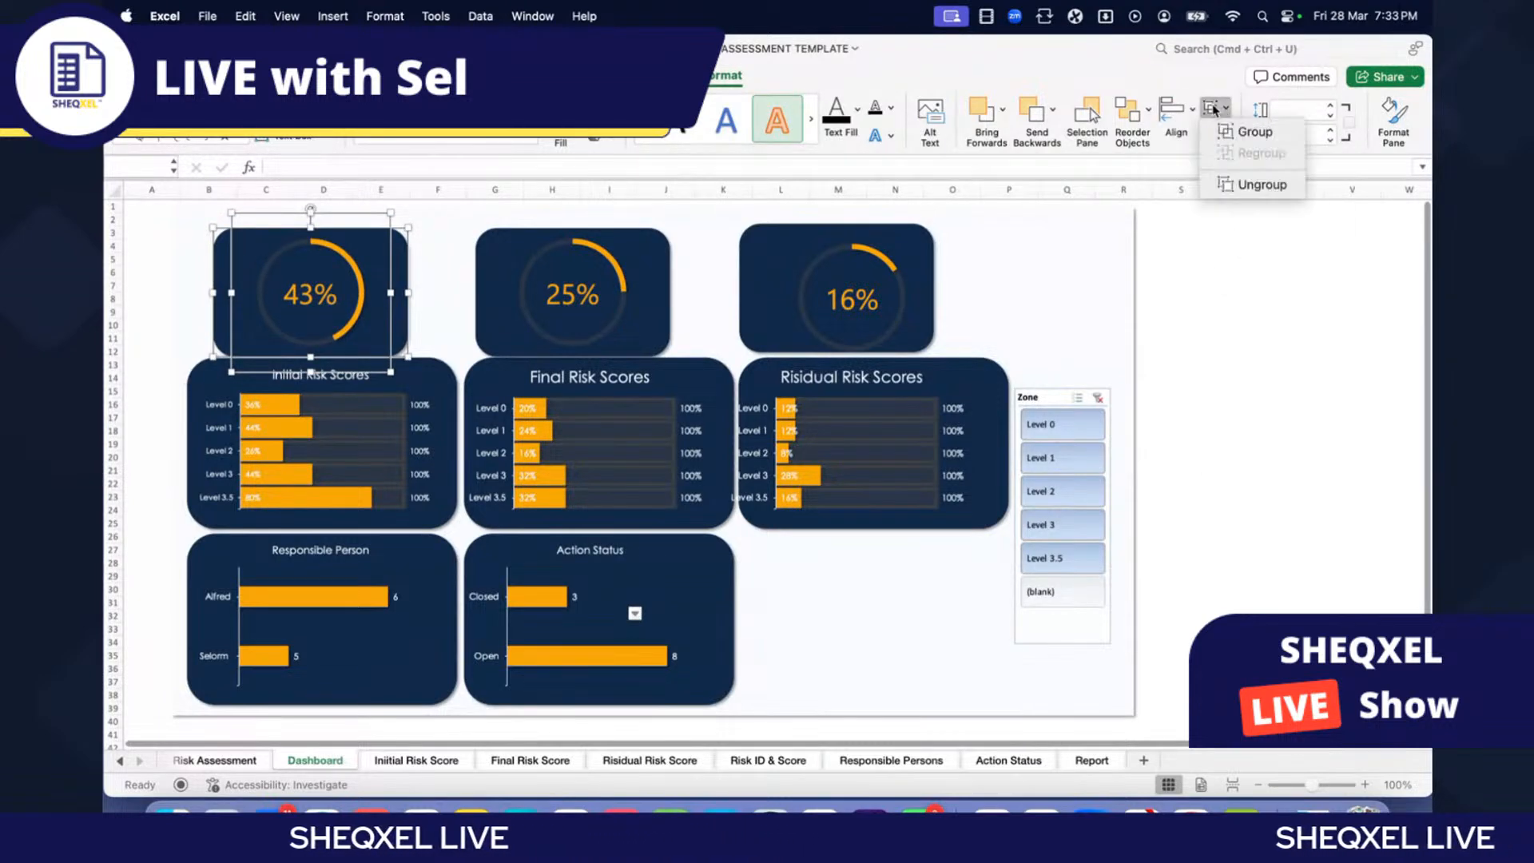
{"action": "left_click", "coordinate": [1254, 132]}
Step: Align the 16% doughnut to the centre and middle of its navy panel and group the pair
{"action": "left_click", "coordinate": [795, 249]}
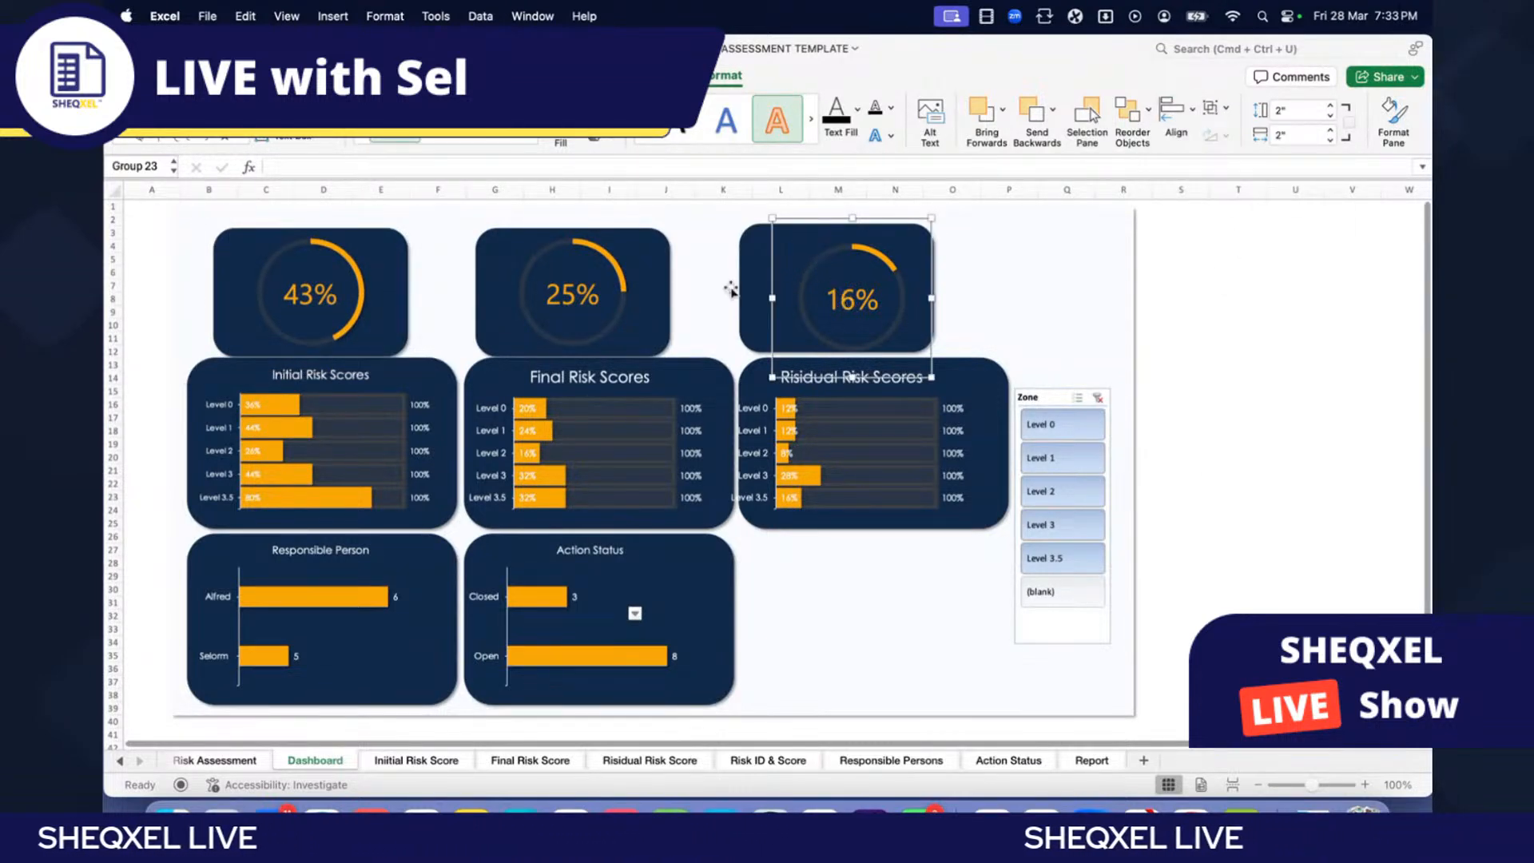
{"action": "left_click", "coordinate": [747, 282], "text": "shift"}
{"action": "left_click", "coordinate": [1211, 110]}
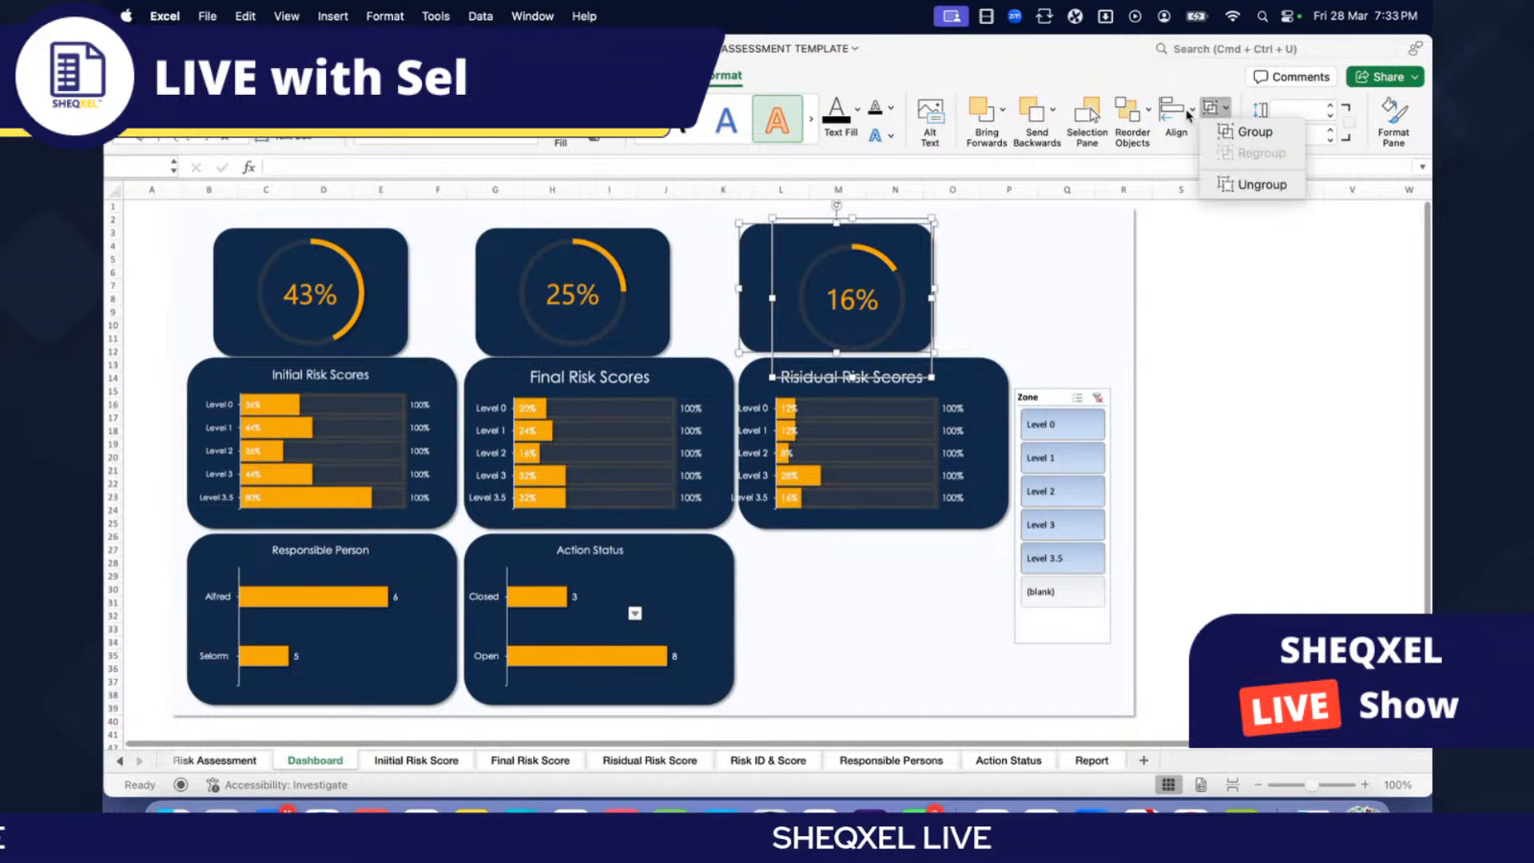
{"action": "left_click", "coordinate": [1183, 117]}
{"action": "left_click", "coordinate": [1174, 112]}
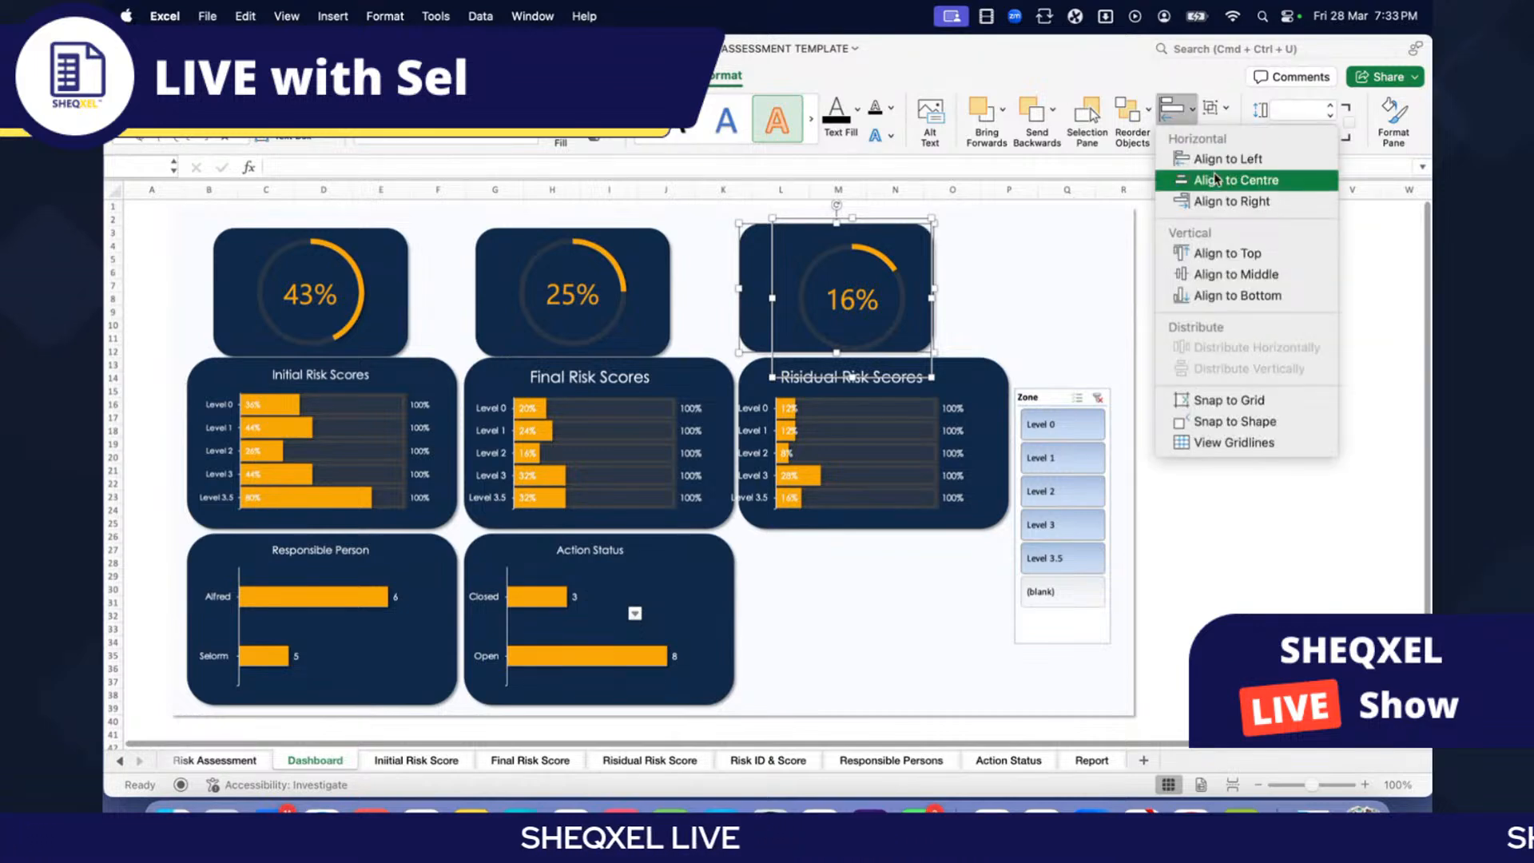
{"action": "left_click", "coordinate": [1205, 181]}
{"action": "left_click", "coordinate": [1174, 112]}
{"action": "left_click", "coordinate": [1237, 274]}
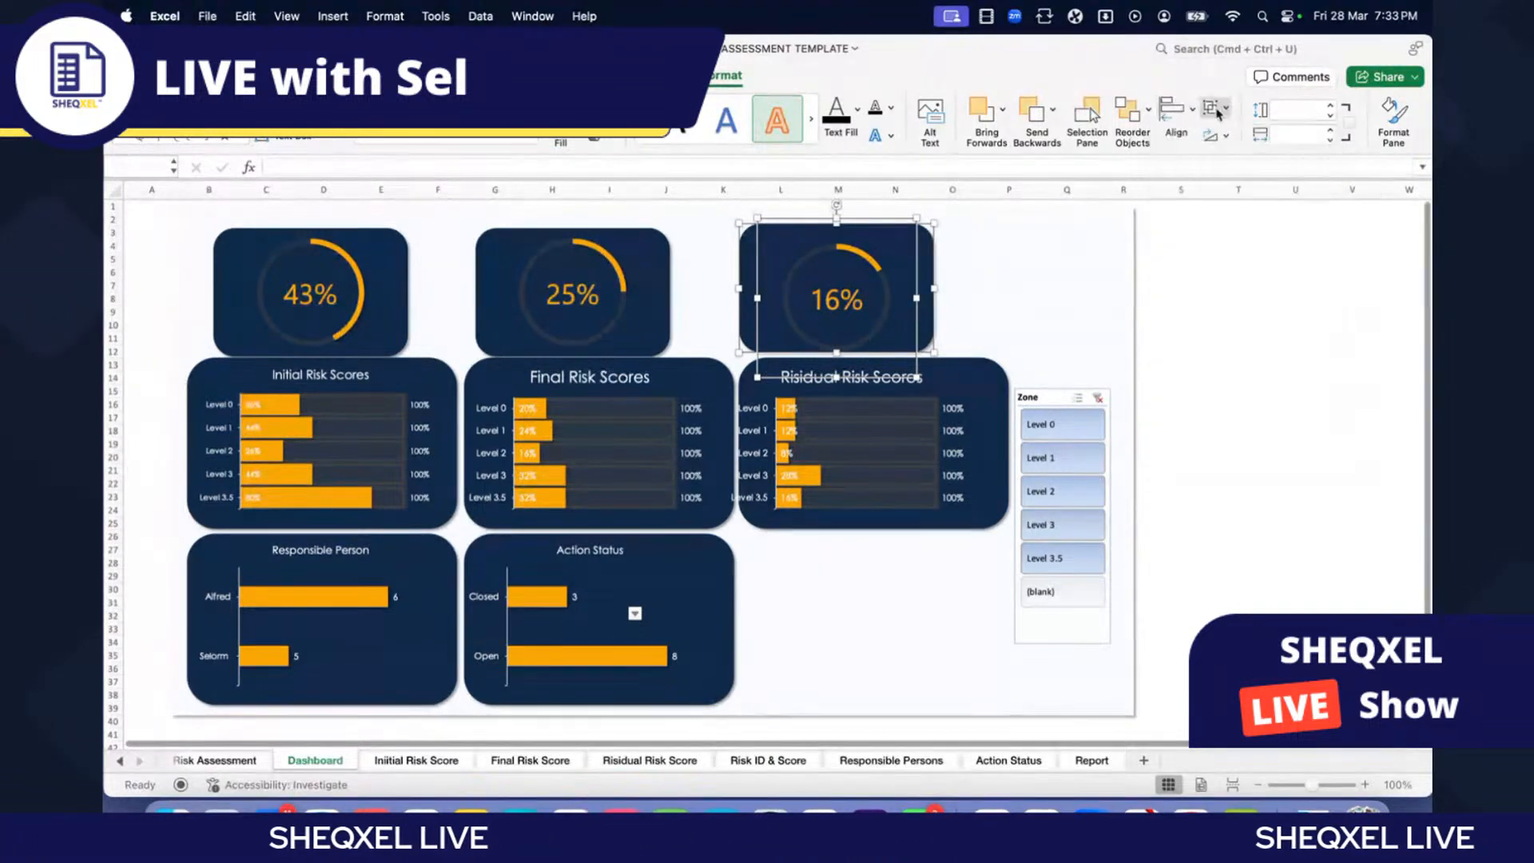
{"action": "left_click", "coordinate": [1212, 107]}
{"action": "left_click", "coordinate": [1235, 132]}
Step: Align the three grouped doughnut panels to the middle so they share one row
{"action": "left_click", "coordinate": [312, 295], "text": "shift"}
{"action": "left_click", "coordinate": [564, 297], "text": "shift"}
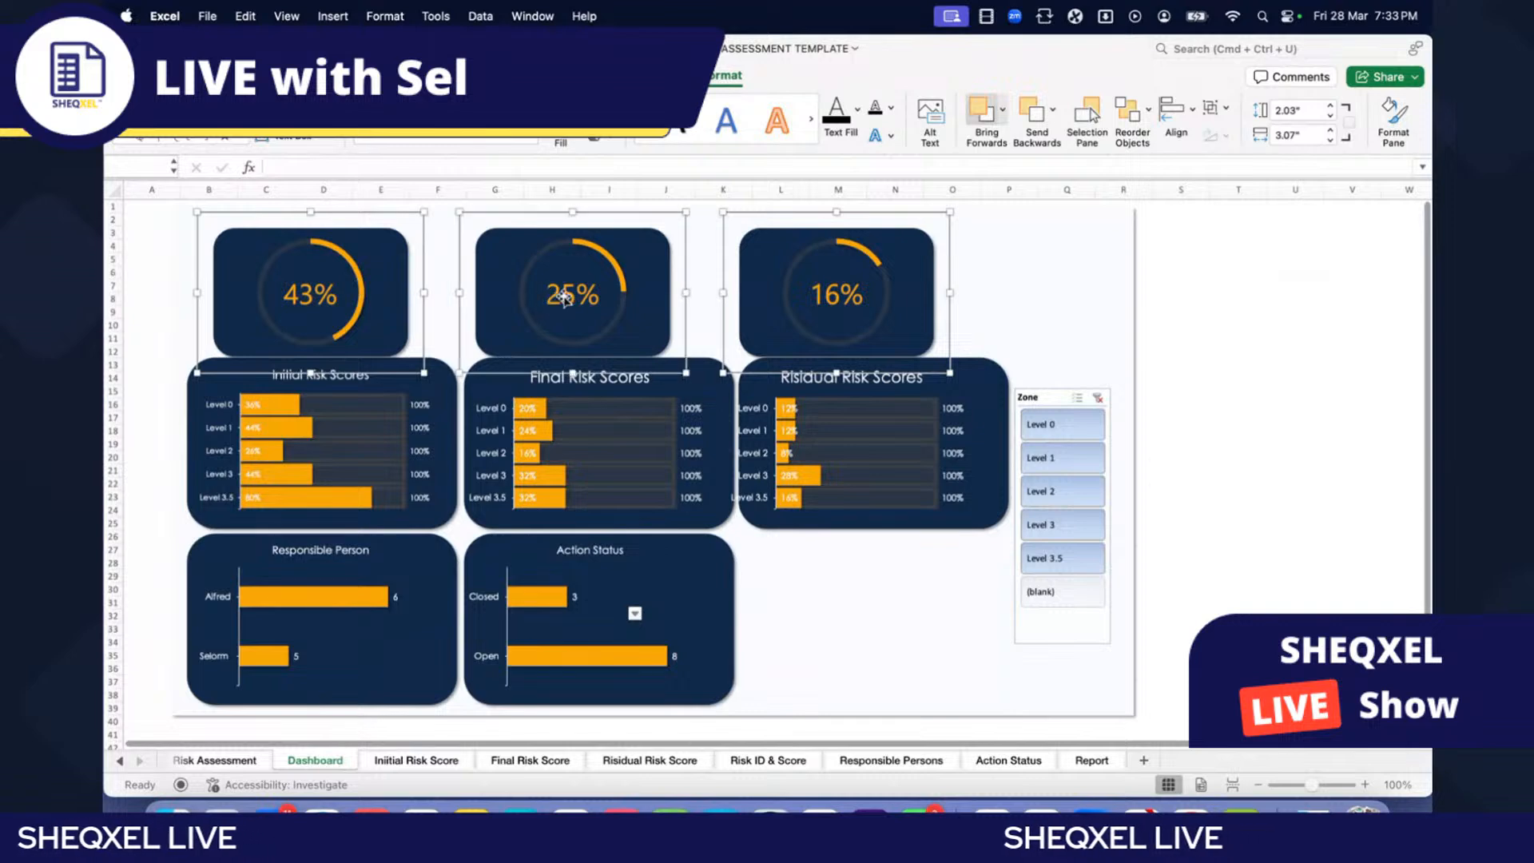
{"action": "left_click", "coordinate": [1174, 112]}
{"action": "left_click", "coordinate": [1211, 274]}
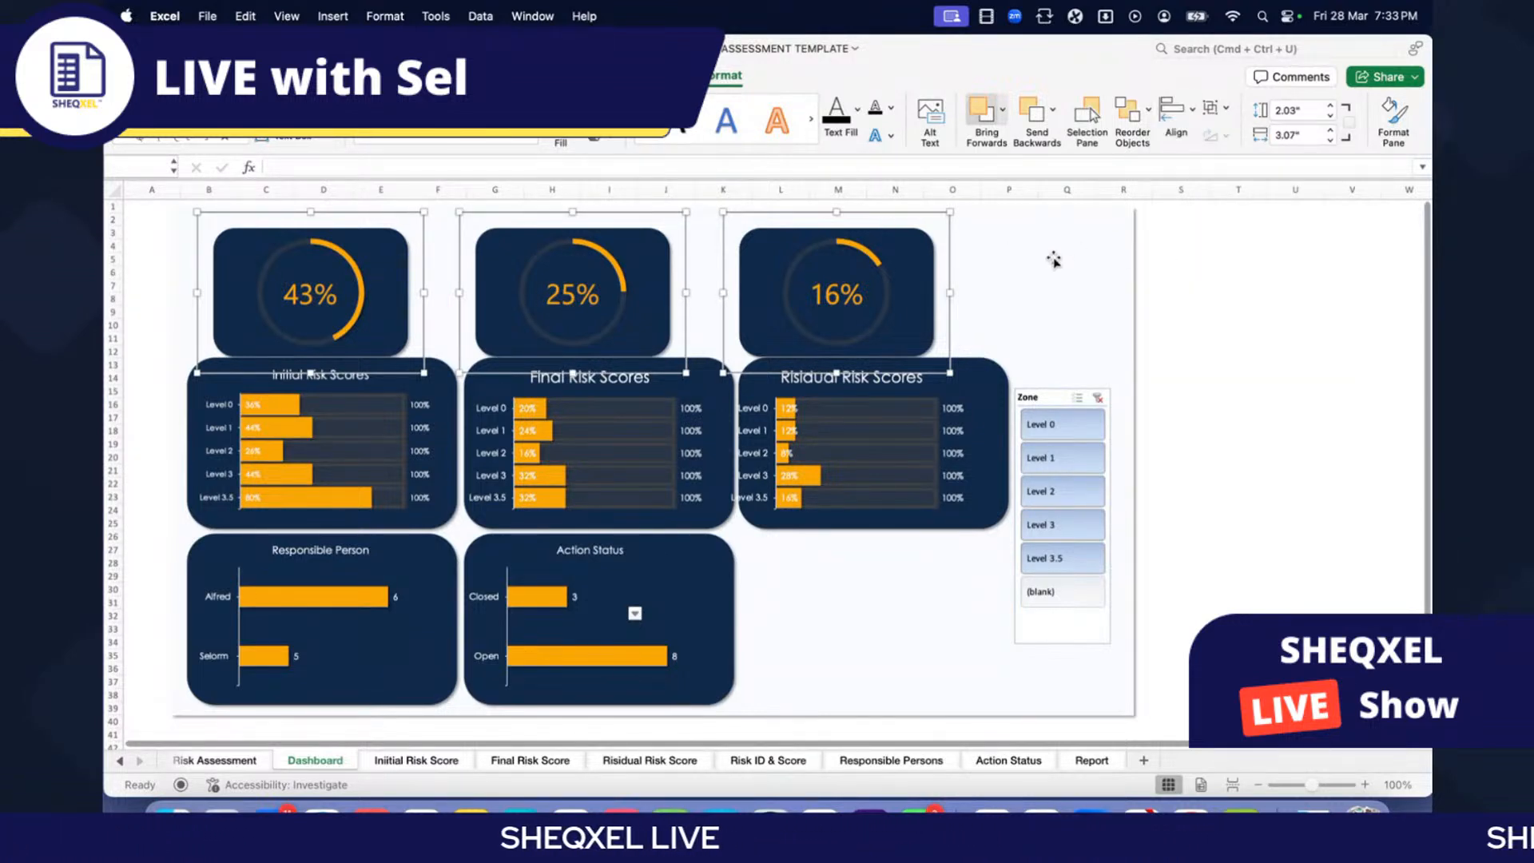
Step: Nudge the three doughnut groups up slightly together, away from the bar chart panels below
{"action": "left_click", "coordinate": [915, 264]}
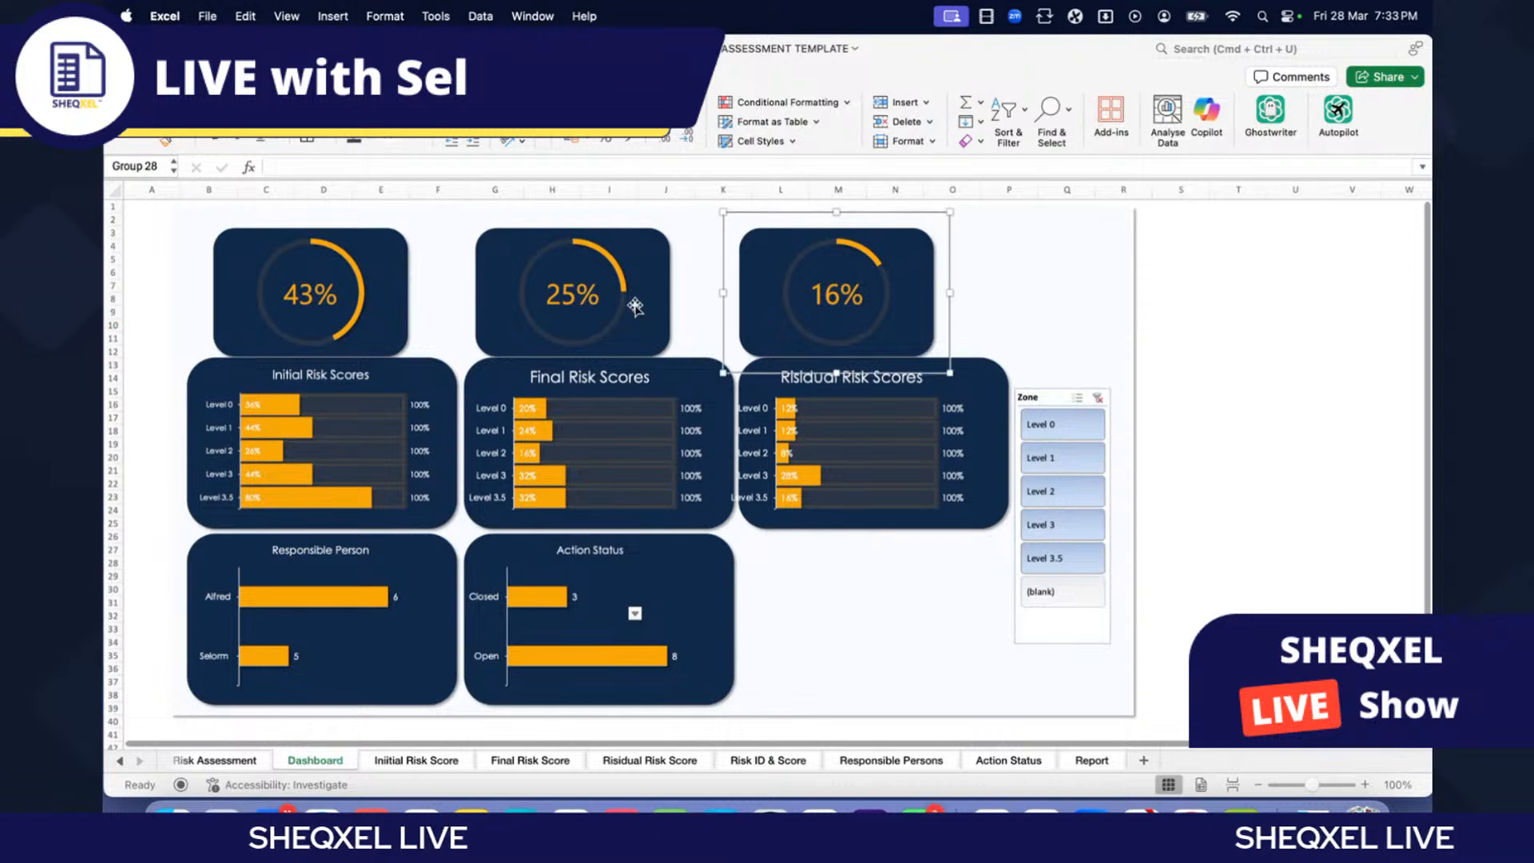
{"action": "left_click", "coordinate": [633, 298], "text": "shift"}
{"action": "left_click", "coordinate": [374, 294], "text": "shift"}
{"action": "key", "text": "Up"}
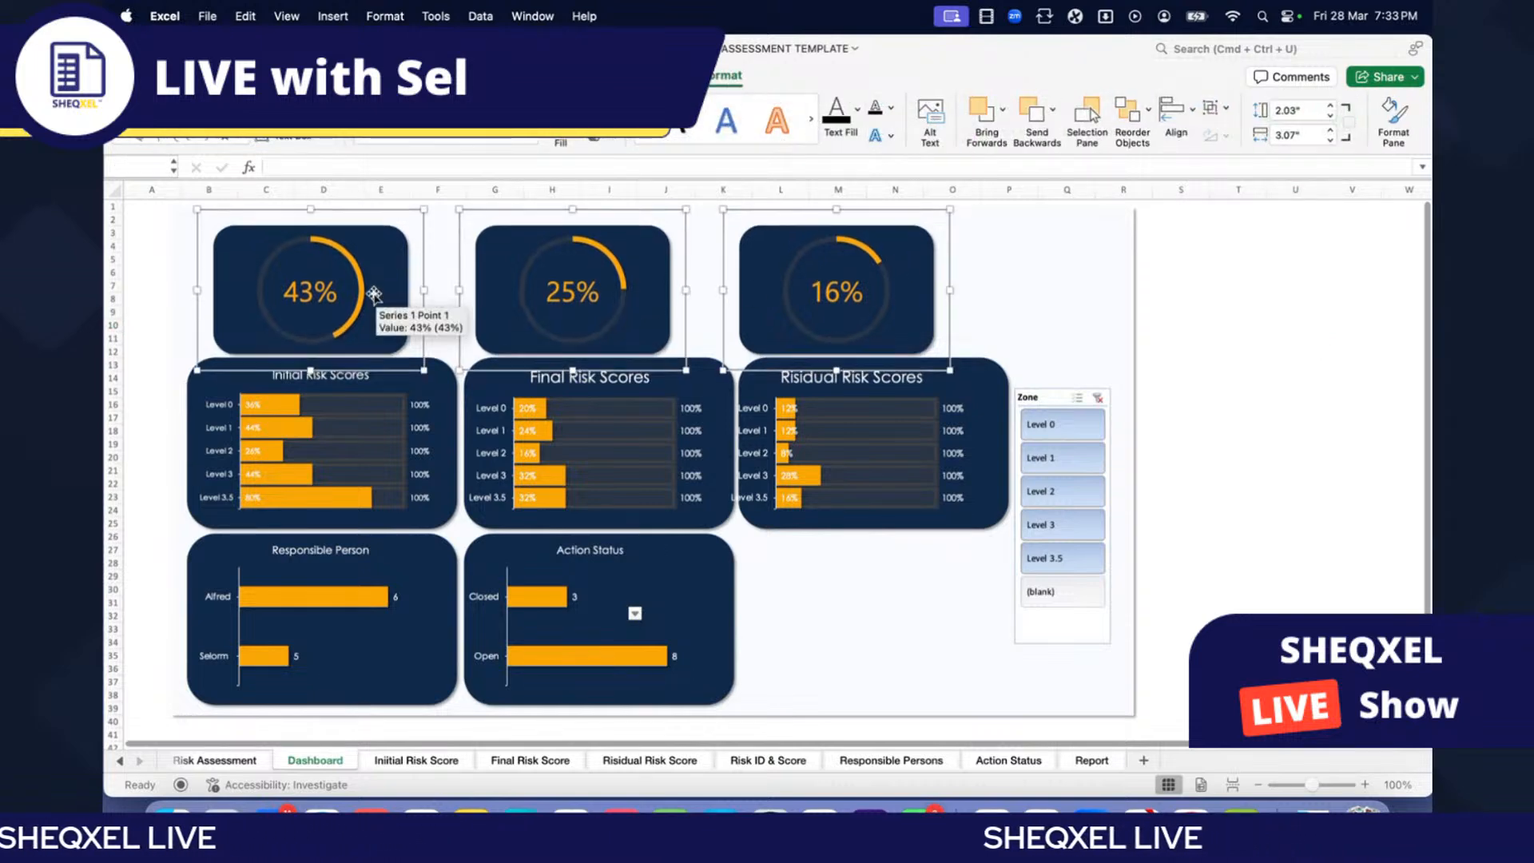
{"action": "scroll", "coordinate": [1055, 467], "scroll_direction": "right", "scroll_amount": 2}
{"action": "left_click", "coordinate": [1168, 449]}
{"action": "scroll", "coordinate": [1168, 448], "scroll_direction": "left", "scroll_amount": 2}
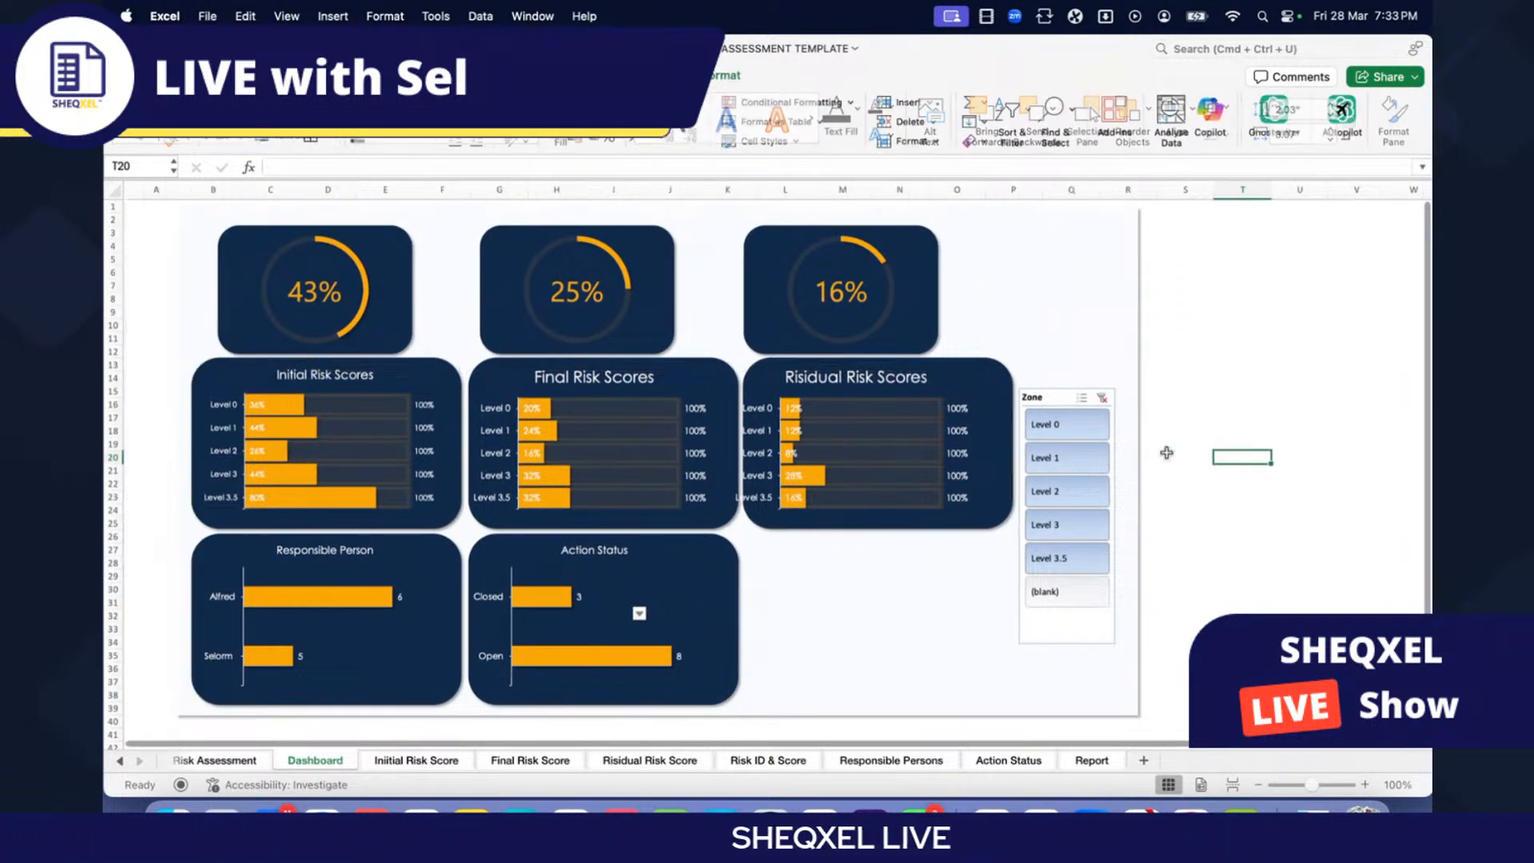
{"action": "left_click", "coordinate": [600, 286]}
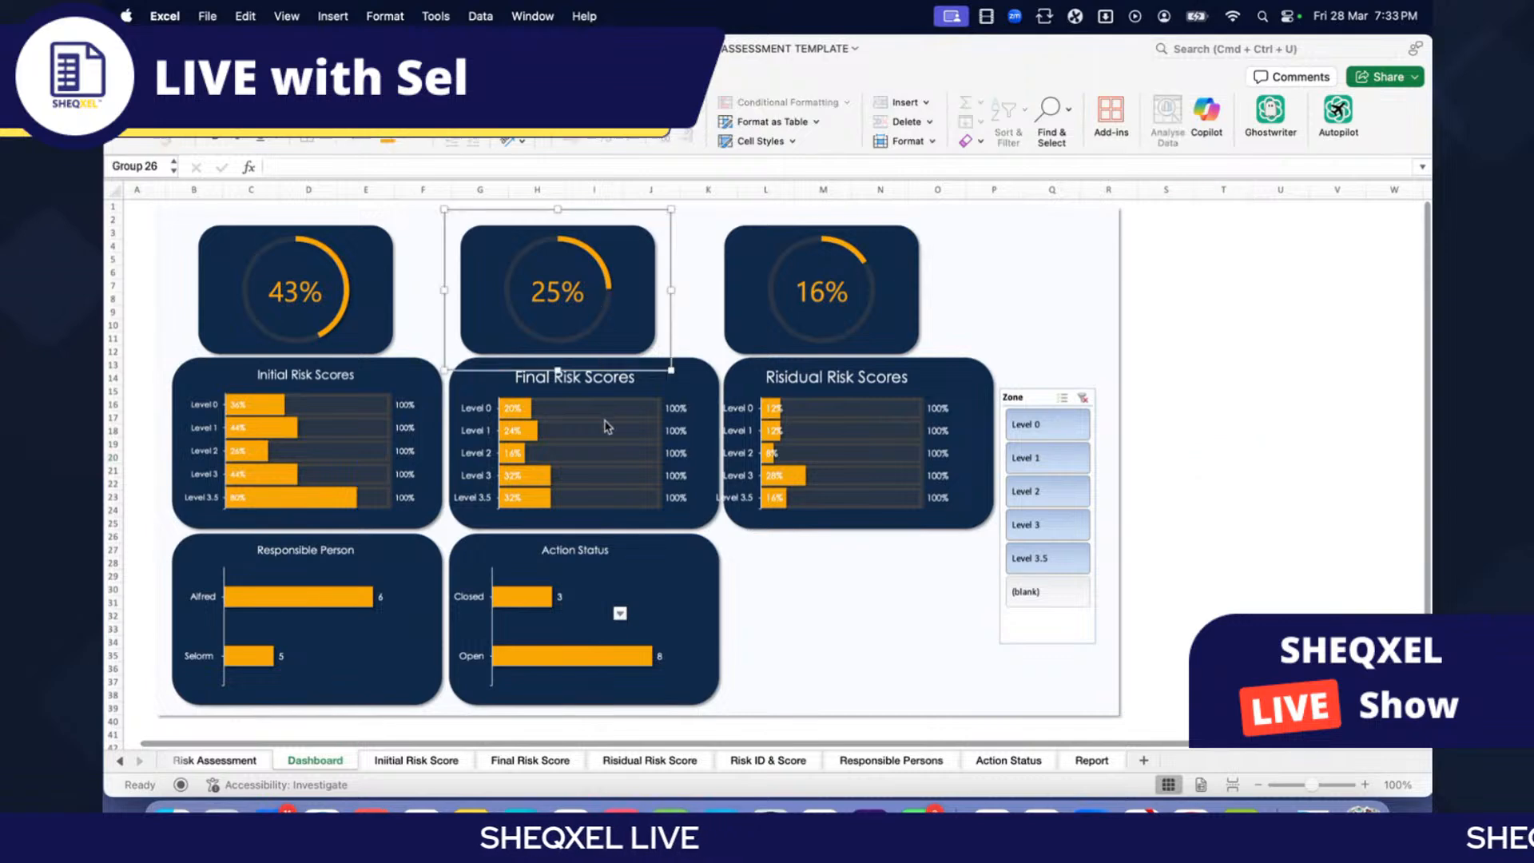
{"action": "left_click", "coordinate": [605, 424], "text": "shift"}
{"action": "left_click", "coordinate": [610, 596], "text": "shift"}
{"action": "left_click", "coordinate": [1387, 380]}
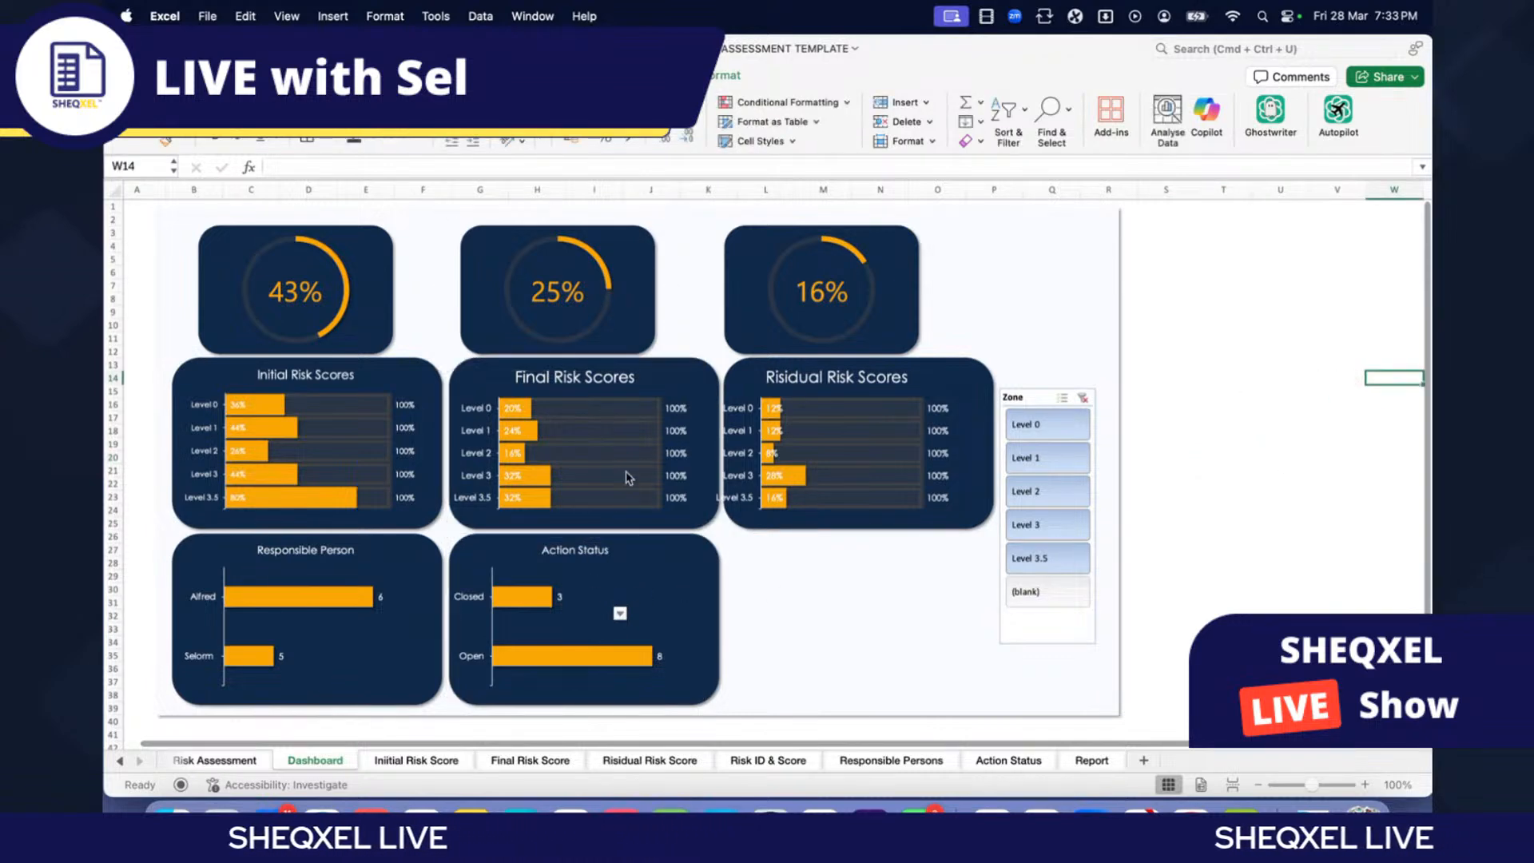
{"action": "left_click", "coordinate": [679, 423]}
{"action": "left_click", "coordinate": [717, 416], "text": "shift"}
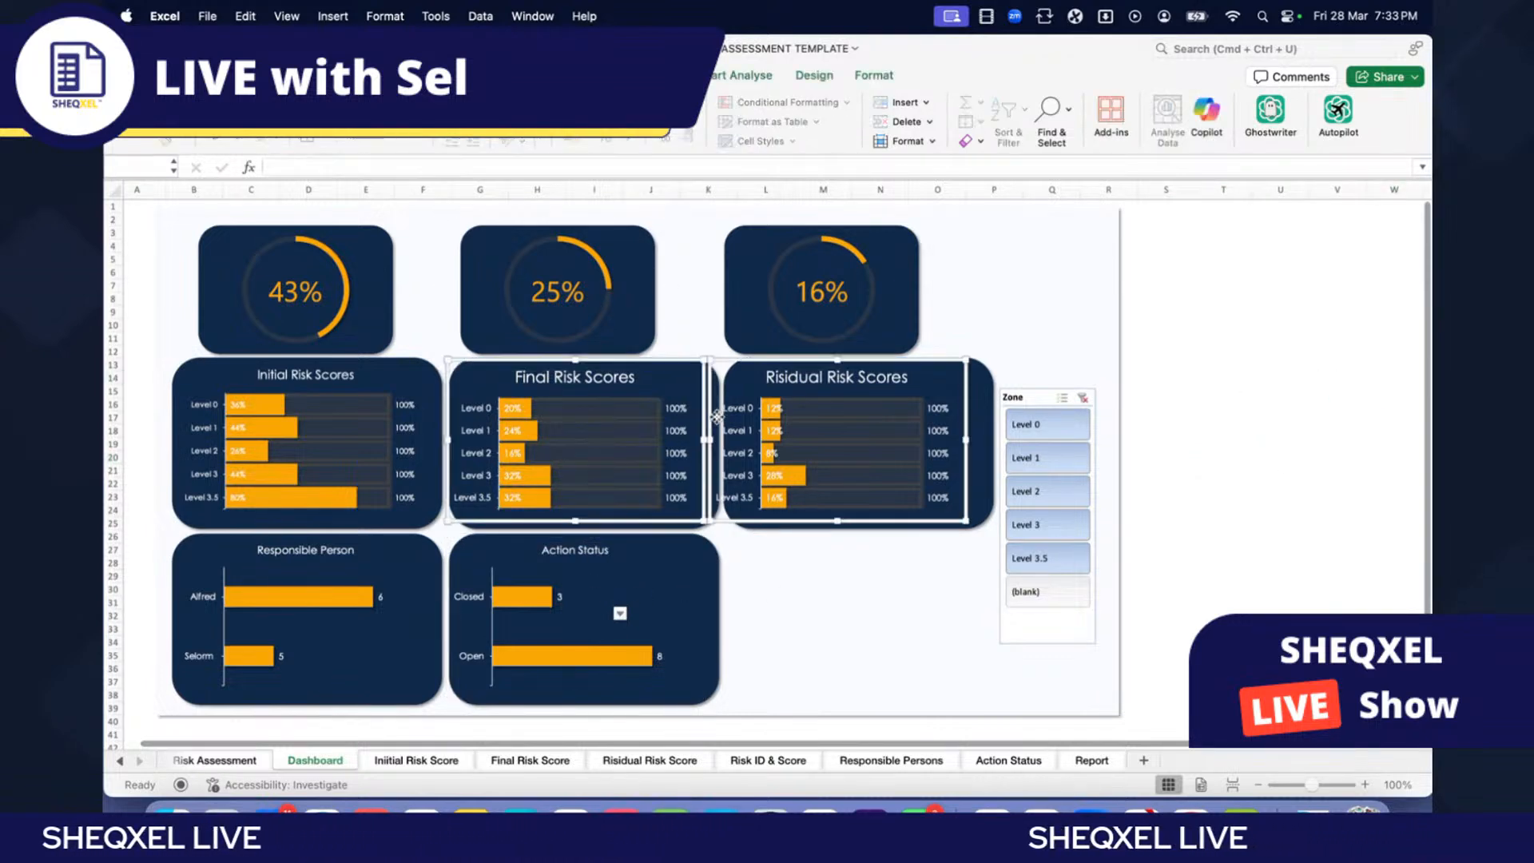
{"action": "left_click", "coordinate": [1223, 456]}
{"action": "left_click", "coordinate": [695, 487]}
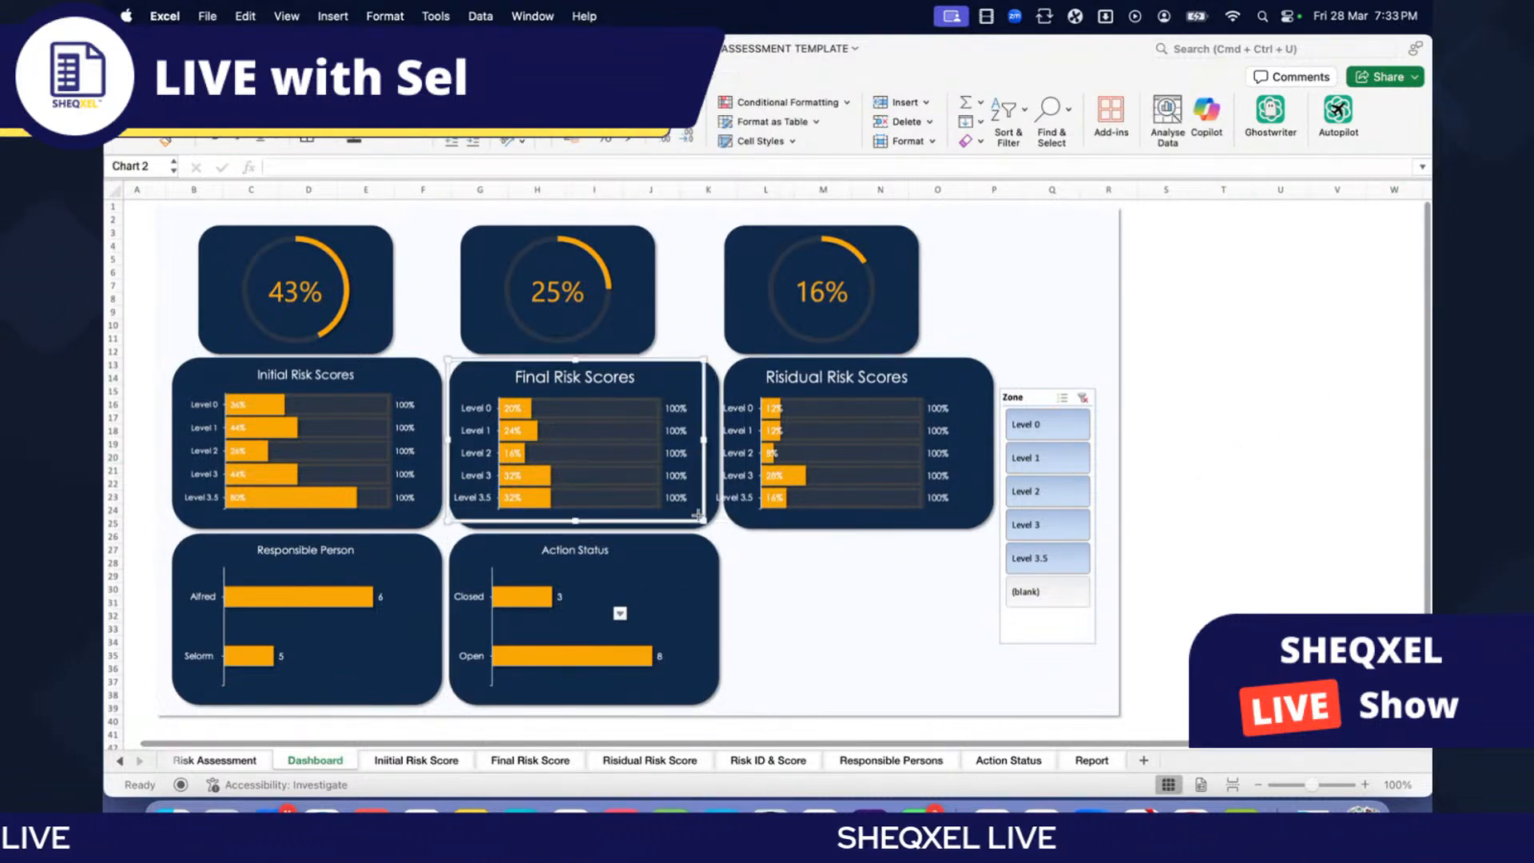
{"action": "left_click", "coordinate": [712, 387], "text": "shift"}
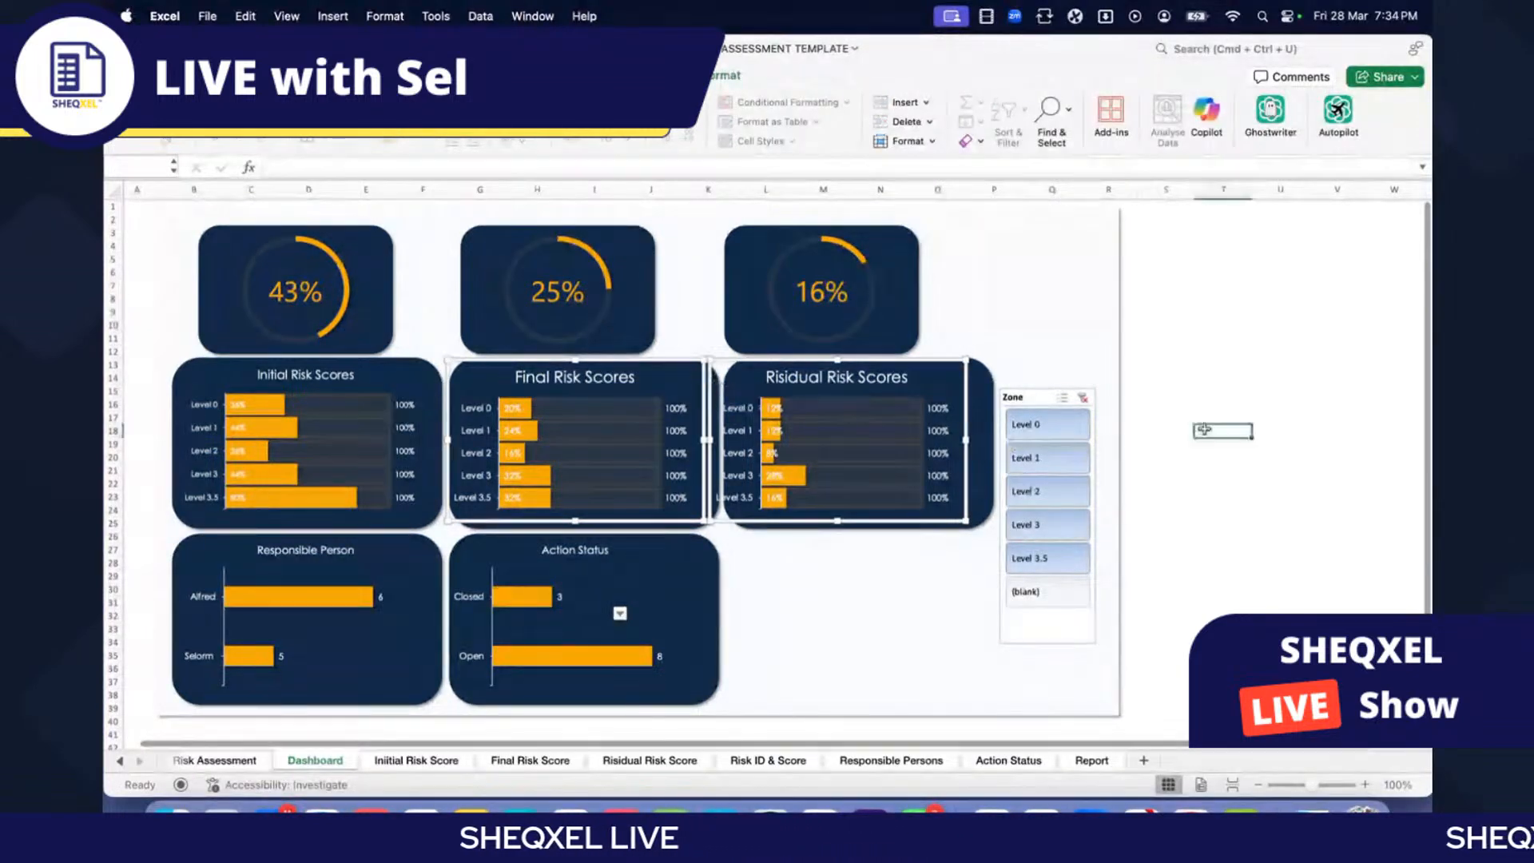
Step: Shift the Risidual Risk Scores chart to the right so it sits within its navy panel
{"action": "left_click", "coordinate": [887, 433]}
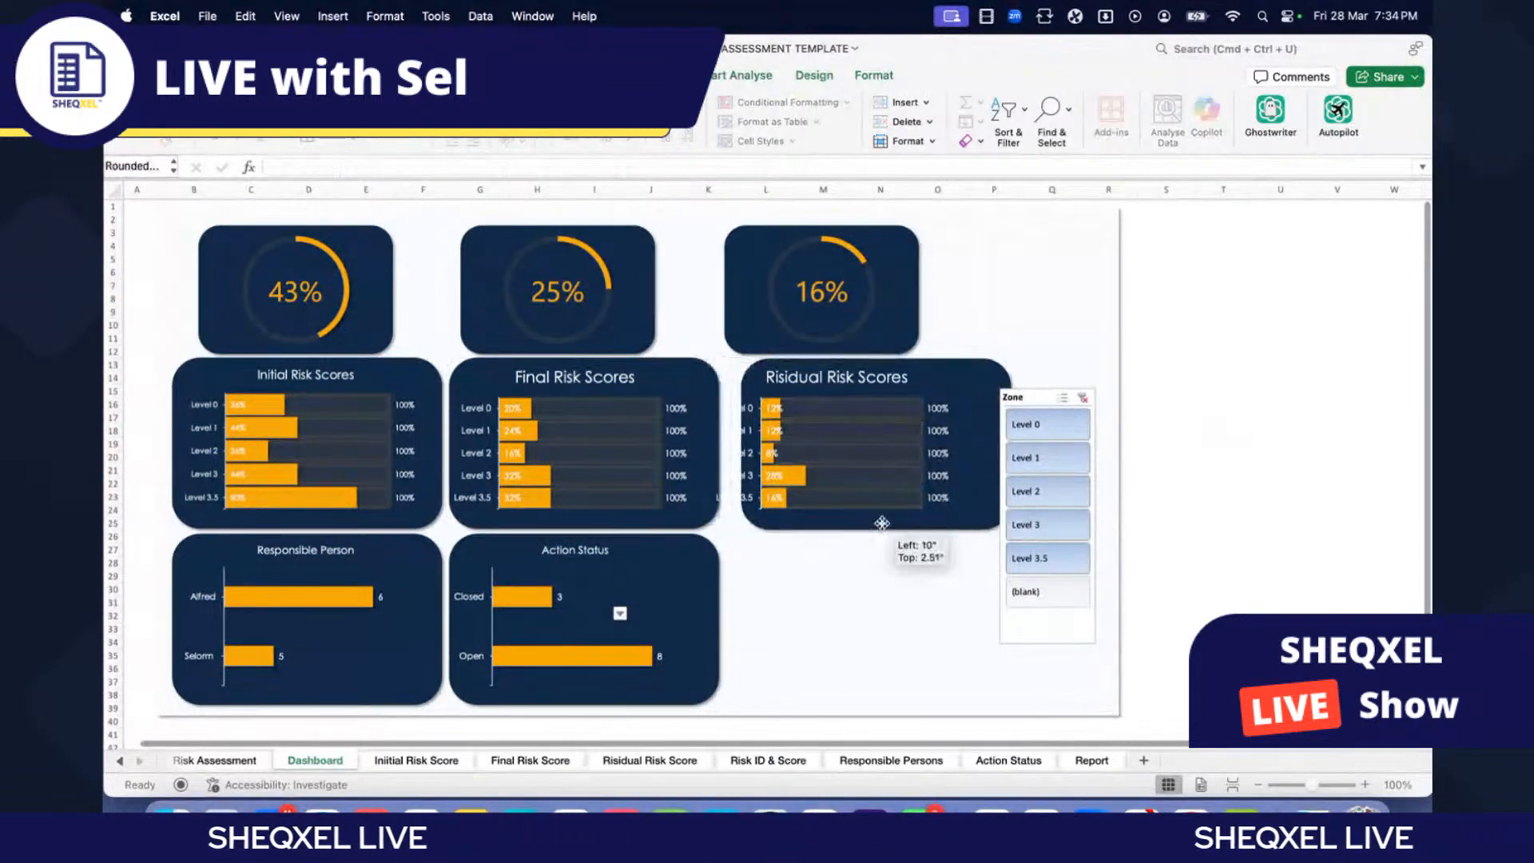
{"action": "left_click", "coordinate": [853, 521]}
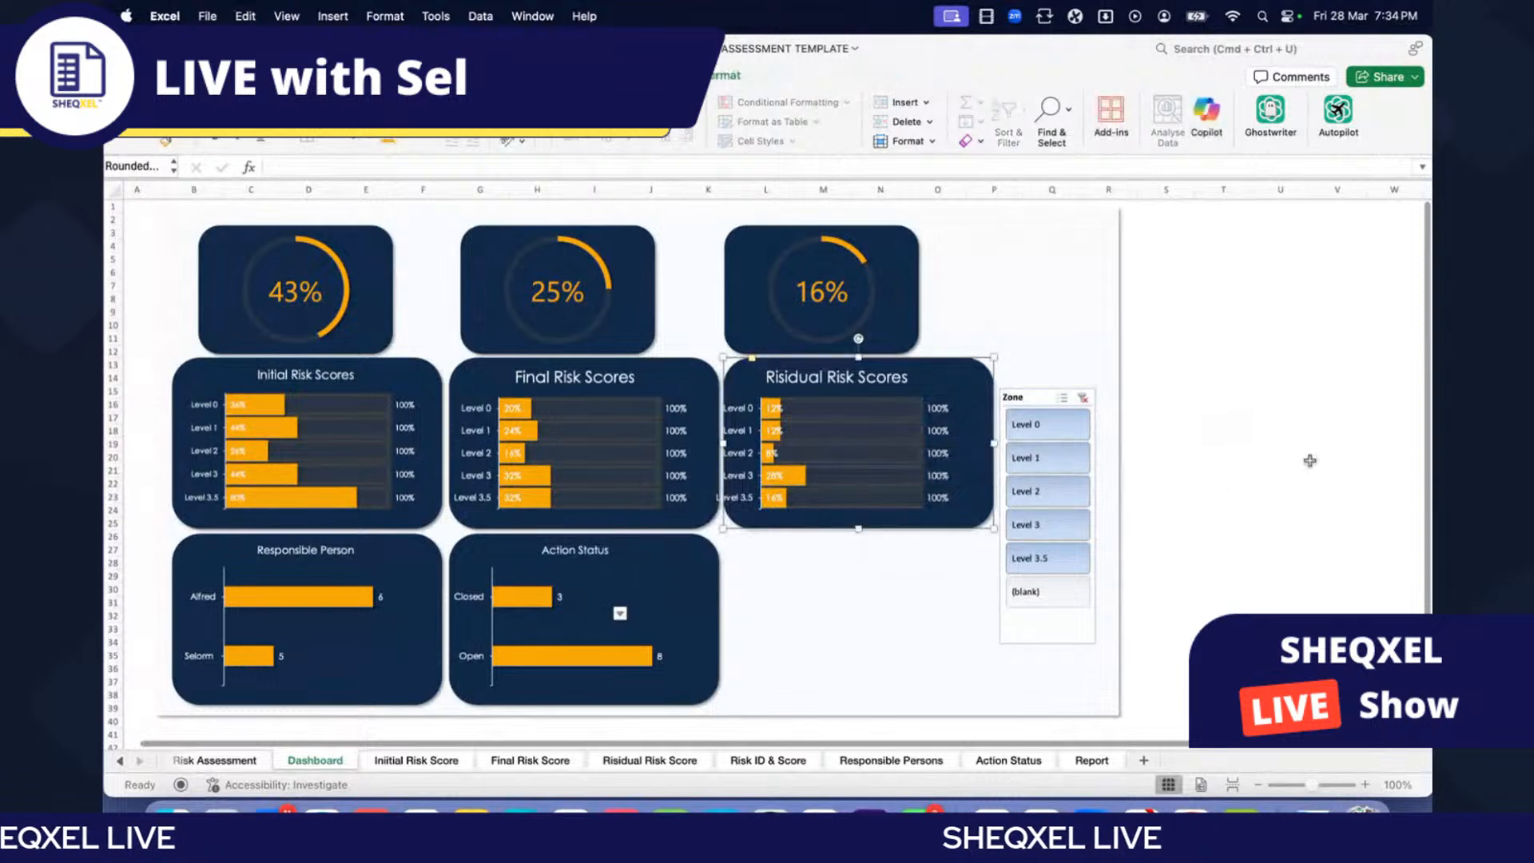
{"action": "left_click", "coordinate": [898, 521]}
{"action": "left_click_drag", "start_coordinate": [899, 521], "coordinate": [920, 521]}
Step: Align the Final Risk Scores chart to the middle and centre of its navy panel and group them
{"action": "left_click", "coordinate": [706, 374]}
{"action": "left_click", "coordinate": [651, 425]}
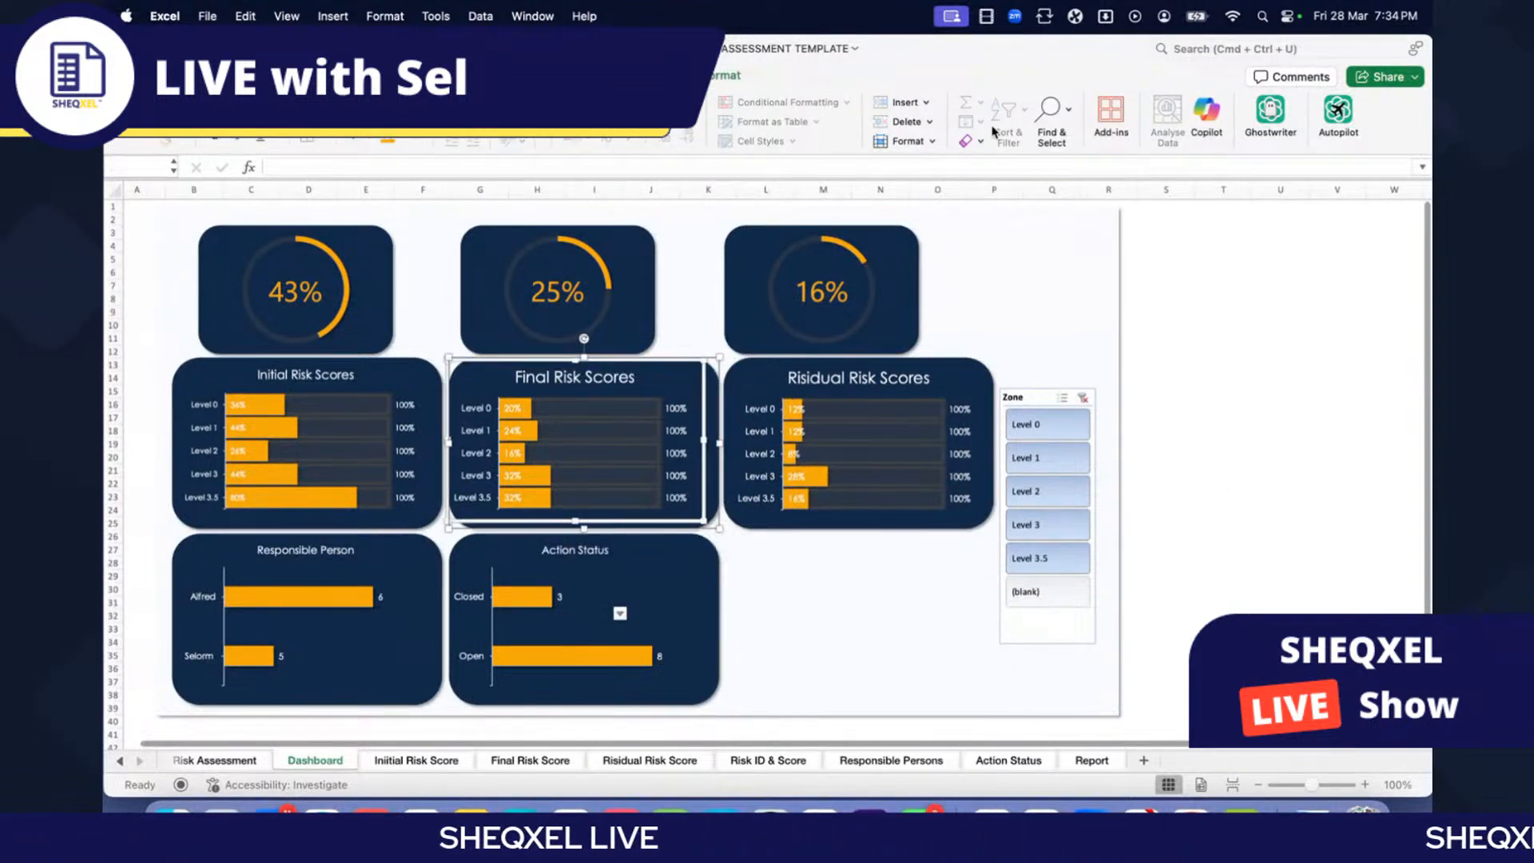
{"action": "left_click", "coordinate": [1175, 108]}
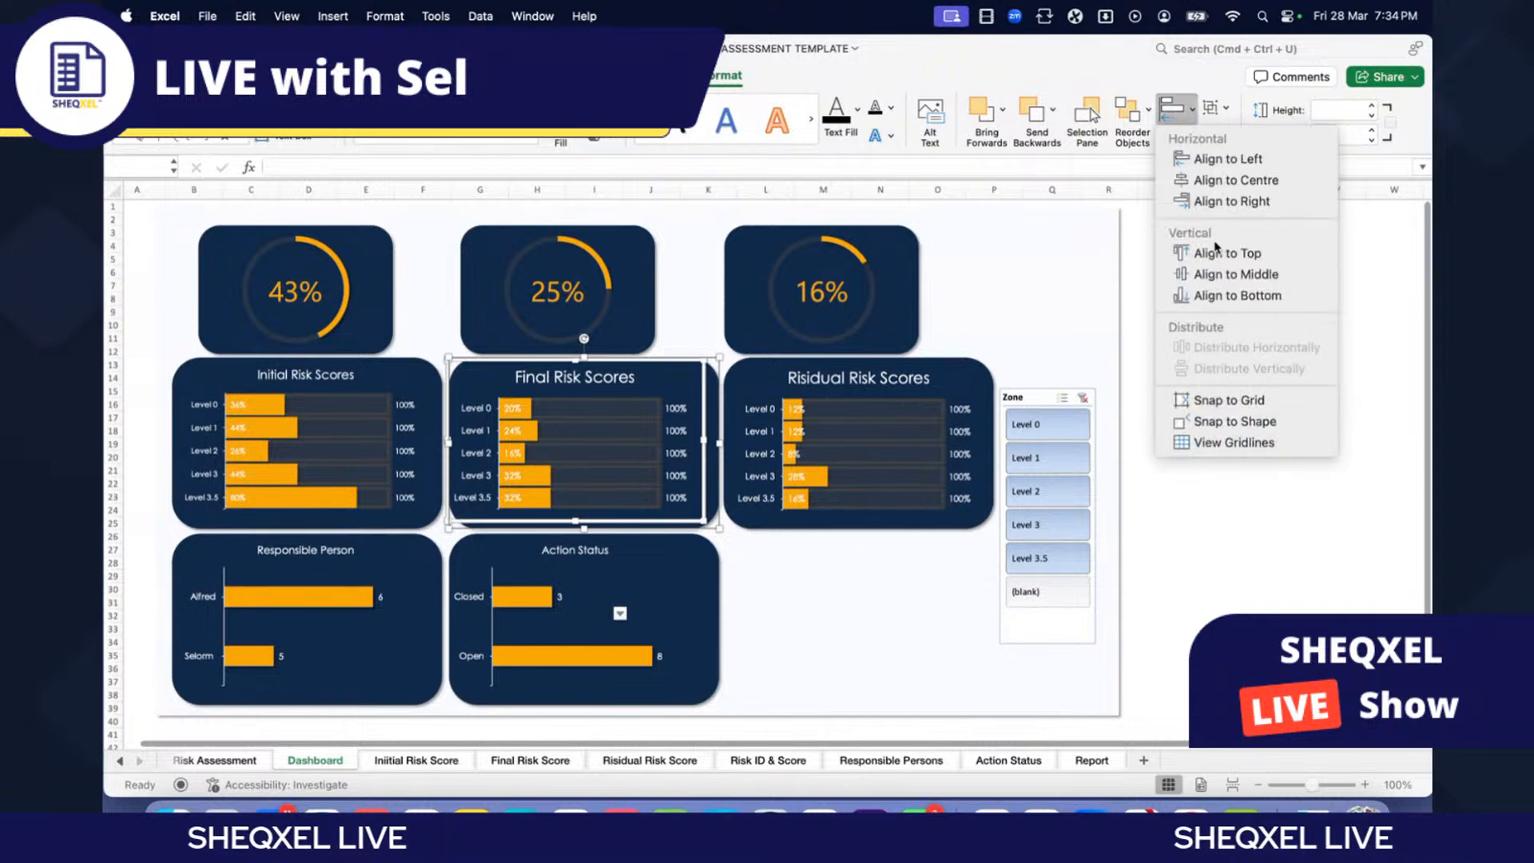
{"action": "left_click", "coordinate": [1210, 274]}
{"action": "left_click", "coordinate": [1174, 108]}
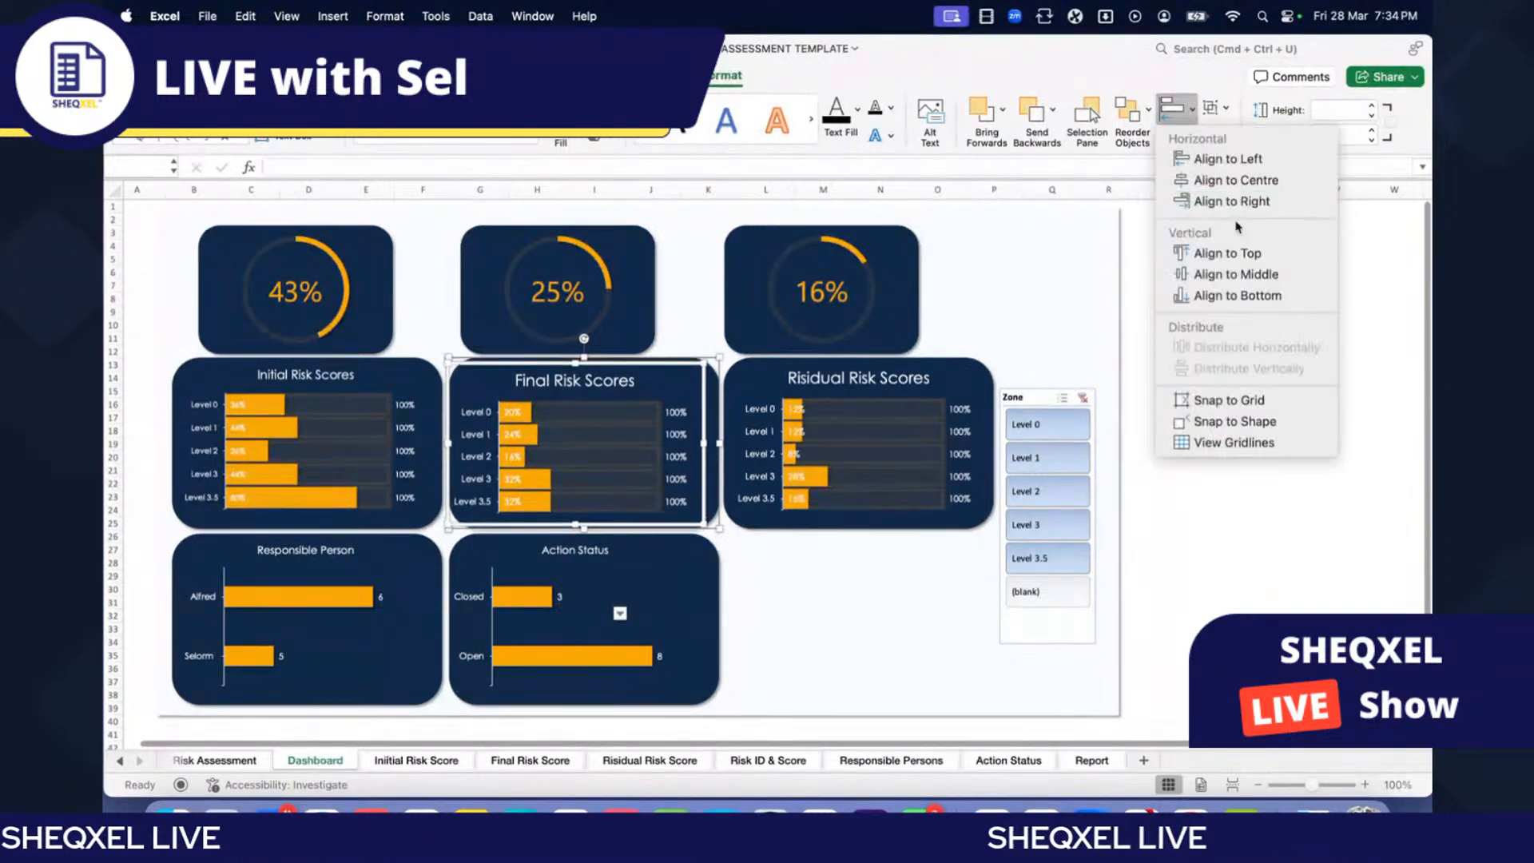
{"action": "left_click", "coordinate": [1234, 181]}
{"action": "left_click", "coordinate": [1210, 109]}
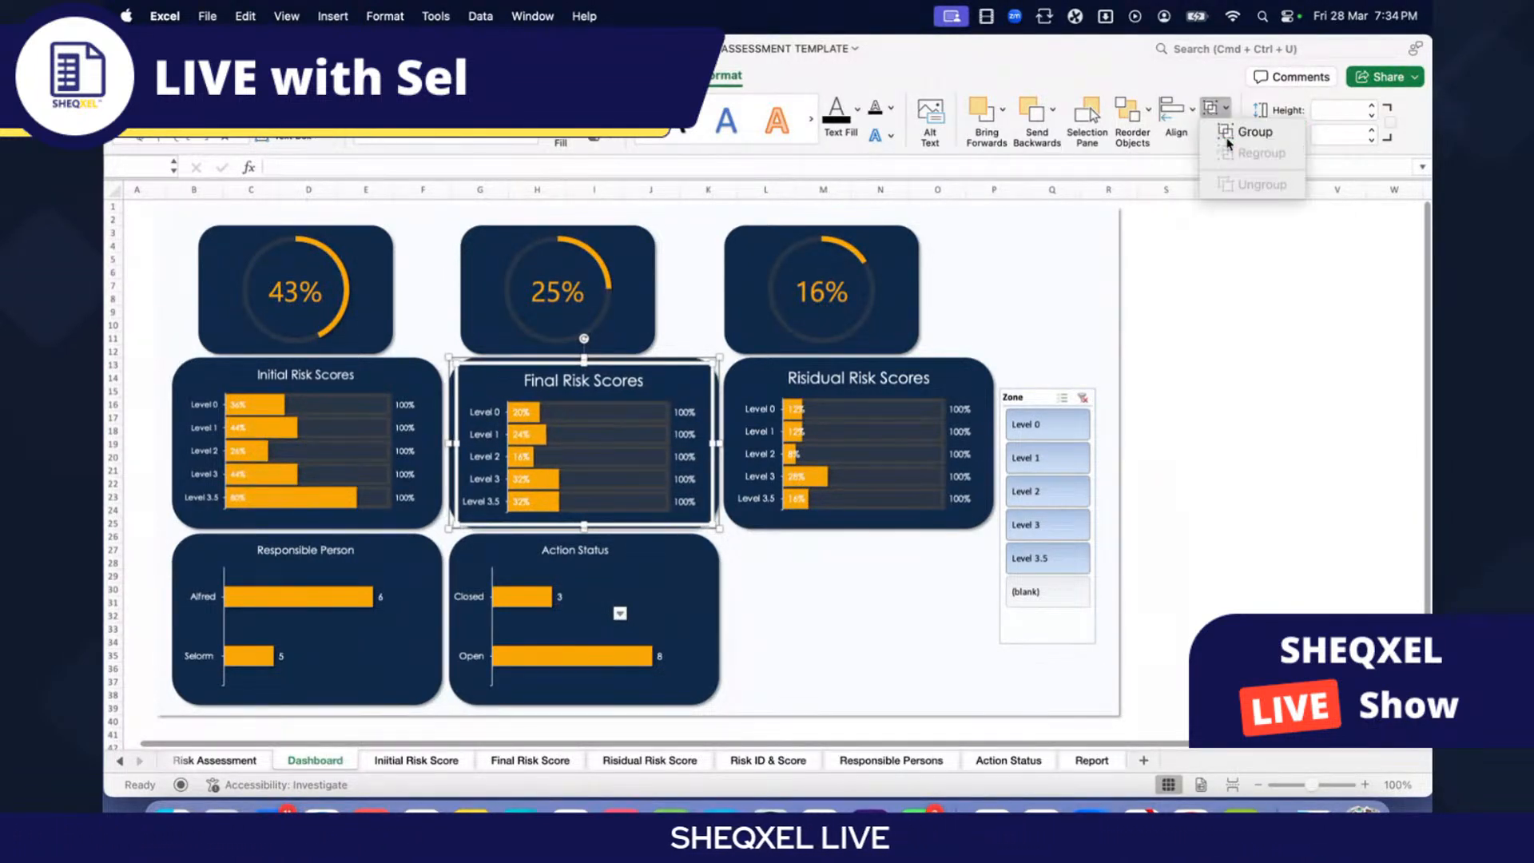
{"action": "left_click", "coordinate": [1252, 132]}
Step: Centre the Initial Risk Scores chart vertically and horizontally on its navy panel and group the two
{"action": "left_click", "coordinate": [304, 384]}
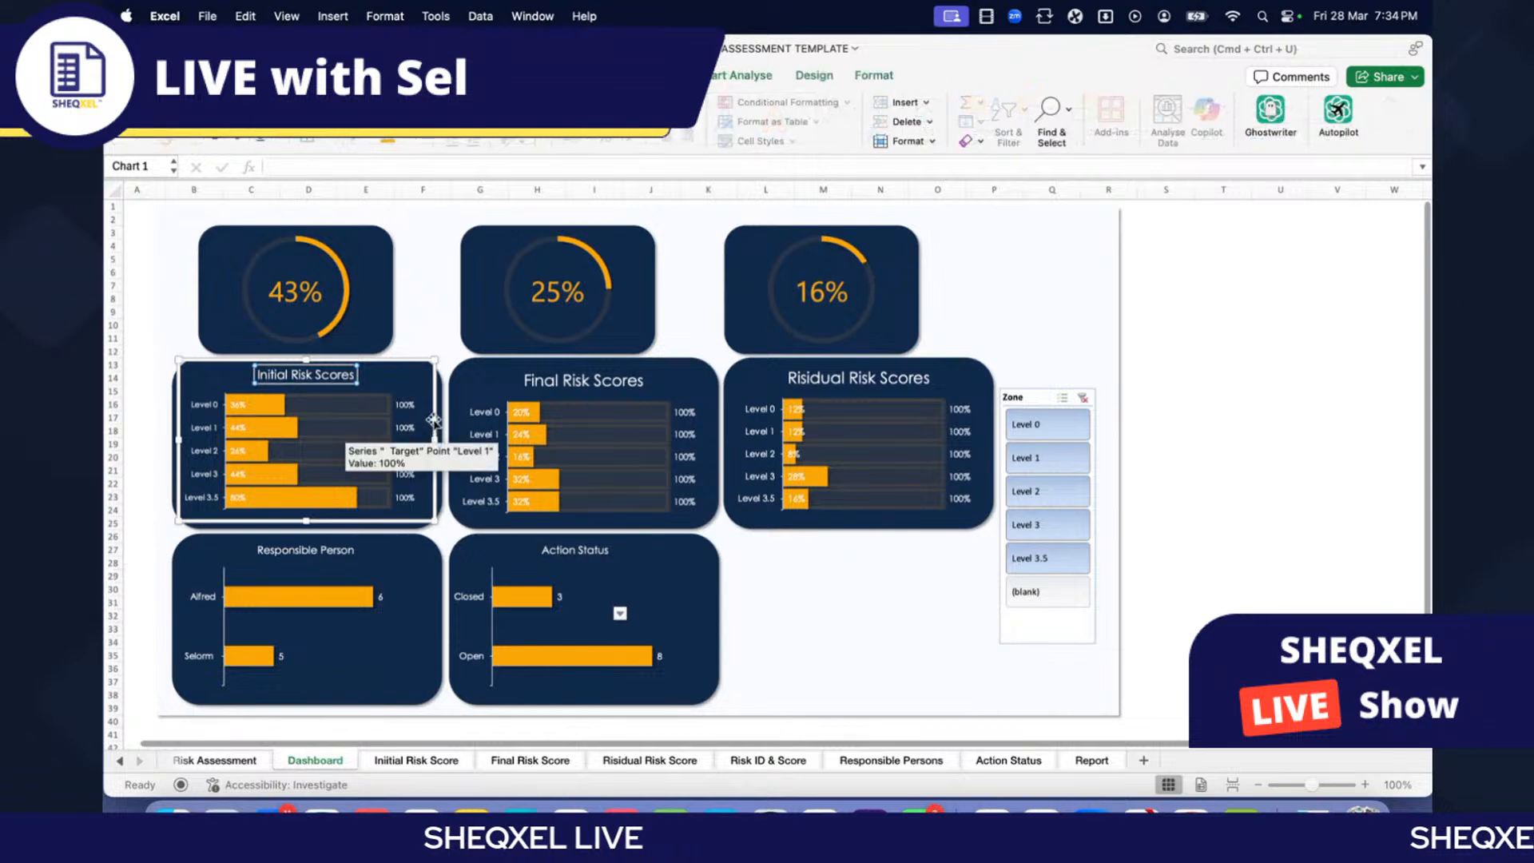
{"action": "left_click", "coordinate": [873, 75]}
{"action": "left_click", "coordinate": [1177, 109]}
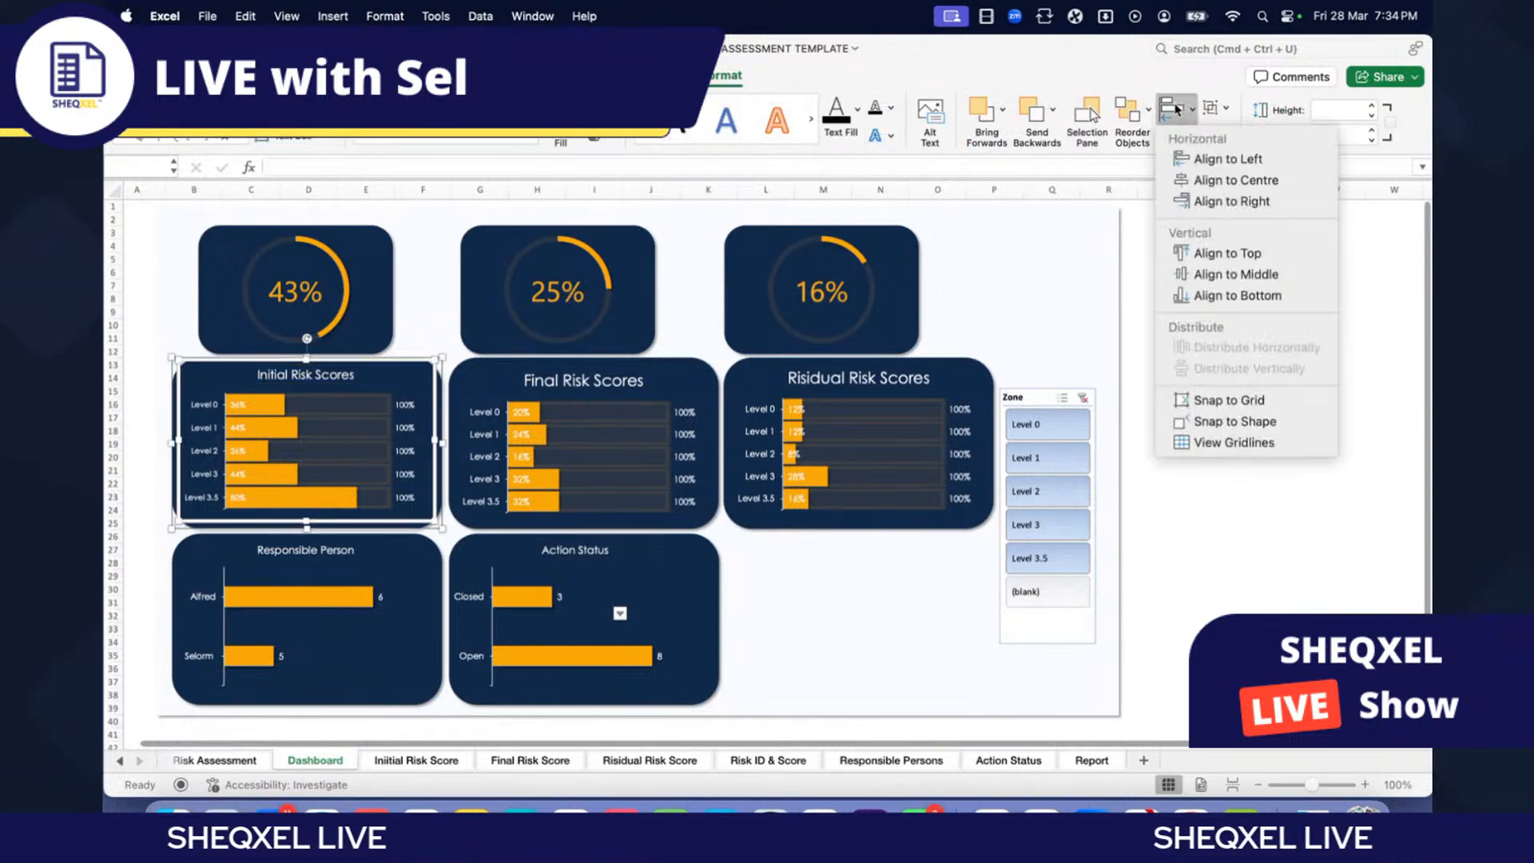
{"action": "left_click", "coordinate": [1232, 276]}
{"action": "left_click", "coordinate": [1177, 110]}
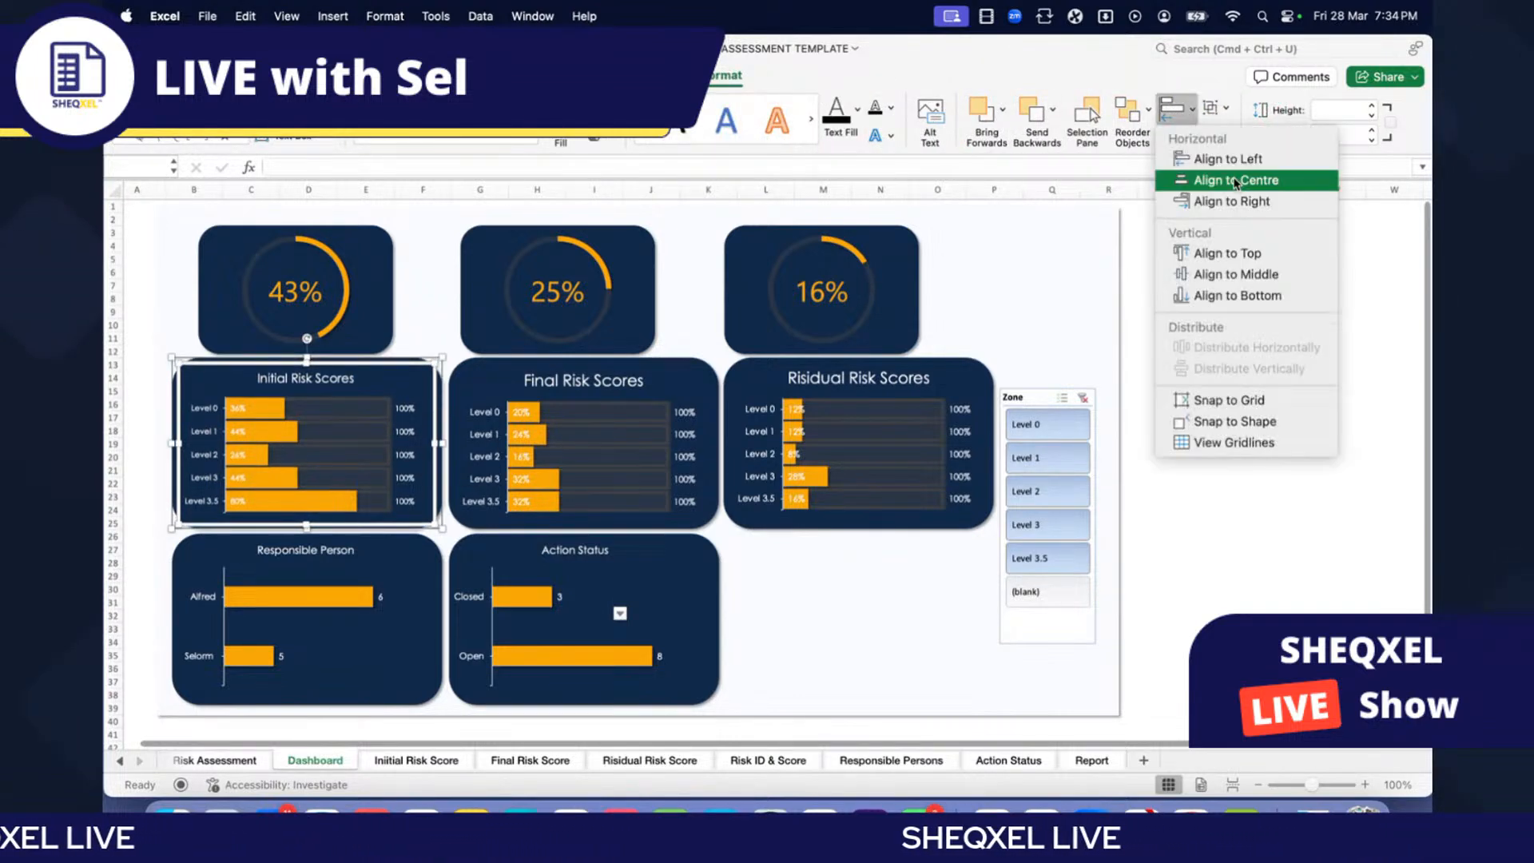
{"action": "left_click", "coordinate": [1236, 180]}
{"action": "left_click", "coordinate": [1216, 107]}
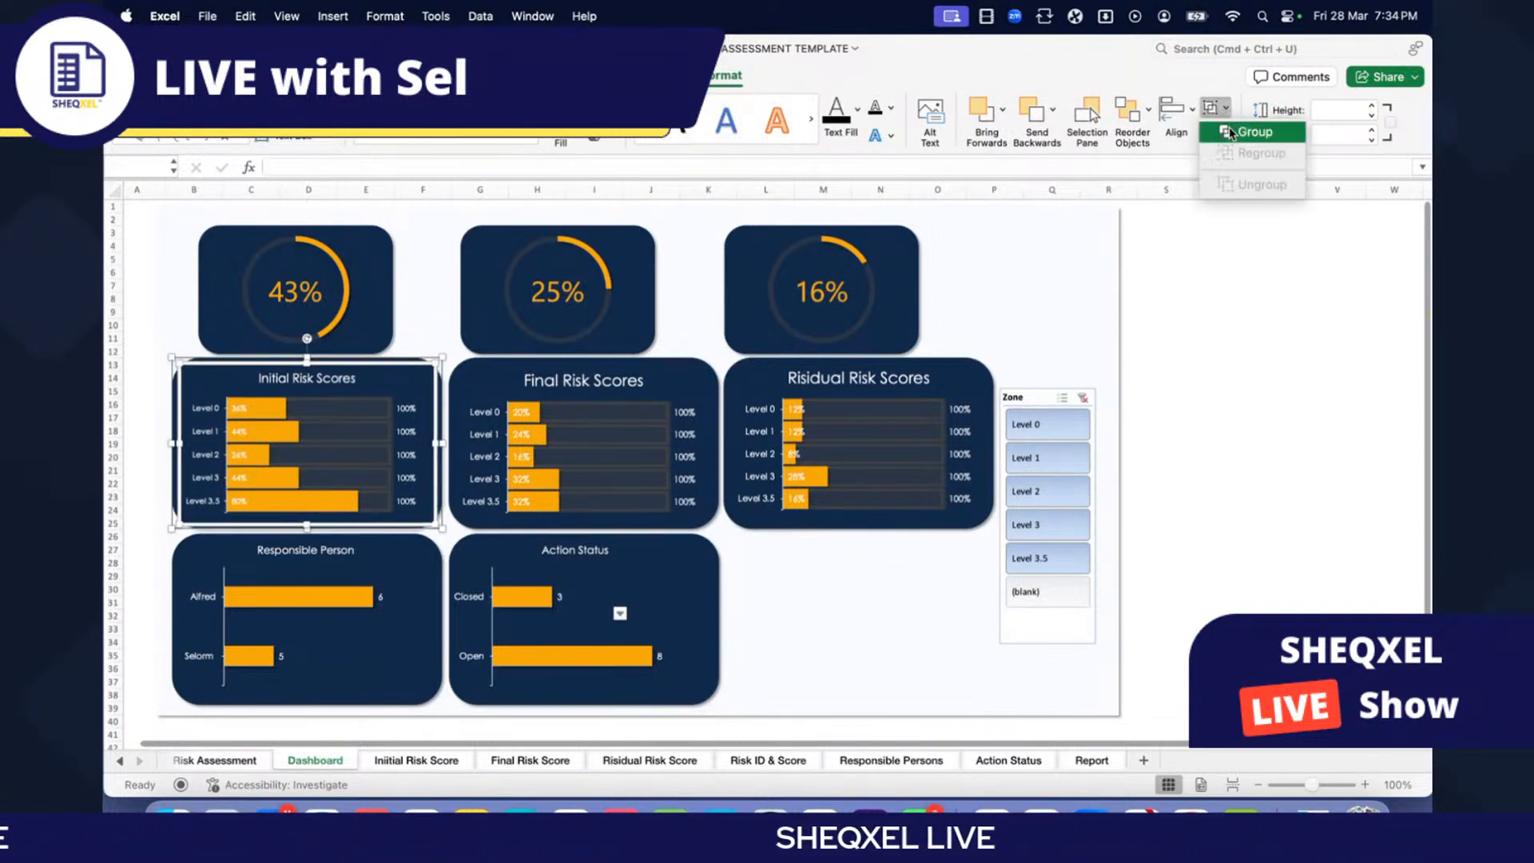
Step: Align the Risidual Risk Scores chart to the middle and centre of its navy panel and group the two
{"action": "left_click", "coordinate": [856, 379]}
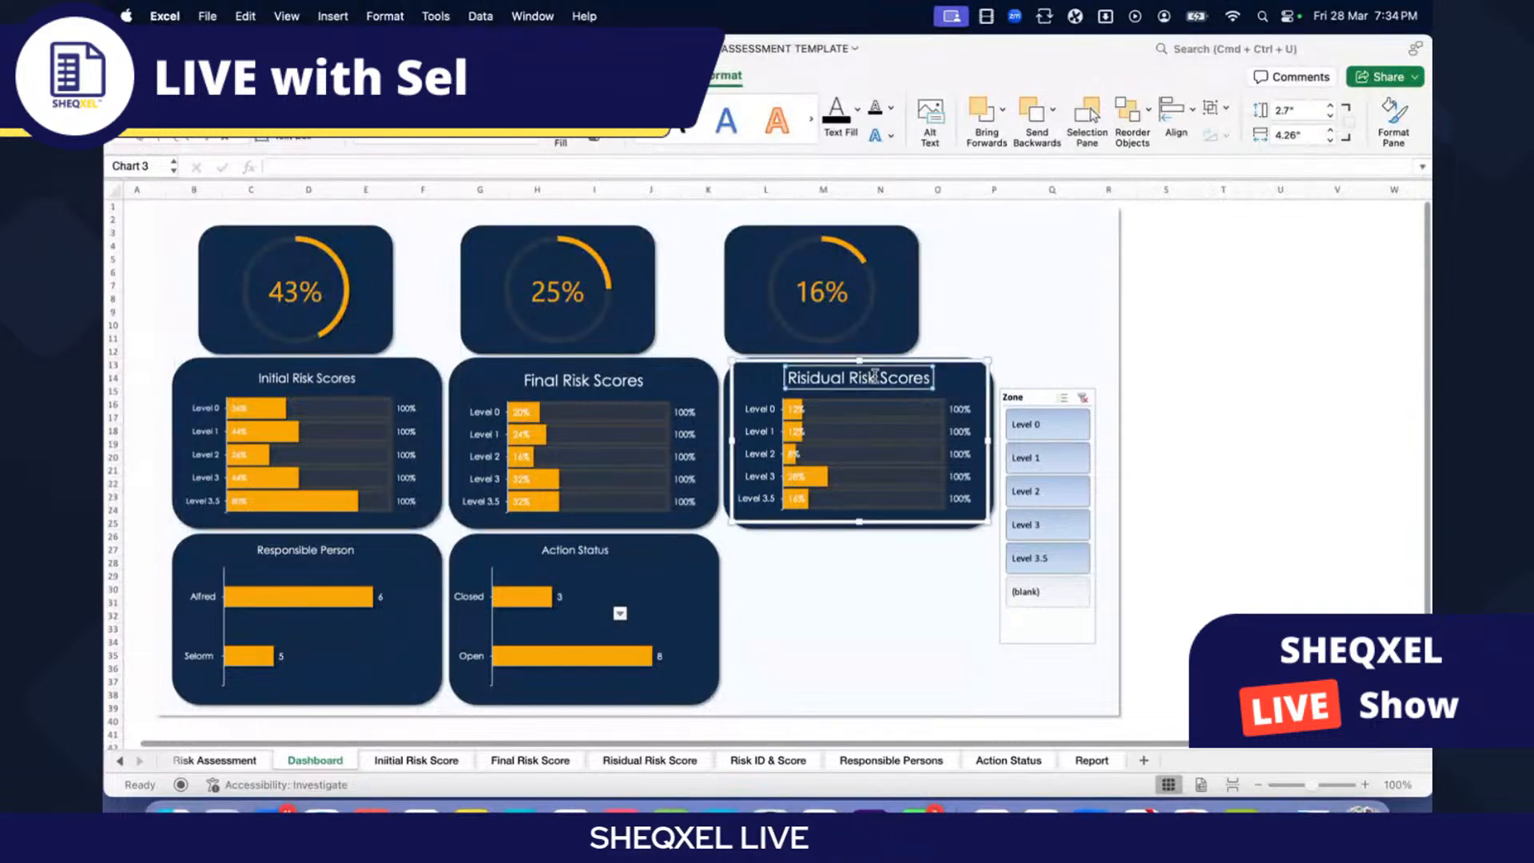
{"action": "left_click", "coordinate": [992, 389], "text": "shift"}
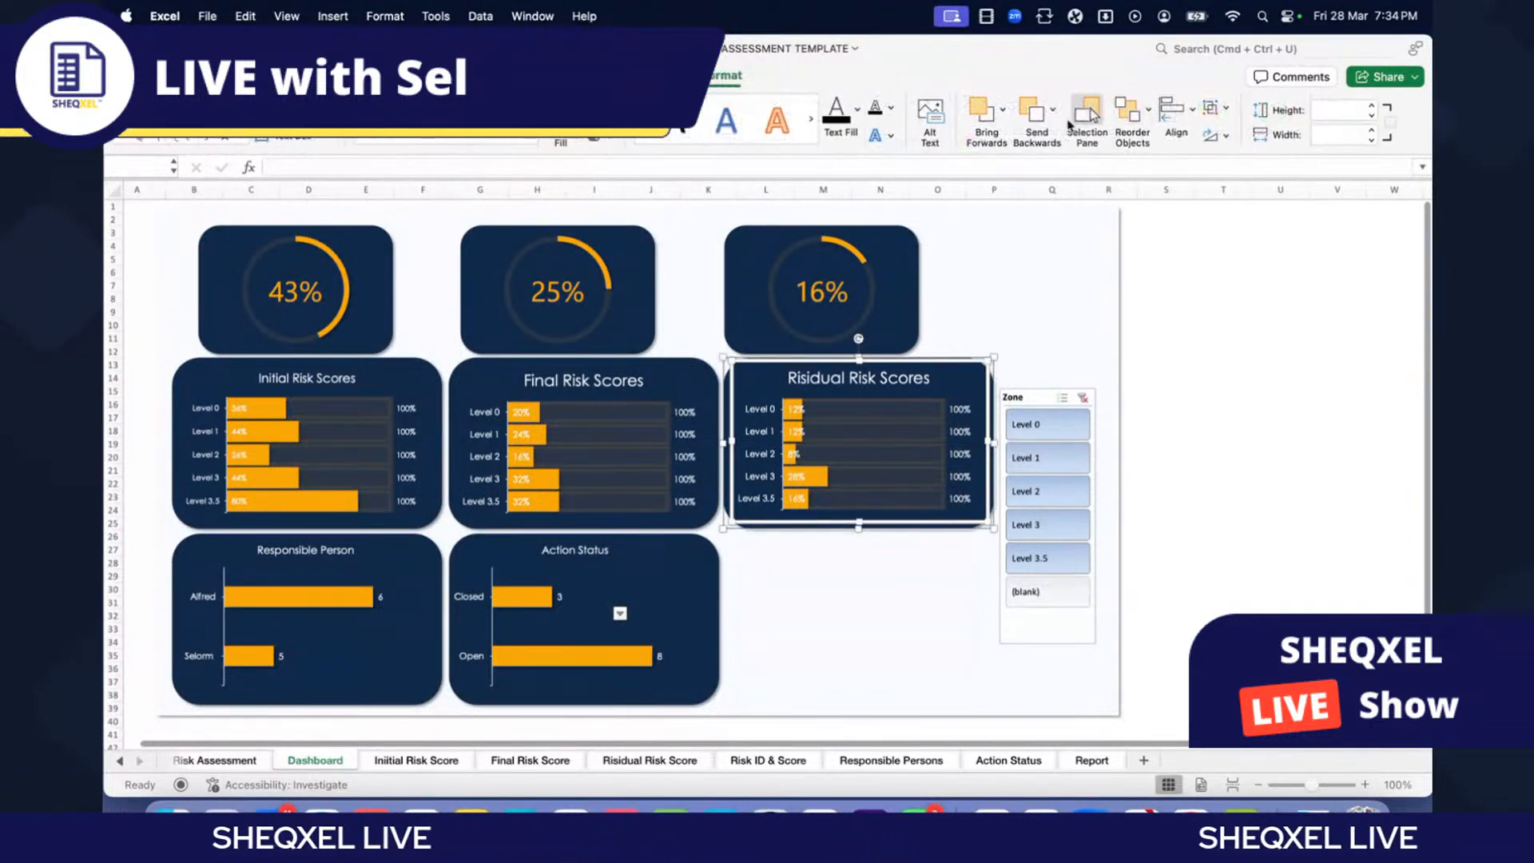
{"action": "left_click", "coordinate": [1173, 108]}
{"action": "left_click", "coordinate": [1229, 255]}
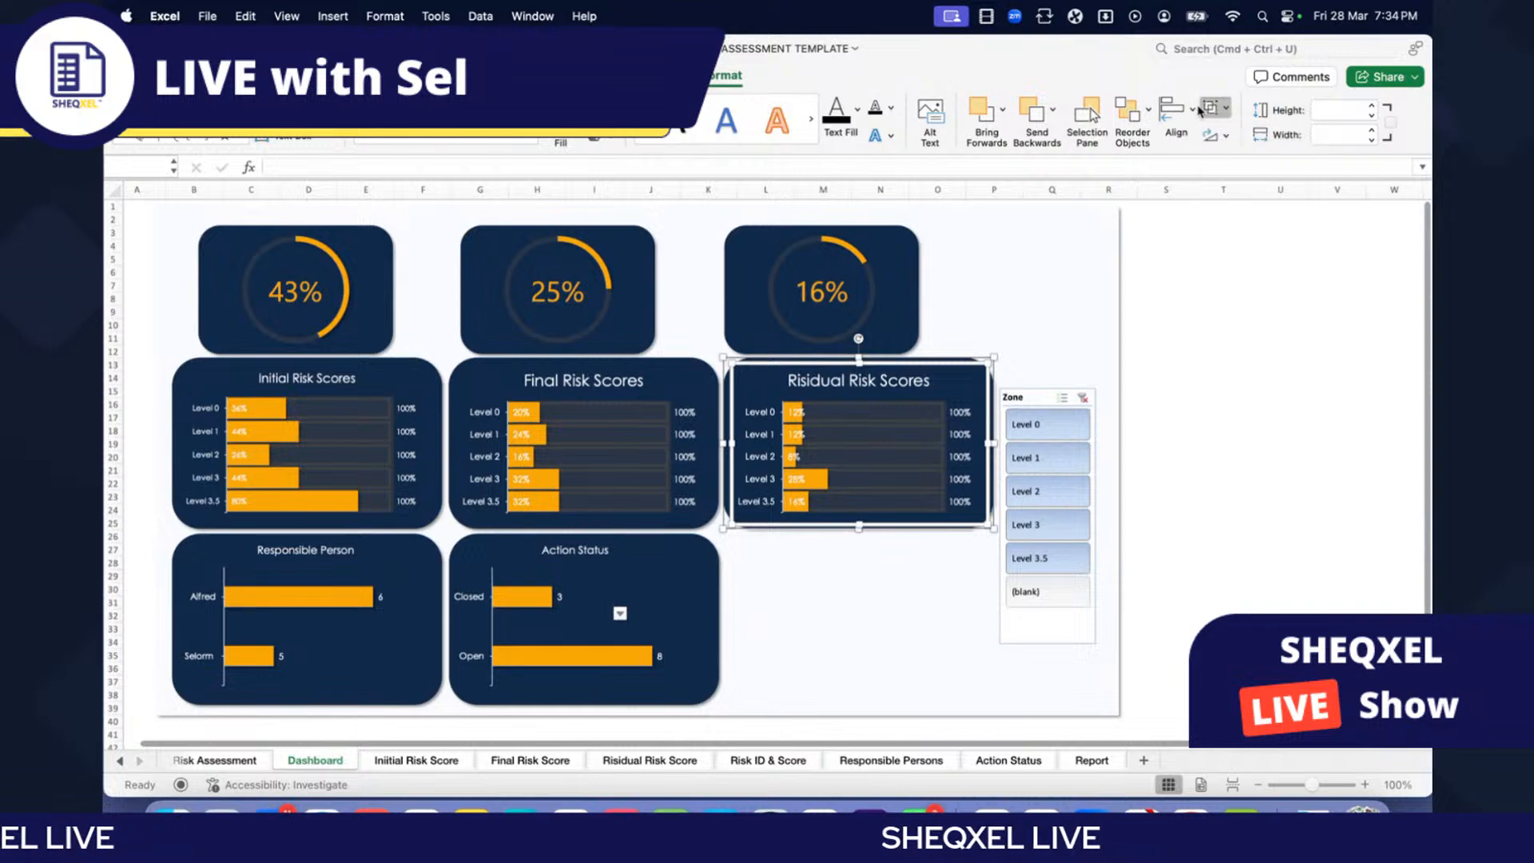
{"action": "left_click", "coordinate": [1199, 109]}
{"action": "left_click", "coordinate": [1210, 189]}
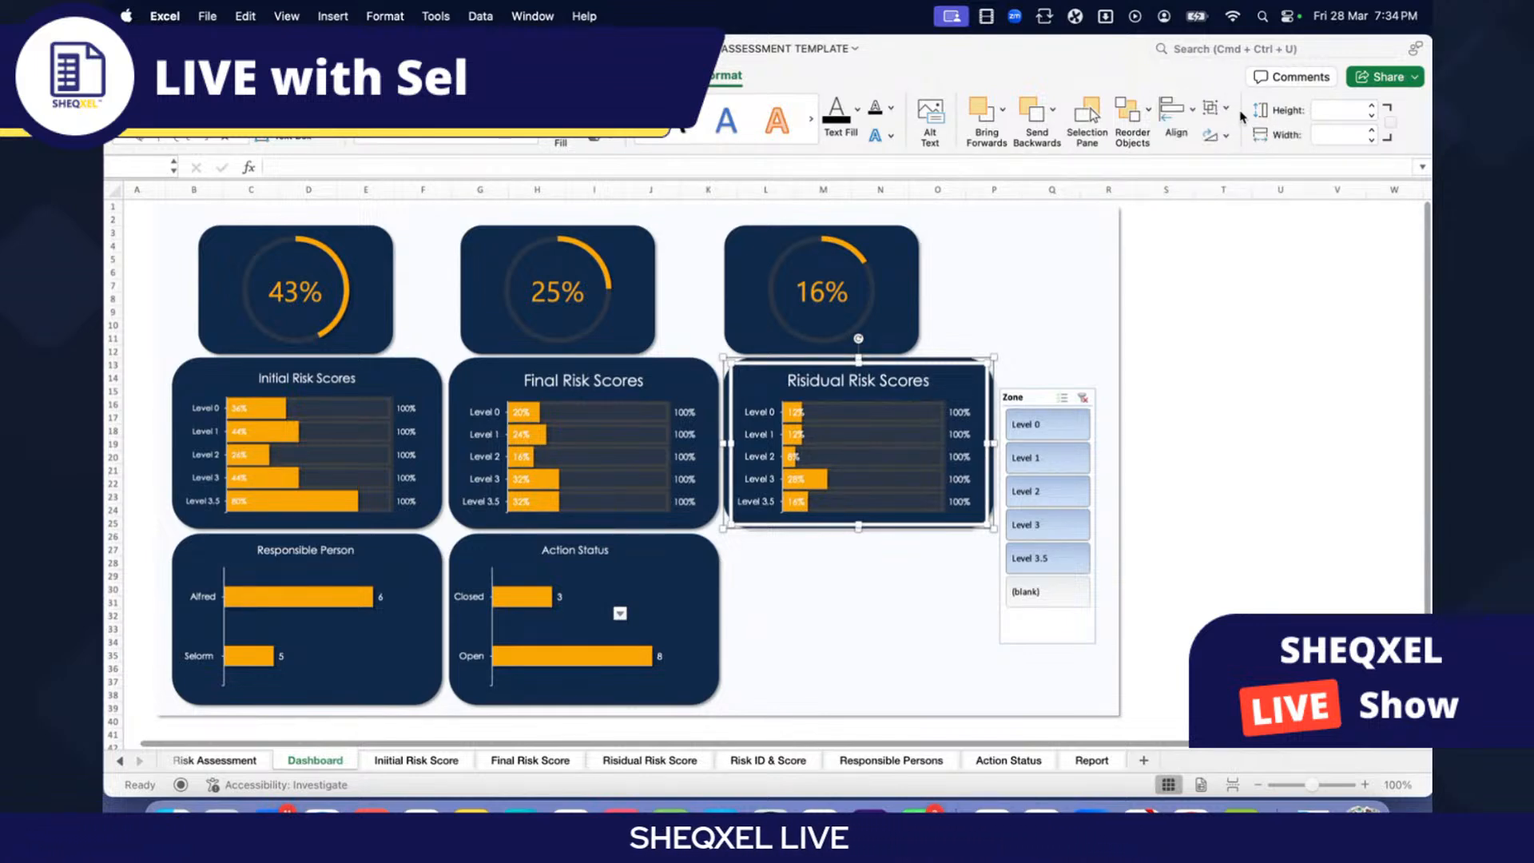
{"action": "left_click", "coordinate": [1226, 108]}
{"action": "left_click", "coordinate": [1247, 126]}
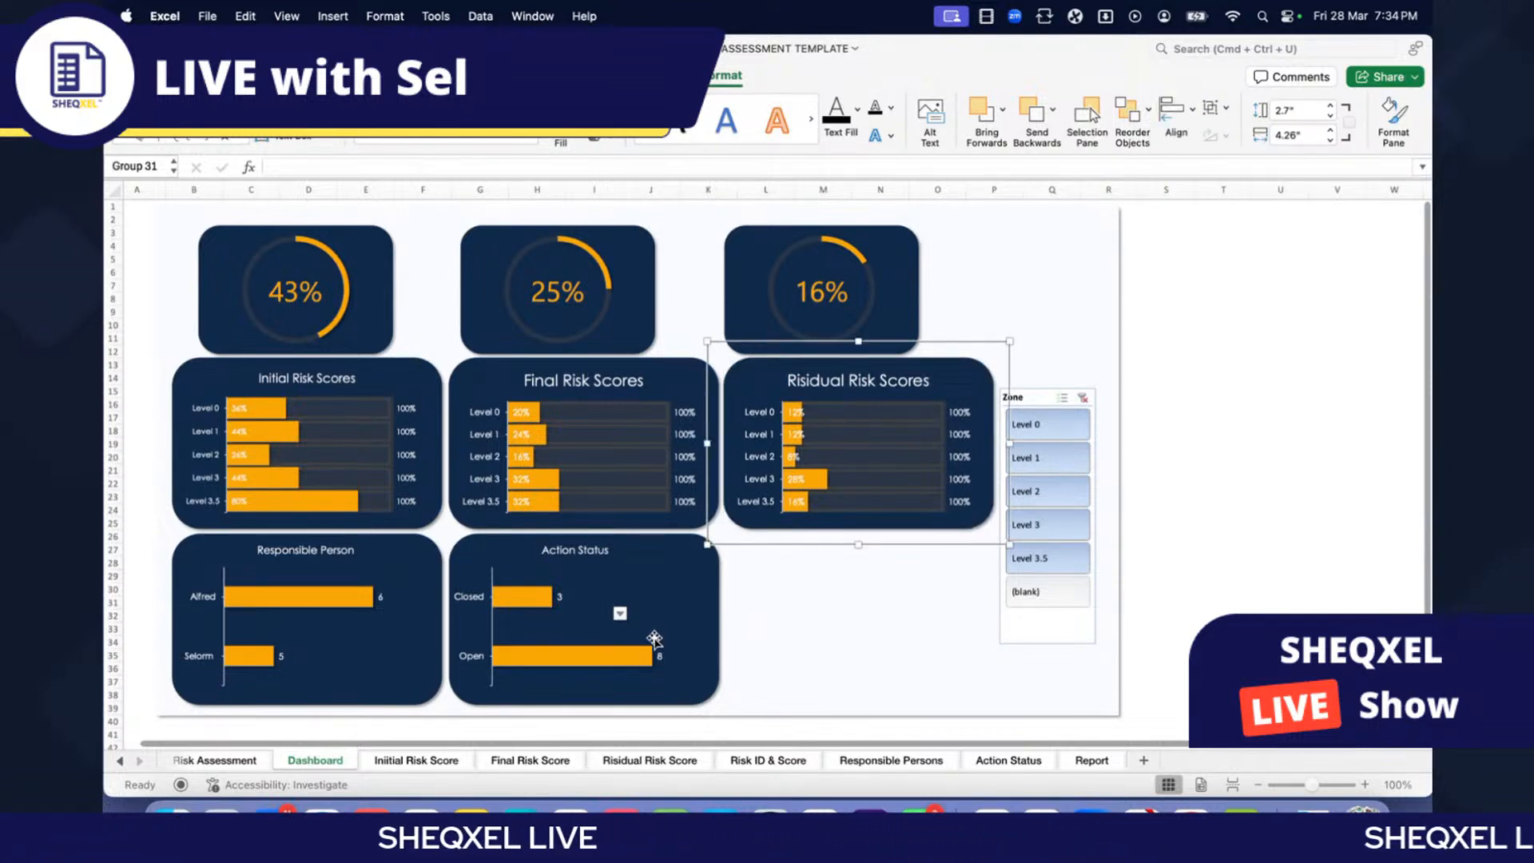
Step: Centre the Action Status chart vertically and horizontally on its navy panel and group them
{"action": "left_click", "coordinate": [654, 639]}
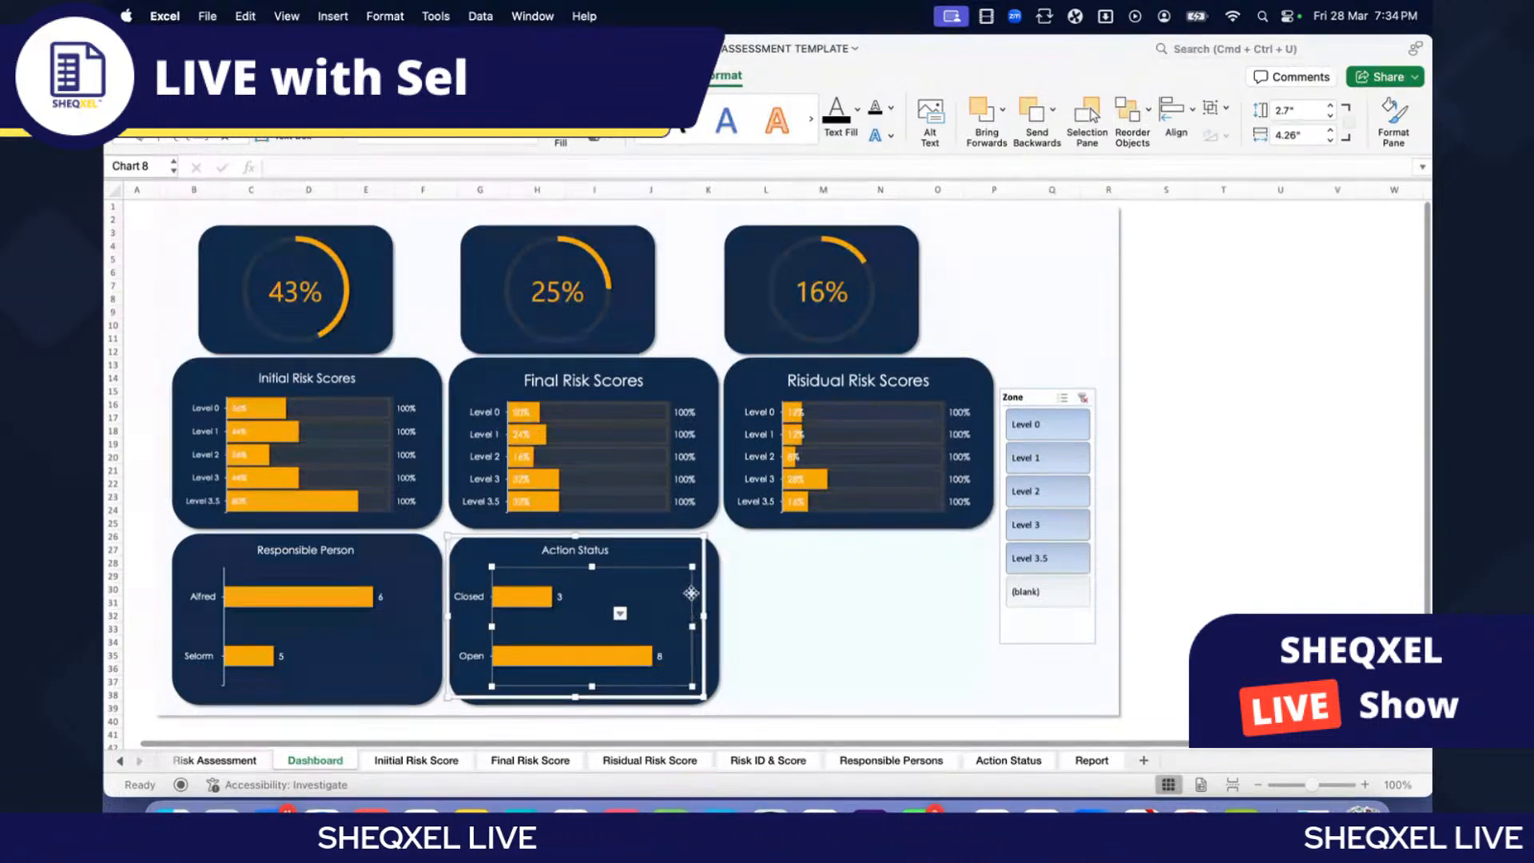
{"action": "left_click", "coordinate": [1163, 116]}
{"action": "left_click", "coordinate": [1236, 274]}
{"action": "left_click", "coordinate": [1173, 110]}
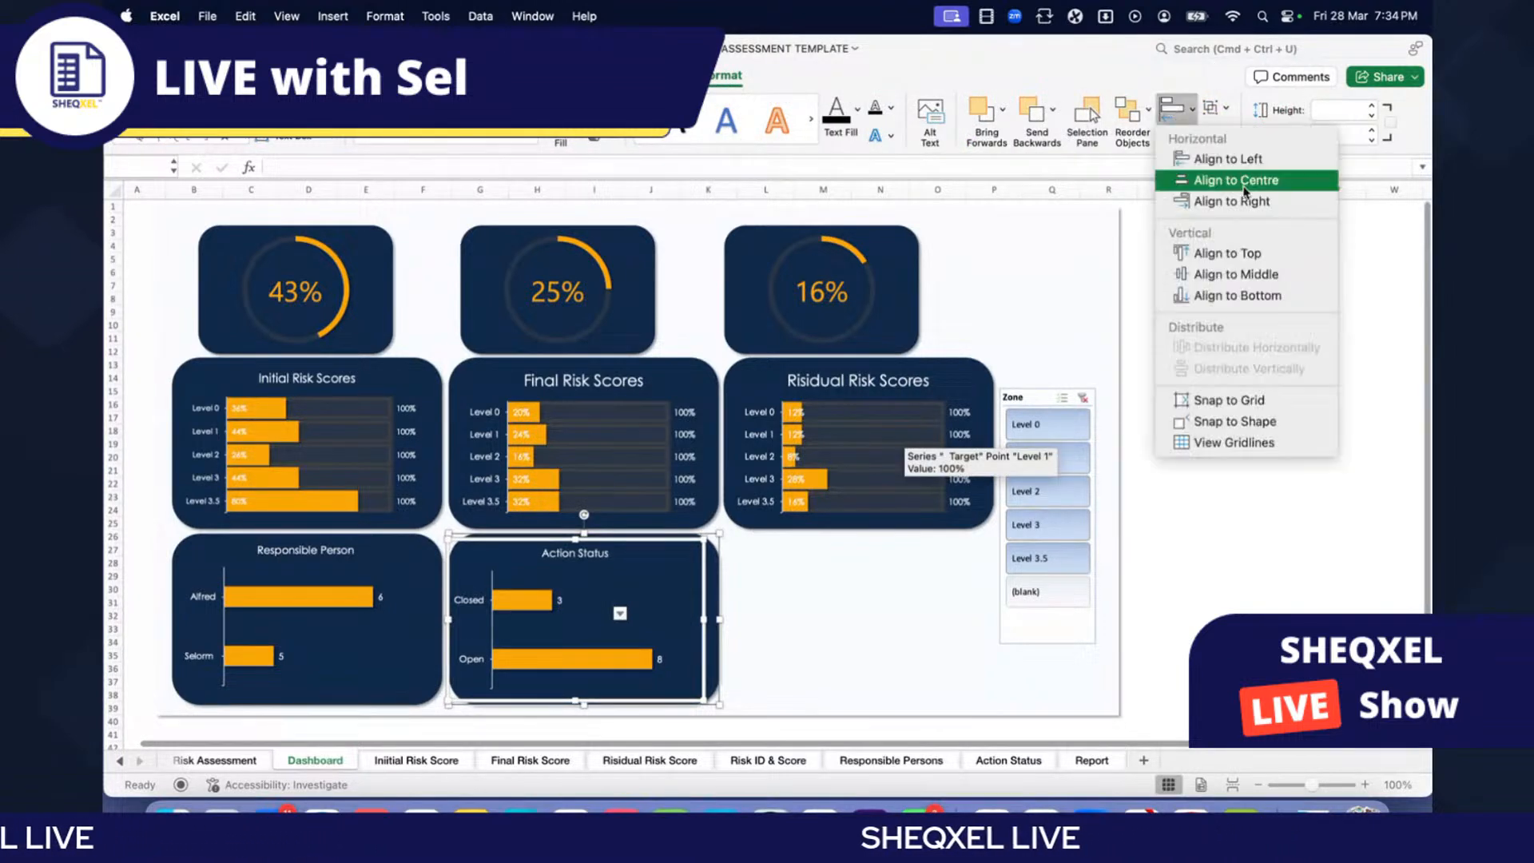
{"action": "left_click", "coordinate": [1231, 159]}
{"action": "left_click", "coordinate": [1226, 108]}
{"action": "left_click", "coordinate": [1252, 132]}
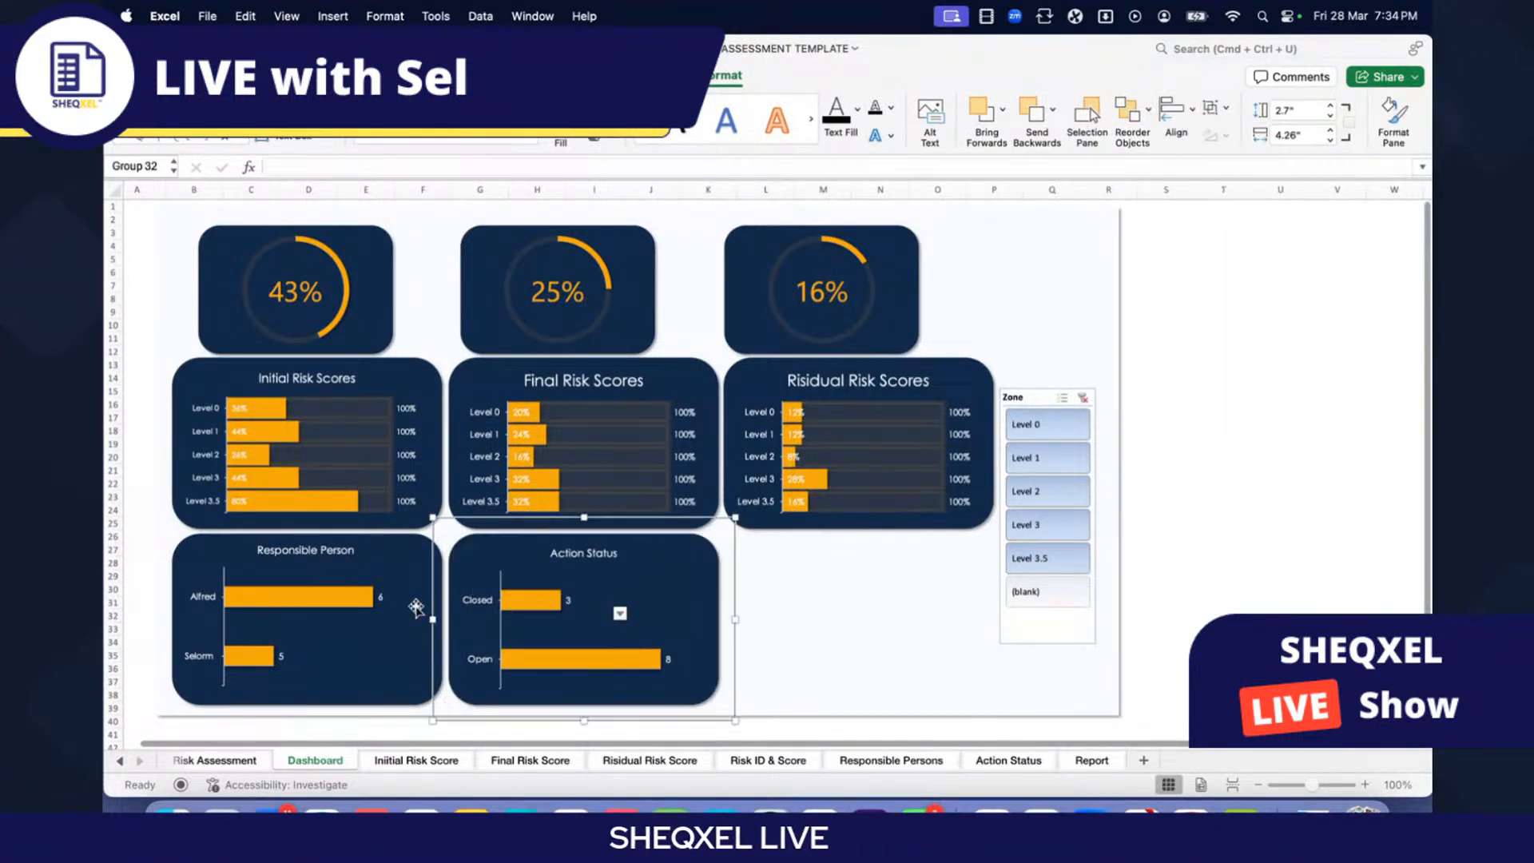
Step: Centre the Responsible Person chart on its navy panel and group the chart with the panel
{"action": "left_click", "coordinate": [358, 577]}
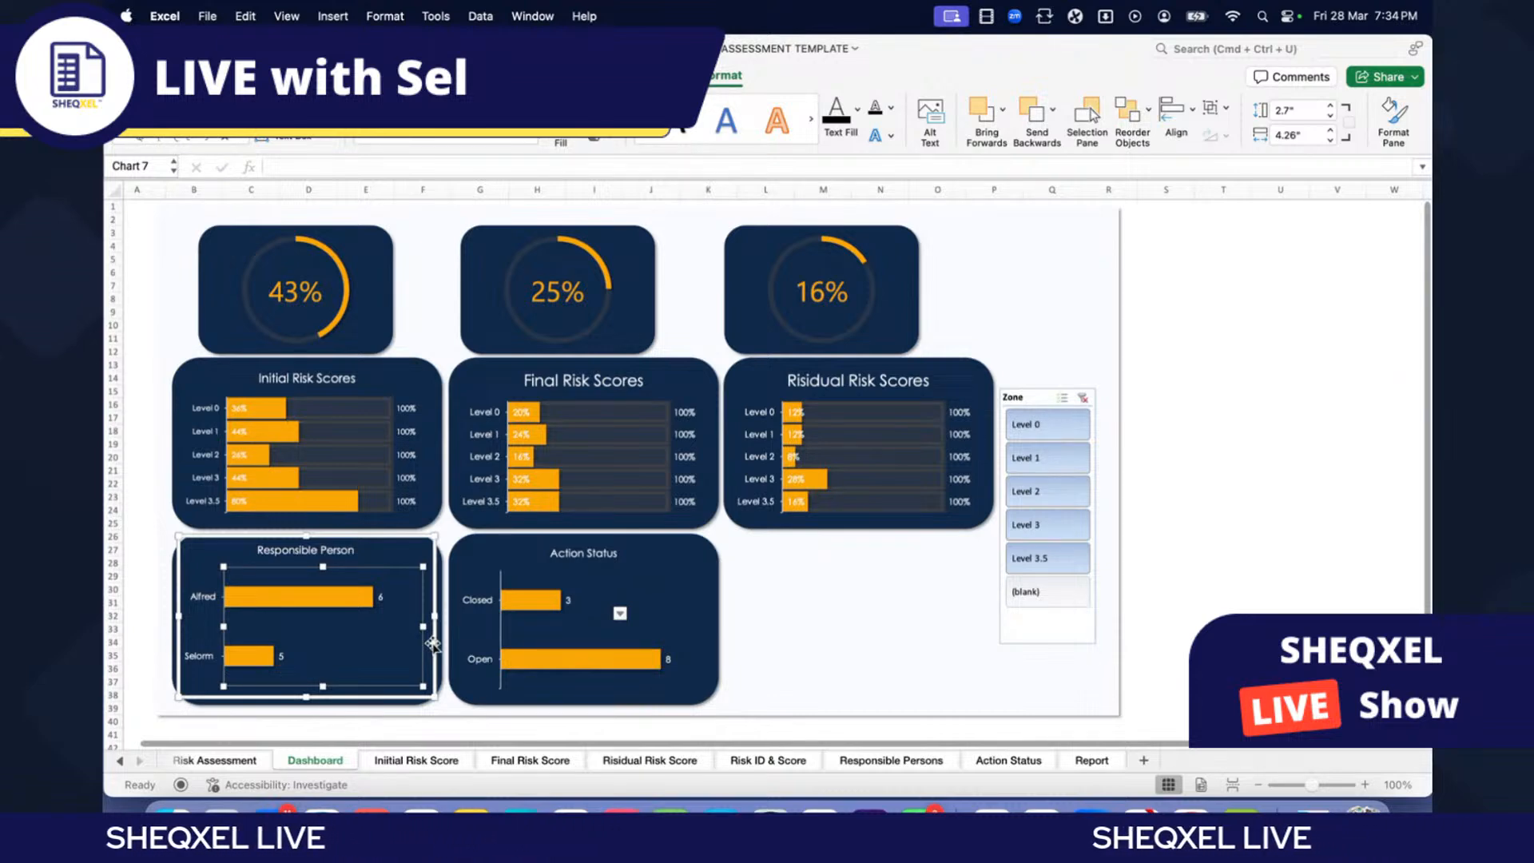
{"action": "left_click", "coordinate": [433, 644]}
{"action": "left_click", "coordinate": [1217, 107]}
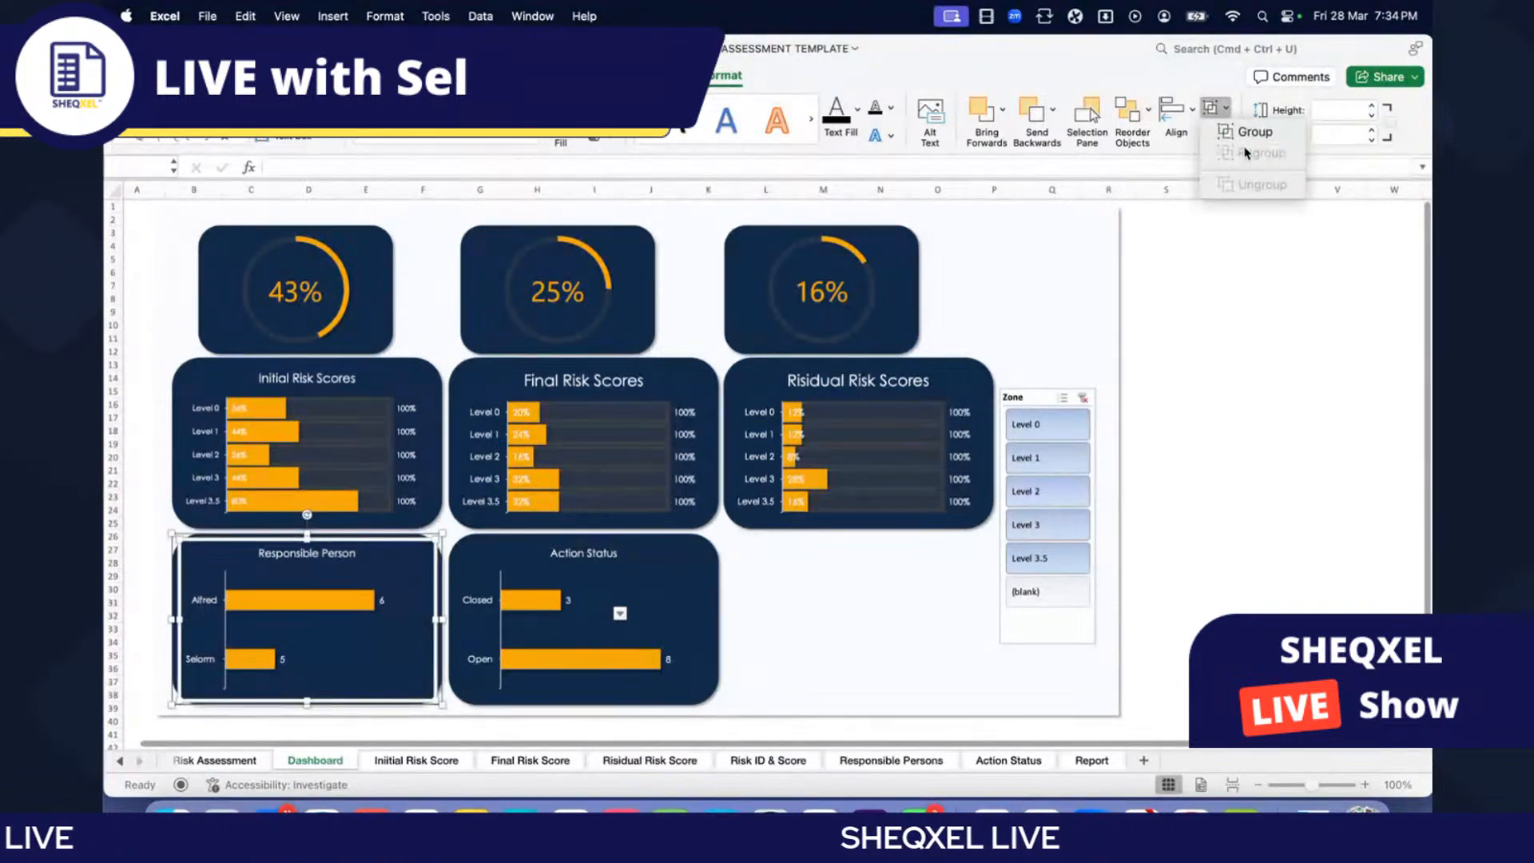
{"action": "left_click", "coordinate": [1241, 134]}
Step: Align the 43% doughnut group to the horizontal centre of the Initial Risk Scores and Responsible Person groups
{"action": "left_click", "coordinate": [243, 294]}
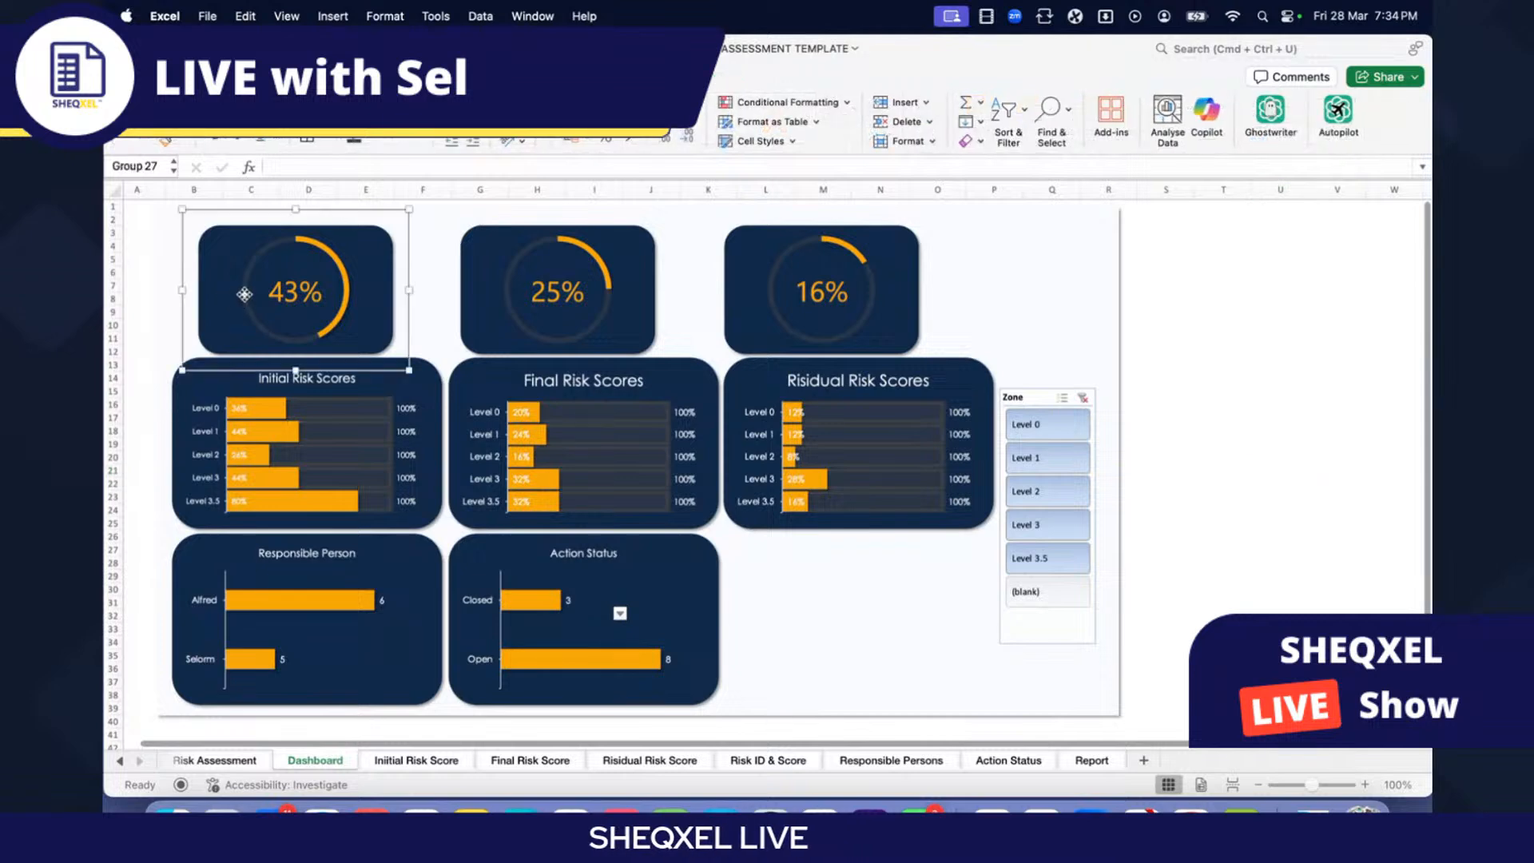
{"action": "left_click", "coordinate": [277, 493], "text": "shift"}
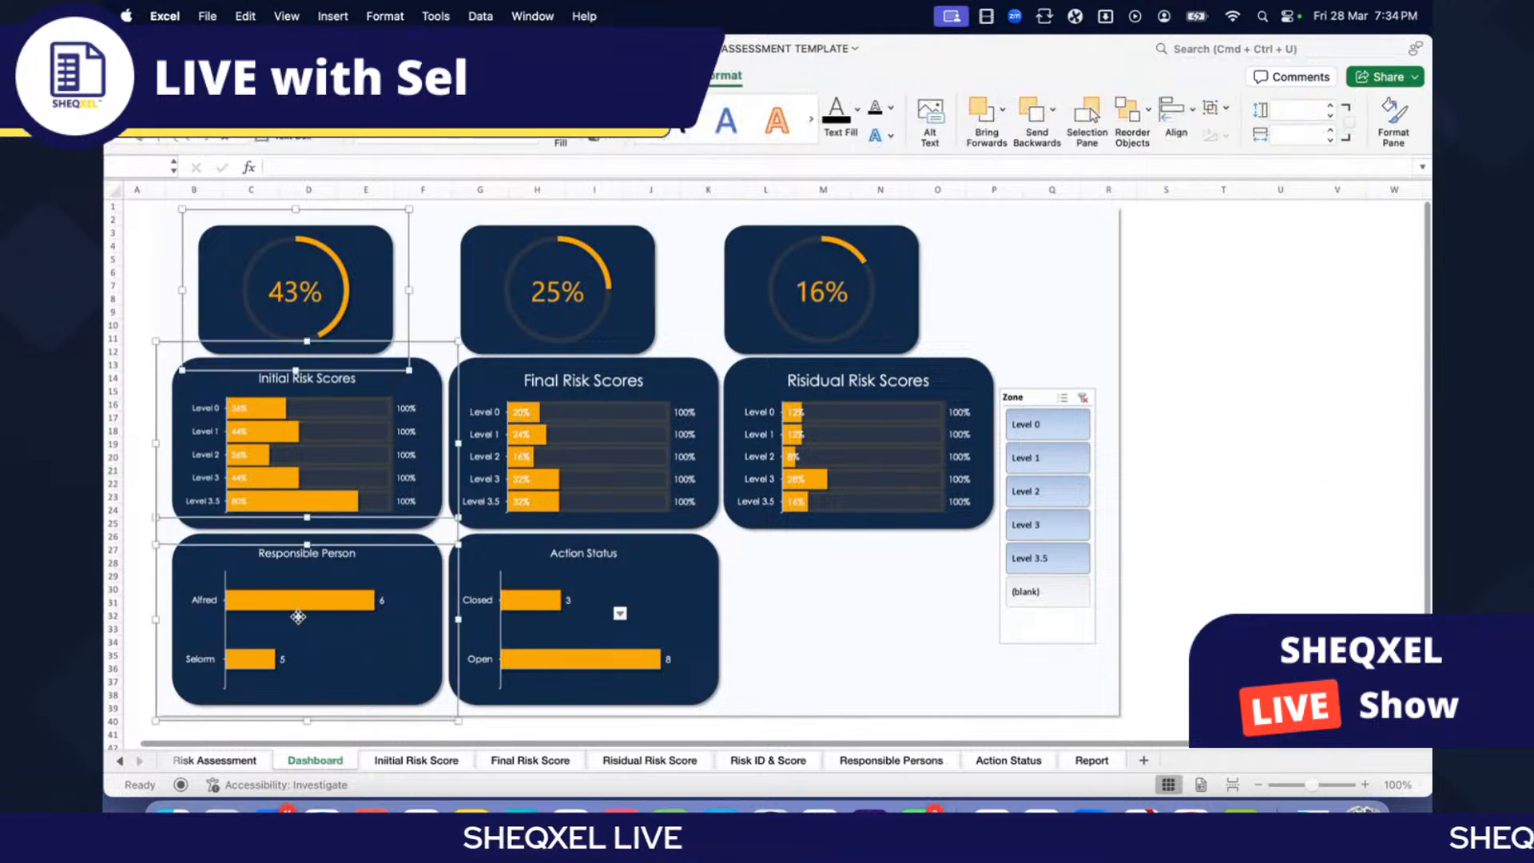
{"action": "left_click", "coordinate": [1176, 112]}
{"action": "left_click", "coordinate": [1302, 180]}
Step: Align the 25% doughnut group to the horizontal centre of the Final Risk Scores and Action Status groups
{"action": "left_click", "coordinate": [630, 301]}
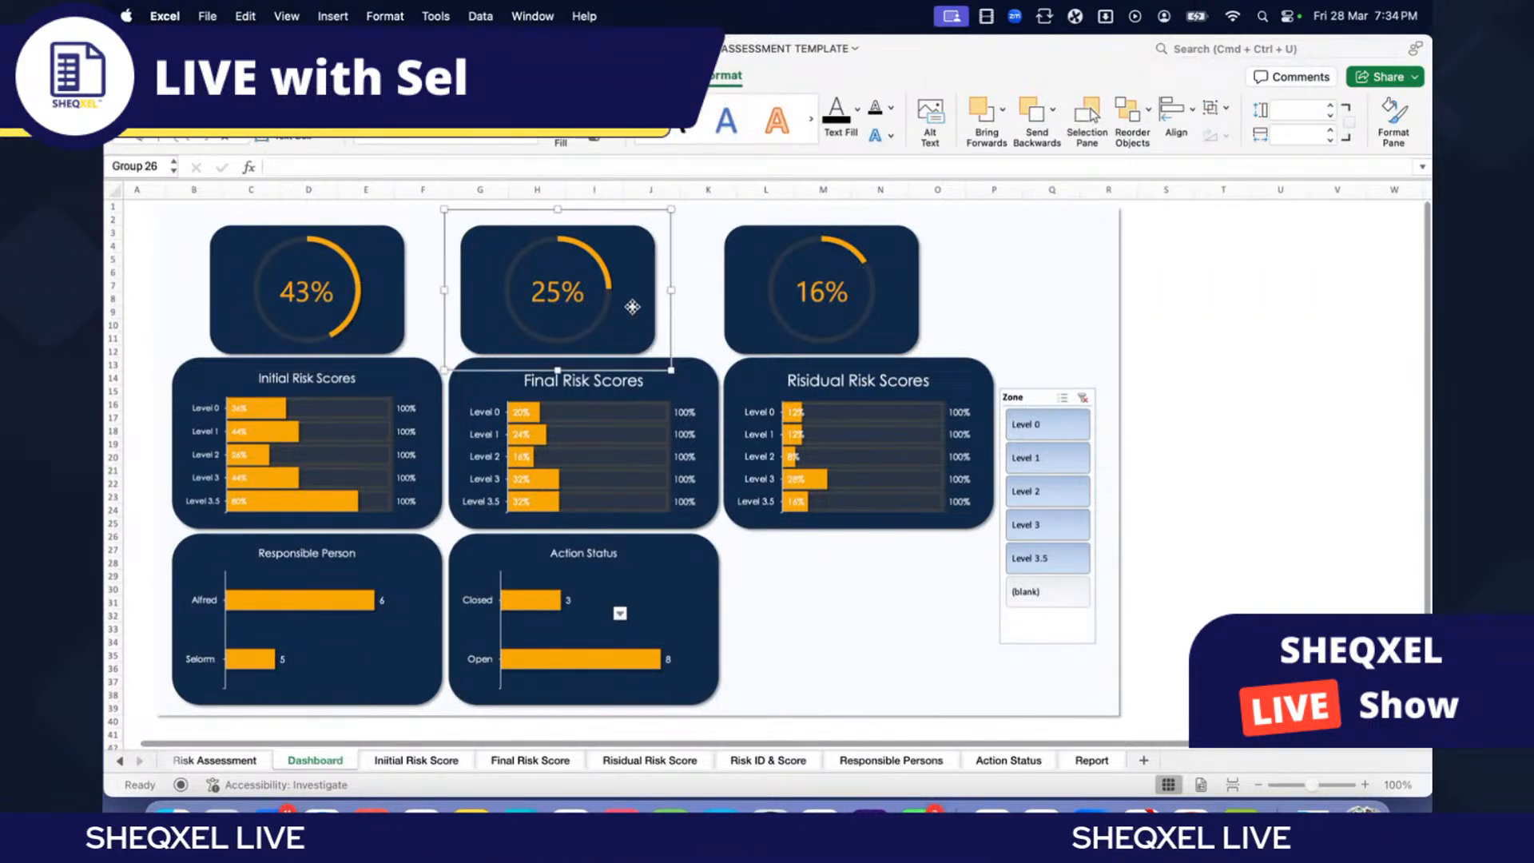
{"action": "left_click", "coordinate": [630, 445], "text": "shift"}
{"action": "left_click", "coordinate": [1175, 114]}
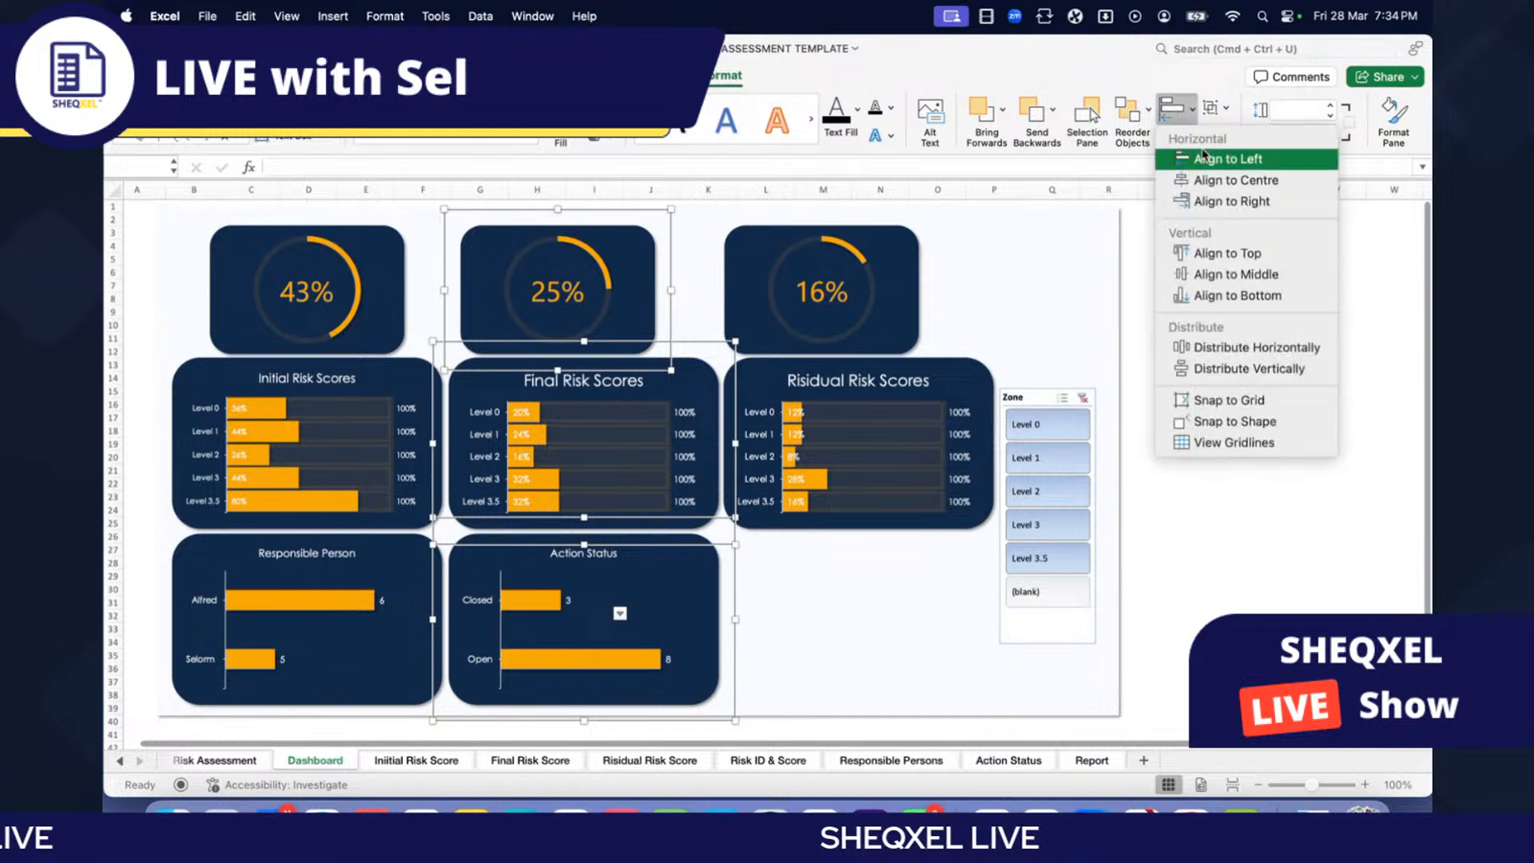
{"action": "left_click", "coordinate": [1191, 179]}
Step: Align the 16% doughnut group to the horizontal centre of the Risidual Risk Scores group and deselect the objects
{"action": "left_click", "coordinate": [876, 243]}
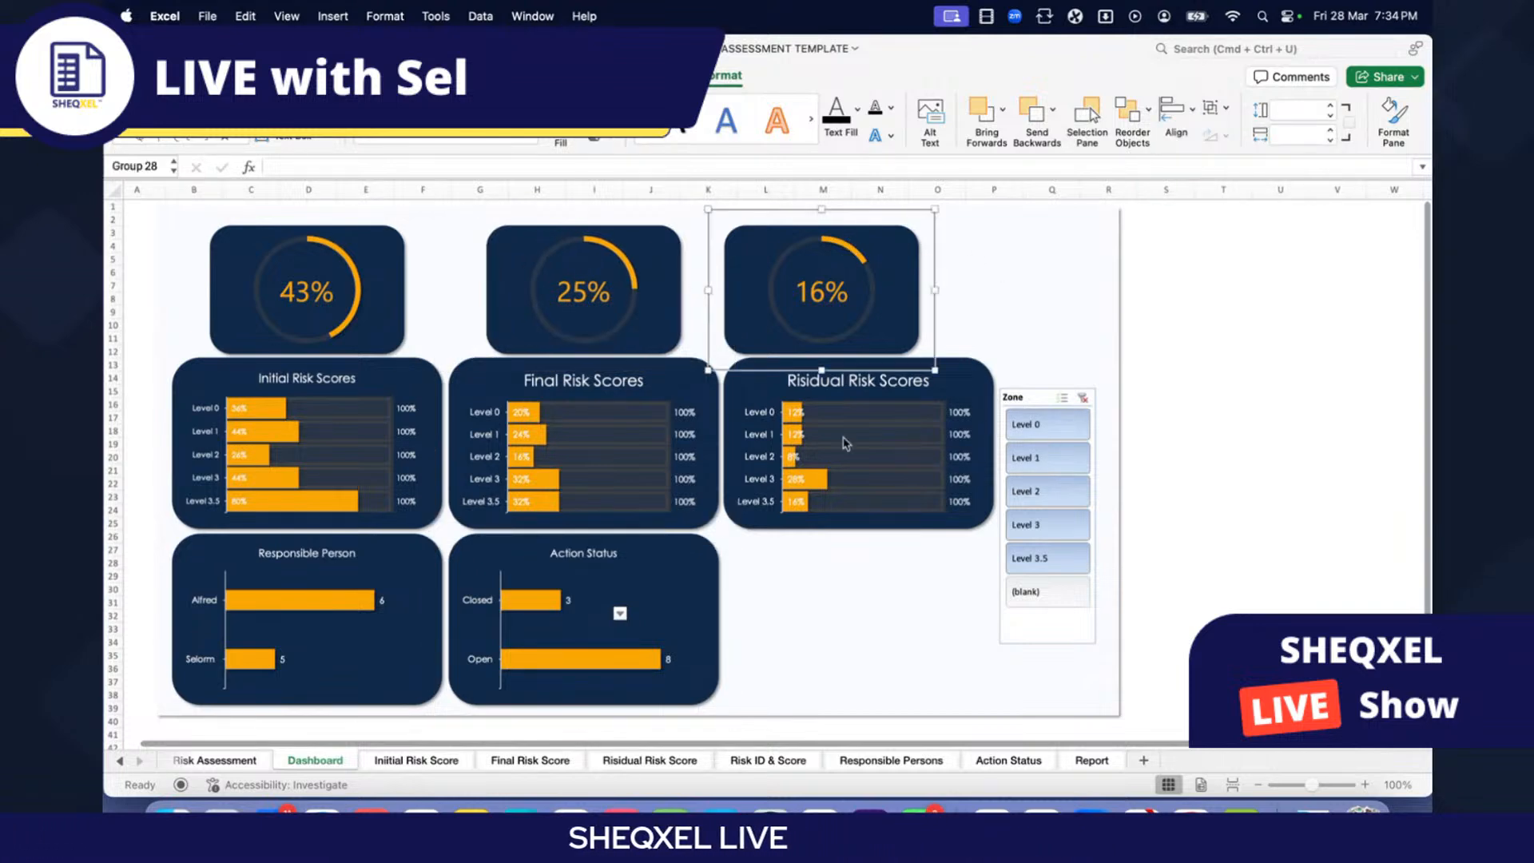
{"action": "left_click", "coordinate": [959, 375], "text": "shift"}
{"action": "left_click", "coordinate": [1224, 109]}
{"action": "left_click", "coordinate": [1175, 114]}
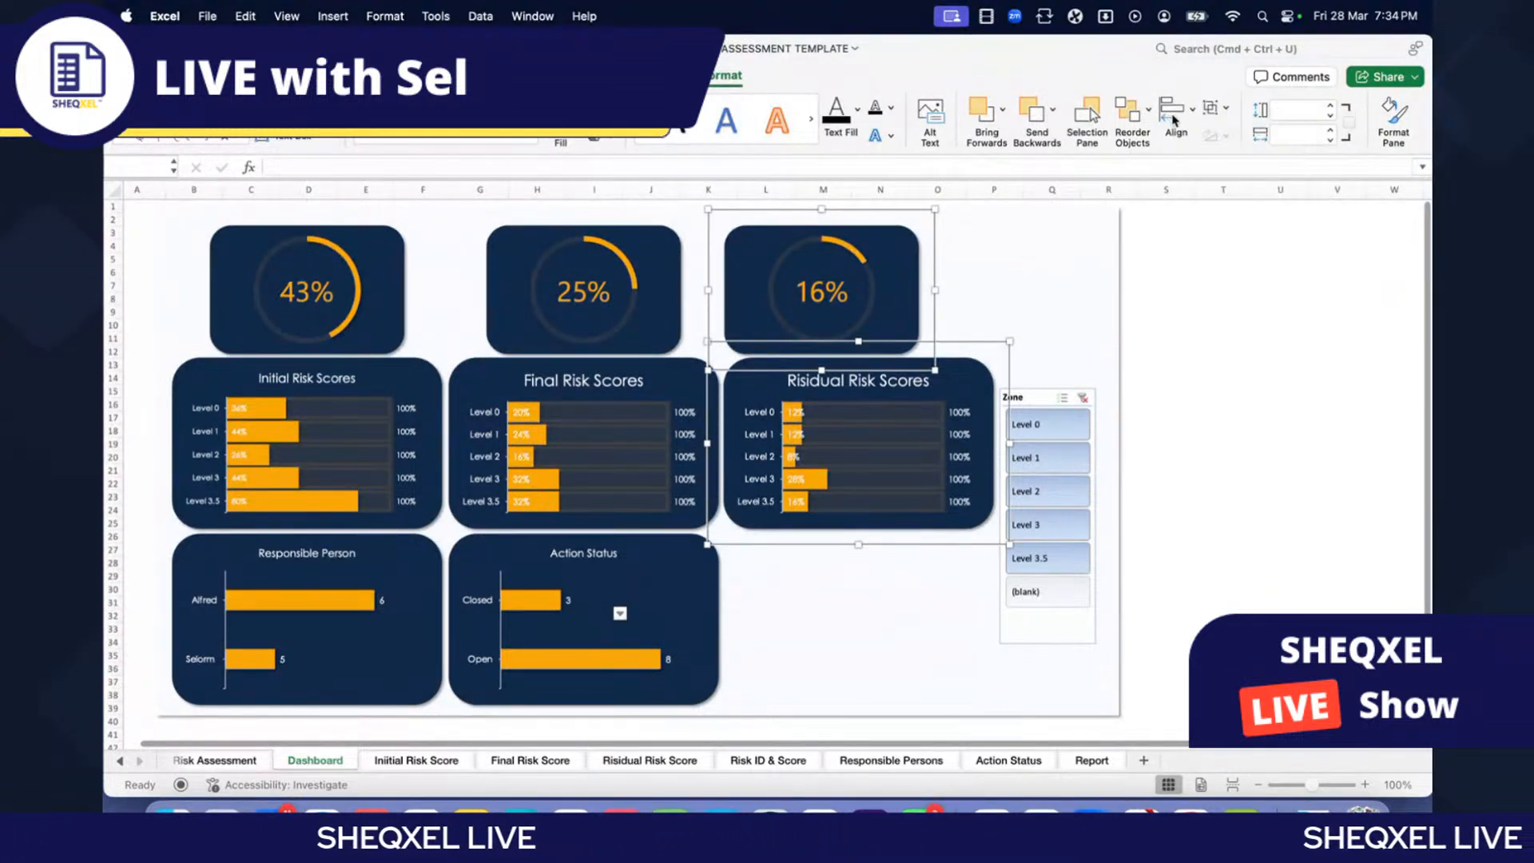
{"action": "left_click", "coordinate": [1175, 114]}
{"action": "left_click", "coordinate": [1225, 181]}
{"action": "left_click", "coordinate": [1219, 417]}
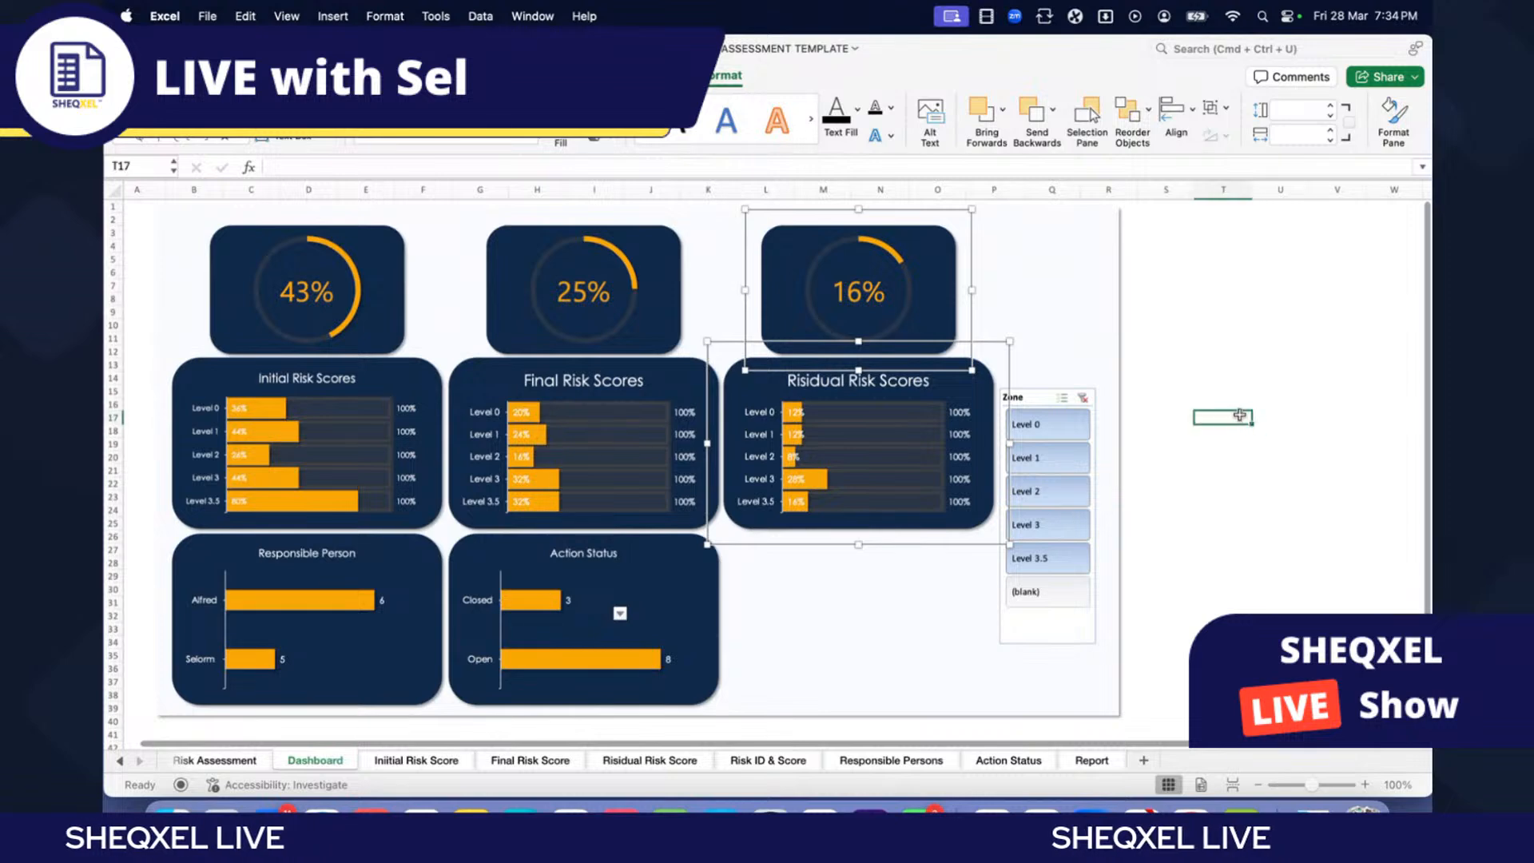
Step: Test the Zone slicer by filtering to Level 0 through Level 3, and add Level 3.5 back to the selection
{"action": "scroll", "coordinate": [1119, 439], "scroll_direction": "left", "scroll_amount": 1}
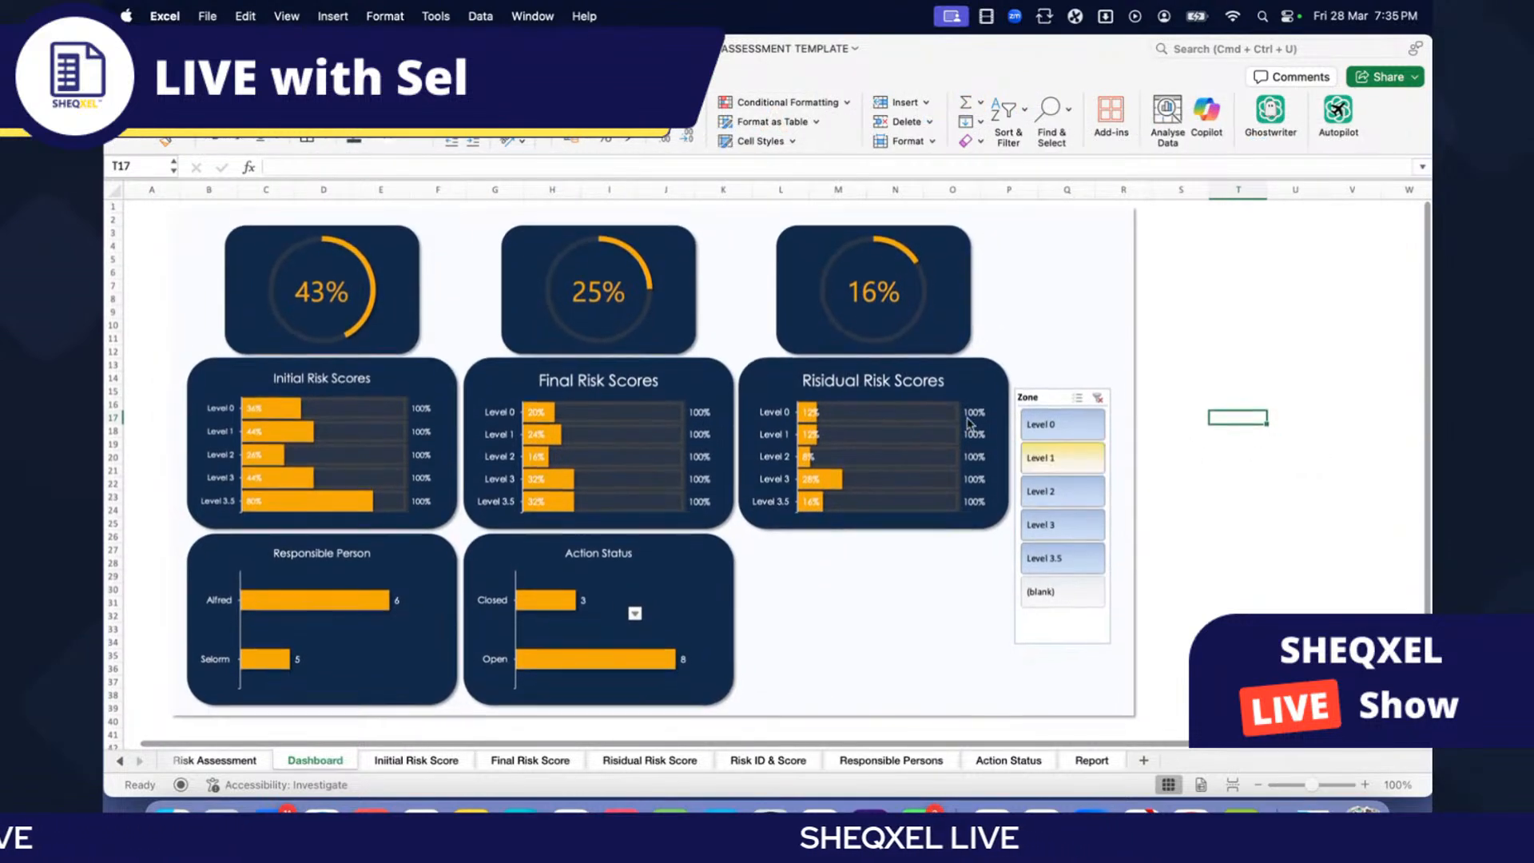
{"action": "left_click", "coordinate": [1063, 428]}
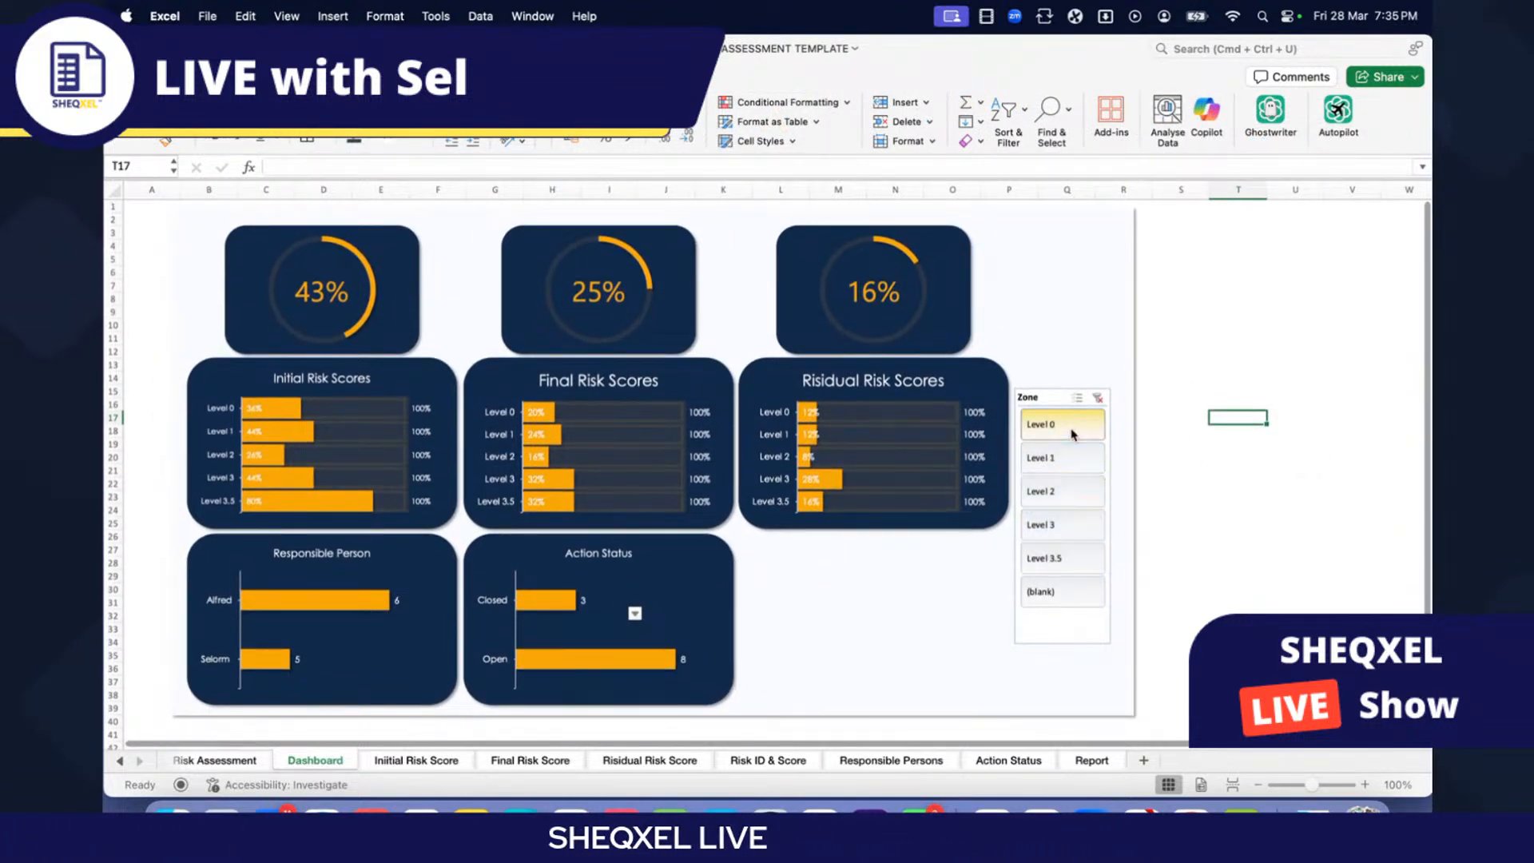
{"action": "left_click_drag", "start_coordinate": [1062, 525], "coordinate": [1067, 432]}
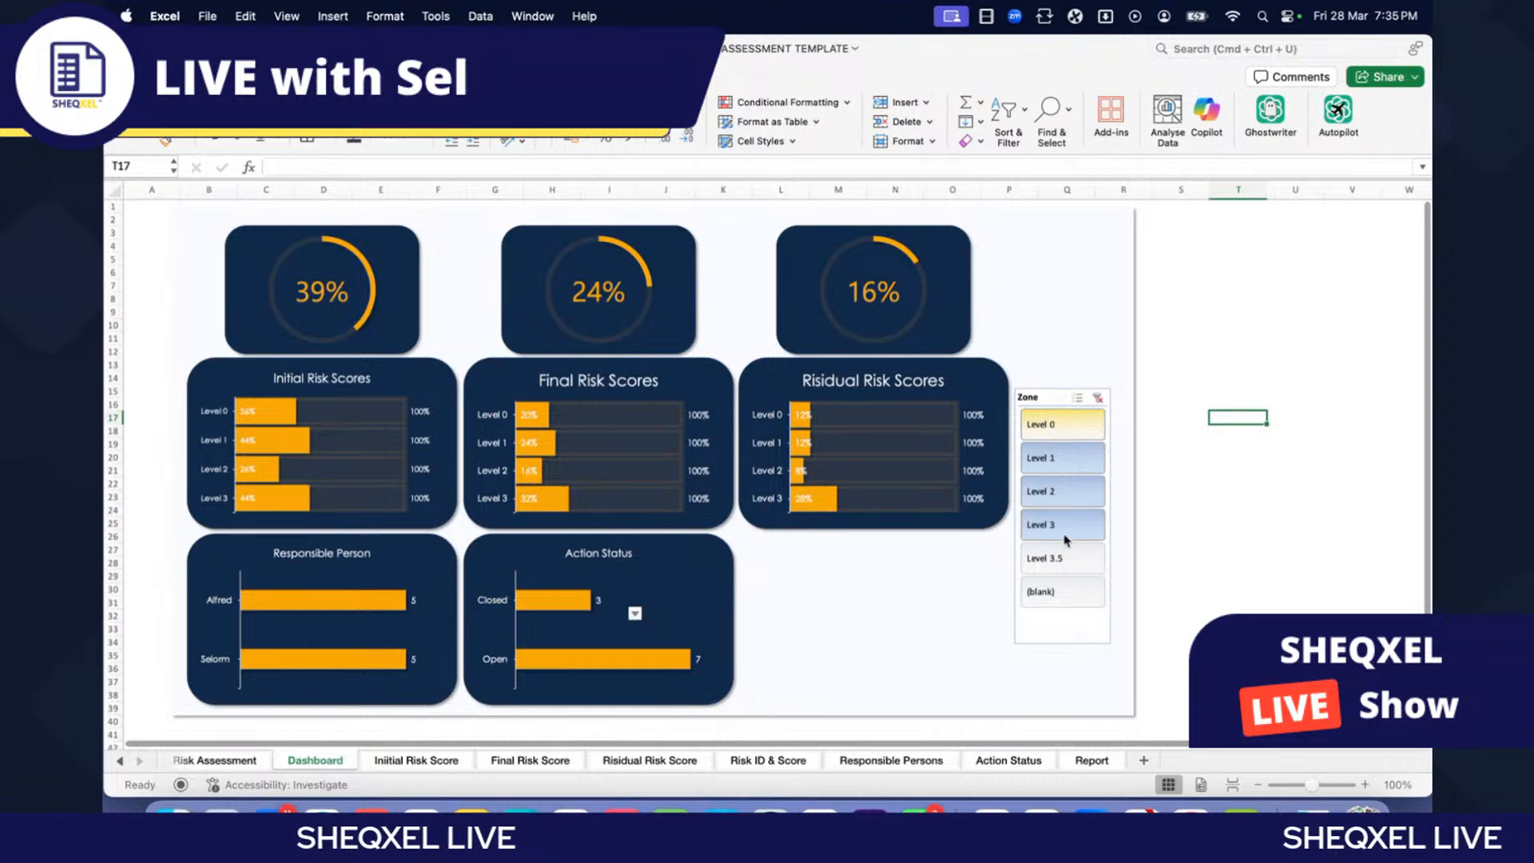
{"action": "left_click", "coordinate": [1062, 560], "text": "super"}
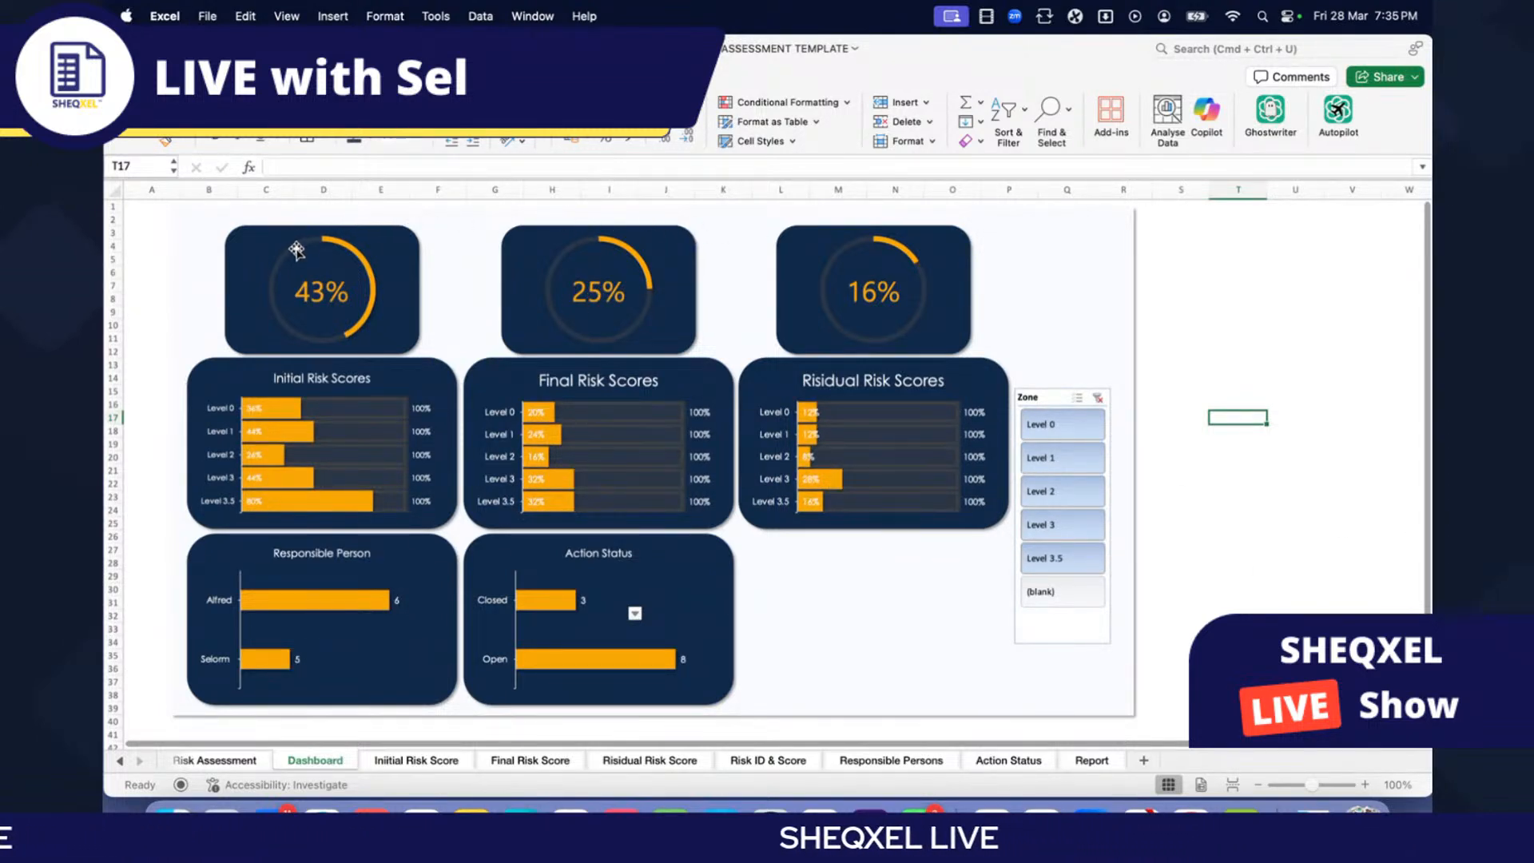
Step: Select every dashboard object, including the background and Zone slicer, and move them all down slightly to free space above the doughnuts
{"action": "left_click", "coordinate": [356, 228]}
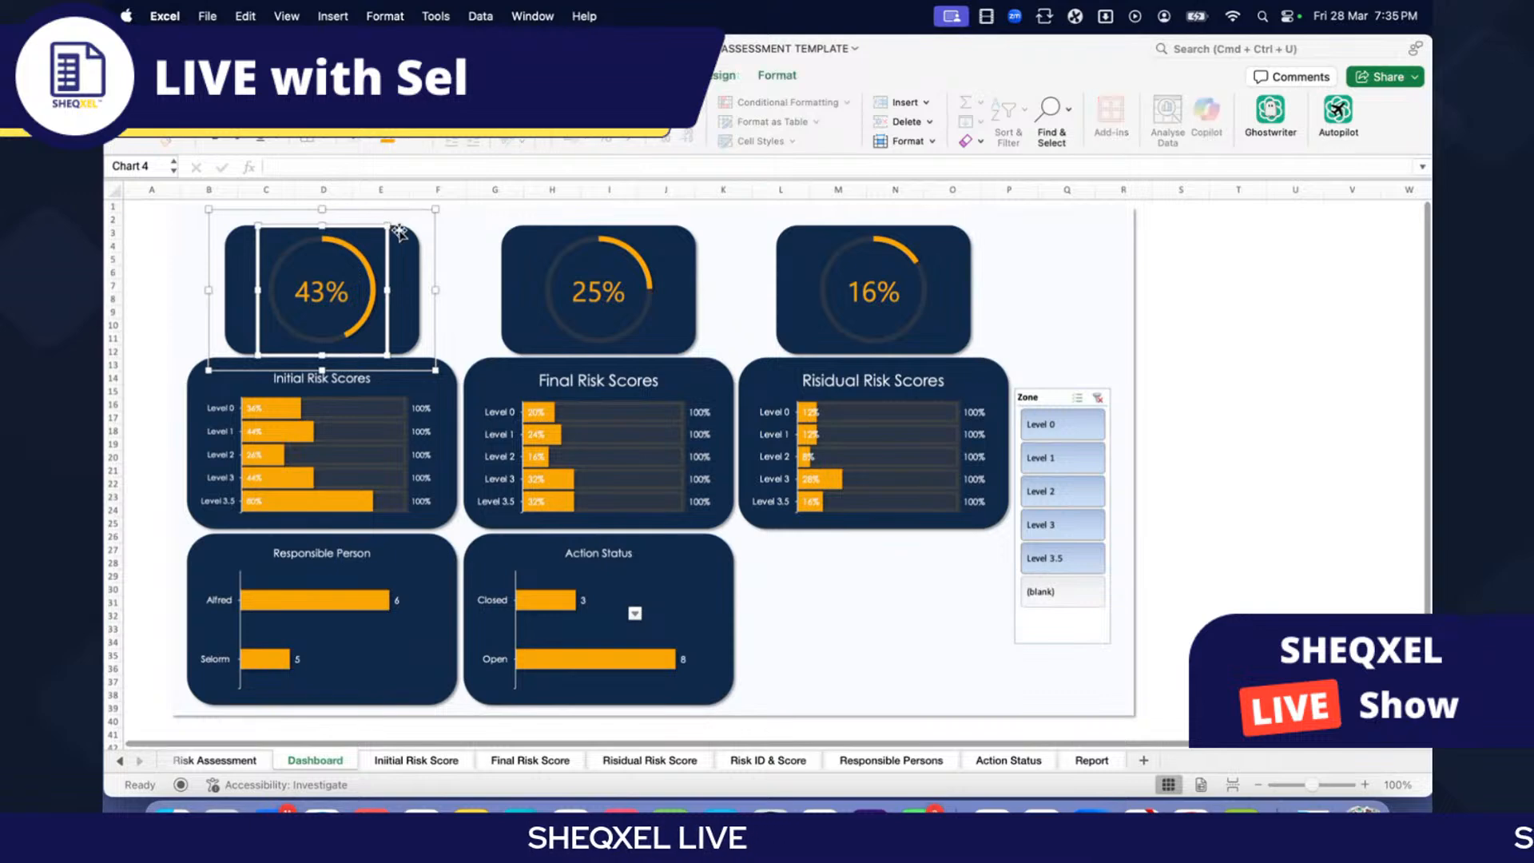
{"action": "left_click", "coordinate": [1295, 298]}
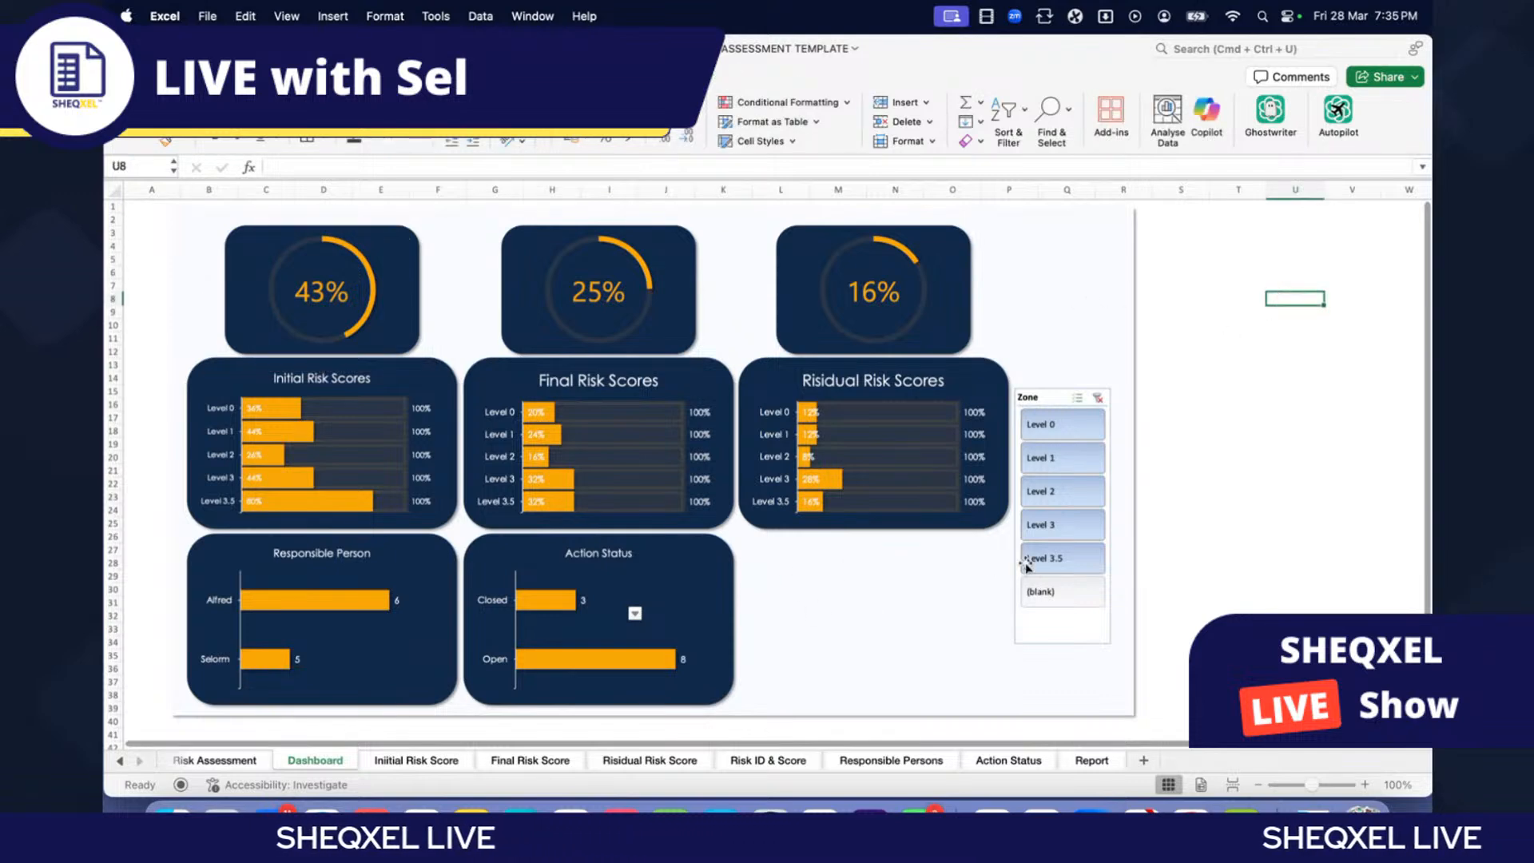
{"action": "left_click", "coordinate": [925, 407]}
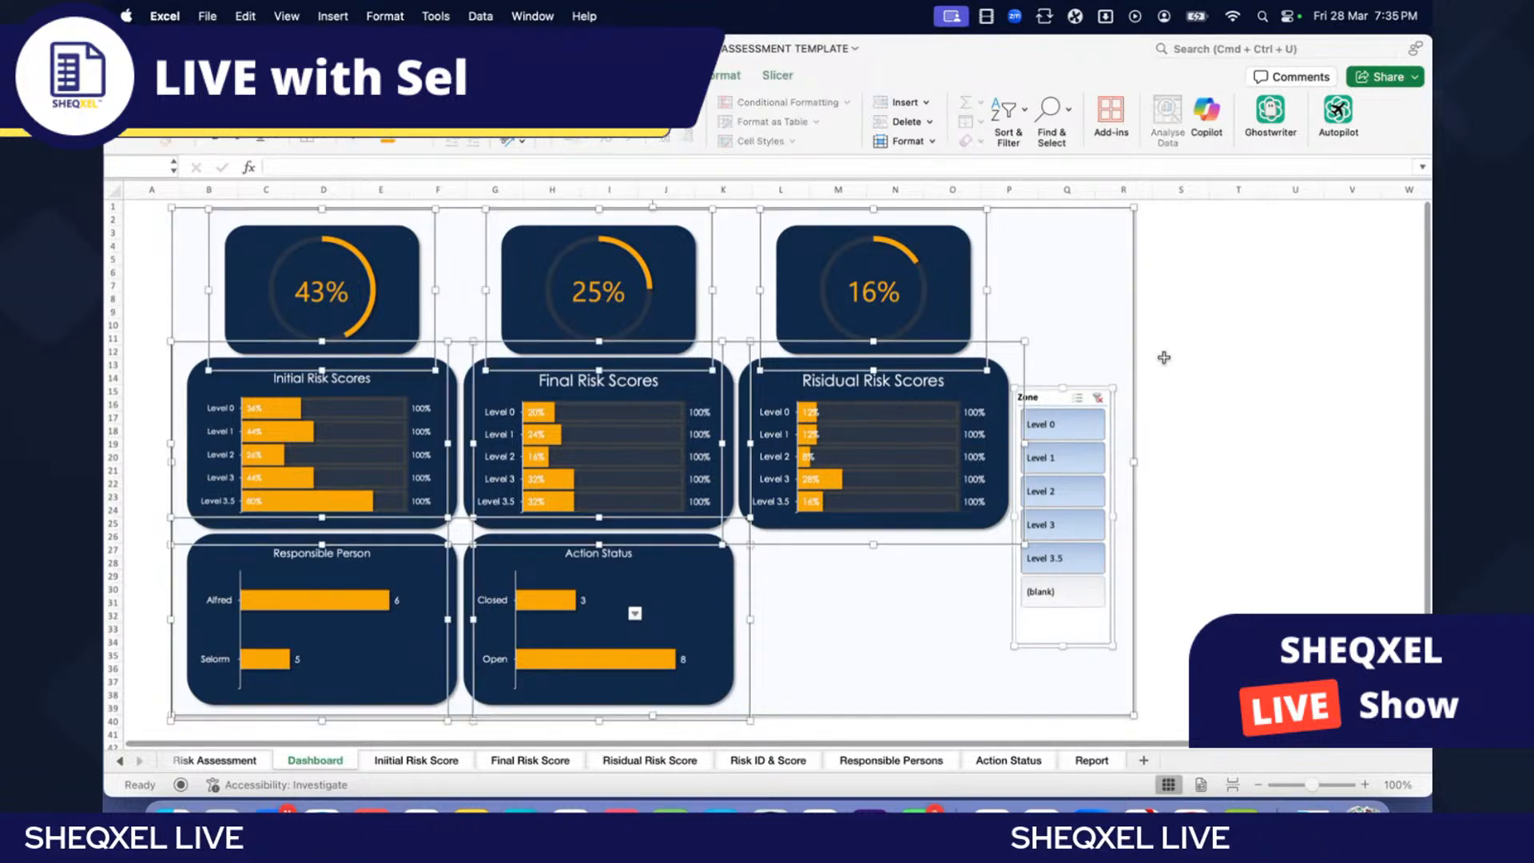
{"action": "left_click_drag", "start_coordinate": [1130, 343], "coordinate": [1137, 366]}
{"action": "left_click", "coordinate": [1295, 377]}
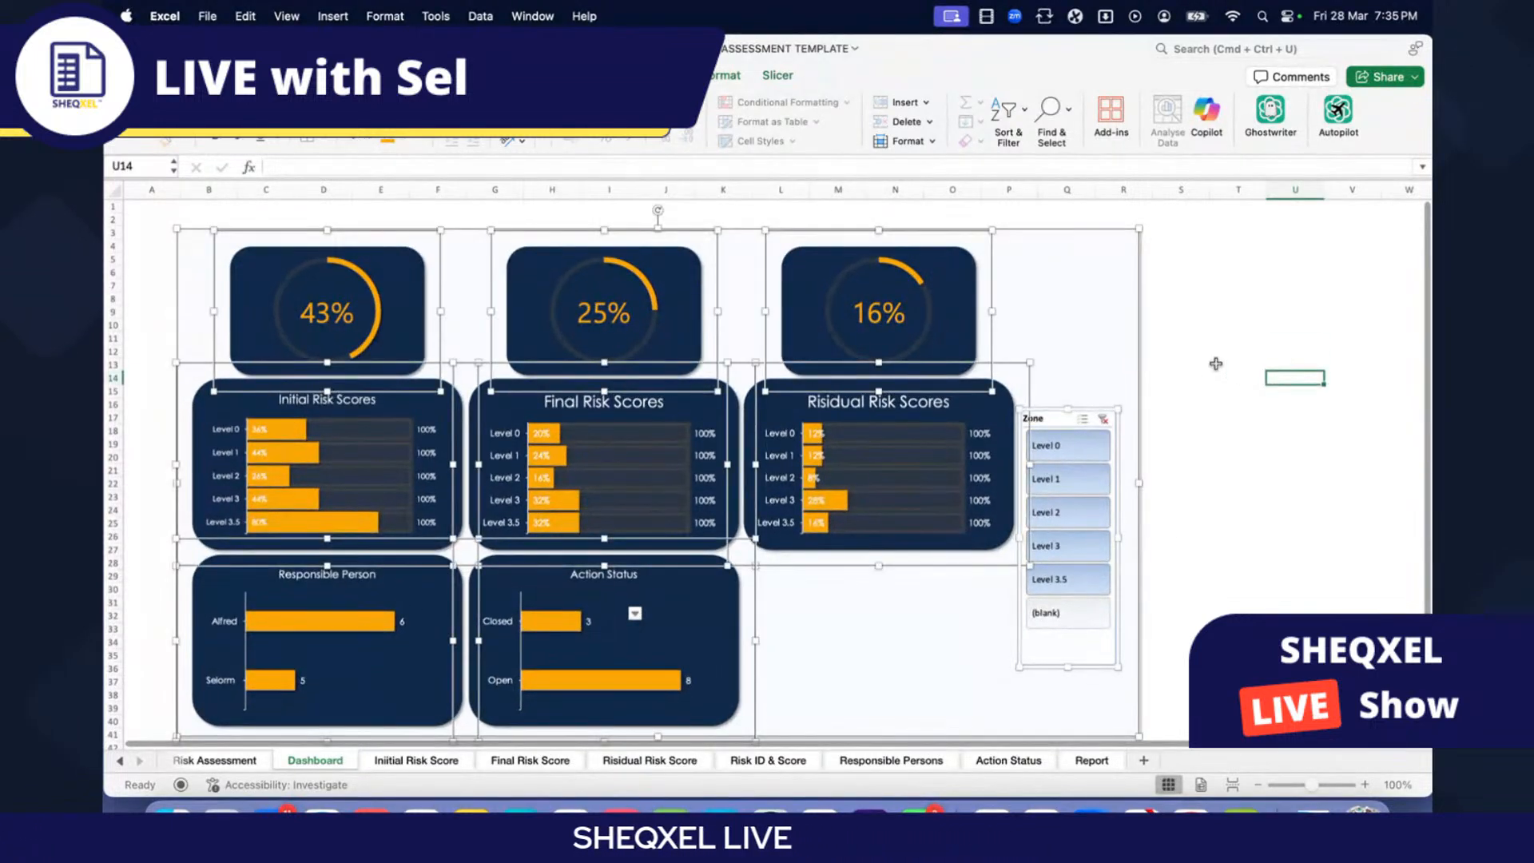
Step: Stretch the pale background panel's upper edge back up to the first row of the sheet
{"action": "left_click", "coordinate": [1060, 261]}
{"action": "left_click_drag", "start_coordinate": [652, 231], "coordinate": [652, 204]}
{"action": "left_click", "coordinate": [1206, 369]}
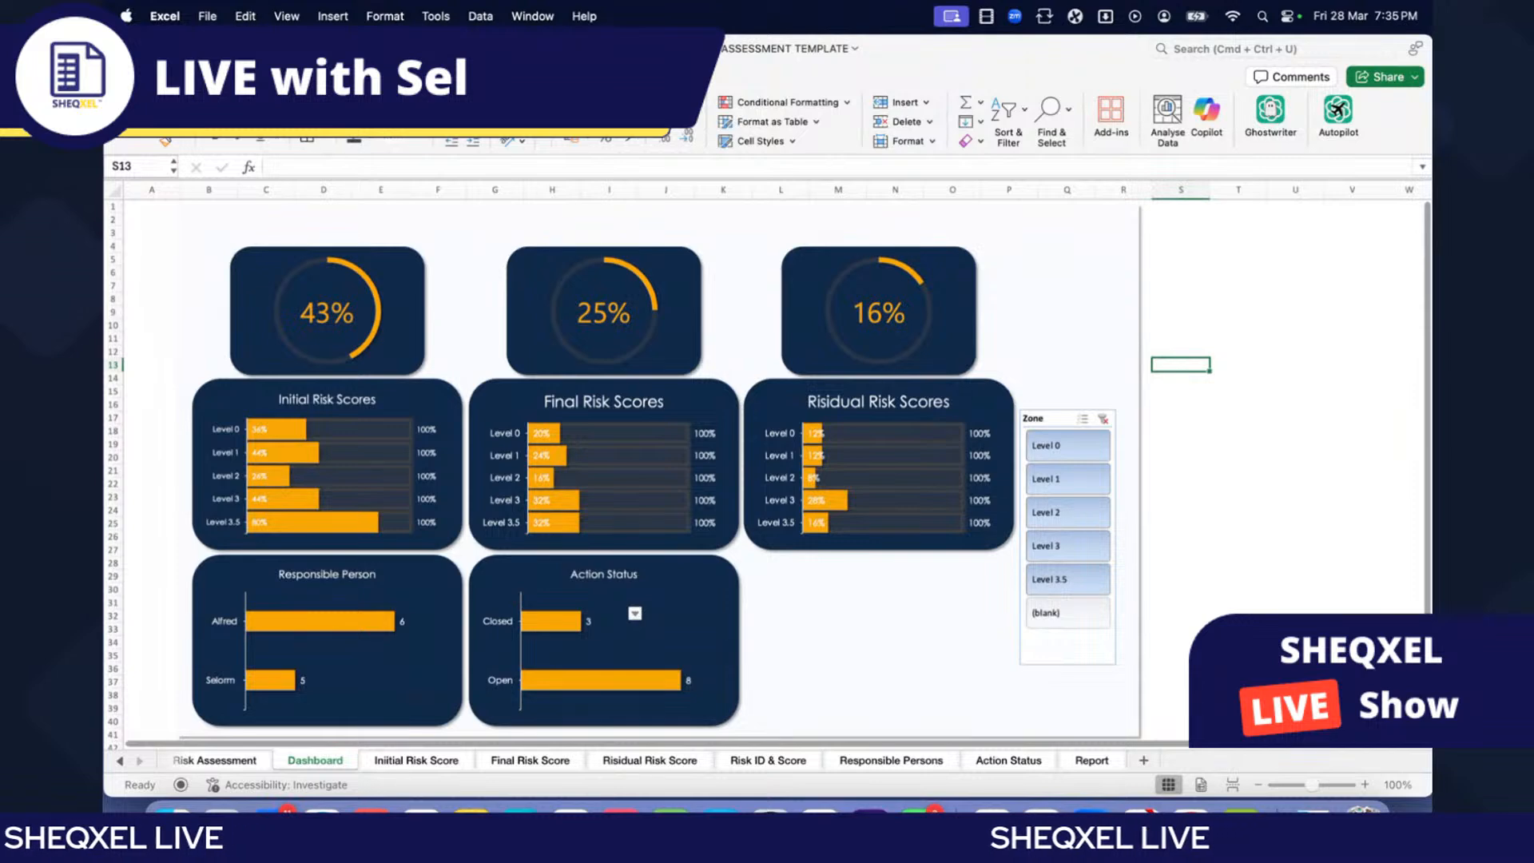
Step: Draw a rounded rectangle banner about 9.13" by 0.54" above the doughnuts and enter the title RISK ASSESSMENT DASHBOARD in it
{"action": "left_click", "coordinate": [185, 76]}
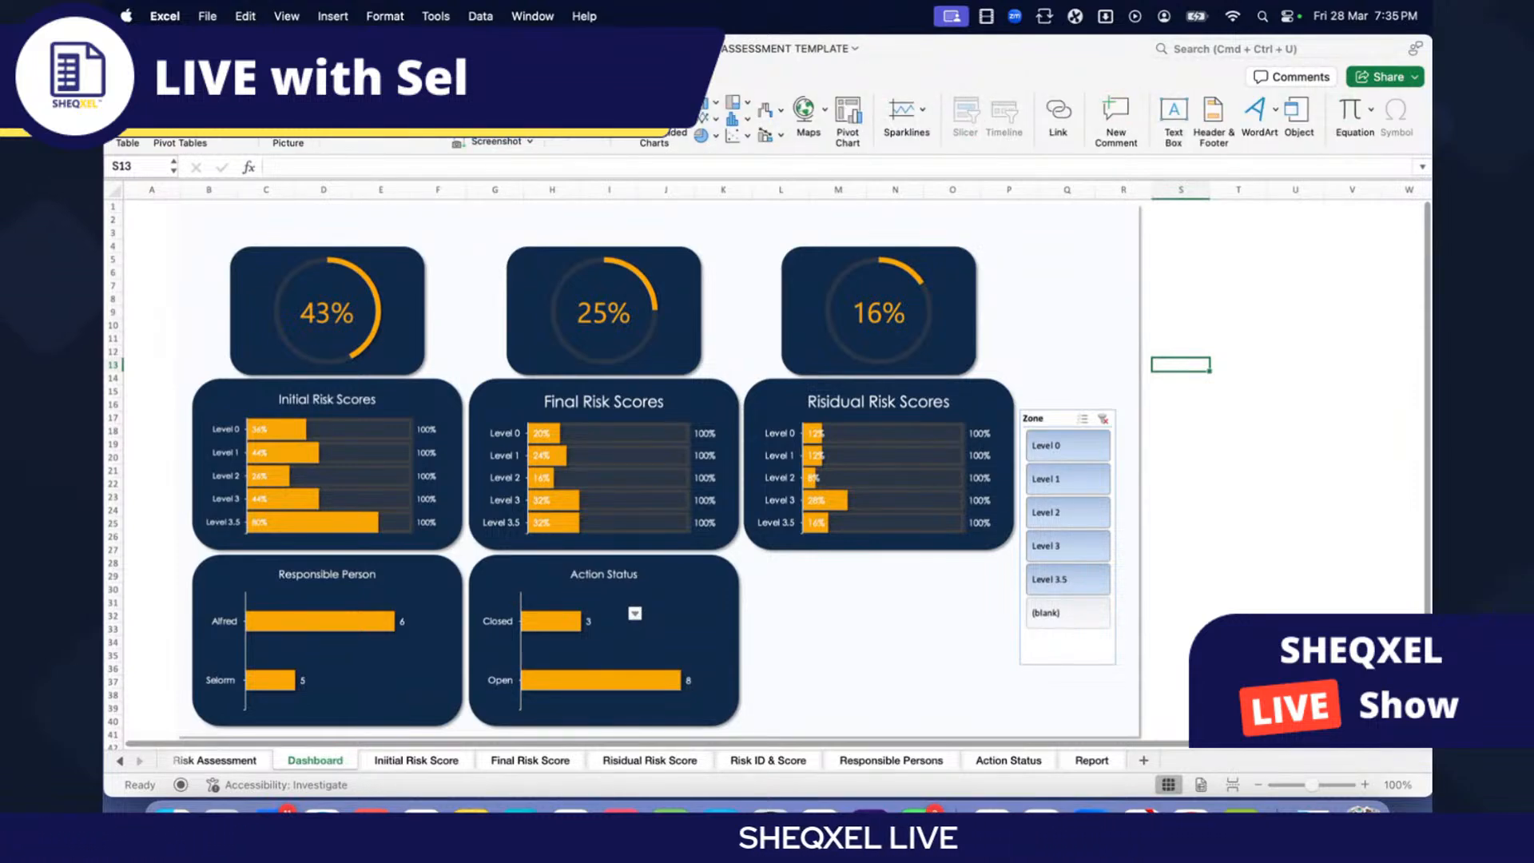
{"action": "left_click", "coordinate": [408, 131]}
{"action": "left_click", "coordinate": [574, 169]}
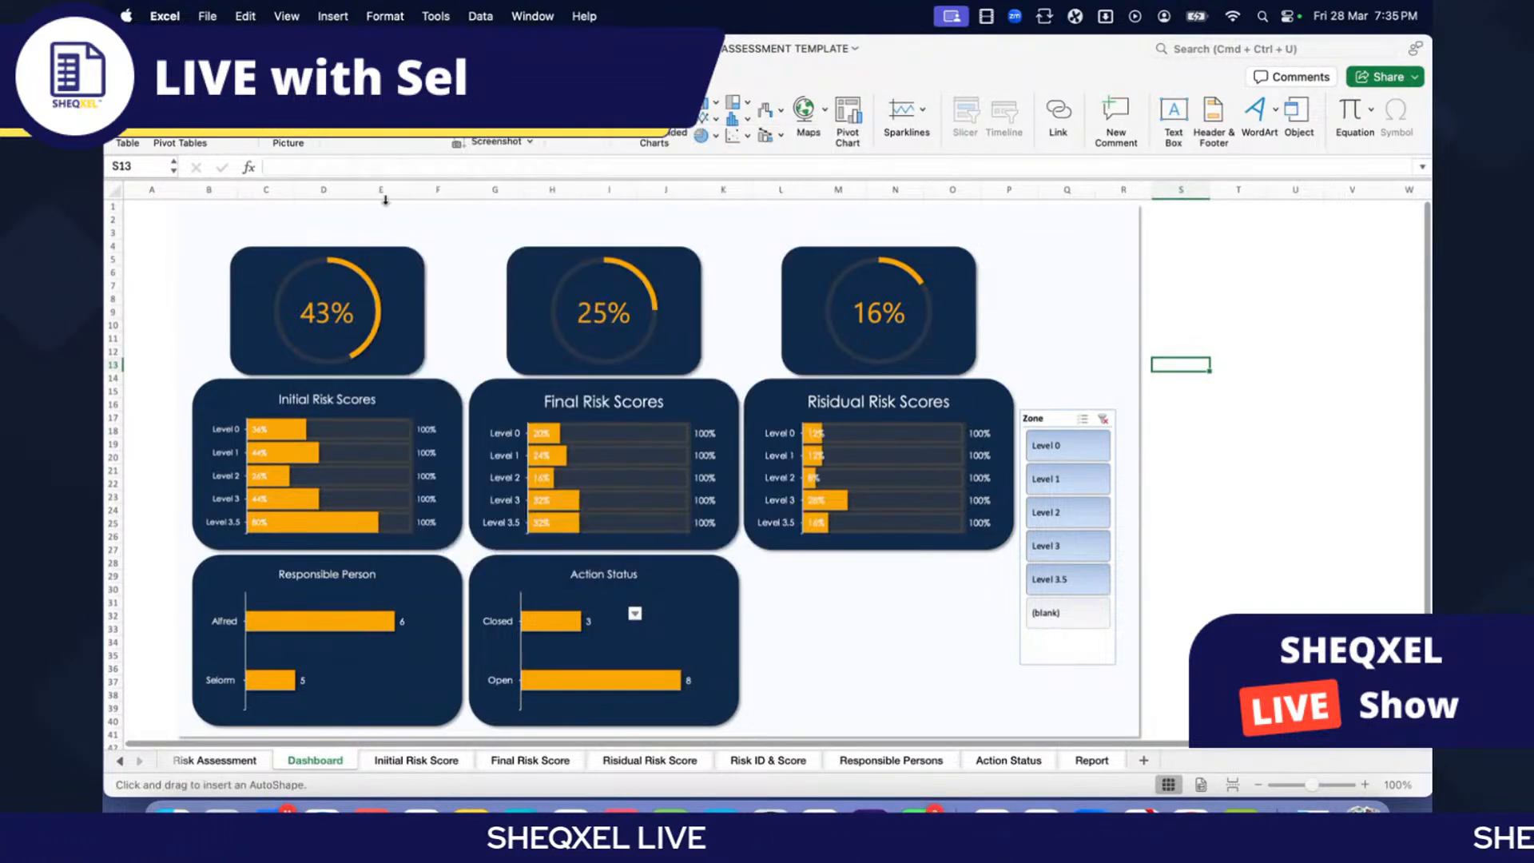
{"action": "left_click_drag", "start_coordinate": [314, 201], "coordinate": [889, 236]}
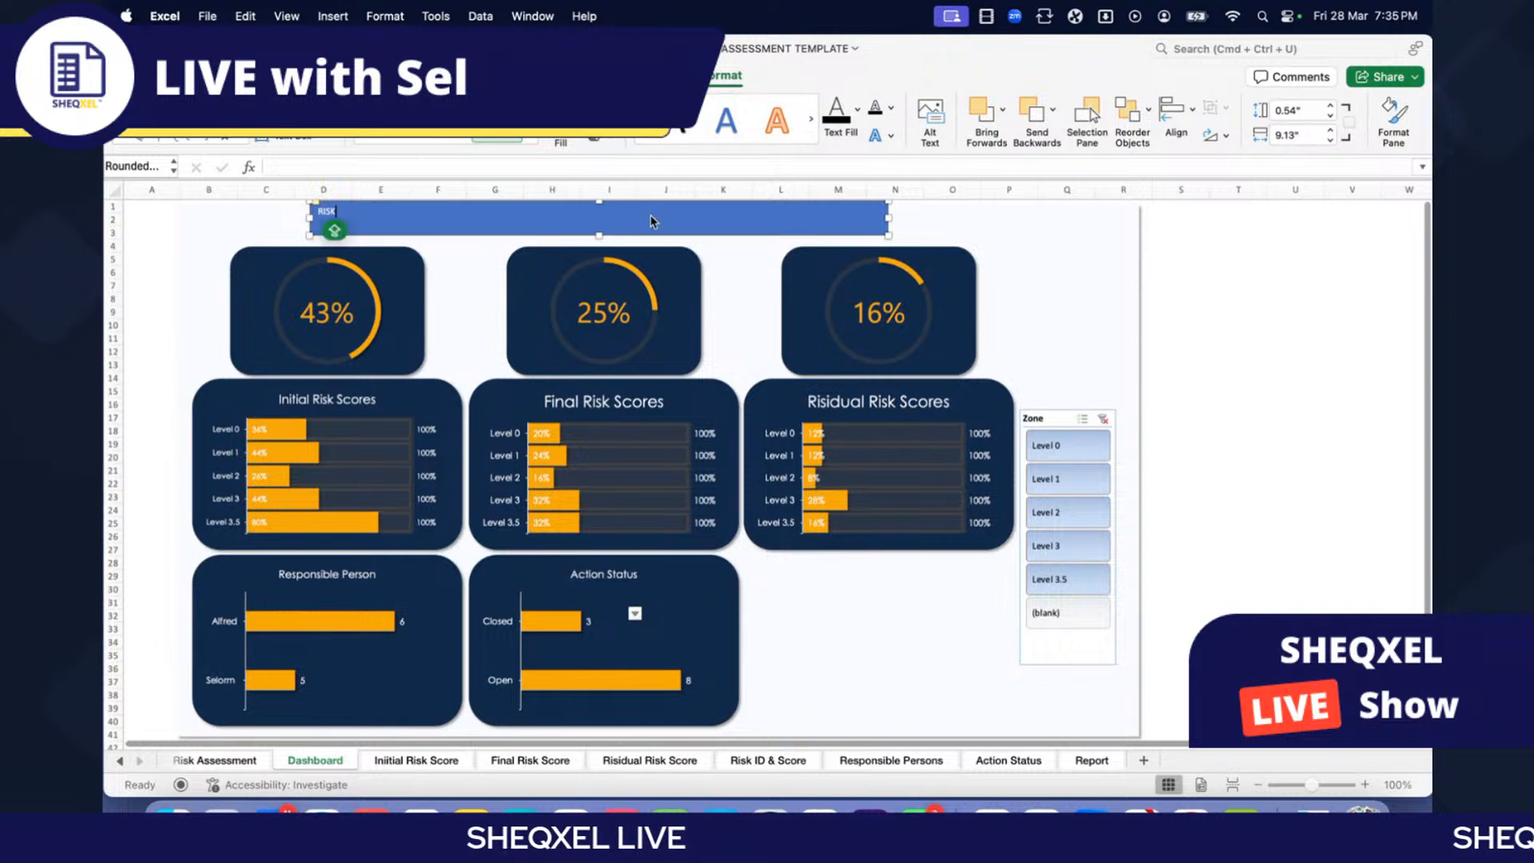
{"action": "type", "text": "RISK AS"}
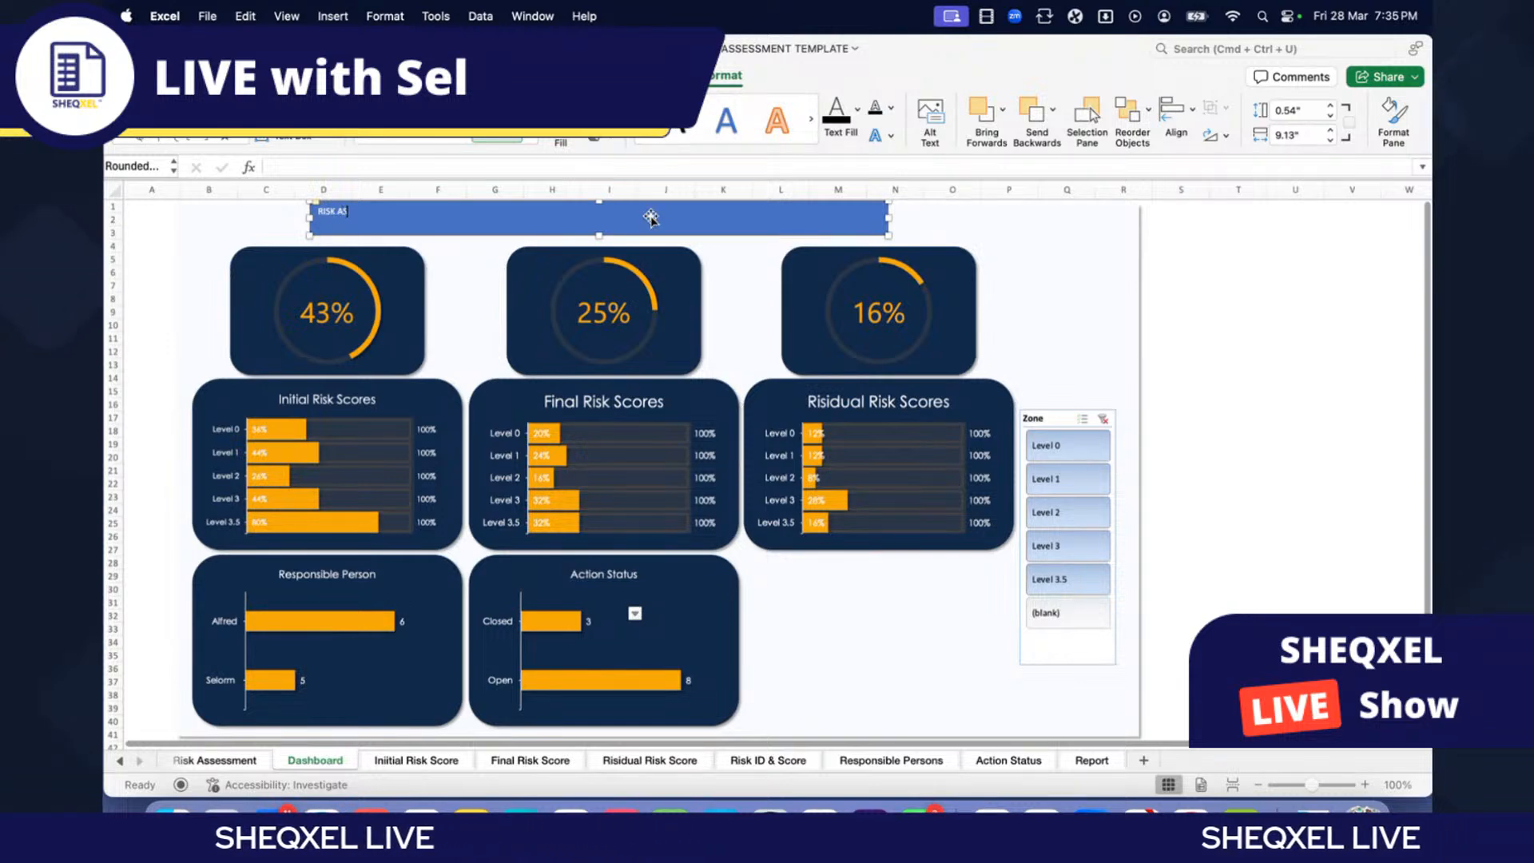
{"action": "type", "text": "SESSMENT DASHBOARD"}
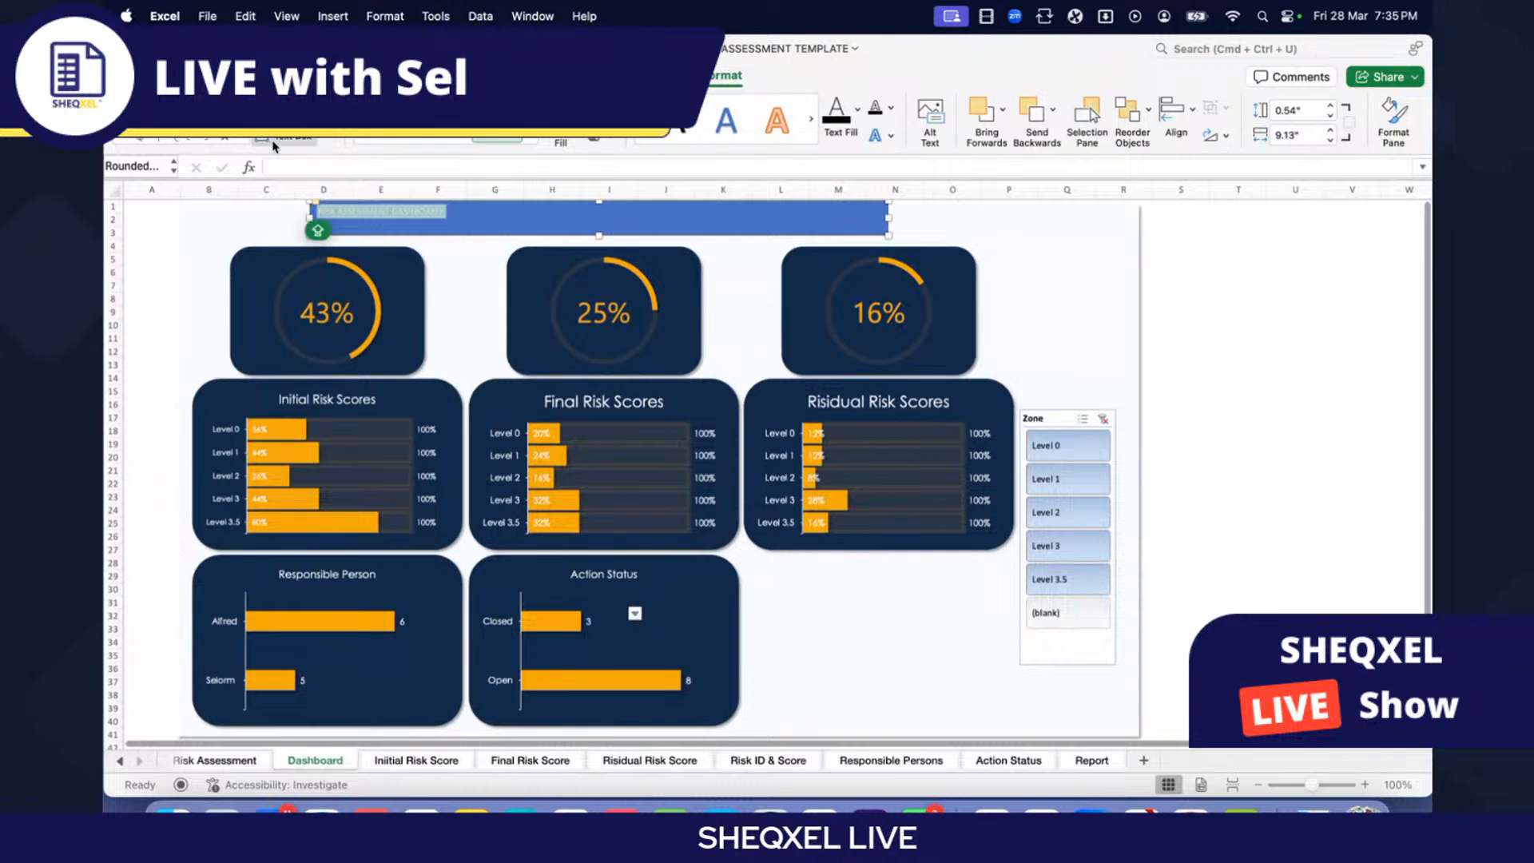
Step: Centre the RISK ASSESSMENT DASHBOARD title horizontally in its banner and enlarge its text
{"action": "left_click", "coordinate": [140, 75]}
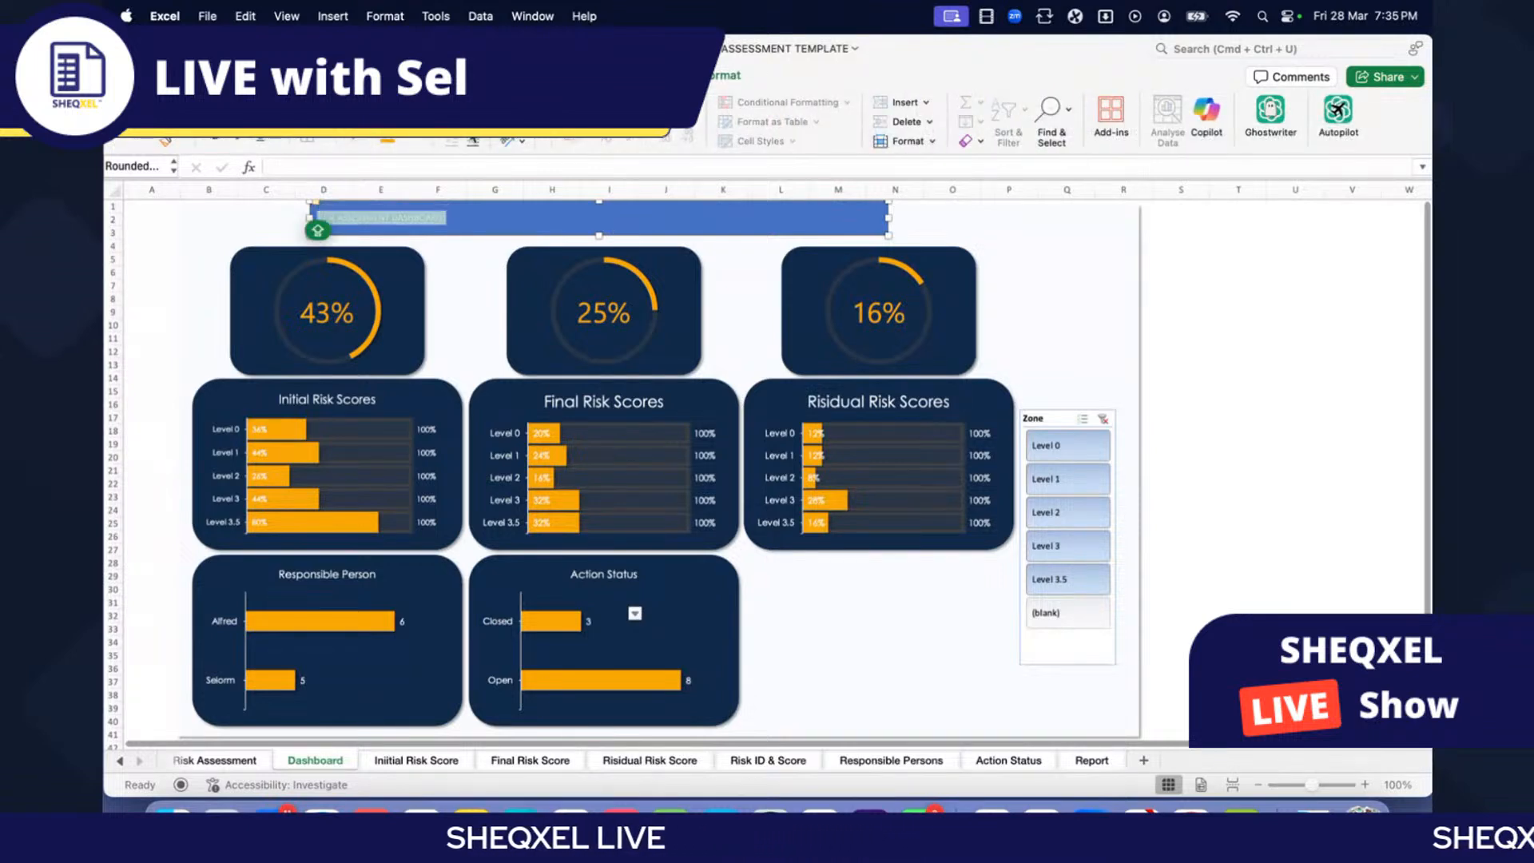
{"action": "key", "text": "super+e"}
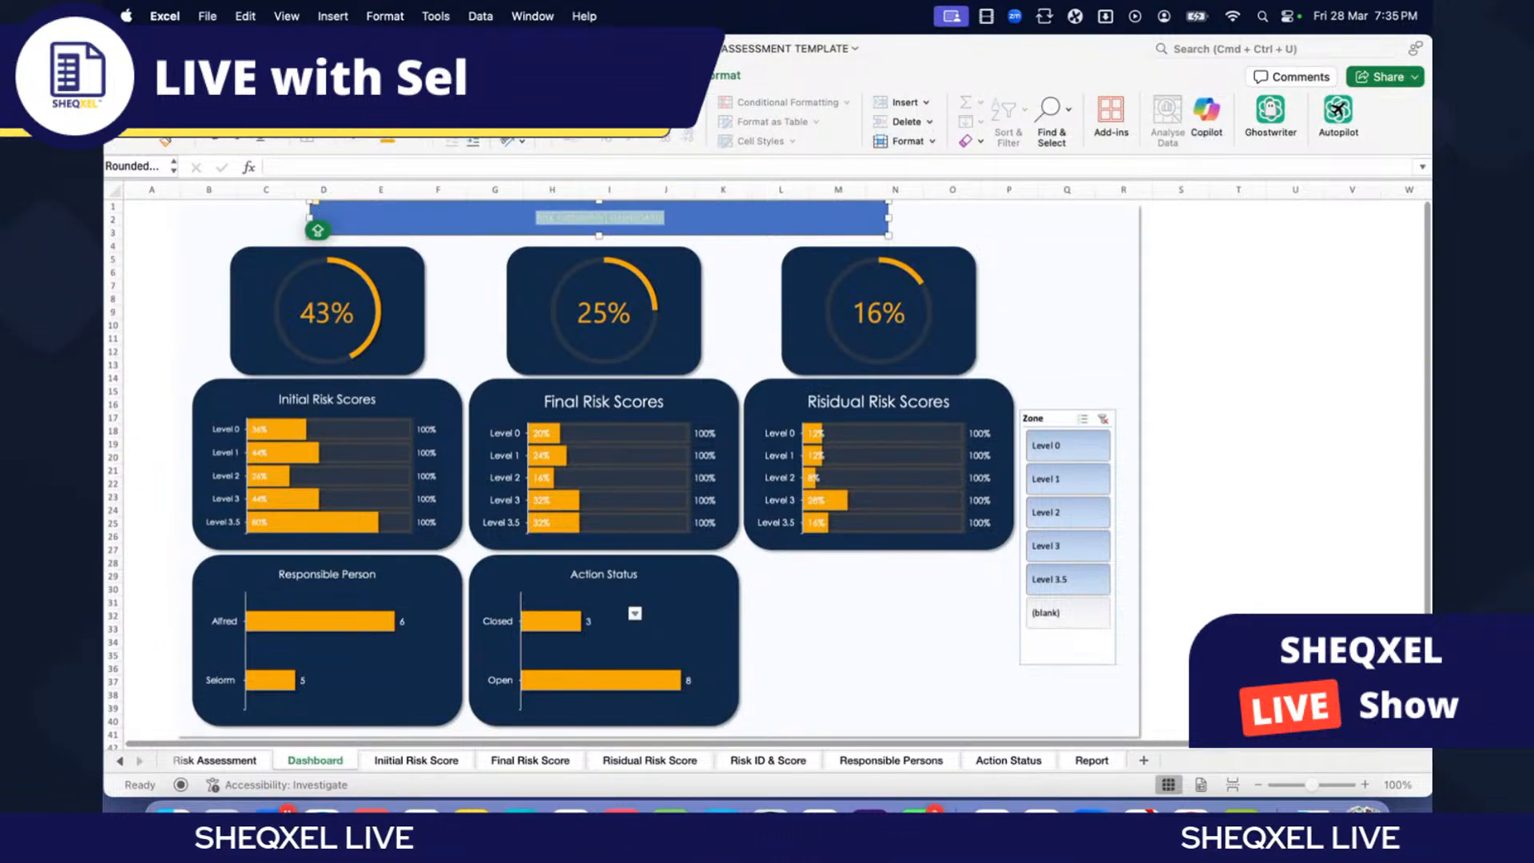
{"action": "left_click", "coordinate": [368, 102]}
{"action": "left_click", "coordinate": [358, 329]}
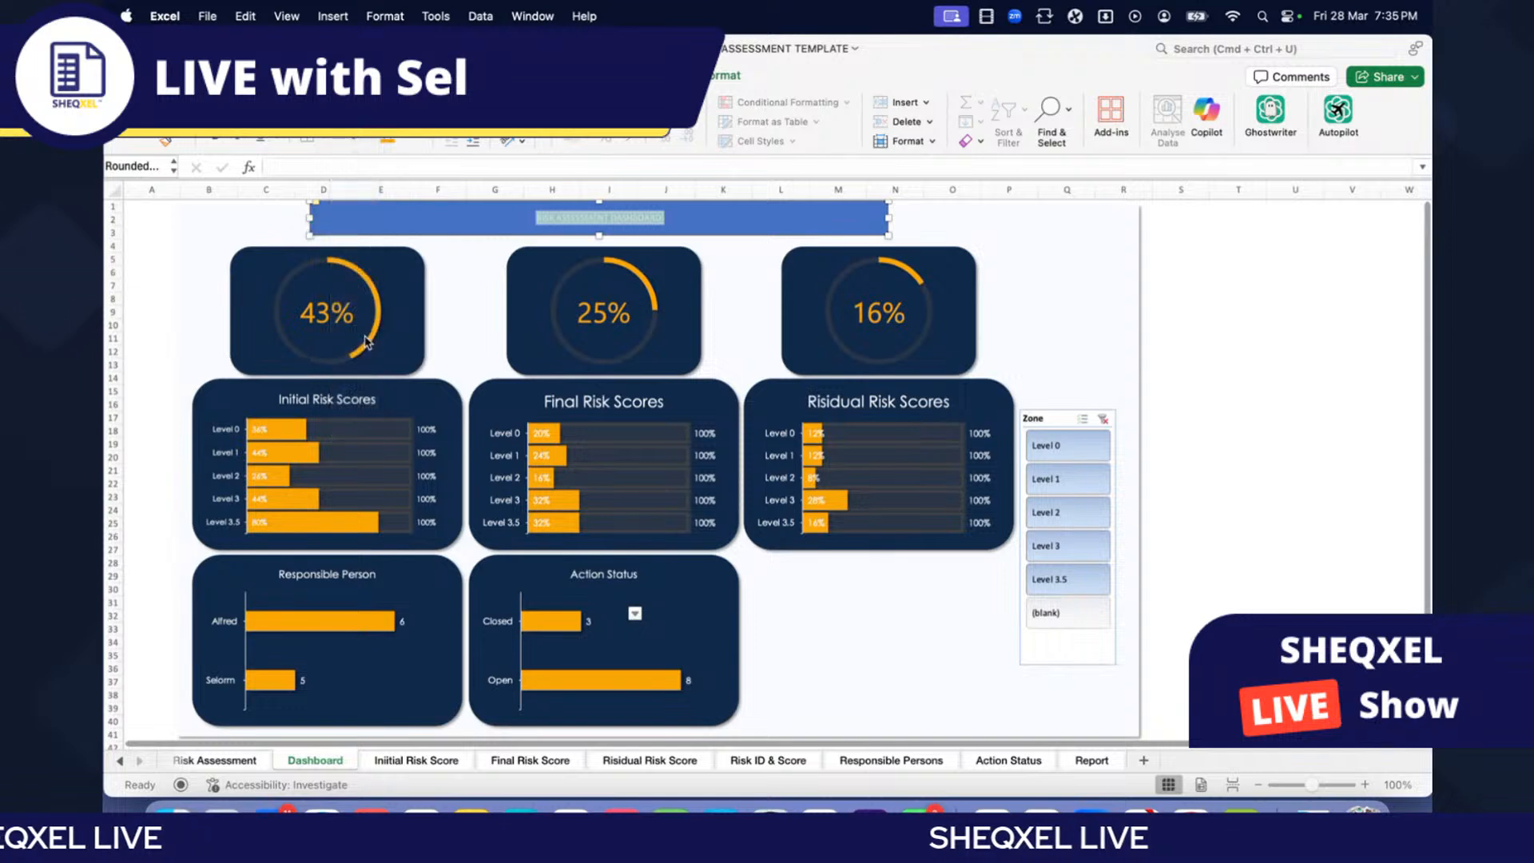
Step: Set the font of the banner title to Century Gothic
{"action": "left_click", "coordinate": [320, 102]}
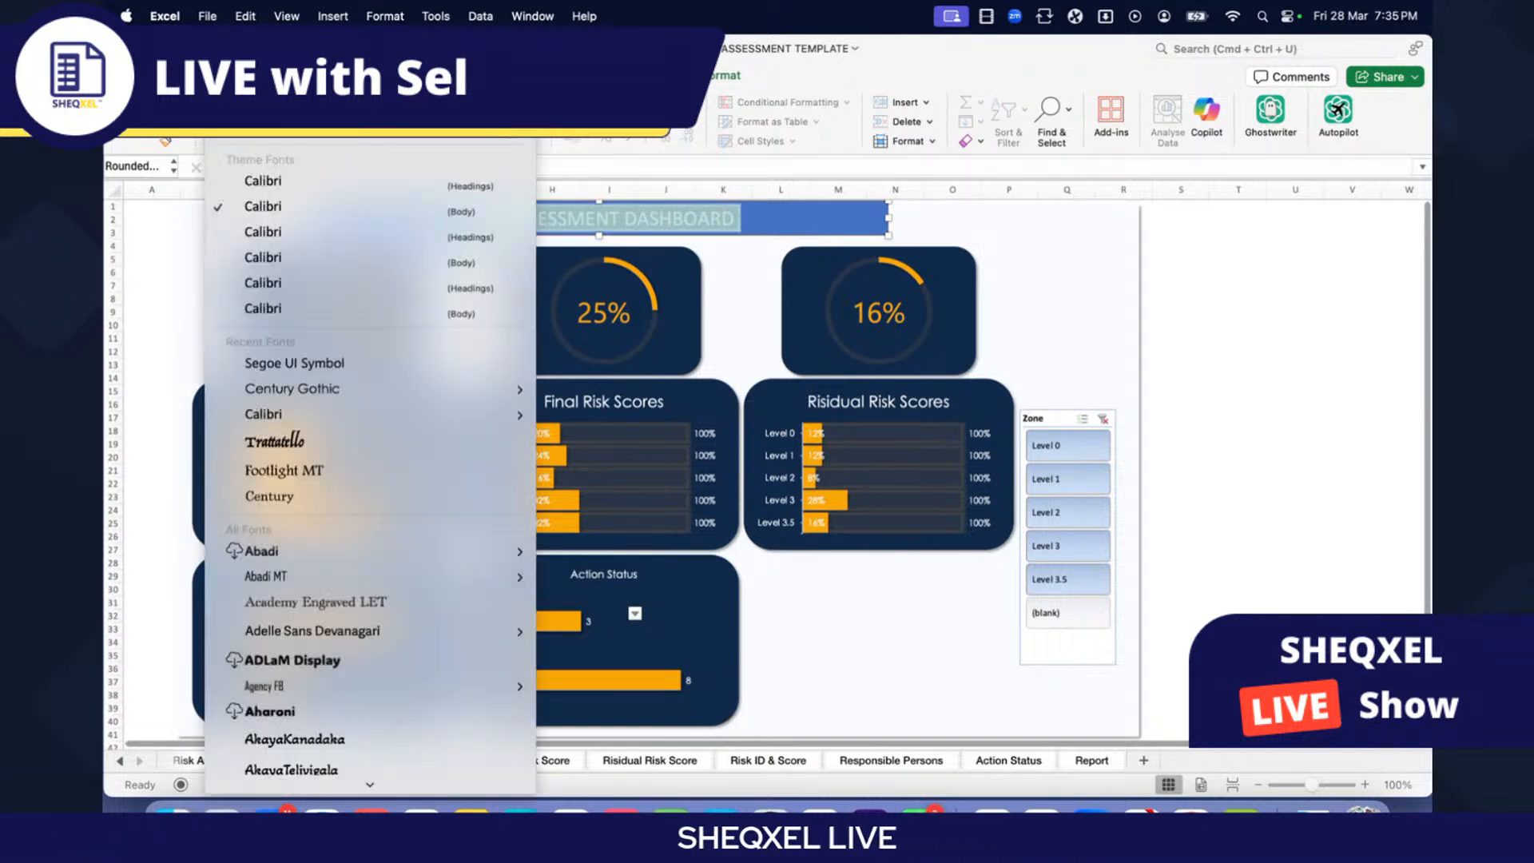
{"action": "scroll", "coordinate": [309, 411], "scroll_direction": "down", "scroll_amount": 4}
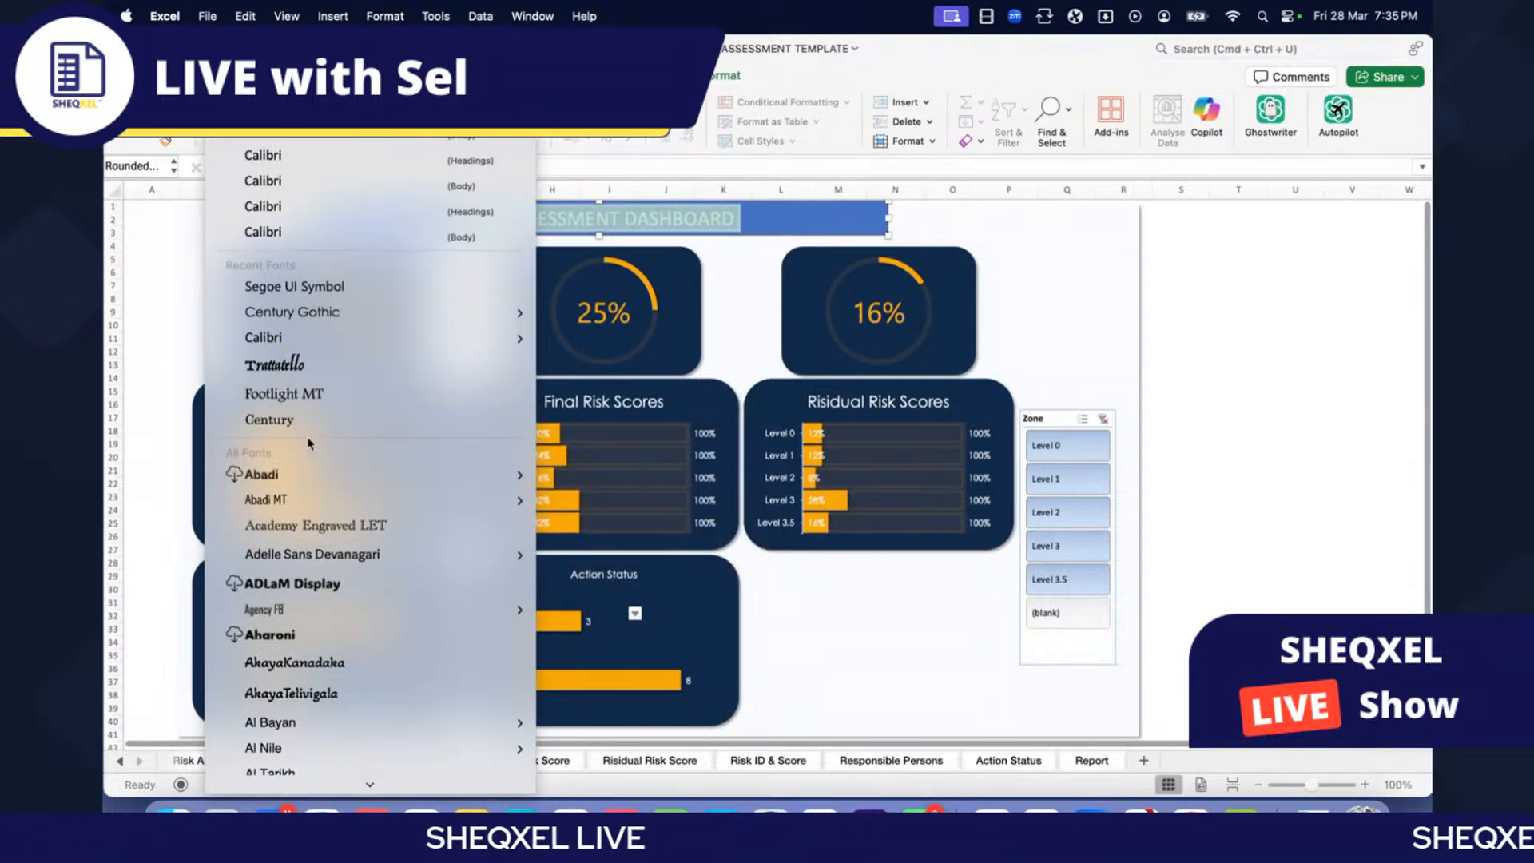
{"action": "scroll", "coordinate": [312, 442], "scroll_direction": "down", "scroll_amount": 9}
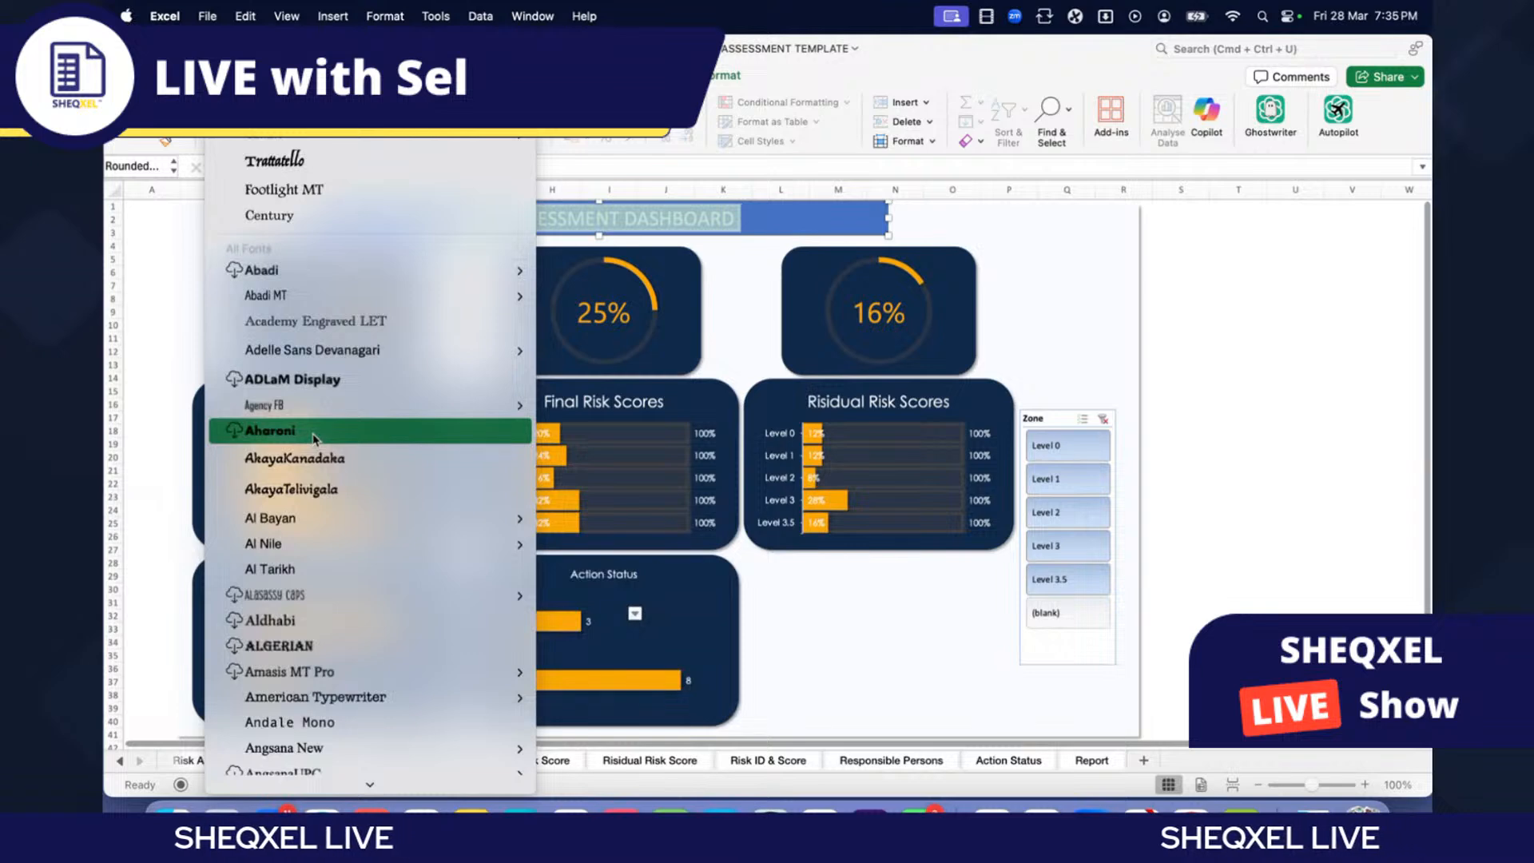
{"action": "scroll", "coordinate": [314, 441], "scroll_direction": "down", "scroll_amount": 4}
{"action": "scroll", "coordinate": [314, 438], "scroll_direction": "up", "scroll_amount": 8}
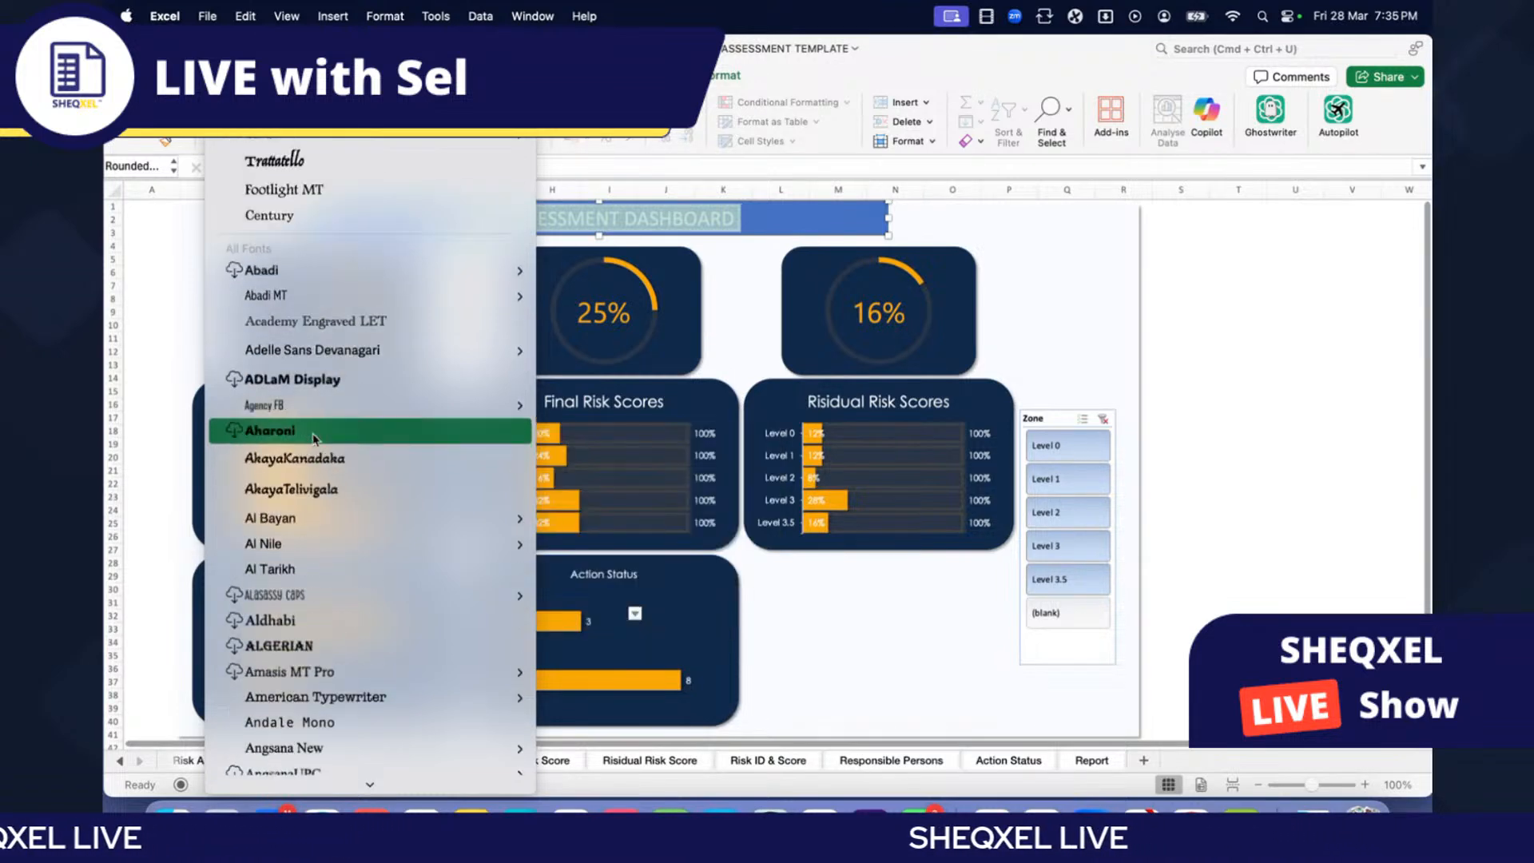
{"action": "scroll", "coordinate": [314, 438], "scroll_direction": "up", "scroll_amount": 5}
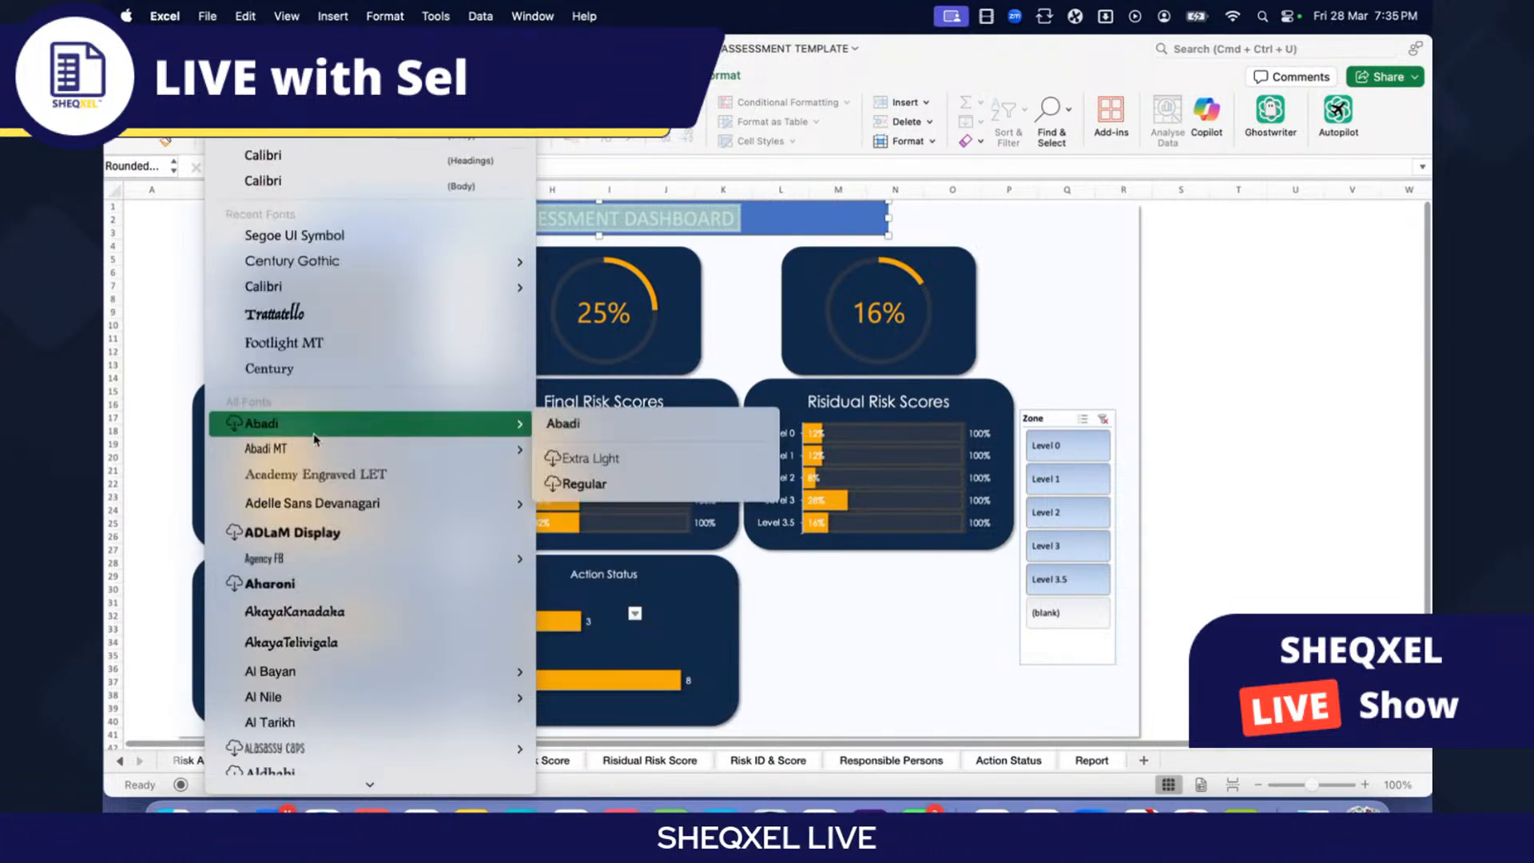
{"action": "left_click", "coordinate": [272, 264]}
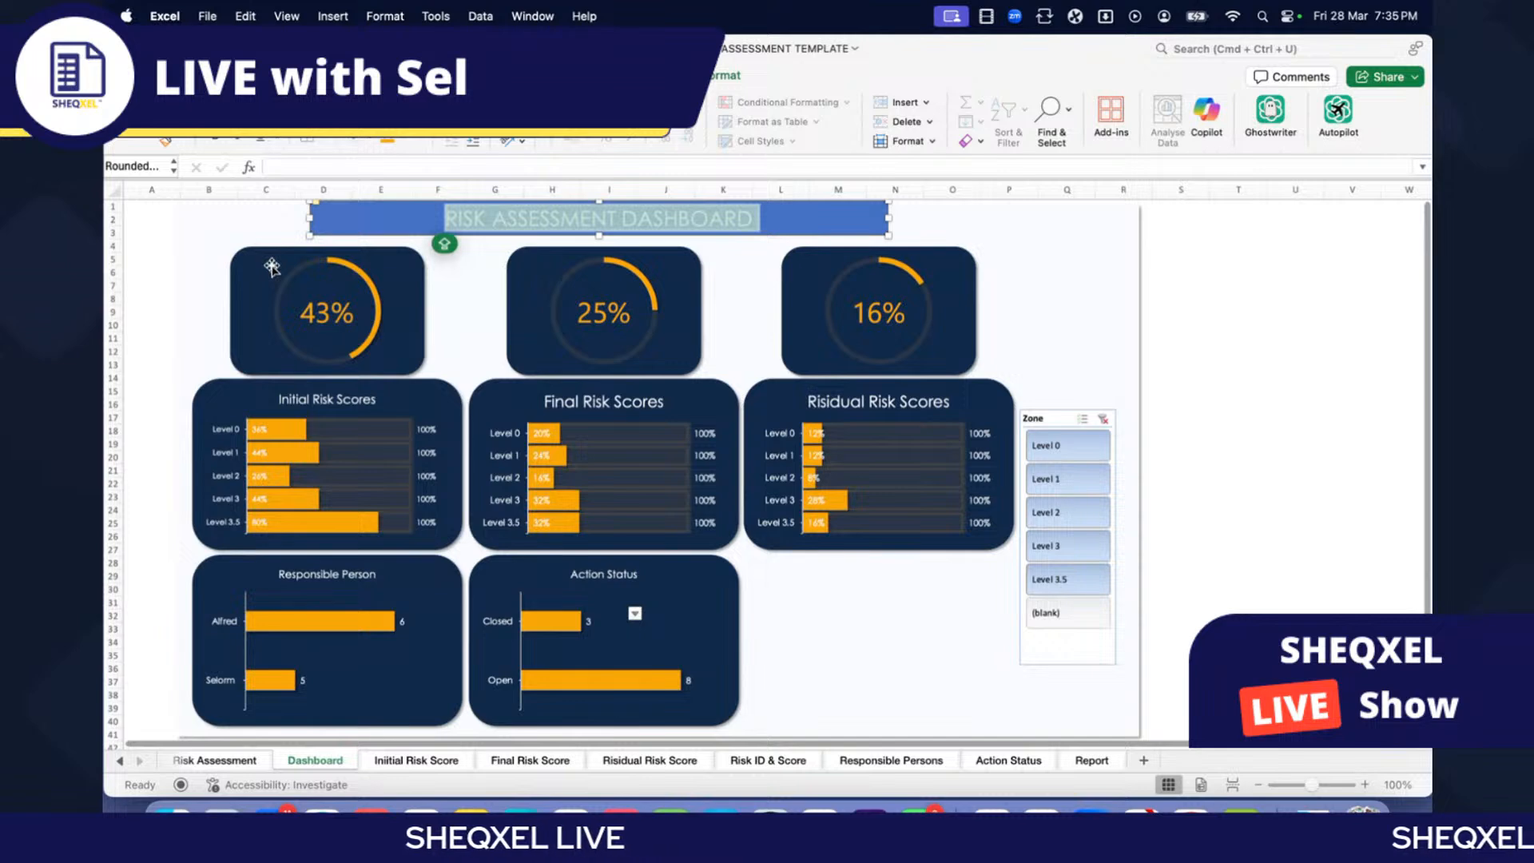
Step: Change the banner title's font to Abadi and deselect the banner
{"action": "left_click", "coordinate": [272, 112]}
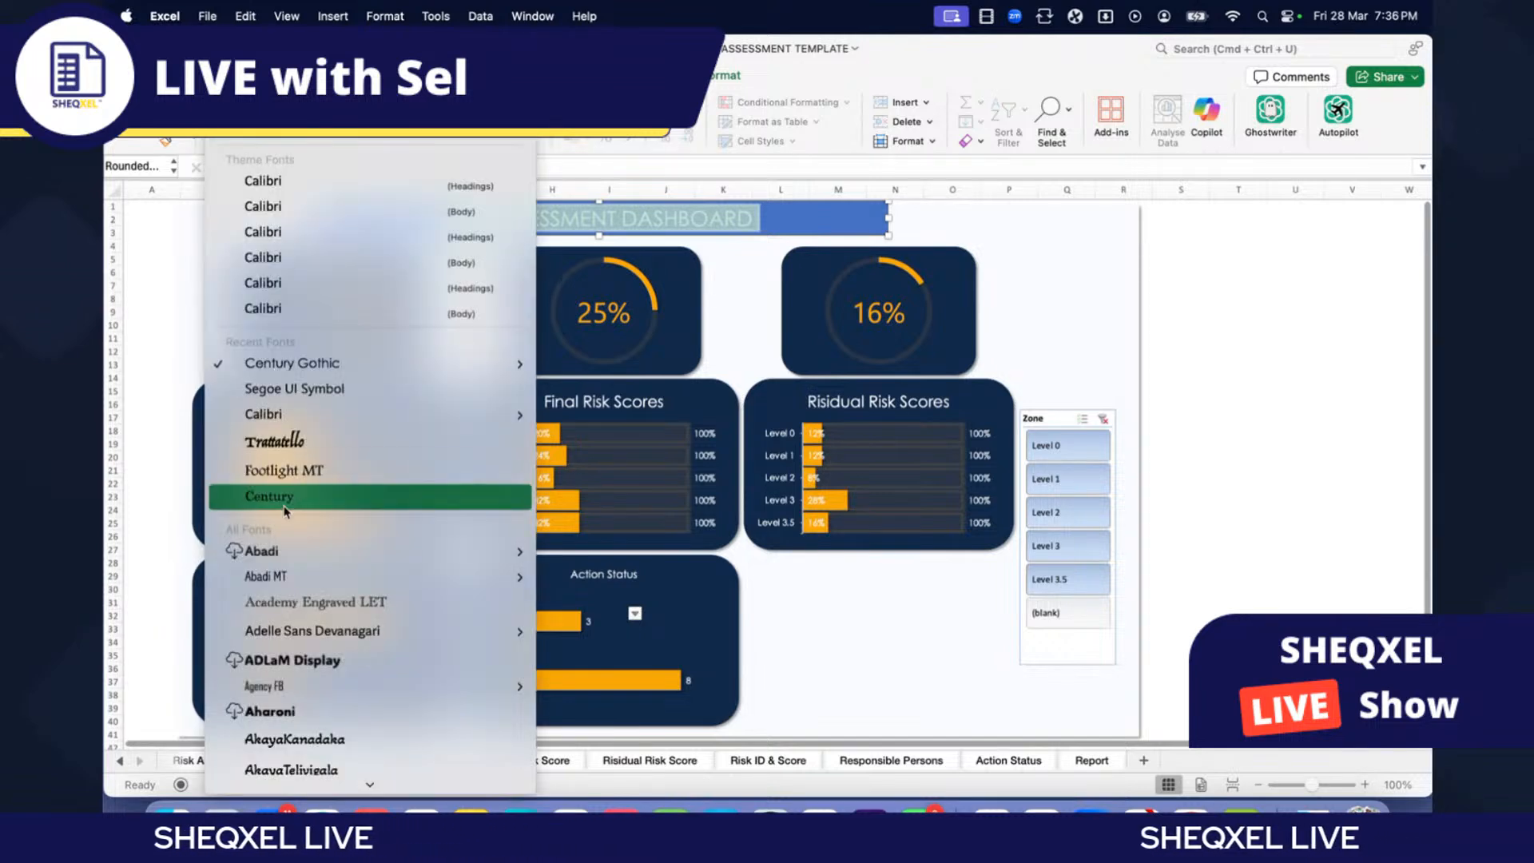
{"action": "key", "text": "Escape"}
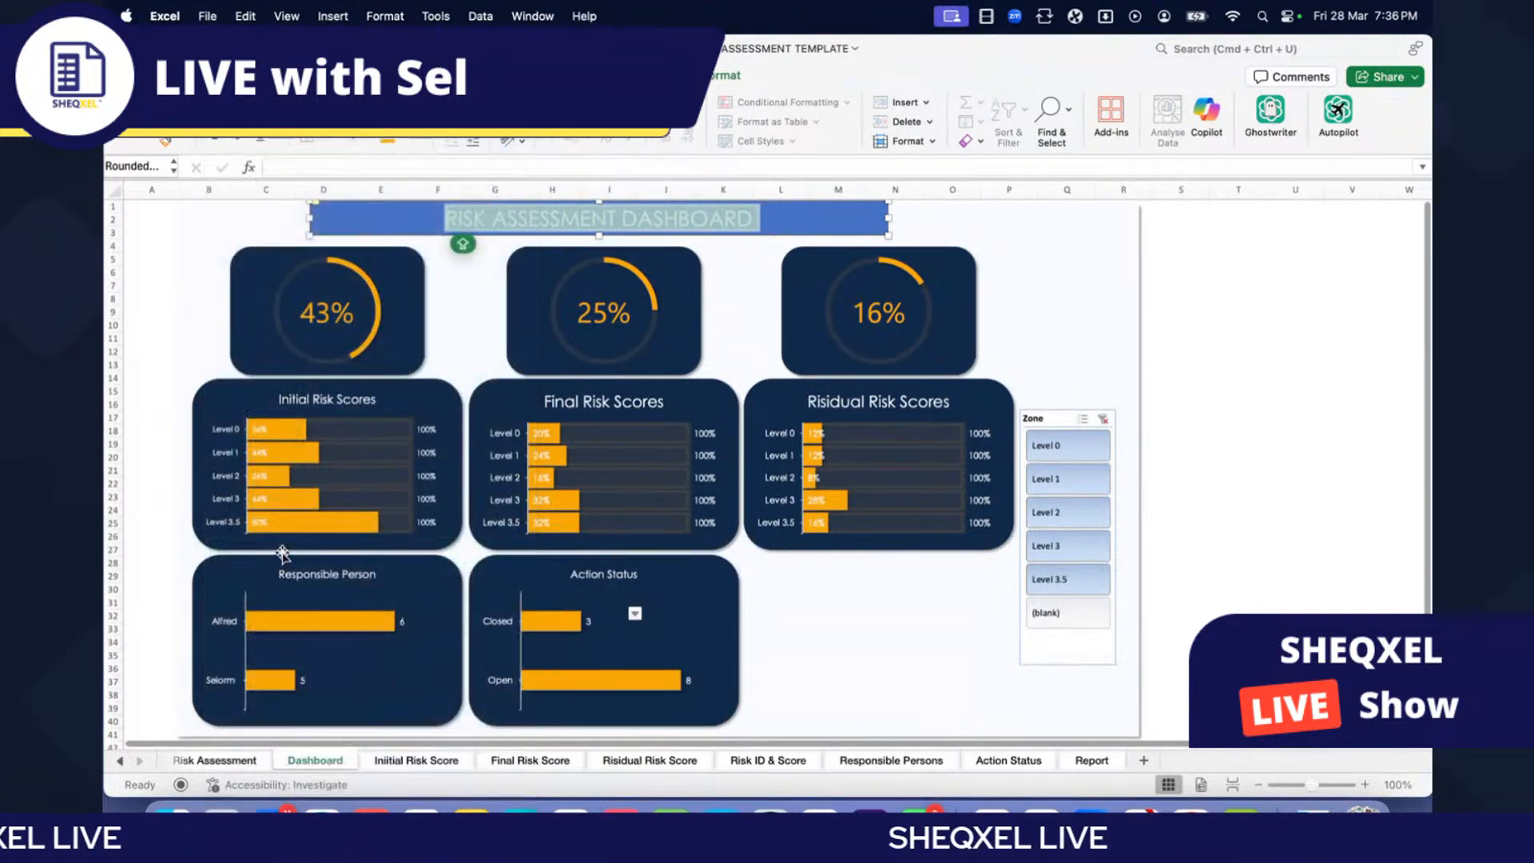
{"action": "left_click", "coordinate": [1189, 298]}
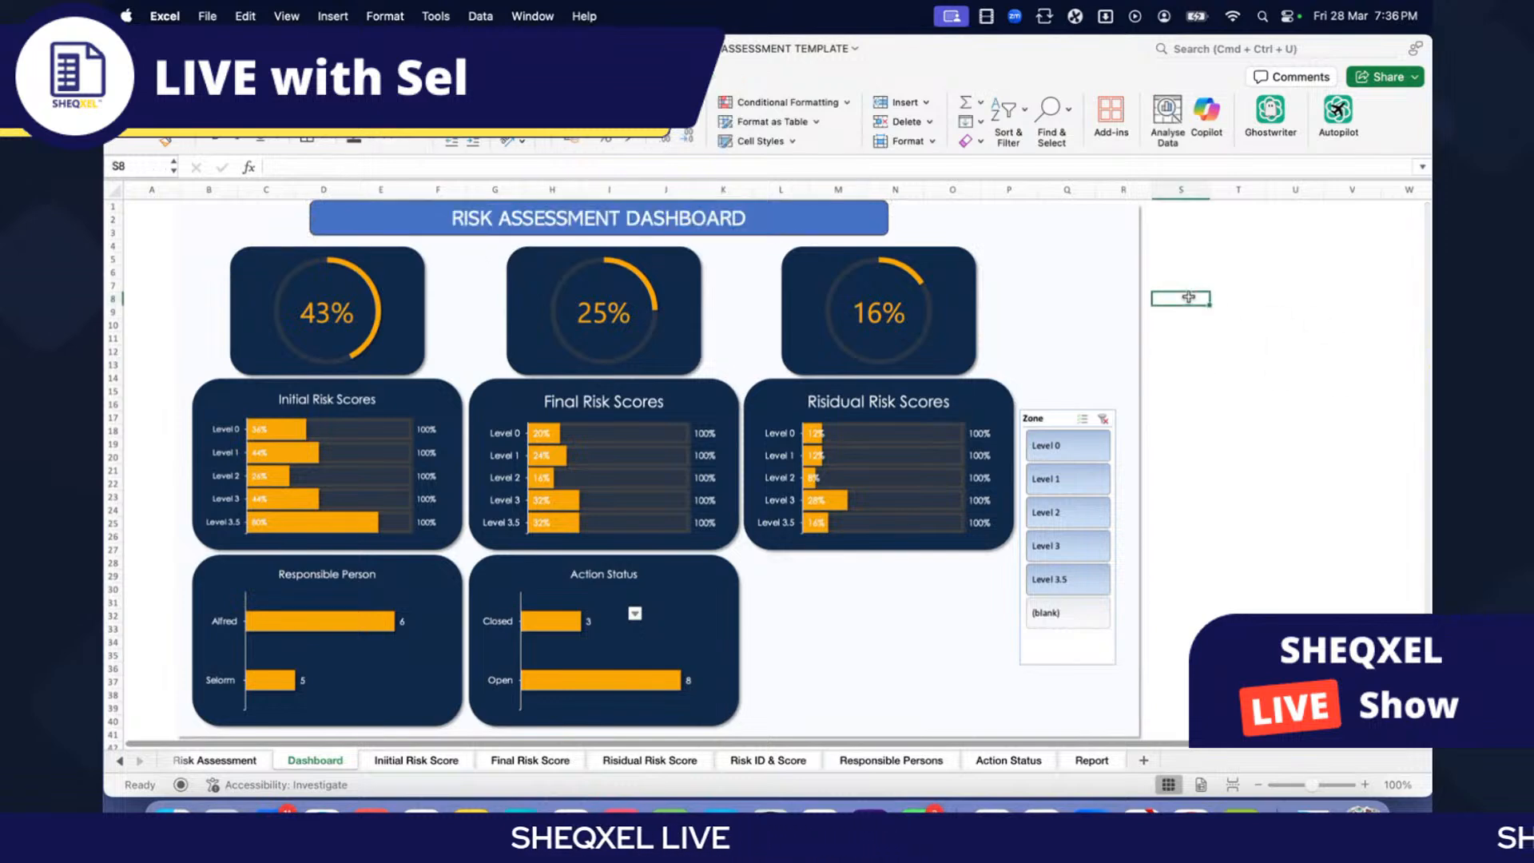
Step: Copy the navy panel formatting from the 16% doughnut panel onto the title banner with Format Painter
{"action": "left_click", "coordinate": [783, 232]}
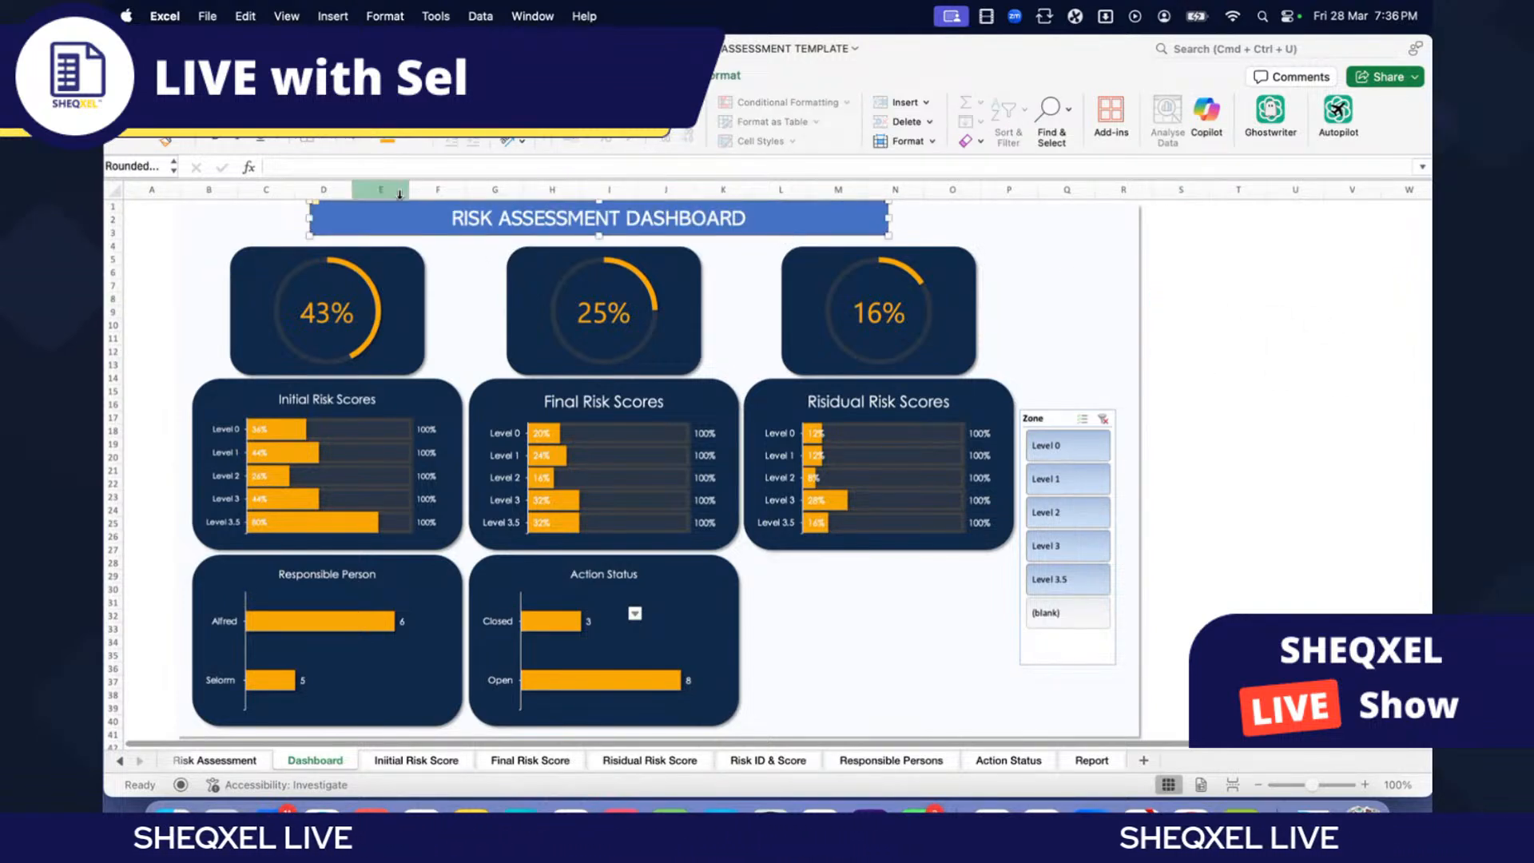
{"action": "left_click", "coordinate": [969, 266]}
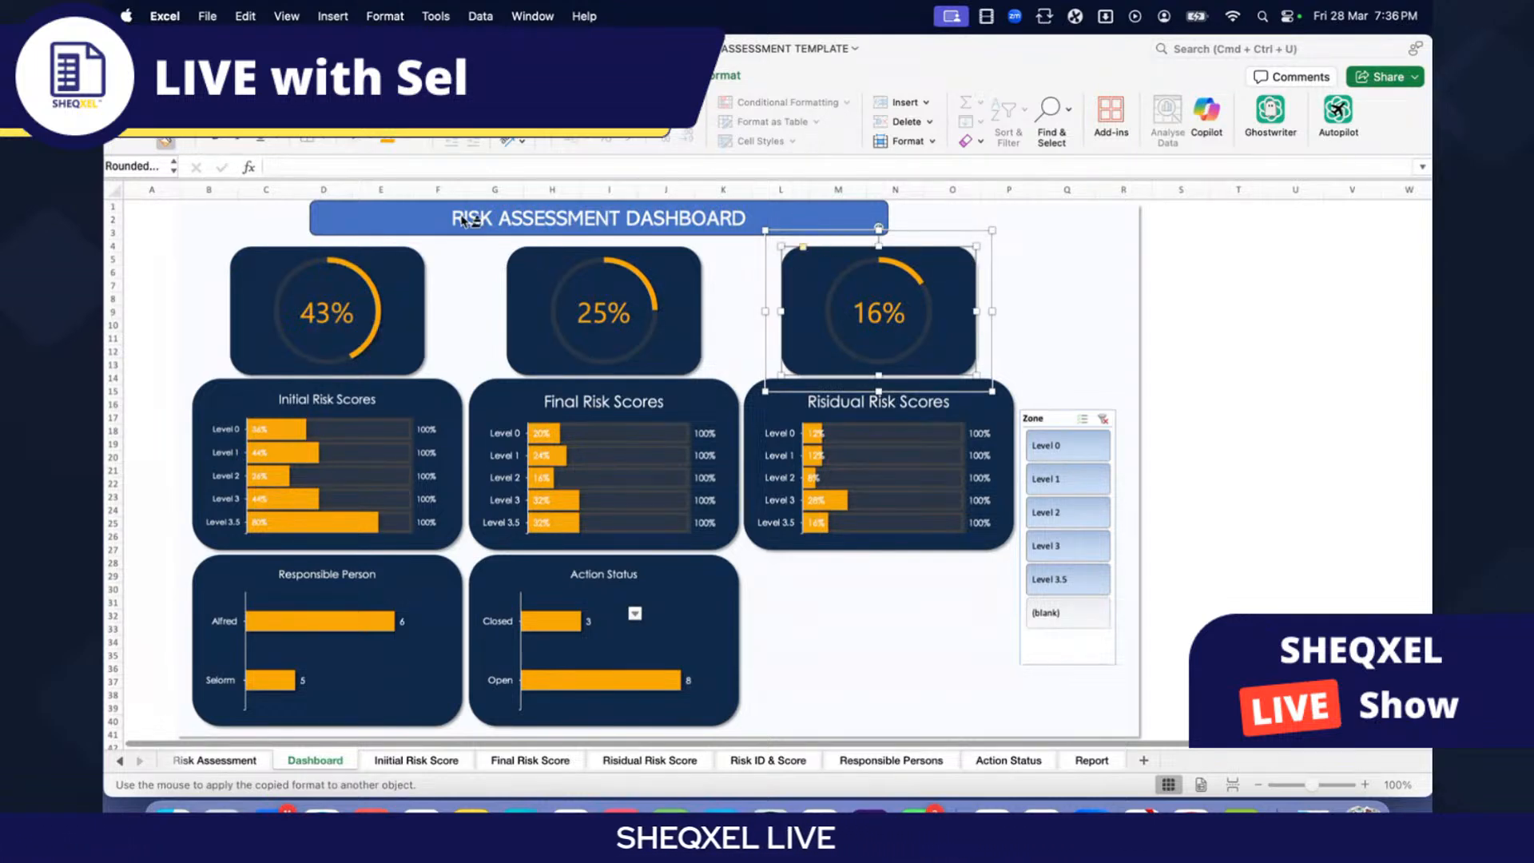
{"action": "left_click", "coordinate": [391, 219]}
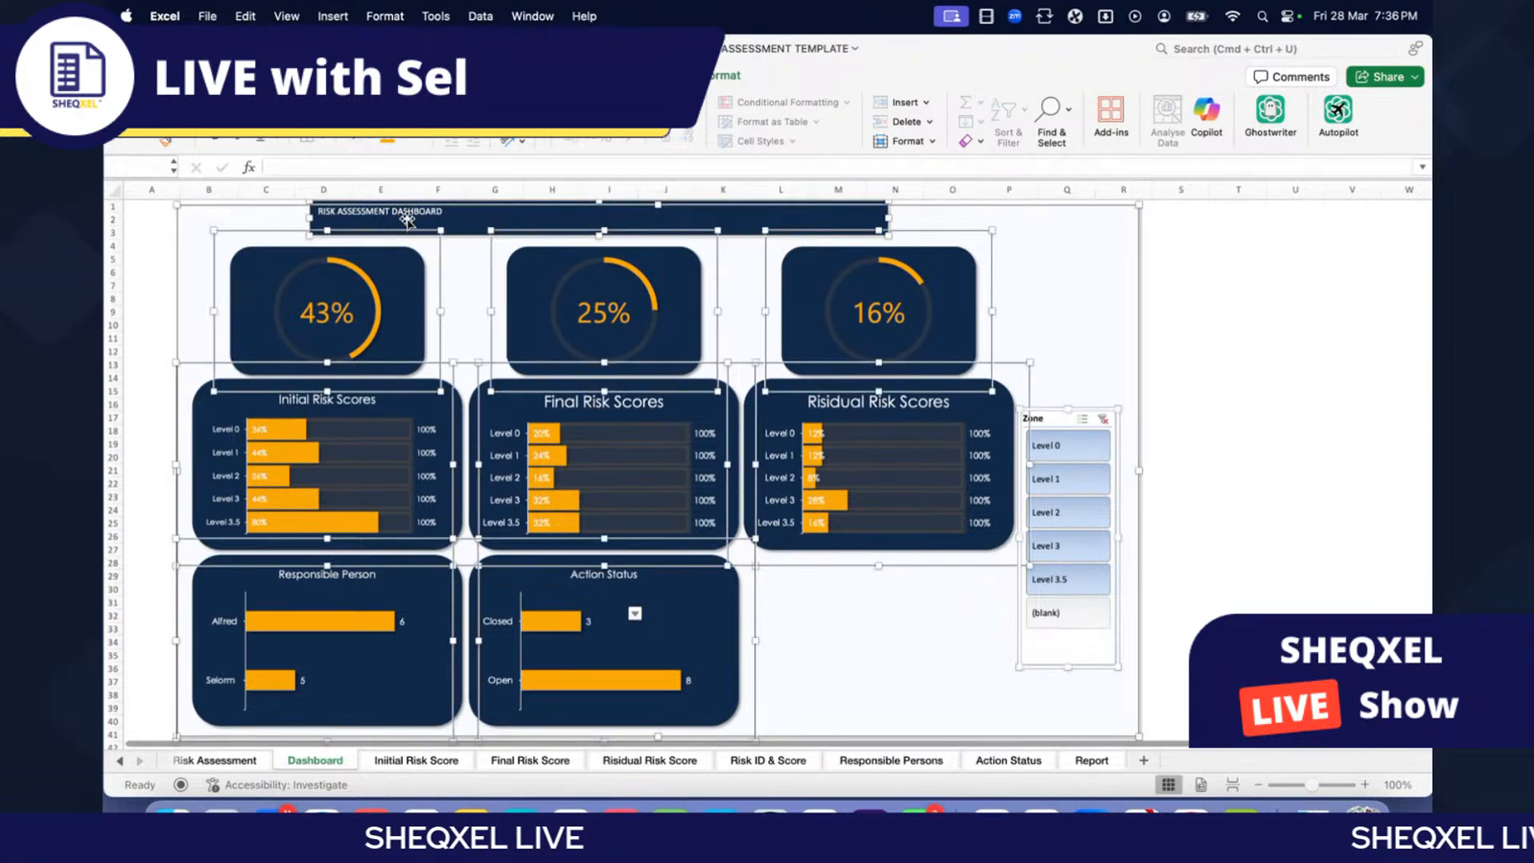
{"action": "left_click", "coordinate": [1295, 246]}
Step: Centre the title in the navy banner and format it in Abadi, size 22
{"action": "left_click", "coordinate": [655, 220]}
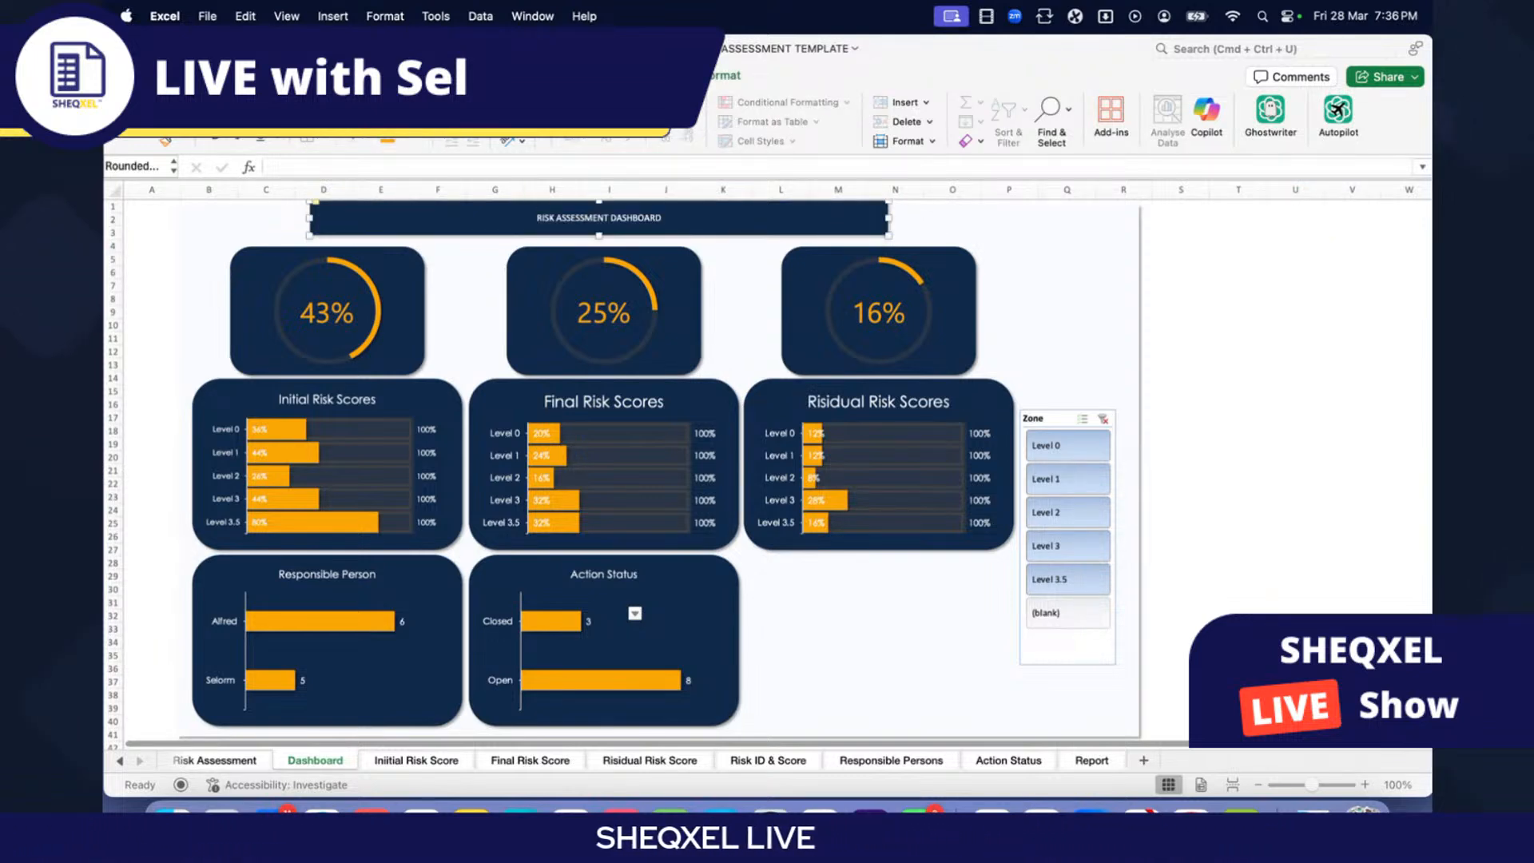
{"action": "left_click", "coordinate": [360, 112]}
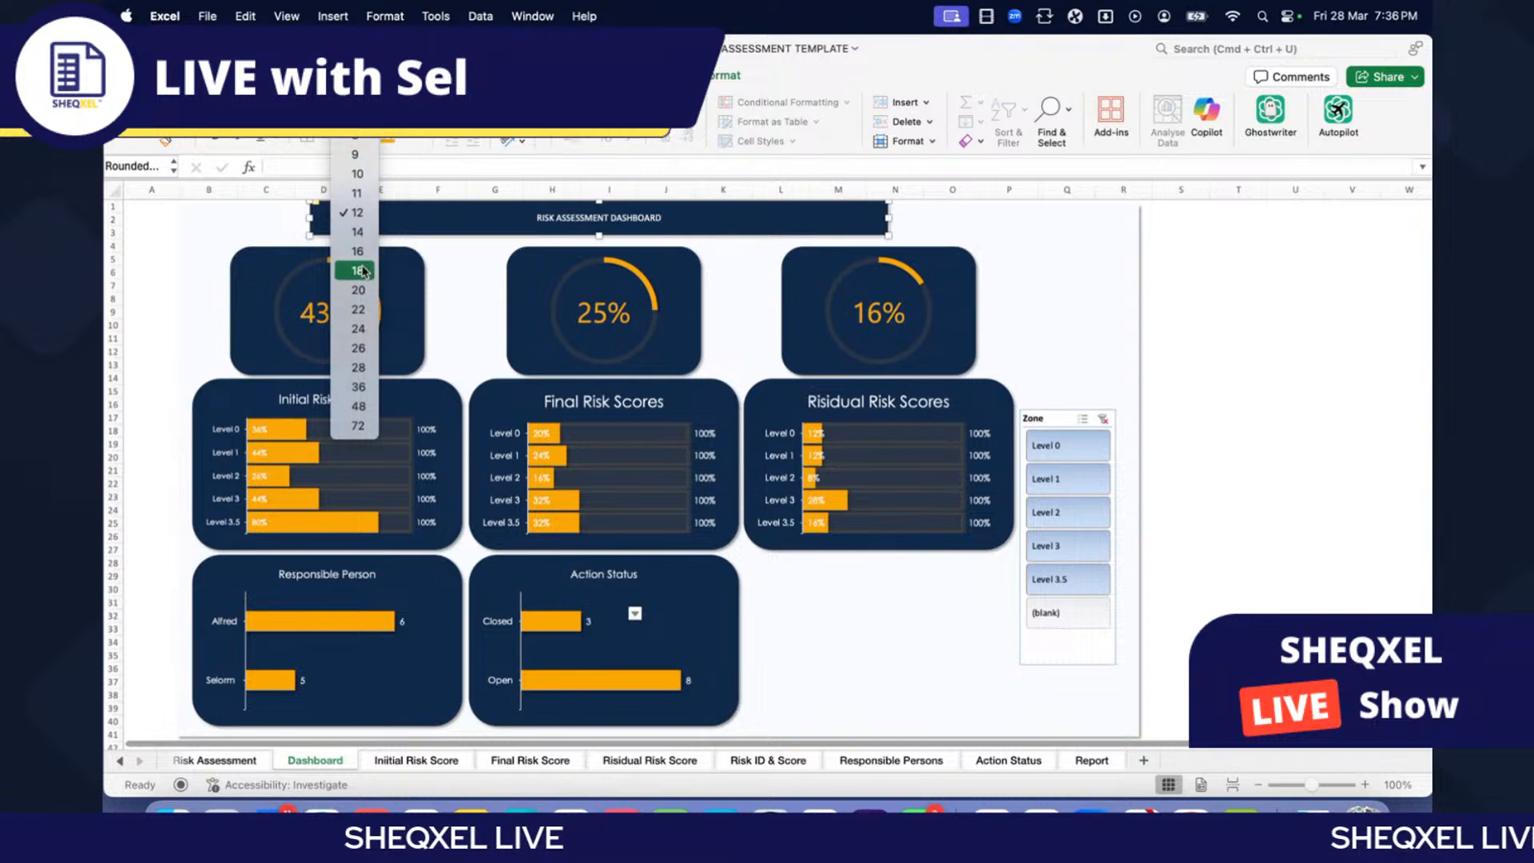
{"action": "left_click", "coordinate": [359, 309]}
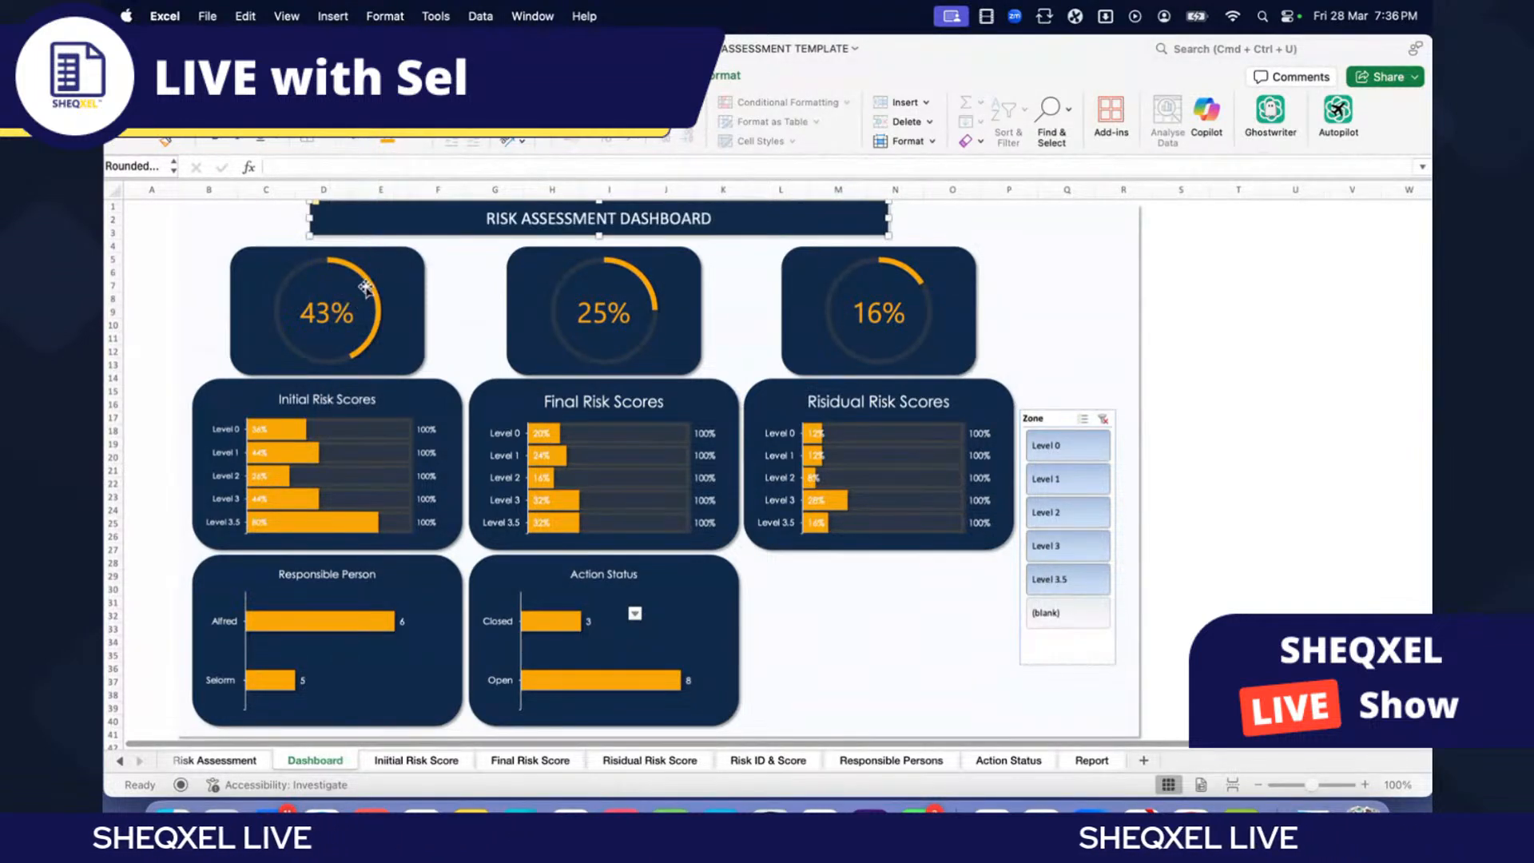
{"action": "left_click", "coordinate": [264, 112]}
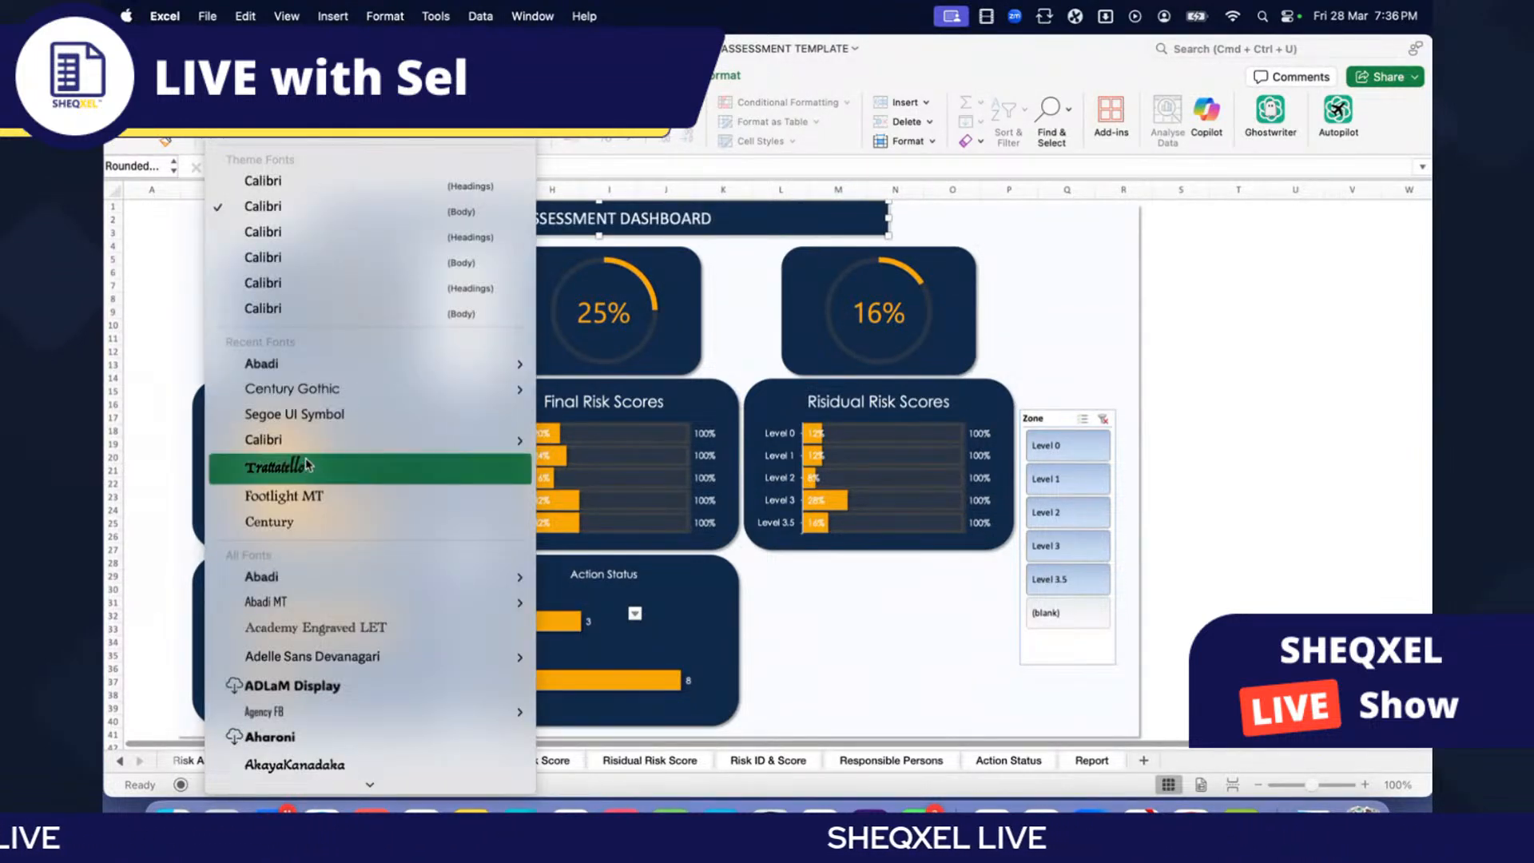
{"action": "left_click", "coordinate": [272, 365]}
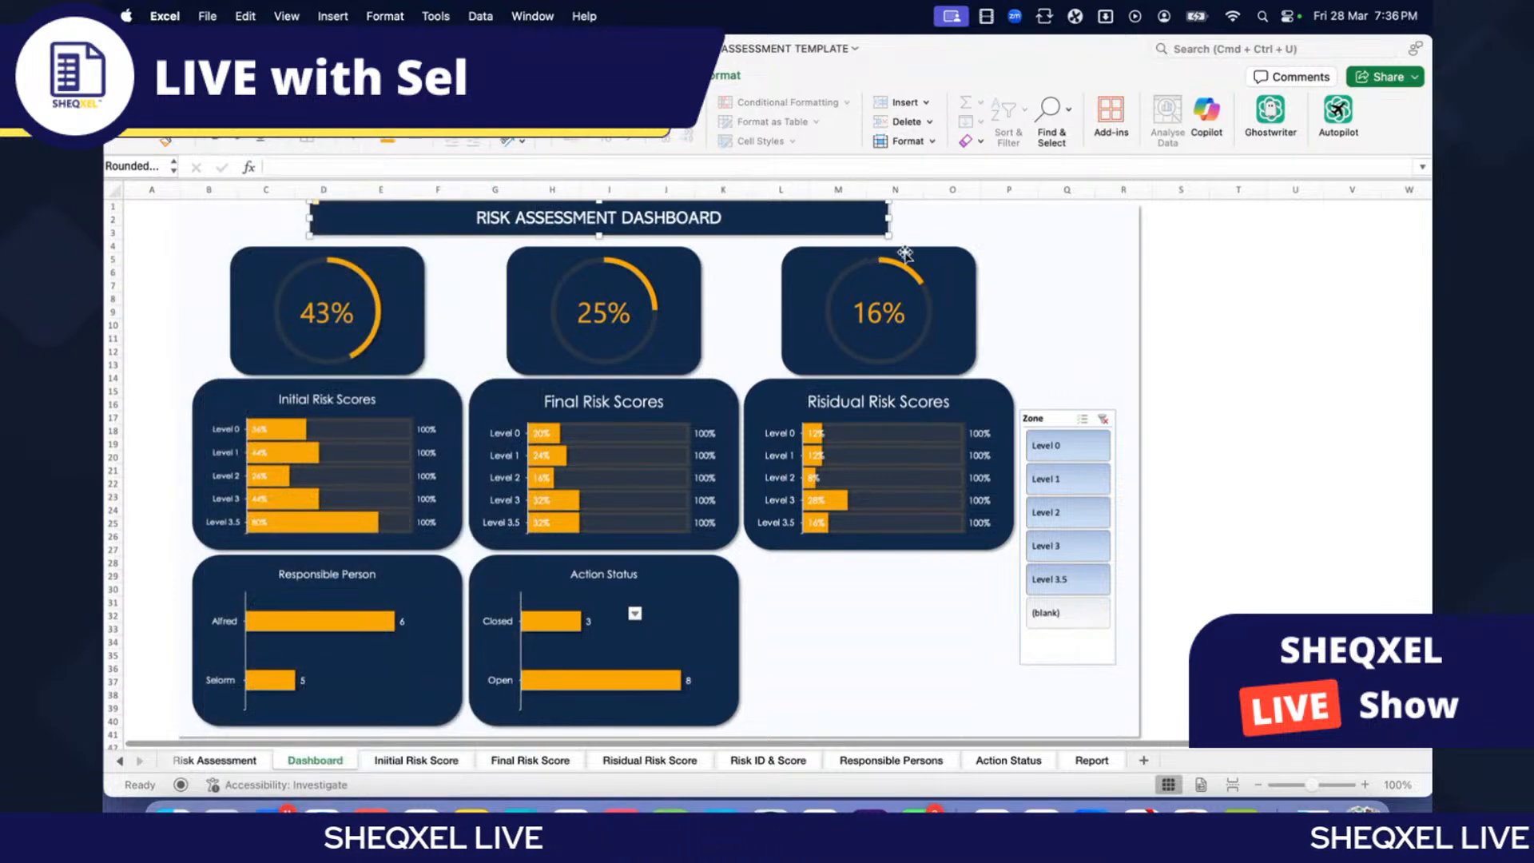
{"action": "left_click", "coordinate": [1238, 285]}
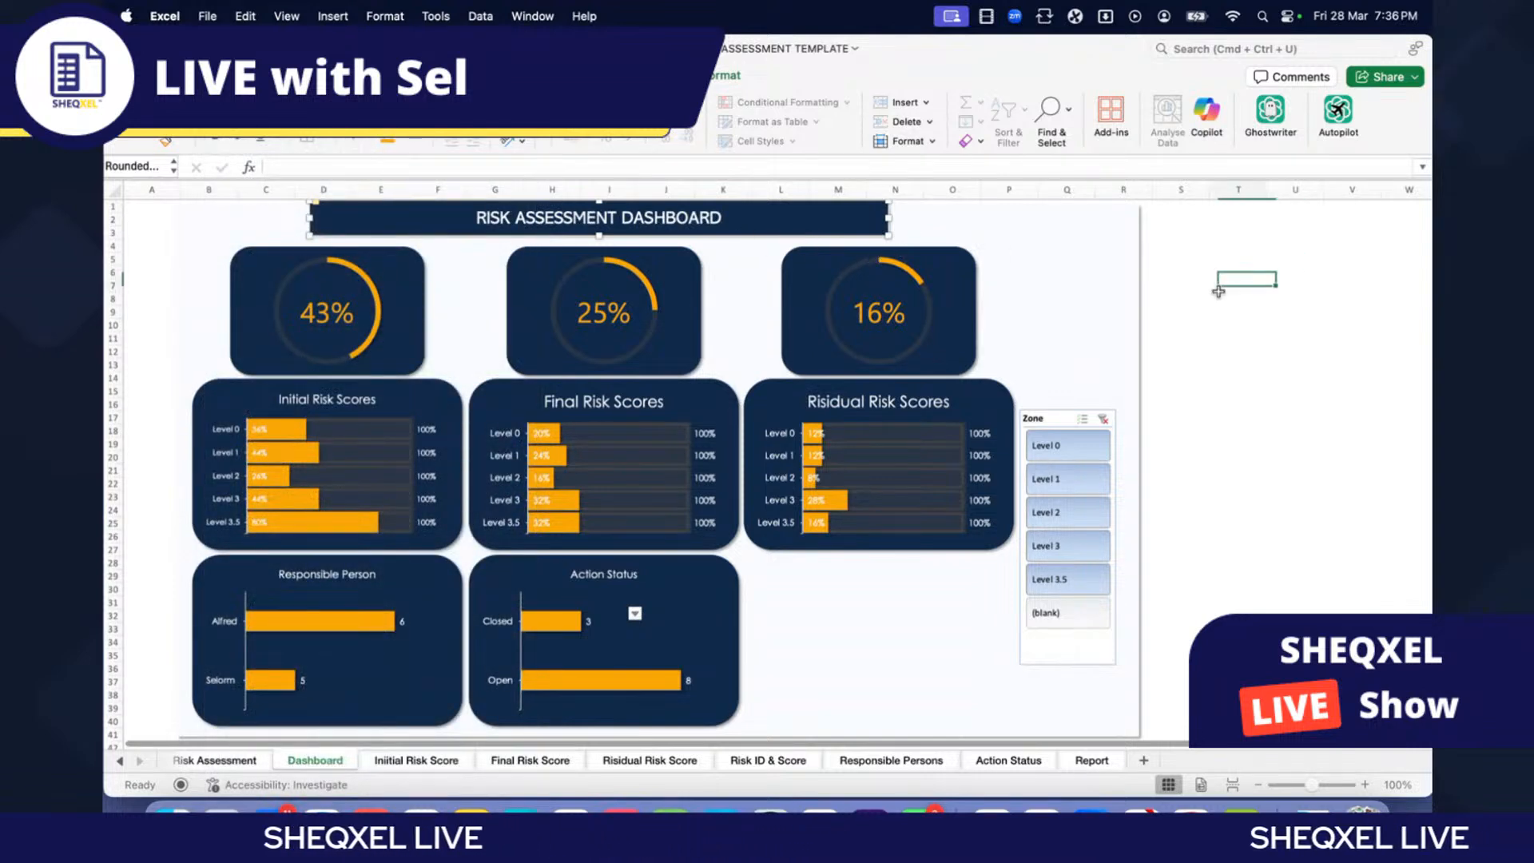
Step: Open the title banner's shape formatting and recolour its gradient outline, trying orange
{"action": "left_click", "coordinate": [829, 229]}
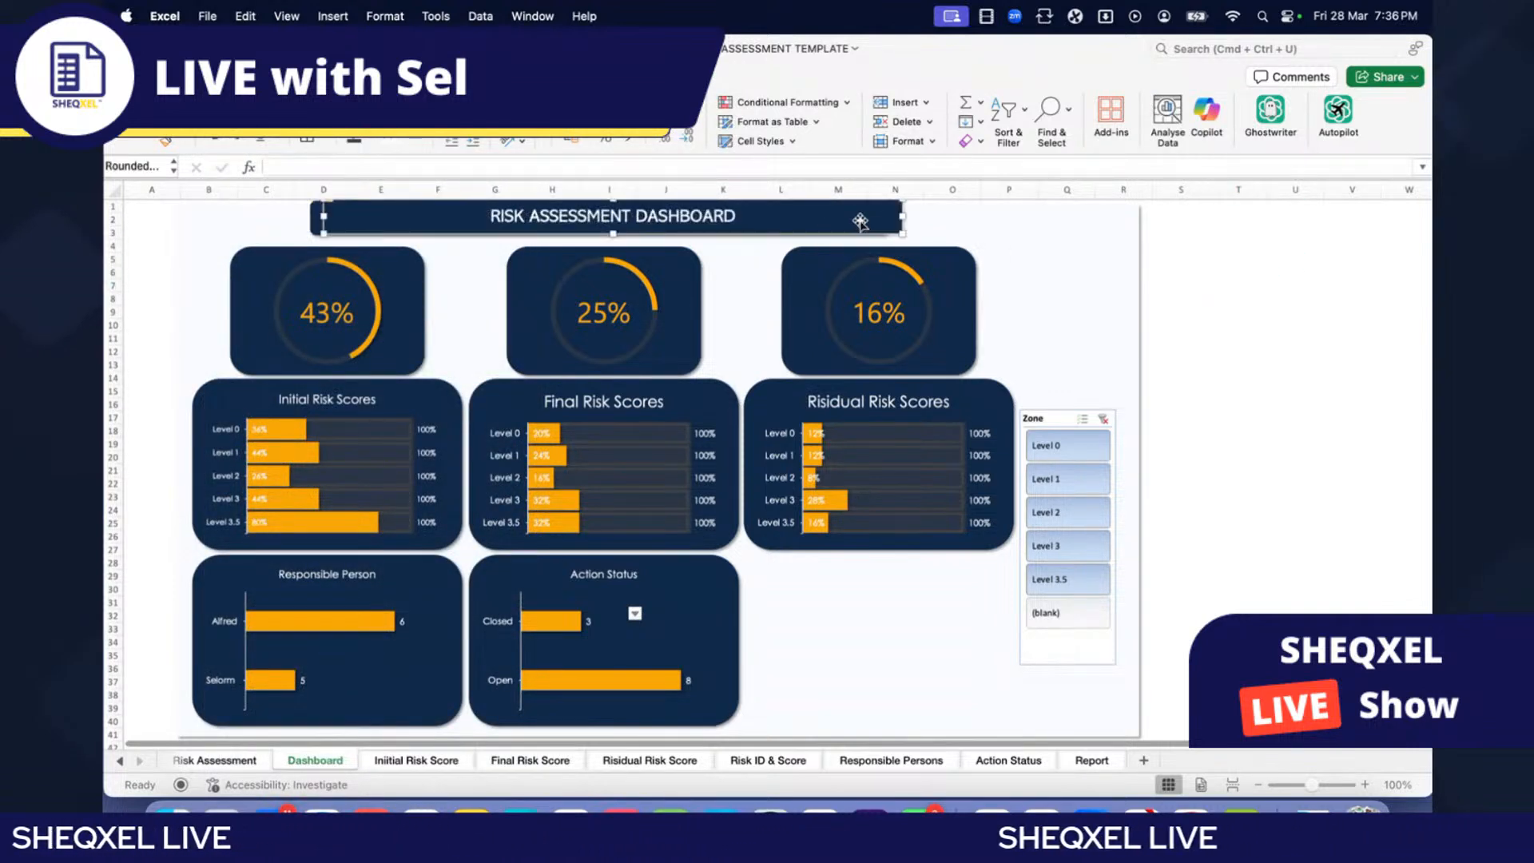
{"action": "right_click", "coordinate": [819, 218]}
{"action": "left_click", "coordinate": [871, 582]}
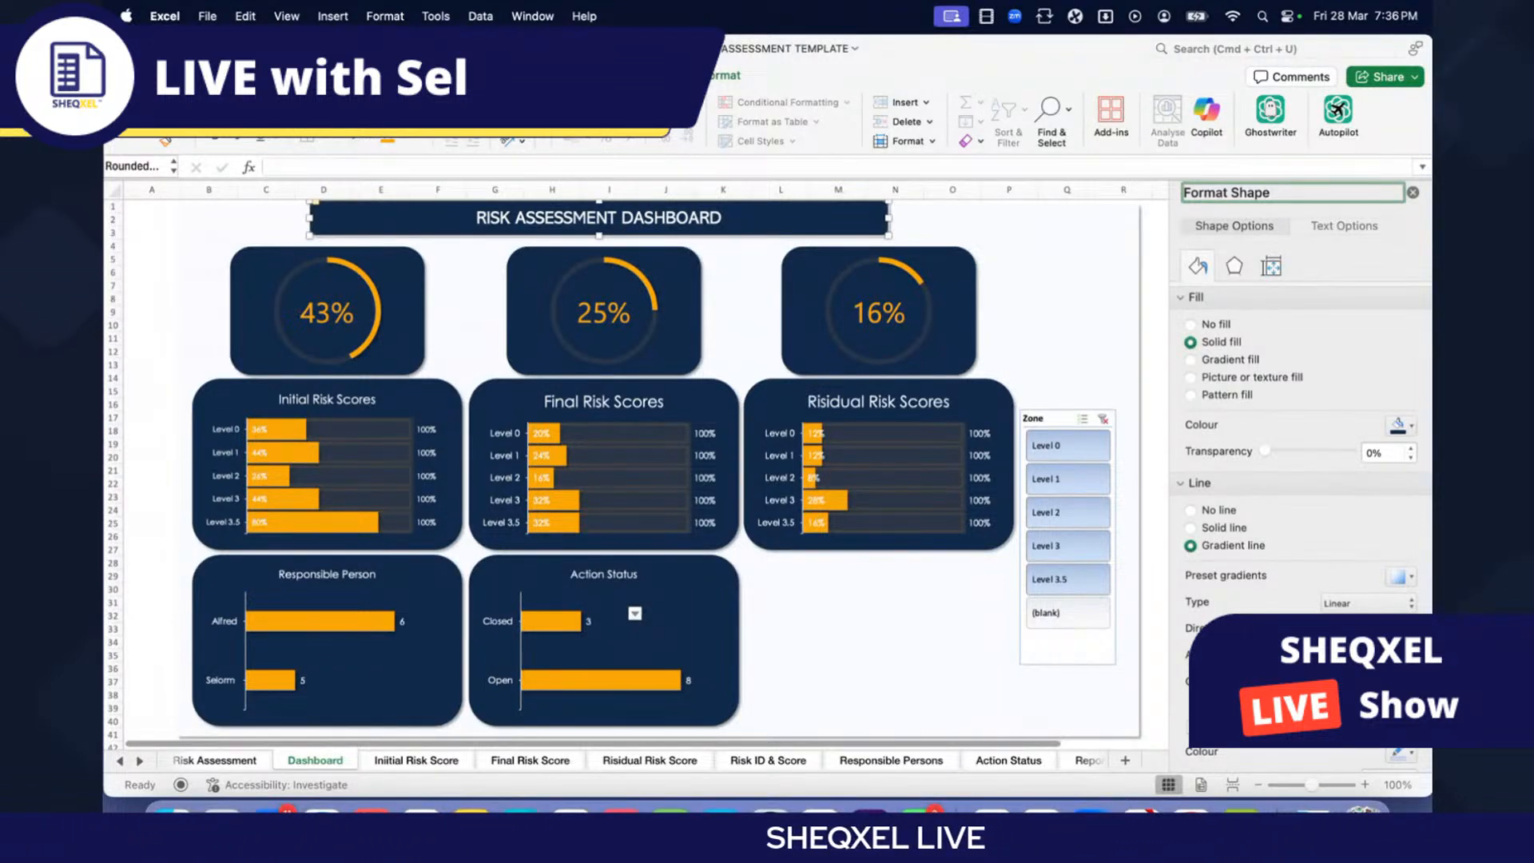
{"action": "left_click", "coordinate": [1413, 753]}
{"action": "left_click", "coordinate": [1351, 520]}
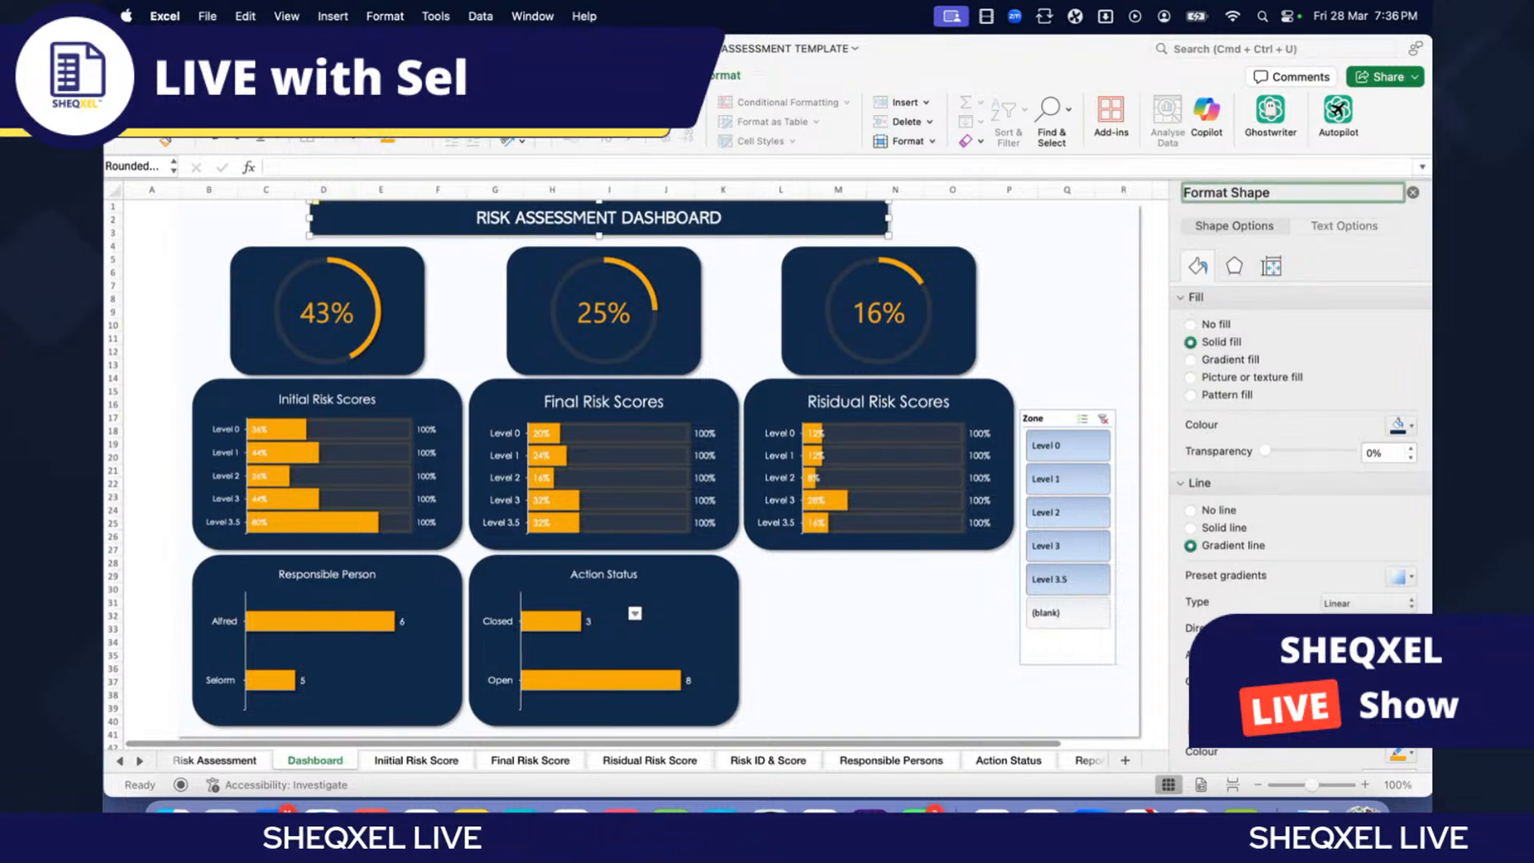
{"action": "left_click", "coordinate": [1412, 753]}
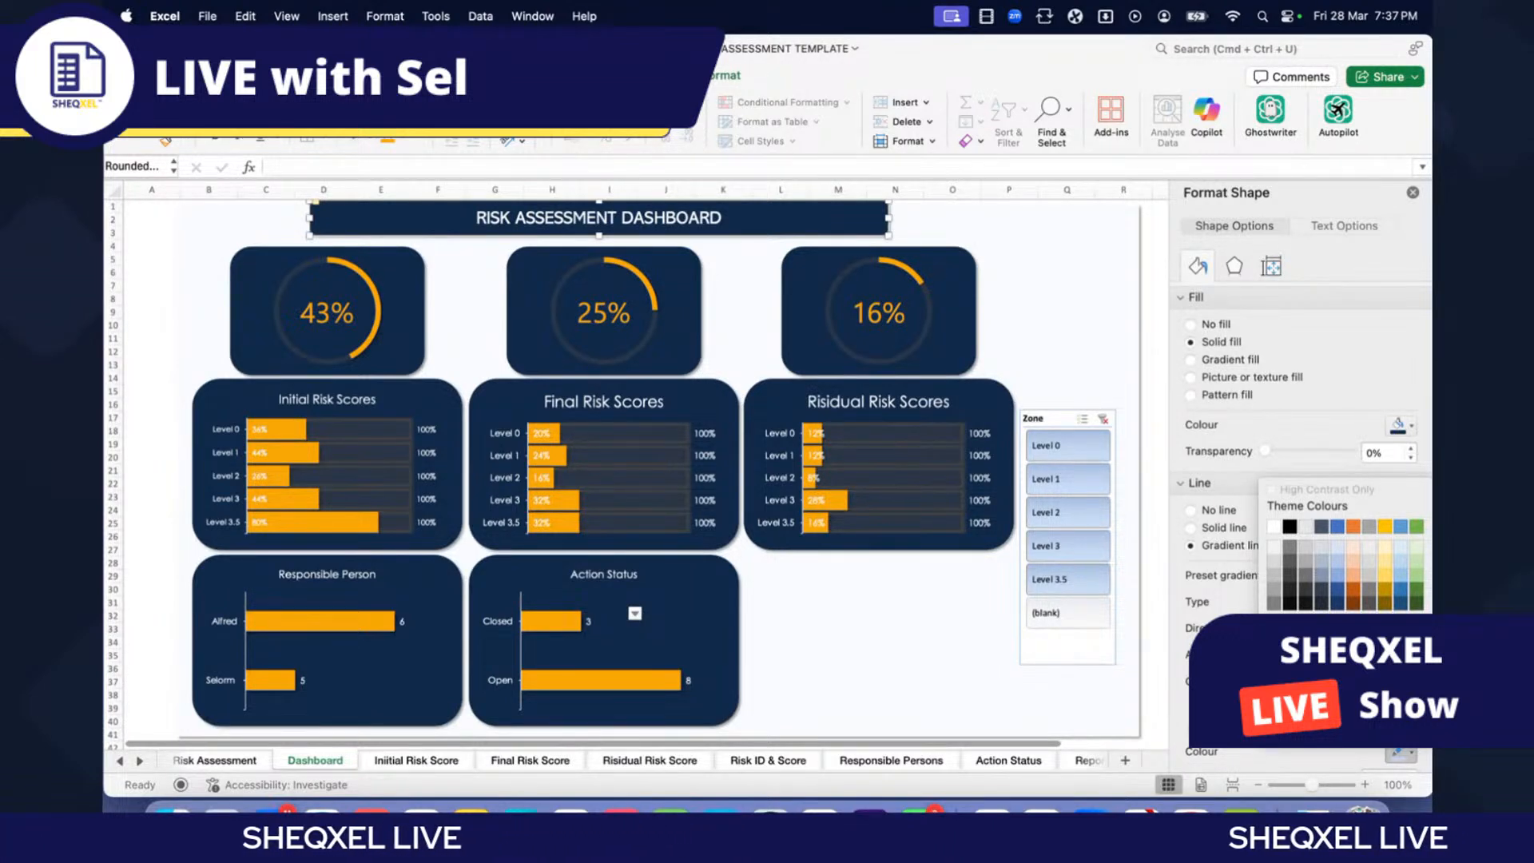
{"action": "key", "text": "Escape"}
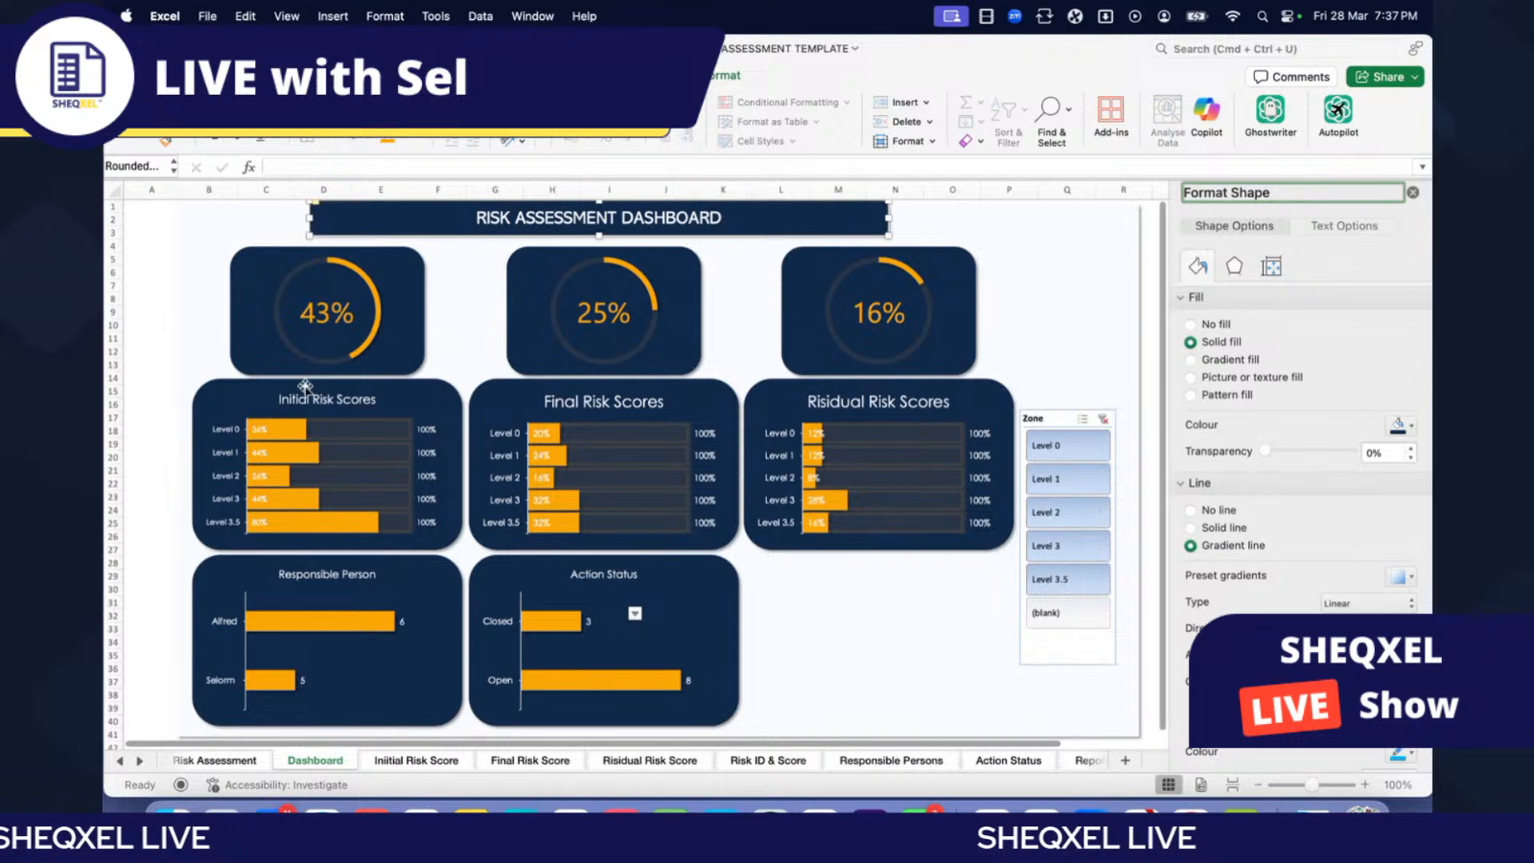
{"action": "left_click", "coordinate": [175, 297]}
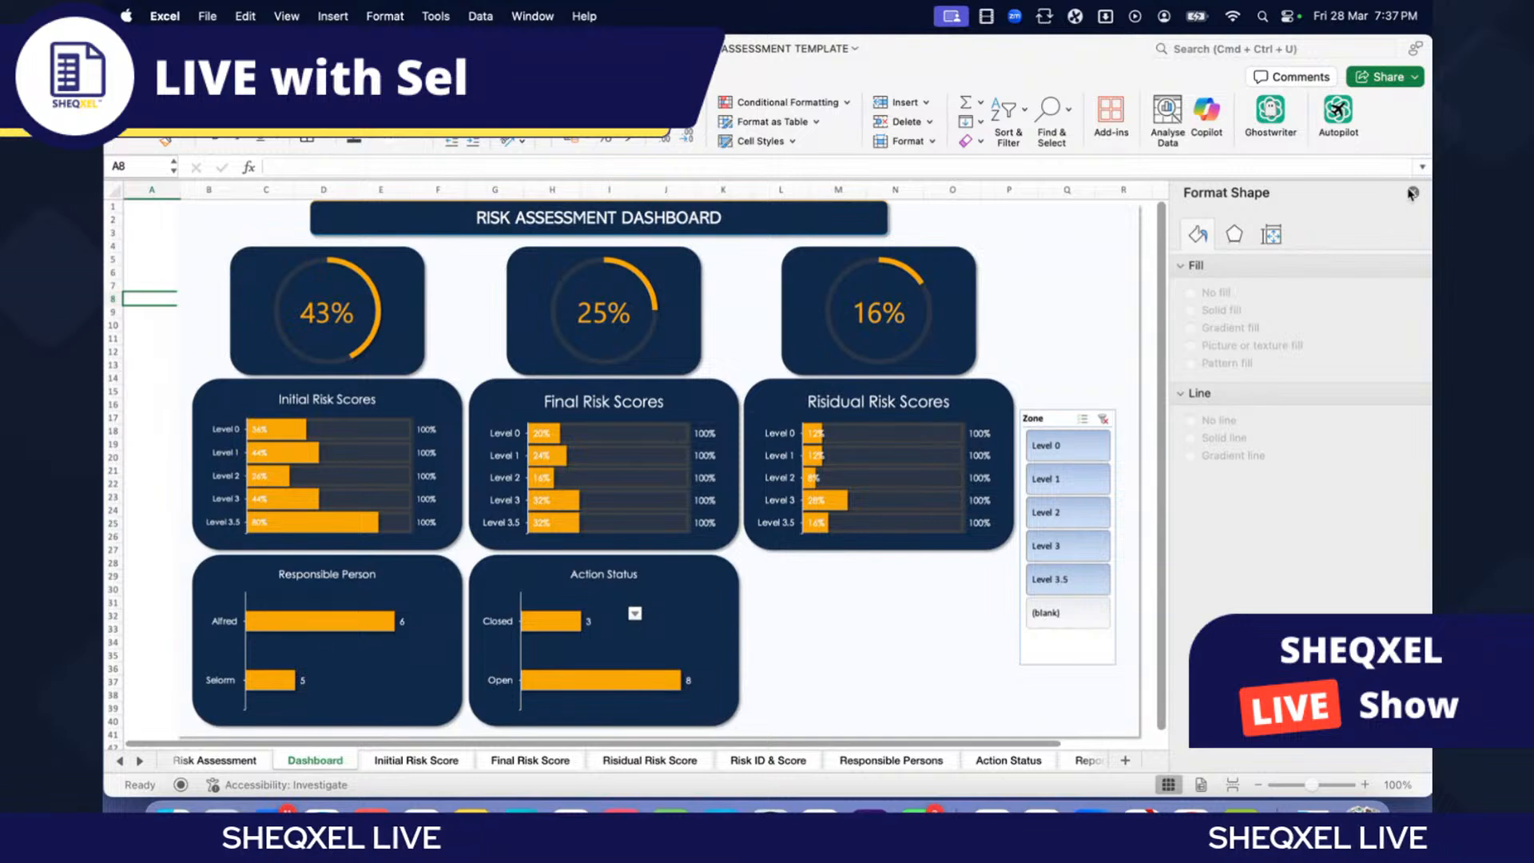
Step: Move the Zone slicer up and slightly right so its upper edge aligns with the risk score panels
{"action": "left_click", "coordinate": [1207, 367]}
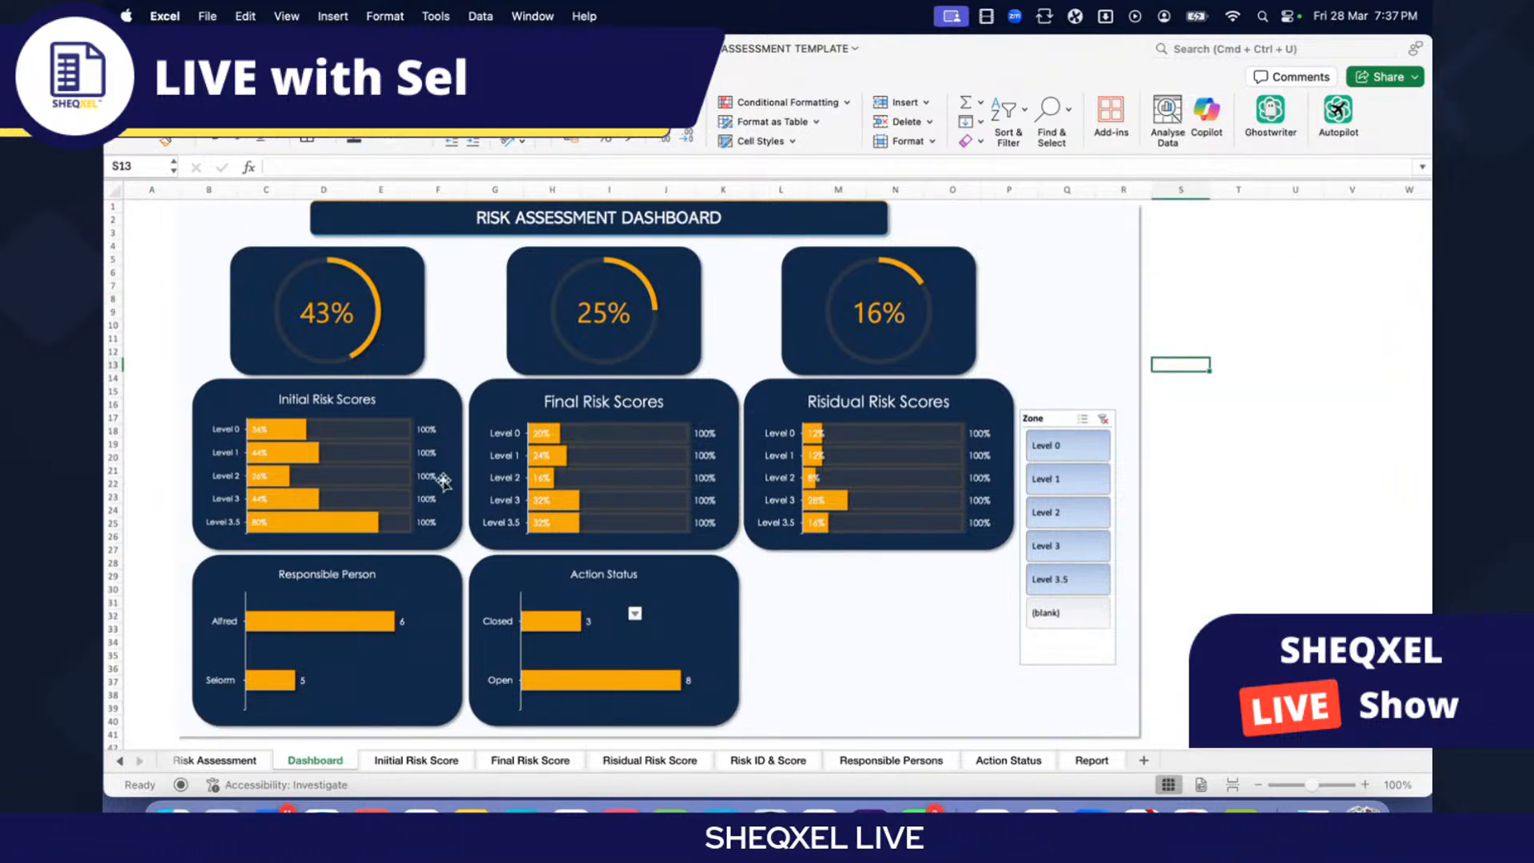
{"action": "left_click", "coordinate": [1082, 328]}
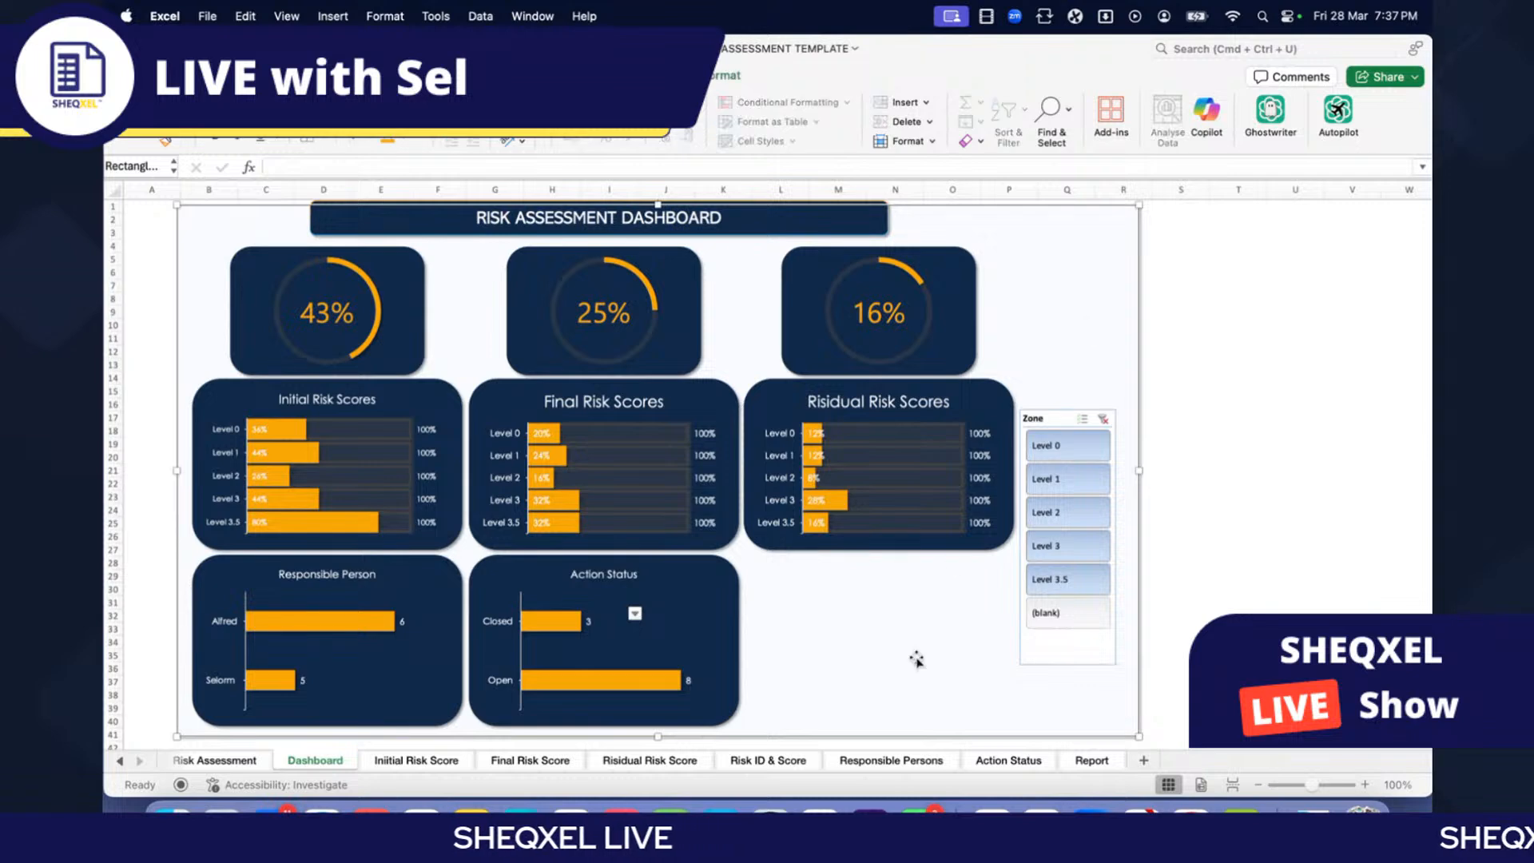
{"action": "mouse_move", "coordinate": [1053, 412]}
{"action": "left_mouse_down"}
{"action": "mouse_move", "coordinate": [1051, 298]}
{"action": "mouse_move", "coordinate": [1072, 422]}
{"action": "mouse_move", "coordinate": [1066, 386]}
{"action": "left_mouse_up"}
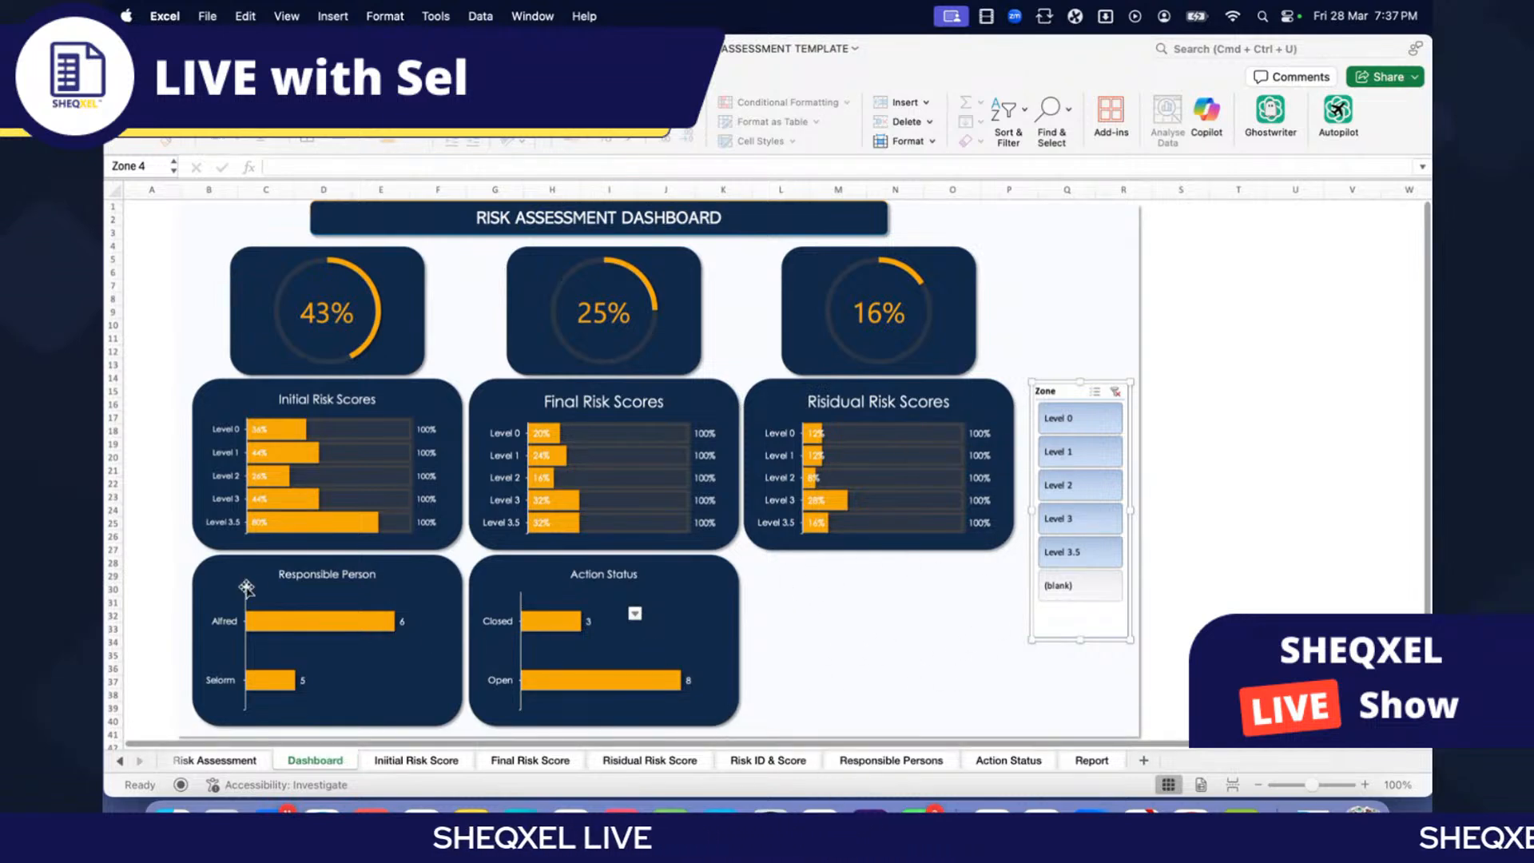
Step: Move the Responsible Person and Action Status panels together to the right, beneath the Final and Risidual Risk Scores panels
{"action": "left_click", "coordinate": [327, 630]}
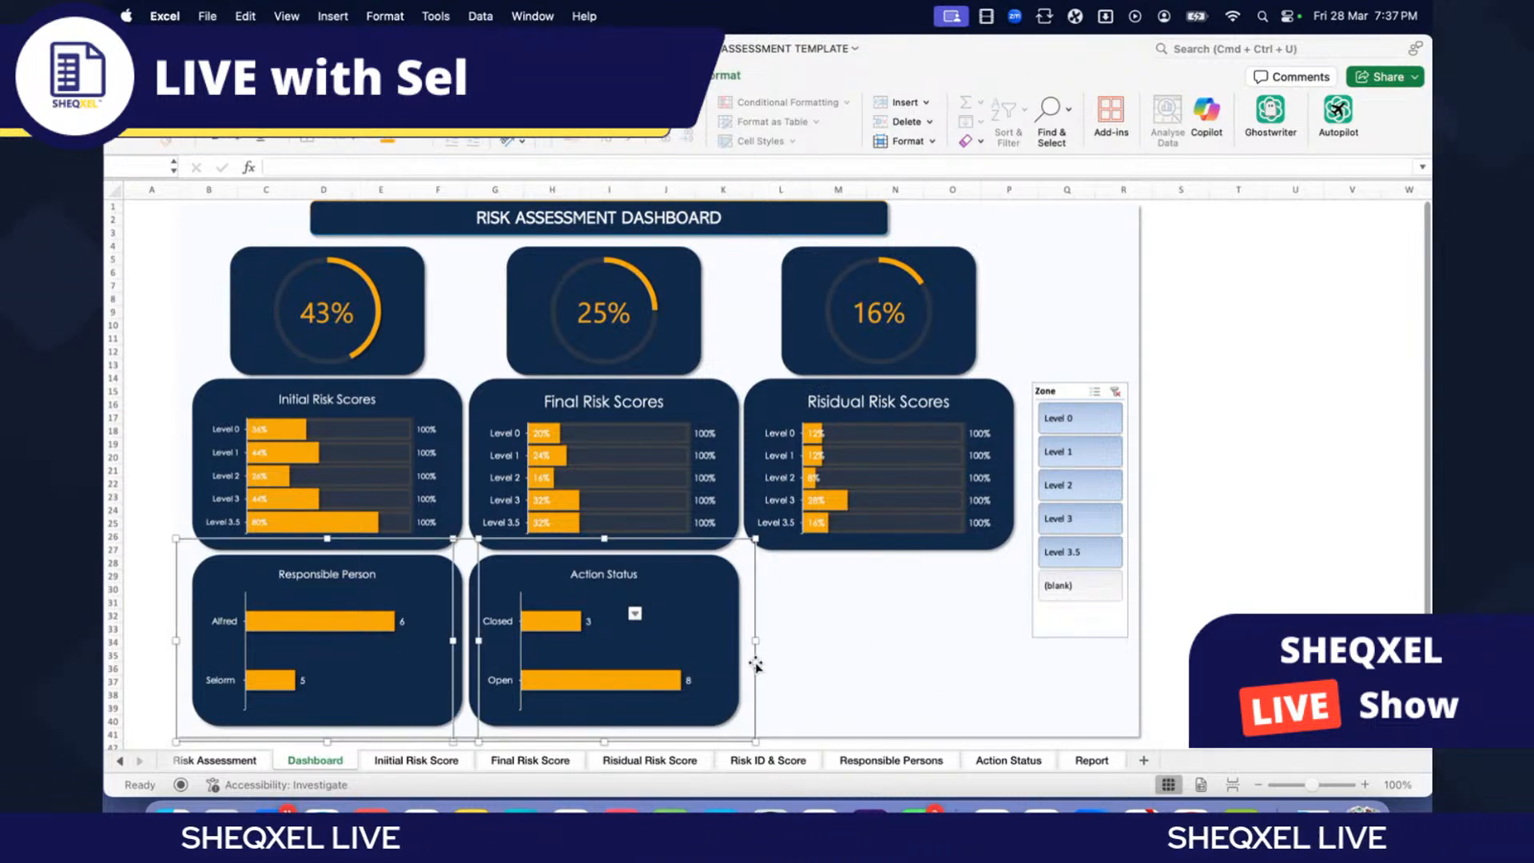
{"action": "left_click", "coordinate": [751, 661]}
{"action": "left_click", "coordinate": [489, 658]}
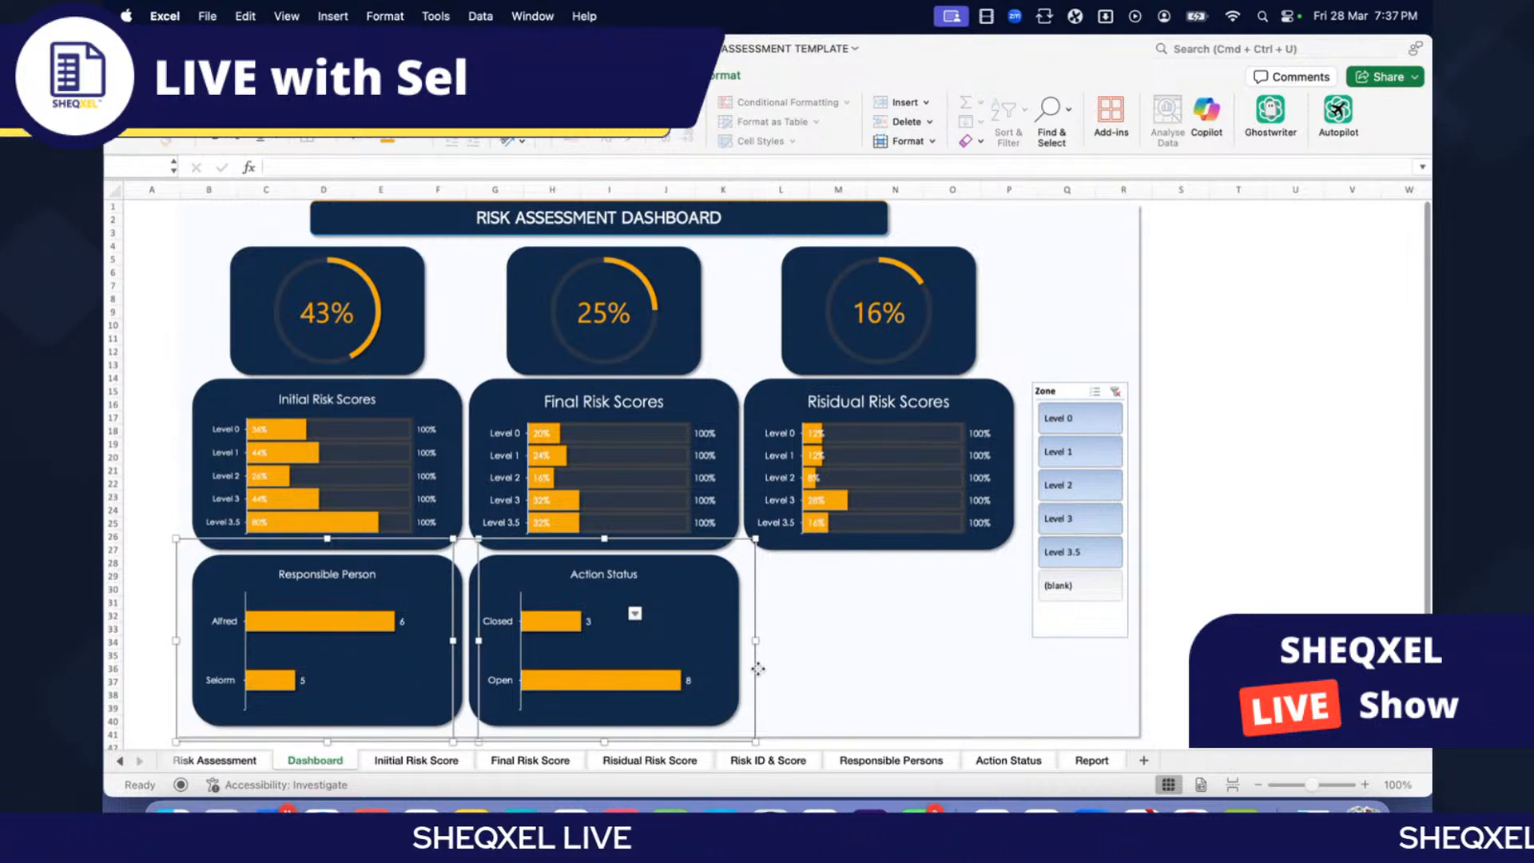
{"action": "left_click_drag", "start_coordinate": [757, 669], "coordinate": [1028, 668]}
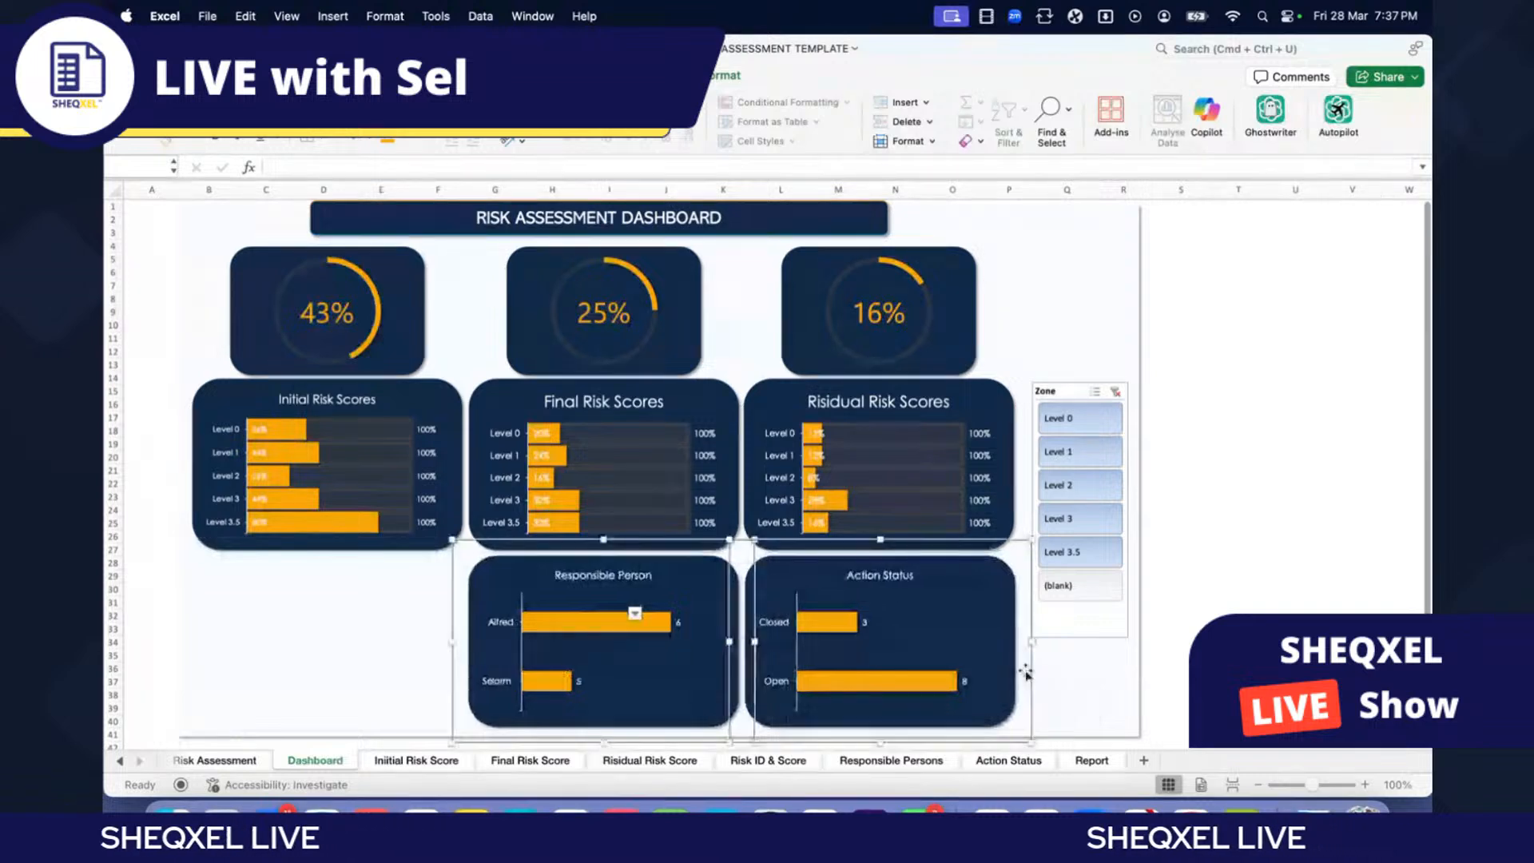
{"action": "left_click", "coordinate": [1373, 551]}
{"action": "scroll", "coordinate": [693, 624], "scroll_direction": "left", "scroll_amount": 1}
{"action": "scroll", "coordinate": [692, 623], "scroll_direction": "right", "scroll_amount": 1}
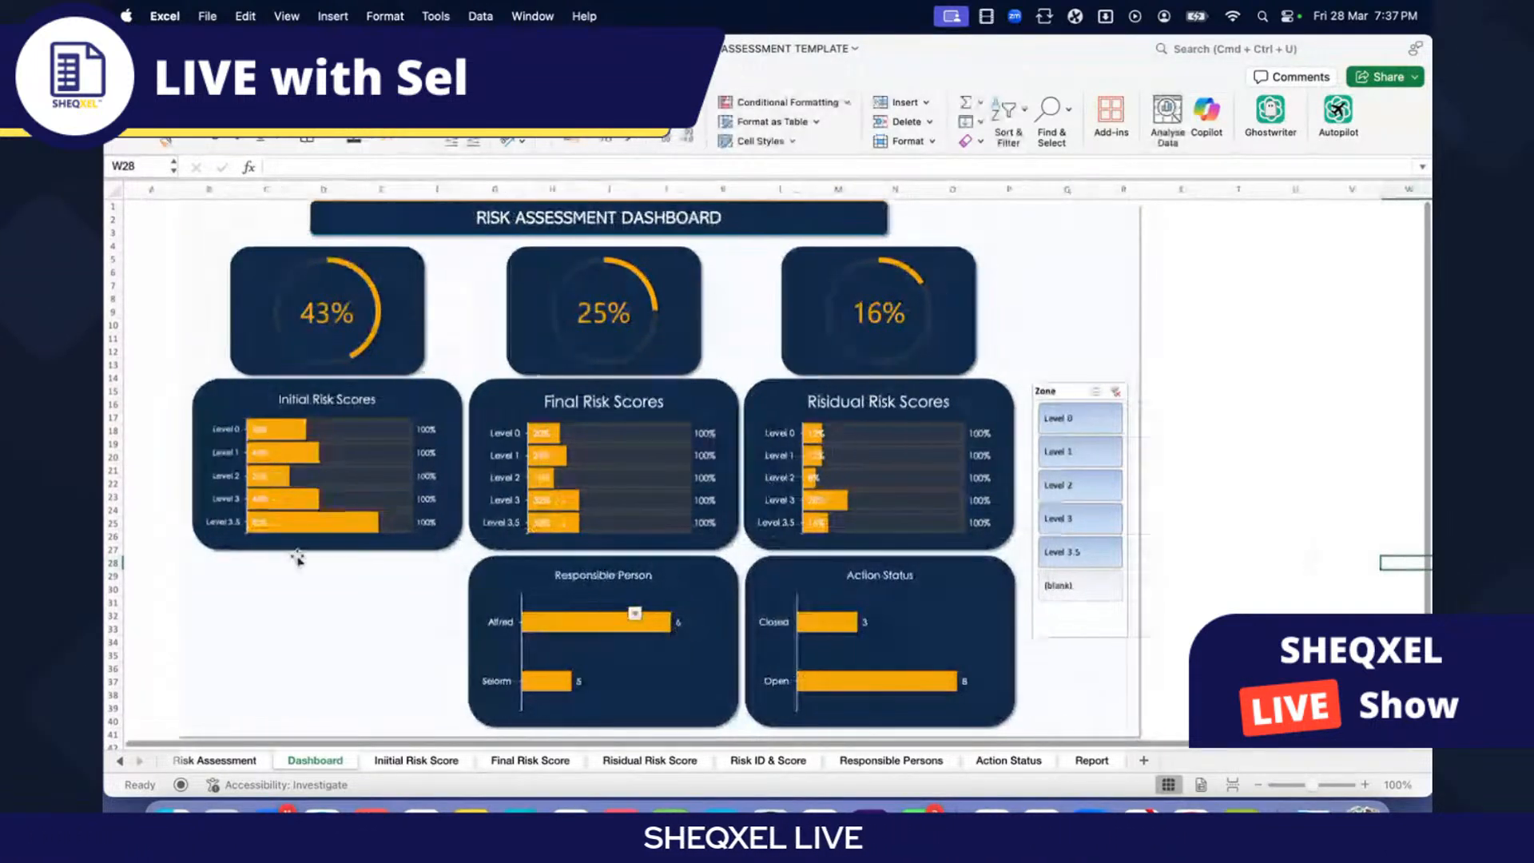
{"action": "scroll", "coordinate": [394, 627], "scroll_direction": "down", "scroll_amount": 2}
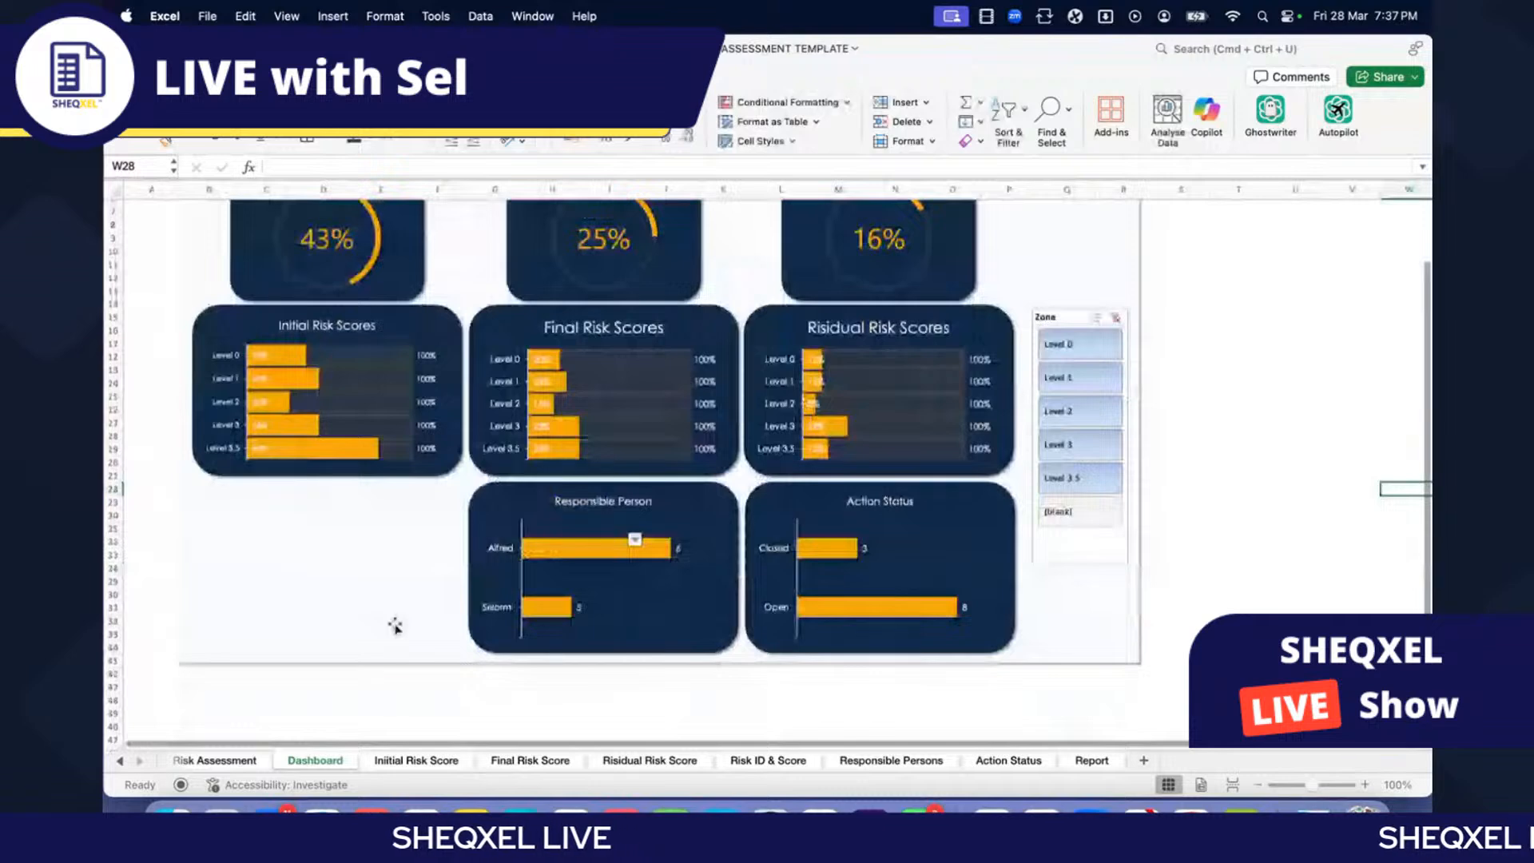
Step: Copy the Responsible Person panel's navy background shape into the empty space beneath Initial Risk Scores, aligned with the lower row, and save the workbook
{"action": "scroll", "coordinate": [395, 626], "scroll_direction": "up", "scroll_amount": 2}
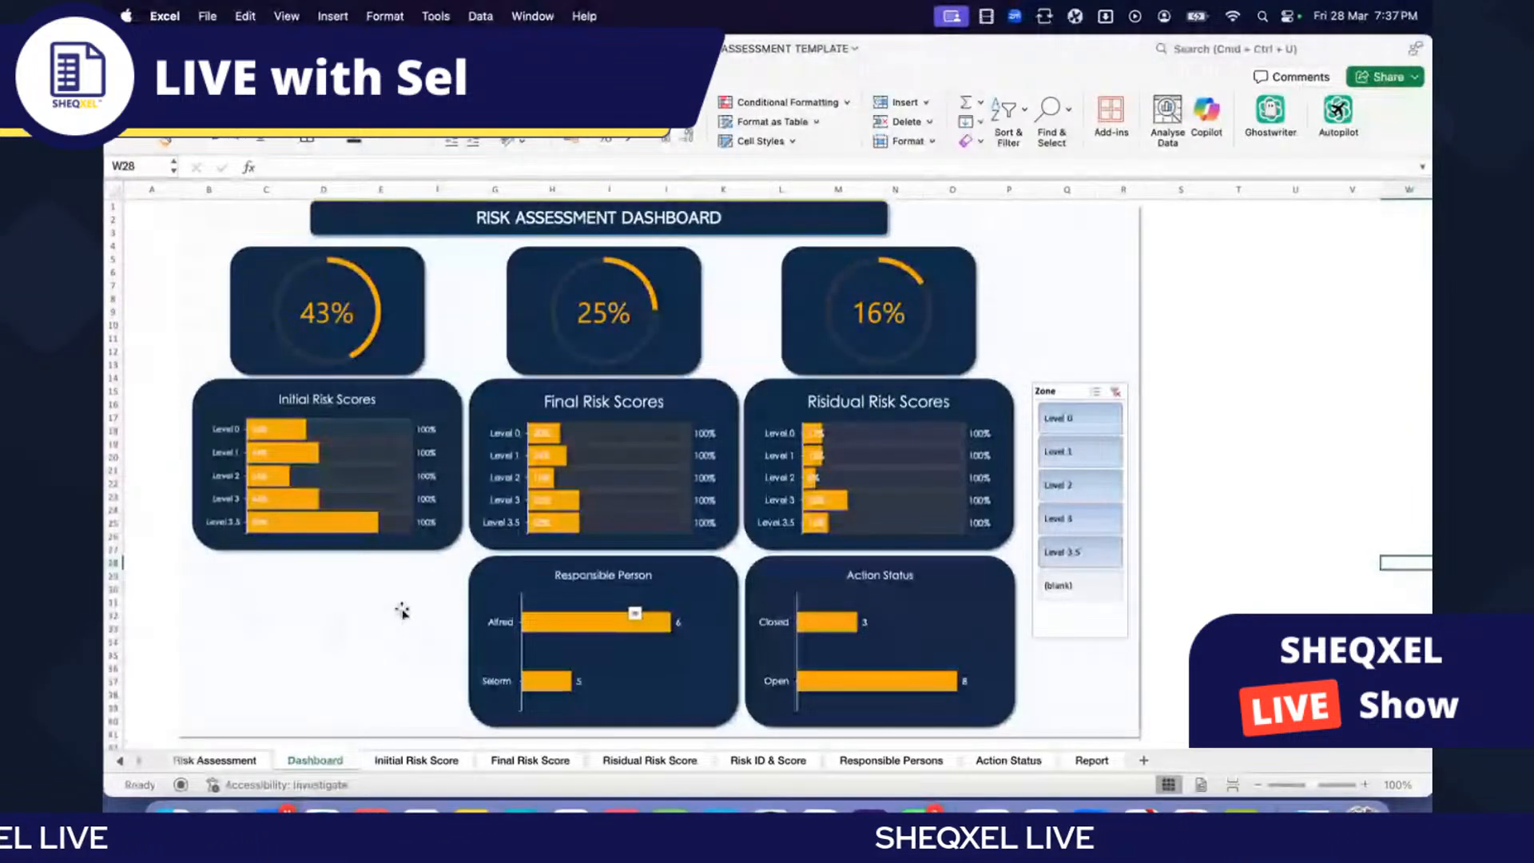
{"action": "scroll", "coordinate": [404, 610], "scroll_direction": "down", "scroll_amount": 3}
{"action": "scroll", "coordinate": [404, 609], "scroll_direction": "down", "scroll_amount": 2}
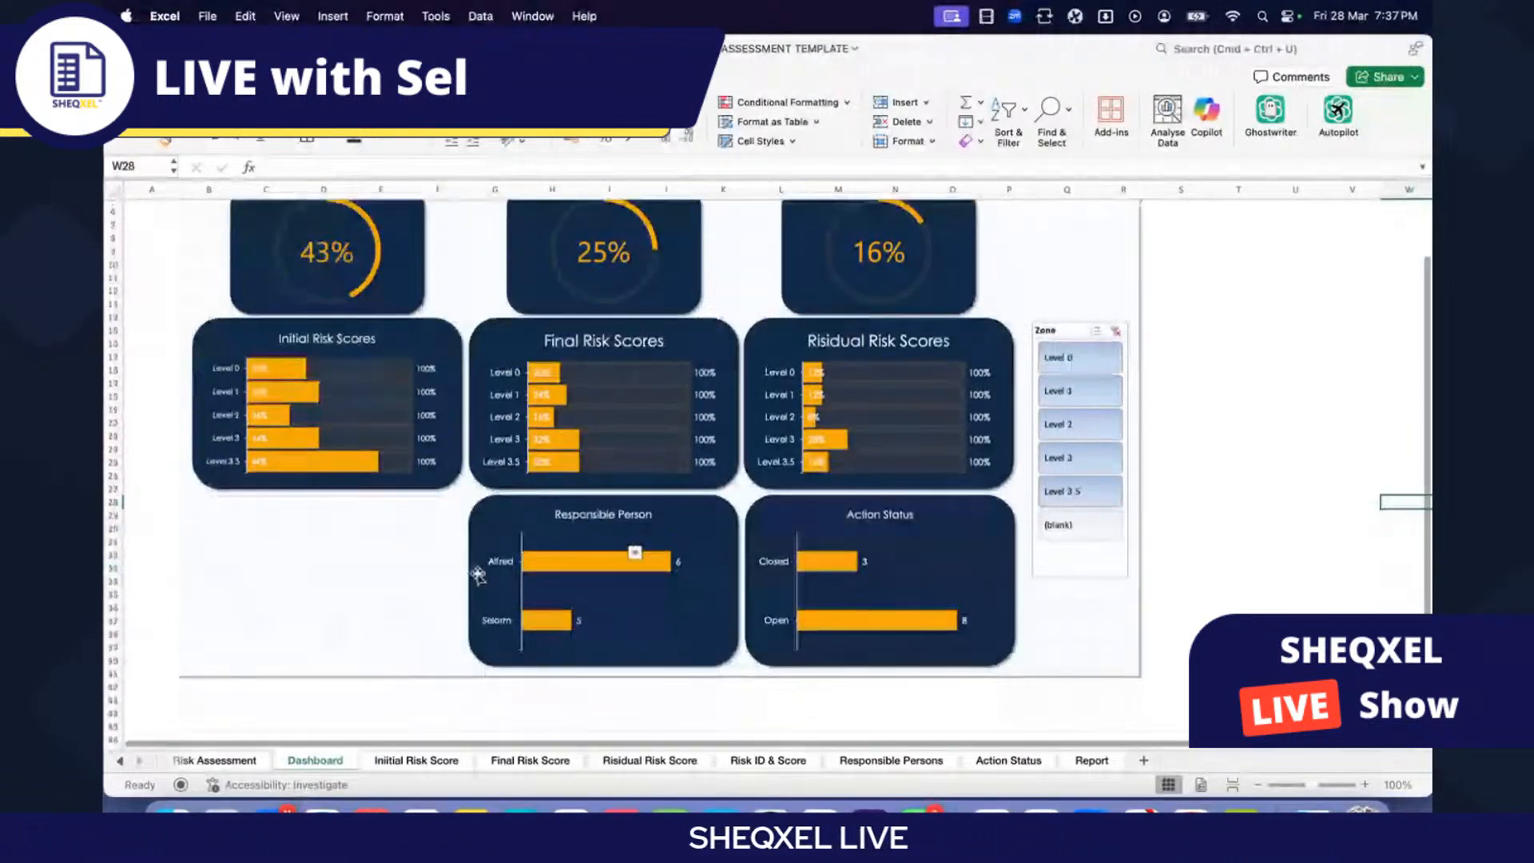
{"action": "left_click", "coordinate": [730, 512]}
{"action": "left_click", "coordinate": [730, 512]}
{"action": "left_click", "coordinate": [729, 512]}
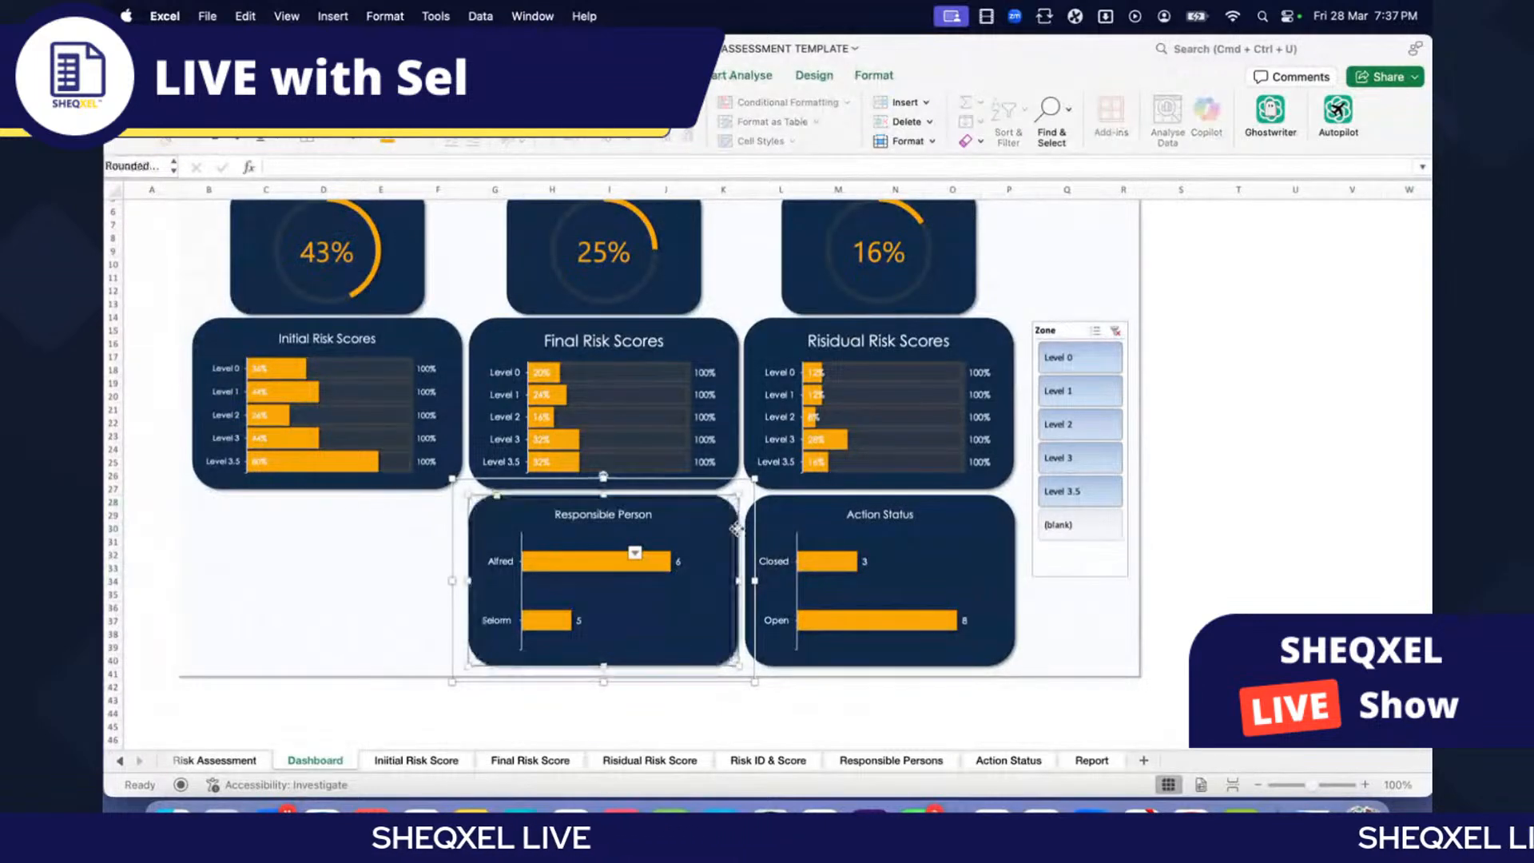
{"action": "key", "text": "super+c"}
{"action": "left_click", "coordinate": [240, 605]}
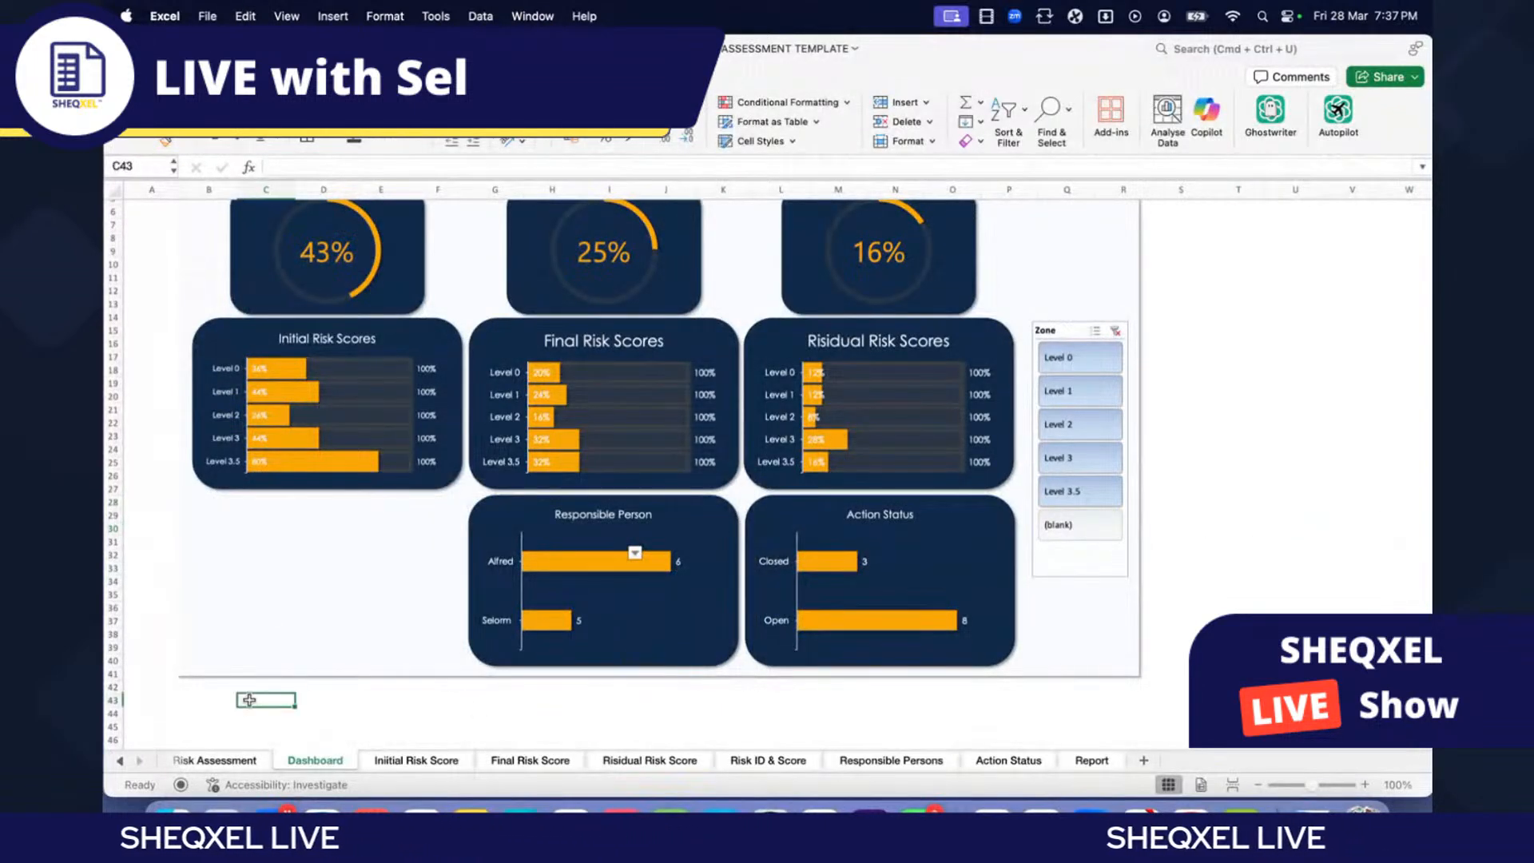
{"action": "key", "text": "super+v"}
{"action": "left_click_drag", "start_coordinate": [287, 693], "coordinate": [245, 522]}
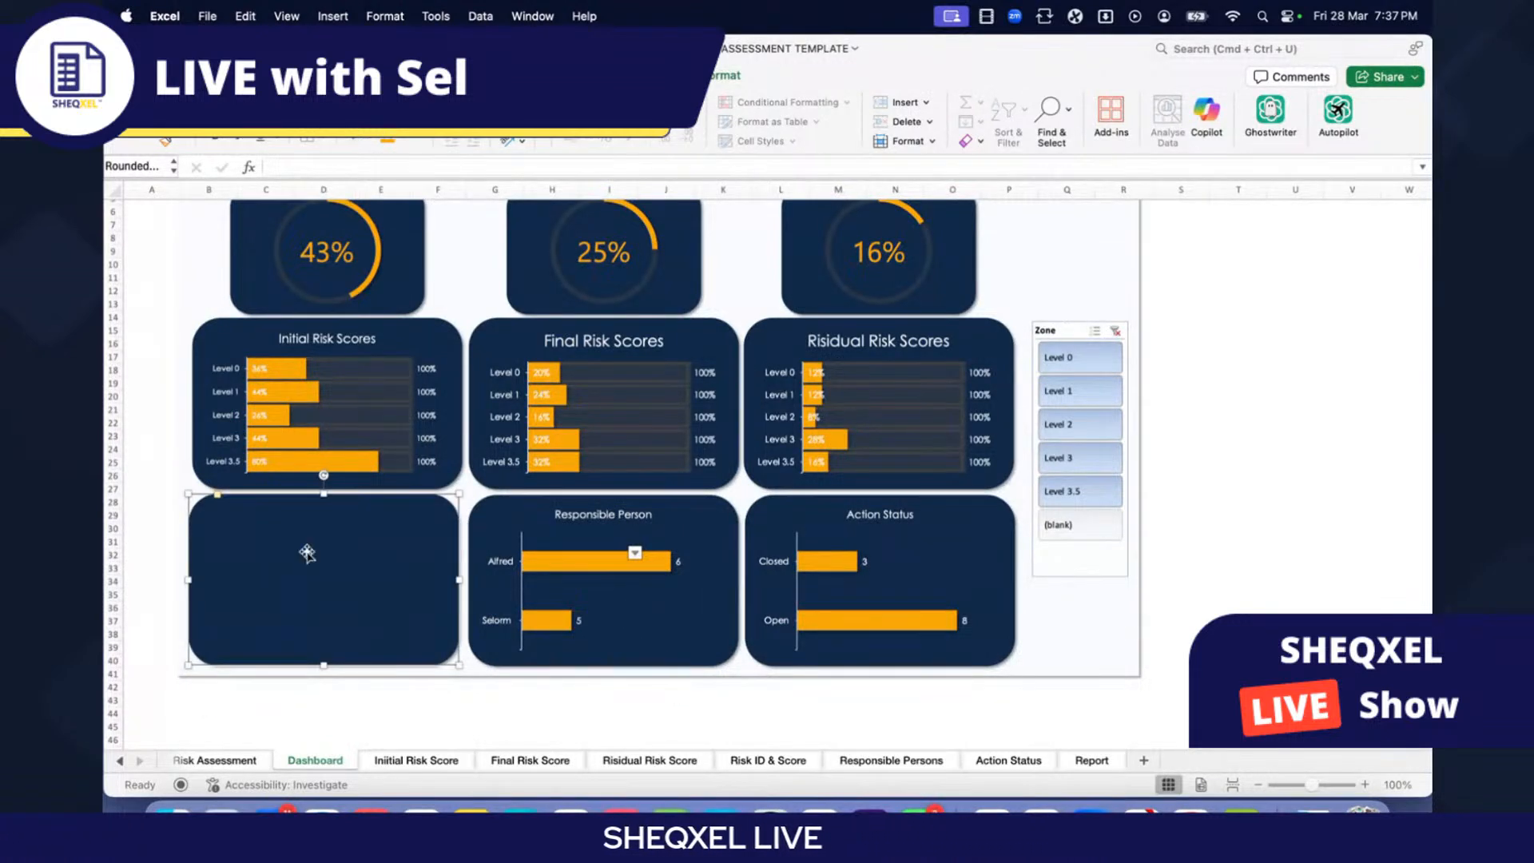
{"action": "scroll", "coordinate": [847, 568], "scroll_direction": "up", "scroll_amount": 3}
{"action": "left_click", "coordinate": [1235, 542]}
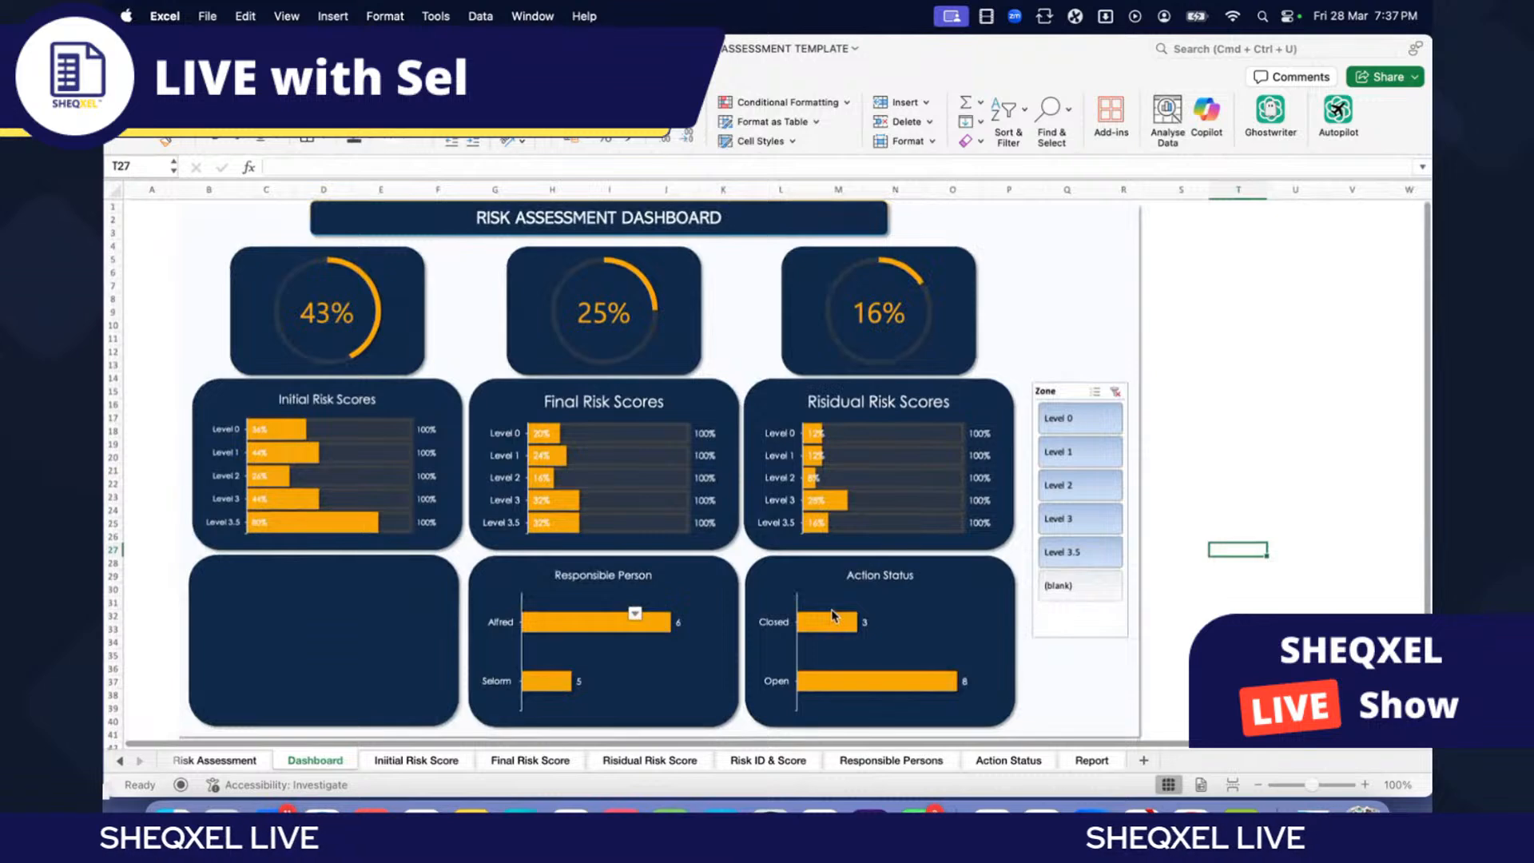
{"action": "key", "text": "super+s"}
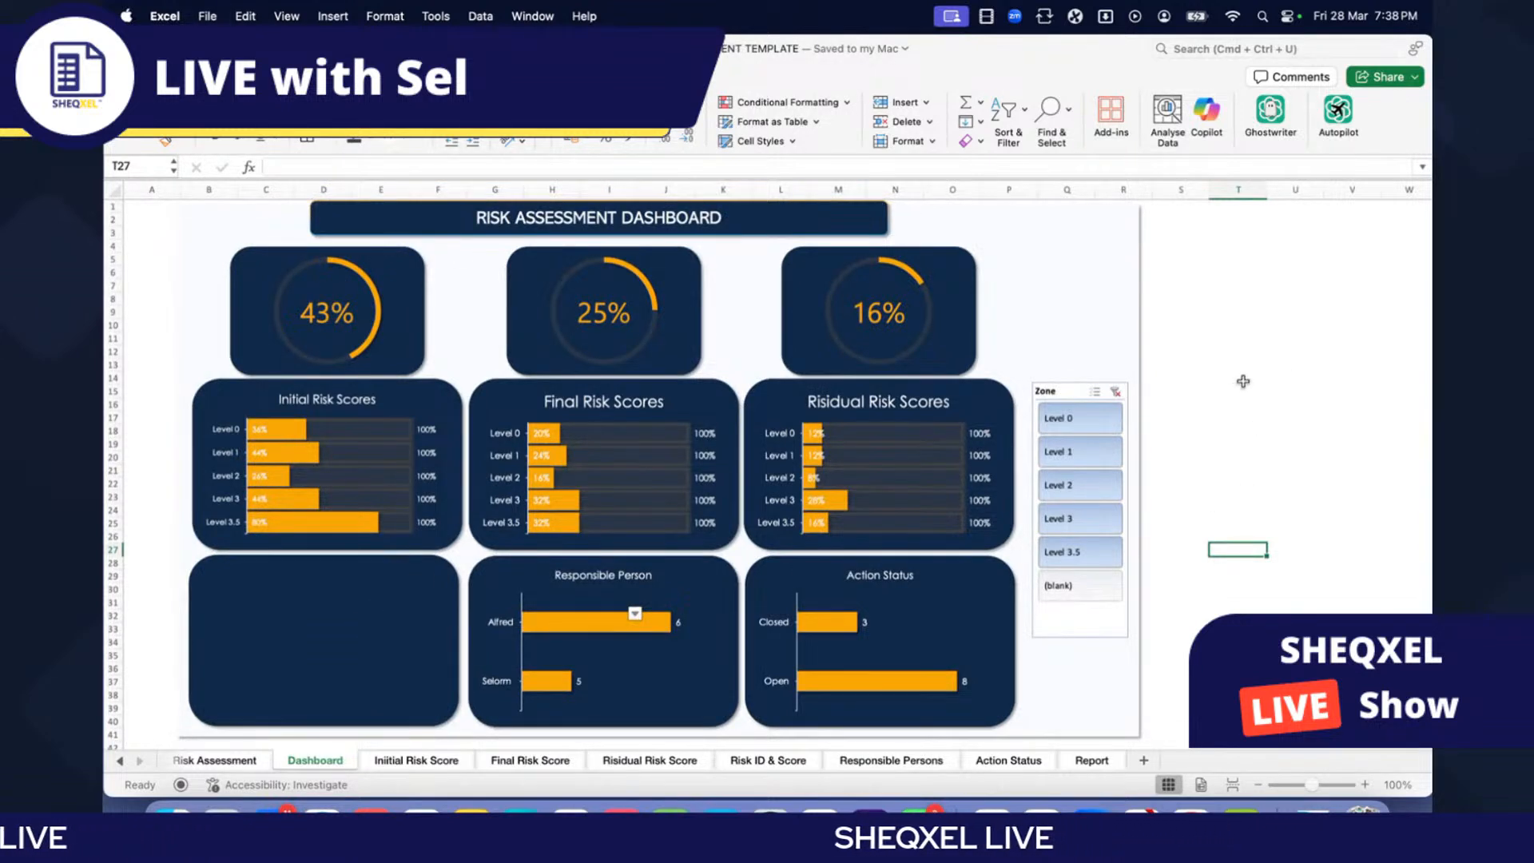
Step: Select every zone from Level 0 through (blank) in the Zone slicer and check the slicer's report connections
{"action": "left_click", "coordinate": [1064, 418]}
{"action": "left_click_drag", "start_coordinate": [1065, 418], "coordinate": [1075, 600]}
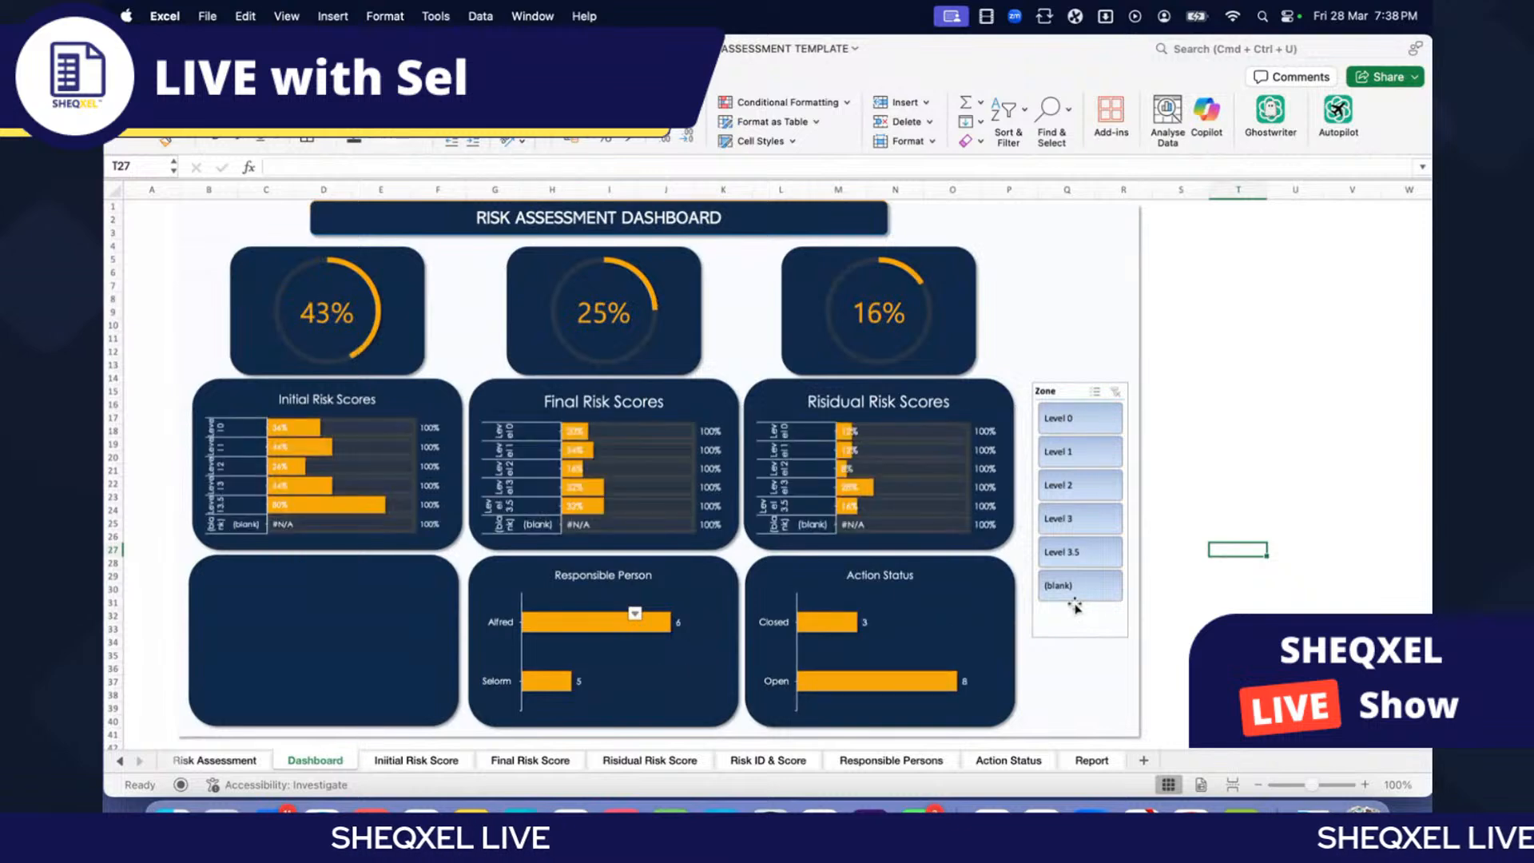
{"action": "right_click", "coordinate": [1071, 389]}
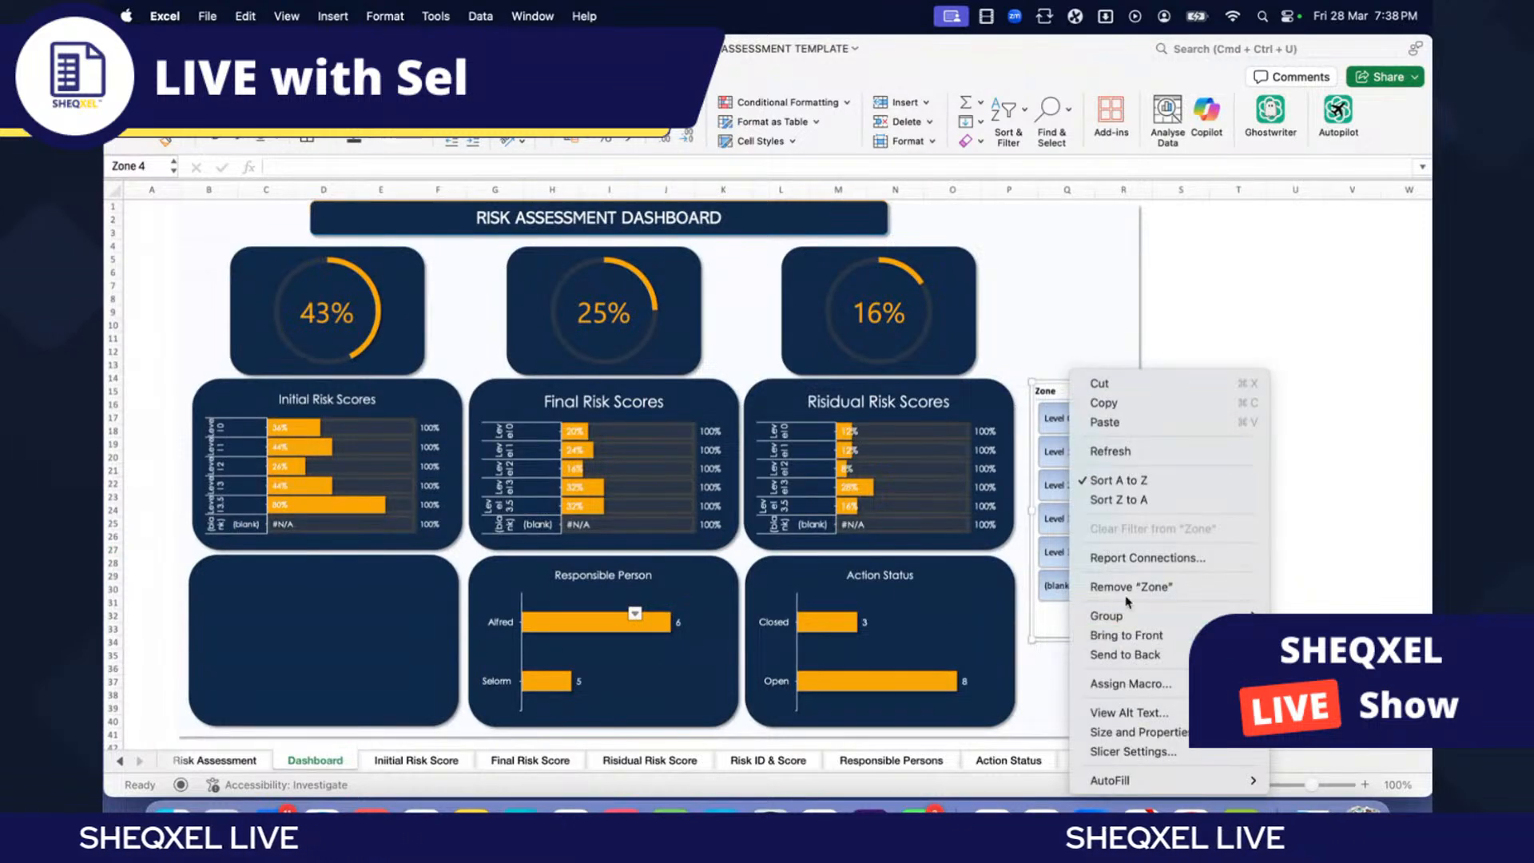
{"action": "left_click", "coordinate": [1127, 557]}
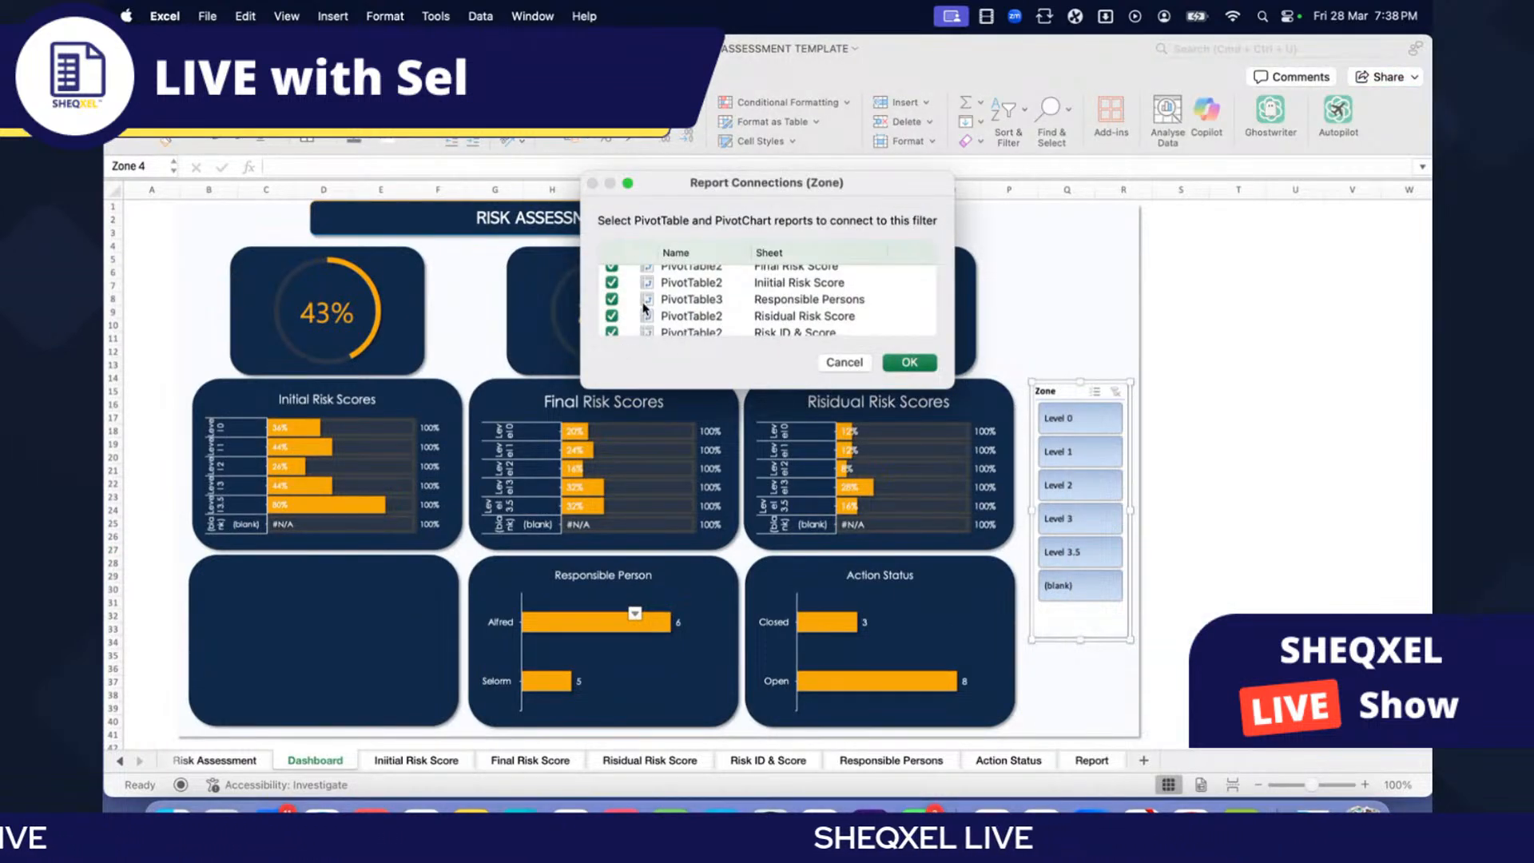
{"action": "scroll", "coordinate": [644, 307], "scroll_direction": "up", "scroll_amount": 2}
{"action": "left_click", "coordinate": [910, 362]}
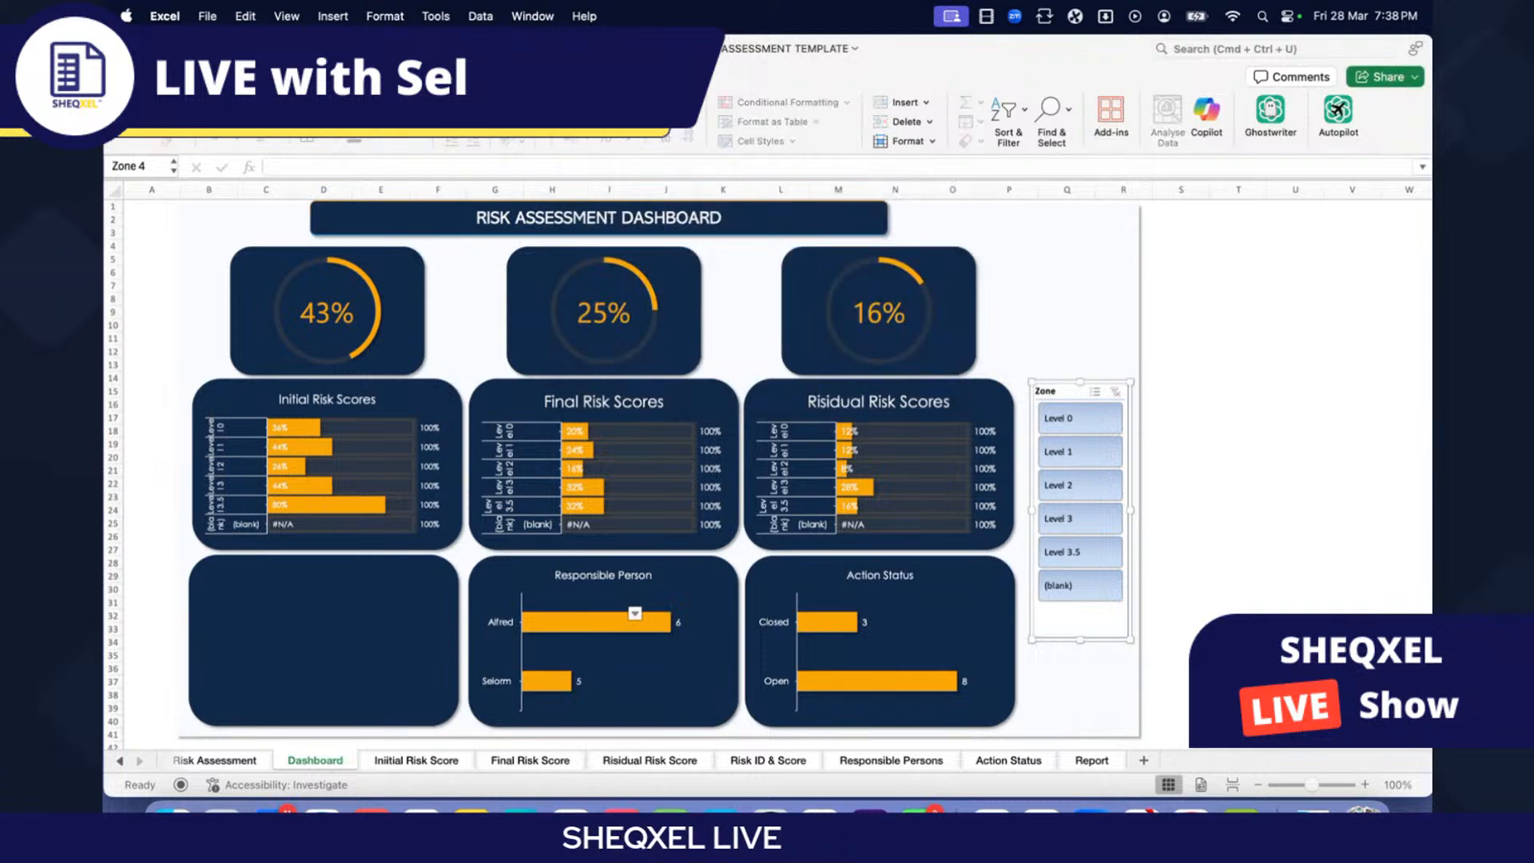
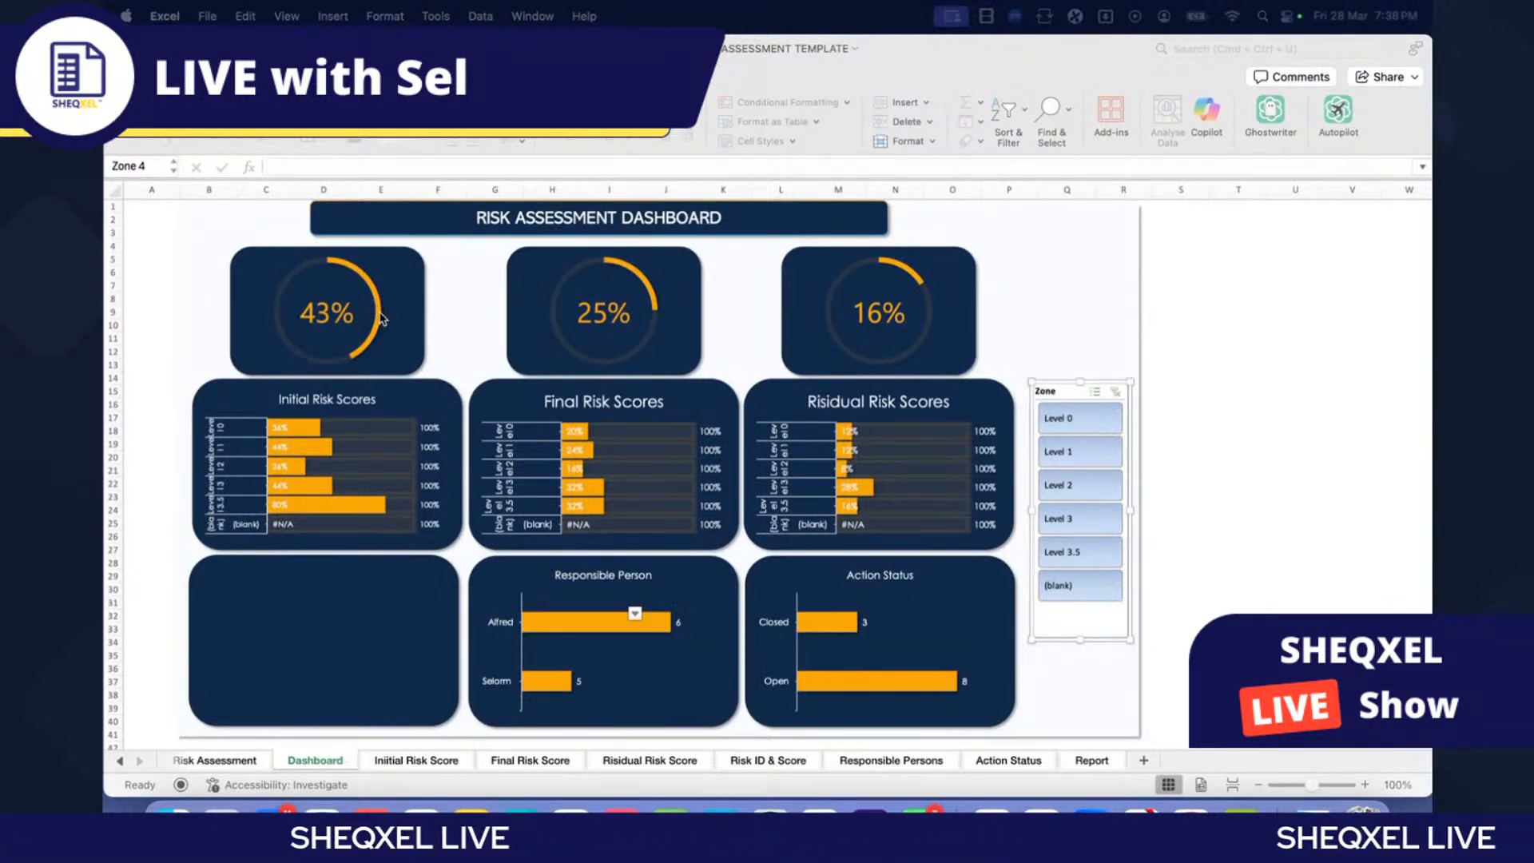
Step: Widen the navy panel behind the 43% gauge on both sides to roughly match the Initial Risk Scores panel
{"action": "left_click", "coordinate": [417, 328]}
{"action": "left_click", "coordinate": [417, 328]}
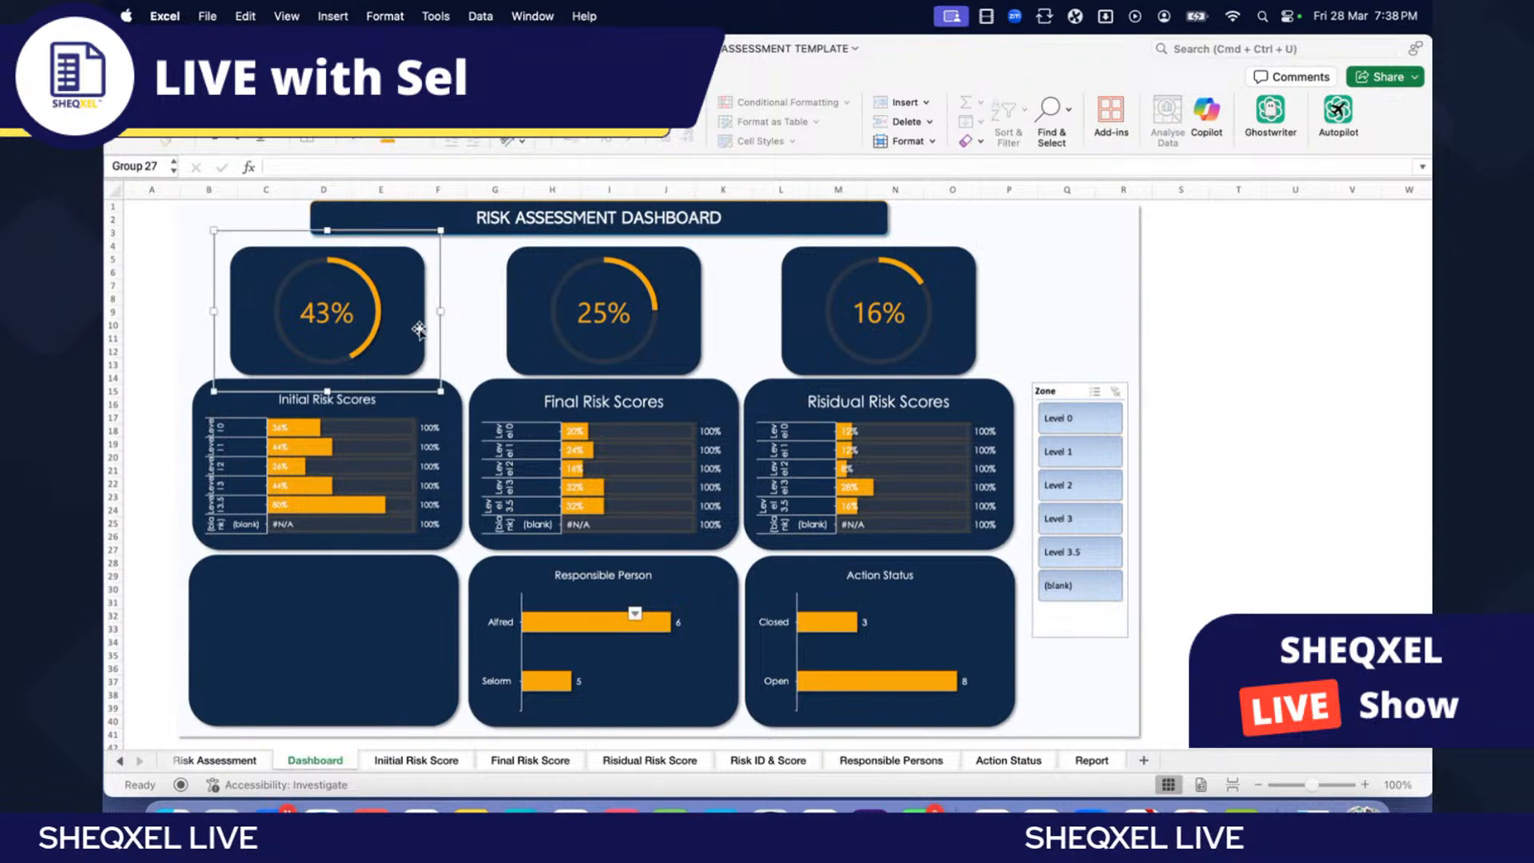
{"action": "left_click_drag", "start_coordinate": [427, 313], "coordinate": [461, 314]}
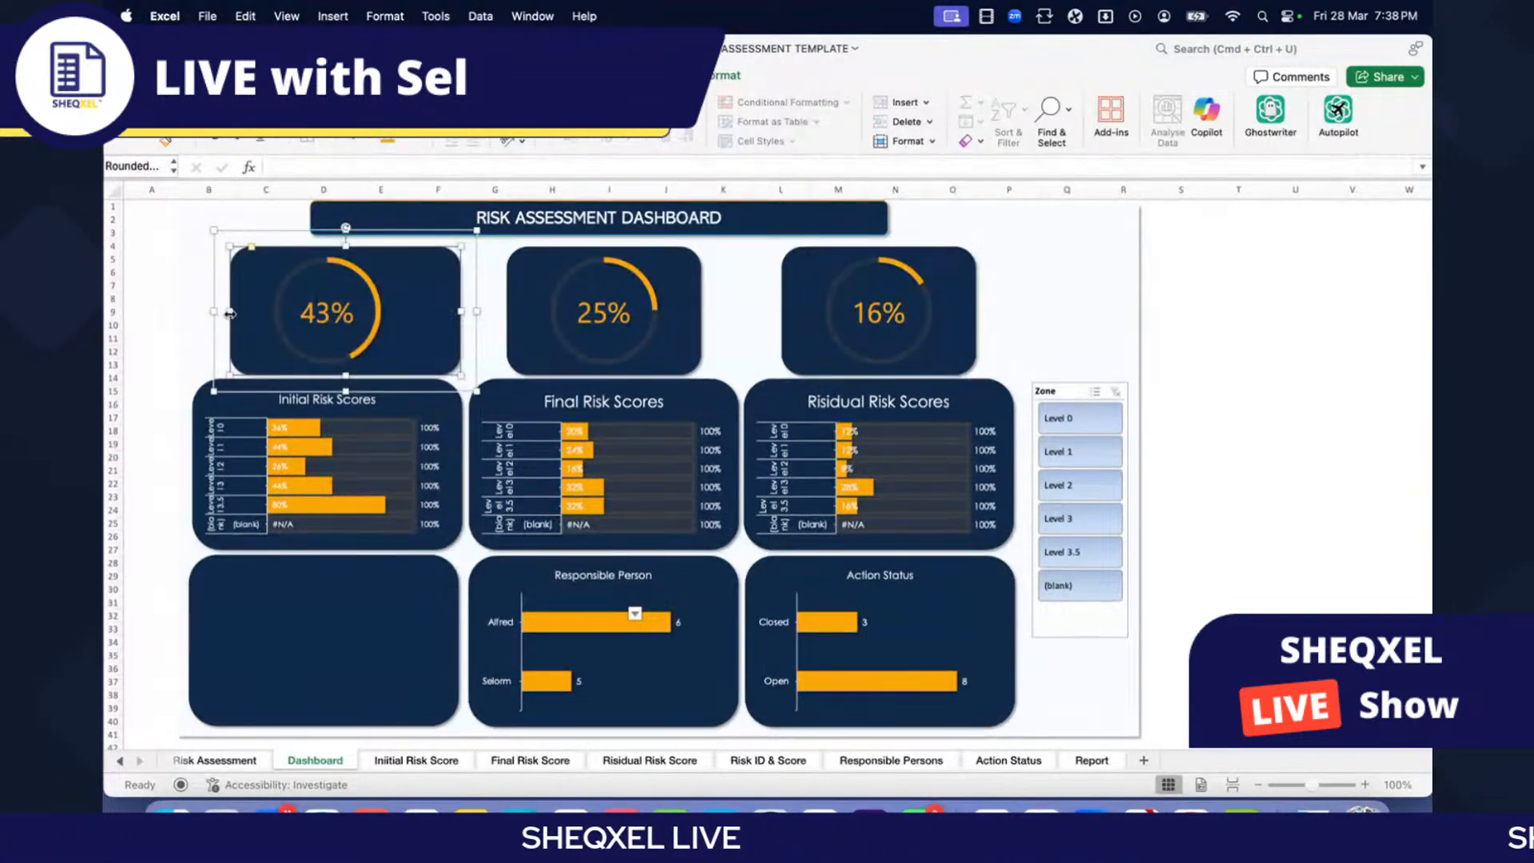
{"action": "left_click_drag", "start_coordinate": [229, 314], "coordinate": [197, 312]}
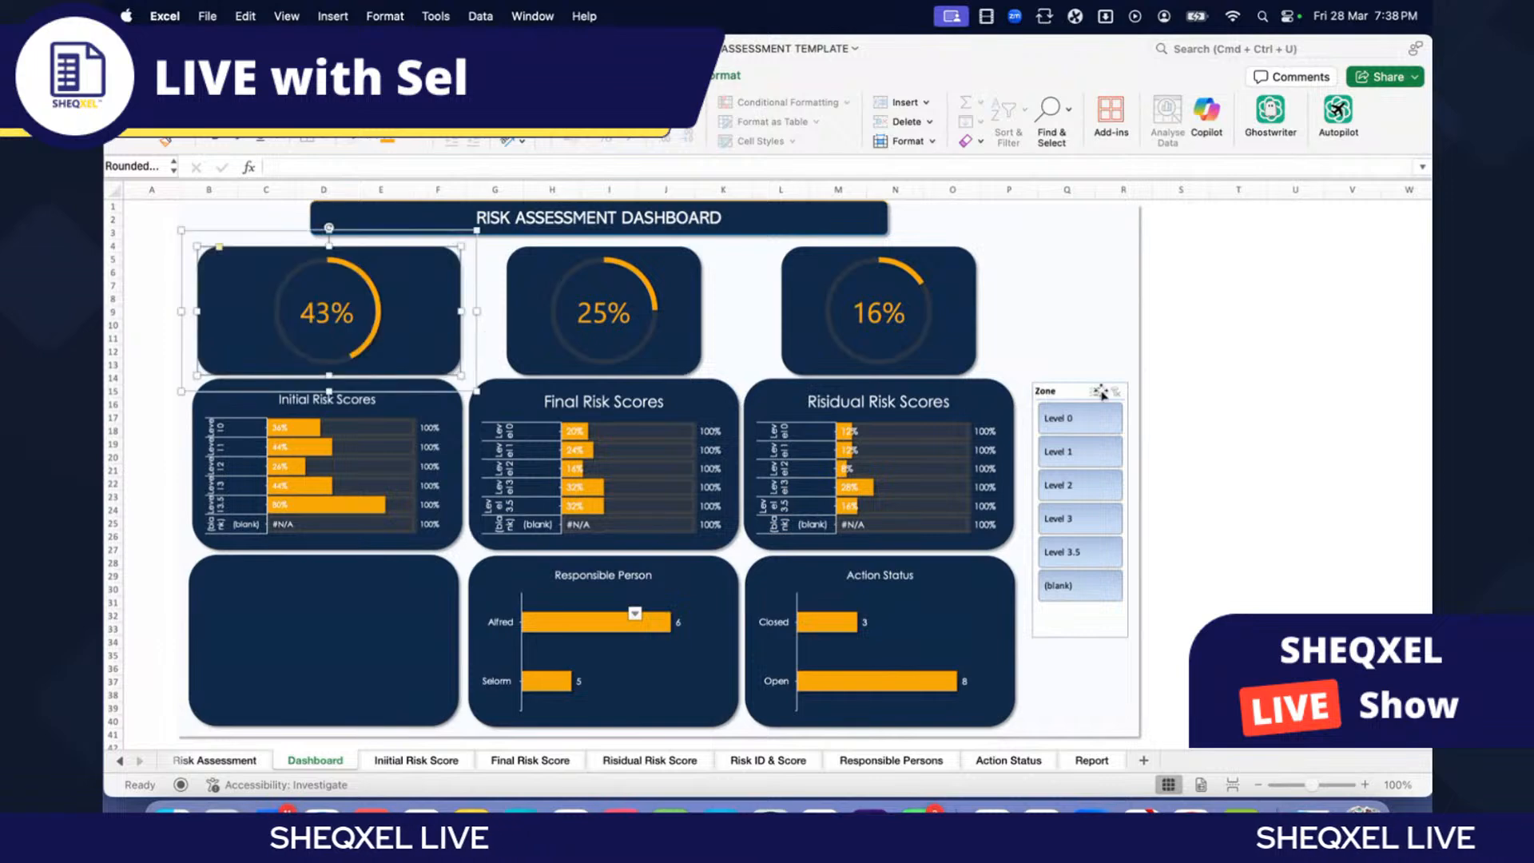
{"action": "left_click", "coordinate": [1296, 388]}
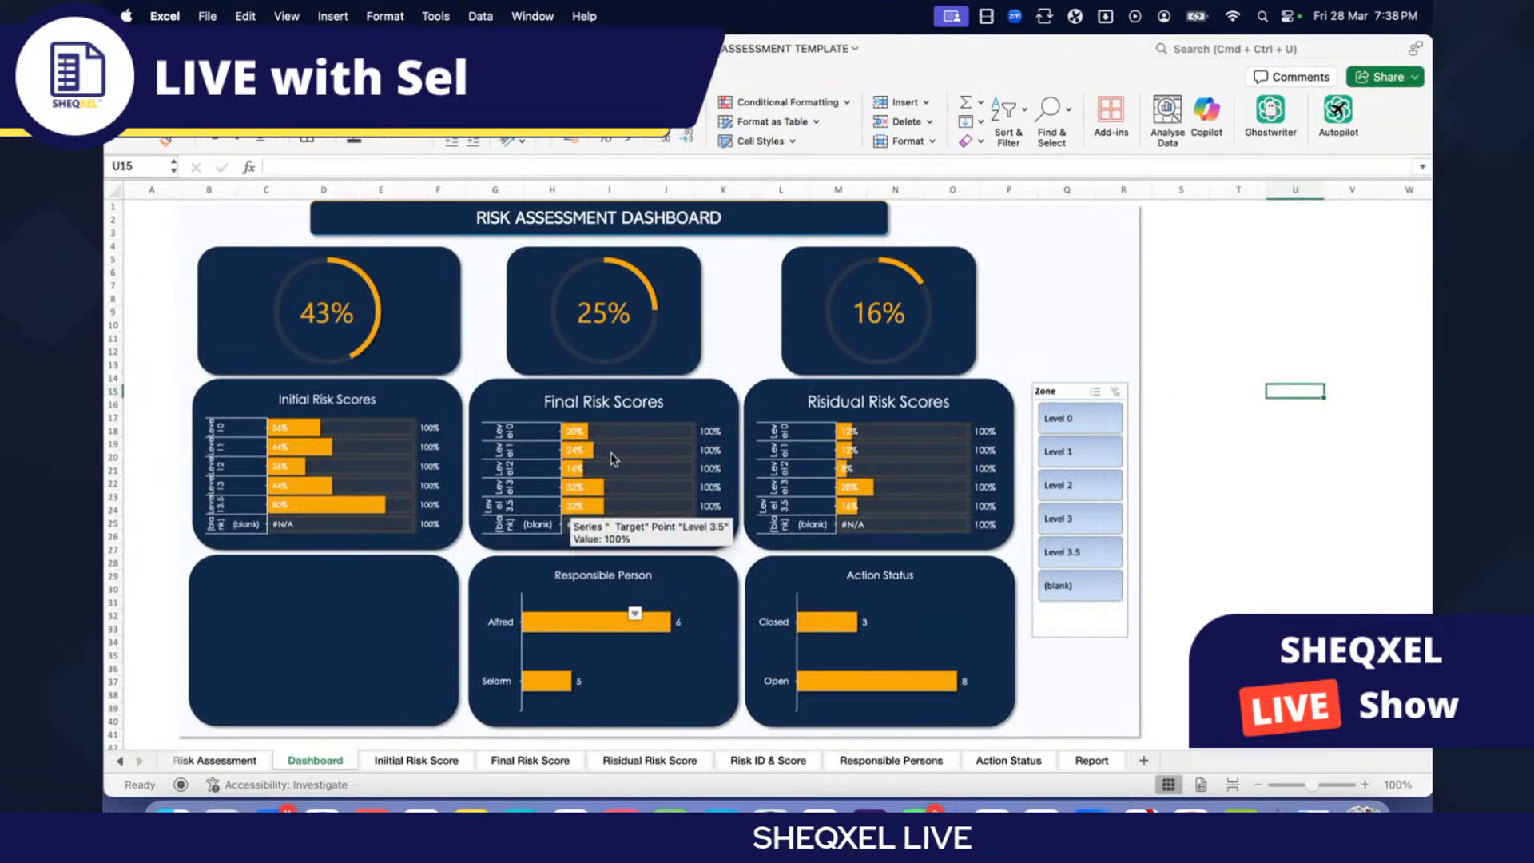
Step: Widen the navy panel behind the 25% gauge on both sides to roughly match the Final Risk Scores panel
{"action": "left_click", "coordinate": [693, 328]}
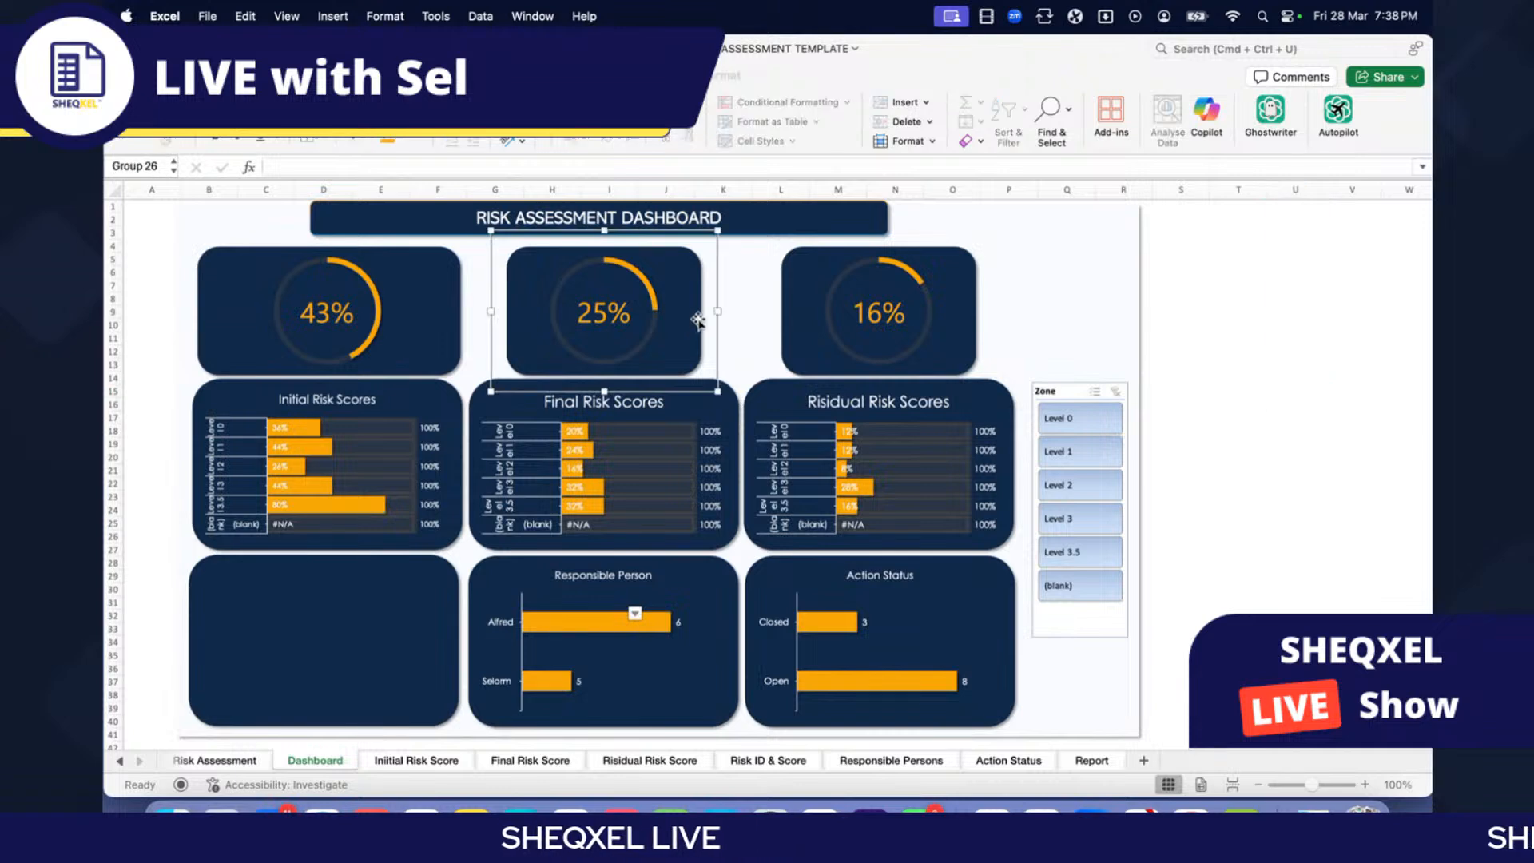
{"action": "left_click_drag", "start_coordinate": [707, 313], "coordinate": [740, 313]}
{"action": "left_click_drag", "start_coordinate": [508, 311], "coordinate": [478, 312]}
{"action": "left_click", "coordinate": [1277, 390]}
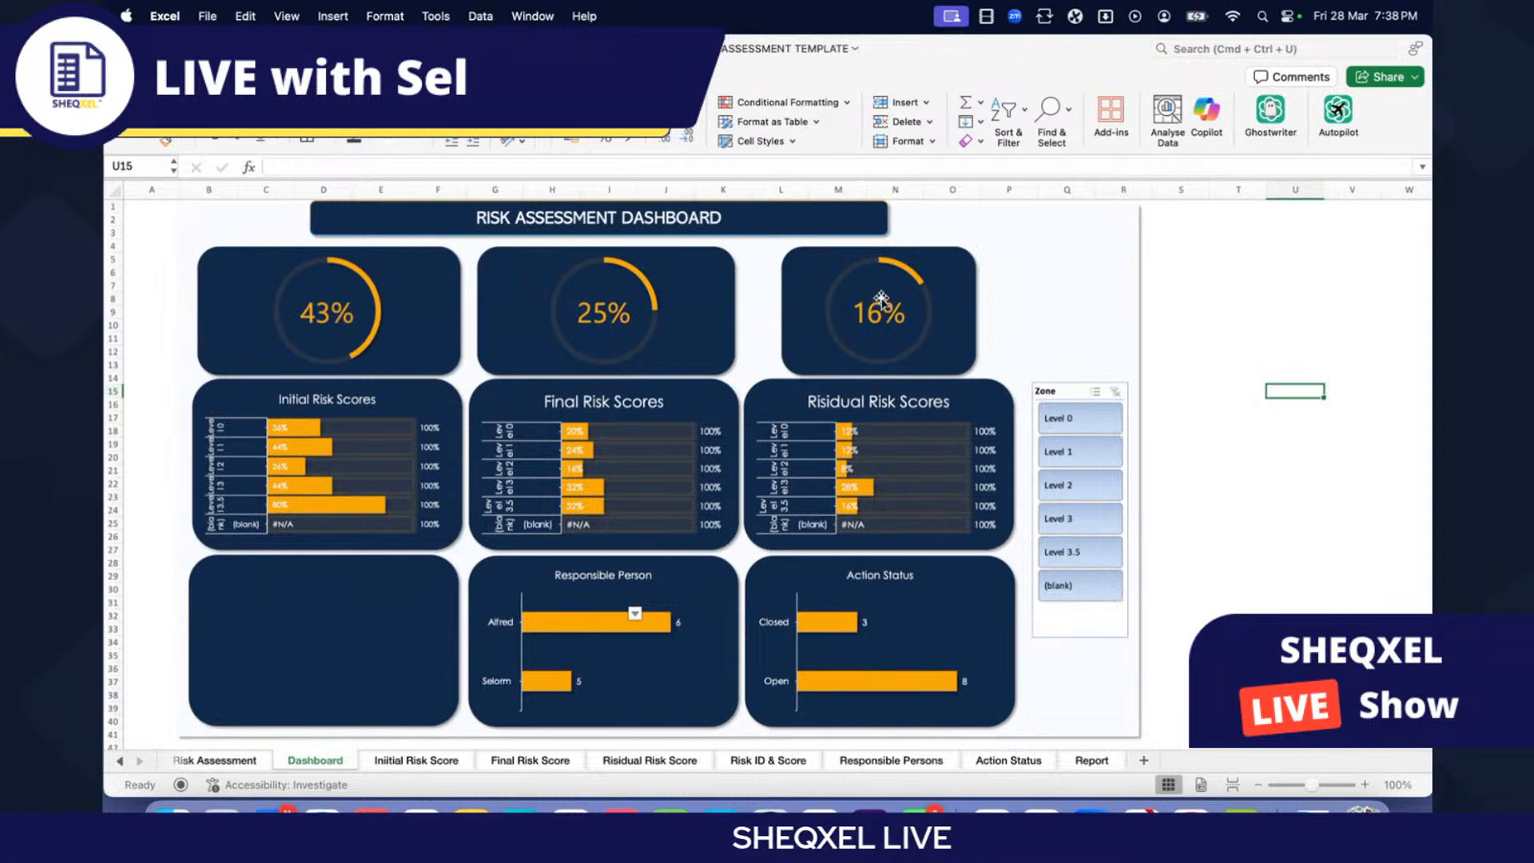
Step: Widen the navy panel behind the 16% gauge on both sides to roughly match the Risidual Risk Scores panel
{"action": "left_click", "coordinate": [817, 319]}
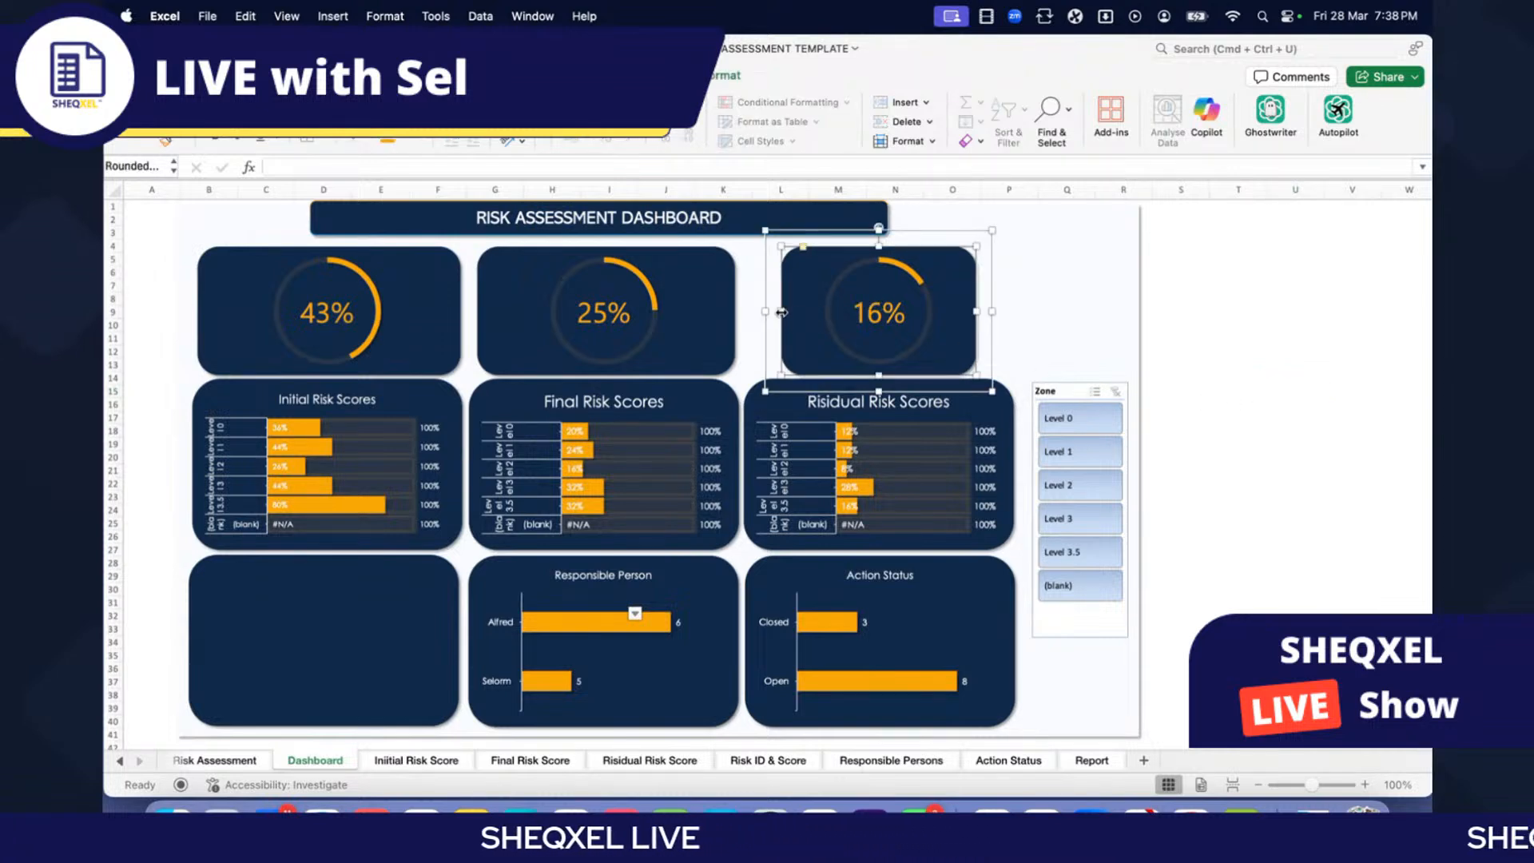
{"action": "left_click_drag", "start_coordinate": [781, 311], "coordinate": [748, 311]}
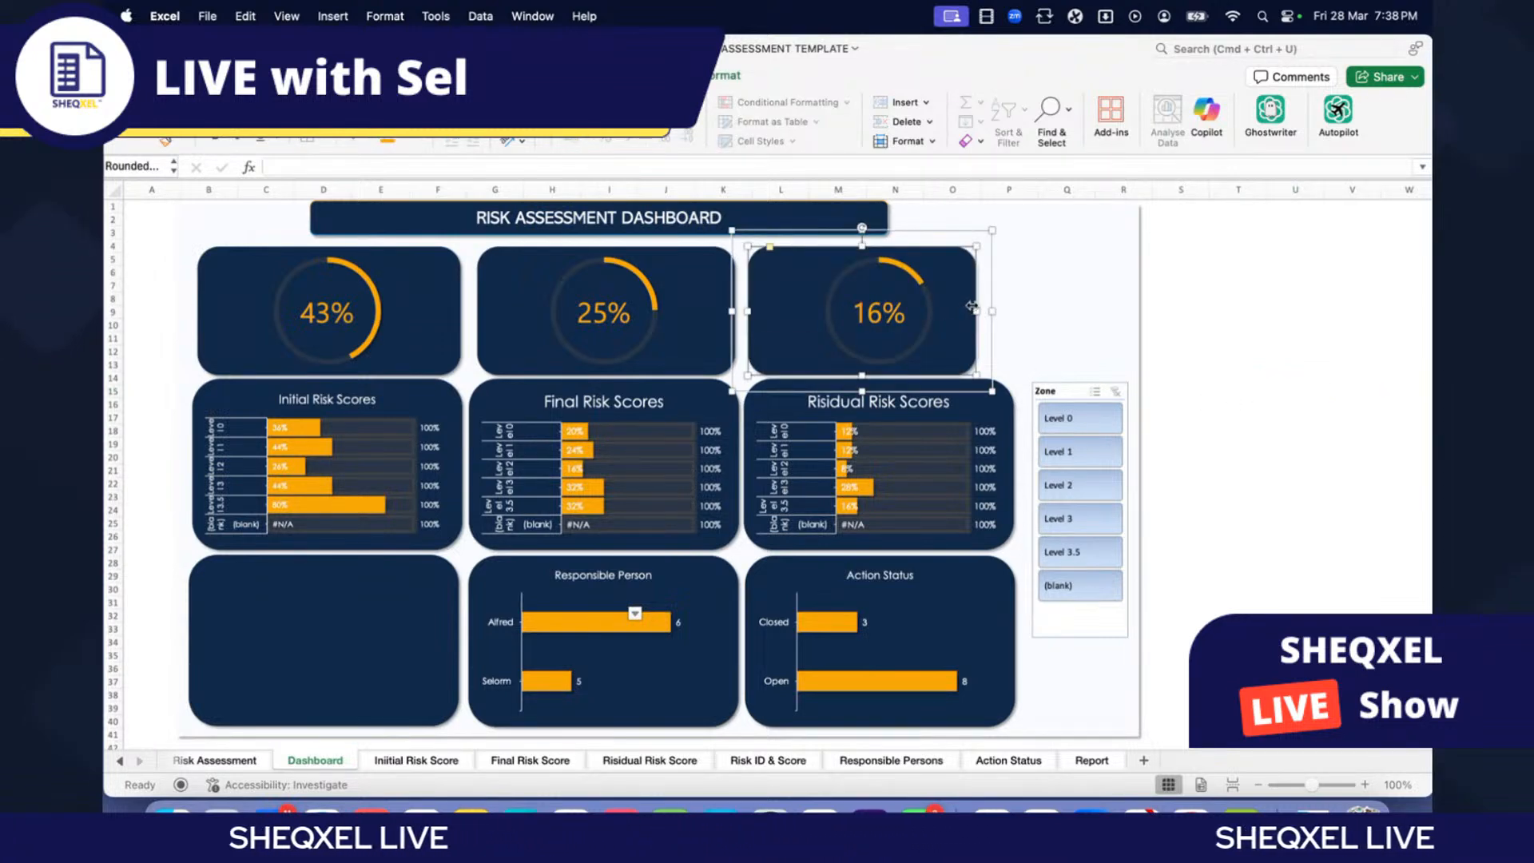
{"action": "left_click_drag", "start_coordinate": [974, 310], "coordinate": [1008, 311]}
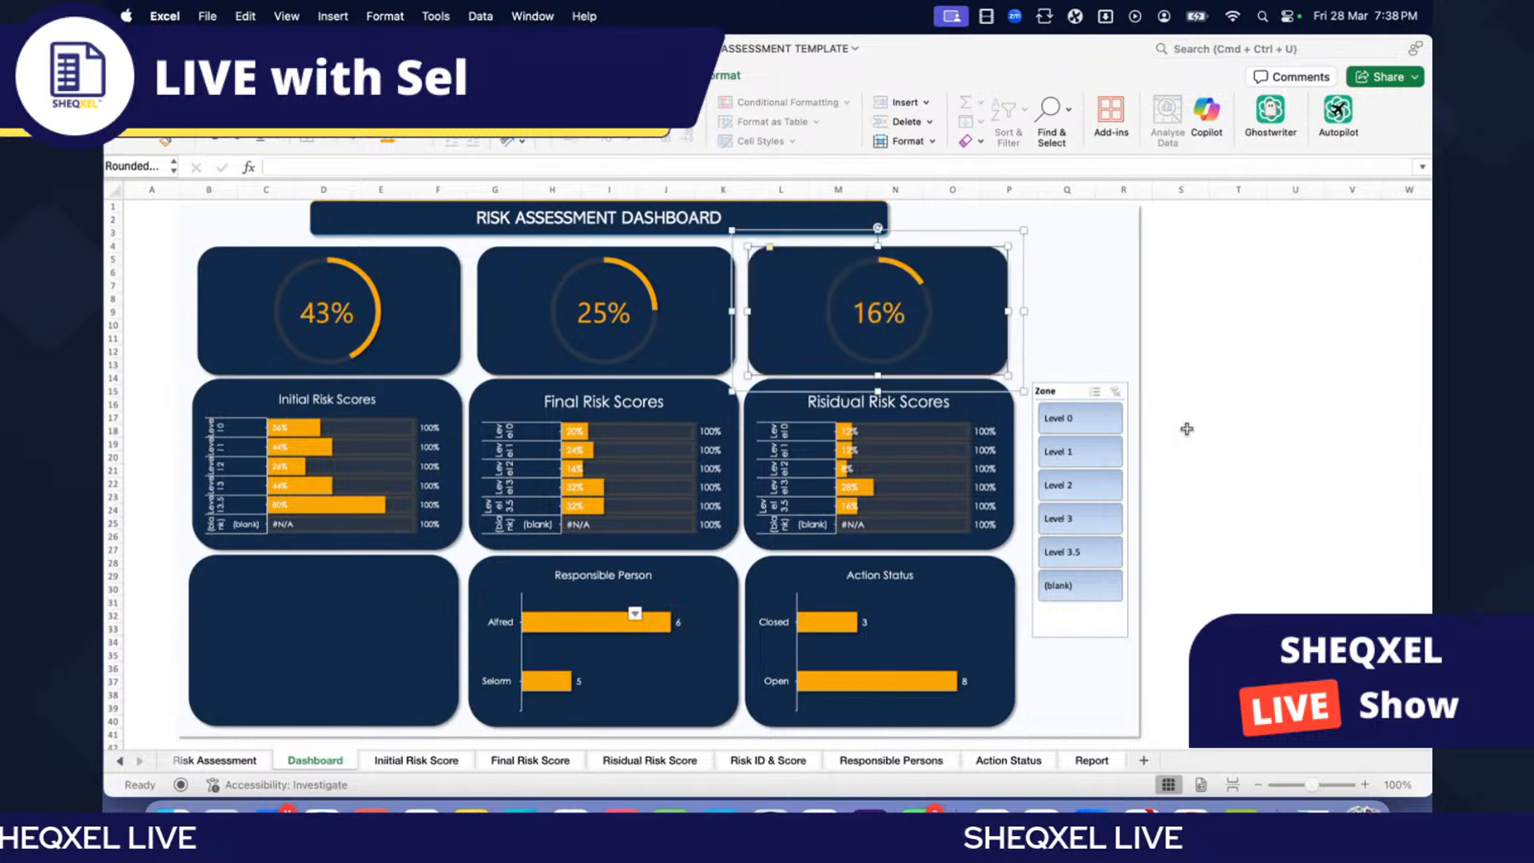
{"action": "left_click", "coordinate": [1187, 429]}
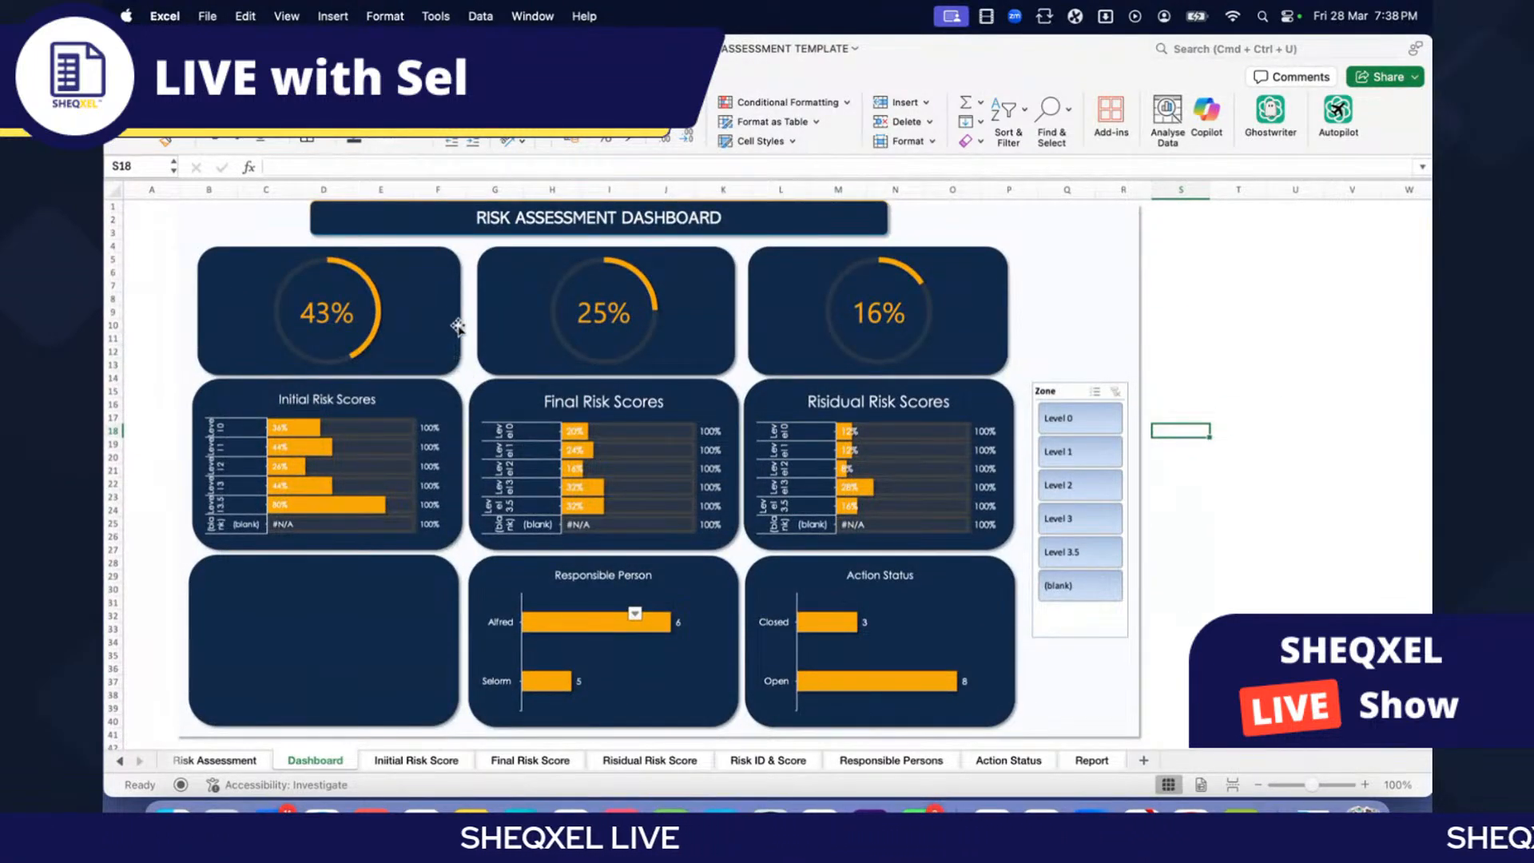
{"action": "left_click", "coordinate": [1238, 365]}
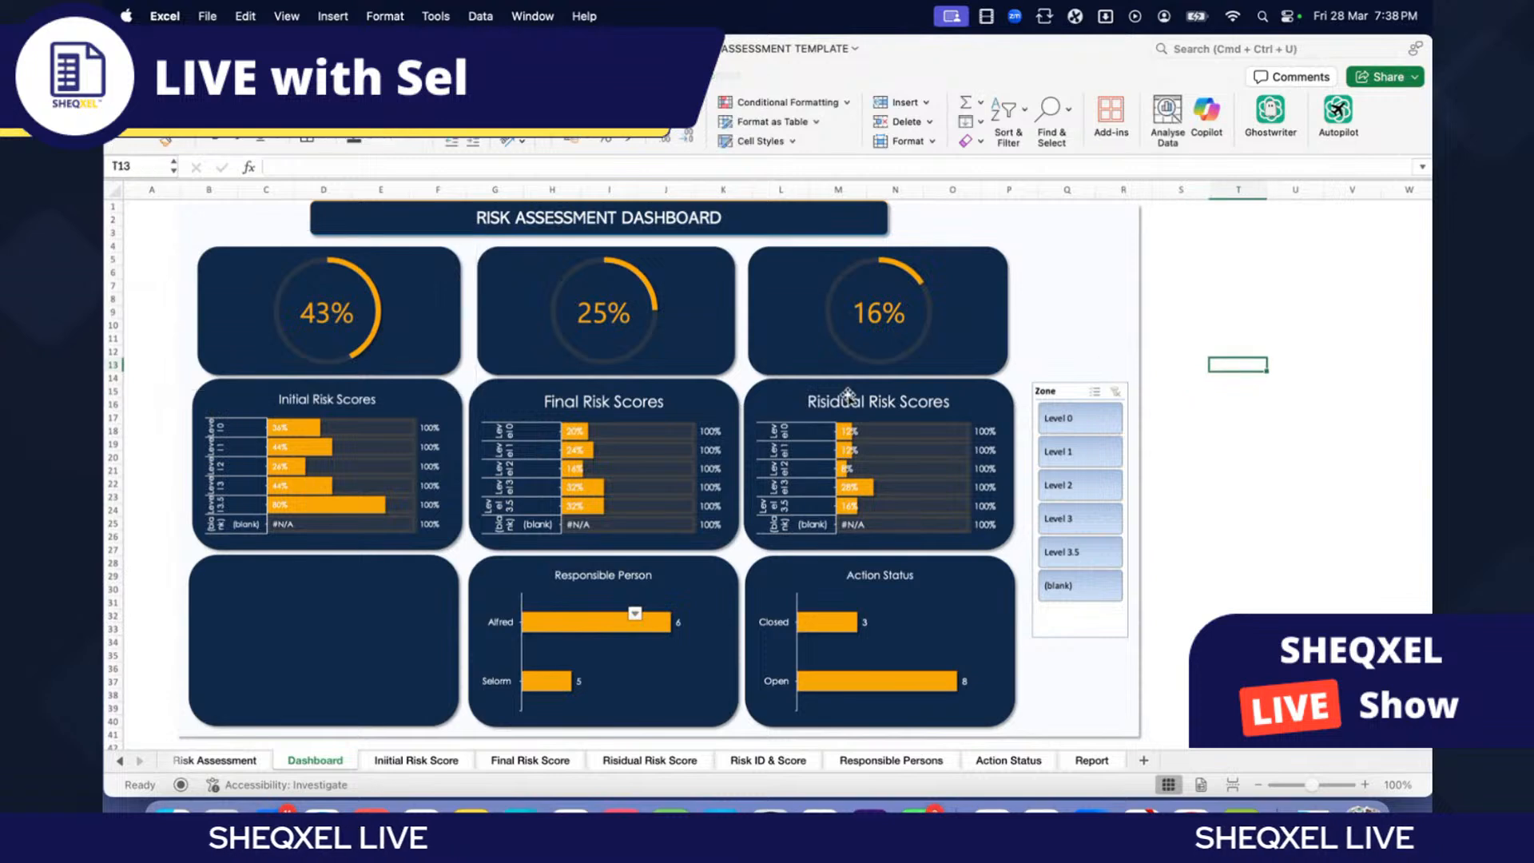
Step: Filter the Zone slicer to Level 0 through Level 3.5, leaving out (blank), and look over the whole dashboard
{"action": "scroll", "coordinate": [555, 667], "scroll_direction": "down", "scroll_amount": 3}
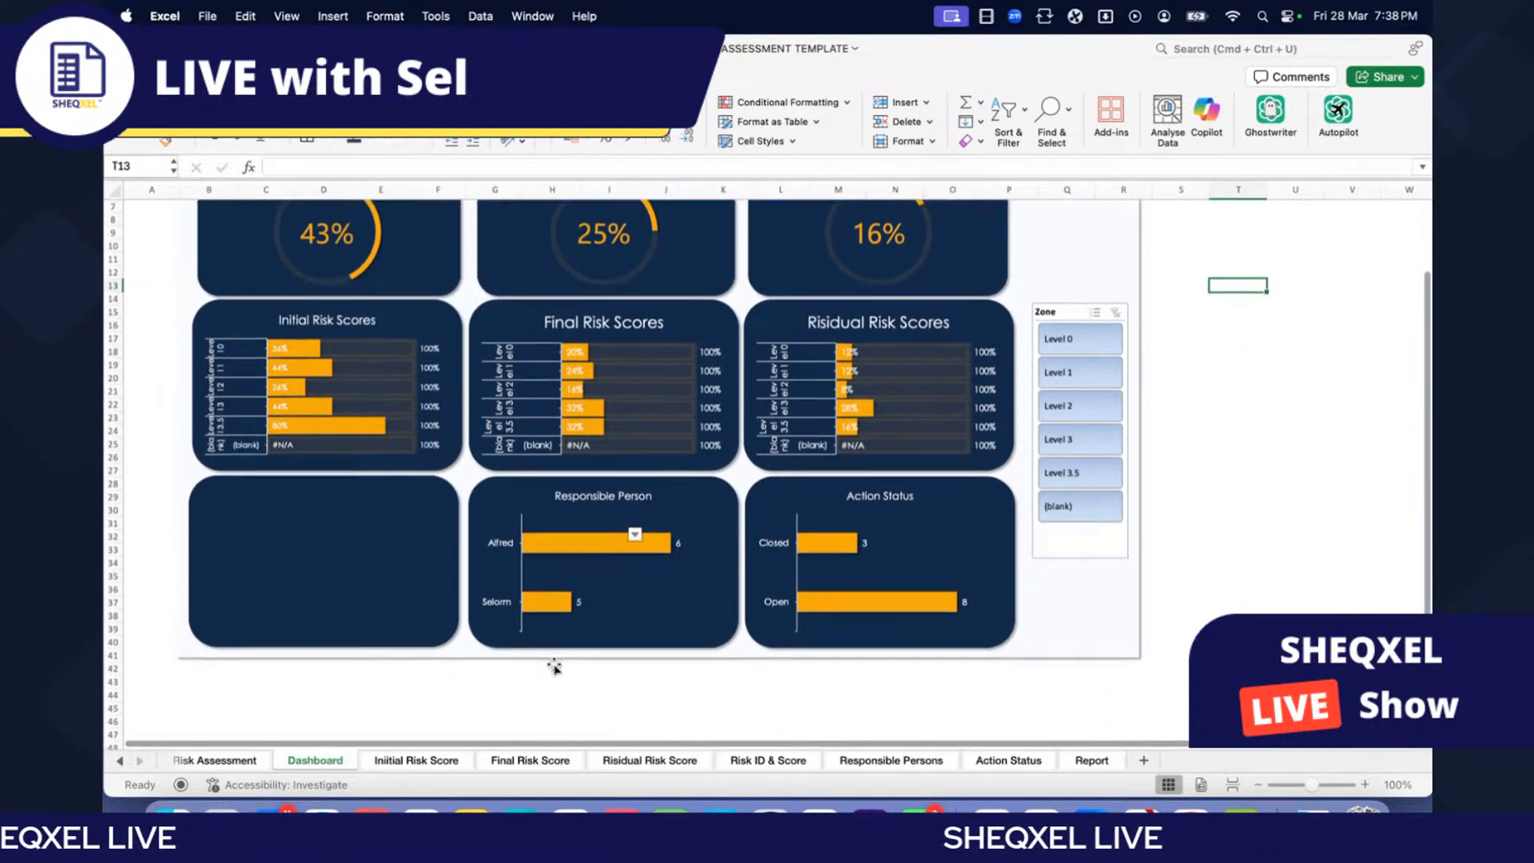
{"action": "scroll", "coordinate": [555, 666], "scroll_direction": "up", "scroll_amount": 3}
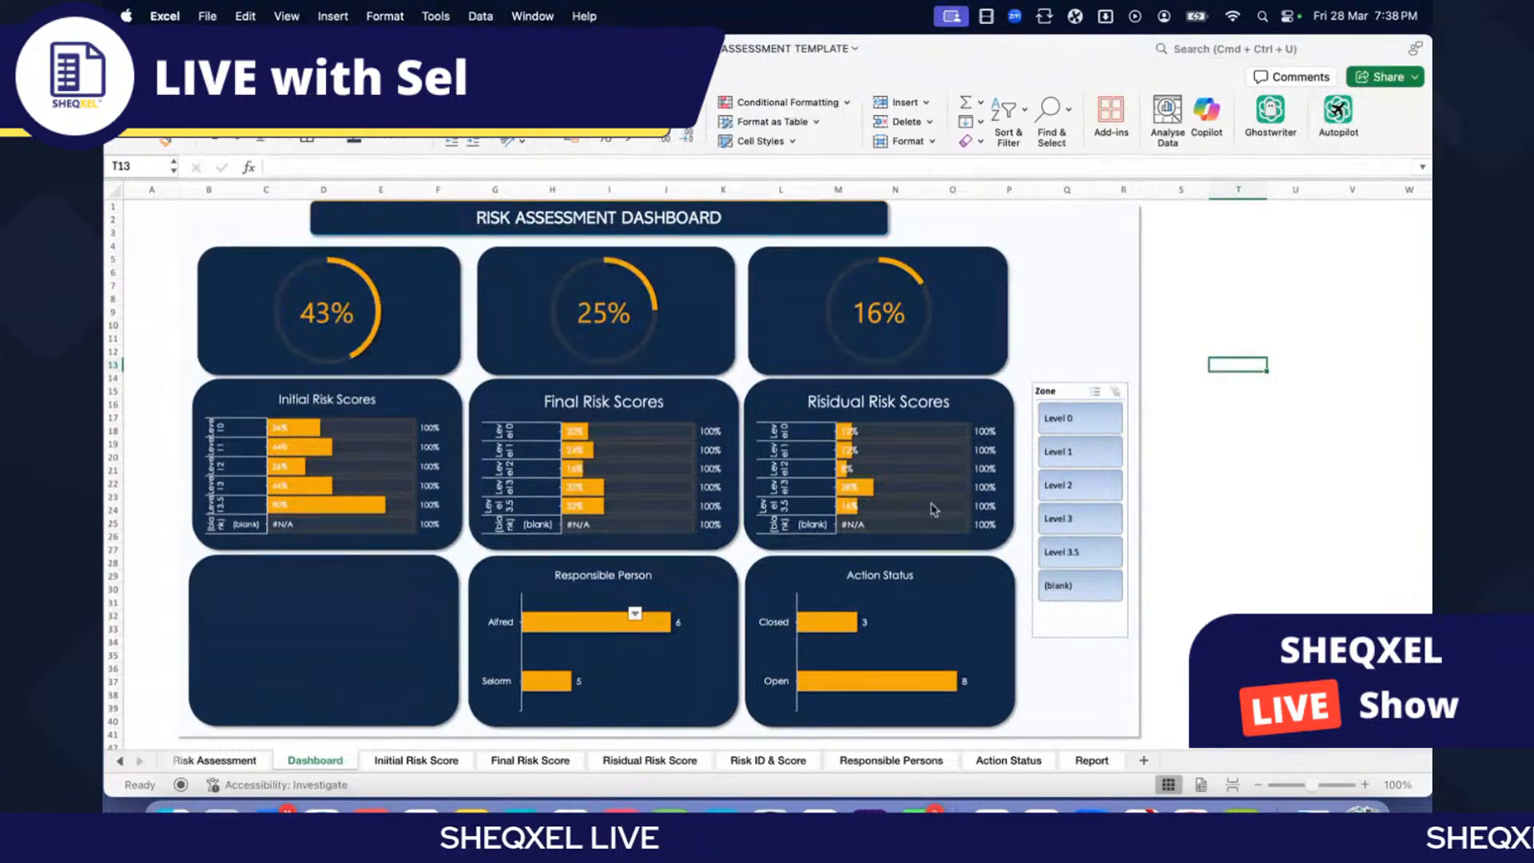
{"action": "left_click_drag", "start_coordinate": [1074, 418], "coordinate": [1071, 552]}
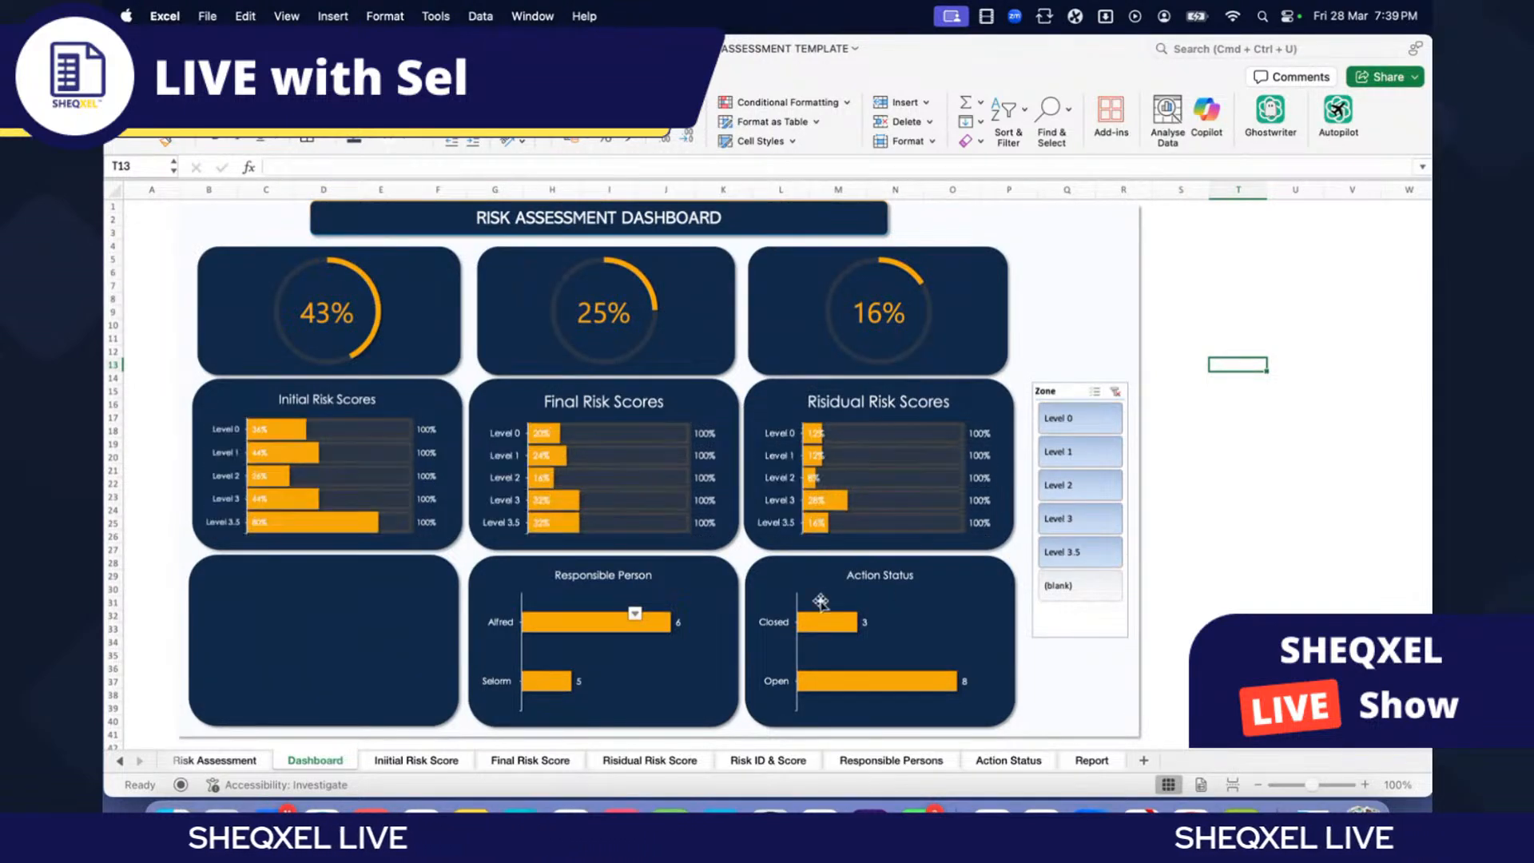
{"action": "scroll", "coordinate": [448, 608], "scroll_direction": "down", "scroll_amount": 2}
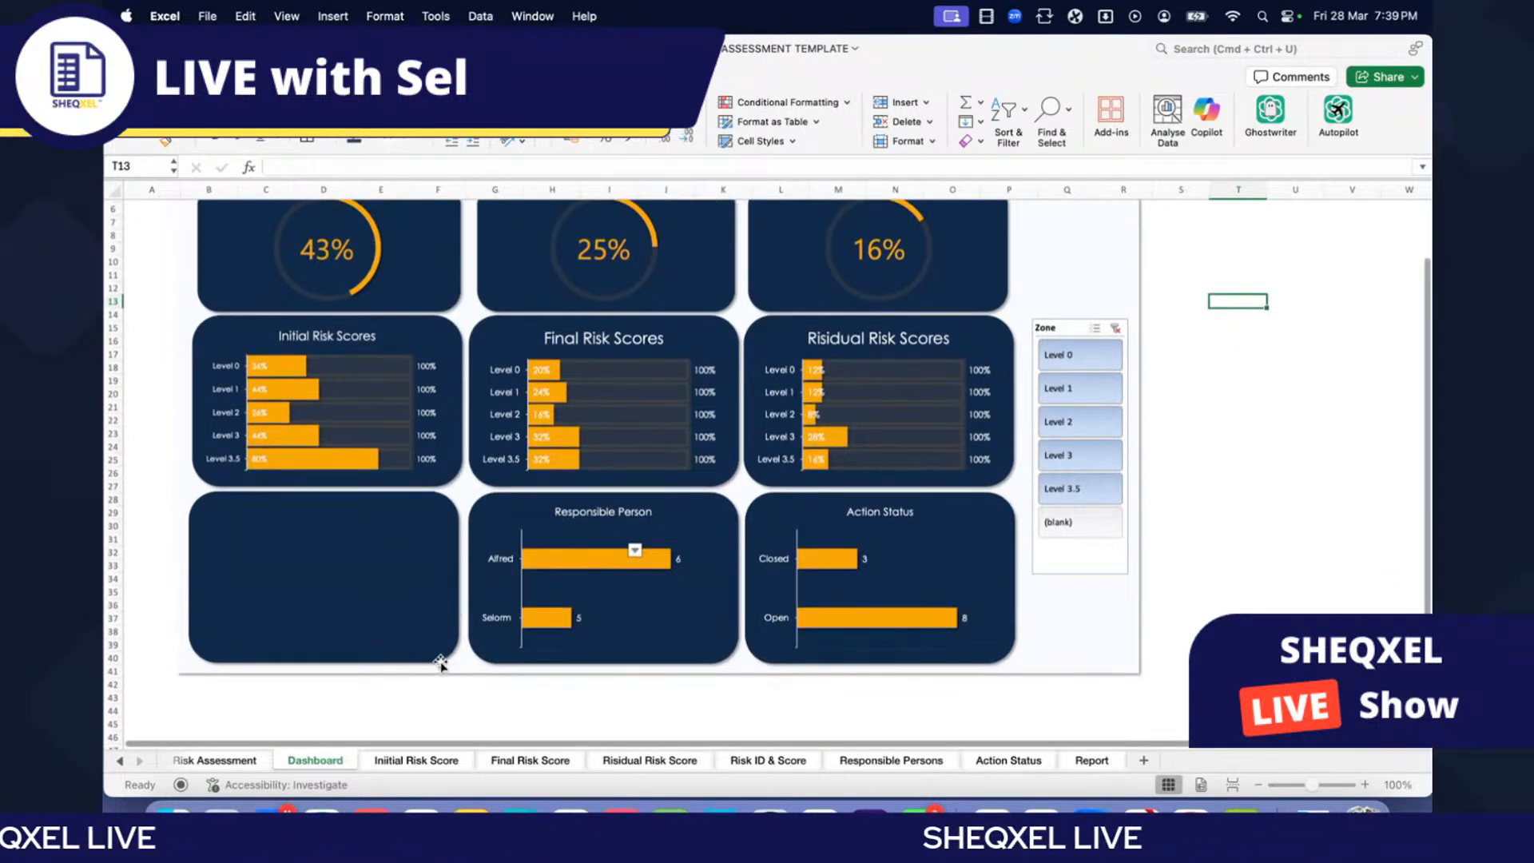
{"action": "scroll", "coordinate": [441, 663], "scroll_direction": "down", "scroll_amount": 2}
{"action": "scroll", "coordinate": [393, 670], "scroll_direction": "up", "scroll_amount": 4}
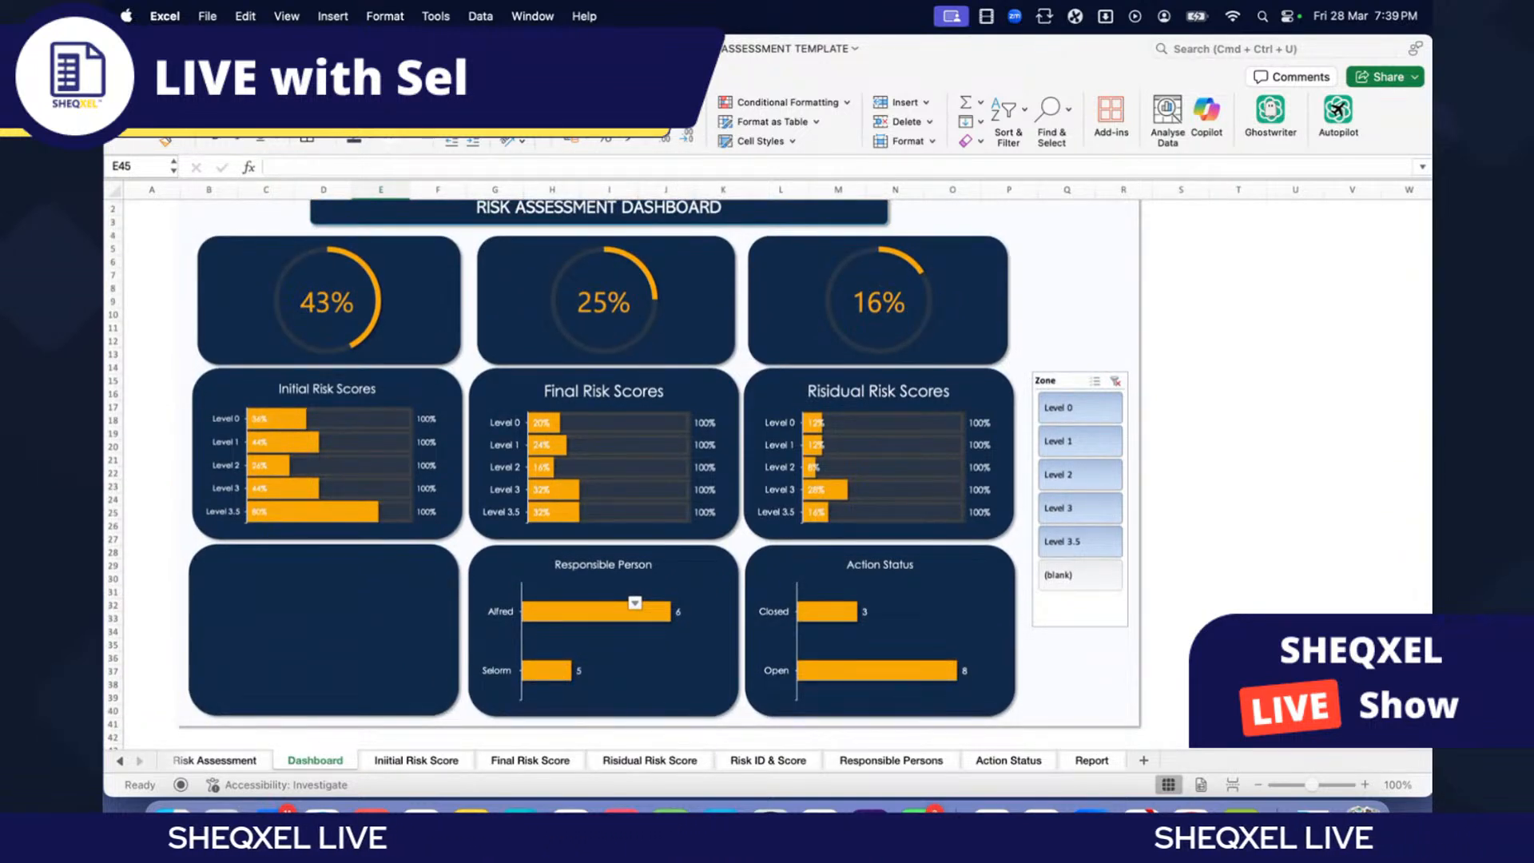
Step: Examine the Dashboard's gauges, charts and empty panel, with a brief look at the Risk Assessment sheet
{"action": "scroll", "coordinate": [564, 461], "scroll_direction": "up", "scroll_amount": 1}
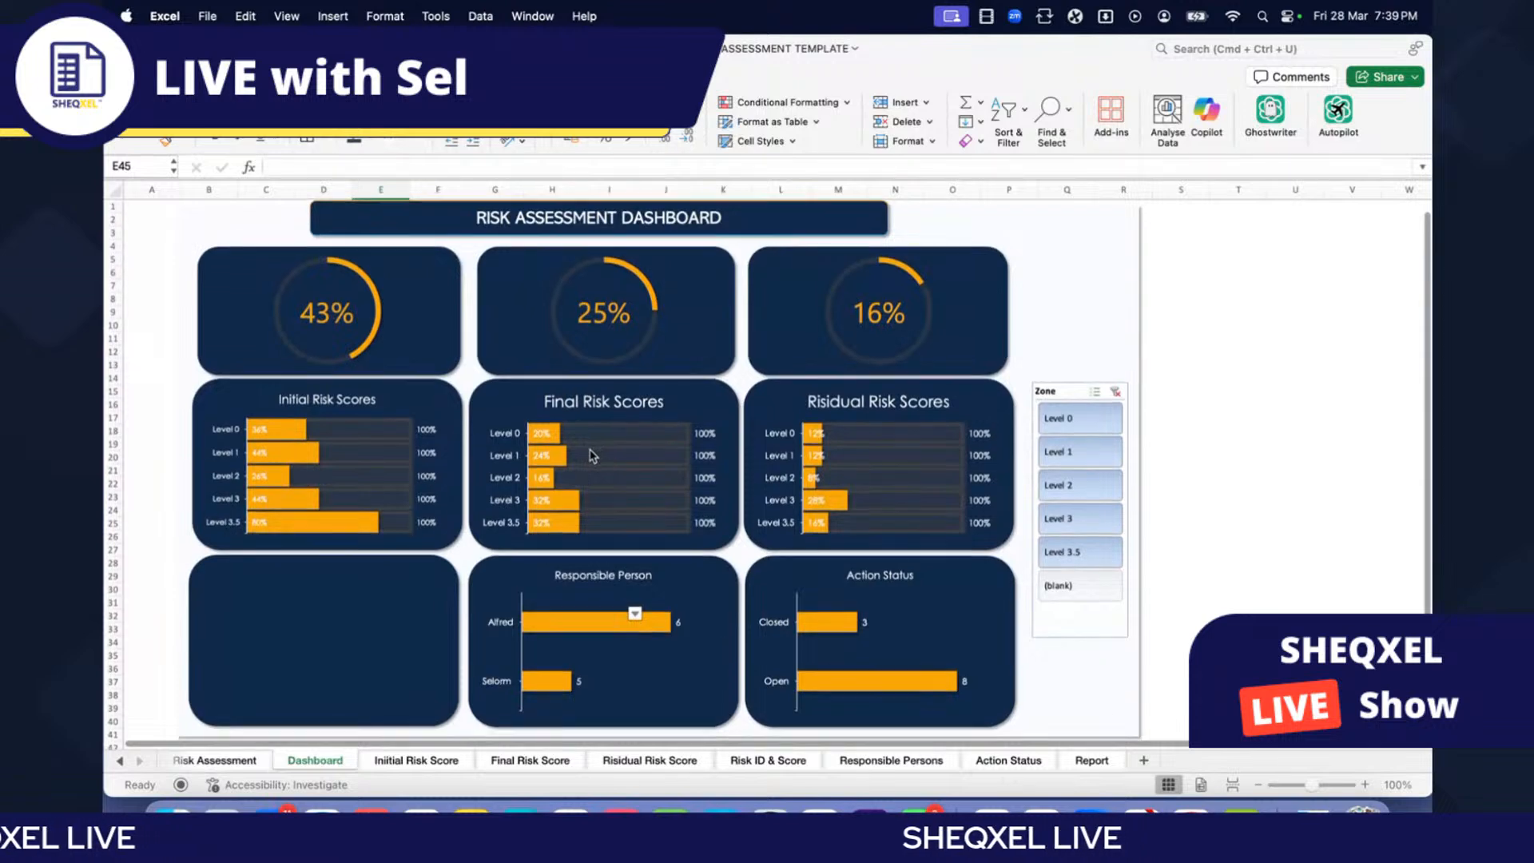
{"action": "scroll", "coordinate": [472, 633], "scroll_direction": "down", "scroll_amount": 2}
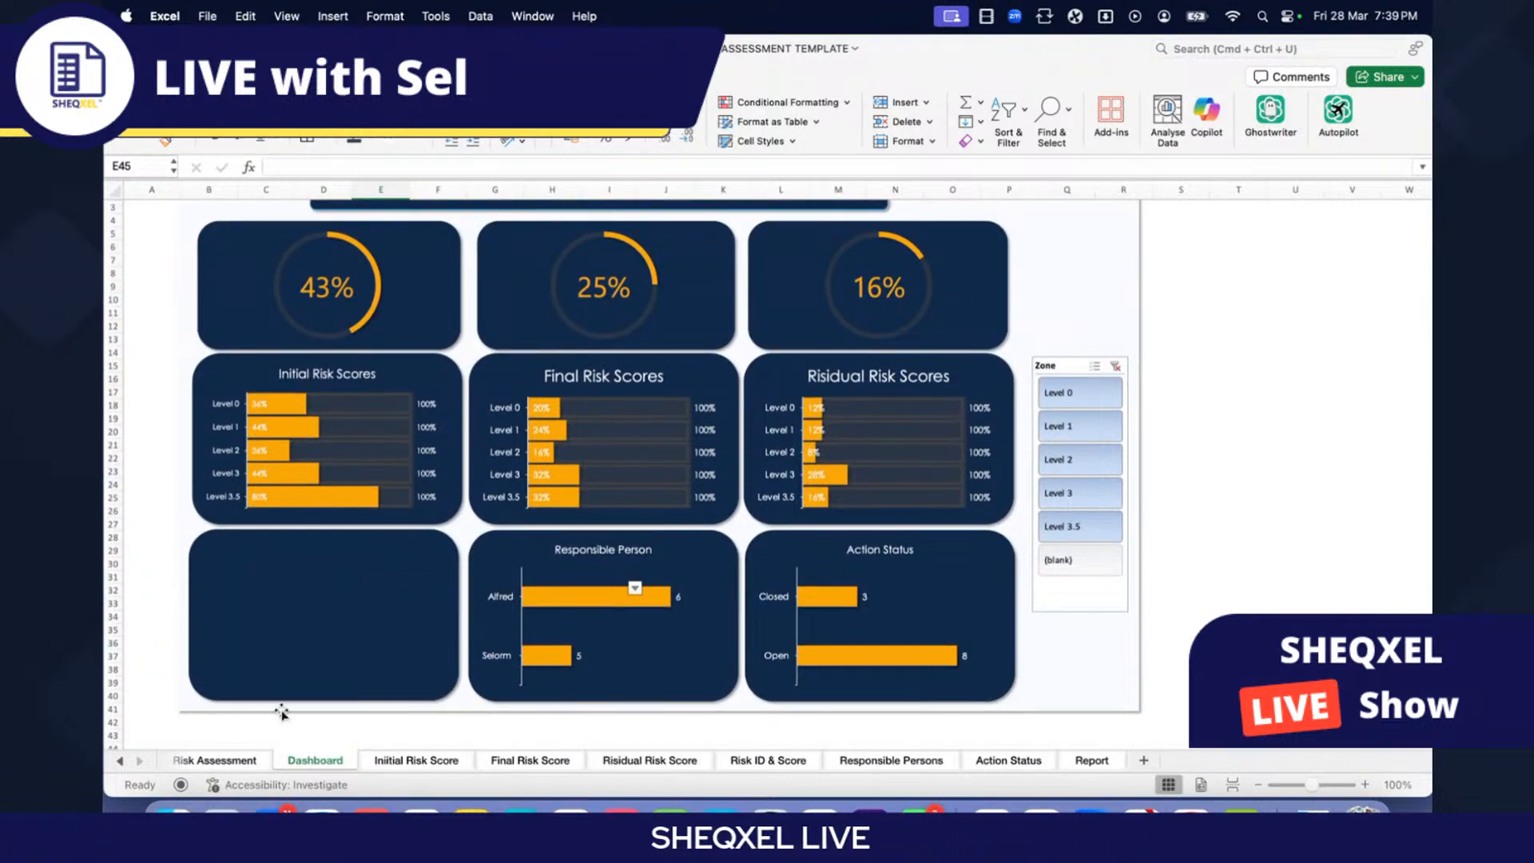
{"action": "scroll", "coordinate": [1154, 572], "scroll_direction": "left", "scroll_amount": 2}
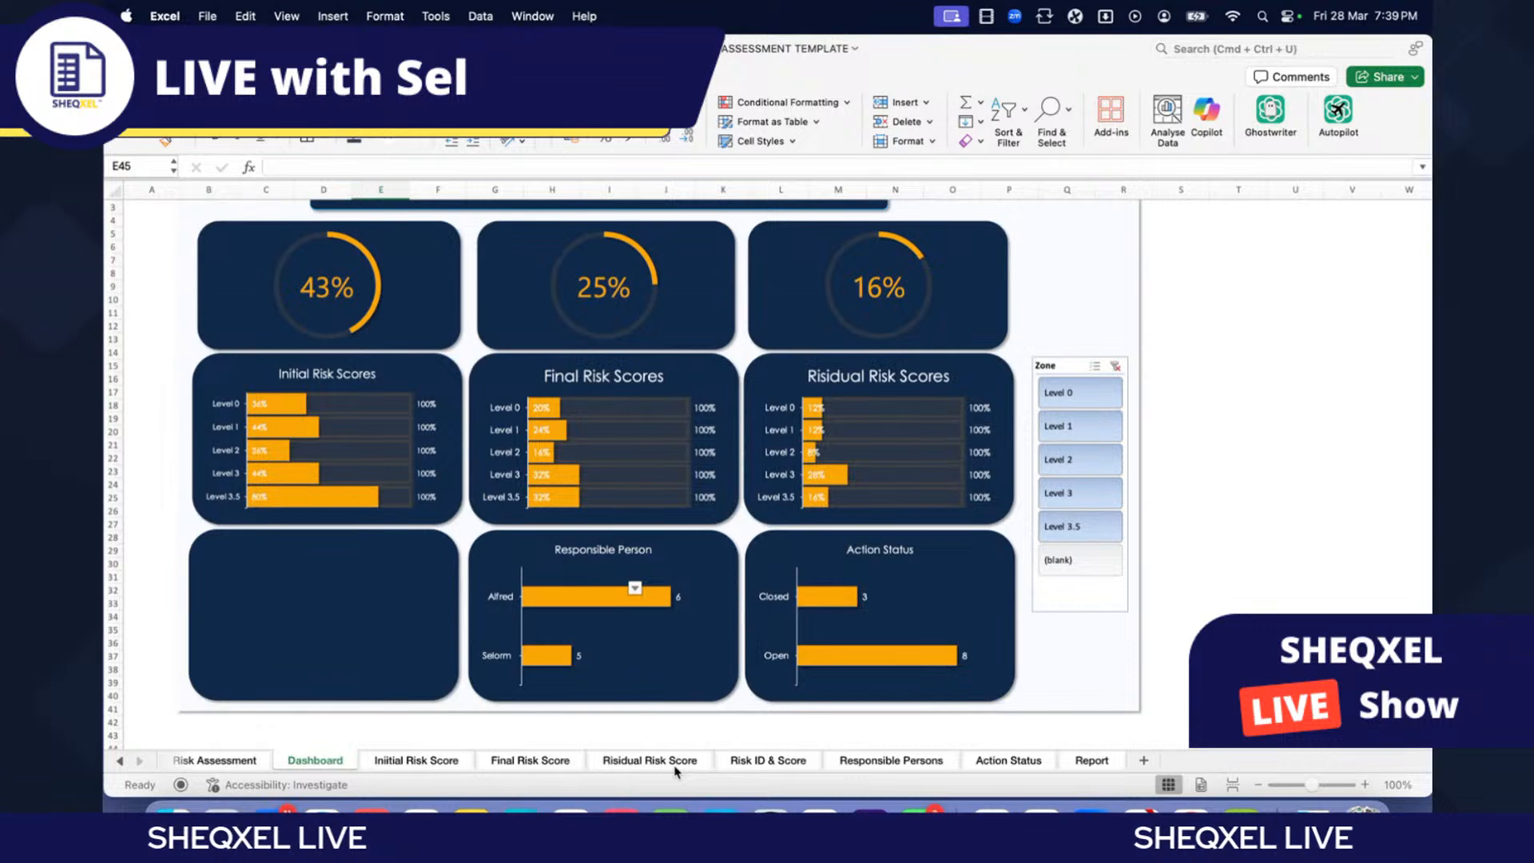
{"action": "left_click", "coordinate": [236, 763]}
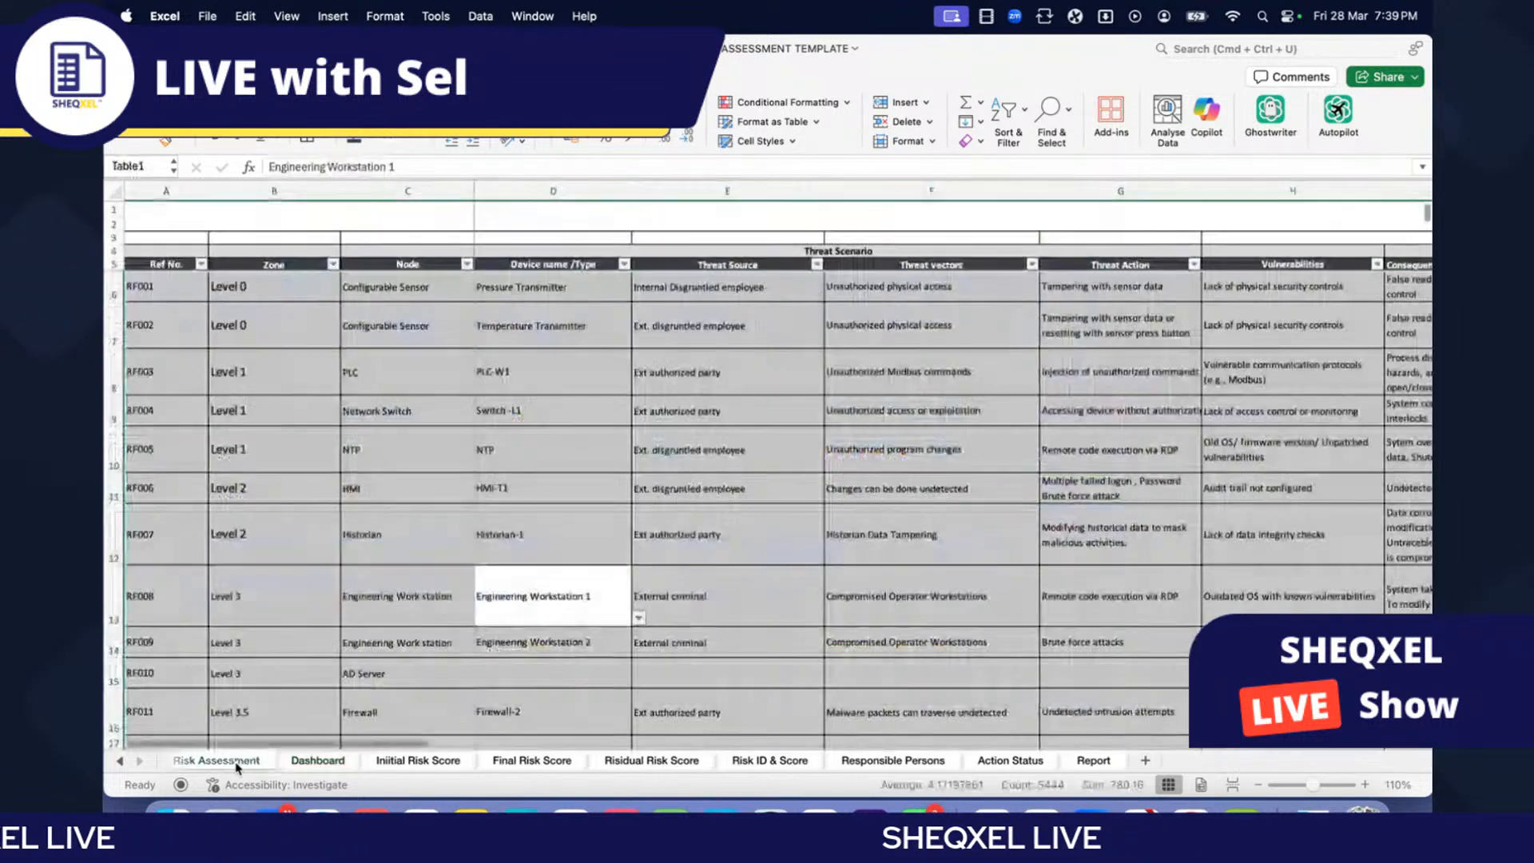
{"action": "left_click", "coordinate": [334, 767]}
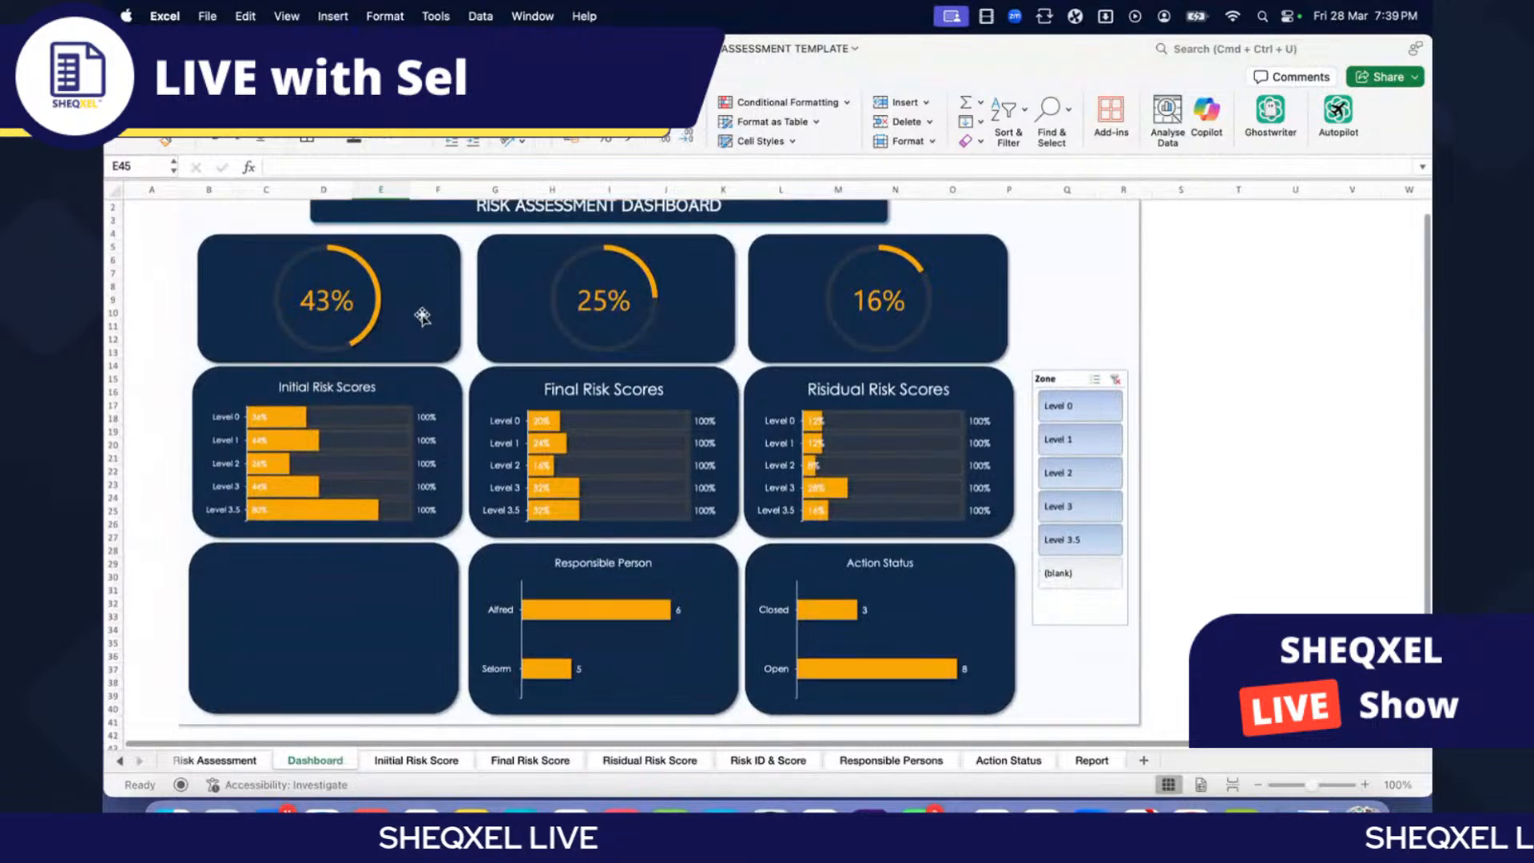
{"action": "left_click", "coordinate": [417, 257]}
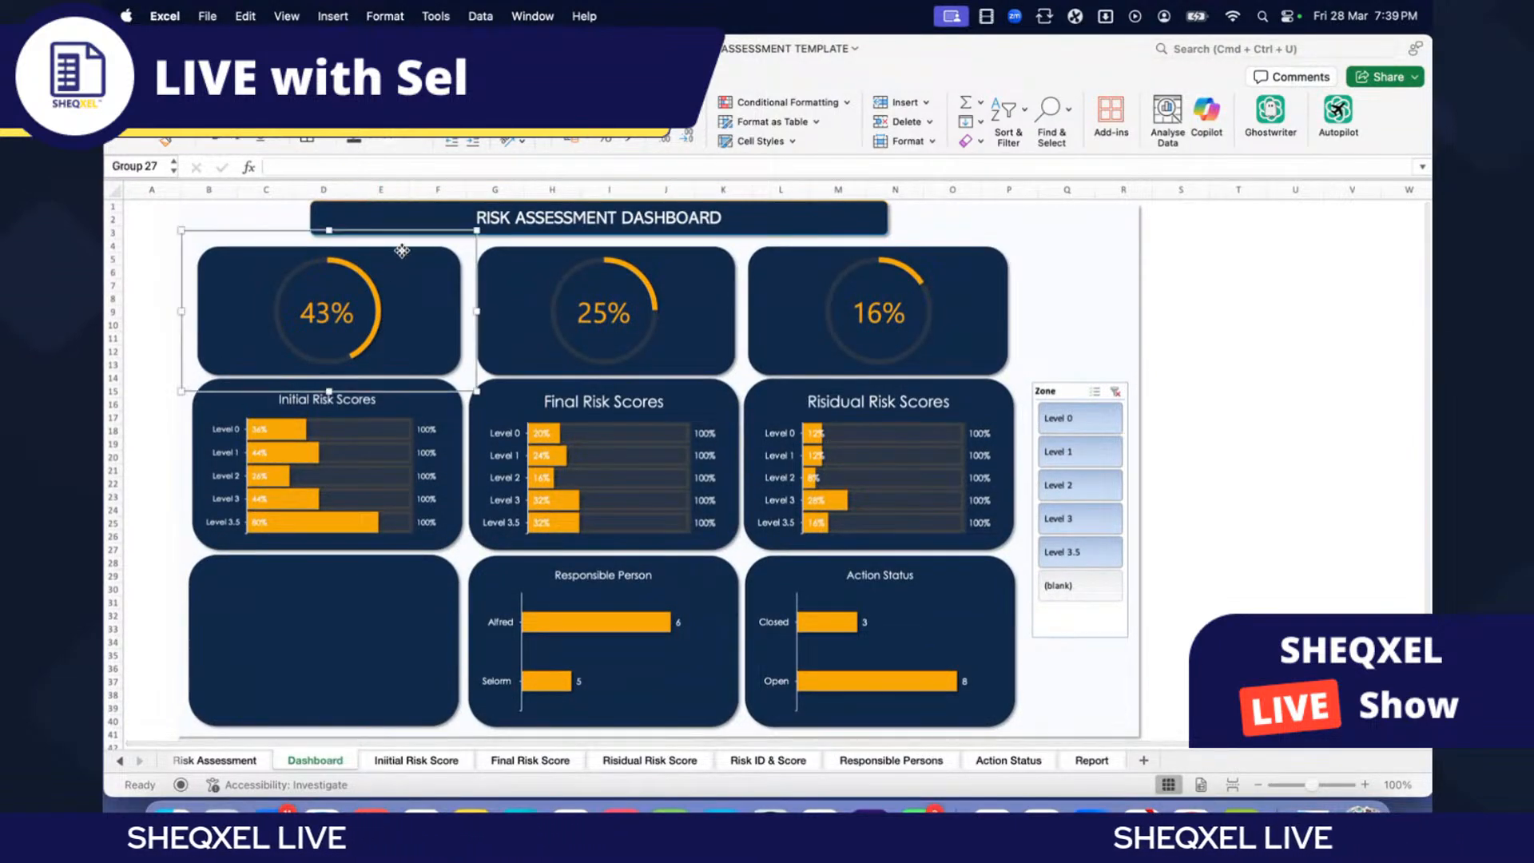
{"action": "left_click", "coordinate": [418, 254]}
{"action": "left_click", "coordinate": [419, 254]}
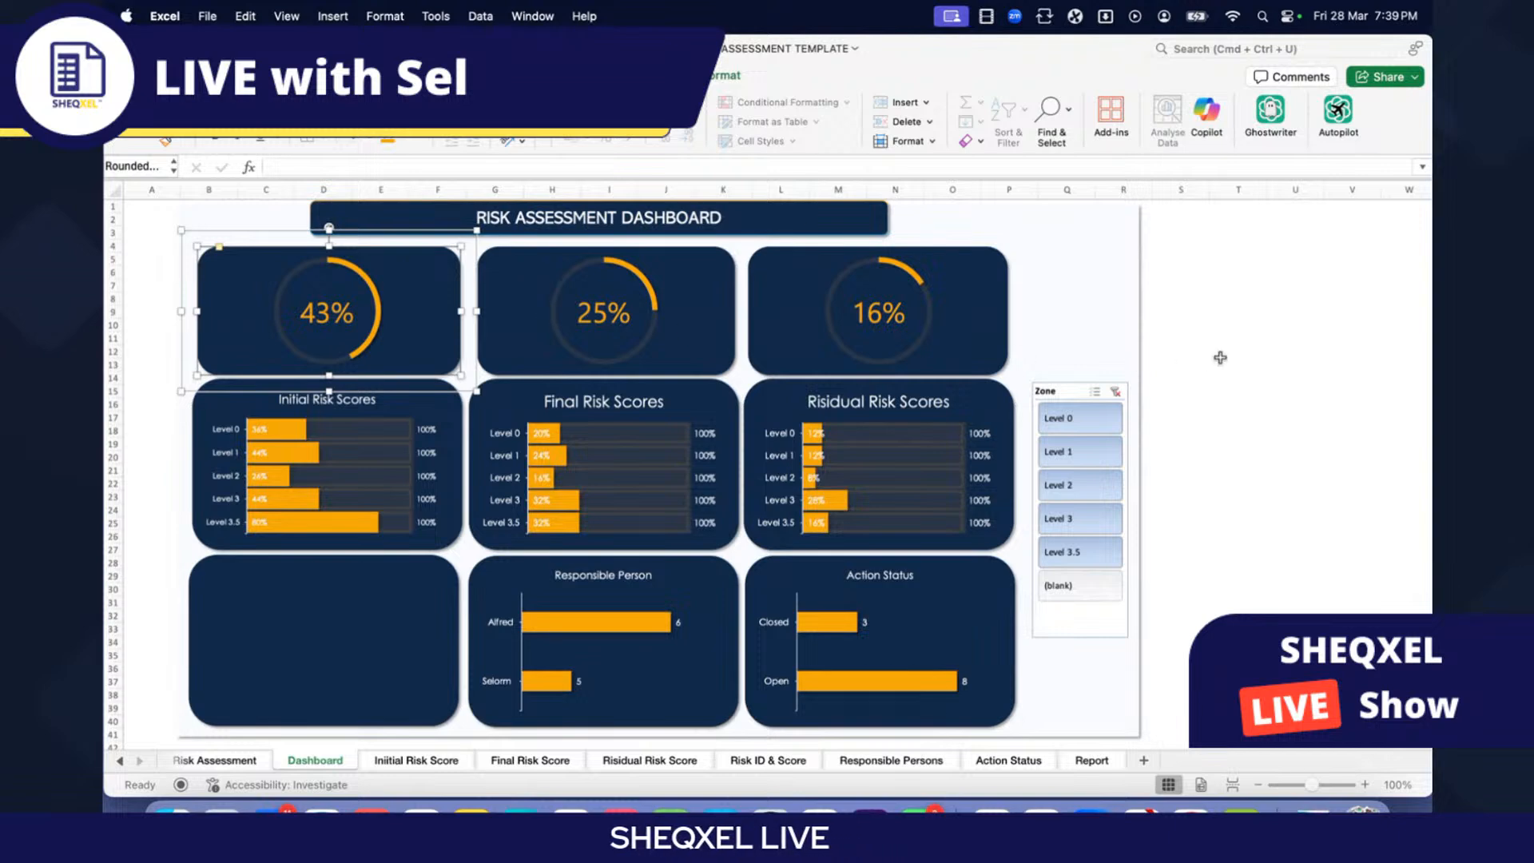
{"action": "left_click", "coordinate": [1220, 356]}
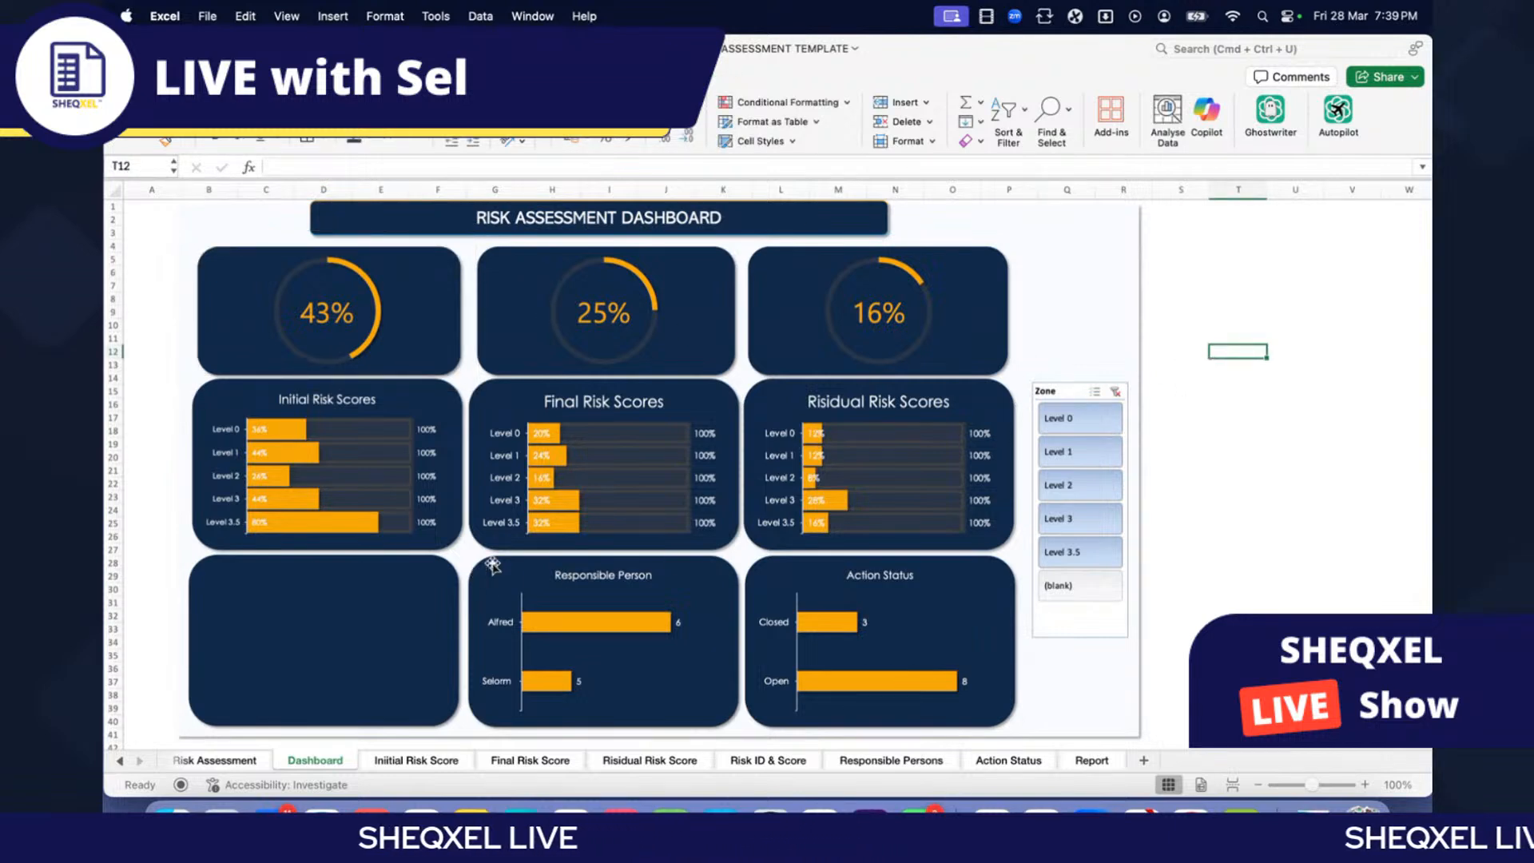
{"action": "scroll", "coordinate": [480, 569], "scroll_direction": "down", "scroll_amount": 1}
{"action": "scroll", "coordinate": [439, 578], "scroll_direction": "up", "scroll_amount": 1}
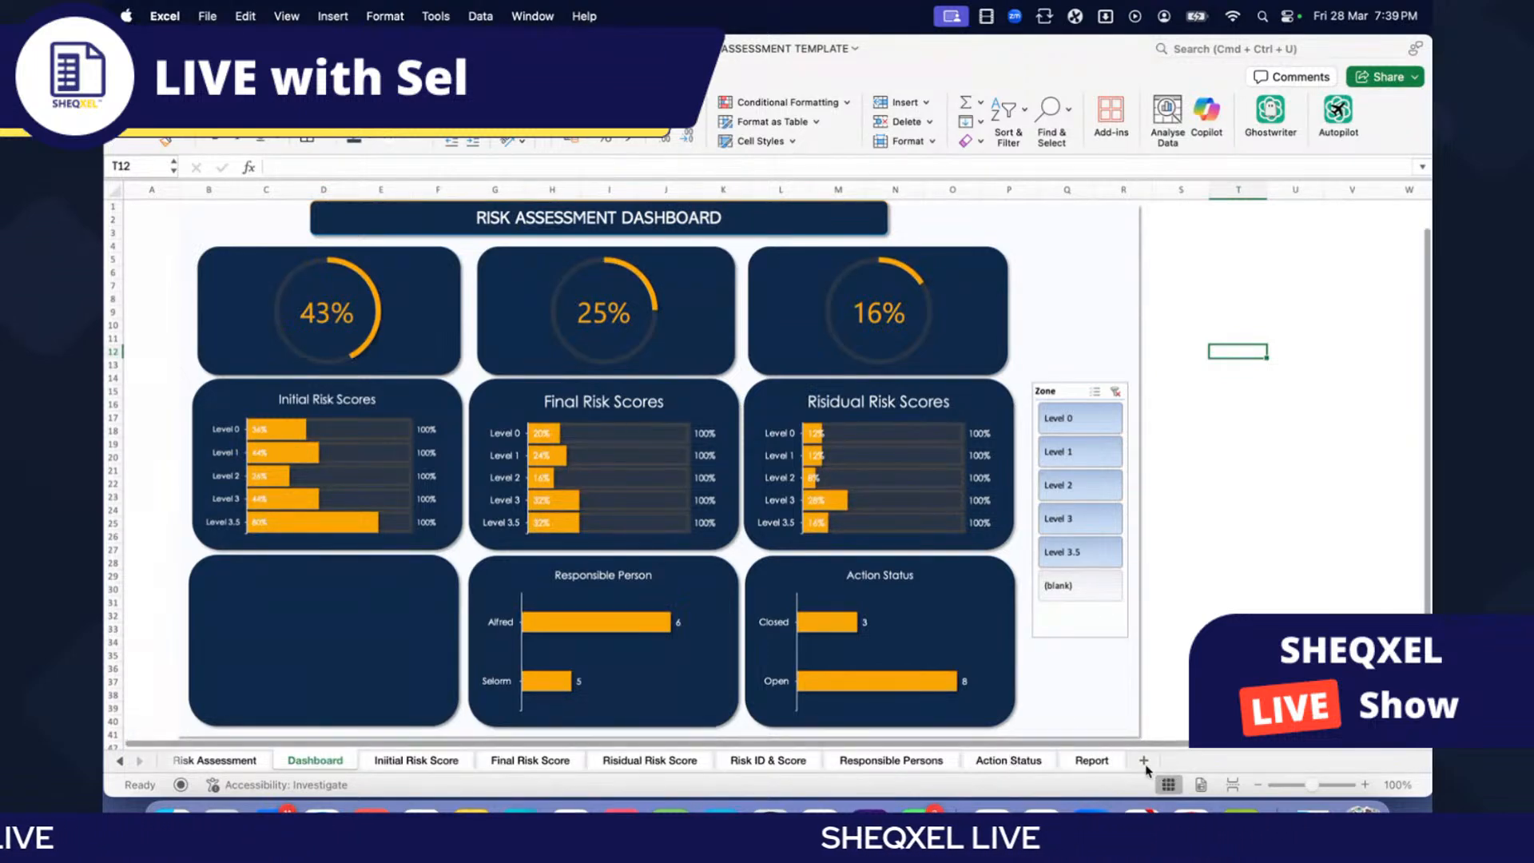
Step: Enter the formula =COUNTA(A1:A220) in cell N2 of the Risk ID & Score sheet to count the pivot table's row labels
{"action": "left_click", "coordinate": [1029, 763]}
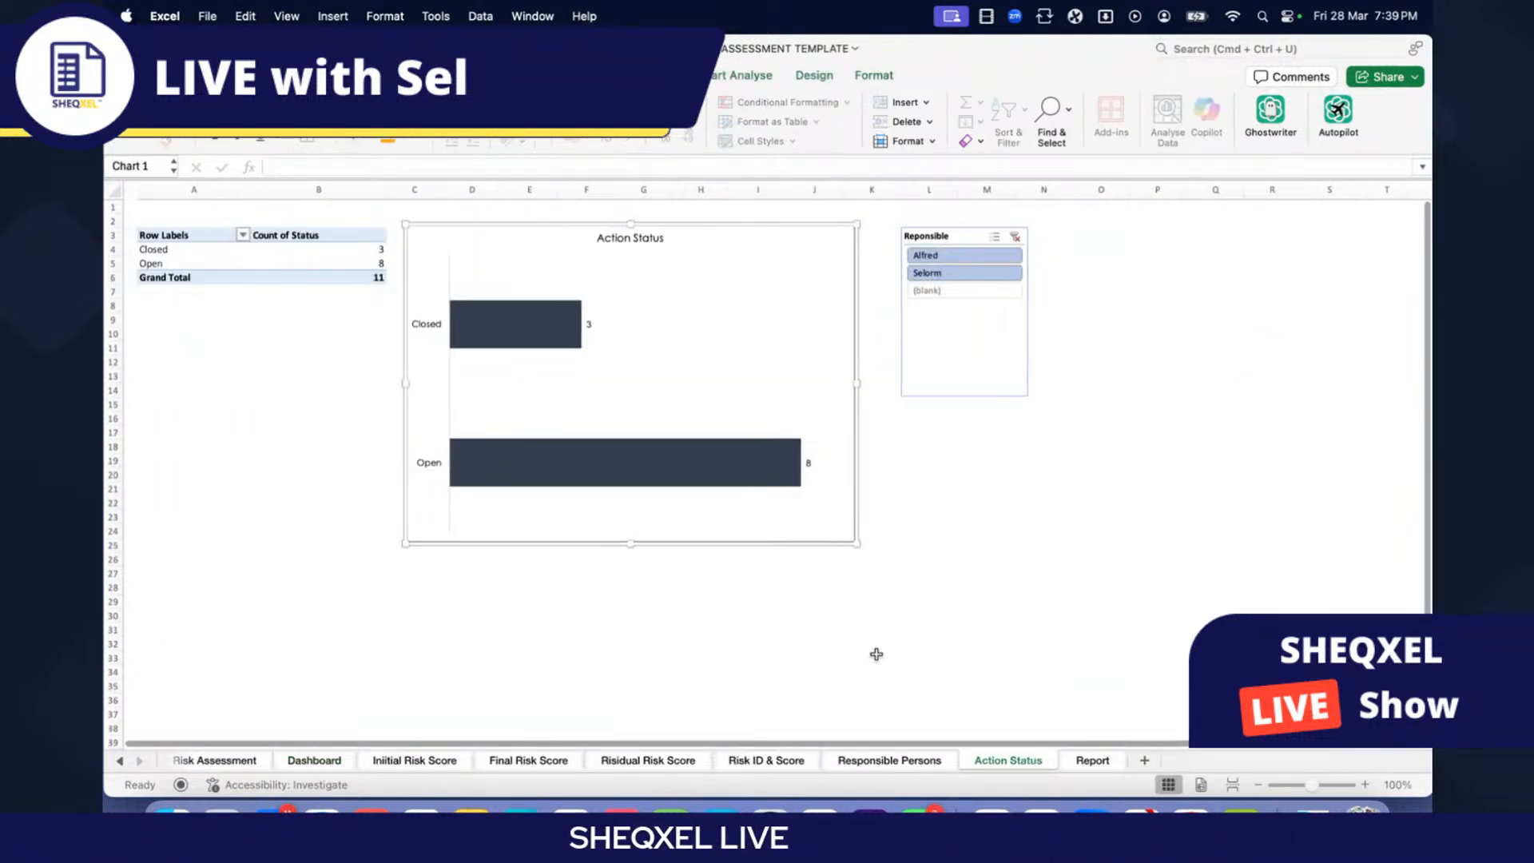
{"action": "left_click", "coordinate": [805, 764]}
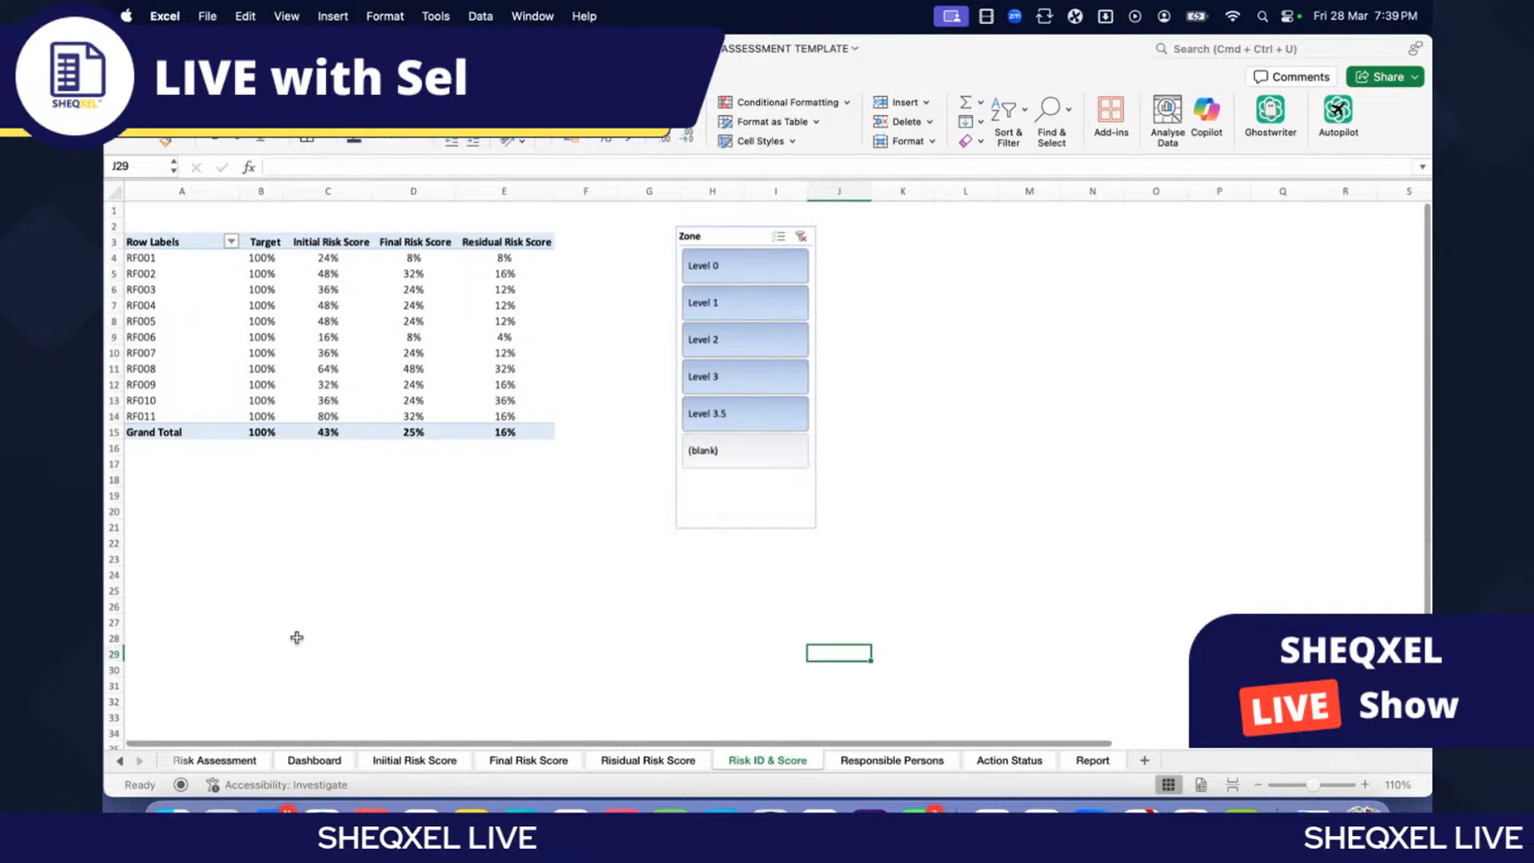
{"action": "left_click", "coordinate": [1099, 227]}
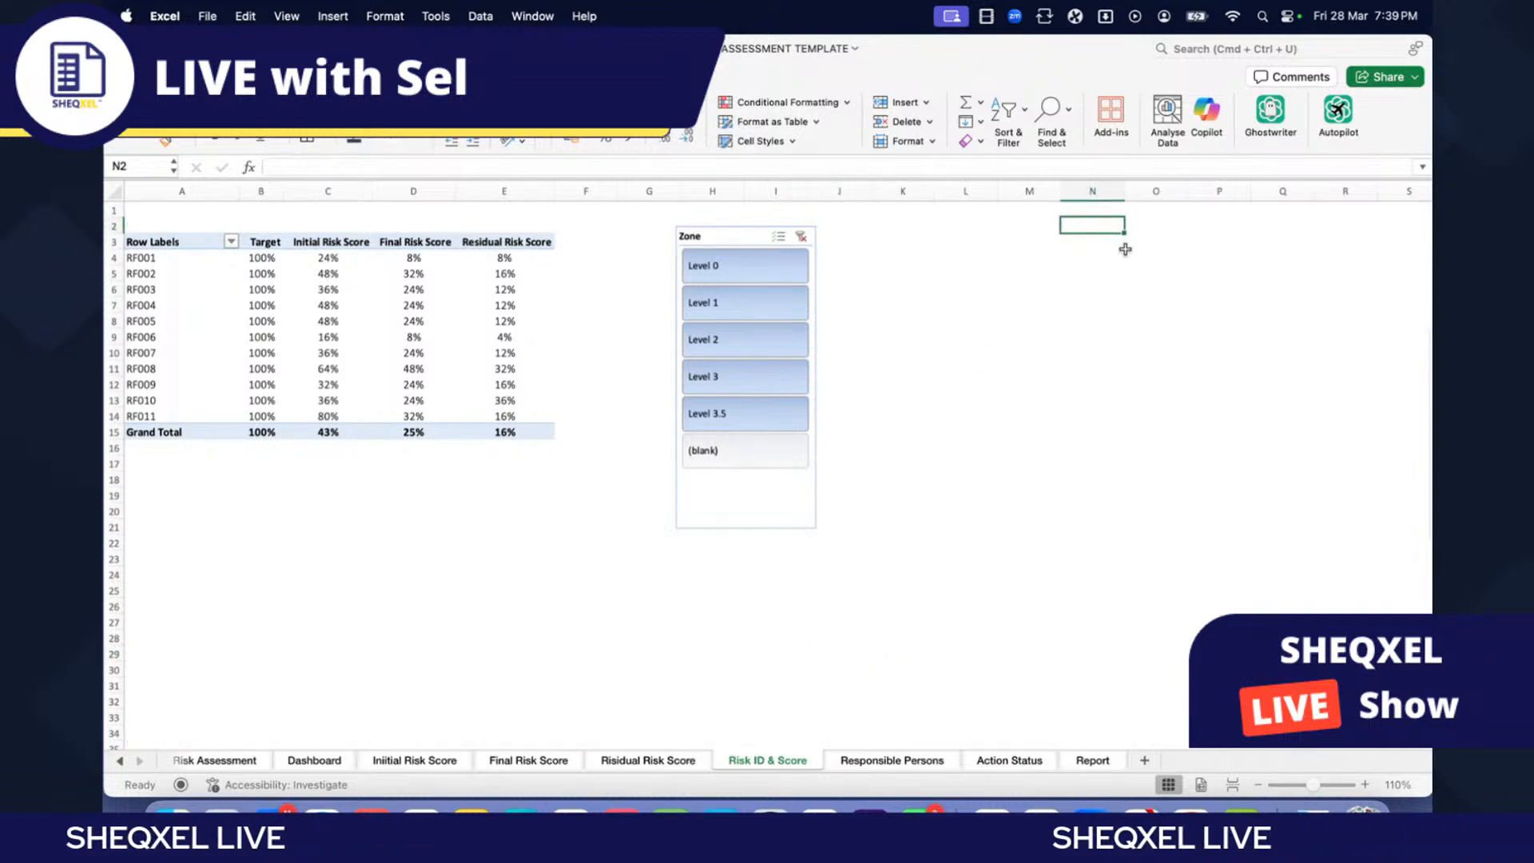
{"action": "type", "text": "="}
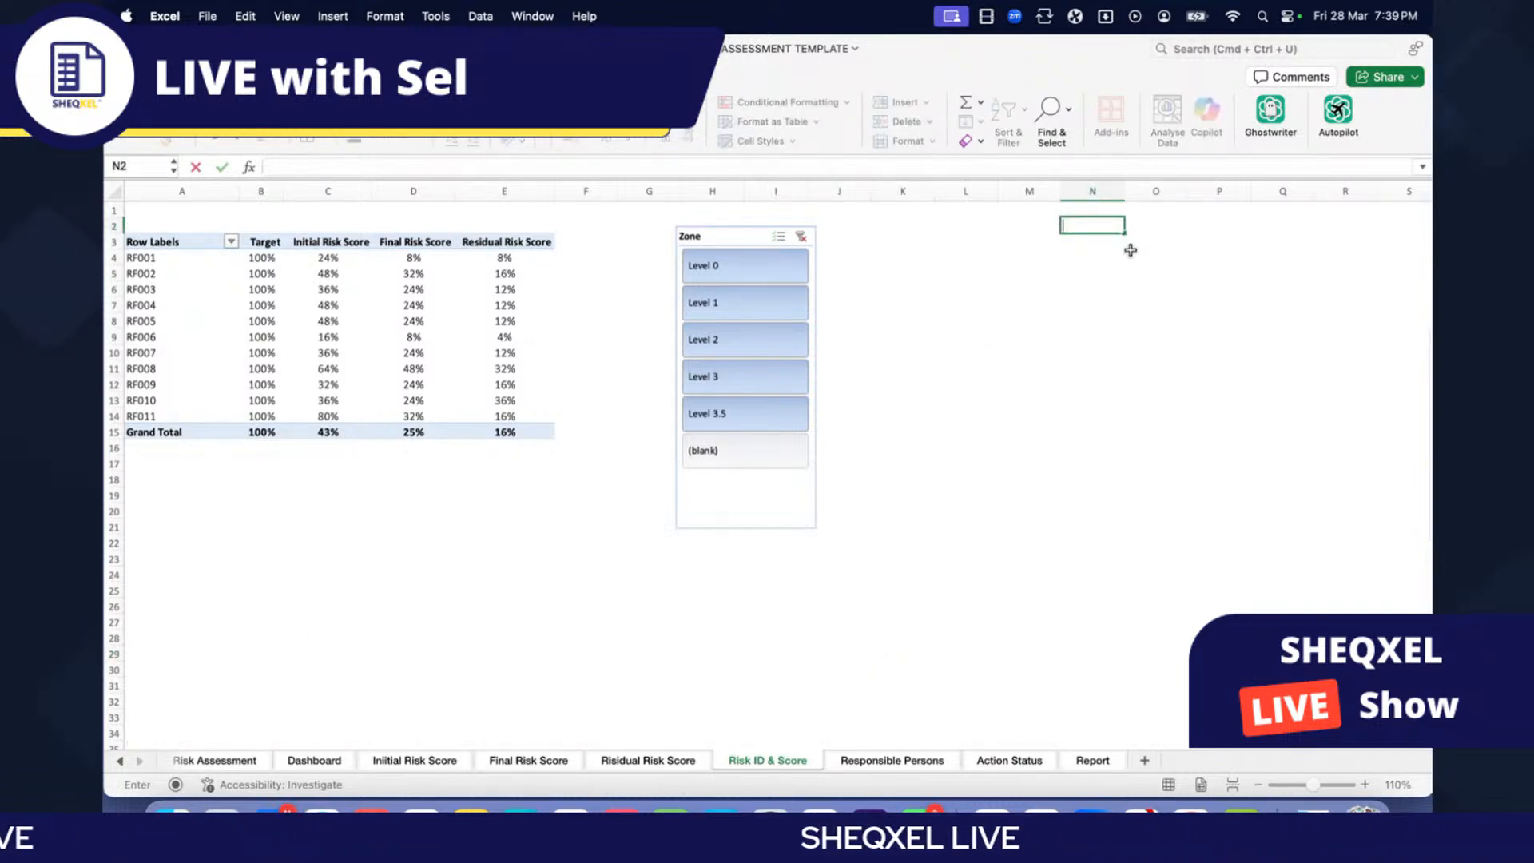
{"action": "type", "text": "counta"}
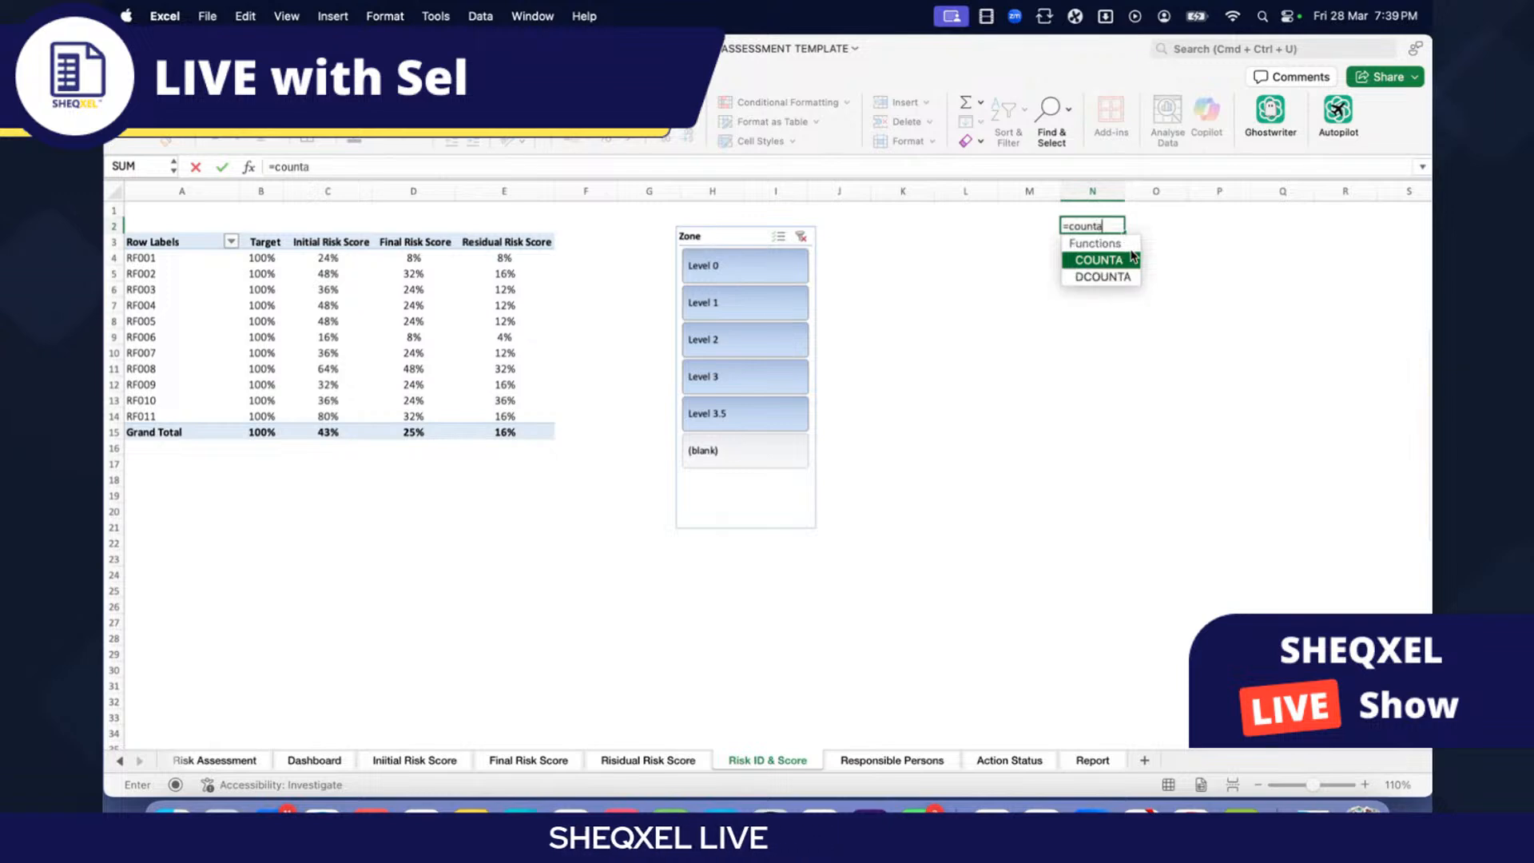
{"action": "key", "text": "BackSpace"}
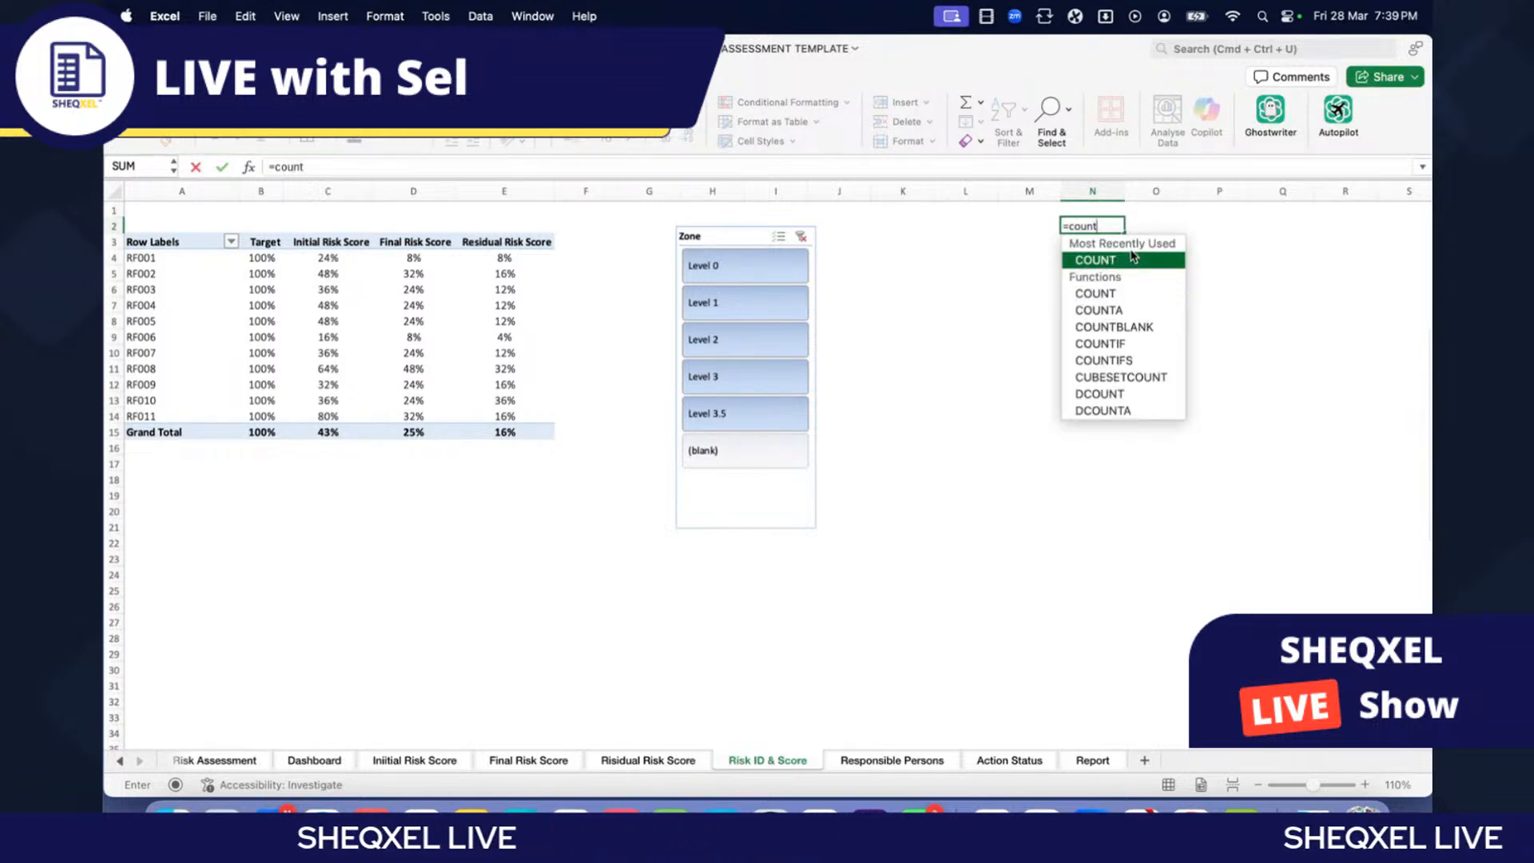
{"action": "key", "text": "BackSpace"}
{"action": "key", "text": "BackSpace"}
{"action": "key", "text": "BackSpace"}
{"action": "key", "text": "BackSpace"}
{"action": "key", "text": "BackSpace"}
{"action": "type", "text": "COUNTA"}
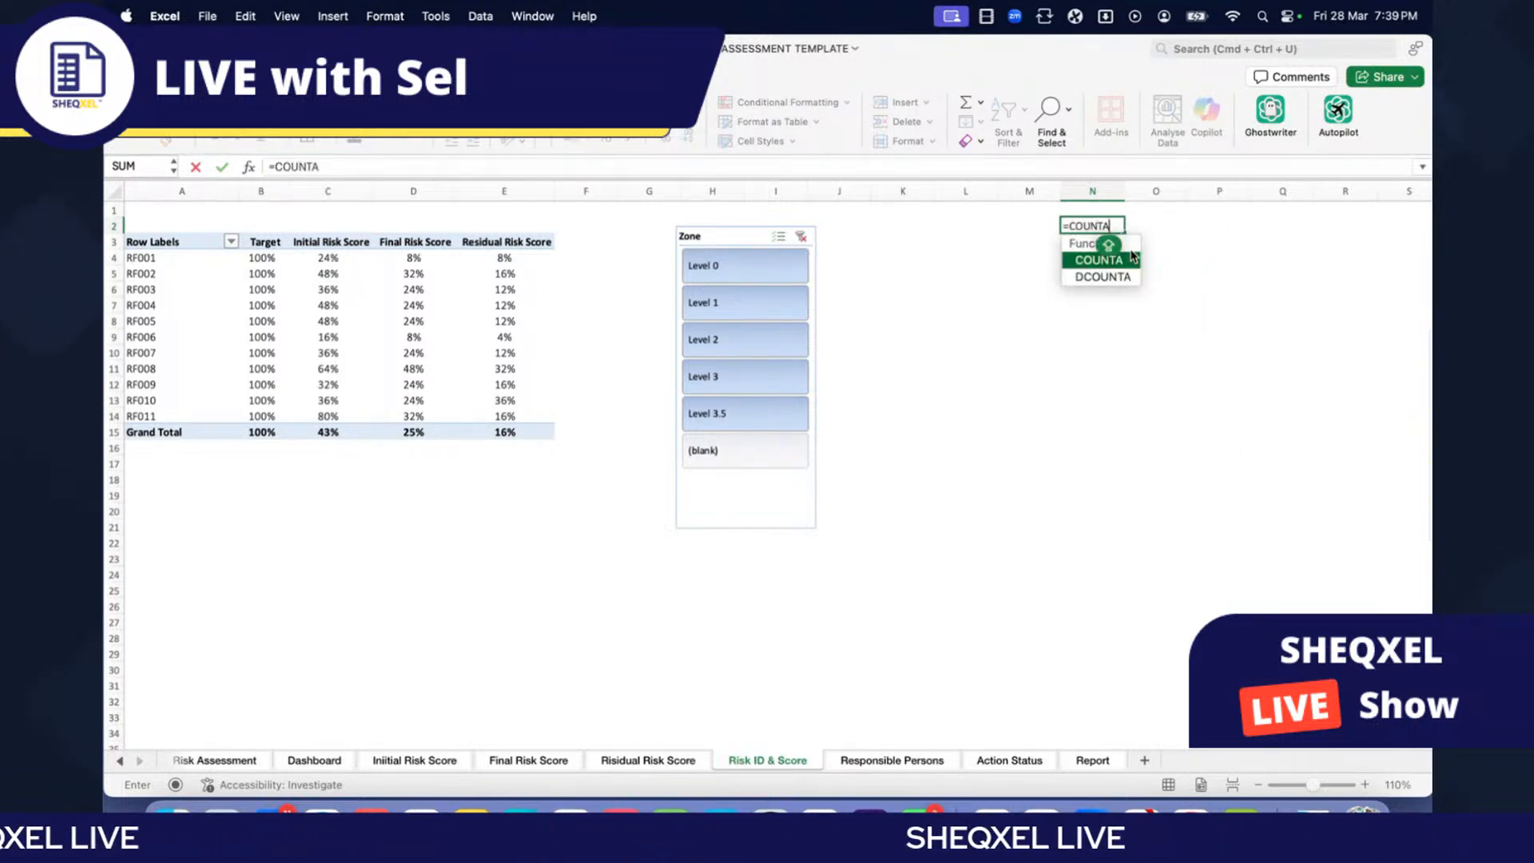
{"action": "double_click", "coordinate": [1111, 260]}
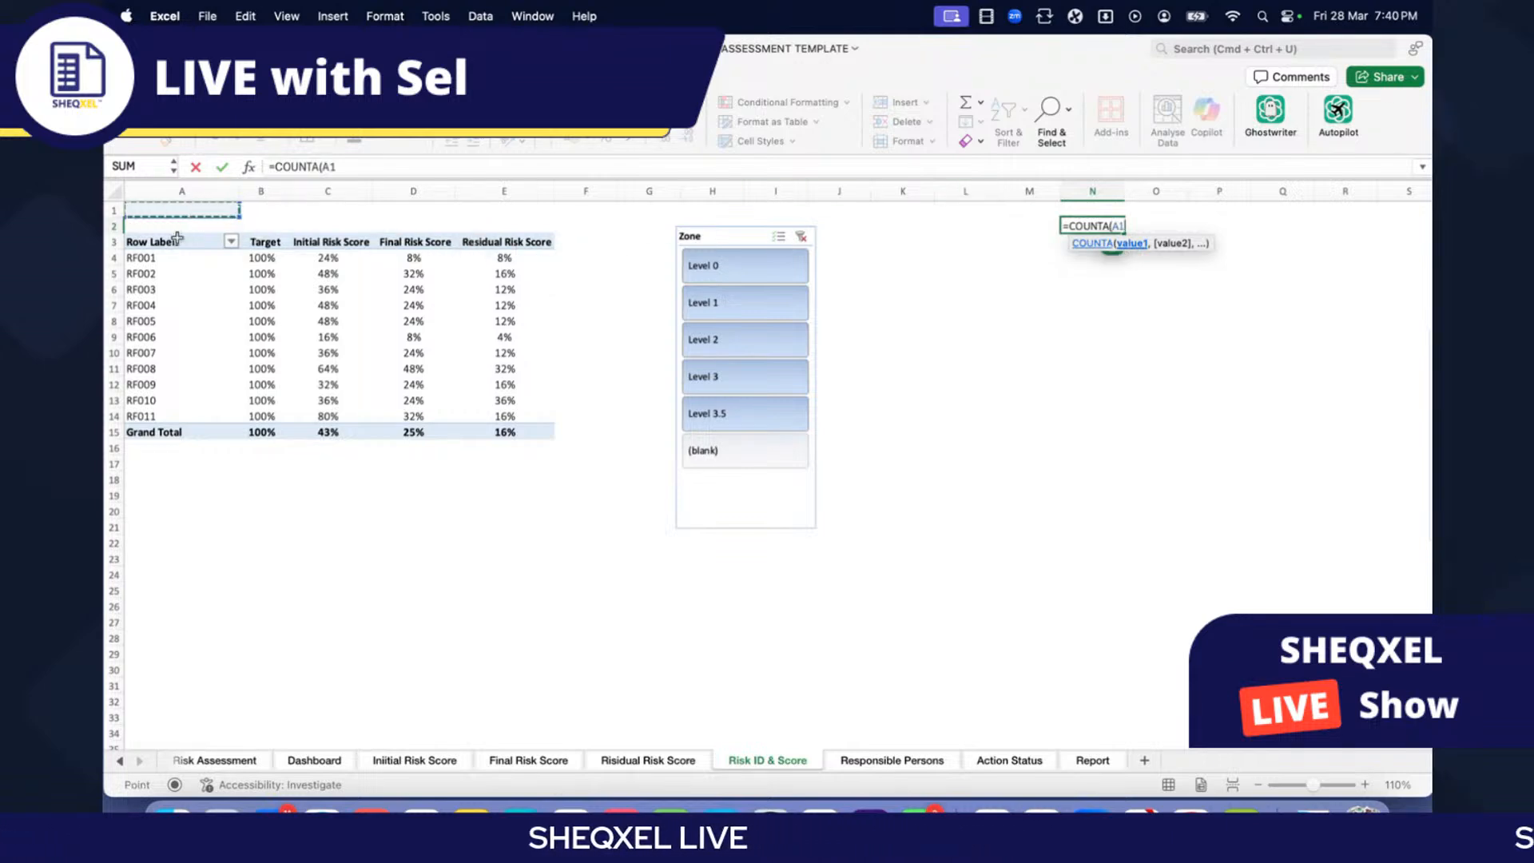
{"action": "left_click_drag", "start_coordinate": [178, 240], "coordinate": [157, 689]}
{"action": "scroll", "coordinate": [240, 559], "scroll_direction": "up", "scroll_amount": 15}
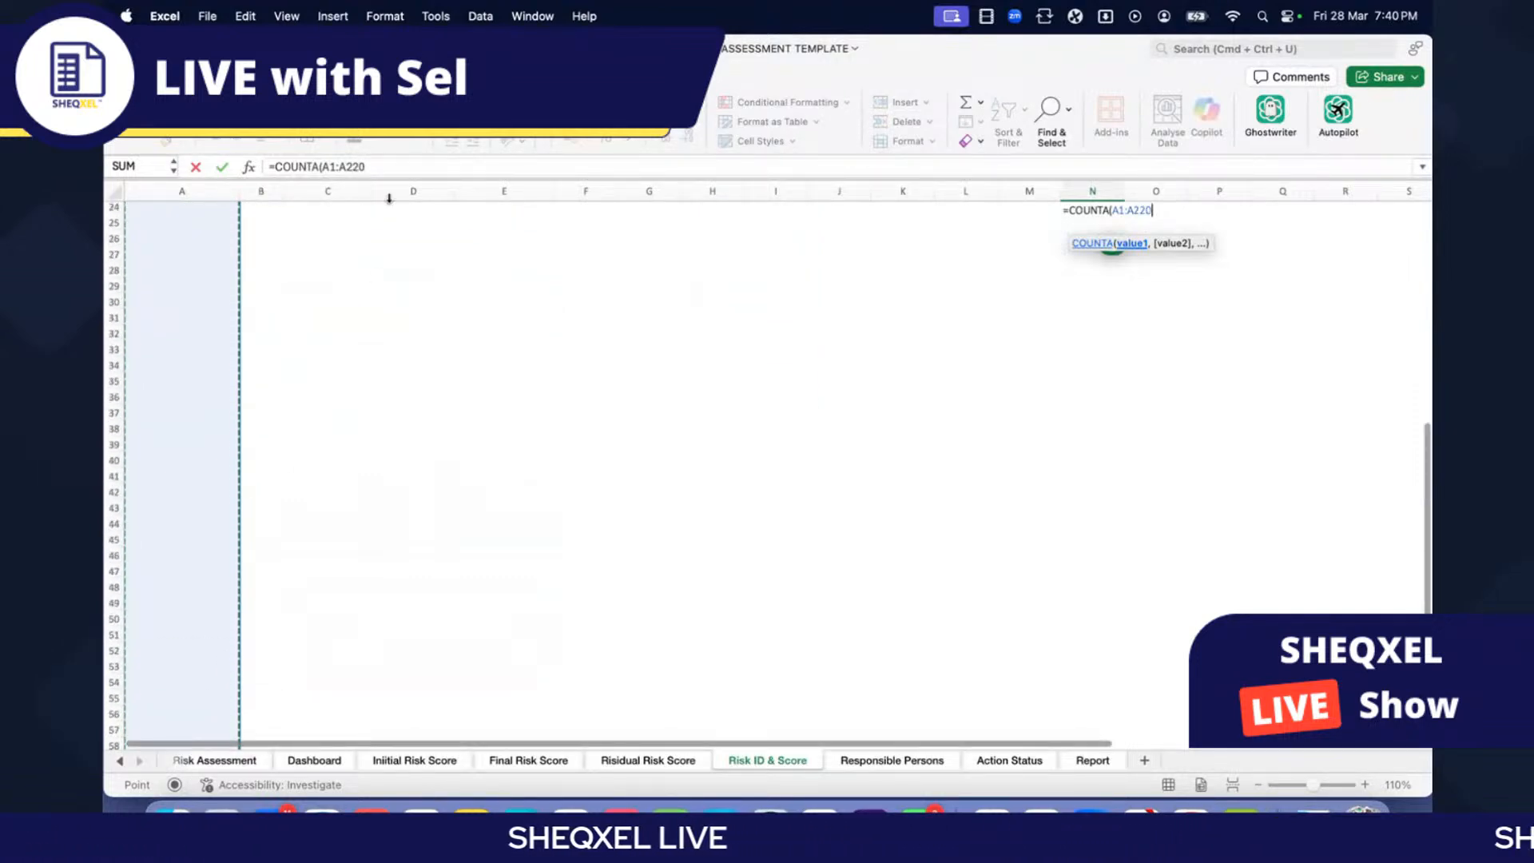
{"action": "left_click", "coordinate": [383, 164]}
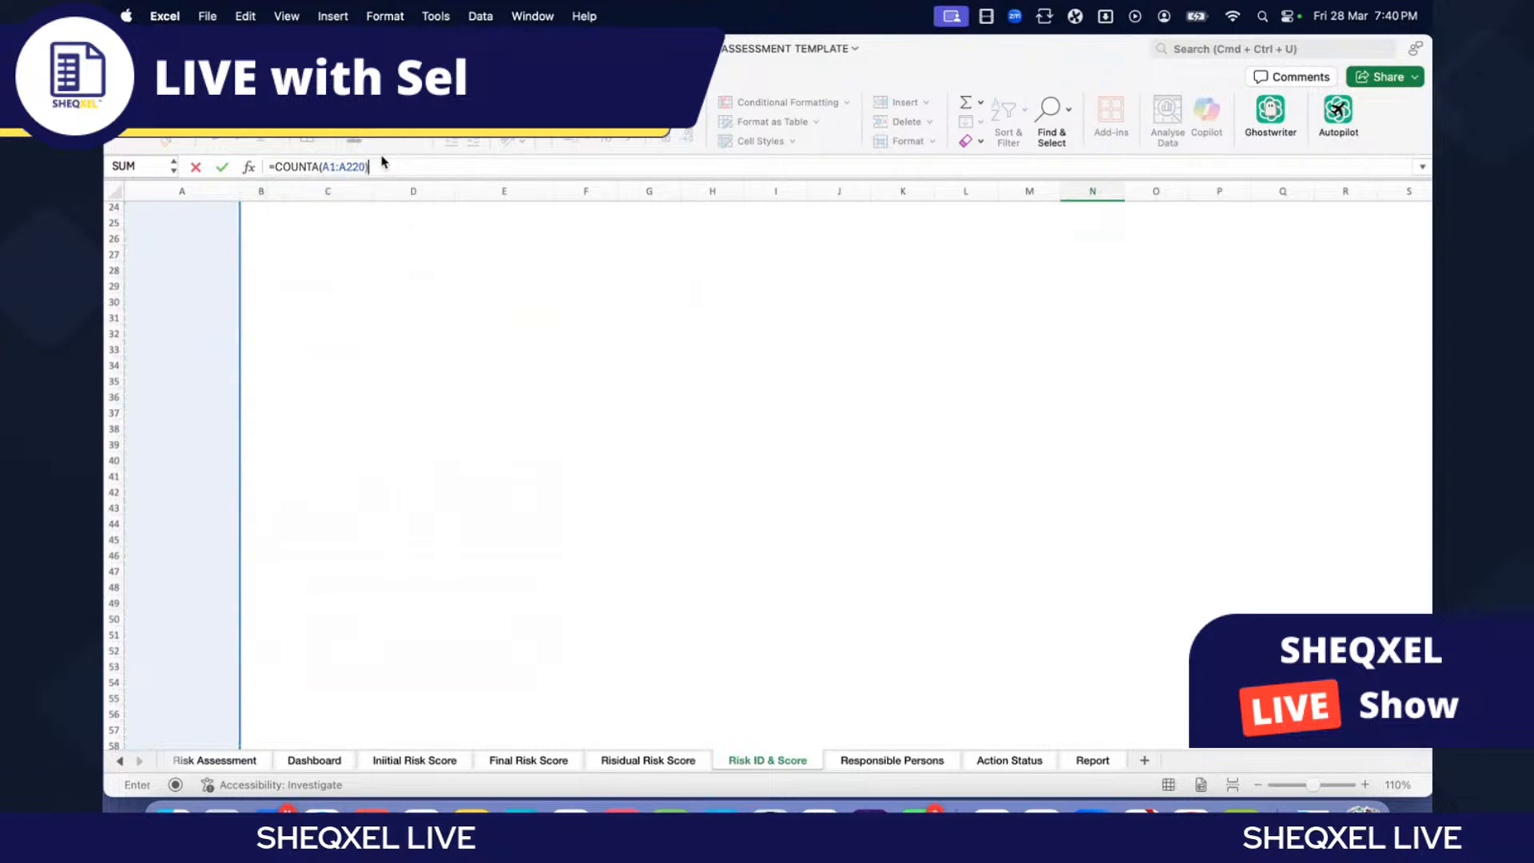
{"action": "key", "text": "Return"}
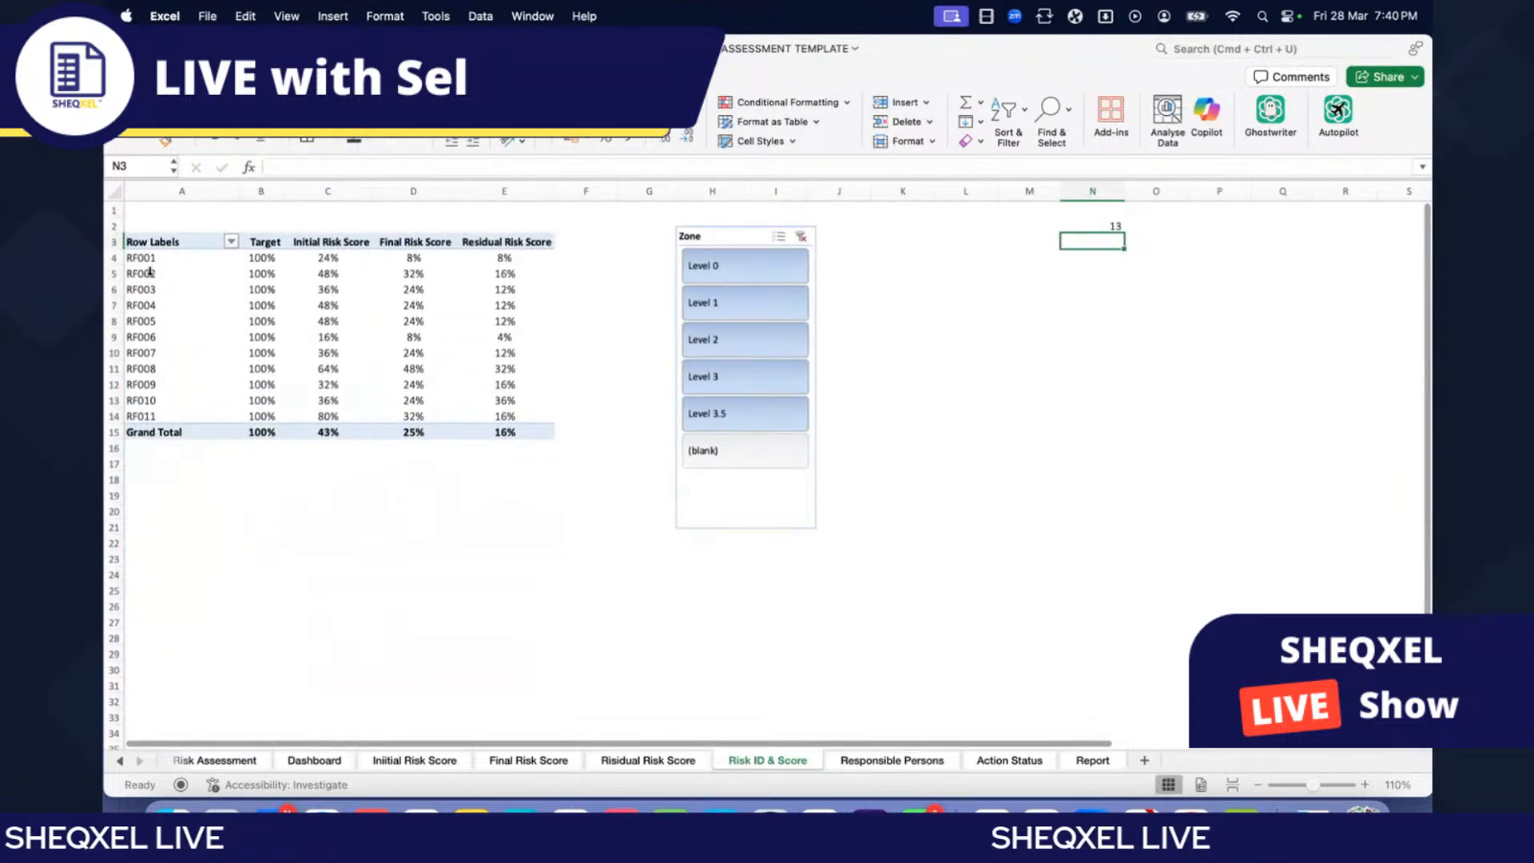
Step: Subtract 2 from the row-label count formula in N2, making it =COUNTA(A1:A220)-2
{"action": "key", "text": "Home"}
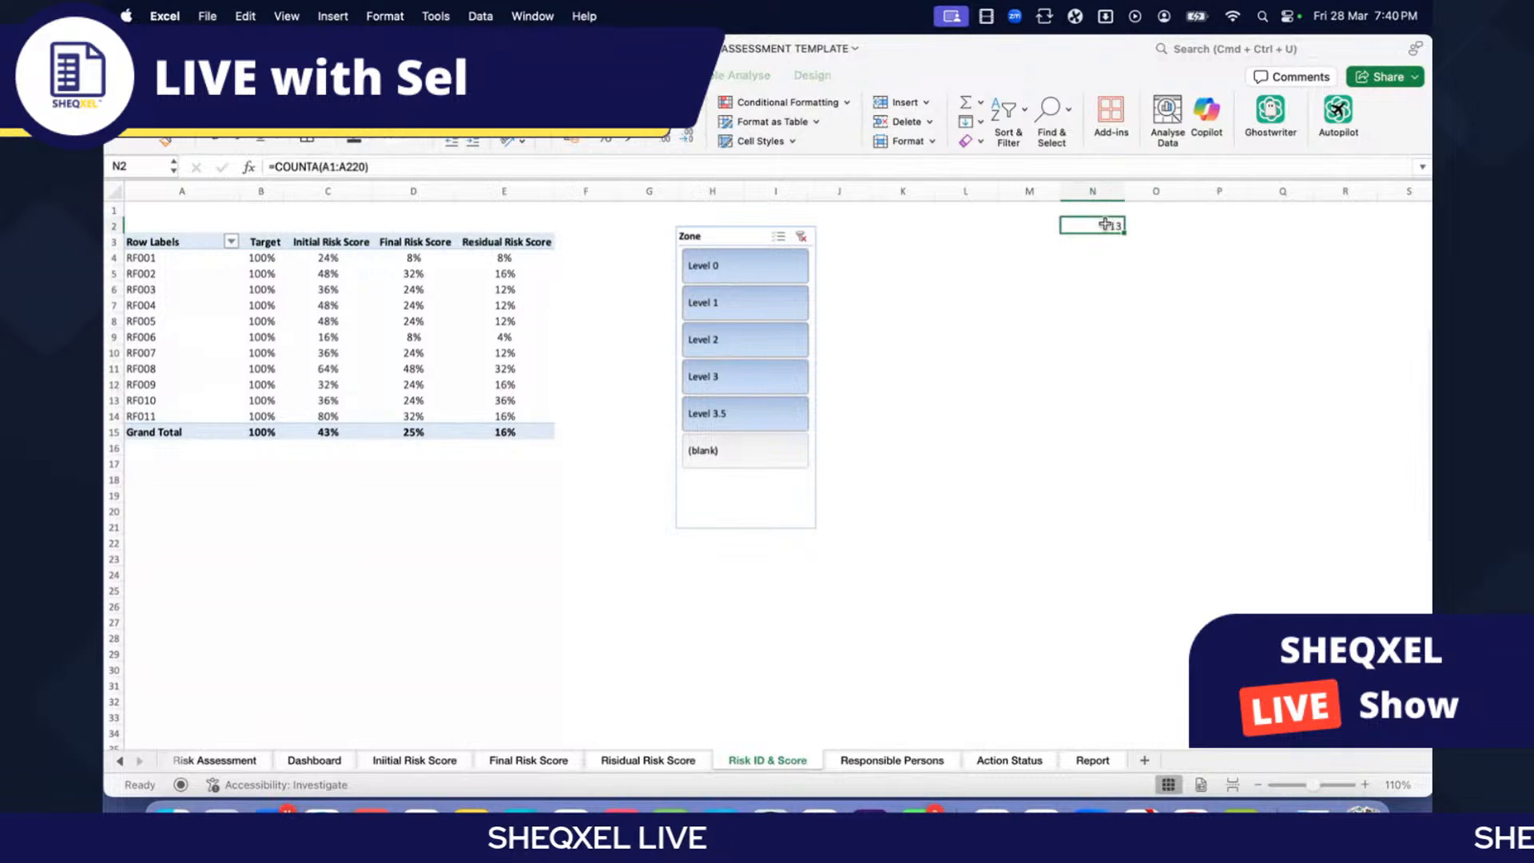
{"action": "left_click", "coordinate": [399, 168]}
{"action": "type", "text": "-2"}
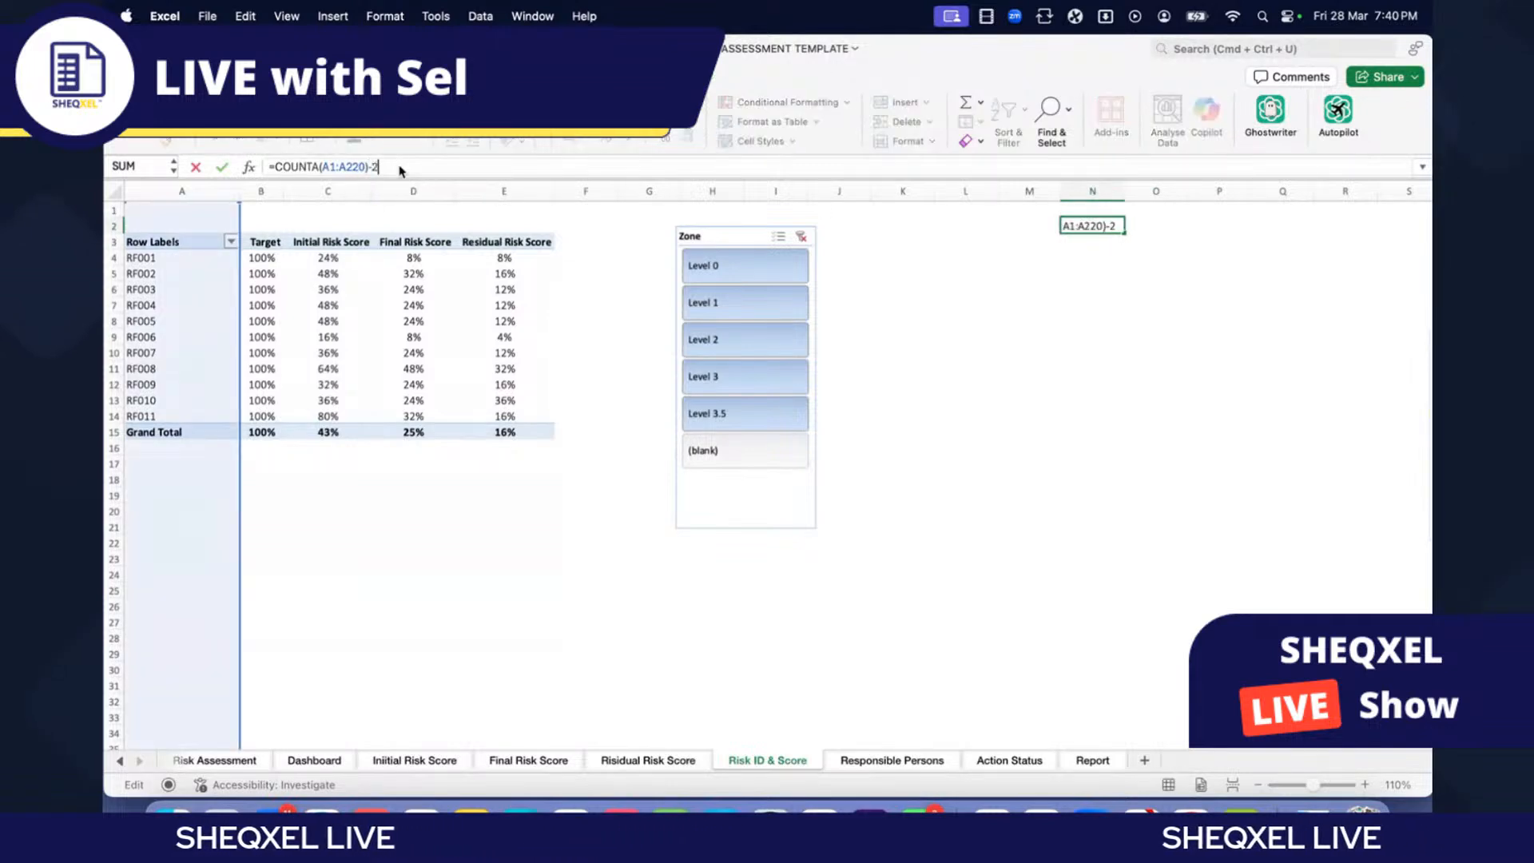
{"action": "key", "text": "Return"}
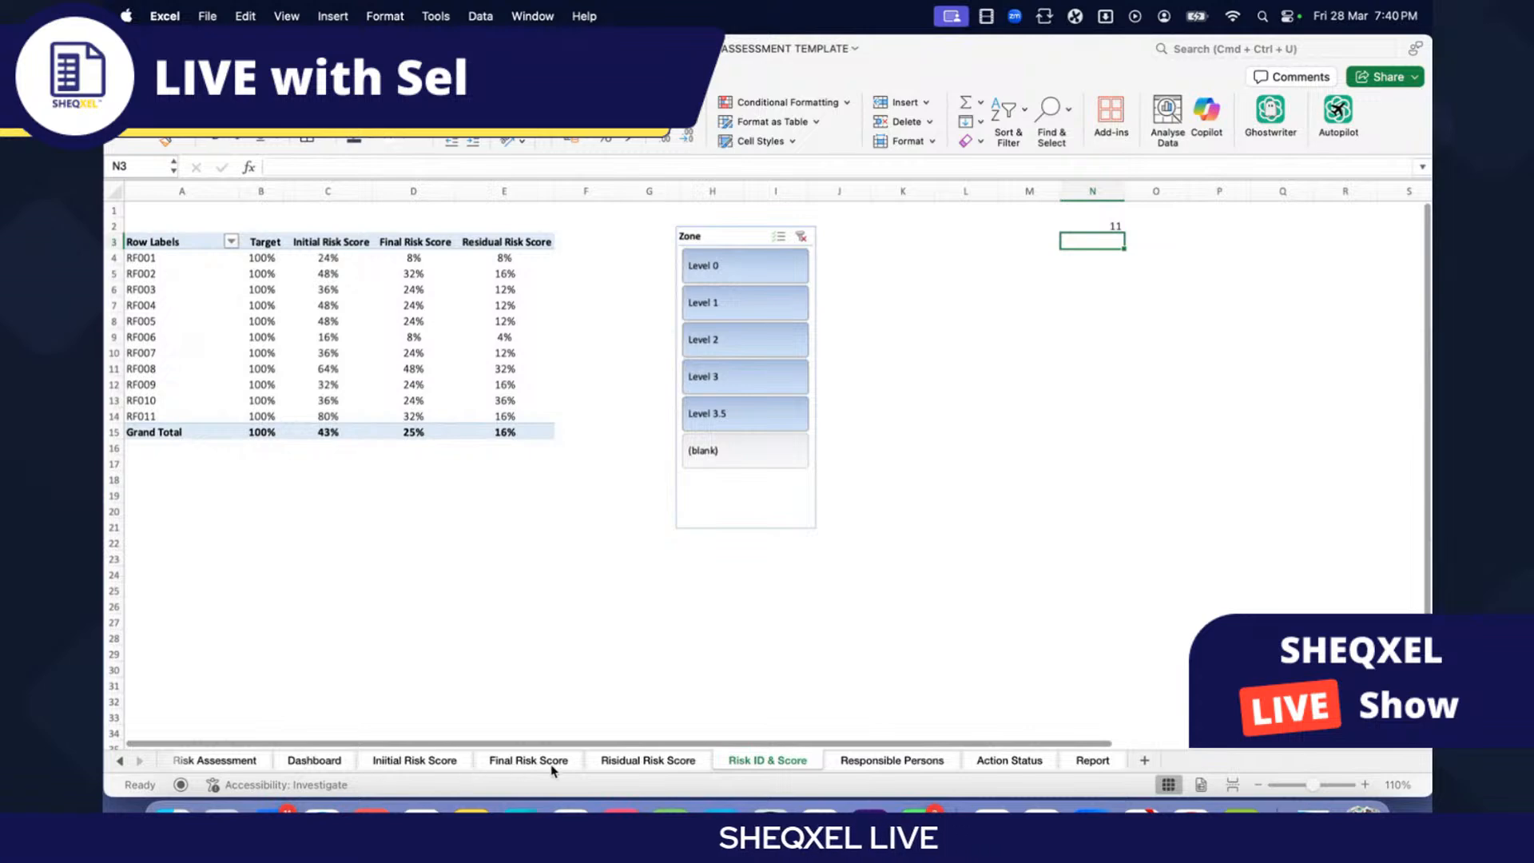
Step: Examine the Grand Total cells and doughnut chart on the Risidual Risk Score sheet, and look over the Responsible Persons sheet
{"action": "left_click", "coordinate": [882, 765]}
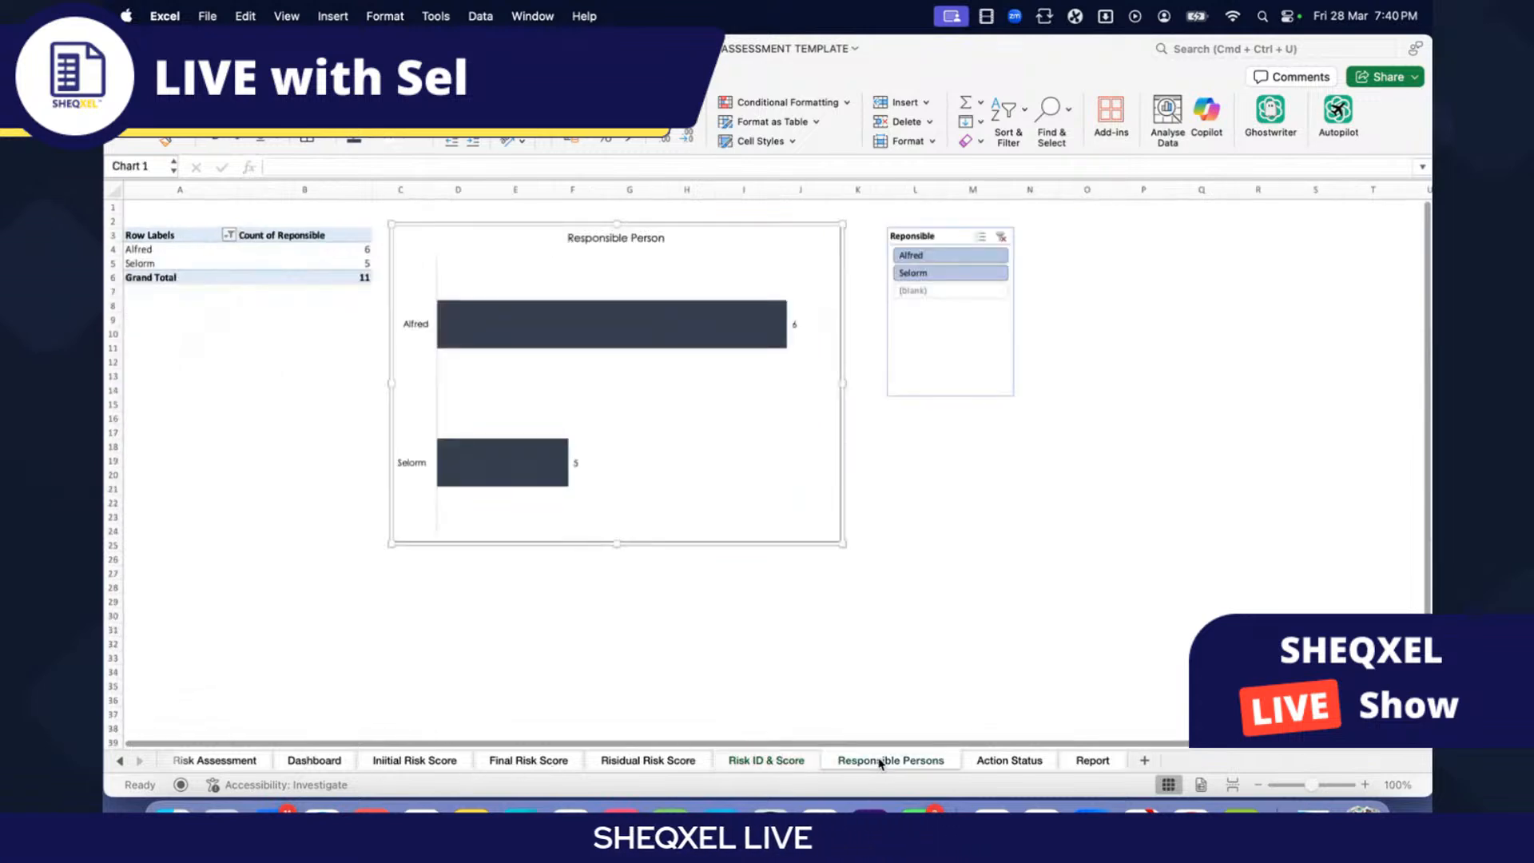
{"action": "left_click", "coordinate": [732, 761]}
{"action": "left_click", "coordinate": [661, 760]}
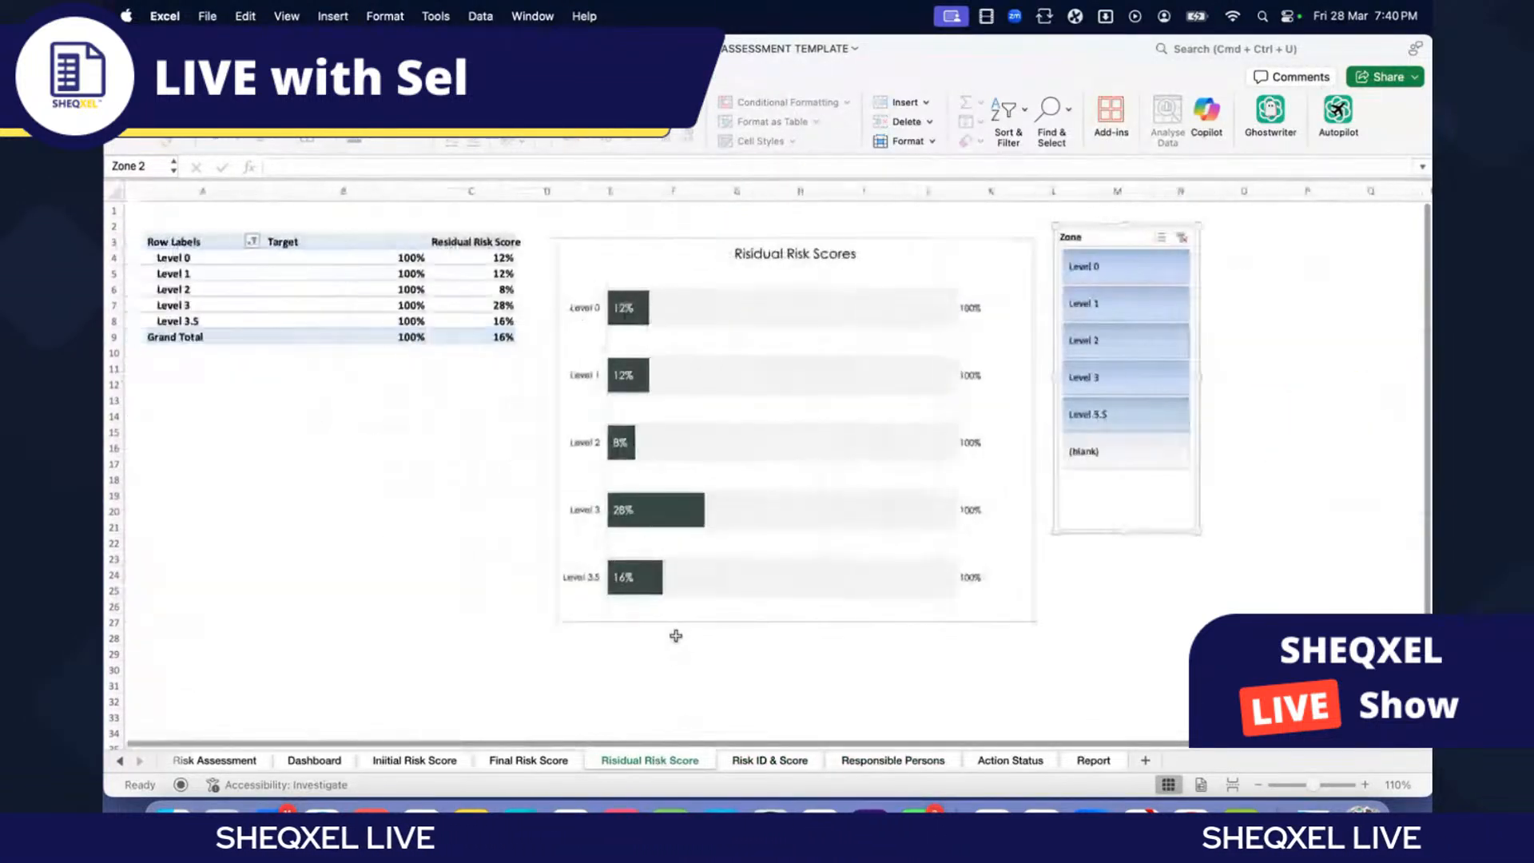
{"action": "scroll", "coordinate": [676, 636], "scroll_direction": "right", "scroll_amount": 1}
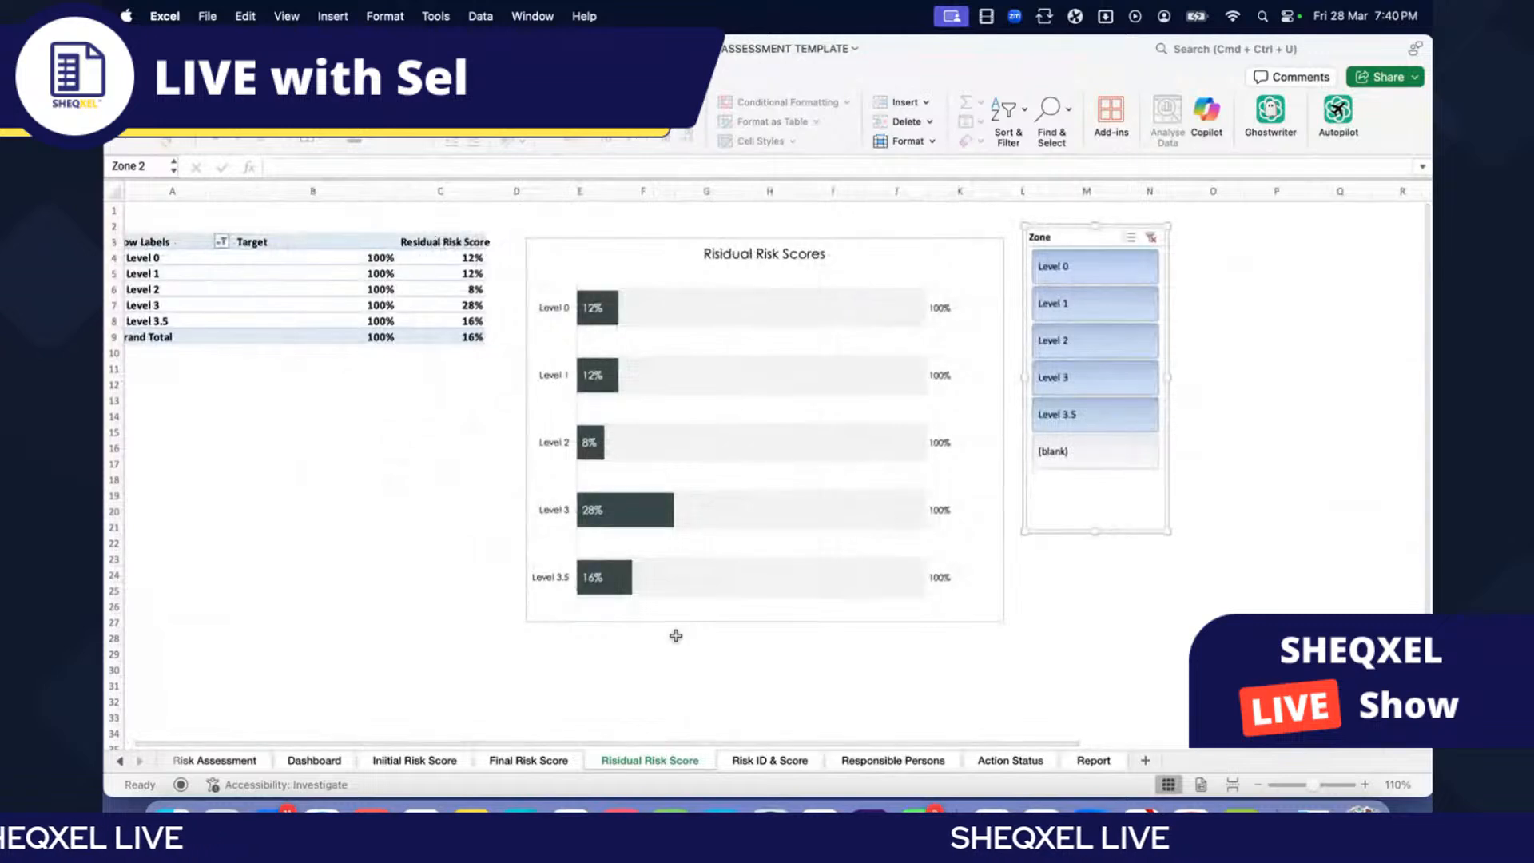
{"action": "scroll", "coordinate": [676, 635], "scroll_direction": "right", "scroll_amount": 10}
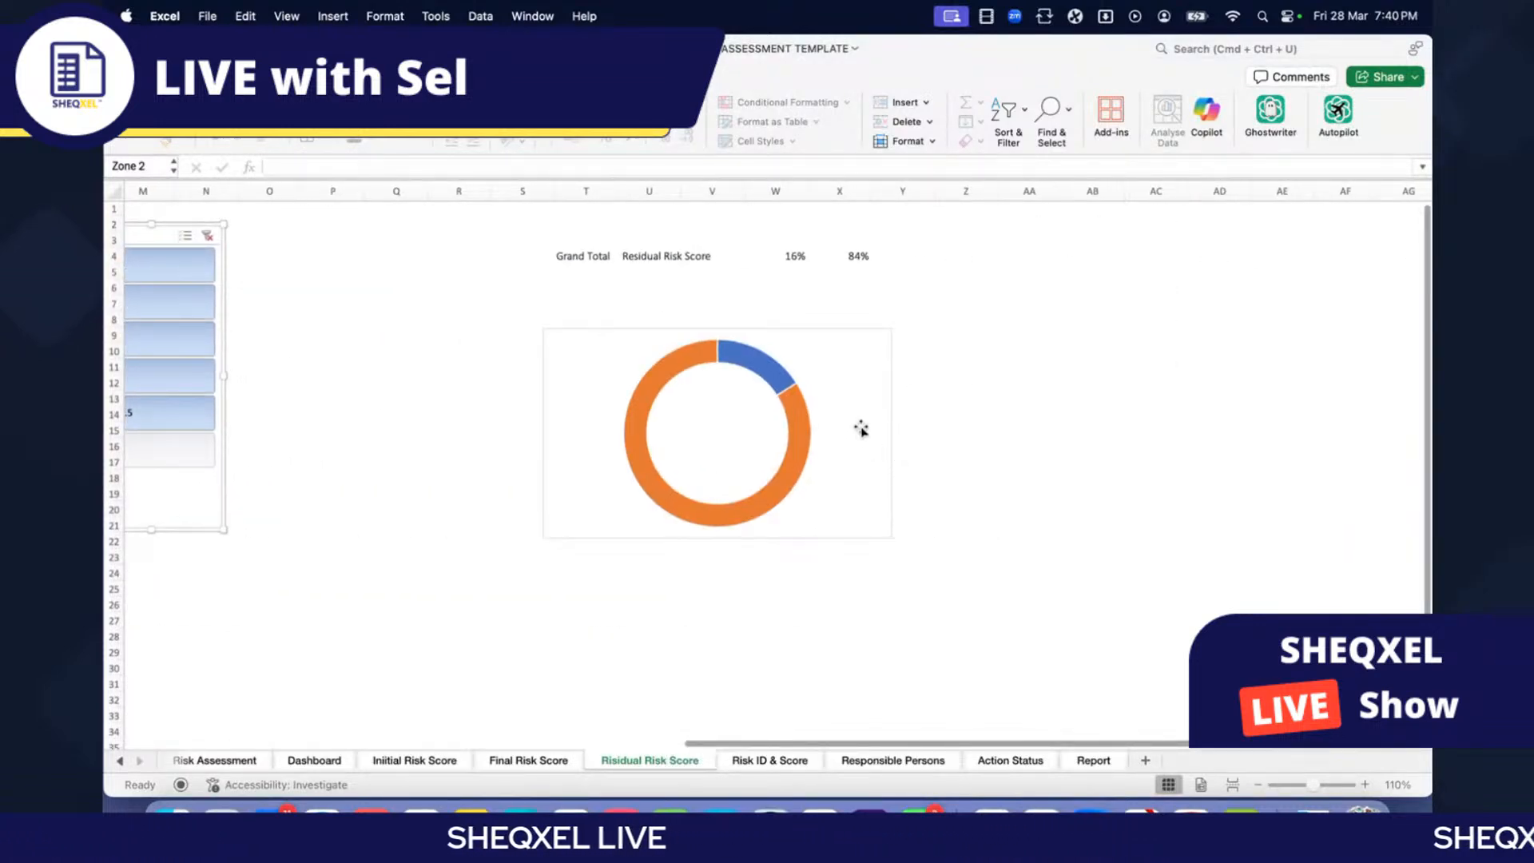
{"action": "scroll", "coordinate": [895, 470], "scroll_direction": "left", "scroll_amount": 10}
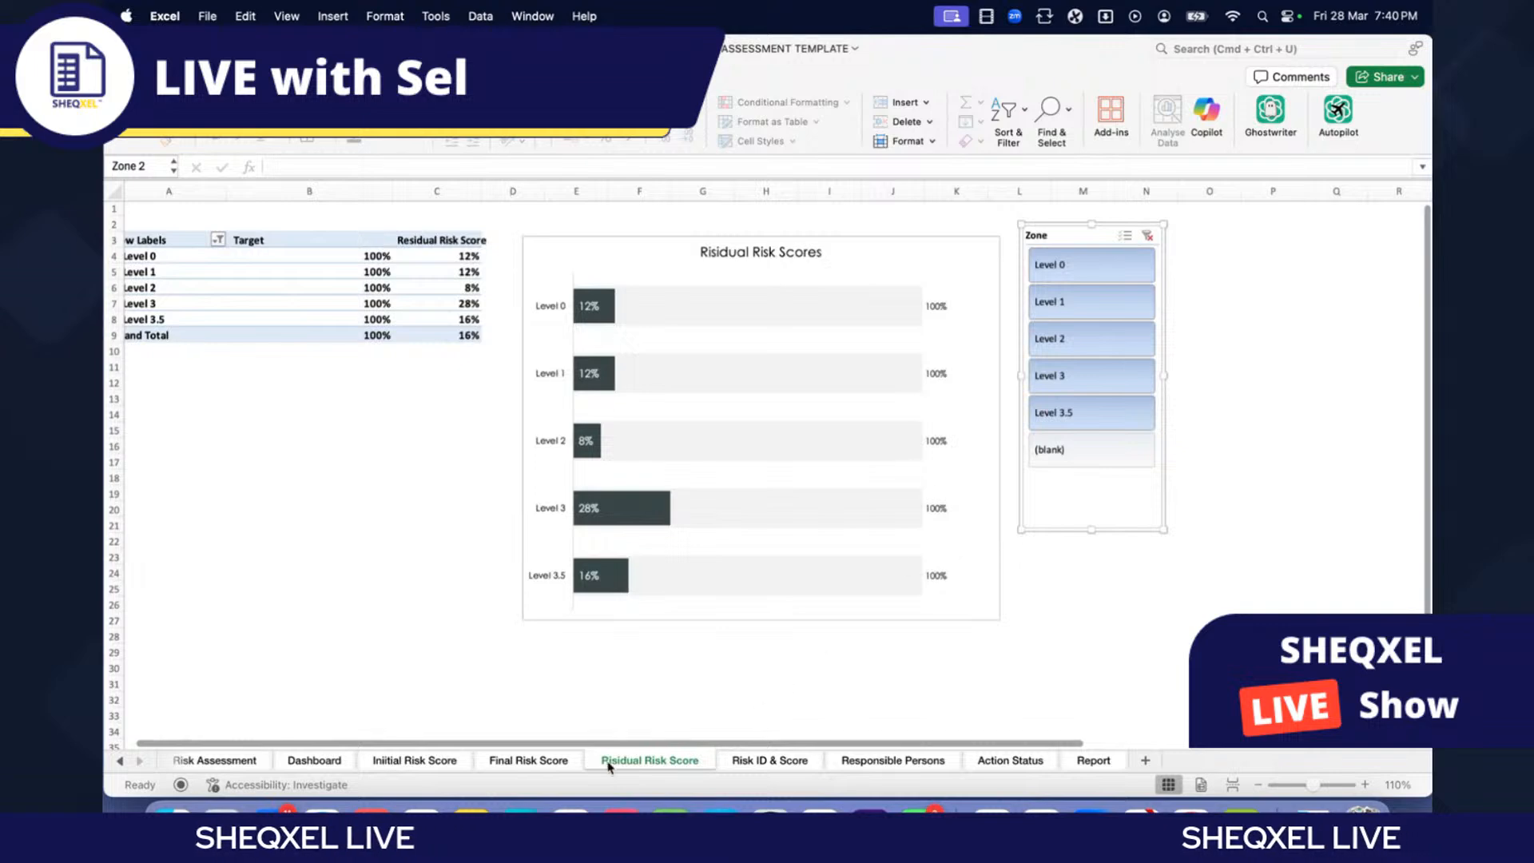
{"action": "left_click", "coordinate": [767, 760]}
{"action": "left_click", "coordinate": [873, 761]}
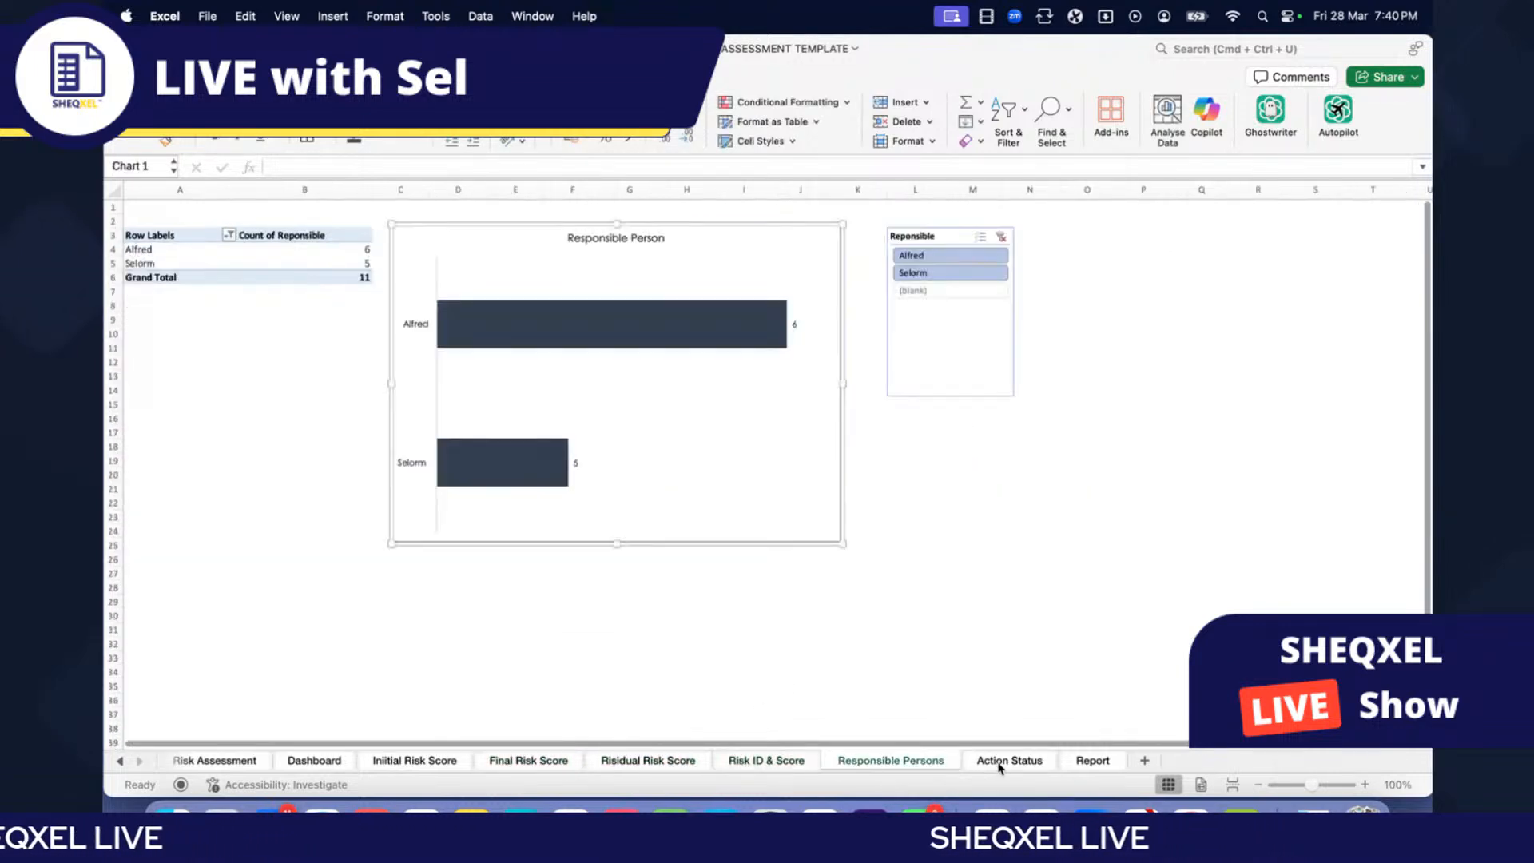
Step: Enter the label Grand Total in cell X4 of the Action Status sheet
{"action": "left_click", "coordinate": [1001, 762]}
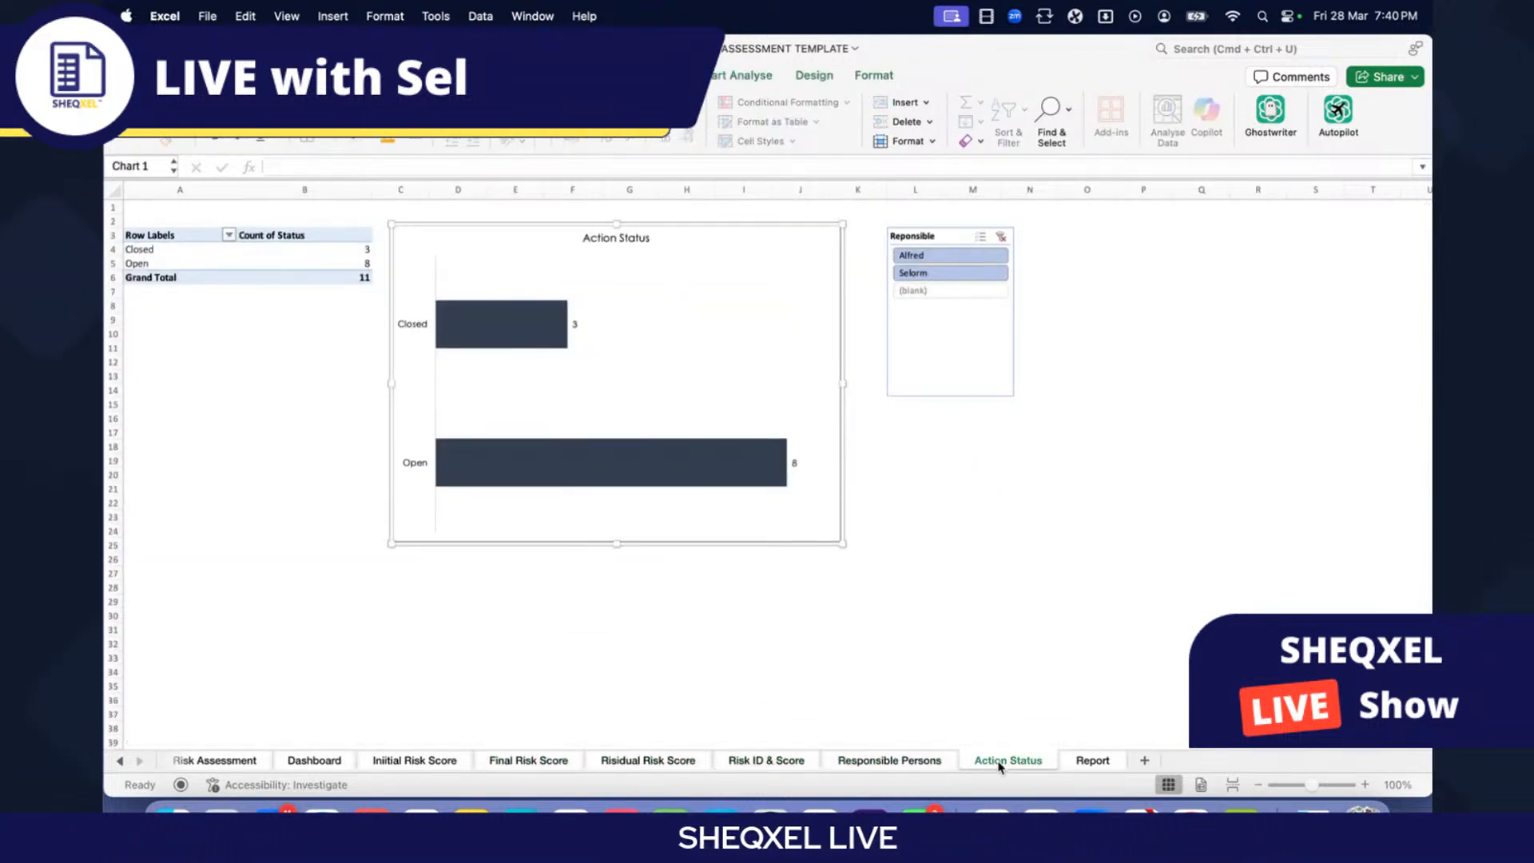
{"action": "scroll", "coordinate": [927, 606], "scroll_direction": "right", "scroll_amount": 10}
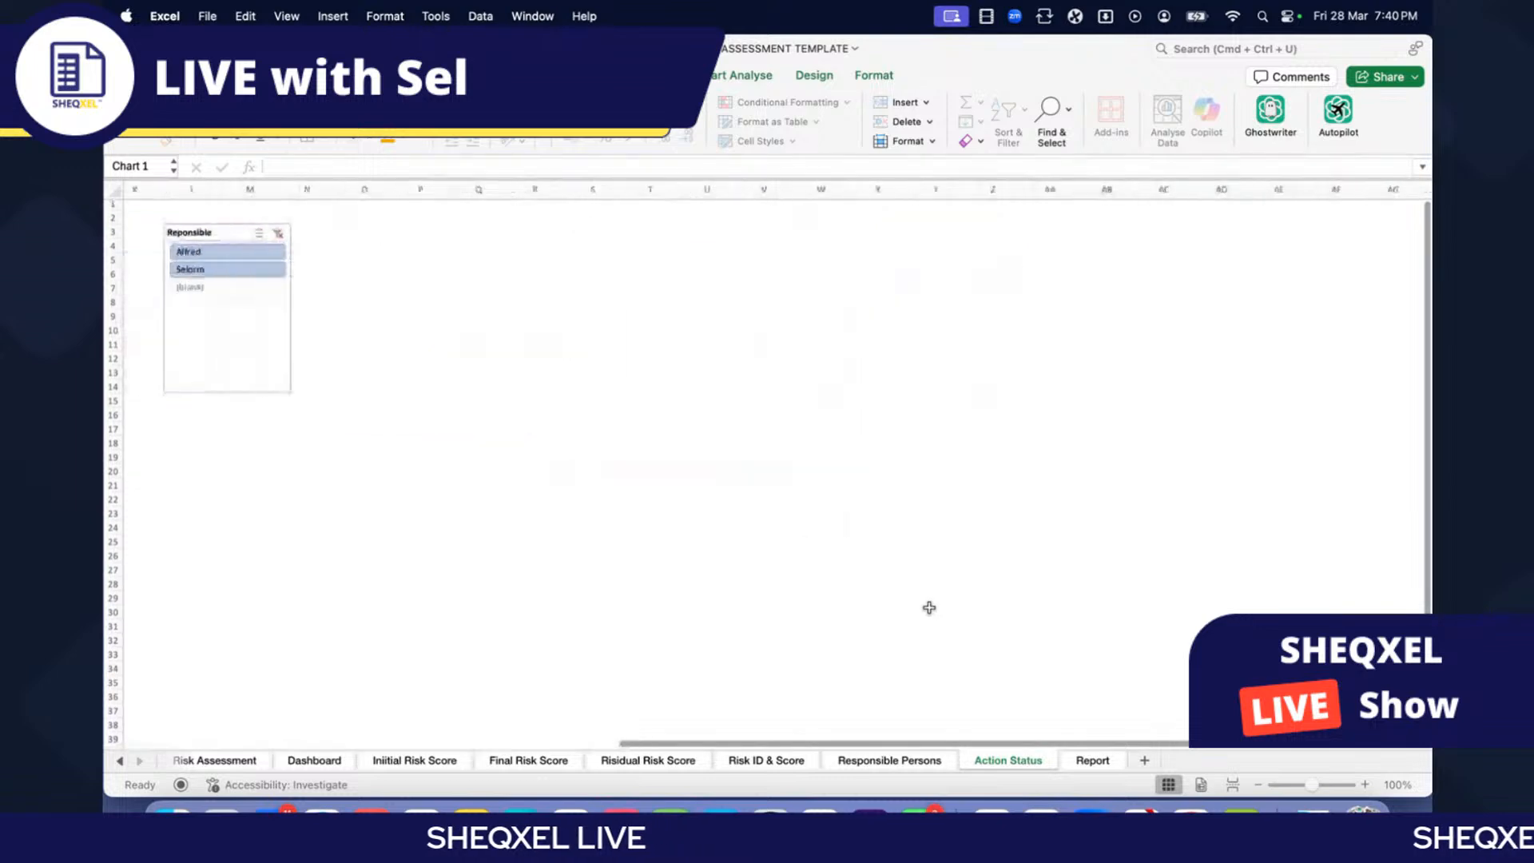
{"action": "scroll", "coordinate": [927, 606], "scroll_direction": "left", "scroll_amount": 10}
{"action": "scroll", "coordinate": [932, 607], "scroll_direction": "right", "scroll_amount": 10}
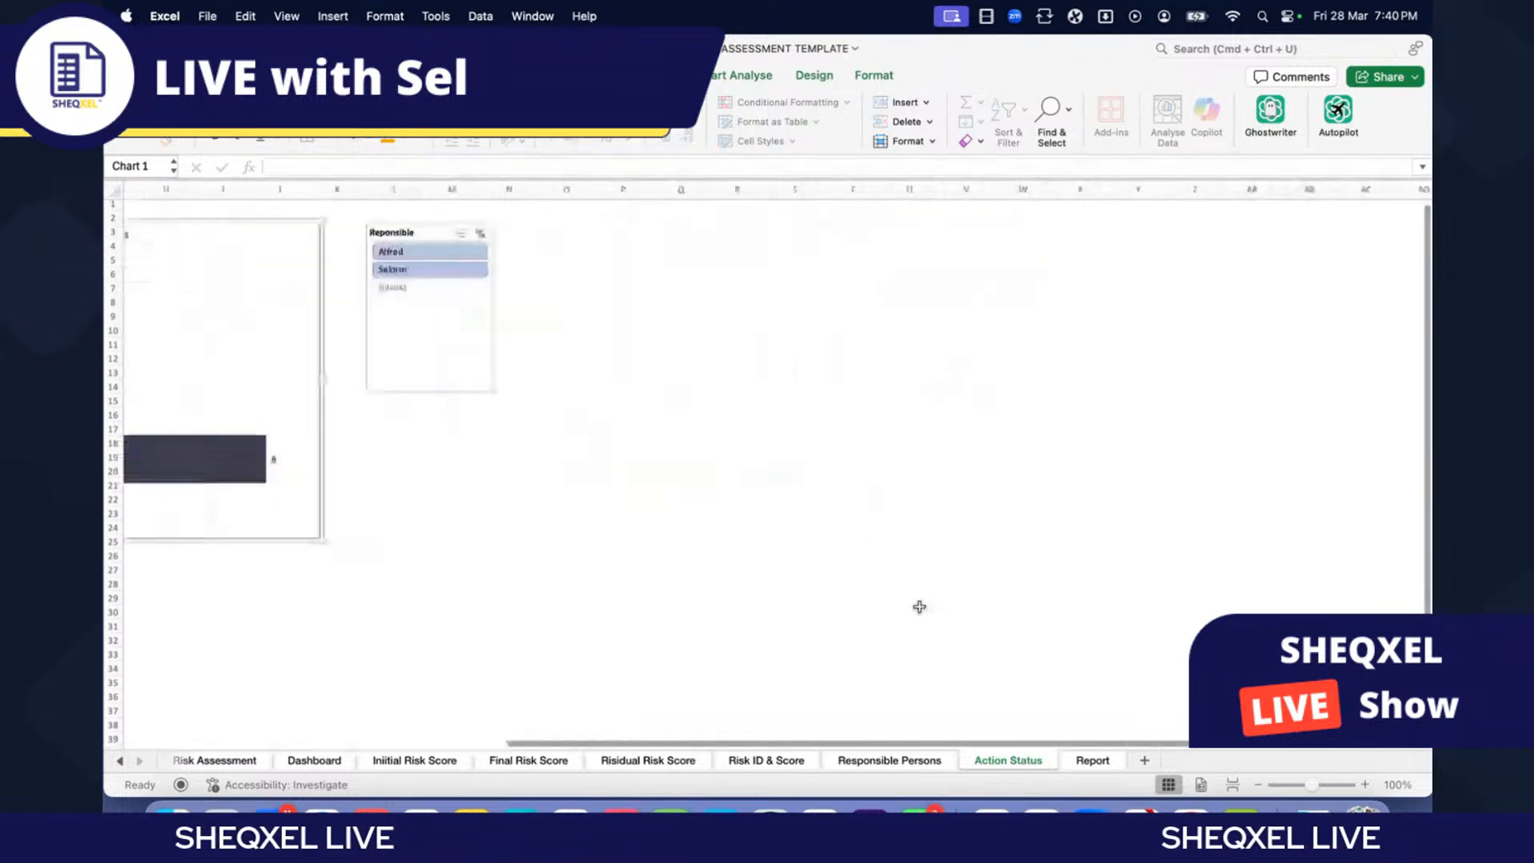
{"action": "left_click", "coordinate": [1053, 245]}
{"action": "scroll", "coordinate": [1078, 280], "scroll_direction": "left", "scroll_amount": 3}
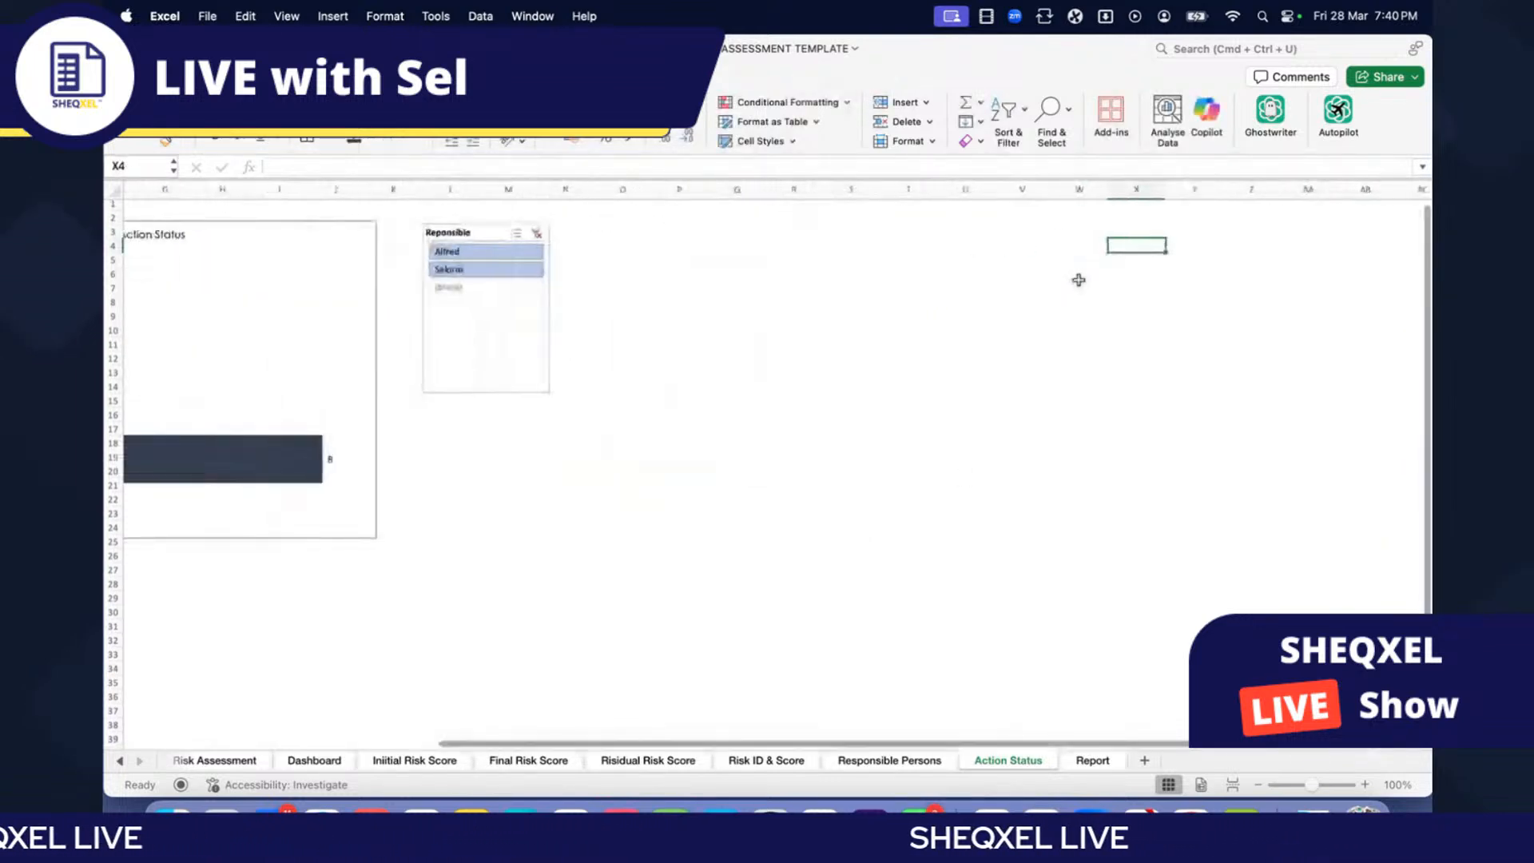
{"action": "key", "text": "BackSpace"}
{"action": "key", "text": "BackSpace"}
{"action": "key", "text": "BackSpace"}
{"action": "key", "text": "BackSpace"}
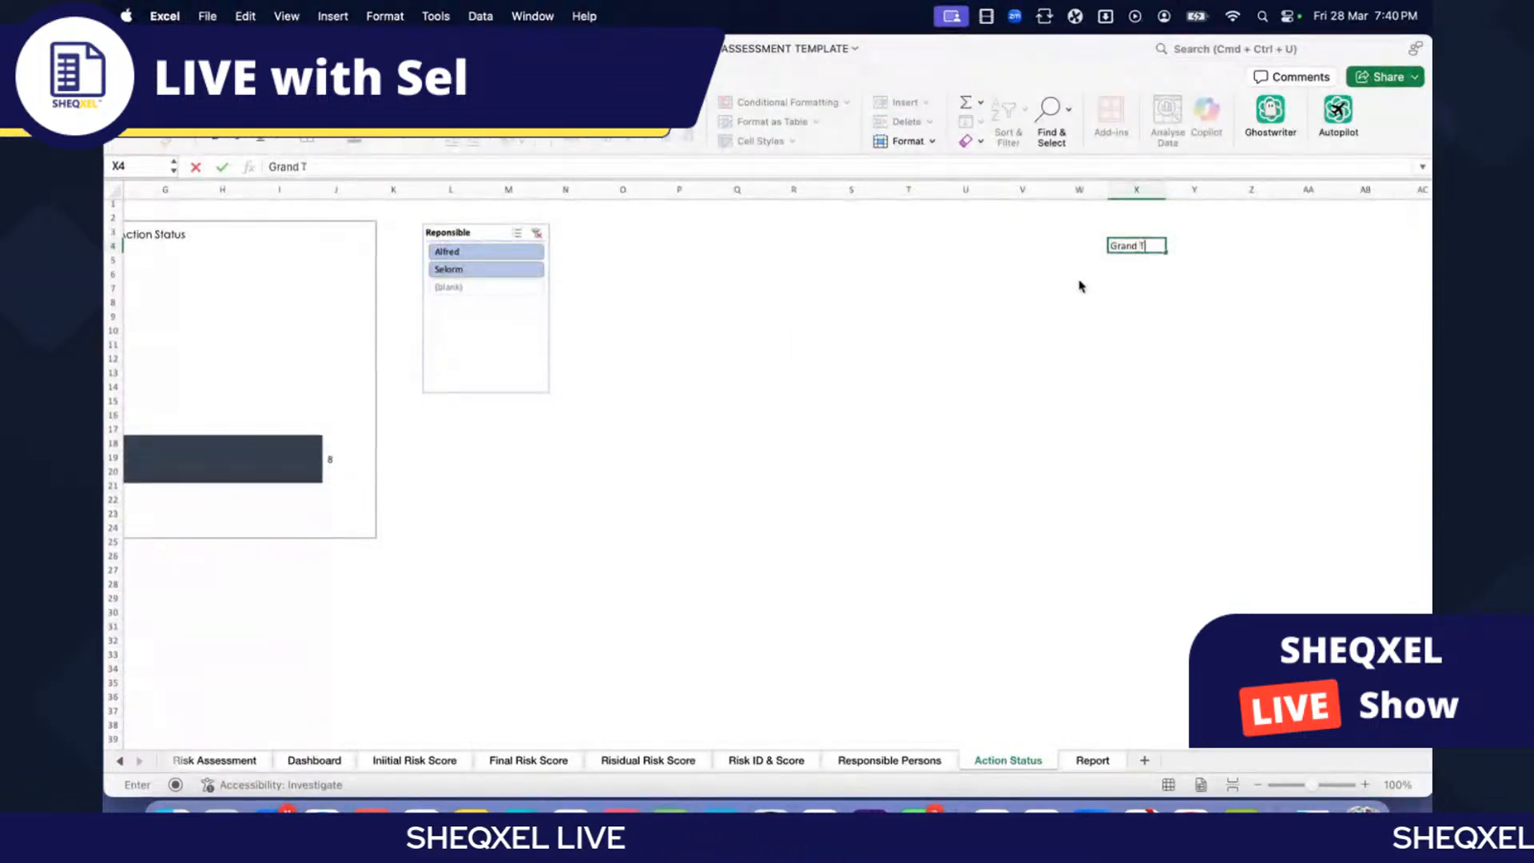
{"action": "type", "text": "Grand TOtal"}
{"action": "key", "text": "BackSpace"}
{"action": "key", "text": "BackSpace"}
{"action": "key", "text": "BackSpace"}
{"action": "key", "text": "BackSpace"}
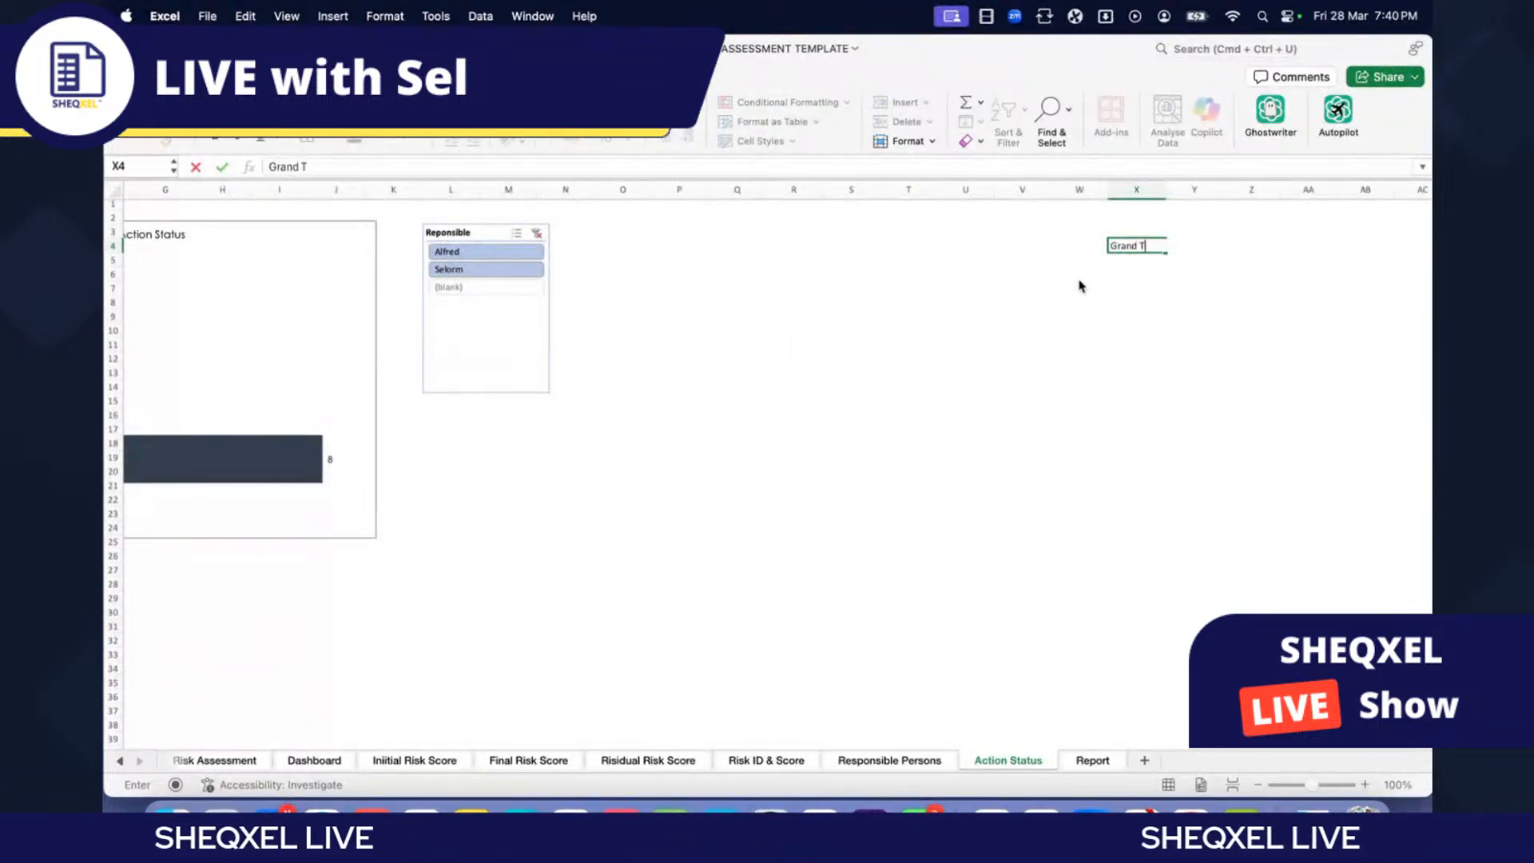
{"action": "type", "text": "OTAL"}
{"action": "key", "text": "BackSpace"}
{"action": "key", "text": "BackSpace"}
{"action": "key", "text": "BackSpace"}
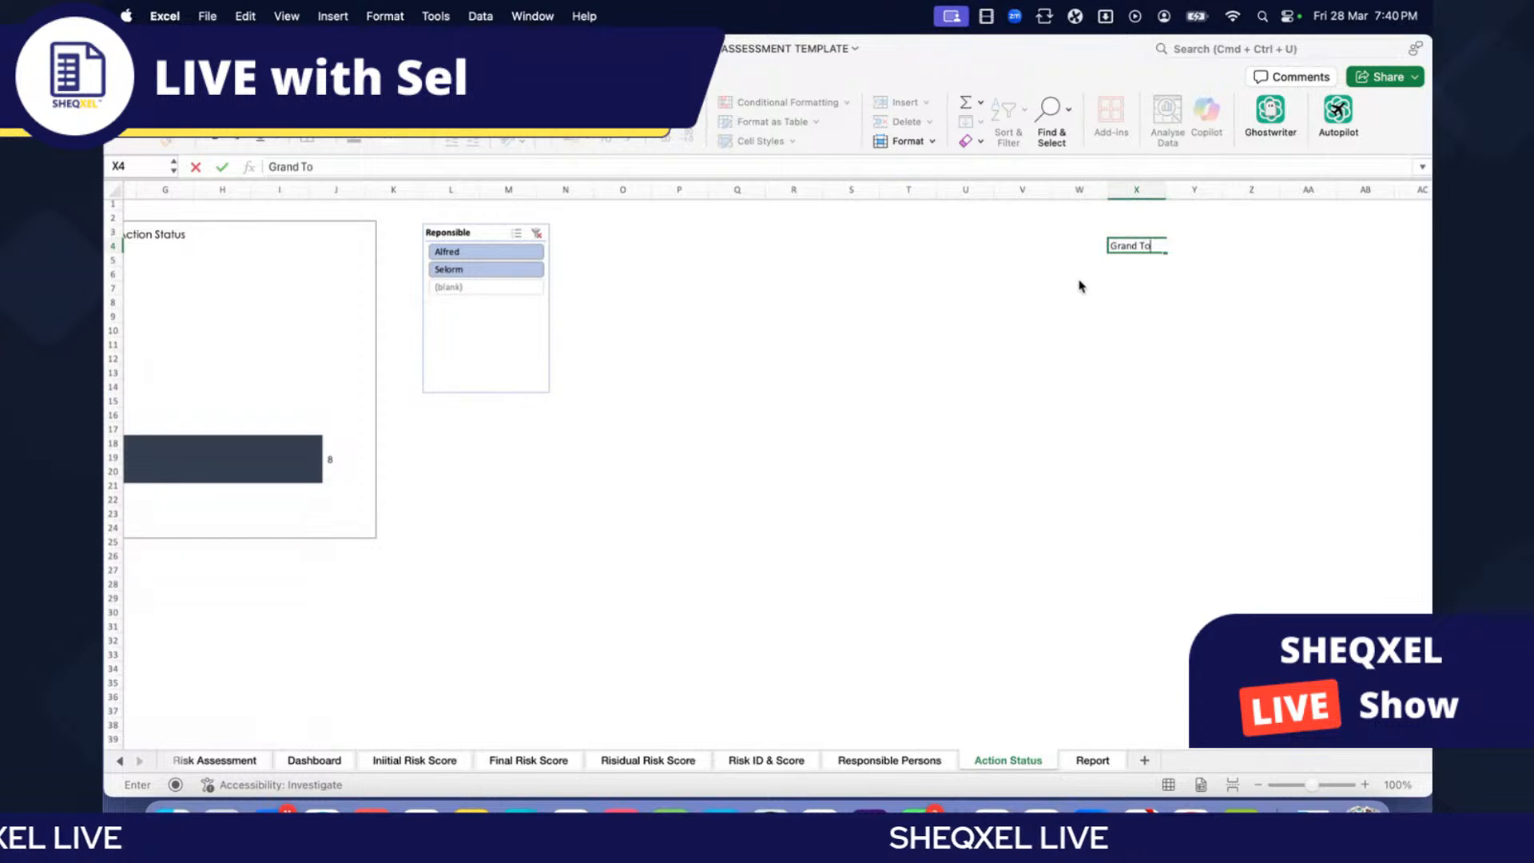
{"action": "key", "text": "Tab"}
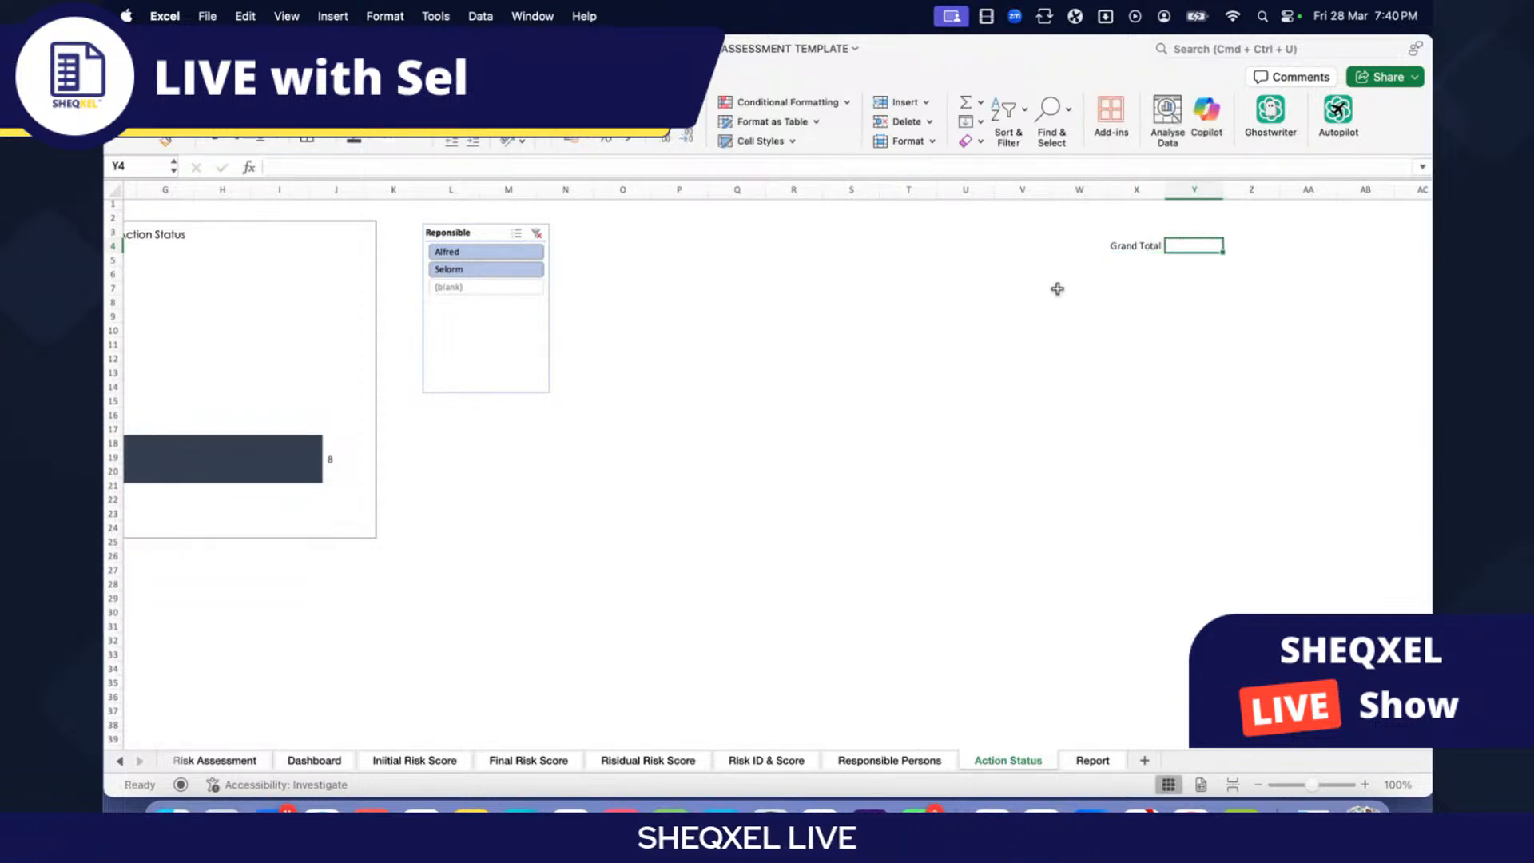
Step: Enter the formula =VLOOKUP(X4,A2:B41,2,0) in Y4 to pull the grand total from the status pivot table
{"action": "type", "text": "=VL"}
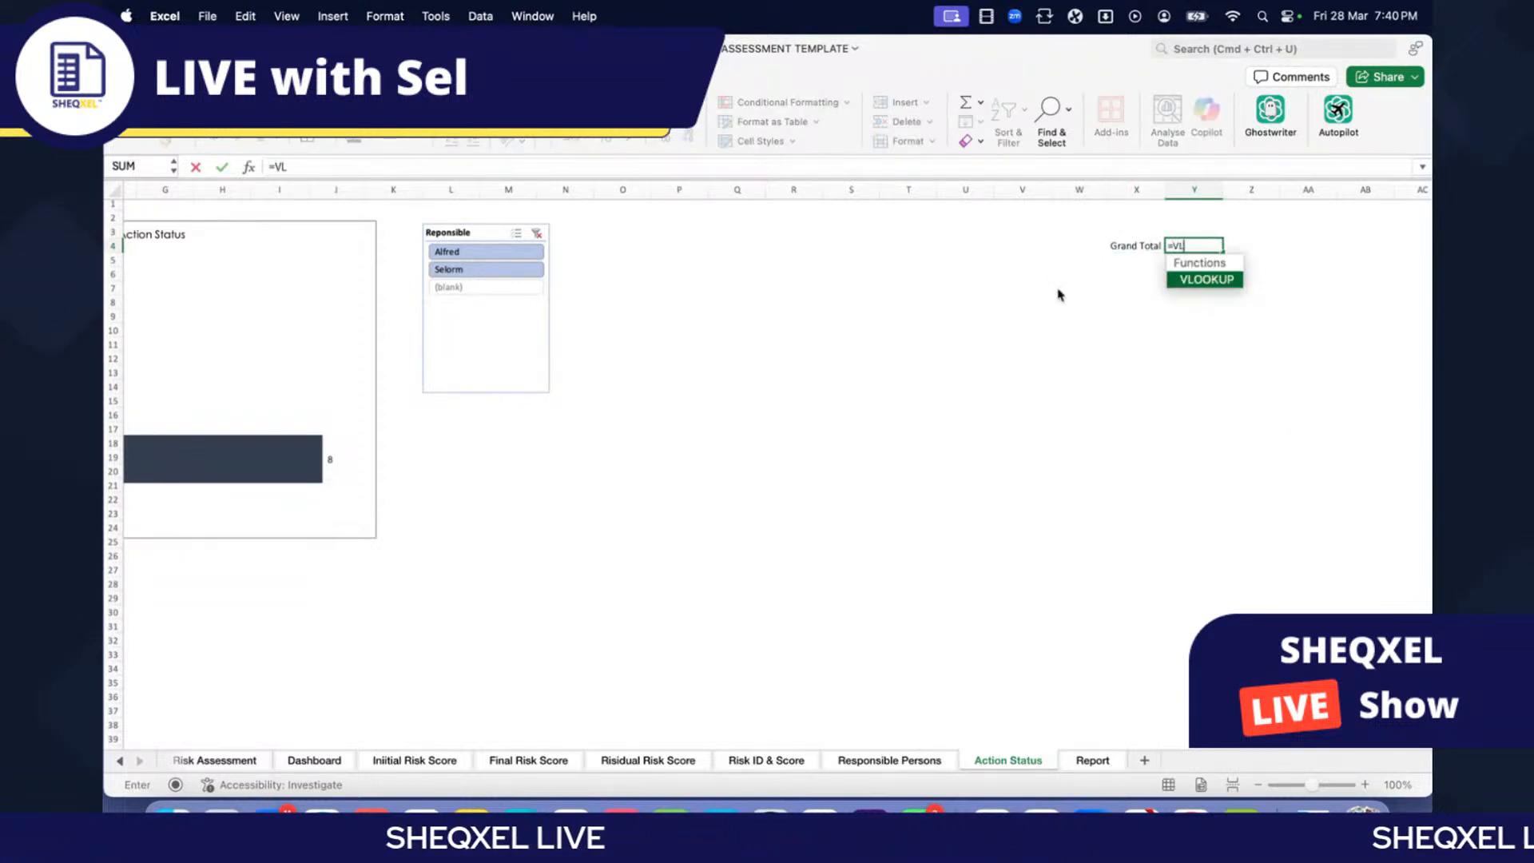
{"action": "type", "text": "OOKUP("}
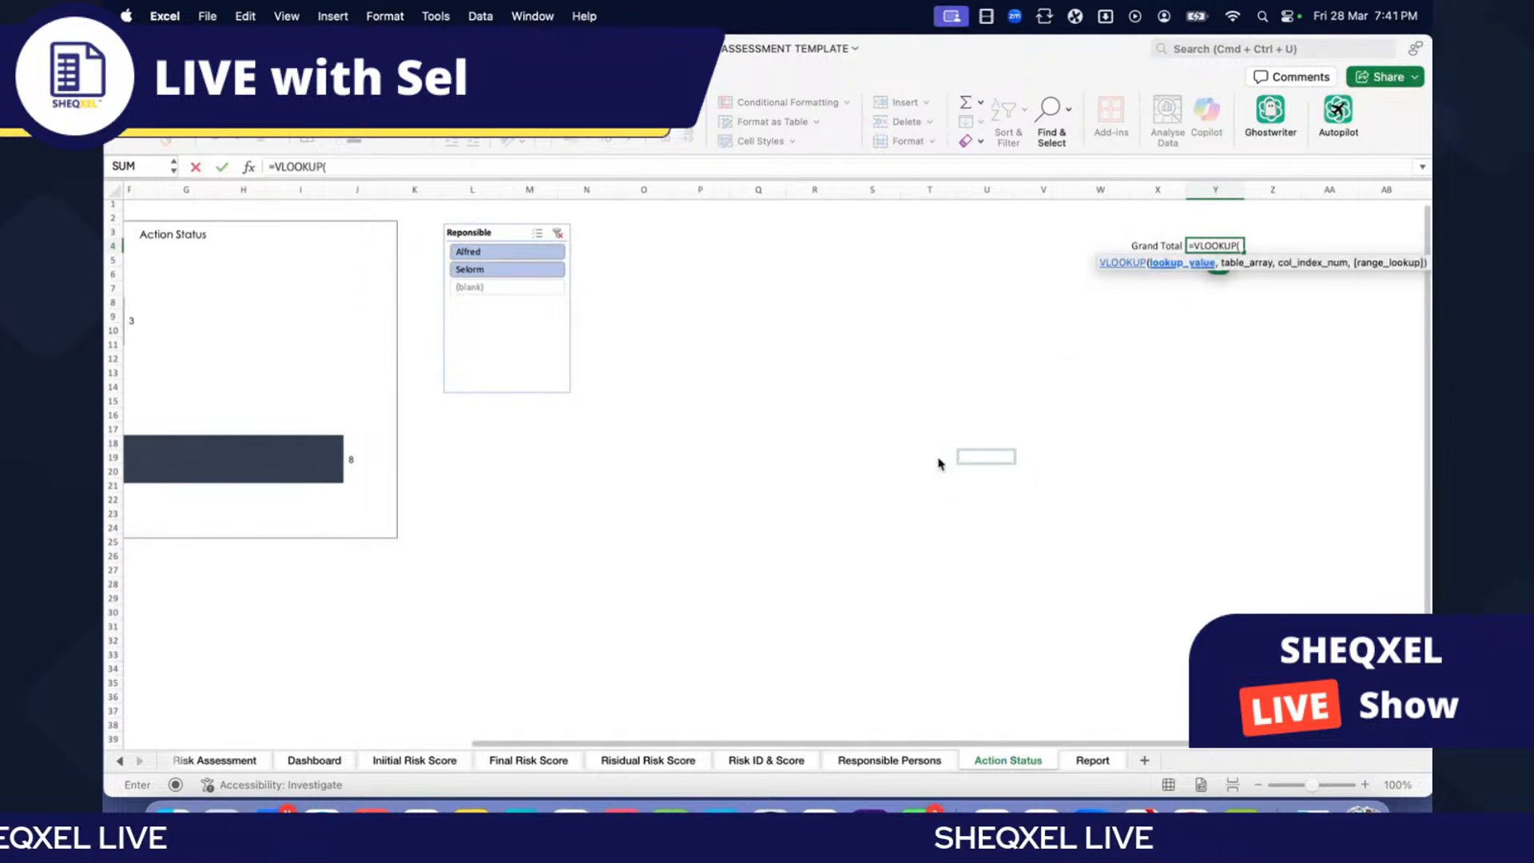
{"action": "scroll", "coordinate": [939, 459], "scroll_direction": "left", "scroll_amount": 2}
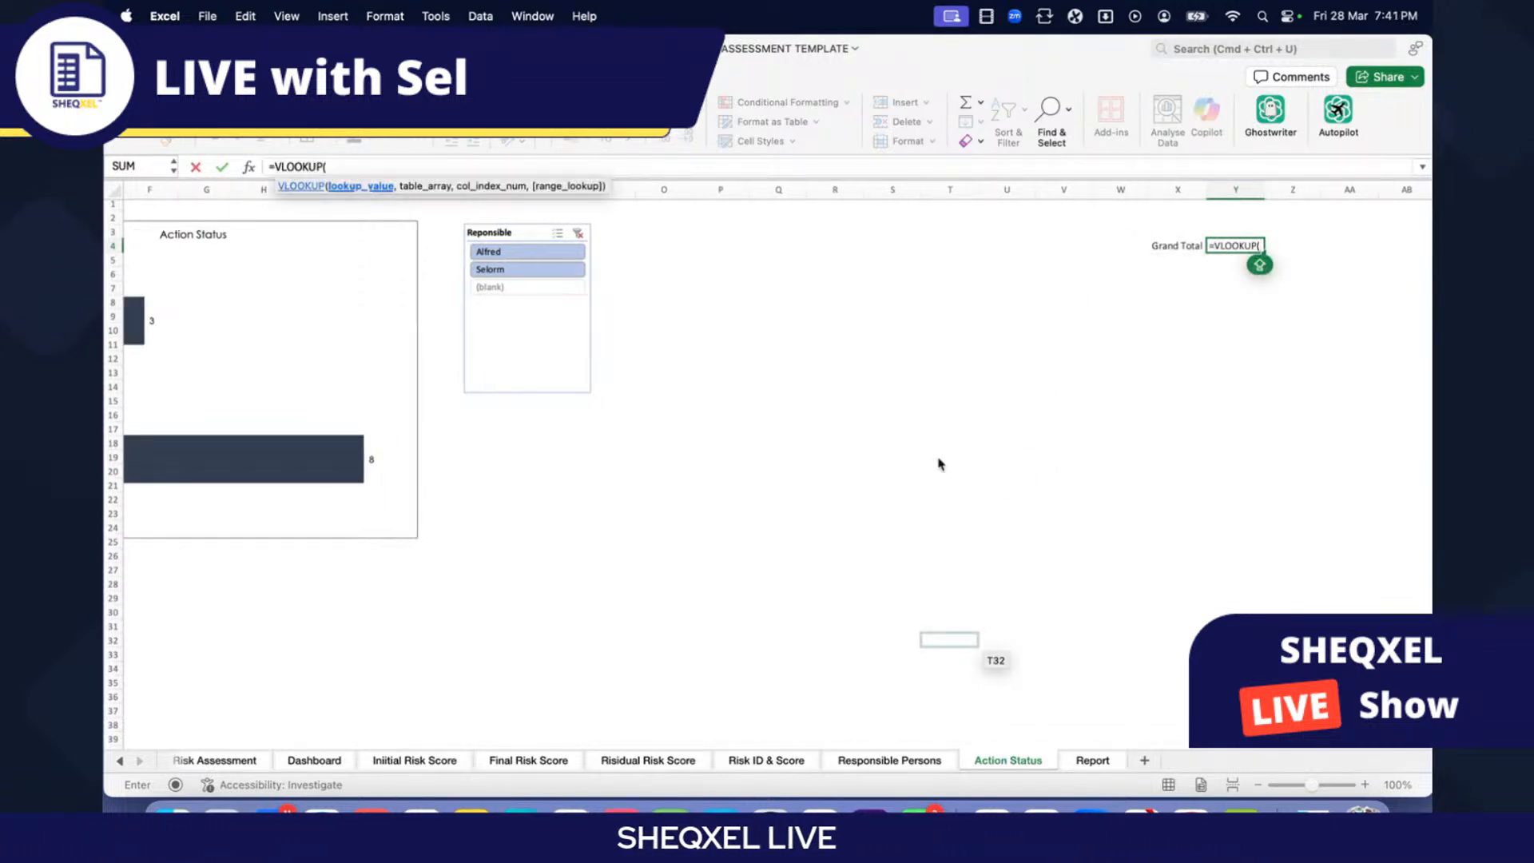
{"action": "type", "text": "X4"}
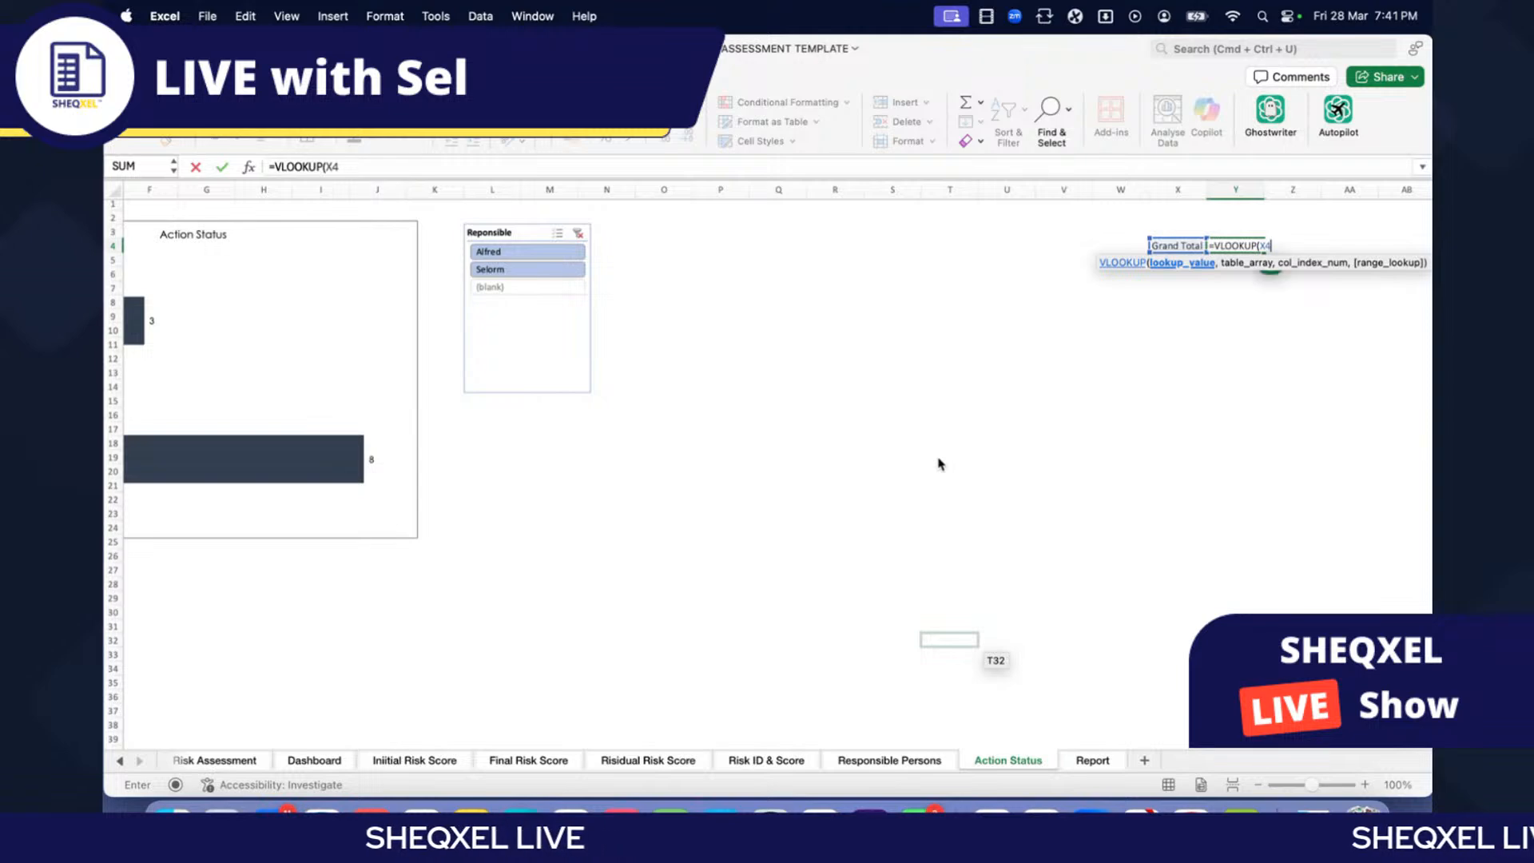
{"action": "type", "text": ","}
{"action": "scroll", "coordinate": [541, 476], "scroll_direction": "left", "scroll_amount": 5}
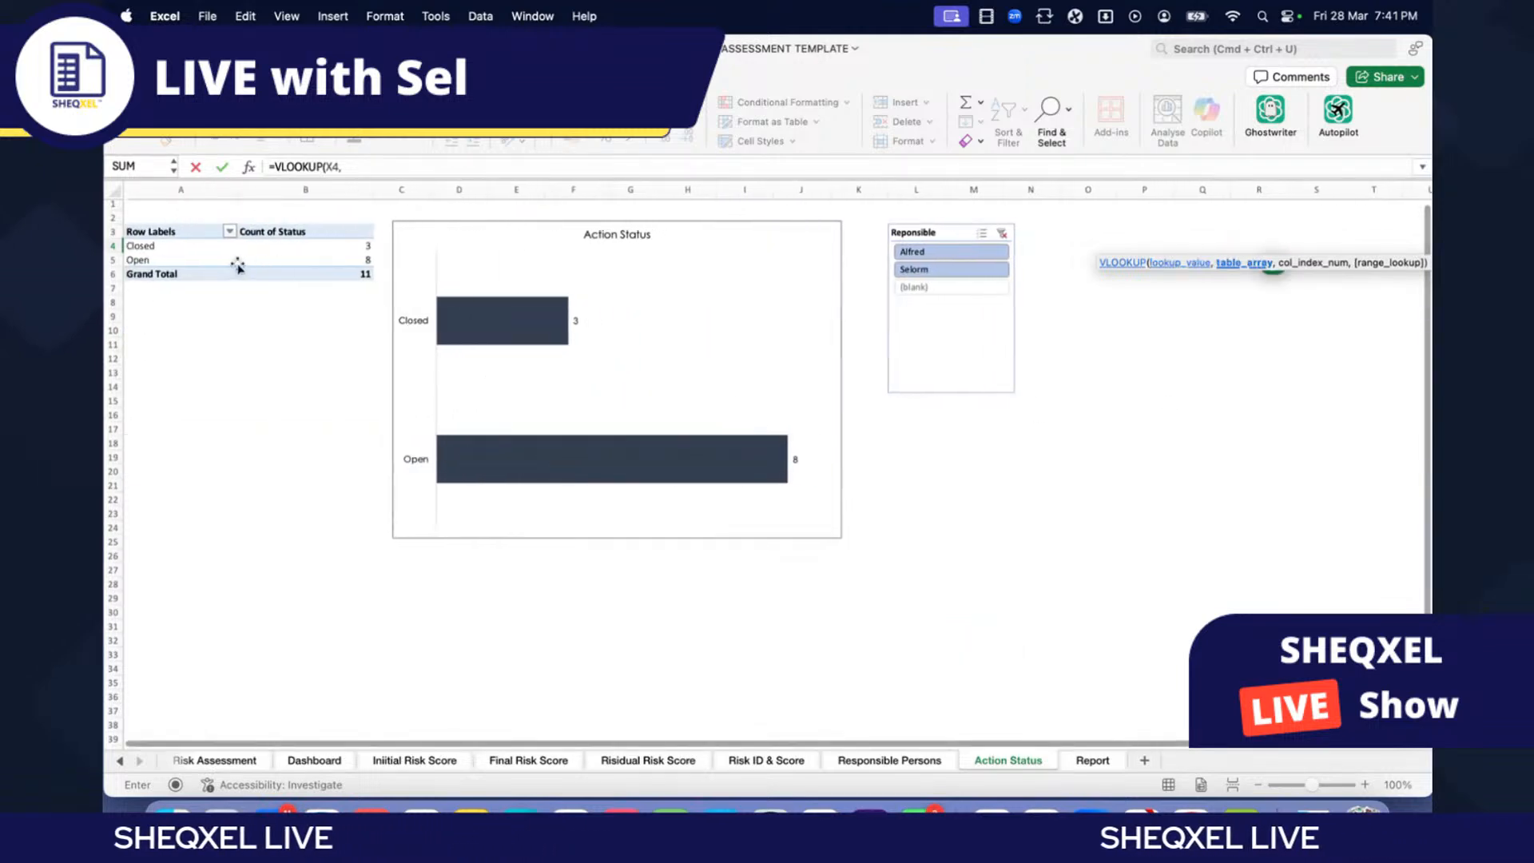
{"action": "left_click_drag", "start_coordinate": [180, 218], "coordinate": [311, 547]}
{"action": "left_click", "coordinate": [393, 167]}
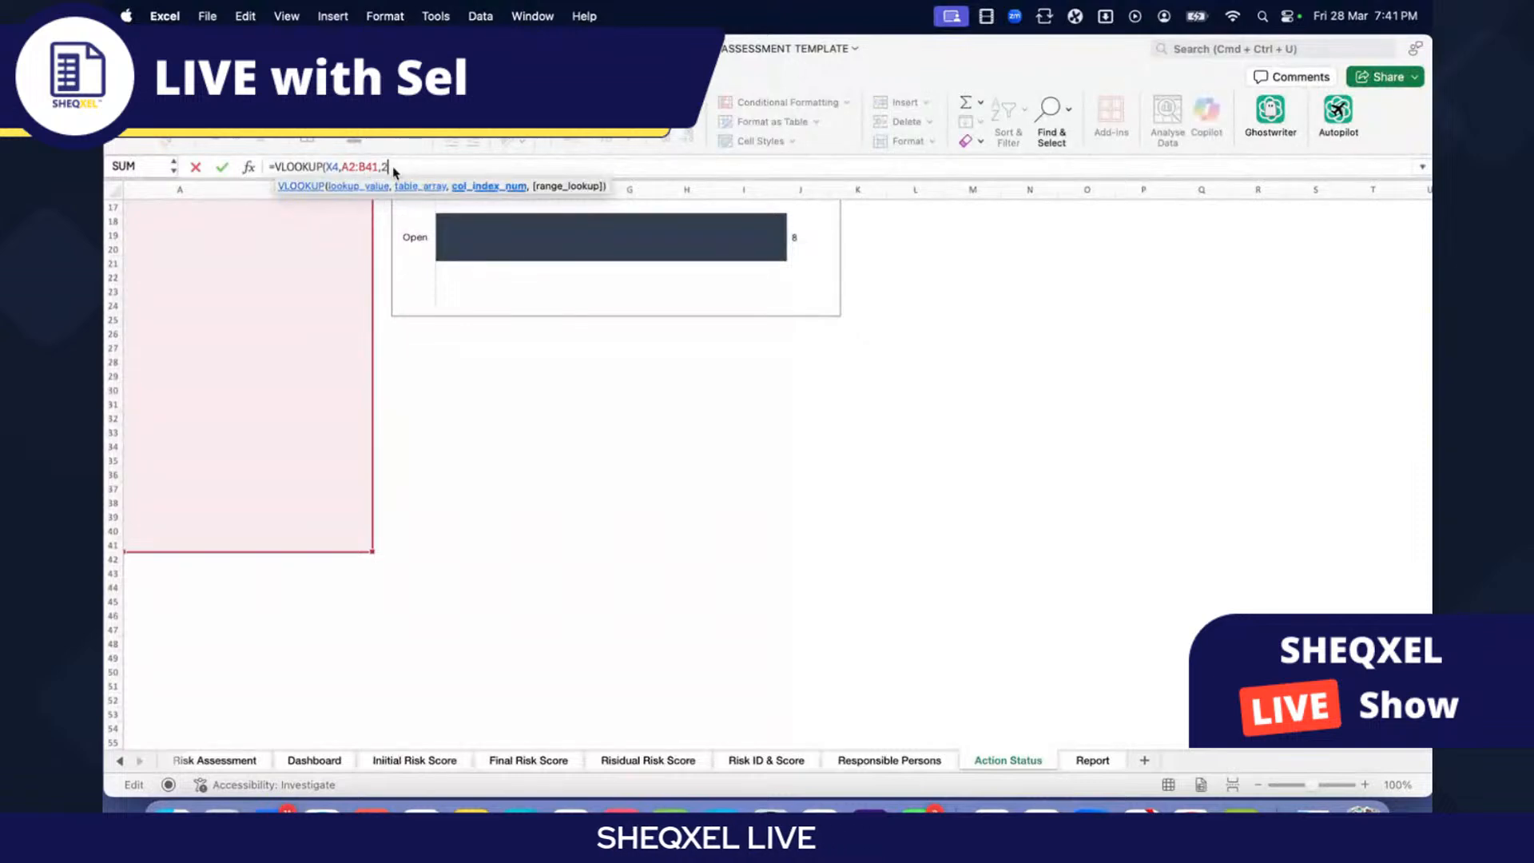
{"action": "type", "text": ",2,0"}
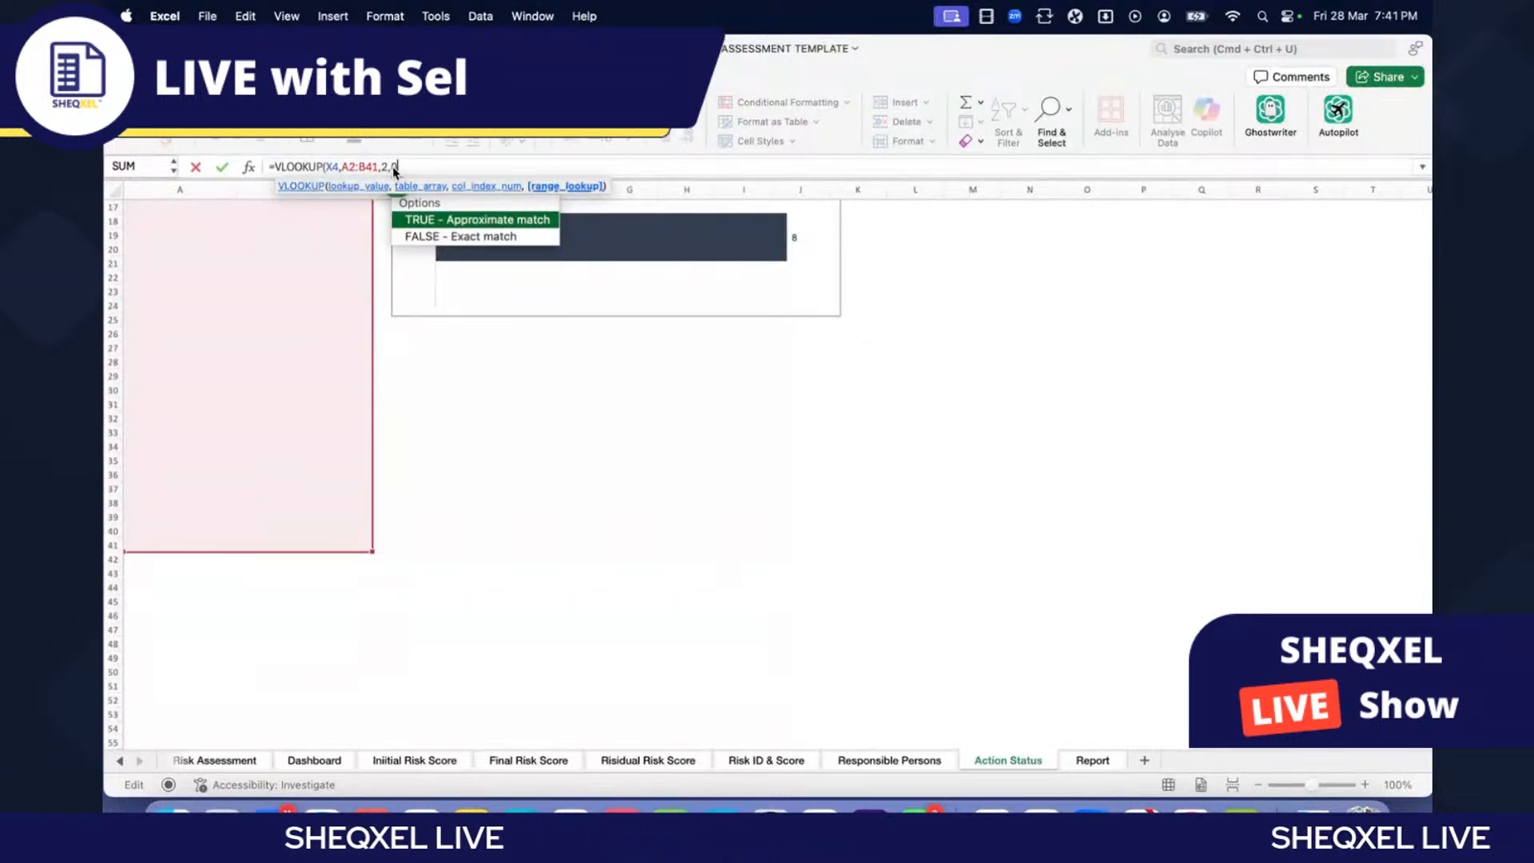
{"action": "key", "text": "Return"}
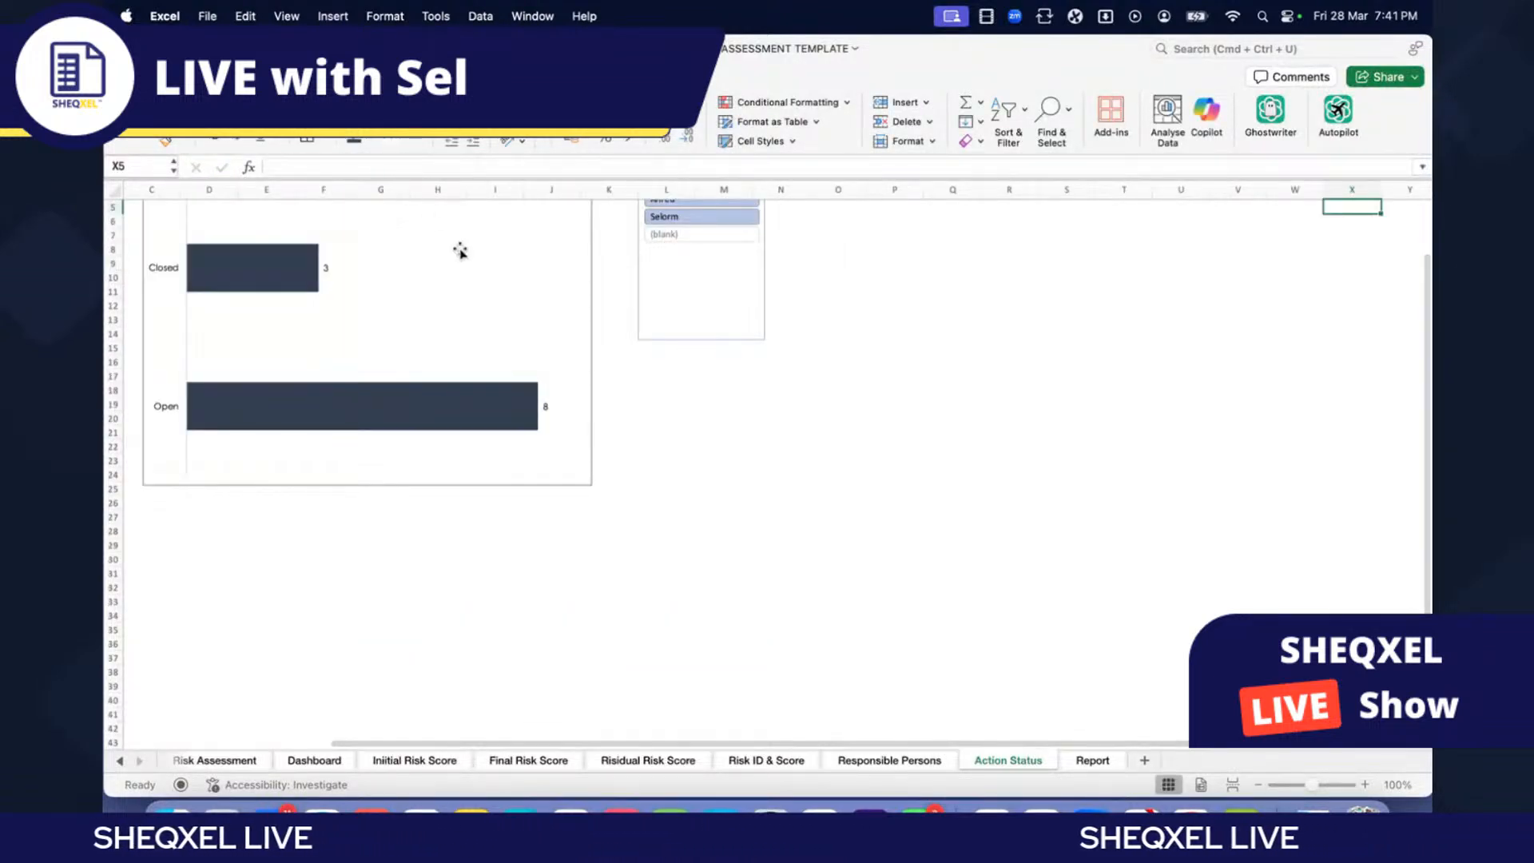
Step: Wrap the Y4 lookup in an error check, making it =IFERROR(VLOOKUP(X4,A2:B41,2,0),0)
{"action": "scroll", "coordinate": [461, 251], "scroll_direction": "right", "scroll_amount": 6}
{"action": "scroll", "coordinate": [461, 251], "scroll_direction": "up", "scroll_amount": 2}
{"action": "left_click", "coordinate": [1072, 250]}
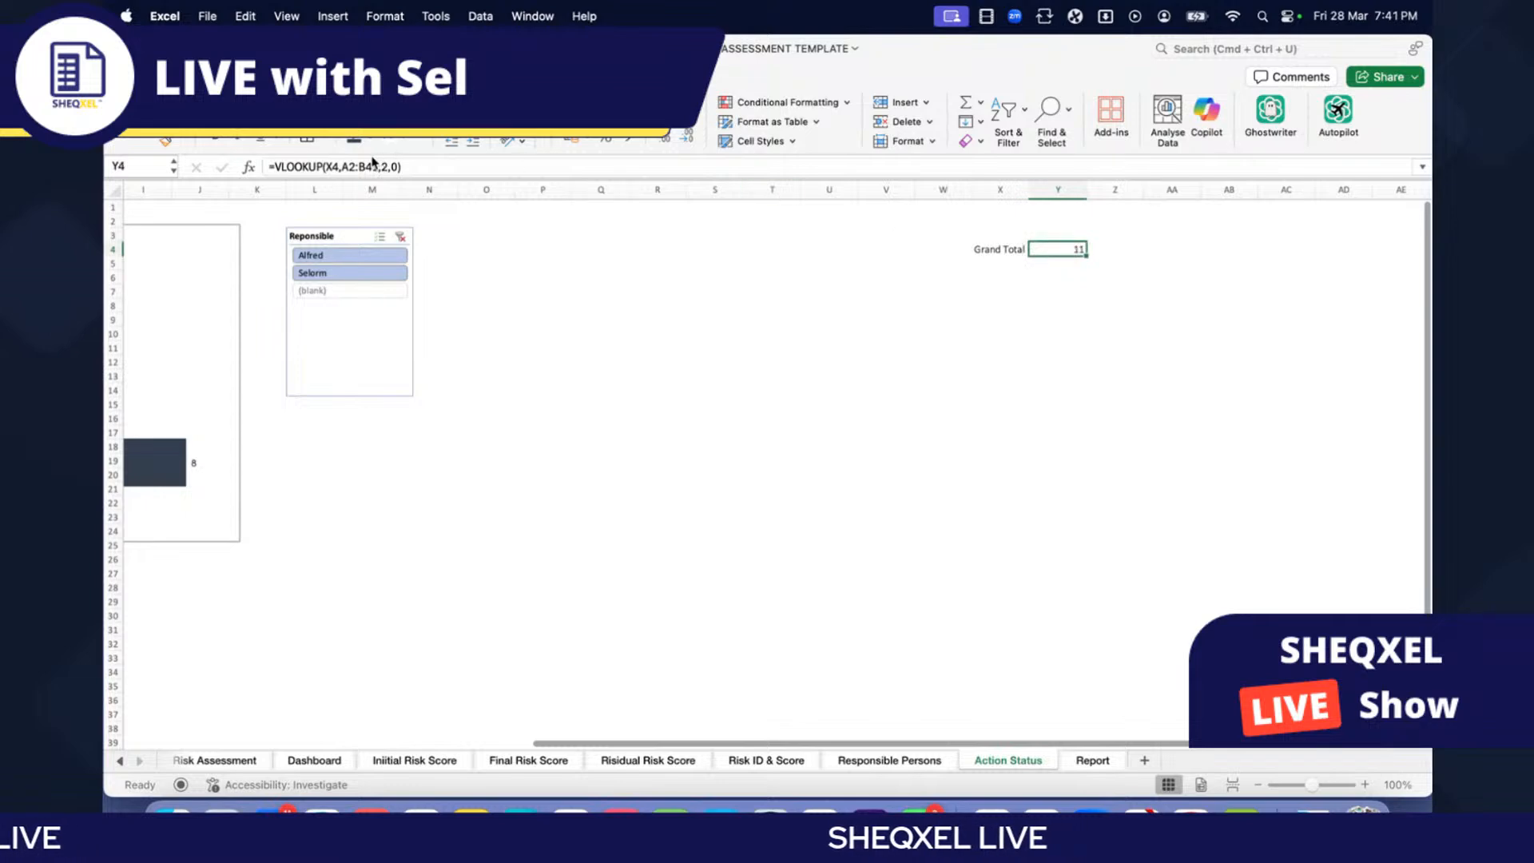
{"action": "left_click", "coordinate": [272, 167]}
{"action": "type", "text": "IF"}
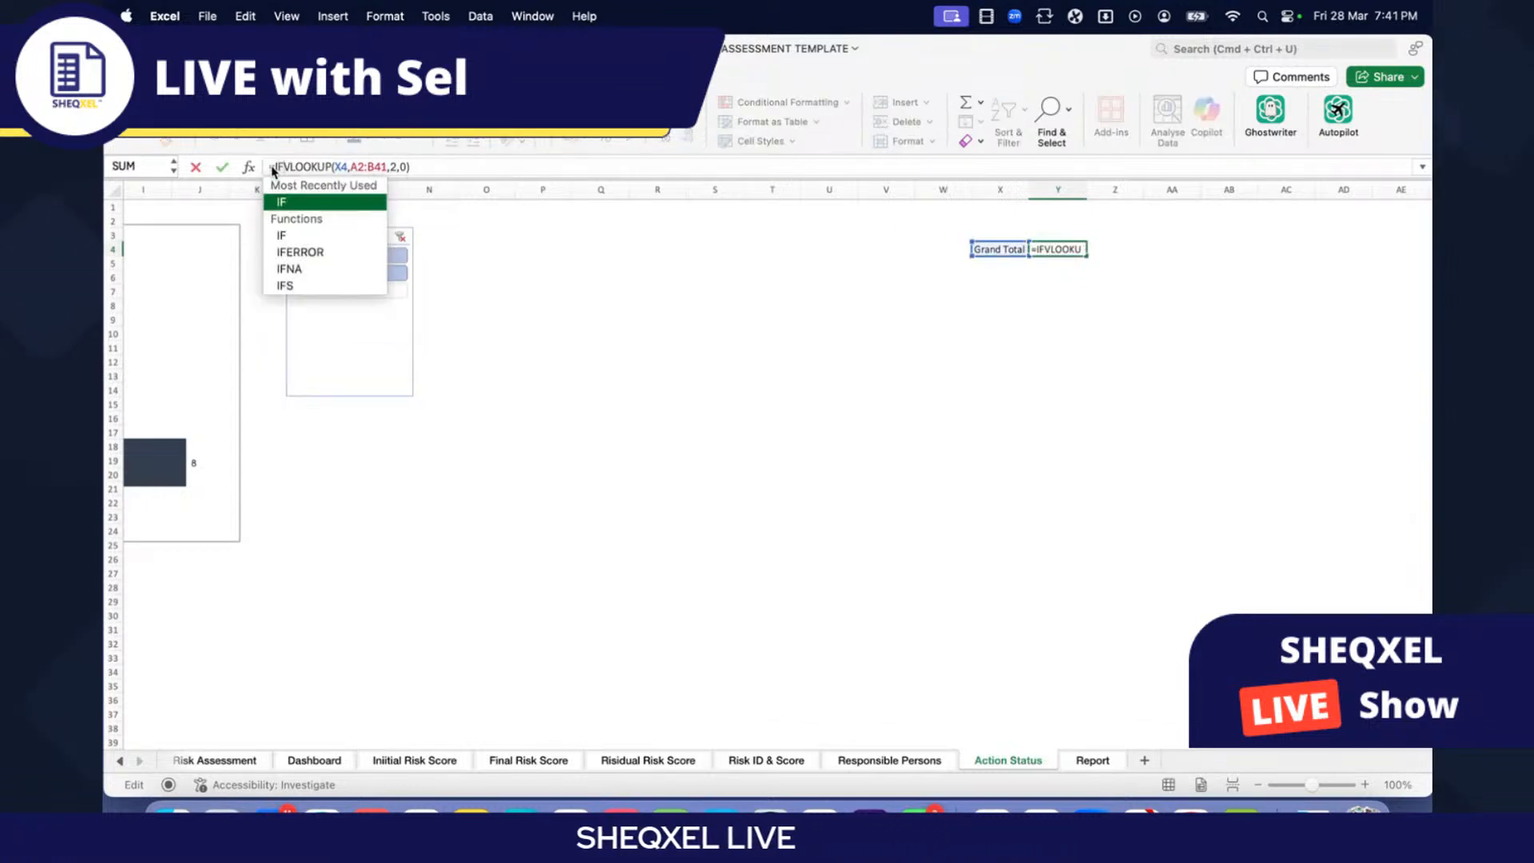
{"action": "double_click", "coordinate": [301, 251]}
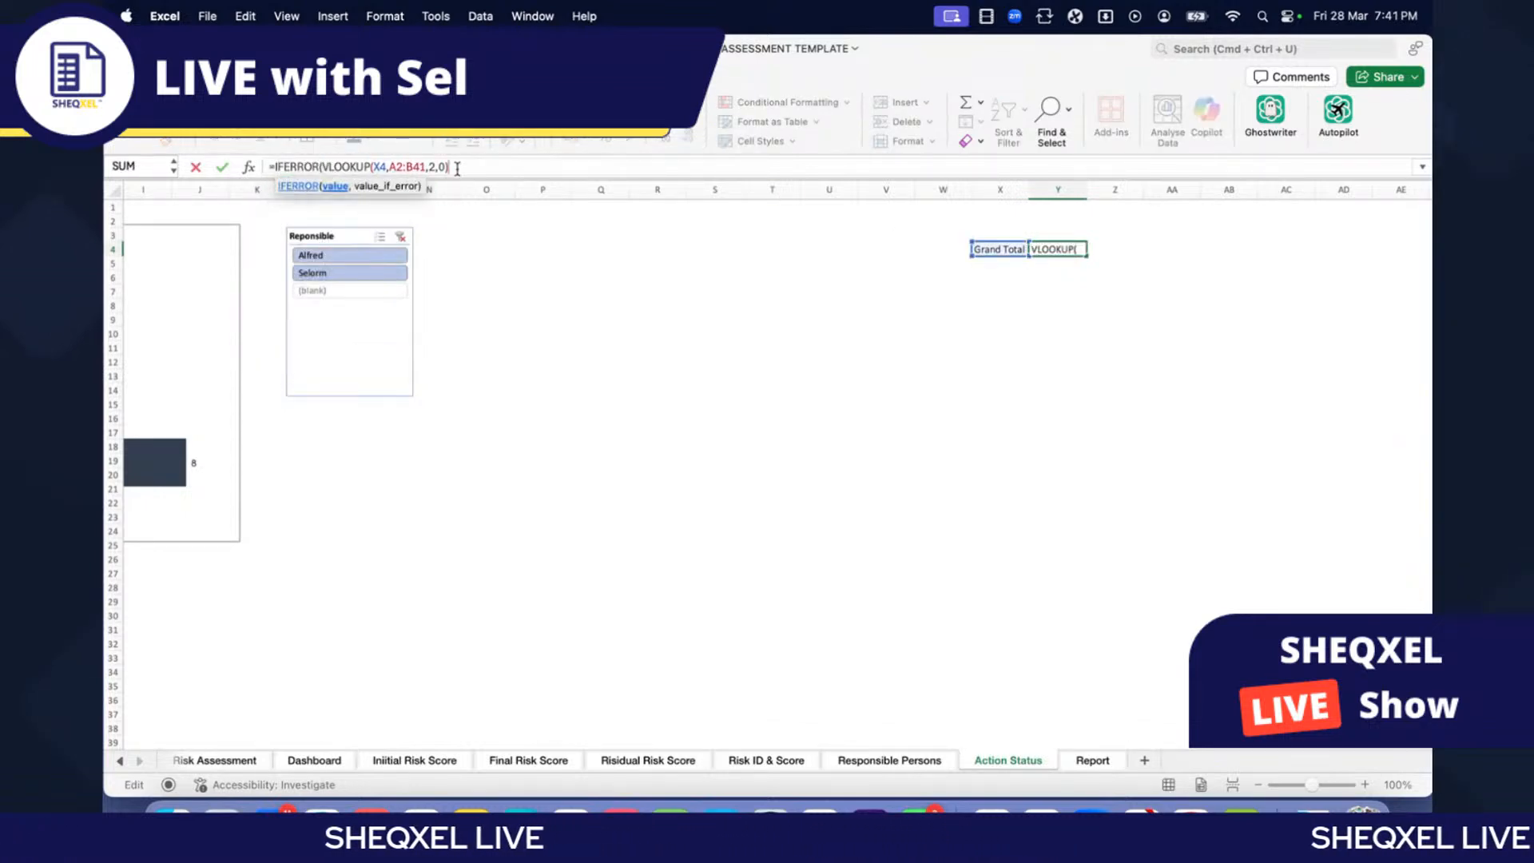
{"action": "left_click", "coordinate": [457, 169]}
{"action": "type", "text": ",0)"}
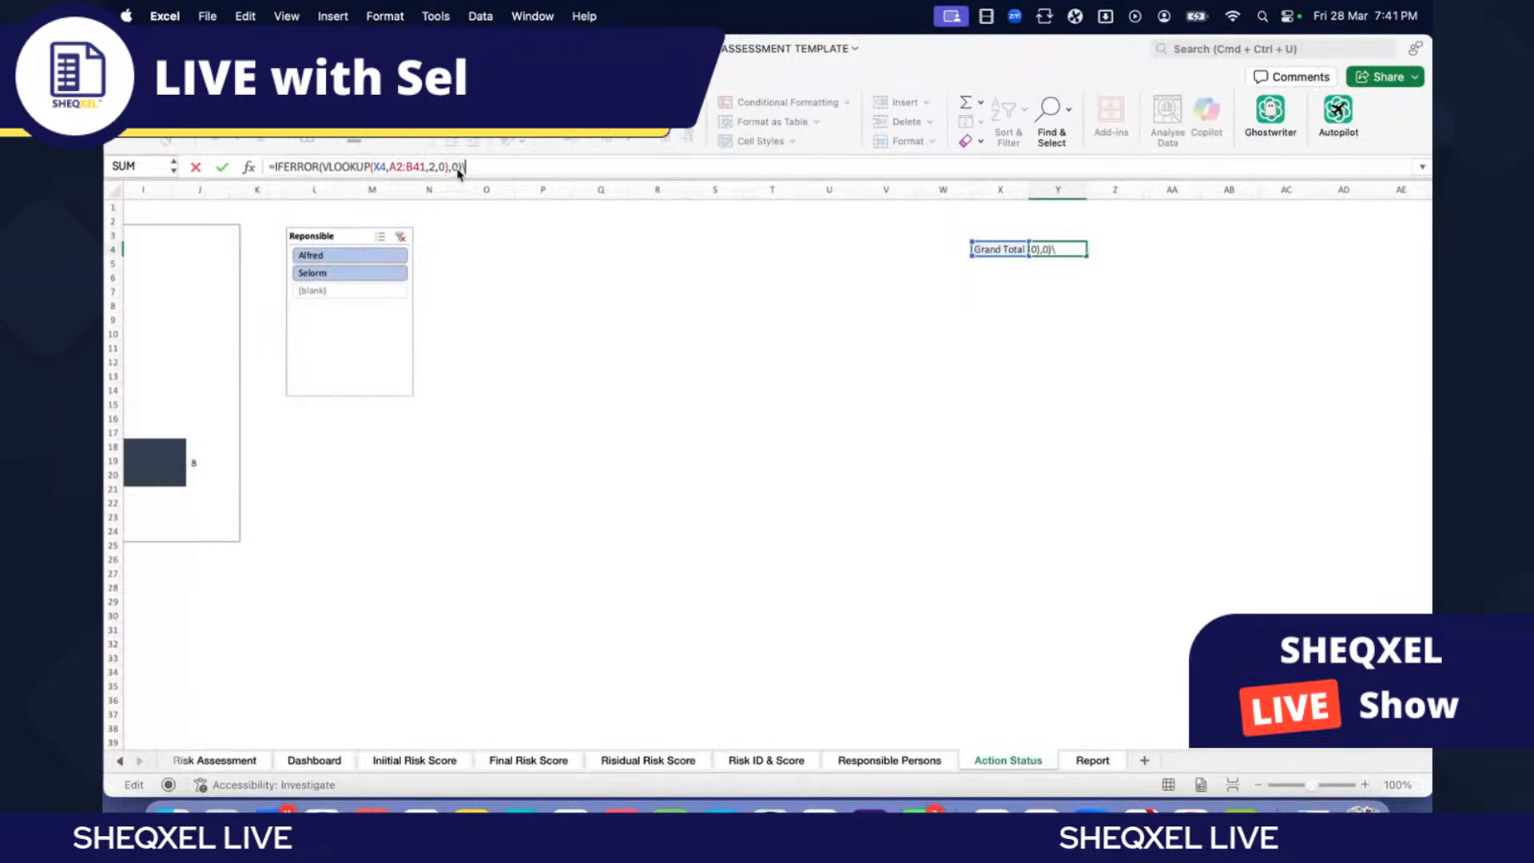
{"action": "key", "text": "Return"}
{"action": "scroll", "coordinate": [1056, 743], "scroll_direction": "left", "scroll_amount": 4}
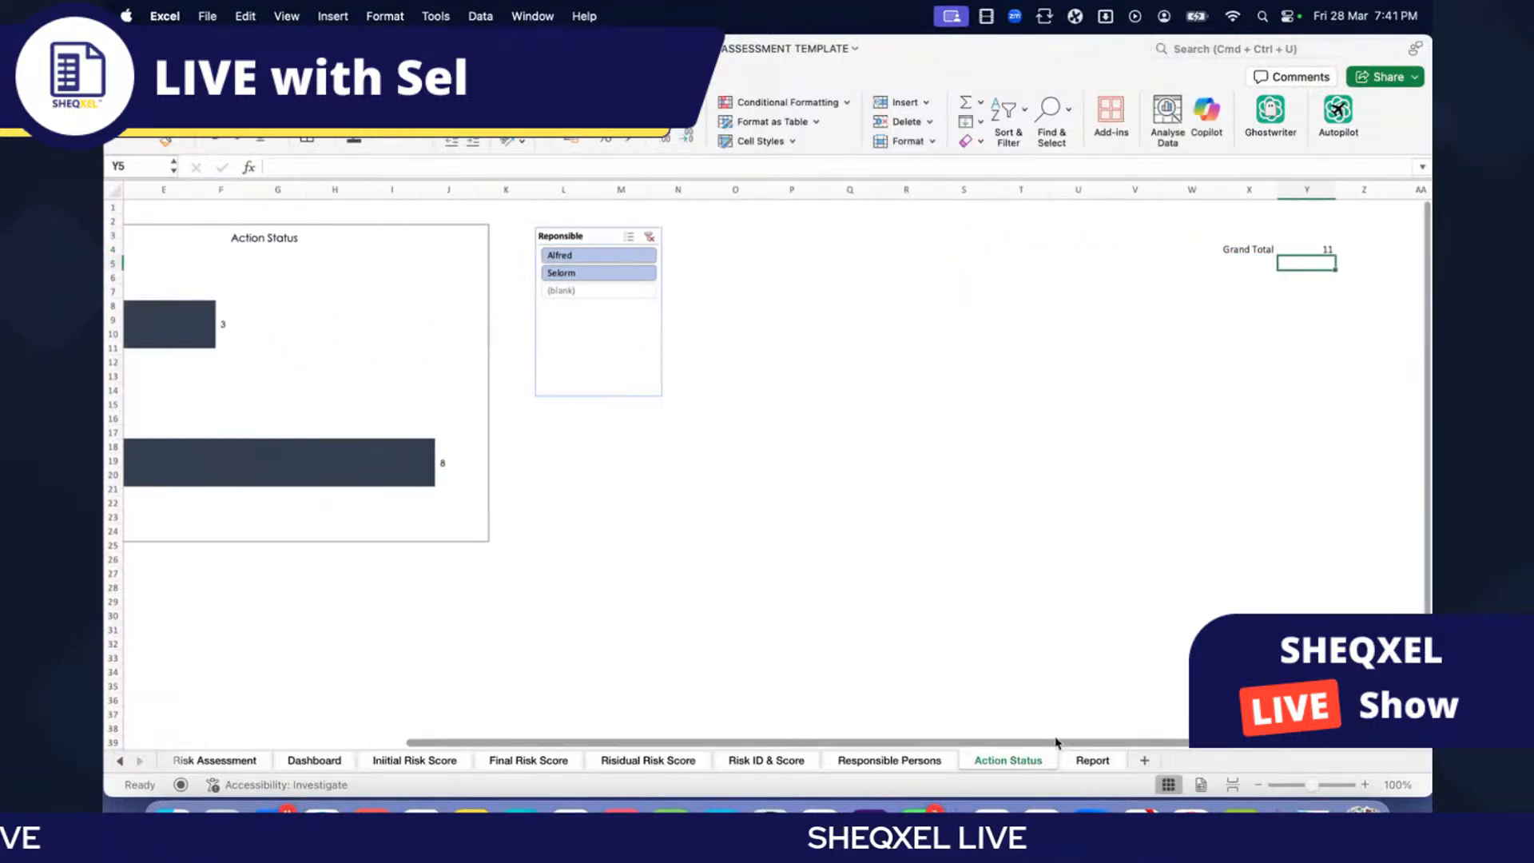
Step: Wrap the row-label count formula in N2 of the Risk ID & Score sheet in IFERROR
{"action": "left_click", "coordinate": [891, 763]}
{"action": "left_click", "coordinate": [779, 760]}
{"action": "scroll", "coordinate": [883, 623], "scroll_direction": "right", "scroll_amount": 3}
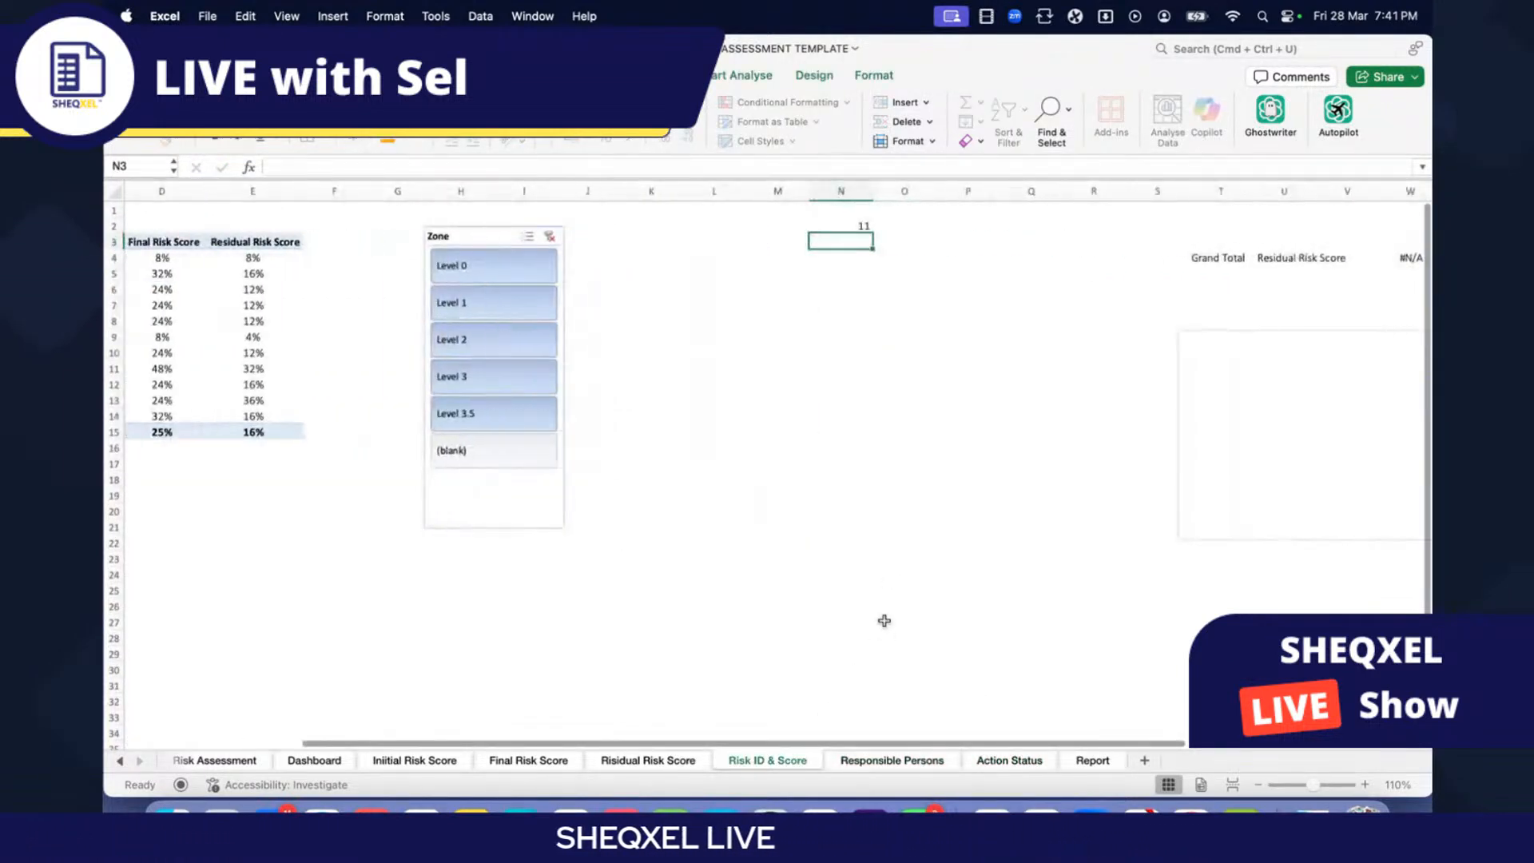
{"action": "left_click", "coordinate": [847, 226]}
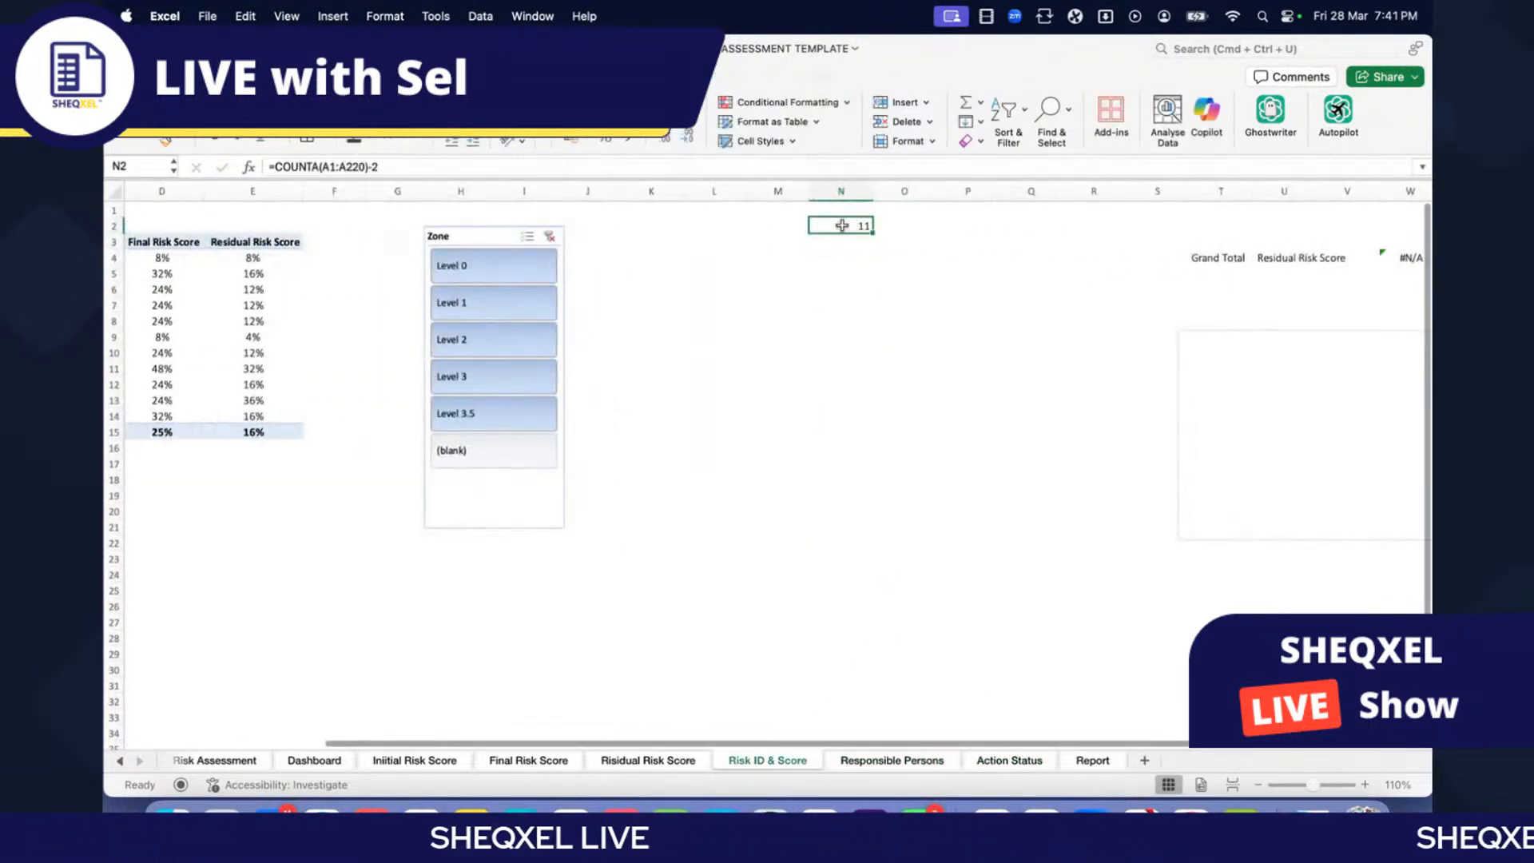
{"action": "left_click", "coordinate": [275, 167]}
{"action": "type", "text": "IF"}
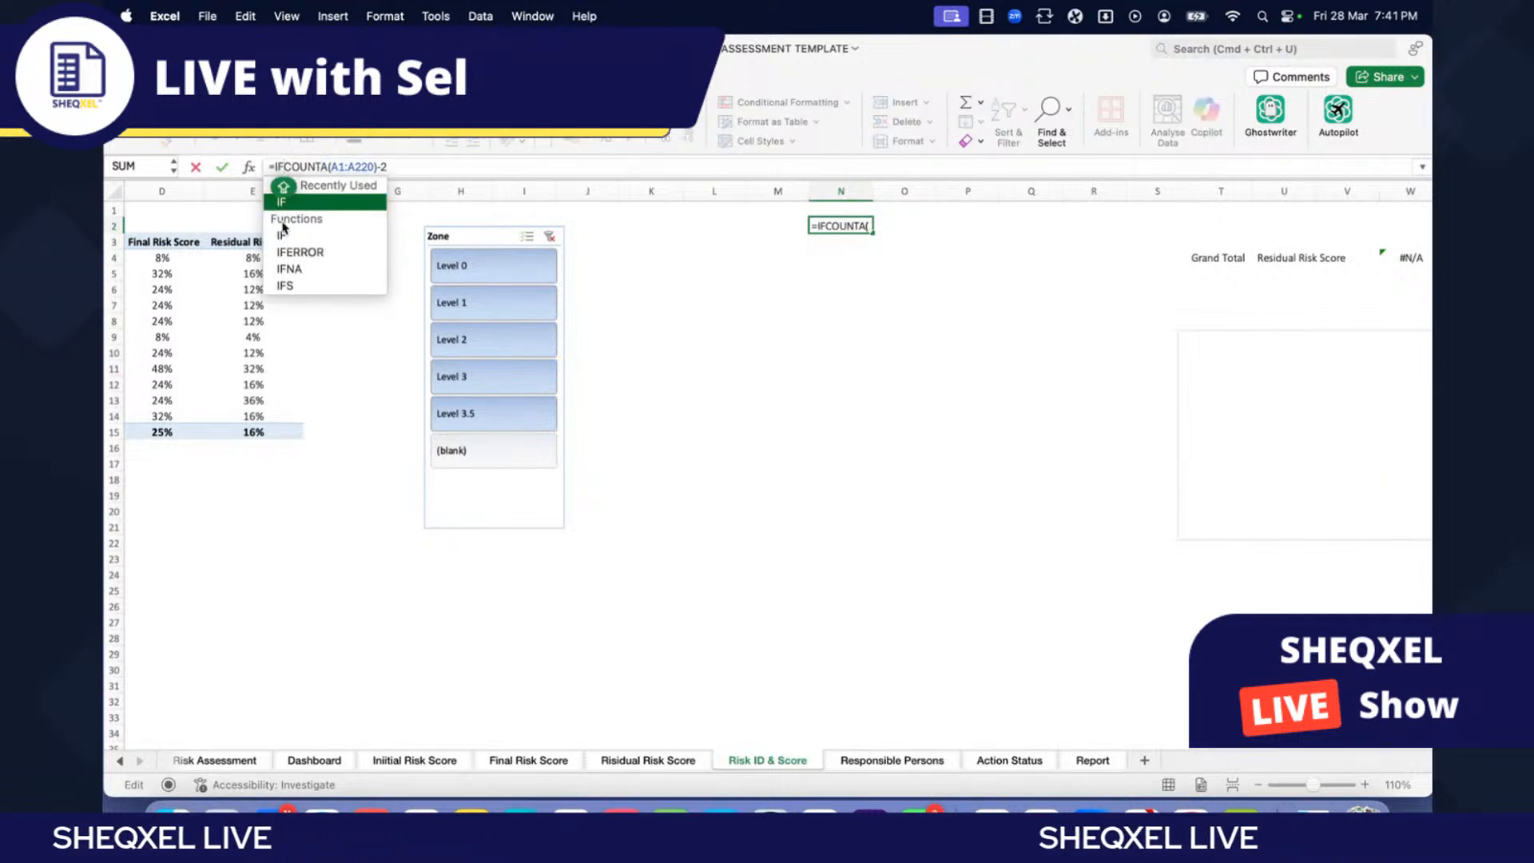
{"action": "double_click", "coordinate": [298, 251]}
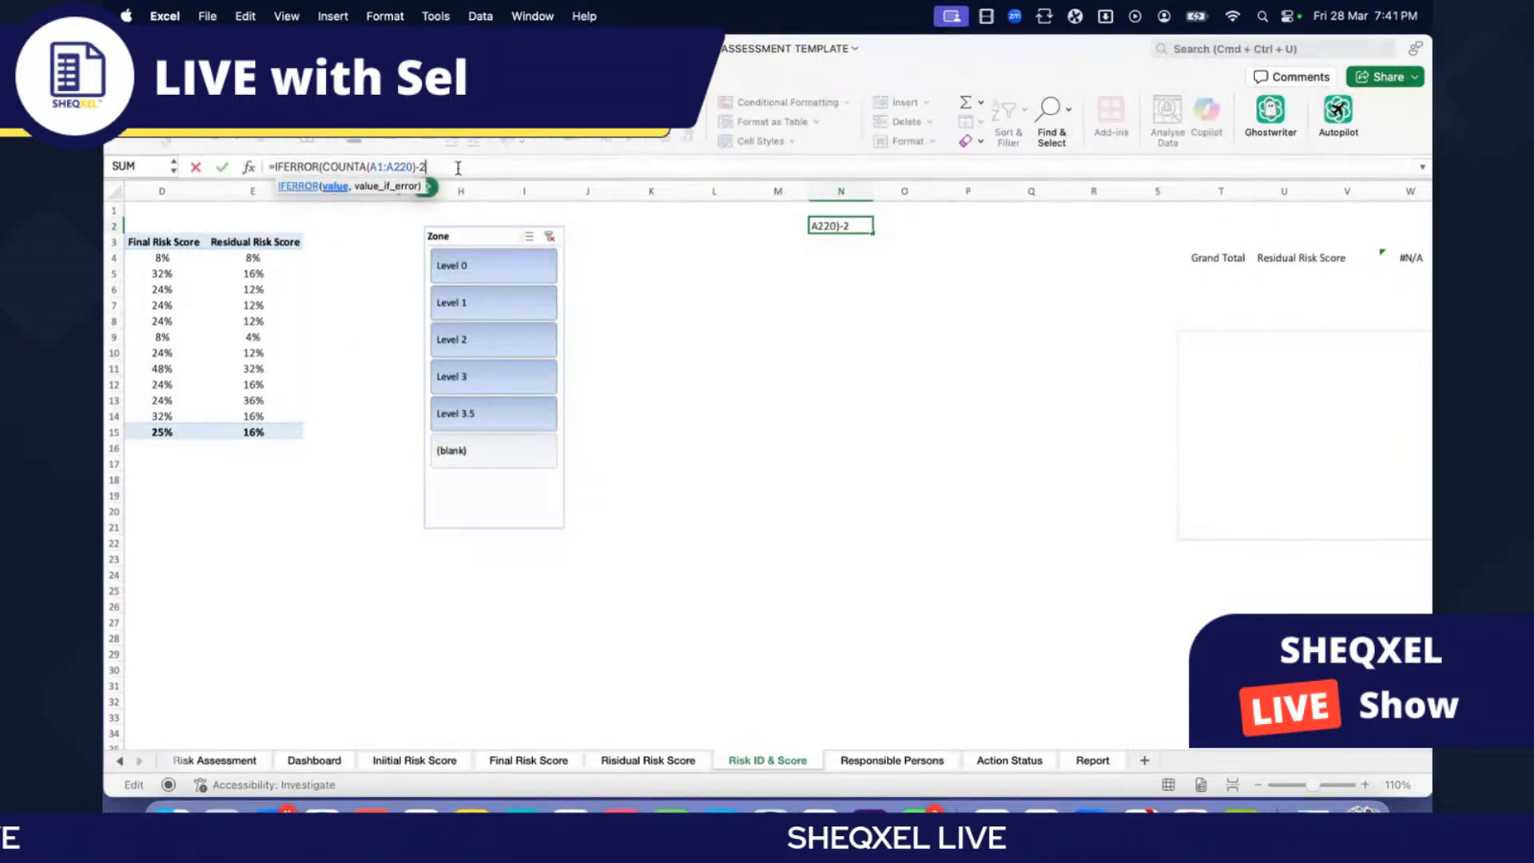
{"action": "key", "text": "Return"}
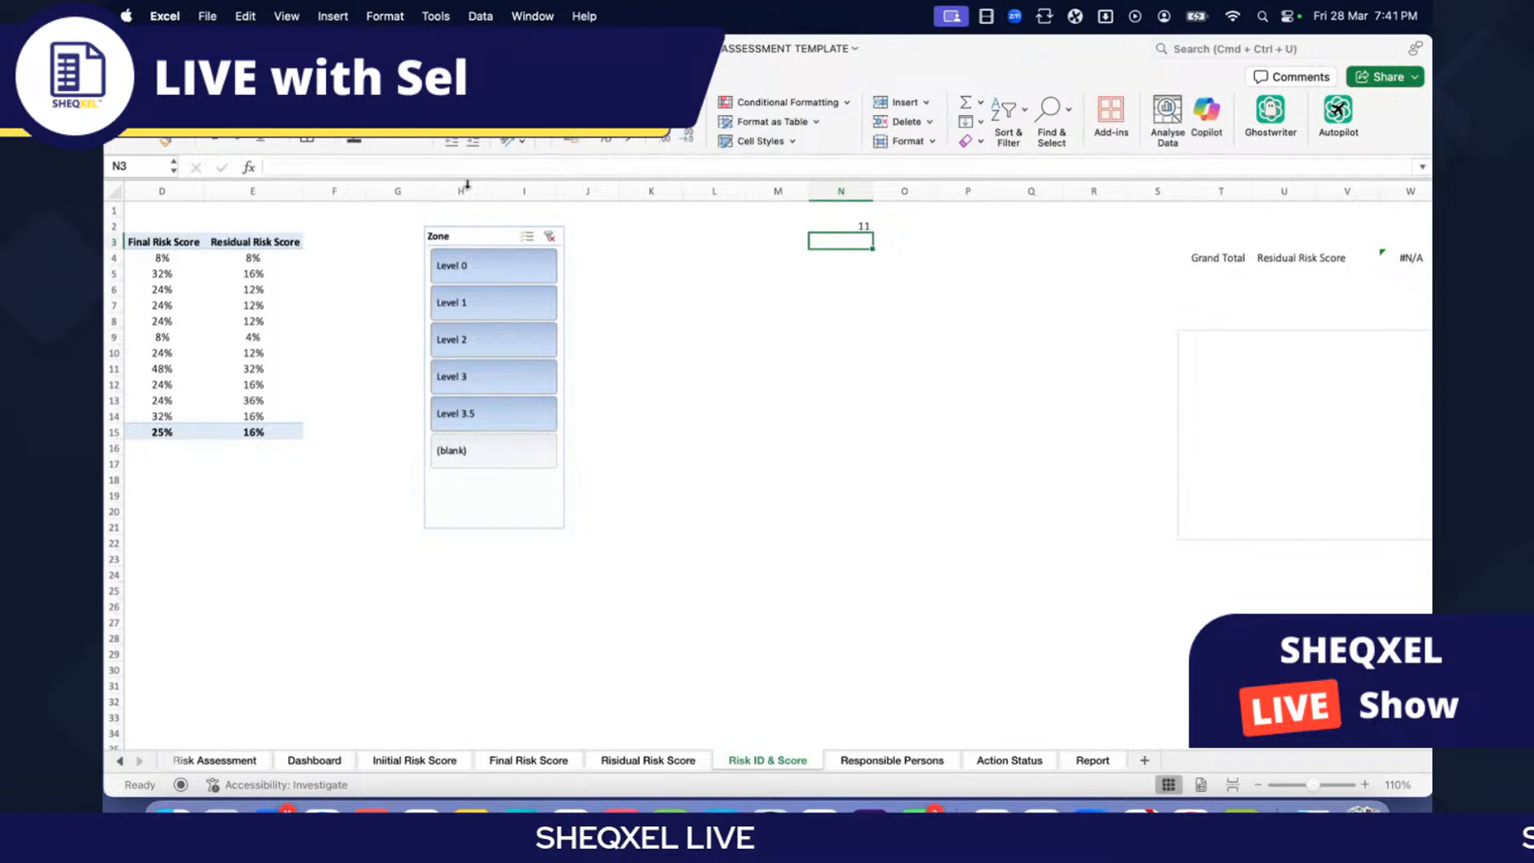
Step: Delete the leftover Grand Total and Residual Risk Score labels and the neighbouring #N/A lookup cells above the empty chart
{"action": "scroll", "coordinate": [462, 240], "scroll_direction": "right", "scroll_amount": 5}
{"action": "scroll", "coordinate": [462, 246], "scroll_direction": "right", "scroll_amount": 2}
{"action": "left_click", "coordinate": [585, 259]}
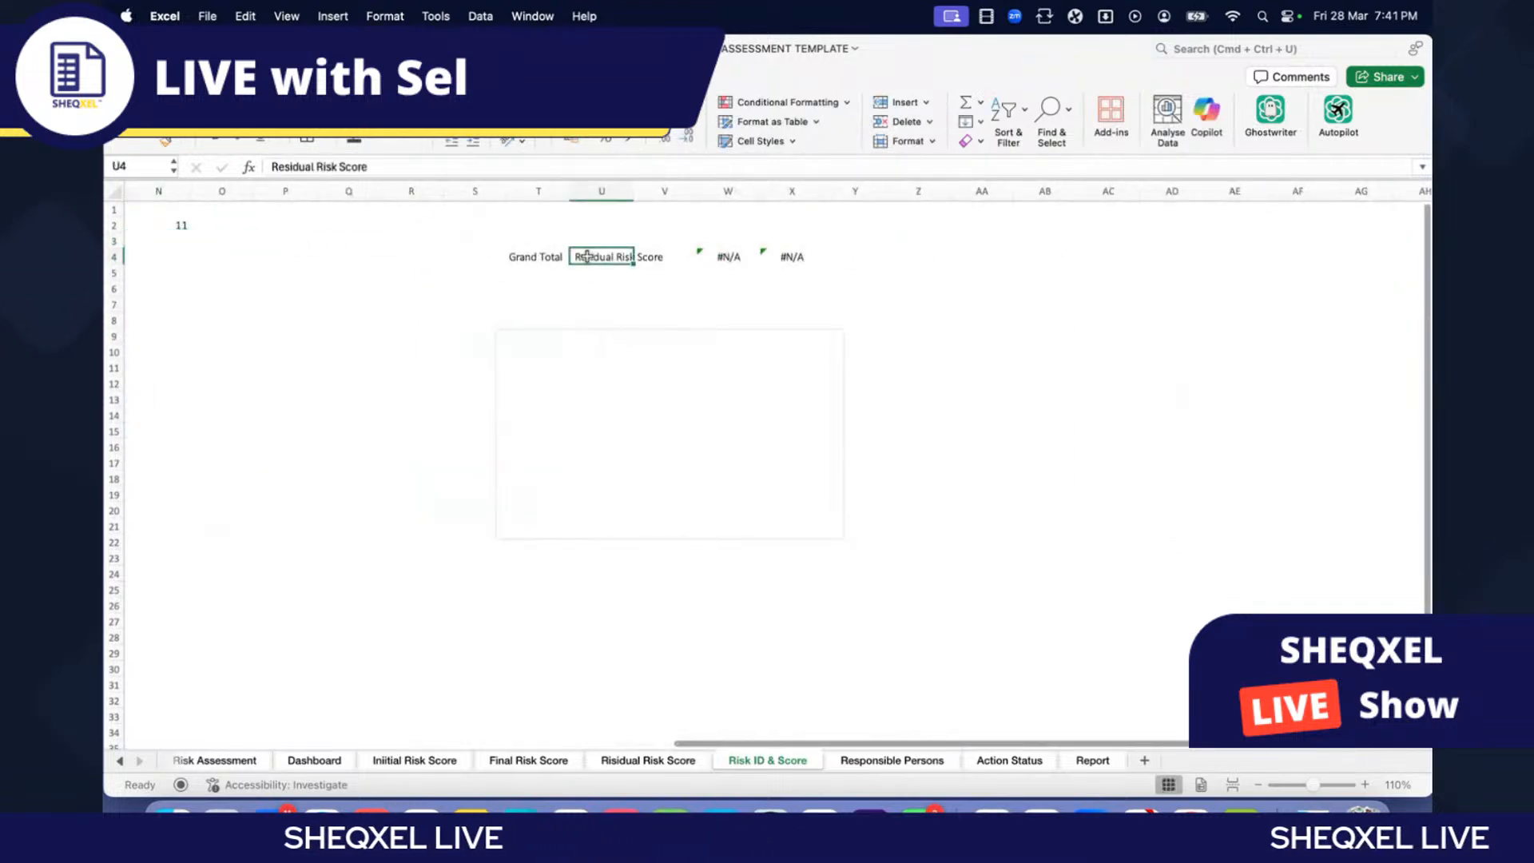
{"action": "scroll", "coordinate": [596, 280], "scroll_direction": "left", "scroll_amount": 8}
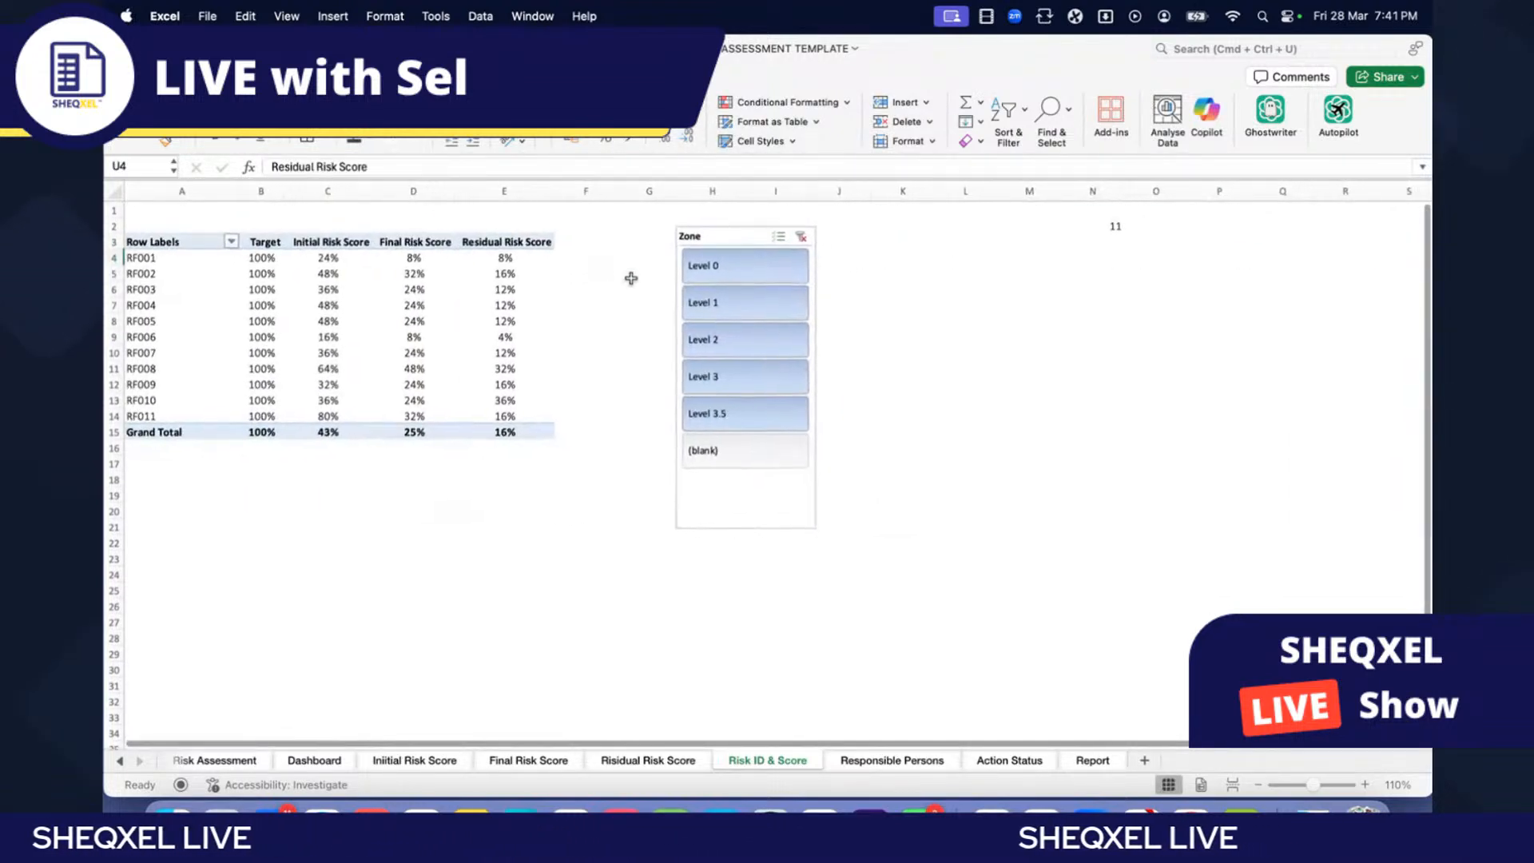
{"action": "scroll", "coordinate": [726, 281], "scroll_direction": "right", "scroll_amount": 8}
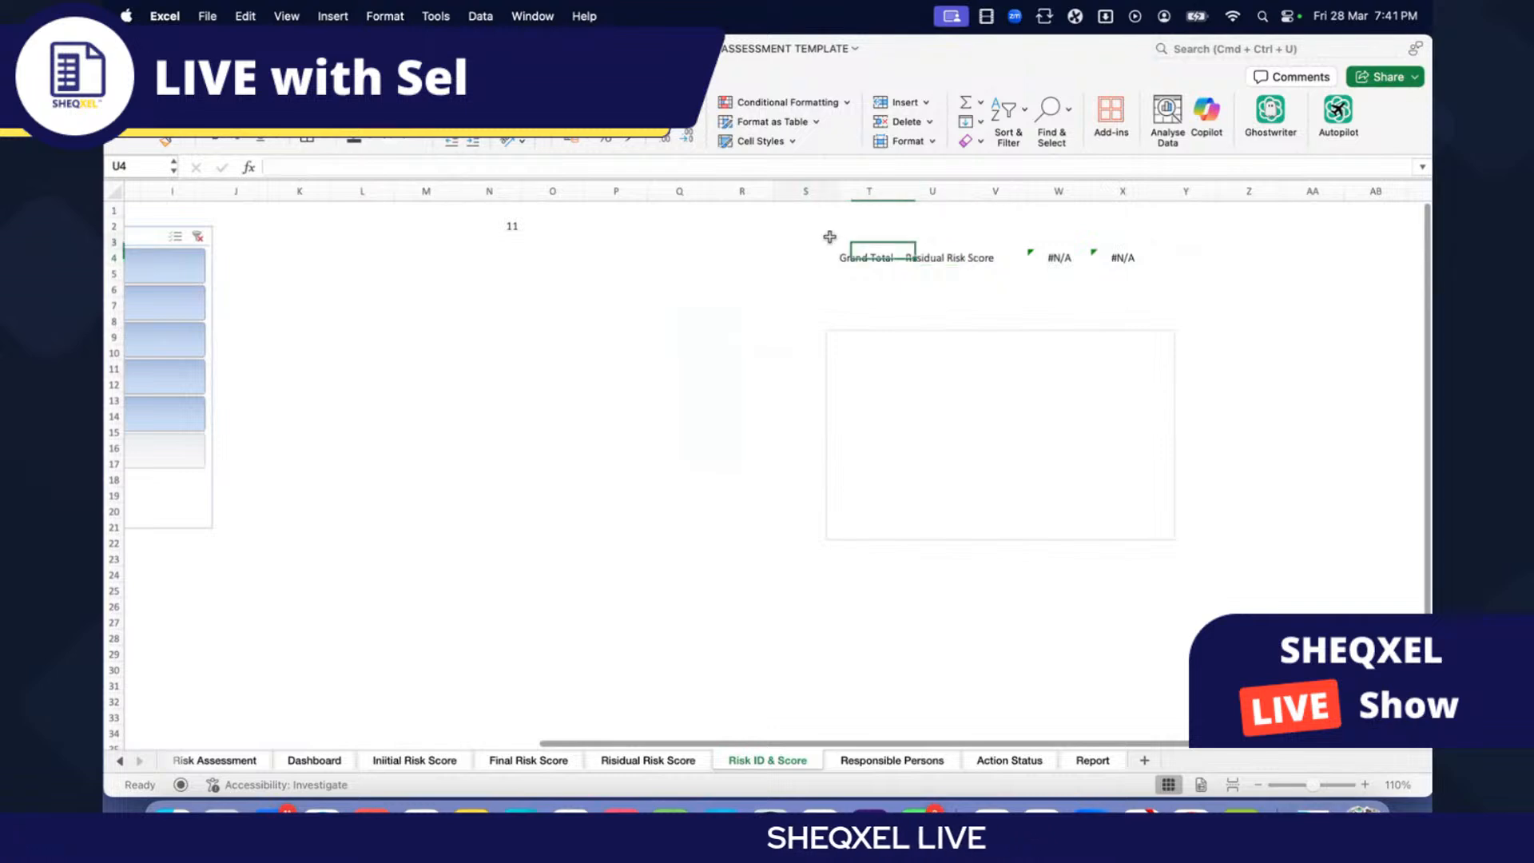
{"action": "left_click_drag", "start_coordinate": [829, 238], "coordinate": [1153, 298]}
{"action": "key", "text": "Delete"}
{"action": "left_click", "coordinate": [616, 448]}
{"action": "scroll", "coordinate": [606, 435], "scroll_direction": "left", "scroll_amount": 7}
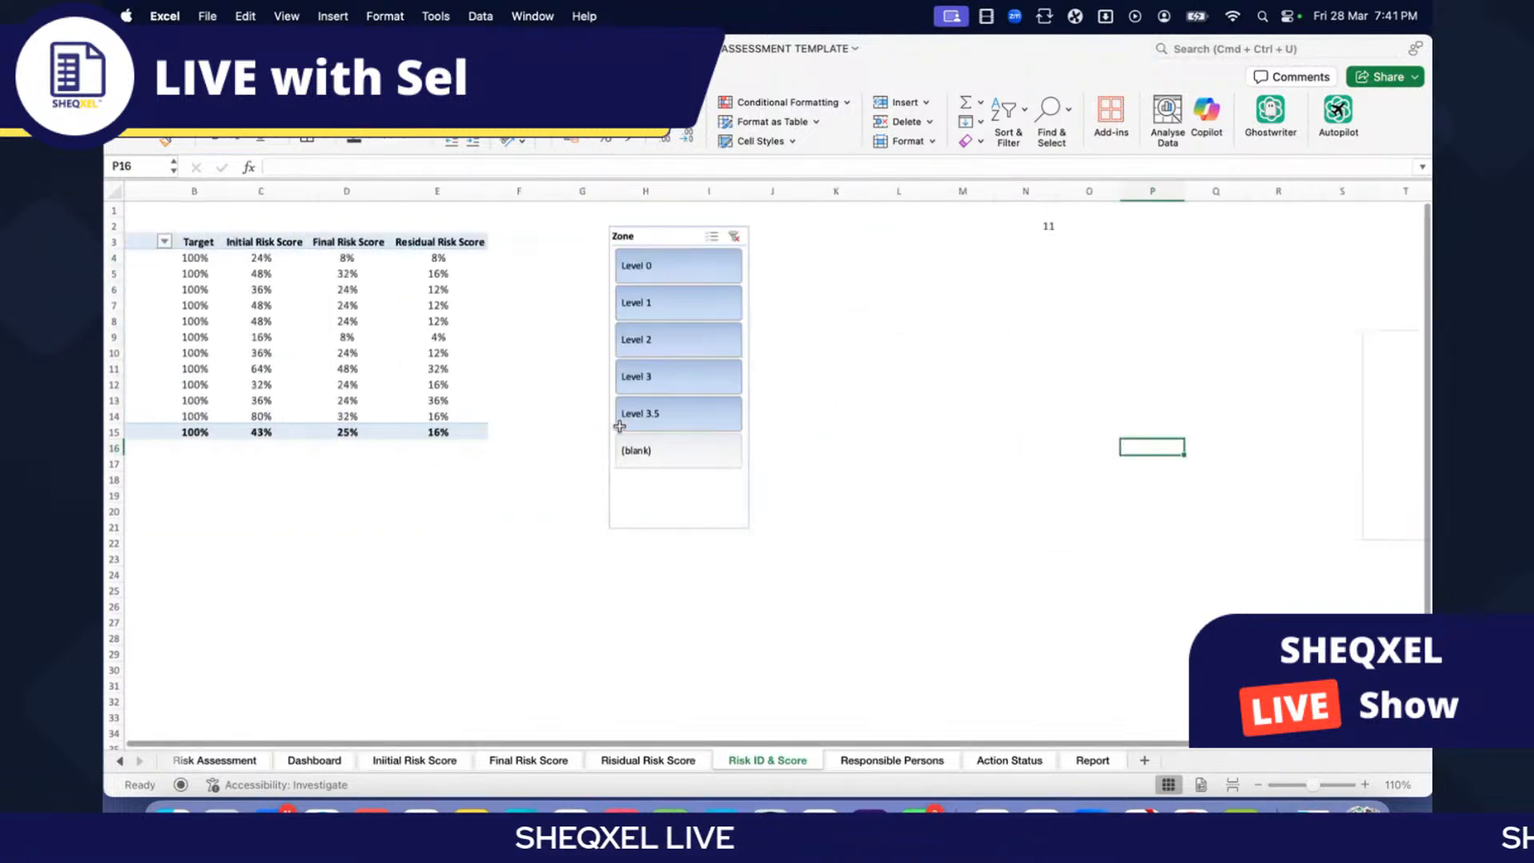
{"action": "scroll", "coordinate": [726, 477], "scroll_direction": "left", "scroll_amount": 2}
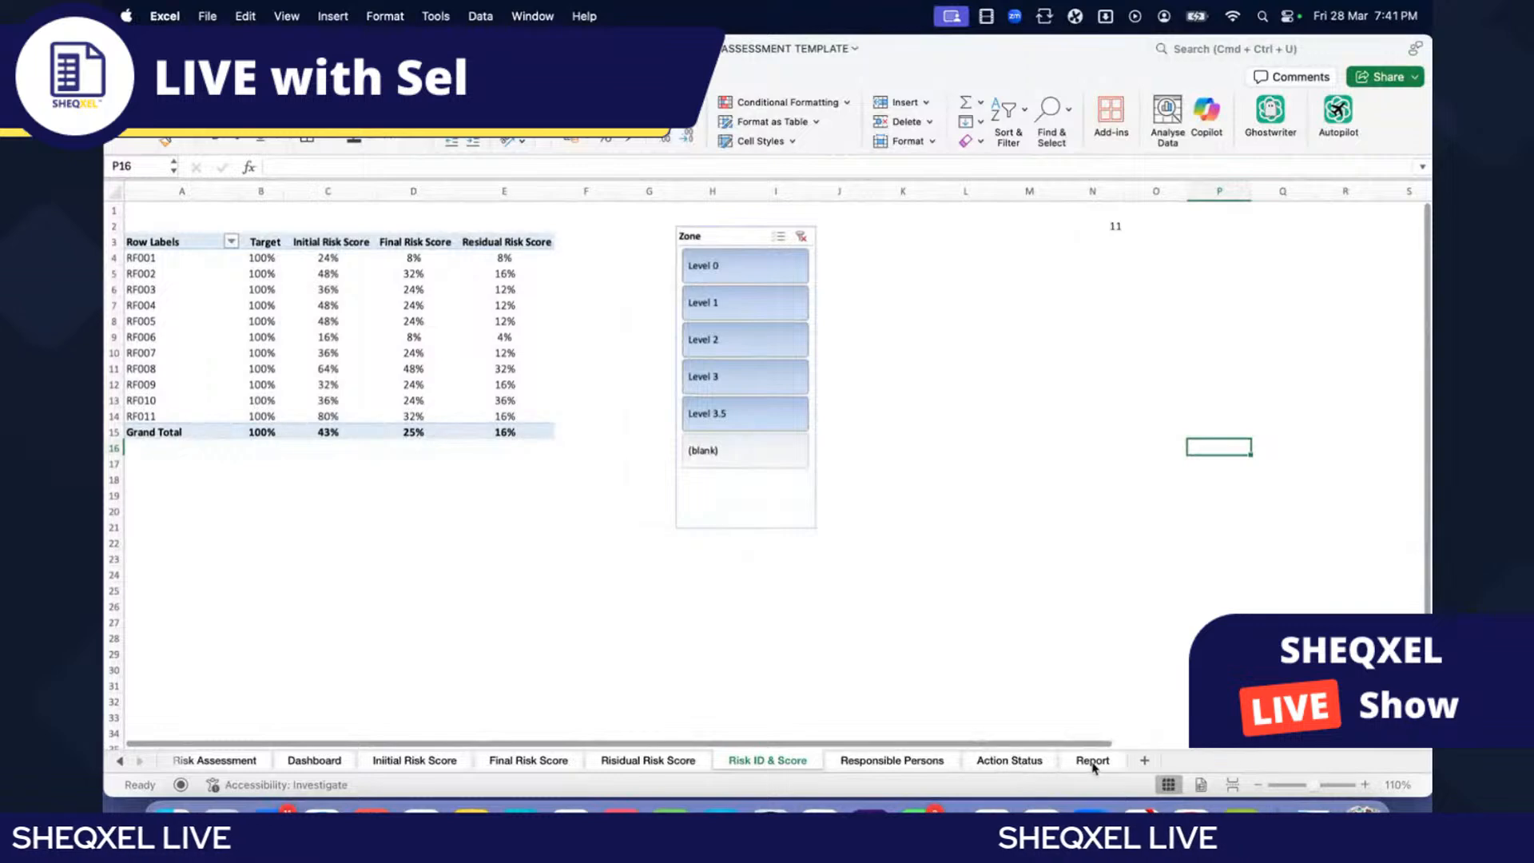
Step: Draw two empty text boxes, one above the other, in the free area beside the Dashboard's gauges, making the upper one thinner
{"action": "left_click", "coordinate": [995, 762]}
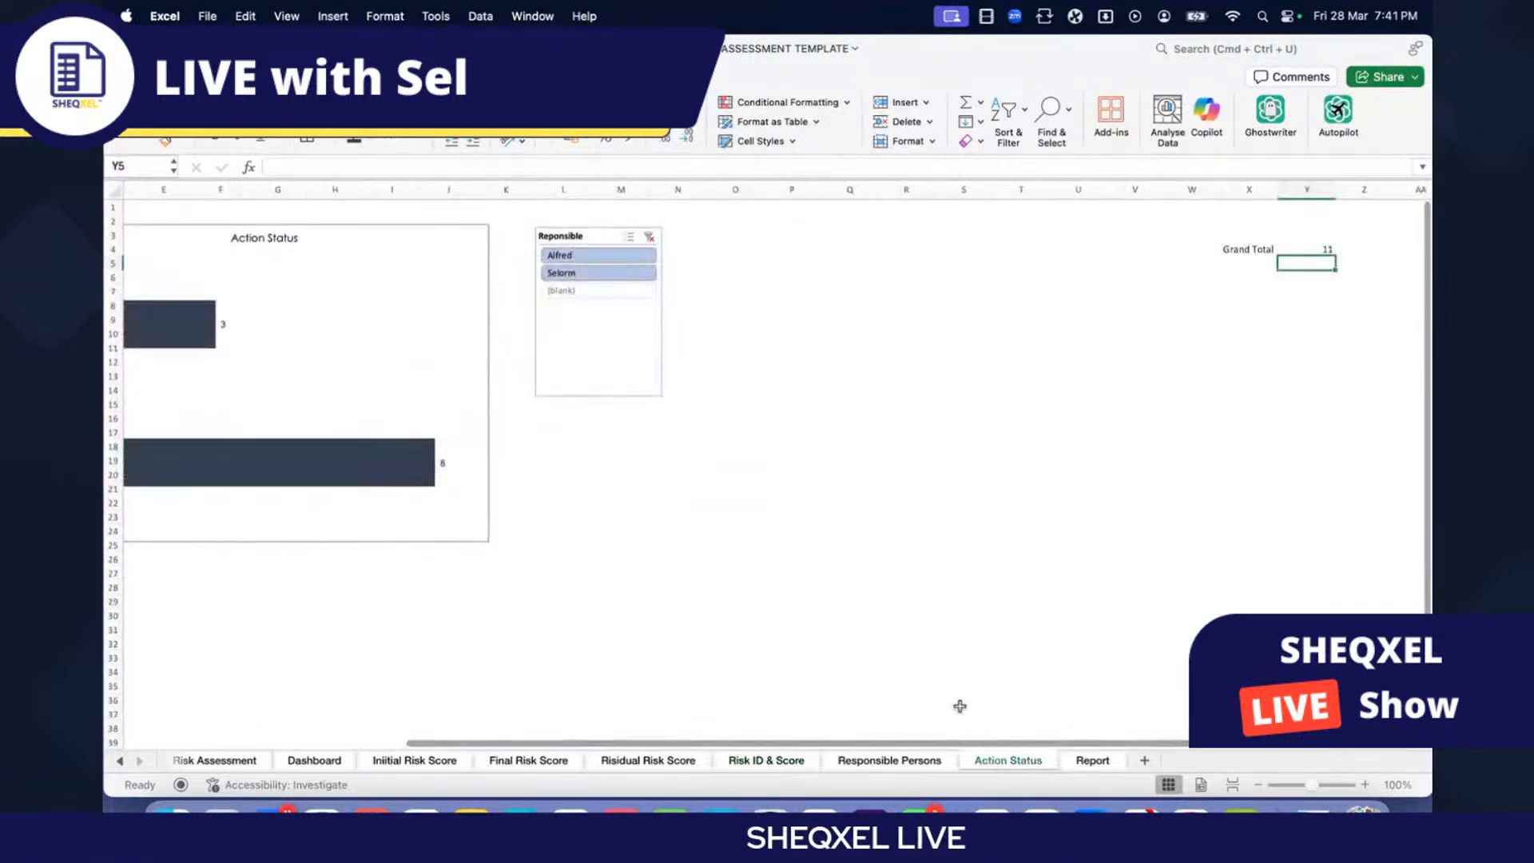
{"action": "scroll", "coordinate": [959, 703], "scroll_direction": "left", "scroll_amount": 3}
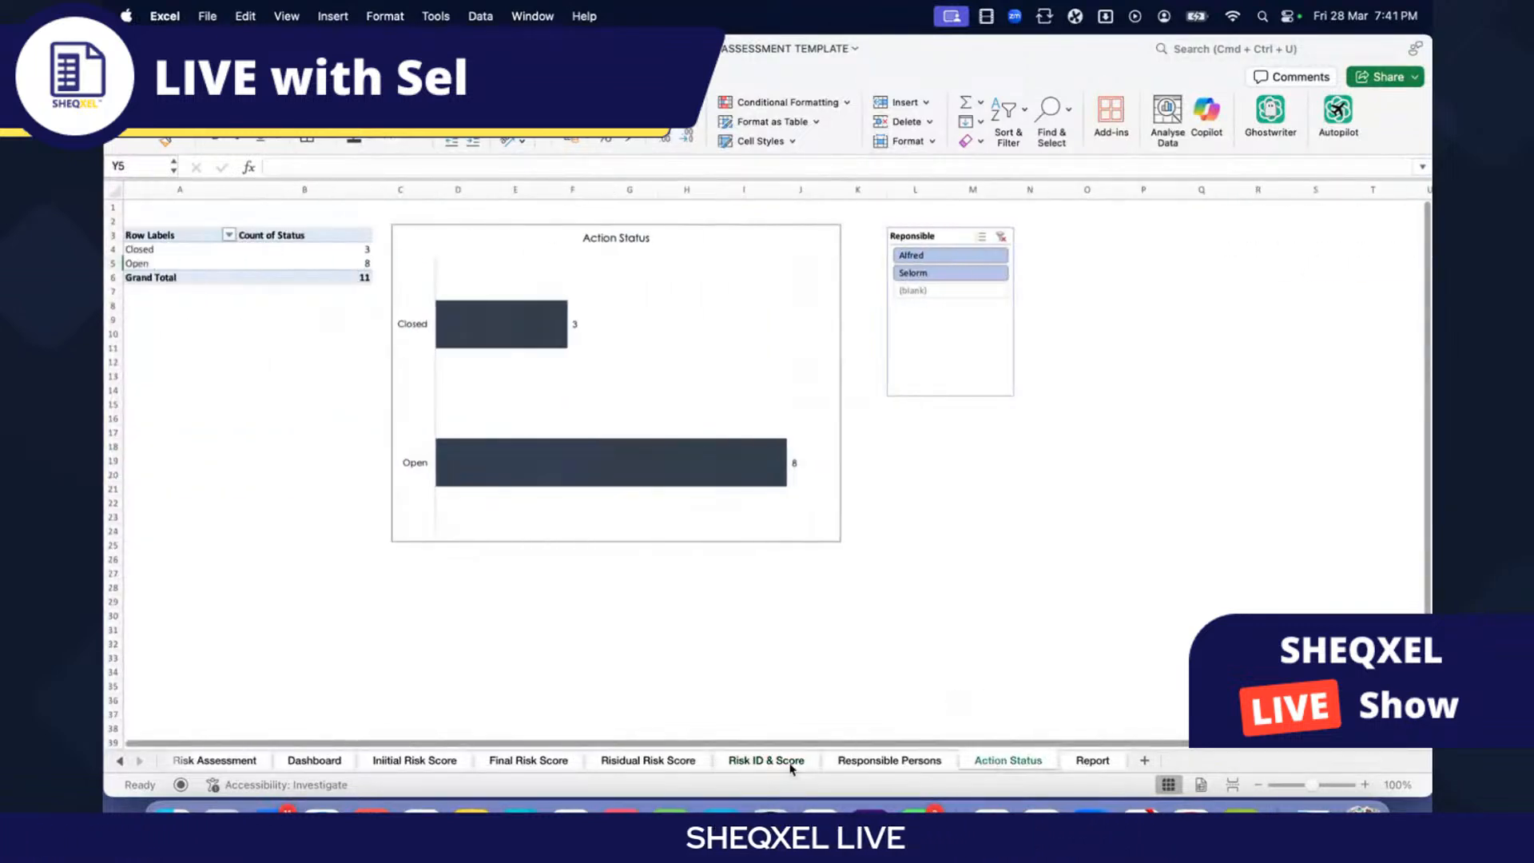
{"action": "left_click", "coordinate": [349, 758]}
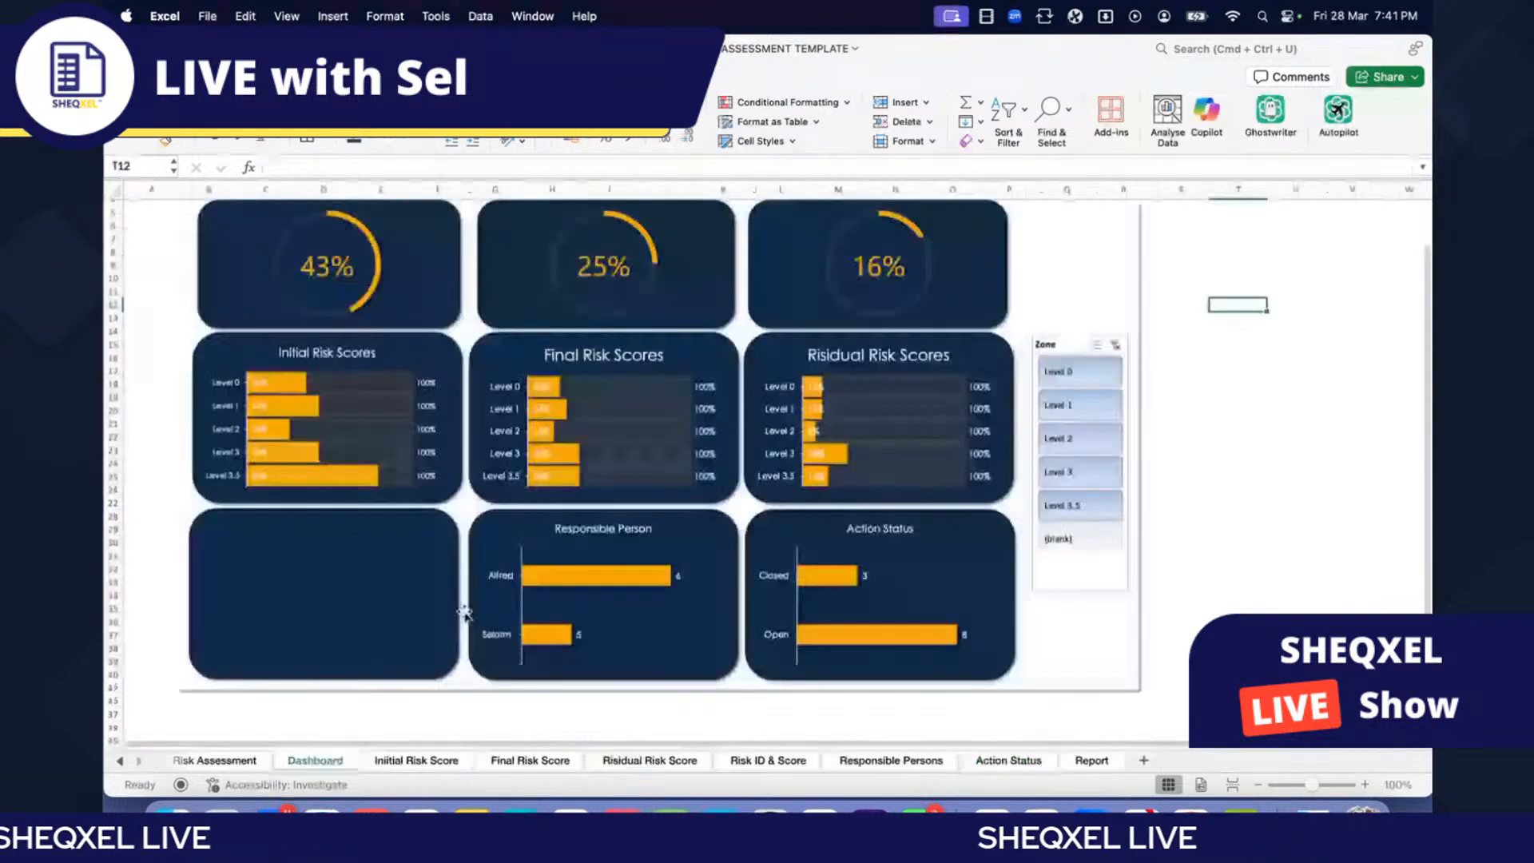
{"action": "left_click", "coordinate": [179, 78]}
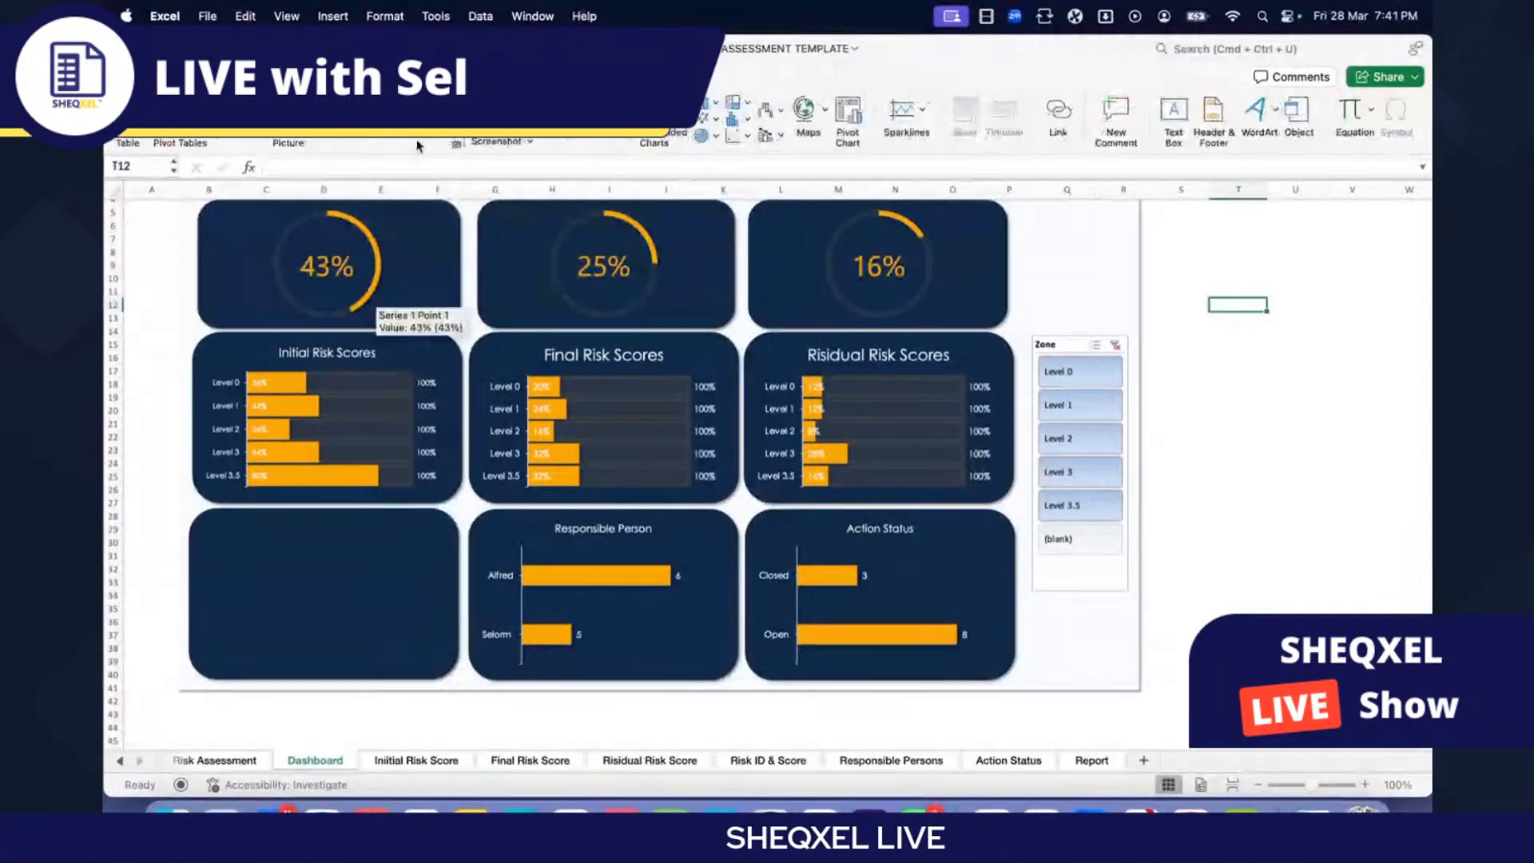
{"action": "left_click", "coordinate": [391, 112]}
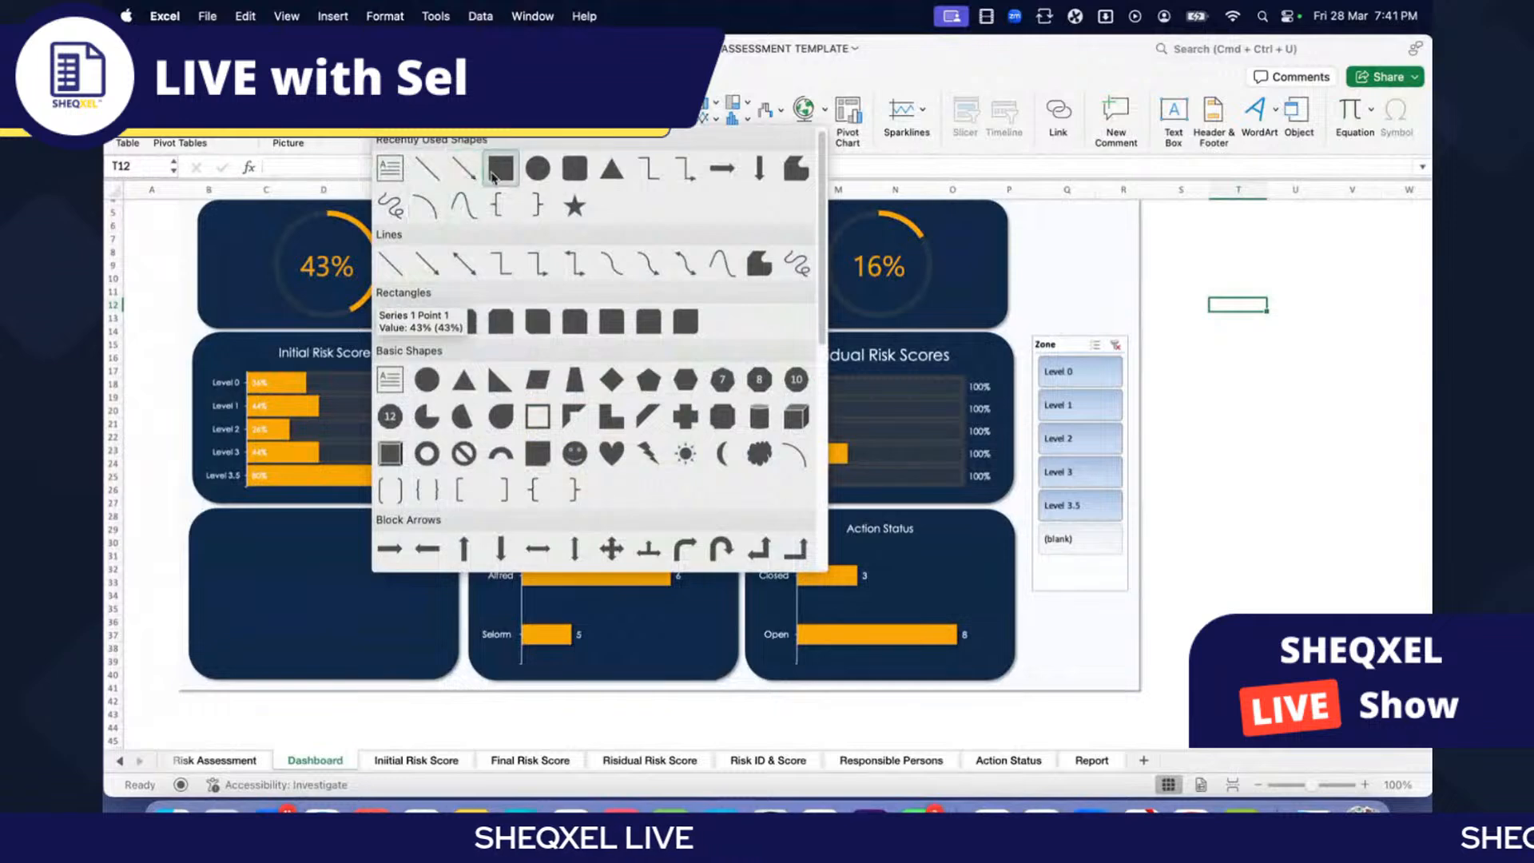
{"action": "left_click", "coordinate": [1174, 121]}
{"action": "left_click", "coordinate": [1174, 121]}
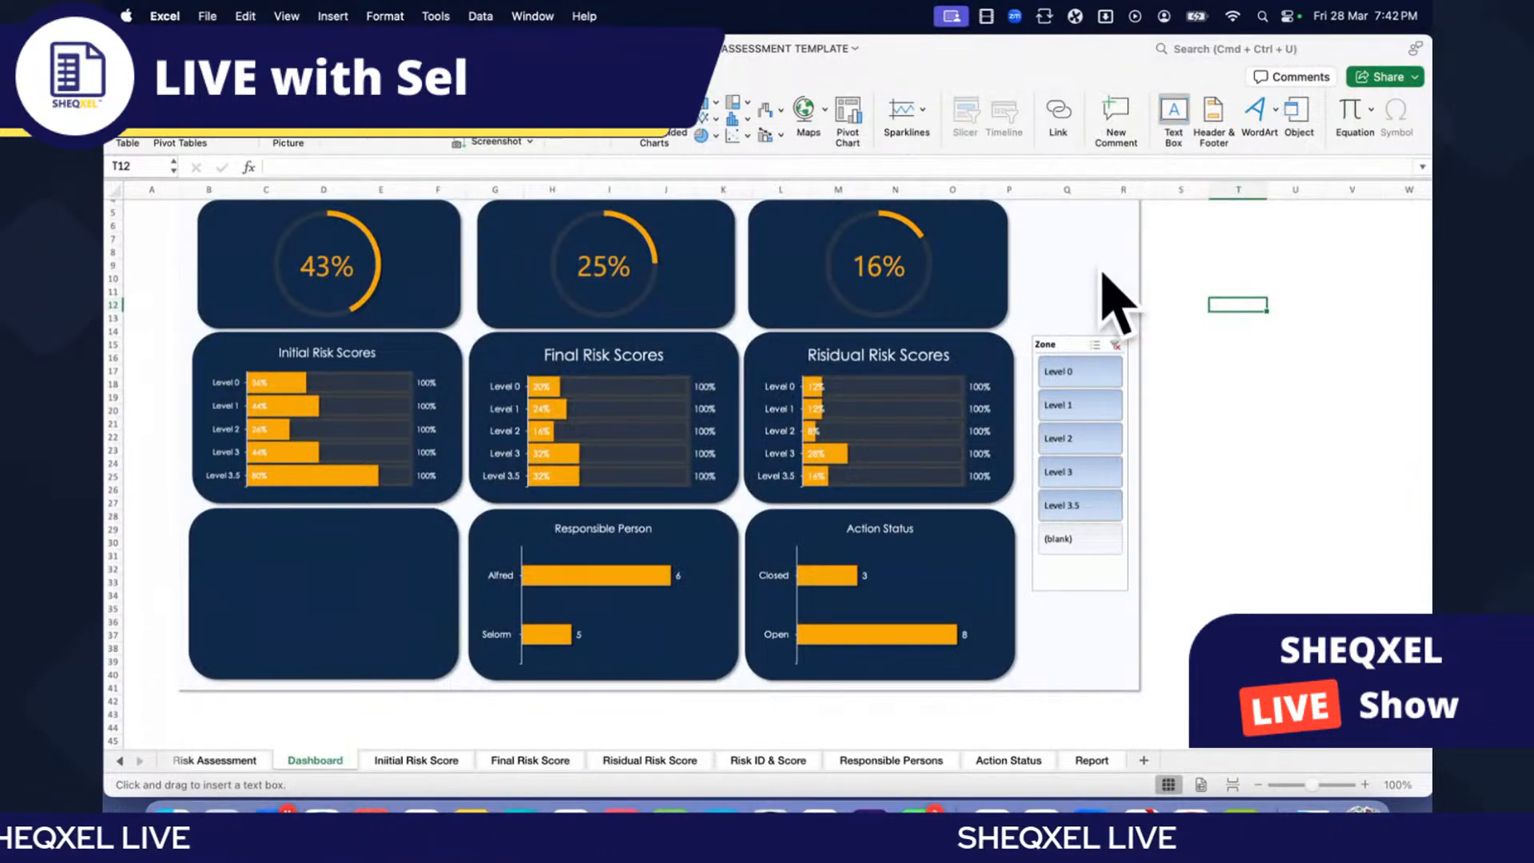
{"action": "left_click_drag", "start_coordinate": [1098, 266], "coordinate": [1194, 304]}
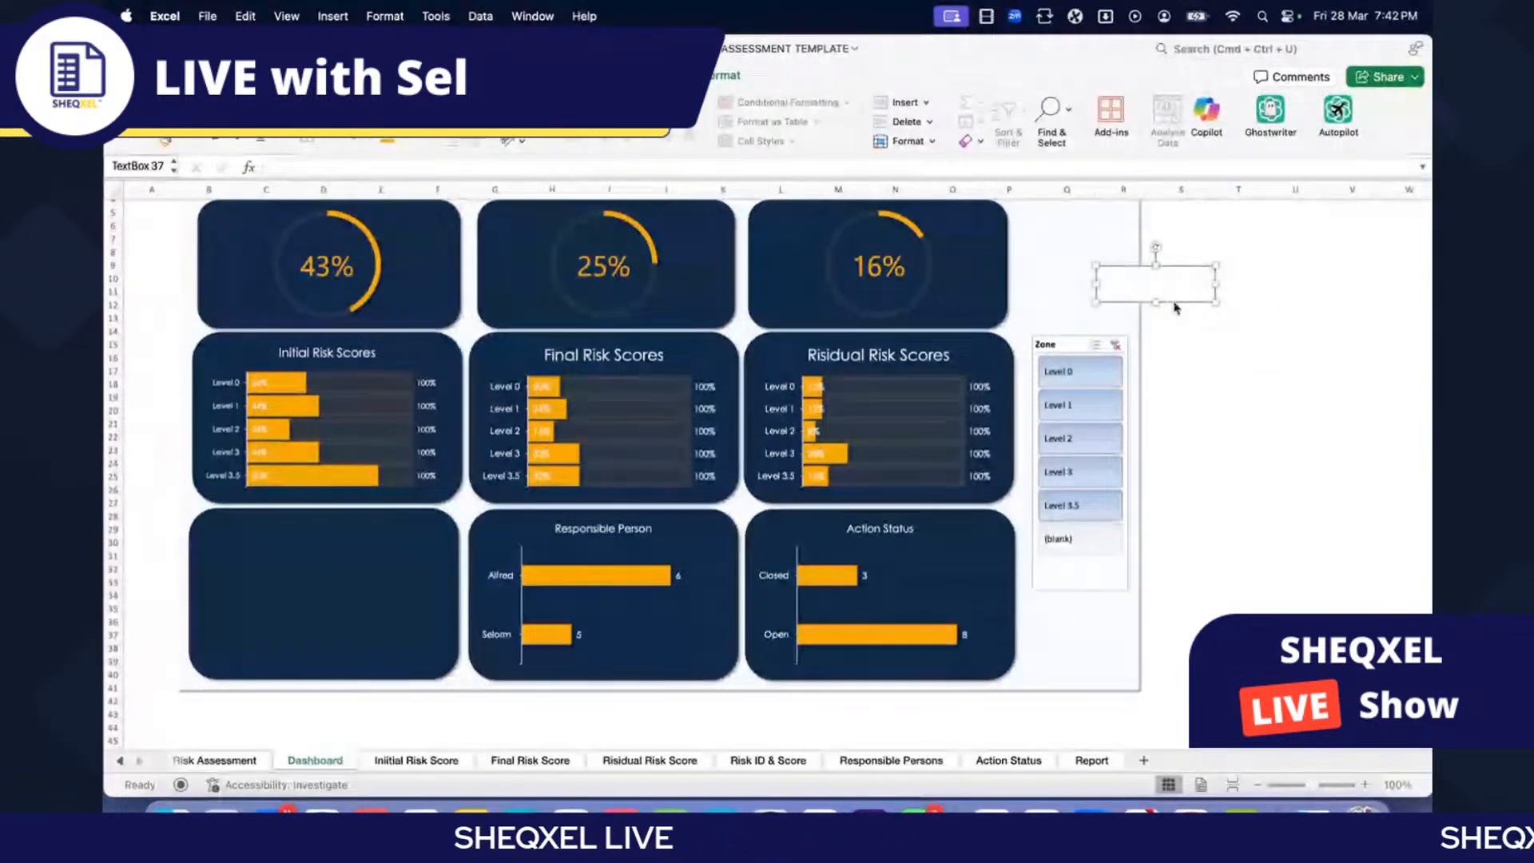
{"action": "left_click_drag", "start_coordinate": [1174, 311], "coordinate": [1247, 282]}
{"action": "left_click", "coordinate": [1179, 281]}
{"action": "left_click", "coordinate": [1223, 314]}
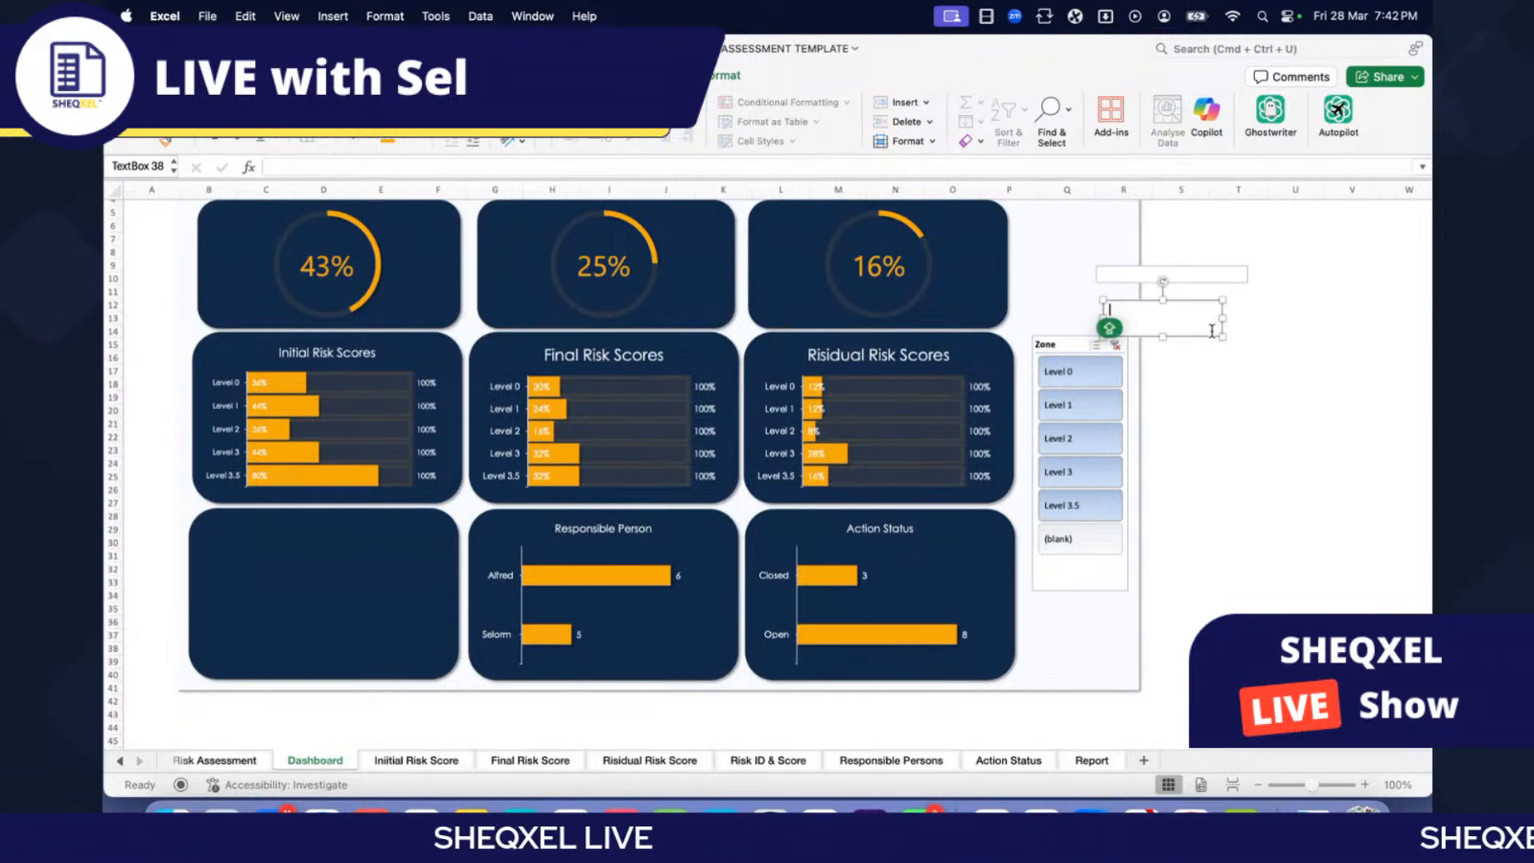
Step: Move both text boxes into the Dashboard's empty panel and widen the lower one to match the upper one
{"action": "left_click_drag", "start_coordinate": [1227, 337], "coordinate": [356, 563]}
{"action": "key", "text": "Escape"}
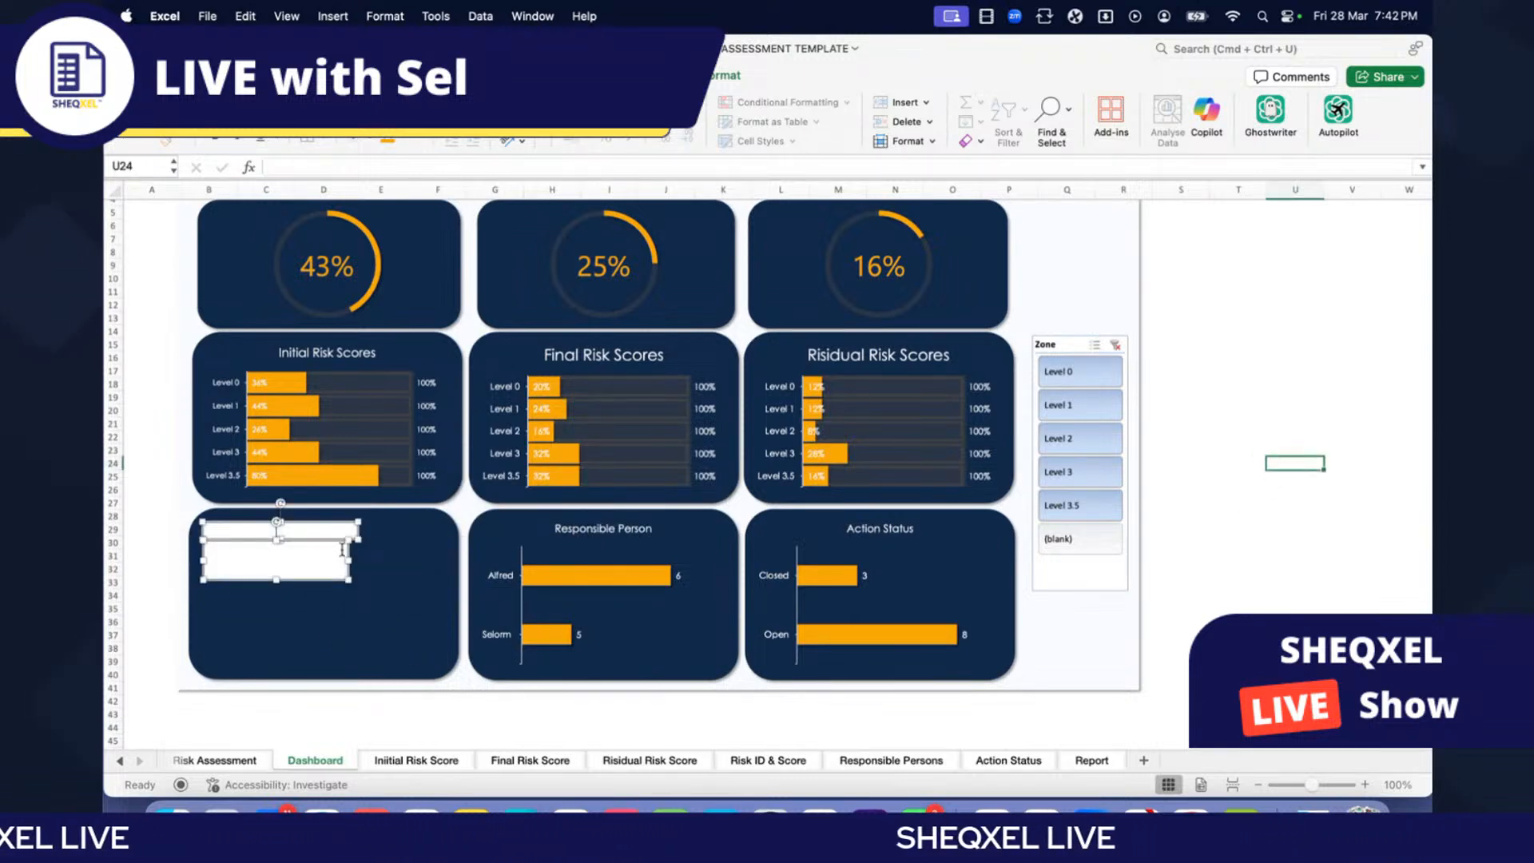
{"action": "left_click", "coordinate": [332, 531]}
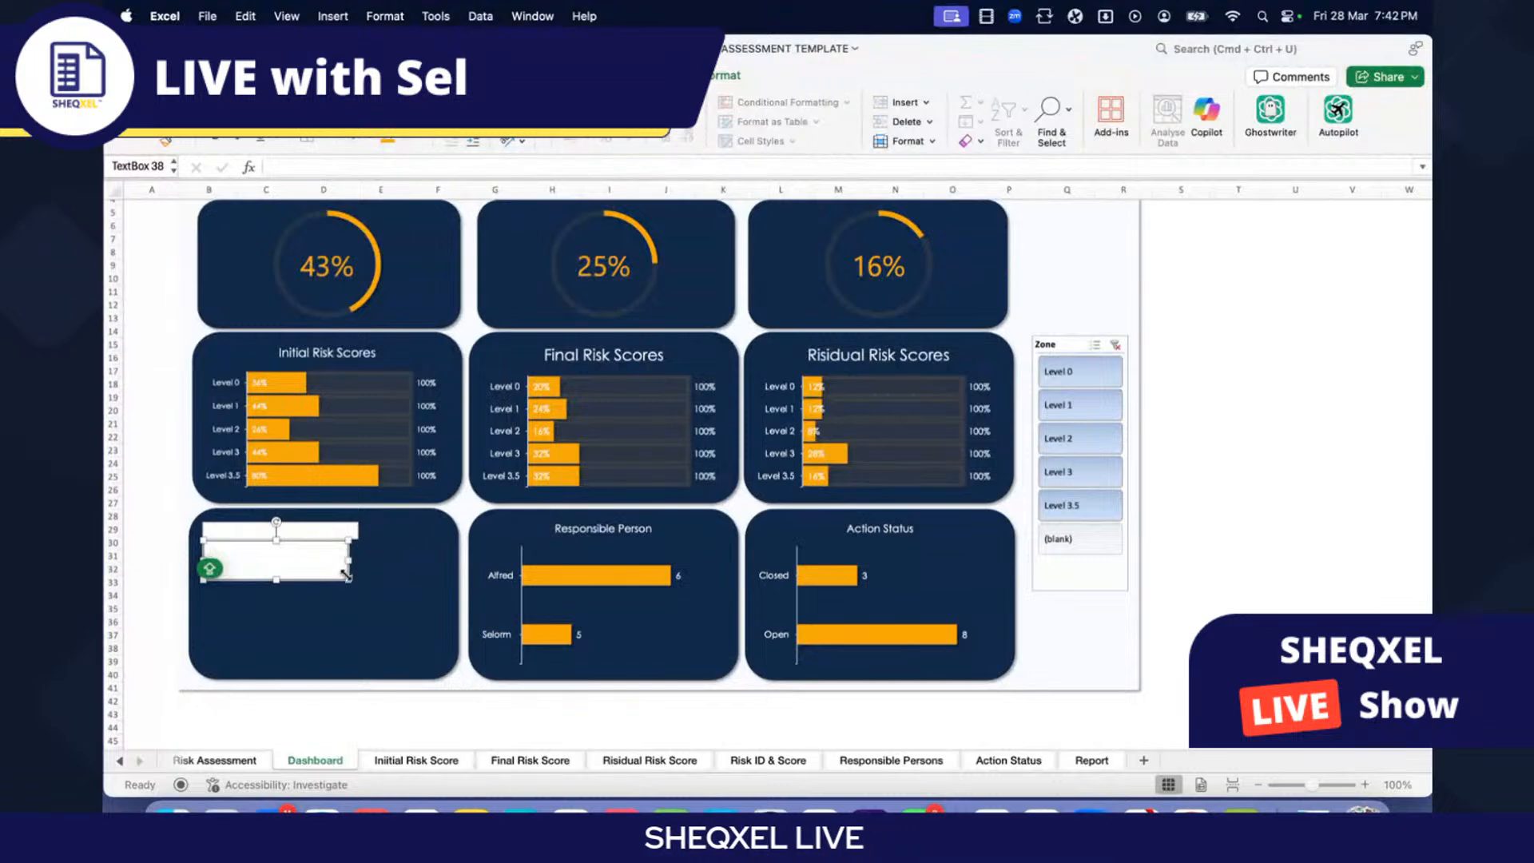
{"action": "left_click_drag", "start_coordinate": [348, 562], "coordinate": [359, 557]}
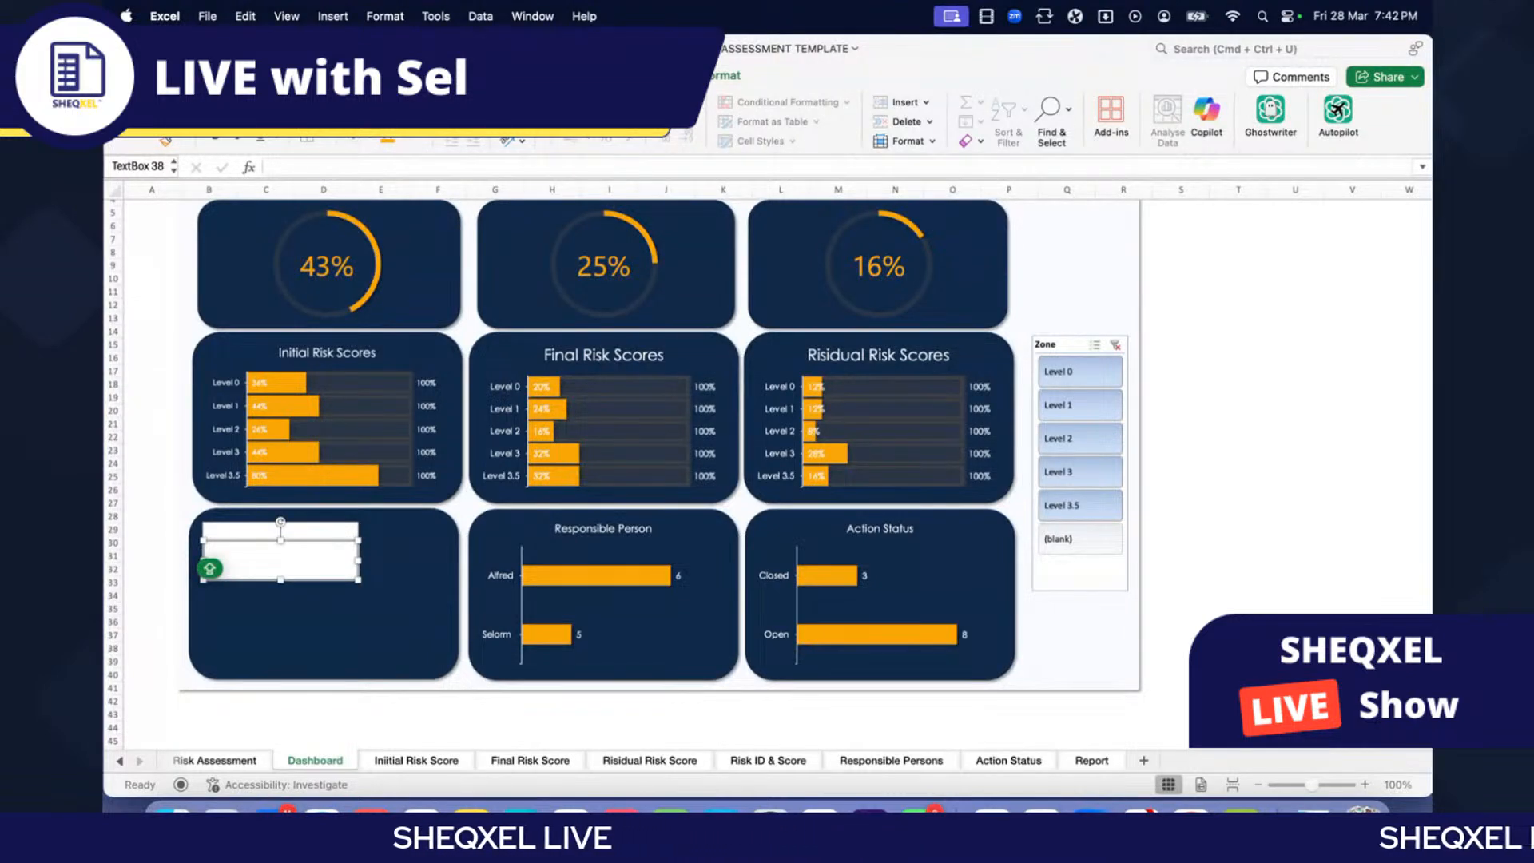
Step: Draw a horizontal straight line about 2.1" long below the two text boxes
{"action": "left_click", "coordinate": [180, 75]}
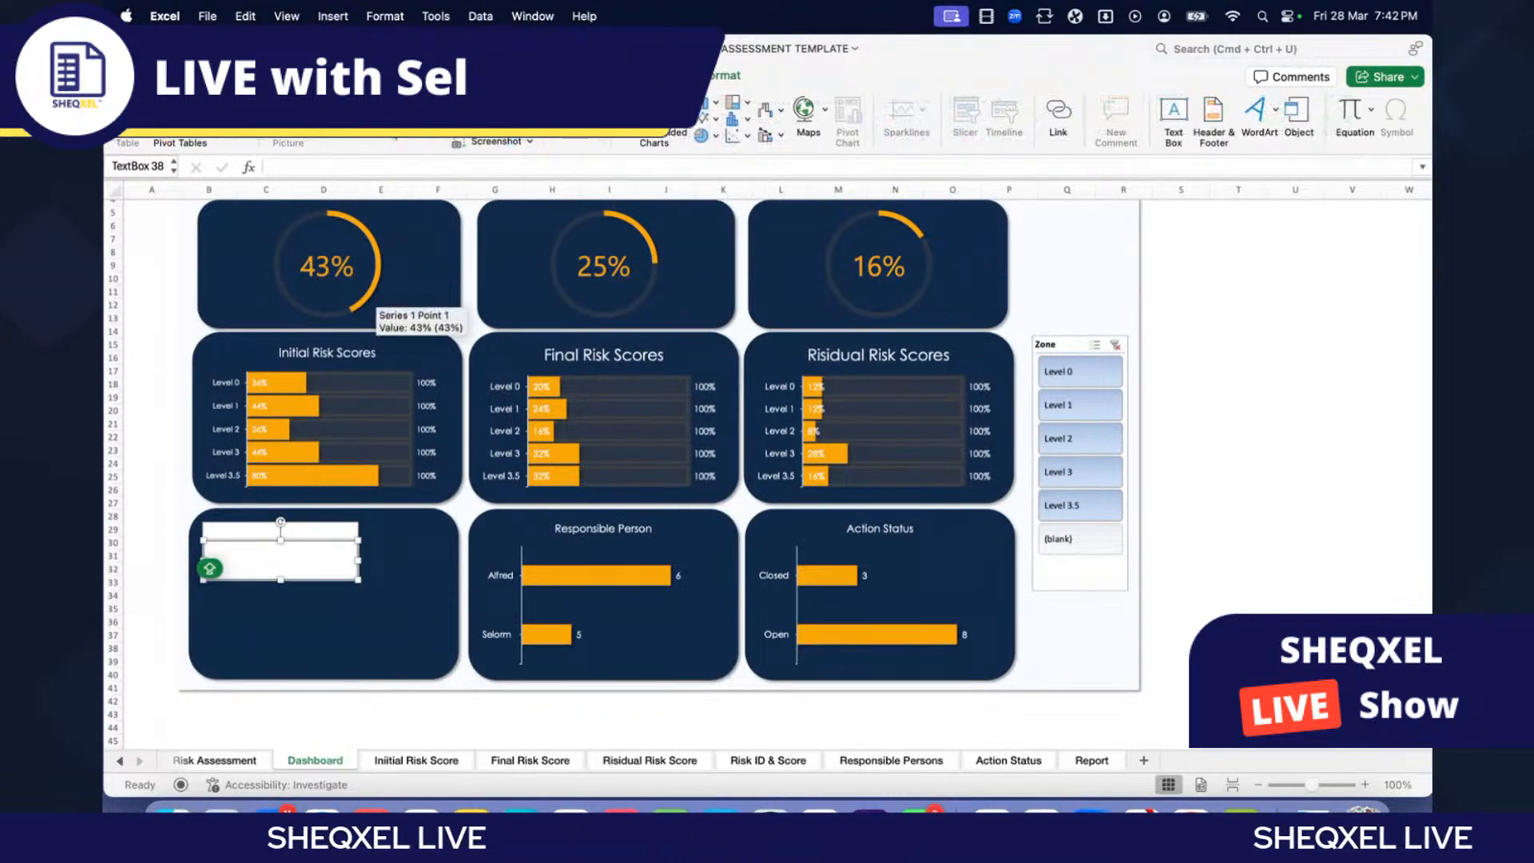
{"action": "left_click", "coordinate": [392, 136]}
{"action": "left_click", "coordinate": [391, 168]}
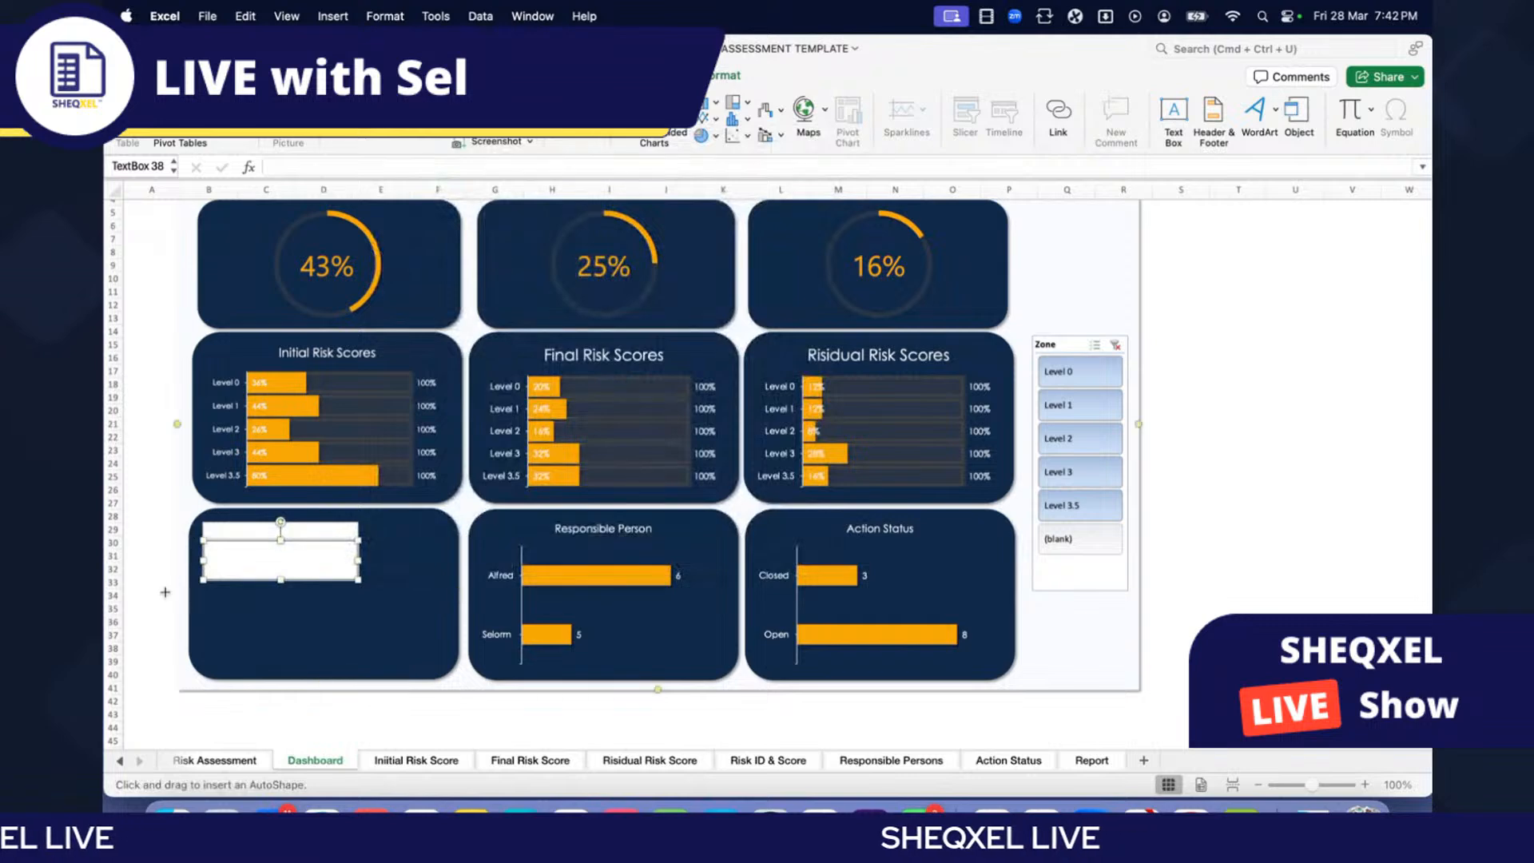
{"action": "left_click_drag", "start_coordinate": [295, 595], "coordinate": [296, 597]}
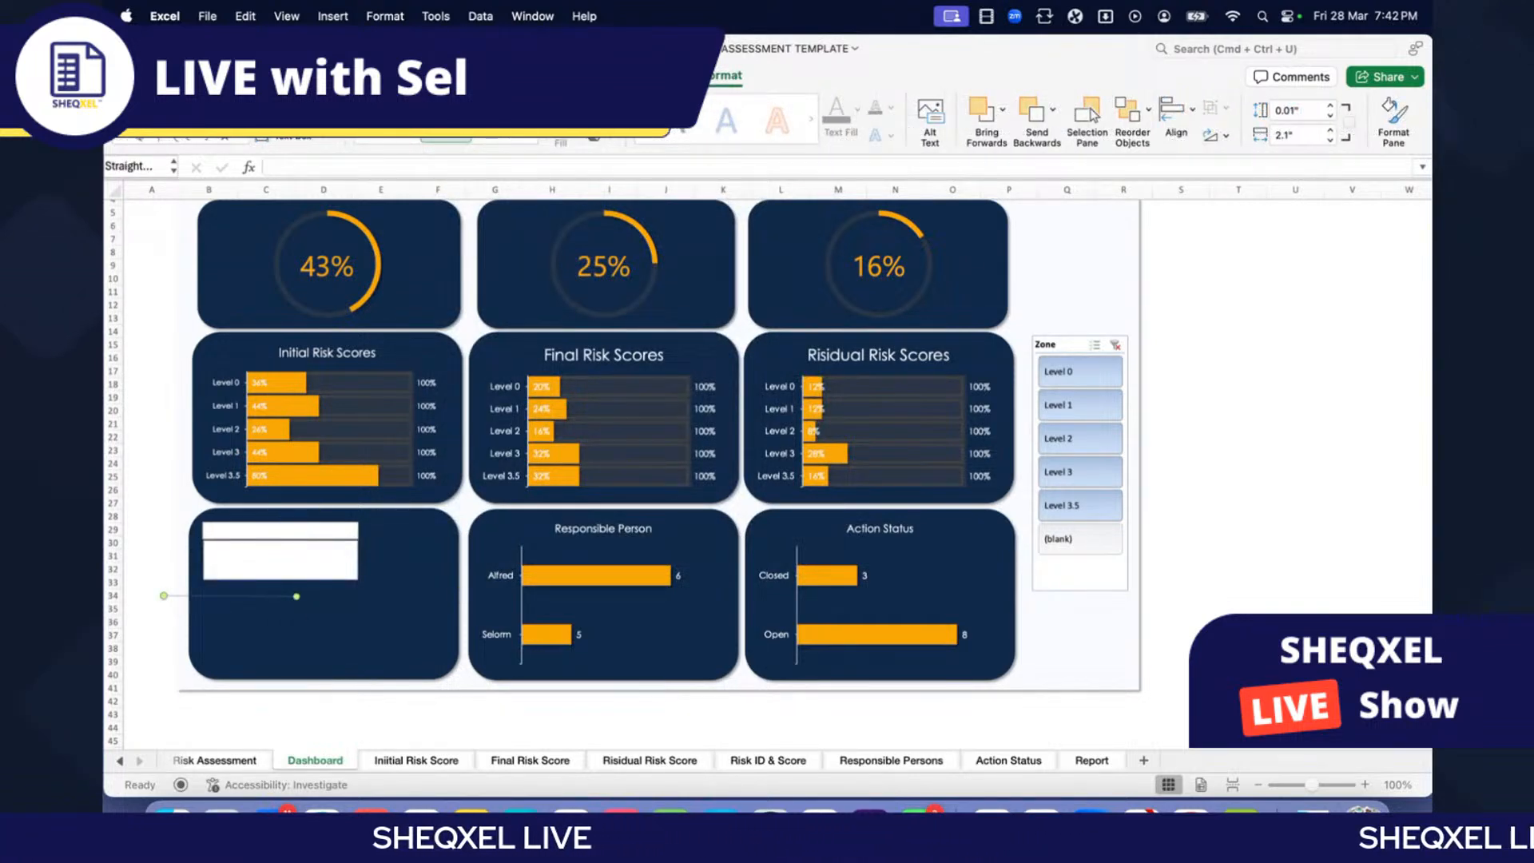
Step: Give the line the thickest gold theme style and place it directly under the lower text box
{"action": "left_click", "coordinate": [595, 135]}
{"action": "left_click", "coordinate": [603, 384]}
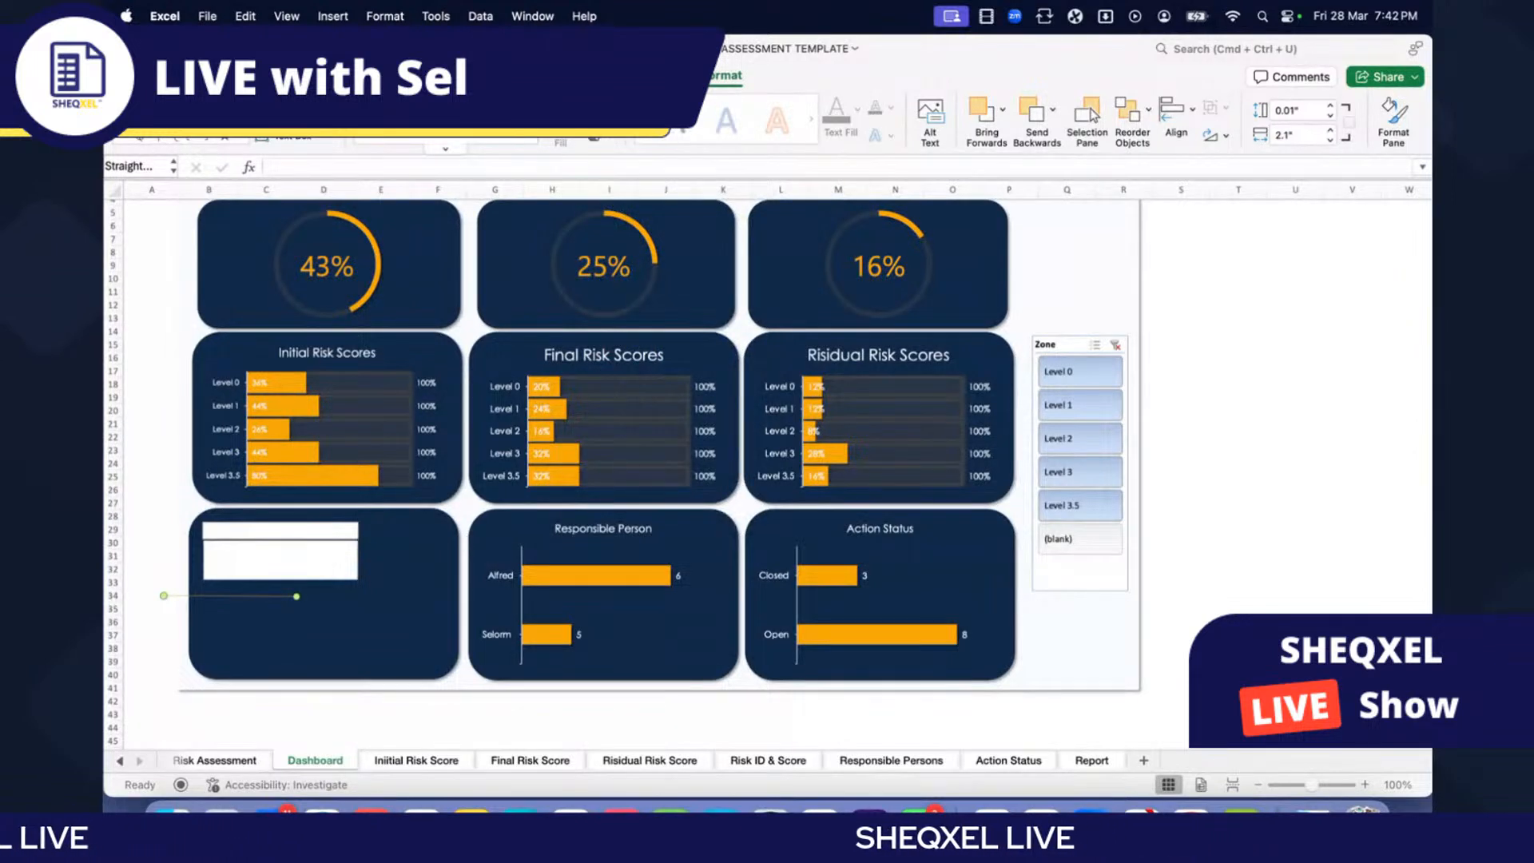
{"action": "left_click", "coordinate": [444, 150]}
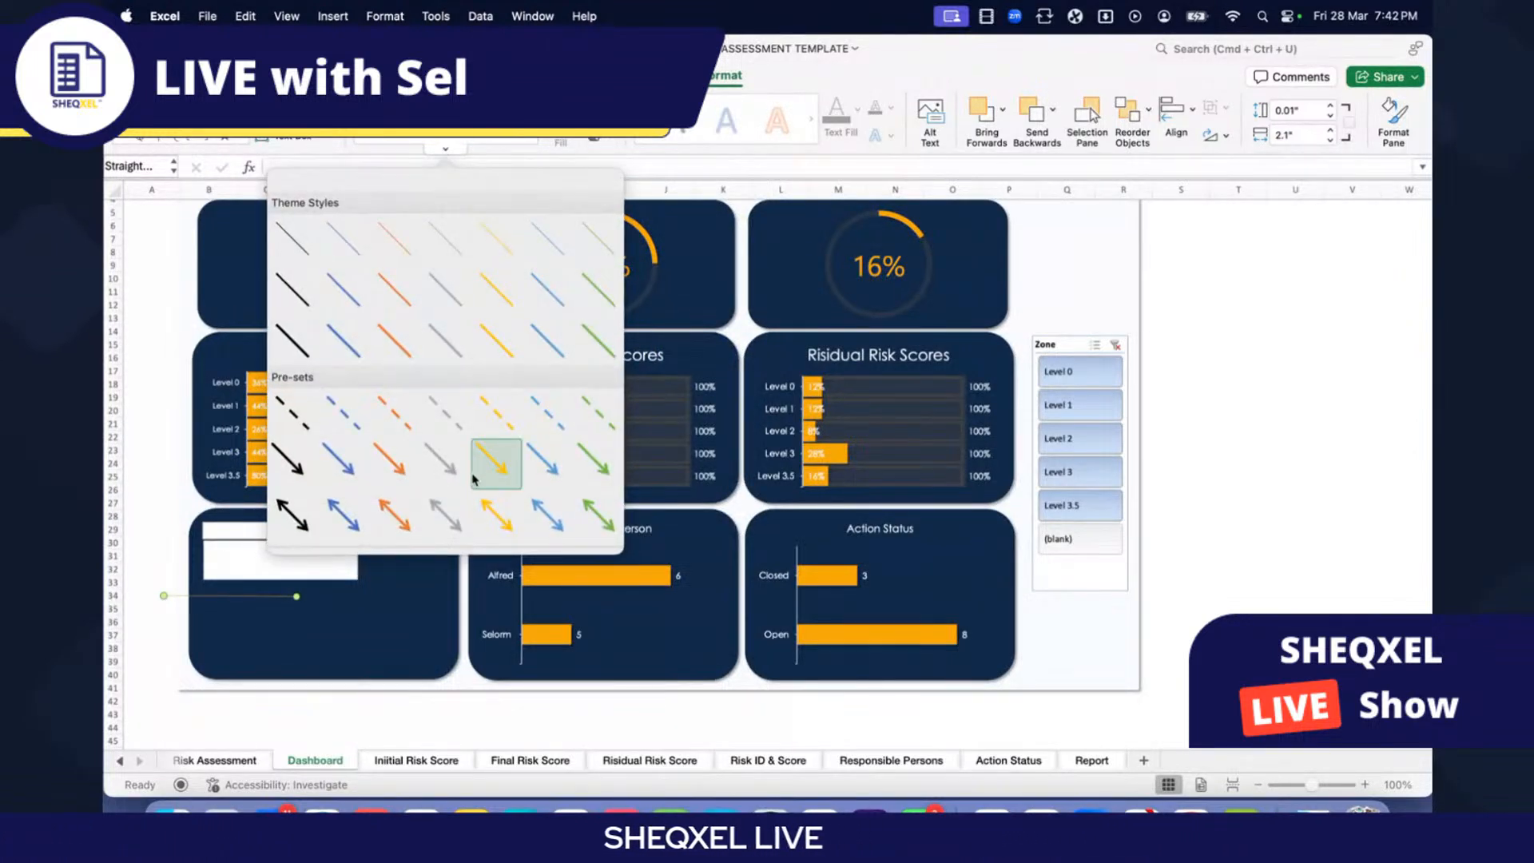
{"action": "left_click", "coordinate": [492, 346]}
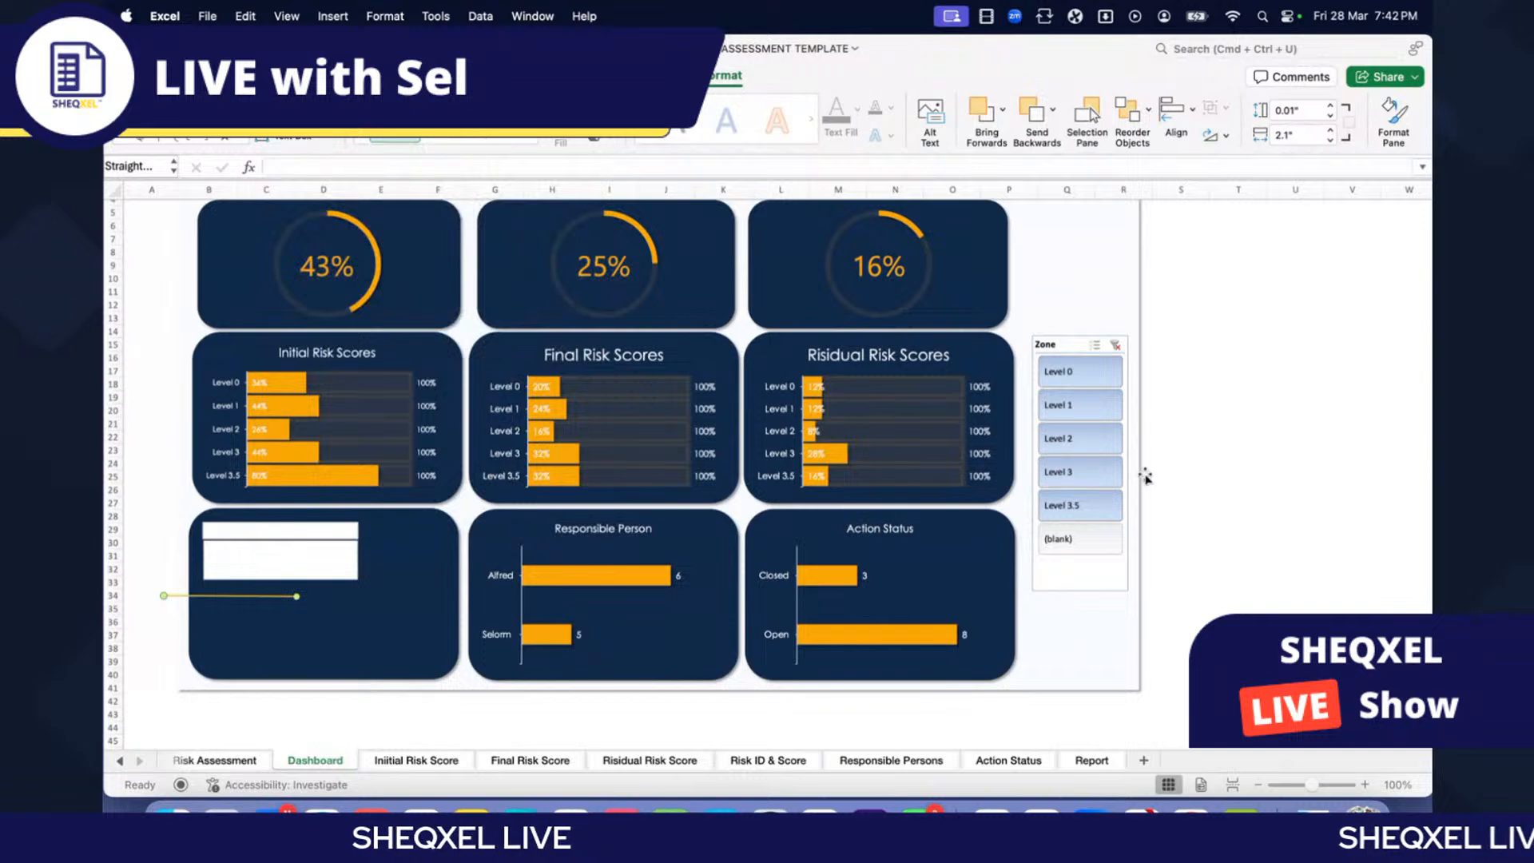
{"action": "left_click", "coordinate": [1181, 463]}
{"action": "left_click_drag", "start_coordinate": [274, 595], "coordinate": [312, 583]}
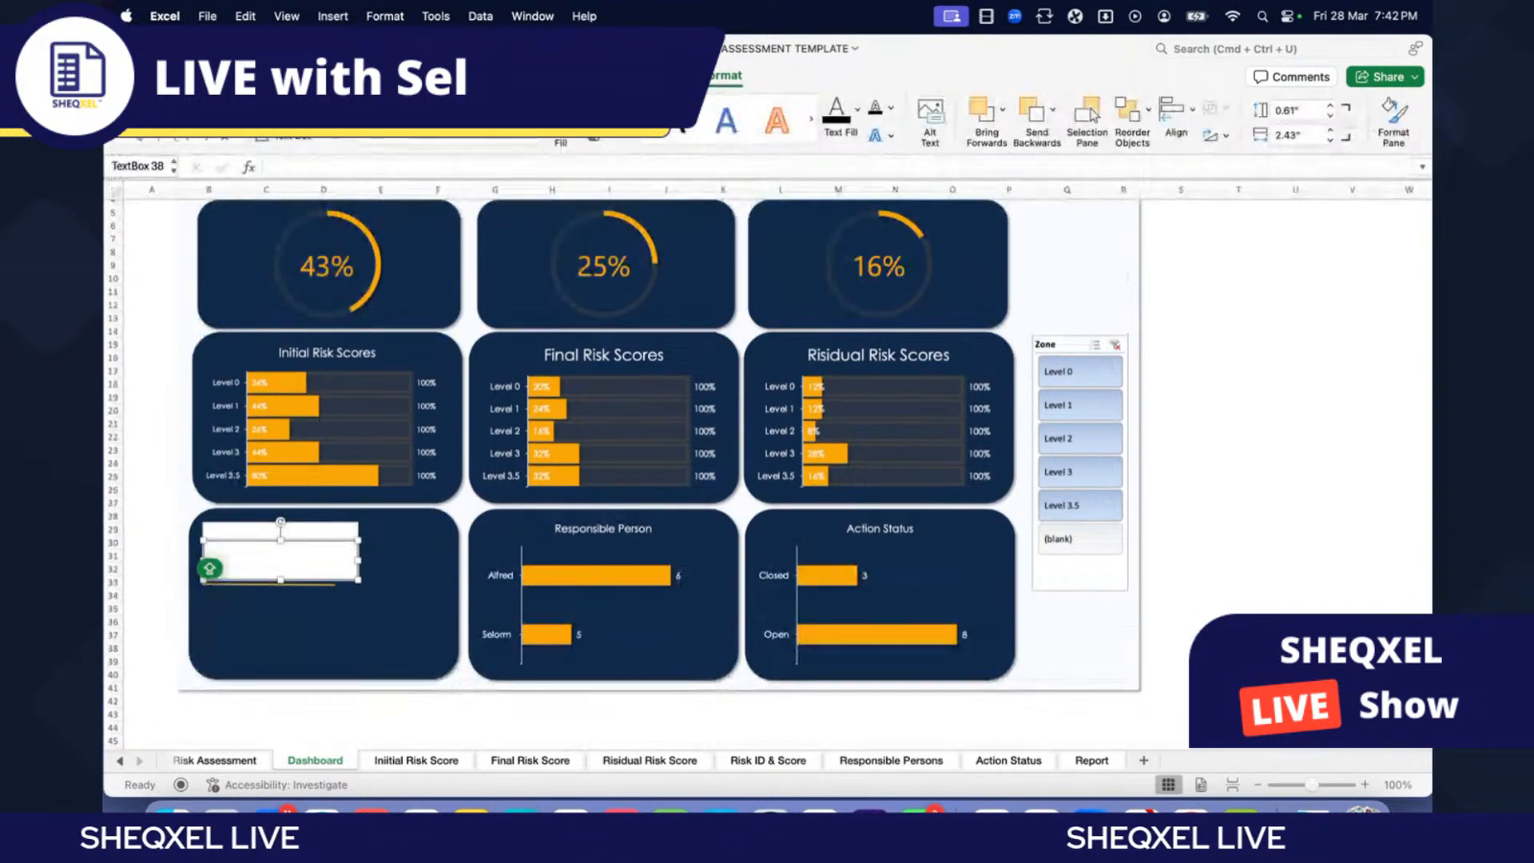
Step: Remove the fill and outline from both text boxes so the panel's dark background shows through
{"action": "left_click", "coordinate": [593, 138]}
{"action": "left_click", "coordinate": [668, 177]}
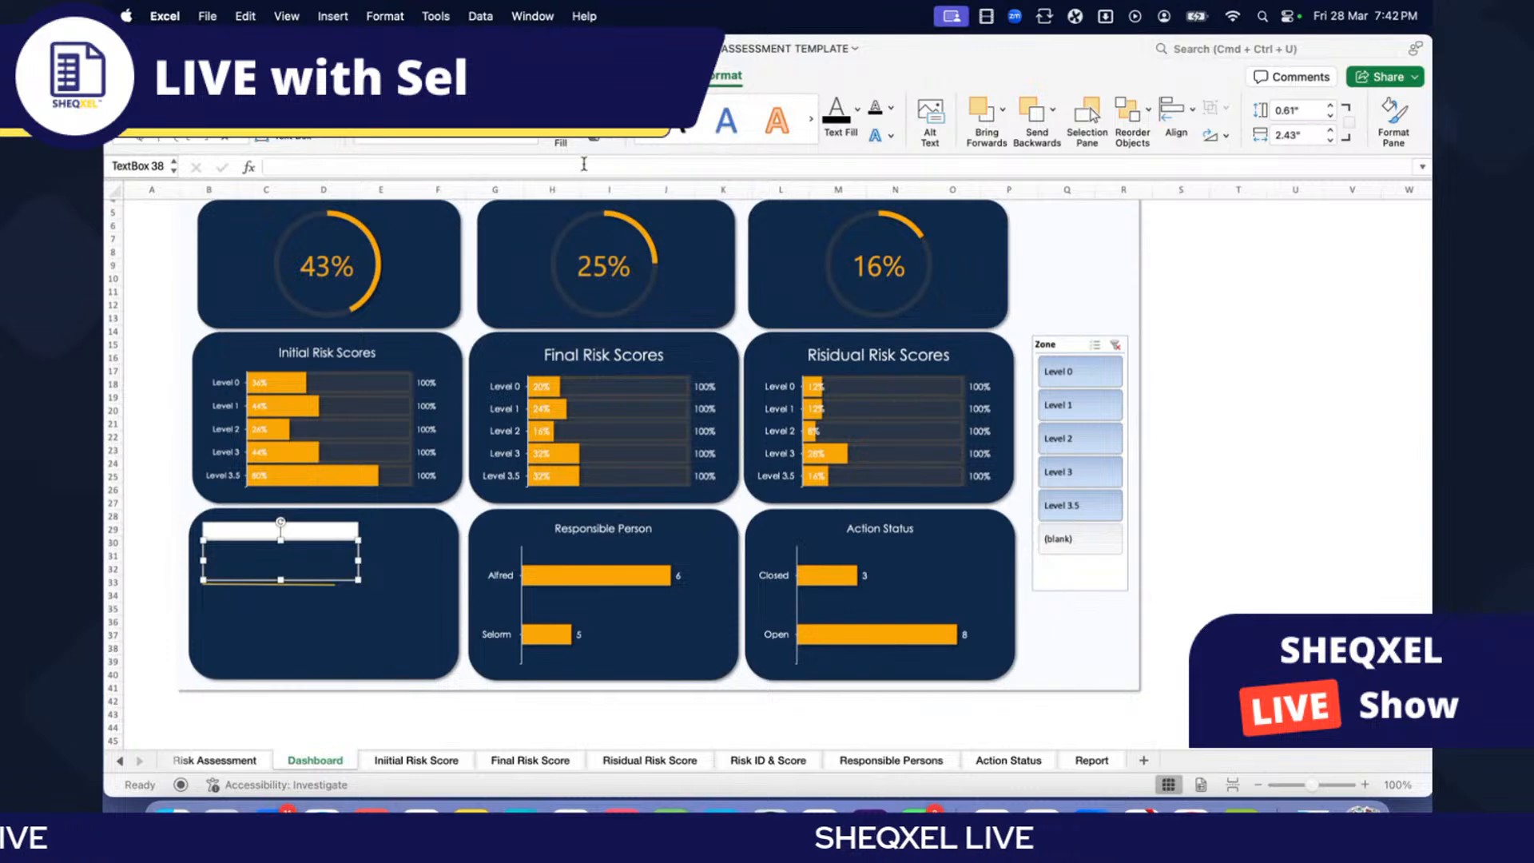
{"action": "left_click", "coordinate": [632, 137]}
{"action": "left_click", "coordinate": [668, 169]}
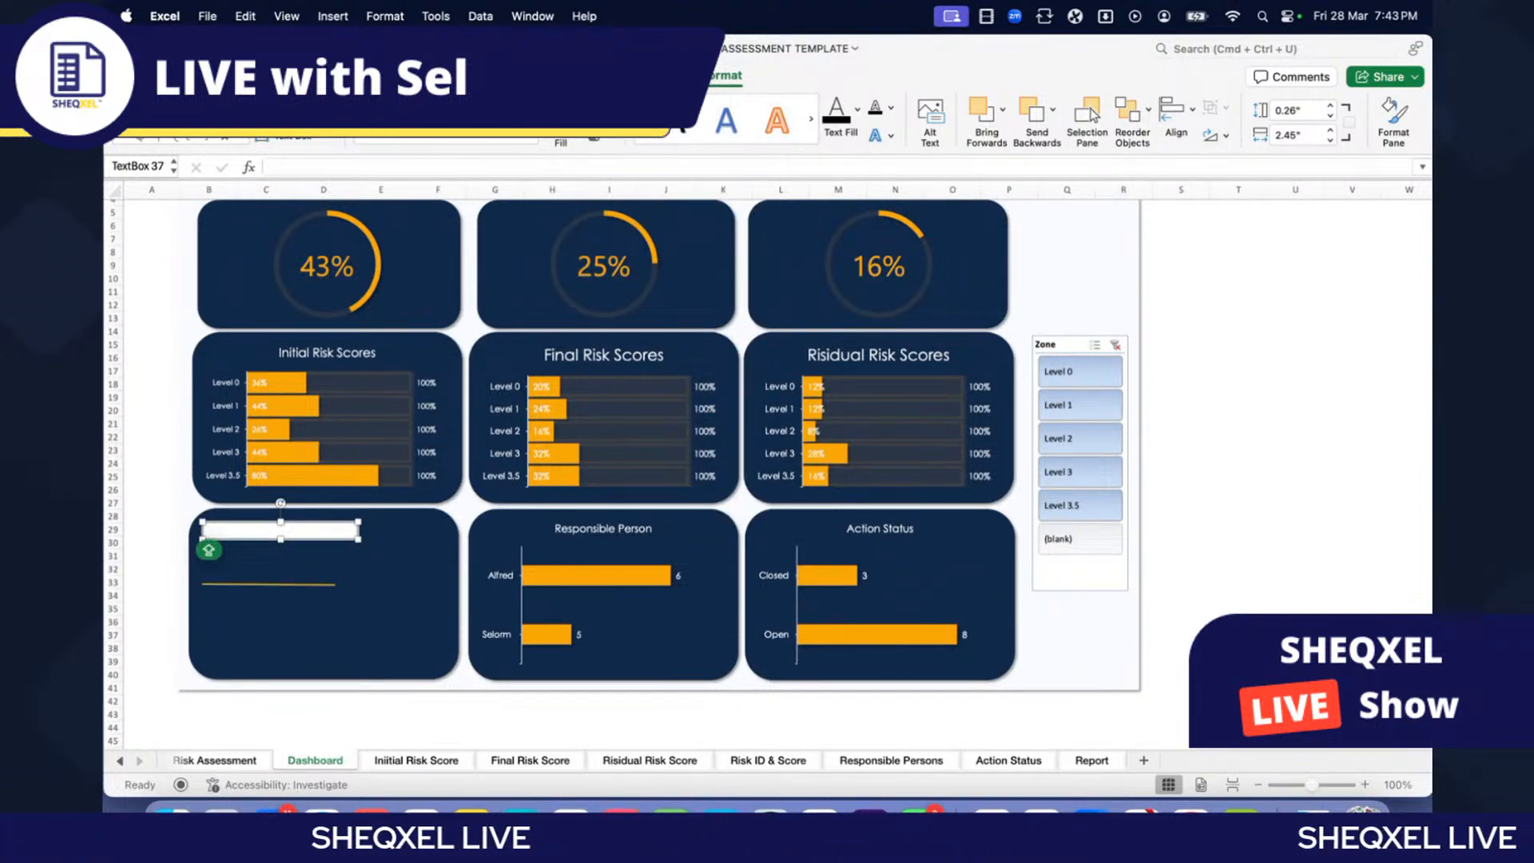
{"action": "left_click", "coordinate": [288, 530]}
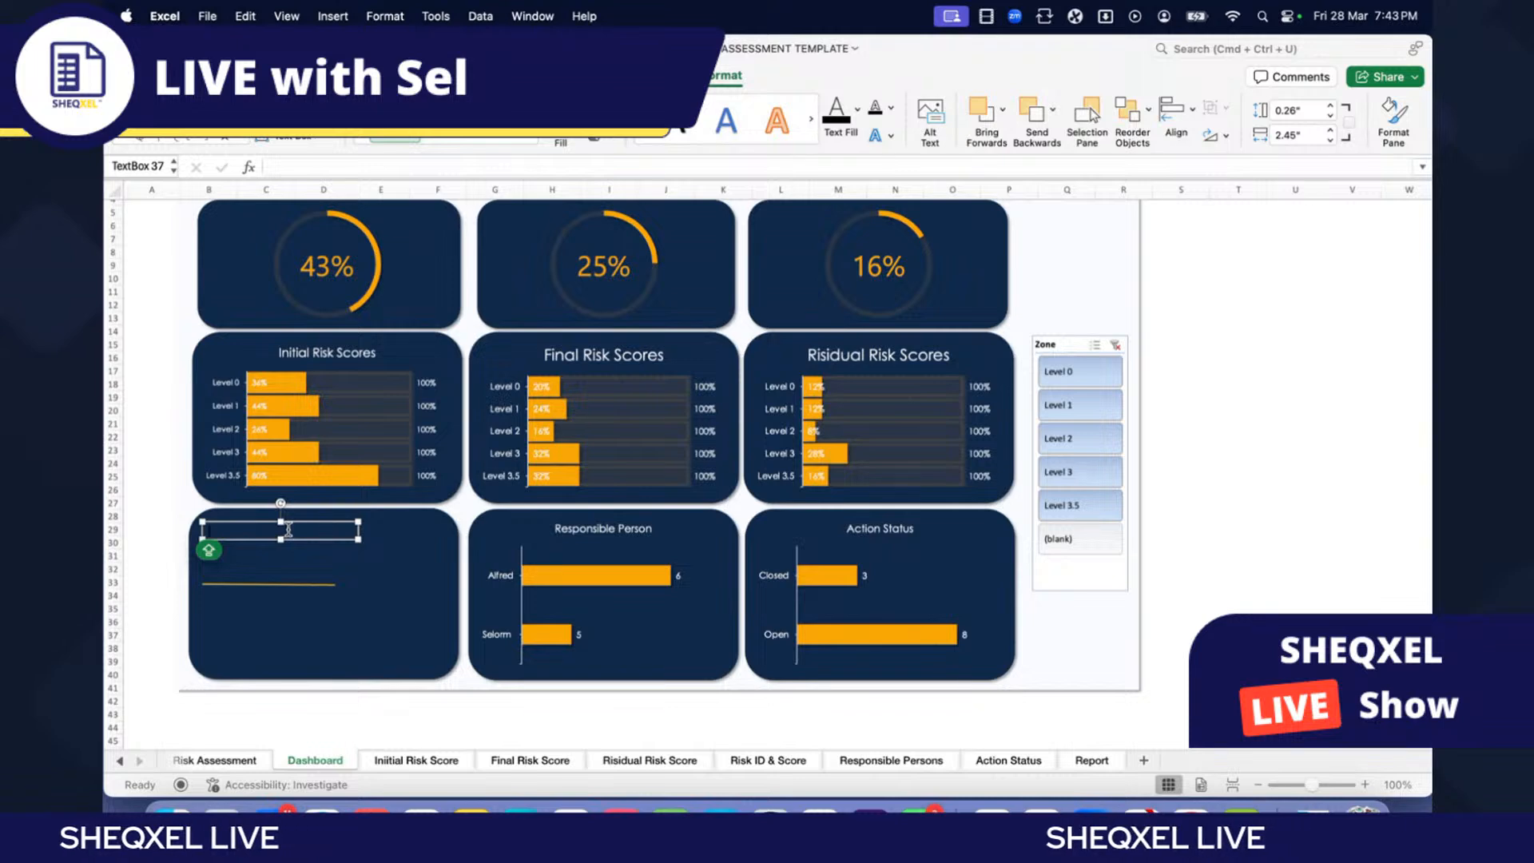
Step: Label the upper text box "Risk Registered" in white text
{"action": "scroll", "coordinate": [288, 529], "scroll_direction": "down", "scroll_amount": 1}
{"action": "type", "text": "Zone"}
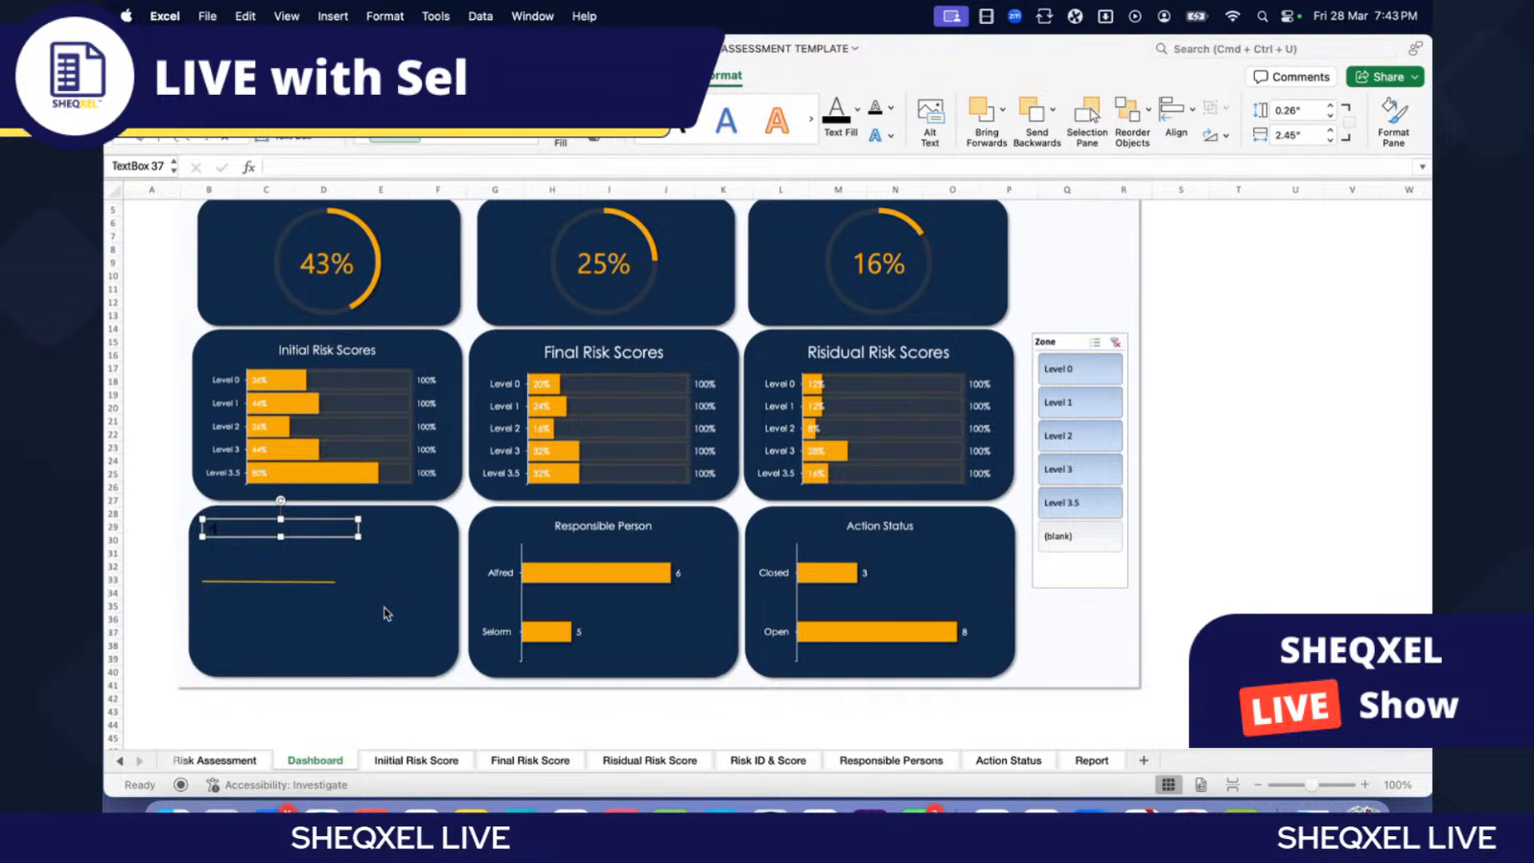
{"action": "key", "text": "super+v"}
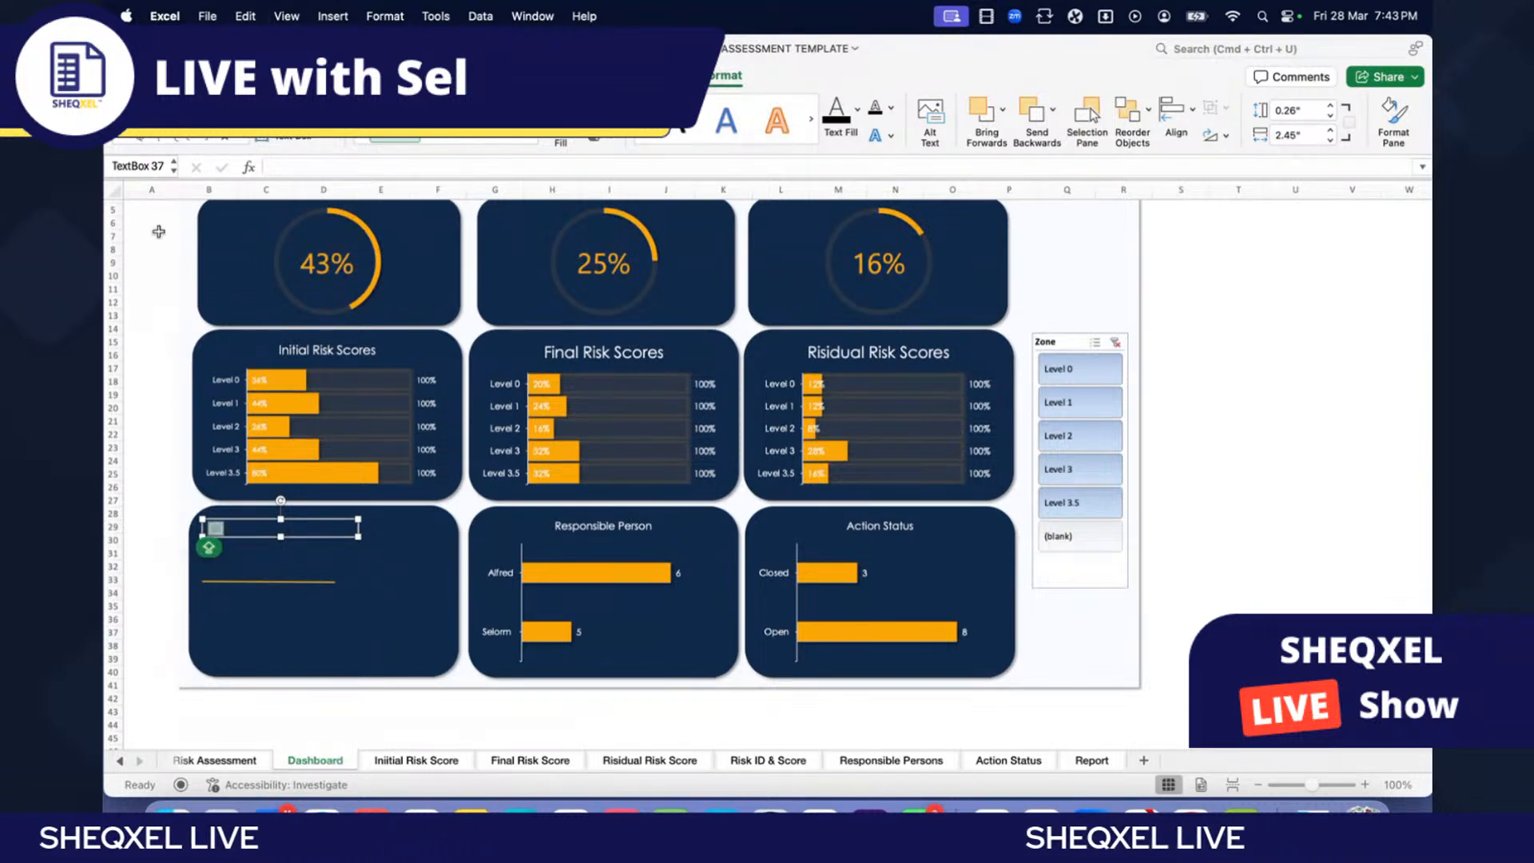
{"action": "left_click", "coordinate": [403, 140]}
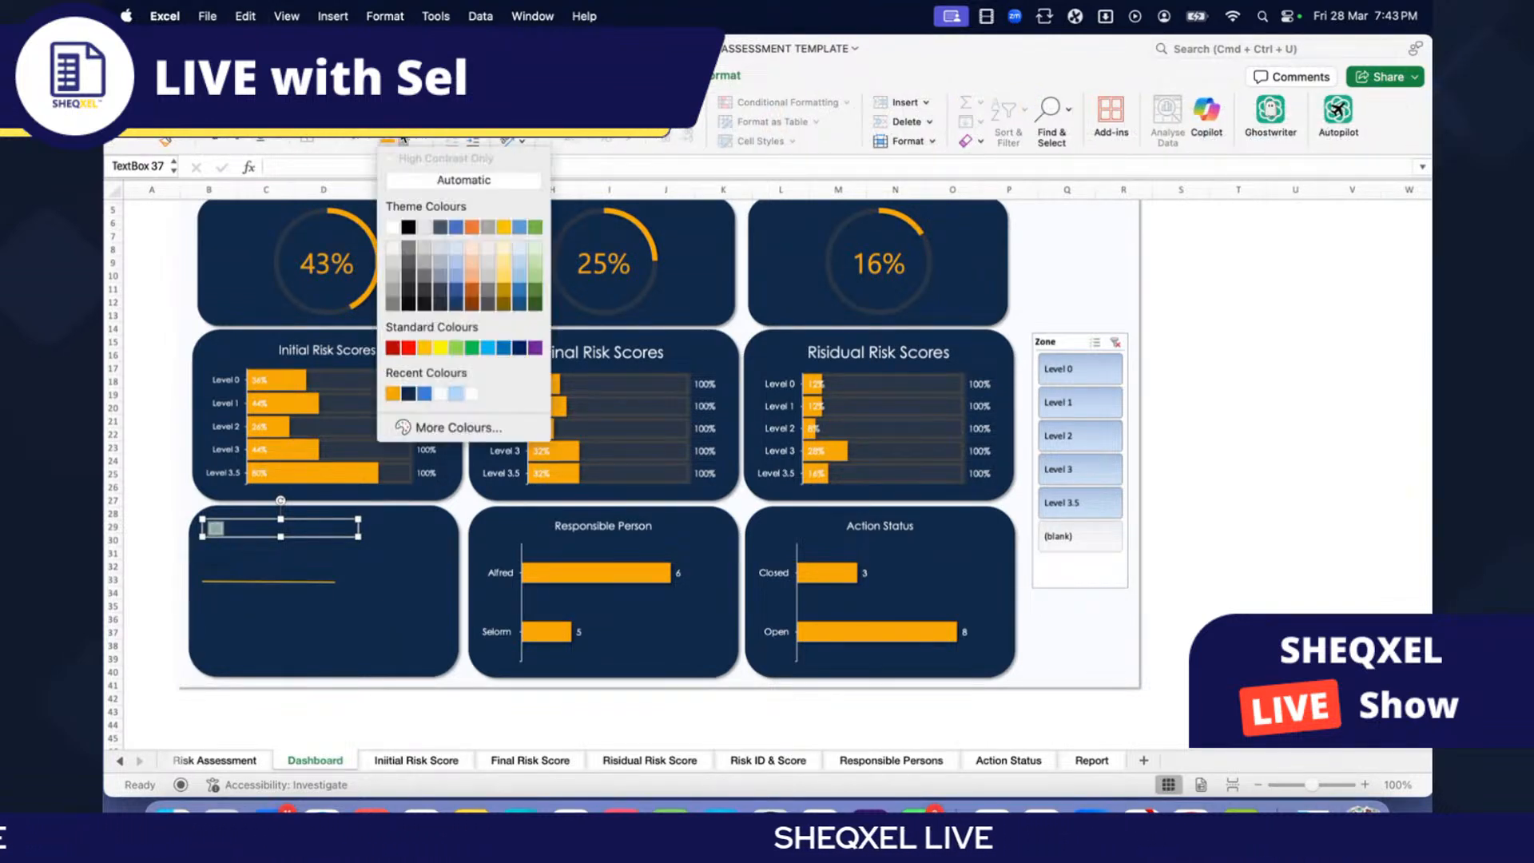
{"action": "left_click", "coordinate": [394, 228]}
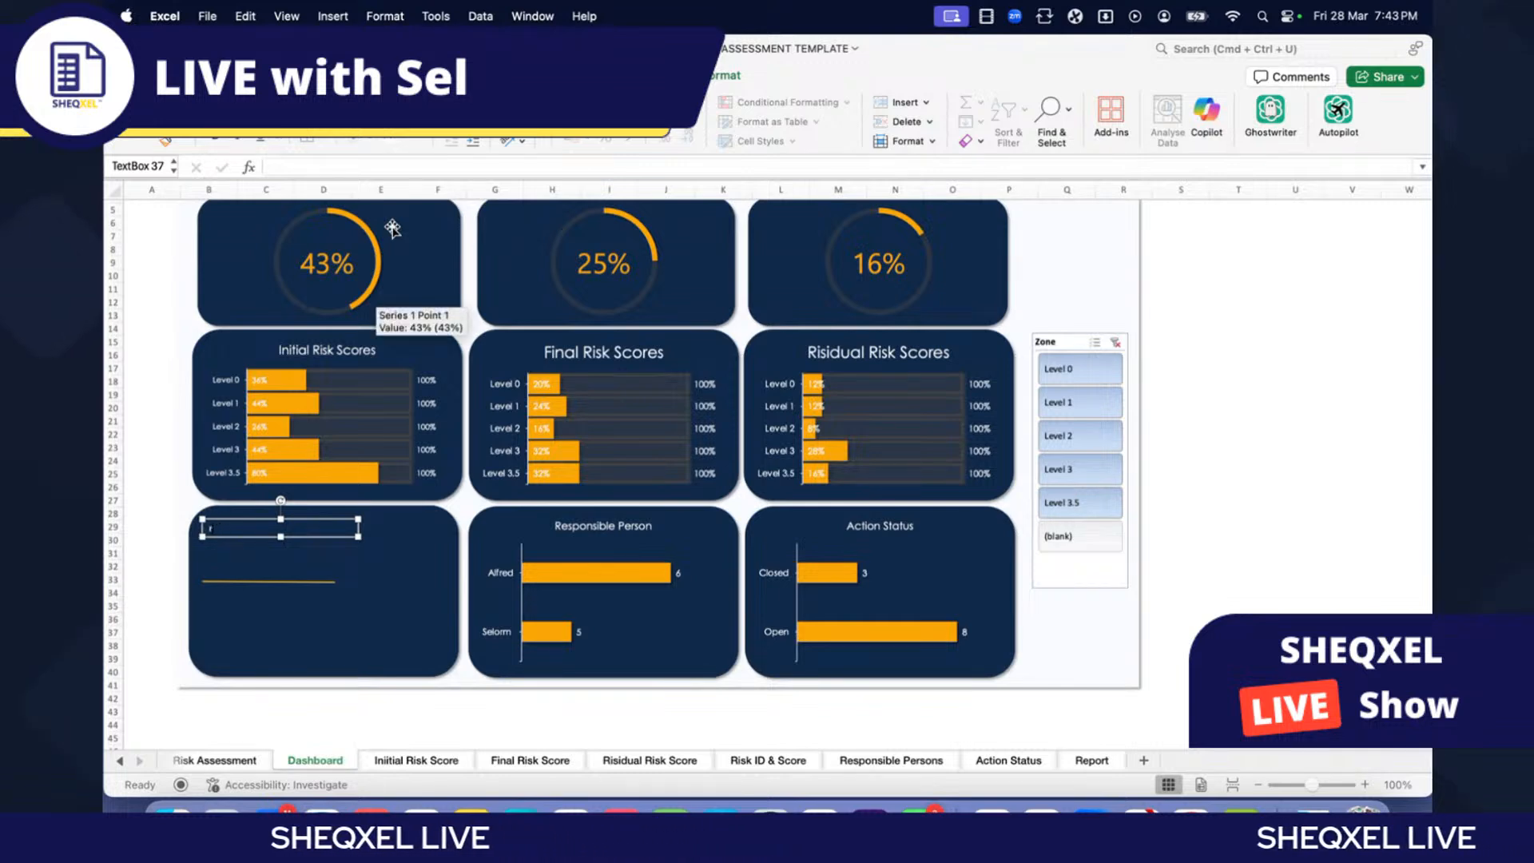
{"action": "type", "text": "isk Registered"}
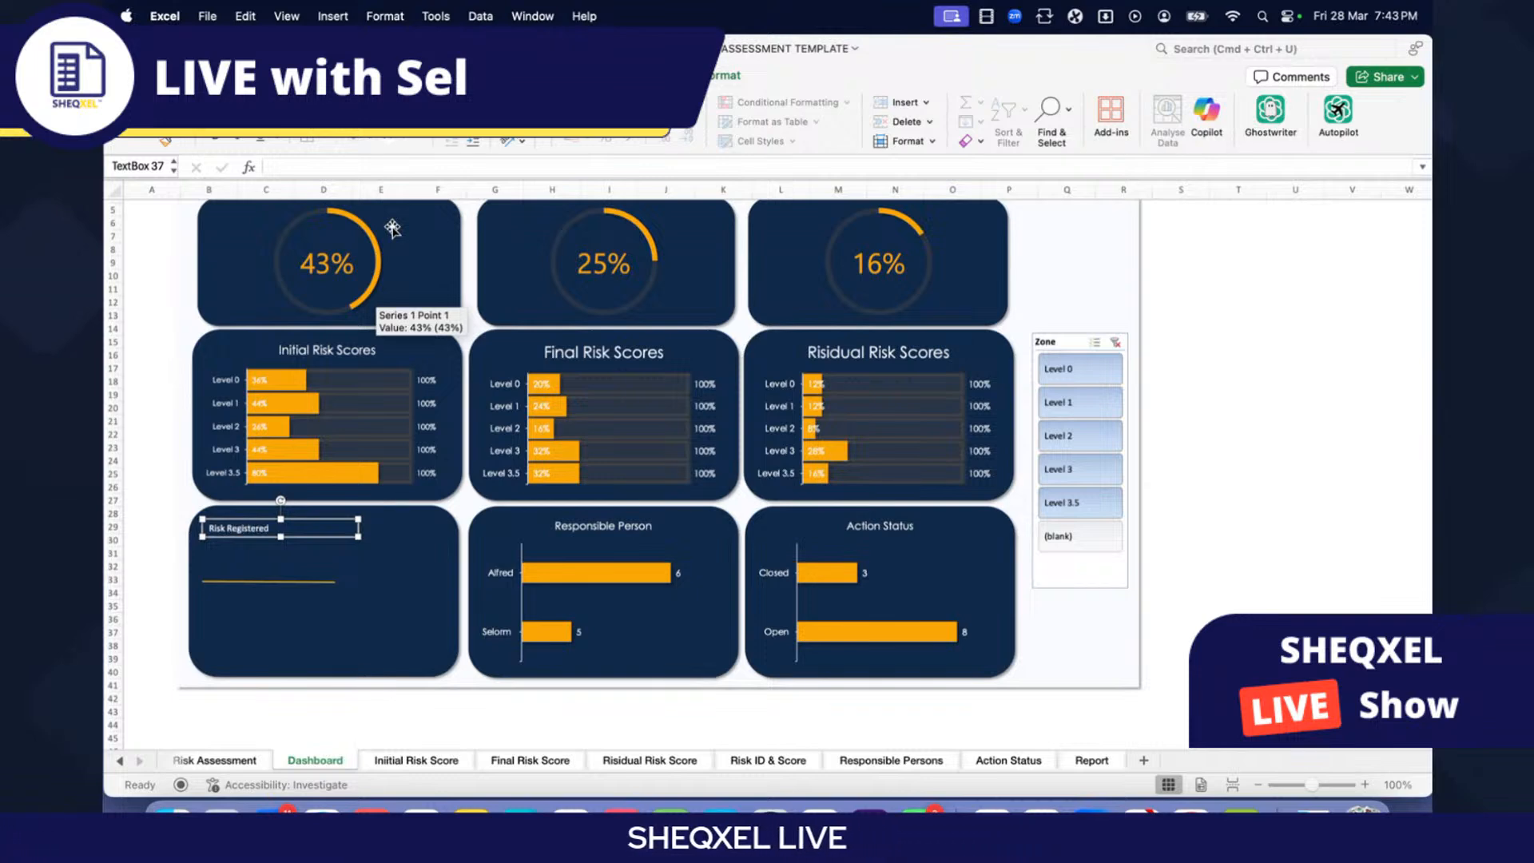
Step: Link the lower text box to cell N2 of the Risk ID & Score sheet with ='Risk ID & Score'!N2
{"action": "scroll", "coordinate": [430, 226], "scroll_direction": "down", "scroll_amount": 1}
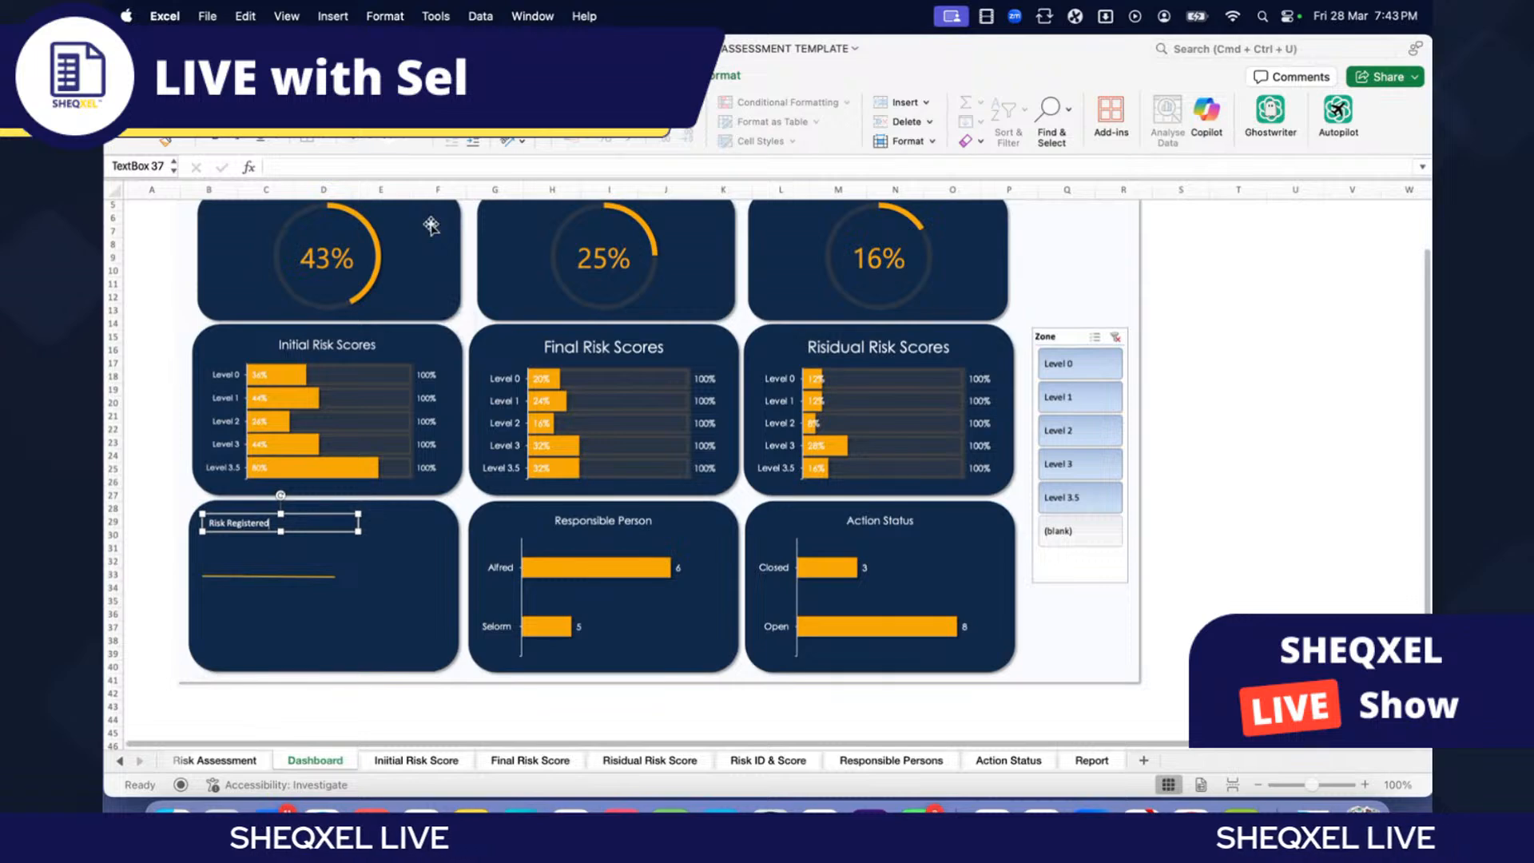
{"action": "type", "text": "="}
{"action": "left_click", "coordinate": [768, 760]}
{"action": "left_click", "coordinate": [824, 228]}
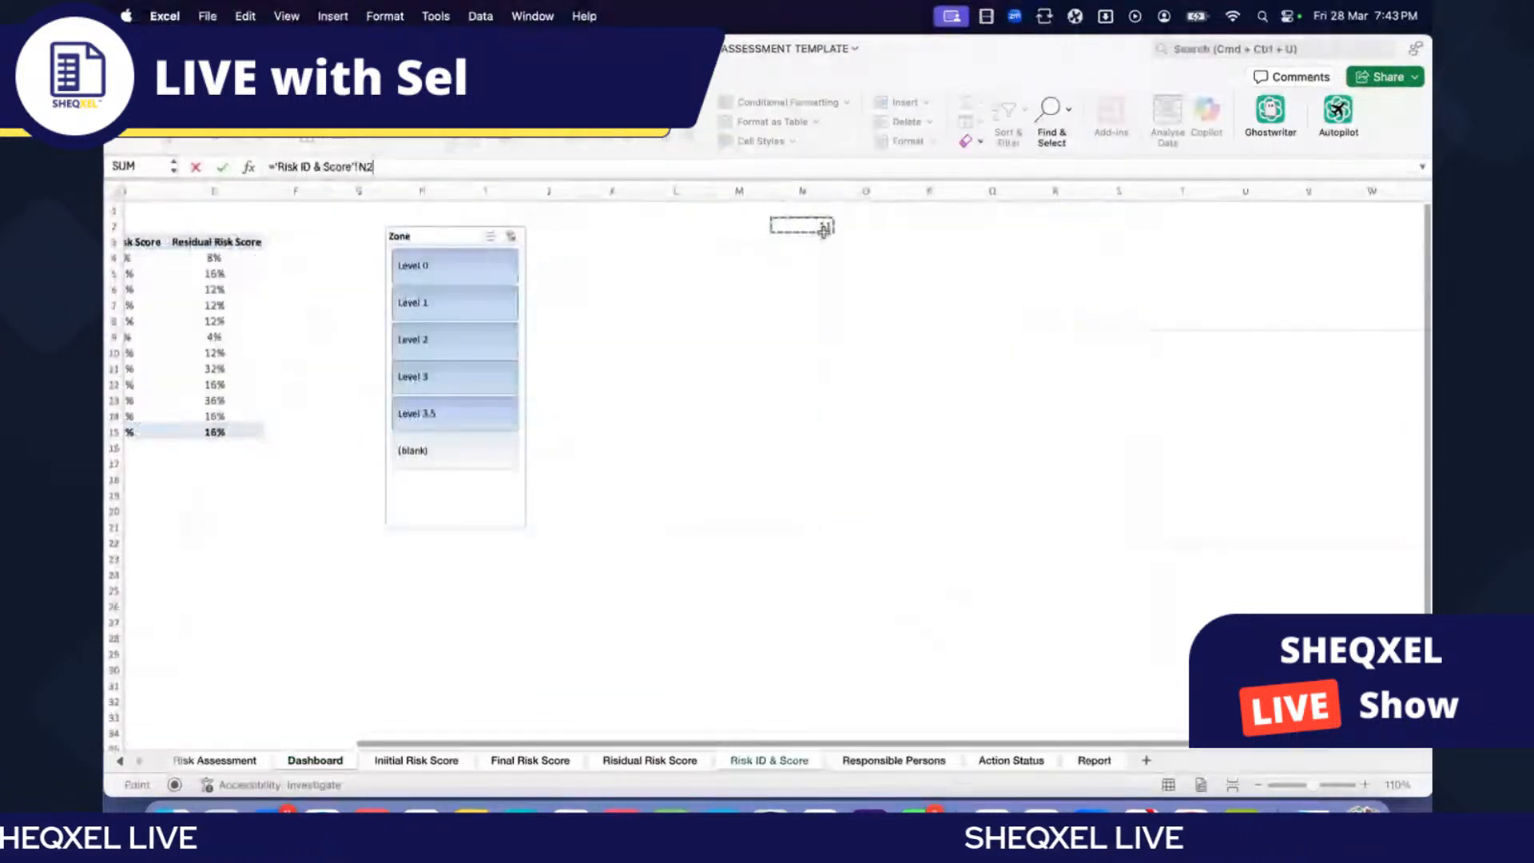
{"action": "key", "text": "Return"}
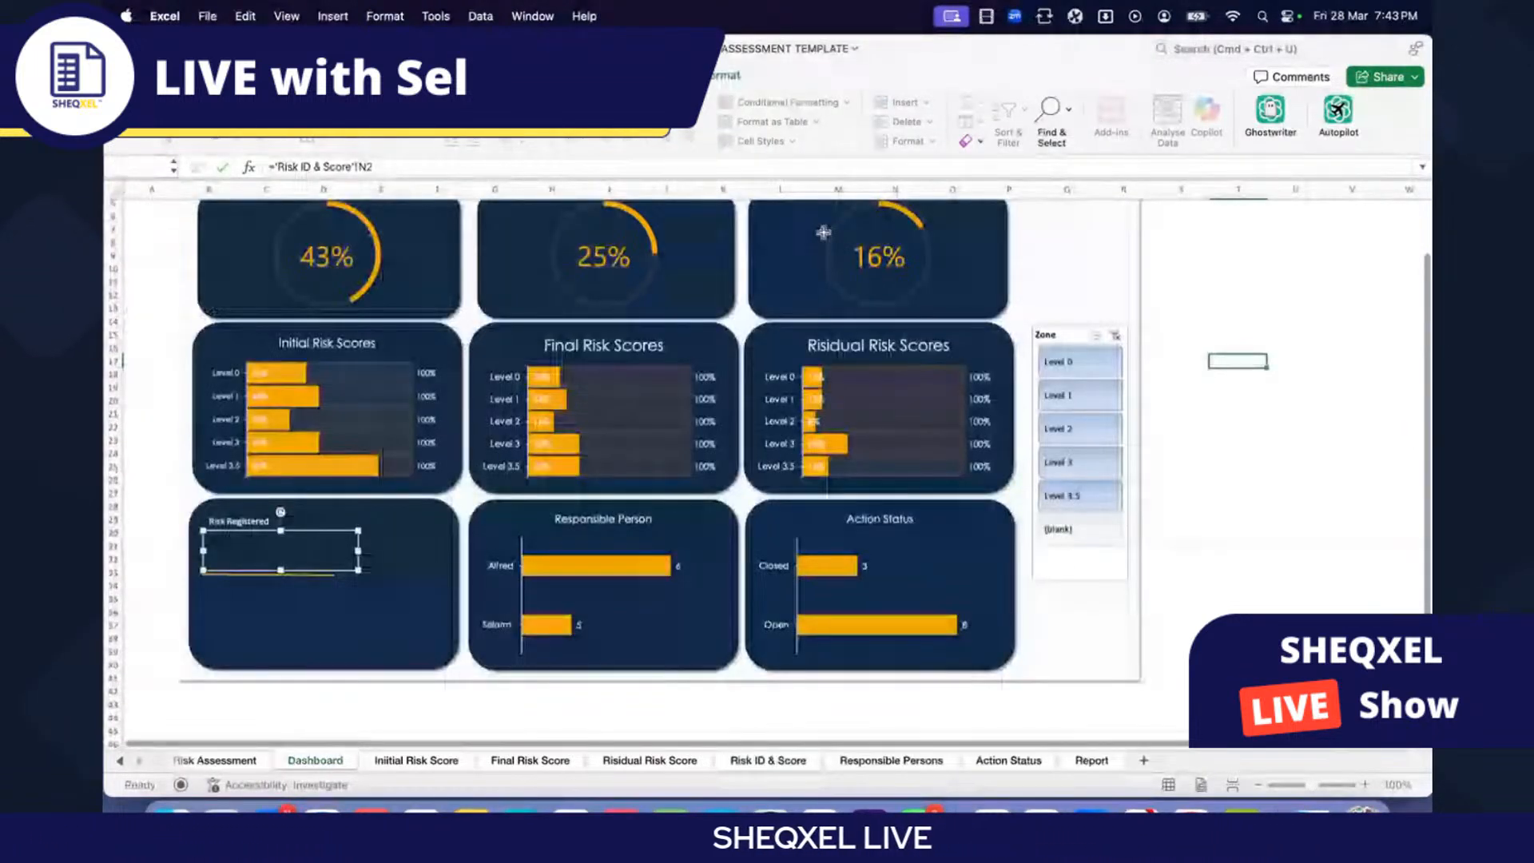
Step: Colour the linked number in the lower text box gold, change its font and set its size to 28
{"action": "mouse_move", "coordinate": [370, 304]}
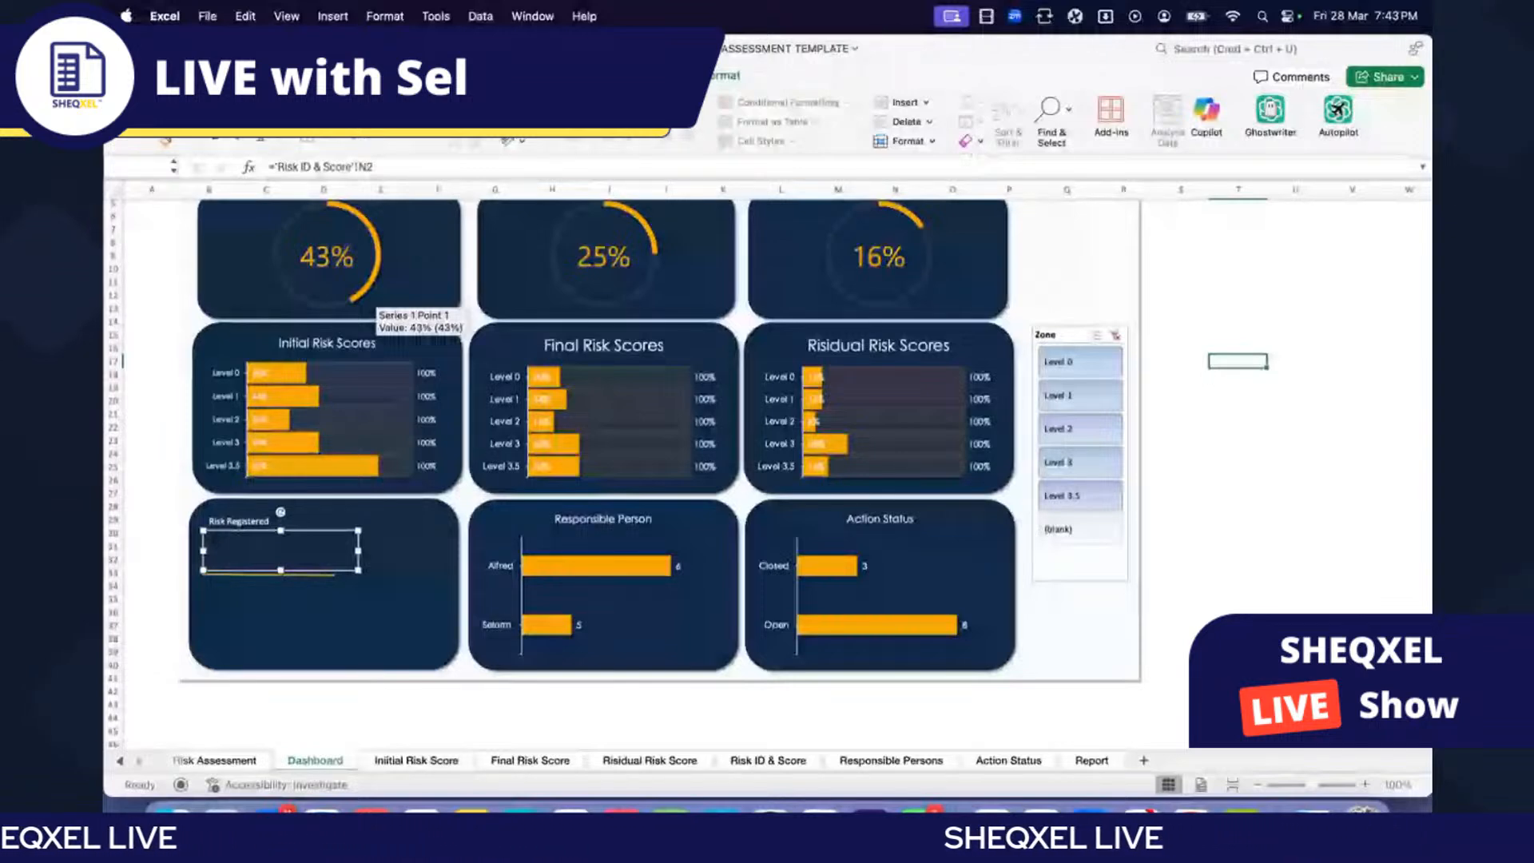
{"action": "left_click", "coordinate": [404, 141]}
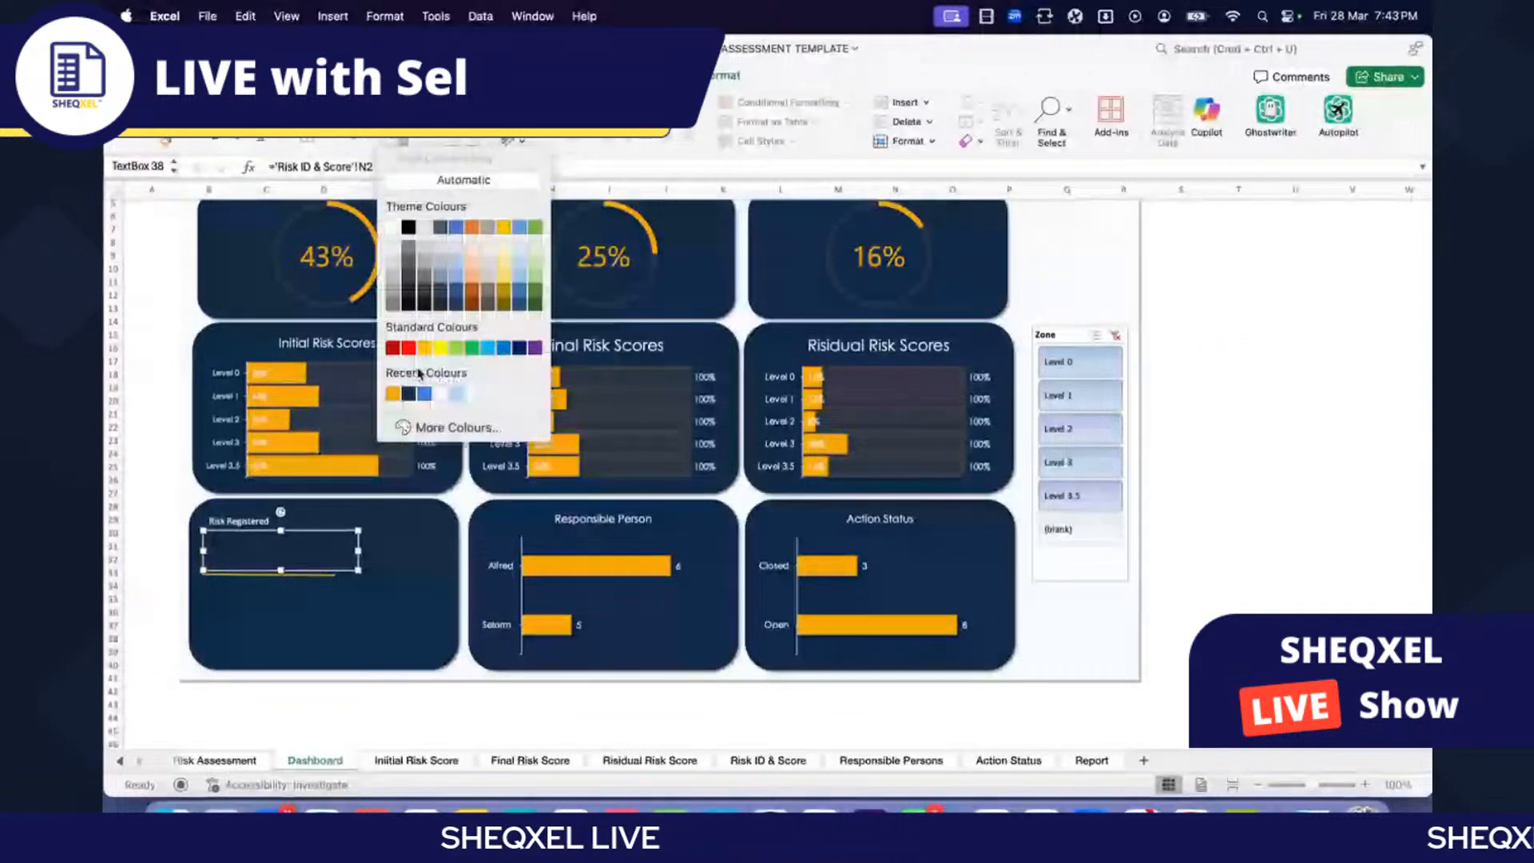
{"action": "left_click", "coordinate": [392, 393]}
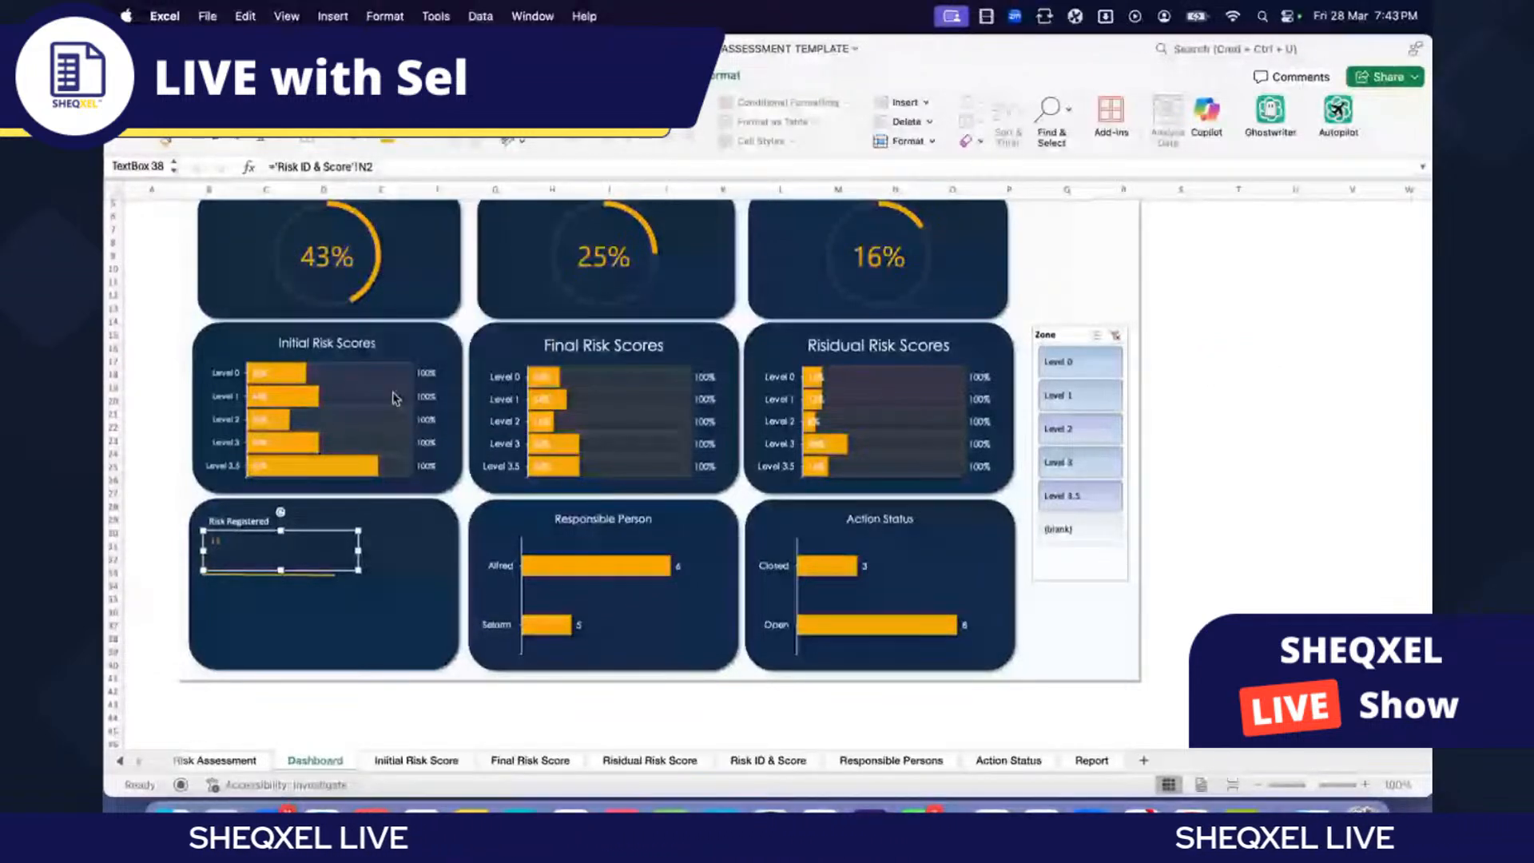
{"action": "left_click", "coordinate": [264, 115]}
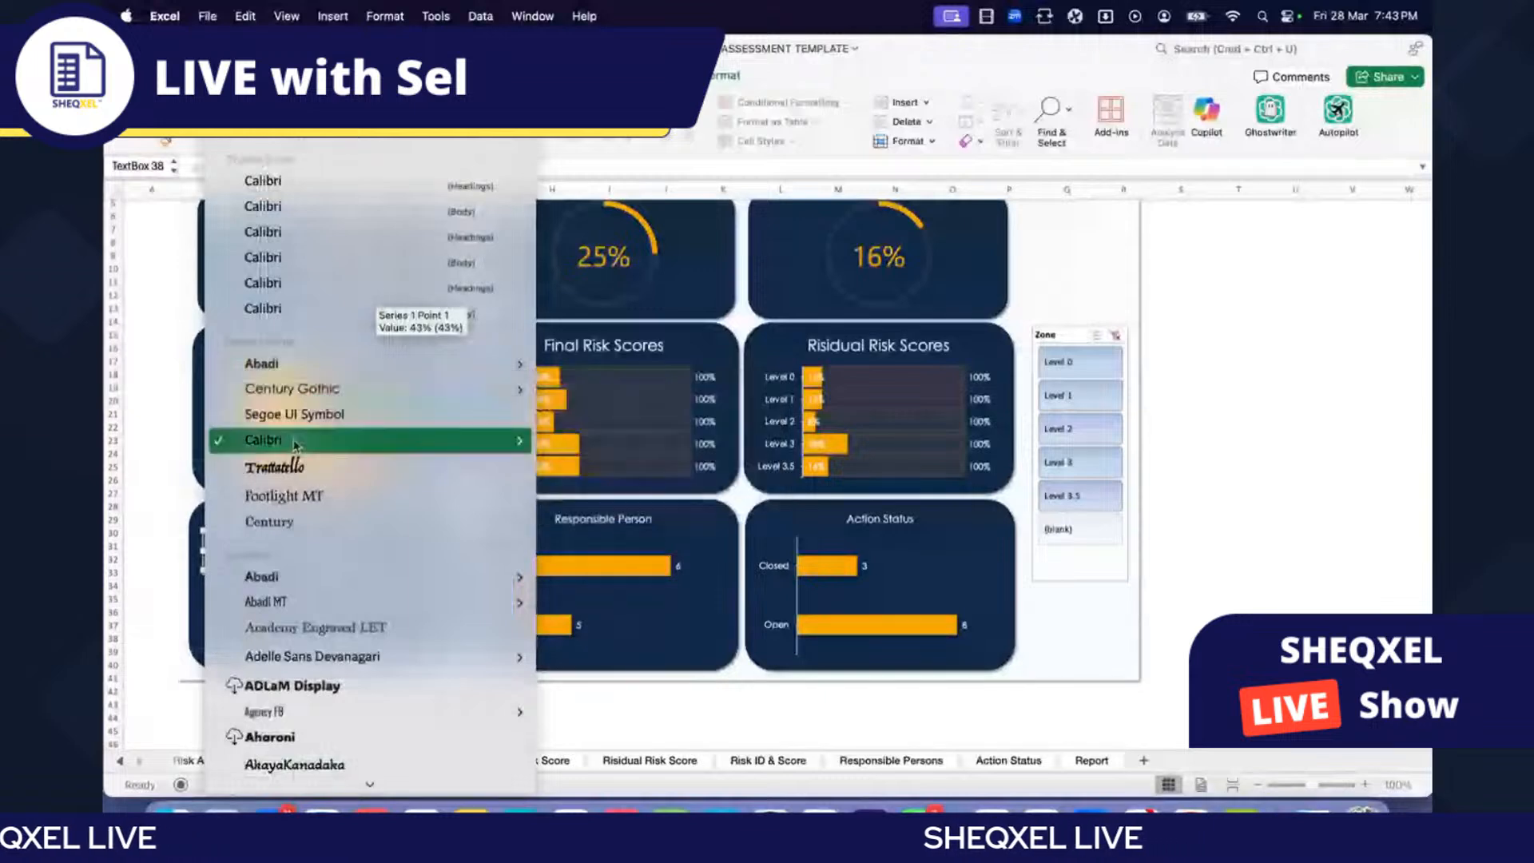
{"action": "left_click", "coordinate": [295, 441]}
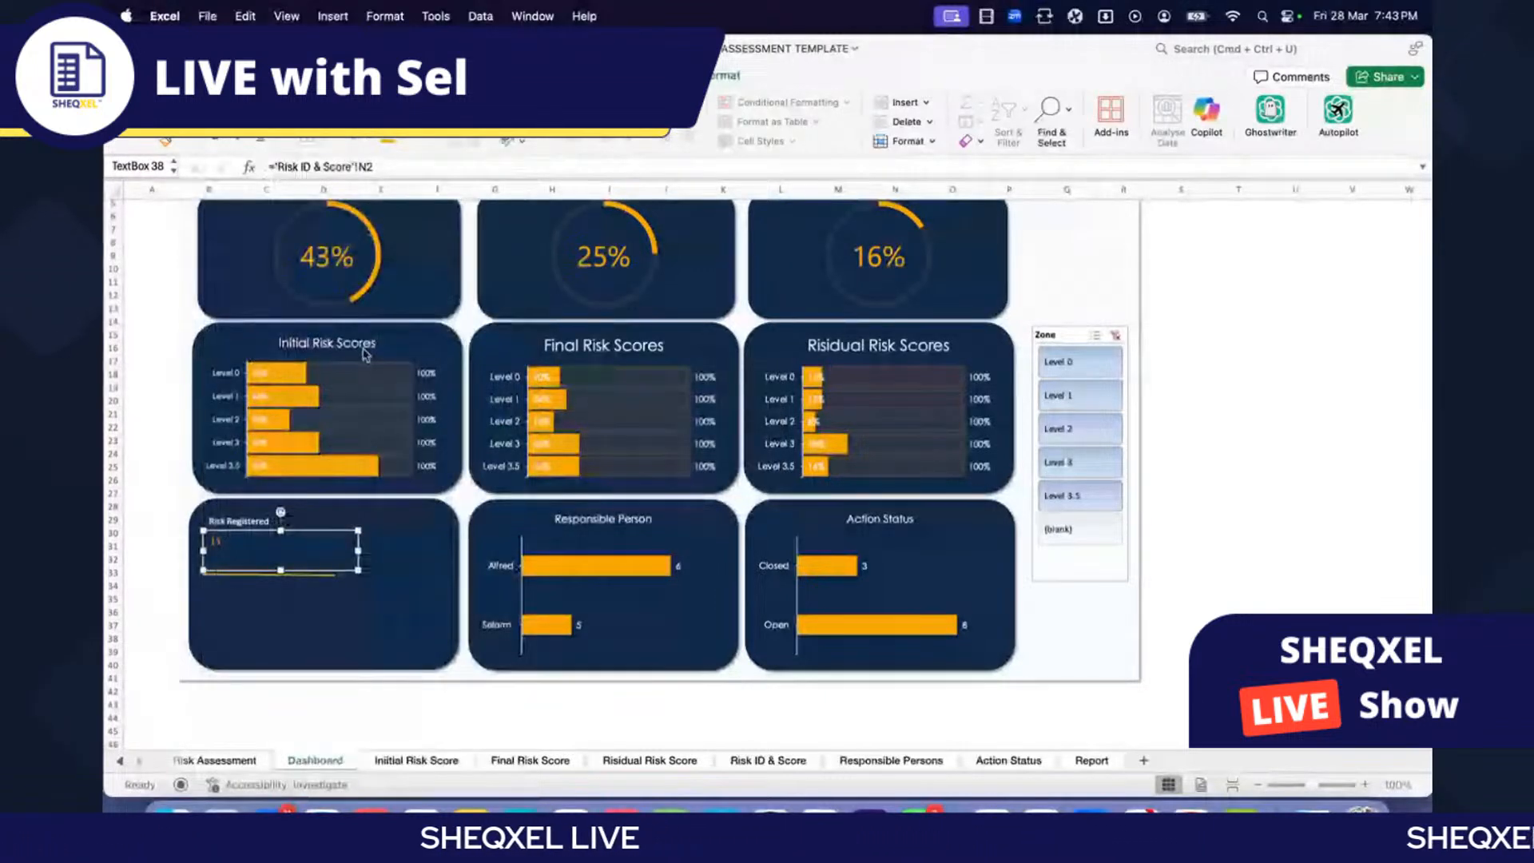
{"action": "left_click", "coordinate": [382, 134]}
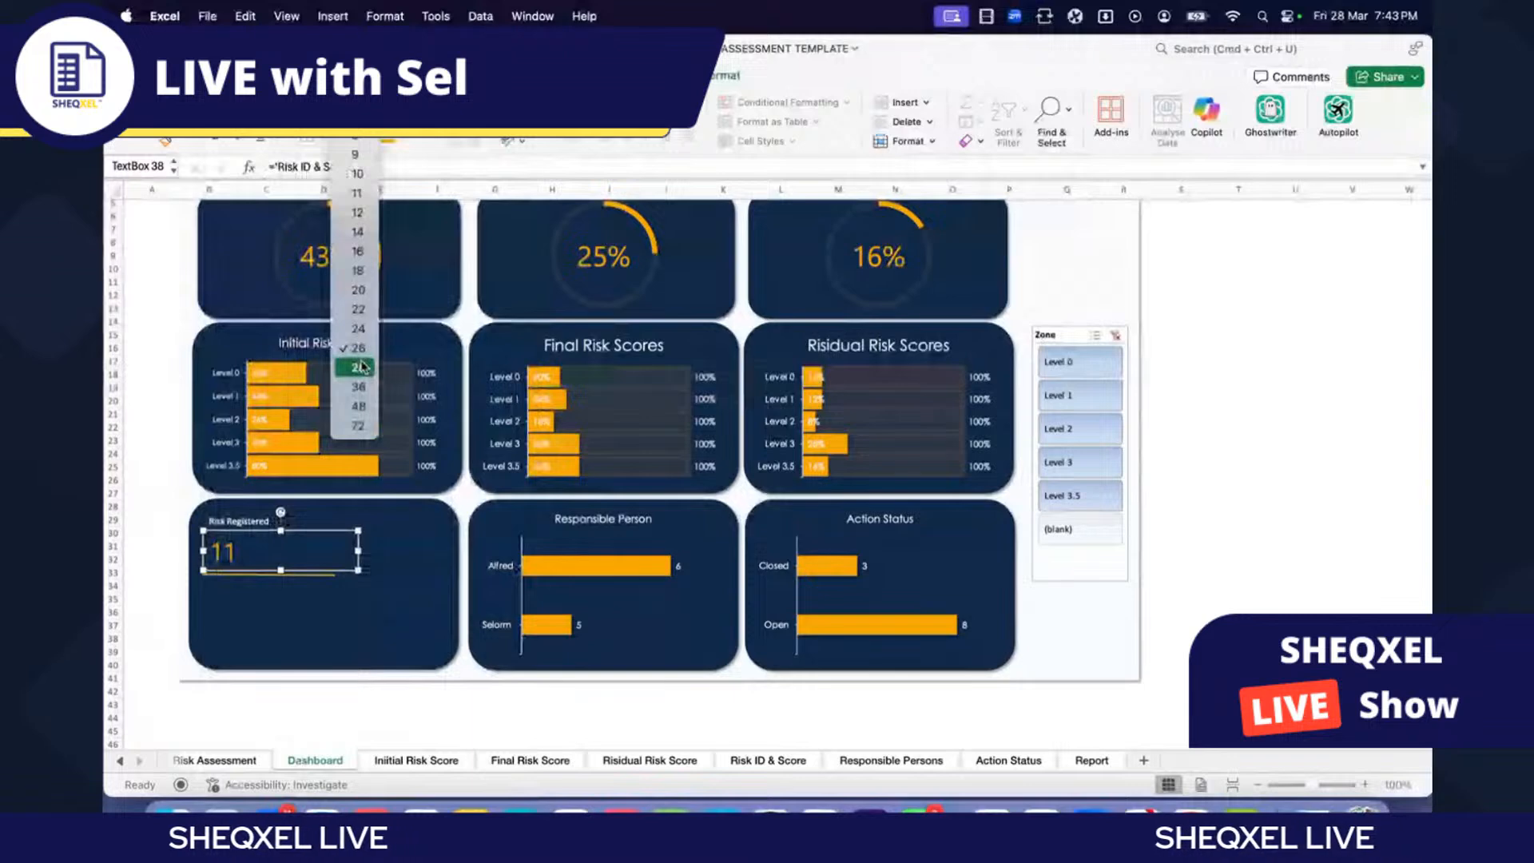
{"action": "left_click", "coordinate": [360, 366]}
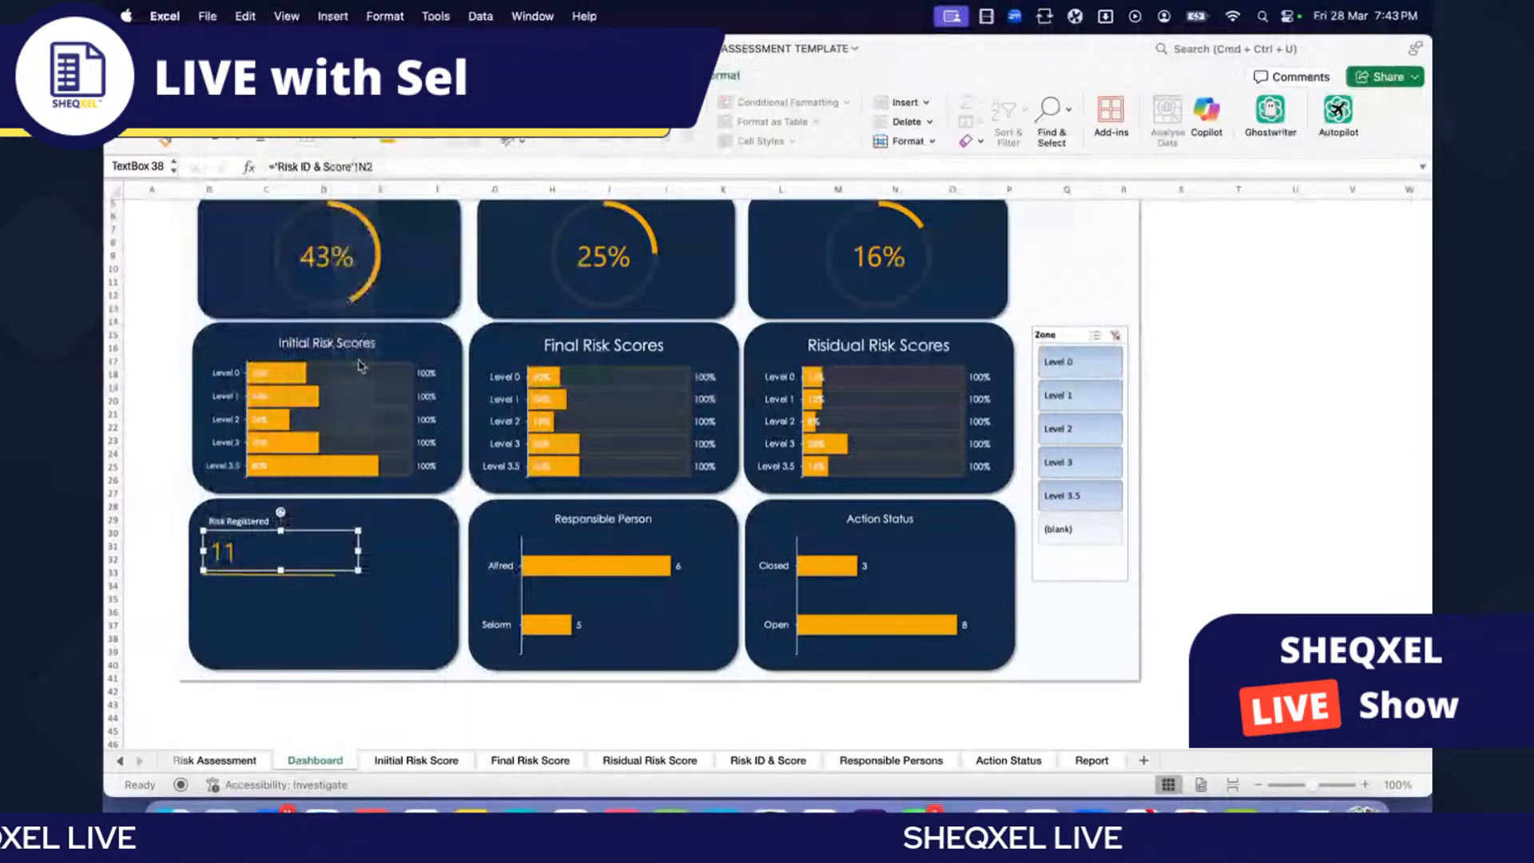
{"action": "key", "text": "Tab"}
{"action": "left_click", "coordinate": [1167, 409]}
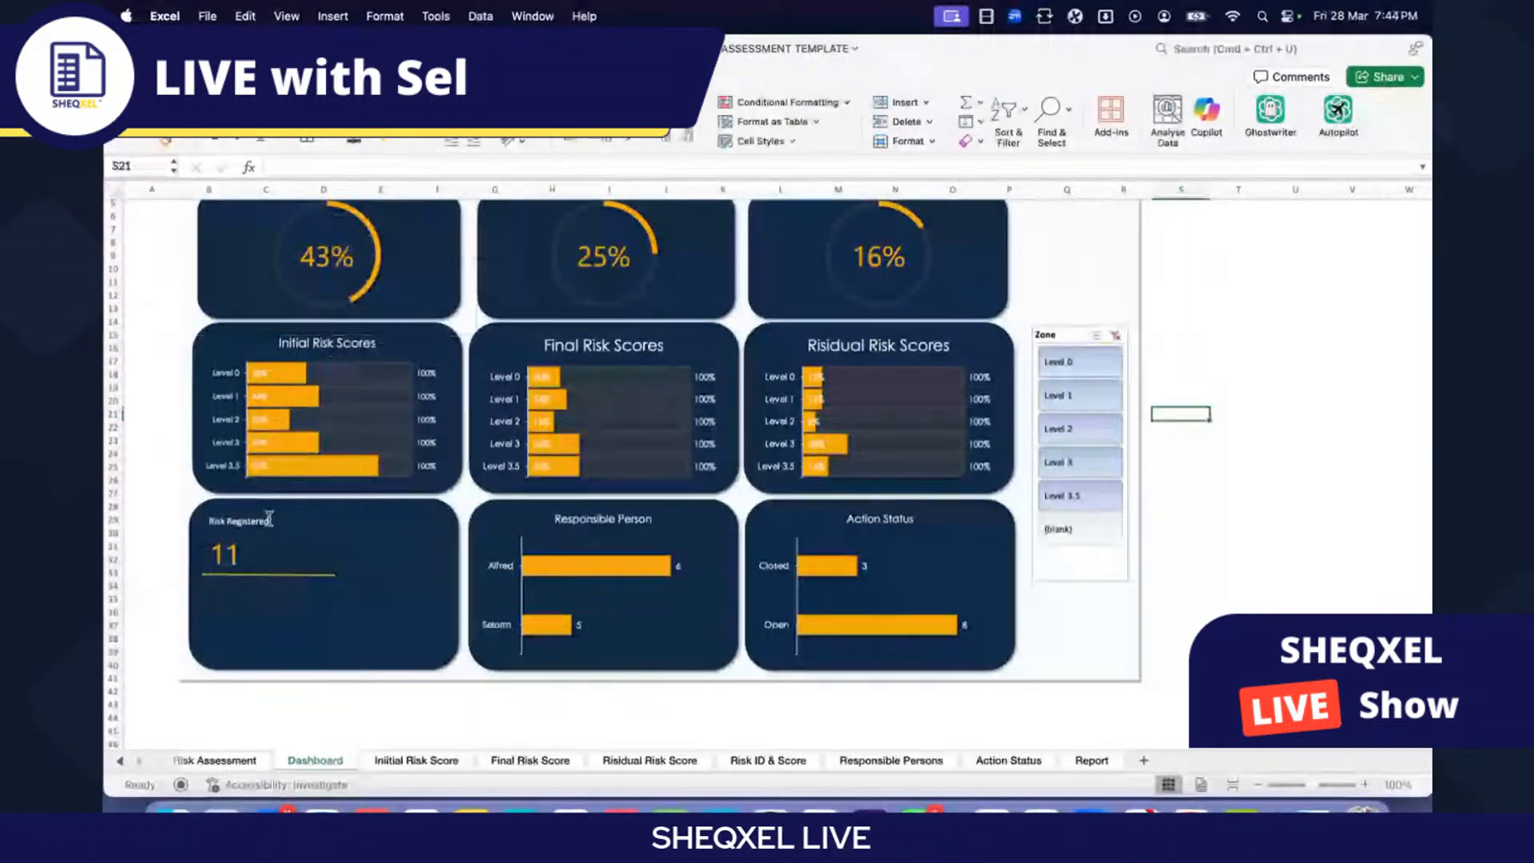
Step: Change the font of the Risk Registered label and set its size to 14
{"action": "left_click", "coordinate": [269, 519]}
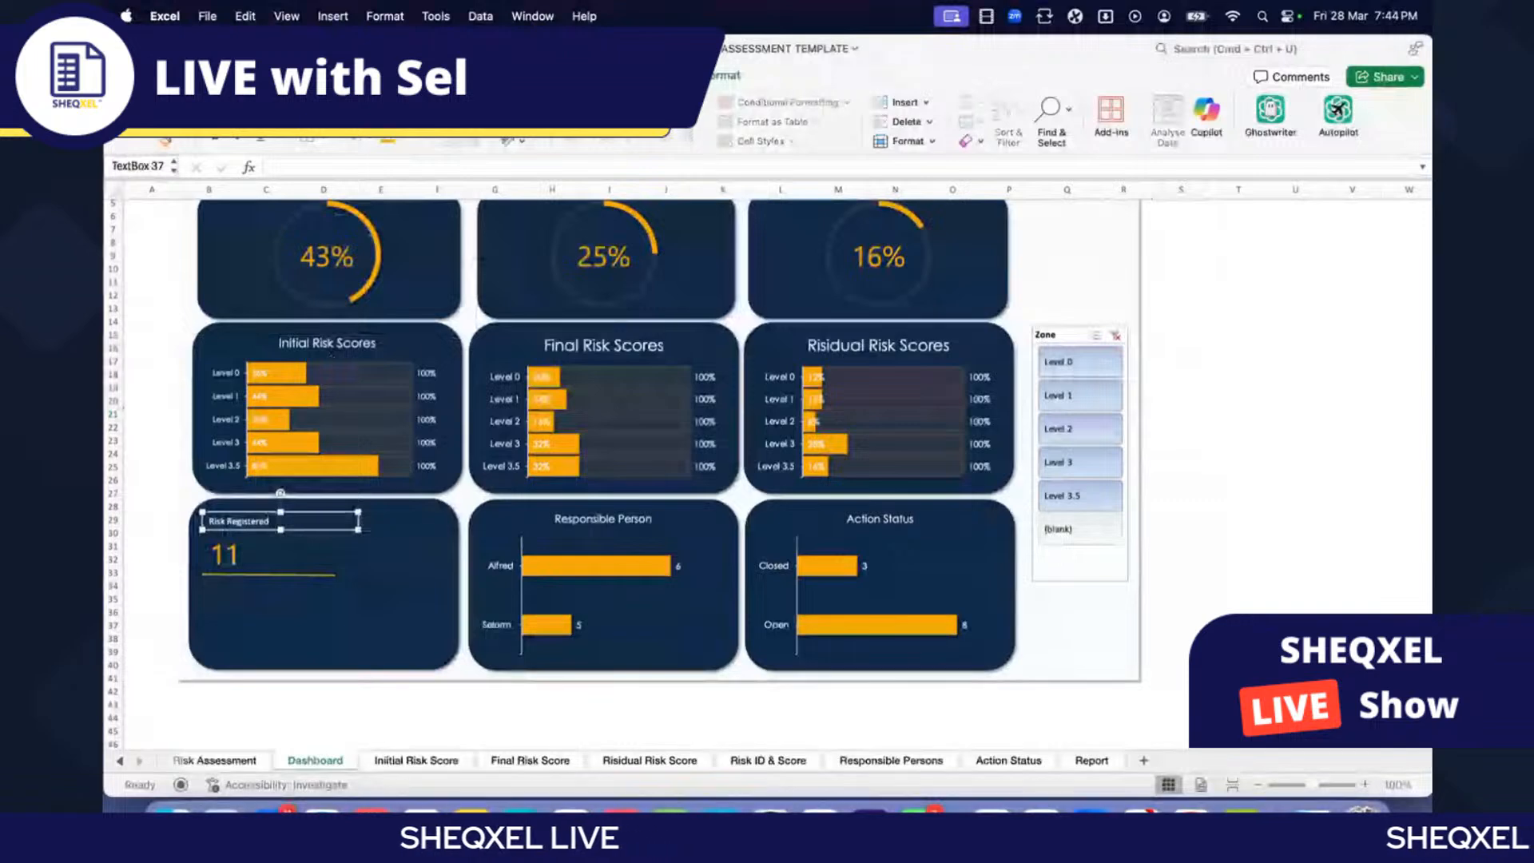
{"action": "left_click", "coordinate": [263, 112]}
{"action": "left_click", "coordinate": [285, 421]}
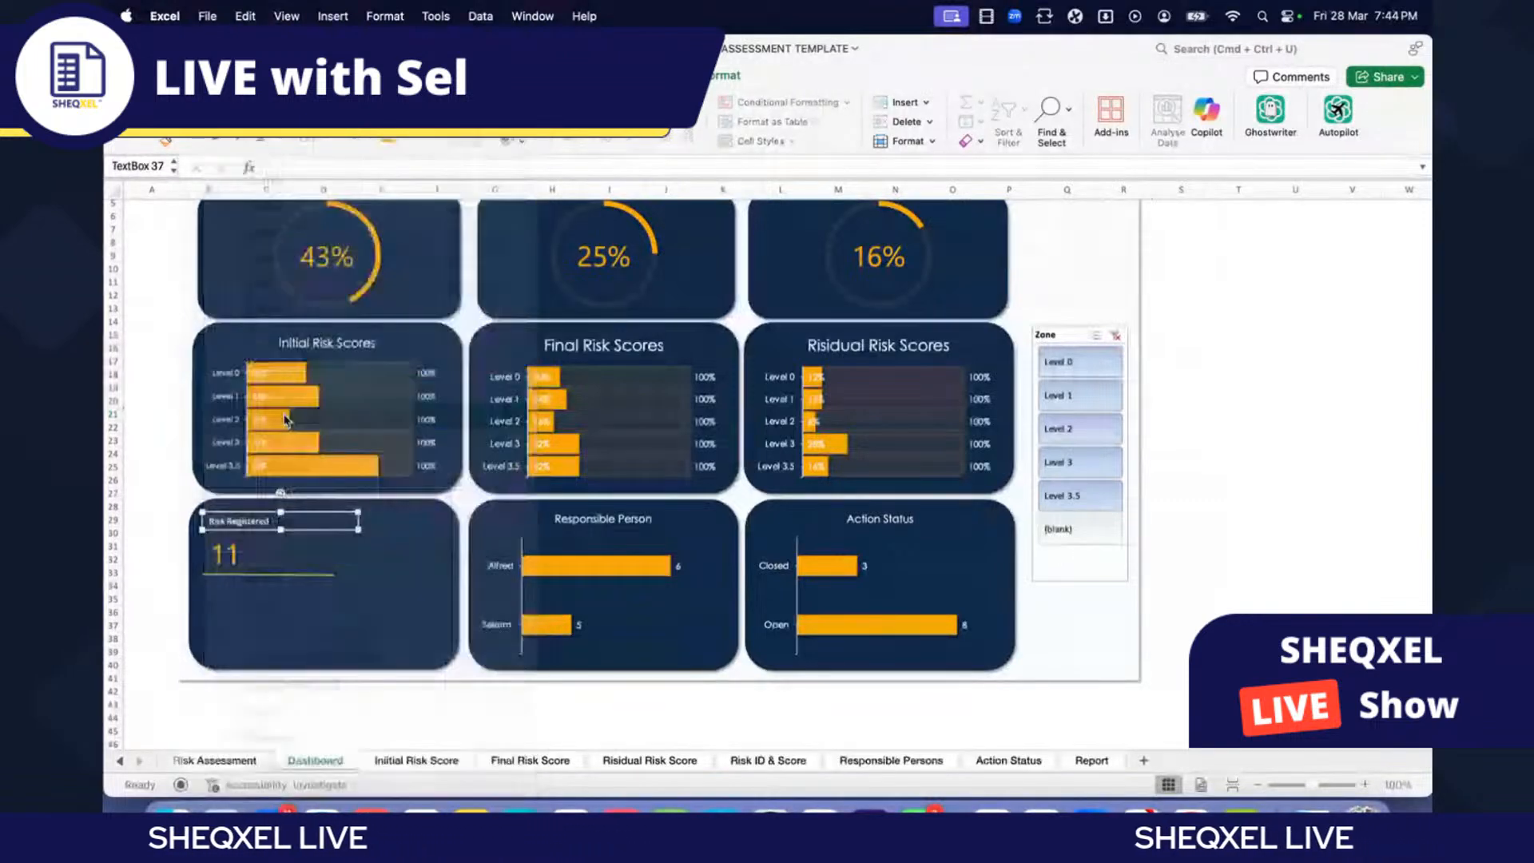
{"action": "left_click", "coordinate": [382, 137]}
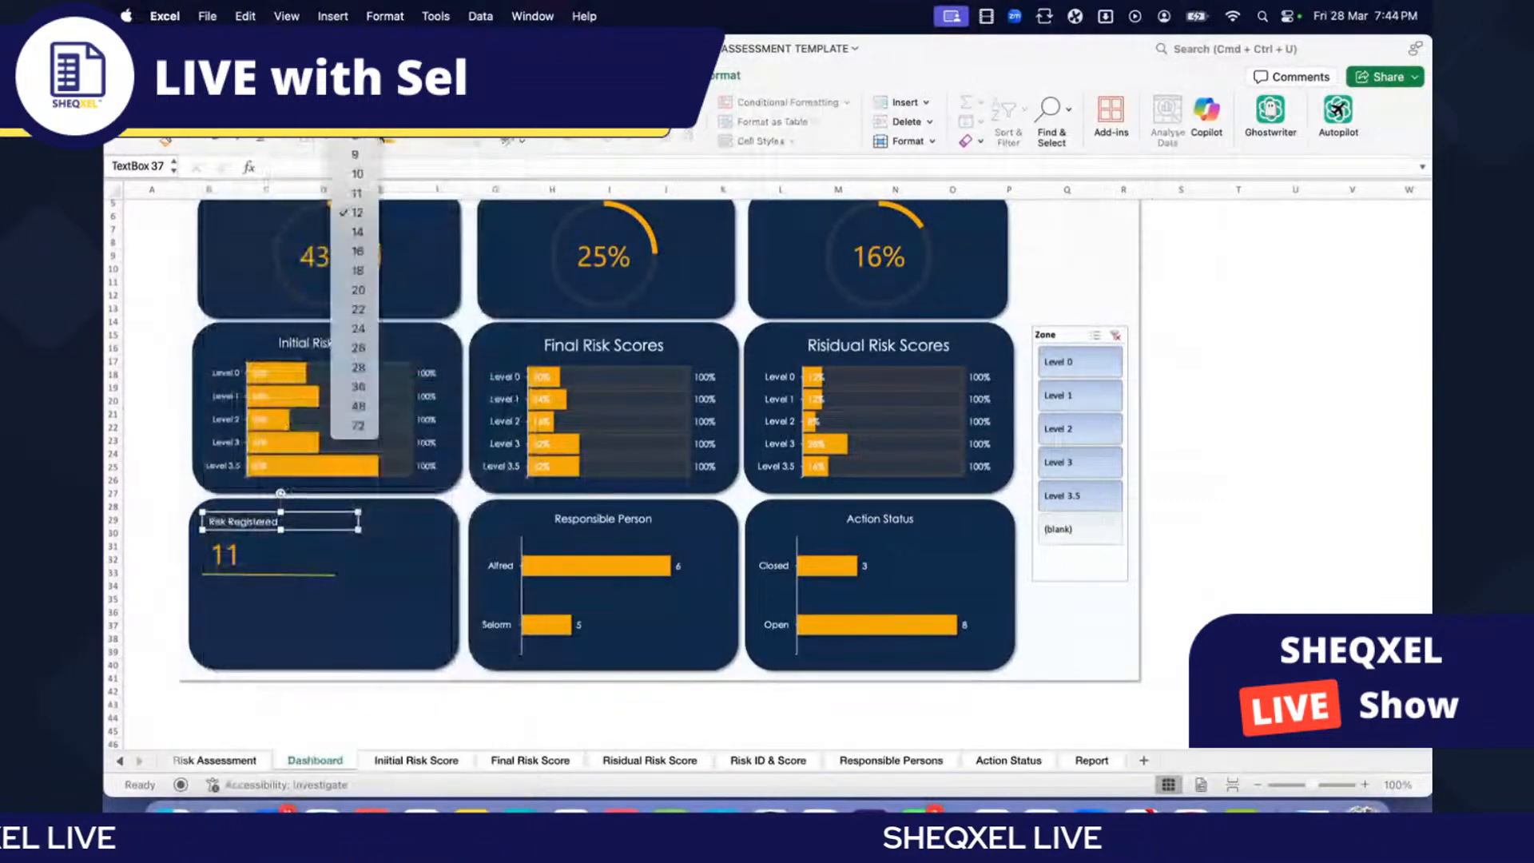
{"action": "left_click", "coordinate": [362, 233]}
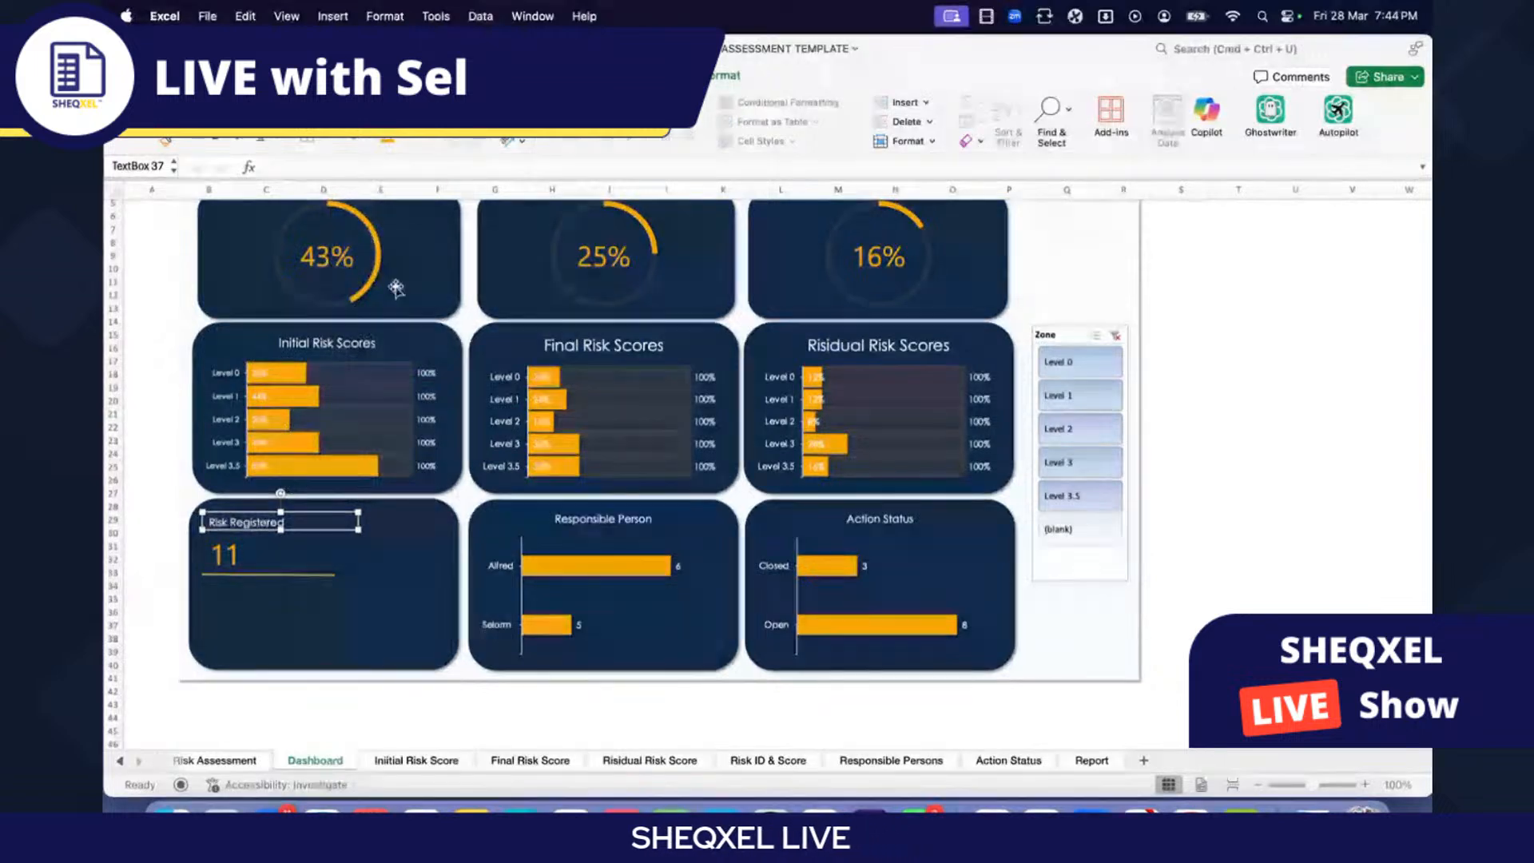
Step: Check the formatting of the Initial Risk Scores title and set the Risk Registered label's font size to 16
{"action": "left_click", "coordinate": [352, 346]}
{"action": "left_click", "coordinate": [351, 345]}
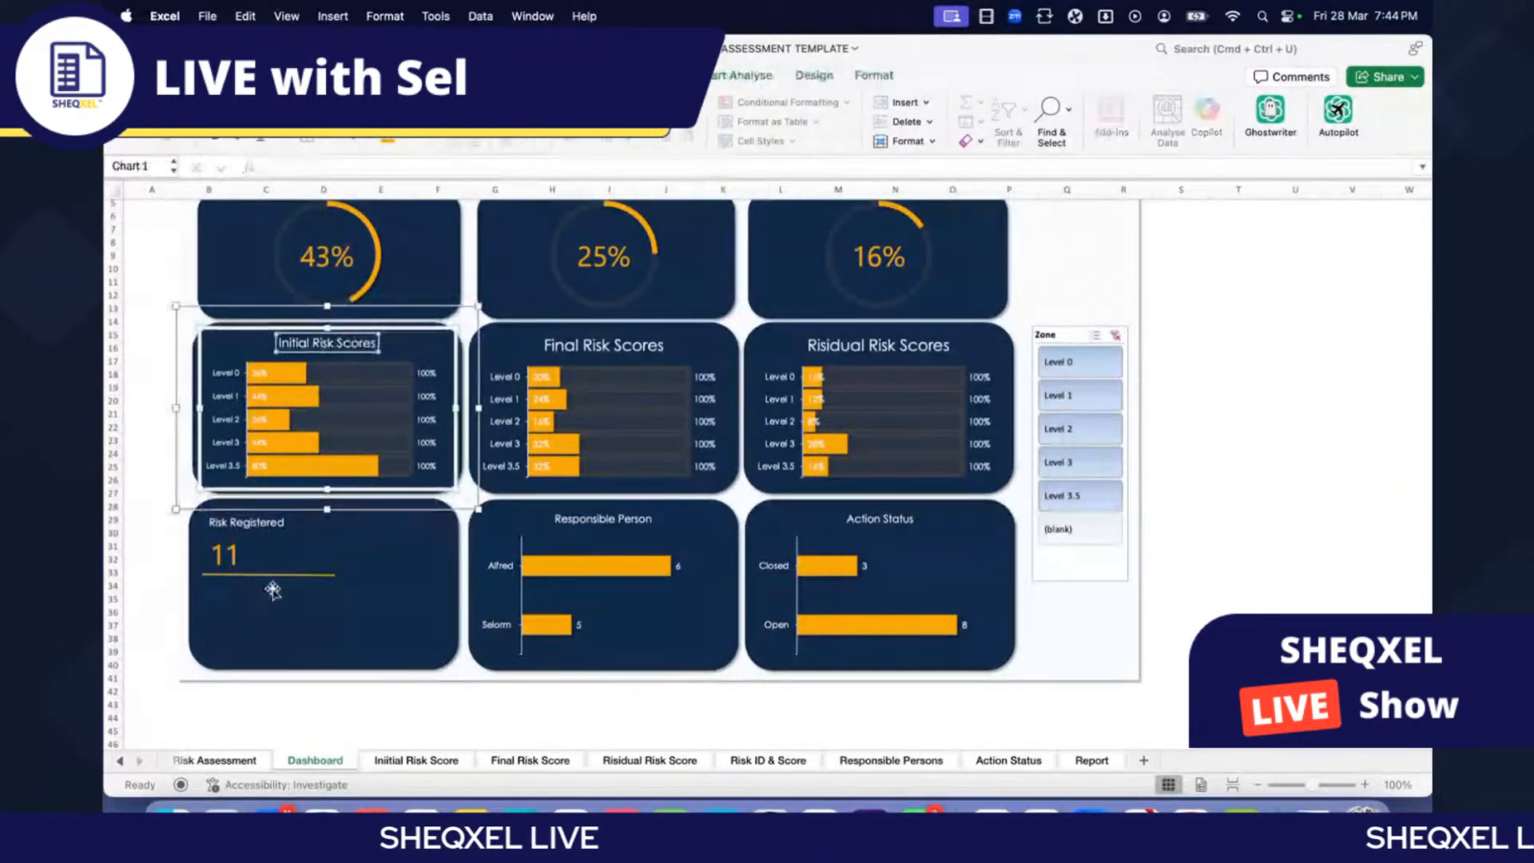
{"action": "left_click", "coordinate": [264, 524]}
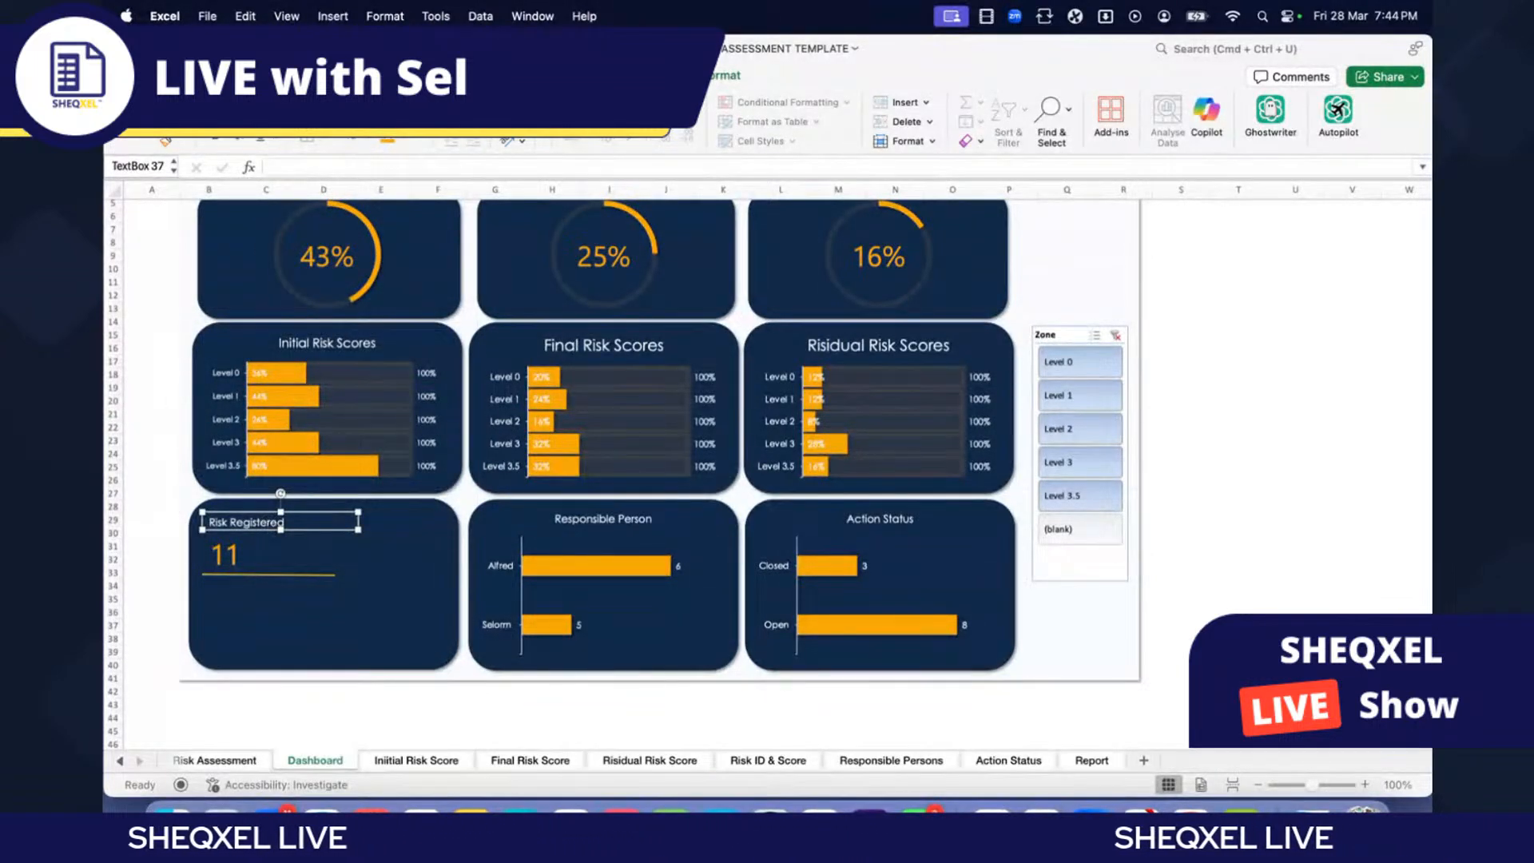
{"action": "left_click", "coordinate": [240, 137]}
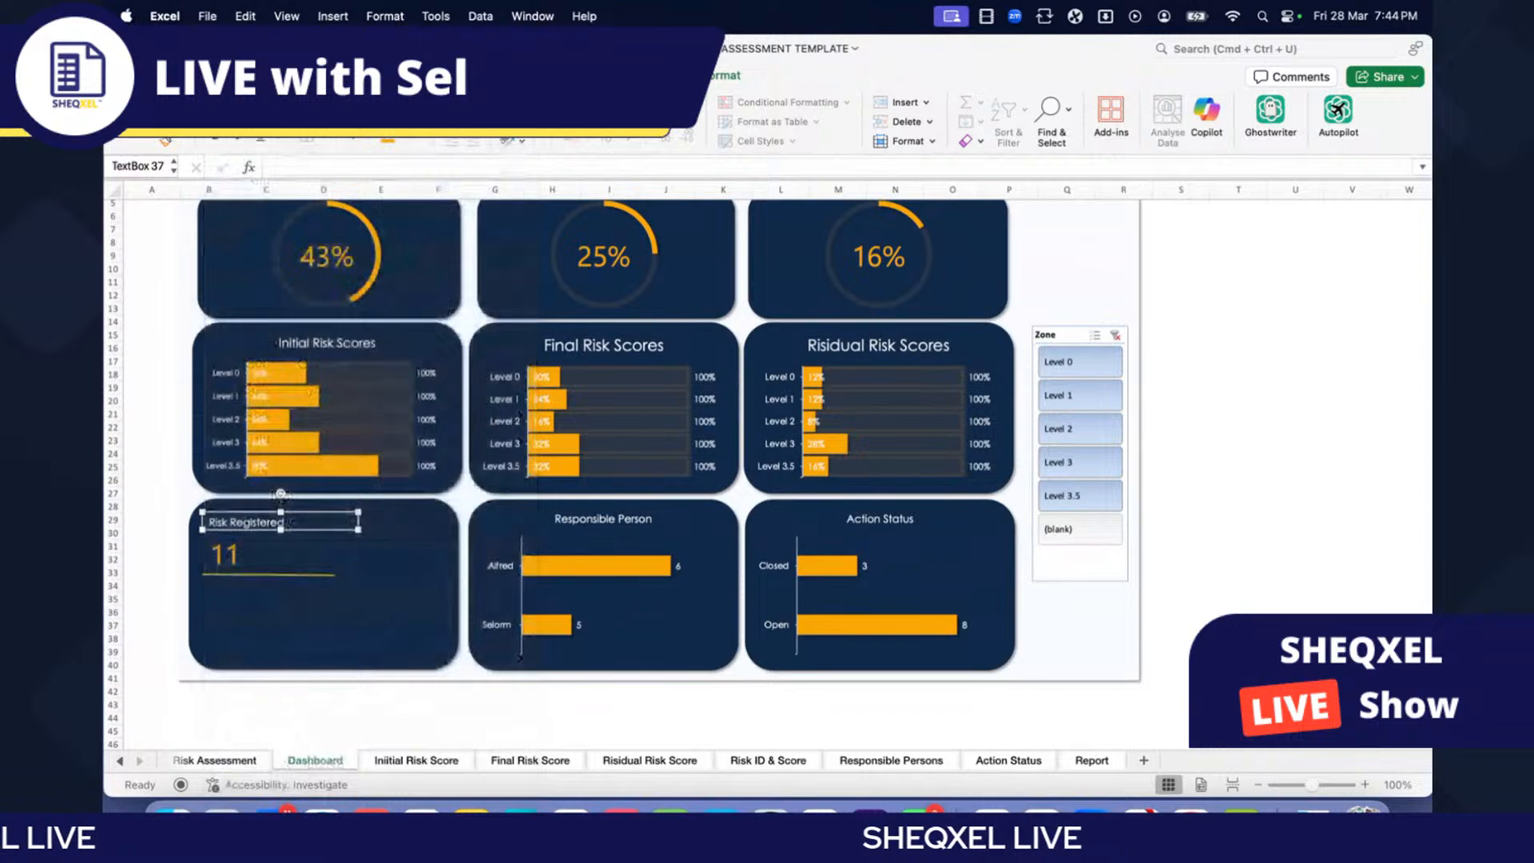
{"action": "left_click", "coordinate": [369, 137]}
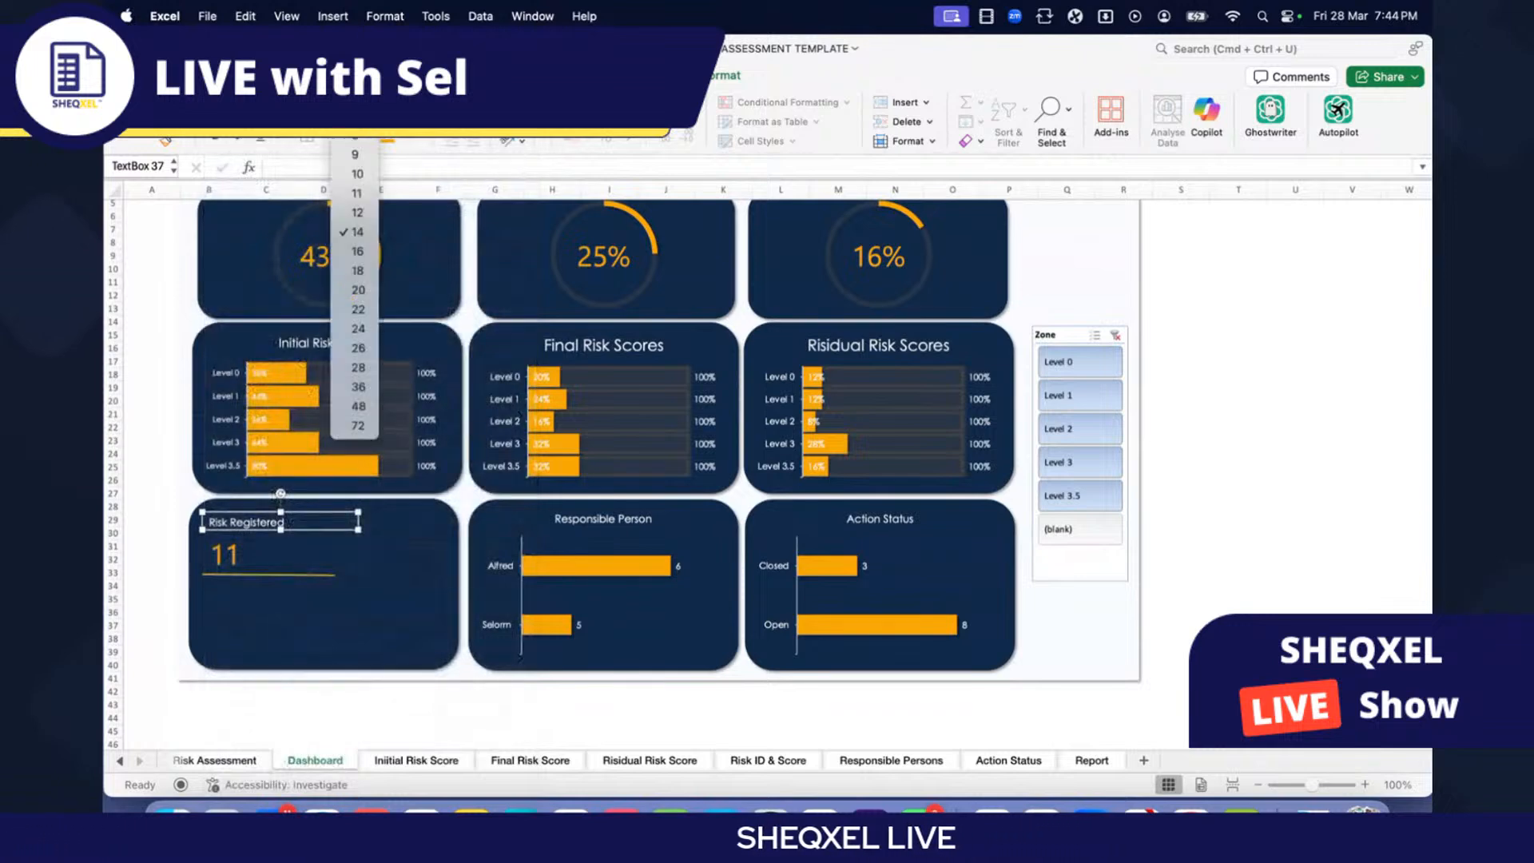
{"action": "left_click", "coordinate": [358, 253]}
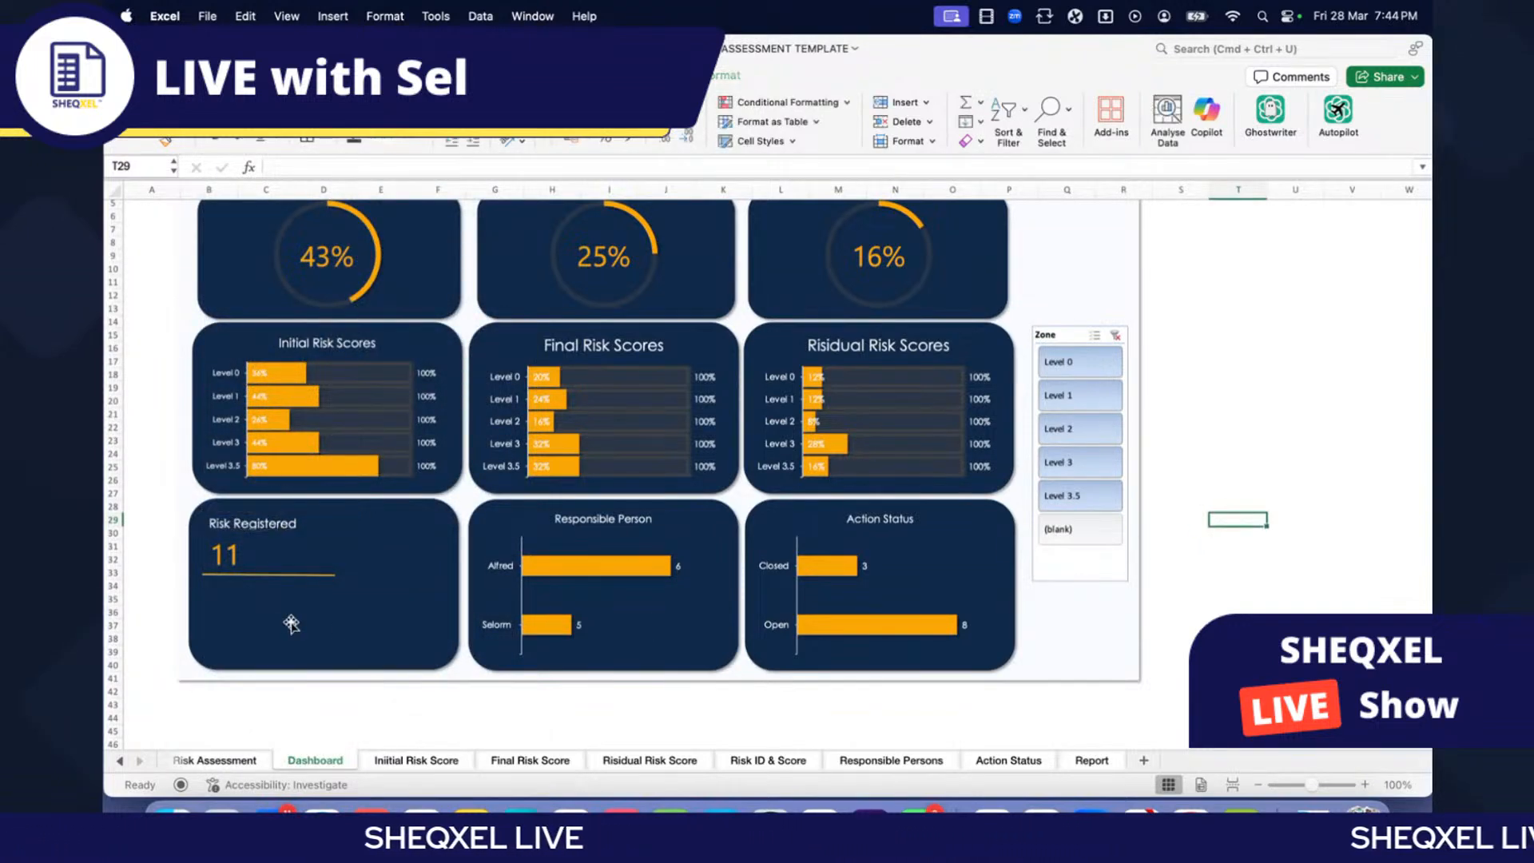
Step: Straighten the gold line under the risk number so that it runs level
{"action": "left_click", "coordinate": [229, 555]}
{"action": "left_click", "coordinate": [267, 573], "text": "shift"}
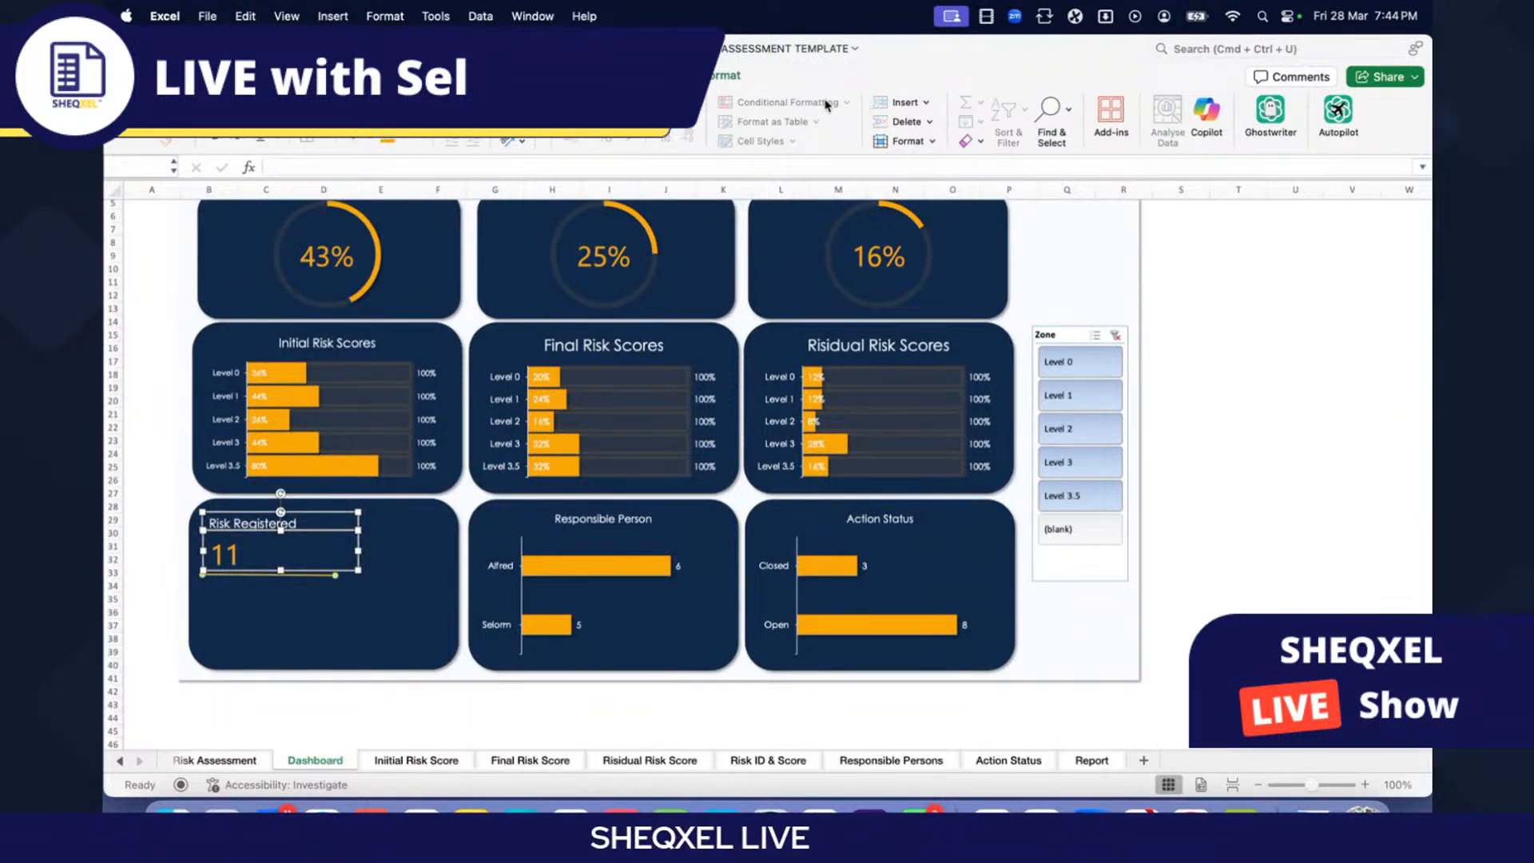
{"action": "left_click", "coordinate": [1192, 440]}
{"action": "left_click", "coordinate": [331, 574]}
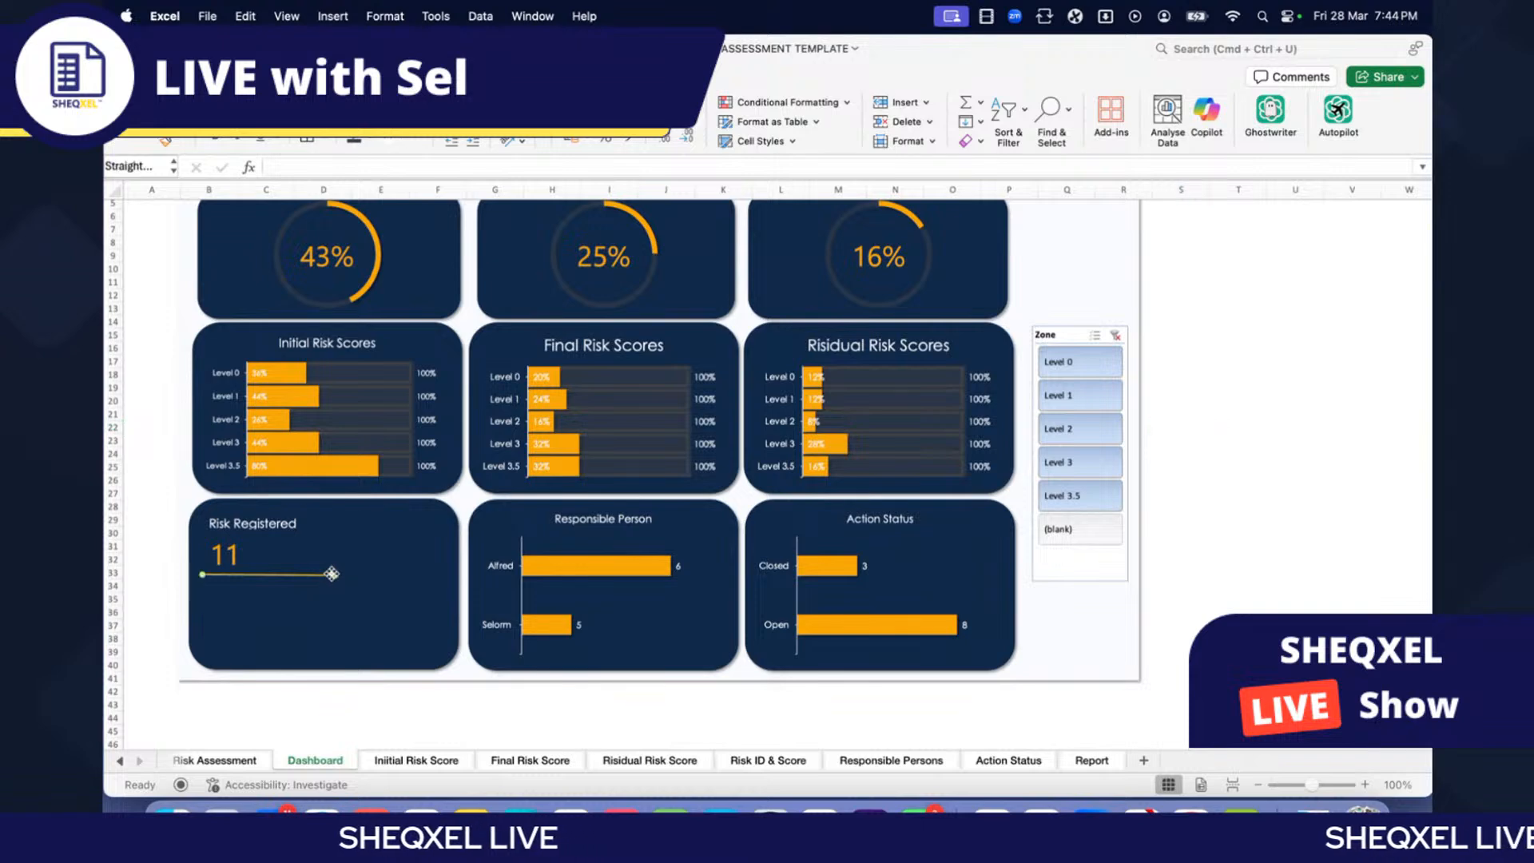
{"action": "left_click_drag", "start_coordinate": [332, 573], "coordinate": [335, 574]}
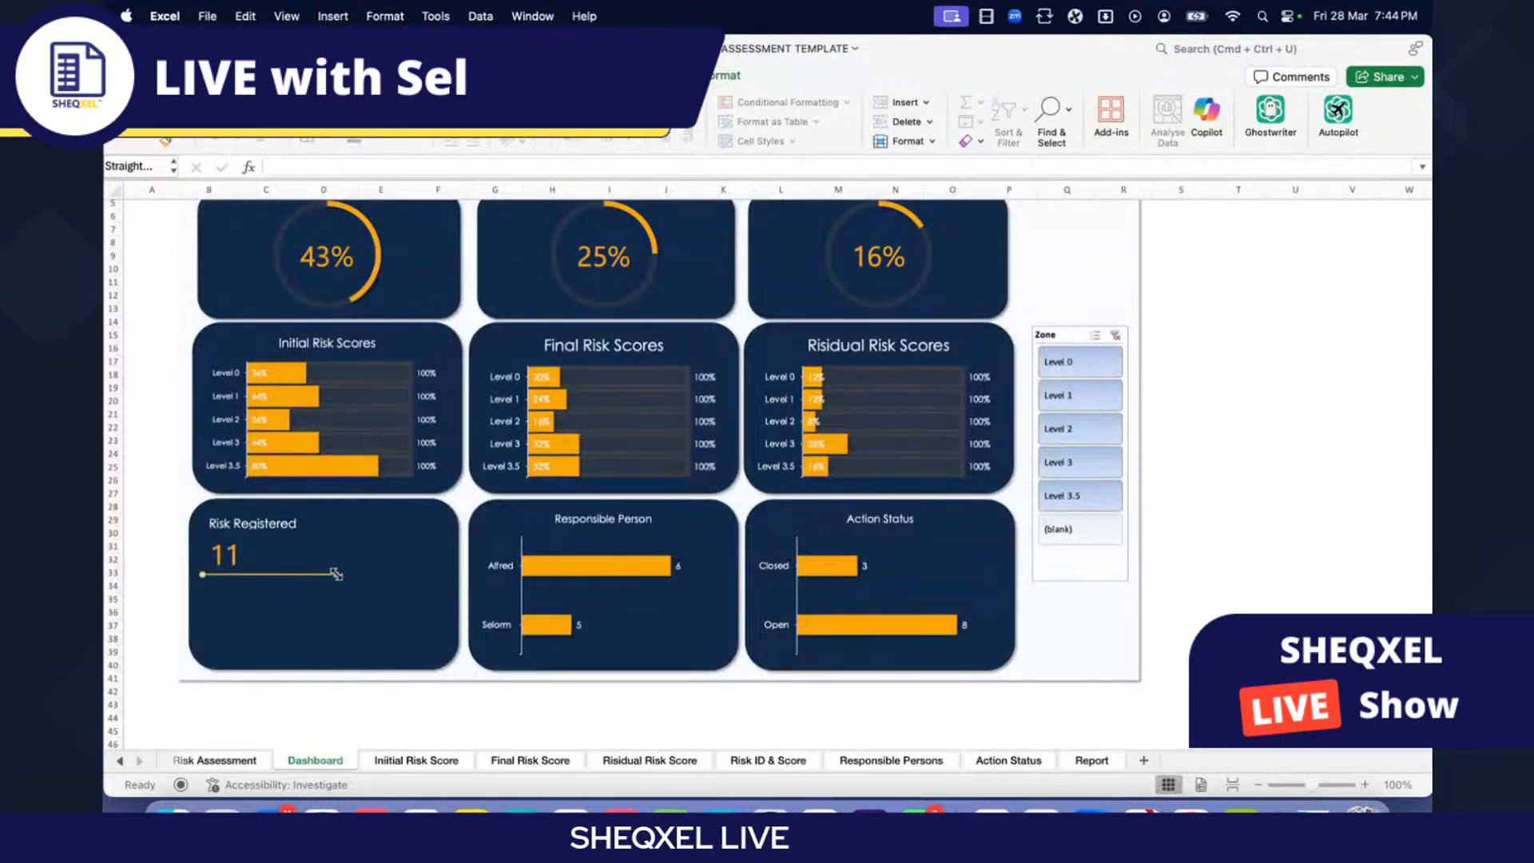
Step: Group the gold line with the risk number and the Risk Registered label
{"action": "left_click", "coordinate": [232, 555], "text": "shift"}
{"action": "left_click", "coordinate": [250, 525], "text": "shift"}
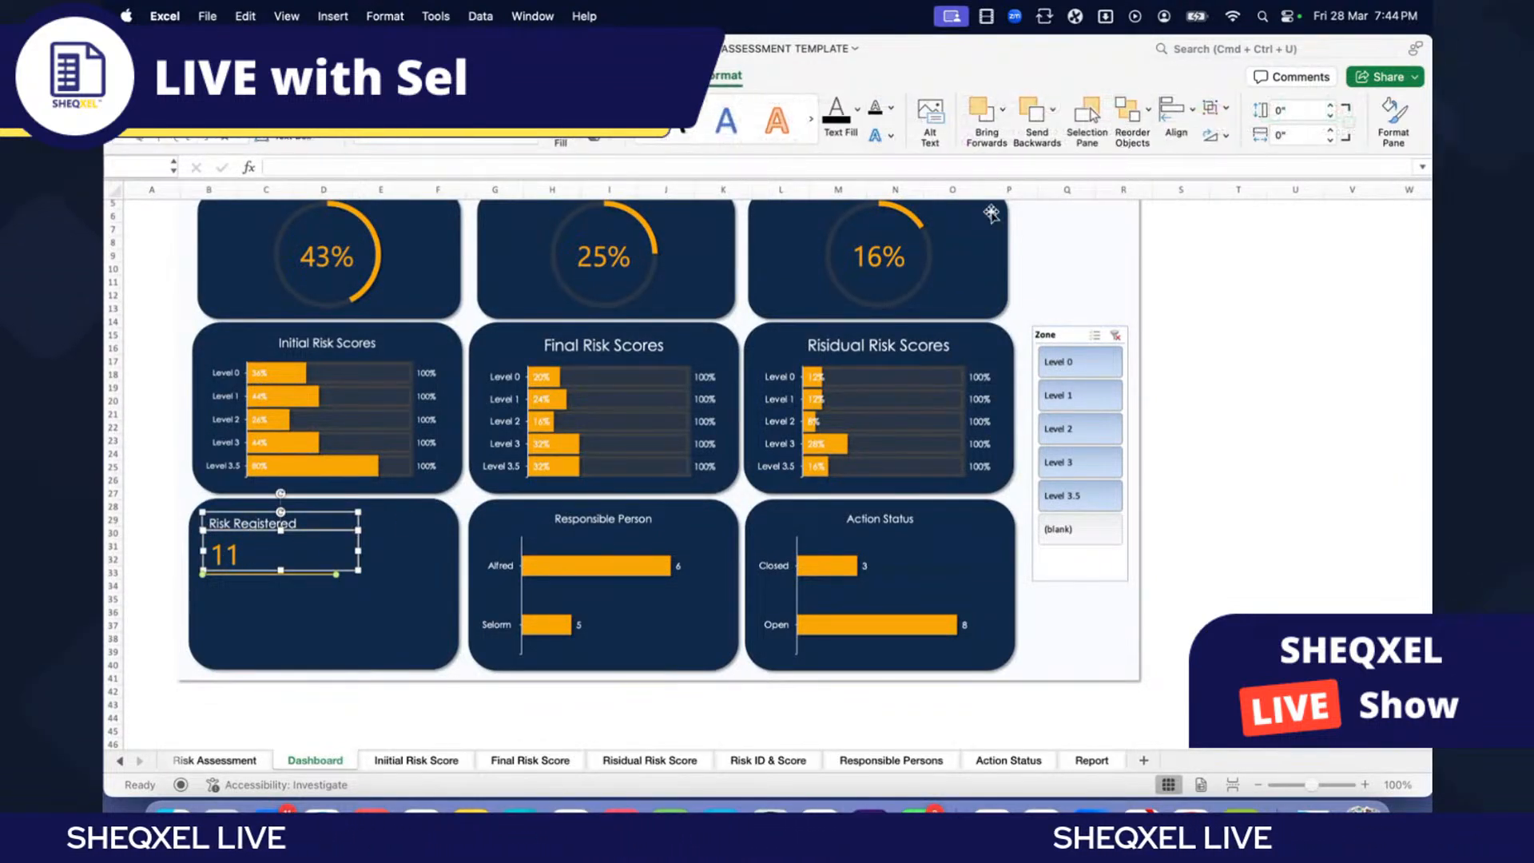
{"action": "left_click", "coordinate": [1216, 107]}
{"action": "left_click", "coordinate": [1222, 134]}
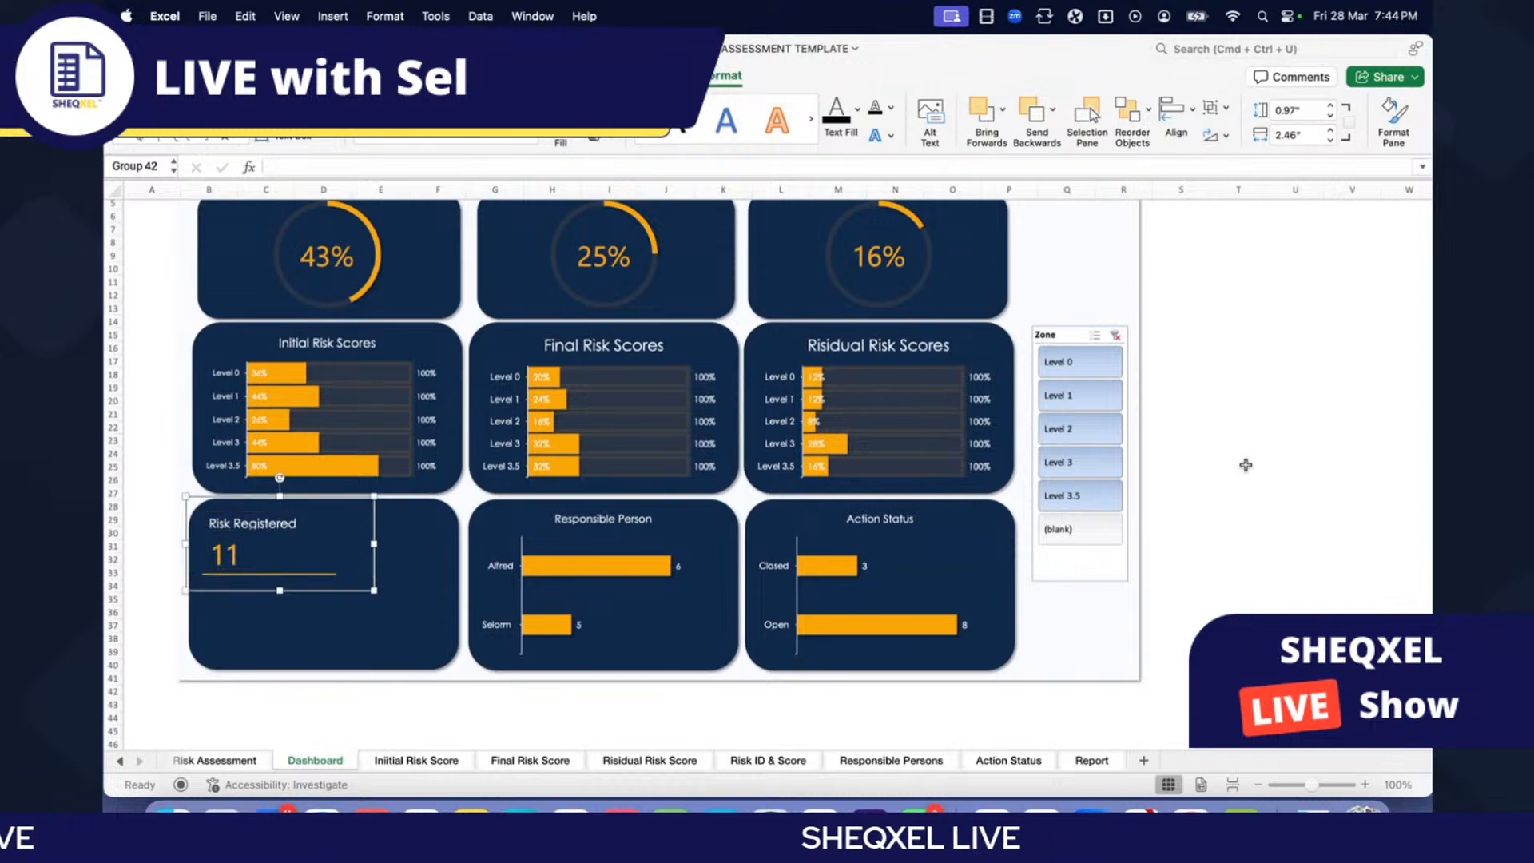
{"action": "left_click", "coordinate": [1260, 460]}
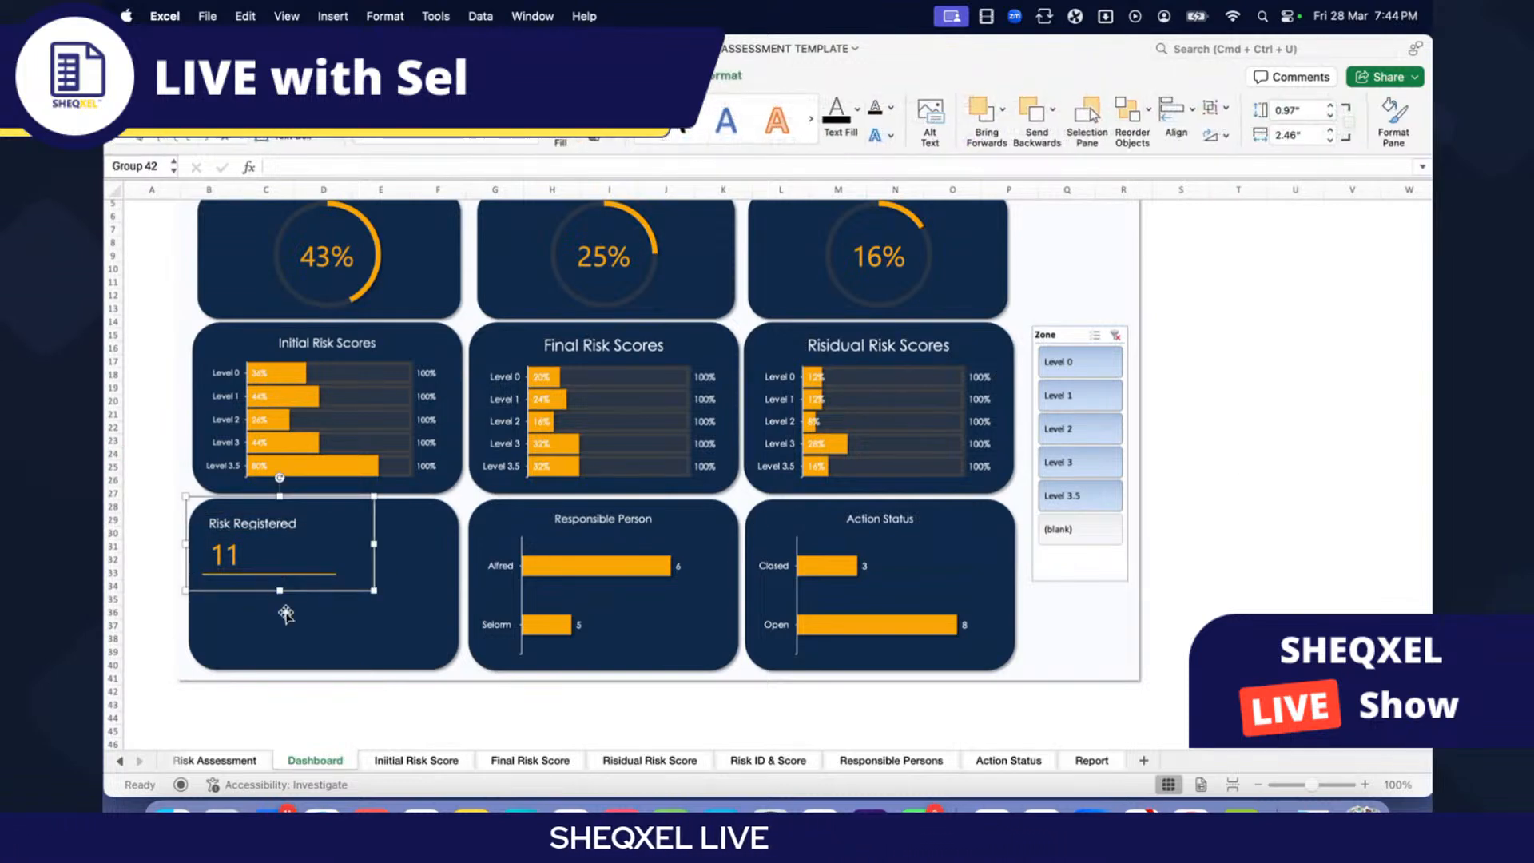
Step: Duplicate the Risk Registered group and place the copy directly below the original in the same panel
{"action": "key", "text": "super+d"}
{"action": "left_click_drag", "start_coordinate": [312, 605], "coordinate": [306, 665]}
{"action": "left_click", "coordinate": [1239, 546]}
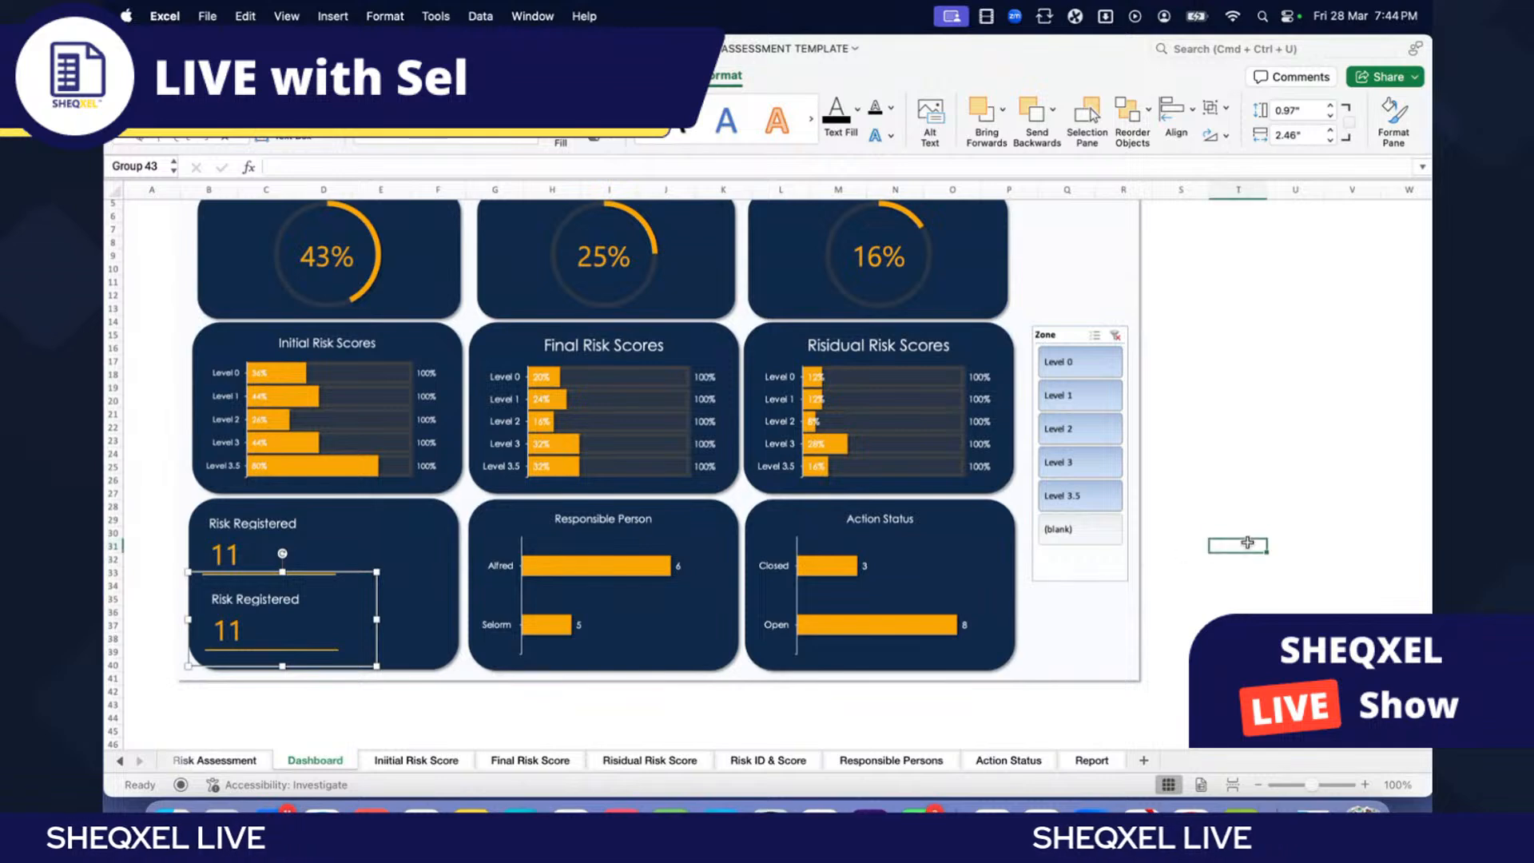
{"action": "scroll", "coordinate": [755, 579], "scroll_direction": "up", "scroll_amount": 2}
{"action": "scroll", "coordinate": [757, 584], "scroll_direction": "up", "scroll_amount": 1}
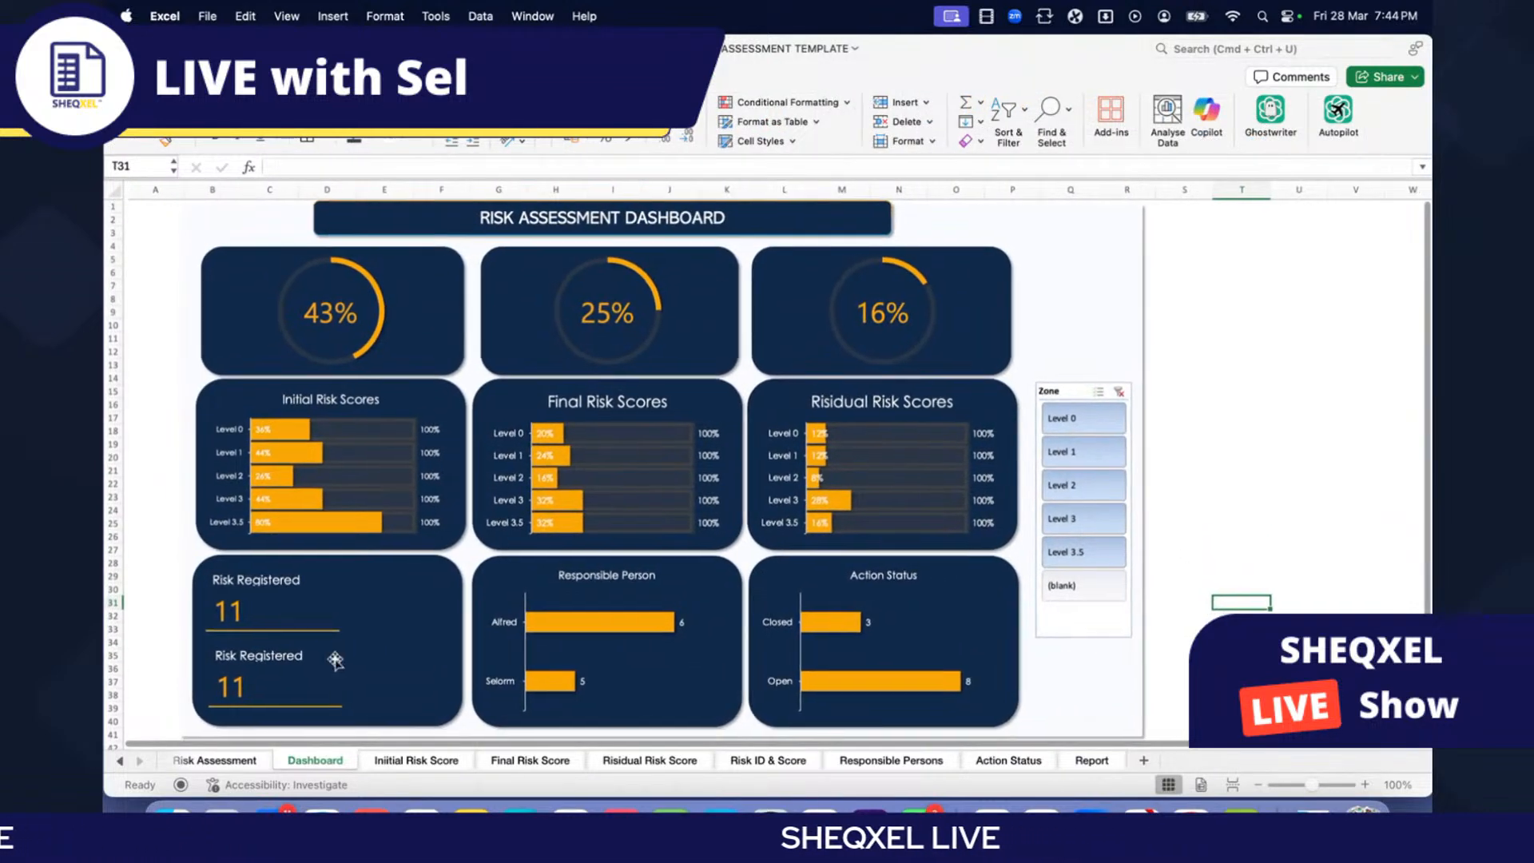
Step: Change the label of the lower, duplicated group to "No. of Actions"
{"action": "left_click", "coordinate": [272, 653]}
{"action": "left_click", "coordinate": [272, 654]}
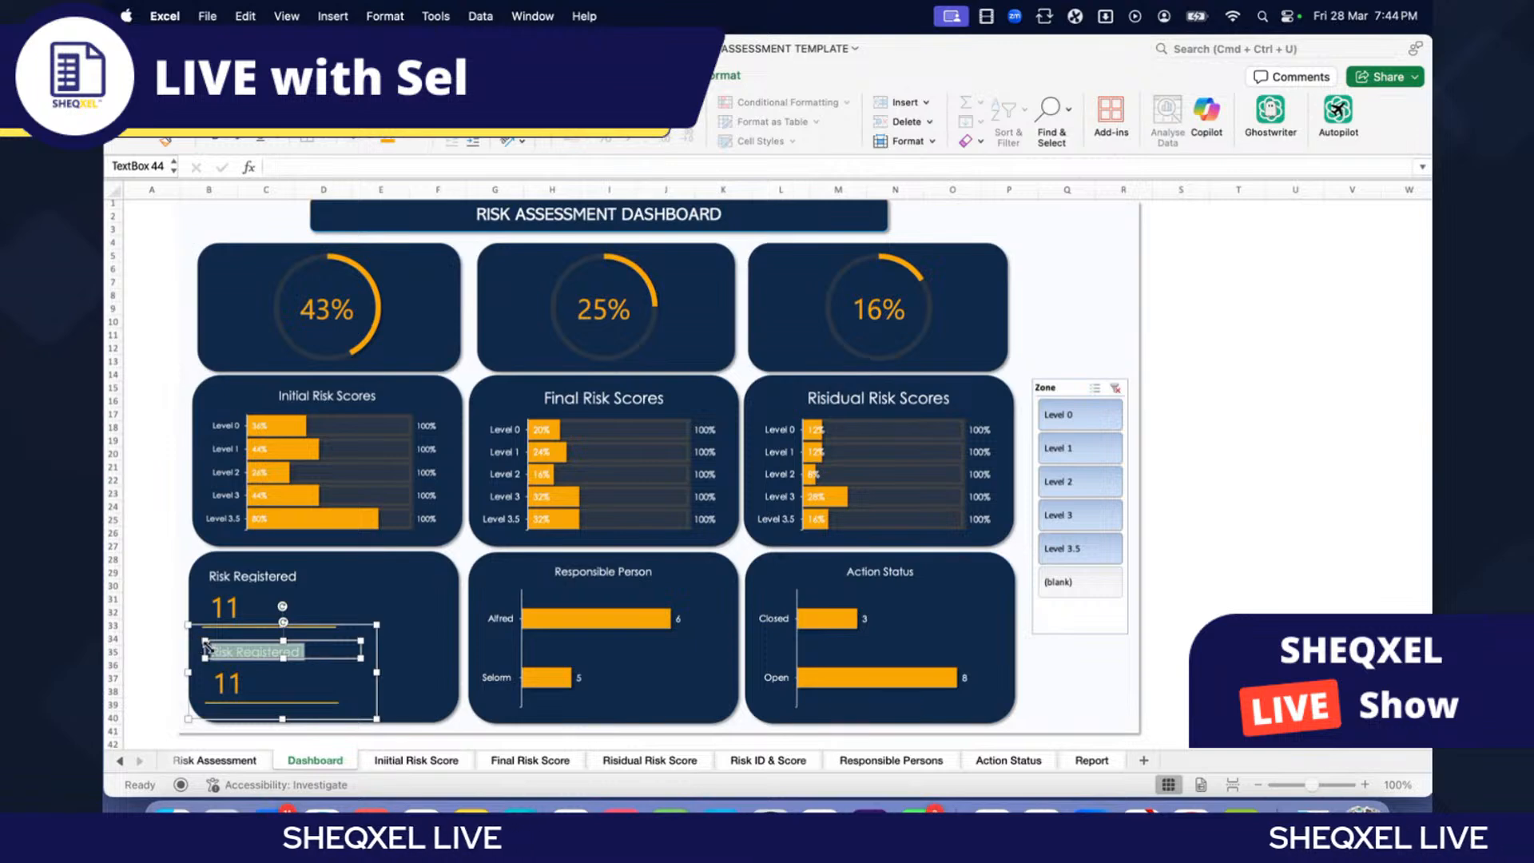
{"action": "type", "text": "Actions"}
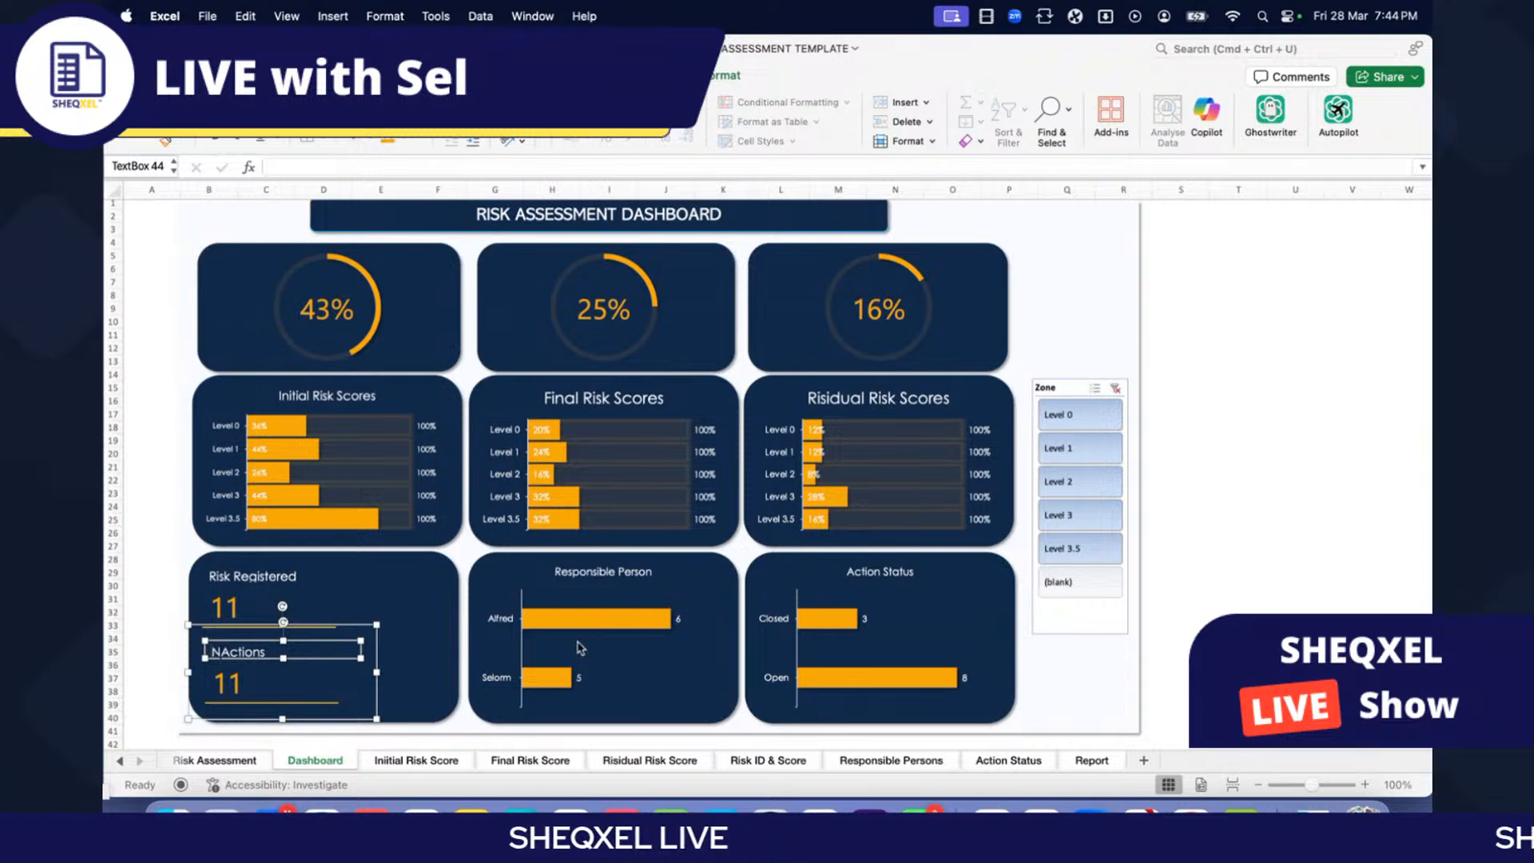
{"action": "type", "text": "of"}
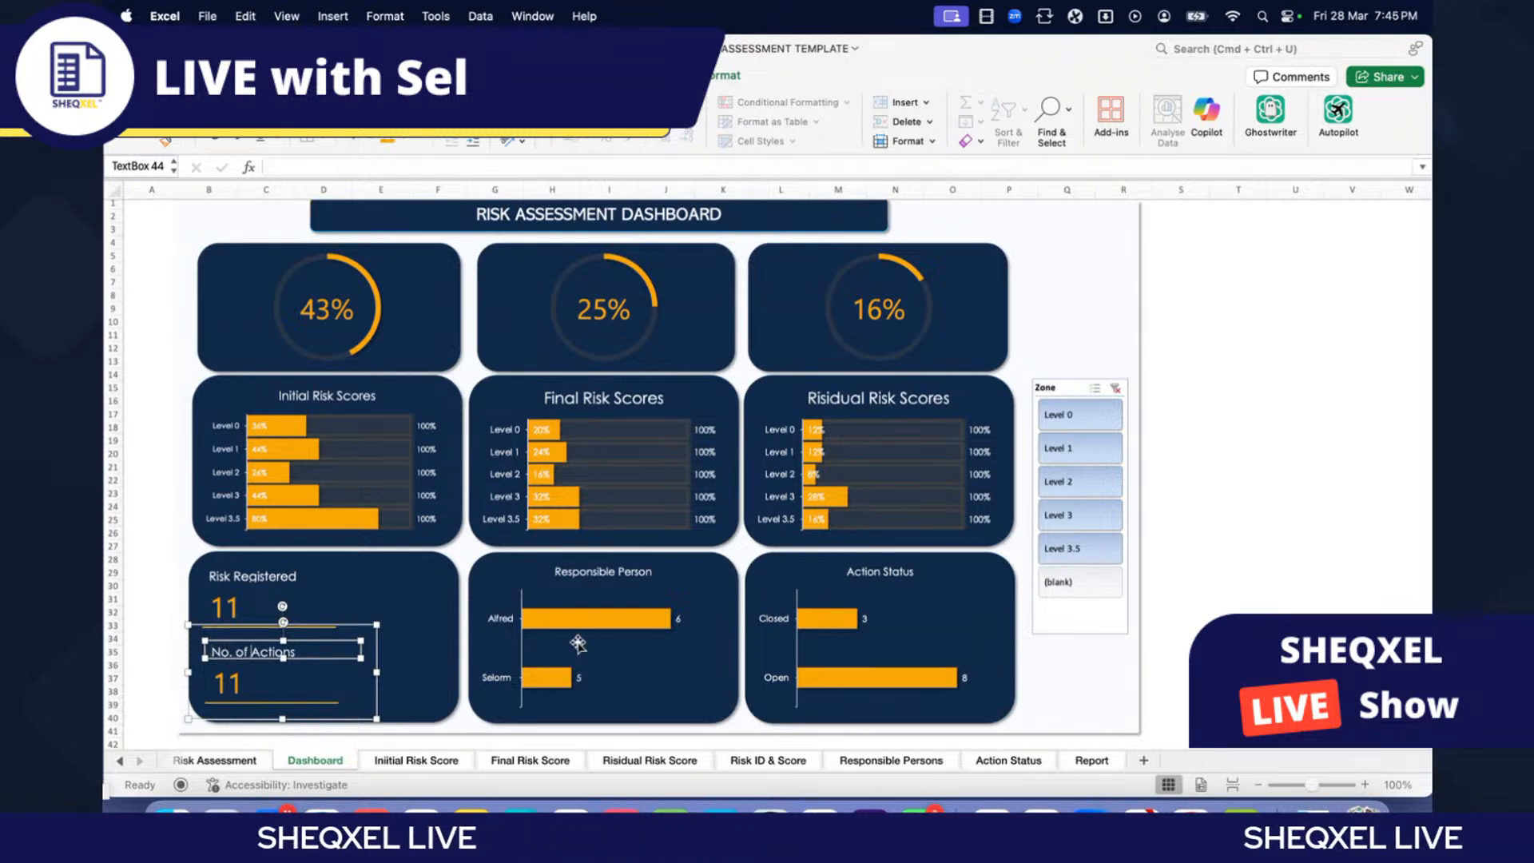
Step: Change the upper label to "No. of Risk Registered"
{"action": "left_click", "coordinate": [212, 581]}
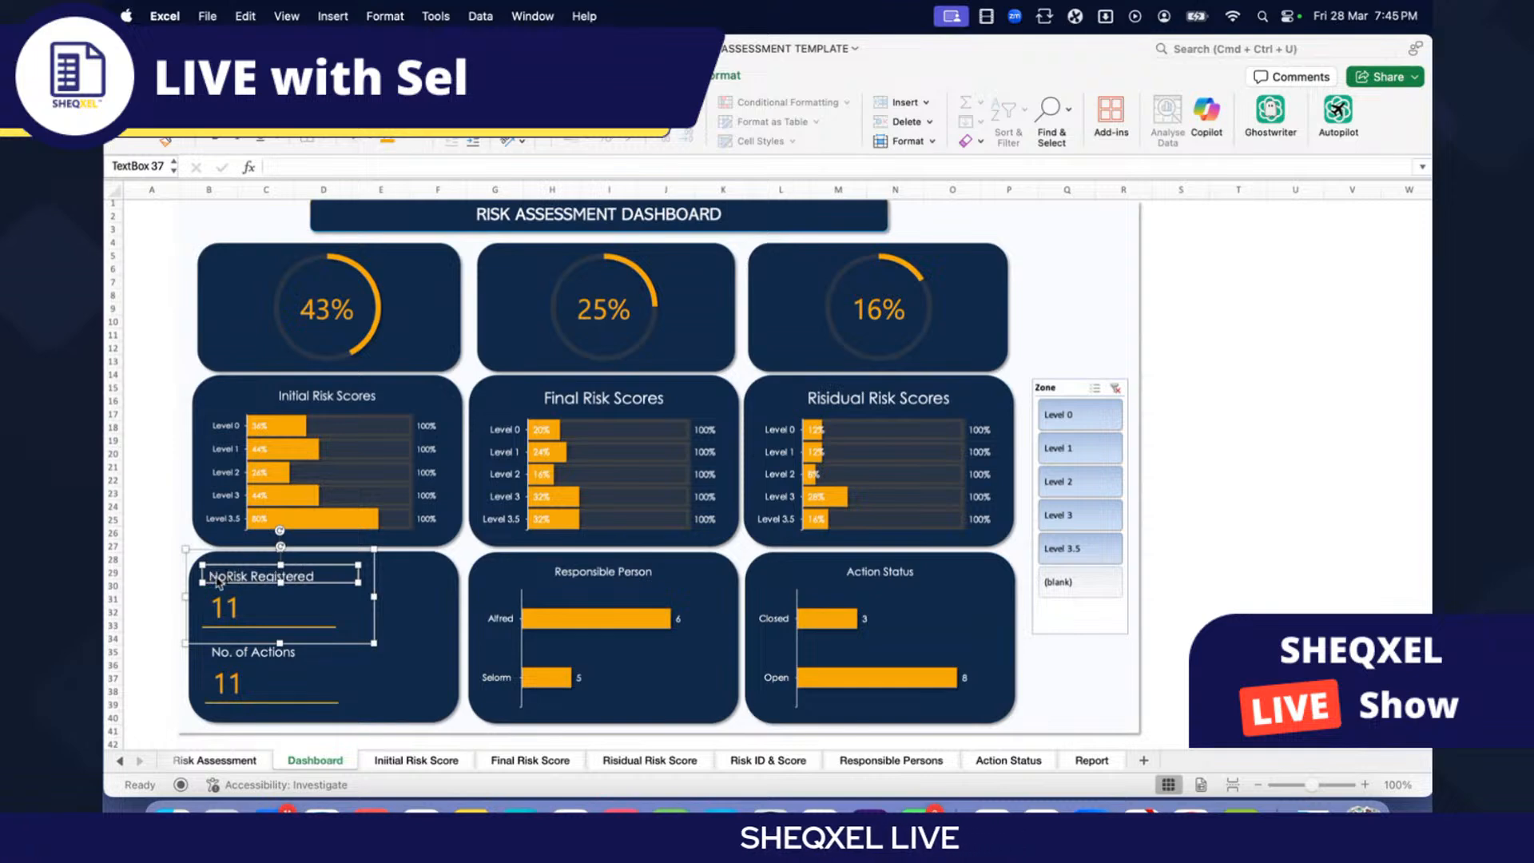
{"action": "type", "text": "of"}
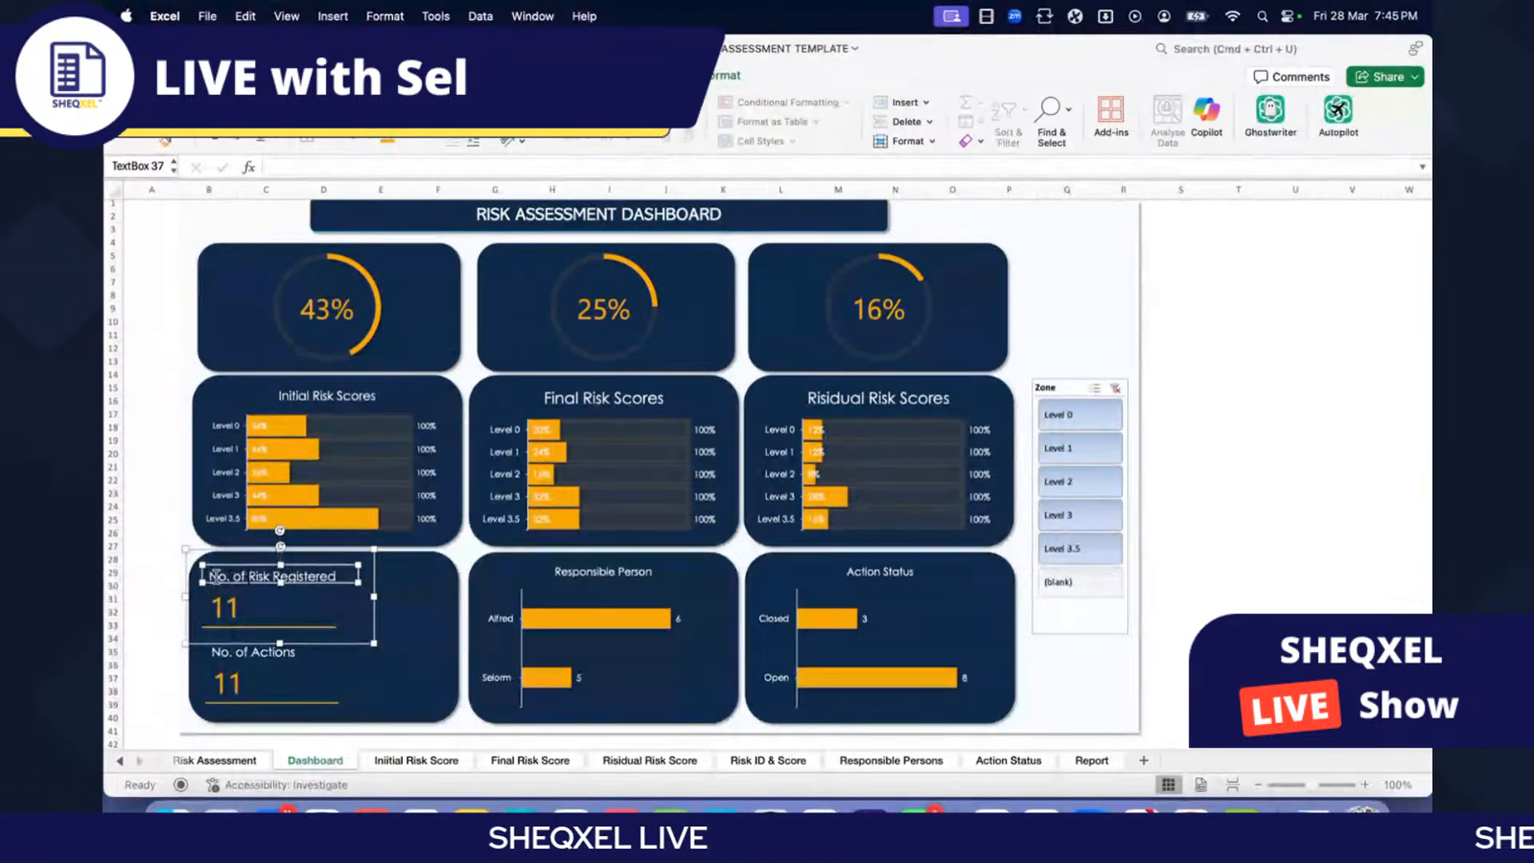
{"action": "key", "text": "Escape"}
{"action": "key", "text": "Escape"}
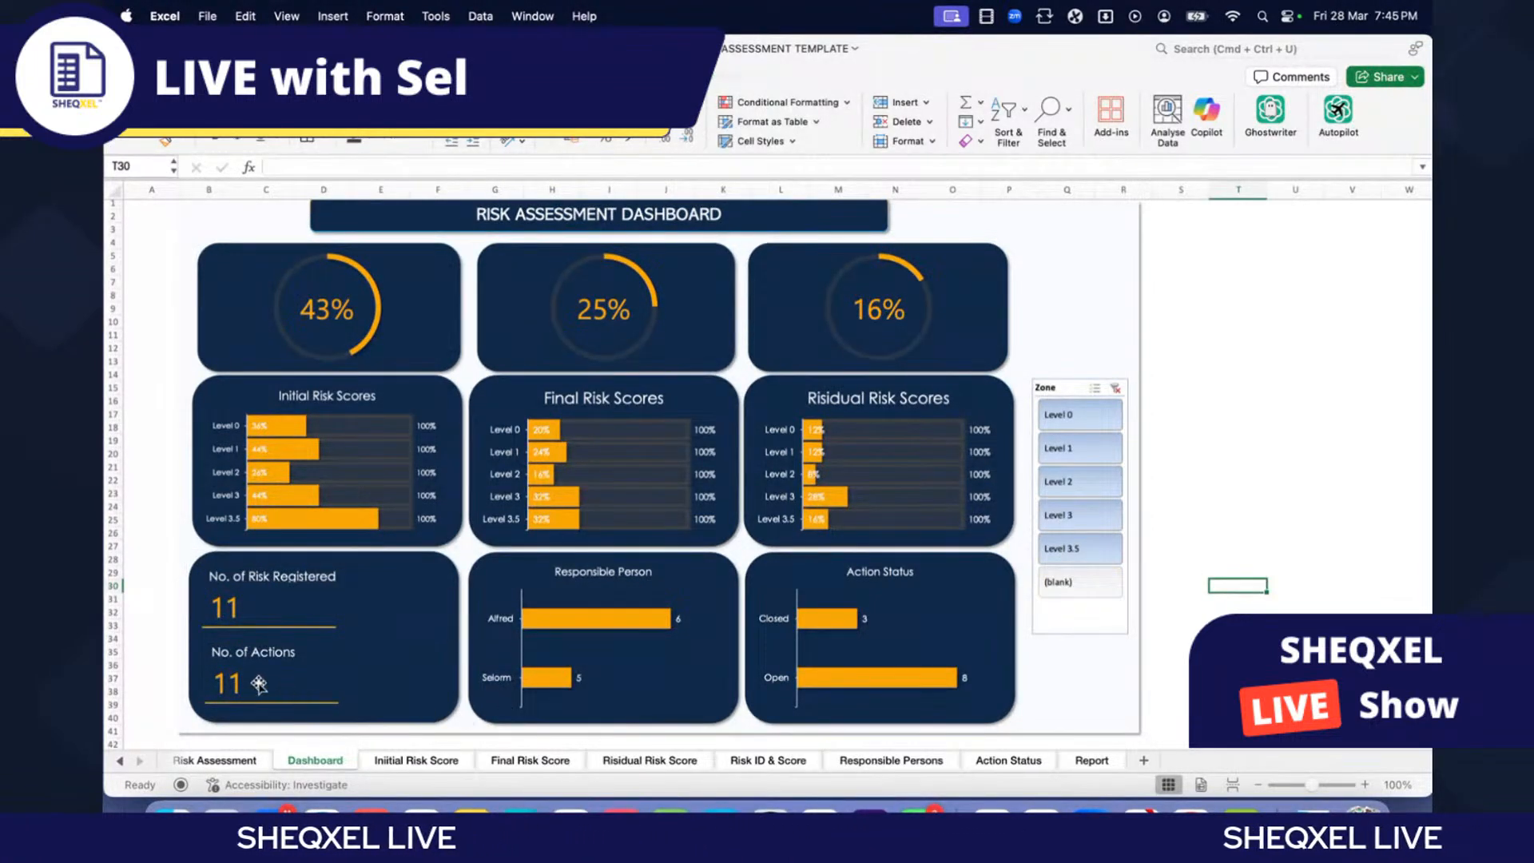
Step: Link the number under No. of Actions to the Grand Total value in cell Y4 of the Action Status sheet
{"action": "left_click", "coordinate": [228, 684]}
{"action": "left_click", "coordinate": [227, 683]}
{"action": "left_click_drag", "start_coordinate": [438, 189], "coordinate": [380, 189]}
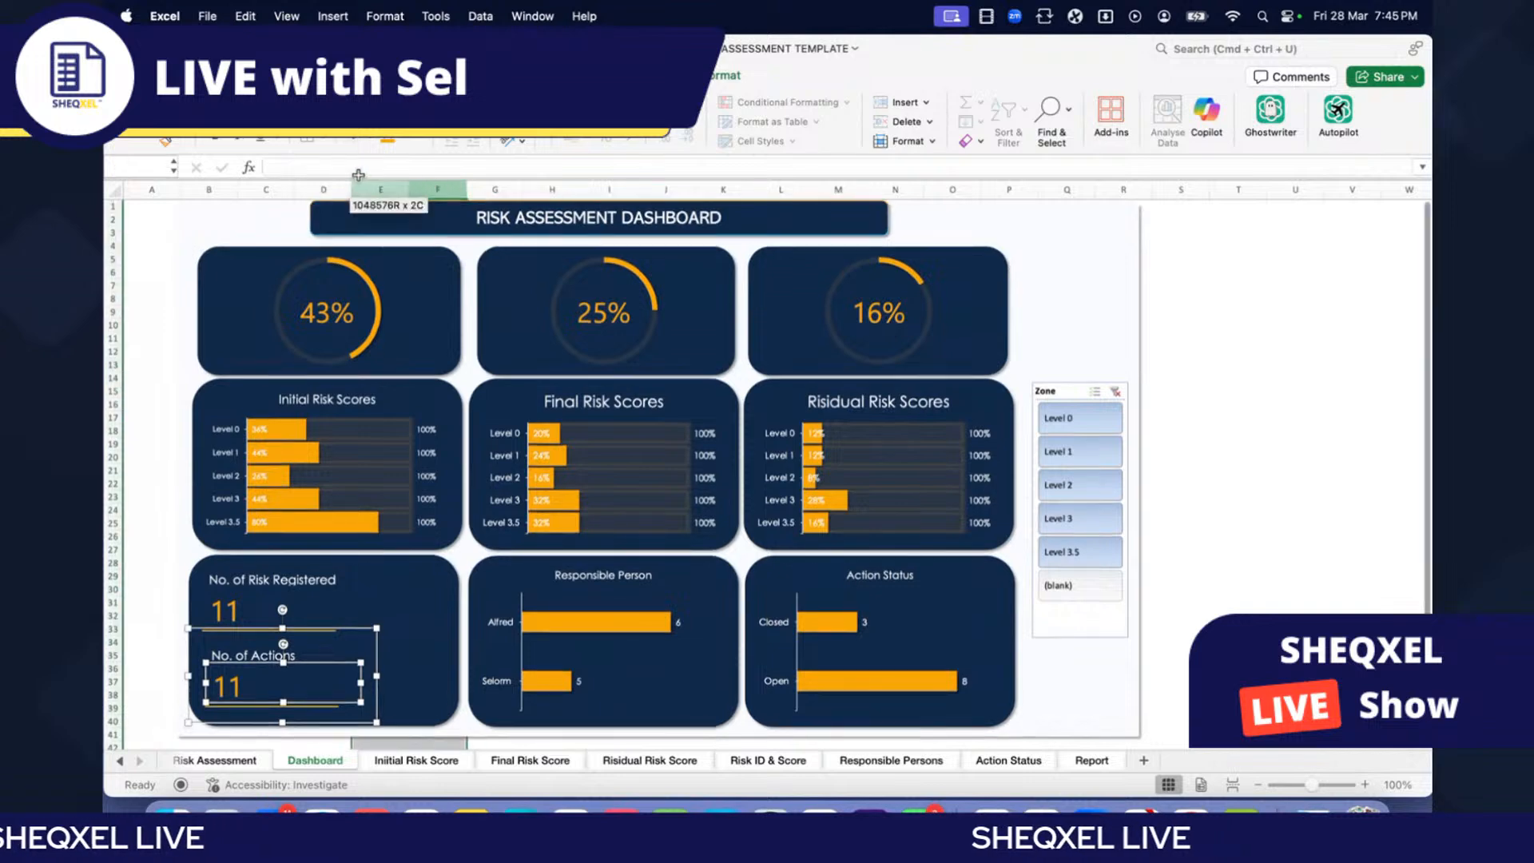
{"action": "left_click", "coordinate": [239, 686]}
{"action": "left_click", "coordinate": [239, 686]}
{"action": "left_click_drag", "start_coordinate": [392, 169], "coordinate": [240, 166]}
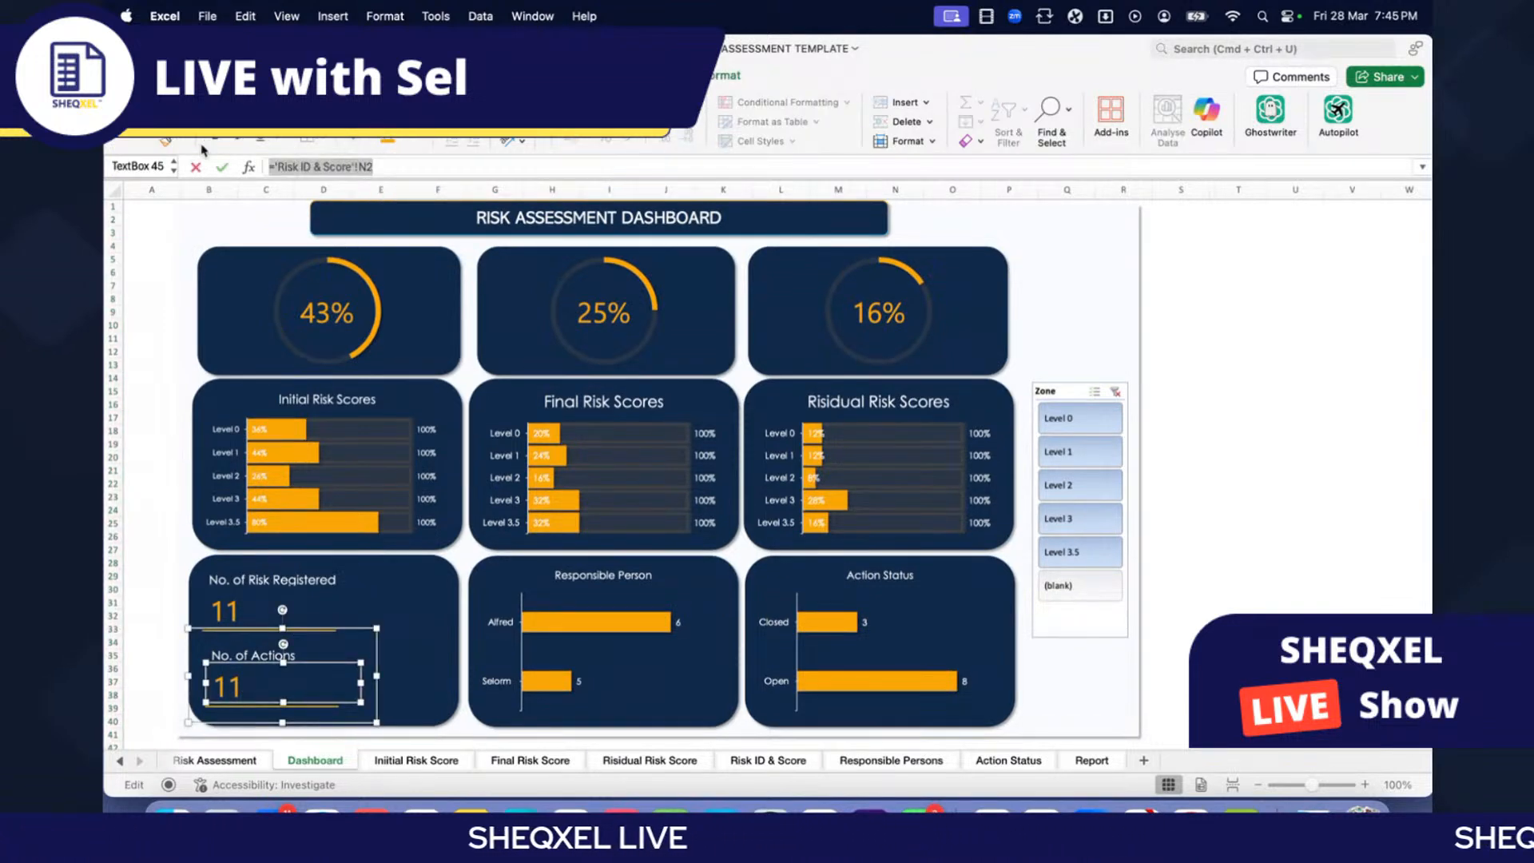
{"action": "type", "text": "="}
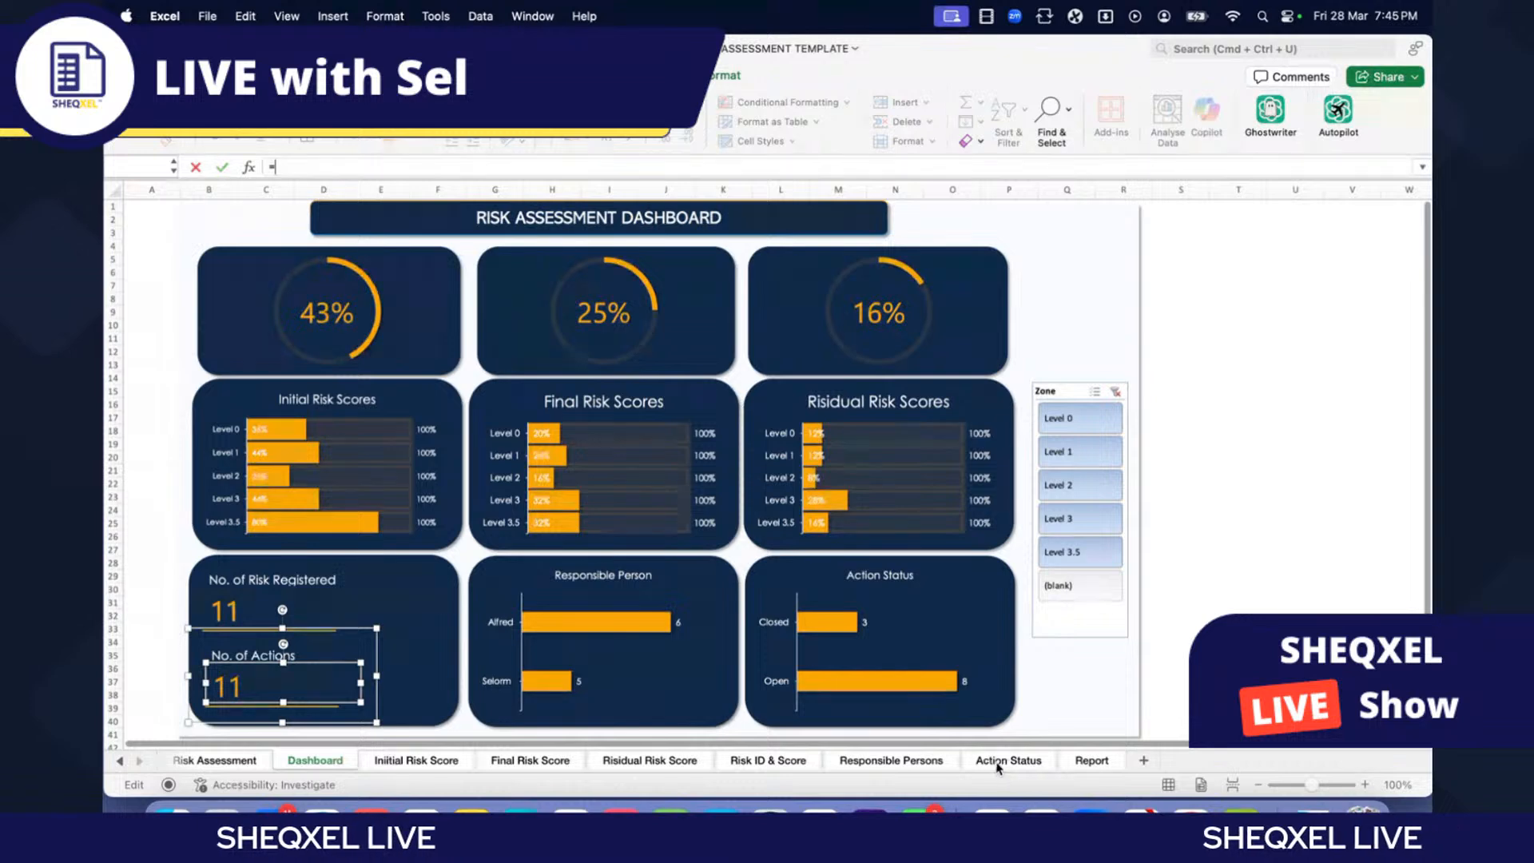
{"action": "left_click", "coordinate": [1009, 760]}
{"action": "scroll", "coordinate": [1039, 304], "scroll_direction": "right", "scroll_amount": 10}
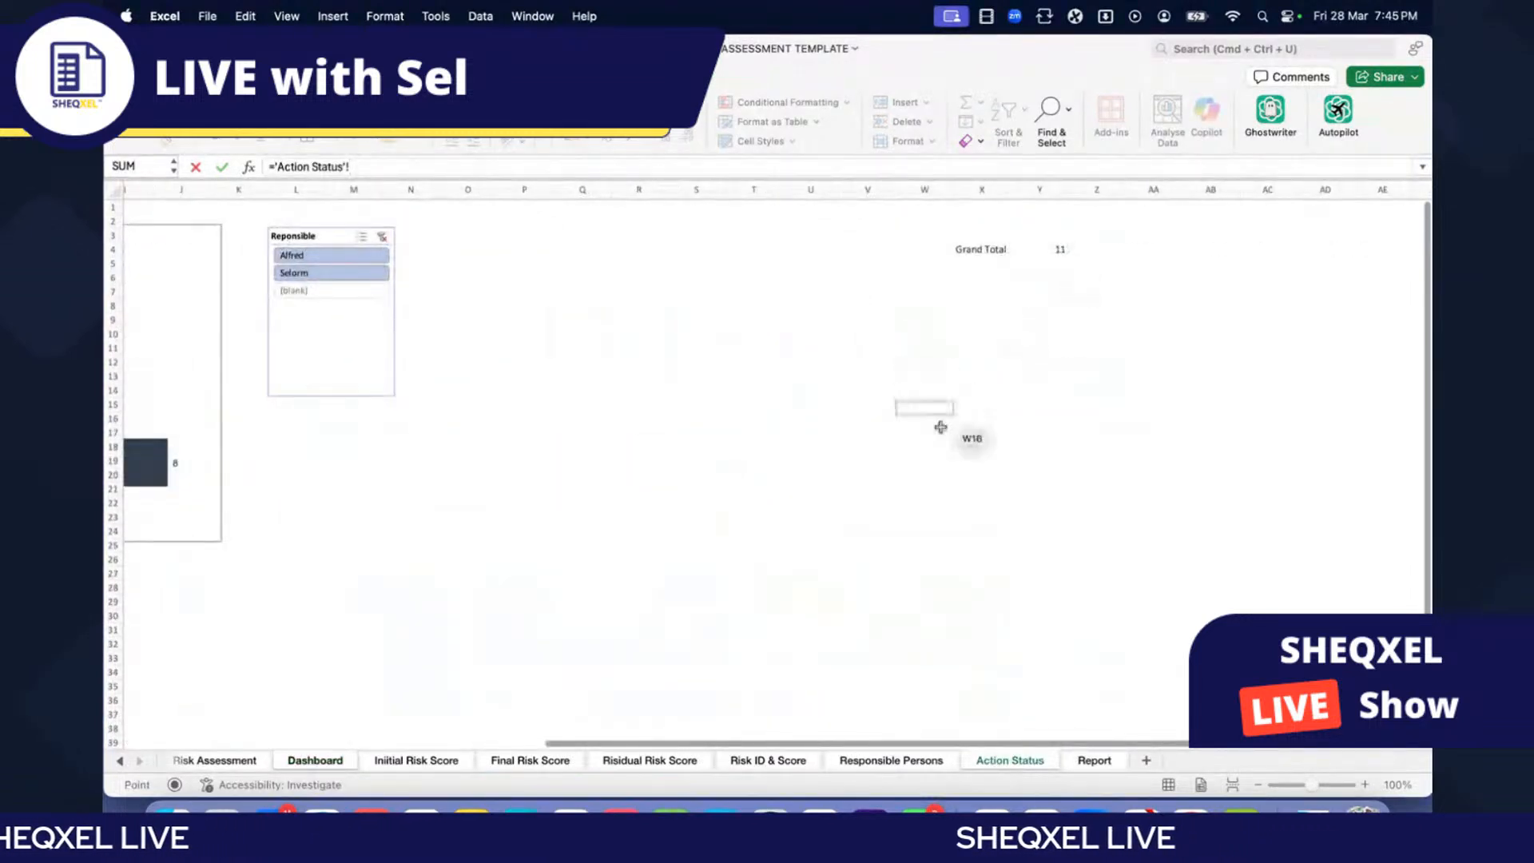
{"action": "scroll", "coordinate": [1016, 615], "scroll_direction": "left", "scroll_amount": 8}
{"action": "scroll", "coordinate": [1016, 616], "scroll_direction": "left", "scroll_amount": 2}
{"action": "scroll", "coordinate": [1017, 616], "scroll_direction": "right", "scroll_amount": 1}
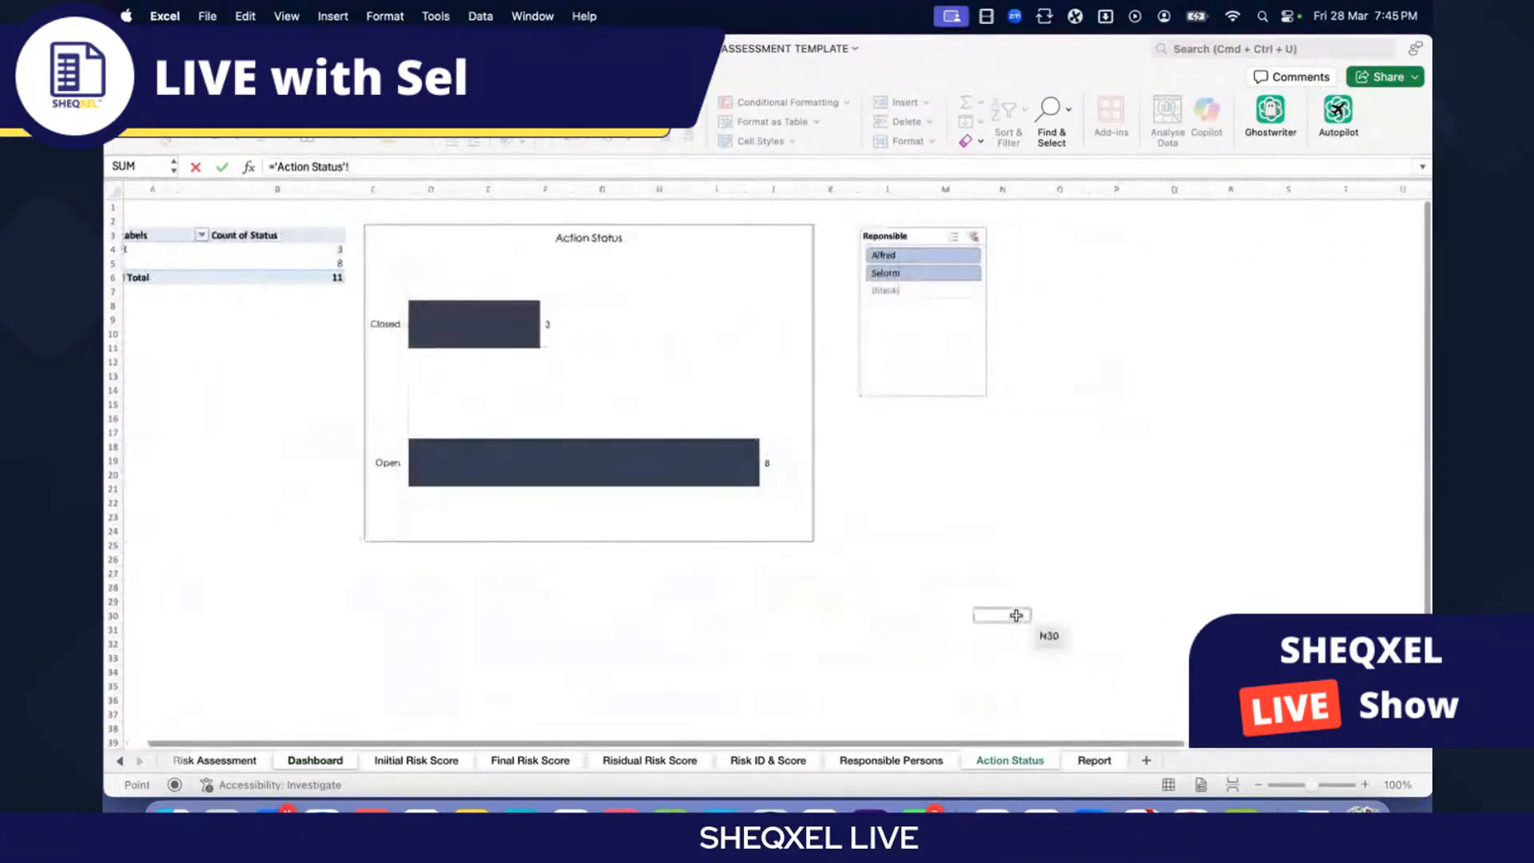
{"action": "scroll", "coordinate": [1017, 616], "scroll_direction": "left", "scroll_amount": 1}
{"action": "scroll", "coordinate": [1017, 615], "scroll_direction": "right", "scroll_amount": 10}
{"action": "scroll", "coordinate": [880, 233], "scroll_direction": "right", "scroll_amount": 1}
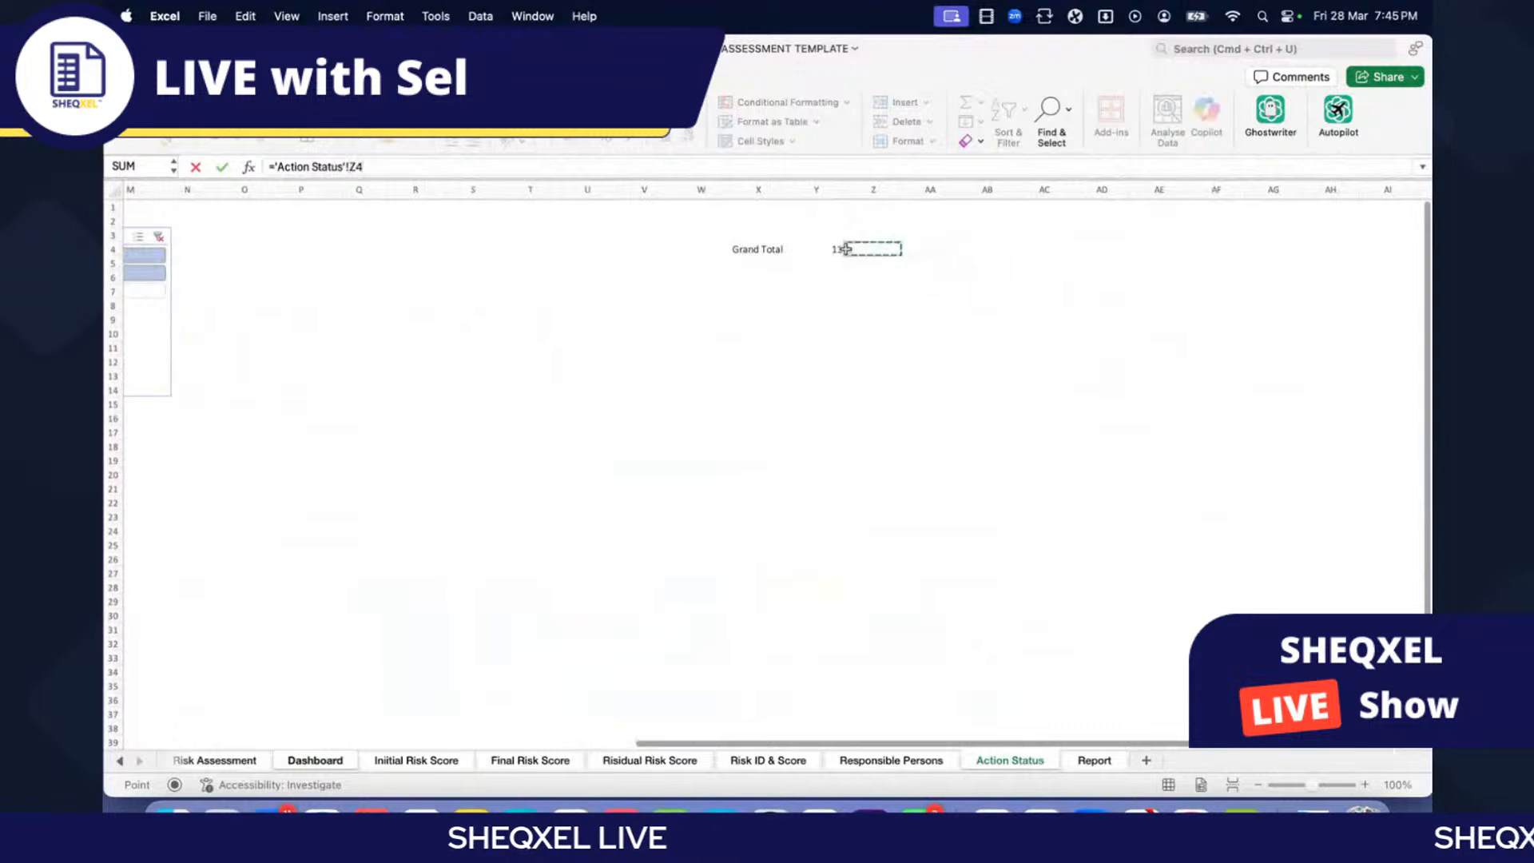
{"action": "left_click", "coordinate": [836, 249]}
{"action": "key", "text": "Return"}
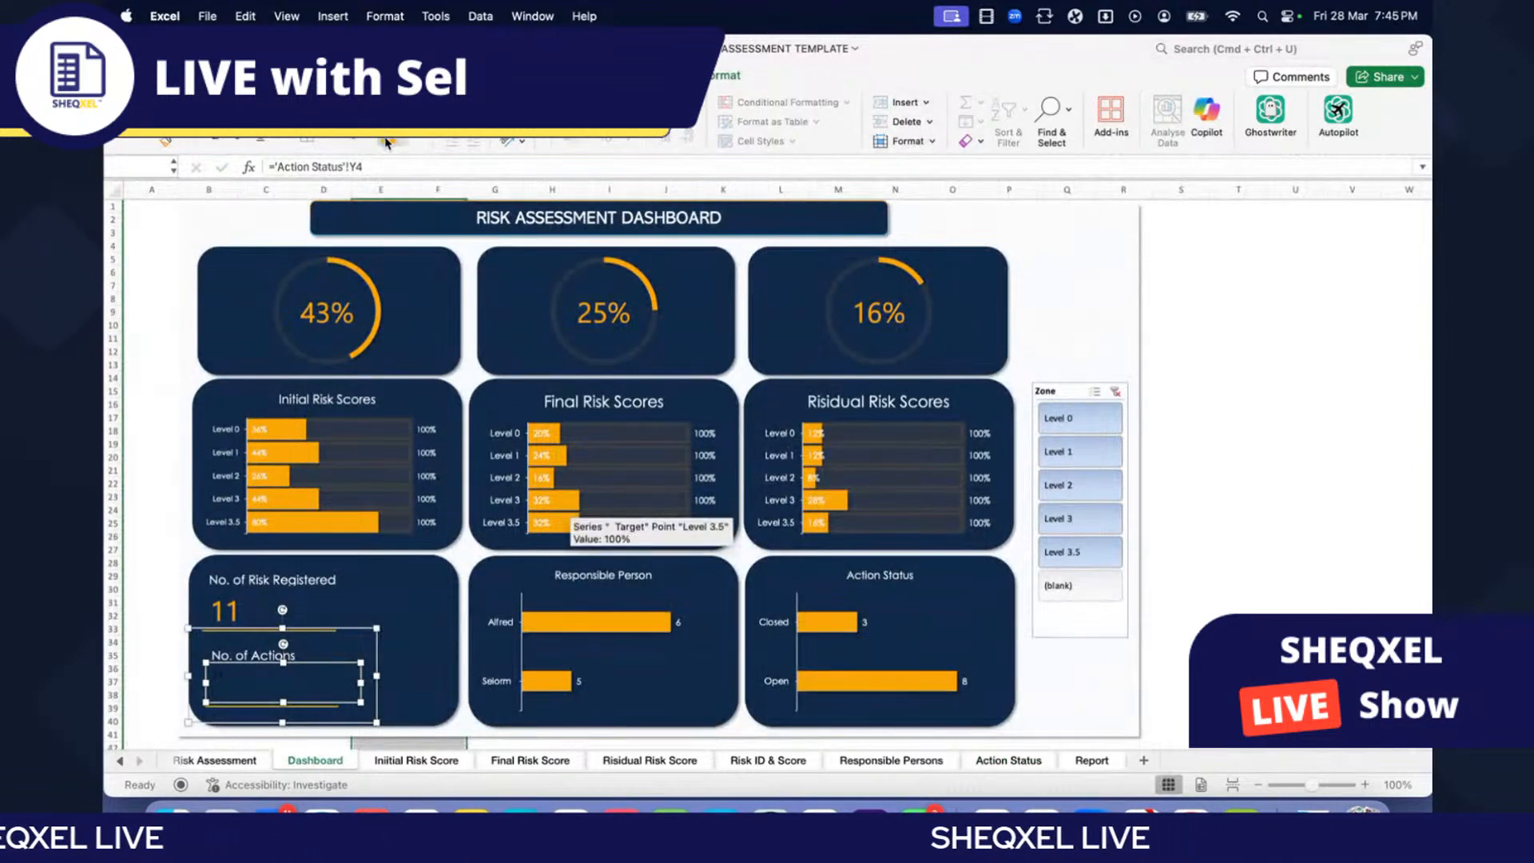
Step: Format the No. of Actions number in gold with size 28 and the Segoe UI Symbol font
{"action": "left_click", "coordinate": [162, 575]}
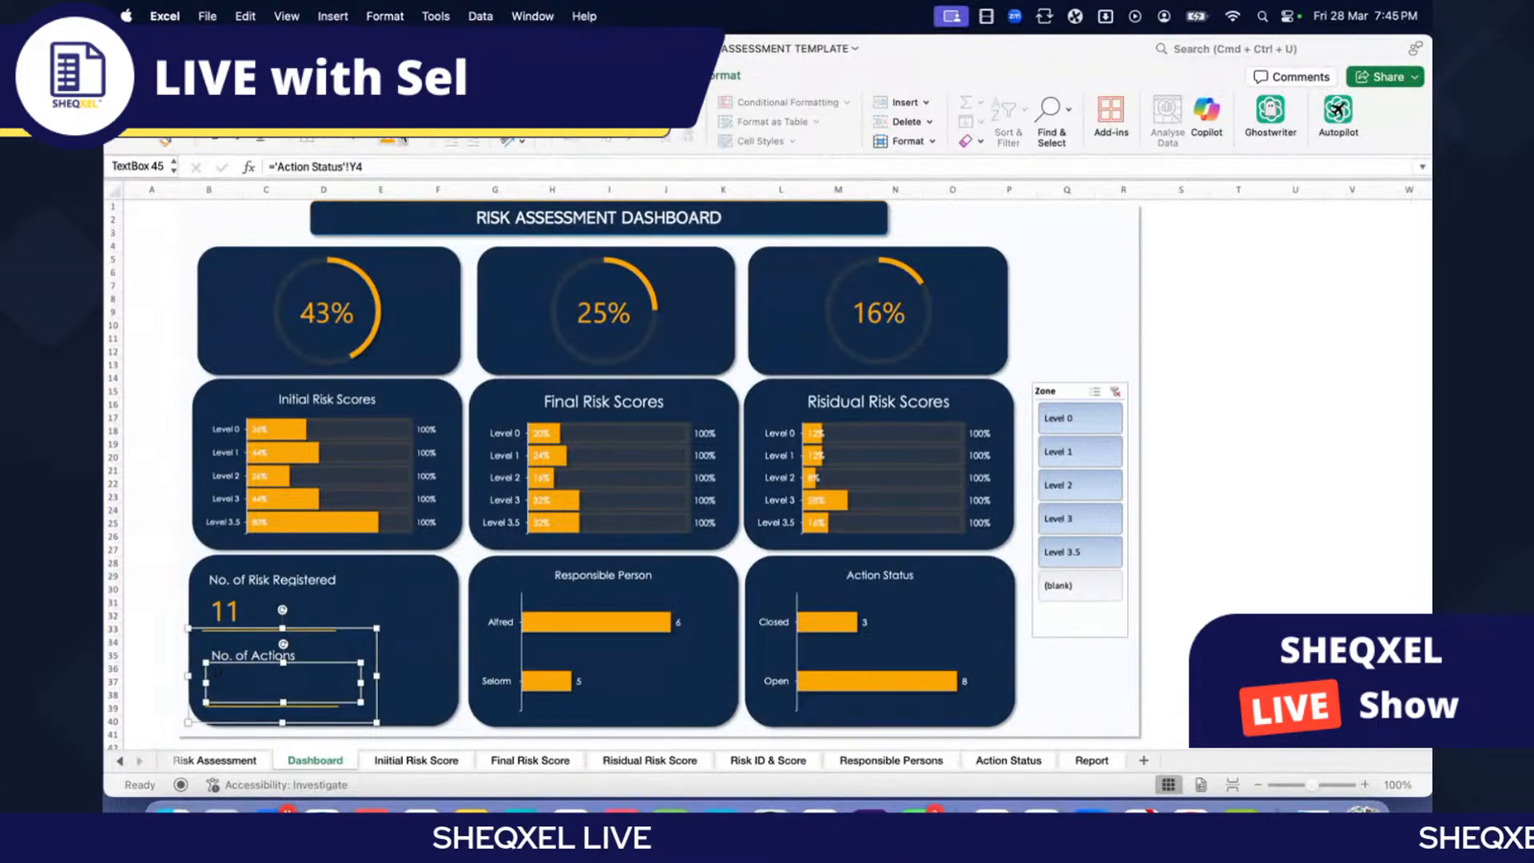
{"action": "left_click", "coordinate": [391, 141]}
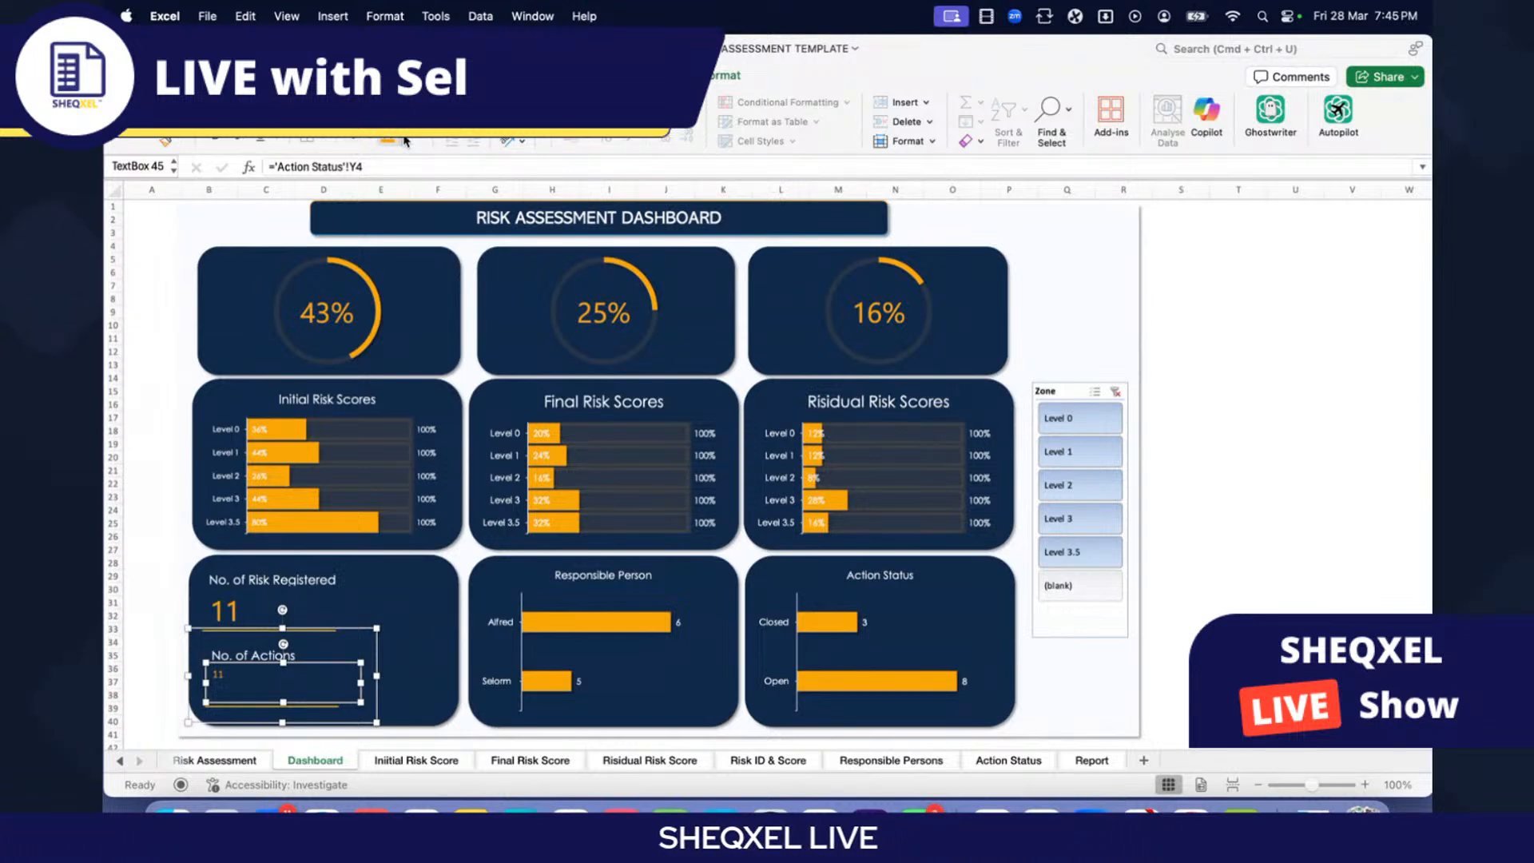
{"action": "left_click", "coordinate": [404, 141]}
{"action": "key", "text": "Escape"}
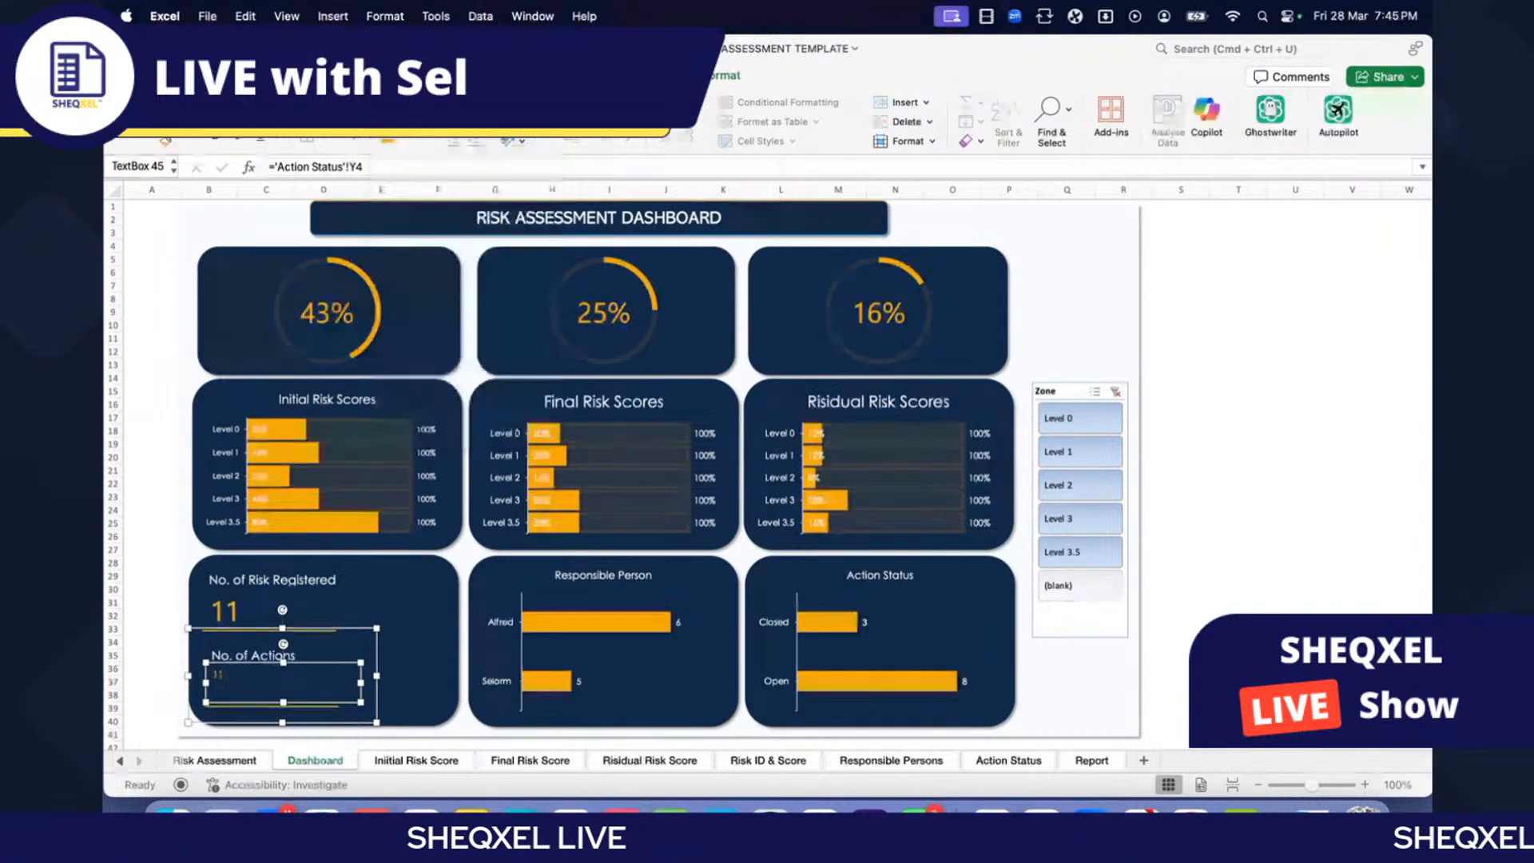
{"action": "left_click", "coordinate": [364, 103]}
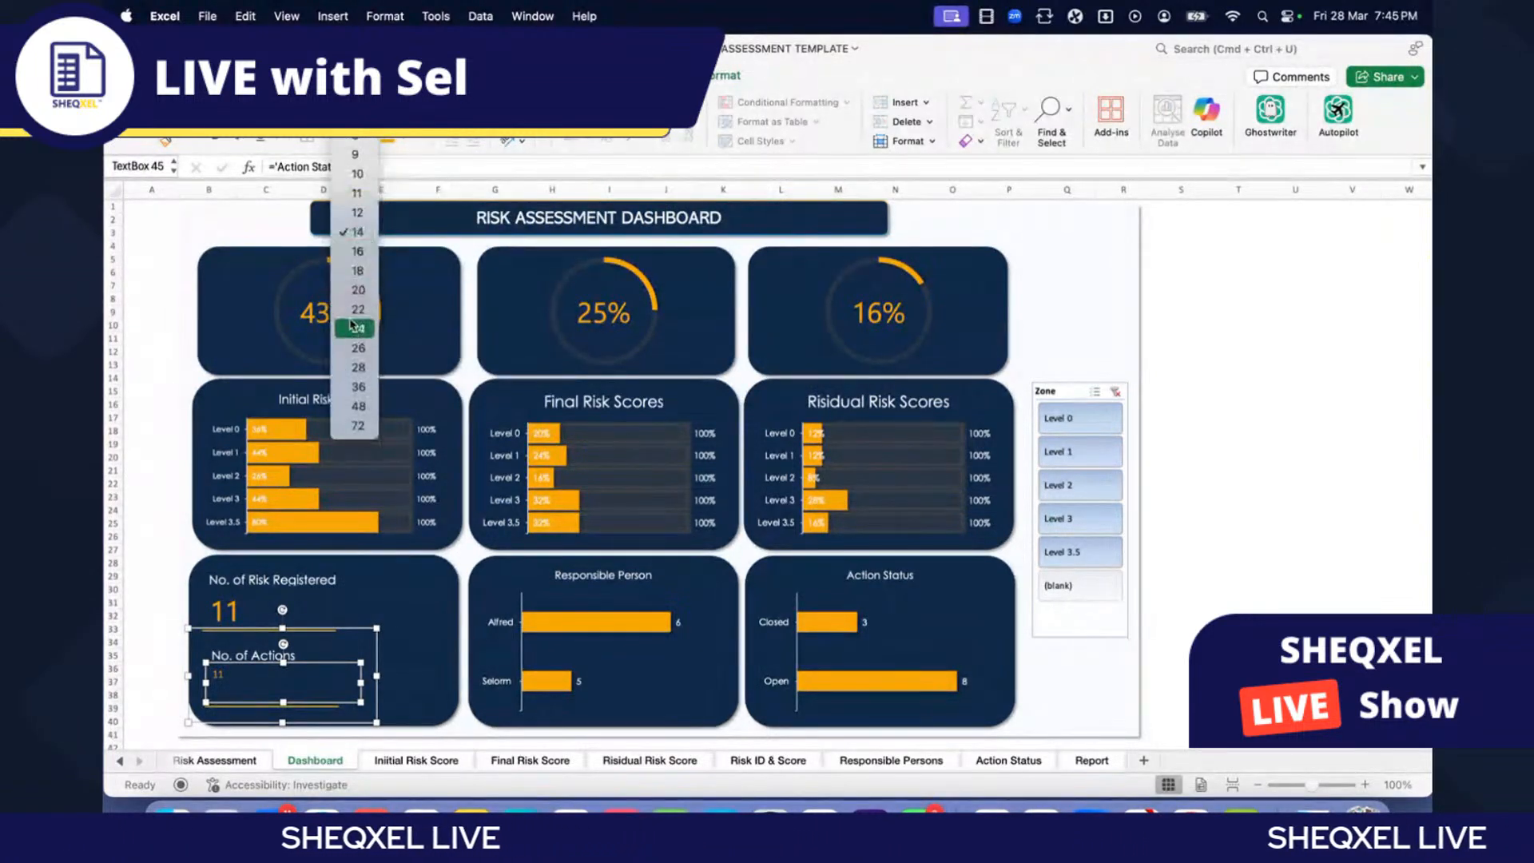
{"action": "left_click", "coordinate": [358, 367]}
{"action": "left_click", "coordinate": [303, 102]}
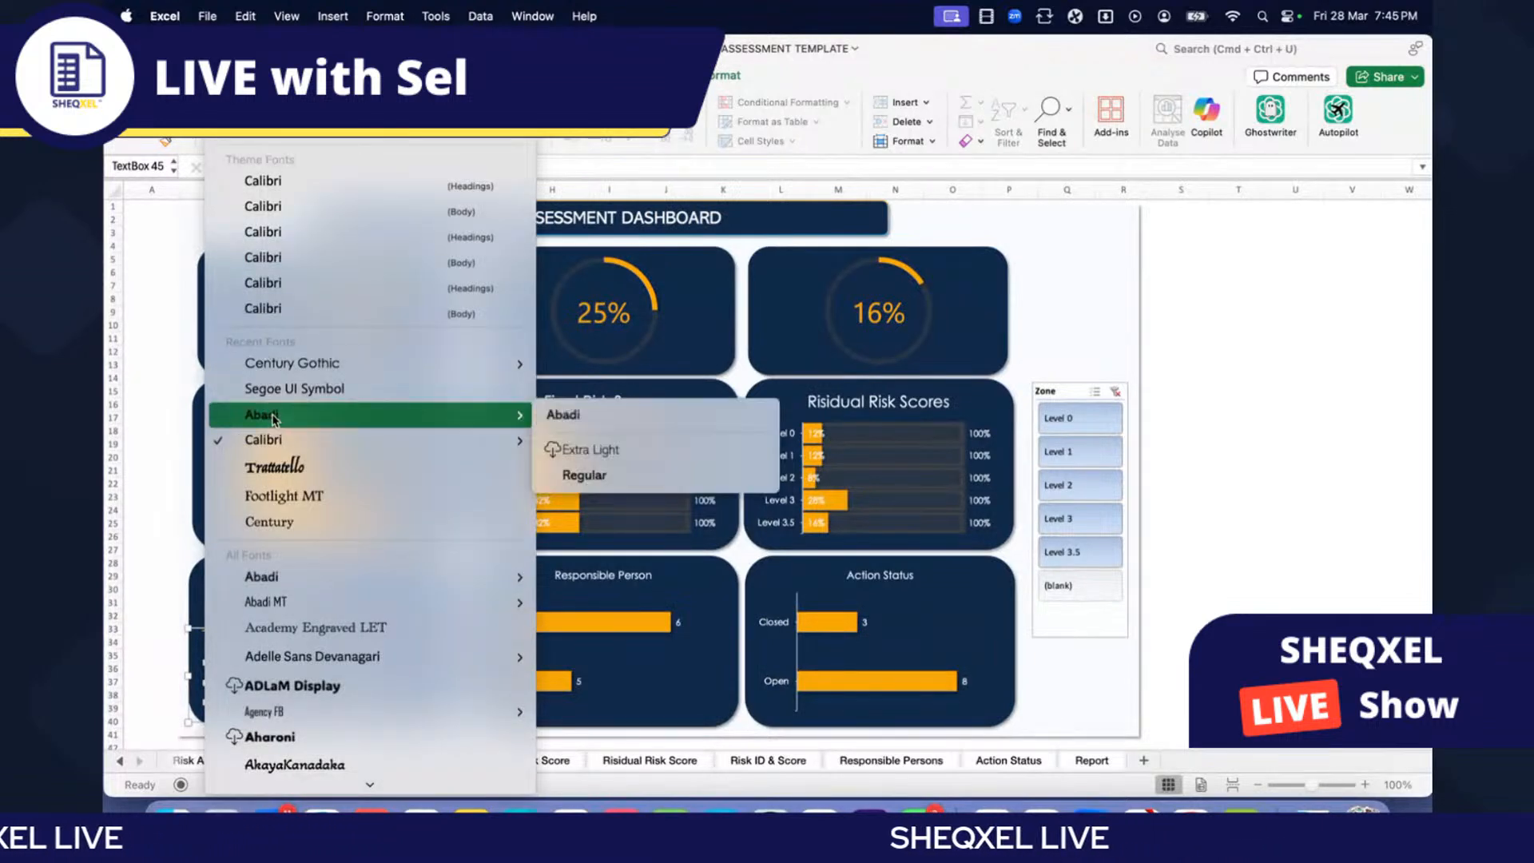
{"action": "left_click", "coordinate": [292, 390]}
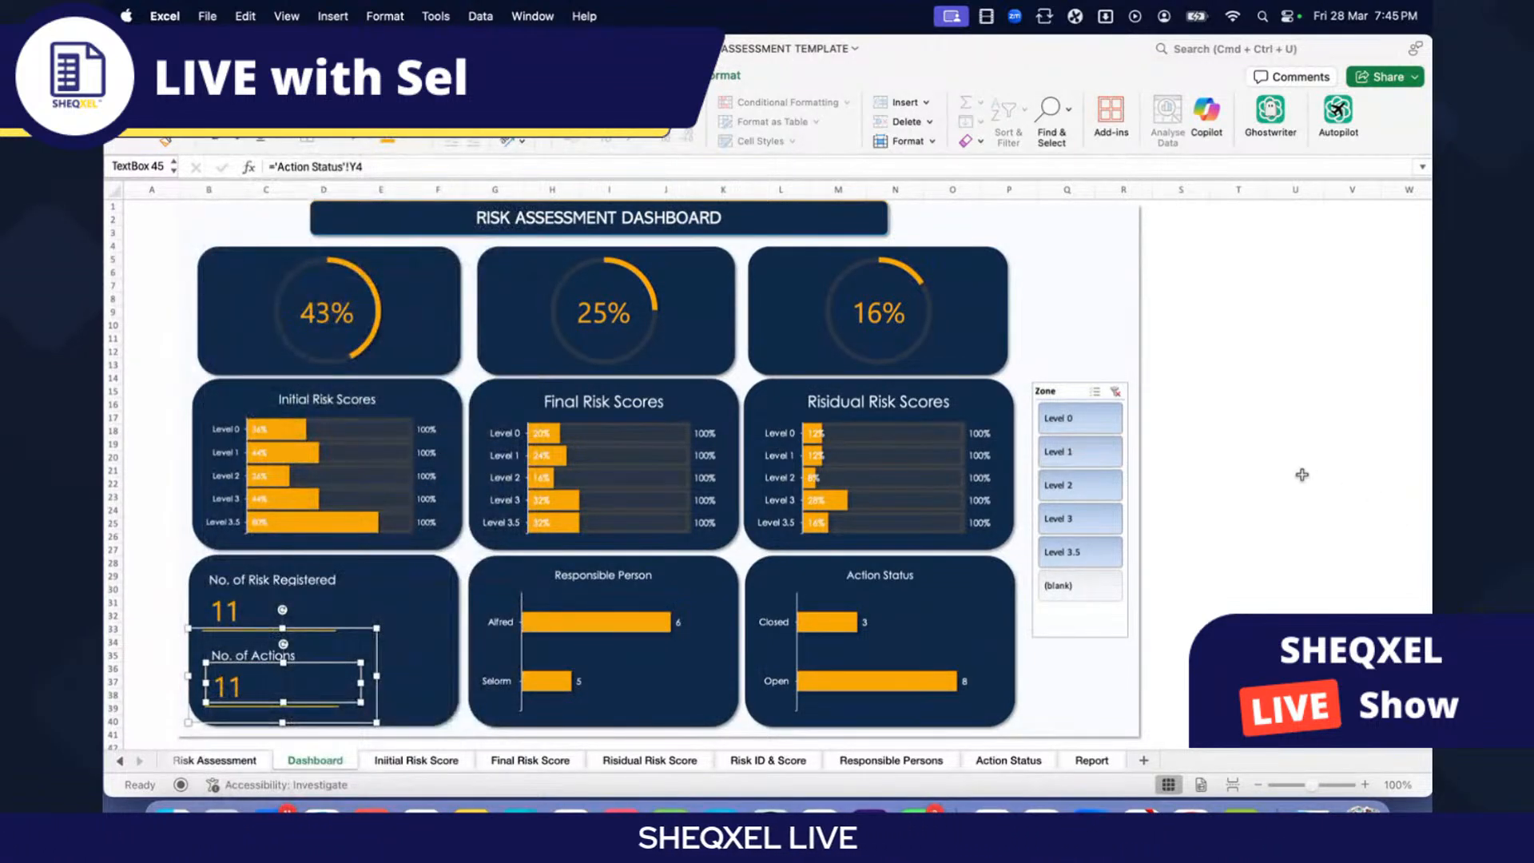
Step: Group the No. of Risk Registered and No. of Actions groups with the panel behind them
{"action": "left_click", "coordinate": [302, 616]}
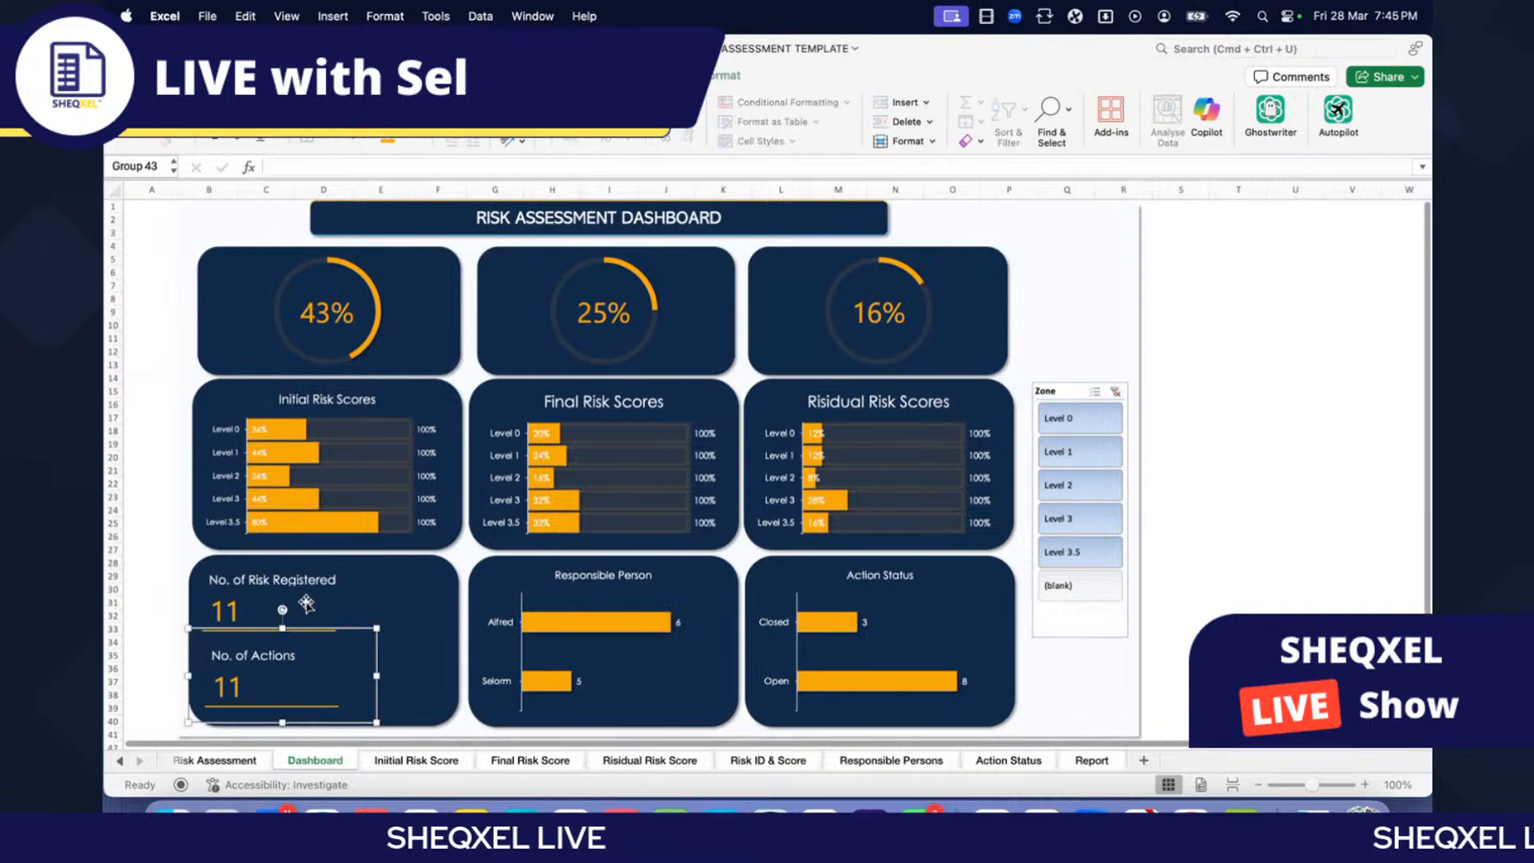
{"action": "left_click", "coordinate": [421, 612], "text": "shift"}
{"action": "left_click", "coordinate": [724, 77]}
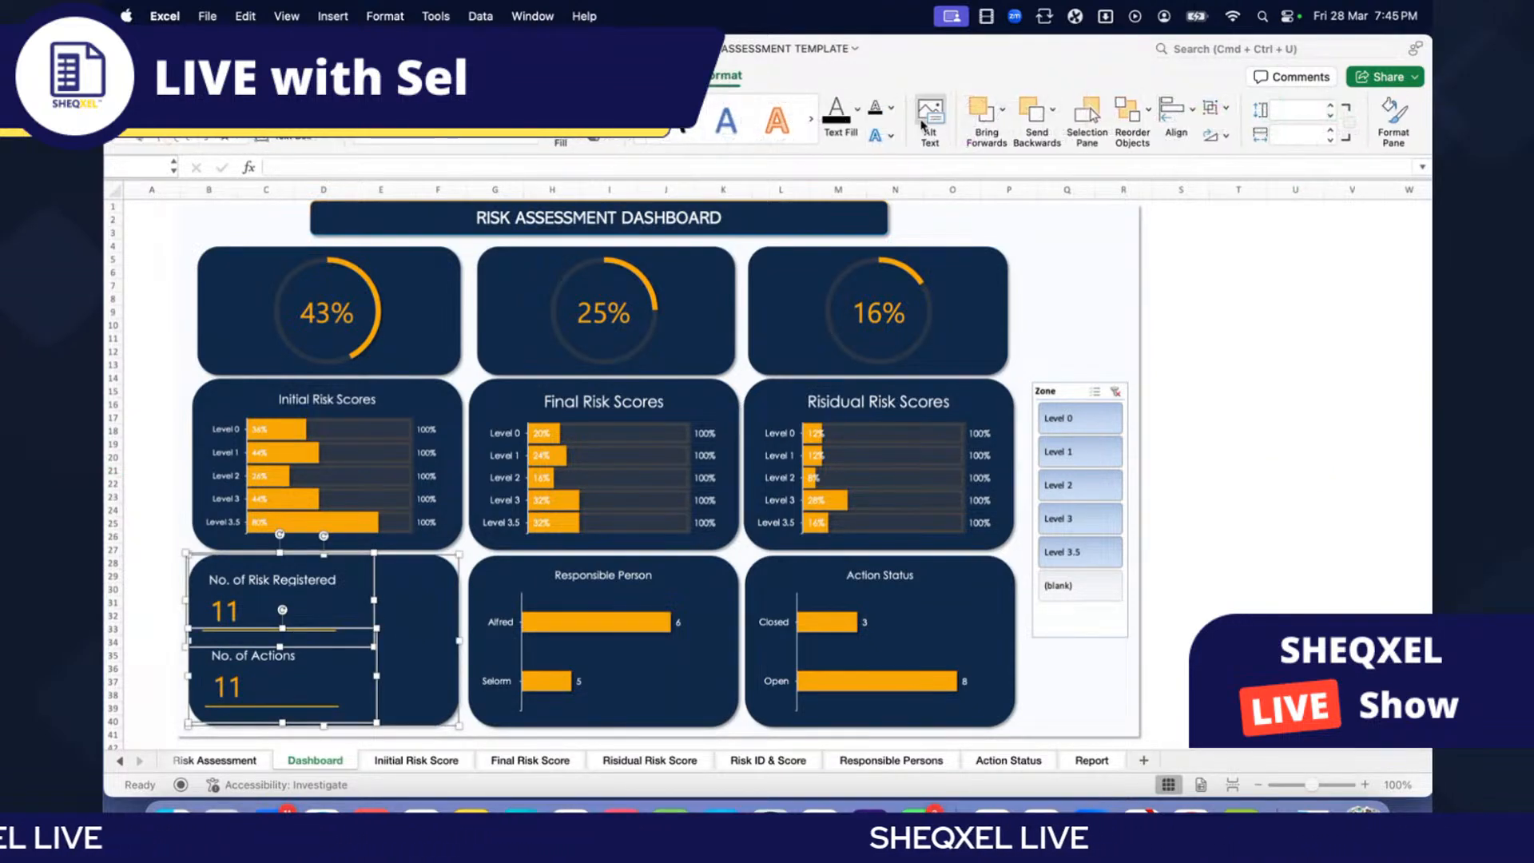
{"action": "left_click", "coordinate": [1211, 108]}
{"action": "left_click", "coordinate": [1241, 132]}
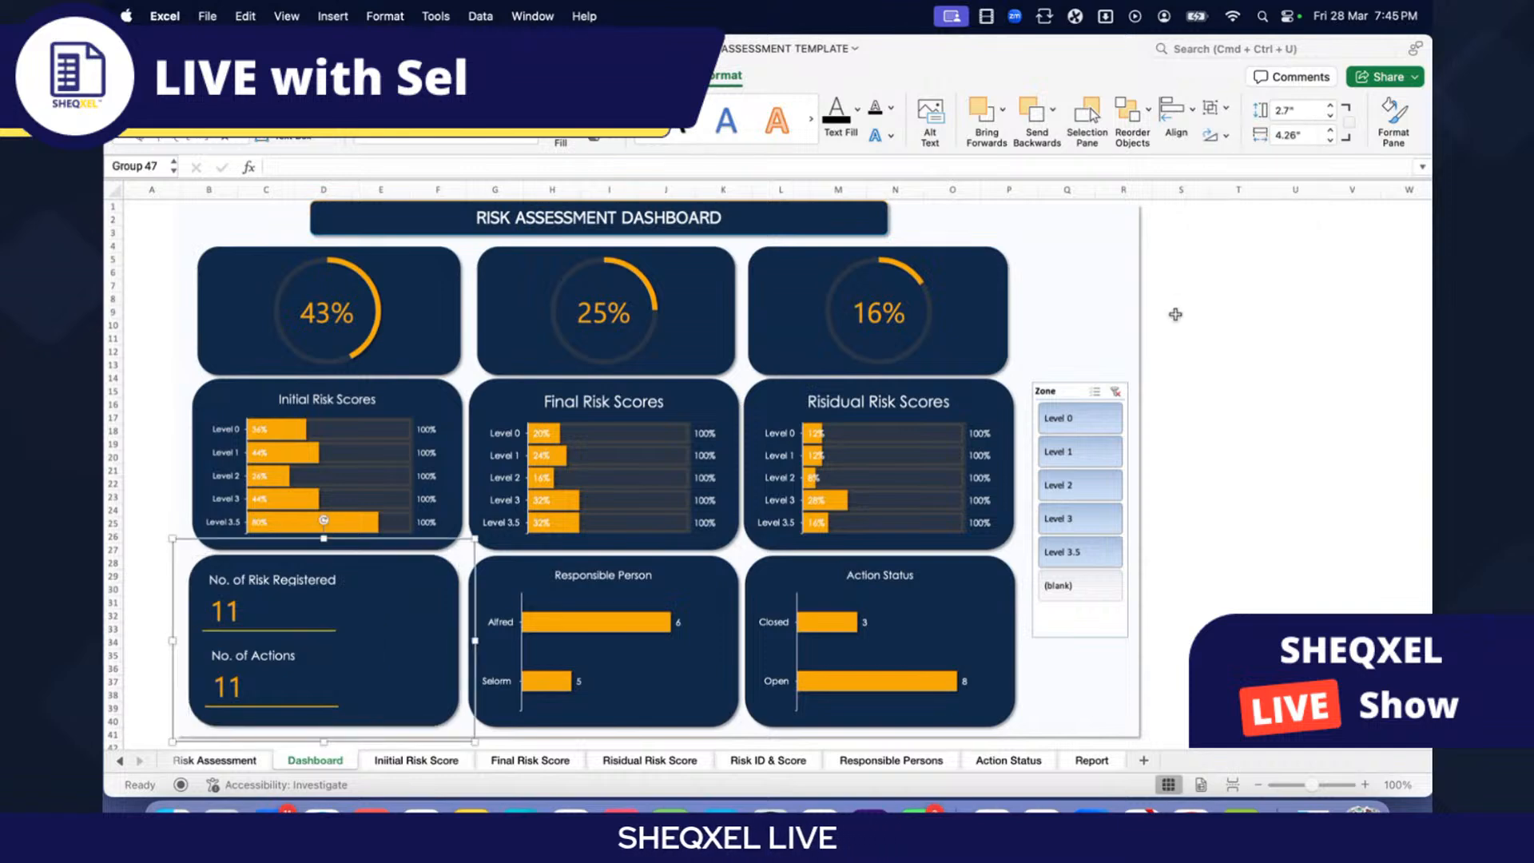
Step: Set the font size of the Final Risk Scores chart title to 16
{"action": "left_click", "coordinate": [613, 405]}
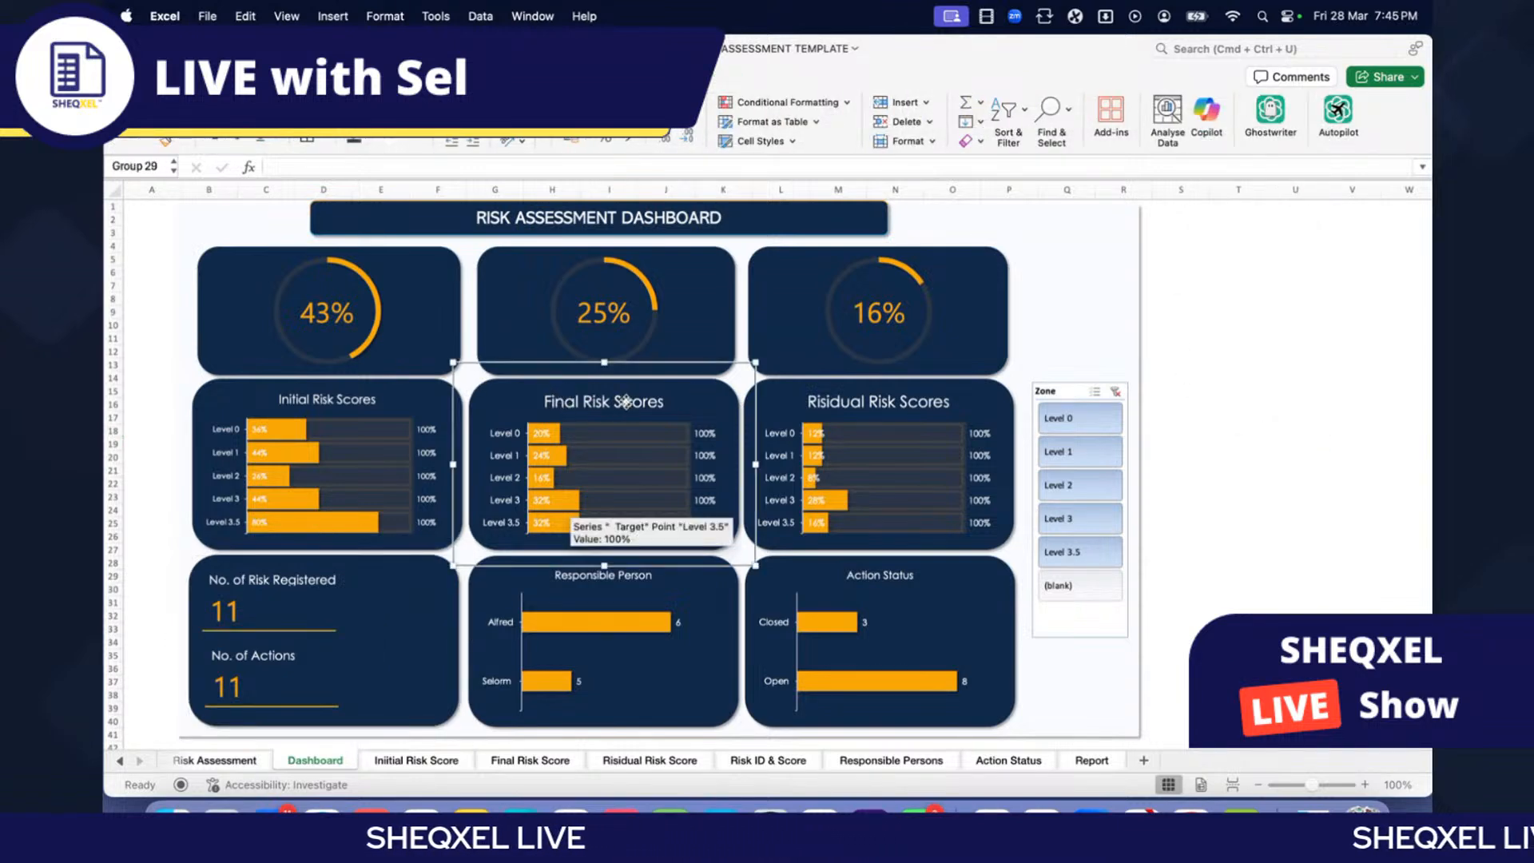
{"action": "left_click", "coordinate": [613, 405]}
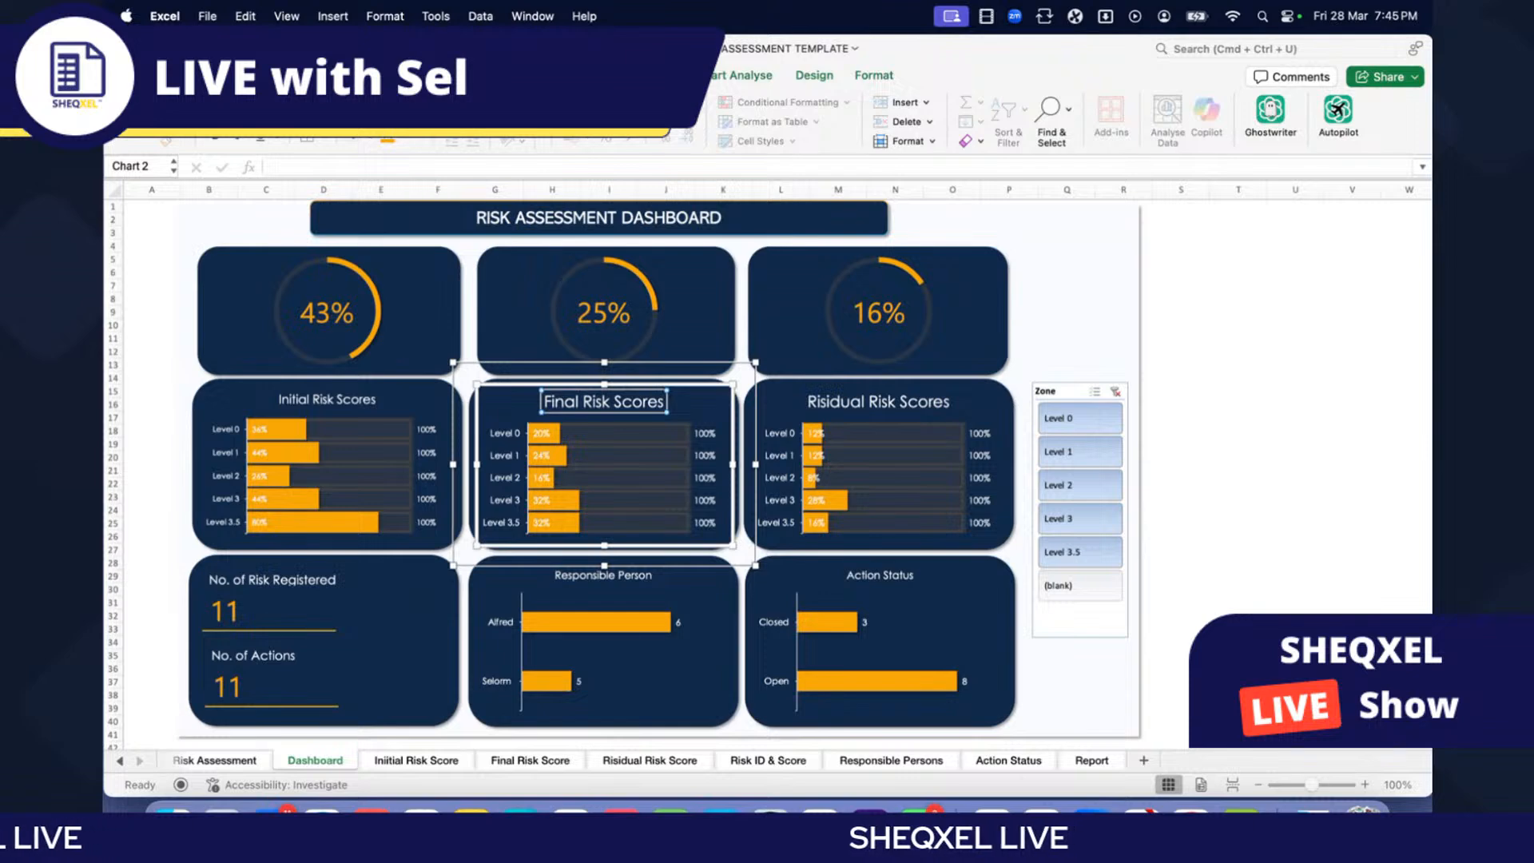
{"action": "left_click", "coordinate": [370, 105]}
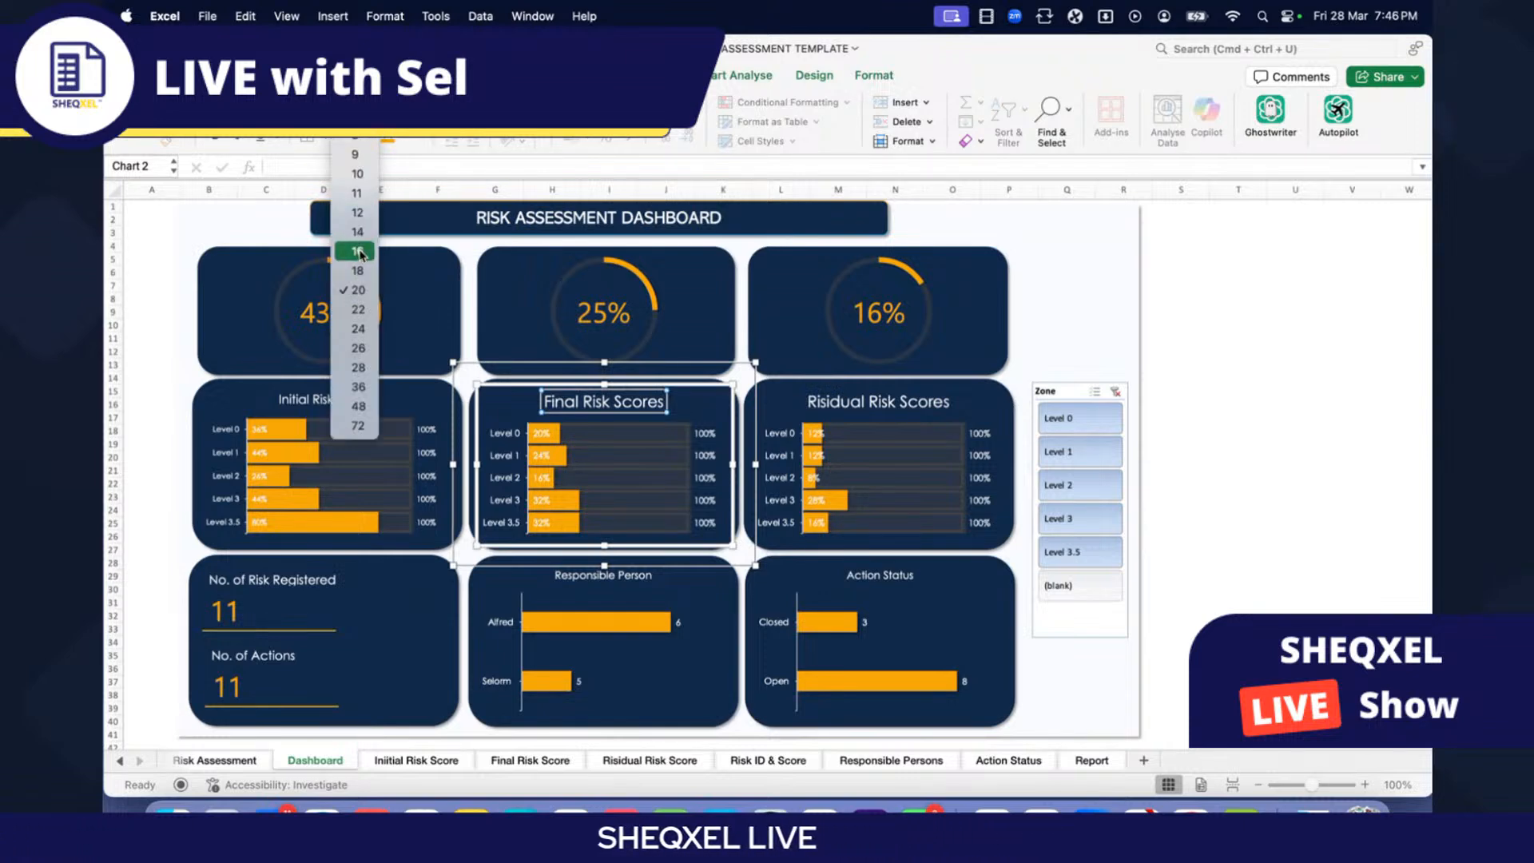
{"action": "left_click", "coordinate": [358, 252]}
Step: Set the font size of the Risidual Risk Scores chart title to 16
{"action": "left_click", "coordinate": [865, 408]}
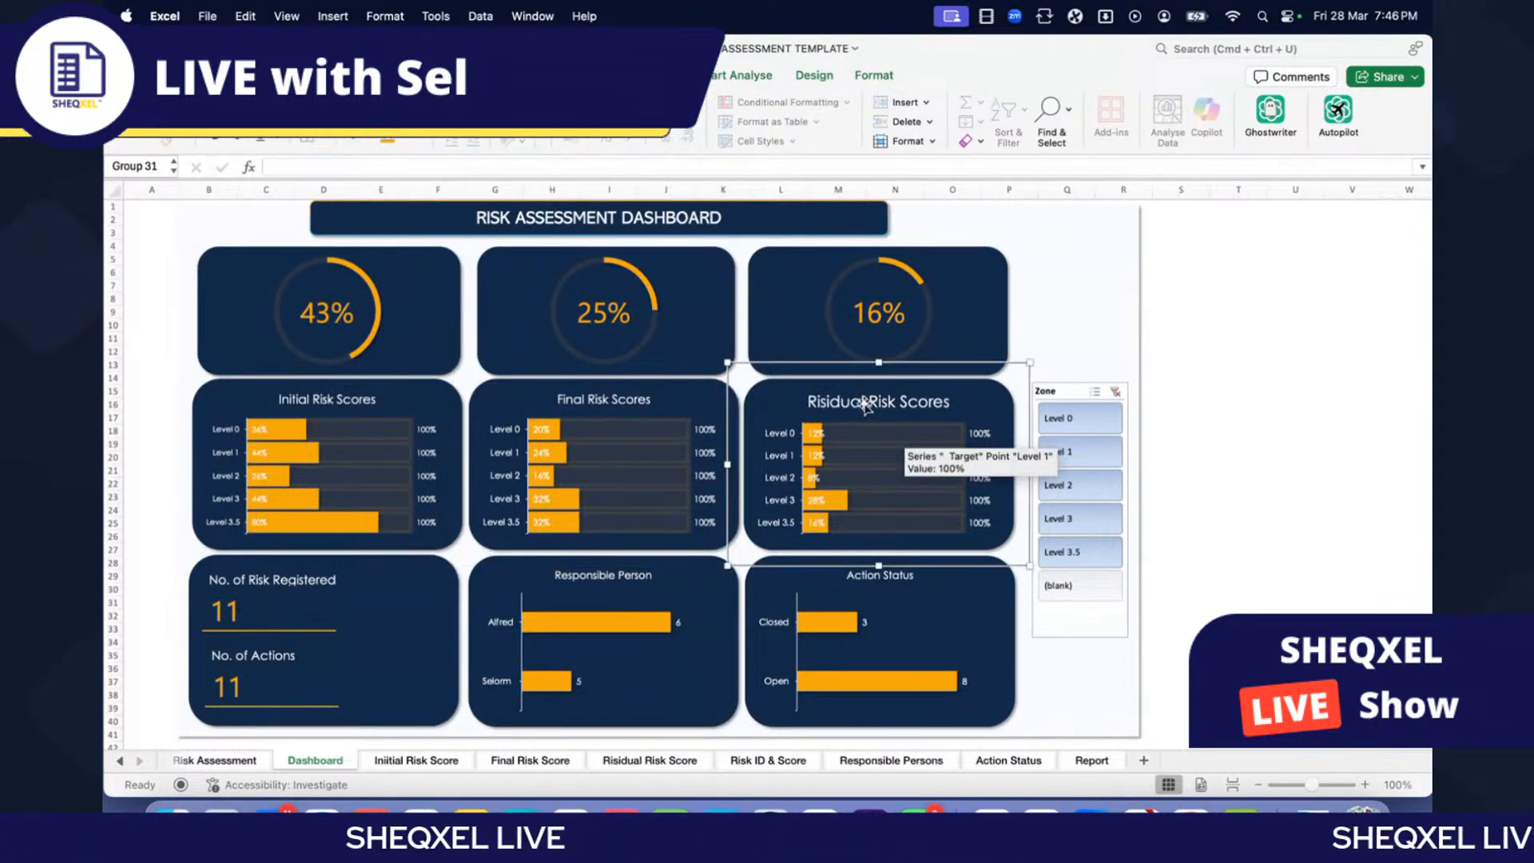
{"action": "left_click", "coordinate": [865, 404]}
{"action": "left_click", "coordinate": [369, 106]}
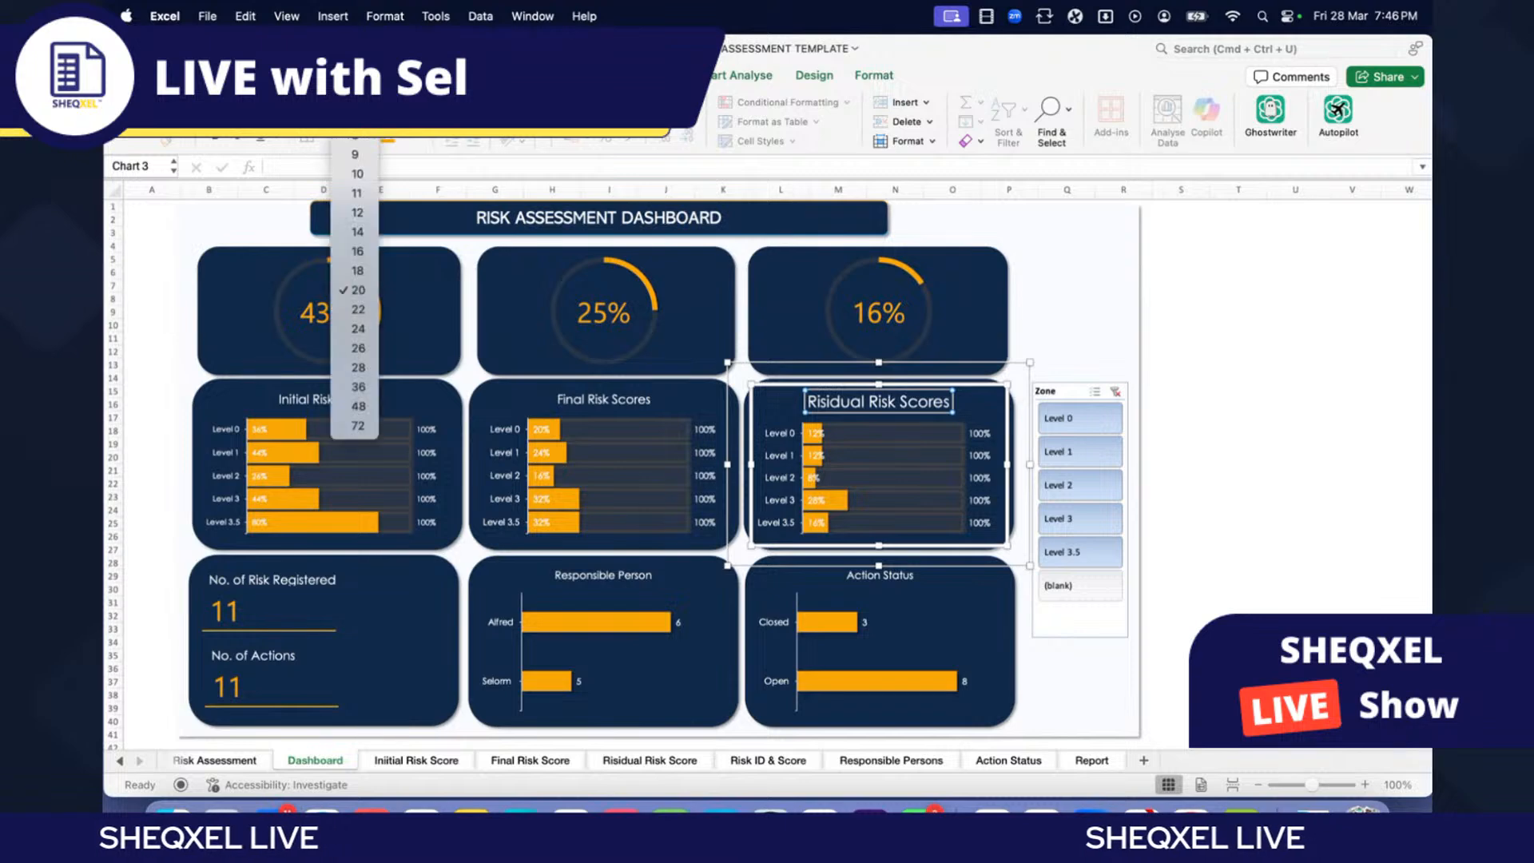
{"action": "left_click", "coordinate": [359, 249]}
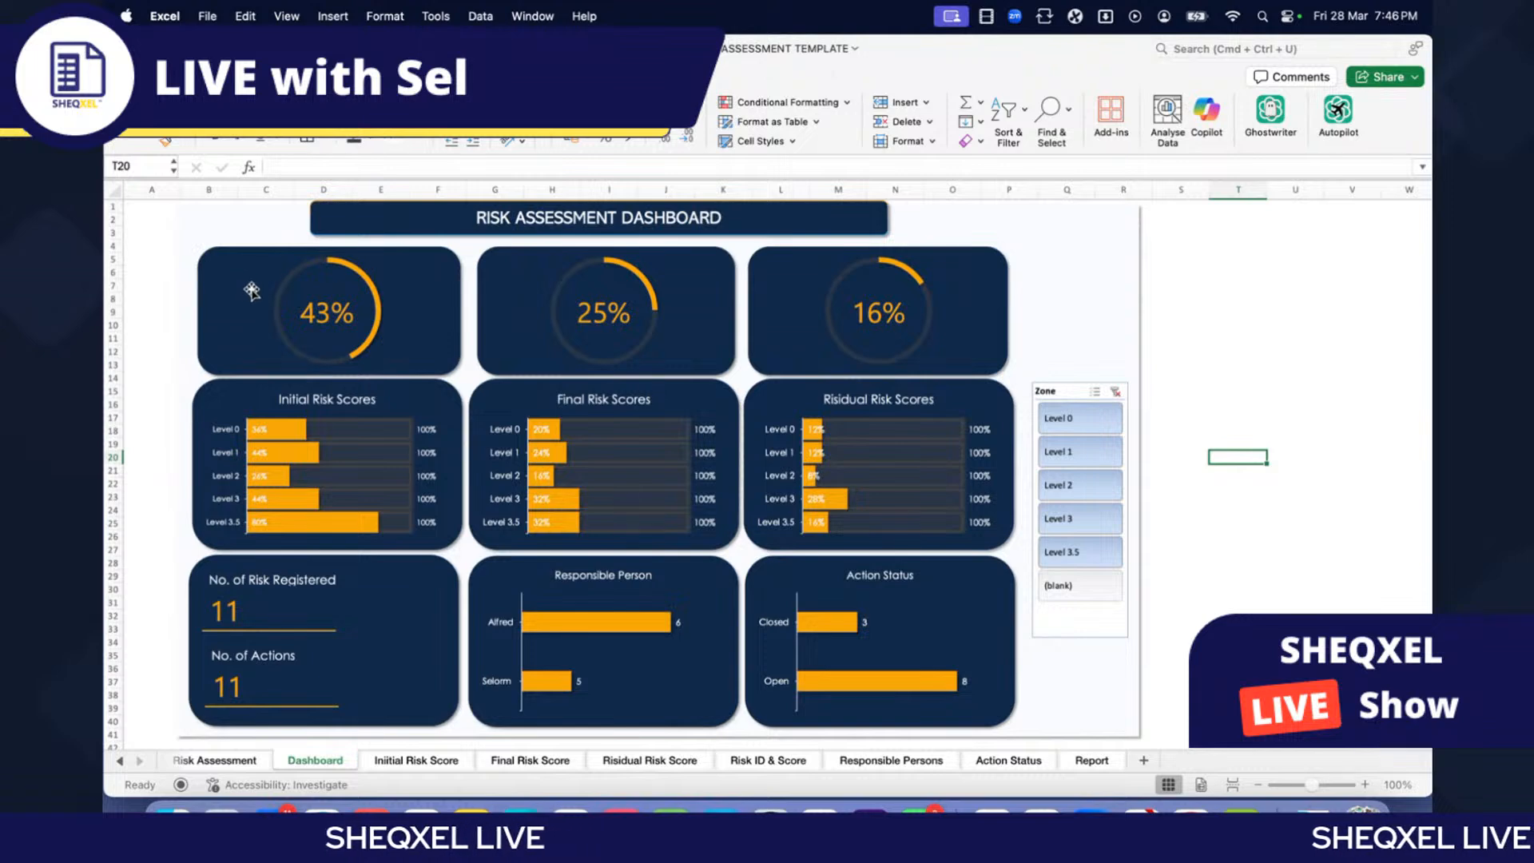
Step: Ungroup the 43%, 25% and 16% gauge charts from their background panels
{"action": "left_click", "coordinate": [362, 308]}
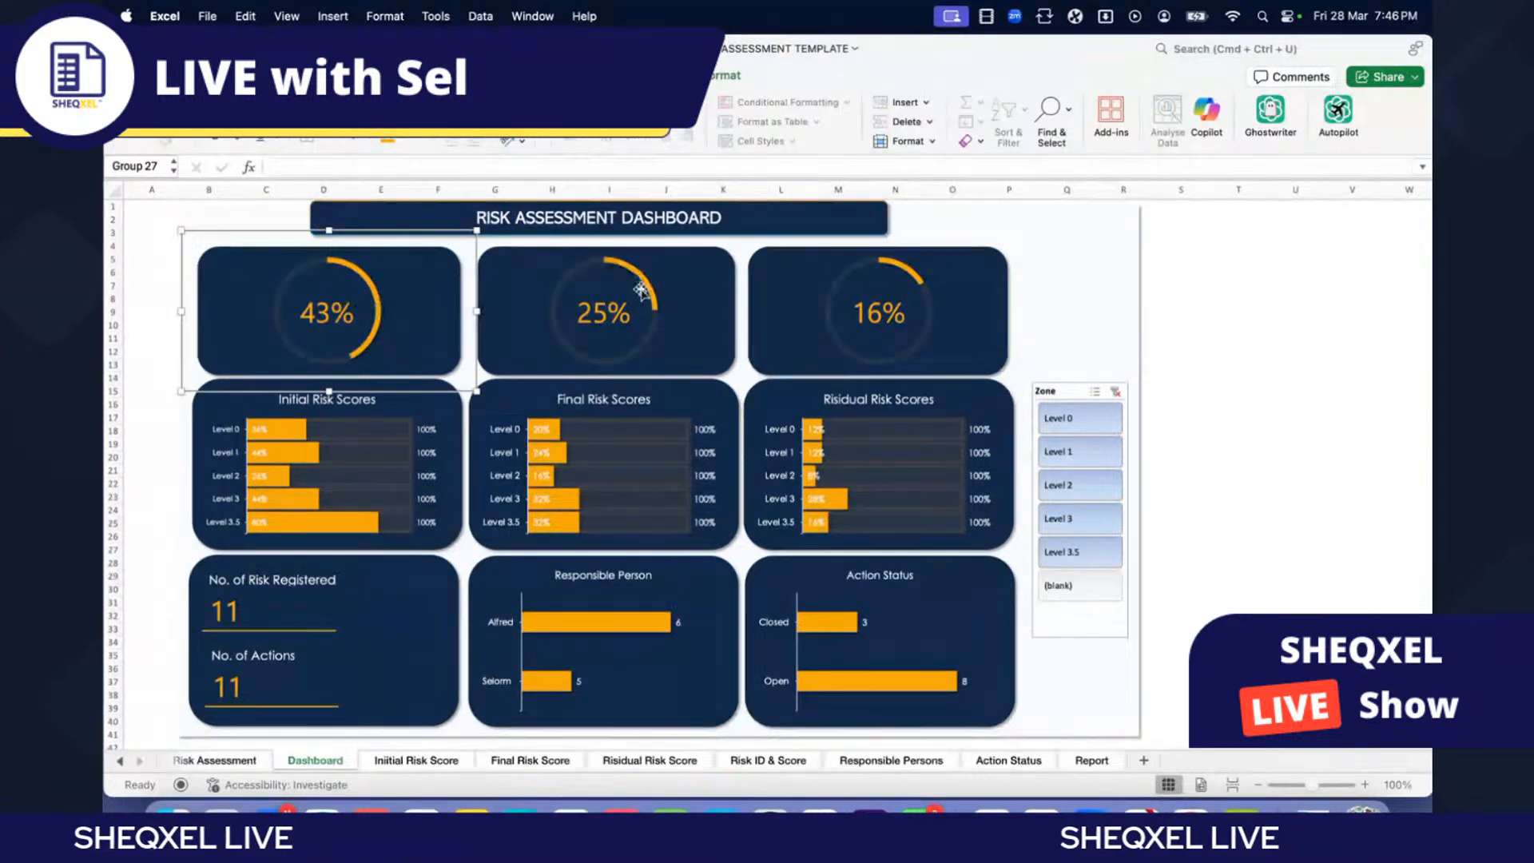
{"action": "left_click", "coordinate": [603, 312], "text": "shift"}
{"action": "left_click", "coordinate": [879, 312], "text": "shift"}
{"action": "left_click", "coordinate": [740, 77]}
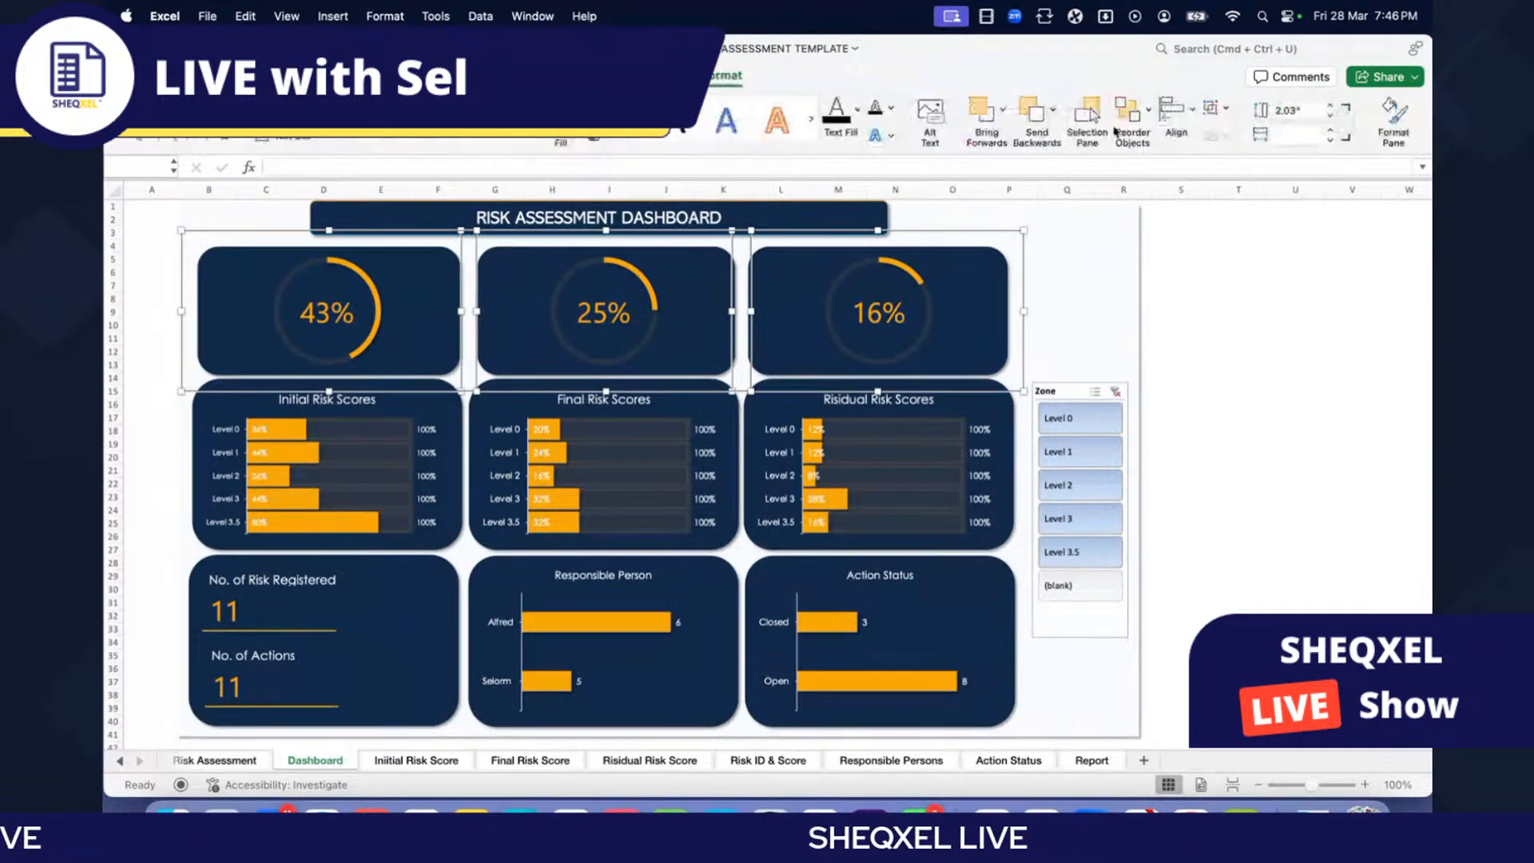
{"action": "left_click", "coordinate": [1212, 109]}
{"action": "left_click", "coordinate": [1253, 185]}
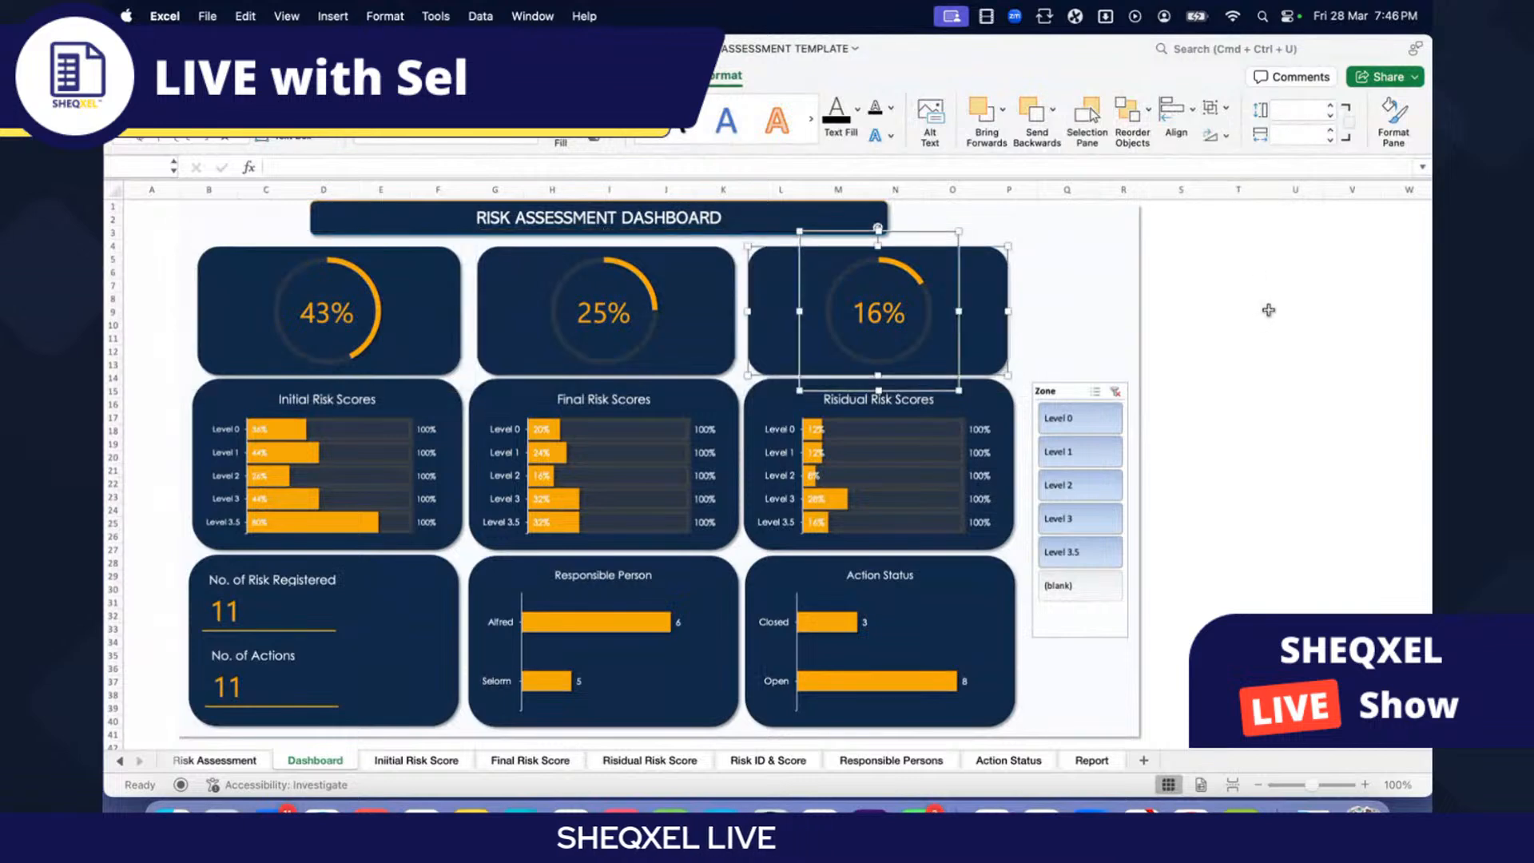
Step: Set the width of the panel behind the 43% gauge to 4.26", matching the Initial Risk Scores panel
{"action": "left_click", "coordinate": [425, 318]}
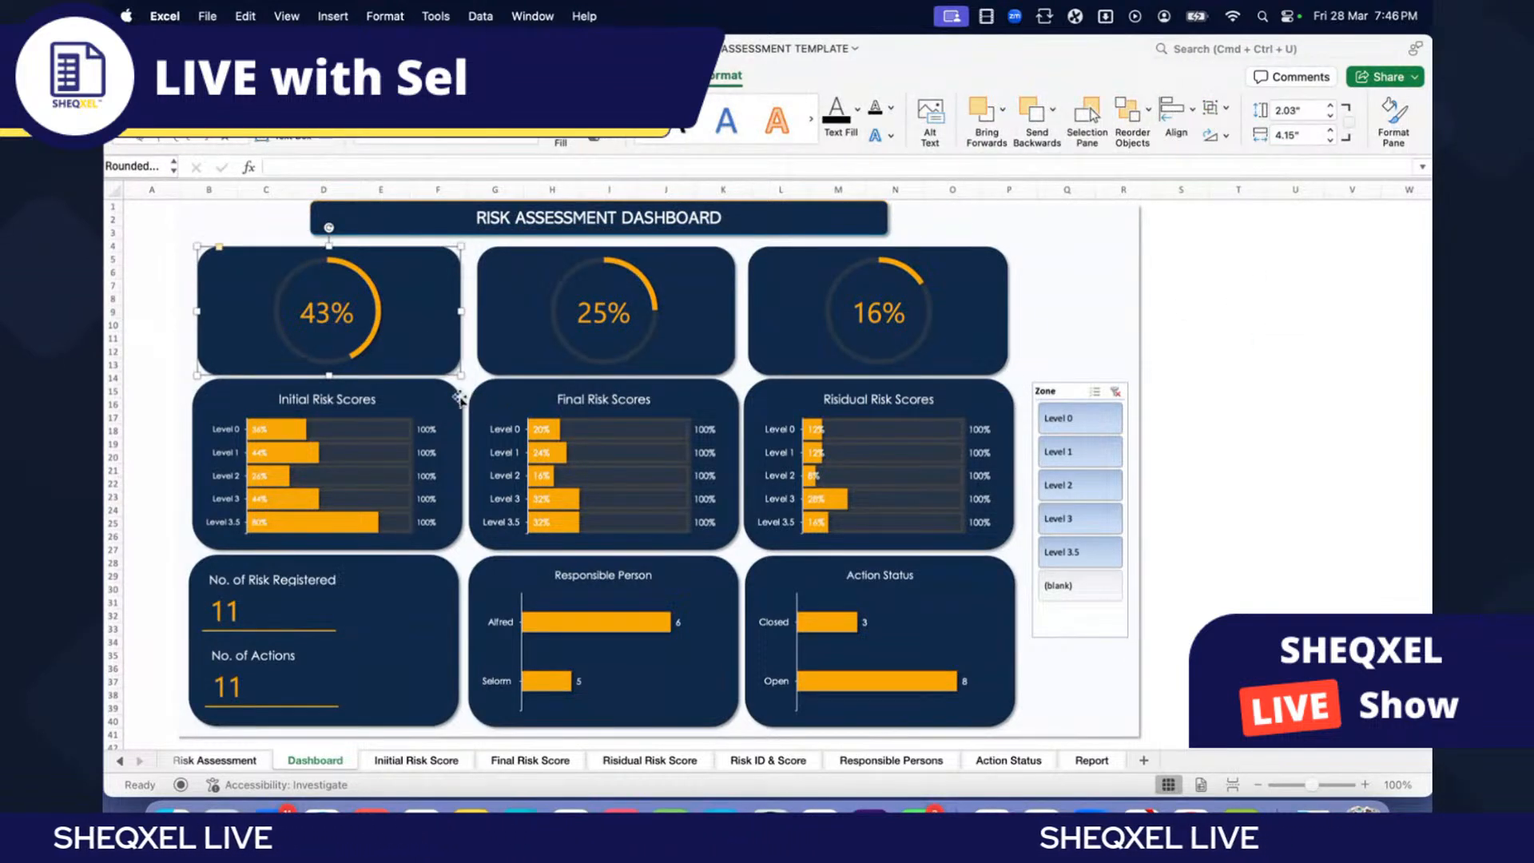
{"action": "left_click", "coordinate": [435, 389]}
{"action": "left_click", "coordinate": [428, 382], "text": "shift"}
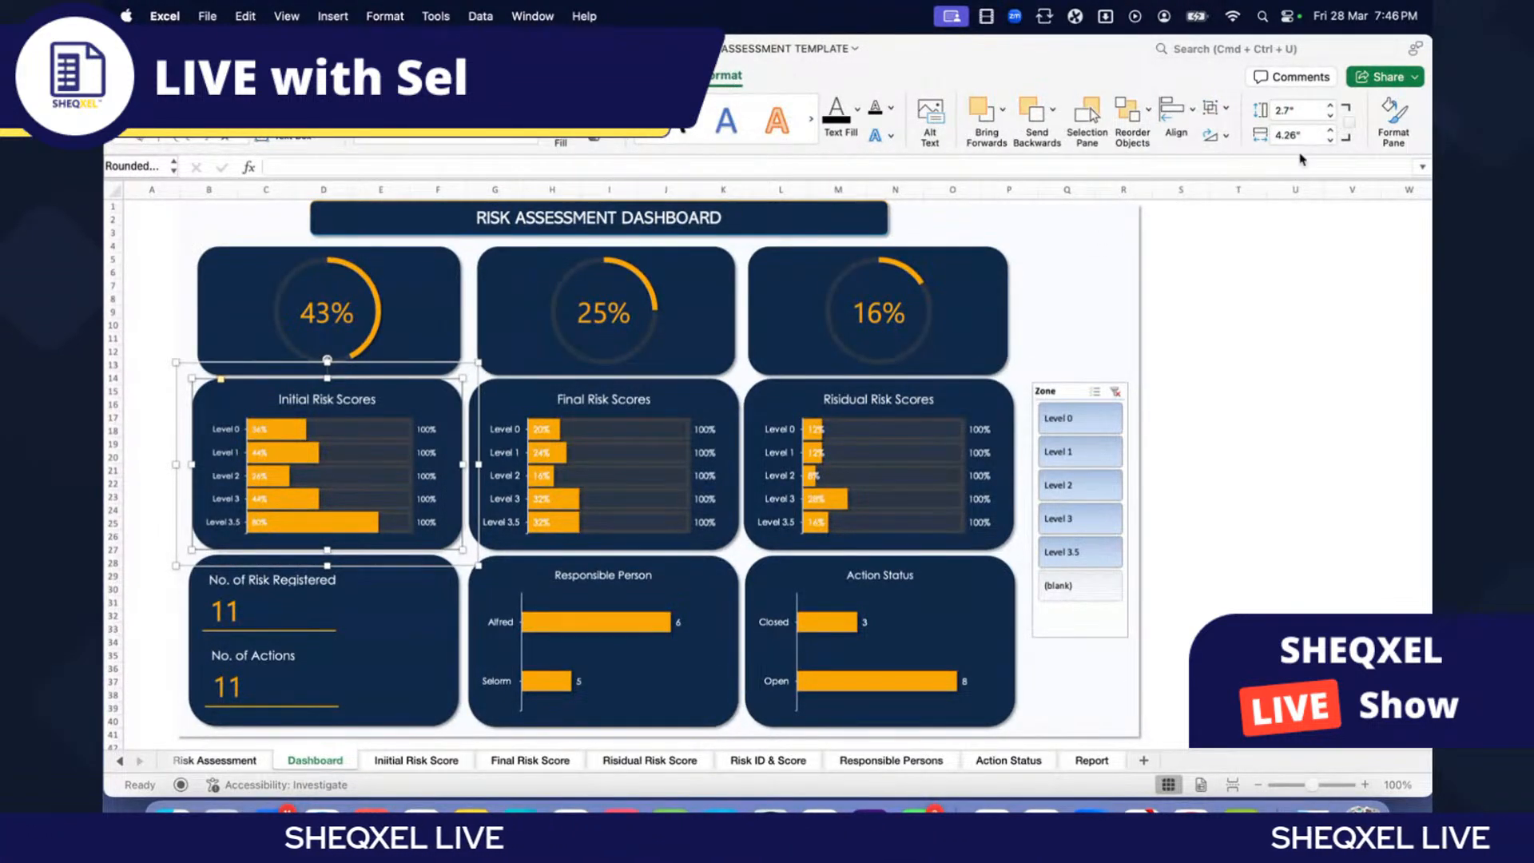
{"action": "left_click", "coordinate": [1308, 338]}
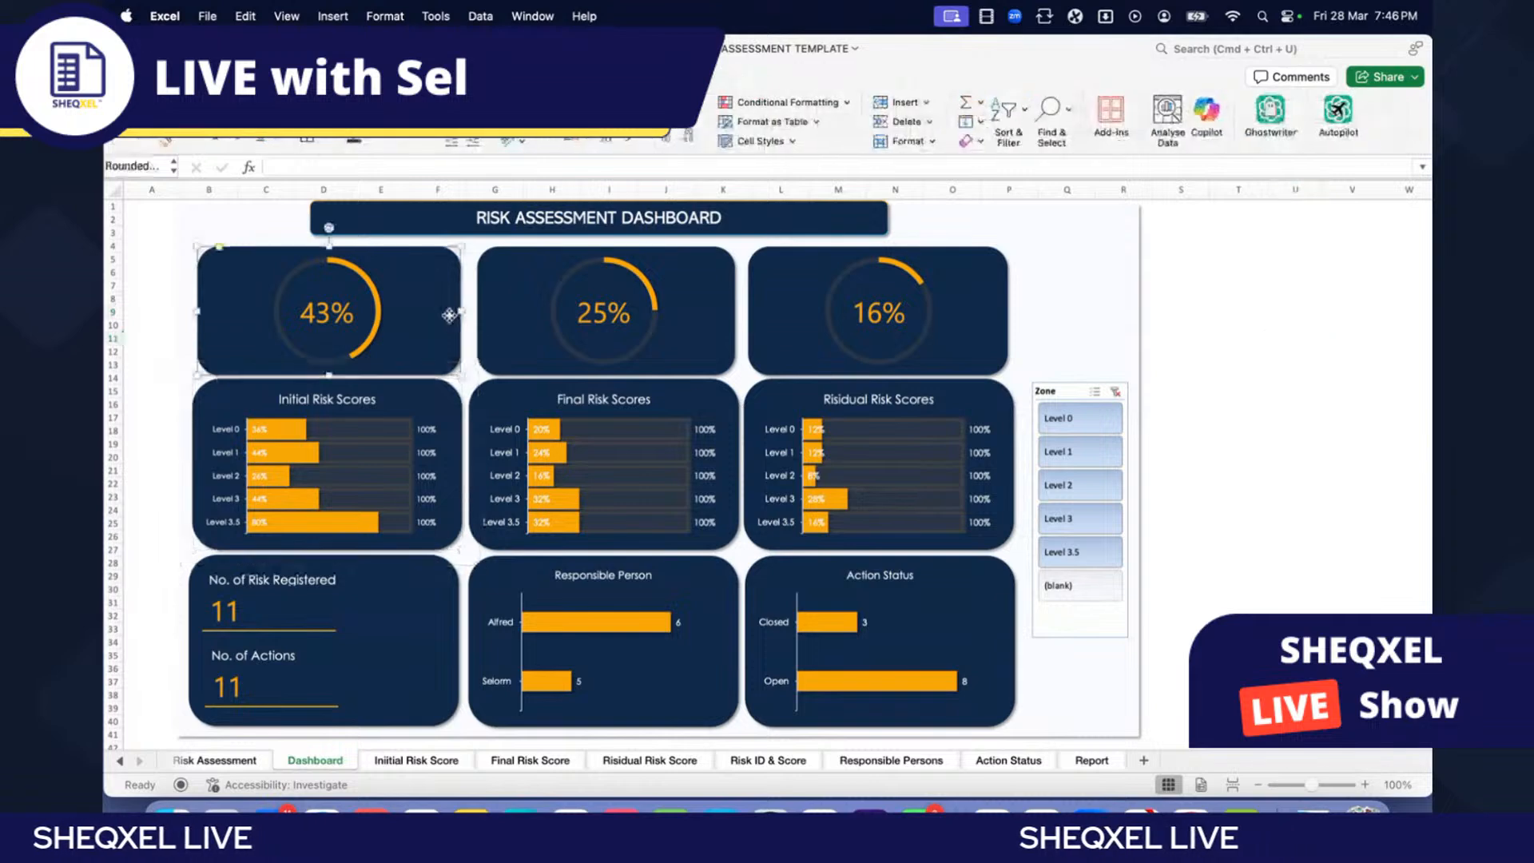
{"action": "left_click", "coordinate": [214, 254]}
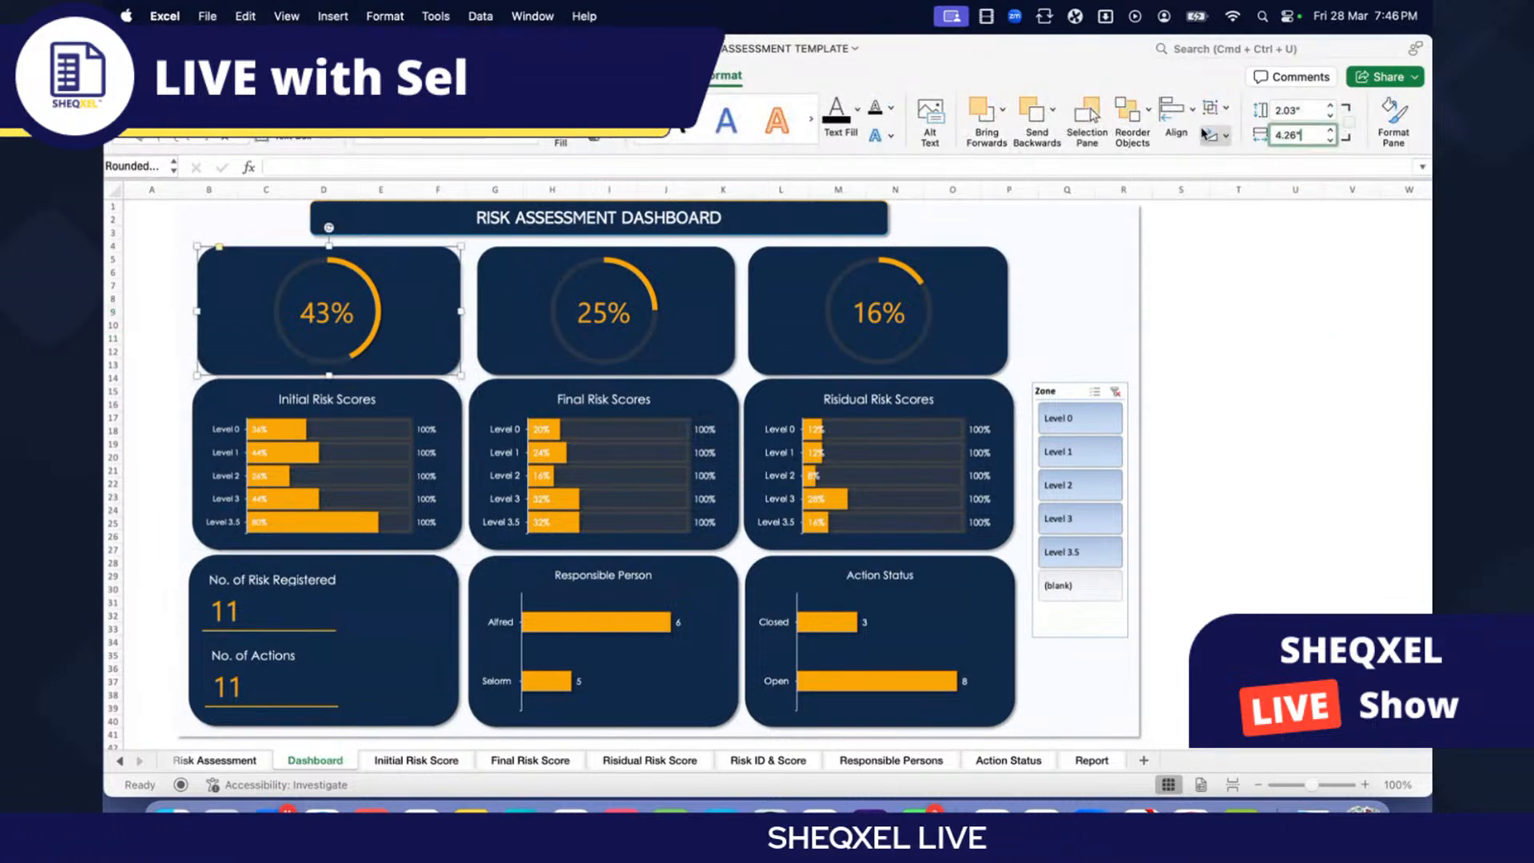
Step: Set the width of the panels behind the 25% and 16% gauges to 4.26" each
{"action": "left_click", "coordinate": [728, 338]}
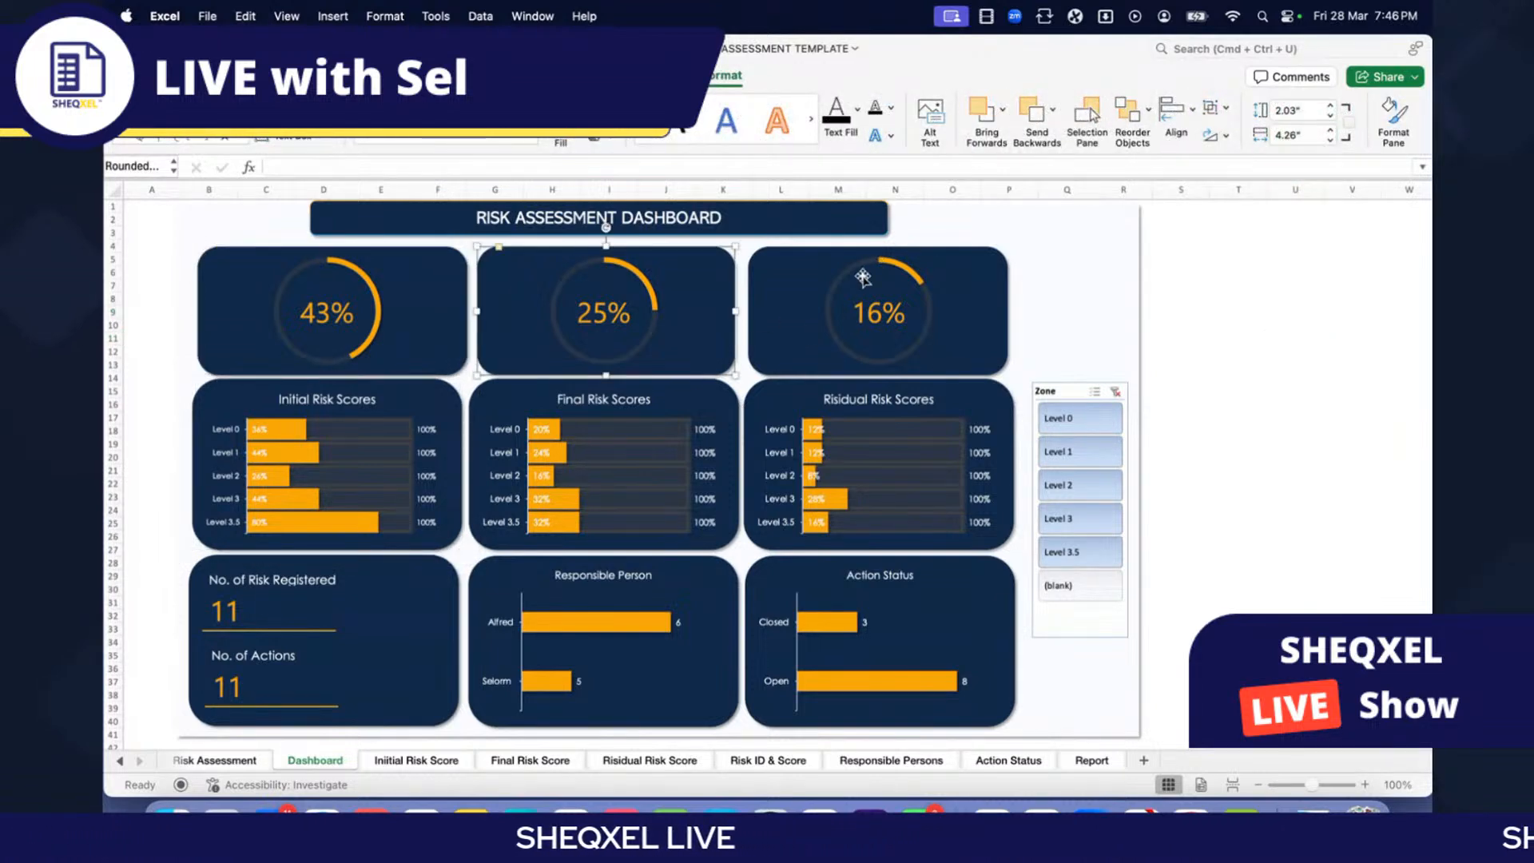
{"action": "triple_click", "coordinate": [1308, 134]}
{"action": "type", "text": "4.26"}
{"action": "key", "text": "Return"}
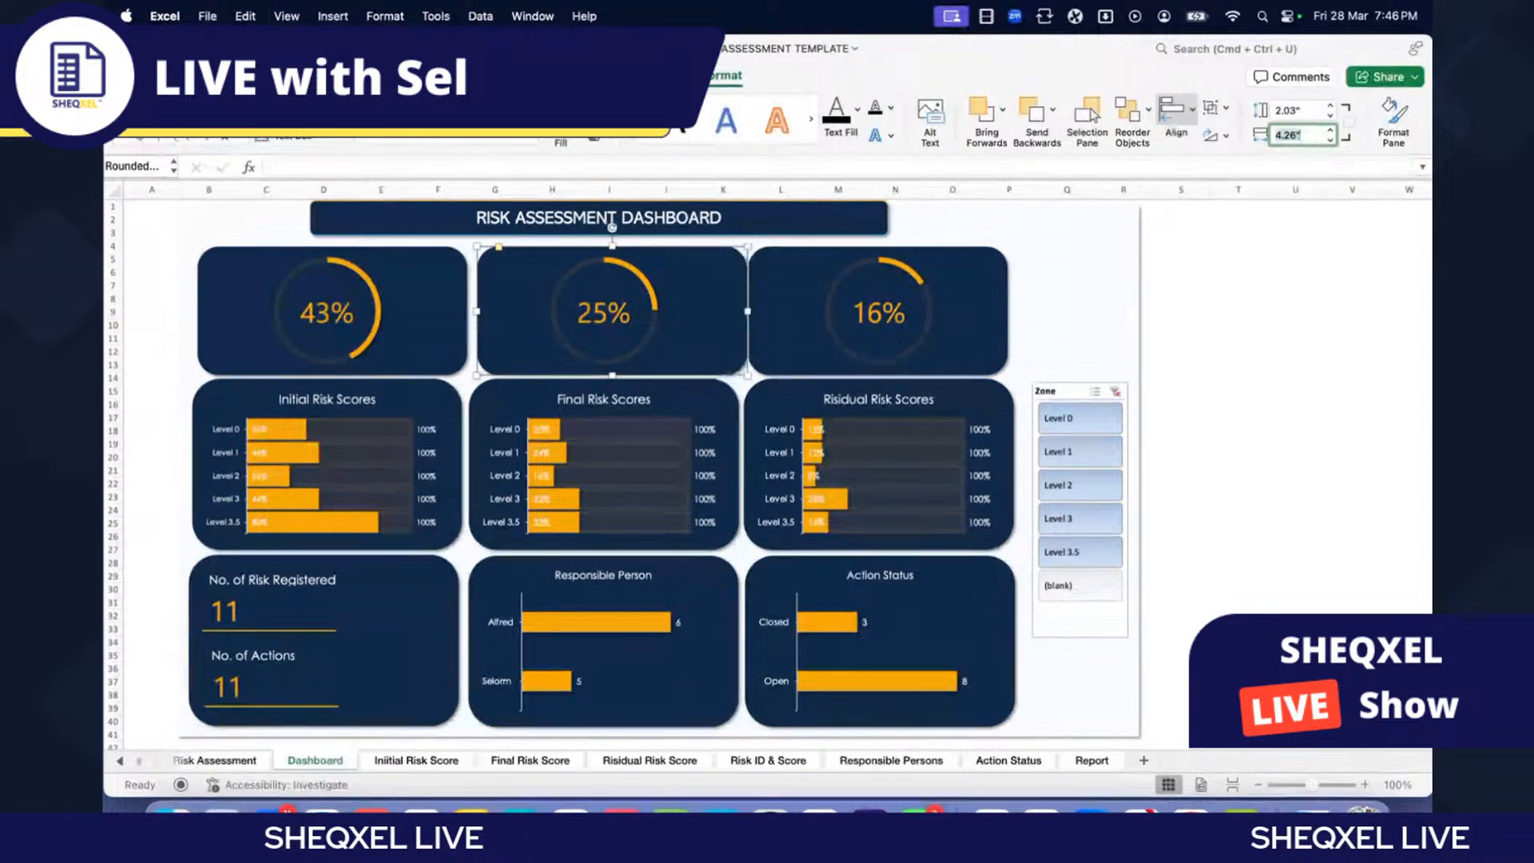
{"action": "left_click", "coordinate": [981, 339]}
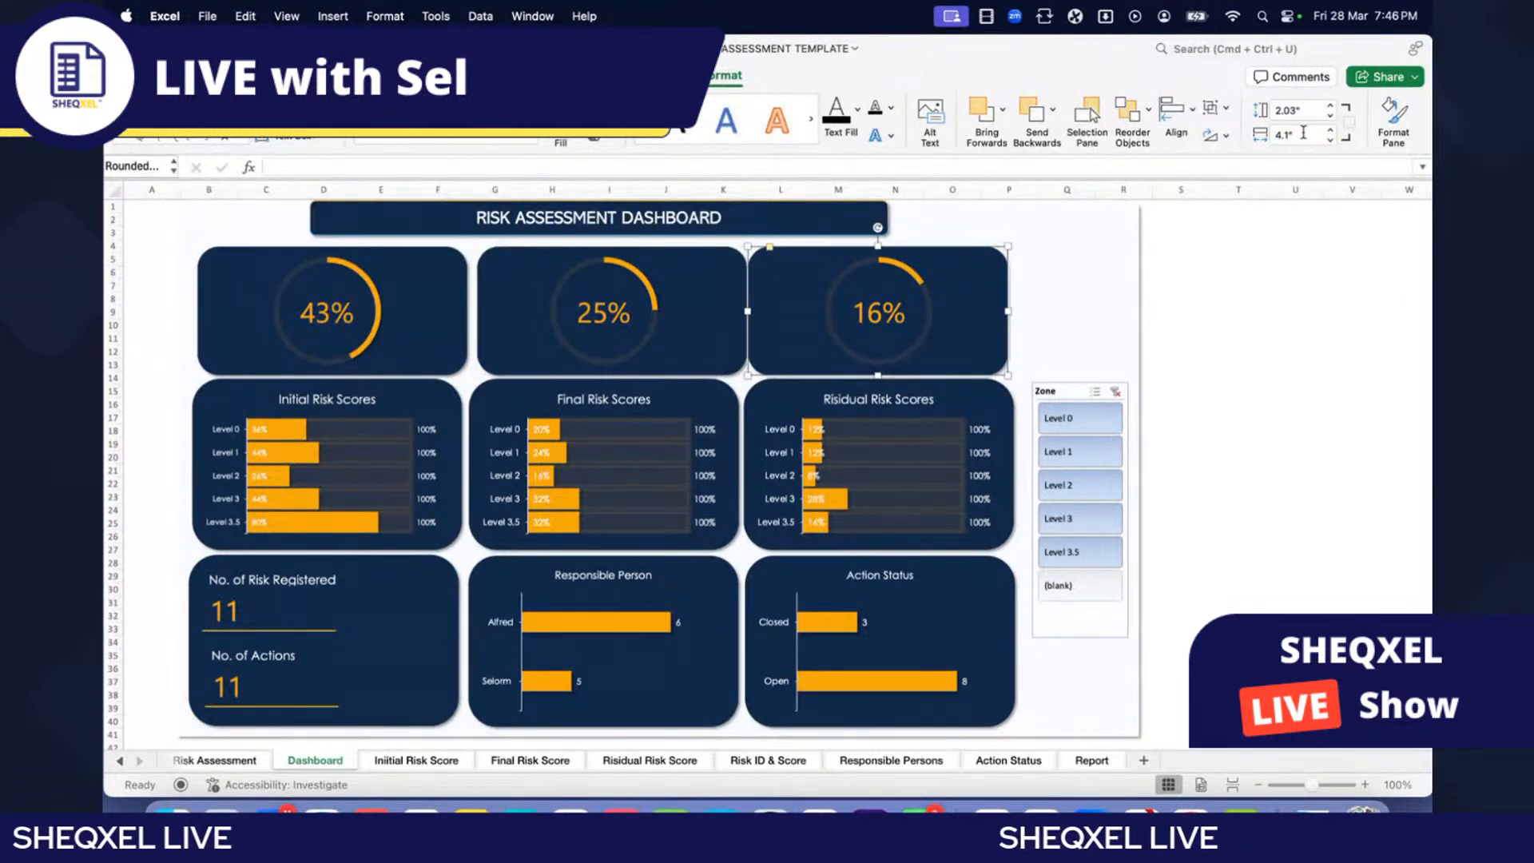
{"action": "triple_click", "coordinate": [1308, 134]}
{"action": "type", "text": "4.26"}
{"action": "key", "text": "Return"}
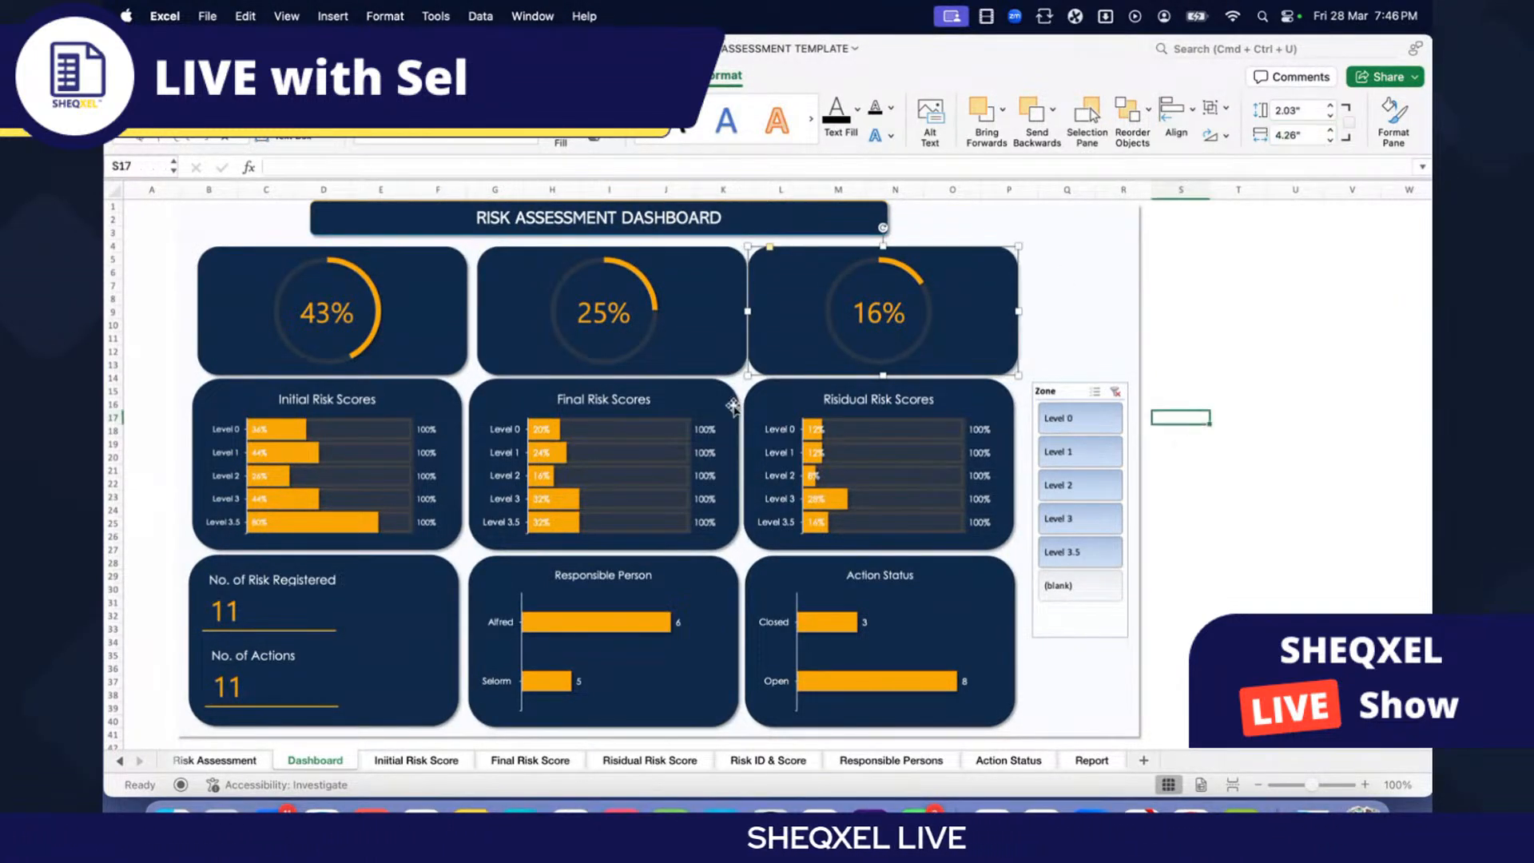
Step: Centre the 43% gauge horizontally on its background panel and group the two objects
{"action": "left_click", "coordinate": [352, 383]}
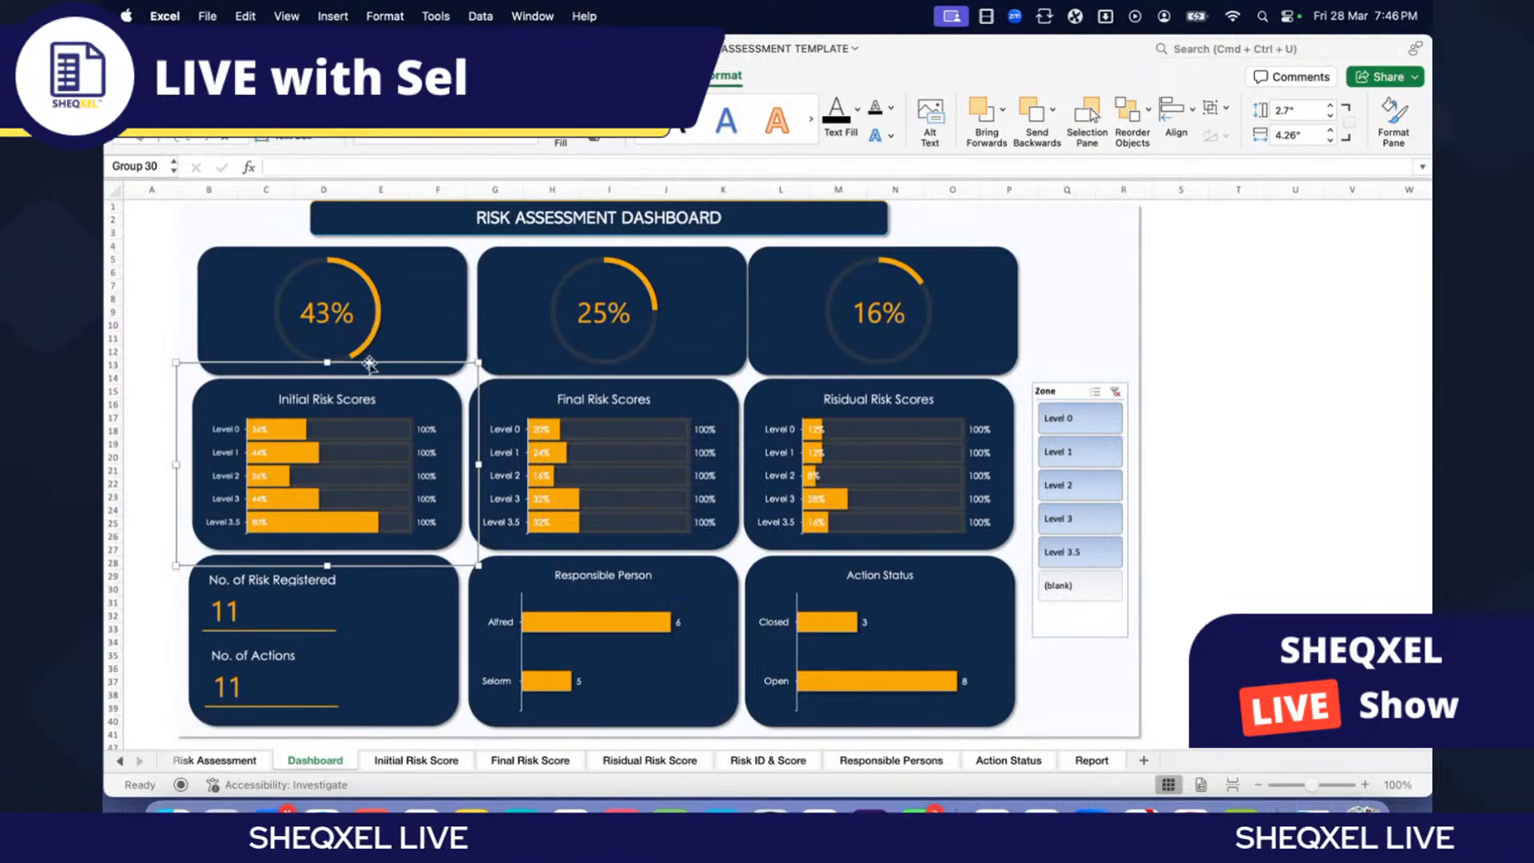
{"action": "left_click", "coordinate": [395, 311], "text": "shift"}
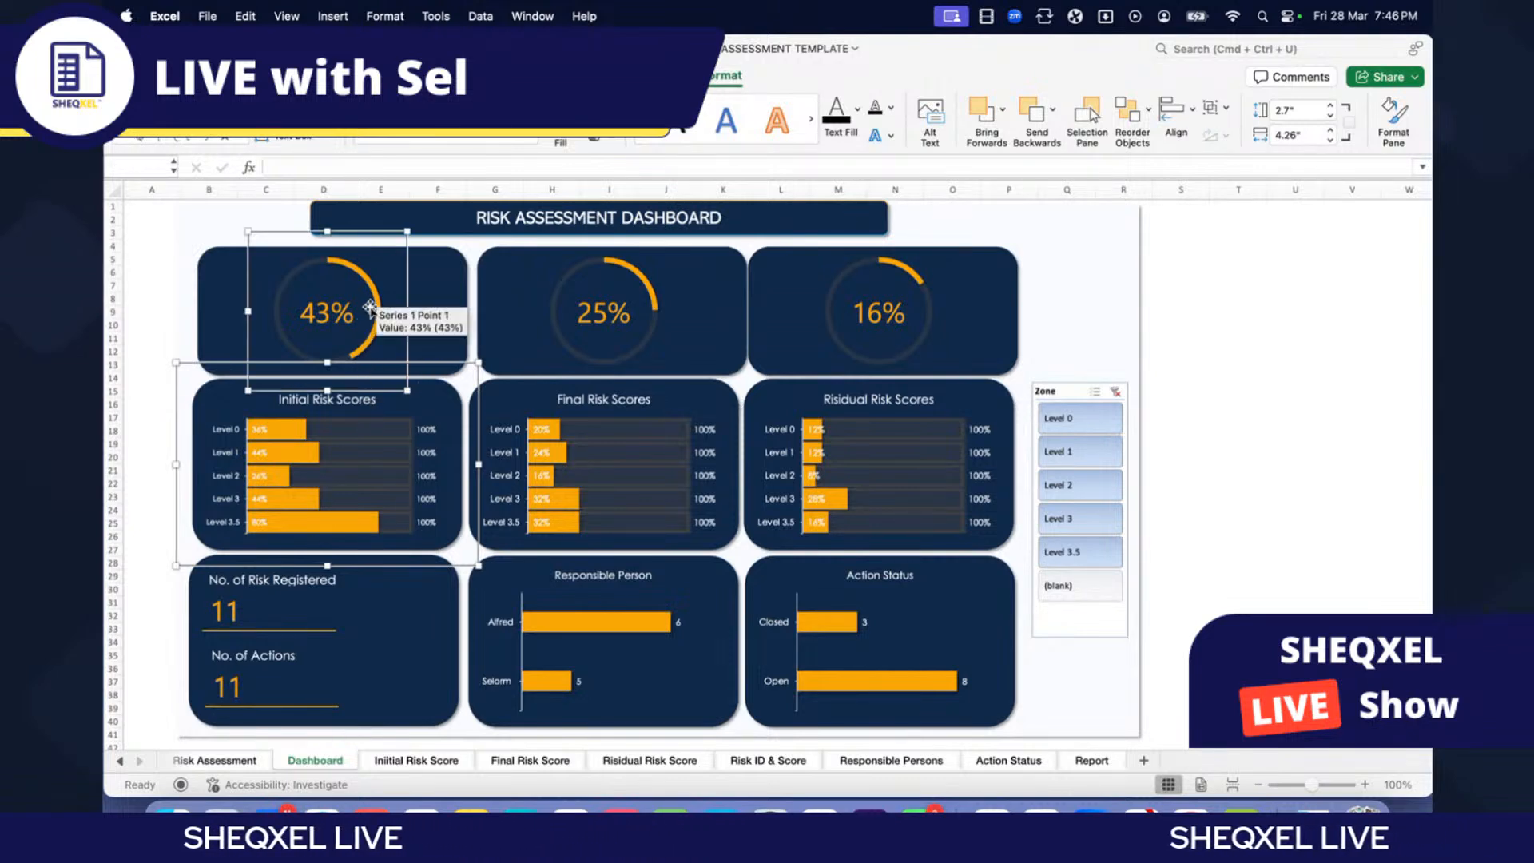
{"action": "left_click", "coordinate": [410, 304]}
{"action": "left_click", "coordinate": [448, 302], "text": "shift"}
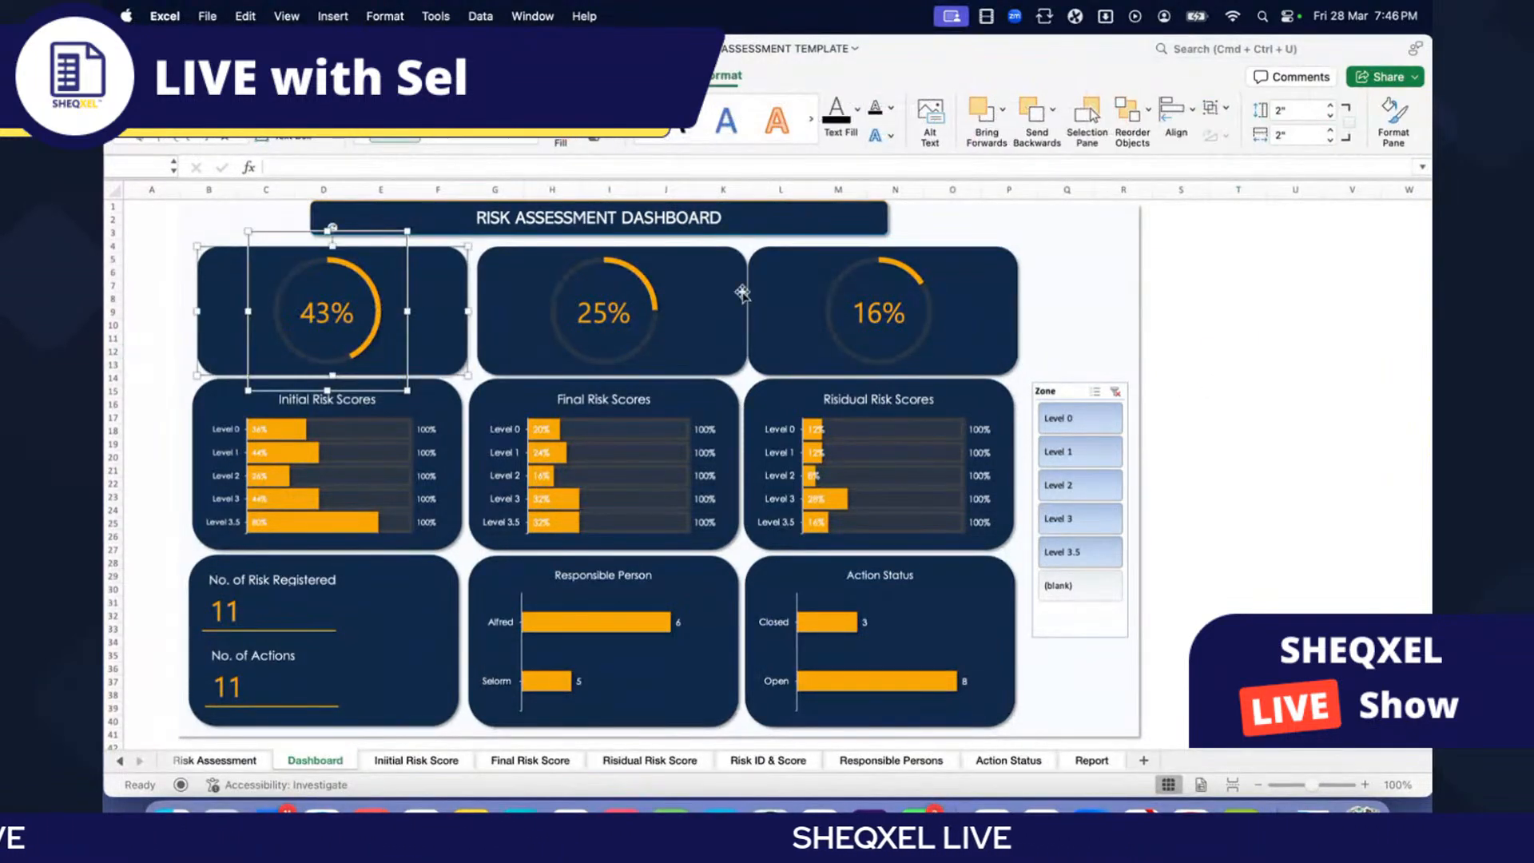
{"action": "left_click", "coordinate": [1194, 133]}
{"action": "left_click", "coordinate": [1190, 183]}
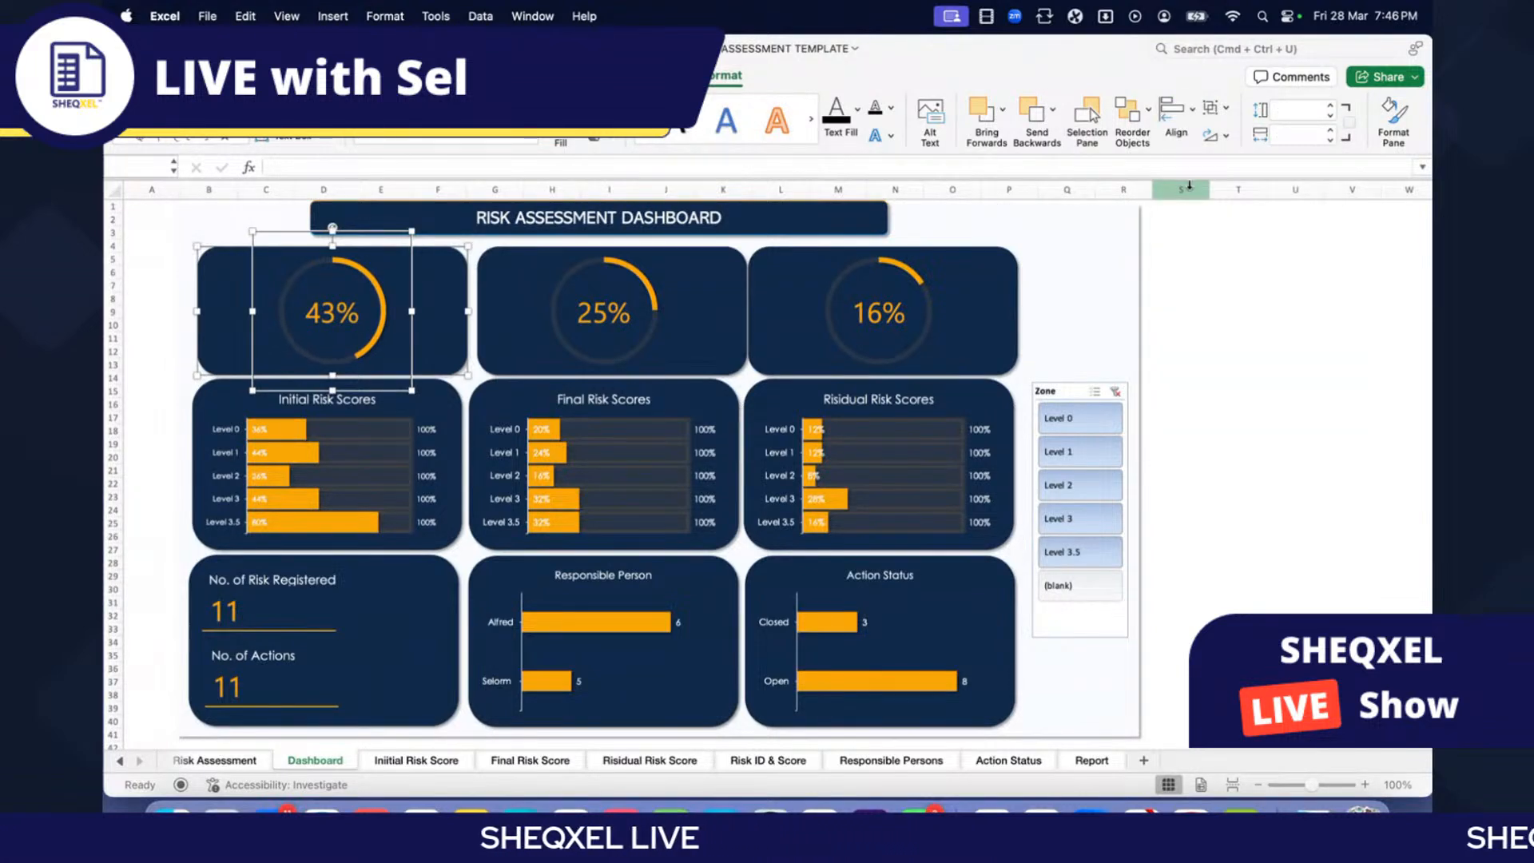
{"action": "left_click", "coordinate": [1212, 110]}
{"action": "left_click", "coordinate": [1254, 126]}
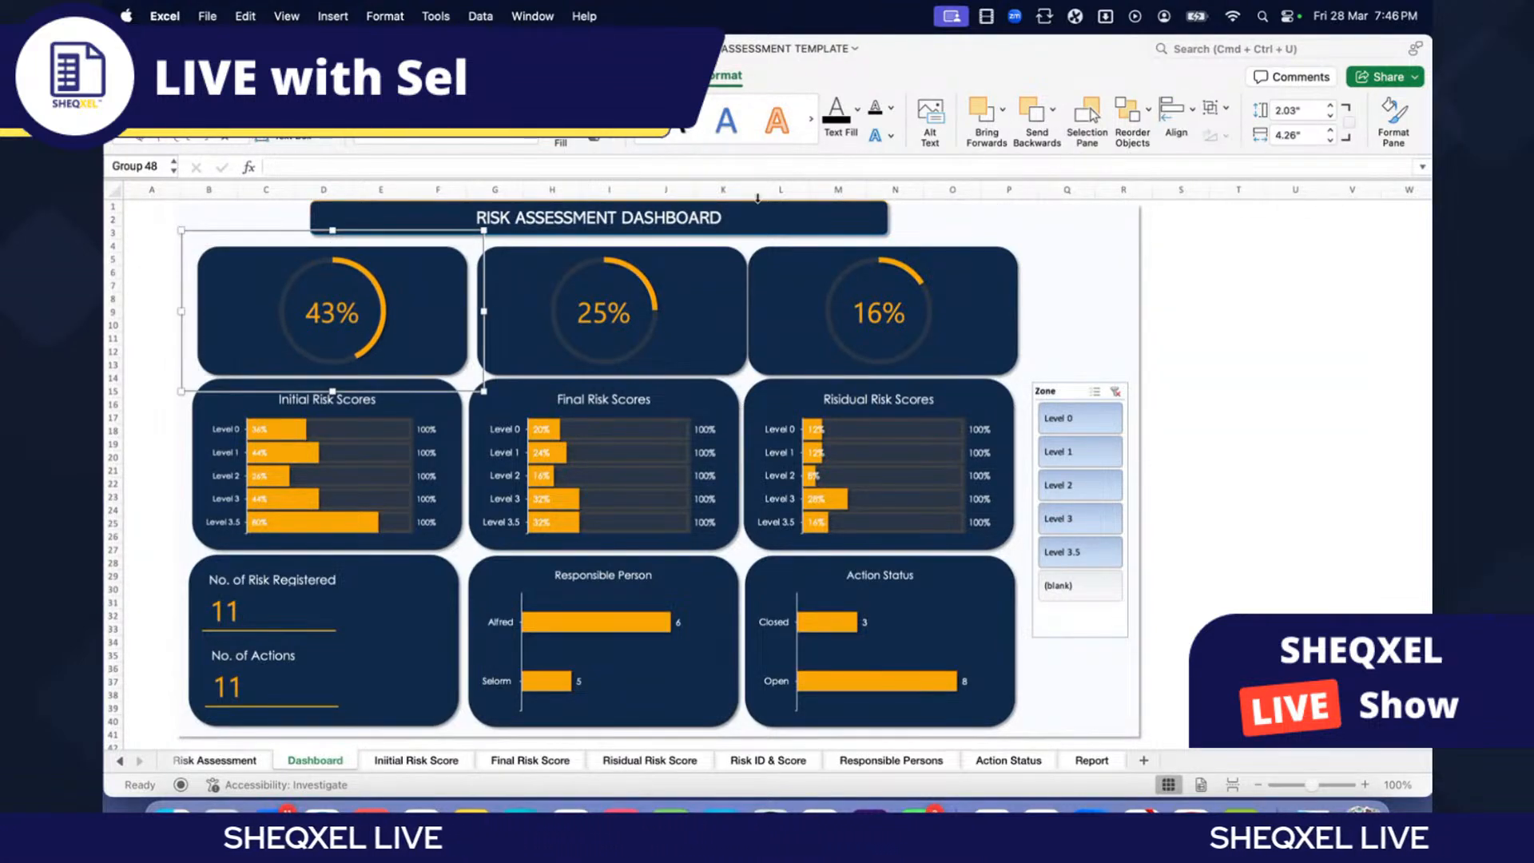
Step: Centre-align the 43% gauge group, the Initial Risk Scores chart and the No. of Risk Registered panel in one column
{"action": "left_click", "coordinate": [360, 445], "text": "shift"}
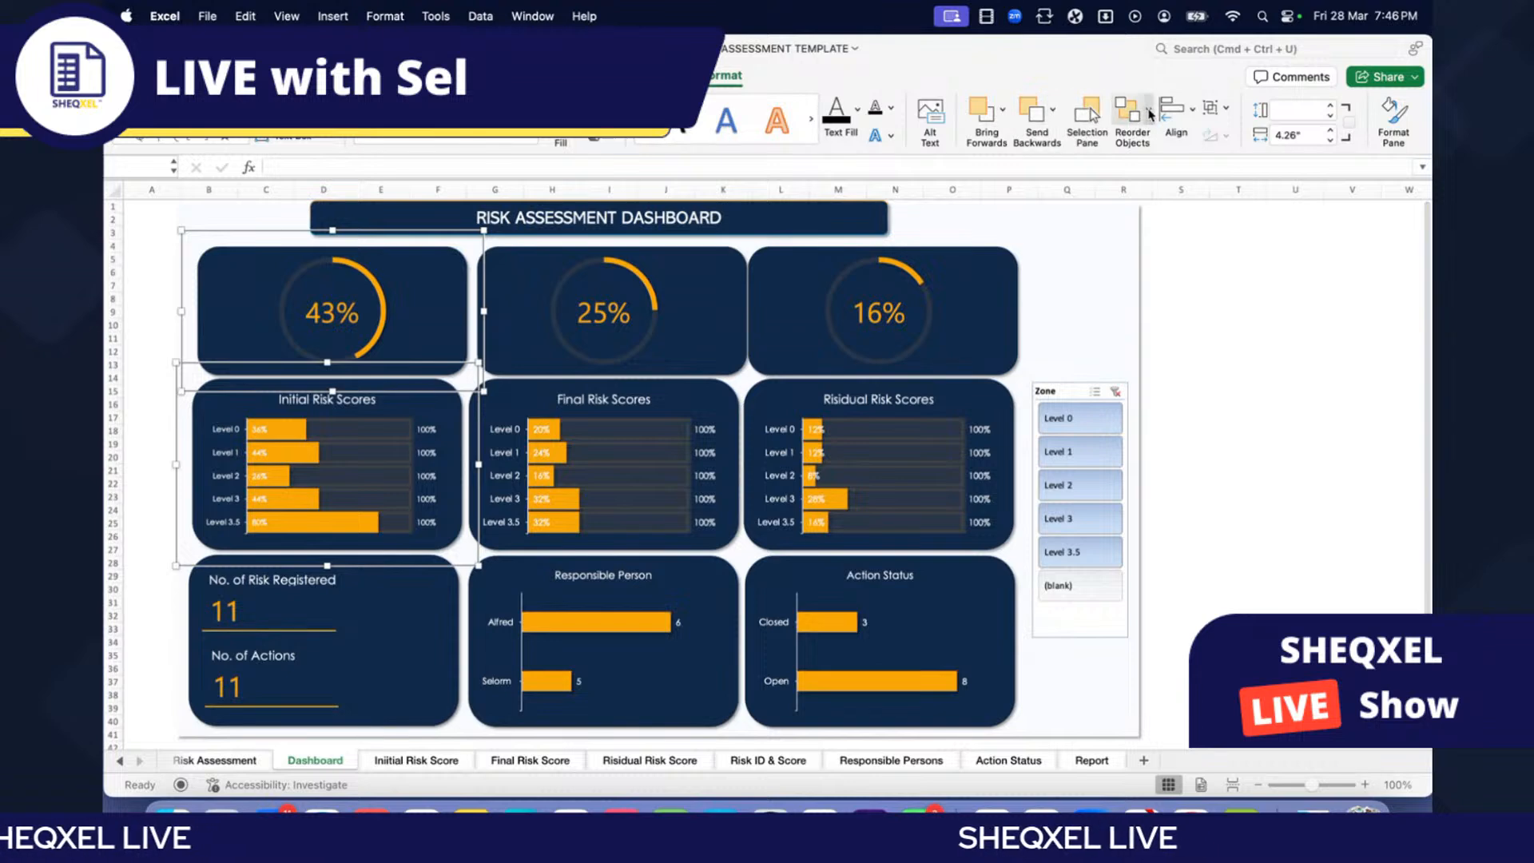
{"action": "left_click", "coordinate": [1176, 112]}
{"action": "left_click", "coordinate": [1236, 180]}
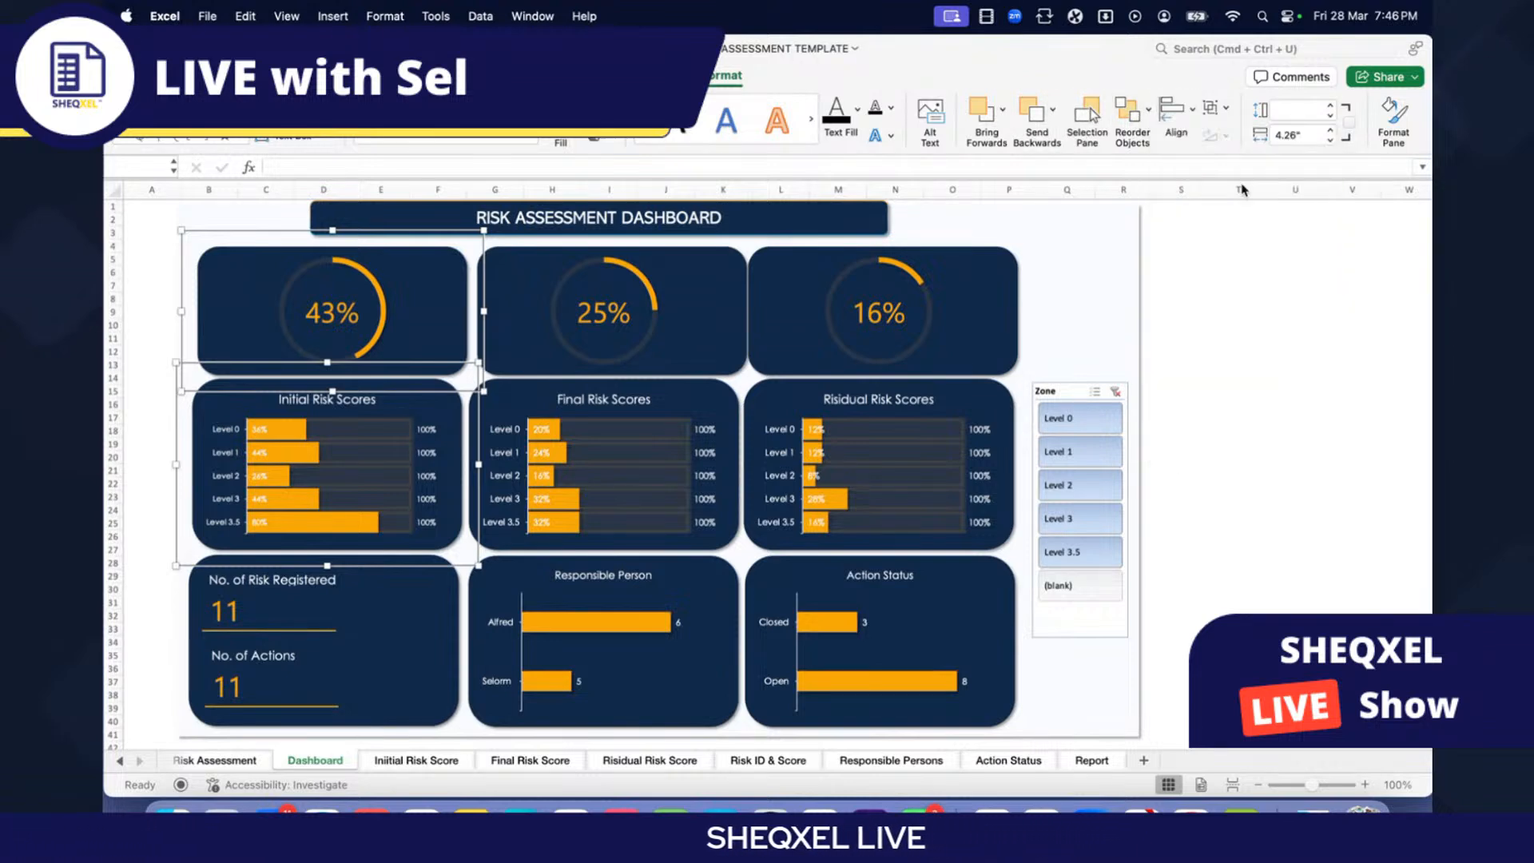
{"action": "left_click", "coordinate": [353, 665], "text": "shift"}
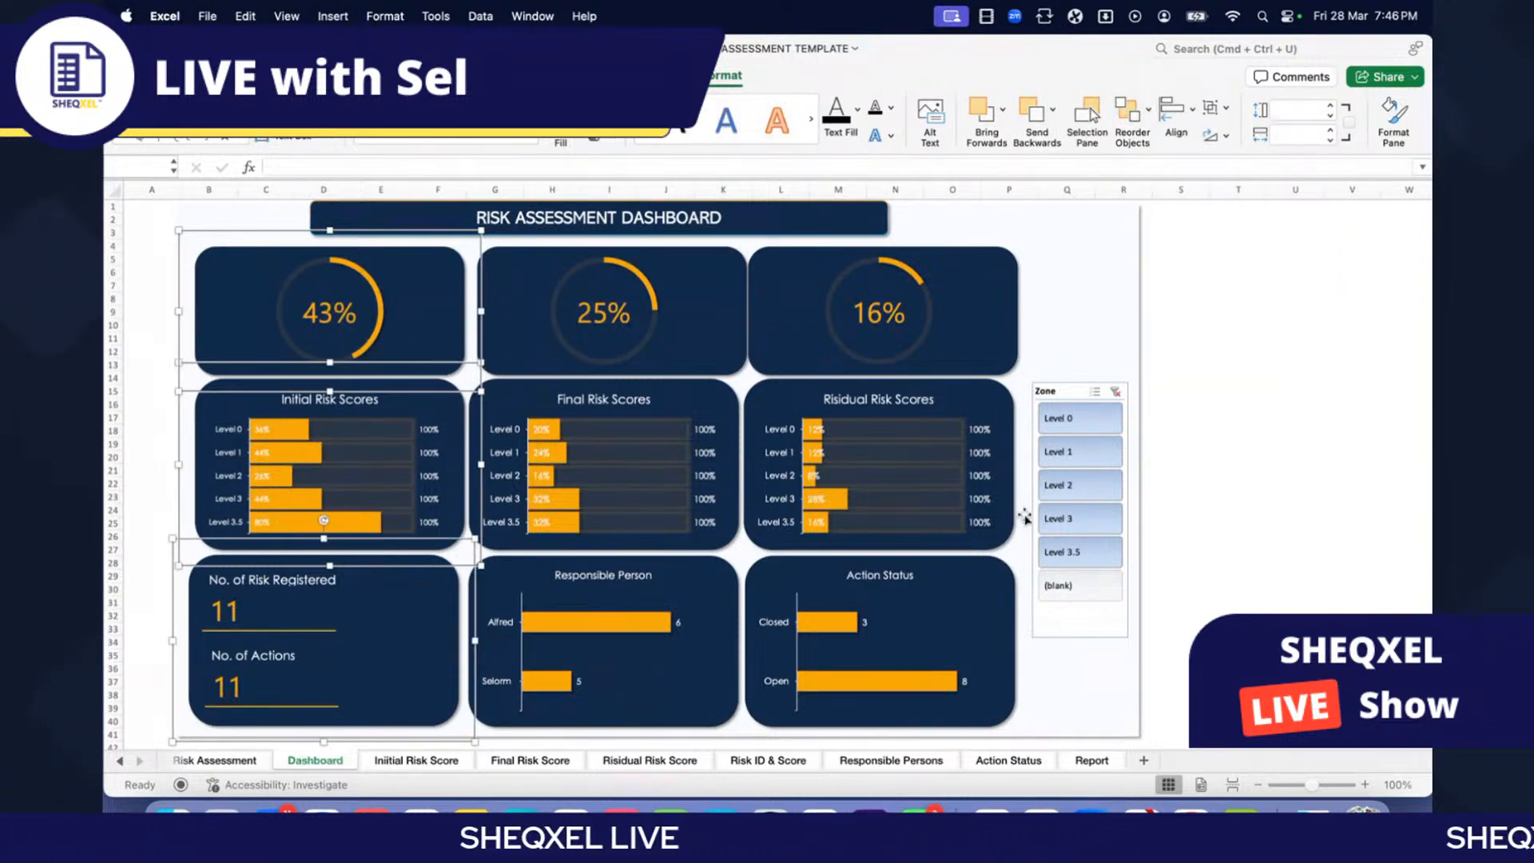
{"action": "left_click", "coordinate": [302, 569]}
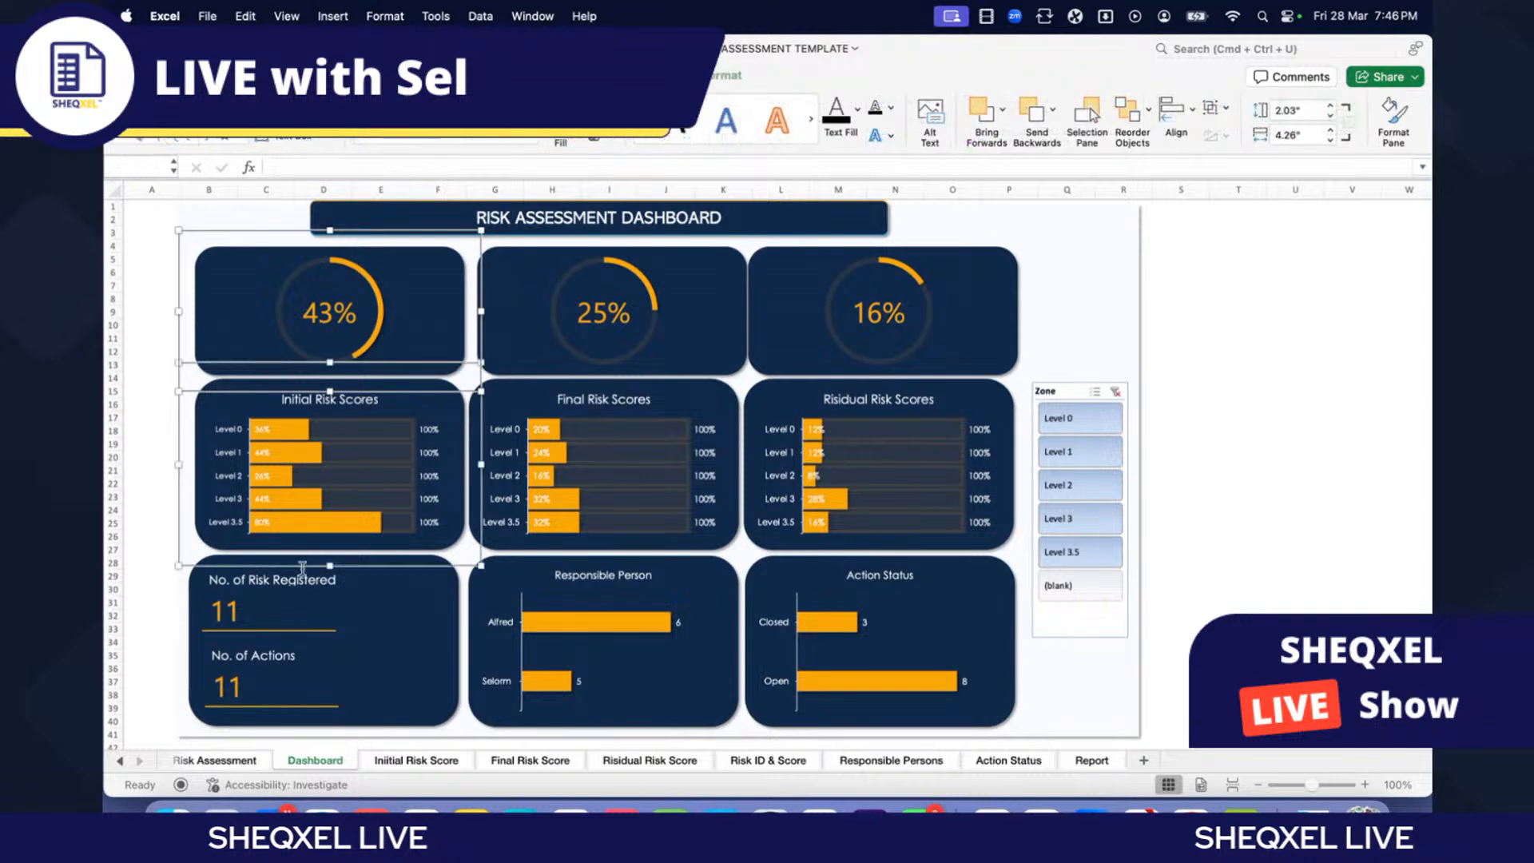
{"action": "left_click", "coordinate": [428, 589], "text": "shift"}
{"action": "left_click", "coordinate": [1173, 110]}
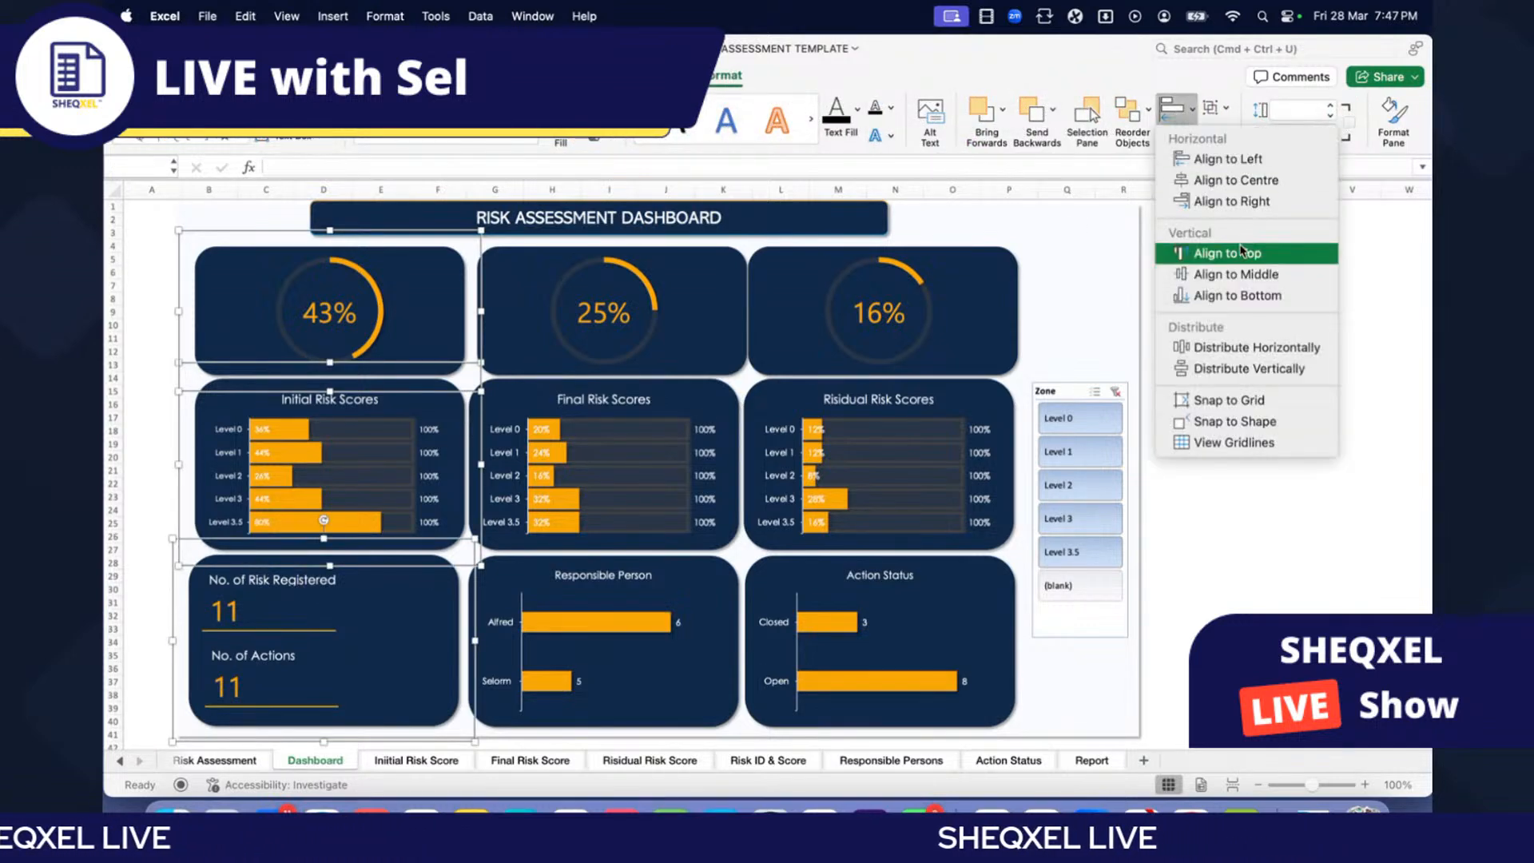
{"action": "left_click", "coordinate": [1231, 180]}
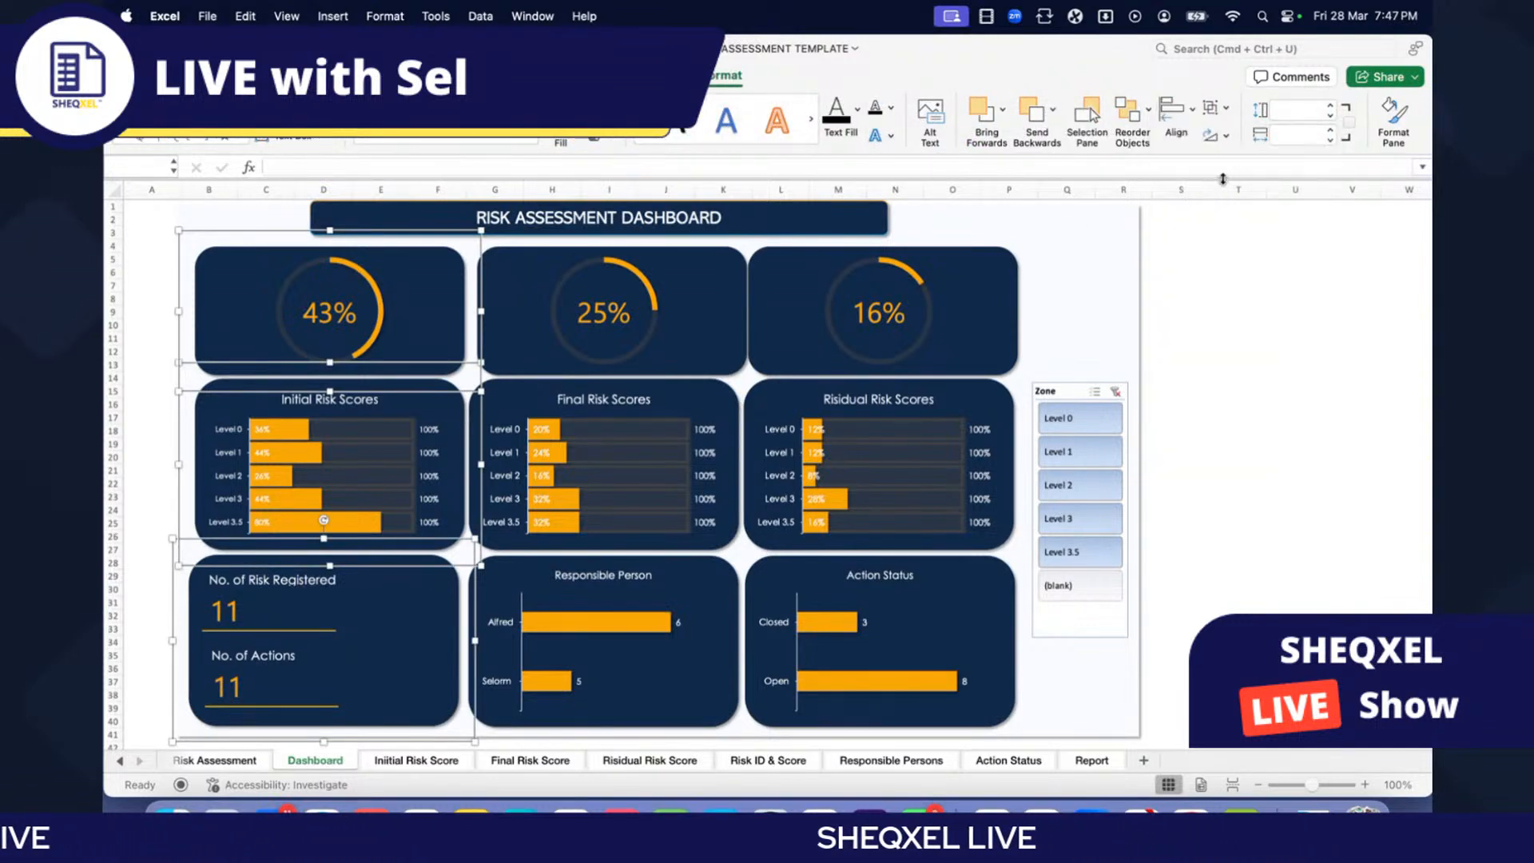
Step: Centre the 25% gauge horizontally on its background panel and group the two objects
{"action": "left_click", "coordinate": [672, 302]}
{"action": "left_click", "coordinate": [1213, 108]}
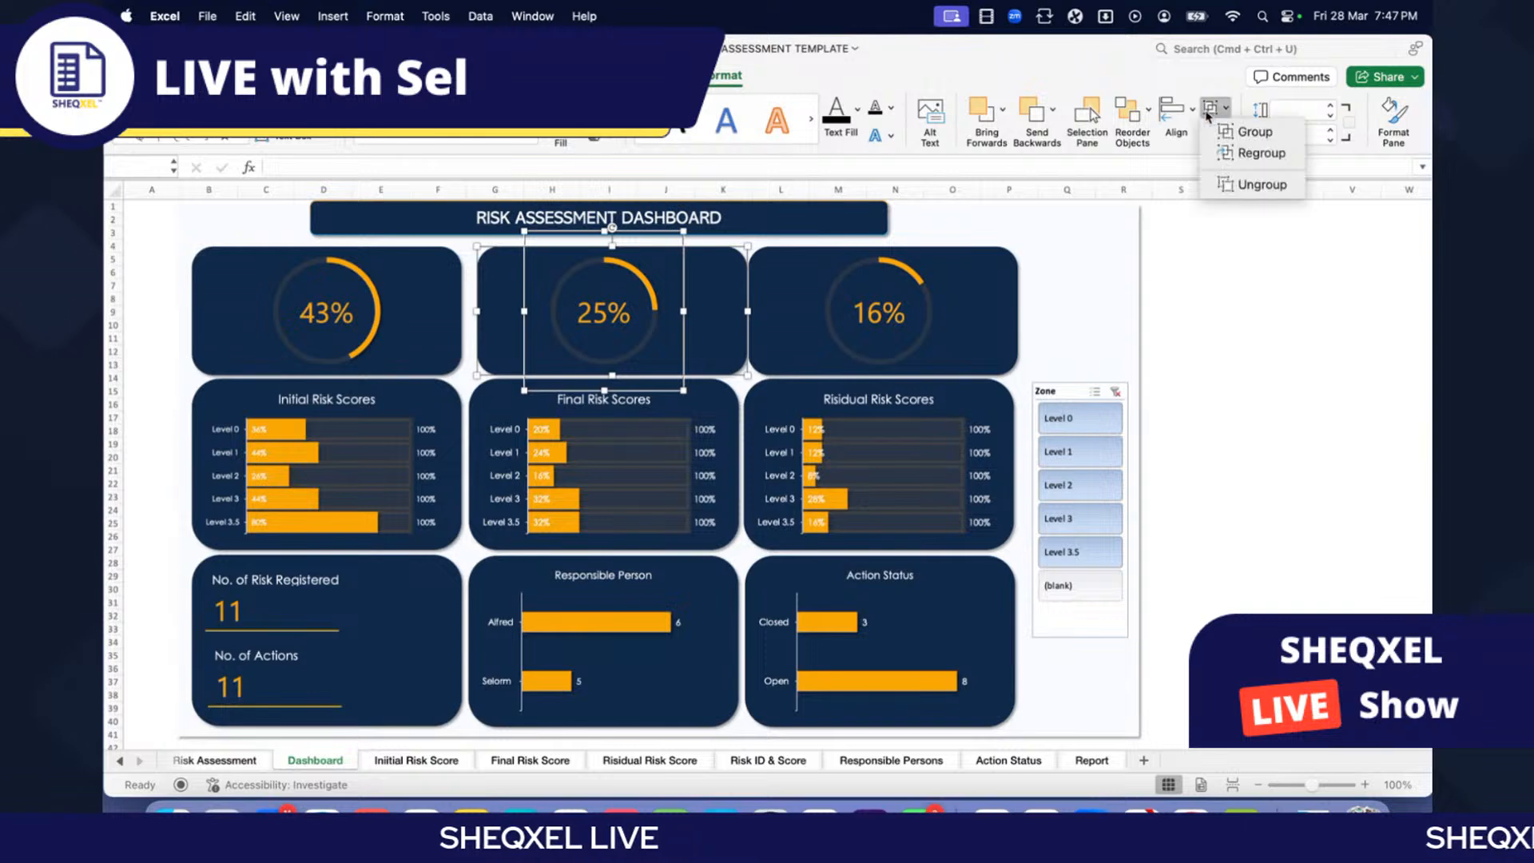
{"action": "left_click", "coordinate": [1174, 109]}
{"action": "left_click", "coordinate": [1175, 109]}
{"action": "left_click", "coordinate": [1213, 108]}
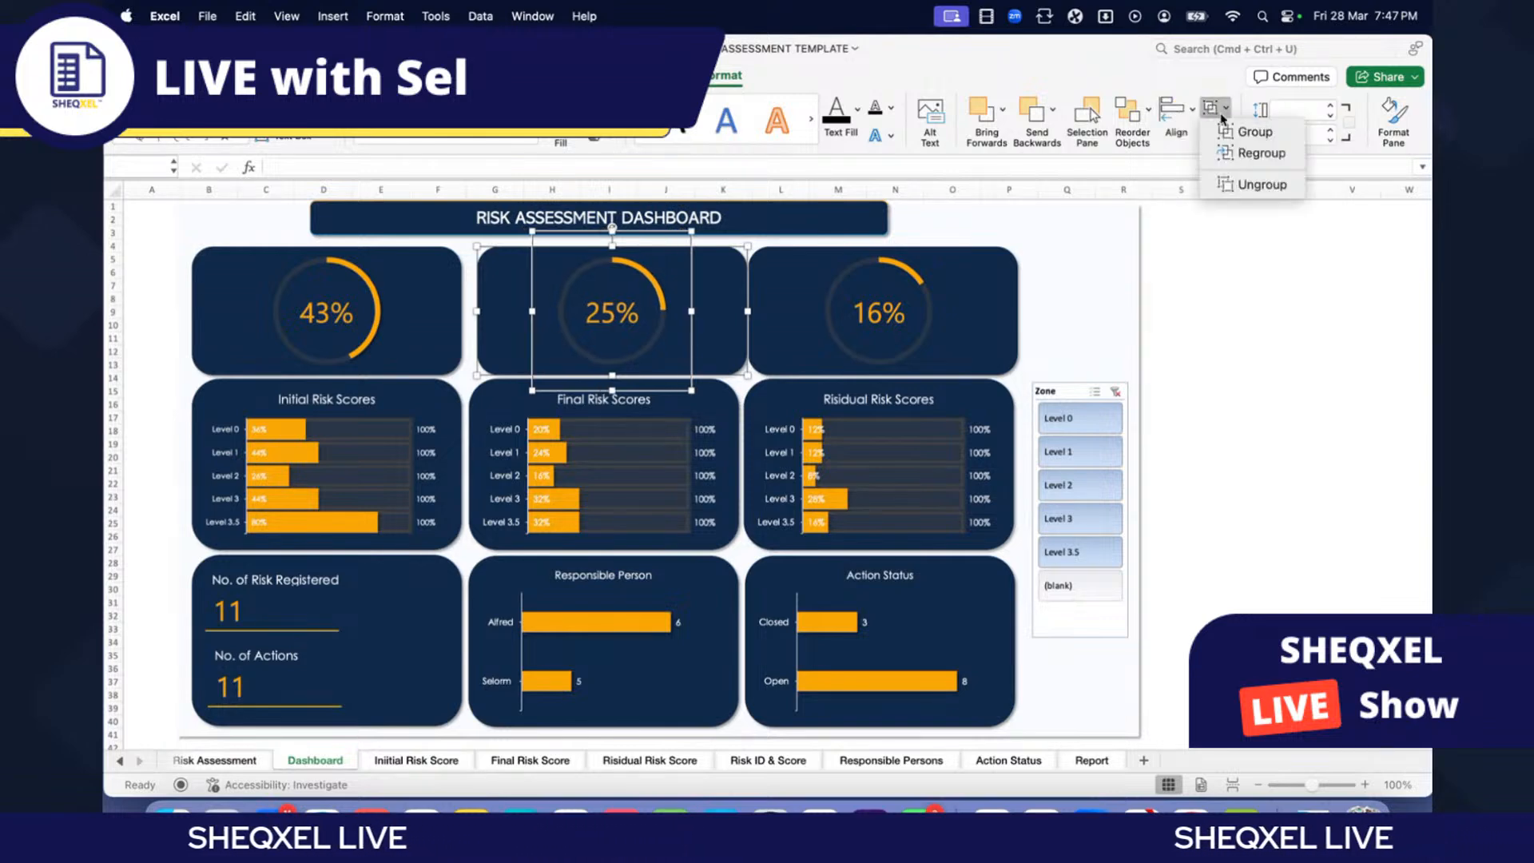
{"action": "left_click", "coordinate": [1263, 152]}
Step: Centre-align the 25% gauge group, the Final Risk Scores chart and the Responsible Person chart in one column
{"action": "left_click", "coordinate": [644, 615], "text": "shift"}
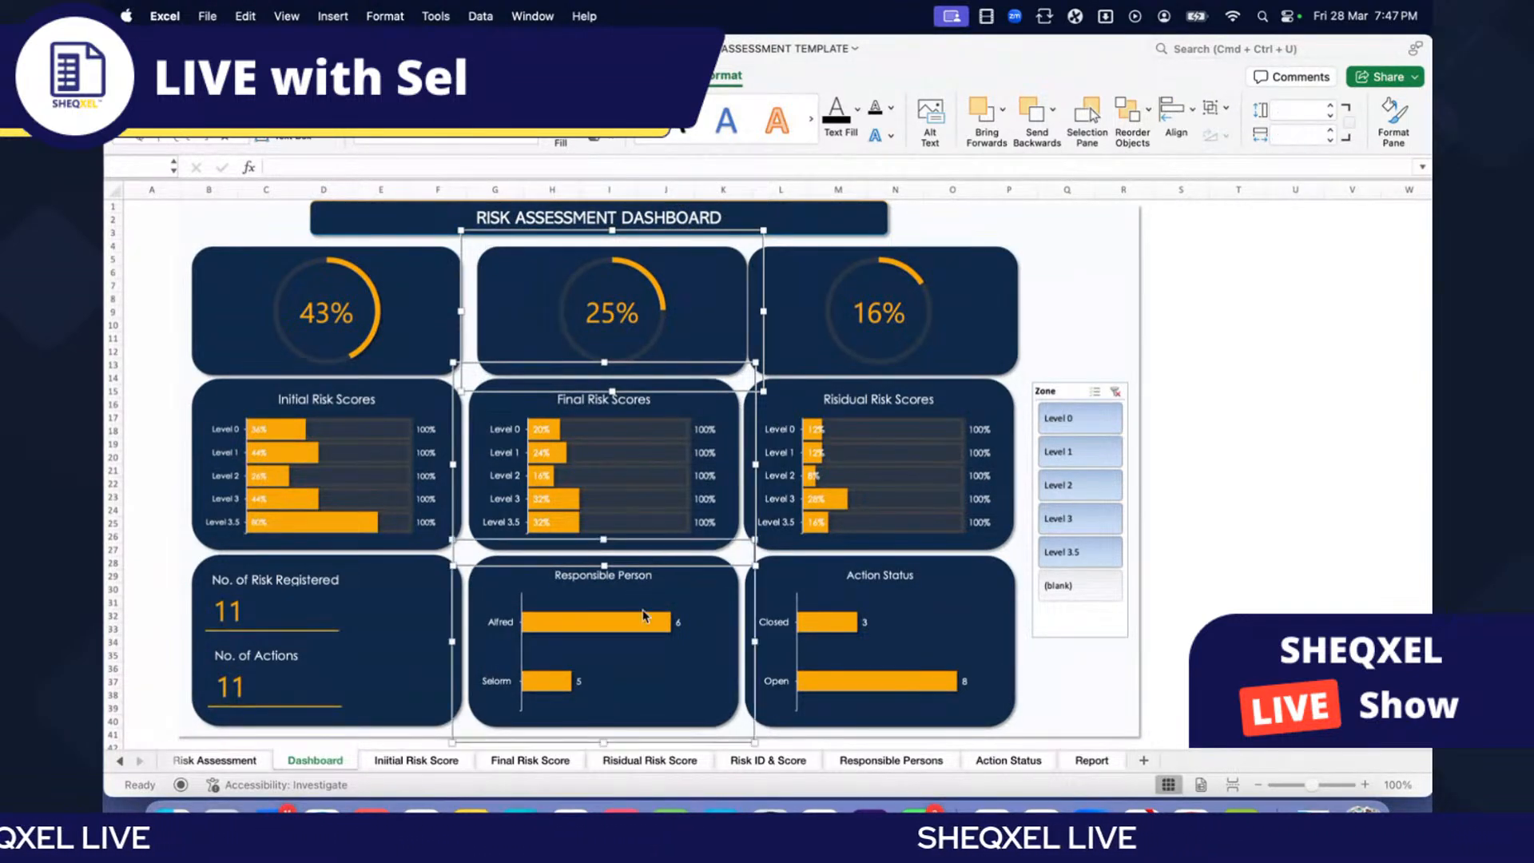
{"action": "left_click", "coordinate": [1185, 137]}
{"action": "left_click", "coordinate": [1205, 123]}
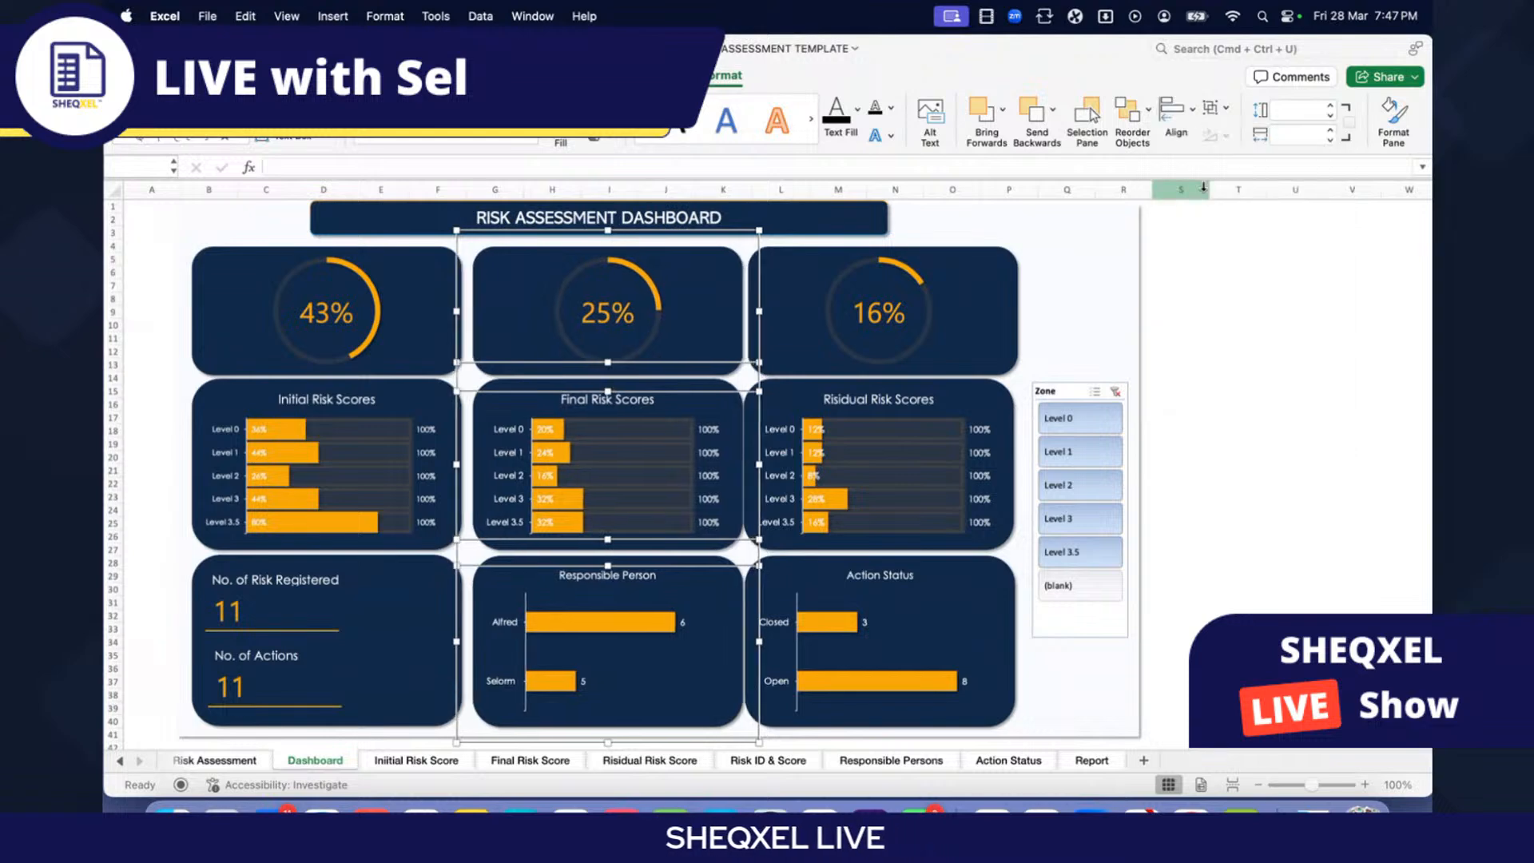
{"action": "left_click", "coordinate": [1214, 107]}
{"action": "left_click", "coordinate": [1253, 132]}
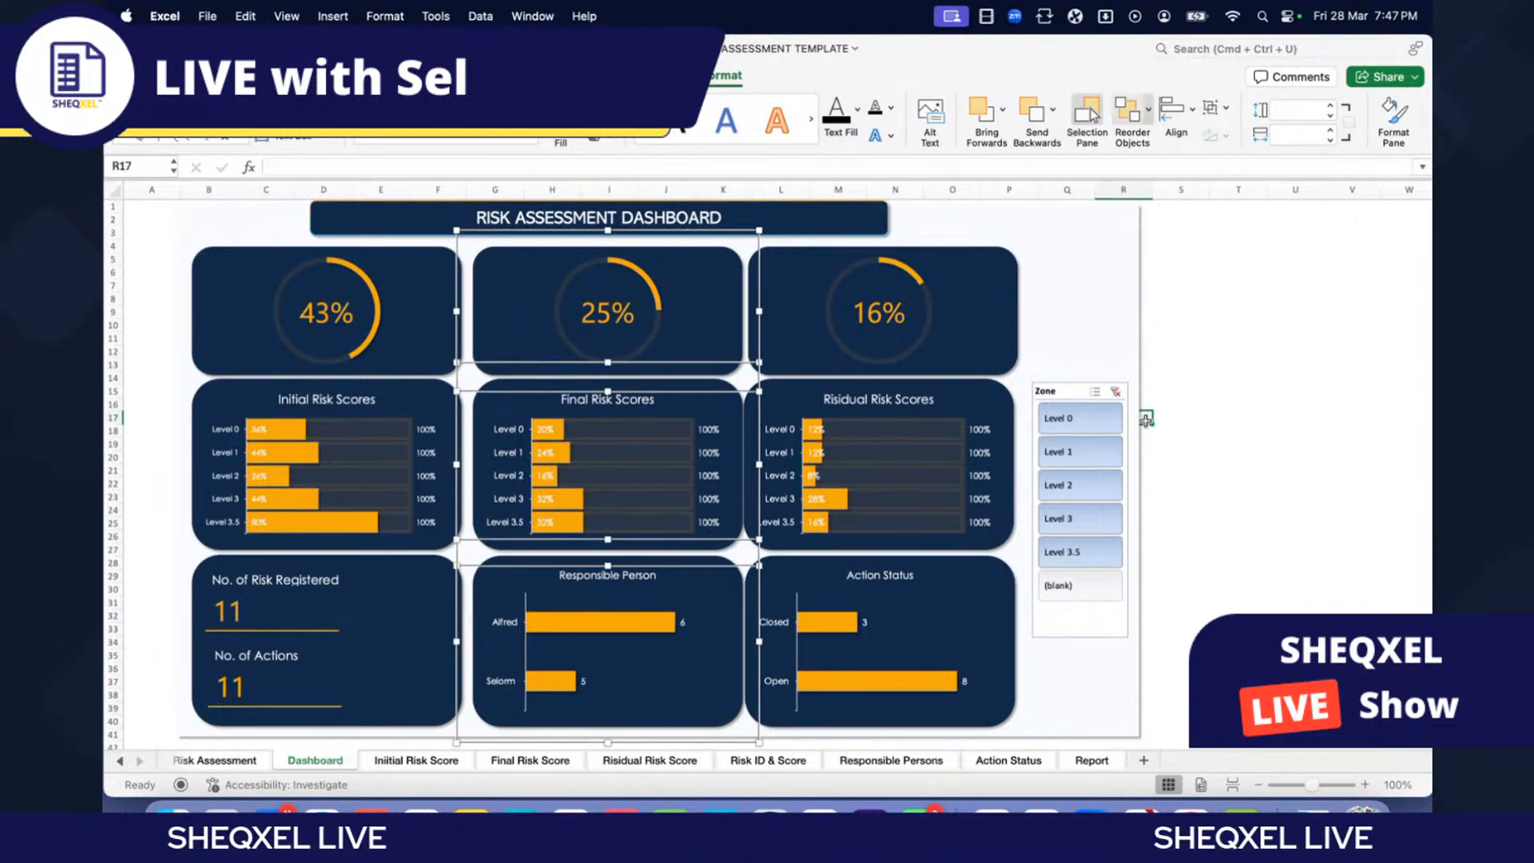
{"action": "key", "text": "Escape"}
Step: Centre and group the 16% gauge with its panel, and centre-align that group with the Risidual Risk Scores and Action Status charts
{"action": "left_click", "coordinate": [875, 328]}
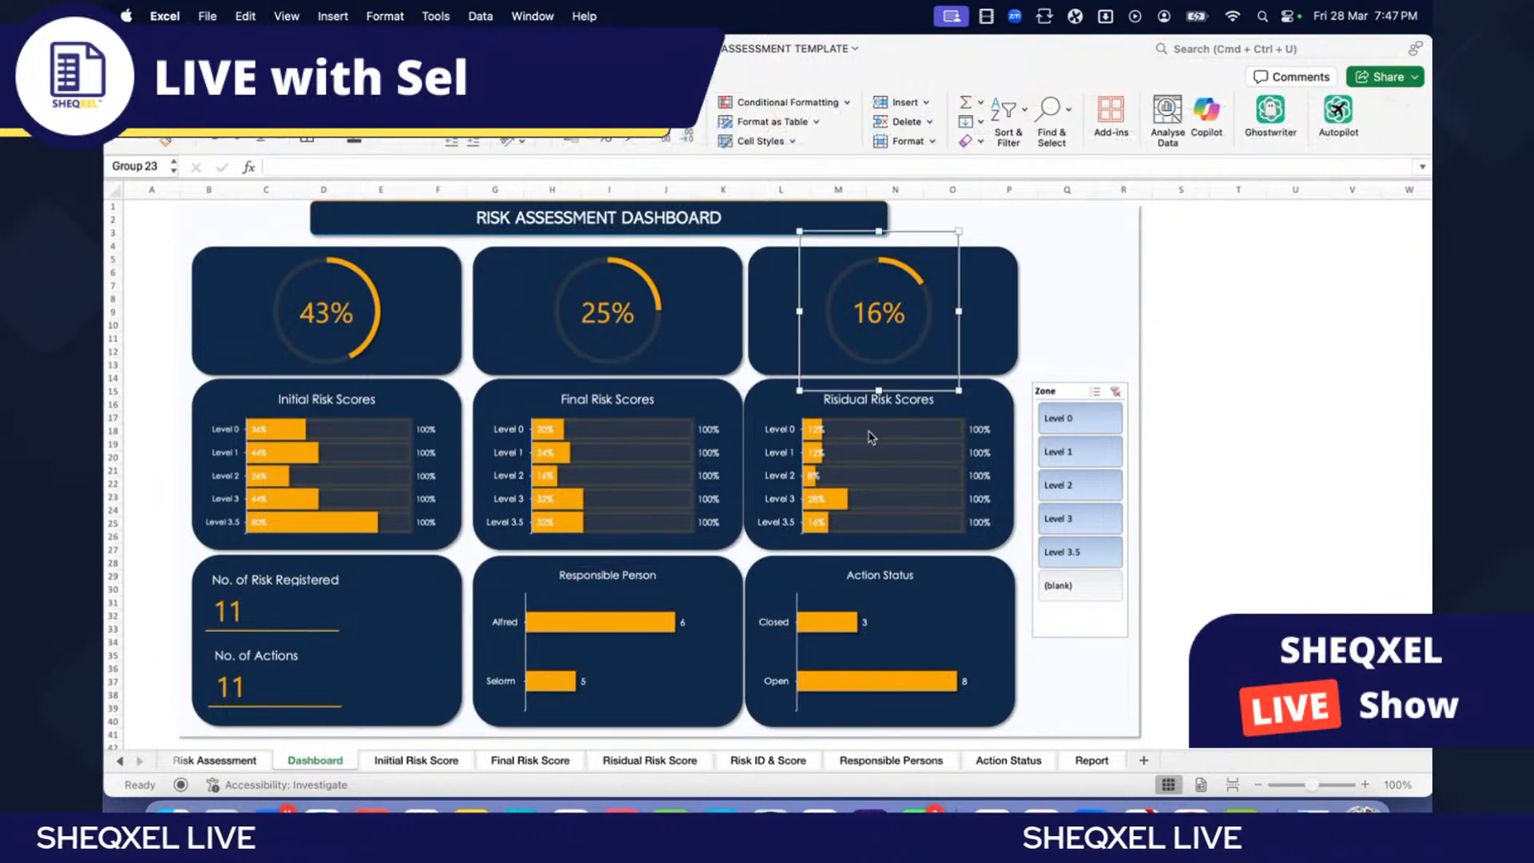
{"action": "left_click", "coordinate": [864, 603], "text": "shift"}
{"action": "key", "text": "Escape"}
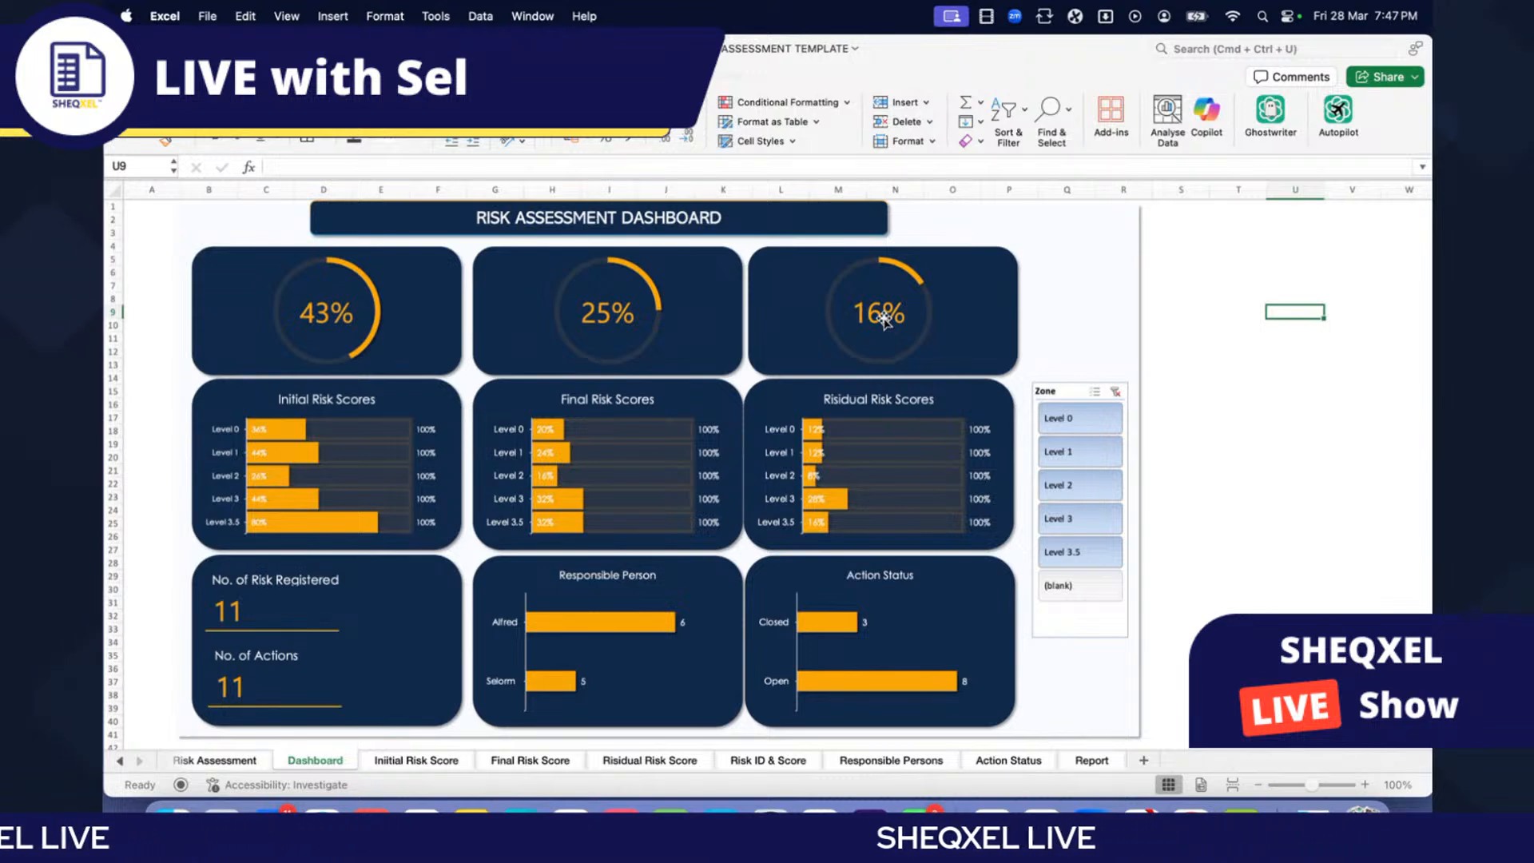
{"action": "left_click", "coordinate": [884, 320]}
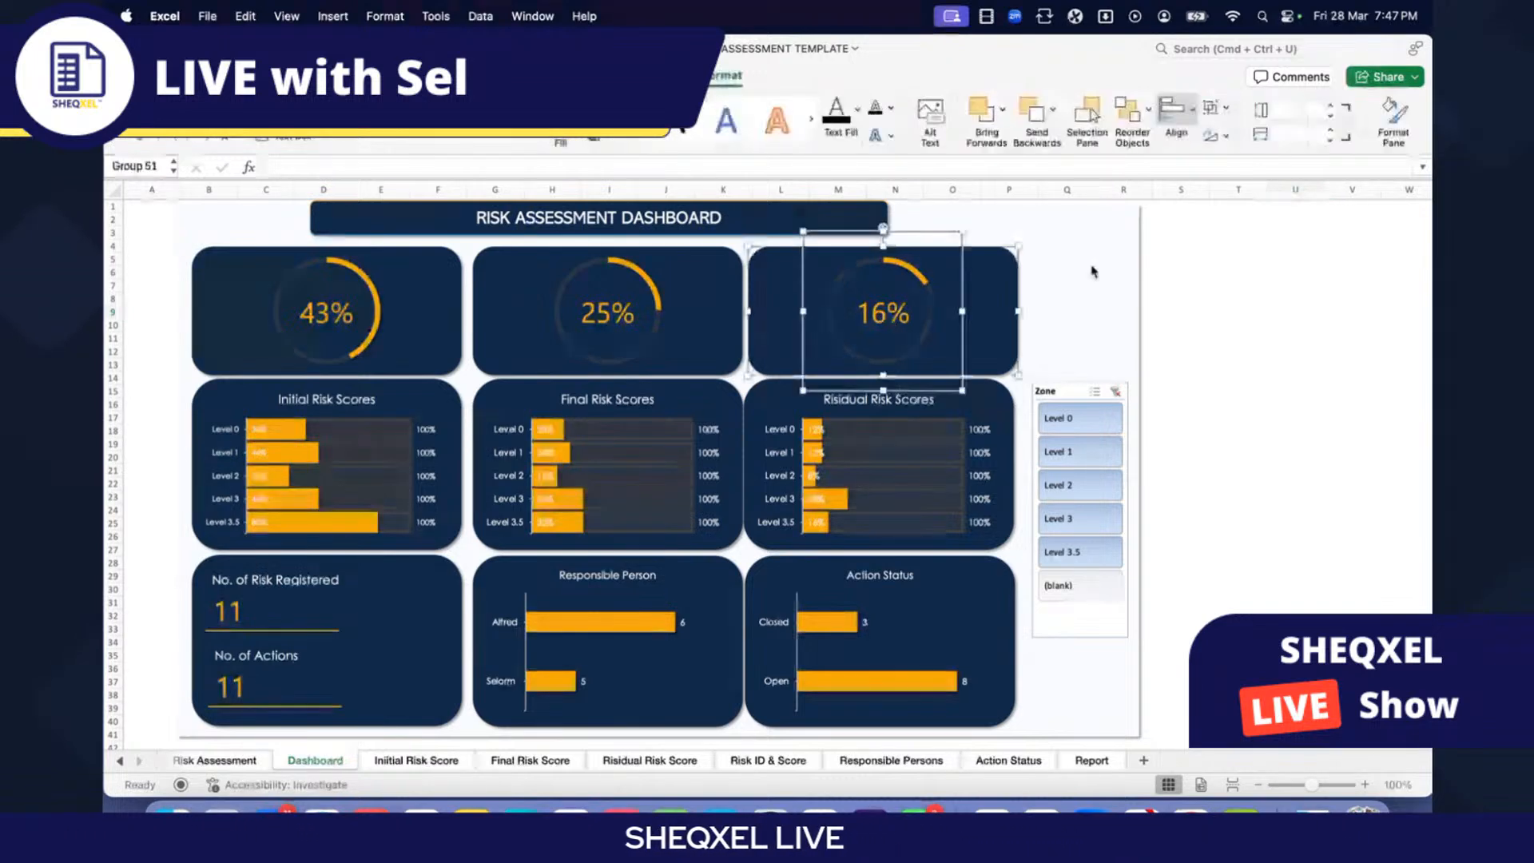
{"action": "left_click", "coordinate": [1210, 108]}
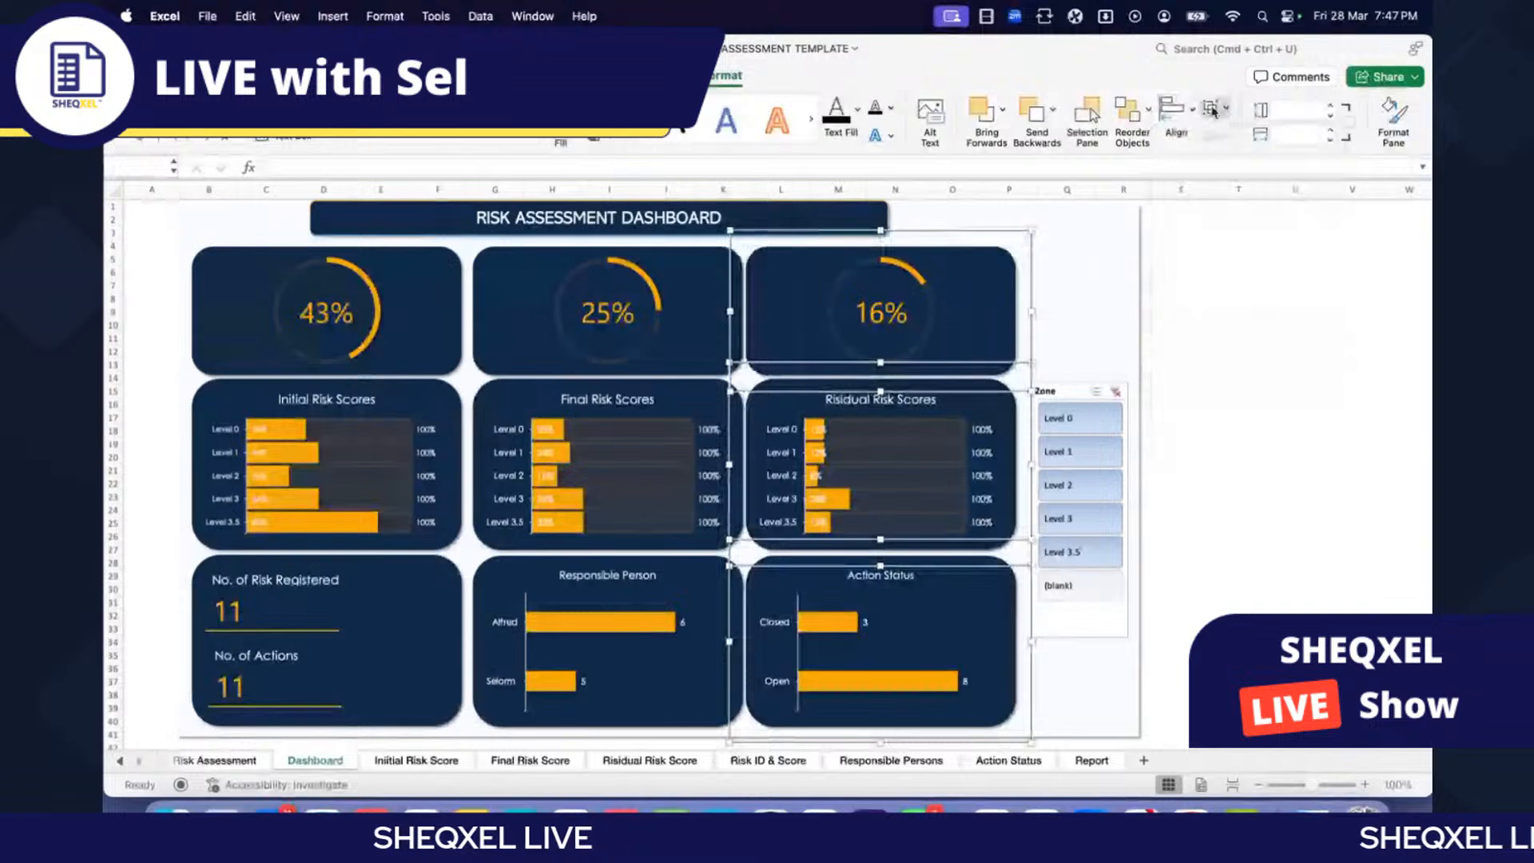
{"action": "left_click", "coordinate": [1243, 404]}
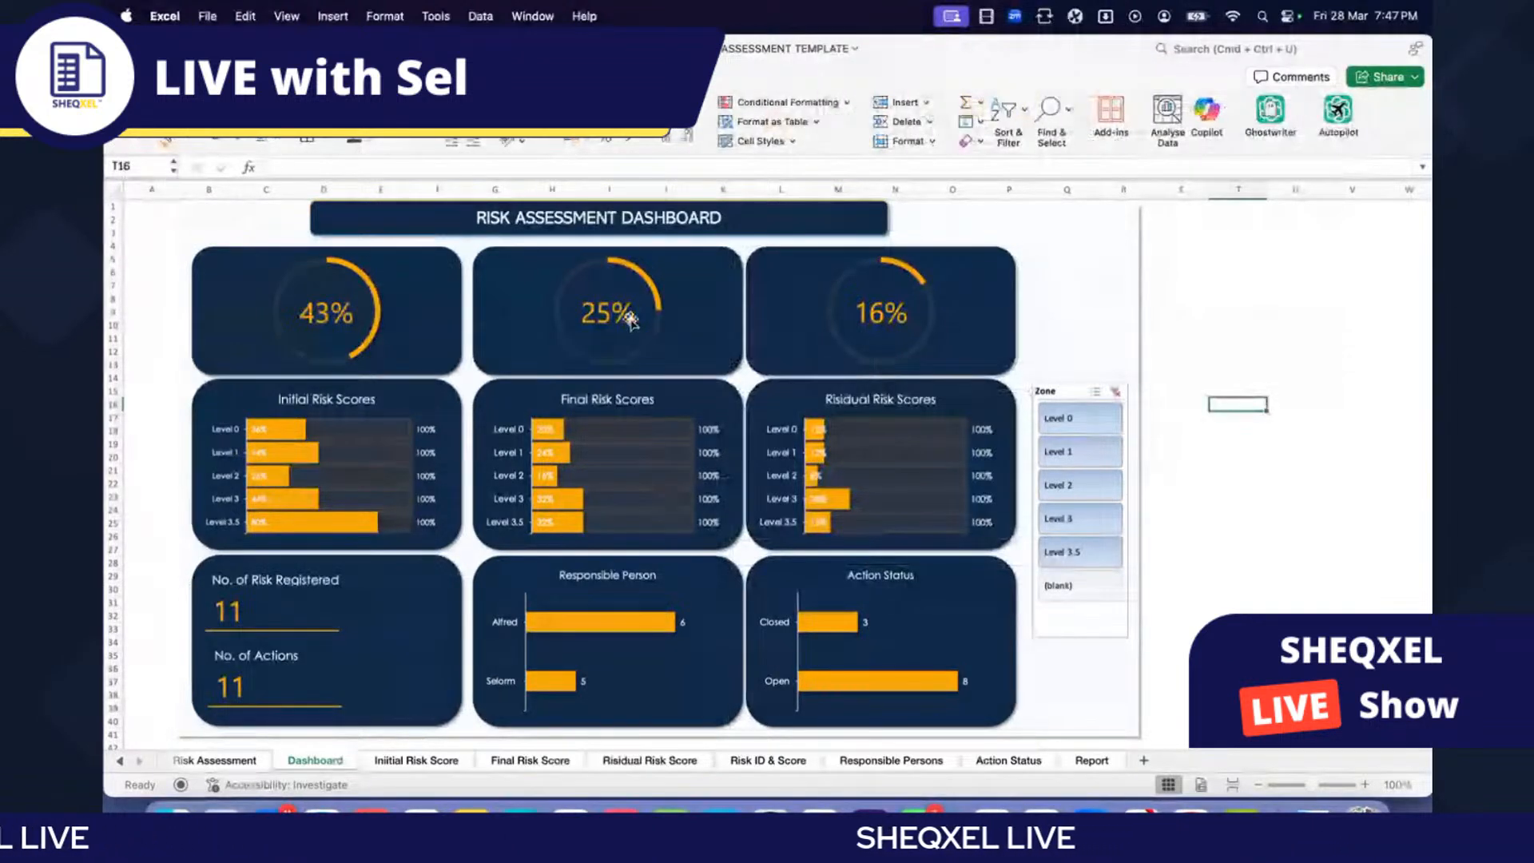
Step: Group the 25% gauge, Final Risk Scores and Responsible Person panels into one column object
{"action": "left_click", "coordinate": [630, 320]}
{"action": "left_click", "coordinate": [1226, 107]}
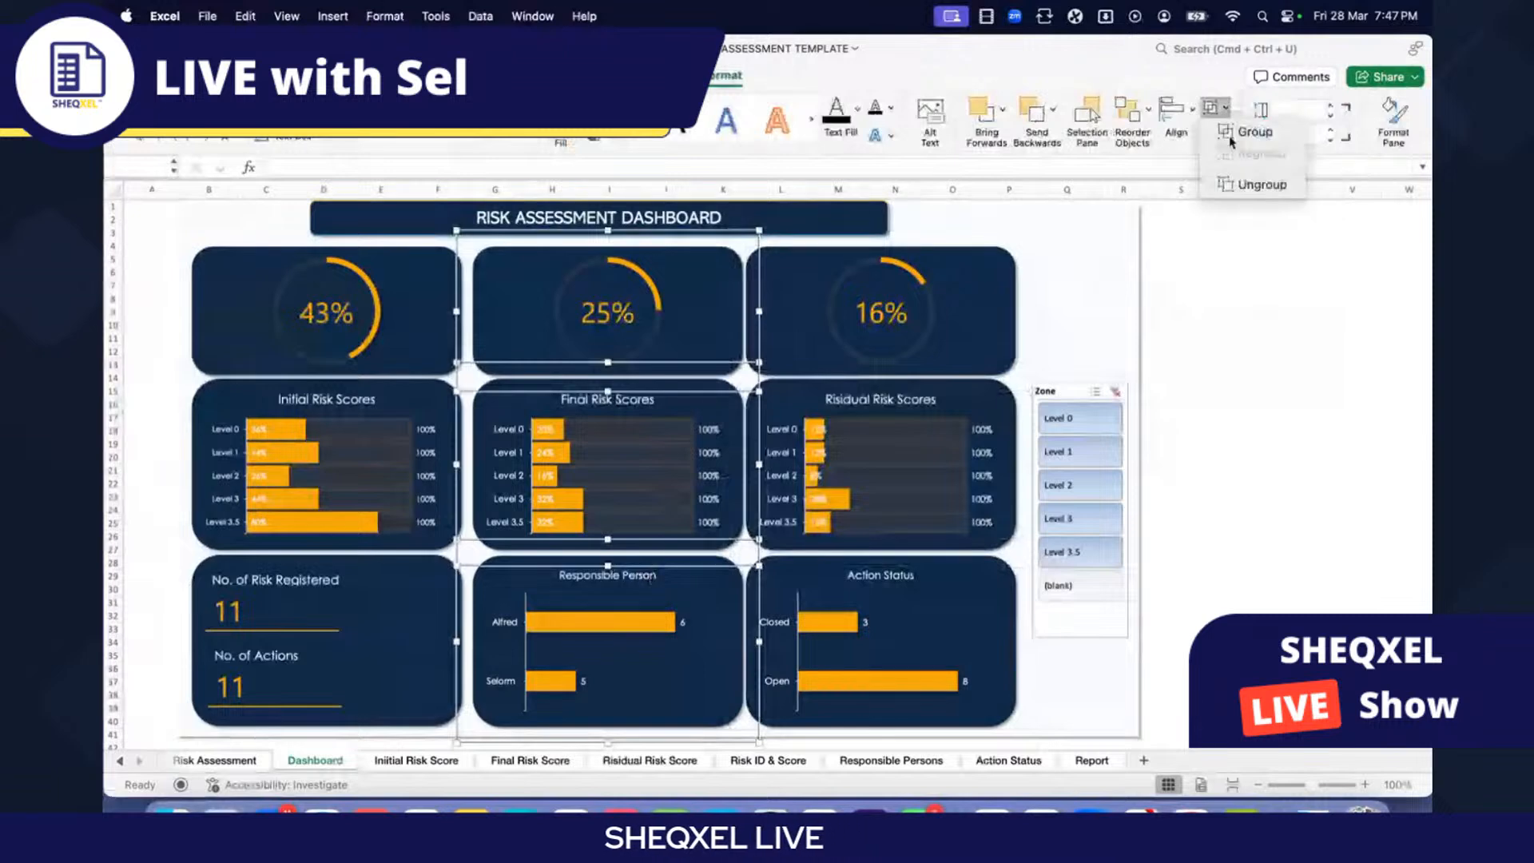
{"action": "left_click", "coordinate": [1235, 154]}
Step: Group the panels of the 43% gauge column into one object and those of the 16% gauge column into another
{"action": "left_click_drag", "start_coordinate": [664, 416], "coordinate": [383, 415]}
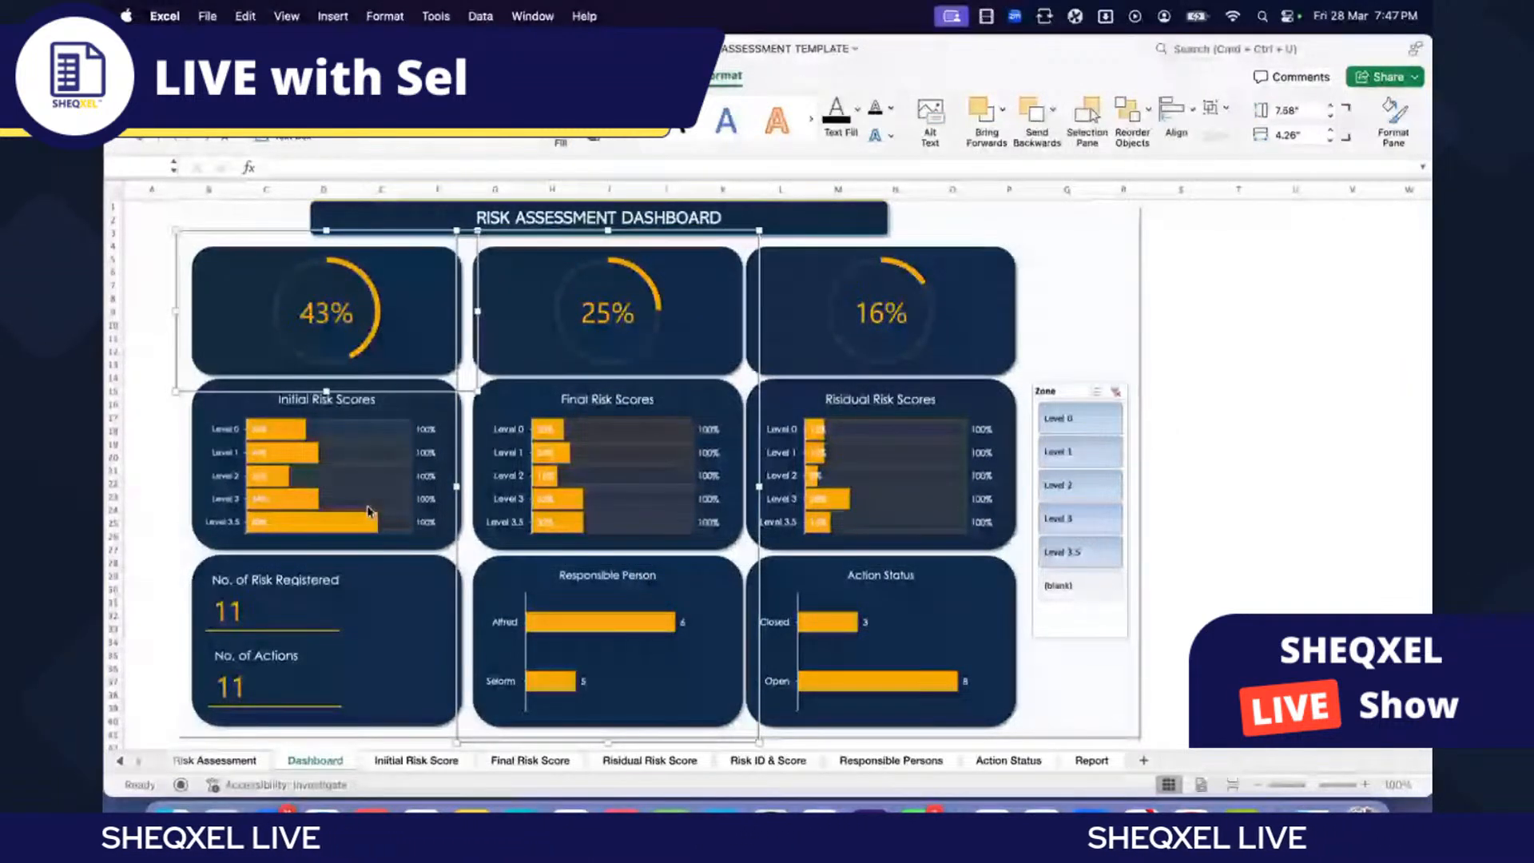
{"action": "left_click", "coordinate": [340, 649]}
{"action": "left_click", "coordinate": [340, 649], "text": "shift"}
{"action": "left_click", "coordinate": [1222, 106]}
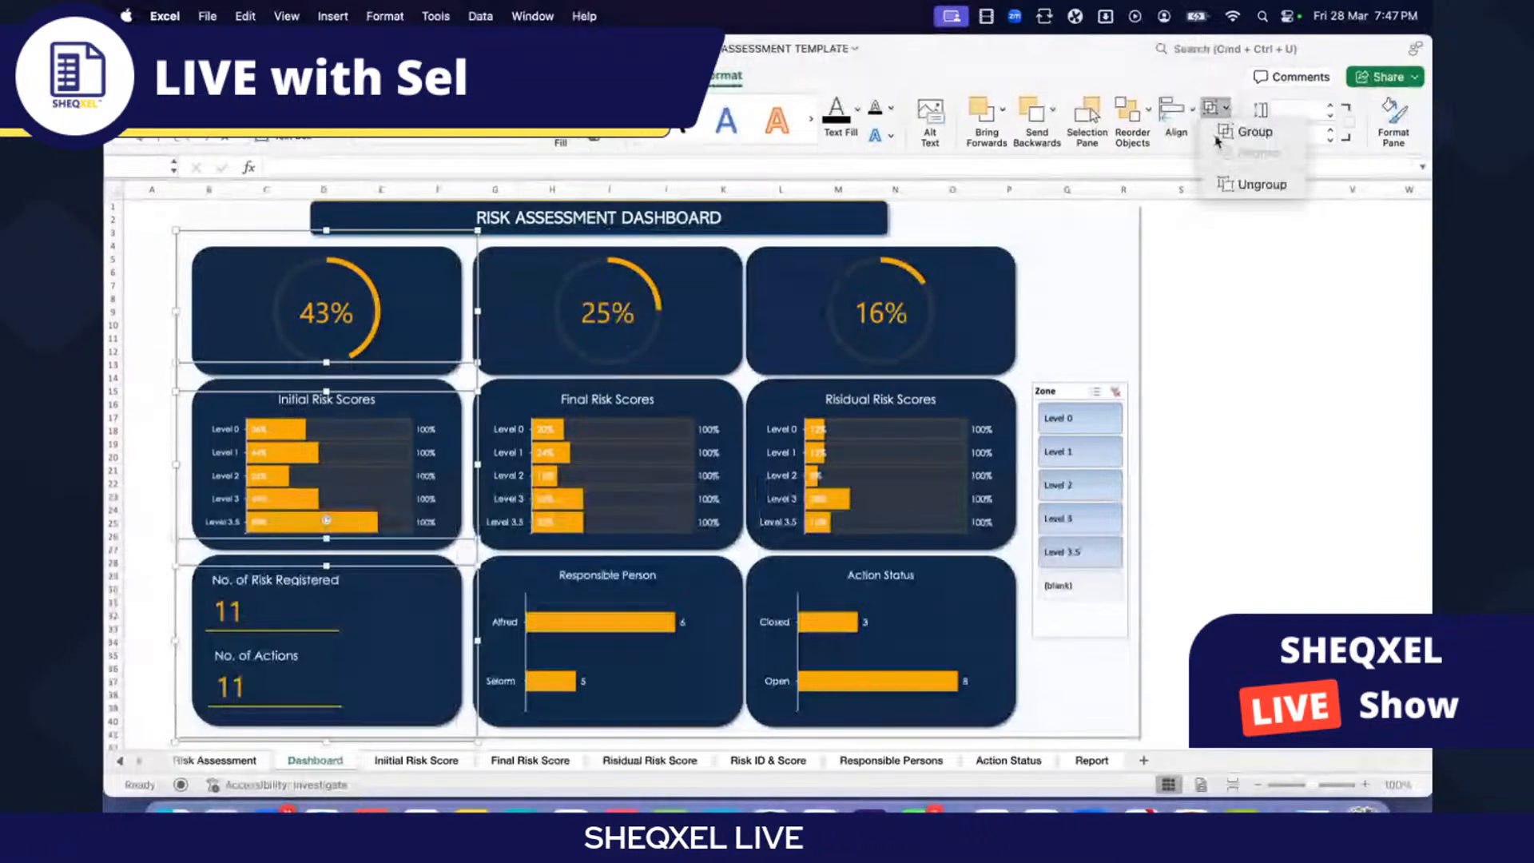
{"action": "left_click", "coordinate": [1217, 136]}
{"action": "left_click", "coordinate": [891, 303]}
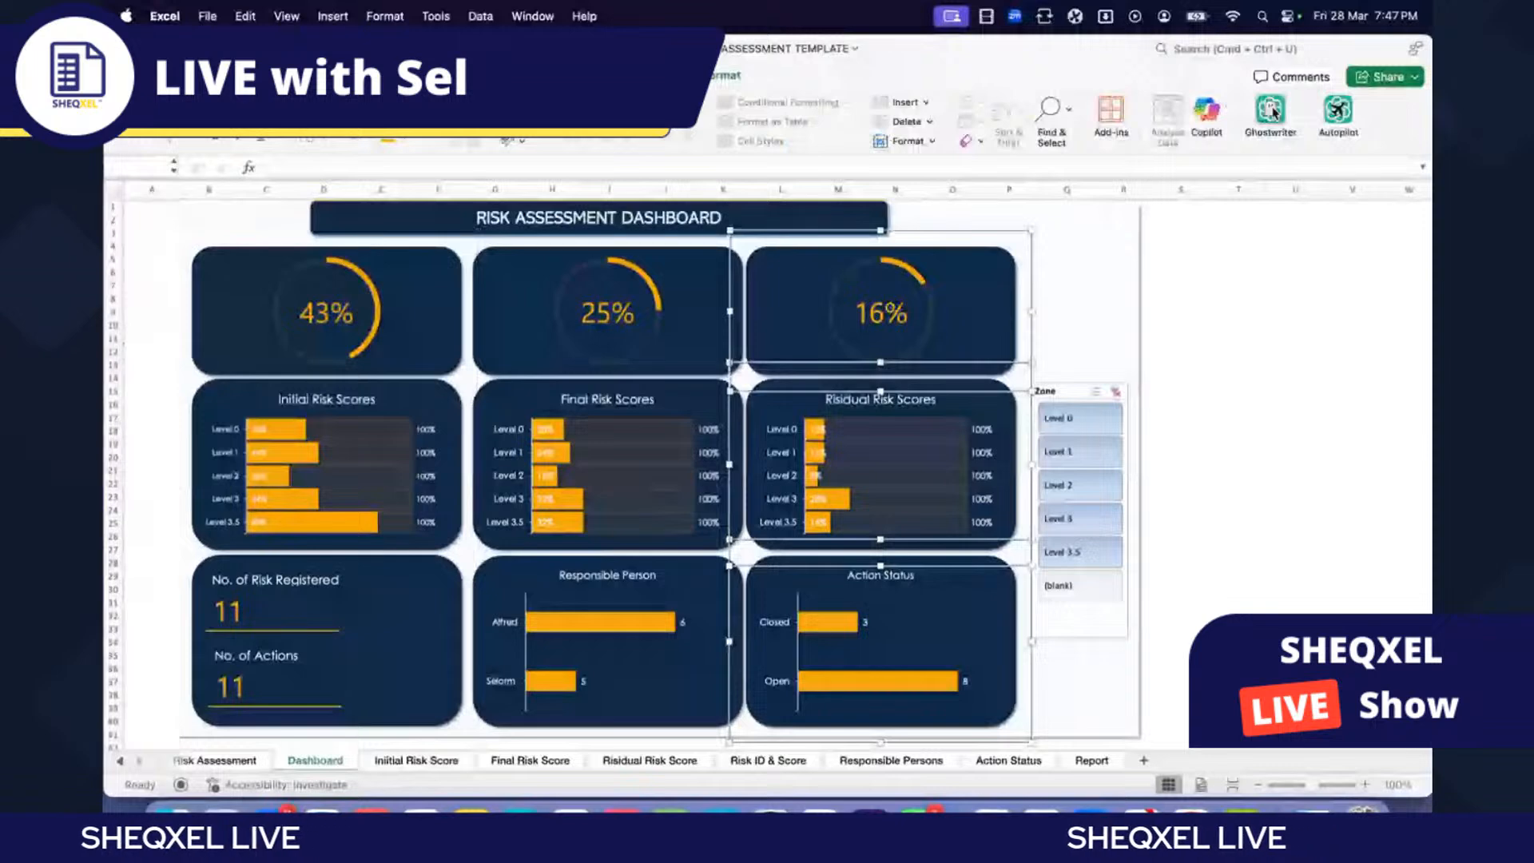
{"action": "left_click", "coordinate": [878, 335]}
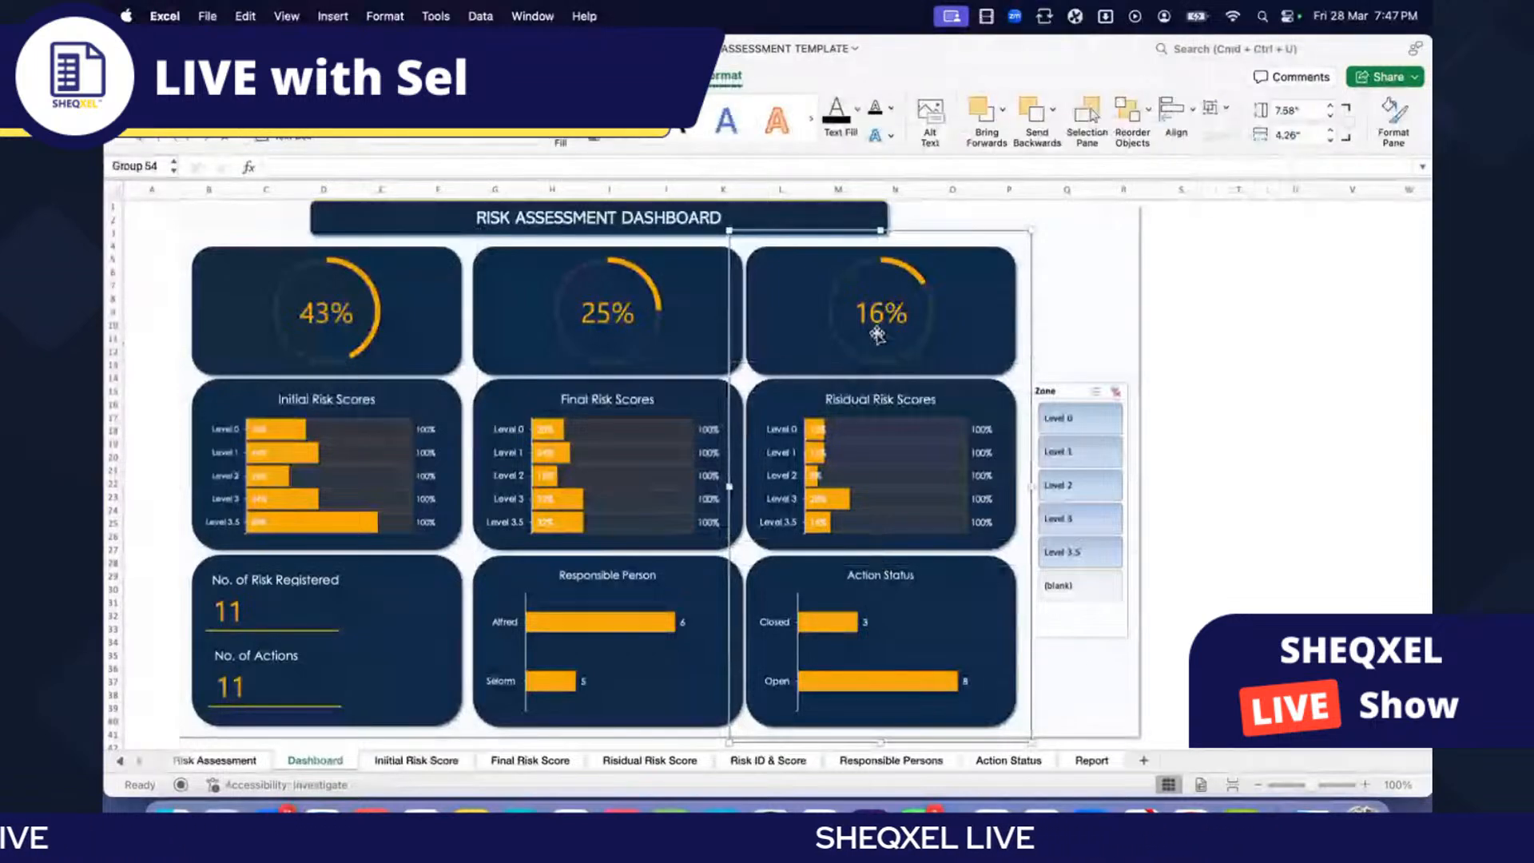
Step: Distribute the three grouped dashboard columns horizontally so the gaps between them are equal
{"action": "left_click", "coordinate": [560, 339], "text": "shift"}
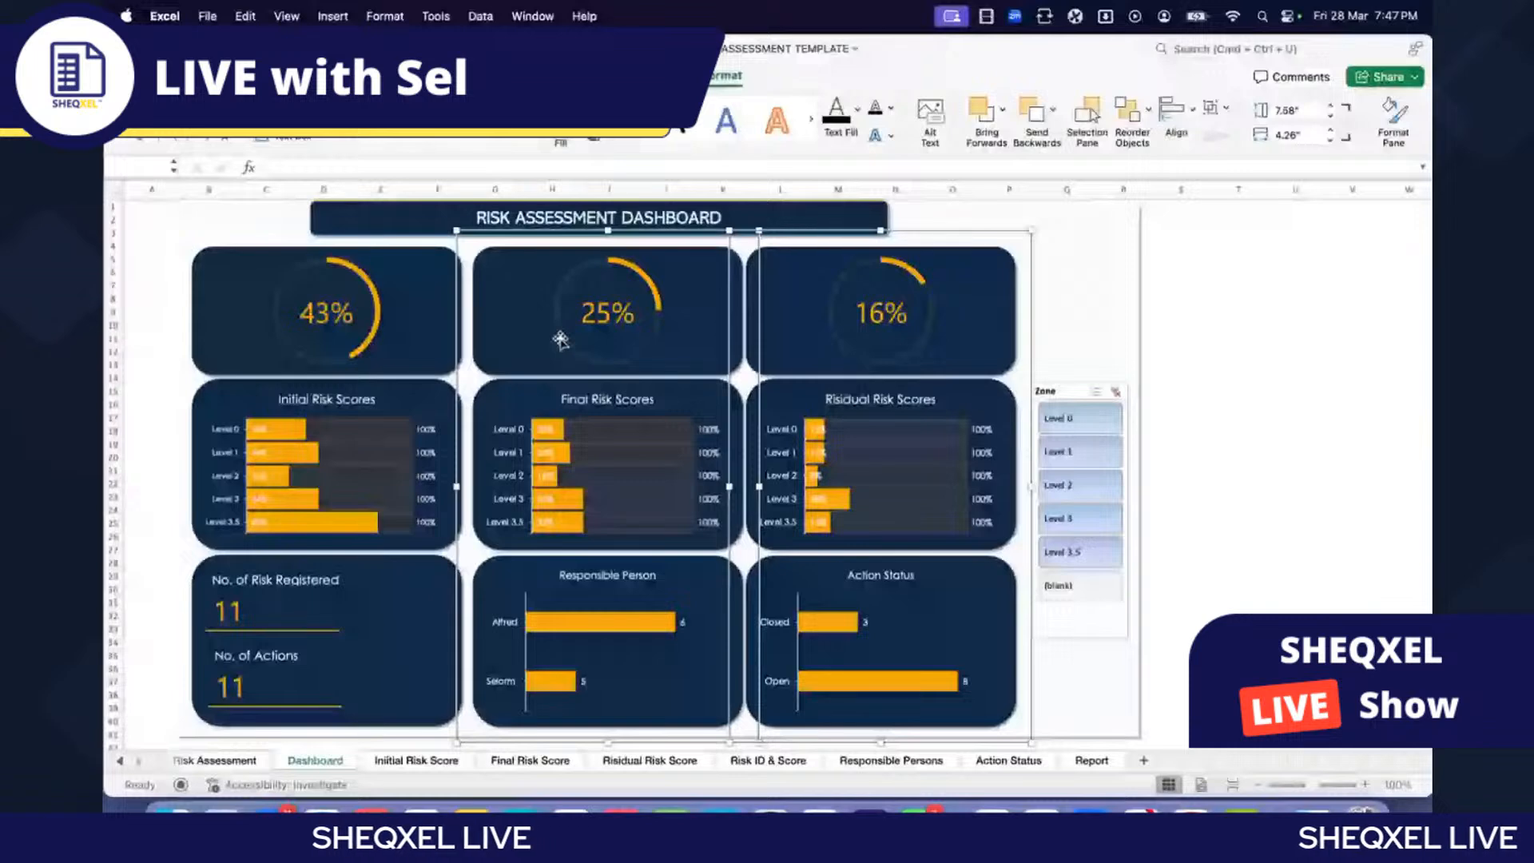
{"action": "left_click", "coordinate": [320, 336], "text": "shift"}
{"action": "left_click", "coordinate": [1175, 116]}
{"action": "left_click", "coordinate": [1238, 319]}
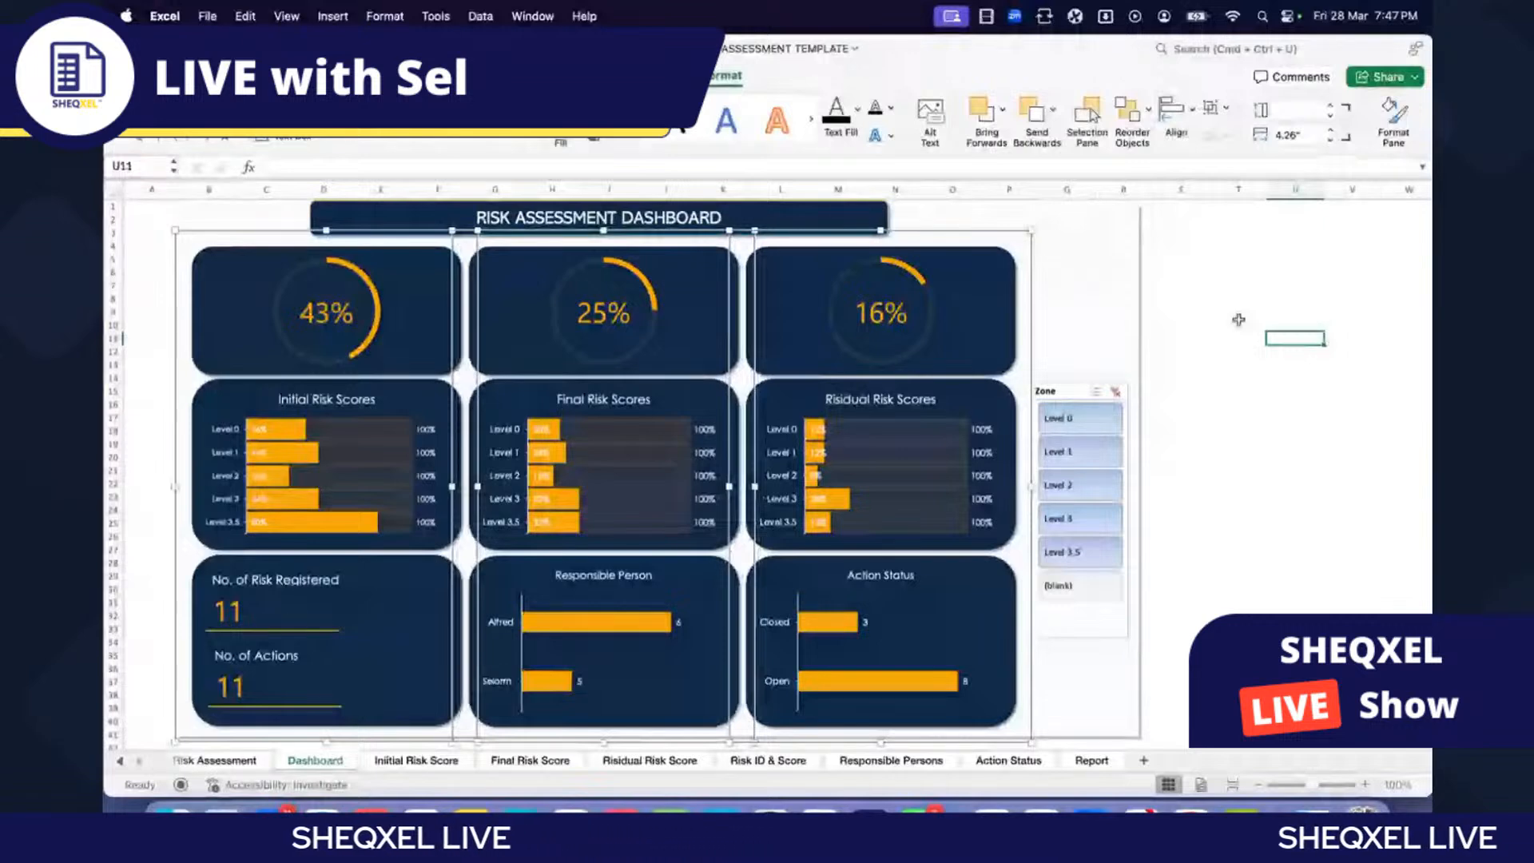
{"action": "left_click", "coordinate": [1181, 338]}
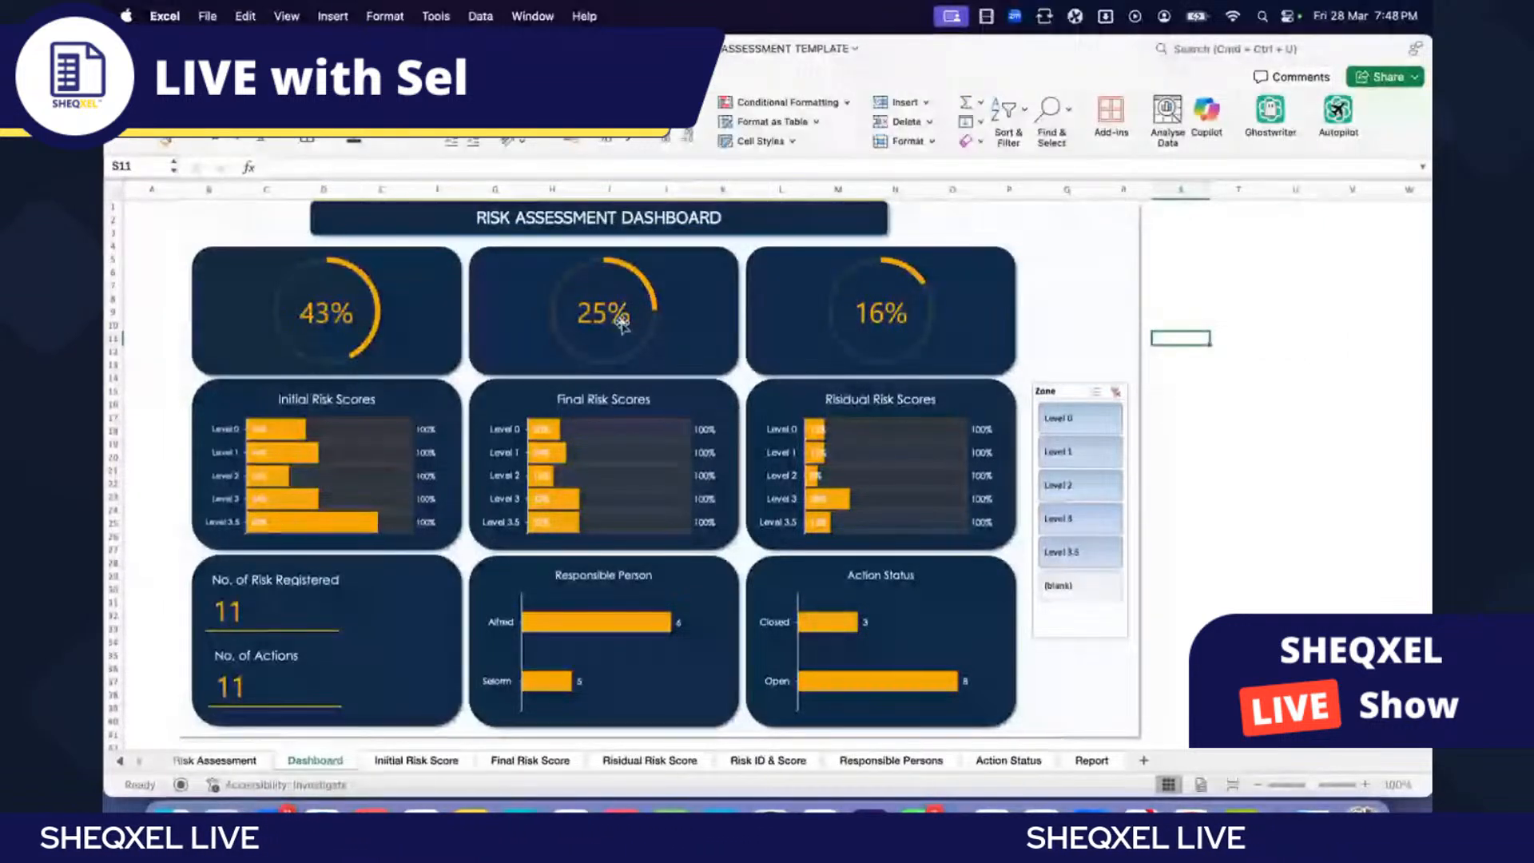
Step: Move the three grouped dashboard columns down slightly, away from the RISK ASSESSMENT DASHBOARD title
{"action": "left_click", "coordinate": [360, 344]}
{"action": "left_click", "coordinate": [858, 338], "text": "shift"}
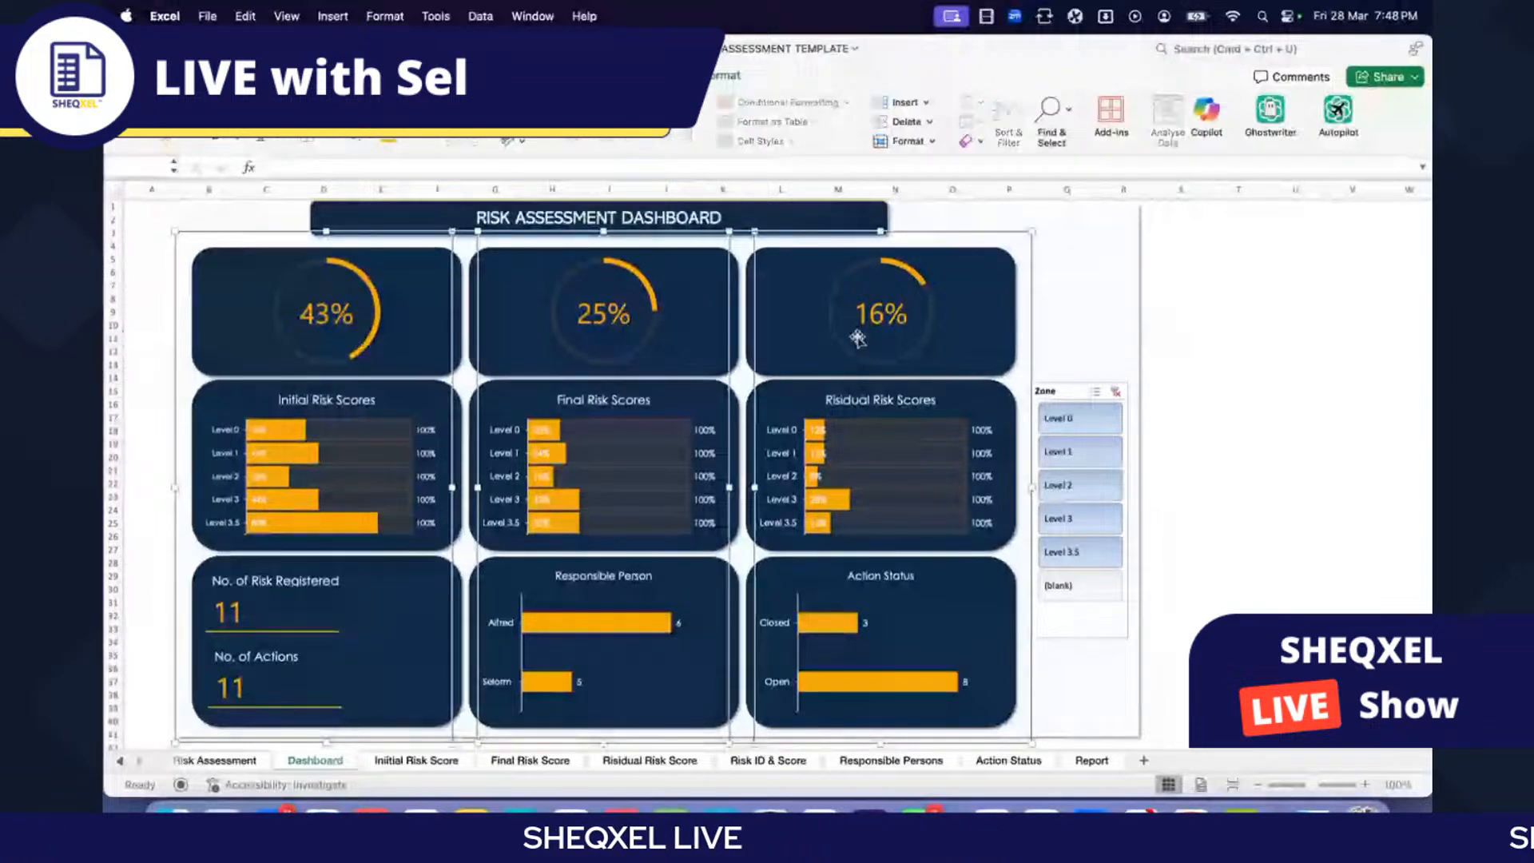
{"action": "left_click_drag", "start_coordinate": [858, 338], "coordinate": [858, 344]}
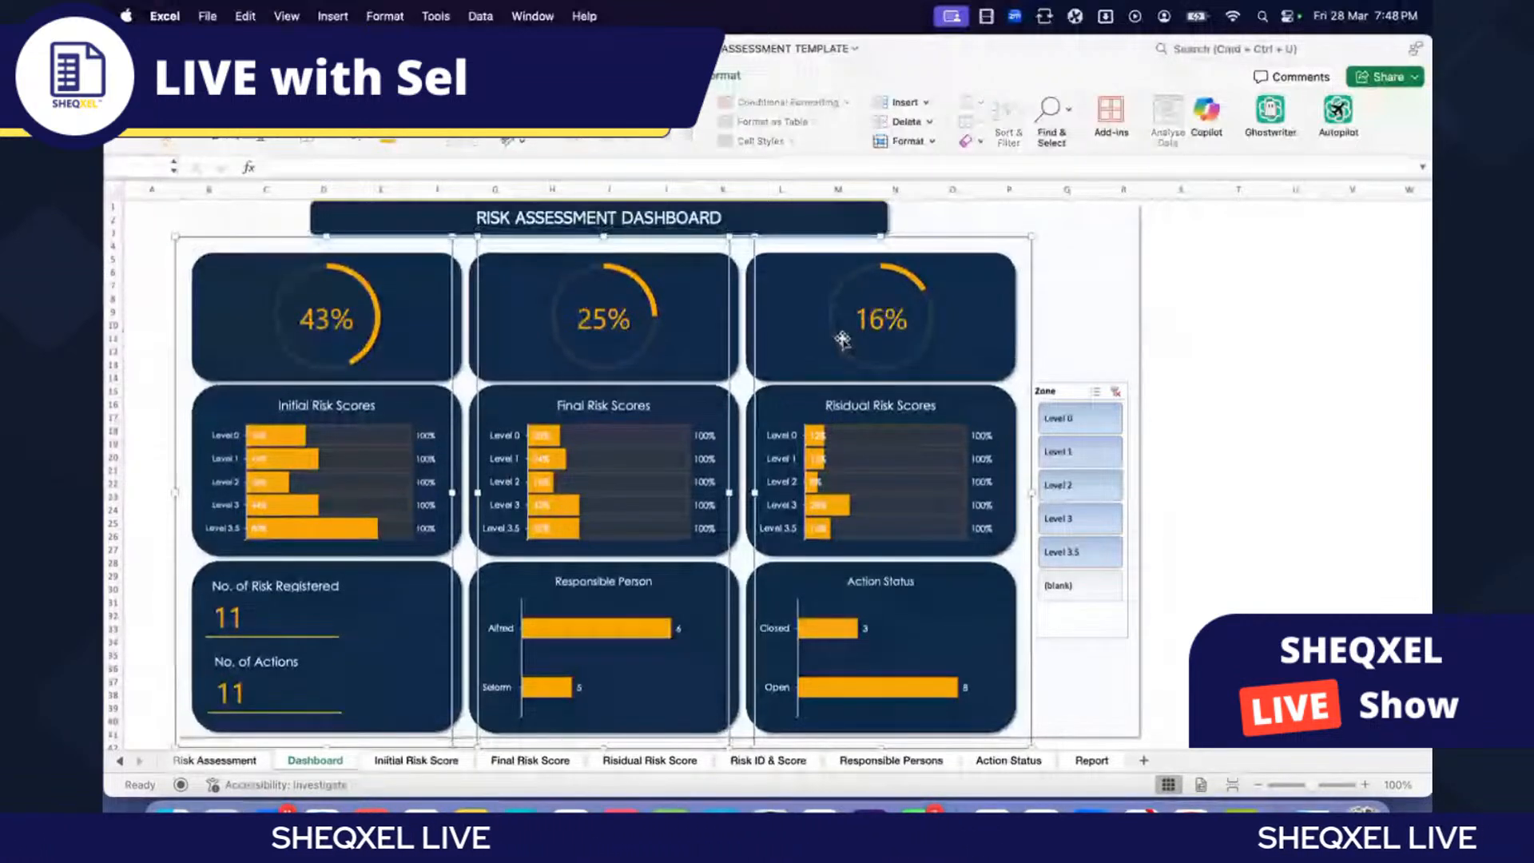
{"action": "left_click", "coordinate": [1181, 312]}
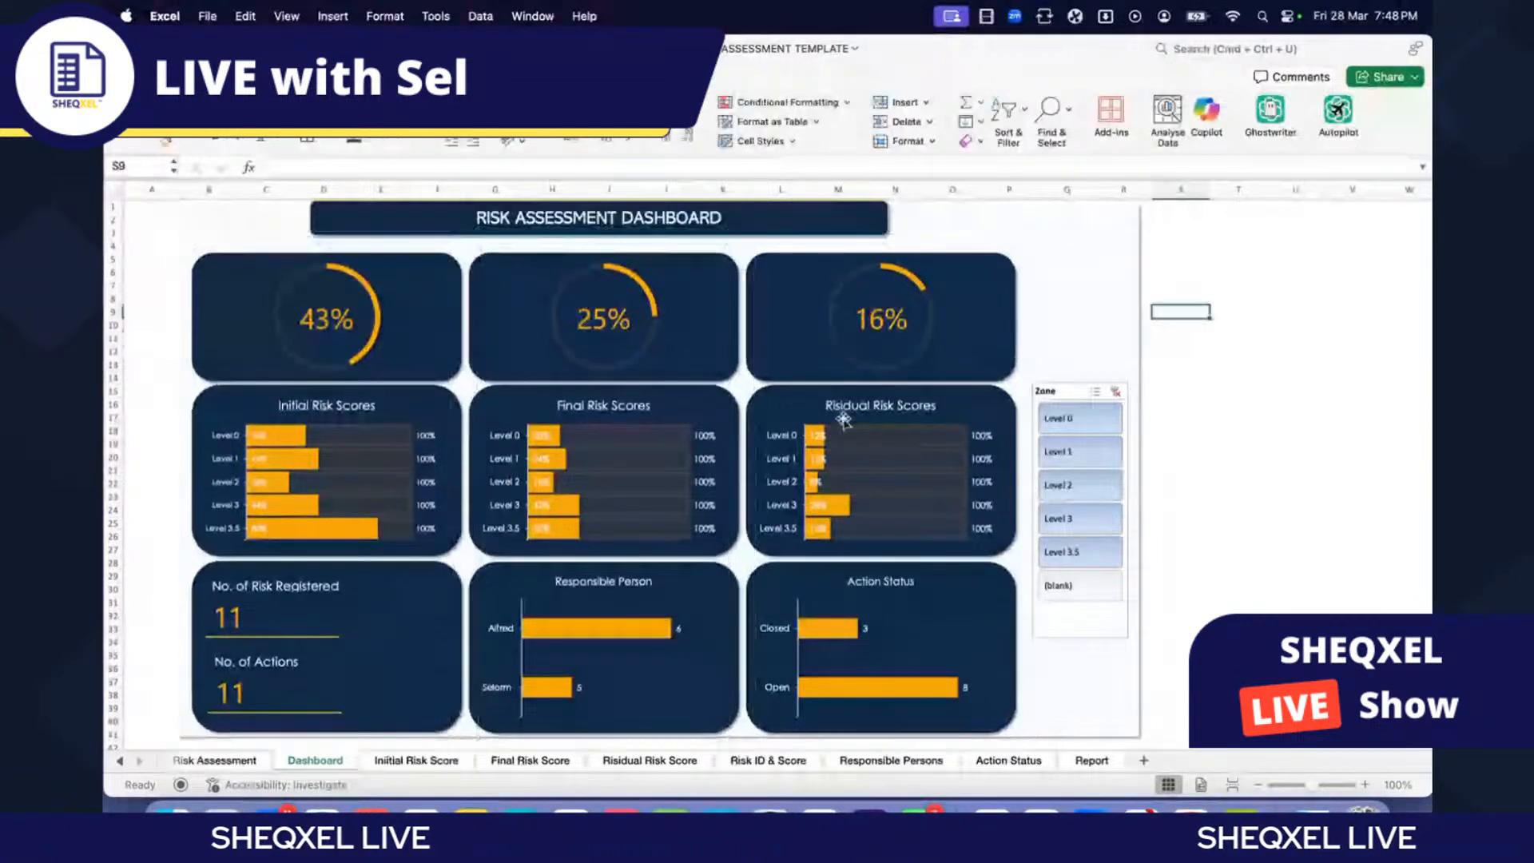
Step: Ungroup the three dashboard columns into their separate panels
{"action": "left_click", "coordinate": [392, 286]}
{"action": "left_click", "coordinate": [829, 307], "text": "shift"}
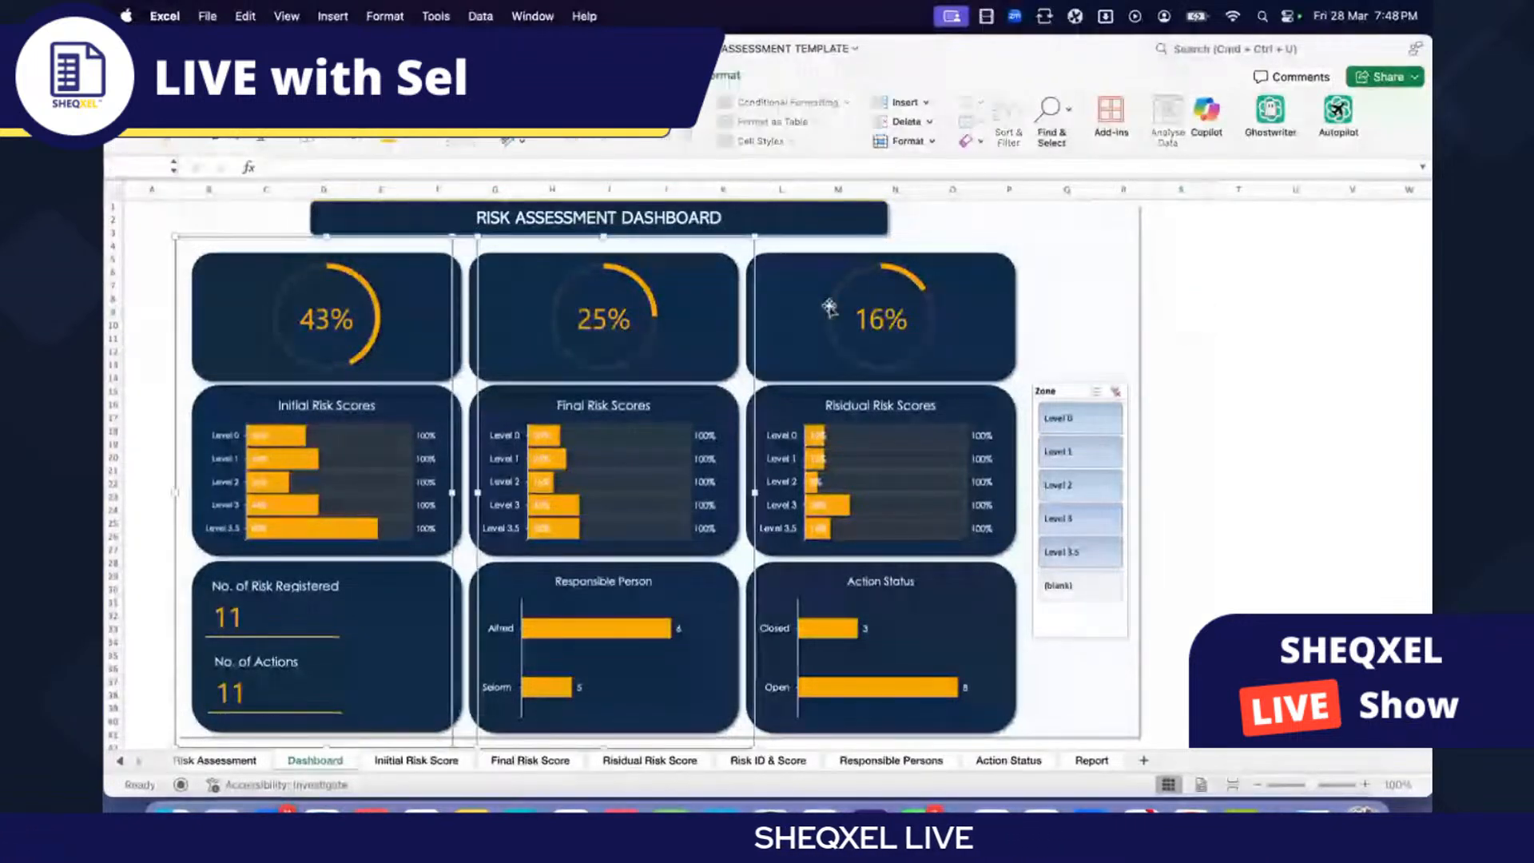
{"action": "left_click", "coordinate": [1216, 108]}
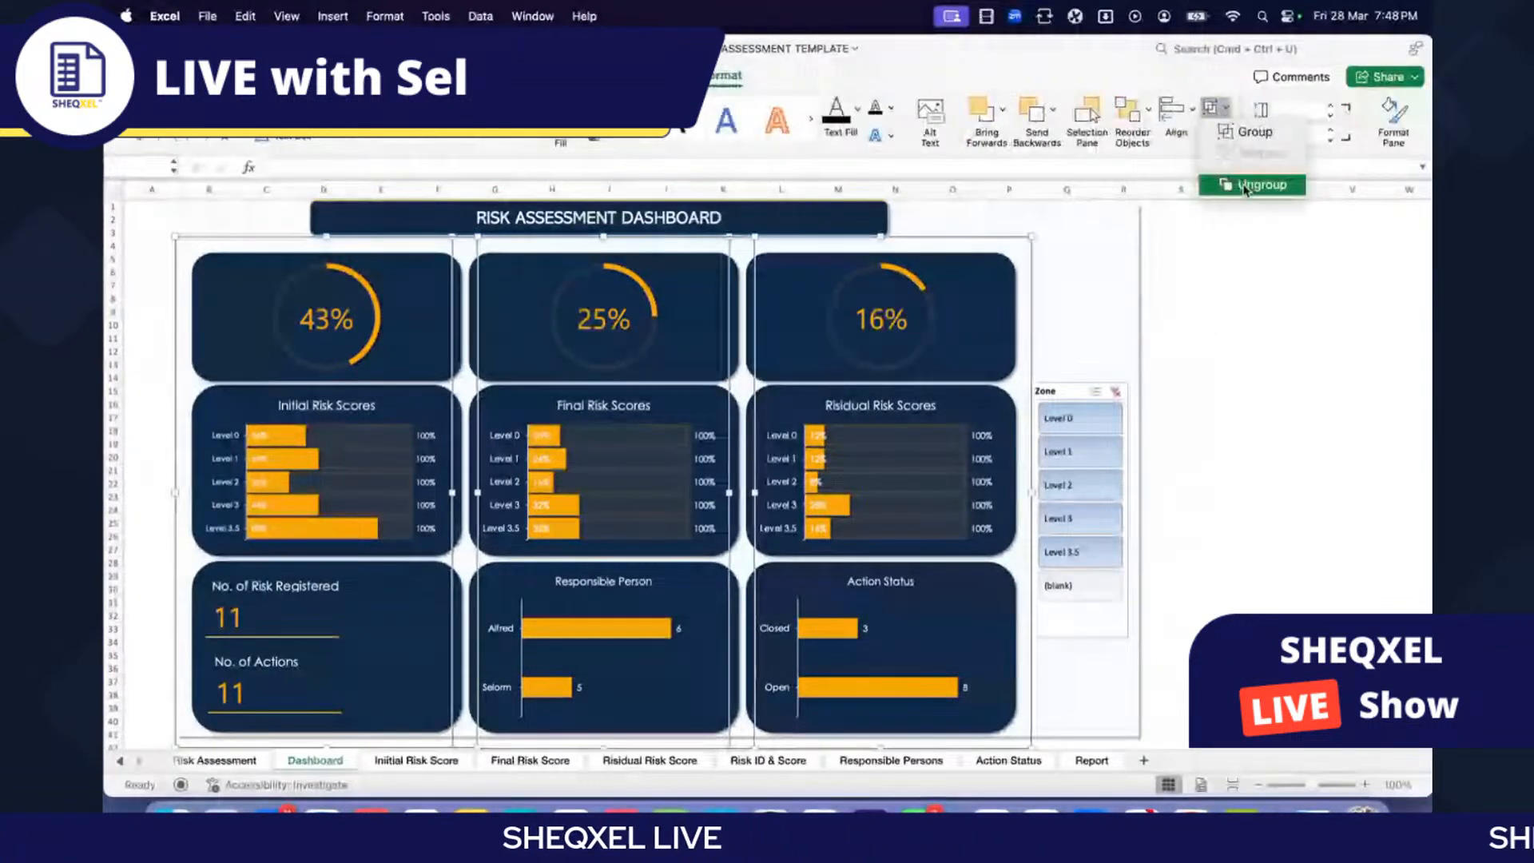
{"action": "left_click", "coordinate": [1252, 185]}
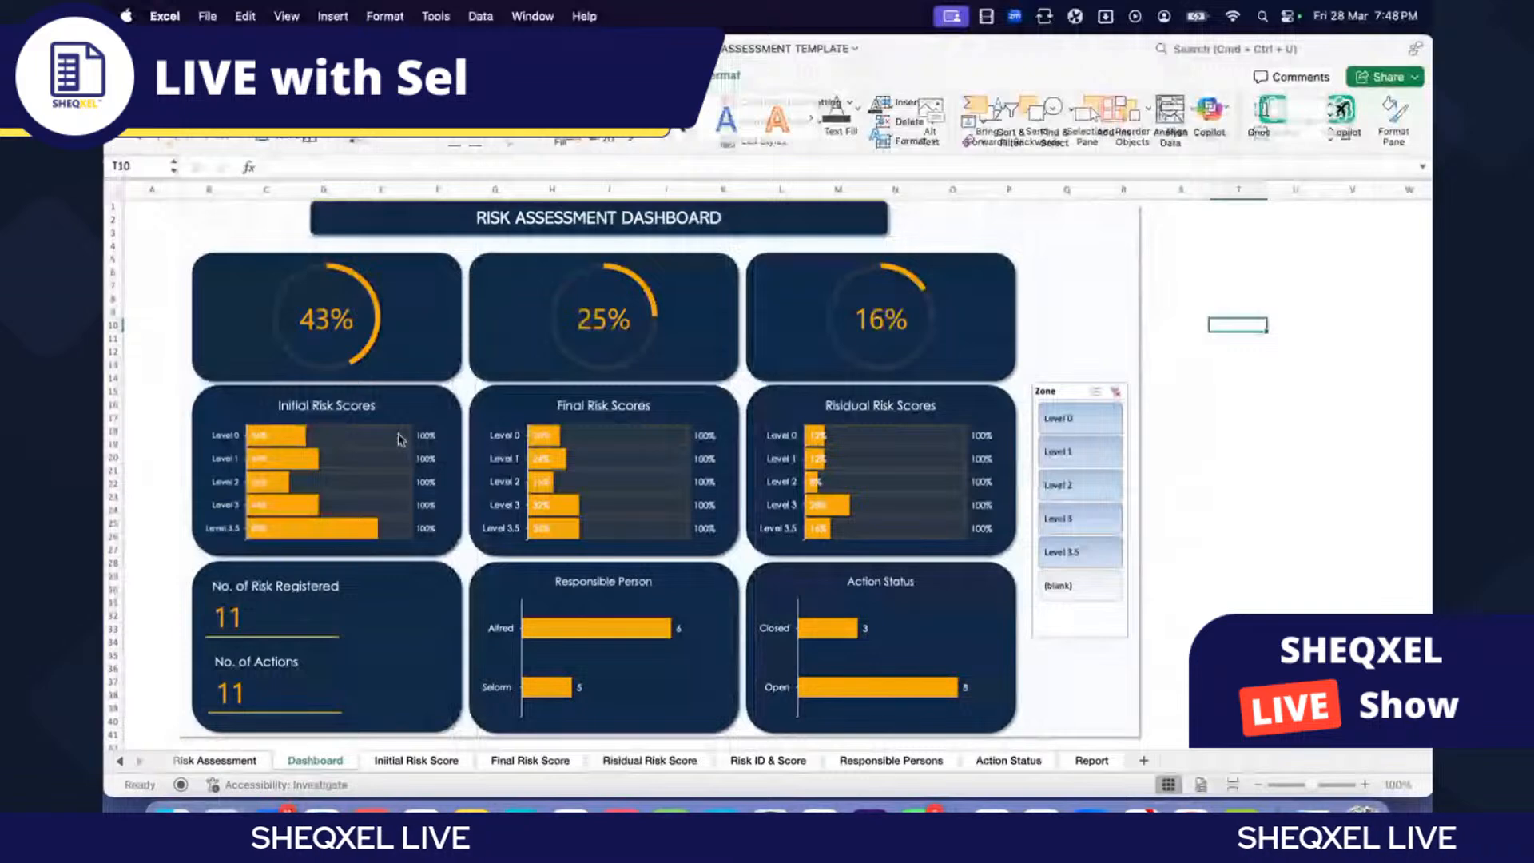
Step: Ungroup the 43%, 25% and 16% gauges from their rounded background panels
{"action": "left_click", "coordinate": [396, 274]}
{"action": "left_click", "coordinate": [604, 287], "text": "shift"}
{"action": "left_click", "coordinate": [896, 330], "text": "shift"}
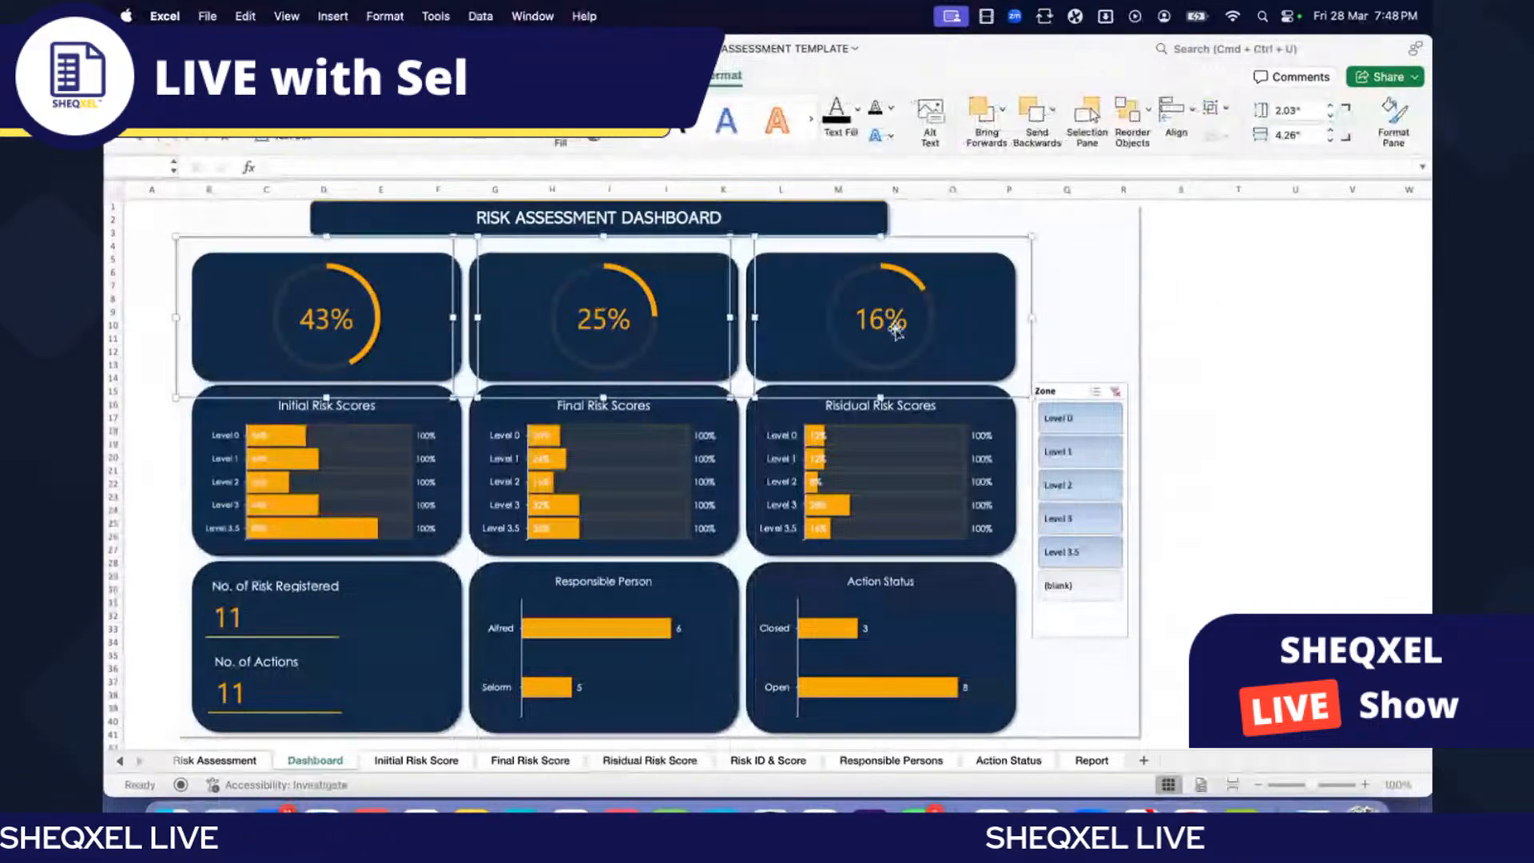
{"action": "left_click", "coordinate": [1211, 116]}
{"action": "left_click", "coordinate": [1255, 185]}
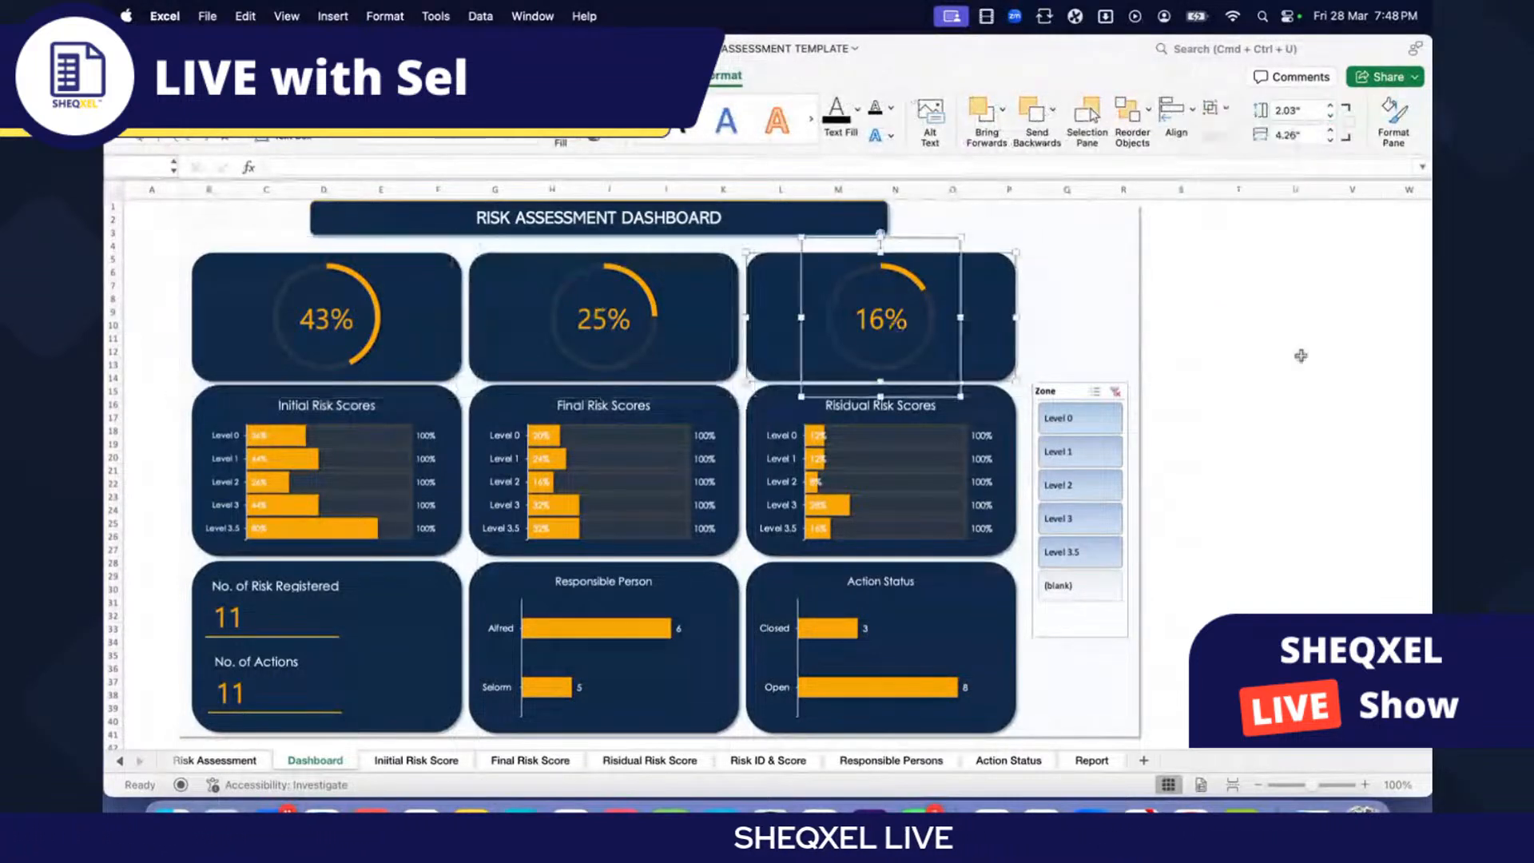
{"action": "left_click", "coordinate": [1301, 355]}
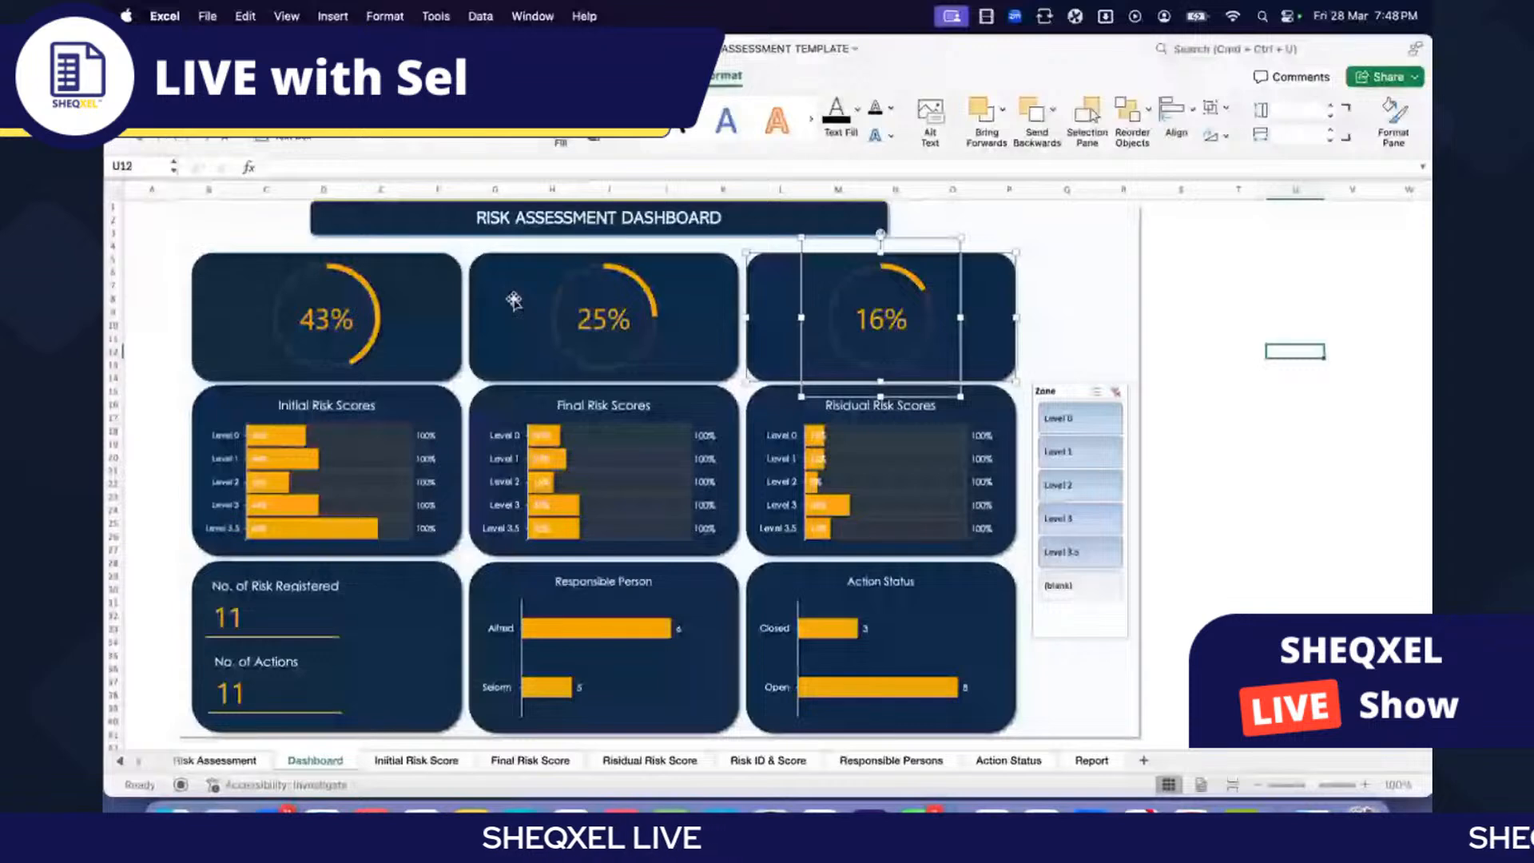
Step: Set the height of the rounded background panels behind the 43%, 25% and 16% gauges to 2.17"
{"action": "left_click", "coordinate": [327, 263]}
{"action": "left_click_drag", "start_coordinate": [327, 255], "coordinate": [326, 244]}
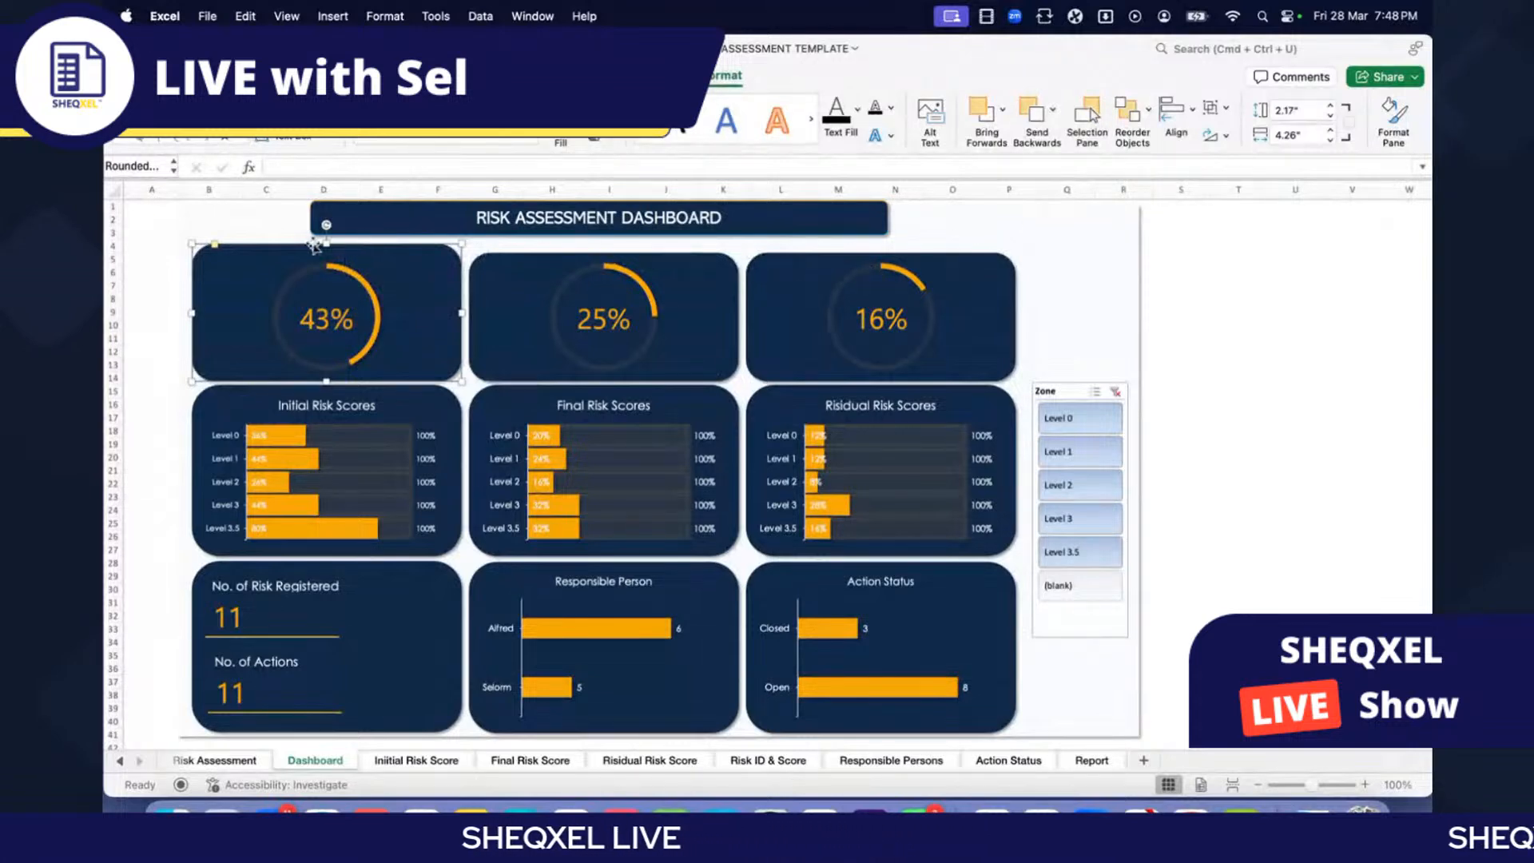
{"action": "left_click", "coordinate": [1292, 110]}
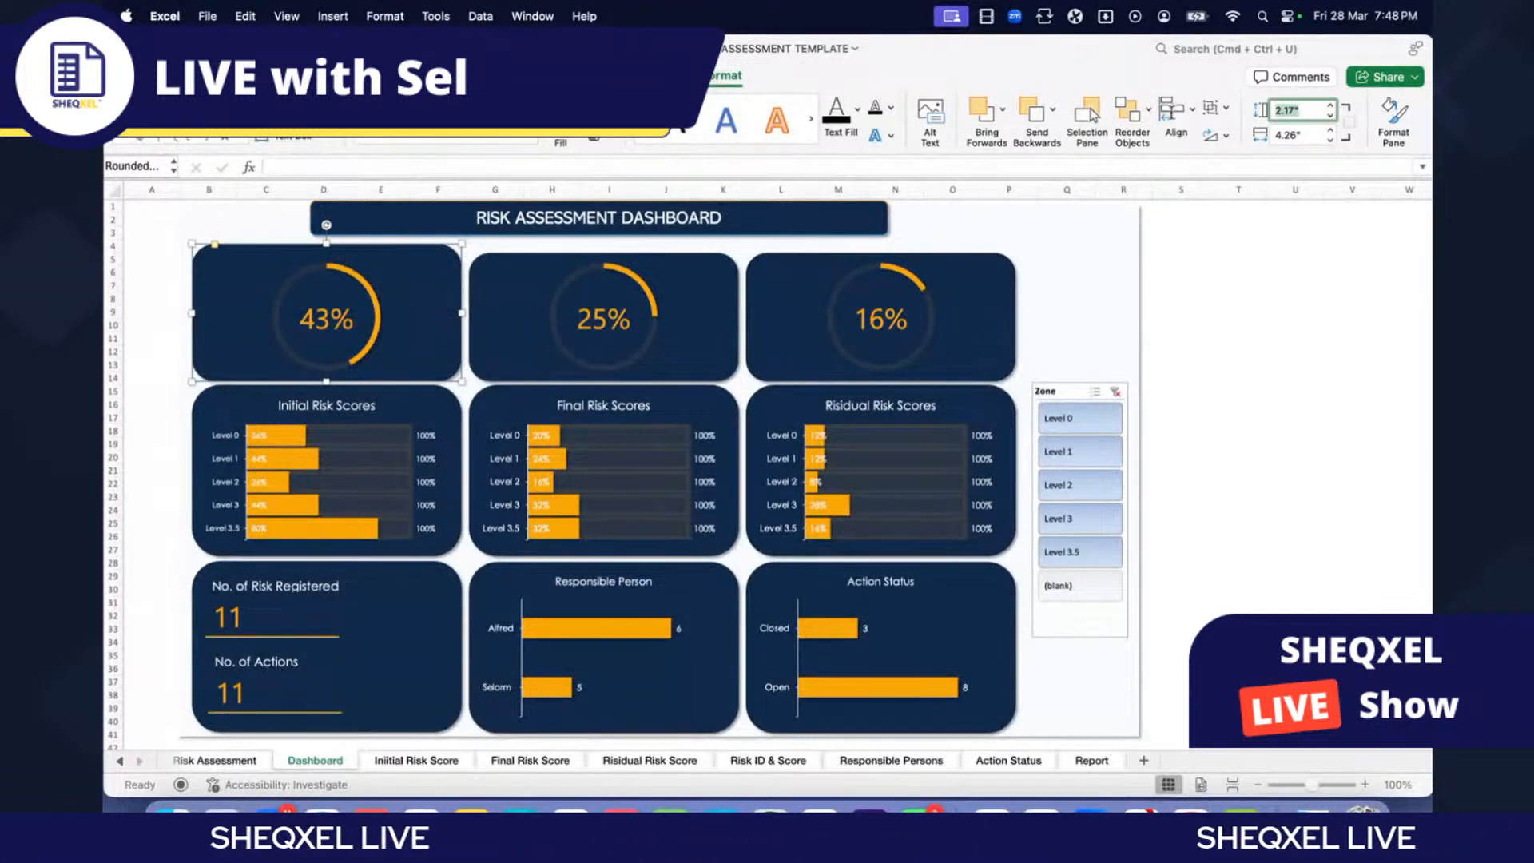
{"action": "left_click", "coordinate": [719, 264]}
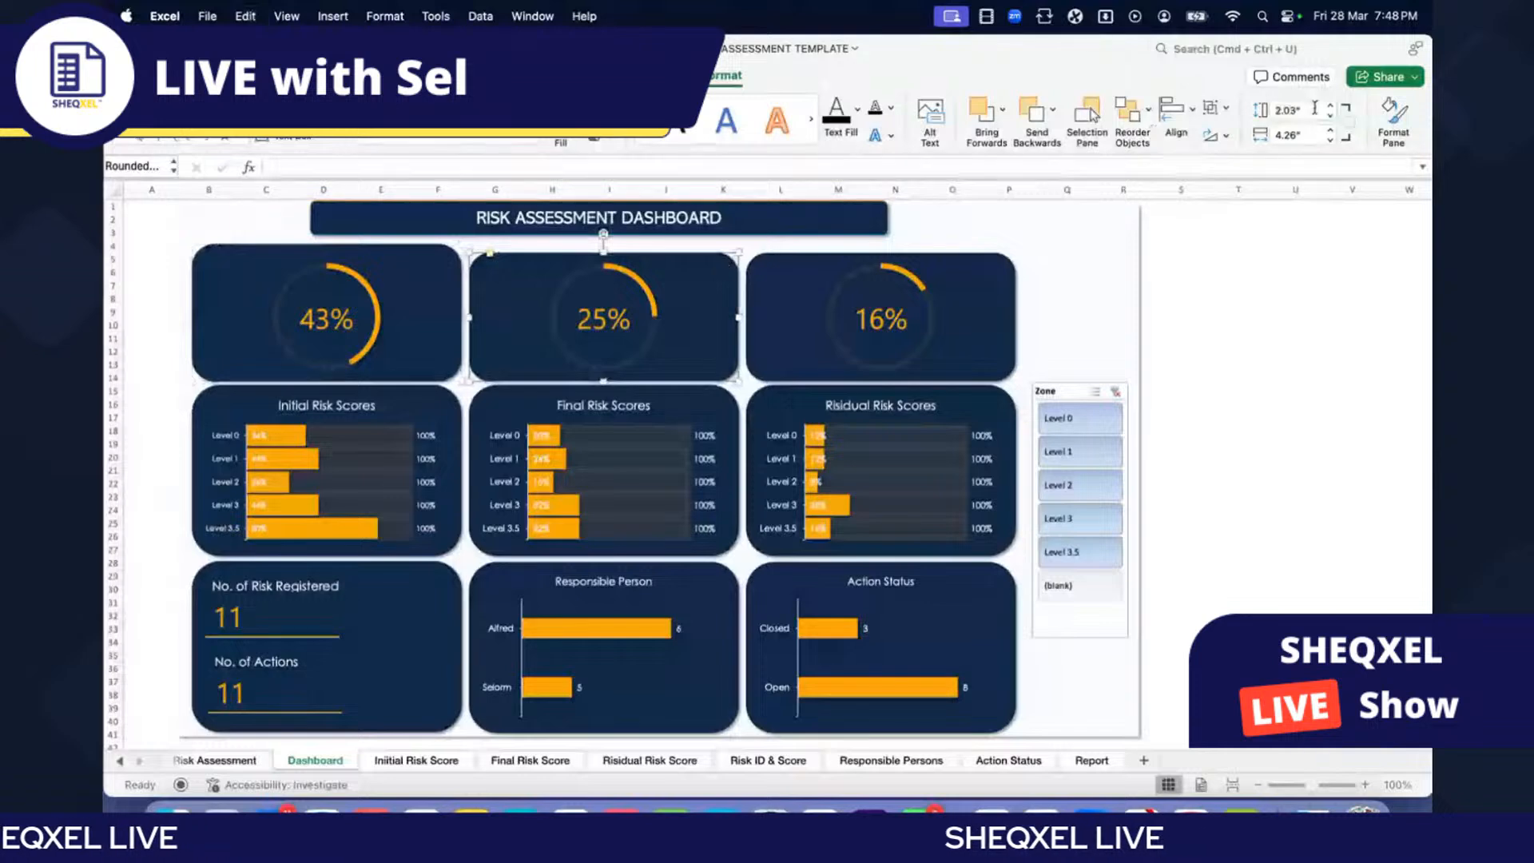
{"action": "key", "text": "Return"}
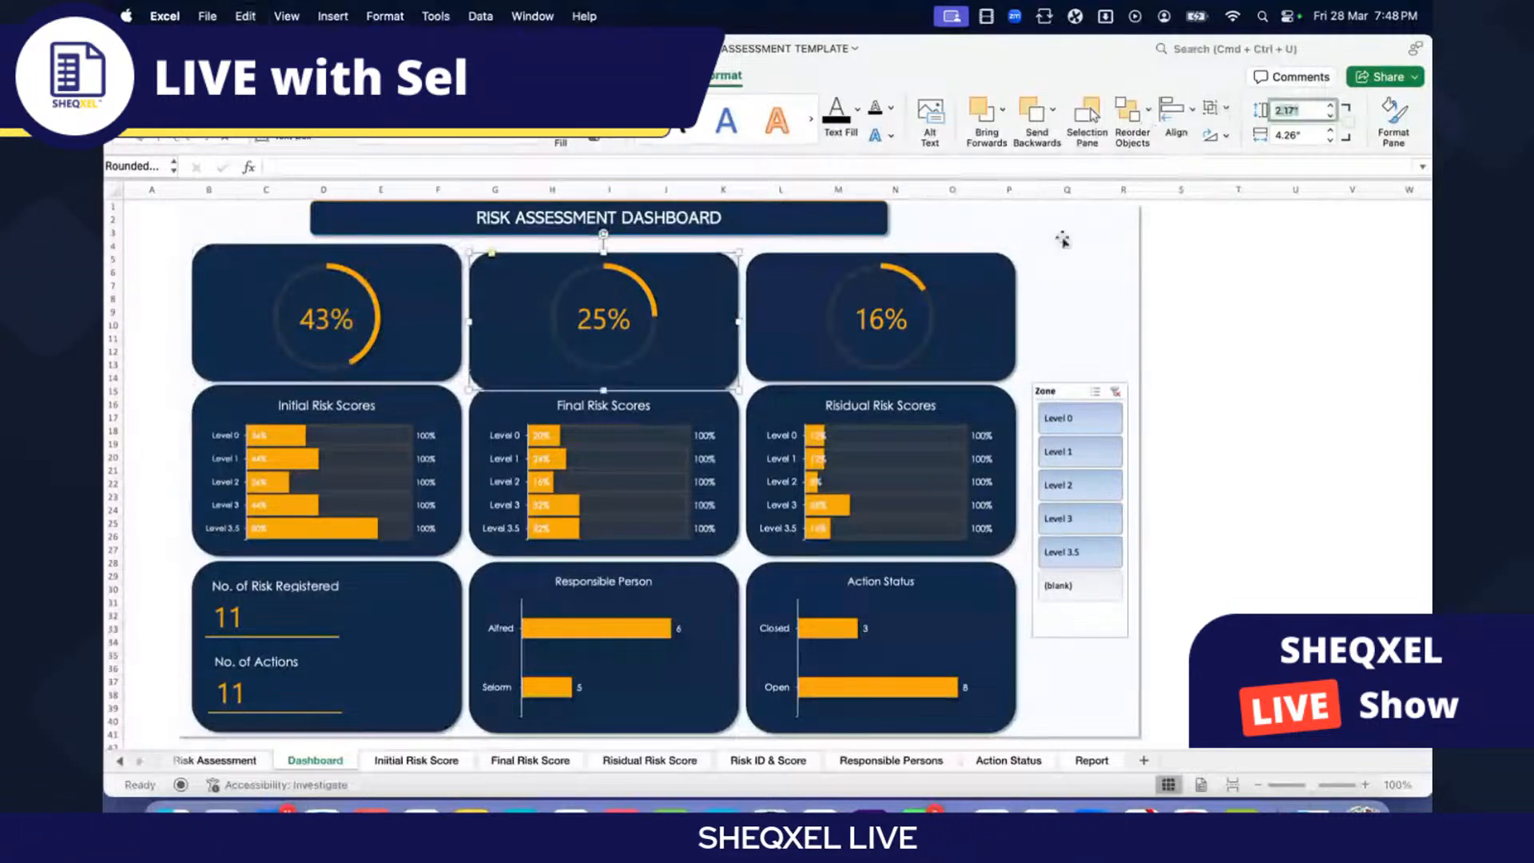
{"action": "left_click", "coordinate": [983, 254]}
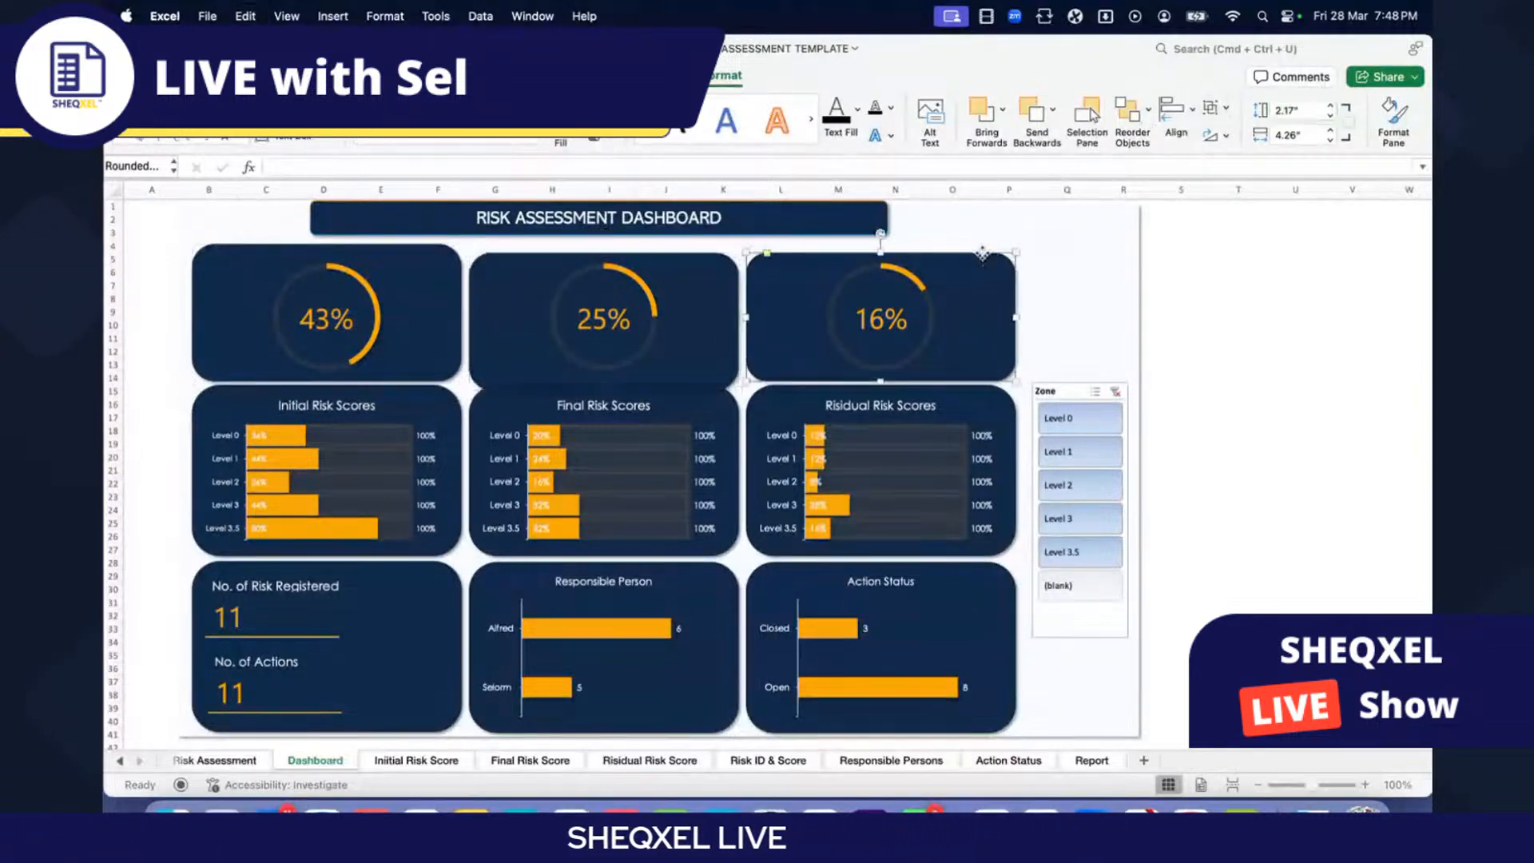
{"action": "left_click", "coordinate": [1302, 111]}
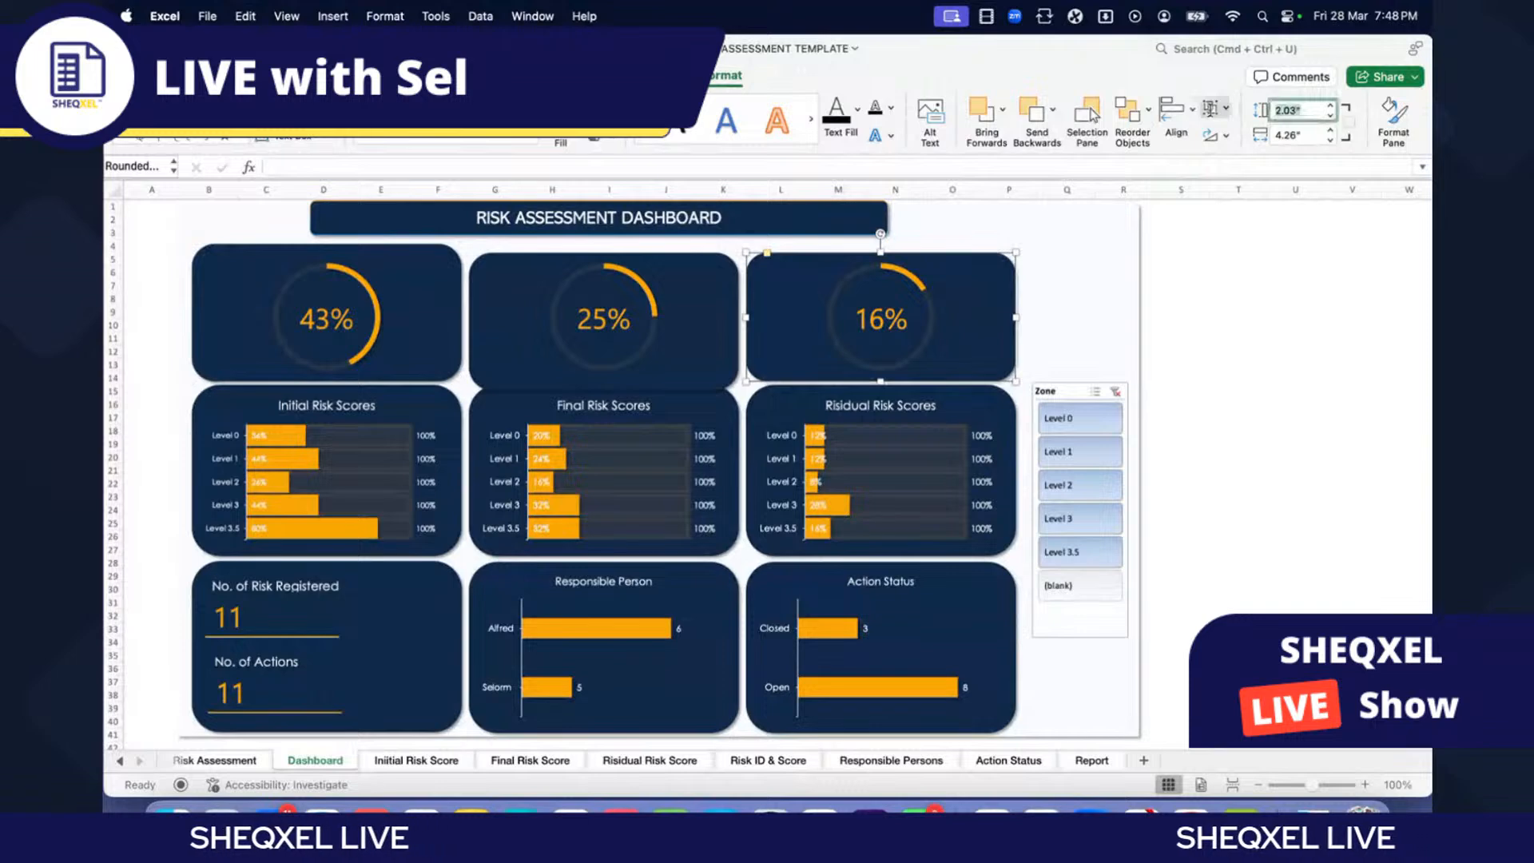
{"action": "type", "text": "2.17"}
{"action": "key", "text": "Return"}
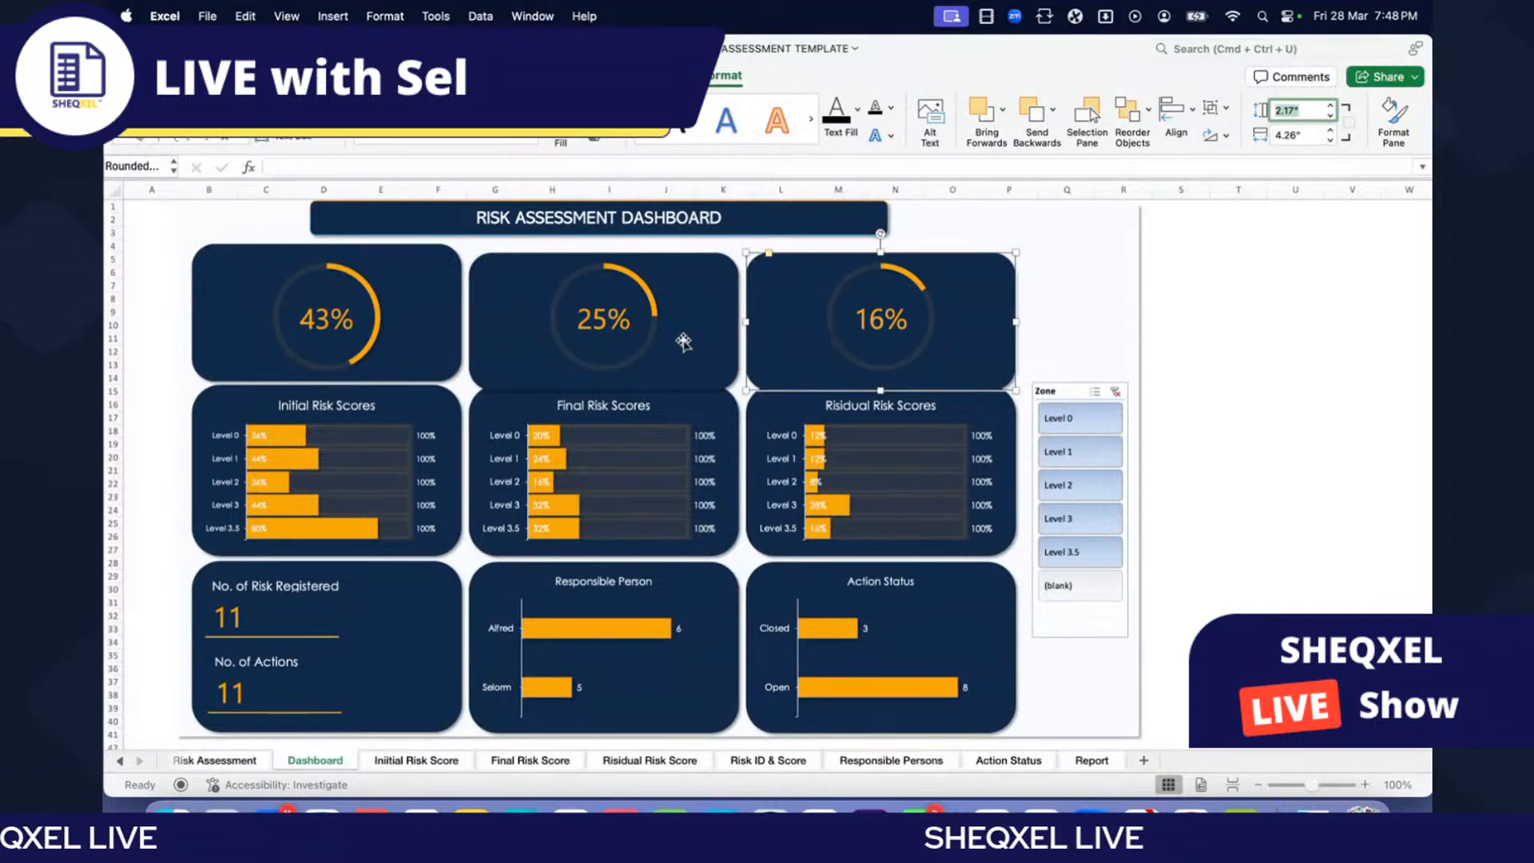
{"action": "key", "text": "Escape"}
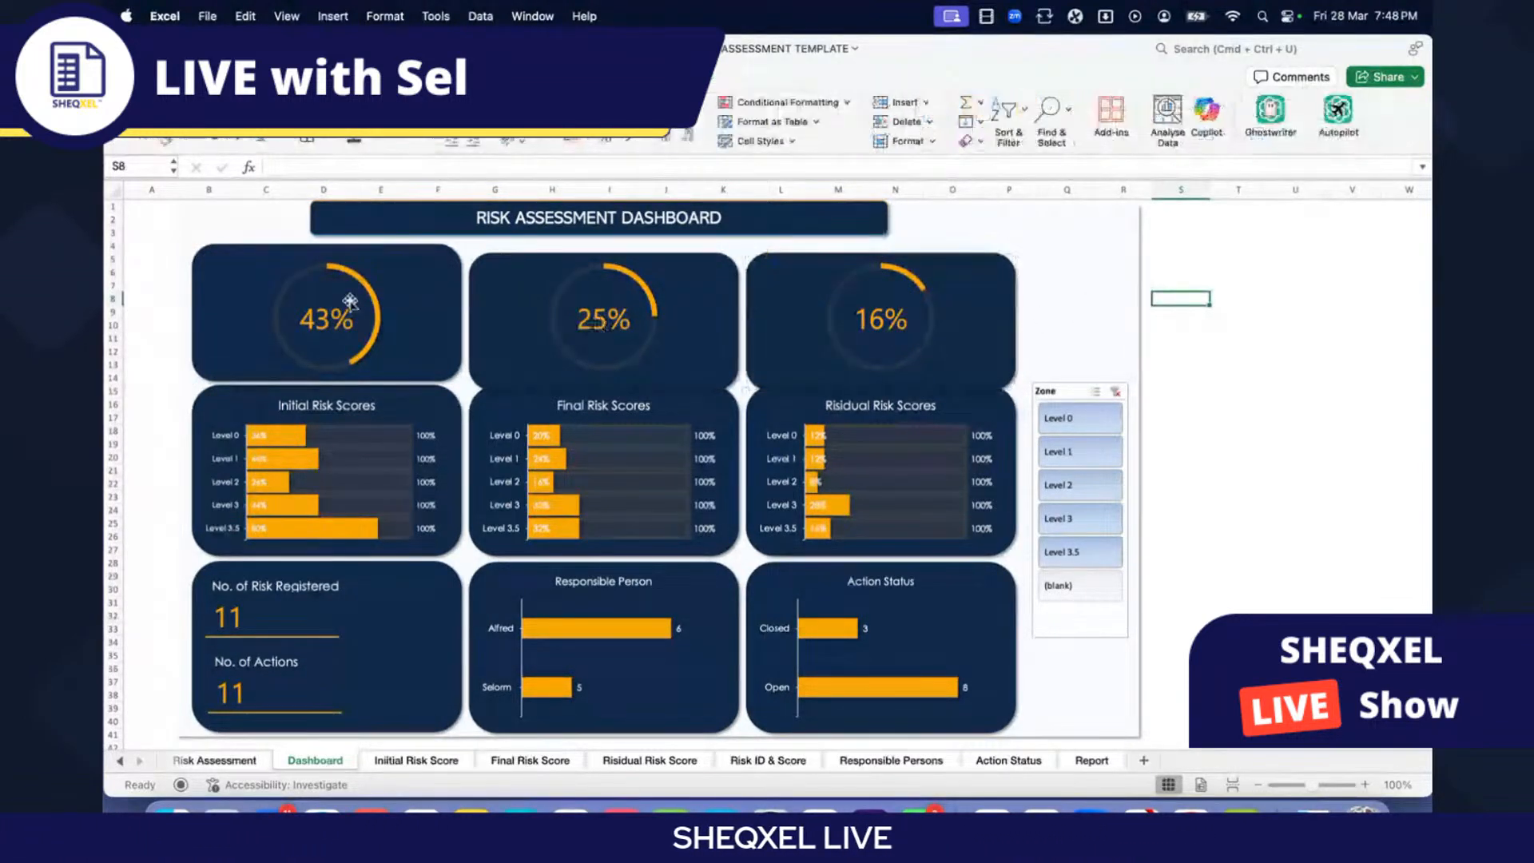
Step: Centre the 43% gauge horizontally on its background panel and group the two
{"action": "left_click", "coordinate": [366, 307]}
{"action": "left_click", "coordinate": [206, 254], "text": "shift"}
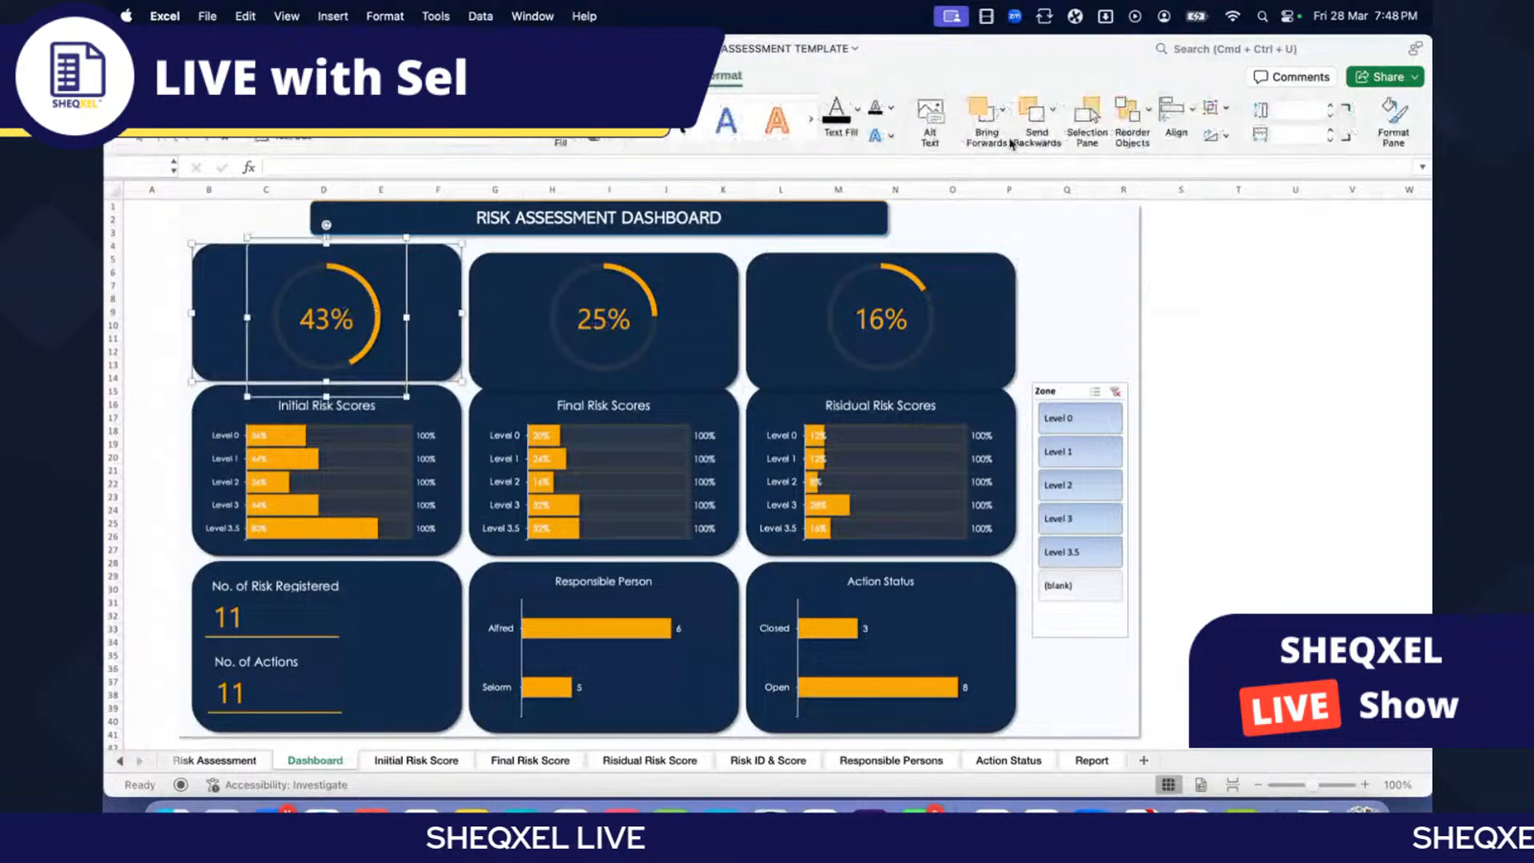
{"action": "left_click", "coordinate": [1176, 108]}
{"action": "left_click", "coordinate": [1215, 180]}
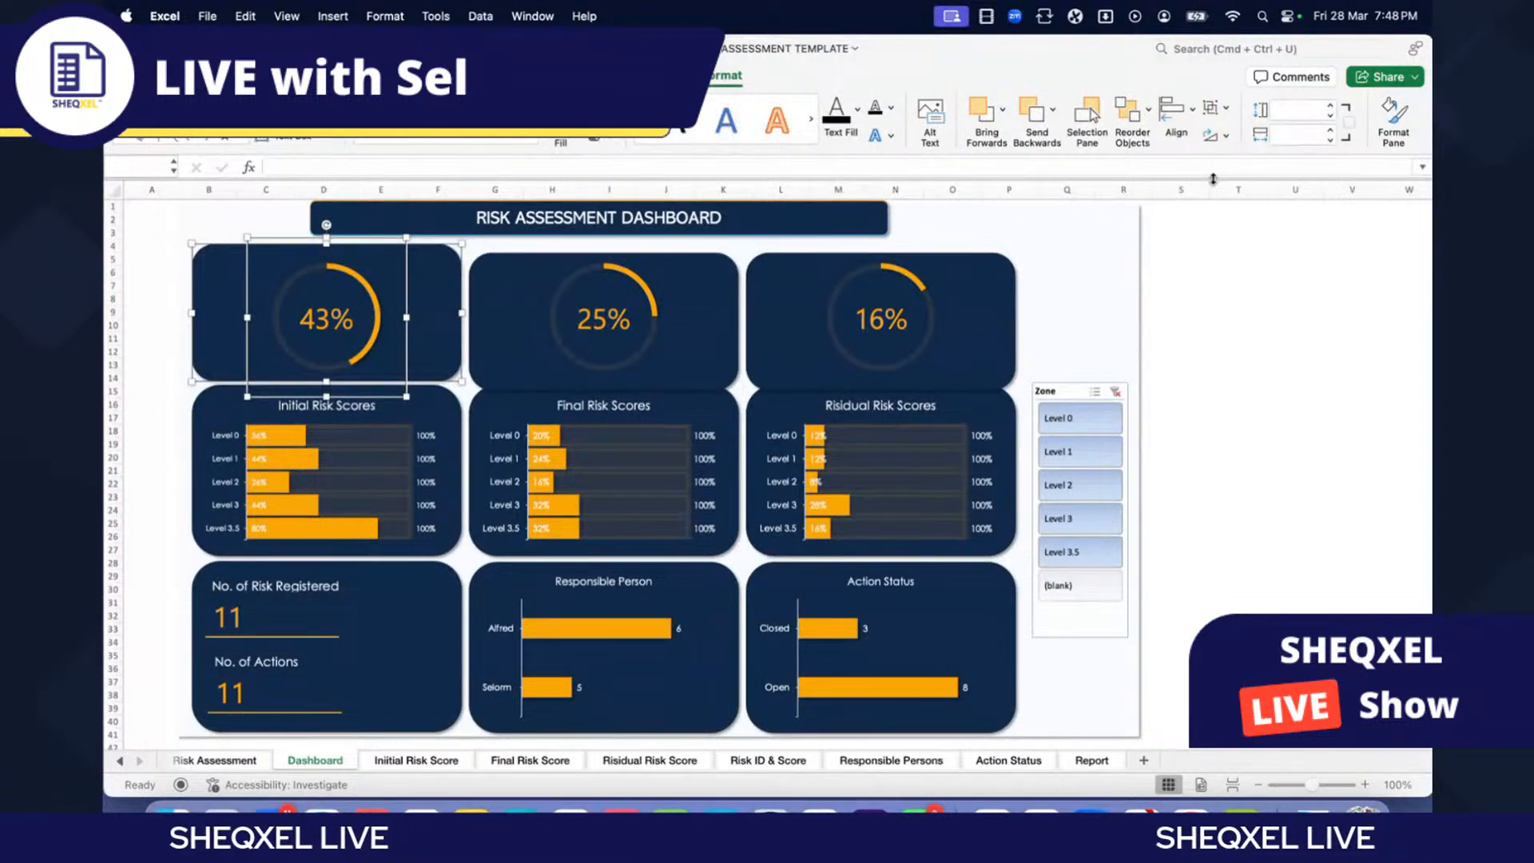
{"action": "left_click", "coordinate": [1210, 109]}
{"action": "left_click", "coordinate": [1253, 132]}
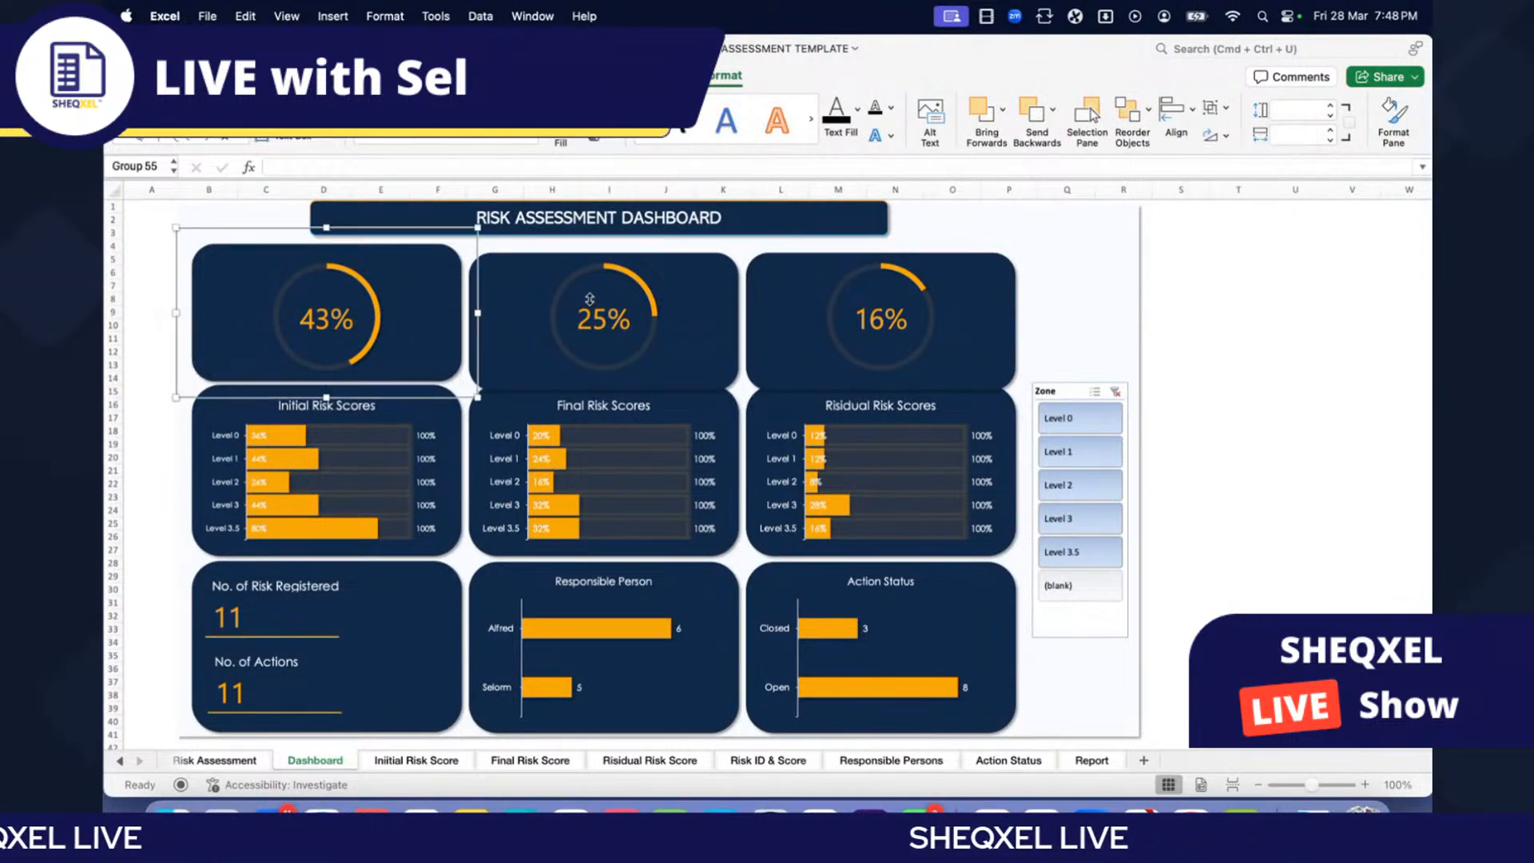
Step: Group the 25% gauge with its background panel and the 16% gauge with its own panel
{"action": "left_click", "coordinate": [611, 314]}
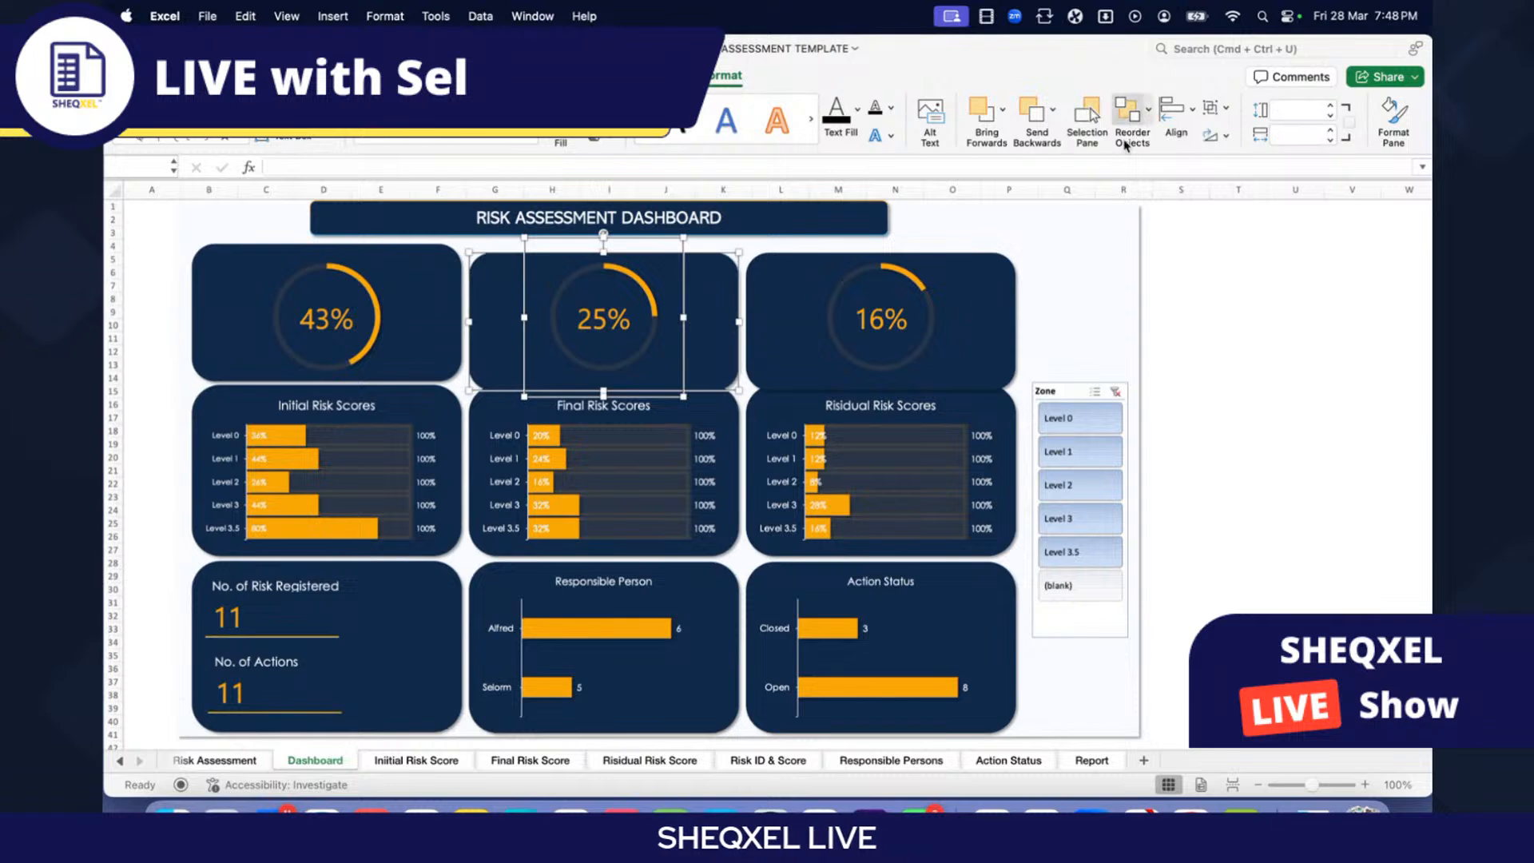
{"action": "left_click", "coordinate": [1223, 110]}
{"action": "left_click", "coordinate": [1176, 120]}
{"action": "left_click", "coordinate": [1175, 120]}
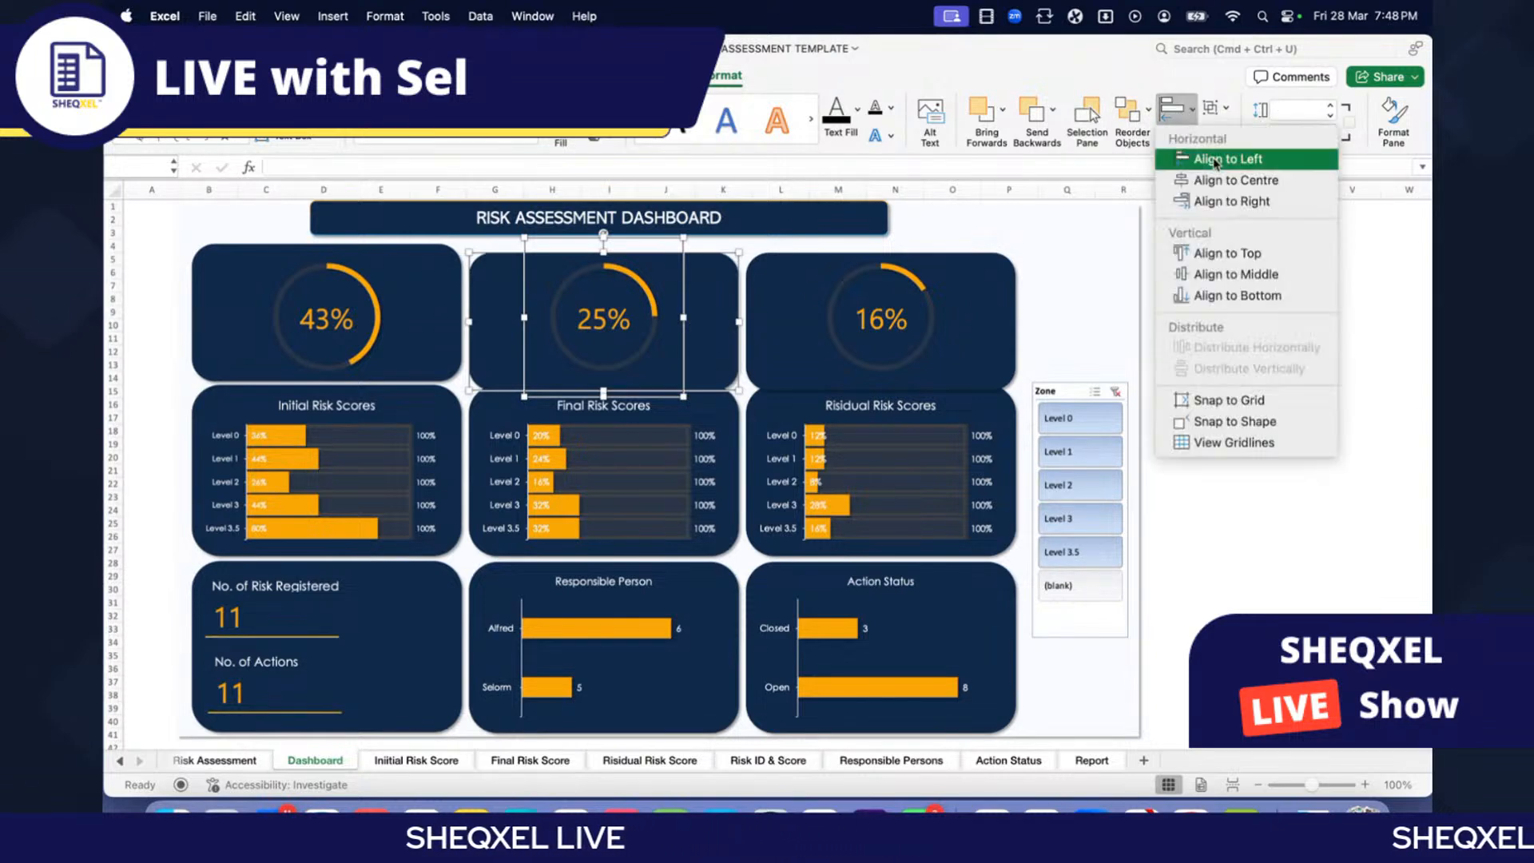
{"action": "left_click", "coordinate": [1206, 159]}
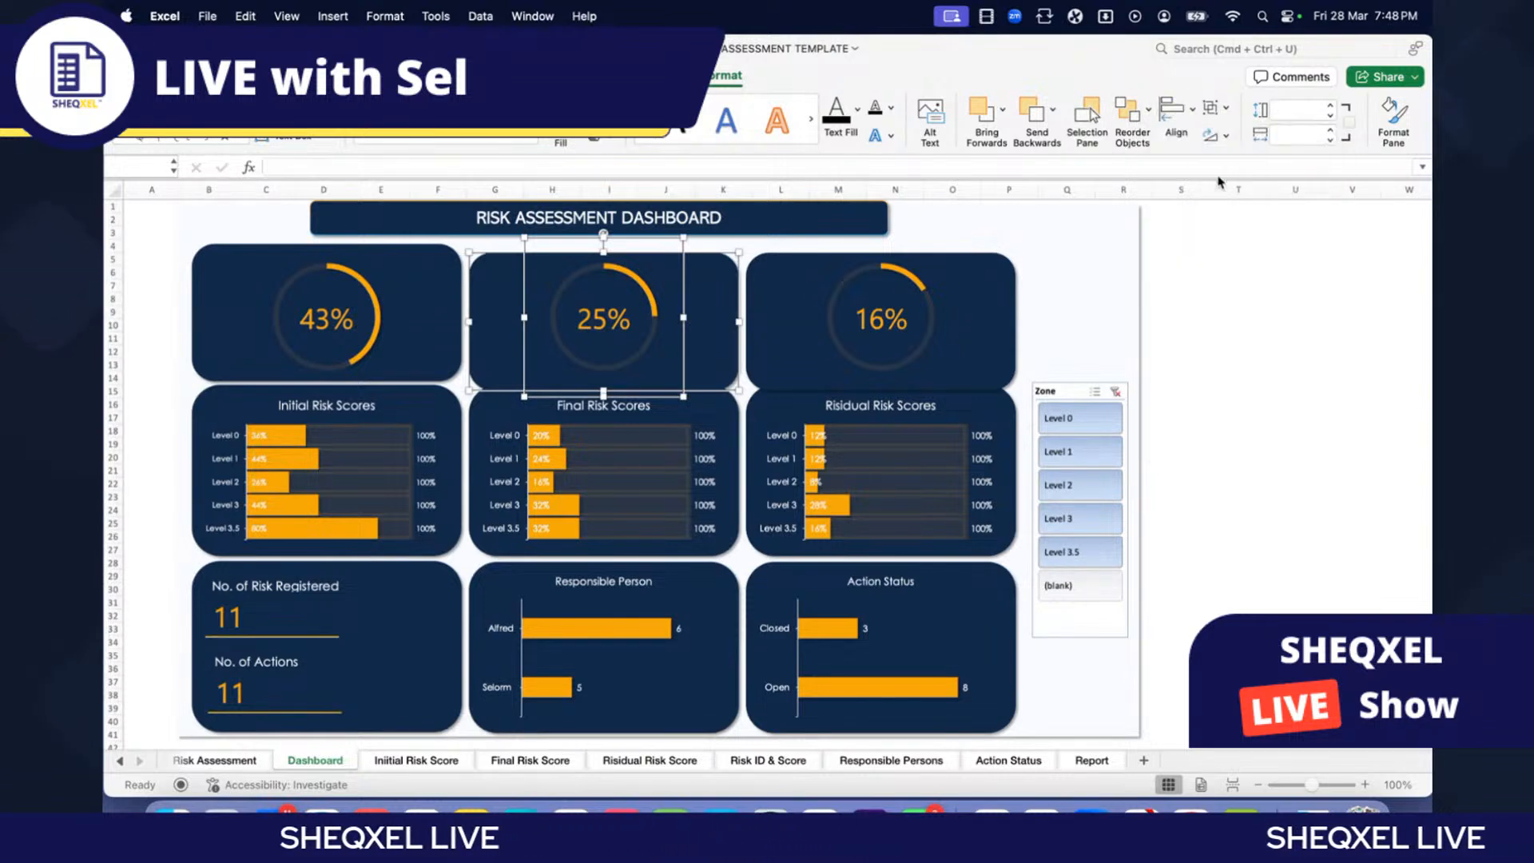
{"action": "left_click", "coordinate": [1217, 101]}
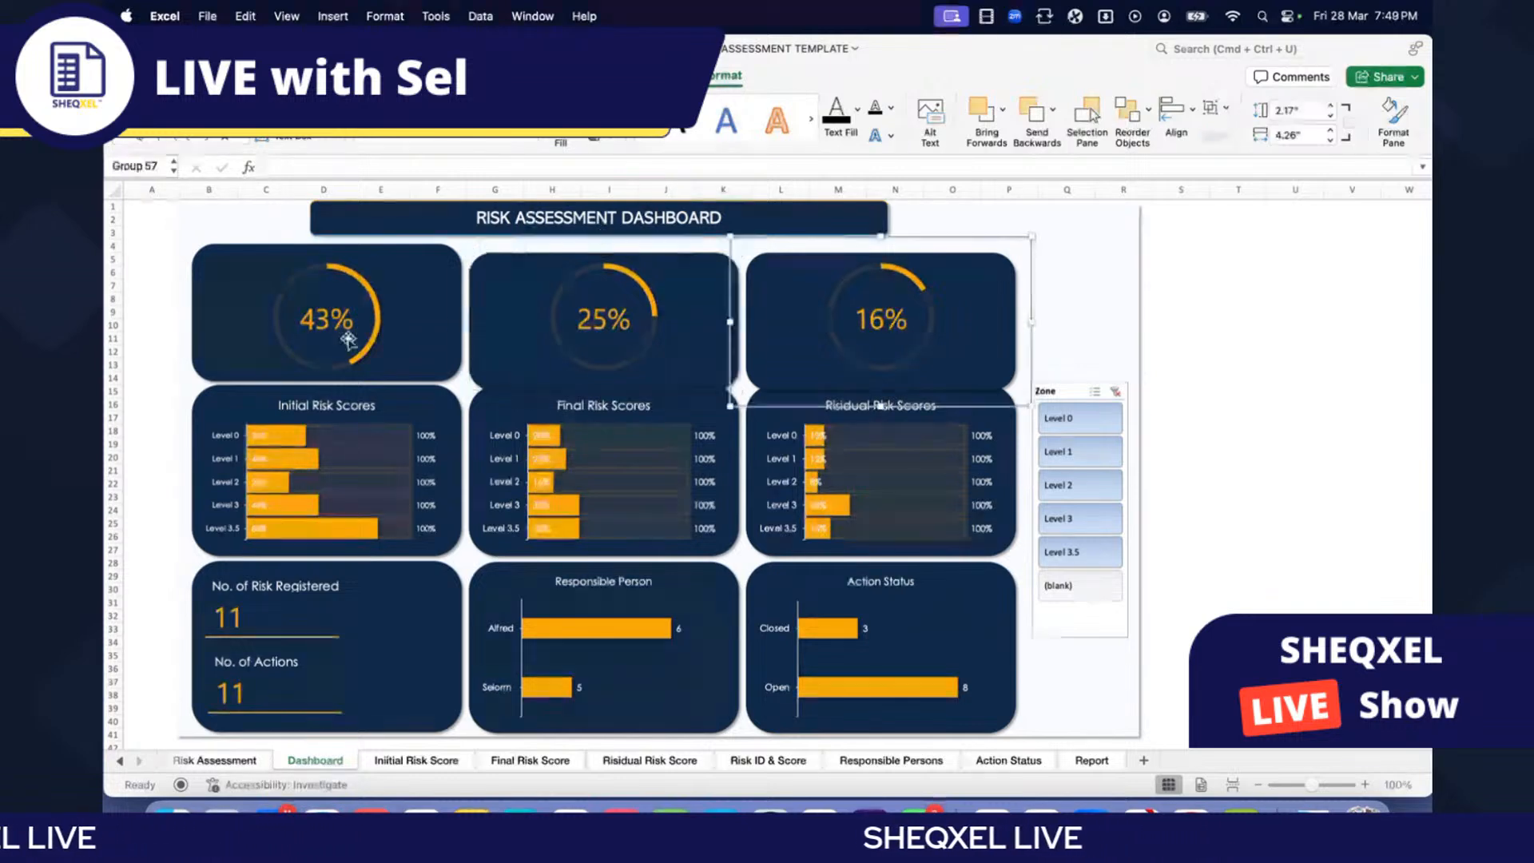
Step: Align the three grouped gauge panels to their vertical middle so they form one level row
{"action": "left_click", "coordinate": [1191, 110]}
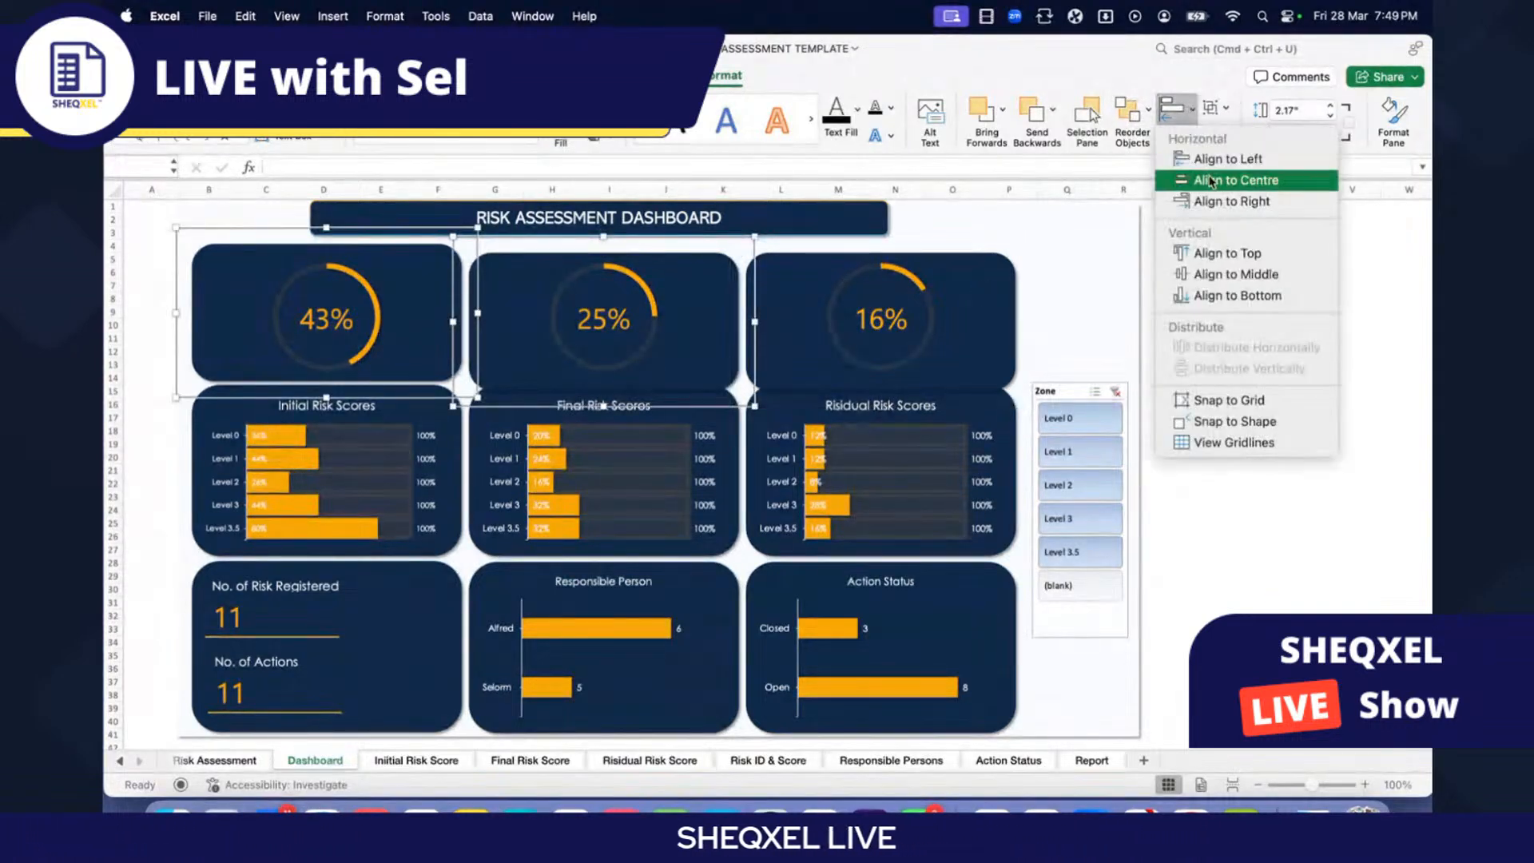
{"action": "left_click", "coordinate": [1235, 280]}
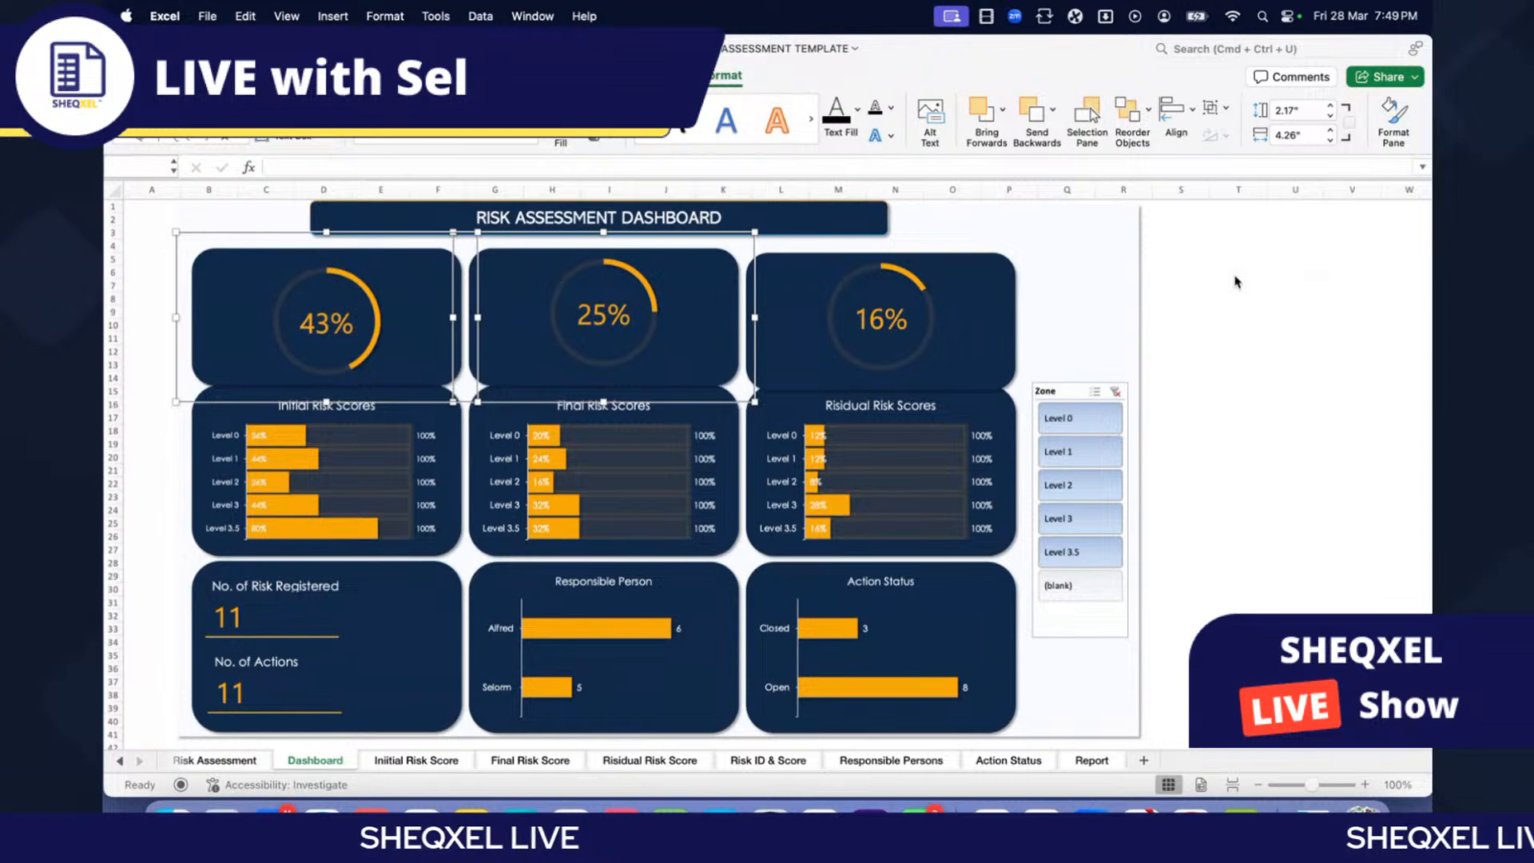
{"action": "left_click", "coordinate": [919, 299], "text": "shift"}
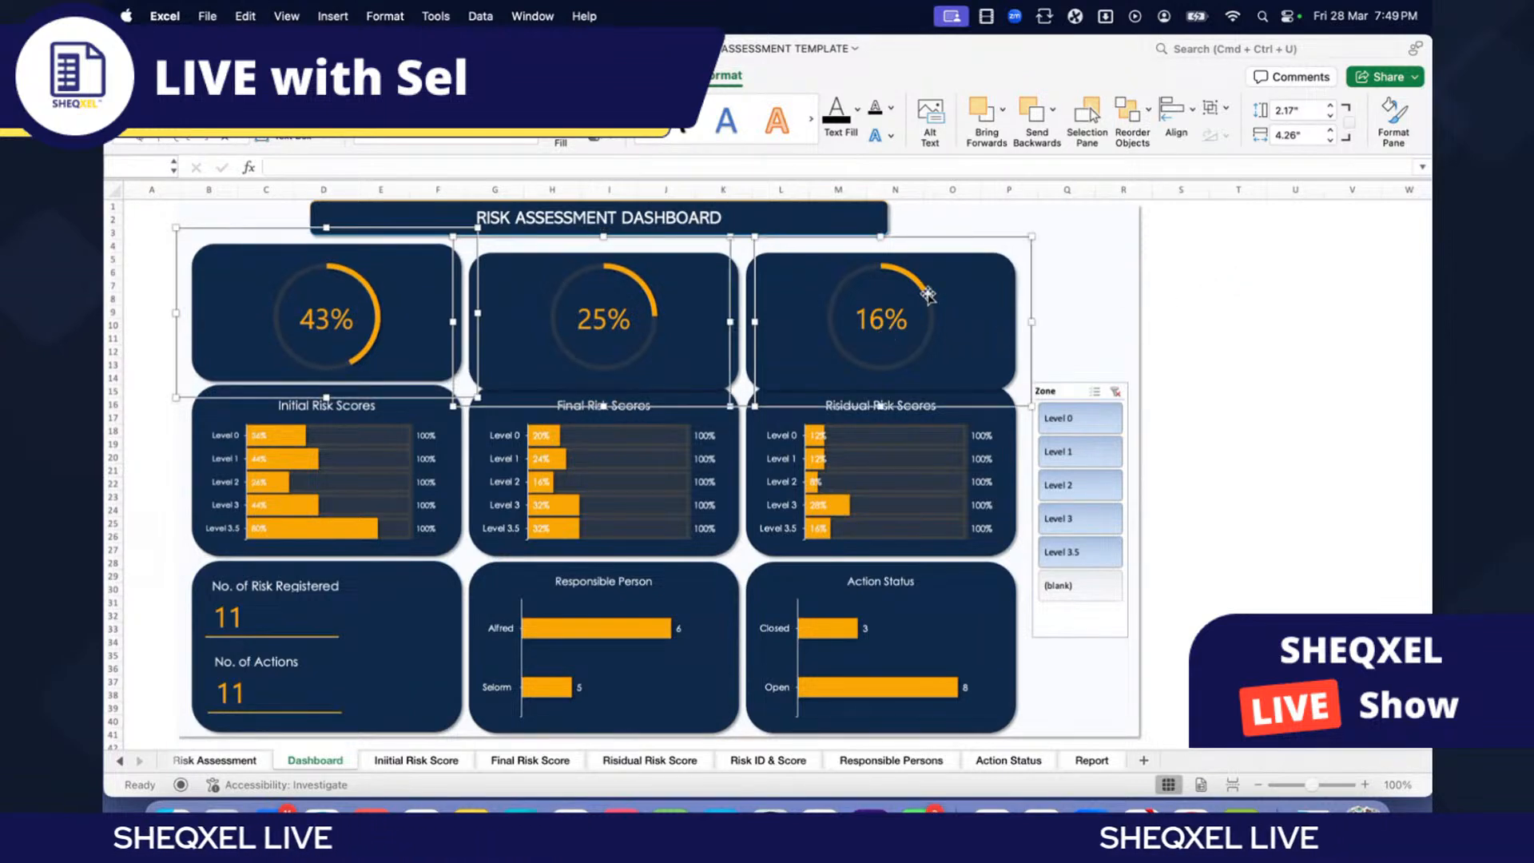
{"action": "left_click", "coordinate": [1190, 110]}
{"action": "left_click", "coordinate": [1218, 280]}
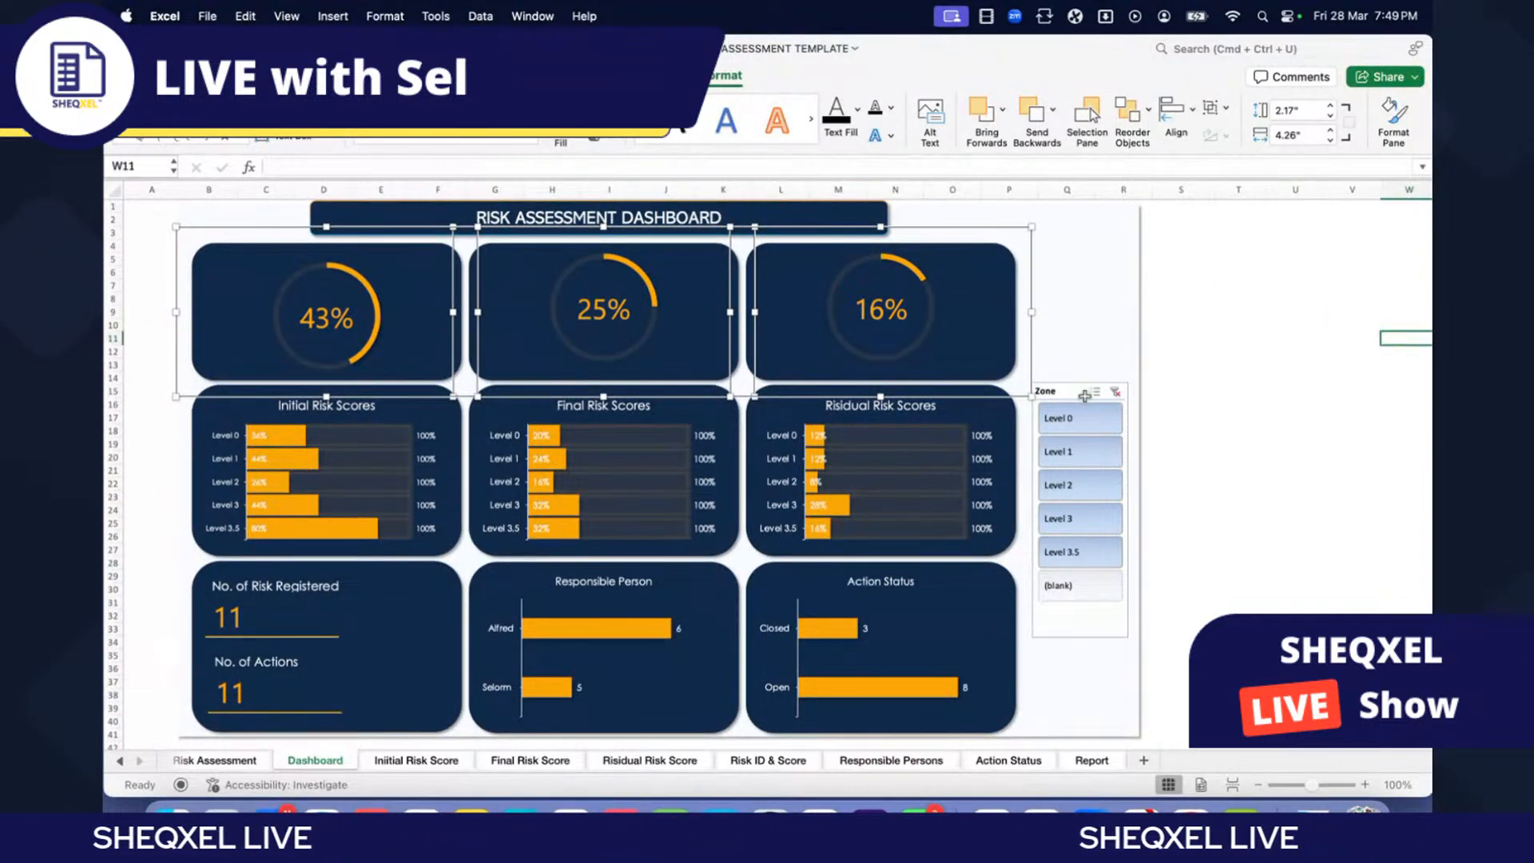
Step: Move the Initial, Final and Risidual Risk Scores panels down slightly together
{"action": "left_click", "coordinate": [407, 489]}
{"action": "left_click", "coordinate": [601, 508], "text": "shift"}
{"action": "left_click", "coordinate": [895, 500], "text": "shift"}
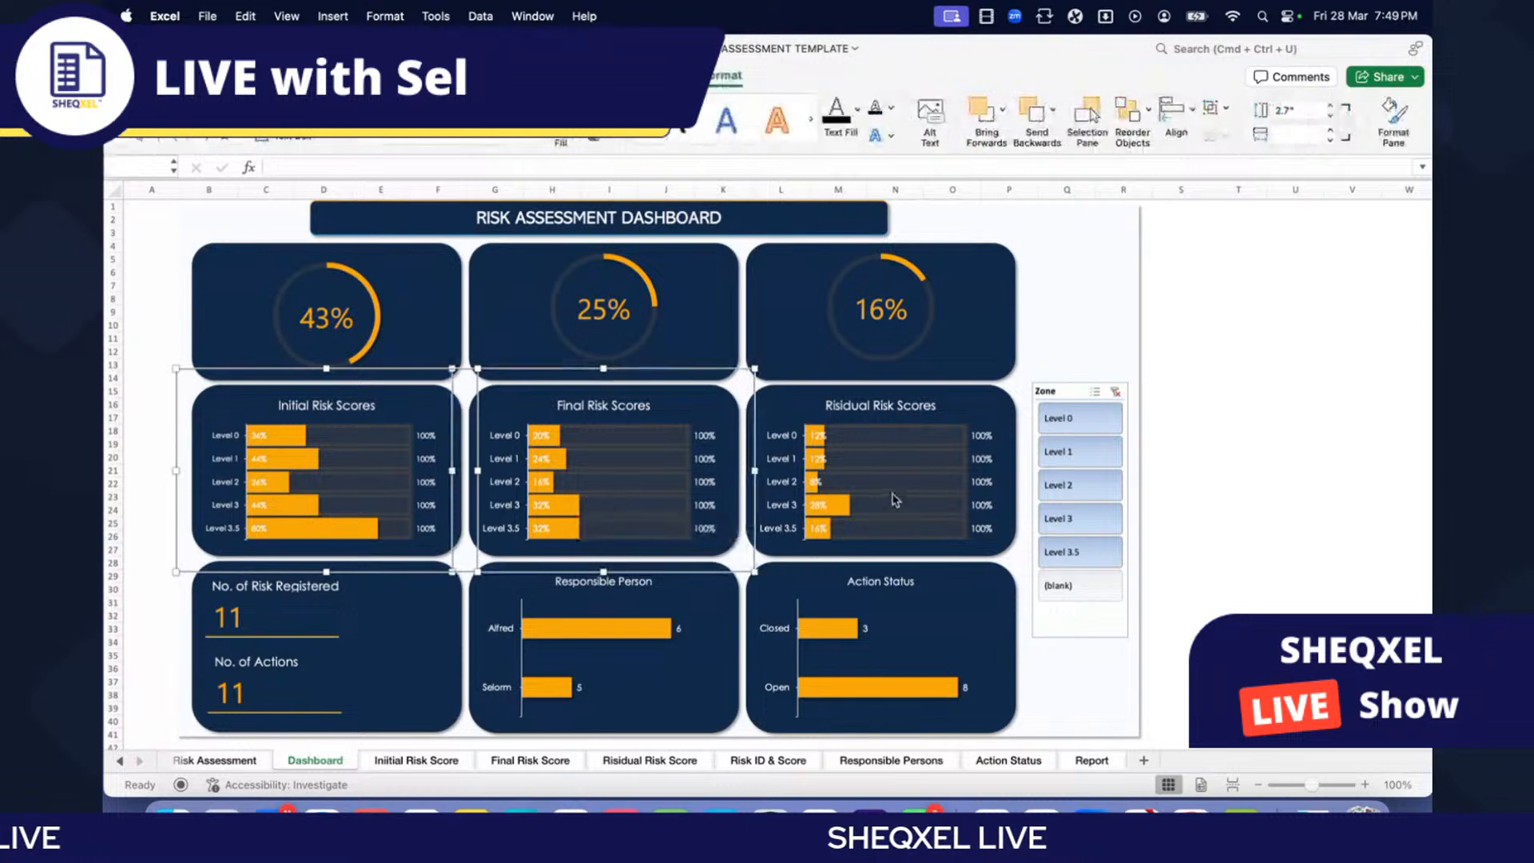
{"action": "left_click", "coordinate": [893, 495], "text": "shift"}
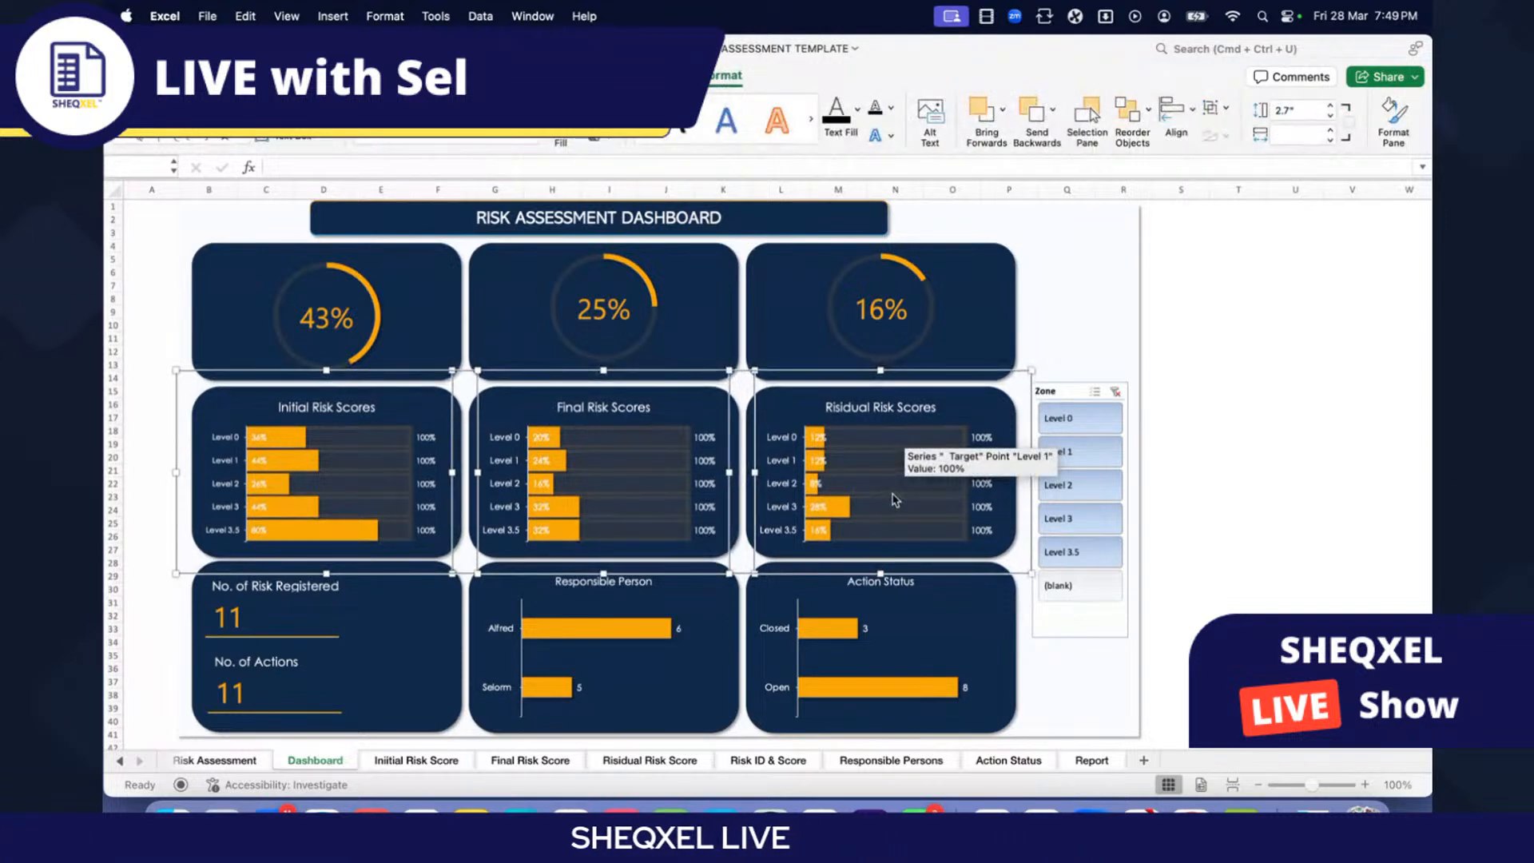
Step: Move the three grouped gauge panels down slightly, away from the RISK ASSESSMENT DASHBOARD title
{"action": "left_click", "coordinate": [332, 316]}
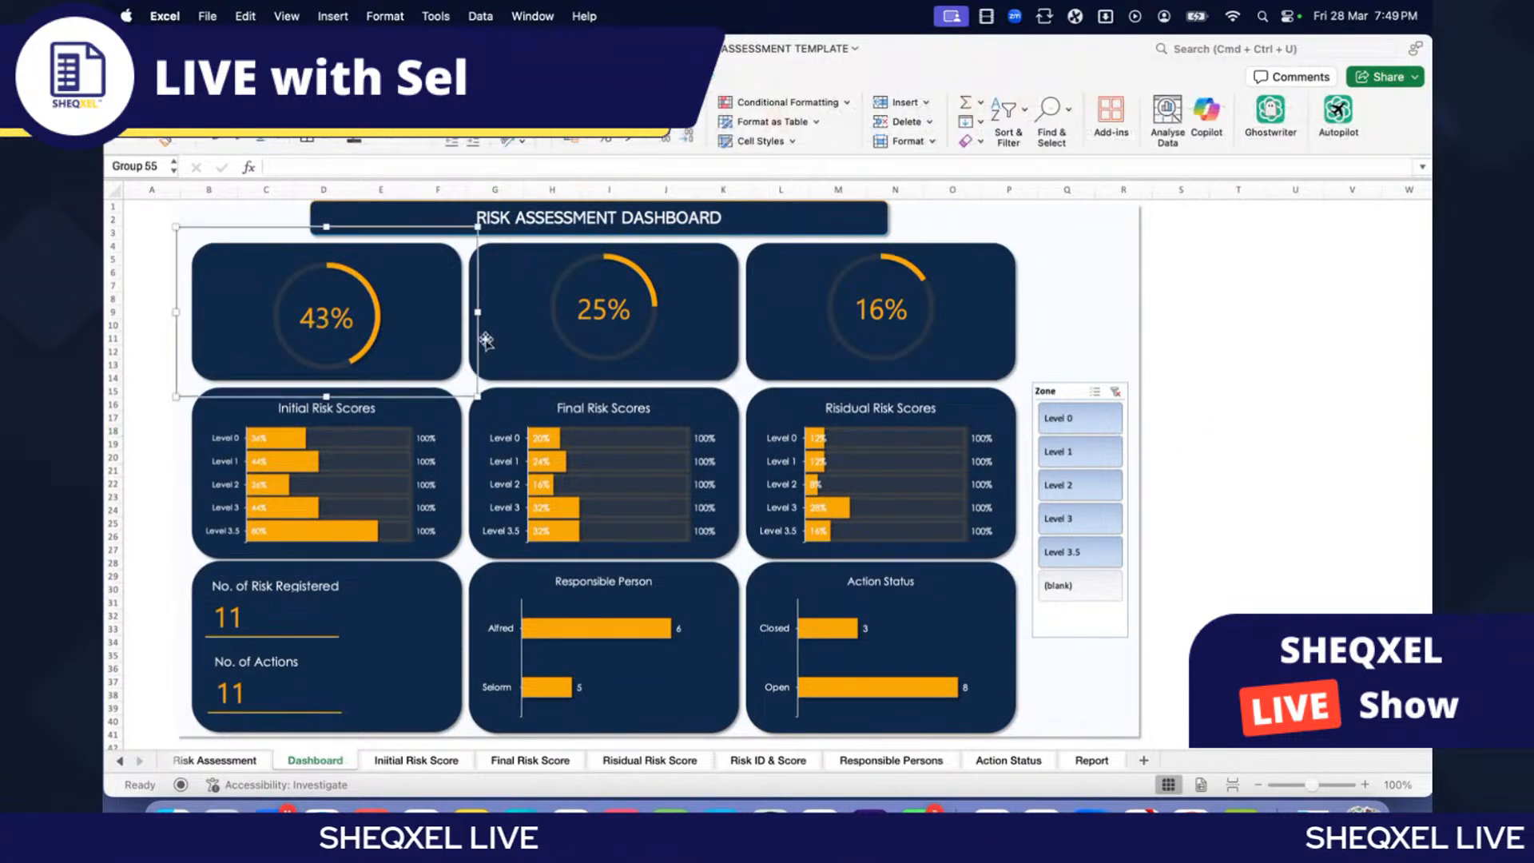
{"action": "left_click", "coordinate": [719, 342], "text": "shift"}
{"action": "left_click", "coordinate": [813, 335], "text": "shift"}
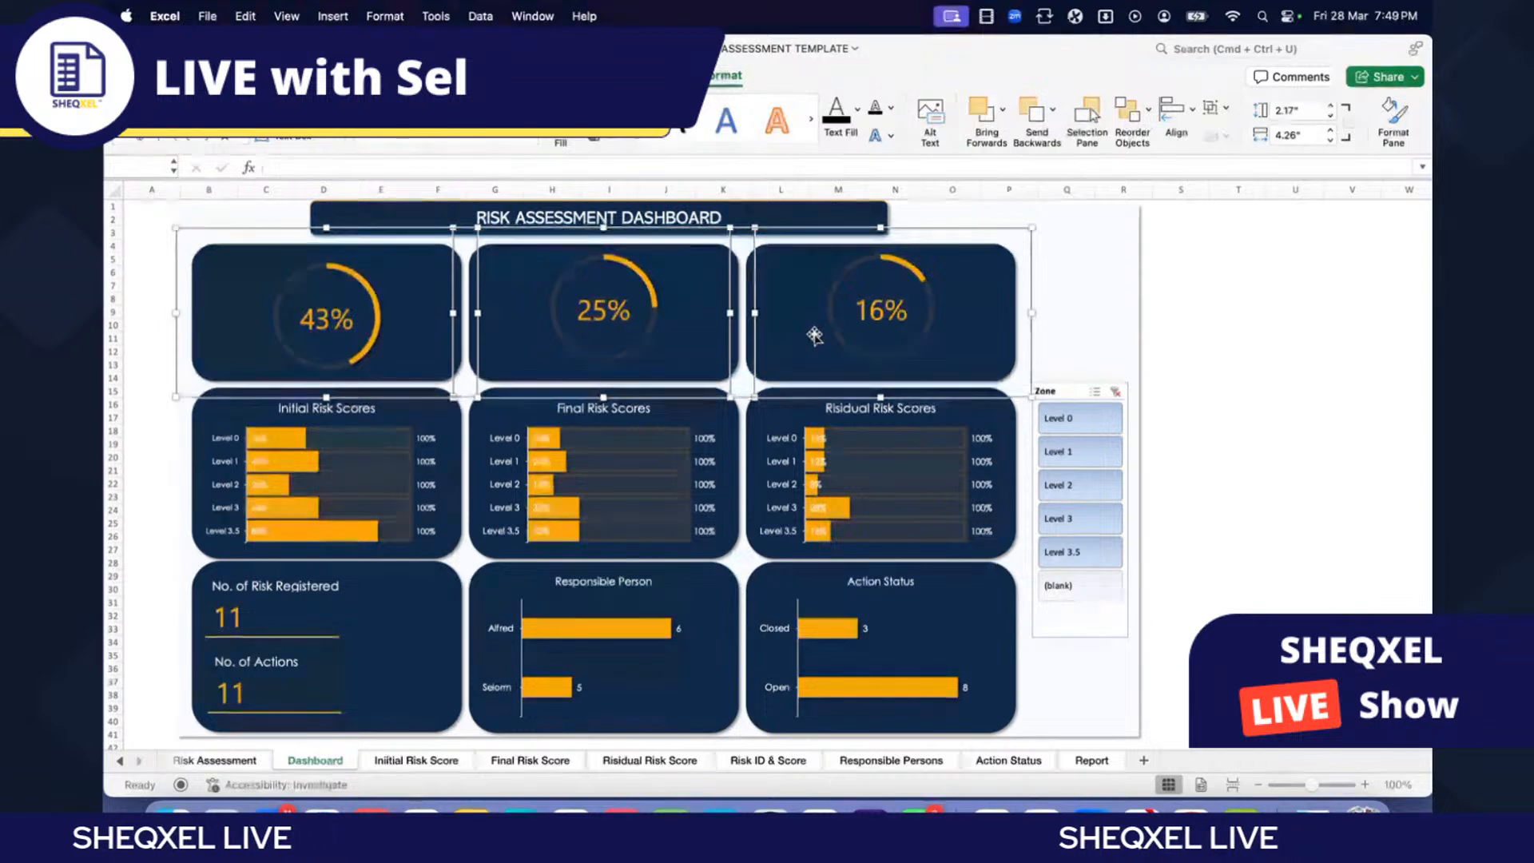
{"action": "key", "text": "Down"}
{"action": "key", "text": "Down"}
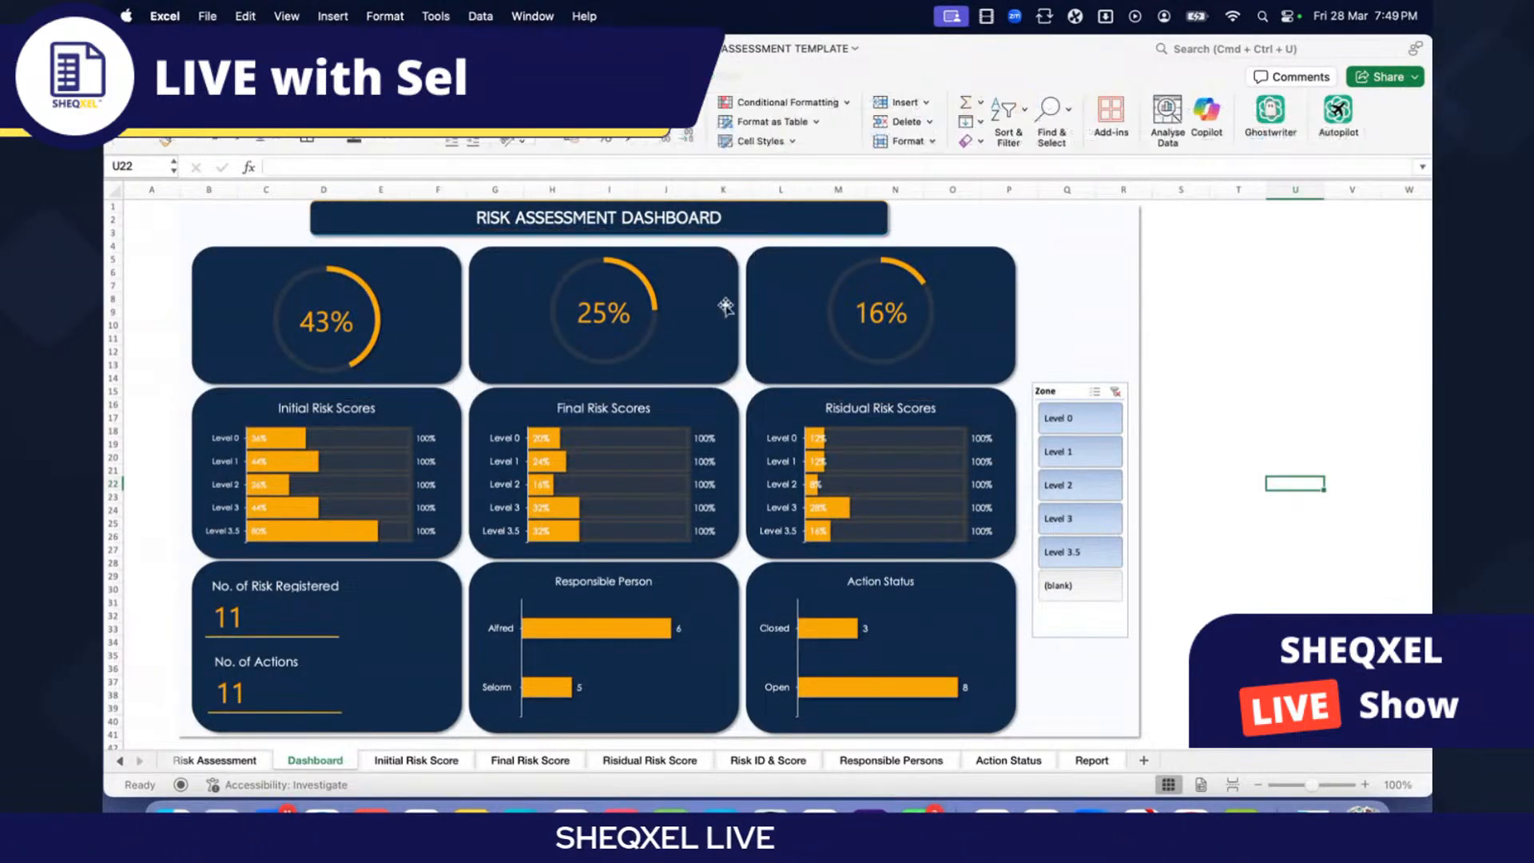
Step: Ungroup the 25%, 16% and 43% gauge groups so each gauge is separate from its panel
{"action": "left_click", "coordinate": [616, 308]}
{"action": "left_click", "coordinate": [1212, 112]}
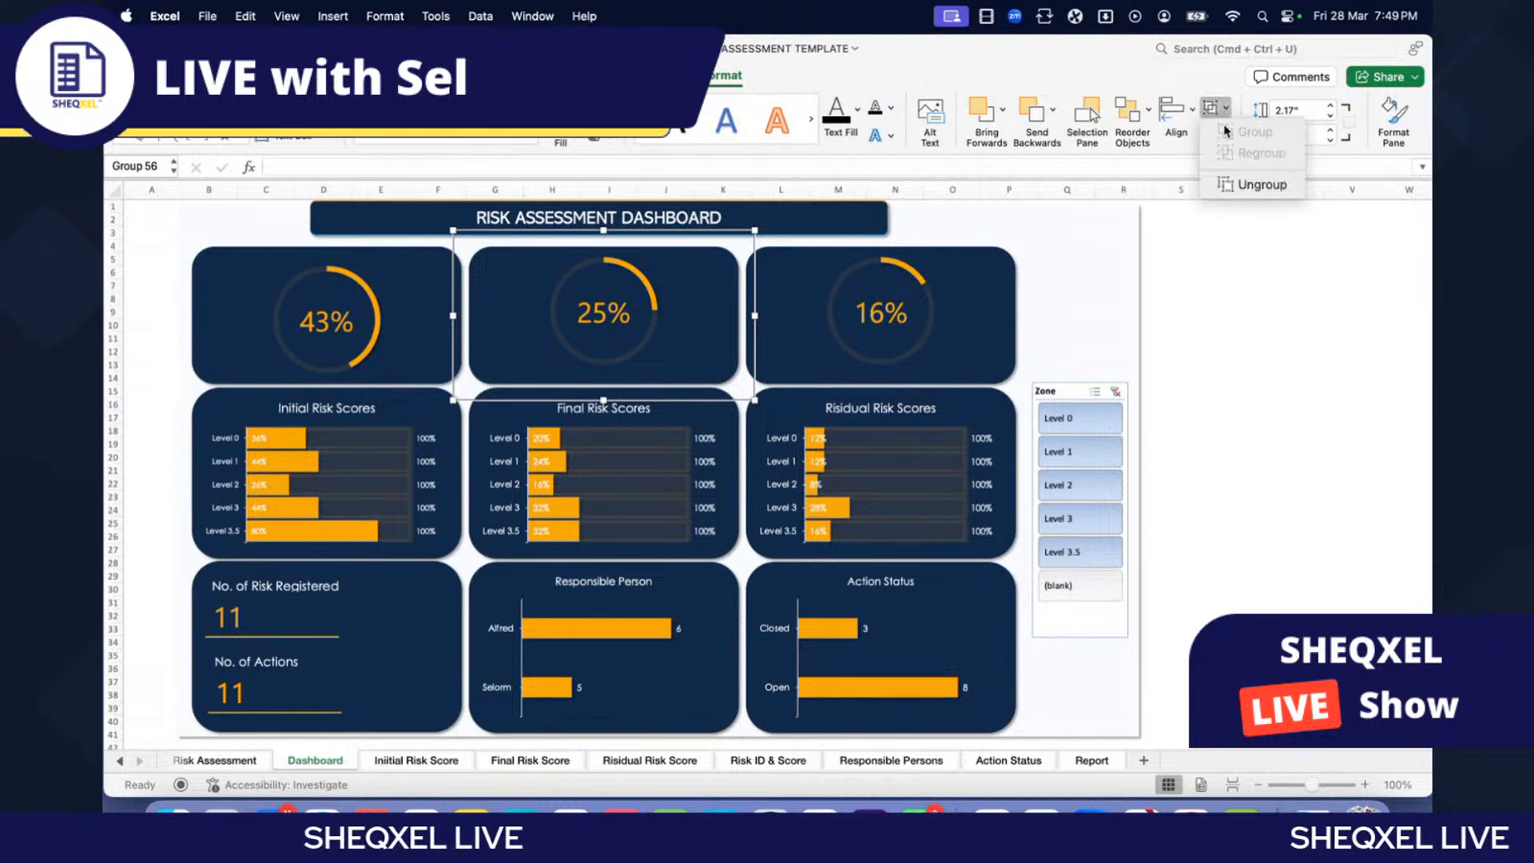
{"action": "left_click", "coordinate": [1259, 187]}
{"action": "left_click", "coordinate": [836, 308]}
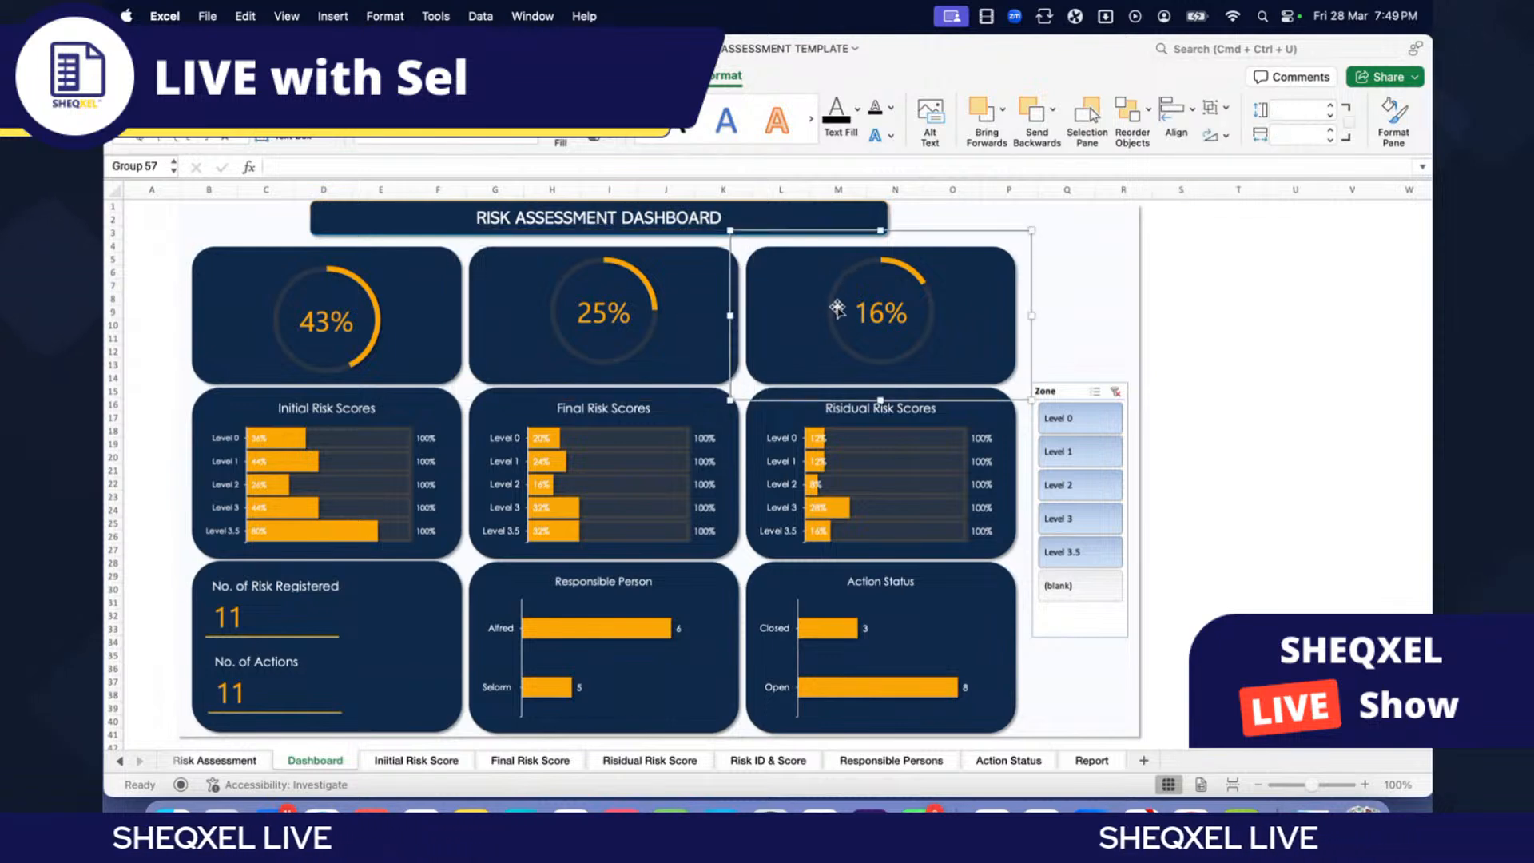
{"action": "left_click", "coordinate": [1212, 109]}
{"action": "left_click", "coordinate": [1251, 180]}
{"action": "left_click", "coordinate": [325, 345]}
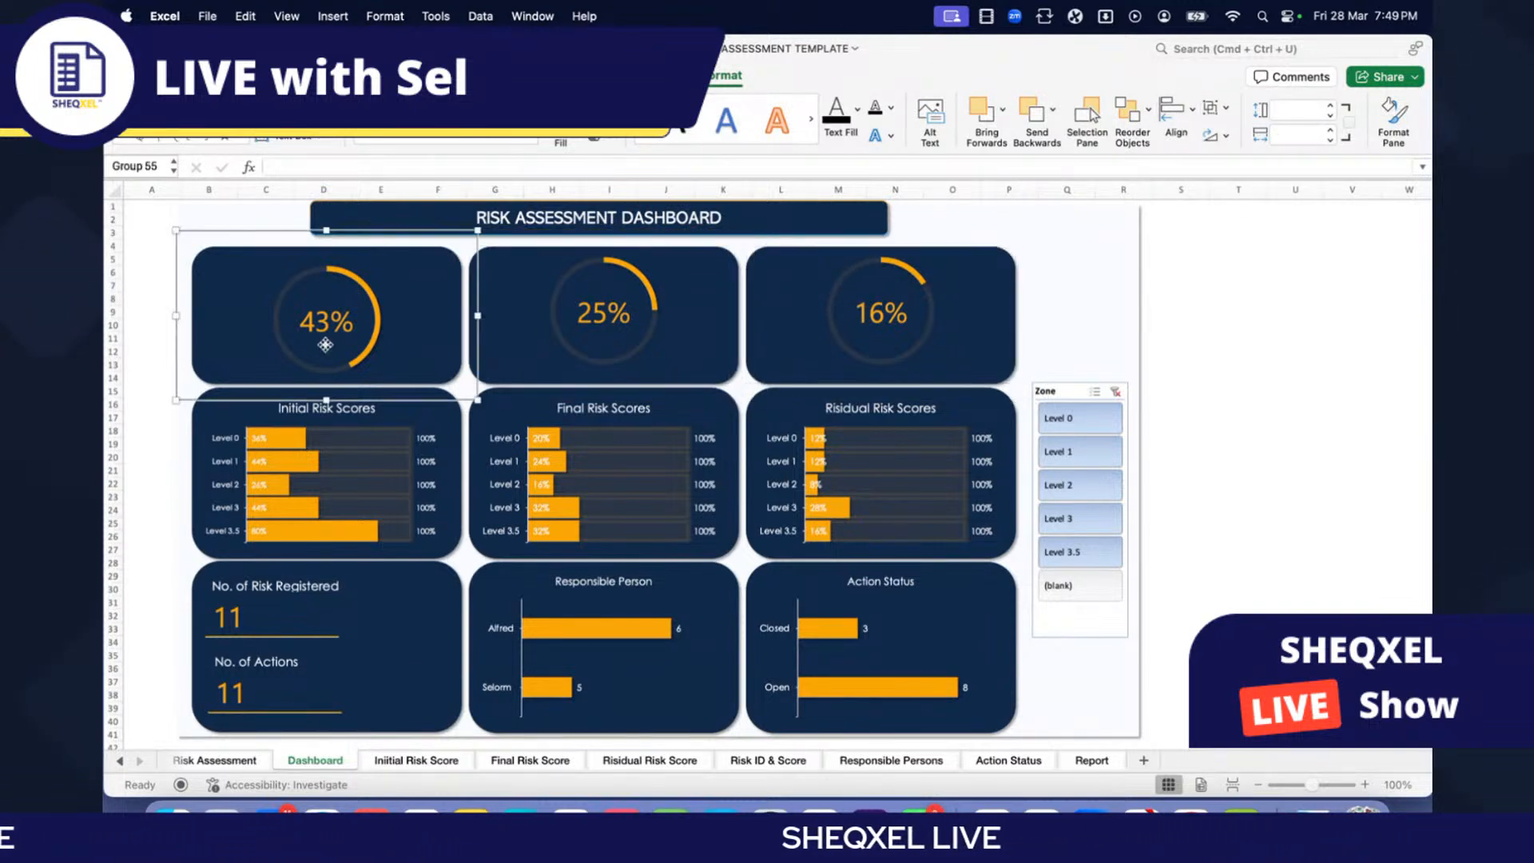
{"action": "left_click", "coordinate": [1212, 111]}
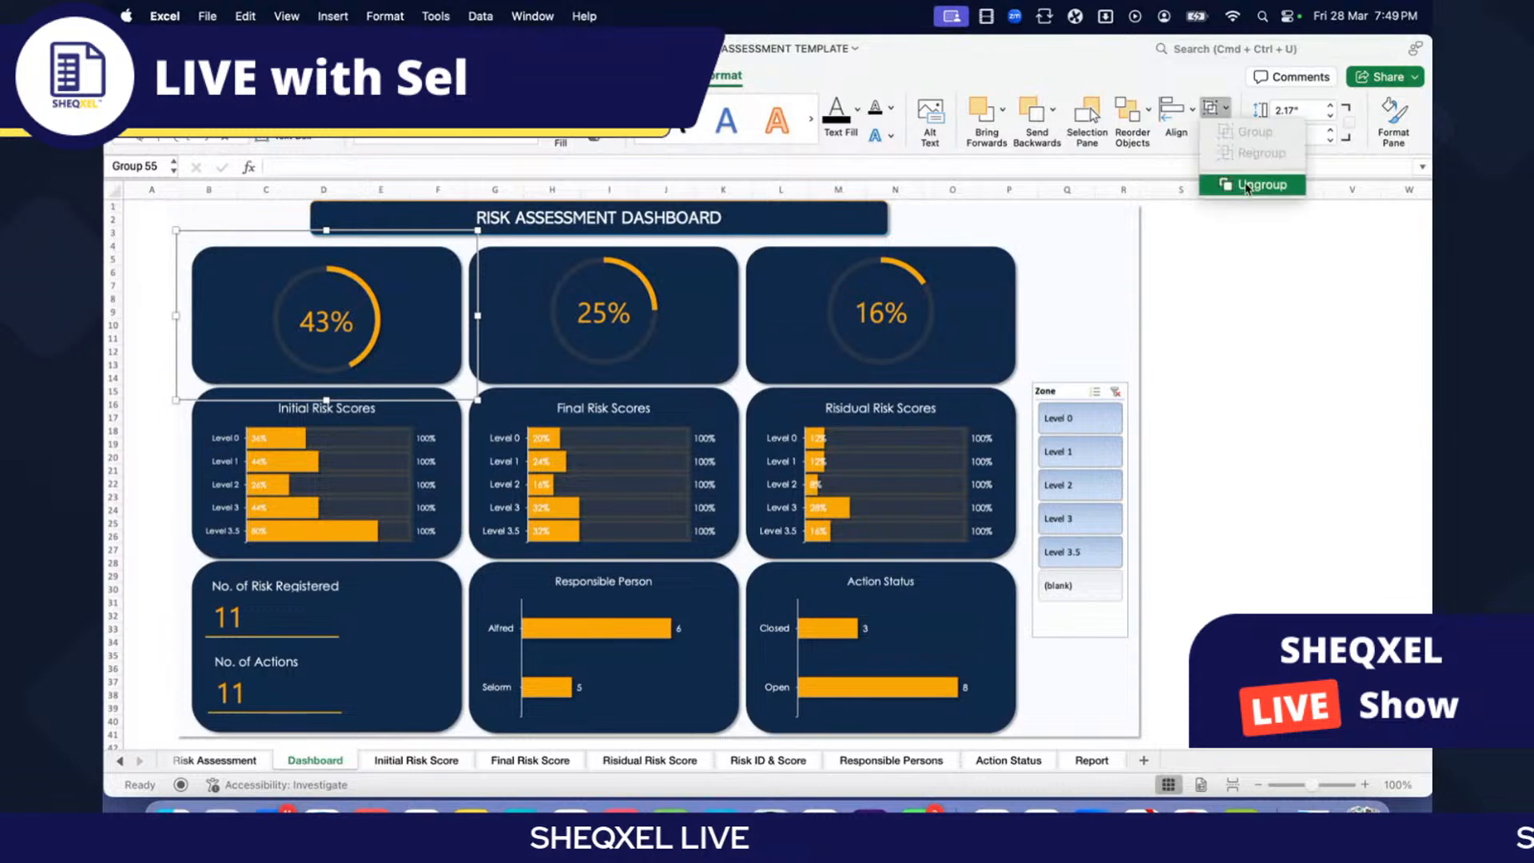
{"action": "left_click", "coordinate": [1250, 182]}
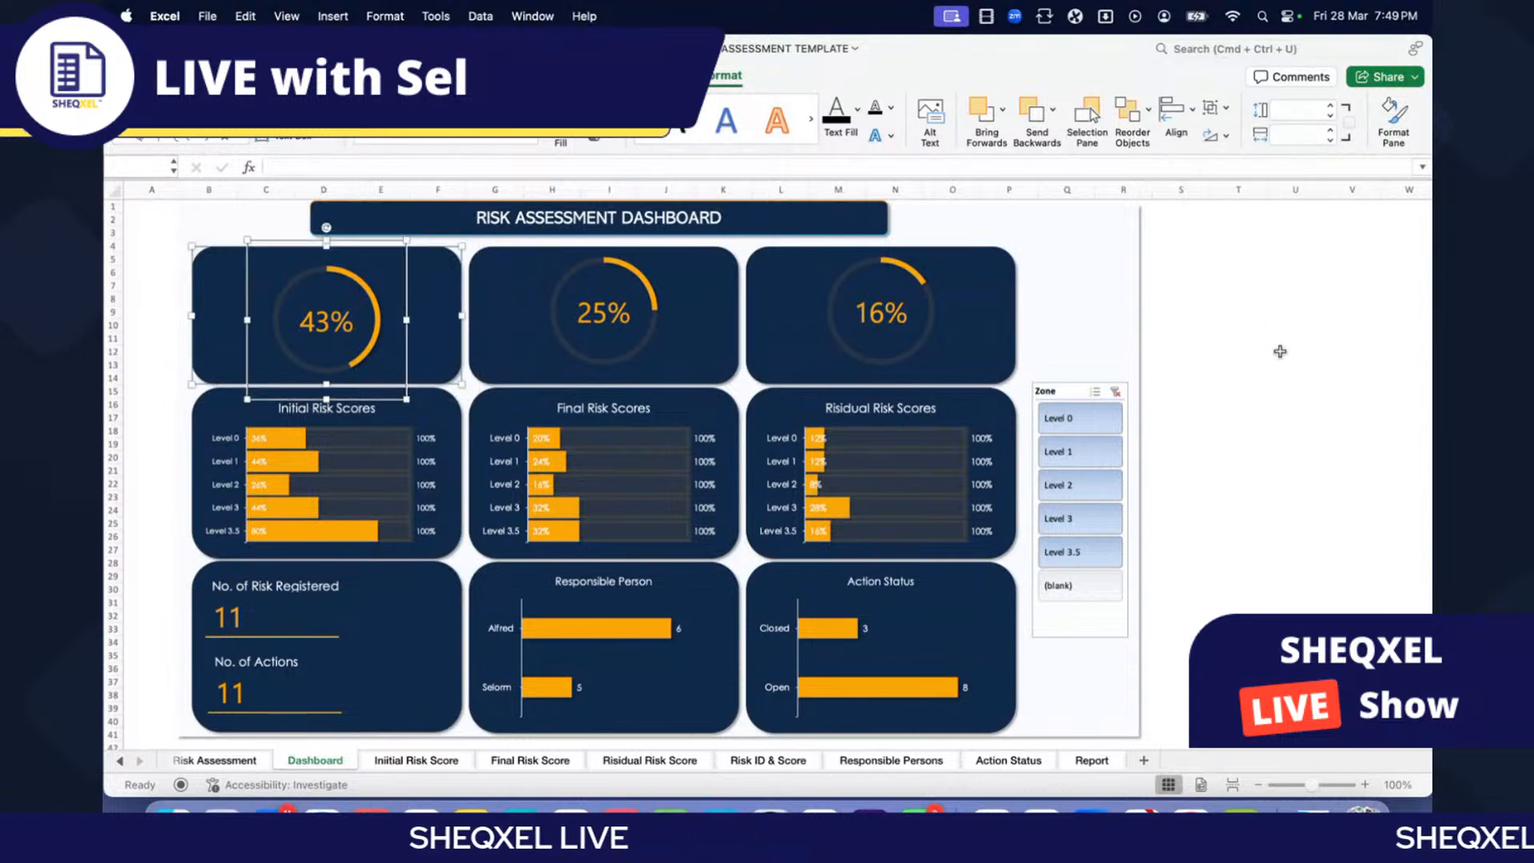
Step: Align the 43%, 25% and 16% gauges to their vertical middle and shift all three down slightly within their panels
{"action": "left_click", "coordinate": [327, 319]}
{"action": "left_click", "coordinate": [604, 319], "text": "shift"}
{"action": "left_click", "coordinate": [880, 320], "text": "shift"}
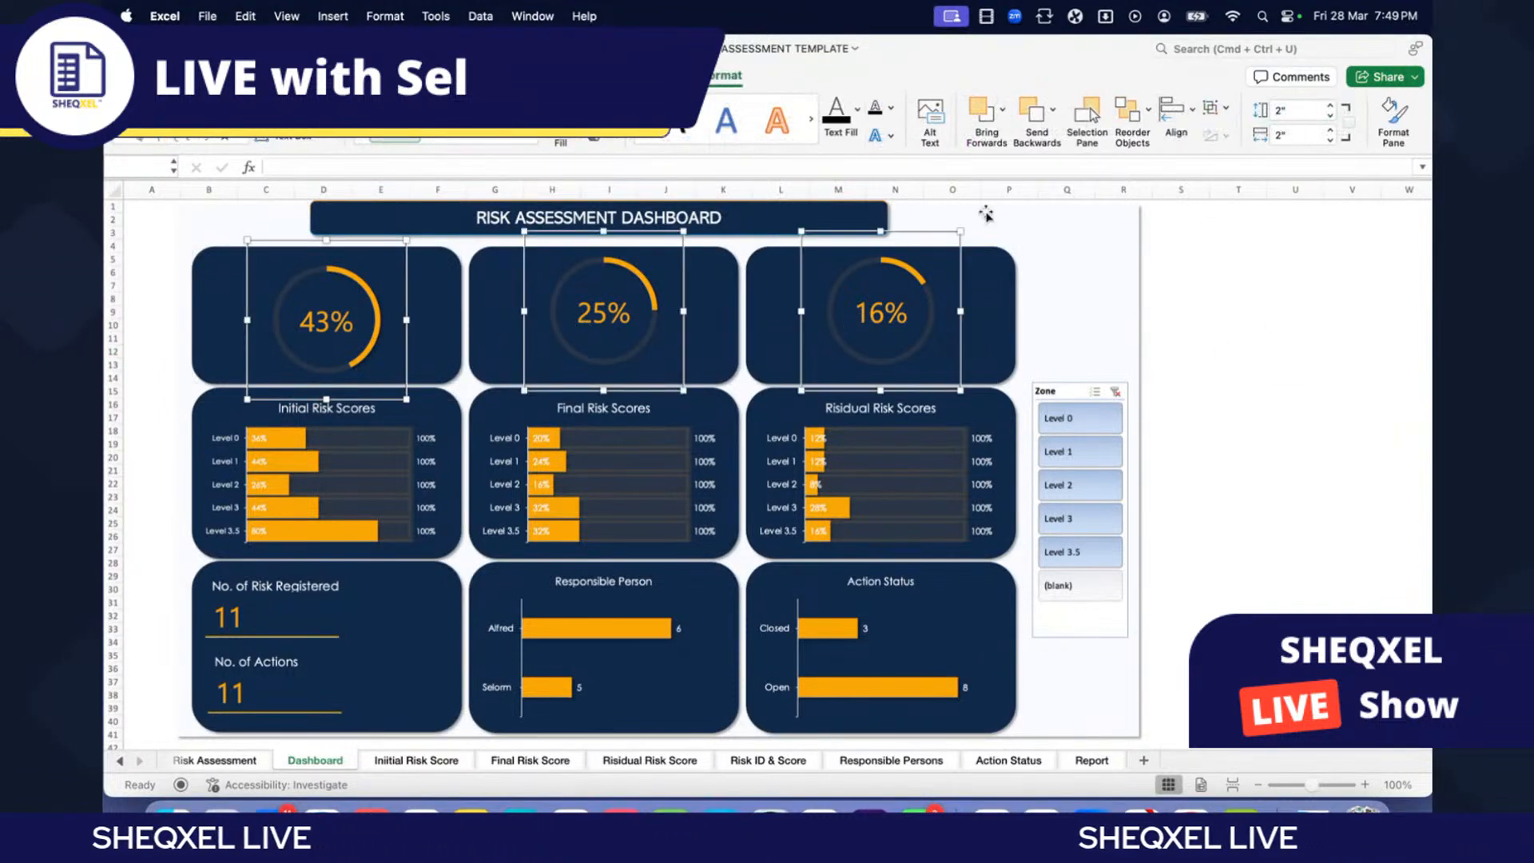
{"action": "left_click", "coordinate": [1174, 112]}
{"action": "left_click", "coordinate": [1209, 276]}
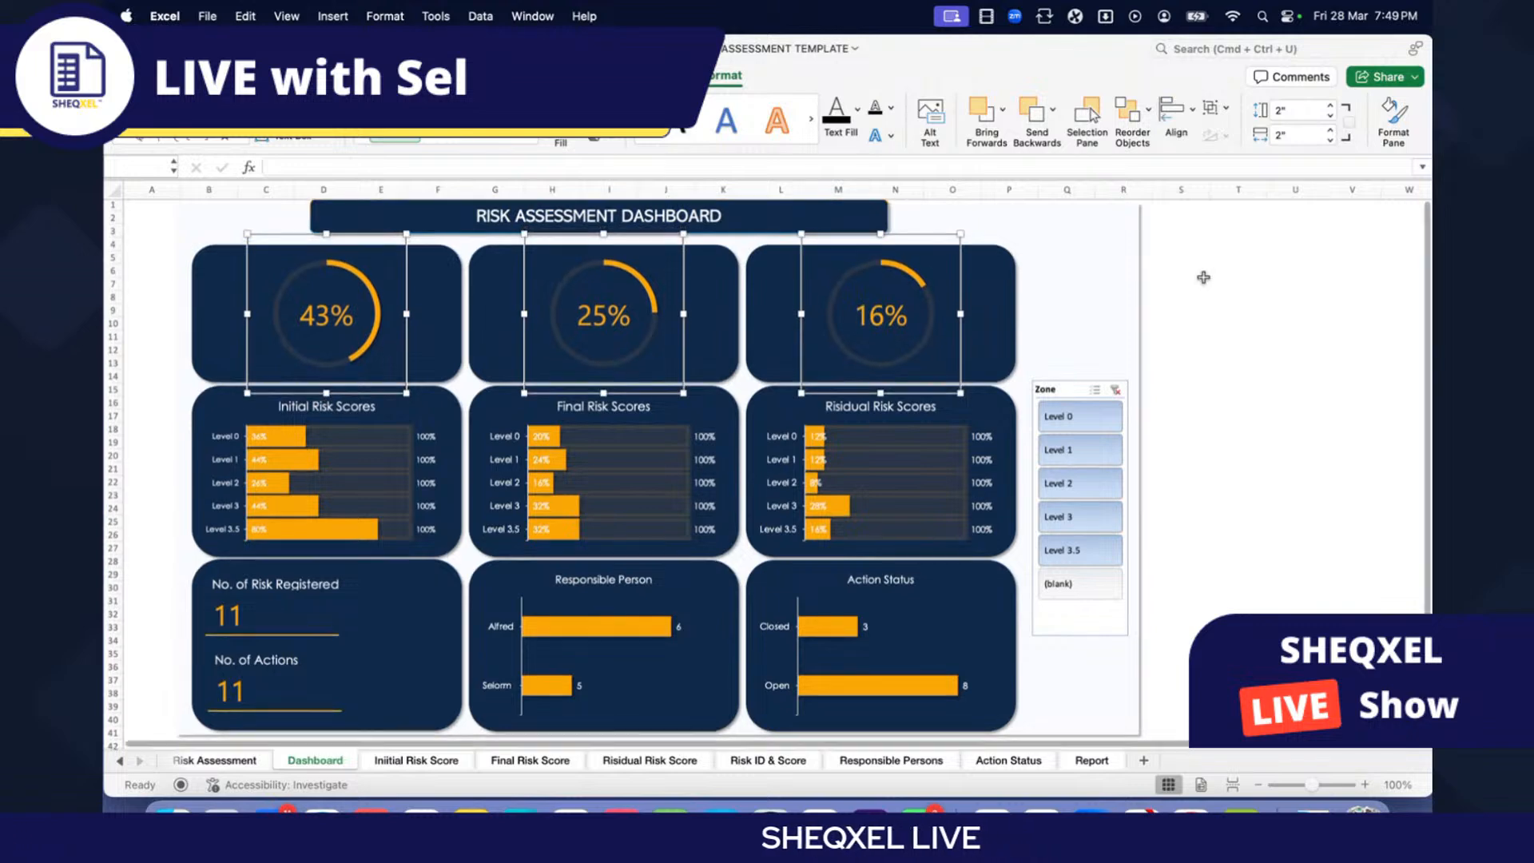
{"action": "key", "text": "Down"}
{"action": "key", "text": "Down"}
{"action": "key", "text": "Down"}
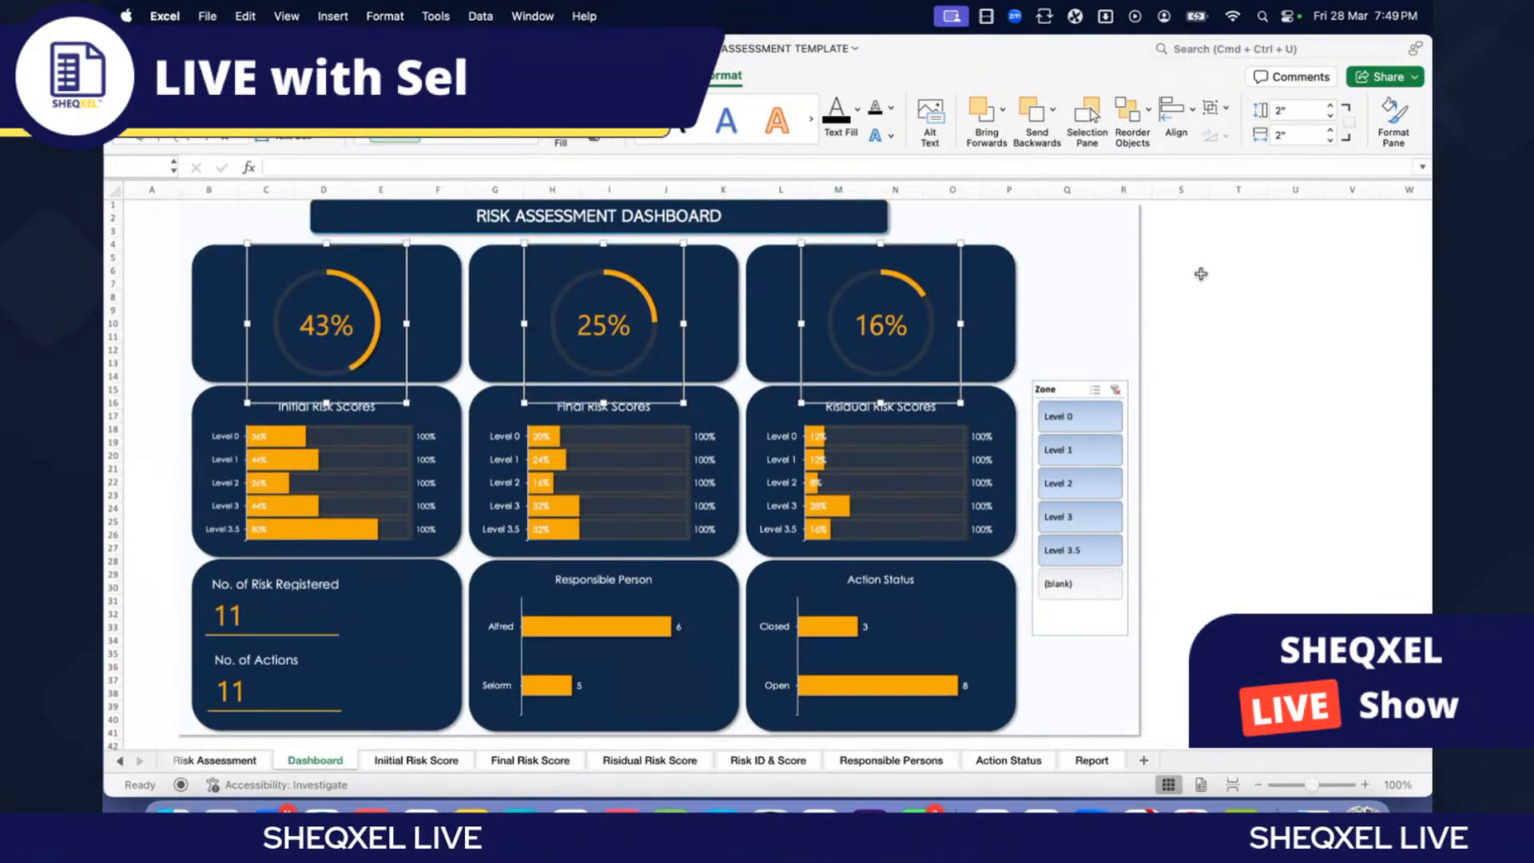
Step: Insert a text box about 0.33" high and 3.33" wide above the 43% gauge and remove its fill
{"action": "left_click", "coordinate": [1269, 310]}
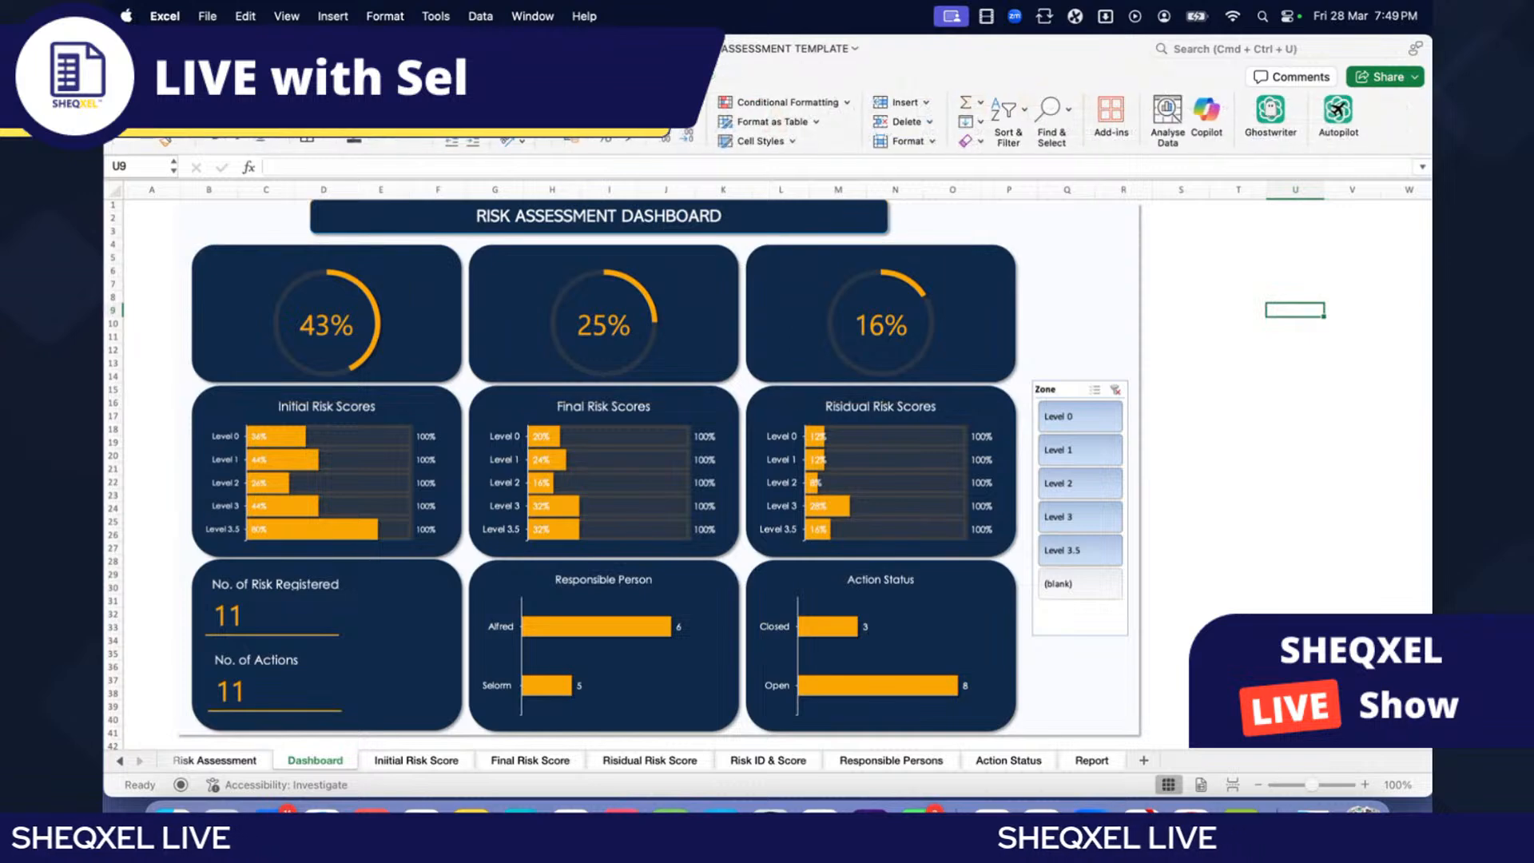
{"action": "left_click", "coordinate": [183, 75]}
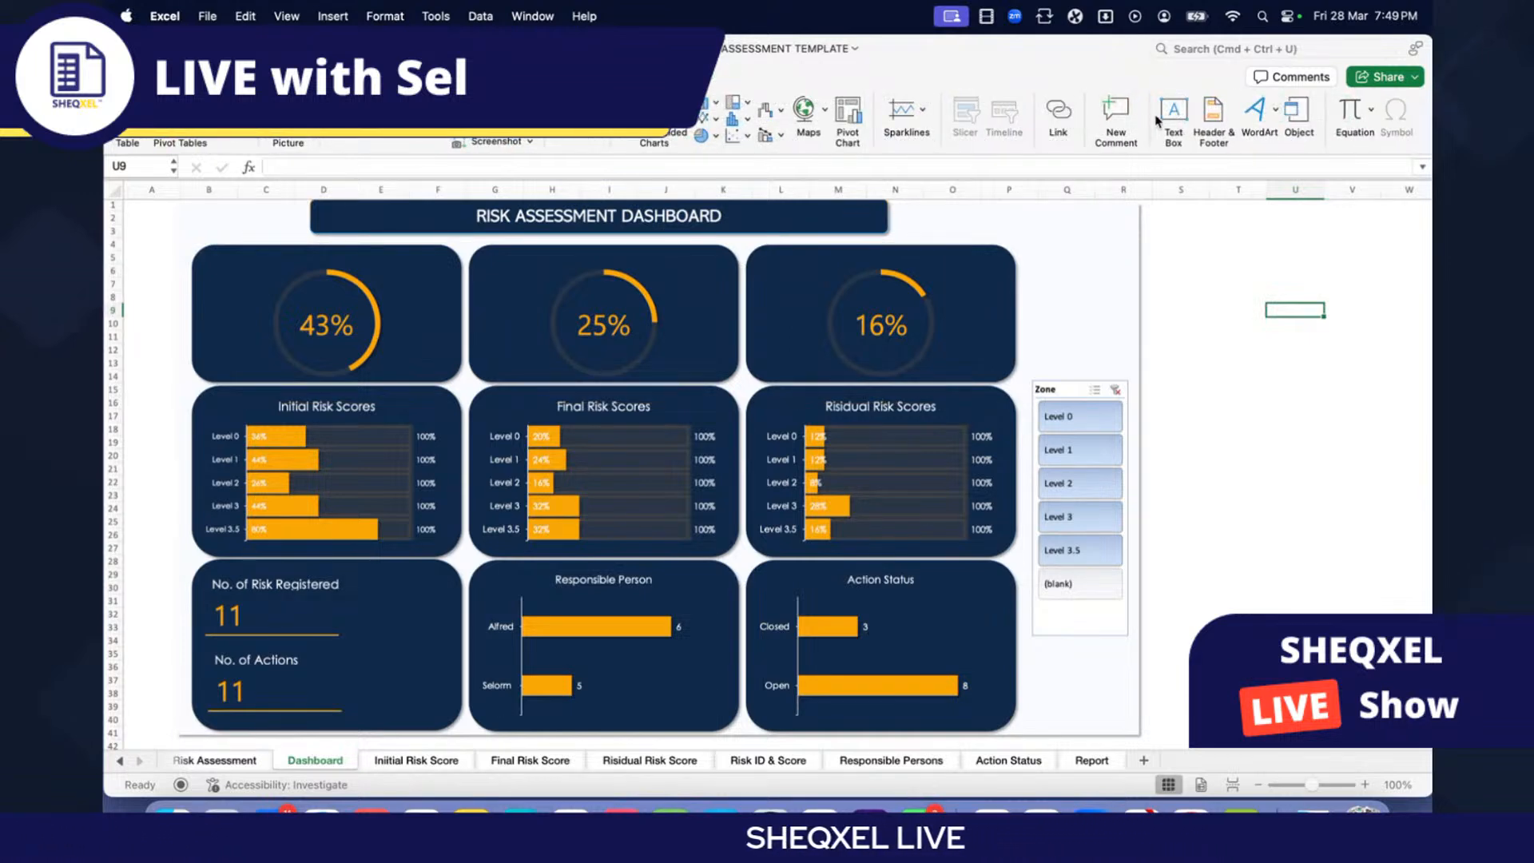
{"action": "mouse_move", "coordinate": [1150, 275]}
{"action": "left_mouse_down"}
{"action": "mouse_move", "coordinate": [1295, 295]}
{"action": "mouse_move", "coordinate": [1349, 281]}
{"action": "mouse_move", "coordinate": [345, 269]}
{"action": "left_mouse_up"}
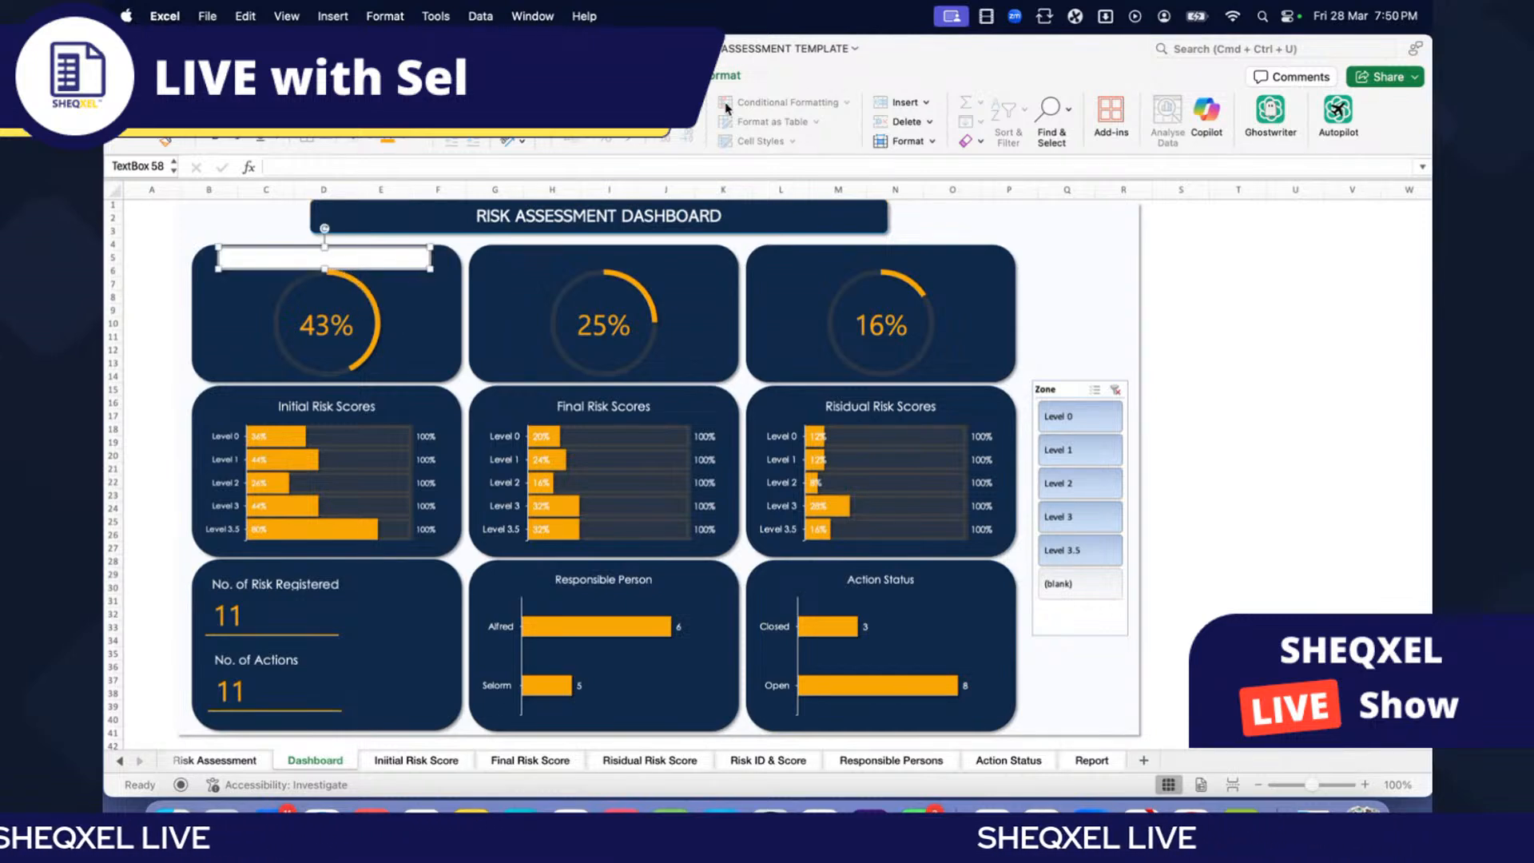
{"action": "left_click", "coordinate": [687, 75]}
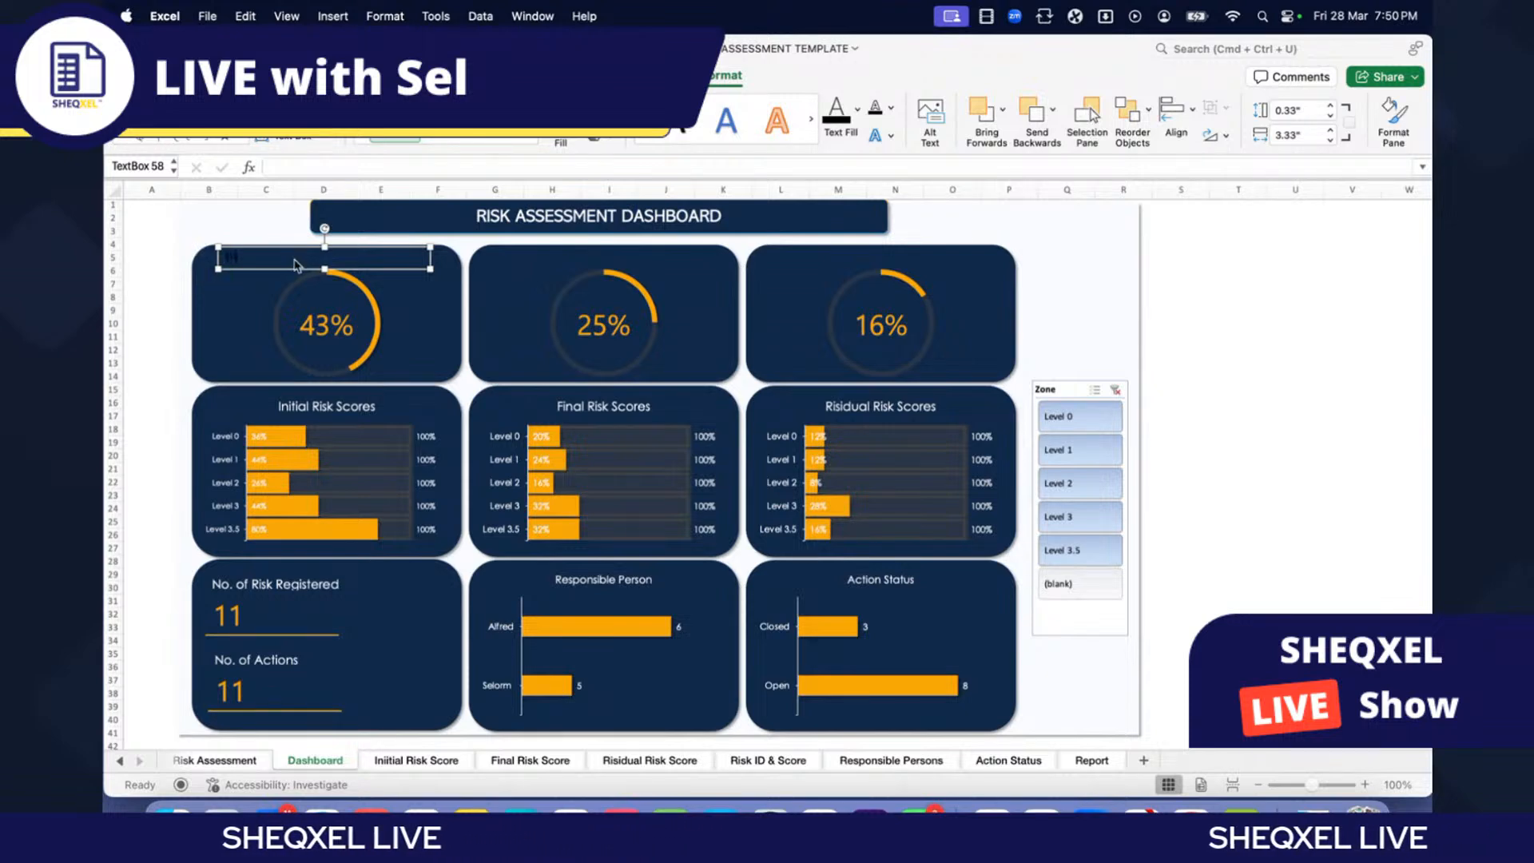
Step: Set the new text box's font colour to white and enter the title Initial Risk Level
{"action": "key", "text": "super+a"}
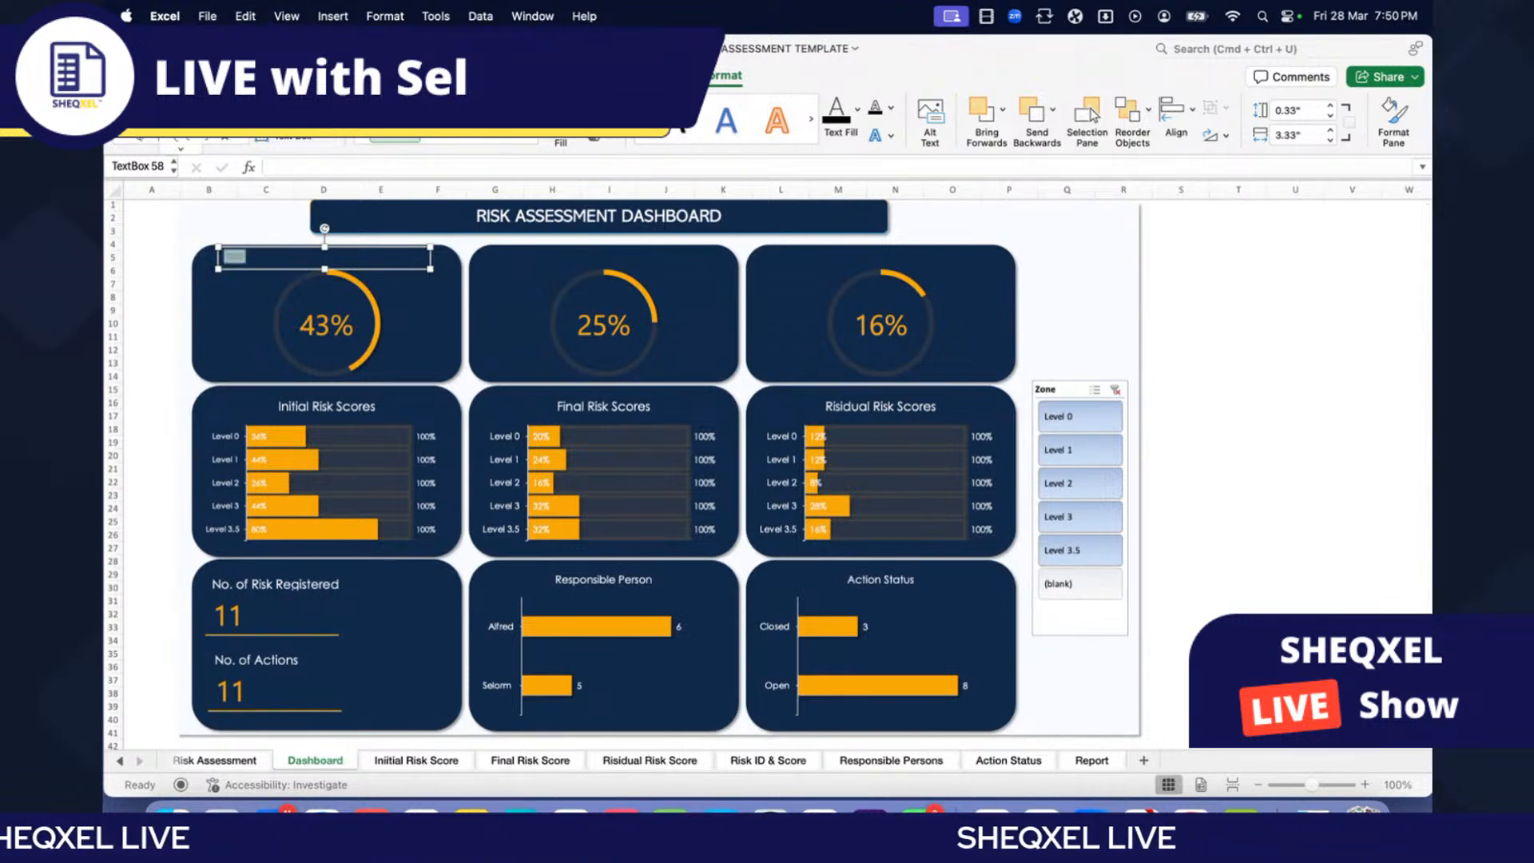
{"action": "left_click", "coordinate": [140, 75]}
{"action": "left_click", "coordinate": [404, 140]}
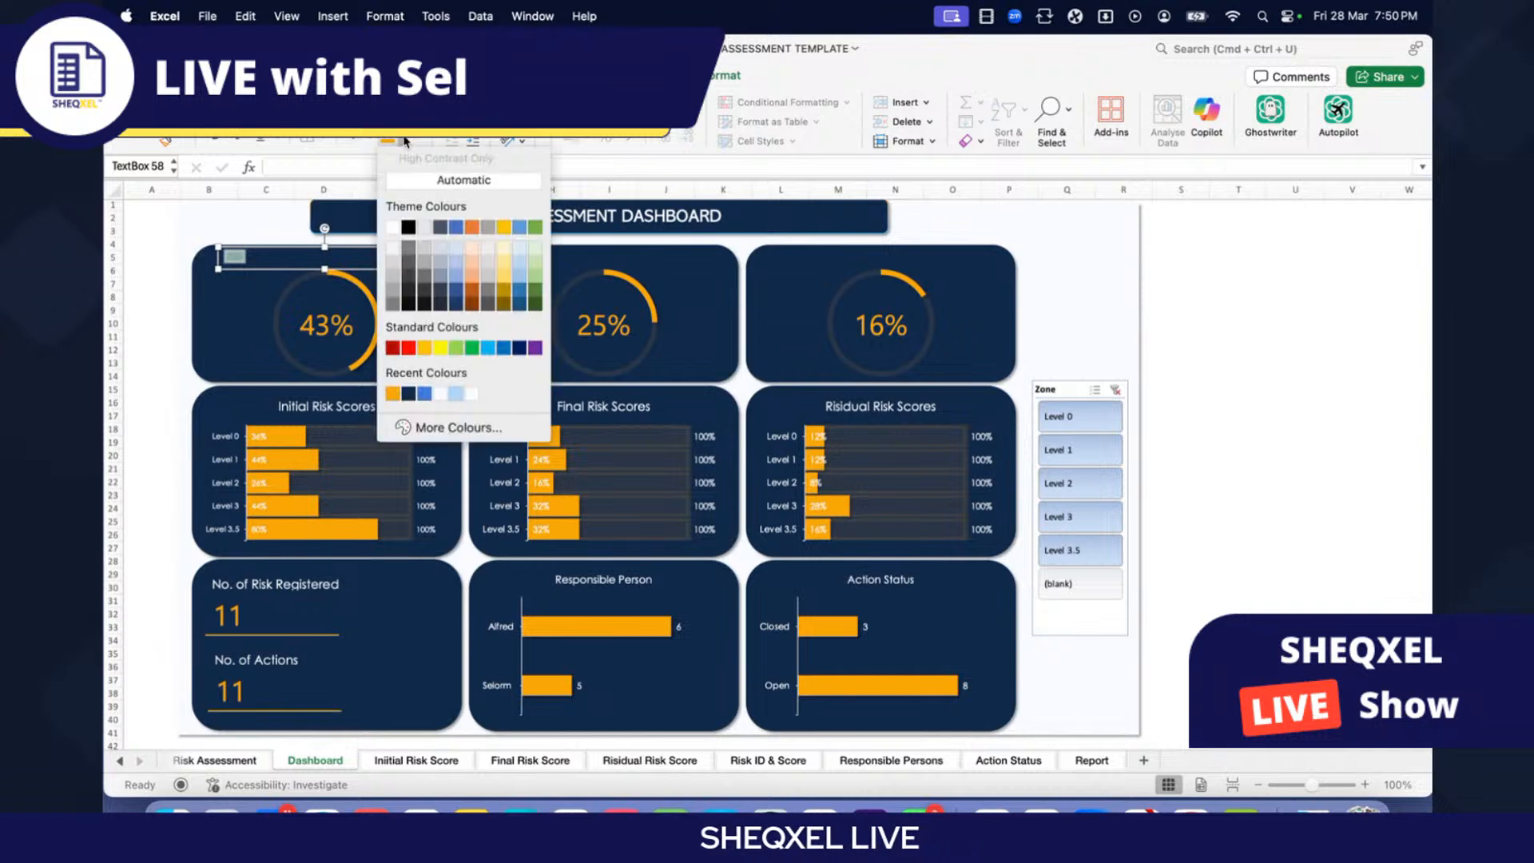
{"action": "left_click", "coordinate": [397, 229]}
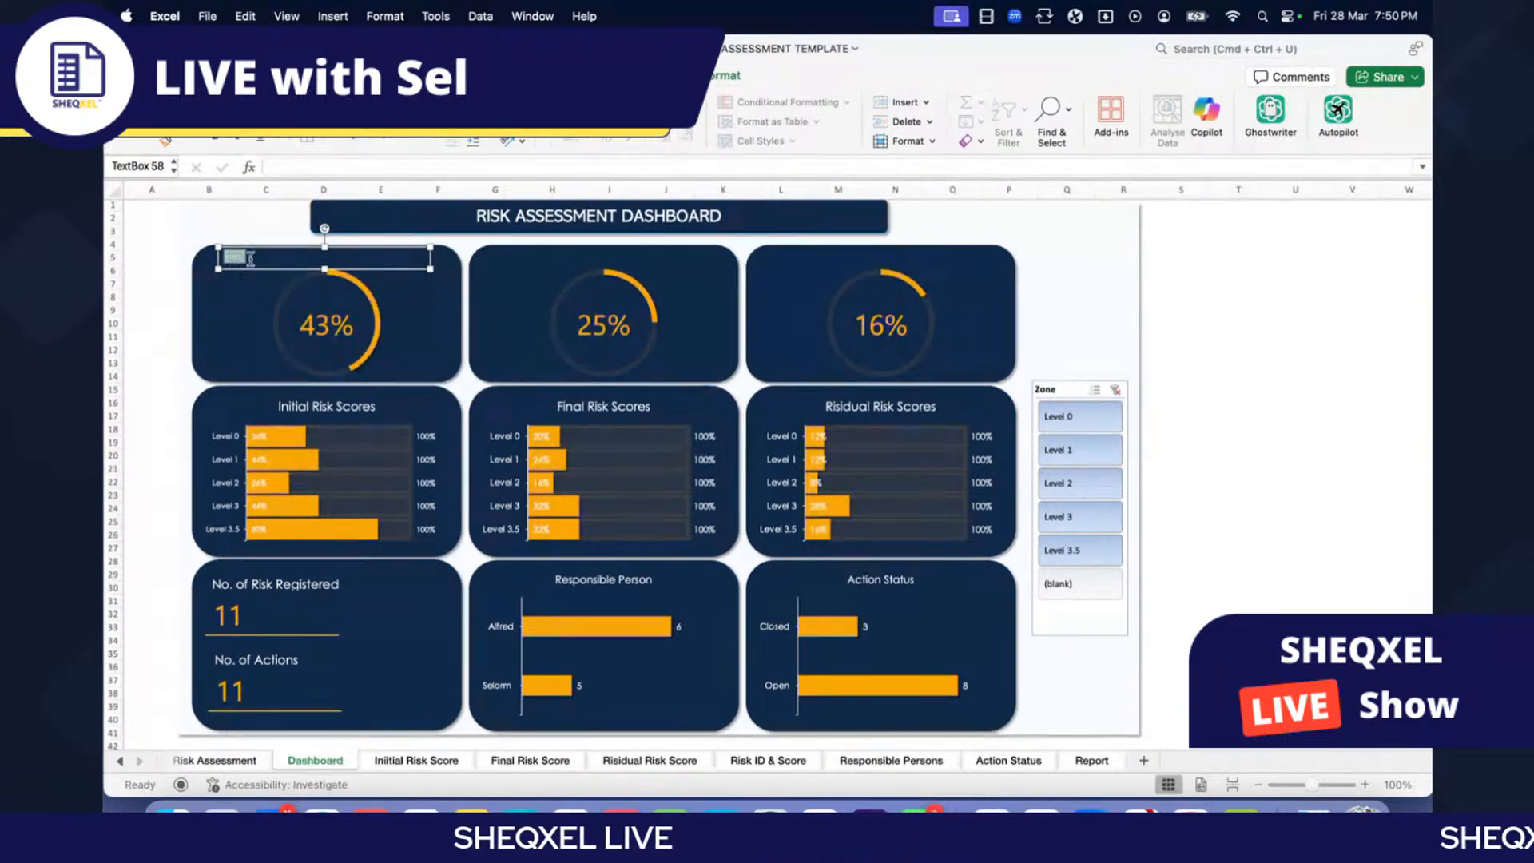
{"action": "type", "text": "Initi"}
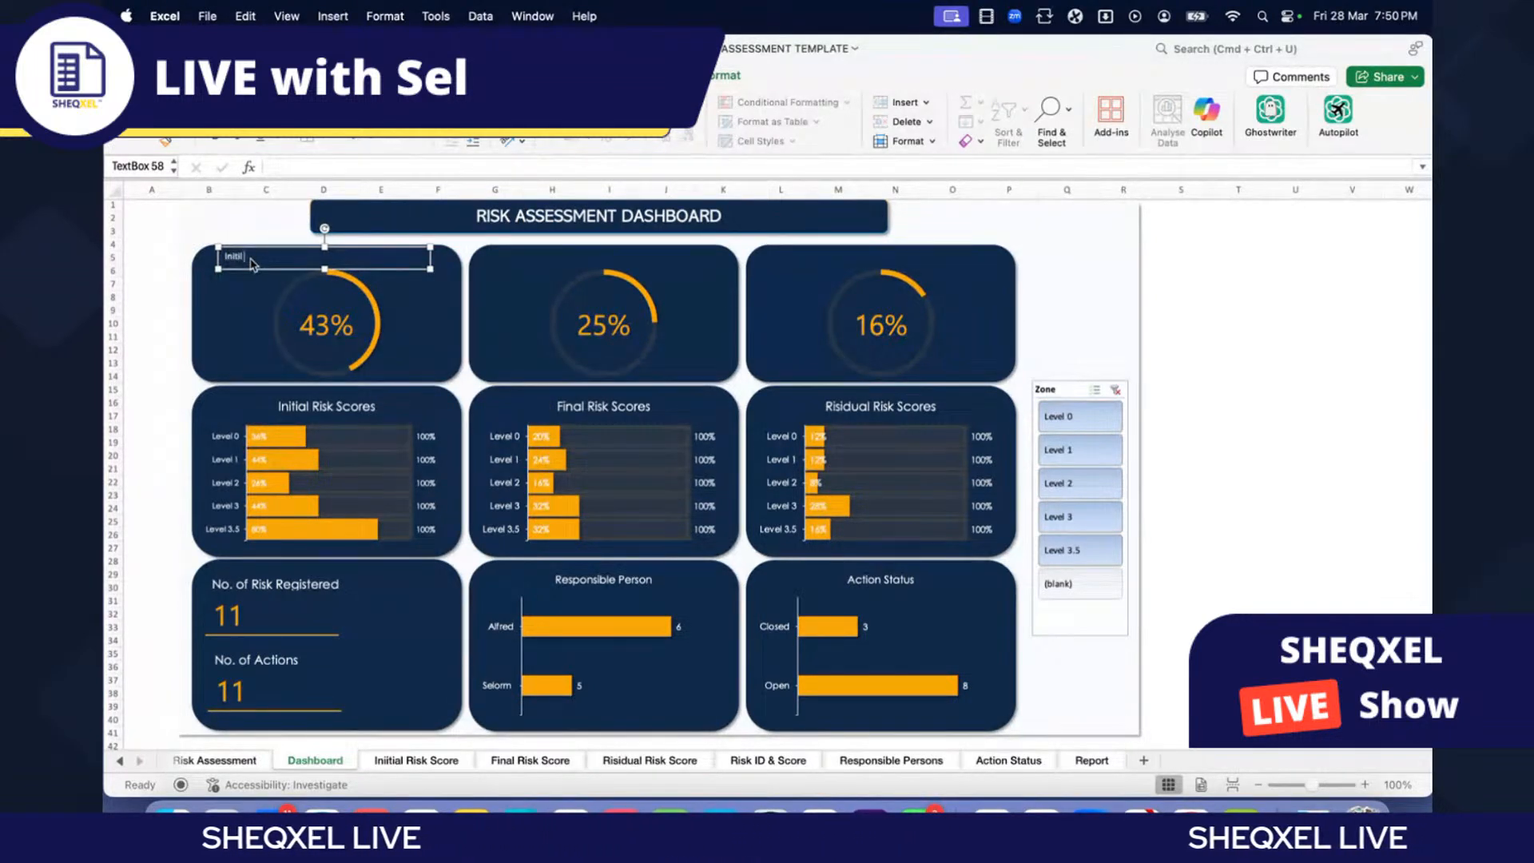
{"action": "type", "text": "al Risk Level"}
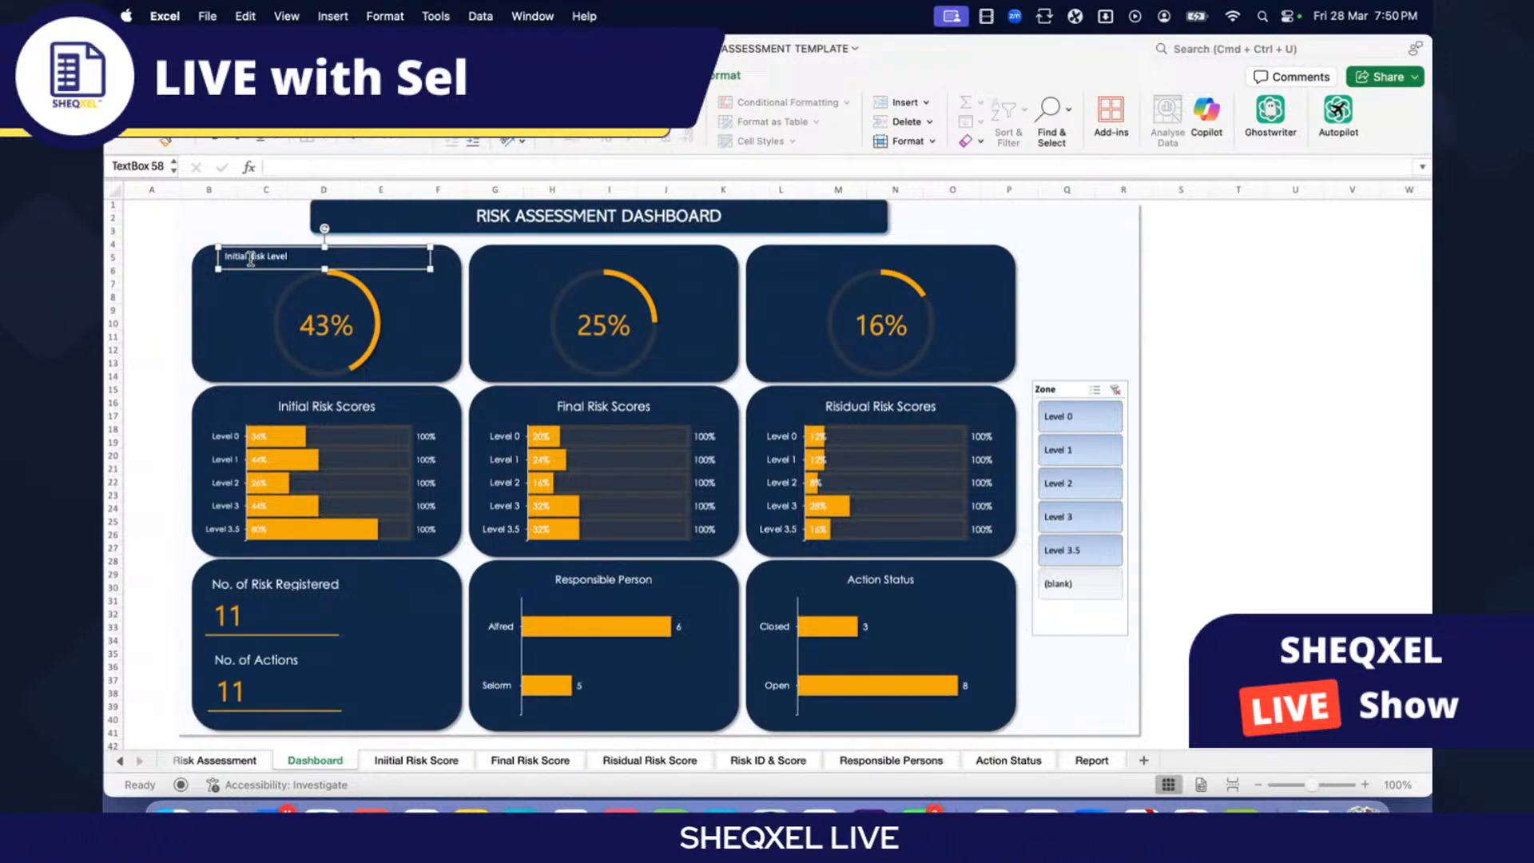
{"action": "key", "text": "Escape"}
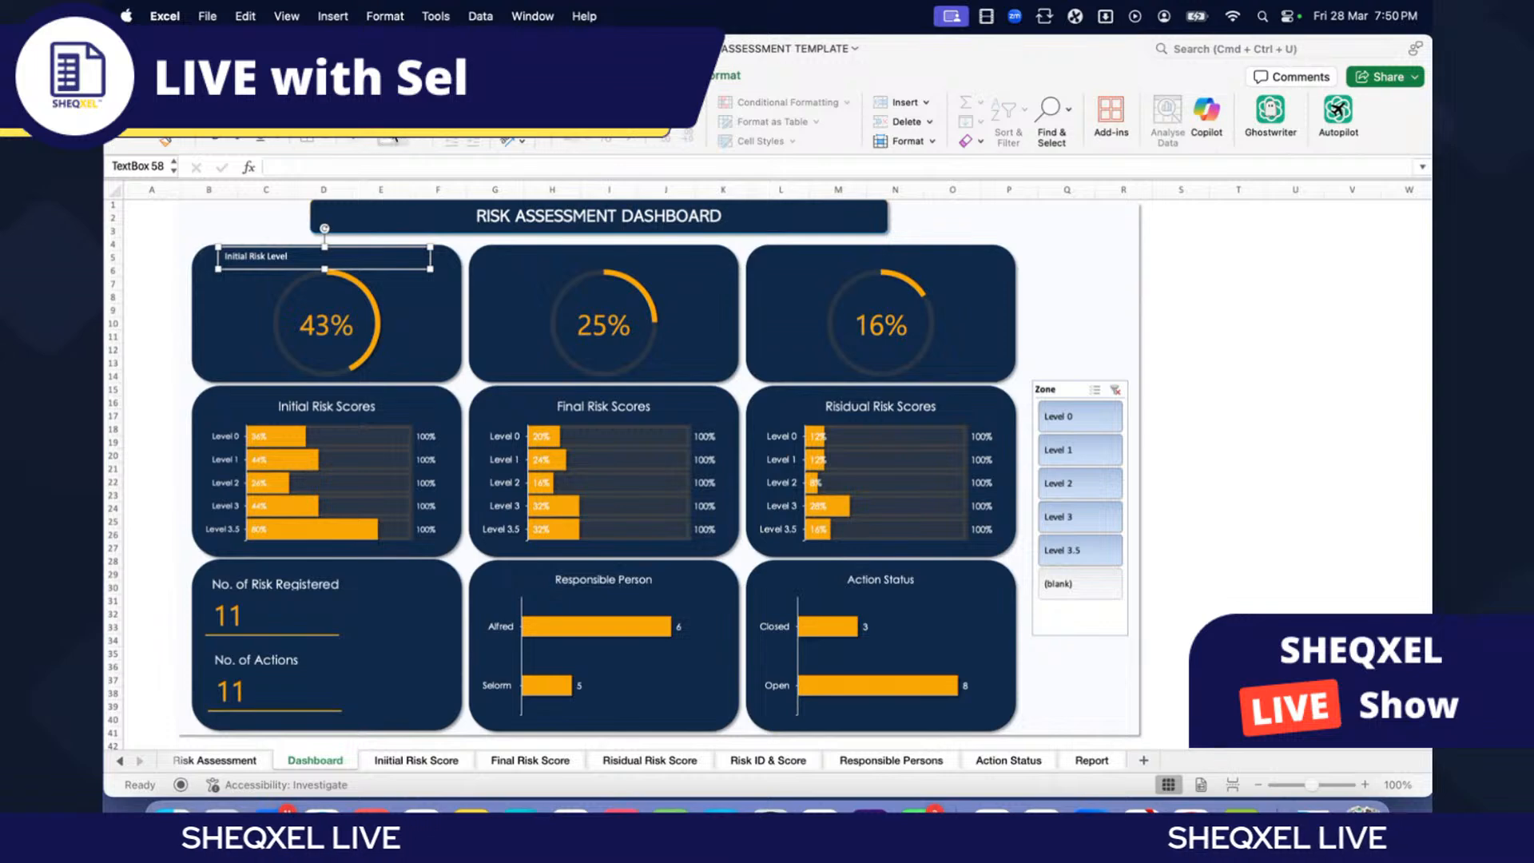
Step: Centre the Initial Risk Level title and format it in Century Gothic at size 16
{"action": "key", "text": "super+e"}
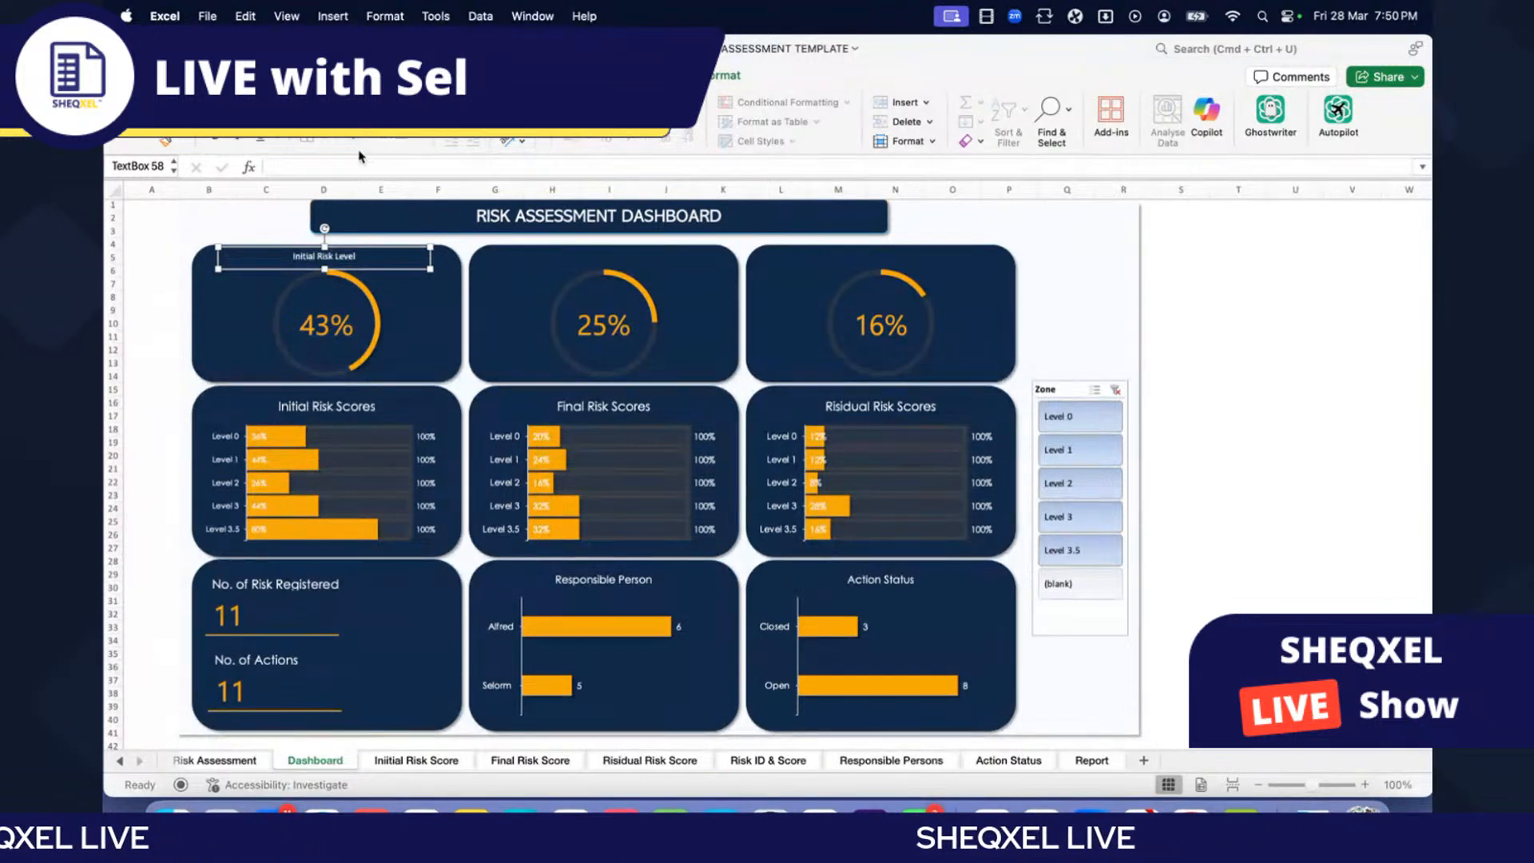
{"action": "left_click", "coordinate": [264, 102]}
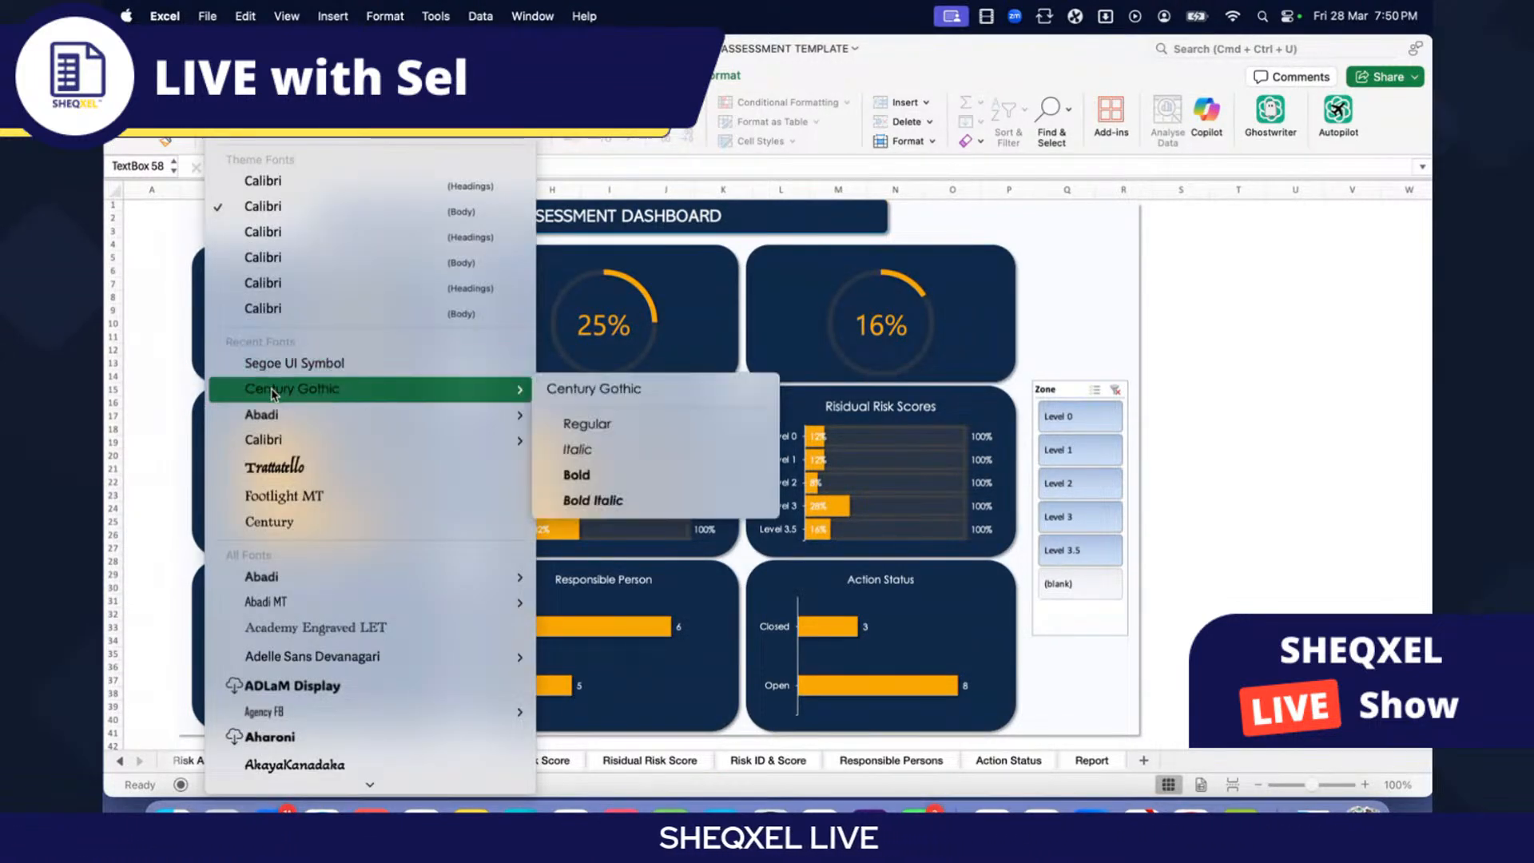
{"action": "key", "text": "Escape"}
{"action": "left_click", "coordinate": [369, 102]}
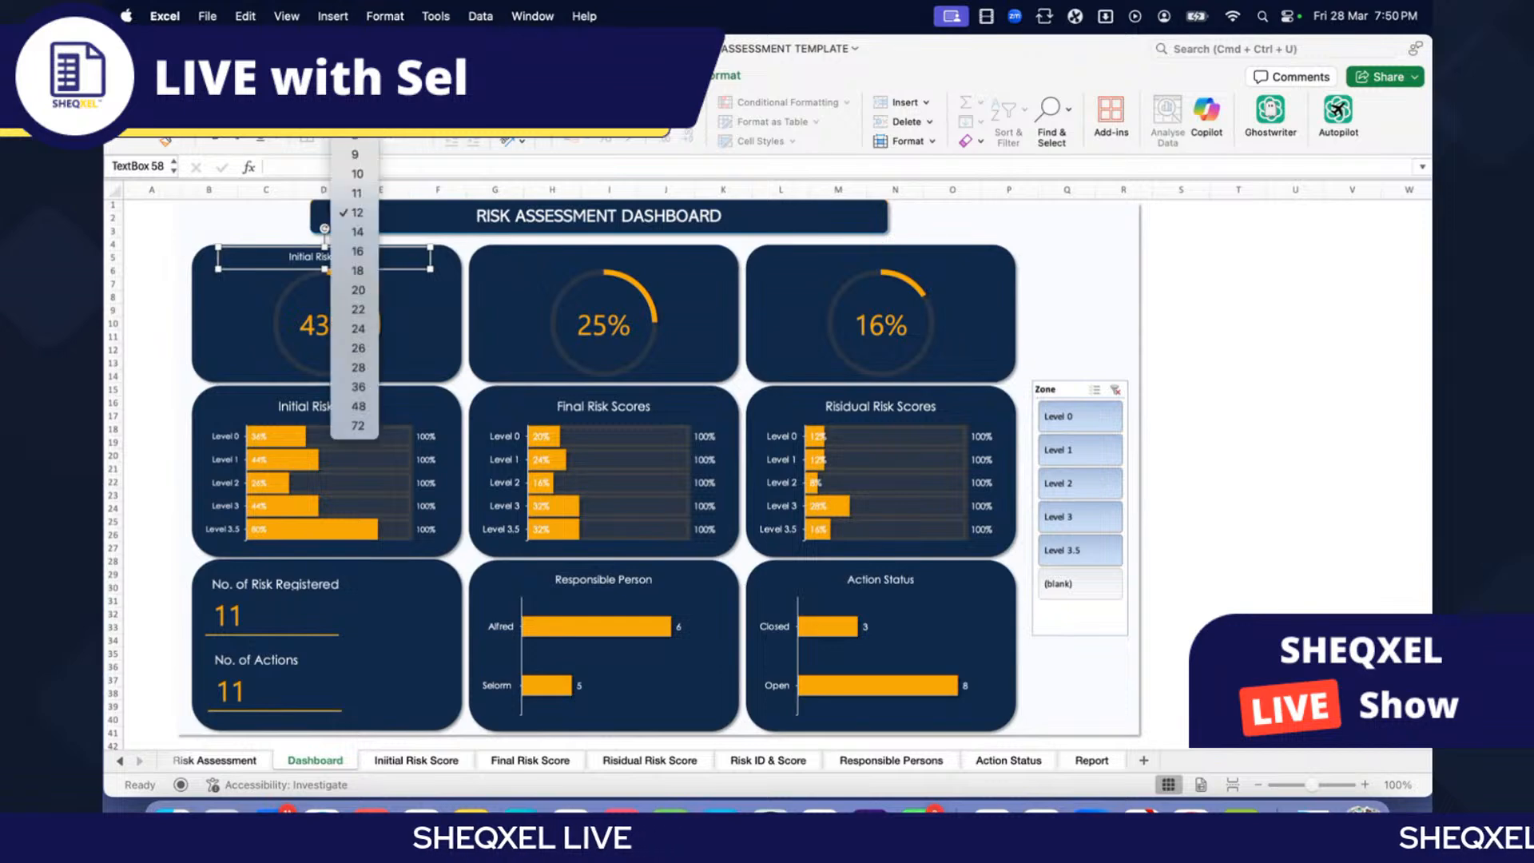
{"action": "left_click", "coordinate": [357, 253]}
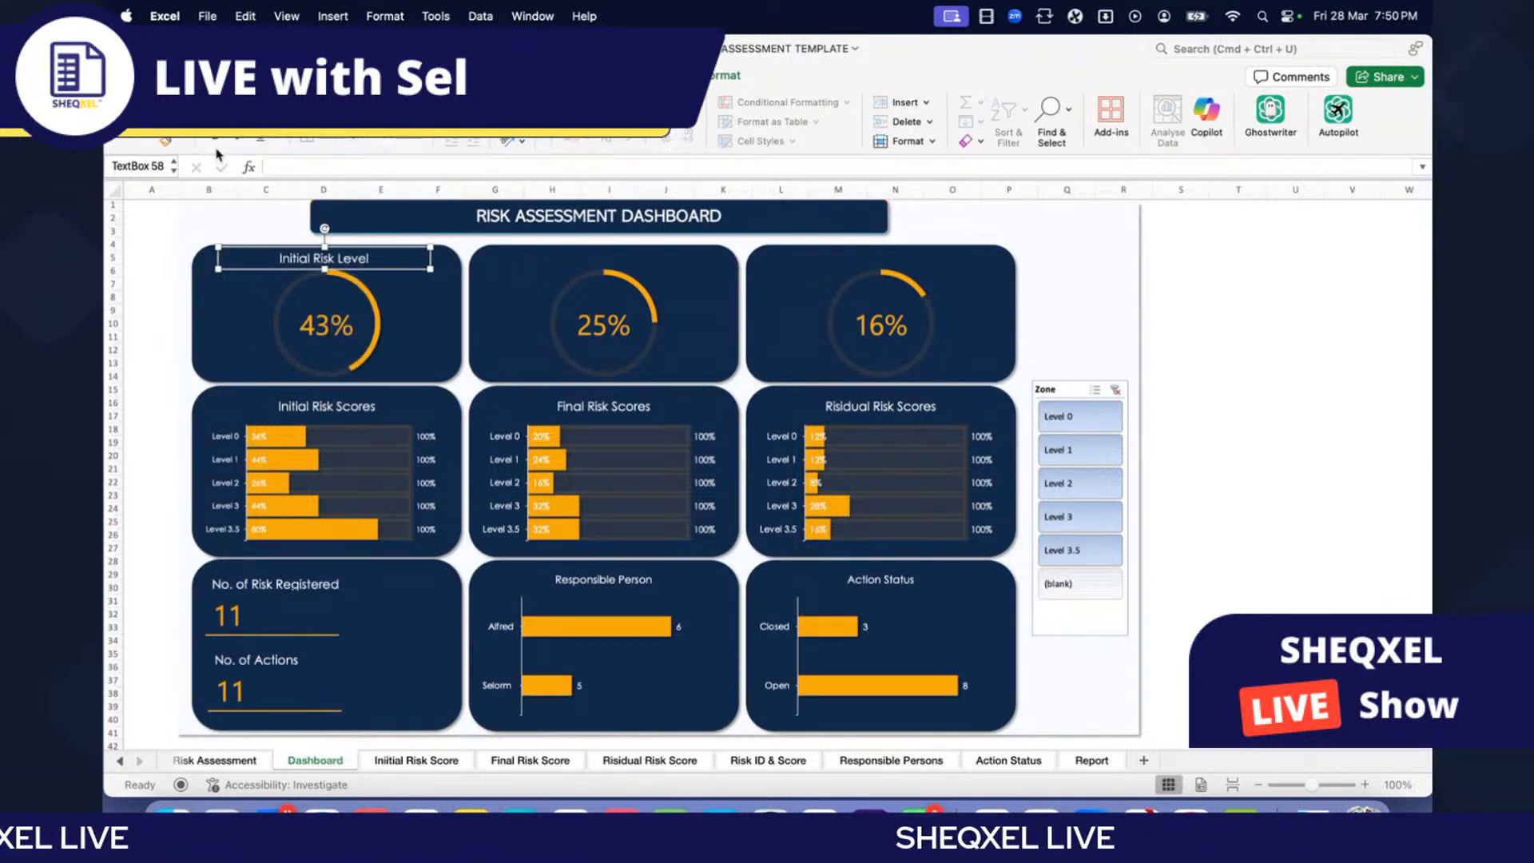
{"action": "key", "text": "Escape"}
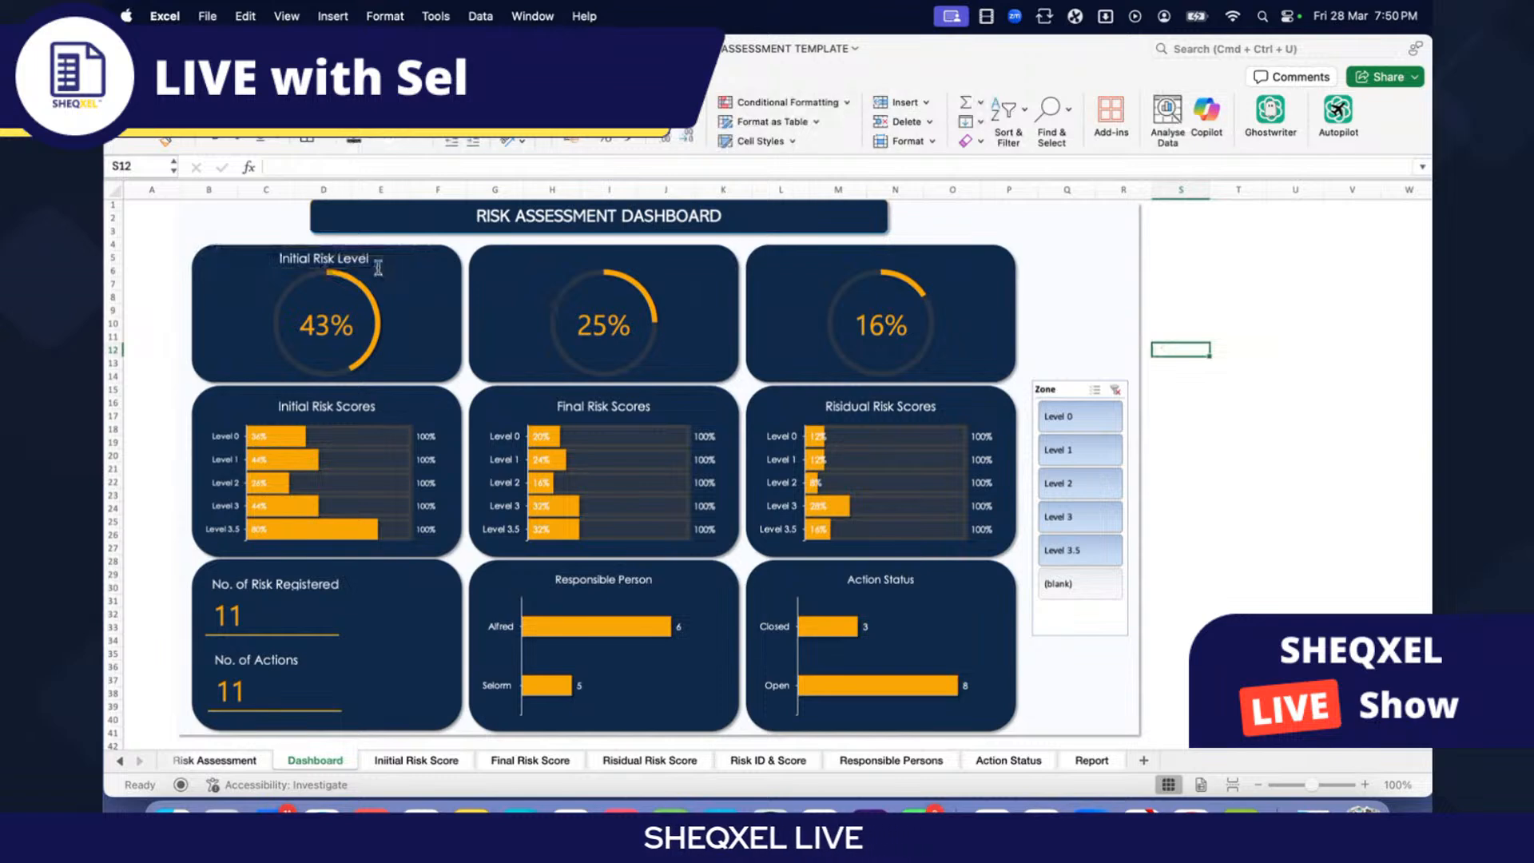
Step: Copy the Initial Risk Level title above the 25% gauge and change its text to Final Risk Level
{"action": "left_click", "coordinate": [378, 269]}
{"action": "left_click_drag", "start_coordinate": [378, 269], "coordinate": [647, 266]}
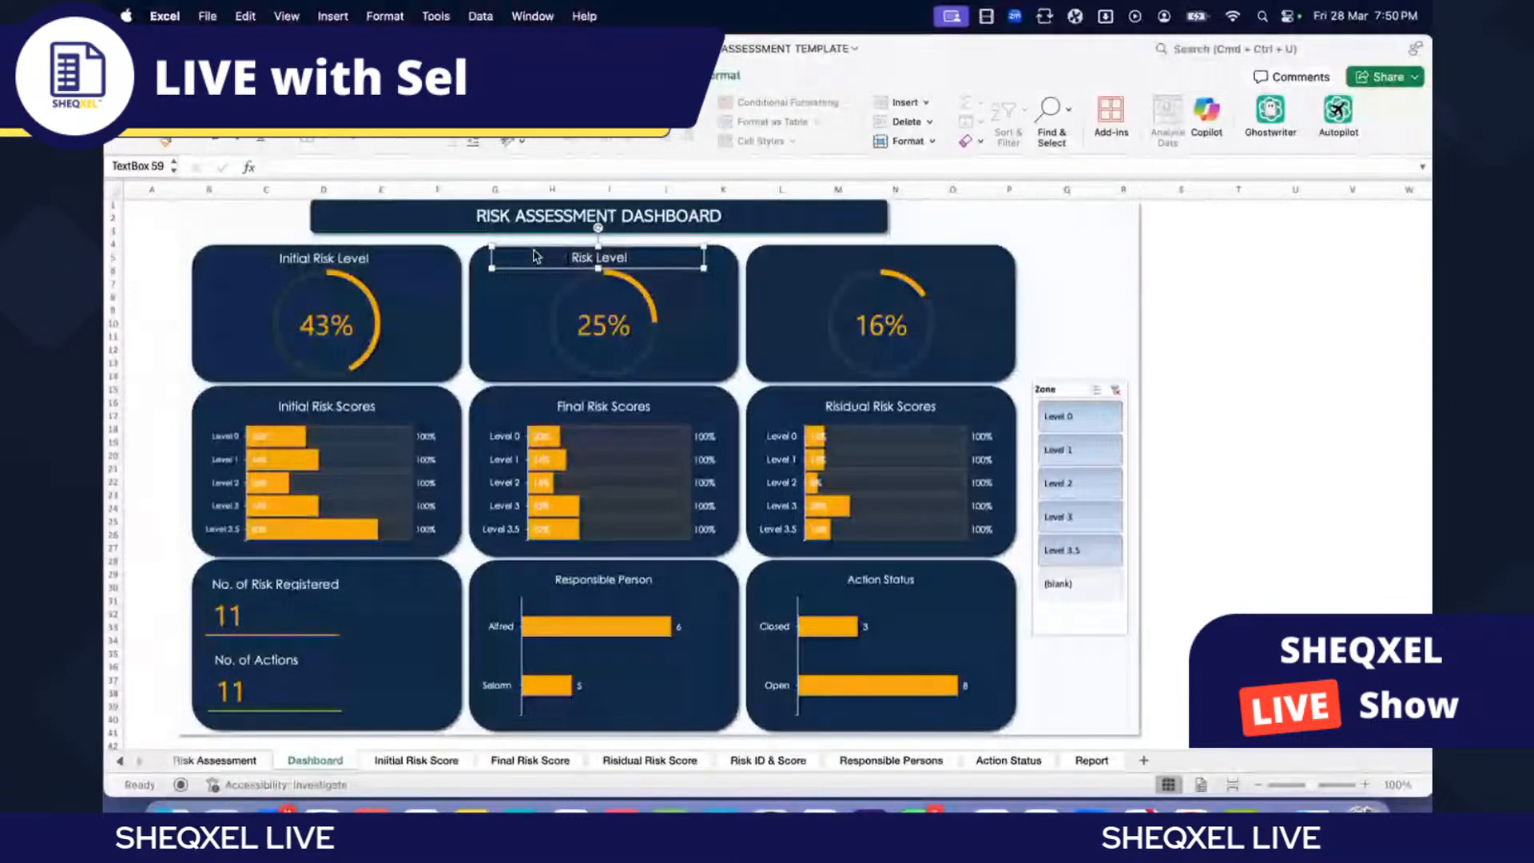
{"action": "type", "text": "Final"}
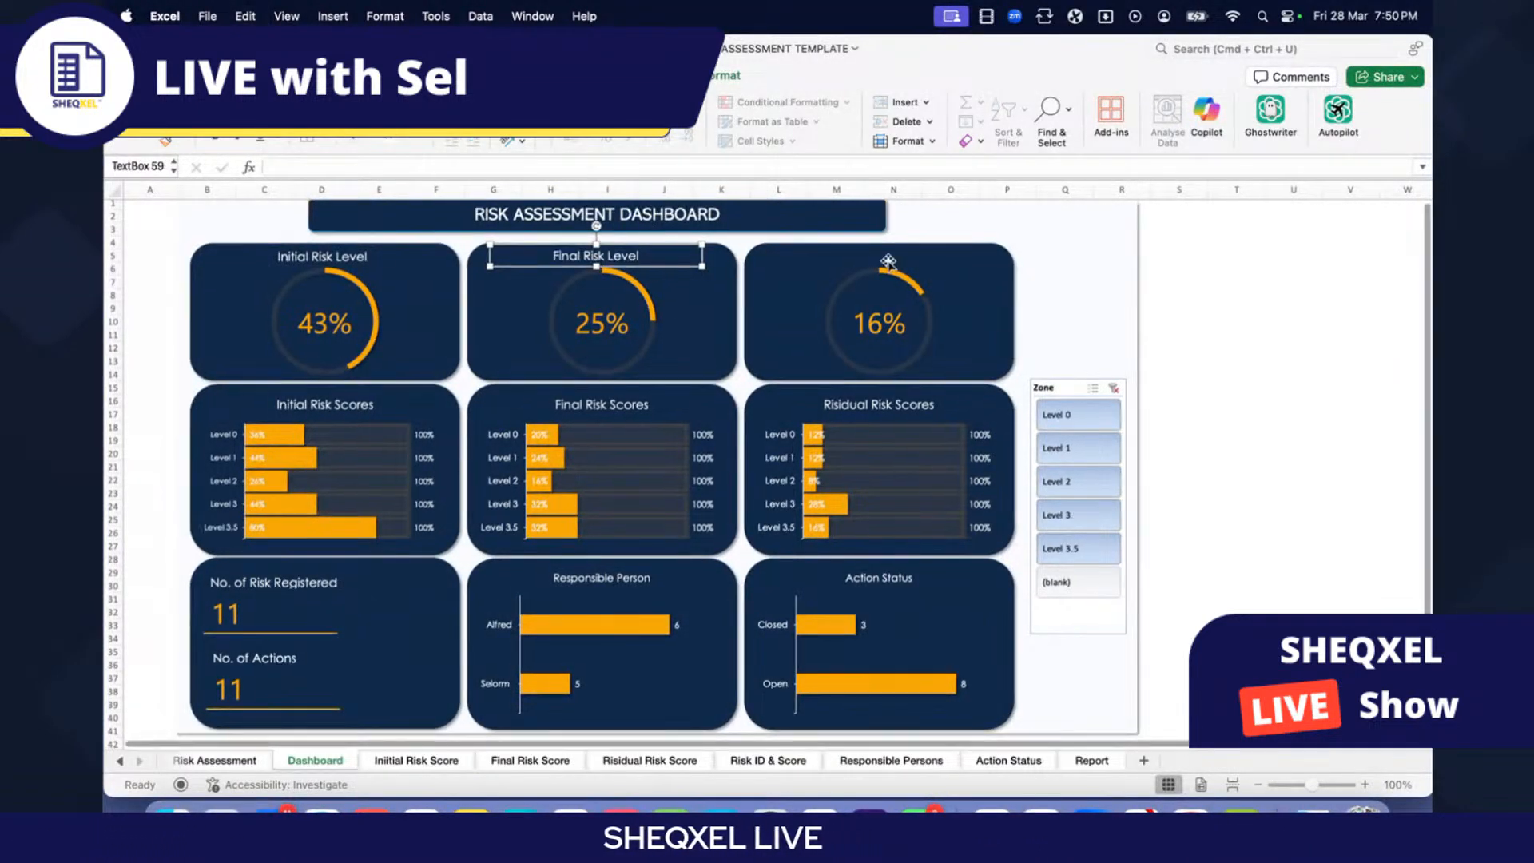
Step: Duplicate the Final Risk Level title above the 16% gauge and change its text to Residual Risk Level
{"action": "key", "text": "super+d"}
{"action": "left_click_drag", "start_coordinate": [679, 288], "coordinate": [945, 264]}
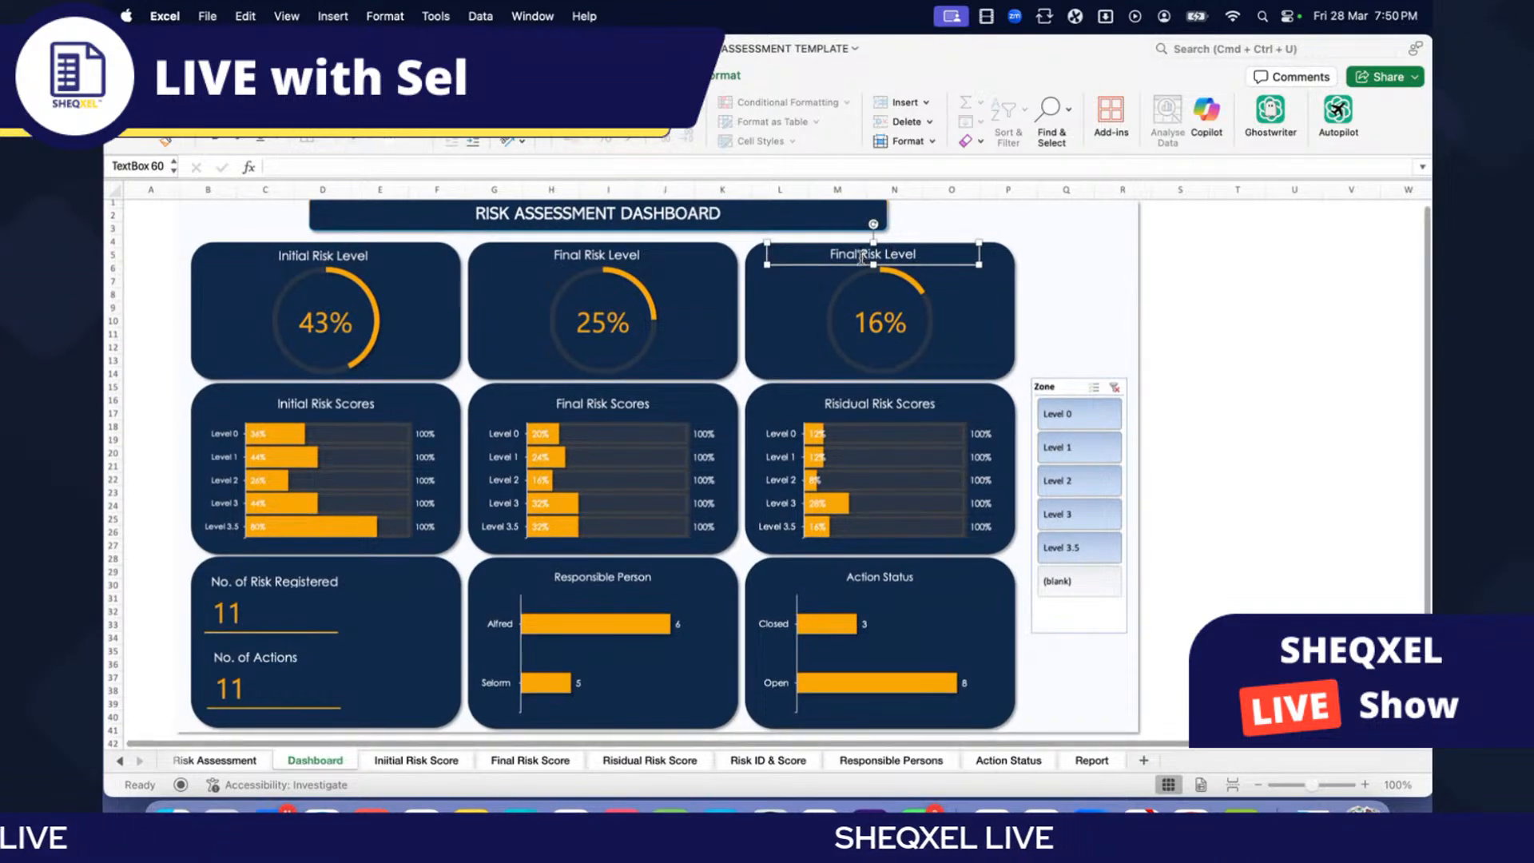
{"action": "type", "text": "R"}
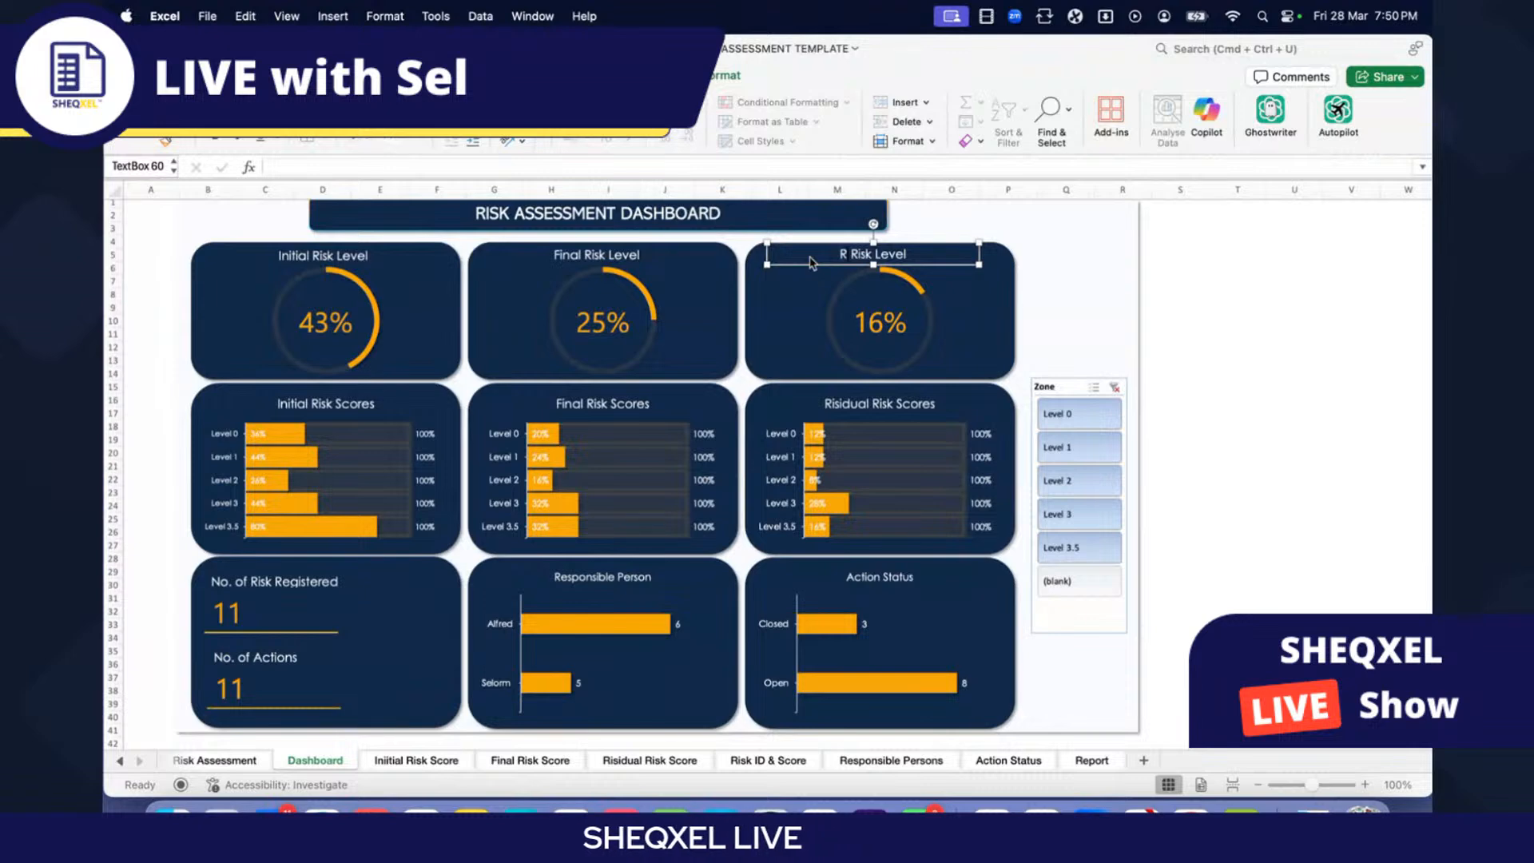
{"action": "type", "text": "esid Ri"}
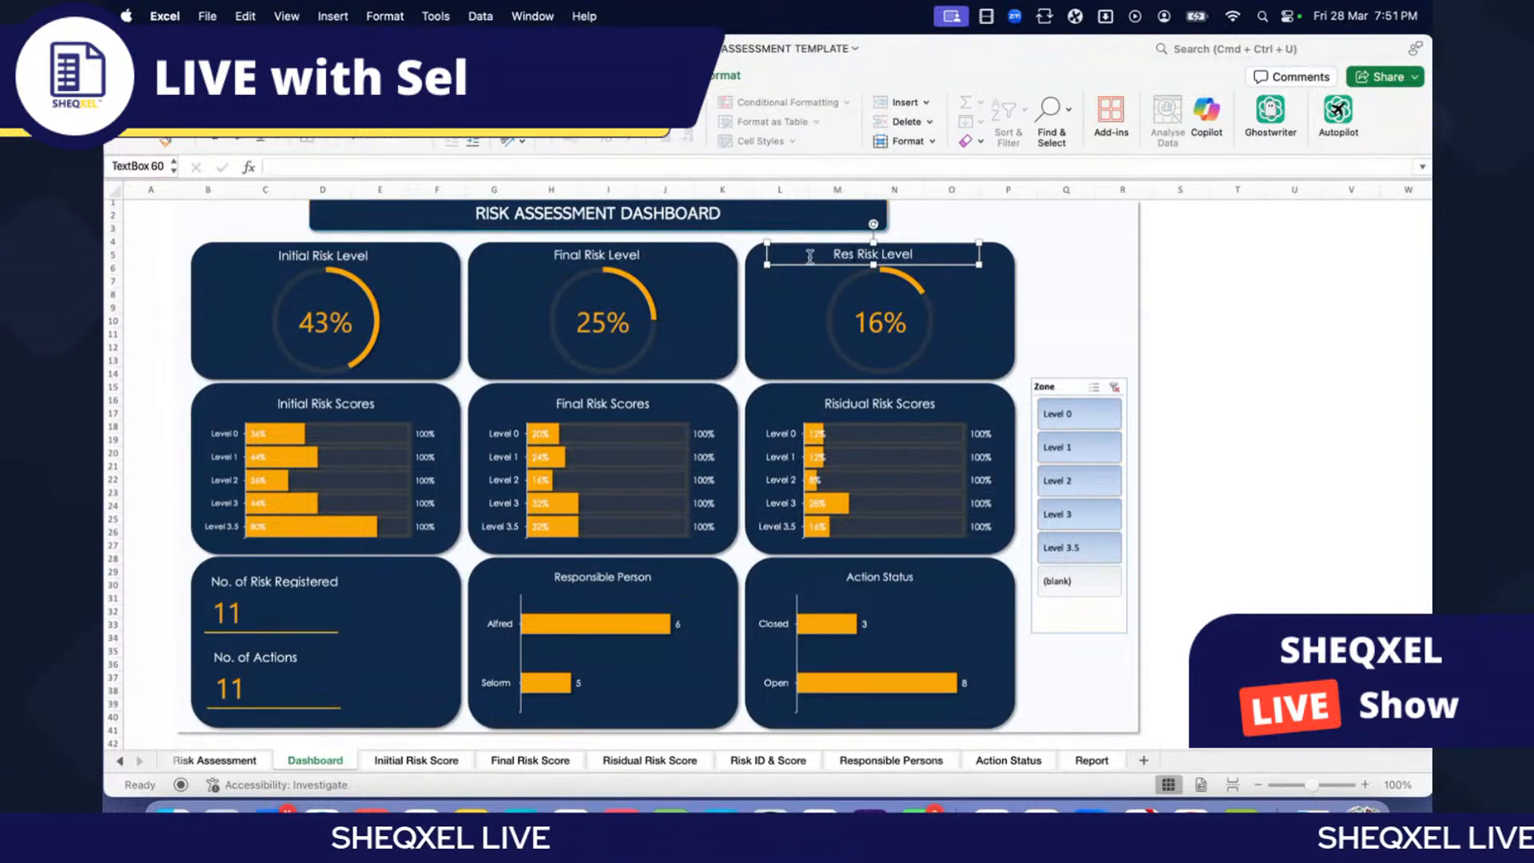
{"action": "type", "text": "l"}
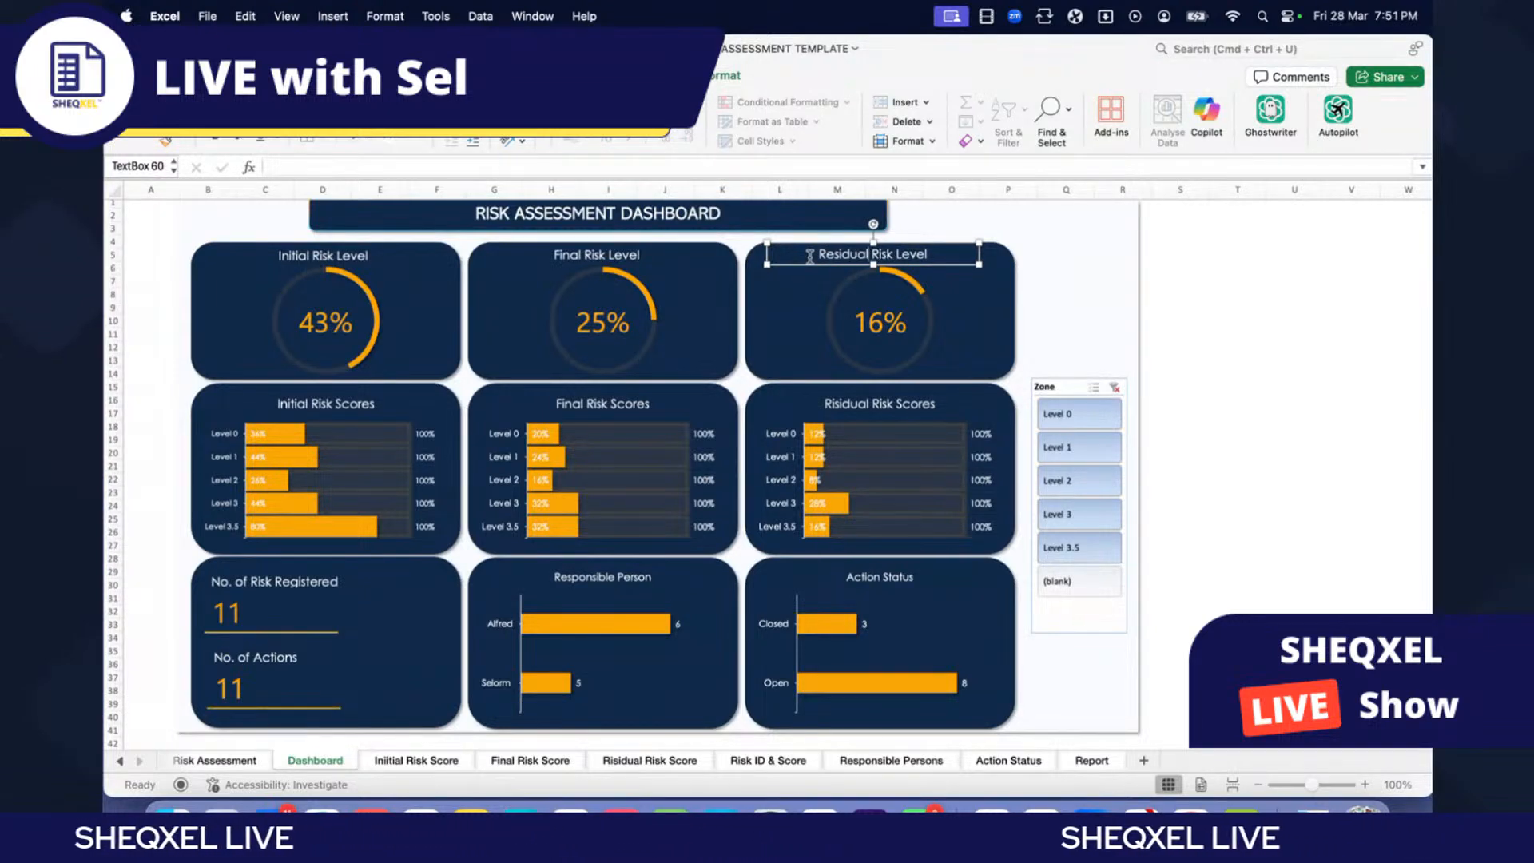
{"action": "left_click", "coordinate": [1183, 352]}
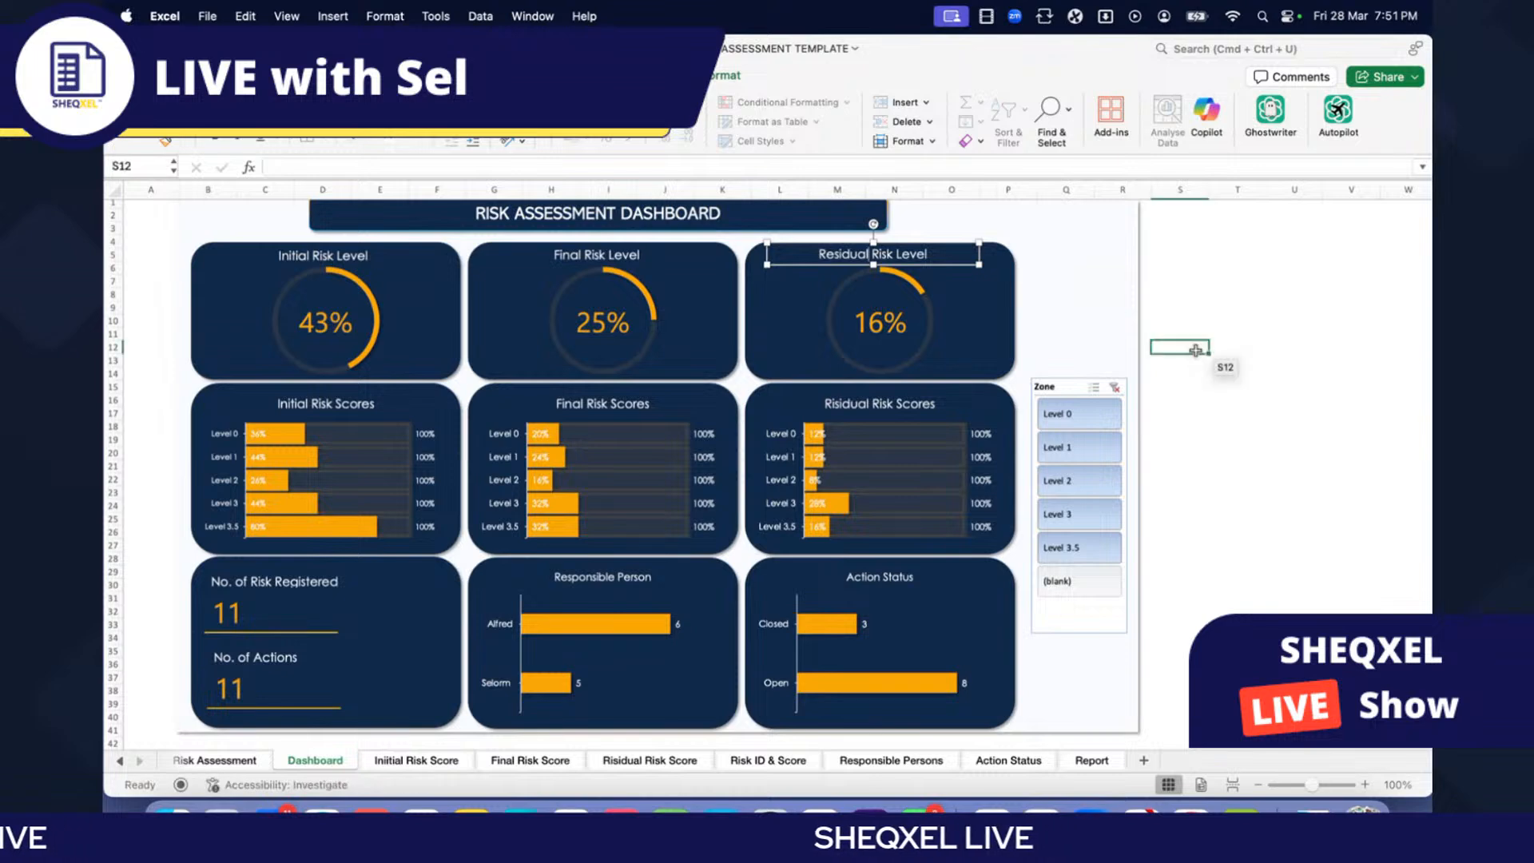
Step: Align the 43% gauge and the Initial Risk Level title on their horizontal centres and group them
{"action": "left_click", "coordinate": [342, 259]}
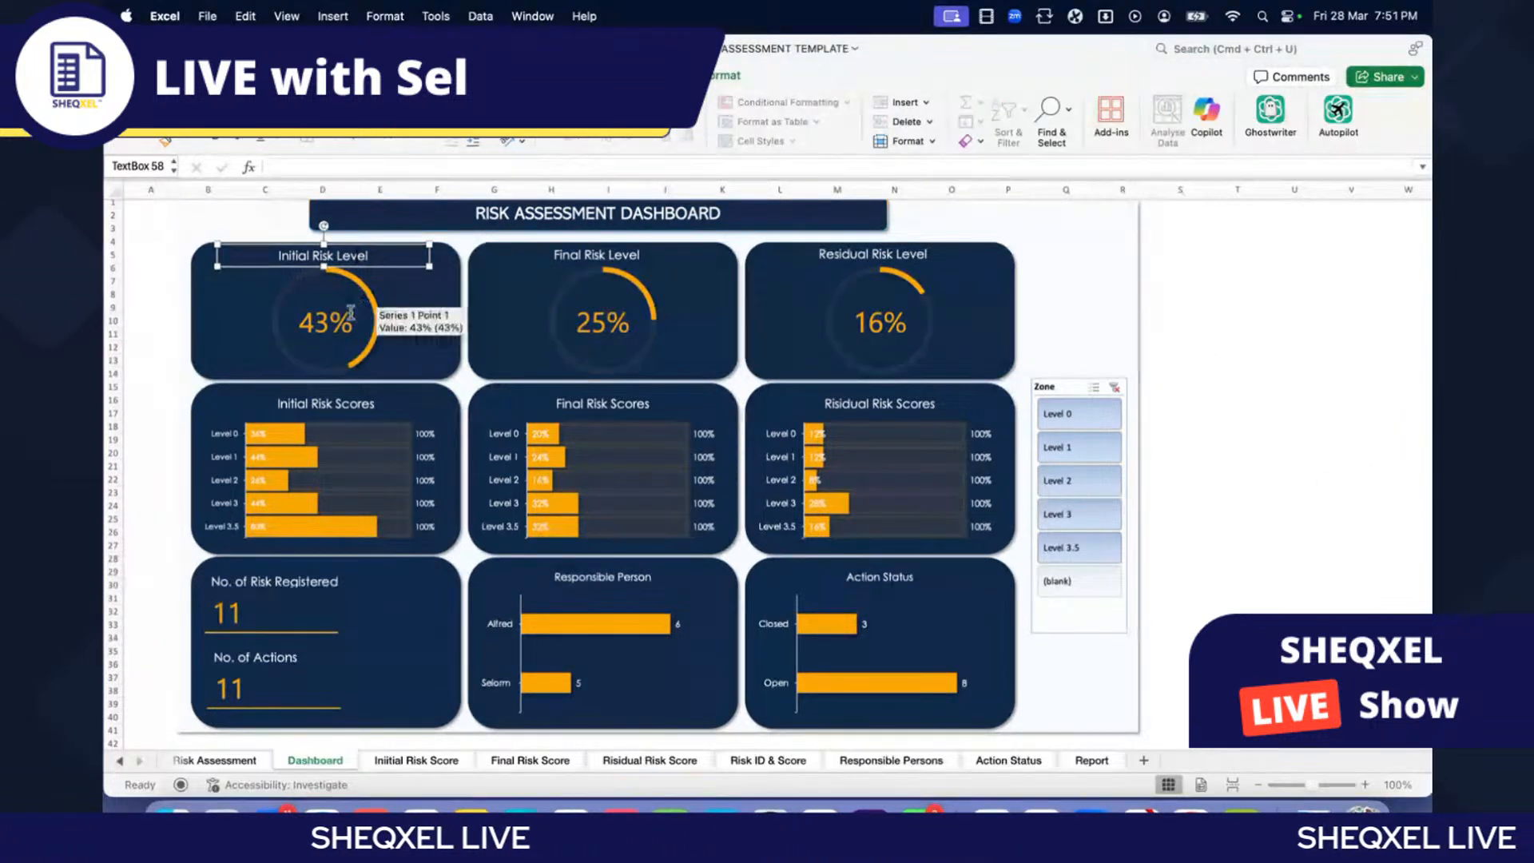
{"action": "key", "text": "Escape"}
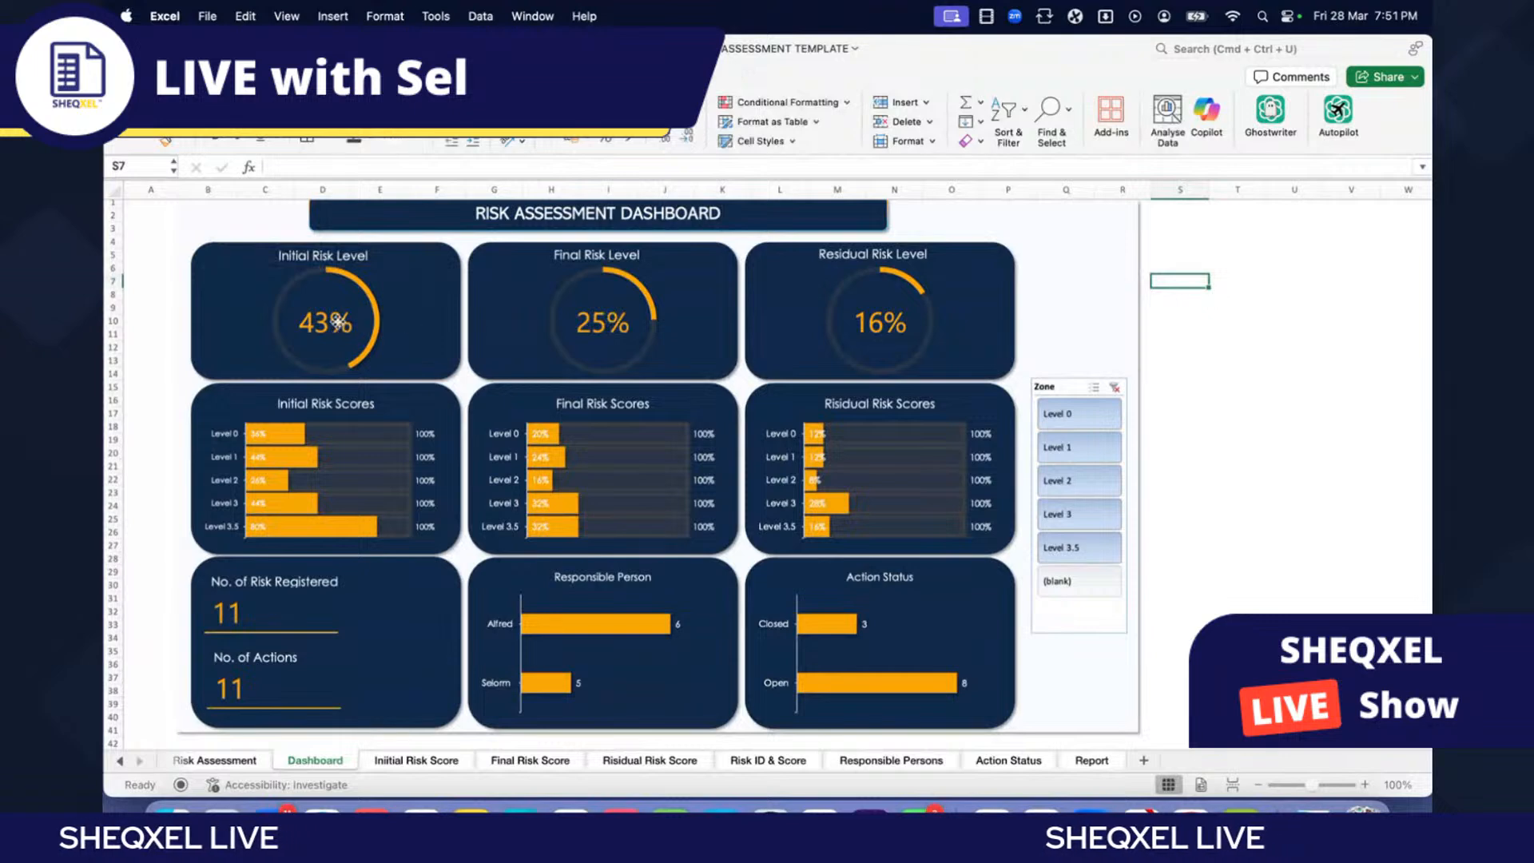
{"action": "left_click", "coordinate": [375, 263]}
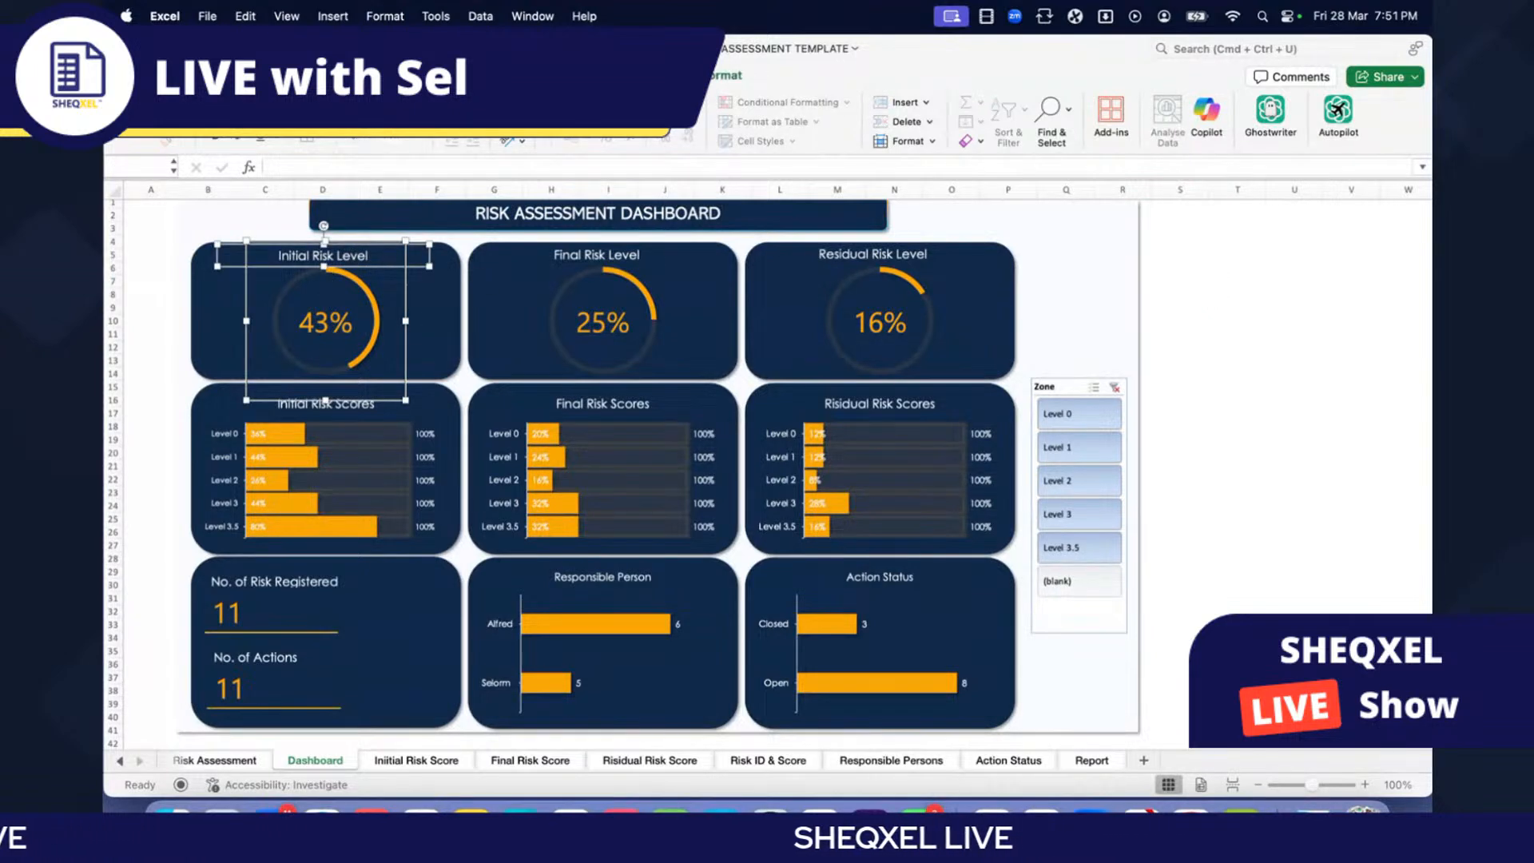
{"action": "left_click", "coordinate": [726, 76]}
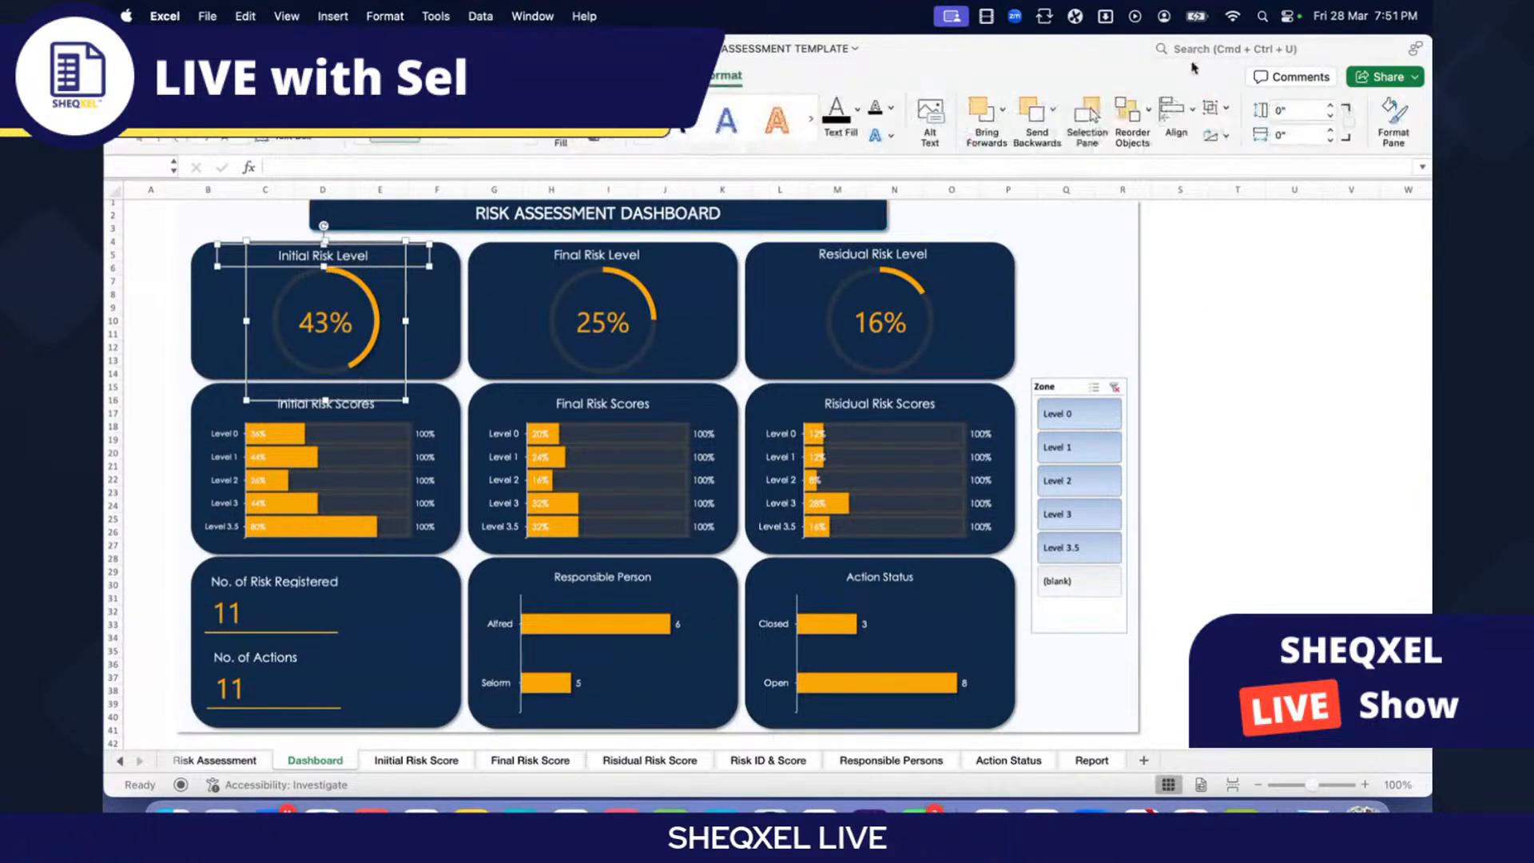
{"action": "left_click", "coordinate": [1175, 120]}
{"action": "left_click", "coordinate": [1198, 178]}
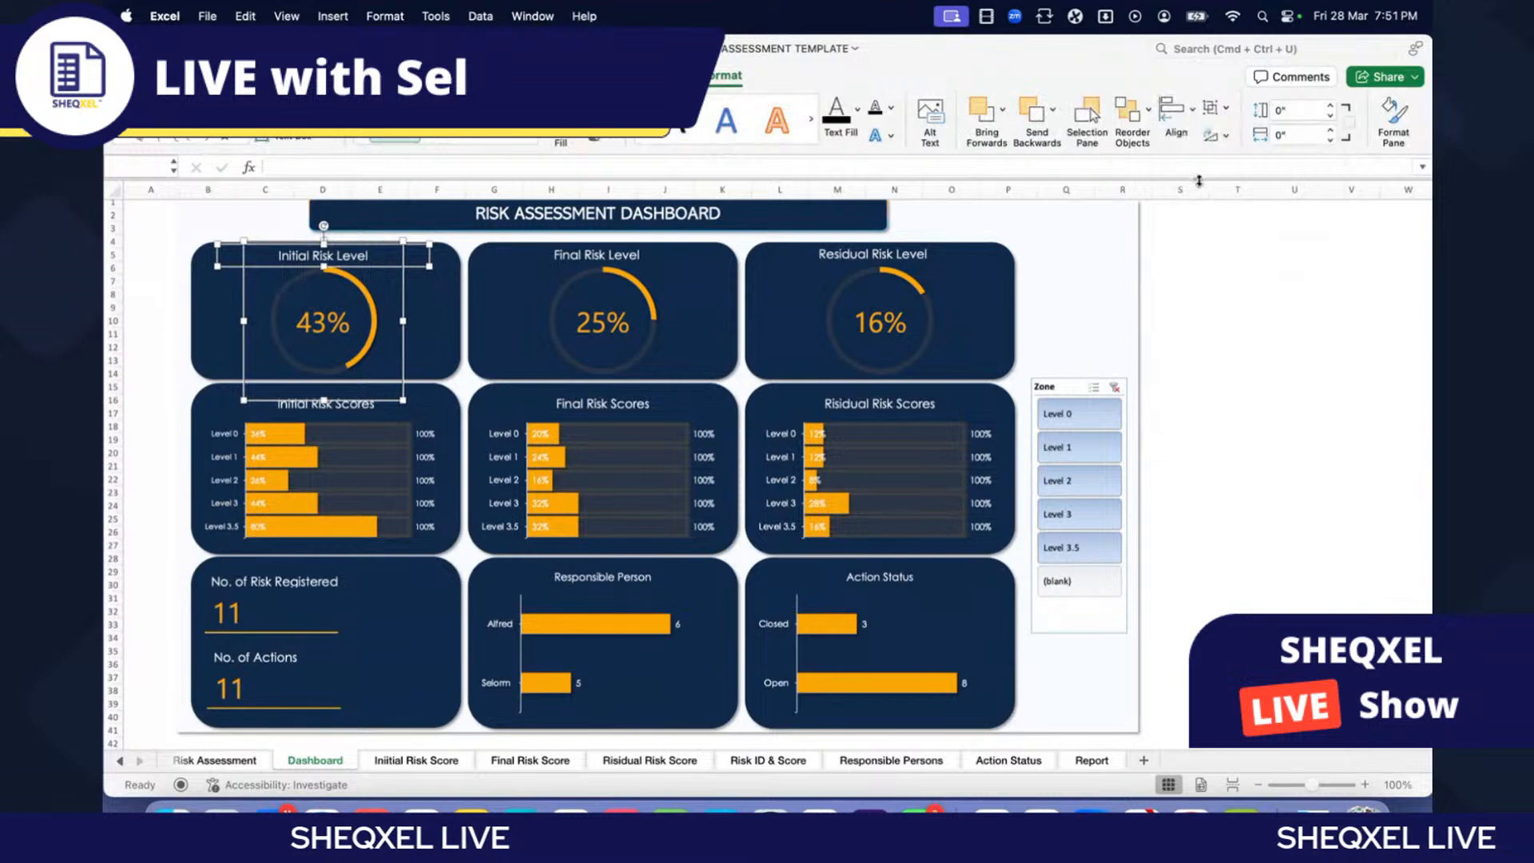
{"action": "left_click", "coordinate": [1214, 108]}
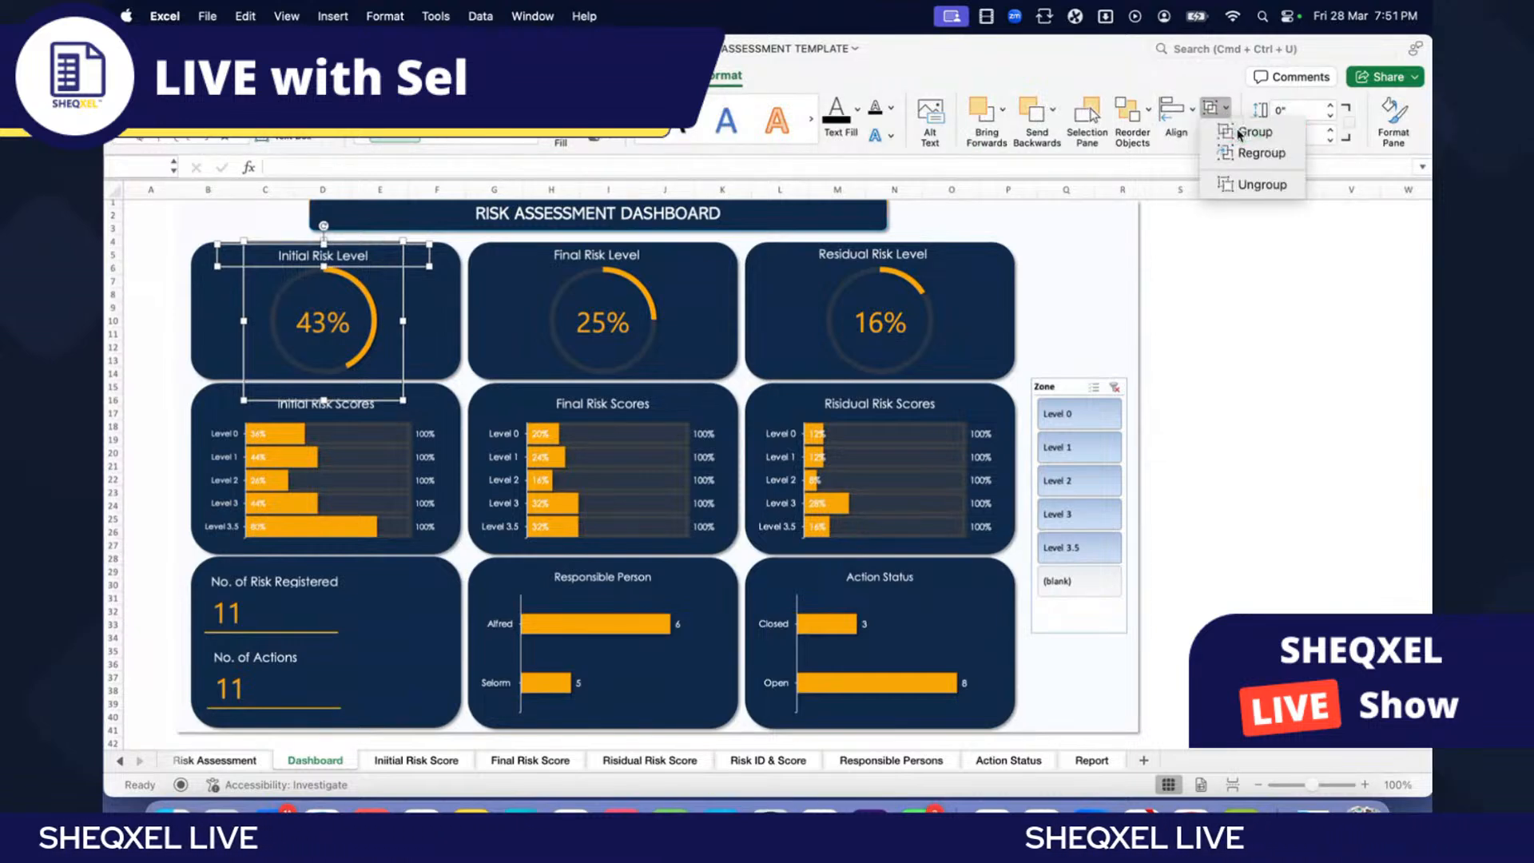
{"action": "left_click", "coordinate": [1253, 131]}
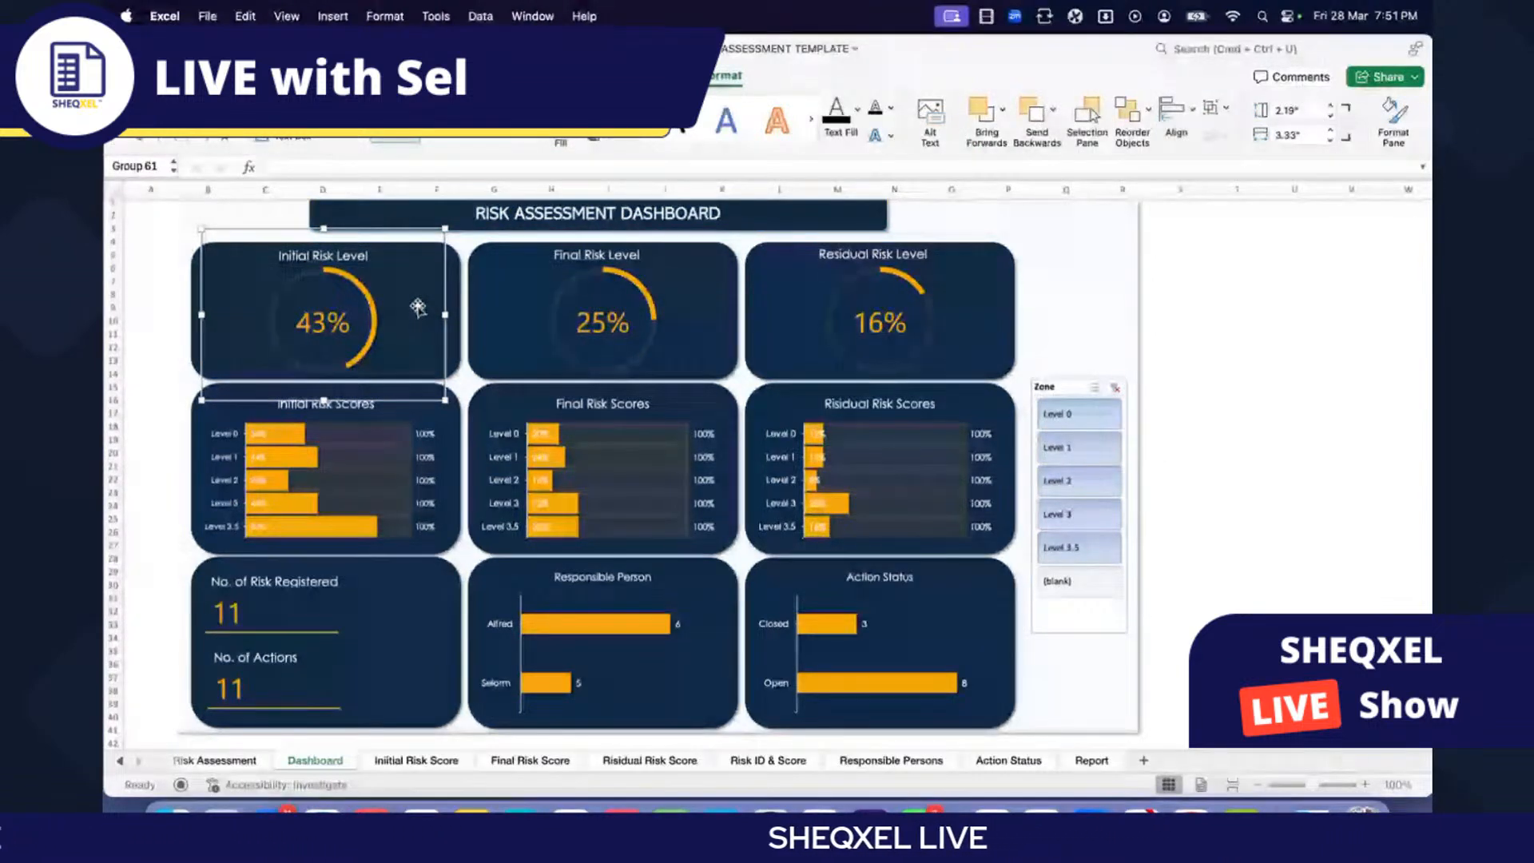
Step: Centre the Initial Risk Level title and gauge group horizontally on its background panel and group it with the panel
{"action": "left_click", "coordinate": [1177, 112]}
{"action": "left_click", "coordinate": [1222, 180]}
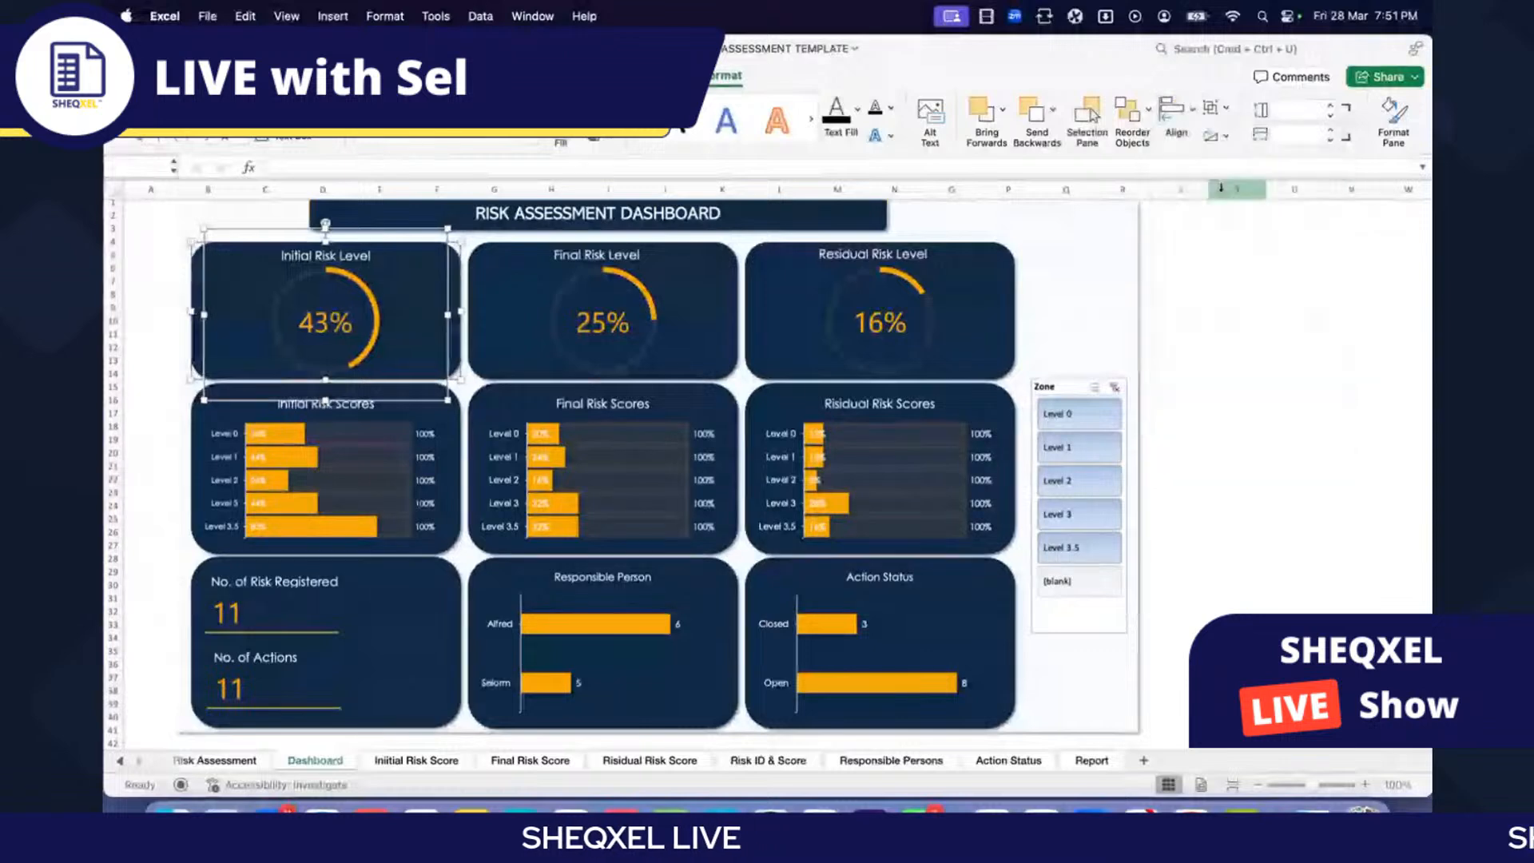
{"action": "left_click", "coordinate": [1222, 109]}
{"action": "left_click", "coordinate": [1251, 130]}
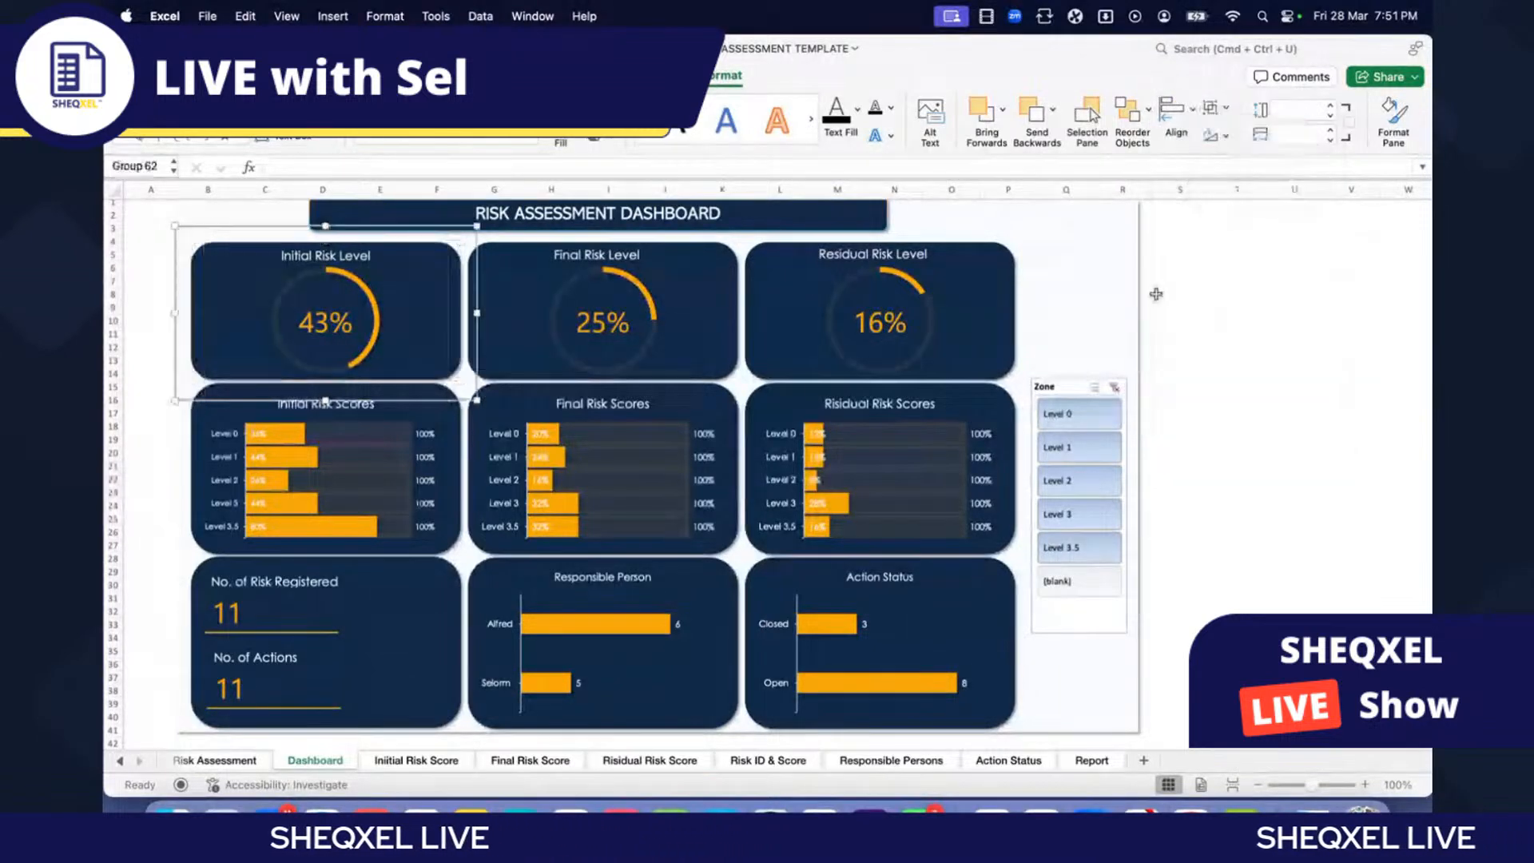
Step: Align the 25% gauge and the Final Risk Level title on their horizontal centres and group them
{"action": "left_click", "coordinate": [626, 264]}
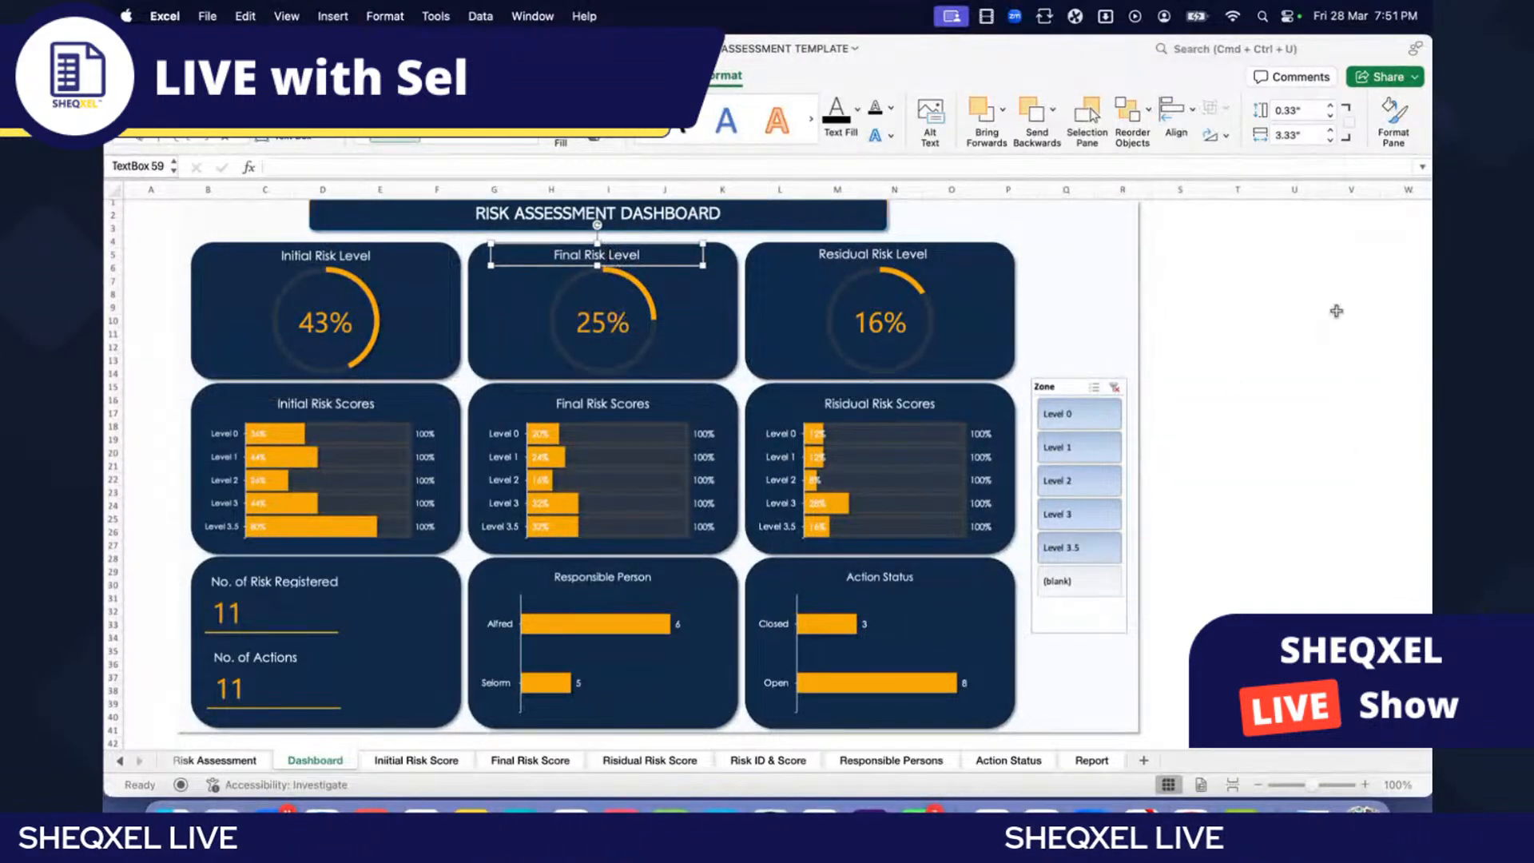
{"action": "left_click", "coordinate": [596, 321]}
{"action": "left_click", "coordinate": [597, 254], "text": "shift"}
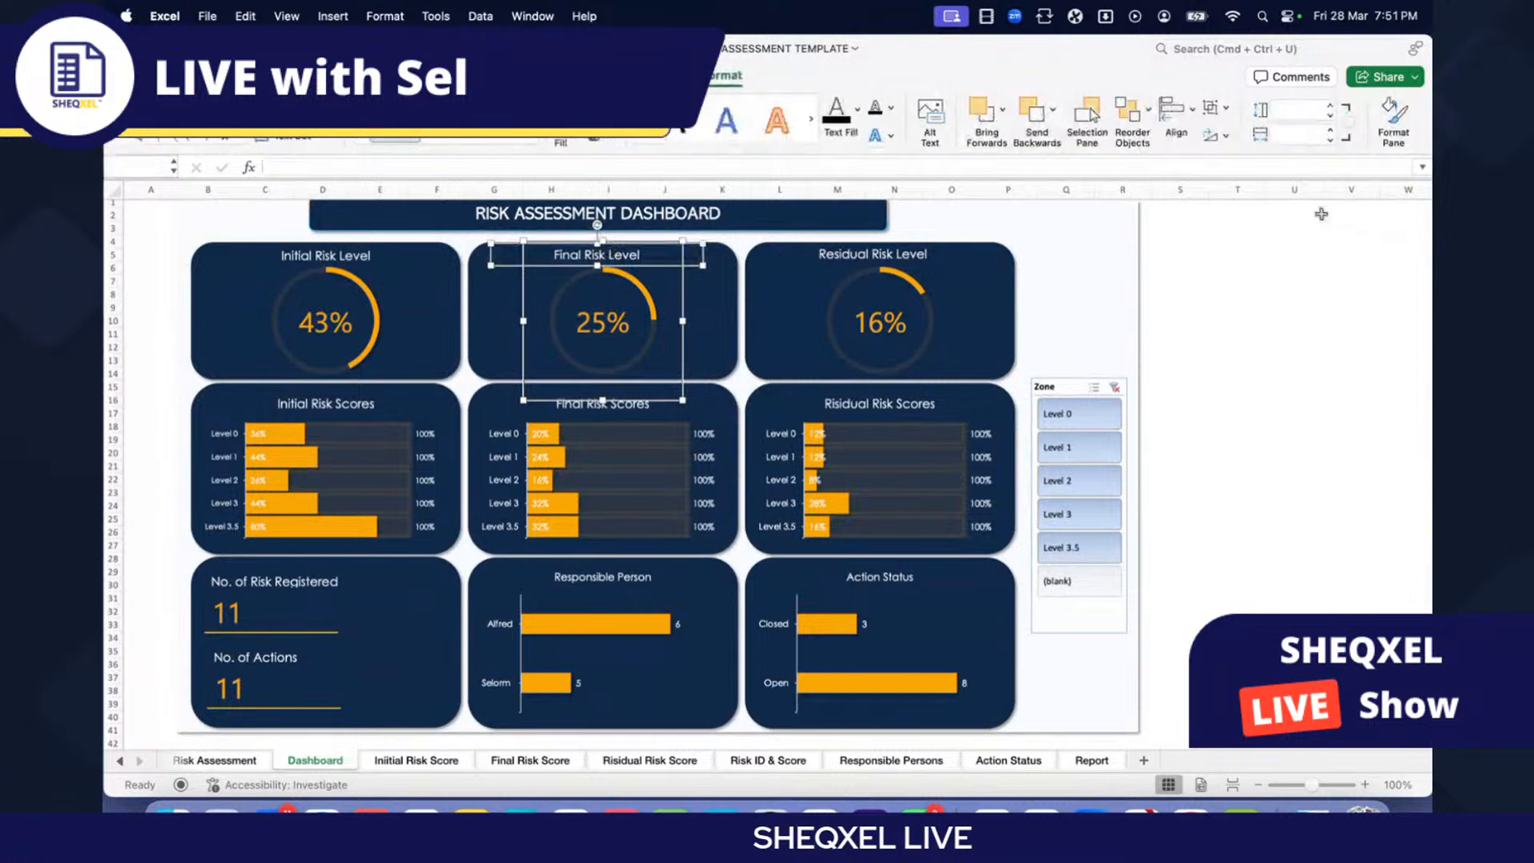
{"action": "left_click", "coordinate": [1191, 109]}
{"action": "left_click", "coordinate": [1208, 179]}
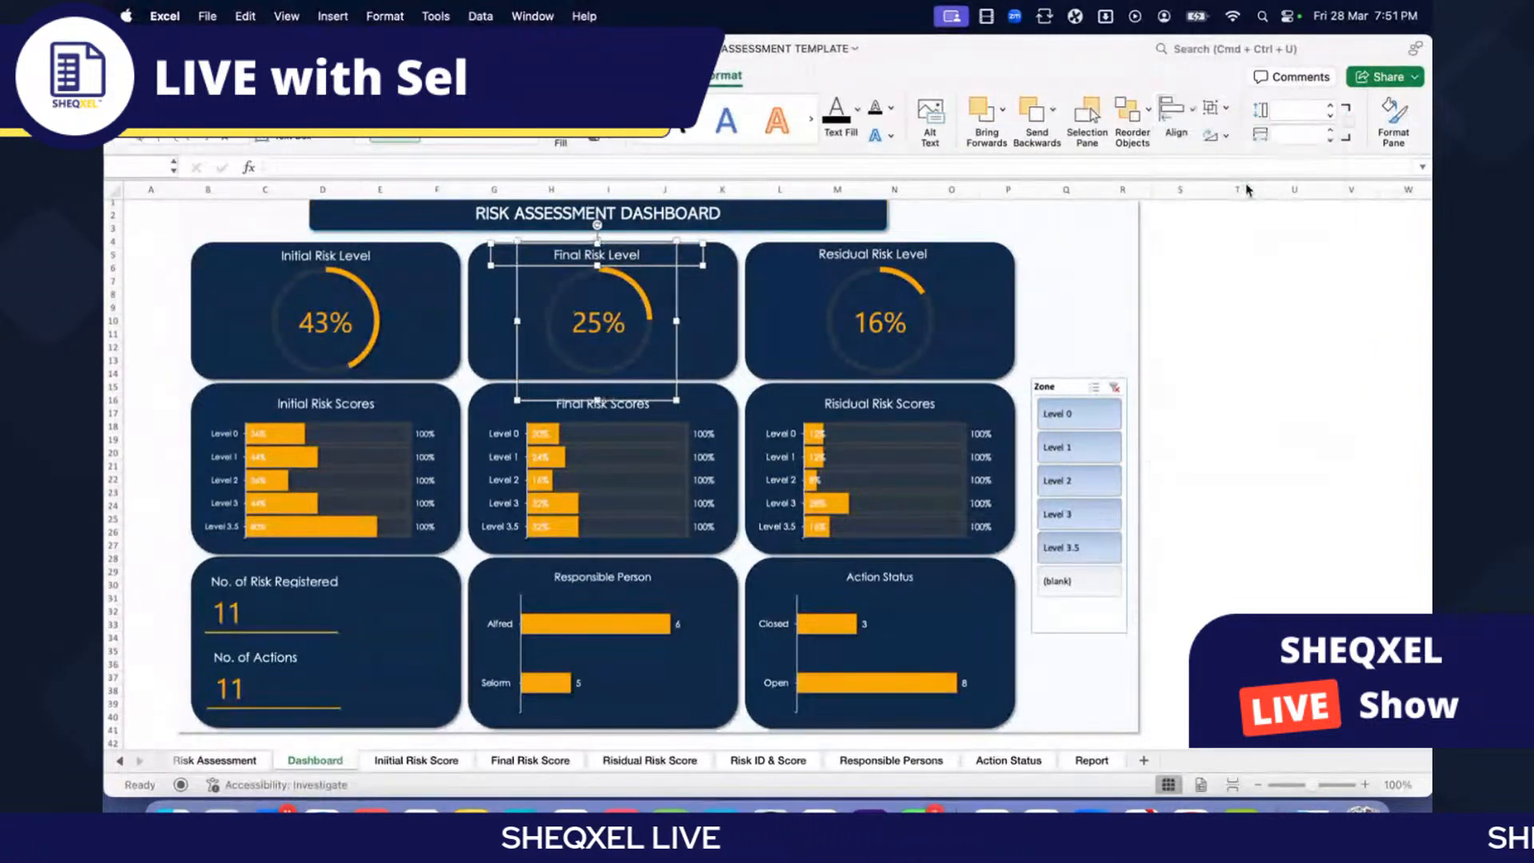
{"action": "left_click", "coordinate": [1215, 107]}
{"action": "left_click", "coordinate": [1255, 127]}
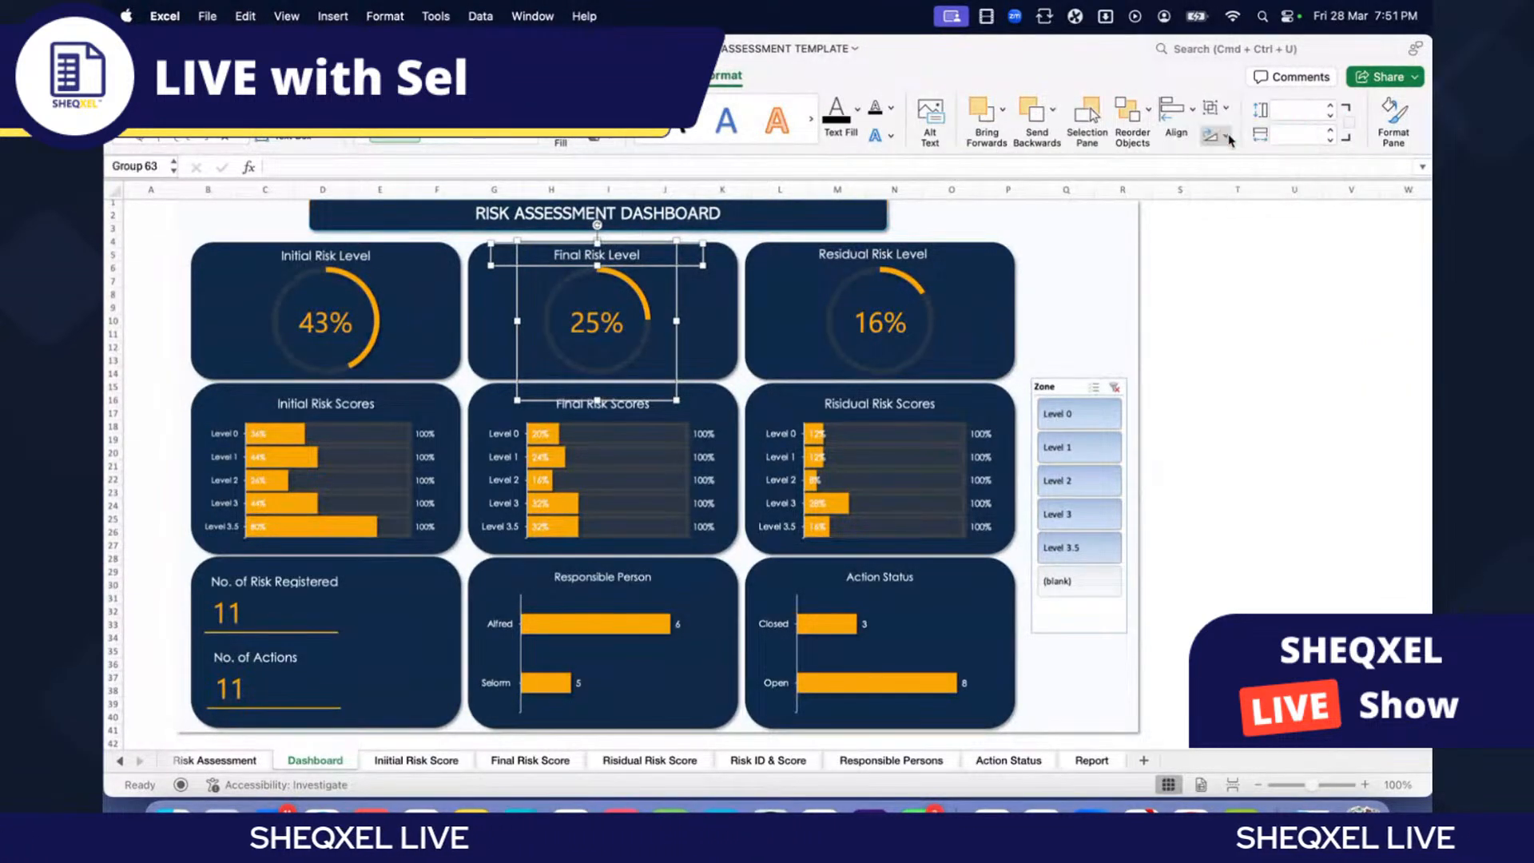
Step: Centre the Final Risk Level title and gauge group horizontally on its background panel and group it with the panel
{"action": "left_click", "coordinate": [728, 307], "text": "shift"}
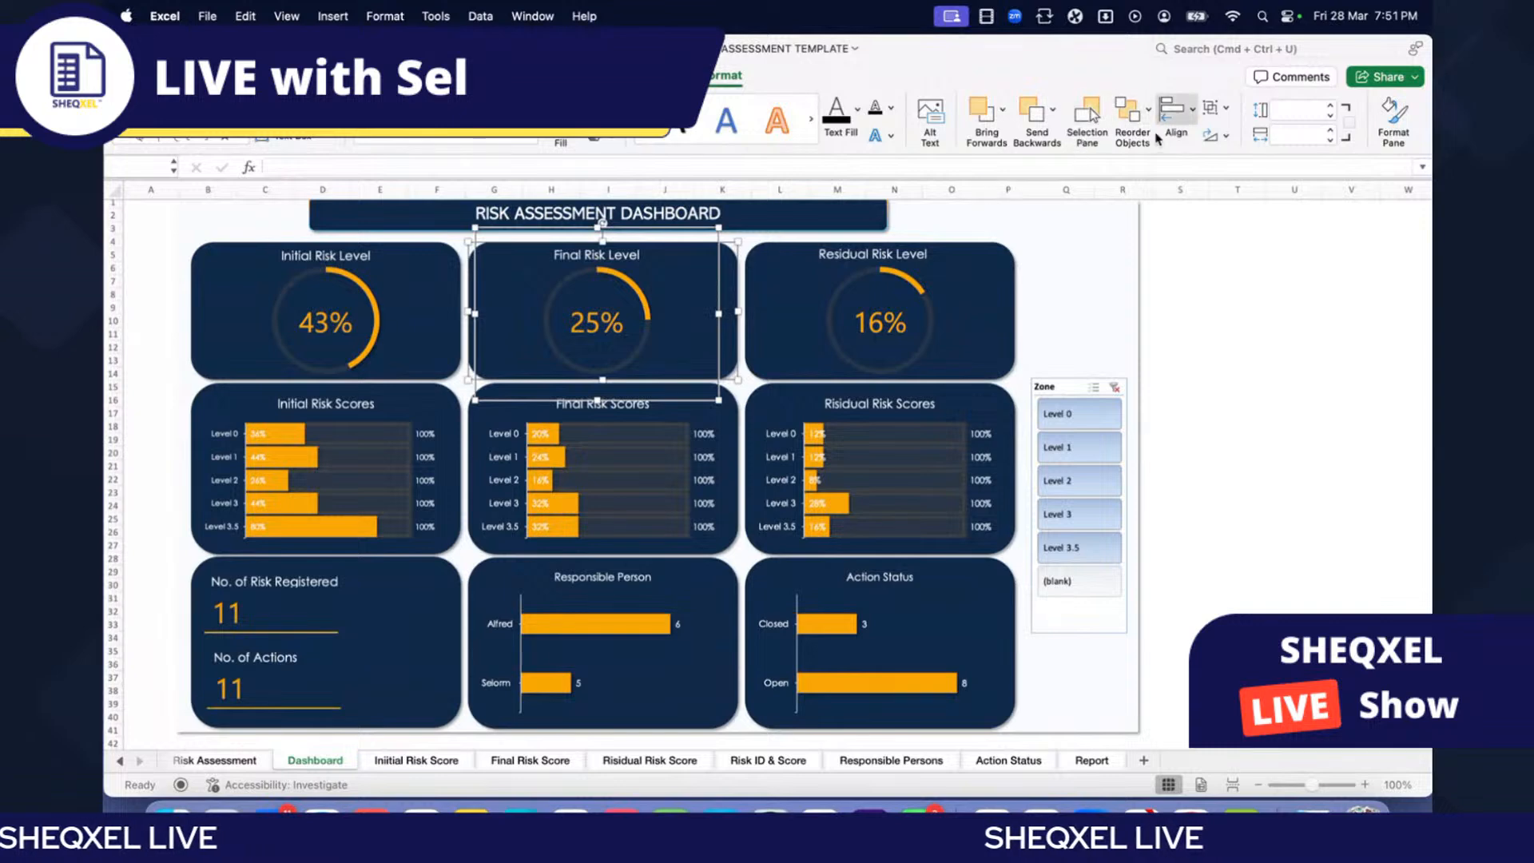
{"action": "left_click", "coordinate": [1172, 116]}
{"action": "left_click", "coordinate": [1208, 179]}
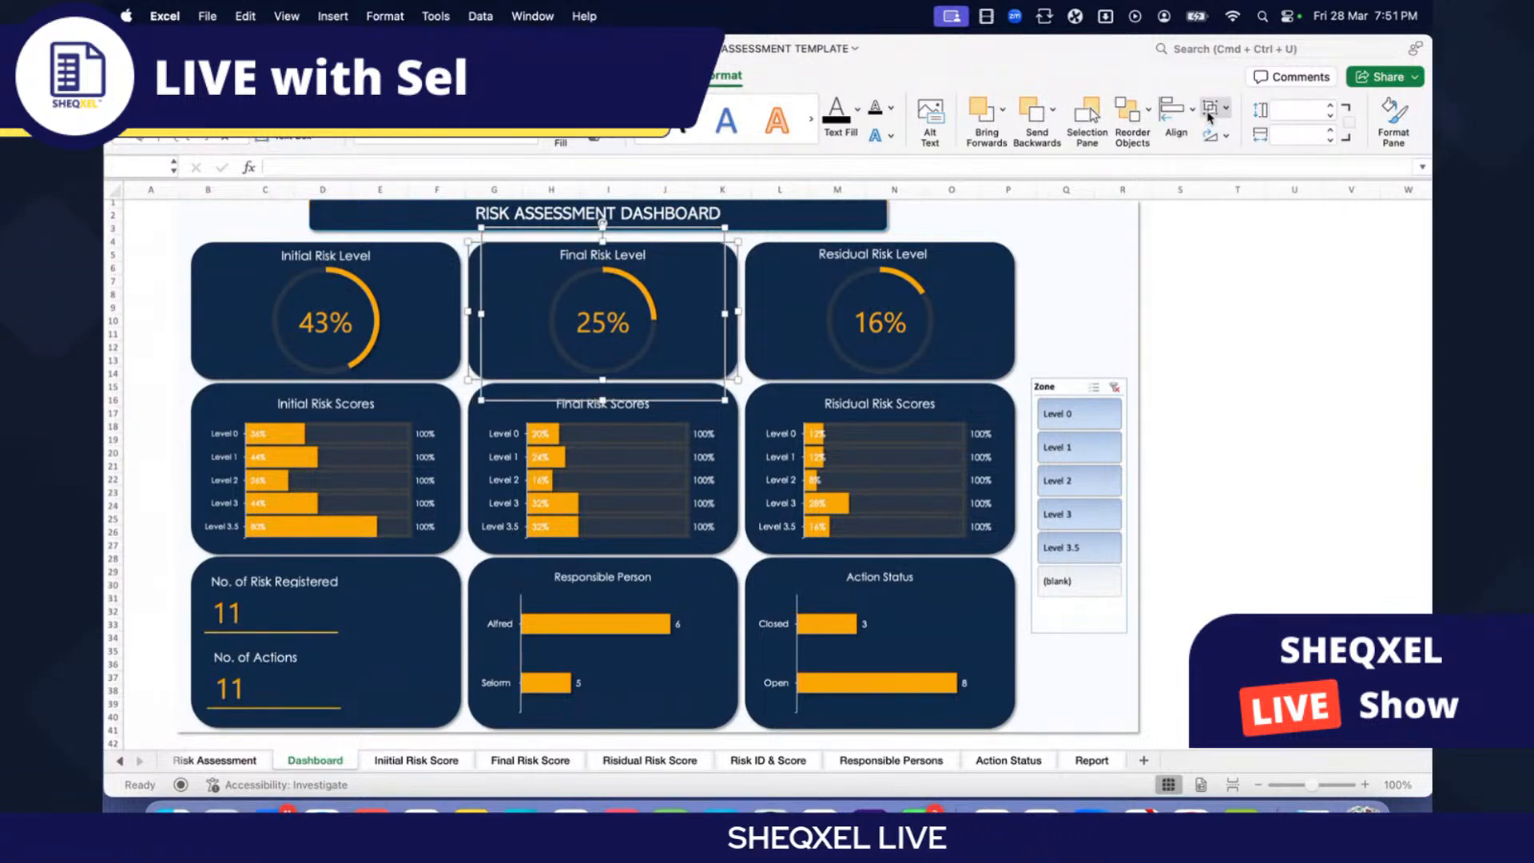
{"action": "left_click", "coordinate": [1209, 112]}
{"action": "left_click", "coordinate": [1253, 128]}
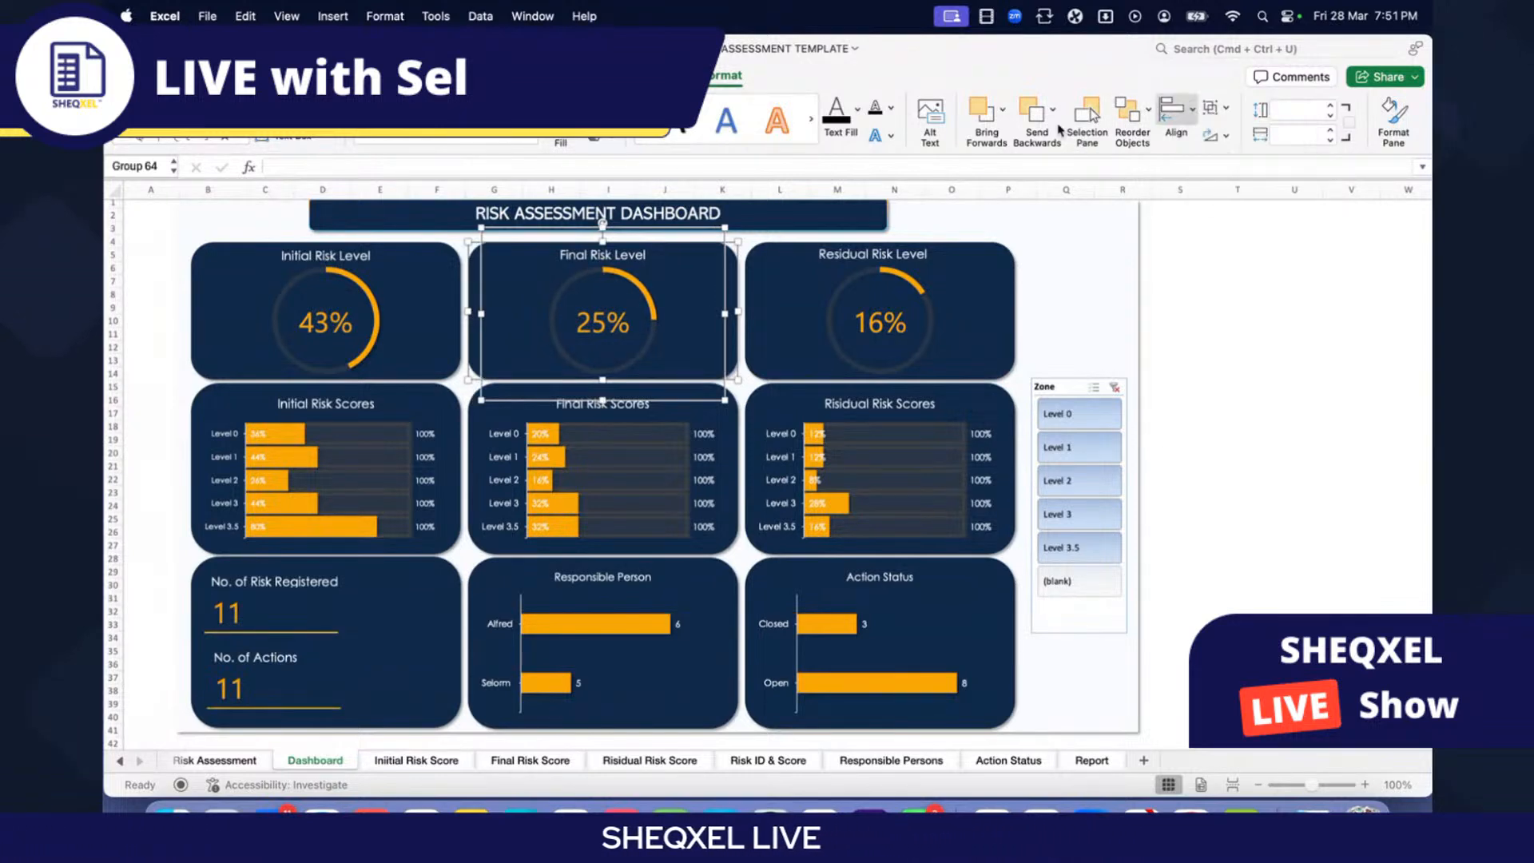
Step: Align the 16% gauge and the Residual Risk Level title on their horizontal centres and group them
{"action": "left_click", "coordinate": [871, 254]}
{"action": "left_click", "coordinate": [903, 279], "text": "shift"}
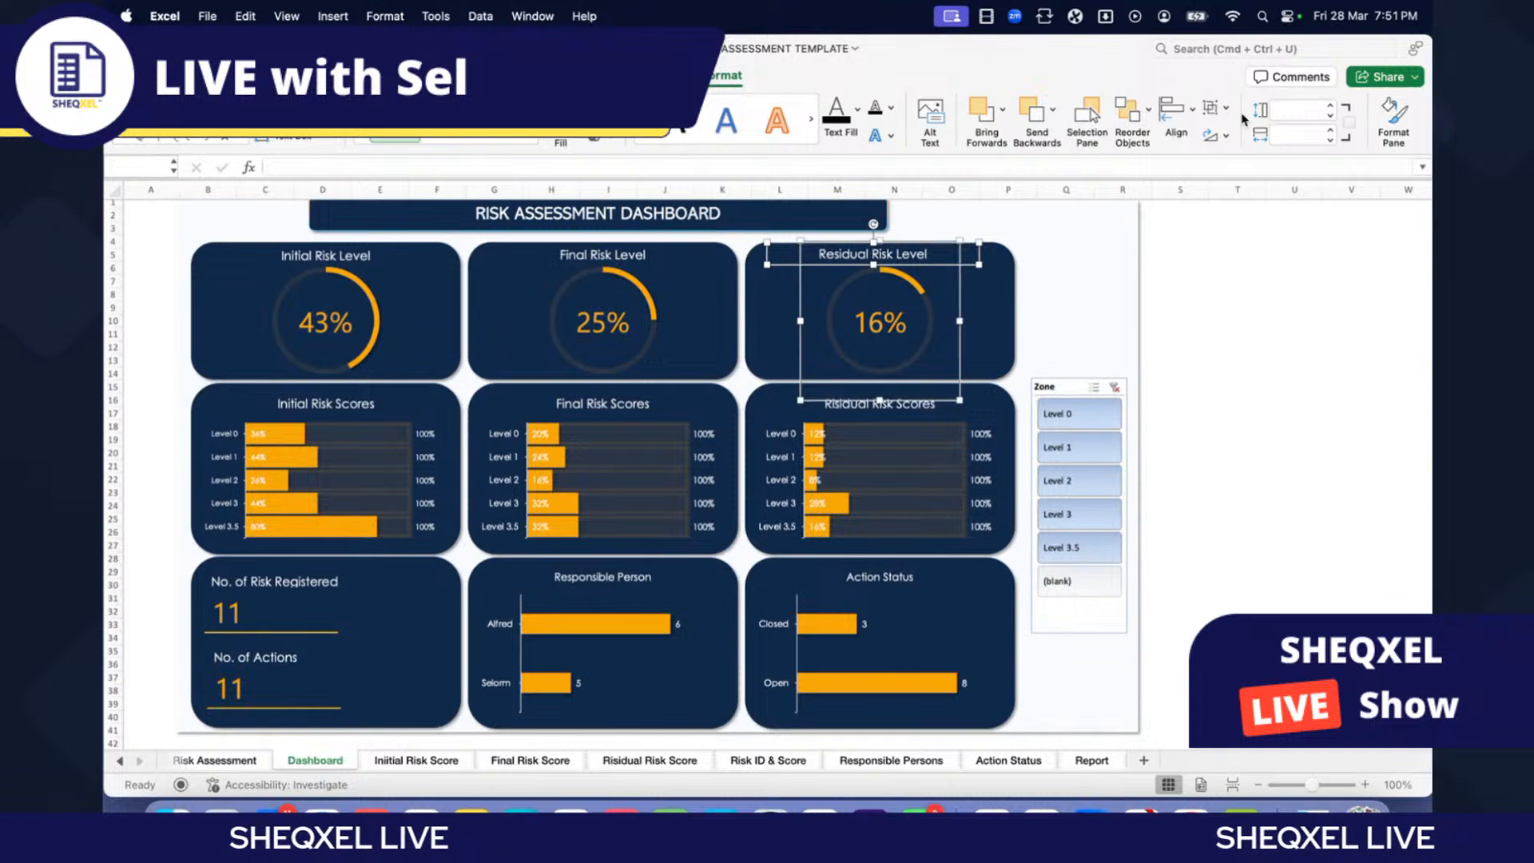
{"action": "left_click", "coordinate": [1172, 112]}
{"action": "left_click", "coordinate": [1197, 181]}
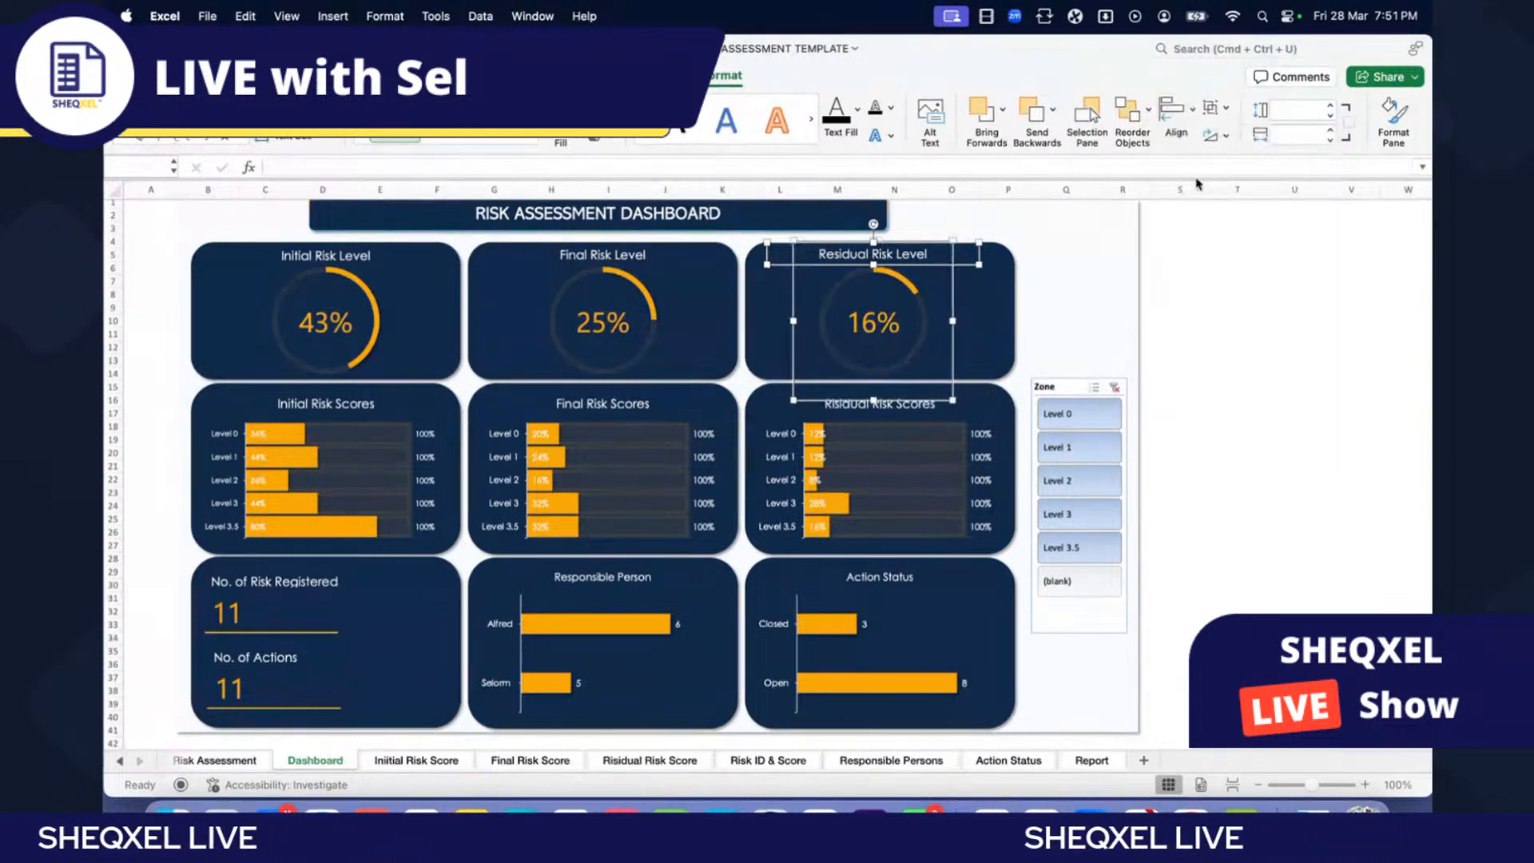
{"action": "left_click", "coordinate": [1210, 110]}
{"action": "left_click", "coordinate": [1250, 126]}
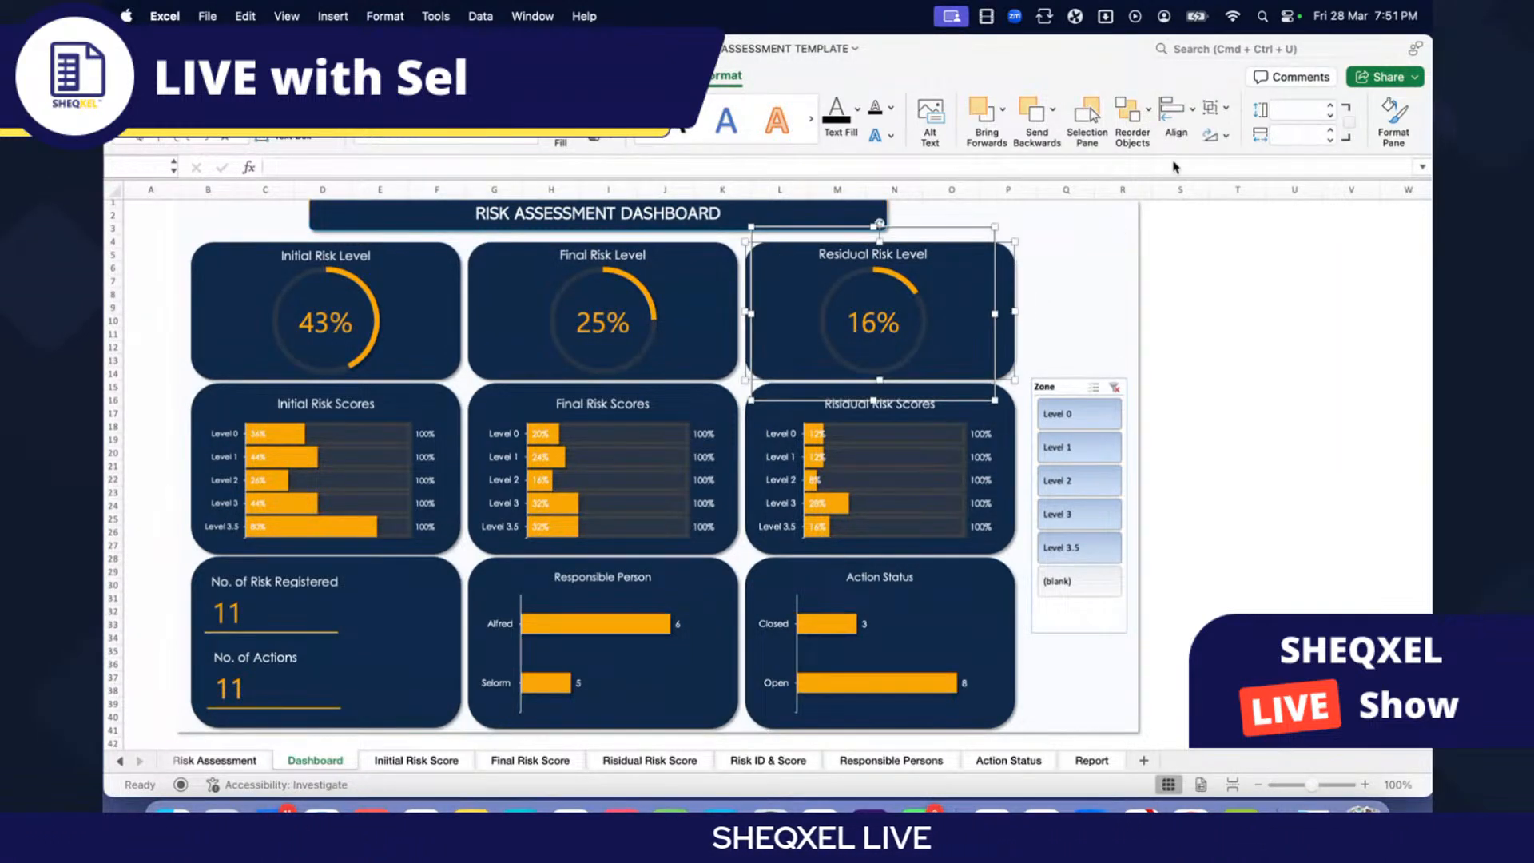
Step: Centre the Residual Risk Level title and gauge group horizontally on its background panel and group it with the panel
{"action": "left_click", "coordinate": [1173, 112]}
{"action": "left_click", "coordinate": [1203, 172]}
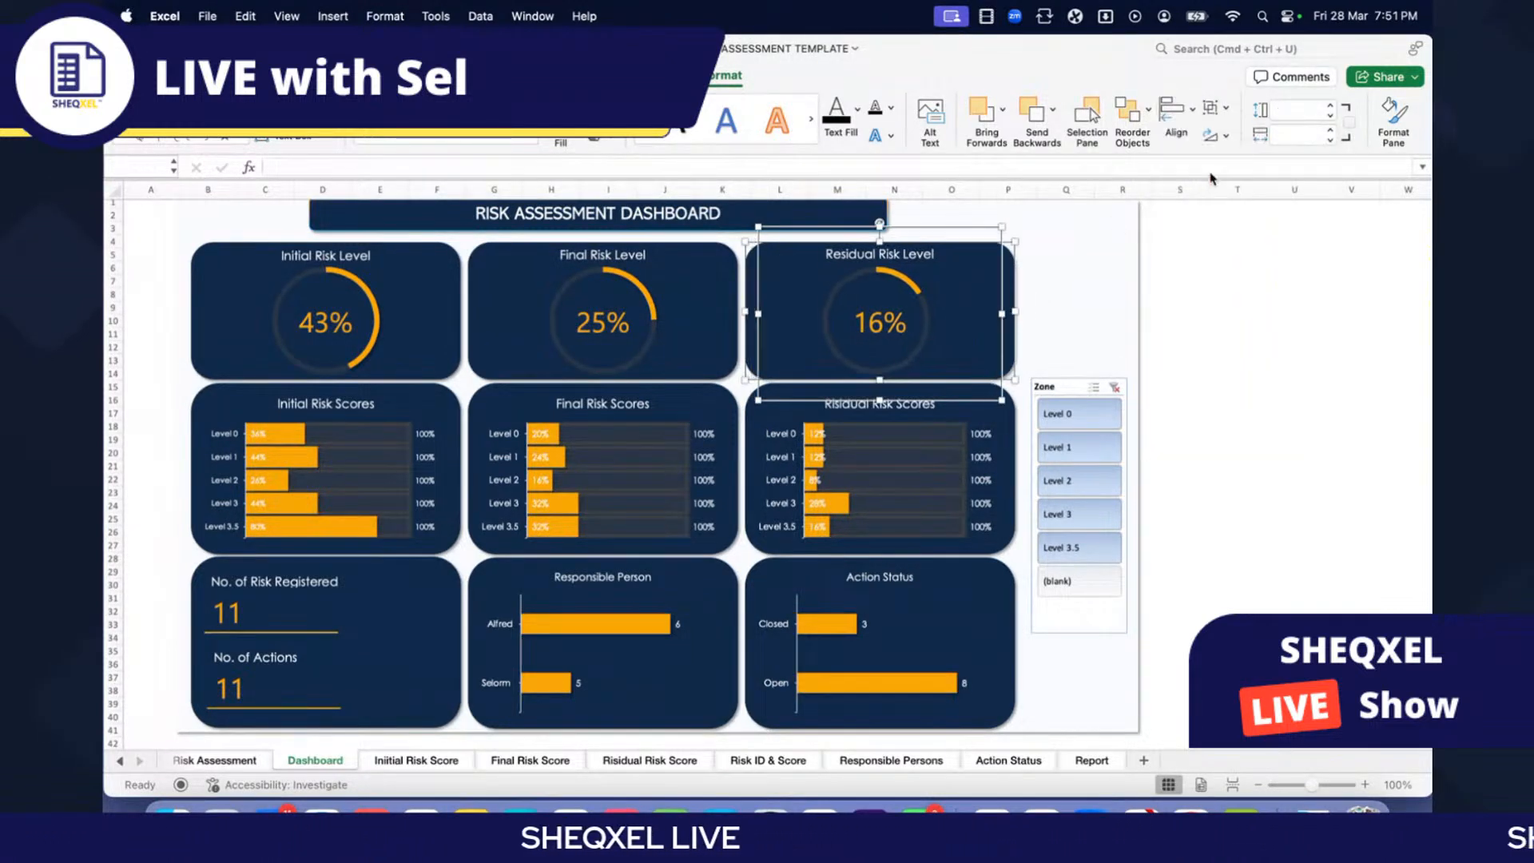
{"action": "left_click", "coordinate": [1225, 107]}
{"action": "left_click", "coordinate": [1262, 130]}
{"action": "left_click", "coordinate": [1294, 294]}
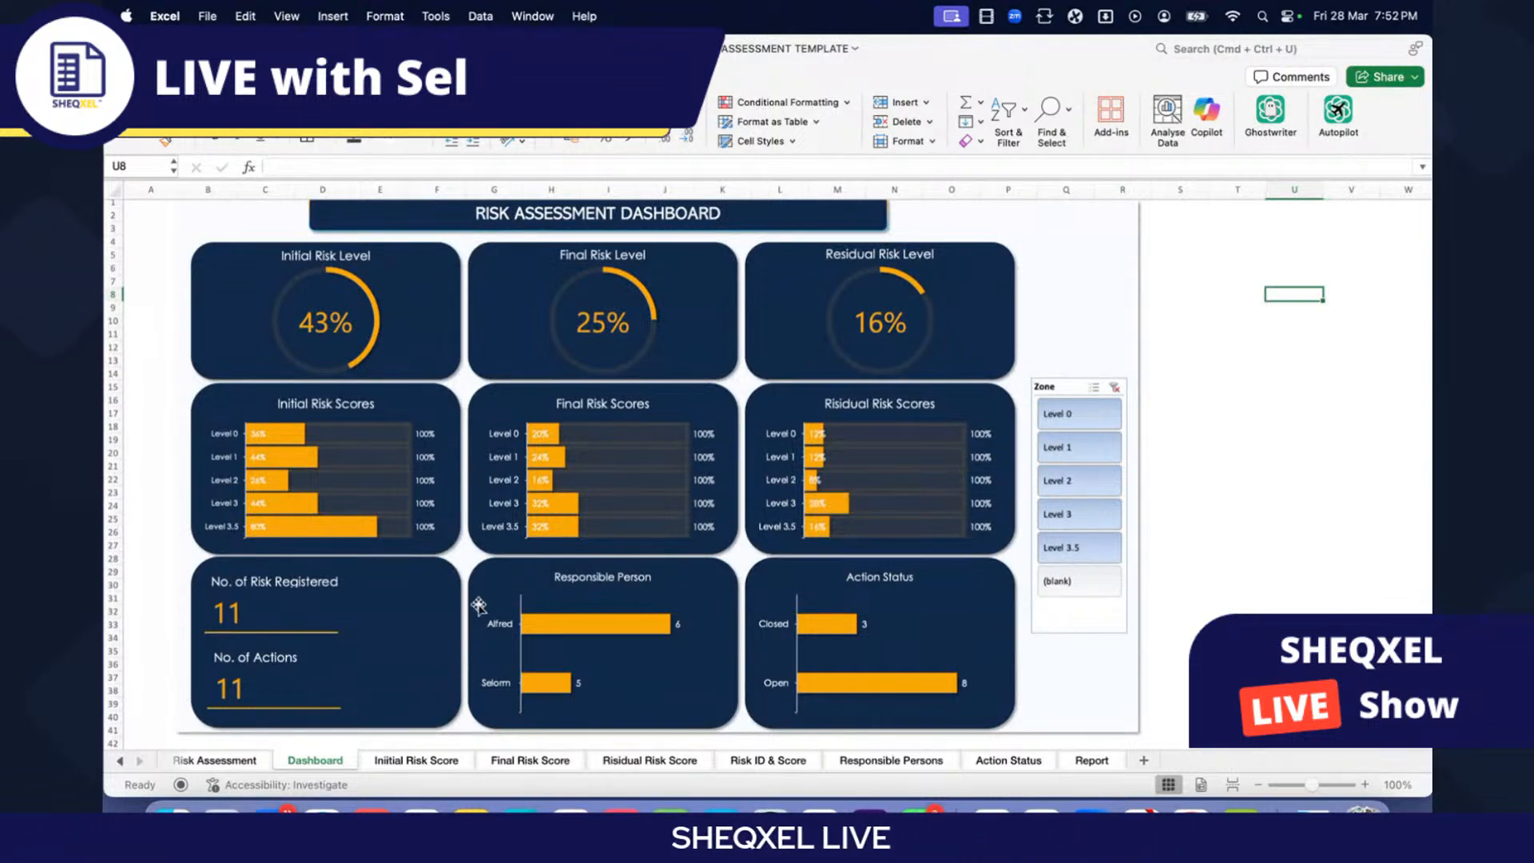
Step: Test the Zone slicer by filtering the dashboard to Level 0, Level 1 and Level 2 in turn, then to all zones including blank
{"action": "left_click", "coordinate": [1071, 414]}
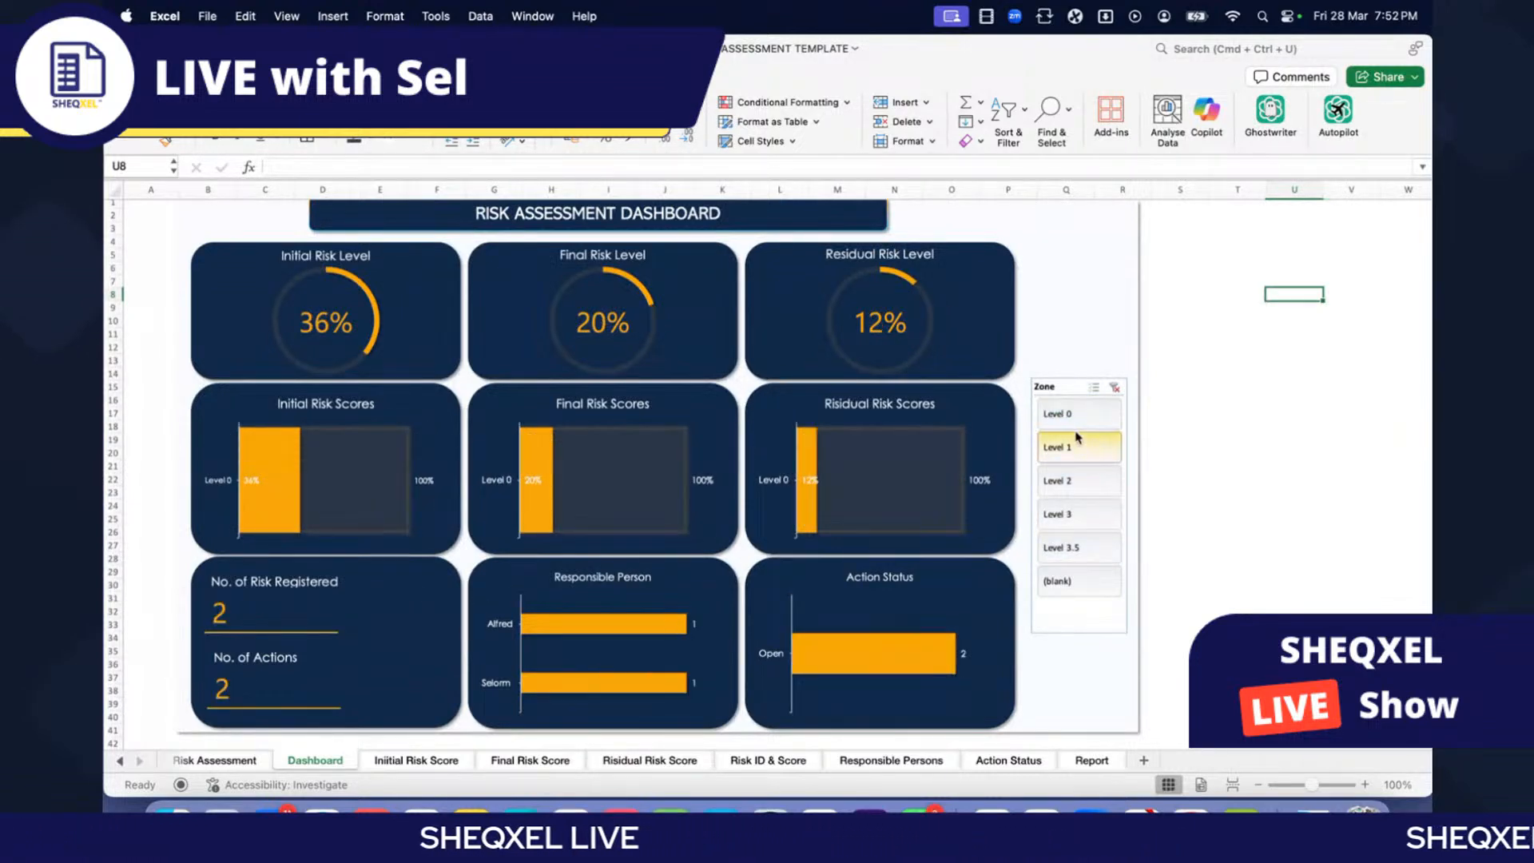
{"action": "left_click", "coordinate": [1071, 447]}
{"action": "left_click", "coordinate": [1073, 480]}
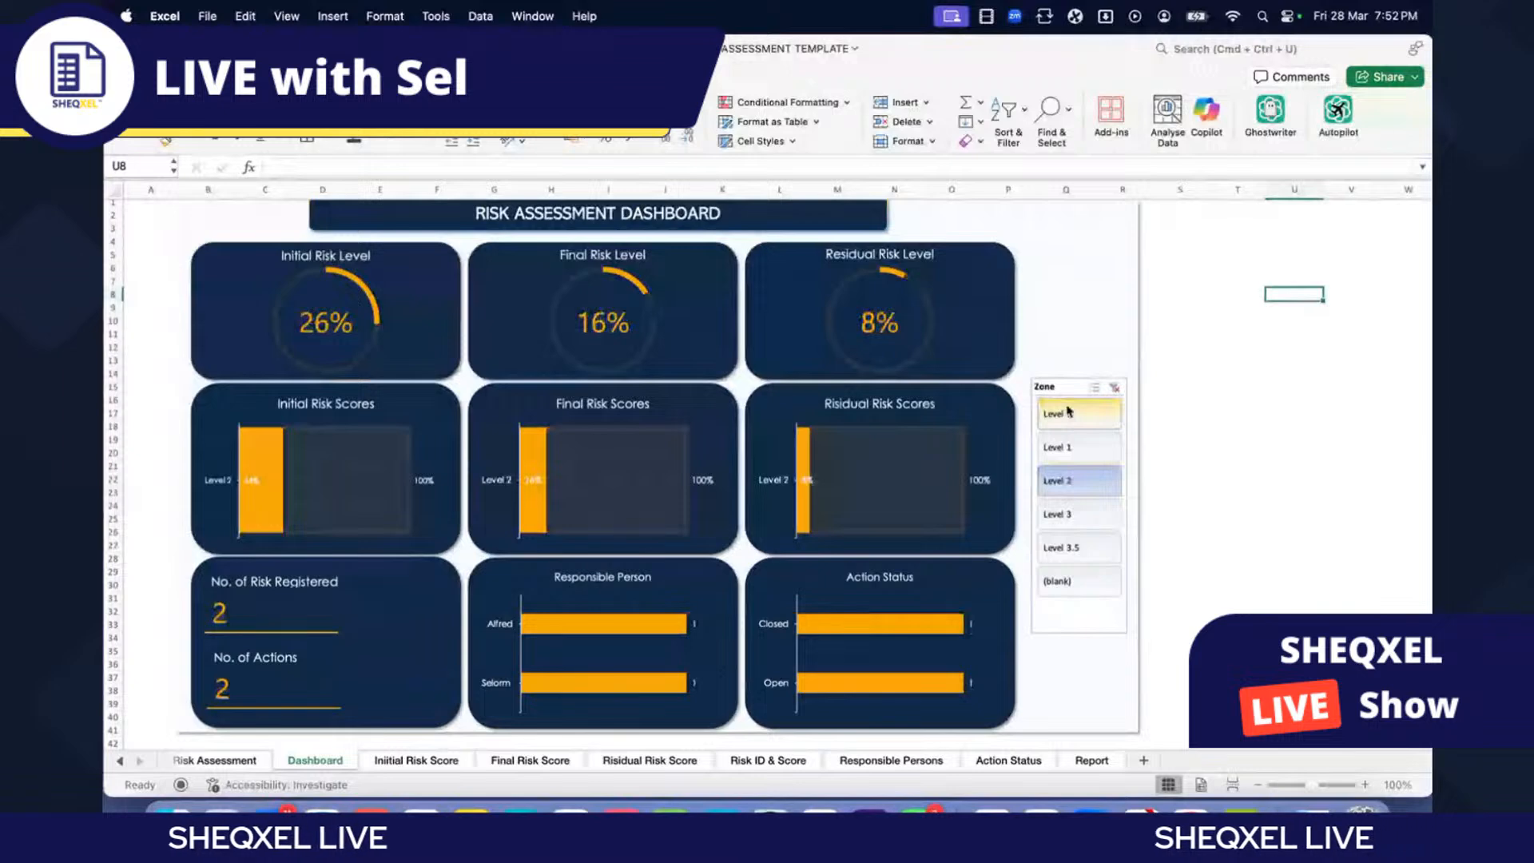
{"action": "left_click", "coordinate": [1078, 569], "text": "shift"}
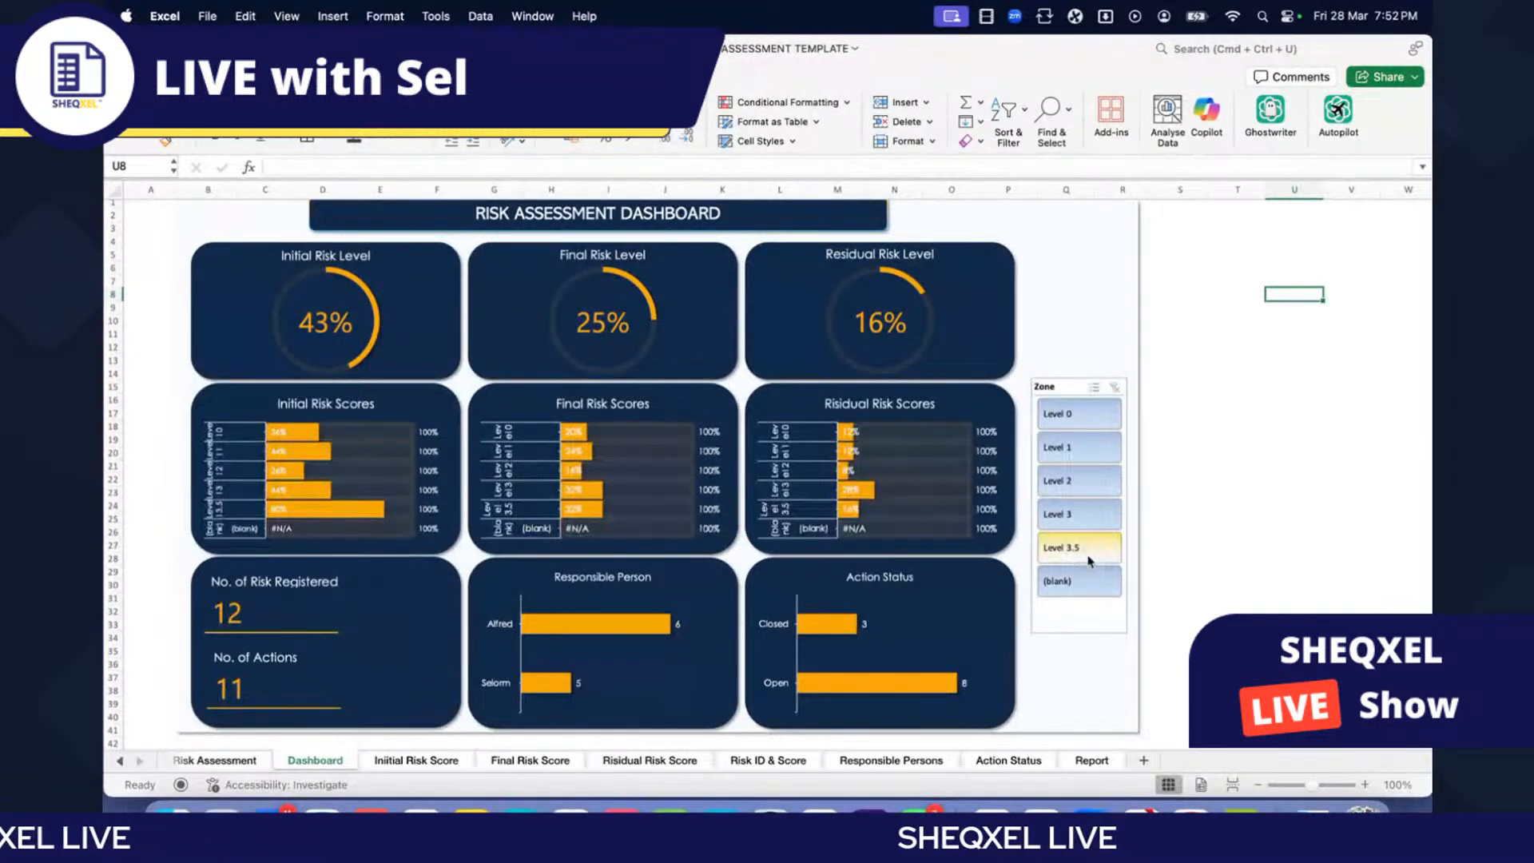
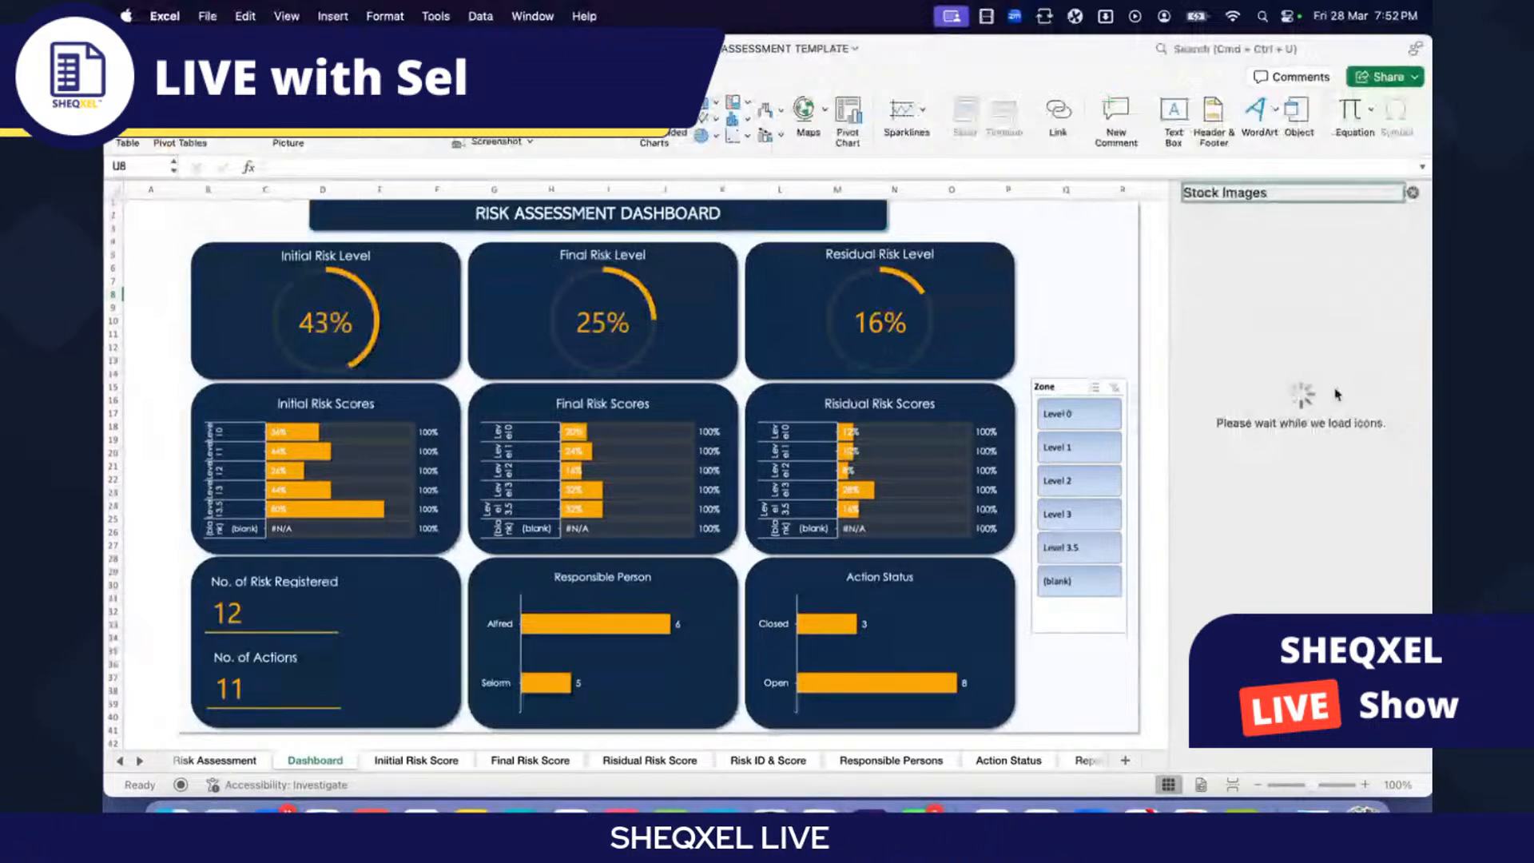
Step: Limit the Zone slicer to Level 0 through Level 3.5 and move the slicer up beside the Residual Risk Level panel
{"action": "left_click_drag", "start_coordinate": [1071, 414], "coordinate": [1068, 547]}
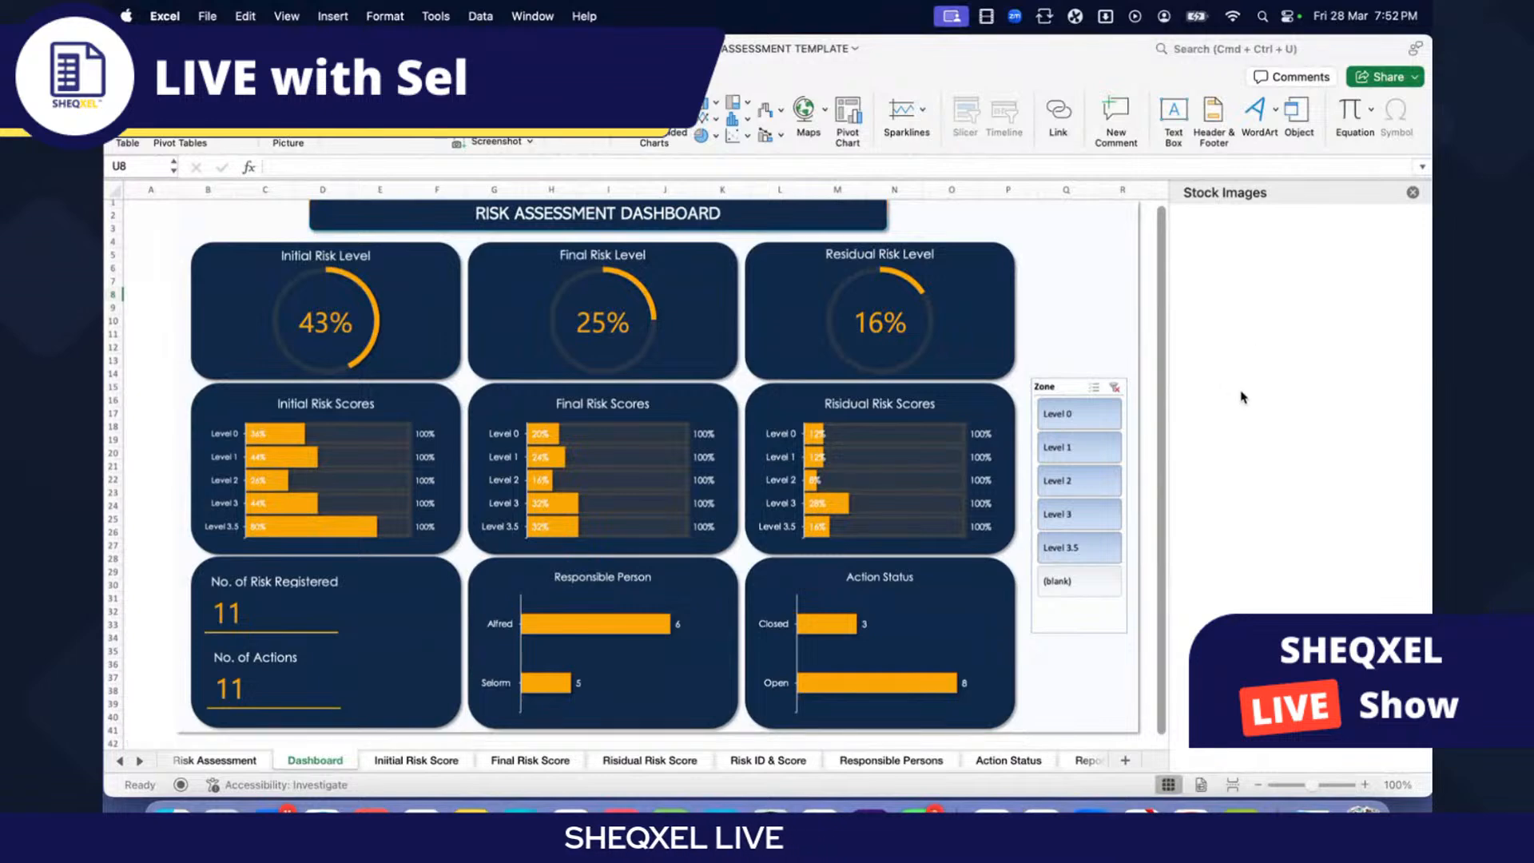
{"action": "left_click", "coordinate": [1062, 389]}
{"action": "left_click_drag", "start_coordinate": [1062, 389], "coordinate": [1058, 257]}
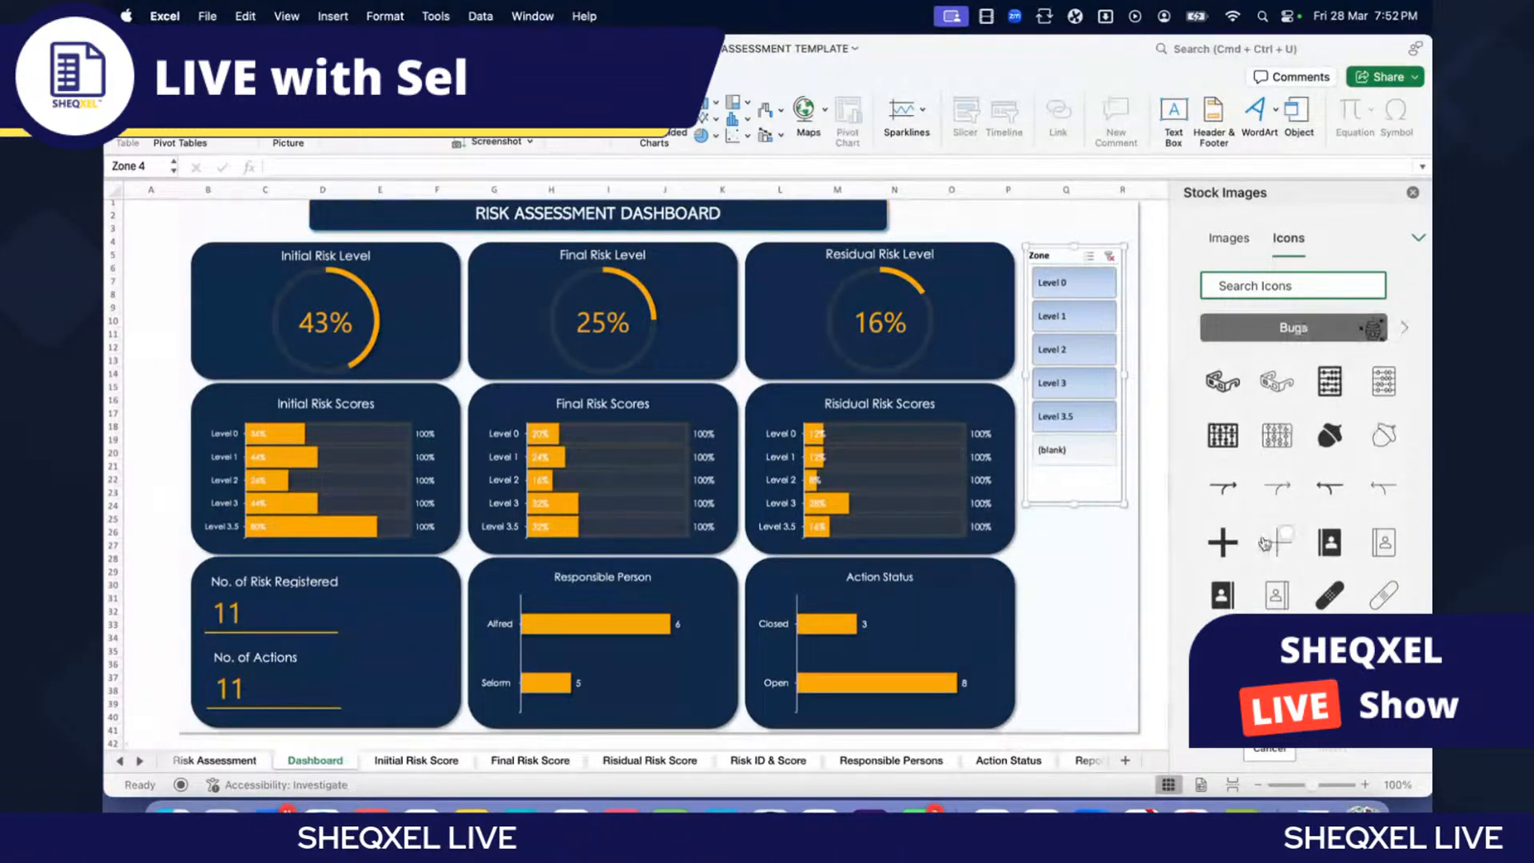
Step: Find the bar chart icons in the stock icon library and select four of the solid ones
{"action": "scroll", "coordinate": [1271, 496], "scroll_direction": "down", "scroll_amount": 10}
{"action": "scroll", "coordinate": [1270, 464], "scroll_direction": "down", "scroll_amount": 5}
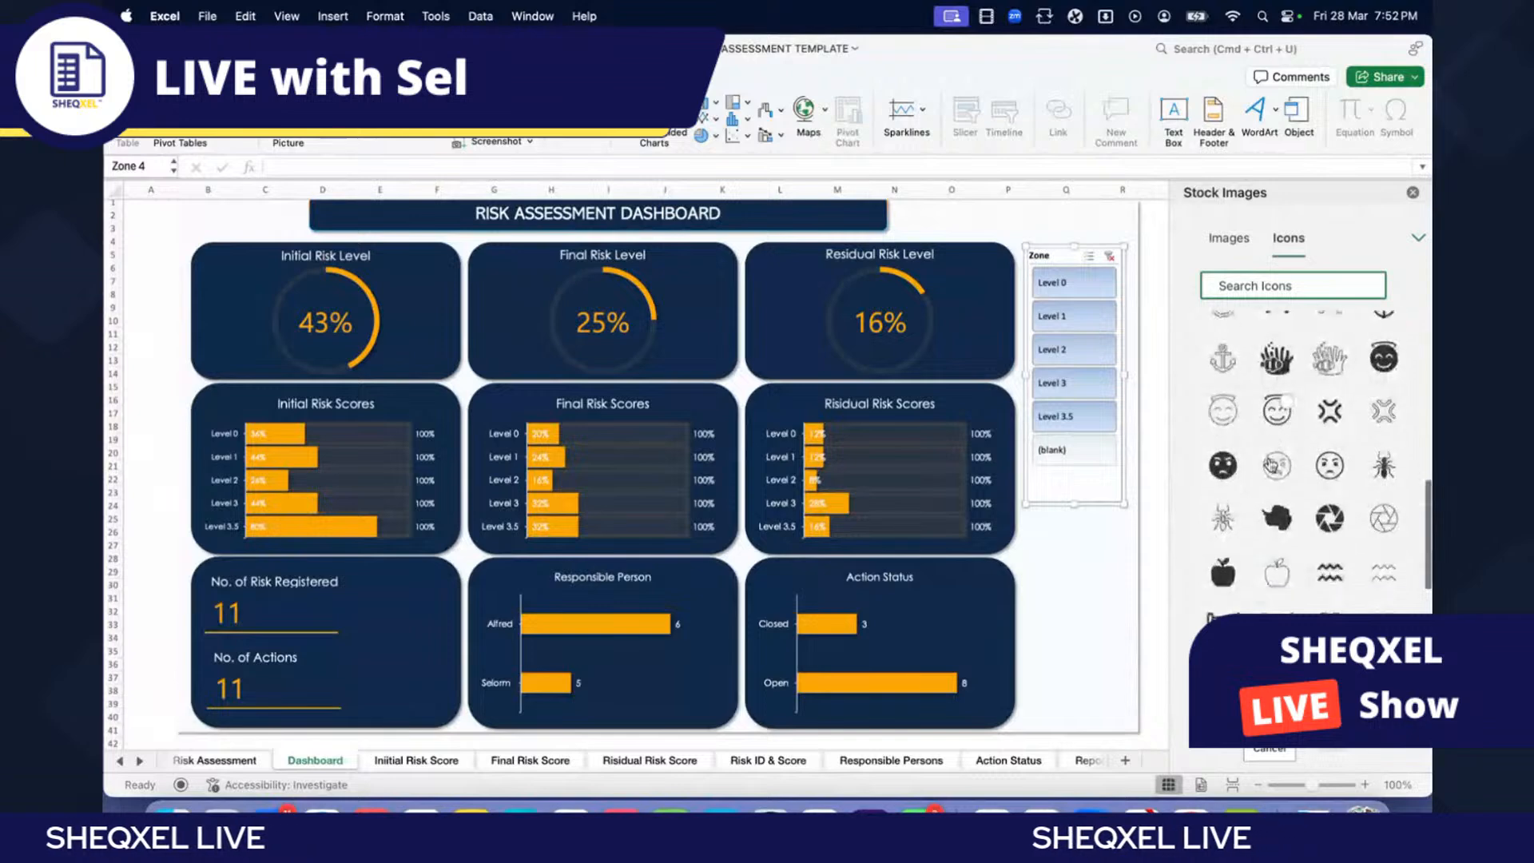
{"action": "scroll", "coordinate": [1267, 470], "scroll_direction": "down", "scroll_amount": 3}
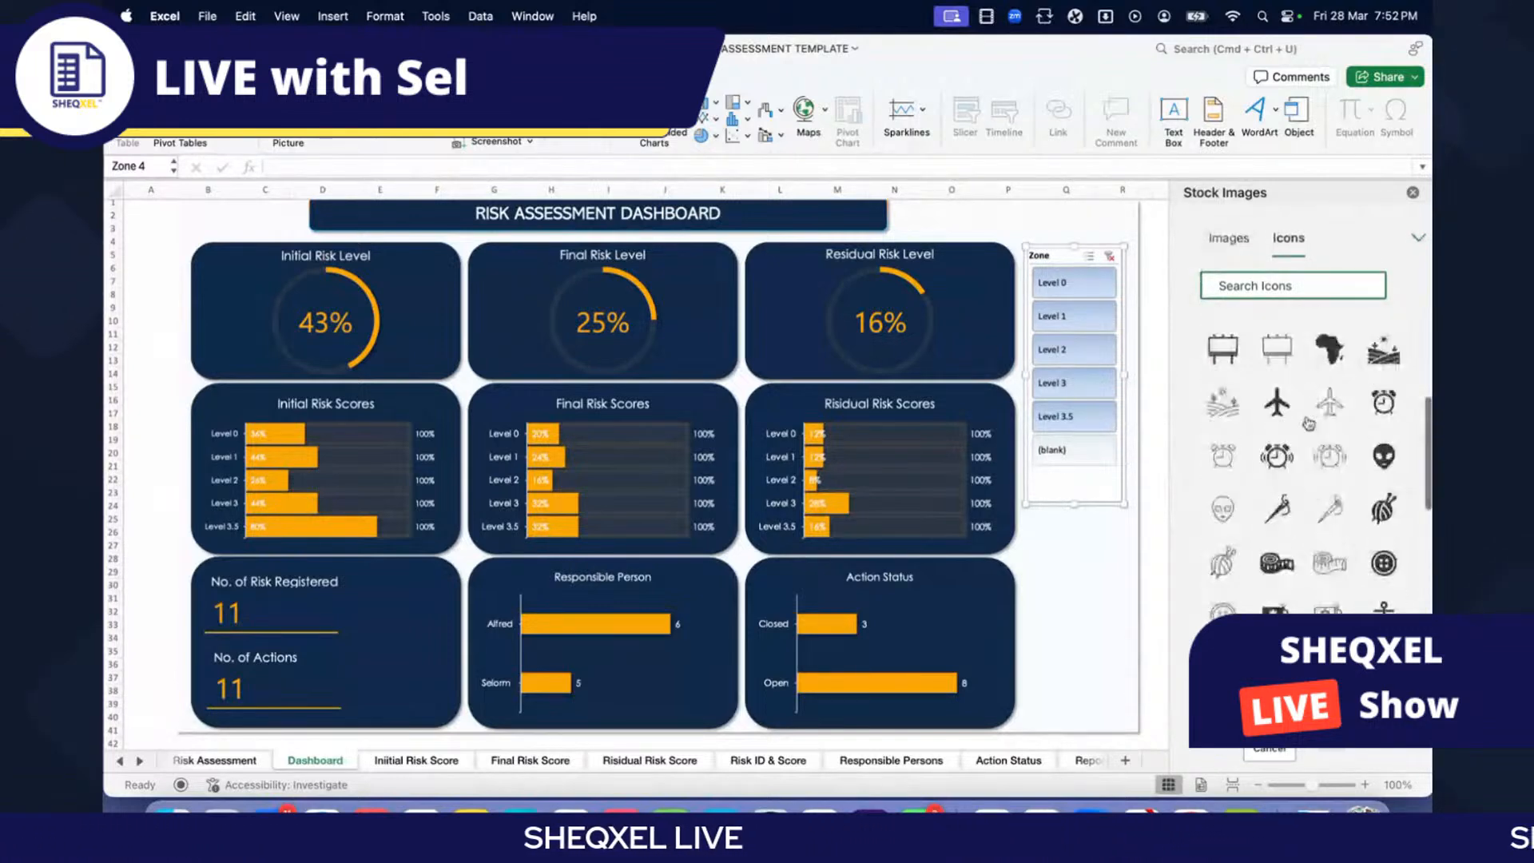
{"action": "scroll", "coordinate": [1307, 430], "scroll_direction": "up", "scroll_amount": 10}
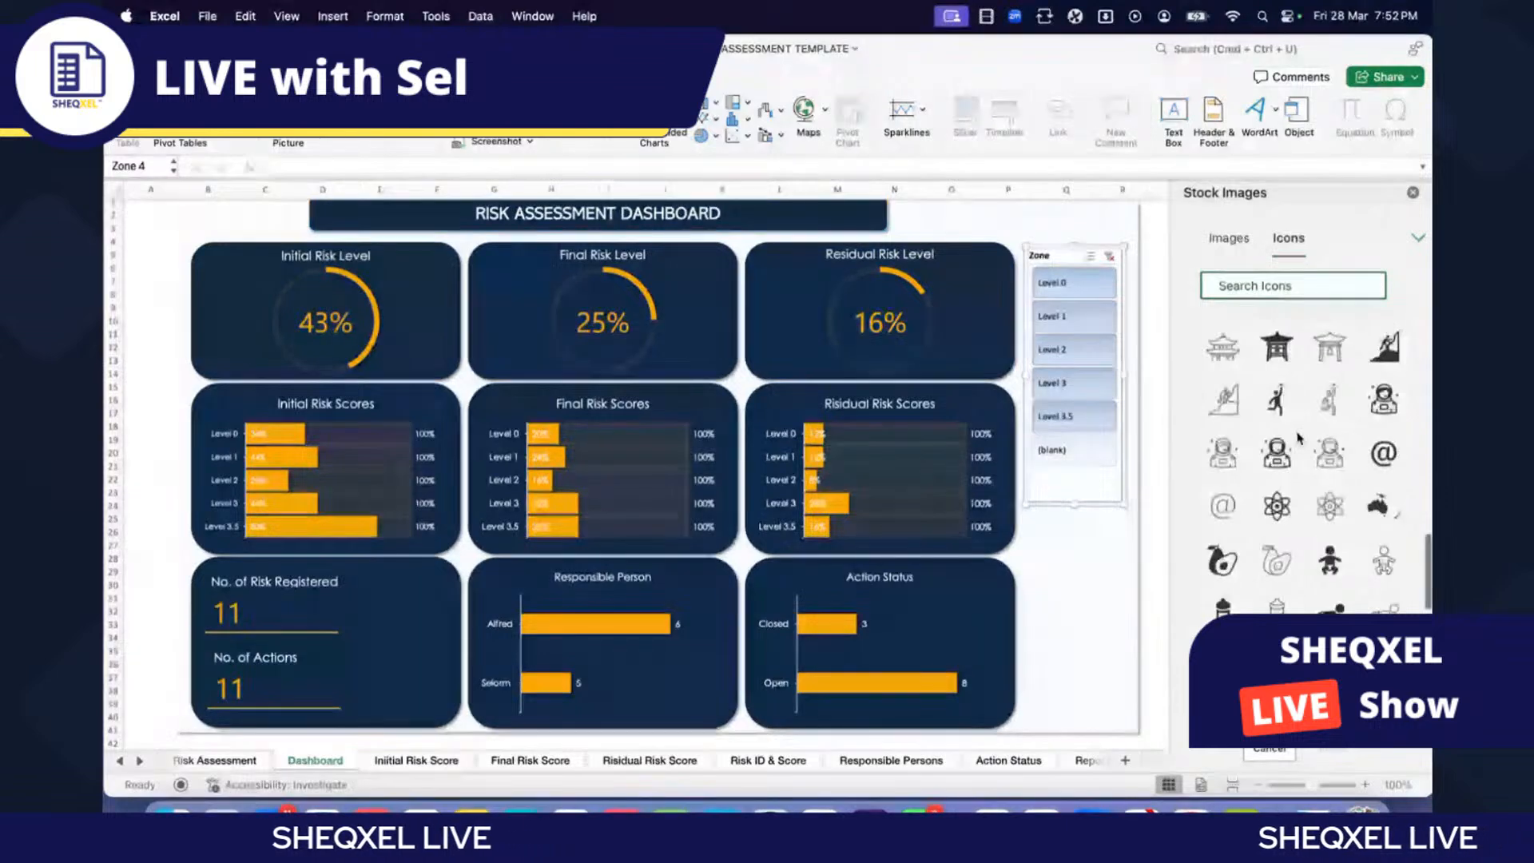
{"action": "scroll", "coordinate": [1300, 438], "scroll_direction": "up", "scroll_amount": 3}
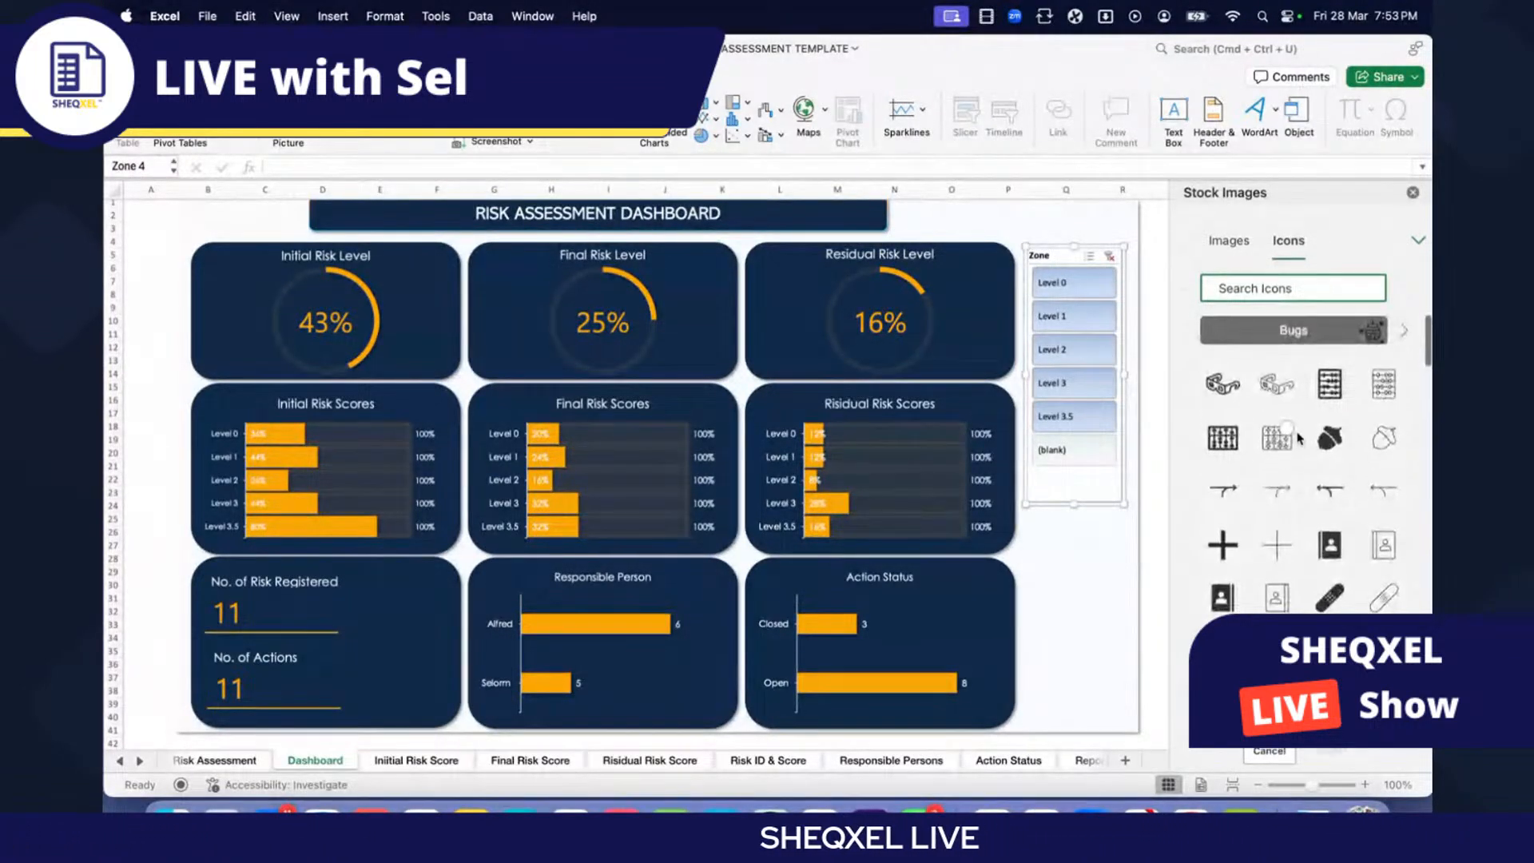
{"action": "scroll", "coordinate": [1298, 438], "scroll_direction": "down", "scroll_amount": 1}
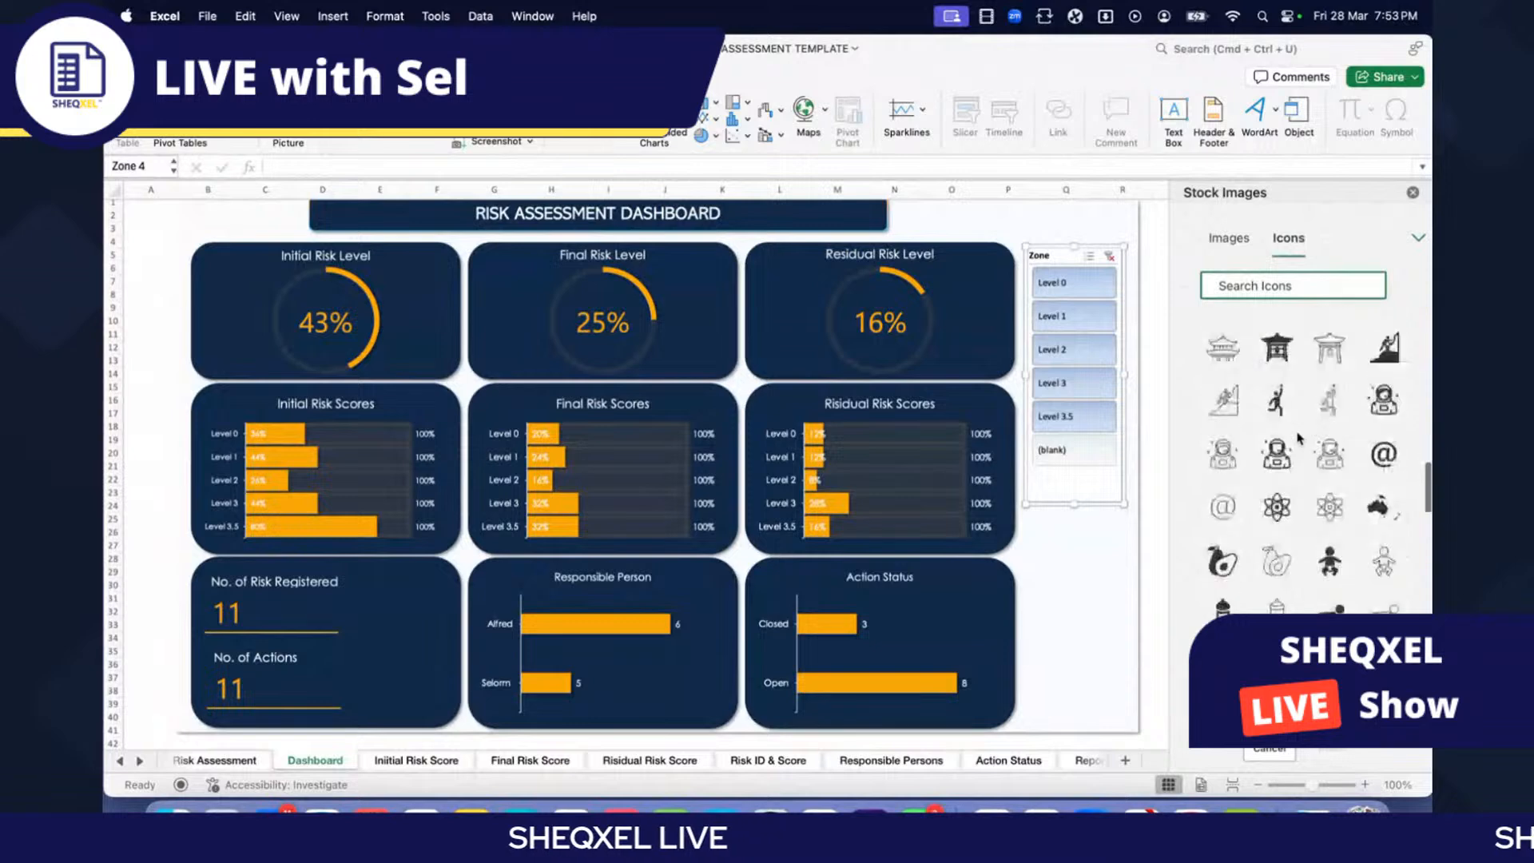
{"action": "scroll", "coordinate": [1298, 438], "scroll_direction": "down", "scroll_amount": 10}
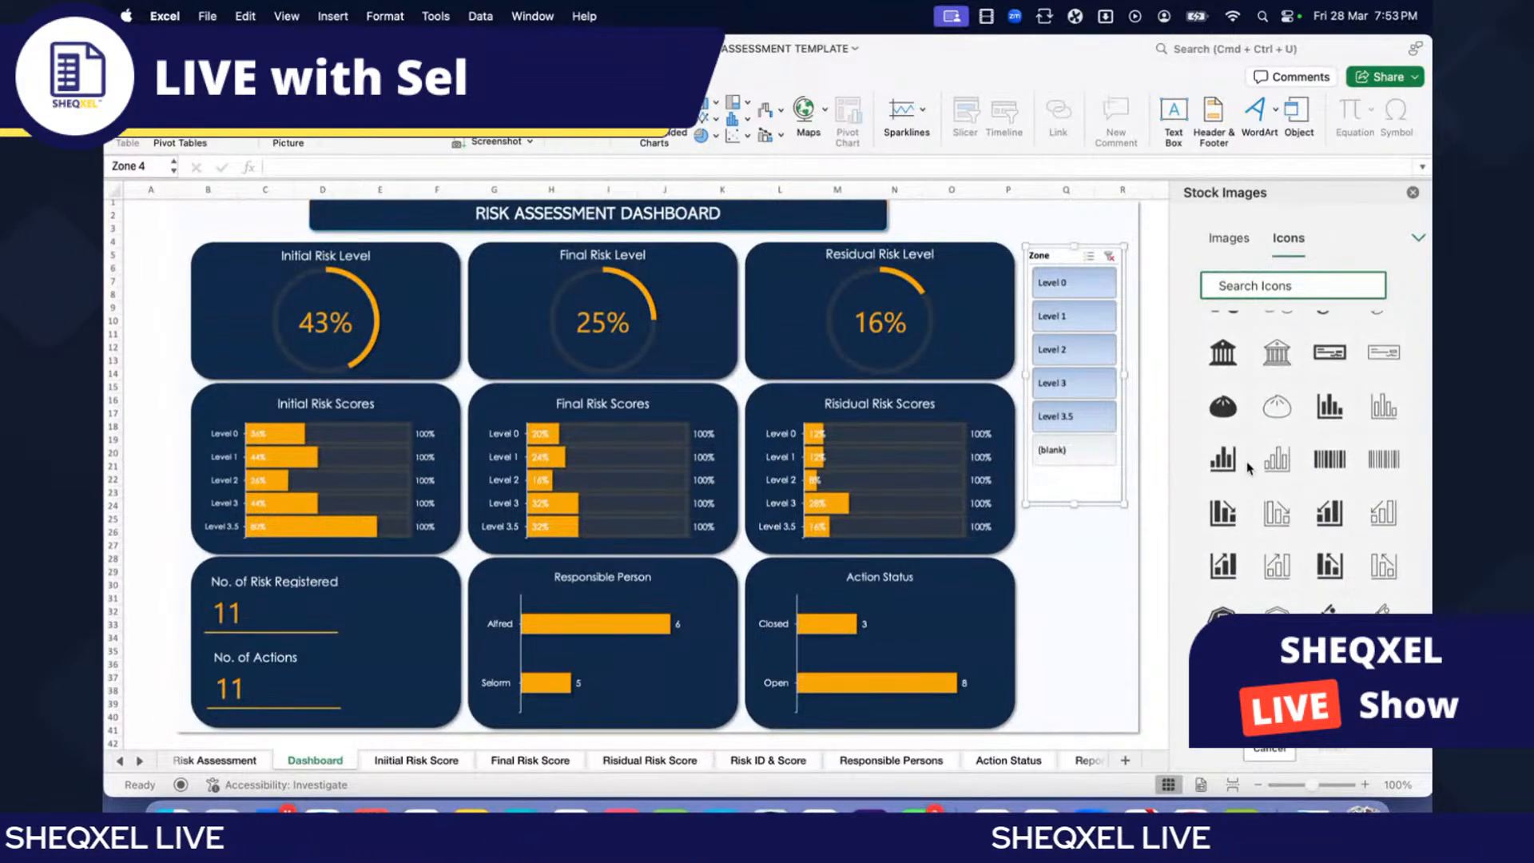
{"action": "left_click", "coordinate": [1240, 463]}
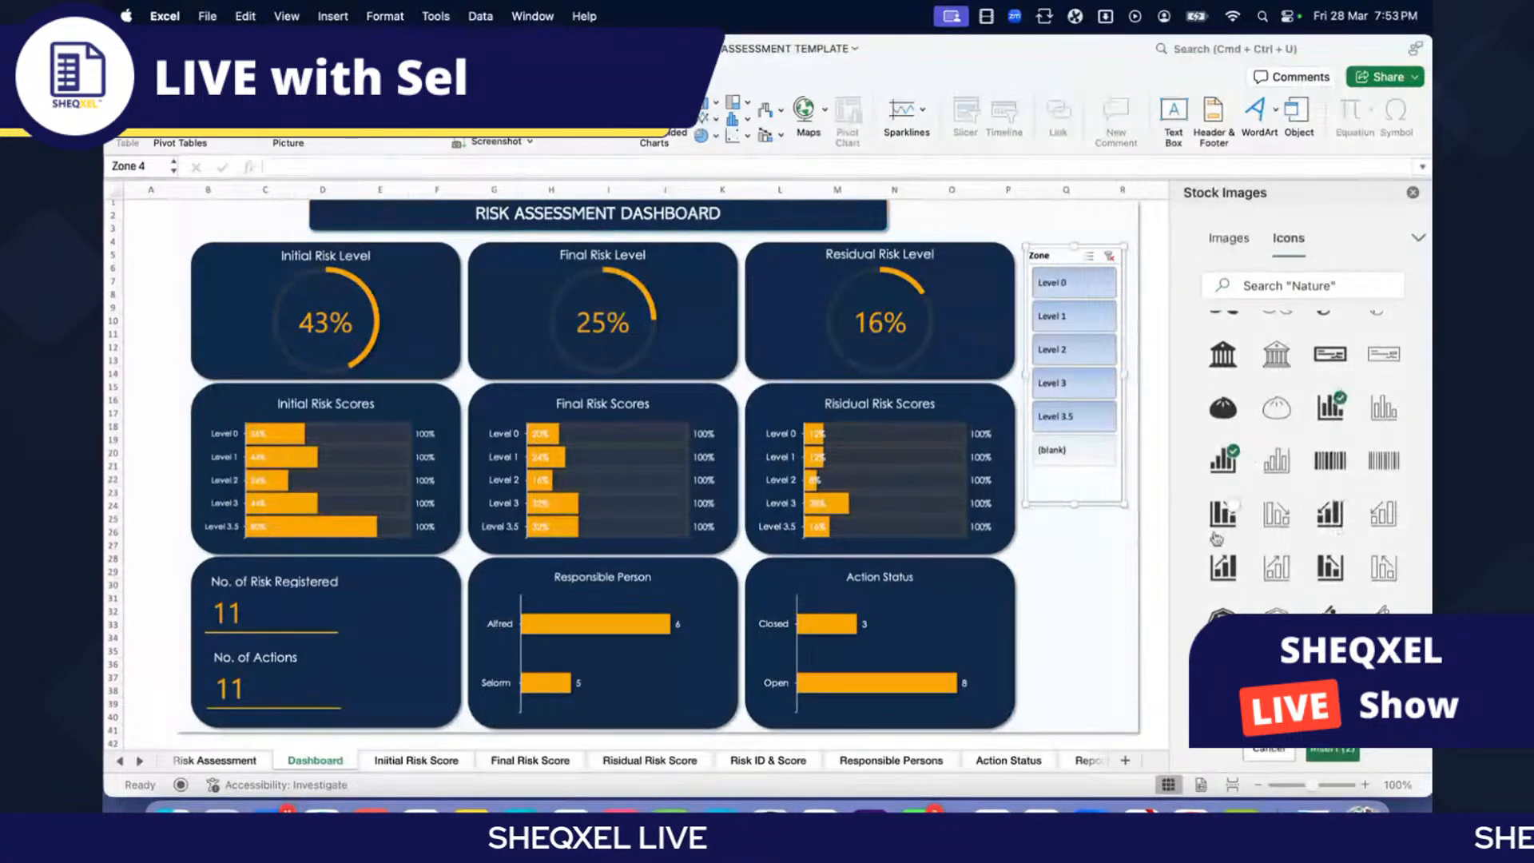
{"action": "left_click", "coordinate": [1223, 512]}
{"action": "left_click", "coordinate": [1331, 509]}
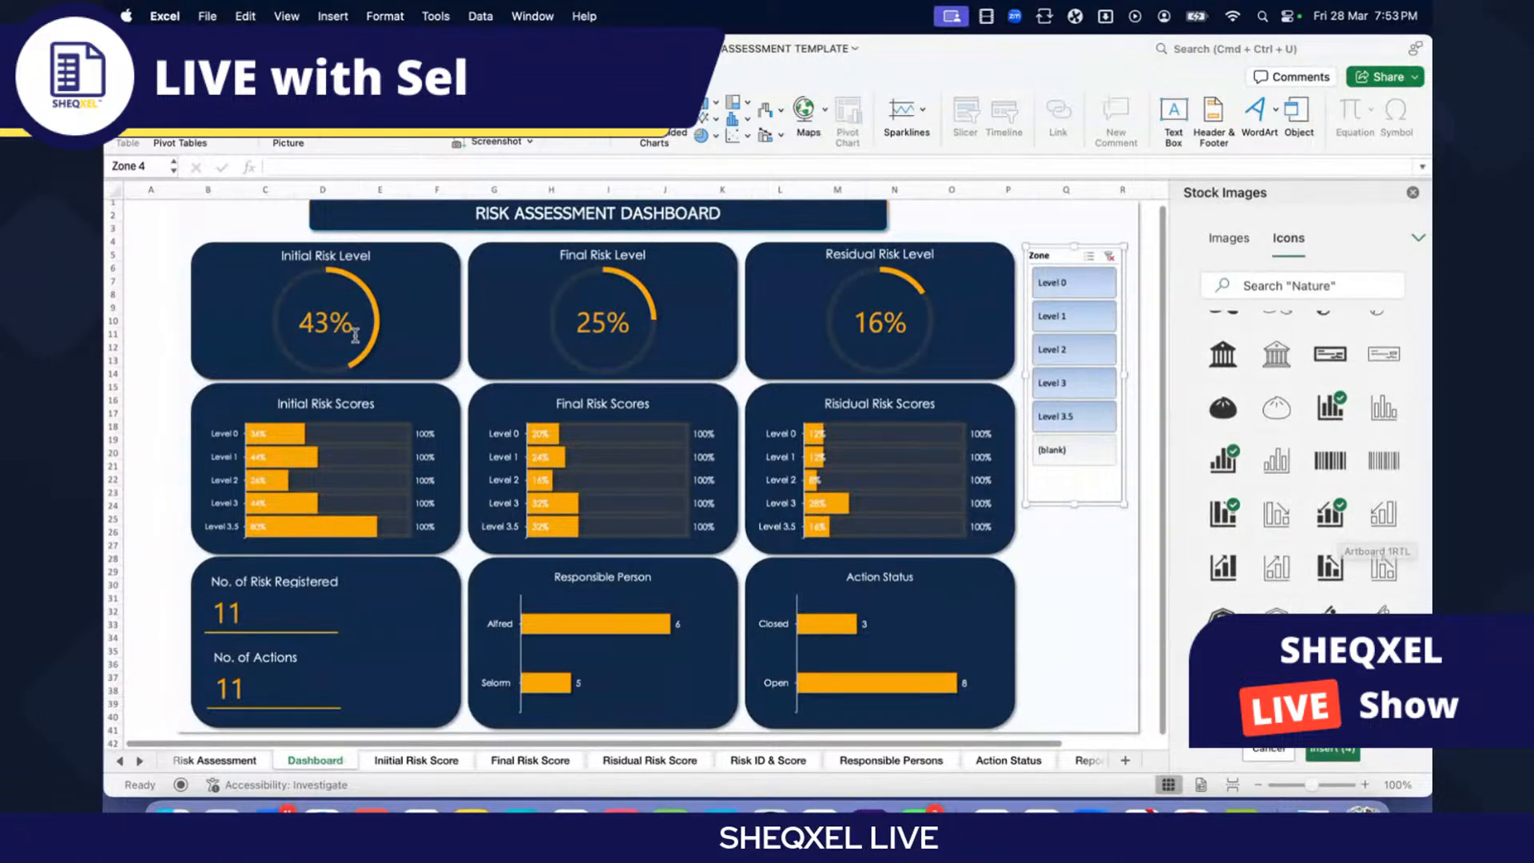
{"action": "scroll", "coordinate": [354, 336], "scroll_direction": "up", "scroll_amount": 5}
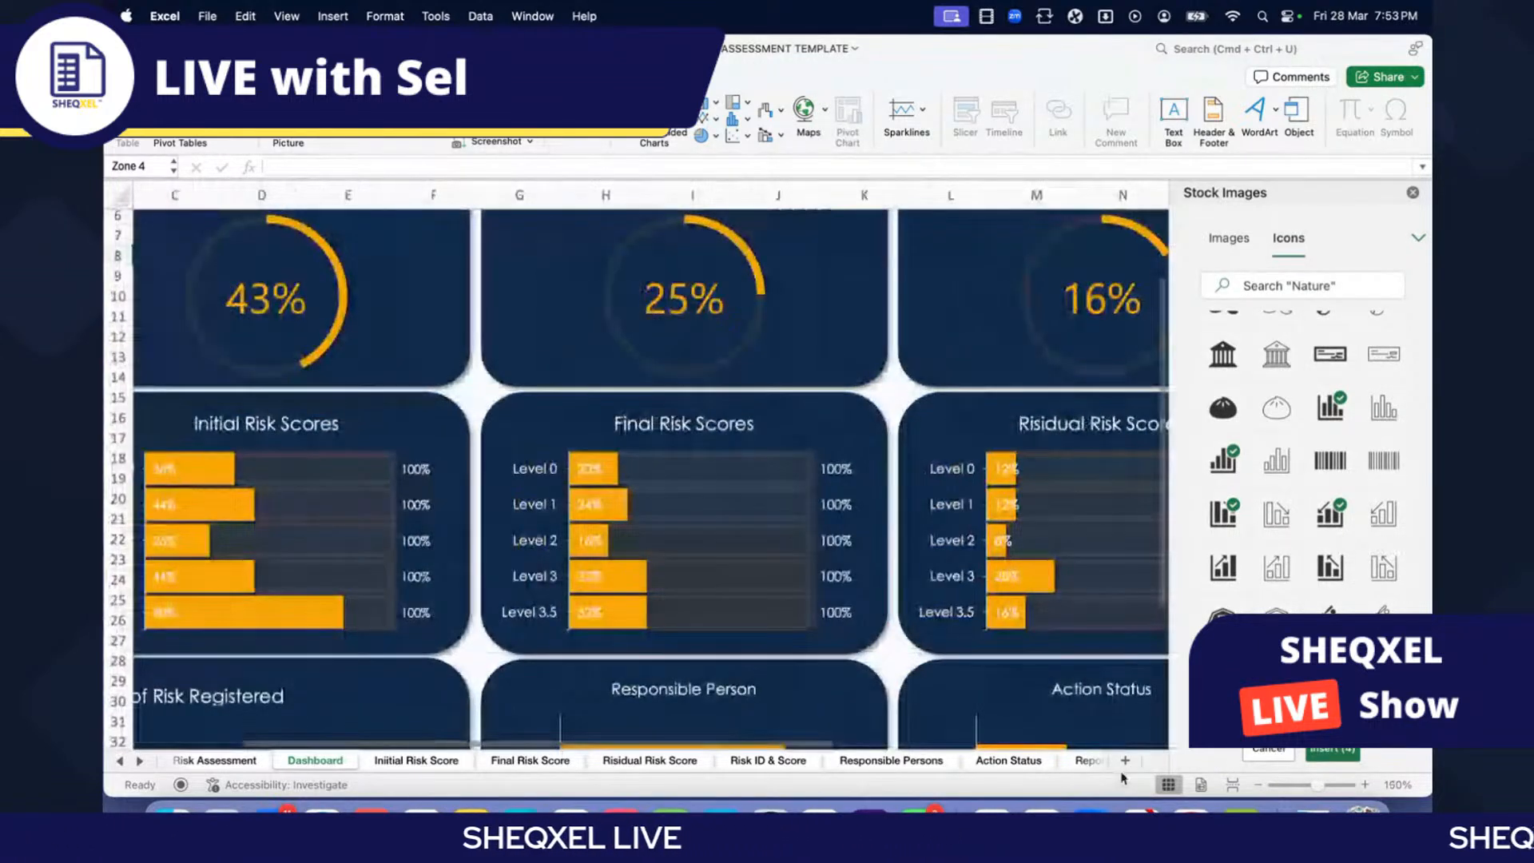
{"action": "left_click", "coordinate": [1258, 784]}
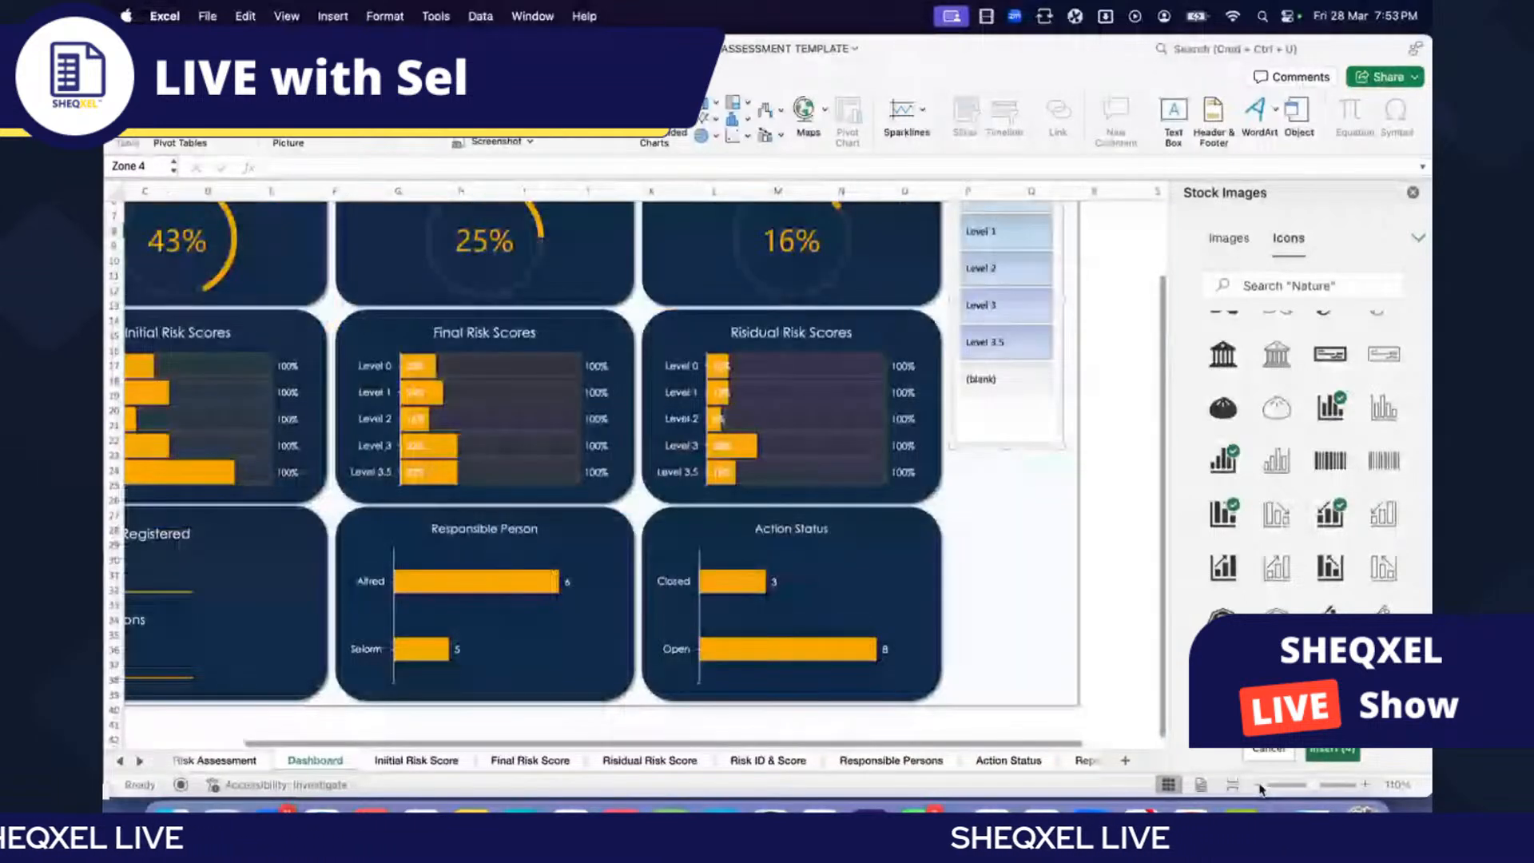
{"action": "scroll", "coordinate": [380, 321], "scroll_direction": "down", "scroll_amount": 2}
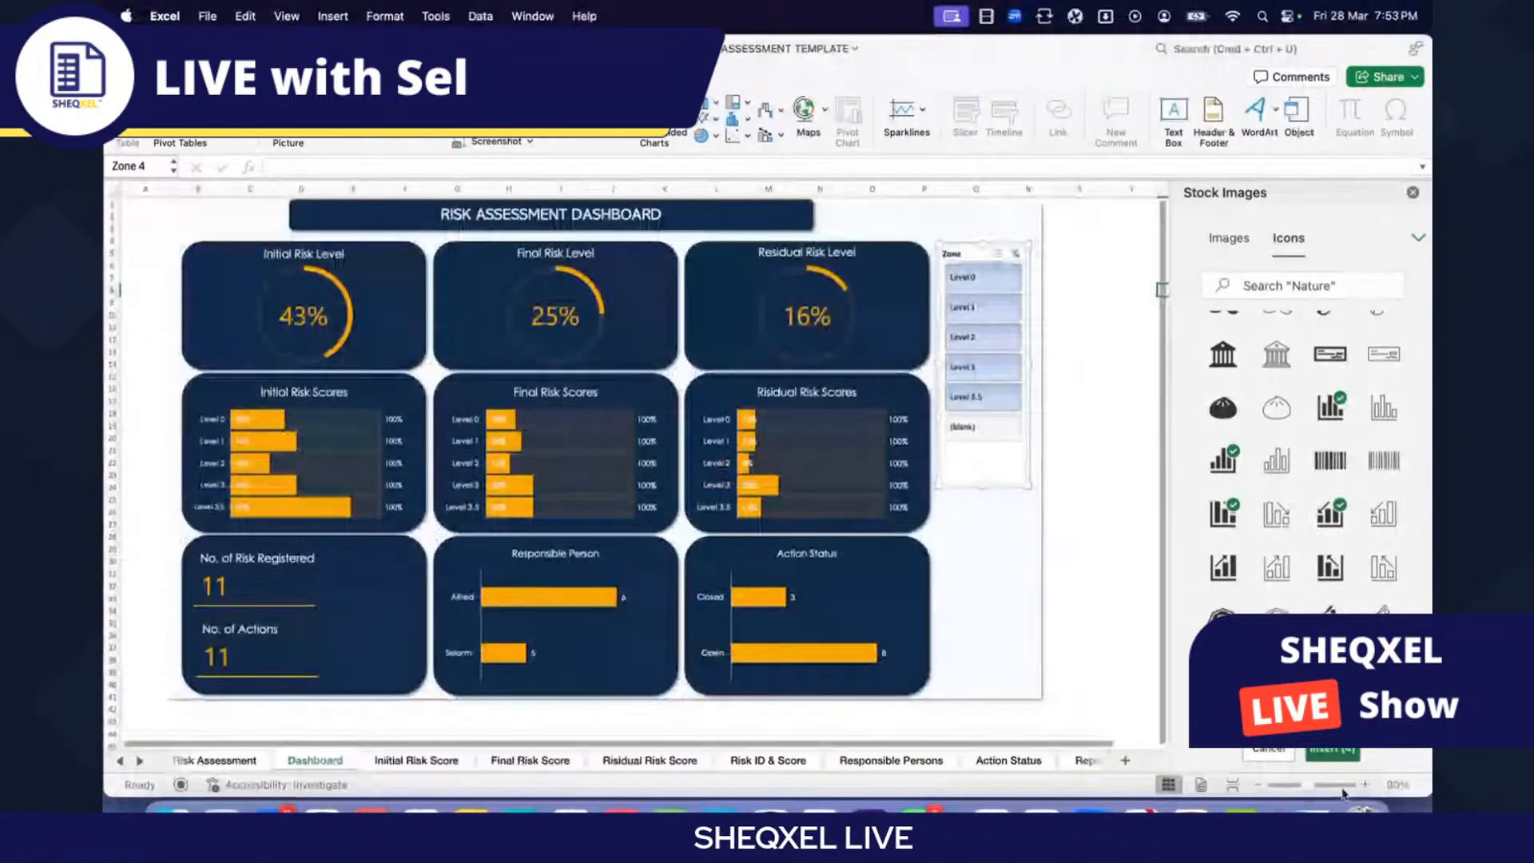
{"action": "left_click", "coordinate": [1366, 785]}
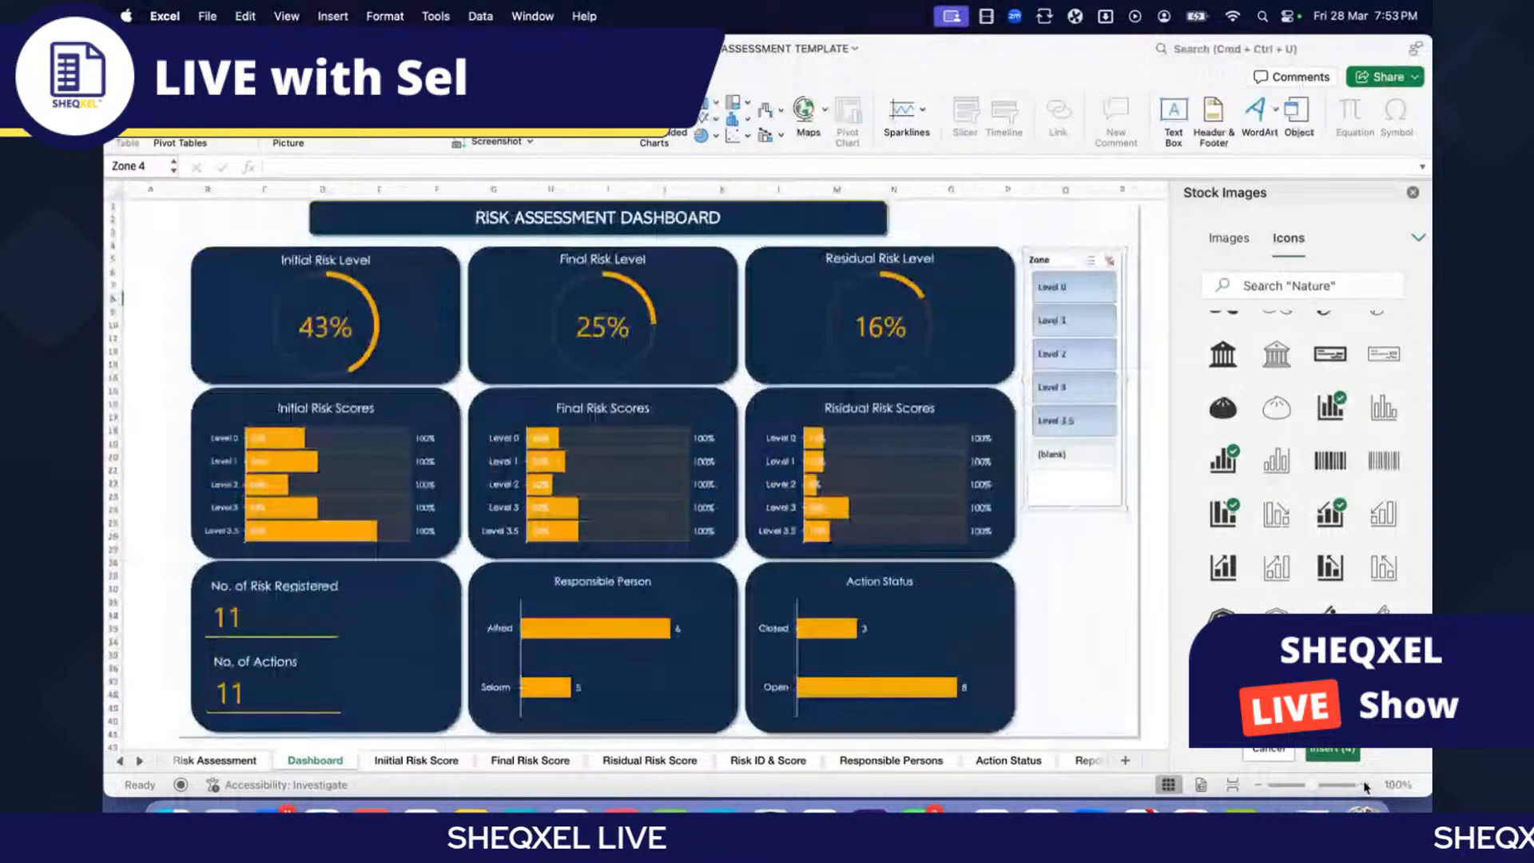
{"action": "scroll", "coordinate": [1317, 540], "scroll_direction": "up", "scroll_amount": 1}
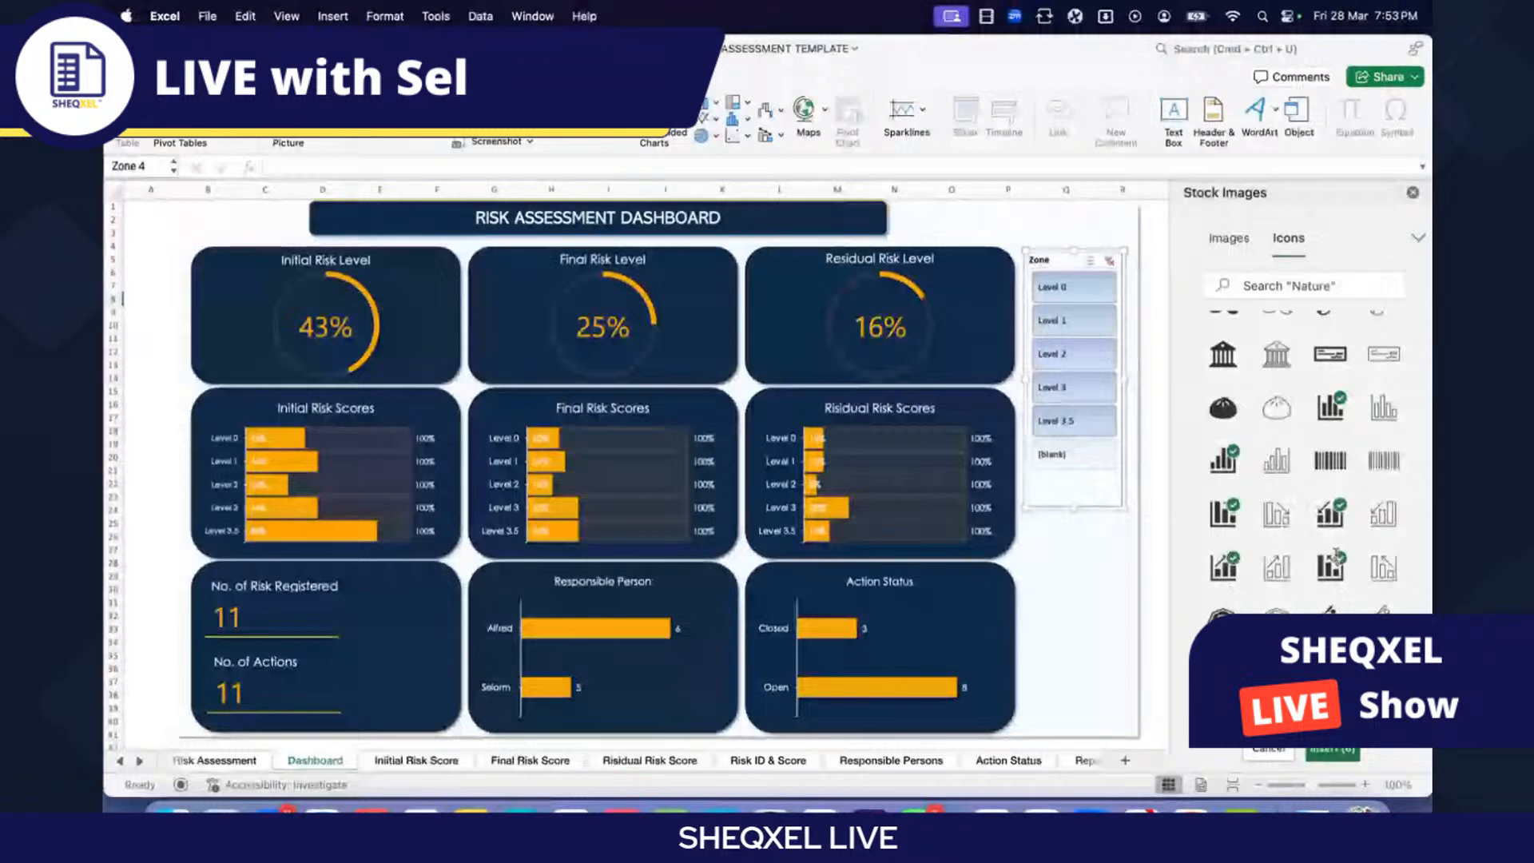
Step: Add the solid target icon to the bar chart icons selected in the stock library and insert them all into the Dashboard sheet
{"action": "scroll", "coordinate": [1337, 553], "scroll_direction": "down", "scroll_amount": 1}
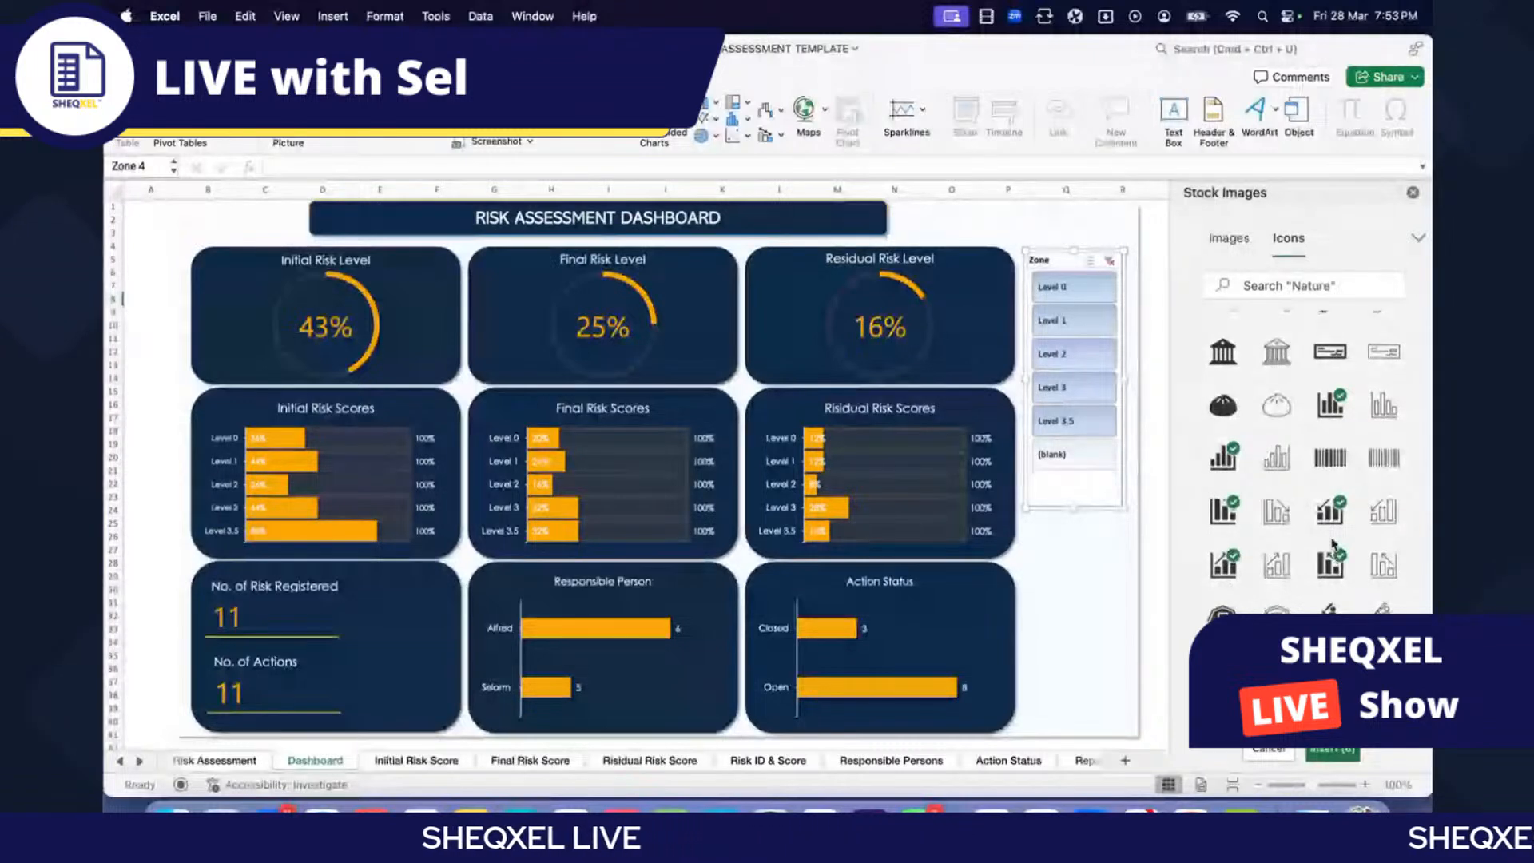
{"action": "scroll", "coordinate": [1333, 545], "scroll_direction": "down", "scroll_amount": 1}
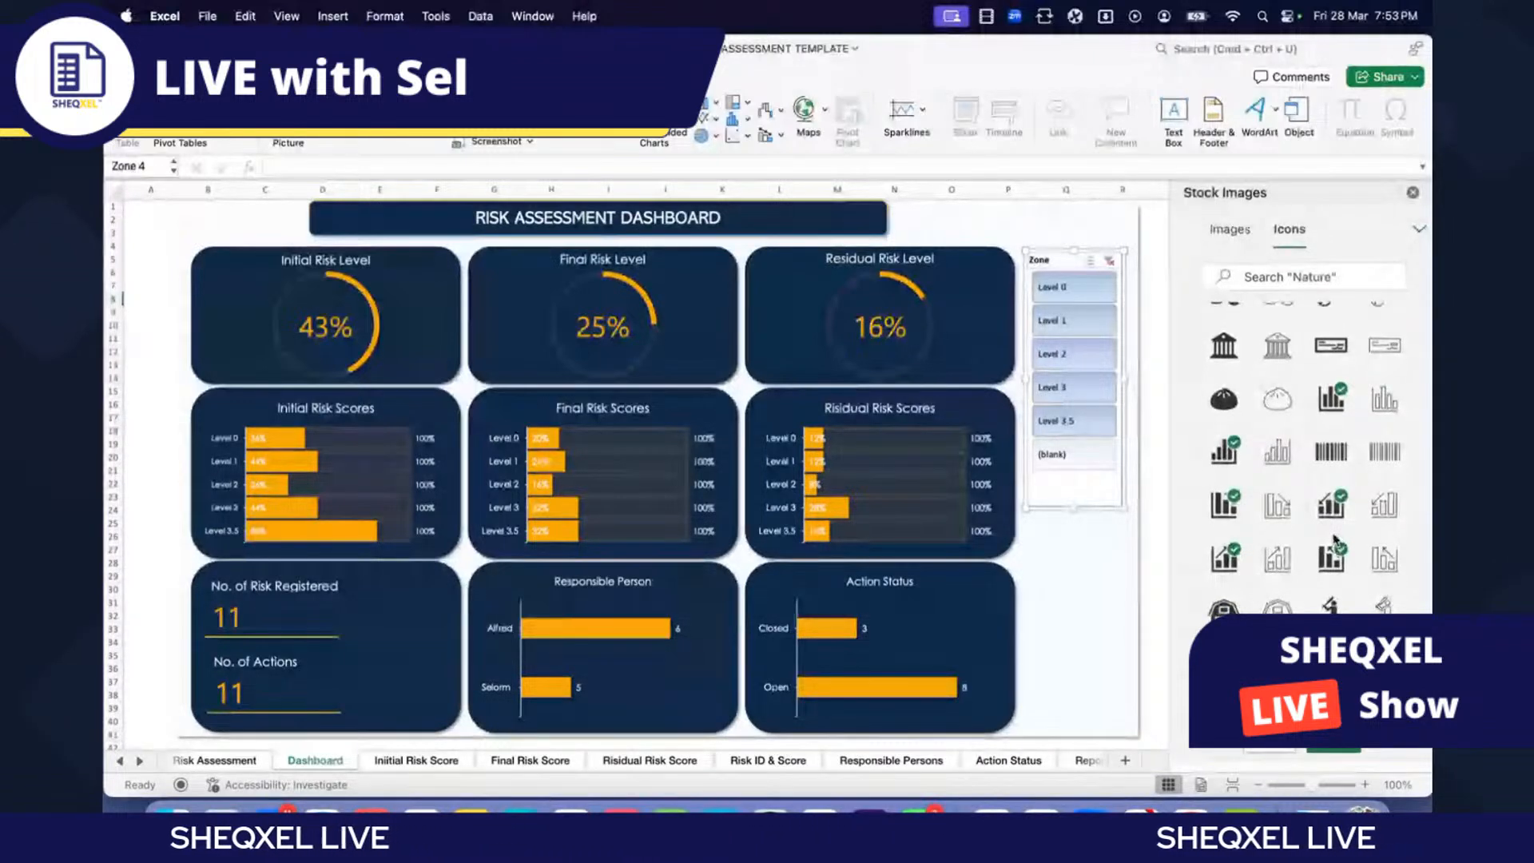
{"action": "scroll", "coordinate": [1335, 540], "scroll_direction": "down", "scroll_amount": 2}
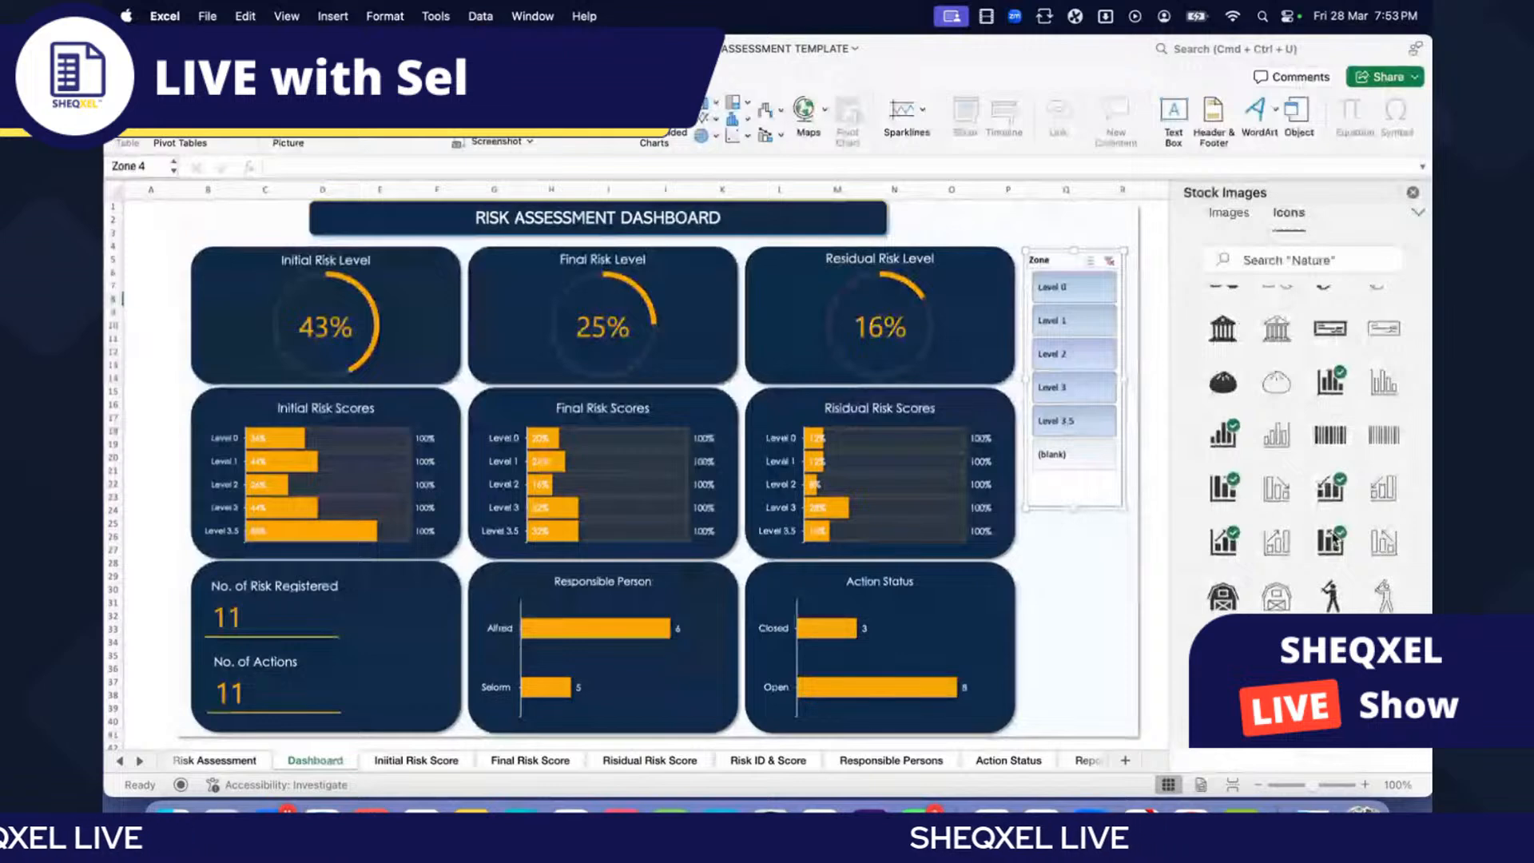
{"action": "scroll", "coordinate": [1333, 543], "scroll_direction": "down", "scroll_amount": 1}
{"action": "scroll", "coordinate": [1335, 540], "scroll_direction": "up", "scroll_amount": 1}
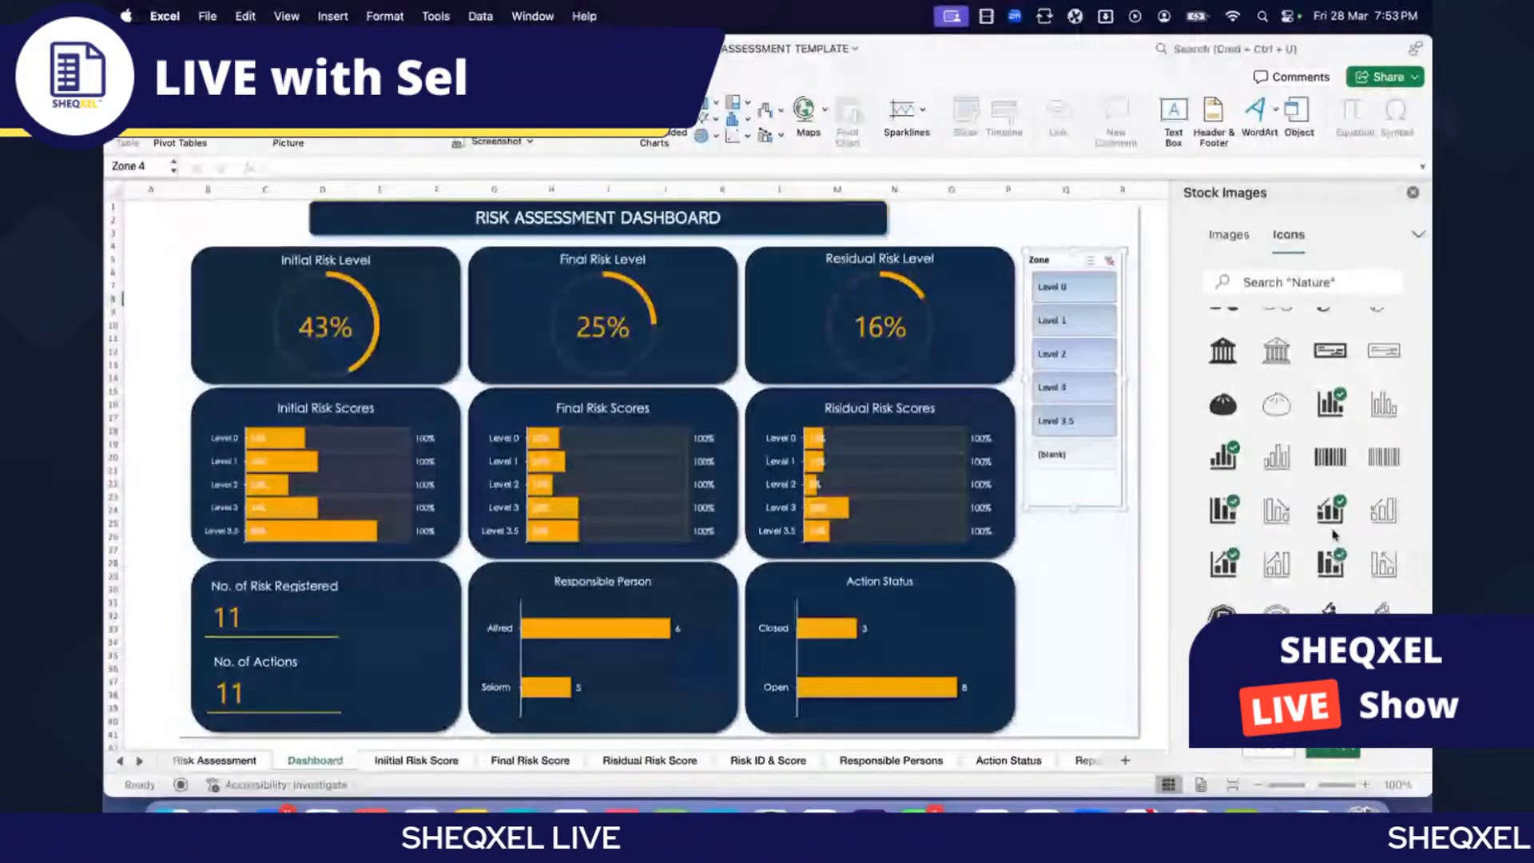
{"action": "scroll", "coordinate": [1333, 536], "scroll_direction": "down", "scroll_amount": 15}
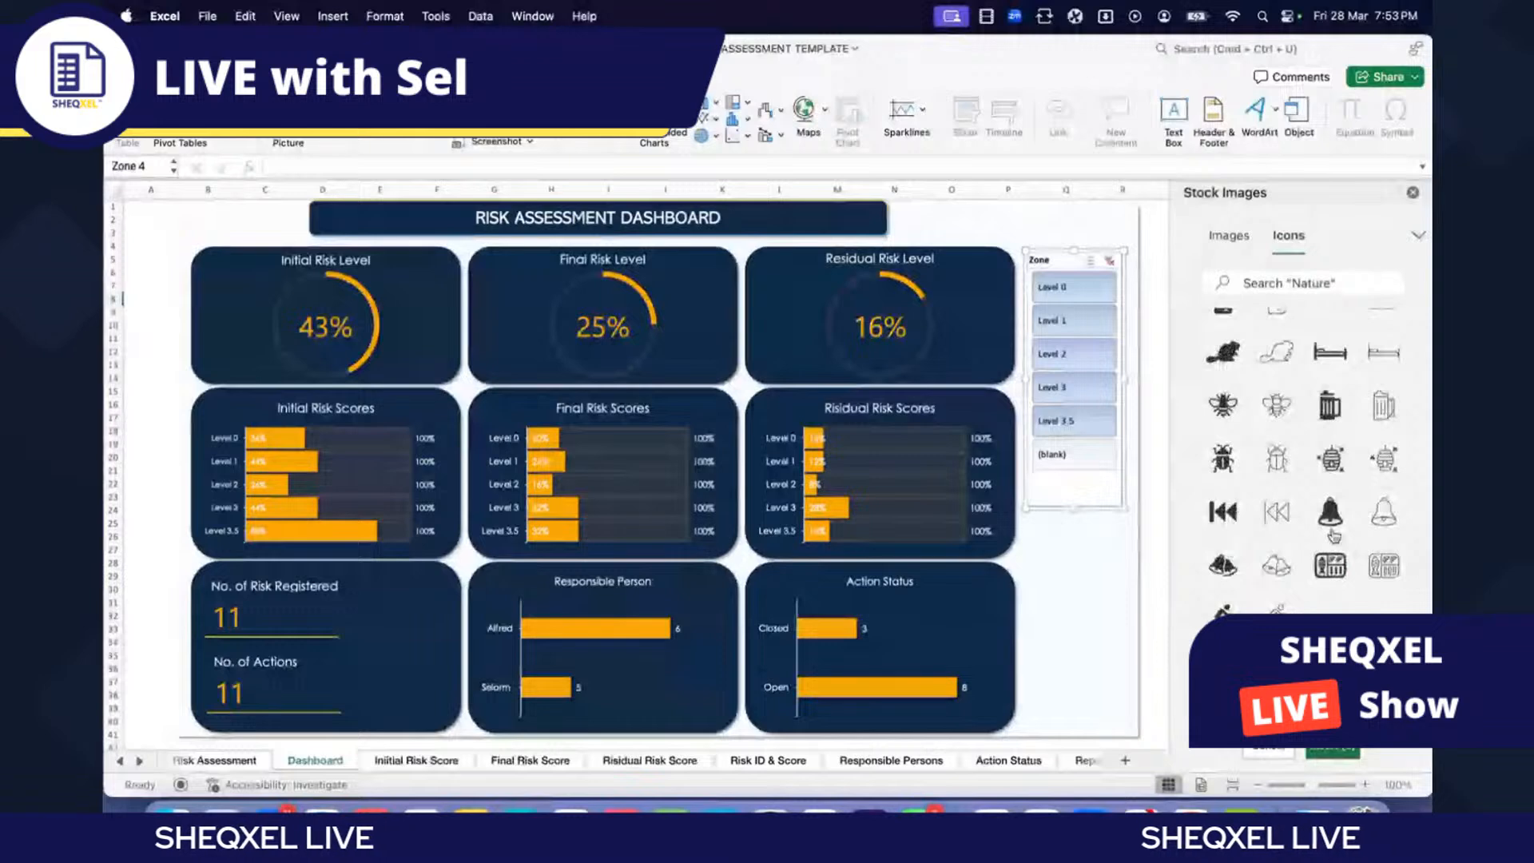
{"action": "scroll", "coordinate": [1333, 535], "scroll_direction": "up", "scroll_amount": 10}
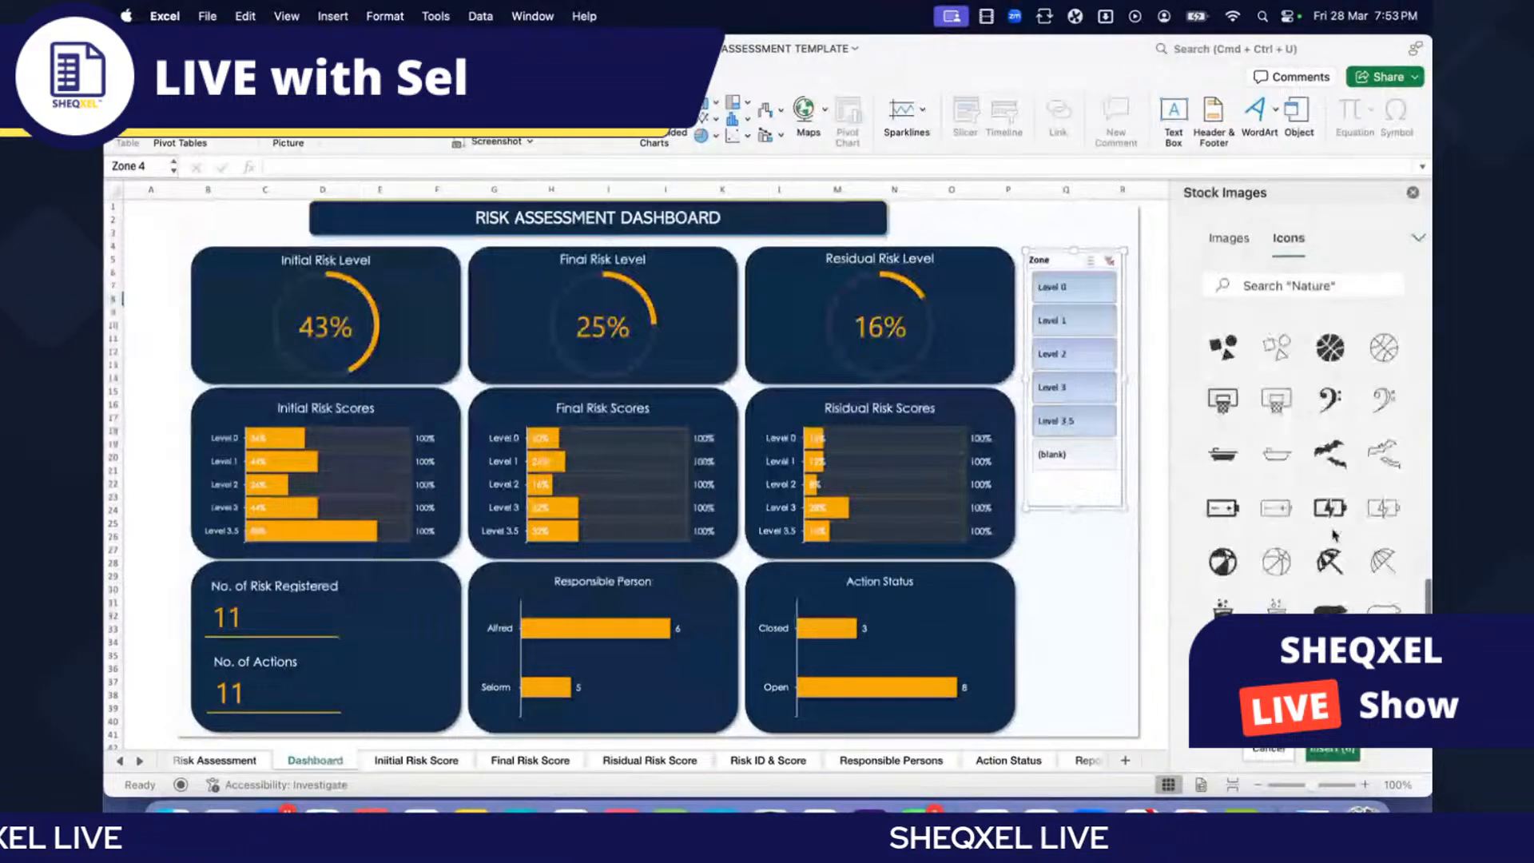
{"action": "scroll", "coordinate": [1334, 535], "scroll_direction": "down", "scroll_amount": 5}
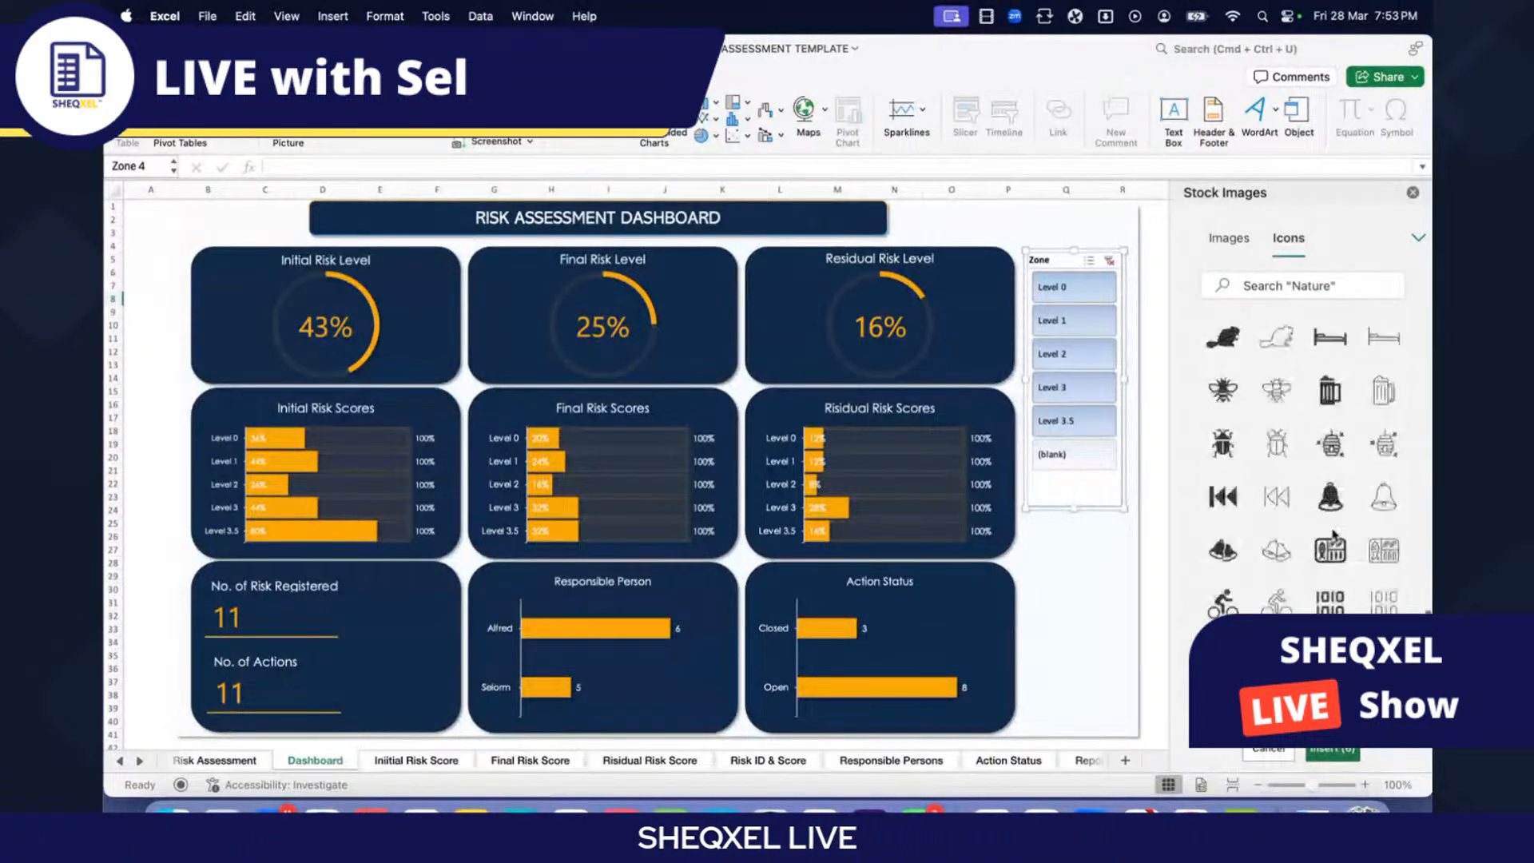
{"action": "scroll", "coordinate": [1333, 535], "scroll_direction": "down", "scroll_amount": 5}
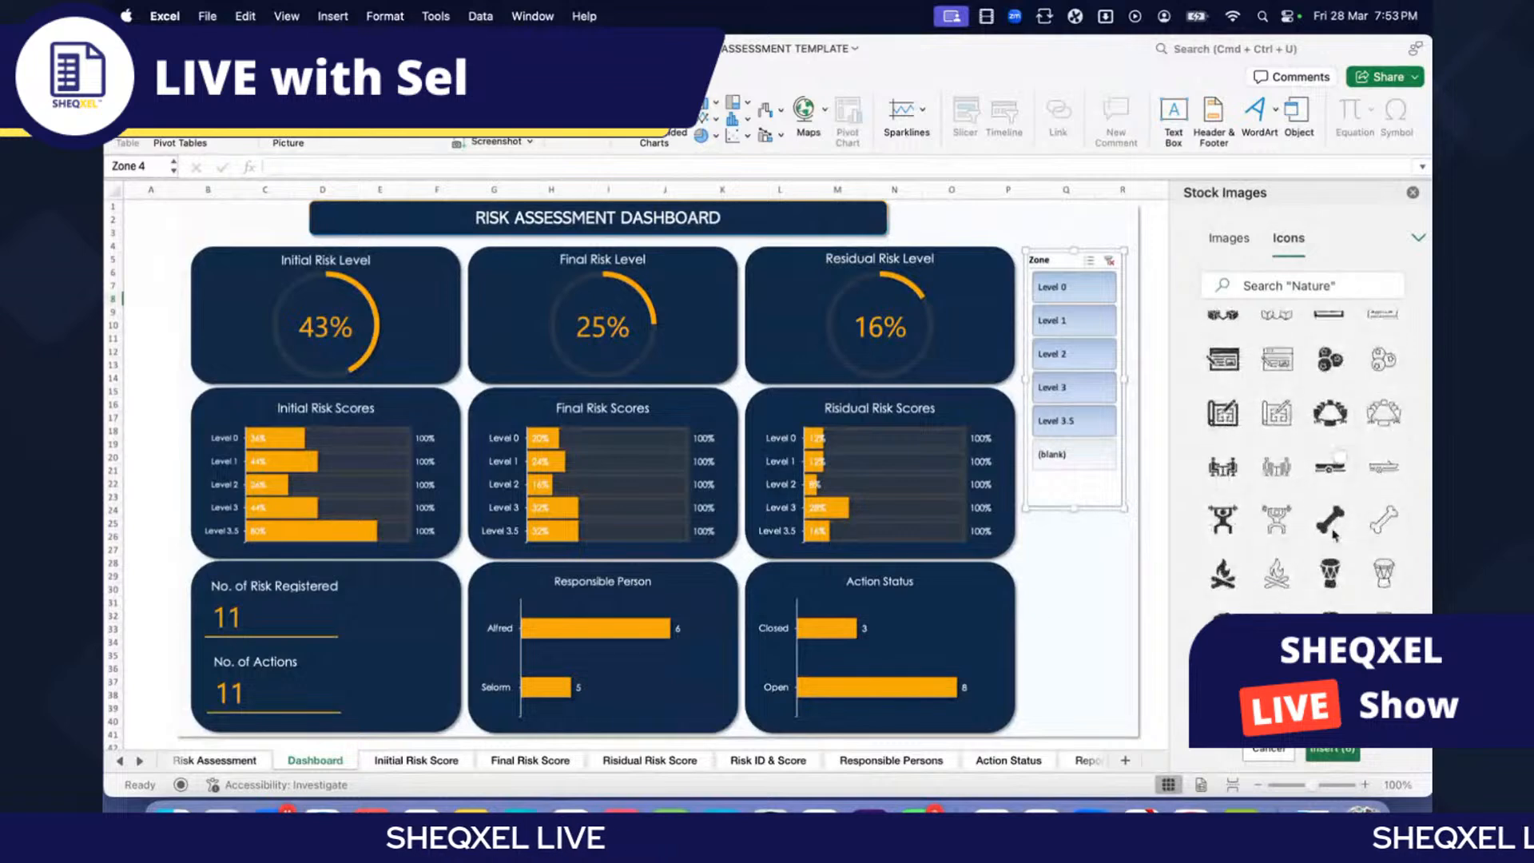
{"action": "scroll", "coordinate": [1333, 537], "scroll_direction": "down", "scroll_amount": 5}
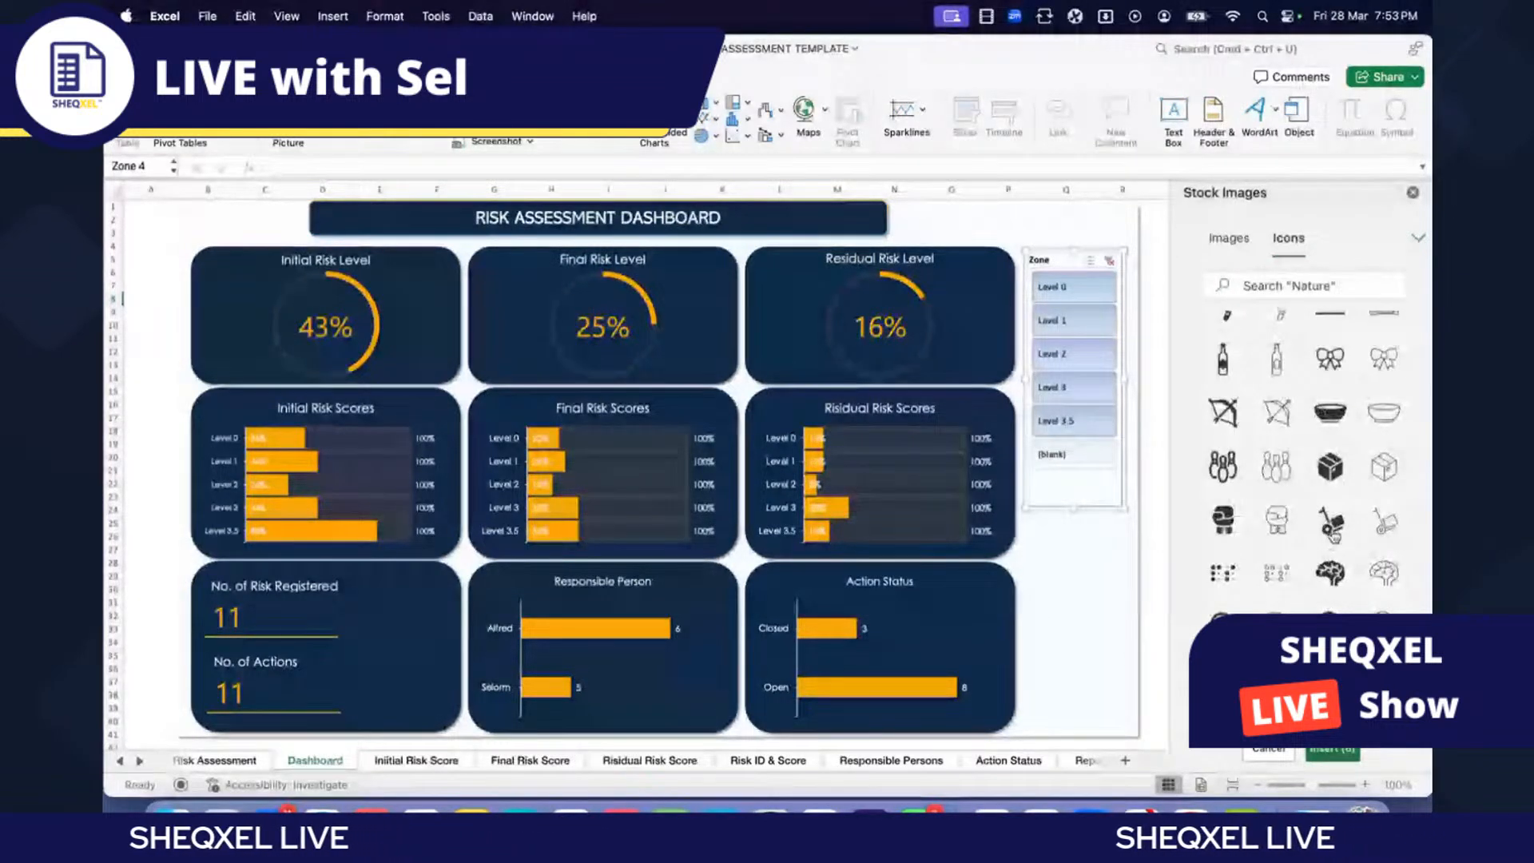
{"action": "scroll", "coordinate": [1333, 537], "scroll_direction": "down", "scroll_amount": 5}
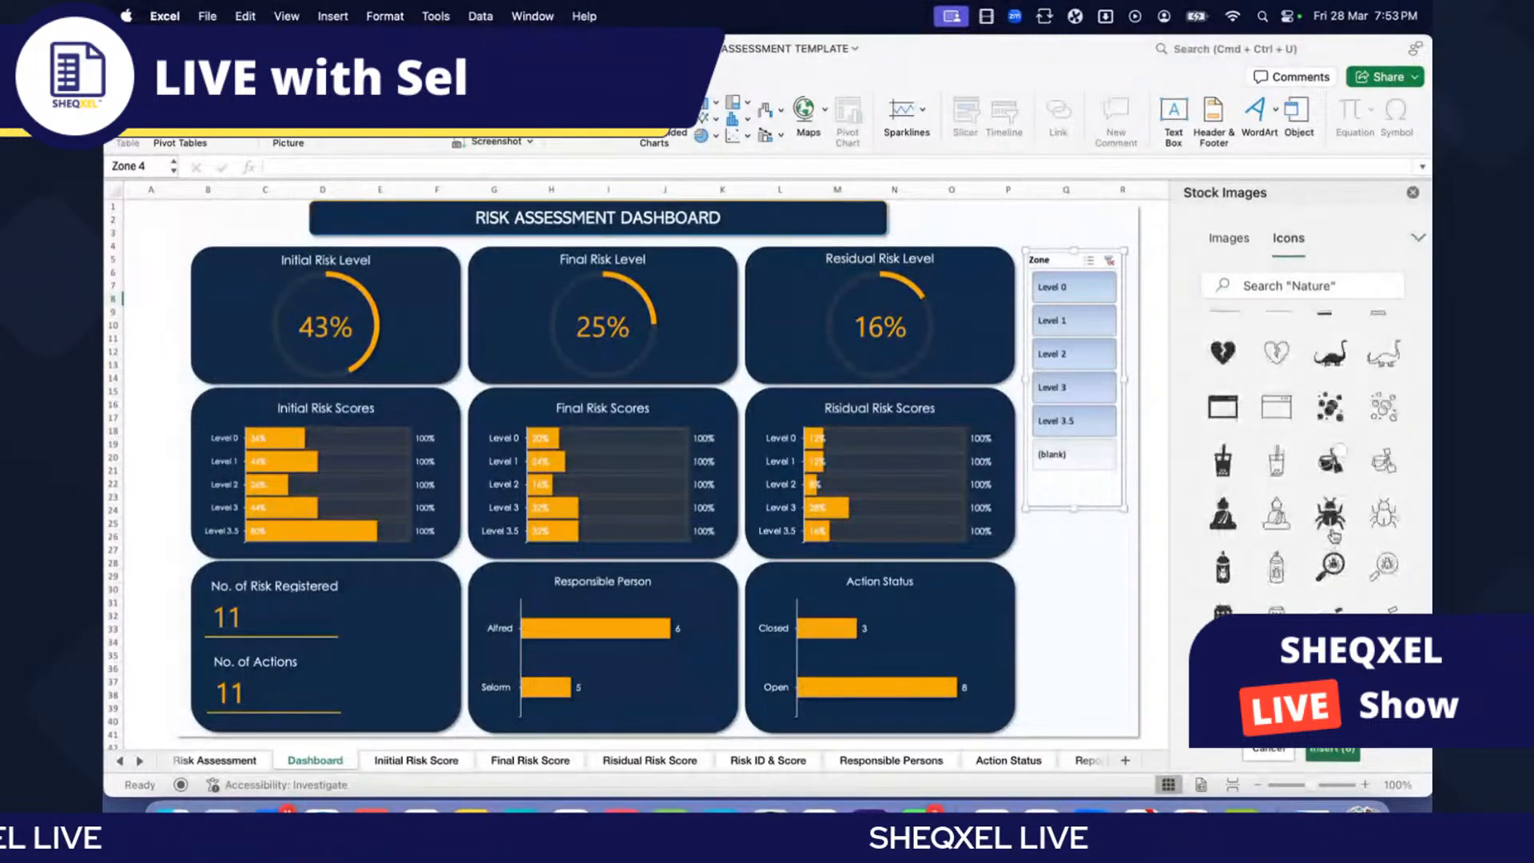
{"action": "scroll", "coordinate": [1333, 536], "scroll_direction": "down", "scroll_amount": 3}
{"action": "left_click", "coordinate": [1223, 481]}
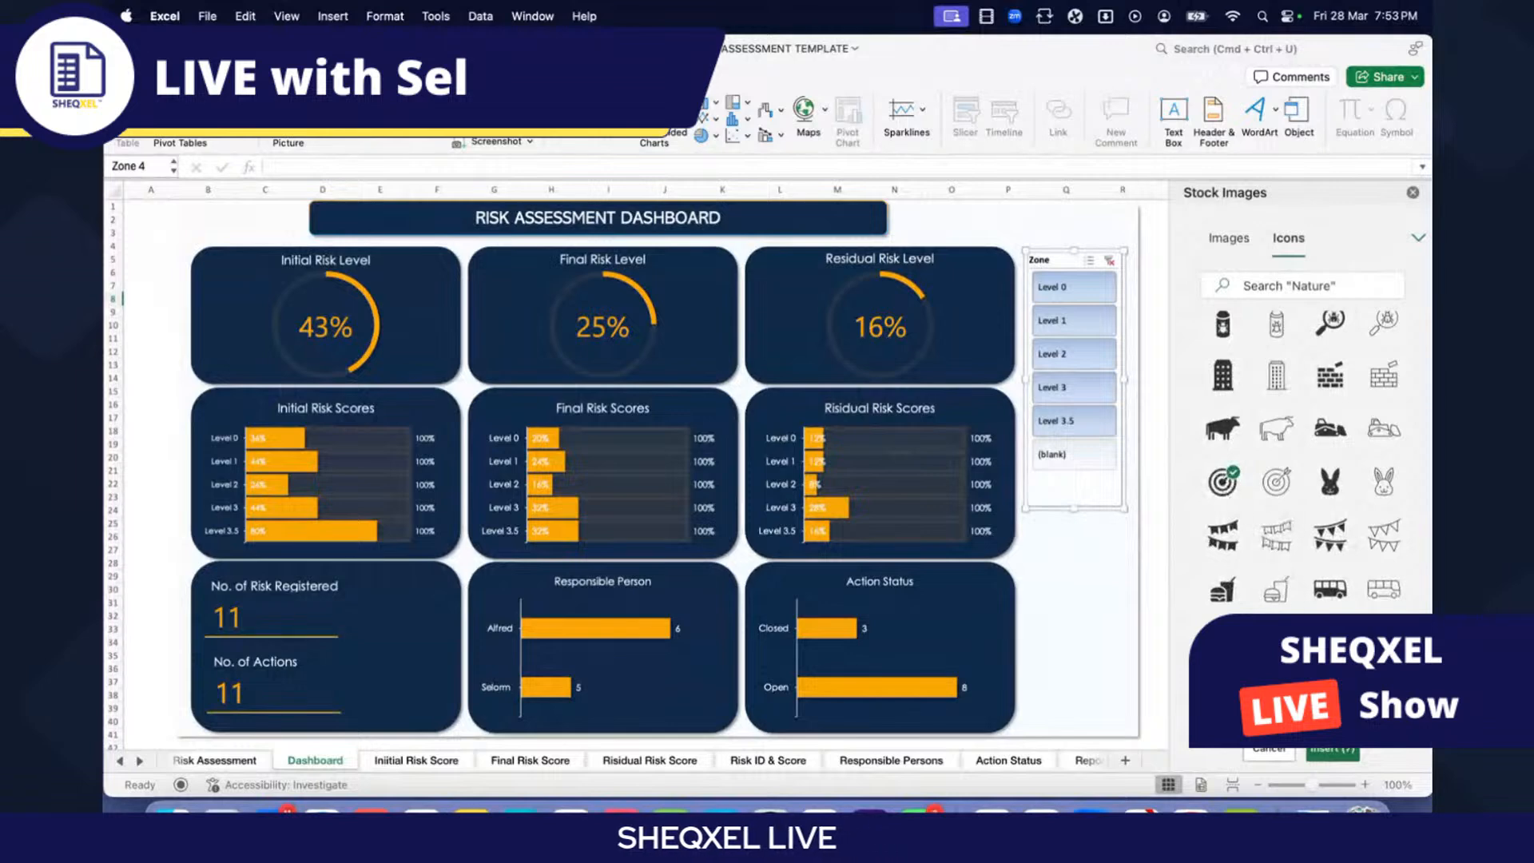
{"action": "scroll", "coordinate": [1148, 659], "scroll_direction": "right", "scroll_amount": 3}
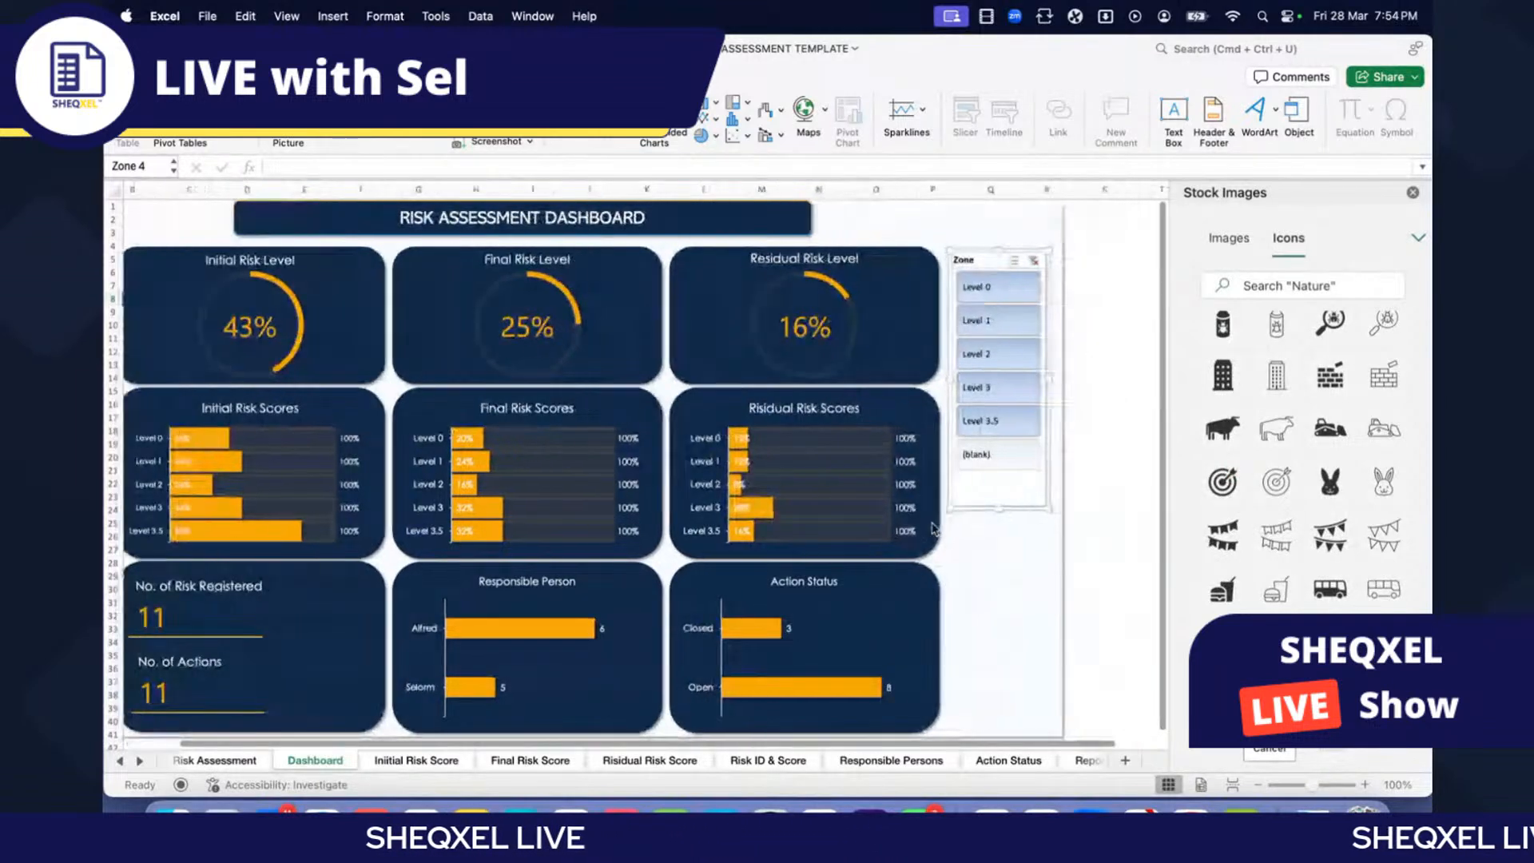
{"action": "scroll", "coordinate": [938, 525], "scroll_direction": "right", "scroll_amount": 5}
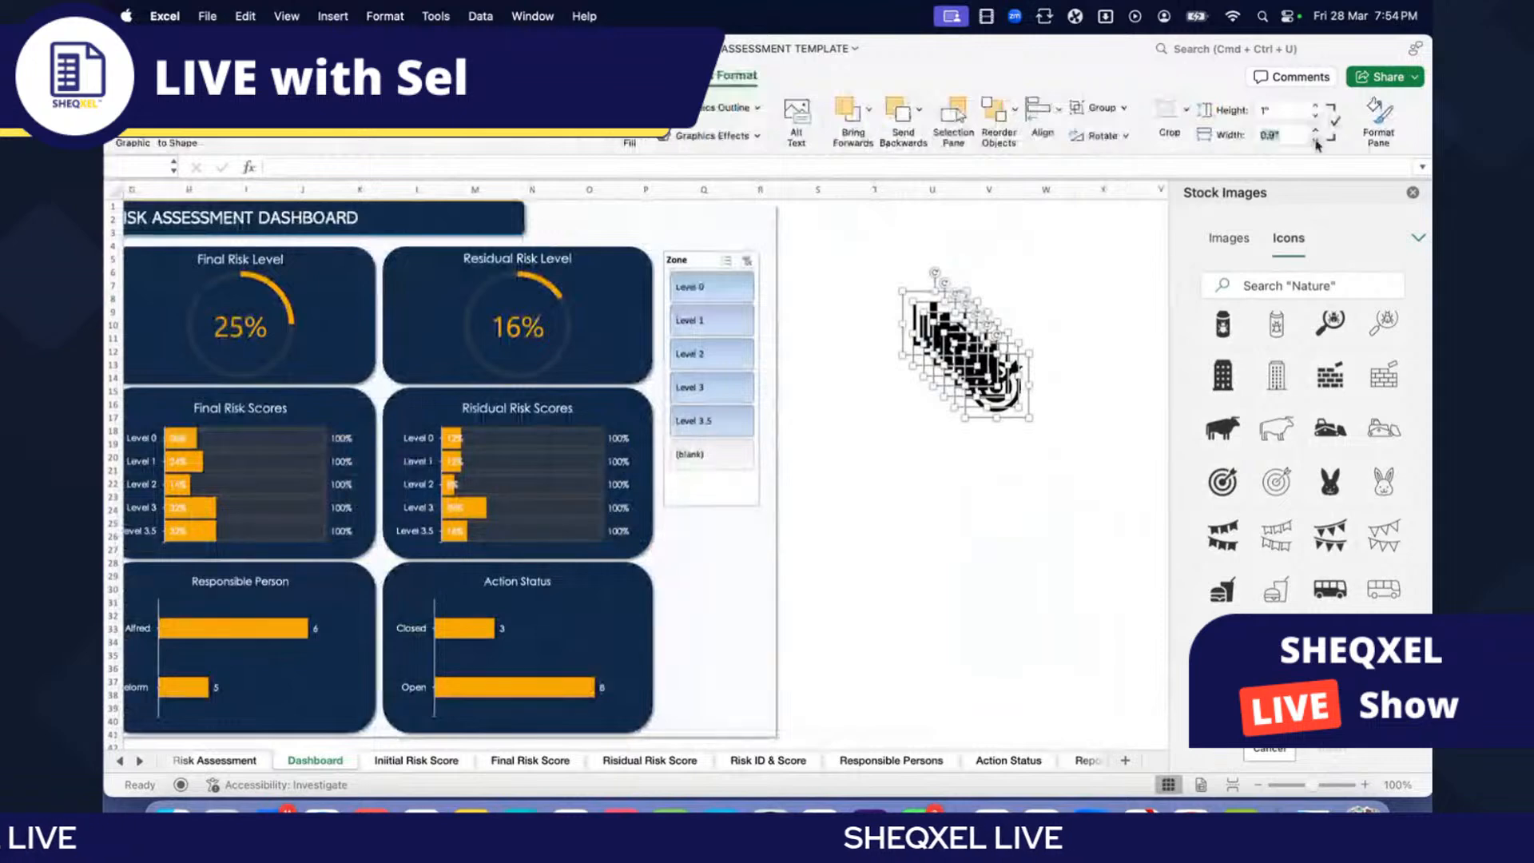
Step: Set the size of the inserted icons to 0.5" by 0.5" and fill them with white
{"action": "left_click", "coordinate": [1315, 140]}
{"action": "left_click", "coordinate": [1315, 141]}
{"action": "left_click", "coordinate": [1316, 141]}
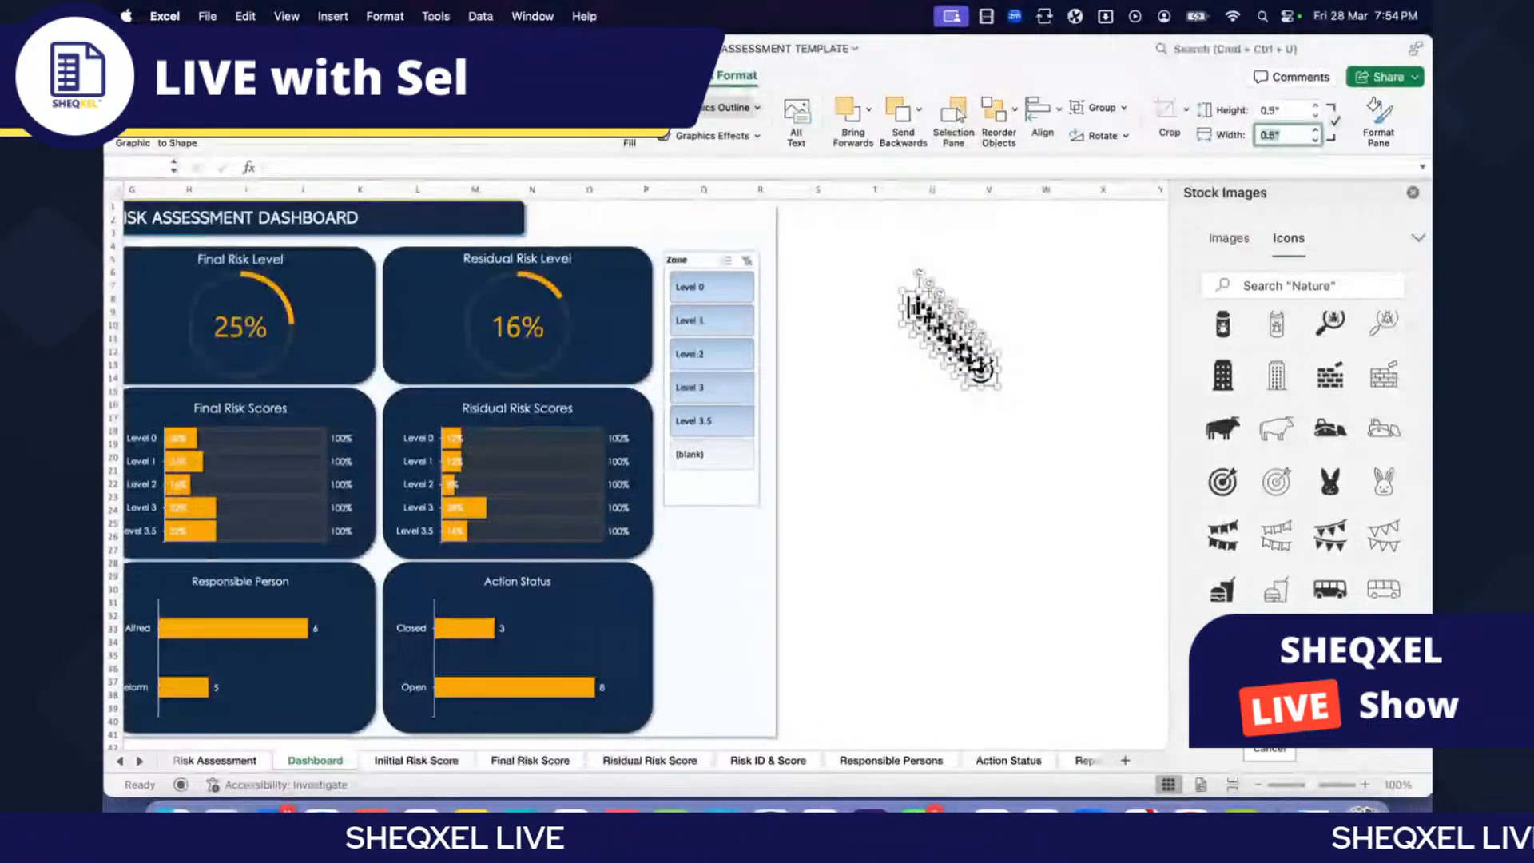
{"action": "left_click", "coordinate": [640, 120]}
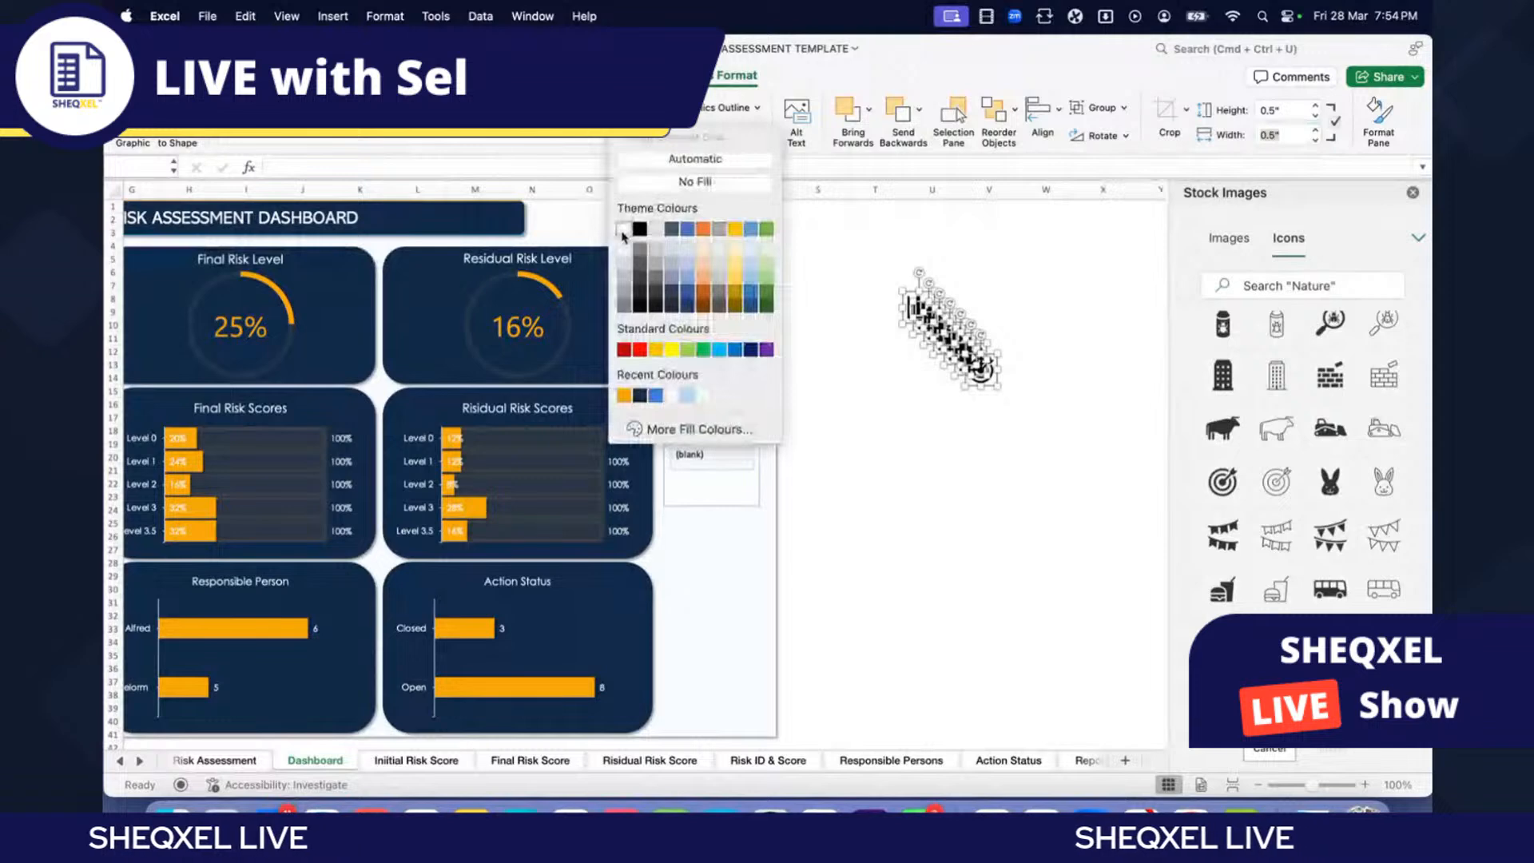
{"action": "left_click", "coordinate": [623, 233]}
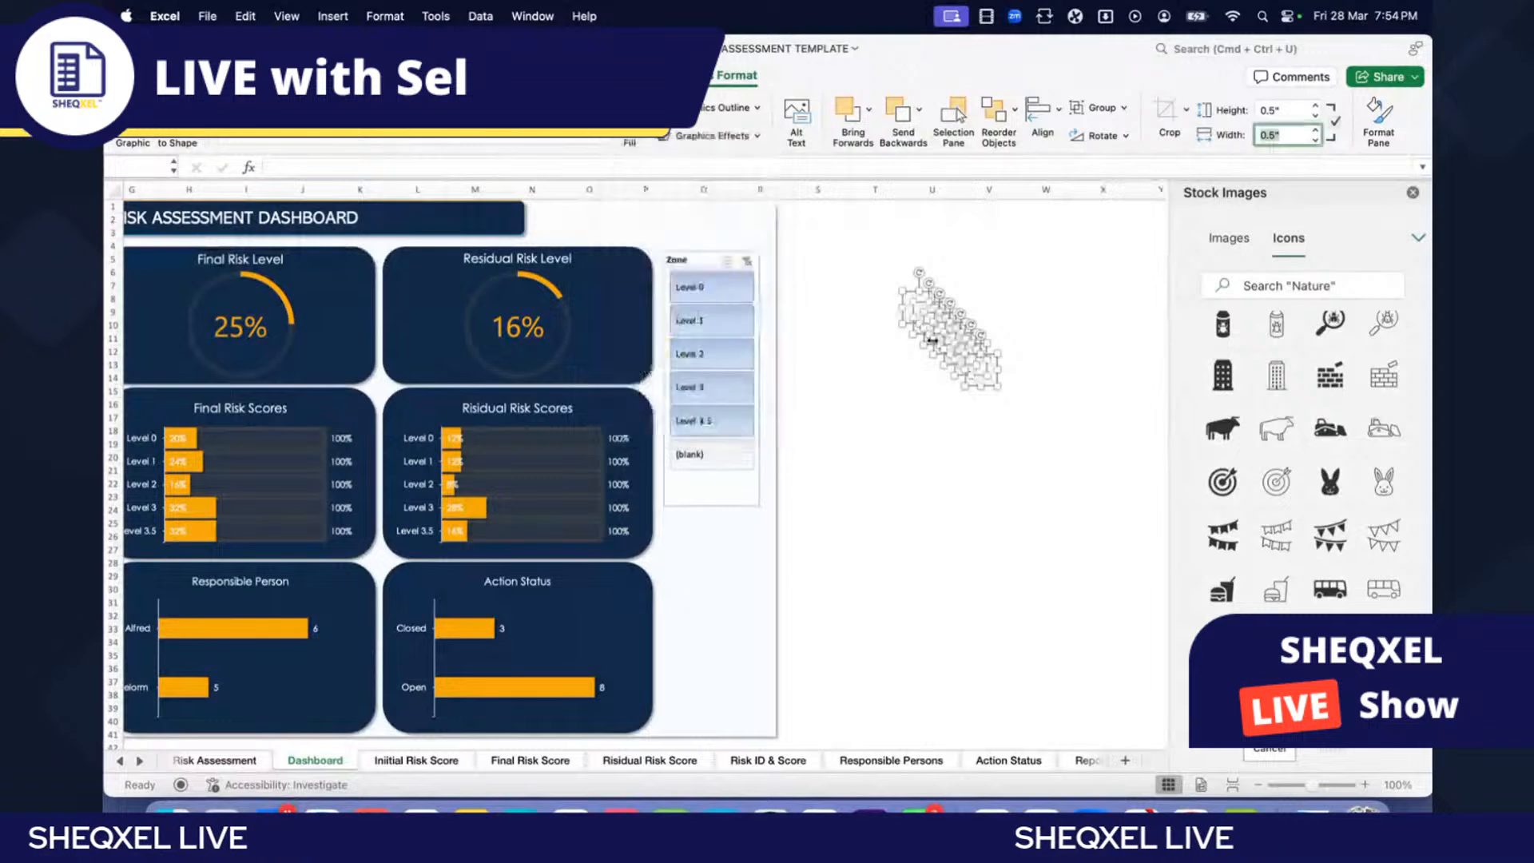
Step: Bring the white icons to the front and move them together onto the Residual Risk Level panel
{"action": "right_click", "coordinate": [967, 366]}
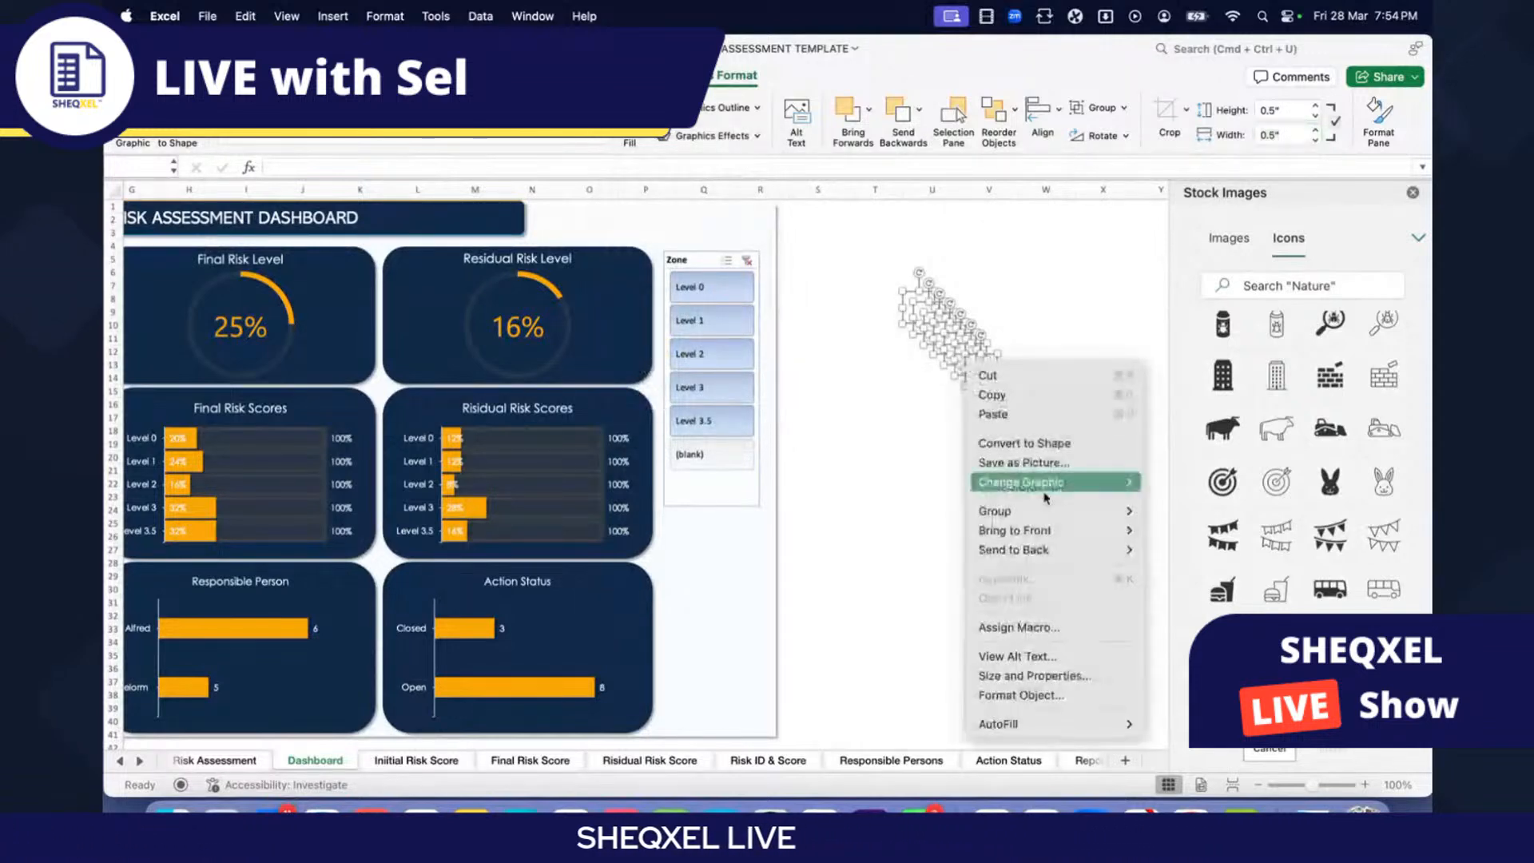
{"action": "mouse_move", "coordinate": [1128, 532]}
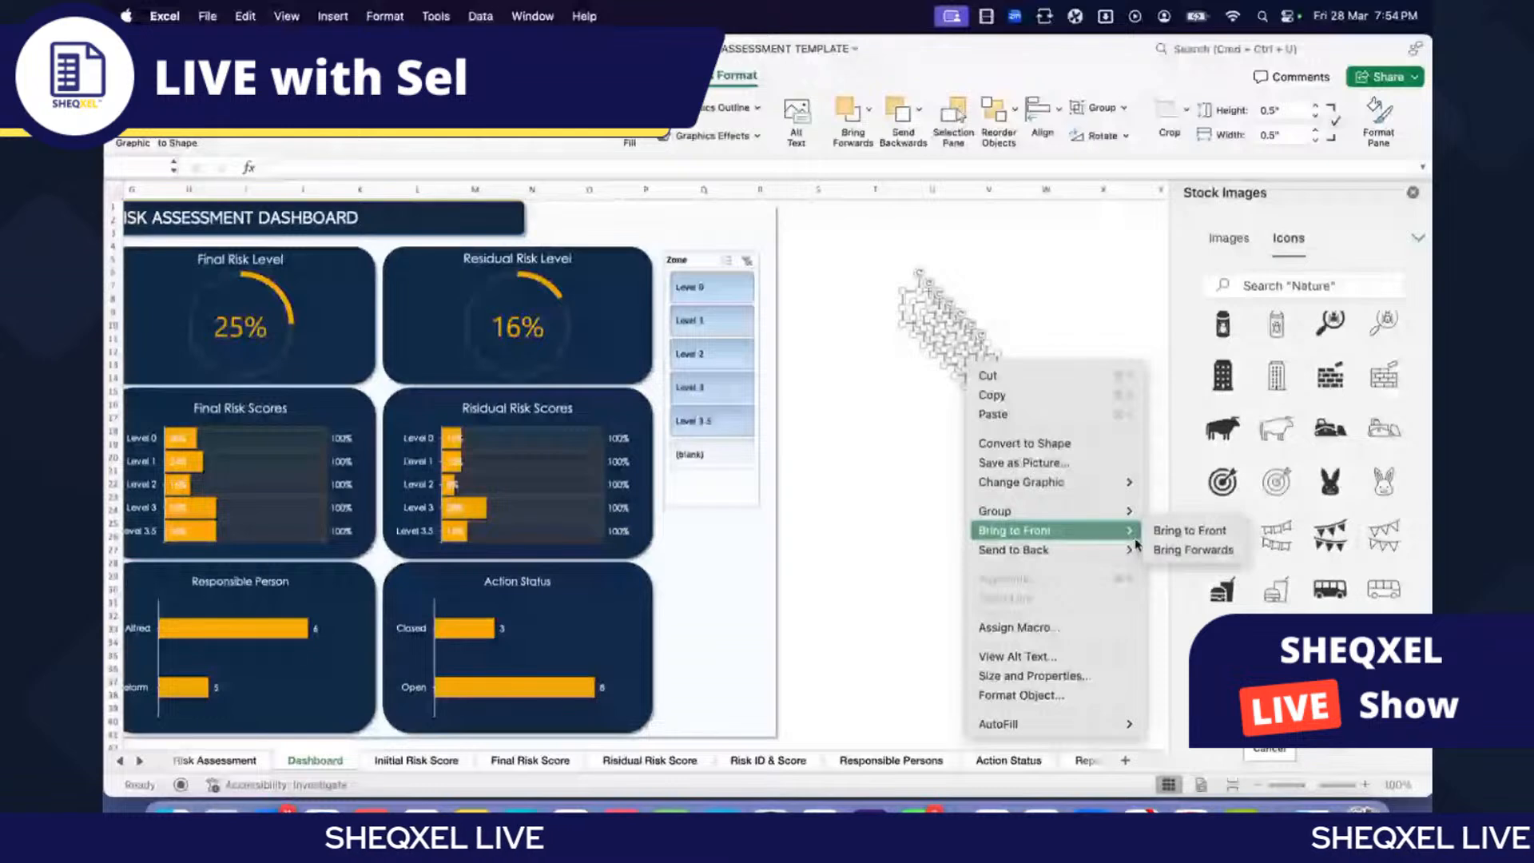
{"action": "left_click", "coordinate": [1190, 531]}
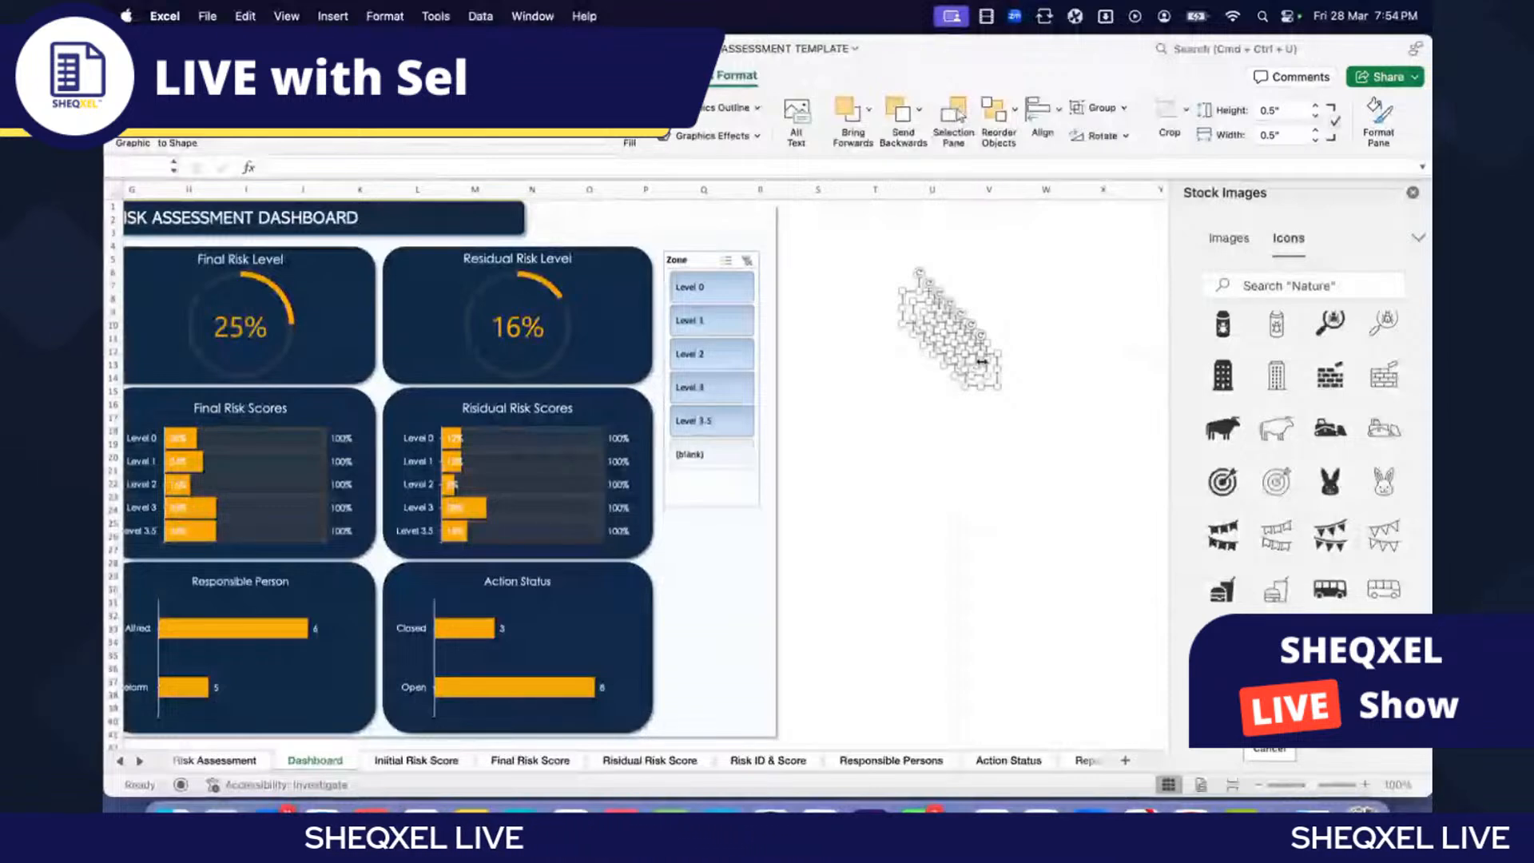
{"action": "left_click_drag", "start_coordinate": [982, 362], "coordinate": [512, 375]}
{"action": "left_click", "coordinate": [953, 404]}
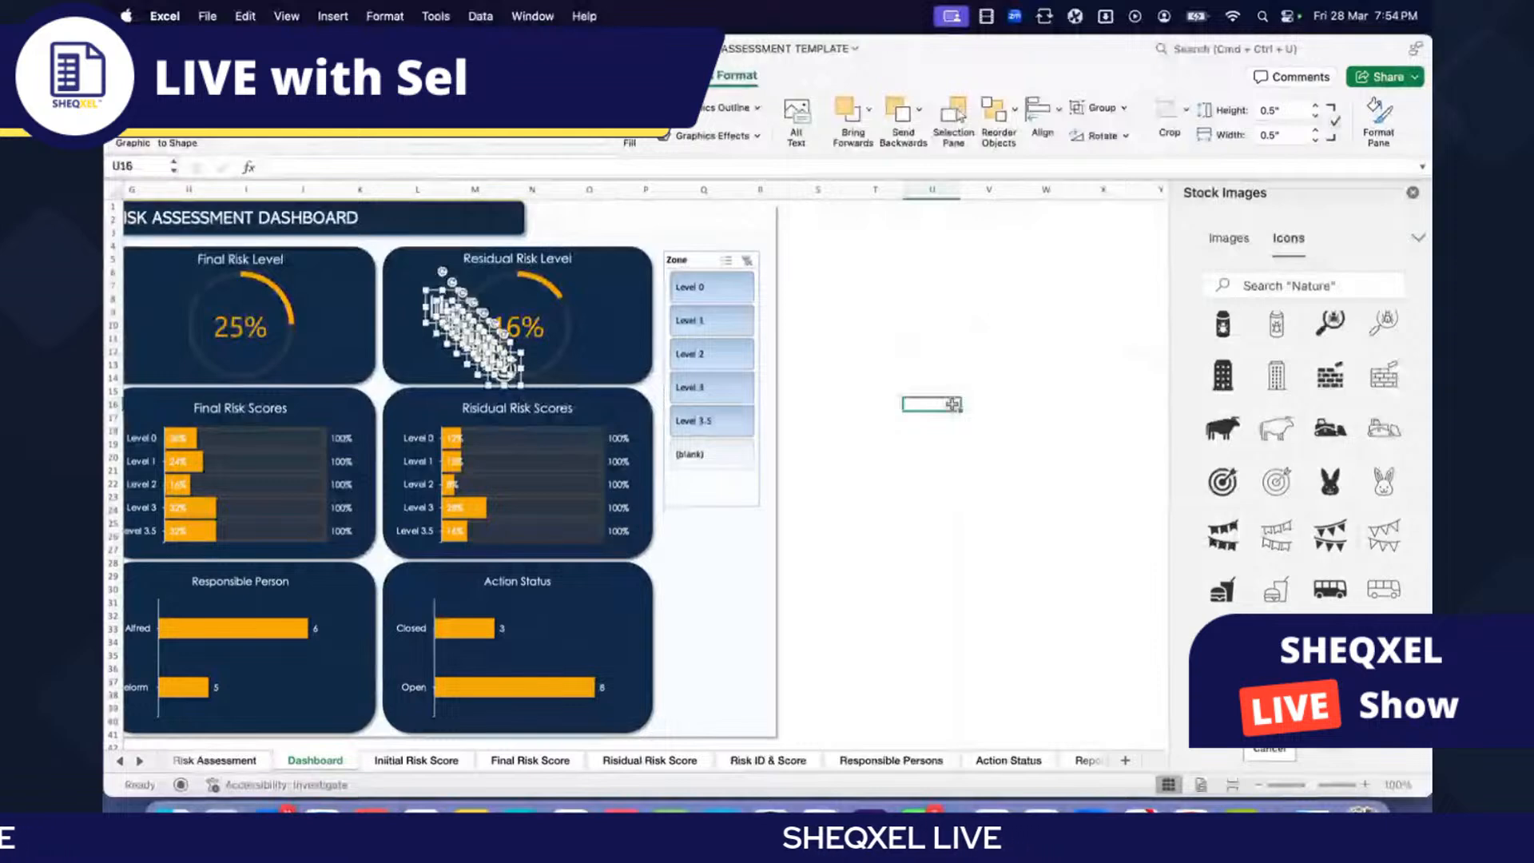
Step: Place one bar chart icon beside each title of the Initial, Final and Risidual Risk Scores panels and the Responsible Person panel
{"action": "scroll", "coordinate": [953, 405], "scroll_direction": "left", "scroll_amount": 4}
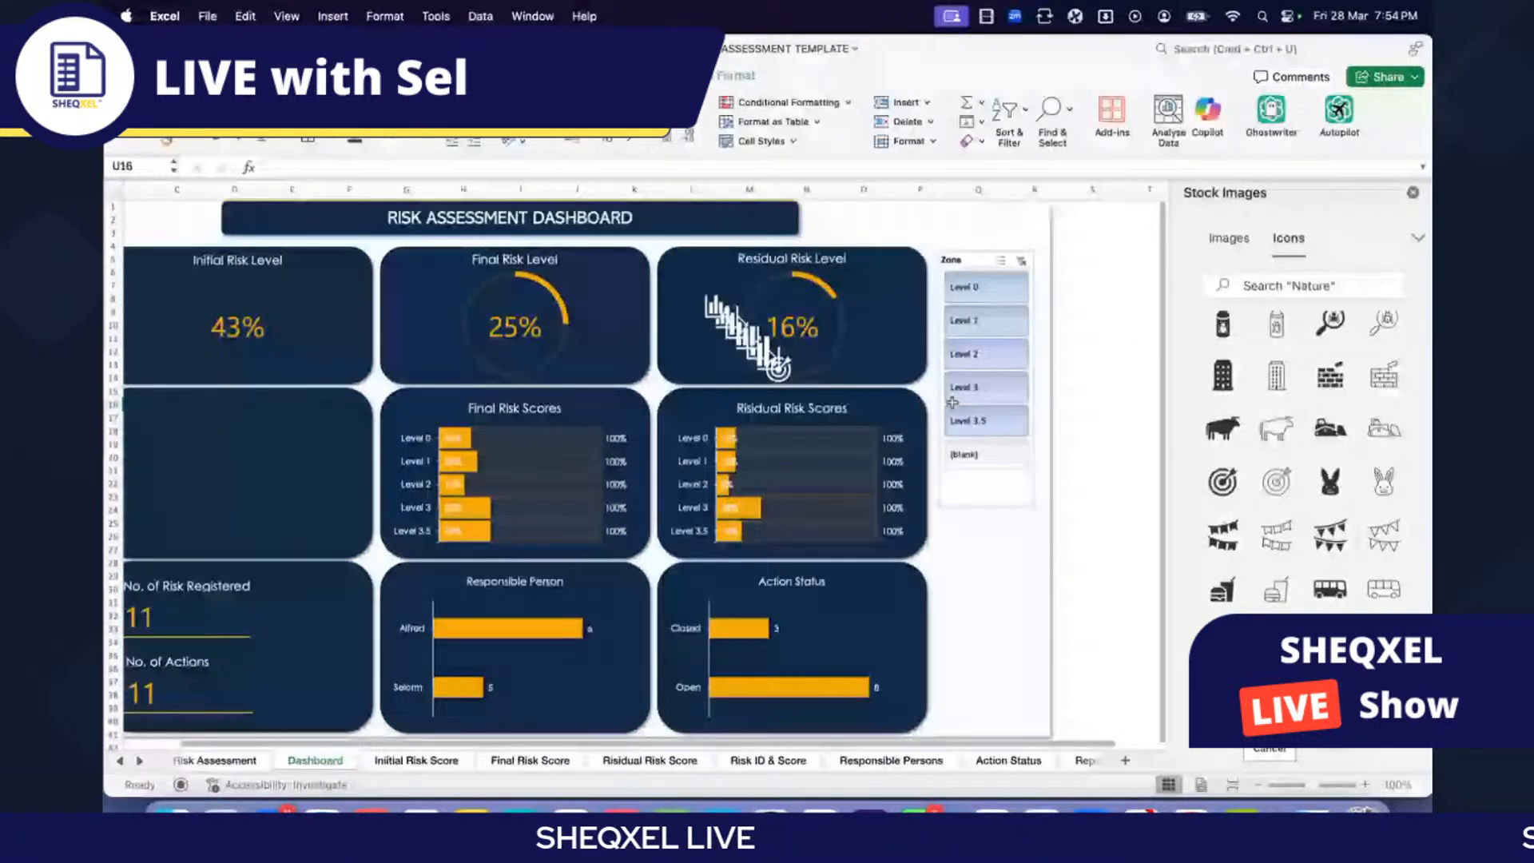
{"action": "scroll", "coordinate": [953, 405], "scroll_direction": "left", "scroll_amount": 2}
{"action": "left_click_drag", "start_coordinate": [817, 316], "coordinate": [225, 408]}
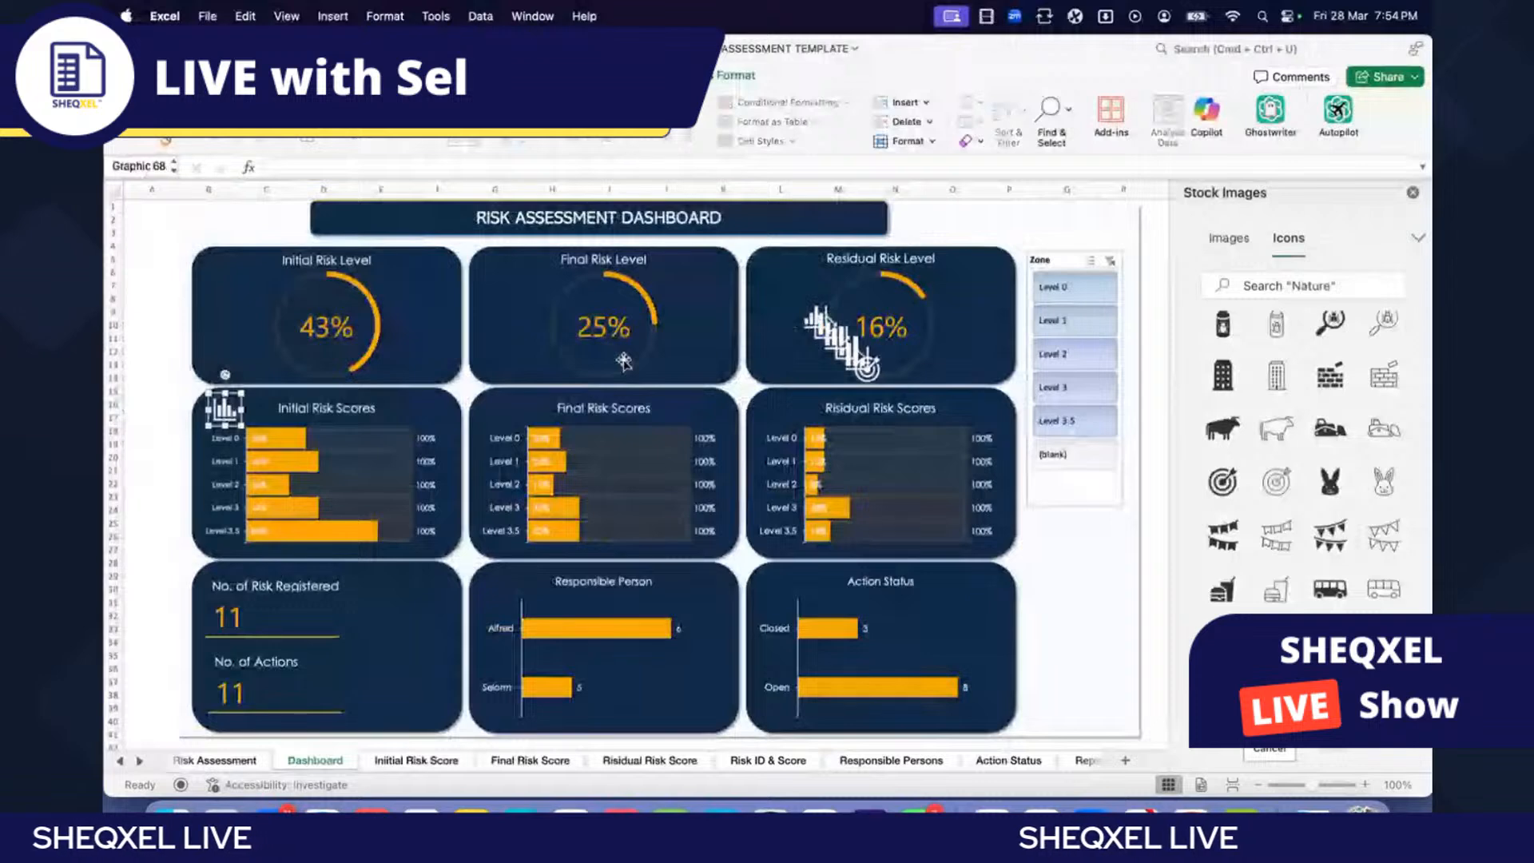
{"action": "left_click_drag", "start_coordinate": [815, 319], "coordinate": [507, 402]}
{"action": "left_click_drag", "start_coordinate": [843, 347], "coordinate": [503, 581]}
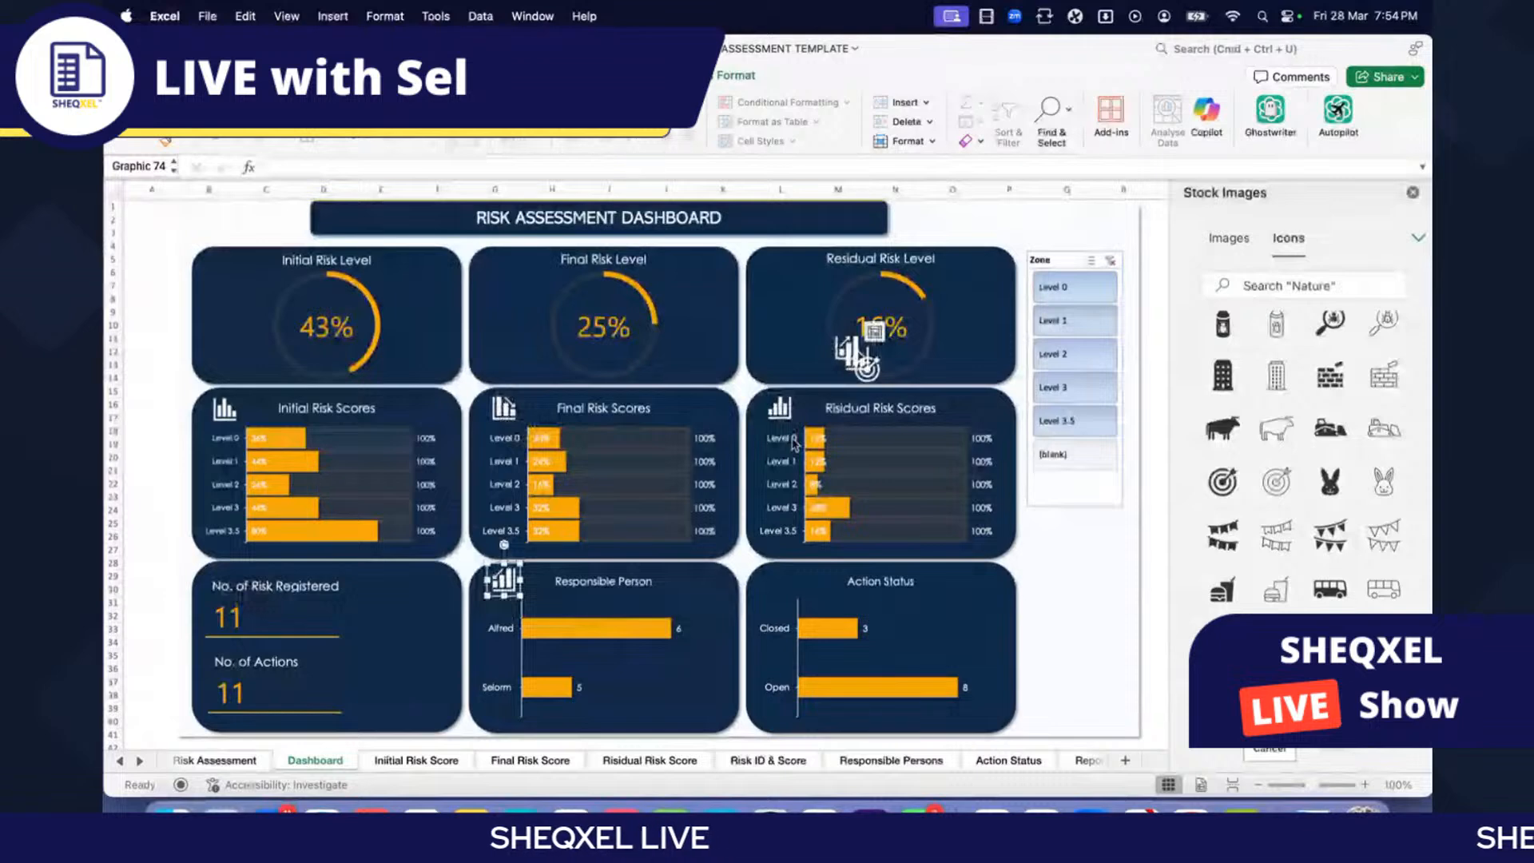
{"action": "mouse_move", "coordinate": [863, 336]}
{"action": "left_mouse_down"}
{"action": "mouse_move", "coordinate": [884, 342]}
{"action": "mouse_move", "coordinate": [856, 348]}
{"action": "left_mouse_up"}
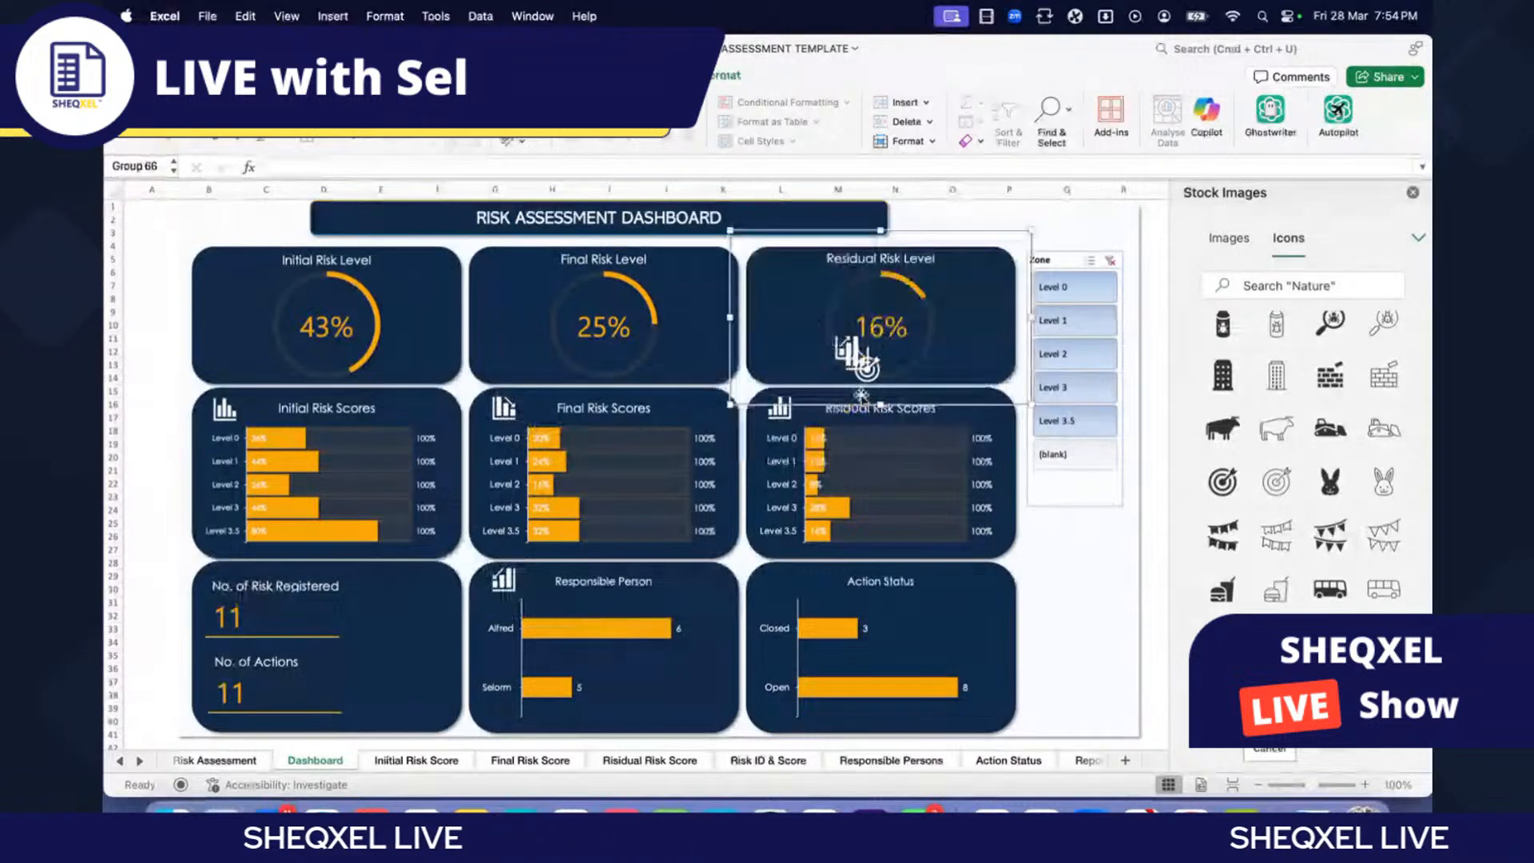
{"action": "left_click", "coordinate": [859, 351]}
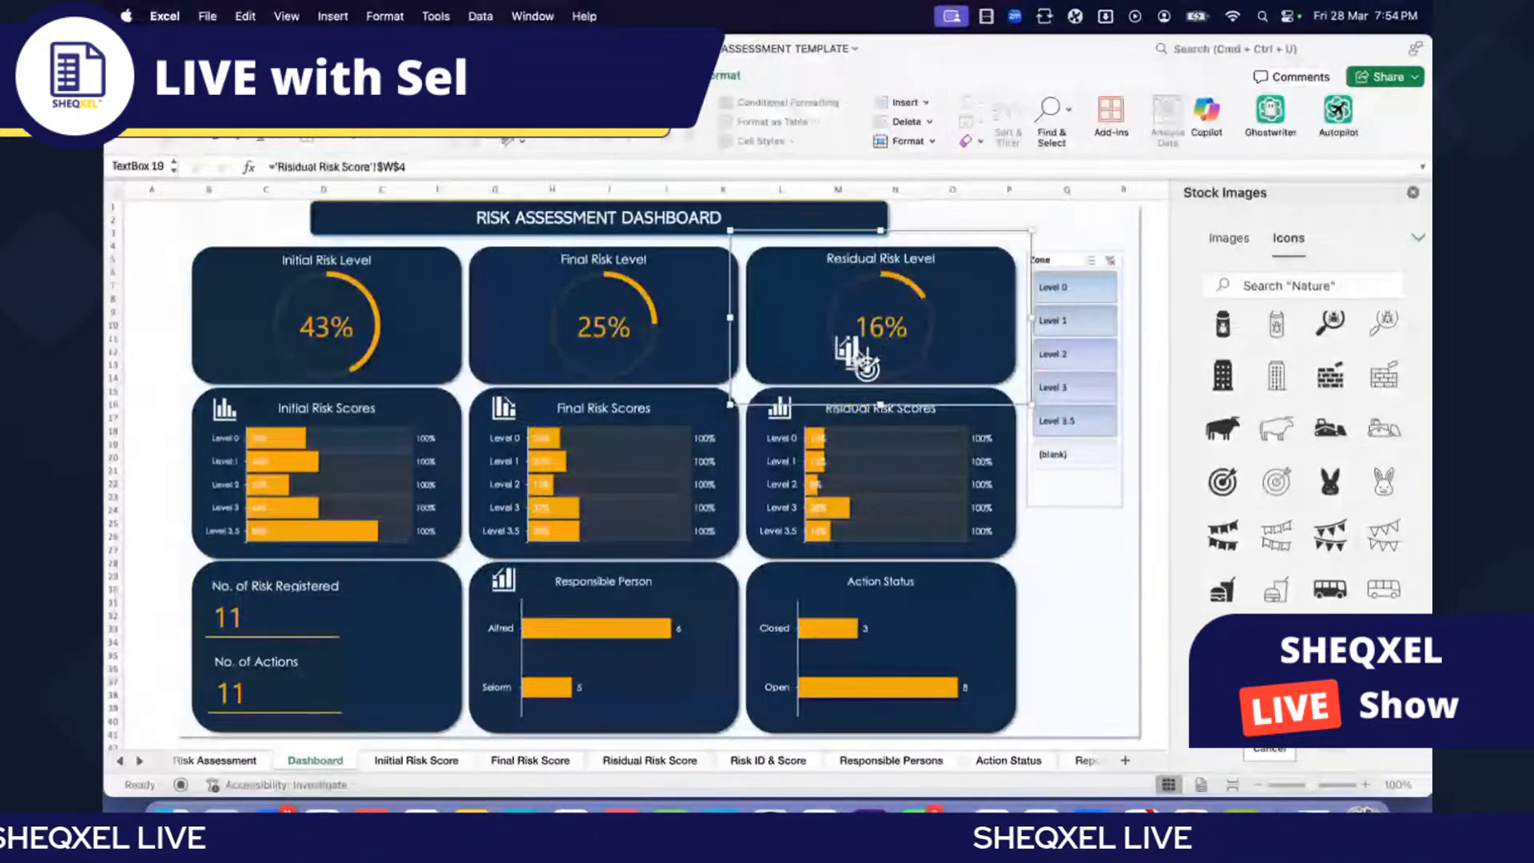
{"action": "left_click", "coordinate": [1146, 459]}
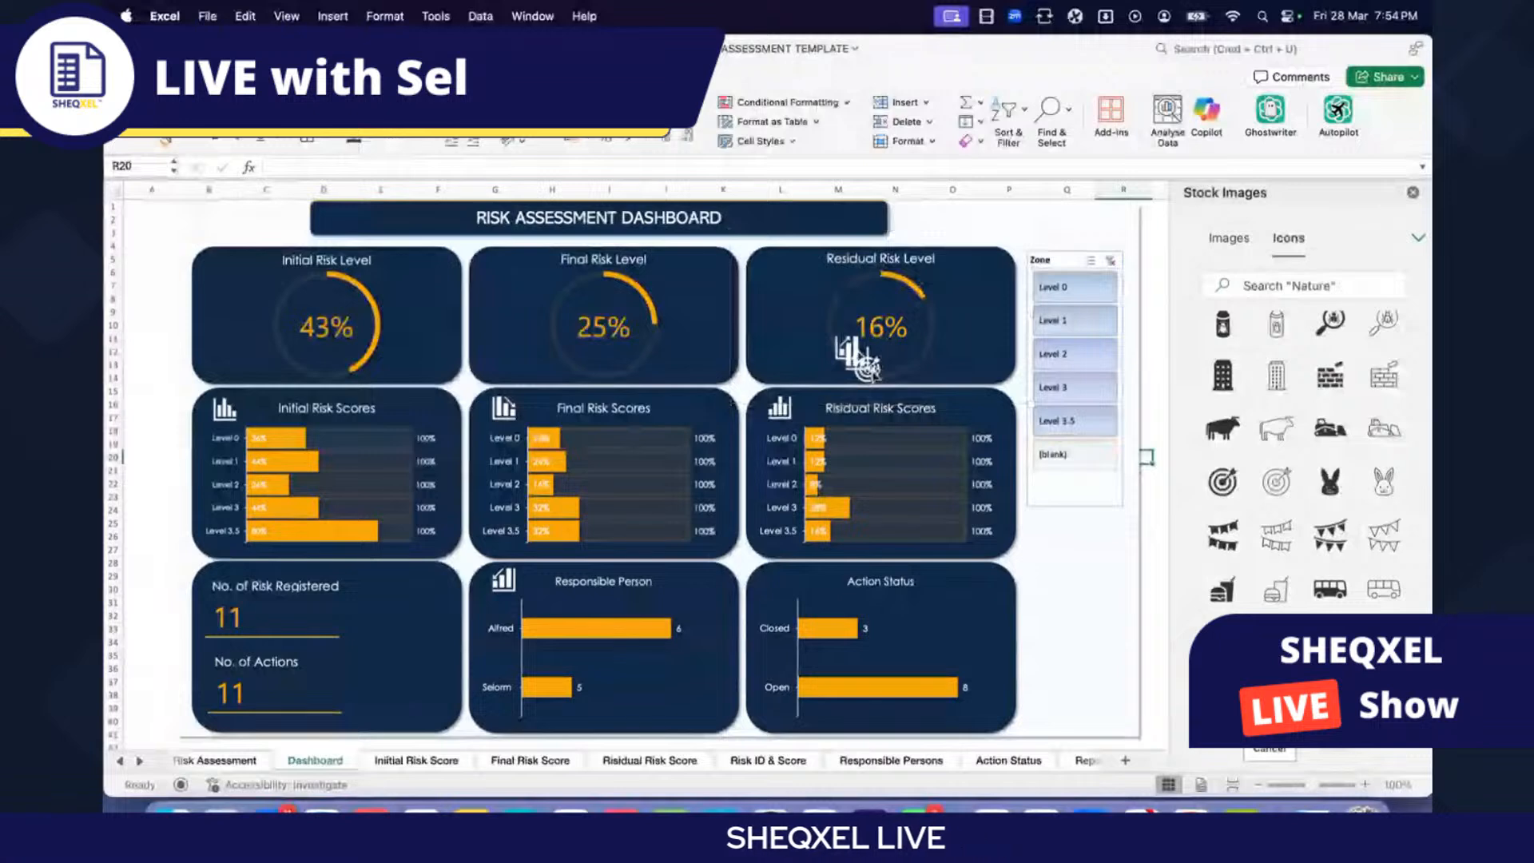
{"action": "left_click", "coordinate": [865, 369]}
{"action": "left_click", "coordinate": [865, 369]}
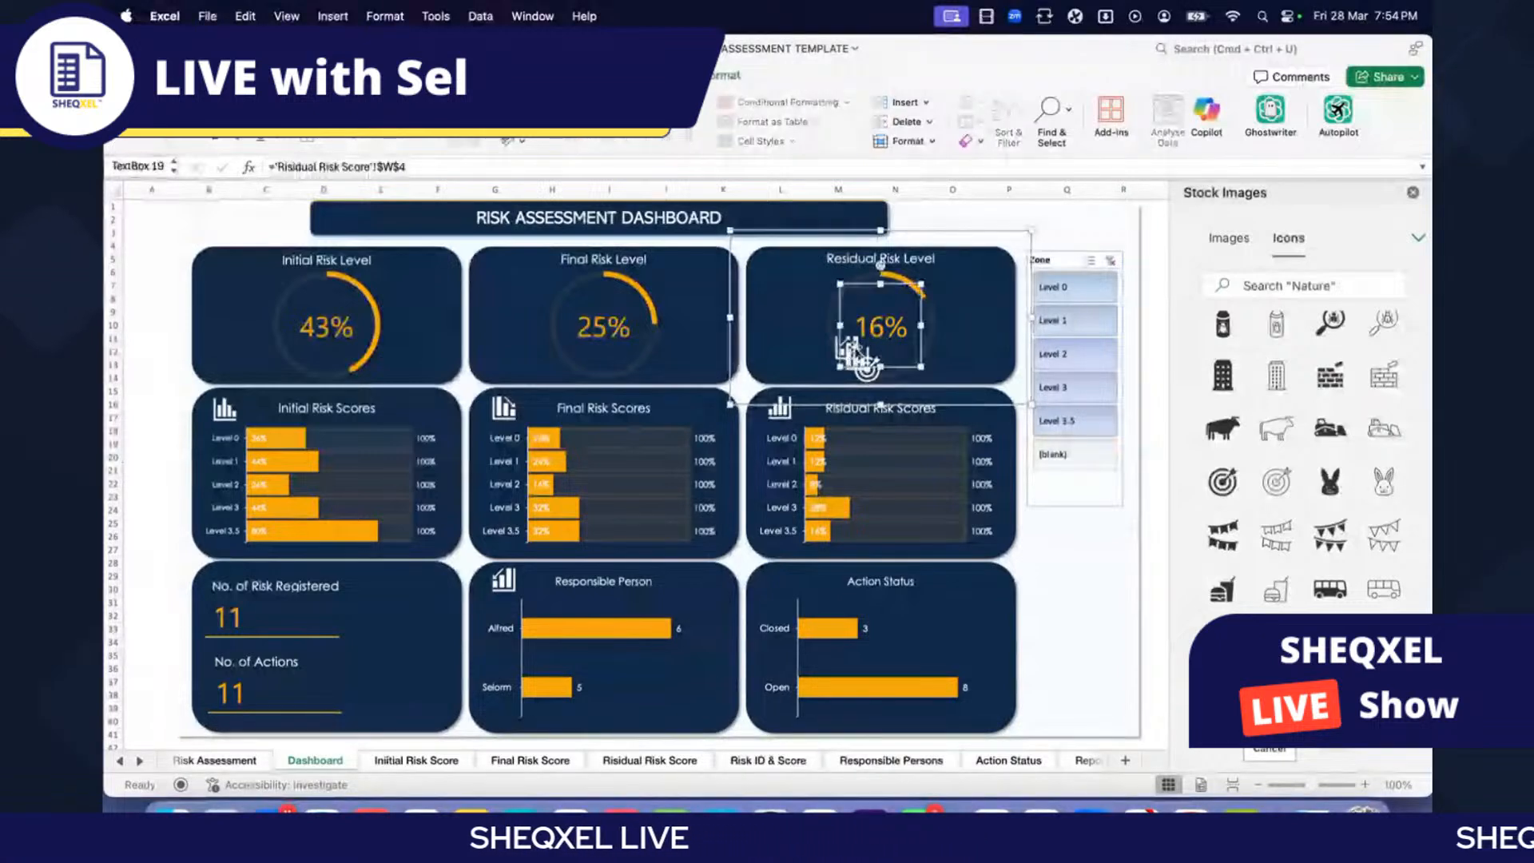
{"action": "left_click", "coordinate": [835, 348]}
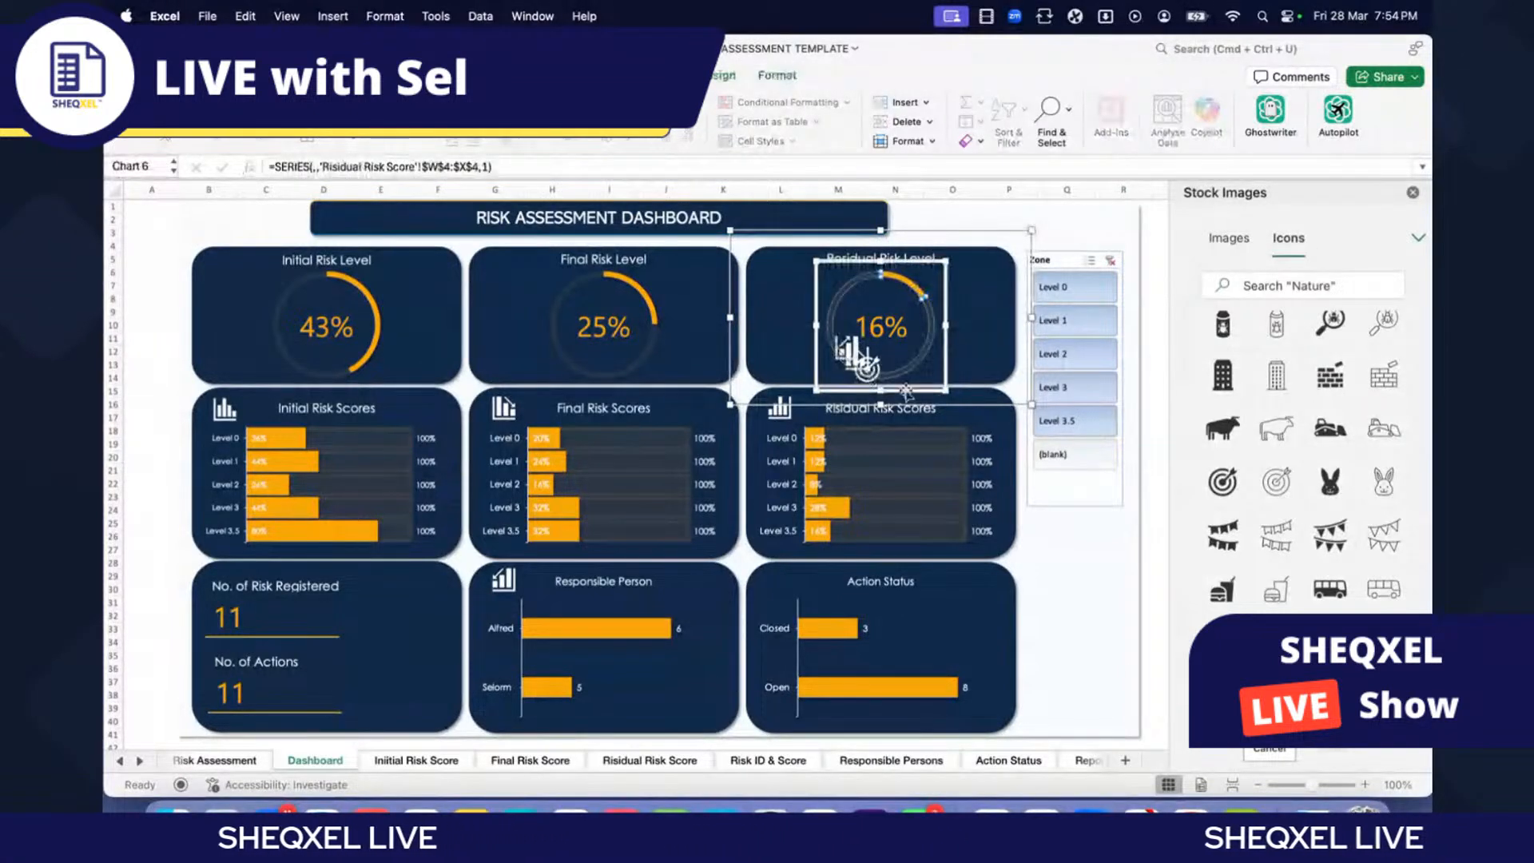
{"action": "left_click", "coordinate": [1143, 528]}
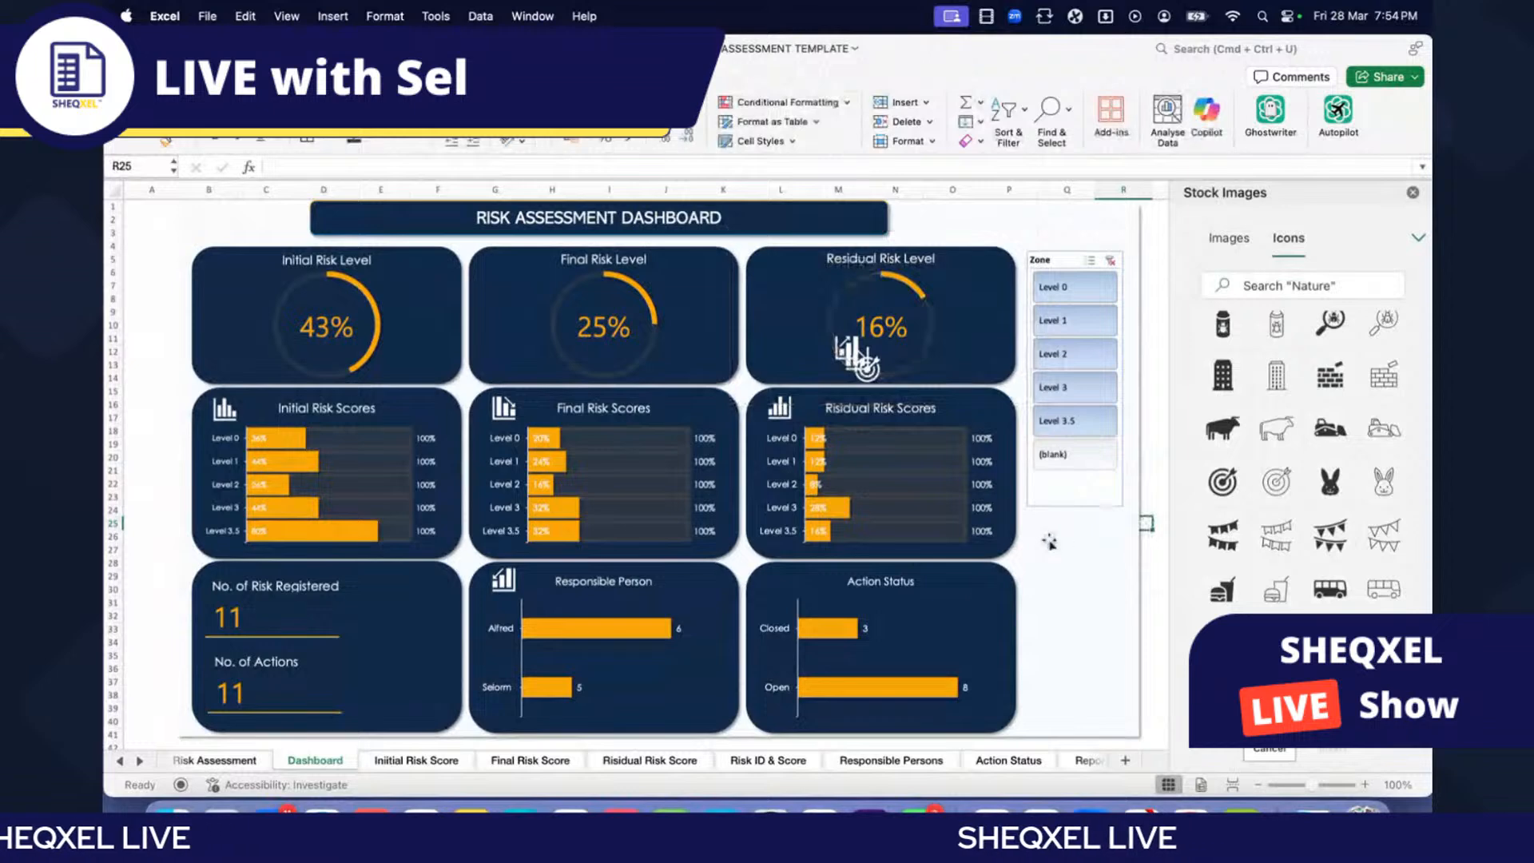
Step: Place a copy of the target icon beside each title of the Initial, Final and Residual Risk Level panels
{"action": "left_click_drag", "start_coordinate": [870, 374], "coordinate": [661, 282]}
{"action": "left_click_drag", "start_coordinate": [507, 276], "coordinate": [777, 268]}
Step: Move the two remaining chart icons to the titles of the Action Status panel and the No. of Risk Registered panel
{"action": "left_click", "coordinate": [857, 359]}
{"action": "left_click", "coordinate": [837, 349]}
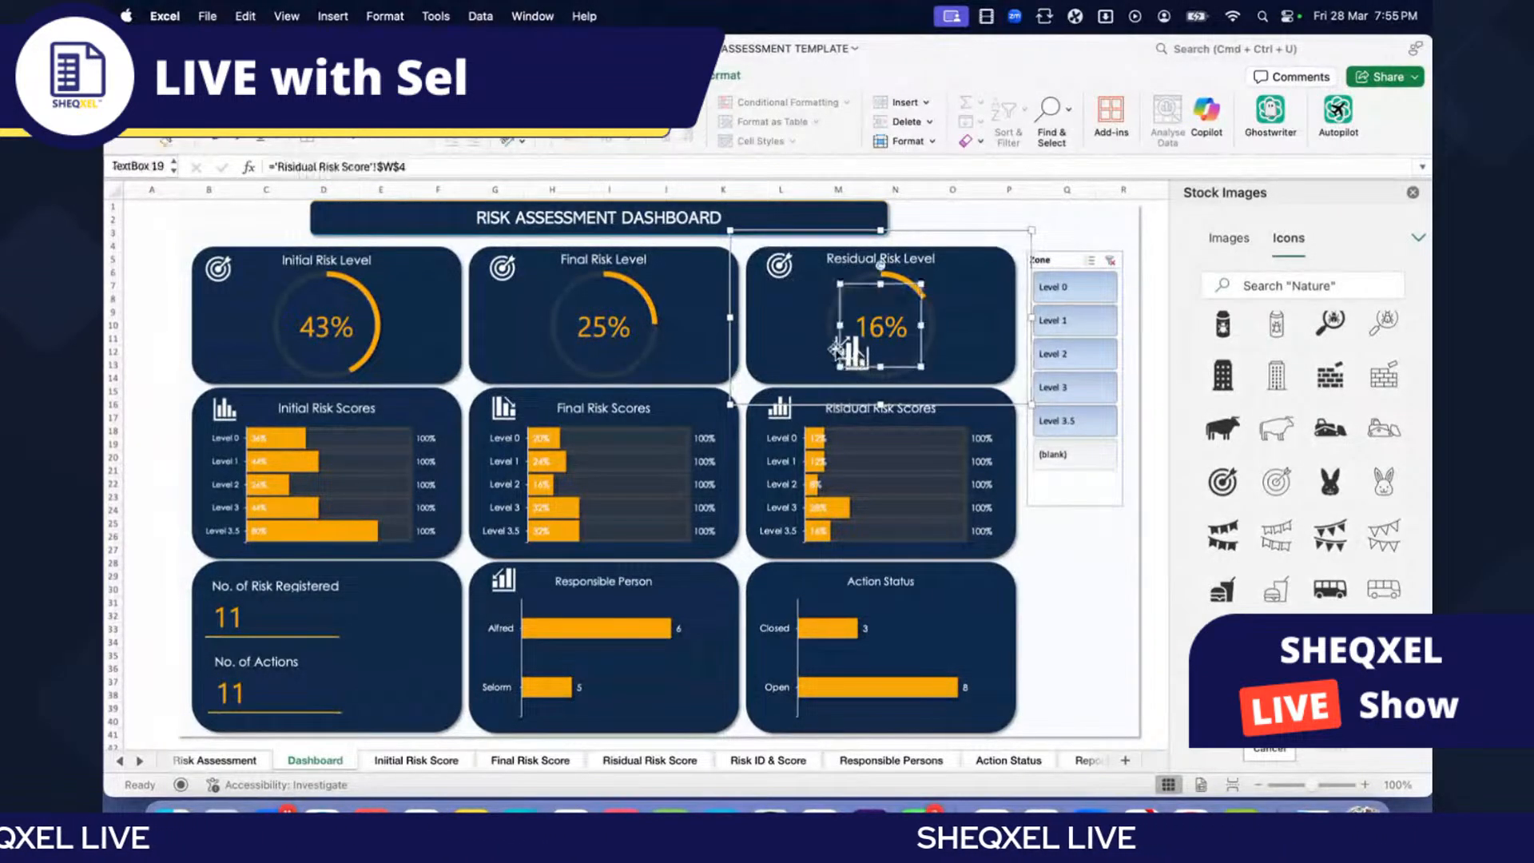
{"action": "left_click_drag", "start_coordinate": [836, 349], "coordinate": [768, 582]}
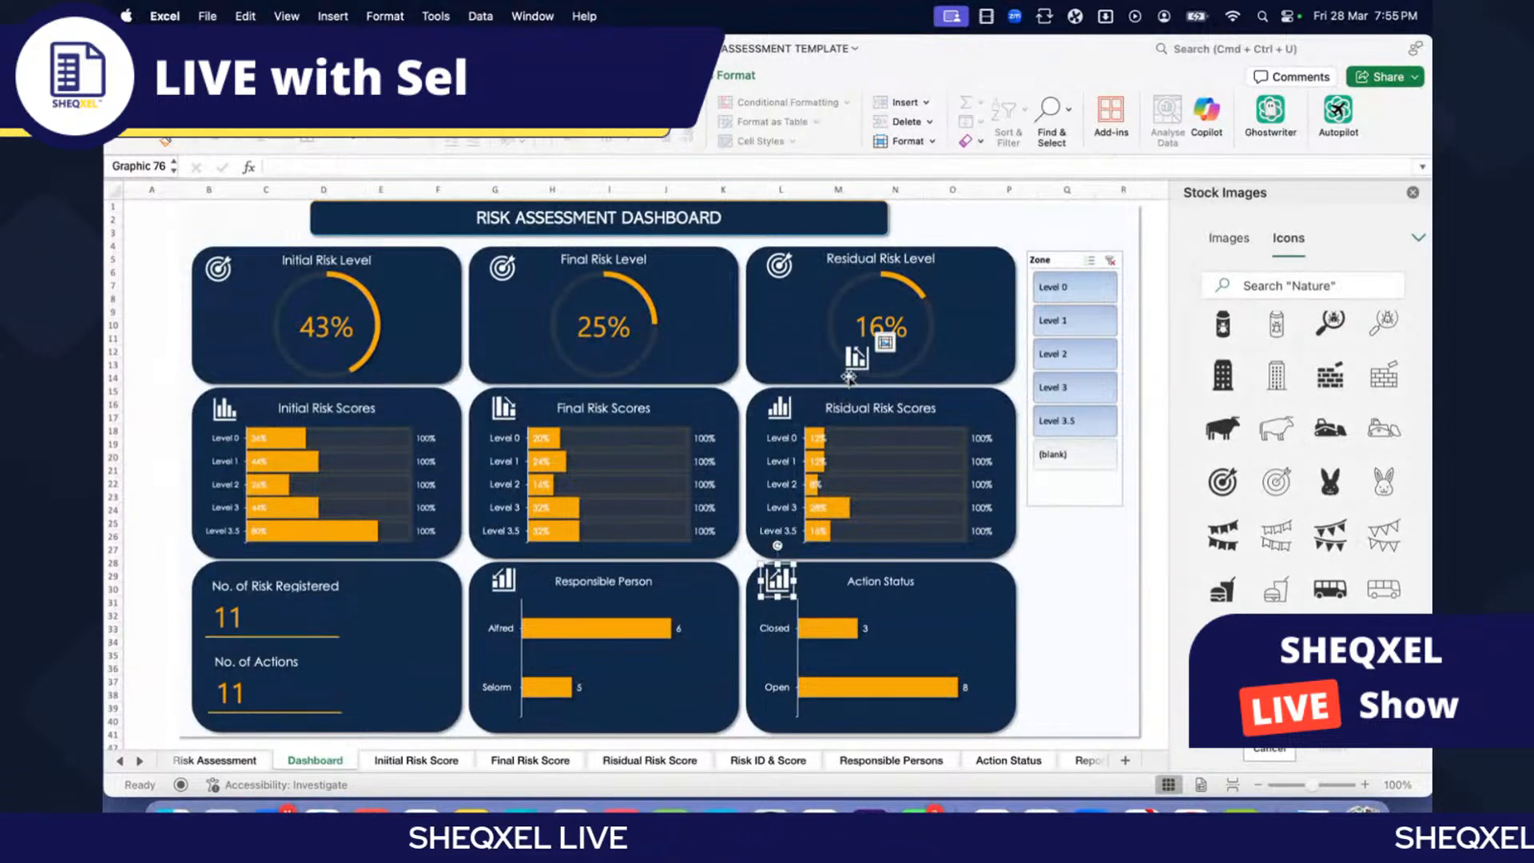
{"action": "left_click_drag", "start_coordinate": [849, 375], "coordinate": [208, 593]}
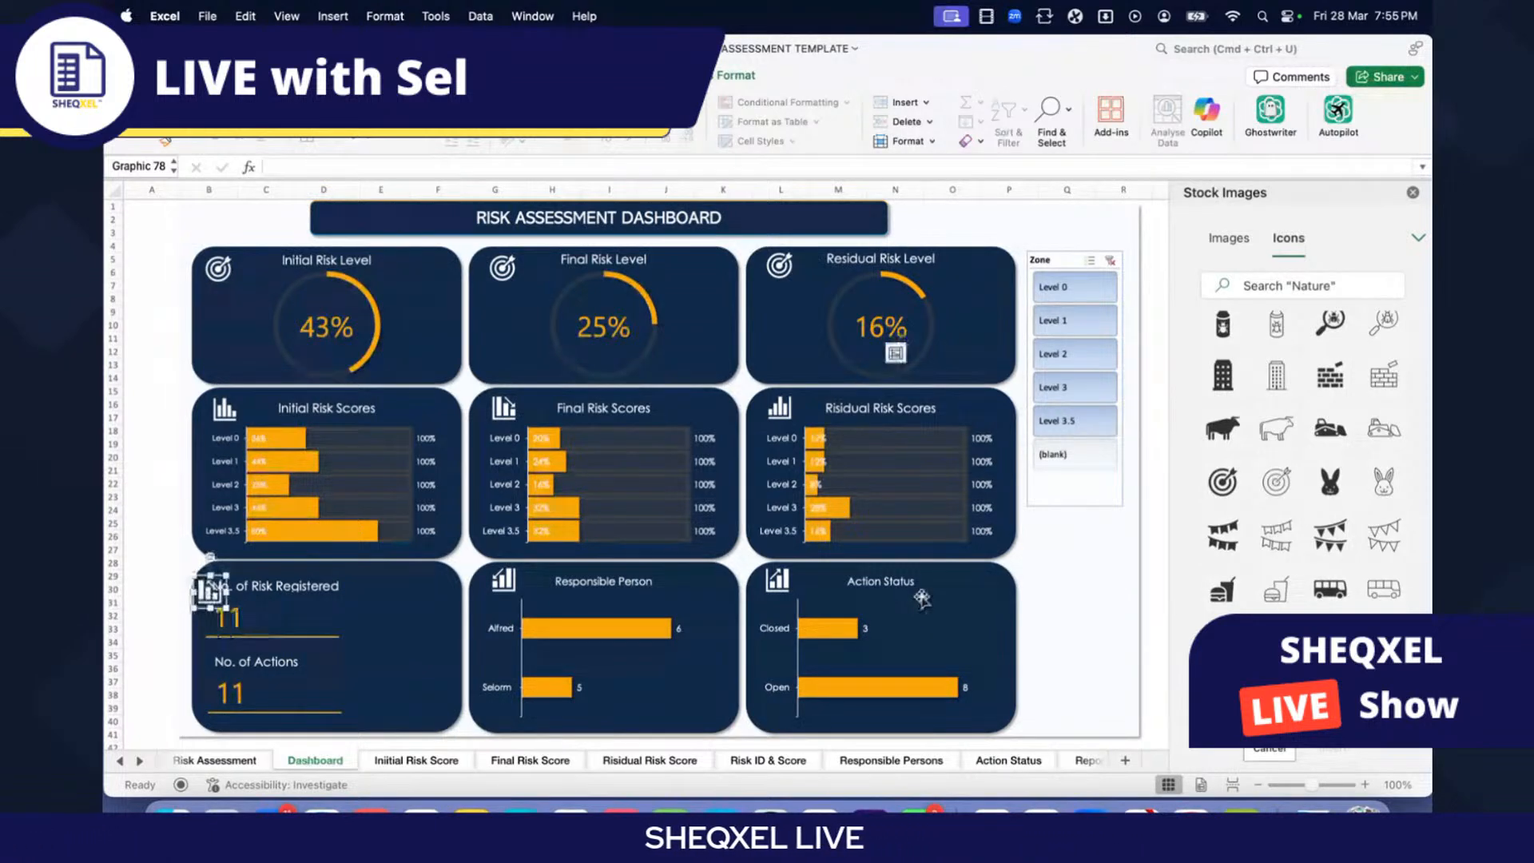
{"action": "scroll", "coordinate": [1123, 534], "scroll_direction": "right", "scroll_amount": 2}
{"action": "scroll", "coordinate": [1123, 534], "scroll_direction": "left", "scroll_amount": 2}
{"action": "left_click", "coordinate": [1159, 457]}
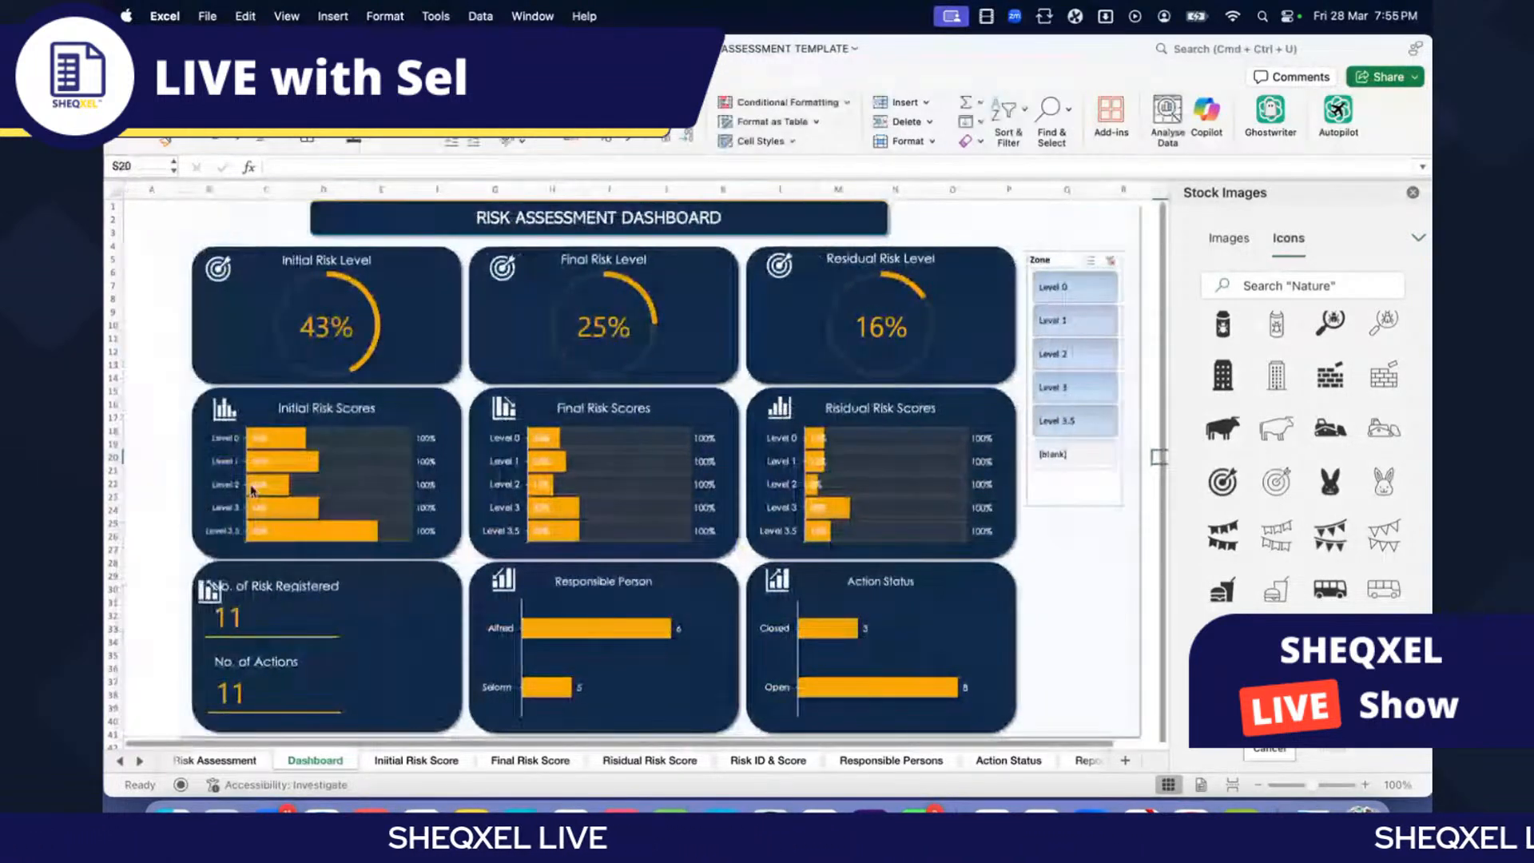
Step: Group the target icon with the Initial Risk Level panel
{"action": "left_click", "coordinate": [226, 277]}
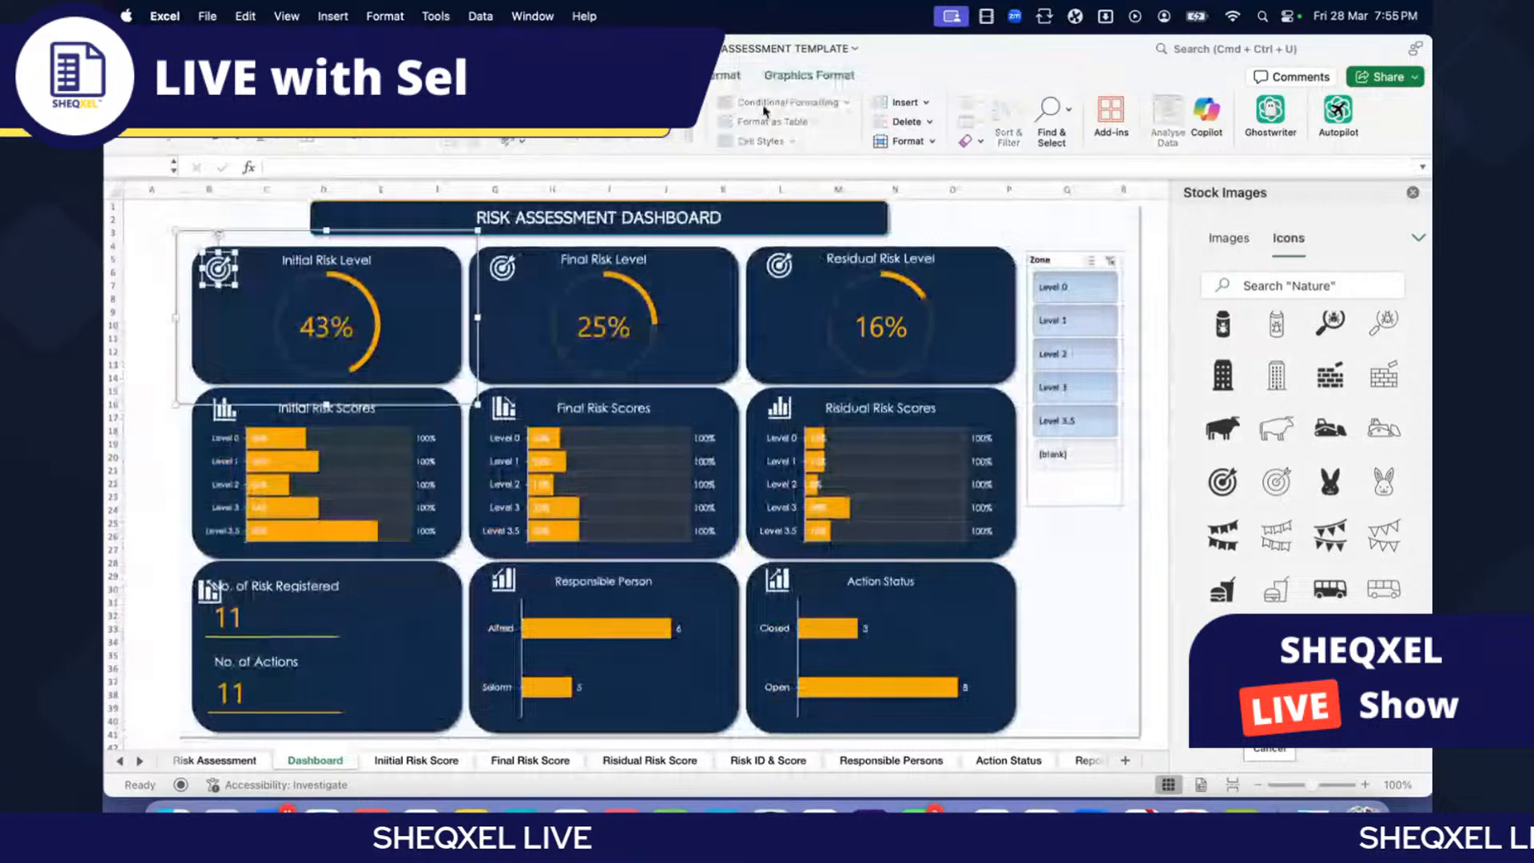
{"action": "left_click", "coordinate": [810, 75]}
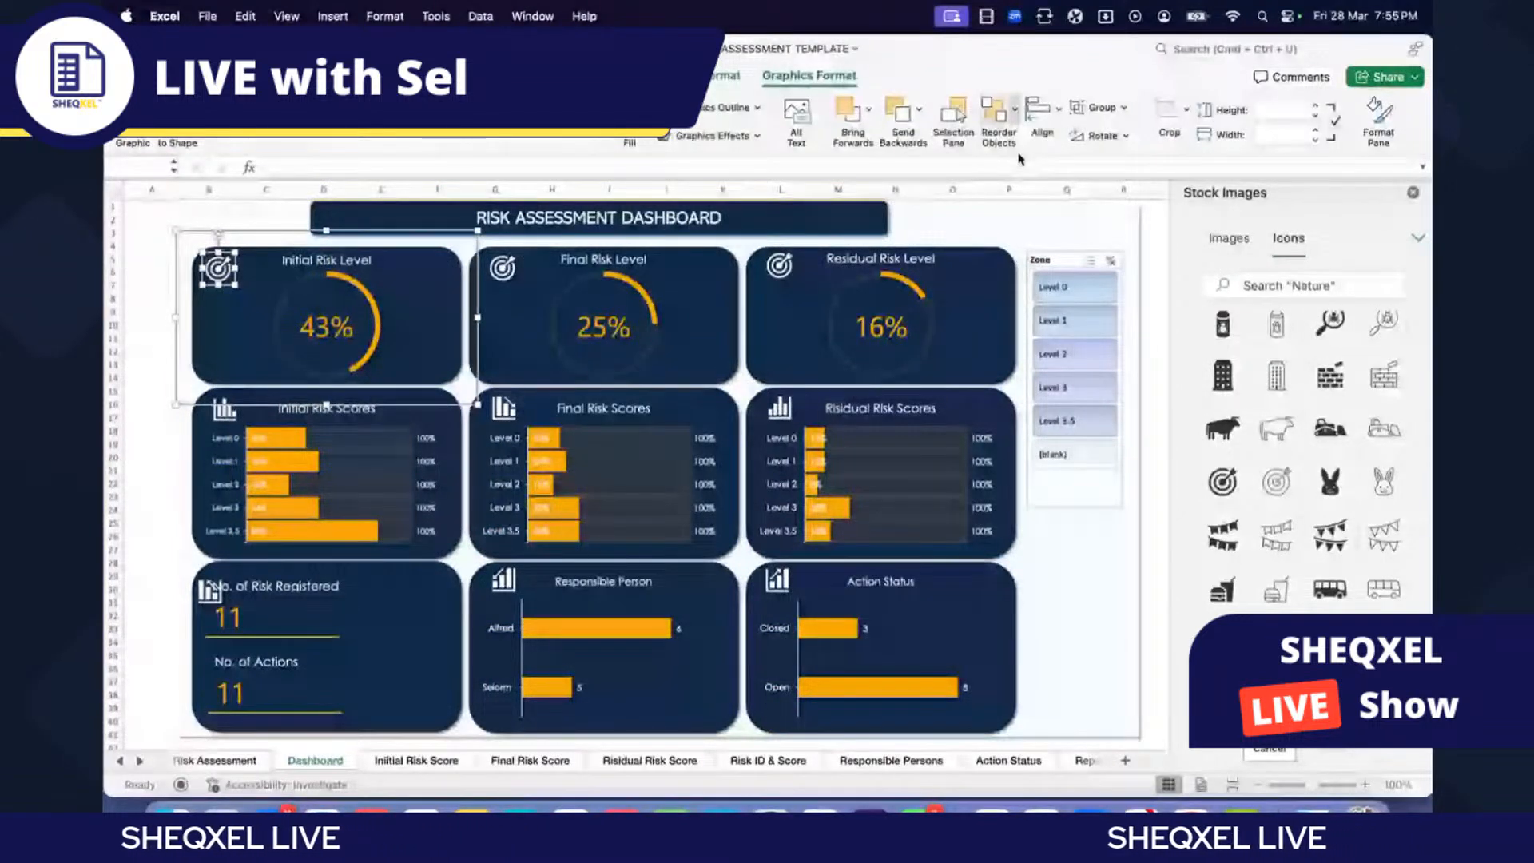
{"action": "left_click", "coordinate": [725, 258], "text": "shift"}
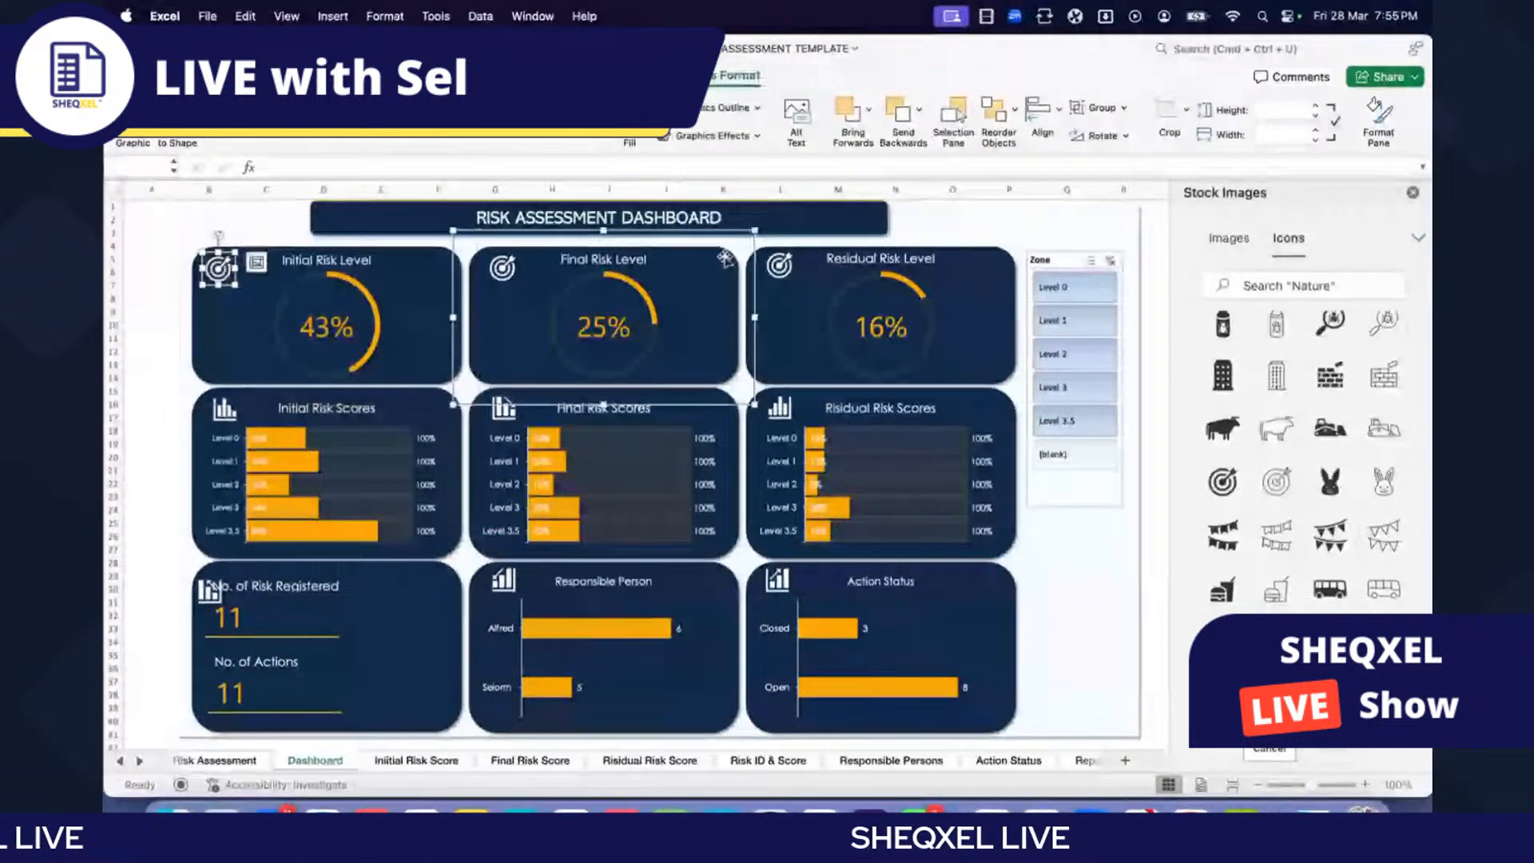
{"action": "key", "text": "Escape"}
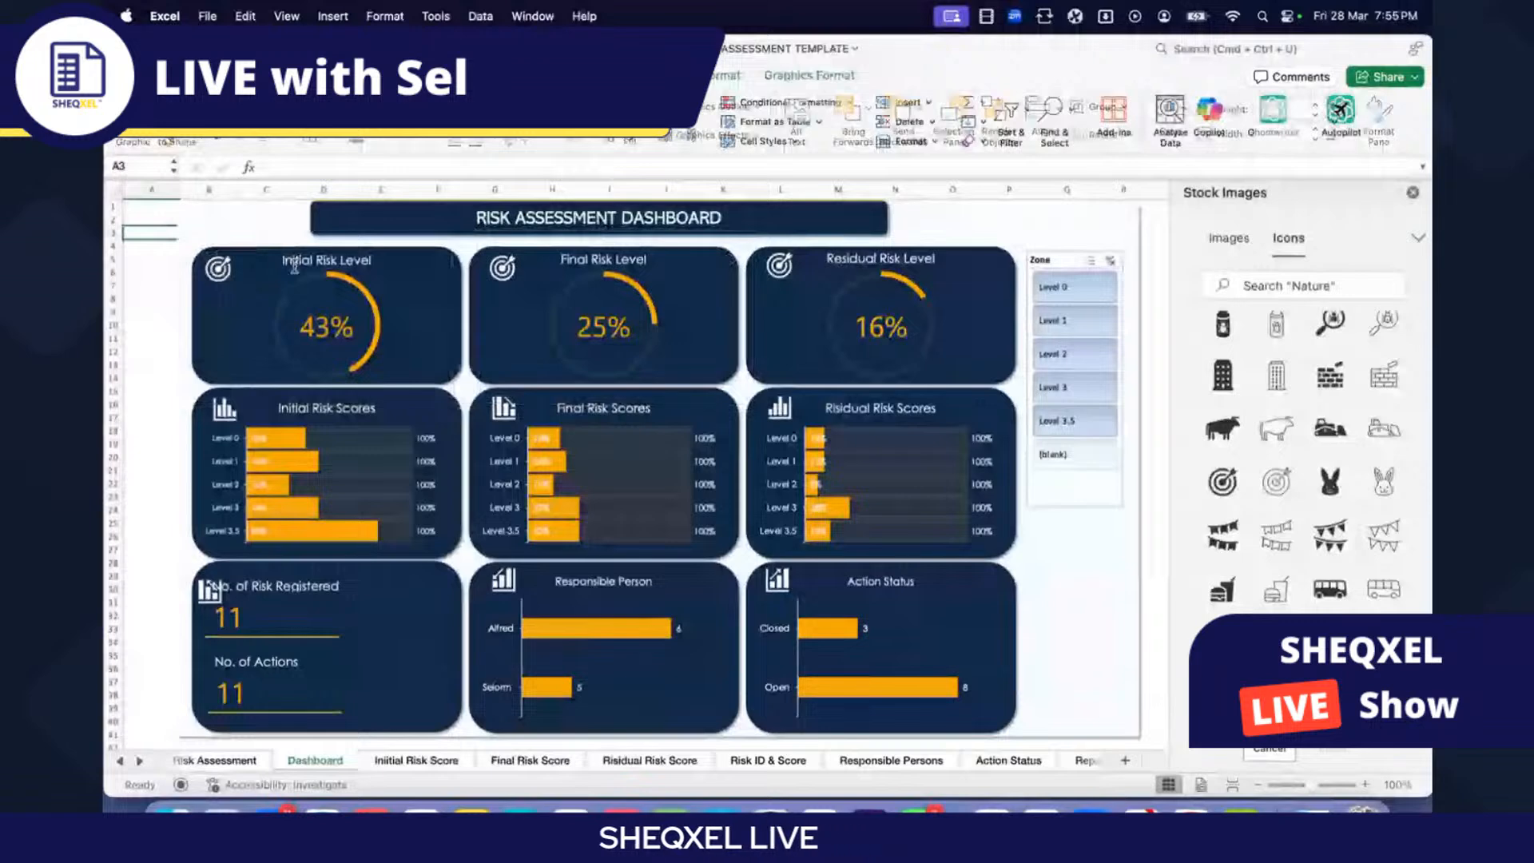
{"action": "left_click", "coordinate": [294, 268]}
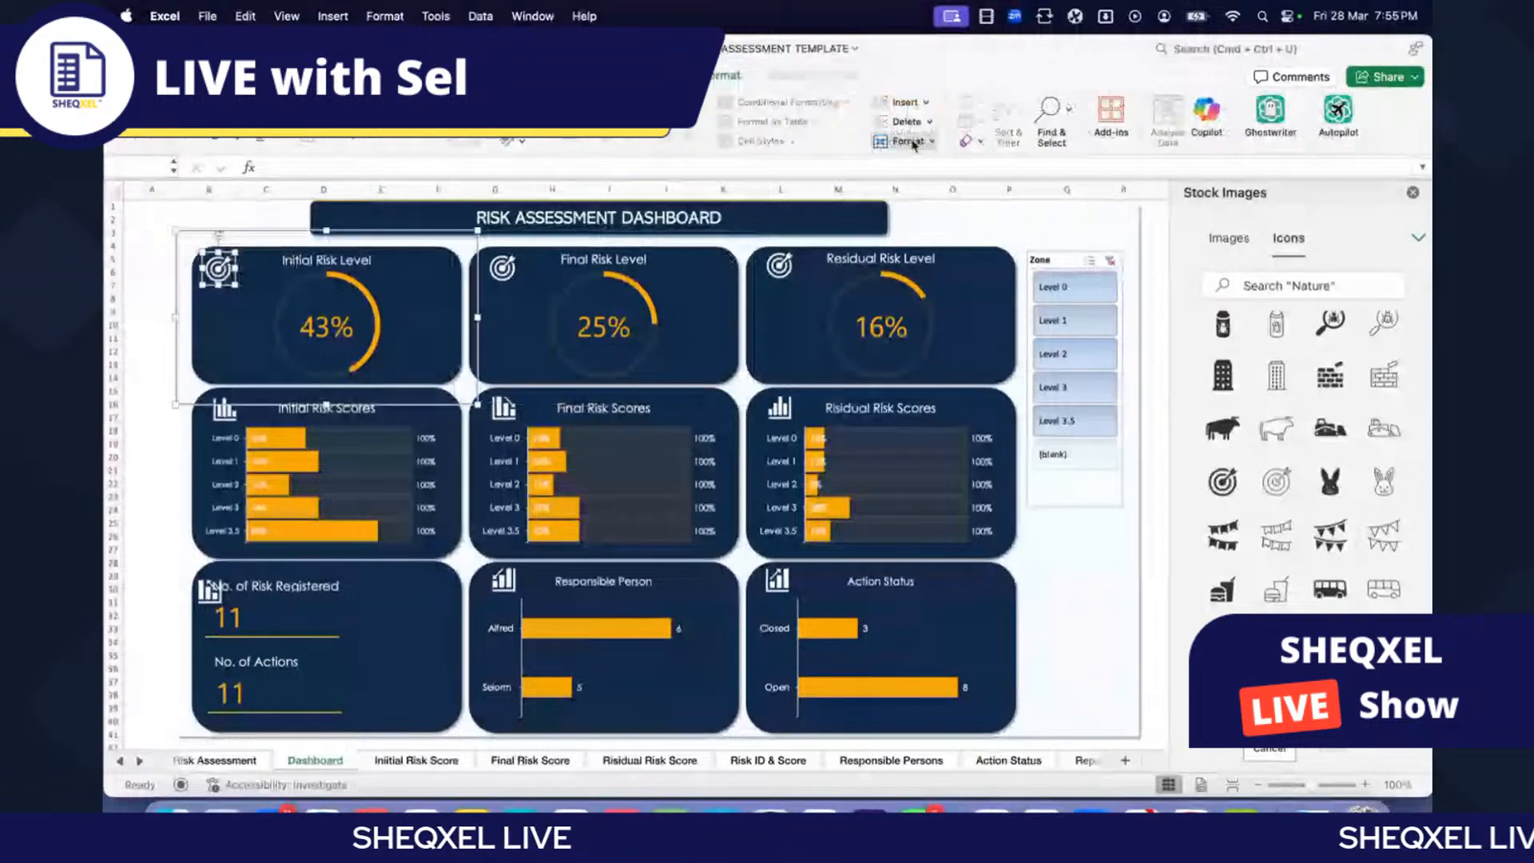
{"action": "left_click", "coordinate": [1101, 107]}
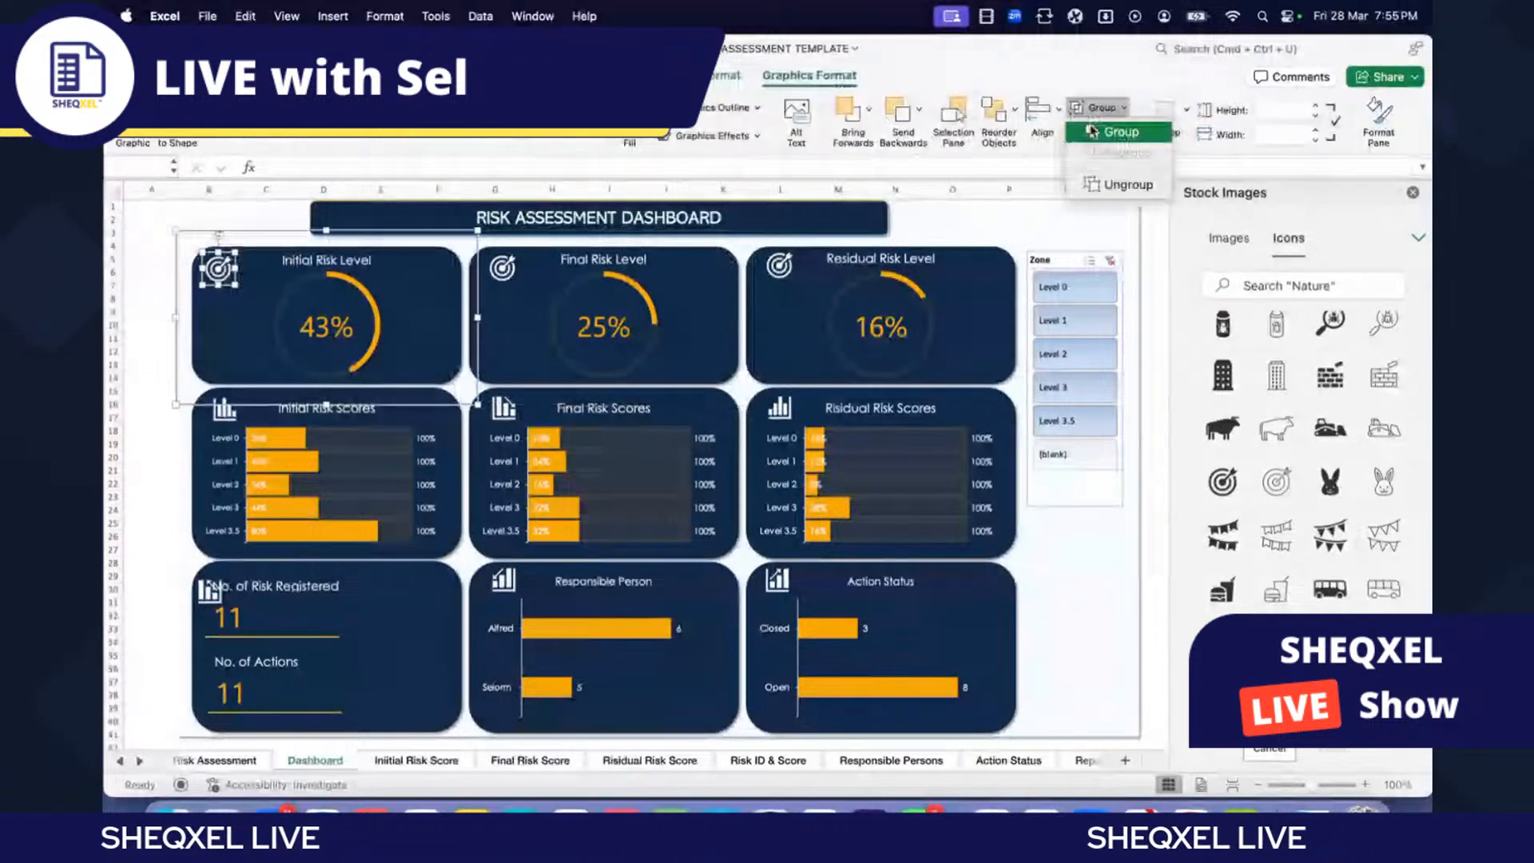
{"action": "left_click", "coordinate": [1092, 131]}
Step: Group the target icons with the Final Risk Level and Residual Risk Level panels, each icon with its own panel
{"action": "left_click", "coordinate": [504, 272]}
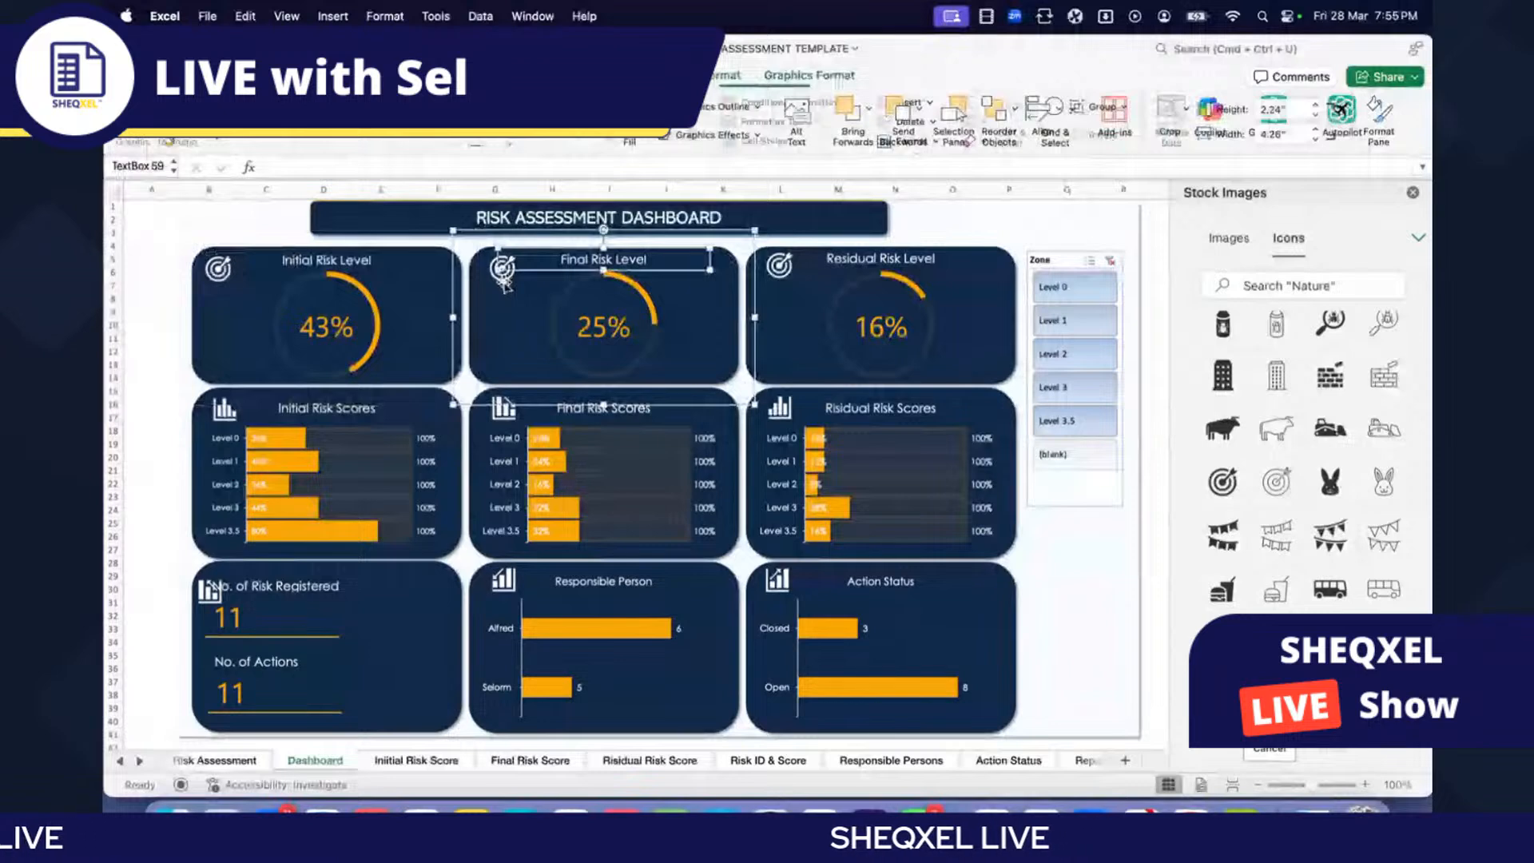
{"action": "left_click", "coordinate": [504, 282]}
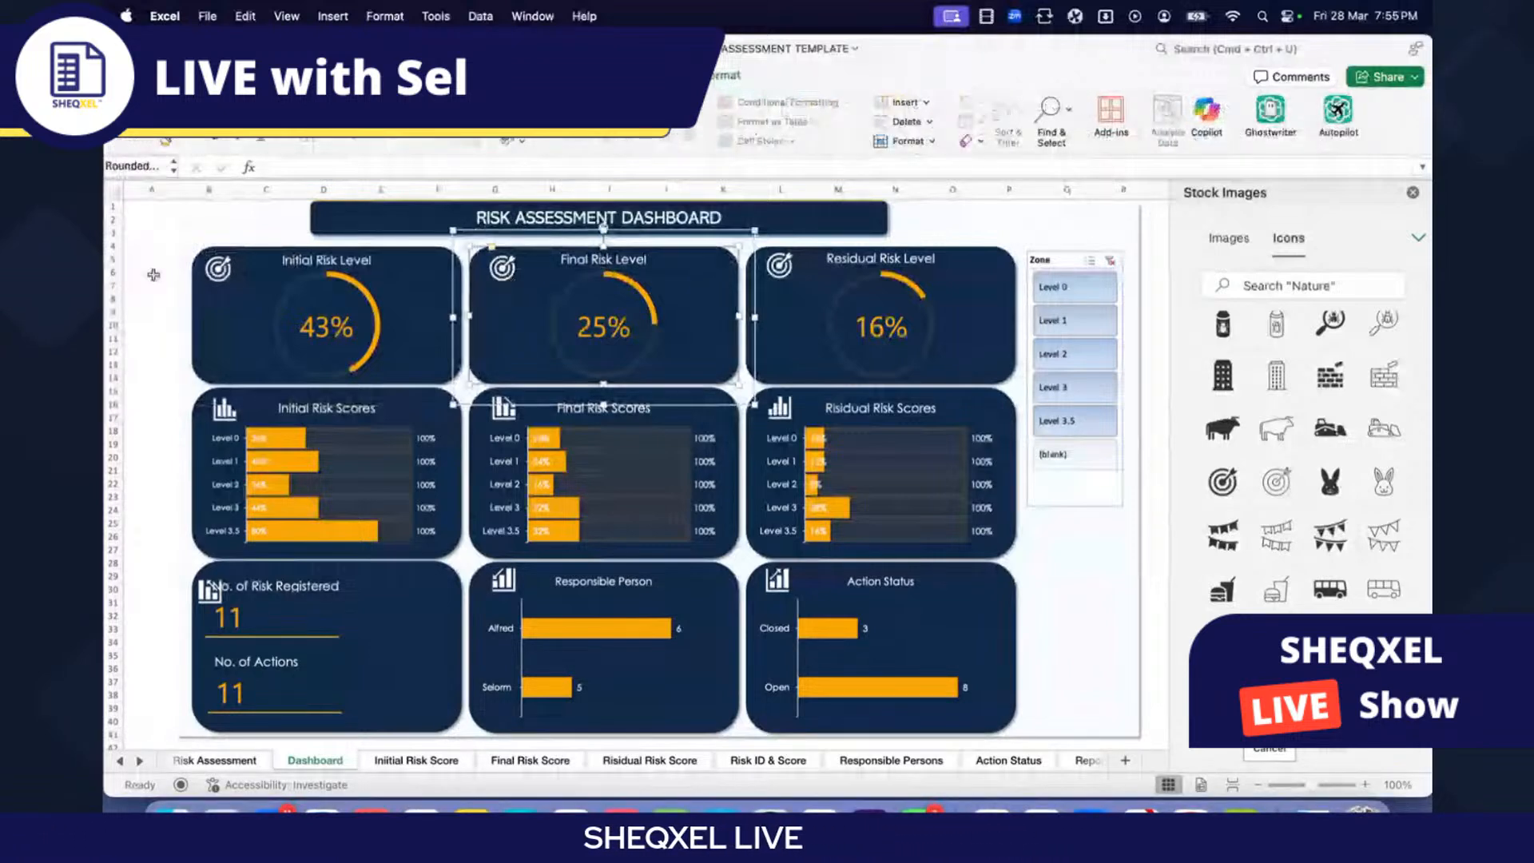
{"action": "left_click", "coordinate": [501, 268]}
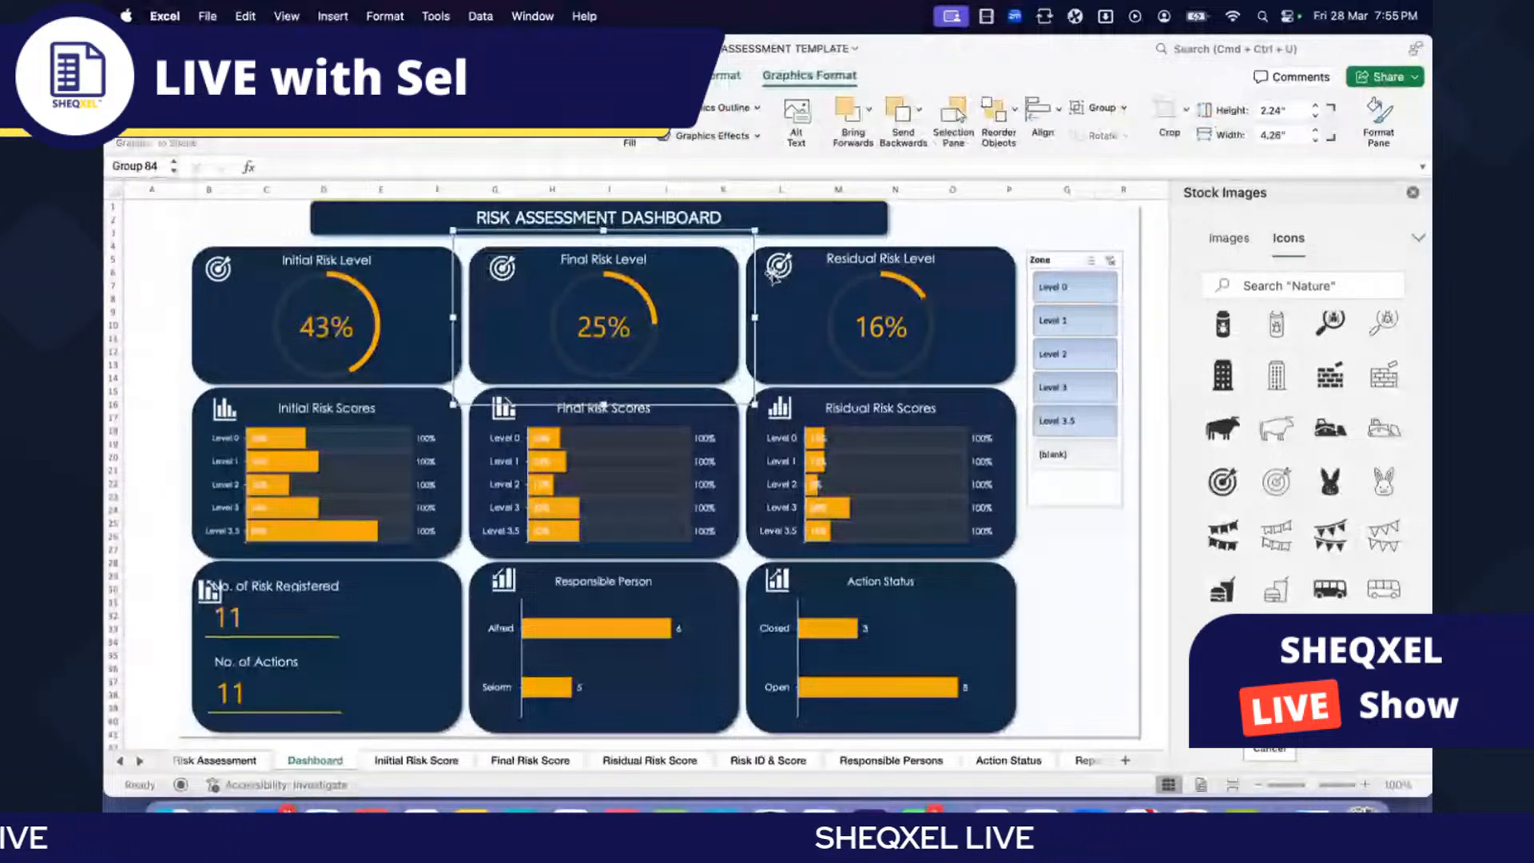
{"action": "key", "text": "Tab"}
{"action": "key", "text": "Tab"}
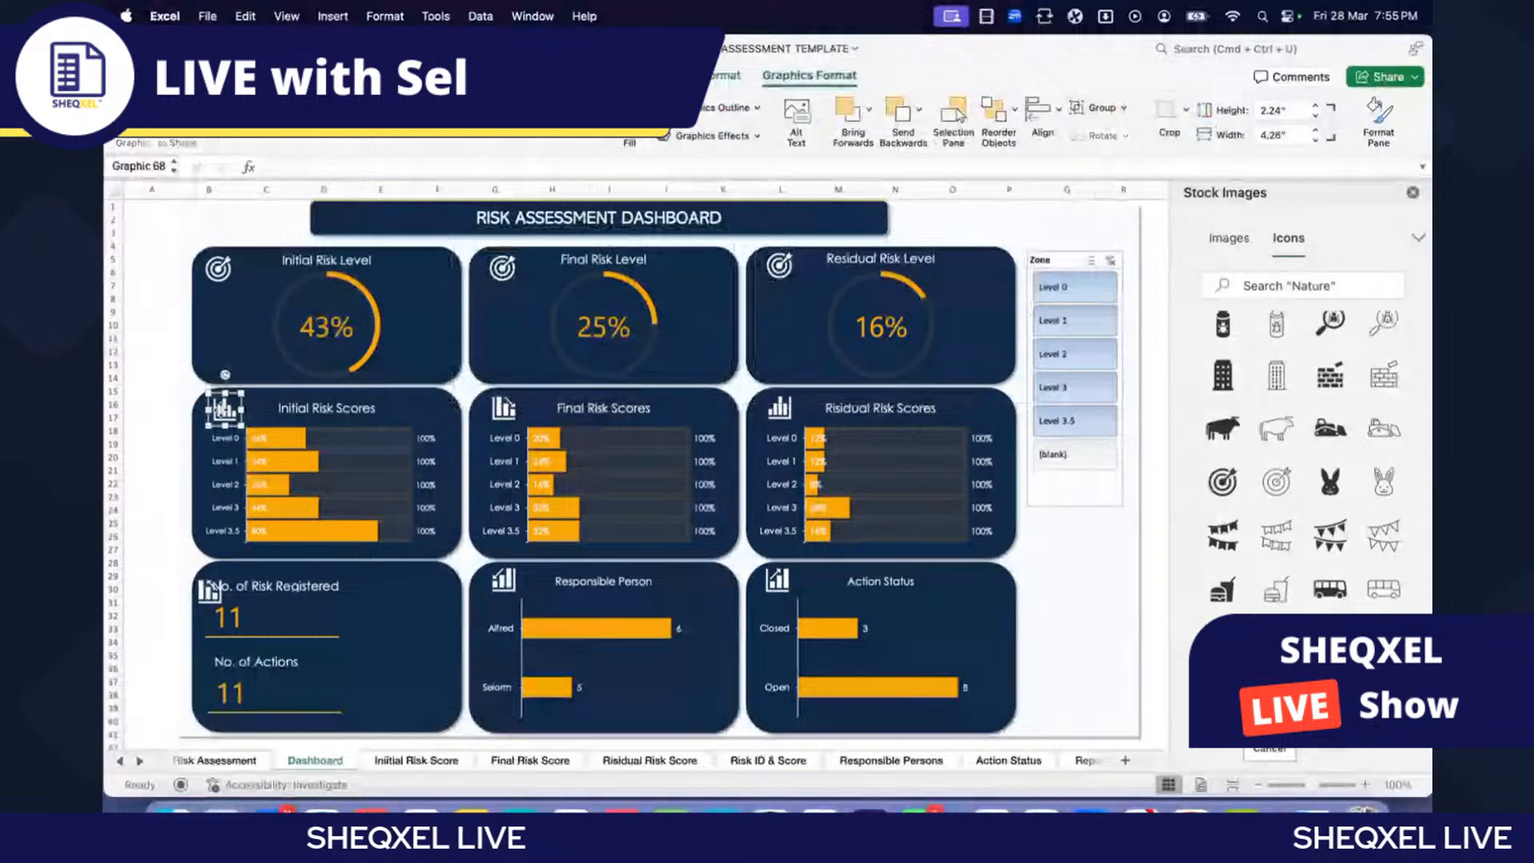
Step: Group each bar chart icon with its own panel for the Initial, Final and Risidual Risk Scores
{"action": "key", "text": "Tab"}
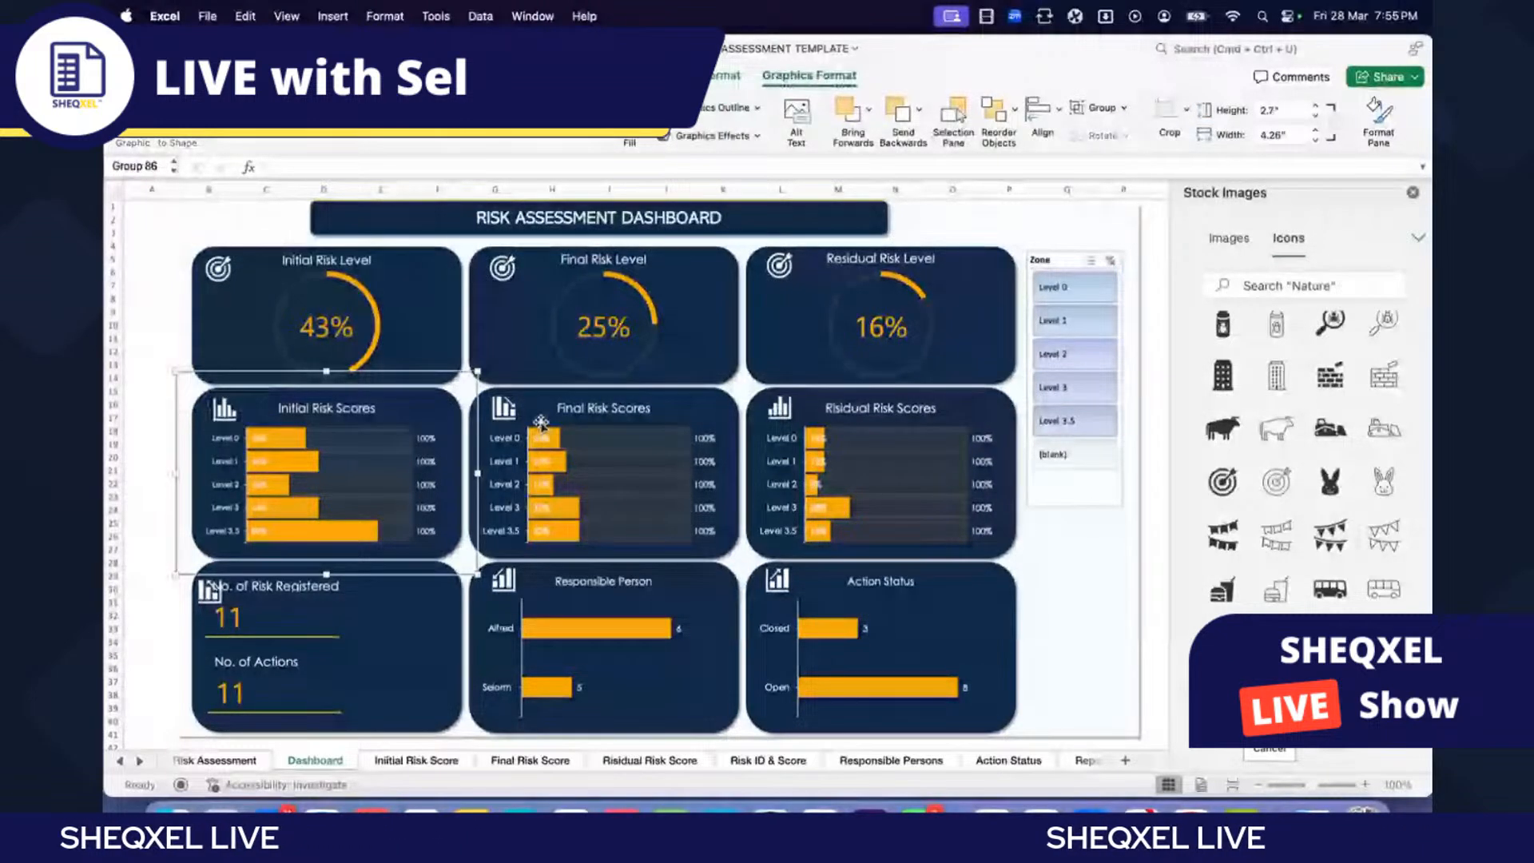
{"action": "key", "text": "Tab"}
{"action": "left_click", "coordinate": [1103, 107]}
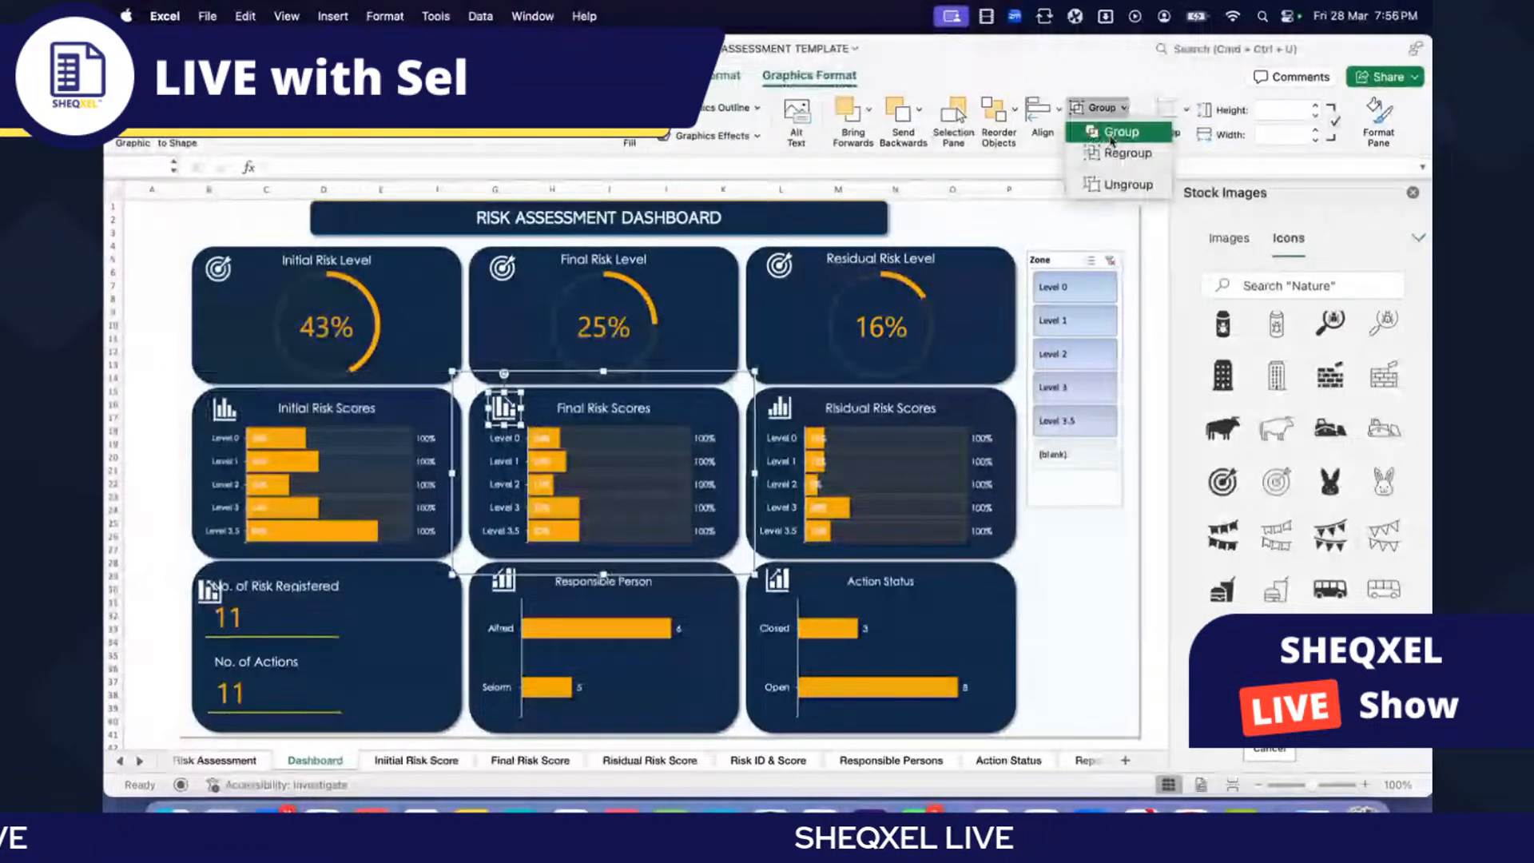
{"action": "left_click", "coordinate": [1111, 133]}
{"action": "key", "text": "Tab"}
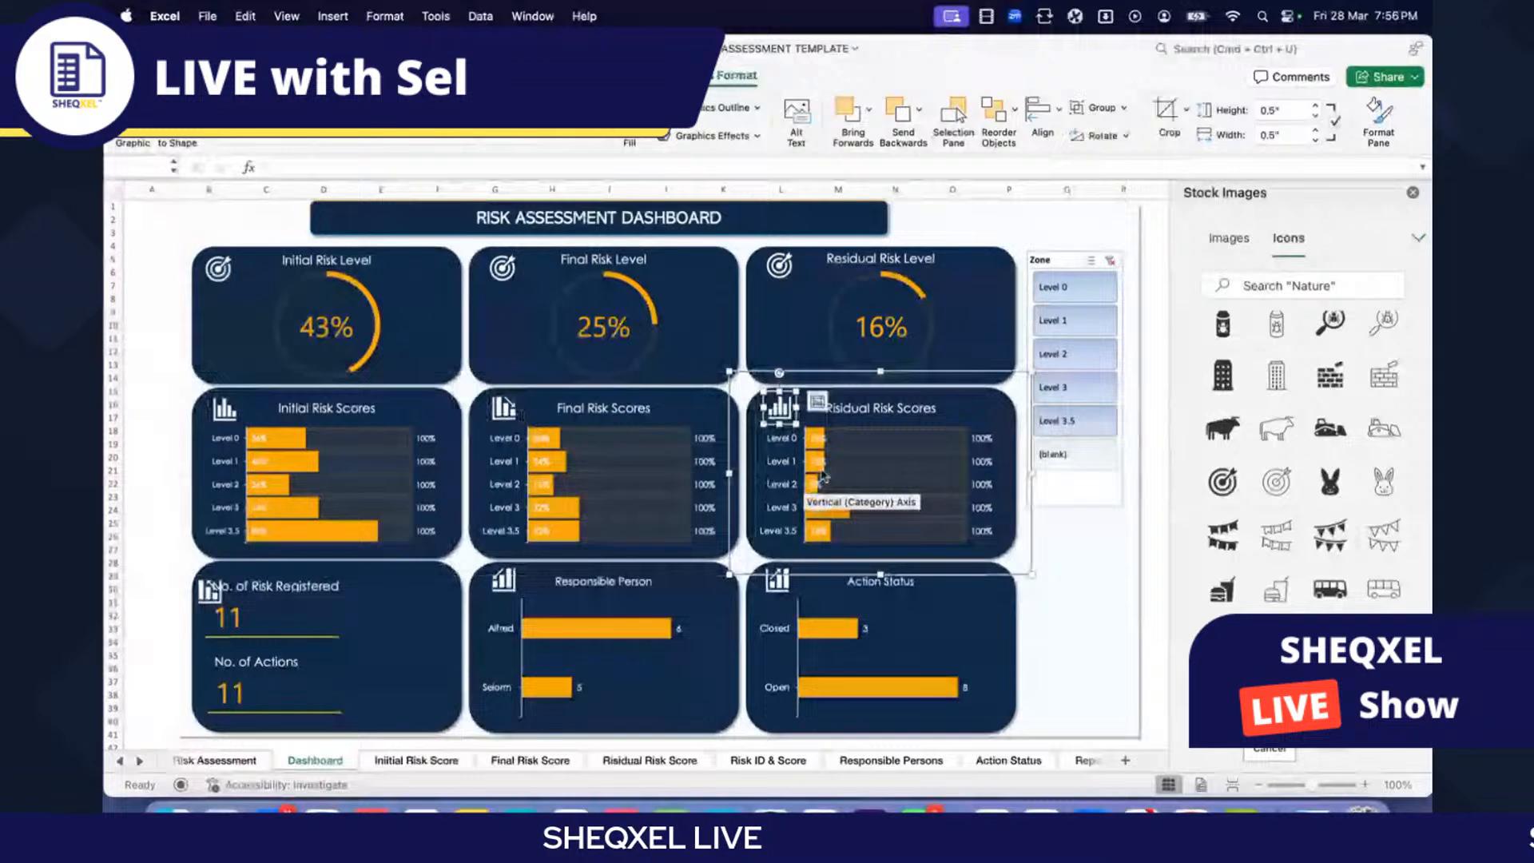
{"action": "key", "text": "Tab"}
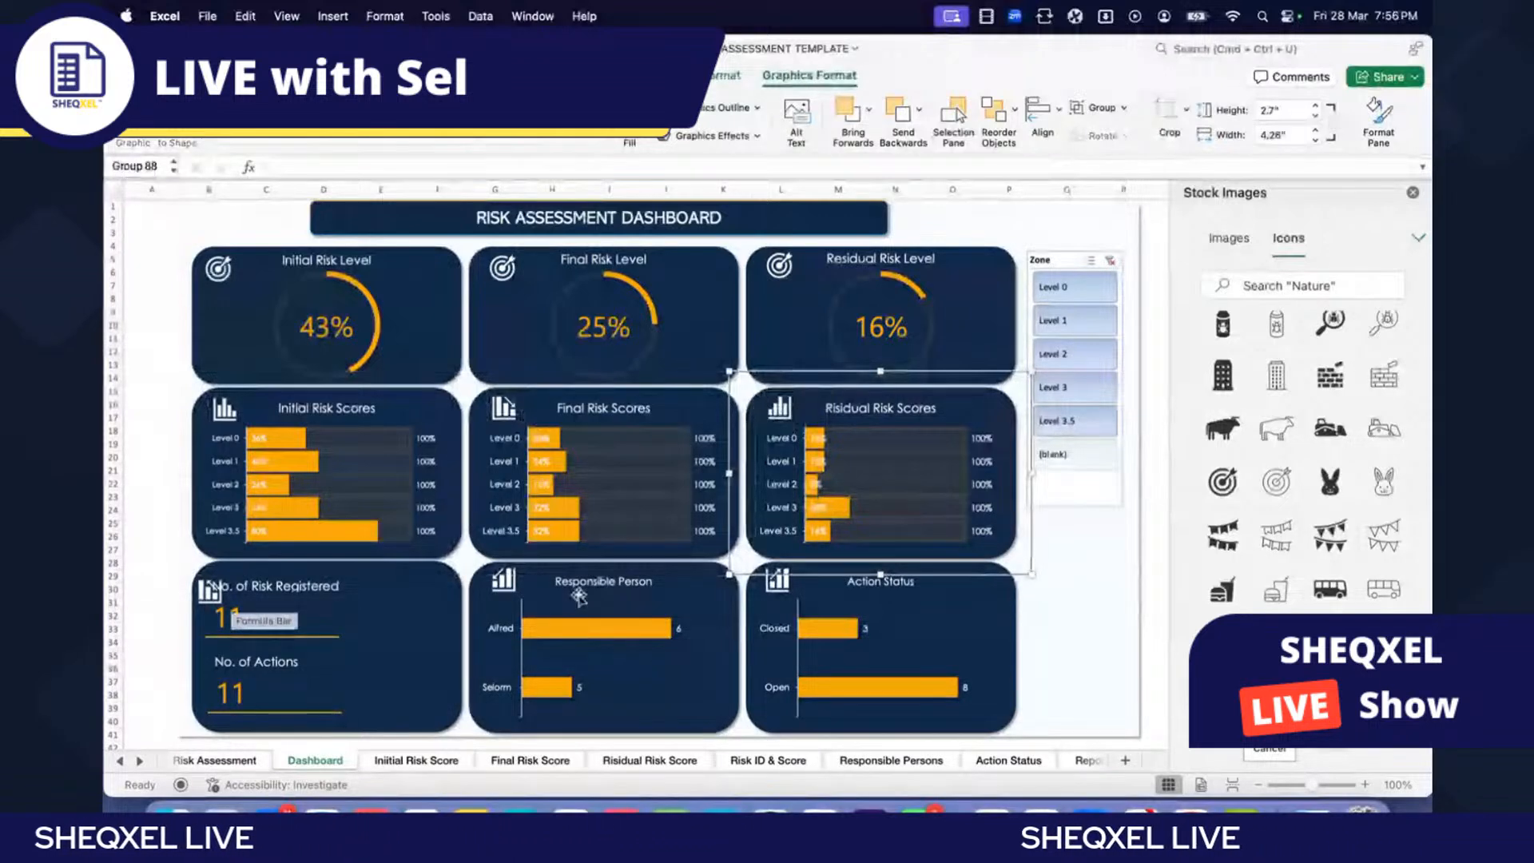
Step: Group the chart icons of the Responsible Person and Action Status panels with their respective panels
{"action": "key", "text": "Tab"}
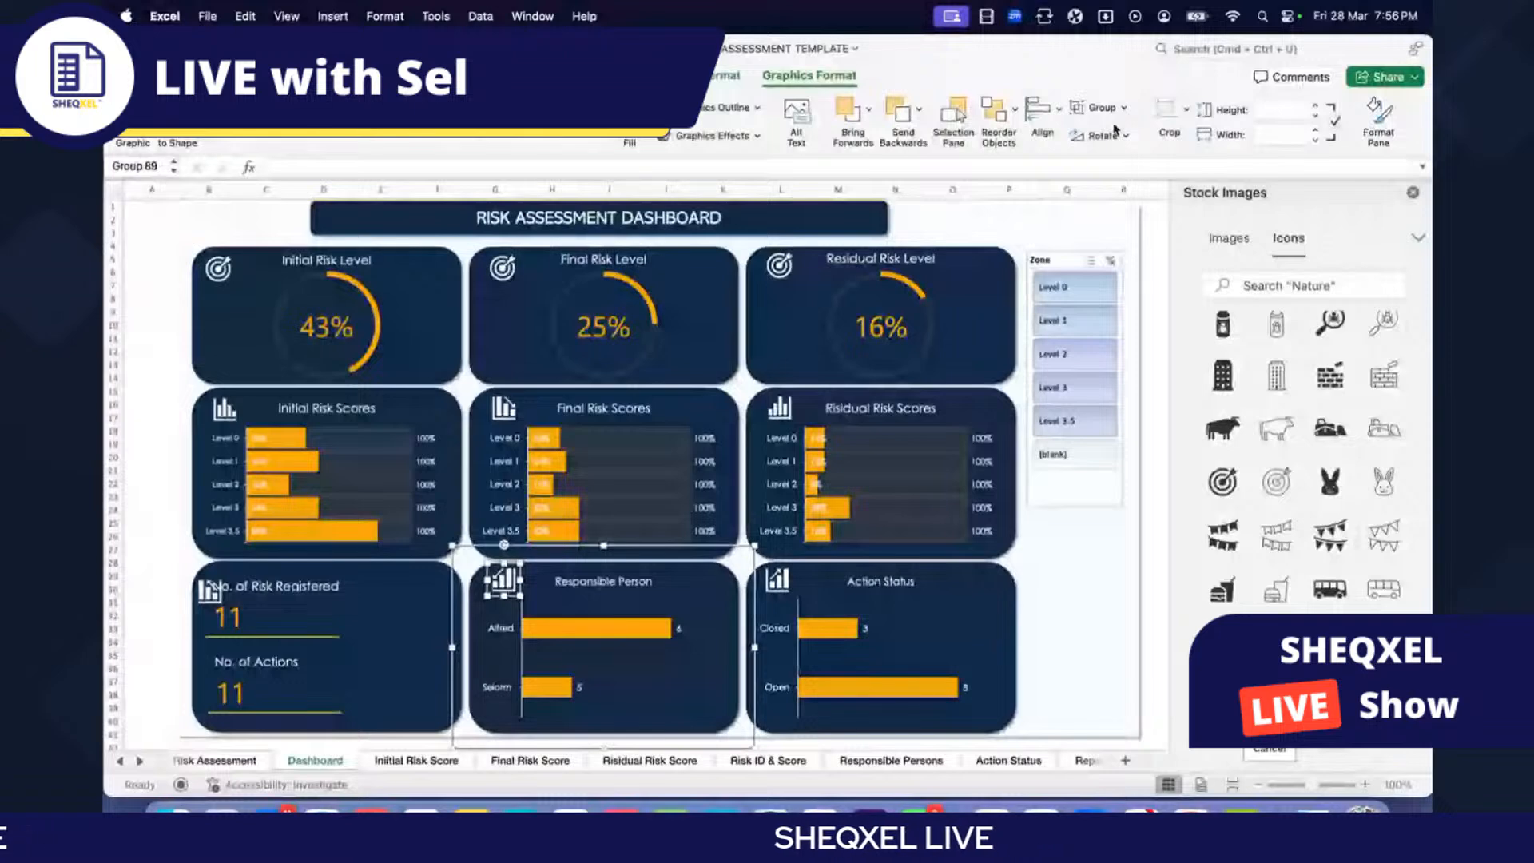
{"action": "key", "text": "Tab"}
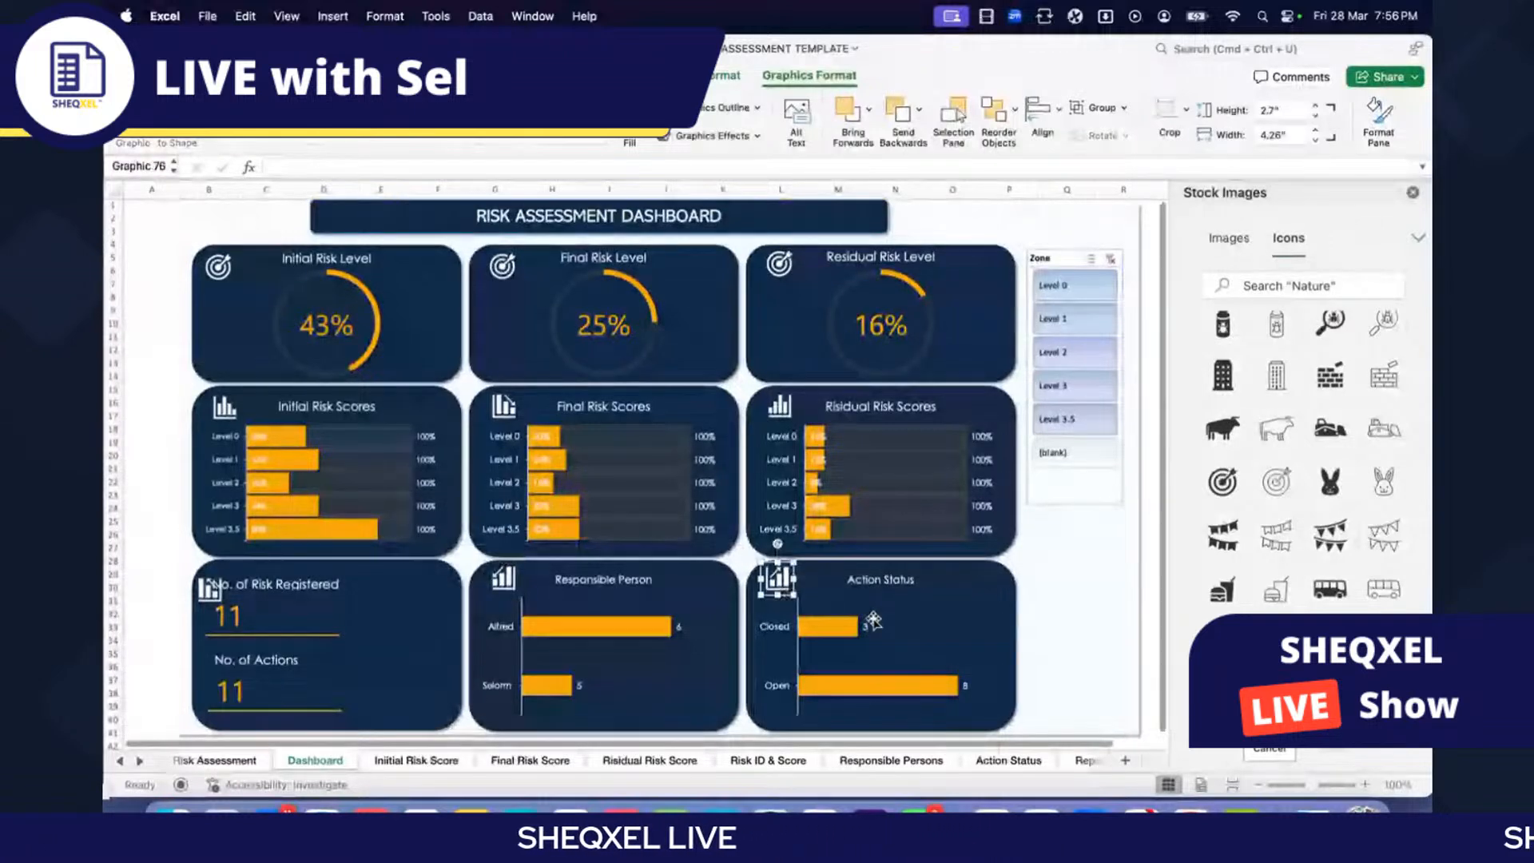
{"action": "key", "text": "Tab"}
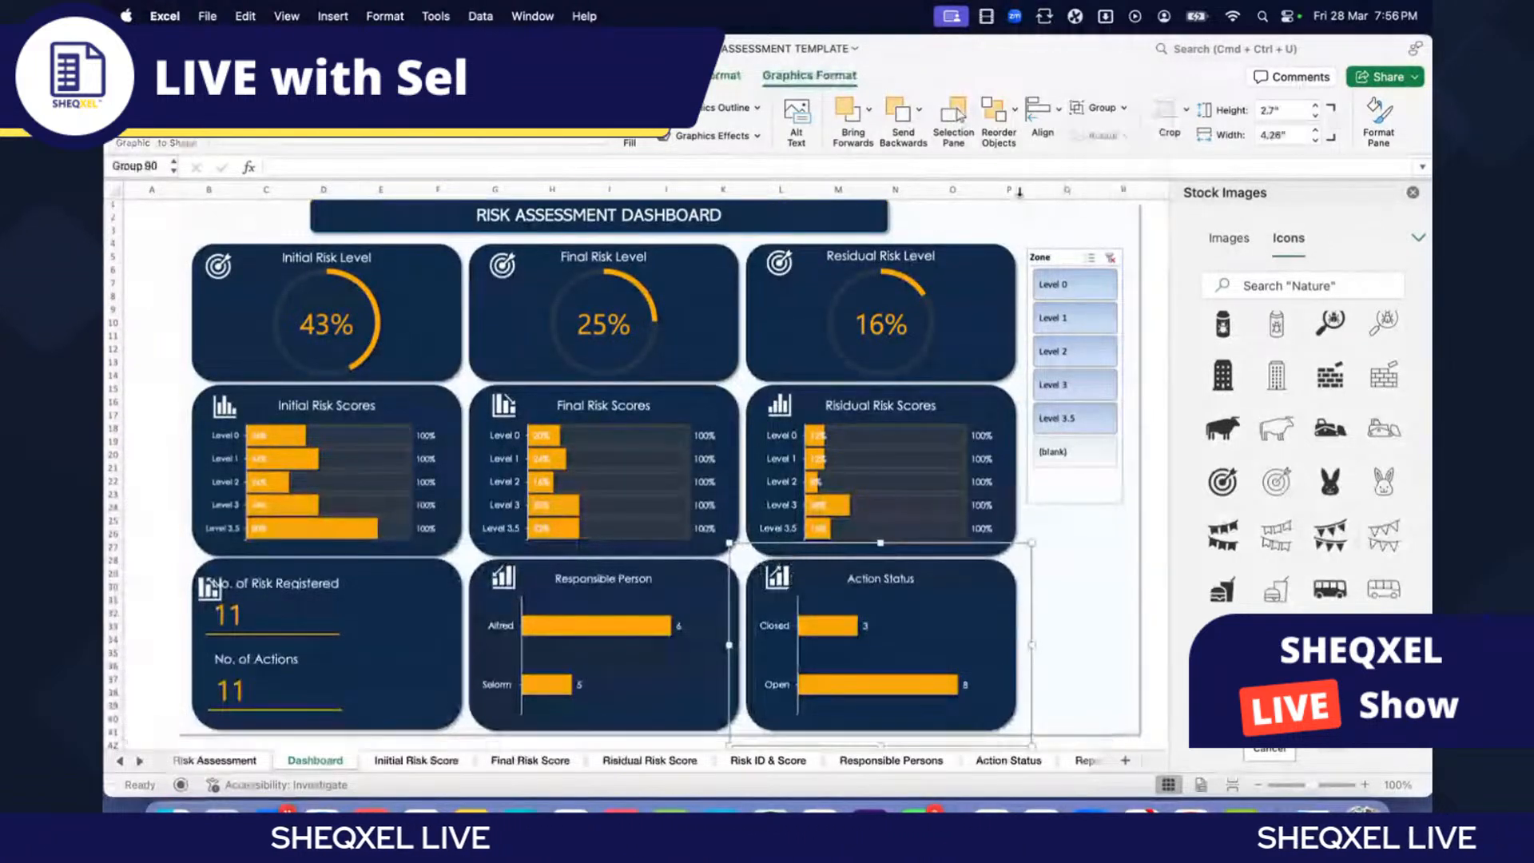
Step: Ungroup the No. of Risk Registered panel, shift both of its text boxes rightward clear of the icon, and regroup everything with the icon
{"action": "key", "text": "Tab"}
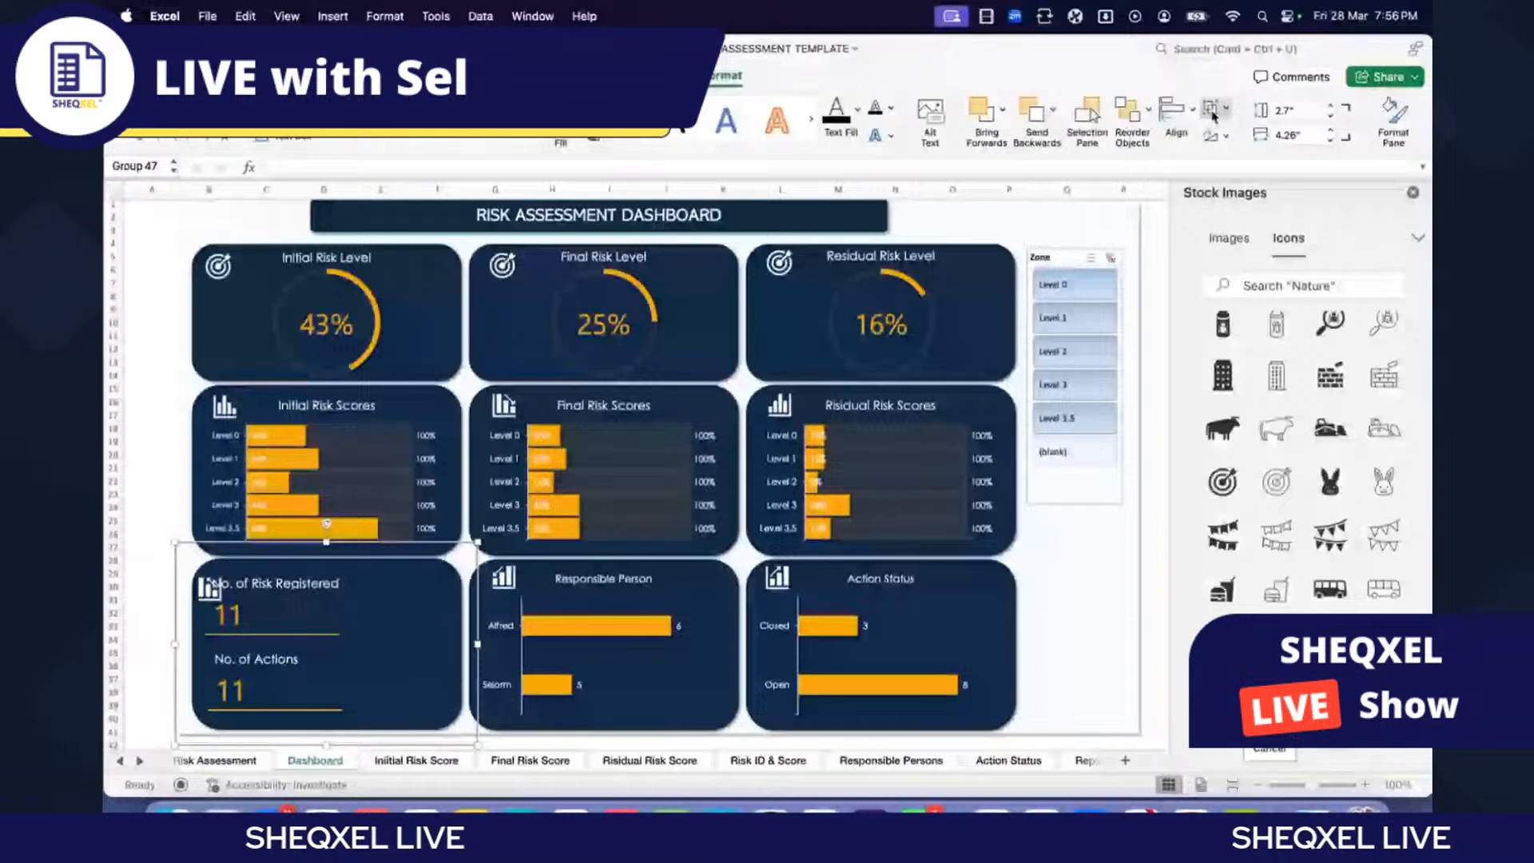
{"action": "left_click", "coordinate": [1213, 114]}
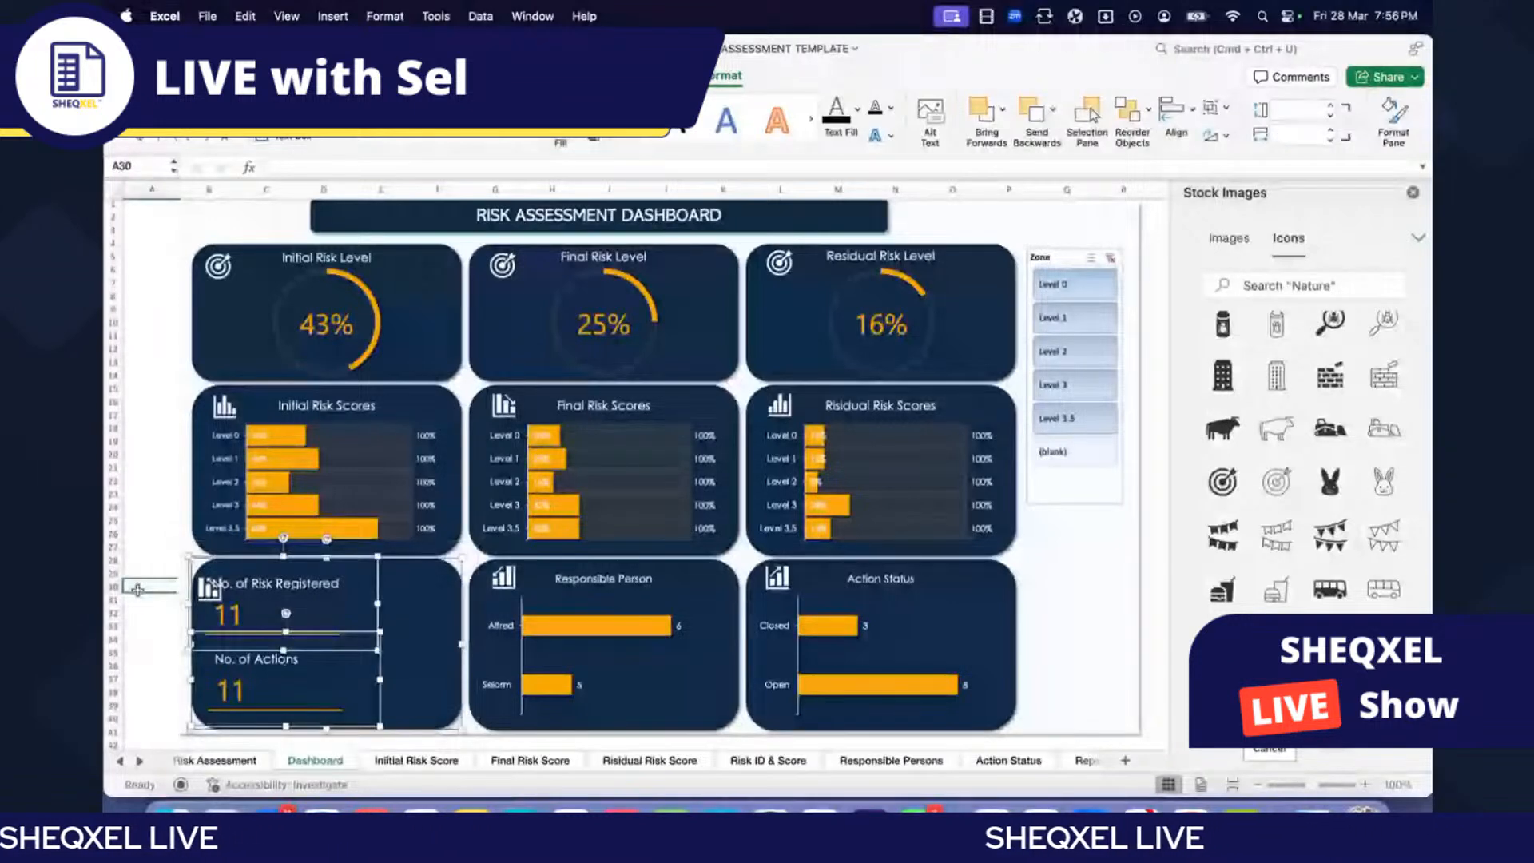
{"action": "left_click", "coordinate": [303, 692]}
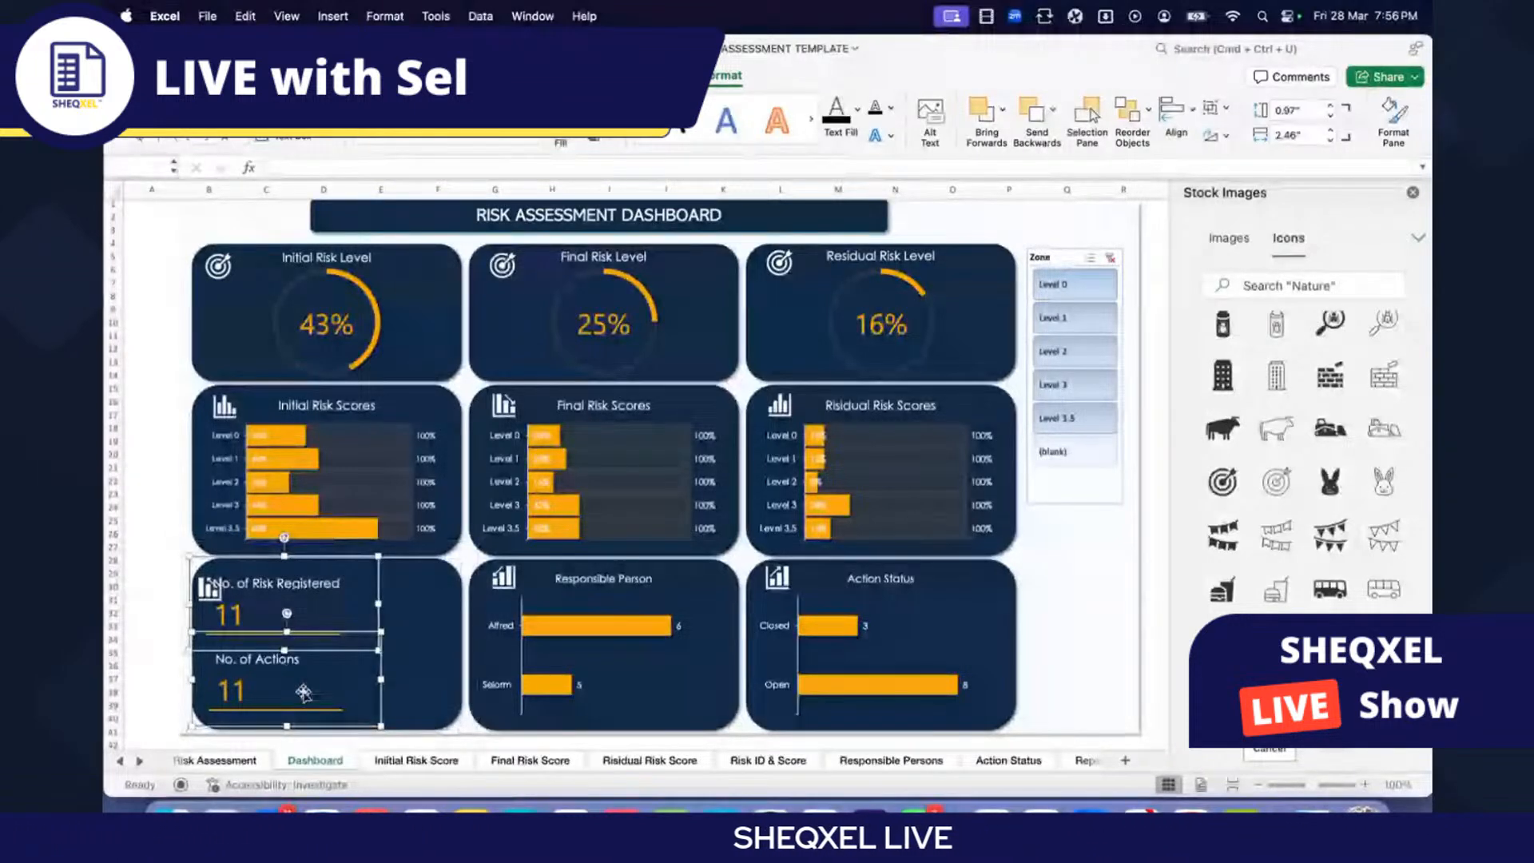
{"action": "key", "text": "Right"}
{"action": "key", "text": "Right"}
{"action": "key", "text": "Right"}
{"action": "key", "text": "Right"}
{"action": "key", "text": "Right"}
{"action": "key", "text": "Right"}
{"action": "key", "text": "Right"}
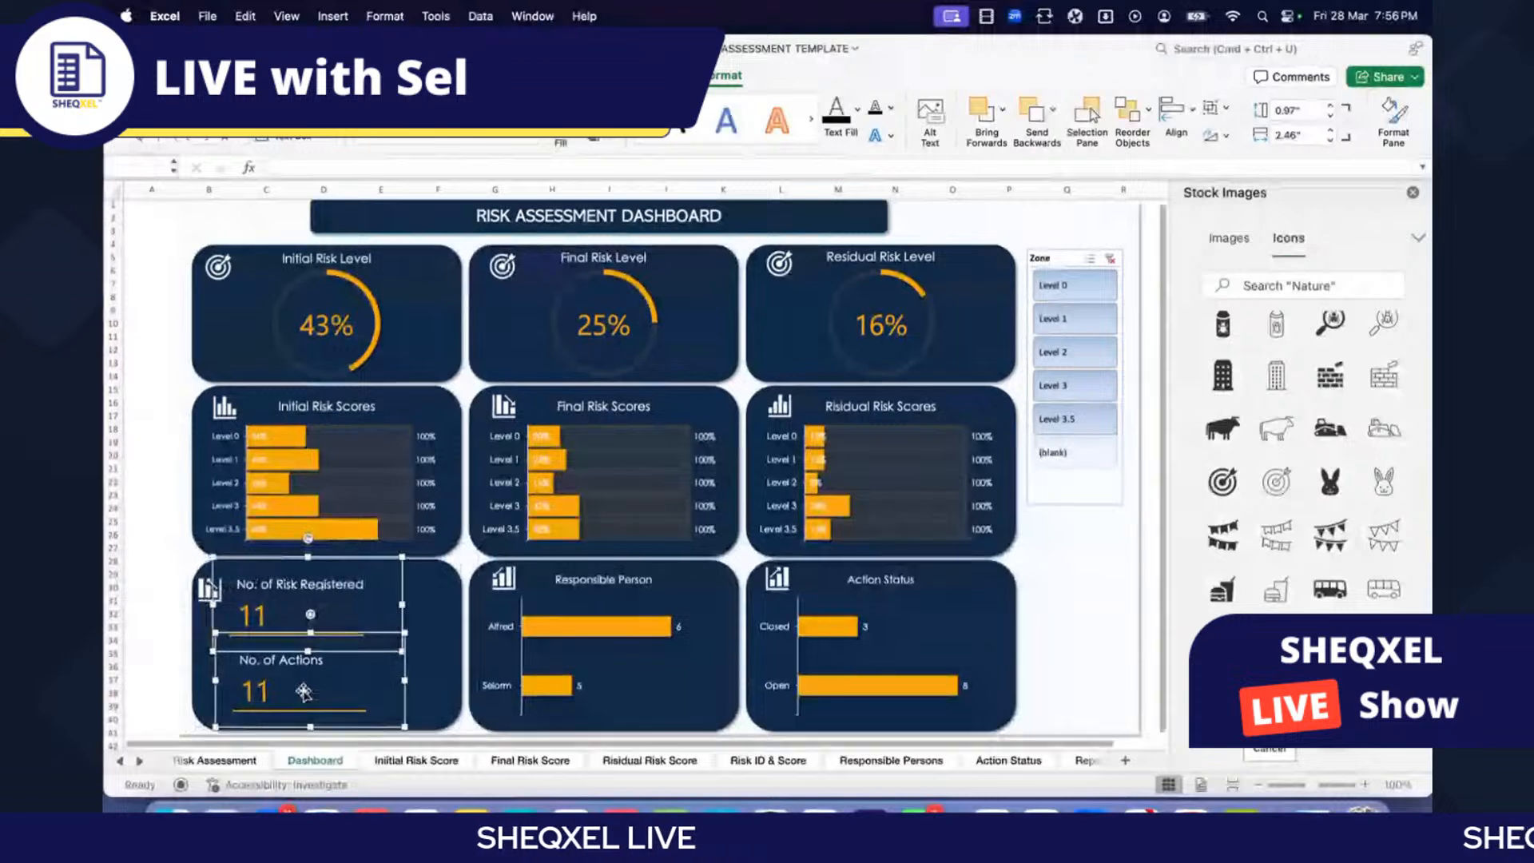
{"action": "left_click", "coordinate": [206, 599], "text": "shift"}
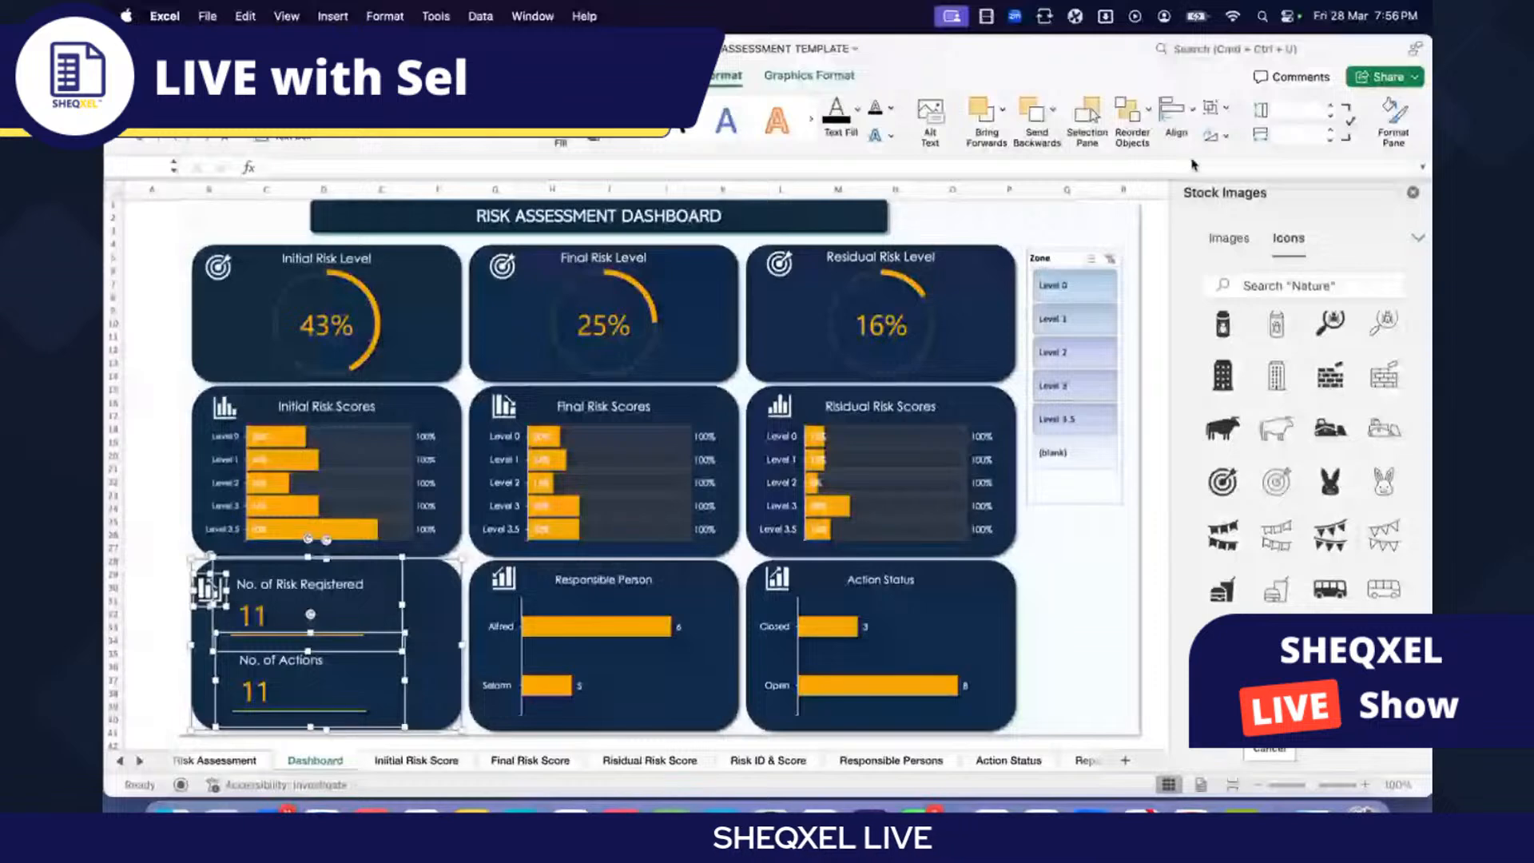
{"action": "key", "text": "super+alt+g"}
Step: Close the Stock Images pane and group all nine panels, the dashboard title, the background and the Zone slicer into one object
{"action": "key", "text": "super+a"}
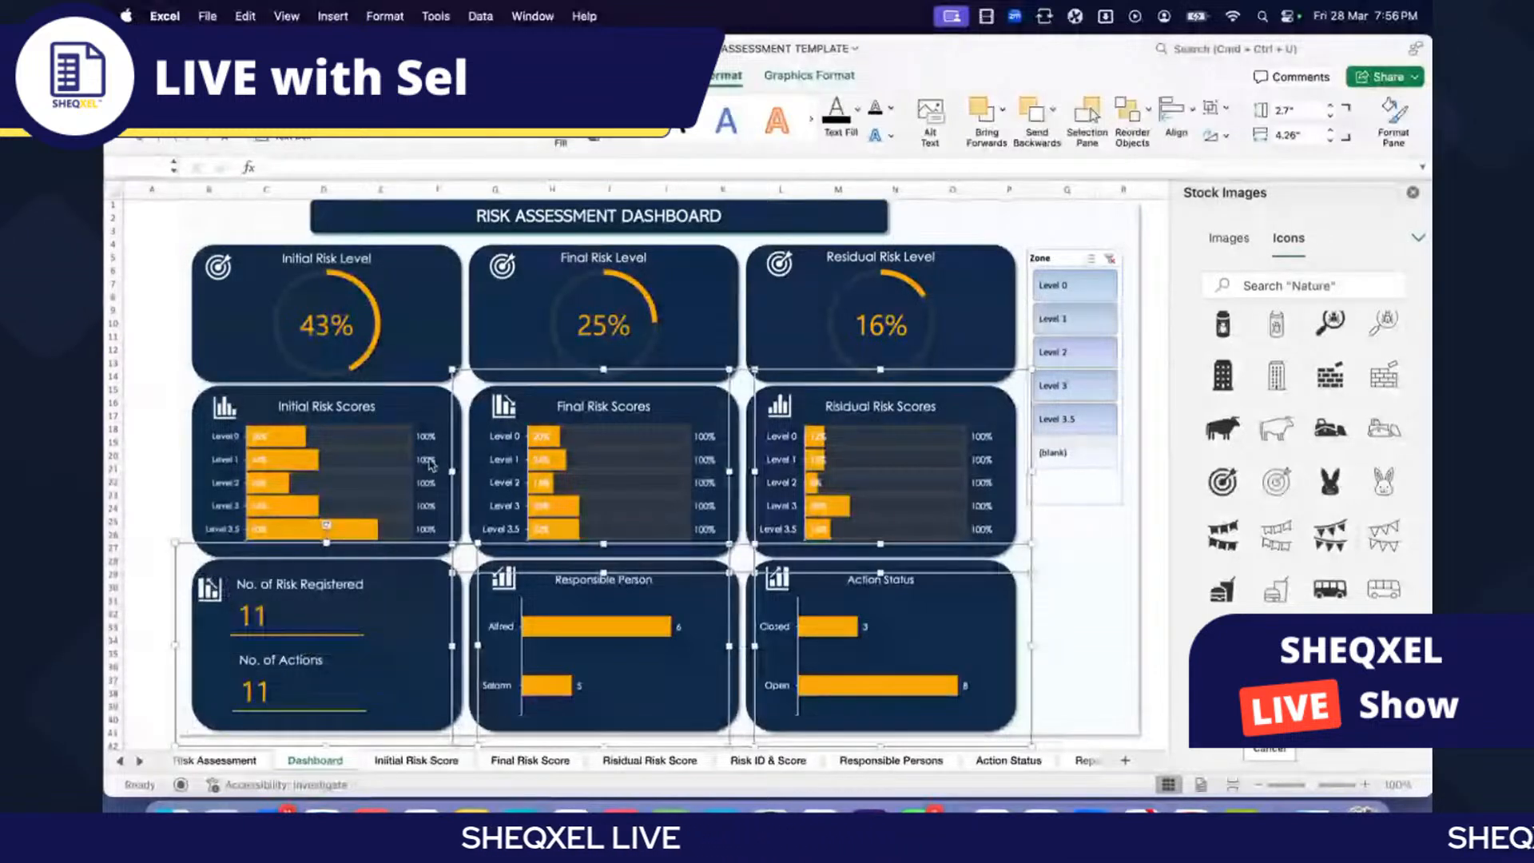
{"action": "left_click", "coordinate": [332, 346], "text": "shift"}
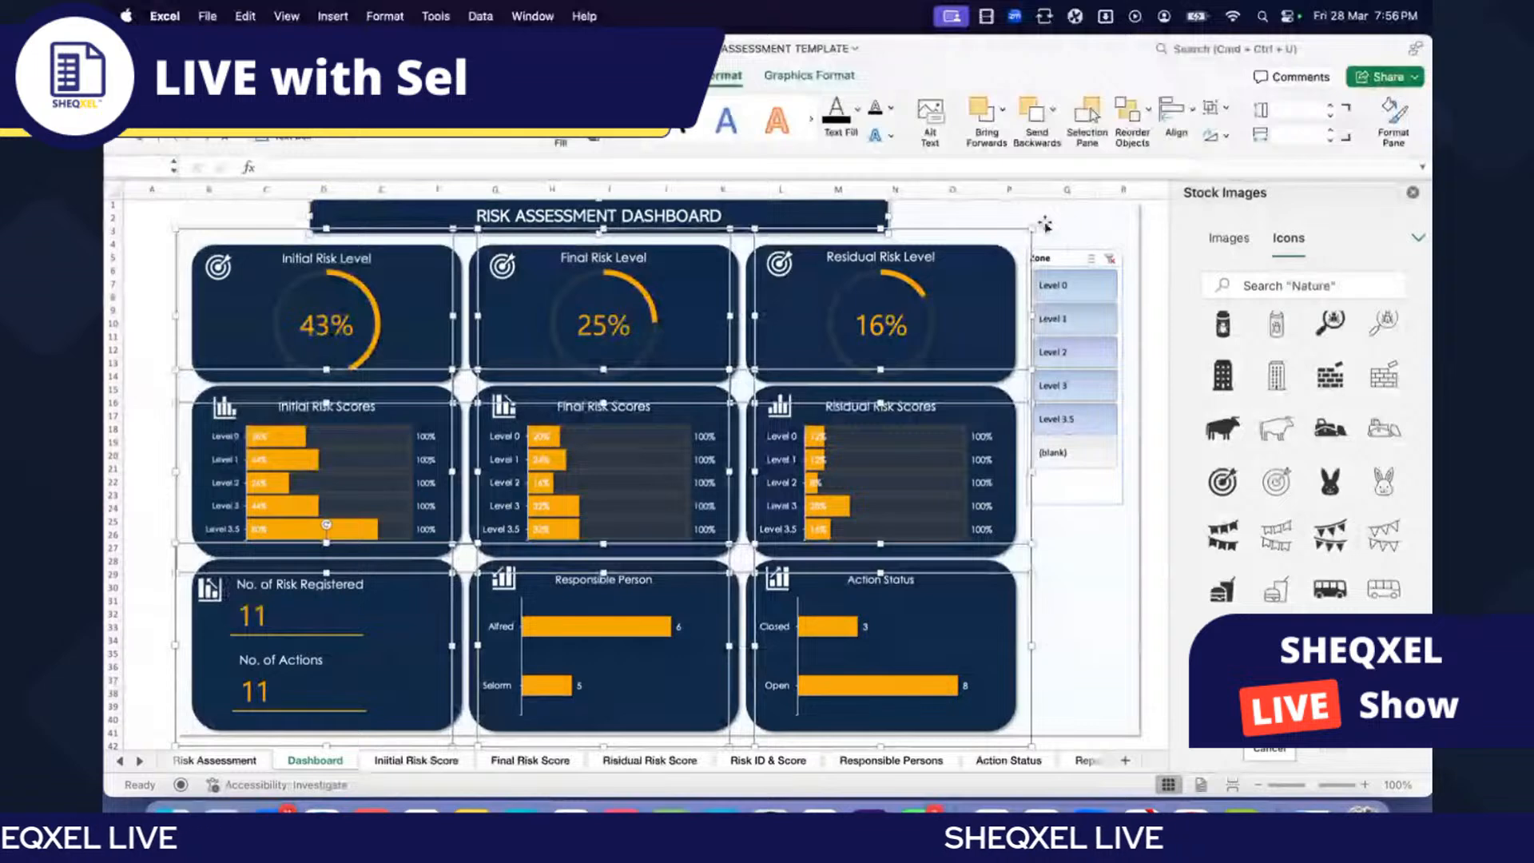
{"action": "left_click", "coordinate": [1063, 263], "text": "shift"}
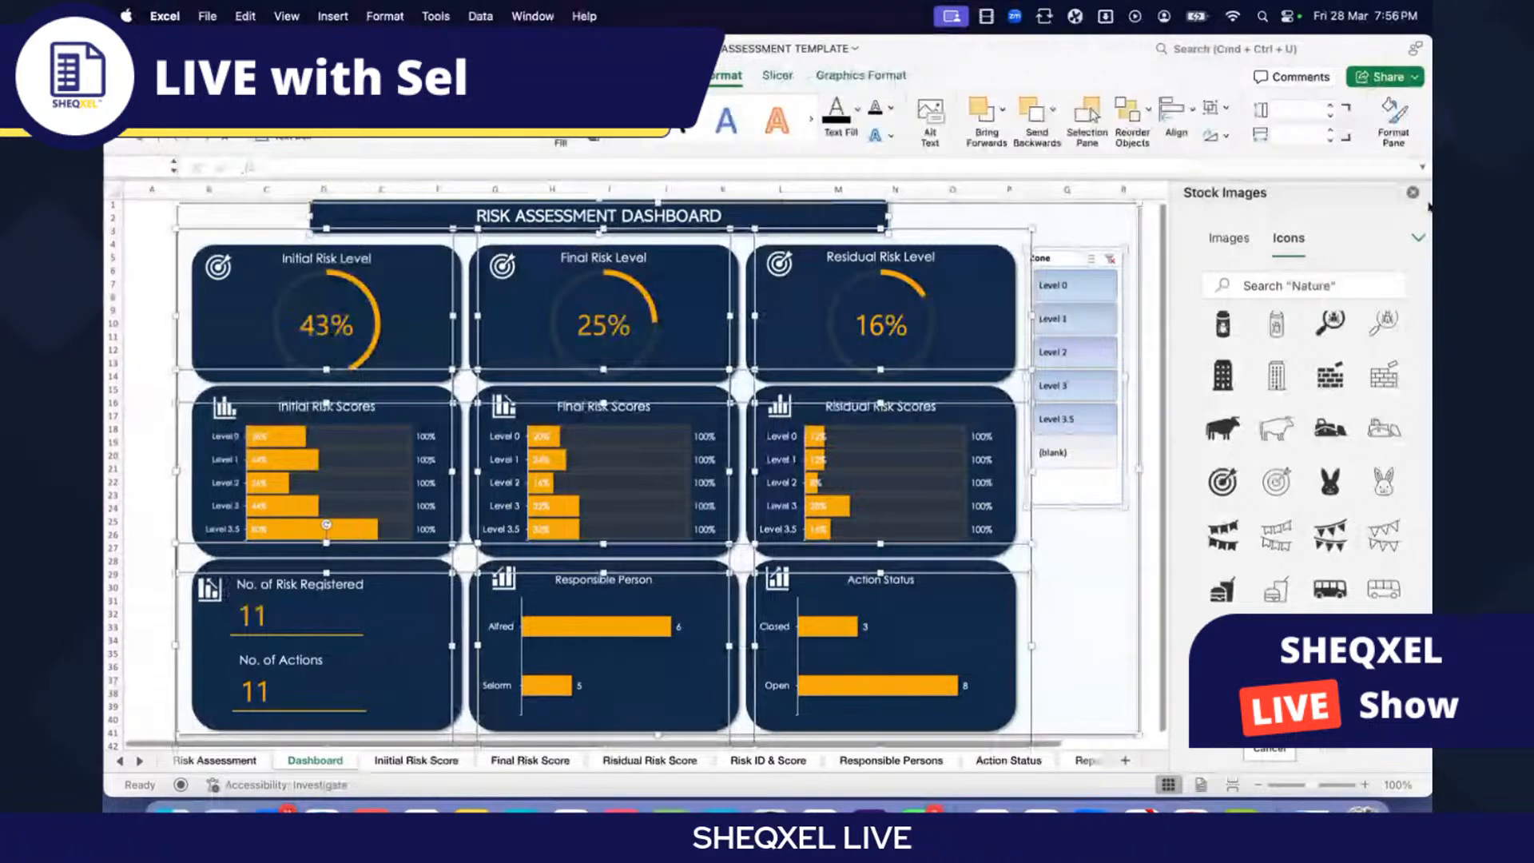
{"action": "left_click", "coordinate": [1413, 193]}
{"action": "scroll", "coordinate": [1190, 220], "scroll_direction": "down", "scroll_amount": 5}
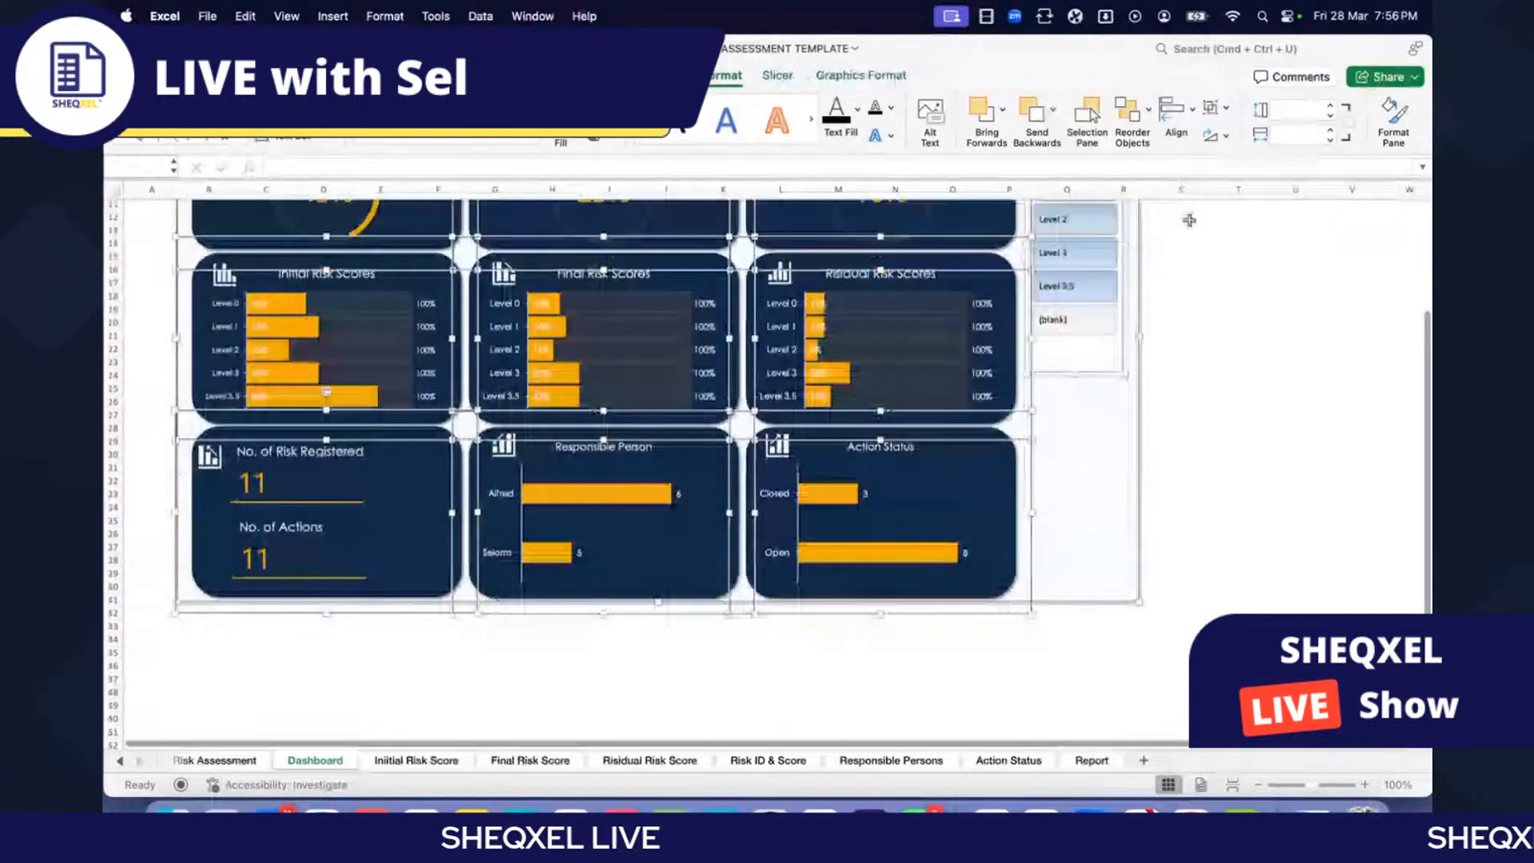
{"action": "scroll", "coordinate": [1190, 220], "scroll_direction": "up", "scroll_amount": 5}
{"action": "key", "text": "super+alt+g"}
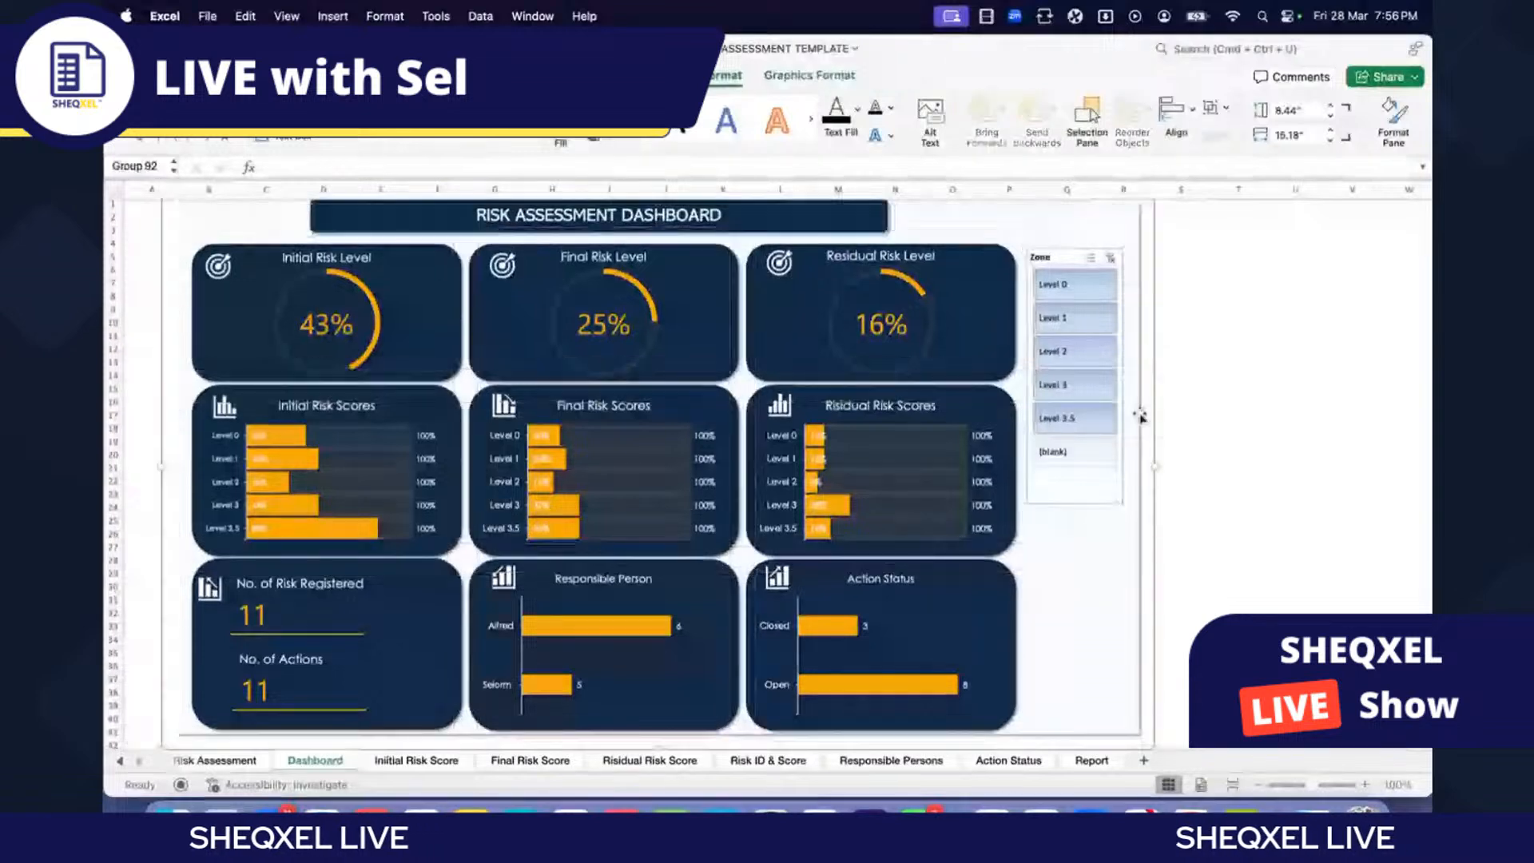
Step: Open the size settings of the whole dashboard group and expand its Properties section
{"action": "right_click", "coordinate": [1152, 436]}
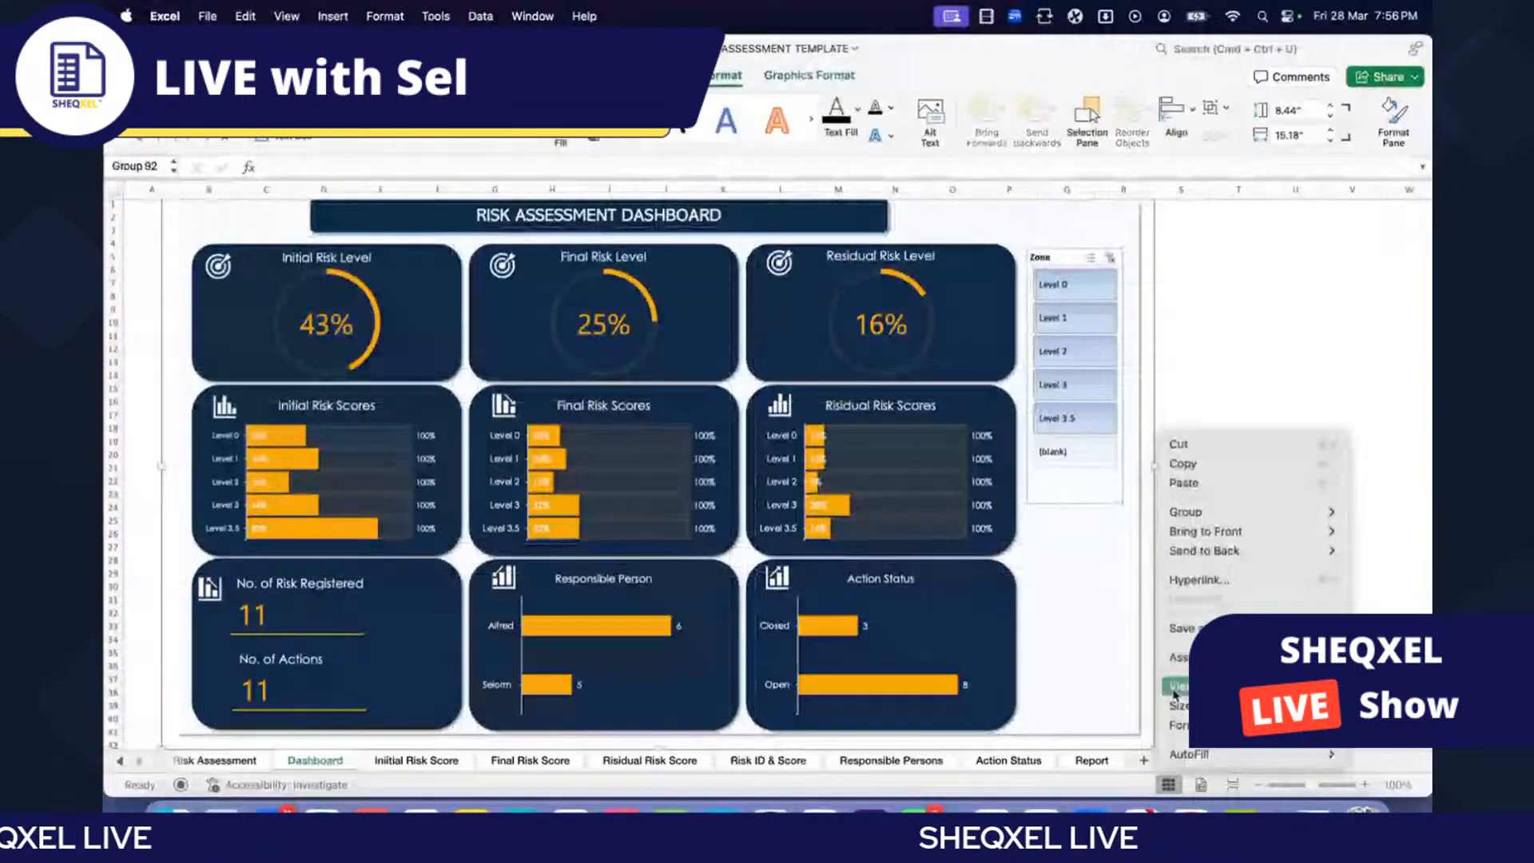
{"action": "left_click", "coordinate": [1176, 705]}
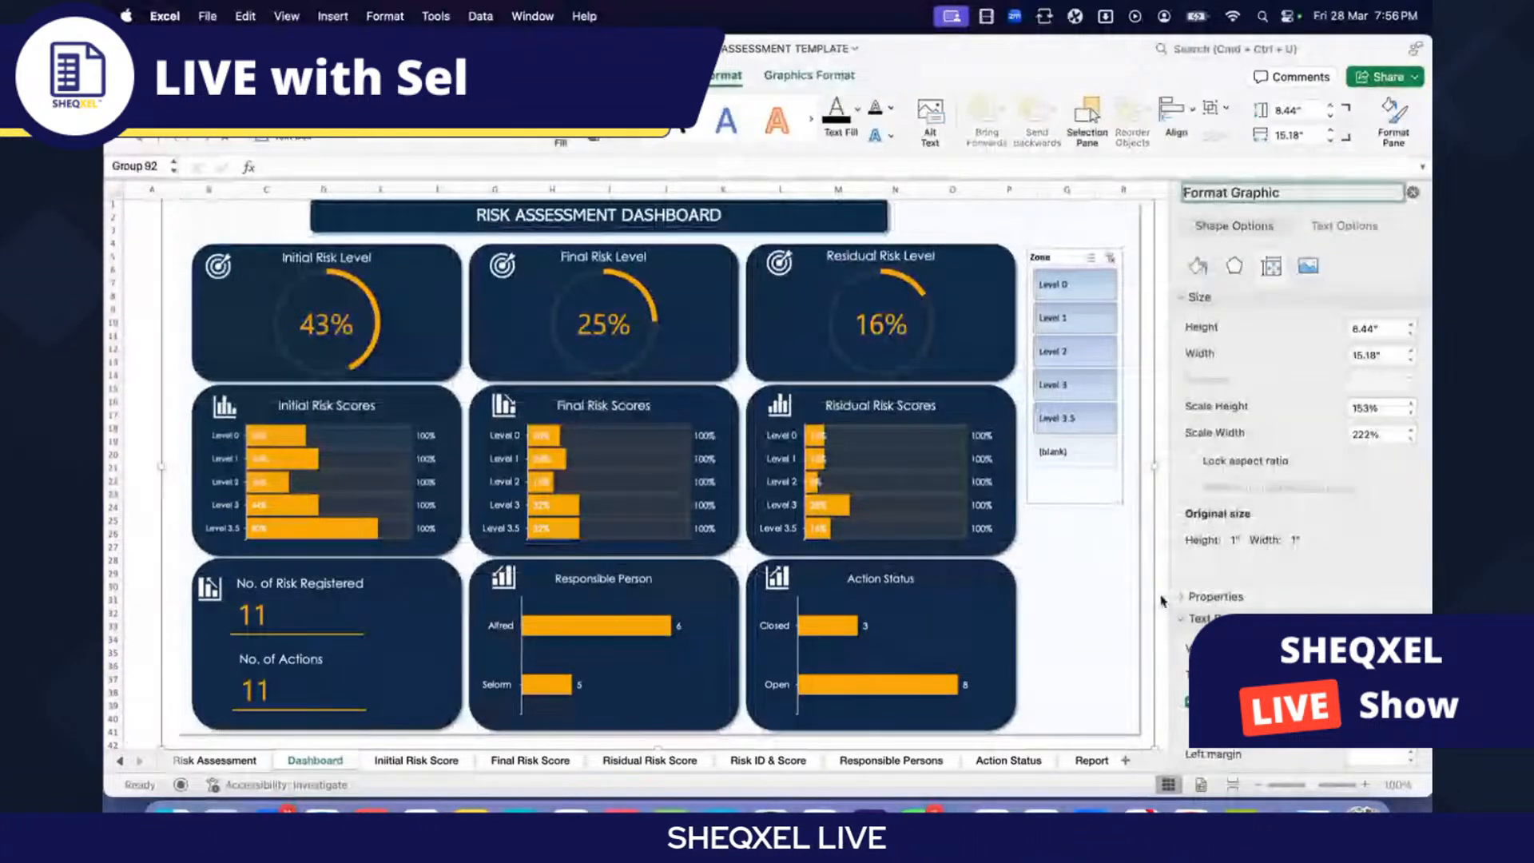
{"action": "scroll", "coordinate": [1163, 601], "scroll_direction": "down", "scroll_amount": 5}
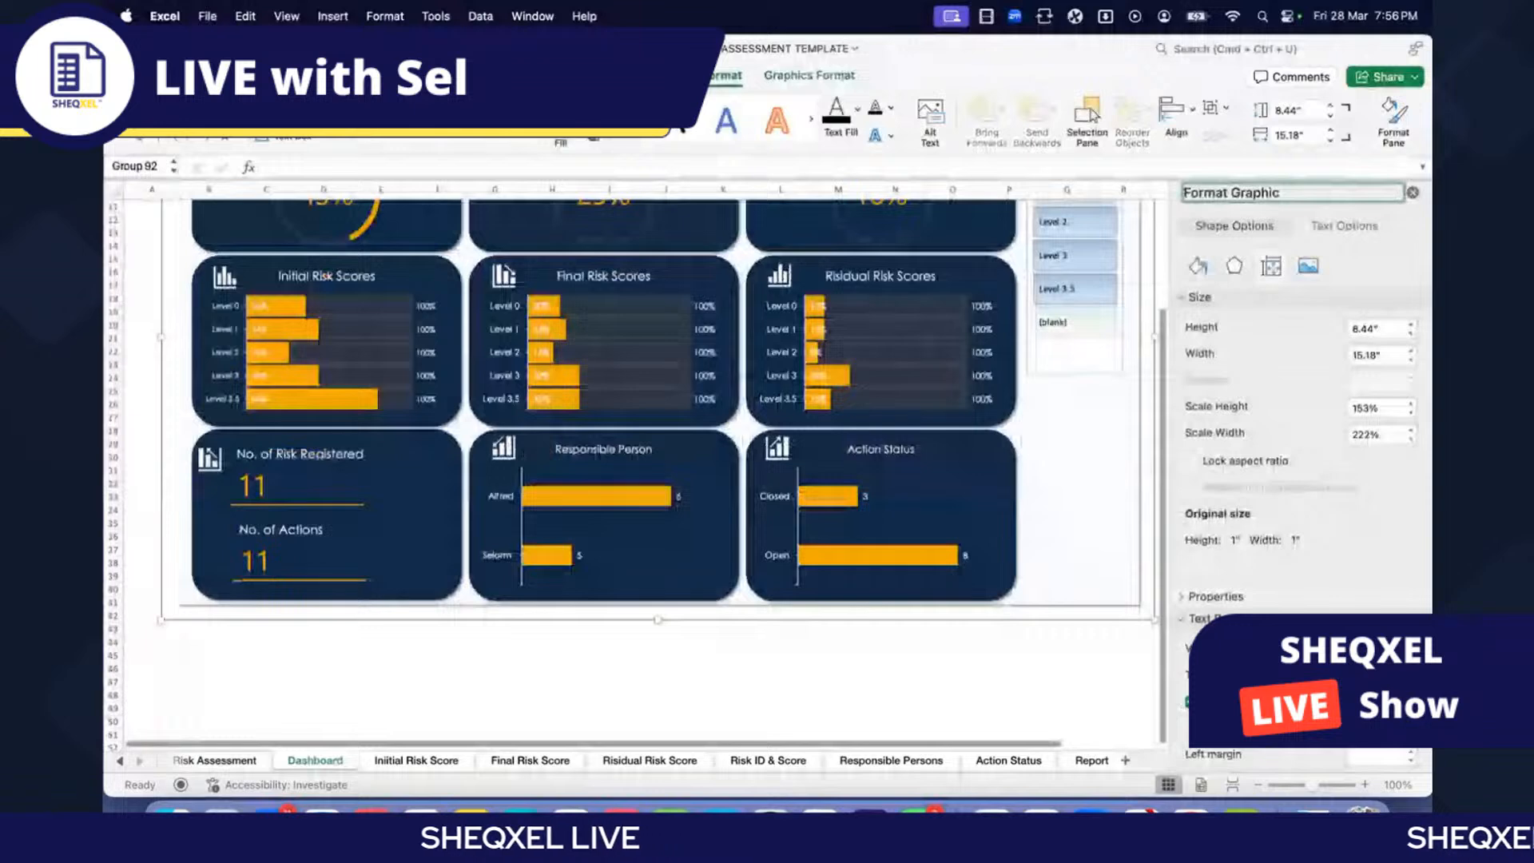
{"action": "scroll", "coordinate": [1196, 463], "scroll_direction": "down", "scroll_amount": 4}
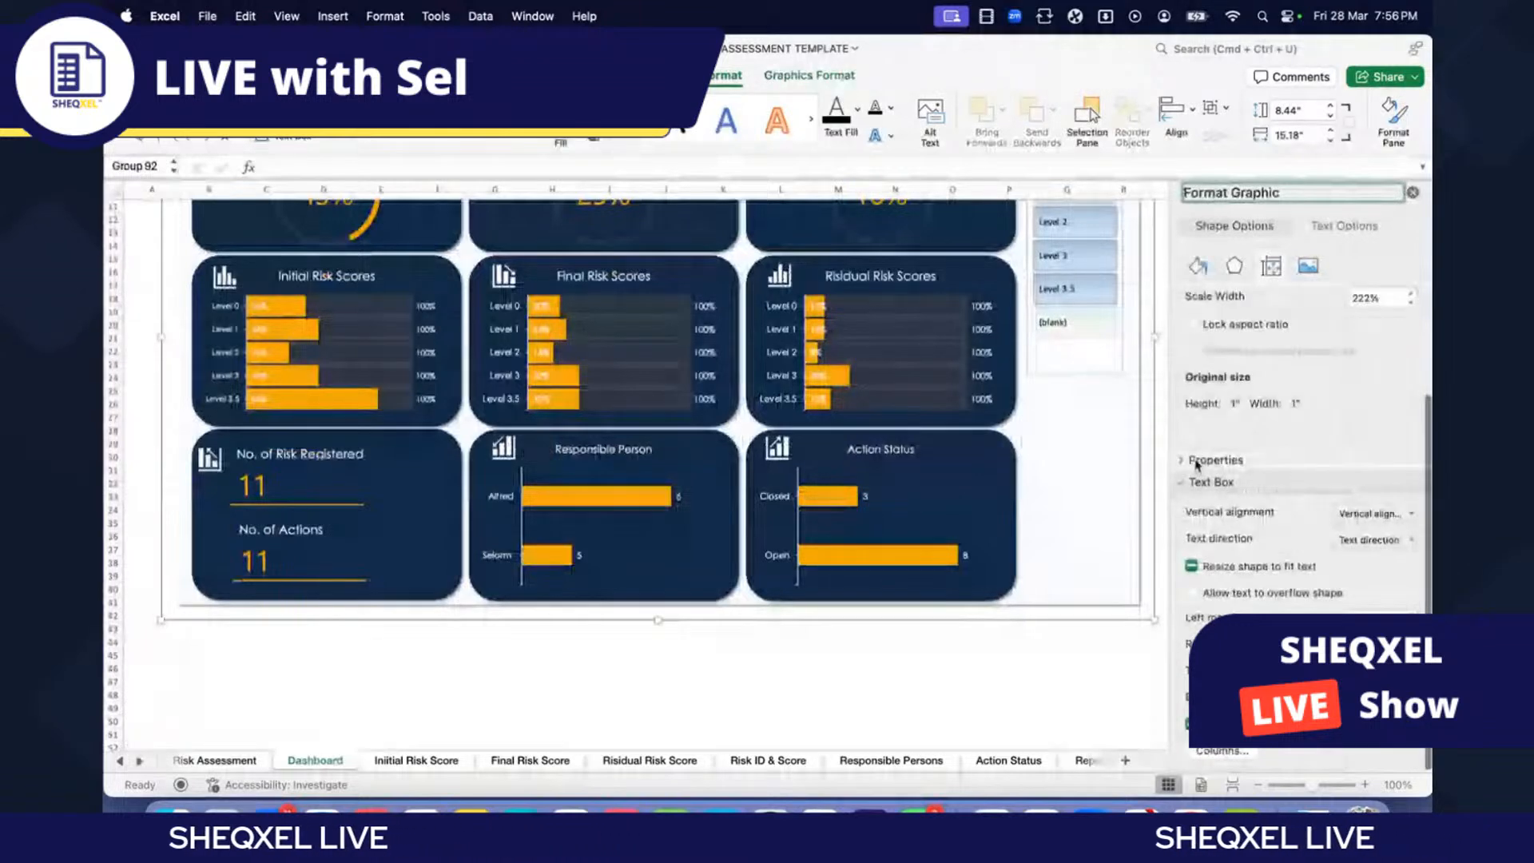
{"action": "left_click", "coordinate": [1196, 461]}
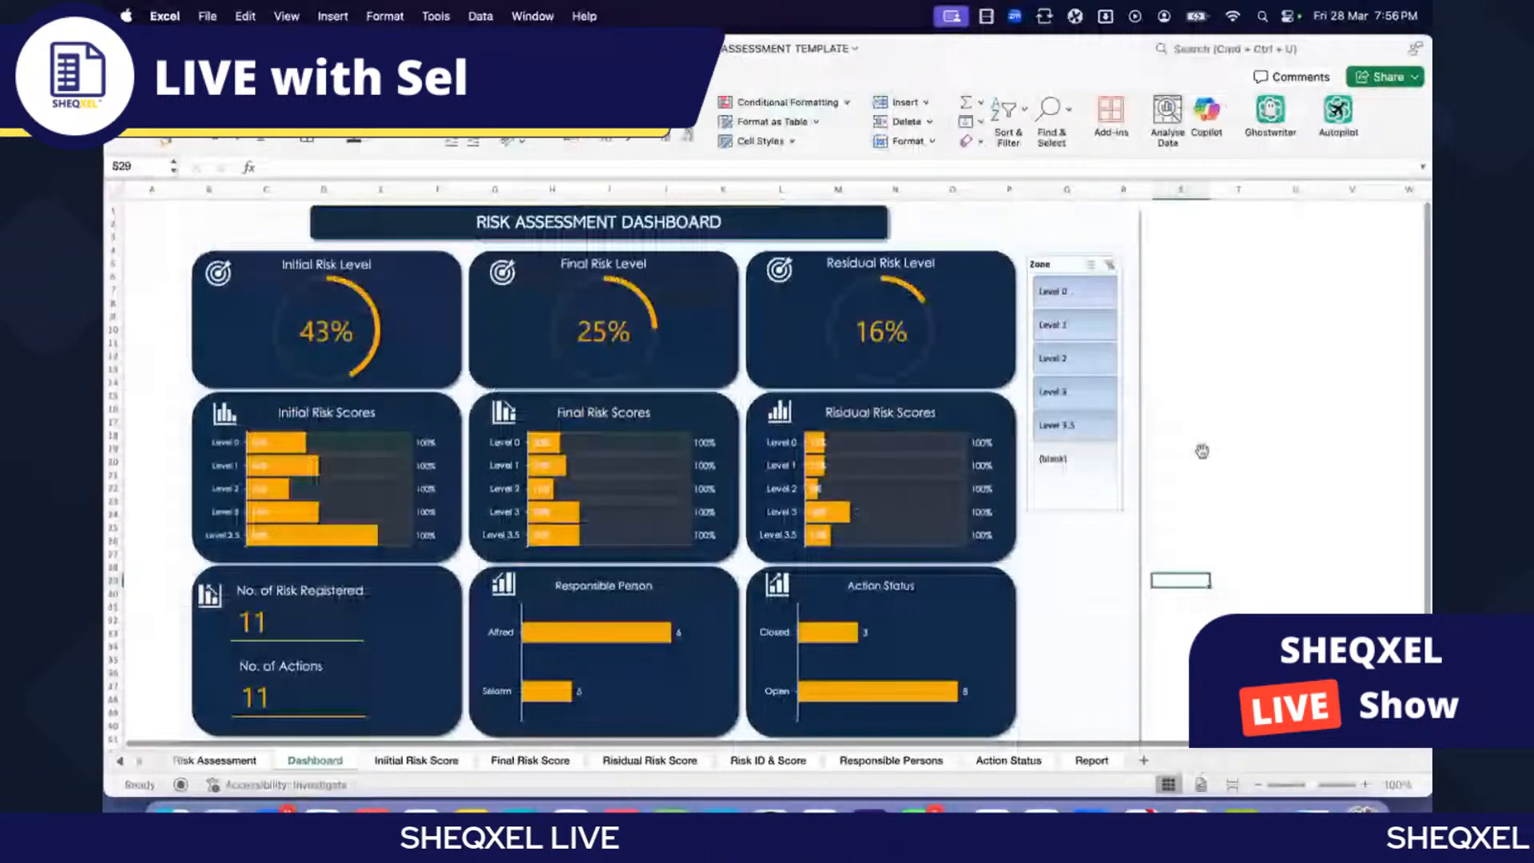
Step: Test the Zone slicer by filtering the dashboard to Level 0, Level 1 and Level 2 in turn
{"action": "scroll", "coordinate": [1135, 439], "scroll_direction": "down", "scroll_amount": 1}
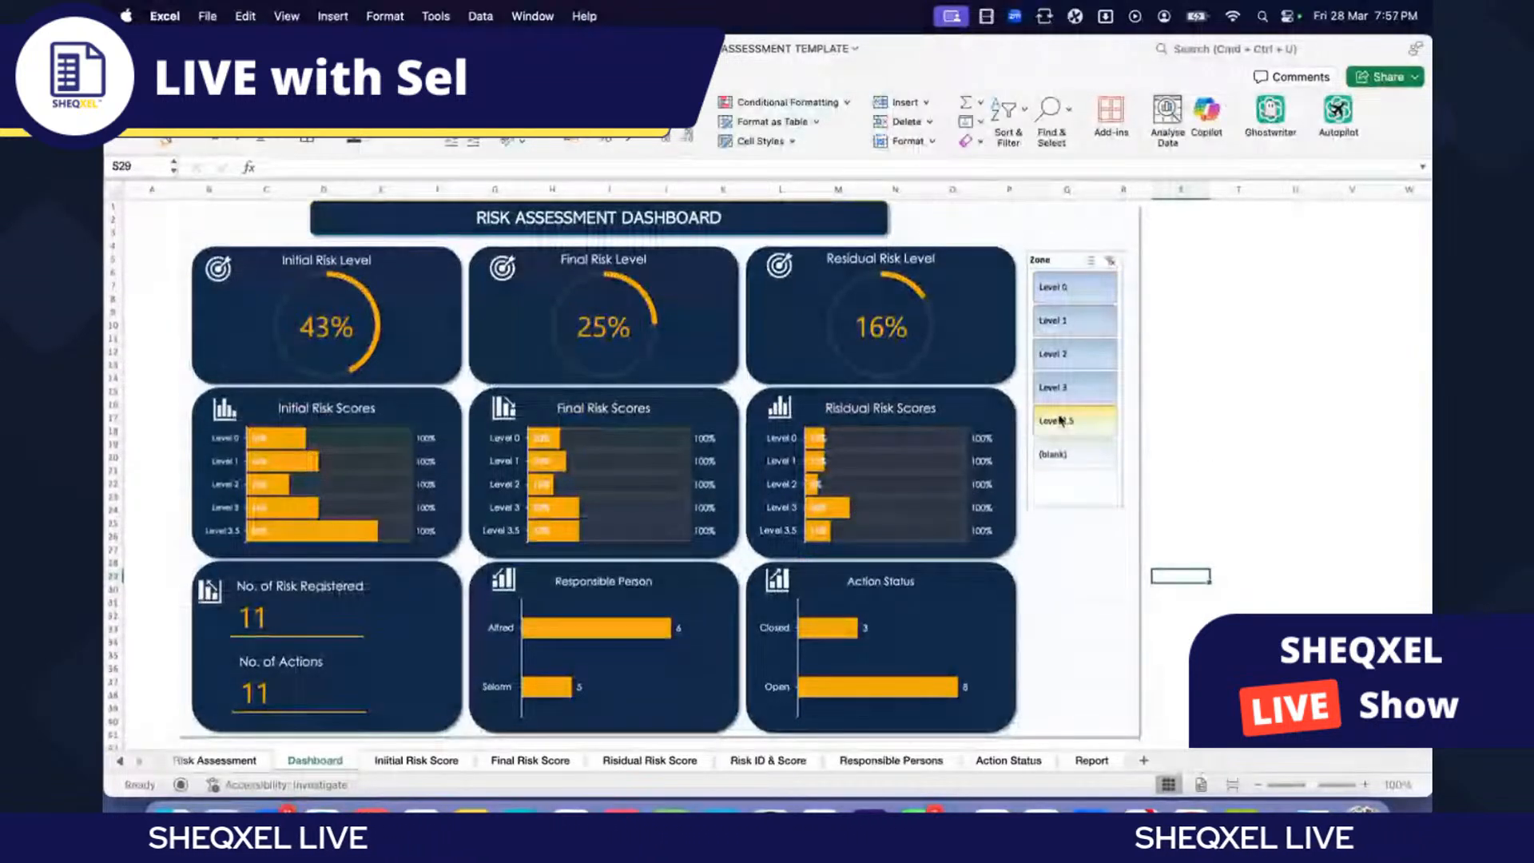
{"action": "left_click", "coordinate": [1059, 320]}
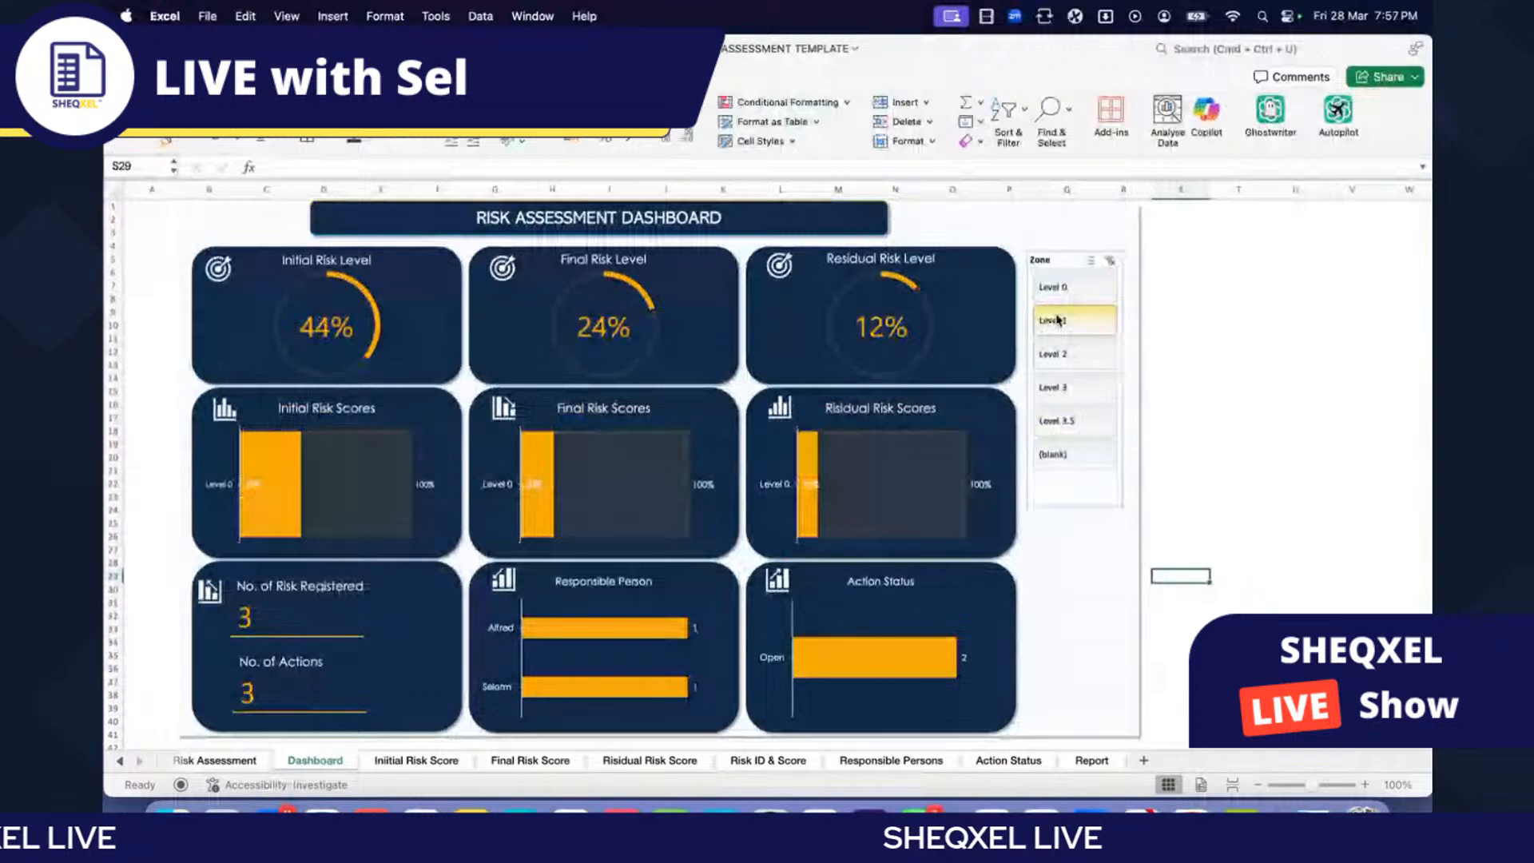
{"action": "left_click", "coordinate": [1055, 354]}
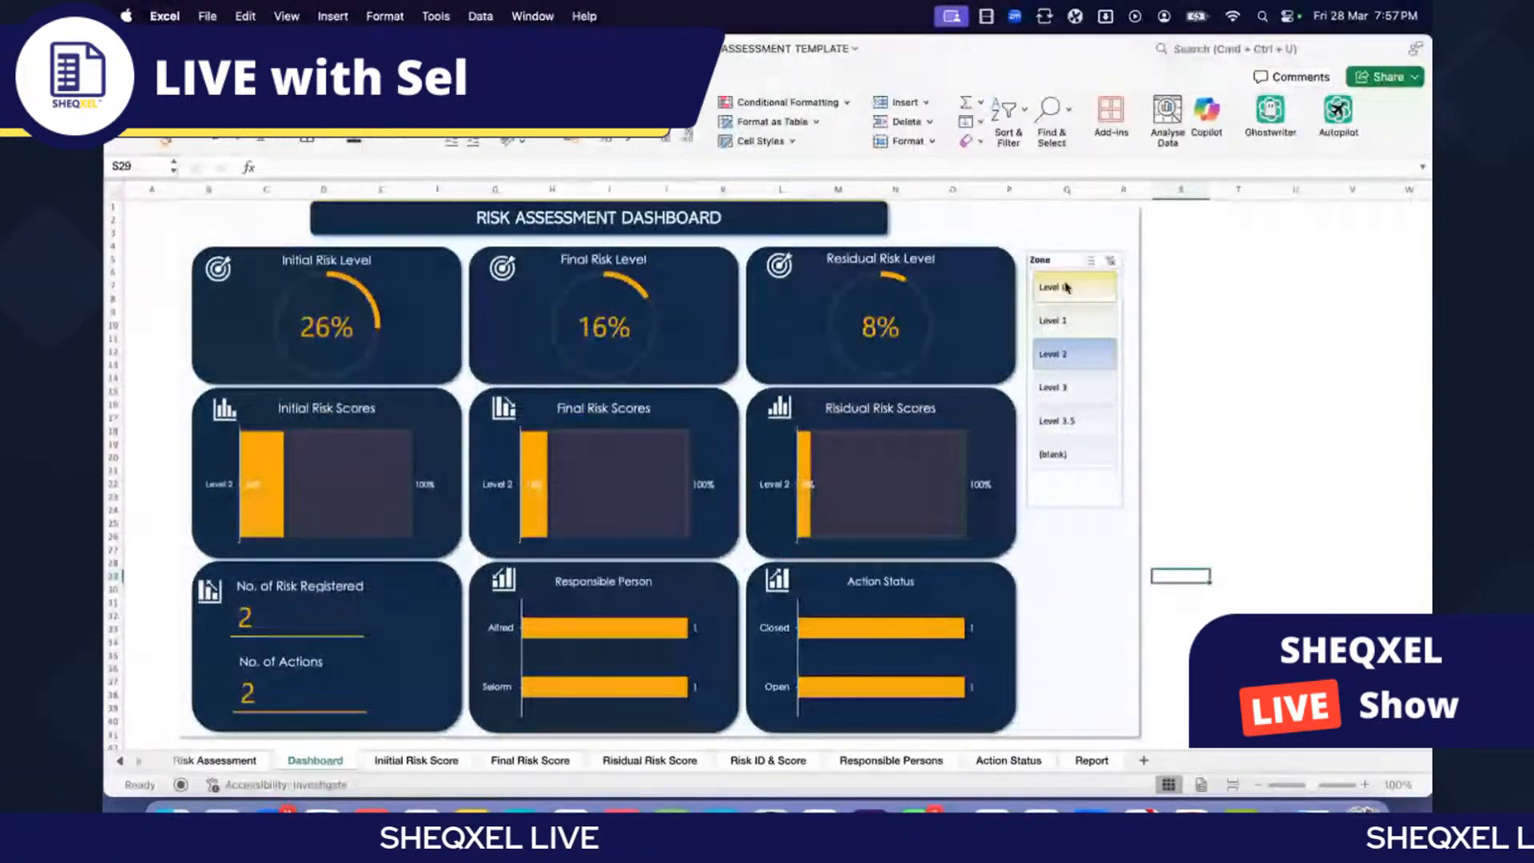
Step: Clear the Zone slicer's filter on the dashboard and select an empty cell beside it
{"action": "left_click", "coordinate": [1109, 261]}
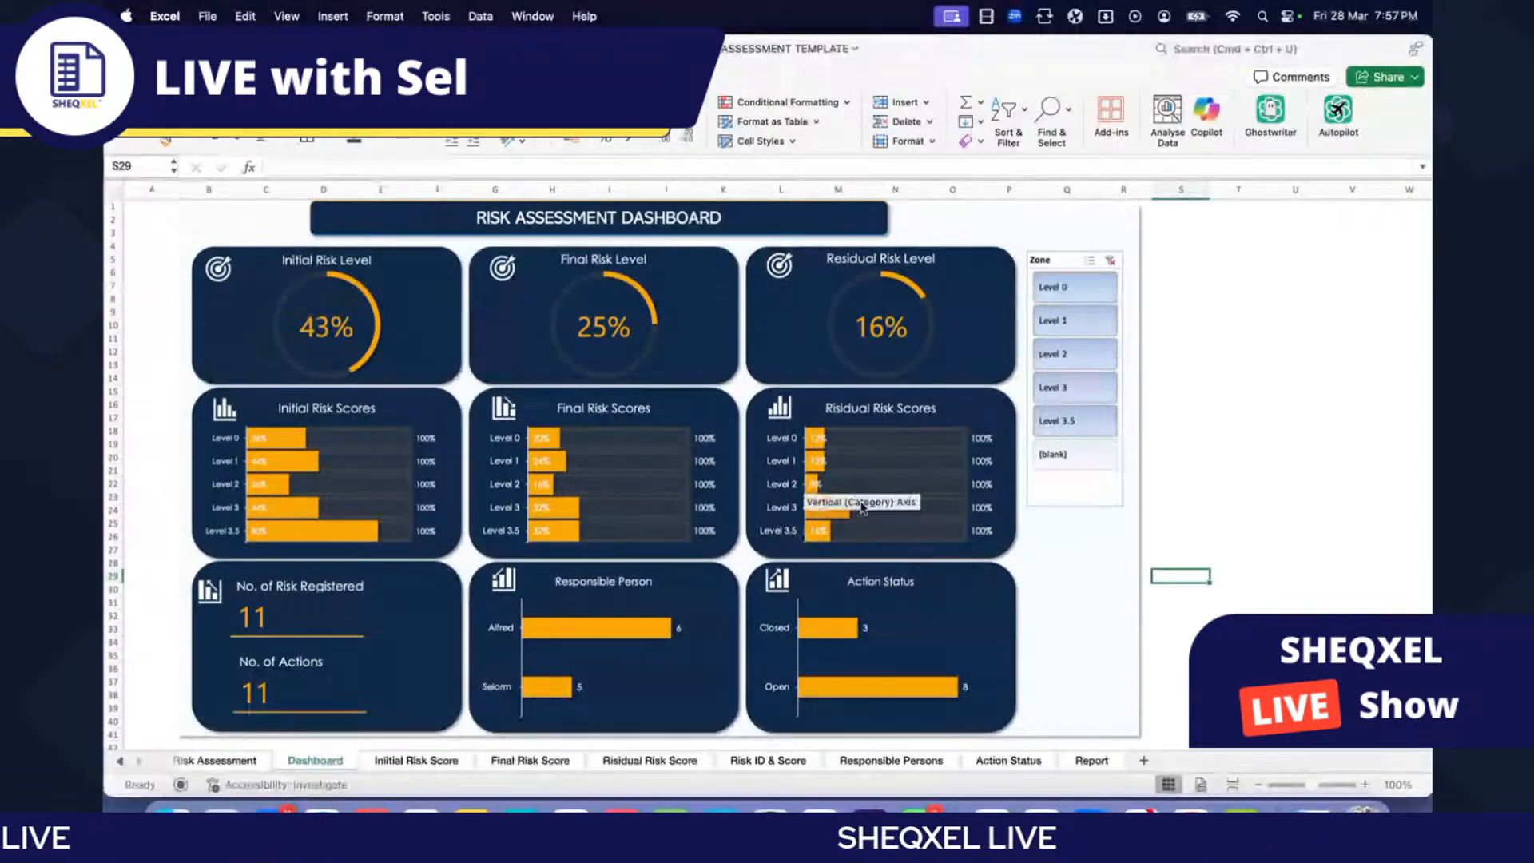
{"action": "left_click", "coordinate": [1298, 320]}
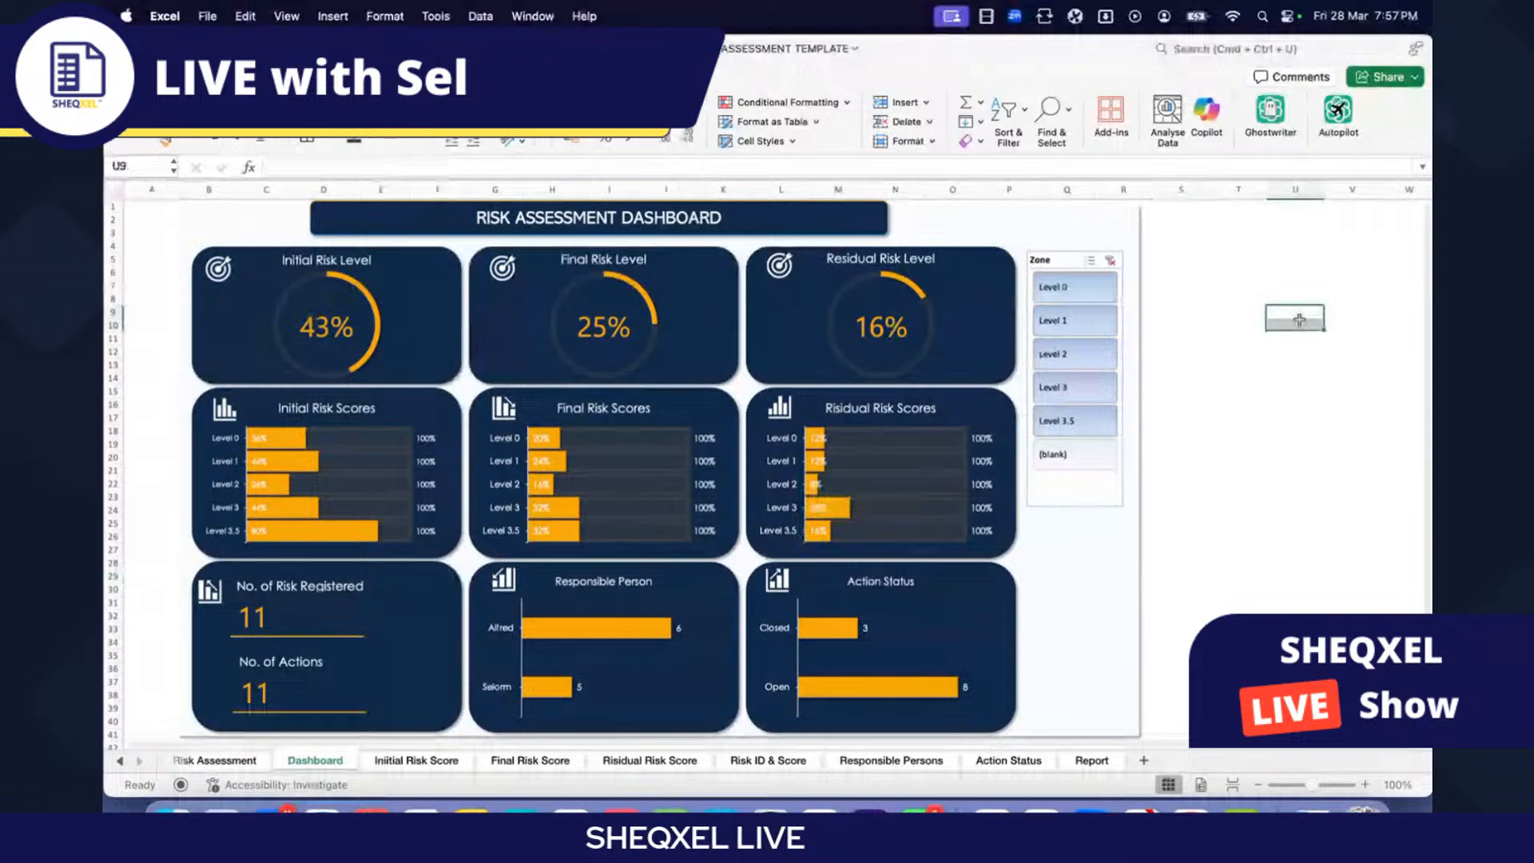
{"action": "scroll", "coordinate": [1021, 657], "scroll_direction": "down", "scroll_amount": 1}
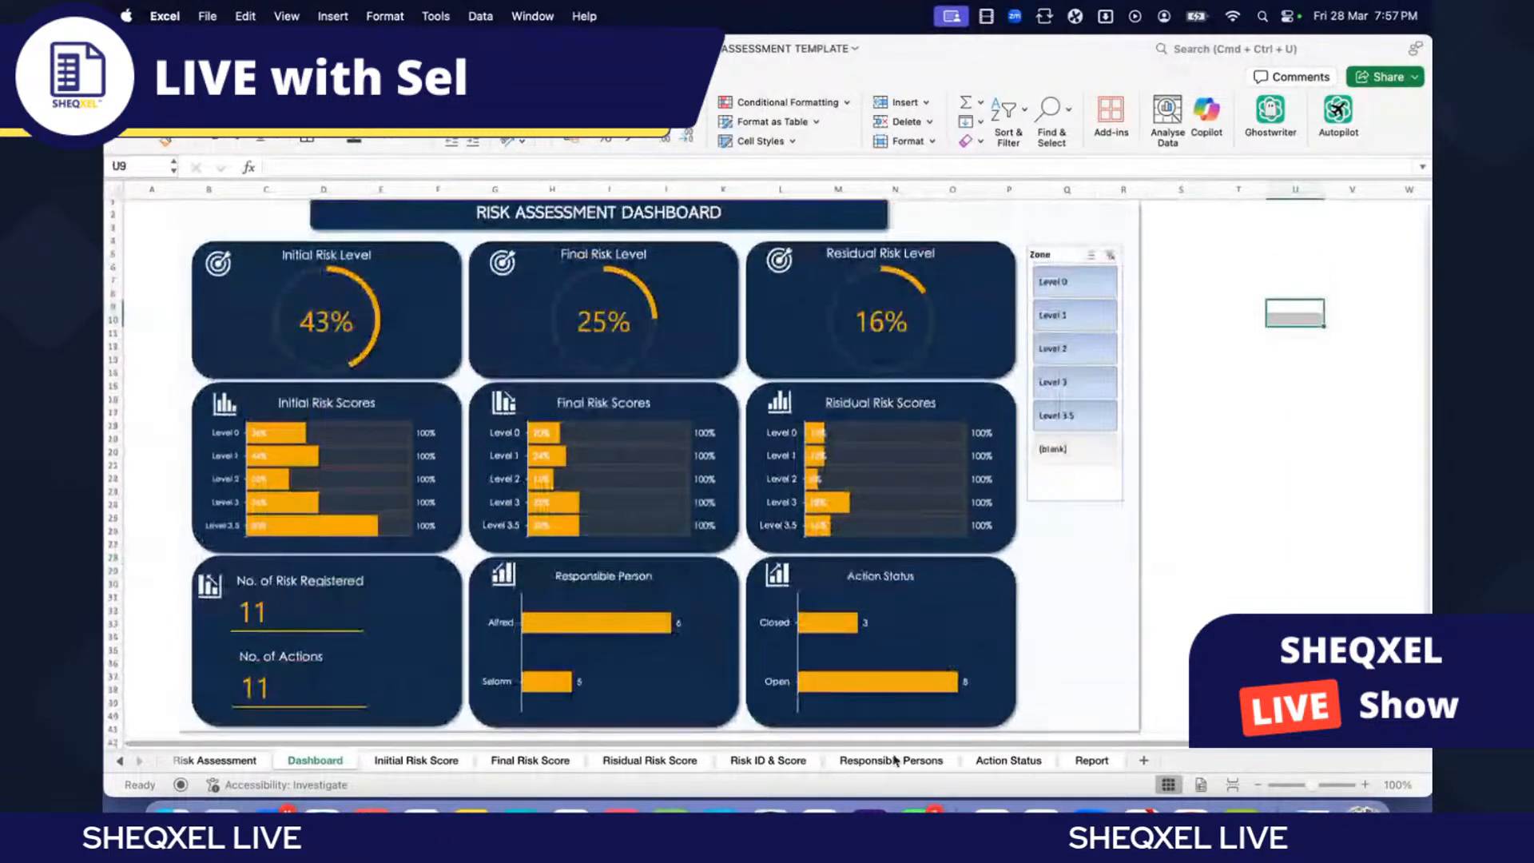
Step: Review the Risk ID & Score, Initial Risk Score and Risk Assessment sheets against the dashboard, ending back on the Dashboard sheet
{"action": "left_click", "coordinate": [768, 760]}
{"action": "scroll", "coordinate": [600, 639], "scroll_direction": "left", "scroll_amount": 1}
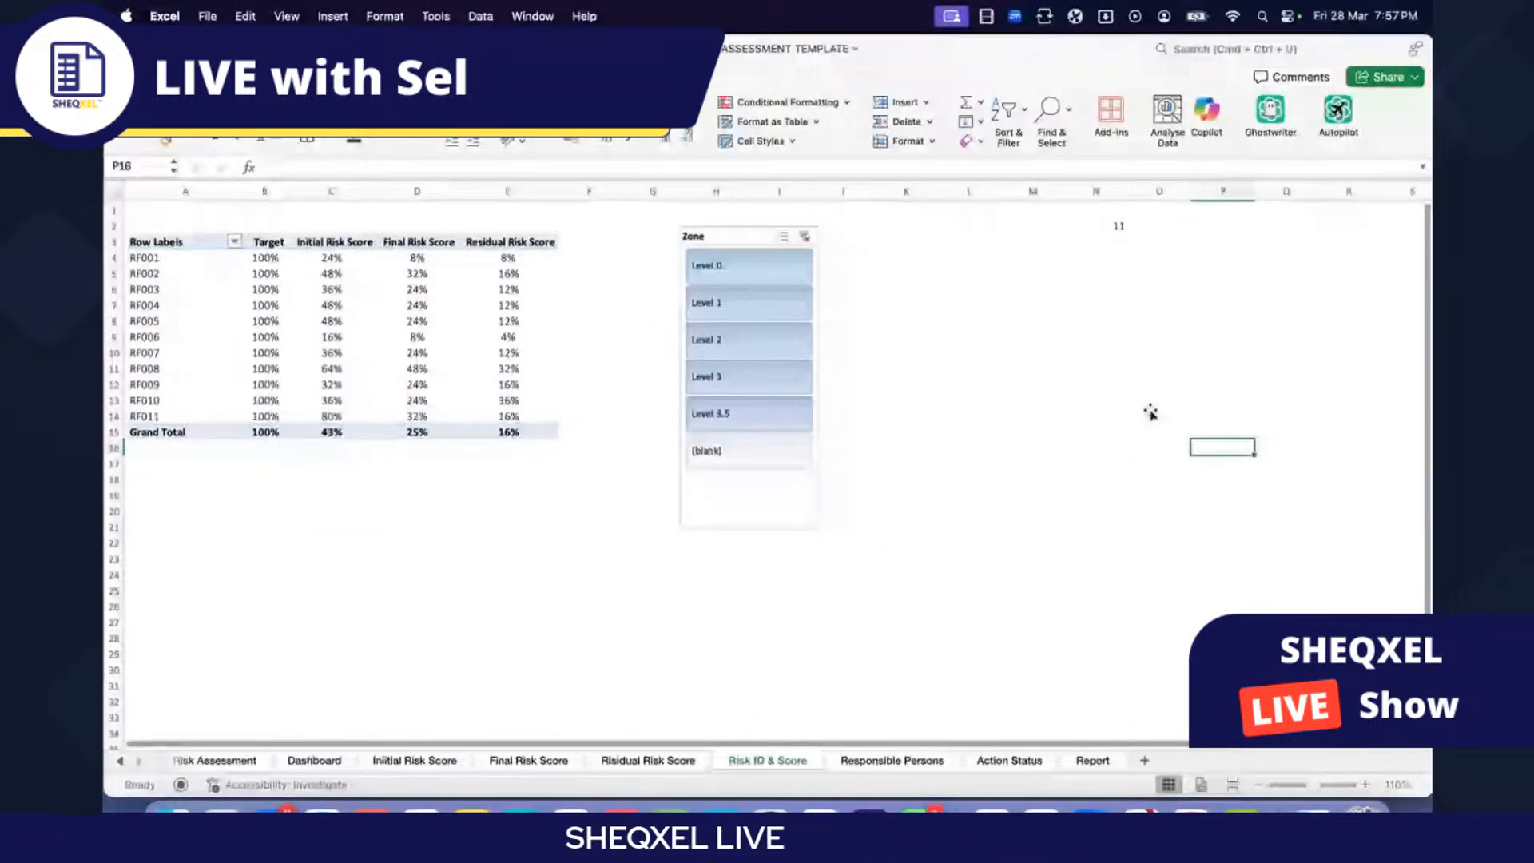
{"action": "scroll", "coordinate": [1151, 412], "scroll_direction": "right", "scroll_amount": 1}
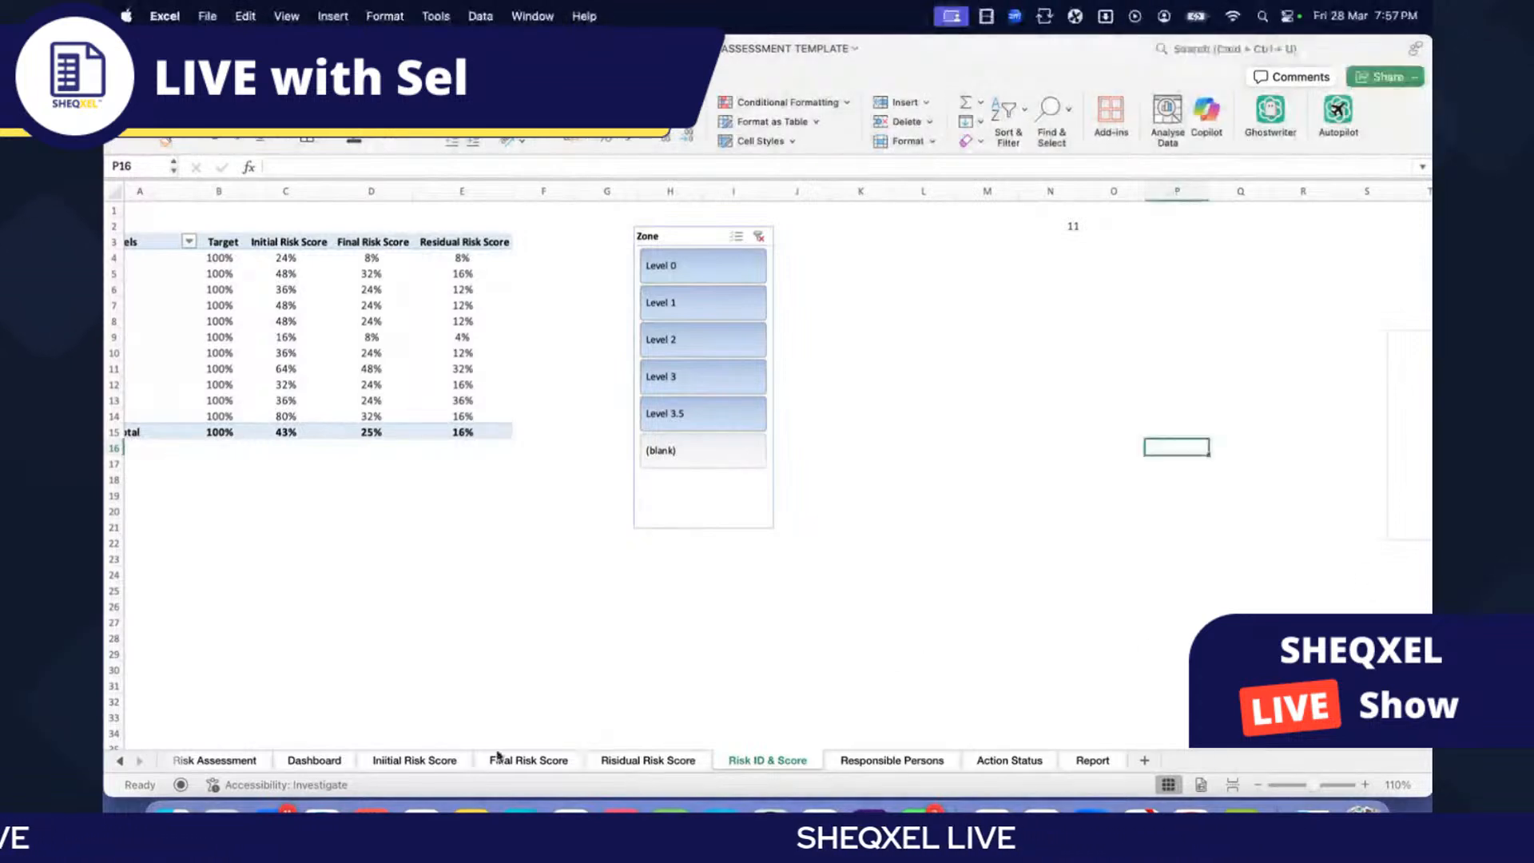
{"action": "left_click", "coordinate": [415, 760]}
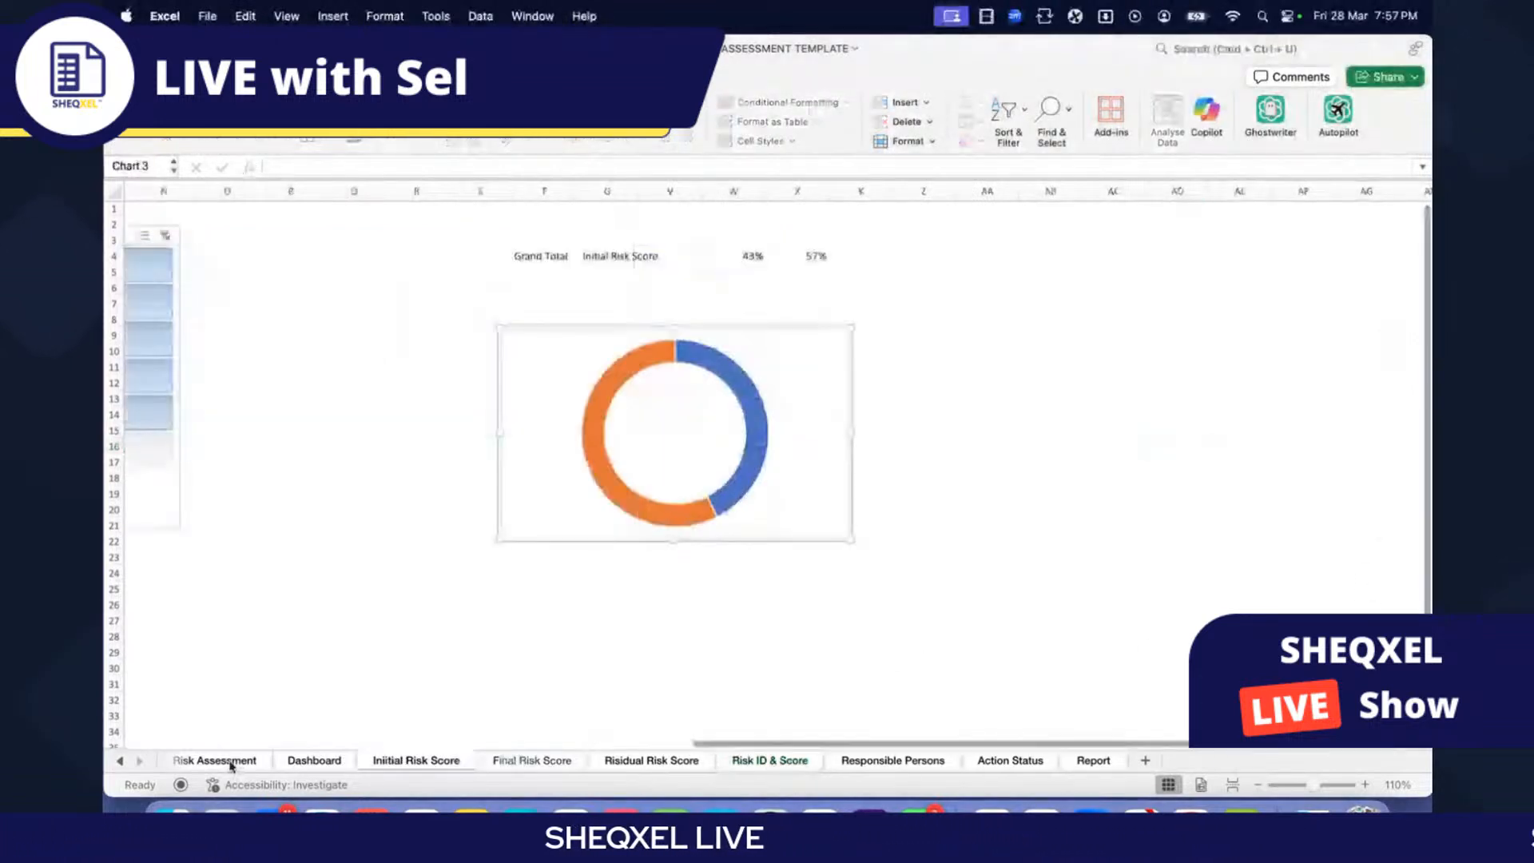
{"action": "left_click", "coordinate": [230, 761]}
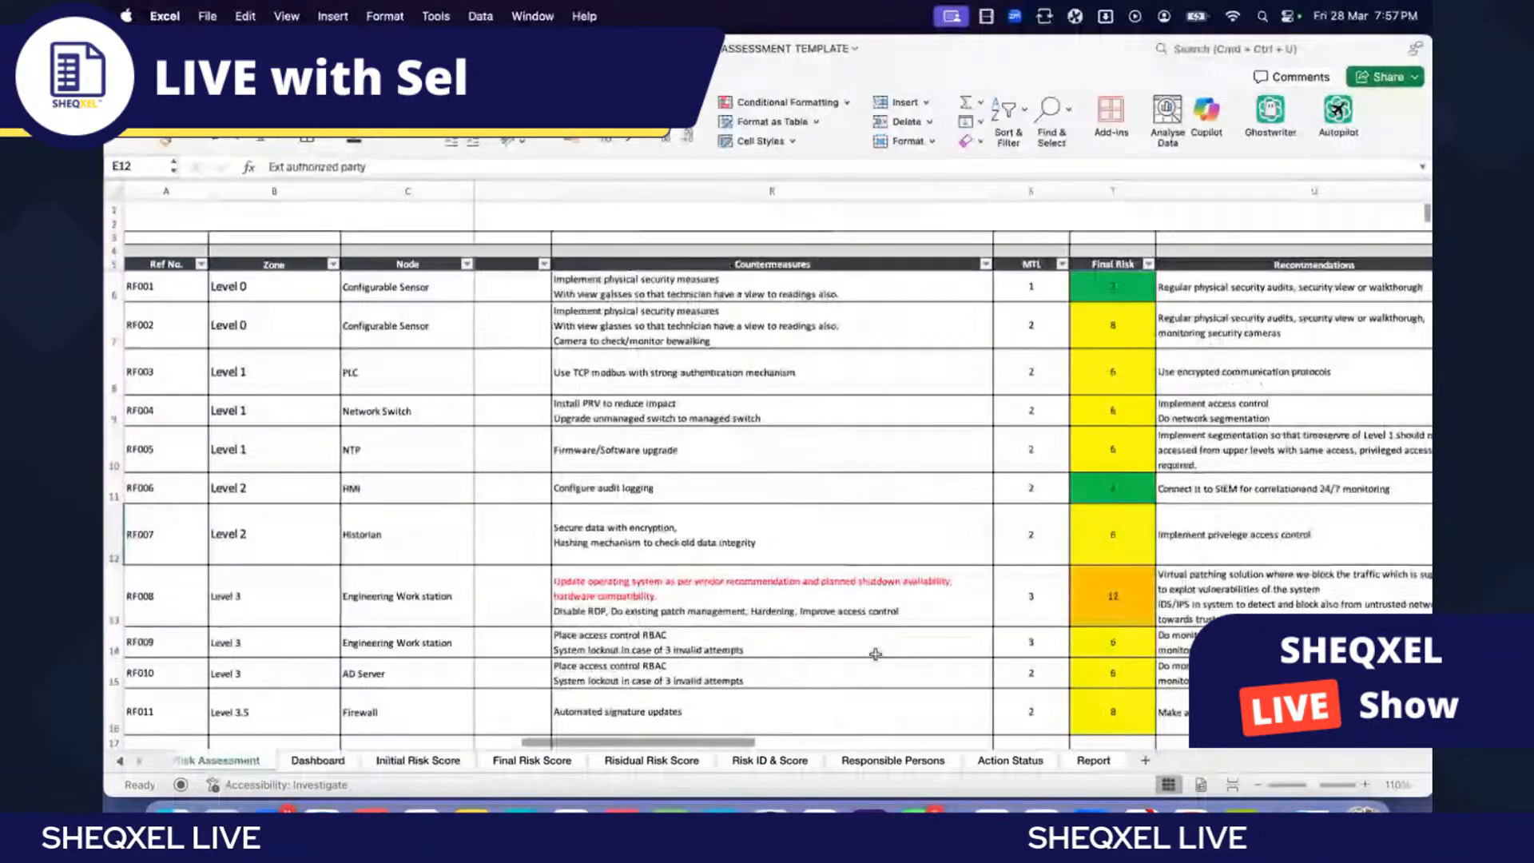
{"action": "scroll", "coordinate": [875, 653], "scroll_direction": "left", "scroll_amount": 5}
{"action": "scroll", "coordinate": [883, 654], "scroll_direction": "left", "scroll_amount": 10}
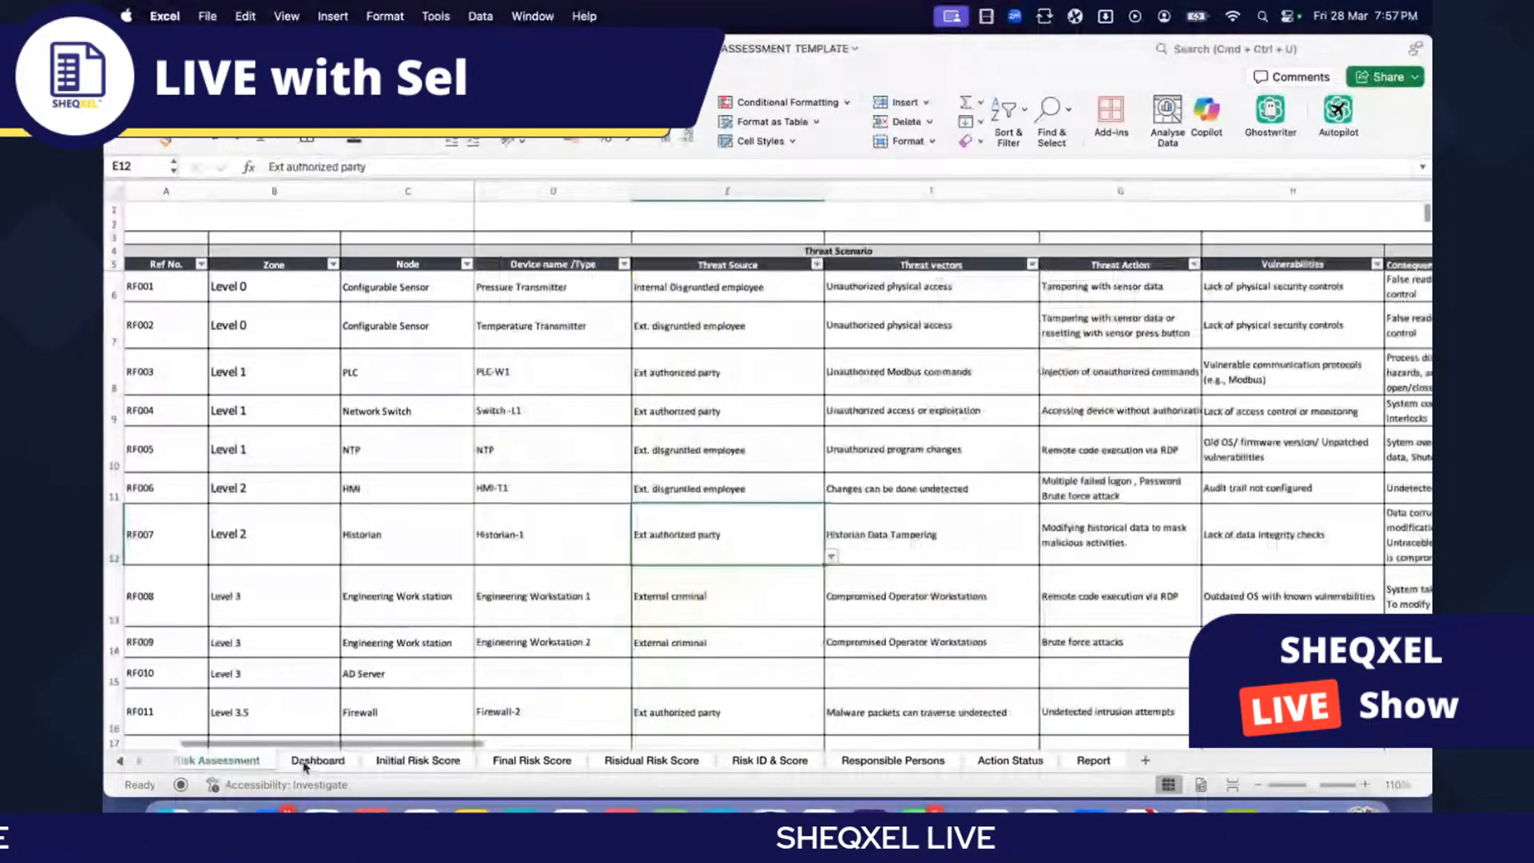
{"action": "left_click", "coordinate": [304, 763]}
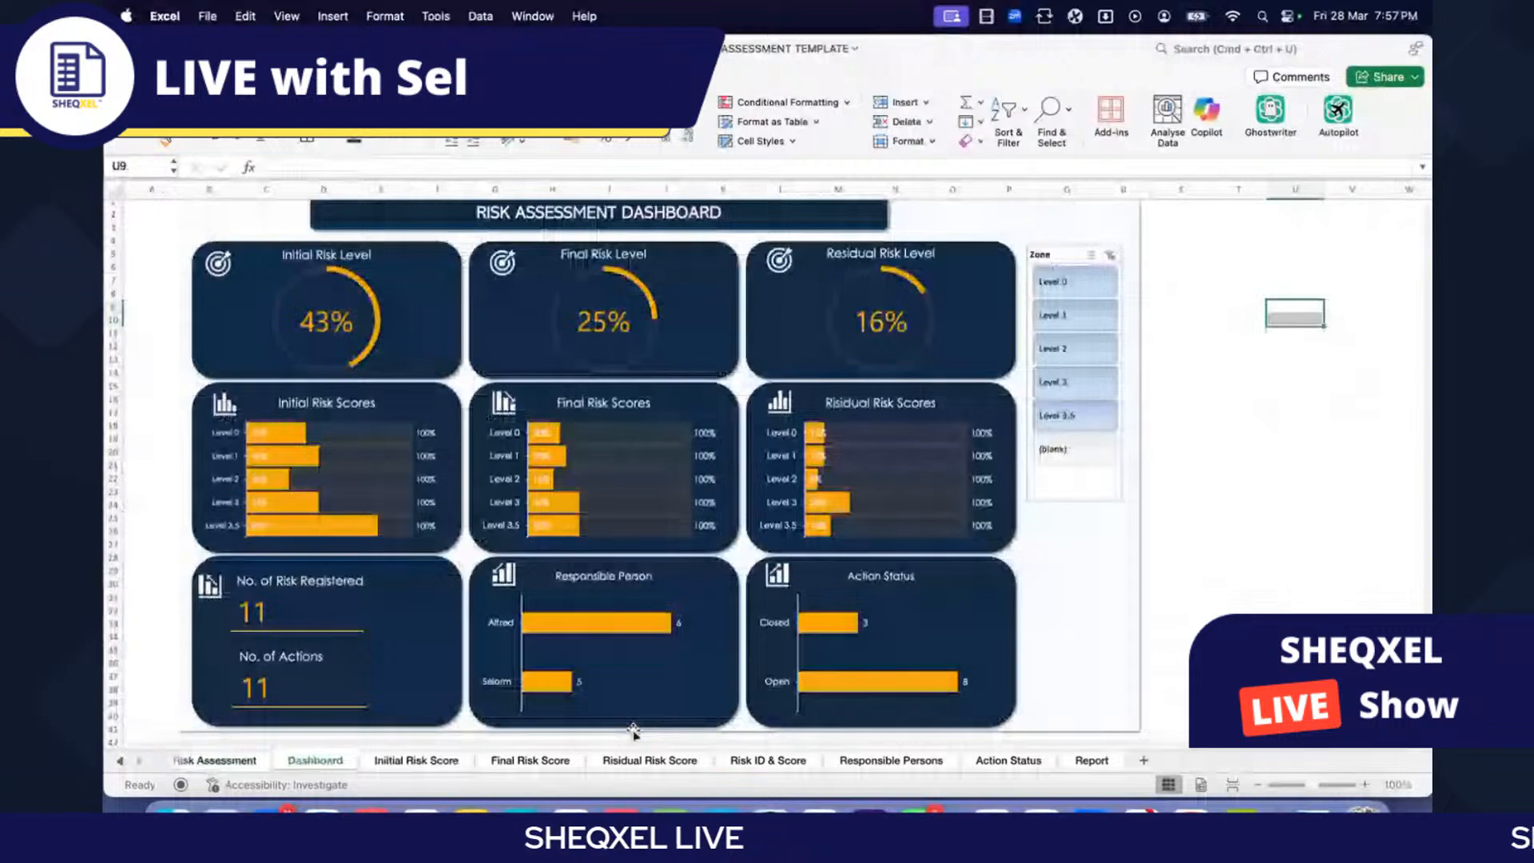